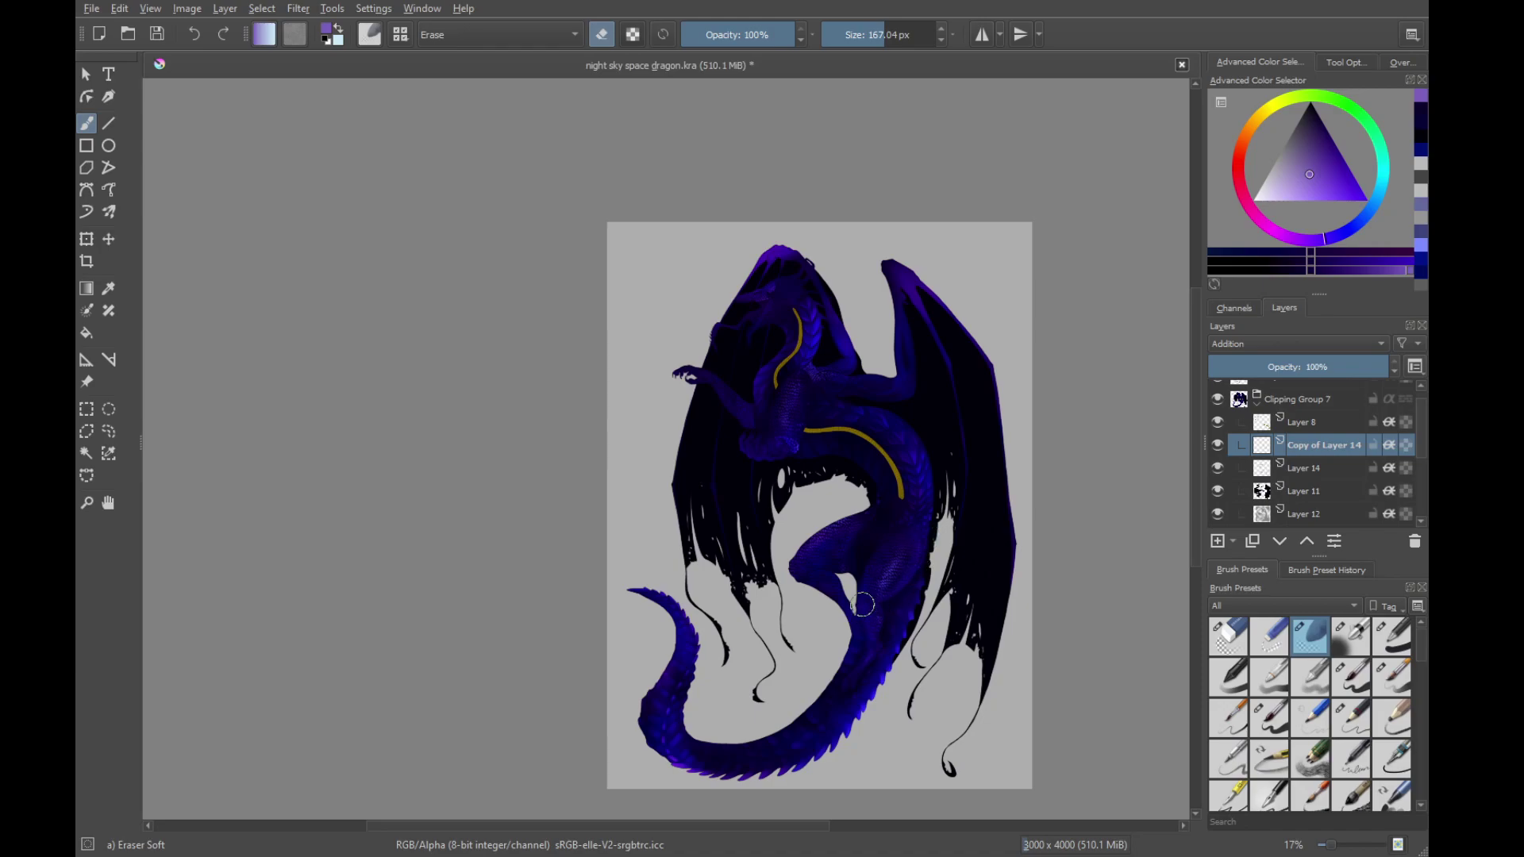
Soften the Addition glow on the dragon's body on Copy of Layer 14 with the soft eraser
{"action": "left_click_drag", "start_coordinate": [838, 618], "coordinate": [938, 769]}
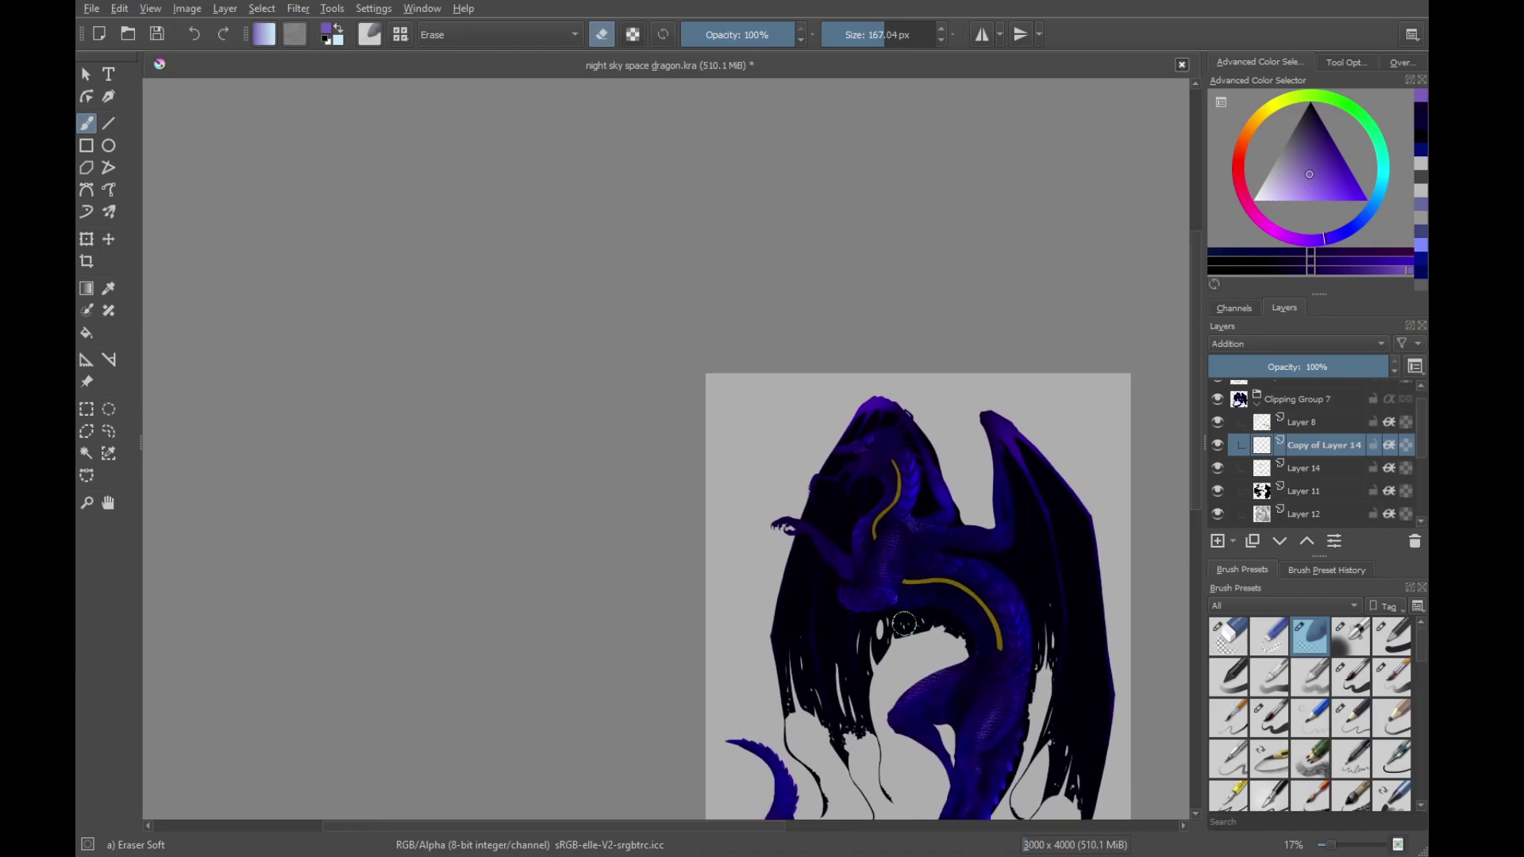
{"action": "mouse_move", "coordinate": [974, 545]}
{"action": "left_mouse_down"}
{"action": "mouse_move", "coordinate": [912, 541]}
{"action": "mouse_move", "coordinate": [949, 563]}
{"action": "mouse_move", "coordinate": [888, 528]}
{"action": "mouse_move", "coordinate": [875, 560]}
{"action": "mouse_move", "coordinate": [904, 656]}
{"action": "left_mouse_up"}
{"action": "left_click_drag", "start_coordinate": [907, 474], "coordinate": [863, 498]}
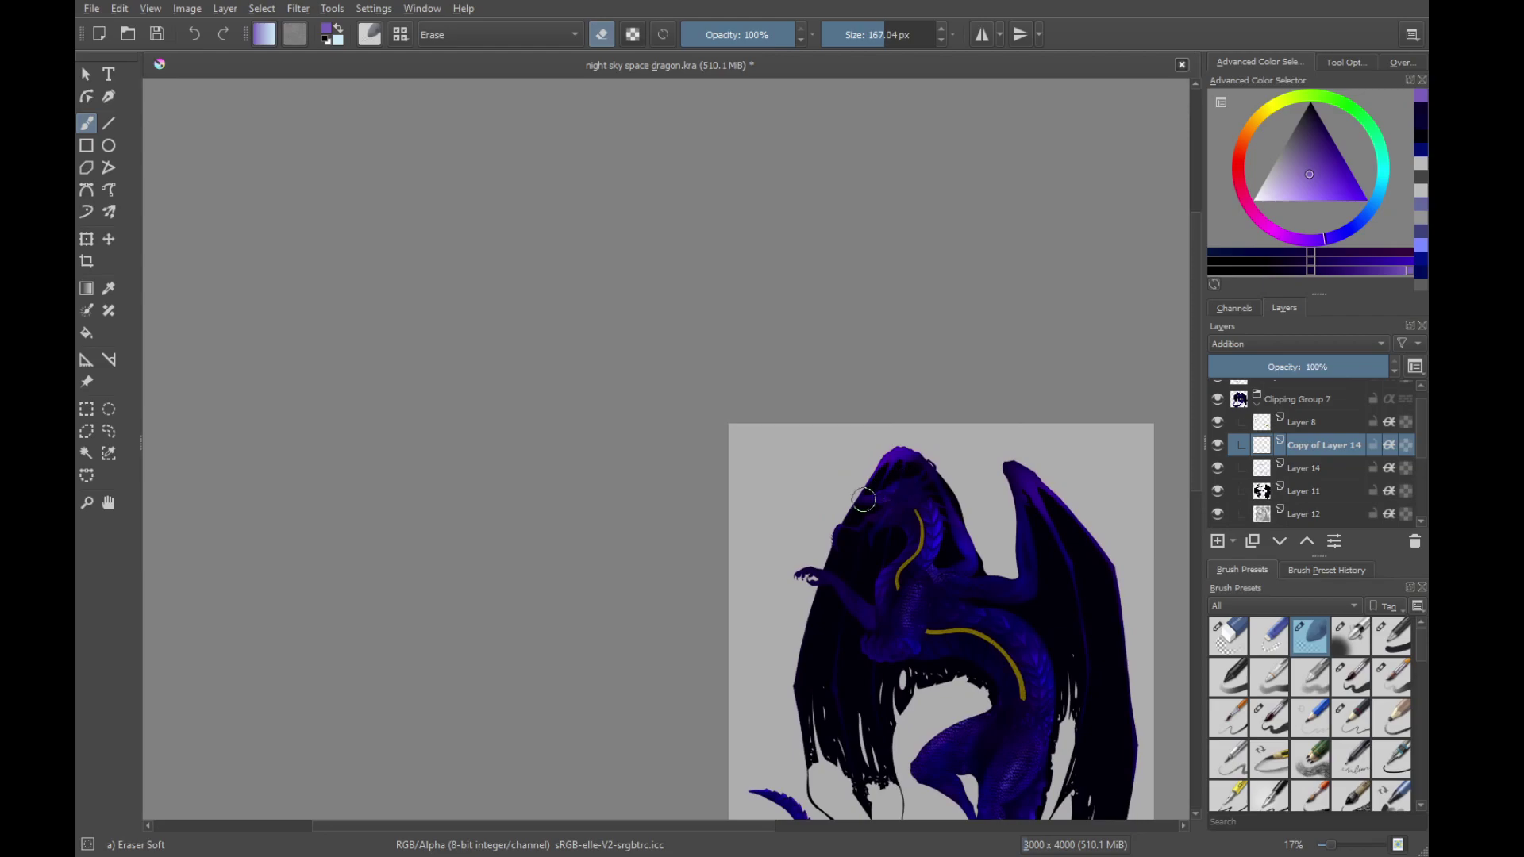
{"action": "left_click_drag", "start_coordinate": [945, 554], "coordinate": [896, 530]}
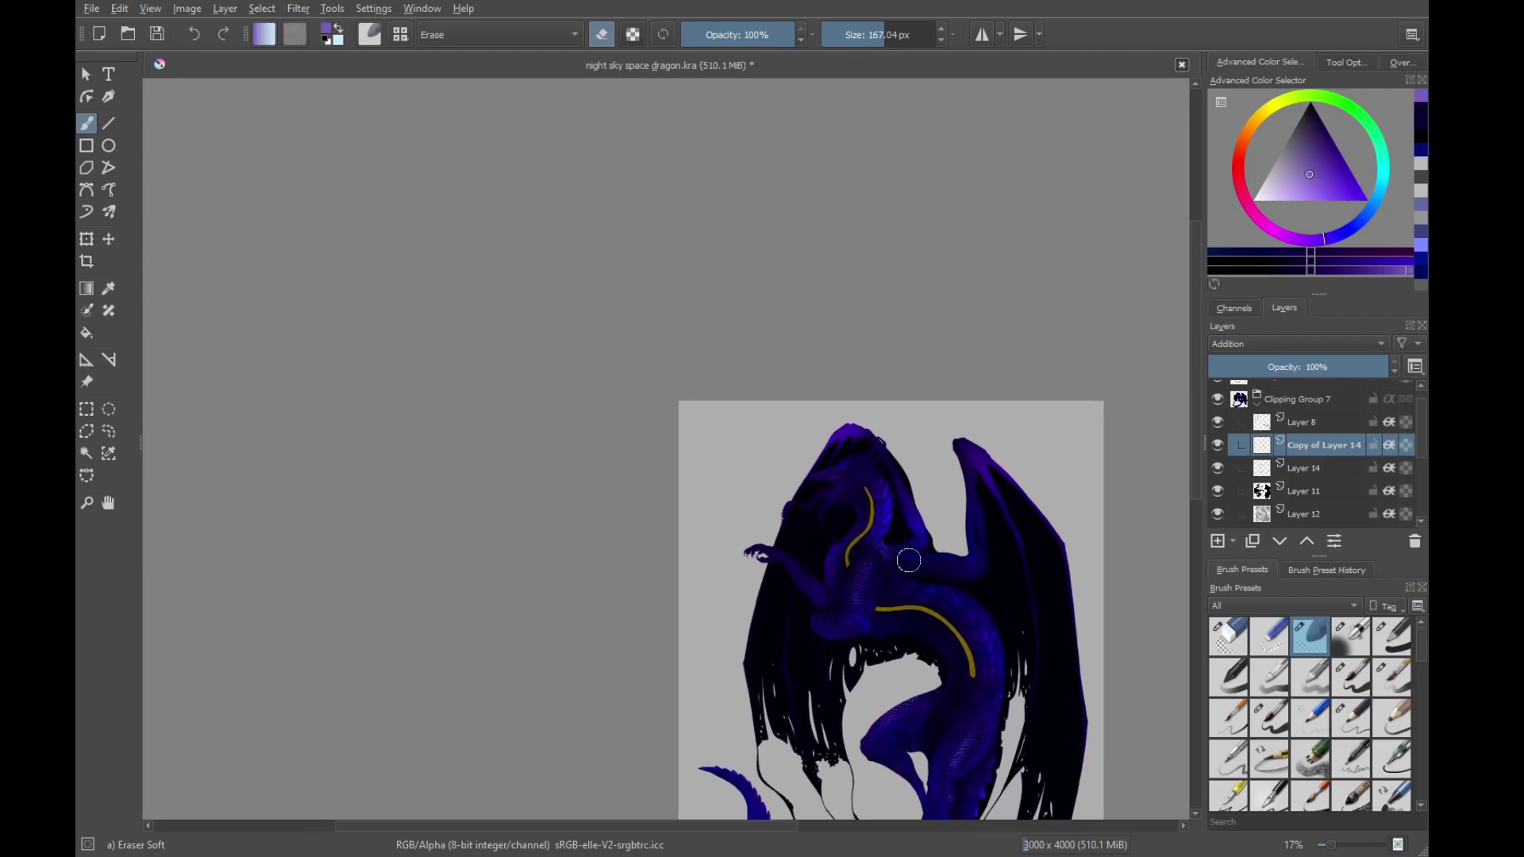
{"action": "mouse_move", "coordinate": [884, 634]}
{"action": "left_mouse_down"}
{"action": "mouse_move", "coordinate": [866, 593]}
{"action": "mouse_move", "coordinate": [900, 548]}
{"action": "mouse_move", "coordinate": [922, 616]}
{"action": "mouse_move", "coordinate": [988, 579]}
{"action": "left_mouse_up"}
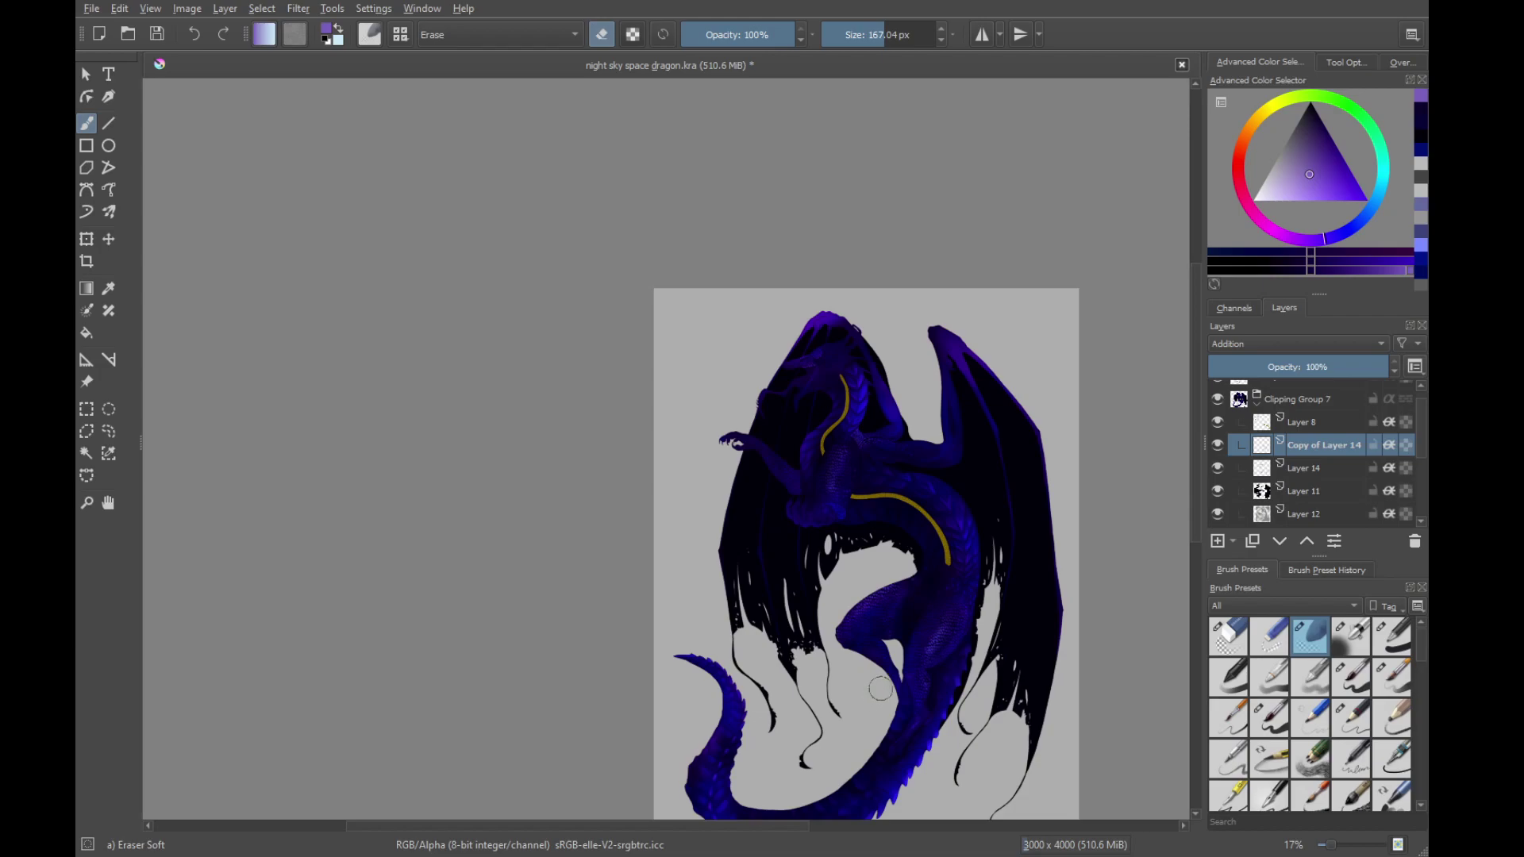
{"action": "left_click_drag", "start_coordinate": [950, 731], "coordinate": [990, 661]}
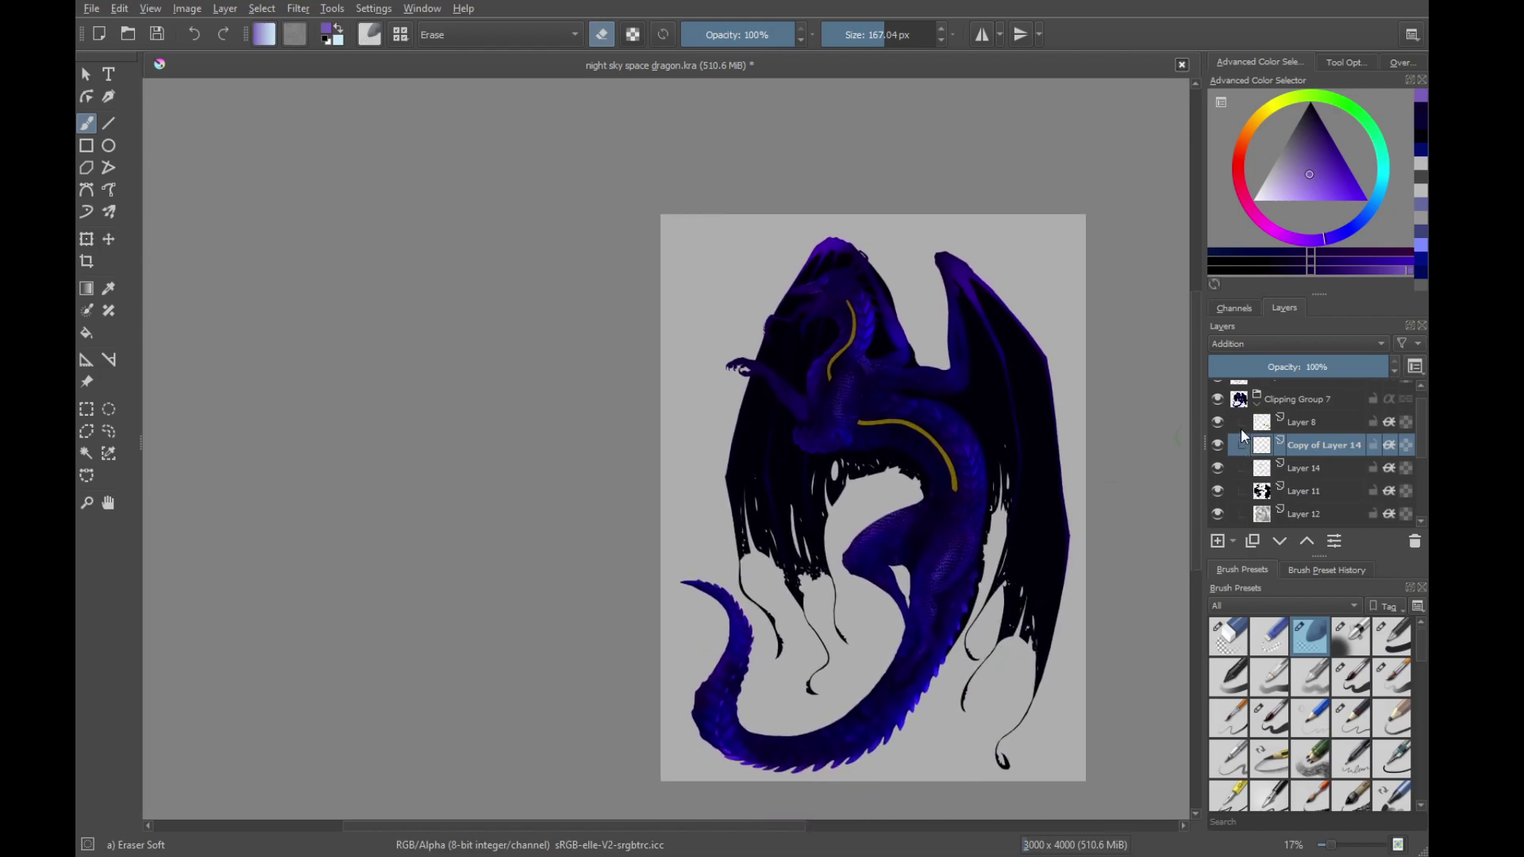
Make Layer 8 active, check its content by toggling its visibility, and choose the Wet Paint brush
{"action": "left_click", "coordinate": [1299, 422]}
{"action": "left_click", "coordinate": [1217, 421]}
{"action": "left_click", "coordinate": [1217, 420]}
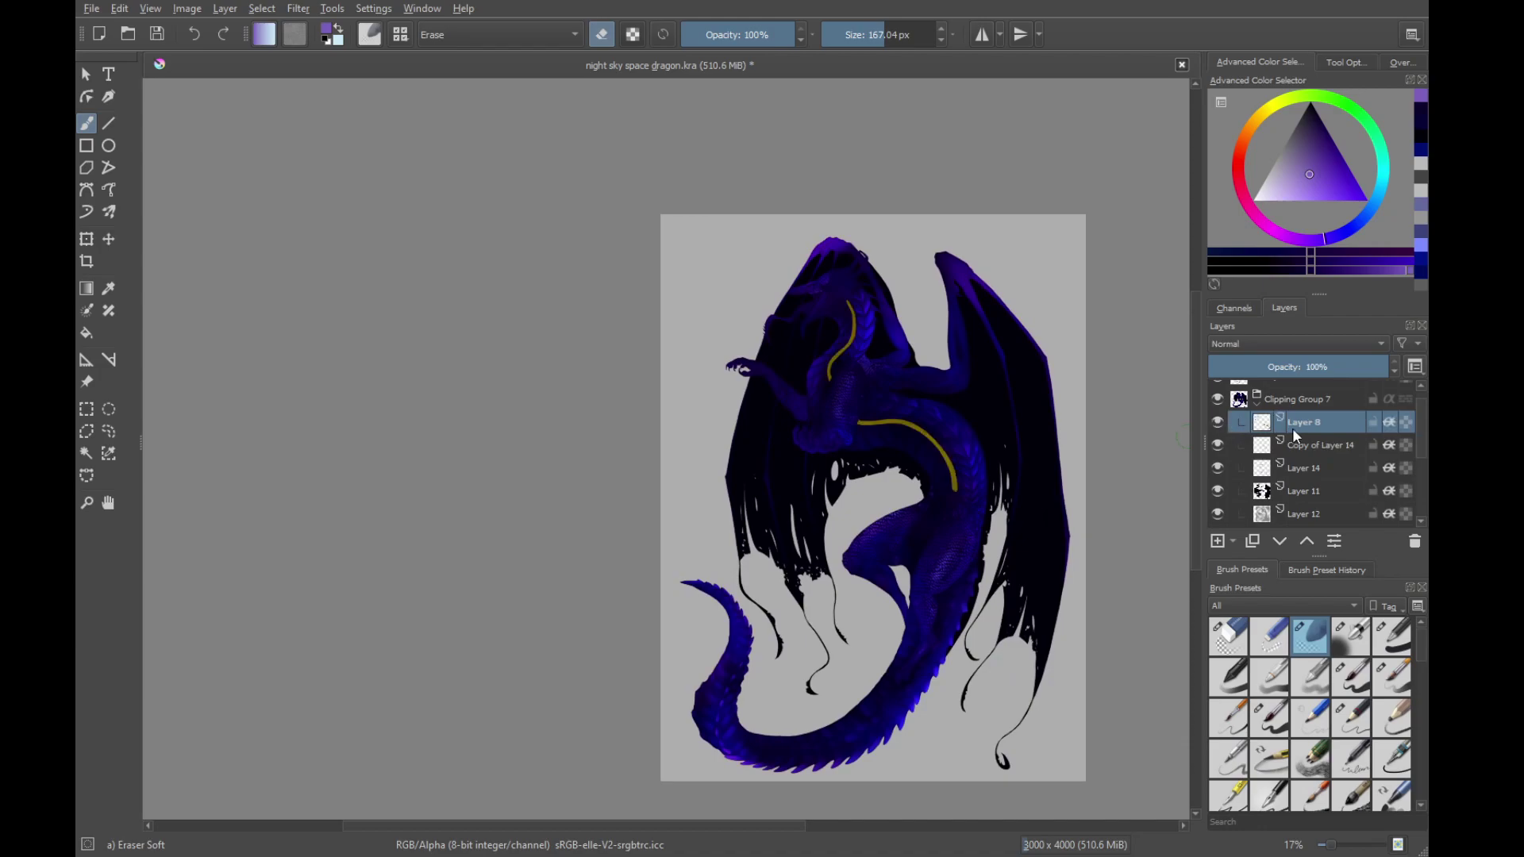
{"action": "left_click_drag", "start_coordinate": [1419, 647], "coordinate": [1424, 684]}
{"action": "left_click", "coordinate": [1352, 733]}
Sample the gold of the neck stripe, reduce the brush to about 10.72 px, and darken the colour to an orange-brown
{"action": "scroll", "coordinate": [865, 387], "scroll_direction": "up", "scroll_amount": 10}
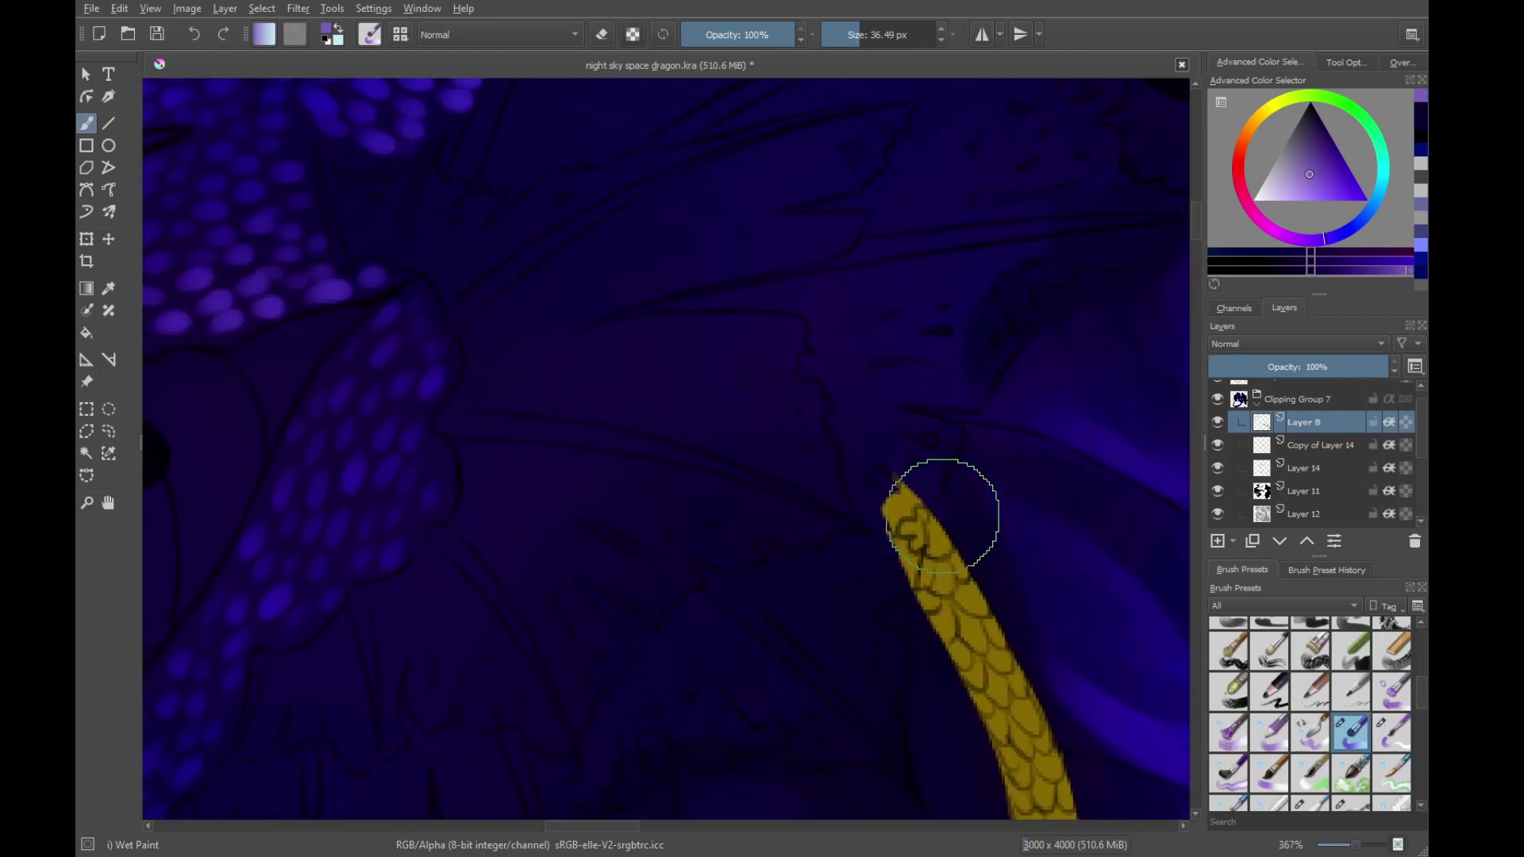
{"action": "left_click", "coordinate": [911, 501], "text": "ctrl"}
{"action": "left_click_drag", "start_coordinate": [950, 384], "coordinate": [964, 437]}
{"action": "left_click_drag", "start_coordinate": [970, 471], "coordinate": [1023, 475]}
{"action": "left_click_drag", "start_coordinate": [964, 519], "coordinate": [888, 393]}
{"action": "left_click_drag", "start_coordinate": [1019, 453], "coordinate": [1002, 352]}
{"action": "left_click_drag", "start_coordinate": [956, 389], "coordinate": [932, 481]}
{"action": "left_click_drag", "start_coordinate": [928, 475], "coordinate": [959, 412]}
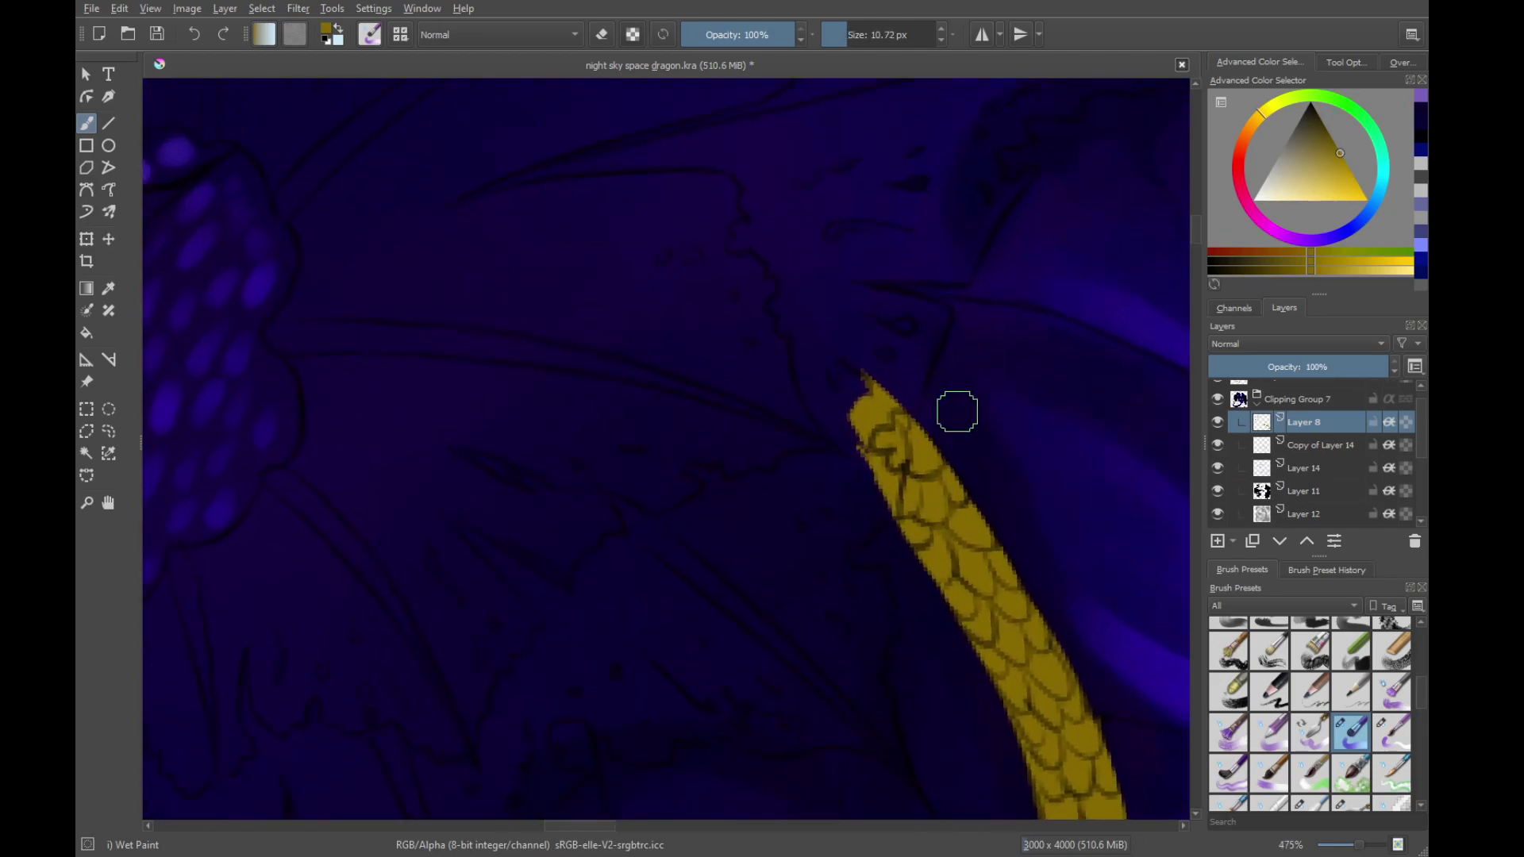
{"action": "left_click", "coordinate": [1327, 131]}
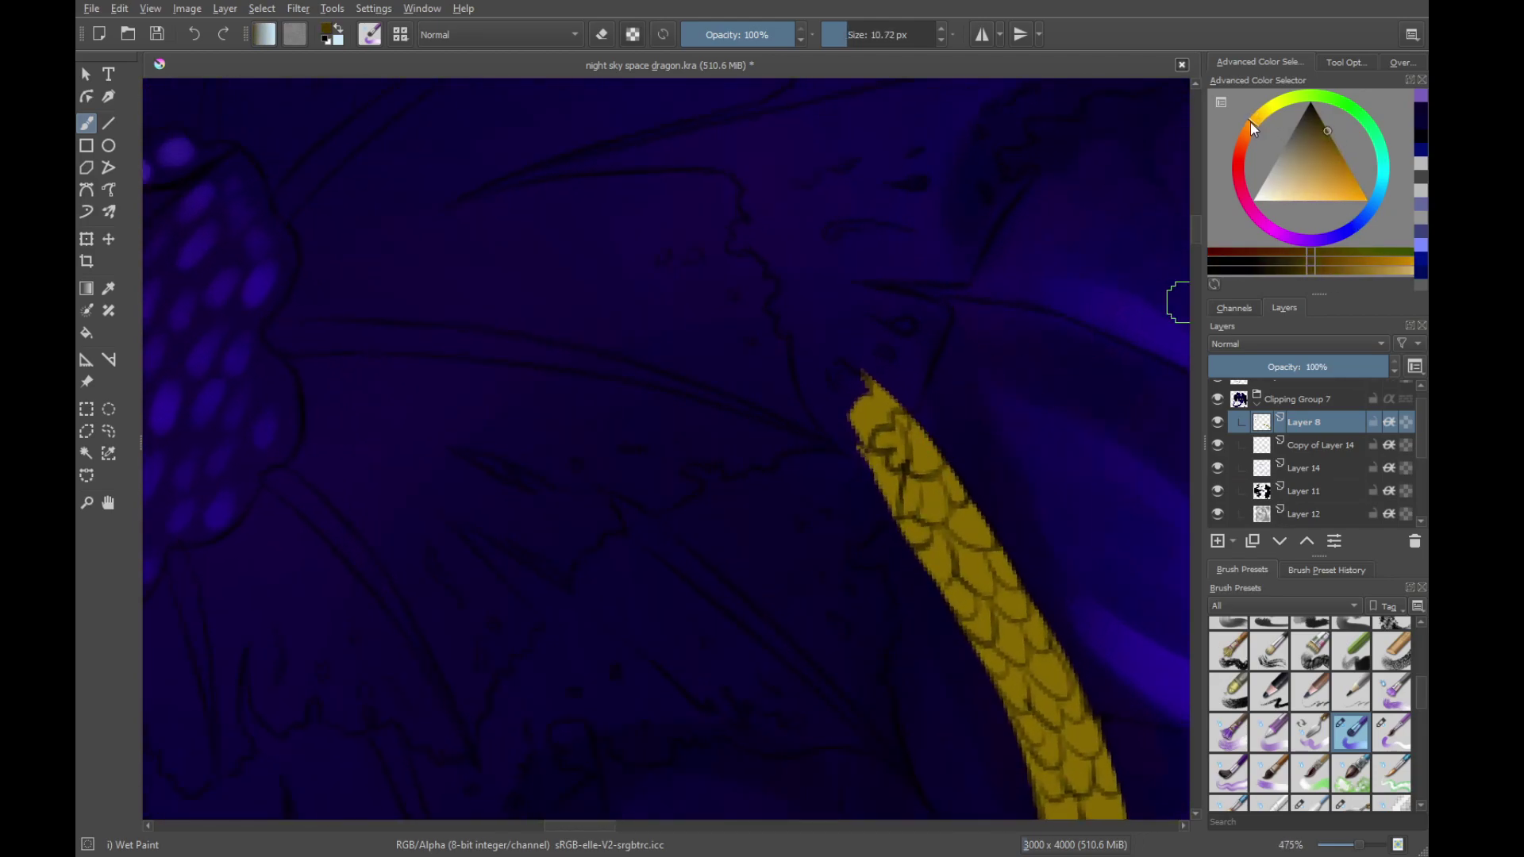
Shade the first scales below the upper tip of the neck stripe in brown with a brush of about 5.26 px
{"action": "mouse_move", "coordinate": [921, 439]}
{"action": "left_mouse_down"}
{"action": "mouse_move", "coordinate": [900, 438]}
{"action": "mouse_move", "coordinate": [892, 402]}
{"action": "left_mouse_up"}
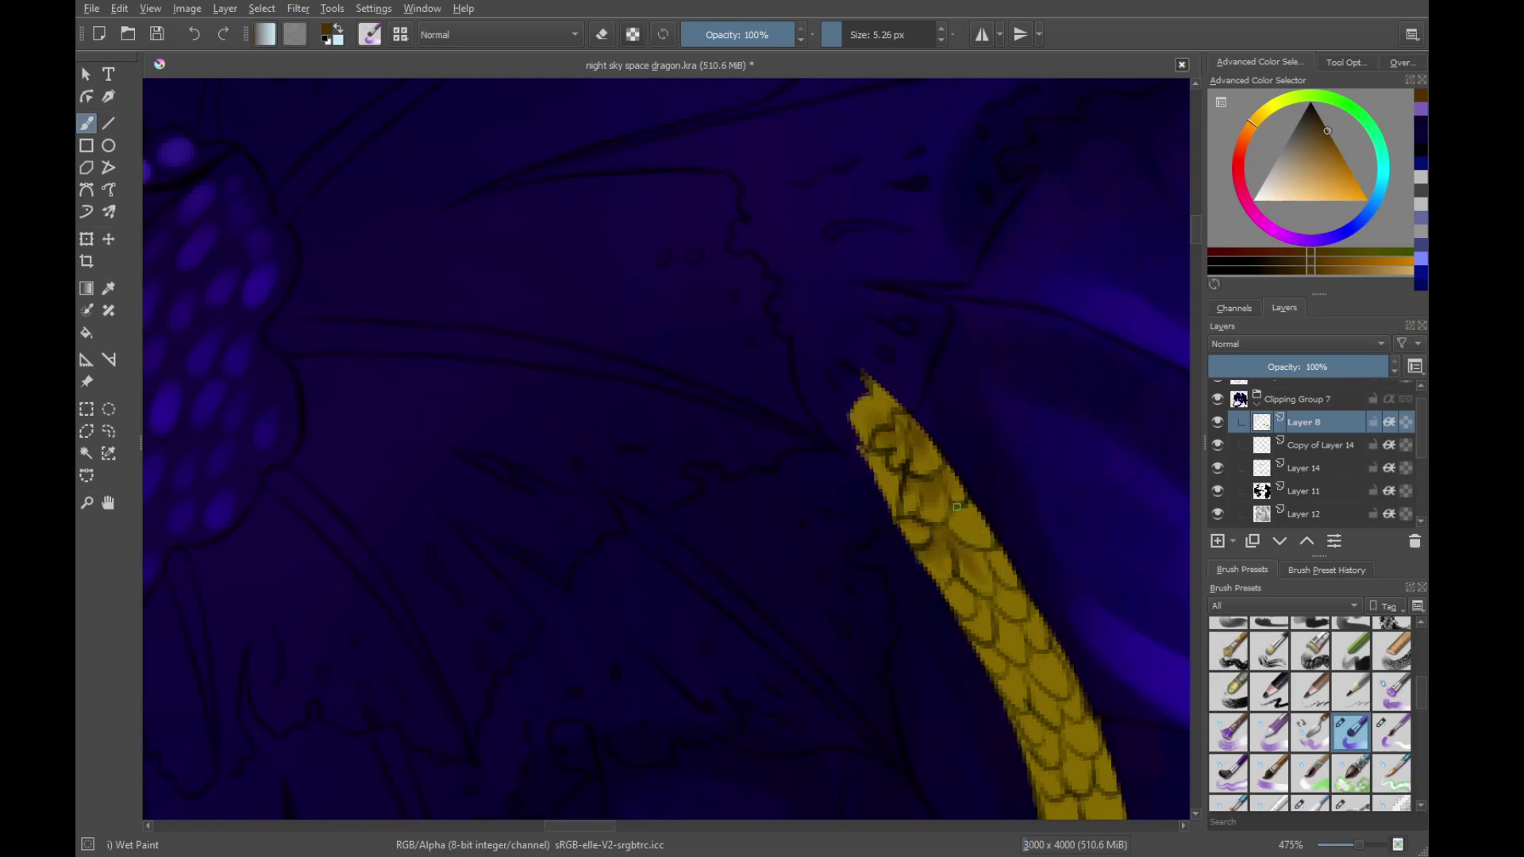
{"action": "mouse_move", "coordinate": [1017, 574]}
{"action": "left_mouse_down"}
{"action": "mouse_move", "coordinate": [975, 524]}
{"action": "mouse_move", "coordinate": [919, 559]}
{"action": "left_mouse_up"}
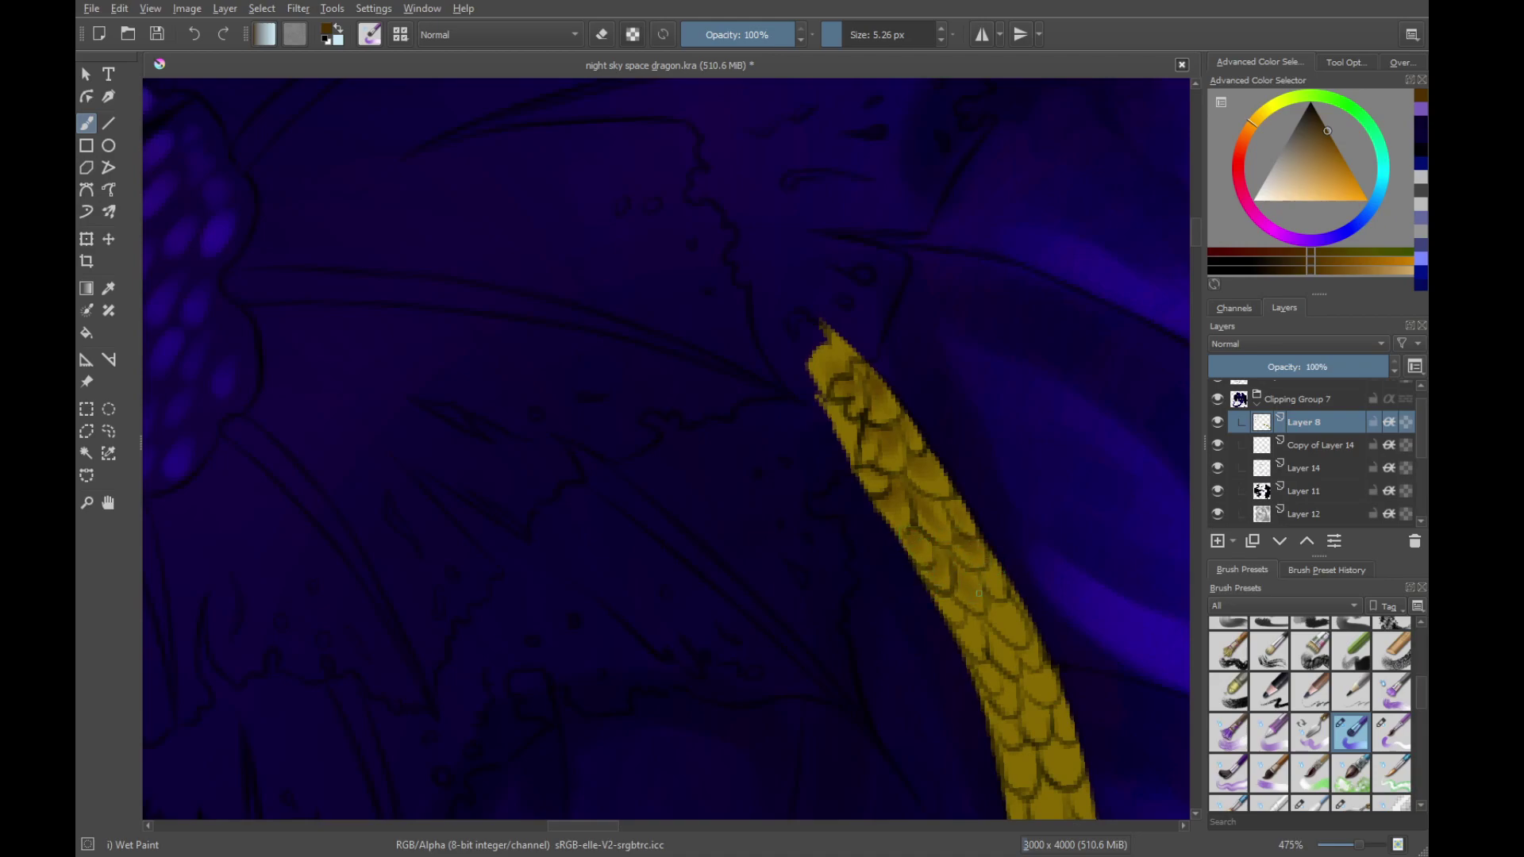
{"action": "scroll", "coordinate": [983, 639], "scroll_direction": "down", "scroll_amount": 2}
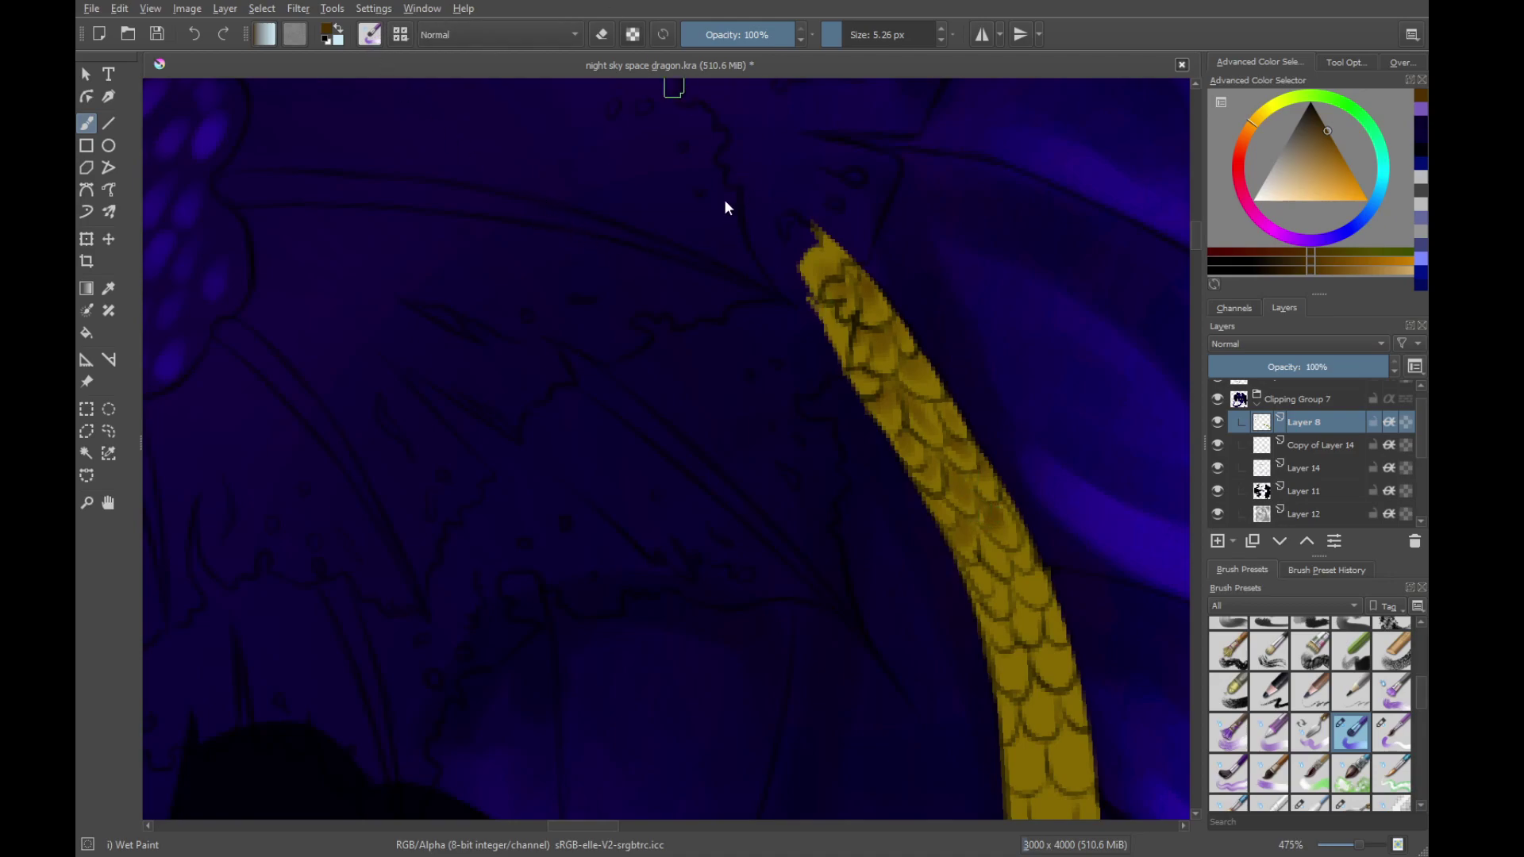
Fine-tune the brush size to about 4.98 px and shade the small scales at the neck stripe's upper tip
{"action": "left_click", "coordinate": [662, 35]}
{"action": "left_click_drag", "start_coordinate": [959, 502], "coordinate": [872, 398], "text": "shift"}
{"action": "key", "text": "bracketright"}
{"action": "key", "text": "bracketright"}
{"action": "key", "text": "bracketright"}
{"action": "key", "text": "bracketleft"}
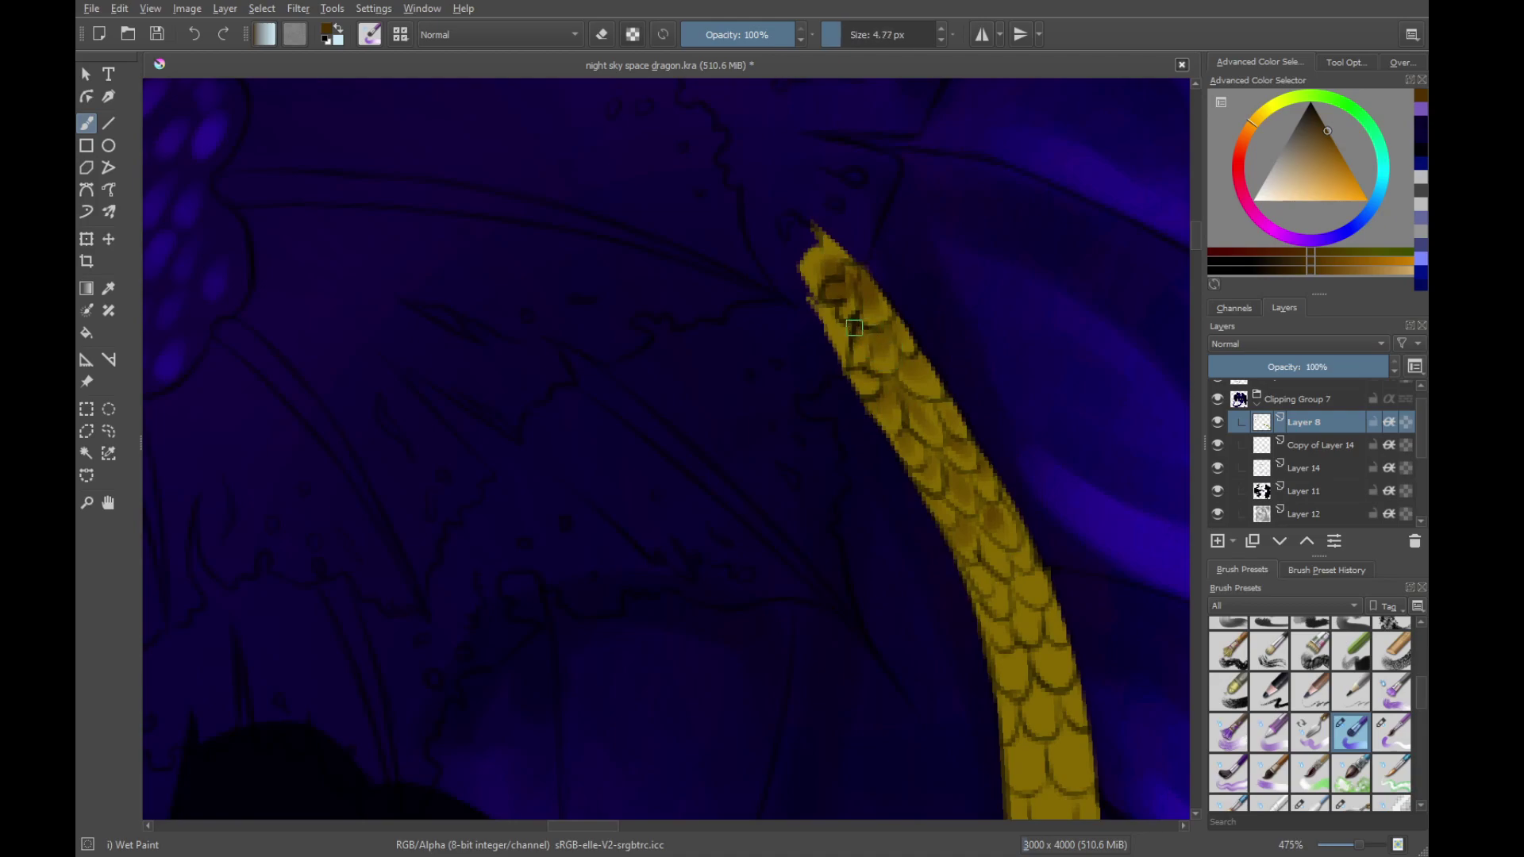
{"action": "left_click_drag", "start_coordinate": [874, 340], "coordinate": [890, 323]}
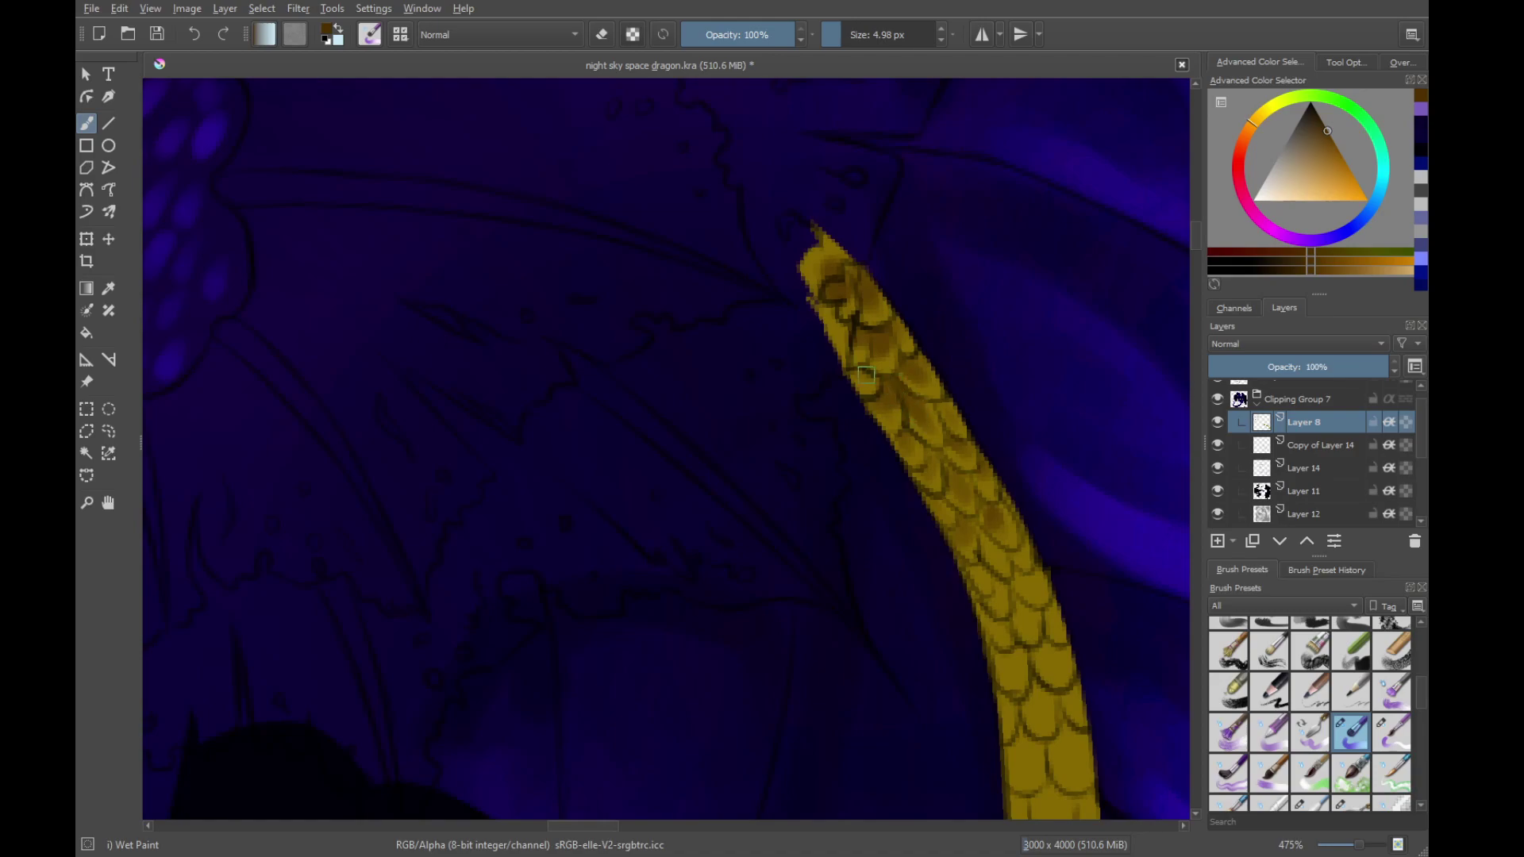
Shade the scales along the upper bend of the neck stripe in brown with the 4.98 px brush
{"action": "left_click_drag", "start_coordinate": [953, 446], "coordinate": [884, 414]}
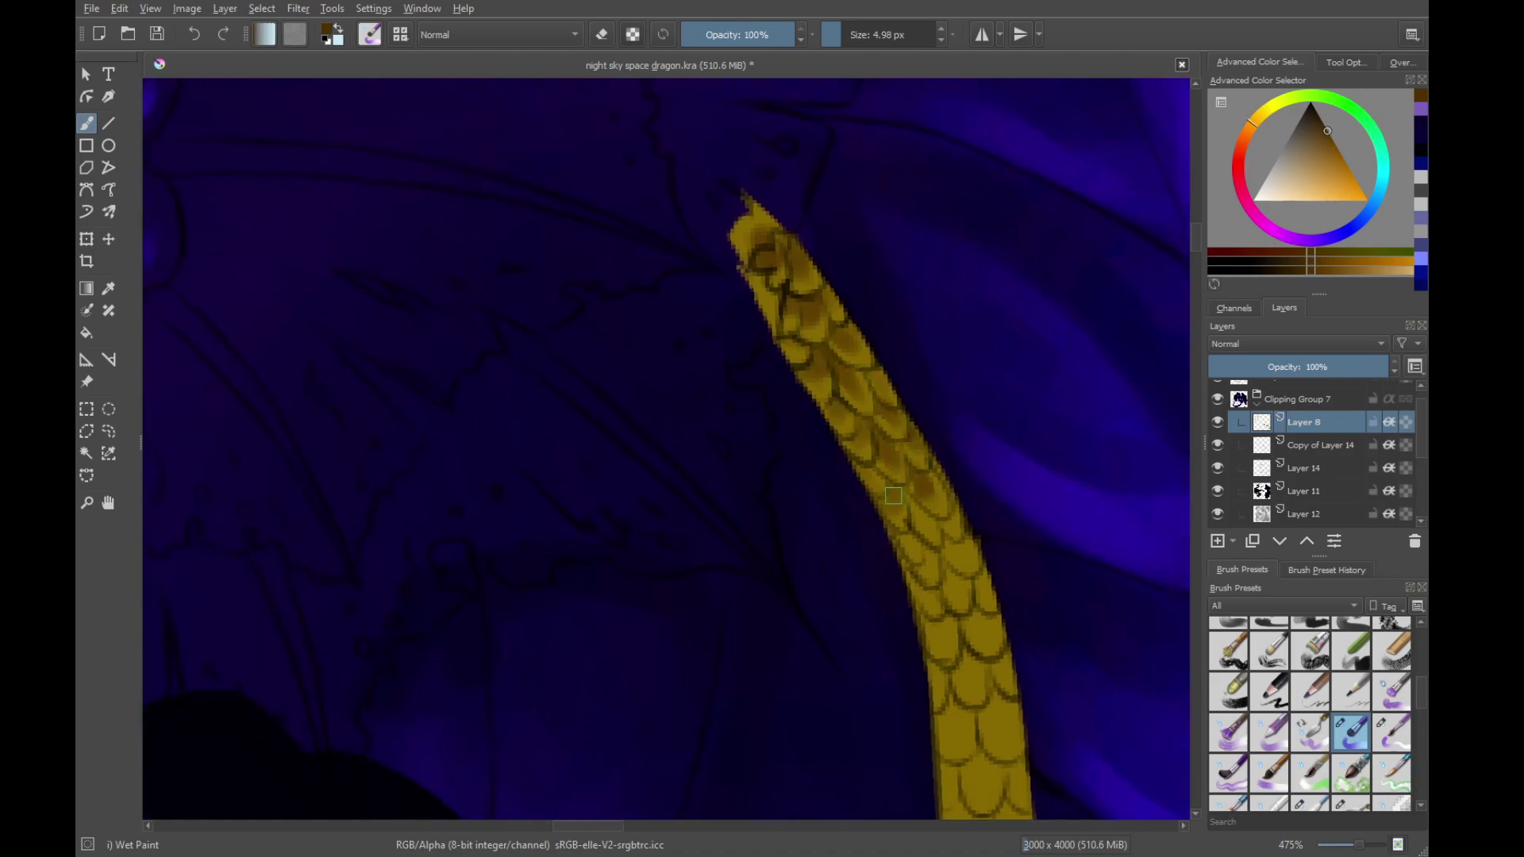
{"action": "left_click_drag", "start_coordinate": [895, 487], "coordinate": [876, 447]}
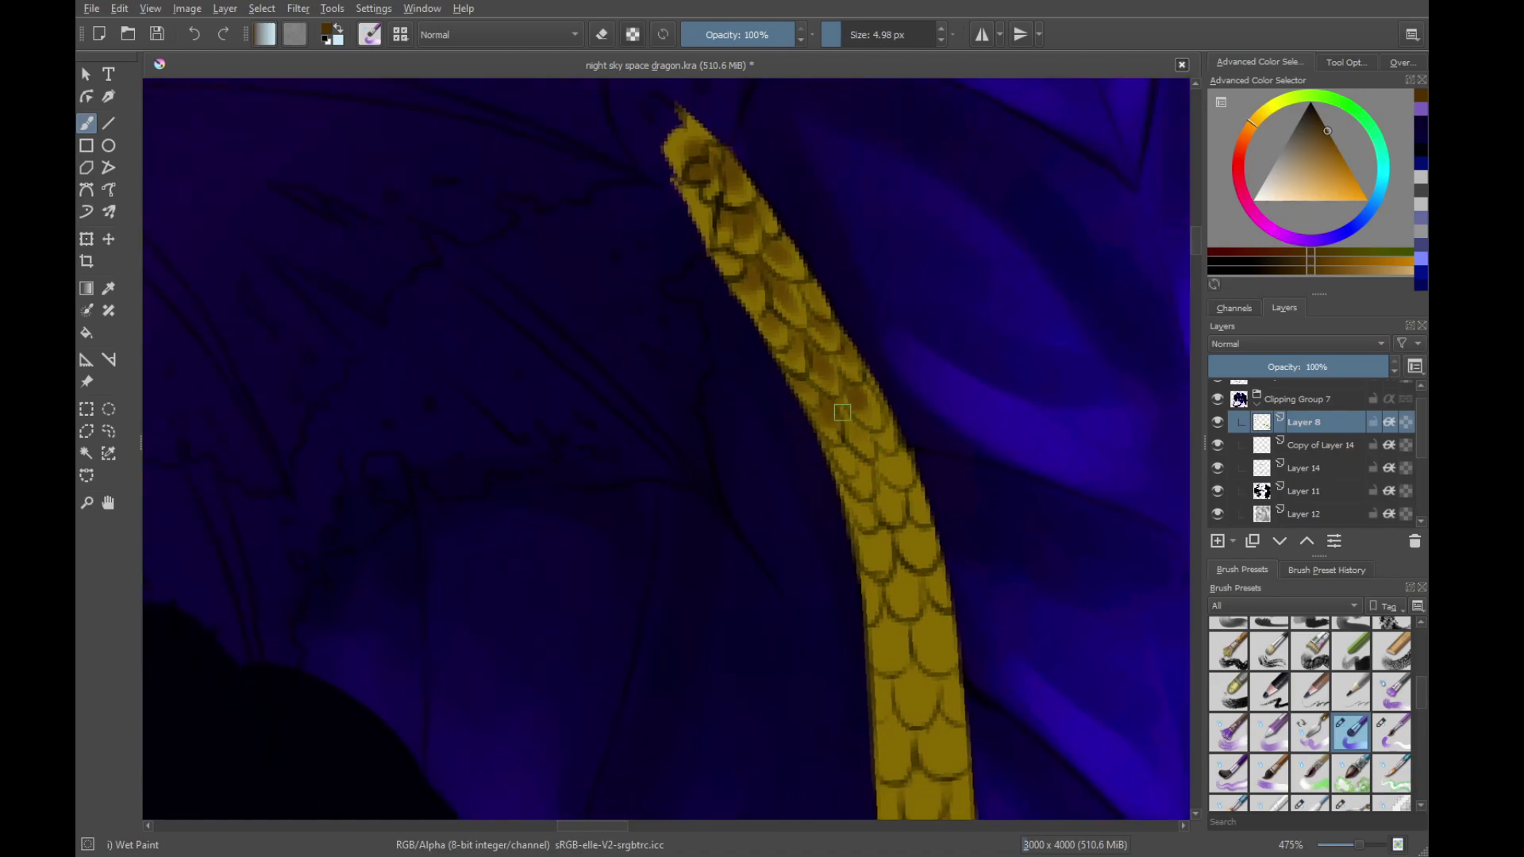
{"action": "scroll", "coordinate": [868, 422], "scroll_direction": "down", "scroll_amount": 1}
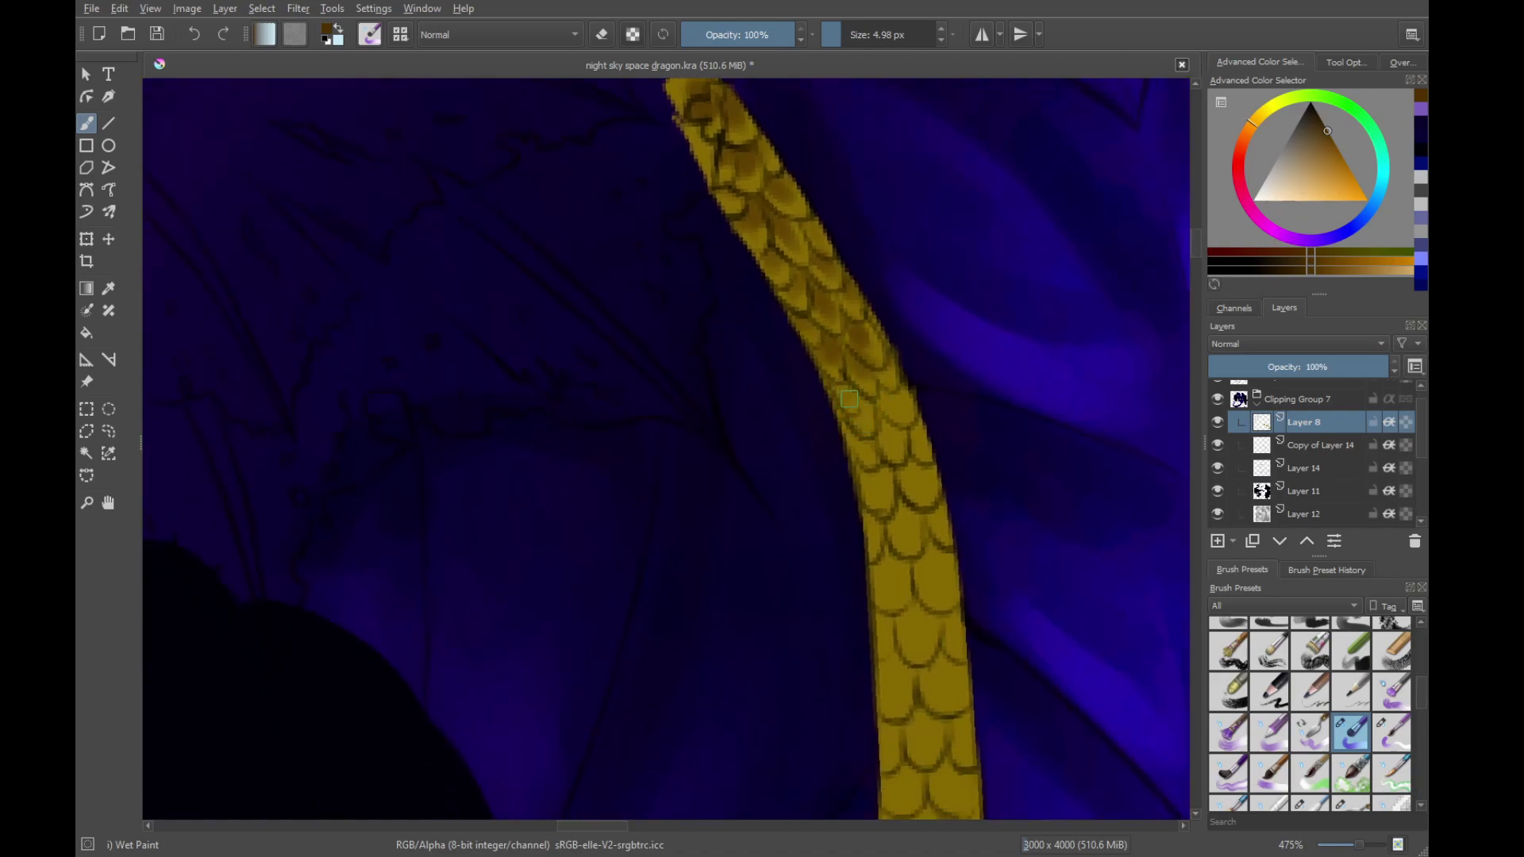
{"action": "mouse_move", "coordinate": [886, 395]}
{"action": "left_mouse_down"}
{"action": "mouse_move", "coordinate": [903, 415]}
{"action": "mouse_move", "coordinate": [889, 448]}
{"action": "mouse_move", "coordinate": [916, 428]}
{"action": "left_mouse_up"}
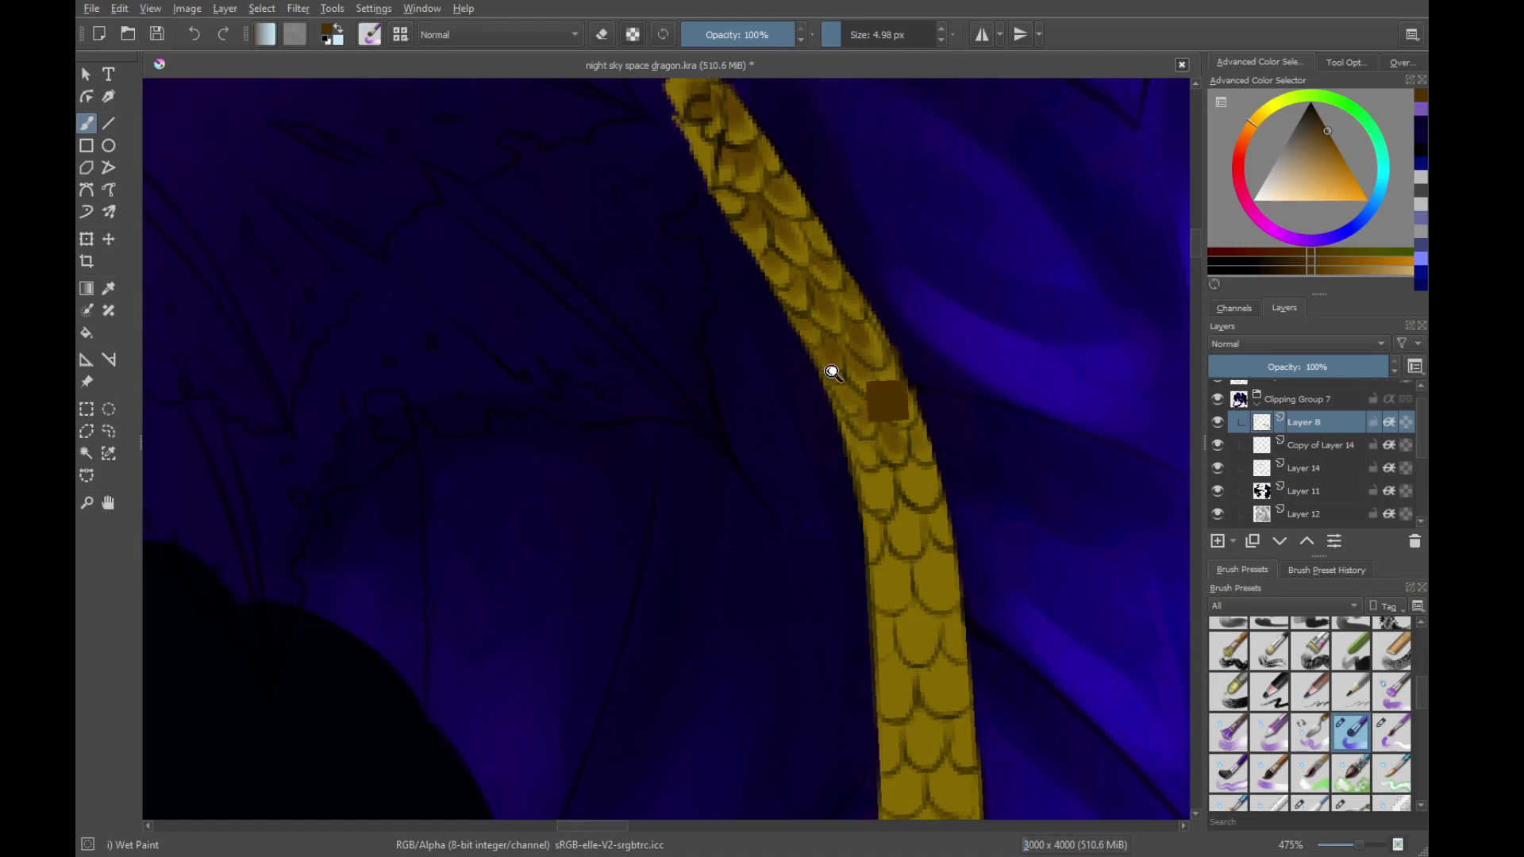
Enlarge the brush to 10.12 px and shade the larger scales below the neck stripe's upper bend
{"action": "mouse_move", "coordinate": [830, 371]}
{"action": "left_mouse_down"}
{"action": "mouse_move", "coordinate": [860, 561]}
{"action": "mouse_move", "coordinate": [897, 432]}
{"action": "mouse_move", "coordinate": [868, 313]}
{"action": "left_mouse_up"}
{"action": "mouse_move", "coordinate": [838, 379]}
{"action": "left_mouse_down"}
{"action": "mouse_move", "coordinate": [826, 361]}
{"action": "mouse_move", "coordinate": [868, 404]}
{"action": "left_mouse_up"}
{"action": "mouse_move", "coordinate": [900, 481]}
{"action": "left_mouse_down"}
{"action": "mouse_move", "coordinate": [943, 512]}
{"action": "mouse_move", "coordinate": [858, 355]}
{"action": "left_mouse_up"}
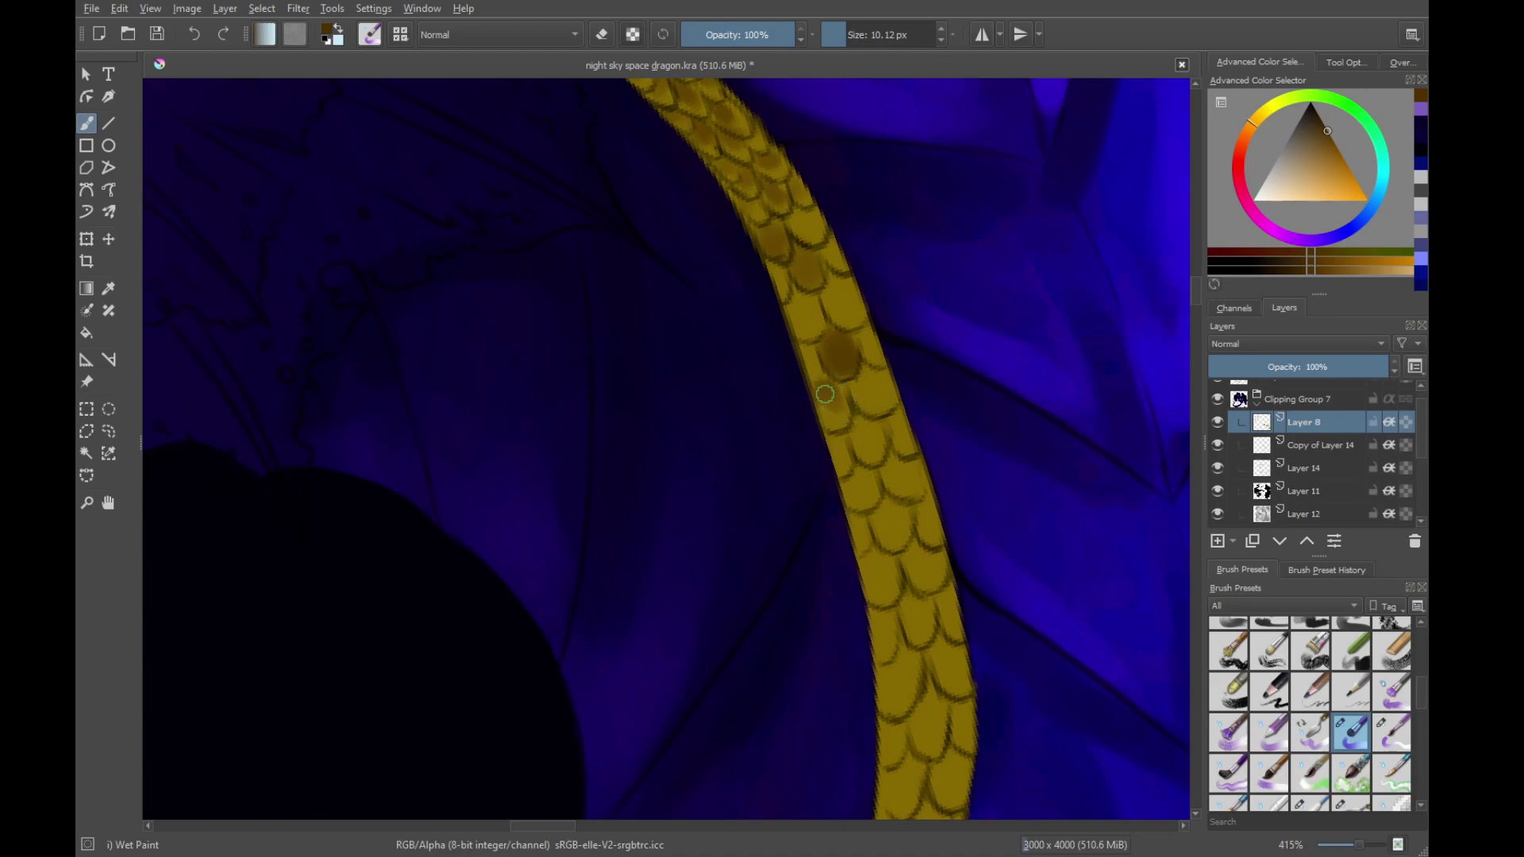
{"action": "left_click_drag", "start_coordinate": [790, 290], "coordinate": [818, 304]}
{"action": "left_click_drag", "start_coordinate": [869, 366], "coordinate": [865, 380]}
{"action": "mouse_move", "coordinate": [837, 260]}
{"action": "left_mouse_down"}
{"action": "mouse_move", "coordinate": [857, 456]}
{"action": "mouse_move", "coordinate": [845, 326]}
{"action": "mouse_move", "coordinate": [824, 385]}
{"action": "left_mouse_up"}
{"action": "scroll", "coordinate": [846, 269], "scroll_direction": "up", "scroll_amount": 2}
{"action": "scroll", "coordinate": [801, 291], "scroll_direction": "up", "scroll_amount": 1}
Shade more scales toward the middle of the neck stripe in brown, undoing the last stroke
{"action": "mouse_move", "coordinate": [859, 455]}
{"action": "left_mouse_down"}
{"action": "mouse_move", "coordinate": [821, 350]}
{"action": "mouse_move", "coordinate": [762, 324]}
{"action": "left_mouse_up"}
{"action": "mouse_move", "coordinate": [822, 403]}
{"action": "left_mouse_down"}
{"action": "mouse_move", "coordinate": [862, 429]}
{"action": "mouse_move", "coordinate": [857, 402]}
{"action": "mouse_move", "coordinate": [795, 420]}
{"action": "mouse_move", "coordinate": [822, 492]}
{"action": "mouse_move", "coordinate": [797, 375]}
{"action": "mouse_move", "coordinate": [832, 363]}
{"action": "mouse_move", "coordinate": [826, 419]}
{"action": "mouse_move", "coordinate": [873, 431]}
{"action": "left_mouse_up"}
{"action": "left_click", "coordinate": [794, 425]}
{"action": "mouse_move", "coordinate": [792, 428]}
{"action": "left_mouse_down"}
{"action": "mouse_move", "coordinate": [805, 436]}
{"action": "mouse_move", "coordinate": [784, 355]}
{"action": "mouse_move", "coordinate": [807, 378]}
{"action": "mouse_move", "coordinate": [843, 358]}
{"action": "mouse_move", "coordinate": [851, 370]}
{"action": "mouse_move", "coordinate": [799, 433]}
{"action": "mouse_move", "coordinate": [835, 420]}
{"action": "mouse_move", "coordinate": [848, 350]}
{"action": "mouse_move", "coordinate": [833, 425]}
{"action": "left_mouse_up"}
{"action": "key", "text": "ctrl+z"}
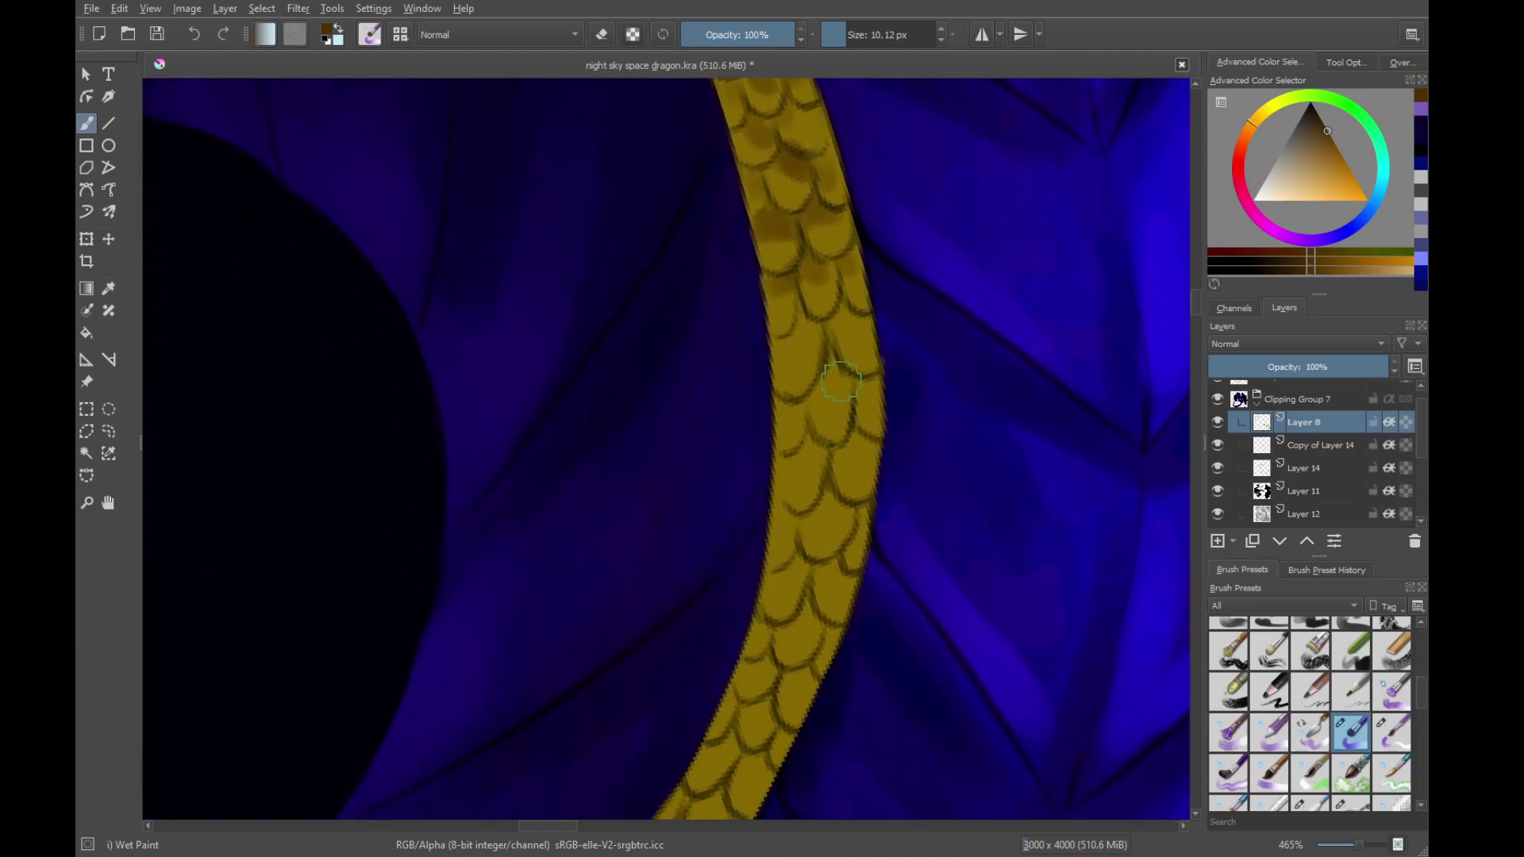
Shade the bases of the scales around the middle curve of the neck stripe, undoing the last misplaced stroke
{"action": "mouse_move", "coordinate": [828, 349]}
{"action": "left_mouse_down"}
{"action": "mouse_move", "coordinate": [831, 428]}
{"action": "mouse_move", "coordinate": [797, 452]}
{"action": "mouse_move", "coordinate": [818, 455]}
{"action": "left_mouse_up"}
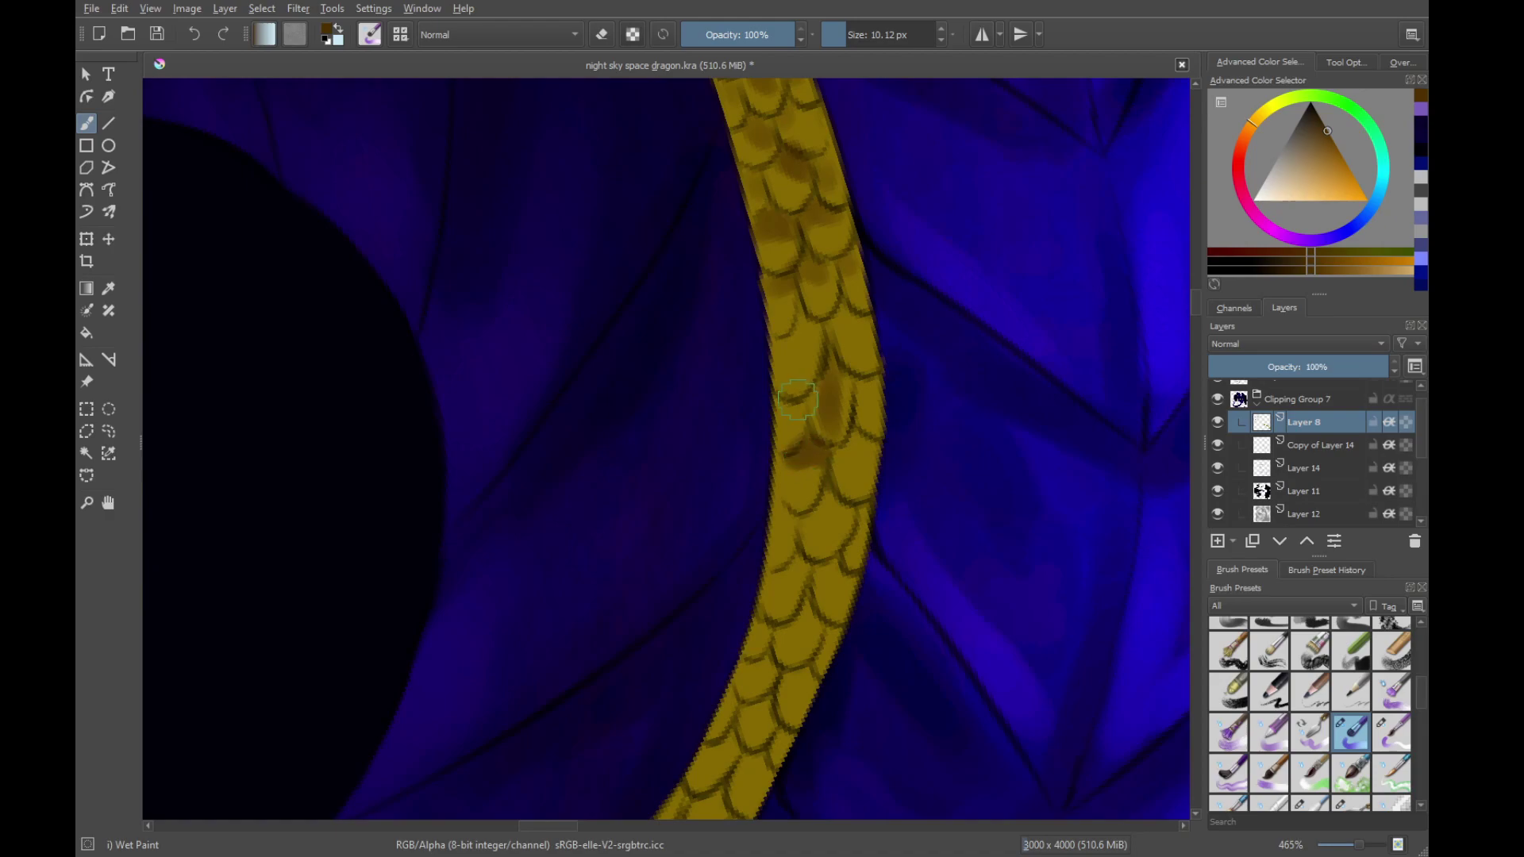
{"action": "left_click_drag", "start_coordinate": [786, 328], "coordinate": [803, 395]}
{"action": "mouse_move", "coordinate": [937, 472]}
{"action": "left_mouse_down"}
{"action": "mouse_move", "coordinate": [942, 381]}
{"action": "mouse_move", "coordinate": [869, 264]}
{"action": "left_mouse_up"}
{"action": "mouse_move", "coordinate": [767, 335]}
{"action": "left_mouse_down"}
{"action": "mouse_move", "coordinate": [802, 362]}
{"action": "mouse_move", "coordinate": [788, 344]}
{"action": "left_mouse_up"}
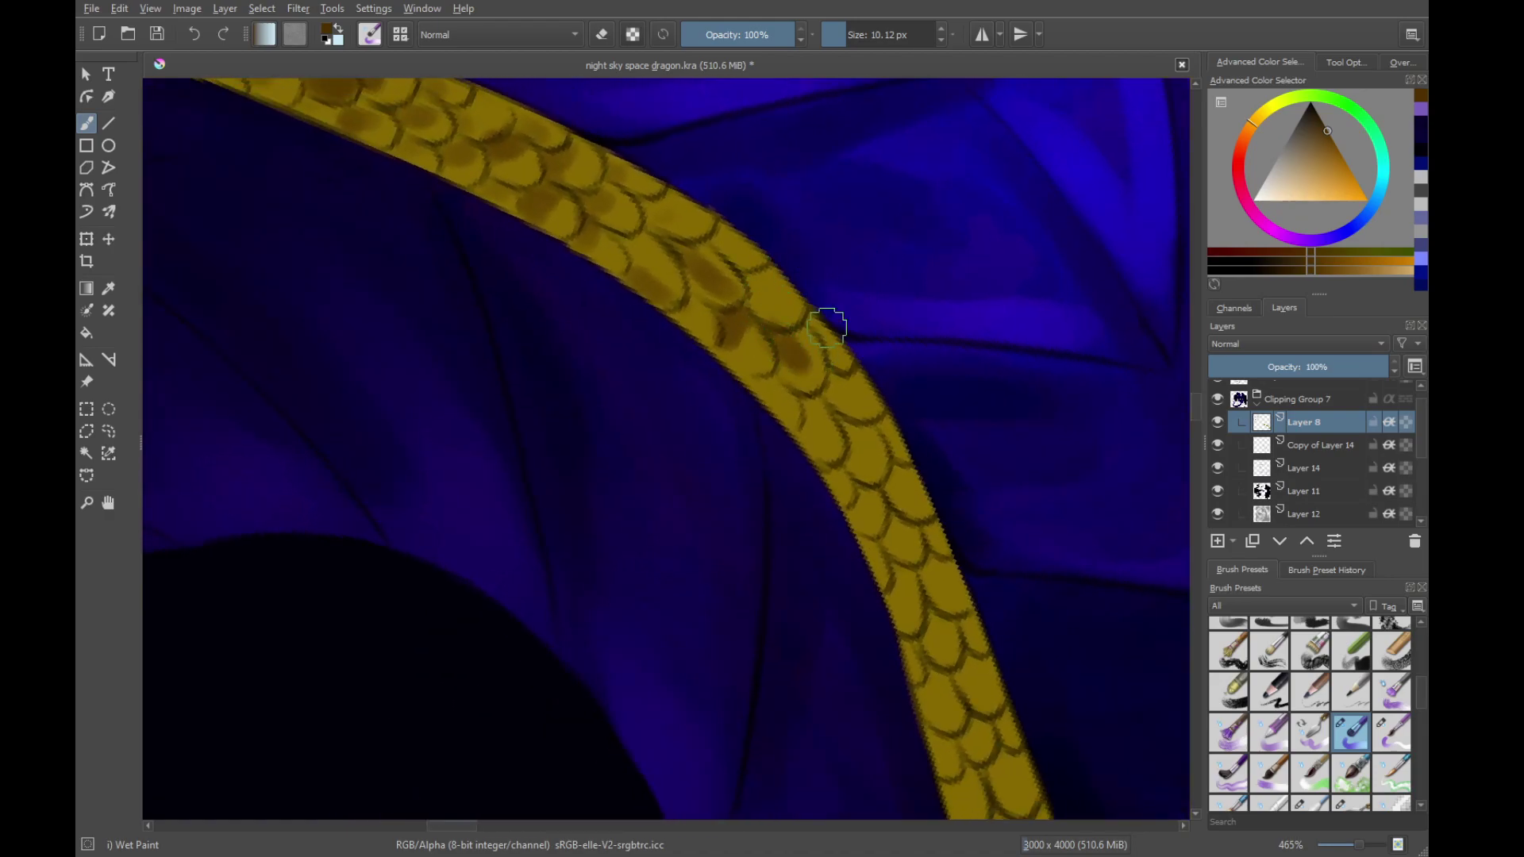
{"action": "left_click_drag", "start_coordinate": [808, 403], "coordinate": [822, 422]}
{"action": "mouse_move", "coordinate": [832, 384]}
{"action": "left_mouse_down"}
{"action": "mouse_move", "coordinate": [862, 455]}
{"action": "mouse_move", "coordinate": [825, 458]}
{"action": "mouse_move", "coordinate": [864, 504]}
{"action": "mouse_move", "coordinate": [913, 477]}
{"action": "mouse_move", "coordinate": [871, 496]}
{"action": "mouse_move", "coordinate": [854, 484]}
{"action": "mouse_move", "coordinate": [906, 489]}
{"action": "left_mouse_up"}
{"action": "key", "text": "ctrl+z"}
Rotate the canvas and shade the scales along the straight section past the neck stripe's middle curve
{"action": "mouse_move", "coordinate": [997, 616]}
{"action": "left_mouse_down"}
{"action": "mouse_move", "coordinate": [1047, 534]}
{"action": "mouse_move", "coordinate": [685, 297]}
{"action": "mouse_move", "coordinate": [840, 354]}
{"action": "mouse_move", "coordinate": [788, 510]}
{"action": "left_mouse_up"}
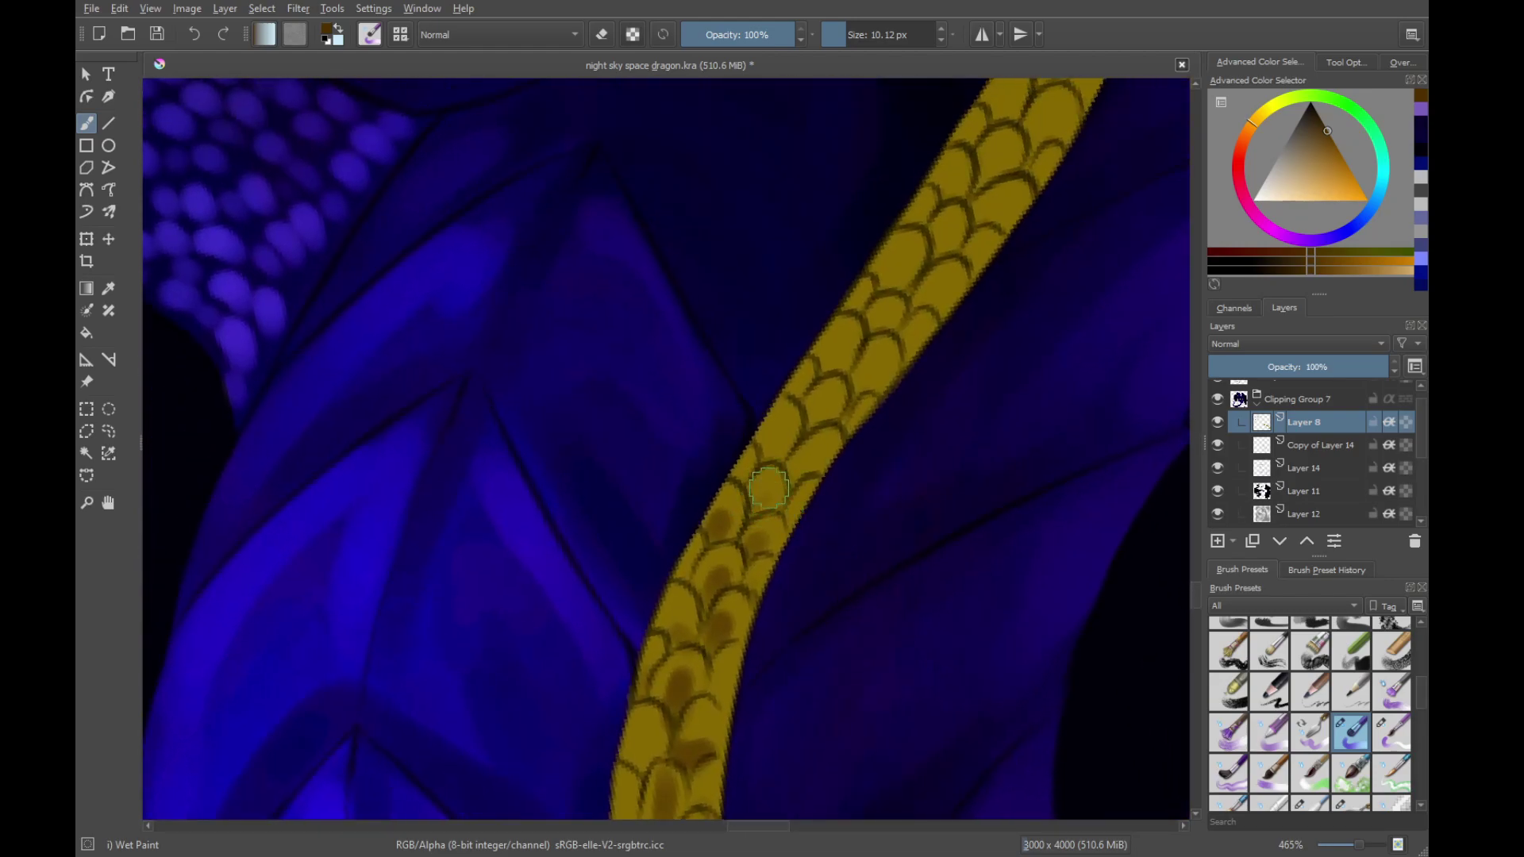
{"action": "left_click_drag", "start_coordinate": [767, 454], "coordinate": [789, 432]}
{"action": "mouse_move", "coordinate": [800, 464]}
{"action": "left_mouse_down"}
{"action": "mouse_move", "coordinate": [834, 396]}
{"action": "mouse_move", "coordinate": [840, 539]}
{"action": "left_mouse_up"}
{"action": "mouse_move", "coordinate": [802, 485]}
{"action": "left_mouse_down"}
{"action": "mouse_move", "coordinate": [833, 474]}
{"action": "mouse_move", "coordinate": [872, 494]}
{"action": "left_mouse_up"}
{"action": "mouse_move", "coordinate": [875, 436]}
{"action": "left_mouse_down"}
{"action": "mouse_move", "coordinate": [848, 414]}
{"action": "mouse_move", "coordinate": [906, 411]}
{"action": "mouse_move", "coordinate": [898, 432]}
{"action": "mouse_move", "coordinate": [894, 398]}
{"action": "mouse_move", "coordinate": [865, 389]}
{"action": "left_mouse_up"}
{"action": "left_click_drag", "start_coordinate": [942, 428], "coordinate": [864, 527]}
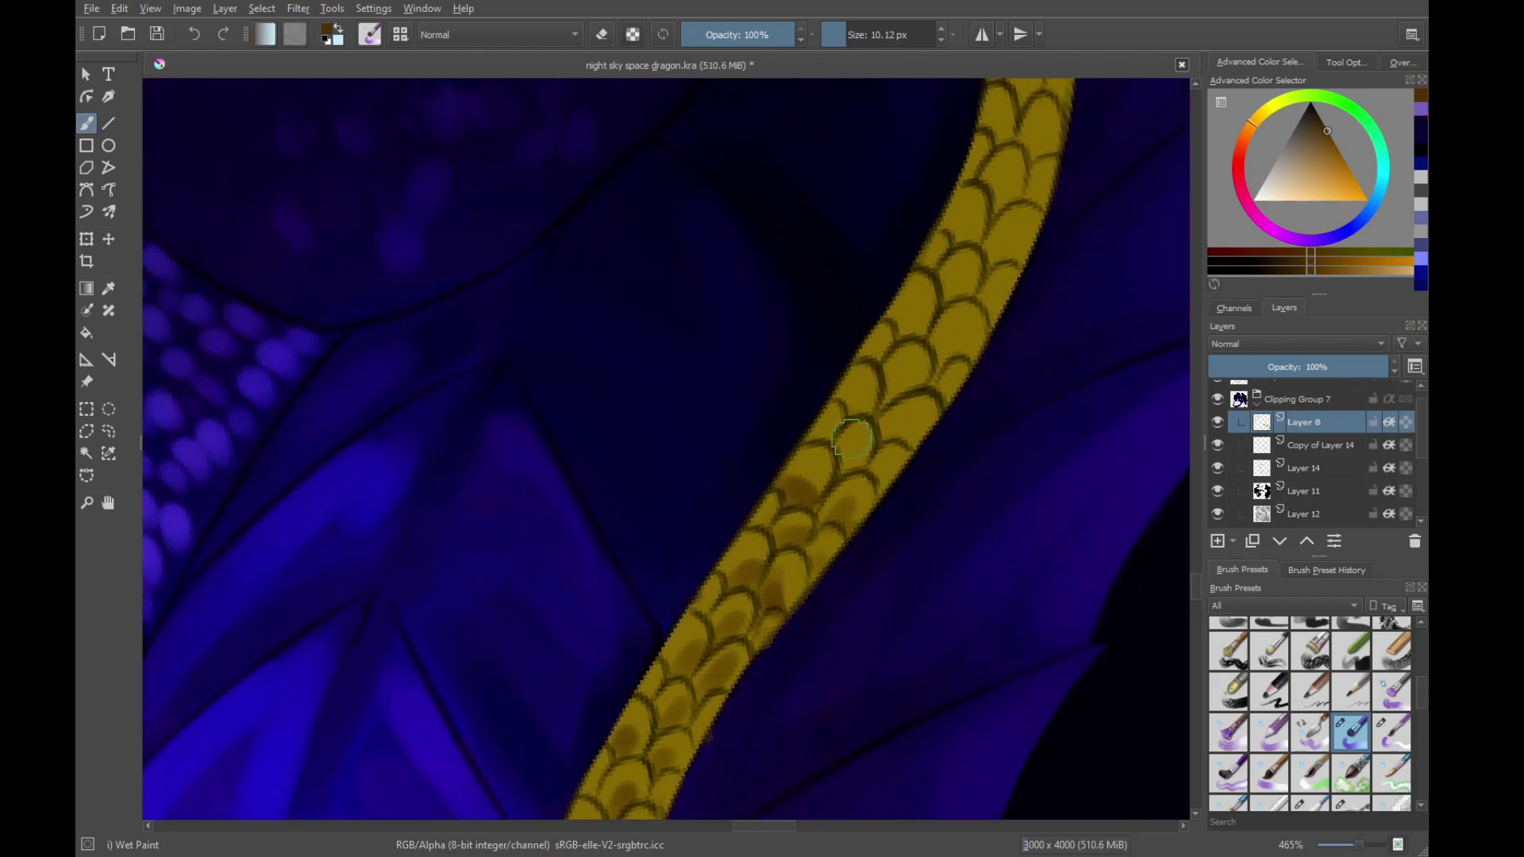
Shade the scales where the neck stripe begins to curve toward its chest end
{"action": "mouse_move", "coordinate": [848, 449]}
{"action": "left_mouse_down"}
{"action": "mouse_move", "coordinate": [832, 468]}
{"action": "mouse_move", "coordinate": [881, 492]}
{"action": "left_mouse_up"}
{"action": "mouse_move", "coordinate": [887, 485]}
{"action": "left_mouse_down"}
{"action": "mouse_move", "coordinate": [853, 548]}
{"action": "mouse_move", "coordinate": [856, 490]}
{"action": "mouse_move", "coordinate": [818, 473]}
{"action": "mouse_move", "coordinate": [910, 459]}
{"action": "mouse_move", "coordinate": [848, 517]}
{"action": "left_mouse_up"}
{"action": "mouse_move", "coordinate": [821, 446]}
{"action": "left_mouse_down"}
{"action": "mouse_move", "coordinate": [873, 488]}
{"action": "mouse_move", "coordinate": [900, 471]}
{"action": "left_mouse_up"}
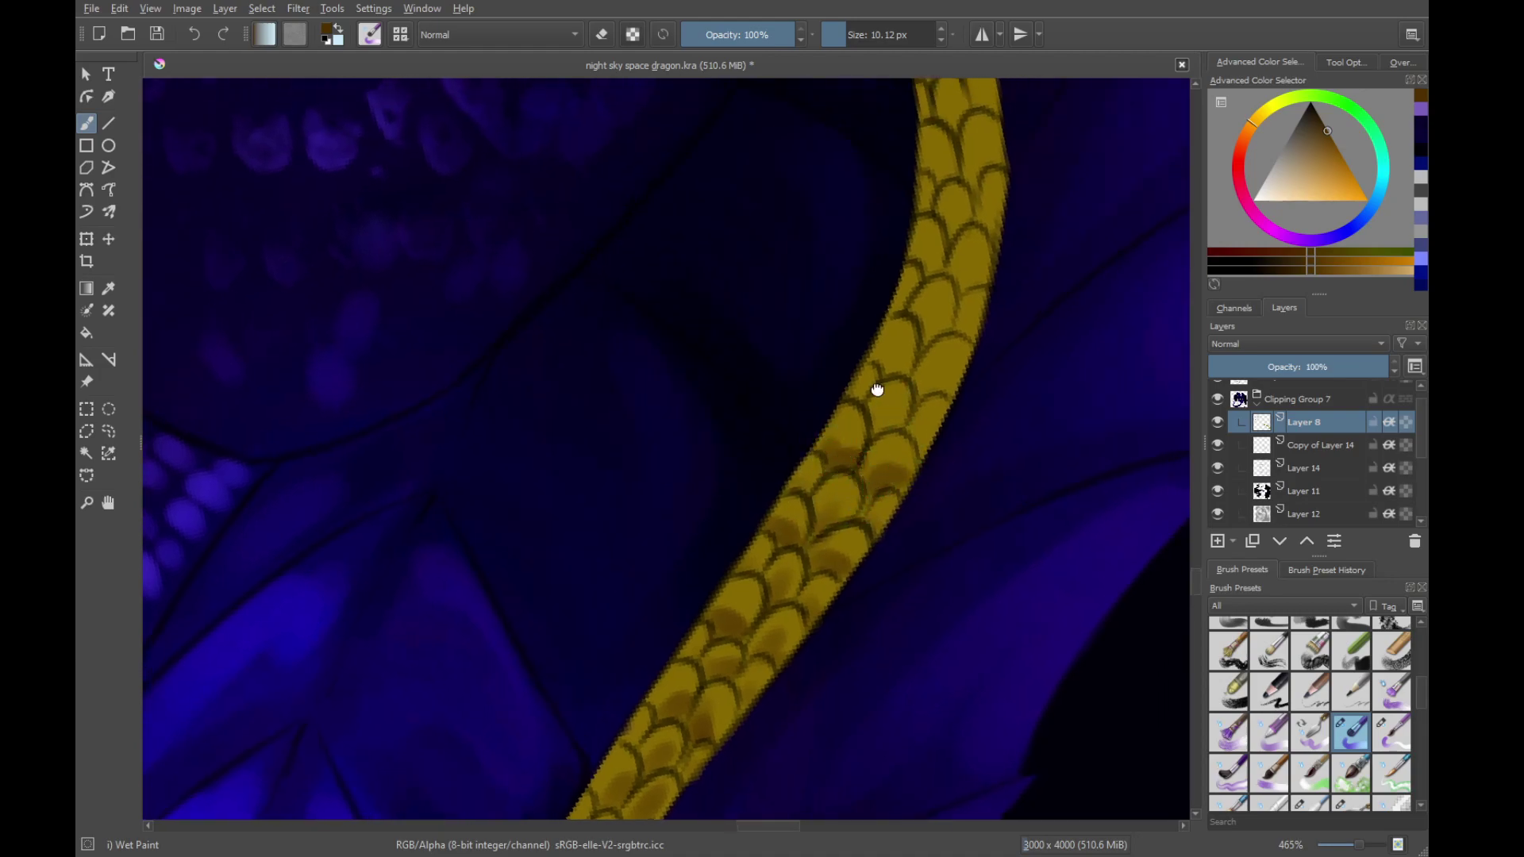
{"action": "mouse_move", "coordinate": [876, 389]}
{"action": "left_mouse_down"}
{"action": "mouse_move", "coordinate": [832, 453]}
{"action": "mouse_move", "coordinate": [873, 508]}
{"action": "left_mouse_up"}
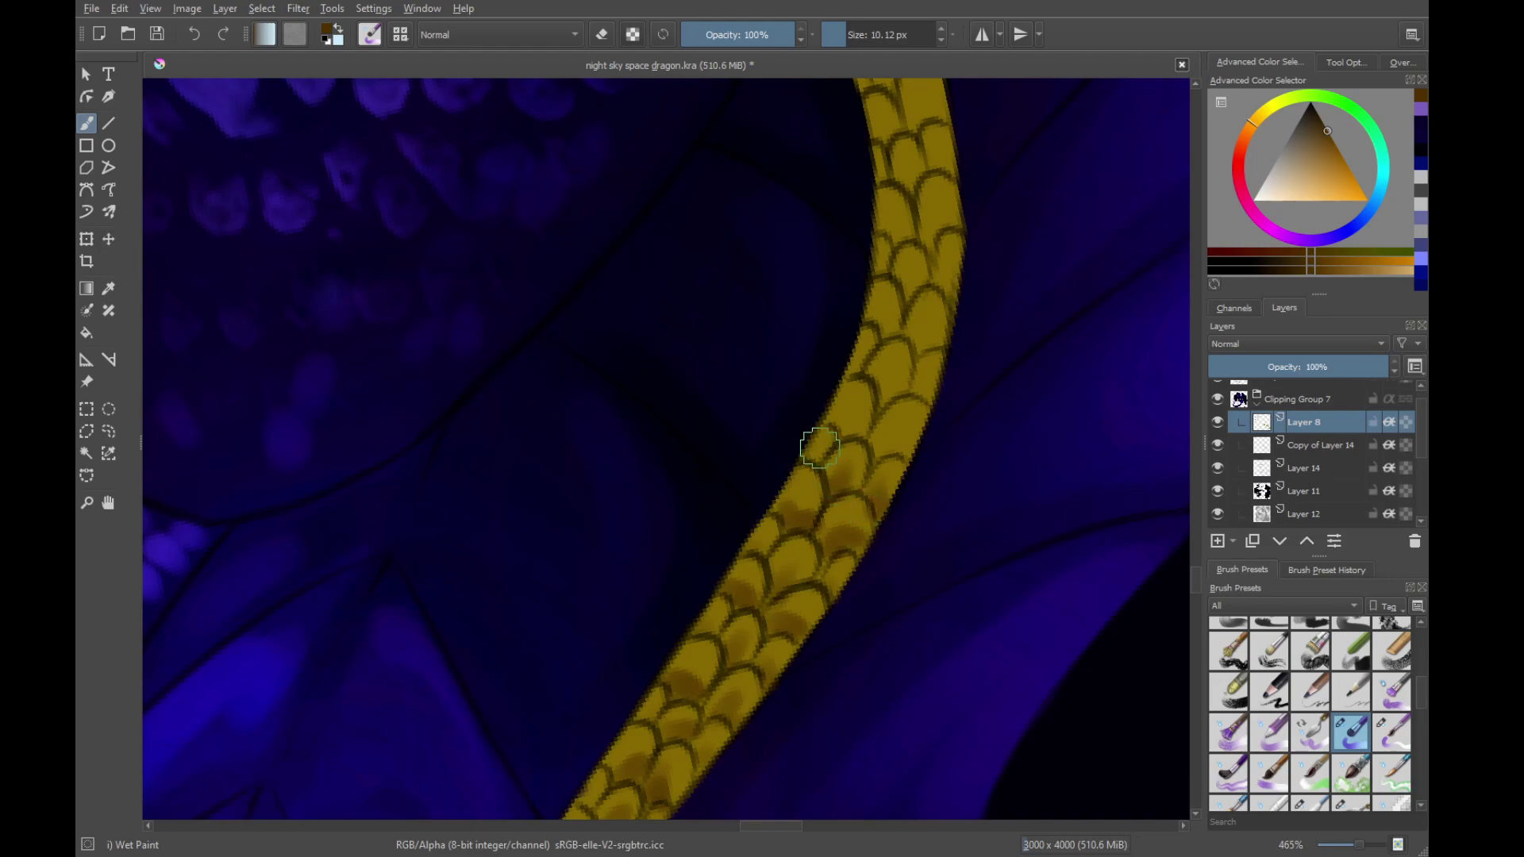
{"action": "mouse_move", "coordinate": [831, 454]}
{"action": "left_mouse_down"}
{"action": "mouse_move", "coordinate": [803, 496]}
{"action": "mouse_move", "coordinate": [819, 473]}
{"action": "mouse_move", "coordinate": [856, 497]}
{"action": "mouse_move", "coordinate": [894, 486]}
{"action": "left_mouse_up"}
{"action": "mouse_move", "coordinate": [853, 452]}
{"action": "left_mouse_down"}
{"action": "mouse_move", "coordinate": [831, 544]}
{"action": "mouse_move", "coordinate": [838, 531]}
{"action": "mouse_move", "coordinate": [871, 547]}
{"action": "left_mouse_up"}
Clean up the brown overspill beside the neck stripe with the Eraser Circle brush and return to Wet Paint
{"action": "key", "text": "slash"}
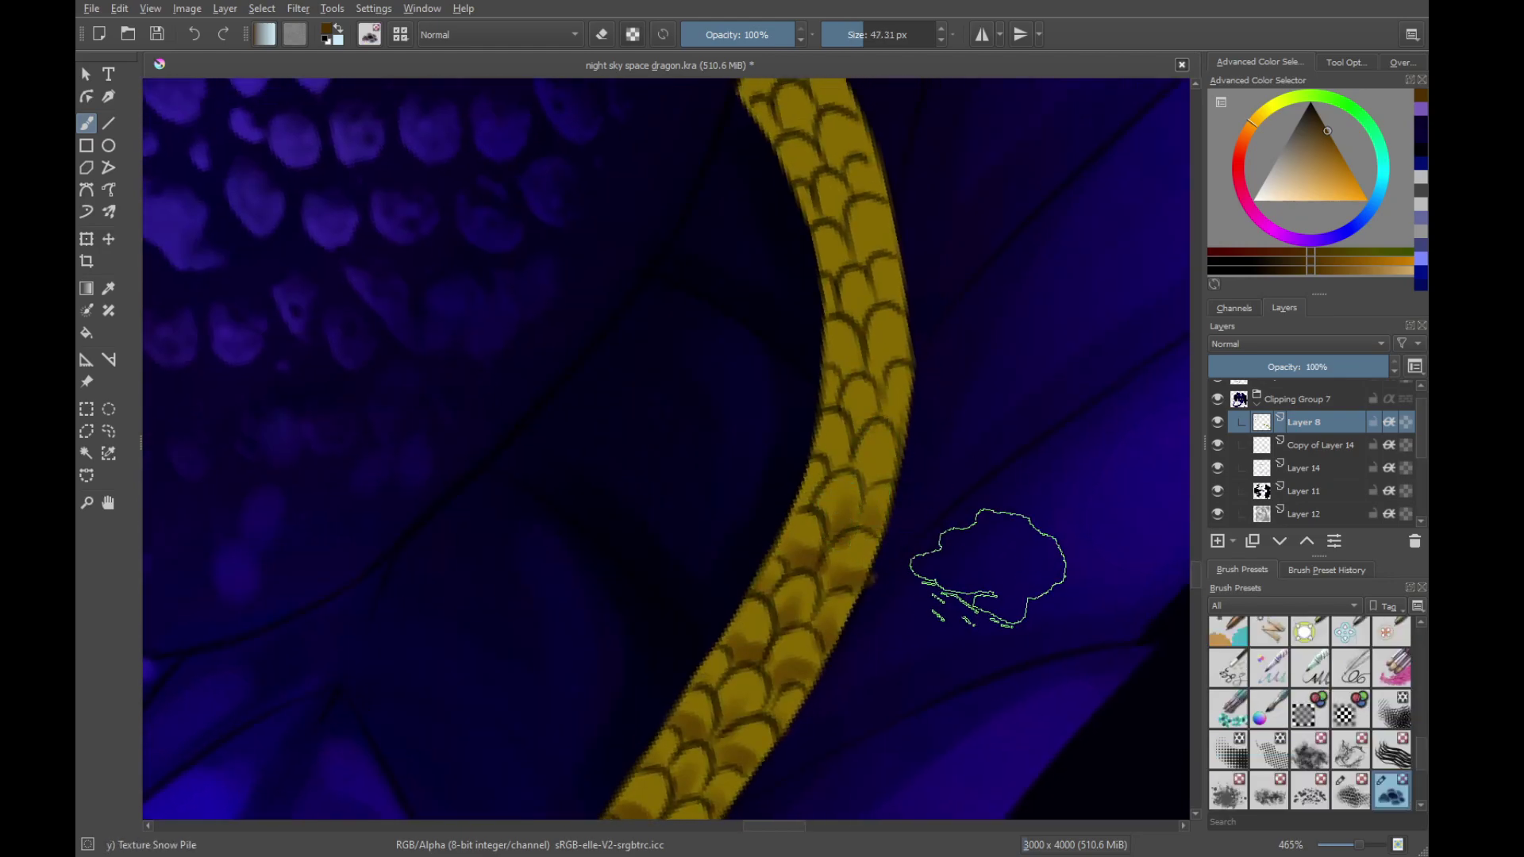
{"action": "left_click_drag", "start_coordinate": [956, 573], "coordinate": [909, 590]}
{"action": "key", "text": "ctrl+z"}
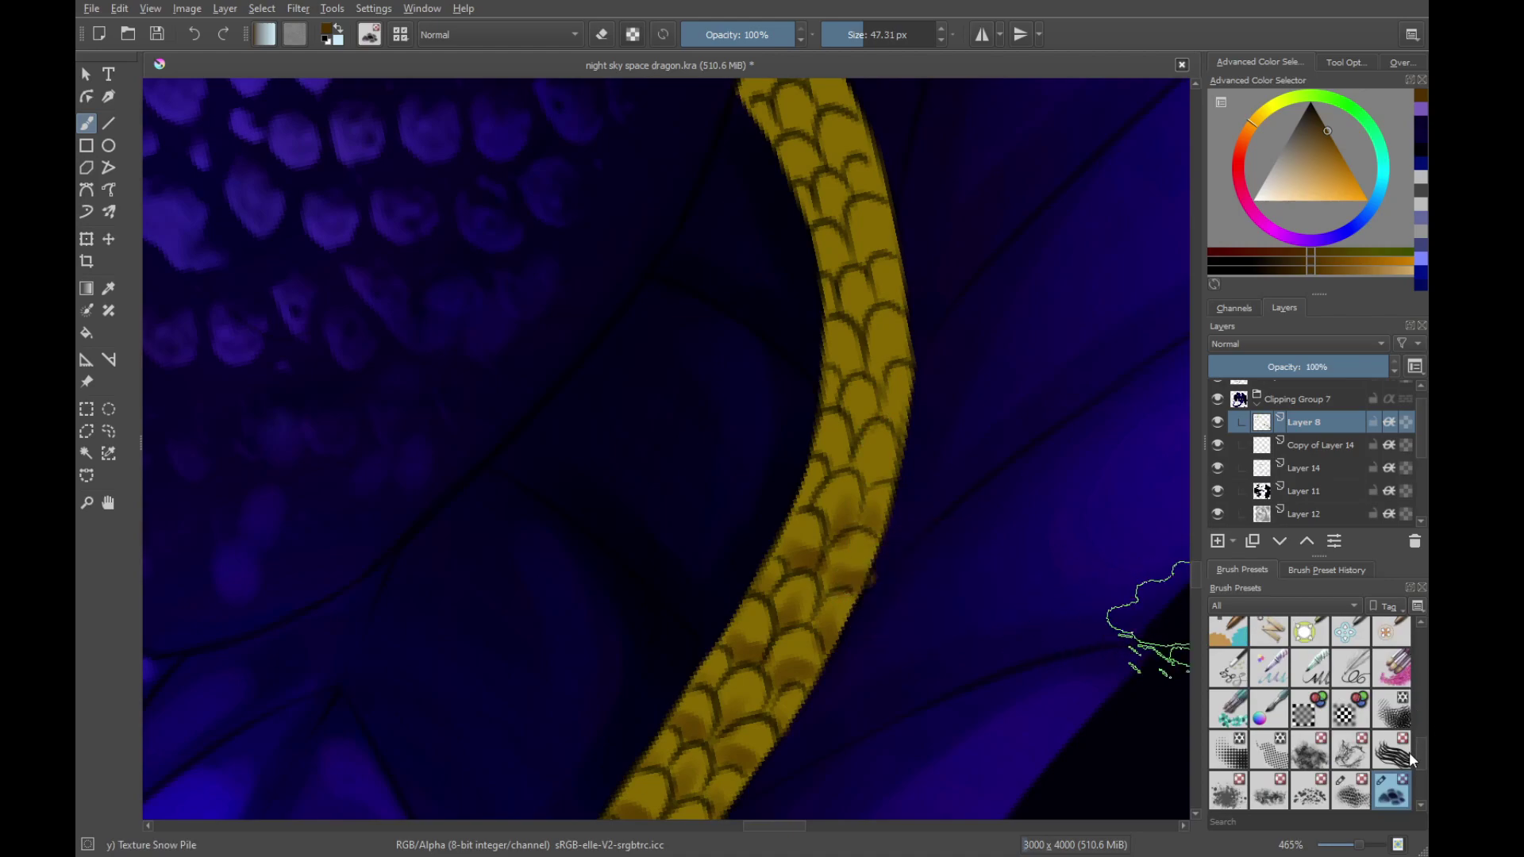
{"action": "left_click_drag", "start_coordinate": [1411, 754], "coordinate": [1413, 630]}
{"action": "left_click", "coordinate": [1228, 635]}
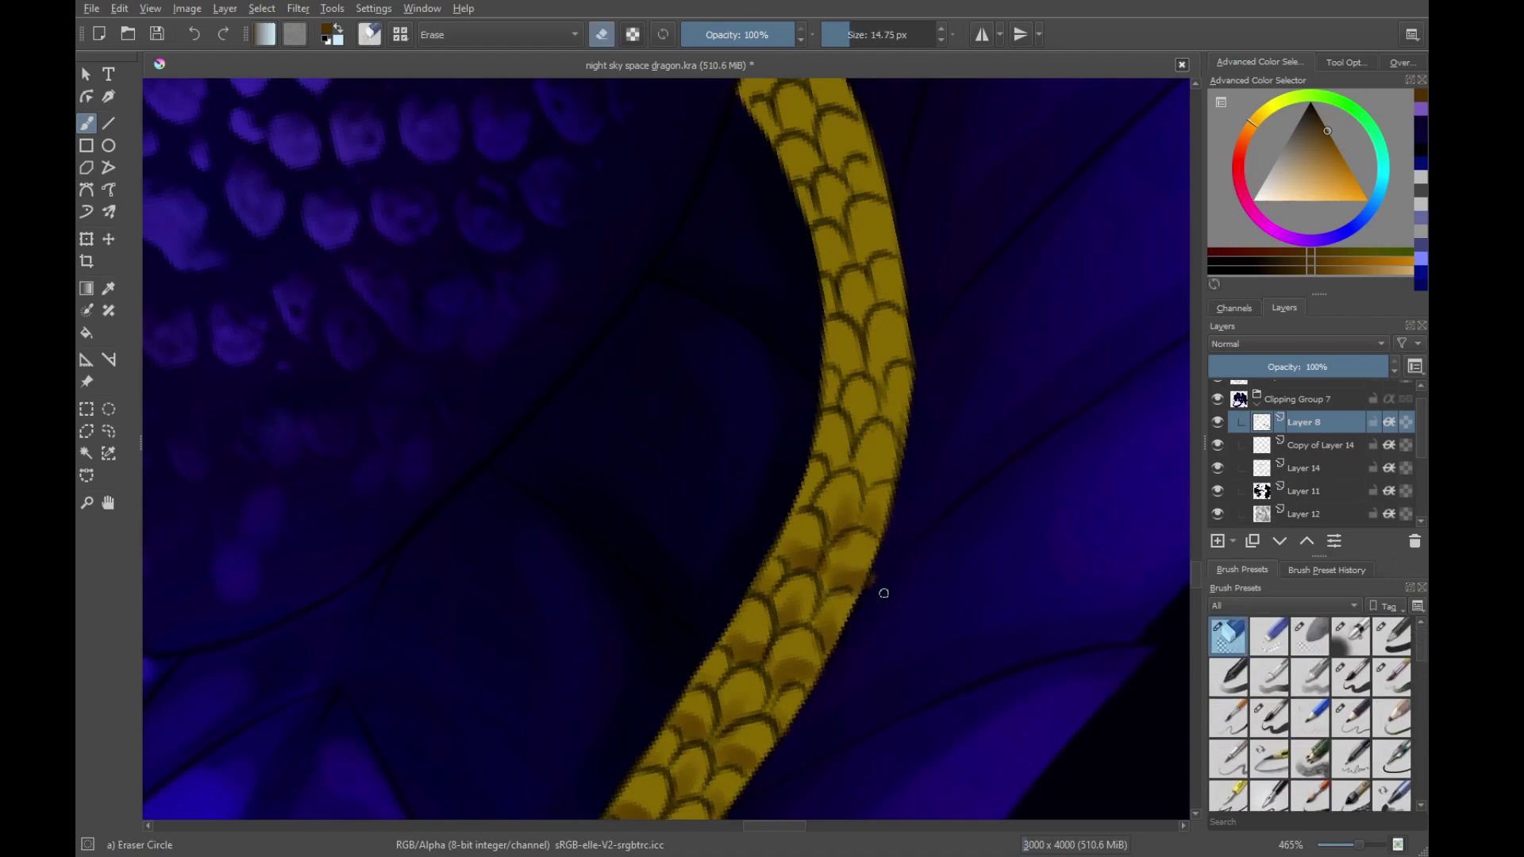
{"action": "key", "text": "slash"}
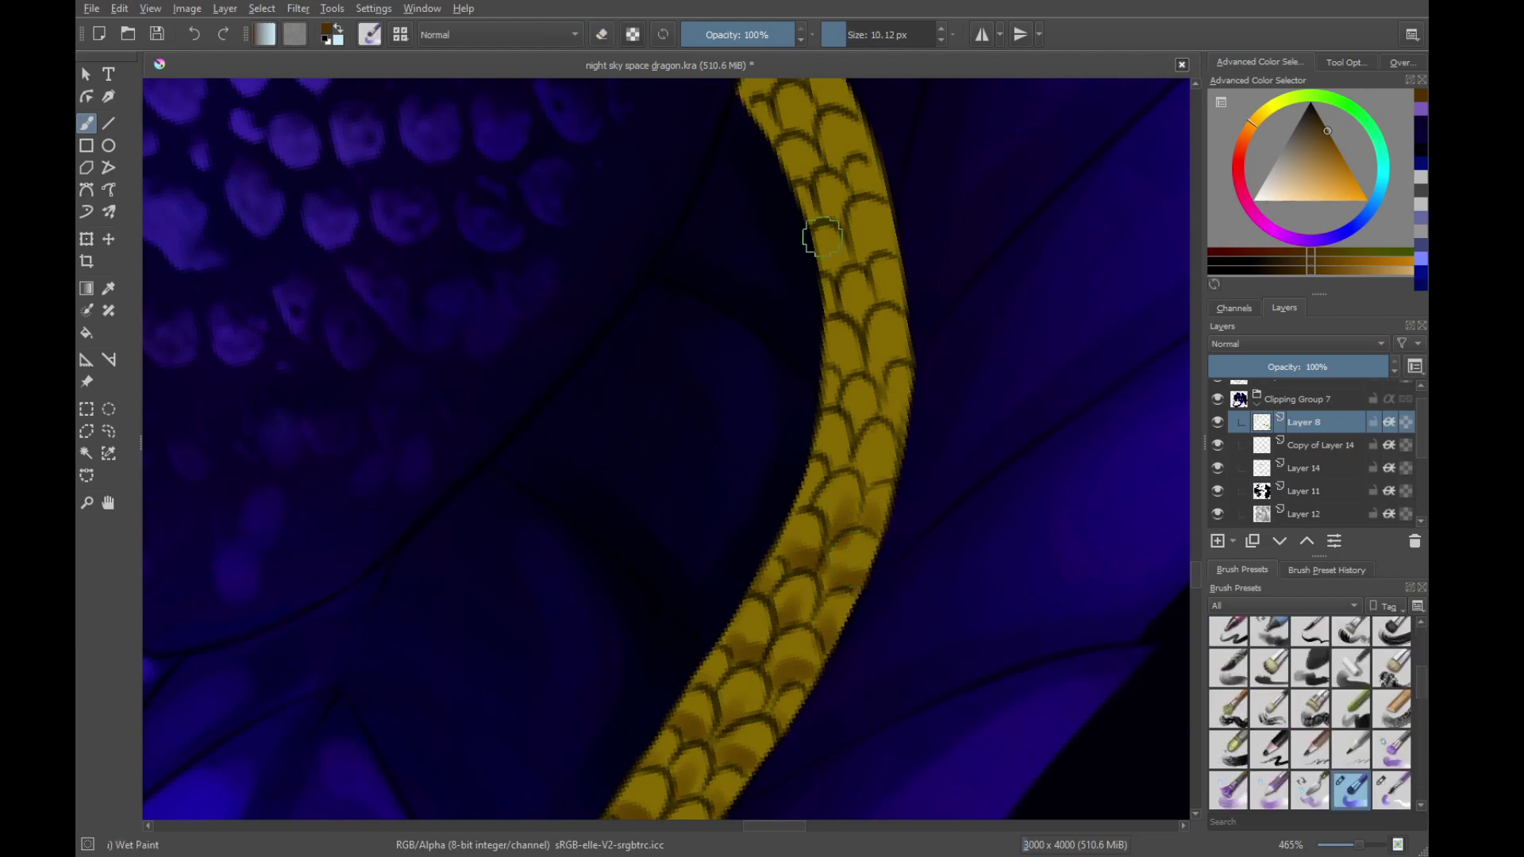
Shade the remaining scales up to the pointed chest end of the neck stripe in brown
{"action": "left_click_drag", "start_coordinate": [805, 508], "coordinate": [855, 564]}
{"action": "mouse_move", "coordinate": [877, 502]}
{"action": "left_mouse_down"}
{"action": "mouse_move", "coordinate": [936, 535]}
{"action": "mouse_move", "coordinate": [913, 468]}
{"action": "mouse_move", "coordinate": [948, 493]}
{"action": "mouse_move", "coordinate": [934, 601]}
{"action": "left_mouse_up"}
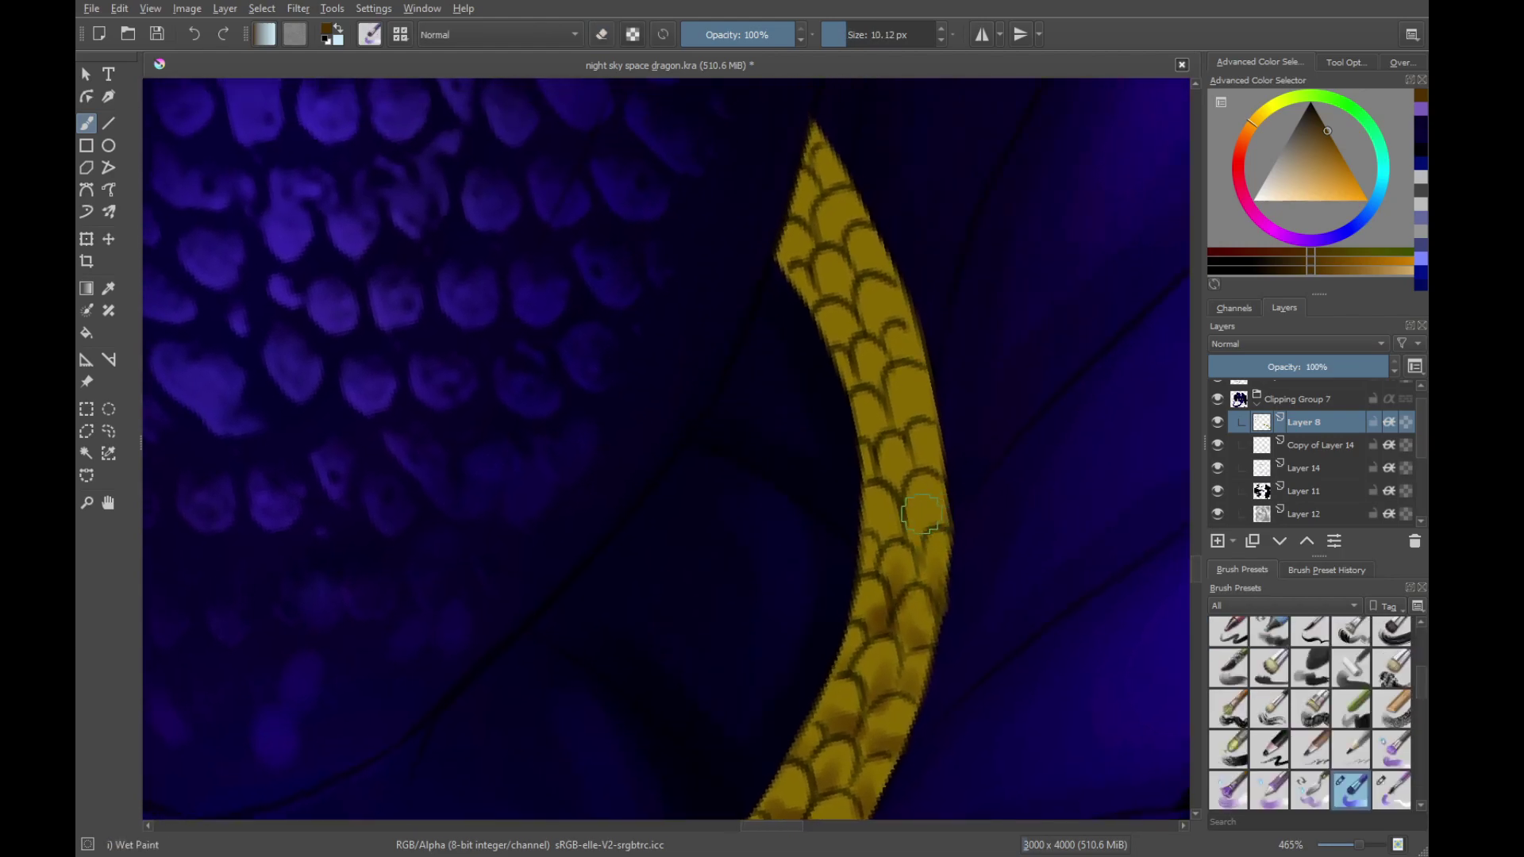
{"action": "left_click_drag", "start_coordinate": [931, 516], "coordinate": [886, 539]}
{"action": "mouse_move", "coordinate": [885, 459]}
{"action": "left_mouse_down"}
{"action": "mouse_move", "coordinate": [906, 615]}
{"action": "mouse_move", "coordinate": [936, 592]}
{"action": "mouse_move", "coordinate": [895, 597]}
{"action": "mouse_move", "coordinate": [901, 613]}
{"action": "mouse_move", "coordinate": [950, 585]}
{"action": "left_mouse_up"}
{"action": "mouse_move", "coordinate": [916, 559]}
{"action": "left_mouse_down"}
{"action": "mouse_move", "coordinate": [926, 633]}
{"action": "mouse_move", "coordinate": [878, 636]}
{"action": "mouse_move", "coordinate": [911, 587]}
{"action": "mouse_move", "coordinate": [878, 577]}
{"action": "mouse_move", "coordinate": [871, 635]}
{"action": "mouse_move", "coordinate": [925, 600]}
{"action": "left_mouse_up"}
{"action": "scroll", "coordinate": [909, 640], "scroll_direction": "up", "scroll_amount": 1}
{"action": "mouse_move", "coordinate": [857, 655]}
{"action": "left_mouse_down"}
{"action": "mouse_move", "coordinate": [833, 651]}
{"action": "mouse_move", "coordinate": [894, 614]}
{"action": "mouse_move", "coordinate": [850, 621]}
{"action": "mouse_move", "coordinate": [858, 564]}
{"action": "left_mouse_up"}
Shade the first scales at the chest-side end of the longer gold torso stripe in brown
{"action": "scroll", "coordinate": [858, 565], "scroll_direction": "down", "scroll_amount": 7}
{"action": "left_click_drag", "start_coordinate": [822, 515], "coordinate": [990, 619]}
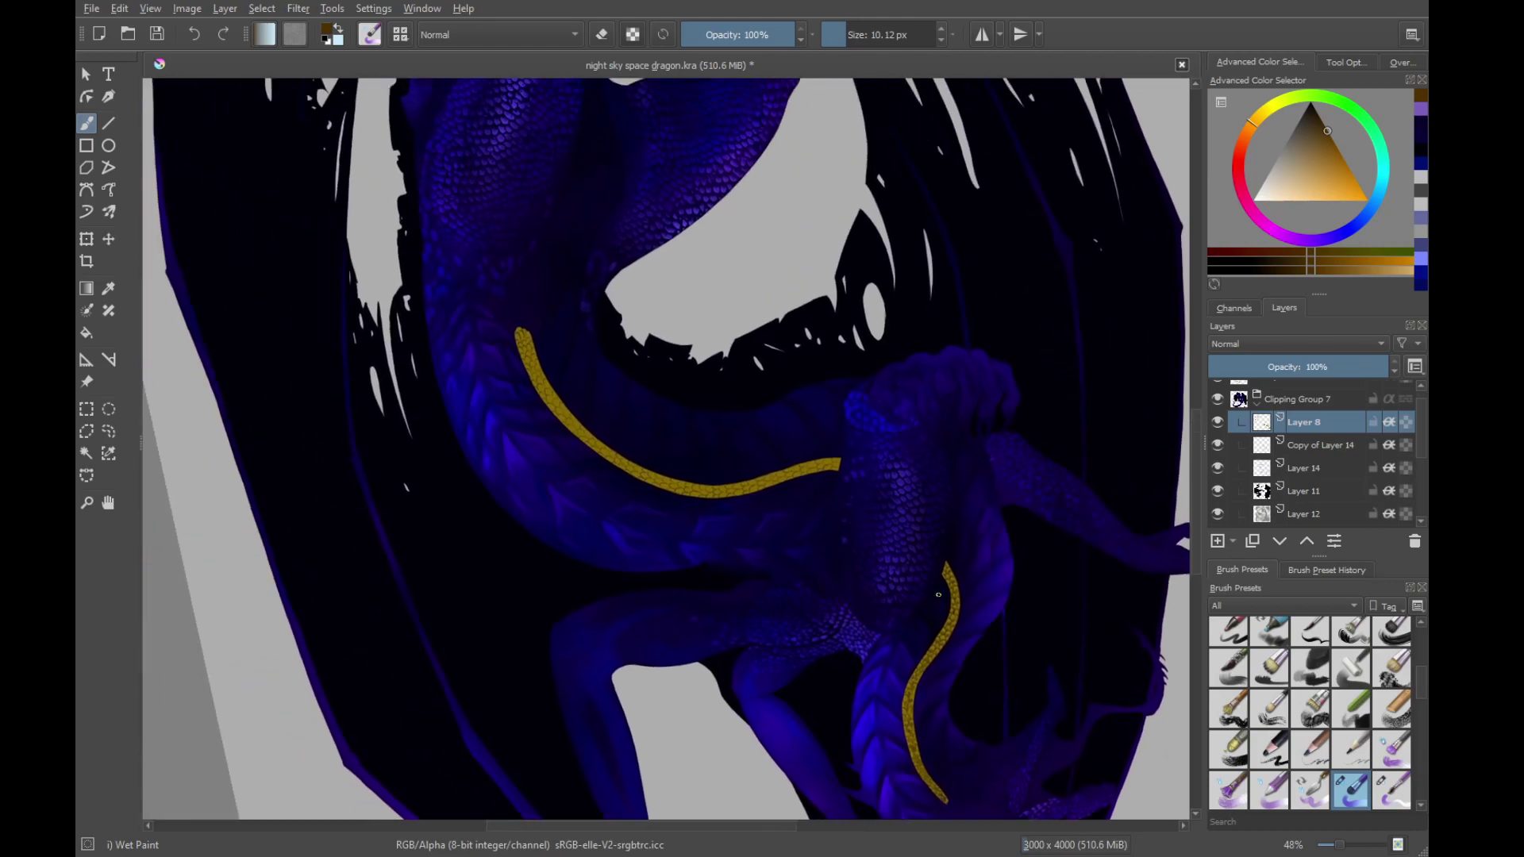
{"action": "left_click_drag", "start_coordinate": [839, 498], "coordinate": [897, 595]}
{"action": "mouse_move", "coordinate": [897, 595]}
{"action": "left_mouse_down"}
{"action": "mouse_move", "coordinate": [942, 337]}
{"action": "mouse_move", "coordinate": [888, 468]}
{"action": "mouse_move", "coordinate": [760, 293]}
{"action": "mouse_move", "coordinate": [863, 522]}
{"action": "left_mouse_up"}
{"action": "mouse_move", "coordinate": [863, 523]}
{"action": "left_mouse_down"}
{"action": "mouse_move", "coordinate": [782, 330]}
{"action": "mouse_move", "coordinate": [864, 548]}
{"action": "mouse_move", "coordinate": [758, 397]}
{"action": "left_mouse_up"}
{"action": "mouse_move", "coordinate": [758, 397]}
{"action": "left_mouse_down"}
{"action": "mouse_move", "coordinate": [836, 558]}
{"action": "mouse_move", "coordinate": [877, 540]}
{"action": "mouse_move", "coordinate": [854, 469]}
{"action": "mouse_move", "coordinate": [910, 486]}
{"action": "mouse_move", "coordinate": [846, 553]}
{"action": "left_mouse_up"}
Tidy the edge at the chest-side end of the torso stripe with the Eraser Circle brush and return to Wet Paint
{"action": "key", "text": "slash"}
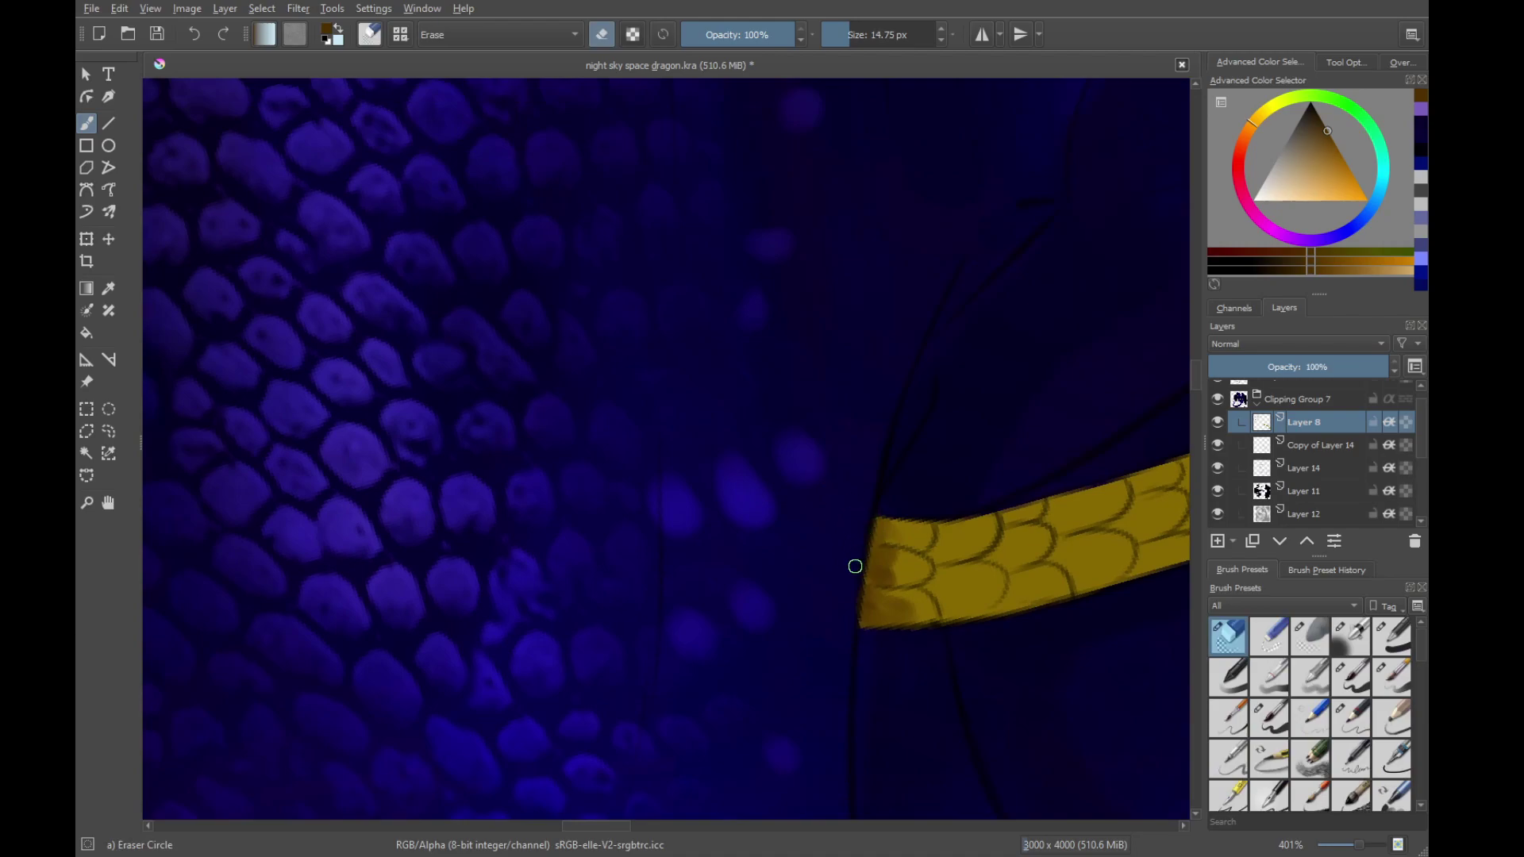
{"action": "mouse_move", "coordinate": [987, 505]}
{"action": "left_mouse_down"}
{"action": "mouse_move", "coordinate": [1000, 483]}
{"action": "mouse_move", "coordinate": [953, 369]}
{"action": "left_mouse_up"}
{"action": "left_click_drag", "start_coordinate": [901, 325], "coordinate": [787, 441]}
{"action": "left_click_drag", "start_coordinate": [881, 538], "coordinate": [886, 452]}
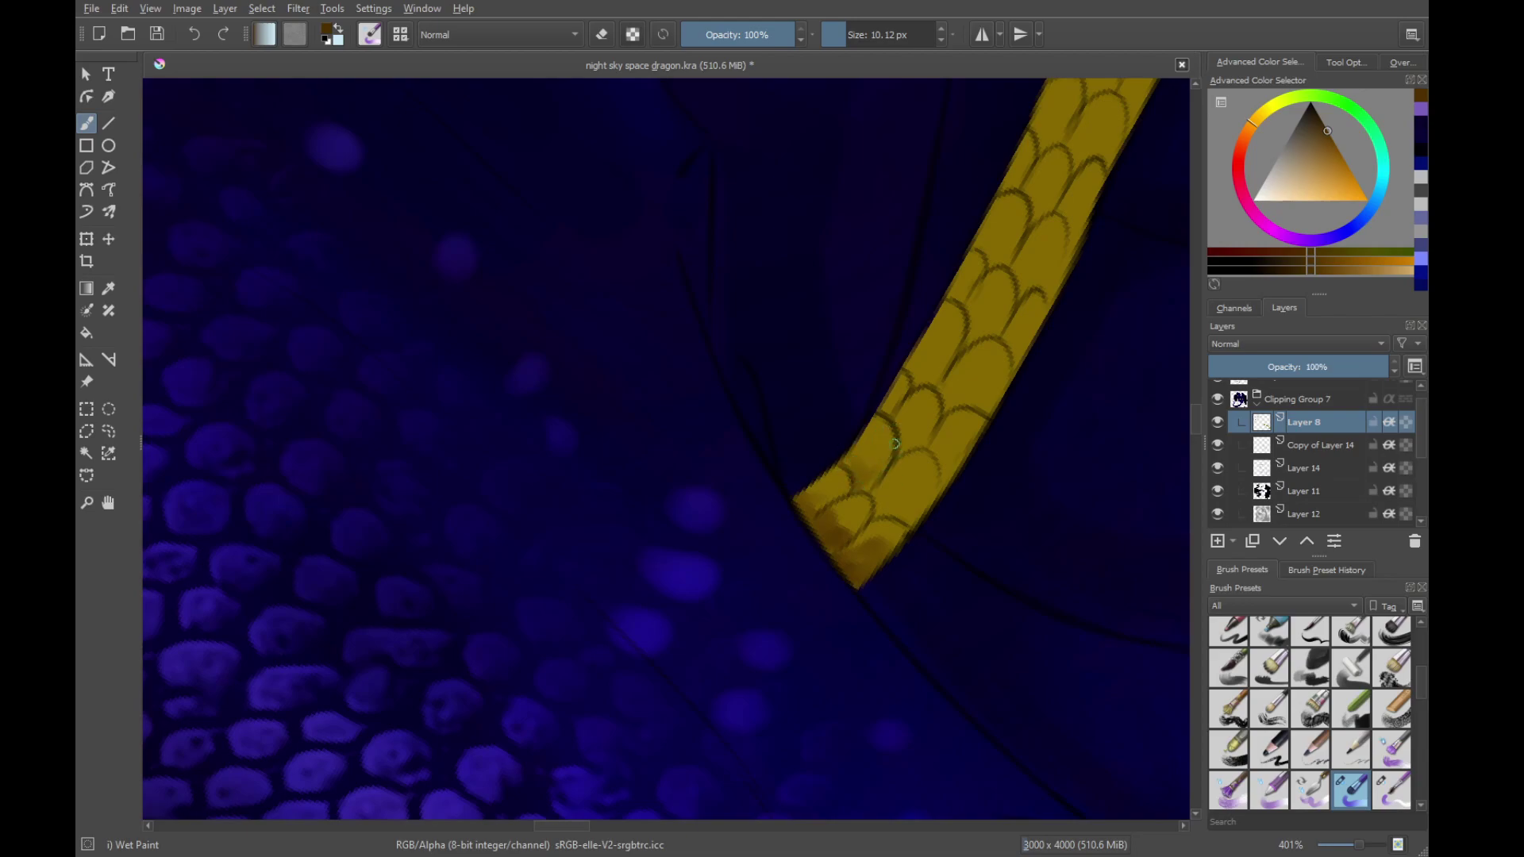
Shade the scale bases in brown along the straight section beyond the torso stripe's chest-side end
{"action": "mouse_move", "coordinate": [922, 437]}
{"action": "left_mouse_down"}
{"action": "mouse_move", "coordinate": [868, 528]}
{"action": "mouse_move", "coordinate": [887, 495]}
{"action": "mouse_move", "coordinate": [909, 554]}
{"action": "left_mouse_up"}
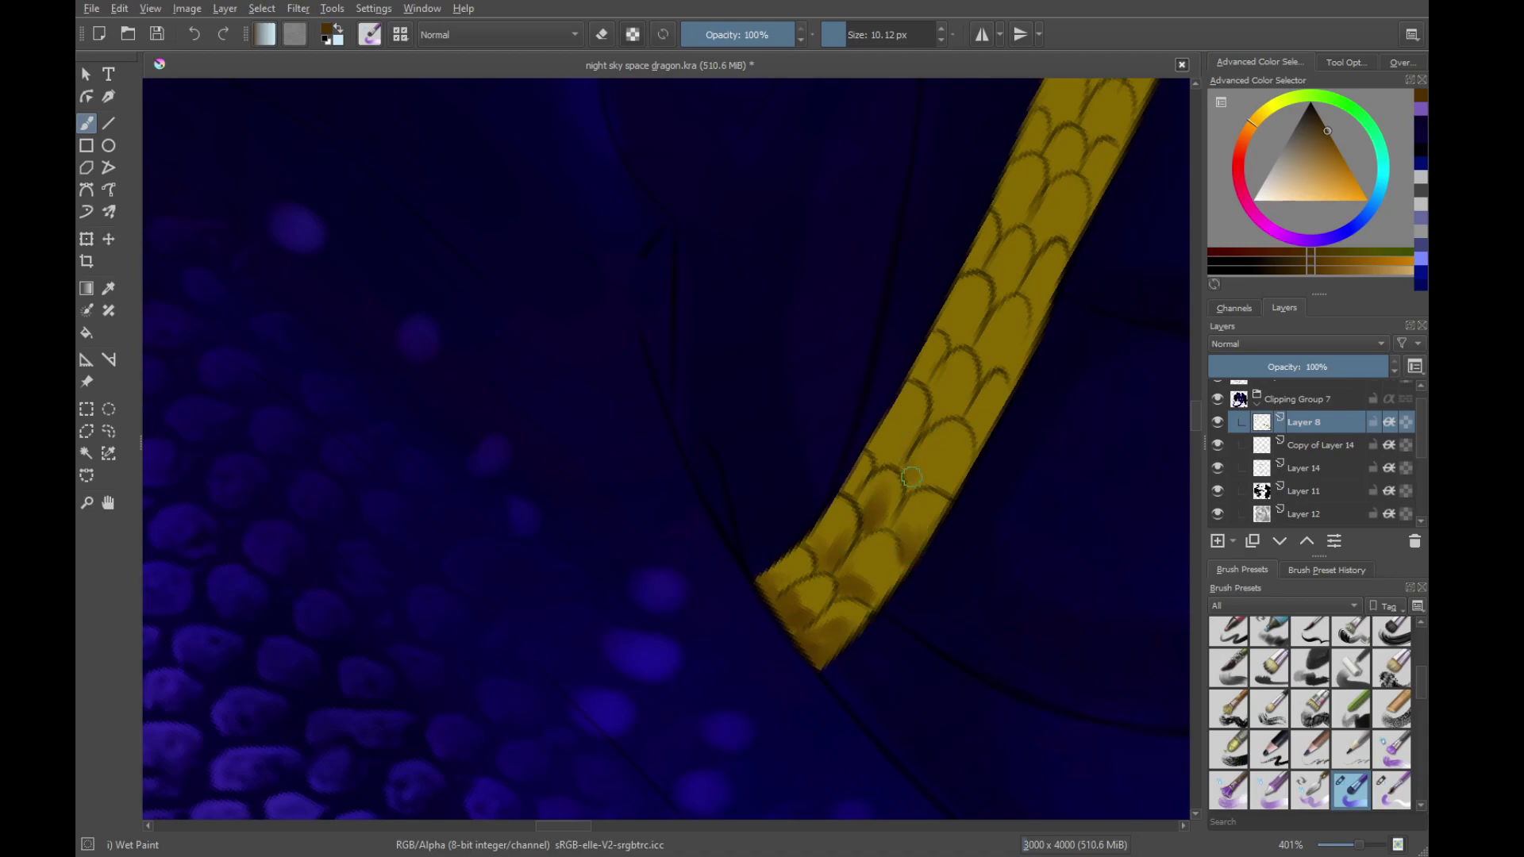
{"action": "left_click_drag", "start_coordinate": [911, 476], "coordinate": [951, 499]}
{"action": "mouse_move", "coordinate": [866, 471]}
{"action": "left_mouse_down"}
{"action": "mouse_move", "coordinate": [887, 494]}
{"action": "mouse_move", "coordinate": [869, 502]}
{"action": "mouse_move", "coordinate": [892, 436]}
{"action": "mouse_move", "coordinate": [851, 480]}
{"action": "mouse_move", "coordinate": [873, 505]}
{"action": "mouse_move", "coordinate": [854, 539]}
{"action": "left_mouse_up"}
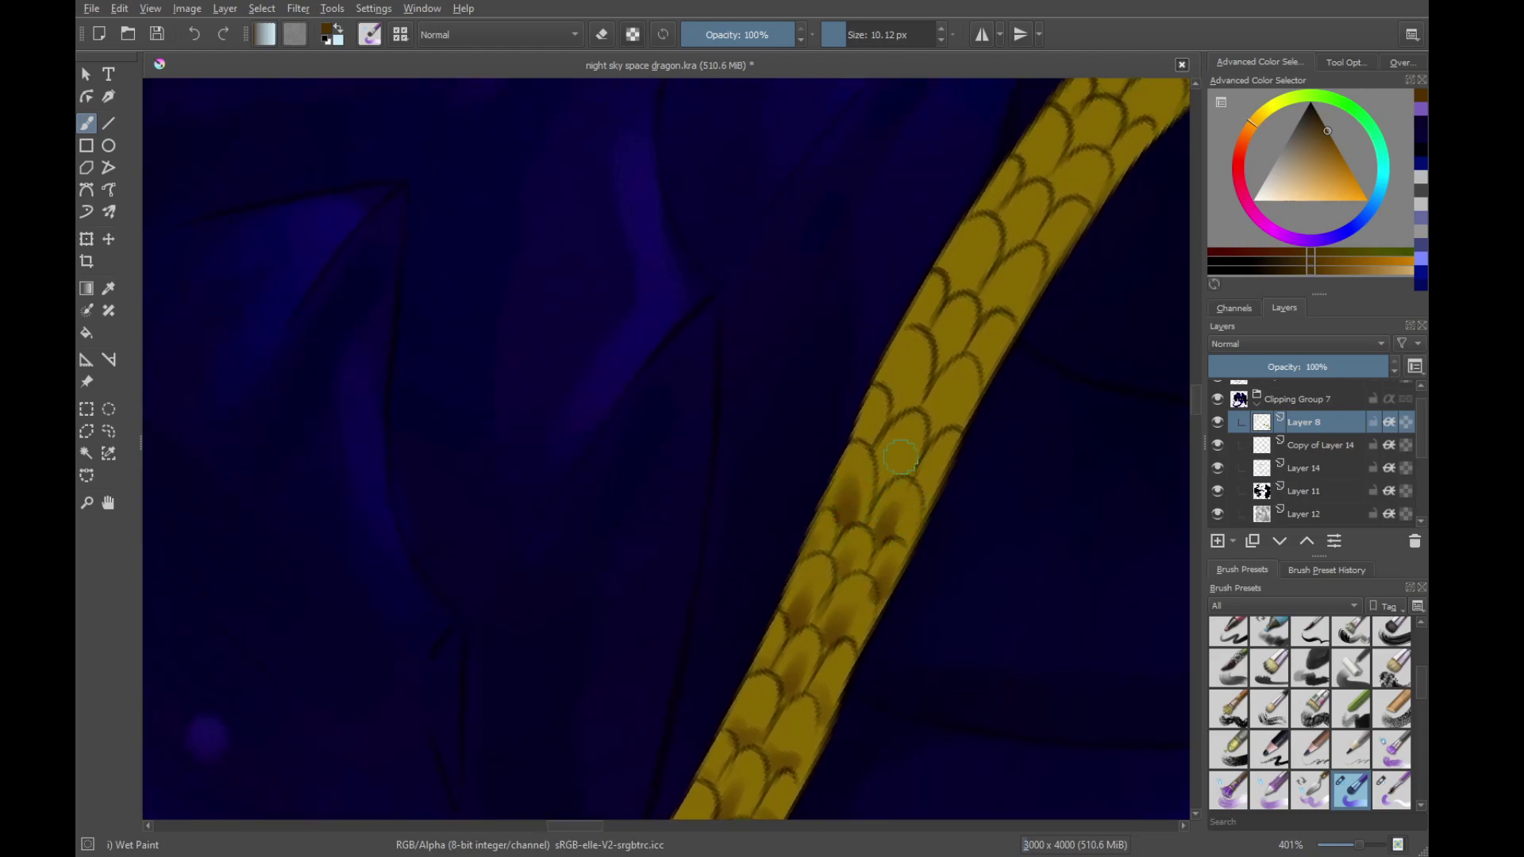
{"action": "left_click_drag", "start_coordinate": [888, 485], "coordinate": [839, 521]}
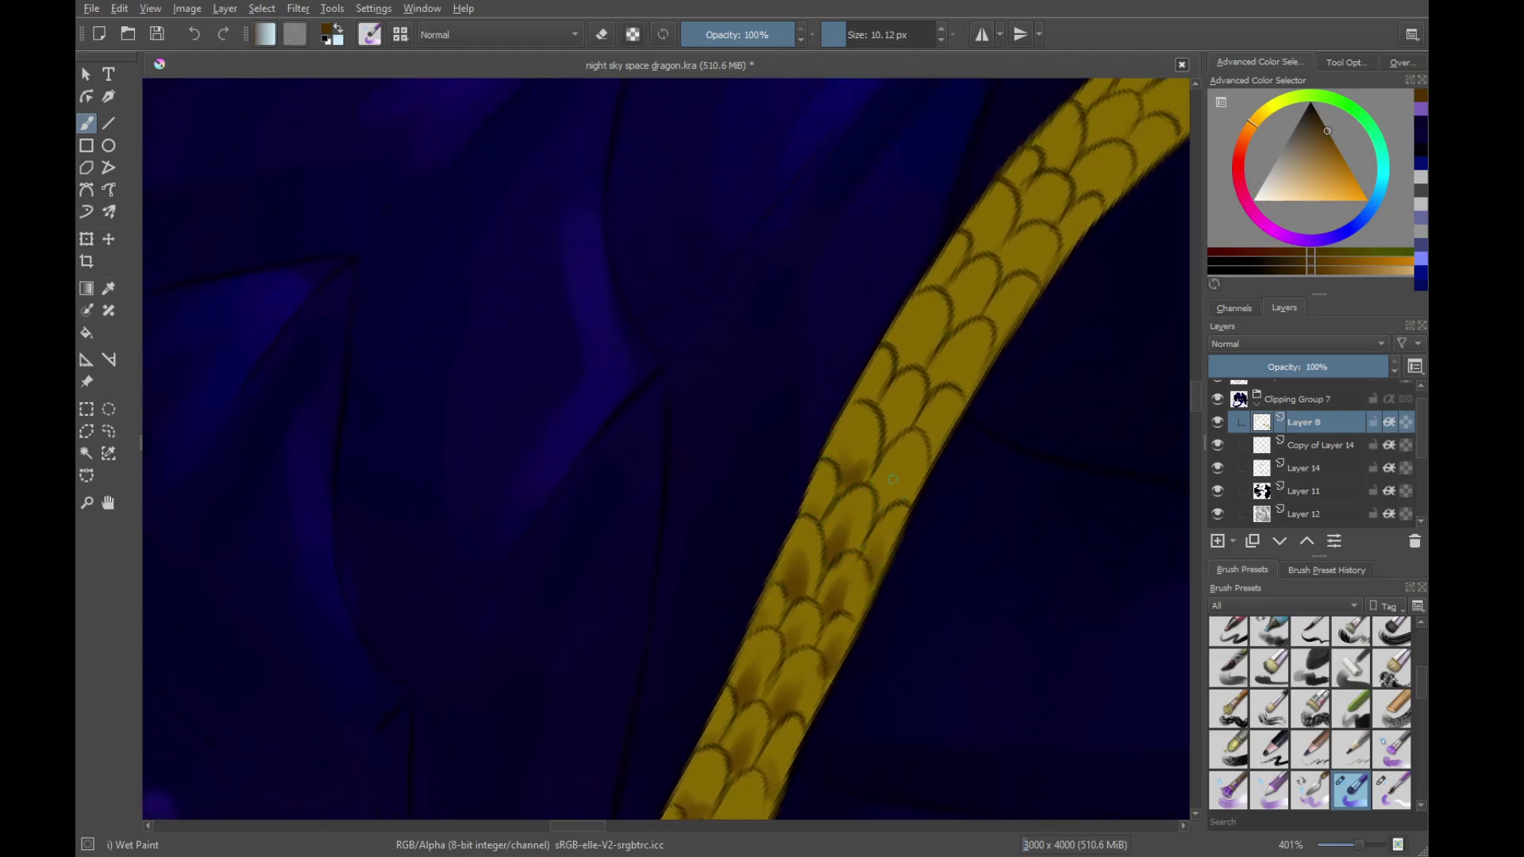
{"action": "mouse_move", "coordinate": [908, 467]}
{"action": "left_mouse_down"}
{"action": "mouse_move", "coordinate": [880, 495]}
{"action": "mouse_move", "coordinate": [857, 444]}
{"action": "mouse_move", "coordinate": [875, 460]}
{"action": "mouse_move", "coordinate": [861, 500]}
{"action": "mouse_move", "coordinate": [884, 482]}
{"action": "mouse_move", "coordinate": [860, 529]}
{"action": "mouse_move", "coordinate": [850, 463]}
{"action": "mouse_move", "coordinate": [834, 505]}
{"action": "mouse_move", "coordinate": [925, 535]}
{"action": "mouse_move", "coordinate": [841, 490]}
{"action": "left_mouse_up"}
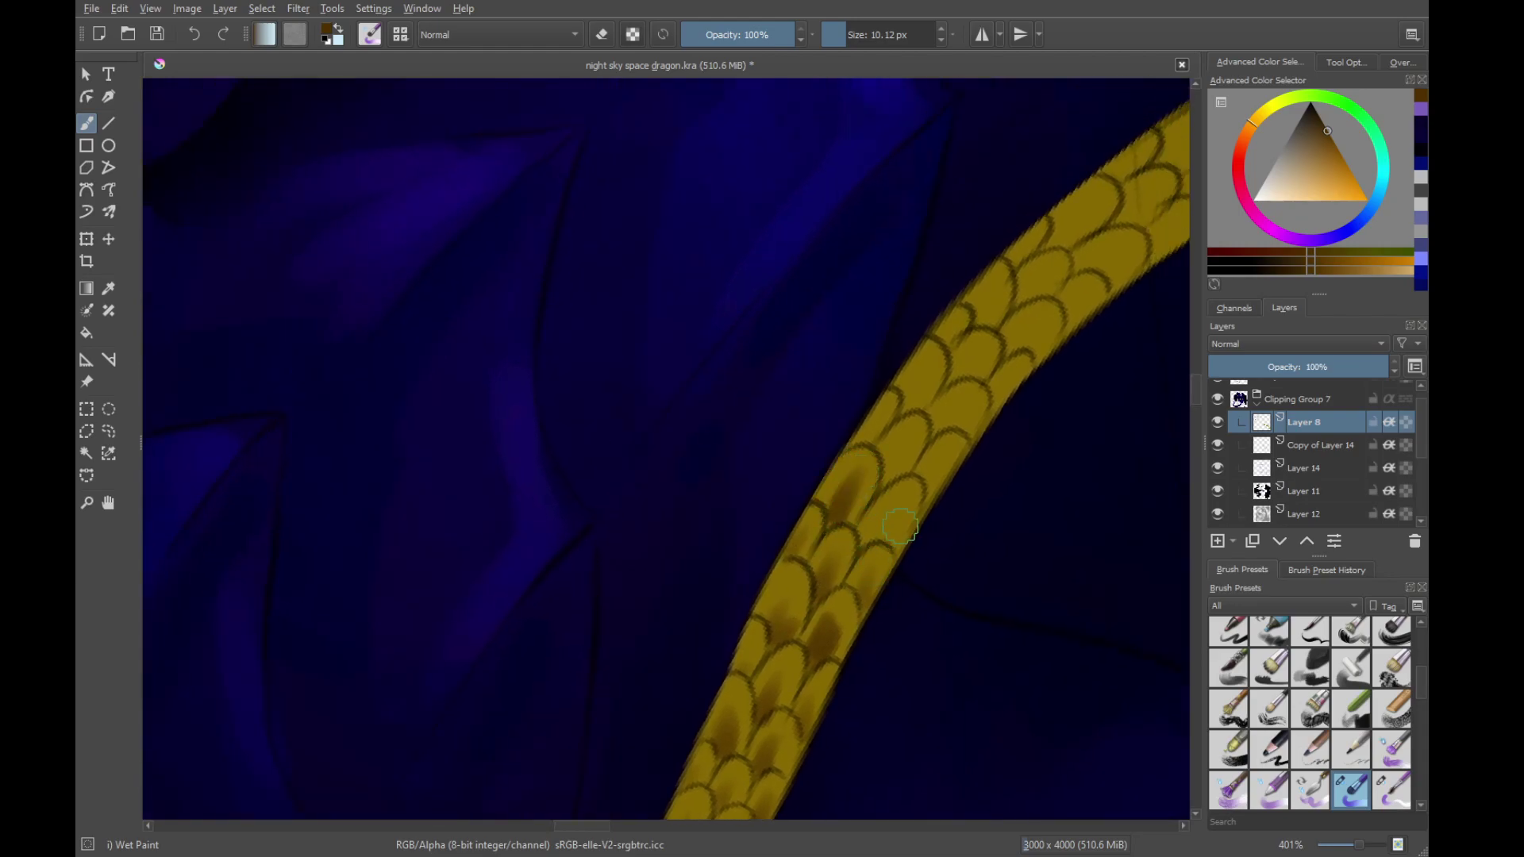
Shade the scales in brown where the torso stripe starts bending away from the chest
{"action": "left_click_drag", "start_coordinate": [879, 530], "coordinate": [870, 533]}
{"action": "mouse_move", "coordinate": [898, 464]}
{"action": "left_mouse_down"}
{"action": "mouse_move", "coordinate": [872, 538]}
{"action": "mouse_move", "coordinate": [912, 534]}
{"action": "mouse_move", "coordinate": [903, 550]}
{"action": "left_mouse_up"}
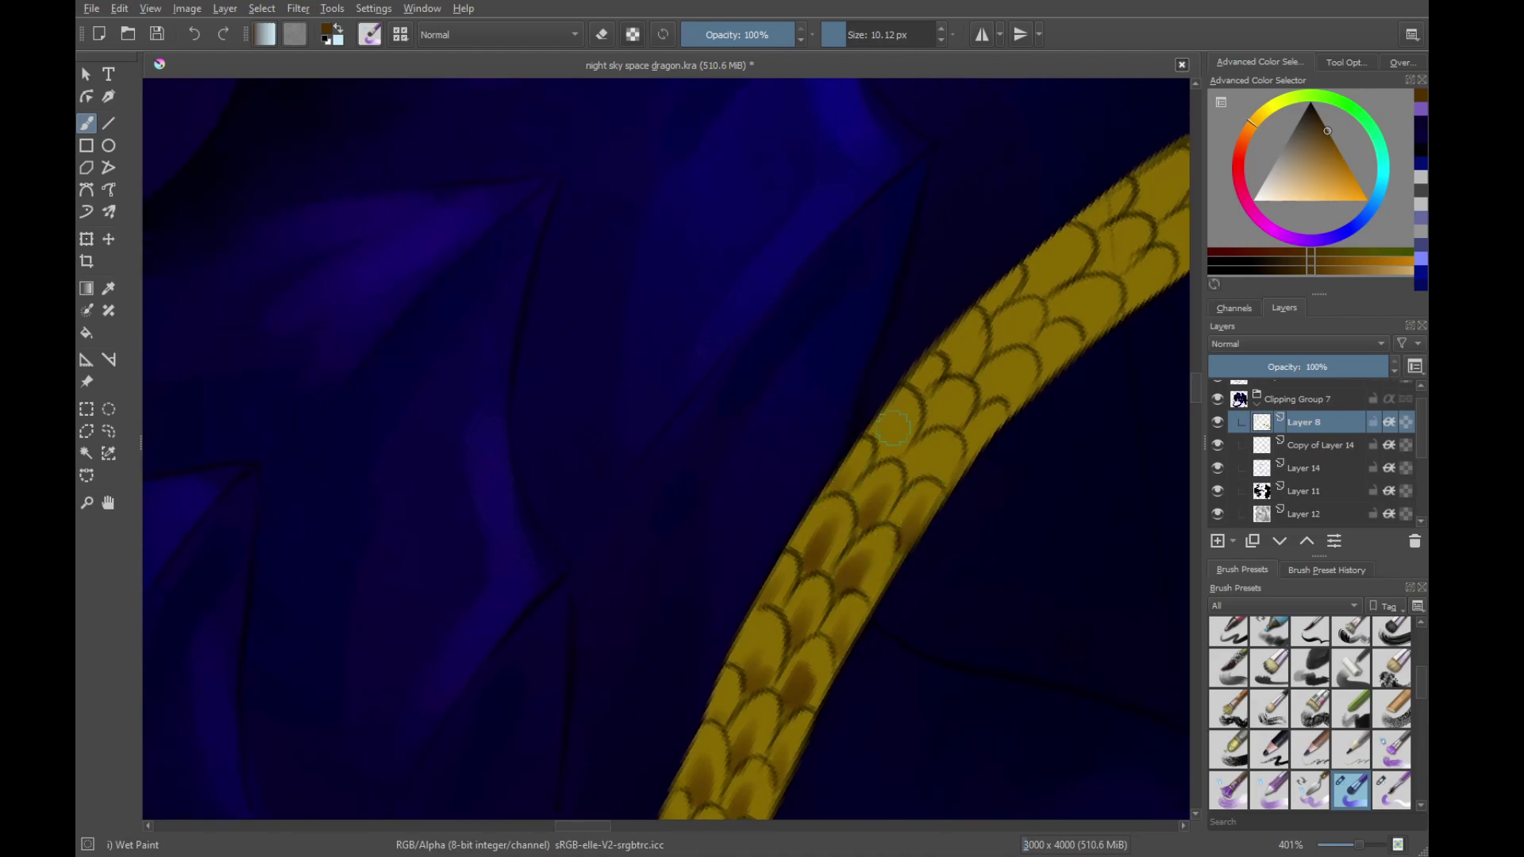
{"action": "left_click_drag", "start_coordinate": [897, 426], "coordinate": [875, 465]}
{"action": "mouse_move", "coordinate": [899, 422]}
{"action": "left_mouse_down"}
{"action": "mouse_move", "coordinate": [880, 451]}
{"action": "mouse_move", "coordinate": [919, 473]}
{"action": "mouse_move", "coordinate": [909, 485]}
{"action": "left_mouse_up"}
{"action": "mouse_move", "coordinate": [957, 452]}
{"action": "left_mouse_down"}
{"action": "mouse_move", "coordinate": [958, 363]}
{"action": "mouse_move", "coordinate": [874, 537]}
{"action": "mouse_move", "coordinate": [845, 488]}
{"action": "mouse_move", "coordinate": [892, 524]}
{"action": "mouse_move", "coordinate": [876, 485]}
{"action": "left_mouse_up"}
Continue the brown shading on the scales through the first bend of the torso stripe
{"action": "mouse_move", "coordinate": [873, 397]}
{"action": "left_mouse_down"}
{"action": "mouse_move", "coordinate": [887, 615]}
{"action": "mouse_move", "coordinate": [900, 572]}
{"action": "mouse_move", "coordinate": [928, 623]}
{"action": "left_mouse_up"}
{"action": "left_click_drag", "start_coordinate": [956, 534], "coordinate": [923, 655]}
{"action": "mouse_move", "coordinate": [893, 596]}
{"action": "left_mouse_down"}
{"action": "mouse_move", "coordinate": [957, 540]}
{"action": "mouse_move", "coordinate": [957, 605]}
{"action": "mouse_move", "coordinate": [1005, 576]}
{"action": "mouse_move", "coordinate": [981, 603]}
{"action": "left_mouse_up"}
{"action": "mouse_move", "coordinate": [1038, 559]}
{"action": "left_mouse_down"}
{"action": "mouse_move", "coordinate": [956, 405]}
{"action": "mouse_move", "coordinate": [884, 626]}
{"action": "mouse_move", "coordinate": [932, 629]}
{"action": "mouse_move", "coordinate": [925, 659]}
{"action": "left_mouse_up"}
{"action": "left_click_drag", "start_coordinate": [895, 597], "coordinate": [889, 627]}
{"action": "left_click_drag", "start_coordinate": [982, 624], "coordinate": [970, 666]}
{"action": "mouse_move", "coordinate": [915, 593]}
{"action": "left_mouse_down"}
{"action": "mouse_move", "coordinate": [934, 543]}
{"action": "mouse_move", "coordinate": [925, 584]}
{"action": "left_mouse_up"}
Shade the scale rows in brown leading into the middle of the torso stripe
{"action": "left_click_drag", "start_coordinate": [974, 565], "coordinate": [965, 595]}
{"action": "mouse_move", "coordinate": [964, 511]}
{"action": "left_mouse_down"}
{"action": "mouse_move", "coordinate": [930, 644]}
{"action": "mouse_move", "coordinate": [969, 659]}
{"action": "left_mouse_up"}
{"action": "mouse_move", "coordinate": [907, 574]}
{"action": "left_mouse_down"}
{"action": "mouse_move", "coordinate": [900, 603]}
{"action": "mouse_move", "coordinate": [934, 642]}
{"action": "left_mouse_up"}
{"action": "left_click_drag", "start_coordinate": [999, 604], "coordinate": [972, 655]}
{"action": "left_click_drag", "start_coordinate": [984, 555], "coordinate": [972, 612]}
{"action": "left_click_drag", "start_coordinate": [1031, 551], "coordinate": [1016, 592]}
{"action": "left_click_drag", "start_coordinate": [946, 534], "coordinate": [935, 562]}
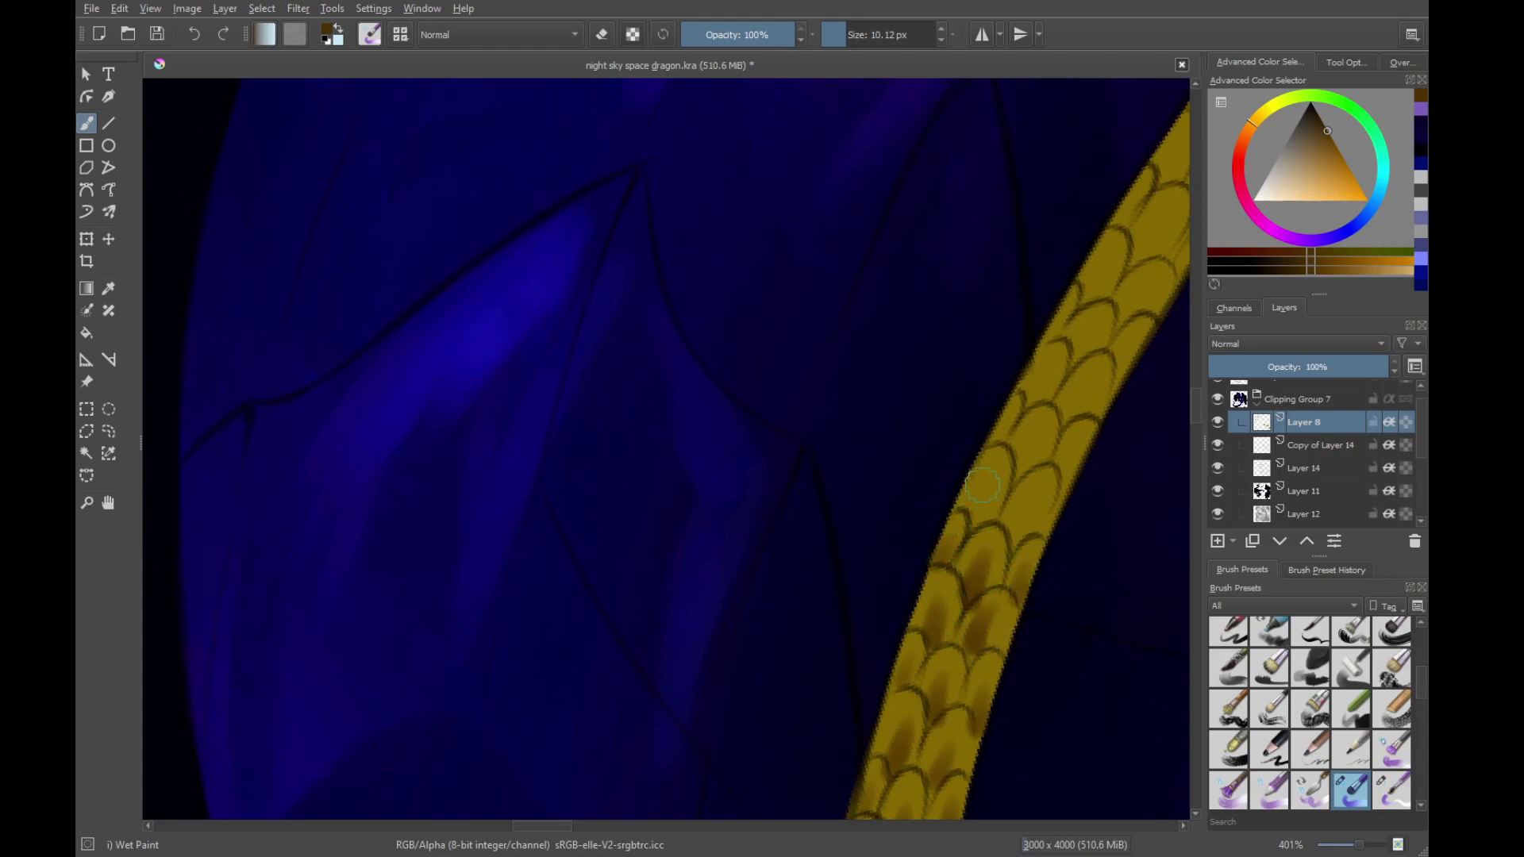
Paint brown shading onto the scales around the midpoint of the torso stripe
{"action": "mouse_move", "coordinate": [1010, 521]}
{"action": "left_mouse_down"}
{"action": "mouse_move", "coordinate": [970, 615]}
{"action": "mouse_move", "coordinate": [932, 631]}
{"action": "left_mouse_up"}
{"action": "left_click_drag", "start_coordinate": [996, 579], "coordinate": [976, 635]}
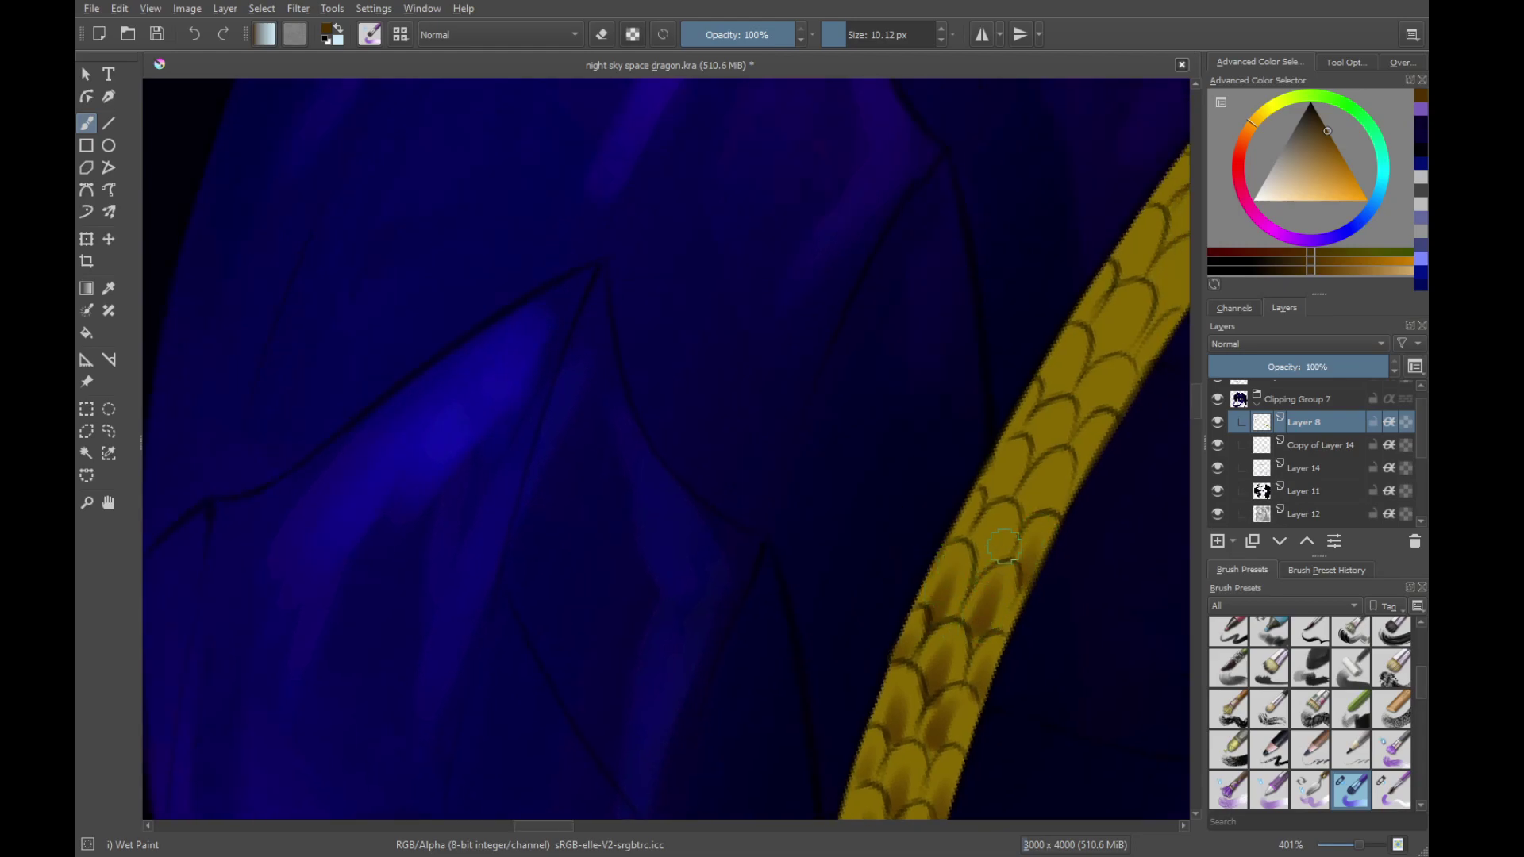
{"action": "left_click_drag", "start_coordinate": [997, 537], "coordinate": [978, 570]}
{"action": "left_click_drag", "start_coordinate": [1002, 488], "coordinate": [990, 508]}
{"action": "left_click_drag", "start_coordinate": [1046, 485], "coordinate": [1033, 511]}
{"action": "mouse_move", "coordinate": [1100, 436]}
{"action": "left_mouse_down"}
{"action": "mouse_move", "coordinate": [1083, 465]}
{"action": "mouse_move", "coordinate": [1038, 448]}
{"action": "mouse_move", "coordinate": [936, 645]}
{"action": "left_mouse_up"}
Shade the scales just past the midpoint of the torso stripe in brown and undo the last stroke
{"action": "left_click_drag", "start_coordinate": [951, 573], "coordinate": [936, 605]}
{"action": "left_click_drag", "start_coordinate": [987, 594], "coordinate": [968, 627]}
{"action": "mouse_move", "coordinate": [998, 528]}
{"action": "left_mouse_down"}
{"action": "mouse_move", "coordinate": [979, 560]}
{"action": "mouse_move", "coordinate": [1026, 573]}
{"action": "left_mouse_up"}
{"action": "left_click_drag", "start_coordinate": [1019, 452], "coordinate": [1006, 485]}
{"action": "mouse_move", "coordinate": [1053, 499]}
{"action": "left_mouse_down"}
{"action": "mouse_move", "coordinate": [1017, 554]}
{"action": "mouse_move", "coordinate": [956, 576]}
{"action": "mouse_move", "coordinate": [933, 636]}
{"action": "left_mouse_up"}
{"action": "key", "text": "ctrl+z"}
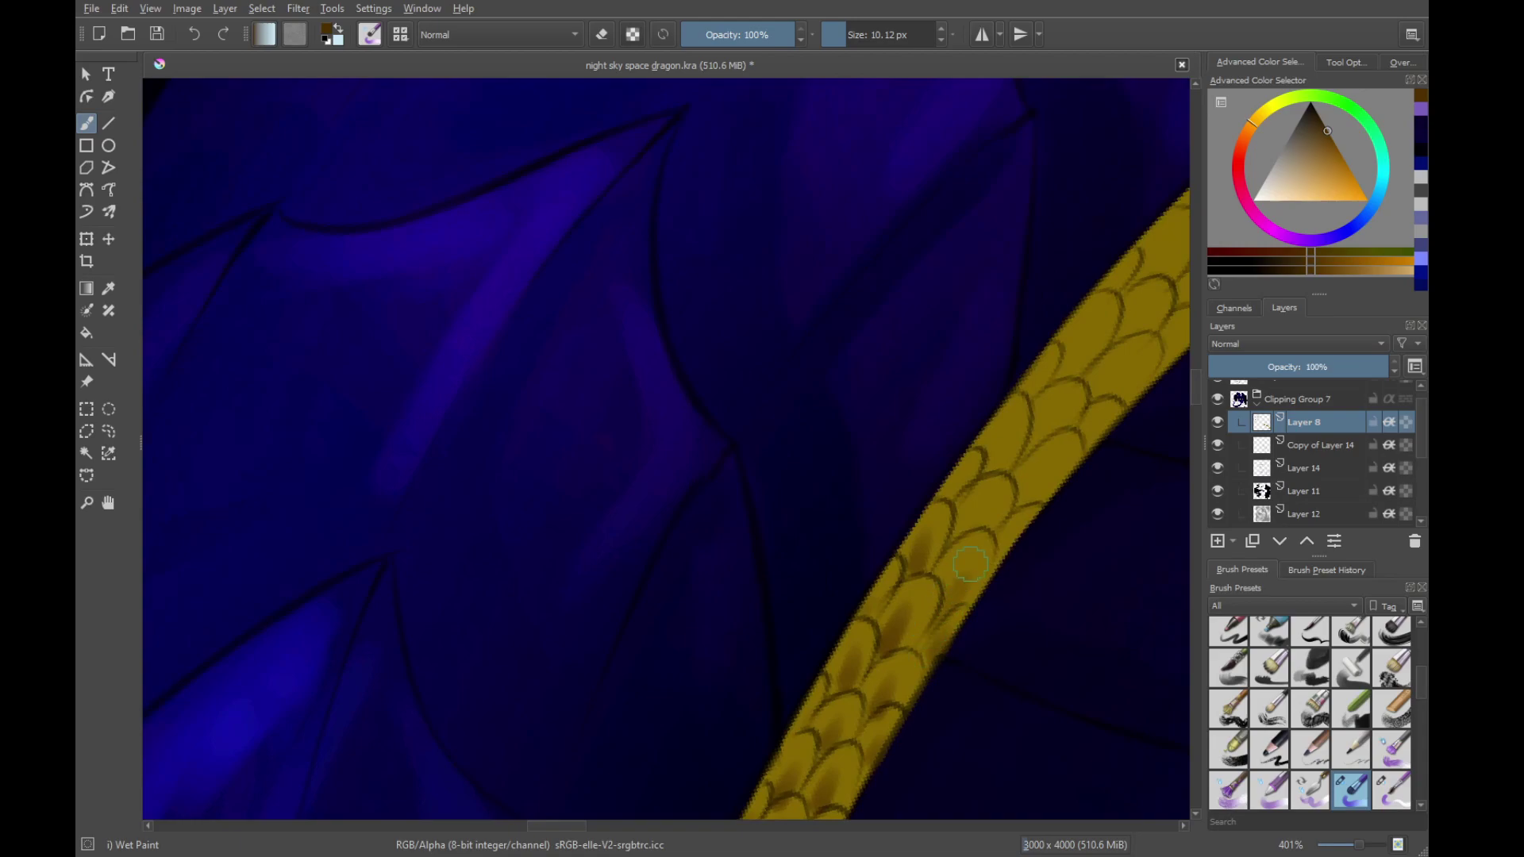
Shade the following rows of scales in brown where the torso stripe heads toward the hip
{"action": "left_click_drag", "start_coordinate": [963, 567], "coordinate": [947, 603]}
{"action": "mouse_move", "coordinate": [973, 512]}
{"action": "left_mouse_down"}
{"action": "mouse_move", "coordinate": [1011, 533]}
{"action": "mouse_move", "coordinate": [954, 490]}
{"action": "mouse_move", "coordinate": [943, 522]}
{"action": "left_mouse_up"}
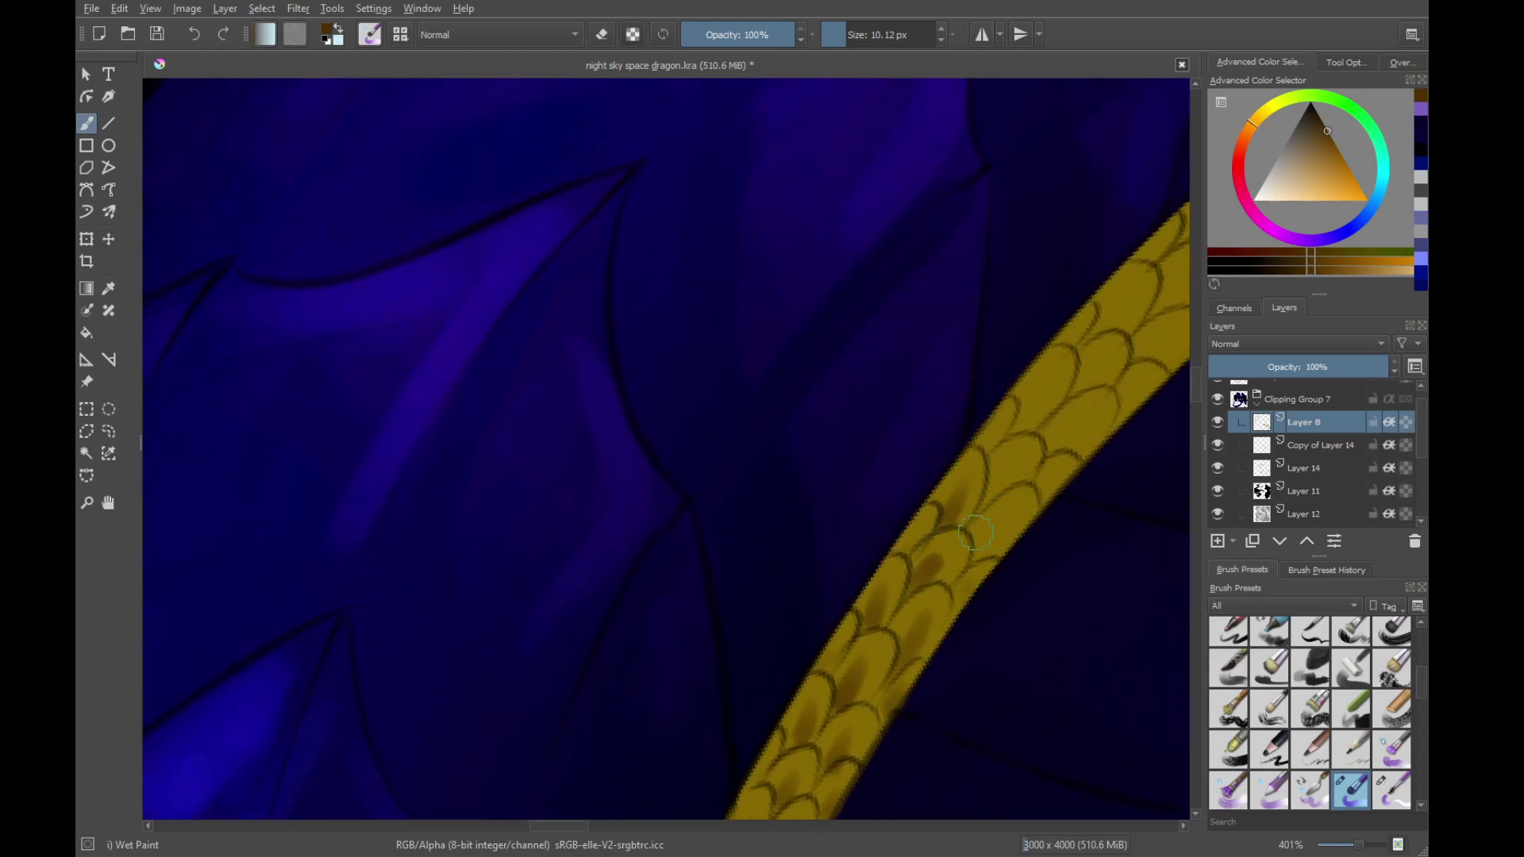
{"action": "left_click_drag", "start_coordinate": [1002, 525], "coordinate": [984, 555]}
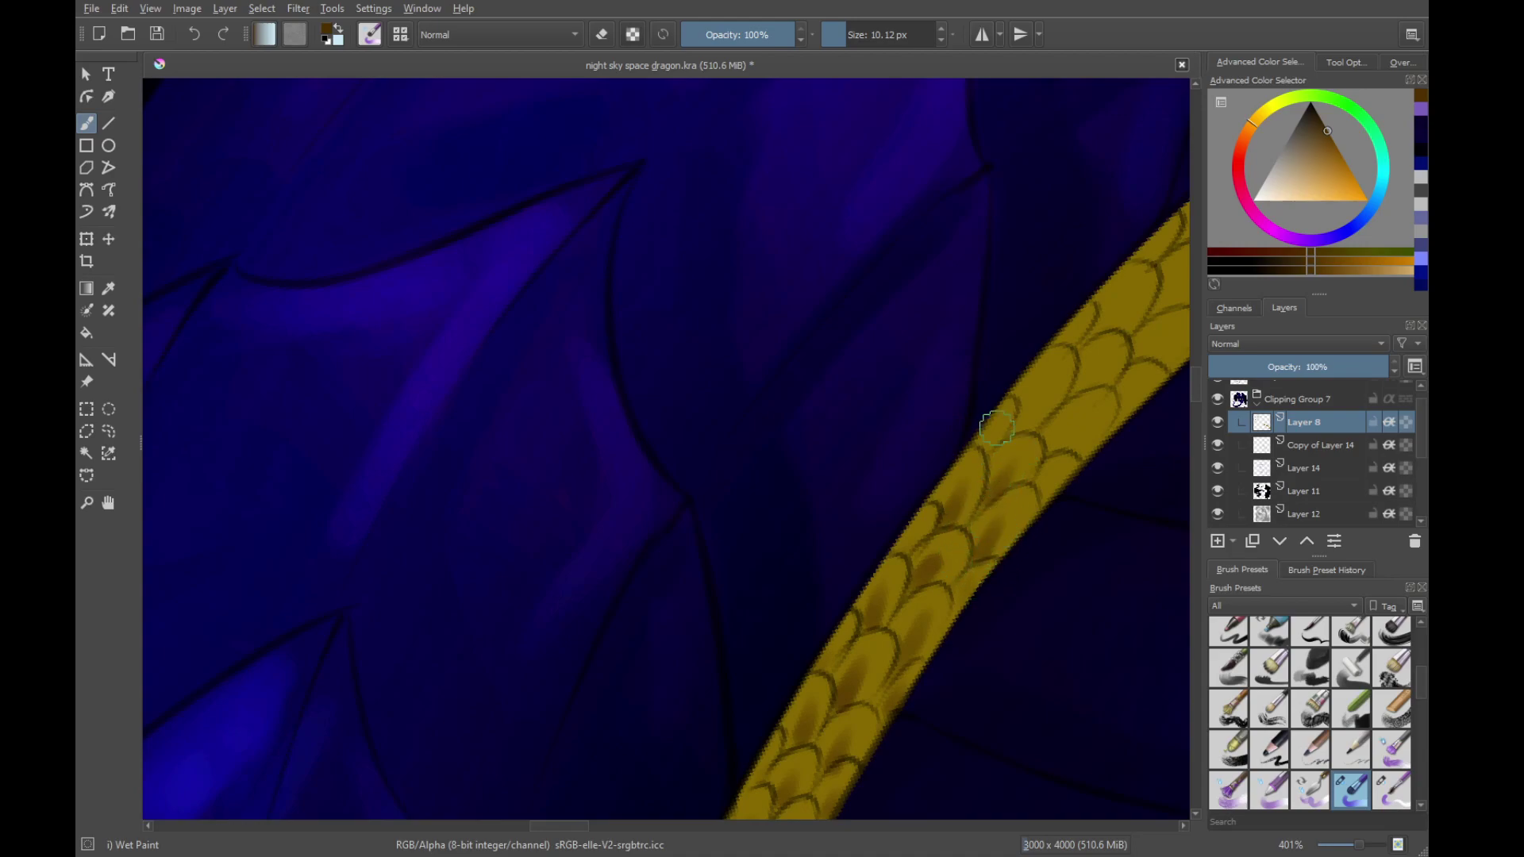
{"action": "left_click_drag", "start_coordinate": [1060, 478], "coordinate": [1043, 500]}
{"action": "left_click_drag", "start_coordinate": [1056, 486], "coordinate": [939, 585]}
{"action": "left_click_drag", "start_coordinate": [1002, 509], "coordinate": [951, 611]}
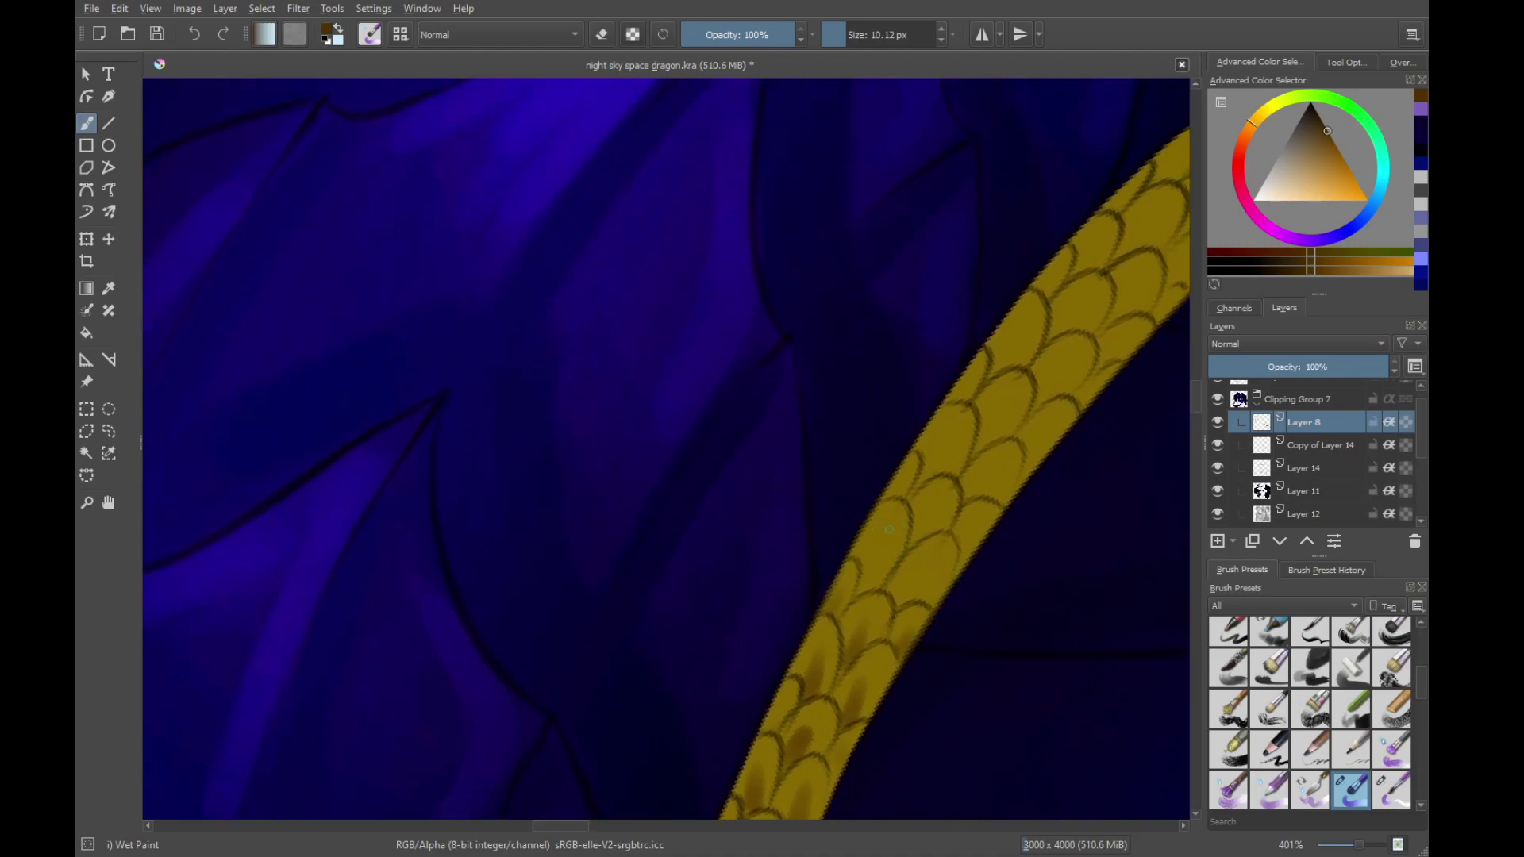
{"action": "mouse_move", "coordinate": [884, 538]}
{"action": "left_mouse_down"}
{"action": "mouse_move", "coordinate": [872, 577]}
{"action": "mouse_move", "coordinate": [925, 565]}
{"action": "mouse_move", "coordinate": [913, 522]}
{"action": "mouse_move", "coordinate": [940, 440]}
{"action": "left_mouse_up"}
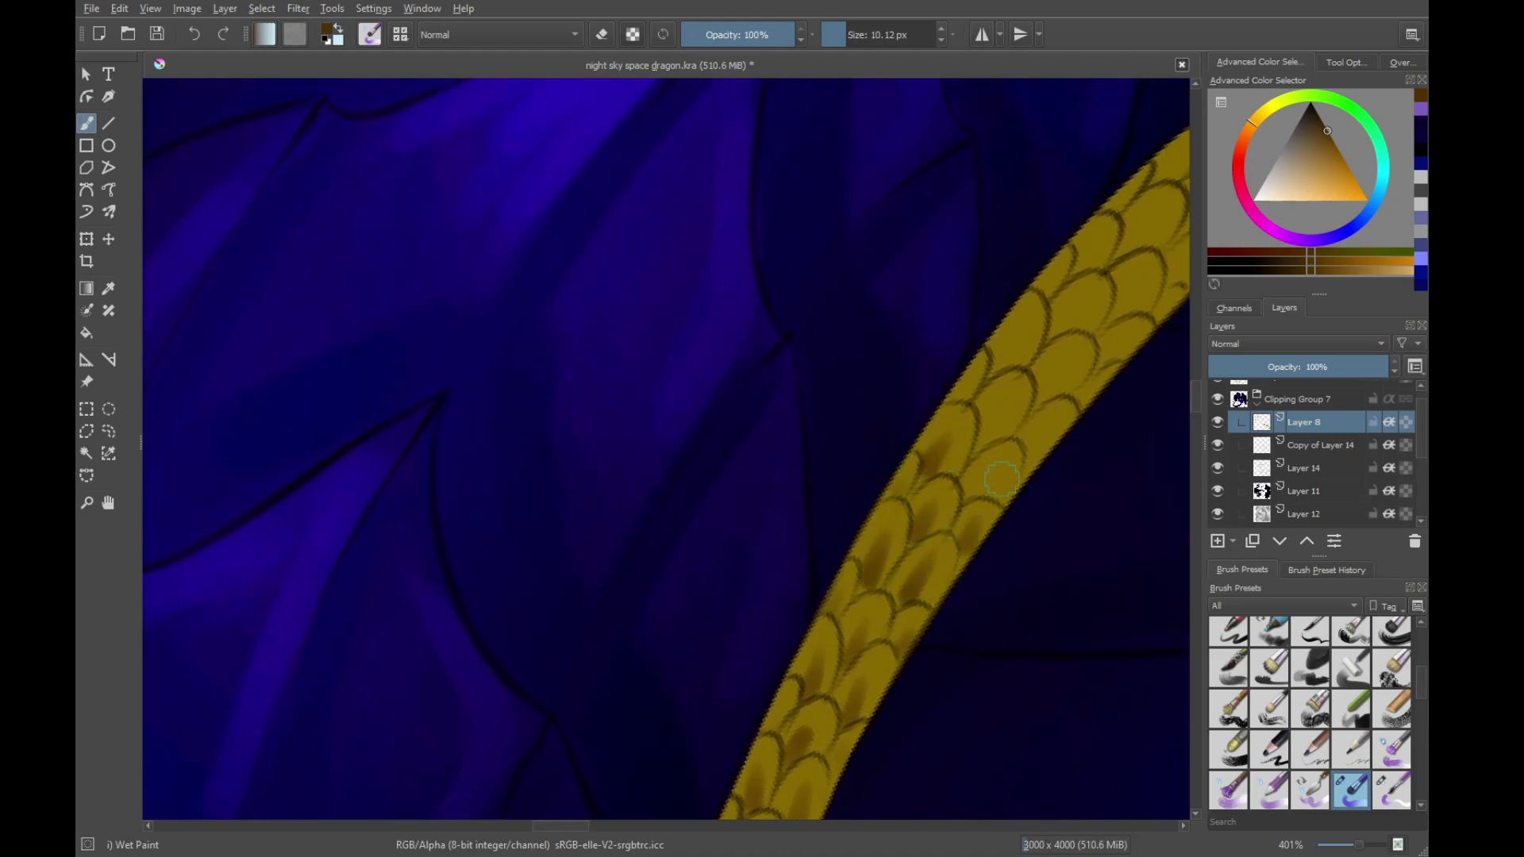
Add brown shading to the scales on the widening, hip-side half of the torso stripe
{"action": "left_click_drag", "start_coordinate": [998, 509], "coordinate": [970, 522]}
{"action": "left_click", "coordinate": [944, 499]}
{"action": "left_click_drag", "start_coordinate": [1016, 435], "coordinate": [1001, 480]}
{"action": "mouse_move", "coordinate": [969, 421]}
{"action": "left_mouse_down"}
{"action": "mouse_move", "coordinate": [926, 488]}
{"action": "mouse_move", "coordinate": [973, 508]}
{"action": "left_mouse_up"}
{"action": "left_click_drag", "start_coordinate": [1045, 461], "coordinate": [1030, 480]}
{"action": "left_click_drag", "start_coordinate": [1007, 411], "coordinate": [949, 520]}
{"action": "mouse_move", "coordinate": [970, 427]}
{"action": "left_mouse_down"}
{"action": "mouse_move", "coordinate": [948, 461]}
{"action": "mouse_move", "coordinate": [976, 453]}
{"action": "mouse_move", "coordinate": [1012, 505]}
{"action": "left_mouse_up"}
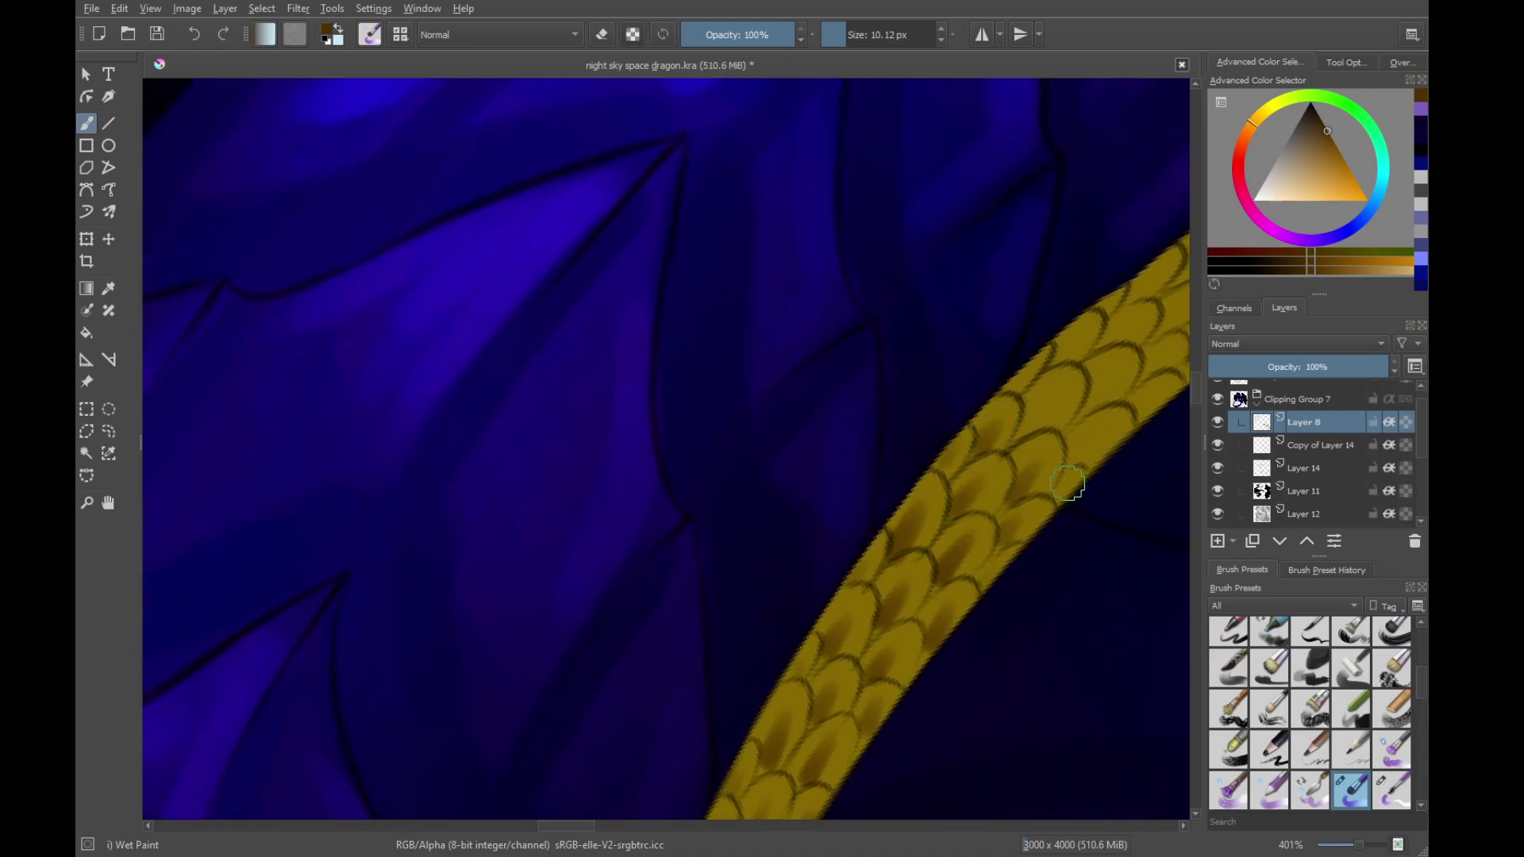
Shade the remaining scales in brown up to the rounded hip end of the torso stripe
{"action": "left_click_drag", "start_coordinate": [1094, 441], "coordinate": [1039, 508]}
{"action": "left_click_drag", "start_coordinate": [1002, 454], "coordinate": [980, 484]}
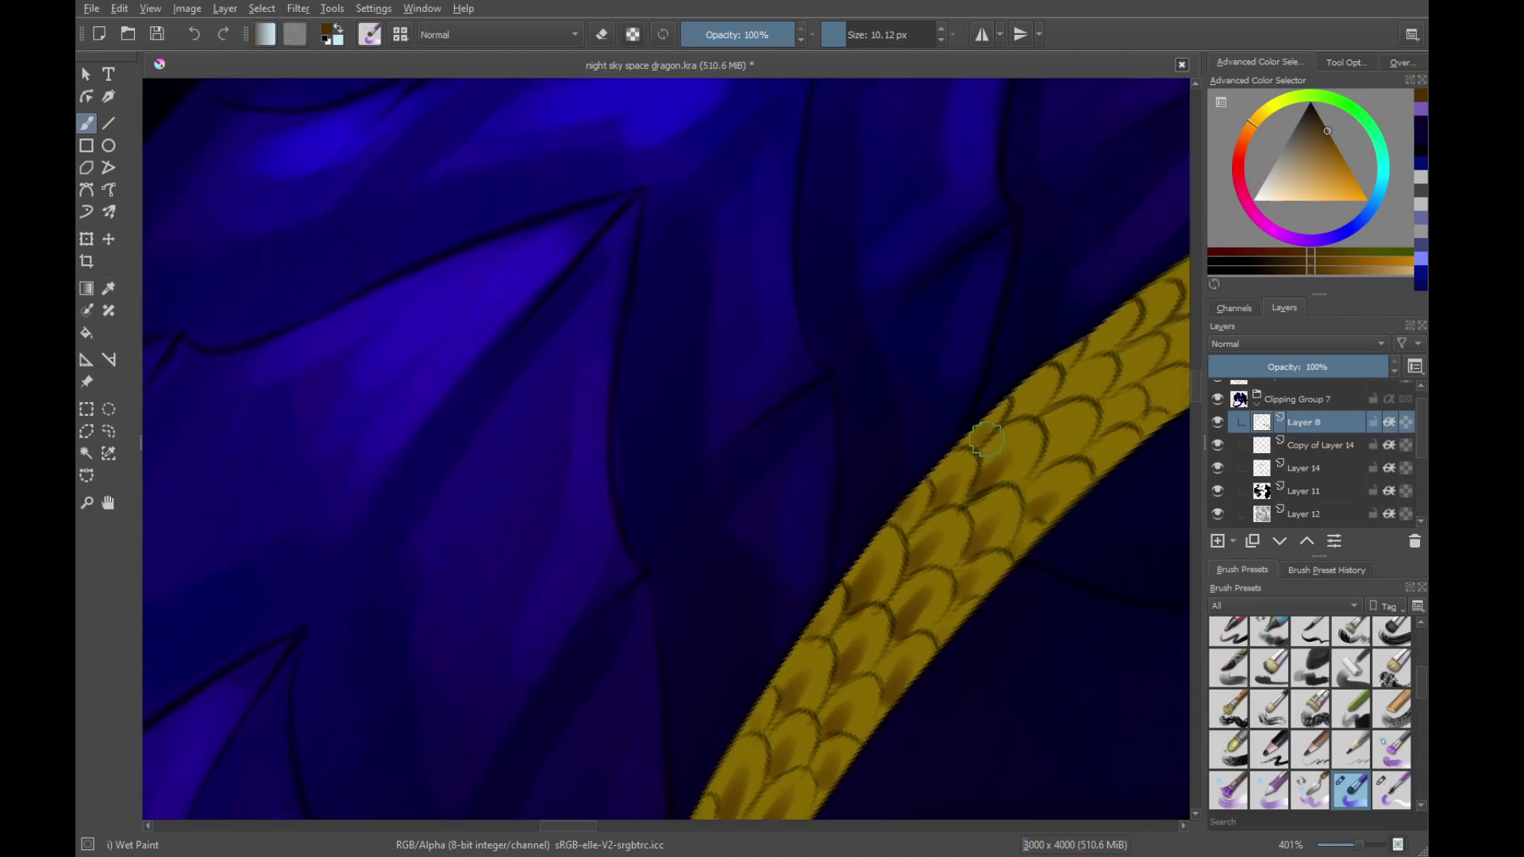
{"action": "mouse_move", "coordinate": [1033, 409]}
{"action": "left_mouse_down"}
{"action": "mouse_move", "coordinate": [969, 462]}
{"action": "mouse_move", "coordinate": [986, 448]}
{"action": "left_mouse_up"}
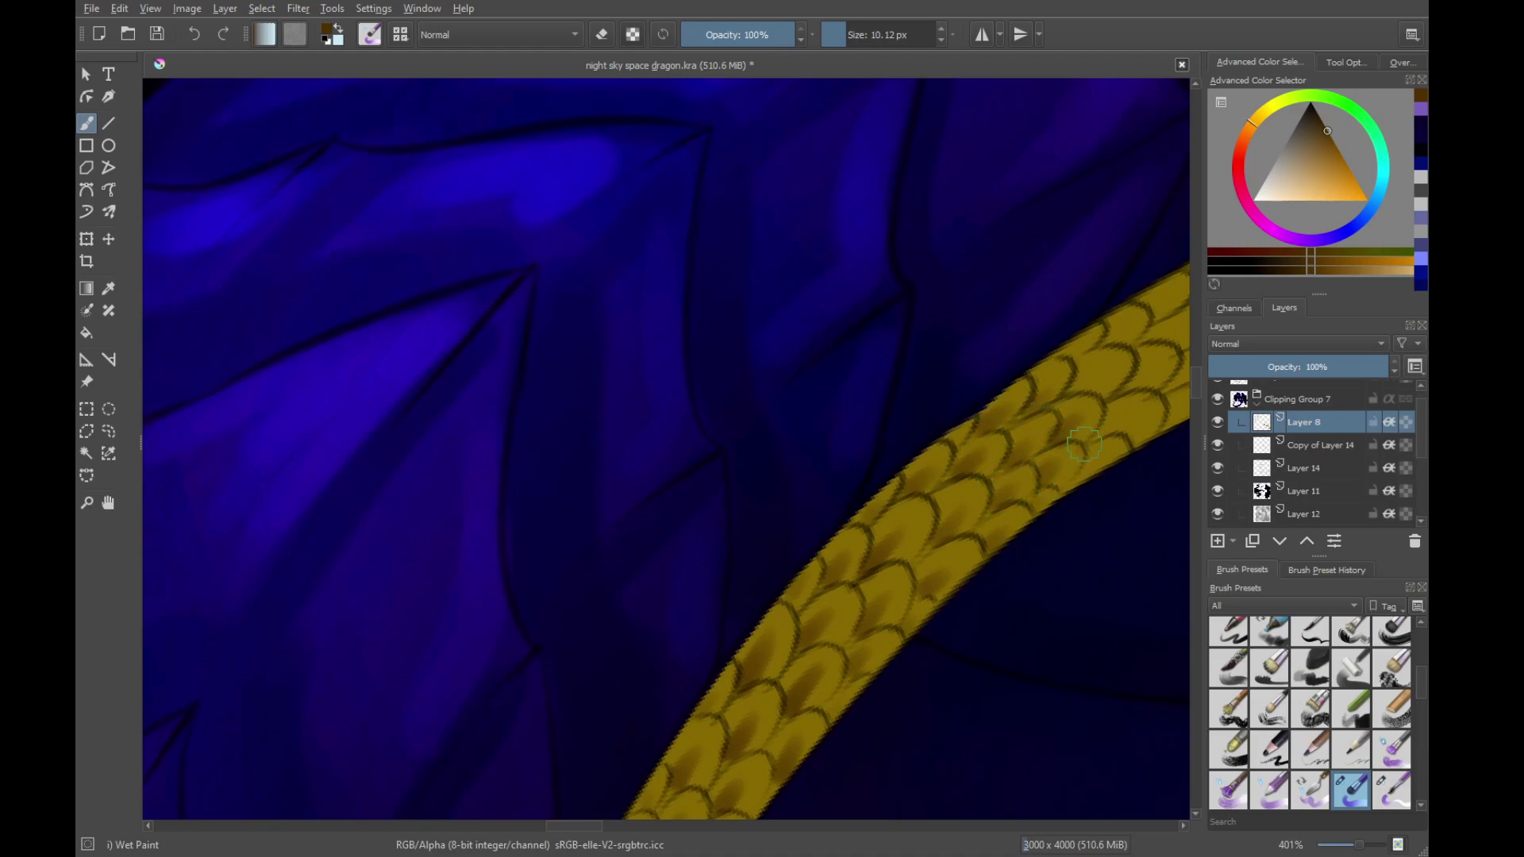
{"action": "mouse_move", "coordinate": [1113, 448]}
{"action": "left_mouse_down"}
{"action": "mouse_move", "coordinate": [975, 456]}
{"action": "mouse_move", "coordinate": [992, 426]}
{"action": "mouse_move", "coordinate": [935, 402]}
{"action": "left_mouse_up"}
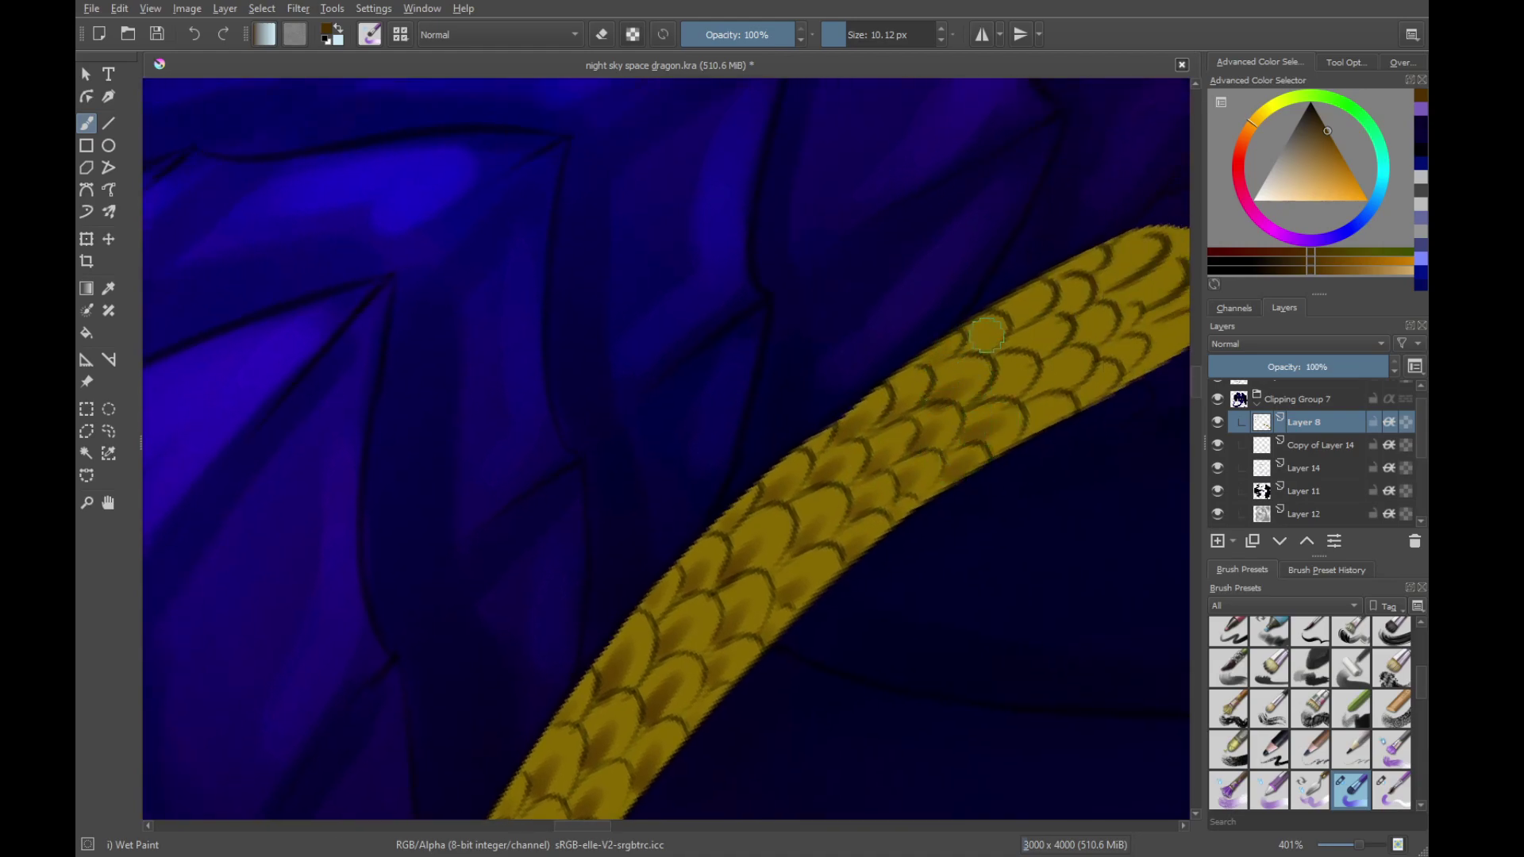
{"action": "mouse_move", "coordinate": [1018, 374]}
{"action": "left_mouse_down"}
{"action": "mouse_move", "coordinate": [1037, 309]}
{"action": "mouse_move", "coordinate": [1050, 387]}
{"action": "mouse_move", "coordinate": [1099, 369]}
{"action": "mouse_move", "coordinate": [952, 464]}
{"action": "mouse_move", "coordinate": [988, 466]}
{"action": "mouse_move", "coordinate": [957, 391]}
{"action": "mouse_move", "coordinate": [933, 360]}
{"action": "mouse_move", "coordinate": [917, 367]}
{"action": "mouse_move", "coordinate": [975, 408]}
{"action": "left_mouse_up"}
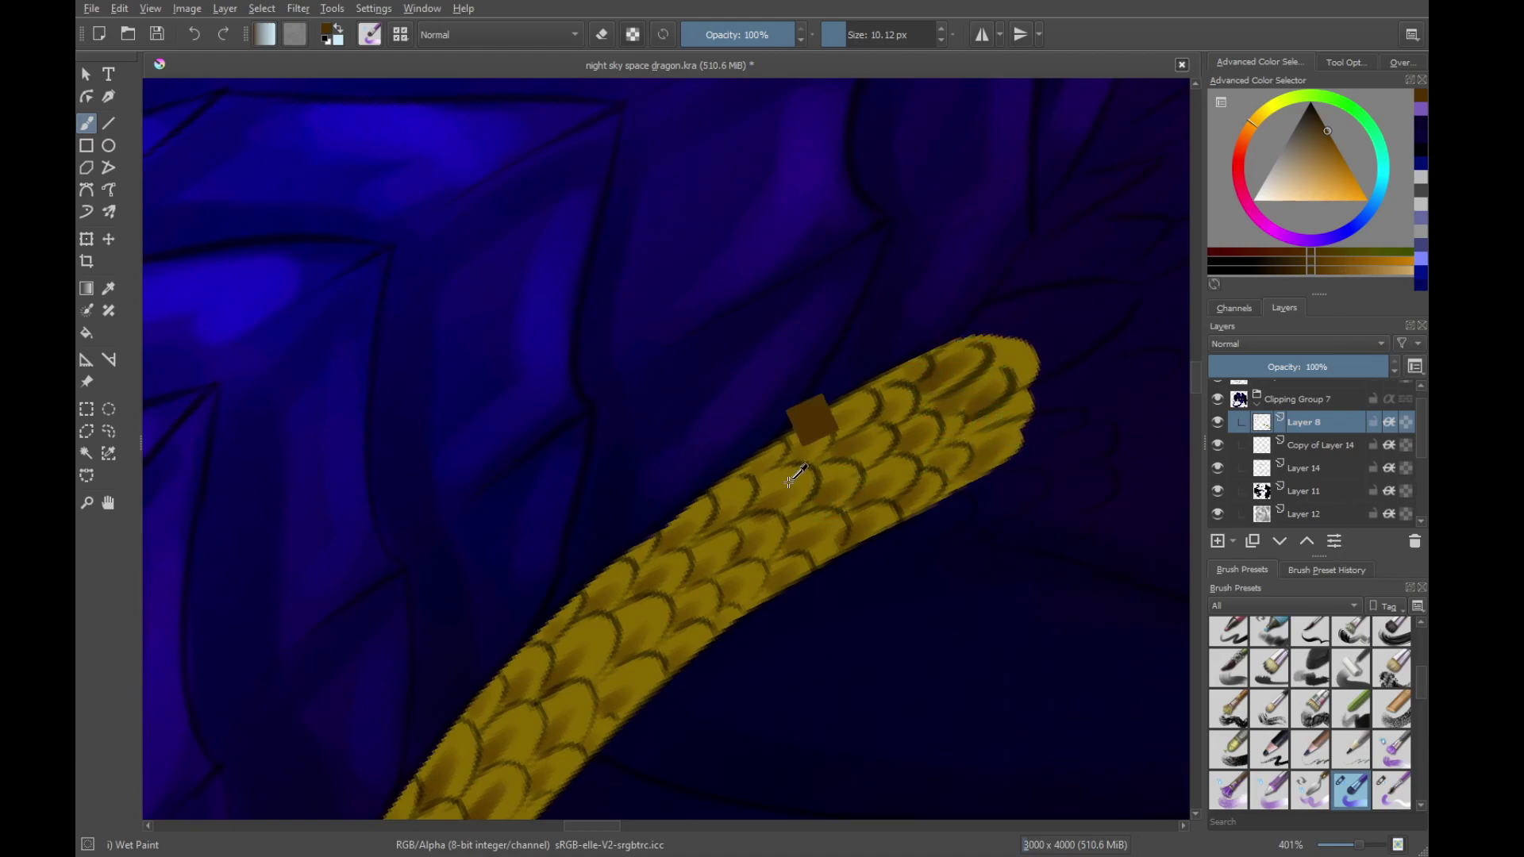
Sample the gold from the torso stripe, paint loose gold scales past its hip end, and reset the canvas rotation
{"action": "left_click", "coordinate": [811, 467], "text": "ctrl"}
{"action": "mouse_move", "coordinate": [1008, 429]}
{"action": "left_mouse_down"}
{"action": "mouse_move", "coordinate": [1021, 280]}
{"action": "mouse_move", "coordinate": [898, 500]}
{"action": "left_mouse_up"}
{"action": "mouse_move", "coordinate": [861, 432]}
{"action": "left_mouse_down"}
{"action": "mouse_move", "coordinate": [859, 485]}
{"action": "mouse_move", "coordinate": [850, 381]}
{"action": "mouse_move", "coordinate": [894, 361]}
{"action": "mouse_move", "coordinate": [860, 426]}
{"action": "mouse_move", "coordinate": [826, 422]}
{"action": "mouse_move", "coordinate": [880, 371]}
{"action": "mouse_move", "coordinate": [918, 432]}
{"action": "mouse_move", "coordinate": [960, 384]}
{"action": "mouse_move", "coordinate": [878, 516]}
{"action": "mouse_move", "coordinate": [868, 487]}
{"action": "mouse_move", "coordinate": [891, 527]}
{"action": "mouse_move", "coordinate": [857, 526]}
{"action": "mouse_move", "coordinate": [857, 588]}
{"action": "mouse_move", "coordinate": [908, 510]}
{"action": "mouse_move", "coordinate": [858, 546]}
{"action": "mouse_move", "coordinate": [950, 503]}
{"action": "mouse_move", "coordinate": [963, 527]}
{"action": "mouse_move", "coordinate": [922, 585]}
{"action": "mouse_move", "coordinate": [823, 619]}
{"action": "mouse_move", "coordinate": [806, 541]}
{"action": "mouse_move", "coordinate": [901, 445]}
{"action": "mouse_move", "coordinate": [903, 486]}
{"action": "left_mouse_up"}
{"action": "scroll", "coordinate": [878, 513], "scroll_direction": "up", "scroll_amount": 3}
{"action": "left_click_drag", "start_coordinate": [950, 343], "coordinate": [820, 707]}
{"action": "mouse_move", "coordinate": [1021, 347]}
{"action": "left_mouse_down"}
{"action": "mouse_move", "coordinate": [1027, 493]}
{"action": "mouse_move", "coordinate": [782, 442]}
{"action": "mouse_move", "coordinate": [774, 487]}
{"action": "mouse_move", "coordinate": [798, 372]}
{"action": "left_mouse_up"}
{"action": "right_click", "coordinate": [841, 411]}
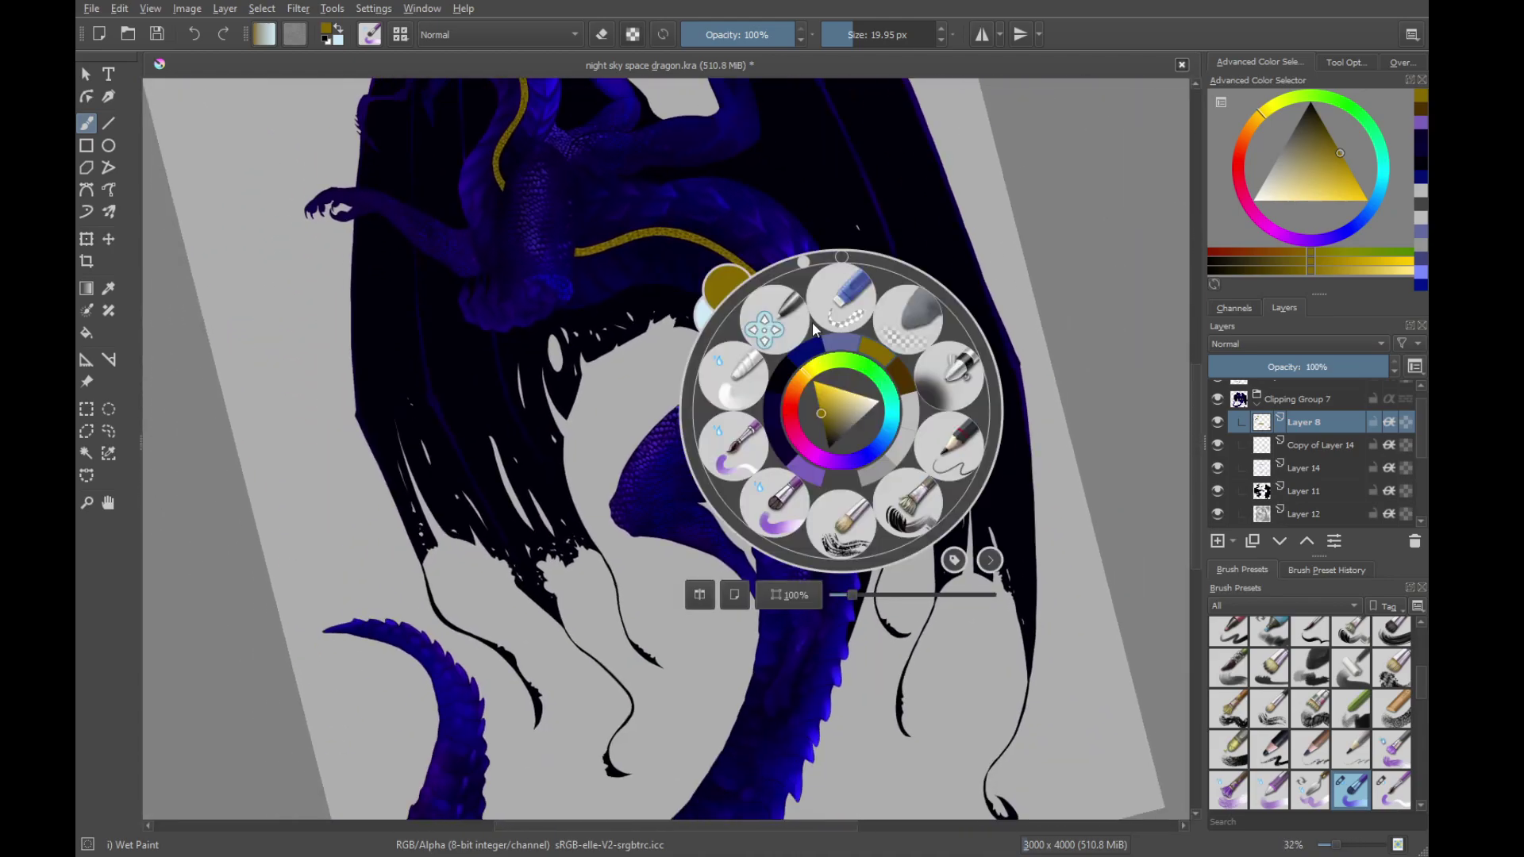
{"action": "left_click", "coordinate": [843, 260]}
{"action": "mouse_move", "coordinate": [877, 268]}
{"action": "left_mouse_down"}
{"action": "mouse_move", "coordinate": [867, 350]}
{"action": "mouse_move", "coordinate": [891, 502]}
{"action": "mouse_move", "coordinate": [860, 450]}
{"action": "mouse_move", "coordinate": [869, 435]}
{"action": "left_mouse_up"}
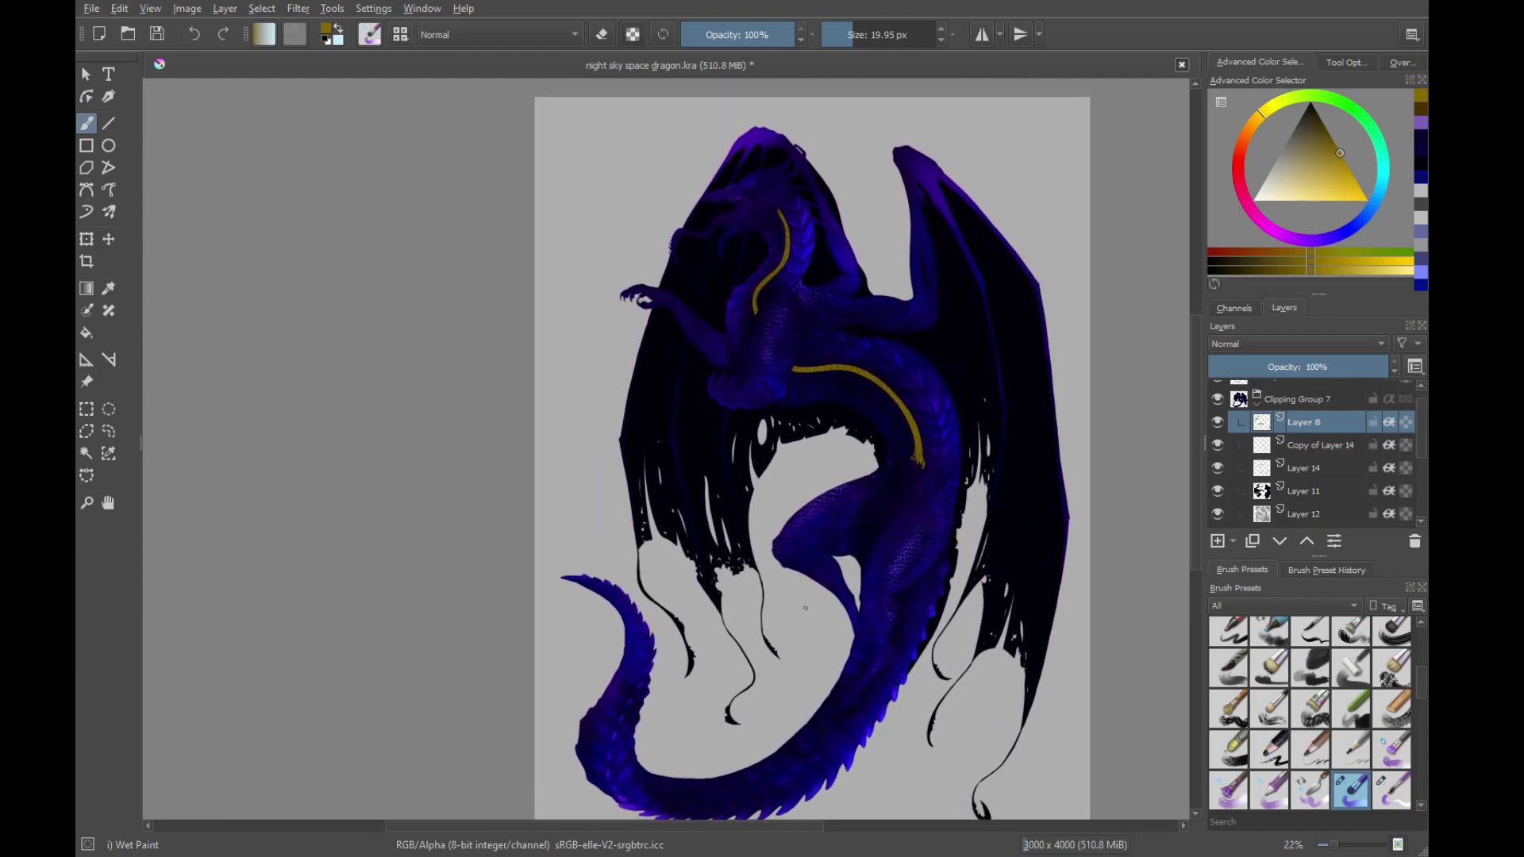
Refine the elongated gold scales and scattered spots at the torso stripe's hip end, reducing the brush size to 17.51 px
{"action": "left_click_drag", "start_coordinate": [806, 608], "coordinate": [812, 563]}
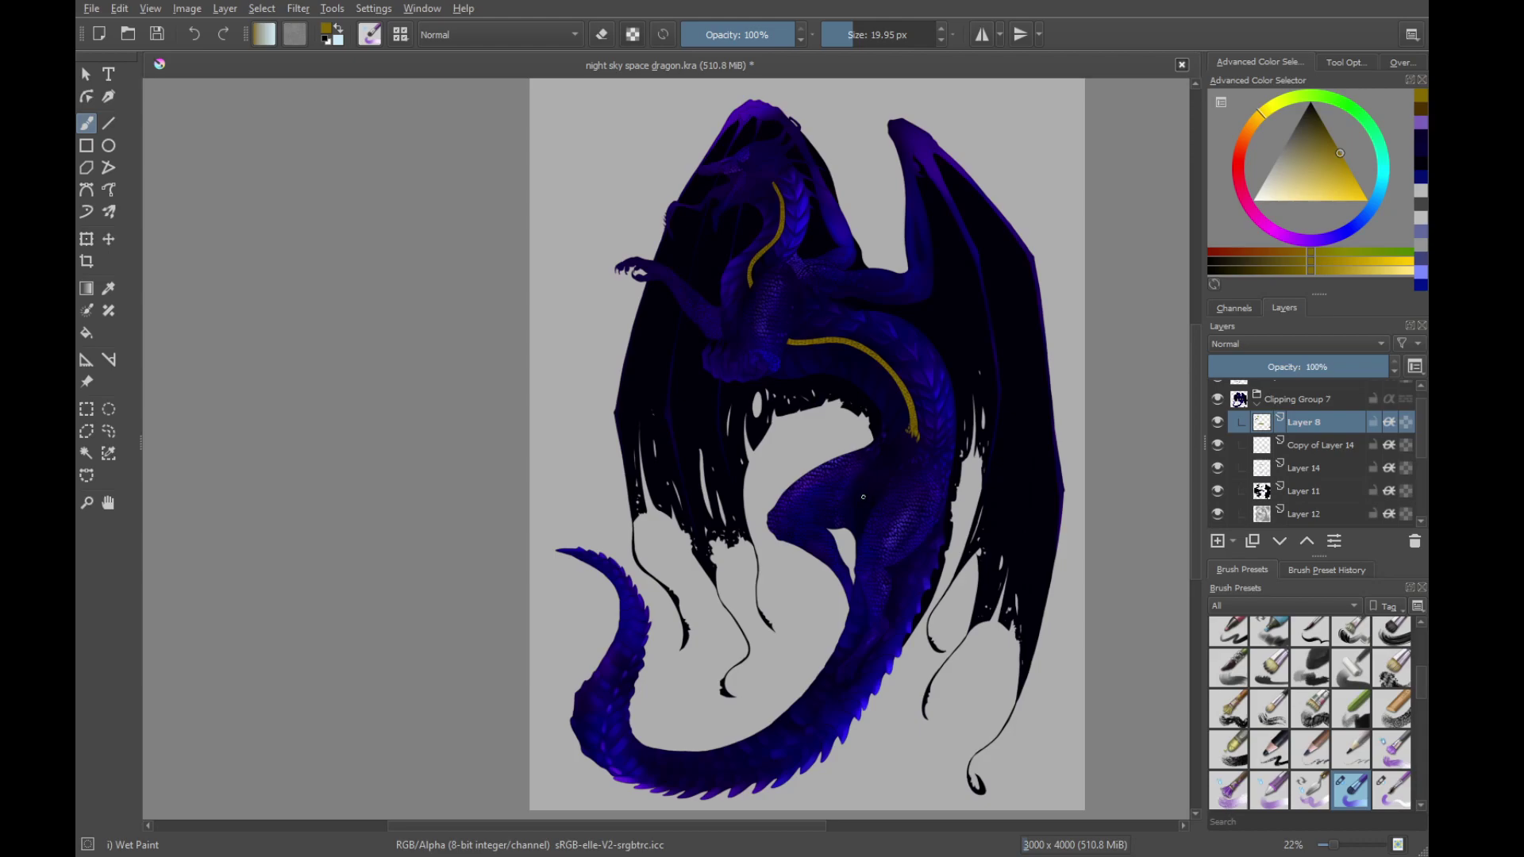
{"action": "left_click_drag", "start_coordinate": [916, 473], "coordinate": [956, 320]}
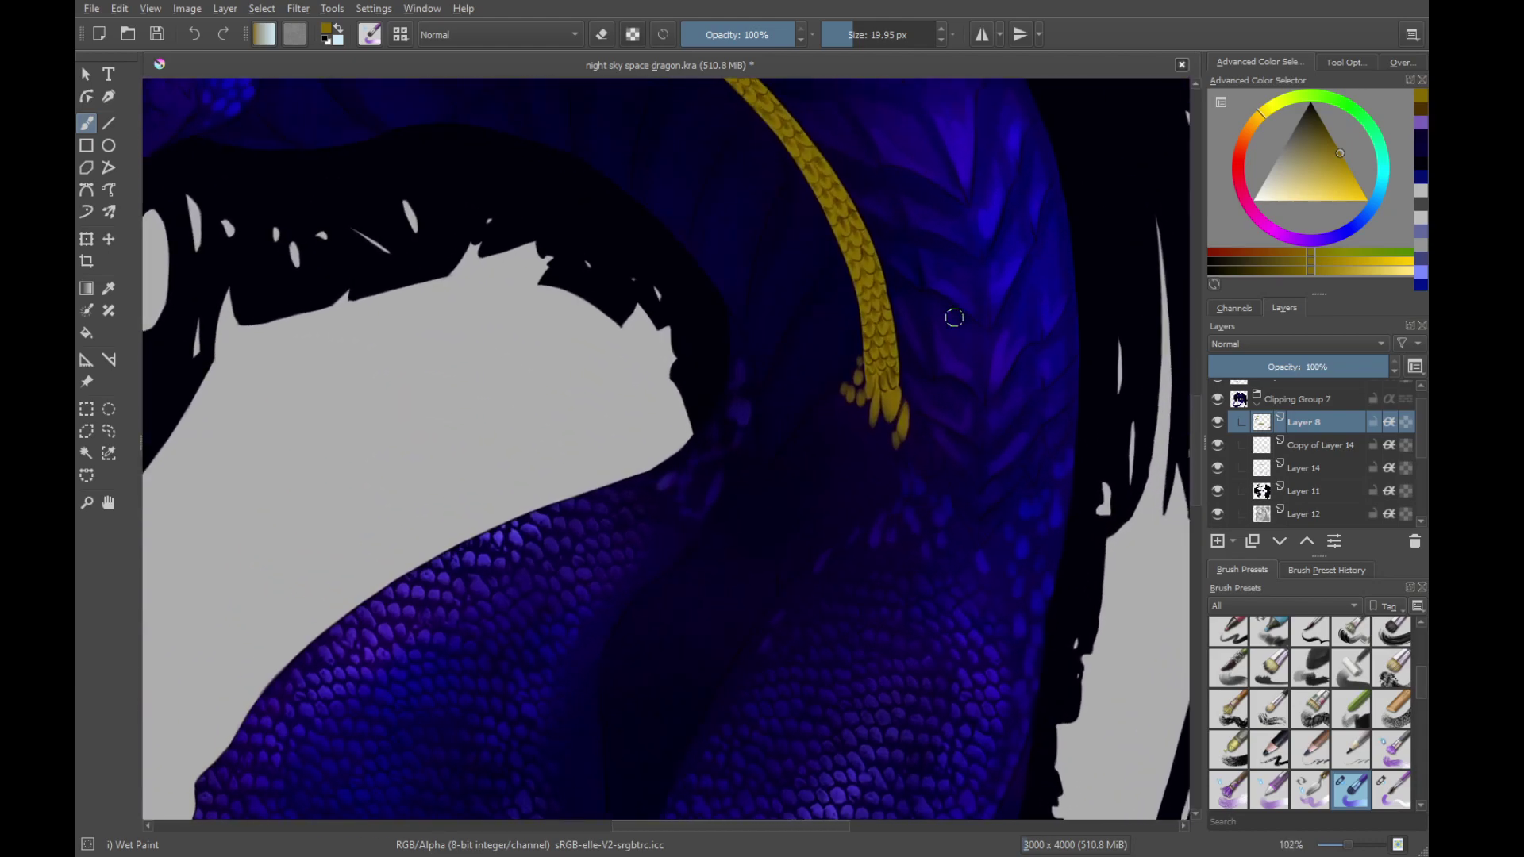
{"action": "mouse_move", "coordinate": [876, 426]}
{"action": "left_mouse_down"}
{"action": "mouse_move", "coordinate": [868, 498]}
{"action": "mouse_move", "coordinate": [913, 341]}
{"action": "left_mouse_up"}
{"action": "left_click_drag", "start_coordinate": [912, 512], "coordinate": [927, 385]}
{"action": "left_click_drag", "start_coordinate": [885, 486], "coordinate": [887, 504]}
{"action": "left_click_drag", "start_coordinate": [796, 445], "coordinate": [788, 445], "text": "shift"}
{"action": "left_click_drag", "start_coordinate": [806, 438], "coordinate": [808, 465]}
{"action": "left_click", "coordinate": [777, 434]}
{"action": "left_click_drag", "start_coordinate": [929, 589], "coordinate": [860, 529]}
{"action": "left_click_drag", "start_coordinate": [872, 472], "coordinate": [873, 521]}
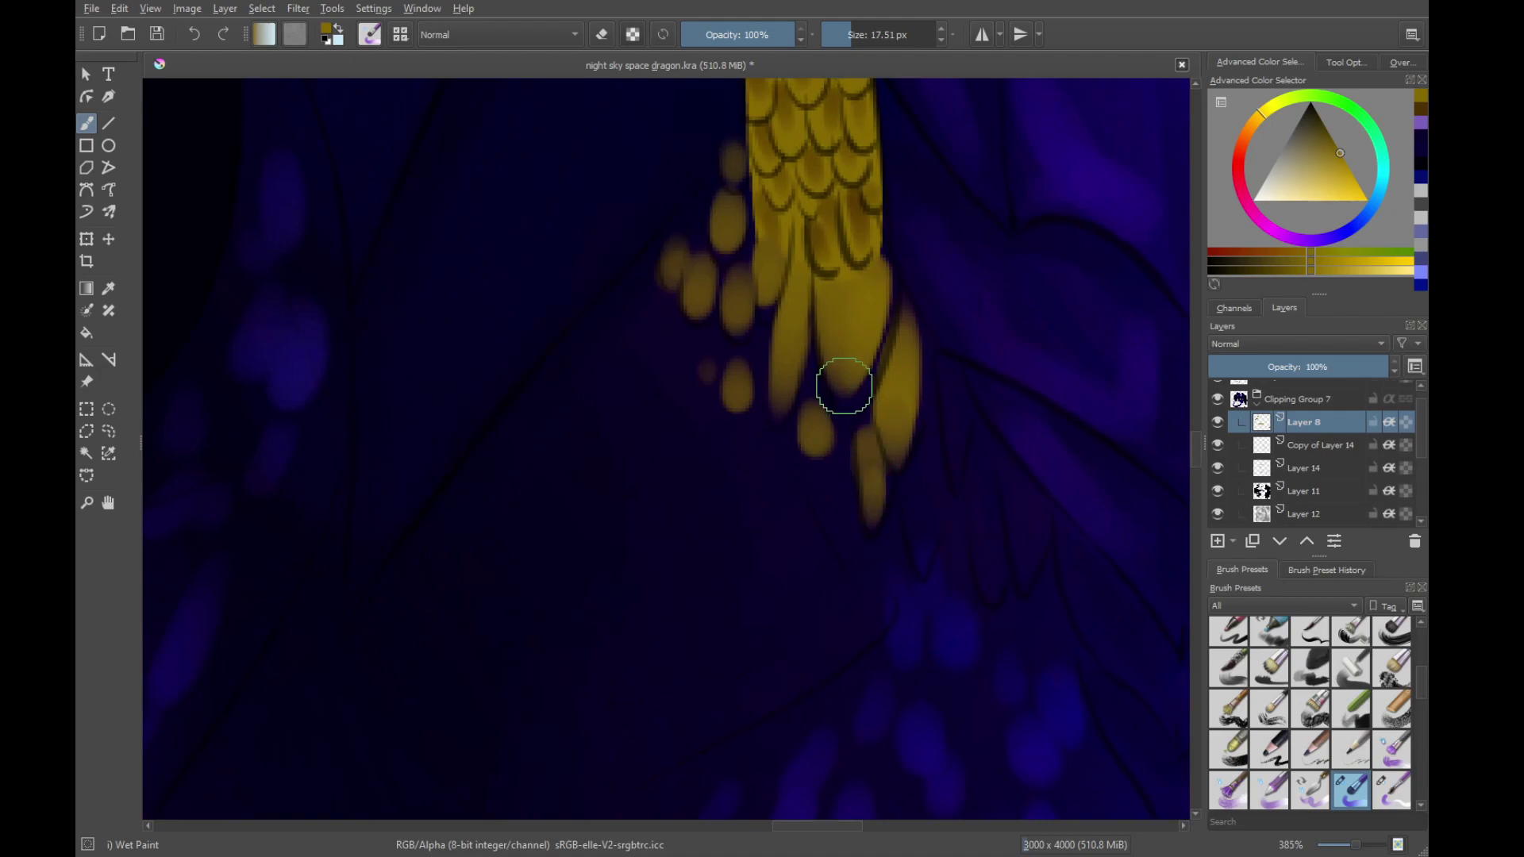
Switch back to the recent brown and shade the loose scales at the stripe's hip end with a 15.14 px brush
{"action": "left_click_drag", "start_coordinate": [844, 385], "coordinate": [867, 605]}
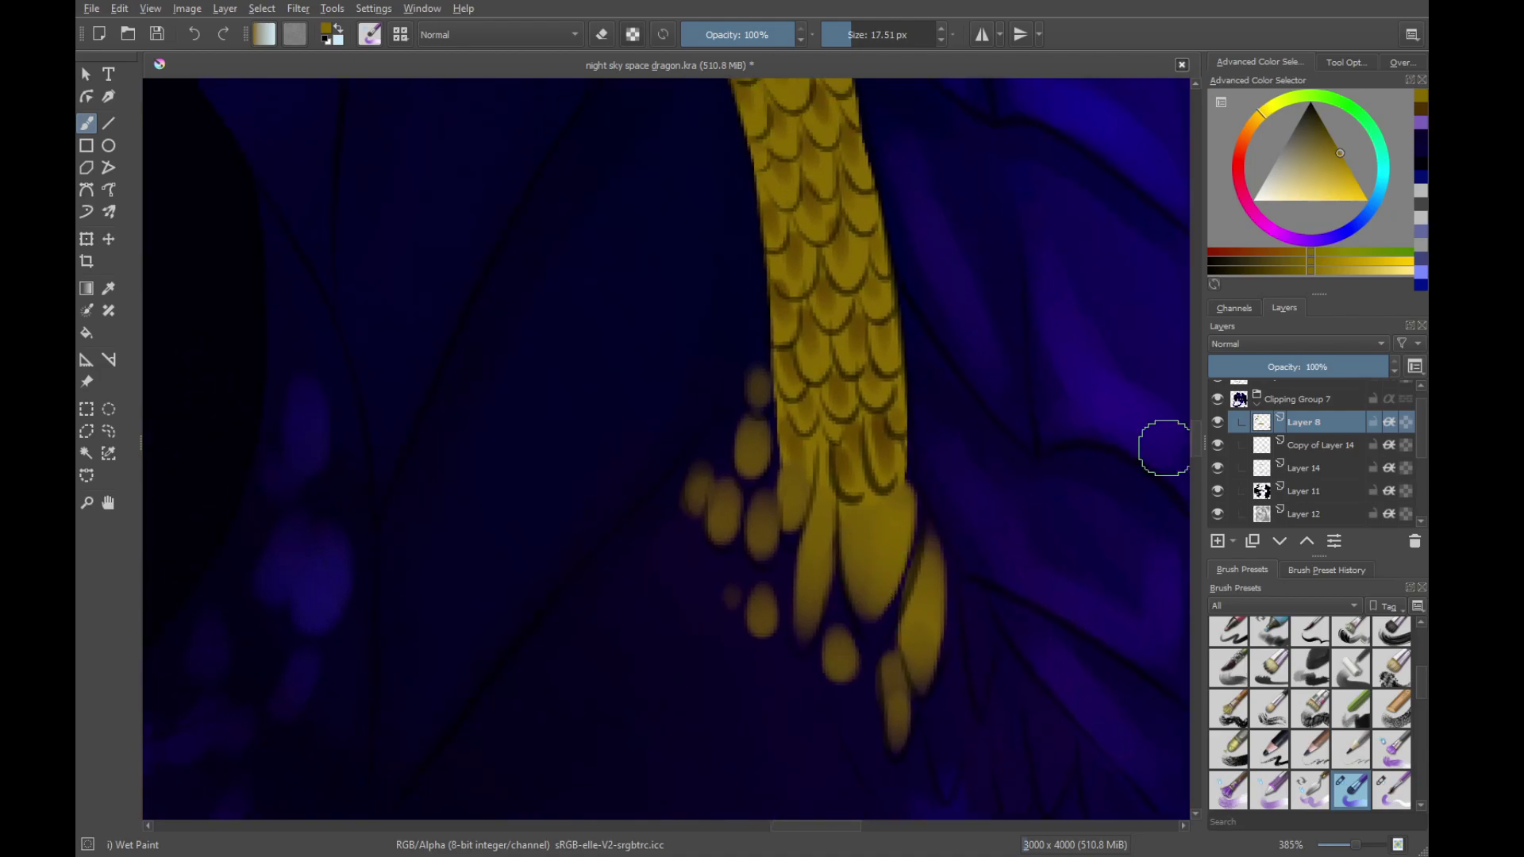
{"action": "left_click", "coordinate": [1425, 117]}
{"action": "mouse_move", "coordinate": [766, 391]}
{"action": "left_mouse_down"}
{"action": "mouse_move", "coordinate": [766, 561]}
{"action": "mouse_move", "coordinate": [812, 510]}
{"action": "mouse_move", "coordinate": [792, 500]}
{"action": "left_mouse_up"}
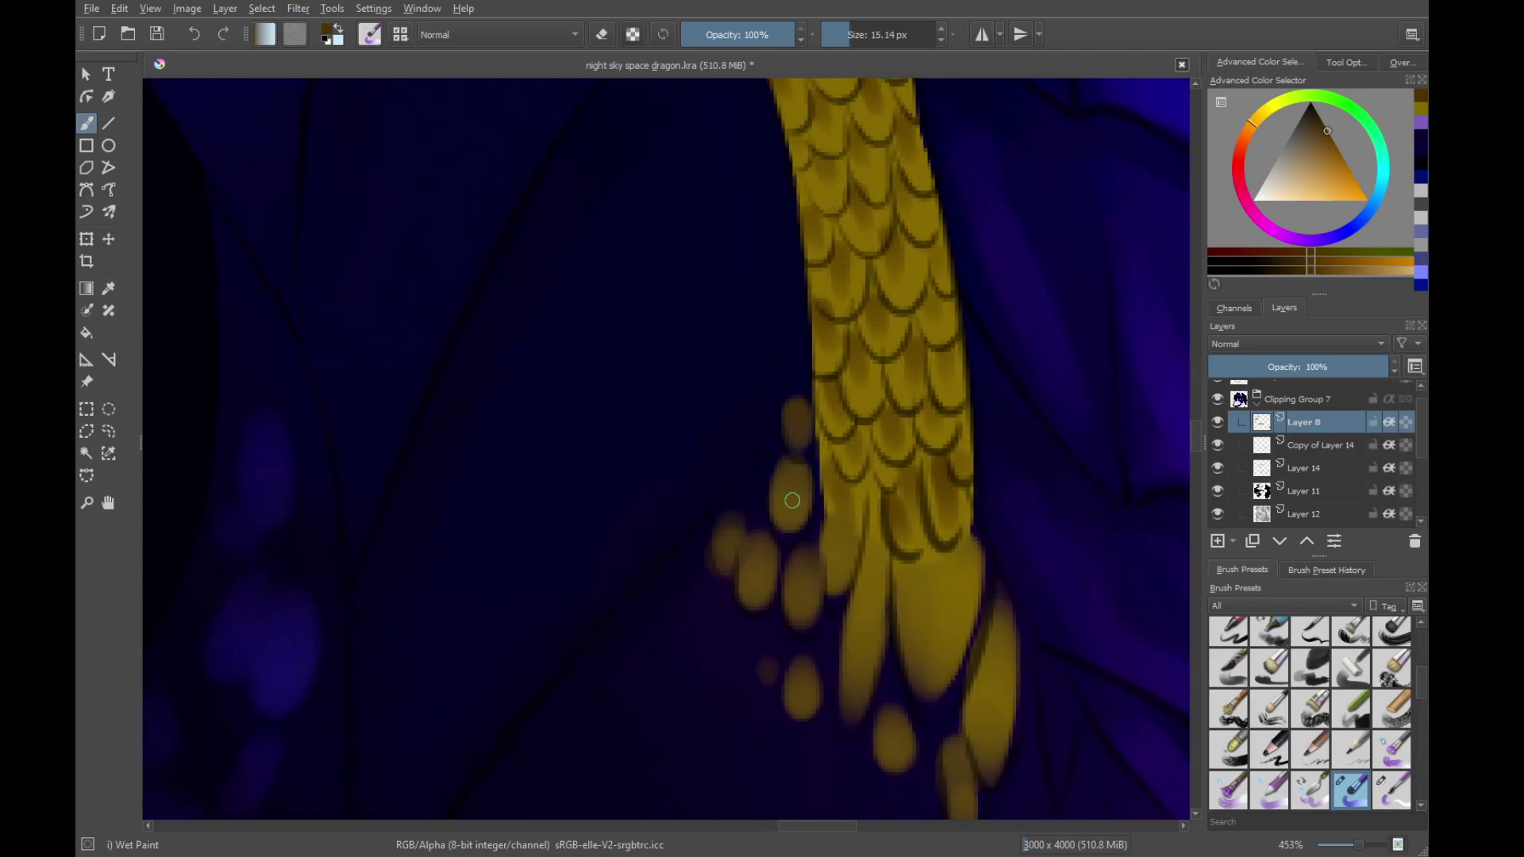
{"action": "left_click_drag", "start_coordinate": [793, 606], "coordinate": [755, 471]}
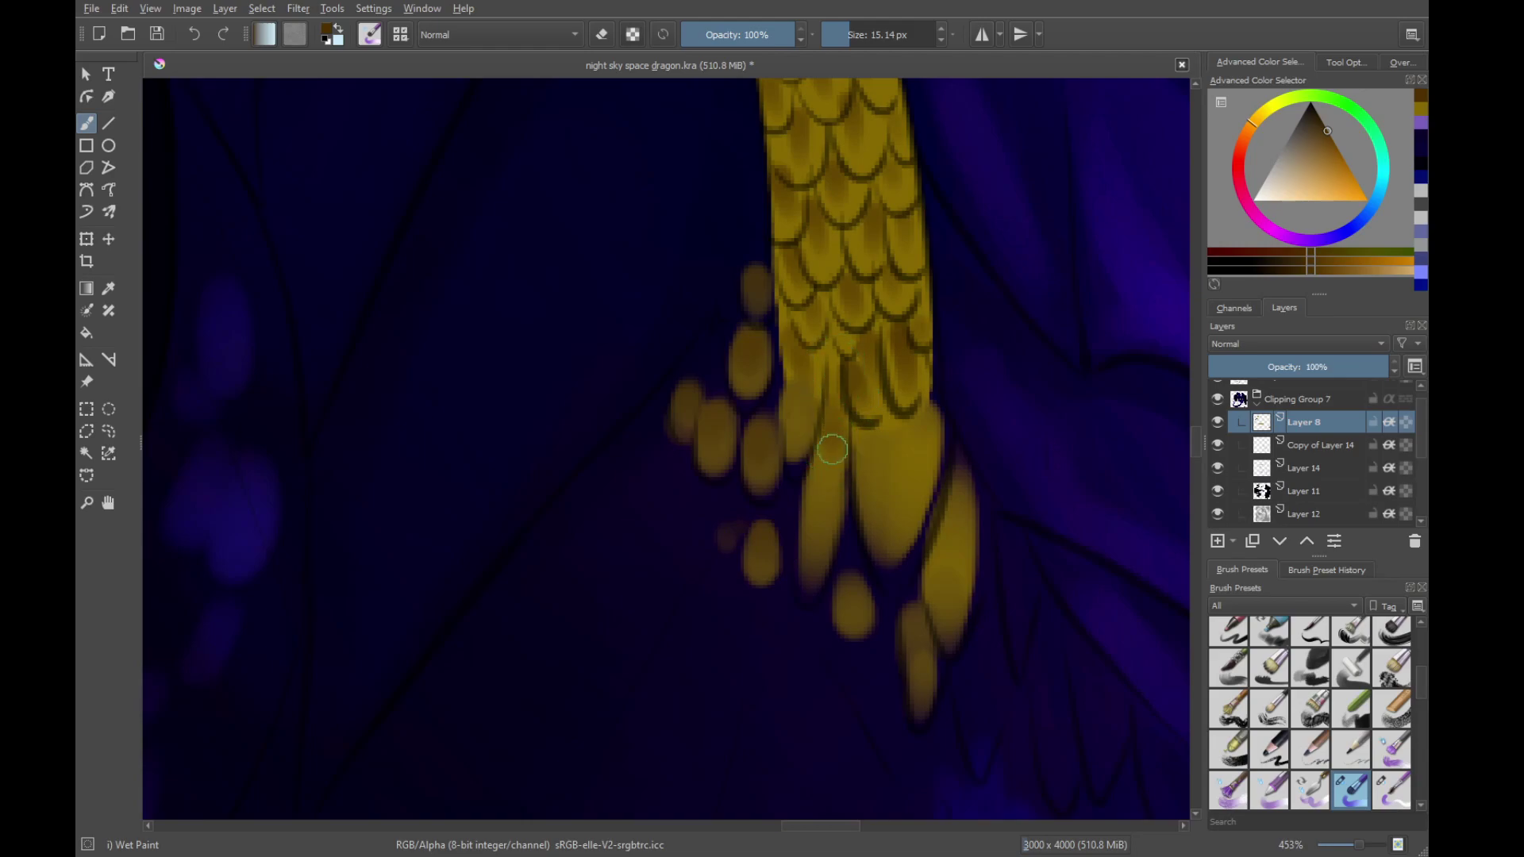
{"action": "mouse_move", "coordinate": [889, 476]}
{"action": "left_mouse_down"}
{"action": "mouse_move", "coordinate": [881, 428]}
{"action": "mouse_move", "coordinate": [892, 512]}
{"action": "mouse_move", "coordinate": [905, 441]}
{"action": "mouse_move", "coordinate": [882, 364]}
{"action": "left_mouse_up"}
{"action": "mouse_move", "coordinate": [872, 436]}
{"action": "left_mouse_down"}
{"action": "mouse_move", "coordinate": [878, 418]}
{"action": "mouse_move", "coordinate": [878, 458]}
{"action": "left_mouse_up"}
{"action": "left_click_drag", "start_coordinate": [843, 315], "coordinate": [834, 492]}
{"action": "left_click_drag", "start_coordinate": [779, 340], "coordinate": [875, 529]}
{"action": "left_click_drag", "start_coordinate": [816, 435], "coordinate": [816, 539]}
{"action": "left_click_drag", "start_coordinate": [792, 433], "coordinate": [928, 653]}
{"action": "left_click_drag", "start_coordinate": [753, 384], "coordinate": [850, 587]}
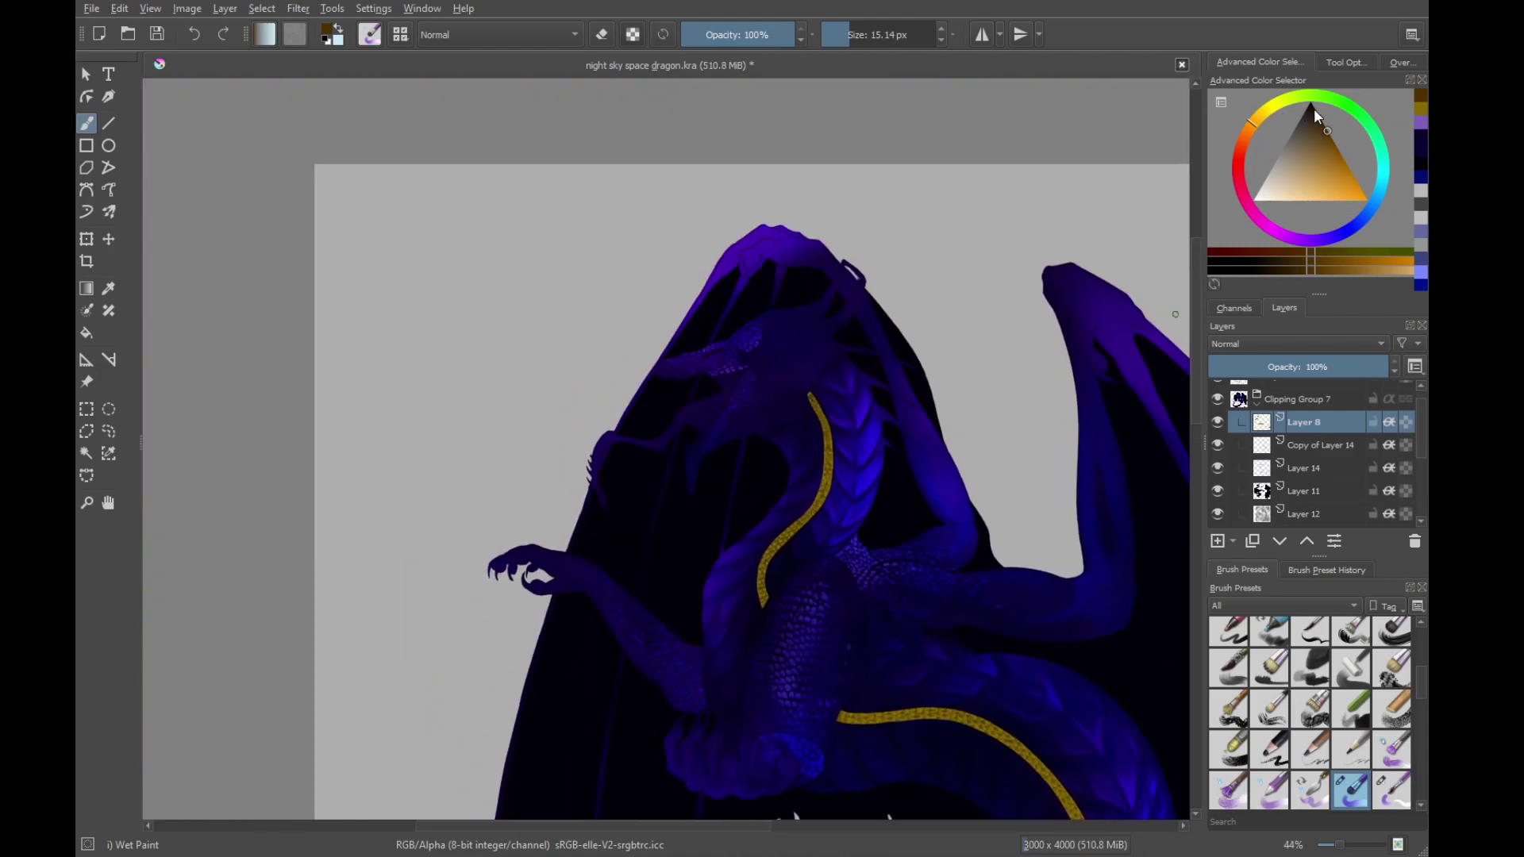
Choose a bright yellow based on the recent gold and reduce the brush to 5.74 px for highlighting the neck stripe
{"action": "left_click", "coordinate": [1422, 112]}
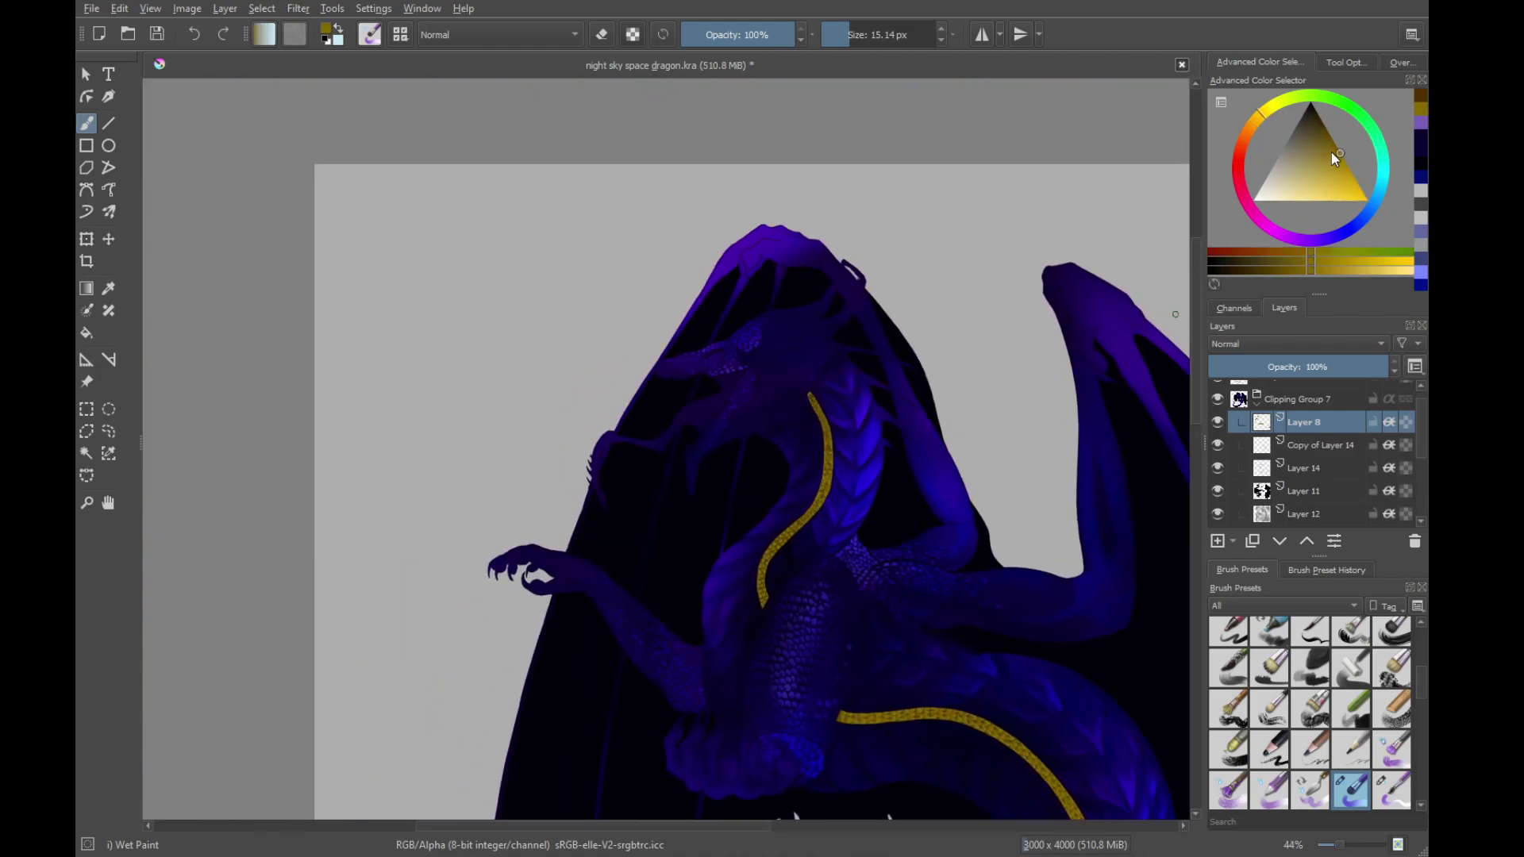
{"action": "left_click", "coordinate": [1270, 108]}
{"action": "mouse_move", "coordinate": [1334, 168]}
{"action": "left_mouse_down"}
{"action": "mouse_move", "coordinate": [1322, 187]}
{"action": "mouse_move", "coordinate": [1339, 186]}
{"action": "left_mouse_up"}
{"action": "left_click_drag", "start_coordinate": [884, 455], "coordinate": [955, 339]}
{"action": "left_click_drag", "start_coordinate": [857, 323], "coordinate": [973, 429]}
{"action": "scroll", "coordinate": [786, 492], "scroll_direction": "up", "scroll_amount": 8}
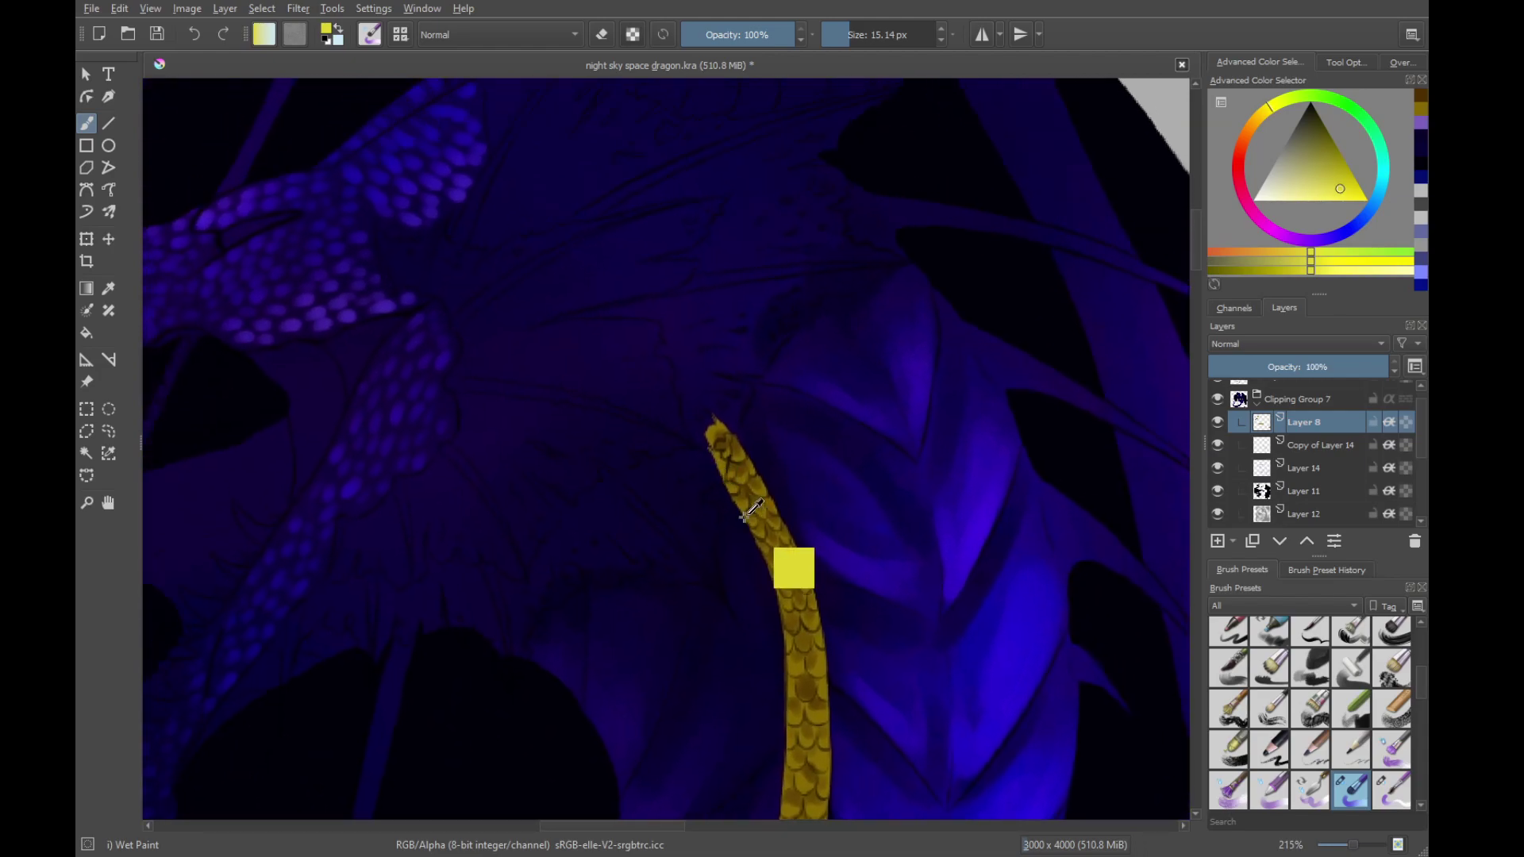
{"action": "key", "text": "bracketleft"}
{"action": "left_click_drag", "start_coordinate": [792, 491], "coordinate": [731, 491]}
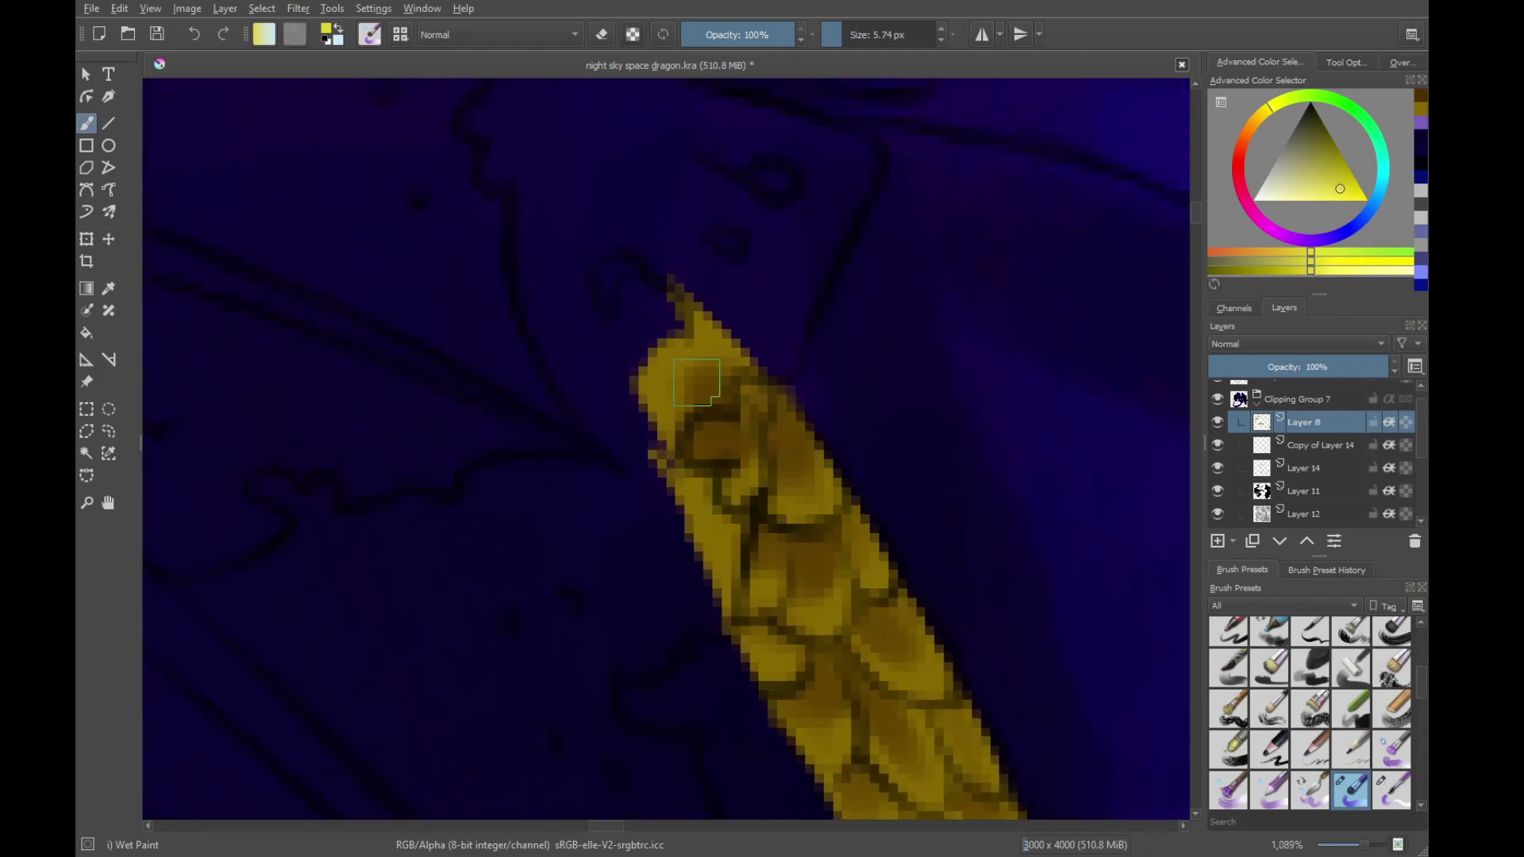
Paint yellow highlights on the tips of the first scales at the head end of the neck stripe
{"action": "mouse_move", "coordinate": [811, 537]}
{"action": "left_mouse_down"}
{"action": "mouse_move", "coordinate": [736, 403]}
{"action": "mouse_move", "coordinate": [737, 359]}
{"action": "mouse_move", "coordinate": [726, 371]}
{"action": "left_mouse_up"}
{"action": "left_click_drag", "start_coordinate": [718, 488], "coordinate": [807, 442]}
{"action": "left_click_drag", "start_coordinate": [795, 511], "coordinate": [738, 332]}
{"action": "left_click_drag", "start_coordinate": [710, 419], "coordinate": [711, 438]}
{"action": "mouse_move", "coordinate": [781, 488]}
{"action": "left_mouse_down"}
{"action": "mouse_move", "coordinate": [802, 474]}
{"action": "mouse_move", "coordinate": [798, 428]}
{"action": "left_mouse_up"}
{"action": "left_click_drag", "start_coordinate": [771, 363], "coordinate": [800, 373]}
{"action": "mouse_move", "coordinate": [827, 456]}
{"action": "left_mouse_down"}
{"action": "mouse_move", "coordinate": [763, 375]}
{"action": "mouse_move", "coordinate": [790, 379]}
{"action": "left_mouse_up"}
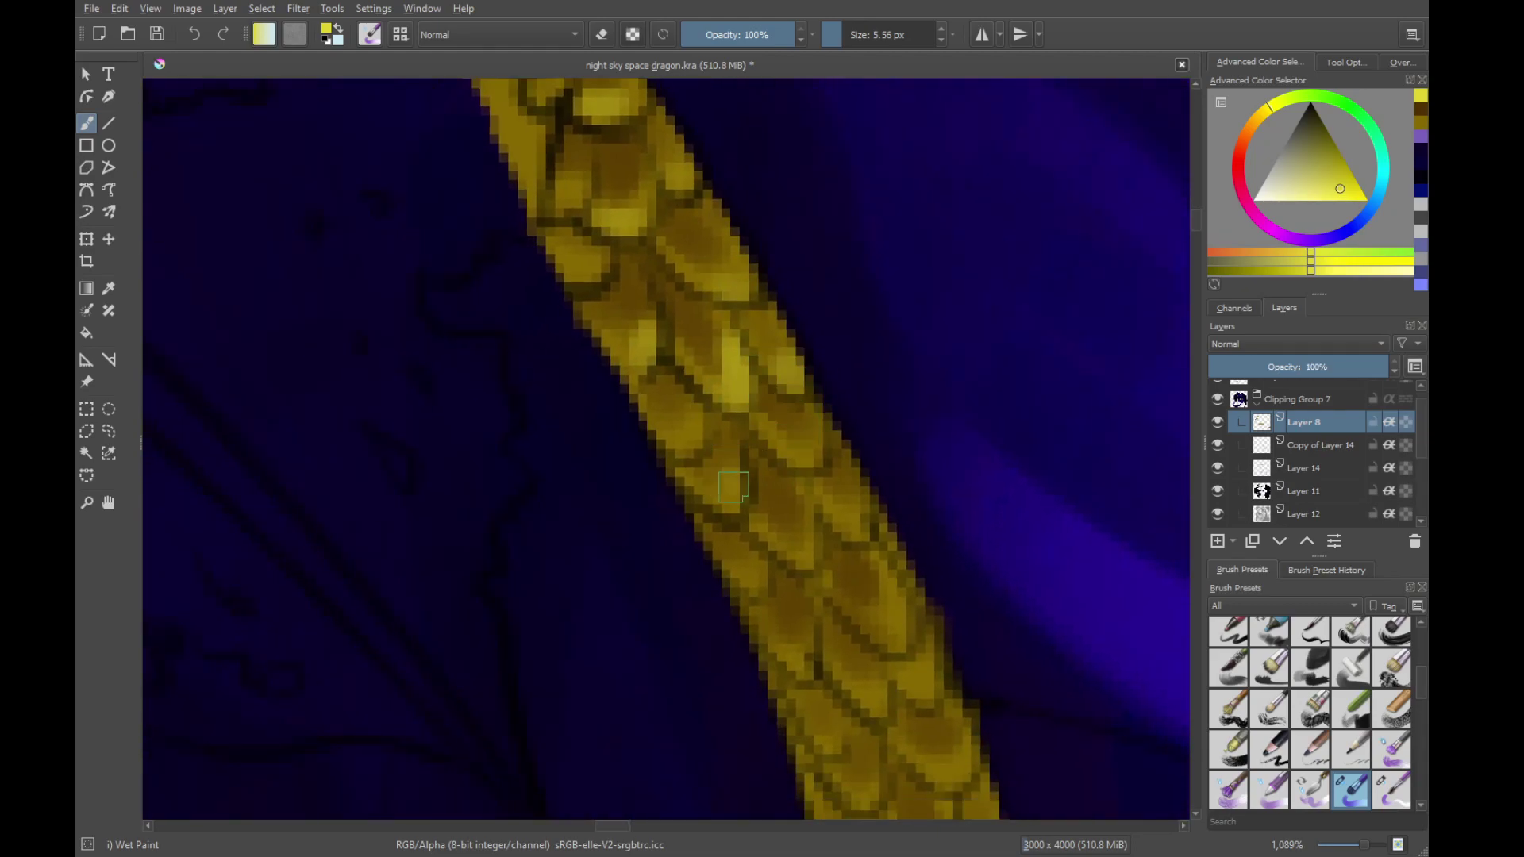
Highlight the next rows of scale tips in yellow along the narrow upper part of the neck stripe
{"action": "left_click_drag", "start_coordinate": [732, 489], "coordinate": [723, 501]}
{"action": "left_click_drag", "start_coordinate": [793, 456], "coordinate": [810, 450]}
{"action": "left_click_drag", "start_coordinate": [820, 517], "coordinate": [730, 391]}
{"action": "mouse_move", "coordinate": [672, 462]}
{"action": "left_mouse_down"}
{"action": "mouse_move", "coordinate": [682, 401]}
{"action": "mouse_move", "coordinate": [794, 504]}
{"action": "mouse_move", "coordinate": [727, 537]}
{"action": "mouse_move", "coordinate": [707, 430]}
{"action": "left_mouse_up"}
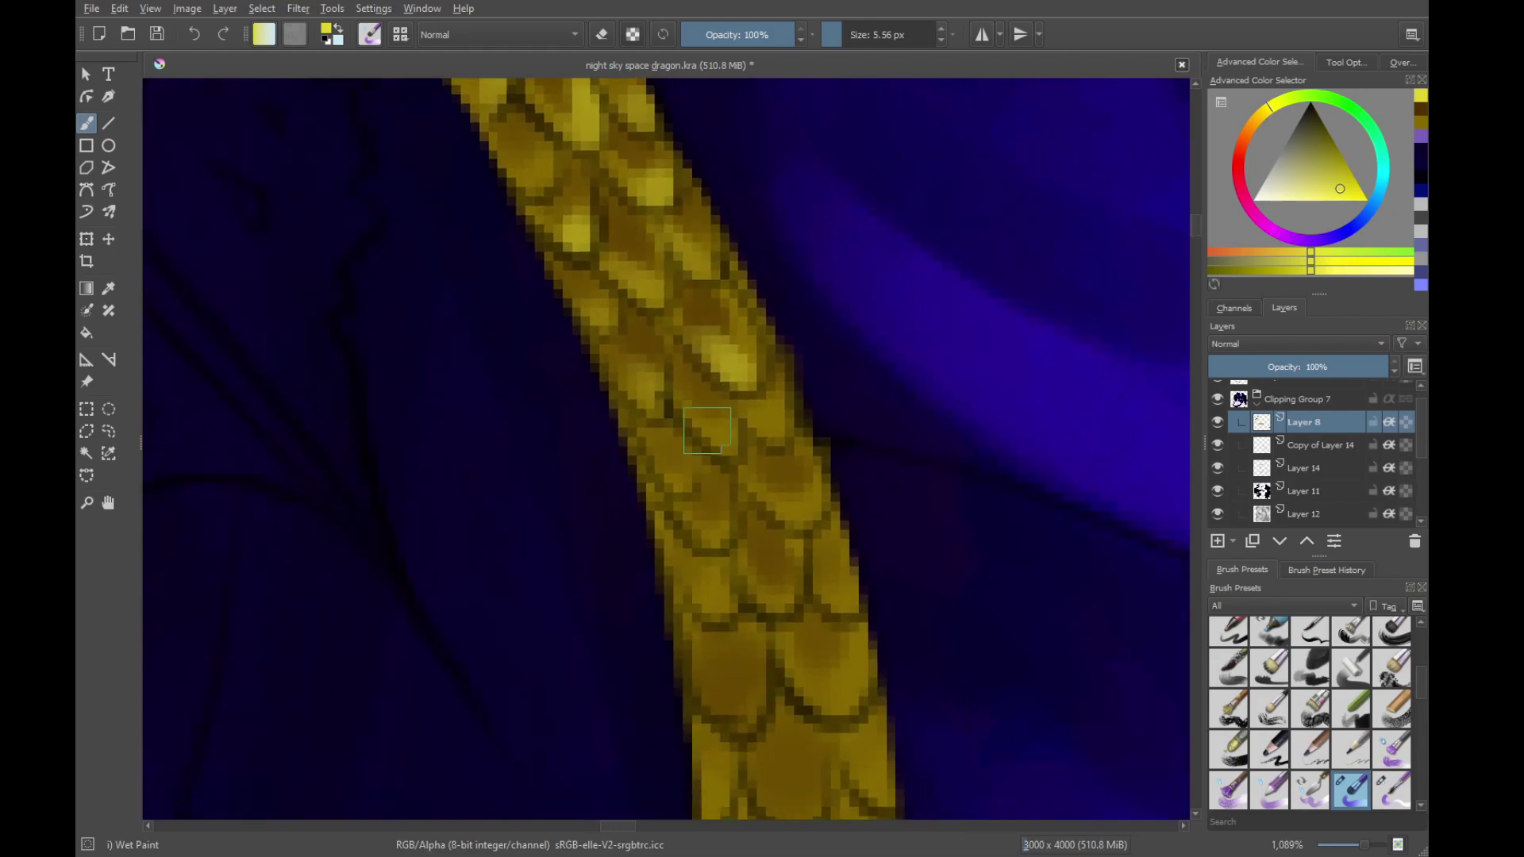
Paint yellow highlights with the 5.56 px brush on the scale tips where the upper neck stripe turns straight down
{"action": "left_click_drag", "start_coordinate": [748, 409], "coordinate": [786, 420]}
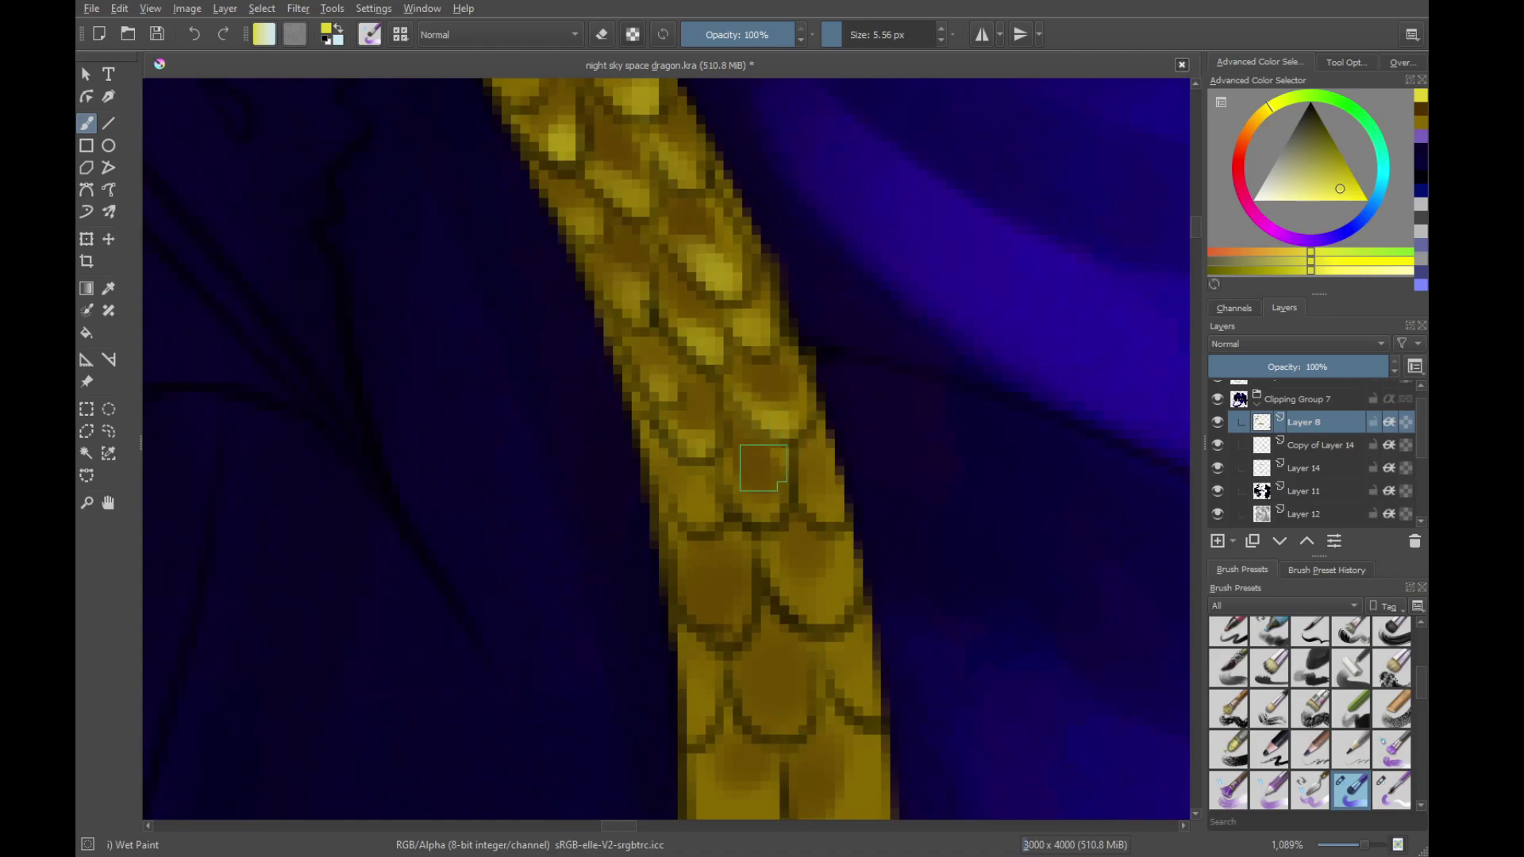
{"action": "left_click_drag", "start_coordinate": [732, 478], "coordinate": [761, 508]}
{"action": "left_click_drag", "start_coordinate": [783, 519], "coordinate": [749, 352]}
{"action": "mouse_move", "coordinate": [792, 438]}
{"action": "left_mouse_down"}
{"action": "mouse_move", "coordinate": [750, 415]}
{"action": "mouse_move", "coordinate": [676, 449]}
{"action": "left_mouse_up"}
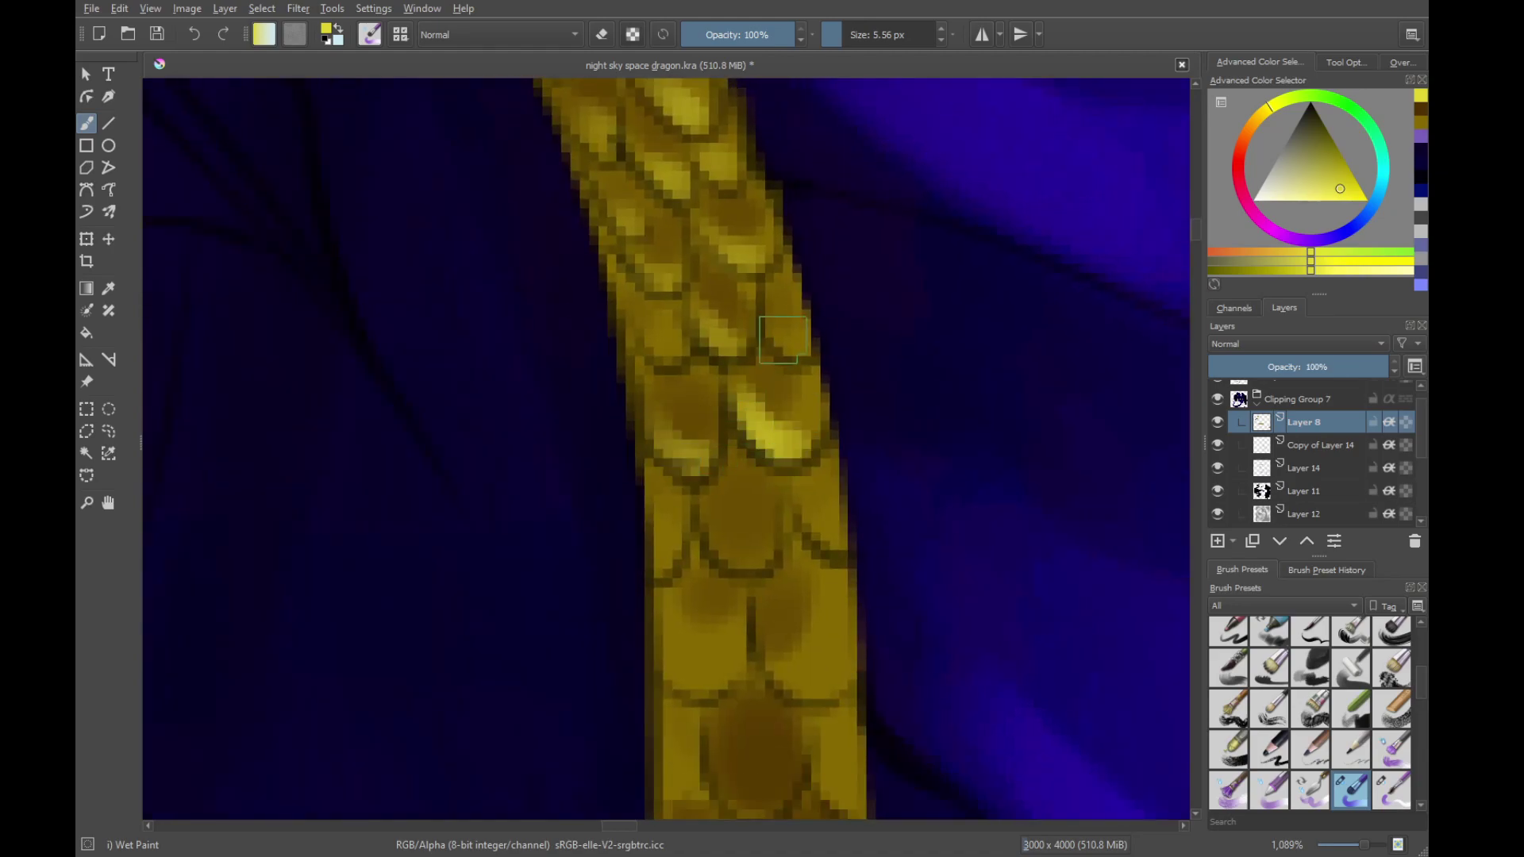
{"action": "scroll", "coordinate": [772, 496], "scroll_direction": "down", "scroll_amount": 3}
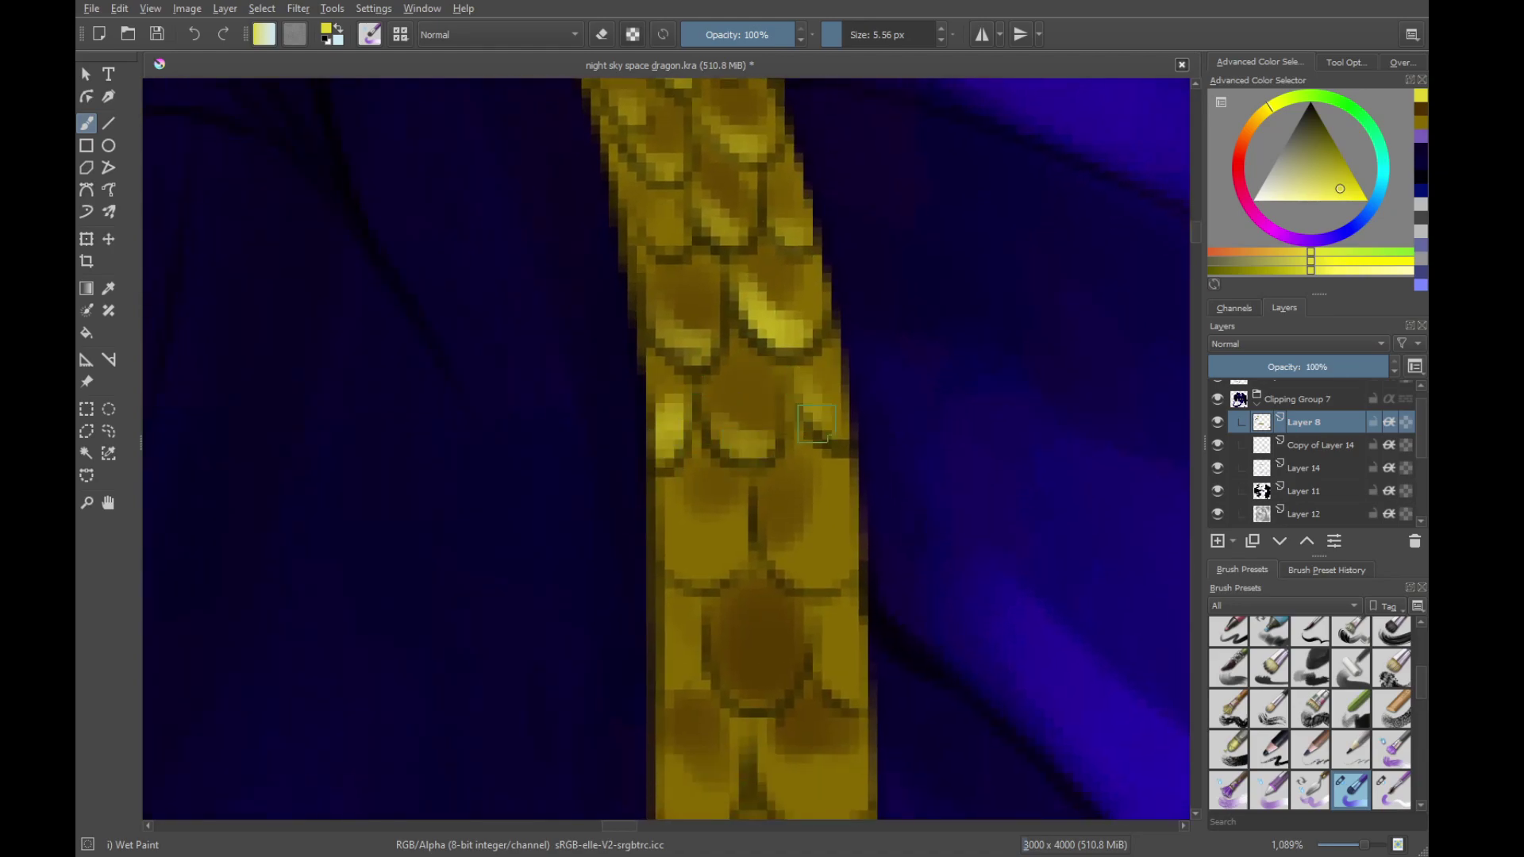
{"action": "scroll", "coordinate": [816, 423], "scroll_direction": "down", "scroll_amount": 3}
{"action": "mouse_move", "coordinate": [704, 459]}
{"action": "left_mouse_down"}
{"action": "mouse_move", "coordinate": [683, 429]}
{"action": "mouse_move", "coordinate": [826, 441]}
{"action": "left_mouse_up"}
Enlarge the brush to 8.09 px and highlight the wider scales along the straight vertical section of the neck stripe
{"action": "scroll", "coordinate": [765, 334], "scroll_direction": "down", "scroll_amount": 5}
{"action": "mouse_move", "coordinate": [676, 360]}
{"action": "left_mouse_down"}
{"action": "mouse_move", "coordinate": [833, 379]}
{"action": "mouse_move", "coordinate": [732, 402]}
{"action": "left_mouse_up"}
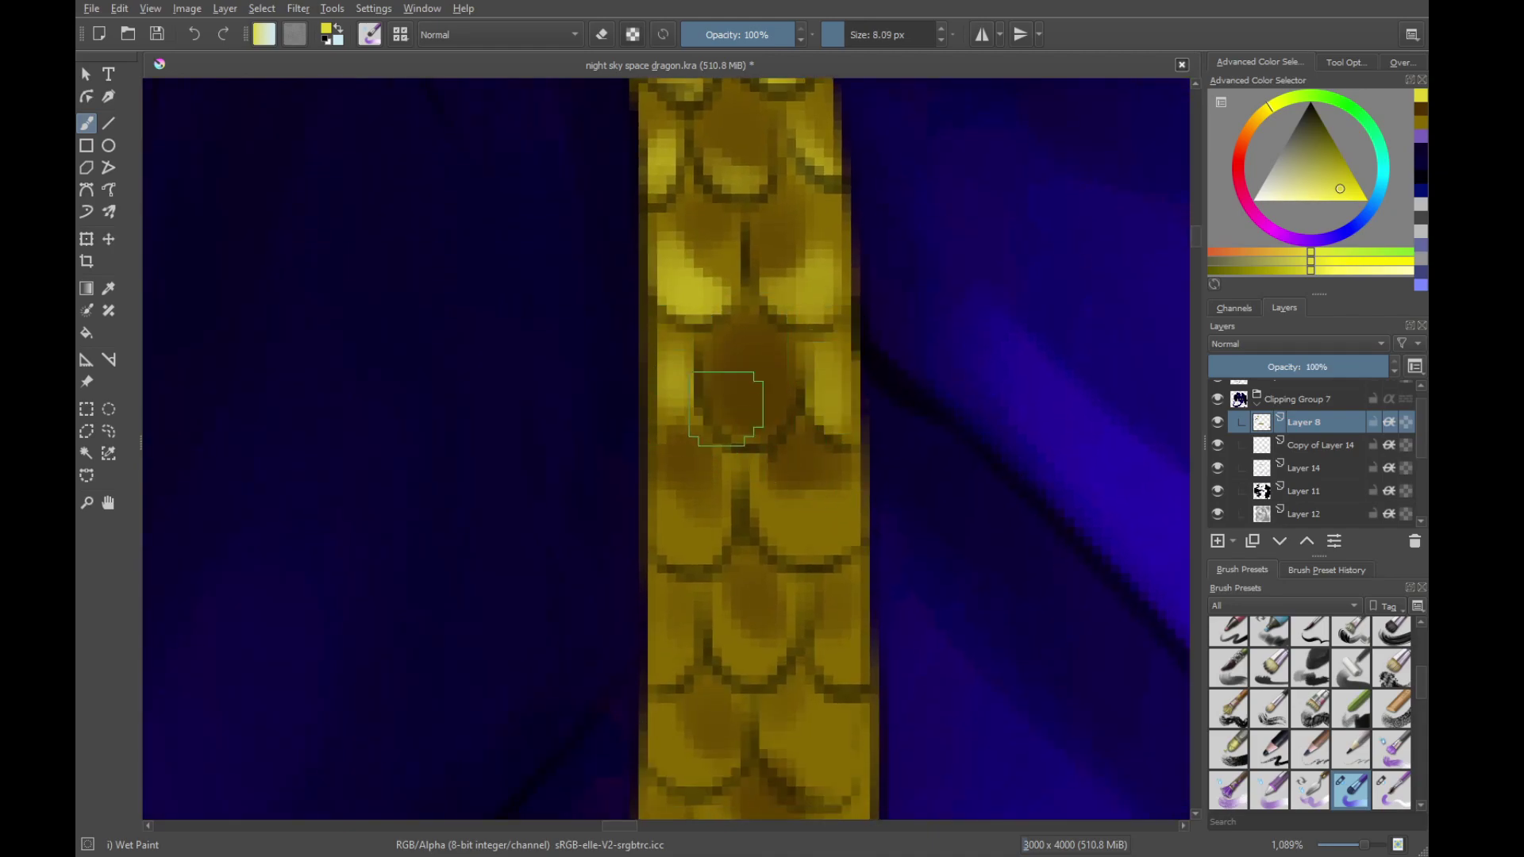
{"action": "scroll", "coordinate": [738, 381], "scroll_direction": "down", "scroll_amount": 3}
{"action": "mouse_move", "coordinate": [756, 300]}
{"action": "left_mouse_down"}
{"action": "mouse_move", "coordinate": [745, 348]}
{"action": "mouse_move", "coordinate": [793, 391]}
{"action": "mouse_move", "coordinate": [746, 338]}
{"action": "left_mouse_up"}
{"action": "mouse_move", "coordinate": [723, 250]}
{"action": "left_mouse_down"}
{"action": "mouse_move", "coordinate": [698, 209]}
{"action": "mouse_move", "coordinate": [742, 280]}
{"action": "left_mouse_up"}
{"action": "mouse_move", "coordinate": [680, 373]}
{"action": "left_mouse_down"}
{"action": "mouse_move", "coordinate": [659, 361]}
{"action": "mouse_move", "coordinate": [660, 381]}
{"action": "left_mouse_up"}
{"action": "mouse_move", "coordinate": [688, 453]}
{"action": "left_mouse_down"}
{"action": "mouse_move", "coordinate": [717, 508]}
{"action": "mouse_move", "coordinate": [652, 485]}
{"action": "left_mouse_up"}
{"action": "mouse_move", "coordinate": [746, 502]}
{"action": "left_mouse_down"}
{"action": "mouse_move", "coordinate": [758, 421]}
{"action": "mouse_move", "coordinate": [731, 317]}
{"action": "mouse_move", "coordinate": [803, 343]}
{"action": "mouse_move", "coordinate": [762, 429]}
{"action": "mouse_move", "coordinate": [646, 392]}
{"action": "mouse_move", "coordinate": [675, 476]}
{"action": "mouse_move", "coordinate": [663, 546]}
{"action": "mouse_move", "coordinate": [730, 408]}
{"action": "mouse_move", "coordinate": [779, 449]}
{"action": "left_mouse_up"}
{"action": "left_click_drag", "start_coordinate": [734, 500], "coordinate": [742, 541]}
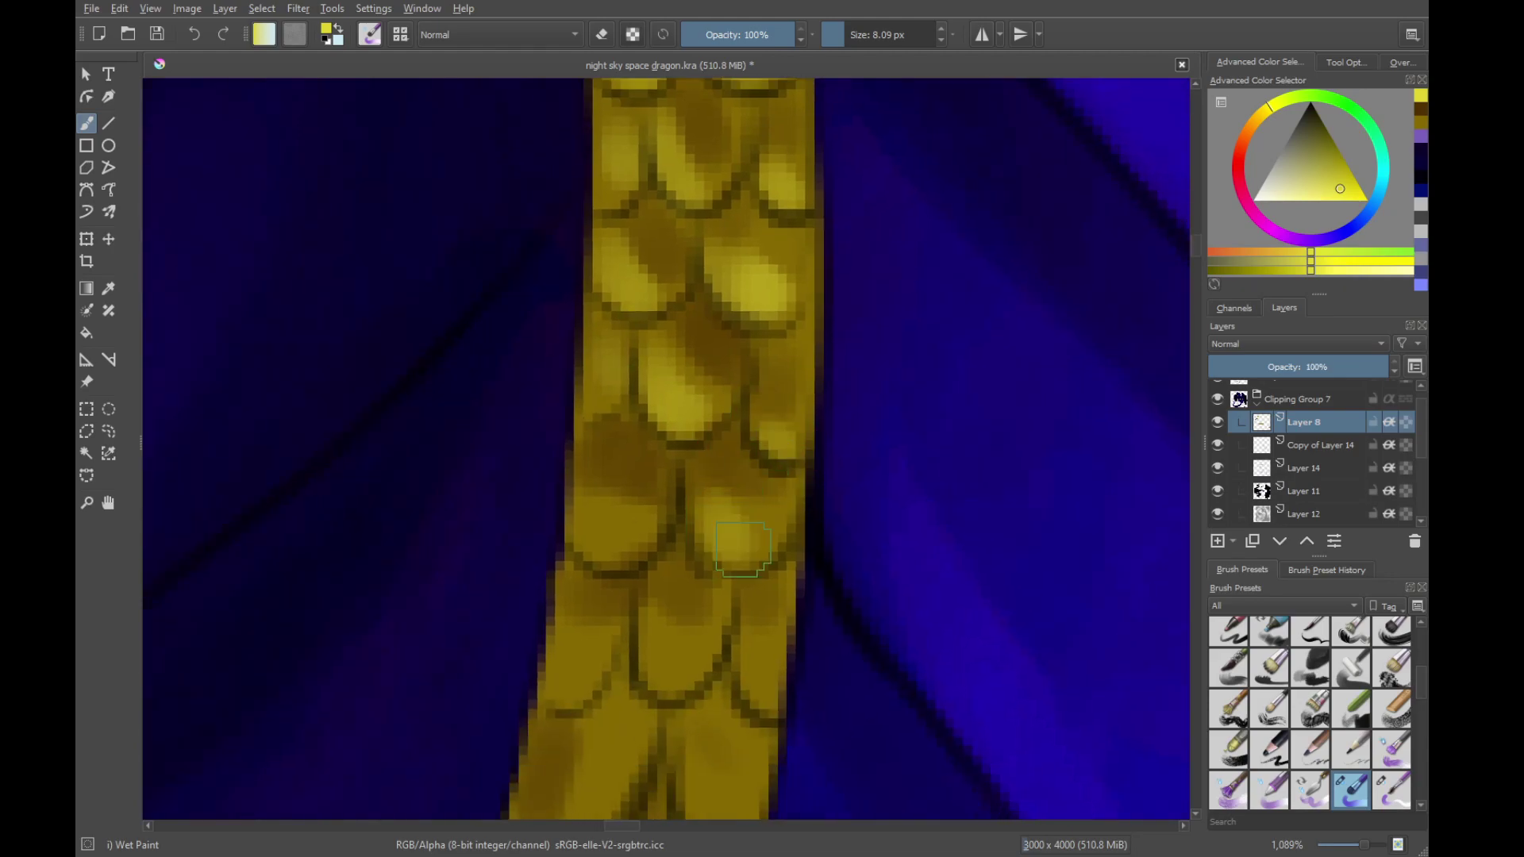
Continue the yellow highlights on the scale tips where the neck stripe starts curving away from the vertical section
{"action": "left_click_drag", "start_coordinate": [619, 508], "coordinate": [620, 526]}
{"action": "mouse_move", "coordinate": [665, 668]}
{"action": "left_mouse_down"}
{"action": "mouse_move", "coordinate": [729, 518]}
{"action": "mouse_move", "coordinate": [744, 536]}
{"action": "left_mouse_up"}
{"action": "left_click_drag", "start_coordinate": [652, 492], "coordinate": [641, 539]}
{"action": "mouse_move", "coordinate": [756, 518]}
{"action": "left_mouse_down"}
{"action": "mouse_move", "coordinate": [738, 379]}
{"action": "mouse_move", "coordinate": [809, 409]}
{"action": "left_mouse_up"}
{"action": "left_click_drag", "start_coordinate": [605, 556], "coordinate": [689, 470]}
{"action": "left_click_drag", "start_coordinate": [763, 546], "coordinate": [732, 462]}
{"action": "mouse_move", "coordinate": [718, 393]}
{"action": "left_mouse_down"}
{"action": "mouse_move", "coordinate": [750, 468]}
{"action": "mouse_move", "coordinate": [798, 448]}
{"action": "left_mouse_up"}
{"action": "left_click_drag", "start_coordinate": [754, 496], "coordinate": [769, 563]}
{"action": "left_click_drag", "start_coordinate": [582, 488], "coordinate": [646, 517]}
{"action": "scroll", "coordinate": [646, 516], "scroll_direction": "down", "scroll_amount": 2}
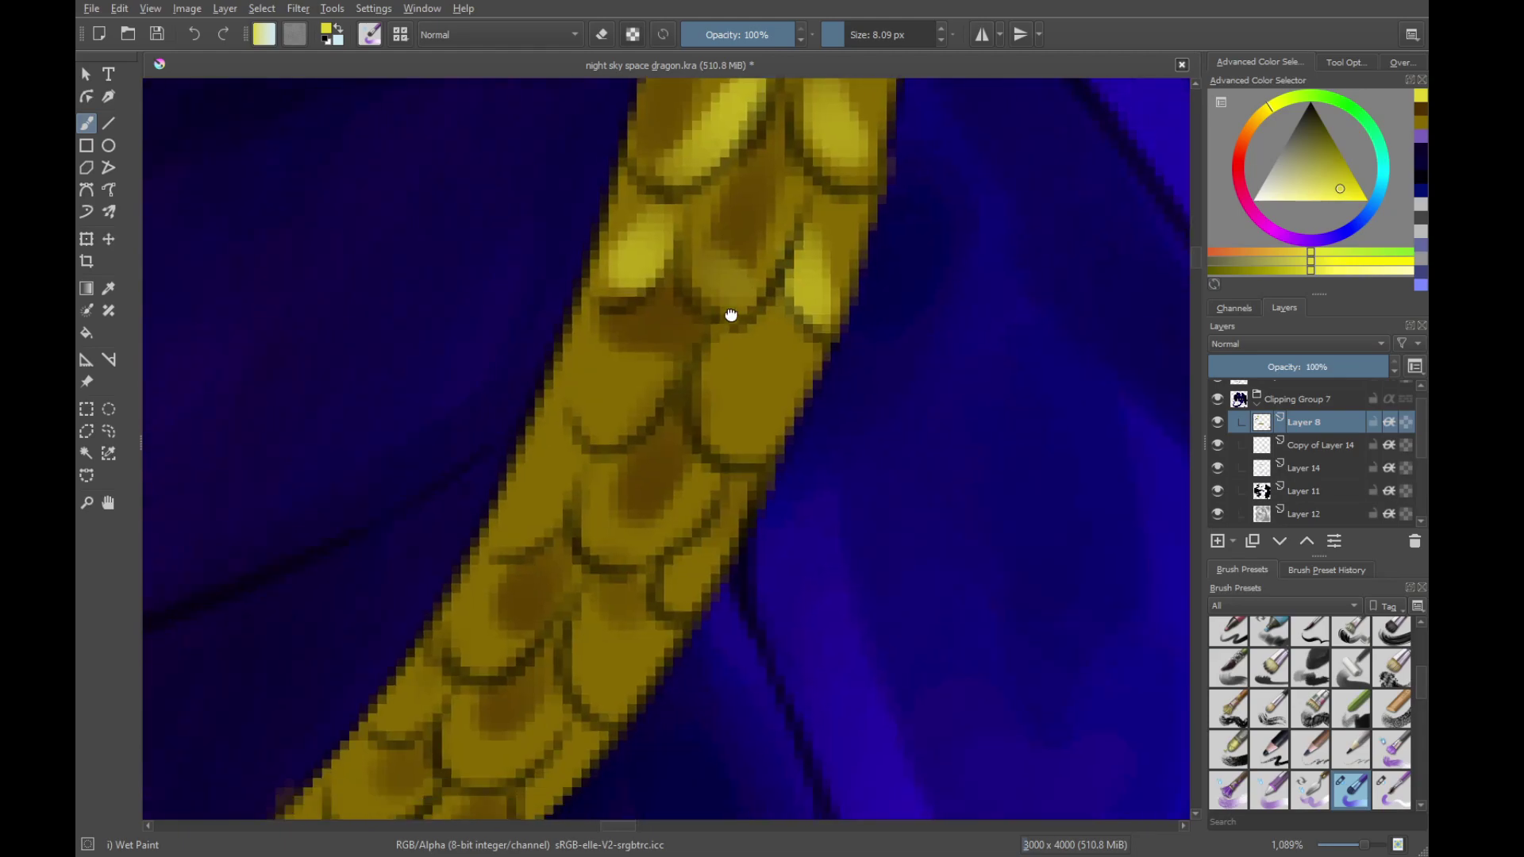
Highlight the lower edges of the scales through the neck stripe's middle bend in yellow
{"action": "left_click_drag", "start_coordinate": [710, 373], "coordinate": [744, 442]}
{"action": "left_click_drag", "start_coordinate": [583, 395], "coordinate": [607, 431]}
{"action": "mouse_move", "coordinate": [521, 477]}
{"action": "left_mouse_down"}
{"action": "mouse_move", "coordinate": [534, 520]}
{"action": "mouse_move", "coordinate": [659, 530]}
{"action": "left_mouse_up"}
{"action": "left_click_drag", "start_coordinate": [696, 504], "coordinate": [713, 396]}
{"action": "mouse_move", "coordinate": [606, 516]}
{"action": "left_mouse_down"}
{"action": "mouse_move", "coordinate": [623, 555]}
{"action": "mouse_move", "coordinate": [703, 444]}
{"action": "mouse_move", "coordinate": [660, 446]}
{"action": "mouse_move", "coordinate": [576, 500]}
{"action": "left_mouse_up"}
{"action": "left_click_drag", "start_coordinate": [640, 514], "coordinate": [670, 546]}
{"action": "left_click_drag", "start_coordinate": [719, 575], "coordinate": [800, 442]}
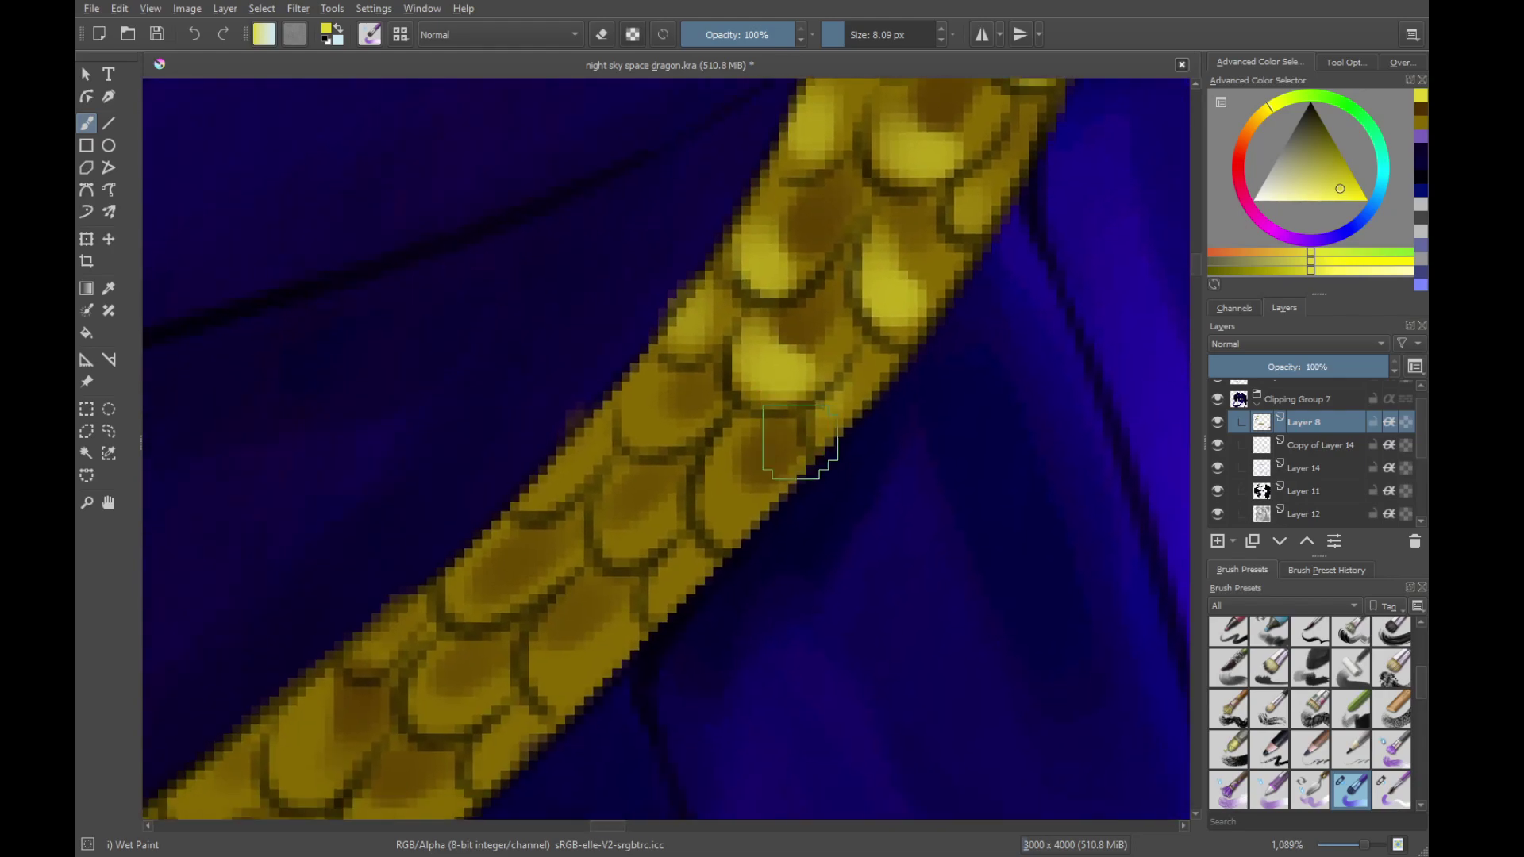
Paint yellow highlights on the center and edge scales at the start of the neck stripe's diagonal section
{"action": "left_click_drag", "start_coordinate": [860, 380], "coordinate": [830, 413]}
{"action": "mouse_move", "coordinate": [740, 480]}
{"action": "left_mouse_down"}
{"action": "mouse_move", "coordinate": [710, 502]}
{"action": "mouse_move", "coordinate": [720, 448]}
{"action": "left_mouse_up"}
{"action": "mouse_move", "coordinate": [647, 401]}
{"action": "left_mouse_down"}
{"action": "mouse_move", "coordinate": [667, 430]}
{"action": "mouse_move", "coordinate": [562, 484]}
{"action": "mouse_move", "coordinate": [646, 527]}
{"action": "left_mouse_up"}
{"action": "mouse_move", "coordinate": [662, 551]}
{"action": "left_mouse_down"}
{"action": "mouse_move", "coordinate": [711, 405]}
{"action": "mouse_move", "coordinate": [726, 437]}
{"action": "left_mouse_up"}
{"action": "left_click_drag", "start_coordinate": [599, 504], "coordinate": [644, 508]}
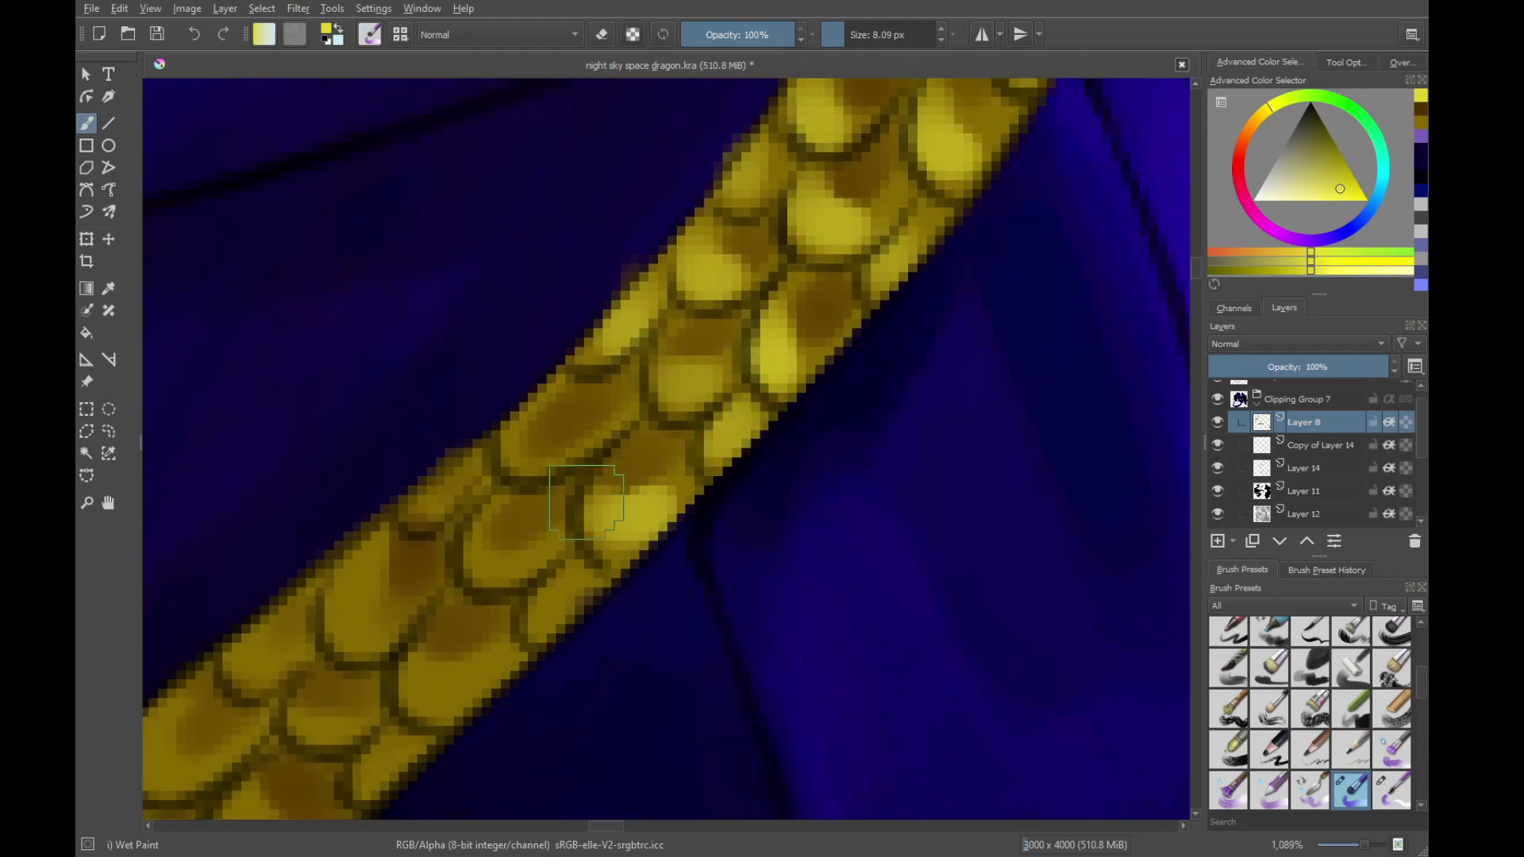
{"action": "mouse_move", "coordinate": [581, 468]}
{"action": "left_mouse_down"}
{"action": "mouse_move", "coordinate": [704, 442]}
{"action": "mouse_move", "coordinate": [653, 432]}
{"action": "mouse_move", "coordinate": [581, 450]}
{"action": "left_mouse_up"}
{"action": "mouse_move", "coordinate": [604, 523]}
{"action": "left_mouse_down"}
{"action": "mouse_move", "coordinate": [659, 539]}
{"action": "mouse_move", "coordinate": [644, 599]}
{"action": "left_mouse_up"}
{"action": "left_click_drag", "start_coordinate": [571, 602], "coordinate": [696, 442]}
{"action": "mouse_move", "coordinate": [665, 504]}
{"action": "left_mouse_down"}
{"action": "mouse_move", "coordinate": [680, 518]}
{"action": "mouse_move", "coordinate": [713, 496]}
{"action": "left_mouse_up"}
Highlight the scale tips in the middle of the neck stripe's diagonal section with the same yellow
{"action": "left_click_drag", "start_coordinate": [603, 397], "coordinate": [566, 451]}
{"action": "mouse_move", "coordinate": [566, 451]}
{"action": "left_mouse_down"}
{"action": "mouse_move", "coordinate": [680, 421]}
{"action": "mouse_move", "coordinate": [615, 461]}
{"action": "left_mouse_up"}
{"action": "mouse_move", "coordinate": [659, 500]}
{"action": "left_mouse_down"}
{"action": "mouse_move", "coordinate": [689, 512]}
{"action": "mouse_move", "coordinate": [720, 563]}
{"action": "left_mouse_up"}
{"action": "mouse_move", "coordinate": [659, 603]}
{"action": "left_mouse_down"}
{"action": "mouse_move", "coordinate": [728, 484]}
{"action": "mouse_move", "coordinate": [694, 512]}
{"action": "left_mouse_up"}
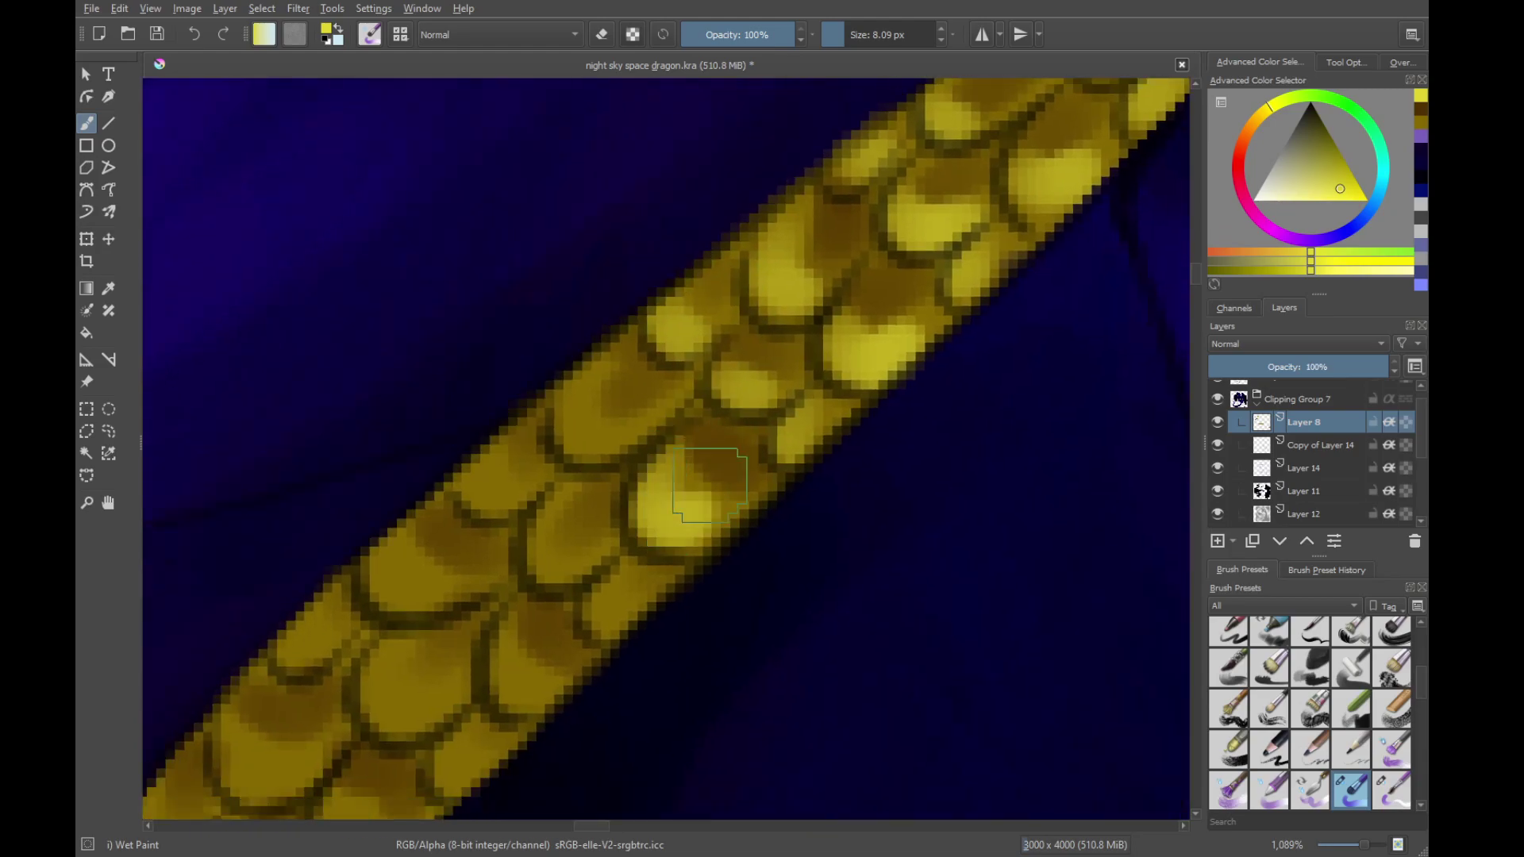
{"action": "left_click_drag", "start_coordinate": [600, 378], "coordinate": [596, 431]}
{"action": "mouse_move", "coordinate": [496, 459]}
{"action": "left_mouse_down"}
{"action": "mouse_move", "coordinate": [485, 490]}
{"action": "mouse_move", "coordinate": [573, 557]}
{"action": "left_mouse_up"}
{"action": "left_click_drag", "start_coordinate": [611, 586], "coordinate": [597, 611]}
{"action": "left_click_drag", "start_coordinate": [508, 596], "coordinate": [726, 397]}
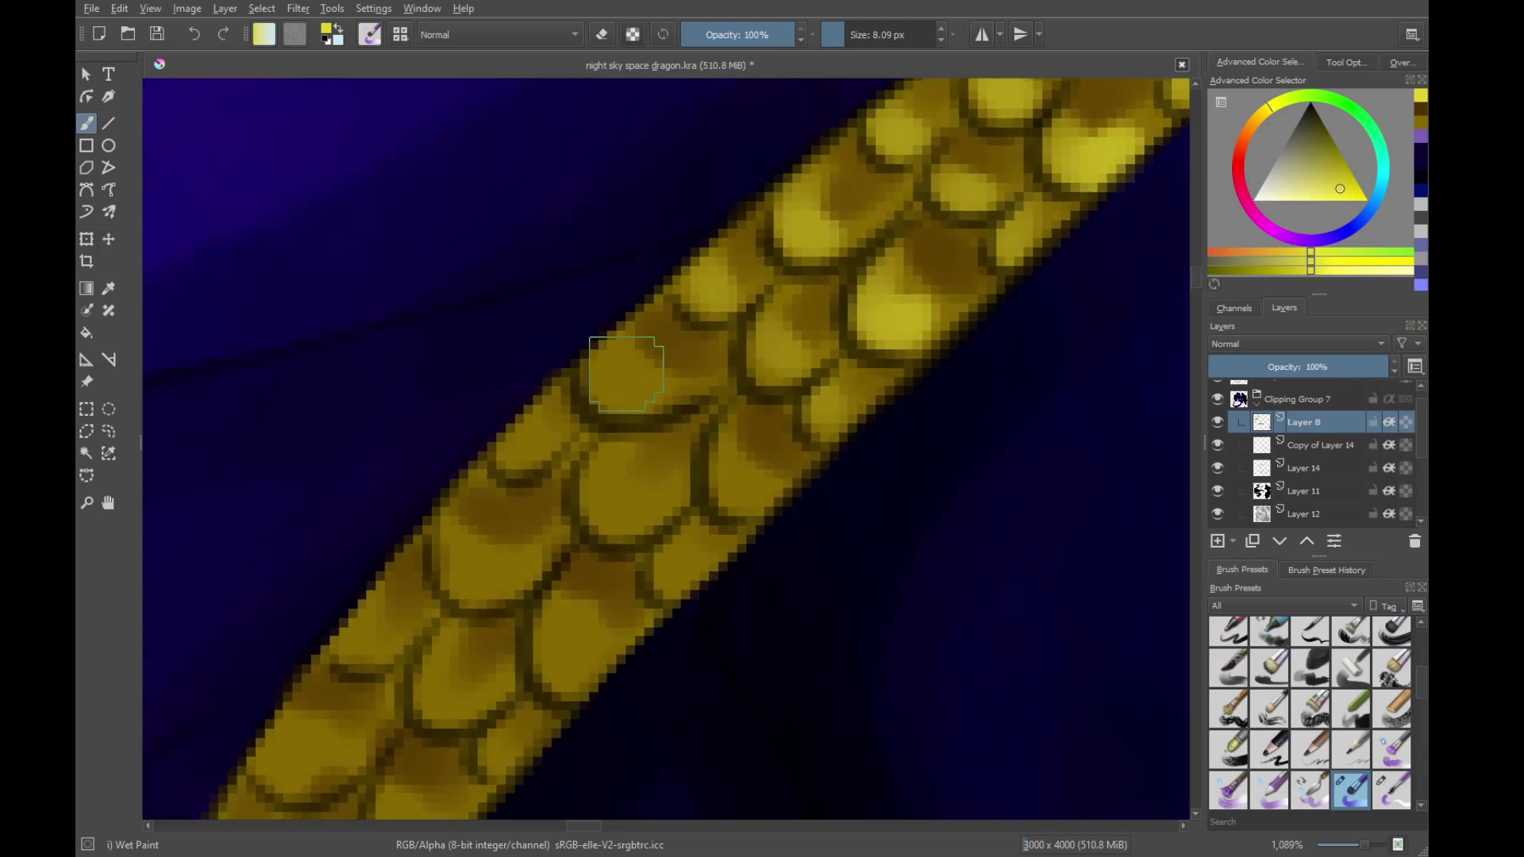
Add yellow highlights to the remaining scale rows at the lower end of the neck stripe's diagonal section
{"action": "left_click_drag", "start_coordinate": [616, 366], "coordinate": [649, 397]}
{"action": "left_click_drag", "start_coordinate": [734, 441], "coordinate": [746, 484]}
{"action": "mouse_move", "coordinate": [616, 452]}
{"action": "left_mouse_down"}
{"action": "mouse_move", "coordinate": [611, 496]}
{"action": "mouse_move", "coordinate": [646, 511]}
{"action": "left_mouse_up"}
{"action": "left_click_drag", "start_coordinate": [682, 547], "coordinate": [676, 570]}
{"action": "mouse_move", "coordinate": [547, 429]}
{"action": "left_mouse_down"}
{"action": "mouse_move", "coordinate": [525, 468]}
{"action": "mouse_move", "coordinate": [698, 417]}
{"action": "left_mouse_up"}
{"action": "mouse_move", "coordinate": [769, 531]}
{"action": "left_mouse_down"}
{"action": "mouse_move", "coordinate": [667, 579]}
{"action": "mouse_move", "coordinate": [681, 619]}
{"action": "left_mouse_up"}
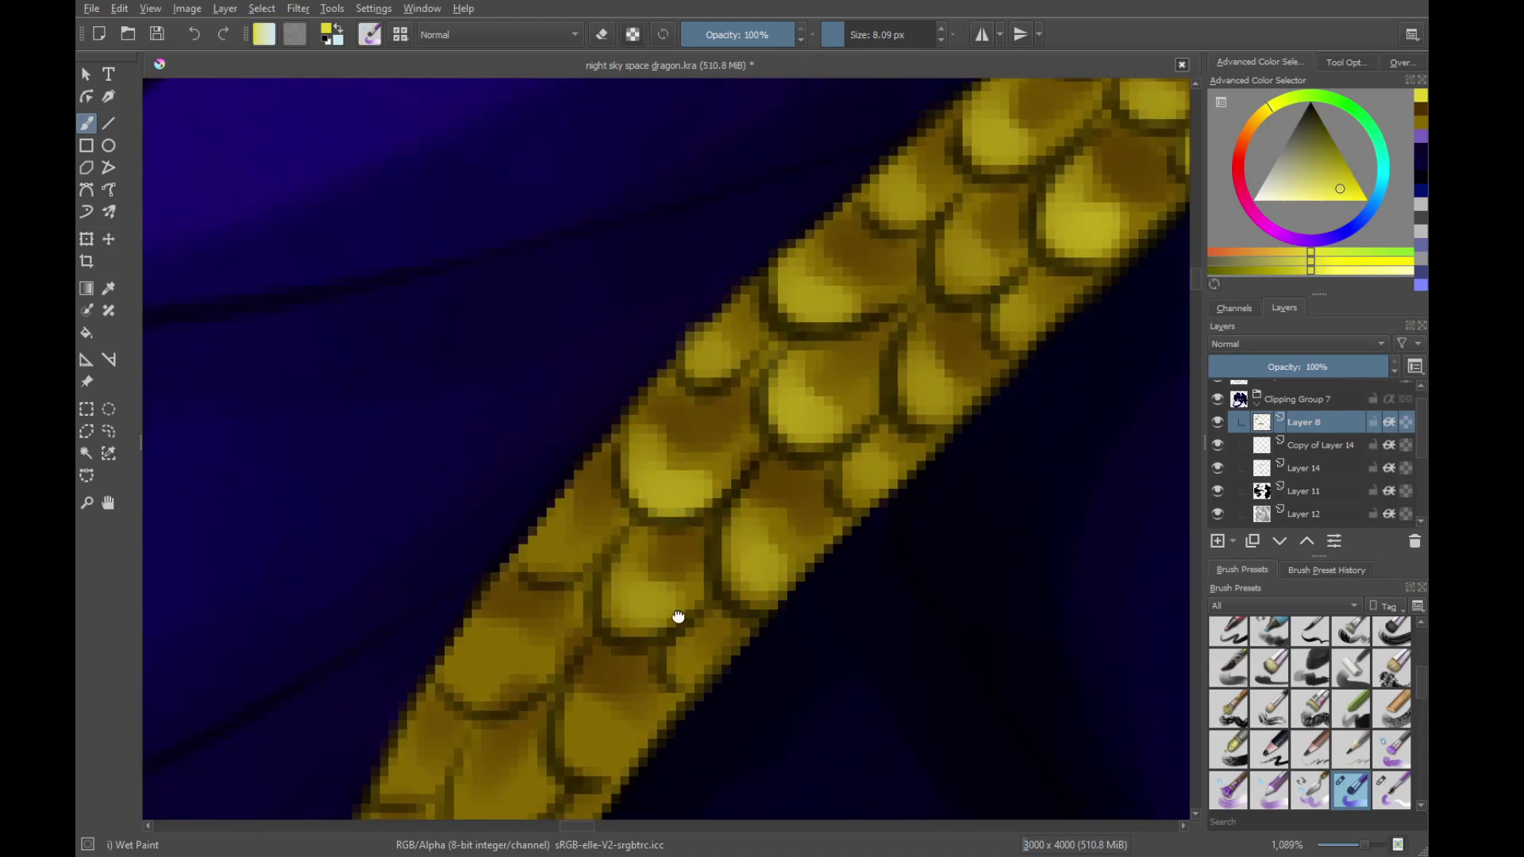
Highlight the scales entering the neck stripe's lower bend, undoing the last two strokes and repainting the tips
{"action": "scroll", "coordinate": [680, 619], "scroll_direction": "down", "scroll_amount": 2}
{"action": "left_click_drag", "start_coordinate": [547, 385], "coordinate": [623, 500]}
{"action": "scroll", "coordinate": [630, 415], "scroll_direction": "down", "scroll_amount": 2}
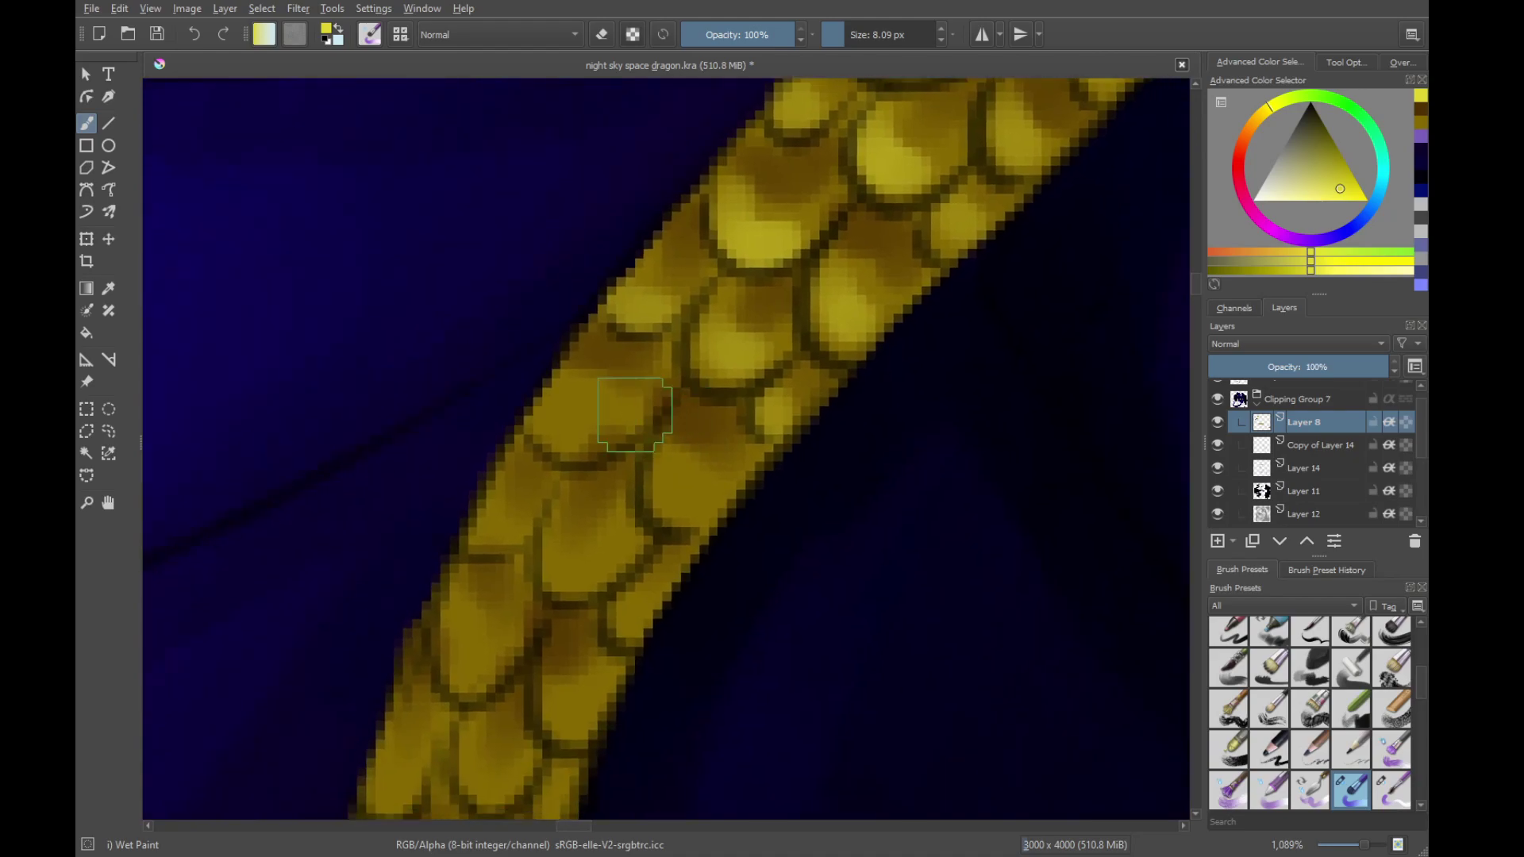
{"action": "mouse_move", "coordinate": [629, 415]}
{"action": "left_mouse_down"}
{"action": "mouse_move", "coordinate": [580, 432]}
{"action": "mouse_move", "coordinate": [673, 506]}
{"action": "left_mouse_up"}
{"action": "left_click_drag", "start_coordinate": [503, 514], "coordinate": [545, 510]}
{"action": "key", "text": "ctrl+z"}
{"action": "key", "text": "ctrl+z"}
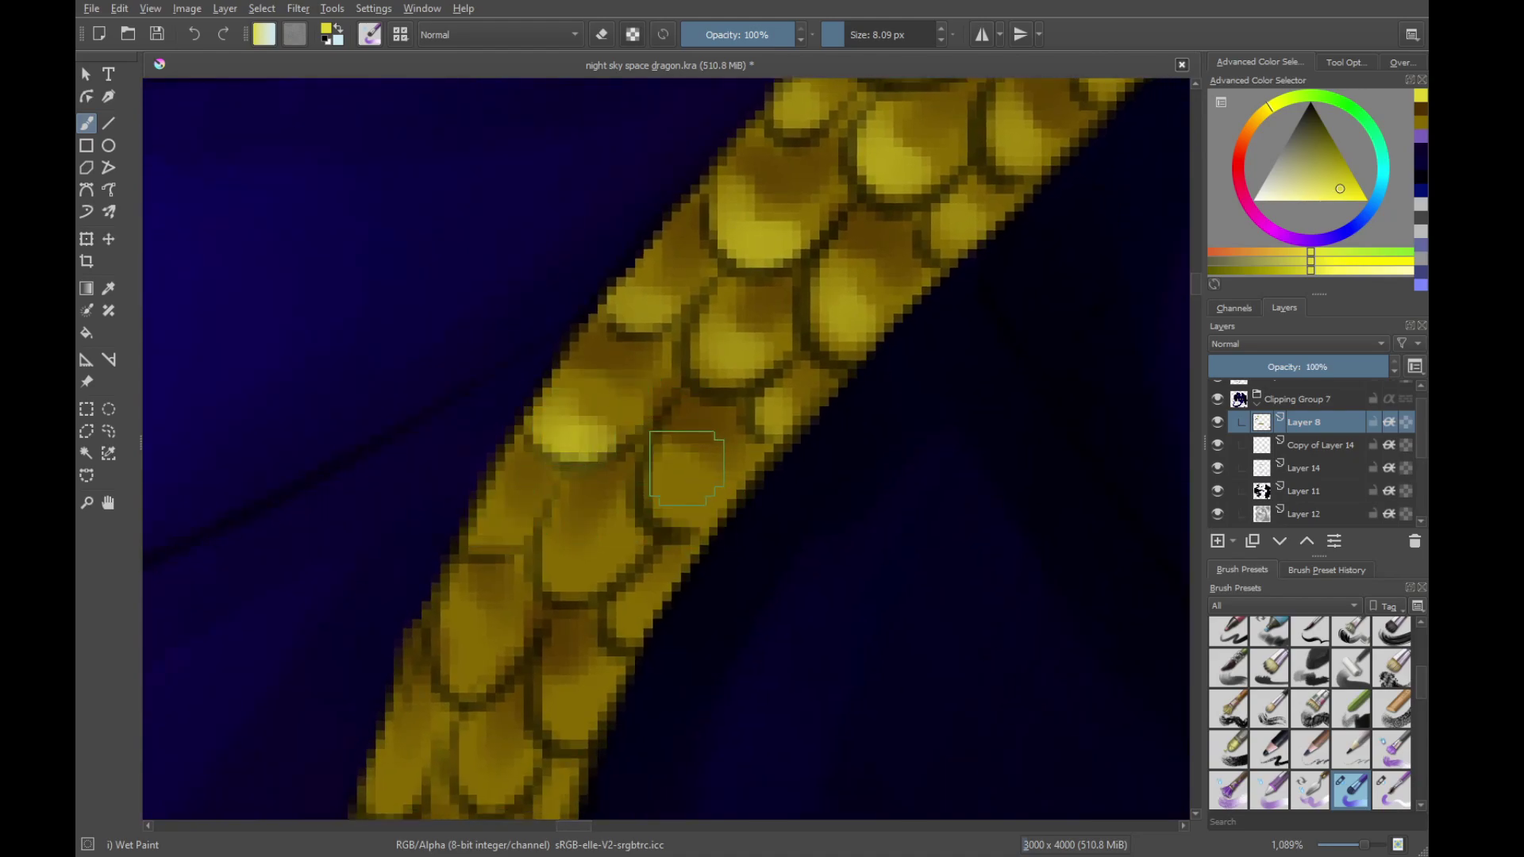
{"action": "scroll", "coordinate": [684, 351], "scroll_direction": "down", "scroll_amount": 2}
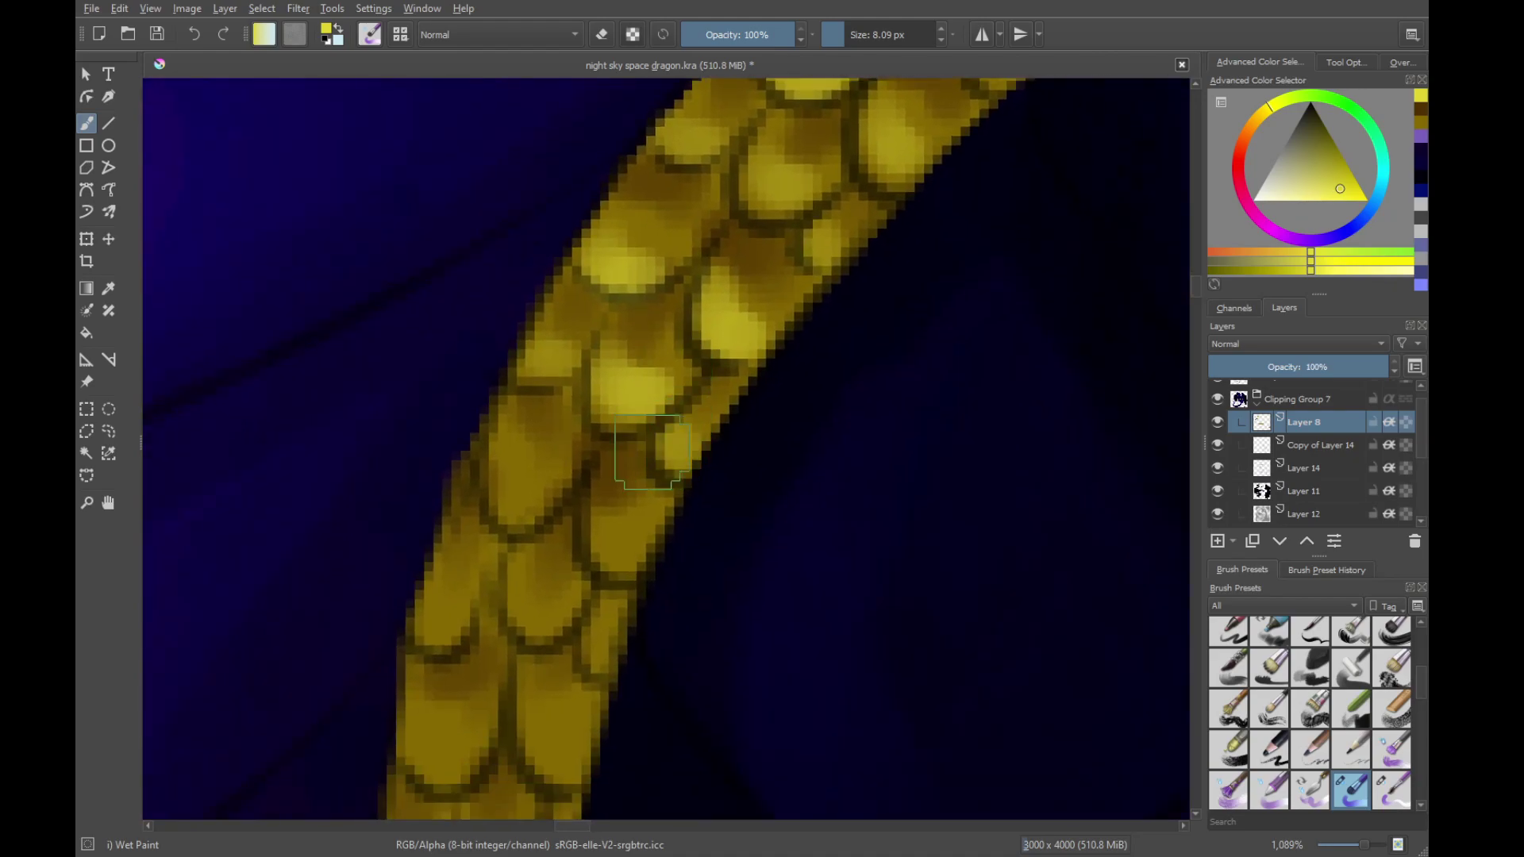
Paint yellow tips on the scales where the neck stripe curves back down toward the chest
{"action": "left_click_drag", "start_coordinate": [516, 452], "coordinate": [623, 548]}
{"action": "left_click_drag", "start_coordinate": [565, 552], "coordinate": [654, 431]}
{"action": "left_click_drag", "start_coordinate": [611, 488], "coordinate": [639, 501]}
{"action": "left_click_drag", "start_coordinate": [528, 488], "coordinate": [547, 508]}
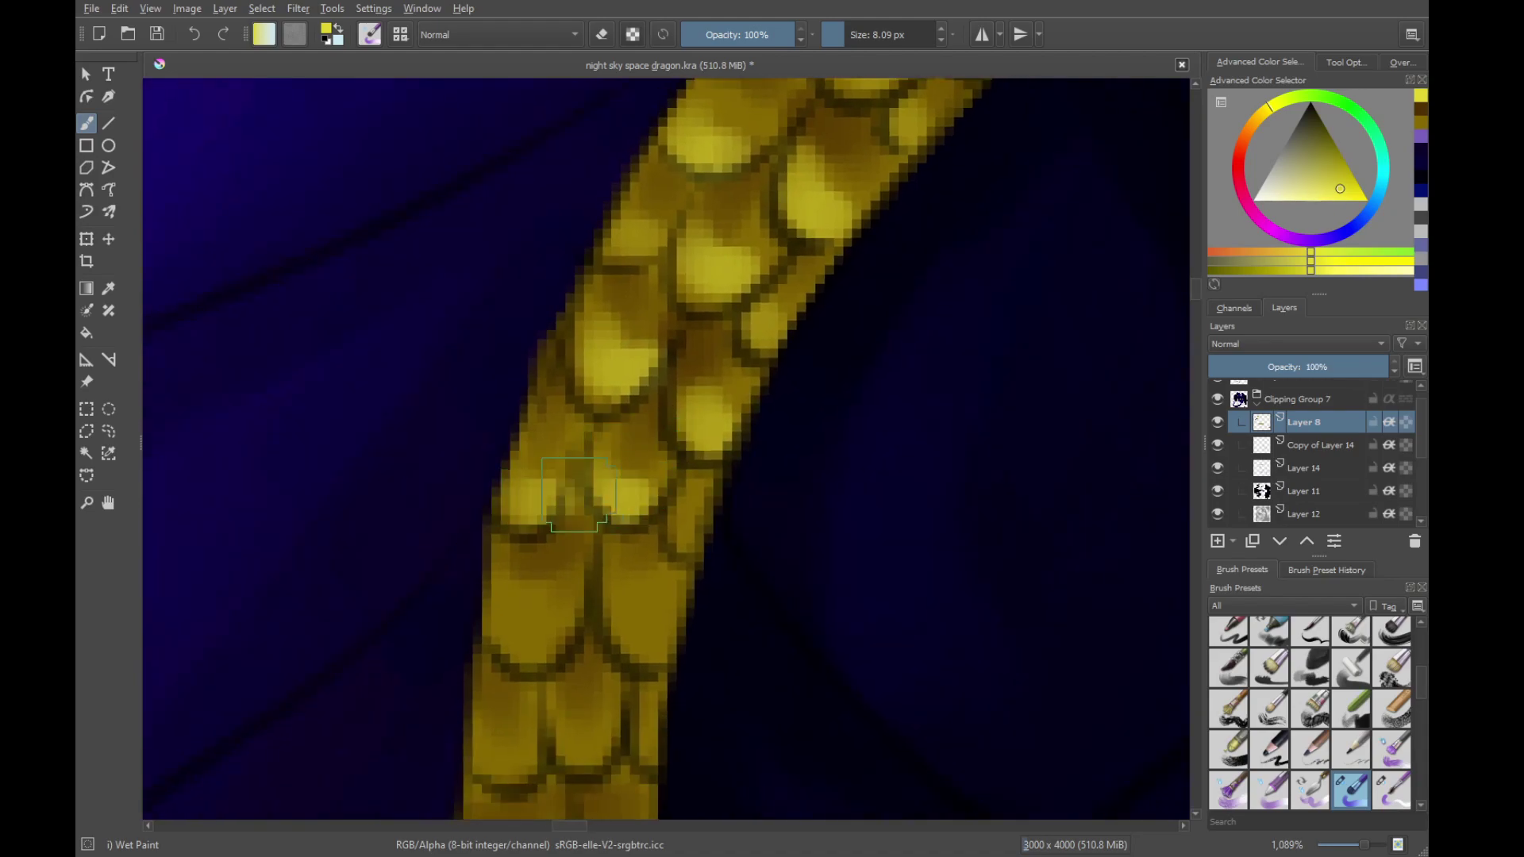
{"action": "left_click_drag", "start_coordinate": [540, 605], "coordinate": [543, 627]}
{"action": "left_click_drag", "start_coordinate": [639, 611], "coordinate": [649, 627]}
{"action": "left_click_drag", "start_coordinate": [537, 631], "coordinate": [548, 635]}
Finish the neck stripe by highlighting the last rows of scales at its chest end in yellow
{"action": "left_click_drag", "start_coordinate": [606, 641], "coordinate": [662, 441]}
{"action": "mouse_move", "coordinate": [568, 561]}
{"action": "left_mouse_down"}
{"action": "mouse_move", "coordinate": [675, 543]}
{"action": "mouse_move", "coordinate": [686, 555]}
{"action": "mouse_move", "coordinate": [651, 520]}
{"action": "left_mouse_up"}
{"action": "scroll", "coordinate": [686, 555], "scroll_direction": "down", "scroll_amount": 2}
{"action": "scroll", "coordinate": [695, 493], "scroll_direction": "down", "scroll_amount": 2}
{"action": "mouse_move", "coordinate": [718, 411]}
{"action": "left_mouse_down"}
{"action": "mouse_move", "coordinate": [630, 487]}
{"action": "mouse_move", "coordinate": [749, 458]}
{"action": "left_mouse_up"}
{"action": "mouse_move", "coordinate": [658, 596]}
{"action": "left_mouse_down"}
{"action": "mouse_move", "coordinate": [615, 457]}
{"action": "mouse_move", "coordinate": [726, 412]}
{"action": "left_mouse_up"}
{"action": "left_click_drag", "start_coordinate": [600, 548], "coordinate": [631, 555]}
{"action": "left_click_drag", "start_coordinate": [679, 532], "coordinate": [718, 508]}
{"action": "scroll", "coordinate": [728, 503], "scroll_direction": "down", "scroll_amount": 2}
{"action": "mouse_move", "coordinate": [619, 508]}
{"action": "left_mouse_down"}
{"action": "mouse_move", "coordinate": [690, 443]}
{"action": "mouse_move", "coordinate": [725, 561]}
{"action": "mouse_move", "coordinate": [652, 631]}
{"action": "left_mouse_up"}
Move to the torso stripe and highlight the tips of the first scales at its chest end in yellow
{"action": "scroll", "coordinate": [653, 631], "scroll_direction": "down", "scroll_amount": 10}
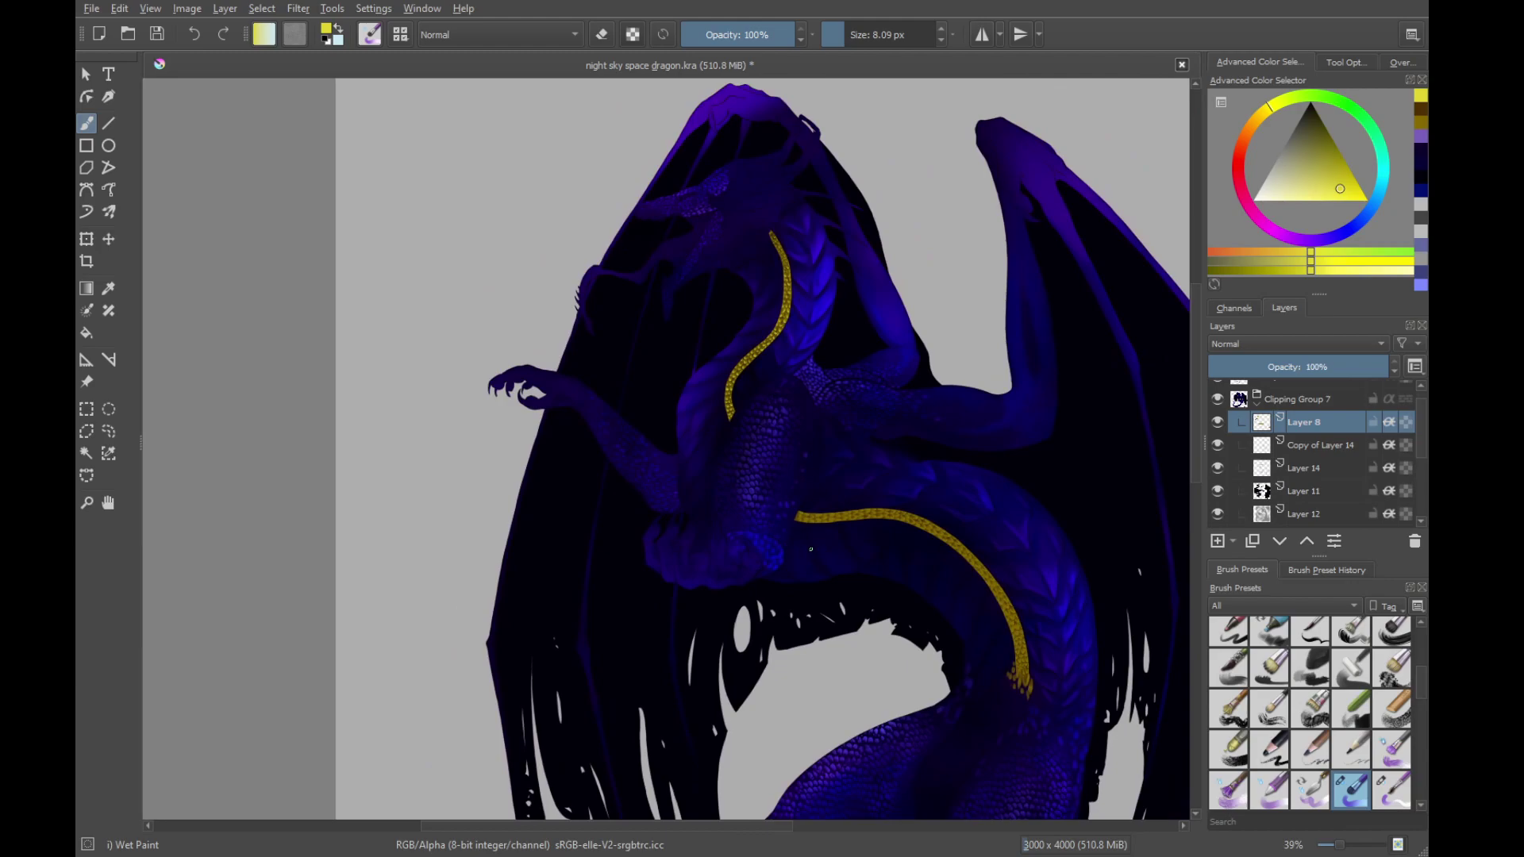
{"action": "scroll", "coordinate": [811, 549], "scroll_direction": "up", "scroll_amount": 12}
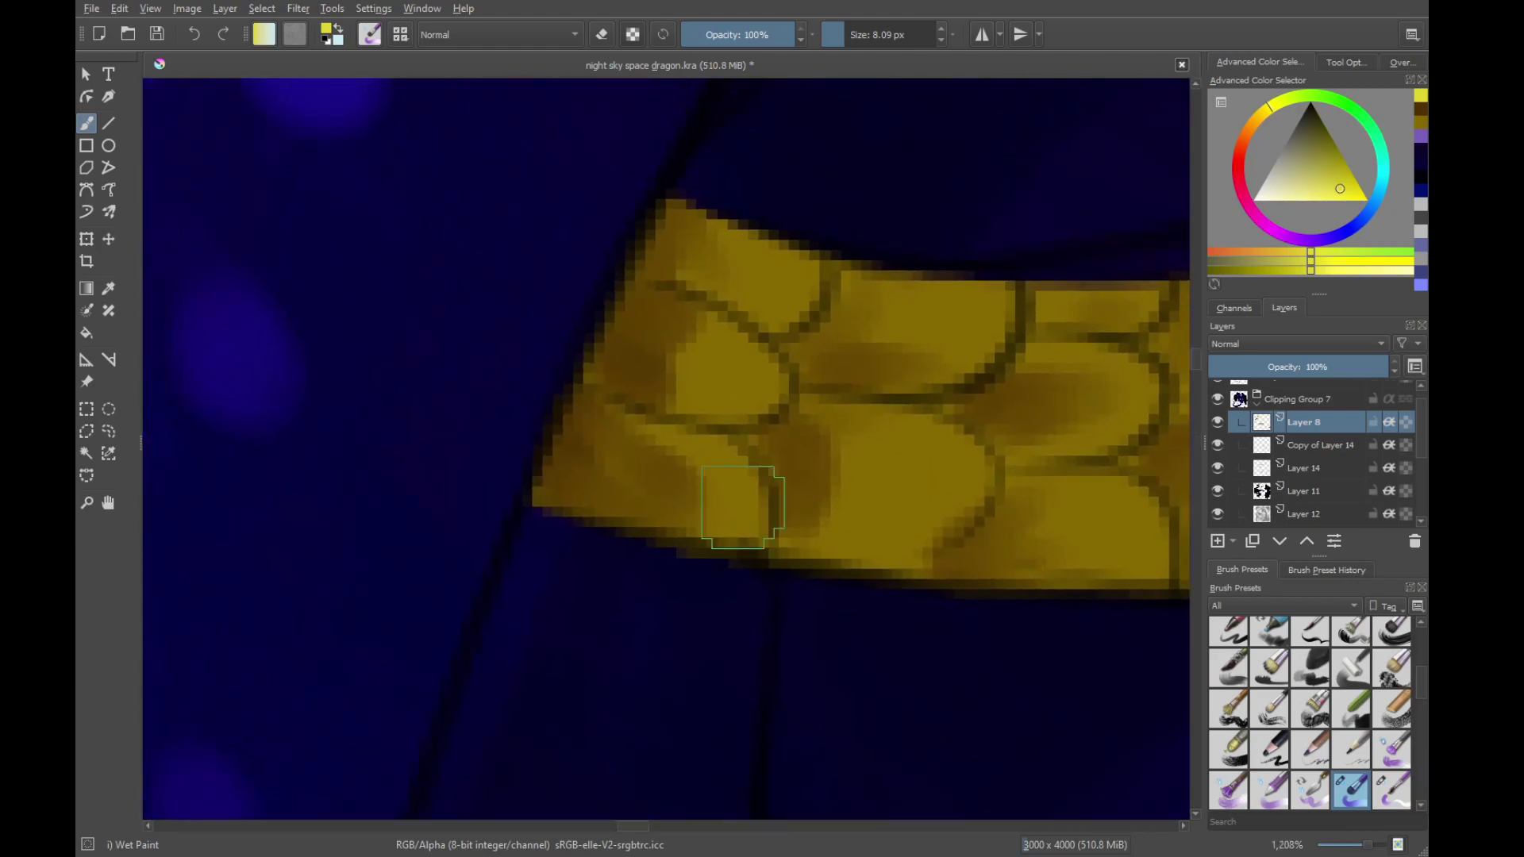
{"action": "left_click_drag", "start_coordinate": [718, 468], "coordinate": [747, 509]}
{"action": "left_click_drag", "start_coordinate": [749, 392], "coordinate": [739, 351]}
{"action": "left_click_drag", "start_coordinate": [754, 295], "coordinate": [795, 313]}
{"action": "mouse_move", "coordinate": [936, 419]}
{"action": "left_mouse_down"}
{"action": "mouse_move", "coordinate": [773, 410]}
{"action": "mouse_move", "coordinate": [764, 515]}
{"action": "left_mouse_up"}
Highlight the next scale rows near the torso stripe's chest end and undo the last stroke
{"action": "left_click_drag", "start_coordinate": [790, 358], "coordinate": [822, 301]}
{"action": "mouse_move", "coordinate": [847, 392]}
{"action": "left_mouse_down"}
{"action": "mouse_move", "coordinate": [751, 402]}
{"action": "mouse_move", "coordinate": [656, 454]}
{"action": "left_mouse_up"}
{"action": "left_click_drag", "start_coordinate": [803, 351], "coordinate": [789, 375]}
{"action": "mouse_move", "coordinate": [781, 429]}
{"action": "left_mouse_down"}
{"action": "mouse_move", "coordinate": [752, 496]}
{"action": "mouse_move", "coordinate": [788, 595]}
{"action": "left_mouse_up"}
{"action": "mouse_move", "coordinate": [804, 518]}
{"action": "left_mouse_down"}
{"action": "mouse_move", "coordinate": [711, 453]}
{"action": "mouse_move", "coordinate": [630, 453]}
{"action": "left_mouse_up"}
{"action": "left_click_drag", "start_coordinate": [784, 349], "coordinate": [849, 297]}
{"action": "key", "text": "ctrl+z"}
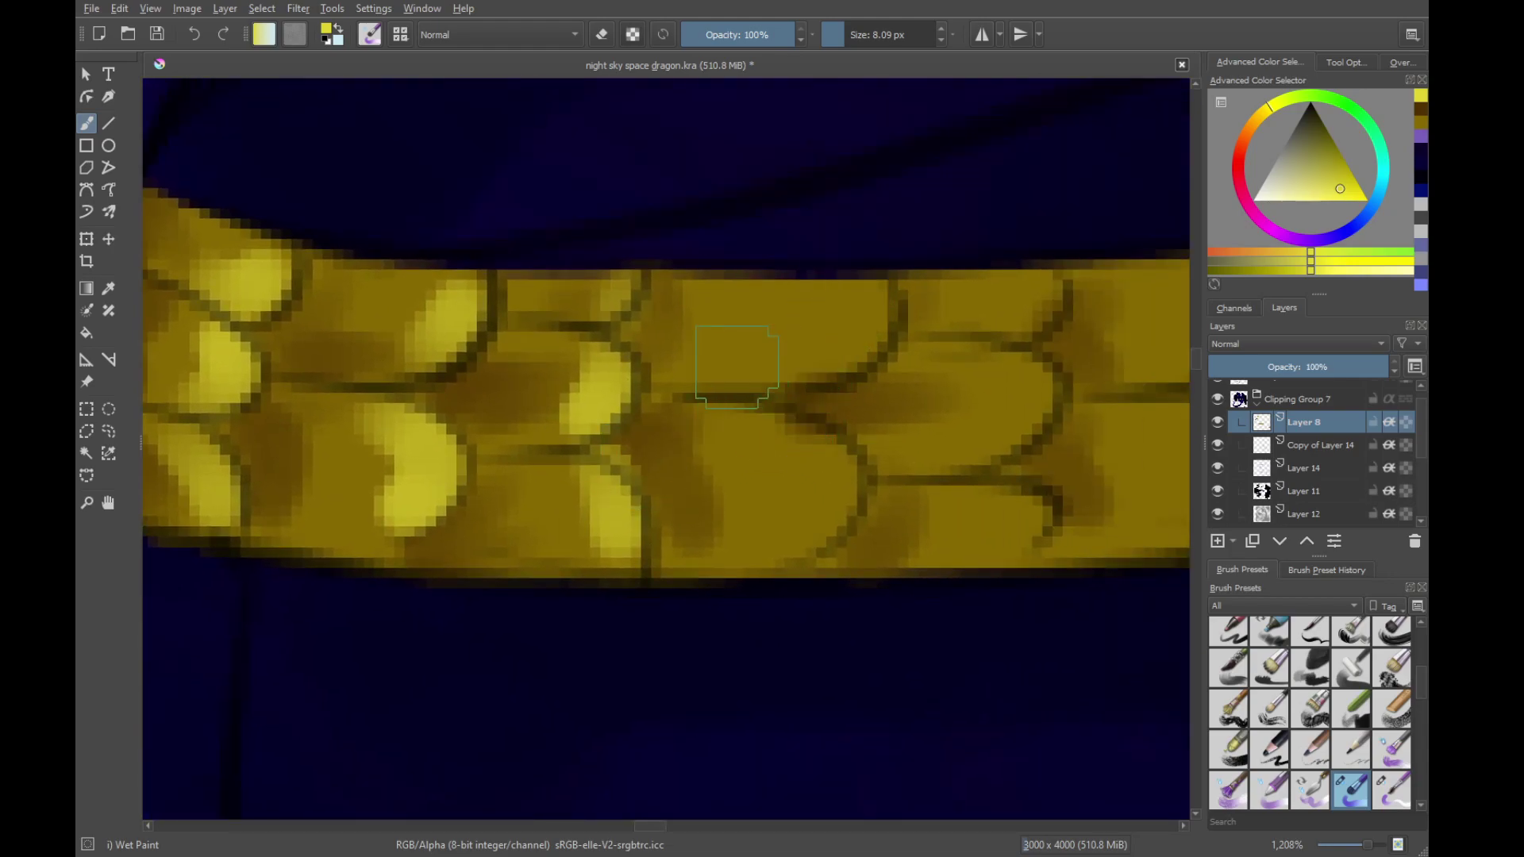
Paint curved yellow highlights inside the large and small scale tips along the torso stripe's horizontal section
{"action": "left_click_drag", "start_coordinate": [737, 367], "coordinate": [855, 290]}
{"action": "left_click_drag", "start_coordinate": [790, 435], "coordinate": [813, 528]}
{"action": "left_click_drag", "start_coordinate": [856, 316], "coordinate": [843, 337]}
{"action": "mouse_move", "coordinate": [991, 329]}
{"action": "left_mouse_down"}
{"action": "mouse_move", "coordinate": [696, 460]}
{"action": "mouse_move", "coordinate": [724, 437]}
{"action": "mouse_move", "coordinate": [742, 445]}
{"action": "left_mouse_up"}
{"action": "left_click_drag", "start_coordinate": [681, 577], "coordinate": [730, 530]}
{"action": "left_click_drag", "start_coordinate": [716, 637], "coordinate": [727, 656]}
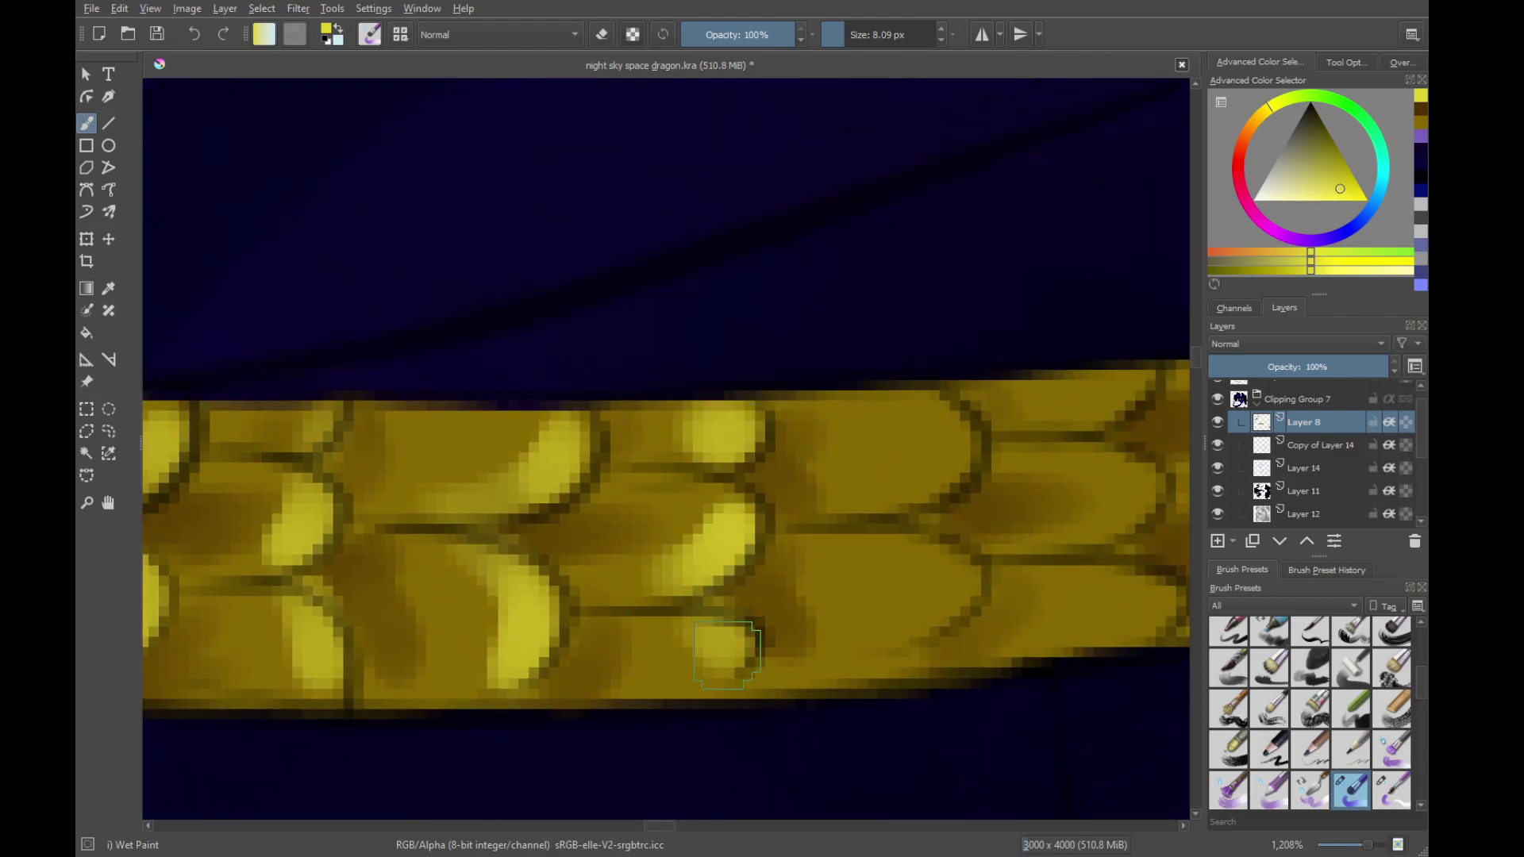
Continue the yellow scale highlights from the horizontal section toward the arch of the torso stripe
{"action": "left_click_drag", "start_coordinate": [839, 509], "coordinate": [658, 498]}
{"action": "mouse_move", "coordinate": [772, 530]}
{"action": "left_mouse_down"}
{"action": "mouse_move", "coordinate": [575, 248]}
{"action": "mouse_move", "coordinate": [565, 431]}
{"action": "left_mouse_up"}
{"action": "left_click_drag", "start_coordinate": [588, 553], "coordinate": [679, 567]}
{"action": "mouse_move", "coordinate": [707, 496]}
{"action": "left_mouse_down"}
{"action": "mouse_move", "coordinate": [735, 484]}
{"action": "mouse_move", "coordinate": [806, 532]}
{"action": "left_mouse_up"}
{"action": "mouse_move", "coordinate": [565, 349]}
{"action": "left_mouse_down"}
{"action": "mouse_move", "coordinate": [655, 537]}
{"action": "mouse_move", "coordinate": [635, 576]}
{"action": "mouse_move", "coordinate": [758, 469]}
{"action": "left_mouse_up"}
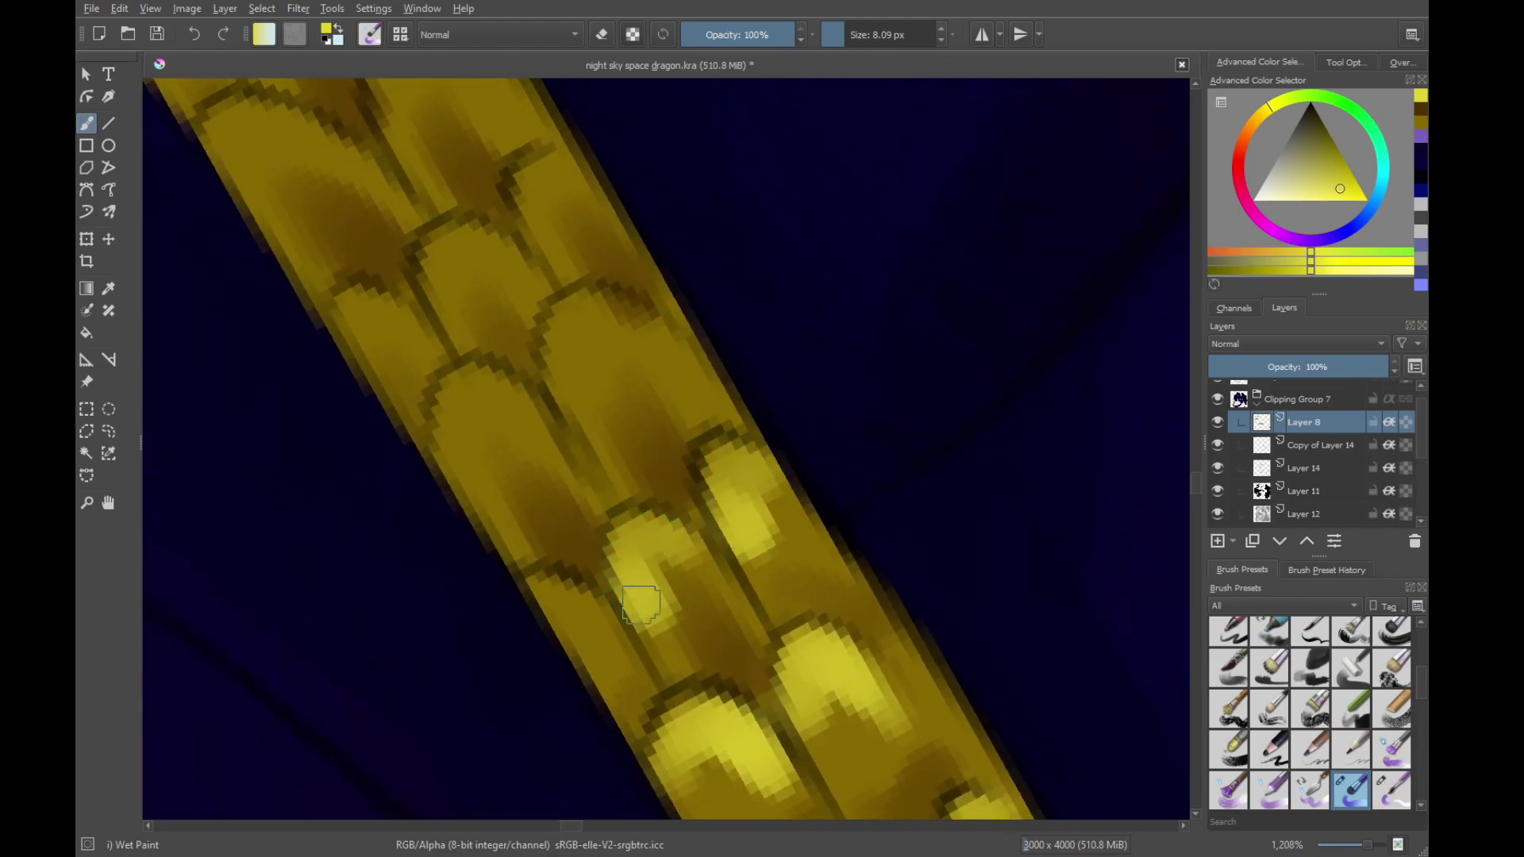
{"action": "left_click_drag", "start_coordinate": [575, 603], "coordinate": [546, 591]}
{"action": "left_click_drag", "start_coordinate": [572, 542], "coordinate": [687, 681]}
{"action": "mouse_move", "coordinate": [559, 607]}
{"action": "left_mouse_down"}
{"action": "mouse_move", "coordinate": [654, 555]}
{"action": "mouse_move", "coordinate": [668, 620]}
{"action": "left_mouse_up"}
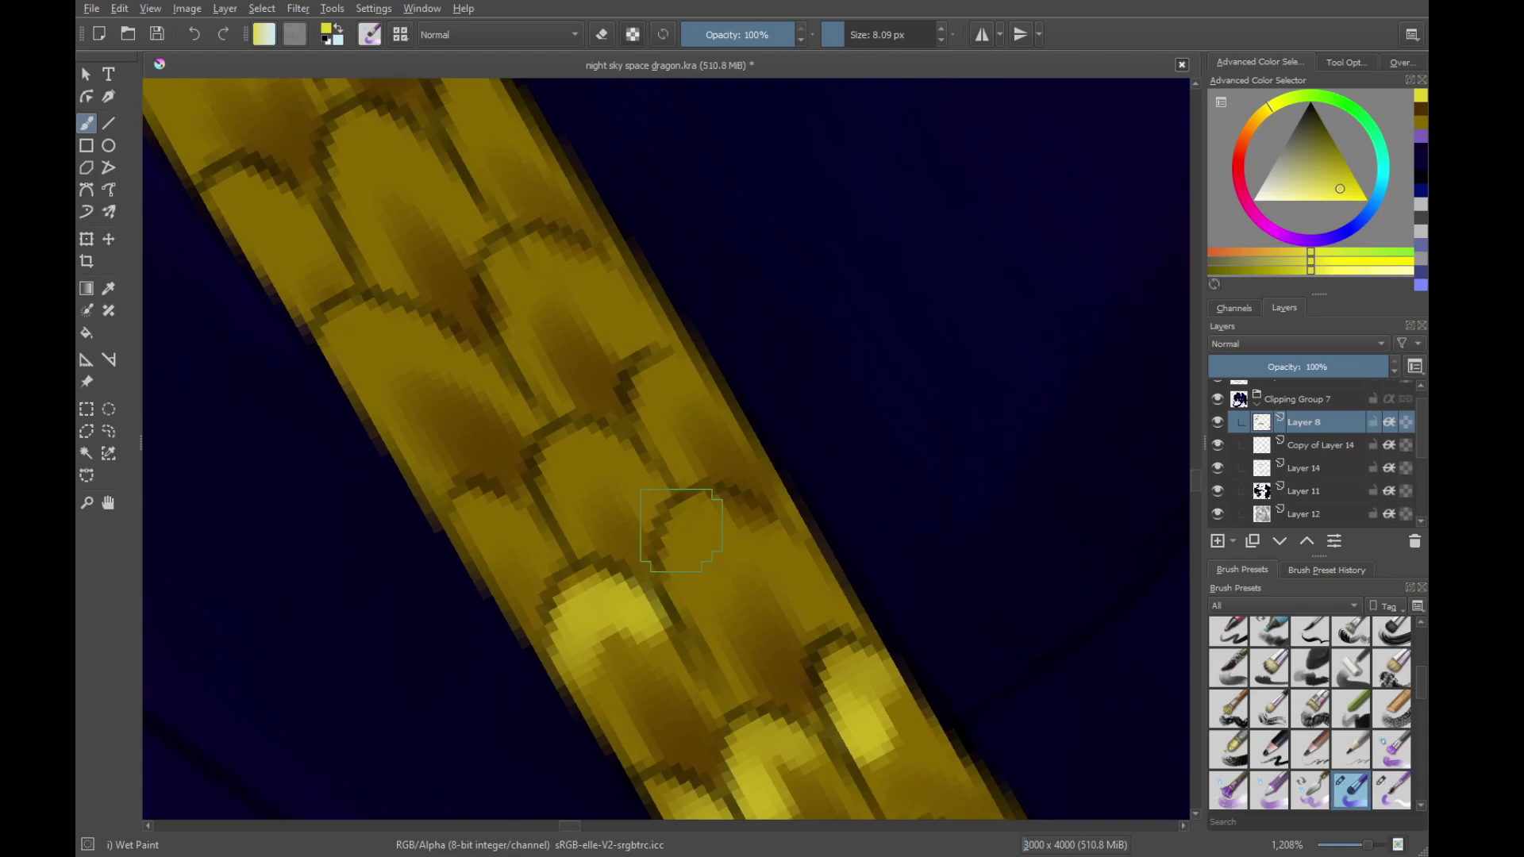
Highlight the center and edge scale tips at the beginning of the torso stripe's arch in yellow
{"action": "left_click_drag", "start_coordinate": [681, 531], "coordinate": [781, 534]}
{"action": "left_click_drag", "start_coordinate": [489, 506], "coordinate": [635, 623]}
{"action": "mouse_move", "coordinate": [650, 552]}
{"action": "left_mouse_down"}
{"action": "mouse_move", "coordinate": [706, 542]}
{"action": "mouse_move", "coordinate": [764, 486]}
{"action": "left_mouse_up"}
{"action": "left_click_drag", "start_coordinate": [668, 442], "coordinate": [741, 547]}
{"action": "mouse_move", "coordinate": [679, 473]}
{"action": "left_mouse_down"}
{"action": "mouse_move", "coordinate": [704, 537]}
{"action": "mouse_move", "coordinate": [763, 490]}
{"action": "left_mouse_up"}
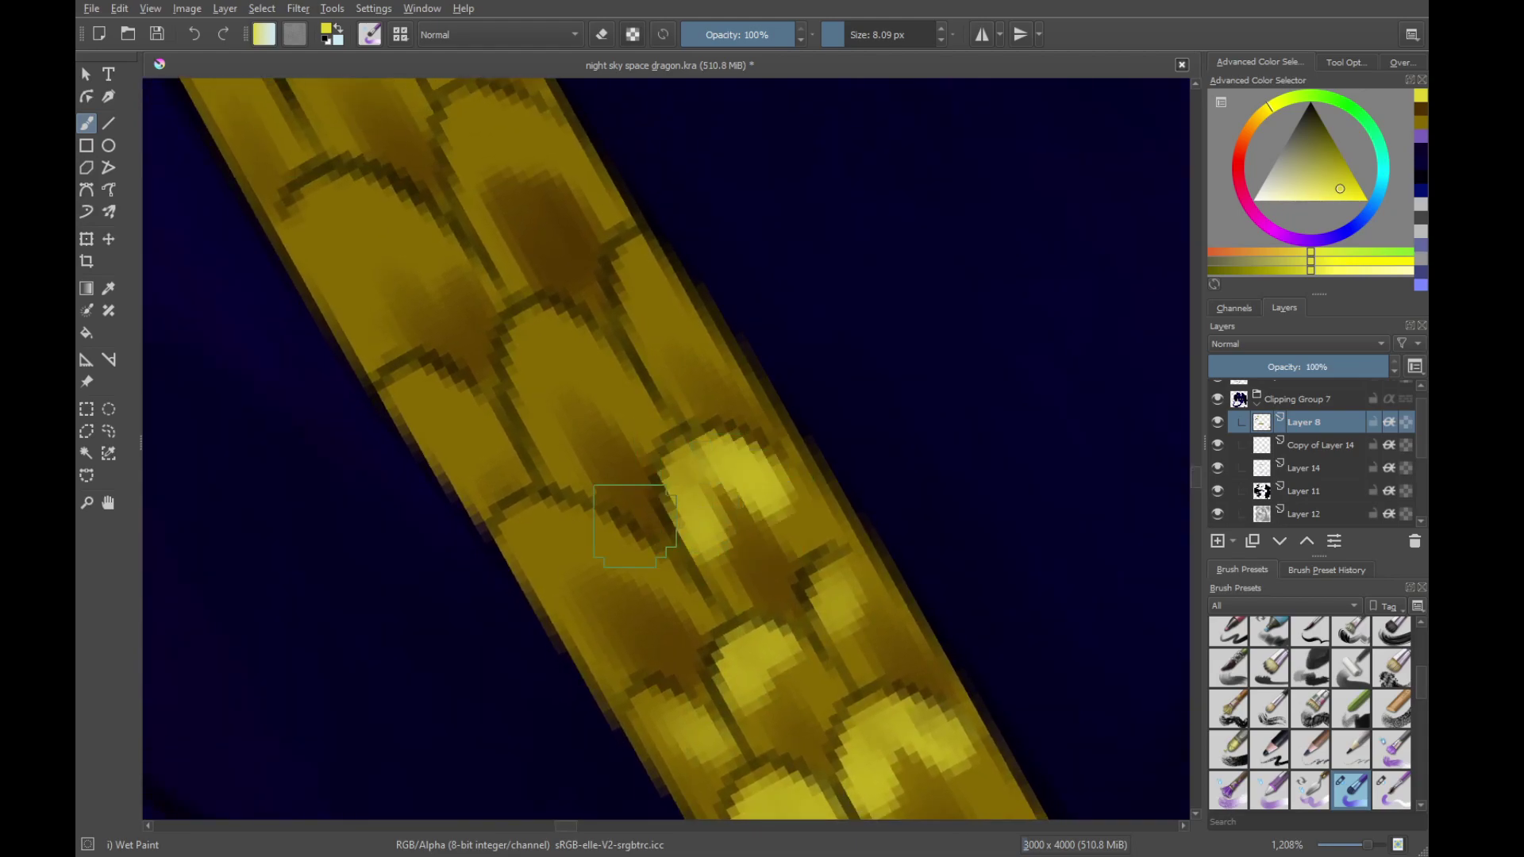
Add yellow highlights to the broad outer scales and the narrow edge scale further along the torso arch
{"action": "left_click_drag", "start_coordinate": [635, 526], "coordinate": [607, 553]}
{"action": "left_click_drag", "start_coordinate": [404, 402], "coordinate": [557, 510]}
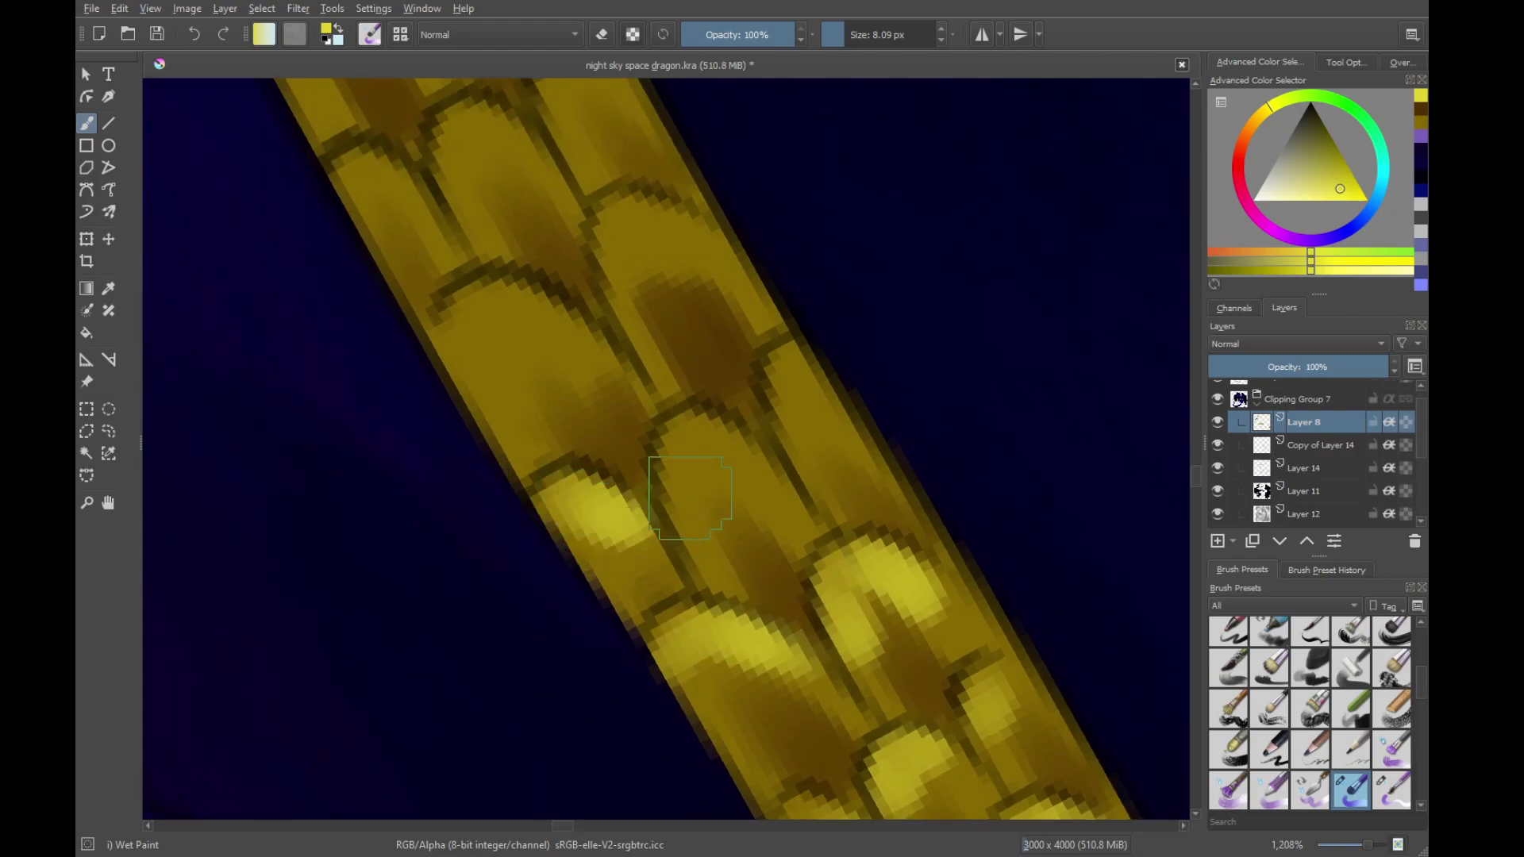
{"action": "left_click_drag", "start_coordinate": [805, 357], "coordinate": [782, 424]}
{"action": "mouse_move", "coordinate": [468, 322]}
{"action": "left_mouse_down"}
{"action": "mouse_move", "coordinate": [541, 556]}
{"action": "mouse_move", "coordinate": [567, 554]}
{"action": "mouse_move", "coordinate": [550, 592]}
{"action": "mouse_move", "coordinate": [568, 619]}
{"action": "left_mouse_up"}
{"action": "mouse_move", "coordinate": [695, 464]}
{"action": "left_mouse_down"}
{"action": "mouse_move", "coordinate": [704, 446]}
{"action": "mouse_move", "coordinate": [750, 473]}
{"action": "left_mouse_up"}
{"action": "left_click_drag", "start_coordinate": [514, 339], "coordinate": [613, 477]}
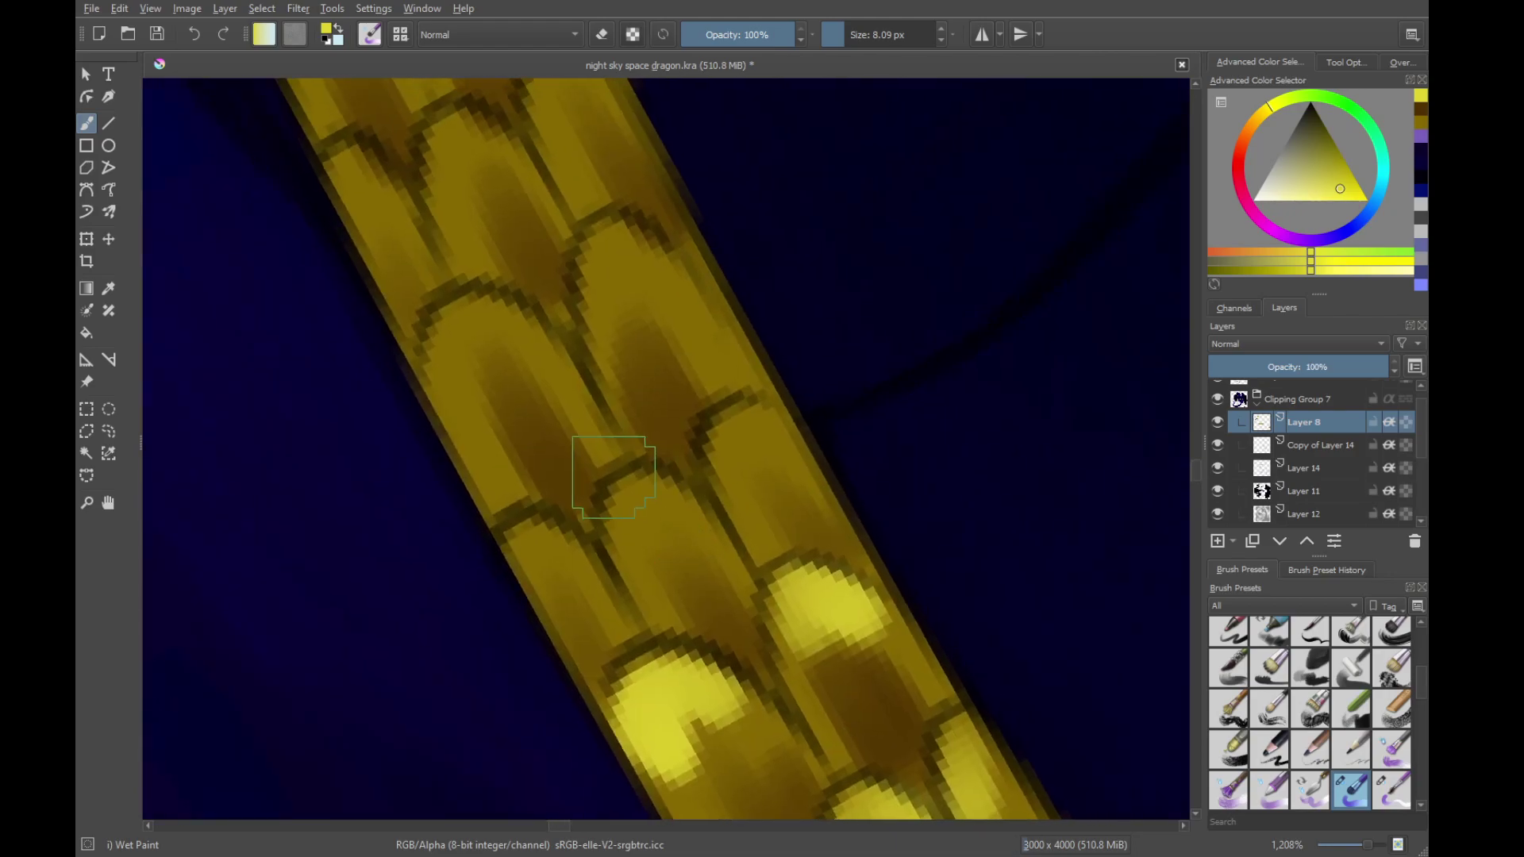
Highlight the rounded tips of the next scale rows across the middle of the torso arch in yellow
{"action": "left_click_drag", "start_coordinate": [566, 536], "coordinate": [533, 549]}
{"action": "left_click_drag", "start_coordinate": [516, 463], "coordinate": [646, 638]}
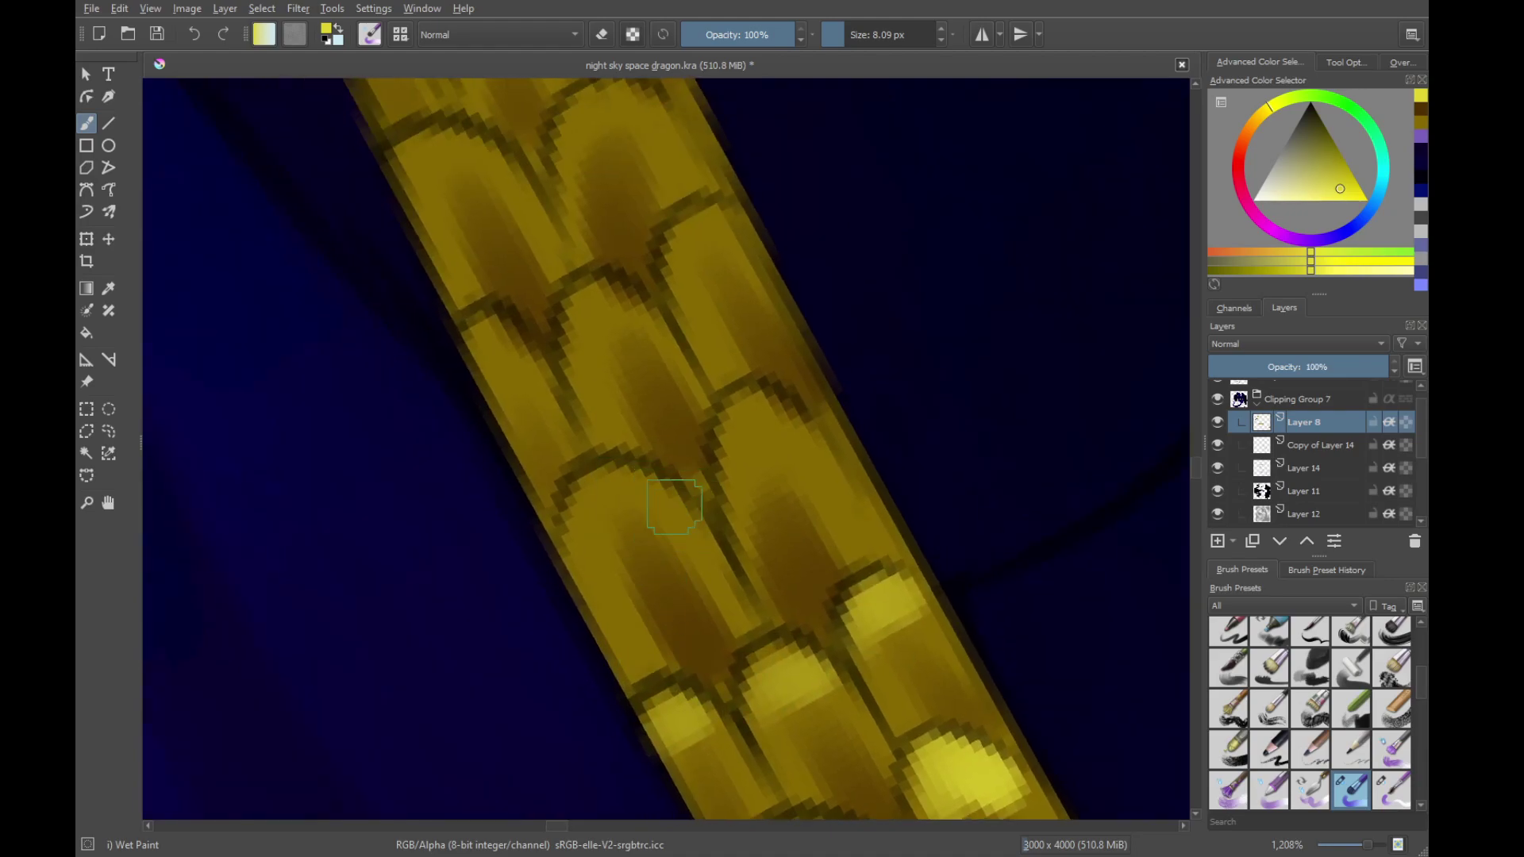
{"action": "left_click_drag", "start_coordinate": [595, 533], "coordinate": [655, 514]}
{"action": "left_click_drag", "start_coordinate": [732, 451], "coordinate": [762, 431]}
{"action": "left_click_drag", "start_coordinate": [633, 390], "coordinate": [725, 603]}
{"action": "left_click_drag", "start_coordinate": [562, 555], "coordinate": [631, 582]}
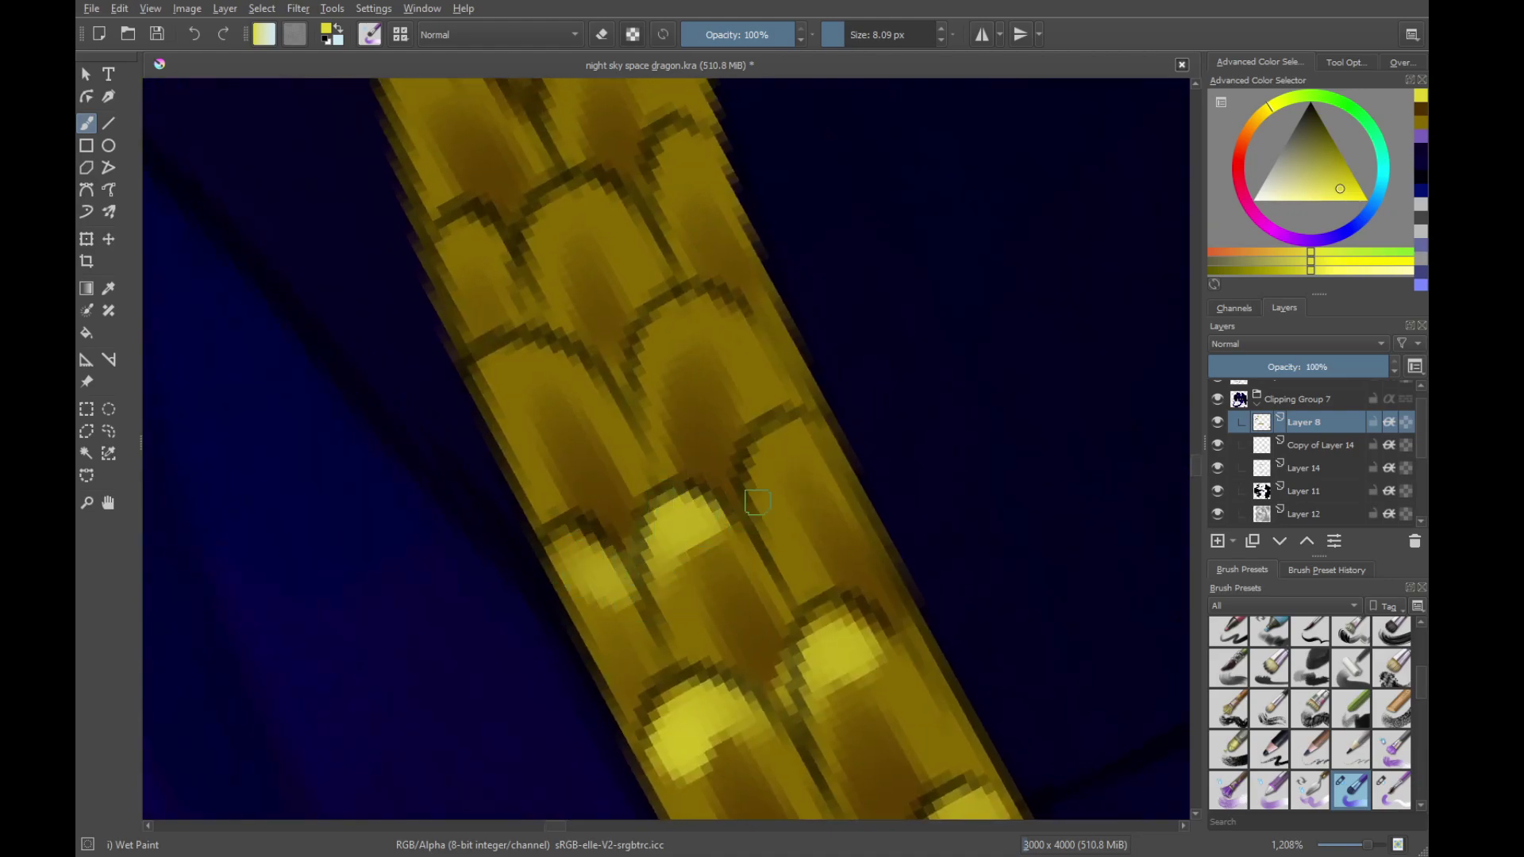
Paint yellow highlights on the scales past the middle of the torso arch, continuing toward the hip
{"action": "left_click_drag", "start_coordinate": [758, 468], "coordinate": [796, 433]}
{"action": "left_click_drag", "start_coordinate": [627, 360], "coordinate": [691, 517]}
{"action": "left_click_drag", "start_coordinate": [558, 539], "coordinate": [614, 529]}
{"action": "left_click_drag", "start_coordinate": [595, 408], "coordinate": [738, 321]}
{"action": "left_click_drag", "start_coordinate": [612, 391], "coordinate": [691, 583]}
{"action": "left_click_drag", "start_coordinate": [604, 582], "coordinate": [613, 595]}
{"action": "left_click_drag", "start_coordinate": [557, 421], "coordinate": [670, 482]}
{"action": "left_click_drag", "start_coordinate": [732, 431], "coordinate": [720, 498]}
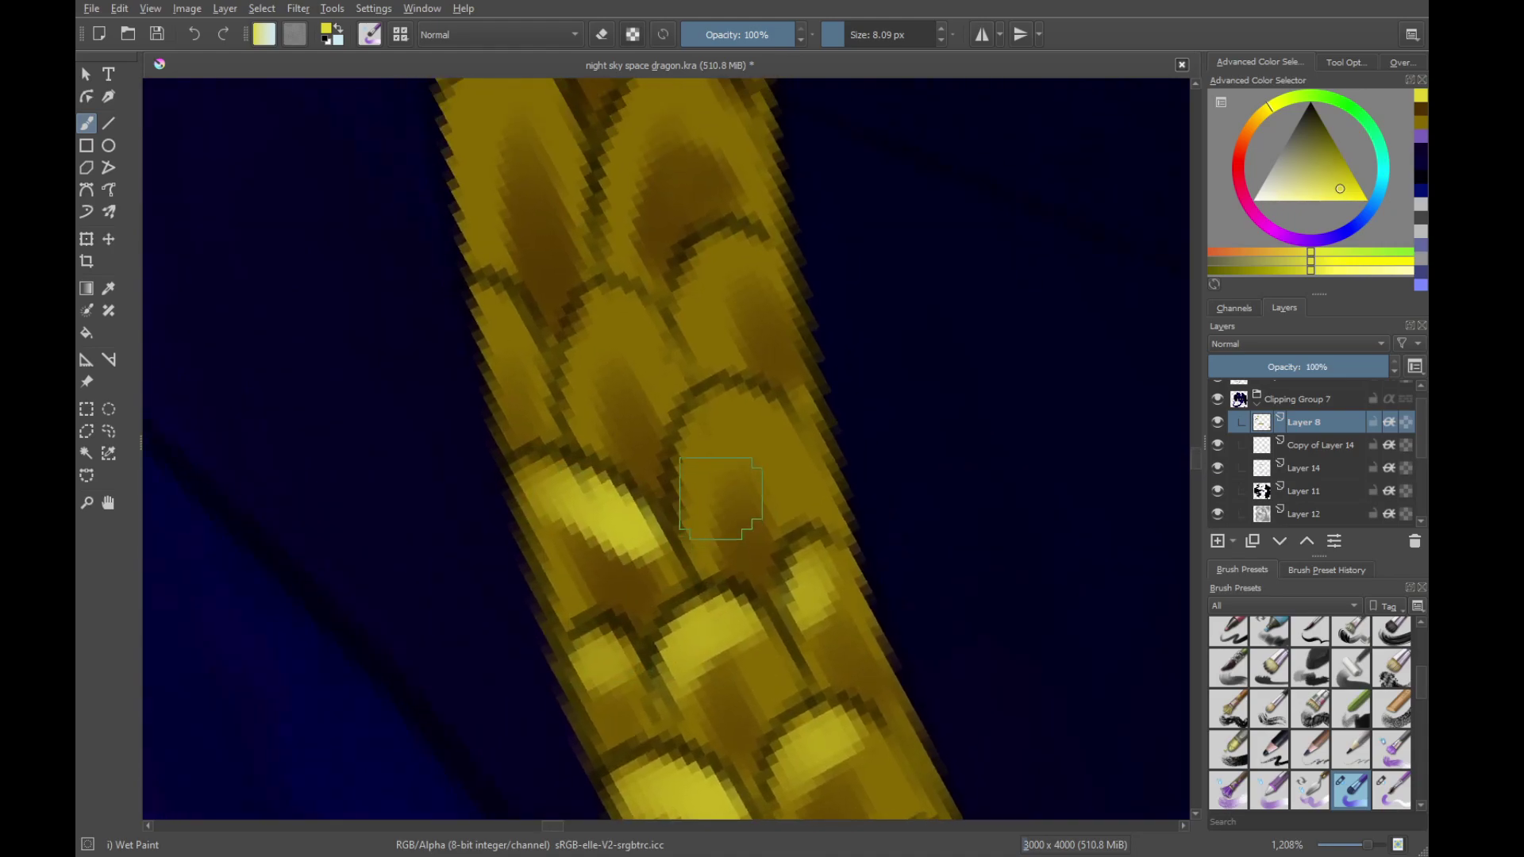
Highlight the large scale and the row of three scales beyond it where the torso stripe bends toward the hip
{"action": "key", "text": "minus"}
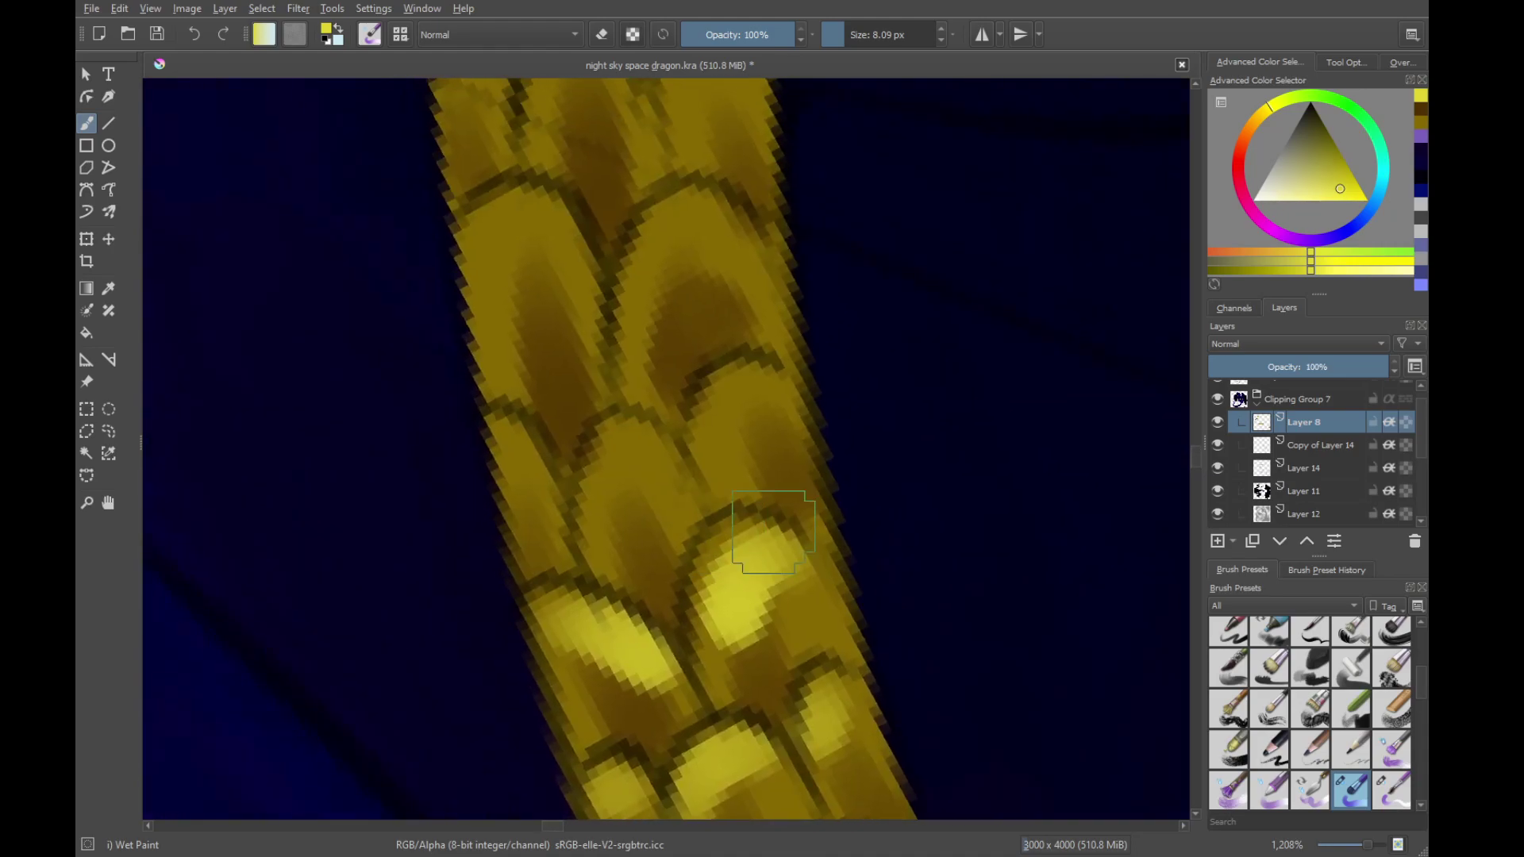
{"action": "key", "text": "equal"}
{"action": "left_click_drag", "start_coordinate": [673, 450], "coordinate": [595, 492]}
{"action": "left_click_drag", "start_coordinate": [603, 461], "coordinate": [698, 580]}
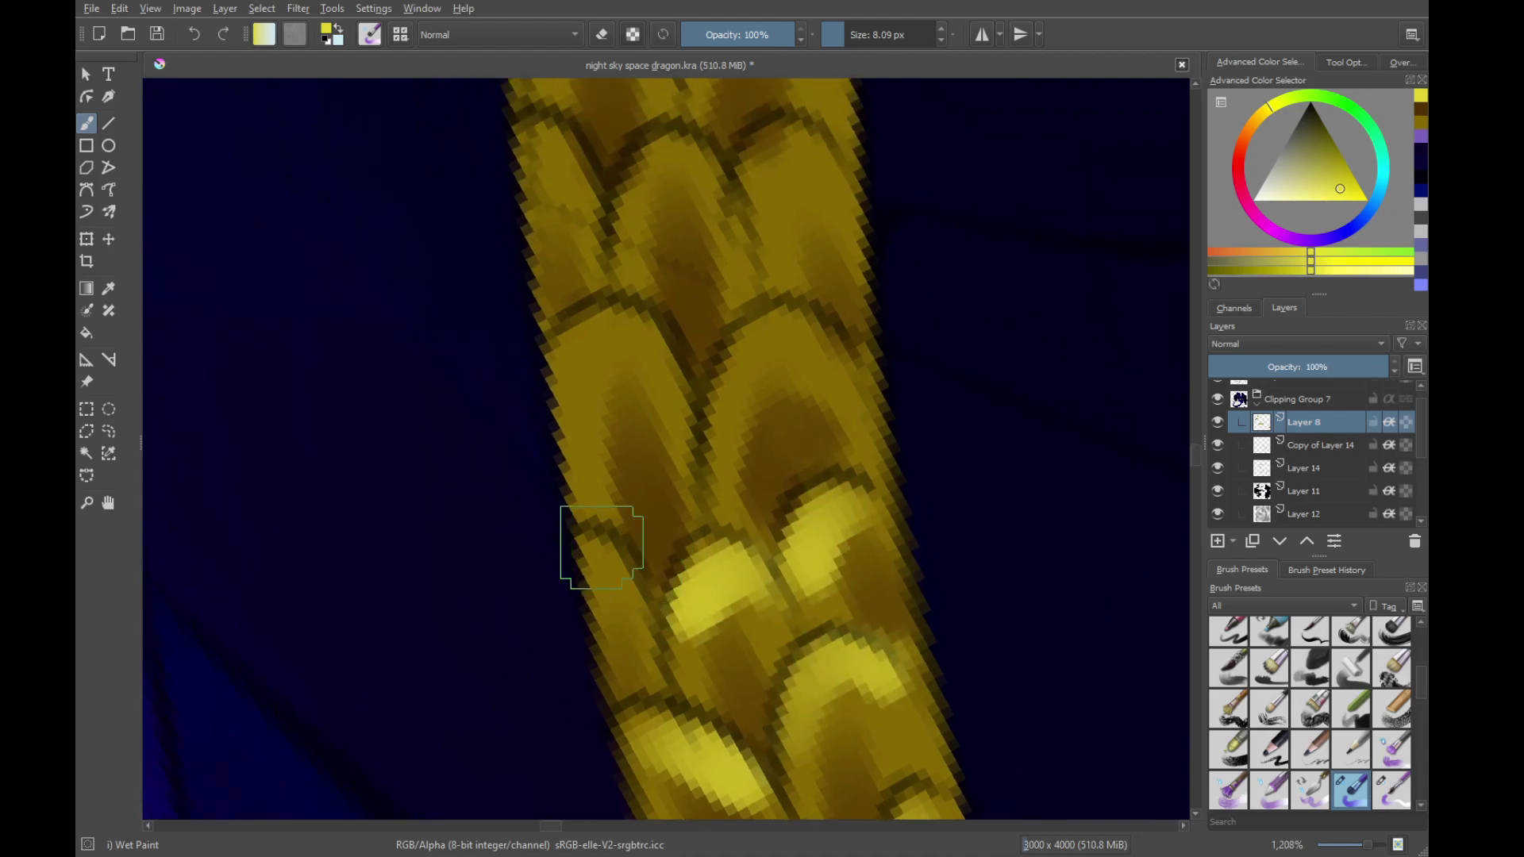
{"action": "left_click_drag", "start_coordinate": [598, 544], "coordinate": [631, 603]}
{"action": "left_click_drag", "start_coordinate": [636, 483], "coordinate": [668, 607]}
{"action": "left_click_drag", "start_coordinate": [656, 690], "coordinate": [636, 684]}
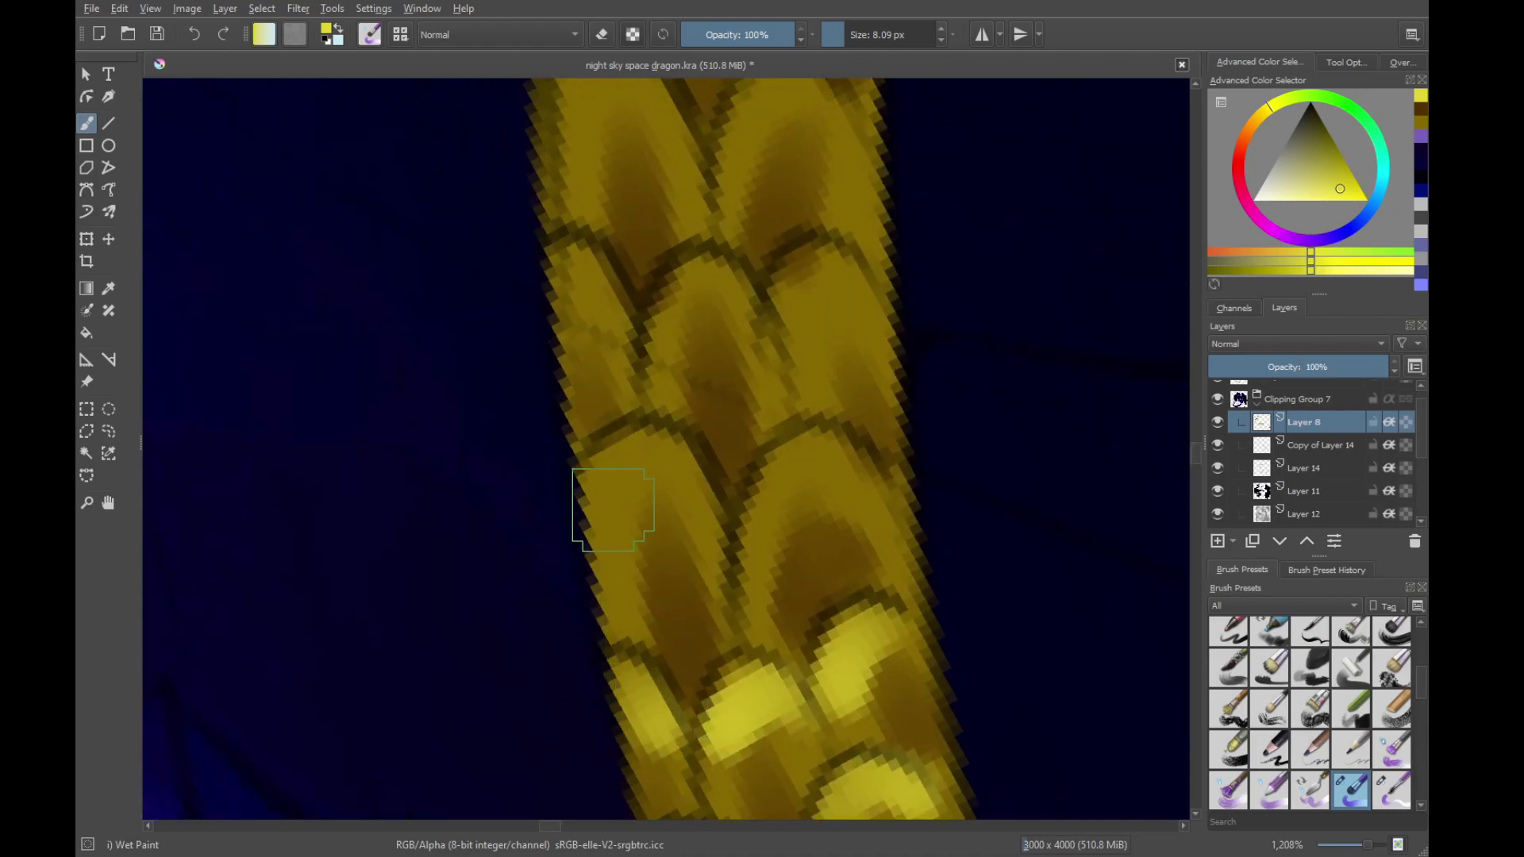
Add yellow arcs to the pair of broad scales and the three-scale row following them on the torso stripe
{"action": "key", "text": "minus"}
{"action": "key", "text": "equal"}
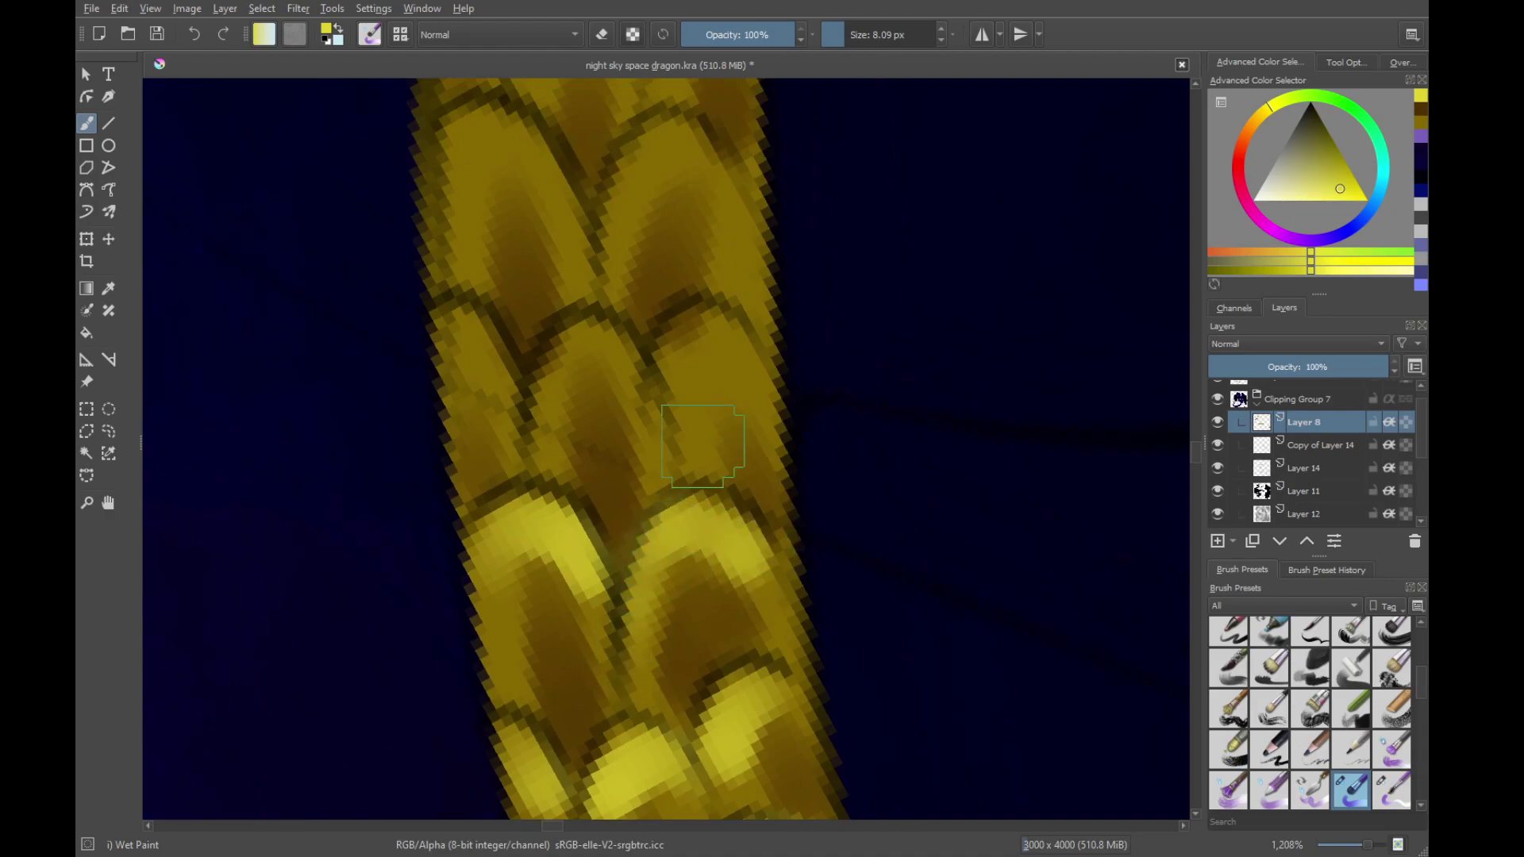
{"action": "left_click_drag", "start_coordinate": [703, 446], "coordinate": [737, 560]}
{"action": "key", "text": "minus"}
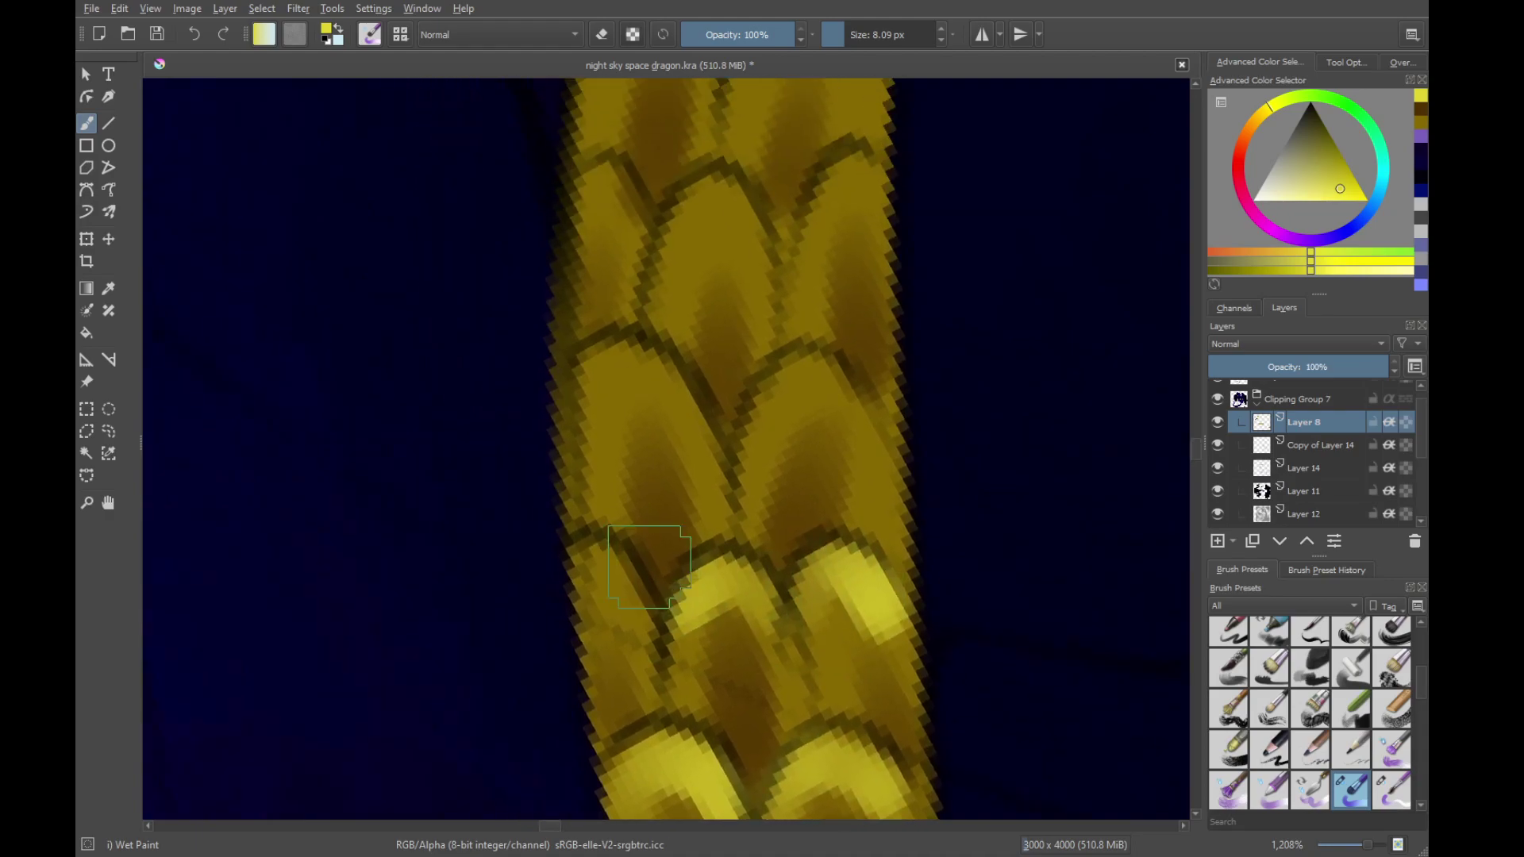
{"action": "key", "text": "equal"}
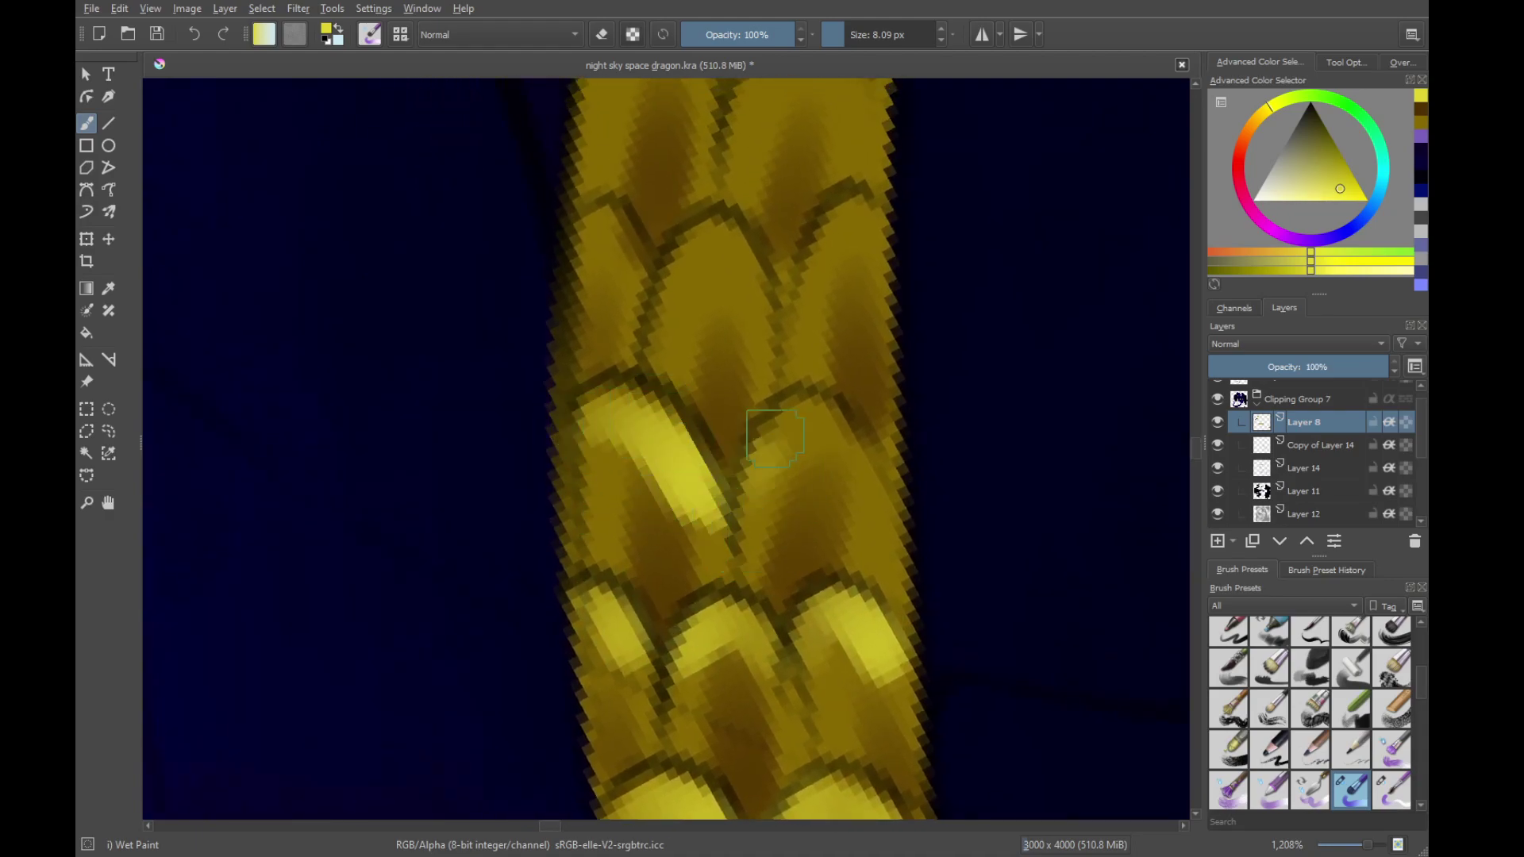
Continue the yellow tip highlights over the next rows of elongated scales on the torso stripe's hipward section
{"action": "left_click_drag", "start_coordinate": [776, 439], "coordinate": [838, 468]}
{"action": "left_click_drag", "start_coordinate": [766, 319], "coordinate": [676, 512]}
{"action": "key", "text": "minus"}
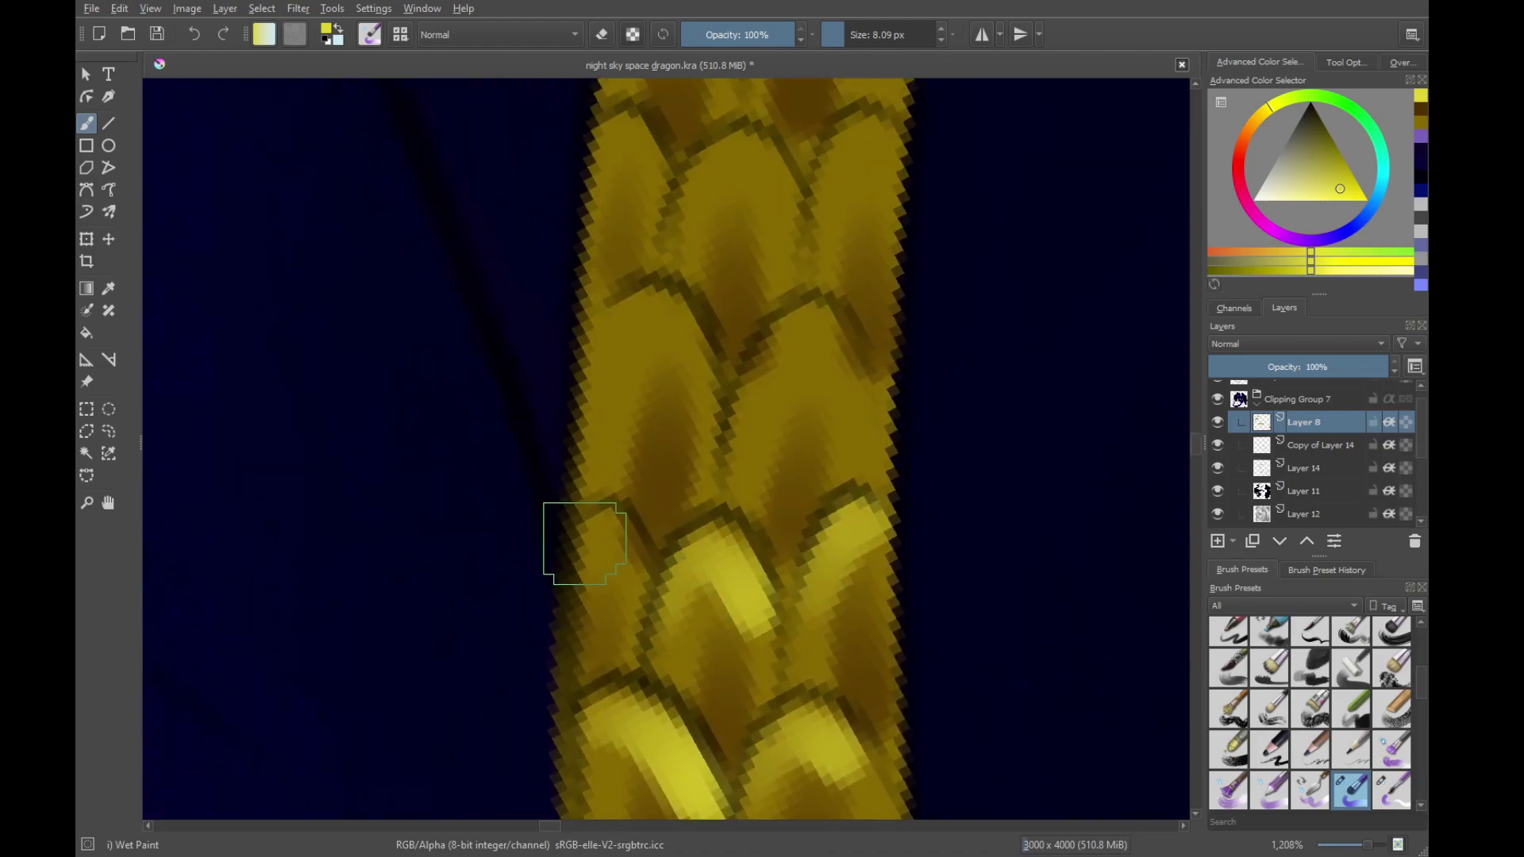
{"action": "key", "text": "equal"}
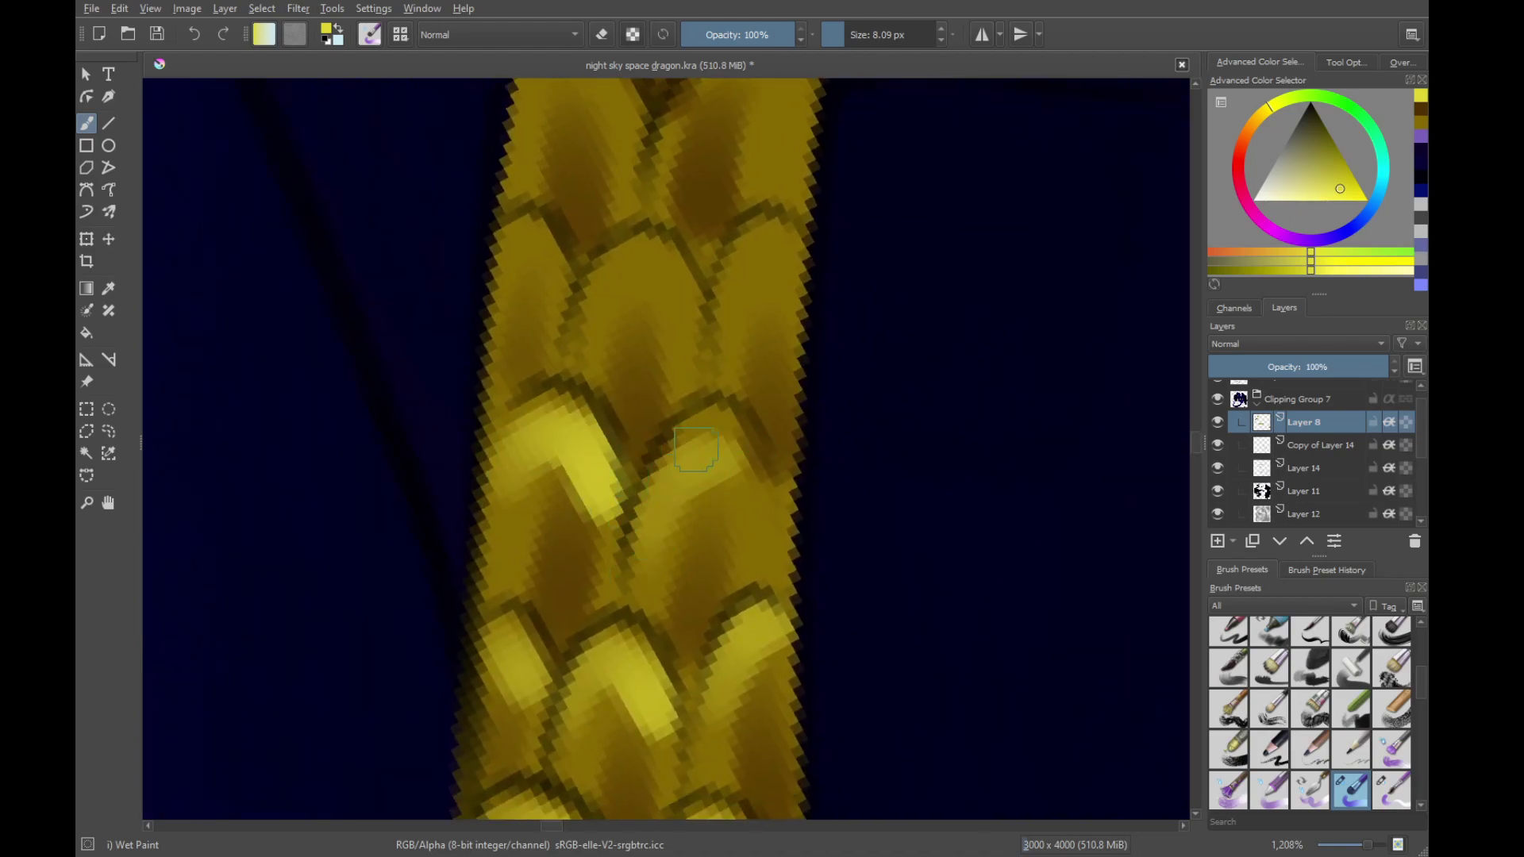
Paint yellow tip highlights on the alternating two- and three-scale rows of the torso stripe's steep section toward the hip
{"action": "left_click_drag", "start_coordinate": [703, 349], "coordinate": [695, 501]}
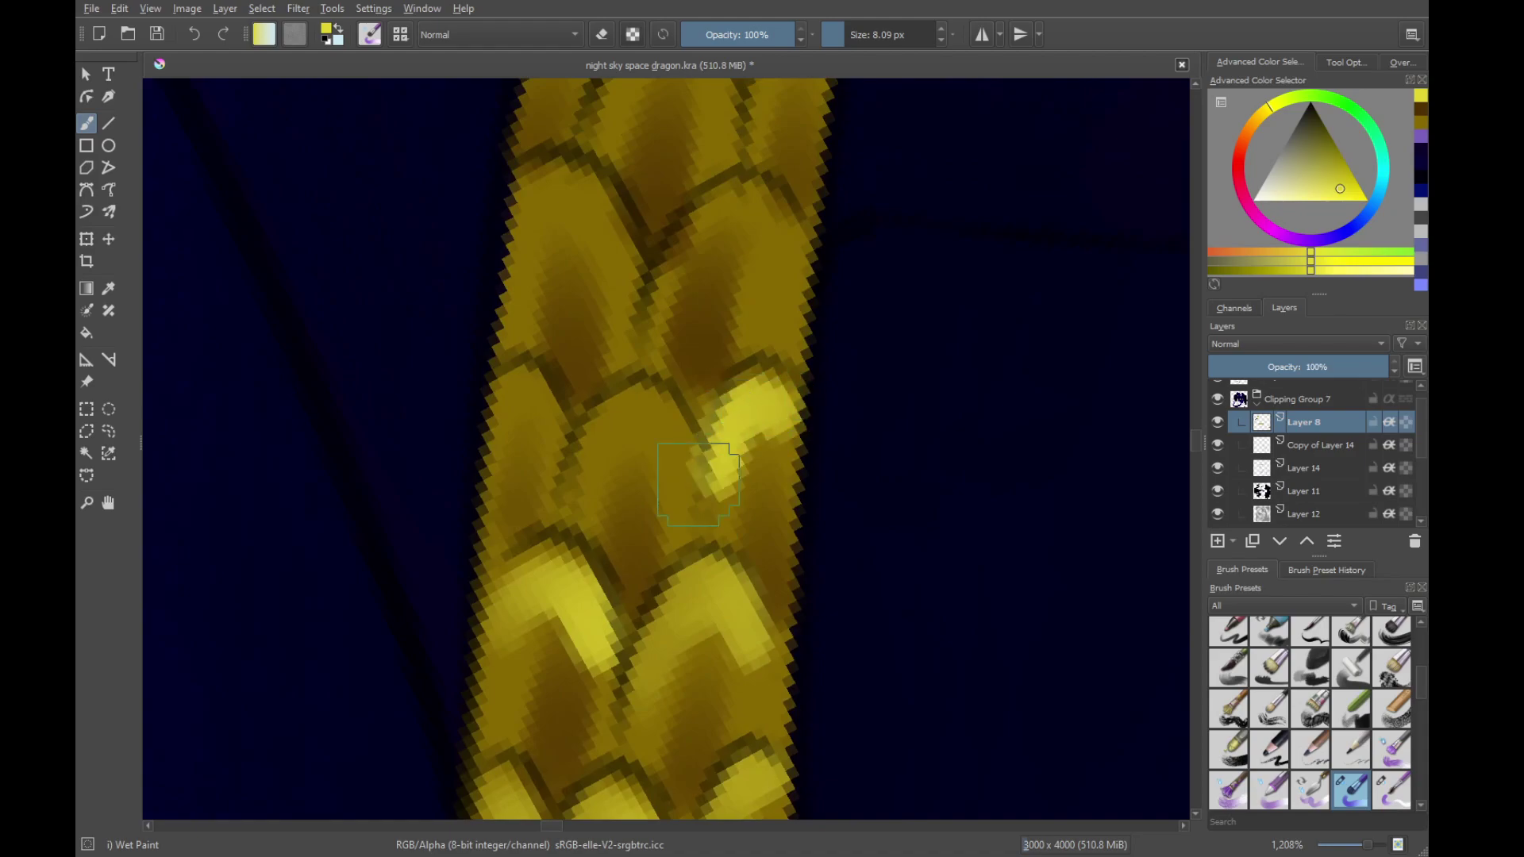
{"action": "left_click_drag", "start_coordinate": [594, 470], "coordinate": [689, 605]}
{"action": "left_click_drag", "start_coordinate": [620, 516], "coordinate": [641, 565]}
{"action": "mouse_move", "coordinate": [688, 430]}
{"action": "left_mouse_down"}
{"action": "mouse_move", "coordinate": [697, 513]}
{"action": "mouse_move", "coordinate": [681, 532]}
{"action": "left_mouse_up"}
{"action": "left_click_drag", "start_coordinate": [639, 416], "coordinate": [707, 524]}
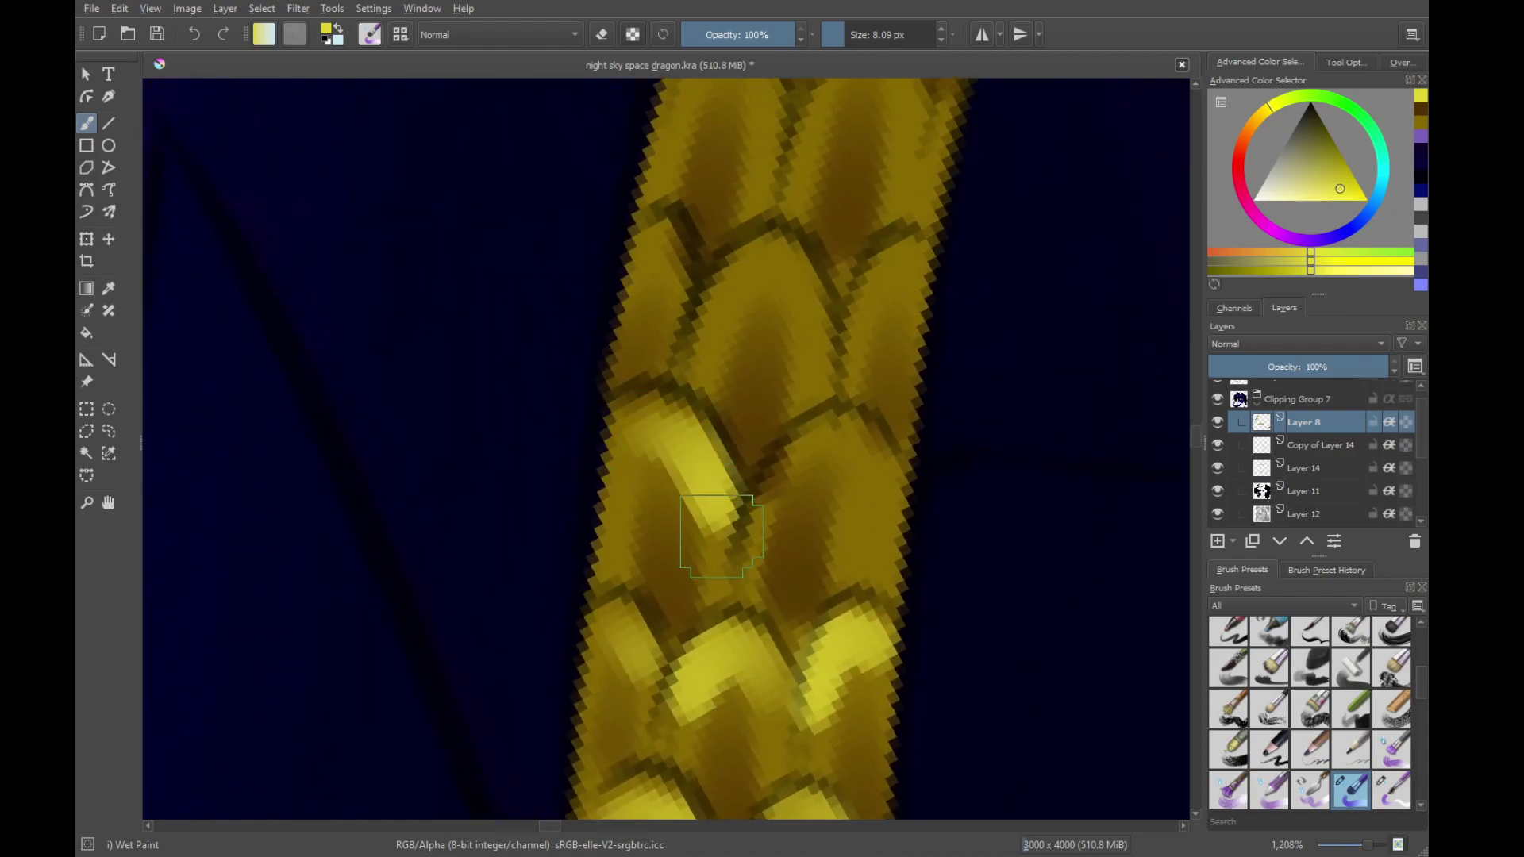
Highlight the next broad scale pairs and the small edge scales between them where the torso stripe begins to lean
{"action": "left_click_drag", "start_coordinate": [825, 390], "coordinate": [713, 393]}
{"action": "left_click_drag", "start_coordinate": [585, 299], "coordinate": [620, 439]}
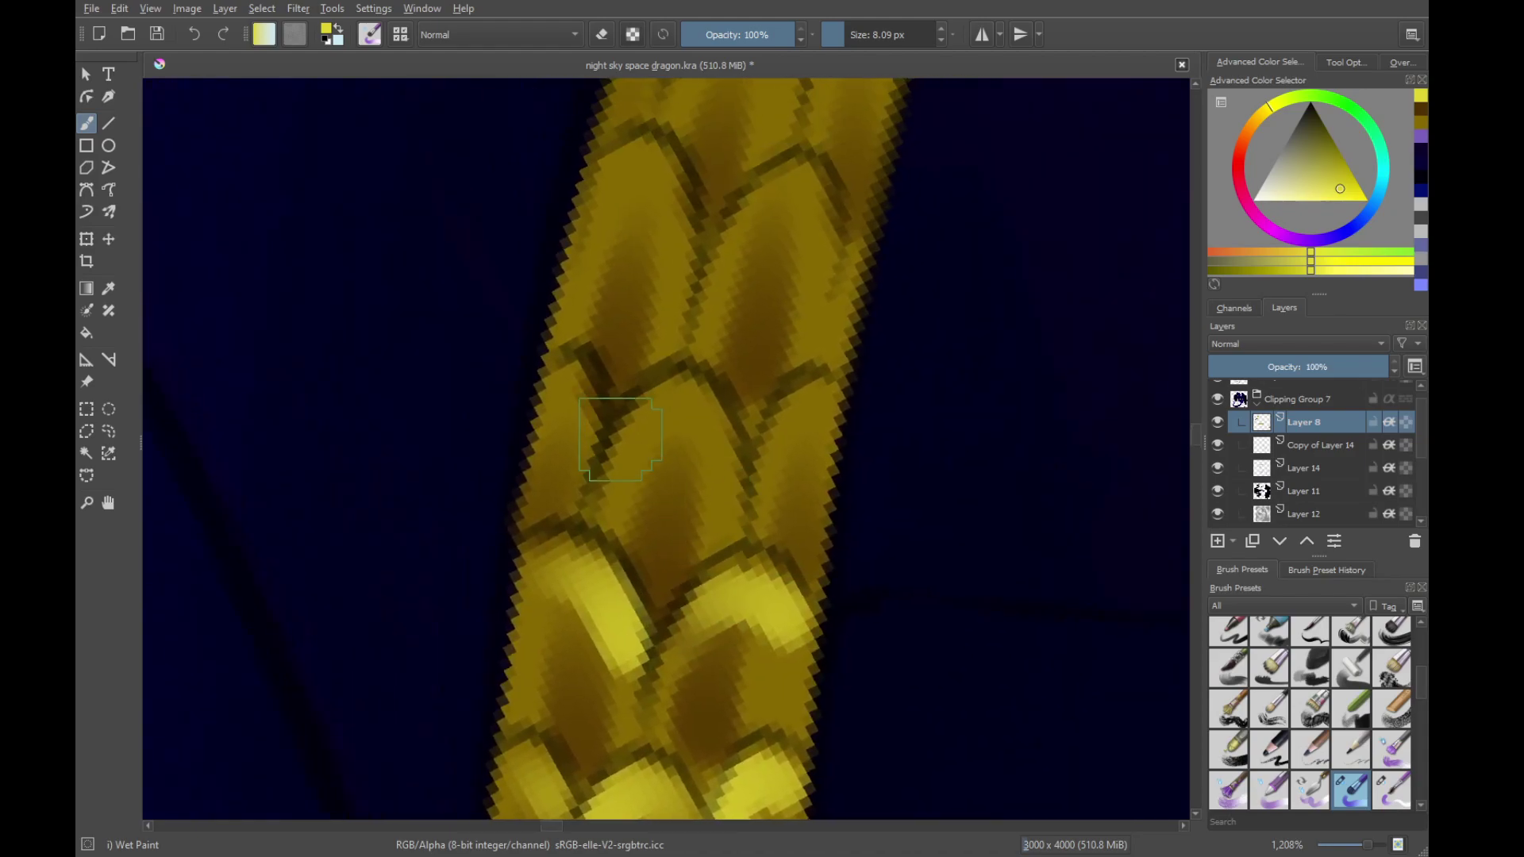
{"action": "left_click_drag", "start_coordinate": [636, 142], "coordinate": [697, 370]}
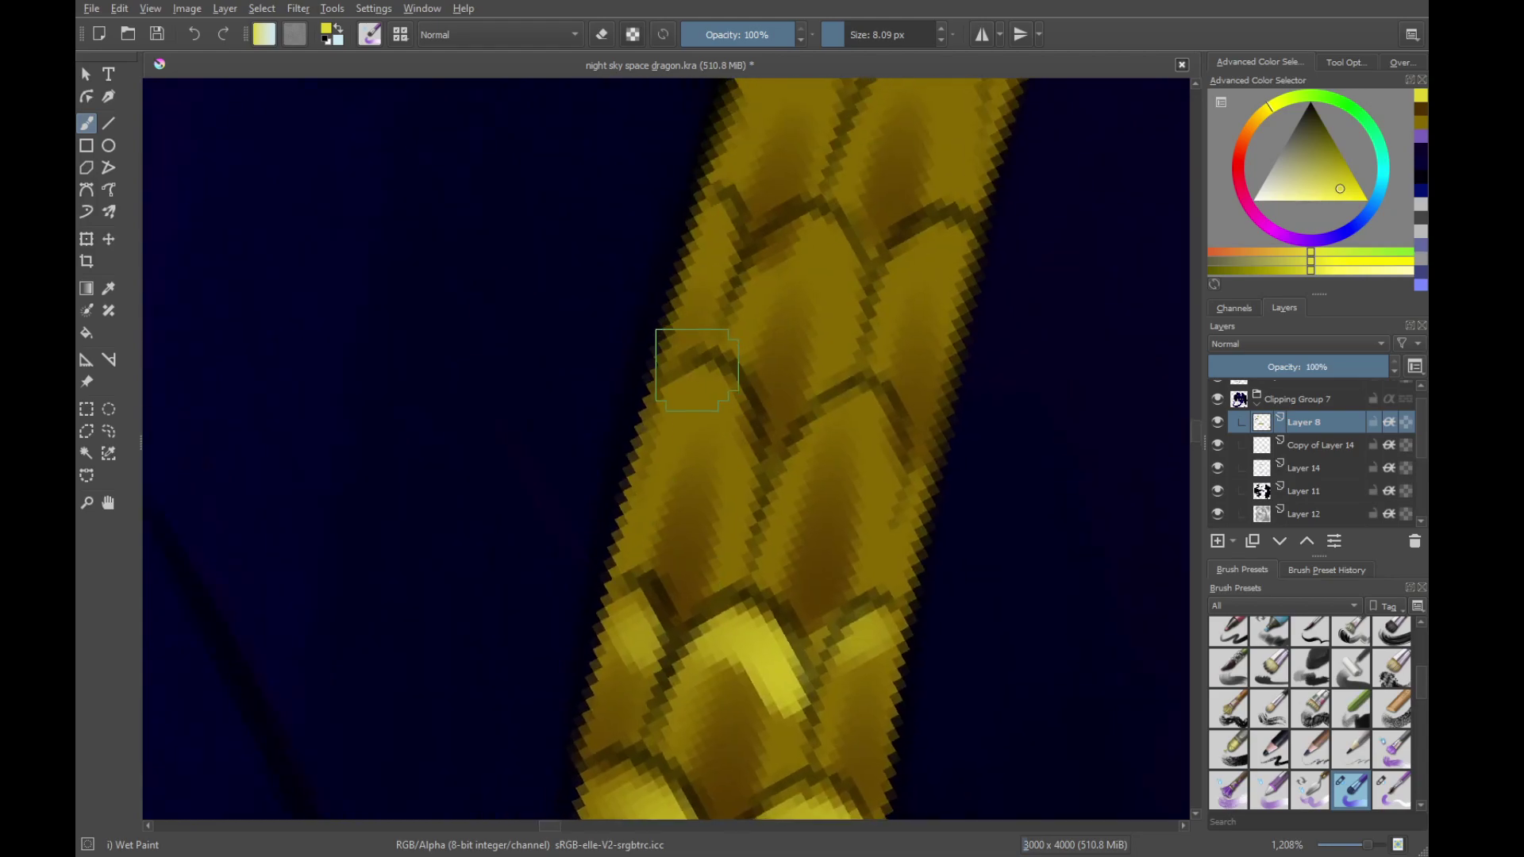
{"action": "left_click_drag", "start_coordinate": [769, 412], "coordinate": [646, 431]}
{"action": "left_click_drag", "start_coordinate": [621, 344], "coordinate": [658, 440]}
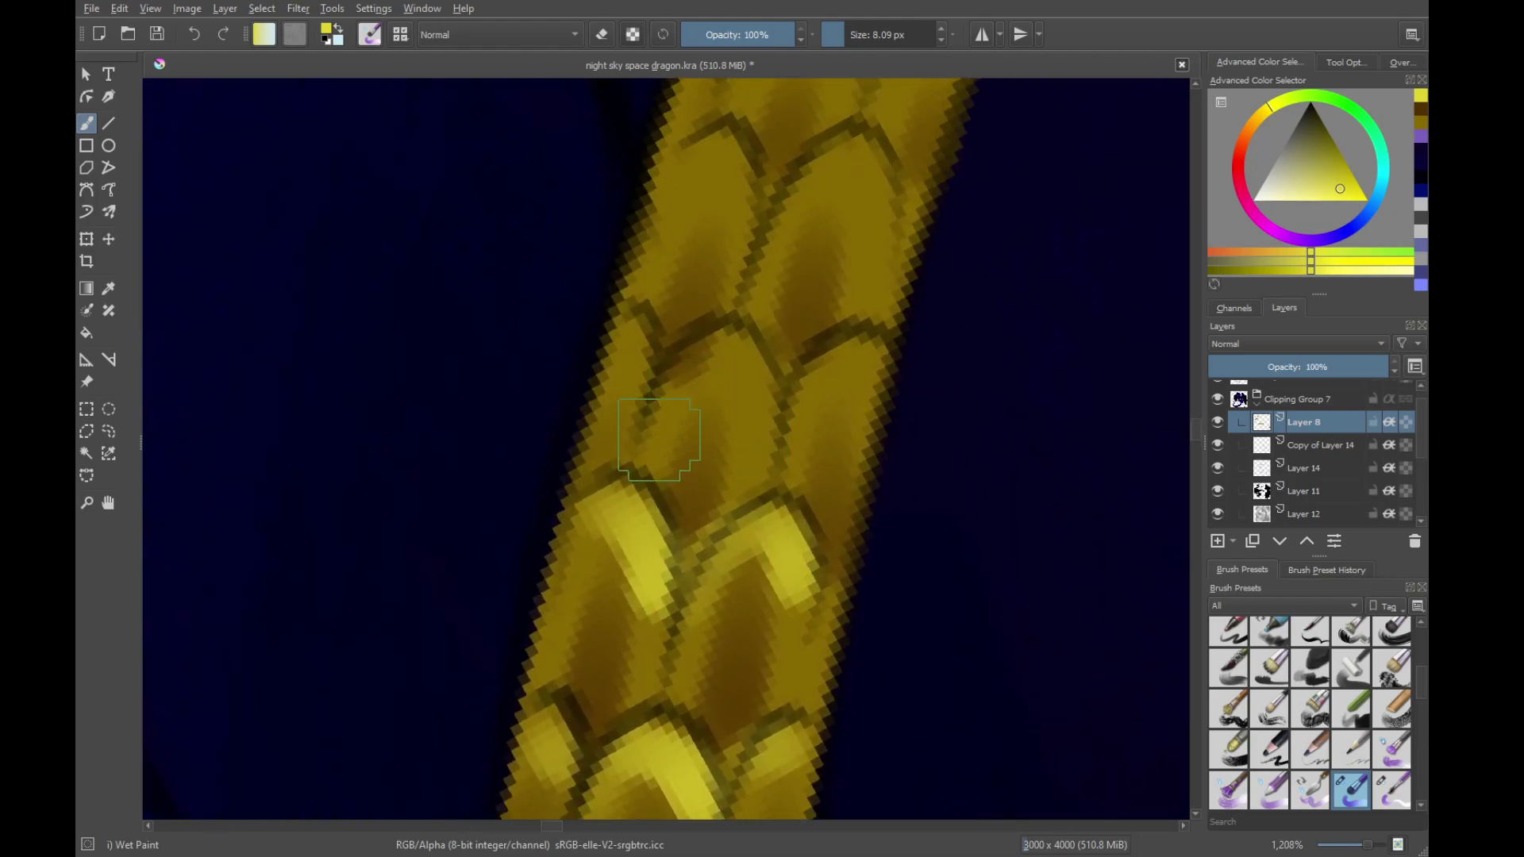
Add yellow arcs to the following leaning rows, covering both the central scales and the narrow ones at the stripe's edges
{"action": "key", "text": "minus"}
{"action": "key", "text": "equal"}
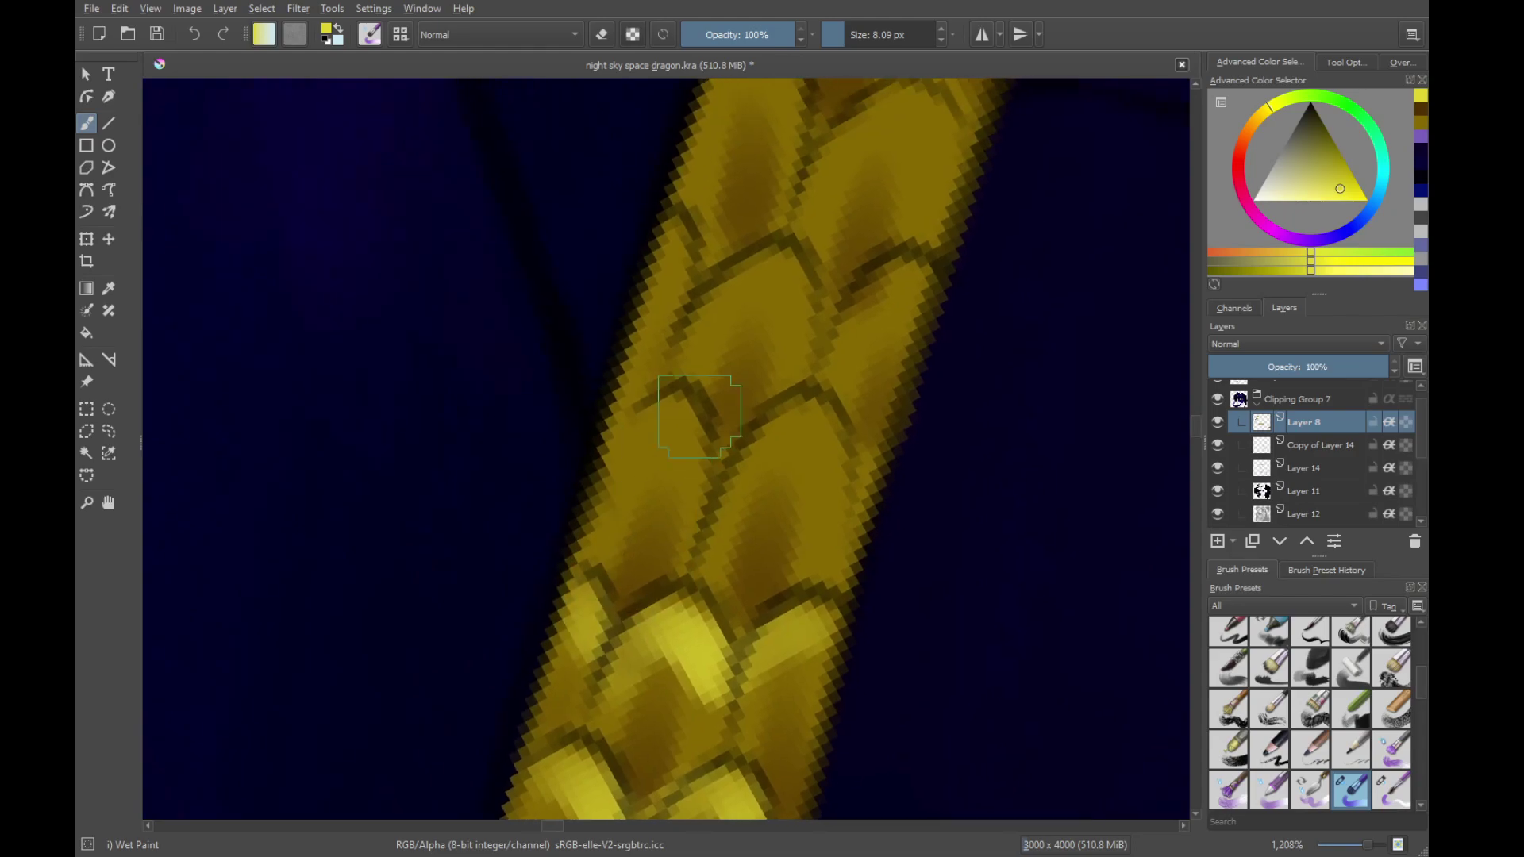
{"action": "key", "text": "minus"}
{"action": "key", "text": "equal"}
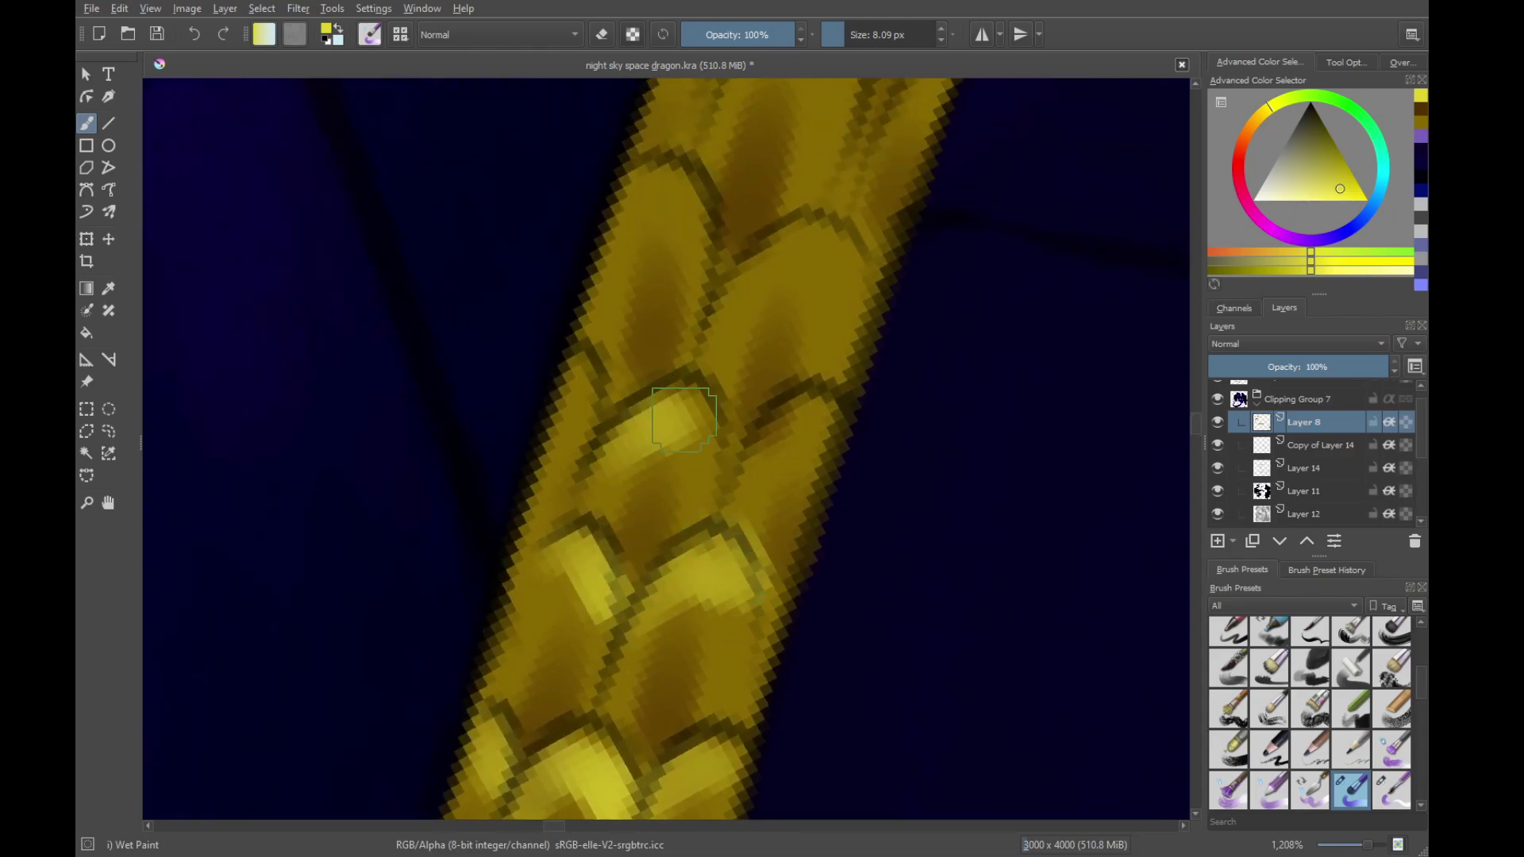
{"action": "key", "text": "minus"}
{"action": "key", "text": "equal"}
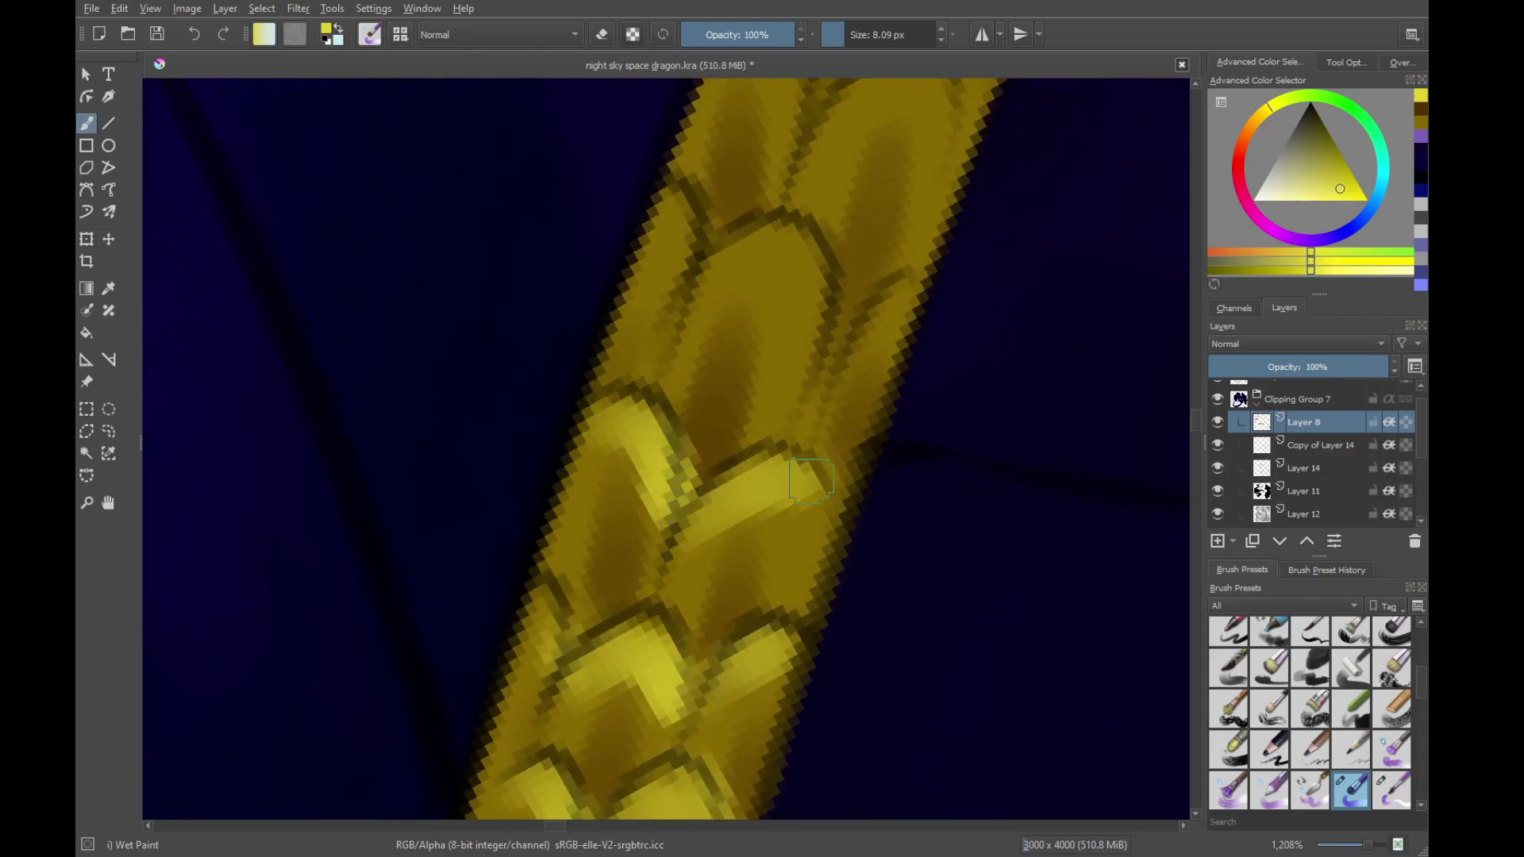
Brush yellow highlights onto the large central scales and their edge neighbours just before the torso stripe widens
{"action": "left_click_drag", "start_coordinate": [811, 481], "coordinate": [780, 614]}
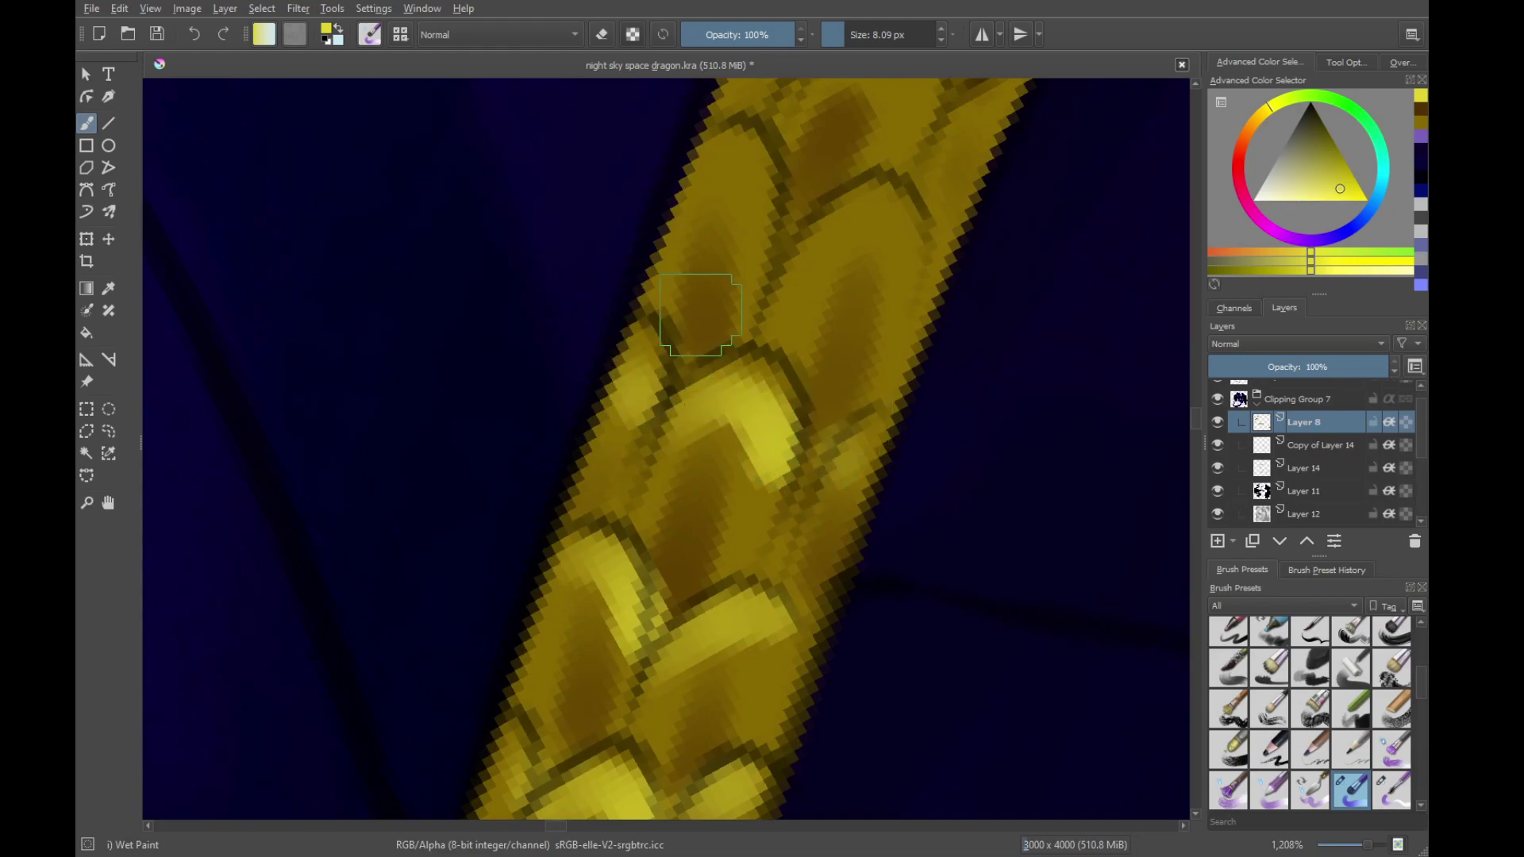
{"action": "left_click_drag", "start_coordinate": [731, 205], "coordinate": [664, 458]}
{"action": "left_click_drag", "start_coordinate": [758, 516], "coordinate": [822, 469]}
{"action": "left_click_drag", "start_coordinate": [825, 362], "coordinate": [694, 485]}
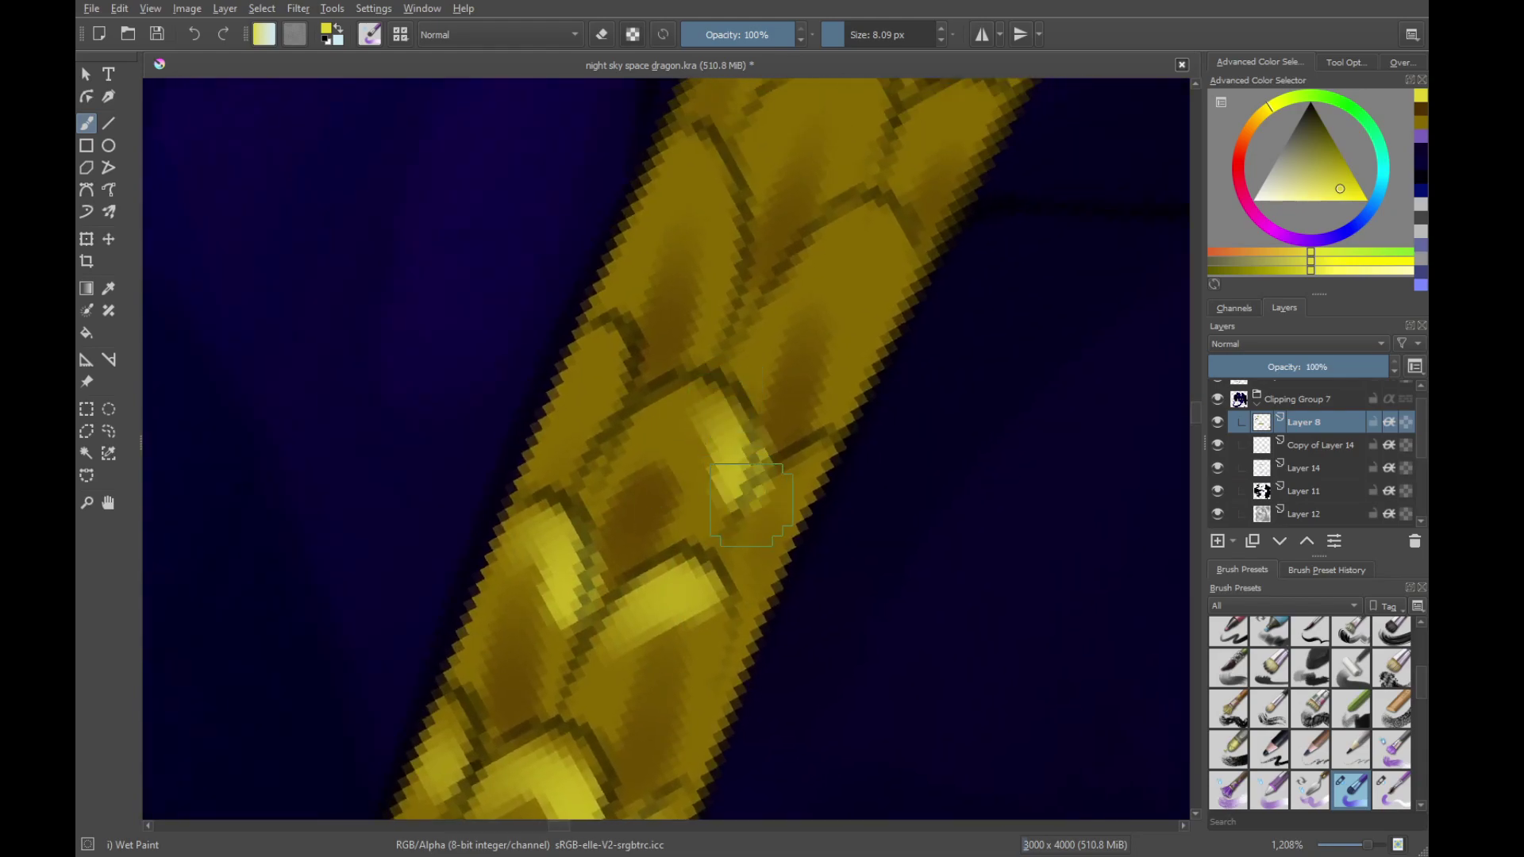
{"action": "key", "text": "minus"}
{"action": "key", "text": "equal"}
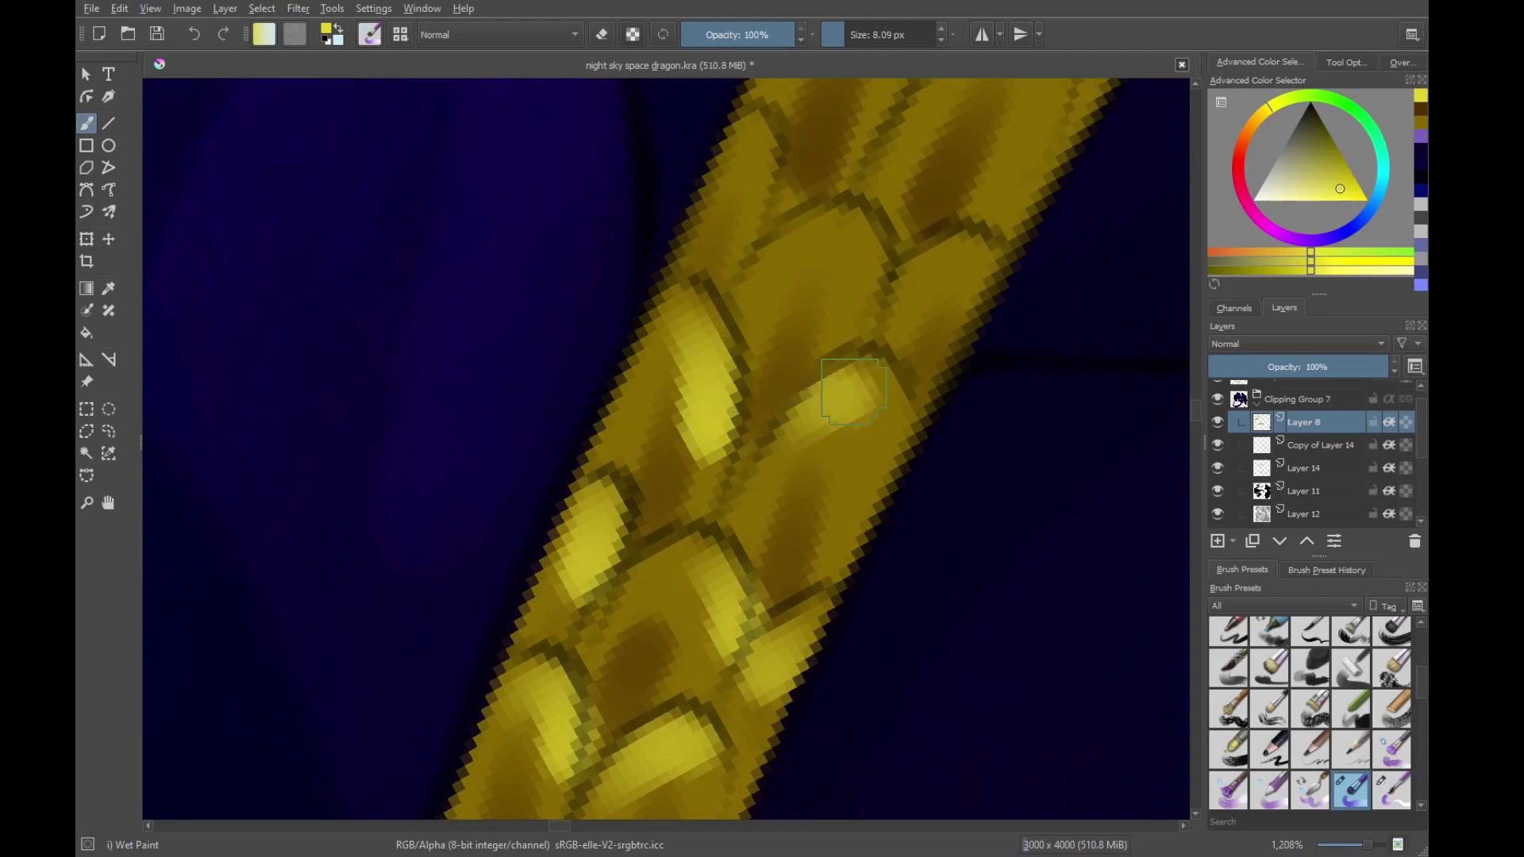
Highlight the overlapping scales where the torso stripe turns diagonal, including the partial scales along both edges
{"action": "left_click_drag", "start_coordinate": [853, 391], "coordinate": [877, 437]}
{"action": "mouse_move", "coordinate": [832, 289]}
{"action": "left_mouse_down"}
{"action": "mouse_move", "coordinate": [731, 470]}
{"action": "mouse_move", "coordinate": [861, 461]}
{"action": "left_mouse_up"}
{"action": "left_click_drag", "start_coordinate": [643, 350], "coordinate": [631, 405]}
{"action": "left_click_drag", "start_coordinate": [726, 278], "coordinate": [678, 504]}
{"action": "left_click_drag", "start_coordinate": [736, 425], "coordinate": [743, 462]}
{"action": "mouse_move", "coordinate": [854, 472]}
{"action": "left_mouse_down"}
{"action": "mouse_move", "coordinate": [881, 503]}
{"action": "mouse_move", "coordinate": [887, 546]}
{"action": "left_mouse_up"}
{"action": "left_click_drag", "start_coordinate": [882, 327], "coordinate": [753, 417]}
{"action": "left_click_drag", "start_coordinate": [834, 452], "coordinate": [859, 475]}
{"action": "left_click_drag", "start_coordinate": [671, 316], "coordinate": [694, 451]}
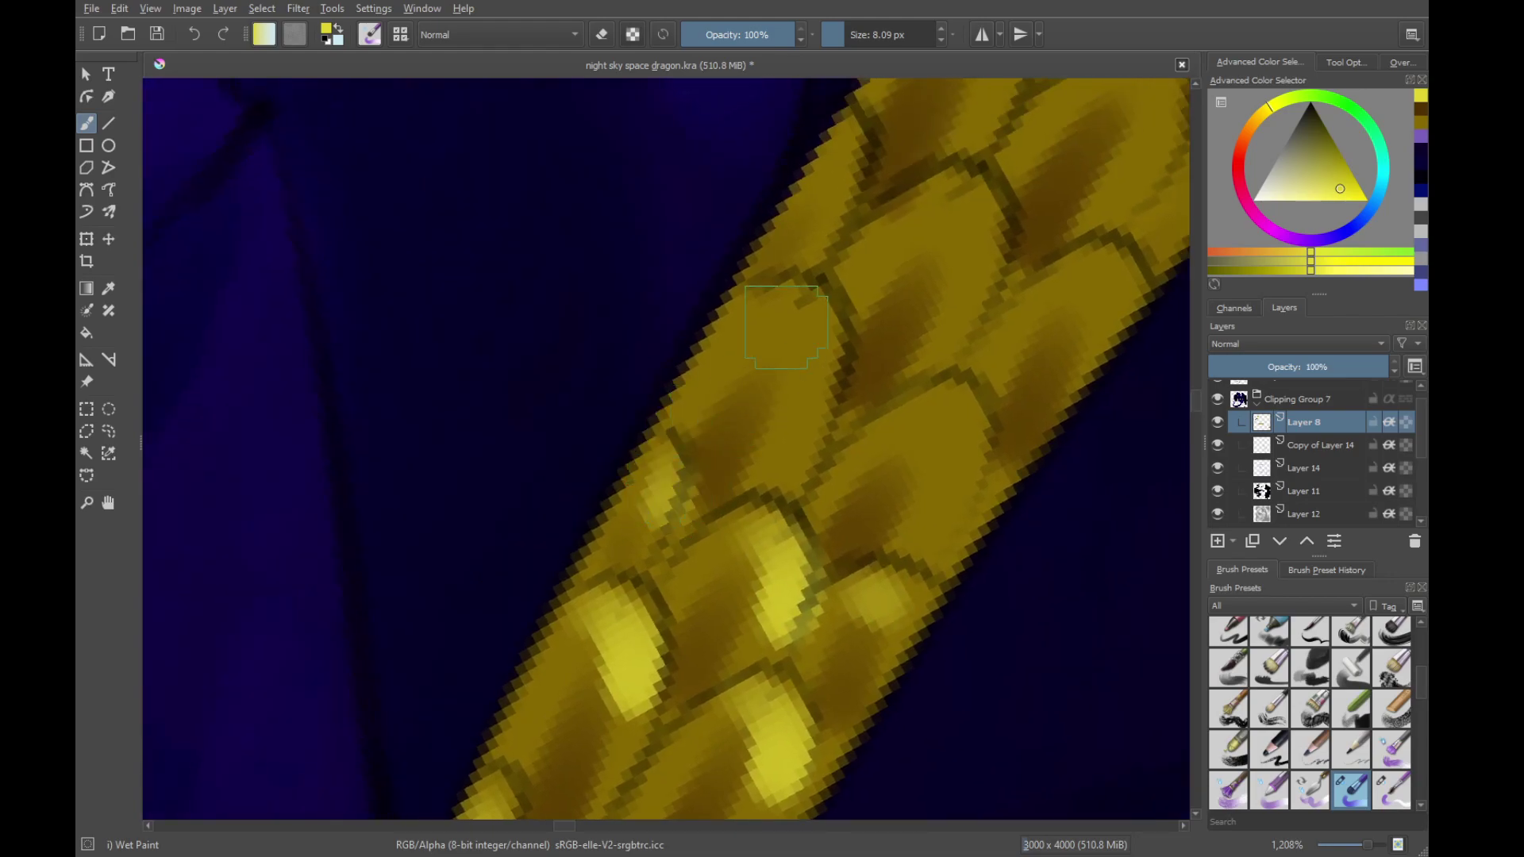
Paint yellow spots on the tips of the next diagonal scale rows, undoing one misplaced stroke
{"action": "left_click_drag", "start_coordinate": [790, 322], "coordinate": [800, 359]}
{"action": "left_click_drag", "start_coordinate": [859, 366], "coordinate": [691, 449]}
{"action": "left_click_drag", "start_coordinate": [774, 500], "coordinate": [781, 553]}
{"action": "mouse_move", "coordinate": [808, 485]}
{"action": "left_mouse_down"}
{"action": "mouse_move", "coordinate": [707, 561]}
{"action": "mouse_move", "coordinate": [706, 623]}
{"action": "left_mouse_up"}
{"action": "key", "text": "ctrl+z"}
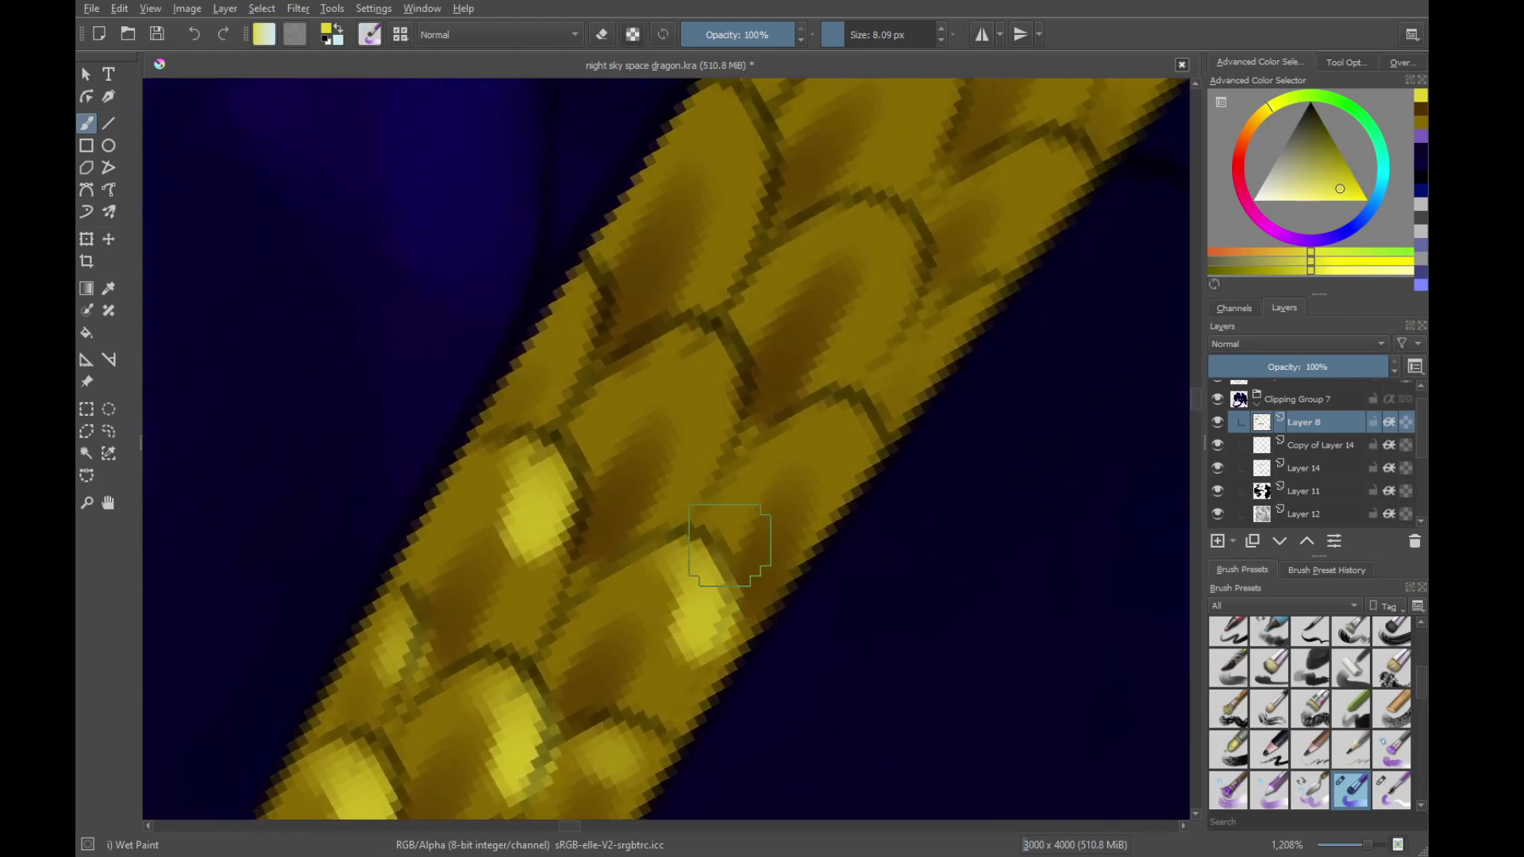
{"action": "key", "text": "minus"}
{"action": "key", "text": "equal"}
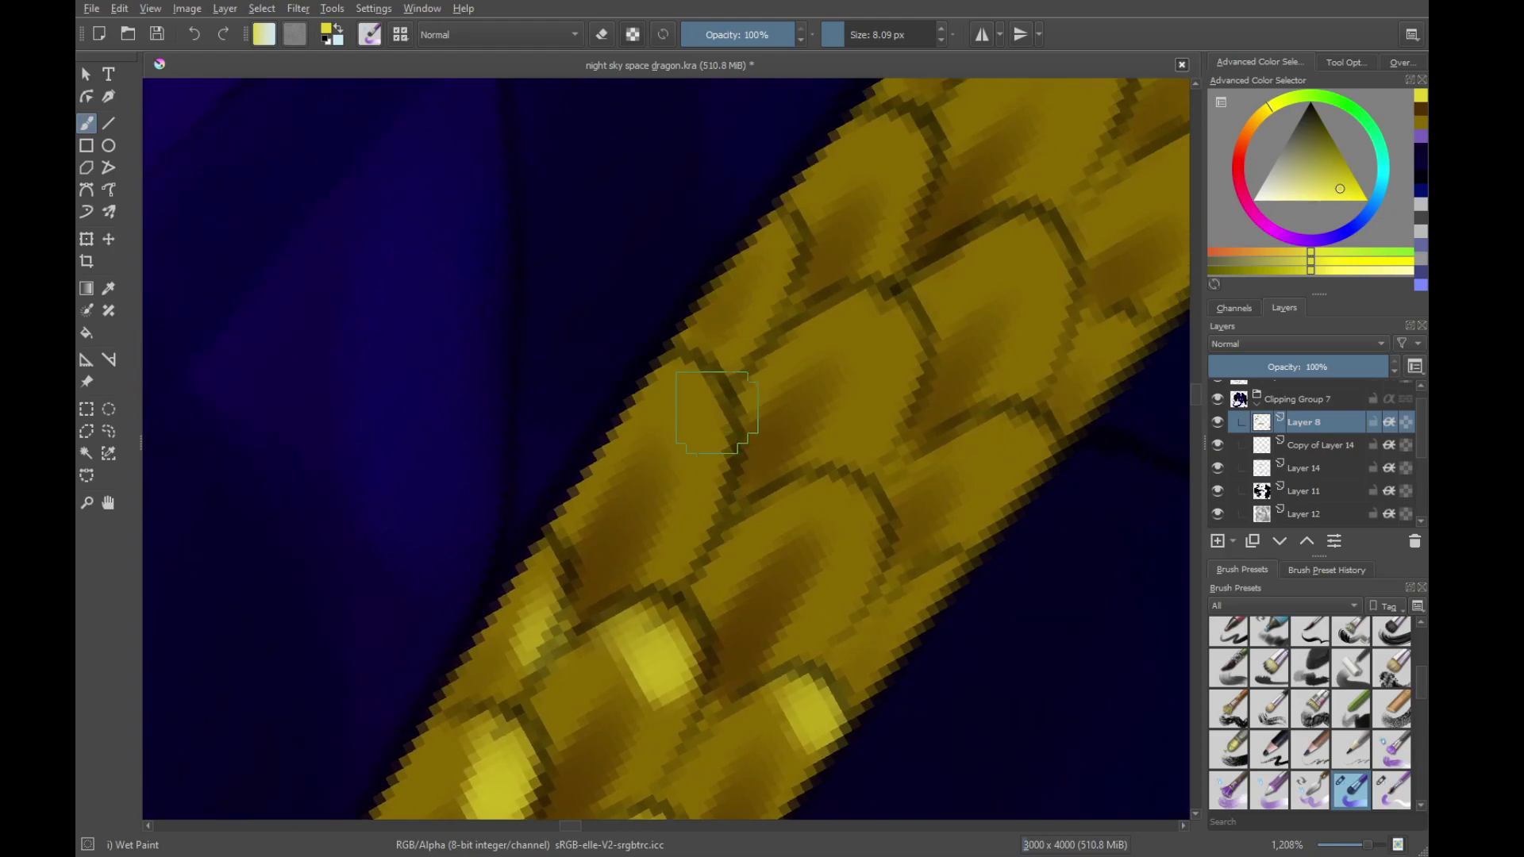
Add elongated yellow highlights to the large diagonal scales and the slim edge scales as the torso stripe broadens
{"action": "key", "text": "minus"}
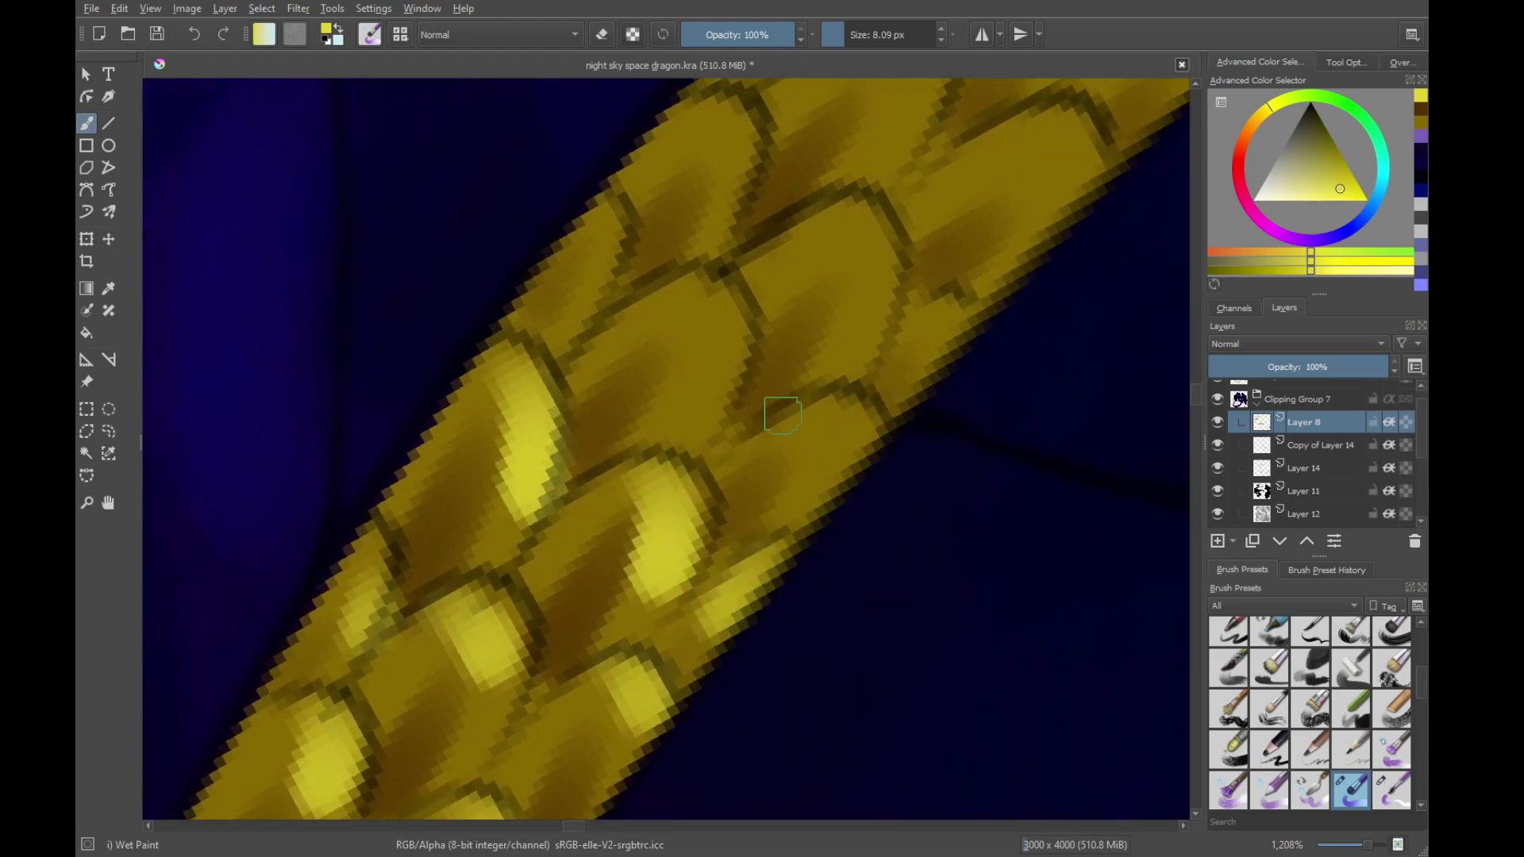
{"action": "key", "text": "equal"}
{"action": "left_click_drag", "start_coordinate": [631, 351], "coordinate": [623, 406]}
{"action": "left_click_drag", "start_coordinate": [728, 240], "coordinate": [746, 326]}
{"action": "left_click_drag", "start_coordinate": [854, 381], "coordinate": [692, 468]}
{"action": "left_click_drag", "start_coordinate": [719, 434], "coordinate": [734, 544]}
{"action": "key", "text": "minus"}
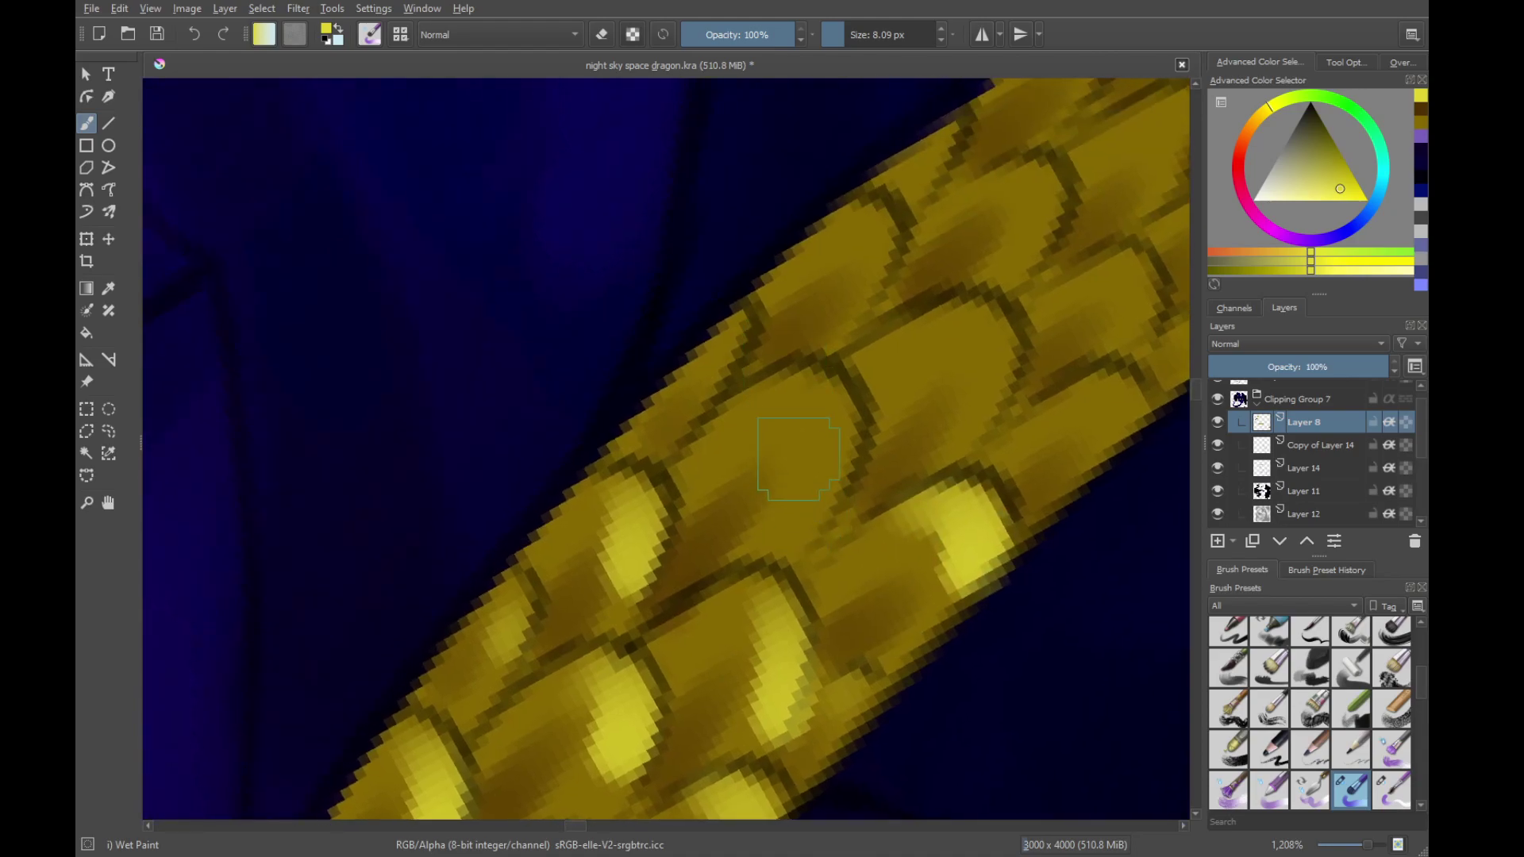
Highlight the tips of the big central scales and the adjoining small ones along the widening diagonal section
{"action": "key", "text": "equal"}
{"action": "left_click_drag", "start_coordinate": [820, 290], "coordinate": [704, 451]}
{"action": "left_click_drag", "start_coordinate": [754, 380], "coordinate": [767, 414]}
{"action": "mouse_move", "coordinate": [865, 481]}
{"action": "left_mouse_down"}
{"action": "mouse_move", "coordinate": [841, 578]}
{"action": "mouse_move", "coordinate": [727, 424]}
{"action": "left_mouse_up"}
{"action": "left_click_drag", "start_coordinate": [853, 417], "coordinate": [873, 446]}
{"action": "left_click_drag", "start_coordinate": [868, 383], "coordinate": [827, 543]}
{"action": "left_click_drag", "start_coordinate": [833, 464], "coordinate": [856, 482]}
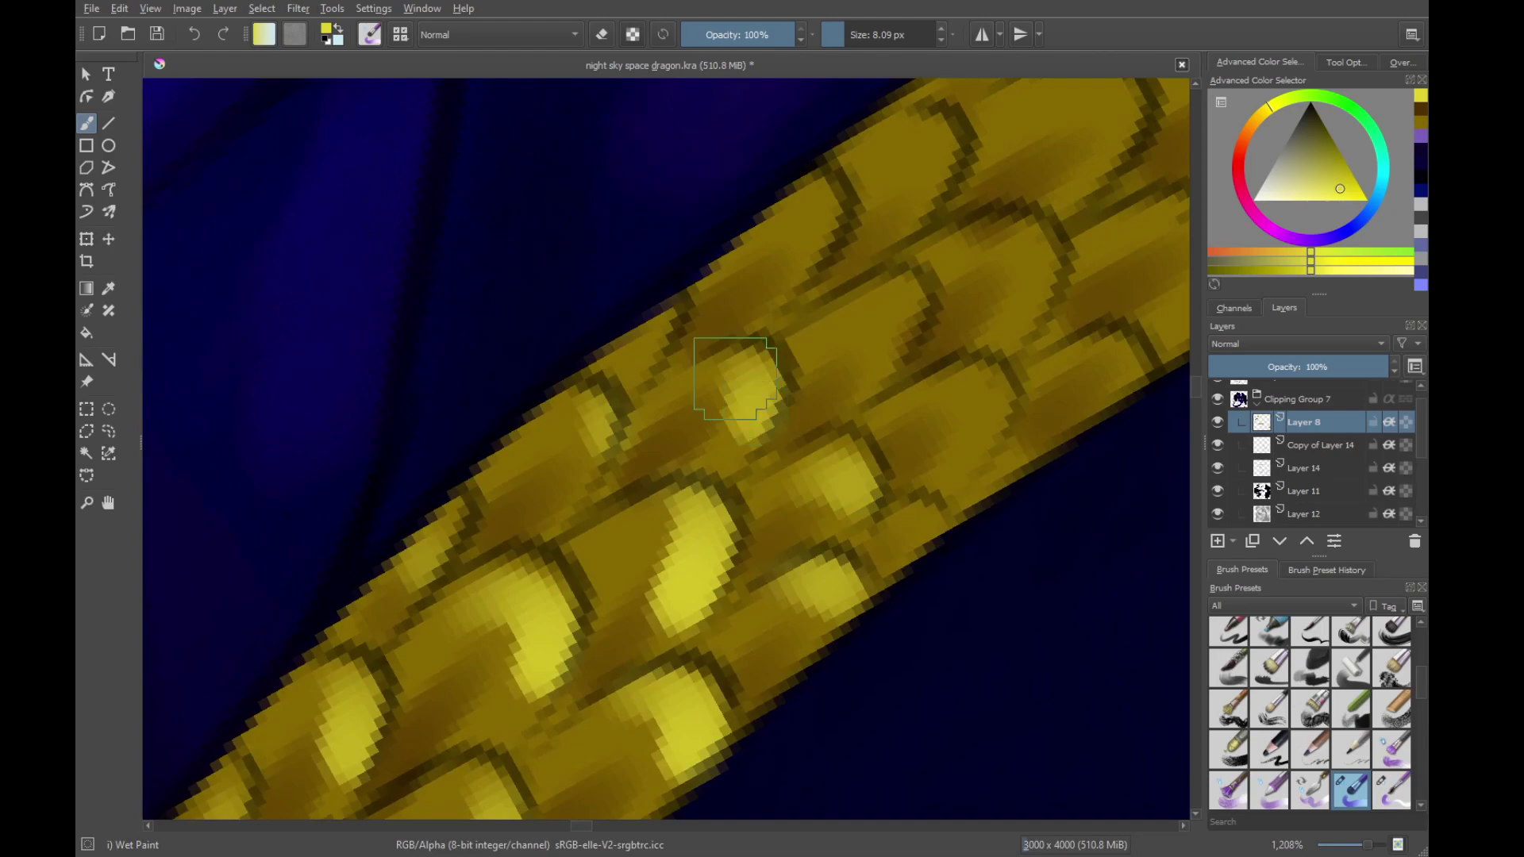
Continue the yellow tip highlights across the four-scale-wide rows of the torso stripe's widened section
{"action": "left_click_drag", "start_coordinate": [810, 198], "coordinate": [826, 252]}
{"action": "left_click_drag", "start_coordinate": [898, 306], "coordinate": [895, 349]}
{"action": "mouse_move", "coordinate": [1056, 401]}
{"action": "left_mouse_down"}
{"action": "mouse_move", "coordinate": [843, 419]}
{"action": "mouse_move", "coordinate": [758, 449]}
{"action": "left_mouse_up"}
{"action": "left_click_drag", "start_coordinate": [814, 382], "coordinate": [727, 469]}
{"action": "left_click_drag", "start_coordinate": [734, 367], "coordinate": [714, 394]}
{"action": "left_click_drag", "start_coordinate": [631, 242], "coordinate": [627, 291]}
{"action": "left_click_drag", "start_coordinate": [723, 310], "coordinate": [744, 428]}
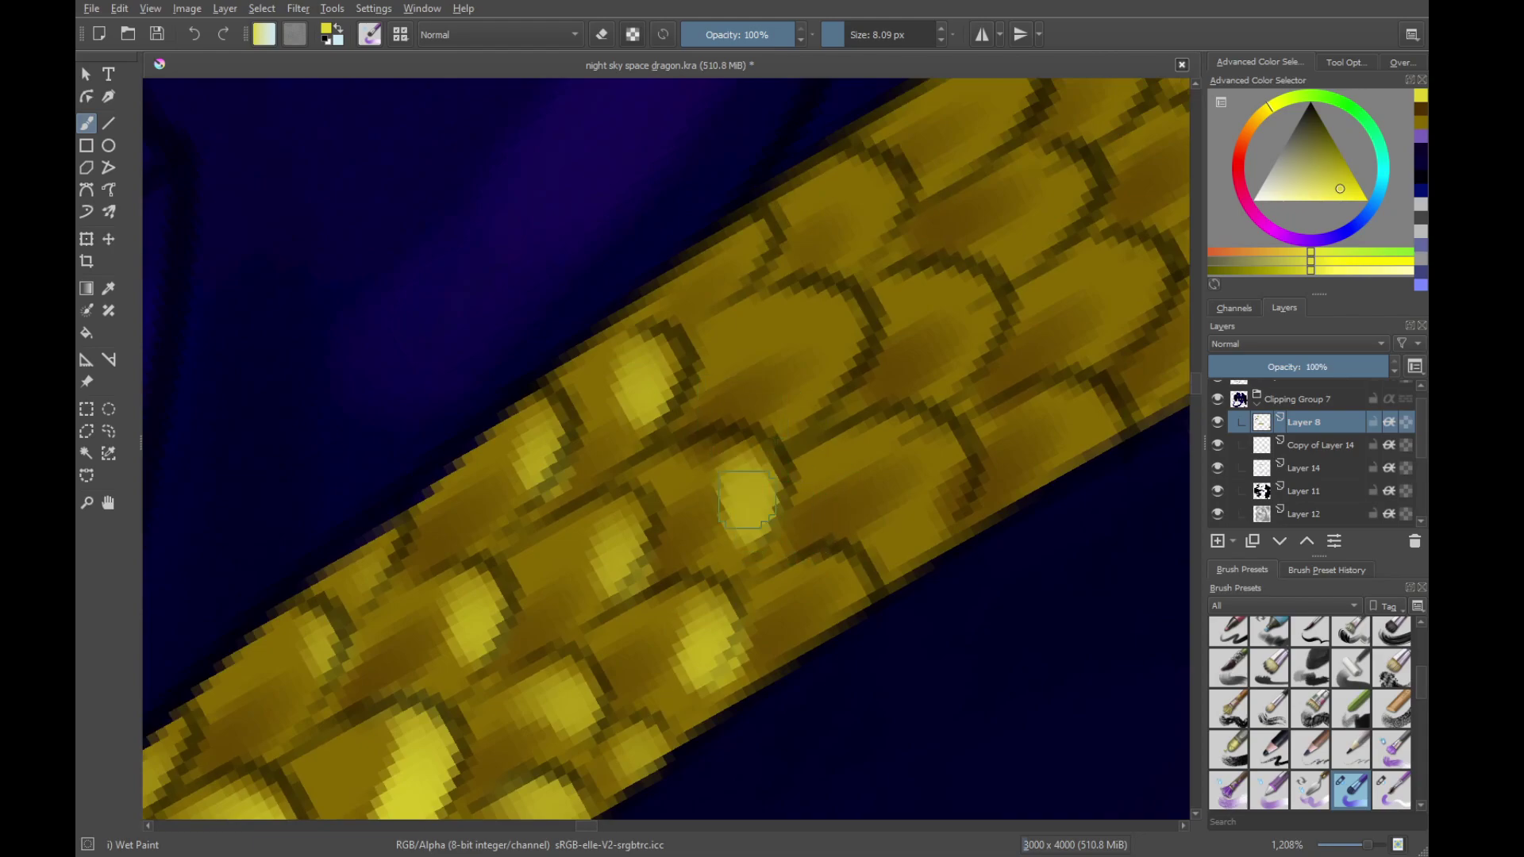
Paint rounded yellow highlights on the packed scale rows approaching the first detached scale near the stripe's hip end
{"action": "left_click_drag", "start_coordinate": [801, 326], "coordinate": [826, 372]}
{"action": "left_click_drag", "start_coordinate": [753, 246], "coordinate": [726, 282]}
{"action": "mouse_move", "coordinate": [838, 190]}
{"action": "left_mouse_down"}
{"action": "mouse_move", "coordinate": [738, 325]}
{"action": "mouse_move", "coordinate": [770, 365]}
{"action": "left_mouse_up"}
{"action": "left_click_drag", "start_coordinate": [782, 526], "coordinate": [755, 390]}
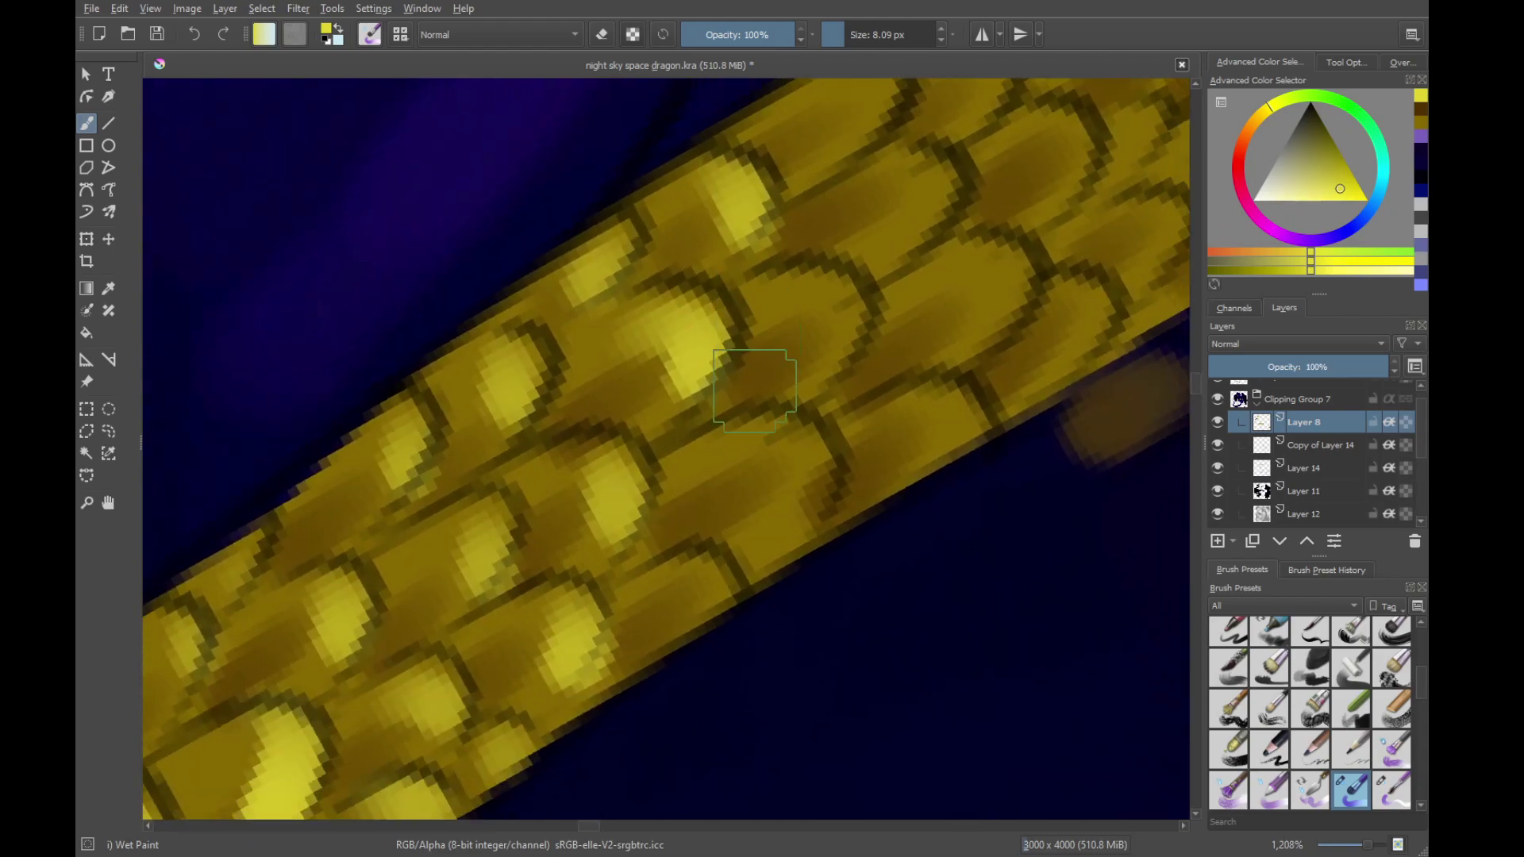
{"action": "left_click_drag", "start_coordinate": [662, 586], "coordinate": [706, 575]}
{"action": "left_click_drag", "start_coordinate": [804, 318], "coordinate": [717, 396]}
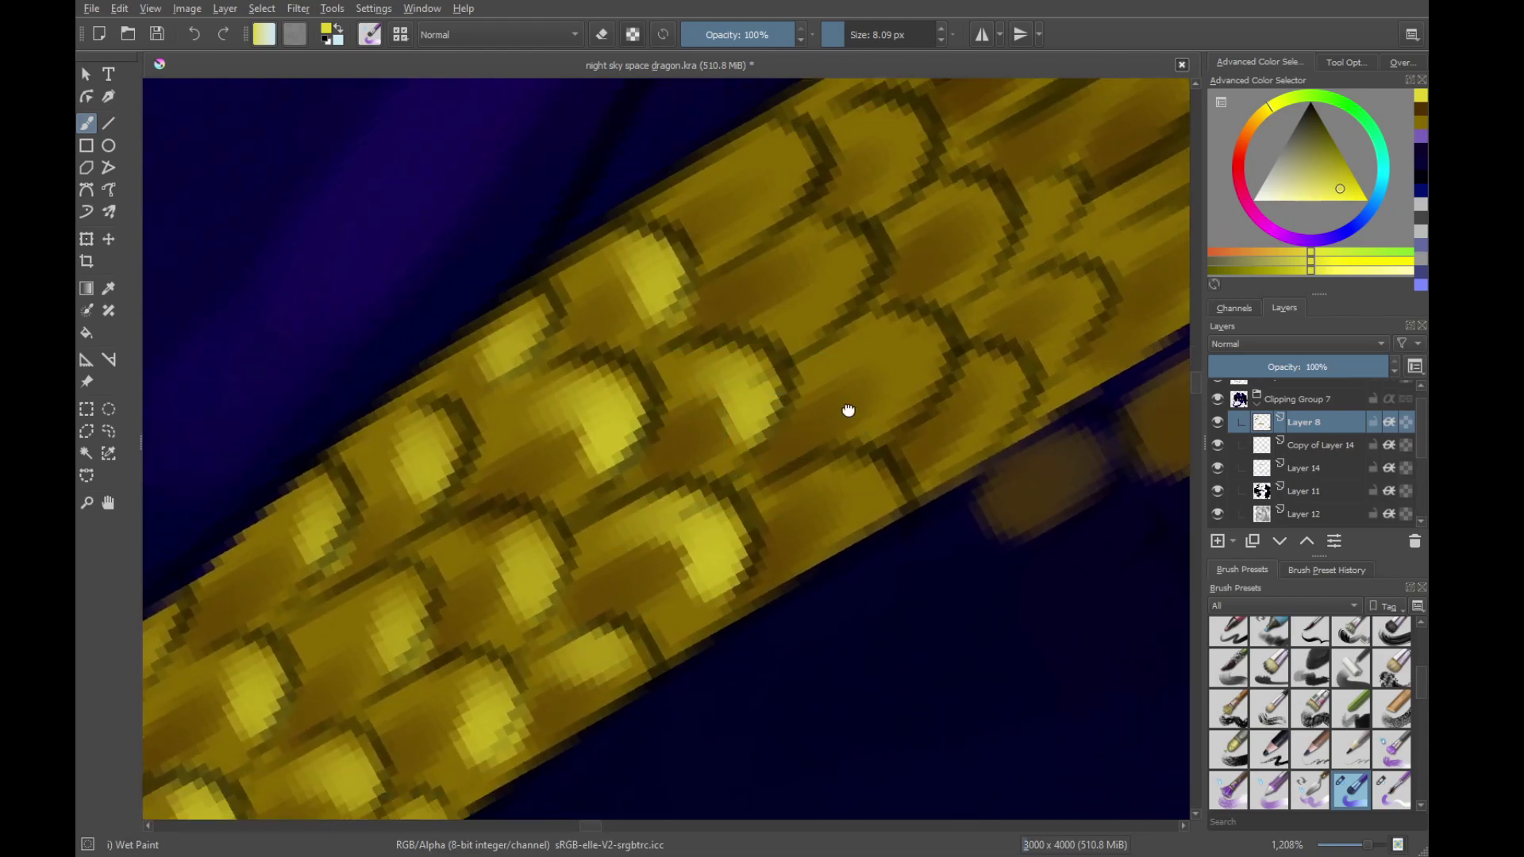
Highlight the last dense rows of rounded scales before the torso stripe breaks into long separate scales
{"action": "left_click_drag", "start_coordinate": [848, 410], "coordinate": [721, 491]}
{"action": "left_click_drag", "start_coordinate": [698, 555], "coordinate": [734, 591]}
{"action": "left_click_drag", "start_coordinate": [738, 416], "coordinate": [758, 496]}
{"action": "mouse_move", "coordinate": [719, 372]}
{"action": "left_mouse_down"}
{"action": "mouse_move", "coordinate": [770, 514]}
{"action": "mouse_move", "coordinate": [722, 376]}
{"action": "left_mouse_up"}
{"action": "key", "text": "minus"}
{"action": "key", "text": "equal"}
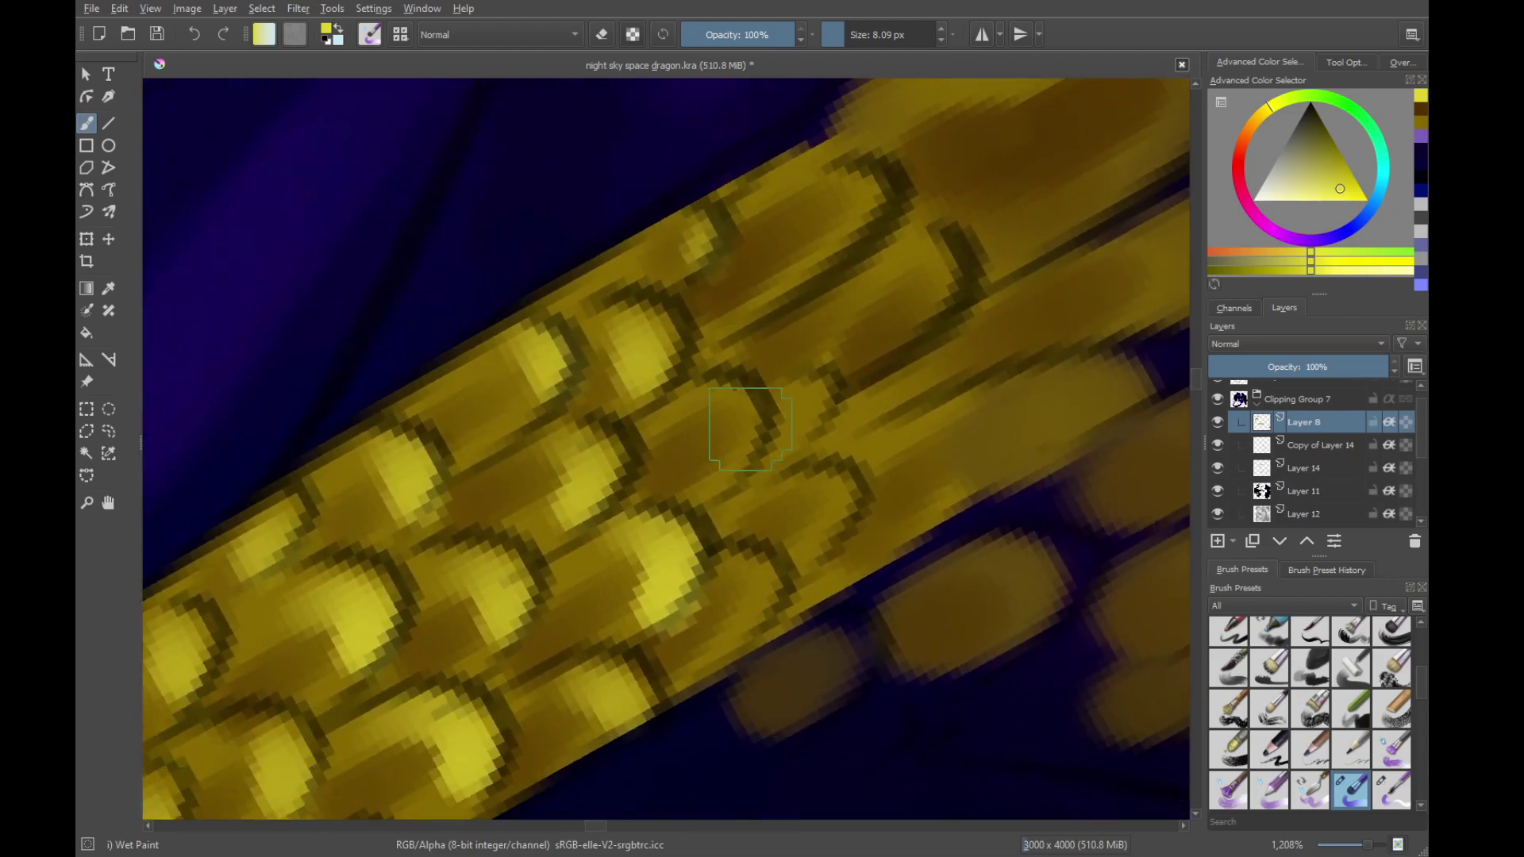
Add yellow highlights to the final outlined scales and the base of the long scale at the stripe's frayed end
{"action": "left_click_drag", "start_coordinate": [749, 567], "coordinate": [758, 605]}
{"action": "left_click_drag", "start_coordinate": [833, 496], "coordinate": [818, 540]}
{"action": "mouse_move", "coordinate": [851, 425]}
{"action": "left_mouse_down"}
{"action": "mouse_move", "coordinate": [703, 503]}
{"action": "mouse_move", "coordinate": [830, 476]}
{"action": "left_mouse_up"}
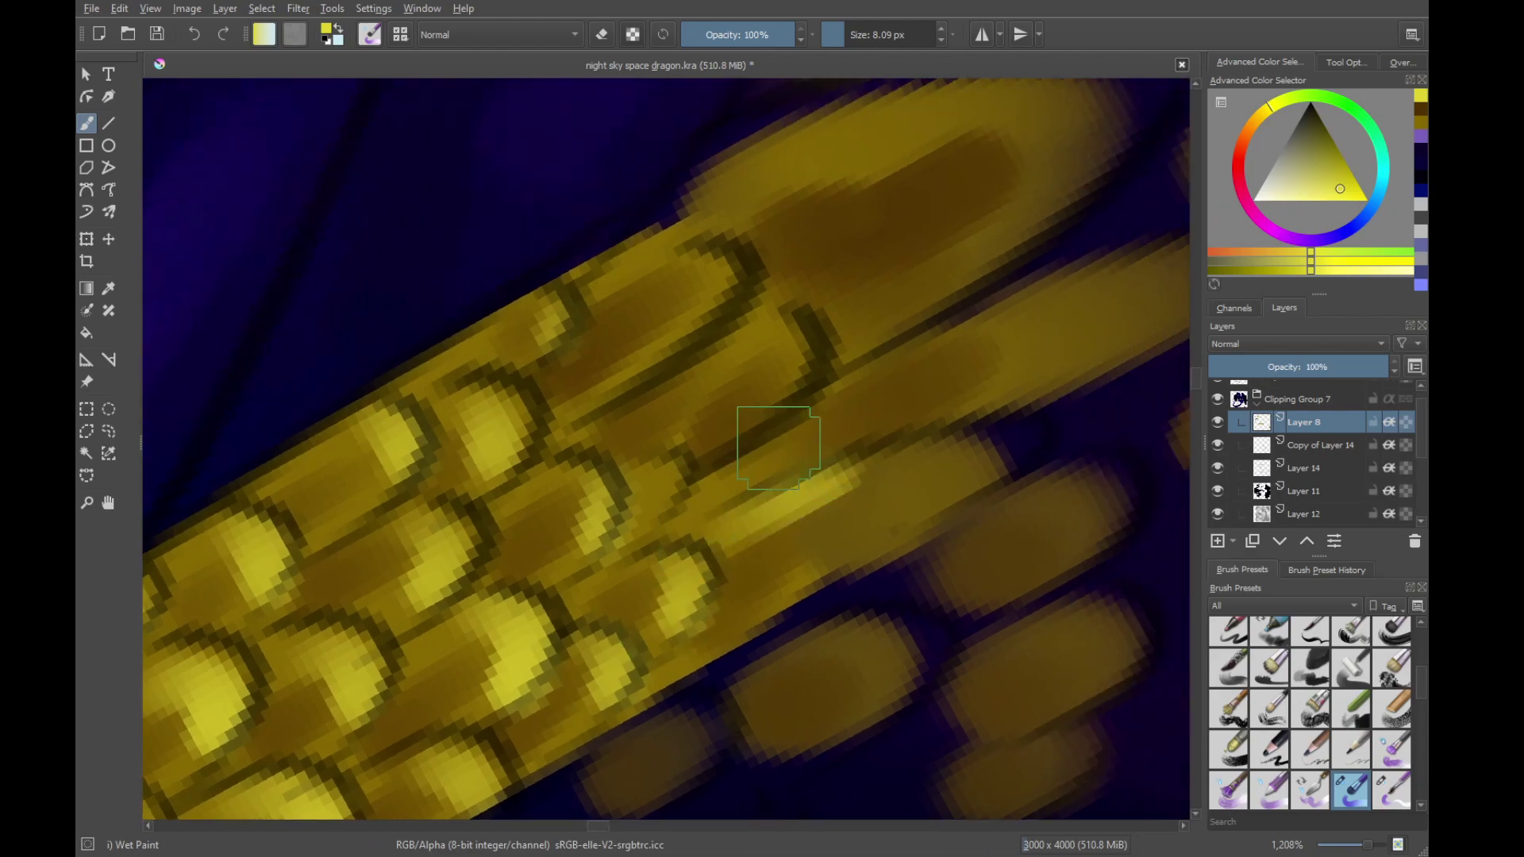
{"action": "mouse_move", "coordinate": [647, 500]}
{"action": "left_mouse_down"}
{"action": "mouse_move", "coordinate": [683, 430]}
{"action": "mouse_move", "coordinate": [718, 502]}
{"action": "left_mouse_up"}
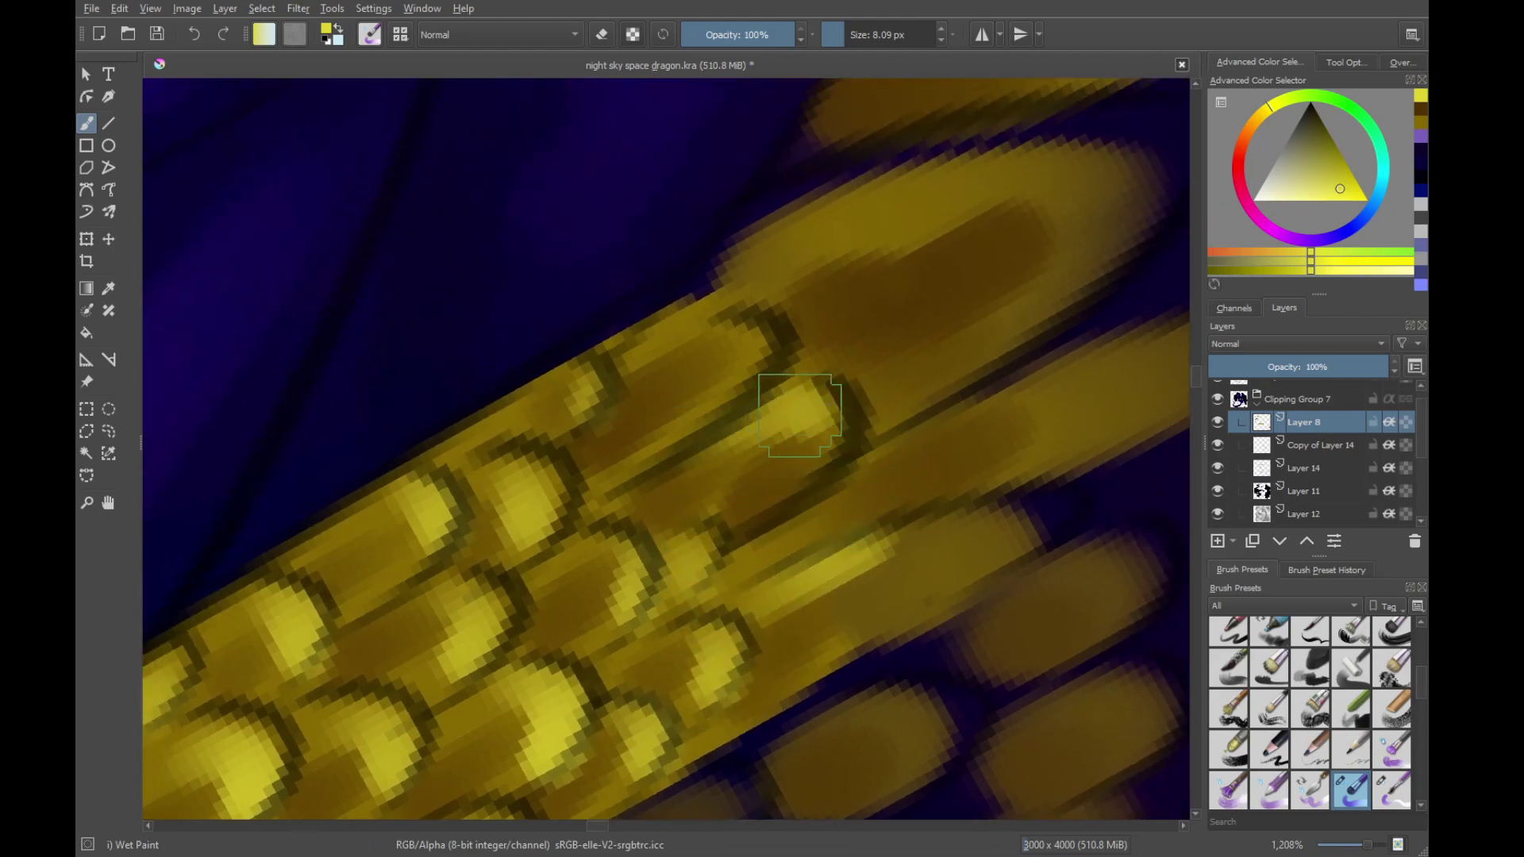
{"action": "left_click_drag", "start_coordinate": [693, 324], "coordinate": [750, 357]}
{"action": "left_click_drag", "start_coordinate": [908, 254], "coordinate": [769, 384]}
Paint long yellow streaks along the upper sides of the two elongated scales at the stripe's hip end
{"action": "left_click_drag", "start_coordinate": [691, 343], "coordinate": [921, 301]}
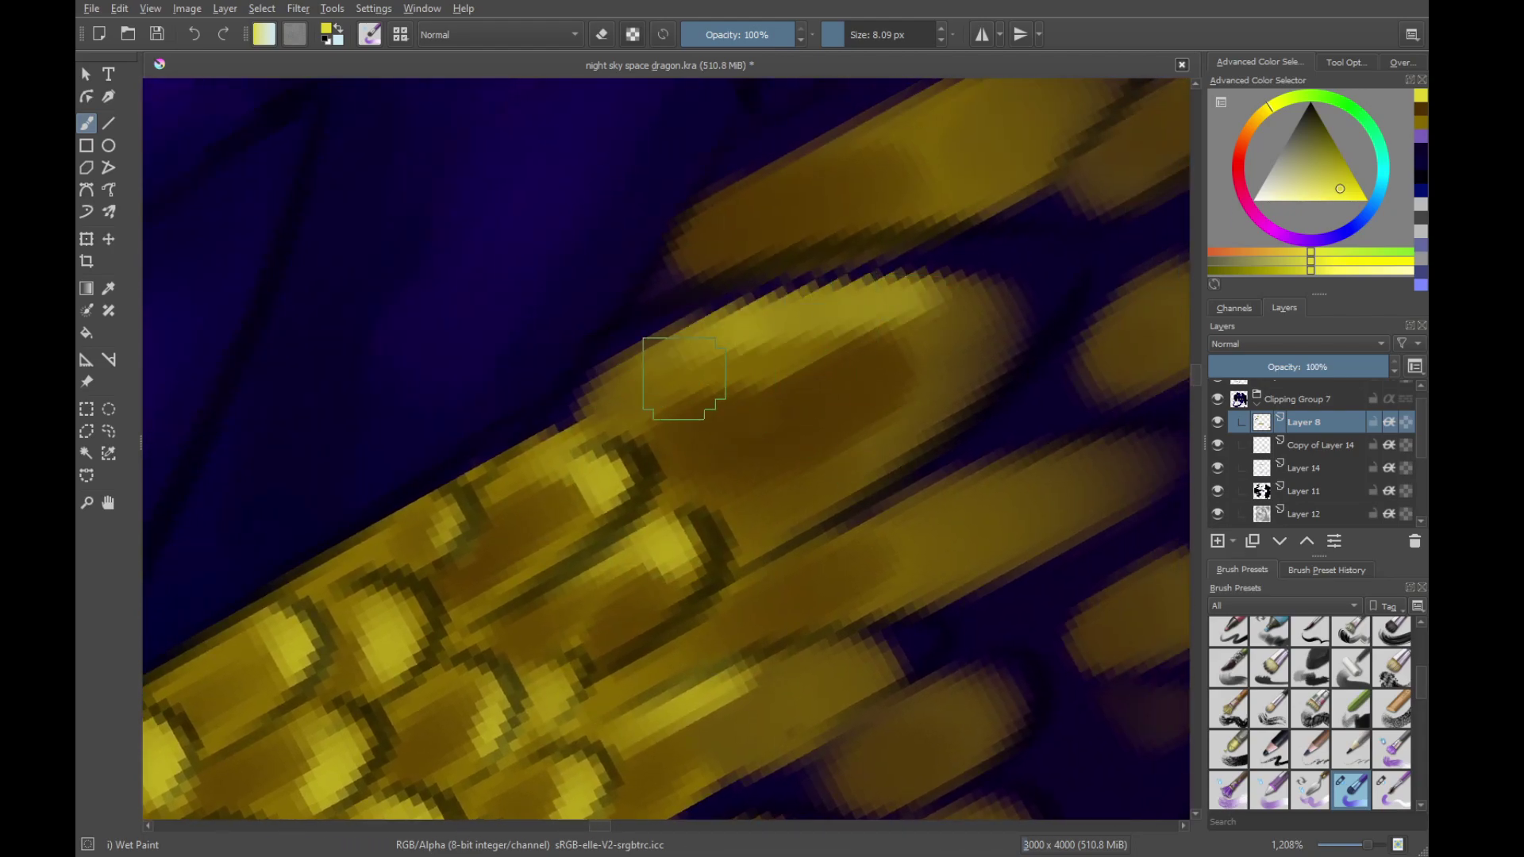
{"action": "left_click_drag", "start_coordinate": [681, 374], "coordinate": [921, 305]}
{"action": "left_click_drag", "start_coordinate": [967, 403], "coordinate": [722, 258]}
{"action": "left_click_drag", "start_coordinate": [655, 389], "coordinate": [880, 322]}
{"action": "key", "text": "ctrl+z"}
{"action": "left_click_drag", "start_coordinate": [698, 381], "coordinate": [820, 344]}
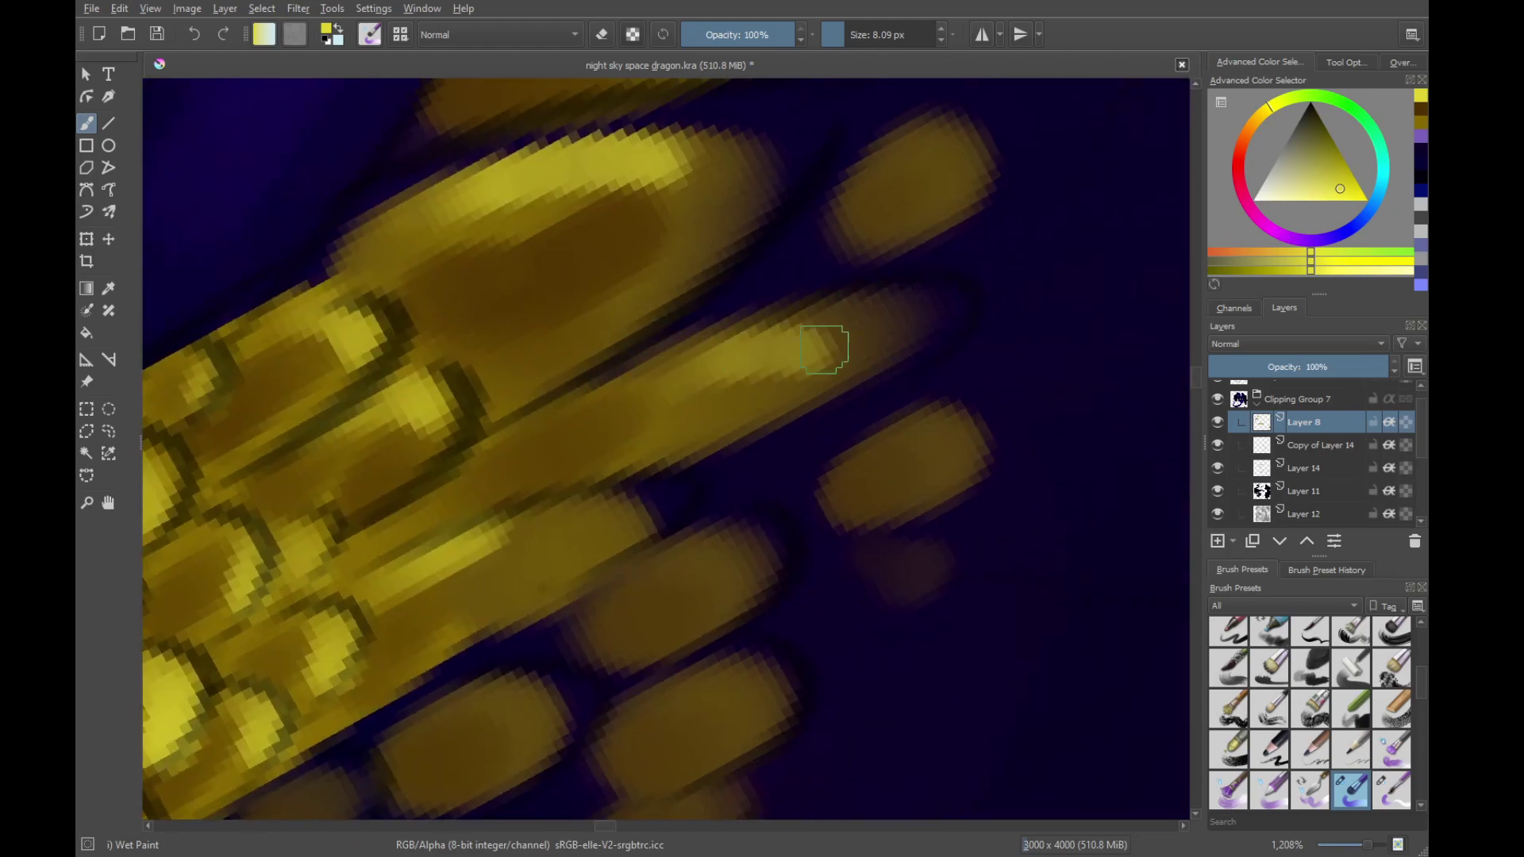
Brighten the tip of the lower elongated scale and highlight the nearest detached scales beneath it, redoing one stroke
{"action": "mouse_move", "coordinate": [494, 546]}
{"action": "left_mouse_down"}
{"action": "mouse_move", "coordinate": [687, 439]}
{"action": "mouse_move", "coordinate": [785, 421]}
{"action": "left_mouse_up"}
{"action": "left_click_drag", "start_coordinate": [822, 486], "coordinate": [765, 357]}
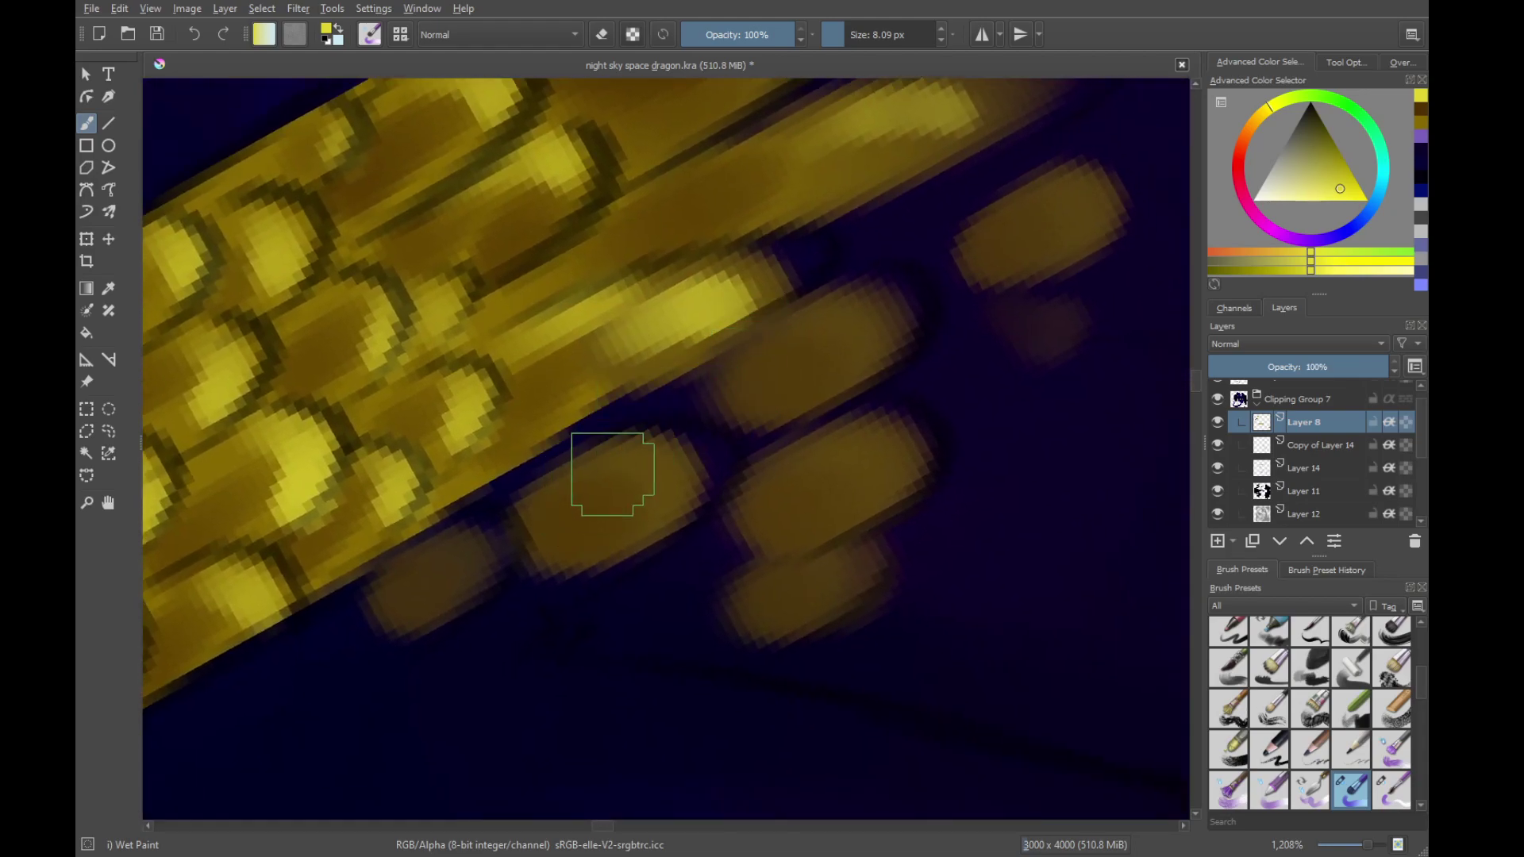
{"action": "left_click_drag", "start_coordinate": [639, 458], "coordinate": [670, 500]}
{"action": "key", "text": "ctrl+z"}
{"action": "mouse_move", "coordinate": [493, 524]}
{"action": "left_mouse_down"}
{"action": "mouse_move", "coordinate": [502, 545]}
{"action": "mouse_move", "coordinate": [470, 564]}
{"action": "left_mouse_up"}
{"action": "left_click_drag", "start_coordinate": [848, 329], "coordinate": [857, 365]}
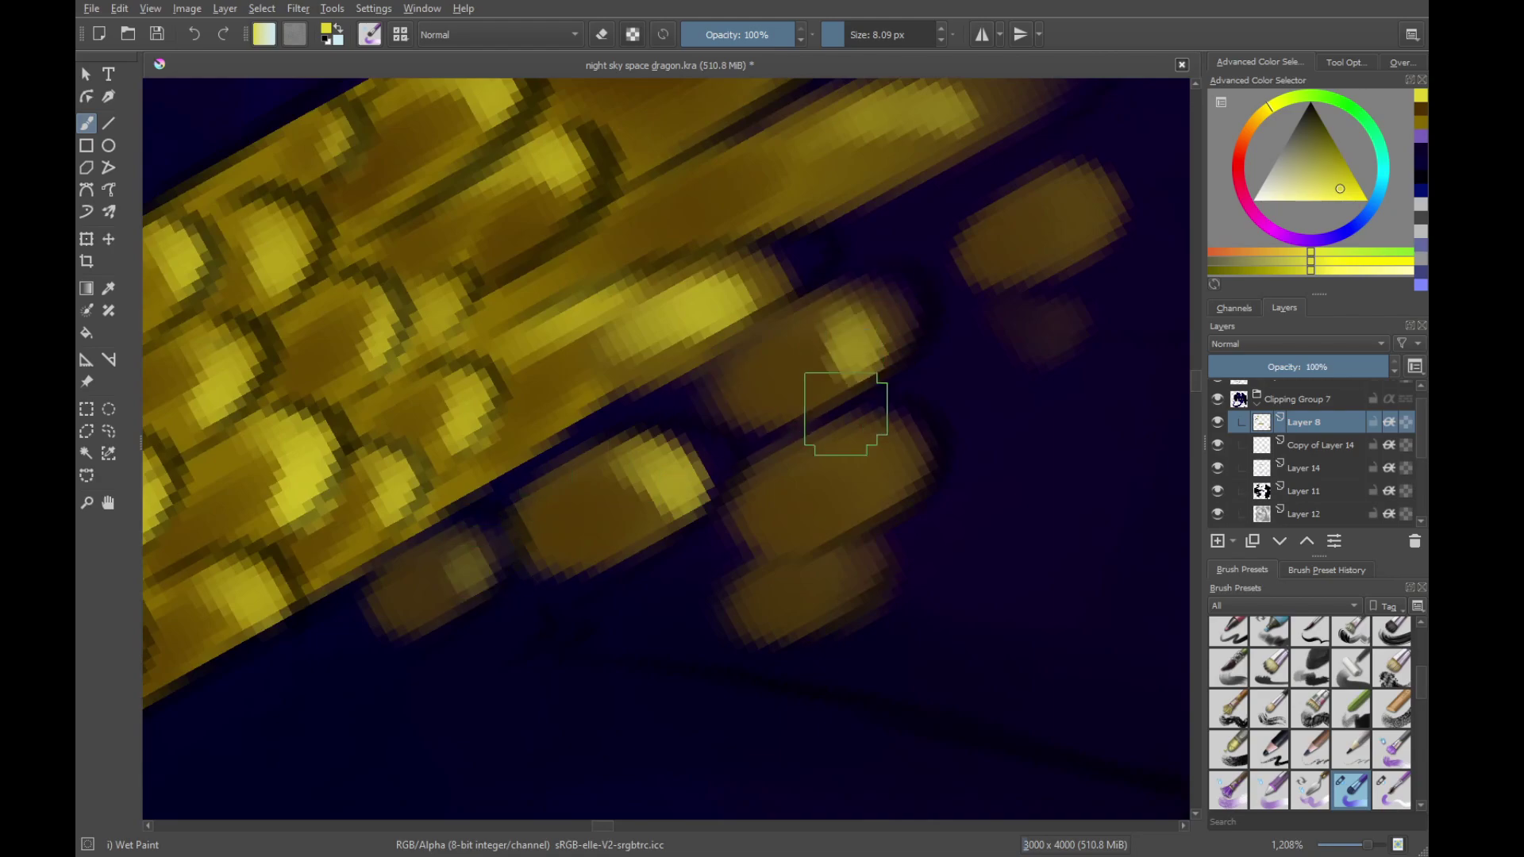
Highlight the remaining detached scales scattered around the stripe's frayed hip end and undo the last stray stroke
{"action": "left_click_drag", "start_coordinate": [858, 437], "coordinate": [866, 480]}
{"action": "left_click_drag", "start_coordinate": [987, 254], "coordinate": [712, 473]}
{"action": "left_click_drag", "start_coordinate": [784, 422], "coordinate": [798, 456]}
{"action": "mouse_move", "coordinate": [760, 137]}
{"action": "left_mouse_down"}
{"action": "mouse_move", "coordinate": [758, 363]}
{"action": "mouse_move", "coordinate": [798, 393]}
{"action": "left_mouse_up"}
{"action": "left_click_drag", "start_coordinate": [766, 308], "coordinate": [857, 526]}
{"action": "left_click_drag", "start_coordinate": [647, 411], "coordinate": [738, 375]}
{"action": "mouse_move", "coordinate": [959, 379]}
{"action": "left_mouse_down"}
{"action": "mouse_move", "coordinate": [792, 378]}
{"action": "mouse_move", "coordinate": [825, 357]}
{"action": "mouse_move", "coordinate": [793, 344]}
{"action": "mouse_move", "coordinate": [760, 507]}
{"action": "left_mouse_up"}
{"action": "key", "text": "ctrl+z"}
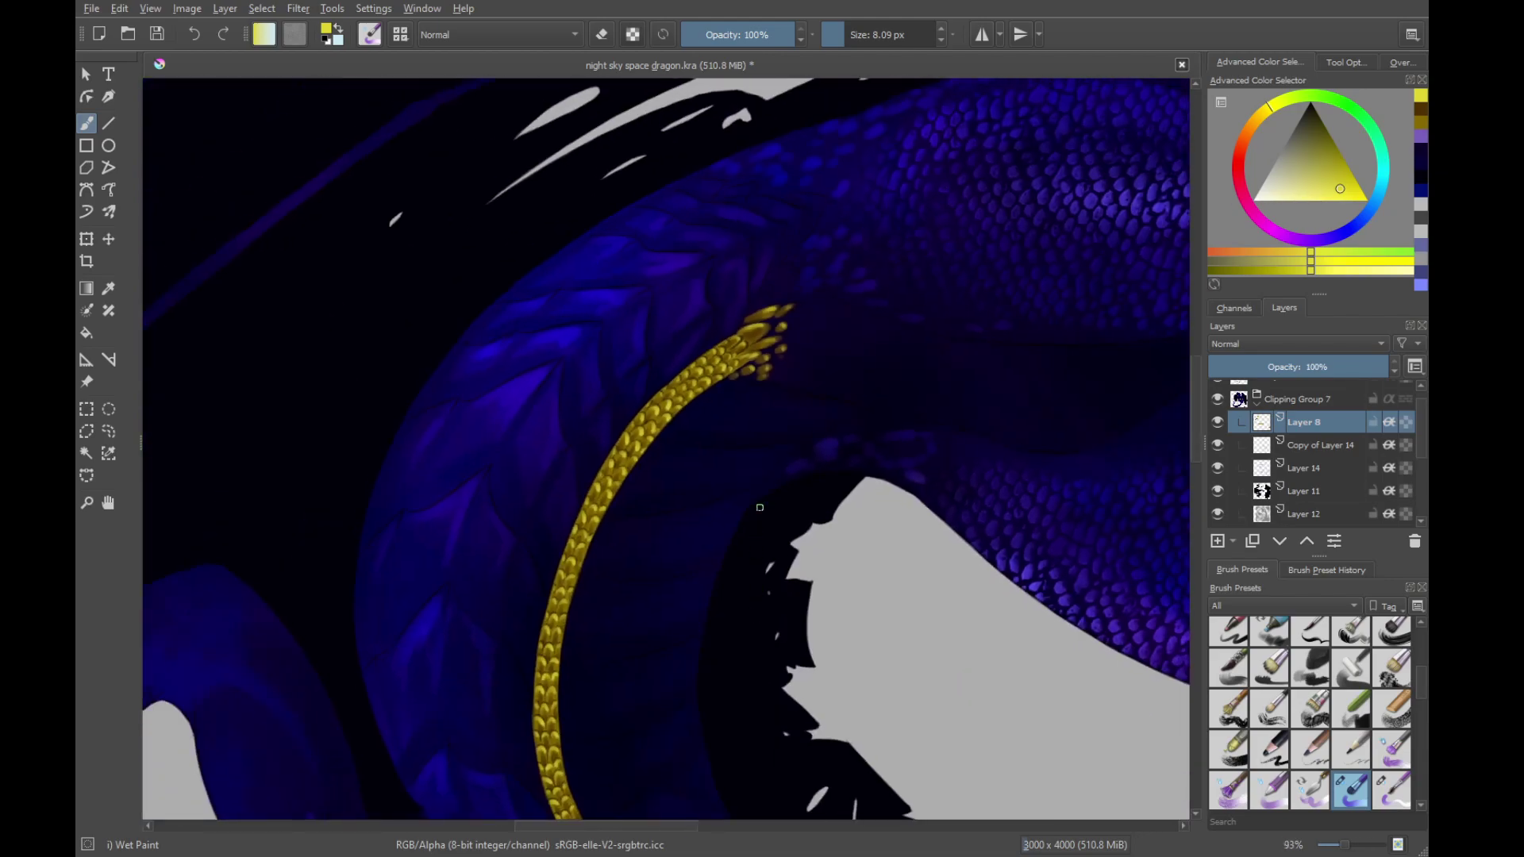
Check the highlighted stripes on the whole dragon and save the painting
{"action": "key", "text": "minus"}
{"action": "key", "text": "minus"}
{"action": "key", "text": "minus"}
{"action": "left_click_drag", "start_coordinate": [843, 360], "coordinate": [854, 396]}
{"action": "left_click_drag", "start_coordinate": [853, 395], "coordinate": [925, 384]}
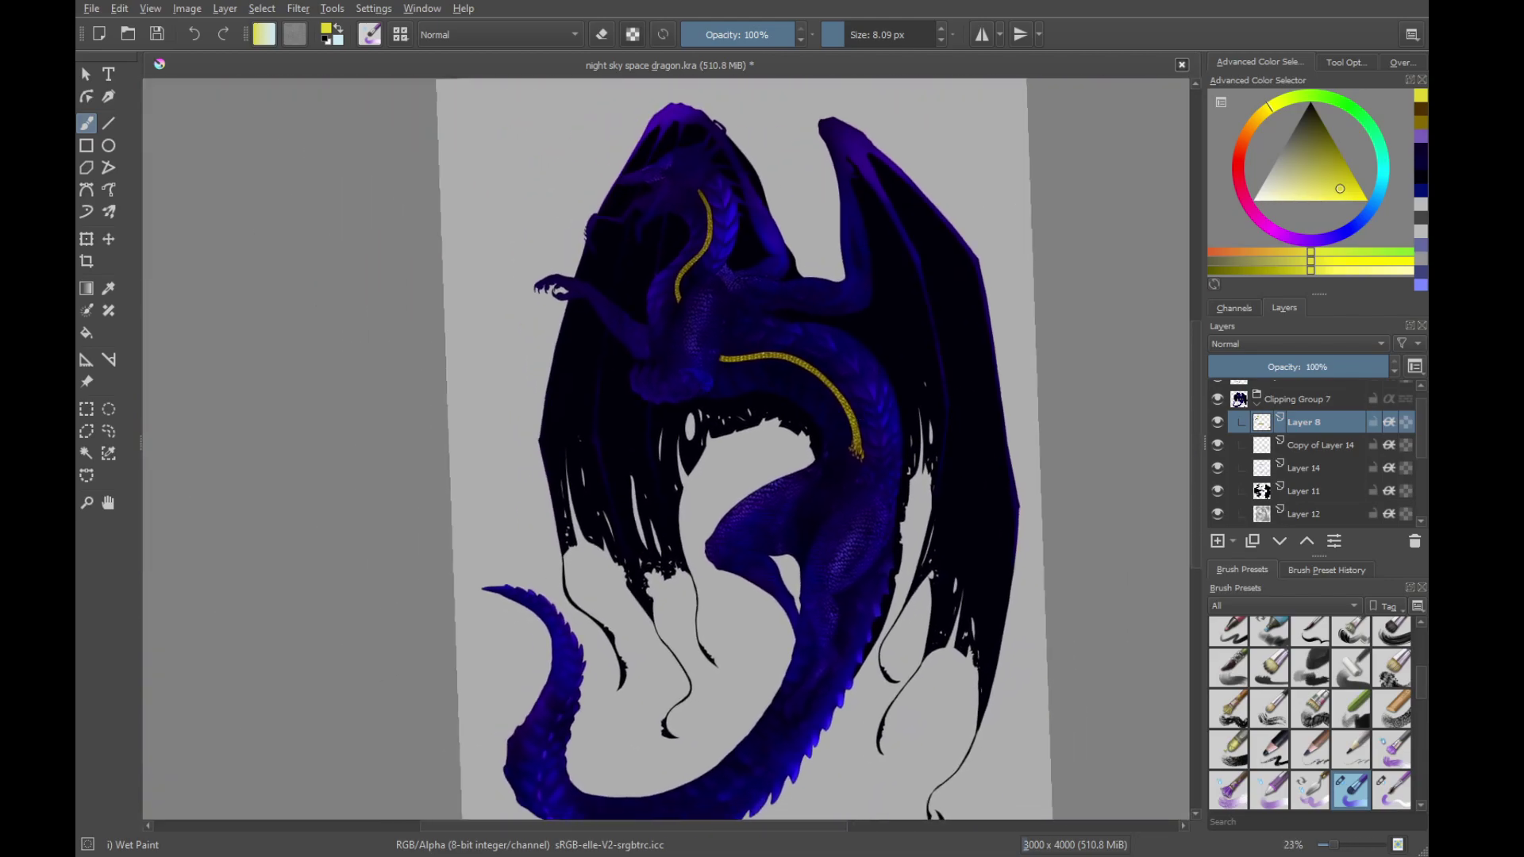
{"action": "key", "text": "ctrl+s"}
Add a new paint layer above Layer 8 in Clipping Group 7
{"action": "left_click_drag", "start_coordinate": [835, 437], "coordinate": [890, 494]}
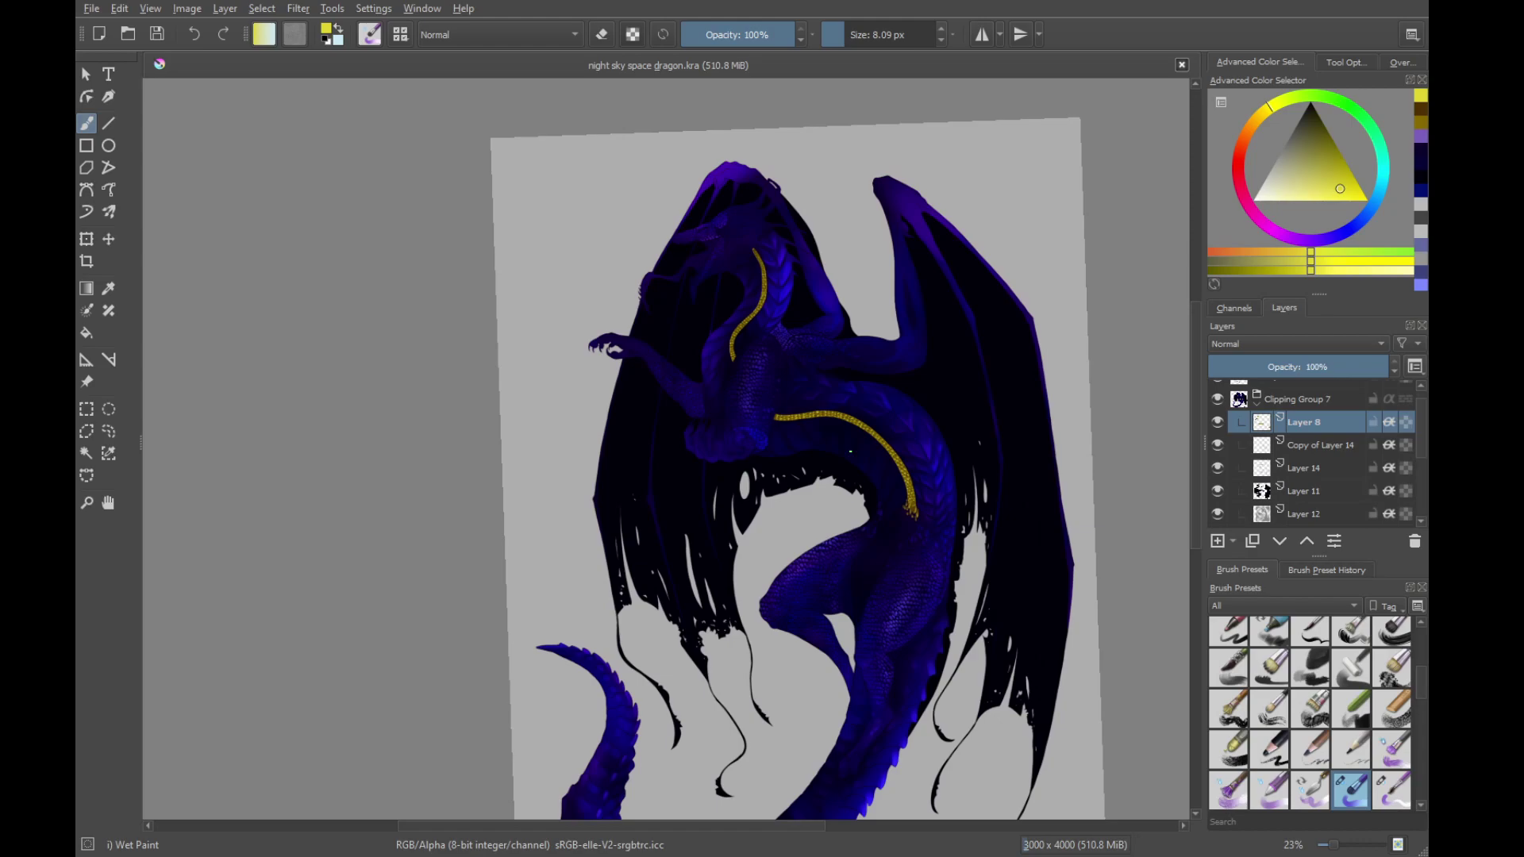
{"action": "mouse_move", "coordinate": [839, 578]}
{"action": "left_mouse_down"}
{"action": "mouse_move", "coordinate": [850, 476]}
{"action": "mouse_move", "coordinate": [873, 552]}
{"action": "mouse_move", "coordinate": [853, 534]}
{"action": "left_mouse_up"}
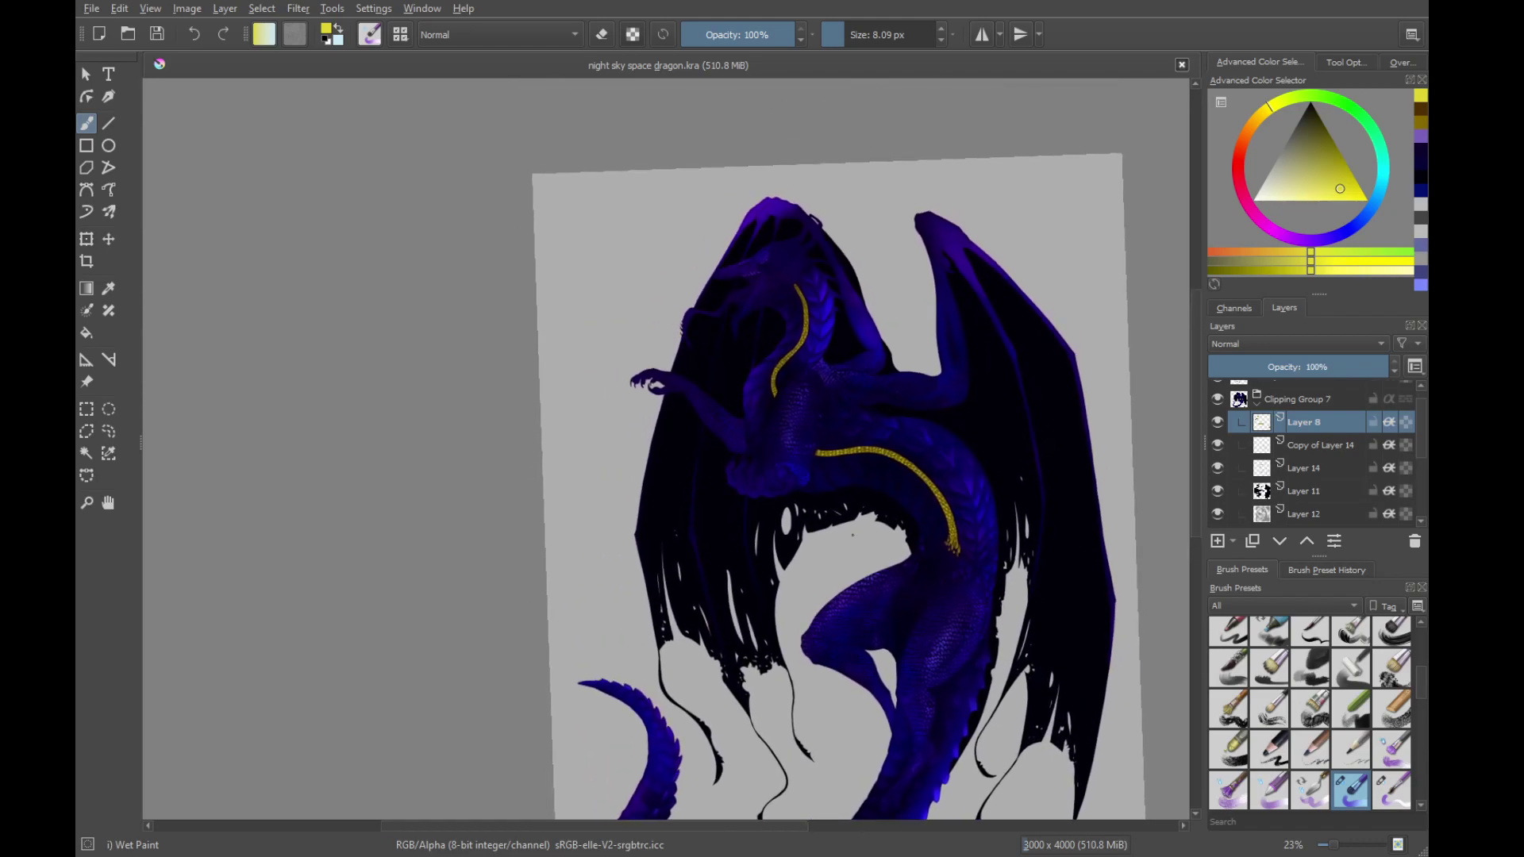
{"action": "mouse_move", "coordinate": [852, 535]}
{"action": "left_mouse_down"}
{"action": "mouse_move", "coordinate": [915, 588]}
{"action": "mouse_move", "coordinate": [929, 544]}
{"action": "left_mouse_up"}
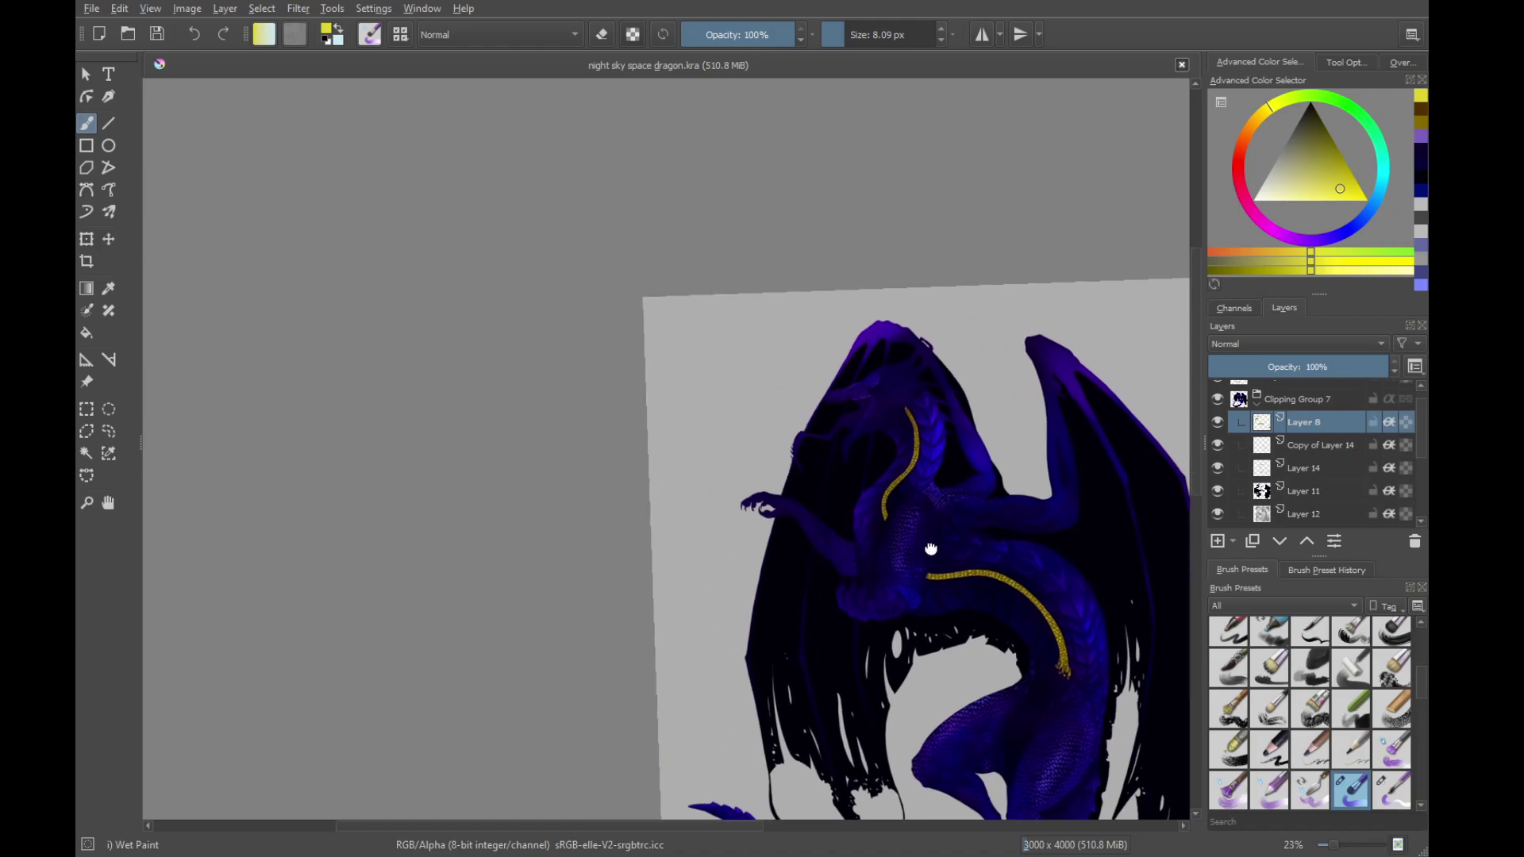
{"action": "left_click", "coordinate": [1218, 540]}
{"action": "left_click_drag", "start_coordinate": [929, 606], "coordinate": [901, 468]}
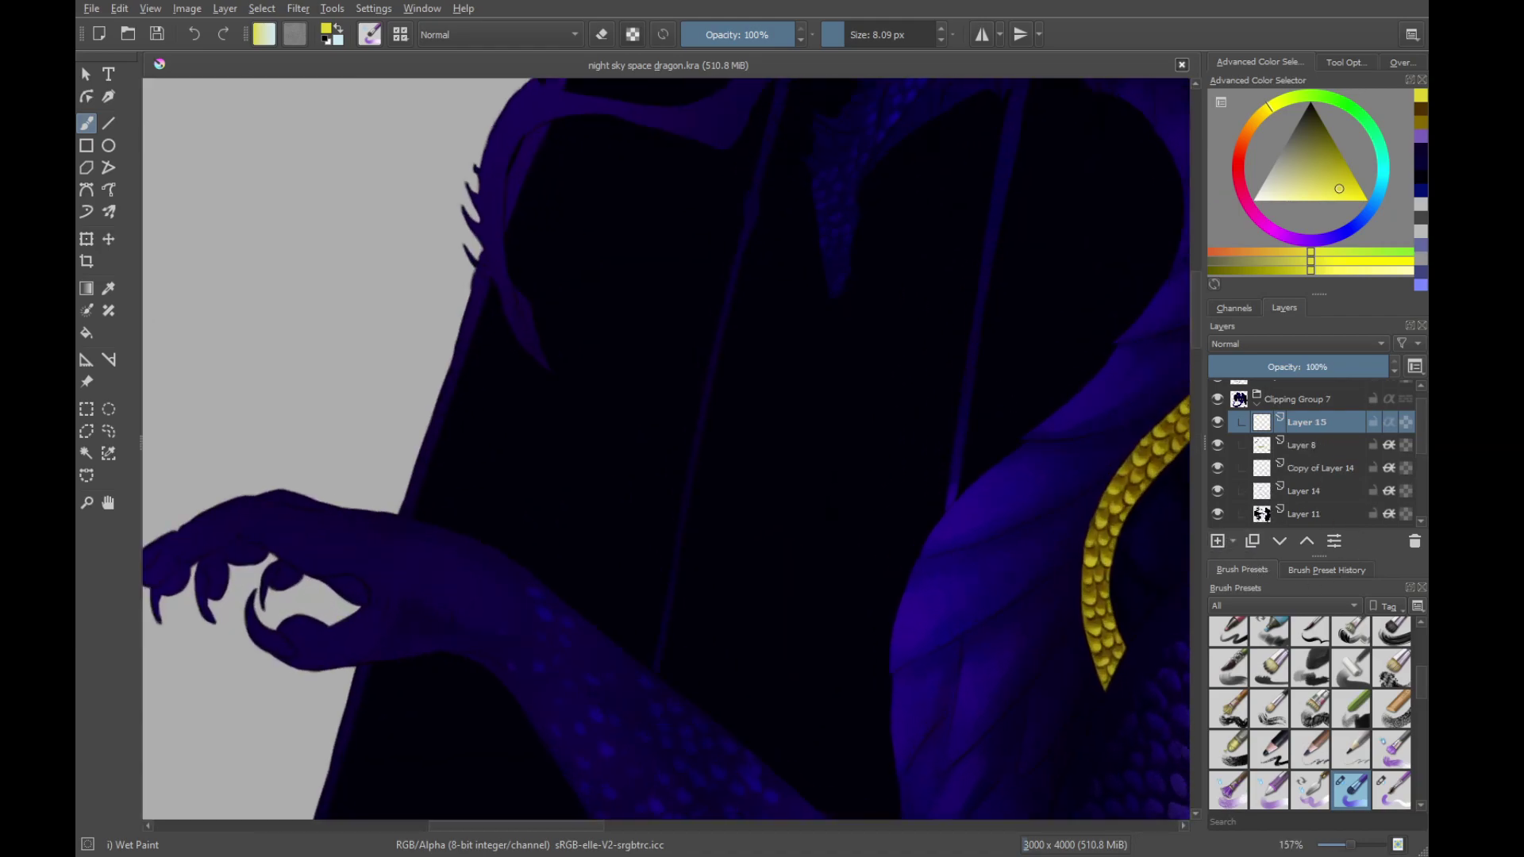
Sample the near-black of the wing membrane as the paint colour and switch to the Basic-5 Size brush preset
{"action": "left_click", "coordinate": [860, 417], "text": "ctrl"}
{"action": "mouse_move", "coordinate": [1119, 119]}
{"action": "left_mouse_down"}
{"action": "mouse_move", "coordinate": [1024, 574]}
{"action": "mouse_move", "coordinate": [1032, 680]}
{"action": "left_mouse_up"}
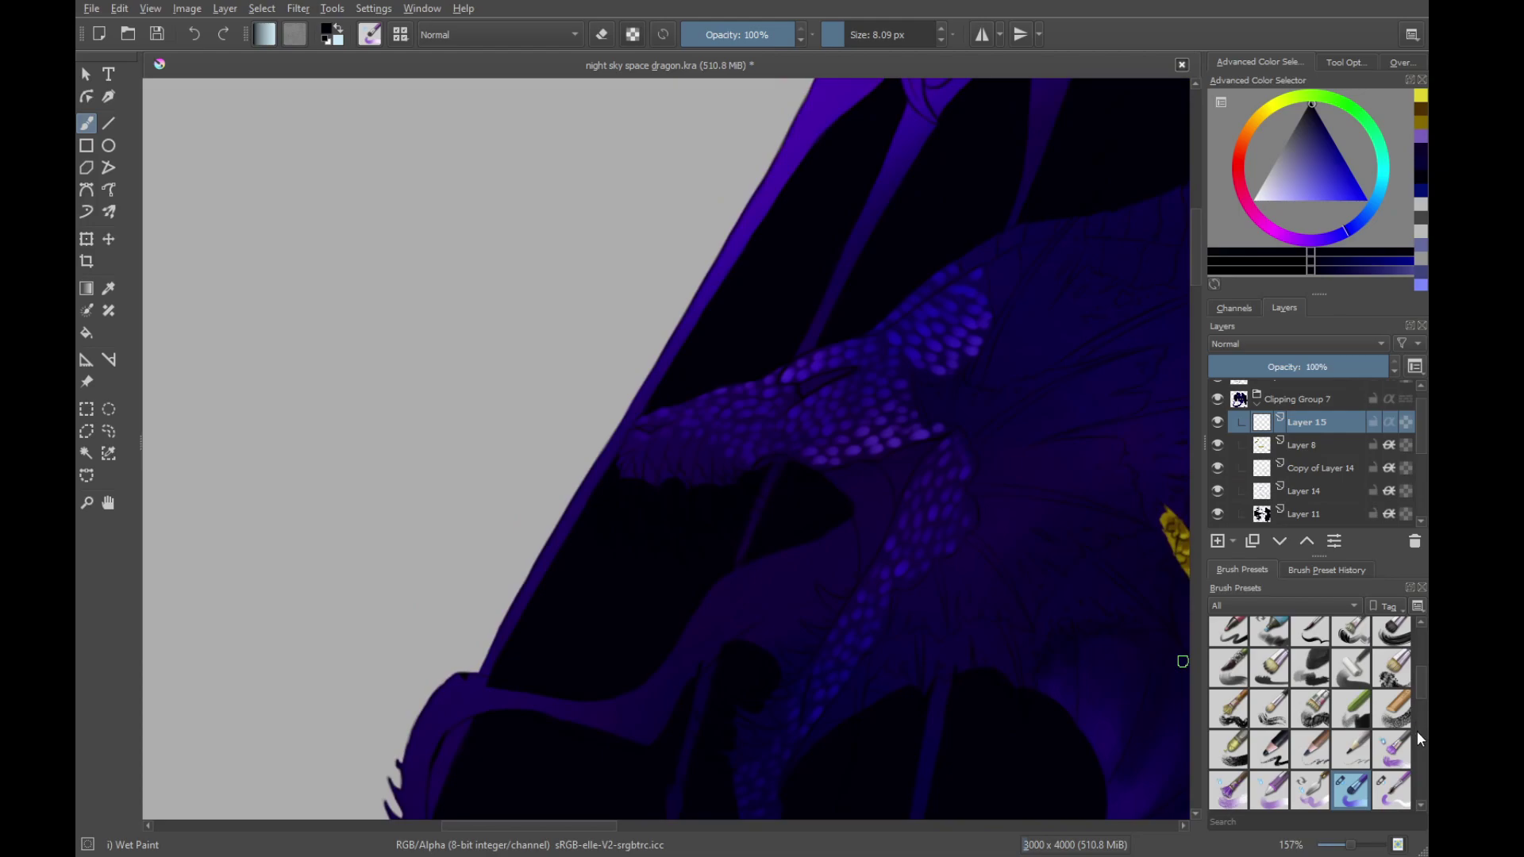
{"action": "scroll", "coordinate": [1417, 731], "scroll_direction": "up", "scroll_amount": 5}
{"action": "left_click", "coordinate": [1352, 676]}
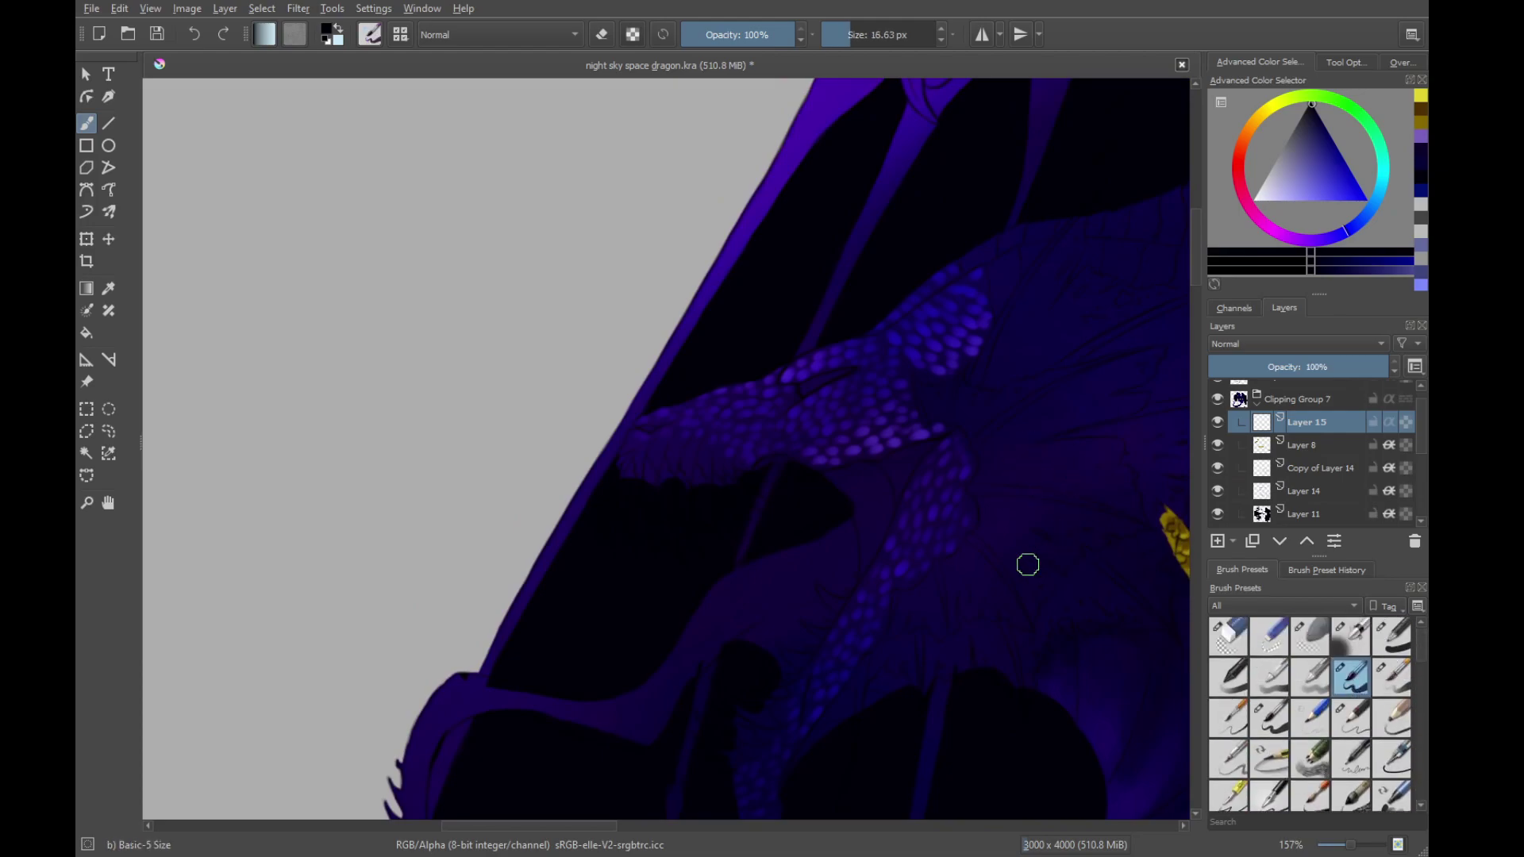
Try near-black shading along the thin first spine and the membrane just beneath the blue scaled stripe
{"action": "left_click_drag", "start_coordinate": [983, 619], "coordinate": [1001, 629]}
{"action": "left_click_drag", "start_coordinate": [909, 749], "coordinate": [923, 550]}
{"action": "left_click_drag", "start_coordinate": [950, 481], "coordinate": [1004, 606]}
{"action": "left_click_drag", "start_coordinate": [894, 660], "coordinate": [843, 596]}
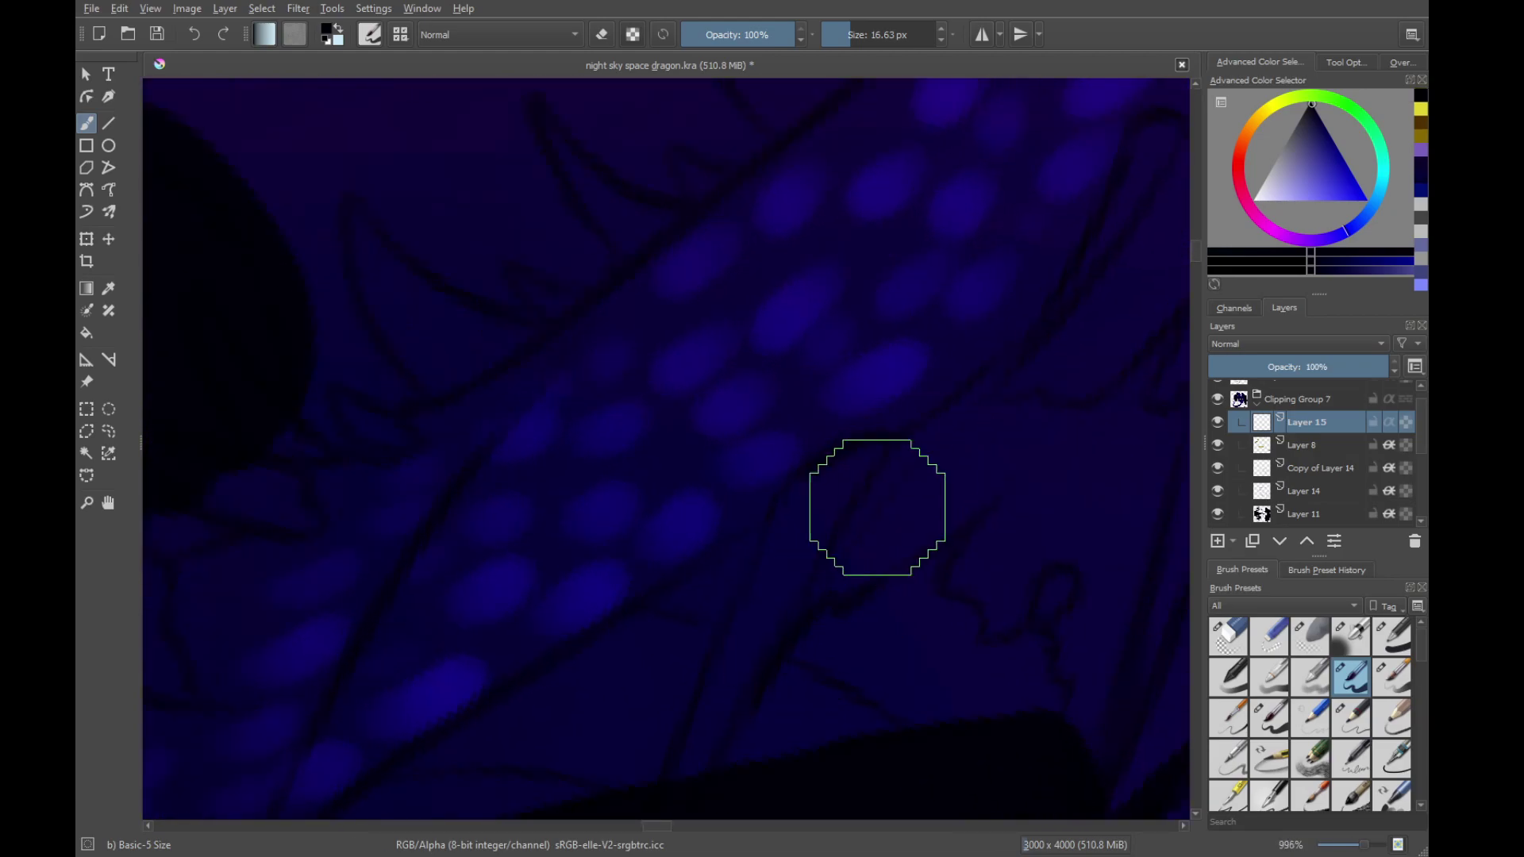
{"action": "left_click_drag", "start_coordinate": [886, 504], "coordinate": [793, 627]}
{"action": "left_click_drag", "start_coordinate": [919, 458], "coordinate": [753, 699]}
{"action": "left_click_drag", "start_coordinate": [889, 492], "coordinate": [834, 574]}
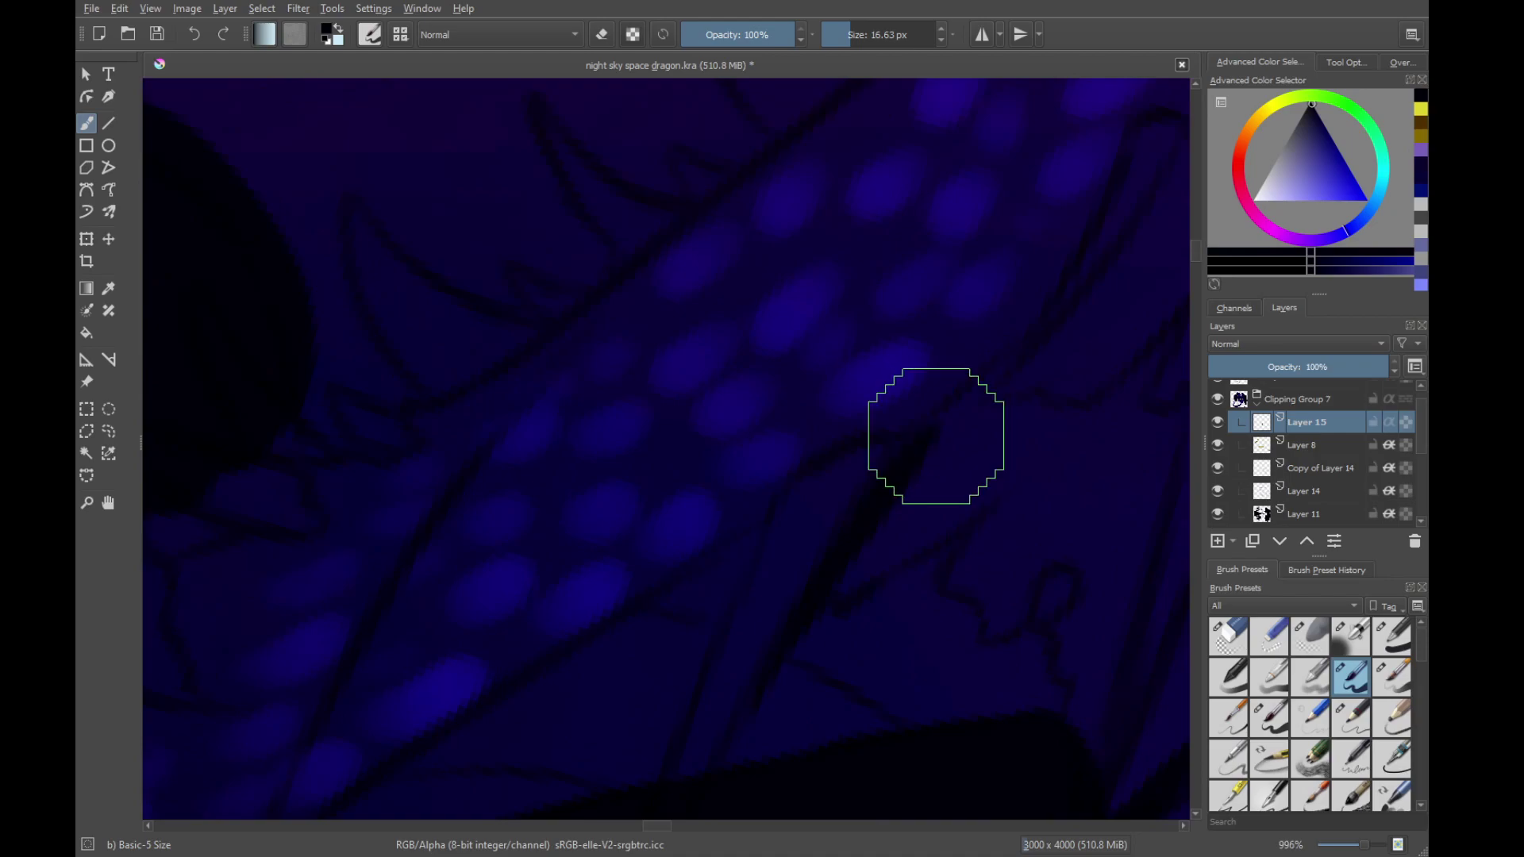
{"action": "left_click_drag", "start_coordinate": [936, 436], "coordinate": [857, 533]}
{"action": "left_click_drag", "start_coordinate": [1016, 365], "coordinate": [881, 500]}
{"action": "mouse_move", "coordinate": [1010, 367]}
{"action": "left_mouse_down"}
{"action": "mouse_move", "coordinate": [899, 487]}
{"action": "mouse_move", "coordinate": [848, 577]}
{"action": "left_mouse_up"}
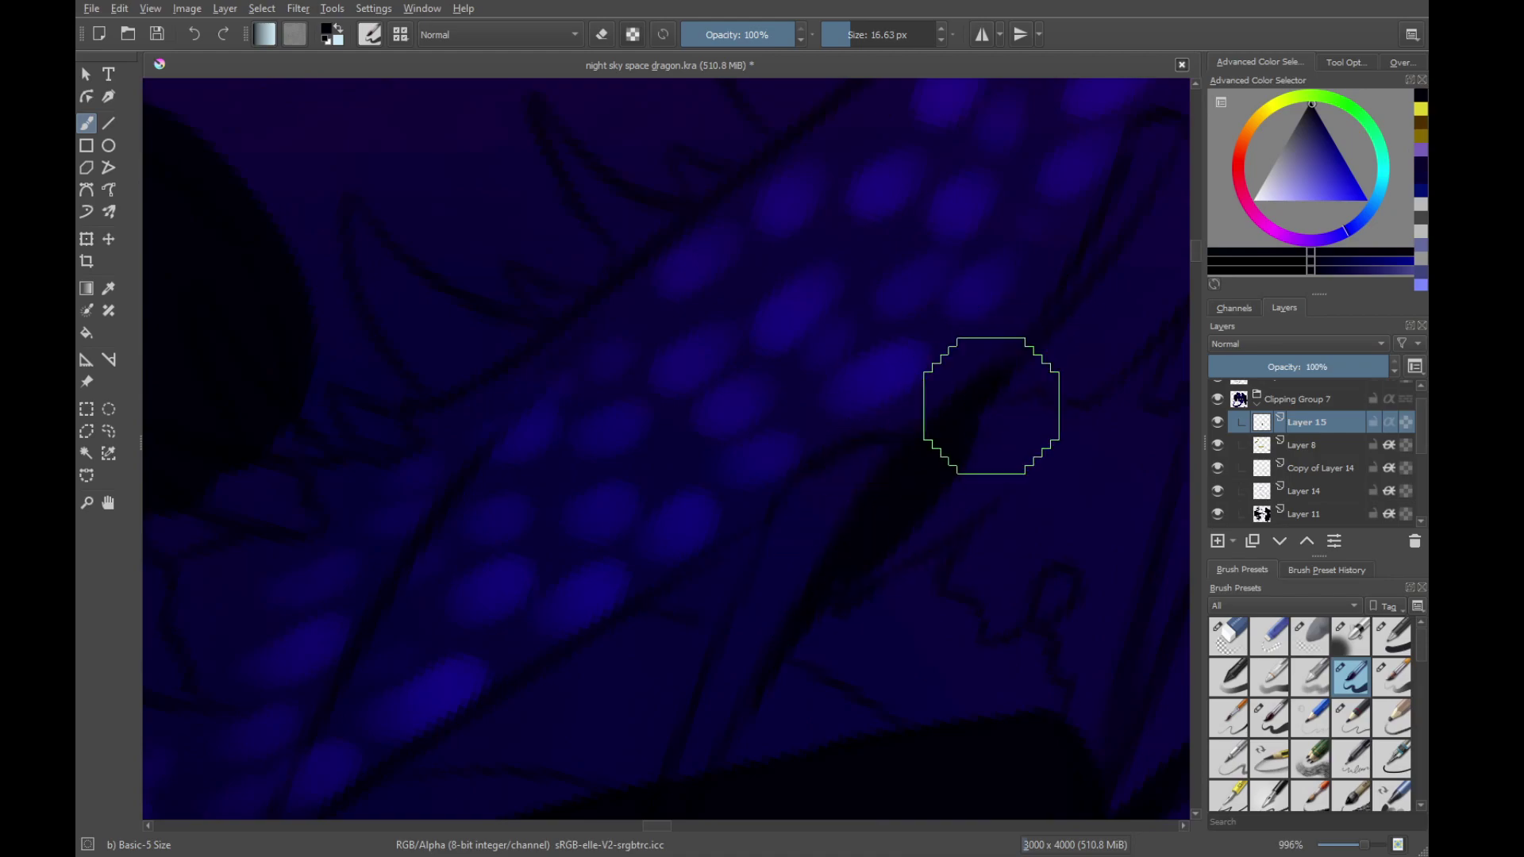
{"action": "left_click_drag", "start_coordinate": [991, 407], "coordinate": [843, 591]}
{"action": "left_click_drag", "start_coordinate": [957, 476], "coordinate": [838, 612]}
{"action": "left_click_drag", "start_coordinate": [1010, 464], "coordinate": [913, 567]}
{"action": "left_click_drag", "start_coordinate": [1030, 425], "coordinate": [868, 615]}
{"action": "mouse_move", "coordinate": [873, 397]}
{"action": "left_mouse_down"}
{"action": "mouse_move", "coordinate": [897, 738]}
{"action": "mouse_move", "coordinate": [945, 585]}
{"action": "mouse_move", "coordinate": [927, 401]}
{"action": "left_mouse_up"}
Undo the near-black strokes painted beneath the blue scaled stripe
{"action": "key", "text": "ctrl+z"}
{"action": "key", "text": "ctrl+z"}
{"action": "key", "text": "ctrl+z"}
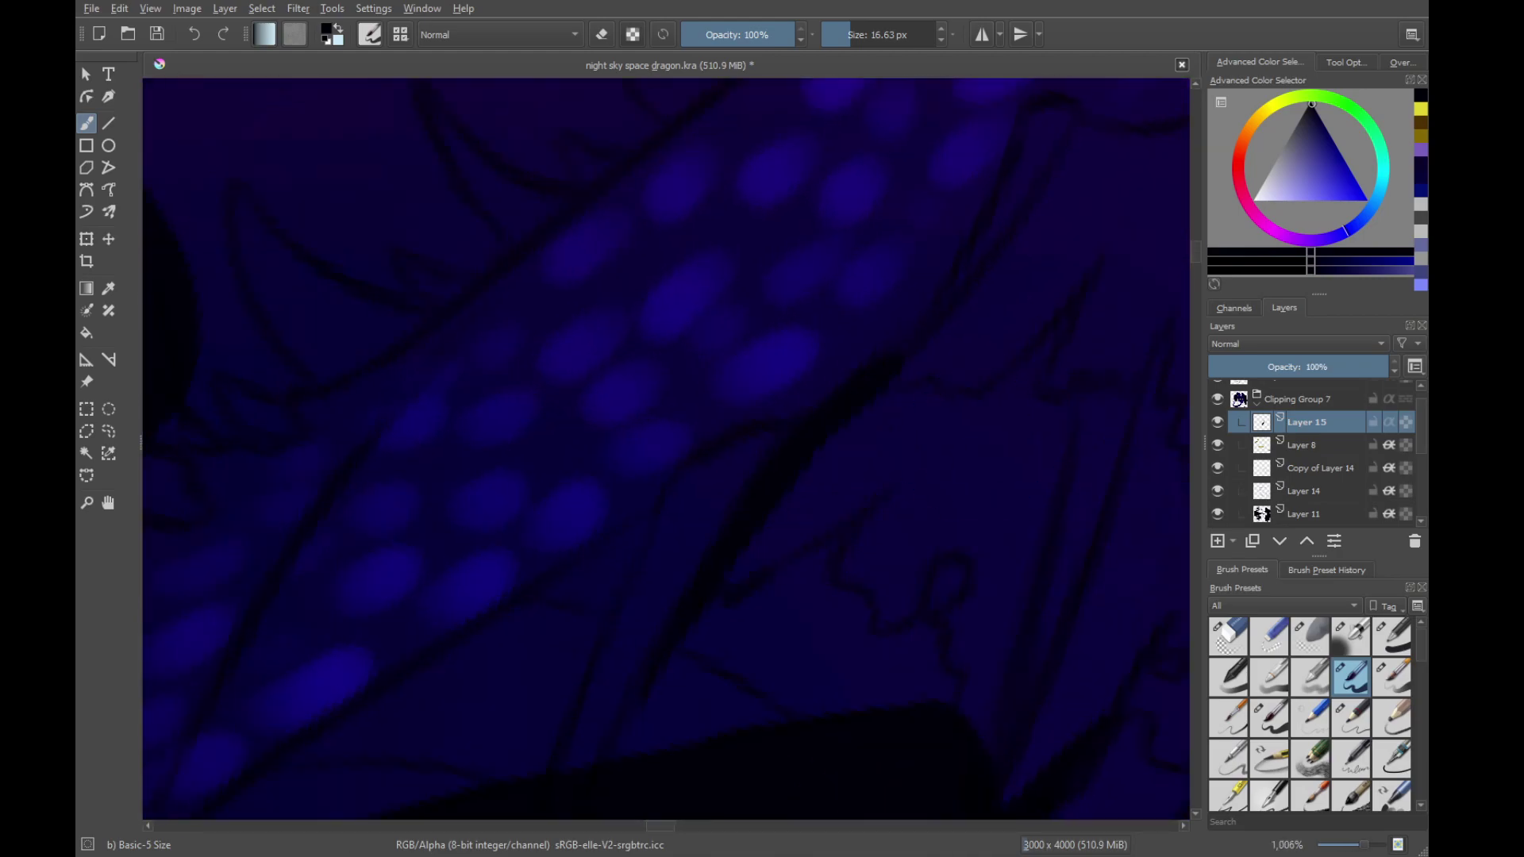
{"action": "key", "text": "ctrl+shift+z"}
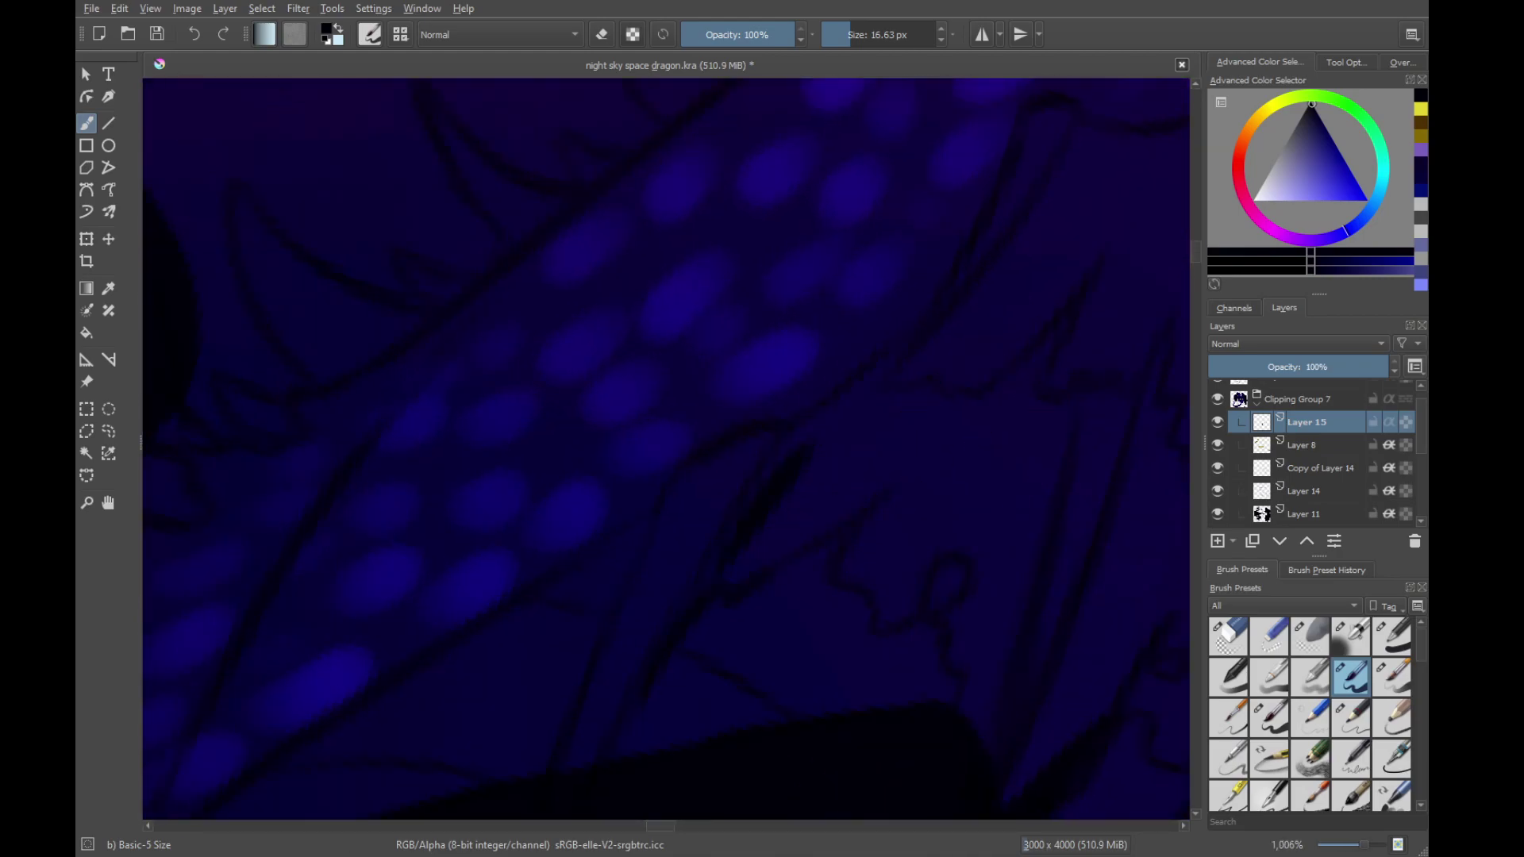
{"action": "key", "text": "ctrl+shift+z"}
{"action": "key", "text": "ctrl+z"}
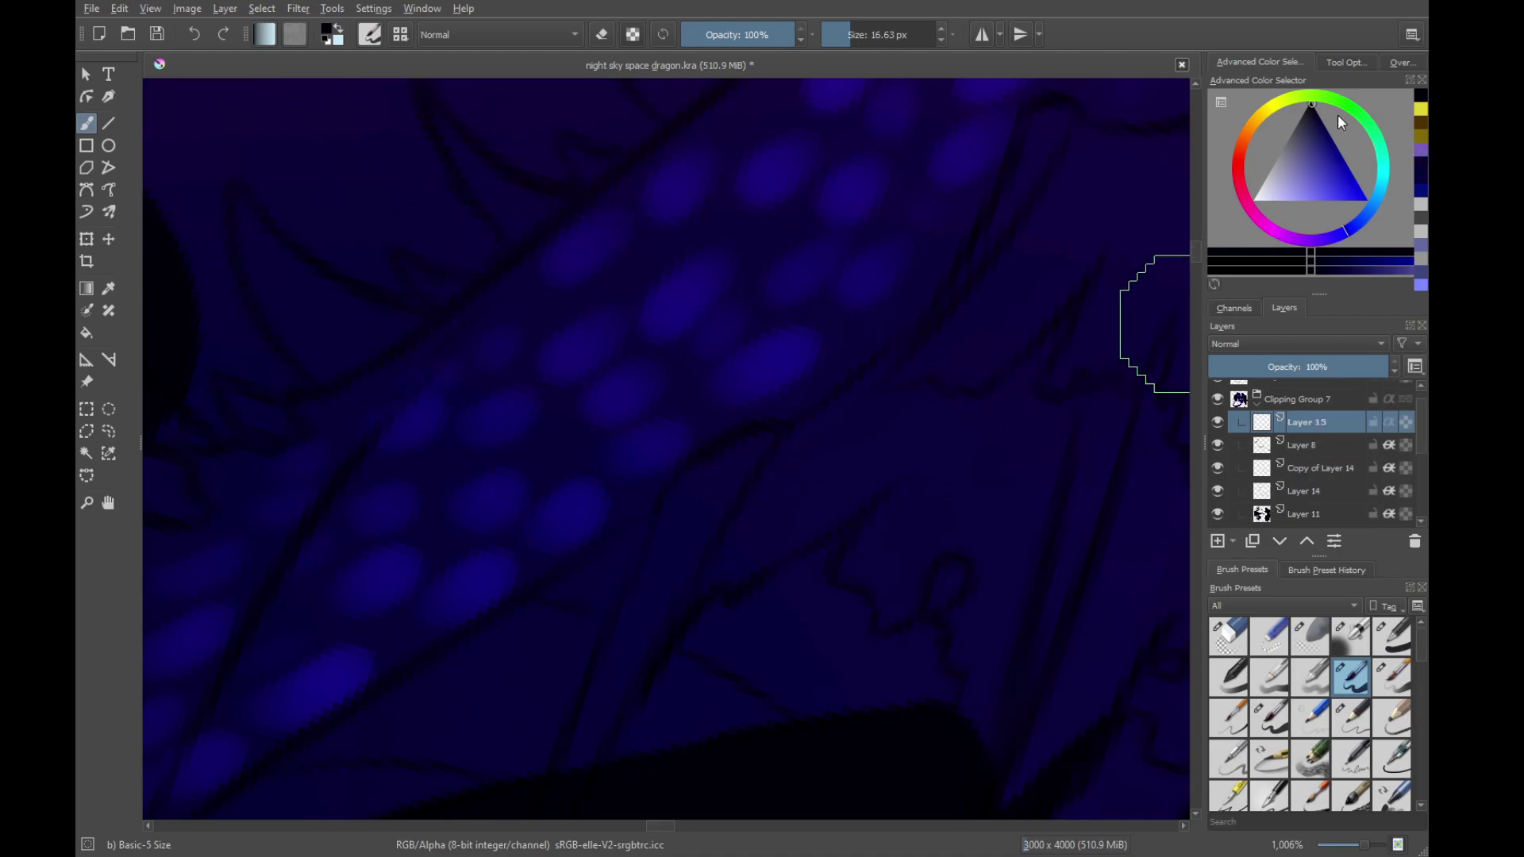
Mix a very dark blue-violet paint colour, testing the shades on the membrane beside the first spine
{"action": "left_click_drag", "start_coordinate": [1318, 127], "coordinate": [1319, 117]}
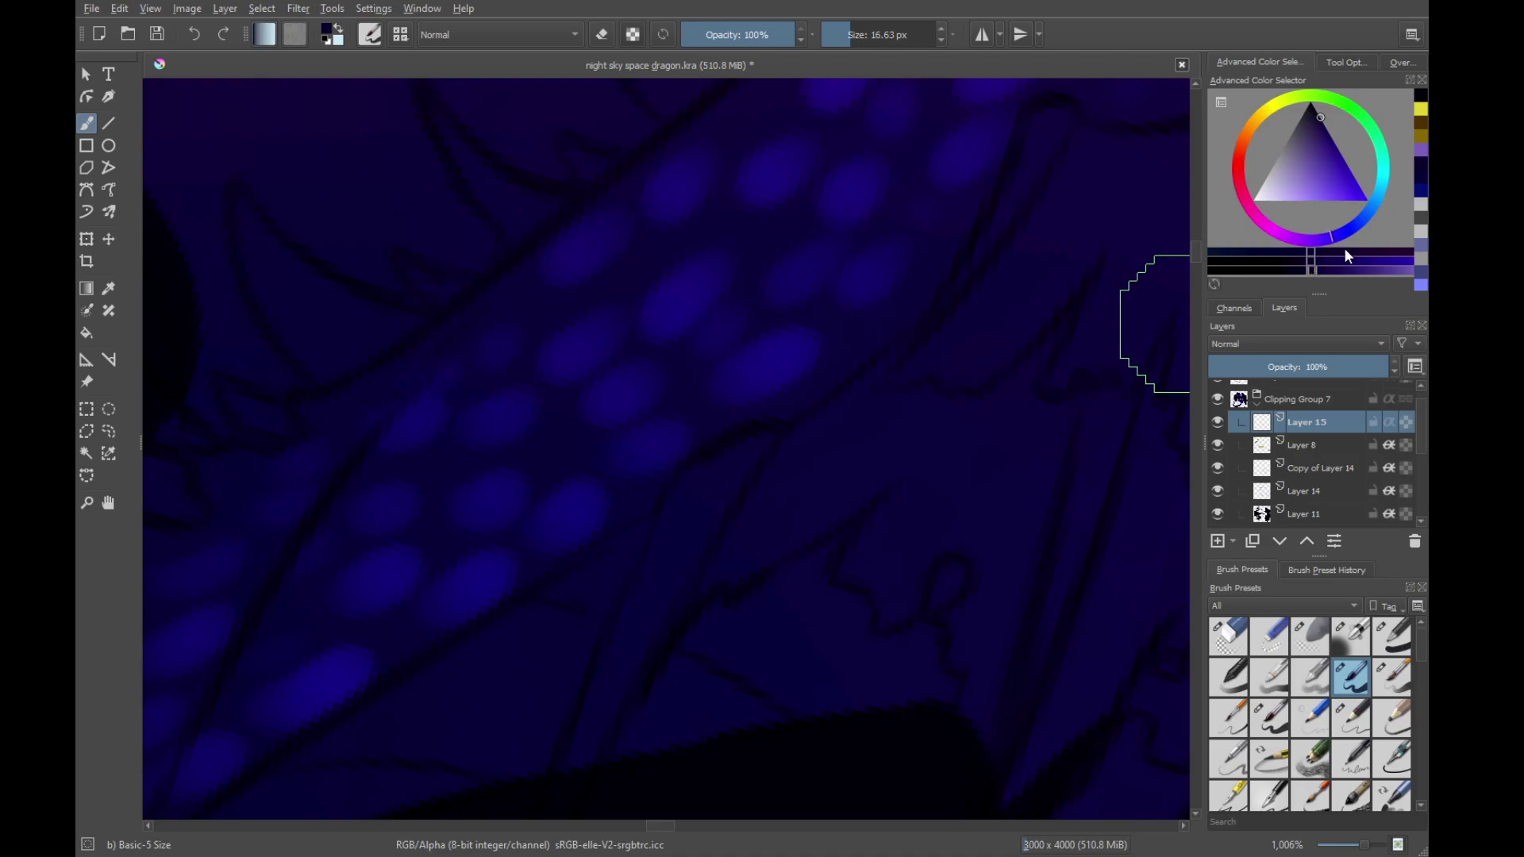
{"action": "left_click", "coordinate": [1384, 253]}
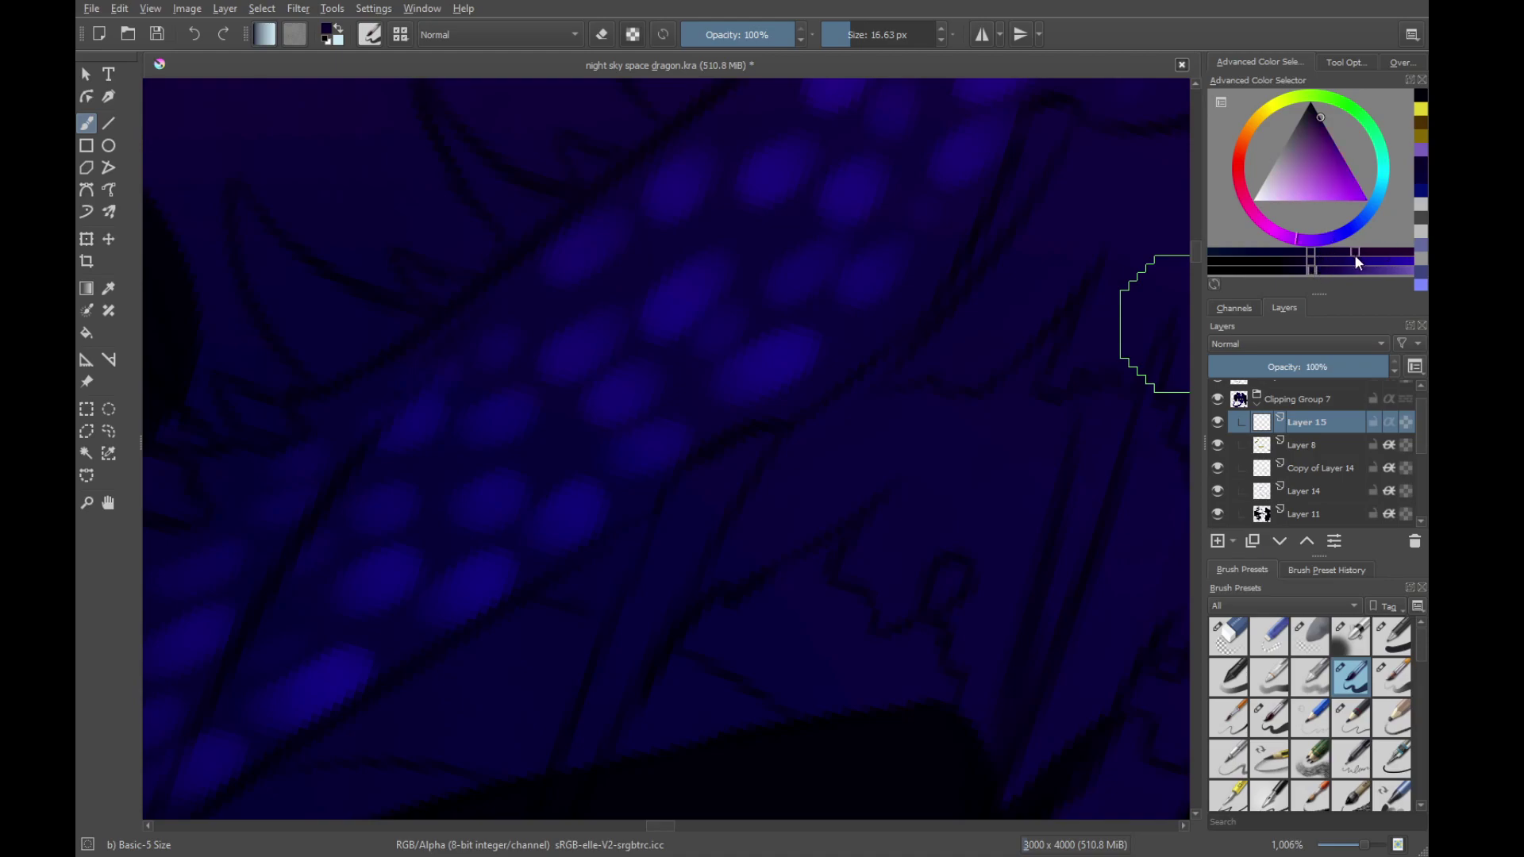
{"action": "left_click", "coordinate": [1354, 254]}
{"action": "mouse_move", "coordinate": [788, 474]}
{"action": "left_mouse_down"}
{"action": "mouse_move", "coordinate": [707, 599]}
{"action": "mouse_move", "coordinate": [873, 437]}
{"action": "left_mouse_up"}
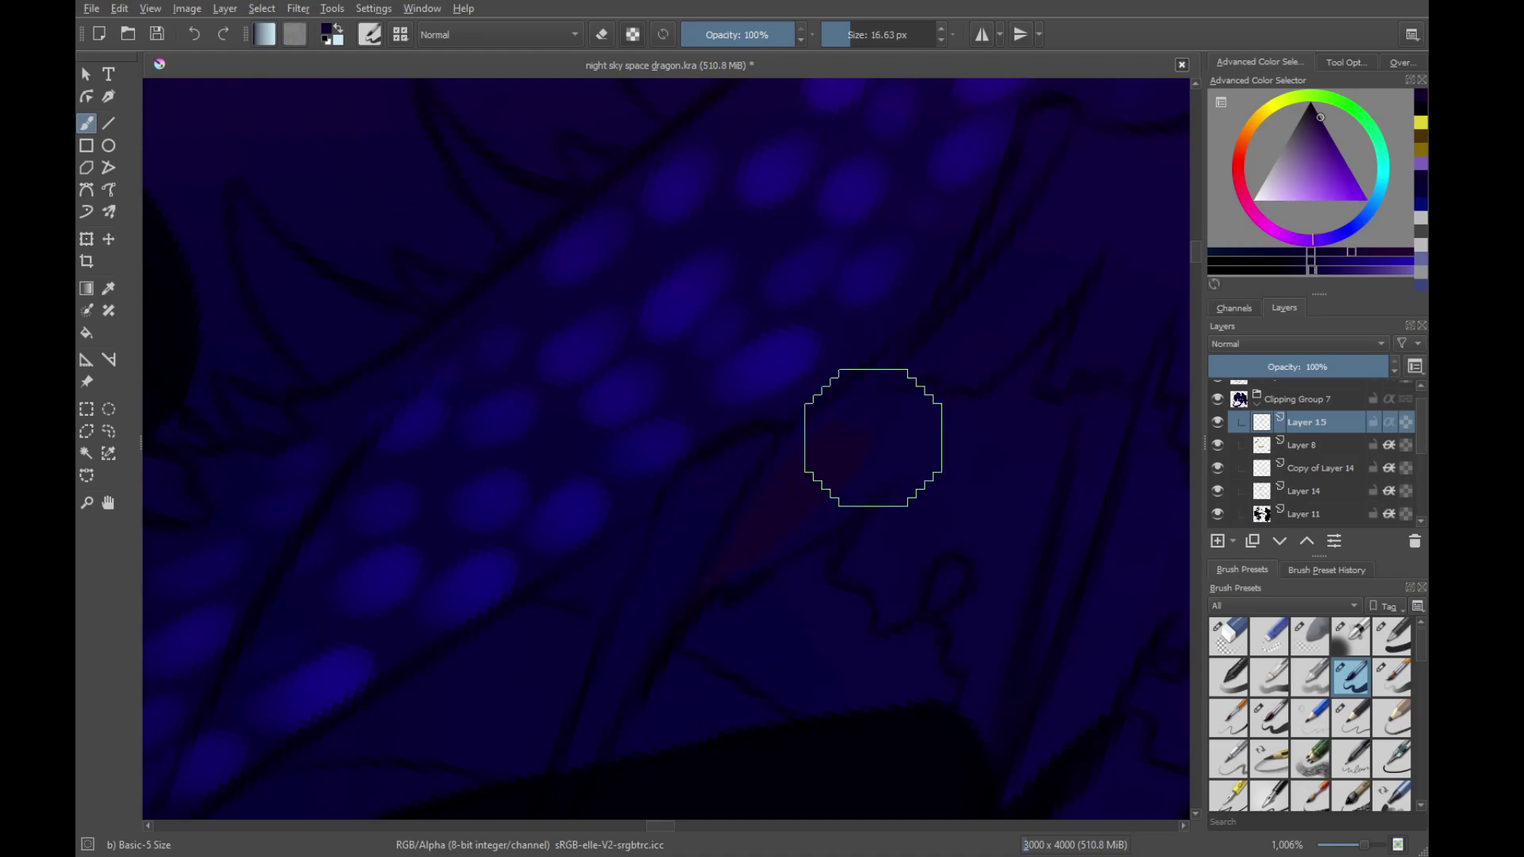
{"action": "left_click", "coordinate": [1335, 254]}
{"action": "left_click", "coordinate": [833, 477]}
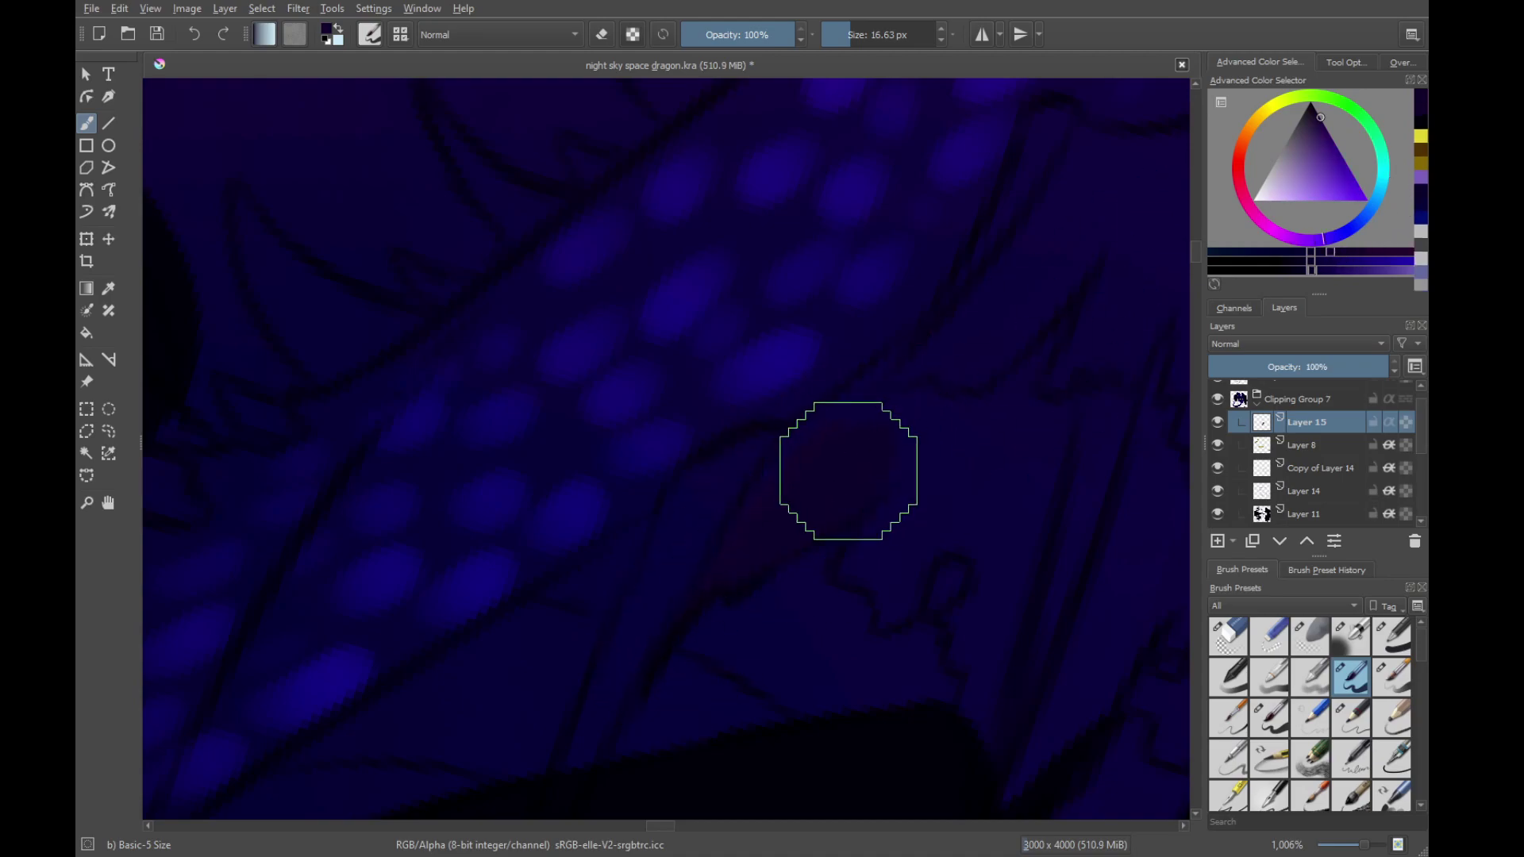
Fill the first ragged membrane section below the blue scales with the dark violet, covering the area around its curled edge
{"action": "left_click_drag", "start_coordinate": [848, 471], "coordinate": [893, 537]}
{"action": "mouse_move", "coordinate": [775, 623]}
{"action": "left_mouse_down"}
{"action": "mouse_move", "coordinate": [871, 489]}
{"action": "mouse_move", "coordinate": [733, 663]}
{"action": "mouse_move", "coordinate": [847, 501]}
{"action": "mouse_move", "coordinate": [761, 637]}
{"action": "mouse_move", "coordinate": [883, 479]}
{"action": "left_mouse_up"}
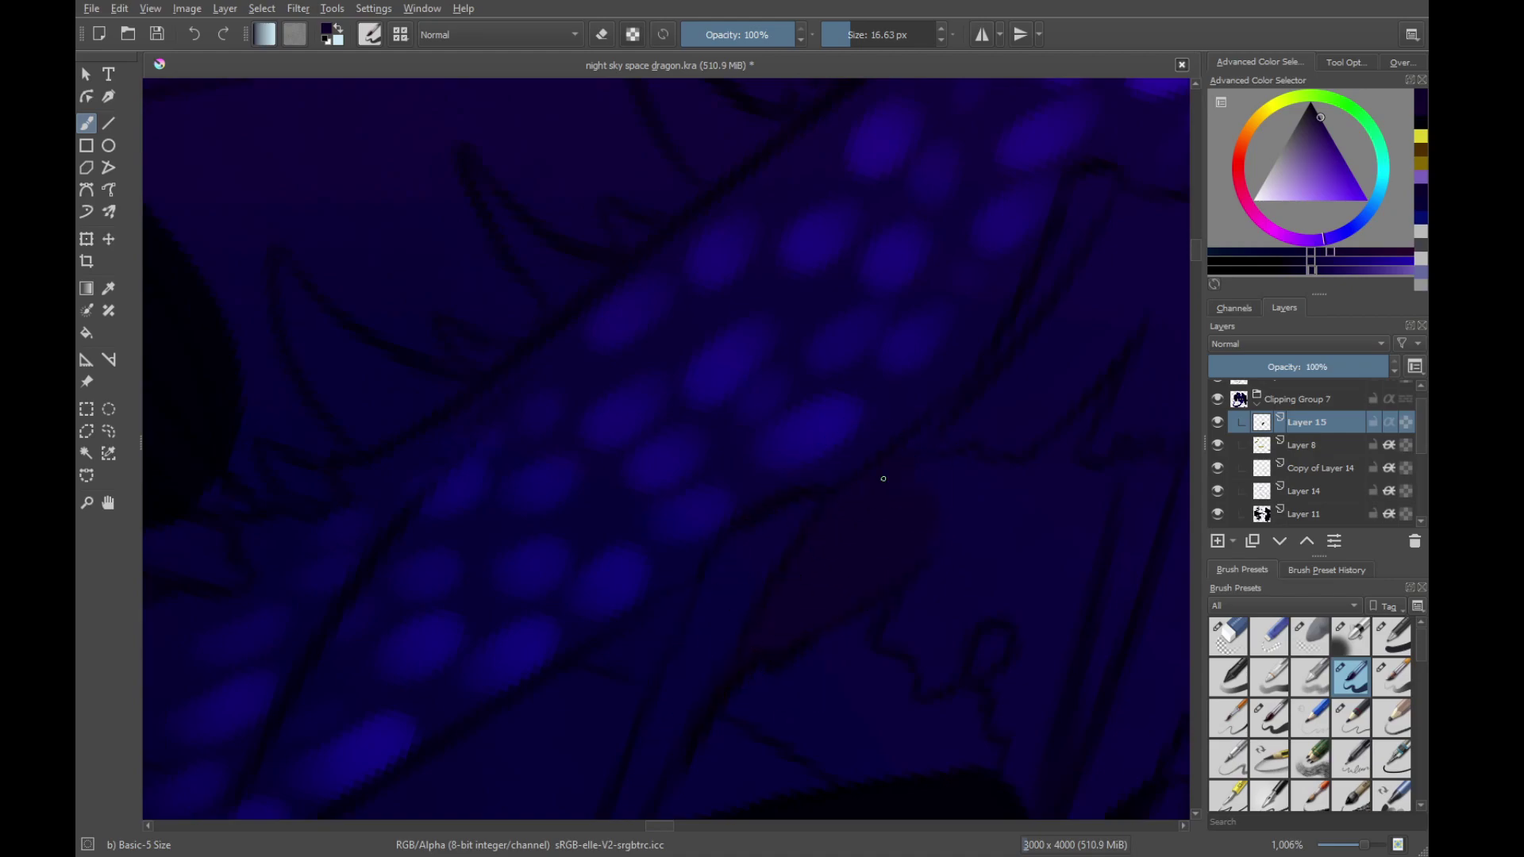
{"action": "scroll", "coordinate": [836, 571], "scroll_direction": "up", "scroll_amount": 2}
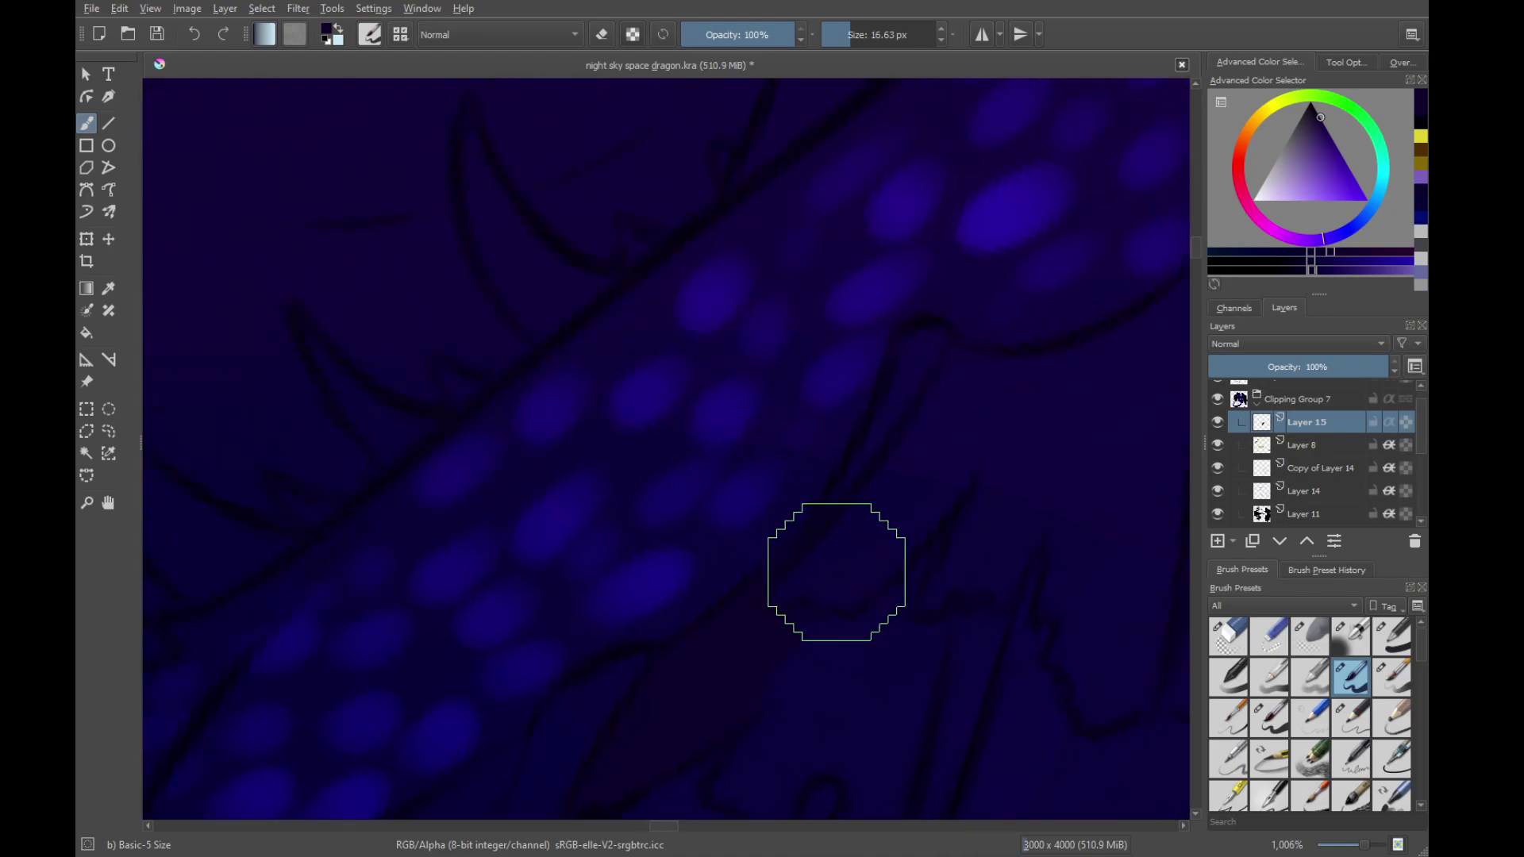
{"action": "left_click_drag", "start_coordinate": [953, 397], "coordinate": [964, 474]}
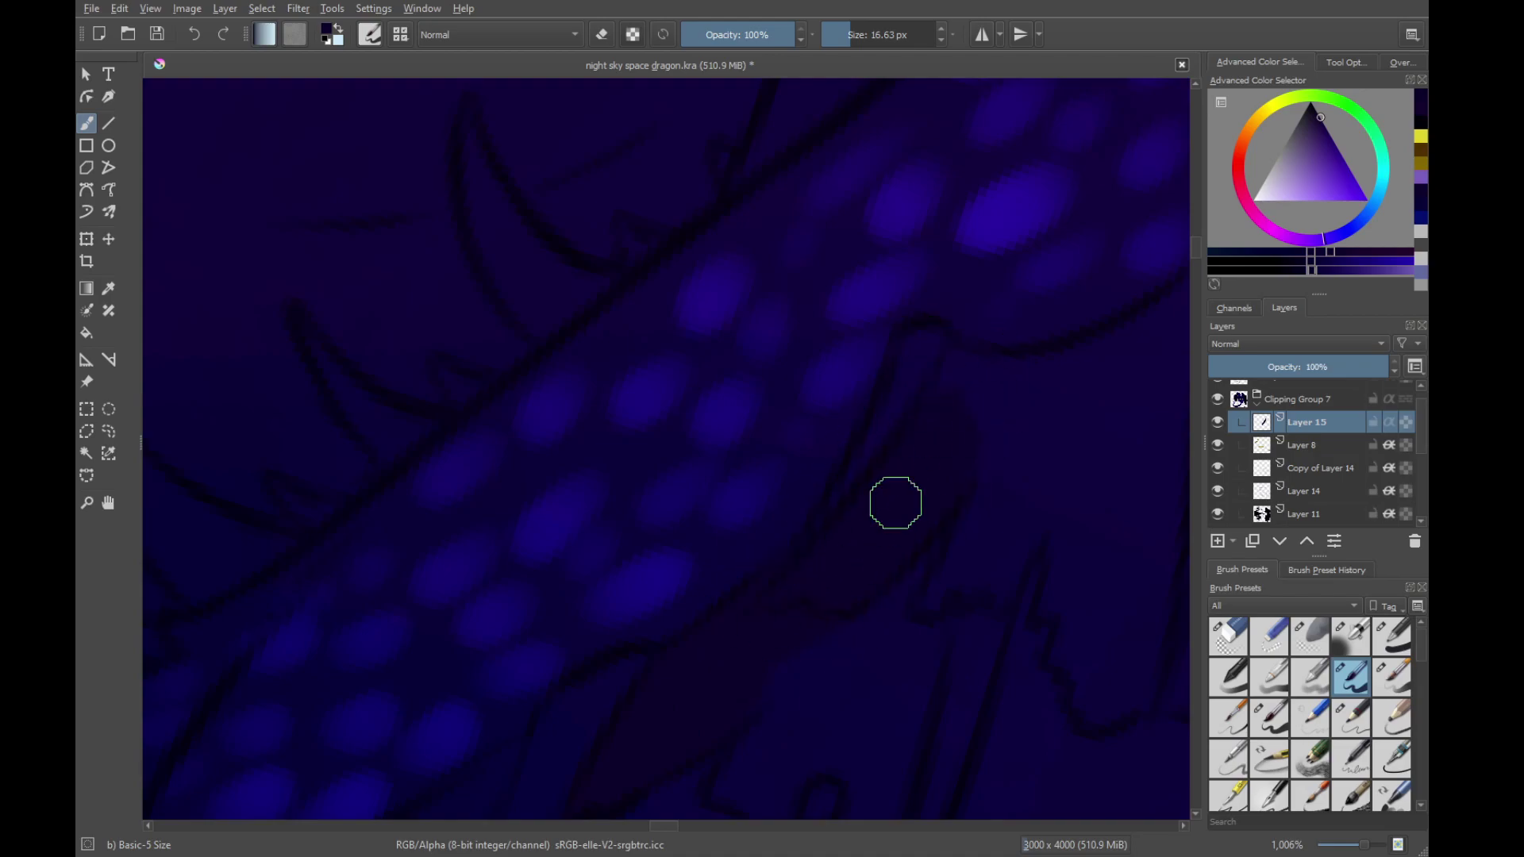
{"action": "scroll", "coordinate": [918, 545], "scroll_direction": "down", "scroll_amount": 5}
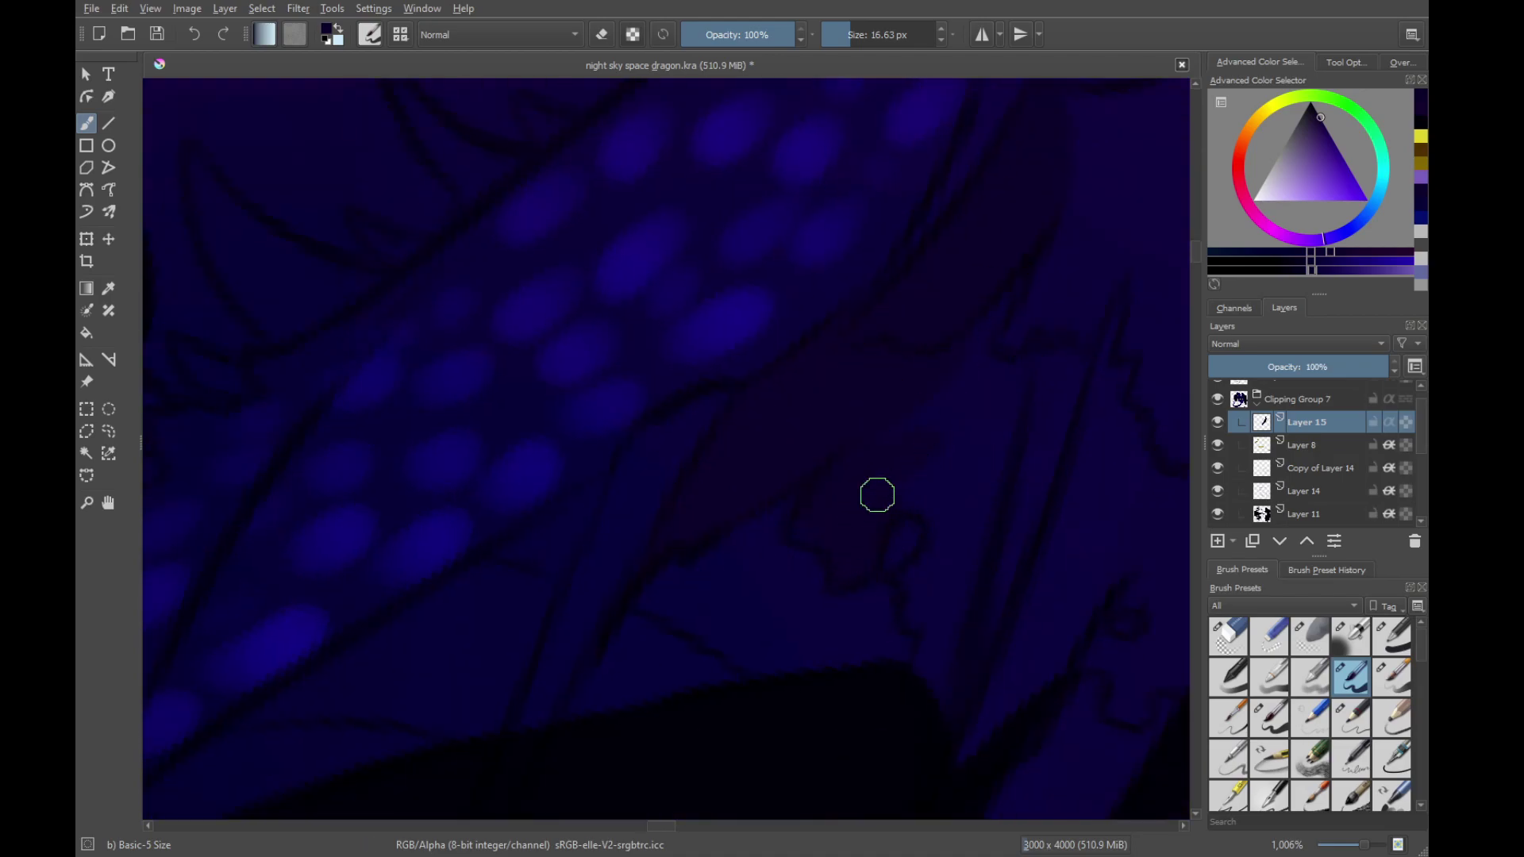
{"action": "mouse_move", "coordinate": [951, 548]}
{"action": "left_mouse_down"}
{"action": "mouse_move", "coordinate": [913, 401]}
{"action": "mouse_move", "coordinate": [987, 473]}
{"action": "mouse_move", "coordinate": [937, 510]}
{"action": "left_mouse_up"}
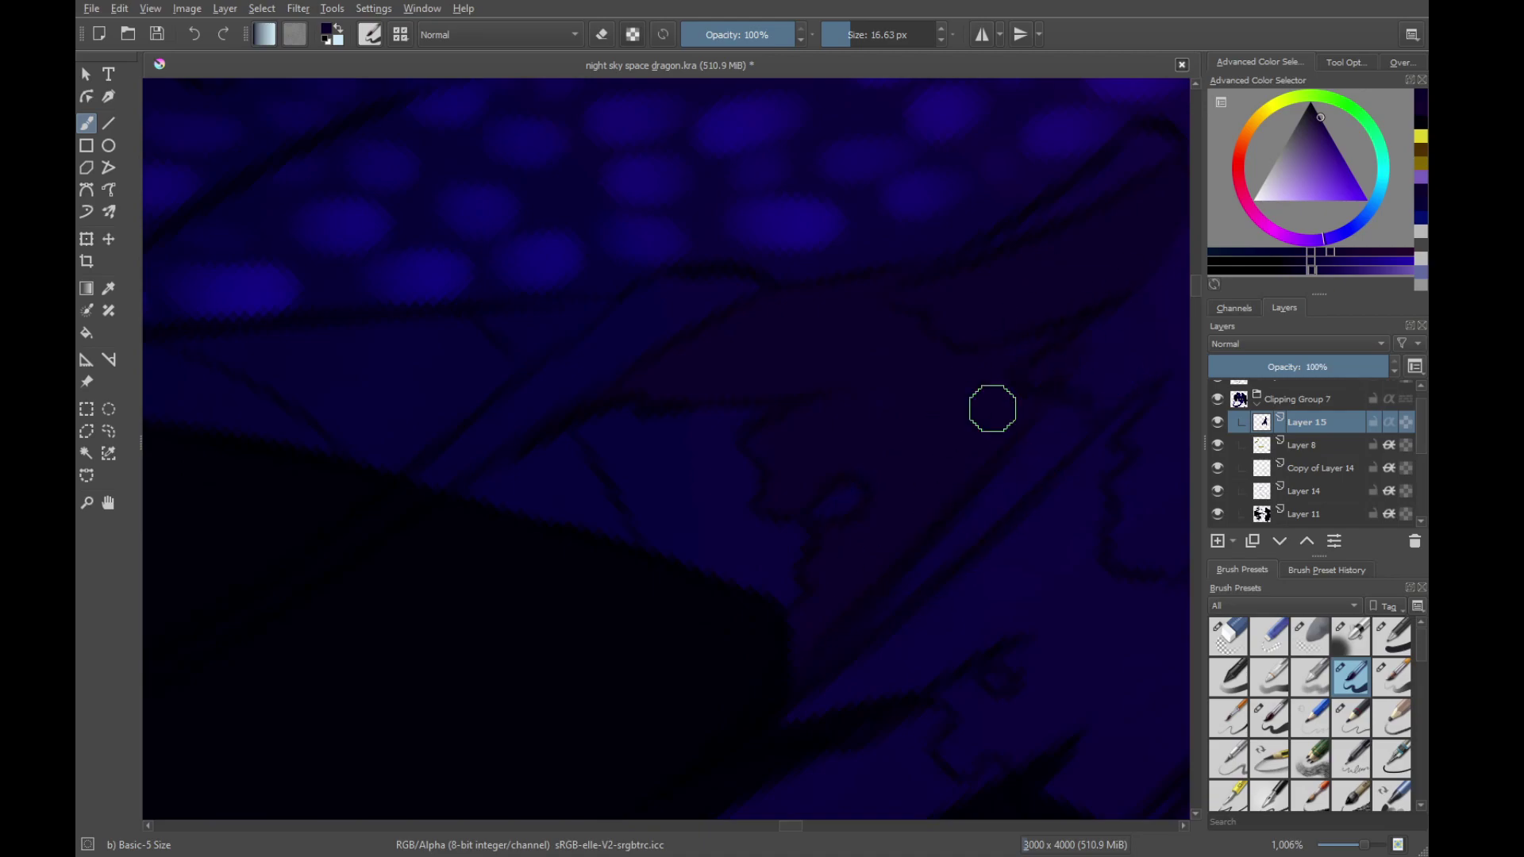
{"action": "scroll", "coordinate": [992, 407], "scroll_direction": "up", "scroll_amount": 3}
Hide Layer 11 and paint the dark violet along the membrane down to the narrow pointed tip of the spine
{"action": "left_click", "coordinate": [1216, 513]}
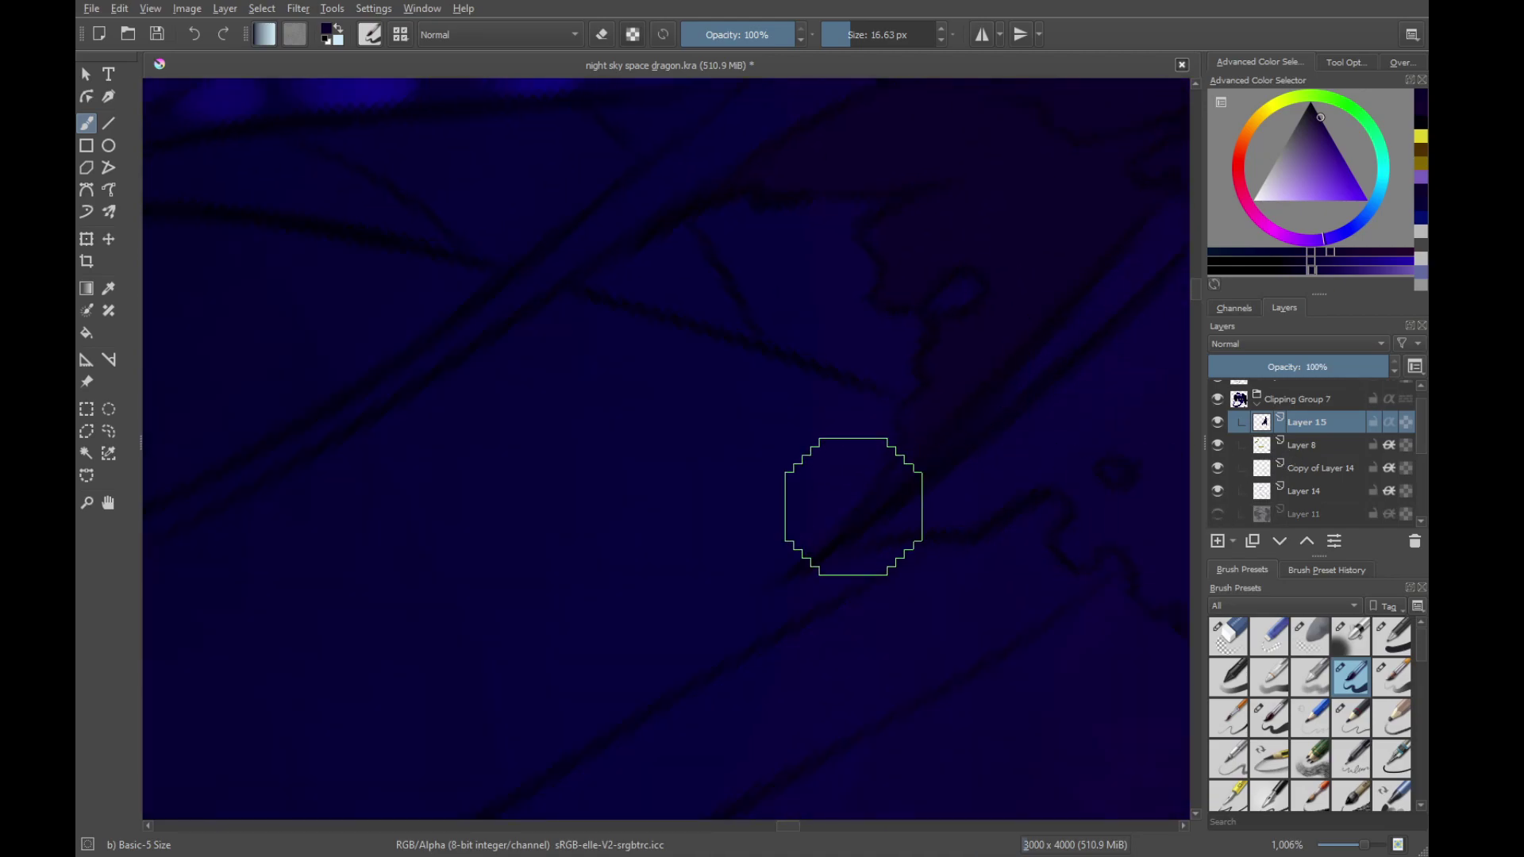
{"action": "left_click_drag", "start_coordinate": [917, 411], "coordinate": [949, 373]}
{"action": "left_click_drag", "start_coordinate": [975, 457], "coordinate": [949, 463]}
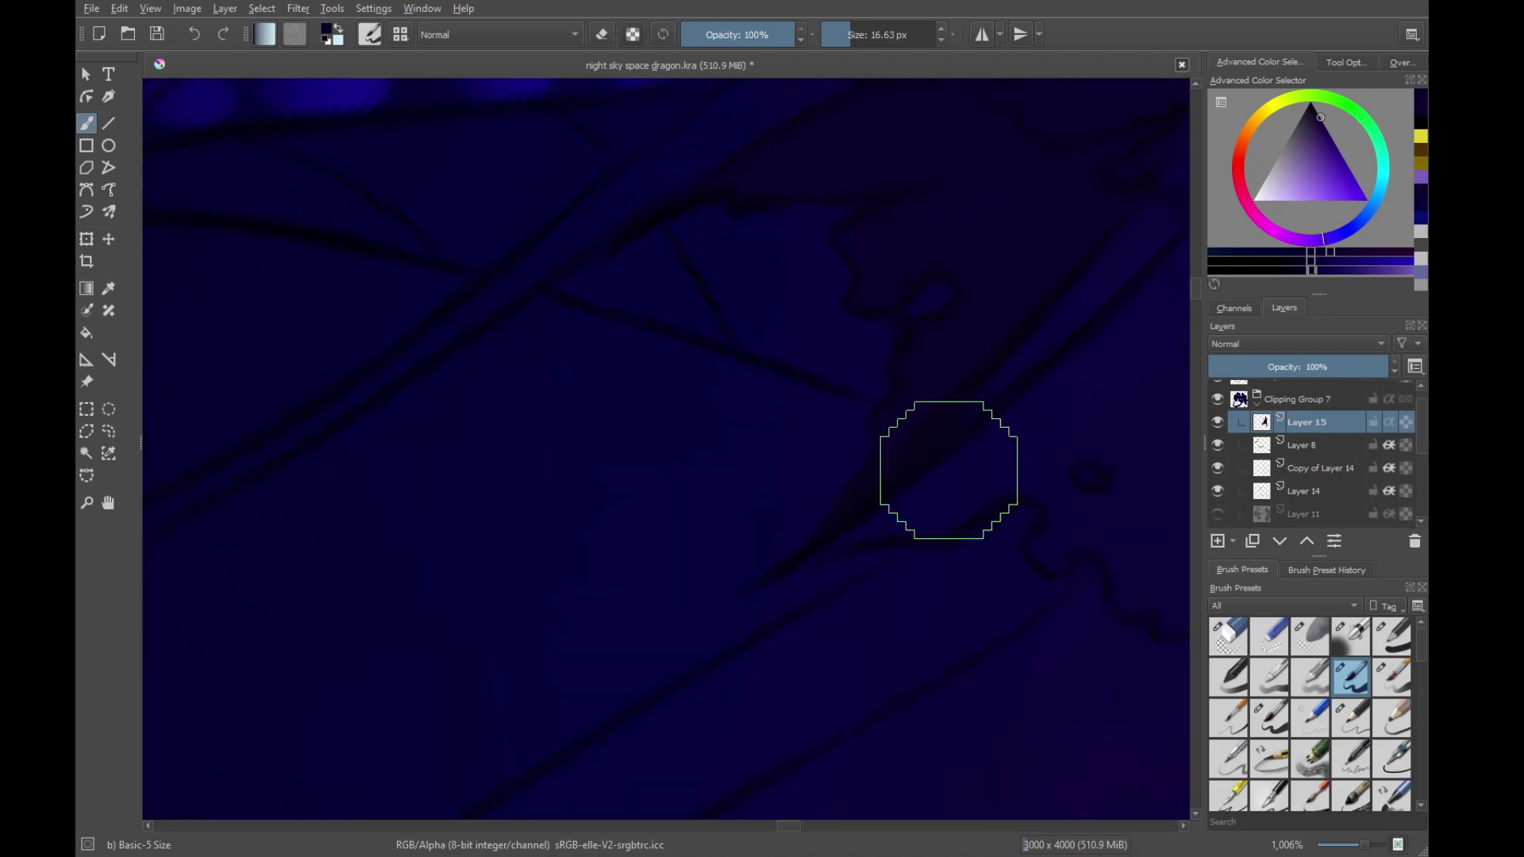
{"action": "mouse_move", "coordinate": [828, 557]}
{"action": "left_mouse_down"}
{"action": "mouse_move", "coordinate": [1061, 408]}
{"action": "mouse_move", "coordinate": [1090, 364]}
{"action": "mouse_move", "coordinate": [849, 546]}
{"action": "left_mouse_up"}
{"action": "left_click_drag", "start_coordinate": [760, 613], "coordinate": [964, 454]}
{"action": "left_click_drag", "start_coordinate": [803, 591], "coordinate": [1088, 332]}
{"action": "left_click_drag", "start_coordinate": [966, 330], "coordinate": [865, 510]}
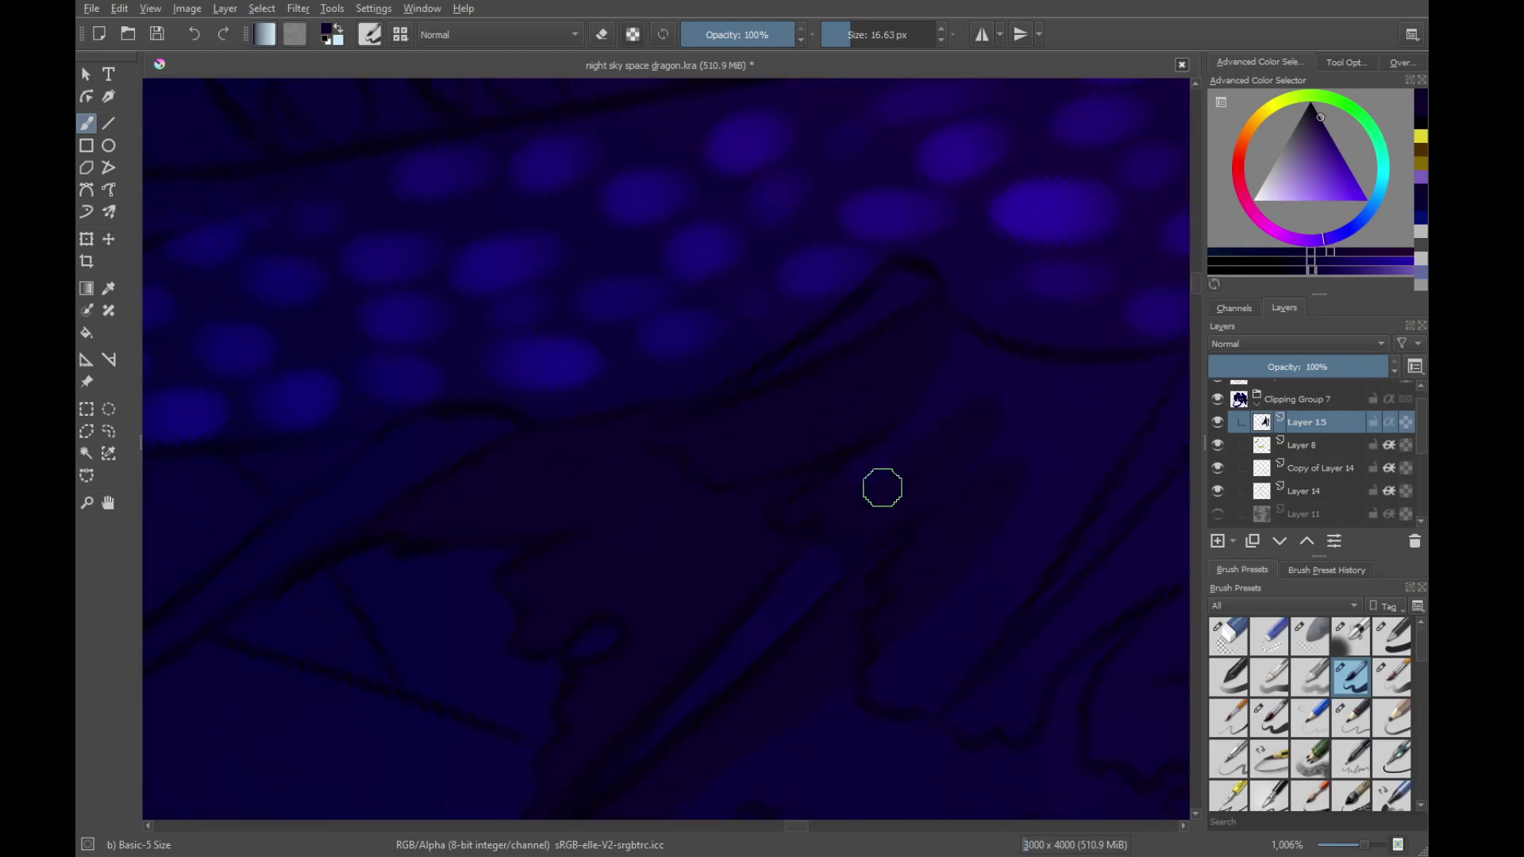
Fill the next membrane section up to the second spine with dark violet, from the scale edge out to the ragged lower edge
{"action": "mouse_move", "coordinate": [1098, 411]}
{"action": "left_mouse_down"}
{"action": "mouse_move", "coordinate": [987, 438]}
{"action": "mouse_move", "coordinate": [845, 566]}
{"action": "left_mouse_up"}
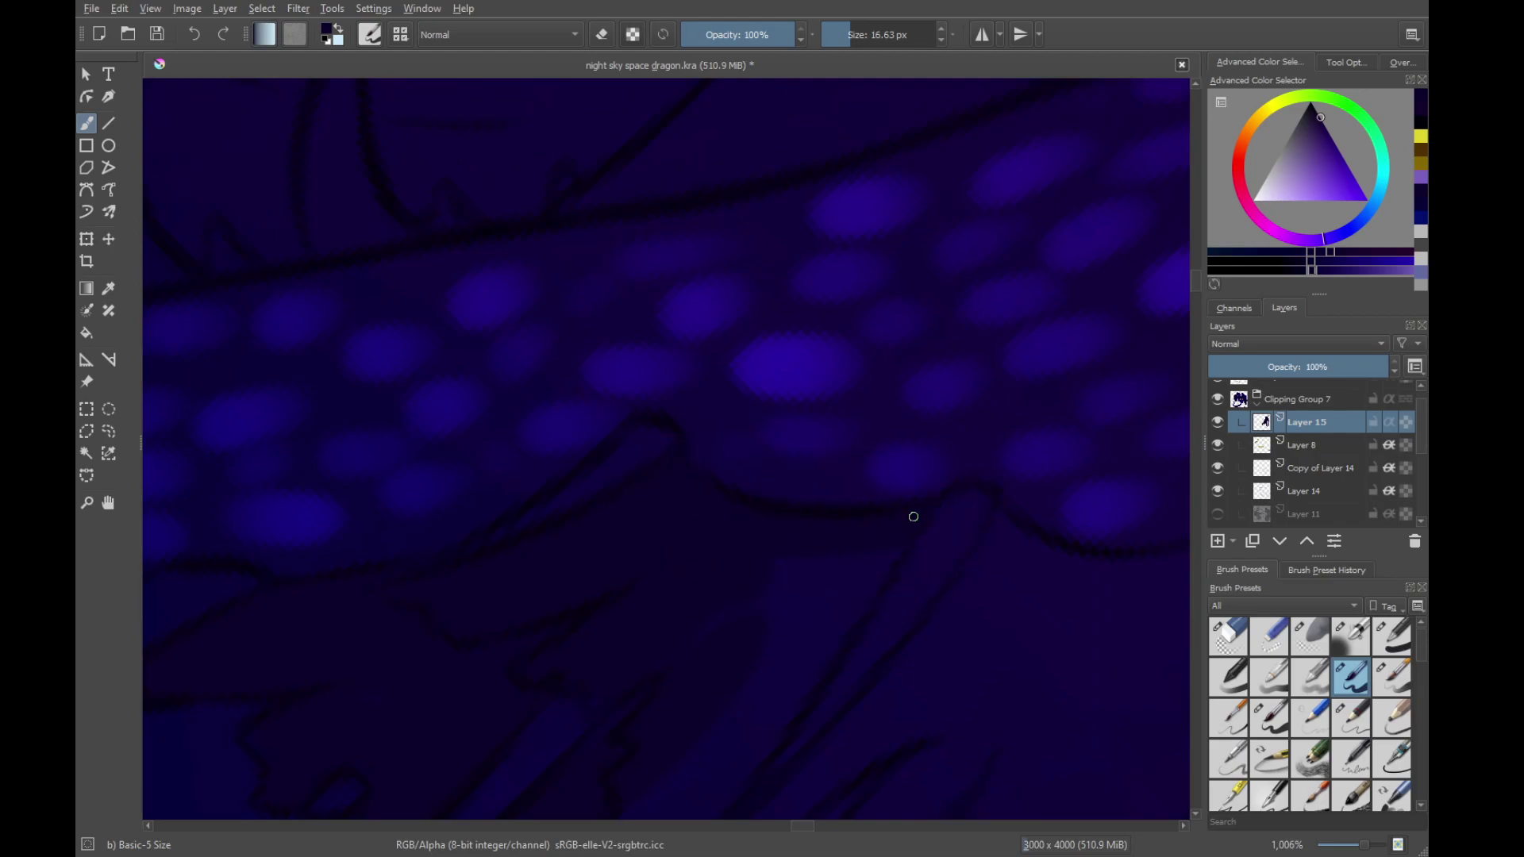
{"action": "left_click_drag", "start_coordinate": [714, 704], "coordinate": [806, 520]}
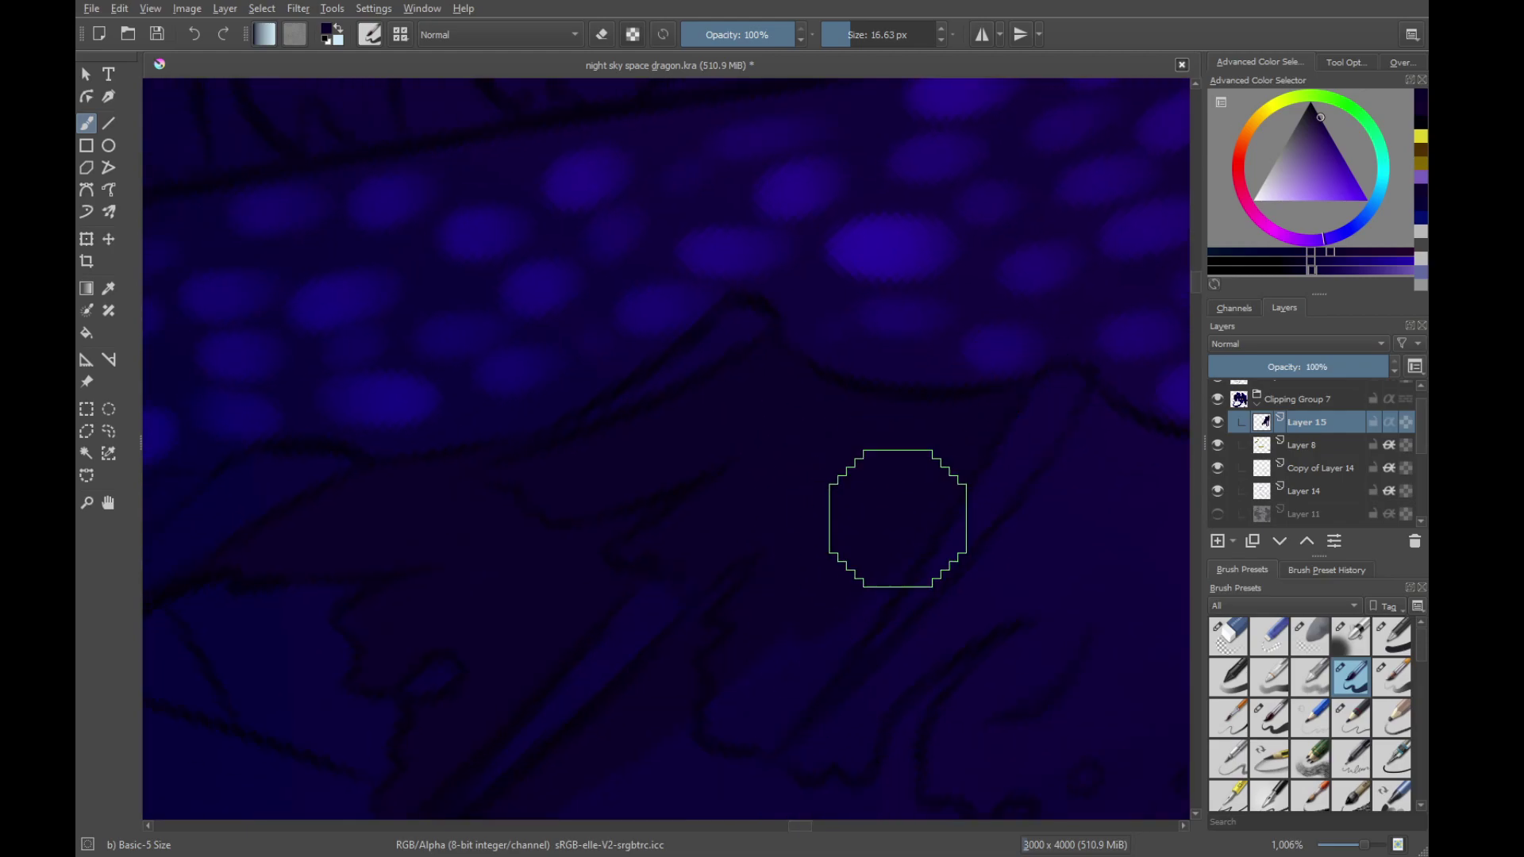
{"action": "left_click_drag", "start_coordinate": [680, 749], "coordinate": [834, 526]}
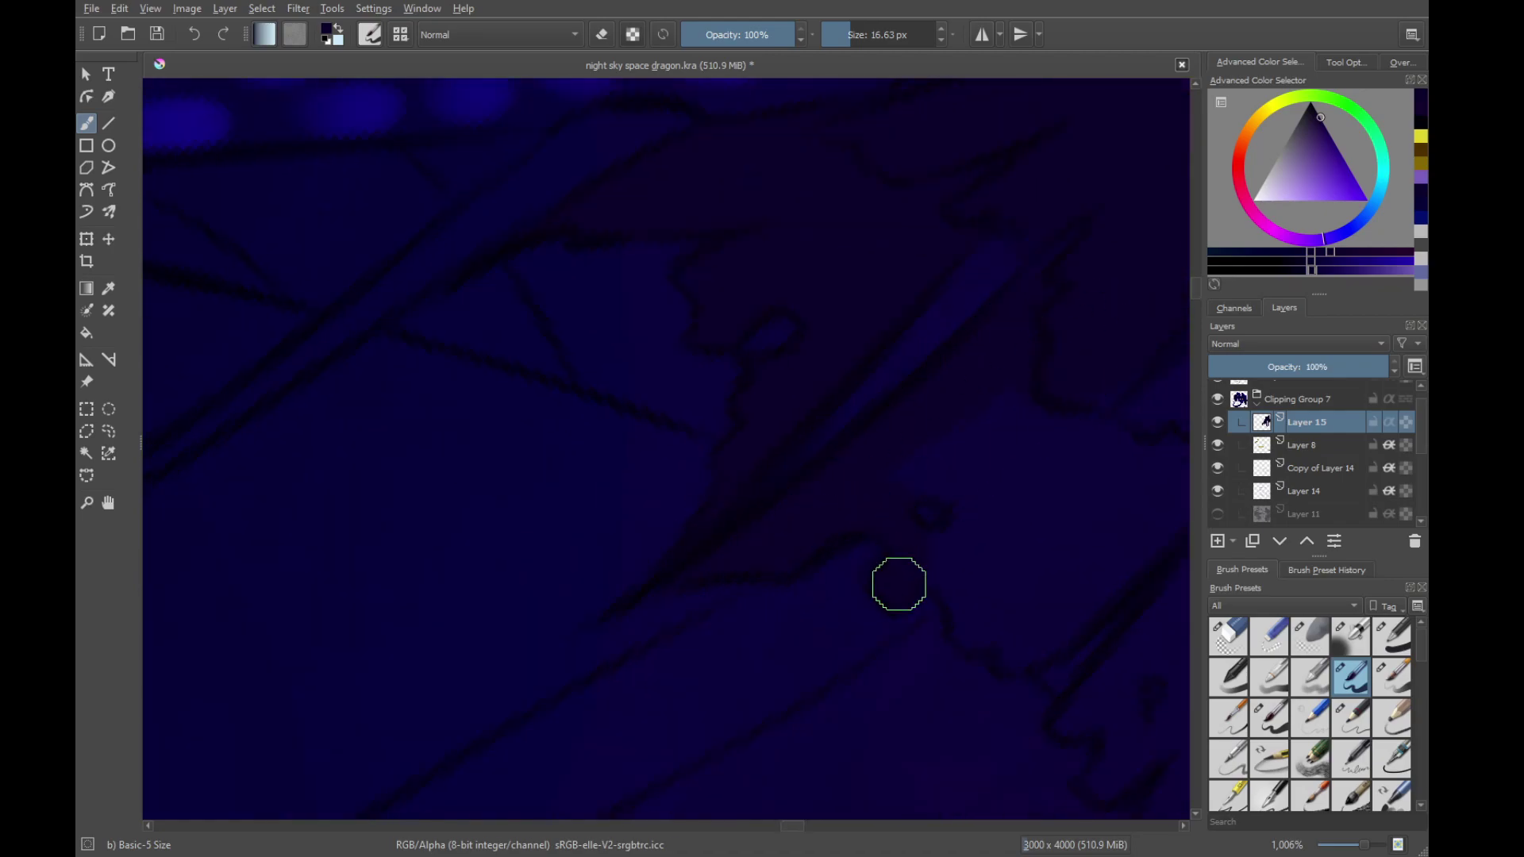
{"action": "mouse_move", "coordinate": [992, 522]}
{"action": "left_mouse_down"}
{"action": "mouse_move", "coordinate": [924, 476]}
{"action": "mouse_move", "coordinate": [973, 507]}
{"action": "mouse_move", "coordinate": [938, 438]}
{"action": "mouse_move", "coordinate": [971, 461]}
{"action": "mouse_move", "coordinate": [1080, 373]}
{"action": "left_mouse_up"}
{"action": "left_click_drag", "start_coordinate": [1028, 552], "coordinate": [941, 474]}
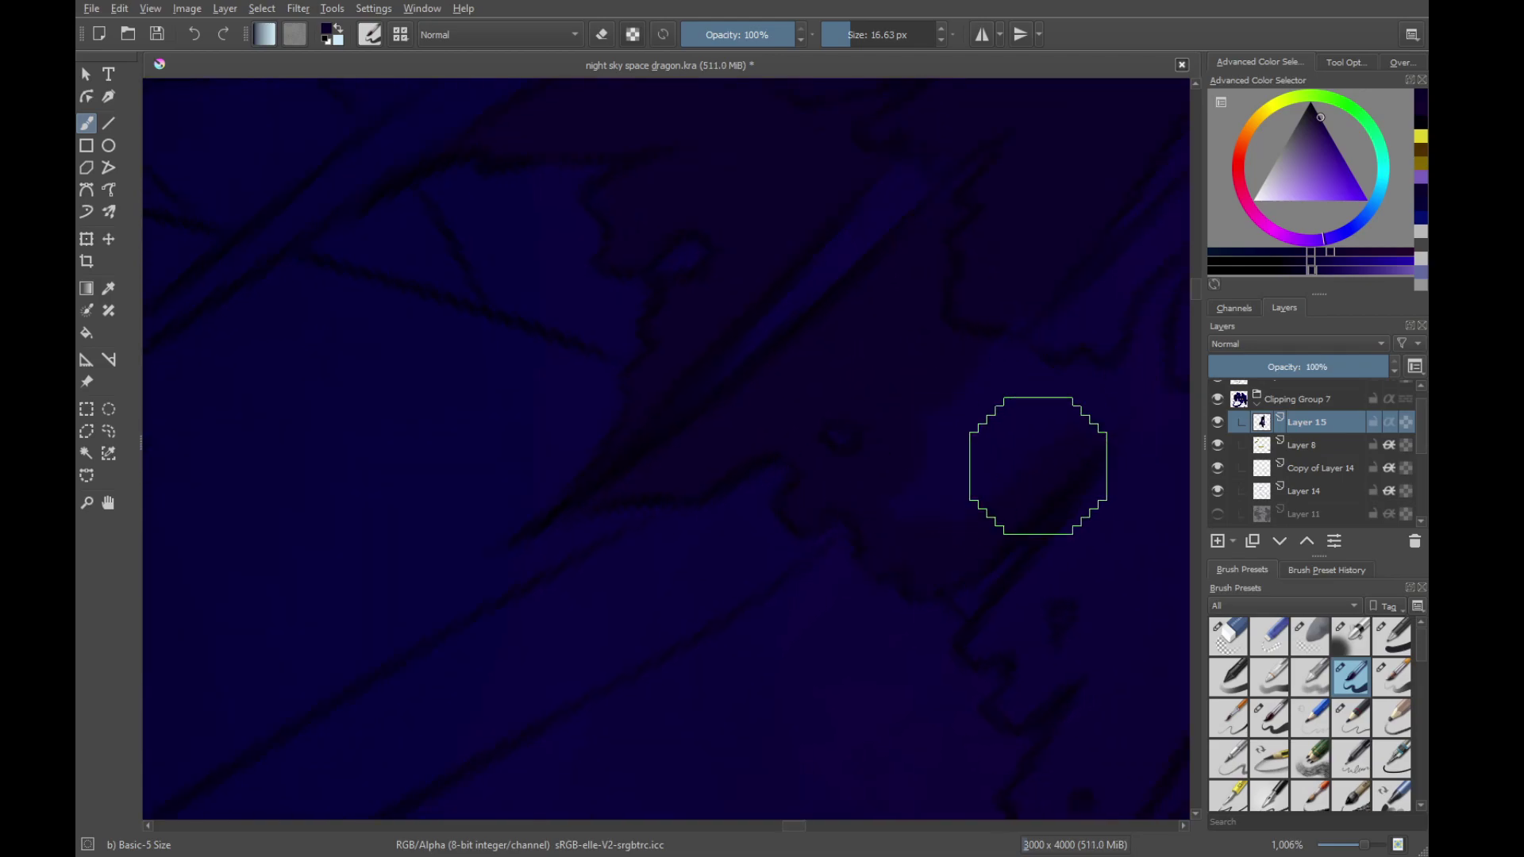
{"action": "left_click_drag", "start_coordinate": [955, 442], "coordinate": [912, 590]}
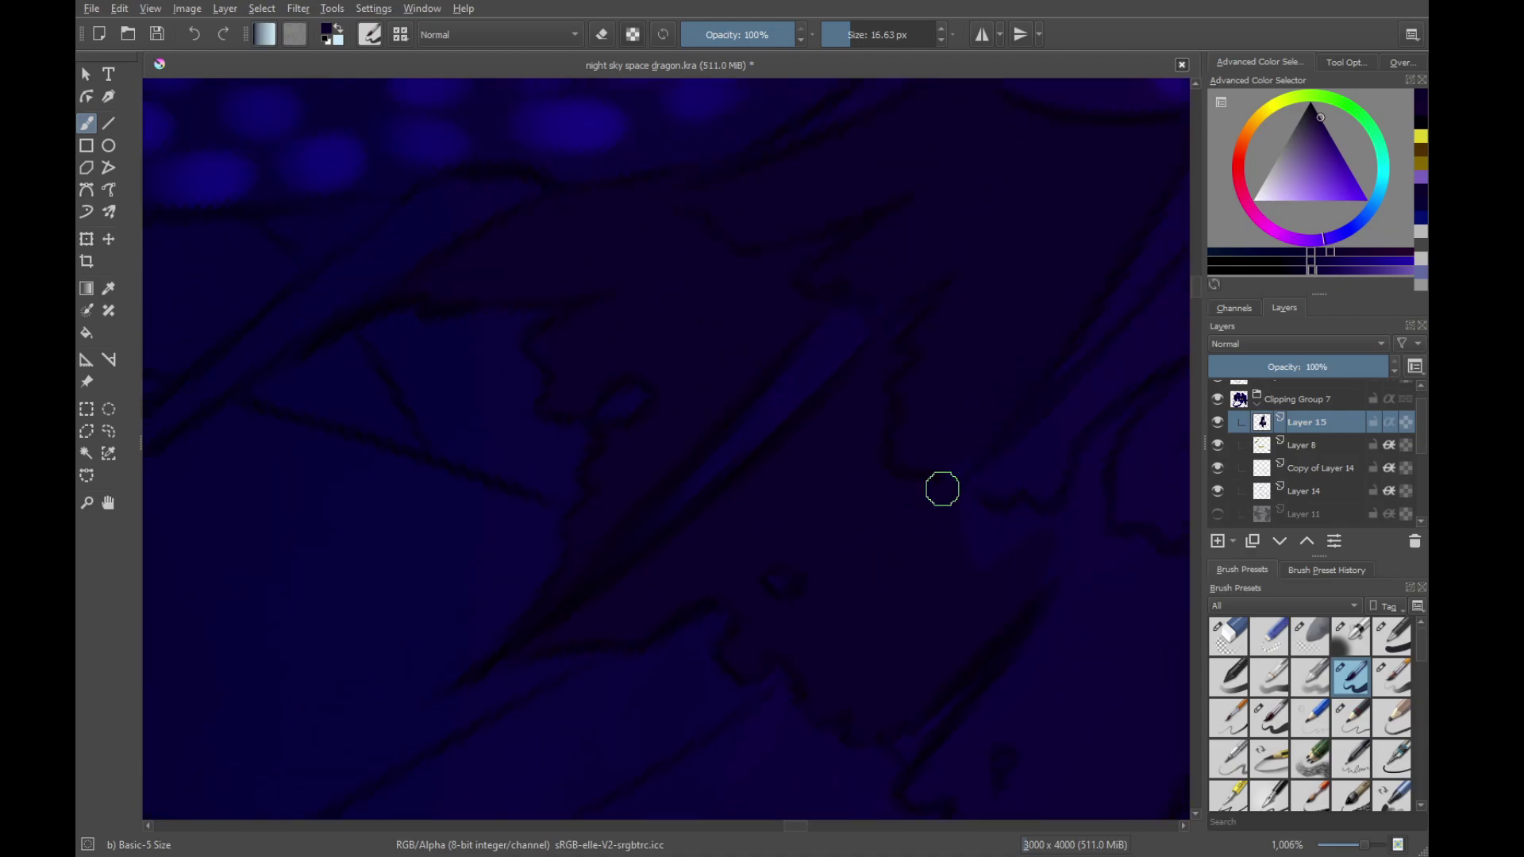
{"action": "left_click_drag", "start_coordinate": [937, 490], "coordinate": [798, 549]}
{"action": "mouse_move", "coordinate": [806, 640]}
{"action": "left_mouse_down"}
{"action": "mouse_move", "coordinate": [991, 445]}
{"action": "mouse_move", "coordinate": [789, 602]}
{"action": "left_mouse_up"}
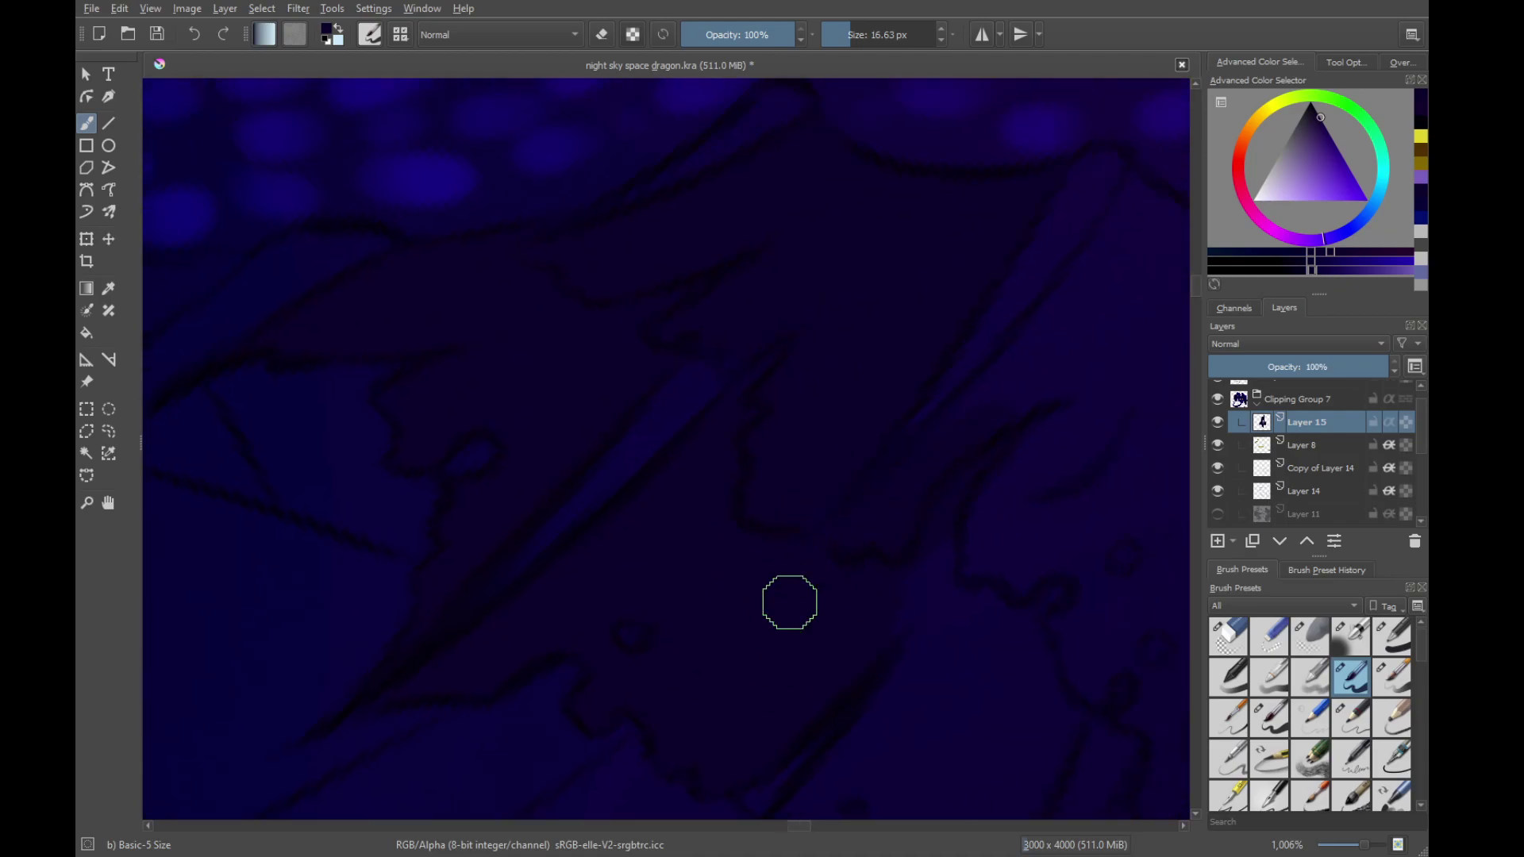
Paint dark violet across the base of the membrane section between the second and third spines, following the scales and spine outlines
{"action": "left_click_drag", "start_coordinate": [1019, 377], "coordinate": [849, 530]}
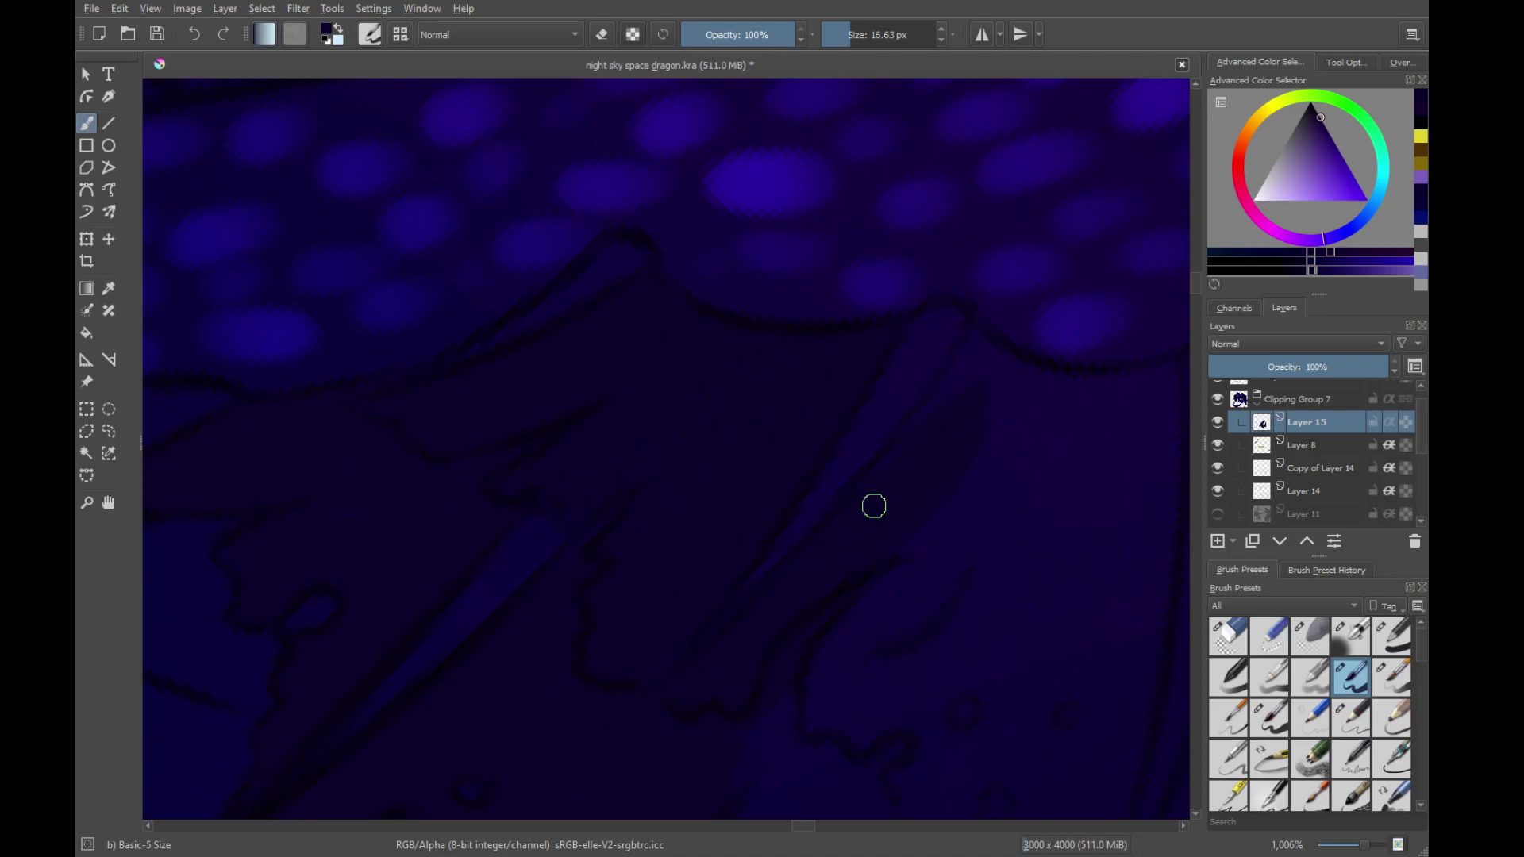
{"action": "left_click_drag", "start_coordinate": [1095, 411], "coordinate": [783, 459]}
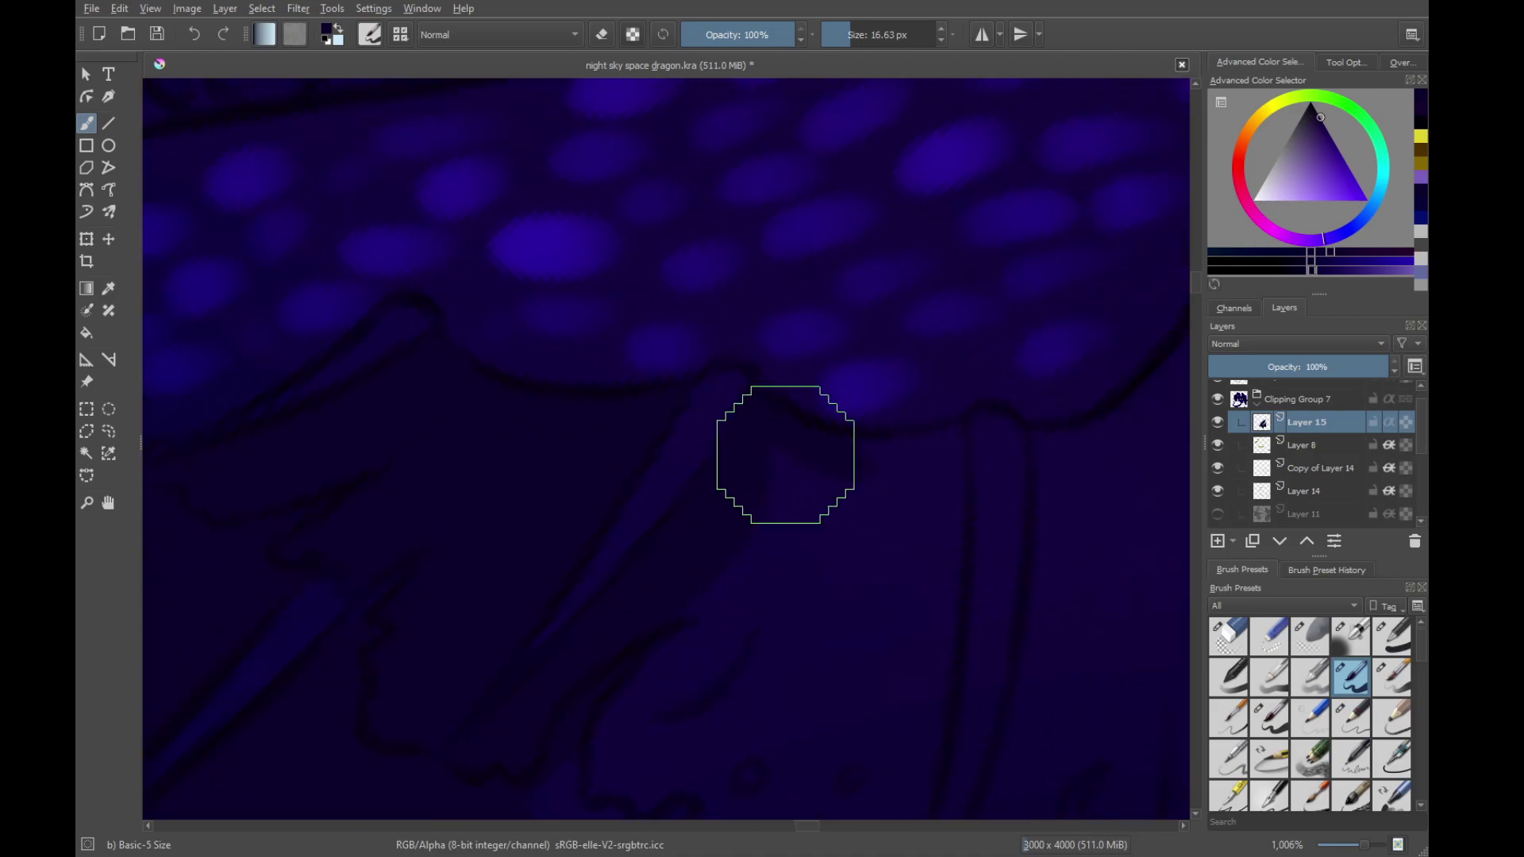
{"action": "left_click_drag", "start_coordinate": [934, 609], "coordinate": [896, 557]}
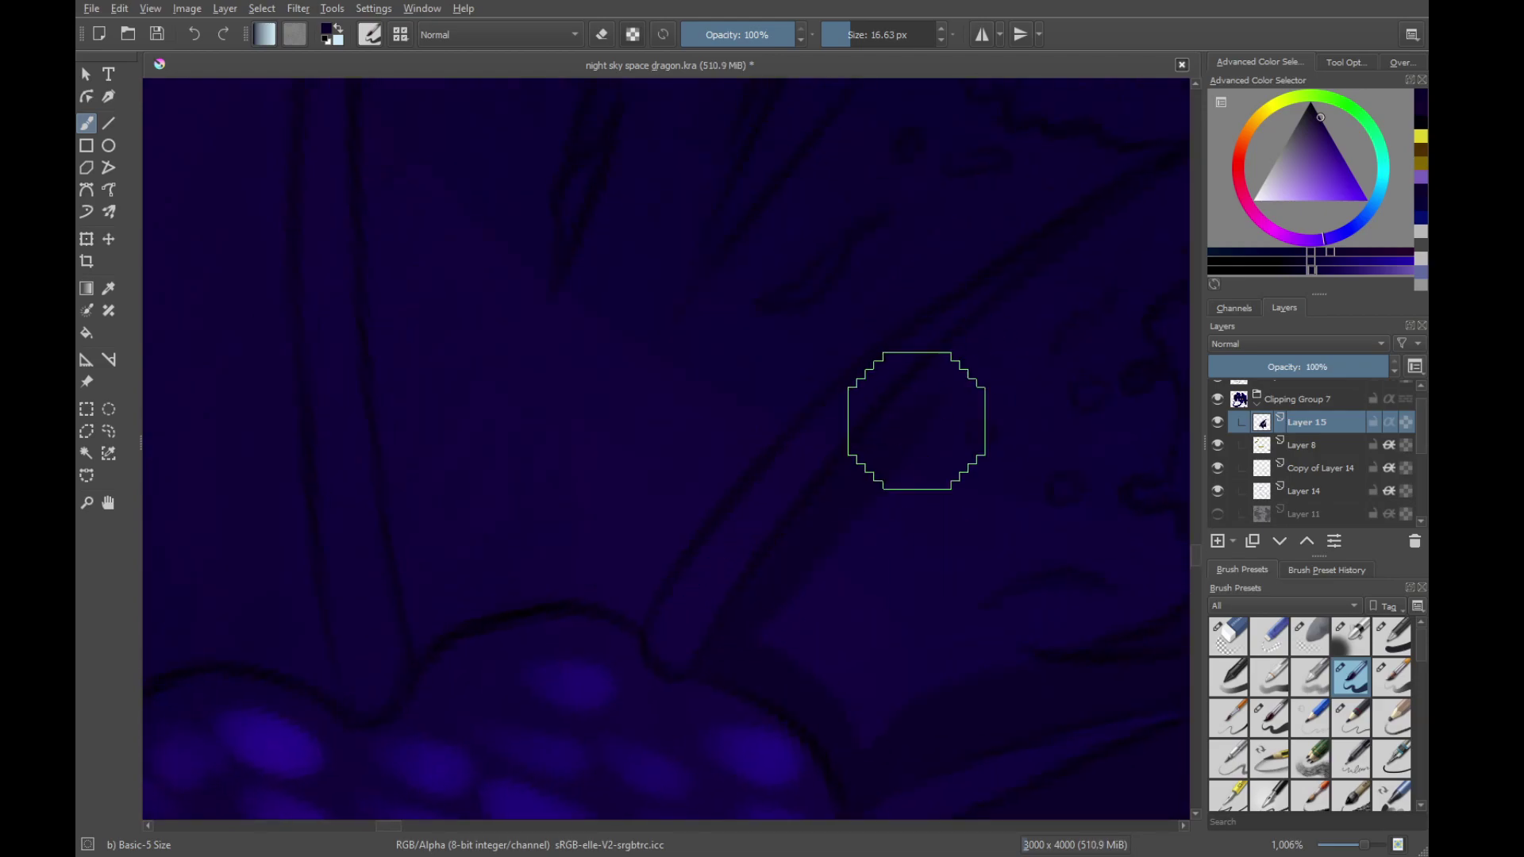
{"action": "left_click_drag", "start_coordinate": [915, 419], "coordinate": [815, 530]}
{"action": "left_click_drag", "start_coordinate": [969, 370], "coordinate": [807, 501]}
{"action": "left_click_drag", "start_coordinate": [941, 369], "coordinate": [784, 512]}
{"action": "left_click_drag", "start_coordinate": [870, 404], "coordinate": [770, 571]}
{"action": "left_click_drag", "start_coordinate": [766, 591], "coordinate": [915, 385]}
{"action": "left_click_drag", "start_coordinate": [757, 510], "coordinate": [804, 596]}
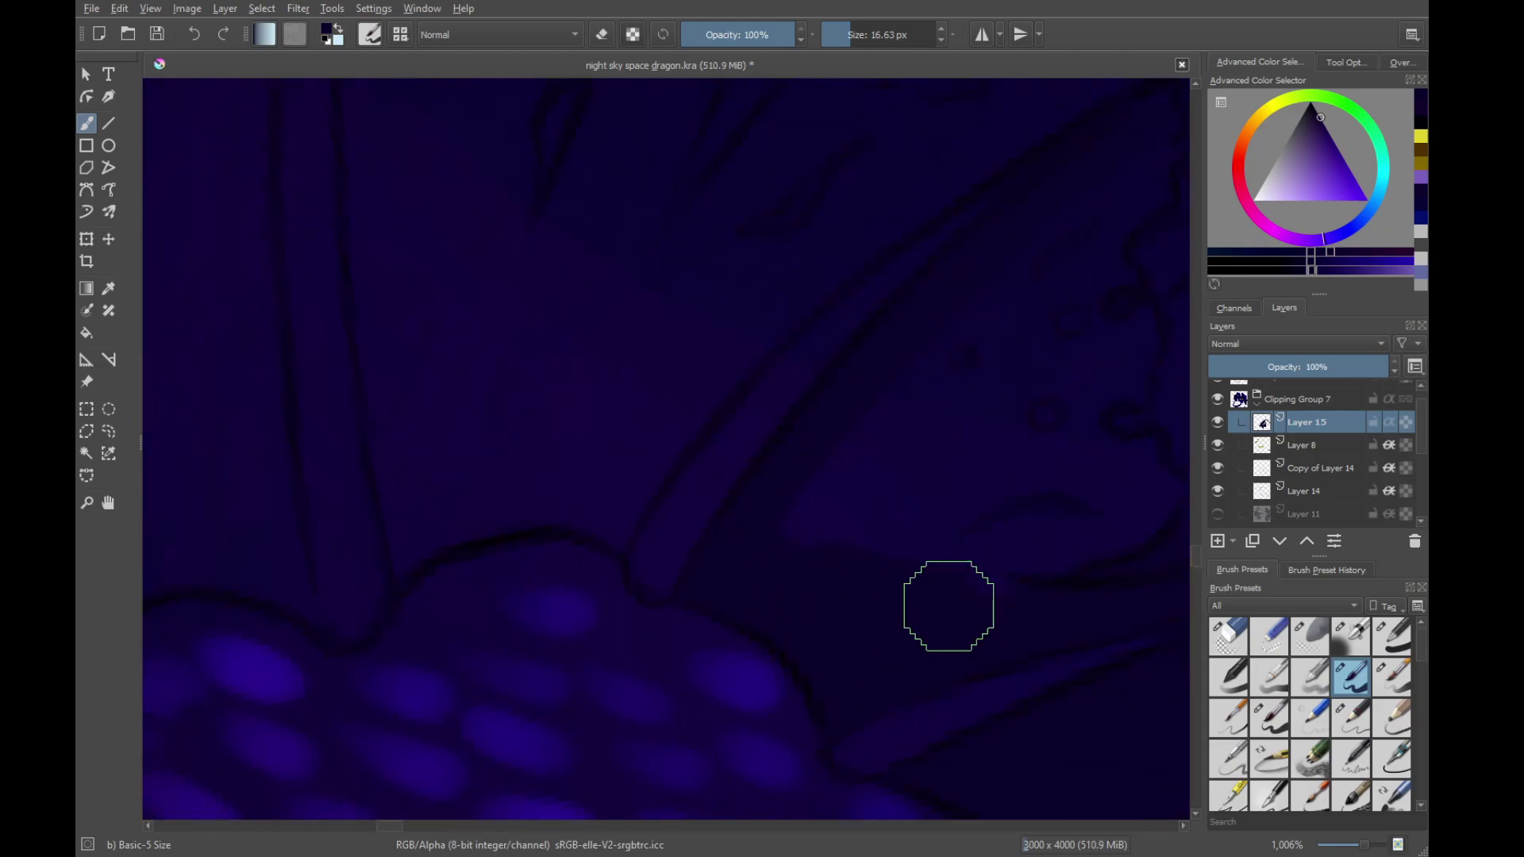
Extend the dark violet fill around the small ring marks and out to the wavy edge of the third membrane section
{"action": "left_click_drag", "start_coordinate": [1088, 508], "coordinate": [847, 599]}
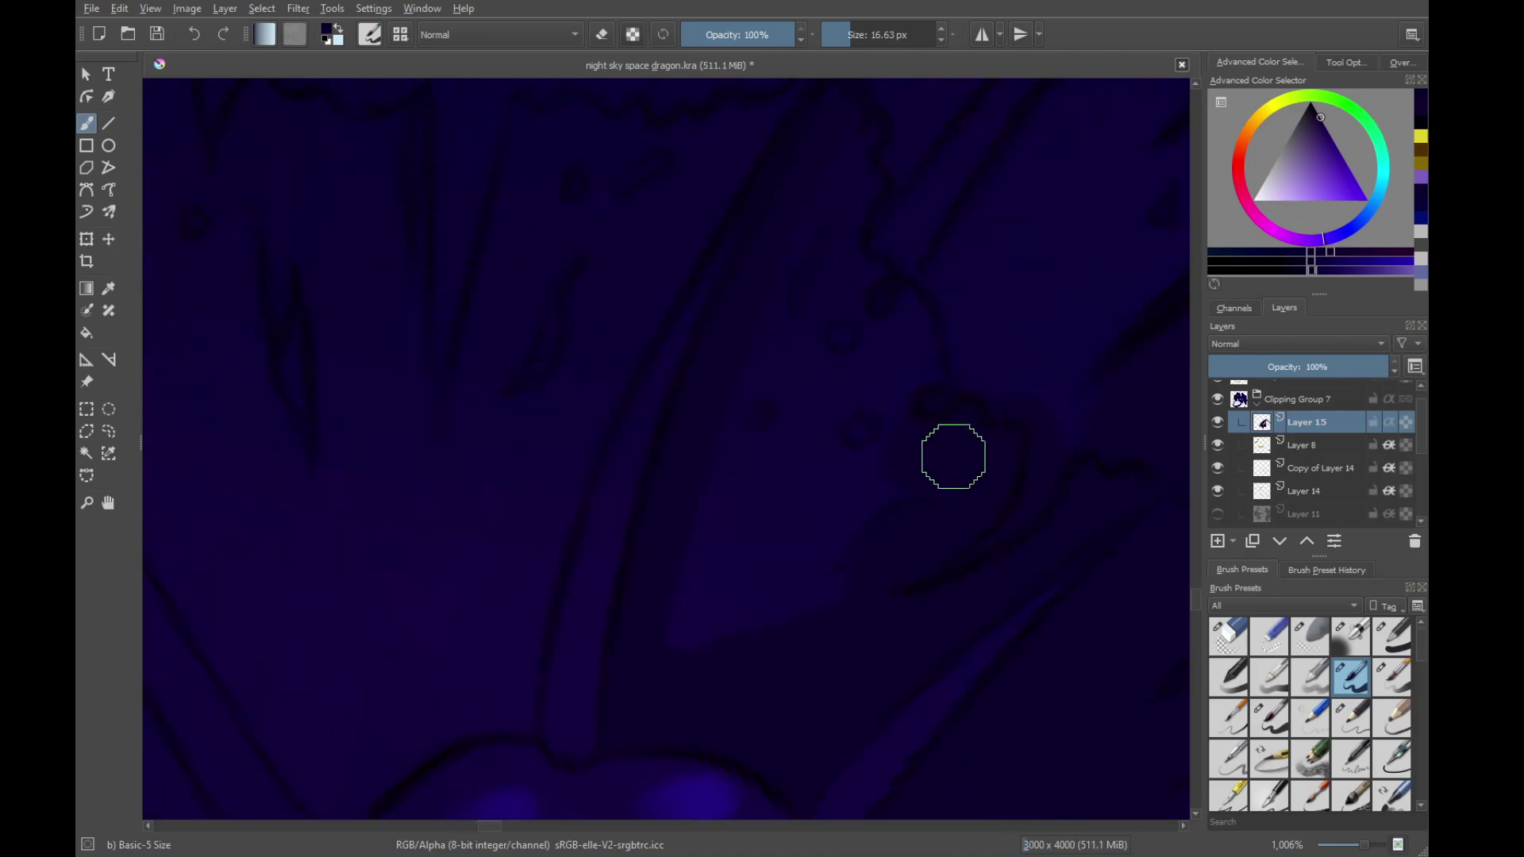
{"action": "left_click_drag", "start_coordinate": [687, 635], "coordinate": [823, 667]}
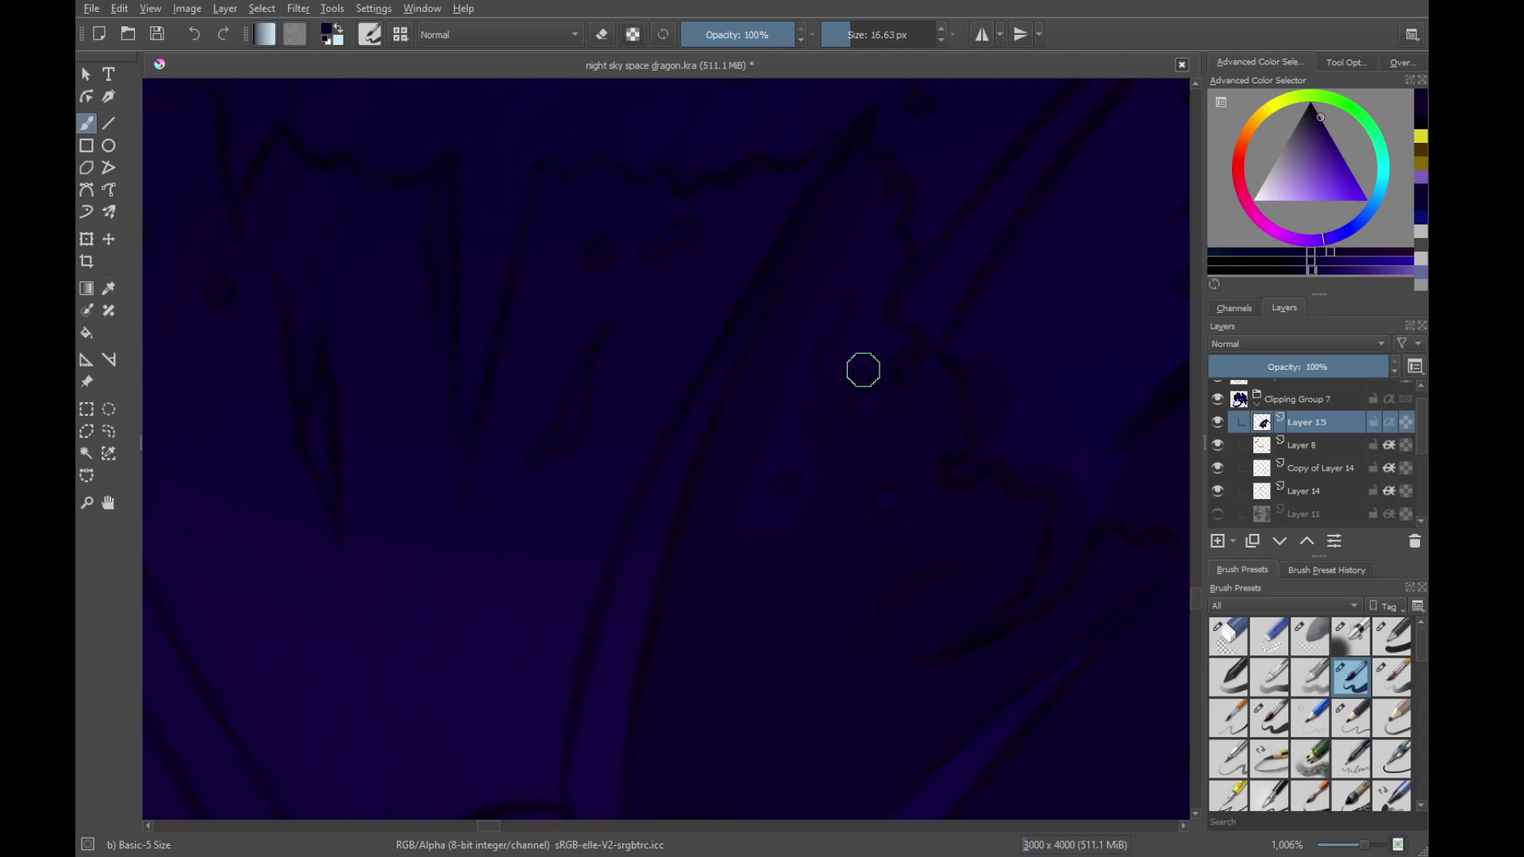
{"action": "left_click_drag", "start_coordinate": [885, 472], "coordinate": [889, 500]}
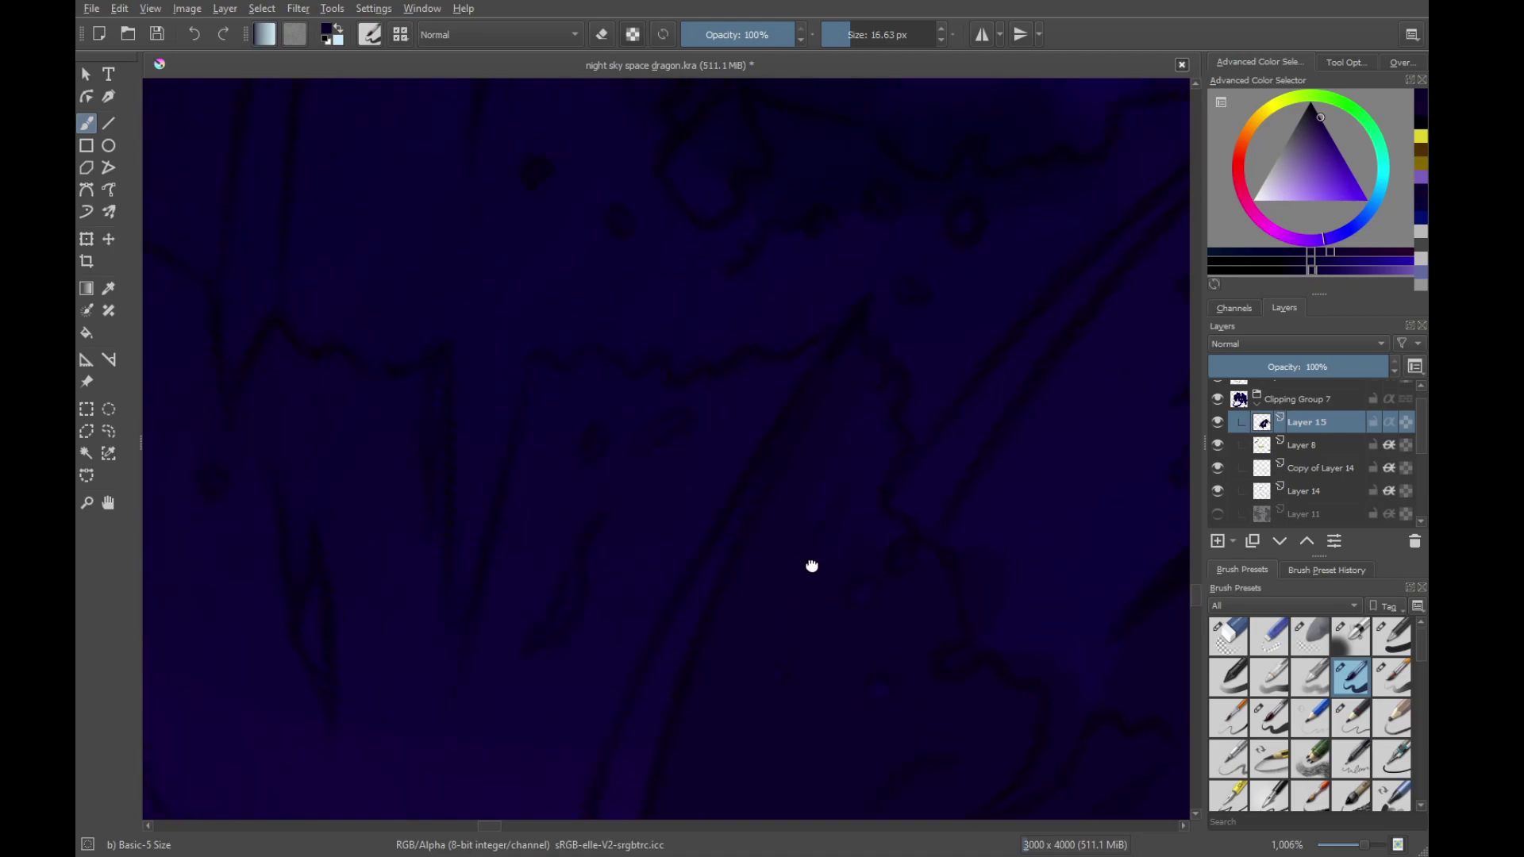
{"action": "left_click_drag", "start_coordinate": [811, 565], "coordinate": [803, 581]}
{"action": "left_click_drag", "start_coordinate": [831, 472], "coordinate": [846, 483]}
Paint dark violet along the next membrane section, from its base up the spine outline toward the pointed tip
{"action": "mouse_move", "coordinate": [973, 512]}
{"action": "left_mouse_down"}
{"action": "mouse_move", "coordinate": [767, 474]}
{"action": "mouse_move", "coordinate": [734, 540]}
{"action": "mouse_move", "coordinate": [750, 506]}
{"action": "left_mouse_up"}
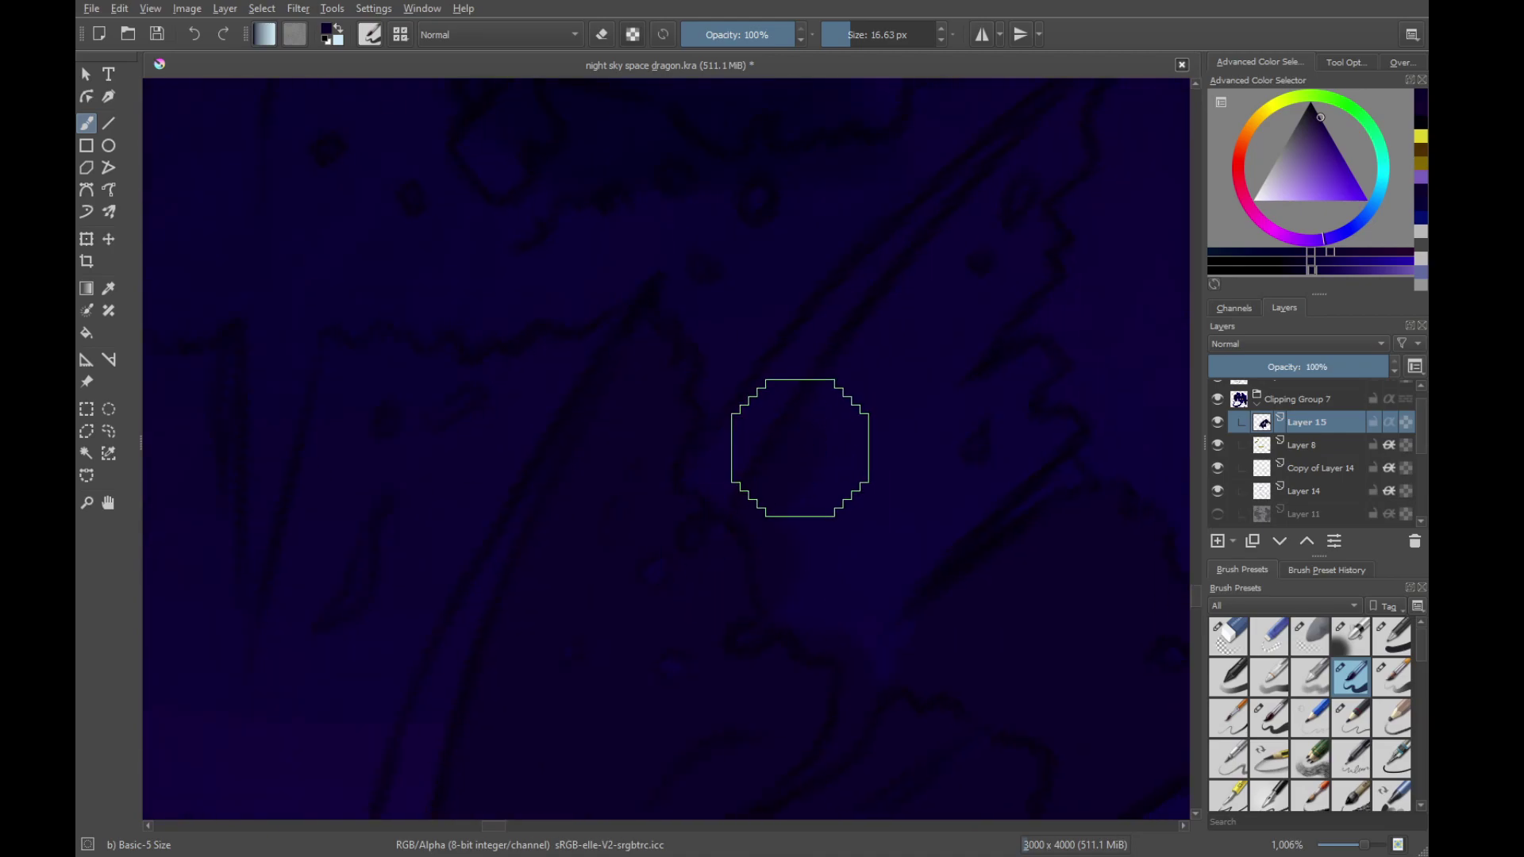
{"action": "left_click_drag", "start_coordinate": [900, 323], "coordinate": [883, 428]}
{"action": "mouse_move", "coordinate": [788, 567]}
{"action": "left_mouse_down"}
{"action": "mouse_move", "coordinate": [783, 552]}
{"action": "mouse_move", "coordinate": [774, 595]}
{"action": "left_mouse_up"}
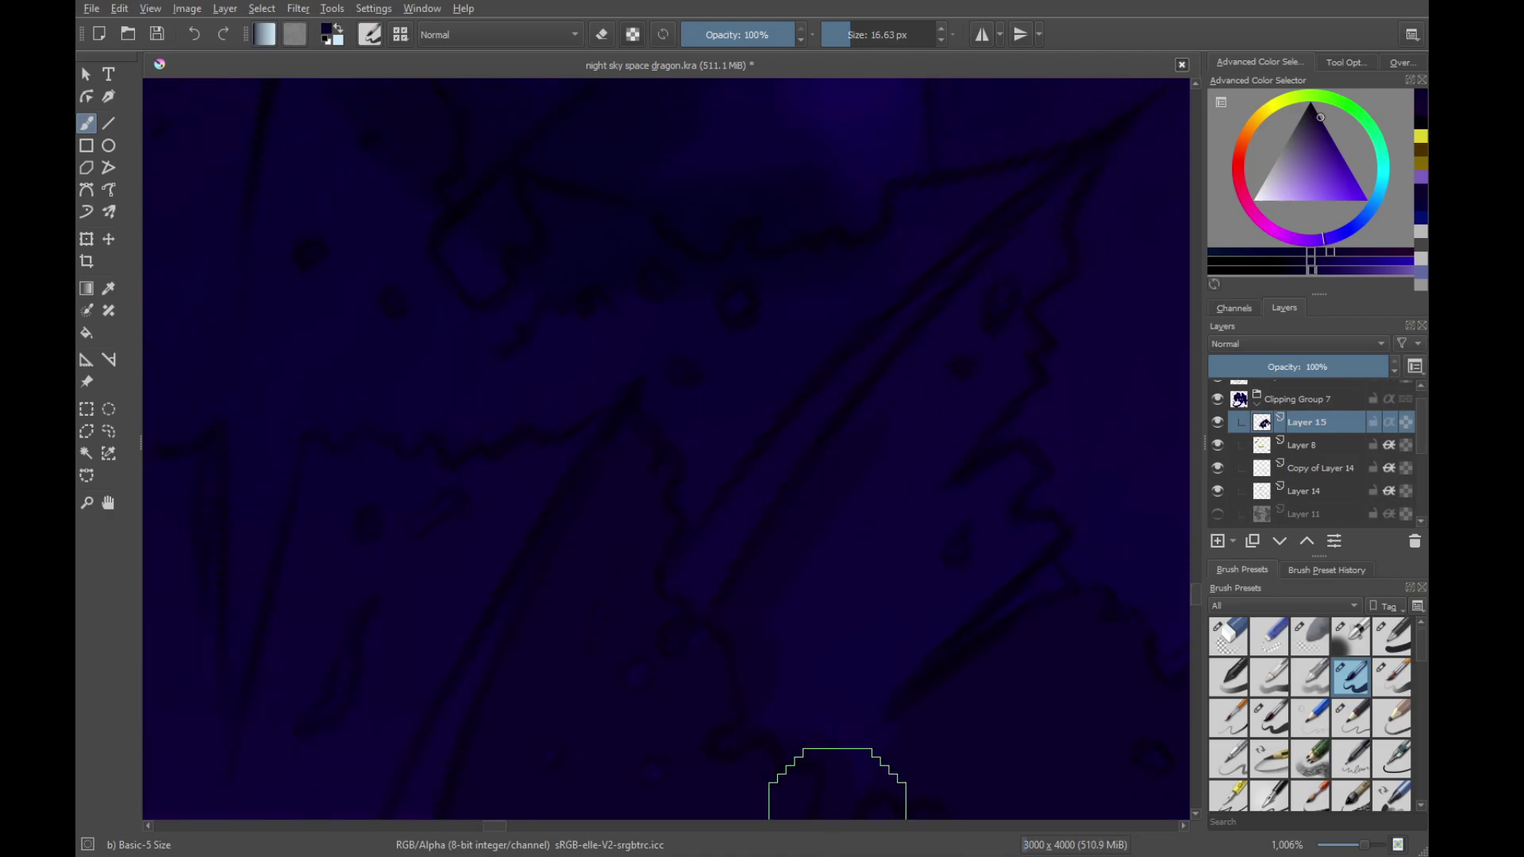
{"action": "left_click_drag", "start_coordinate": [903, 416], "coordinate": [850, 475]}
{"action": "left_click_drag", "start_coordinate": [920, 343], "coordinate": [846, 434]}
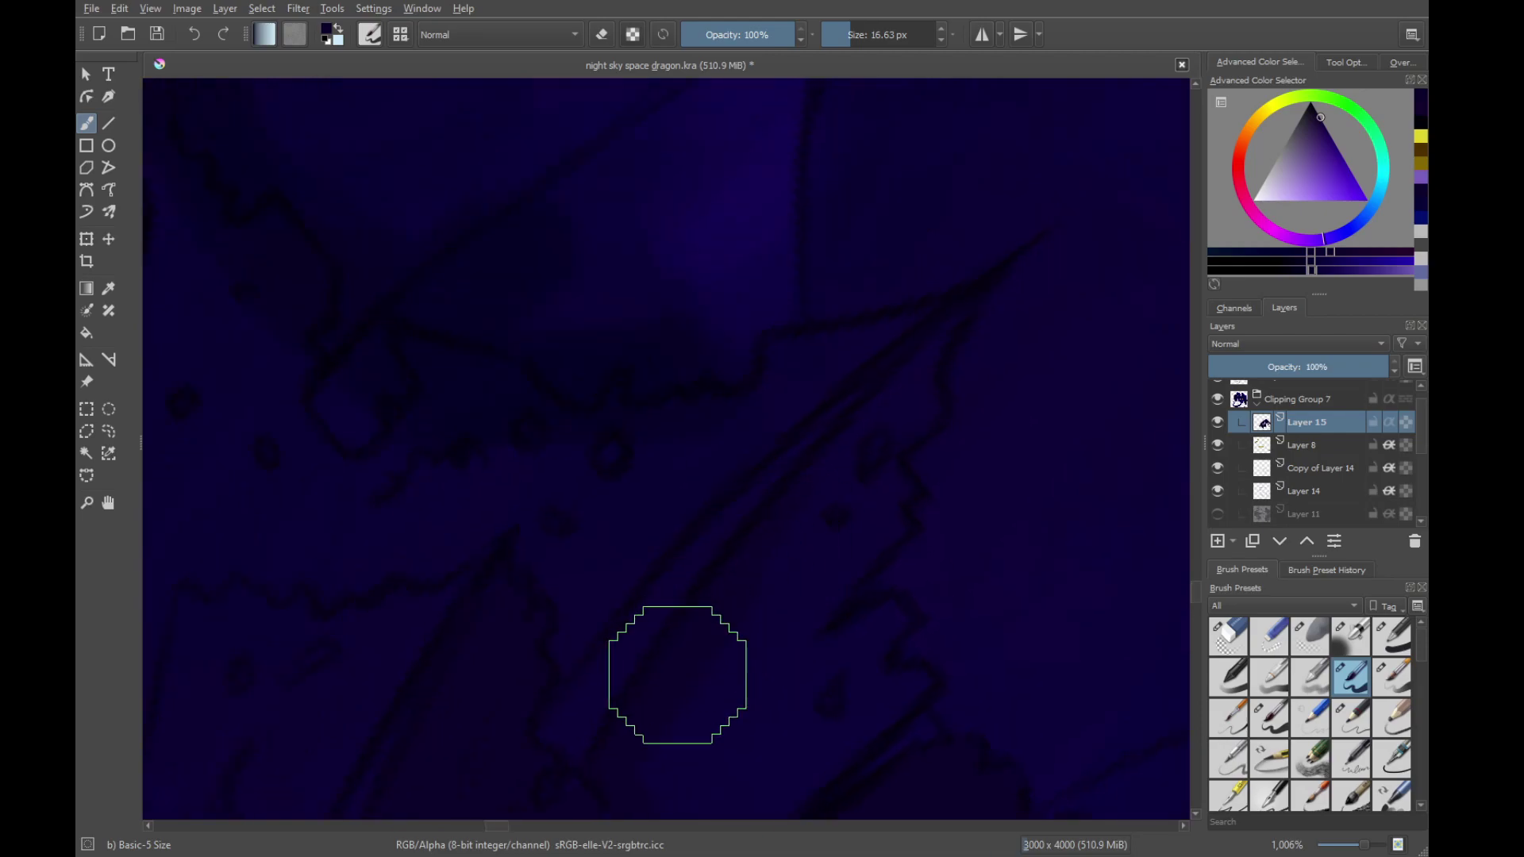
{"action": "left_click_drag", "start_coordinate": [802, 496], "coordinate": [782, 521]}
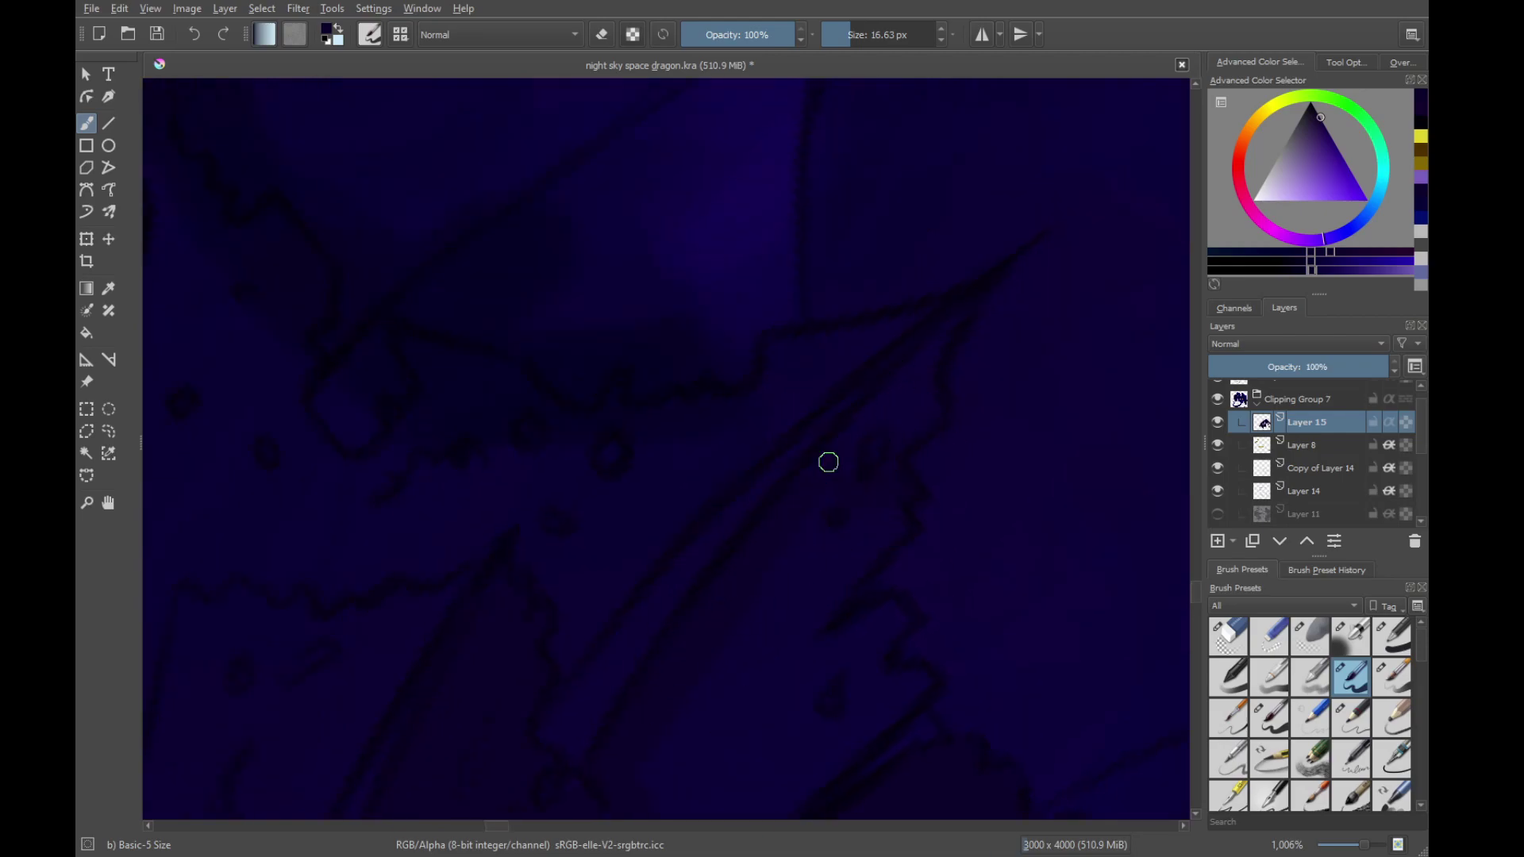
{"action": "left_click_drag", "start_coordinate": [926, 368], "coordinate": [899, 436]}
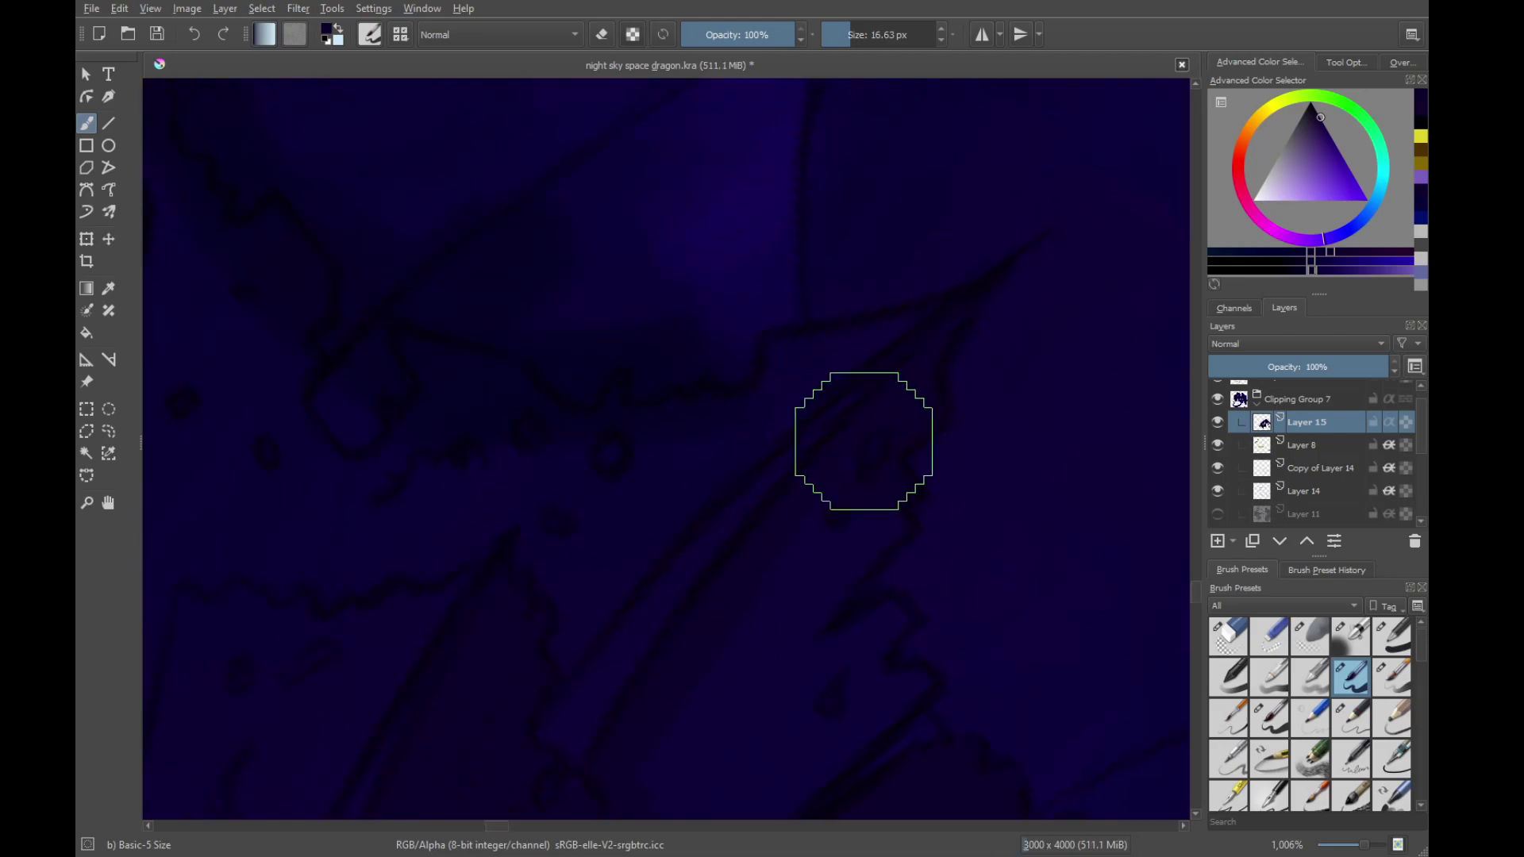
{"action": "mouse_move", "coordinate": [855, 489]}
{"action": "left_mouse_down"}
{"action": "mouse_move", "coordinate": [886, 486]}
{"action": "mouse_move", "coordinate": [937, 429]}
{"action": "left_mouse_up"}
{"action": "left_click_drag", "start_coordinate": [930, 422], "coordinate": [927, 437]}
Set the brush size to 10.50 px and fill the rest of this section around the teardrop mark and out to its jagged edge
{"action": "mouse_move", "coordinate": [834, 545]}
{"action": "left_mouse_down", "text": "shift"}
{"action": "mouse_move", "coordinate": [786, 545]}
{"action": "mouse_move", "coordinate": [877, 486]}
{"action": "mouse_move", "coordinate": [850, 453]}
{"action": "mouse_move", "coordinate": [863, 403]}
{"action": "left_mouse_up", "text": "shift"}
{"action": "left_click_drag", "start_coordinate": [785, 626], "coordinate": [843, 515]}
{"action": "mouse_move", "coordinate": [797, 552]}
{"action": "left_mouse_down"}
{"action": "mouse_move", "coordinate": [752, 623]}
{"action": "mouse_move", "coordinate": [817, 704]}
{"action": "mouse_move", "coordinate": [796, 674]}
{"action": "mouse_move", "coordinate": [799, 689]}
{"action": "mouse_move", "coordinate": [880, 668]}
{"action": "left_mouse_up"}
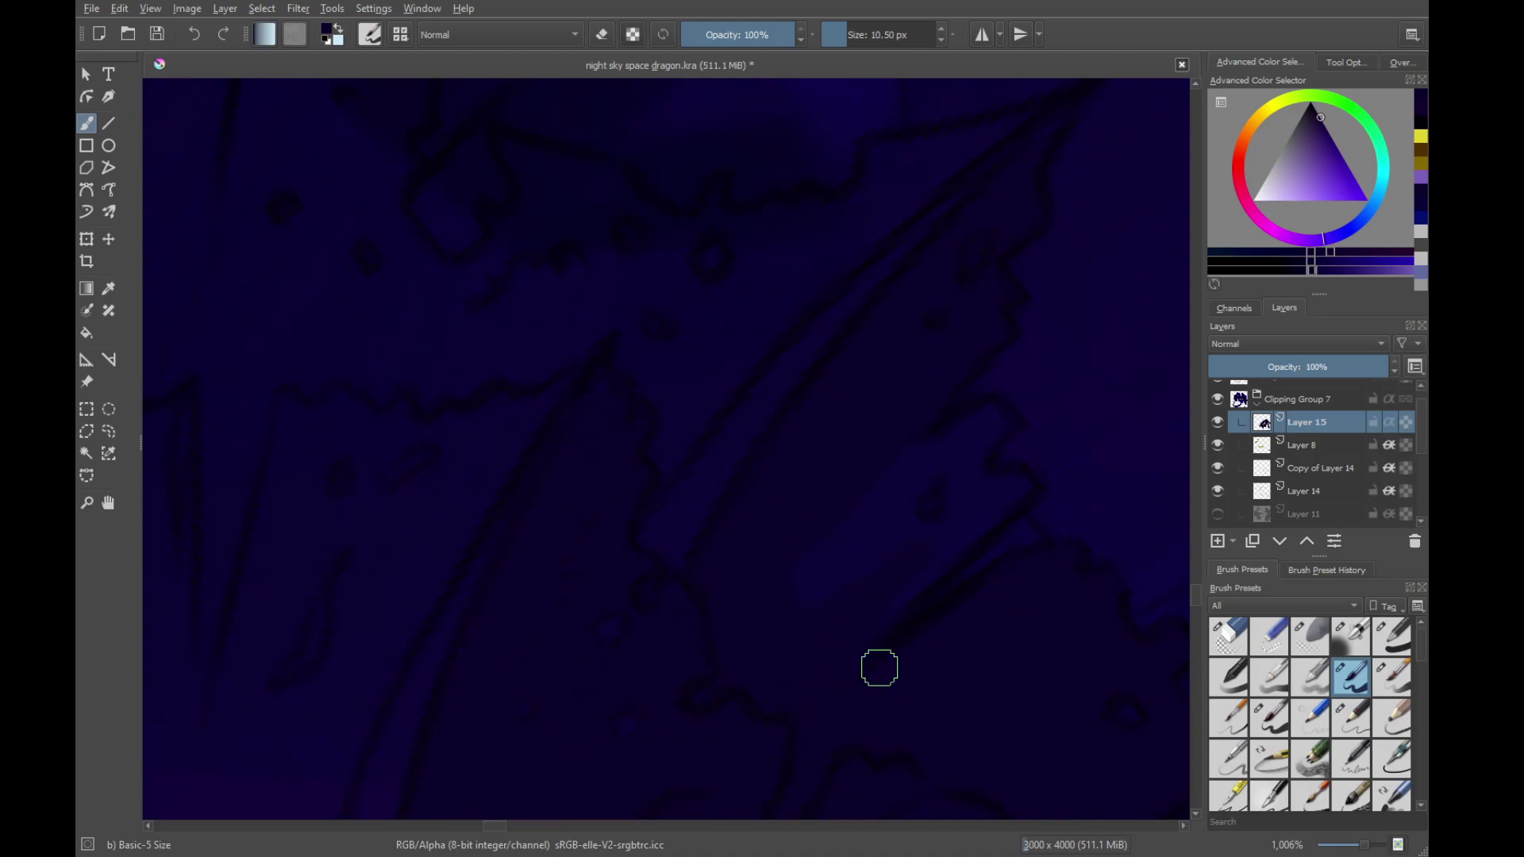
{"action": "left_click_drag", "start_coordinate": [957, 618], "coordinate": [940, 510]}
{"action": "mouse_move", "coordinate": [921, 450]}
{"action": "left_mouse_down"}
{"action": "mouse_move", "coordinate": [932, 430]}
{"action": "mouse_move", "coordinate": [779, 527]}
{"action": "mouse_move", "coordinate": [773, 476]}
{"action": "mouse_move", "coordinate": [841, 540]}
{"action": "left_mouse_up"}
{"action": "left_click_drag", "start_coordinate": [879, 545], "coordinate": [841, 503]}
{"action": "left_click_drag", "start_coordinate": [936, 458], "coordinate": [905, 500]}
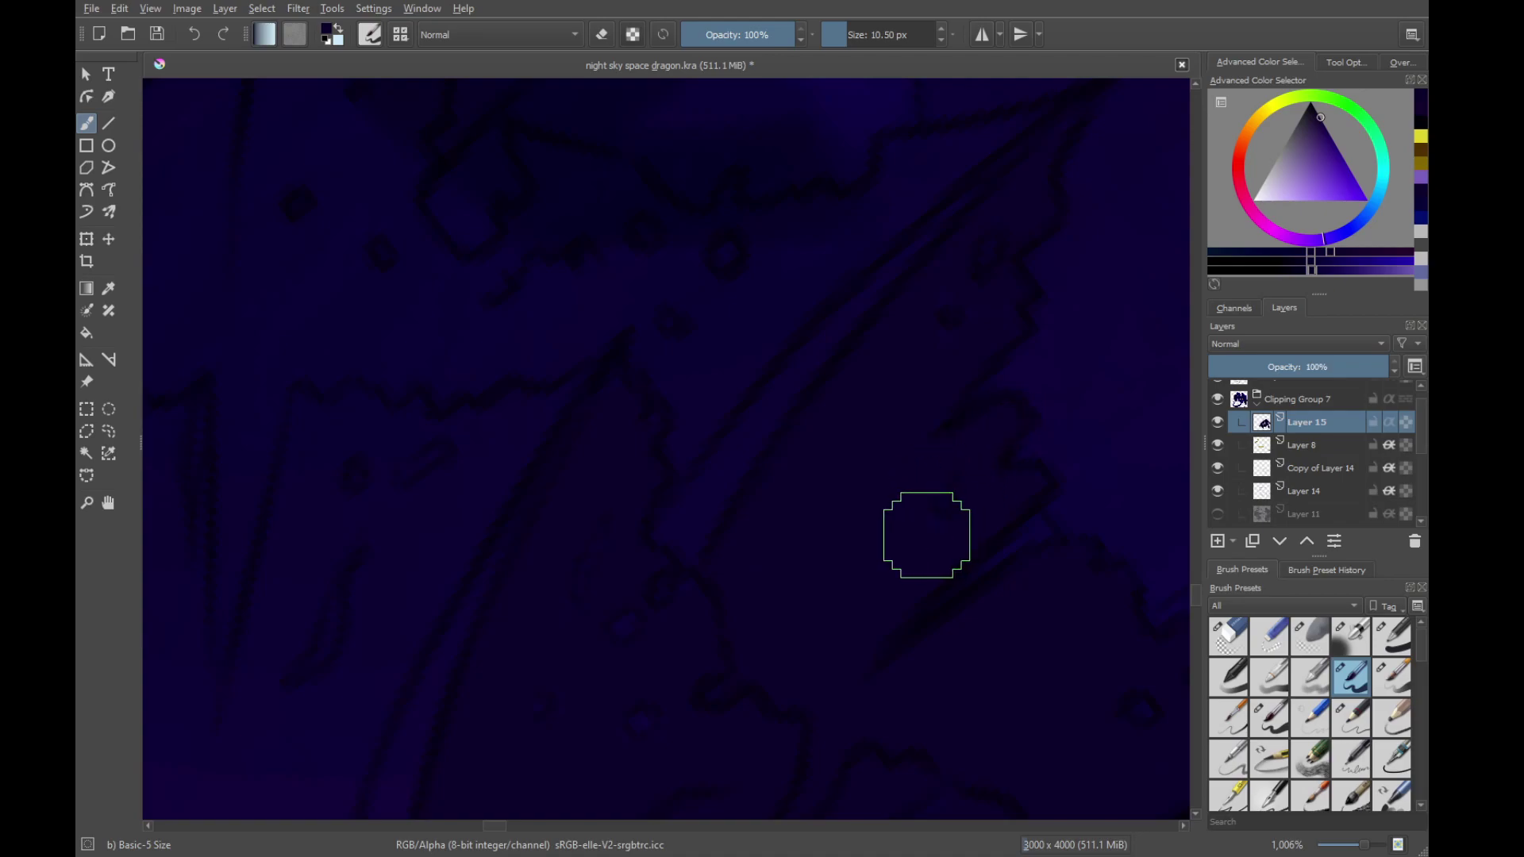
{"action": "left_click_drag", "start_coordinate": [738, 512], "coordinate": [922, 569]}
{"action": "left_click_drag", "start_coordinate": [1096, 555], "coordinate": [1122, 577]}
{"action": "left_click_drag", "start_coordinate": [950, 480], "coordinate": [862, 625]}
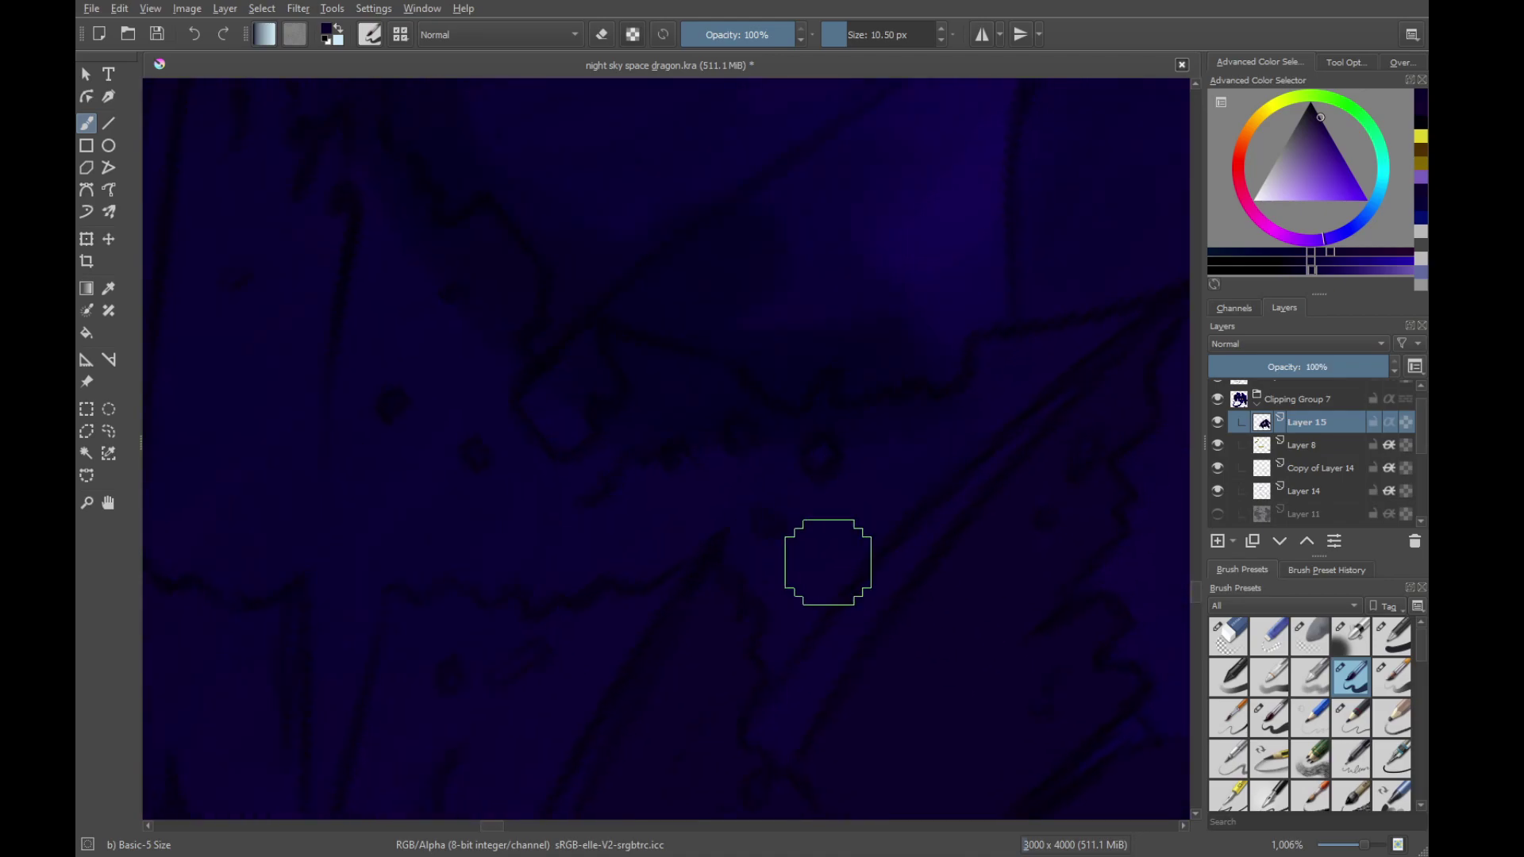
Paint dark violet on the other side of the spine, around the ring marks and up to the scalloped membrane edge
{"action": "mouse_move", "coordinate": [722, 689]}
{"action": "left_mouse_down"}
{"action": "mouse_move", "coordinate": [752, 707]}
{"action": "mouse_move", "coordinate": [942, 449]}
{"action": "left_mouse_up"}
{"action": "mouse_move", "coordinate": [772, 637]}
{"action": "left_mouse_down"}
{"action": "mouse_move", "coordinate": [1054, 351]}
{"action": "mouse_move", "coordinate": [873, 521]}
{"action": "mouse_move", "coordinate": [1017, 435]}
{"action": "mouse_move", "coordinate": [946, 503]}
{"action": "left_mouse_up"}
{"action": "left_click_drag", "start_coordinate": [1082, 356], "coordinate": [1053, 344]}
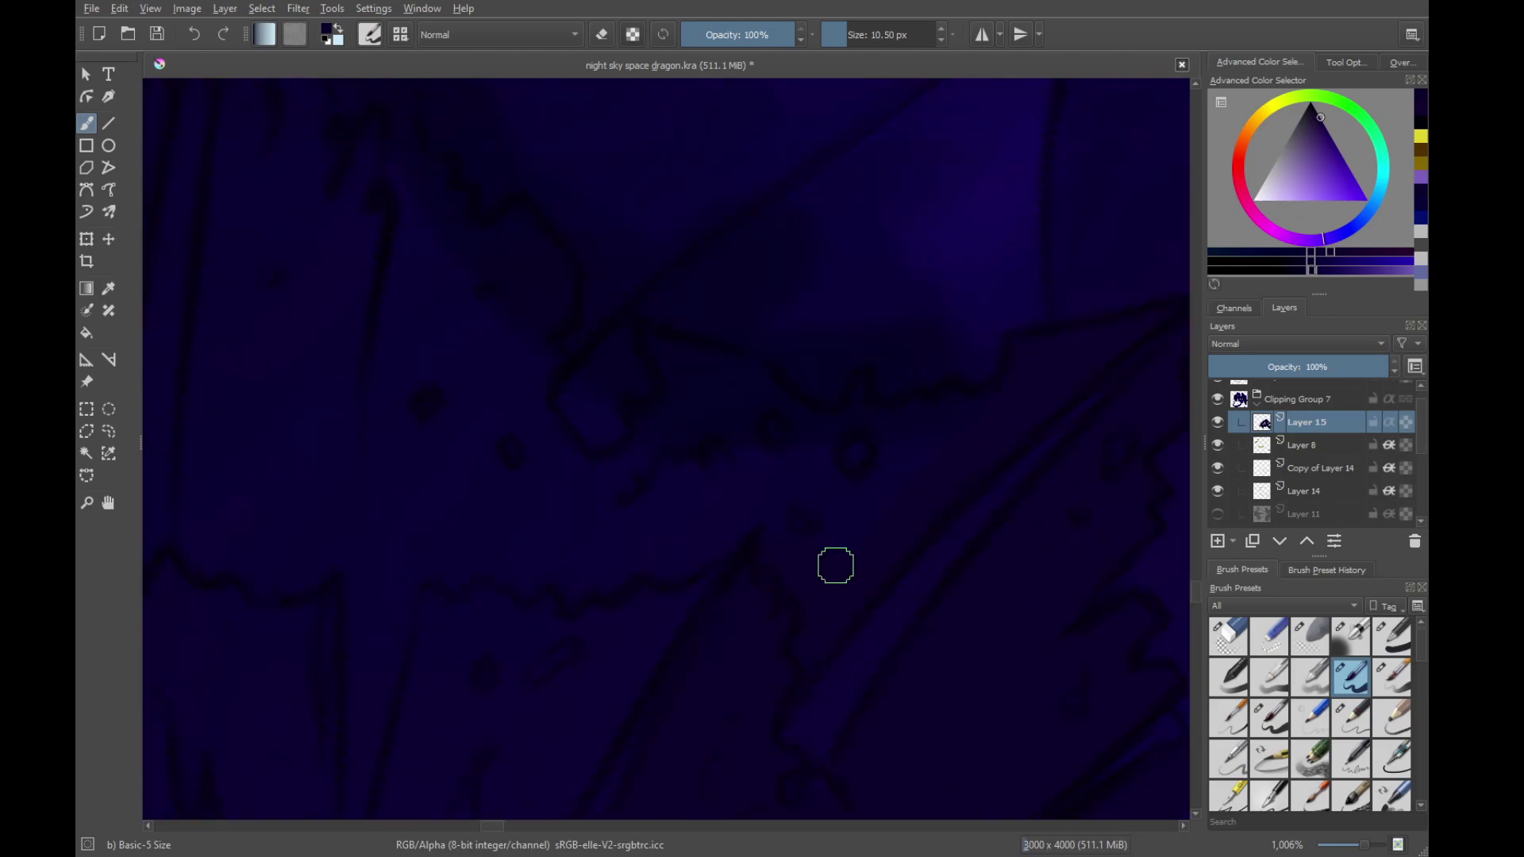
{"action": "mouse_move", "coordinate": [836, 565]}
{"action": "left_mouse_down"}
{"action": "mouse_move", "coordinate": [865, 622]}
{"action": "mouse_move", "coordinate": [789, 571]}
{"action": "mouse_move", "coordinate": [859, 611]}
{"action": "left_mouse_up"}
{"action": "left_click_drag", "start_coordinate": [786, 565], "coordinate": [870, 588]}
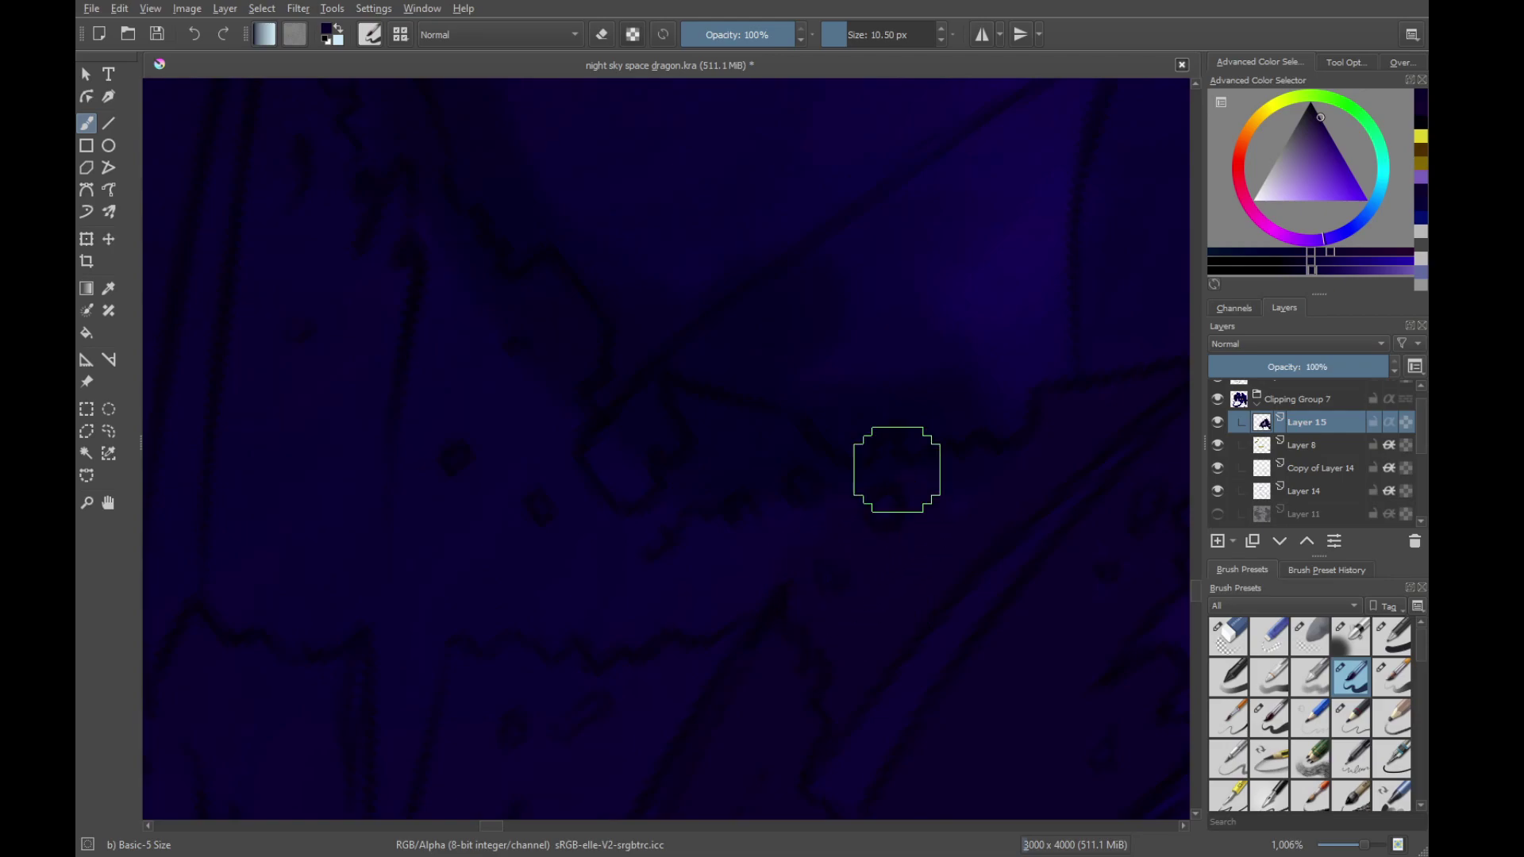
{"action": "left_click_drag", "start_coordinate": [915, 502], "coordinate": [897, 581]}
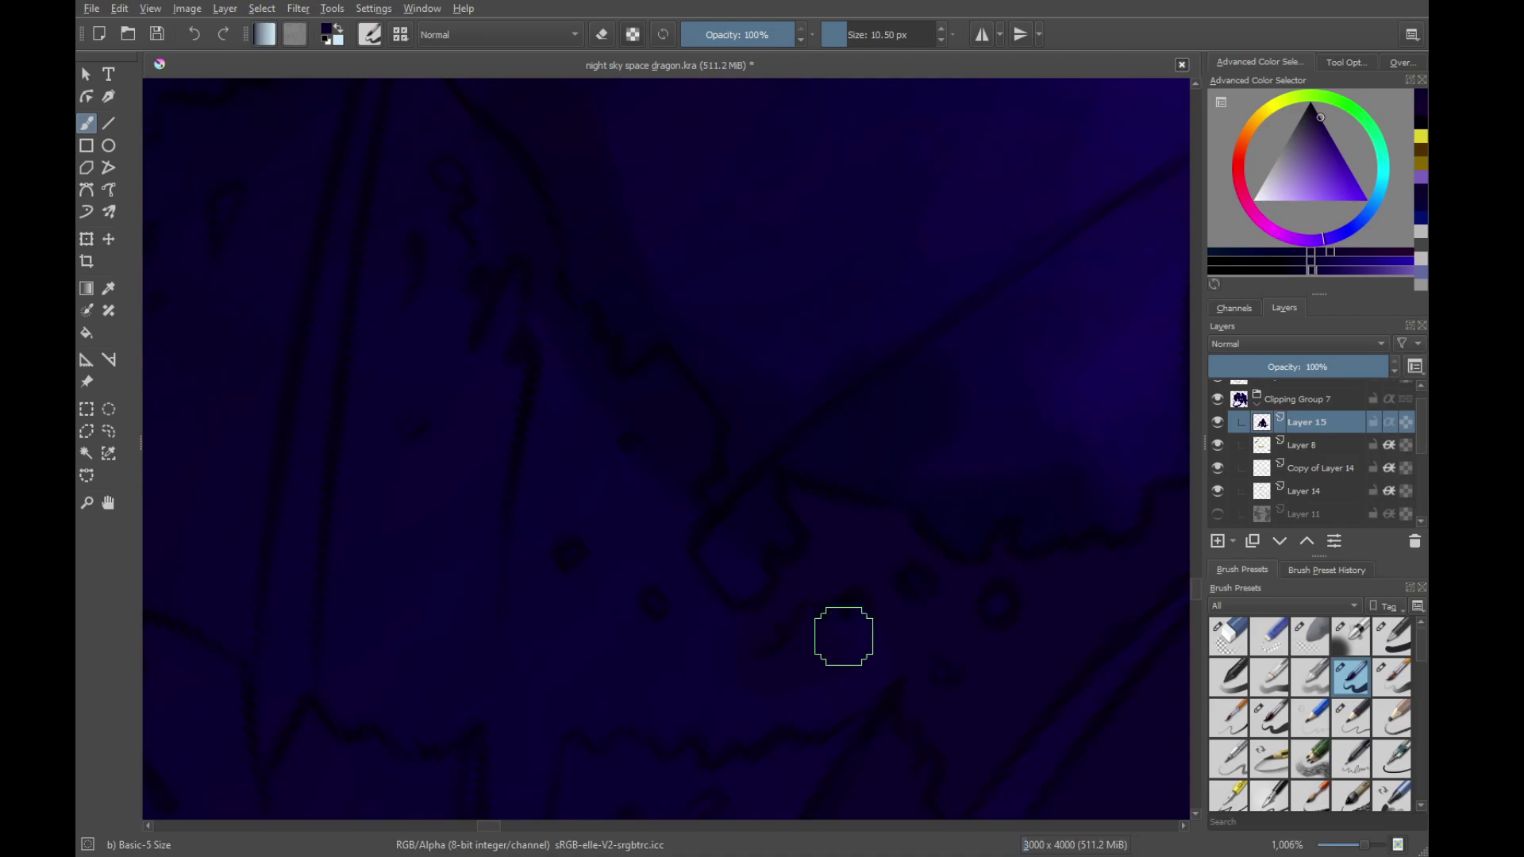
Extend the dark violet below the squarish notch, along the wavy tear line, and up the membrane's outer edge
{"action": "left_click_drag", "start_coordinate": [861, 687], "coordinate": [911, 540]}
{"action": "left_click_drag", "start_coordinate": [884, 478], "coordinate": [963, 468]}
{"action": "left_click_drag", "start_coordinate": [772, 634], "coordinate": [873, 413]}
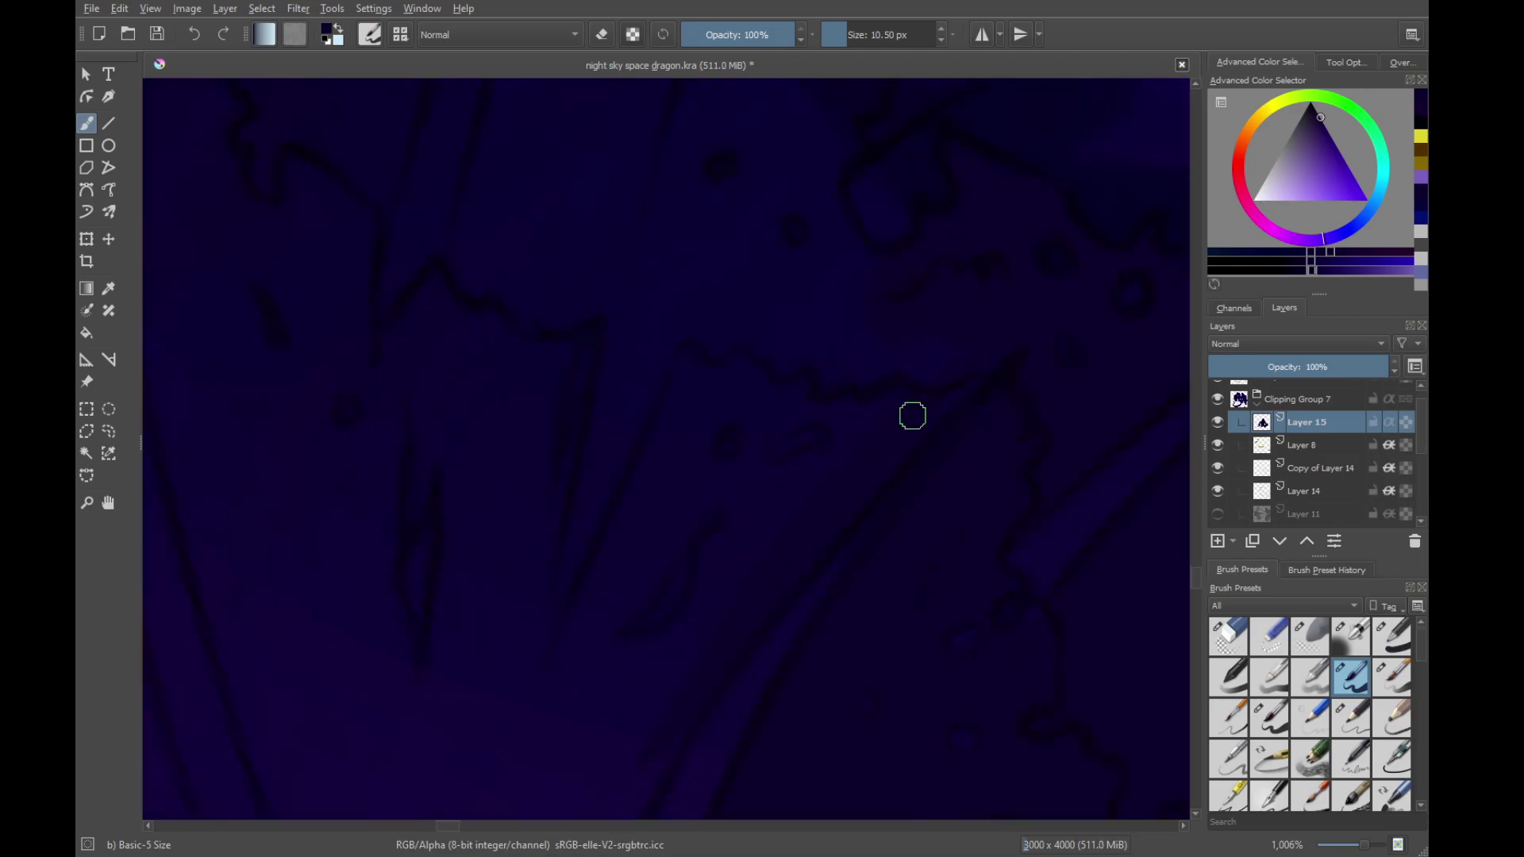
{"action": "left_click_drag", "start_coordinate": [858, 468], "coordinate": [845, 571]}
{"action": "left_click_drag", "start_coordinate": [774, 633], "coordinate": [760, 622]}
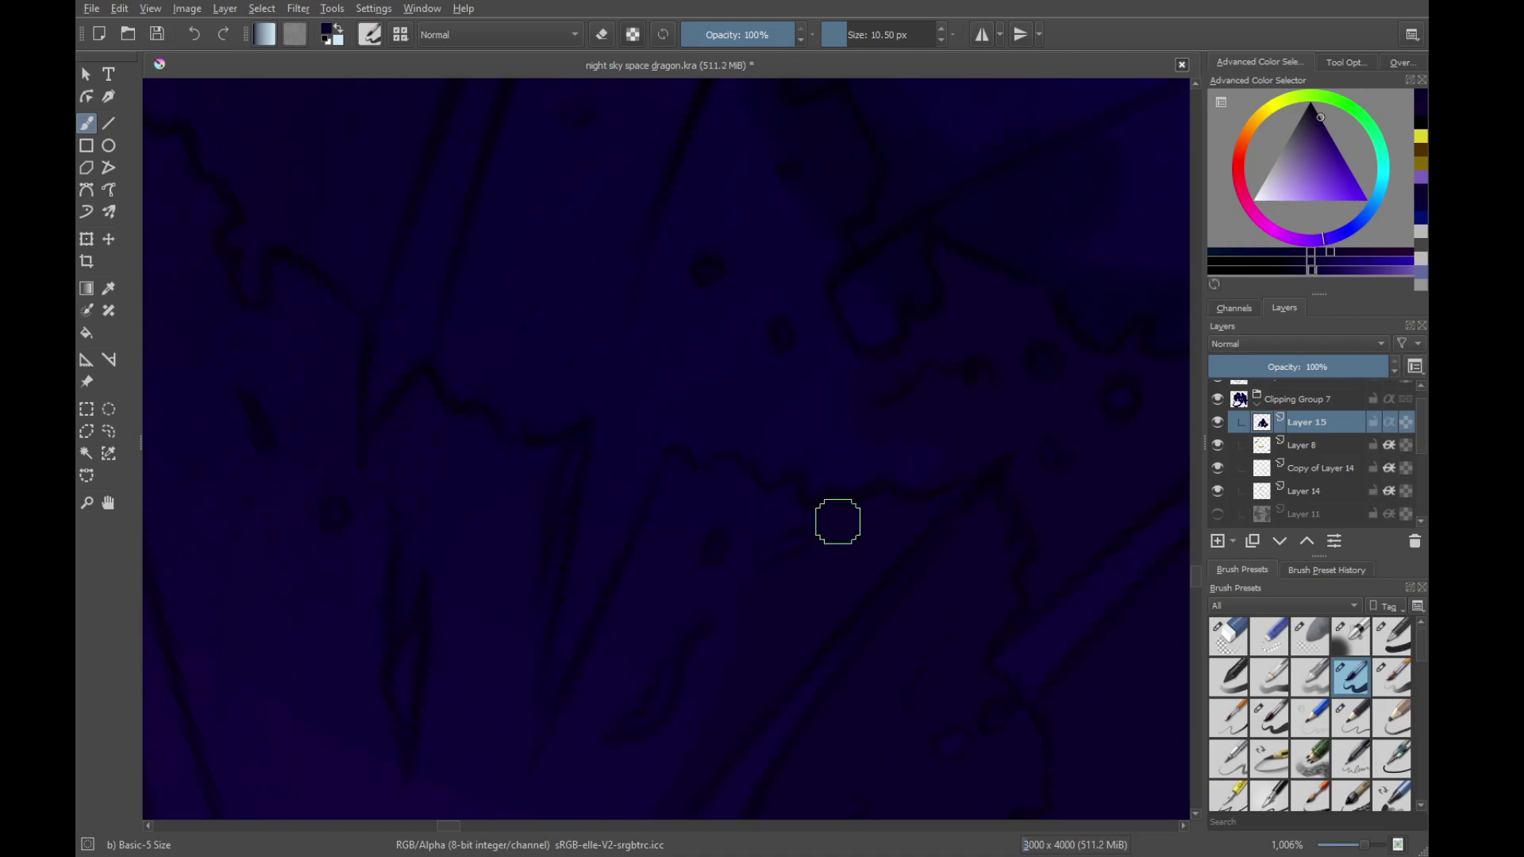
{"action": "scroll", "coordinate": [823, 599], "scroll_direction": "up", "scroll_amount": 3}
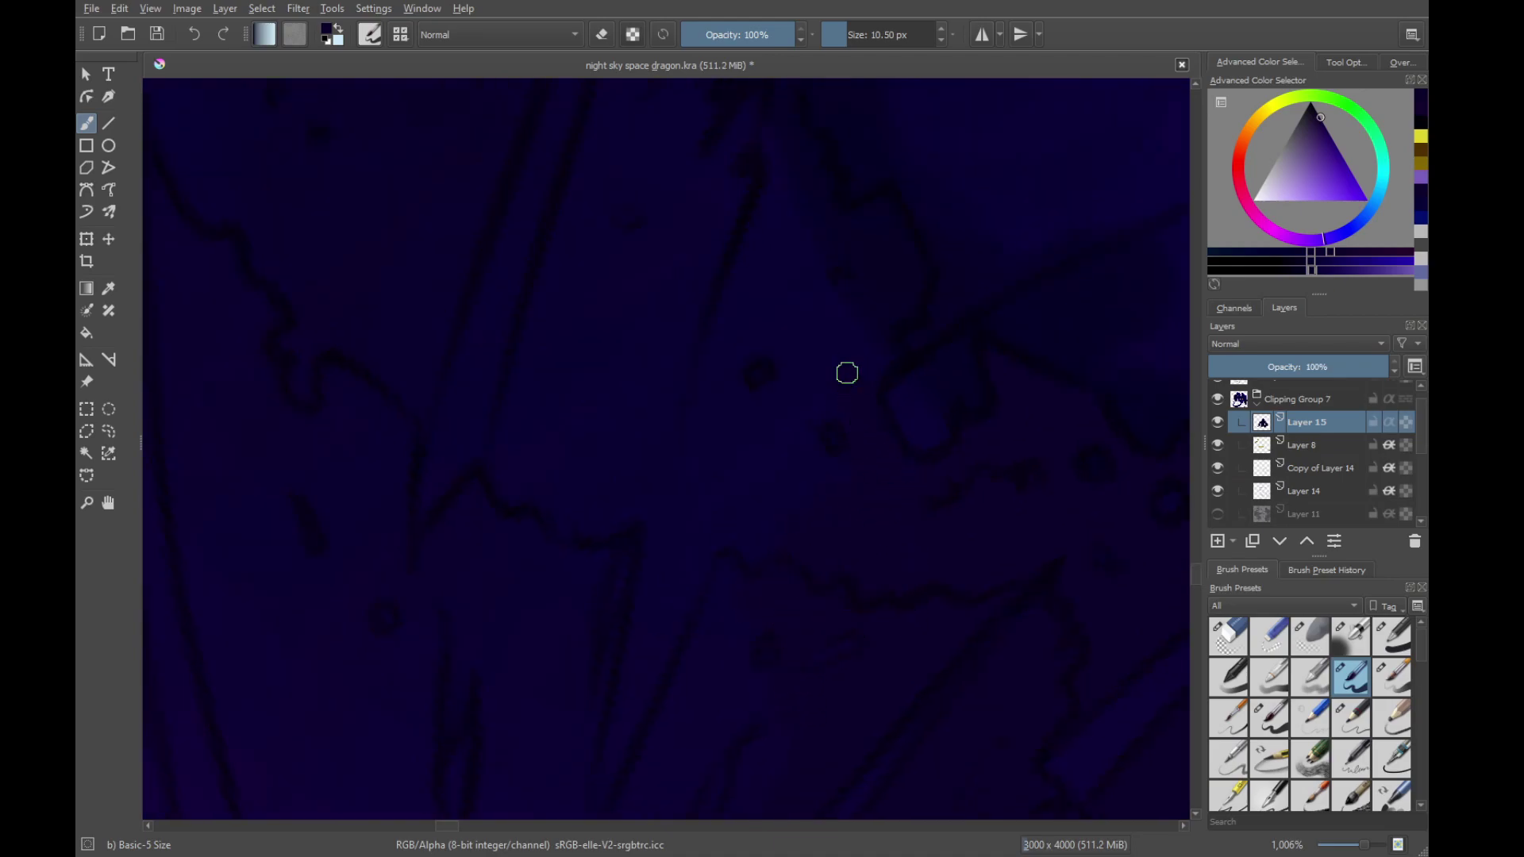
{"action": "left_click_drag", "start_coordinate": [847, 373], "coordinate": [833, 578]}
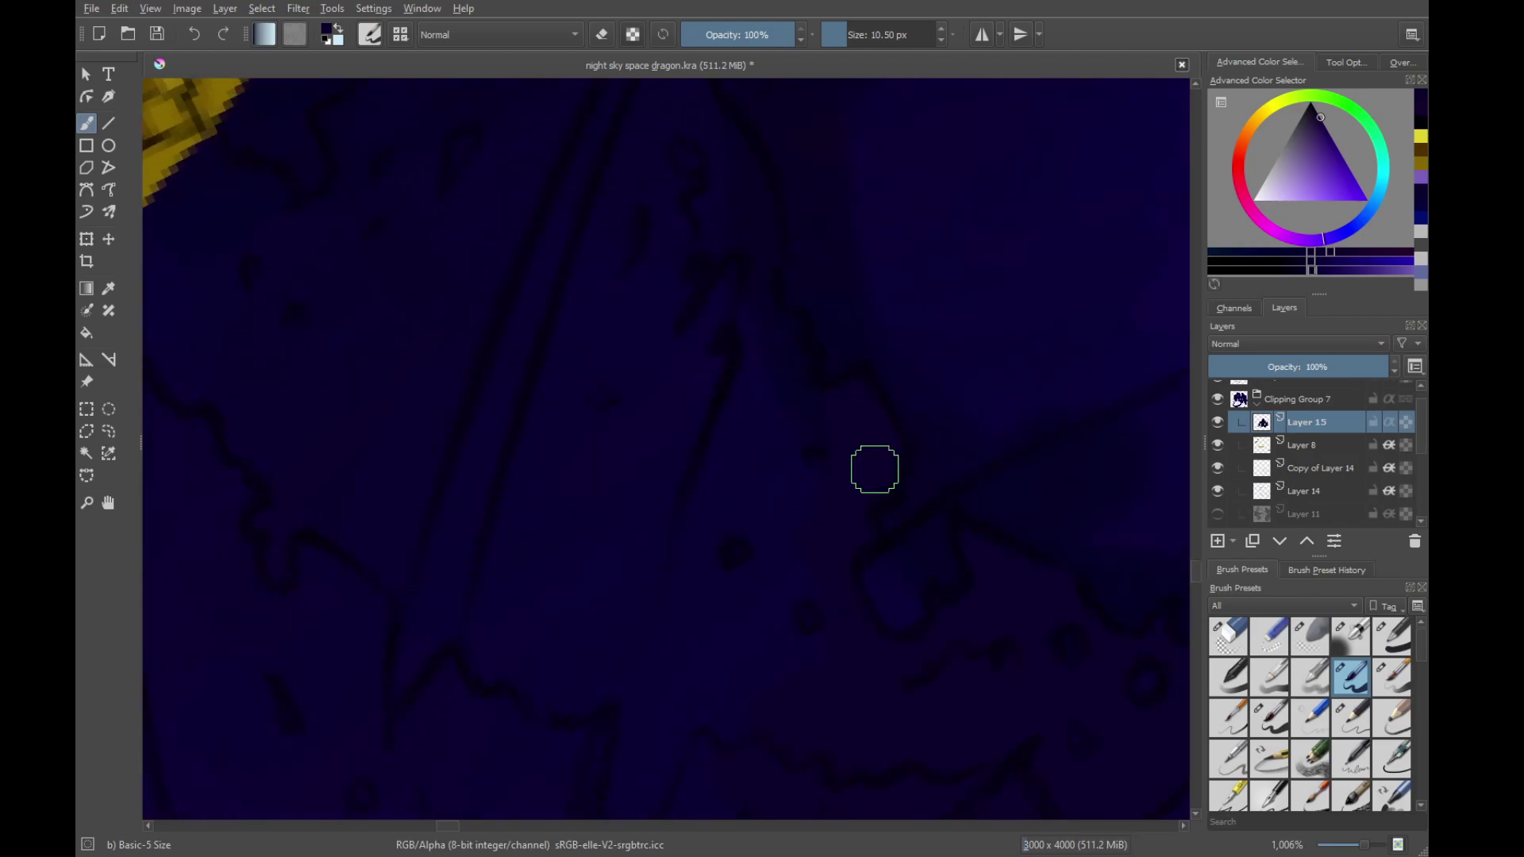
{"action": "mouse_move", "coordinate": [874, 469]}
{"action": "left_mouse_down"}
{"action": "mouse_move", "coordinate": [850, 462]}
{"action": "mouse_move", "coordinate": [844, 516]}
{"action": "mouse_move", "coordinate": [945, 544]}
{"action": "mouse_move", "coordinate": [925, 391]}
{"action": "mouse_move", "coordinate": [864, 537]}
{"action": "left_mouse_up"}
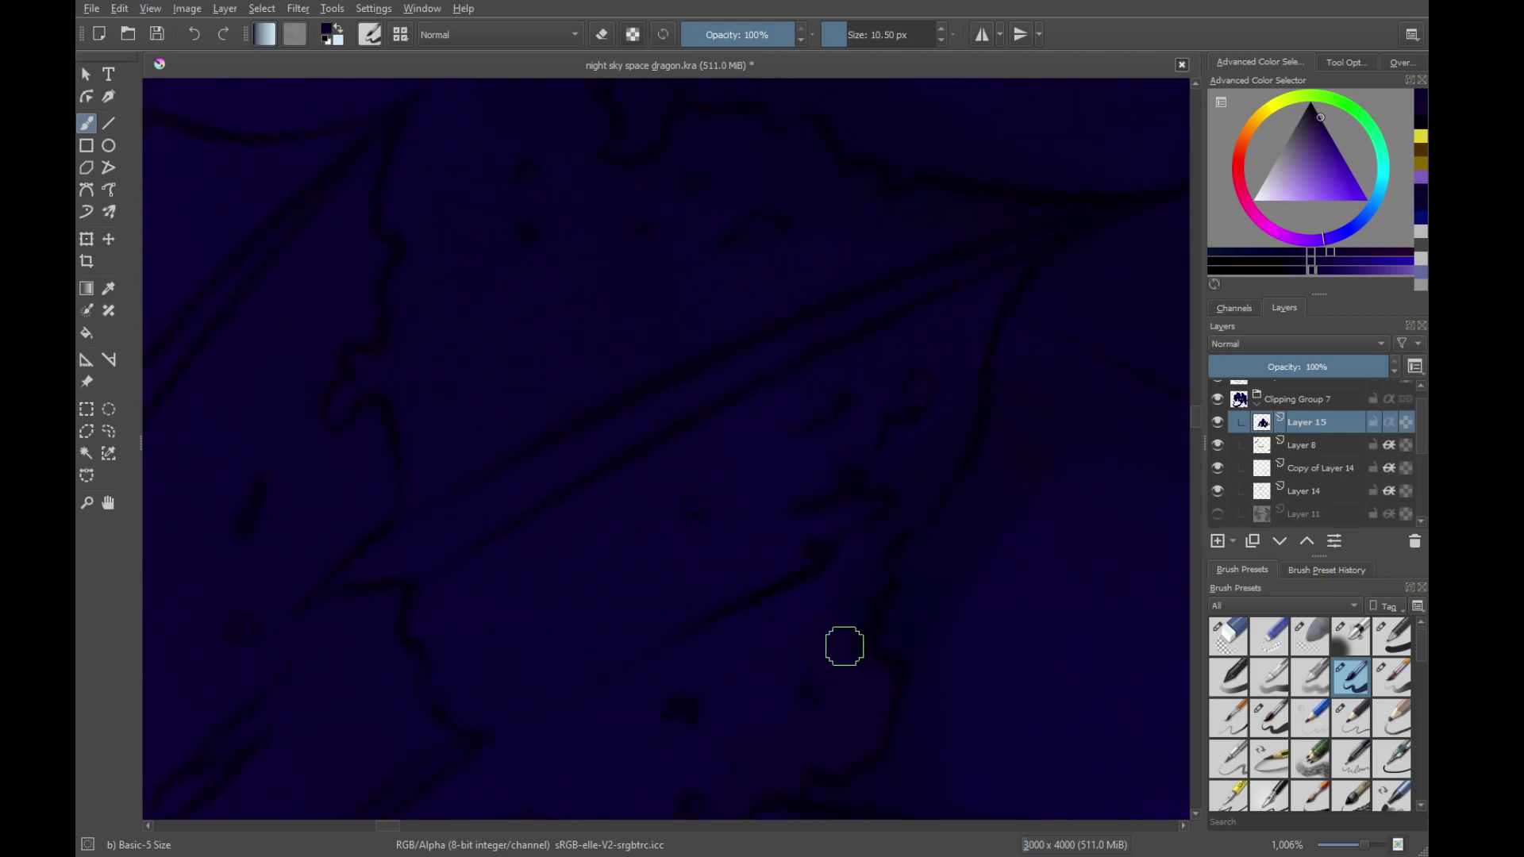
Paint dark violet along the membrane's outer edge up to the spine tip and down beside the double spine line
{"action": "left_click_drag", "start_coordinate": [899, 512], "coordinate": [826, 615]}
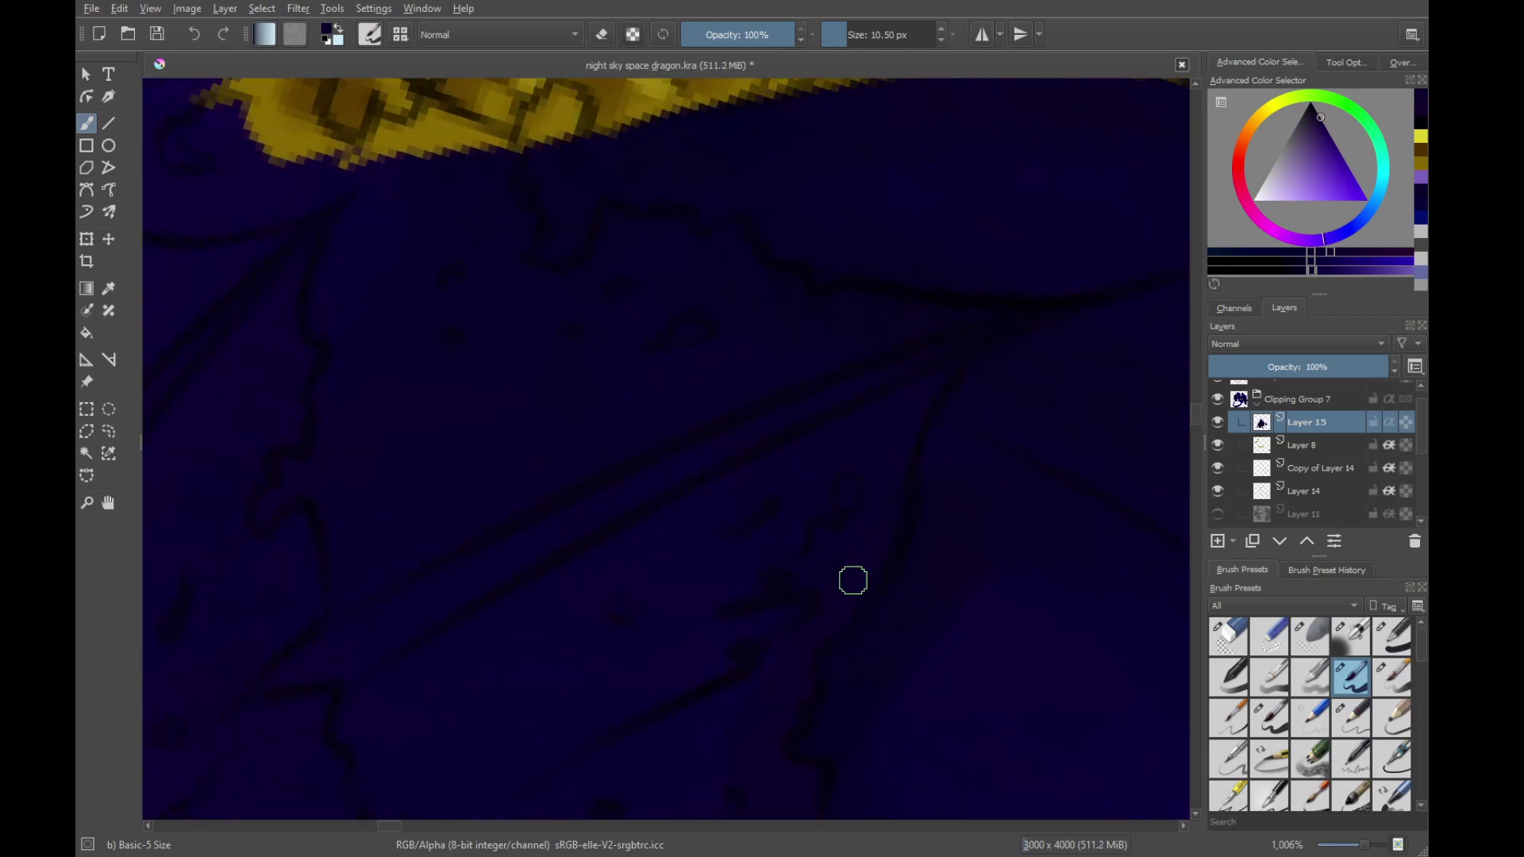
{"action": "left_click_drag", "start_coordinate": [902, 428], "coordinate": [912, 395]}
{"action": "left_click_drag", "start_coordinate": [912, 395], "coordinate": [1105, 301]}
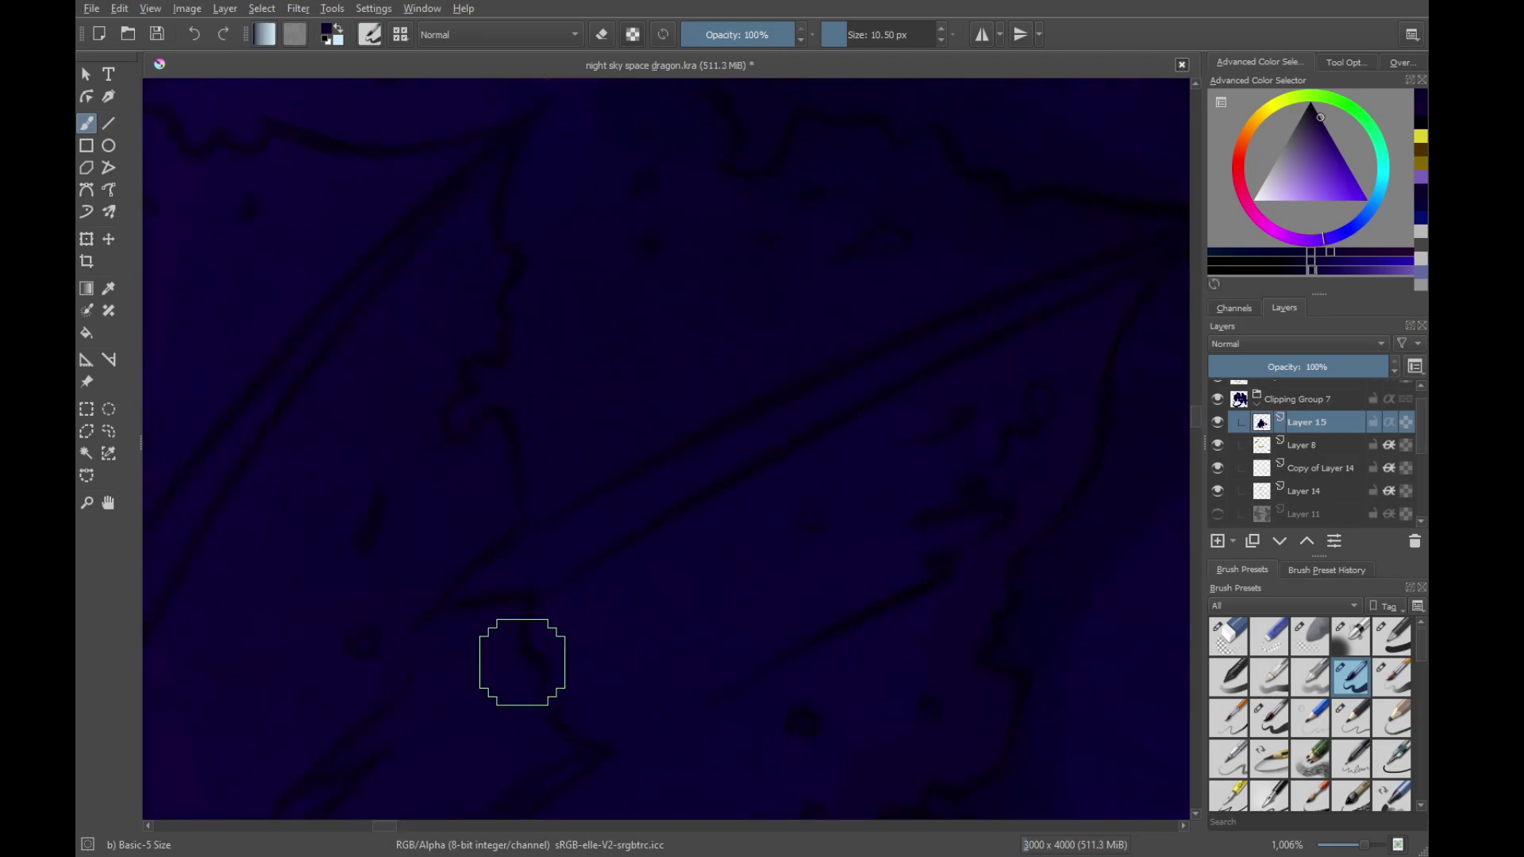
{"action": "left_click_drag", "start_coordinate": [523, 663], "coordinate": [534, 631]}
{"action": "mouse_move", "coordinate": [977, 469]}
{"action": "left_mouse_down"}
{"action": "mouse_move", "coordinate": [1000, 374]}
{"action": "mouse_move", "coordinate": [953, 358]}
{"action": "left_mouse_up"}
{"action": "left_click_drag", "start_coordinate": [948, 385], "coordinate": [927, 483]}
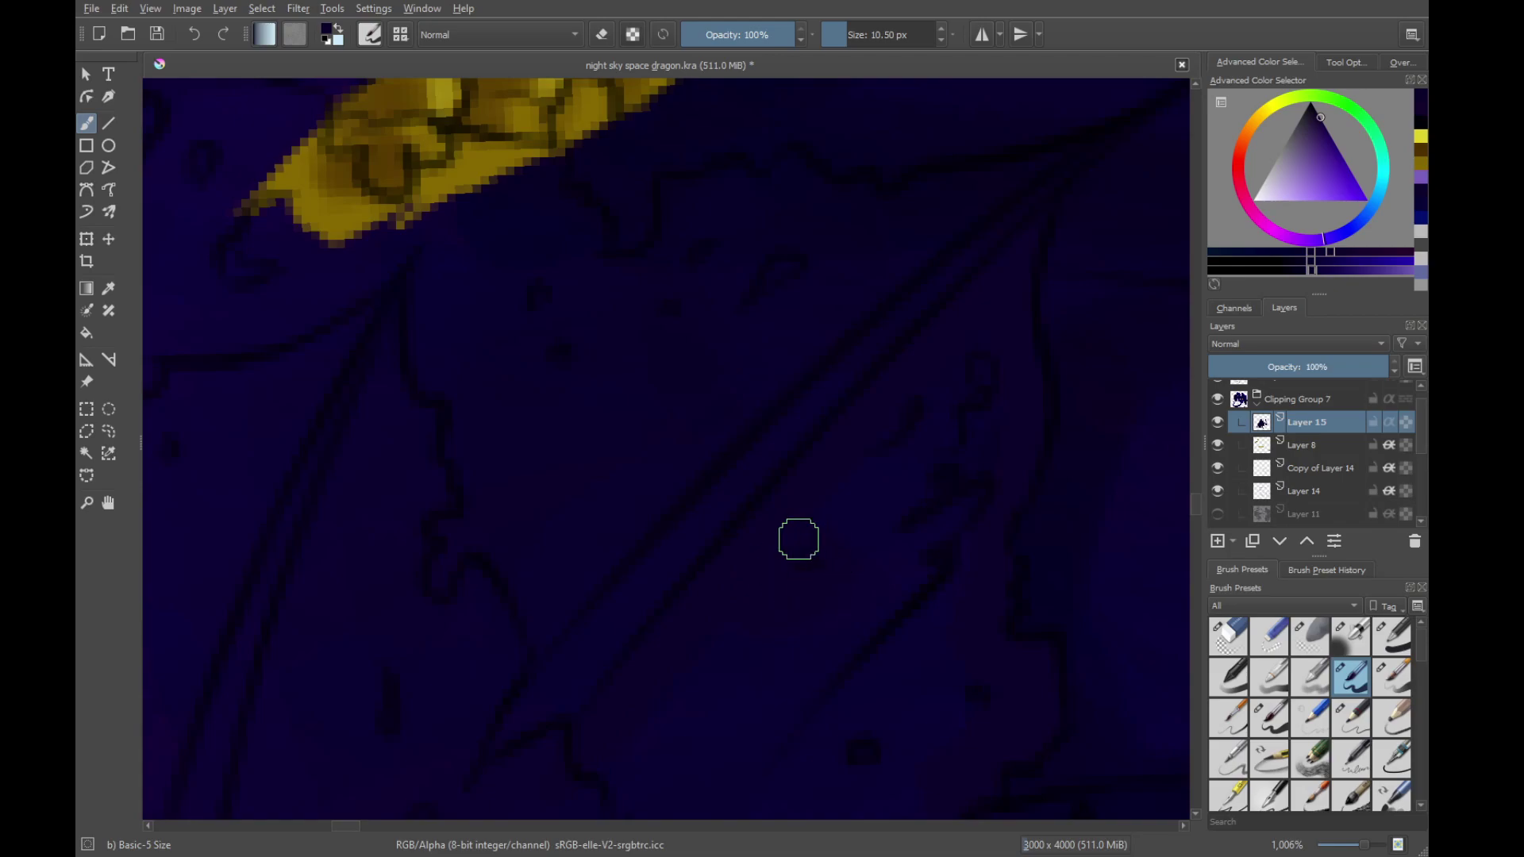
Fill the membrane between the double spine line and the ragged outer edge, around the short slits and dark spots
{"action": "left_click_drag", "start_coordinate": [898, 544], "coordinate": [786, 631]}
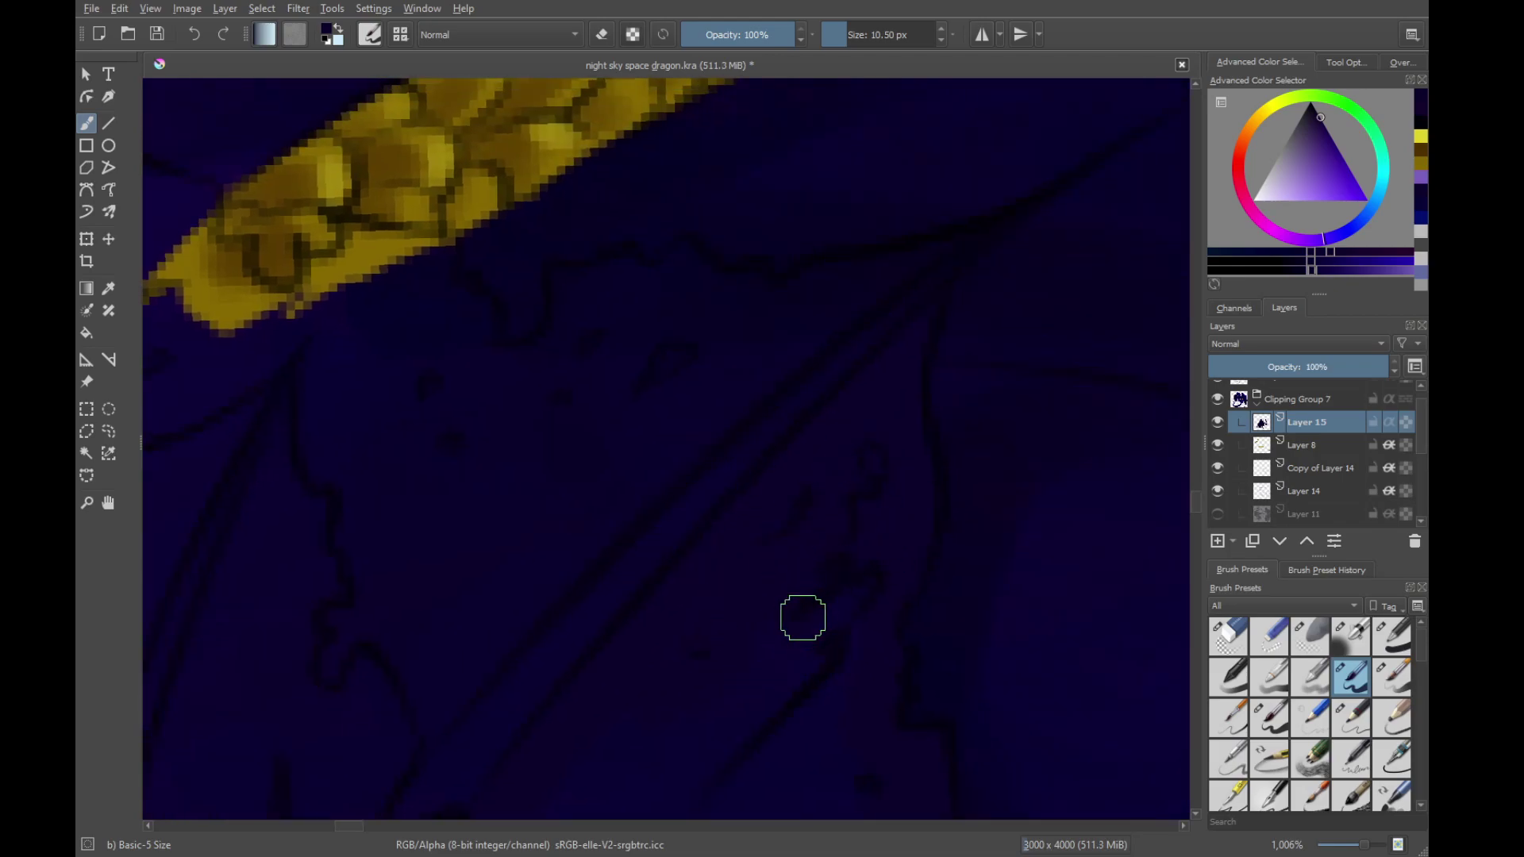
{"action": "left_click_drag", "start_coordinate": [809, 652], "coordinate": [867, 464]}
{"action": "left_click_drag", "start_coordinate": [560, 709], "coordinate": [638, 612]}
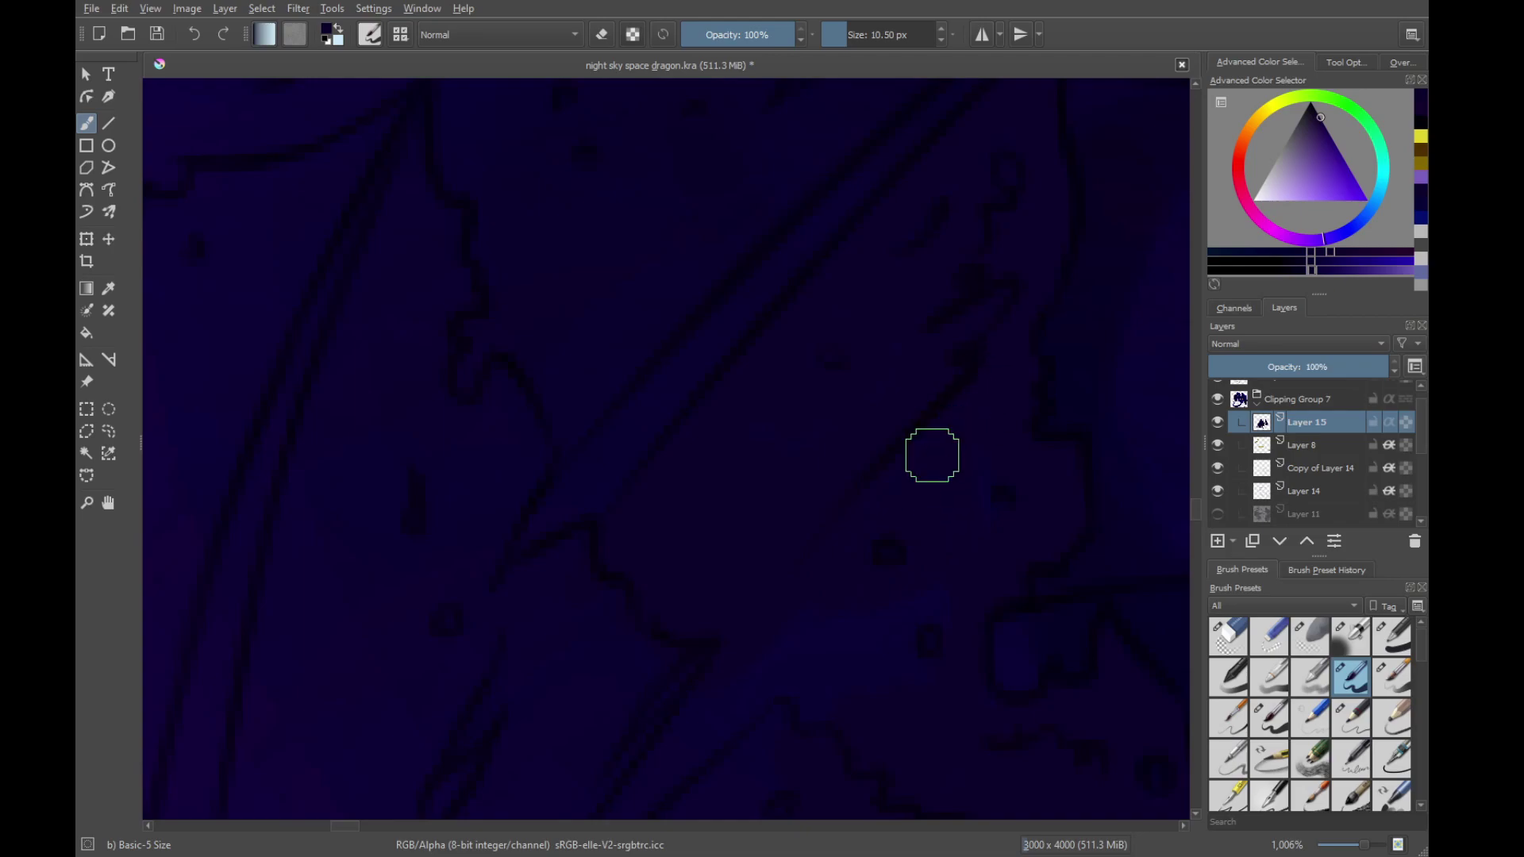
{"action": "left_click_drag", "start_coordinate": [972, 483], "coordinate": [953, 493]}
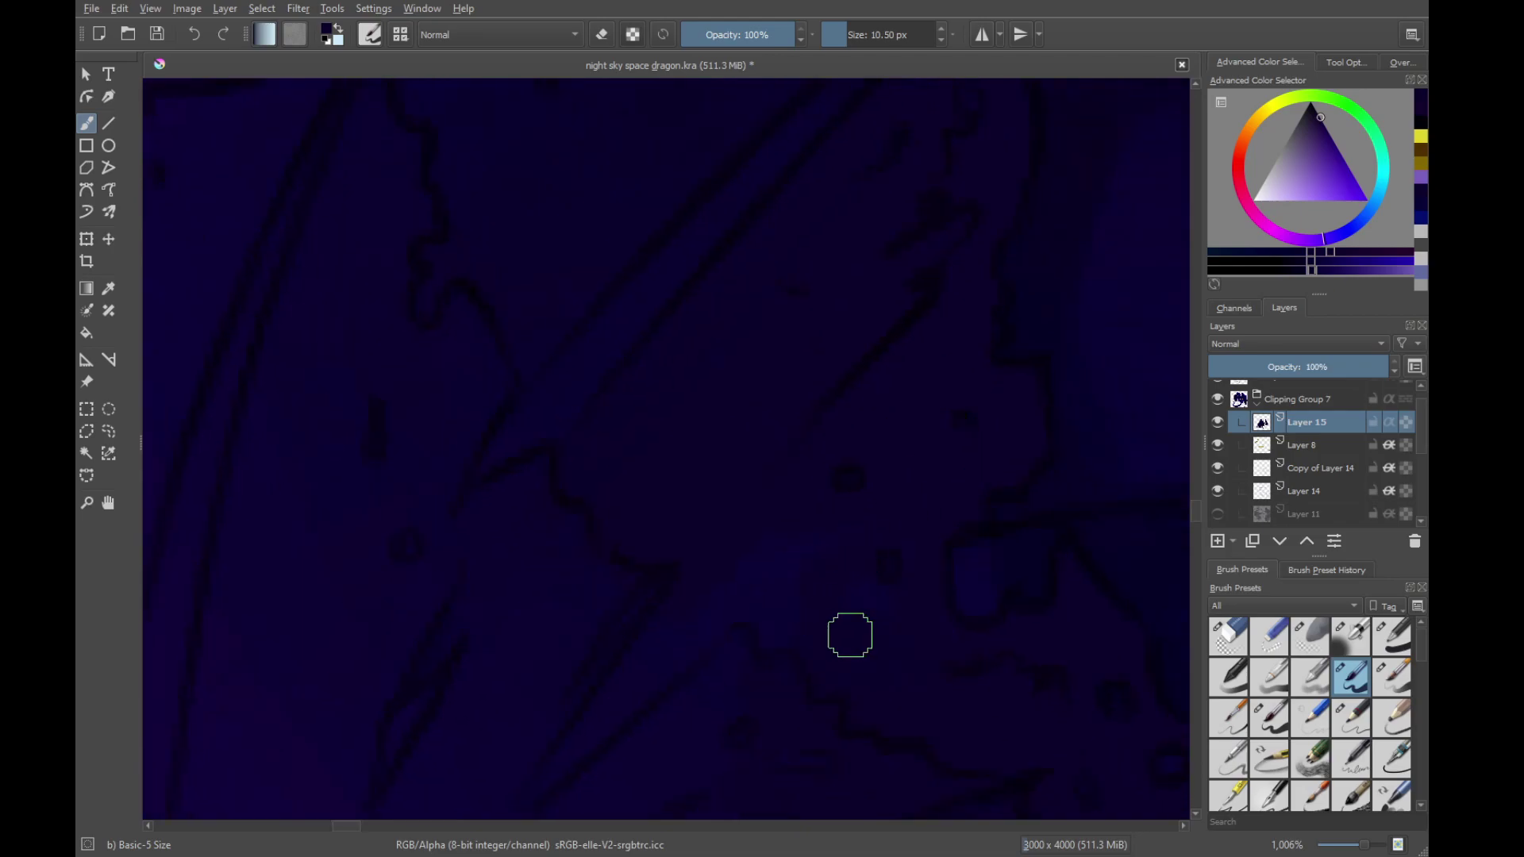
{"action": "mouse_move", "coordinate": [815, 554]}
{"action": "left_mouse_down"}
{"action": "mouse_move", "coordinate": [714, 668]}
{"action": "mouse_move", "coordinate": [834, 408]}
{"action": "left_mouse_up"}
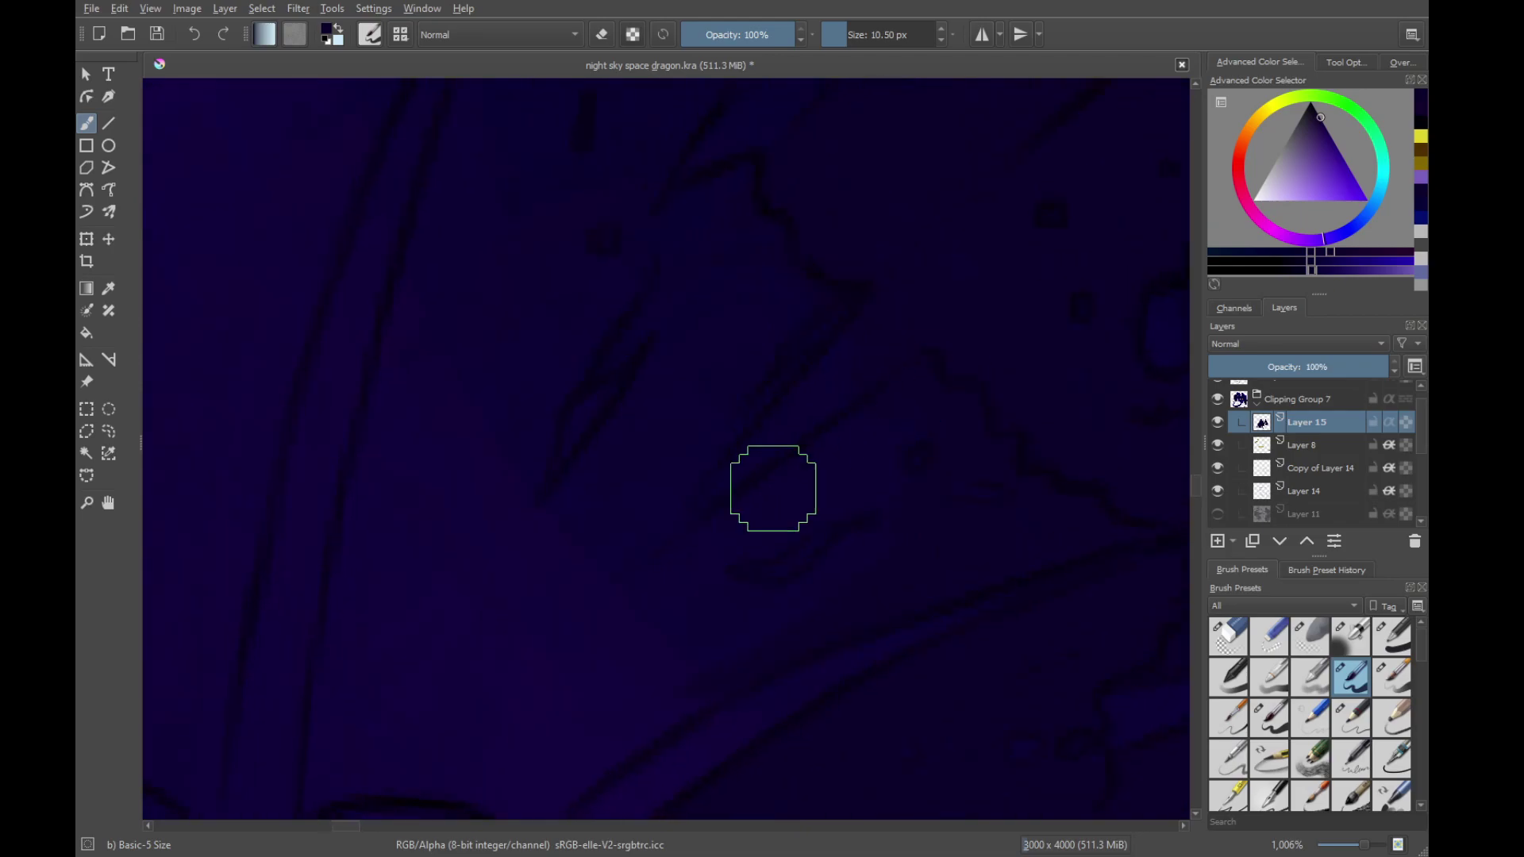
Paint dark violet from the pointed tears down to the section's base, following the spine and the blue scales' curved outline
{"action": "left_click_drag", "start_coordinate": [622, 639], "coordinate": [798, 482]}
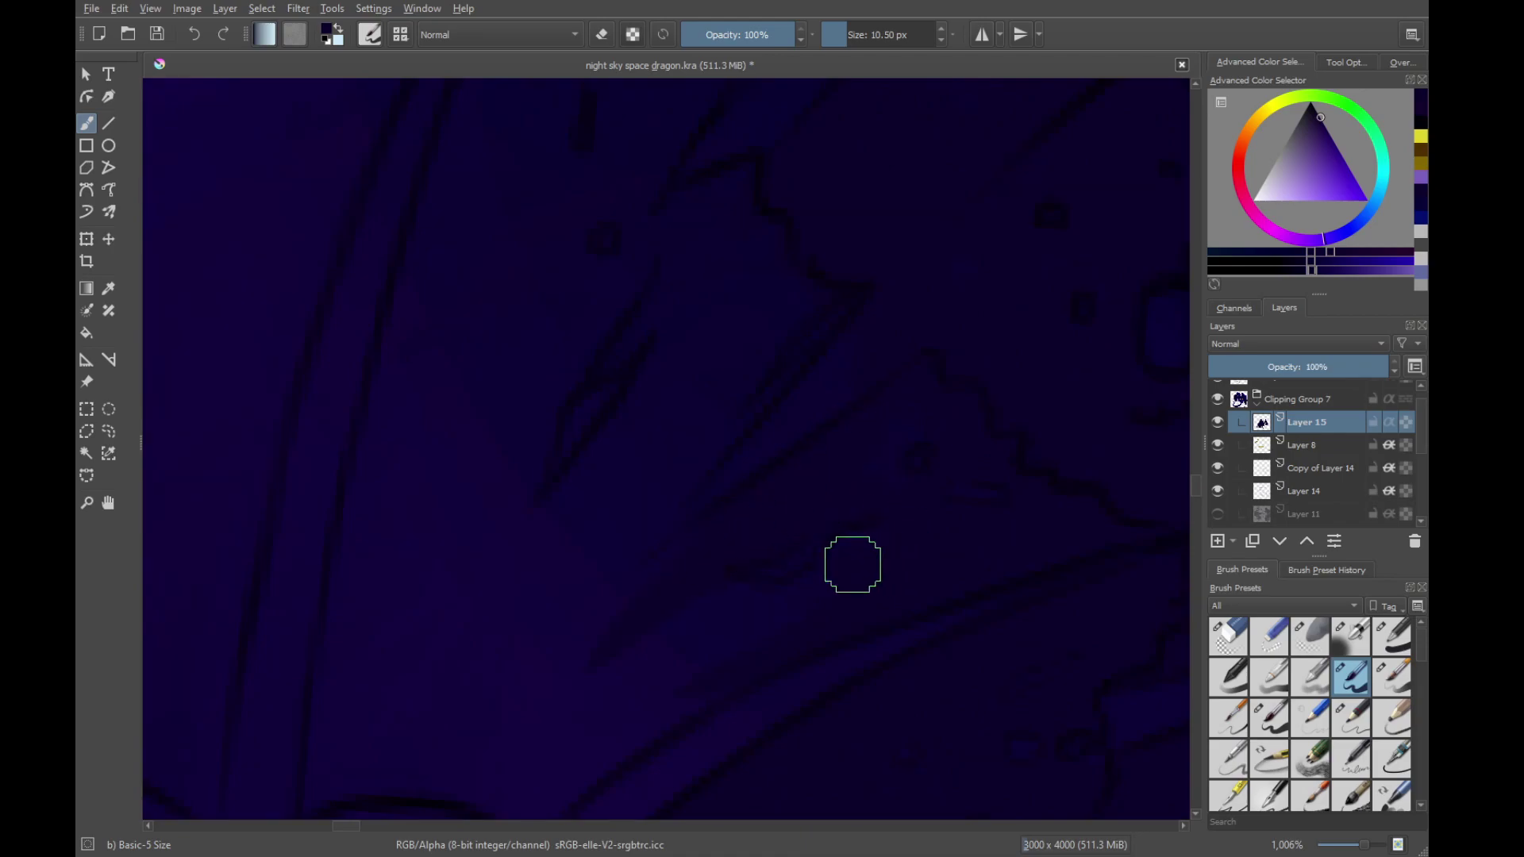
{"action": "left_click_drag", "start_coordinate": [786, 616], "coordinate": [748, 607]}
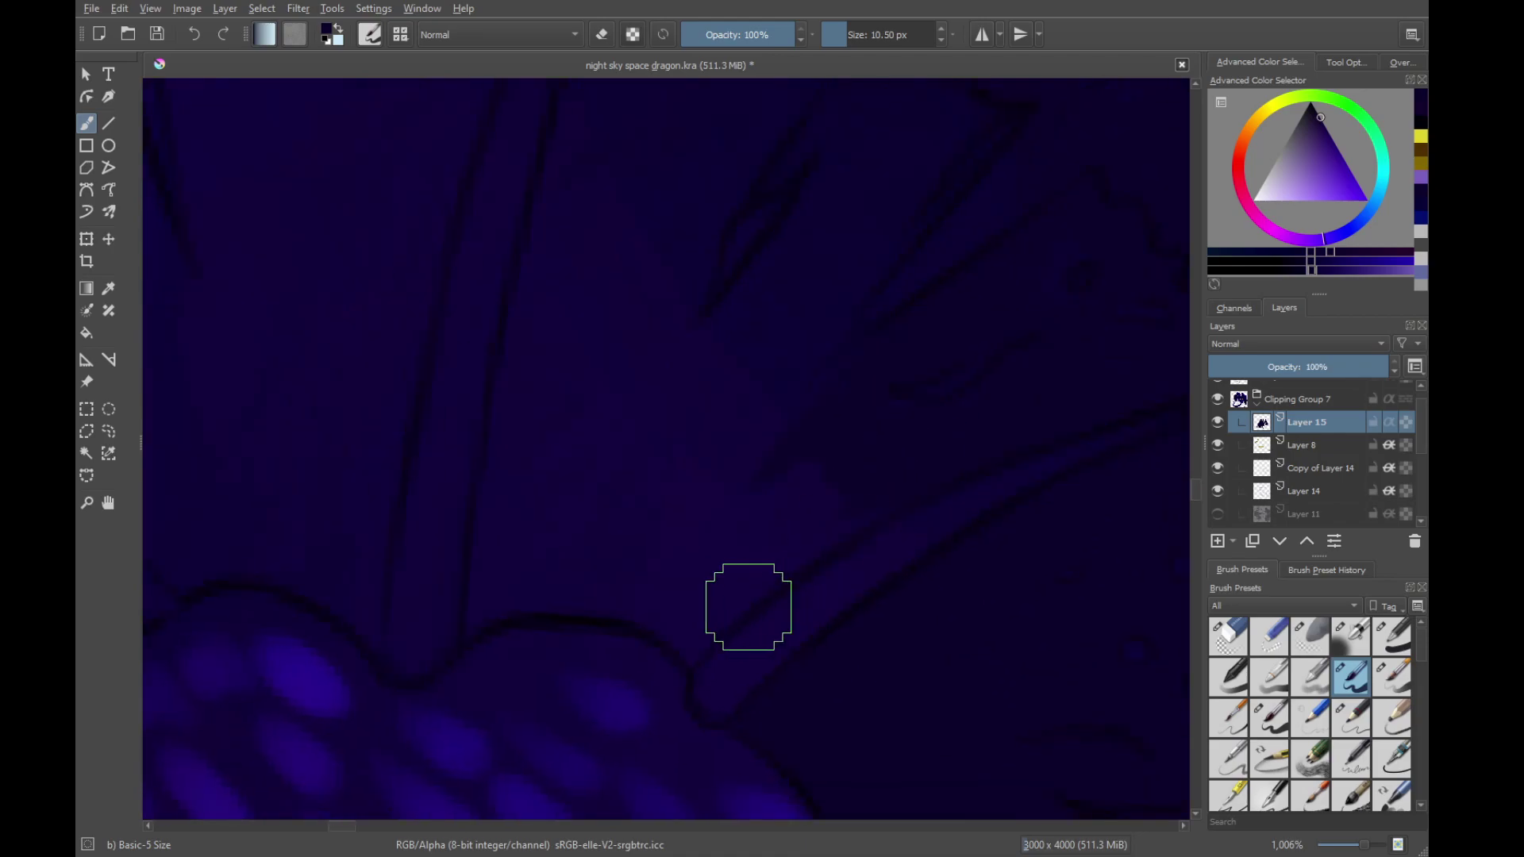
{"action": "left_click_drag", "start_coordinate": [610, 586], "coordinate": [585, 589]}
{"action": "left_click_drag", "start_coordinate": [546, 591], "coordinate": [649, 626]}
{"action": "left_click_drag", "start_coordinate": [575, 666], "coordinate": [576, 663]}
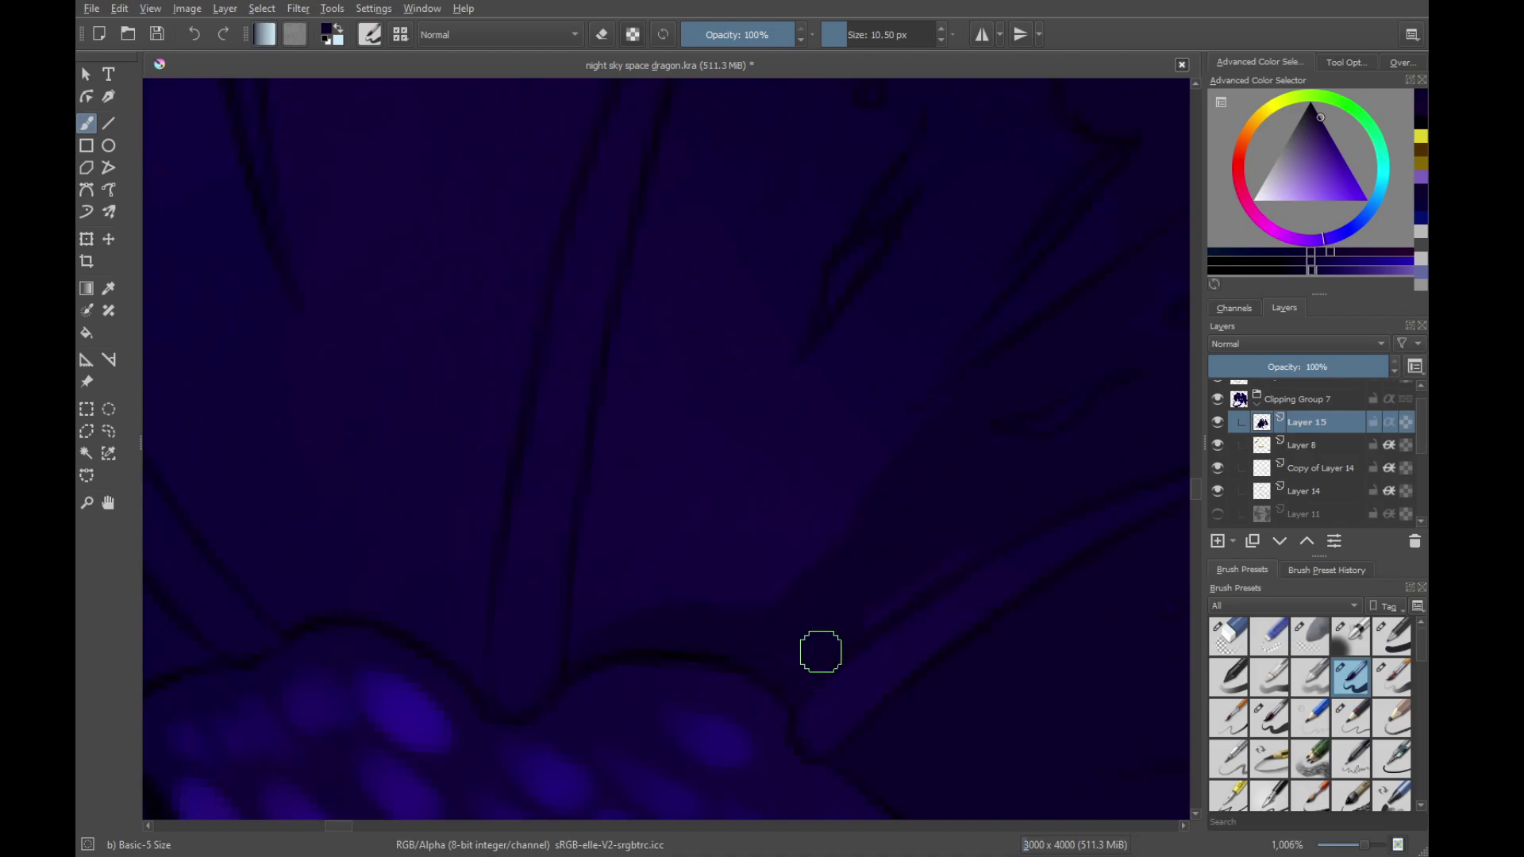
{"action": "left_click_drag", "start_coordinate": [813, 637], "coordinate": [753, 618]}
{"action": "mouse_move", "coordinate": [633, 592]}
{"action": "left_mouse_down"}
{"action": "mouse_move", "coordinate": [754, 678]}
{"action": "mouse_move", "coordinate": [715, 703]}
{"action": "mouse_move", "coordinate": [877, 635]}
{"action": "left_mouse_up"}
{"action": "left_click_drag", "start_coordinate": [970, 670], "coordinate": [928, 644]}
Fill the membrane around the narrow slits and pointed tears, working back toward the spine base at the blue scales
{"action": "left_click_drag", "start_coordinate": [931, 520], "coordinate": [697, 595]}
{"action": "left_click_drag", "start_coordinate": [691, 707], "coordinate": [767, 604]}
{"action": "left_click_drag", "start_coordinate": [831, 457], "coordinate": [663, 706]}
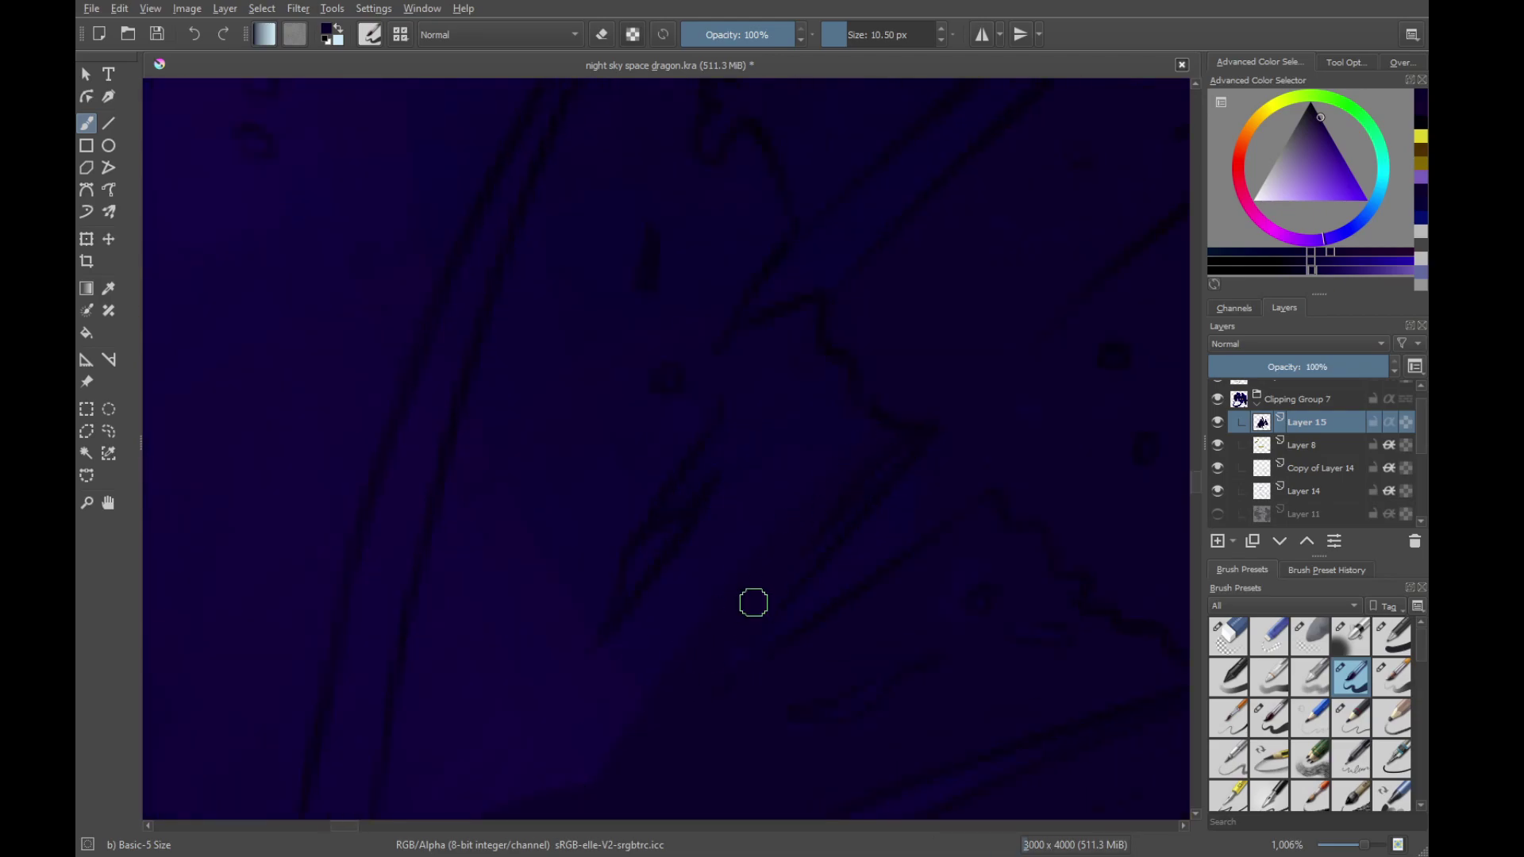
{"action": "left_click_drag", "start_coordinate": [856, 458], "coordinate": [884, 554]}
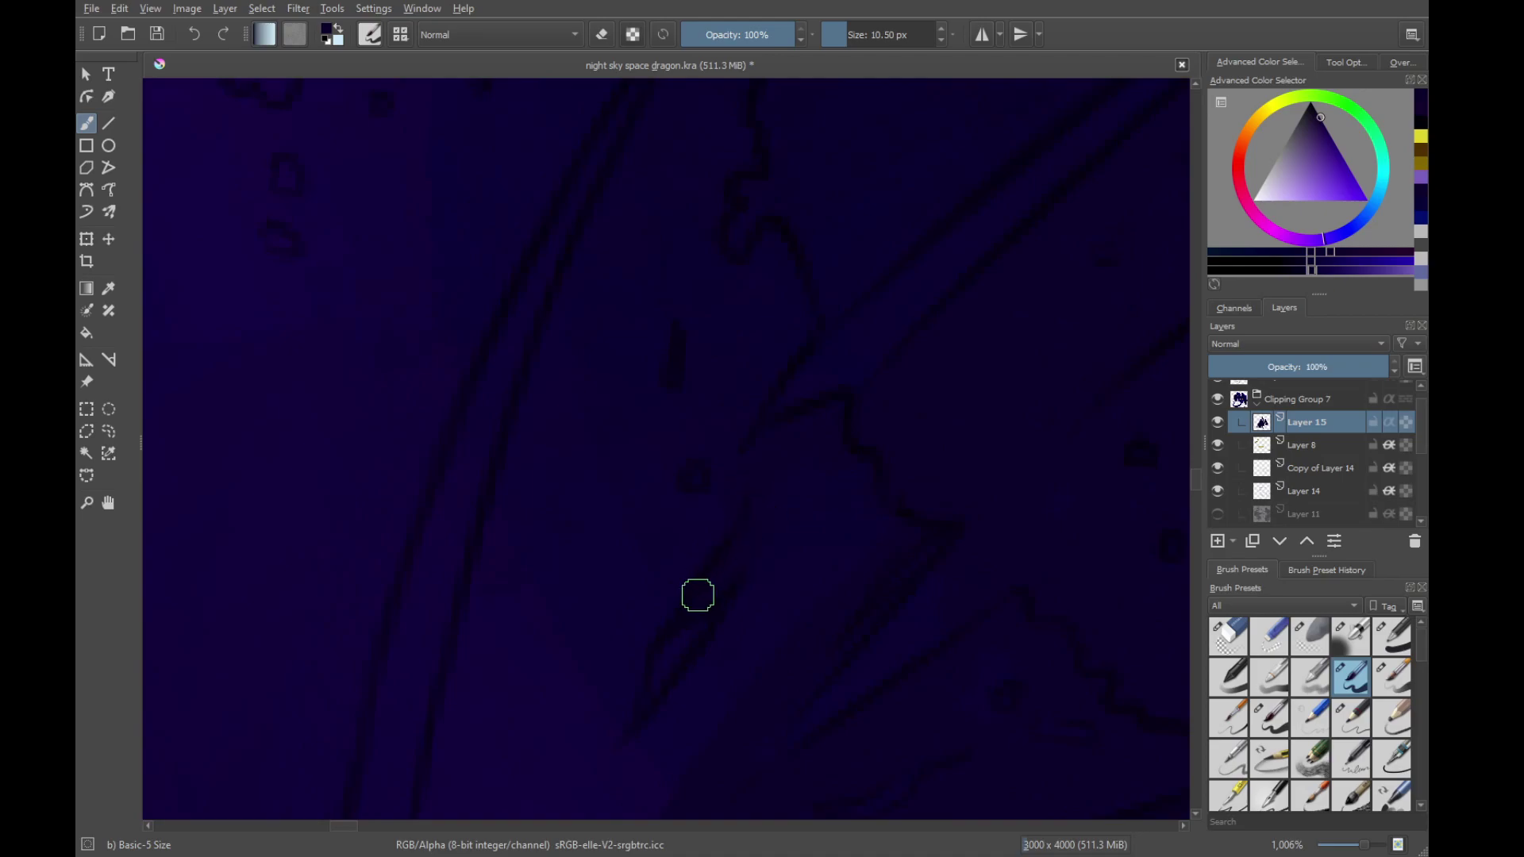
{"action": "mouse_move", "coordinate": [707, 712]}
{"action": "left_mouse_down"}
{"action": "mouse_move", "coordinate": [881, 500]}
{"action": "mouse_move", "coordinate": [711, 616]}
{"action": "left_mouse_up"}
{"action": "mouse_move", "coordinate": [766, 675]}
{"action": "left_mouse_down"}
{"action": "mouse_move", "coordinate": [922, 441]}
{"action": "mouse_move", "coordinate": [646, 583]}
{"action": "left_mouse_up"}
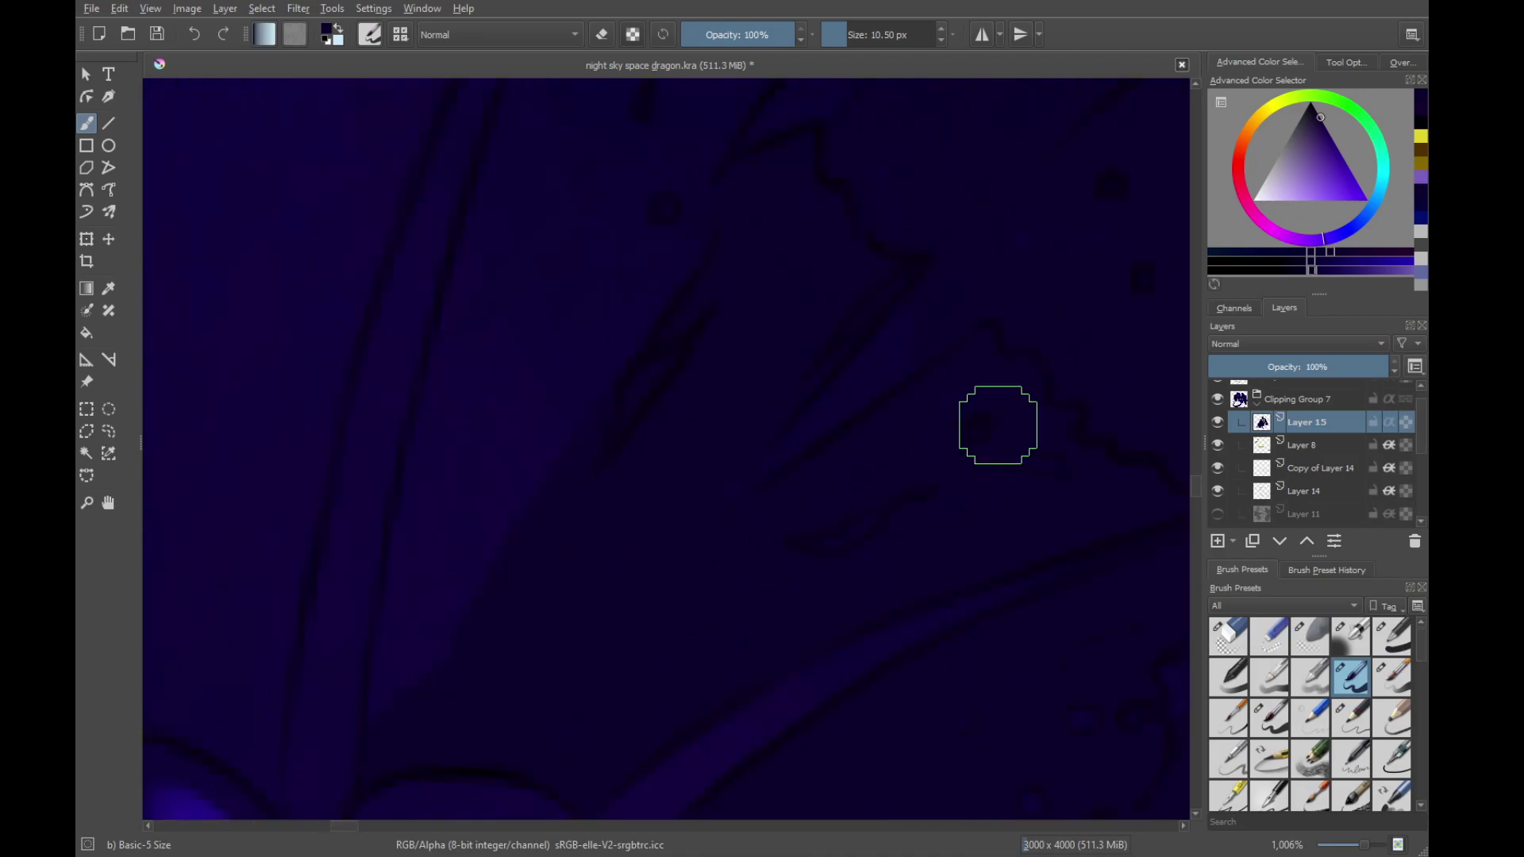
{"action": "left_click_drag", "start_coordinate": [687, 460], "coordinate": [884, 361]}
{"action": "left_click_drag", "start_coordinate": [873, 452], "coordinate": [814, 526]}
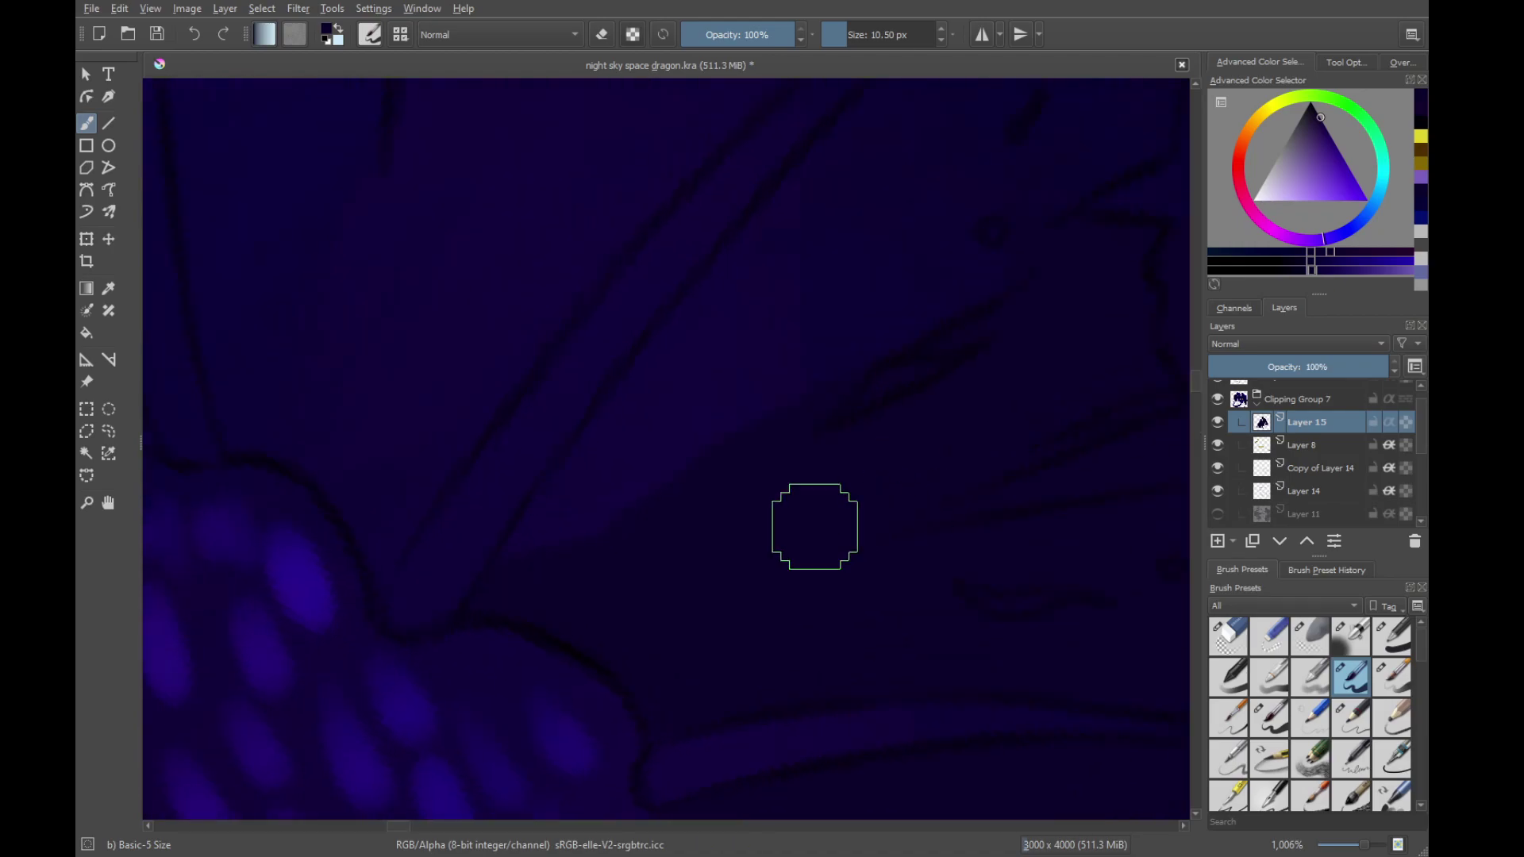
Extend the dark violet along the lower side of the long spine, from its base up to the tip near the gold scales
{"action": "left_click_drag", "start_coordinate": [773, 469], "coordinate": [587, 751]}
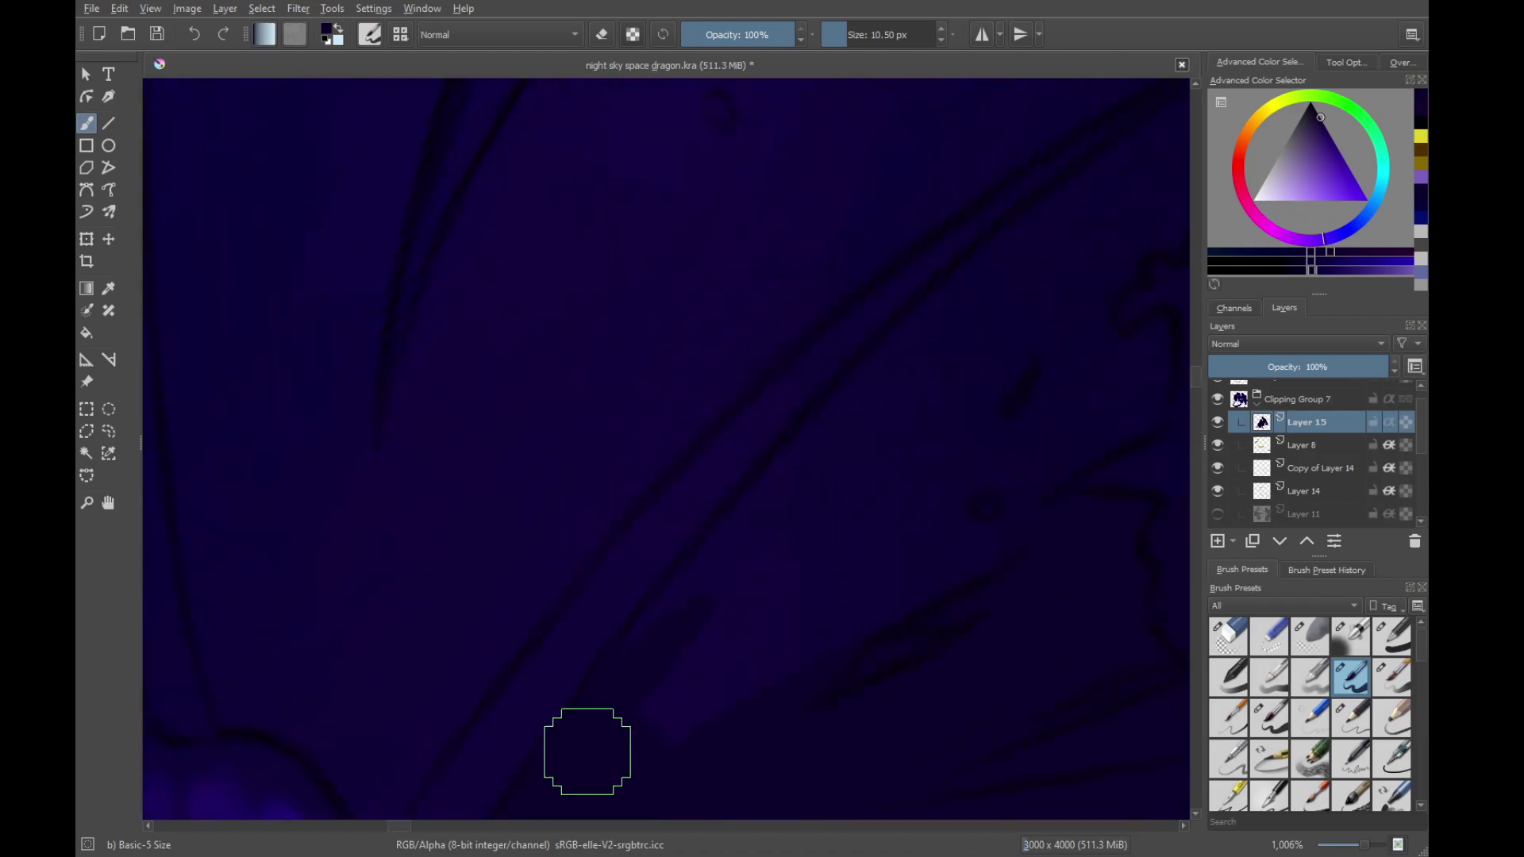
{"action": "left_click_drag", "start_coordinate": [1037, 368], "coordinate": [719, 598]}
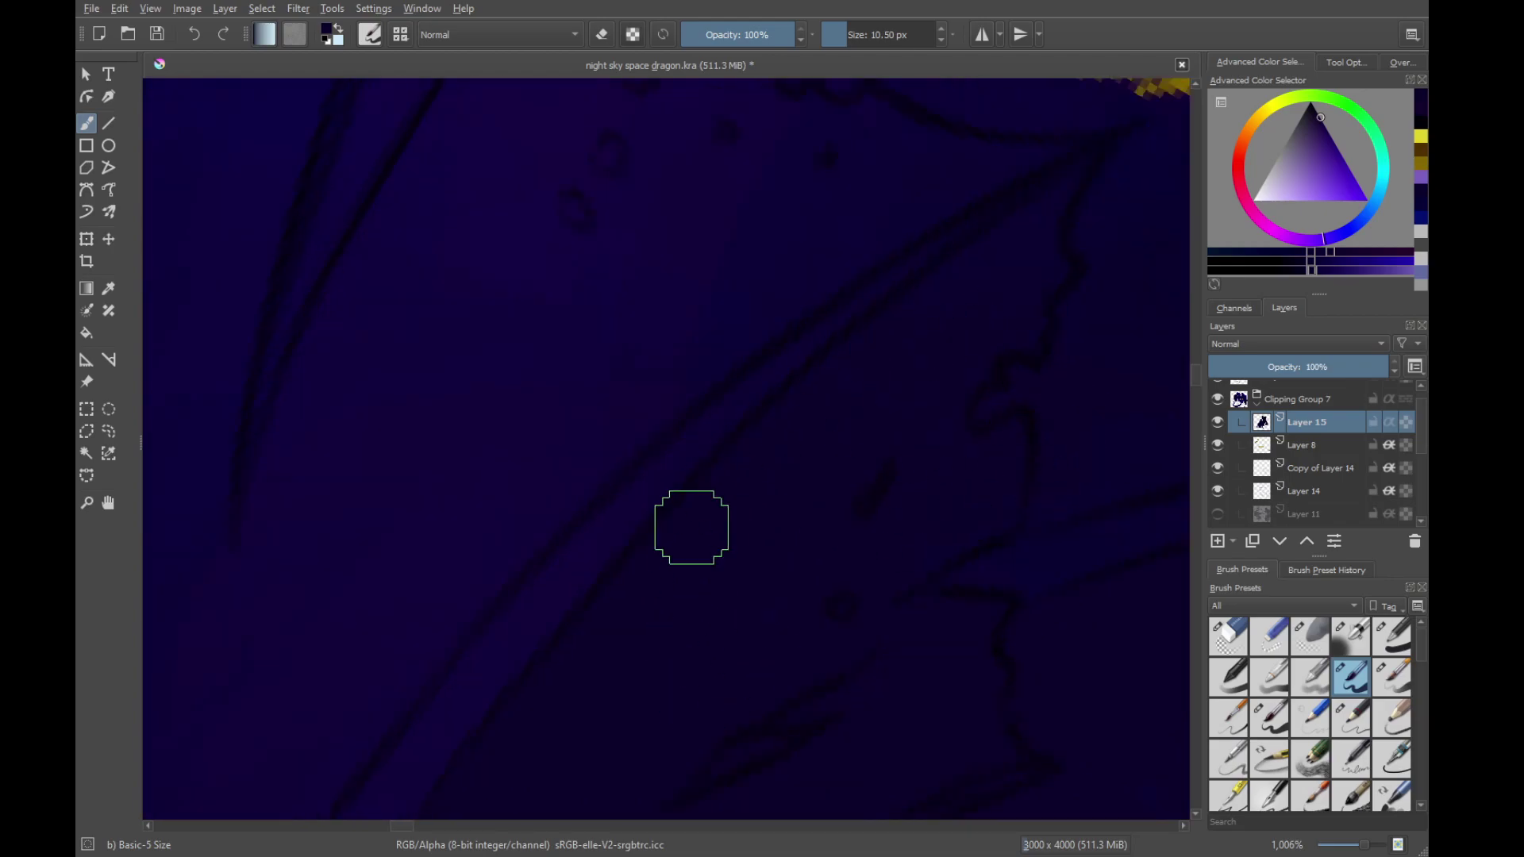
{"action": "left_click_drag", "start_coordinate": [1095, 236], "coordinate": [748, 534]}
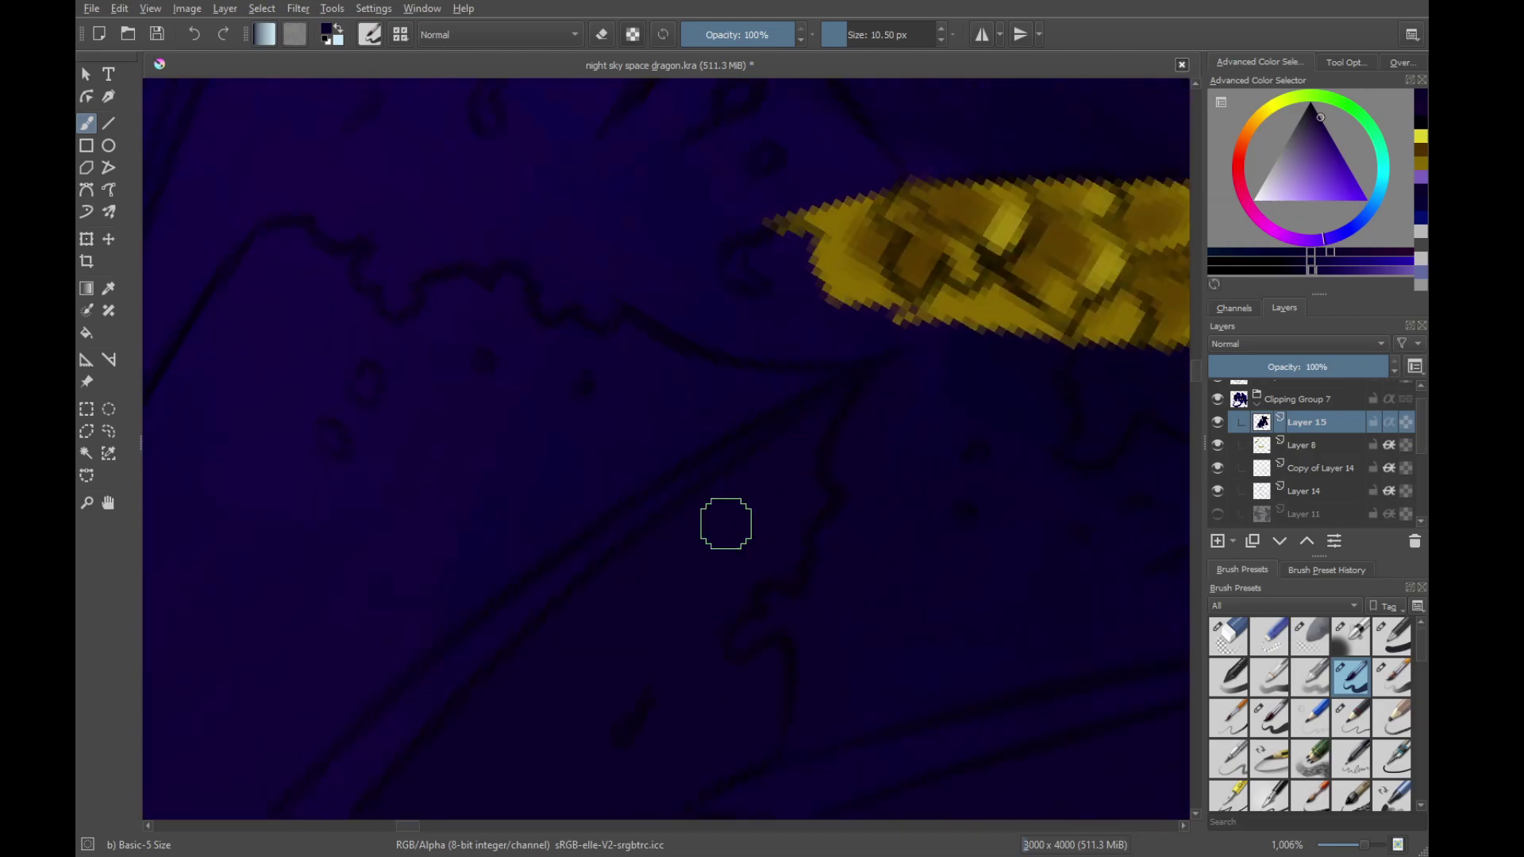
{"action": "left_click_drag", "start_coordinate": [959, 592], "coordinate": [947, 423]}
{"action": "left_click_drag", "start_coordinate": [900, 429], "coordinate": [646, 579]}
Paint dark violet in the membrane beneath the gold scaled strip, covering part of the strip's lower edge near its end
{"action": "mouse_move", "coordinate": [629, 746]}
{"action": "left_mouse_down"}
{"action": "mouse_move", "coordinate": [644, 660]}
{"action": "mouse_move", "coordinate": [748, 534]}
{"action": "mouse_move", "coordinate": [766, 486]}
{"action": "mouse_move", "coordinate": [862, 526]}
{"action": "left_mouse_up"}
{"action": "left_click_drag", "start_coordinate": [607, 500], "coordinate": [759, 547]}
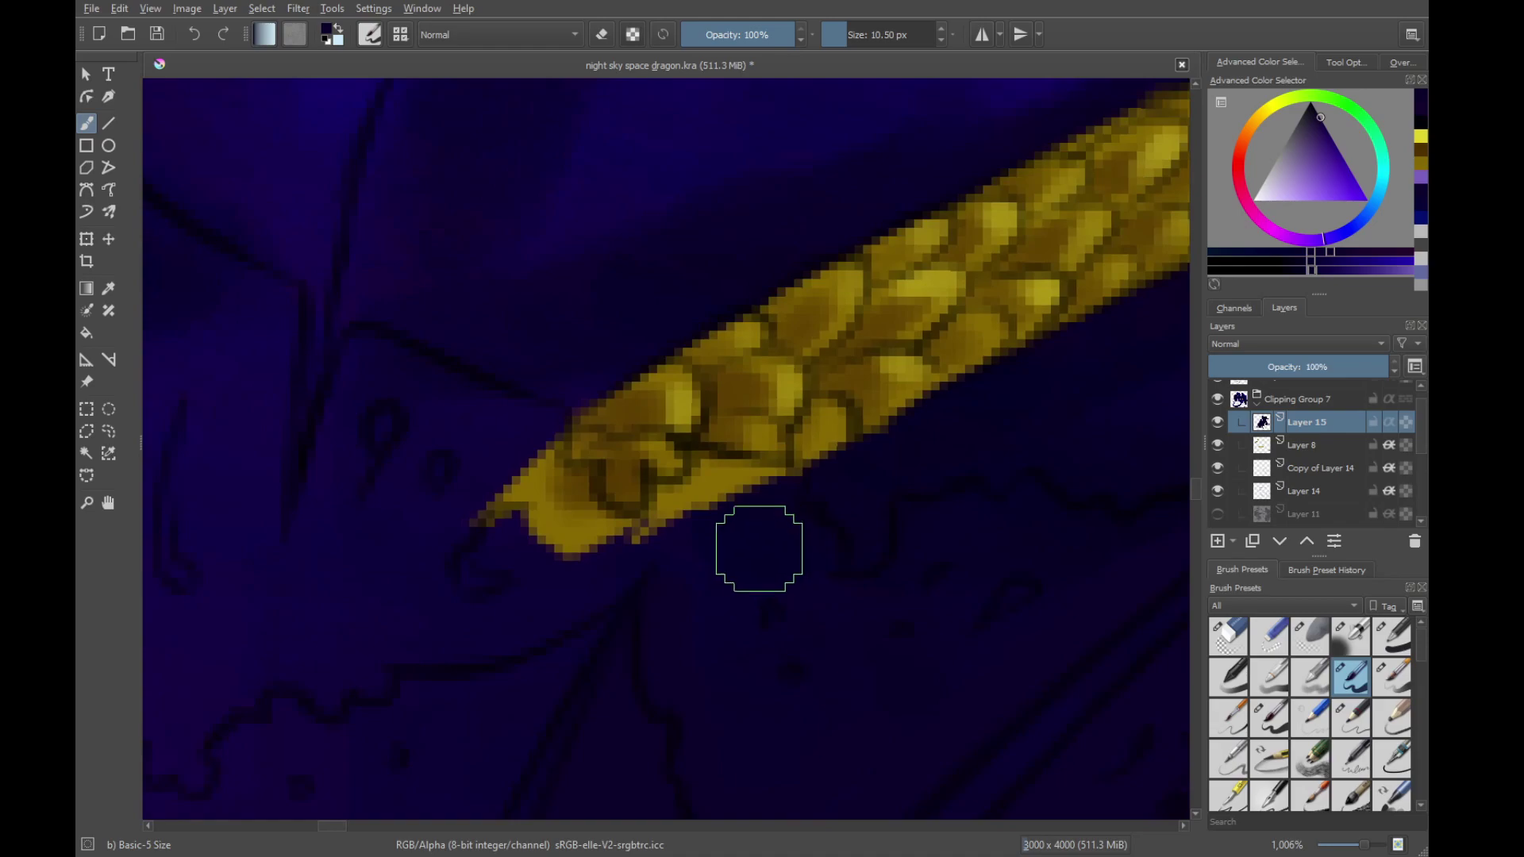
{"action": "mouse_move", "coordinate": [691, 464]}
{"action": "left_mouse_down"}
{"action": "mouse_move", "coordinate": [771, 485]}
{"action": "mouse_move", "coordinate": [748, 473]}
{"action": "mouse_move", "coordinate": [811, 531]}
{"action": "mouse_move", "coordinate": [815, 557]}
{"action": "mouse_move", "coordinate": [737, 512]}
{"action": "mouse_move", "coordinate": [672, 502]}
{"action": "mouse_move", "coordinate": [713, 475]}
{"action": "mouse_move", "coordinate": [665, 505]}
{"action": "mouse_move", "coordinate": [638, 561]}
{"action": "mouse_move", "coordinate": [674, 636]}
{"action": "left_mouse_up"}
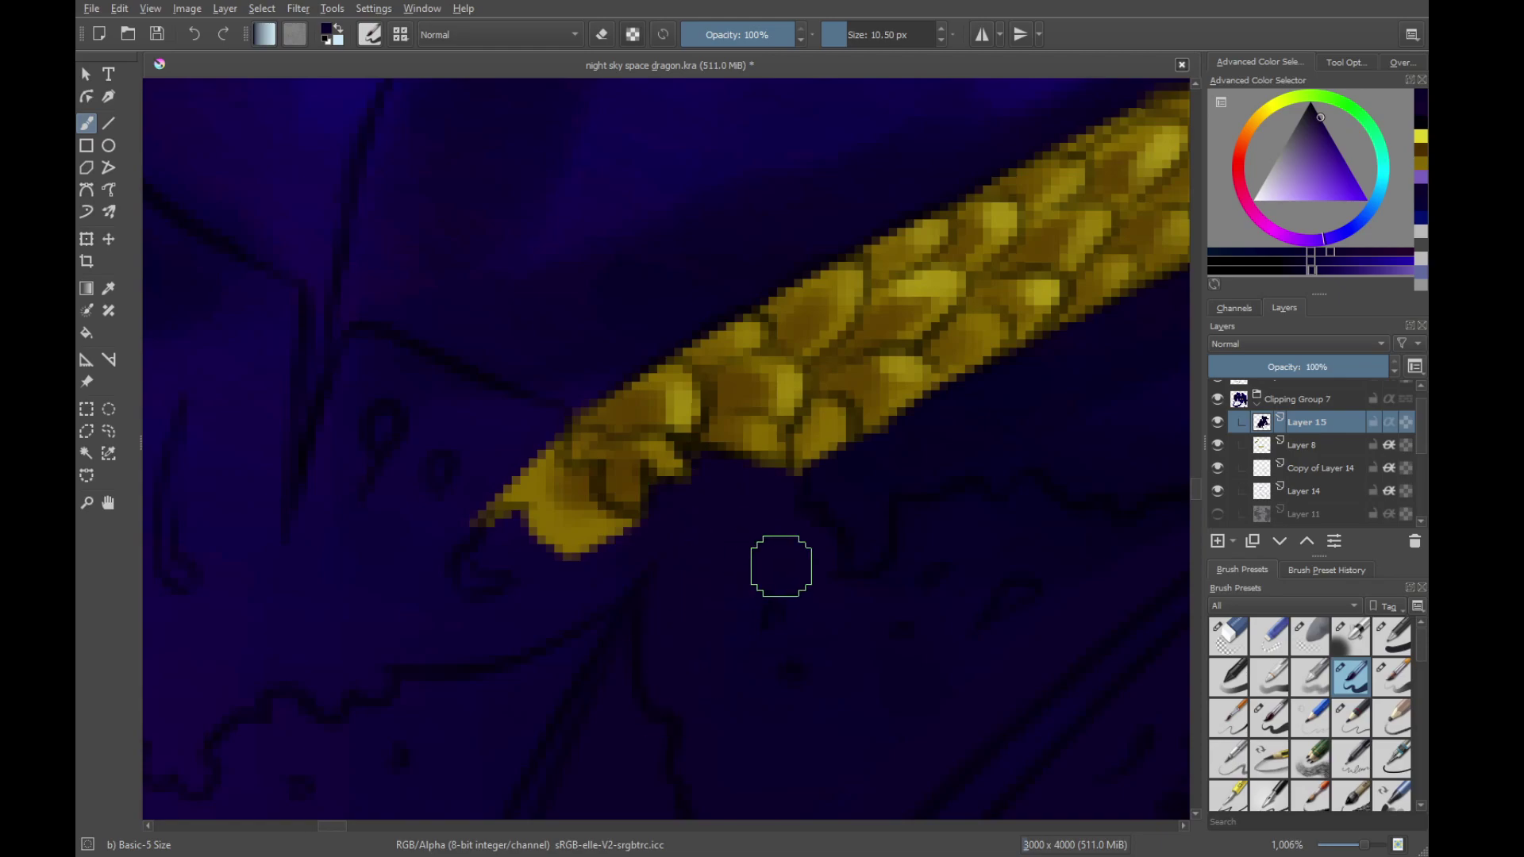
Examine the darkened membrane sections from the gold scaled strip down to the spine bases at the blue scales
{"action": "scroll", "coordinate": [786, 402], "scroll_direction": "down", "scroll_amount": 3}
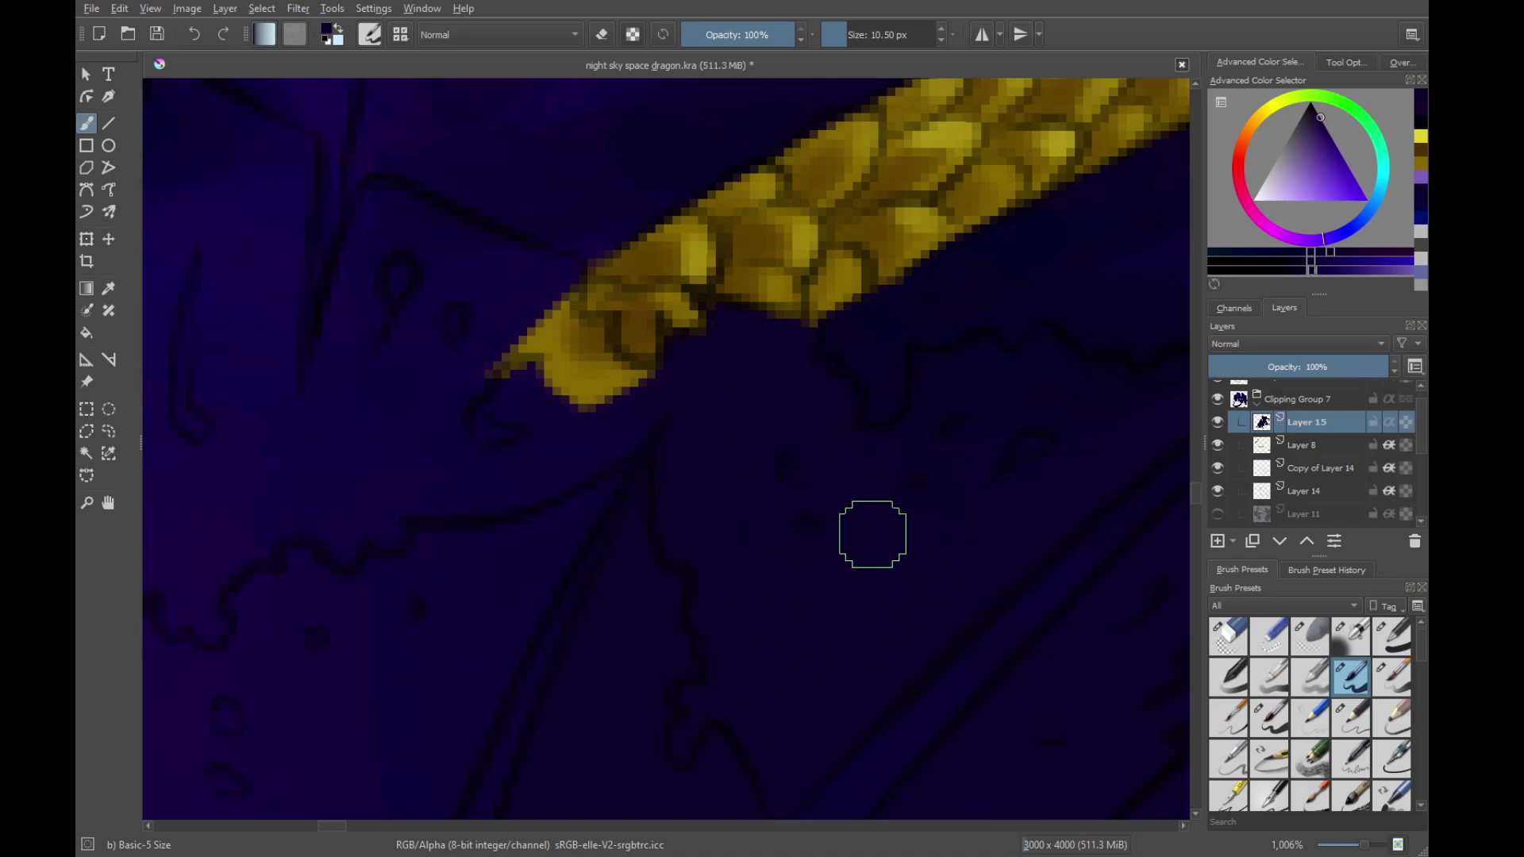
{"action": "left_click_drag", "start_coordinate": [968, 370], "coordinate": [749, 435]}
{"action": "mouse_move", "coordinate": [741, 588]}
{"action": "left_mouse_down"}
{"action": "mouse_move", "coordinate": [758, 600]}
{"action": "mouse_move", "coordinate": [835, 557]}
{"action": "left_mouse_up"}
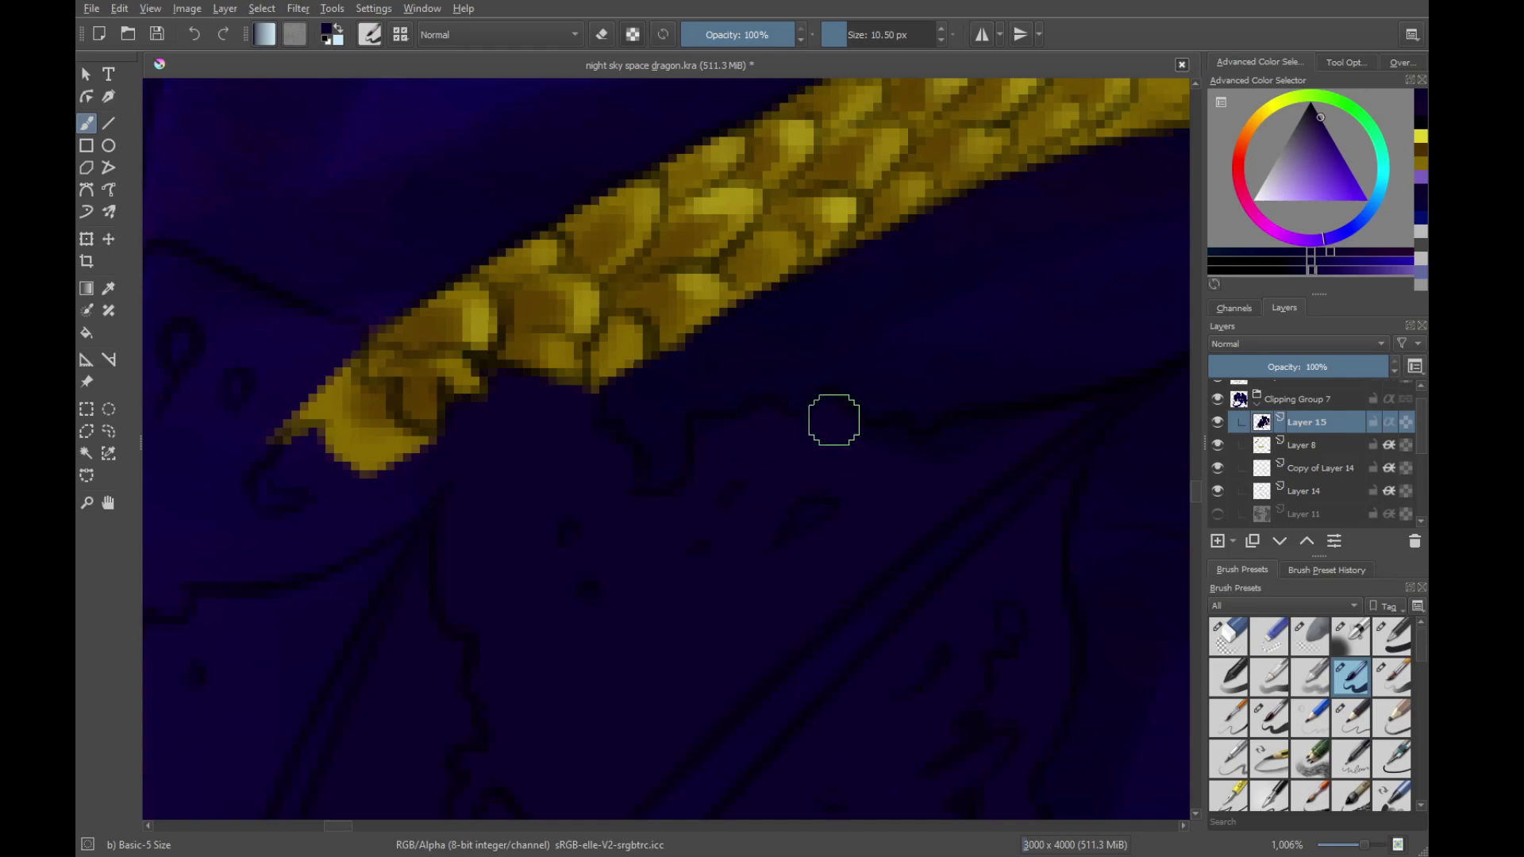
{"action": "left_click_drag", "start_coordinate": [987, 575], "coordinate": [861, 381]}
{"action": "left_click_drag", "start_coordinate": [833, 738], "coordinate": [823, 592]}
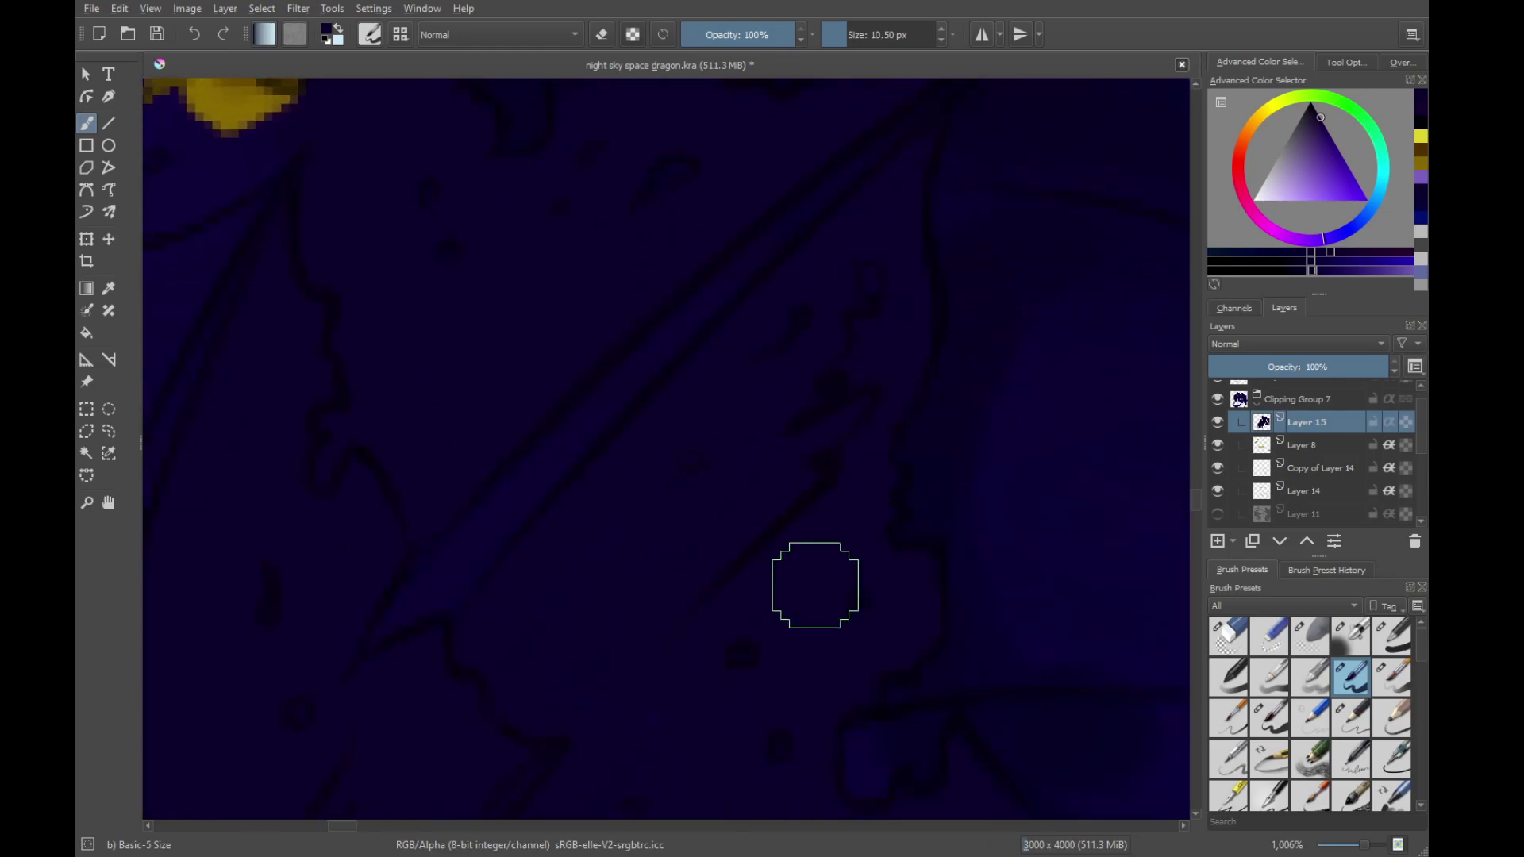
{"action": "scroll", "coordinate": [766, 500], "scroll_direction": "down", "scroll_amount": 5}
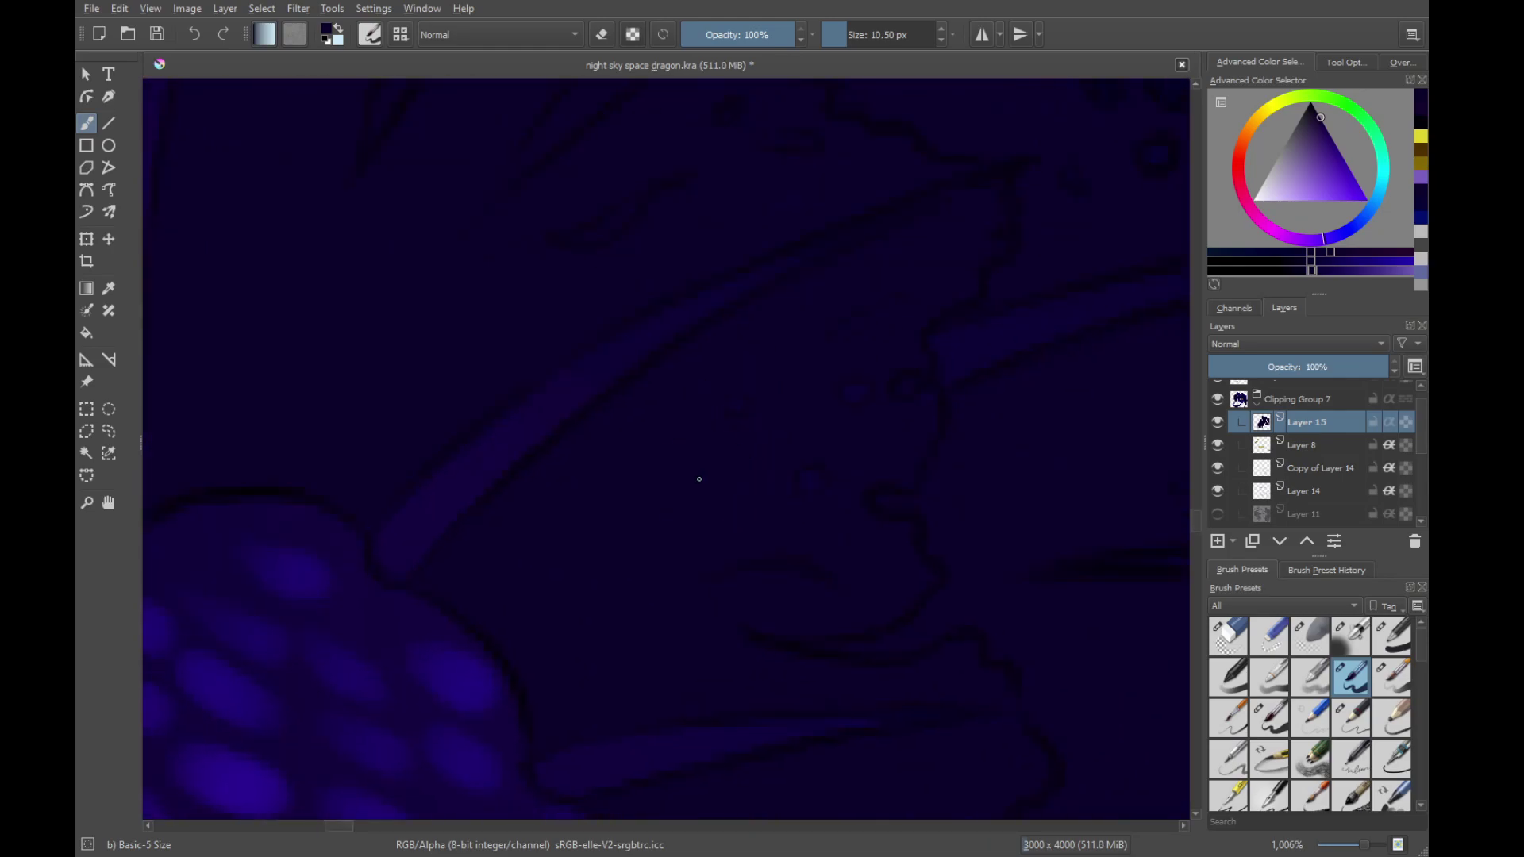
{"action": "left_click_drag", "start_coordinate": [920, 548], "coordinate": [850, 377]}
{"action": "left_click_drag", "start_coordinate": [849, 376], "coordinate": [835, 512]}
{"action": "scroll", "coordinate": [838, 513], "scroll_direction": "up", "scroll_amount": 6}
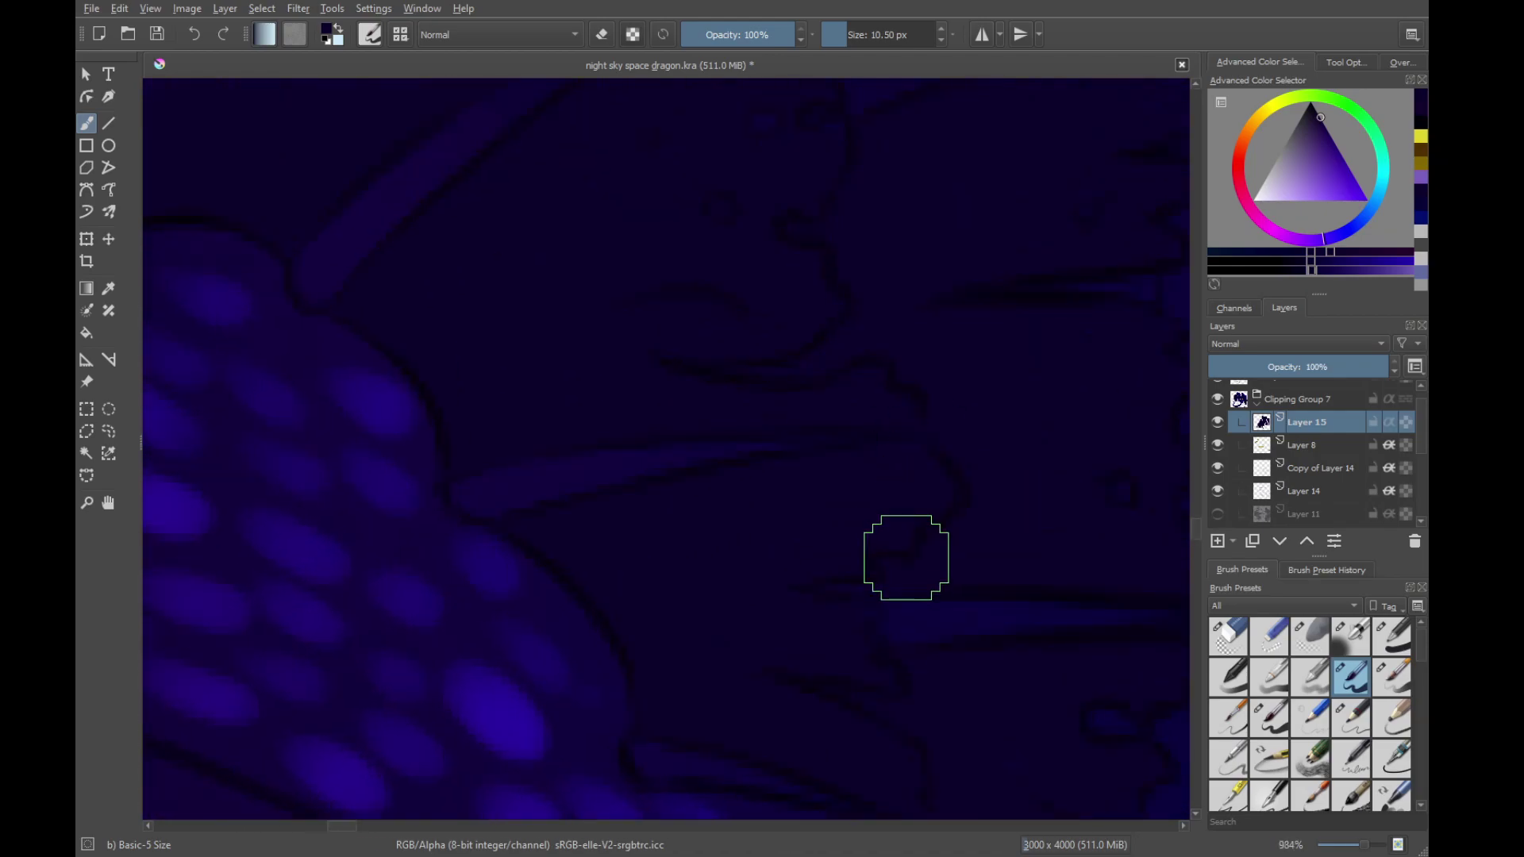
{"action": "left_click_drag", "start_coordinate": [779, 426], "coordinate": [797, 634]}
{"action": "mouse_move", "coordinate": [869, 454]}
{"action": "left_mouse_down"}
{"action": "mouse_move", "coordinate": [673, 396]}
{"action": "mouse_move", "coordinate": [921, 311]}
{"action": "mouse_move", "coordinate": [811, 492]}
{"action": "mouse_move", "coordinate": [726, 591]}
{"action": "left_mouse_up"}
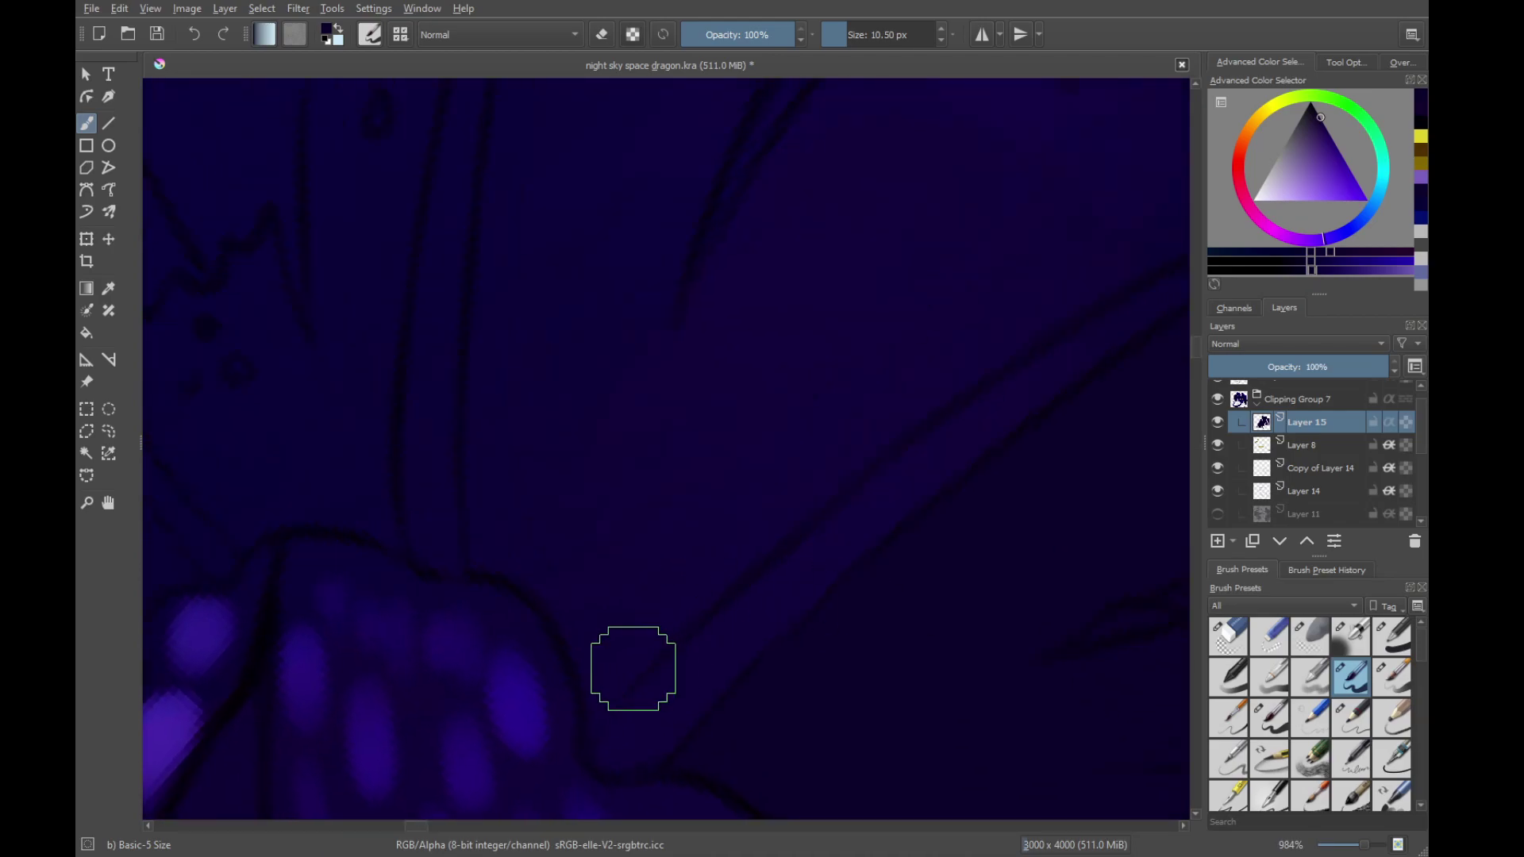
Paint a dark violet band along the upper side of the long spine, from its base at the blue scales toward its tip
{"action": "left_click_drag", "start_coordinate": [745, 525], "coordinate": [608, 687]}
{"action": "left_click_drag", "start_coordinate": [965, 367], "coordinate": [565, 666]}
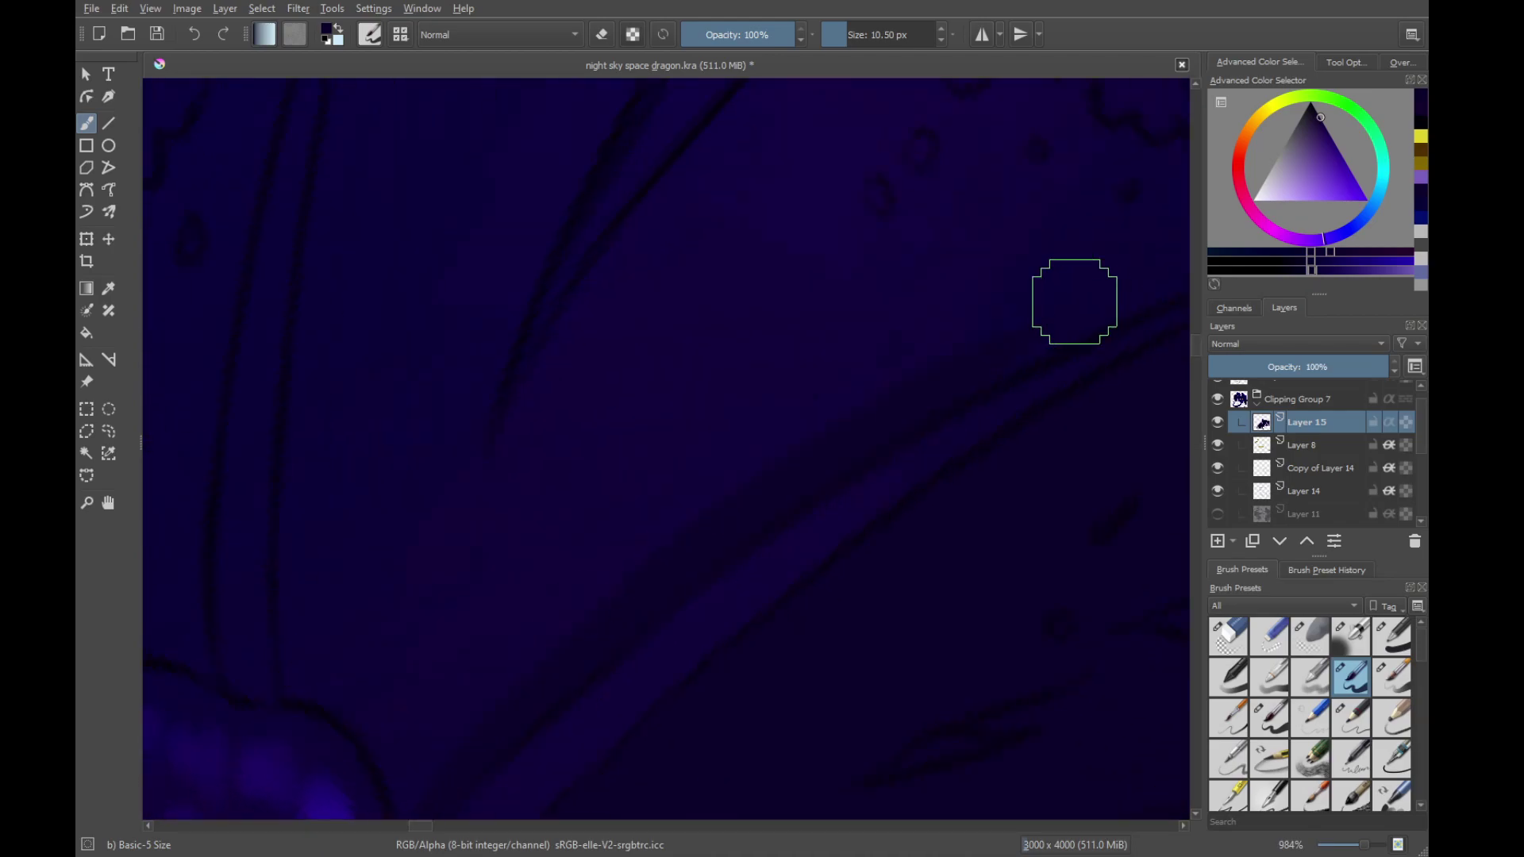
{"action": "key", "text": "4"}
{"action": "left_click_drag", "start_coordinate": [949, 333], "coordinate": [715, 477]}
{"action": "left_click_drag", "start_coordinate": [690, 508], "coordinate": [592, 646]}
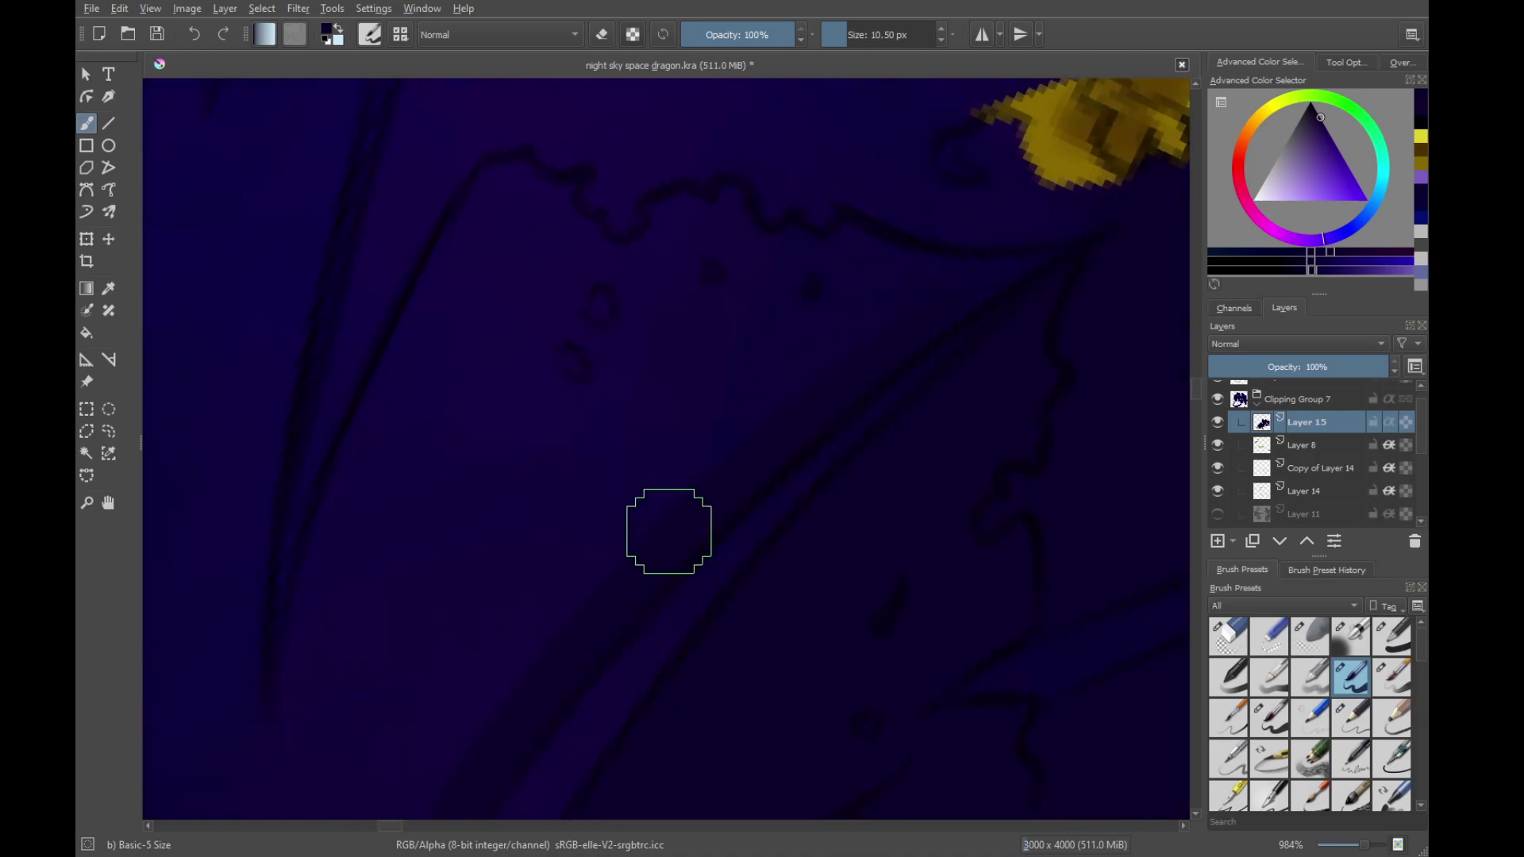
{"action": "left_click_drag", "start_coordinate": [730, 453], "coordinate": [607, 643]}
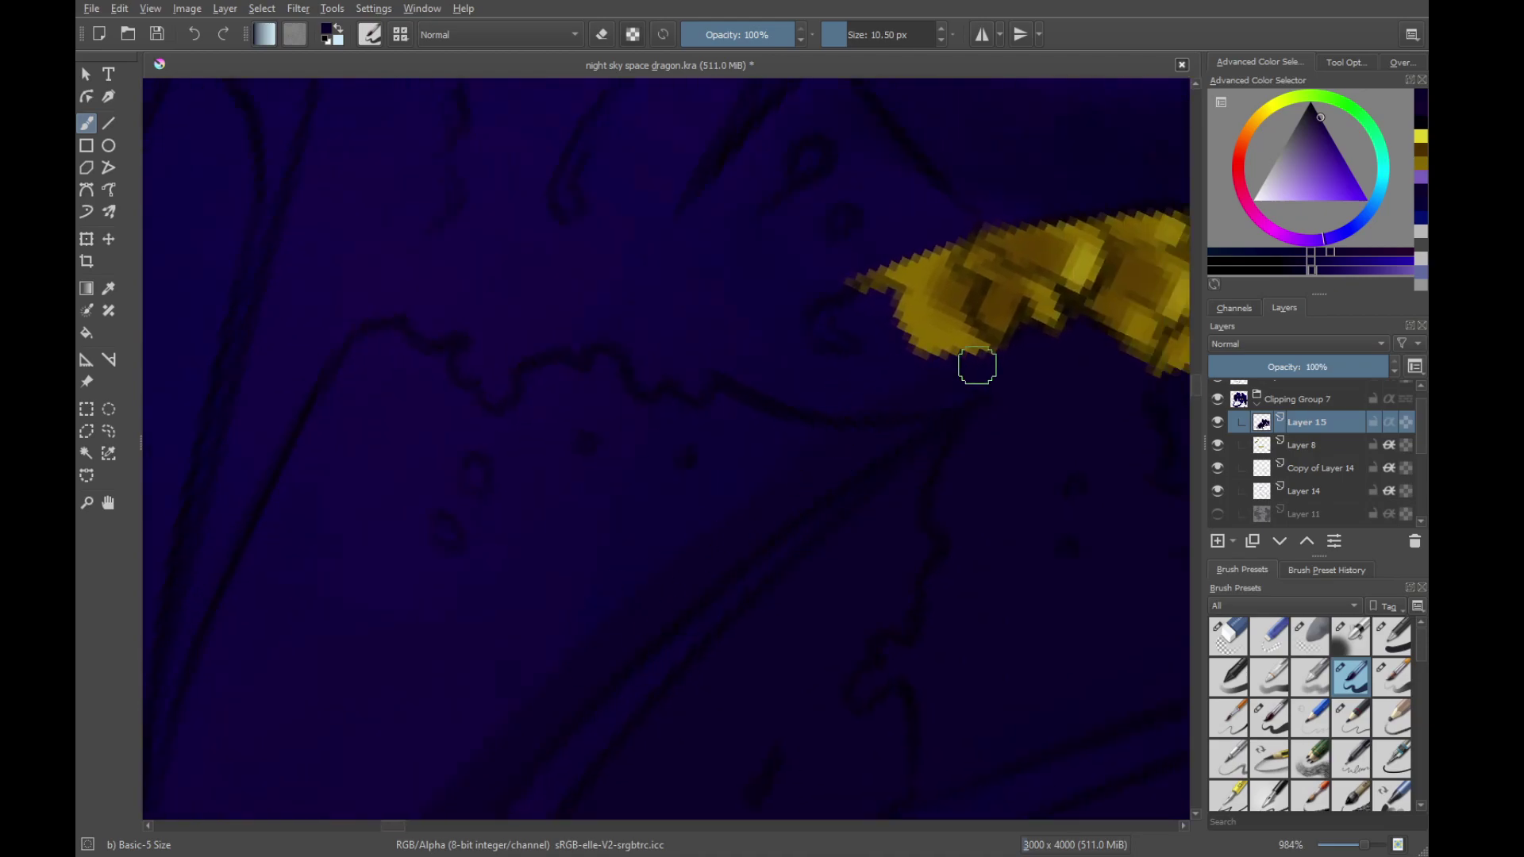
Paint dark violet over the pointed end of the gold scaled strip, trimming it back past the spine tip
{"action": "mouse_move", "coordinate": [963, 380]}
{"action": "left_mouse_down"}
{"action": "mouse_move", "coordinate": [939, 327]}
{"action": "mouse_move", "coordinate": [1026, 326]}
{"action": "mouse_move", "coordinate": [976, 346]}
{"action": "mouse_move", "coordinate": [969, 300]}
{"action": "left_mouse_up"}
{"action": "left_click_drag", "start_coordinate": [991, 352], "coordinate": [911, 510]}
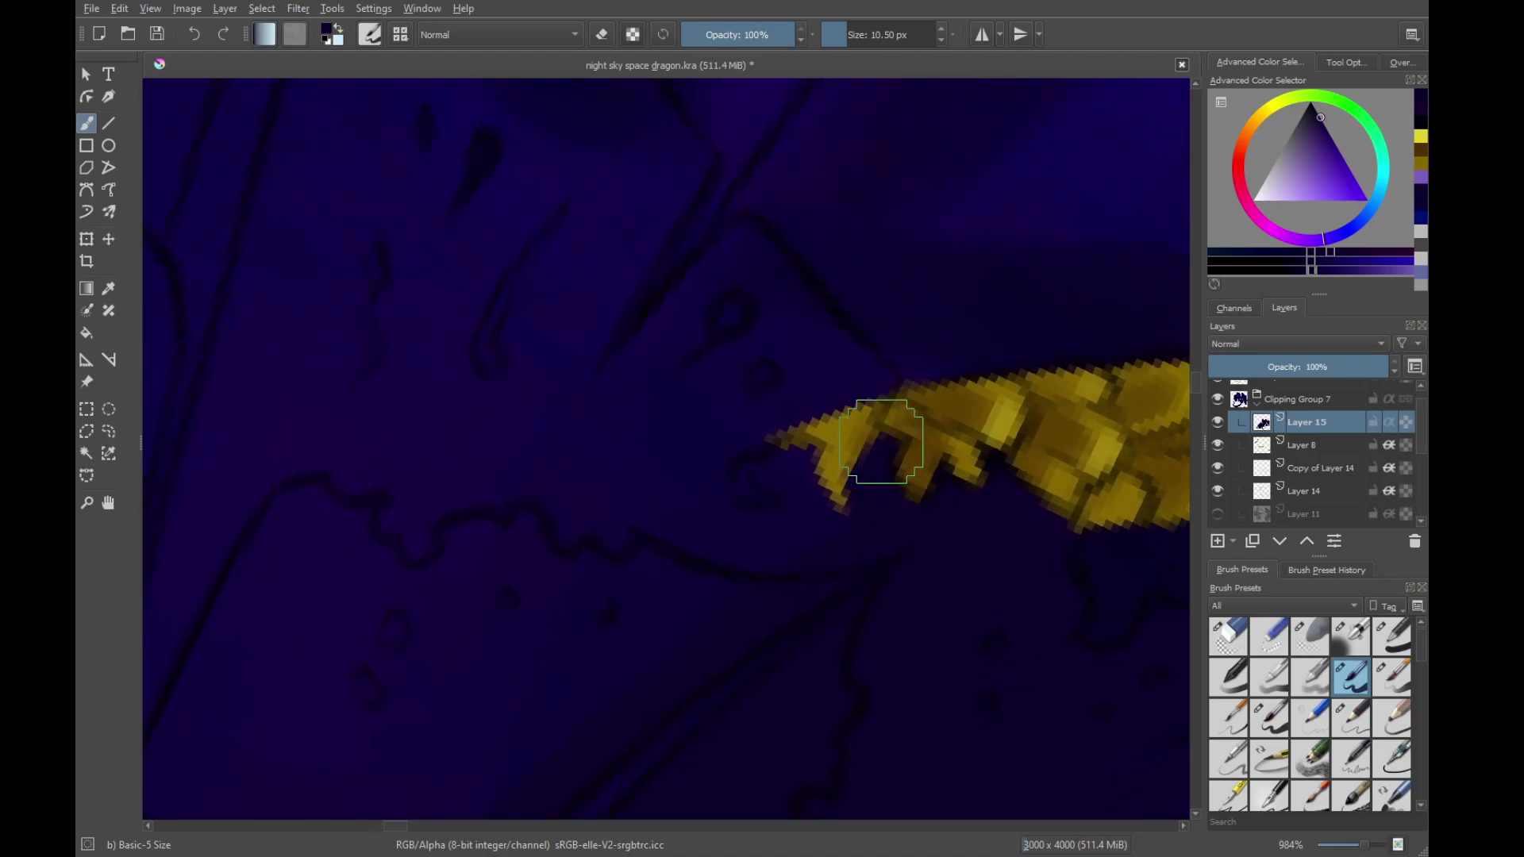
{"action": "left_click_drag", "start_coordinate": [869, 446], "coordinate": [888, 380]}
{"action": "mouse_move", "coordinate": [877, 435]}
{"action": "left_mouse_down"}
{"action": "mouse_move", "coordinate": [783, 442]}
{"action": "mouse_move", "coordinate": [826, 476]}
{"action": "mouse_move", "coordinate": [803, 494]}
{"action": "left_mouse_up"}
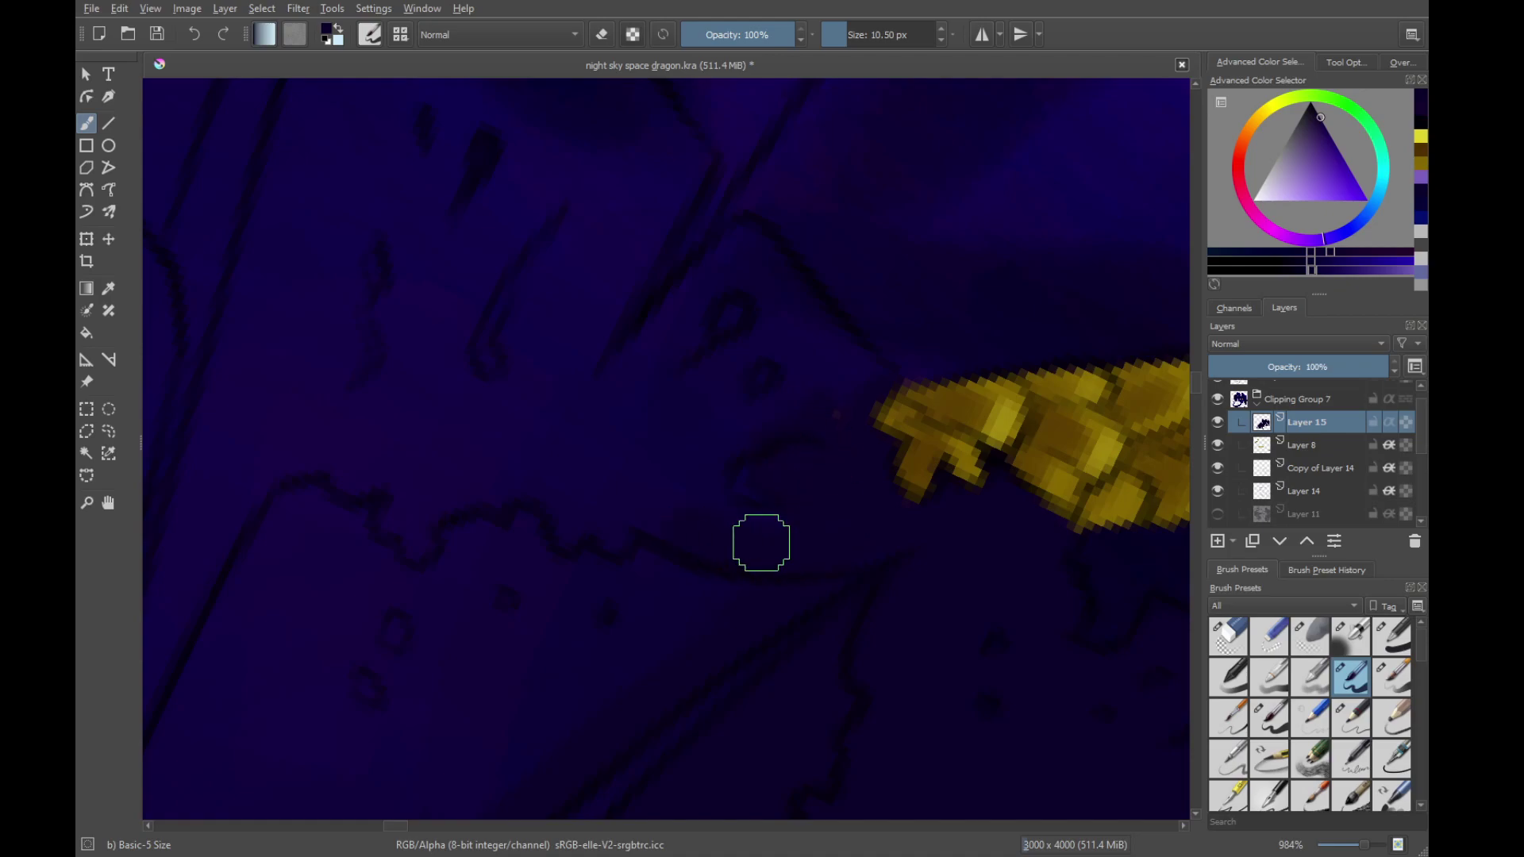
Darken the small membrane corner beside the gold strip's end, around its curls and up to the narrow pointed tear
{"action": "left_click_drag", "start_coordinate": [789, 426], "coordinate": [826, 432]}
{"action": "left_click_drag", "start_coordinate": [717, 300], "coordinate": [752, 499]}
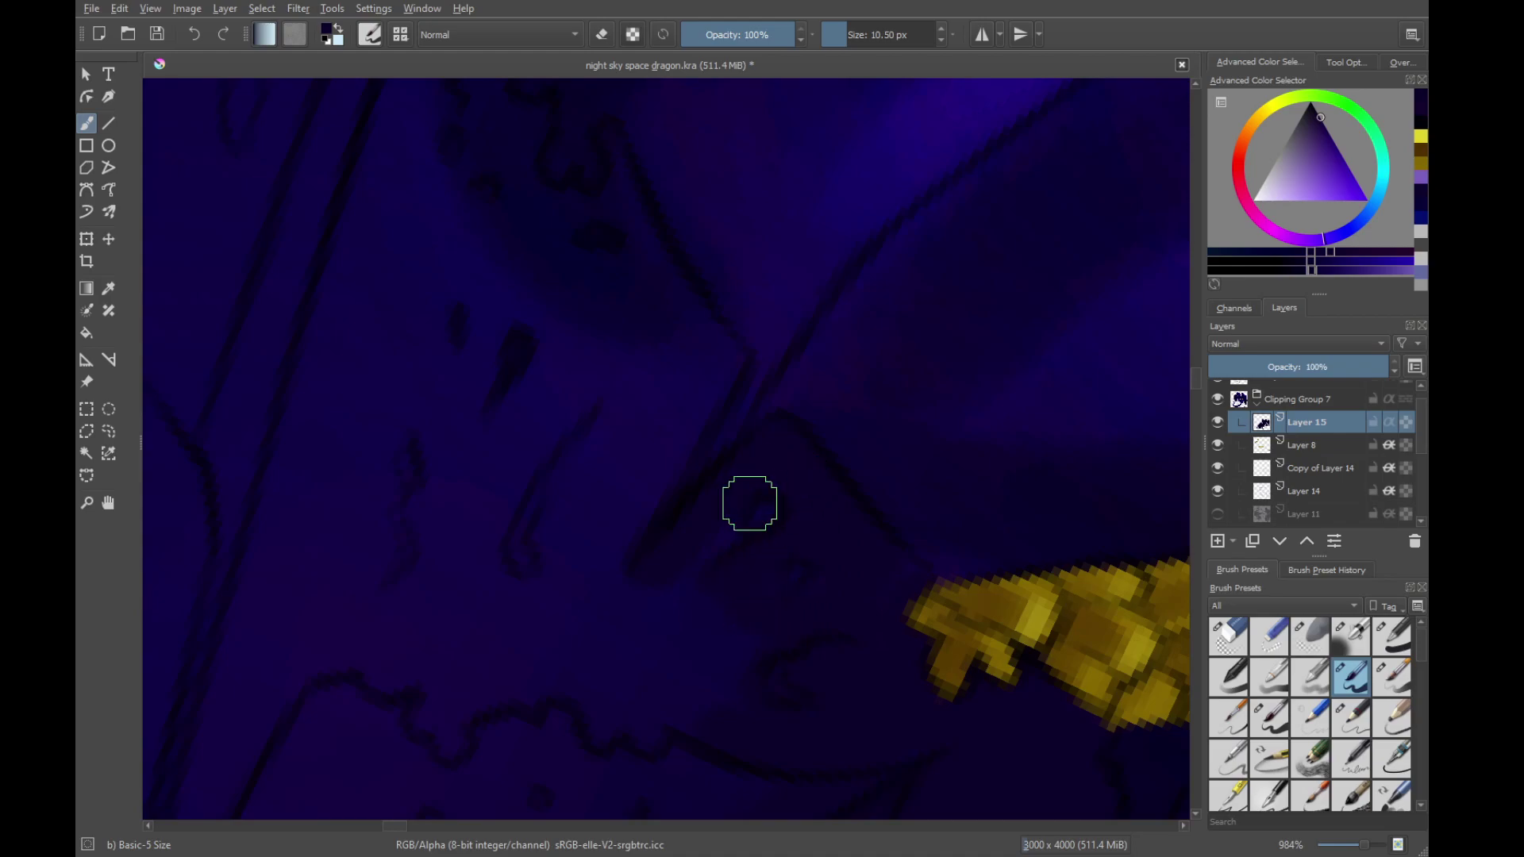
{"action": "left_click_drag", "start_coordinate": [777, 392], "coordinate": [802, 507]}
{"action": "left_click_drag", "start_coordinate": [762, 559], "coordinate": [973, 469]}
{"action": "left_click_drag", "start_coordinate": [741, 592], "coordinate": [865, 481]}
{"action": "left_click_drag", "start_coordinate": [865, 481], "coordinate": [865, 451]}
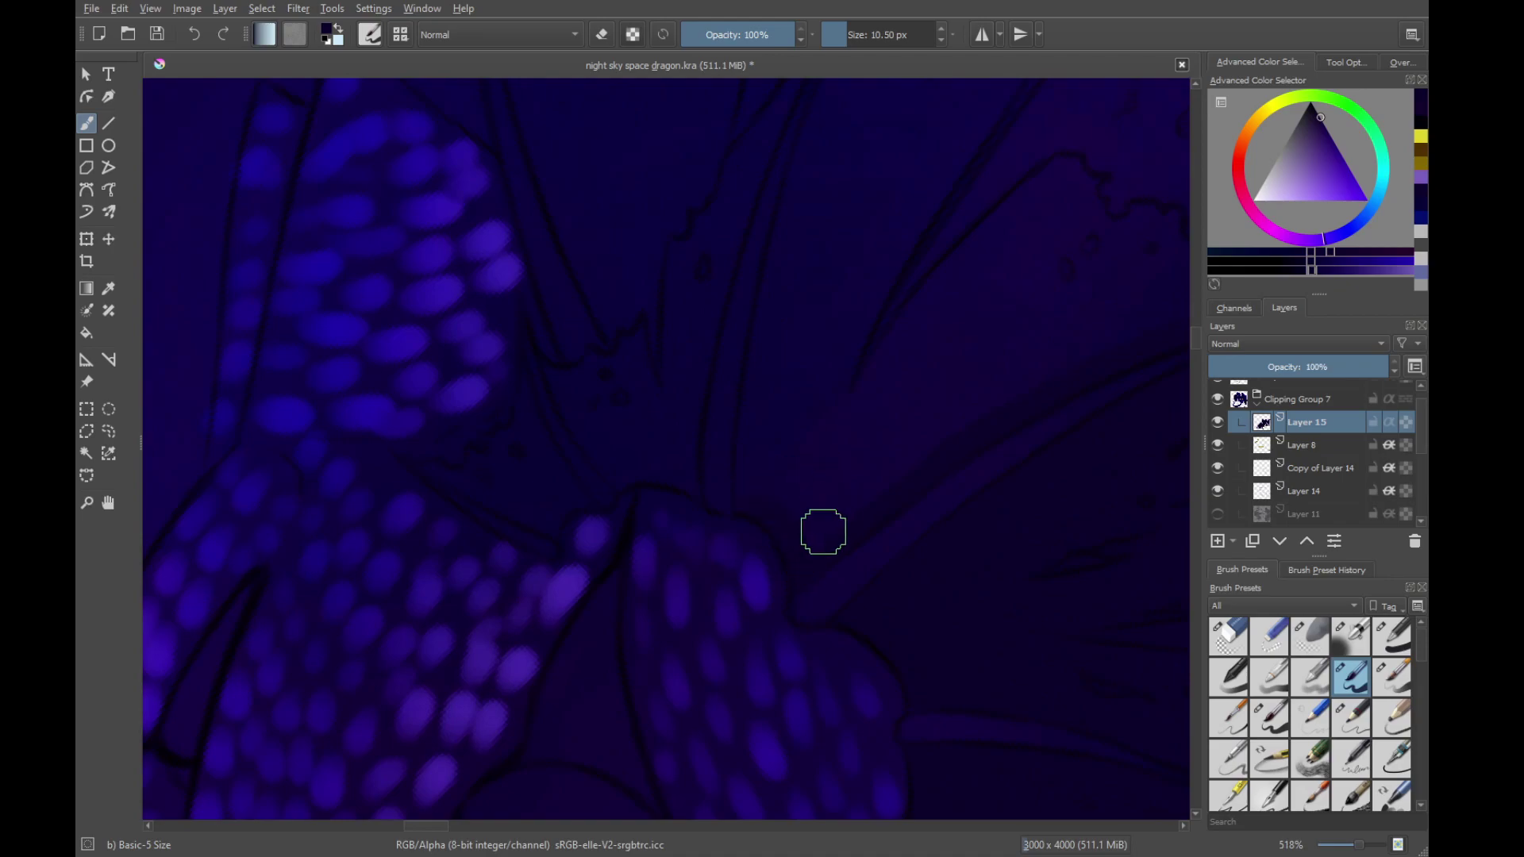
Paint dark violet beneath the tip of the next spine up, filling the membrane between the spine and its ragged edge
{"action": "left_click_drag", "start_coordinate": [1009, 370], "coordinate": [684, 626]}
{"action": "left_click_drag", "start_coordinate": [1008, 419], "coordinate": [724, 572]}
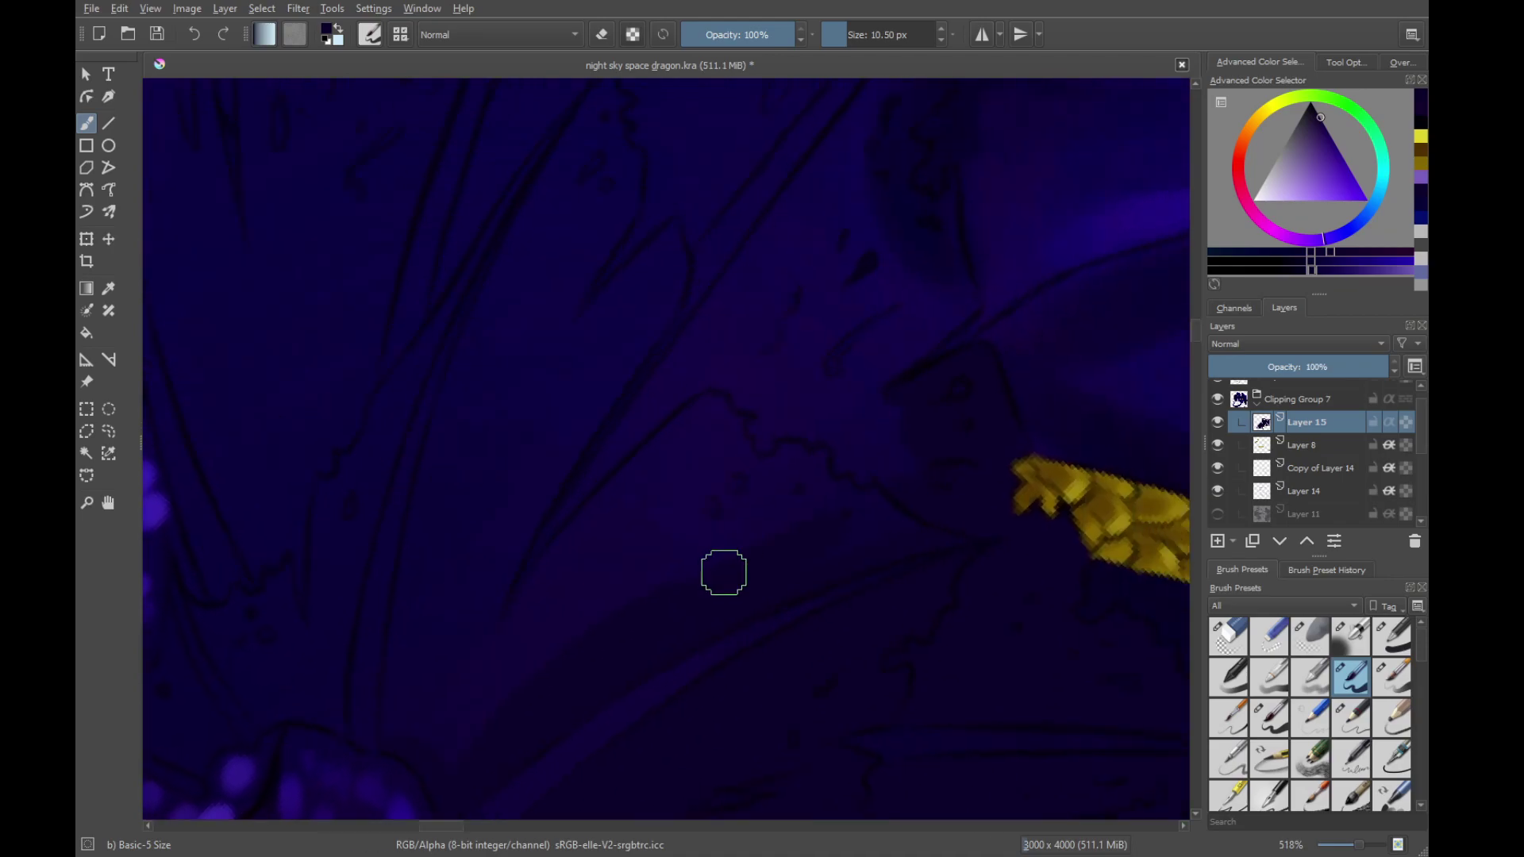
{"action": "left_click_drag", "start_coordinate": [749, 304], "coordinate": [714, 540]}
{"action": "left_click_drag", "start_coordinate": [868, 358], "coordinate": [887, 437]}
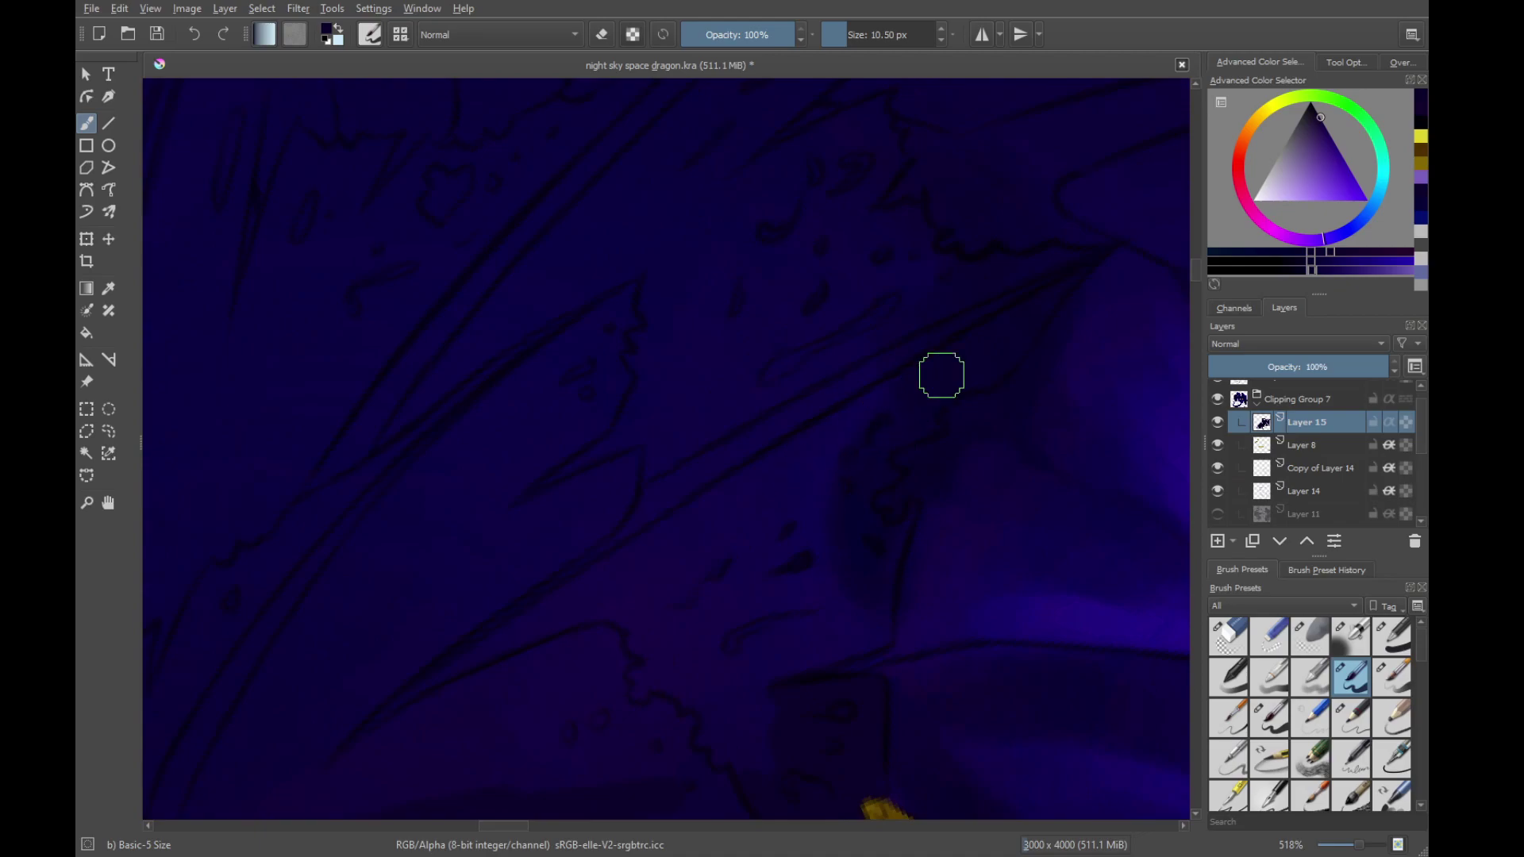
{"action": "left_click_drag", "start_coordinate": [1032, 303], "coordinate": [819, 447]}
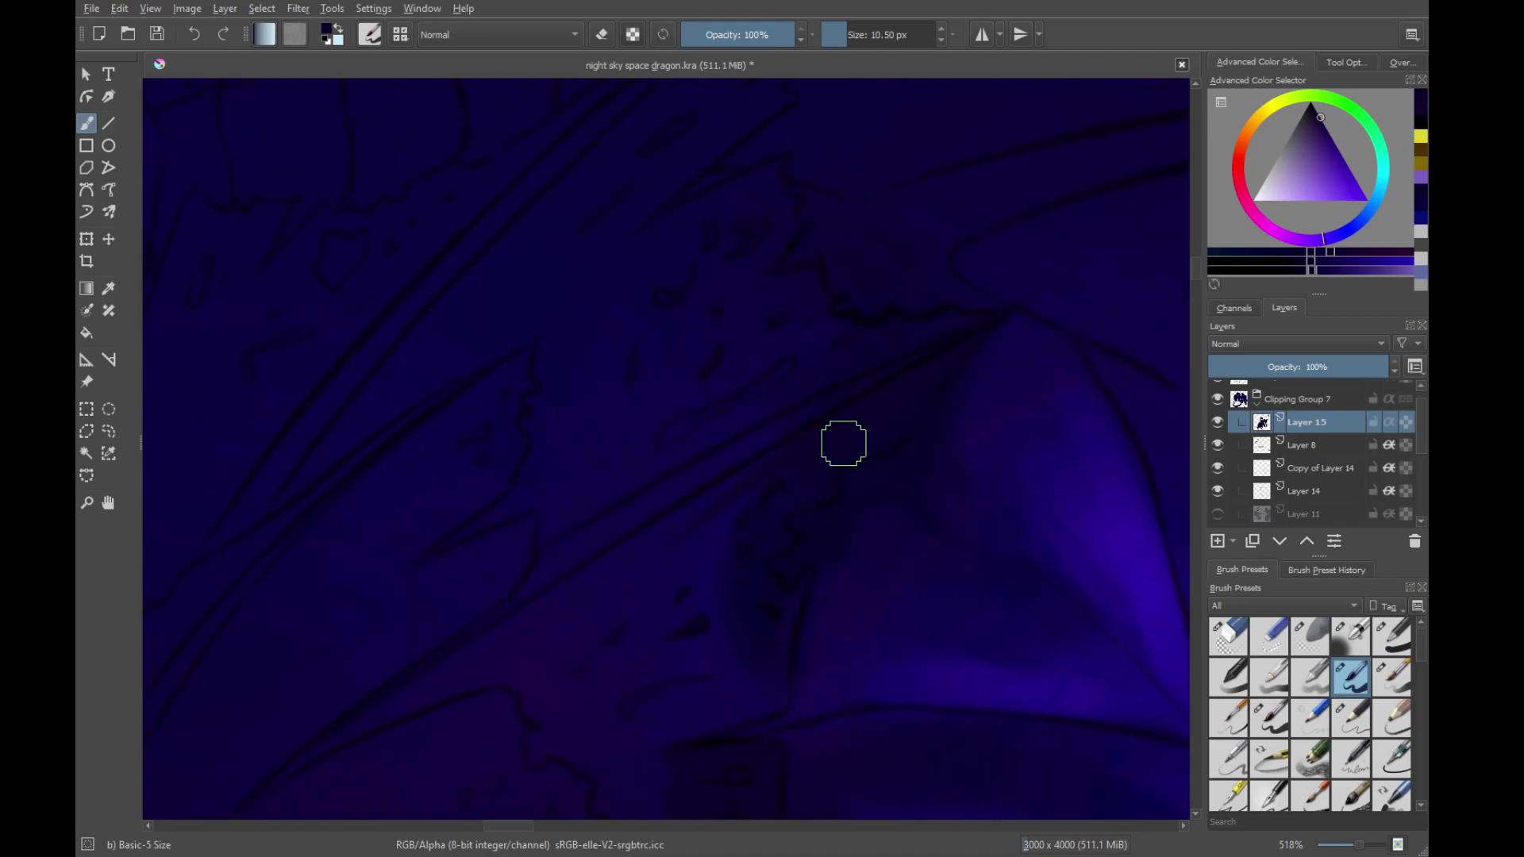
{"action": "scroll", "coordinate": [873, 450], "scroll_direction": "up", "scroll_amount": 2}
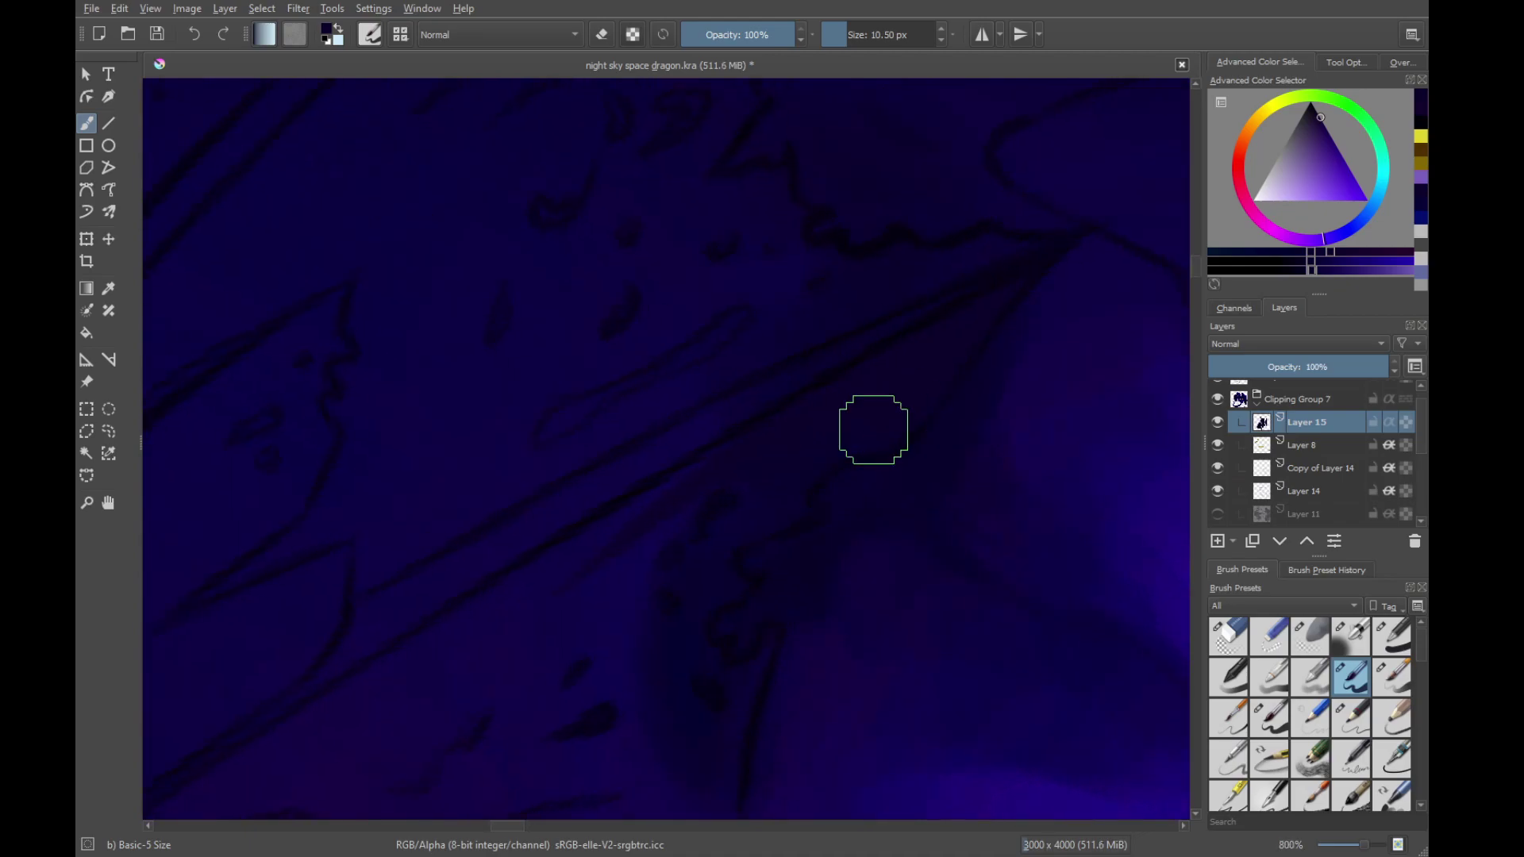
{"action": "left_click_drag", "start_coordinate": [755, 545], "coordinate": [778, 516]}
{"action": "mouse_move", "coordinate": [897, 420]}
{"action": "left_mouse_down"}
{"action": "mouse_move", "coordinate": [840, 469]}
{"action": "mouse_move", "coordinate": [838, 435]}
{"action": "mouse_move", "coordinate": [907, 421]}
{"action": "mouse_move", "coordinate": [875, 435]}
{"action": "mouse_move", "coordinate": [810, 399]}
{"action": "mouse_move", "coordinate": [830, 375]}
{"action": "mouse_move", "coordinate": [887, 413]}
{"action": "left_mouse_up"}
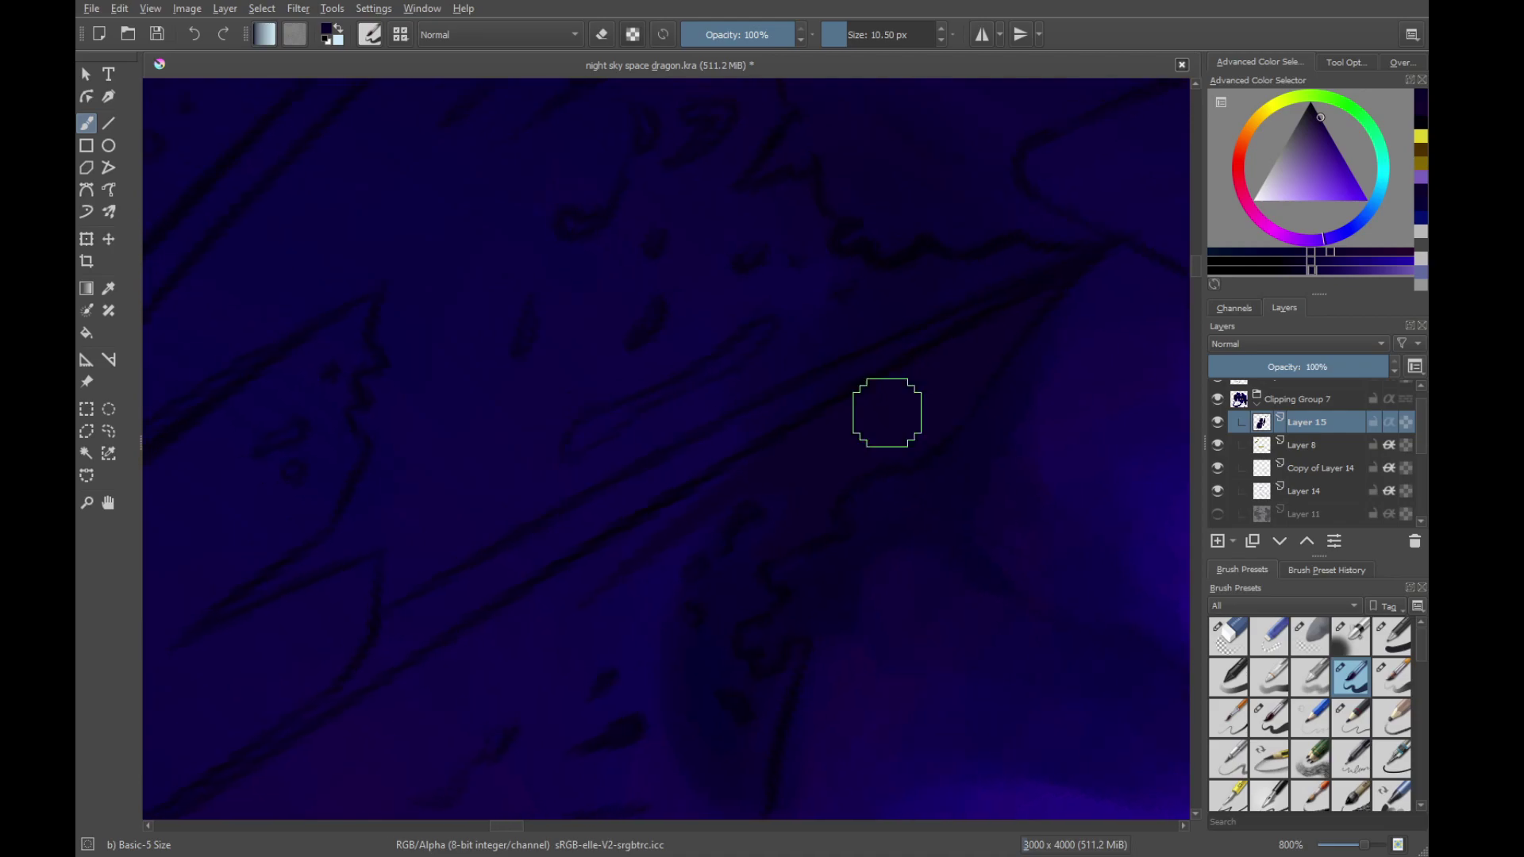
{"action": "left_click_drag", "start_coordinate": [782, 496], "coordinate": [771, 481]}
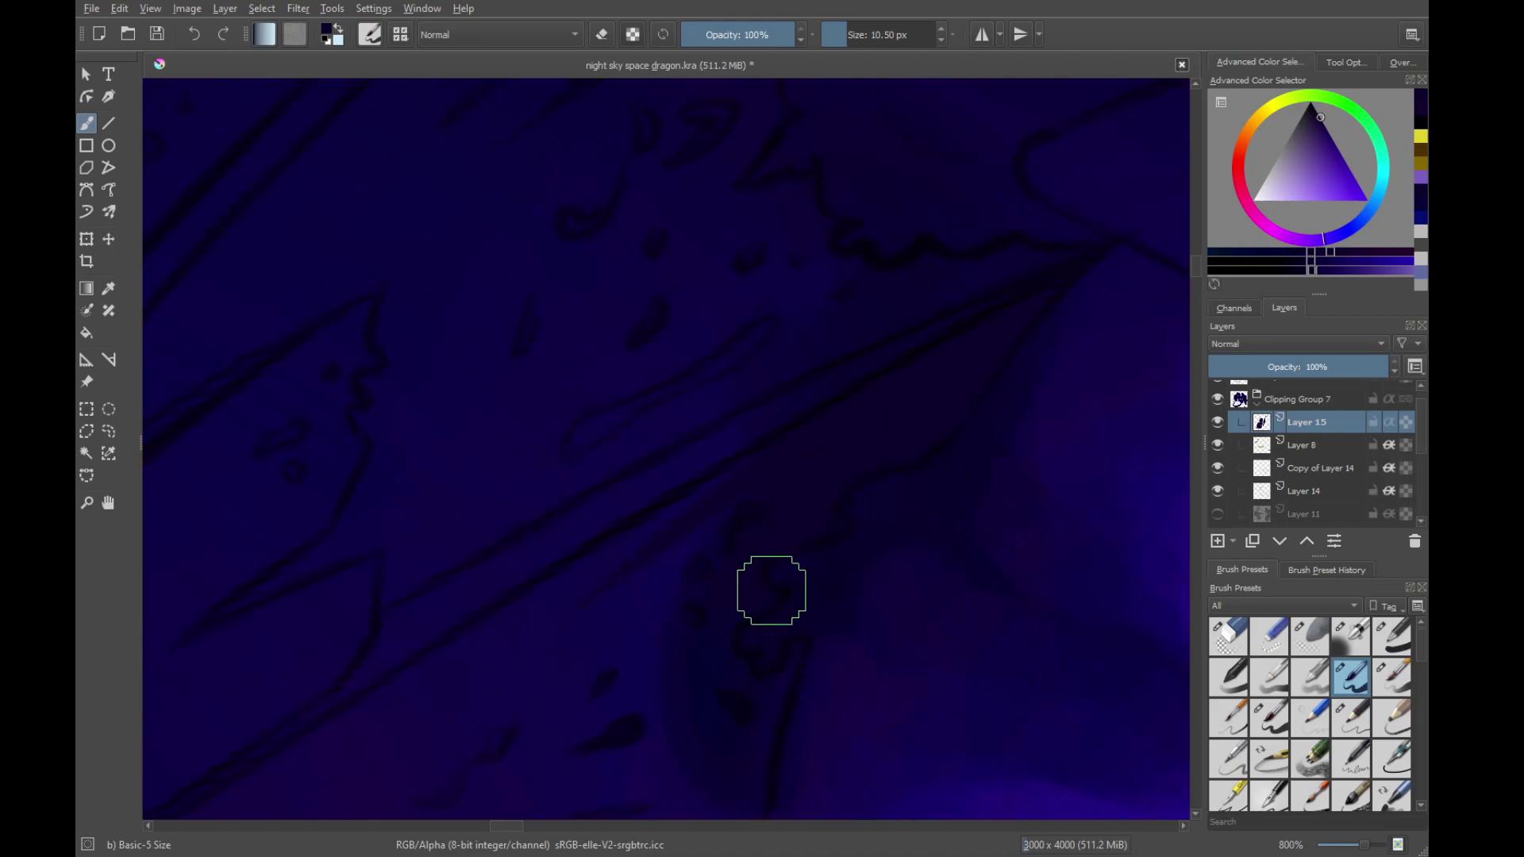
Extend the dark violet along the lower side of that spine and over the small holes near the ragged edge
{"action": "left_click_drag", "start_coordinate": [771, 590], "coordinate": [975, 488]}
{"action": "left_click_drag", "start_coordinate": [476, 671], "coordinate": [765, 473]}
{"action": "left_click_drag", "start_coordinate": [920, 395], "coordinate": [1015, 345]}
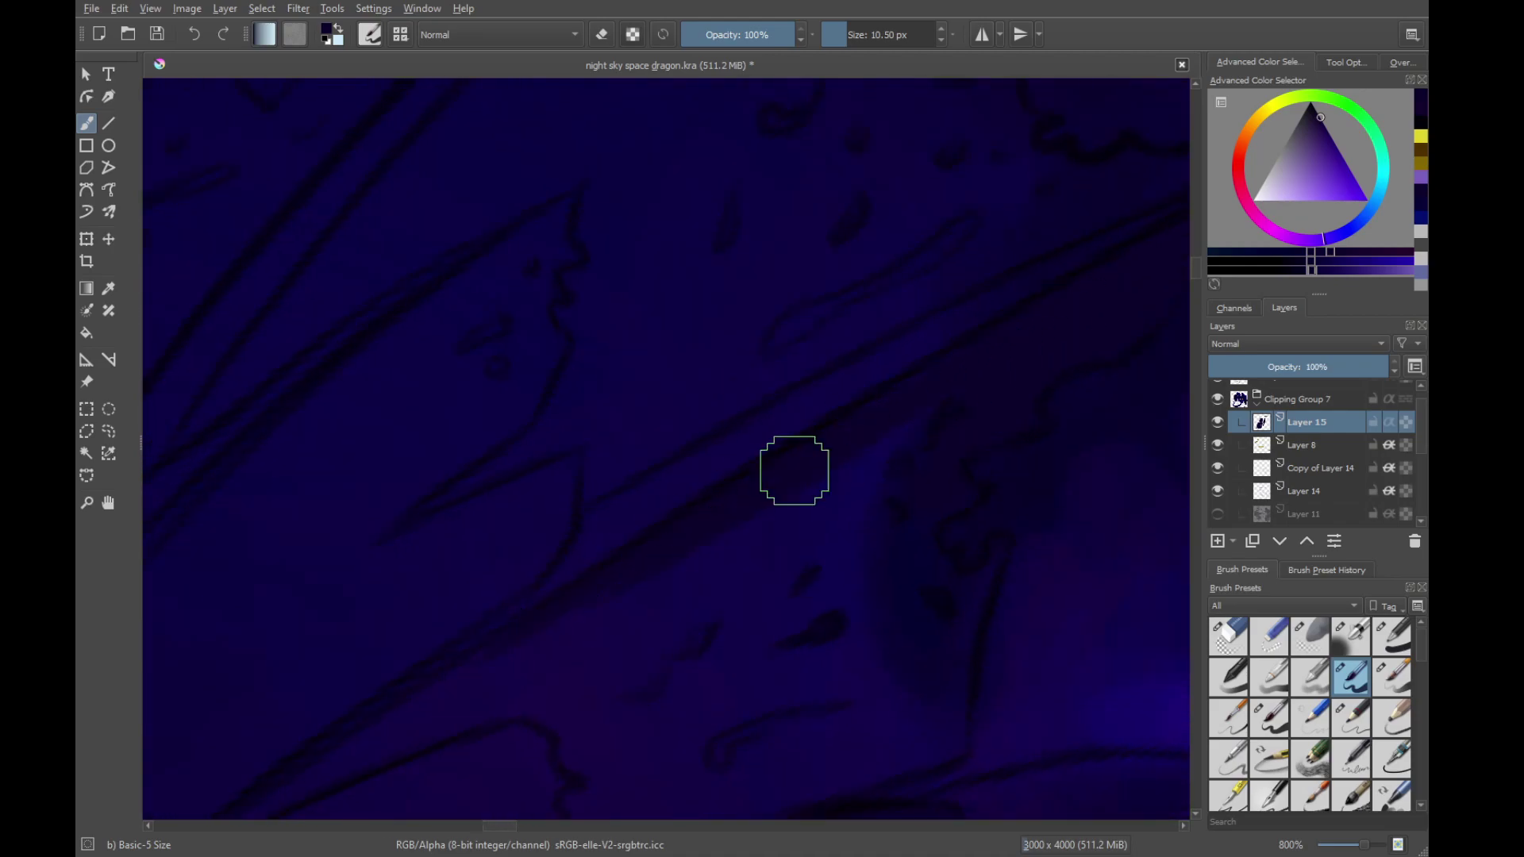
{"action": "left_click_drag", "start_coordinate": [796, 472], "coordinate": [1107, 276]}
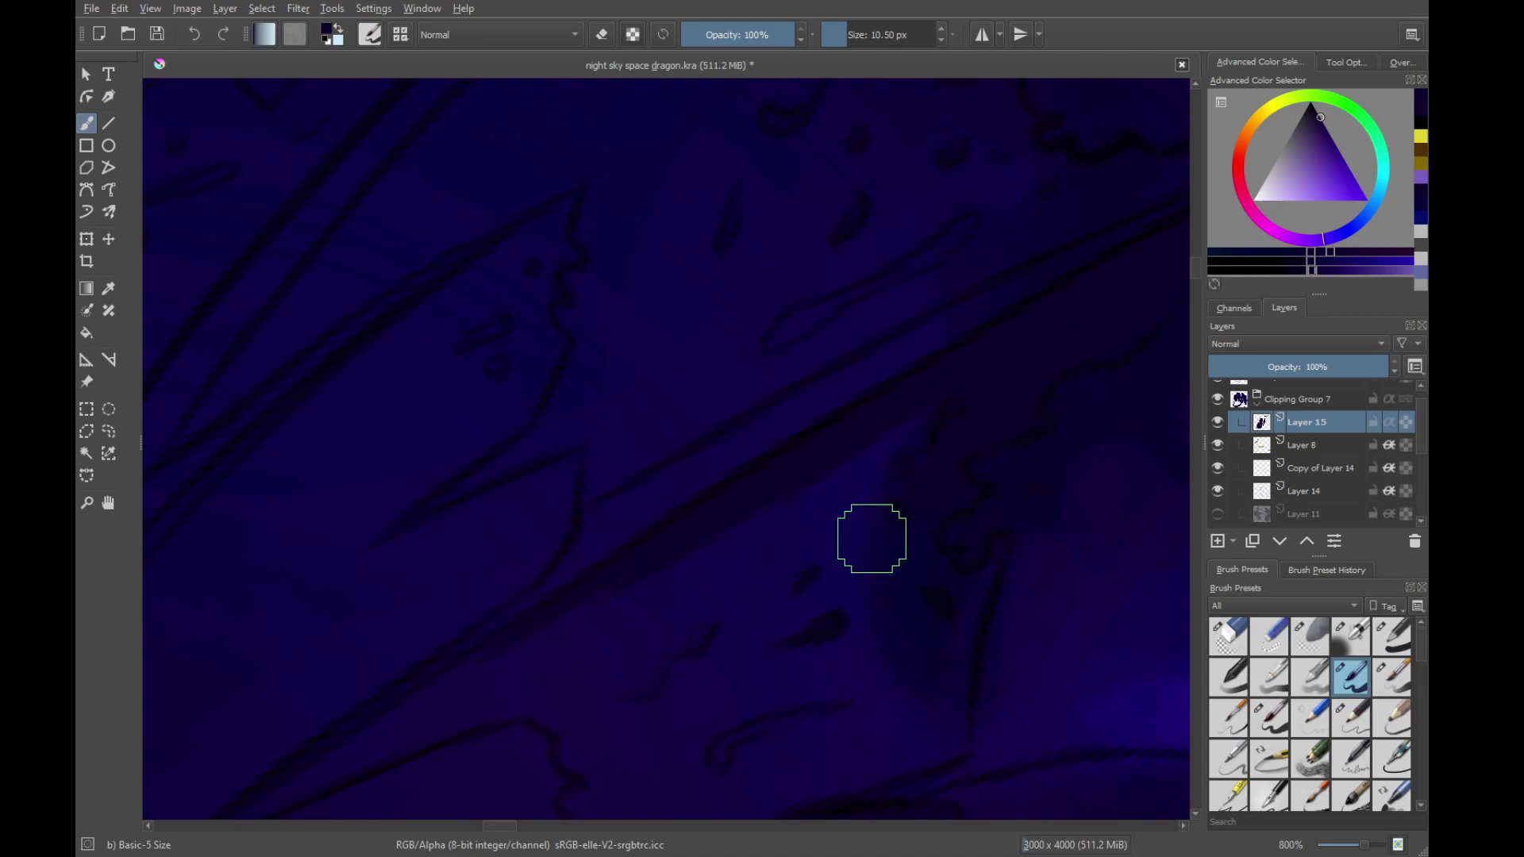
{"action": "left_click_drag", "start_coordinate": [913, 401], "coordinate": [933, 366]}
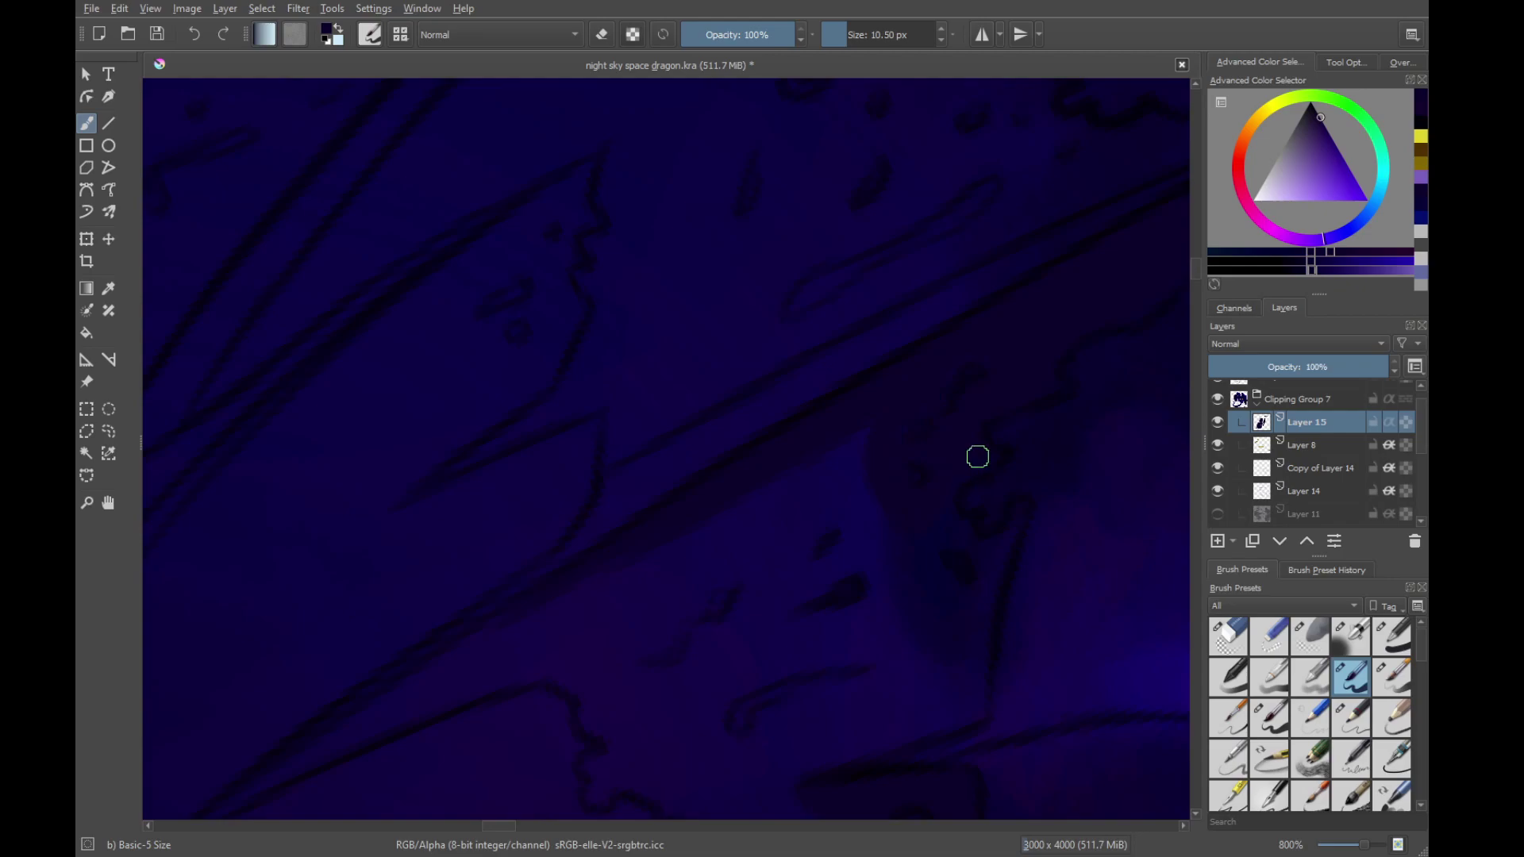
Darken the membrane inside the ragged edge down to its lower corner, working around the curved slit and the pointed hole
{"action": "left_click_drag", "start_coordinate": [987, 553], "coordinate": [1020, 509]}
{"action": "mouse_move", "coordinate": [966, 666]}
{"action": "left_mouse_down"}
{"action": "mouse_move", "coordinate": [970, 514]}
{"action": "mouse_move", "coordinate": [994, 429]}
{"action": "left_mouse_up"}
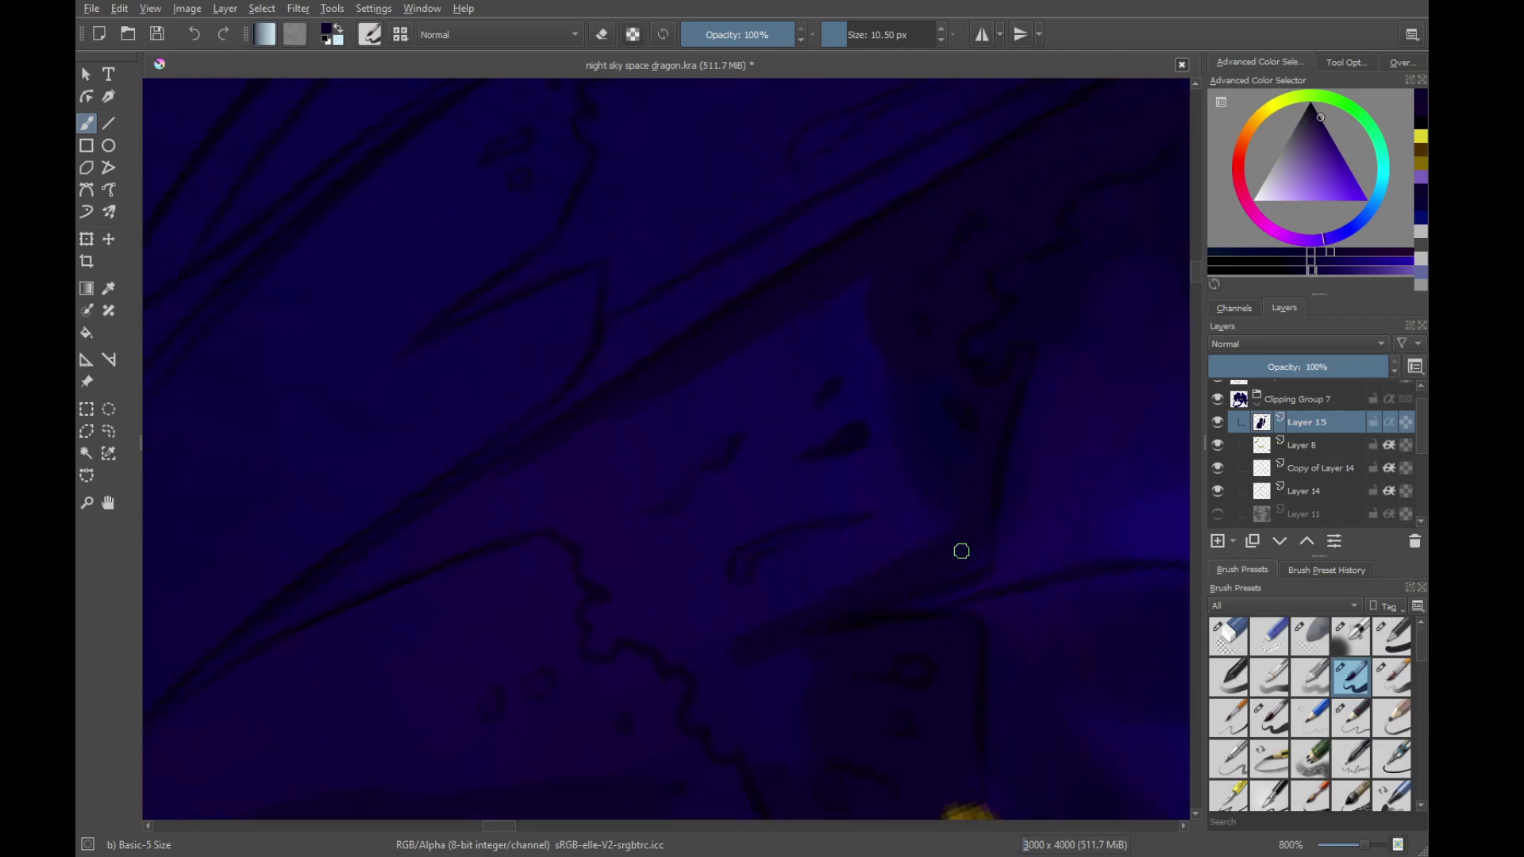
{"action": "left_click_drag", "start_coordinate": [788, 580], "coordinate": [857, 566]}
{"action": "left_click_drag", "start_coordinate": [950, 428], "coordinate": [878, 536]}
{"action": "left_click_drag", "start_coordinate": [865, 533], "coordinate": [900, 603]}
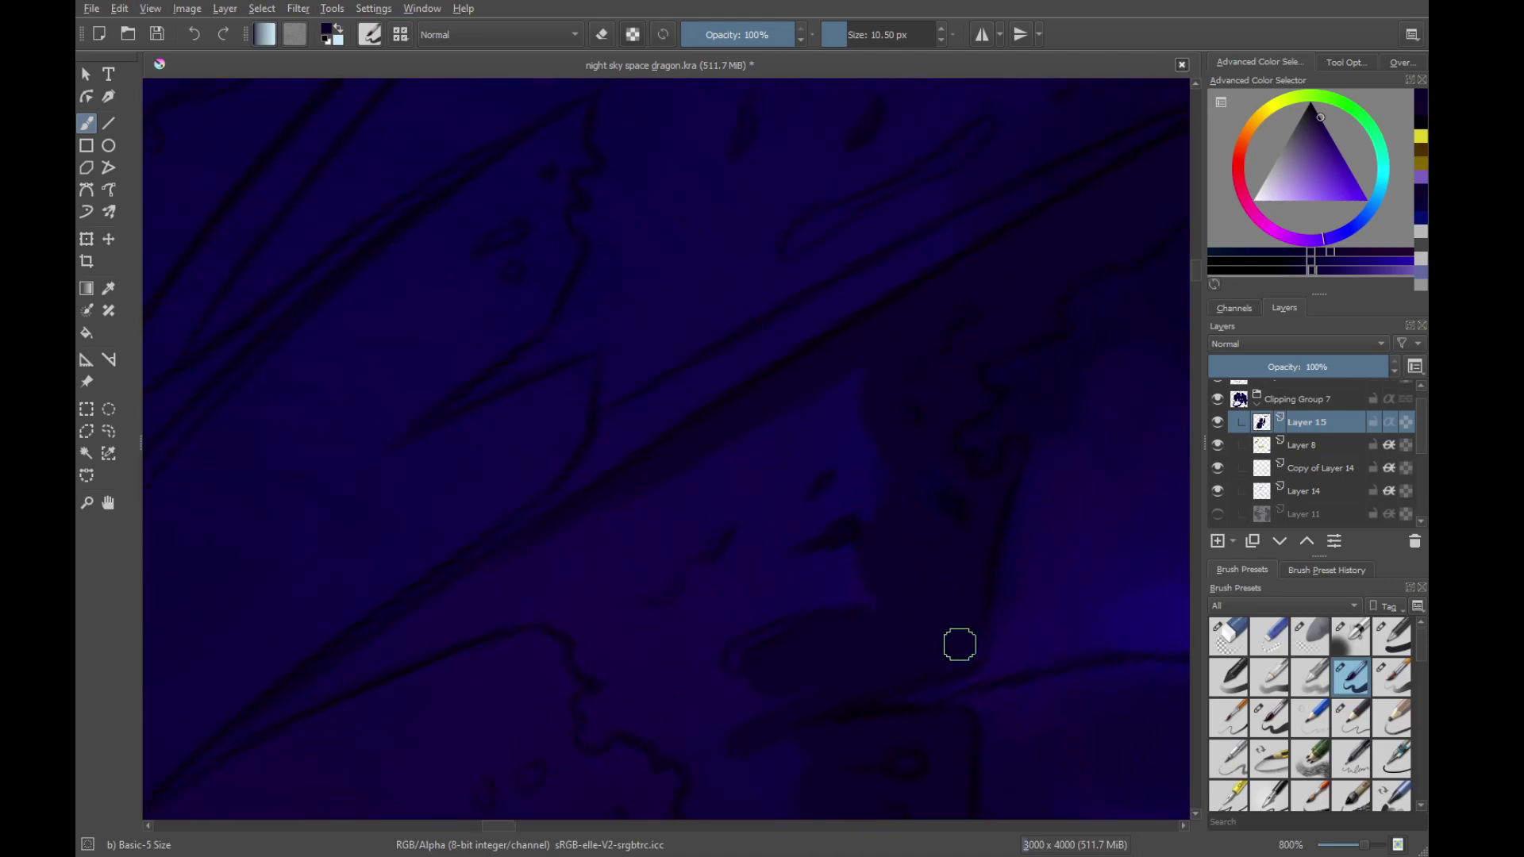
{"action": "scroll", "coordinate": [911, 606], "scroll_direction": "up", "scroll_amount": 1}
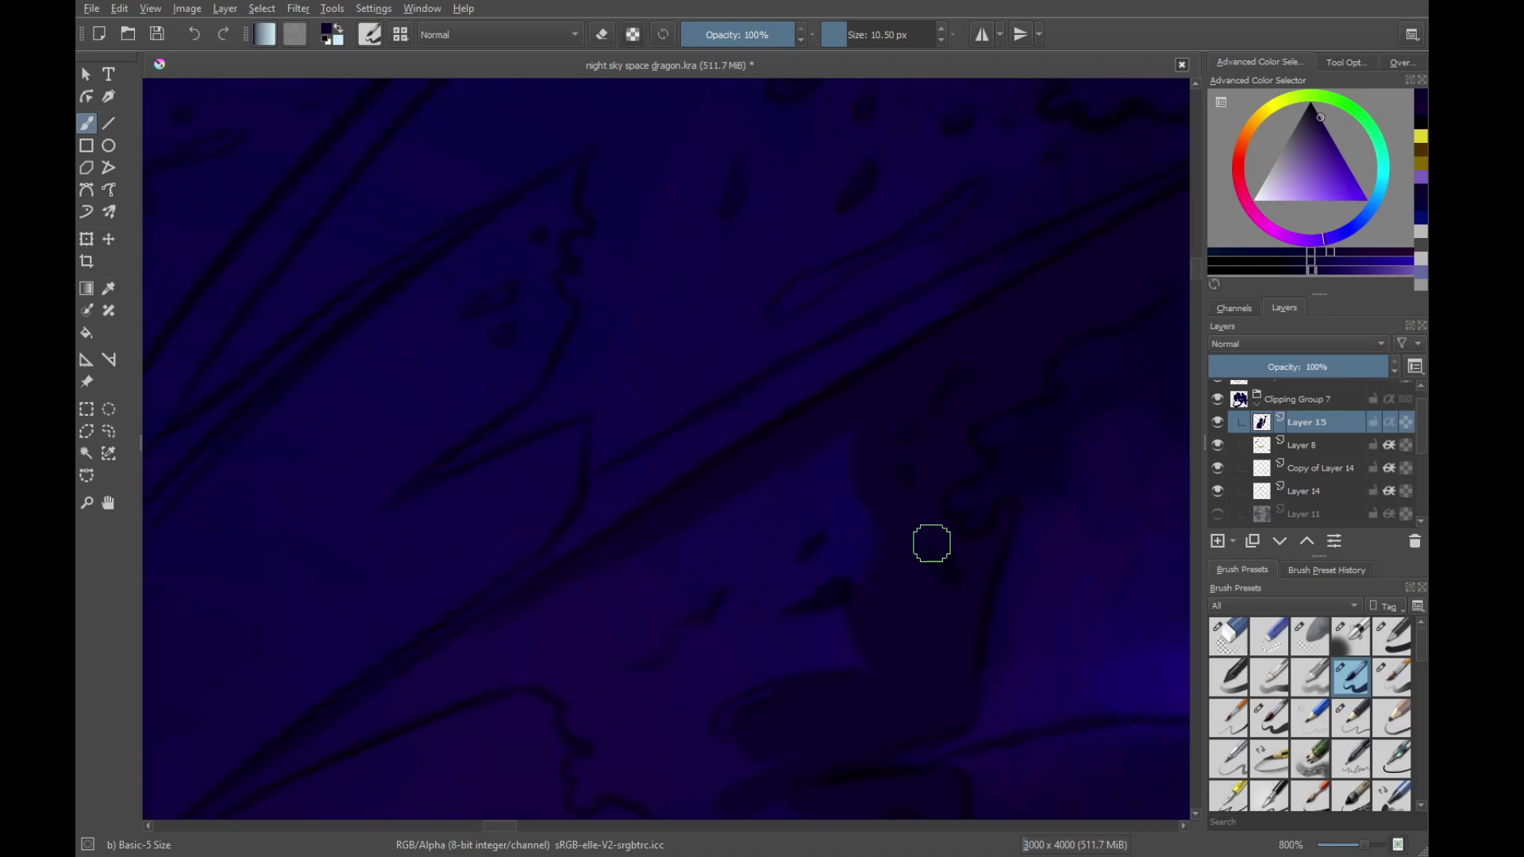
{"action": "scroll", "coordinate": [932, 543], "scroll_direction": "up", "scroll_amount": 1}
{"action": "scroll", "coordinate": [877, 581], "scroll_direction": "left", "scroll_amount": 1}
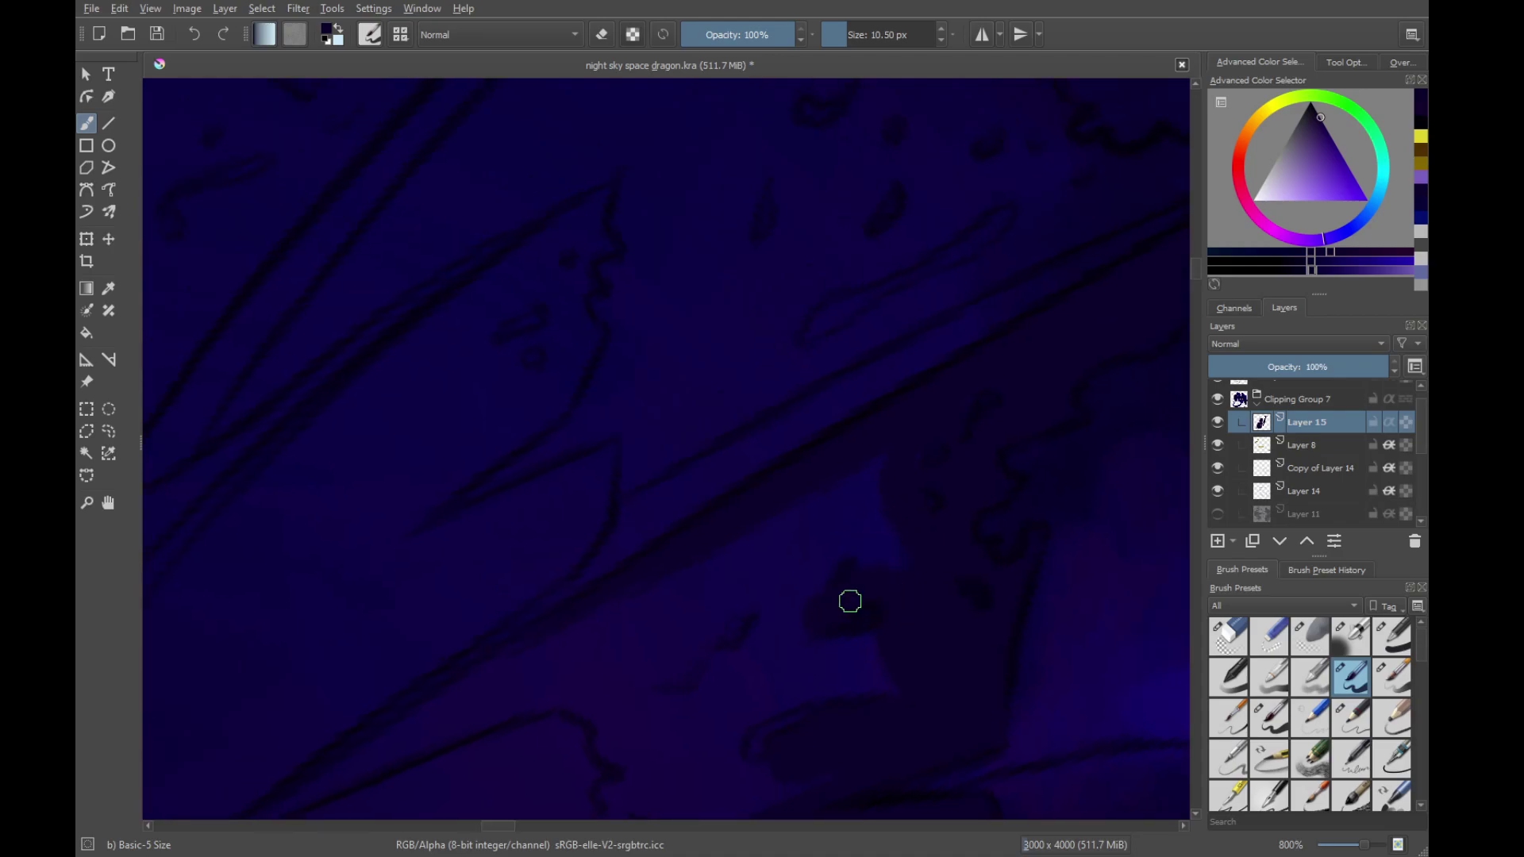
{"action": "left_click_drag", "start_coordinate": [886, 536], "coordinate": [919, 538]}
Fill the narrow wedge between the spine and the curved outline below it, working outward toward the holes
{"action": "left_click_drag", "start_coordinate": [595, 675], "coordinate": [909, 401]}
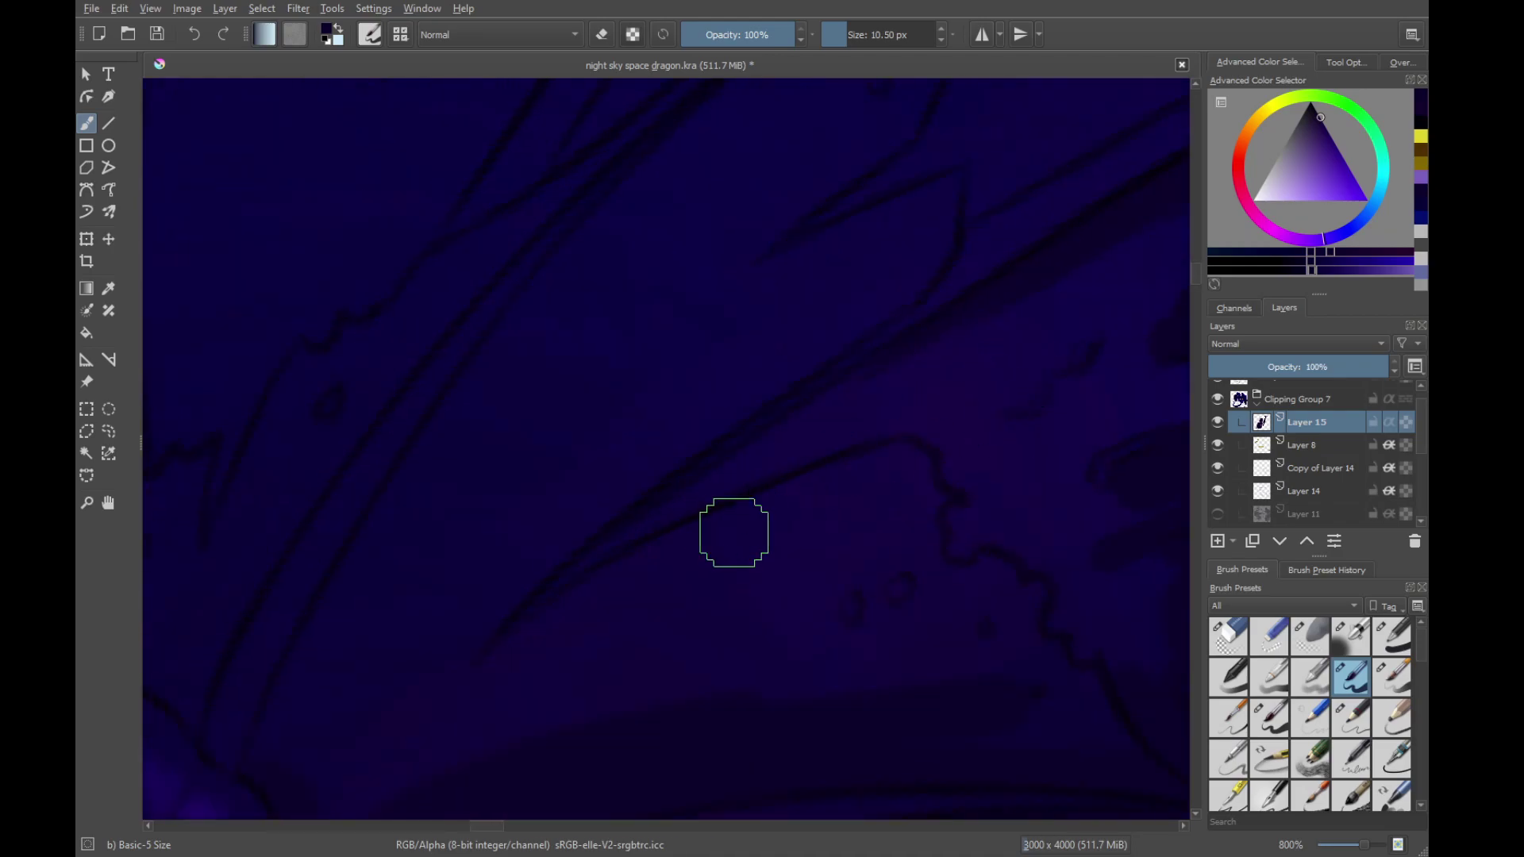
{"action": "left_click_drag", "start_coordinate": [479, 659], "coordinate": [1015, 326]}
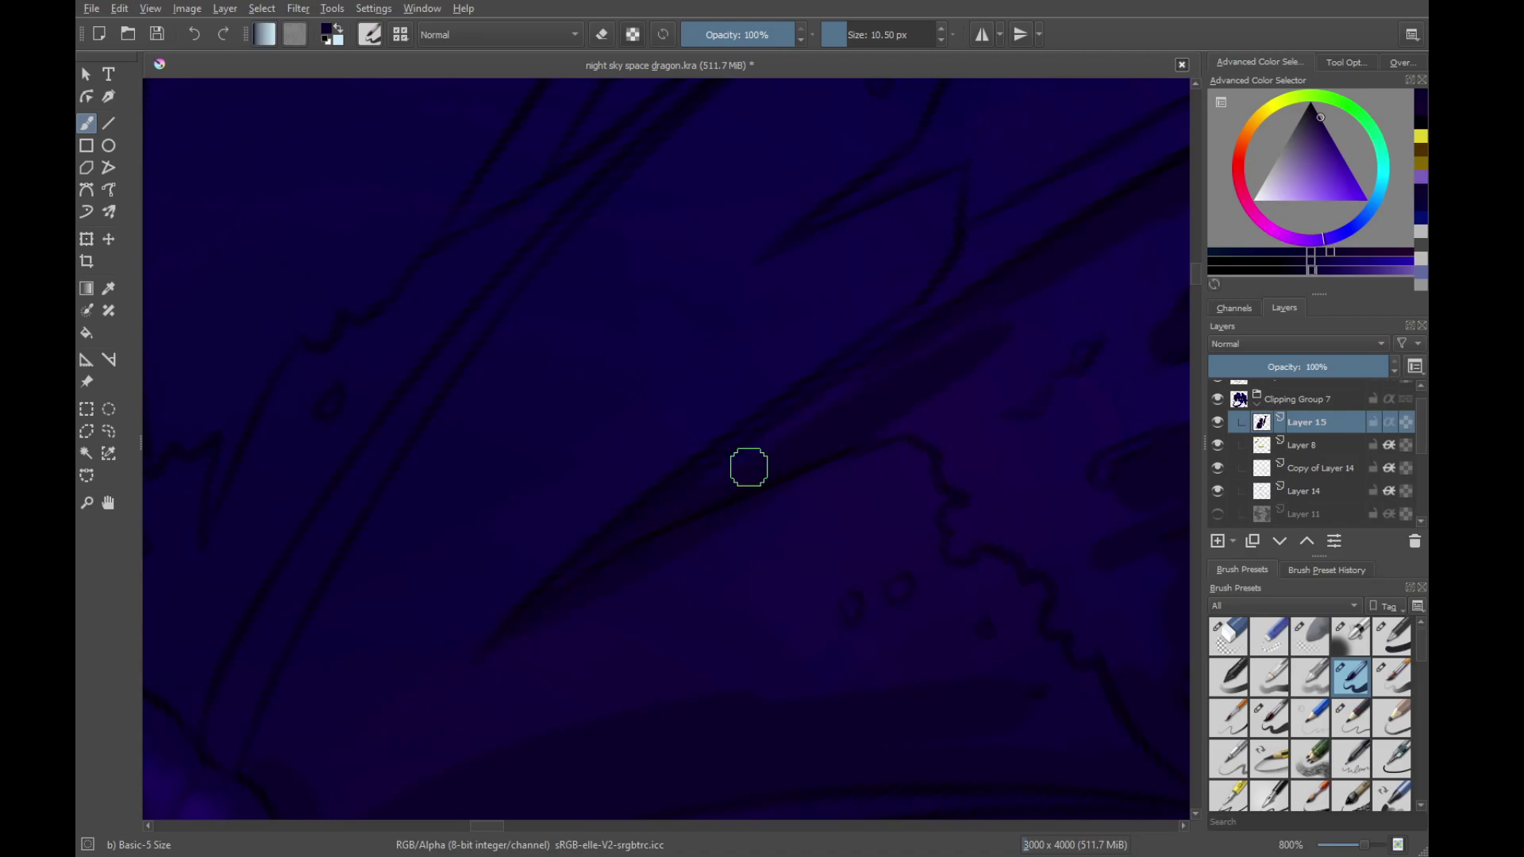
{"action": "left_click_drag", "start_coordinate": [748, 467], "coordinate": [657, 519]}
{"action": "left_click_drag", "start_coordinate": [657, 519], "coordinate": [945, 346]}
{"action": "left_click_drag", "start_coordinate": [783, 440], "coordinate": [1098, 269]}
{"action": "left_click_drag", "start_coordinate": [1019, 337], "coordinate": [810, 459]}
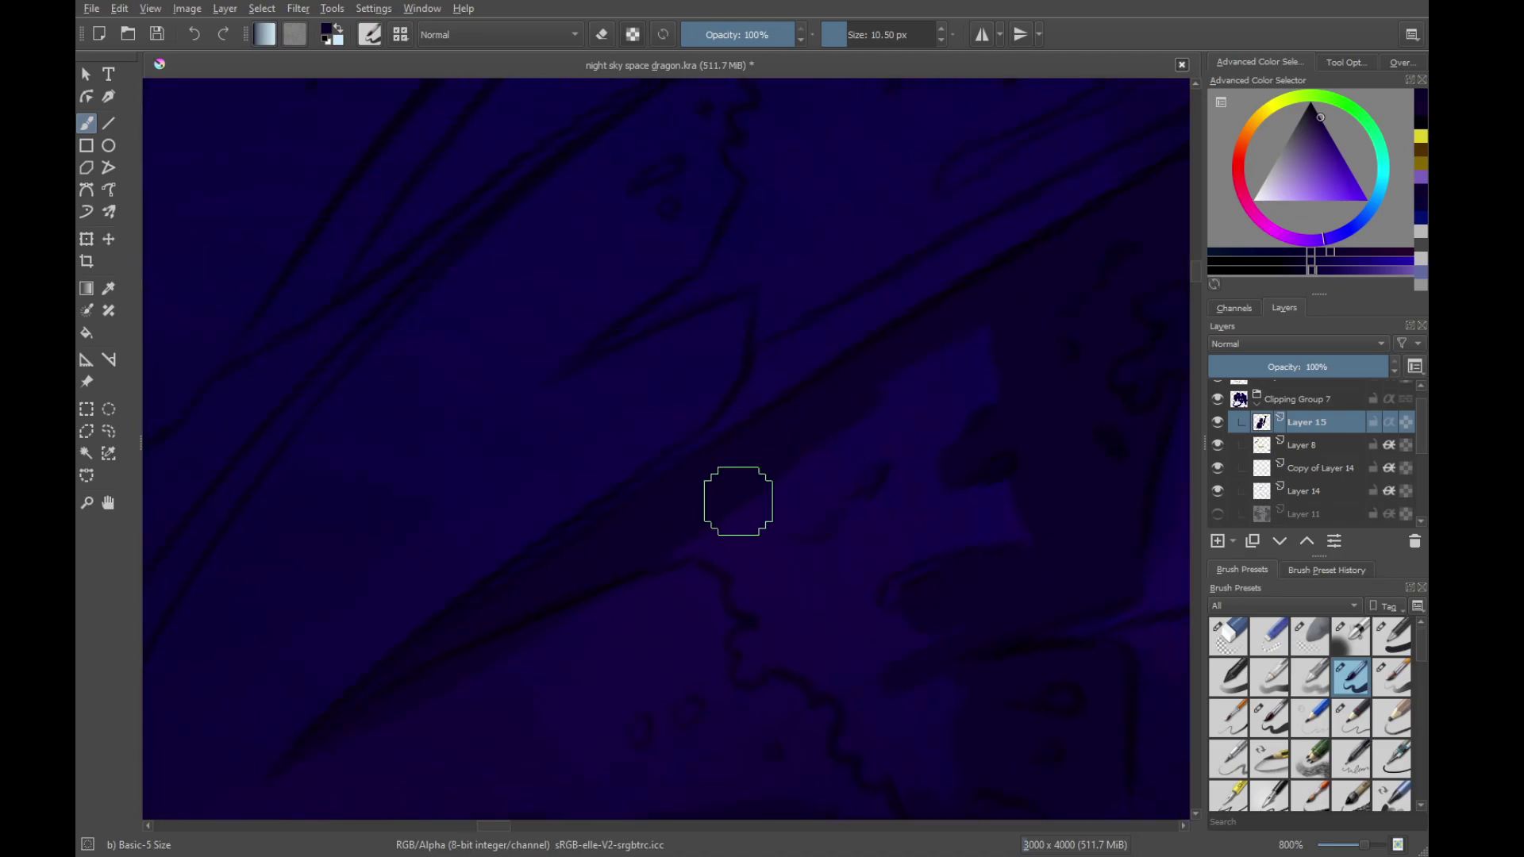
{"action": "mouse_move", "coordinate": [738, 501]}
{"action": "left_mouse_down"}
{"action": "mouse_move", "coordinate": [969, 338]}
{"action": "mouse_move", "coordinate": [992, 379]}
{"action": "mouse_move", "coordinate": [843, 504]}
{"action": "left_mouse_up"}
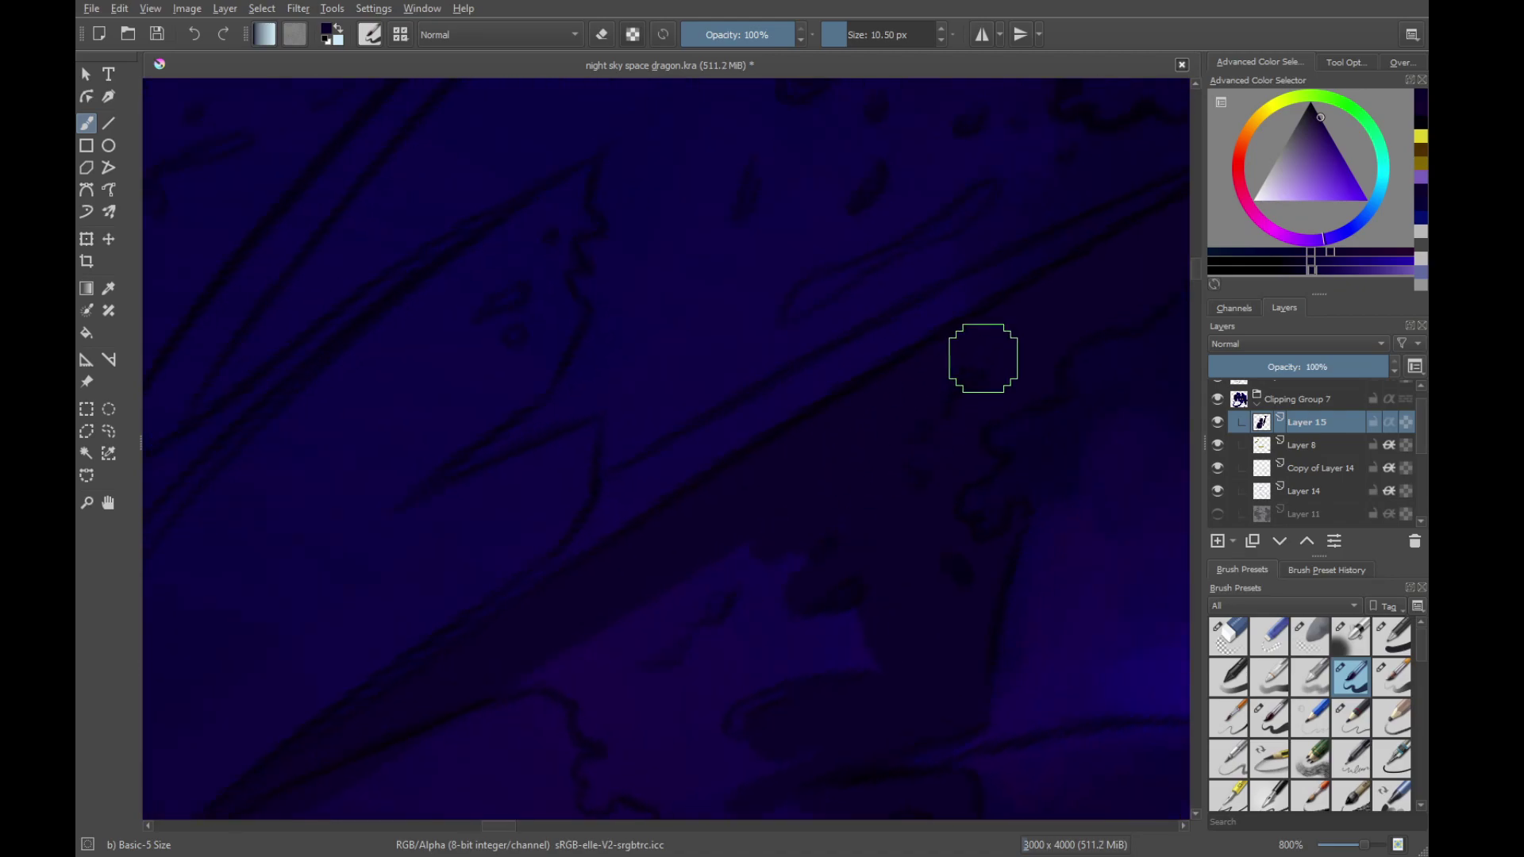
Fill the remaining lighter membrane around the slits with dark violet, following the lower section's wavy outline
{"action": "left_click_drag", "start_coordinate": [893, 436], "coordinate": [985, 342]}
{"action": "left_click_drag", "start_coordinate": [642, 577], "coordinate": [683, 622]}
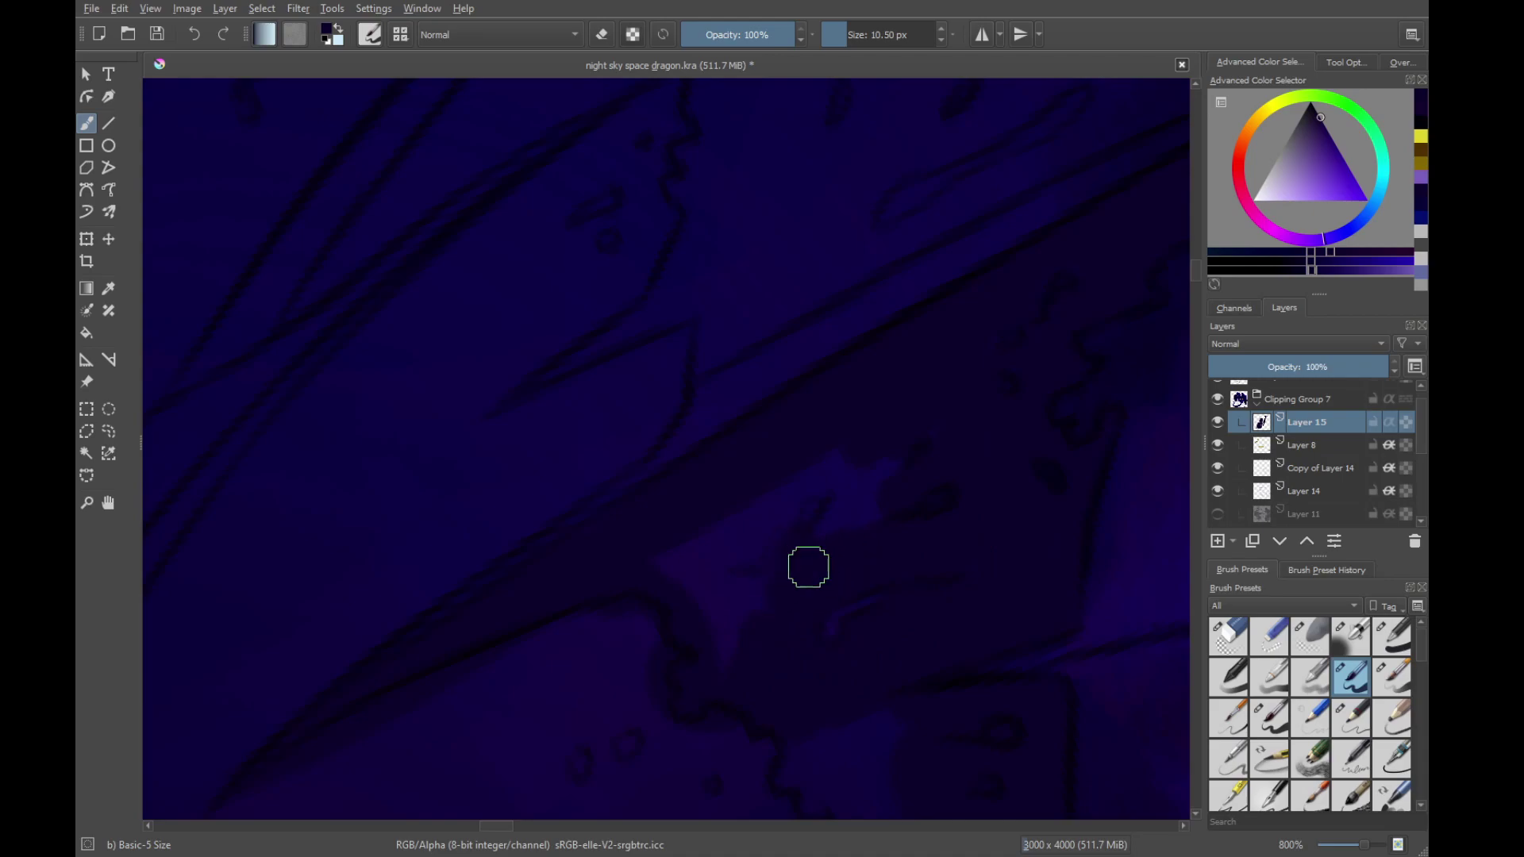
{"action": "left_click_drag", "start_coordinate": [826, 484], "coordinate": [900, 507]}
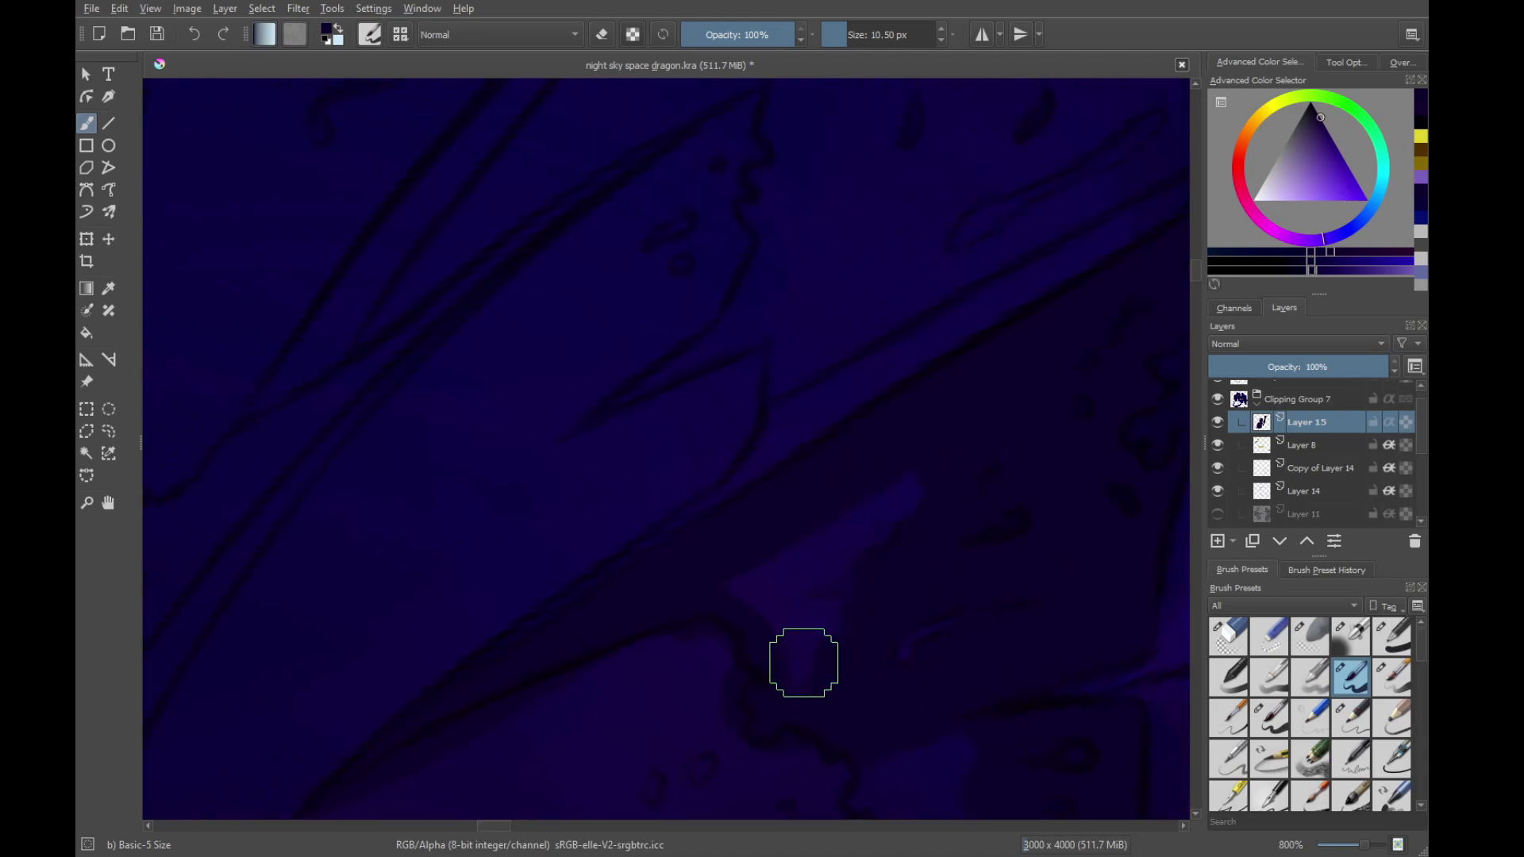
{"action": "left_click_drag", "start_coordinate": [797, 663], "coordinate": [752, 624]}
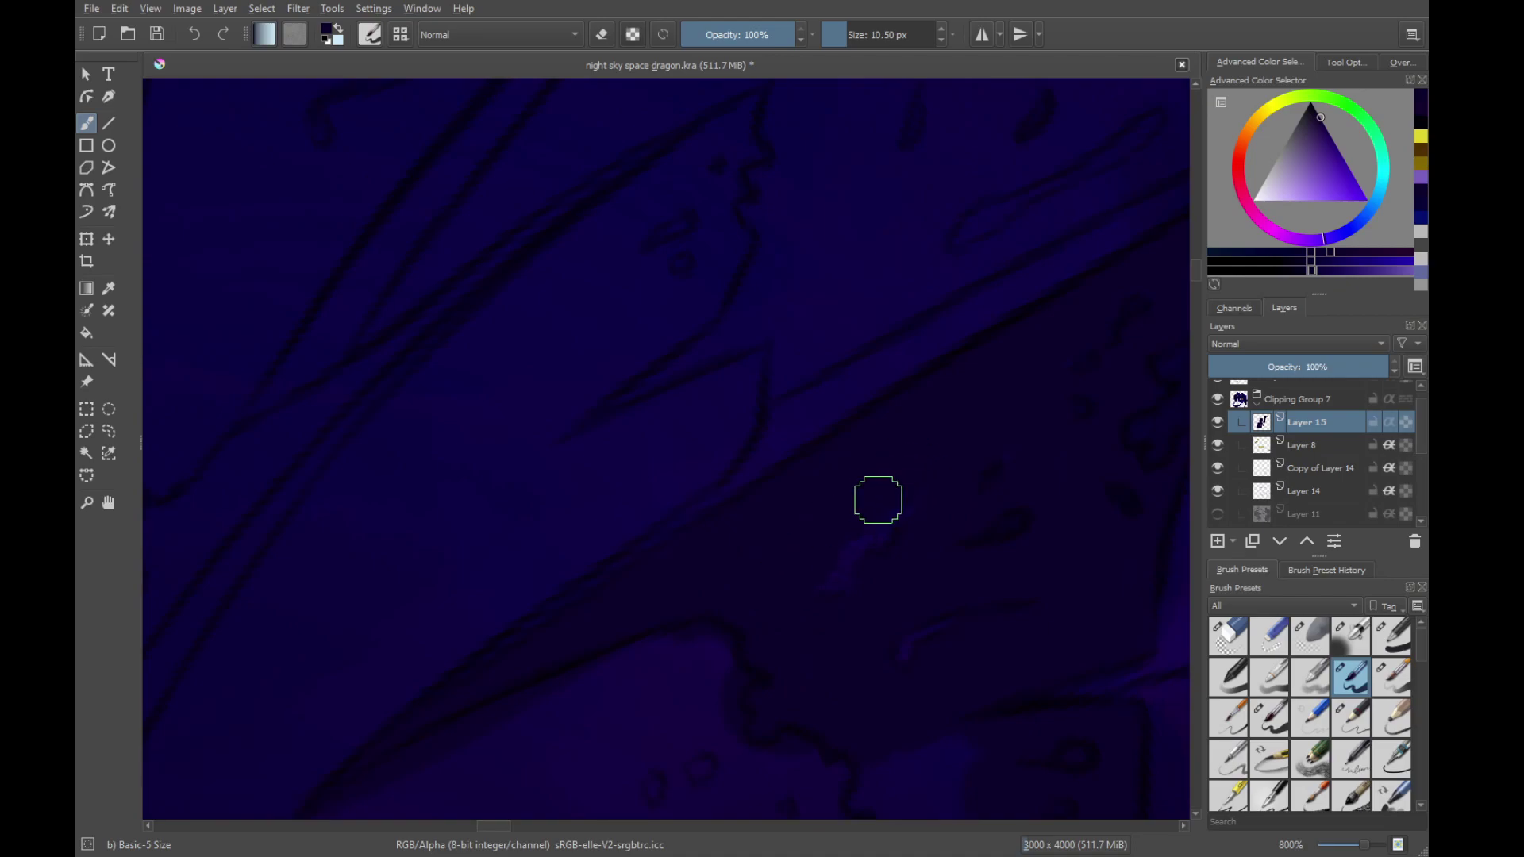
Darken the lighter gap between the wavy outline and the membrane corner beside the gold scaled strip
{"action": "scroll", "coordinate": [874, 544], "scroll_direction": "down", "scroll_amount": 4}
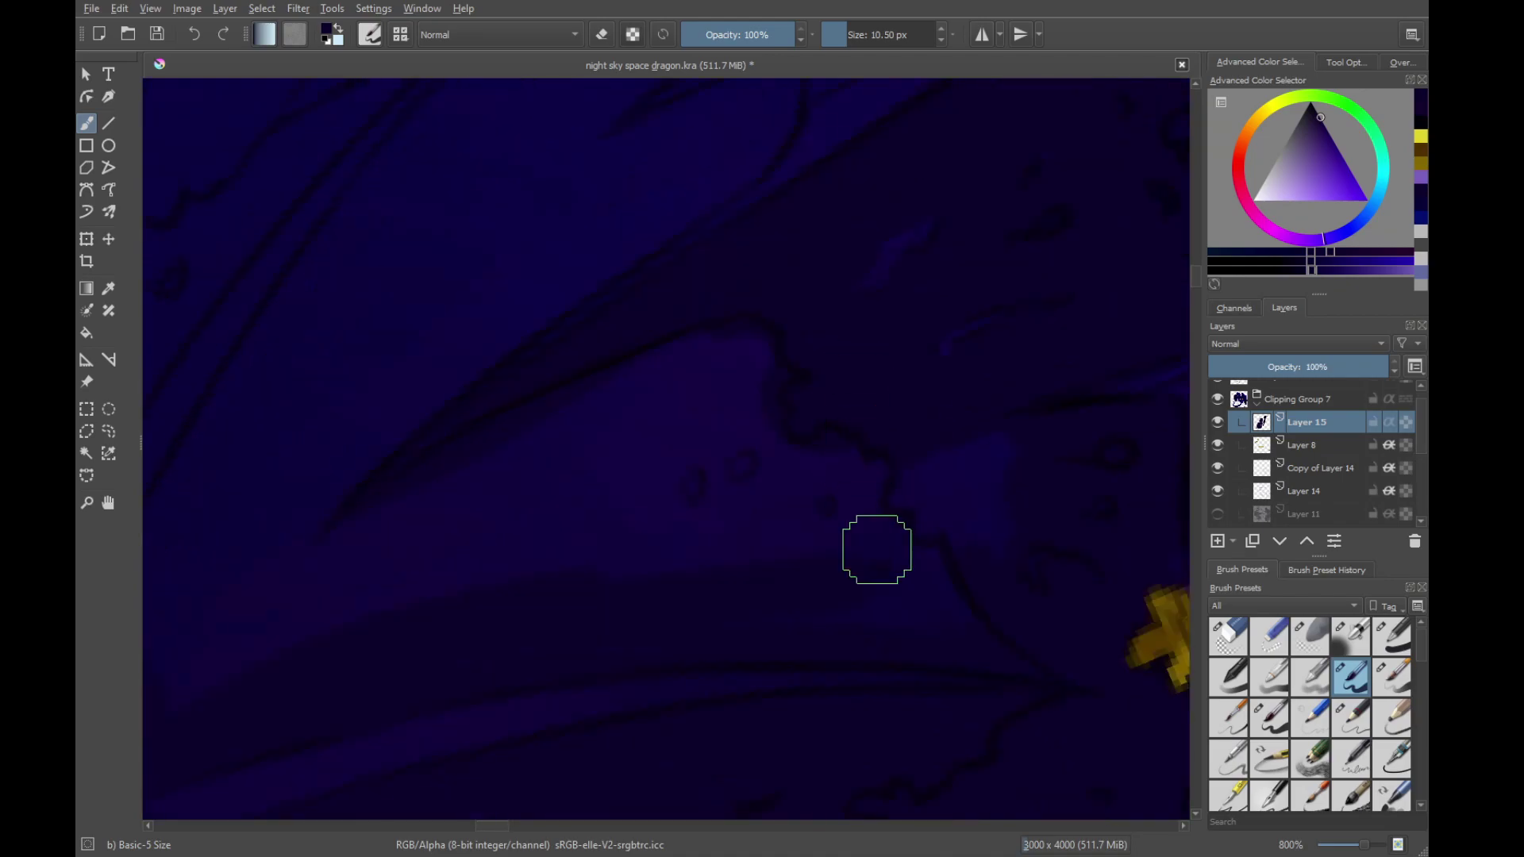
{"action": "scroll", "coordinate": [877, 492], "scroll_direction": "right", "scroll_amount": 1}
{"action": "left_click_drag", "start_coordinate": [881, 554], "coordinate": [938, 485]}
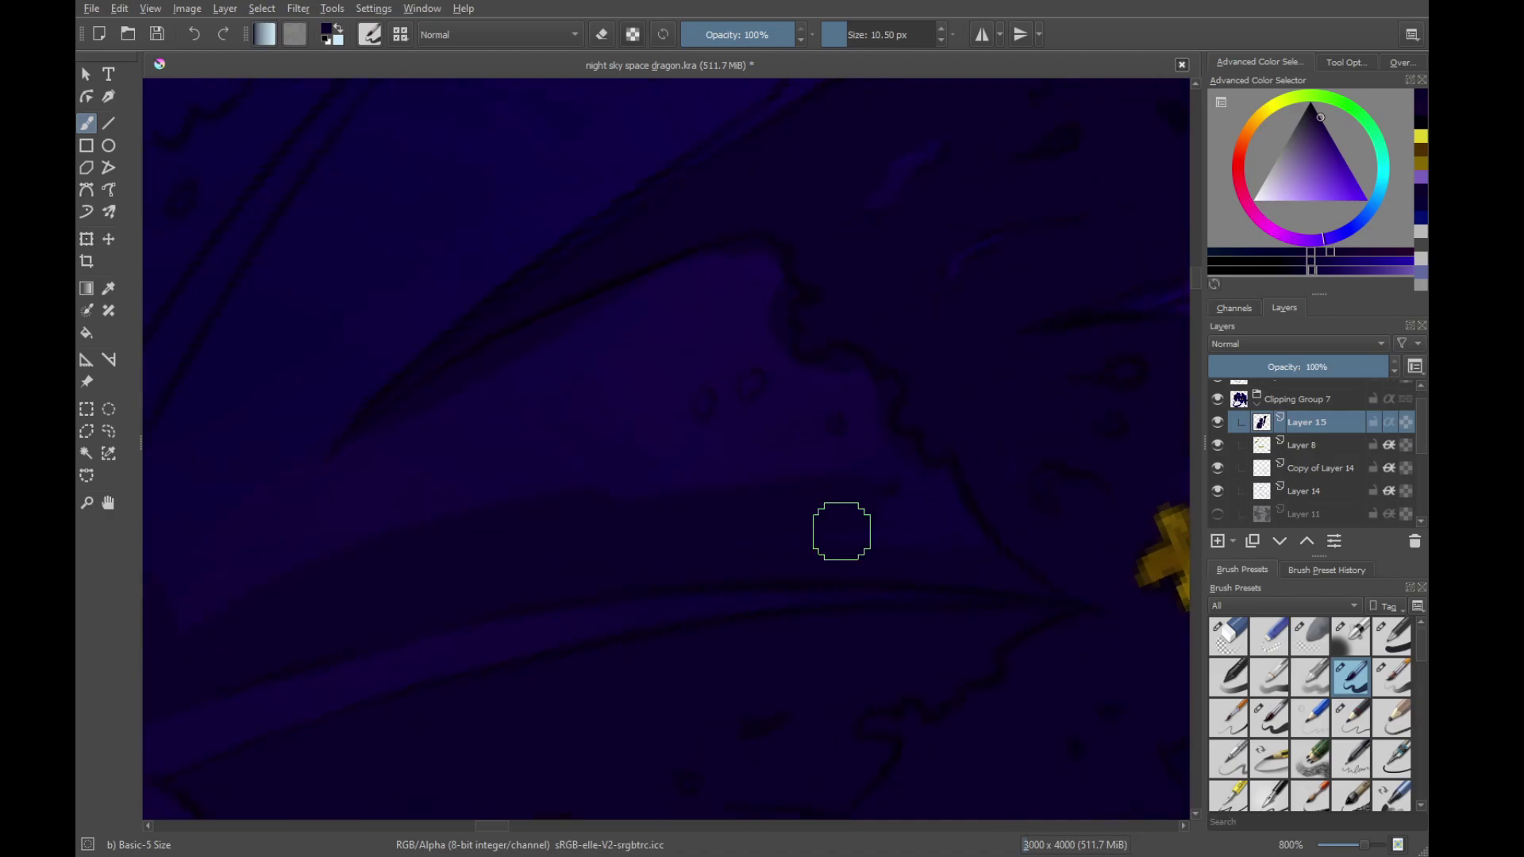
Fill the remaining purple strip of membrane below the pointed fold with dark violet, down toward the blue-scaled joint
{"action": "mouse_move", "coordinate": [839, 530]}
{"action": "left_mouse_down"}
{"action": "mouse_move", "coordinate": [884, 492]}
{"action": "mouse_move", "coordinate": [1006, 500]}
{"action": "mouse_move", "coordinate": [720, 506]}
{"action": "left_mouse_up"}
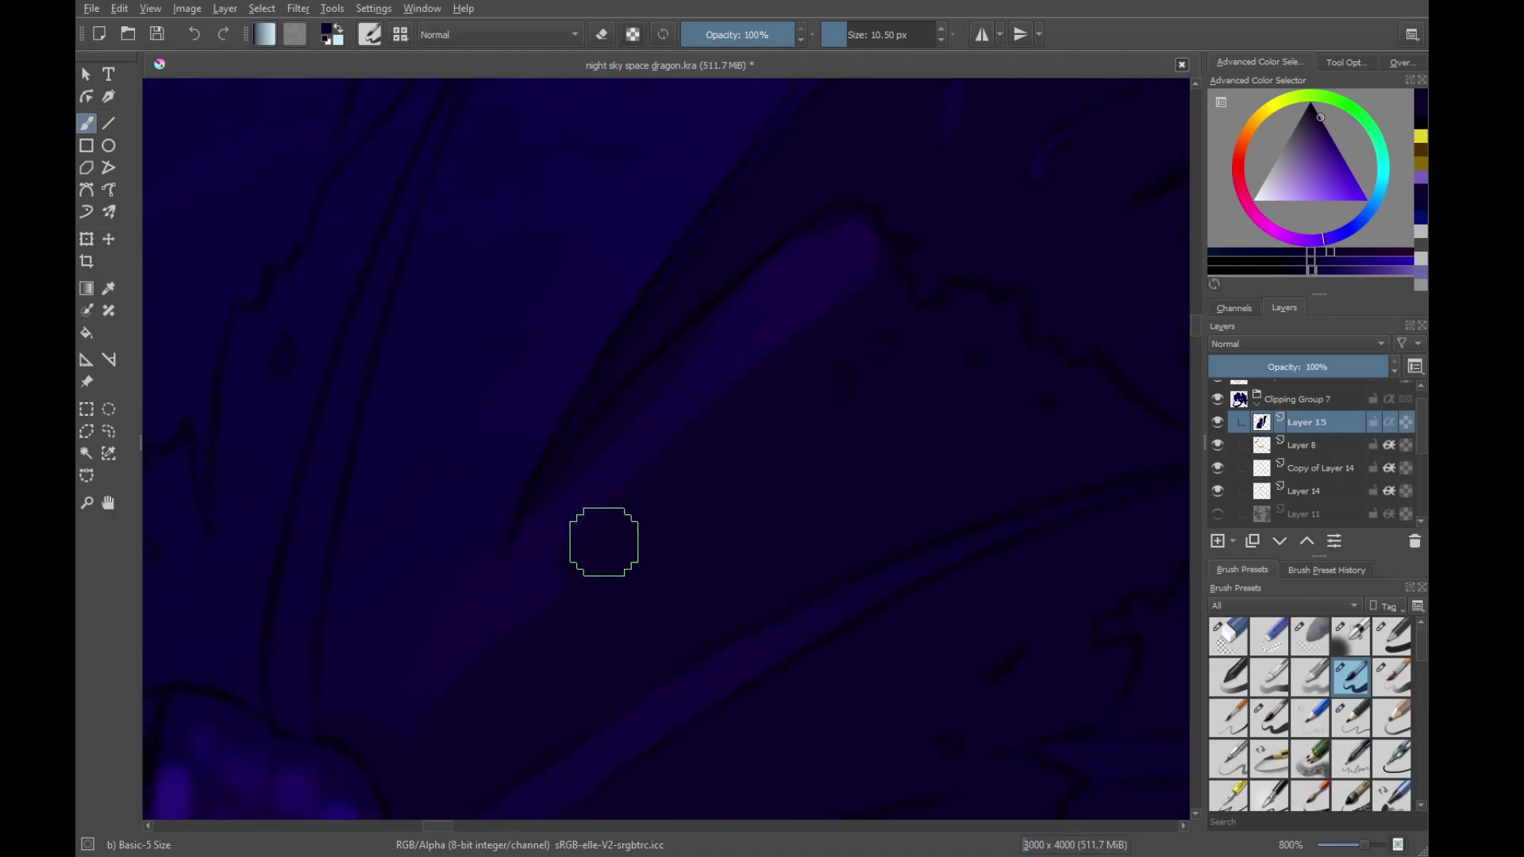
{"action": "scroll", "coordinate": [576, 684], "scroll_direction": "left", "scroll_amount": 3}
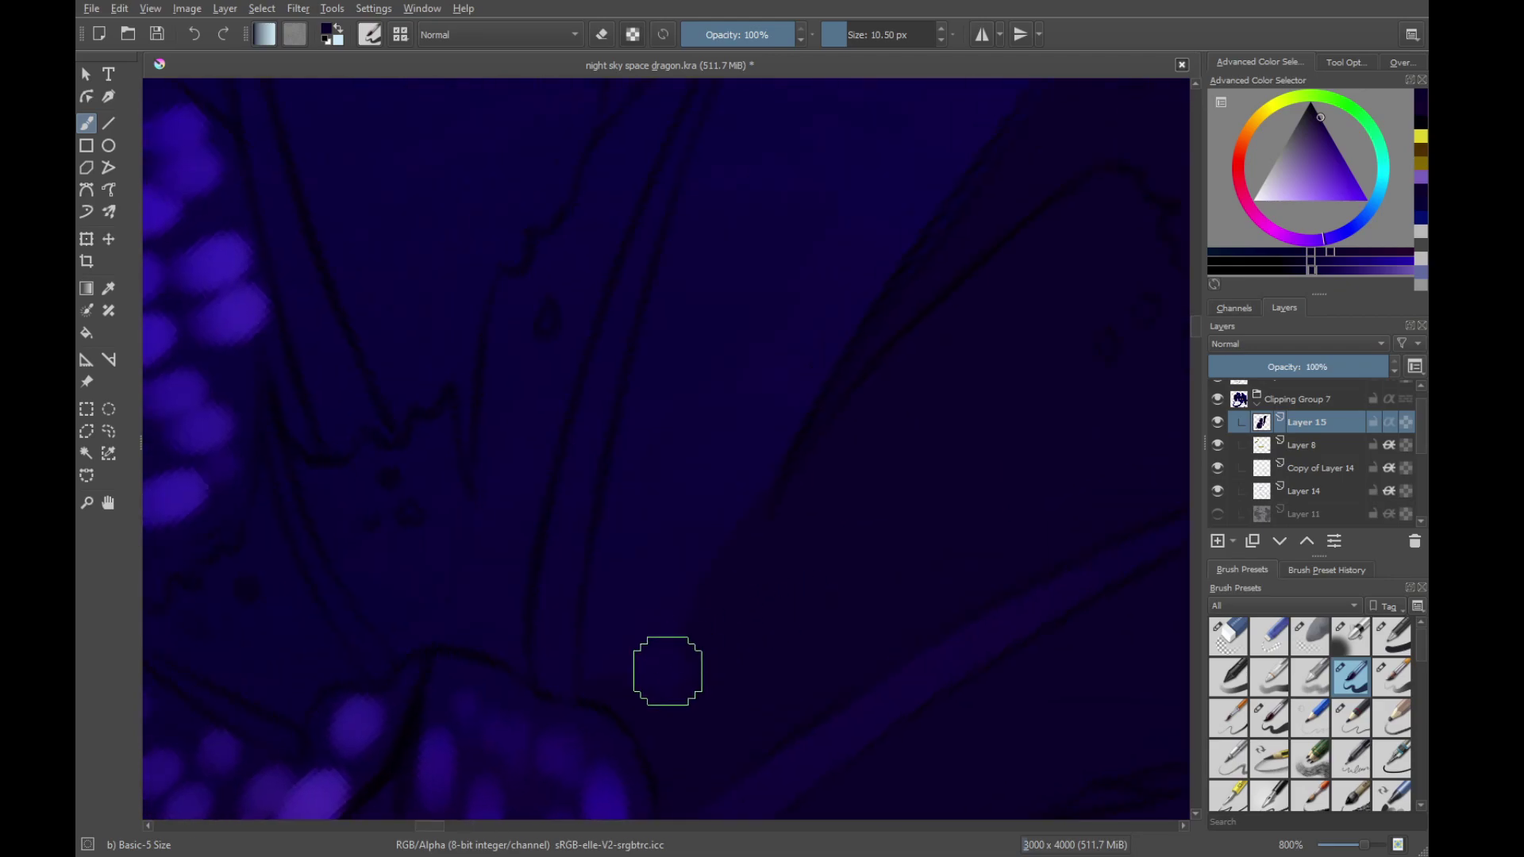
{"action": "left_click_drag", "start_coordinate": [780, 468], "coordinate": [774, 510]}
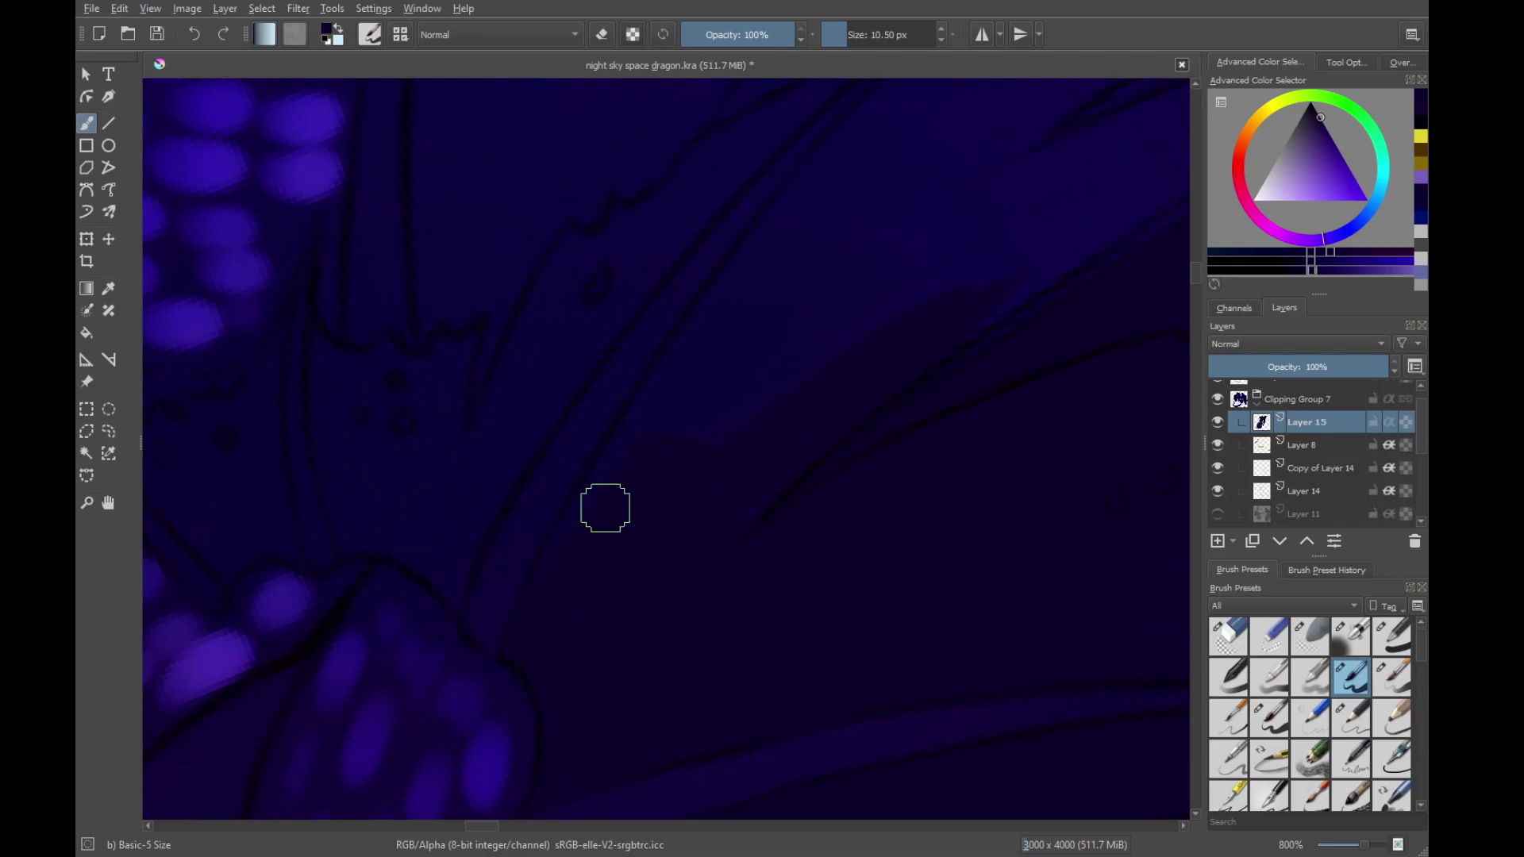
Darken the base of the membrane between the pointed fold and the next spine, working up along the spine's edge
{"action": "left_click_drag", "start_coordinate": [774, 327], "coordinate": [726, 373]}
{"action": "mouse_move", "coordinate": [572, 588]}
{"action": "left_mouse_down"}
{"action": "mouse_move", "coordinate": [599, 605]}
{"action": "mouse_move", "coordinate": [602, 644]}
{"action": "left_mouse_up"}
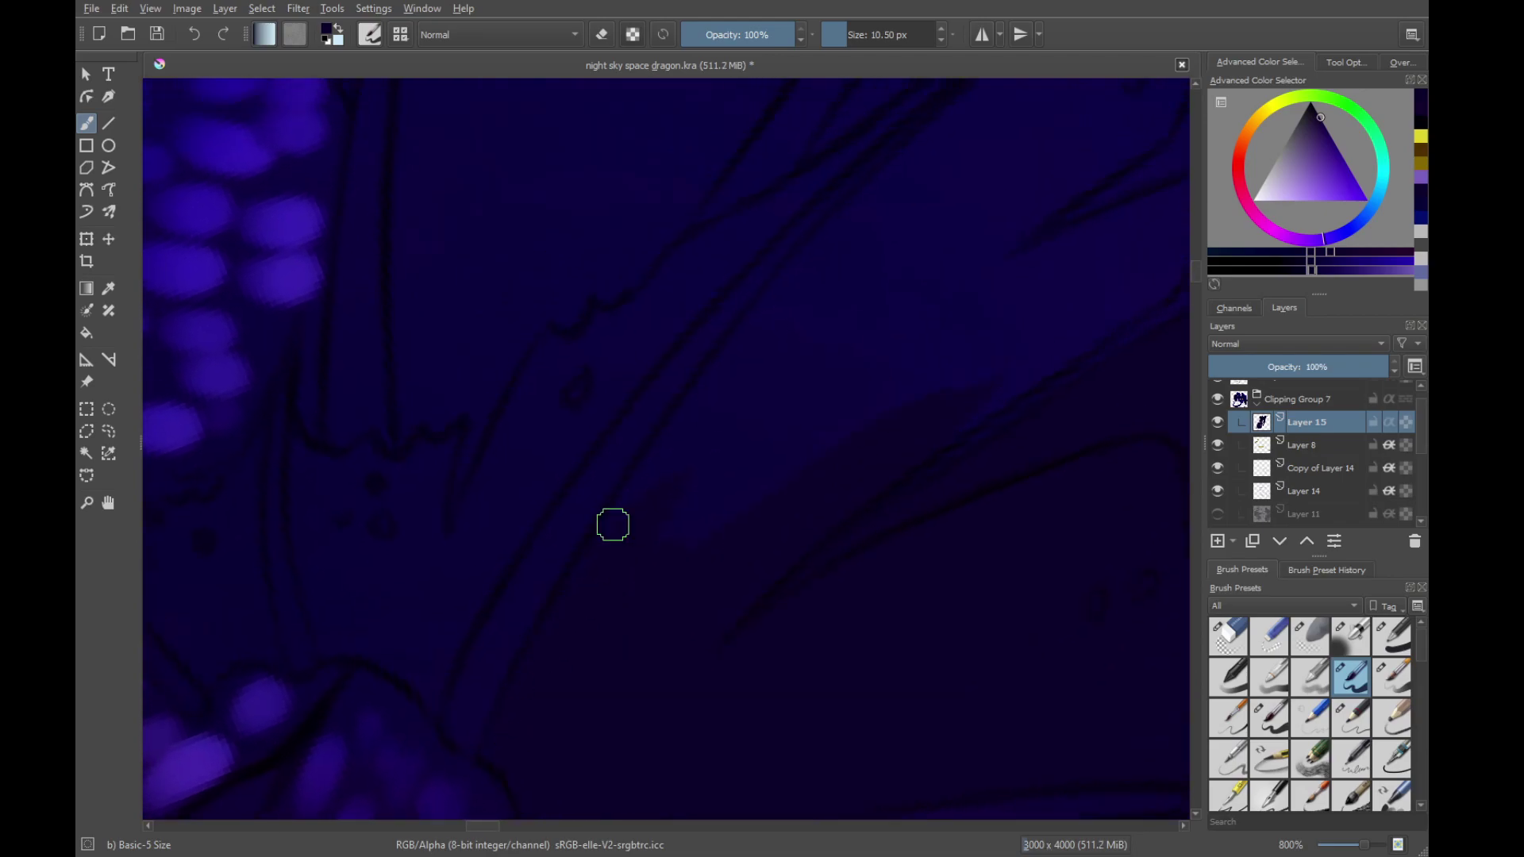
{"action": "left_click_drag", "start_coordinate": [892, 227], "coordinate": [726, 396]}
{"action": "left_click_drag", "start_coordinate": [901, 214], "coordinate": [733, 385]}
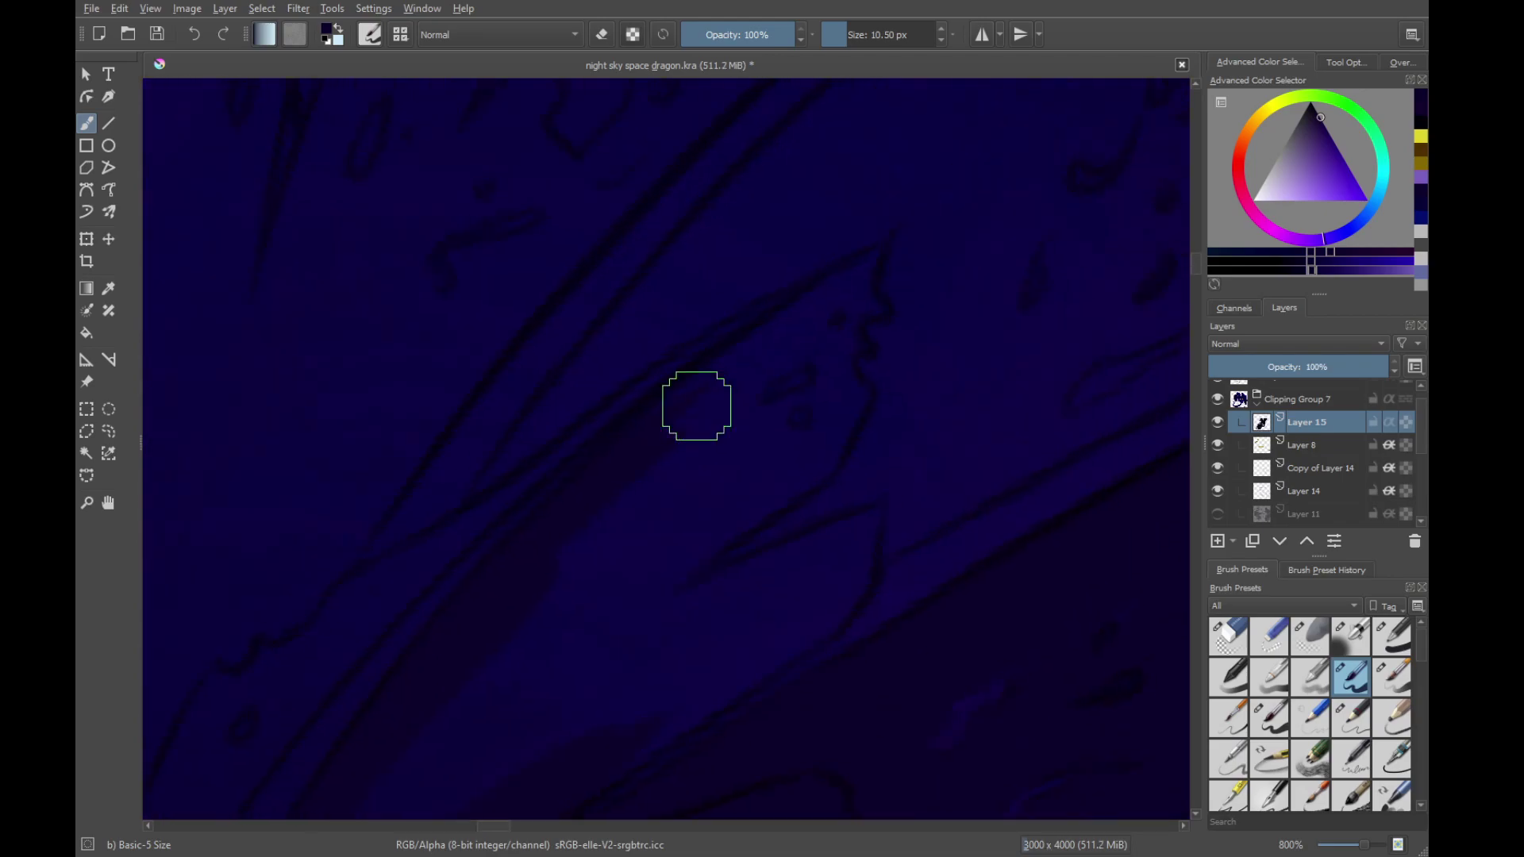
Darken both sides of the long fold line up to its ragged tip, including the gap between it and the spine
{"action": "scroll", "coordinate": [734, 405], "scroll_direction": "left", "scroll_amount": 1}
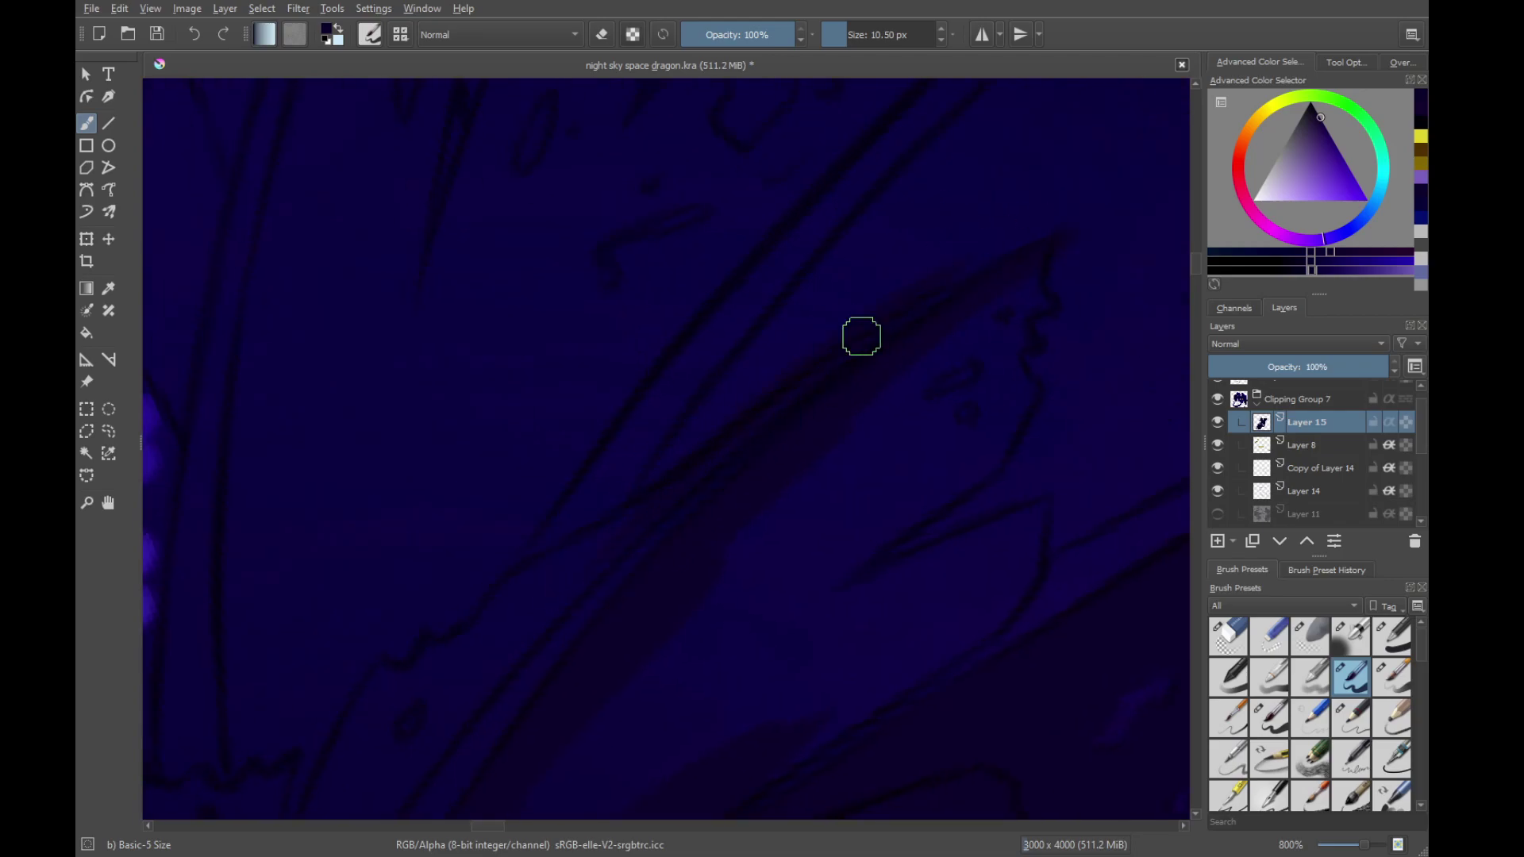
{"action": "left_click_drag", "start_coordinate": [861, 337], "coordinate": [1047, 218]}
{"action": "left_click_drag", "start_coordinate": [713, 441], "coordinate": [676, 536]}
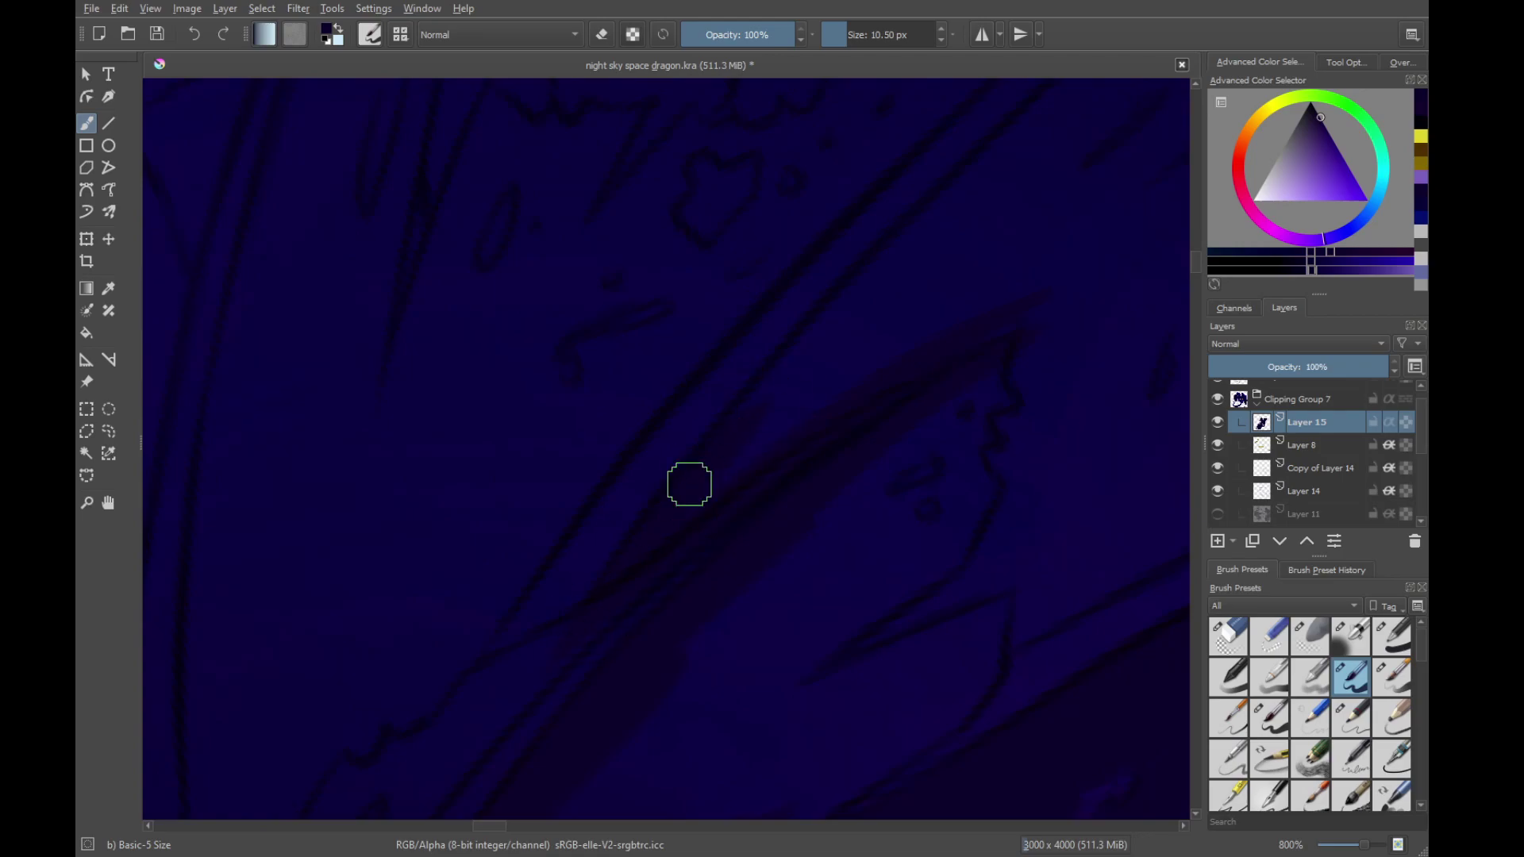
{"action": "left_click_drag", "start_coordinate": [908, 269], "coordinate": [816, 357]}
{"action": "left_click_drag", "start_coordinate": [688, 466], "coordinate": [884, 290]}
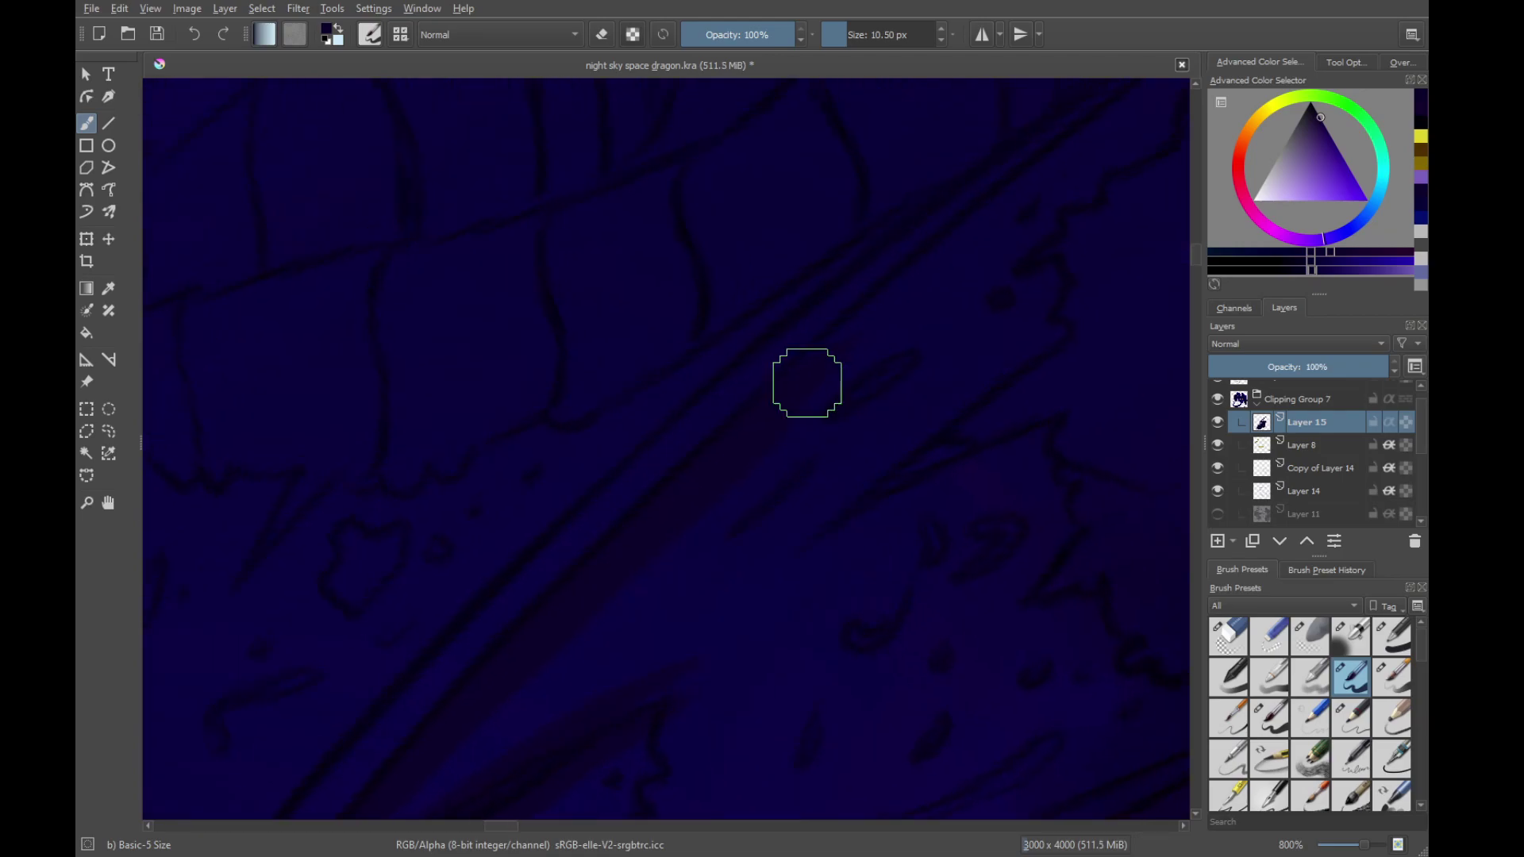
Extend the dark violet band along the spine's lower edge up to where the membrane narrows at its tip
{"action": "left_click_drag", "start_coordinate": [812, 402], "coordinate": [611, 558]}
{"action": "left_click_drag", "start_coordinate": [926, 277], "coordinate": [693, 483]}
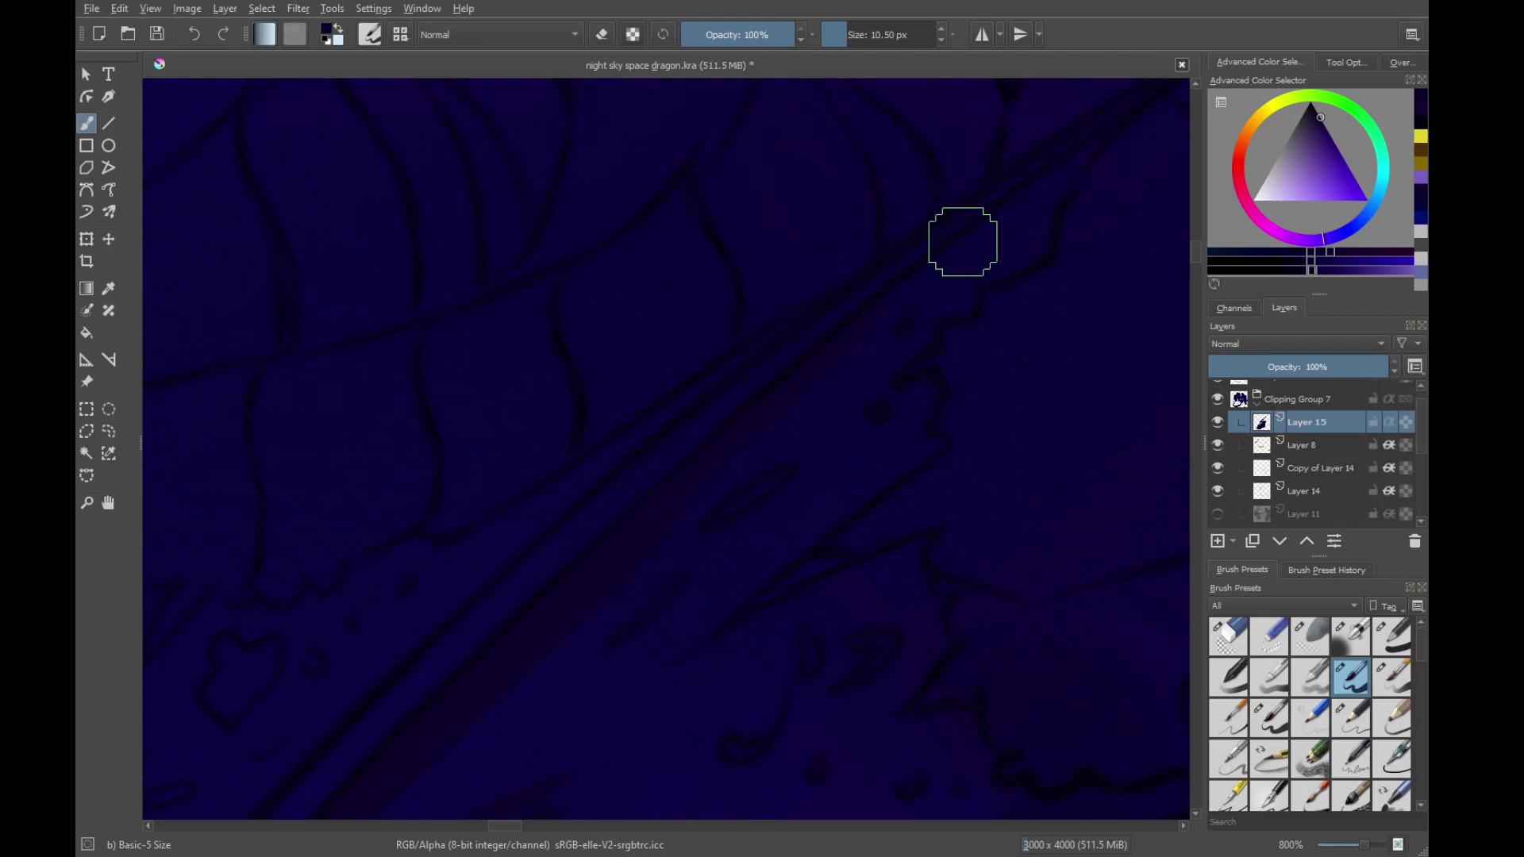
{"action": "left_click_drag", "start_coordinate": [961, 243], "coordinate": [608, 560]}
{"action": "left_click_drag", "start_coordinate": [815, 385], "coordinate": [688, 489]}
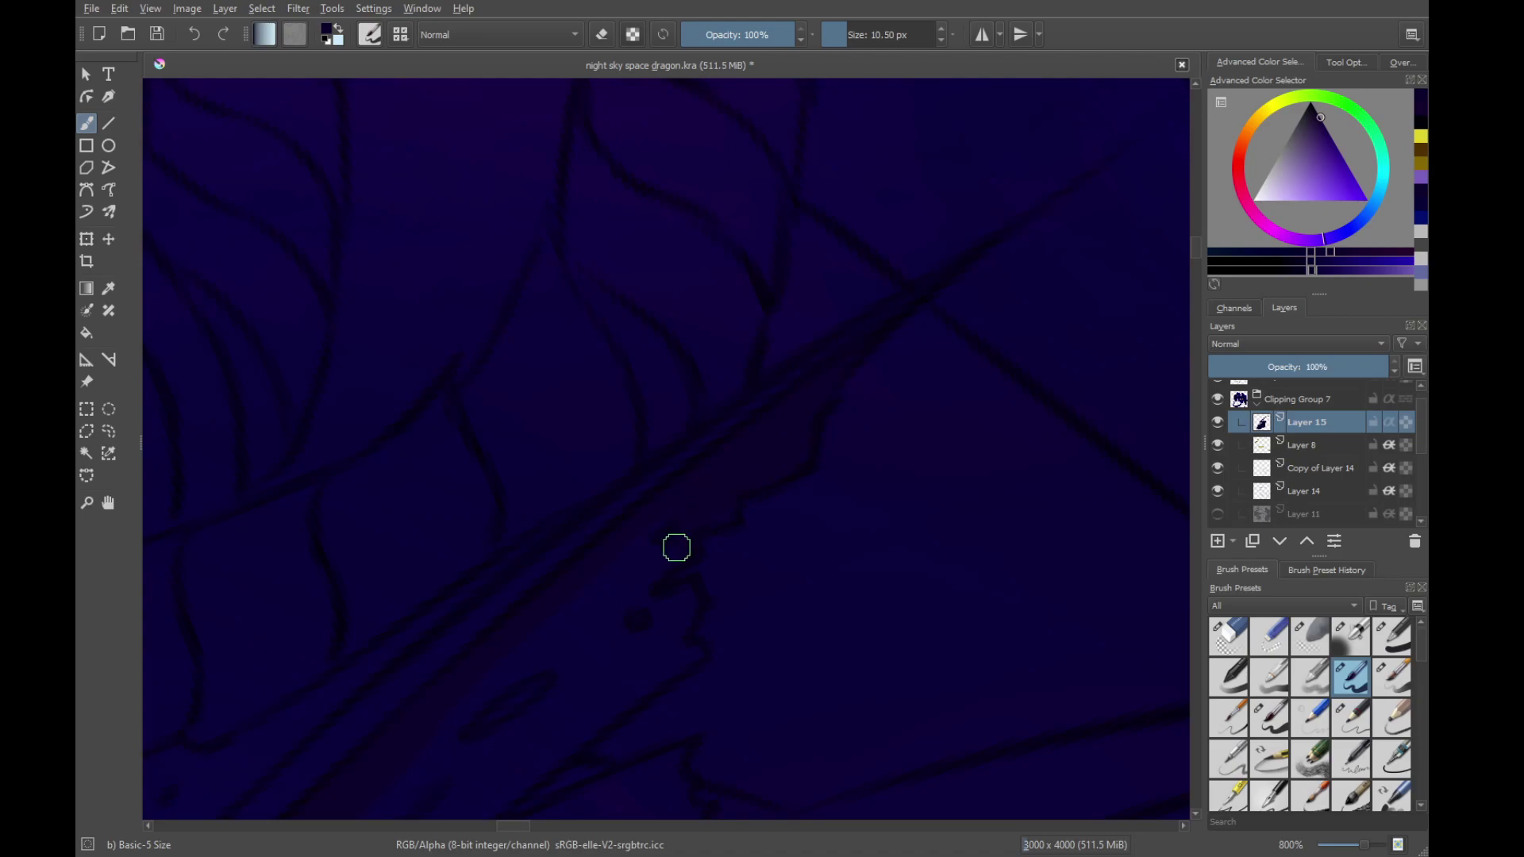
Fill the jagged membrane below the spine's tip with dark violet, around the small holes and the long slit
{"action": "left_click_drag", "start_coordinate": [689, 542], "coordinate": [791, 434]}
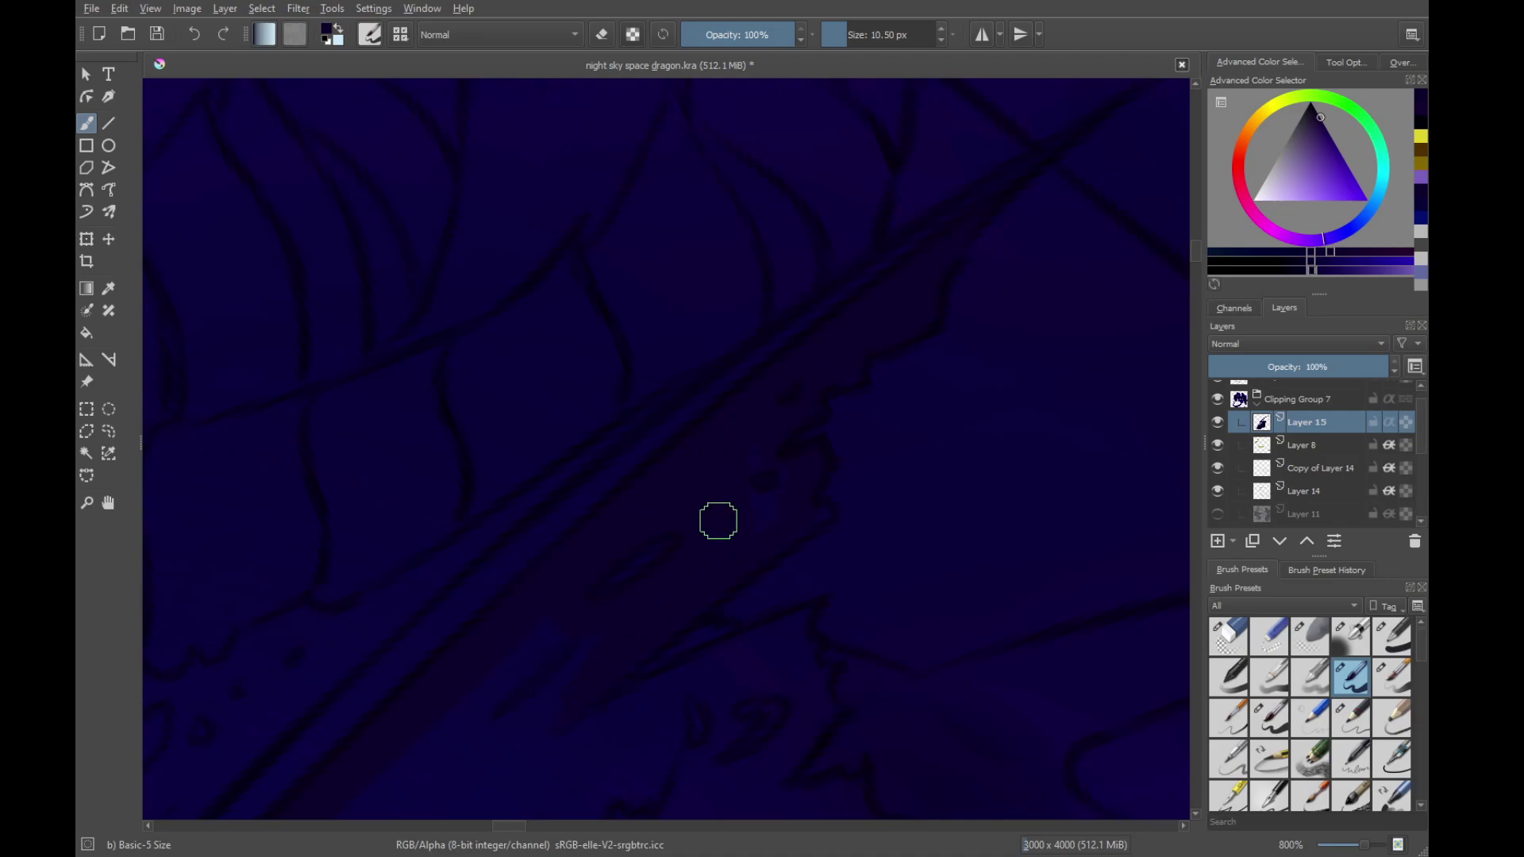
{"action": "left_click_drag", "start_coordinate": [695, 593], "coordinate": [783, 499]}
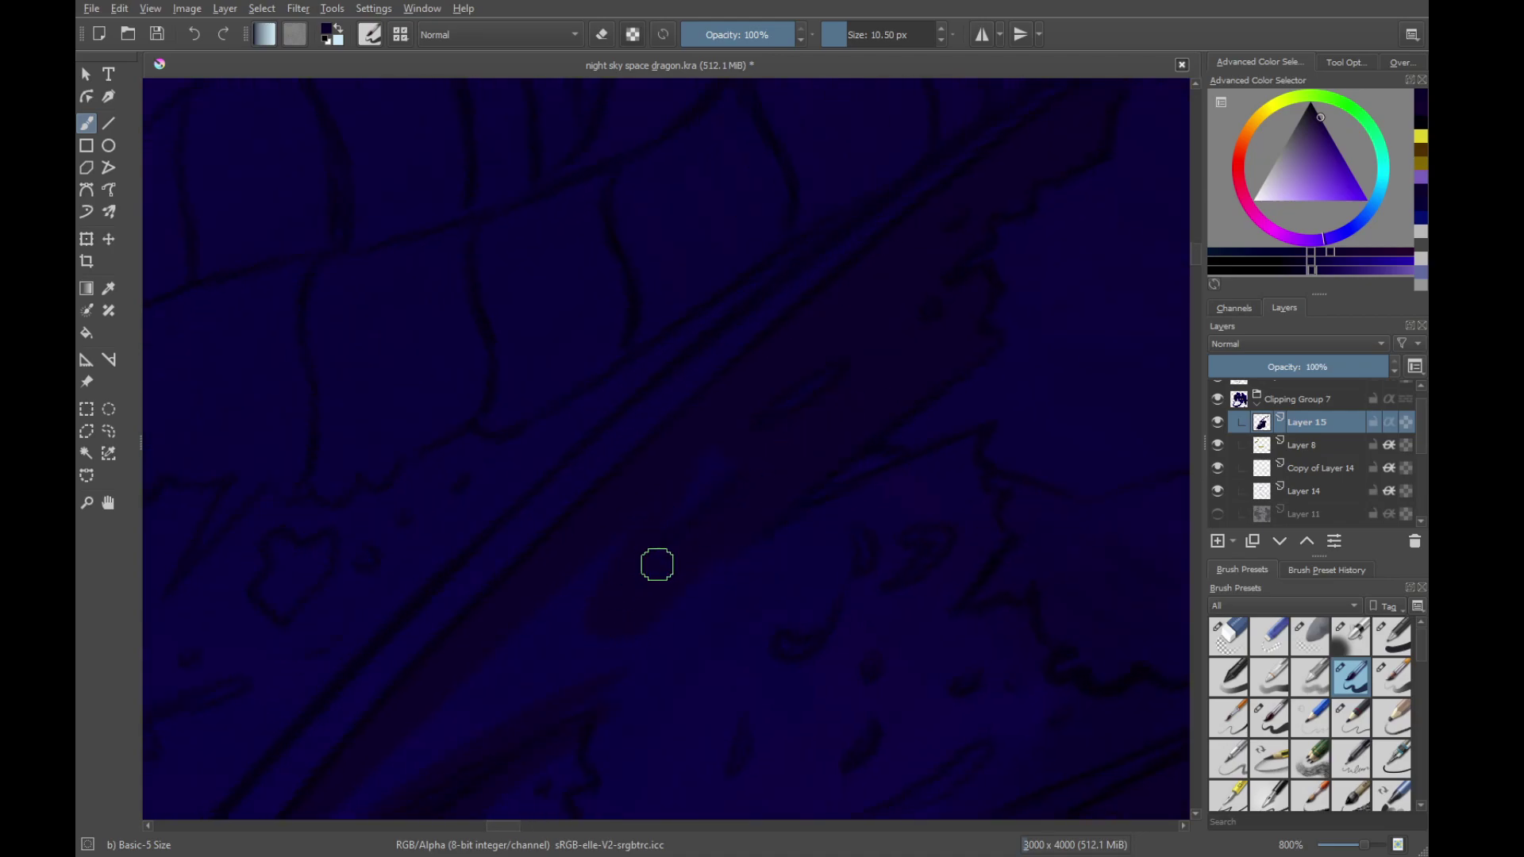
Fill the membrane between the spine and the long pointed tear with dark violet, down to the lower ragged flap
{"action": "left_click_drag", "start_coordinate": [629, 537], "coordinate": [663, 508]}
{"action": "left_click_drag", "start_coordinate": [612, 578], "coordinate": [802, 455]}
{"action": "left_click_drag", "start_coordinate": [486, 666], "coordinate": [533, 560]}
{"action": "mouse_move", "coordinate": [857, 332]}
{"action": "left_mouse_down"}
{"action": "mouse_move", "coordinate": [570, 608]}
{"action": "mouse_move", "coordinate": [826, 429]}
{"action": "left_mouse_up"}
{"action": "left_click_drag", "start_coordinate": [909, 376], "coordinate": [757, 459]}
{"action": "mouse_move", "coordinate": [688, 505]}
{"action": "left_mouse_down"}
{"action": "mouse_move", "coordinate": [659, 531]}
{"action": "mouse_move", "coordinate": [717, 517]}
{"action": "left_mouse_up"}
{"action": "left_click_drag", "start_coordinate": [859, 393], "coordinate": [728, 461]}
{"action": "left_click_drag", "start_coordinate": [569, 602], "coordinate": [733, 467]}
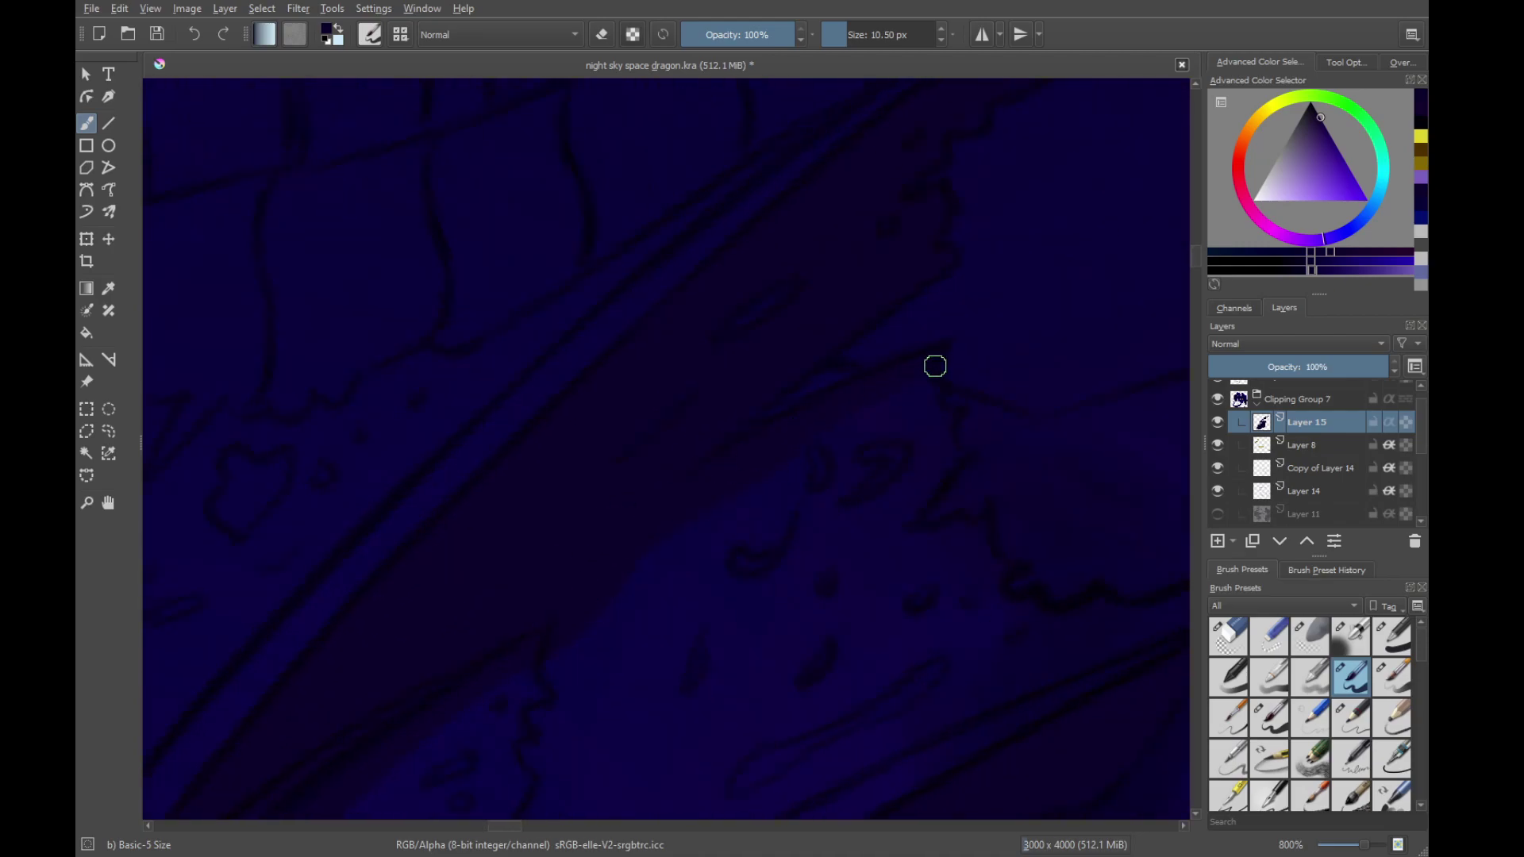
Darken the ragged membrane below the pointed tear, working around the curved holes to the notched outer edge
{"action": "mouse_move", "coordinate": [946, 430]}
{"action": "left_mouse_down"}
{"action": "mouse_move", "coordinate": [878, 537]}
{"action": "mouse_move", "coordinate": [844, 500]}
{"action": "mouse_move", "coordinate": [819, 498]}
{"action": "left_mouse_up"}
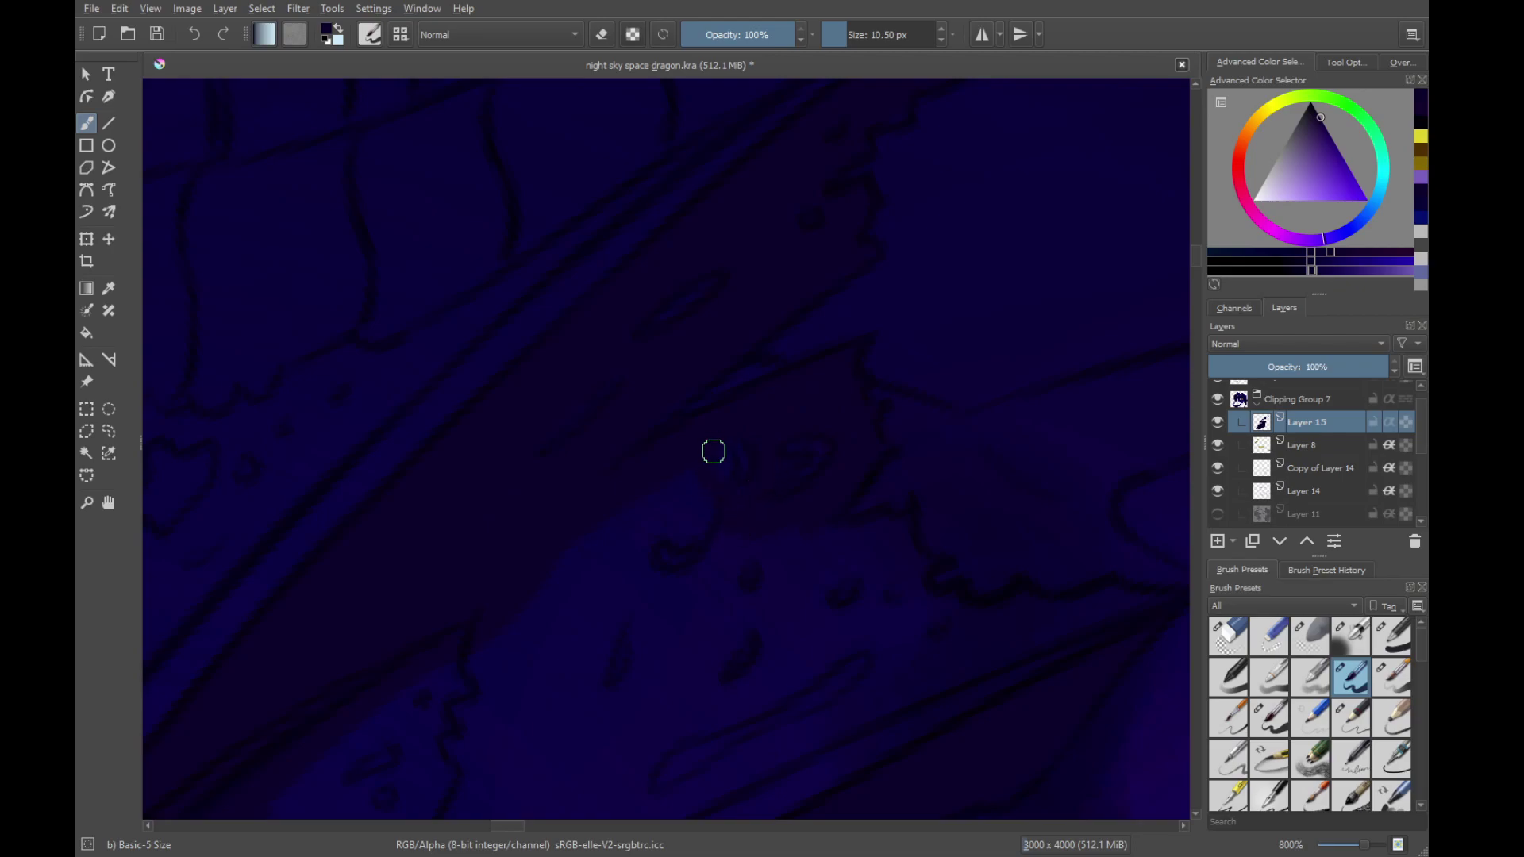
{"action": "left_click_drag", "start_coordinate": [743, 508], "coordinate": [772, 470]}
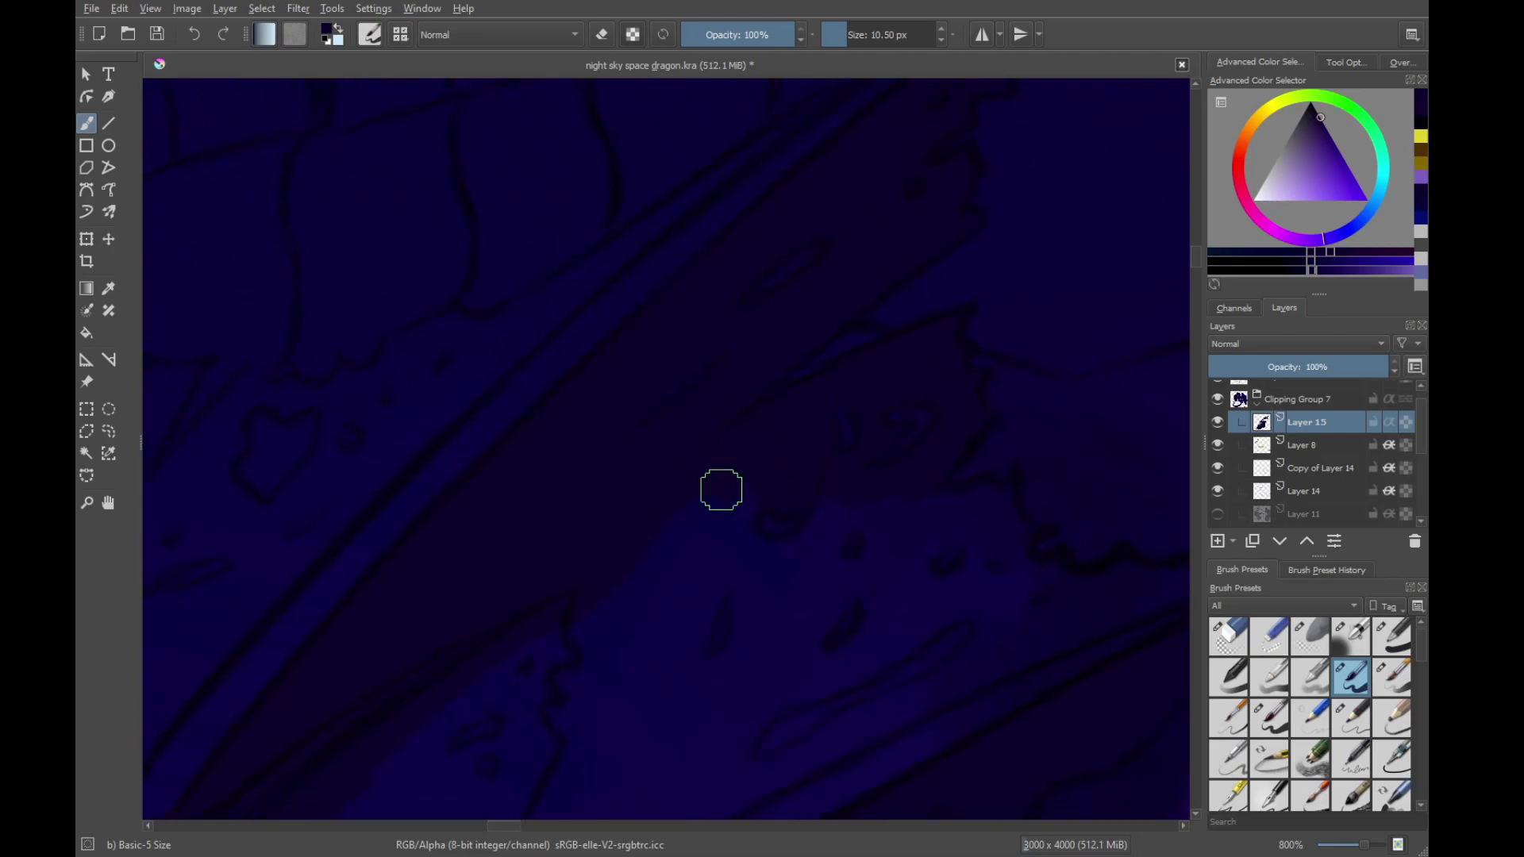
{"action": "left_click_drag", "start_coordinate": [759, 588], "coordinate": [810, 510]}
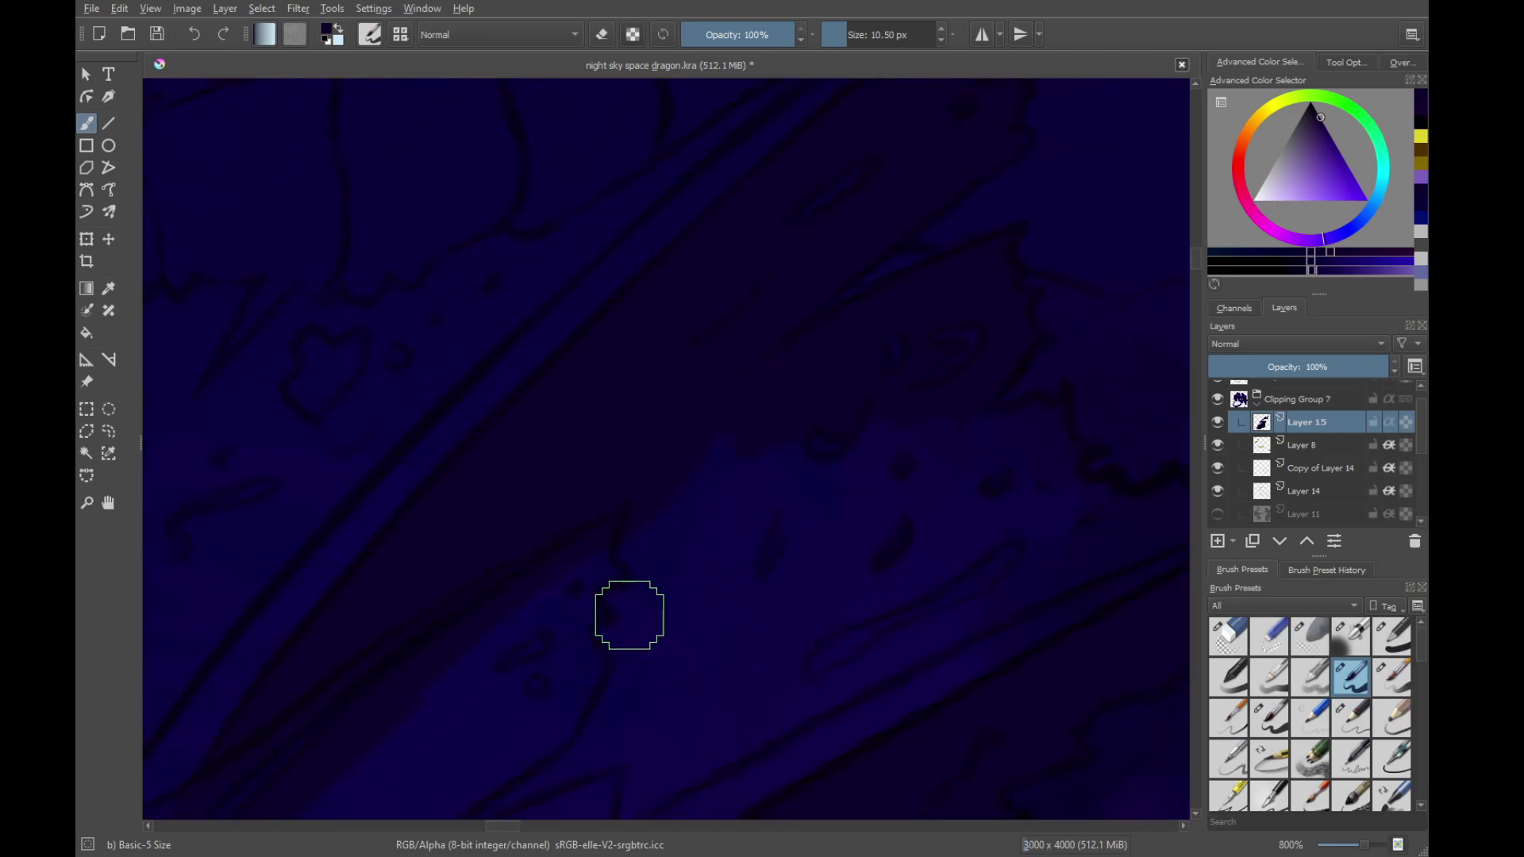
{"action": "mouse_move", "coordinate": [632, 611]}
{"action": "left_mouse_down"}
{"action": "mouse_move", "coordinate": [626, 539]}
{"action": "mouse_move", "coordinate": [703, 439]}
{"action": "mouse_move", "coordinate": [787, 454]}
{"action": "mouse_move", "coordinate": [893, 419]}
{"action": "mouse_move", "coordinate": [831, 481]}
{"action": "mouse_move", "coordinate": [804, 467]}
{"action": "mouse_move", "coordinate": [878, 468]}
{"action": "mouse_move", "coordinate": [693, 506]}
{"action": "mouse_move", "coordinate": [754, 474]}
{"action": "mouse_move", "coordinate": [722, 488]}
{"action": "mouse_move", "coordinate": [775, 501]}
{"action": "mouse_move", "coordinate": [714, 485]}
{"action": "mouse_move", "coordinate": [760, 517]}
{"action": "mouse_move", "coordinate": [751, 479]}
{"action": "mouse_move", "coordinate": [715, 539]}
{"action": "mouse_move", "coordinate": [766, 446]}
{"action": "mouse_move", "coordinate": [776, 526]}
{"action": "mouse_move", "coordinate": [796, 485]}
{"action": "mouse_move", "coordinate": [896, 450]}
{"action": "left_mouse_up"}
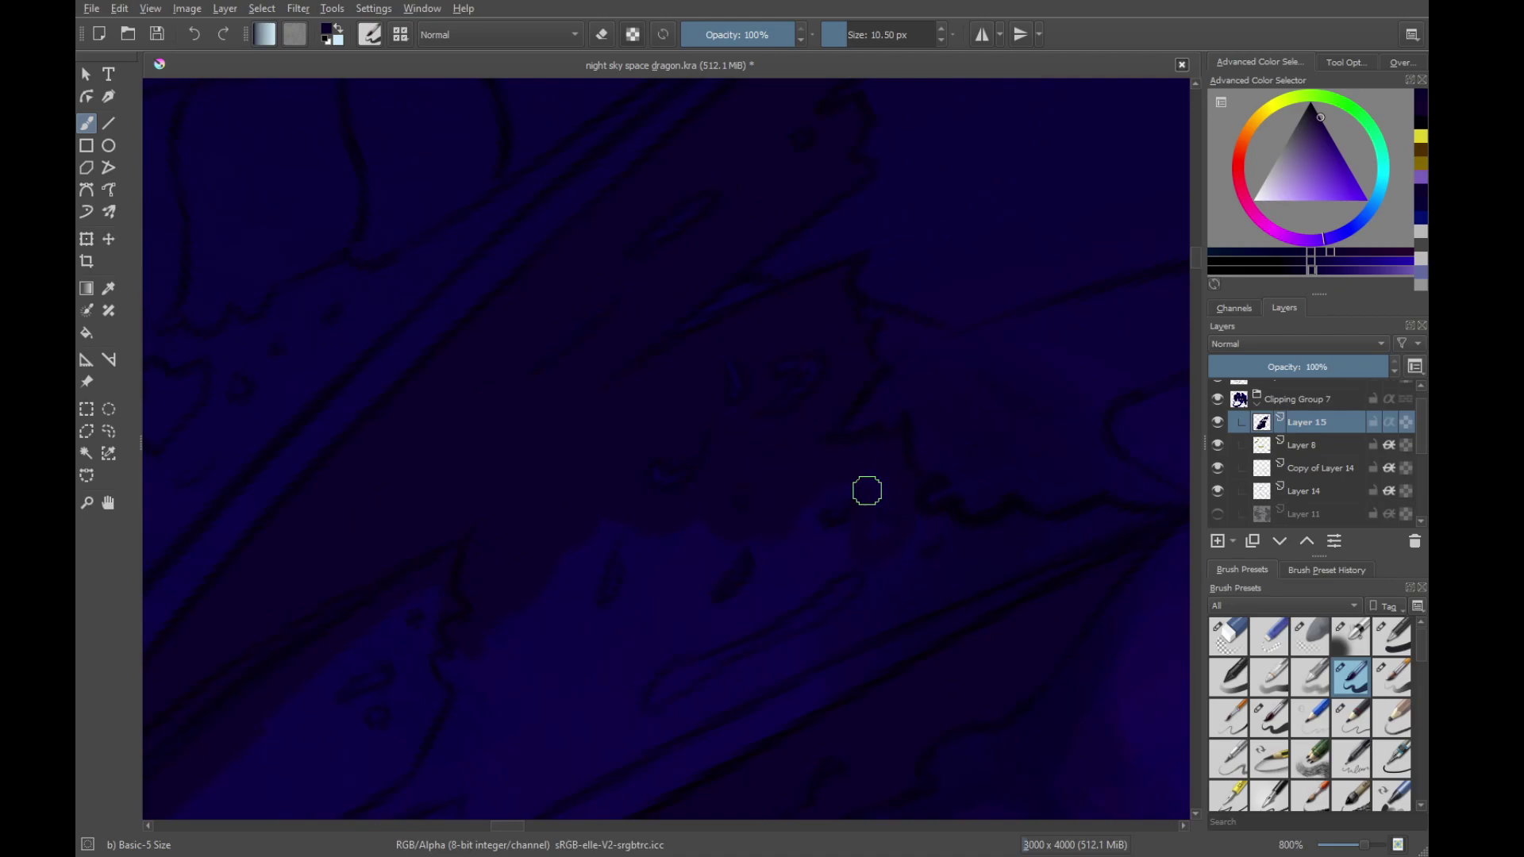
{"action": "left_click_drag", "start_coordinate": [852, 551], "coordinate": [733, 531]}
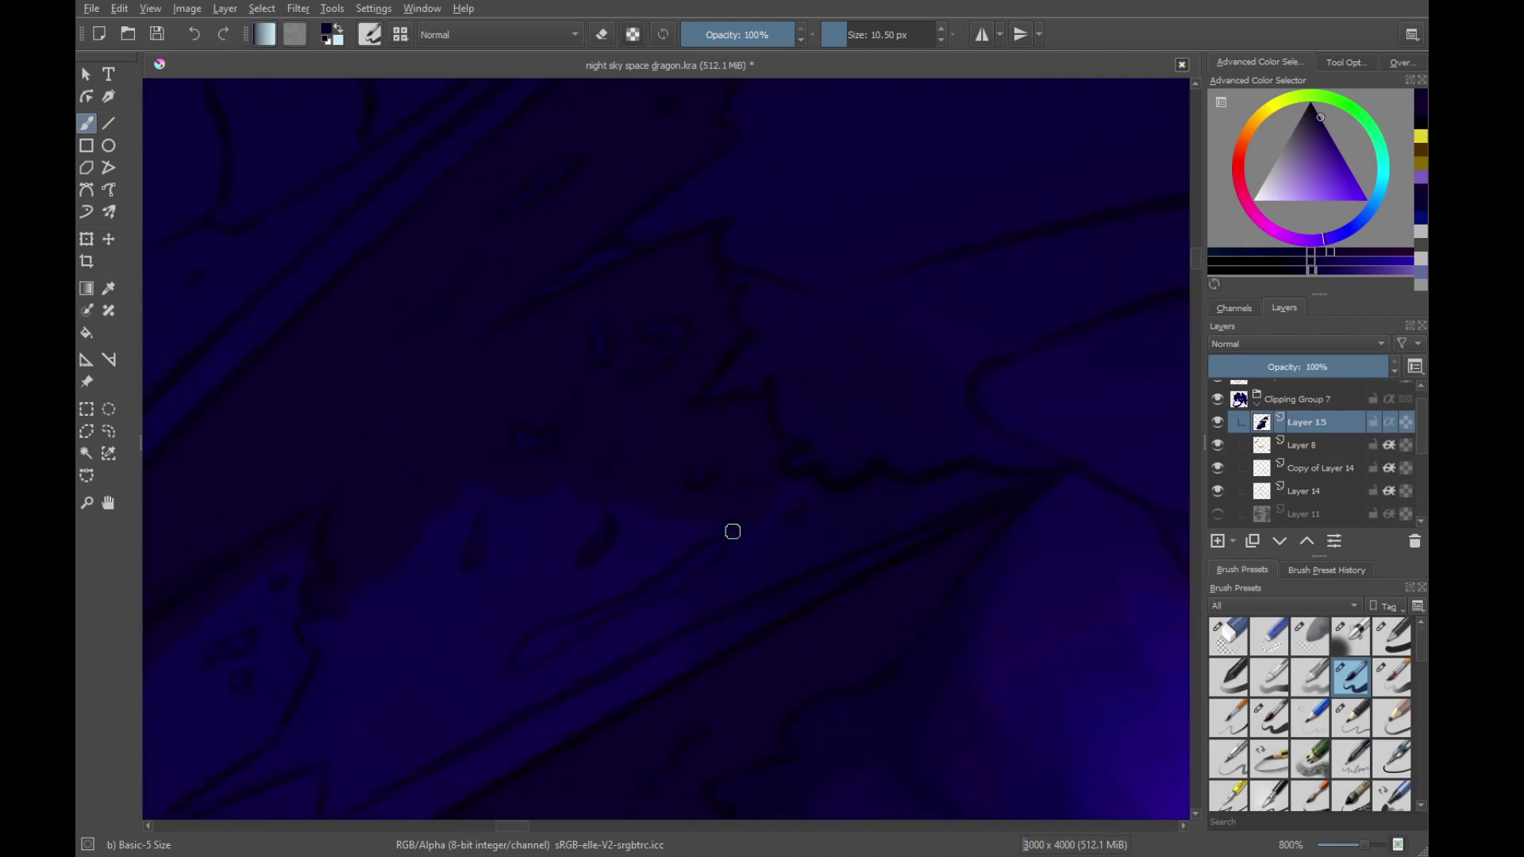
Darken the membrane's outer corner and the band along the upper edge of the lower spine
{"action": "left_click_drag", "start_coordinate": [993, 526], "coordinate": [1058, 469]}
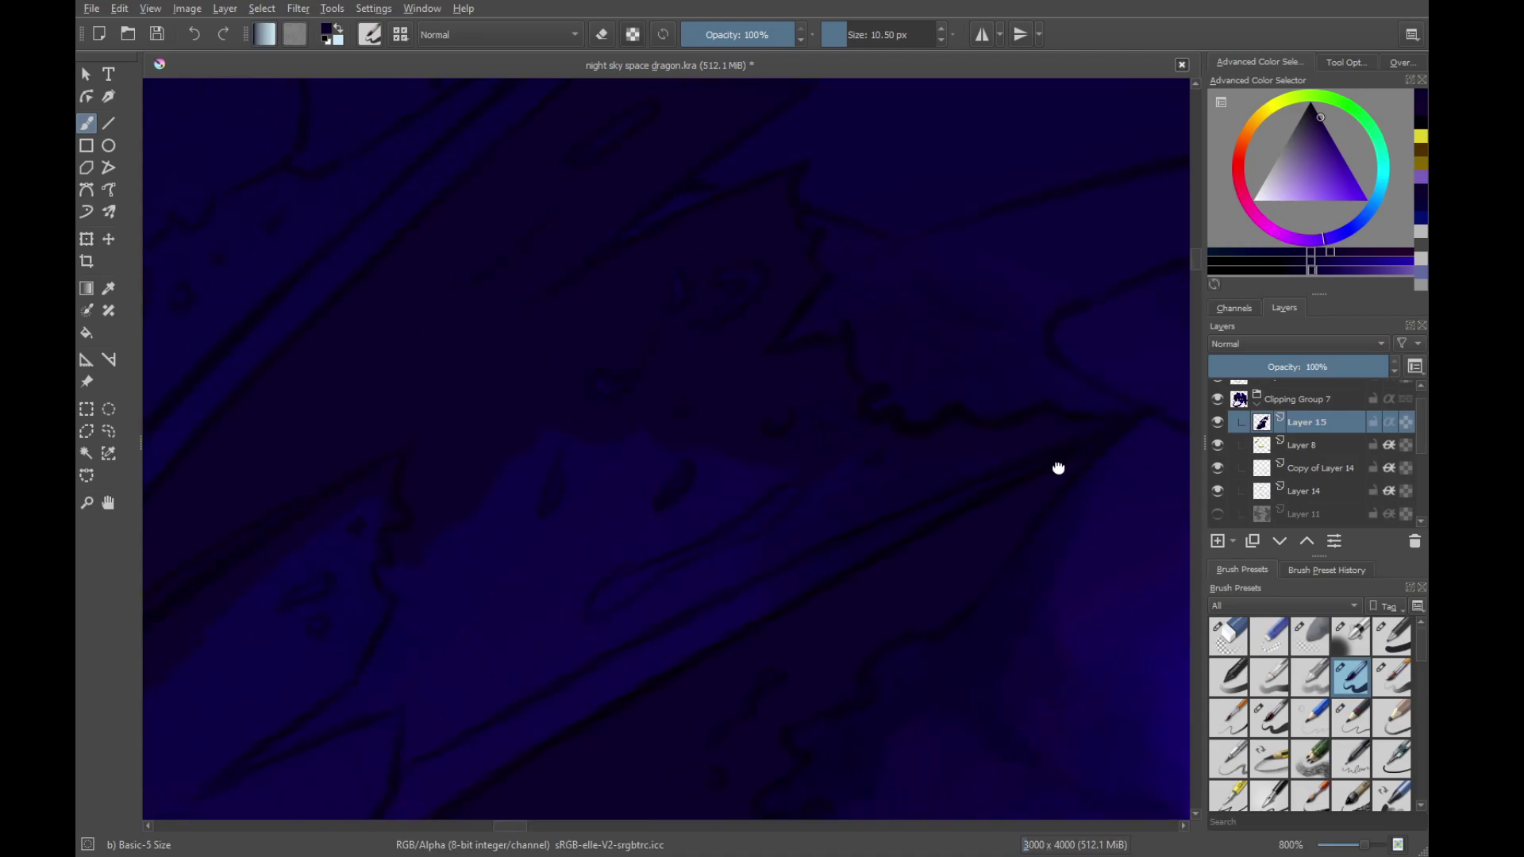
{"action": "left_click_drag", "start_coordinate": [790, 520], "coordinate": [973, 367]}
{"action": "mouse_move", "coordinate": [548, 623]}
{"action": "left_mouse_down"}
{"action": "mouse_move", "coordinate": [714, 501]}
{"action": "mouse_move", "coordinate": [969, 382]}
{"action": "mouse_move", "coordinate": [795, 430]}
{"action": "mouse_move", "coordinate": [811, 379]}
{"action": "mouse_move", "coordinate": [698, 525]}
{"action": "left_mouse_up"}
{"action": "key", "text": "4"}
{"action": "left_click_drag", "start_coordinate": [602, 610], "coordinate": [874, 357]}
{"action": "left_click_drag", "start_coordinate": [619, 585], "coordinate": [931, 319]}
{"action": "mouse_move", "coordinate": [756, 464]}
{"action": "left_mouse_down"}
{"action": "mouse_move", "coordinate": [785, 424]}
{"action": "mouse_move", "coordinate": [780, 401]}
{"action": "left_mouse_up"}
{"action": "left_click_drag", "start_coordinate": [616, 500], "coordinate": [742, 507]}
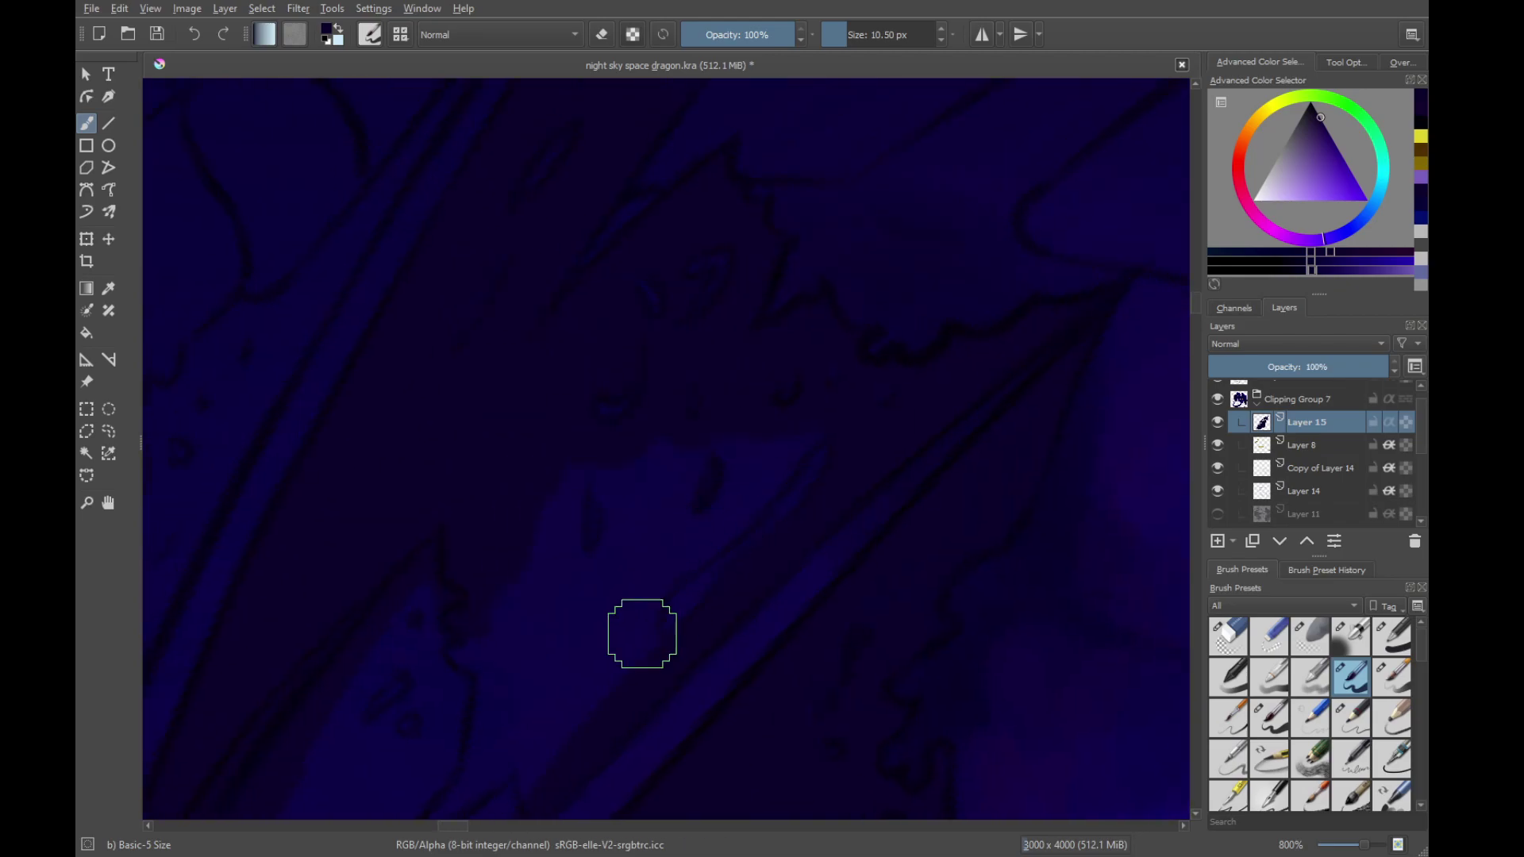
Fill the lighter membrane around the small slits and the long narrow hole with dark violet
{"action": "left_click_drag", "start_coordinate": [638, 607], "coordinate": [642, 645]}
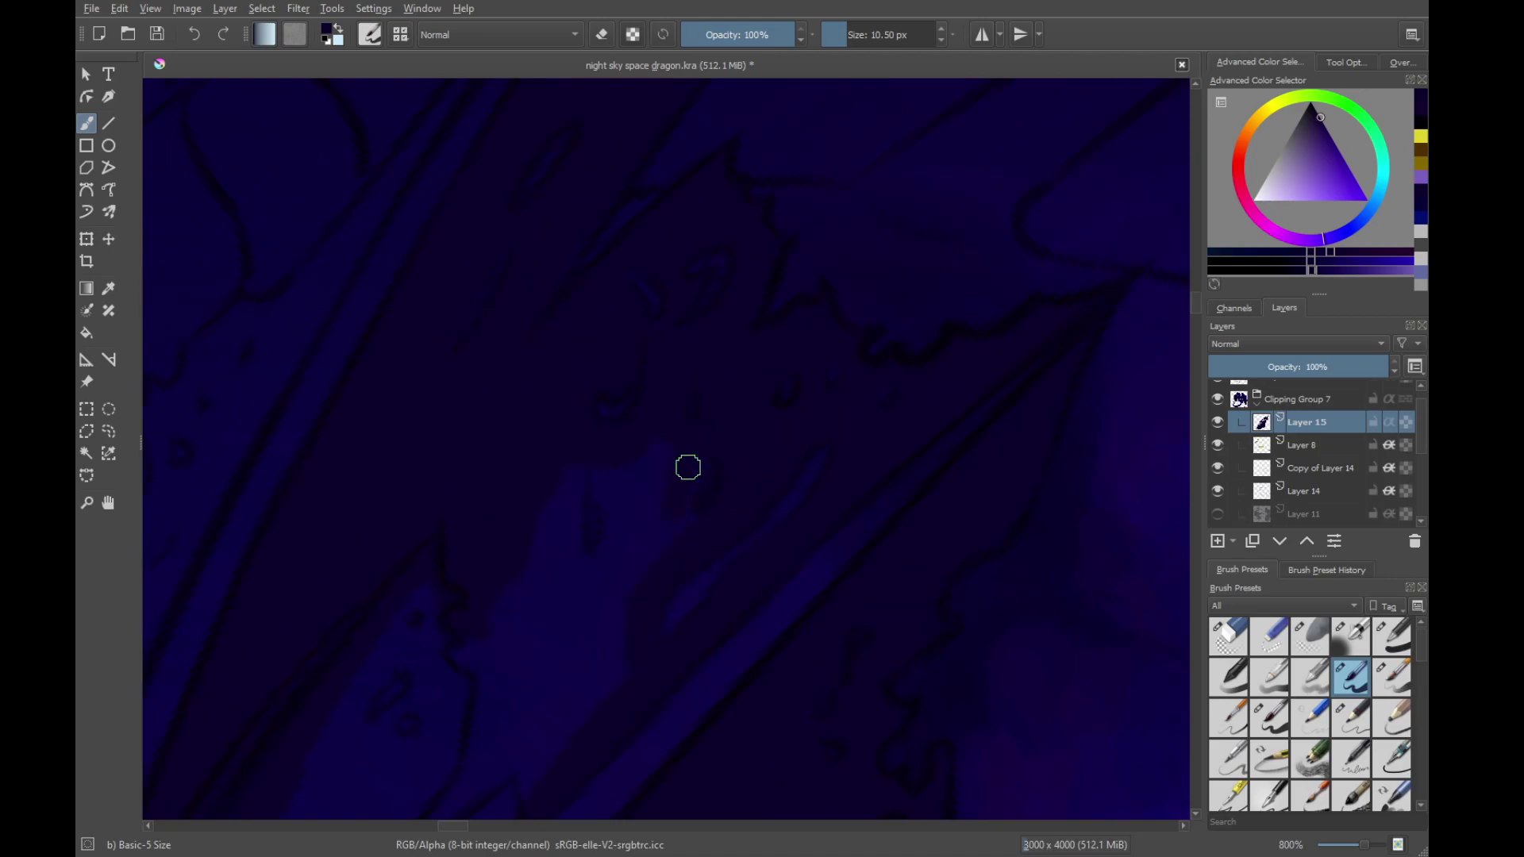
{"action": "mouse_move", "coordinate": [687, 466]}
{"action": "left_mouse_down"}
{"action": "mouse_move", "coordinate": [668, 530]}
{"action": "mouse_move", "coordinate": [748, 536]}
{"action": "mouse_move", "coordinate": [767, 441]}
{"action": "mouse_move", "coordinate": [677, 643]}
{"action": "mouse_move", "coordinate": [673, 523]}
{"action": "mouse_move", "coordinate": [658, 645]}
{"action": "mouse_move", "coordinate": [696, 619]}
{"action": "left_mouse_up"}
{"action": "left_click_drag", "start_coordinate": [737, 666], "coordinate": [797, 443]}
{"action": "mouse_move", "coordinate": [726, 524]}
{"action": "left_mouse_down"}
{"action": "mouse_move", "coordinate": [732, 492]}
{"action": "mouse_move", "coordinate": [584, 594]}
{"action": "mouse_move", "coordinate": [495, 681]}
{"action": "mouse_move", "coordinate": [537, 466]}
{"action": "mouse_move", "coordinate": [641, 323]}
{"action": "mouse_move", "coordinate": [803, 436]}
{"action": "left_mouse_up"}
{"action": "mouse_move", "coordinate": [585, 585]}
{"action": "left_mouse_down"}
{"action": "mouse_move", "coordinate": [624, 483]}
{"action": "mouse_move", "coordinate": [911, 313]}
{"action": "left_mouse_up"}
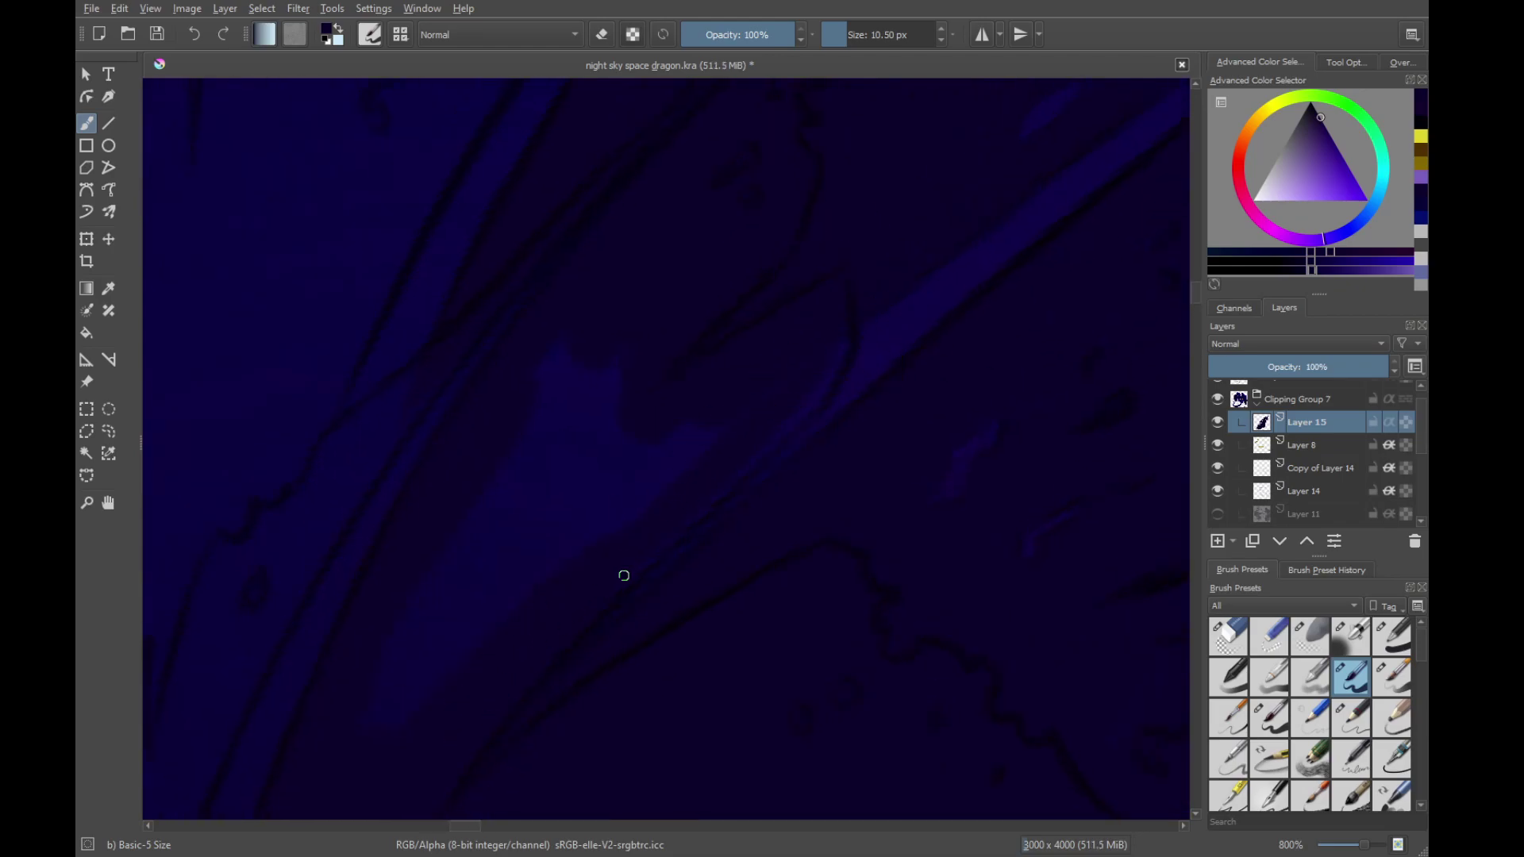
Fill the last light wedge in the middle of the membrane between the two spines, down to its narrow base
{"action": "mouse_move", "coordinate": [695, 499]}
{"action": "left_mouse_down"}
{"action": "mouse_move", "coordinate": [809, 377]}
{"action": "mouse_move", "coordinate": [860, 451]}
{"action": "mouse_move", "coordinate": [928, 399]}
{"action": "mouse_move", "coordinate": [896, 450]}
{"action": "mouse_move", "coordinate": [893, 369]}
{"action": "left_mouse_up"}
{"action": "left_click_drag", "start_coordinate": [548, 667], "coordinate": [945, 299]}
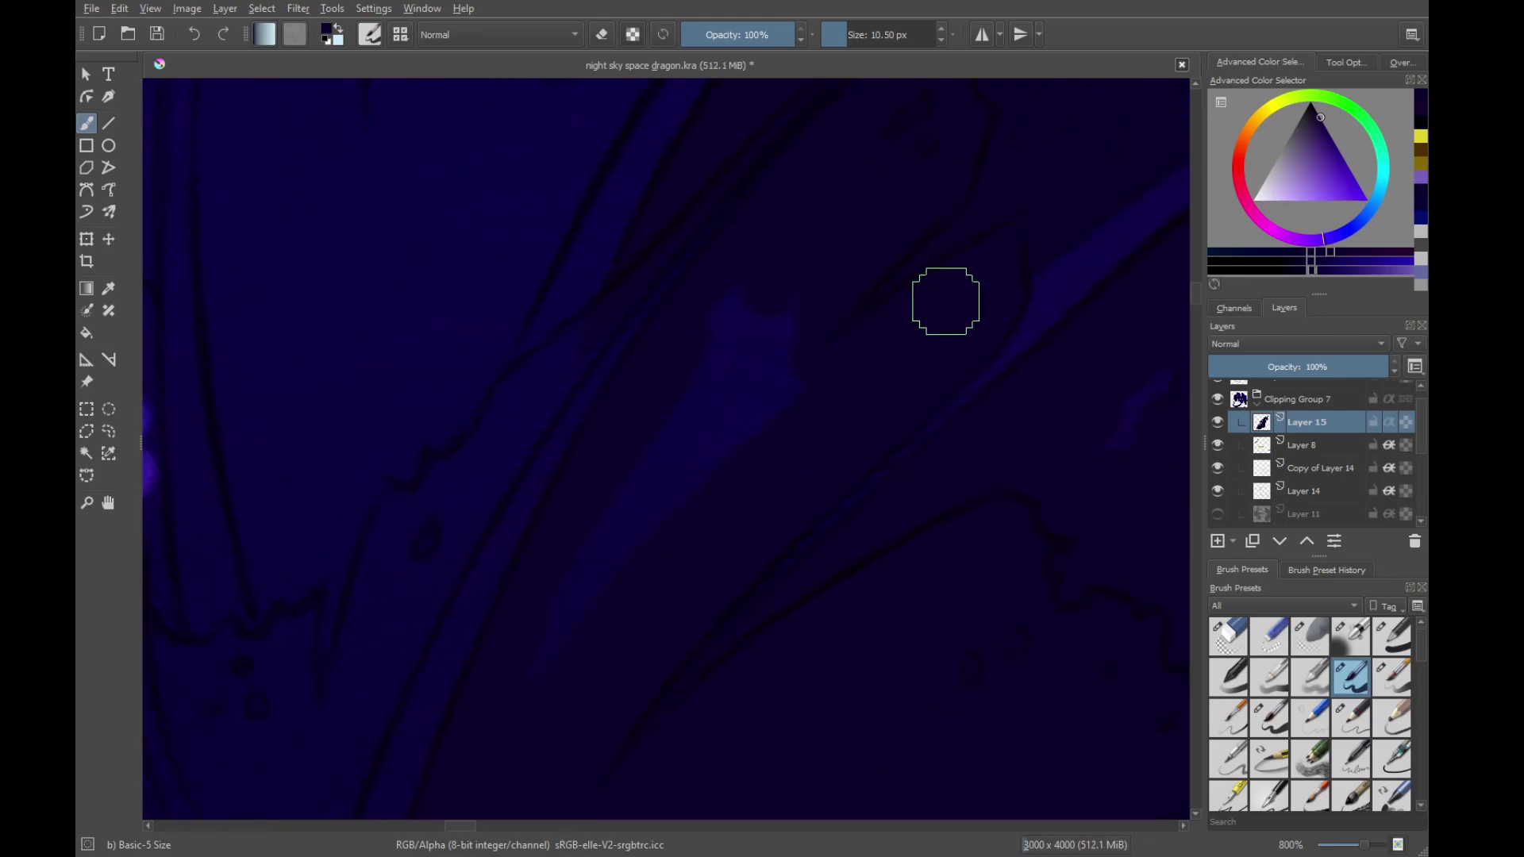
{"action": "mouse_move", "coordinate": [807, 245]}
{"action": "left_mouse_down"}
{"action": "mouse_move", "coordinate": [786, 370]}
{"action": "mouse_move", "coordinate": [676, 414]}
{"action": "left_mouse_up"}
{"action": "mouse_move", "coordinate": [636, 464]}
{"action": "left_mouse_down"}
{"action": "mouse_move", "coordinate": [735, 528]}
{"action": "mouse_move", "coordinate": [646, 521]}
{"action": "mouse_move", "coordinate": [663, 549]}
{"action": "left_mouse_up"}
{"action": "scroll", "coordinate": [902, 313], "scroll_direction": "left", "scroll_amount": 3}
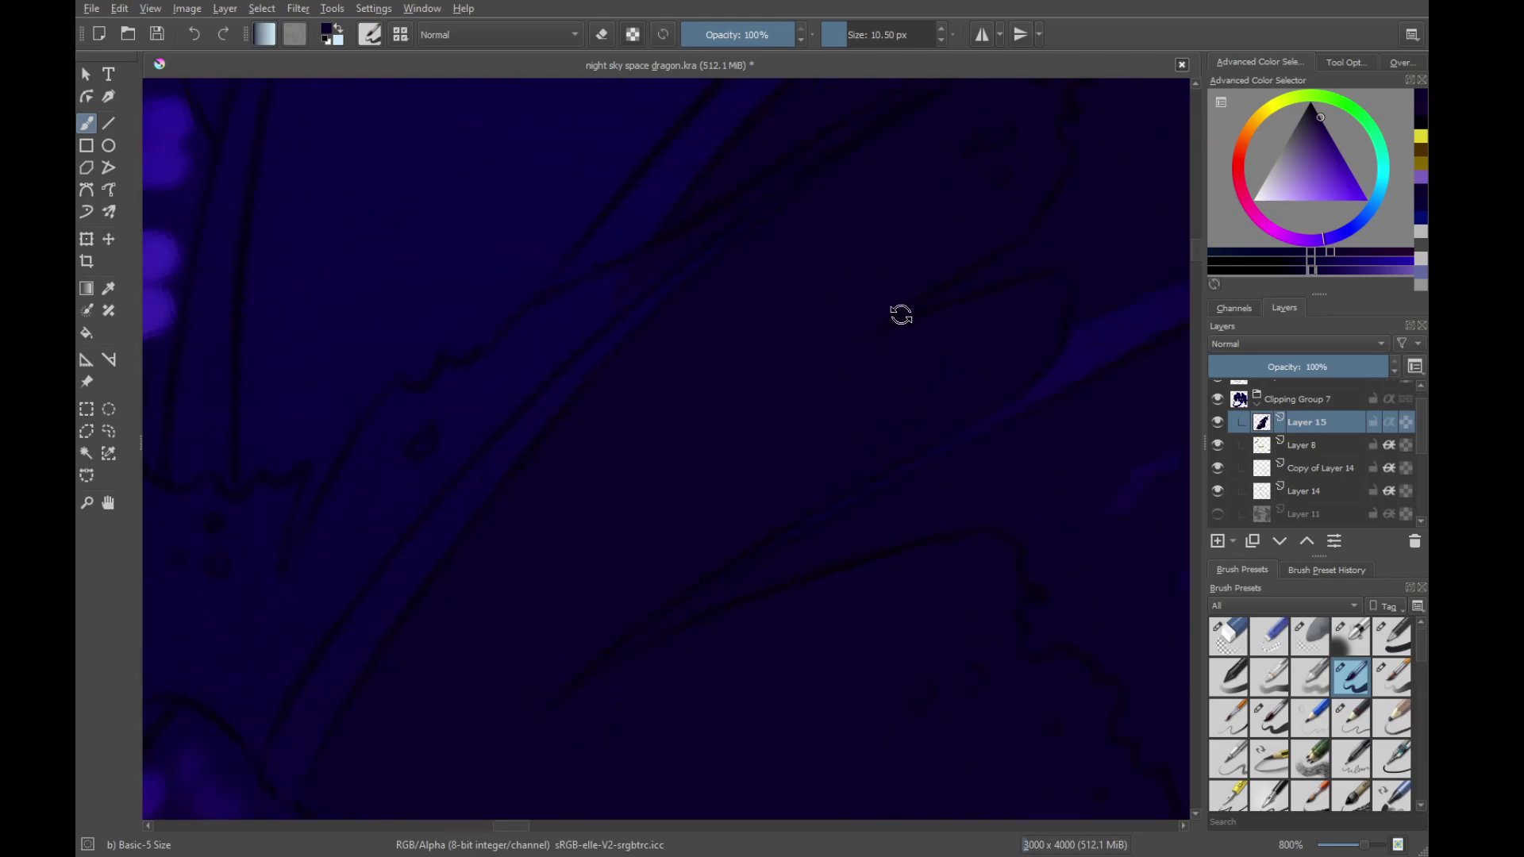
Darken the small ragged membrane below the blue scales and begin the section across the adjoining short spine
{"action": "scroll", "coordinate": [911, 555], "scroll_direction": "up", "scroll_amount": 4}
{"action": "scroll", "coordinate": [714, 544], "scroll_direction": "left", "scroll_amount": 4}
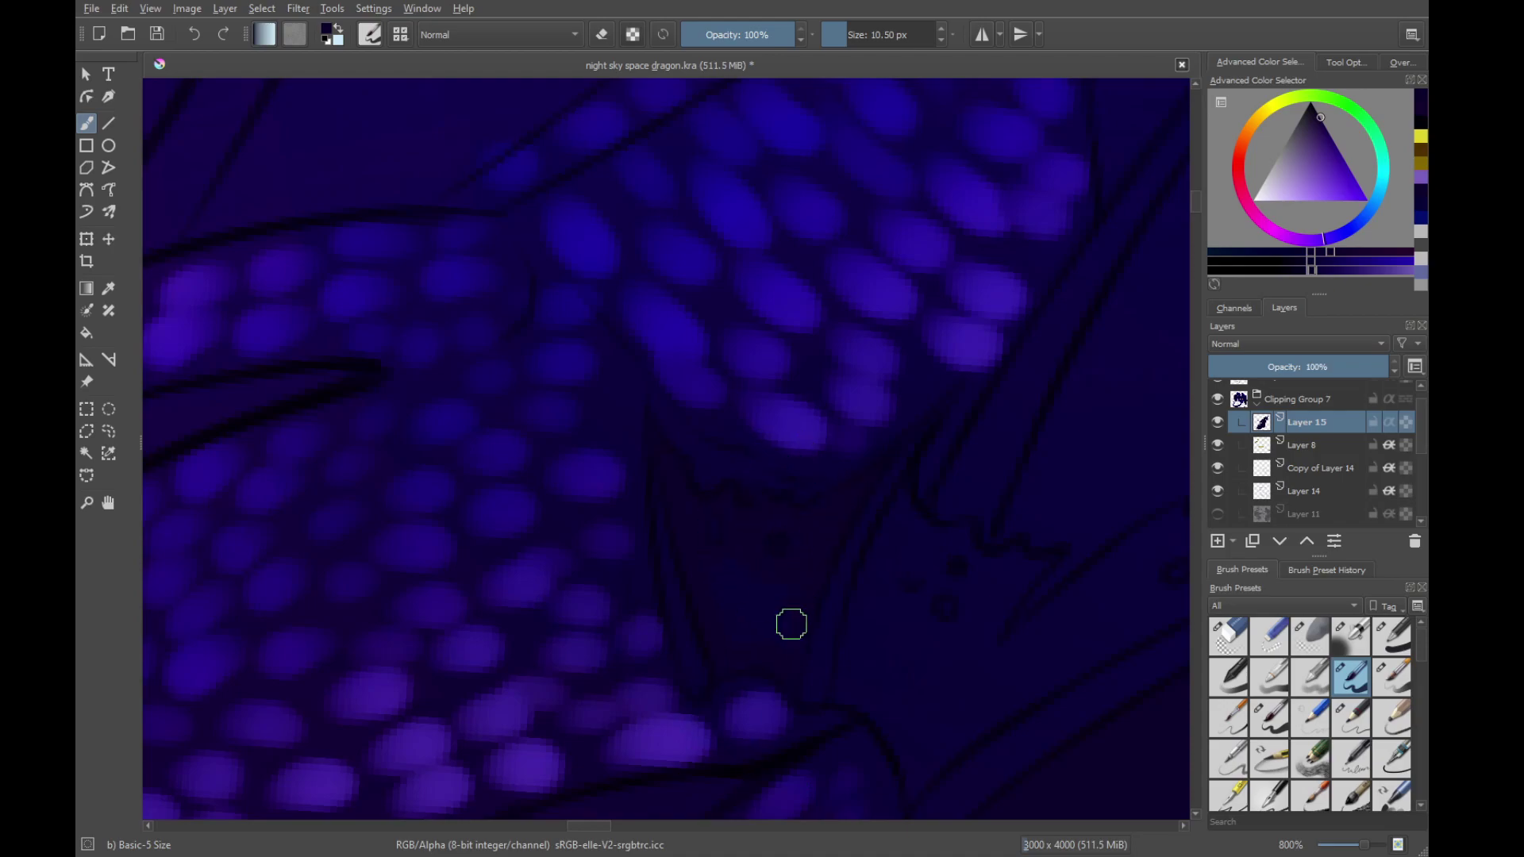
{"action": "left_click_drag", "start_coordinate": [899, 603], "coordinate": [693, 583]}
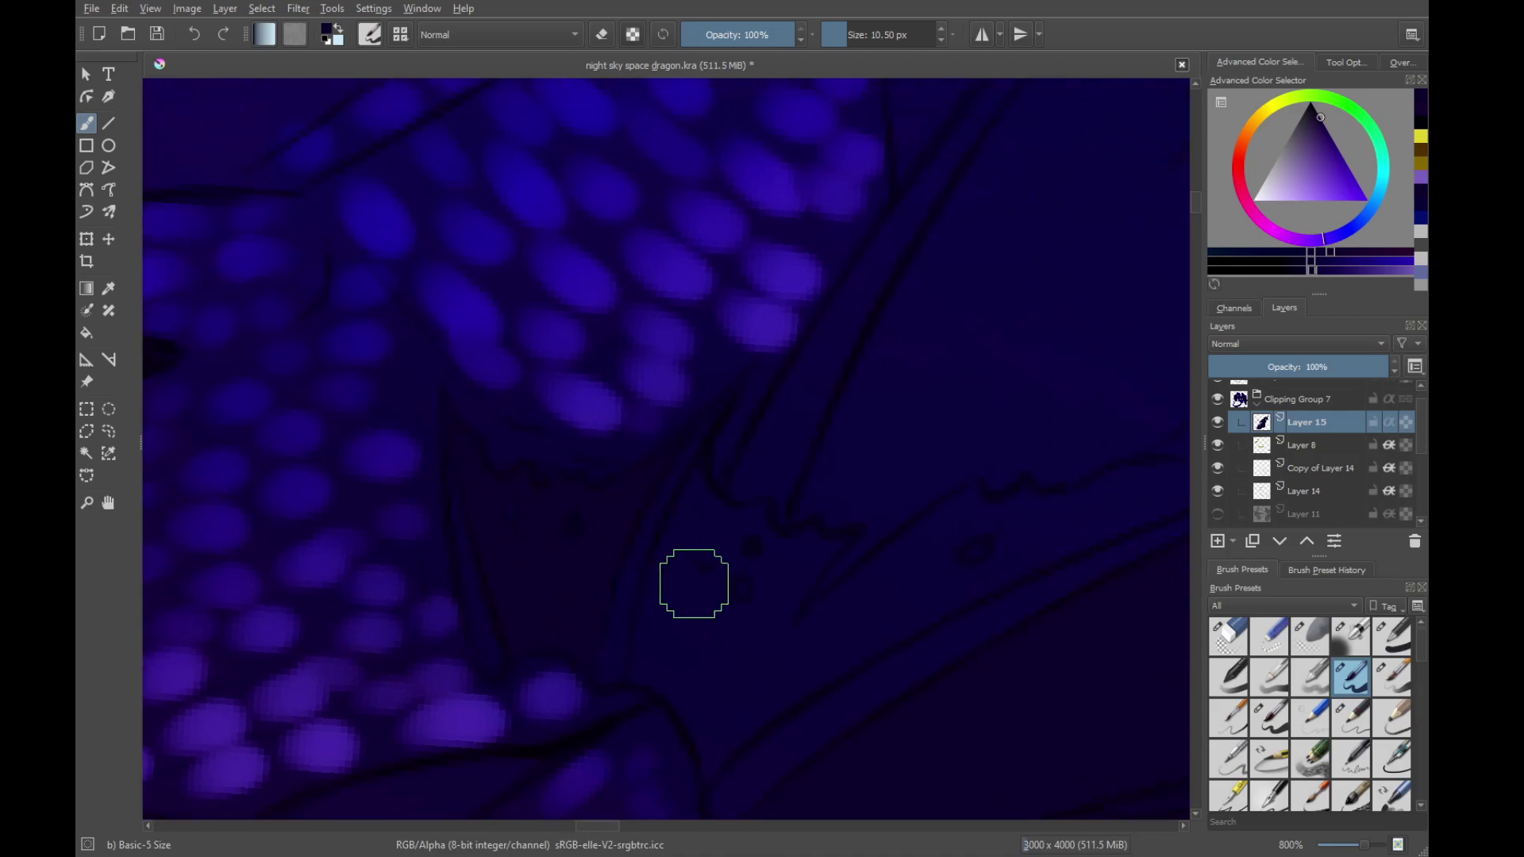
{"action": "left_click_drag", "start_coordinate": [684, 521], "coordinate": [646, 629]}
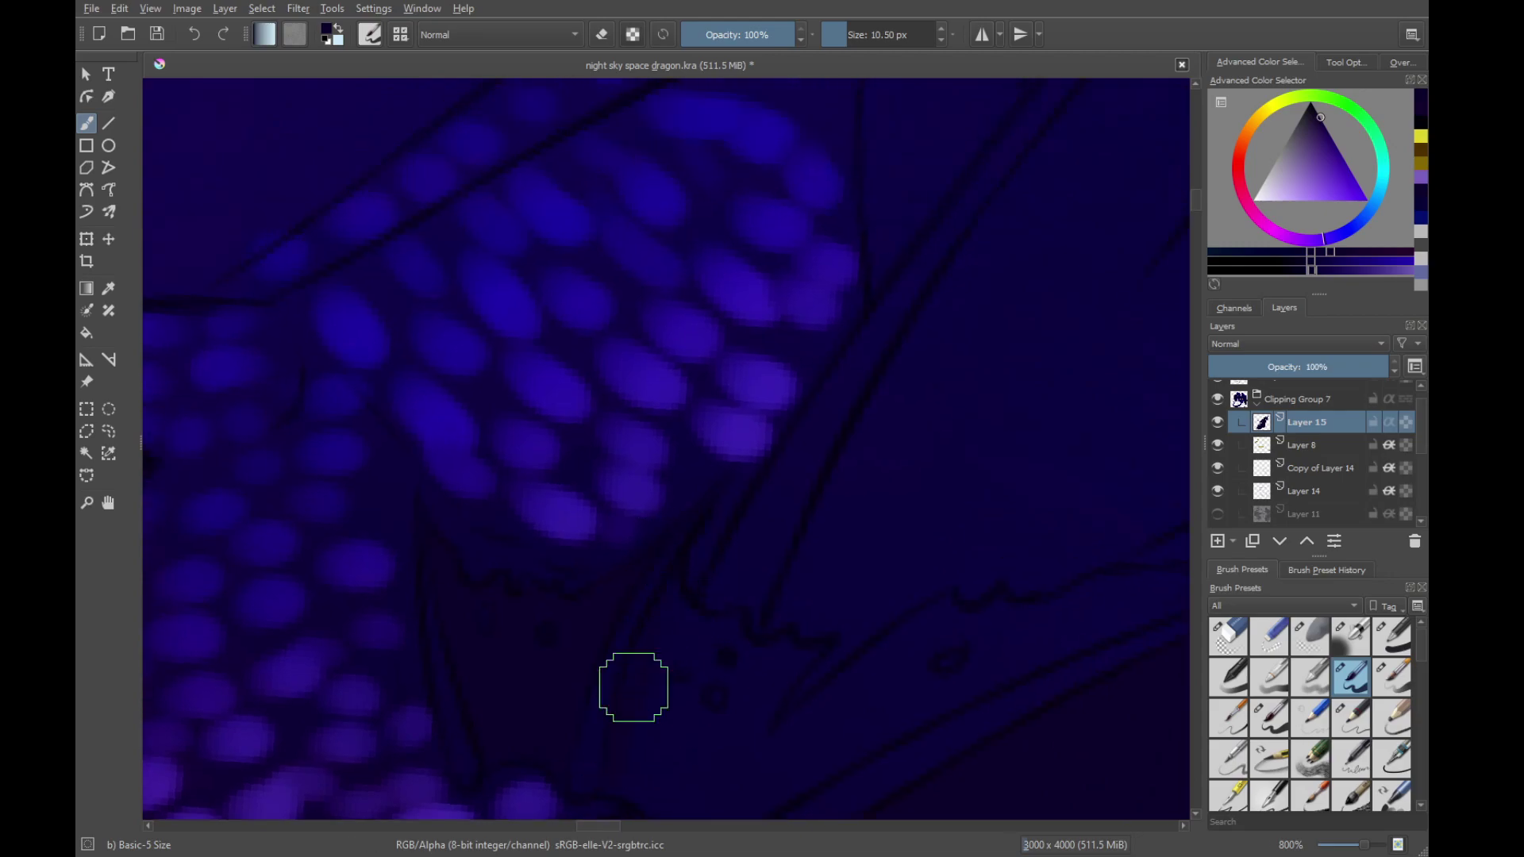
{"action": "left_click_drag", "start_coordinate": [622, 752], "coordinate": [656, 548]}
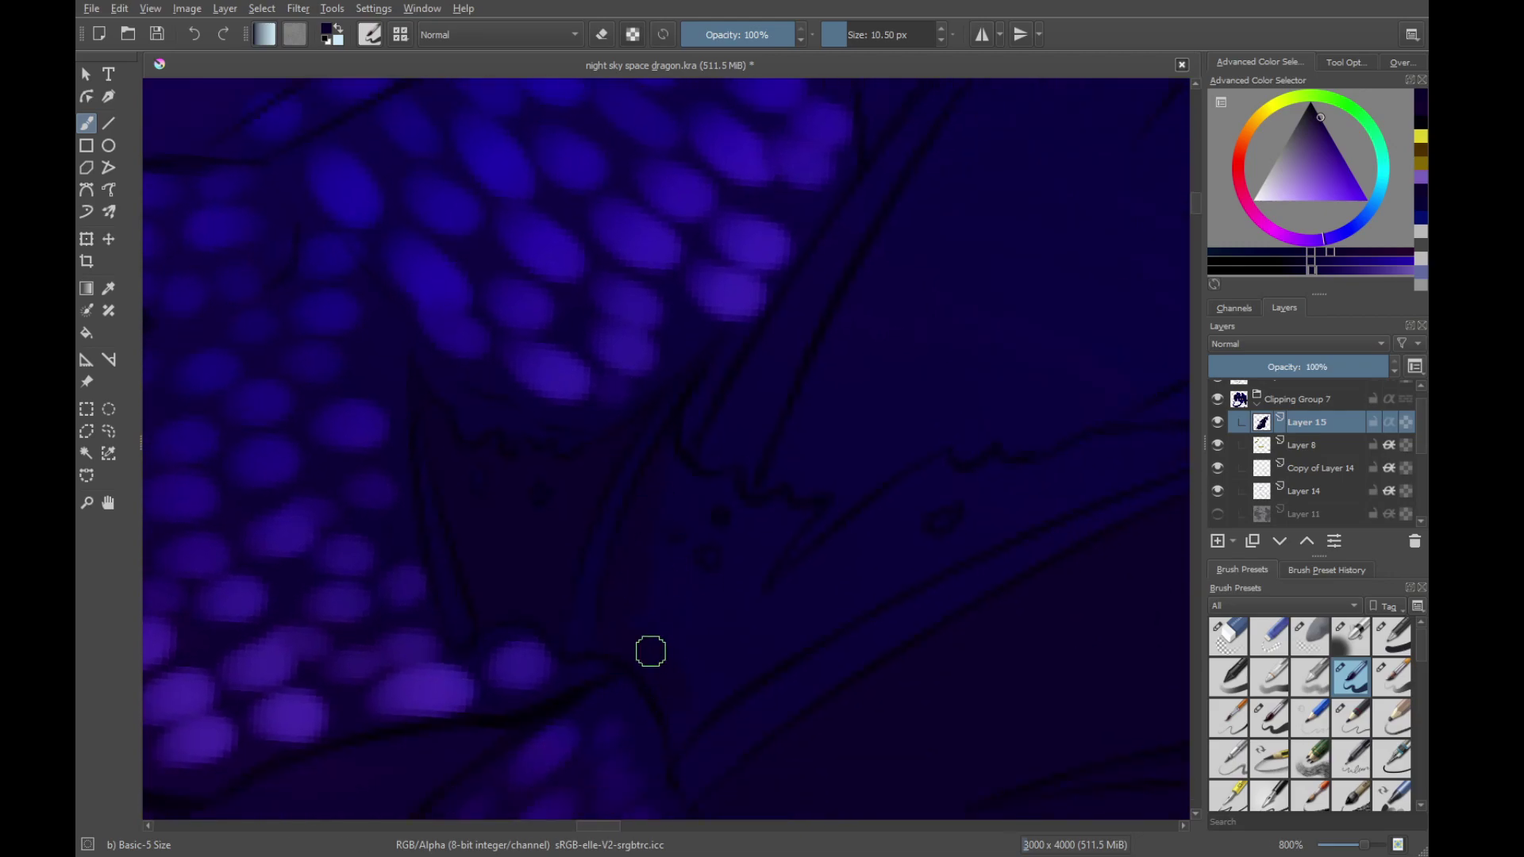
Fill the membrane section beside the short spine with dark violet, around its small holes and above the scaled joint
{"action": "left_click_drag", "start_coordinate": [653, 672], "coordinate": [639, 605]}
{"action": "left_click_drag", "start_coordinate": [710, 626], "coordinate": [637, 589]}
{"action": "mouse_move", "coordinate": [738, 566]}
{"action": "left_mouse_down"}
{"action": "mouse_move", "coordinate": [810, 395]}
{"action": "mouse_move", "coordinate": [649, 578]}
{"action": "left_mouse_up"}
{"action": "left_click_drag", "start_coordinate": [549, 710], "coordinate": [538, 654]}
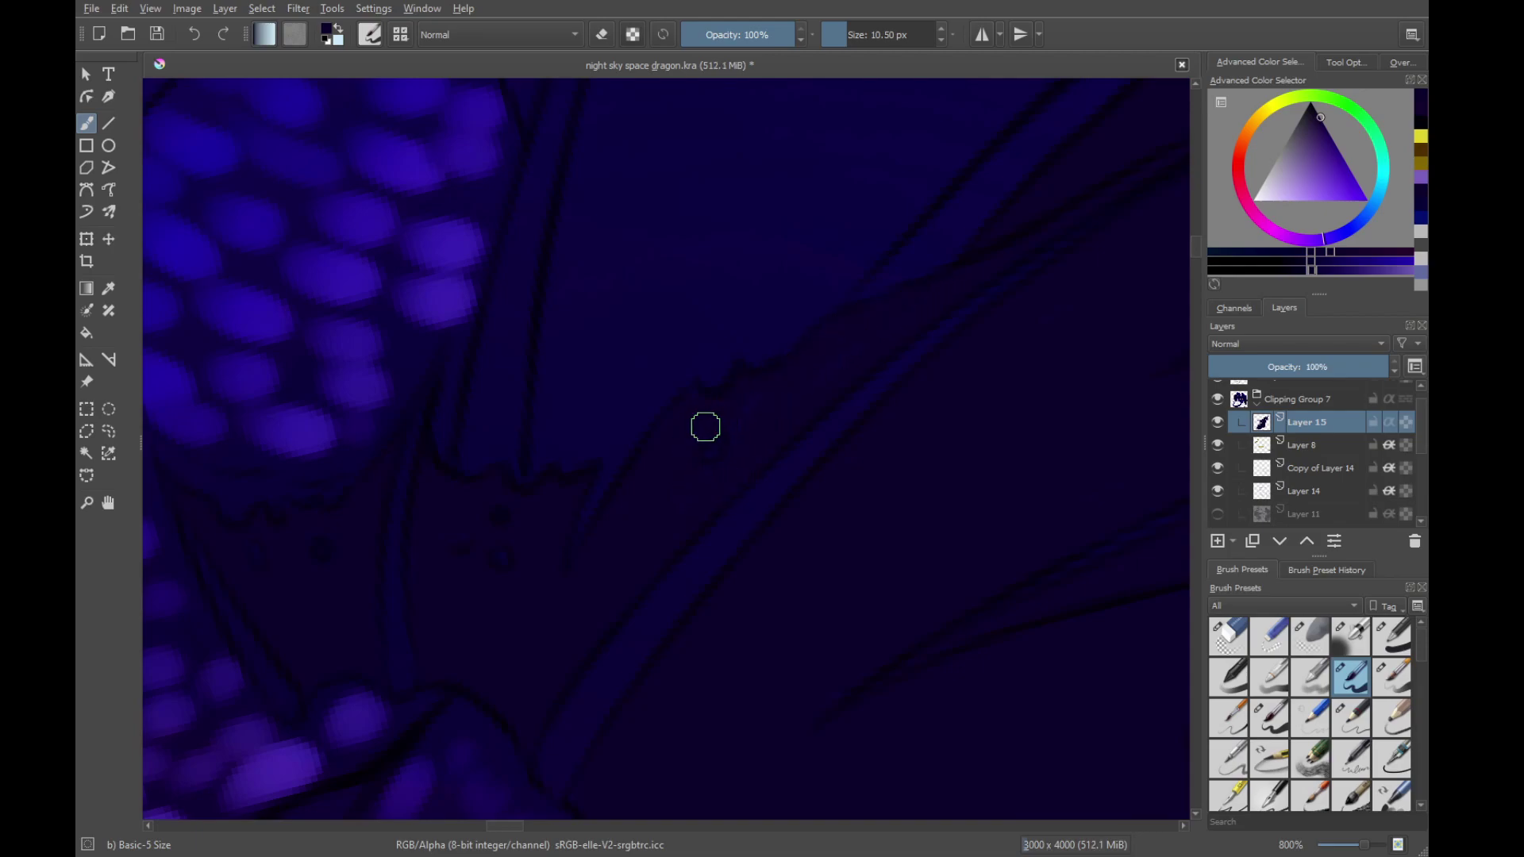
Darken the narrow ragged membrane along the upper side of the long spine, around its single round hole
{"action": "left_click_drag", "start_coordinate": [701, 455], "coordinate": [724, 456]}
{"action": "left_click_drag", "start_coordinate": [946, 281], "coordinate": [912, 433]}
{"action": "left_click_drag", "start_coordinate": [913, 432], "coordinate": [769, 633]}
{"action": "left_click_drag", "start_coordinate": [782, 466], "coordinate": [753, 372]}
{"action": "left_click_drag", "start_coordinate": [744, 493], "coordinate": [954, 334]}
{"action": "left_click_drag", "start_coordinate": [652, 553], "coordinate": [694, 554]}
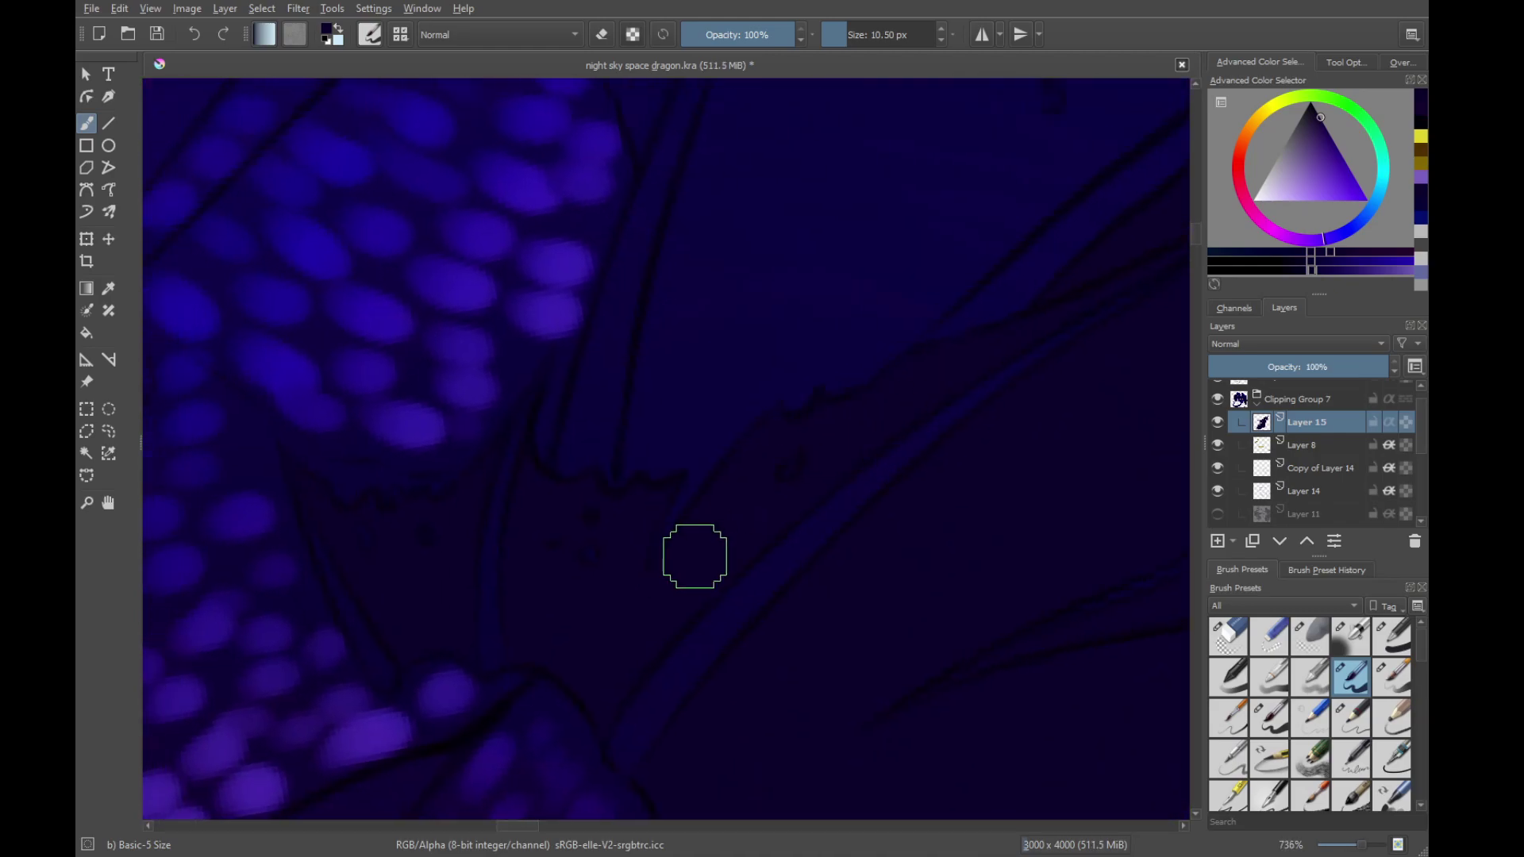
Darken the base of the next membrane just above the ragged edge, following the next spine's upper outline
{"action": "left_click_drag", "start_coordinate": [731, 427], "coordinate": [698, 497]}
{"action": "left_click_drag", "start_coordinate": [810, 407], "coordinate": [896, 364]}
{"action": "left_click_drag", "start_coordinate": [895, 365], "coordinate": [757, 444]}
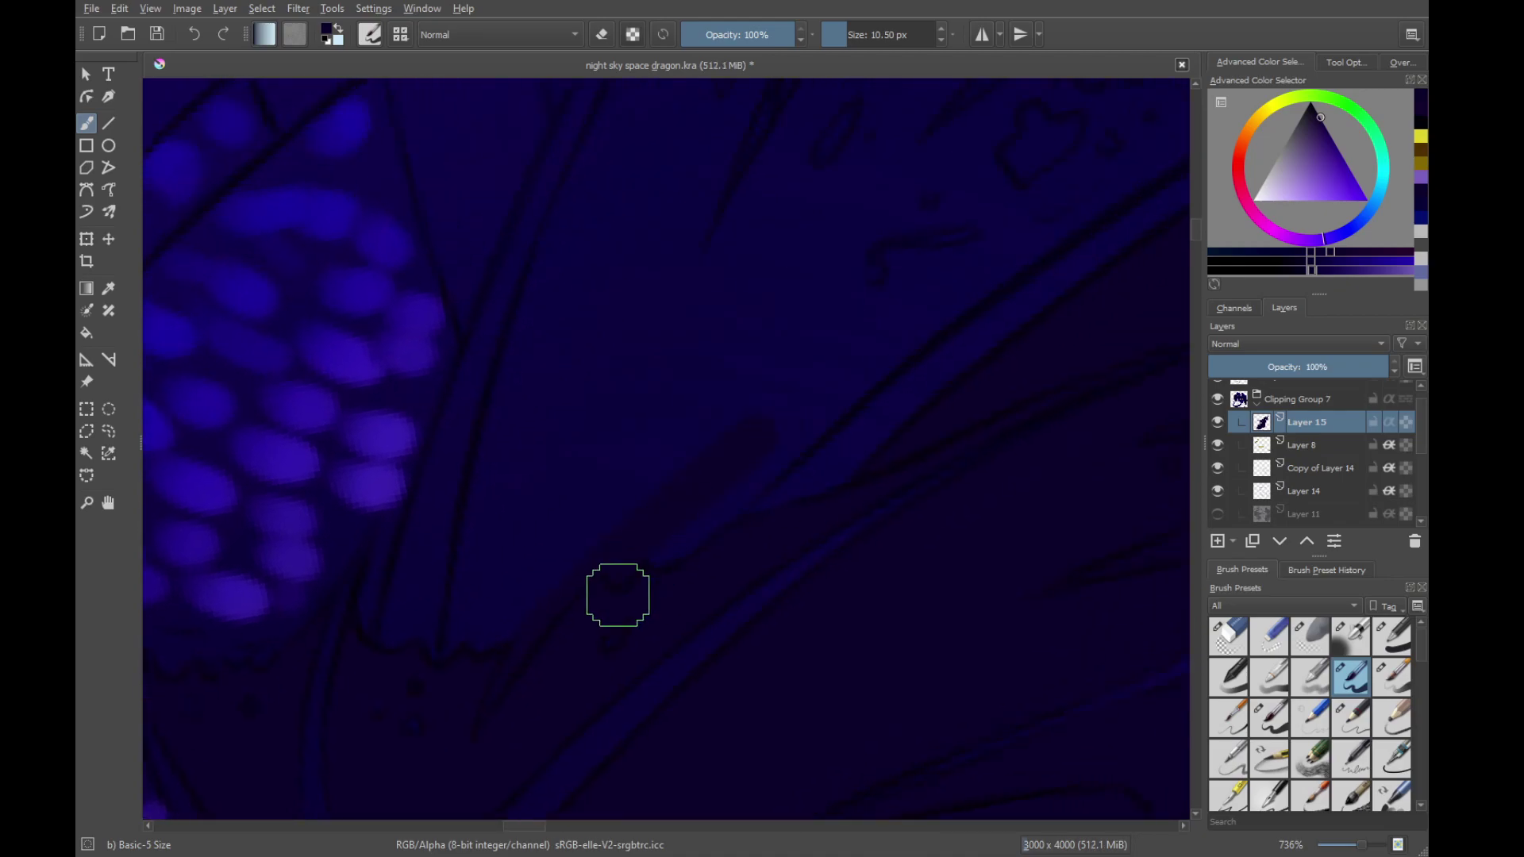
{"action": "mouse_move", "coordinate": [619, 595]}
{"action": "left_mouse_down"}
{"action": "mouse_move", "coordinate": [873, 373]}
{"action": "mouse_move", "coordinate": [879, 426]}
{"action": "left_mouse_up"}
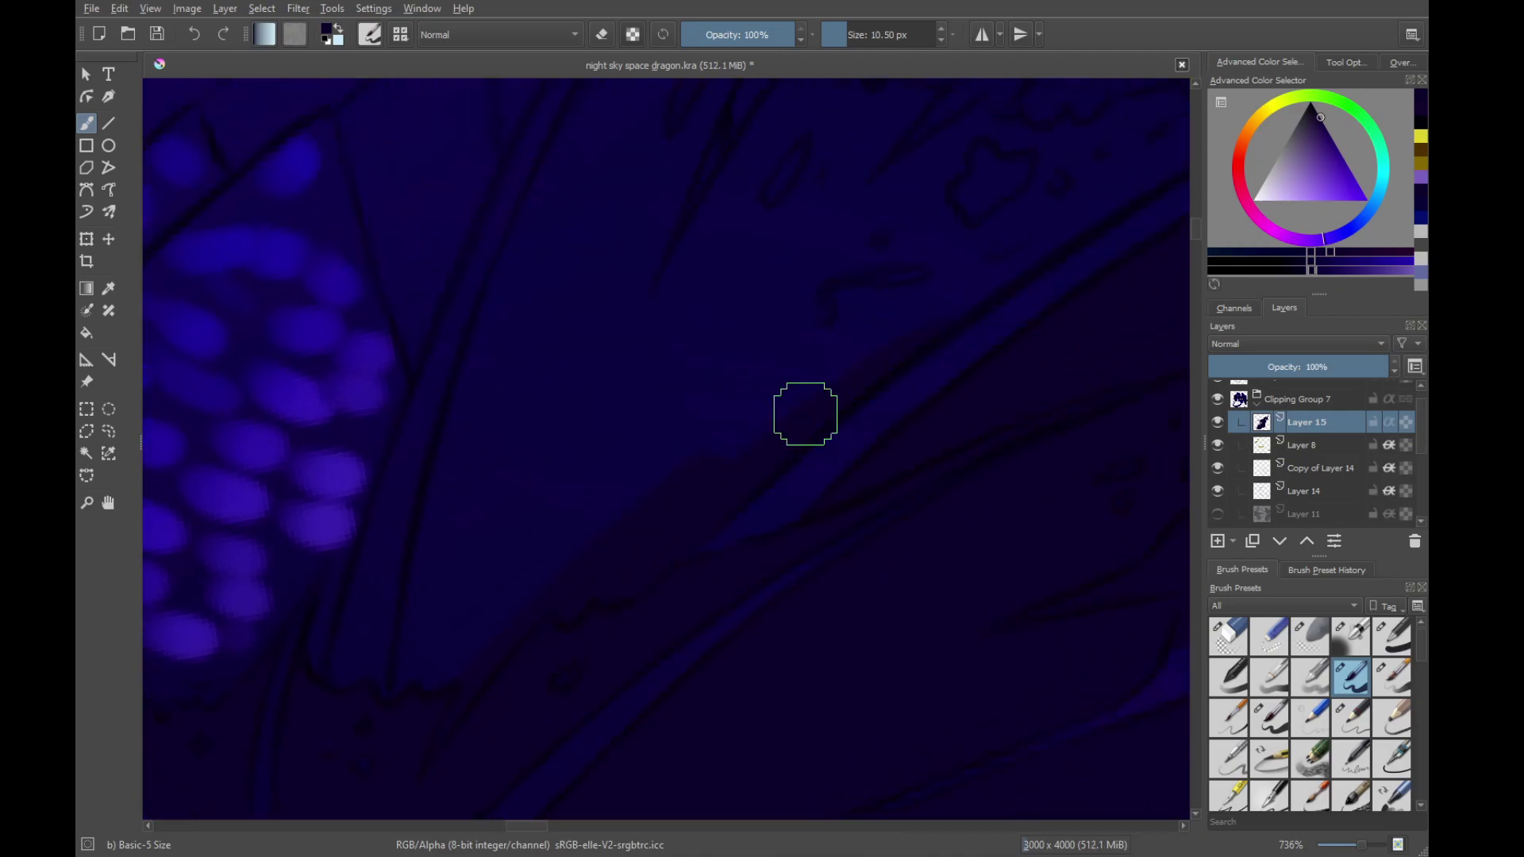
Extend the dark violet band along the spine's upper outline, up to where it meets the scaled plates
{"action": "scroll", "coordinate": [898, 350], "scroll_direction": "up", "scroll_amount": 1}
{"action": "scroll", "coordinate": [898, 350], "scroll_direction": "right", "scroll_amount": 1}
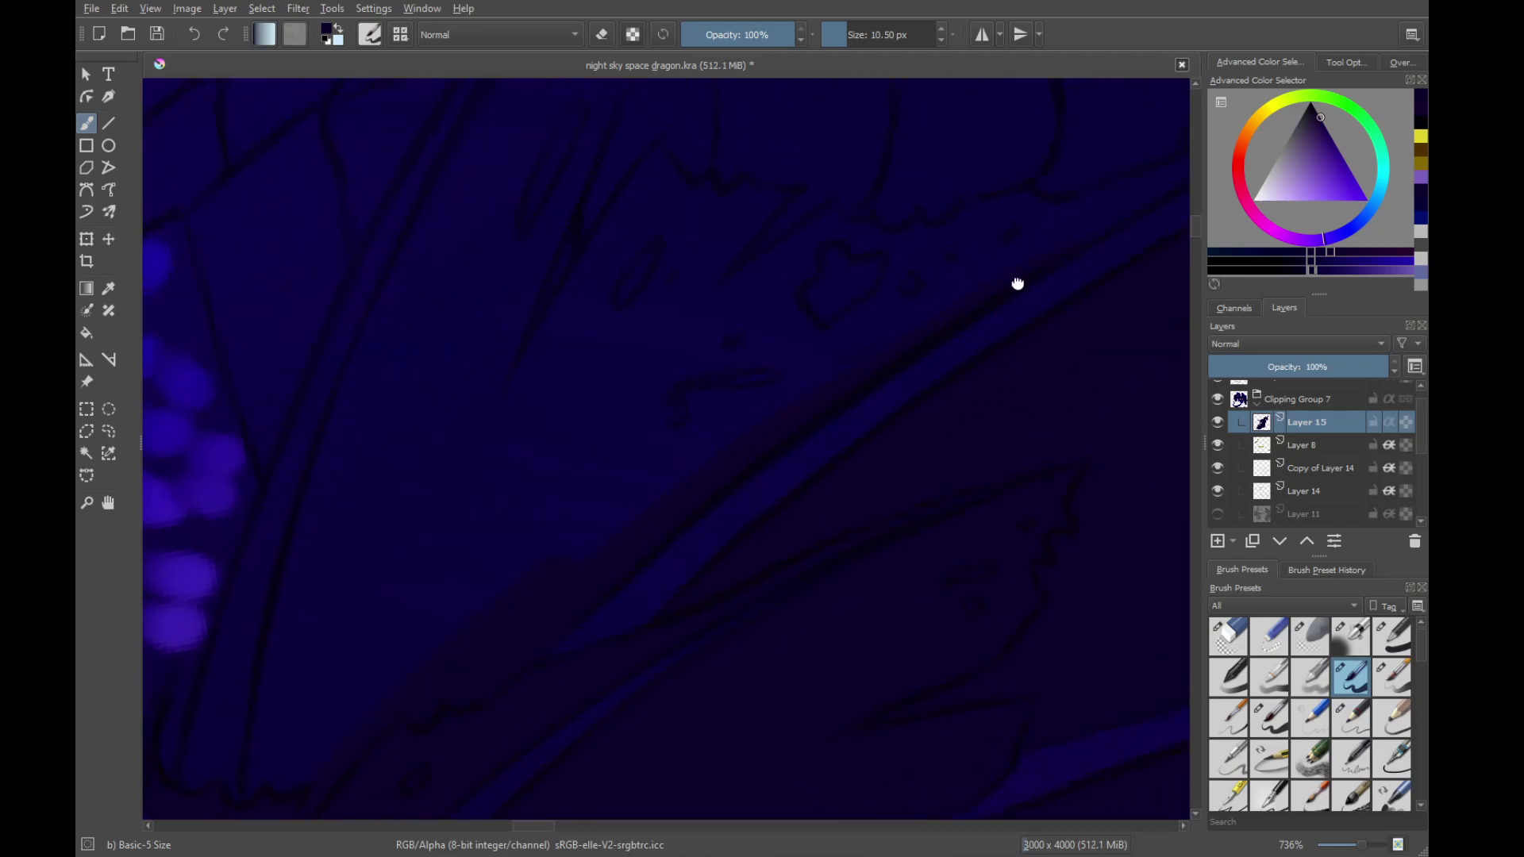
{"action": "scroll", "coordinate": [1017, 282], "scroll_direction": "up", "scroll_amount": 2}
{"action": "scroll", "coordinate": [1017, 283], "scroll_direction": "right", "scroll_amount": 2}
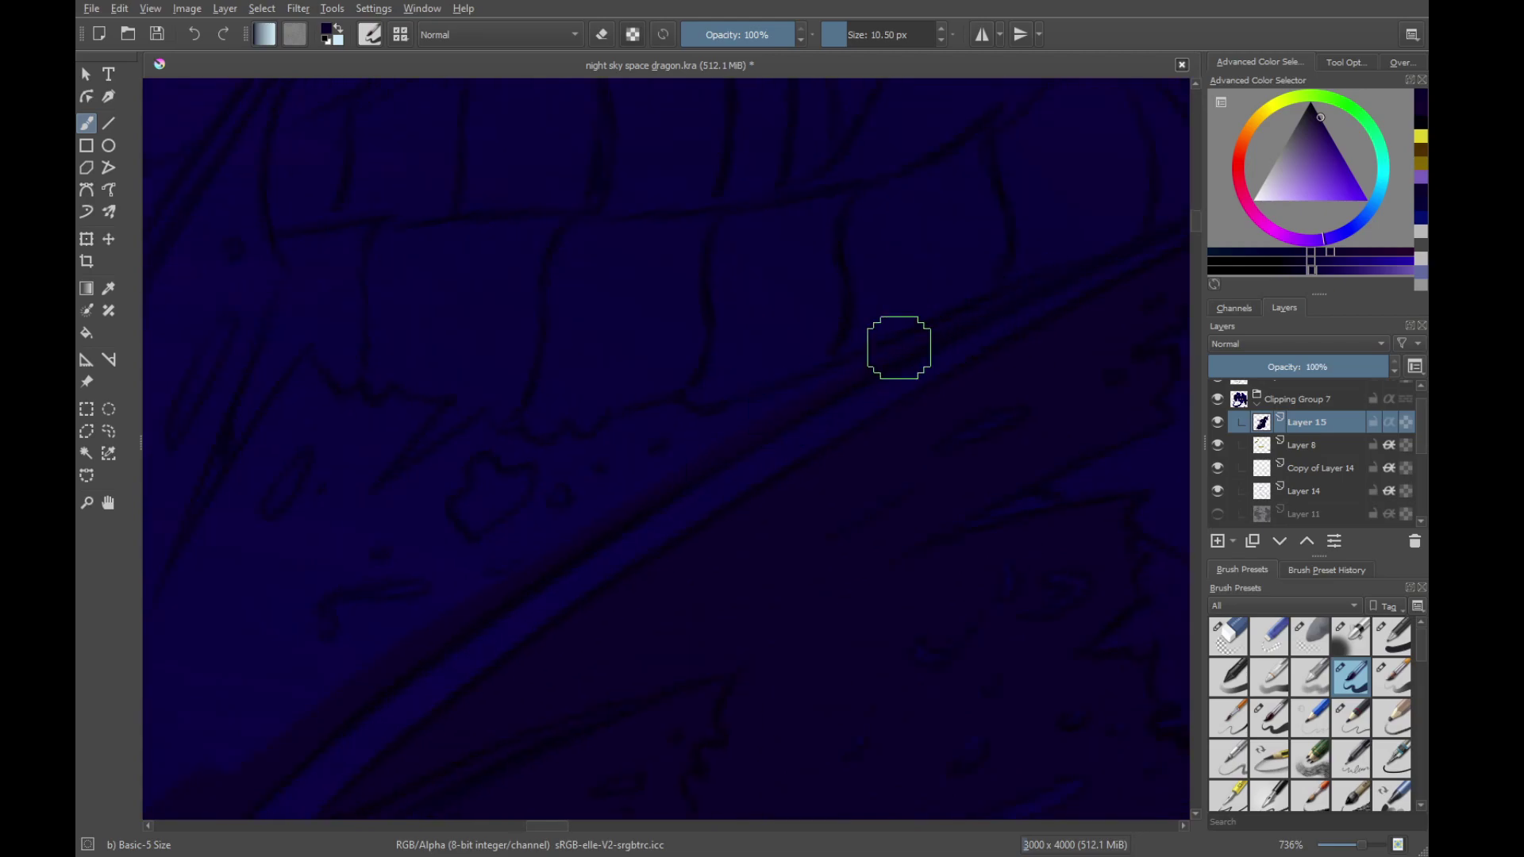
{"action": "scroll", "coordinate": [944, 389], "scroll_direction": "down", "scroll_amount": 2}
{"action": "scroll", "coordinate": [944, 389], "scroll_direction": "left", "scroll_amount": 3}
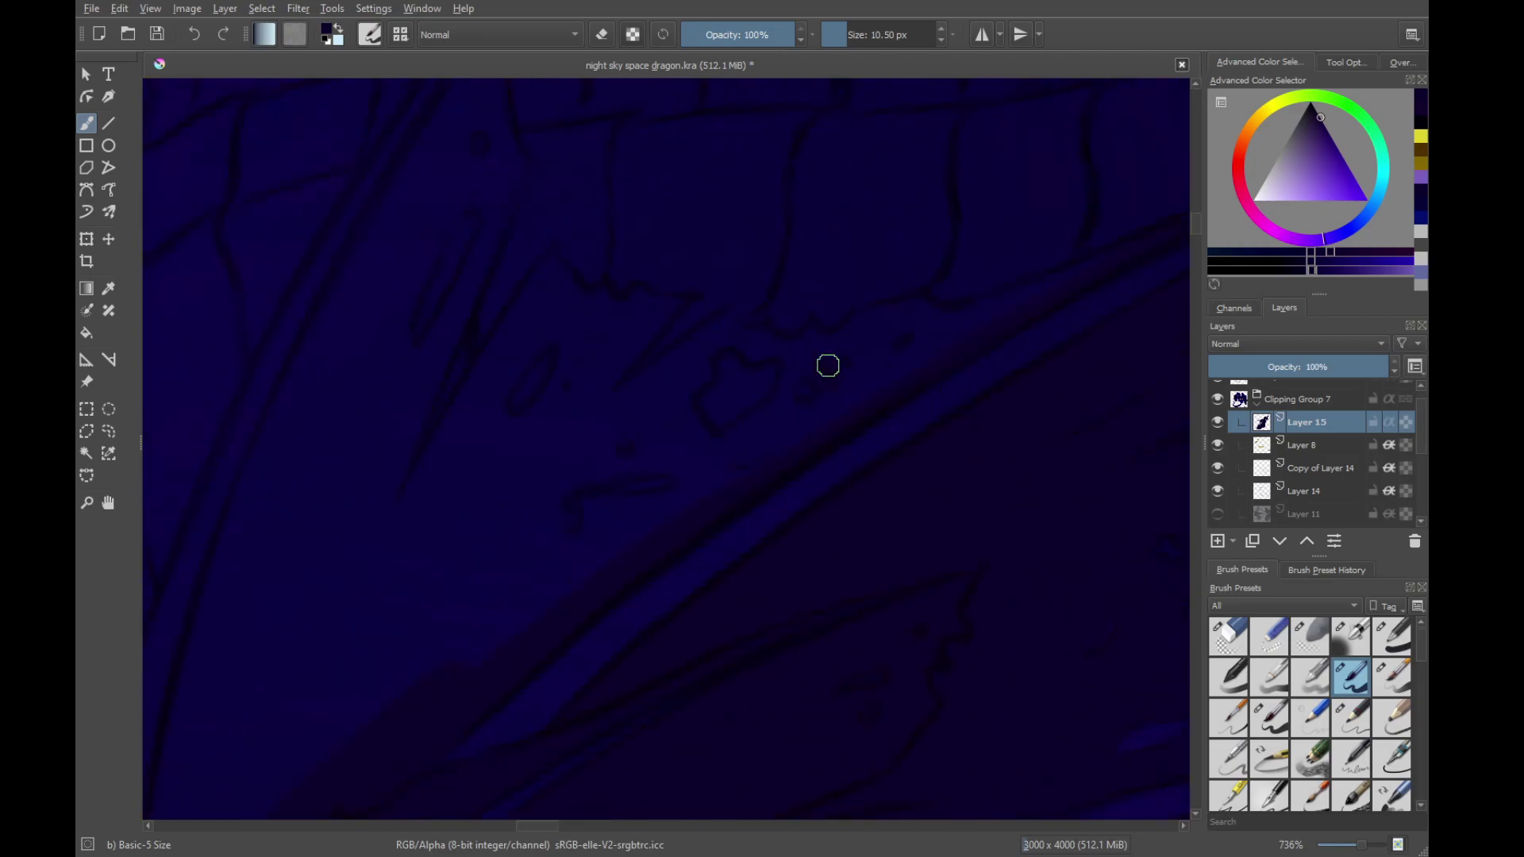
Fill the membrane between that spine and the plates' ragged edge with dark violet, leaving the star-shaped hole and small holes unpainted
{"action": "mouse_move", "coordinate": [914, 402]}
{"action": "left_mouse_down"}
{"action": "mouse_move", "coordinate": [854, 462]}
{"action": "mouse_move", "coordinate": [807, 416]}
{"action": "left_mouse_up"}
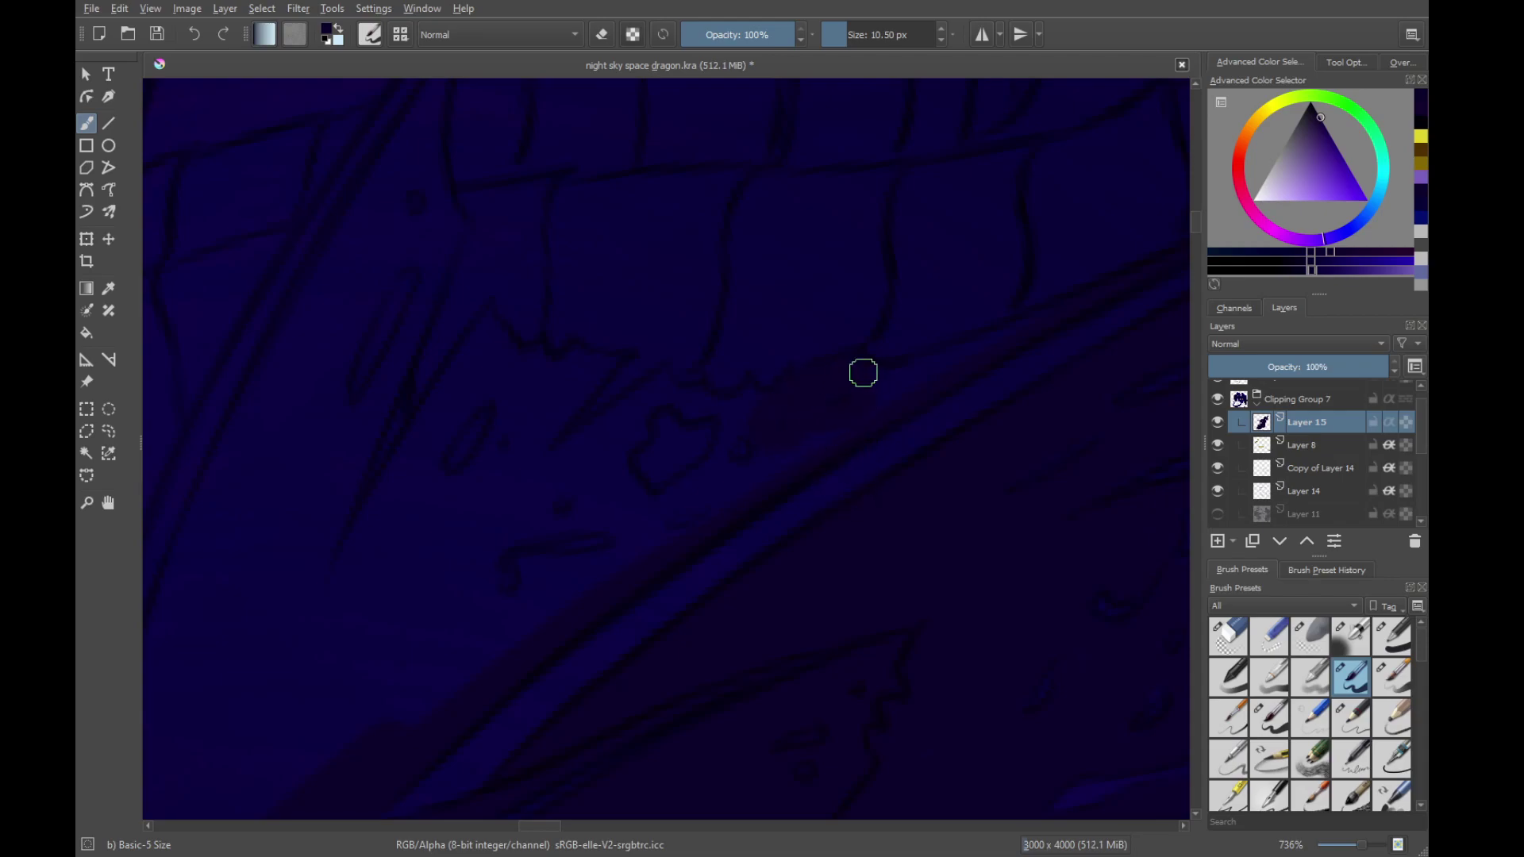
{"action": "scroll", "coordinate": [863, 373], "scroll_direction": "up", "scroll_amount": 1}
{"action": "scroll", "coordinate": [864, 373], "scroll_direction": "right", "scroll_amount": 1}
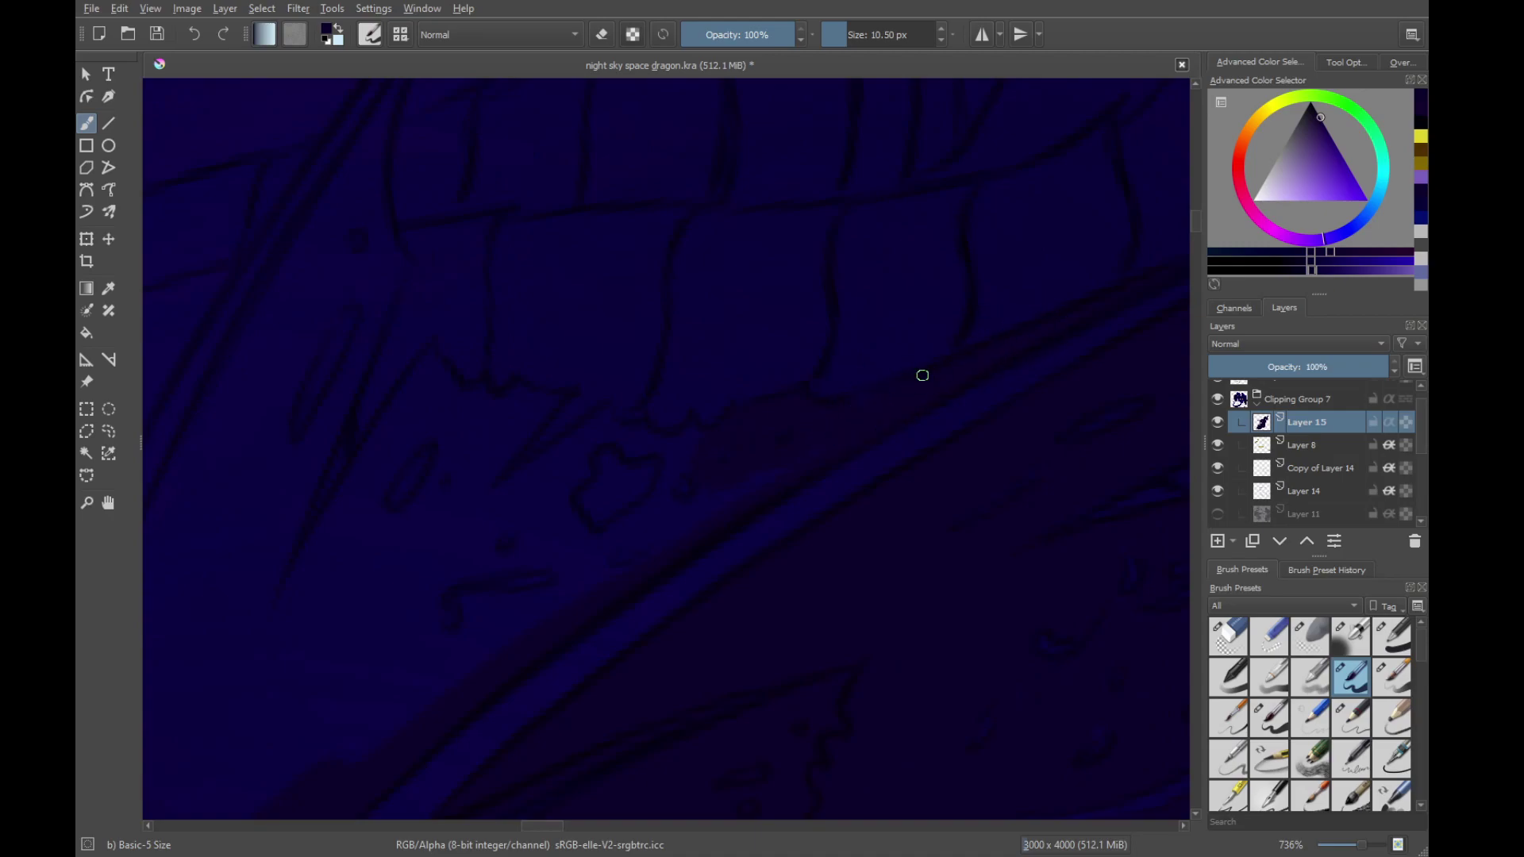
{"action": "mouse_move", "coordinate": [746, 480]}
{"action": "left_mouse_down"}
{"action": "mouse_move", "coordinate": [690, 521]}
{"action": "mouse_move", "coordinate": [776, 477]}
{"action": "left_mouse_up"}
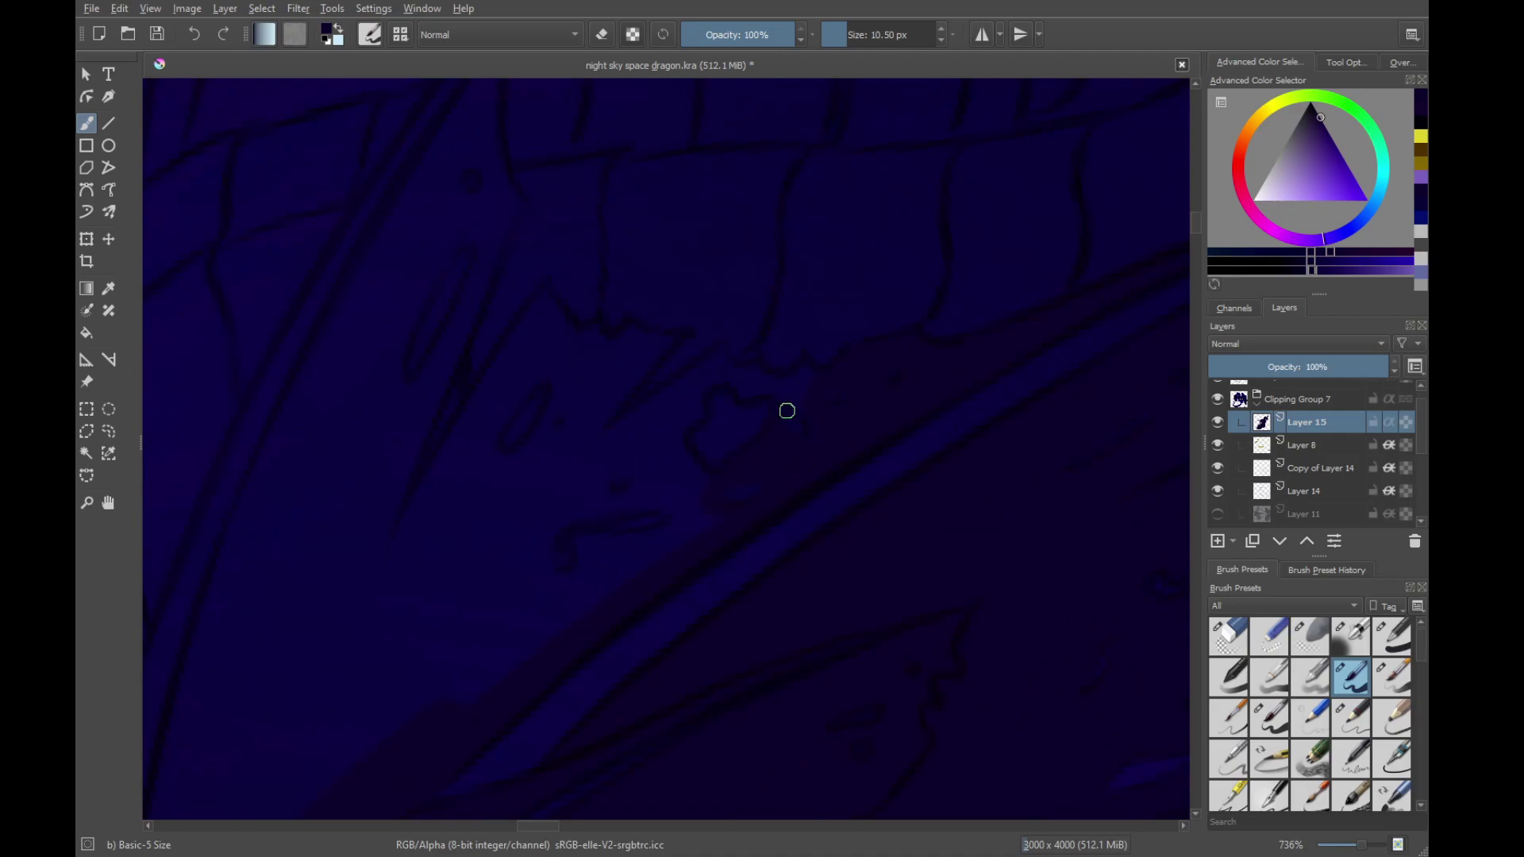
{"action": "mouse_move", "coordinate": [811, 390]}
{"action": "left_mouse_down"}
{"action": "mouse_move", "coordinate": [796, 396]}
{"action": "mouse_move", "coordinate": [797, 460]}
{"action": "left_mouse_up"}
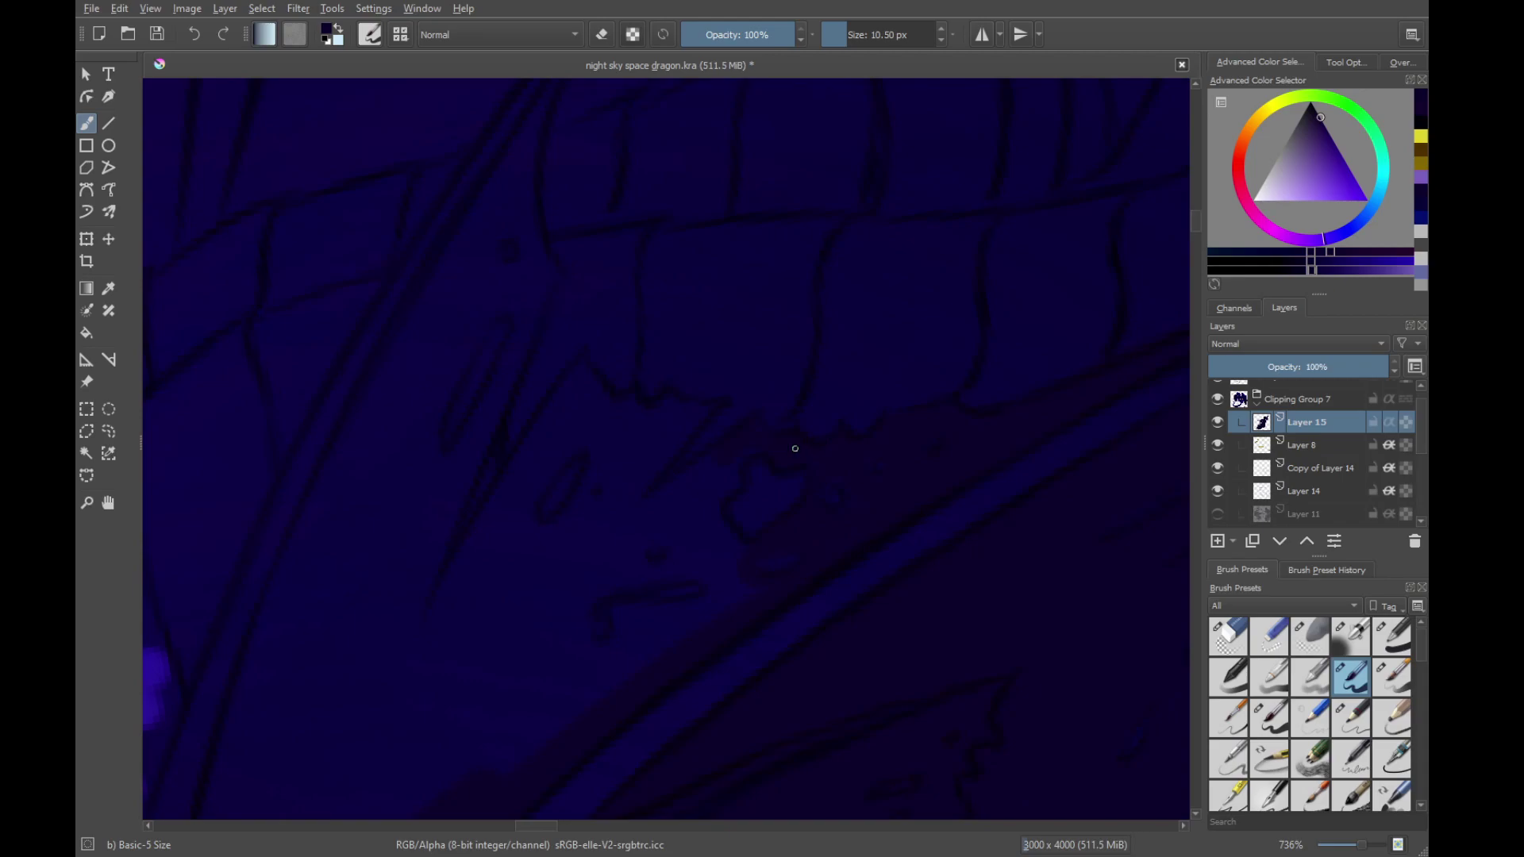
{"action": "left_click_drag", "start_coordinate": [830, 474], "coordinate": [833, 483]}
{"action": "left_click_drag", "start_coordinate": [748, 587], "coordinate": [873, 463]}
{"action": "mouse_move", "coordinate": [609, 652]}
{"action": "left_mouse_down"}
{"action": "mouse_move", "coordinate": [826, 501]}
{"action": "mouse_move", "coordinate": [786, 504]}
{"action": "mouse_move", "coordinate": [831, 448]}
{"action": "mouse_move", "coordinate": [741, 575]}
{"action": "left_mouse_up"}
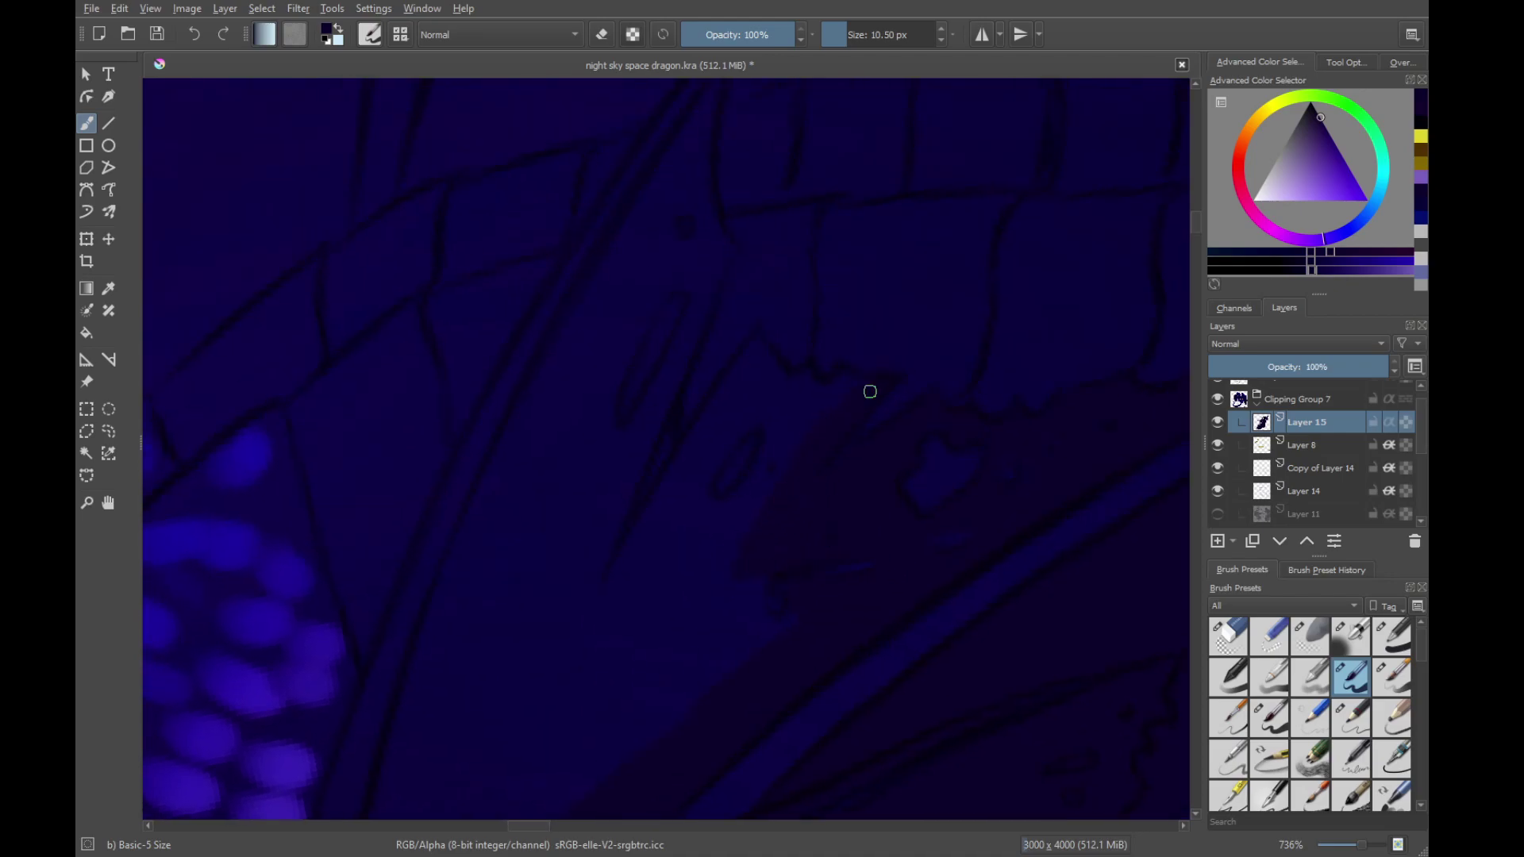
Darken the membrane from the ragged plate edge to the long torn slit, around the narrow oval hole
{"action": "mouse_move", "coordinate": [842, 376]}
{"action": "left_mouse_down"}
{"action": "mouse_move", "coordinate": [757, 551]}
{"action": "mouse_move", "coordinate": [848, 422]}
{"action": "mouse_move", "coordinate": [787, 433]}
{"action": "left_mouse_up"}
{"action": "left_click_drag", "start_coordinate": [689, 521], "coordinate": [699, 587]}
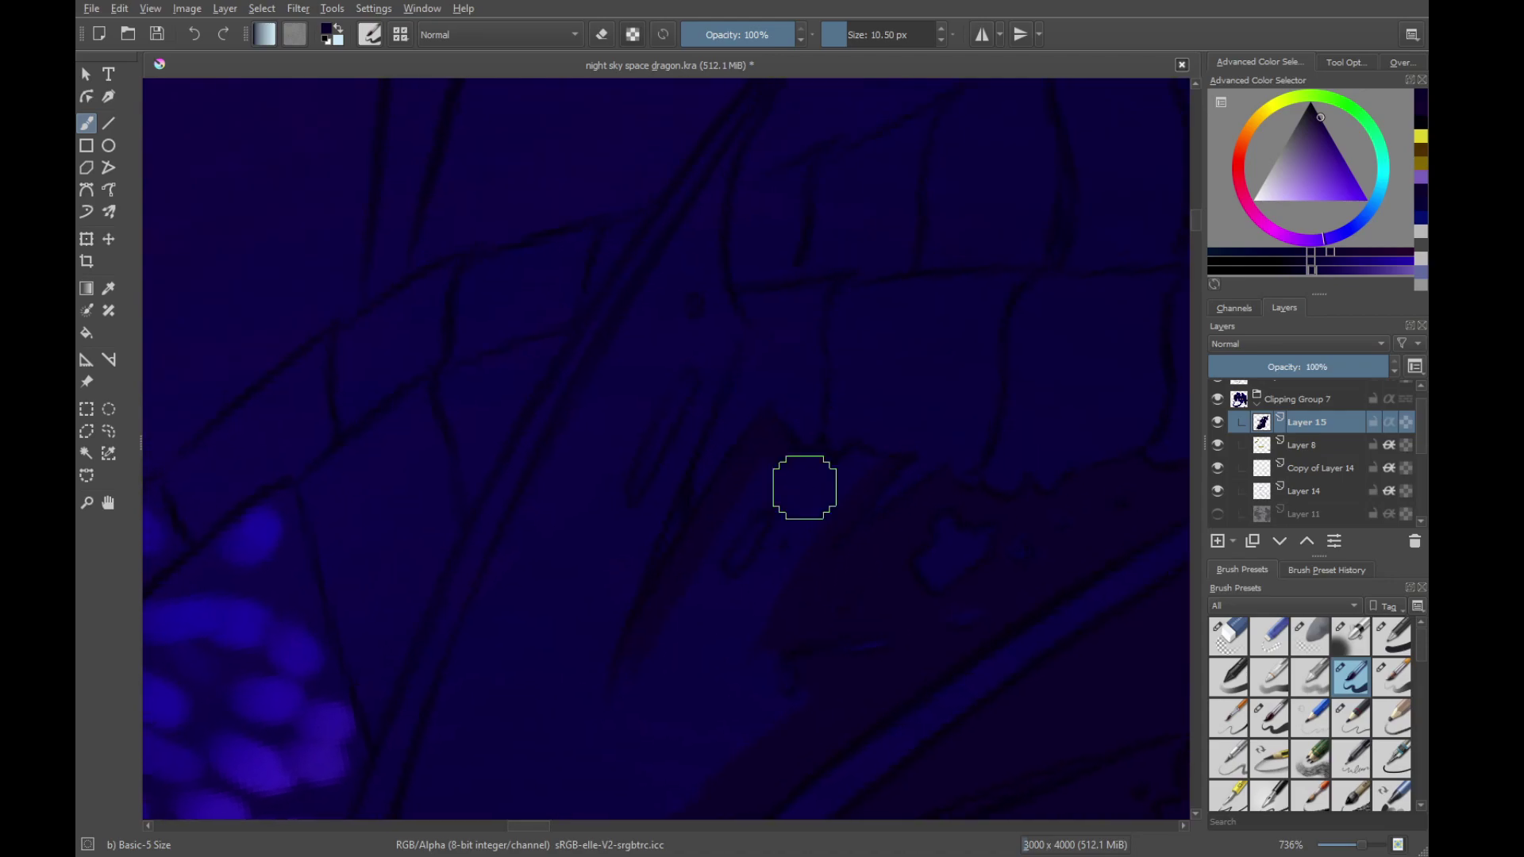
{"action": "mouse_move", "coordinate": [802, 487]}
{"action": "left_mouse_down"}
{"action": "mouse_move", "coordinate": [775, 599]}
{"action": "mouse_move", "coordinate": [802, 466]}
{"action": "left_mouse_up"}
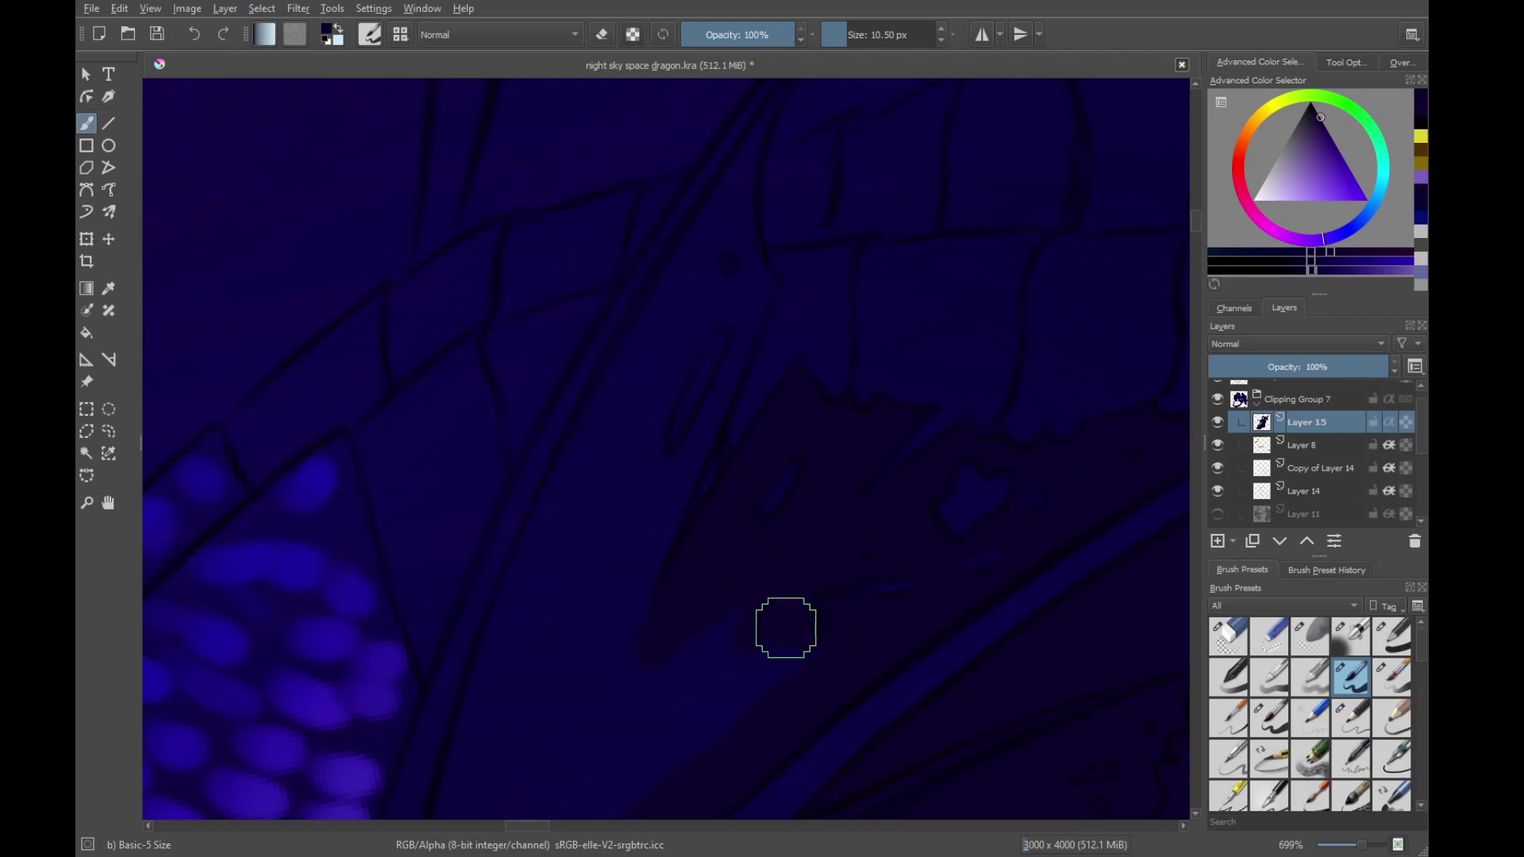
{"action": "left_click_drag", "start_coordinate": [786, 627], "coordinate": [932, 362]}
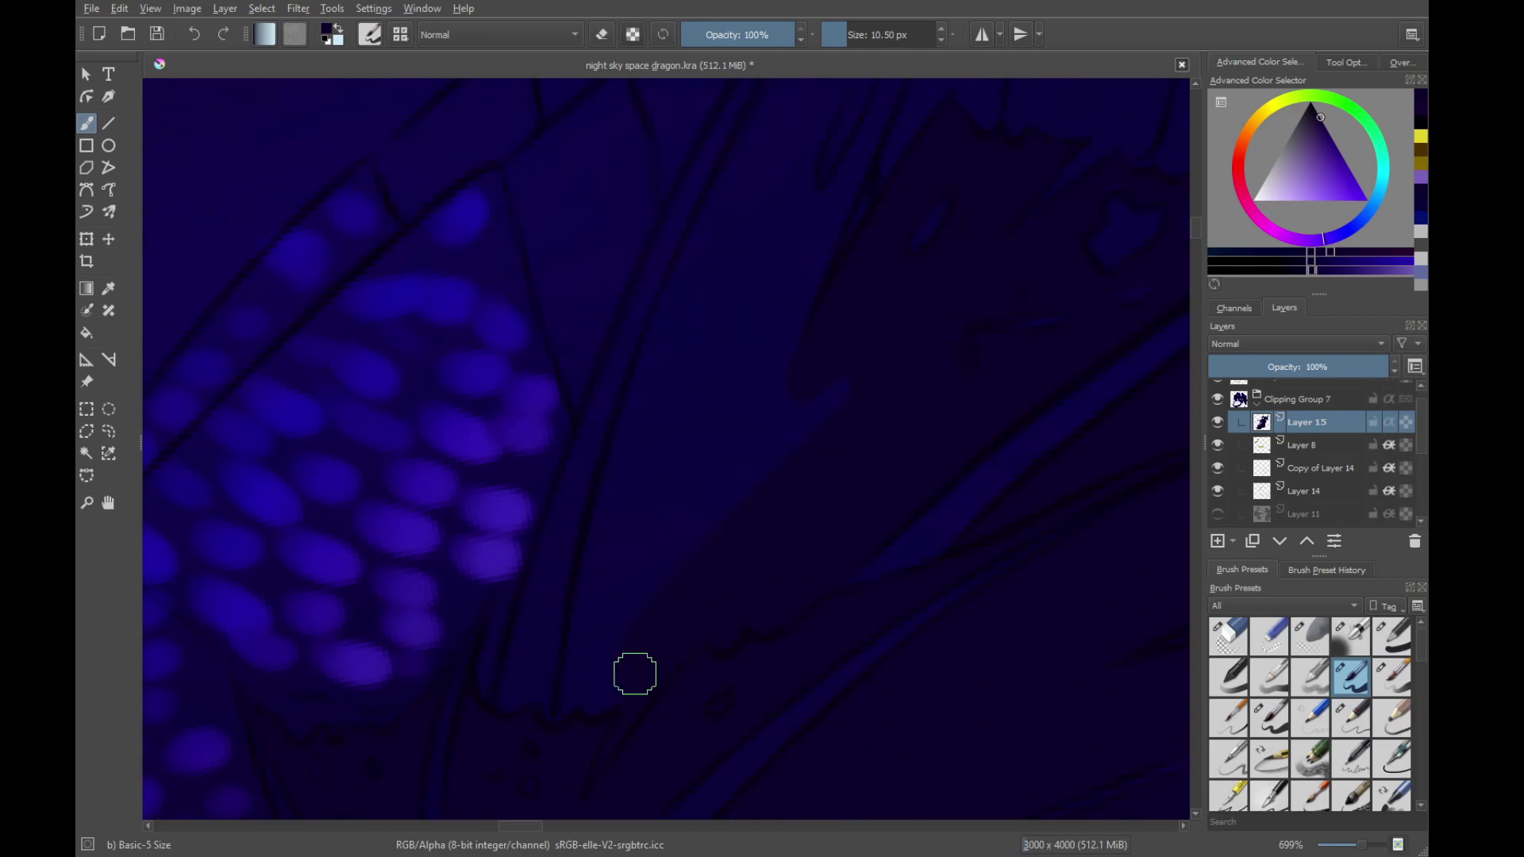
Darken the membrane along the lower outline of the spine beside the blue scales, from its base to its tip above the slits
{"action": "key", "text": "6"}
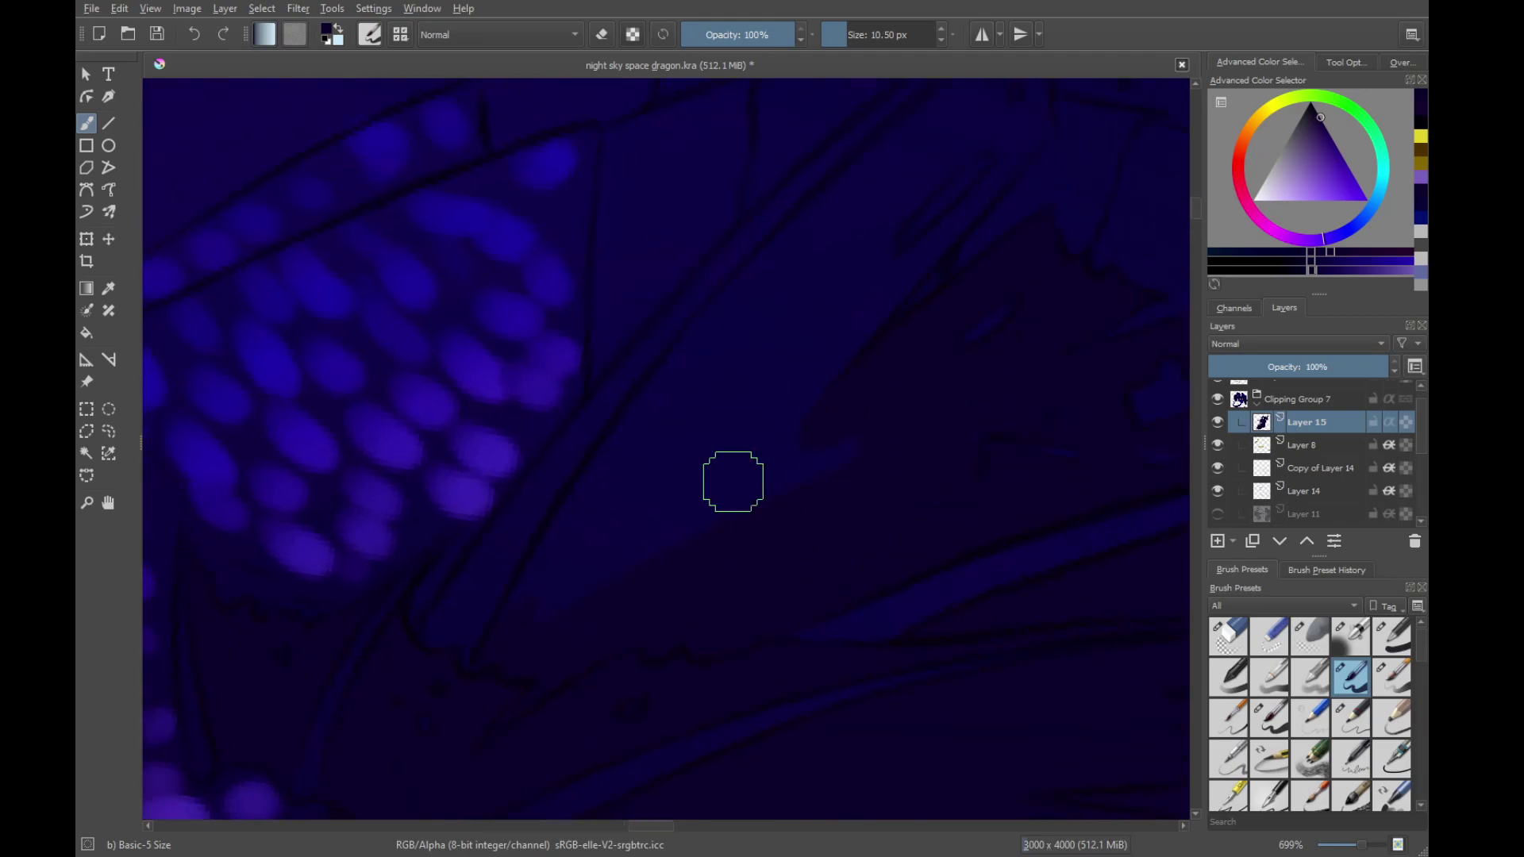
{"action": "left_click_drag", "start_coordinate": [731, 479], "coordinate": [750, 532]}
{"action": "mouse_move", "coordinate": [553, 700]}
{"action": "left_mouse_down"}
{"action": "mouse_move", "coordinate": [619, 563]}
{"action": "mouse_move", "coordinate": [606, 547]}
{"action": "mouse_move", "coordinate": [689, 434]}
{"action": "left_mouse_up"}
{"action": "mouse_move", "coordinate": [507, 706]}
{"action": "left_mouse_down"}
{"action": "mouse_move", "coordinate": [847, 265]}
{"action": "mouse_move", "coordinate": [714, 446]}
{"action": "mouse_move", "coordinate": [680, 466]}
{"action": "left_mouse_up"}
{"action": "mouse_move", "coordinate": [558, 604]}
{"action": "left_mouse_down"}
{"action": "mouse_move", "coordinate": [878, 276]}
{"action": "mouse_move", "coordinate": [789, 373]}
{"action": "left_mouse_up"}
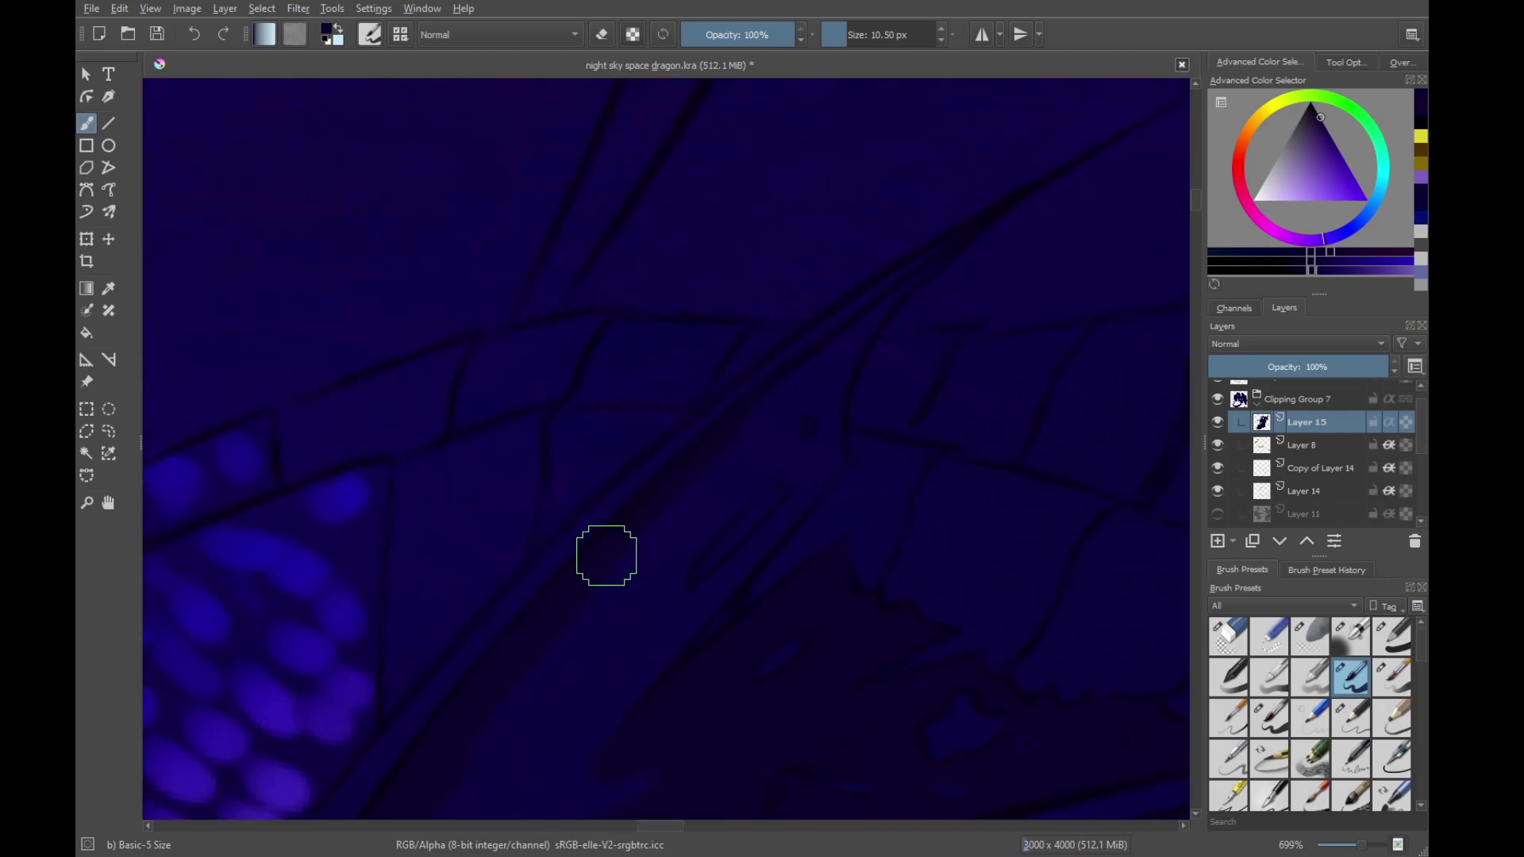
{"action": "left_click_drag", "start_coordinate": [607, 555], "coordinate": [850, 368]}
{"action": "left_click_drag", "start_coordinate": [679, 483], "coordinate": [983, 231]}
{"action": "left_click_drag", "start_coordinate": [756, 505], "coordinate": [853, 418]}
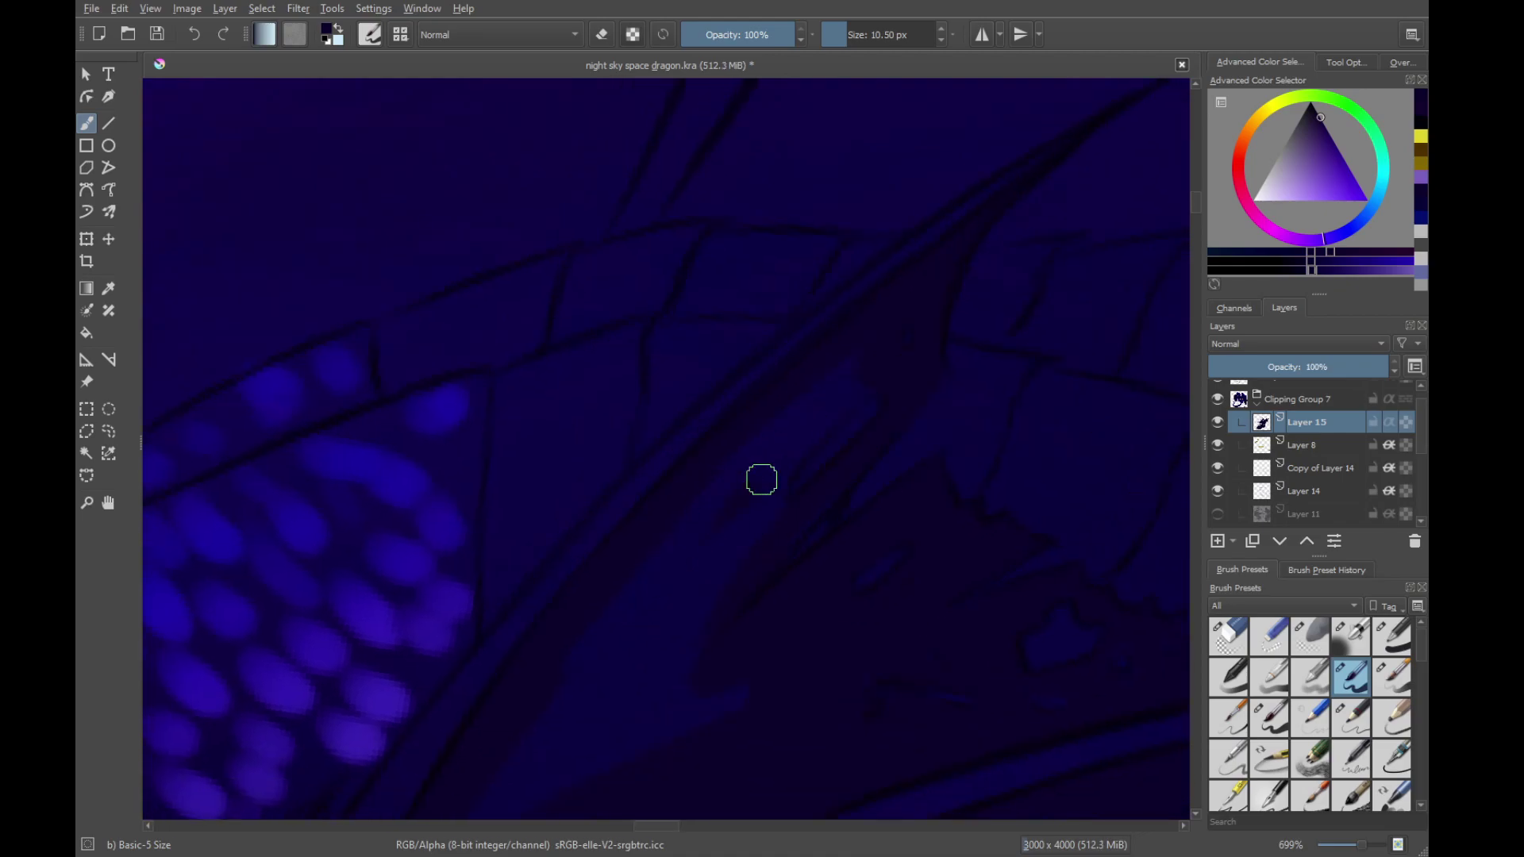
Fill the remaining lighter gap in the middle of this membrane with dark violet and check the whole dragon
{"action": "scroll", "coordinate": [845, 375], "scroll_direction": "down", "scroll_amount": 3}
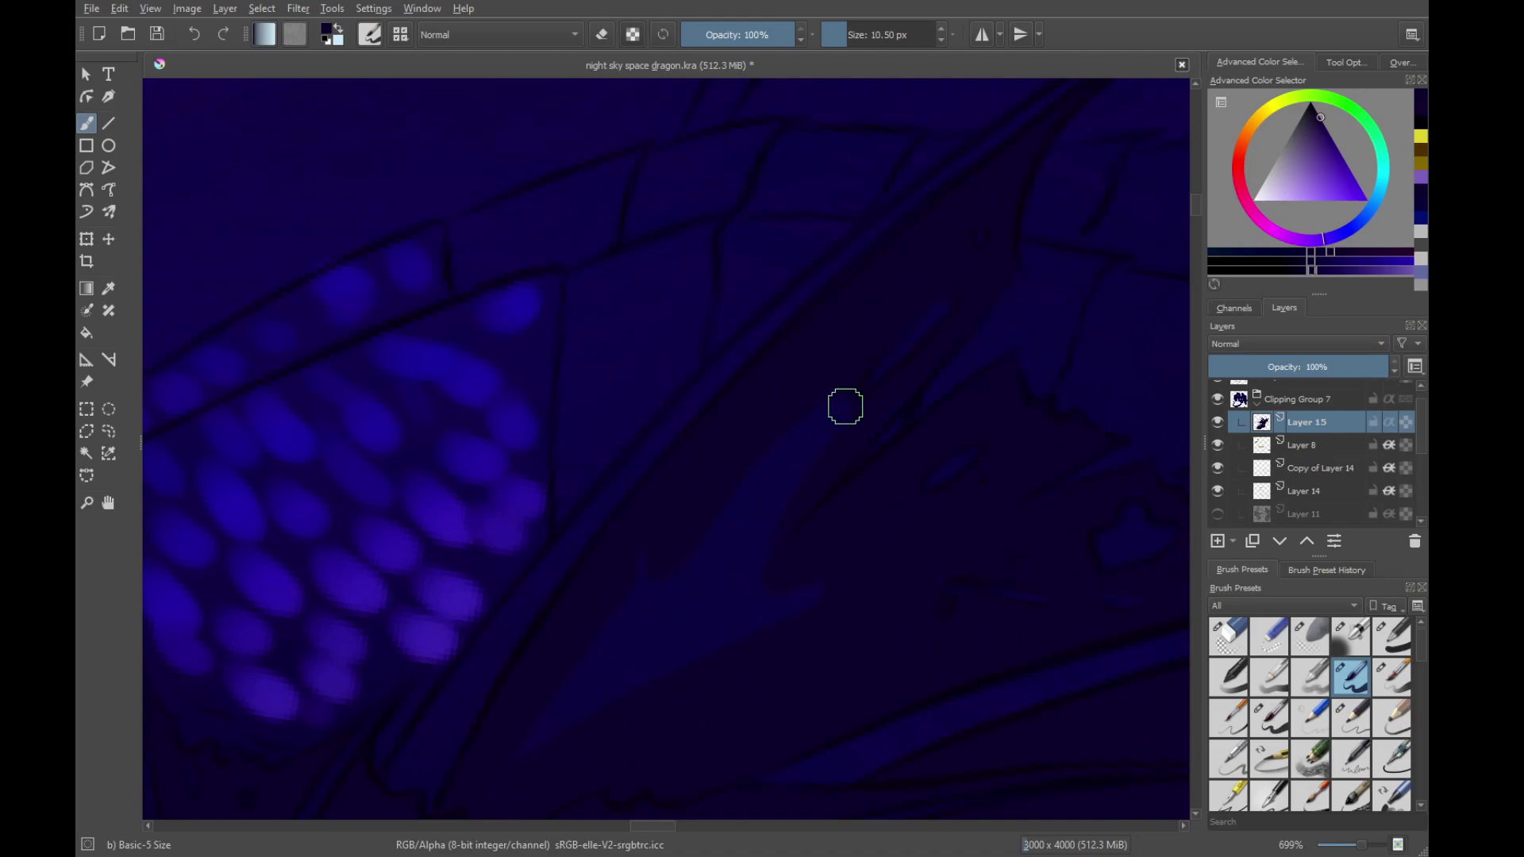
{"action": "scroll", "coordinate": [752, 463], "scroll_direction": "down", "scroll_amount": 3}
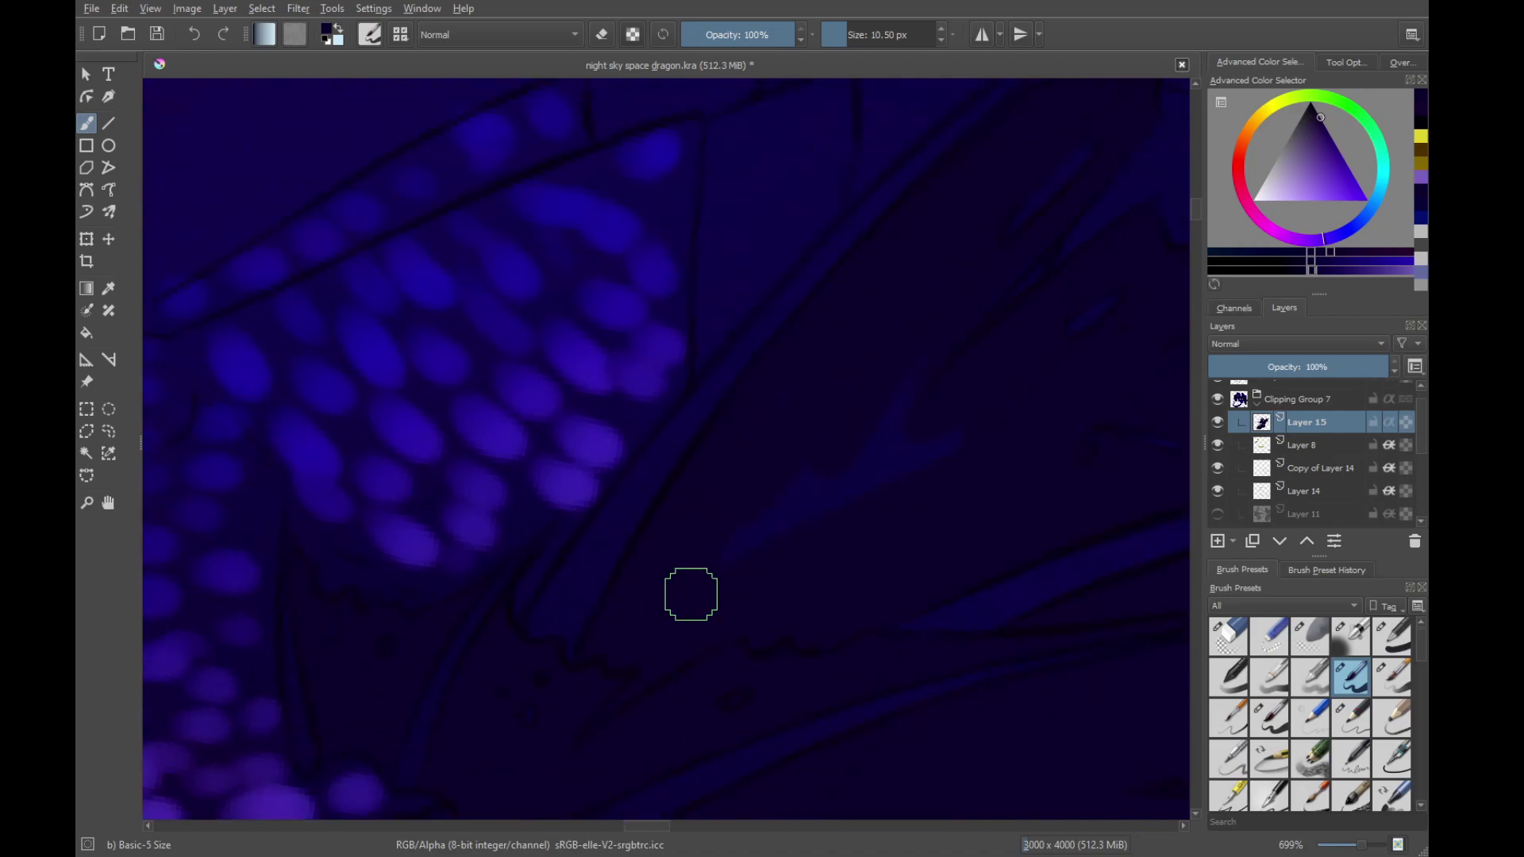
{"action": "mouse_move", "coordinate": [881, 445]}
{"action": "left_mouse_down"}
{"action": "mouse_move", "coordinate": [928, 455]}
{"action": "mouse_move", "coordinate": [902, 424]}
{"action": "left_mouse_up"}
{"action": "mouse_move", "coordinate": [881, 325]}
{"action": "left_mouse_down"}
{"action": "mouse_move", "coordinate": [813, 551]}
{"action": "mouse_move", "coordinate": [997, 333]}
{"action": "left_mouse_up"}
{"action": "scroll", "coordinate": [738, 503], "scroll_direction": "down", "scroll_amount": 10}
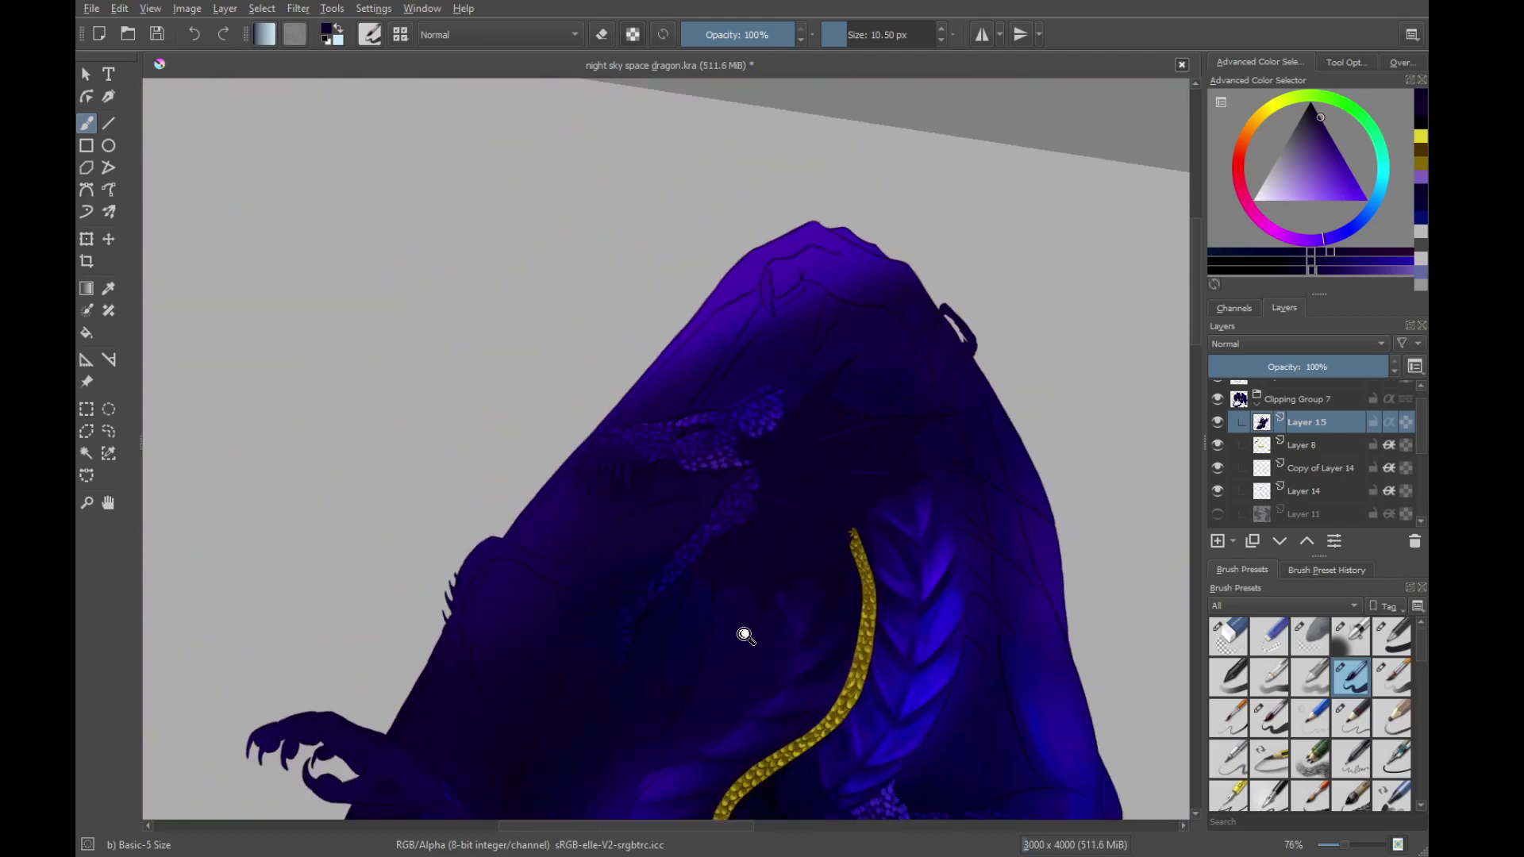
{"action": "left_click_drag", "start_coordinate": [901, 531], "coordinate": [900, 490]}
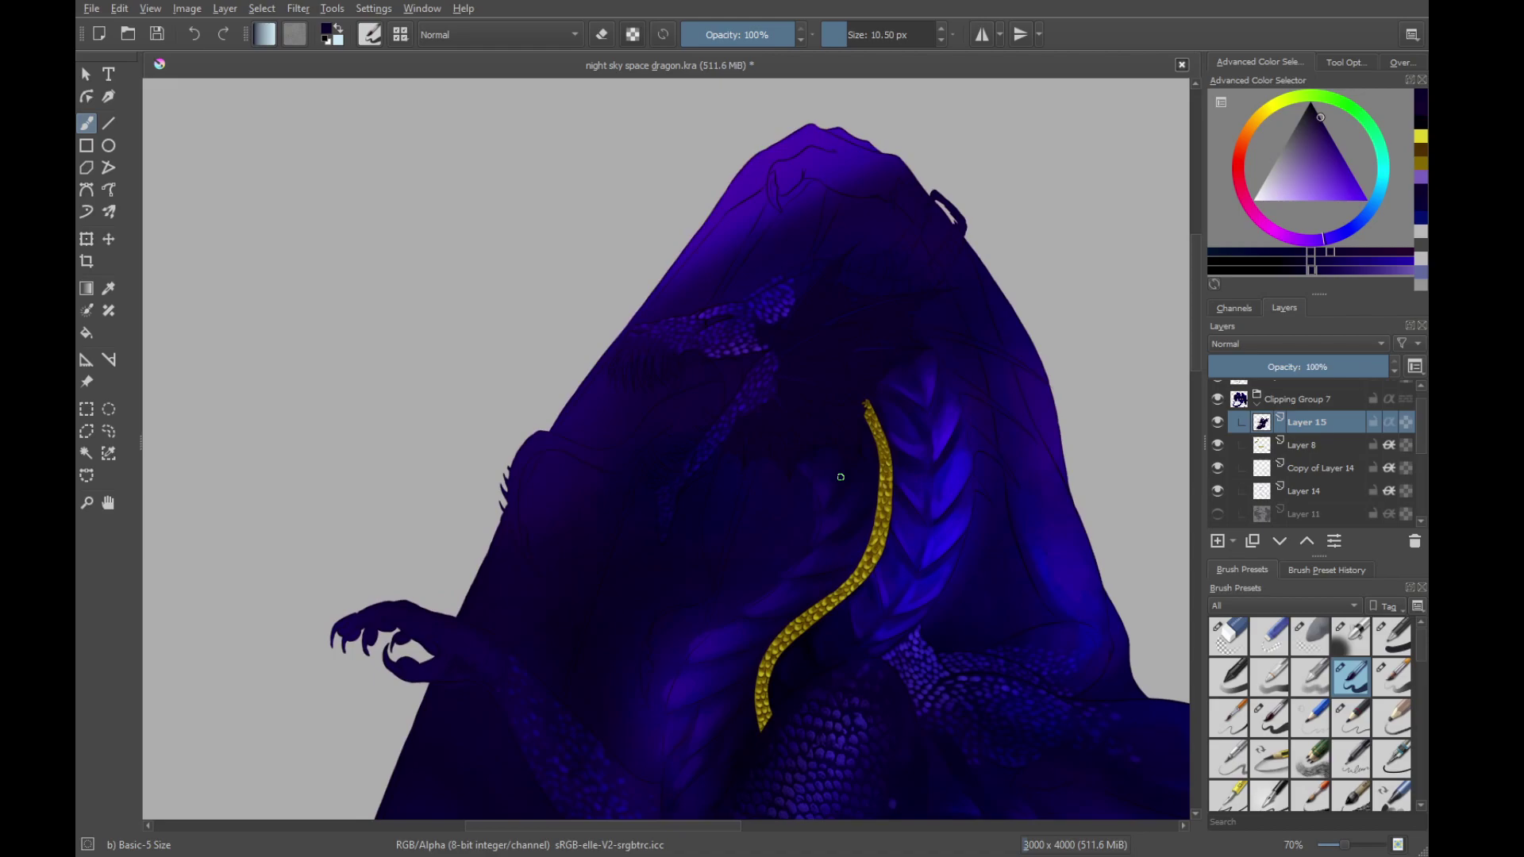
{"action": "mouse_move", "coordinate": [840, 477]}
{"action": "left_mouse_down"}
{"action": "mouse_move", "coordinate": [759, 431]}
{"action": "mouse_move", "coordinate": [1004, 507]}
{"action": "left_mouse_up"}
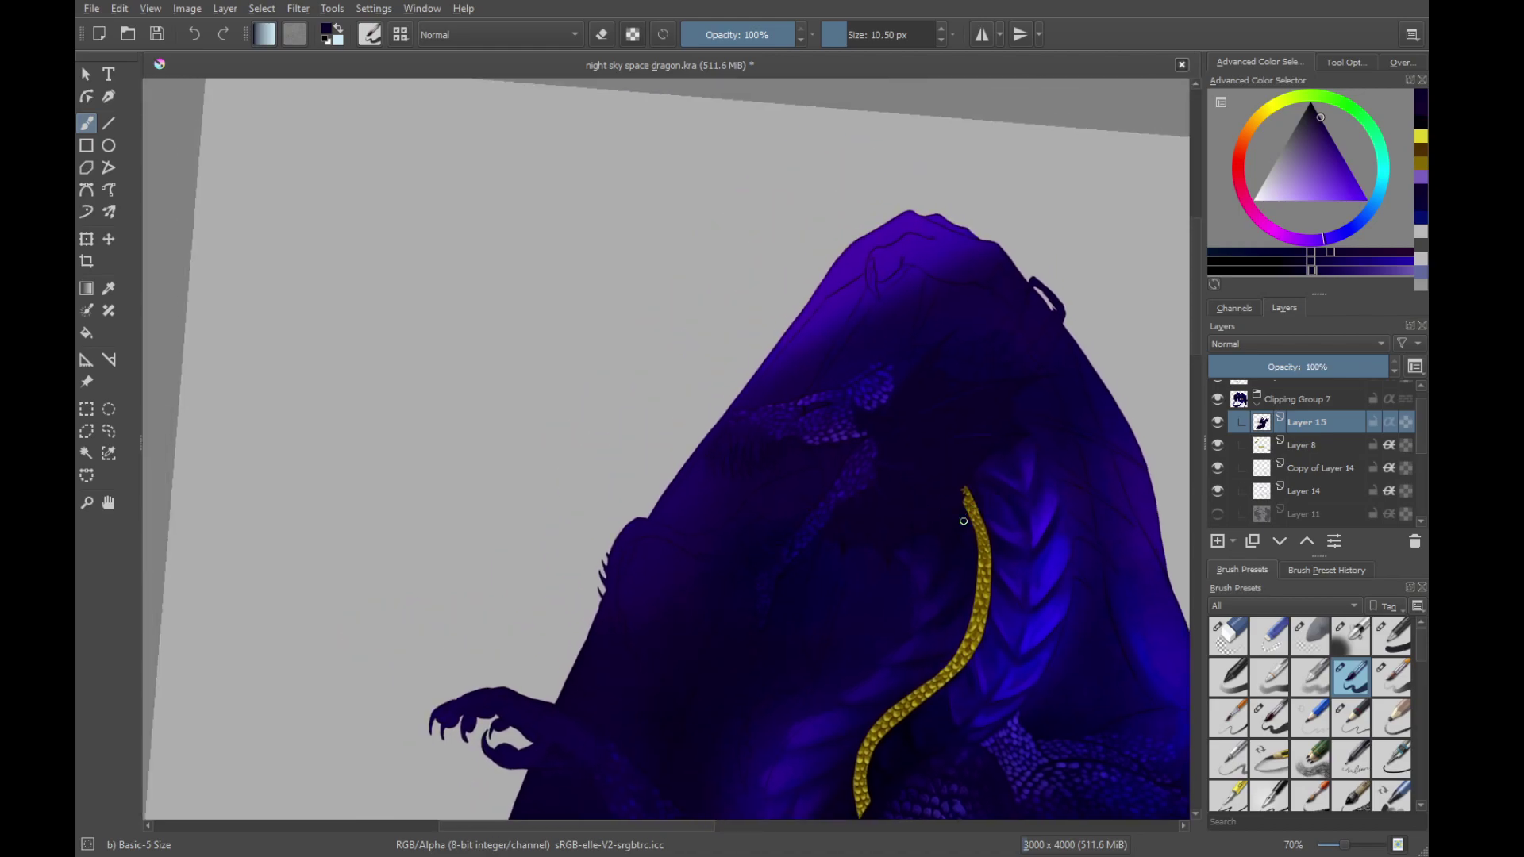
Switch to the Wet Paint brush, sample the membrane's dark violet and set the paint colour to a darker shade of it
{"action": "mouse_move", "coordinate": [1419, 631]}
{"action": "left_mouse_down"}
{"action": "mouse_move", "coordinate": [1423, 731]}
{"action": "mouse_move", "coordinate": [1388, 690]}
{"action": "left_mouse_up"}
{"action": "left_click", "coordinate": [1351, 716]}
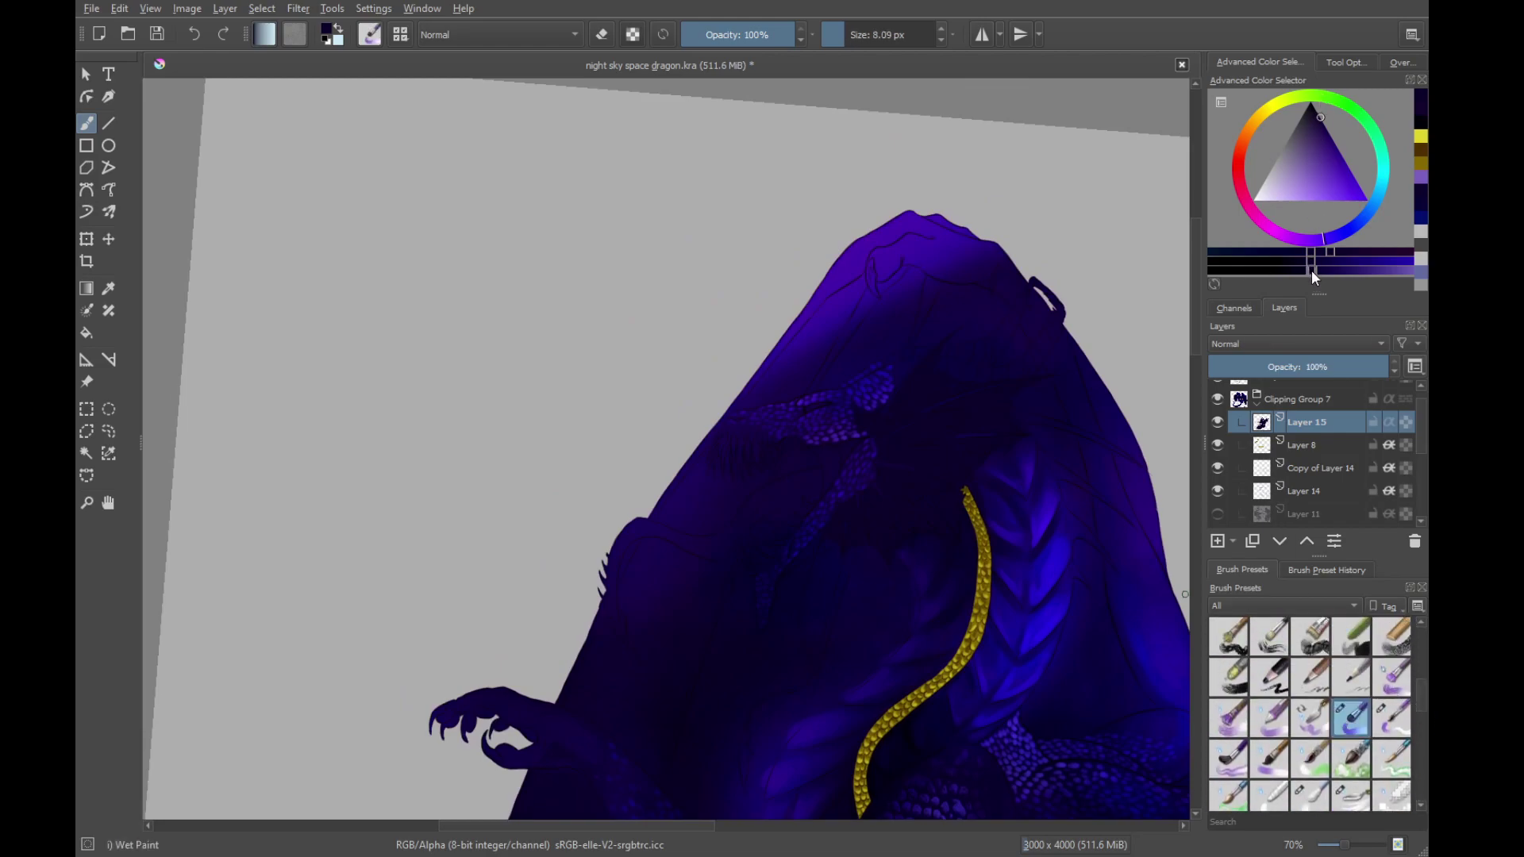
{"action": "left_click", "coordinate": [1288, 272]}
{"action": "left_click_drag", "start_coordinate": [997, 403], "coordinate": [973, 367]}
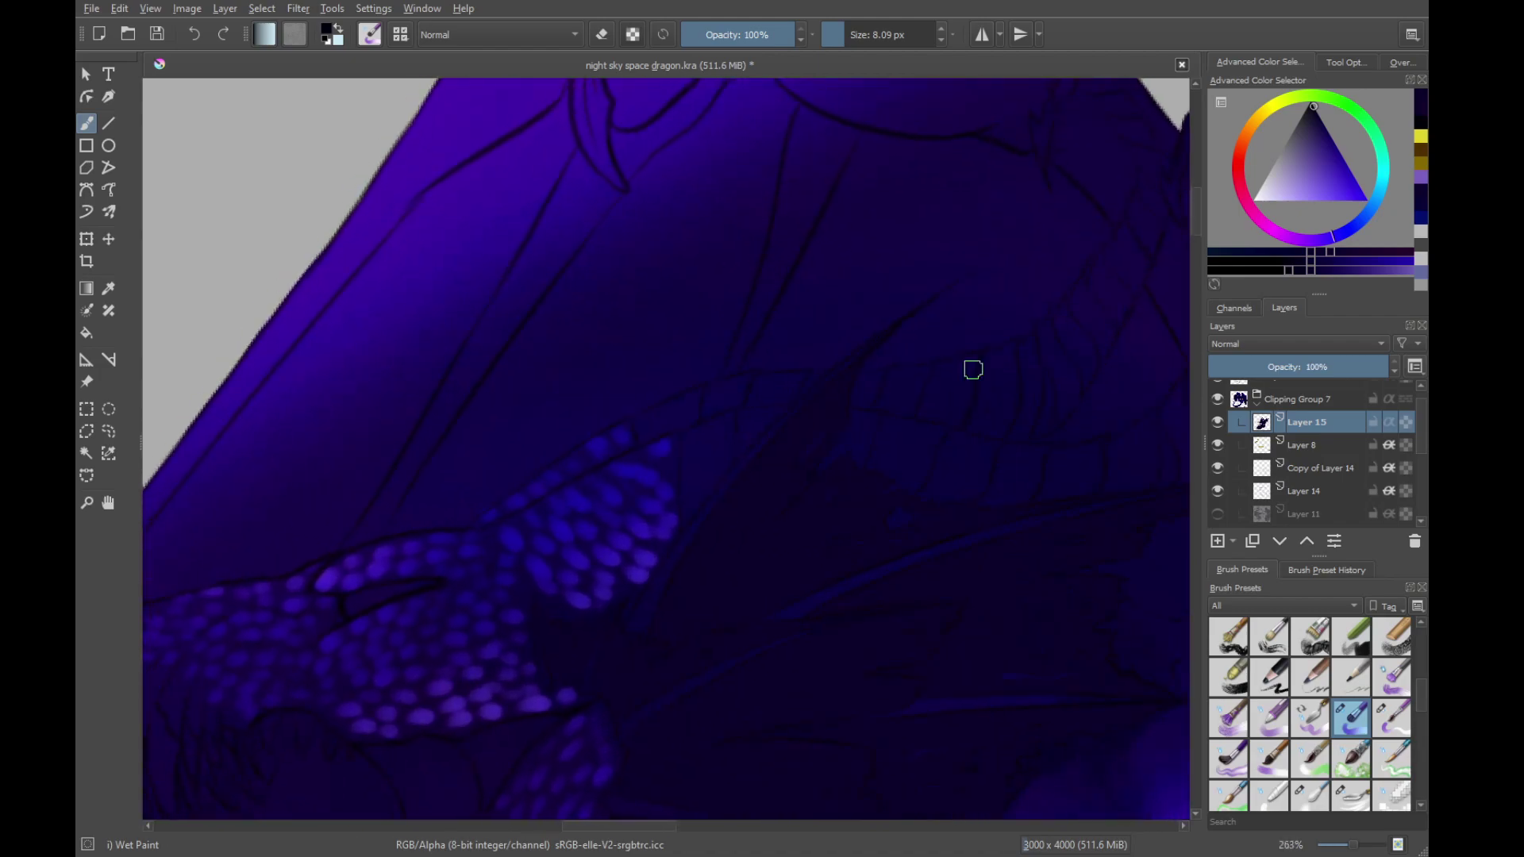
{"action": "left_click_drag", "start_coordinate": [810, 655], "coordinate": [1017, 408]}
{"action": "left_click", "coordinate": [930, 512], "text": "ctrl"}
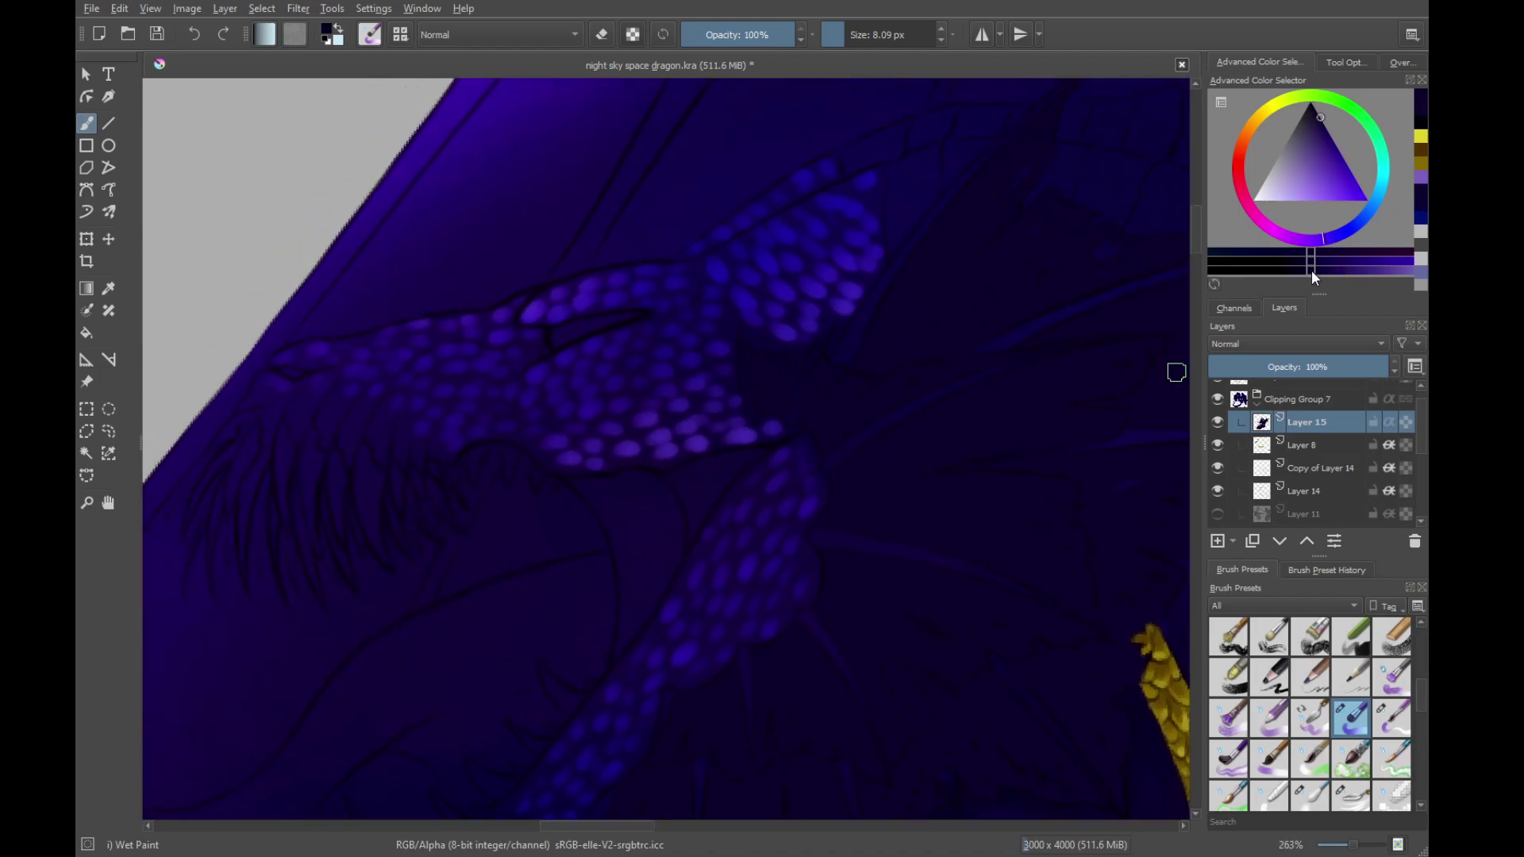
{"action": "left_click", "coordinate": [1300, 273]}
{"action": "left_click", "coordinate": [1296, 271]}
Shade the lower membrane just beneath the upper membrane's ragged edge, beside the blue scales and around the first short spine
{"action": "left_click_drag", "start_coordinate": [896, 682], "coordinate": [993, 520]}
{"action": "left_click_drag", "start_coordinate": [846, 668], "coordinate": [983, 607]}
{"action": "left_click_drag", "start_coordinate": [820, 578], "coordinate": [914, 609]}
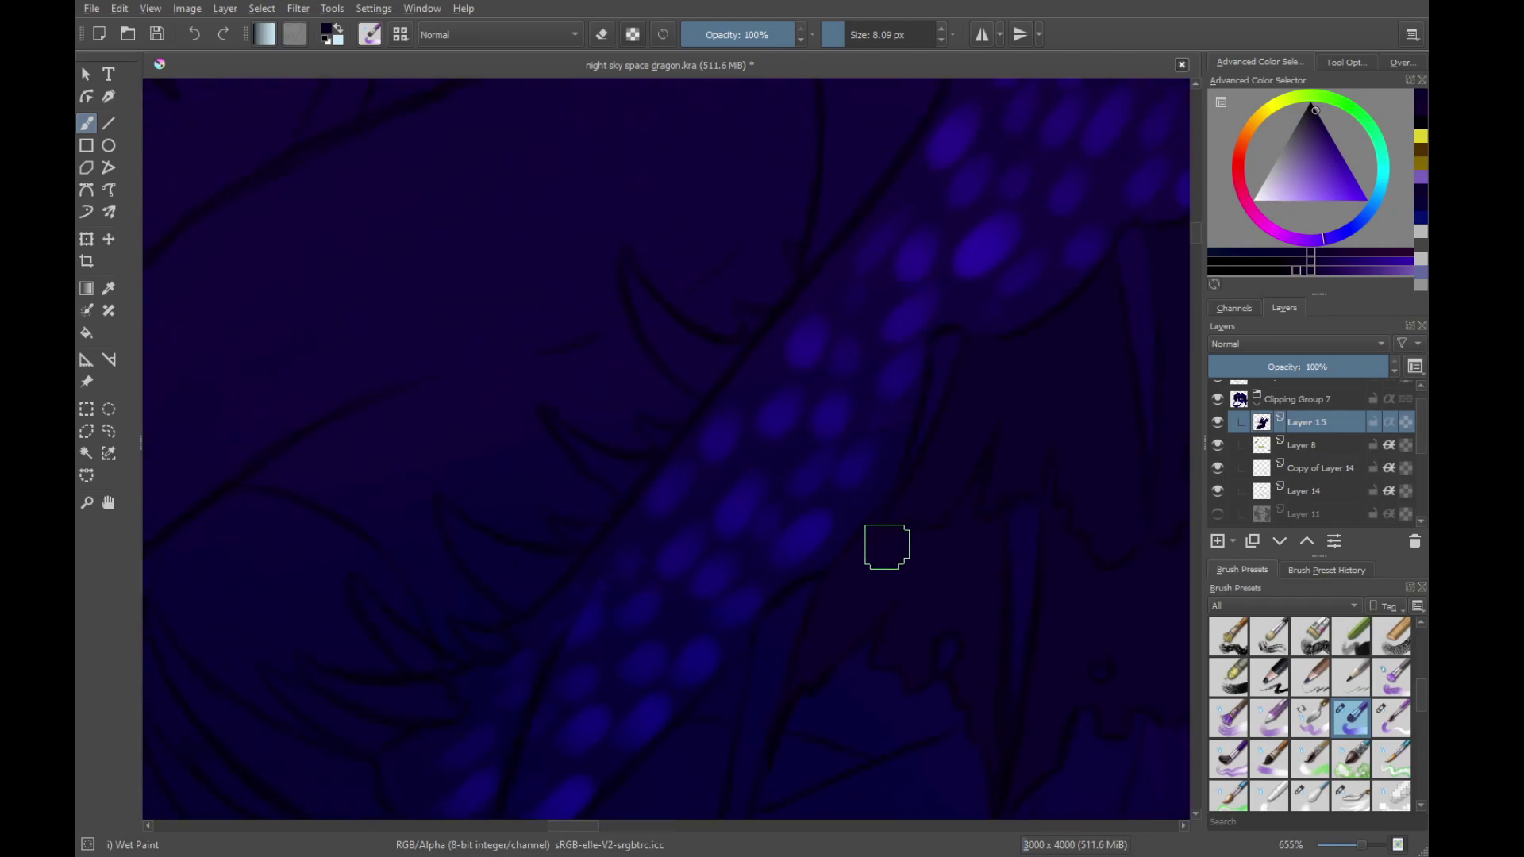
{"action": "mouse_move", "coordinate": [890, 521]}
{"action": "left_mouse_down"}
{"action": "mouse_move", "coordinate": [840, 593]}
{"action": "mouse_move", "coordinate": [895, 554]}
{"action": "left_mouse_up"}
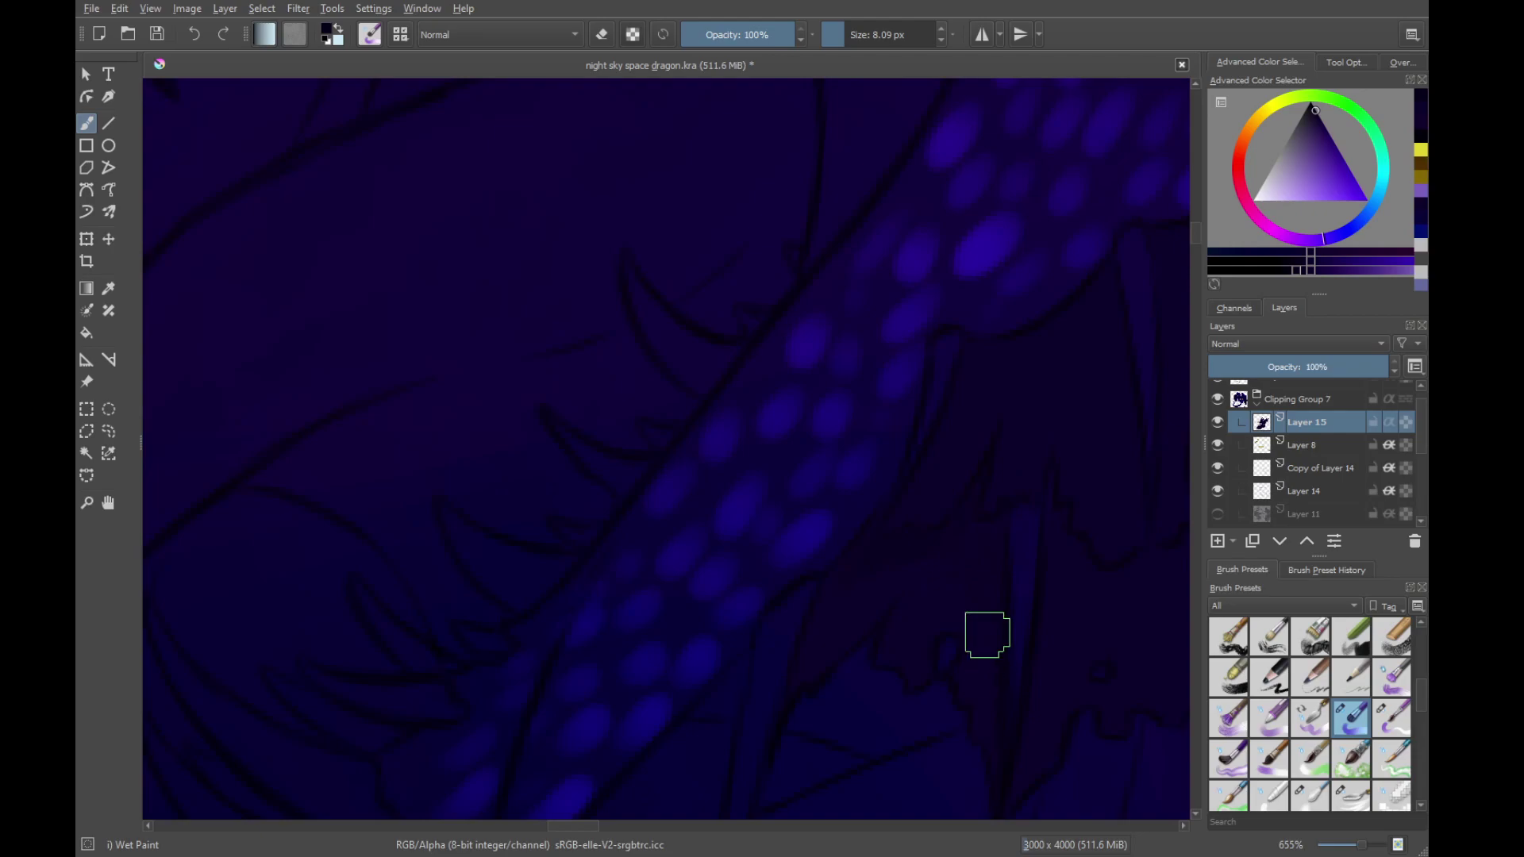
{"action": "left_click_drag", "start_coordinate": [1047, 609], "coordinate": [943, 565]}
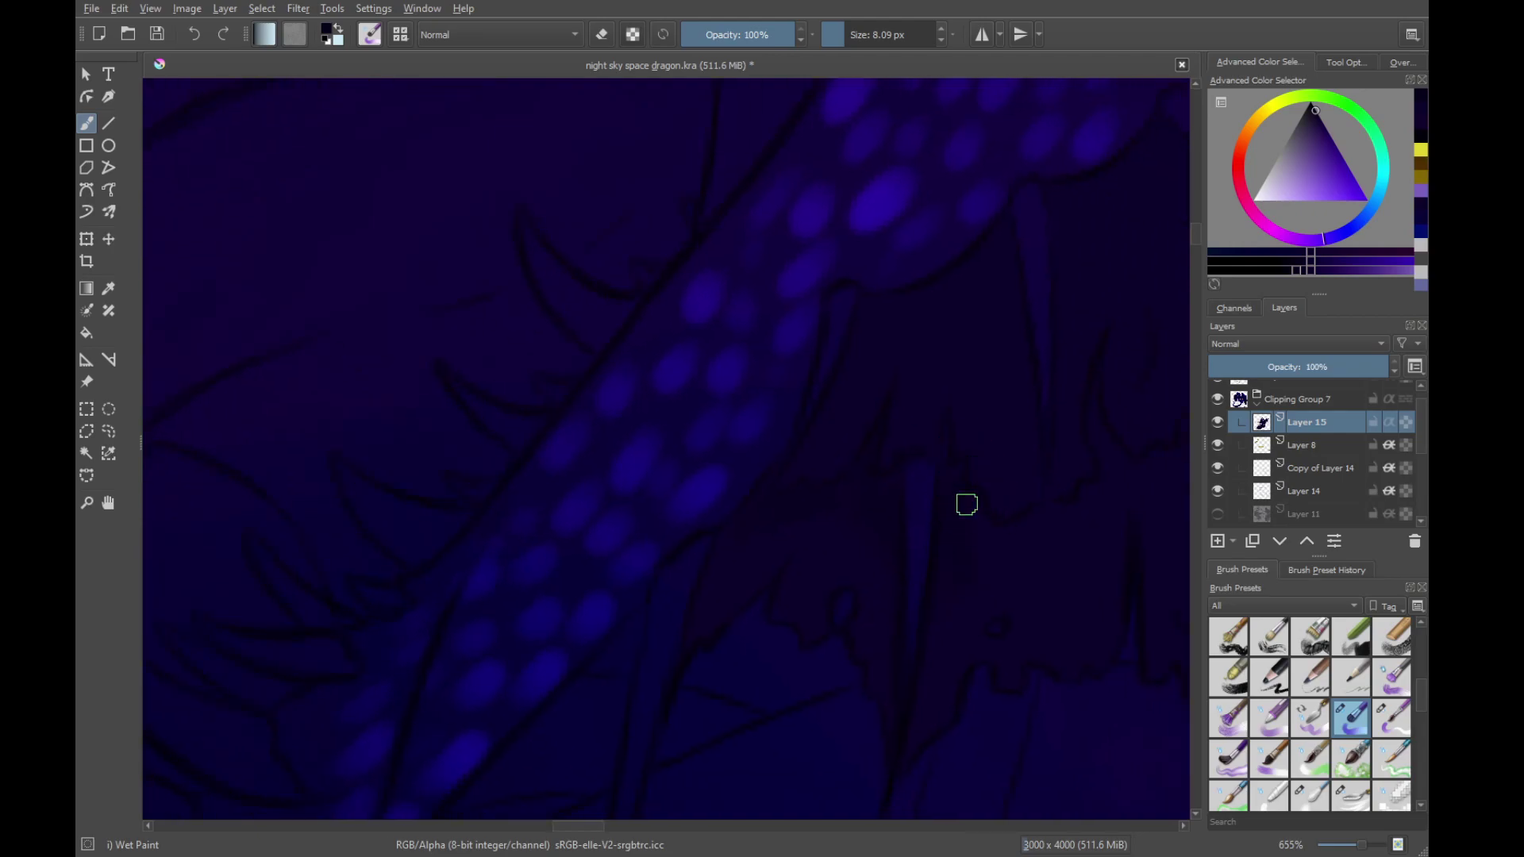
{"action": "left_click_drag", "start_coordinate": [1114, 595], "coordinate": [999, 579]}
{"action": "left_click_drag", "start_coordinate": [990, 476], "coordinate": [957, 536]}
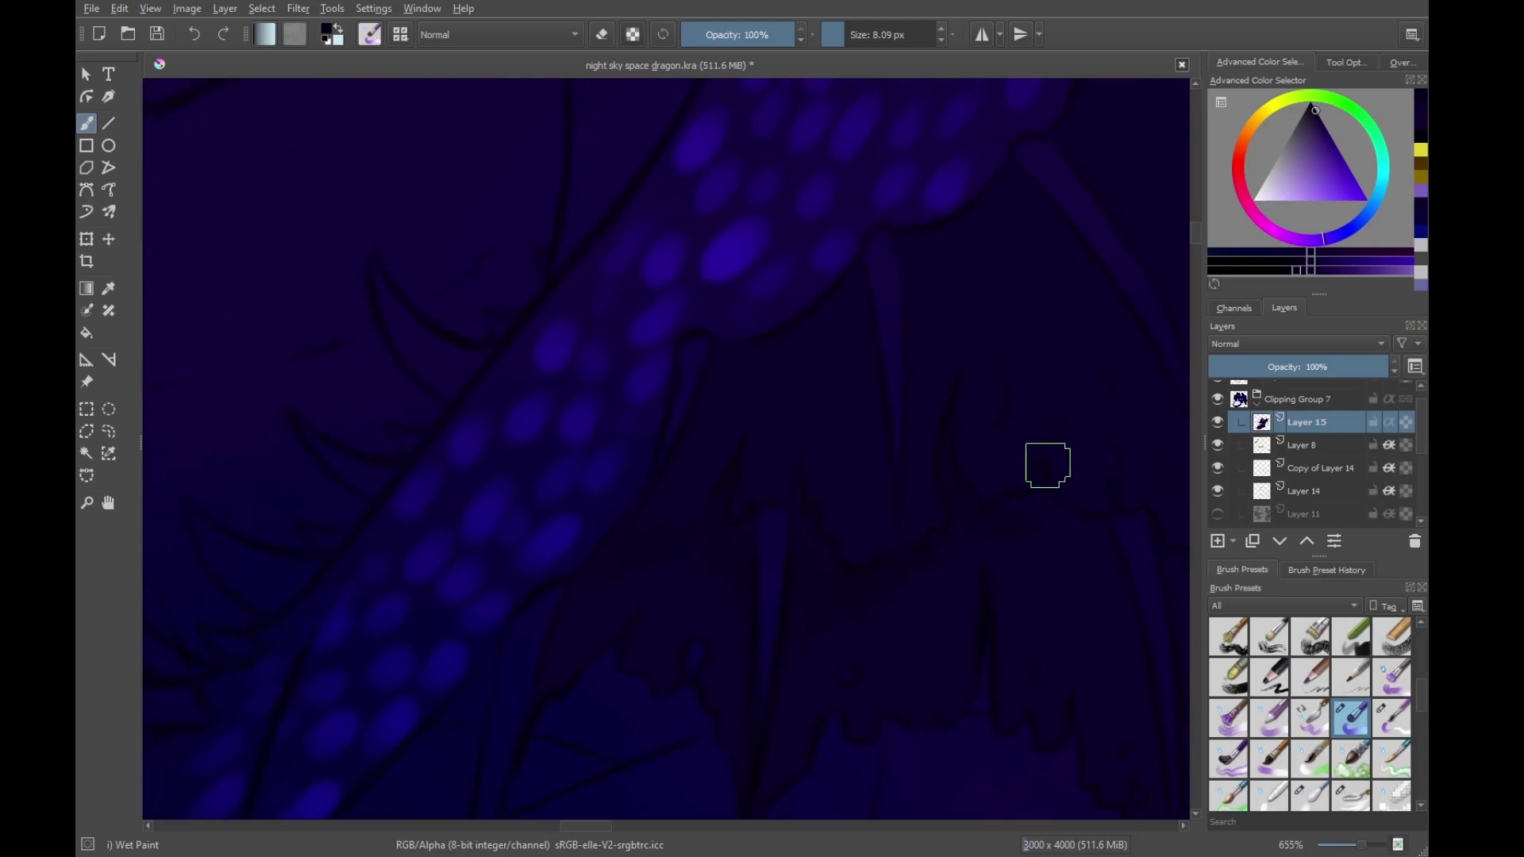
Shade beneath the next stretch of ragged edge and its small notches, between the short lower spines, ending with an 8.36 px brush
{"action": "left_click_drag", "start_coordinate": [1072, 423], "coordinate": [942, 460]}
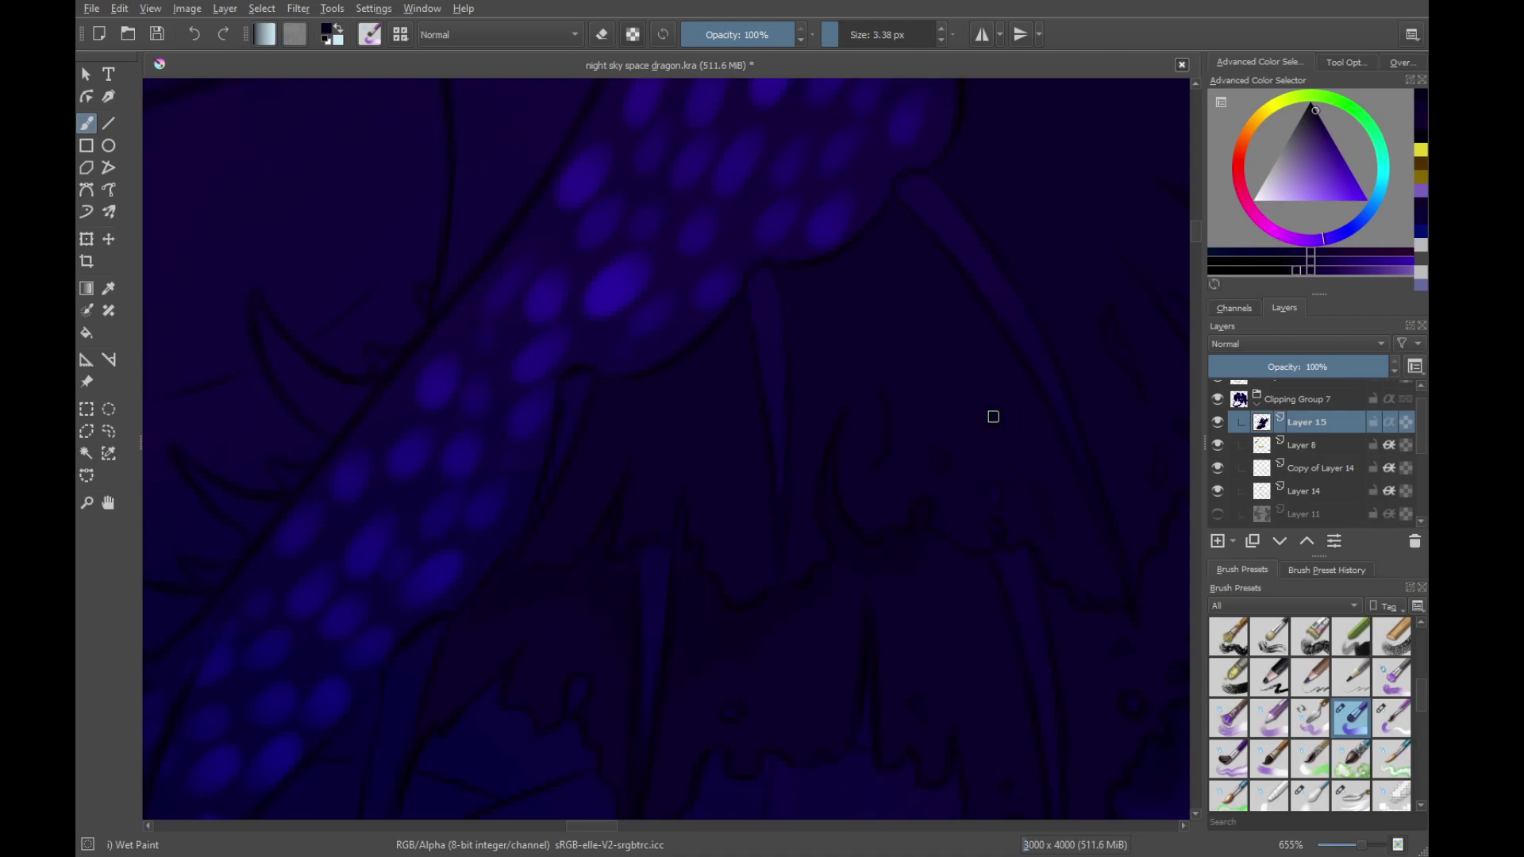
{"action": "mouse_move", "coordinate": [959, 597]}
{"action": "left_mouse_down"}
{"action": "mouse_move", "coordinate": [959, 475]}
{"action": "mouse_move", "coordinate": [944, 475]}
{"action": "mouse_move", "coordinate": [967, 545]}
{"action": "left_mouse_up"}
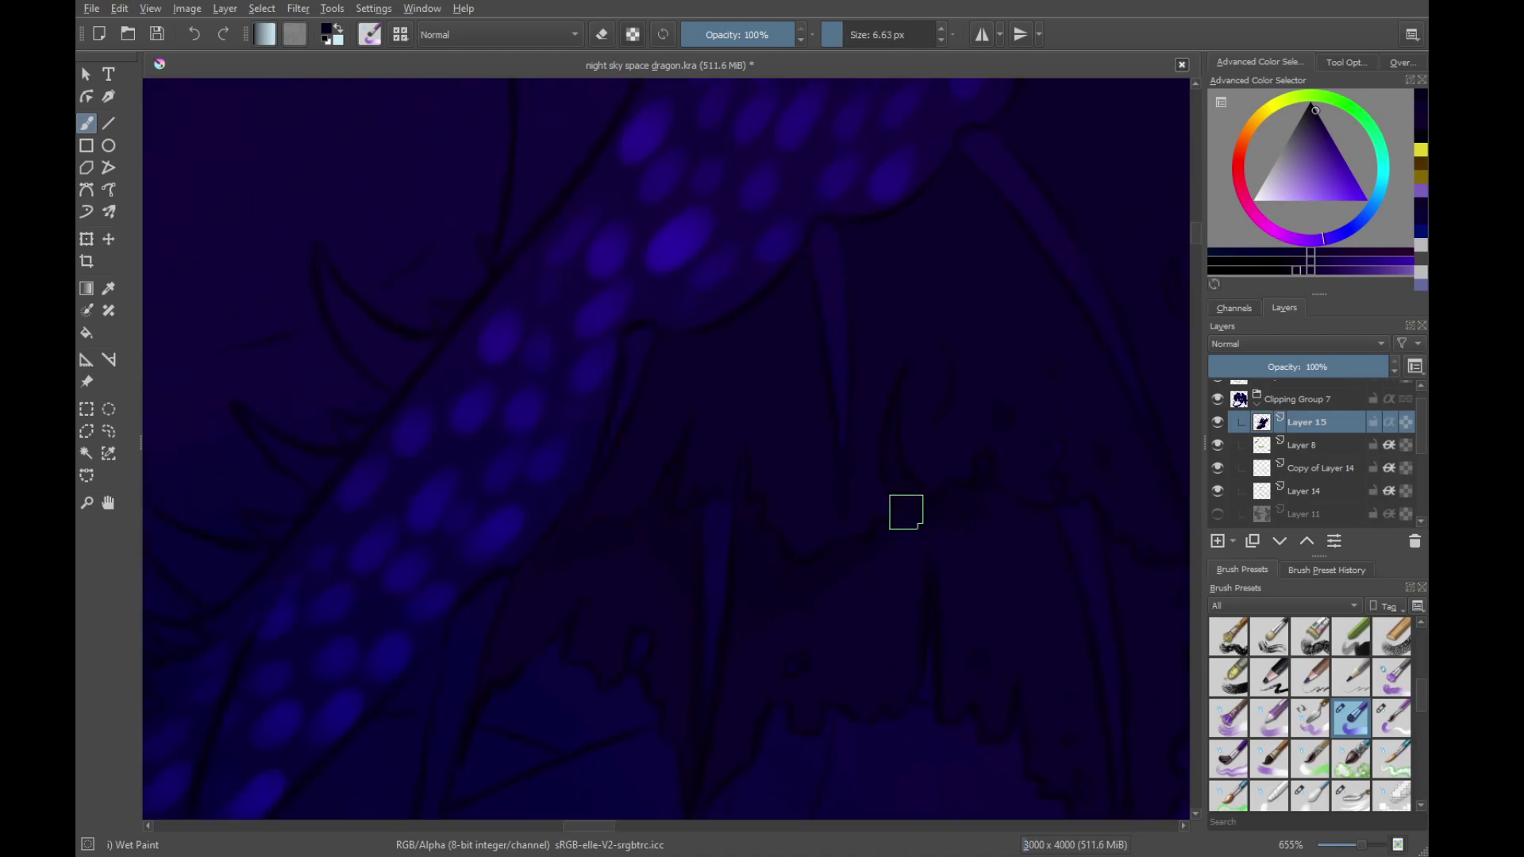
{"action": "left_click_drag", "start_coordinate": [913, 499], "coordinate": [901, 512]}
{"action": "mouse_move", "coordinate": [1083, 645]}
{"action": "left_mouse_down"}
{"action": "mouse_move", "coordinate": [952, 537]}
{"action": "mouse_move", "coordinate": [879, 520]}
{"action": "mouse_move", "coordinate": [922, 411]}
{"action": "mouse_move", "coordinate": [950, 451]}
{"action": "left_mouse_up"}
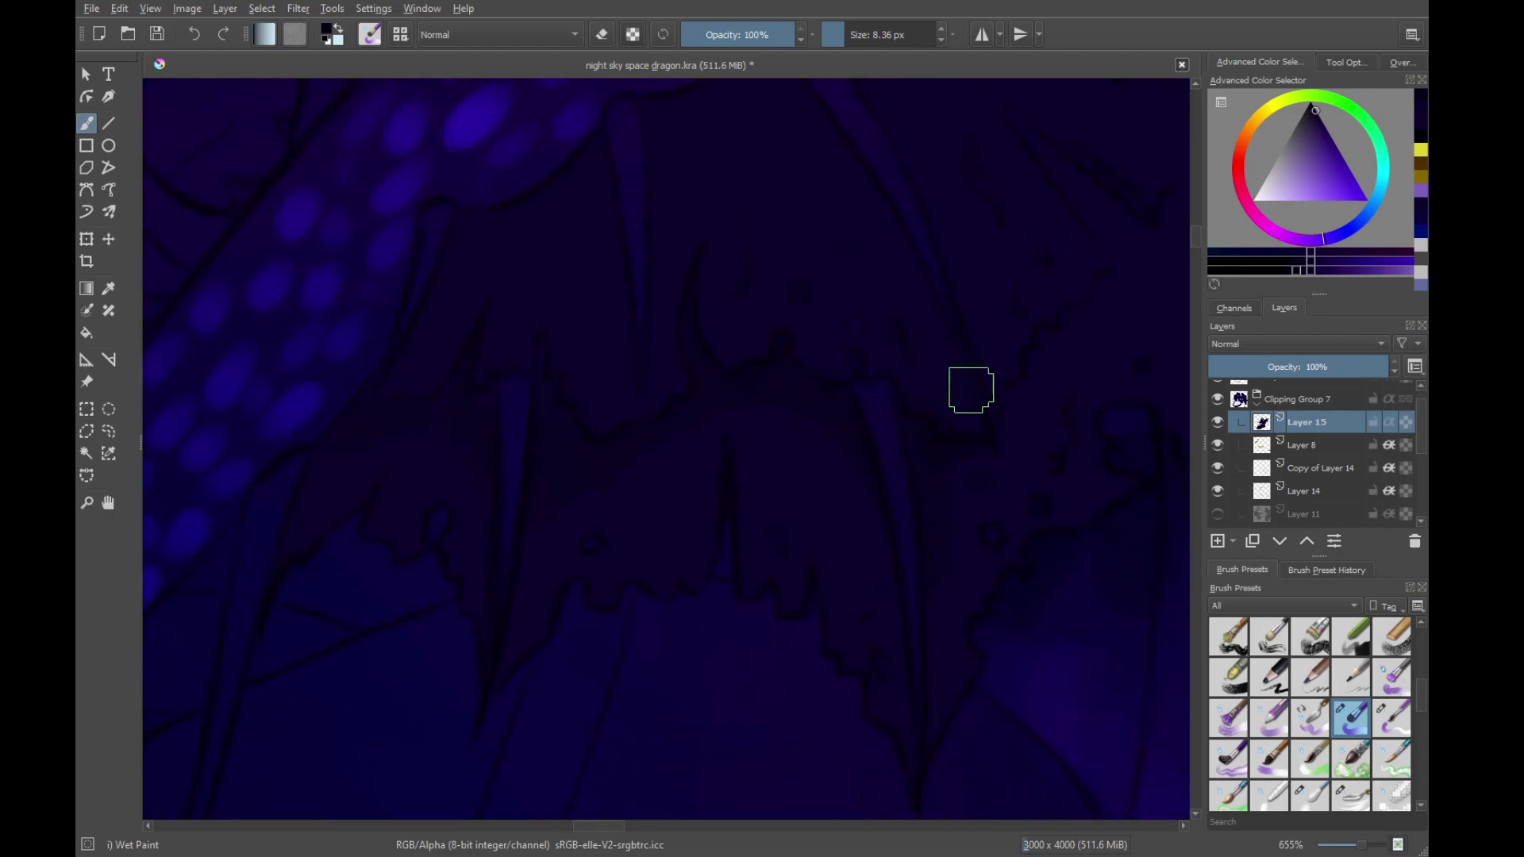
Shade the lower membrane around the curved spine's tip and along the adjoining ragged edge
{"action": "left_click_drag", "start_coordinate": [953, 396], "coordinate": [968, 499]}
{"action": "mouse_move", "coordinate": [1014, 595]}
{"action": "left_mouse_down"}
{"action": "mouse_move", "coordinate": [915, 567]}
{"action": "mouse_move", "coordinate": [886, 528]}
{"action": "mouse_move", "coordinate": [930, 516]}
{"action": "mouse_move", "coordinate": [964, 427]}
{"action": "mouse_move", "coordinate": [980, 423]}
{"action": "left_mouse_up"}
{"action": "mouse_move", "coordinate": [993, 437]}
{"action": "left_mouse_down"}
{"action": "mouse_move", "coordinate": [903, 564]}
{"action": "mouse_move", "coordinate": [938, 486]}
{"action": "mouse_move", "coordinate": [969, 581]}
{"action": "left_mouse_up"}
{"action": "left_click_drag", "start_coordinate": [894, 451], "coordinate": [960, 519]}
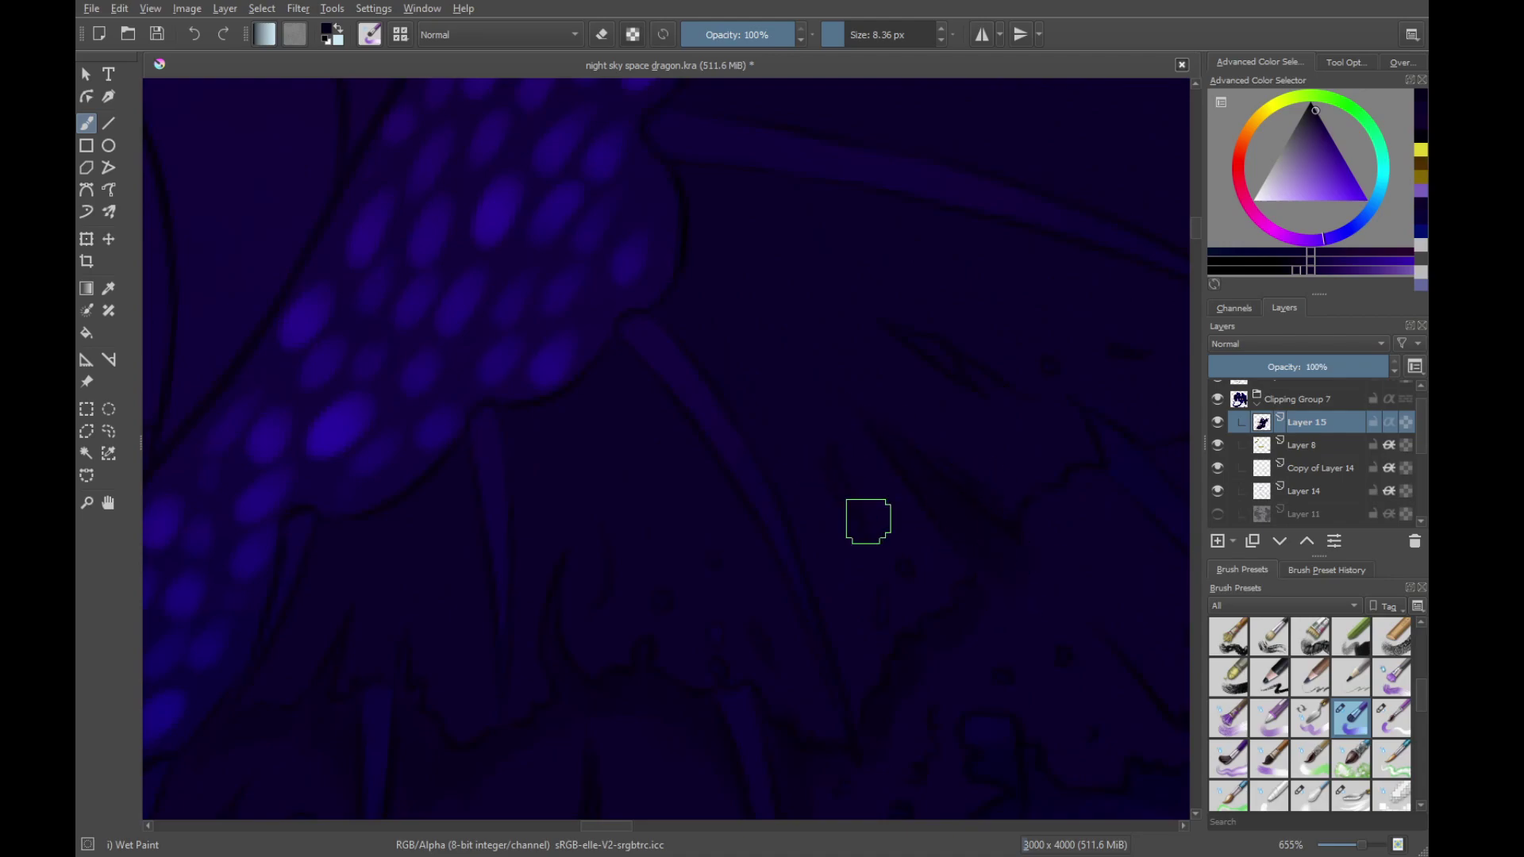
Darken the torn slits in the membrane between the two curved spines with the near-black violet
{"action": "scroll", "coordinate": [912, 548], "scroll_direction": "up", "scroll_amount": 2}
{"action": "left_click_drag", "start_coordinate": [883, 446], "coordinate": [981, 526]}
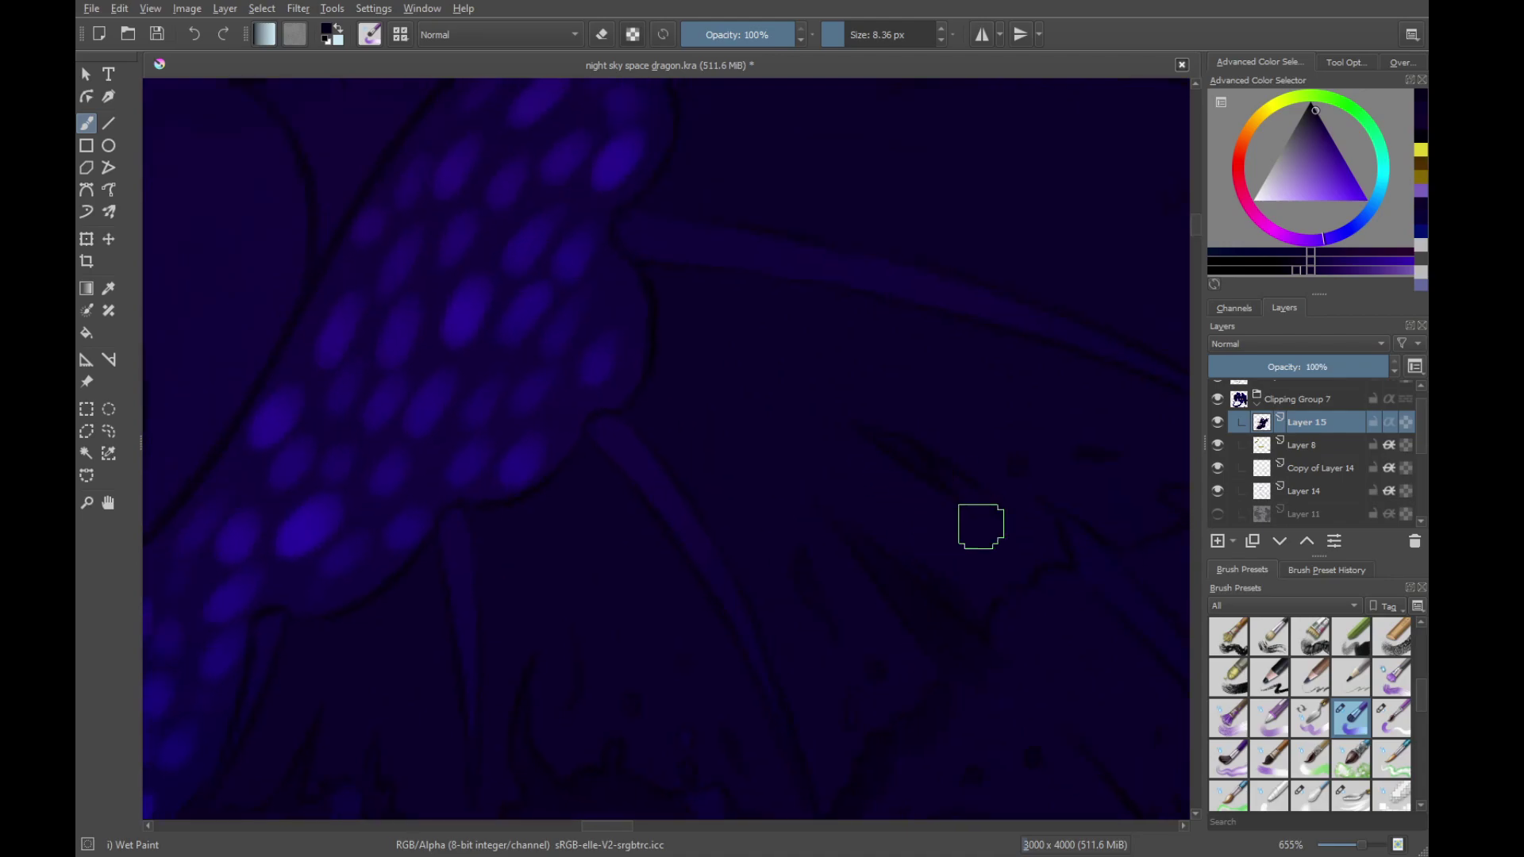
{"action": "left_click_drag", "start_coordinate": [1053, 480], "coordinate": [918, 457]}
{"action": "left_click_drag", "start_coordinate": [972, 619], "coordinate": [929, 515]}
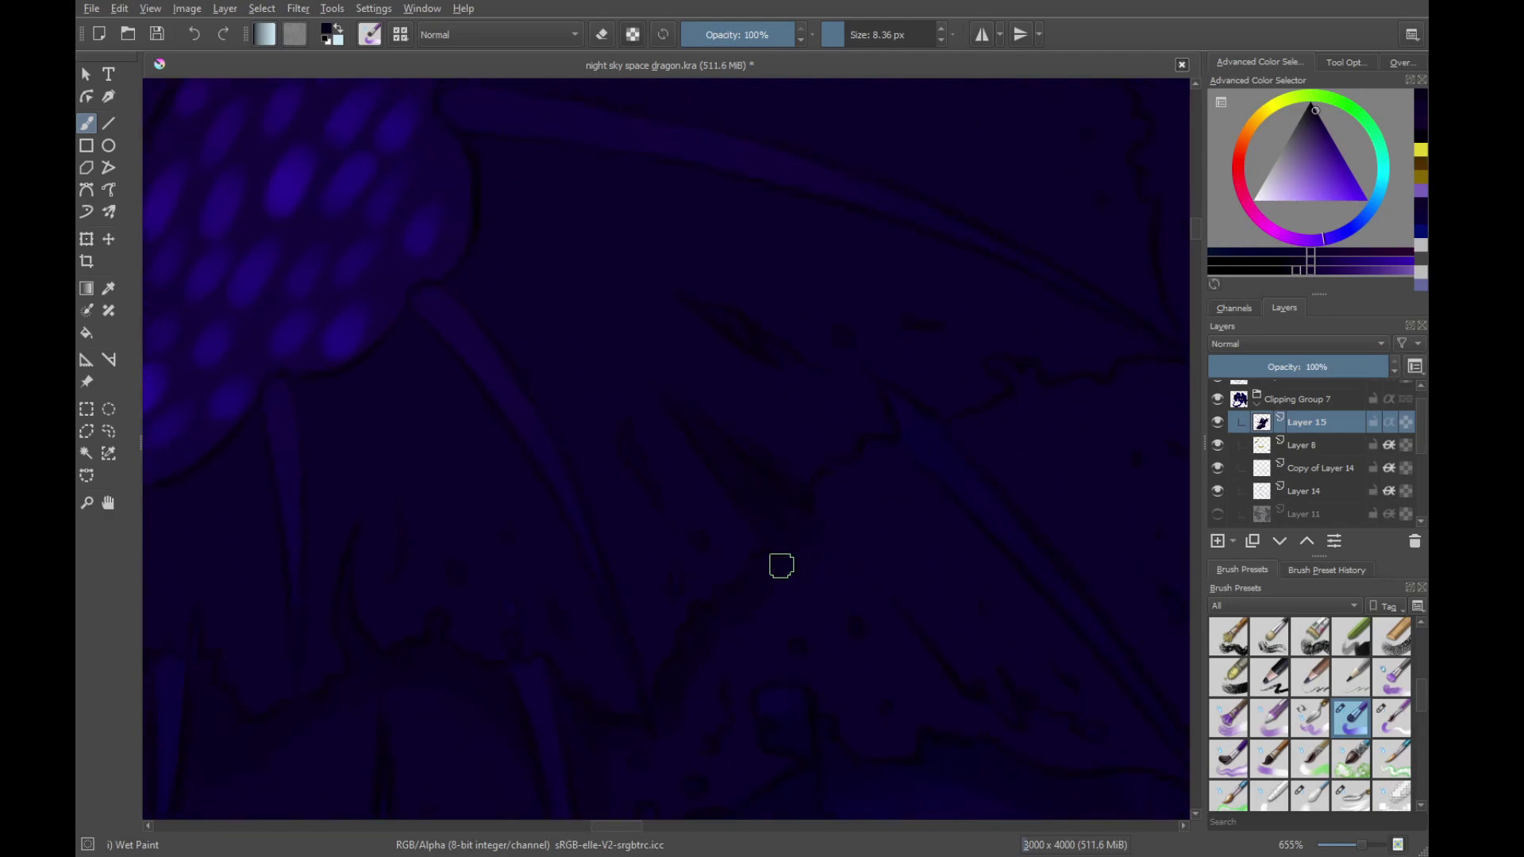
Shade the lower membrane beneath the ragged edge, from the torn slits past the long spine to the gold chain's tip
{"action": "scroll", "coordinate": [793, 635], "scroll_direction": "up", "scroll_amount": 1}
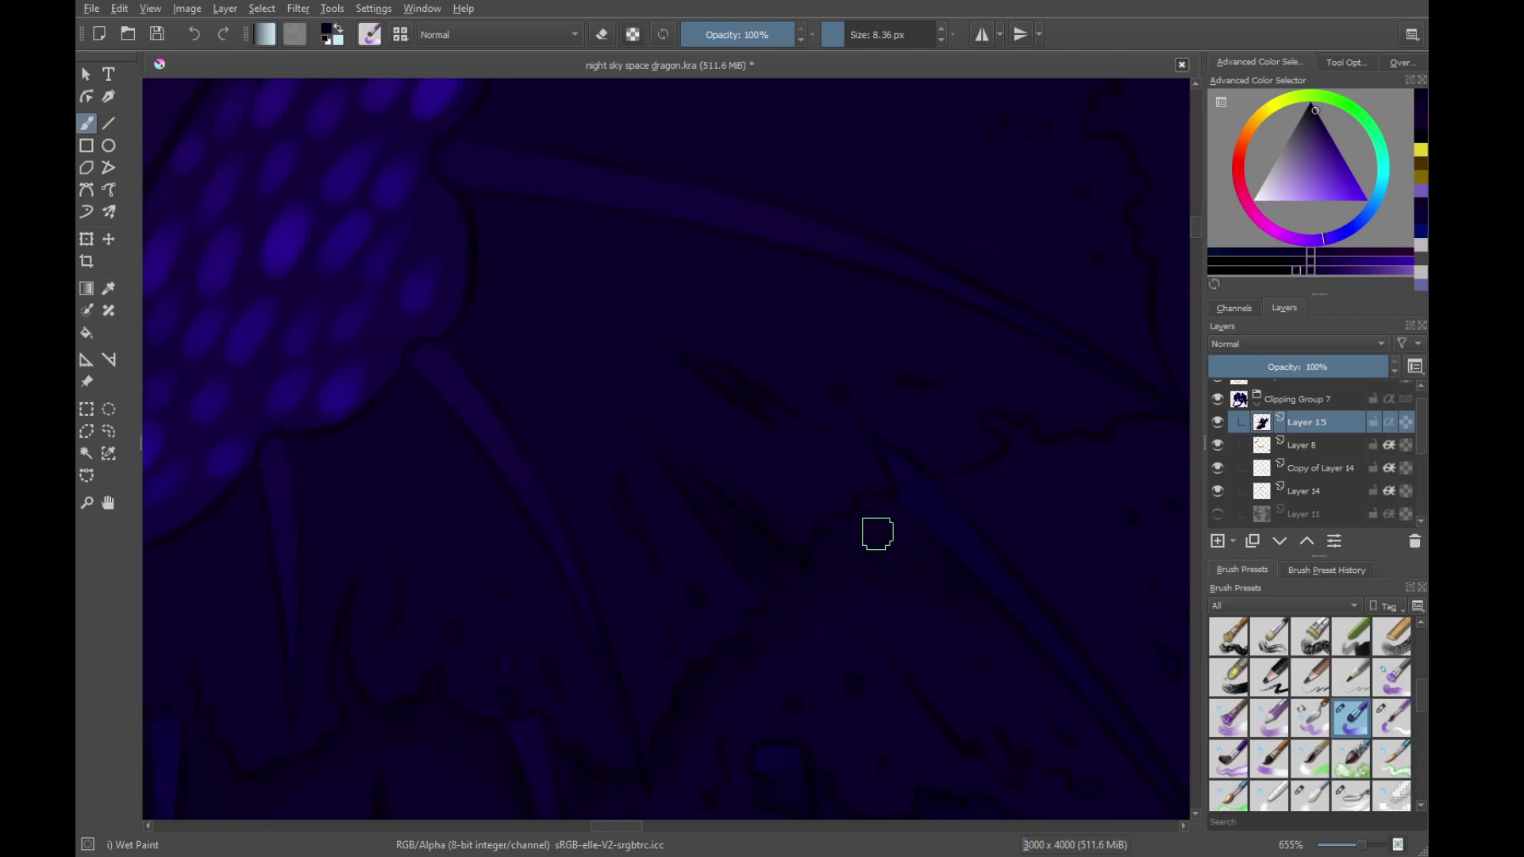
{"action": "left_click_drag", "start_coordinate": [882, 502], "coordinate": [1025, 650]}
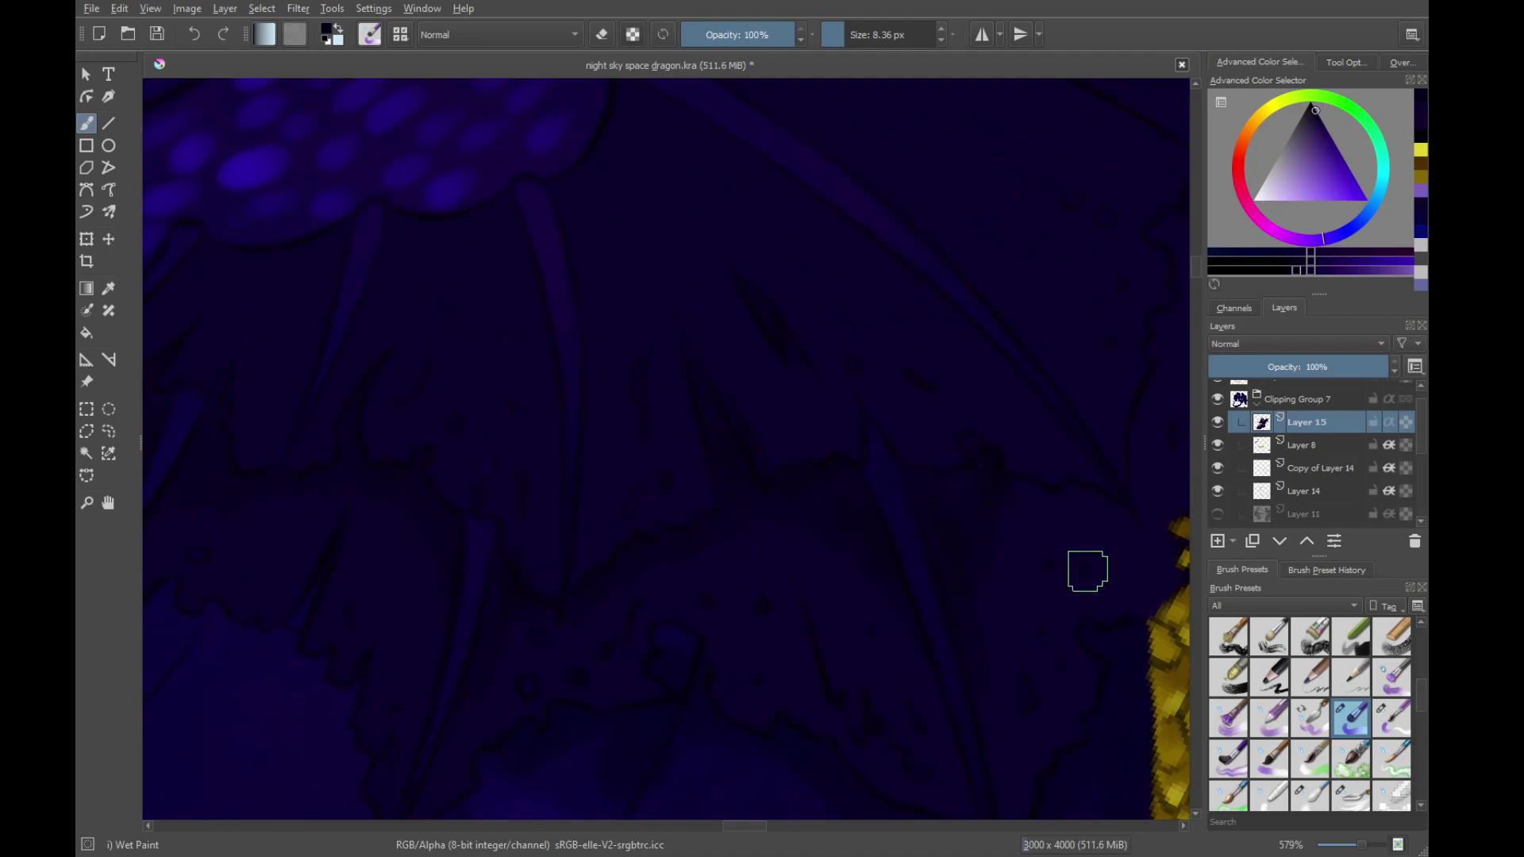
{"action": "left_click_drag", "start_coordinate": [1088, 572], "coordinate": [947, 570]}
{"action": "left_click_drag", "start_coordinate": [826, 438], "coordinate": [859, 474]}
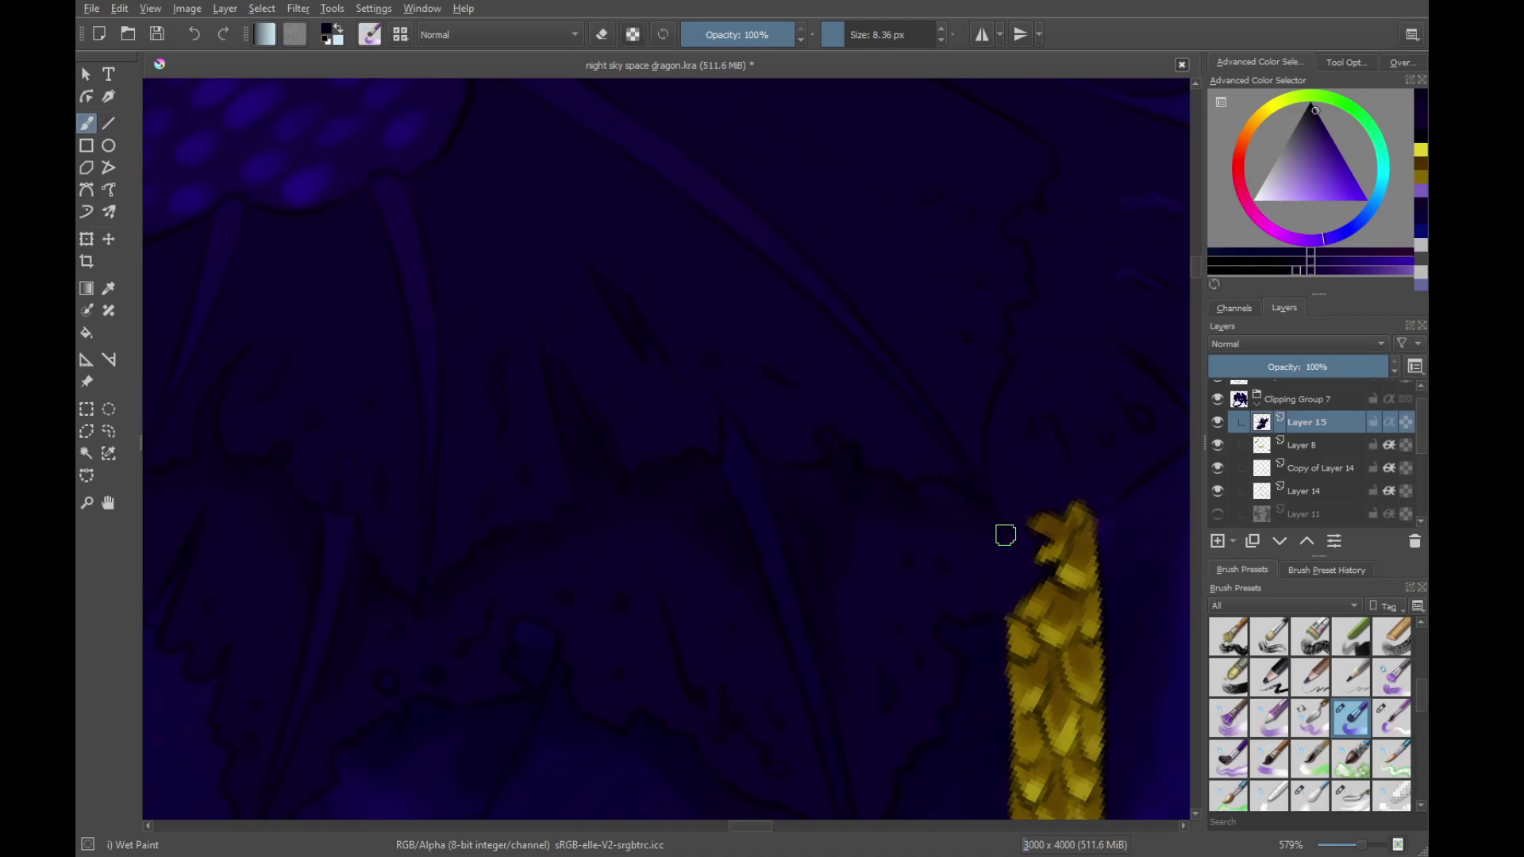
{"action": "key", "text": "6"}
{"action": "key", "text": "6"}
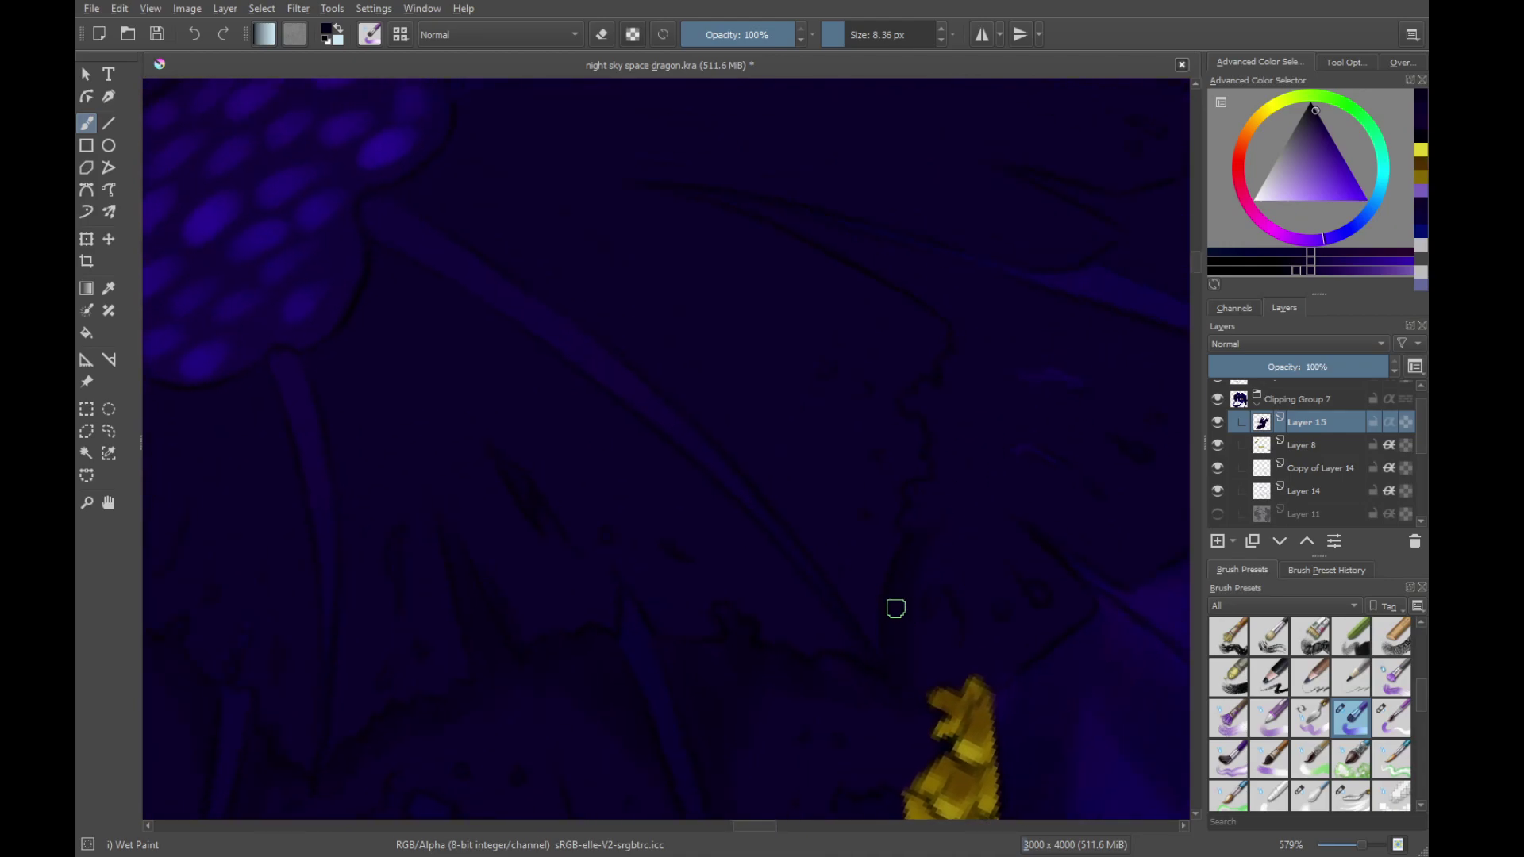
{"action": "key", "text": "4"}
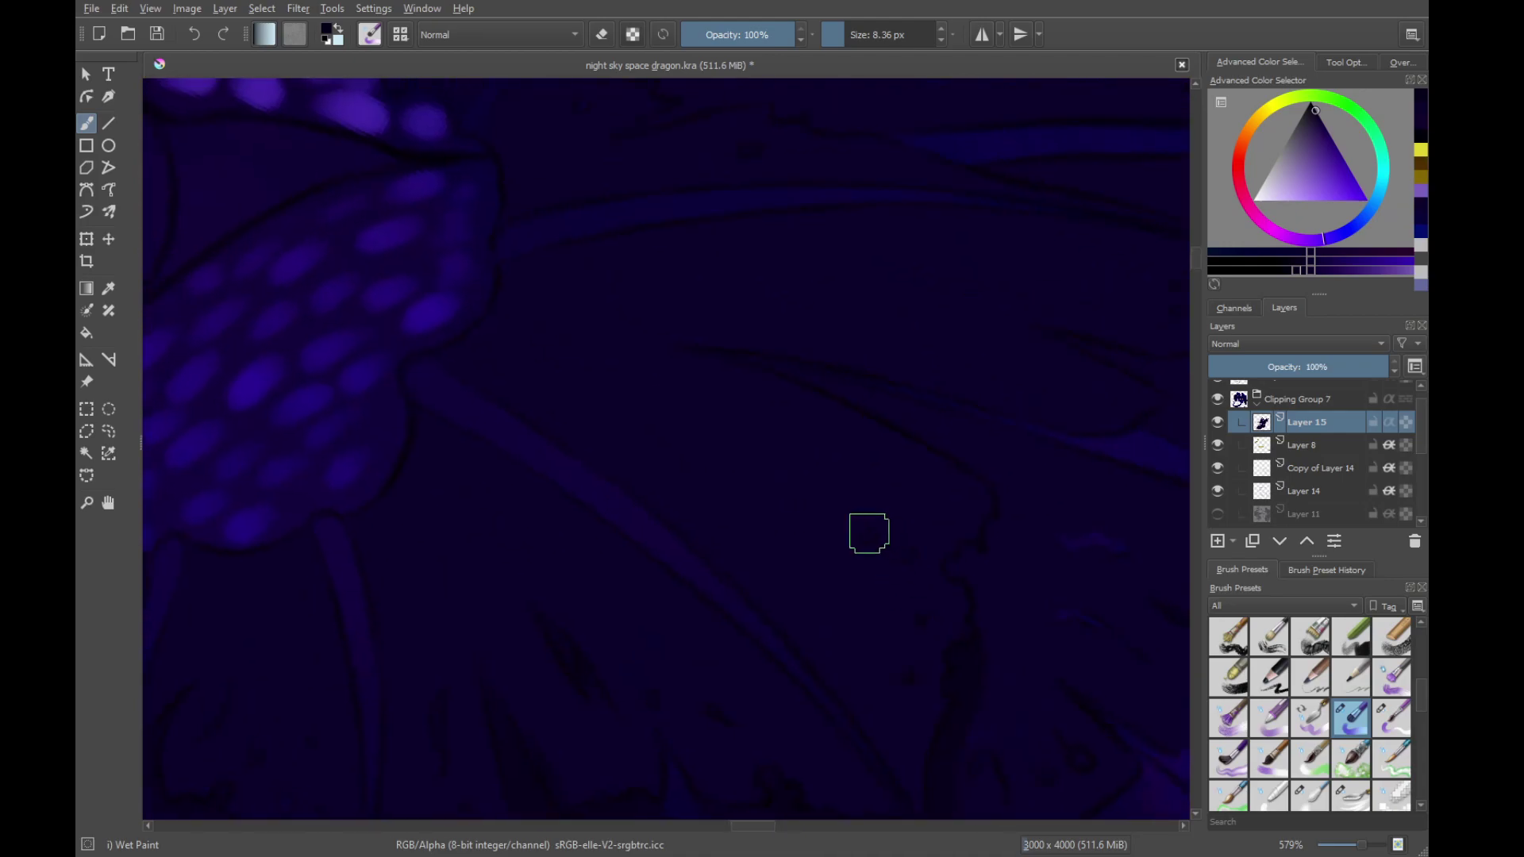
Darken the membrane beneath the next ragged edge above the gold chain and inside its long, narrow tear
{"action": "mouse_move", "coordinate": [943, 357]}
{"action": "left_mouse_down"}
{"action": "mouse_move", "coordinate": [1078, 506]}
{"action": "mouse_move", "coordinate": [912, 612]}
{"action": "left_mouse_up"}
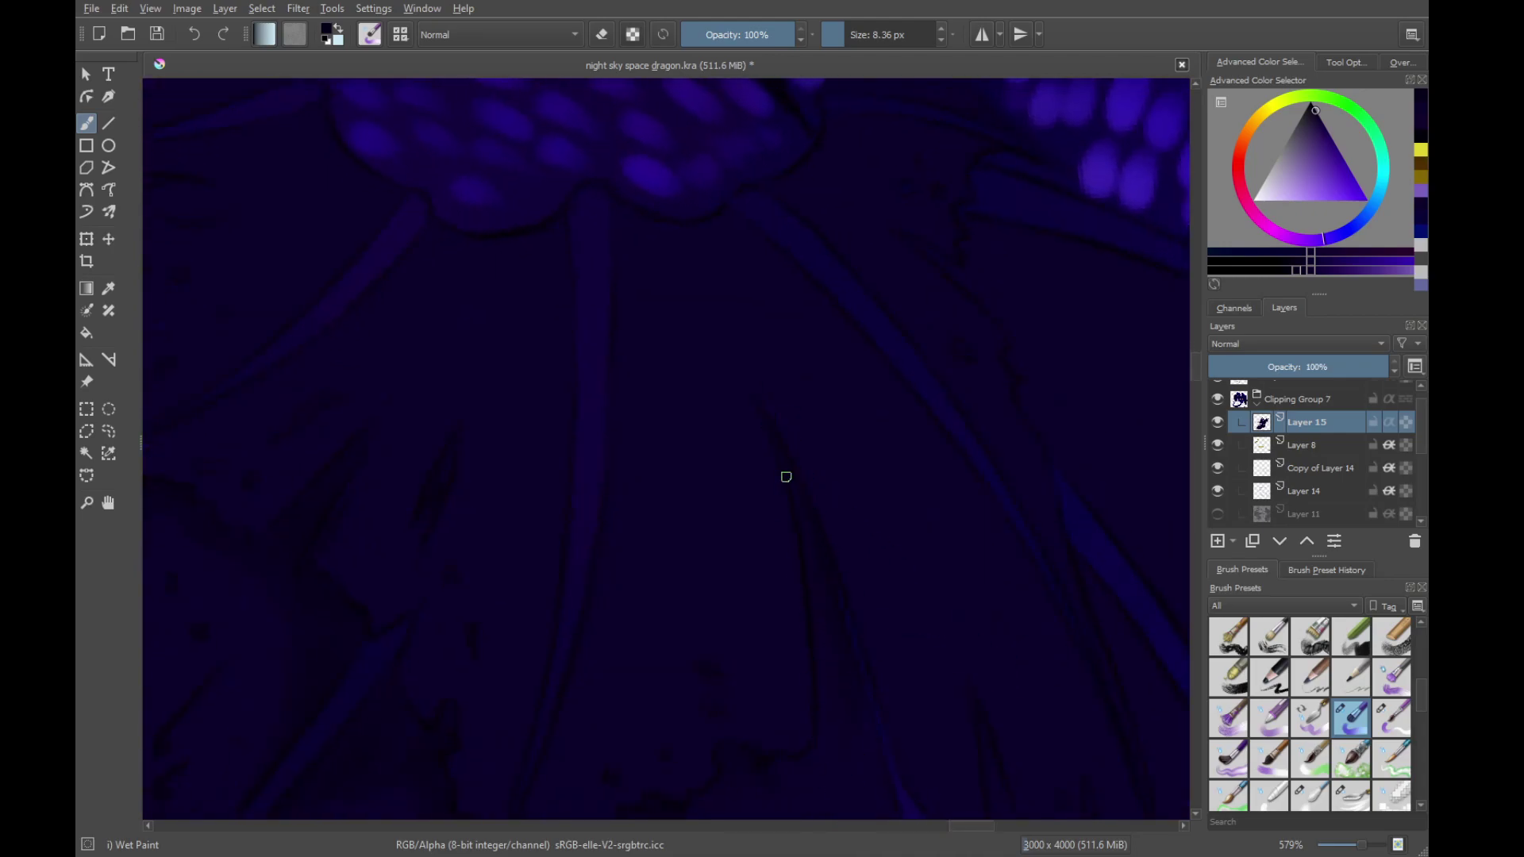
{"action": "left_click_drag", "start_coordinate": [862, 745], "coordinate": [881, 588]}
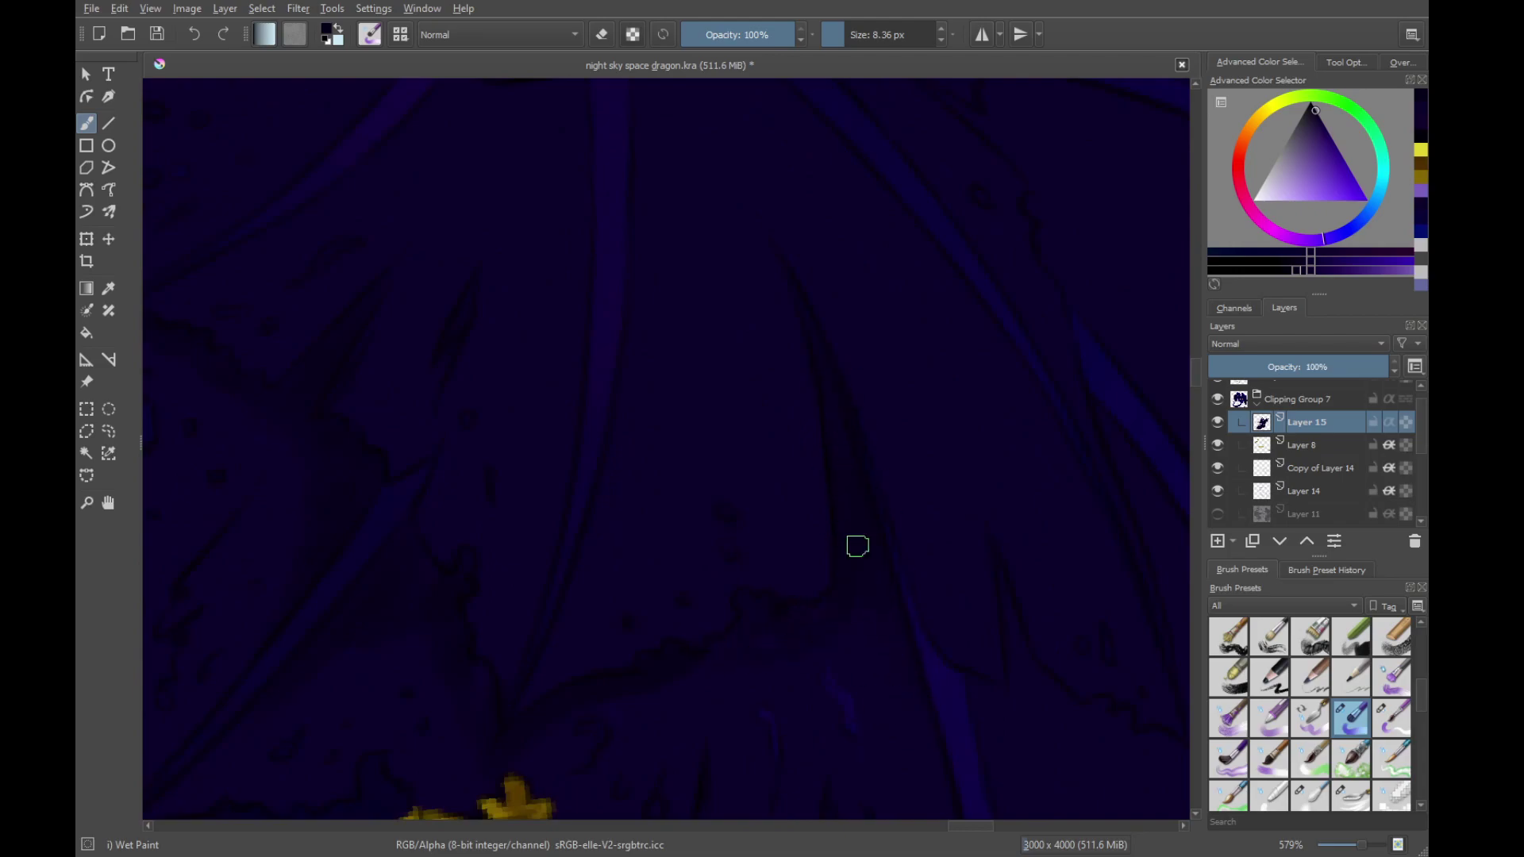
{"action": "left_click_drag", "start_coordinate": [704, 657], "coordinate": [688, 546]}
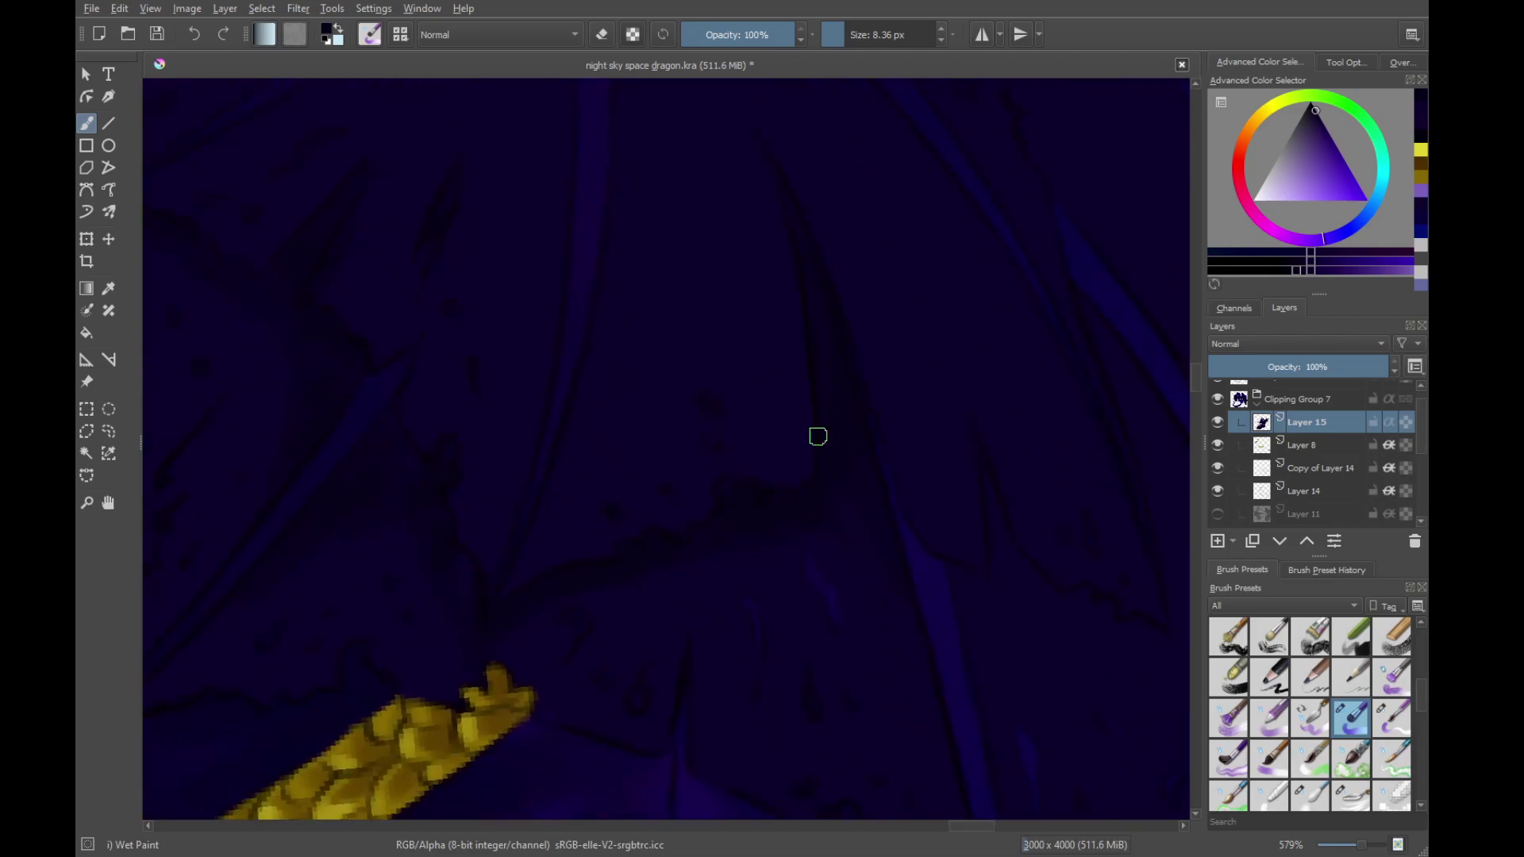
{"action": "key", "text": "4"}
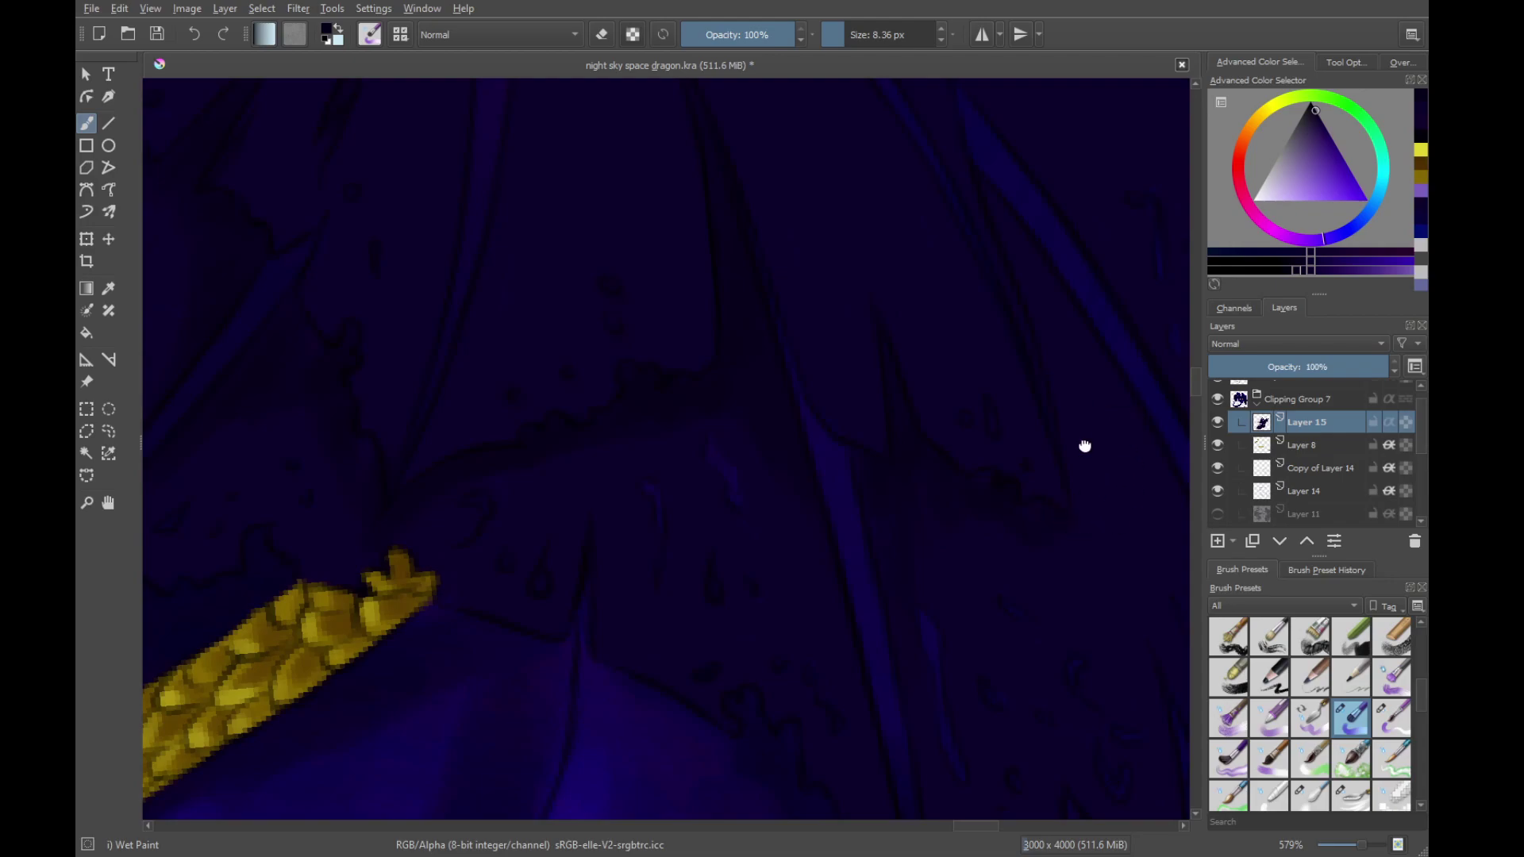
{"action": "key", "text": "4"}
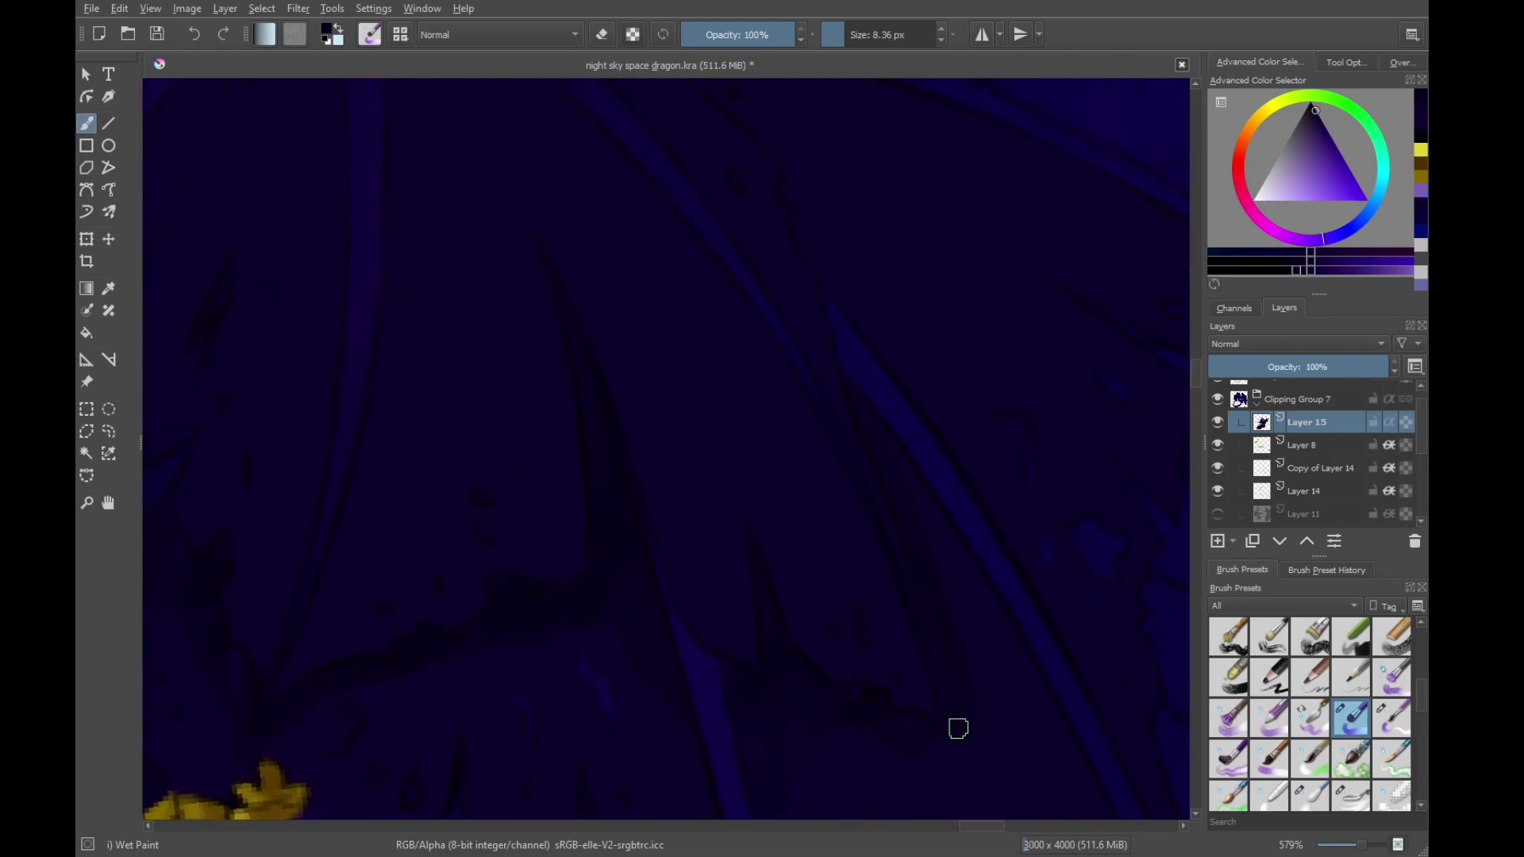
Shade alongside the next long spine and along the uppermost membrane's torn edge near the blue scales
{"action": "left_click_drag", "start_coordinate": [884, 394], "coordinate": [932, 542]}
{"action": "scroll", "coordinate": [933, 544], "scroll_direction": "up", "scroll_amount": 1}
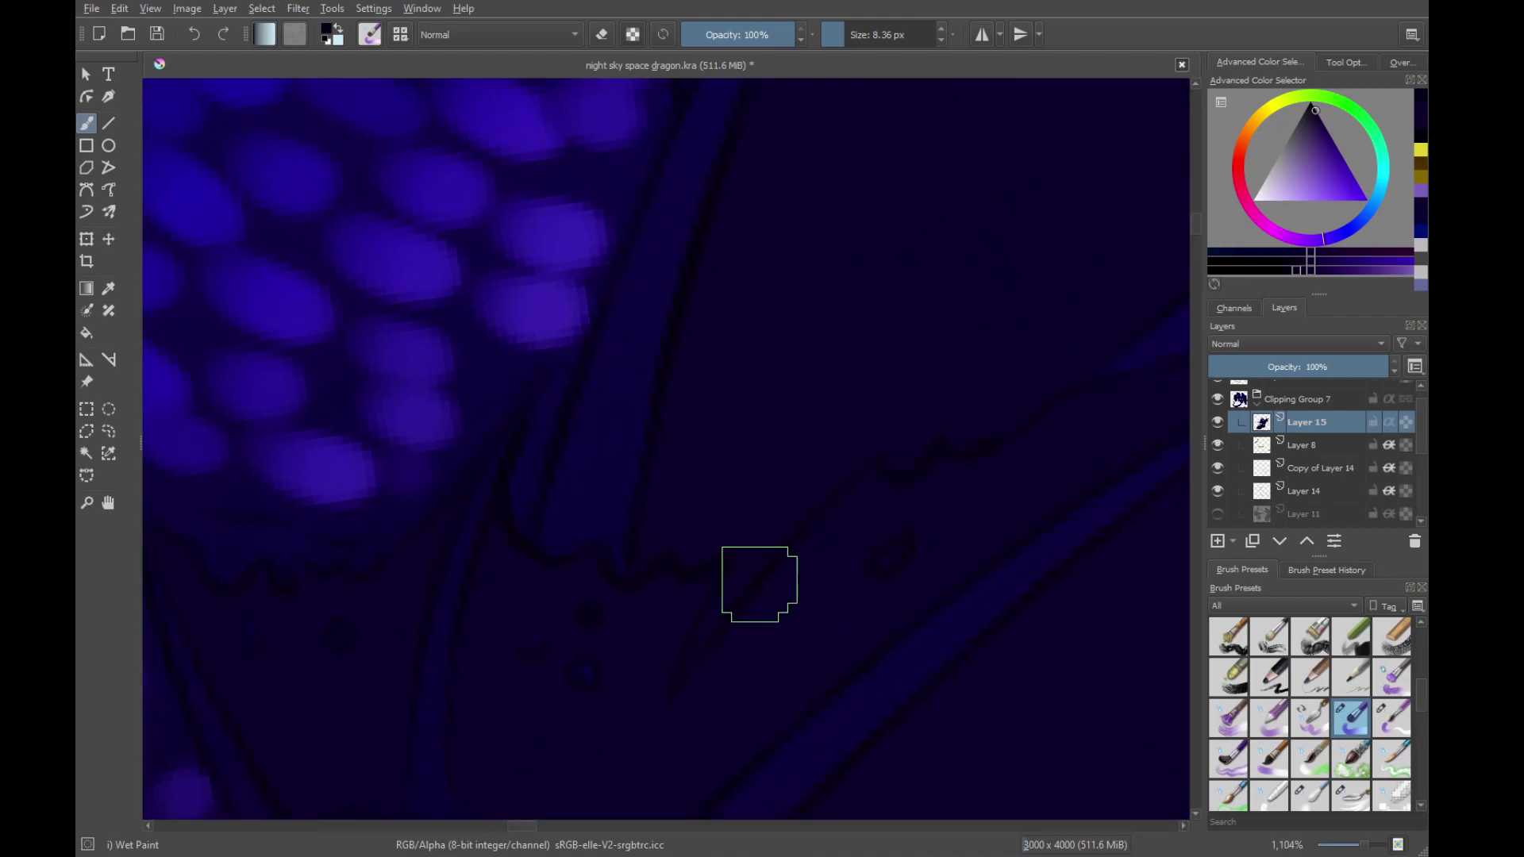
{"action": "left_click_drag", "start_coordinate": [1087, 322], "coordinate": [898, 428]}
{"action": "scroll", "coordinate": [770, 555], "scroll_direction": "left", "scroll_amount": 3}
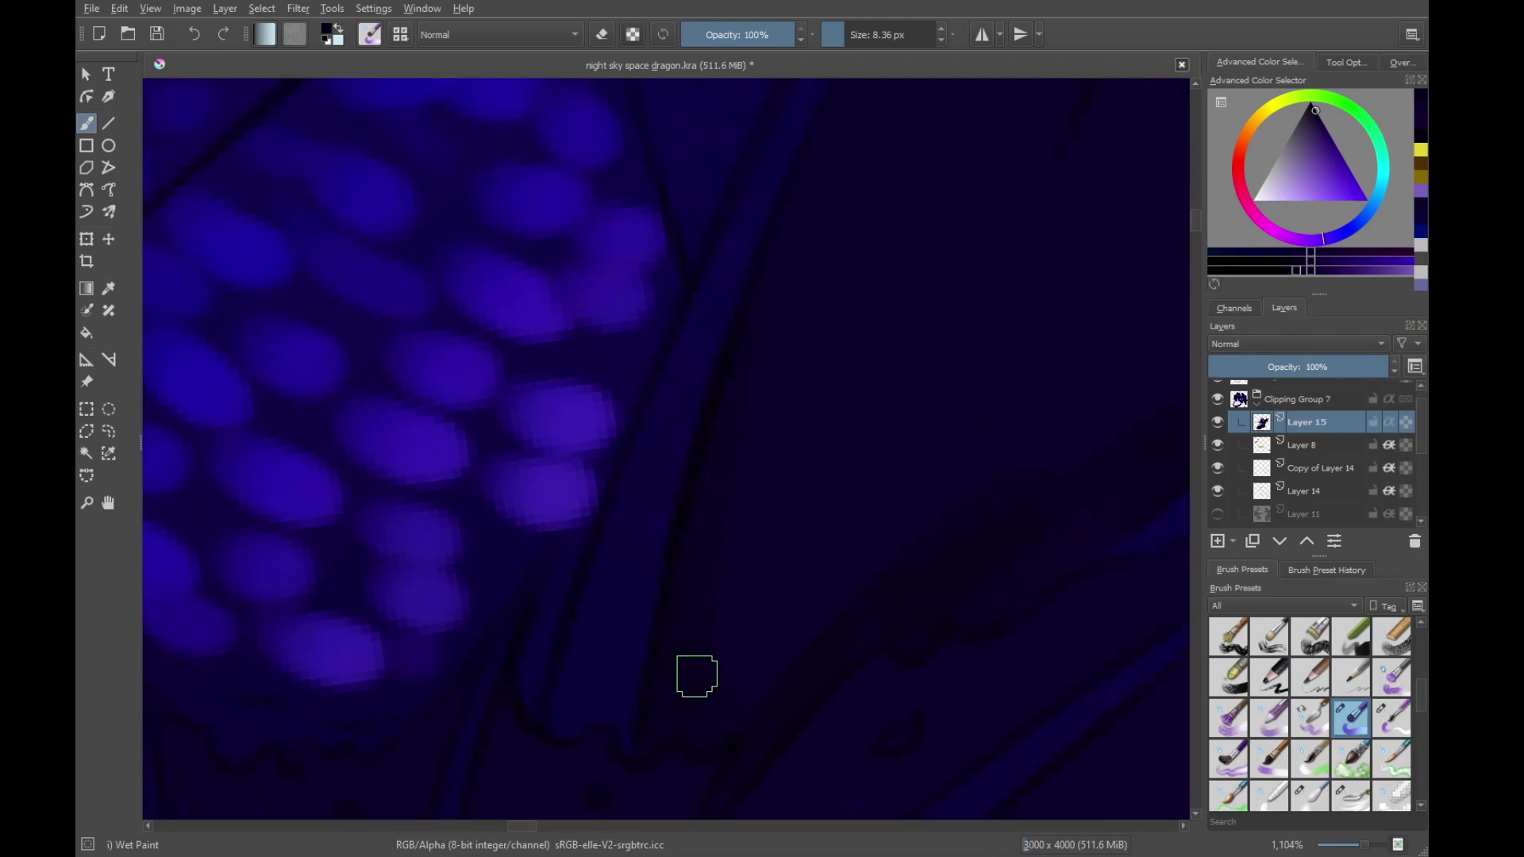
Pick a slightly lighter dark violet and touch up the membranes from the lower short spines to the topmost spine
{"action": "scroll", "coordinate": [873, 567], "scroll_direction": "down", "scroll_amount": 10}
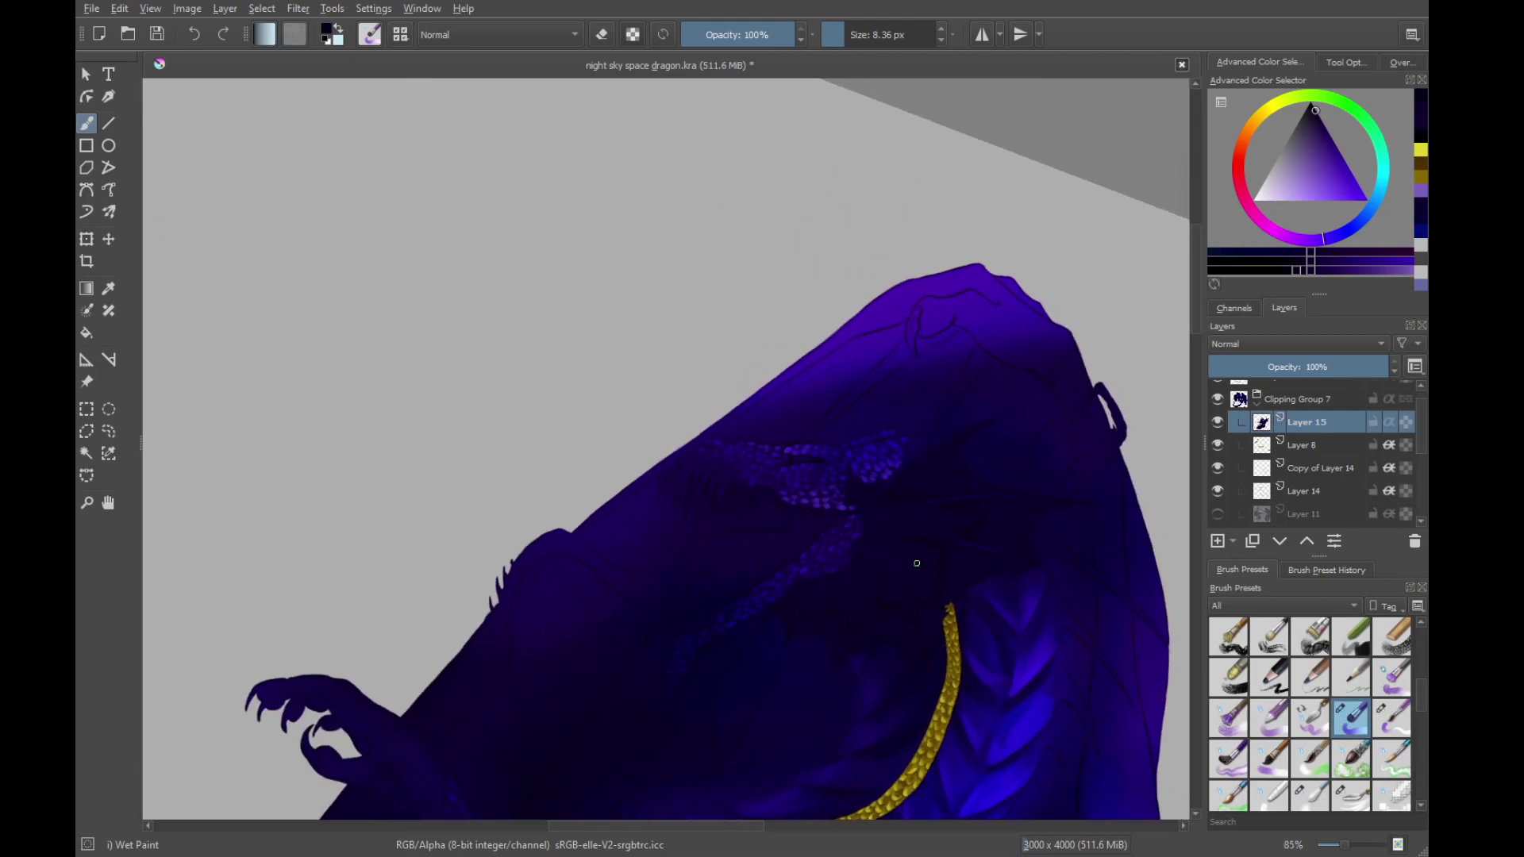
{"action": "left_click_drag", "start_coordinate": [916, 564], "coordinate": [1031, 416]}
{"action": "left_click", "coordinate": [1298, 270]}
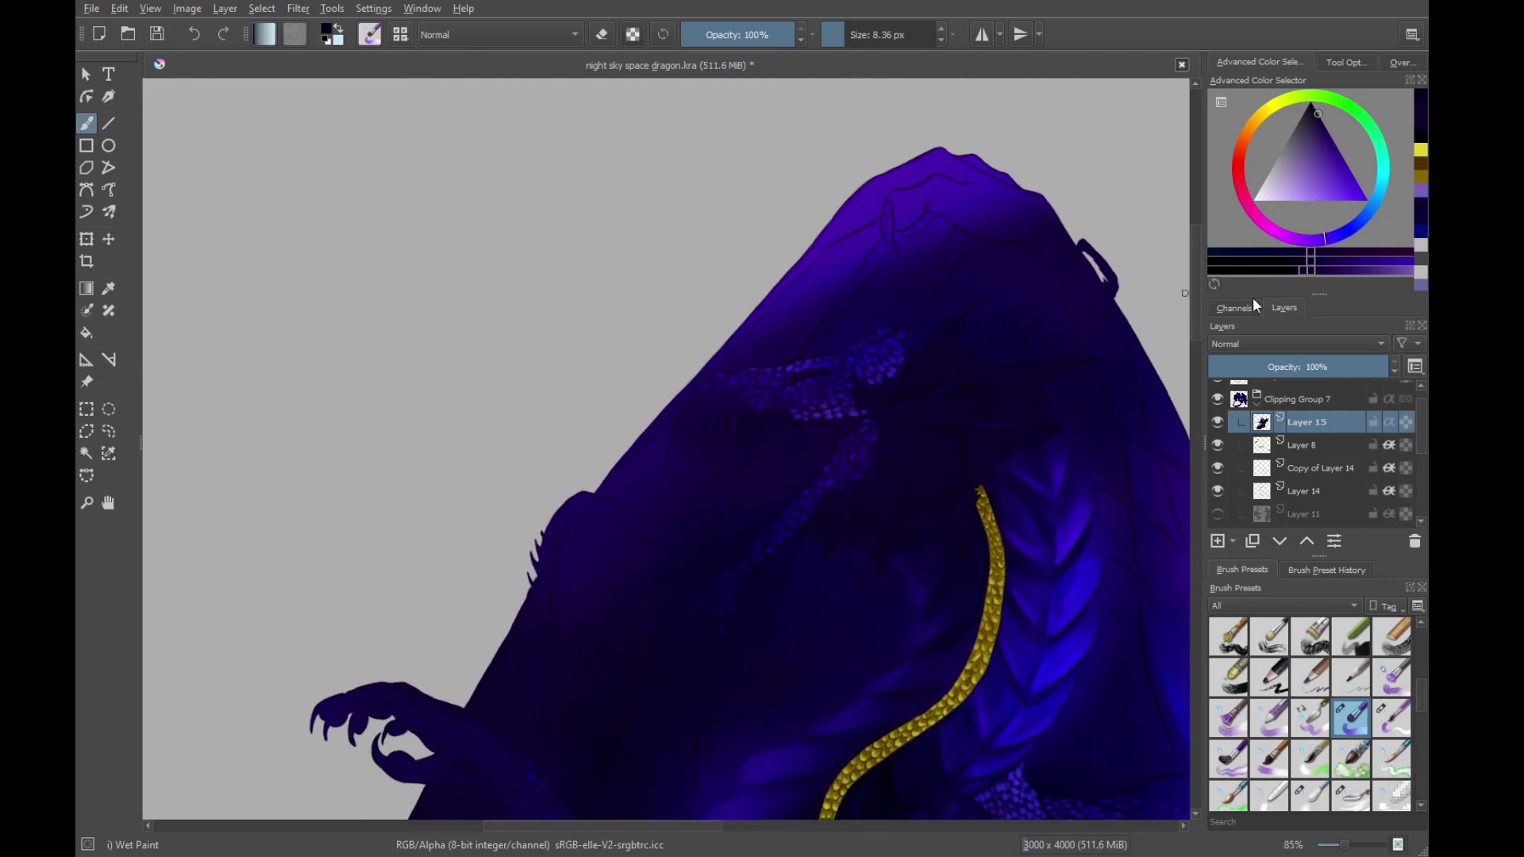
{"action": "scroll", "coordinate": [861, 483], "scroll_direction": "up", "scroll_amount": 6}
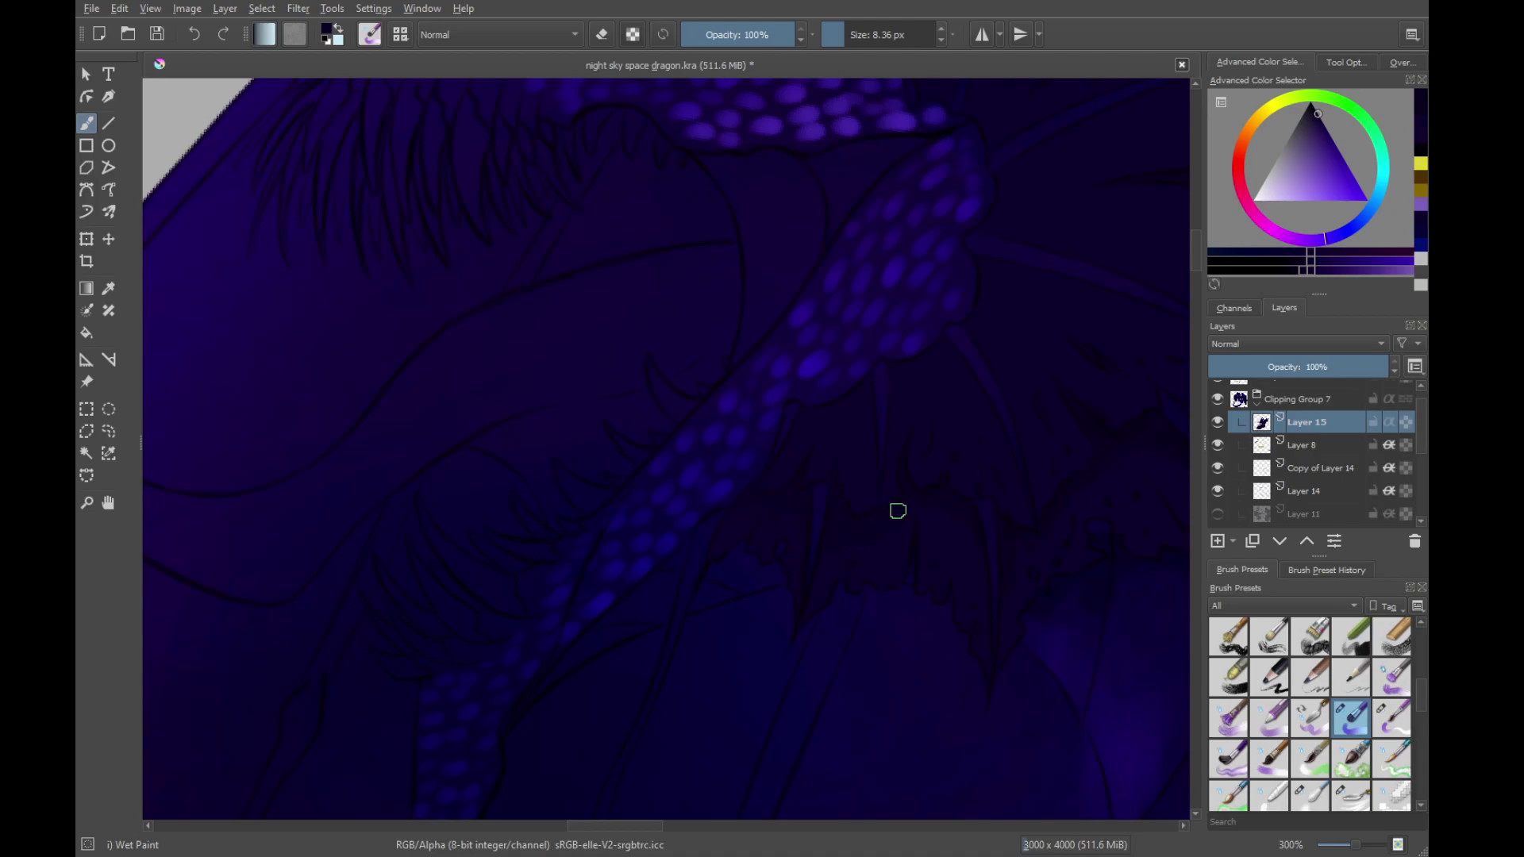
{"action": "left_click_drag", "start_coordinate": [1032, 561], "coordinate": [911, 596]}
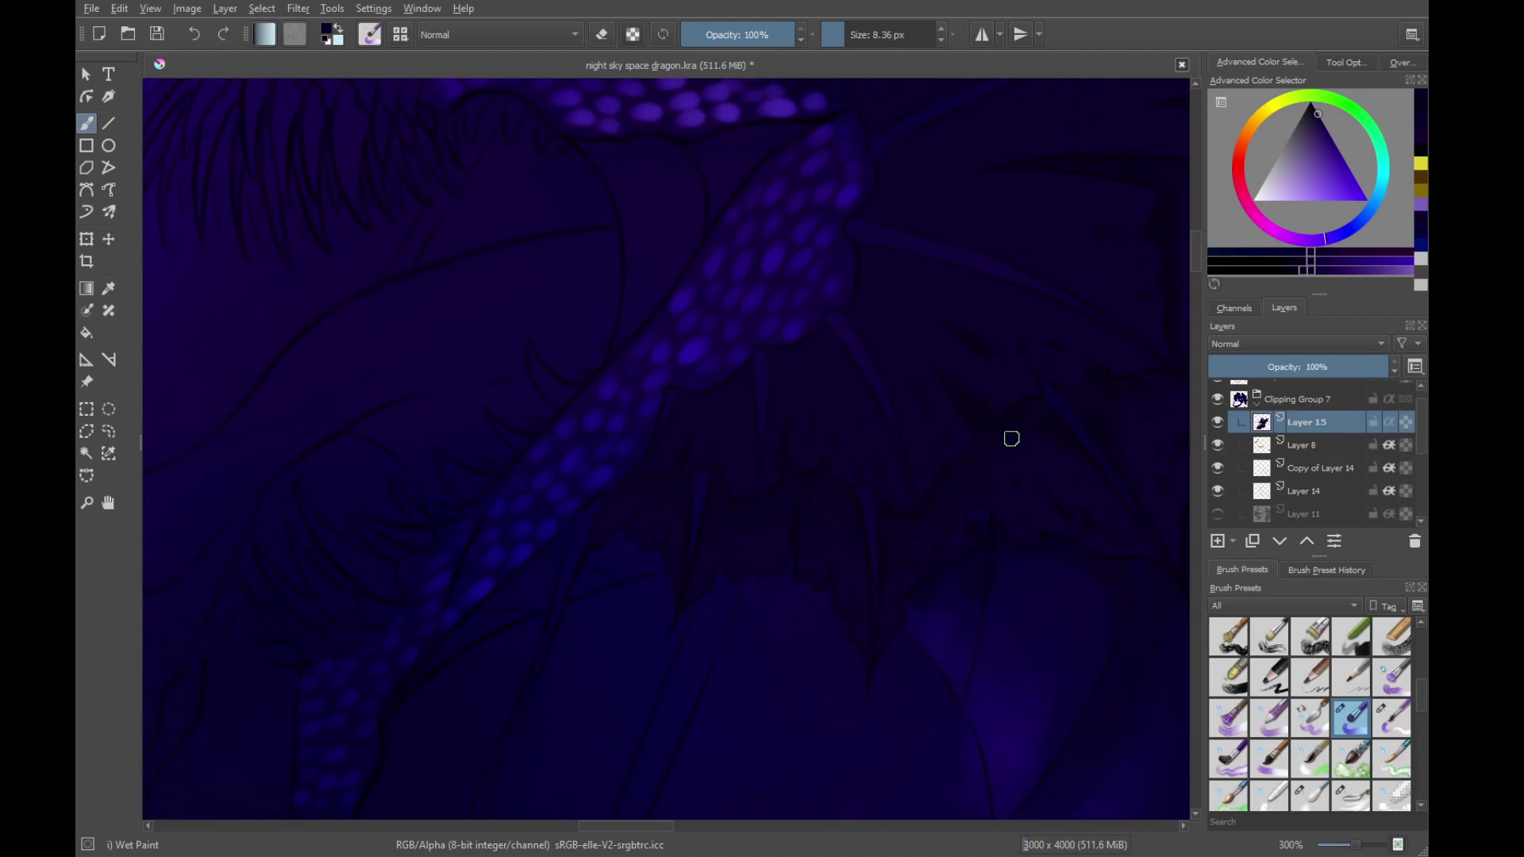
{"action": "left_click_drag", "start_coordinate": [1011, 438], "coordinate": [879, 596]}
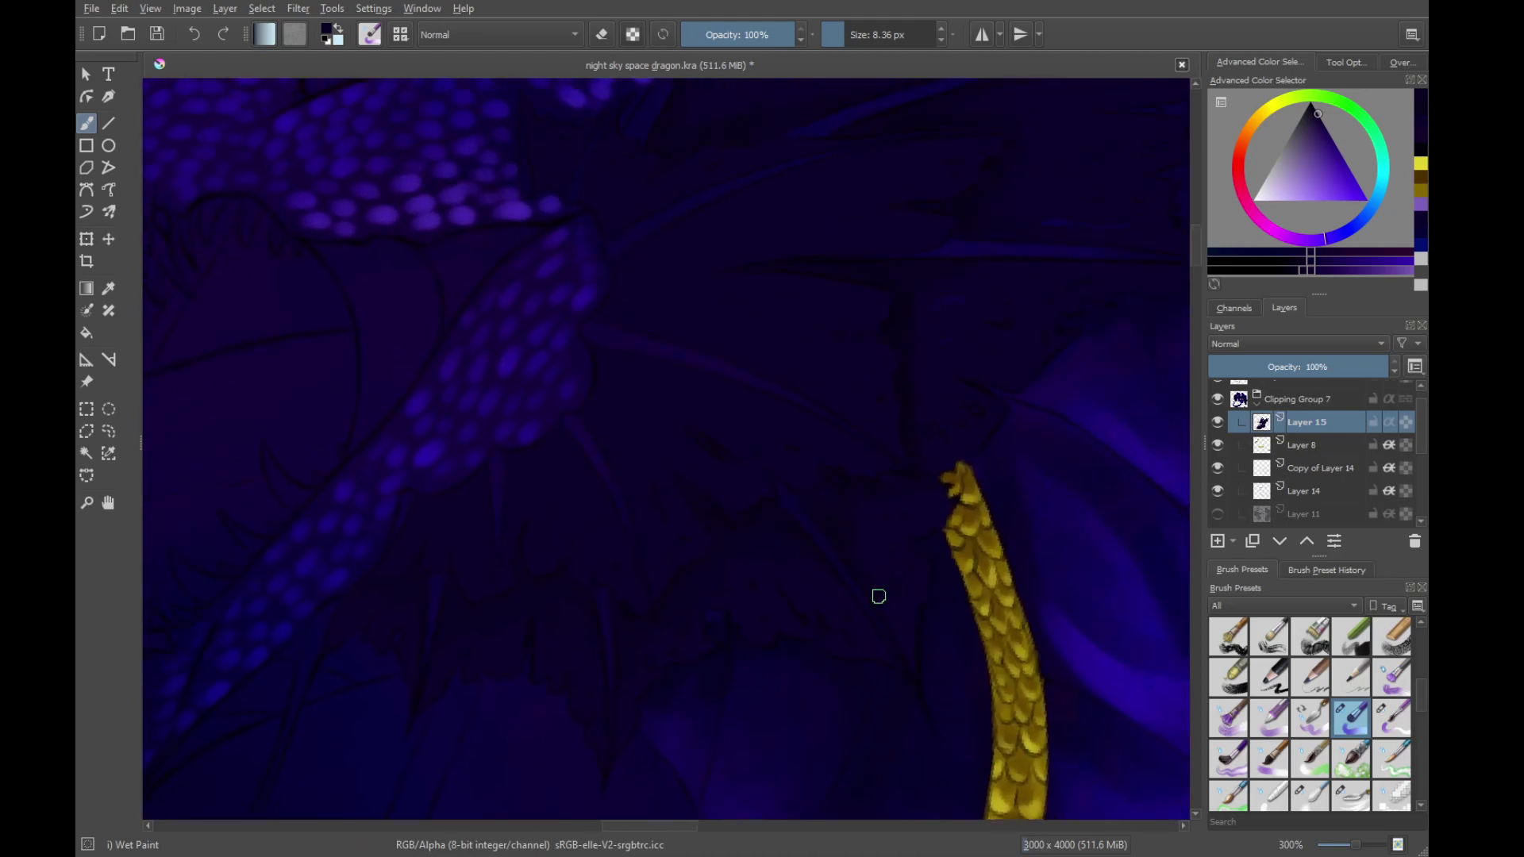
{"action": "left_click_drag", "start_coordinate": [950, 489], "coordinate": [896, 585]}
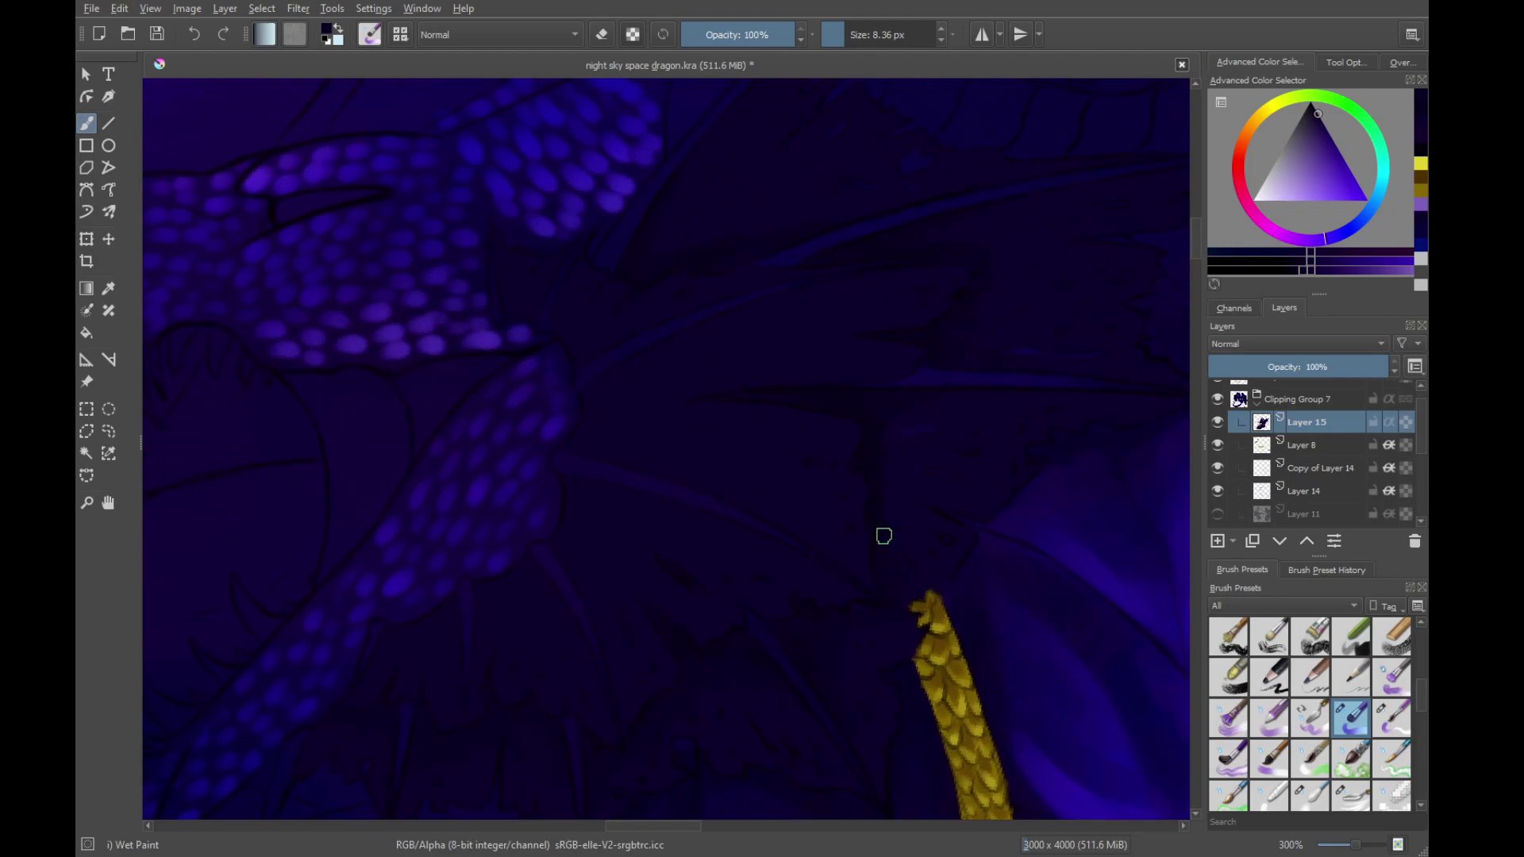
{"action": "left_click_drag", "start_coordinate": [893, 408], "coordinate": [934, 518]}
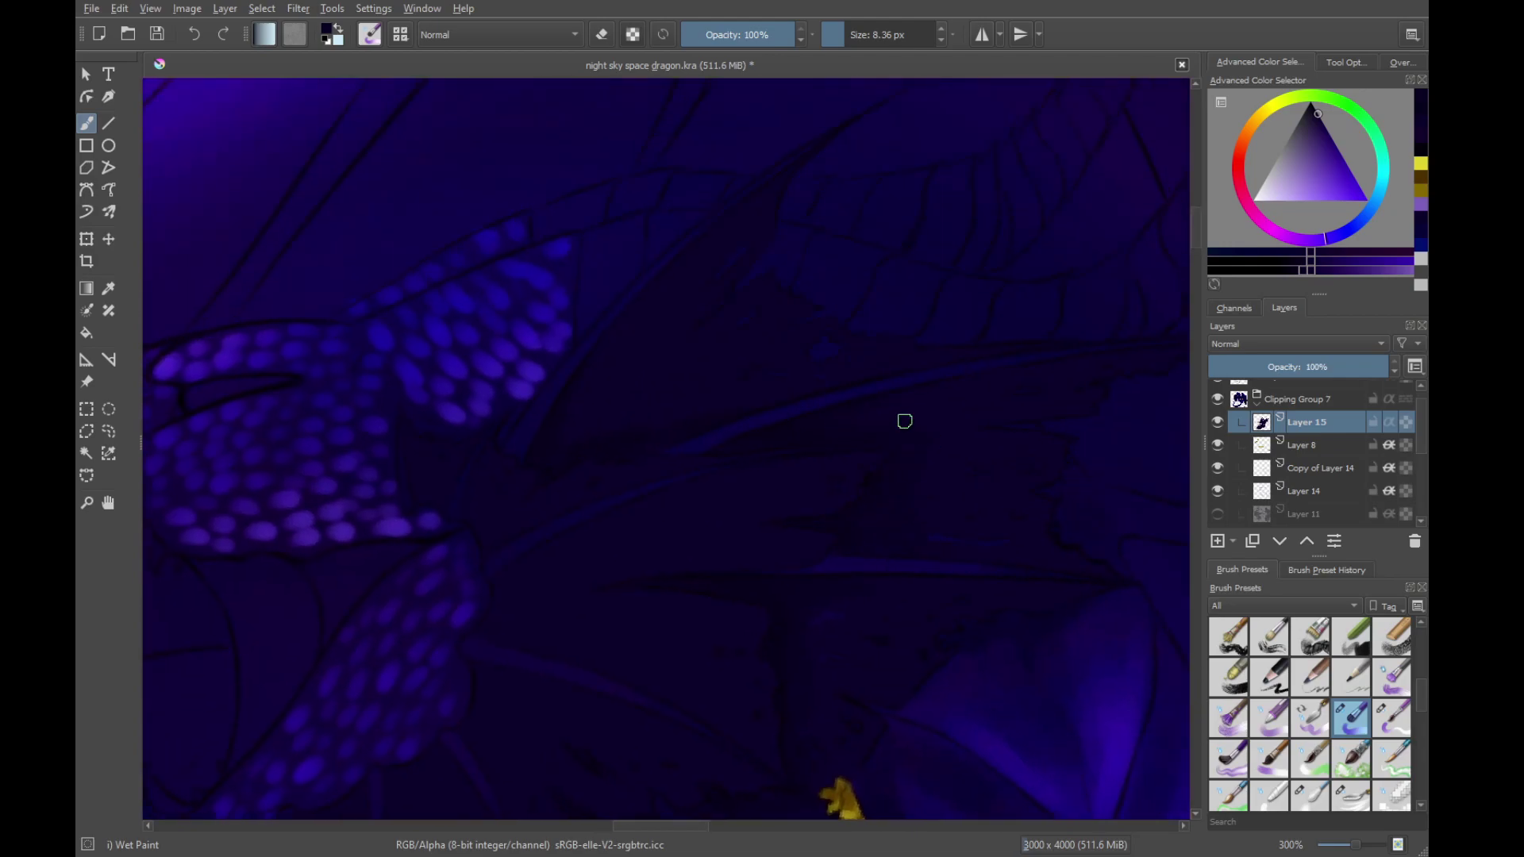
{"action": "left_click_drag", "start_coordinate": [913, 439], "coordinate": [763, 628]}
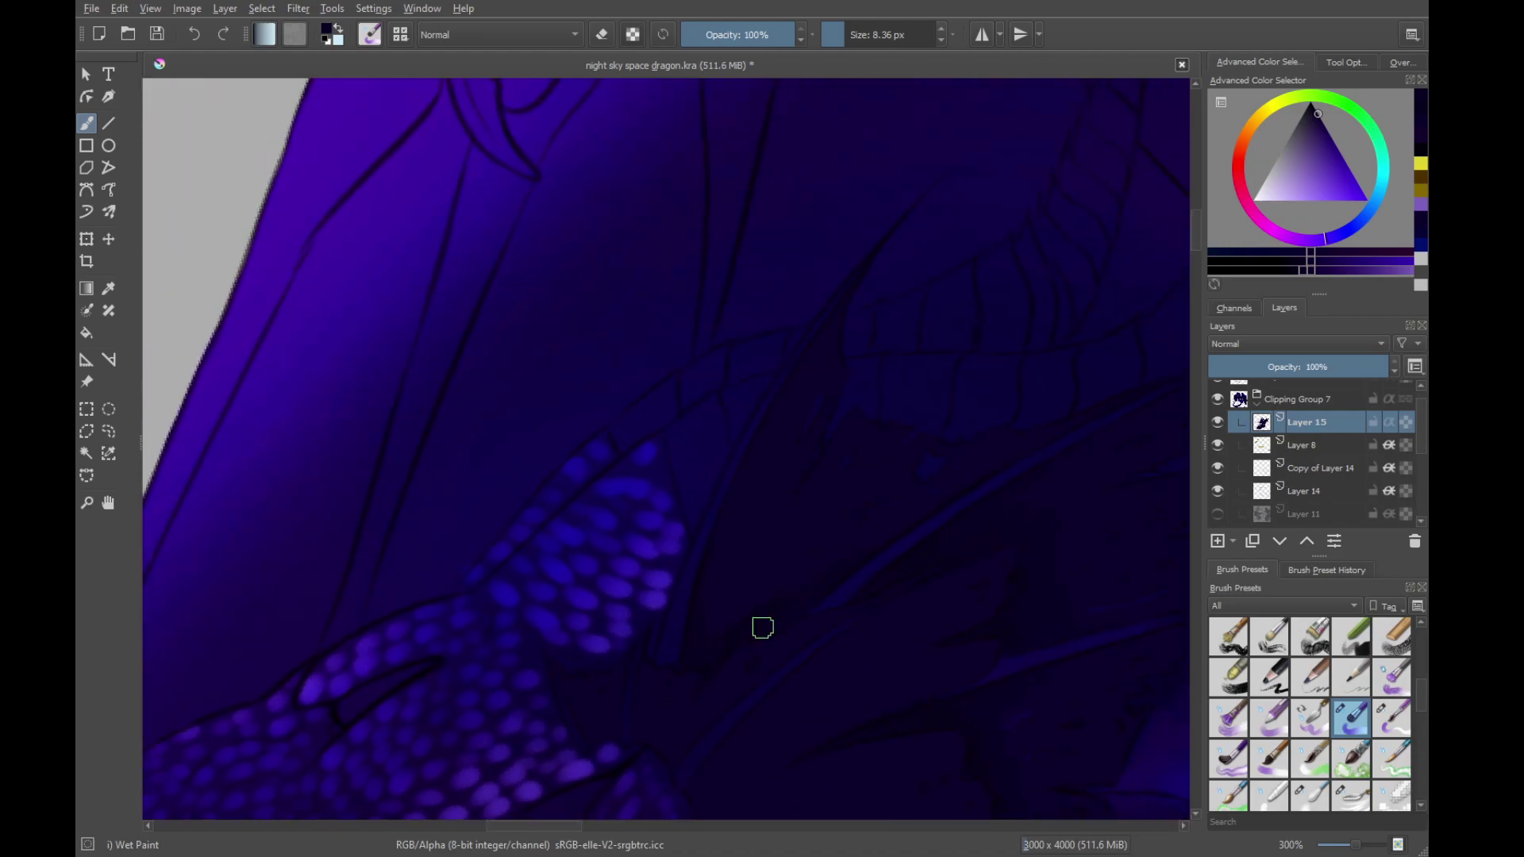
{"action": "left_click_drag", "start_coordinate": [734, 549], "coordinate": [746, 549]}
Brush a brighter violet along the lowest membrane's ragged hem, beside the scales and around the first short spine, at 9.13 px
{"action": "scroll", "coordinate": [962, 499], "scroll_direction": "down", "scroll_amount": 5}
{"action": "scroll", "coordinate": [944, 436], "scroll_direction": "up", "scroll_amount": 2}
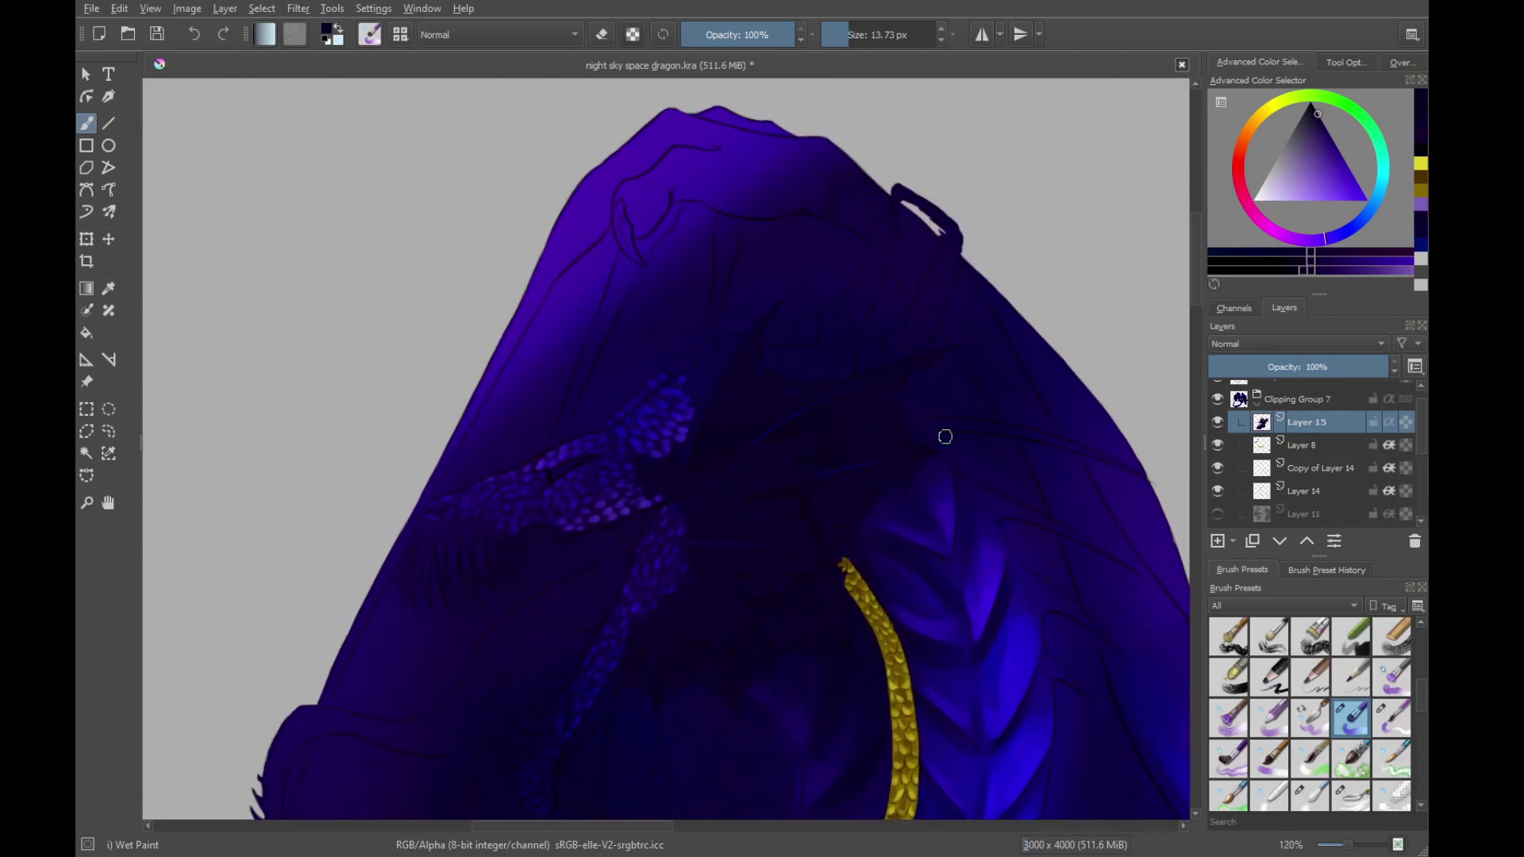
{"action": "left_click_drag", "start_coordinate": [894, 486], "coordinate": [968, 484]}
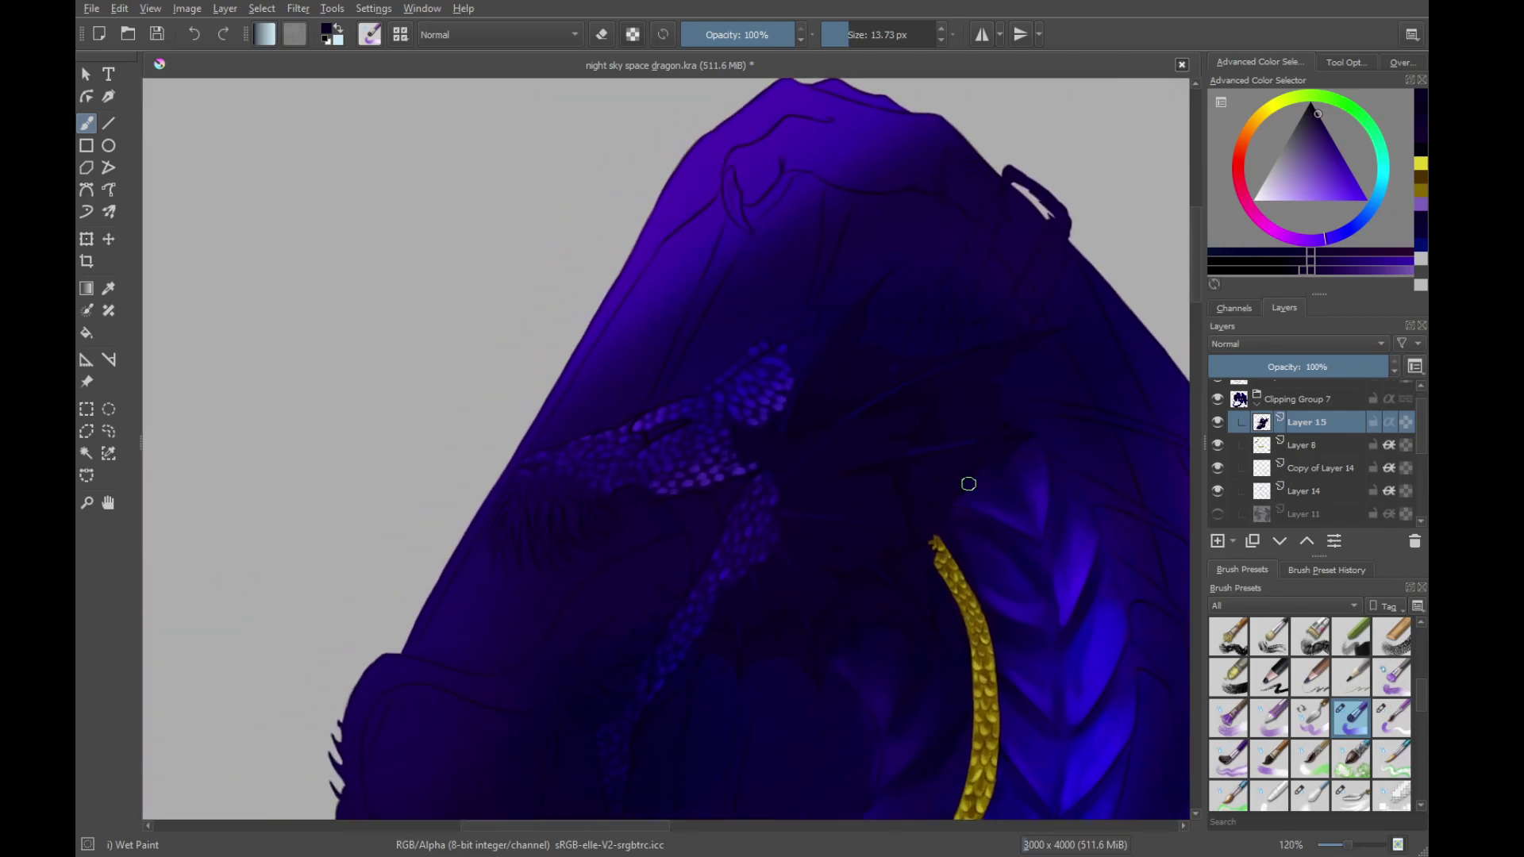
{"action": "left_click", "coordinate": [1312, 270]}
{"action": "left_click", "coordinate": [1340, 270]}
{"action": "left_click", "coordinate": [1347, 270]}
{"action": "scroll", "coordinate": [901, 639], "scroll_direction": "up", "scroll_amount": 6}
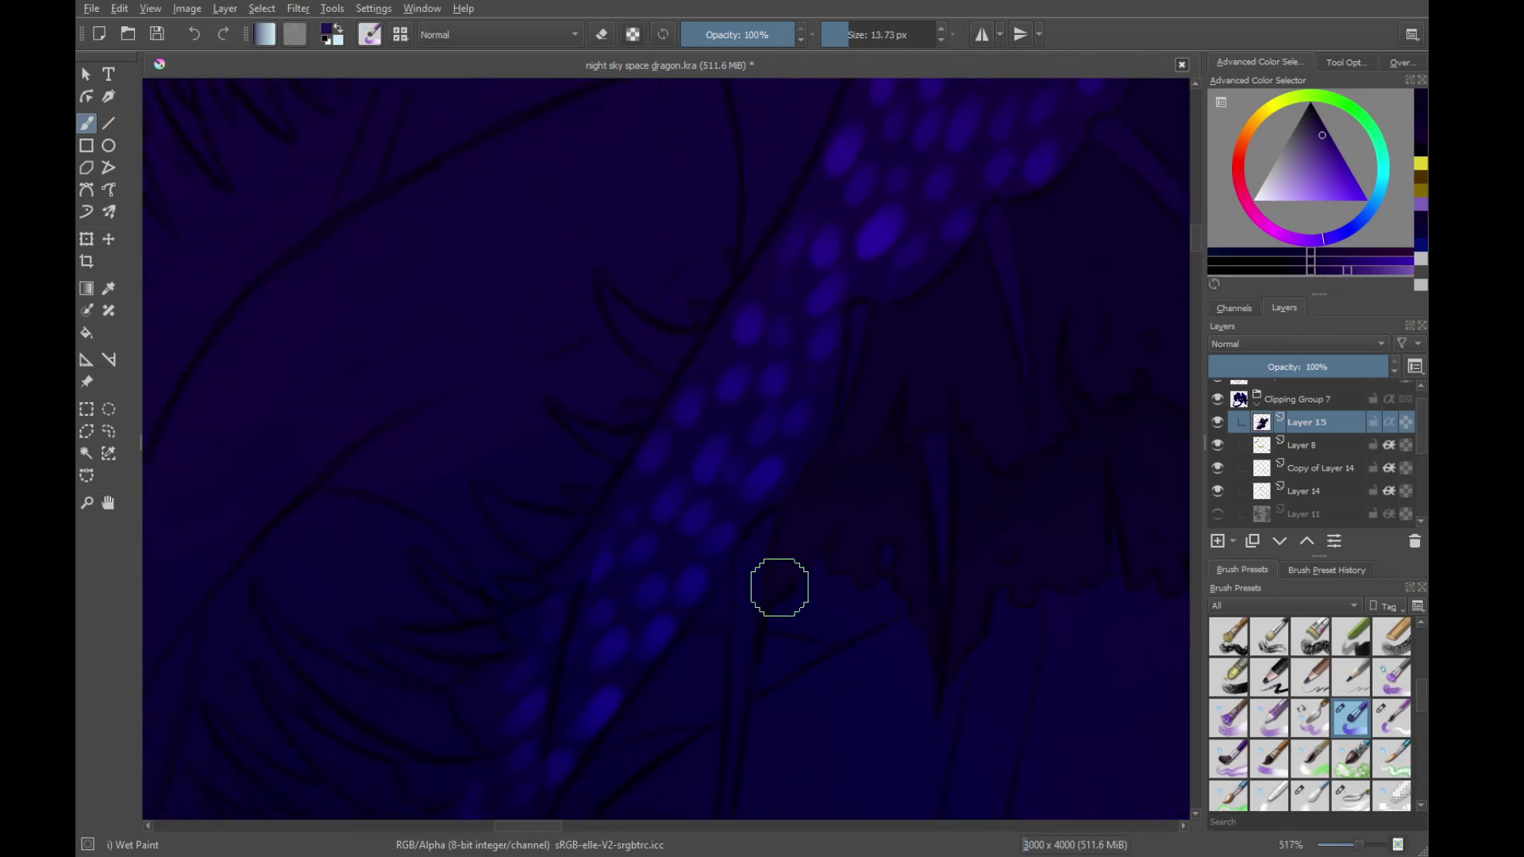
{"action": "key", "text": "bracketleft"}
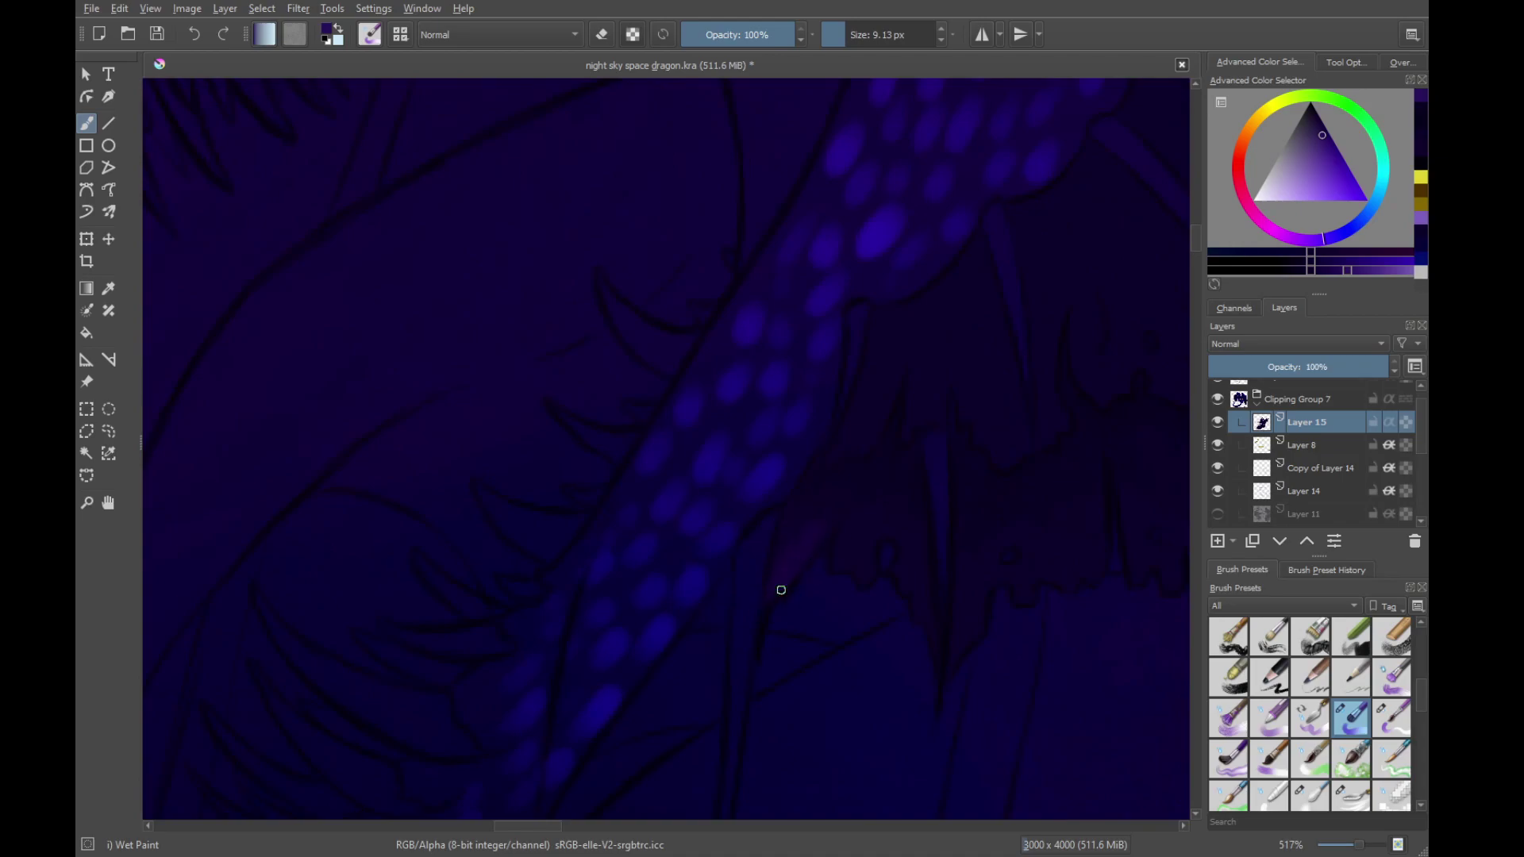
{"action": "mouse_move", "coordinate": [842, 545]}
{"action": "left_mouse_down"}
{"action": "mouse_move", "coordinate": [929, 623]}
{"action": "mouse_move", "coordinate": [796, 663]}
{"action": "left_mouse_up"}
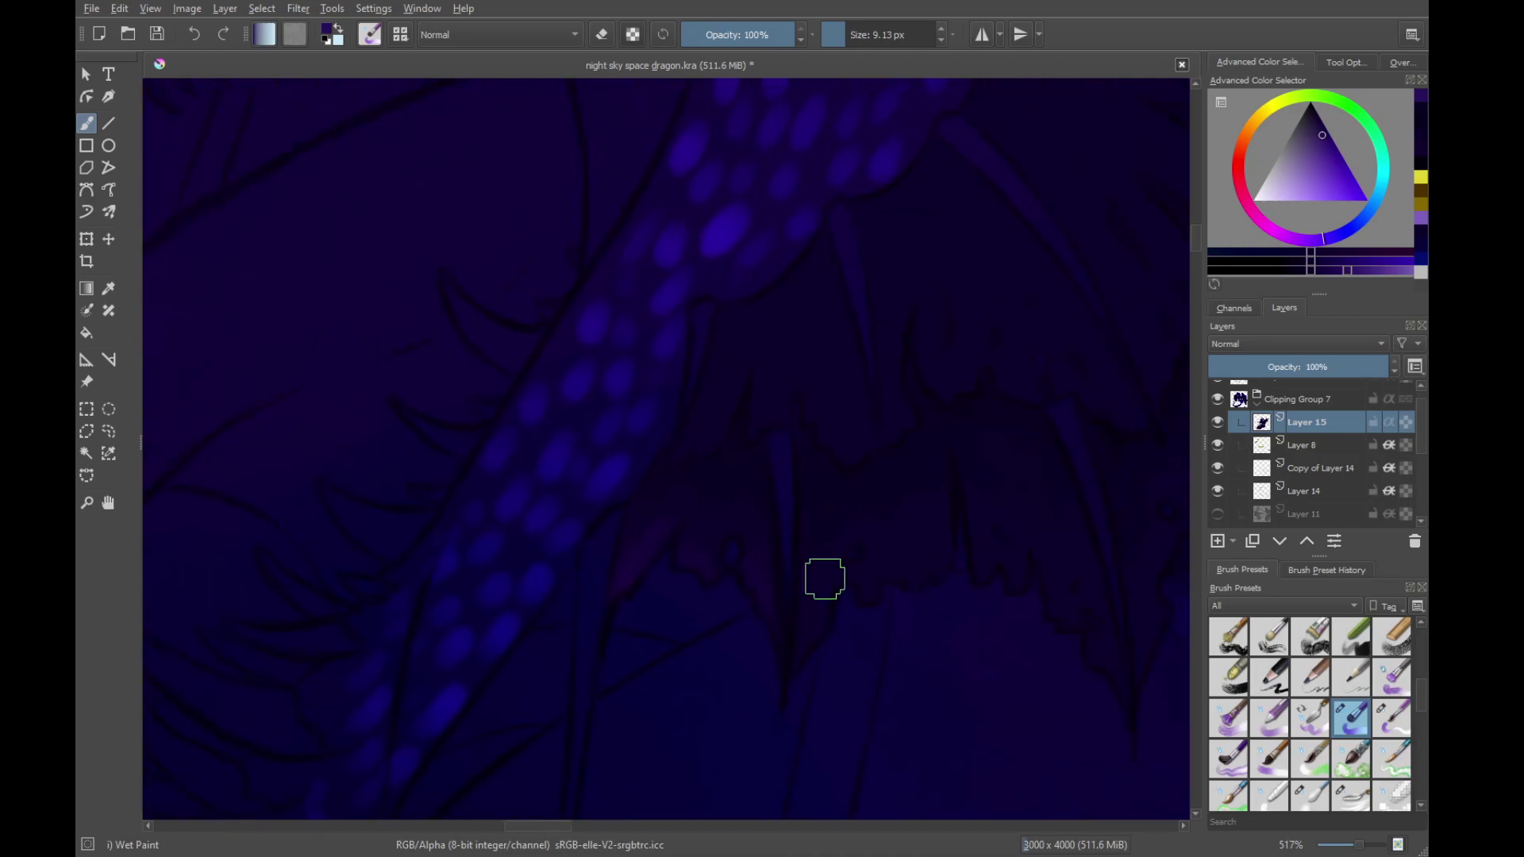
{"action": "left_click_drag", "start_coordinate": [813, 612], "coordinate": [803, 661]}
{"action": "left_click_drag", "start_coordinate": [928, 560], "coordinate": [848, 592]}
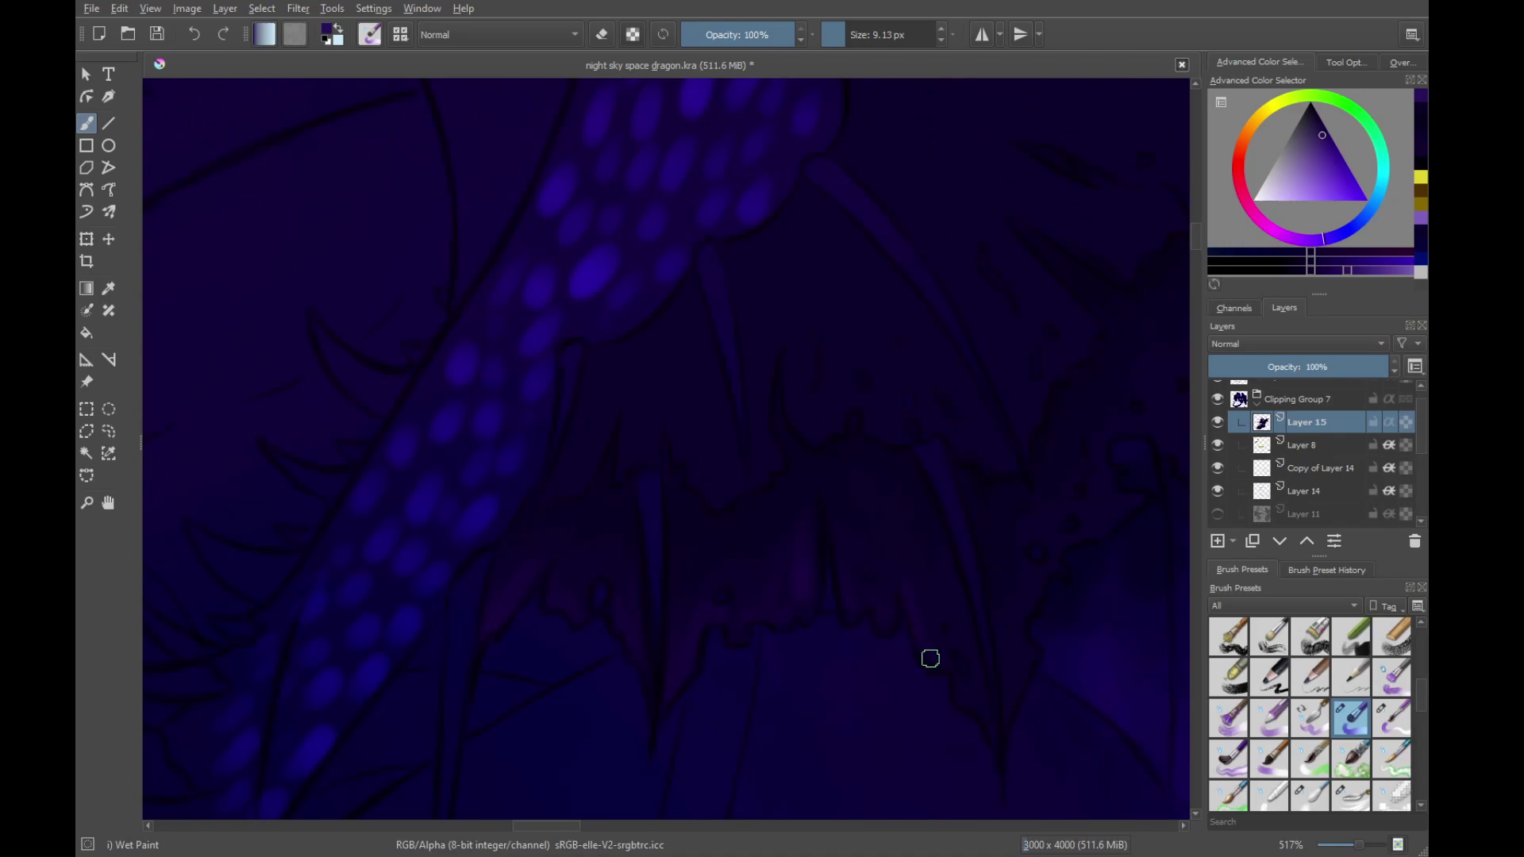
Pick a slightly darker violet and tint the hem around the second short spine's tip and the adjoining notches
{"action": "left_click", "coordinate": [1337, 272]}
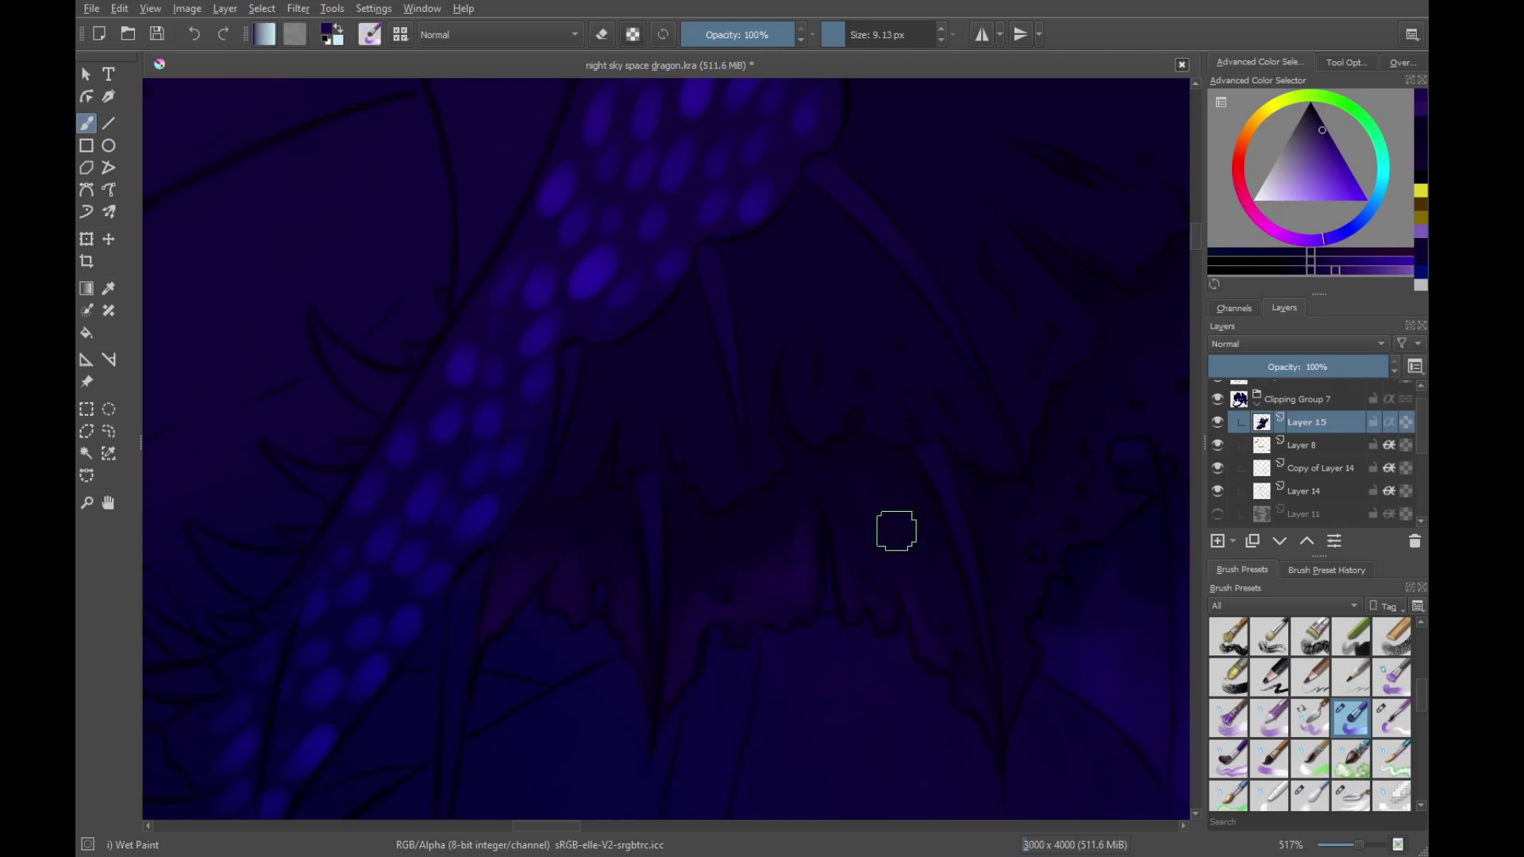
{"action": "left_click_drag", "start_coordinate": [934, 608], "coordinate": [805, 492]}
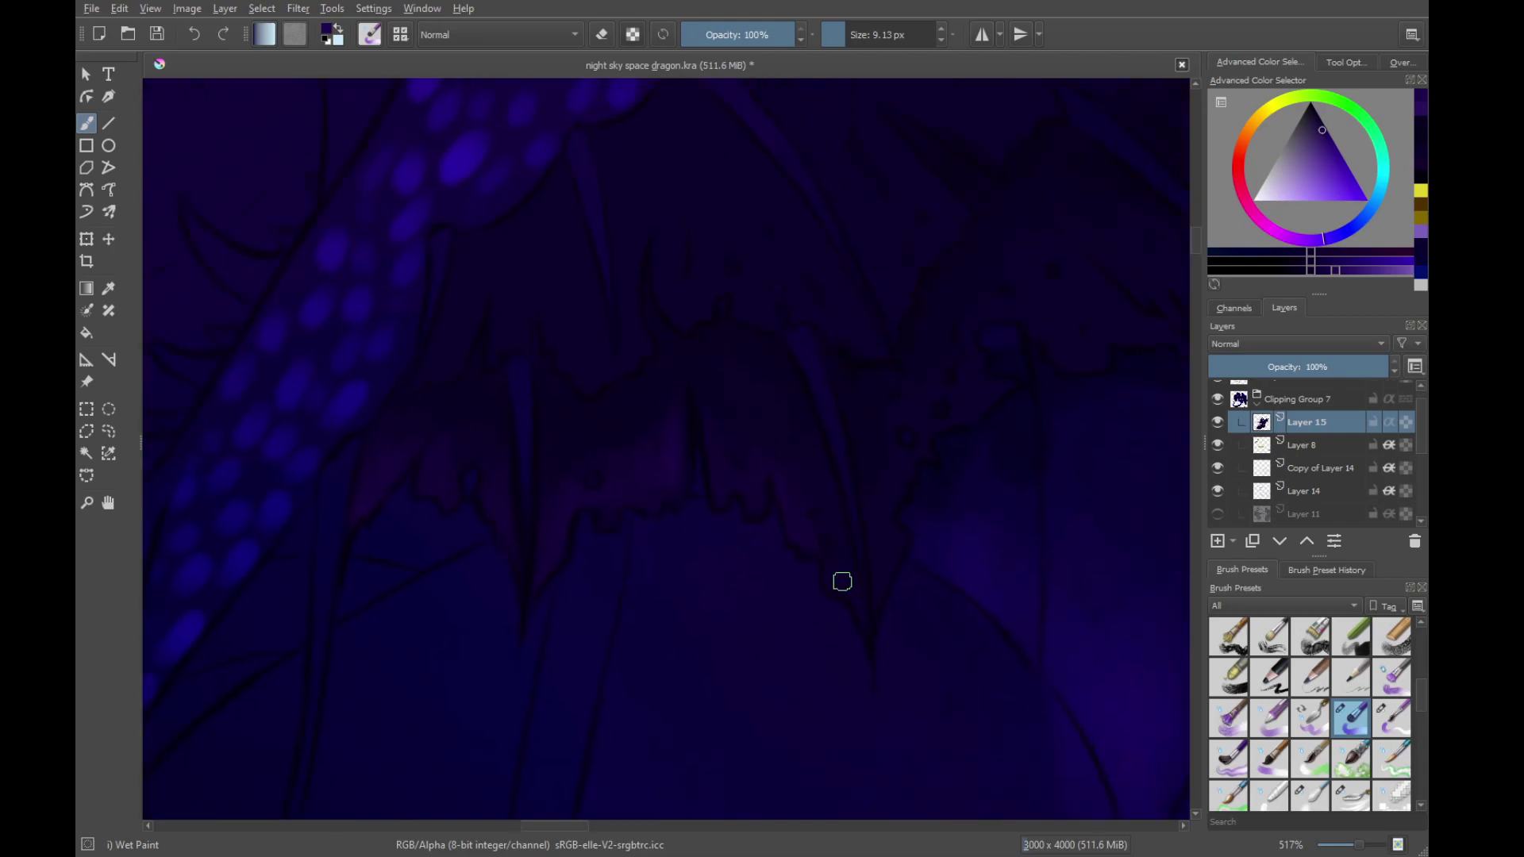
{"action": "left_click_drag", "start_coordinate": [877, 578], "coordinate": [850, 660]}
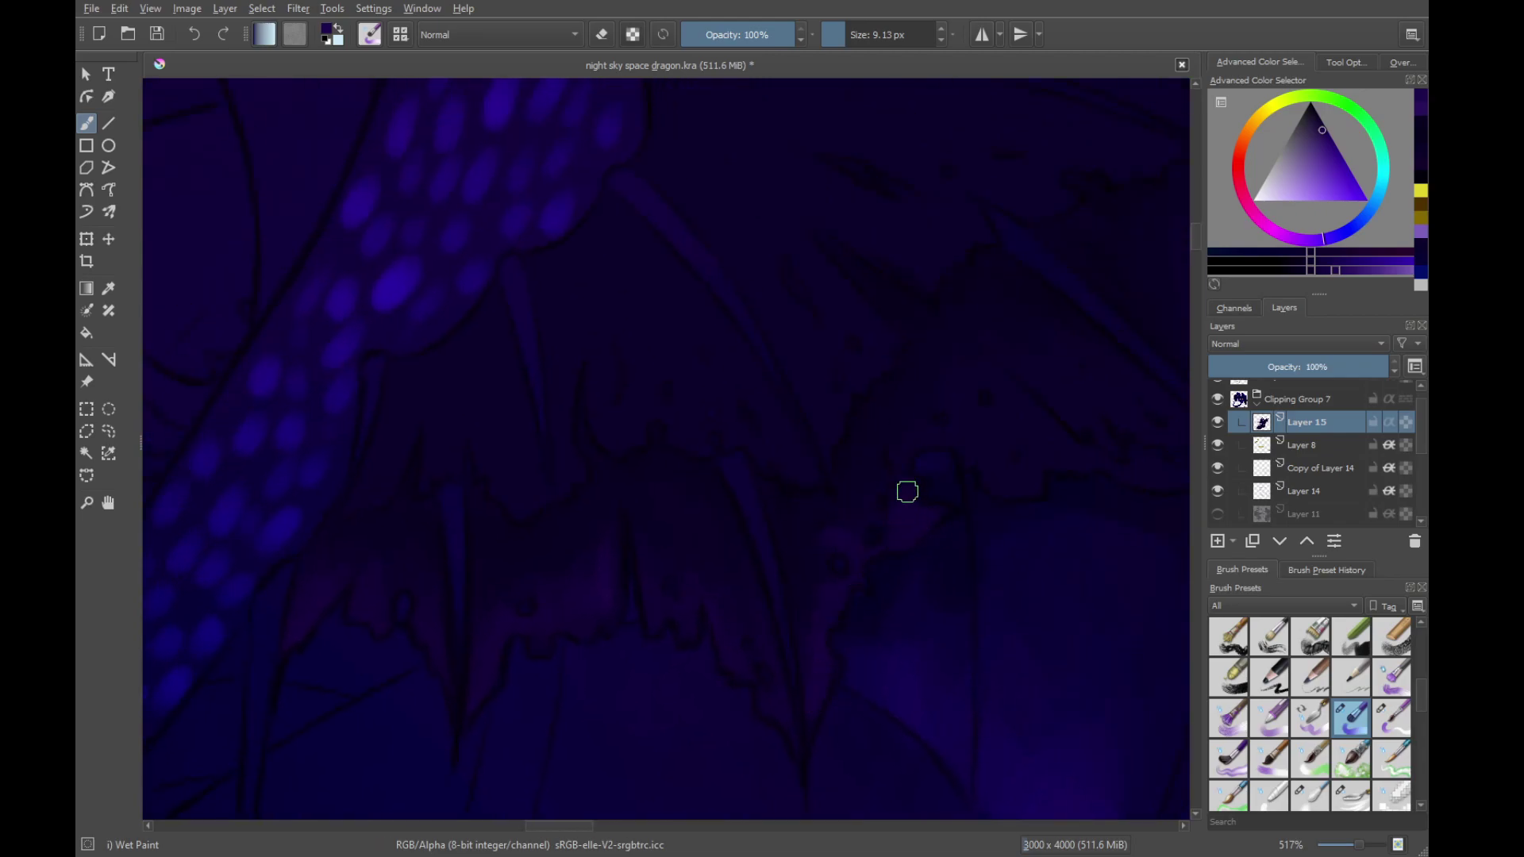
{"action": "left_click_drag", "start_coordinate": [907, 491], "coordinate": [816, 598]}
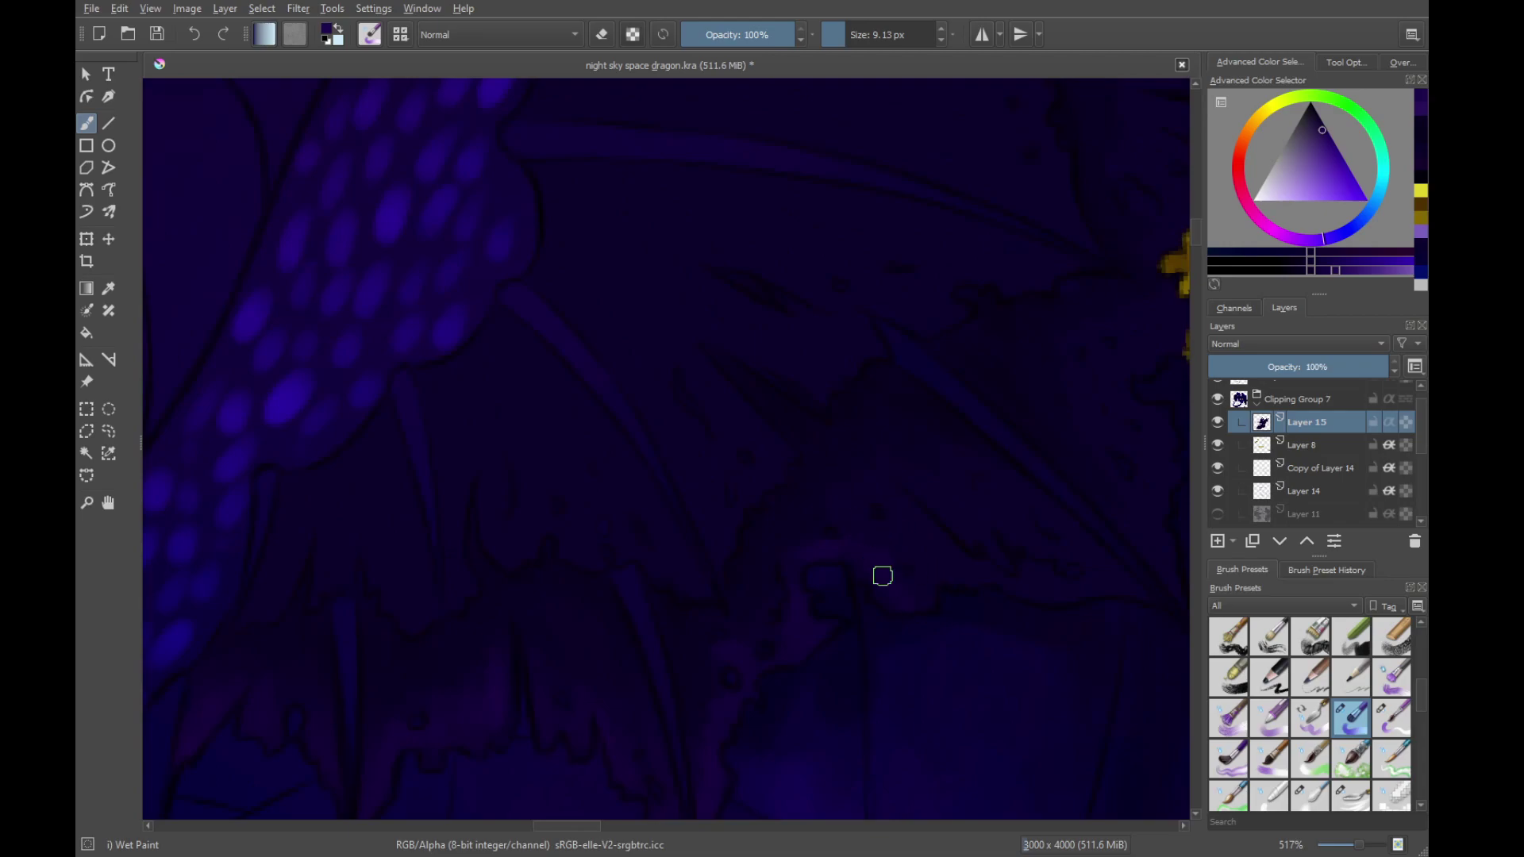
Continue the violet tint along the ragged hem, past the long spine's tip and up to the gold chain's end
{"action": "left_click_drag", "start_coordinate": [1030, 510], "coordinate": [877, 539]}
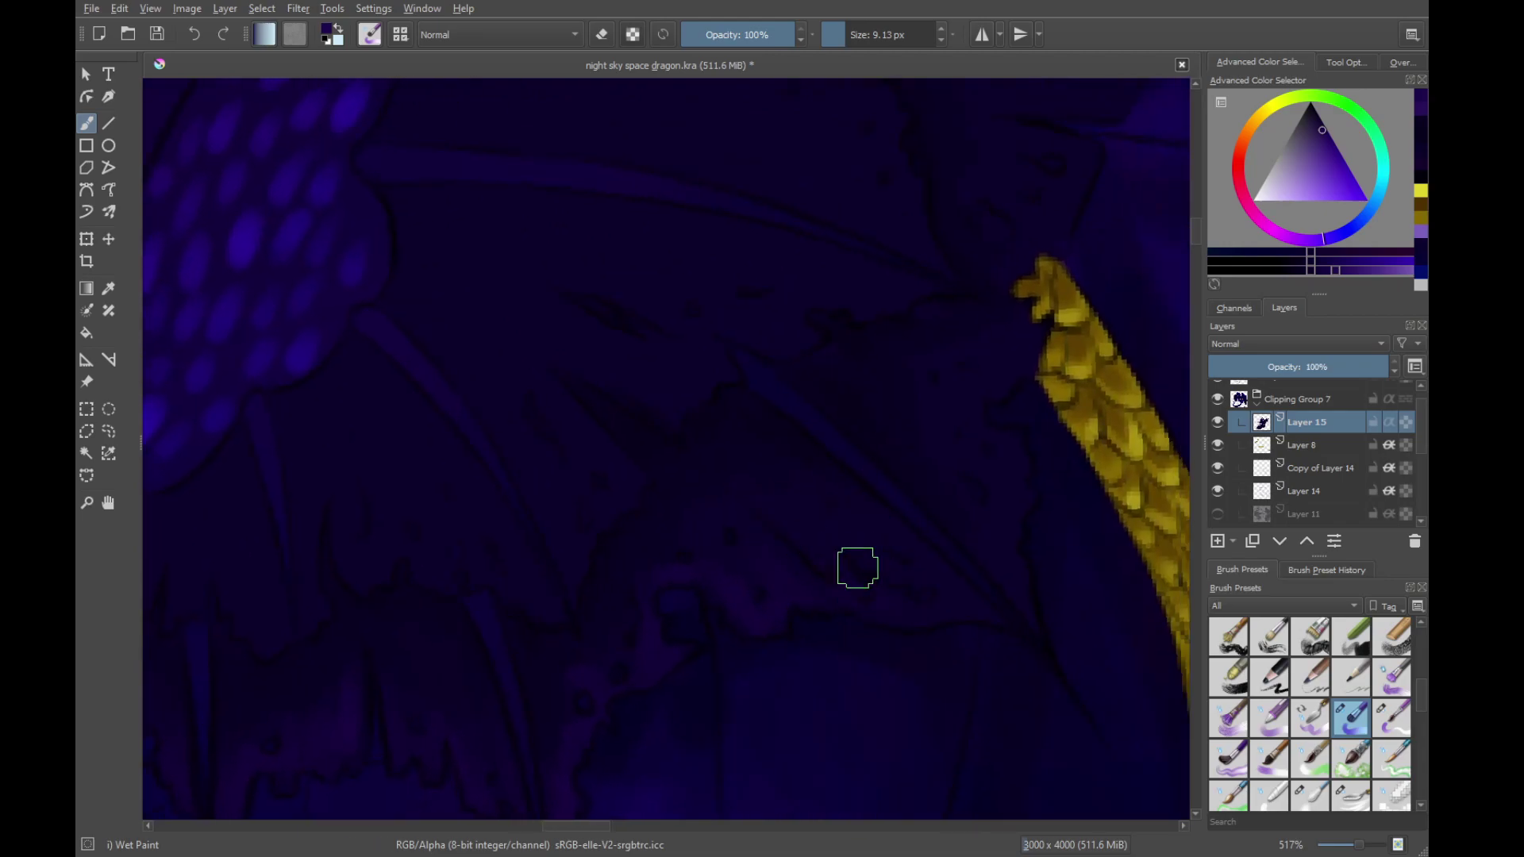
{"action": "left_click_drag", "start_coordinate": [1024, 635], "coordinate": [911, 649]}
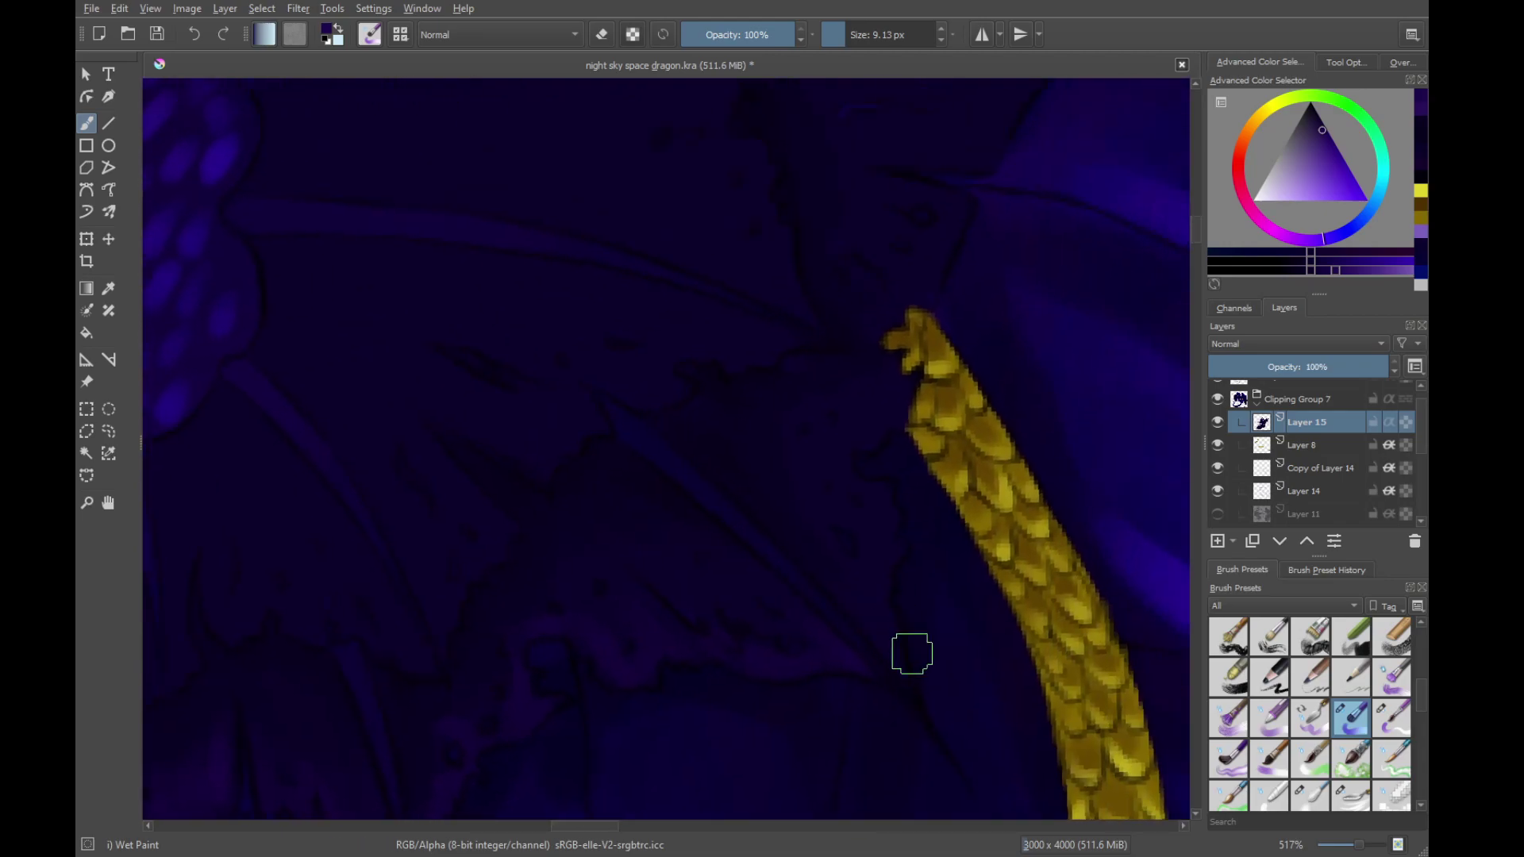
{"action": "left_click_drag", "start_coordinate": [908, 489], "coordinate": [884, 604]}
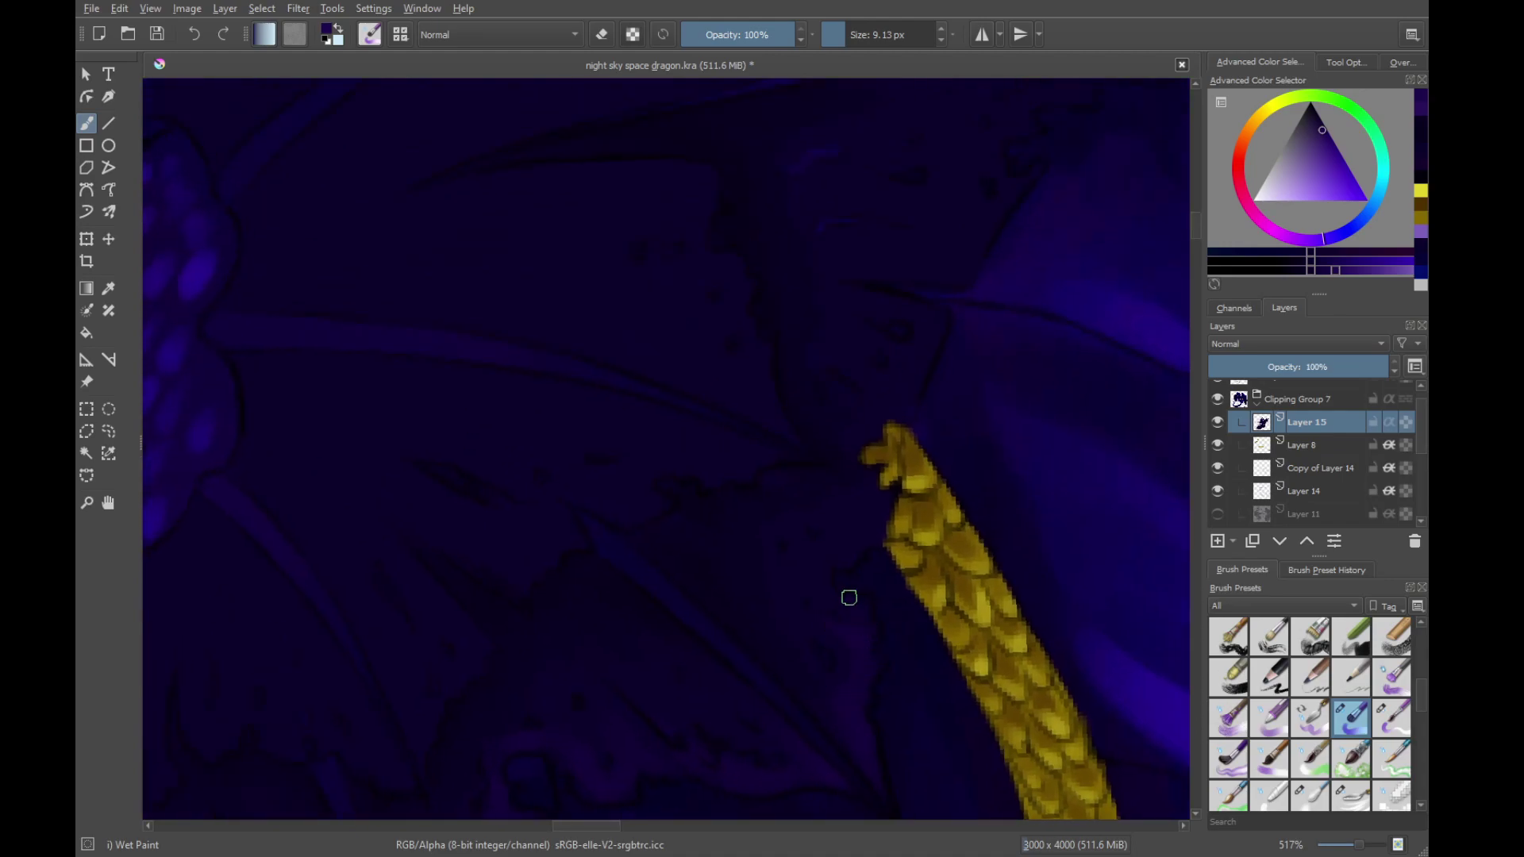
{"action": "left_click_drag", "start_coordinate": [886, 498], "coordinate": [843, 590]}
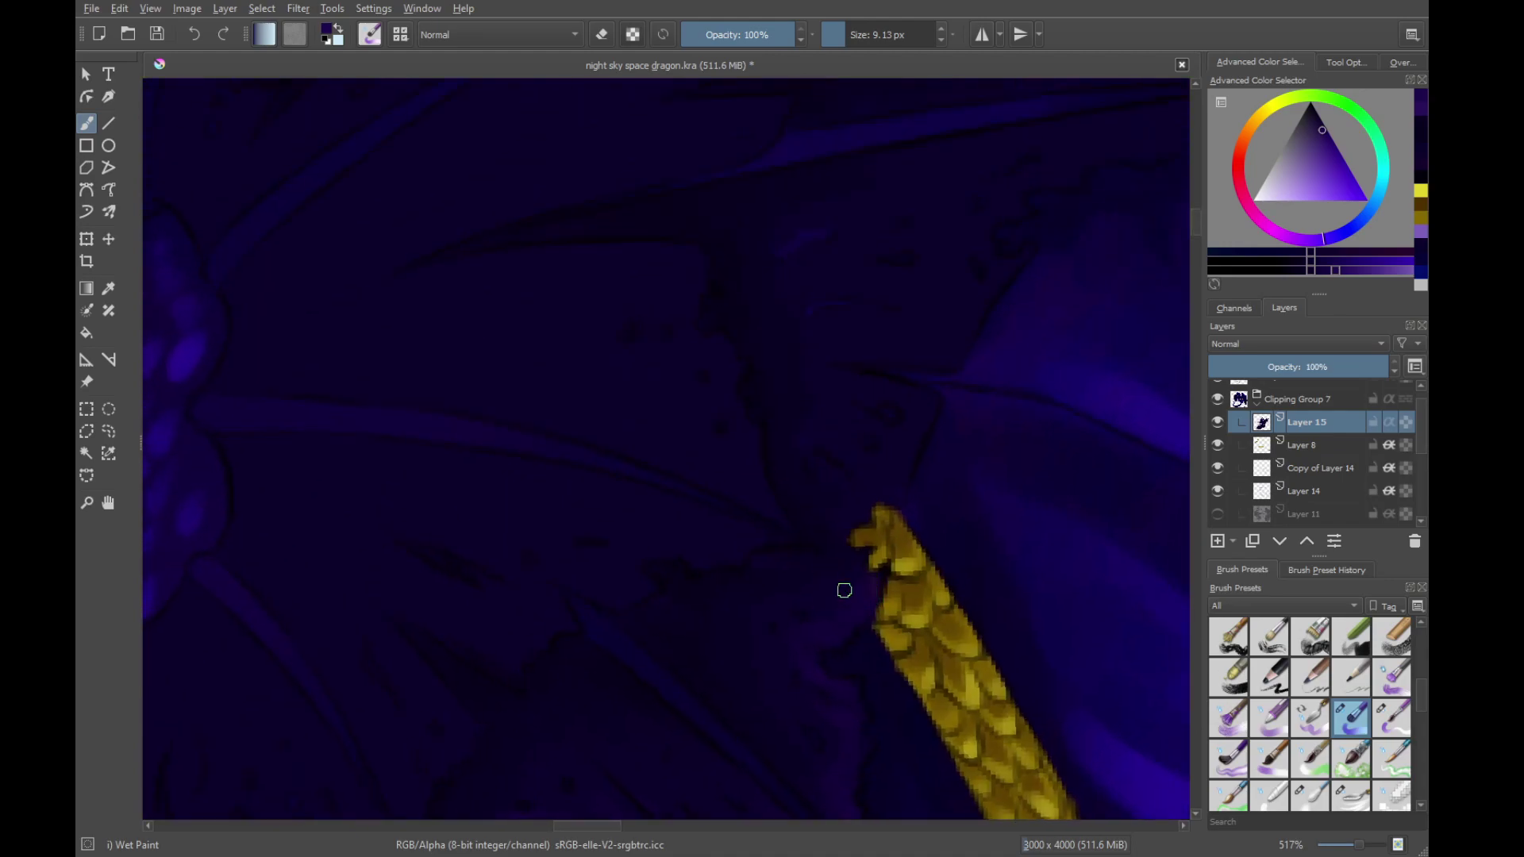
{"action": "left_click_drag", "start_coordinate": [895, 473], "coordinate": [843, 565]}
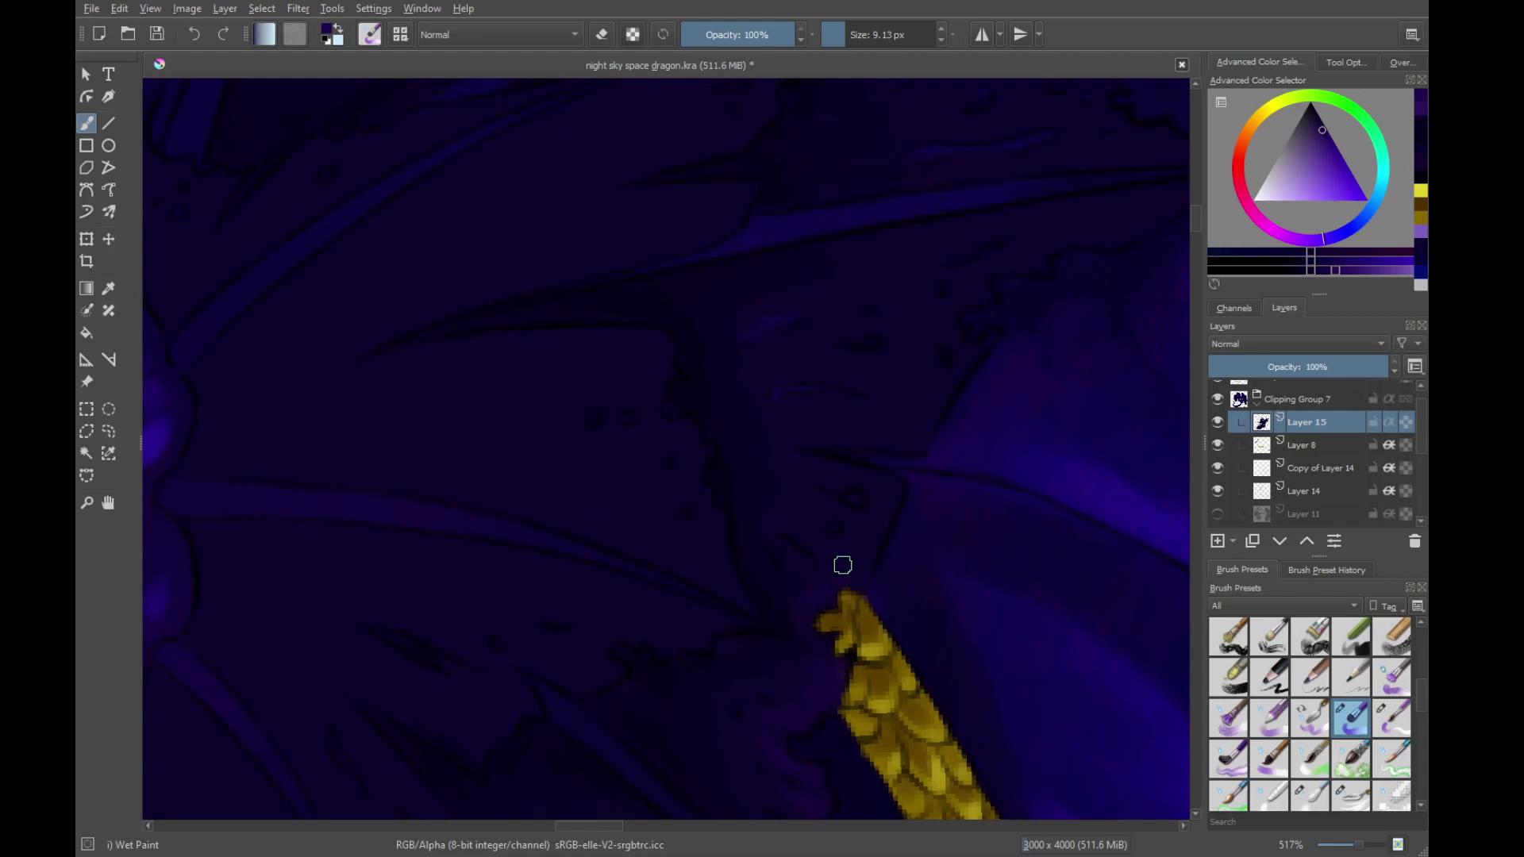
Extend the violet tint along the membrane's ragged edge from the gold chain's end up to the next long spine's tip
{"action": "left_click_drag", "start_coordinate": [865, 544], "coordinate": [851, 592]}
{"action": "mouse_move", "coordinate": [781, 546]}
{"action": "left_mouse_down"}
{"action": "mouse_move", "coordinate": [860, 548]}
{"action": "mouse_move", "coordinate": [873, 566]}
{"action": "left_mouse_up"}
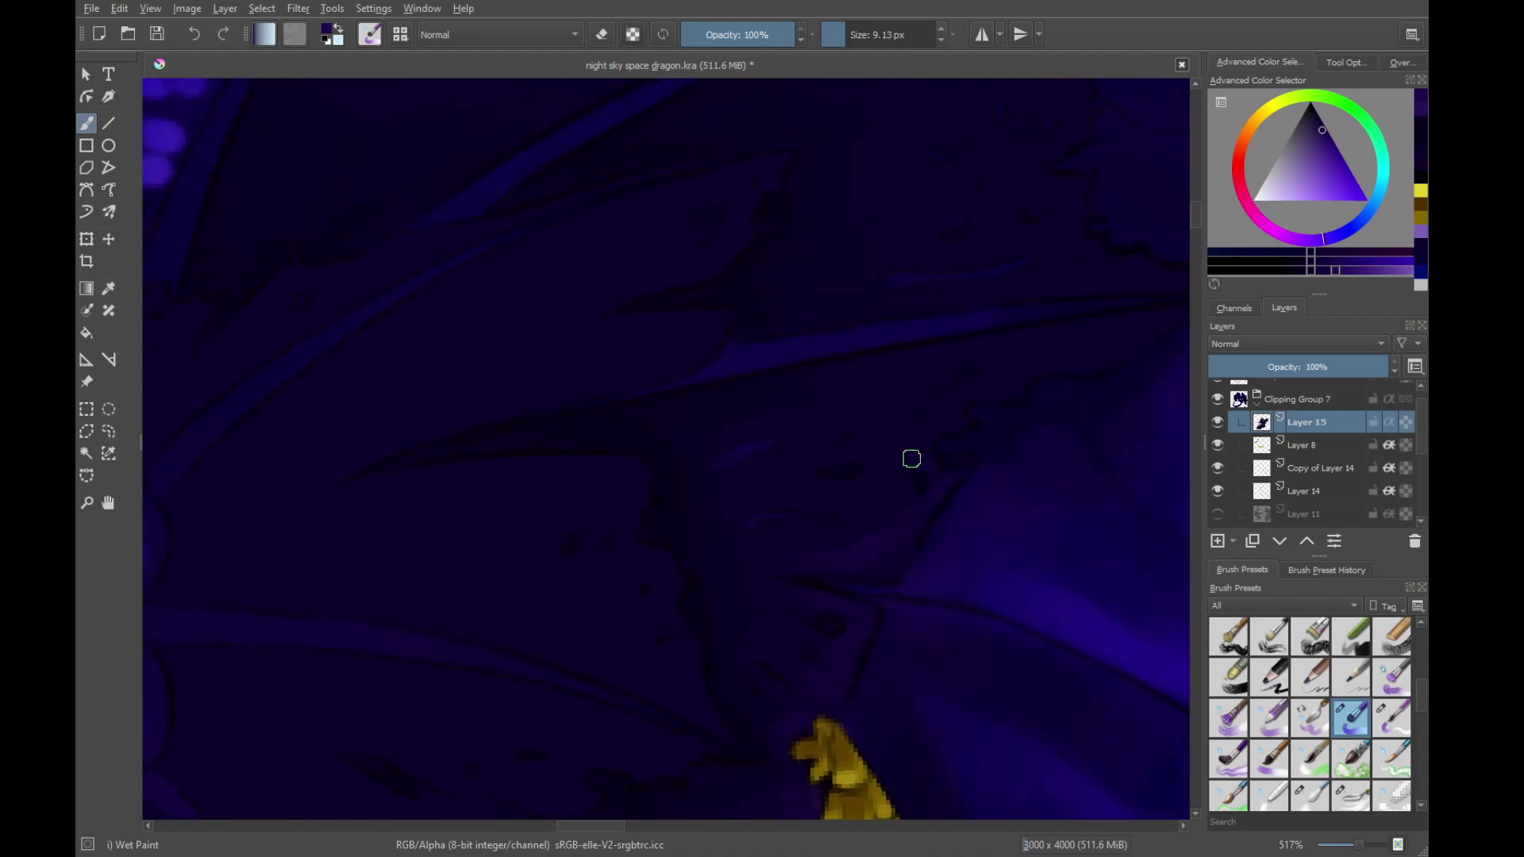
{"action": "left_click_drag", "start_coordinate": [911, 459], "coordinate": [773, 589]}
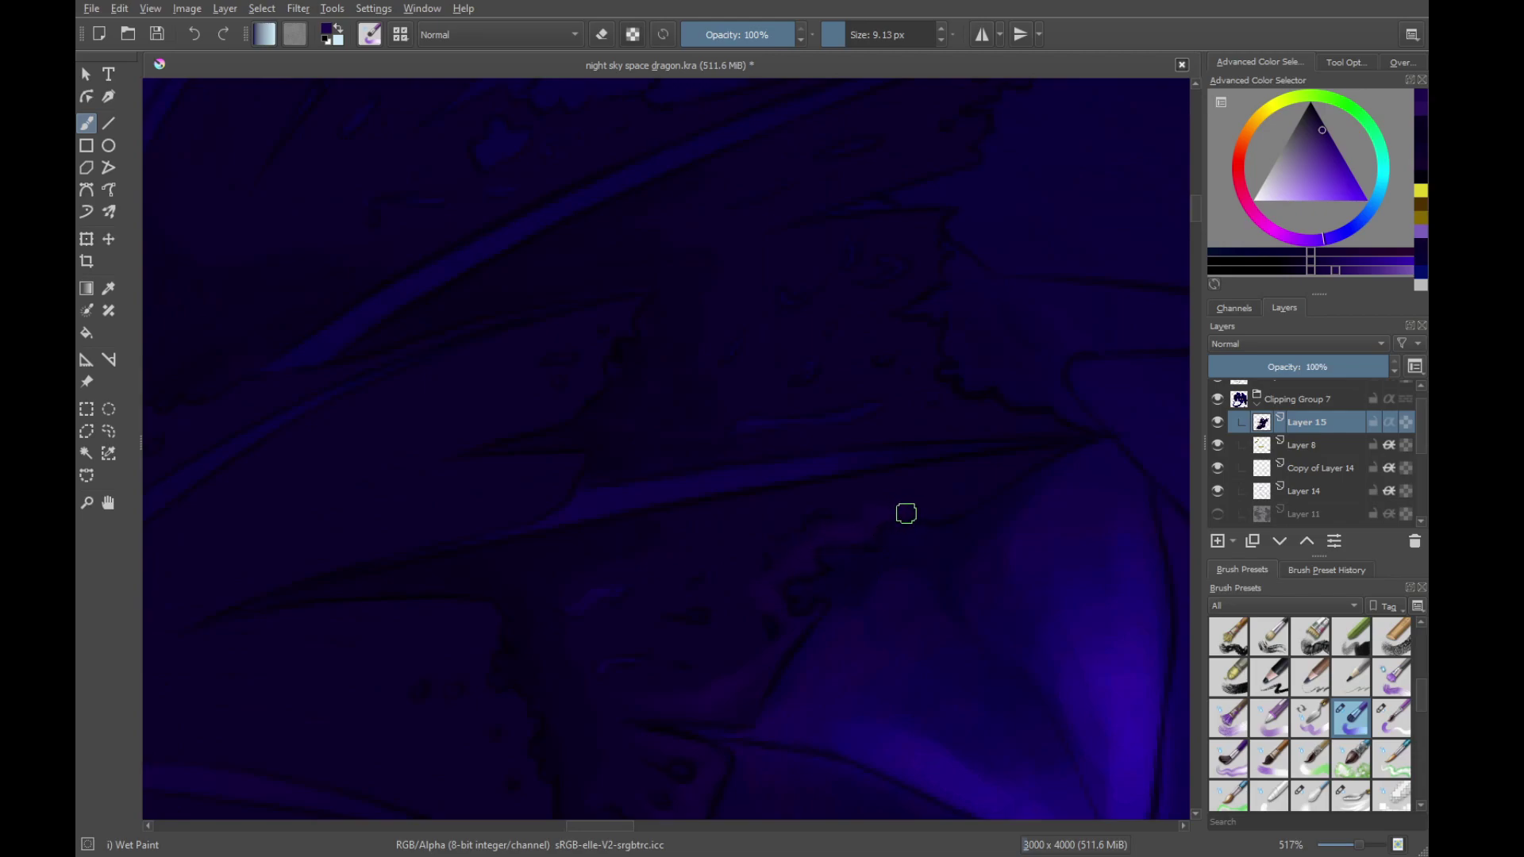
{"action": "left_click_drag", "start_coordinate": [964, 483], "coordinate": [731, 606]}
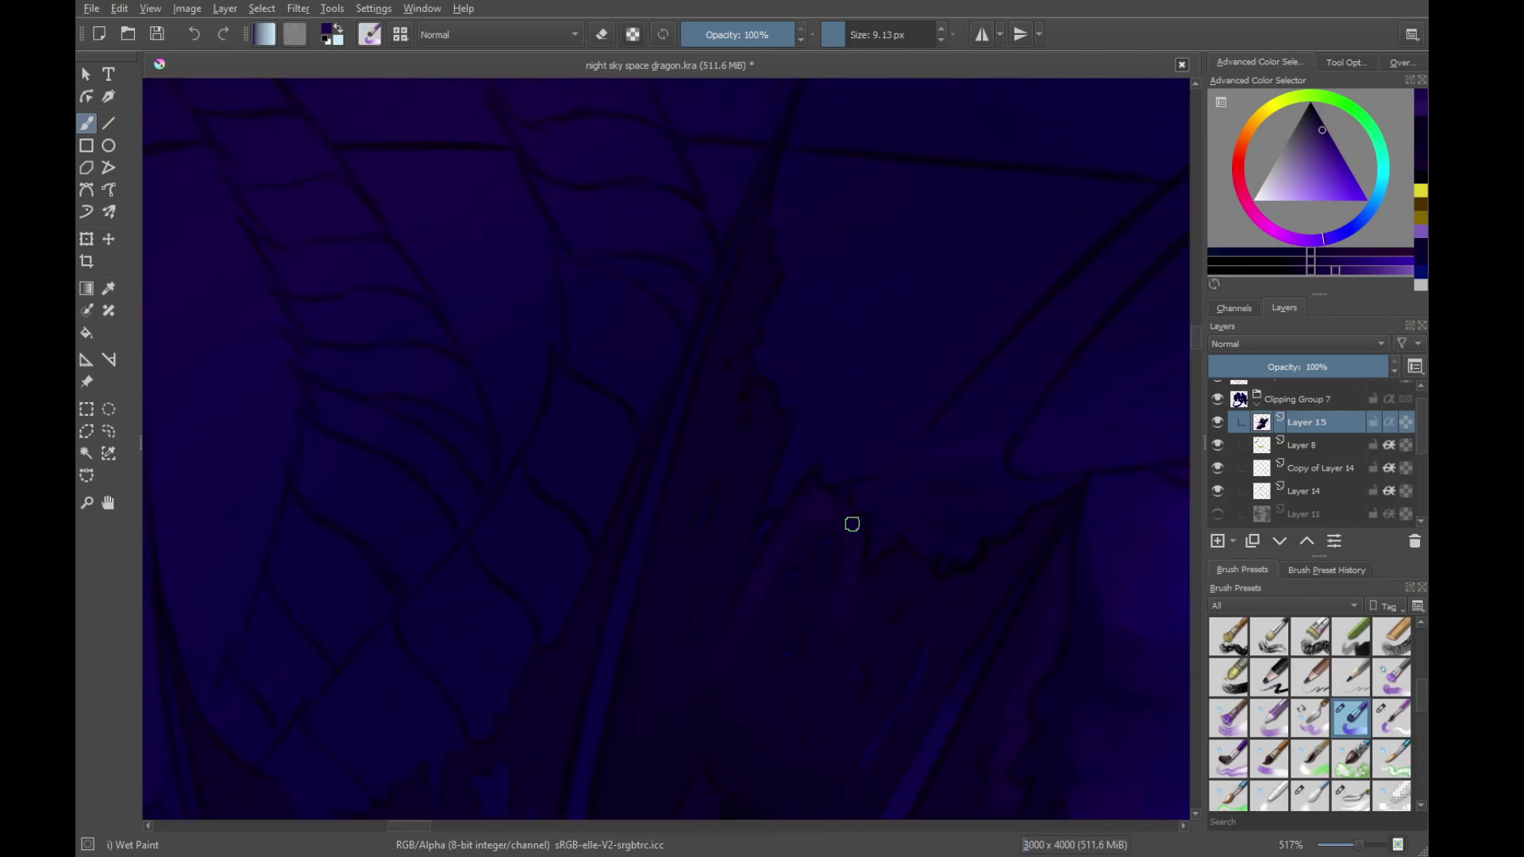
Tint the notched edge of the membrane between the two upper long spines with the same violet
{"action": "left_click_drag", "start_coordinate": [851, 524], "coordinate": [793, 501]}
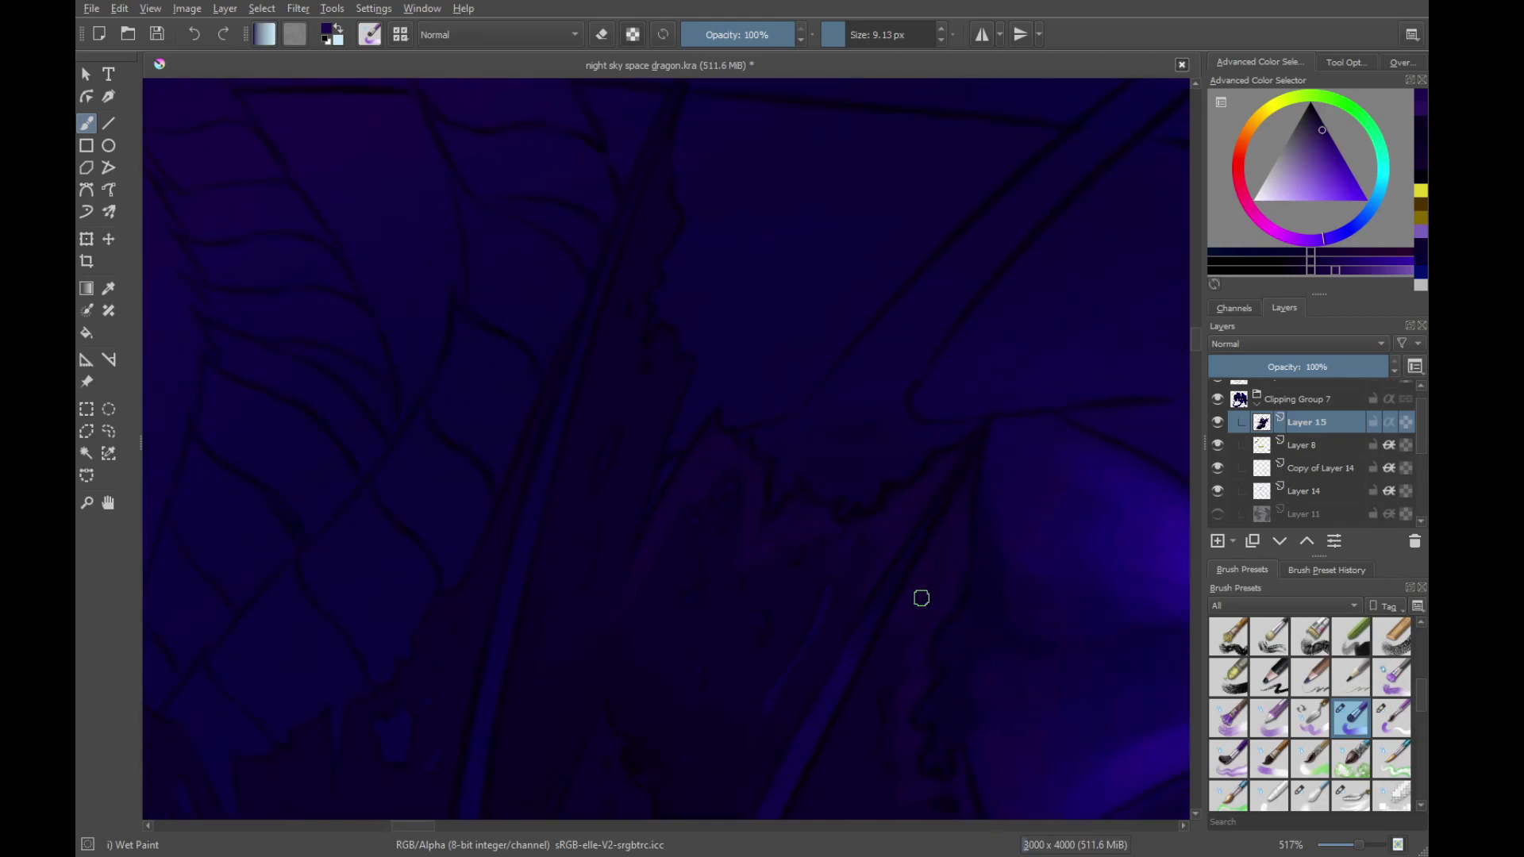
{"action": "left_click_drag", "start_coordinate": [919, 599], "coordinate": [767, 571]}
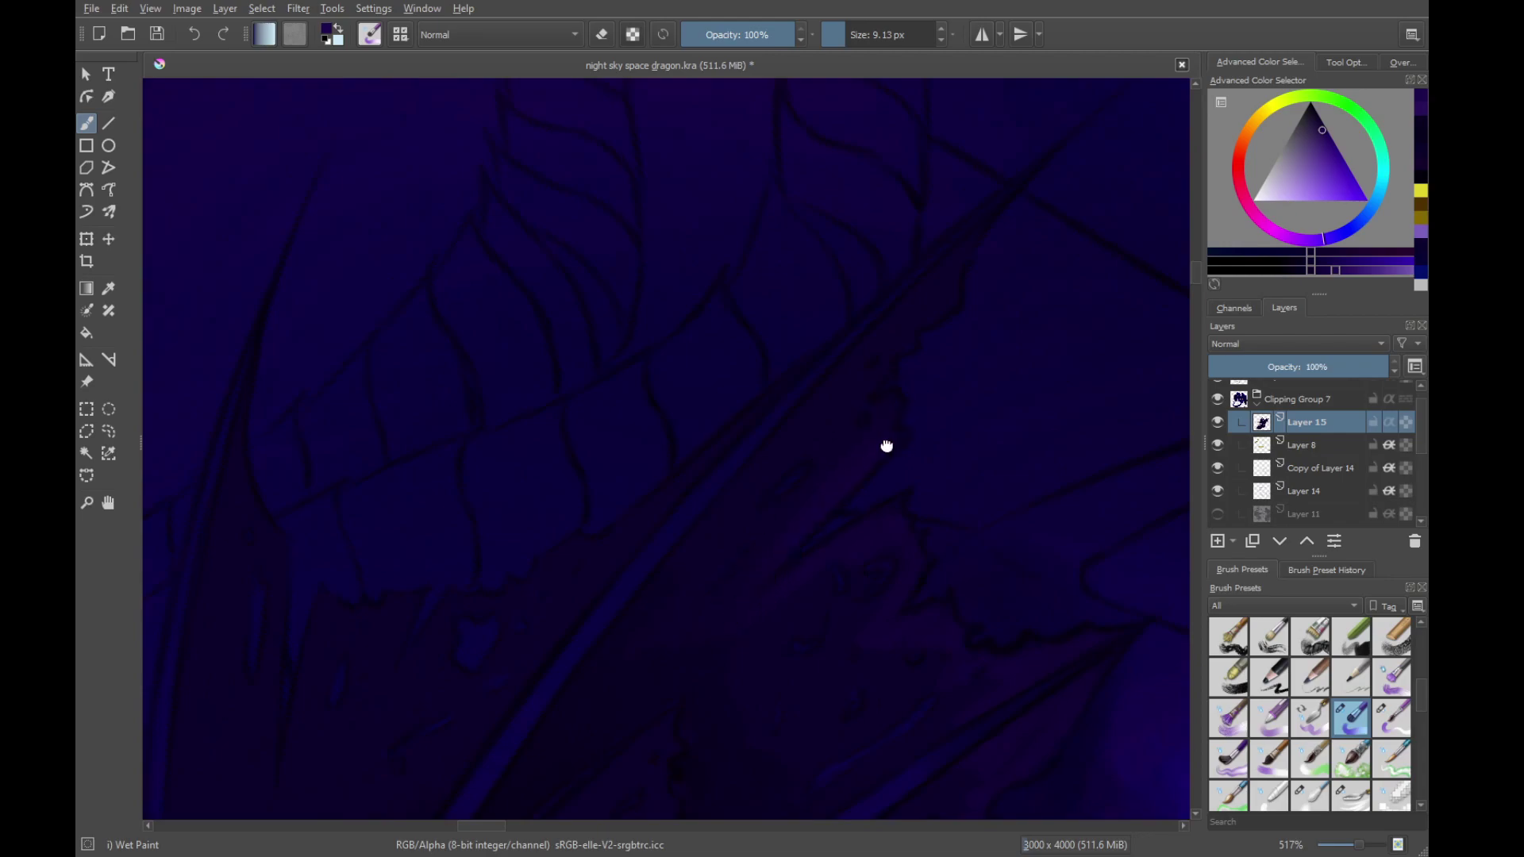
{"action": "left_click_drag", "start_coordinate": [887, 446], "coordinate": [851, 511]}
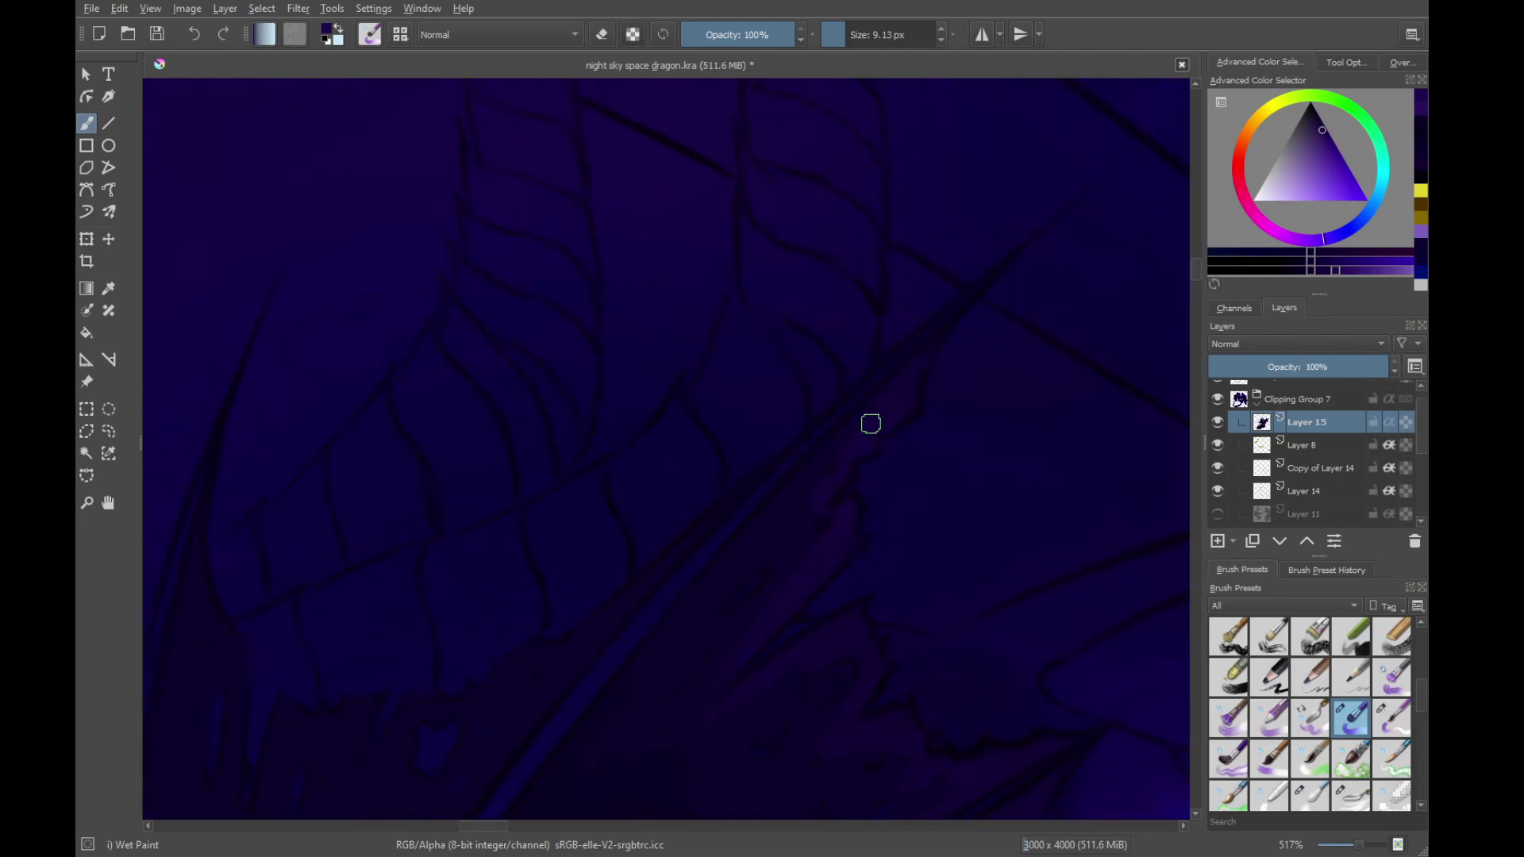
Brush the violet along the topmost membrane's torn edge, from the topmost spine past the slits and small hole to the long spine
{"action": "mouse_move", "coordinate": [871, 423]}
{"action": "left_mouse_down"}
{"action": "mouse_move", "coordinate": [833, 442]}
{"action": "mouse_move", "coordinate": [650, 431]}
{"action": "left_mouse_up"}
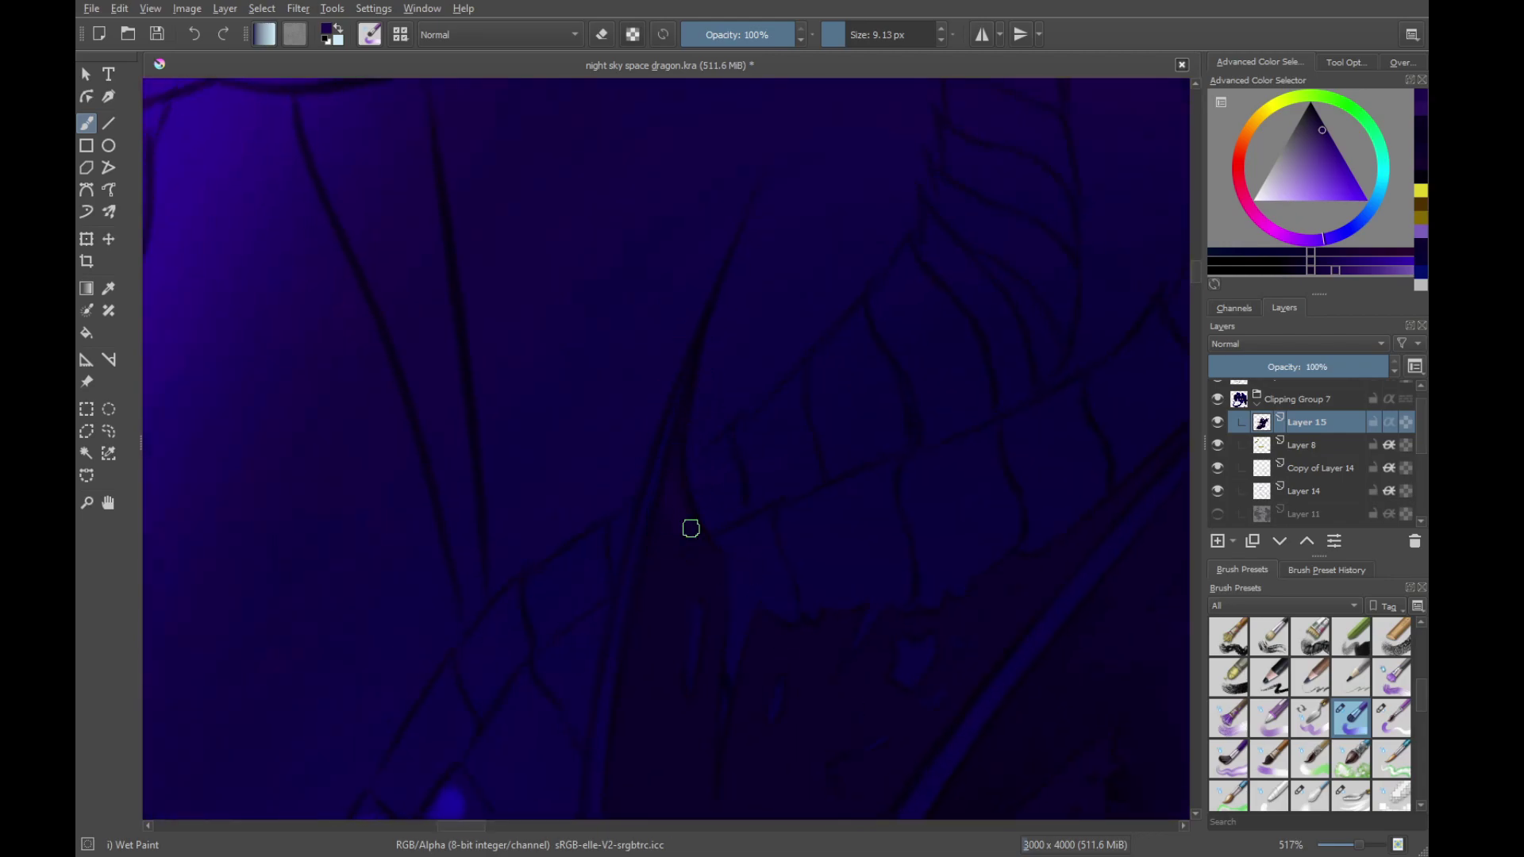
{"action": "left_click_drag", "start_coordinate": [680, 486], "coordinate": [707, 425]}
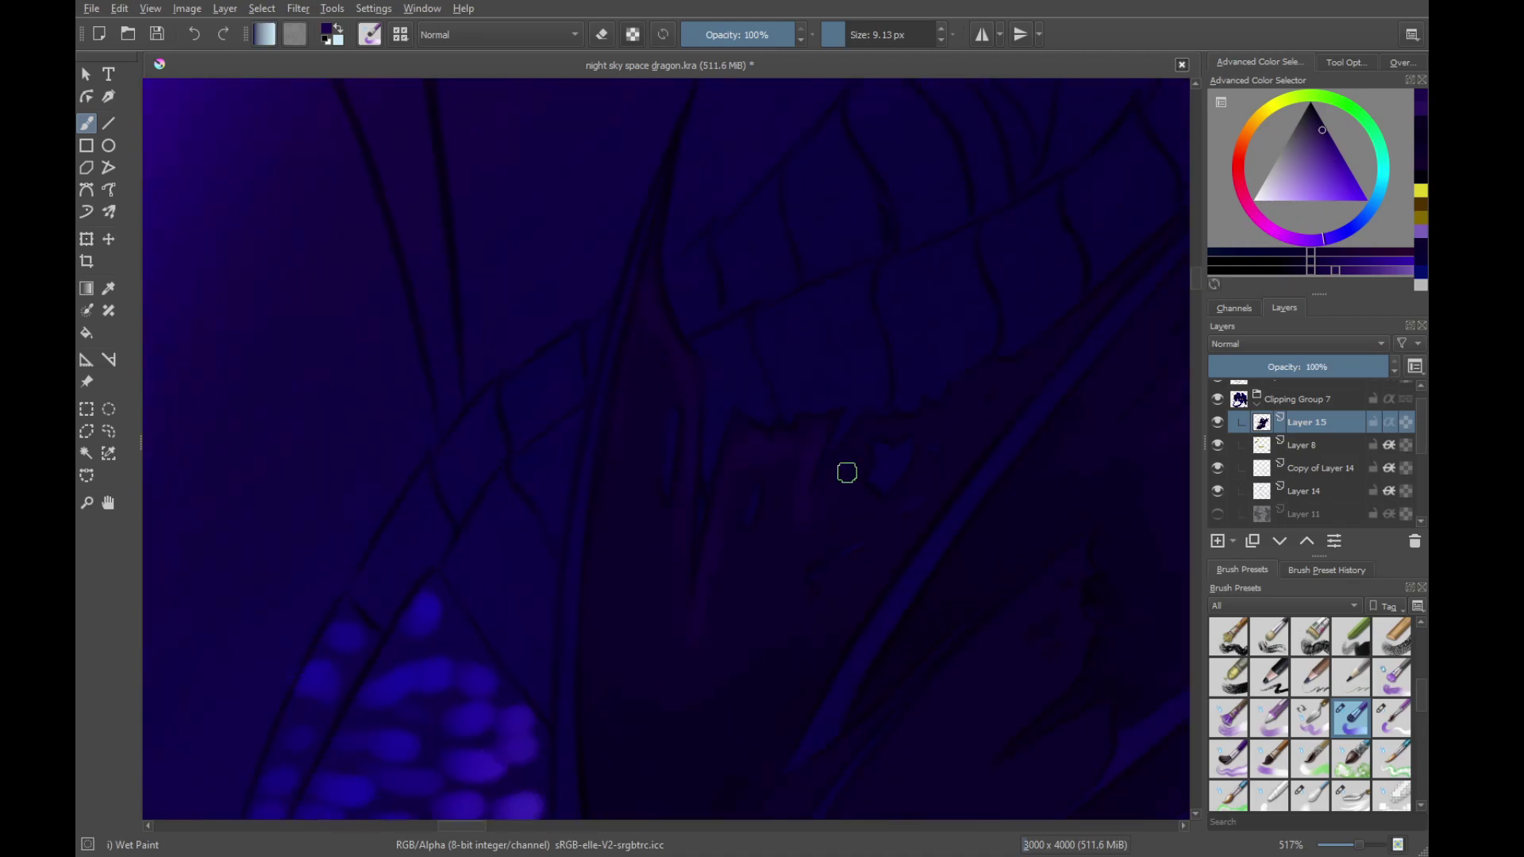
{"action": "left_click_drag", "start_coordinate": [959, 451], "coordinate": [829, 468]}
{"action": "left_click_drag", "start_coordinate": [857, 407], "coordinate": [760, 506]}
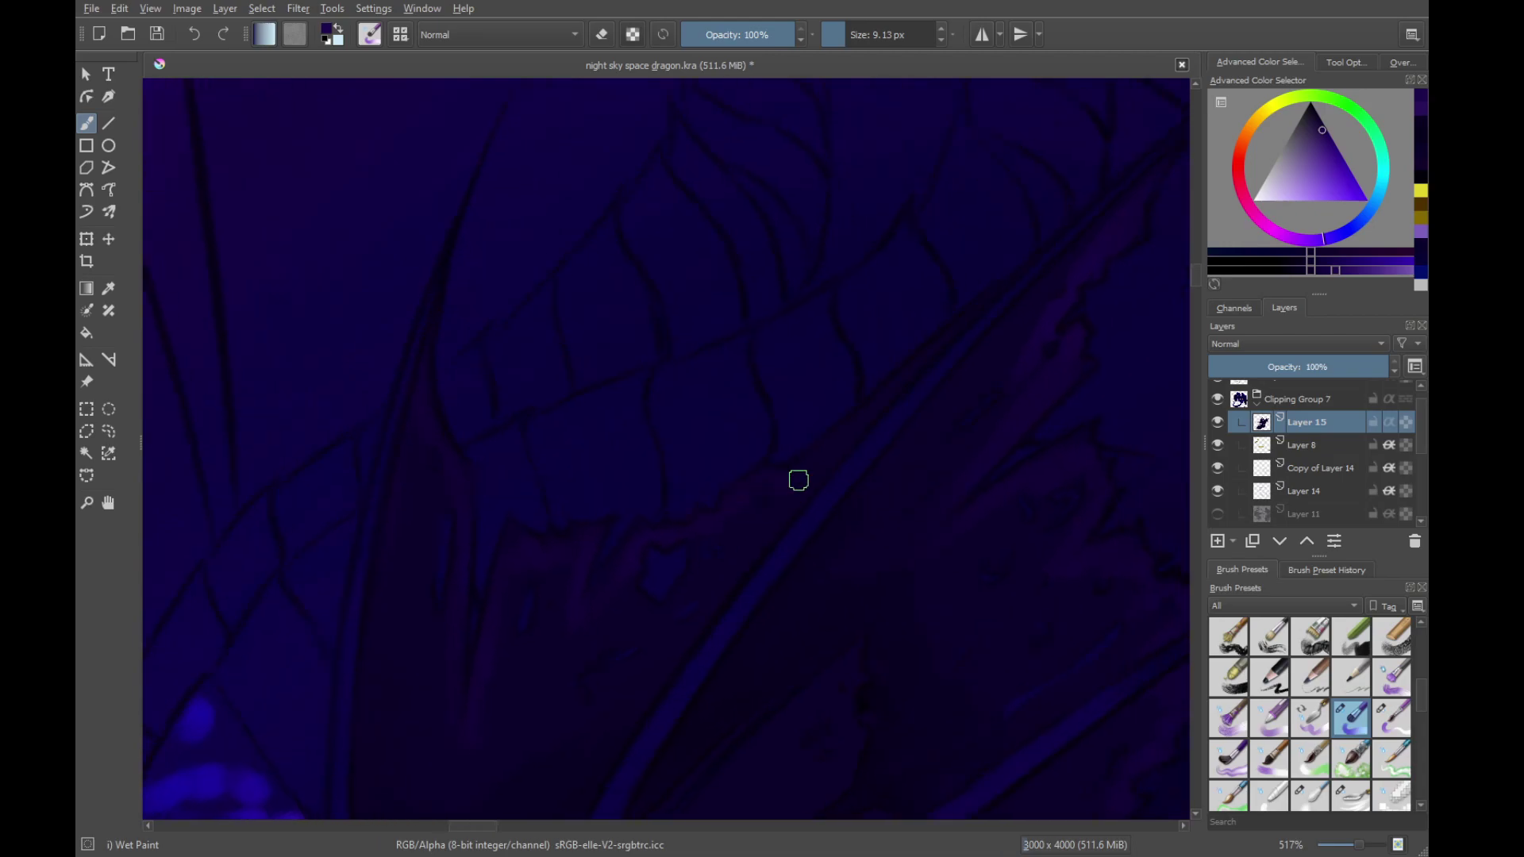
{"action": "left_click_drag", "start_coordinate": [945, 340], "coordinate": [1029, 471]}
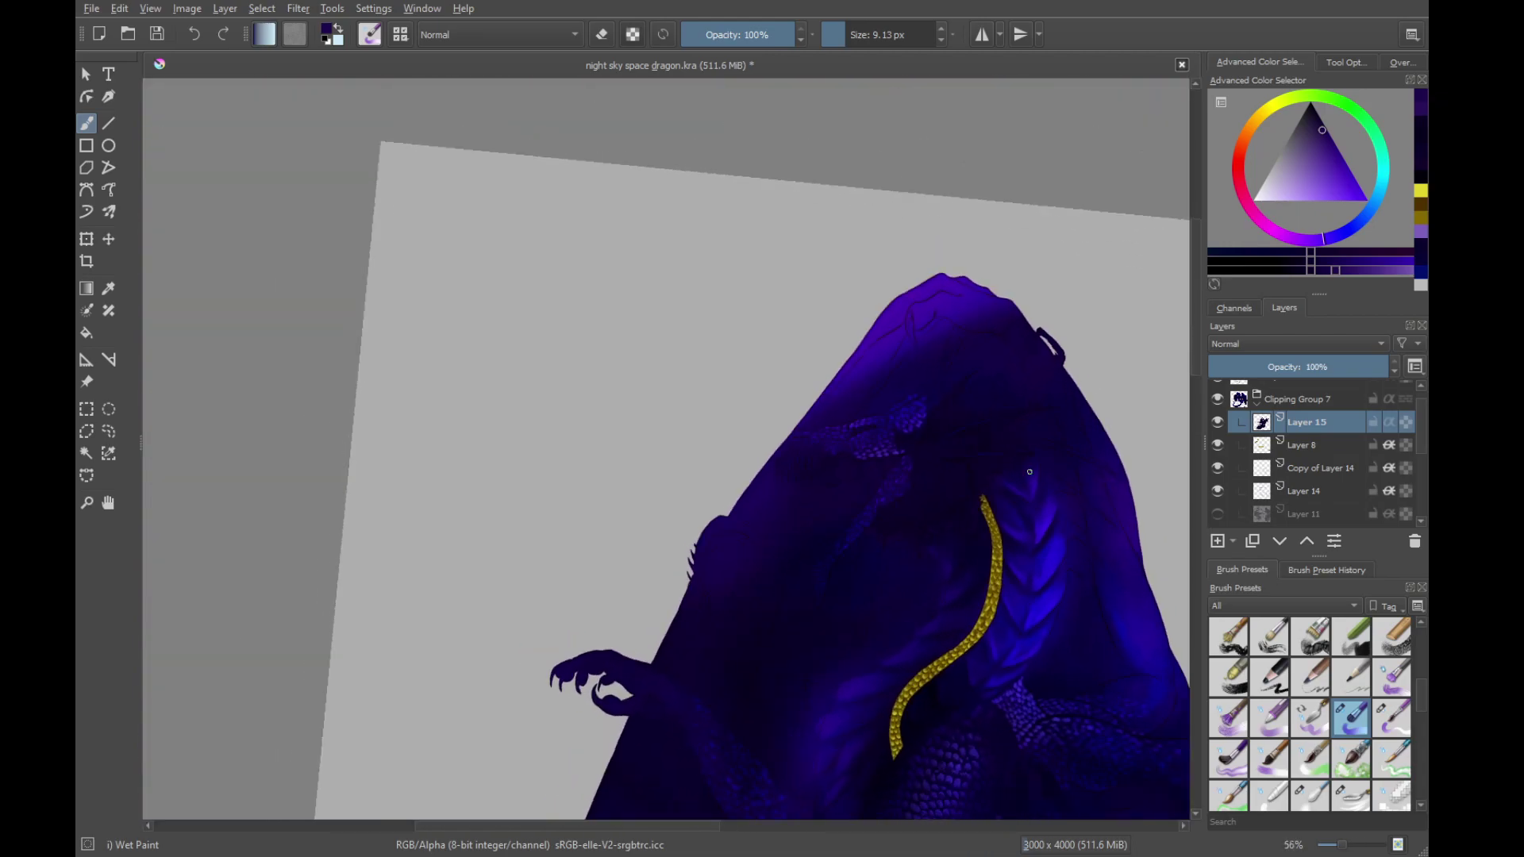
Enlarge the brush to 14.04 px and soften the violet tint inward from the upper membranes' ragged edges
{"action": "scroll", "coordinate": [1029, 471], "scroll_direction": "up", "scroll_amount": 6}
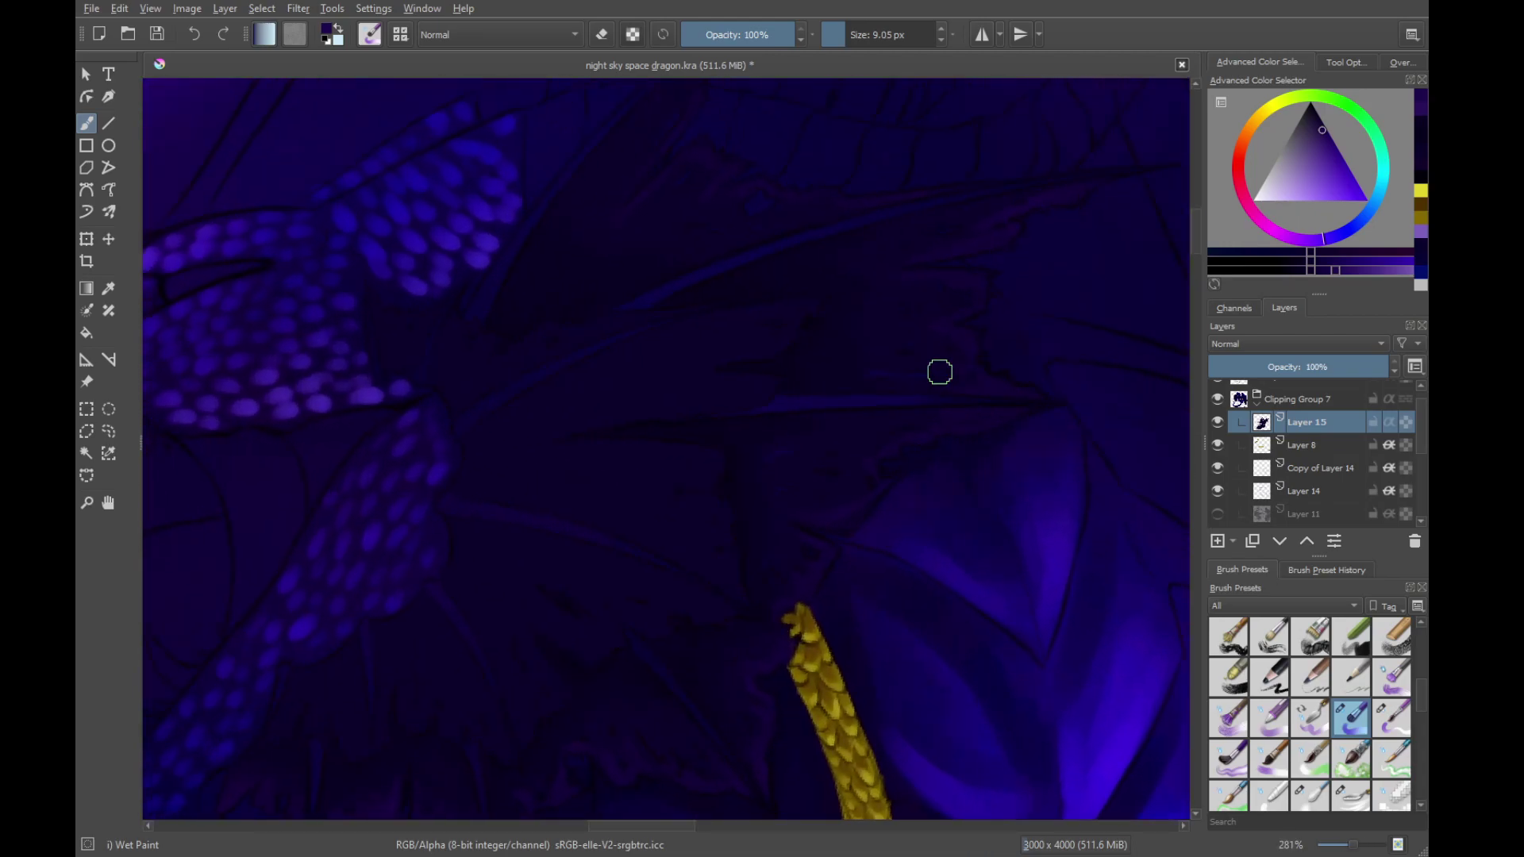
{"action": "left_click_drag", "start_coordinate": [928, 386], "coordinate": [940, 386], "text": "shift"}
{"action": "left_click_drag", "start_coordinate": [893, 316], "coordinate": [915, 428]}
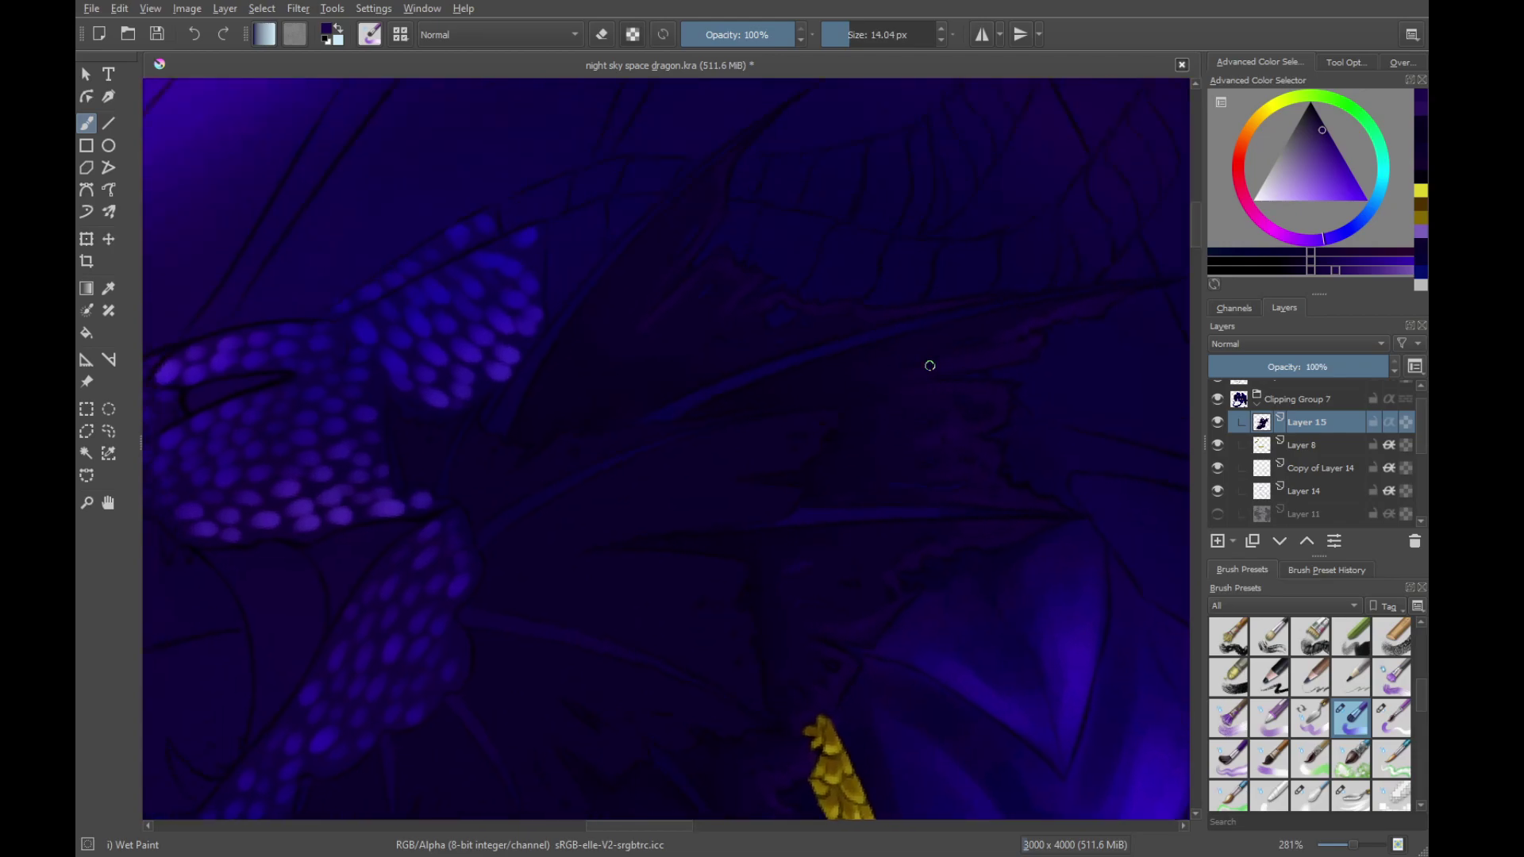
{"action": "left_click_drag", "start_coordinate": [736, 359], "coordinate": [897, 381]}
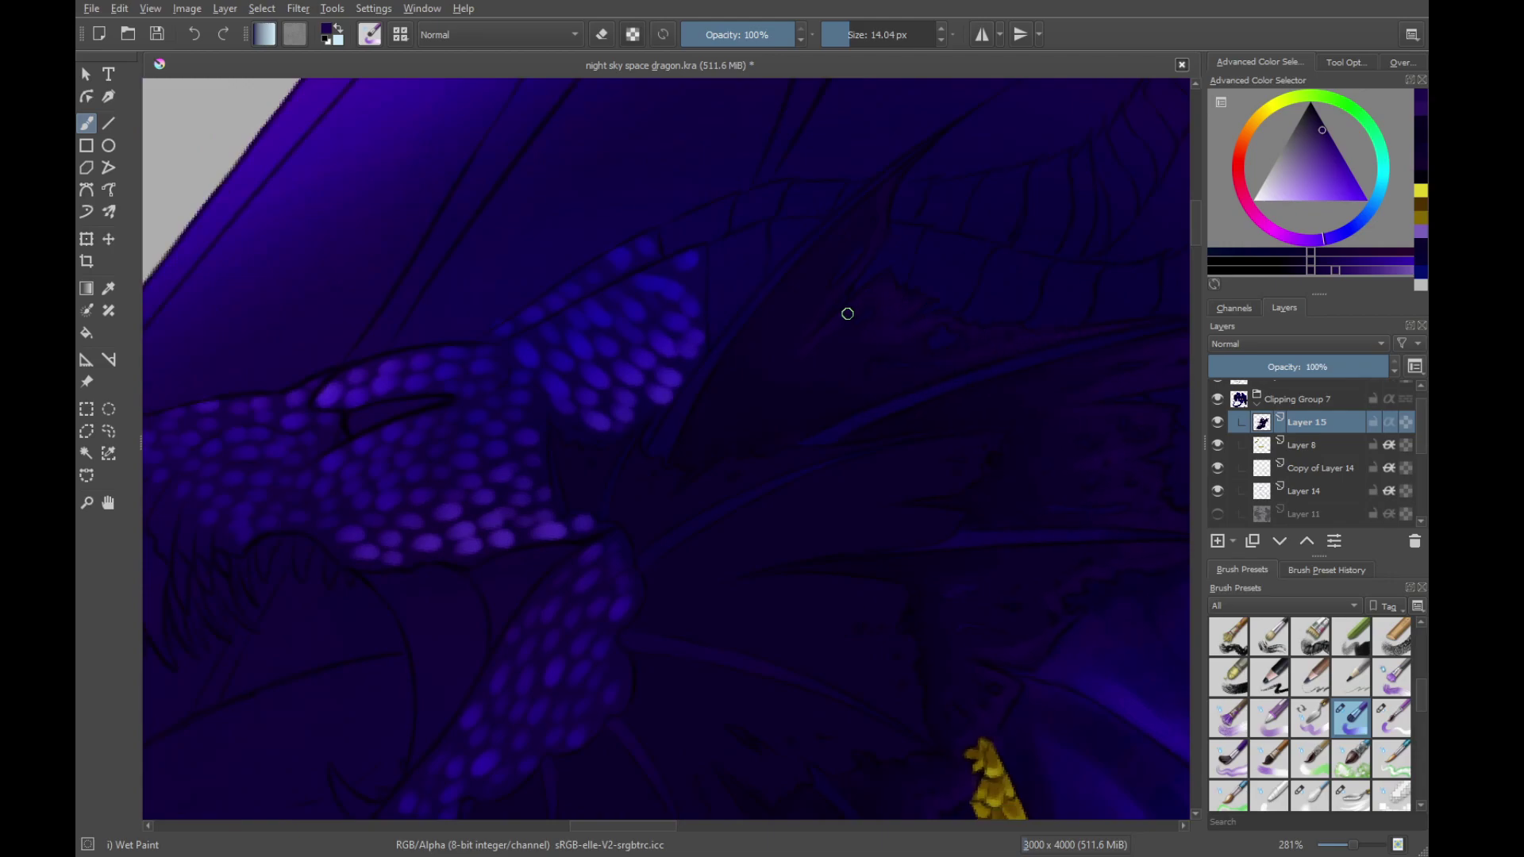
{"action": "left_click_drag", "start_coordinate": [844, 261], "coordinate": [817, 412]}
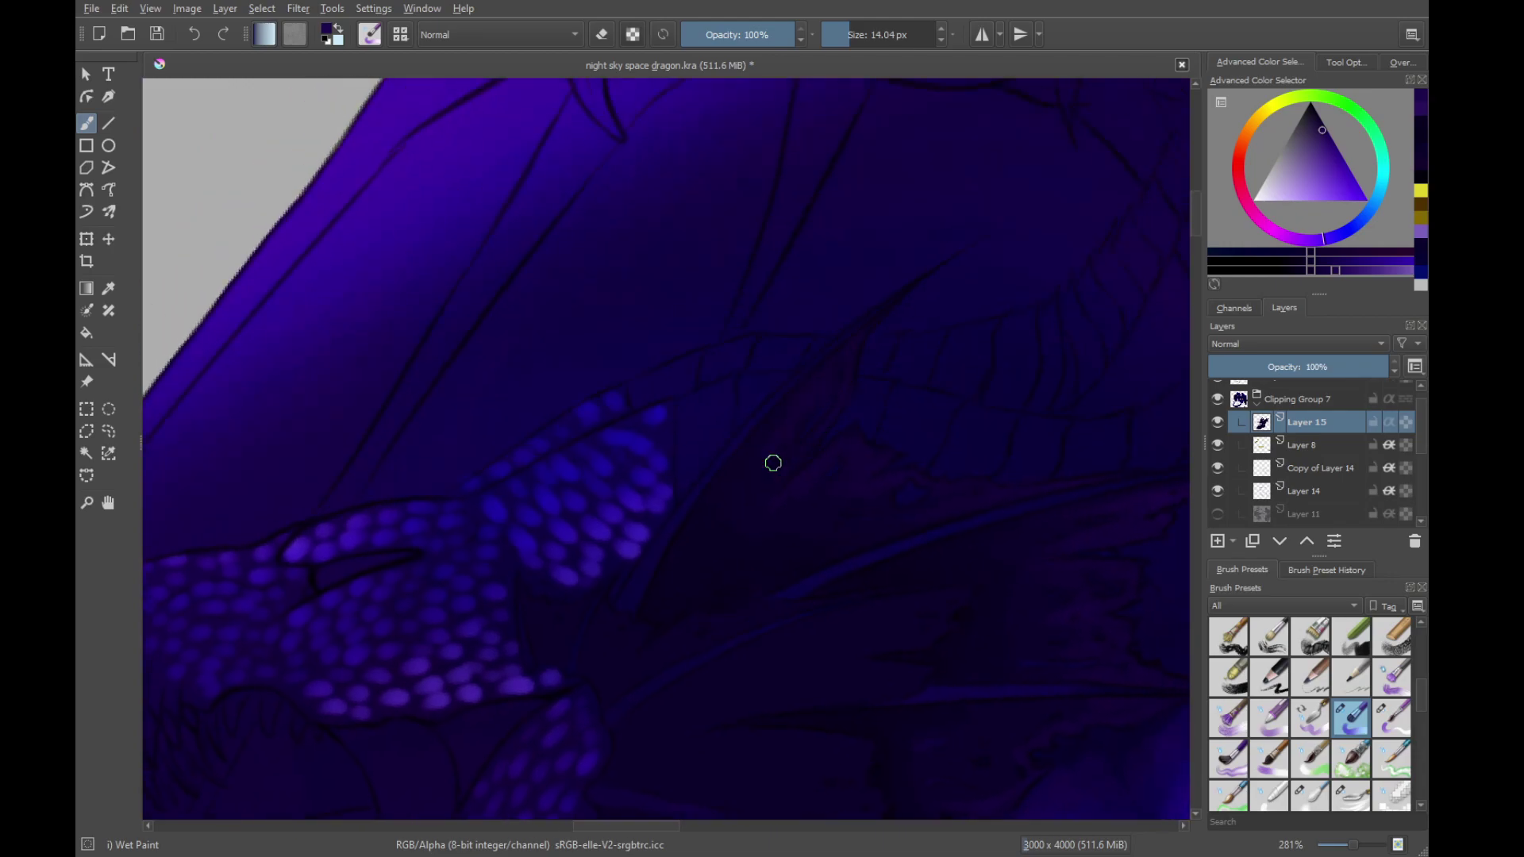
{"action": "mouse_move", "coordinate": [827, 582]}
{"action": "left_mouse_down"}
{"action": "mouse_move", "coordinate": [850, 252]}
{"action": "mouse_move", "coordinate": [834, 534]}
{"action": "mouse_move", "coordinate": [815, 579]}
{"action": "left_mouse_up"}
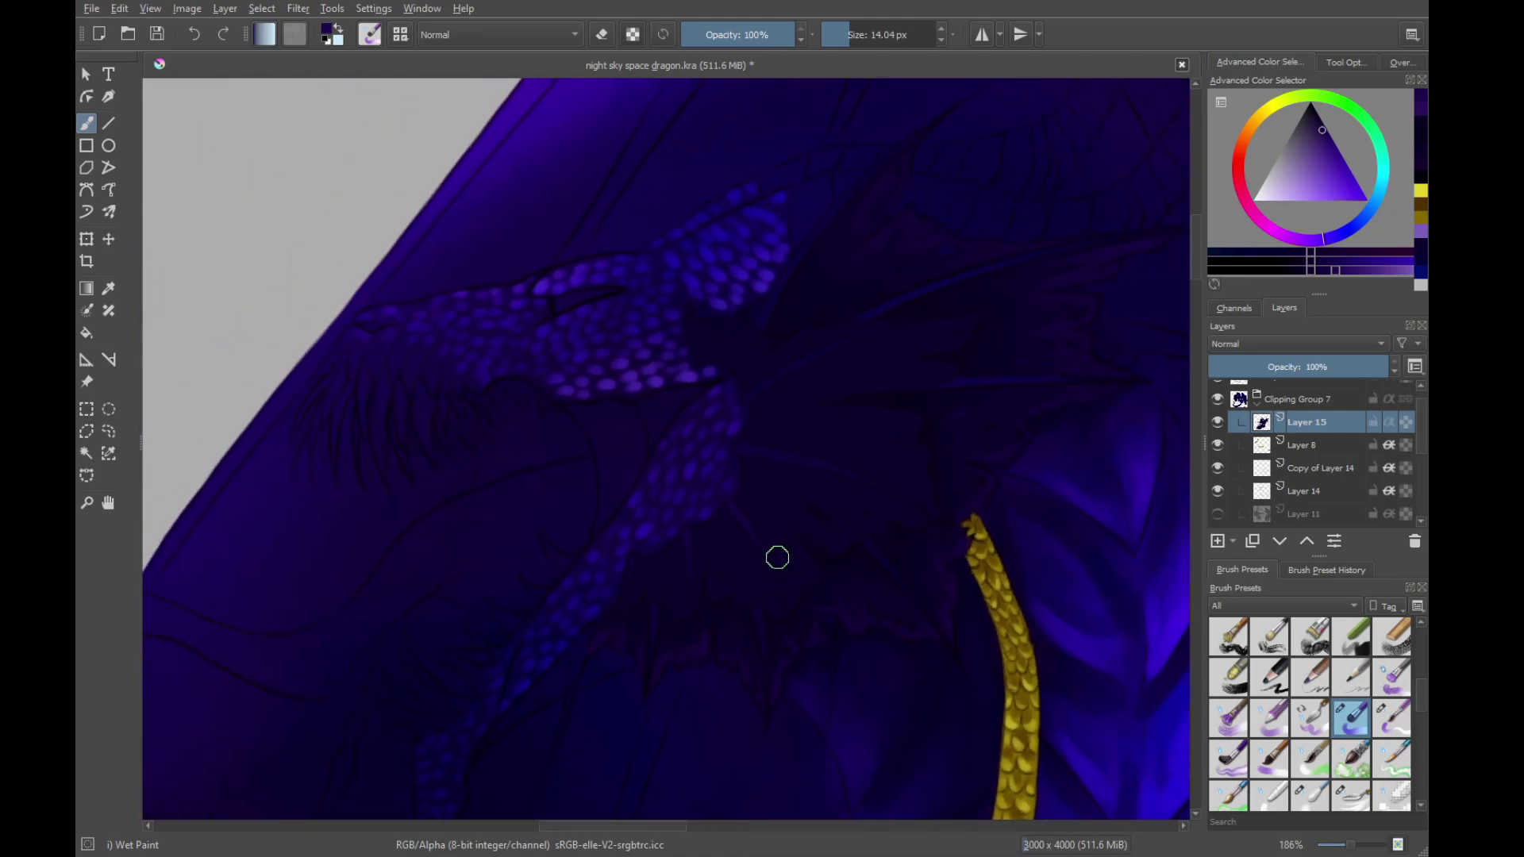
{"action": "mouse_move", "coordinate": [851, 514]}
{"action": "left_mouse_down"}
{"action": "mouse_move", "coordinate": [837, 725]}
{"action": "mouse_move", "coordinate": [891, 611]}
{"action": "left_mouse_up"}
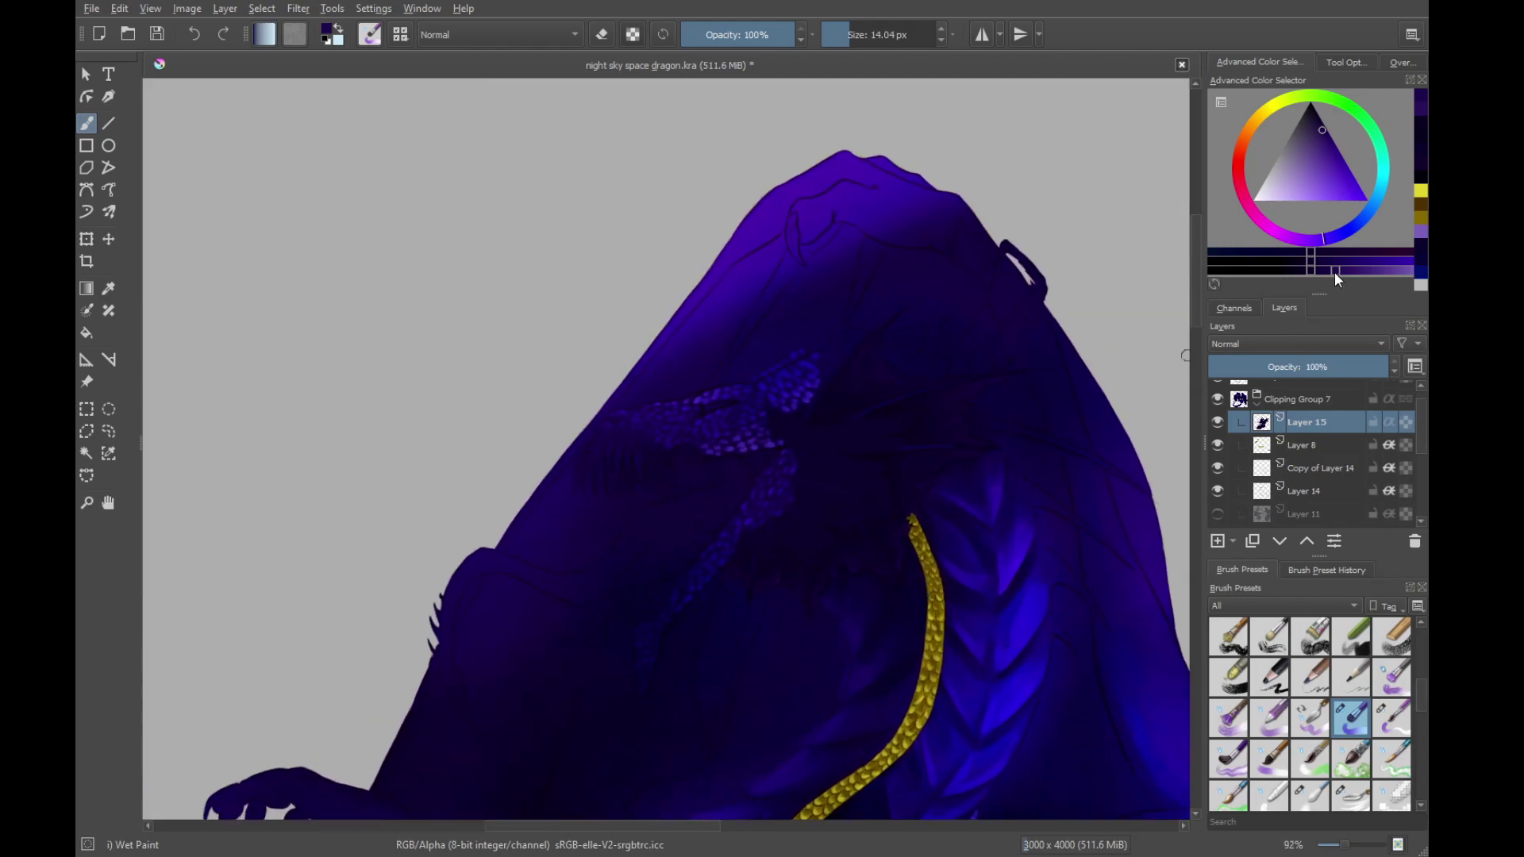
Pick a slightly brighter violet and streak it over the lowest membrane's hem, from the scales to the second short spine
{"action": "left_click", "coordinate": [1357, 270]}
{"action": "left_click_drag", "start_coordinate": [774, 599], "coordinate": [837, 439]}
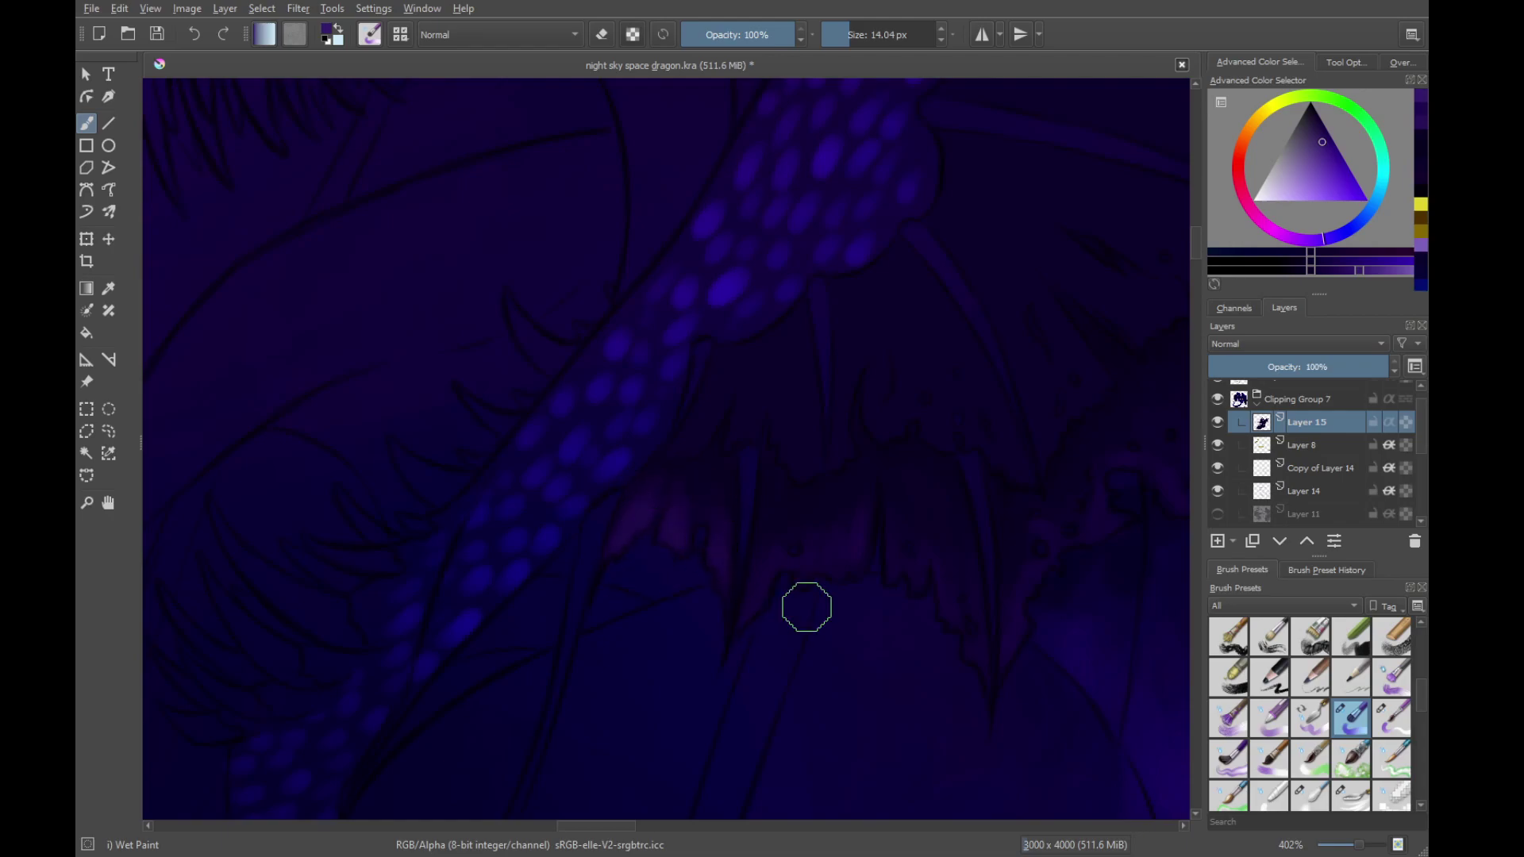
{"action": "left_click_drag", "start_coordinate": [806, 606], "coordinate": [746, 597]}
{"action": "left_click_drag", "start_coordinate": [715, 510], "coordinate": [705, 548]}
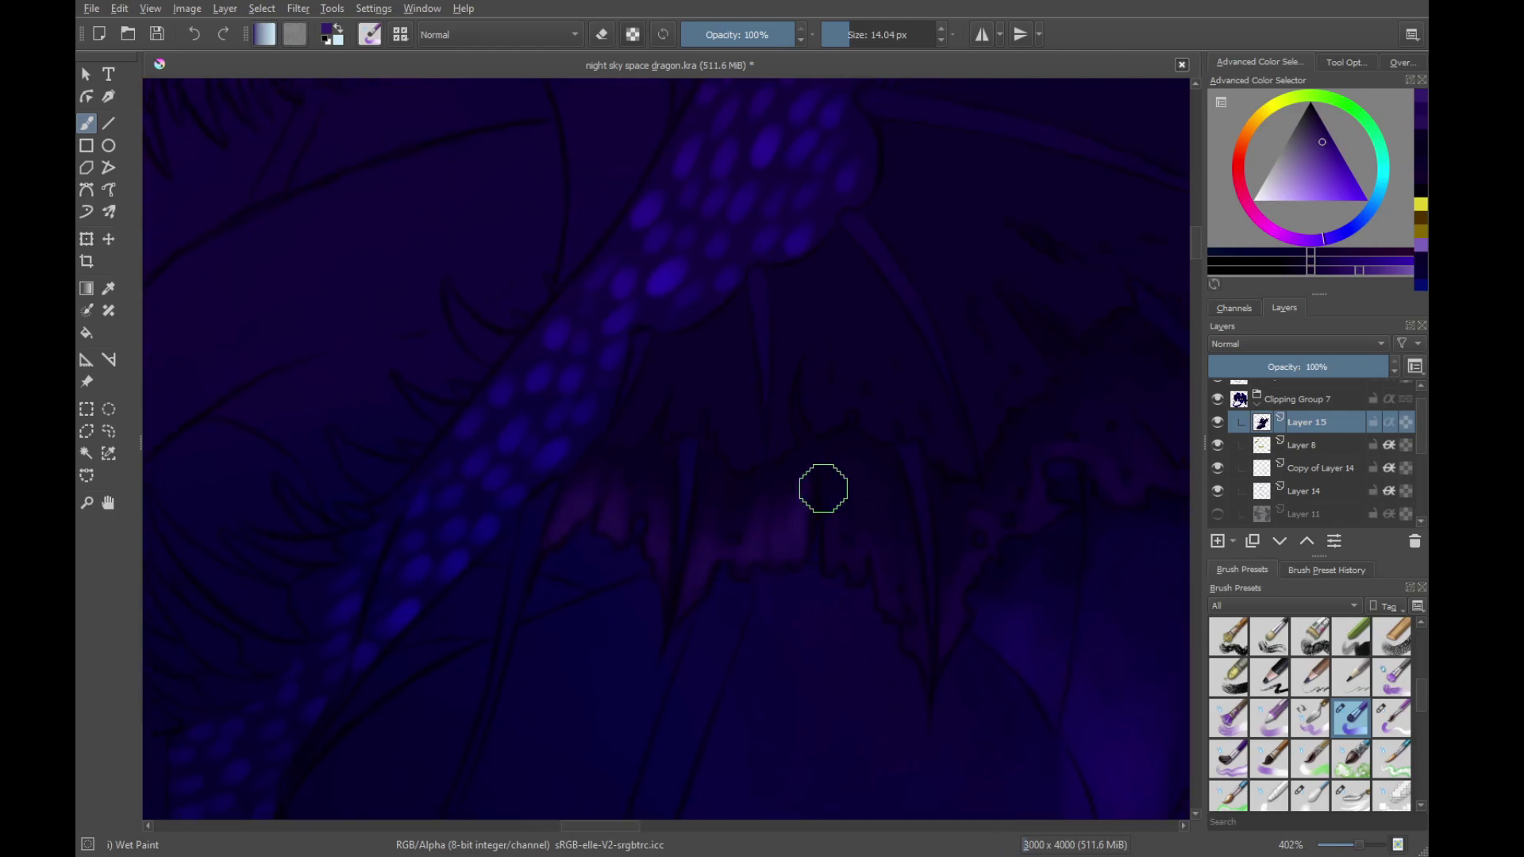
{"action": "left_click_drag", "start_coordinate": [877, 577], "coordinate": [896, 622]}
{"action": "mouse_move", "coordinate": [885, 547]}
{"action": "left_mouse_down"}
{"action": "mouse_move", "coordinate": [830, 446]}
{"action": "mouse_move", "coordinate": [858, 517]}
{"action": "mouse_move", "coordinate": [857, 432]}
{"action": "mouse_move", "coordinate": [840, 542]}
{"action": "left_mouse_up"}
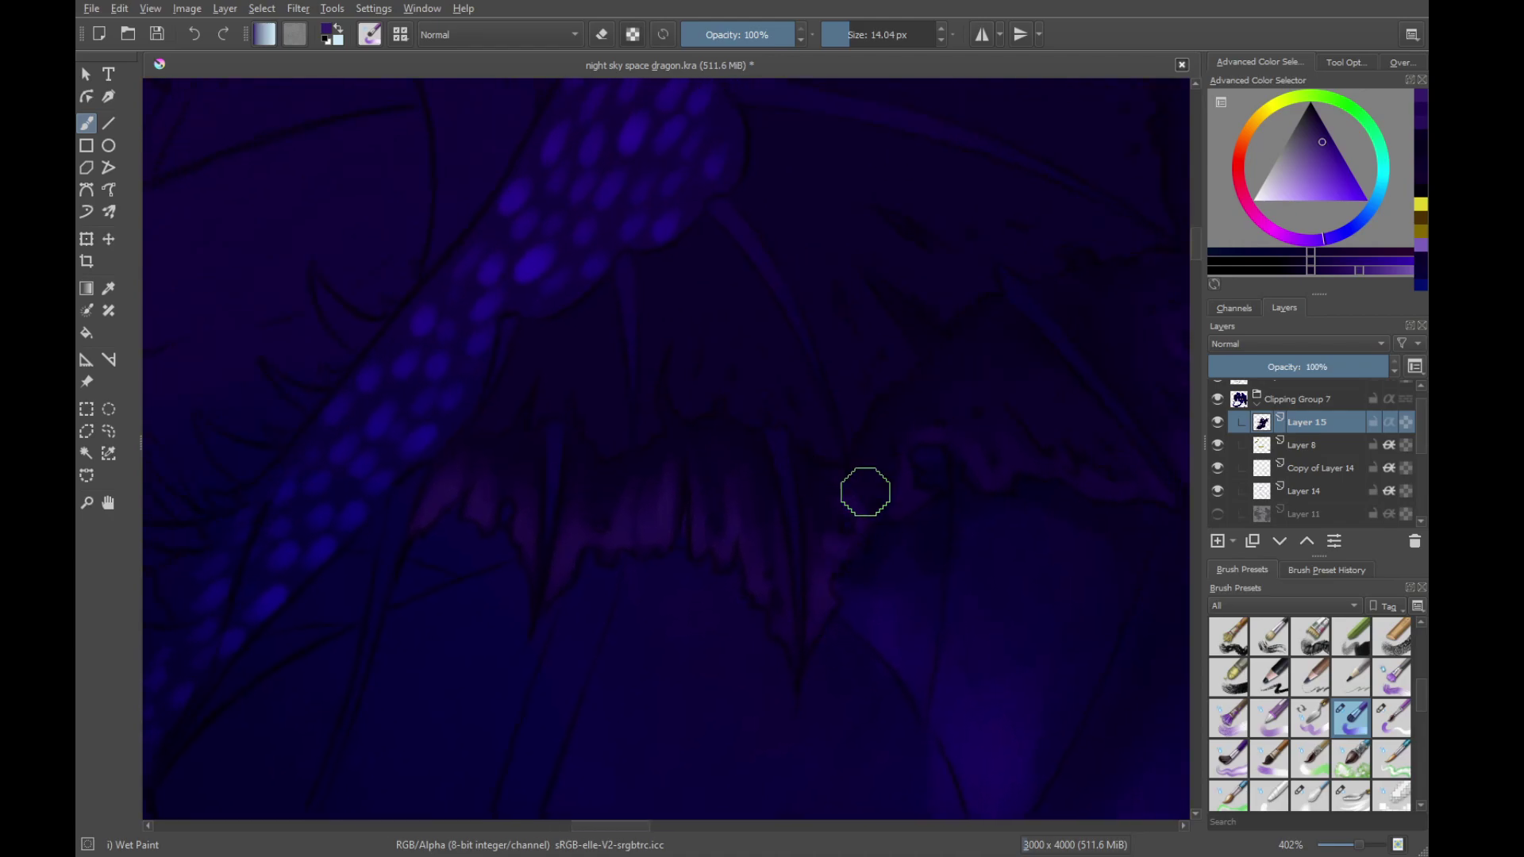
Add brighter violet streaks to the hem around the hole and the next spine's tip, up to the gold chain's end
{"action": "left_click_drag", "start_coordinate": [965, 469], "coordinate": [897, 478]}
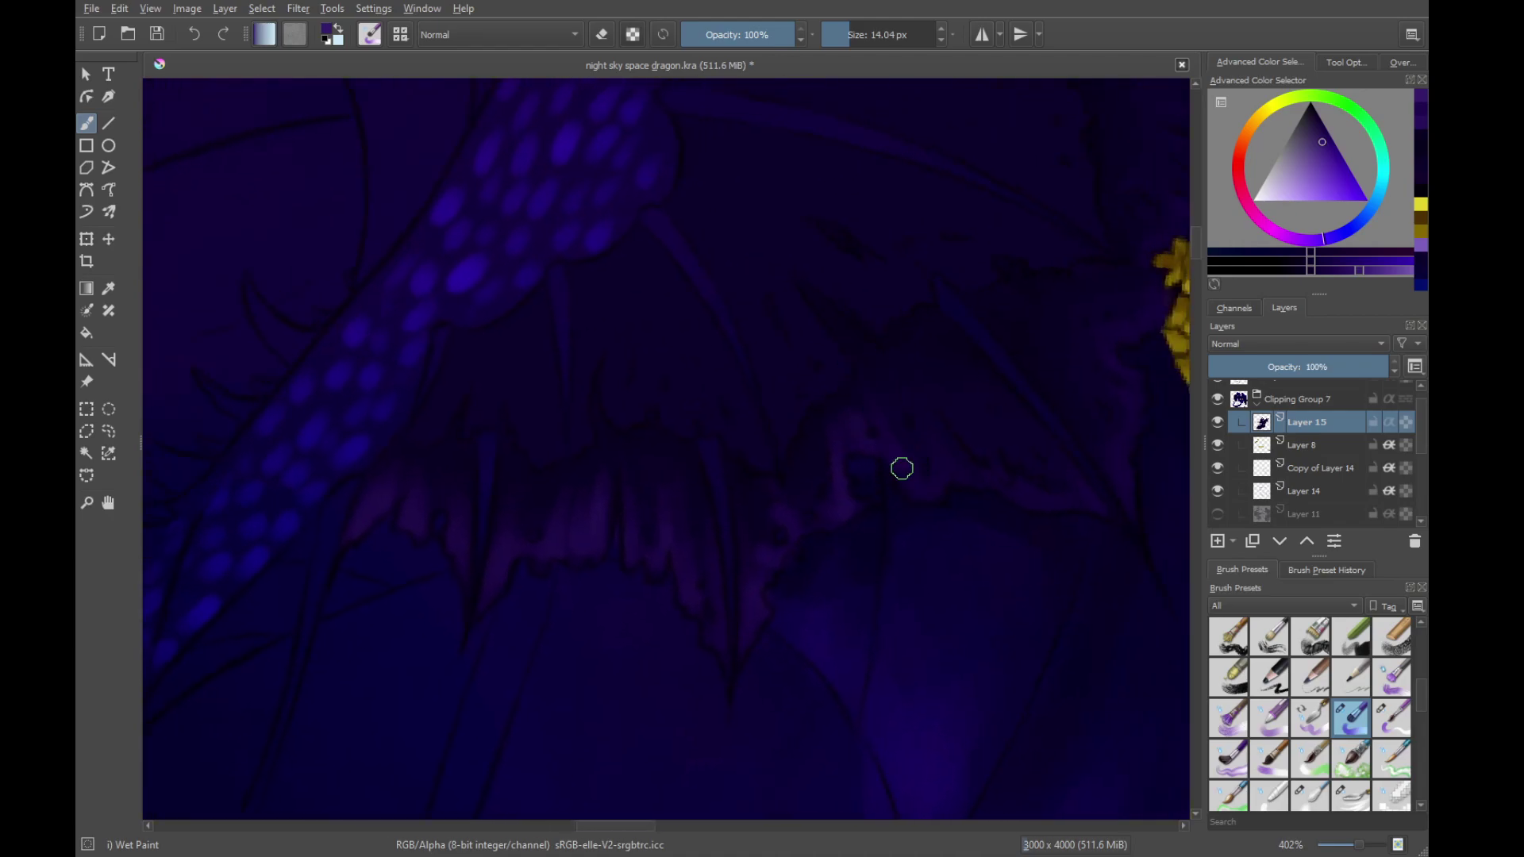
{"action": "left_click_drag", "start_coordinate": [1000, 500], "coordinate": [850, 385]}
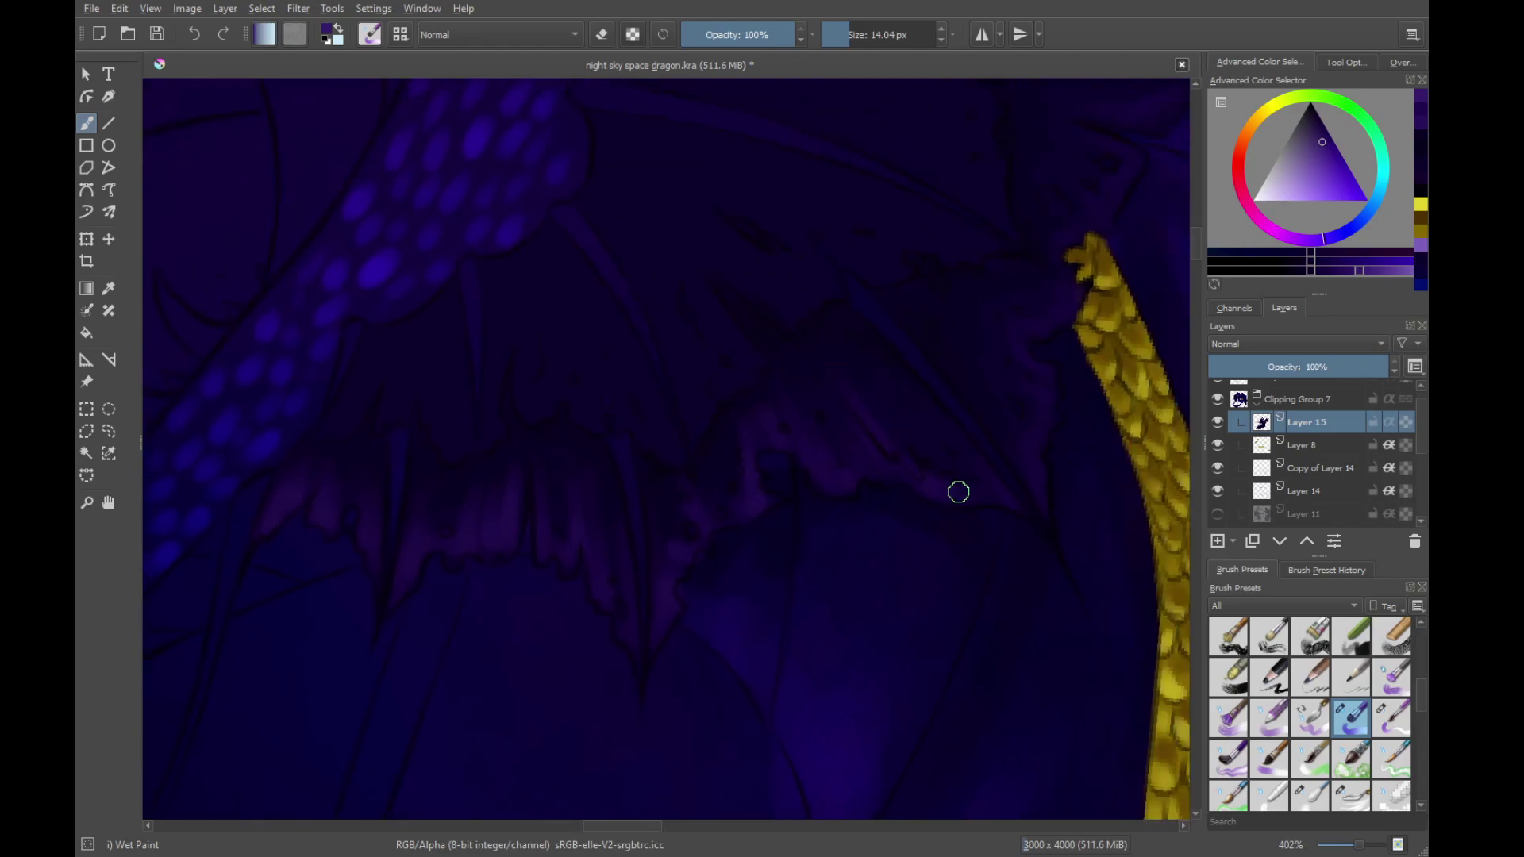
{"action": "left_click_drag", "start_coordinate": [936, 406], "coordinate": [904, 516]}
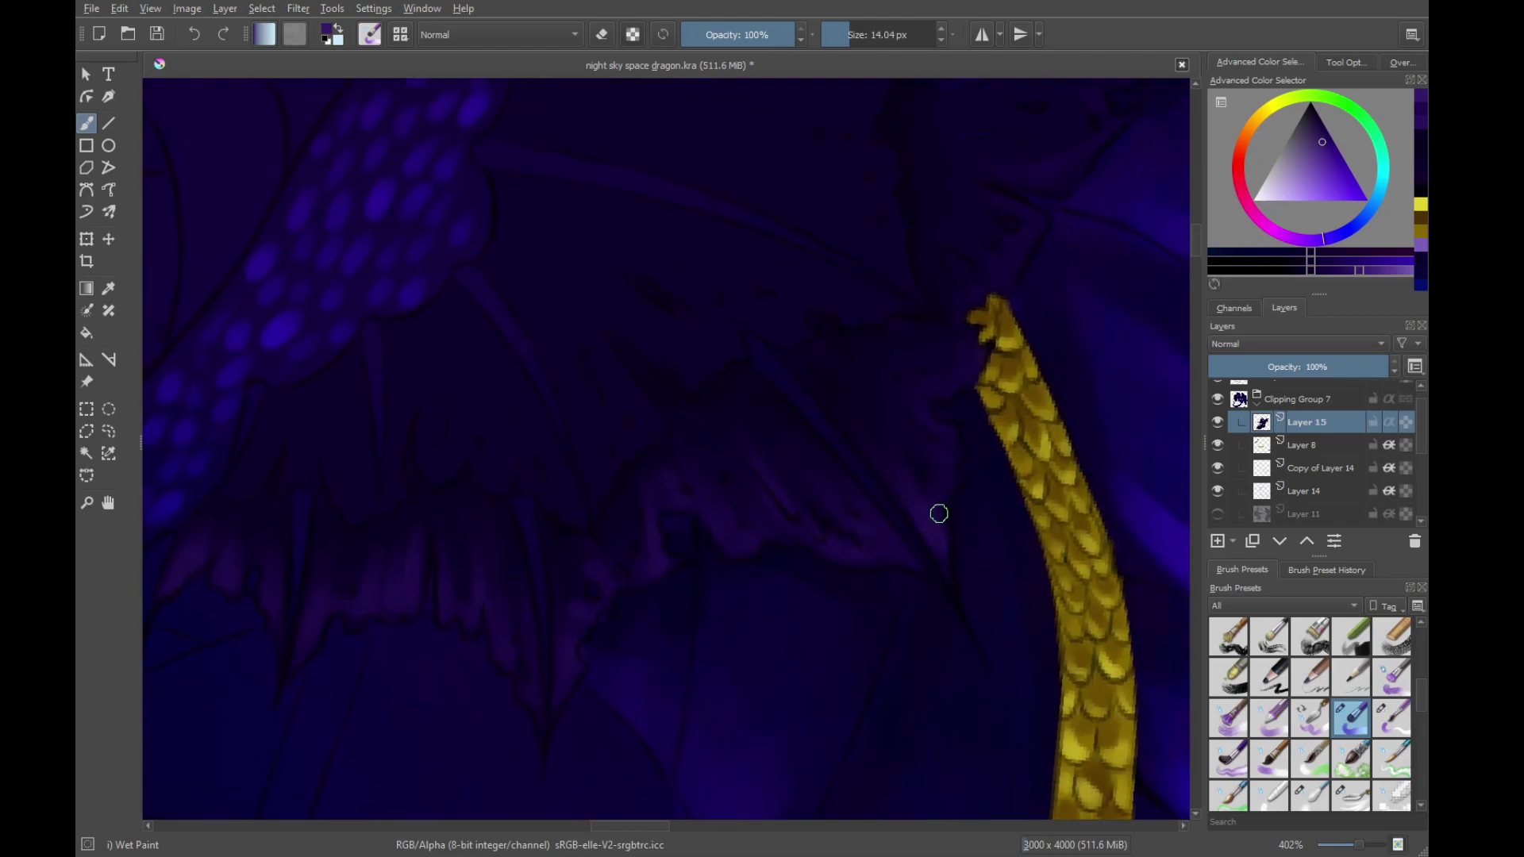
{"action": "left_click_drag", "start_coordinate": [875, 402], "coordinate": [870, 554]}
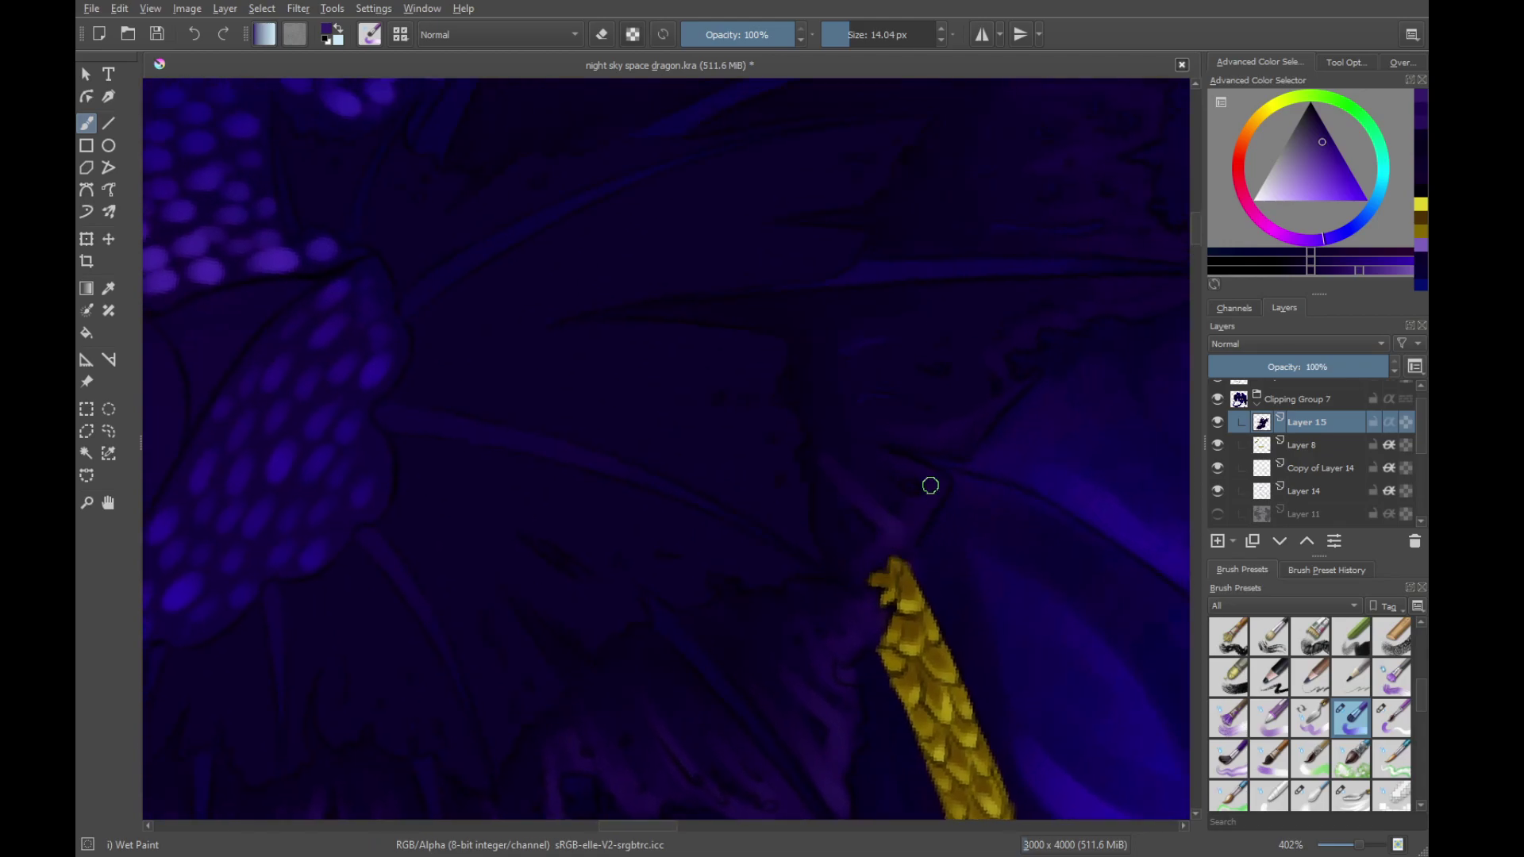
Brighten the membrane edges above the gold chain with violet strokes, continuing across the long spine into the notched membrane above
{"action": "left_click_drag", "start_coordinate": [930, 485], "coordinate": [874, 521]}
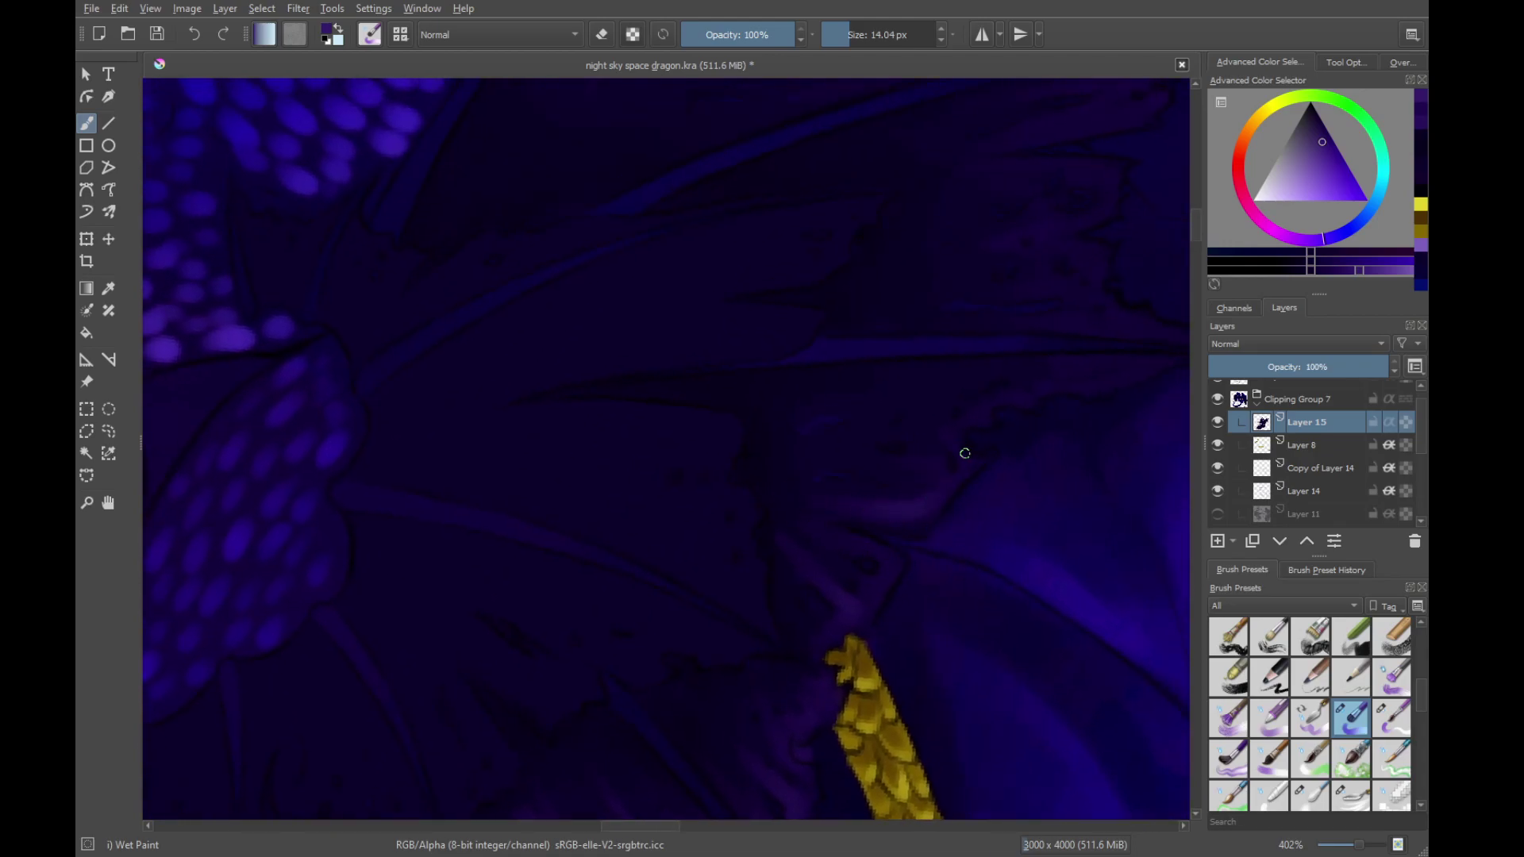
{"action": "left_click_drag", "start_coordinate": [1014, 408], "coordinate": [810, 489]}
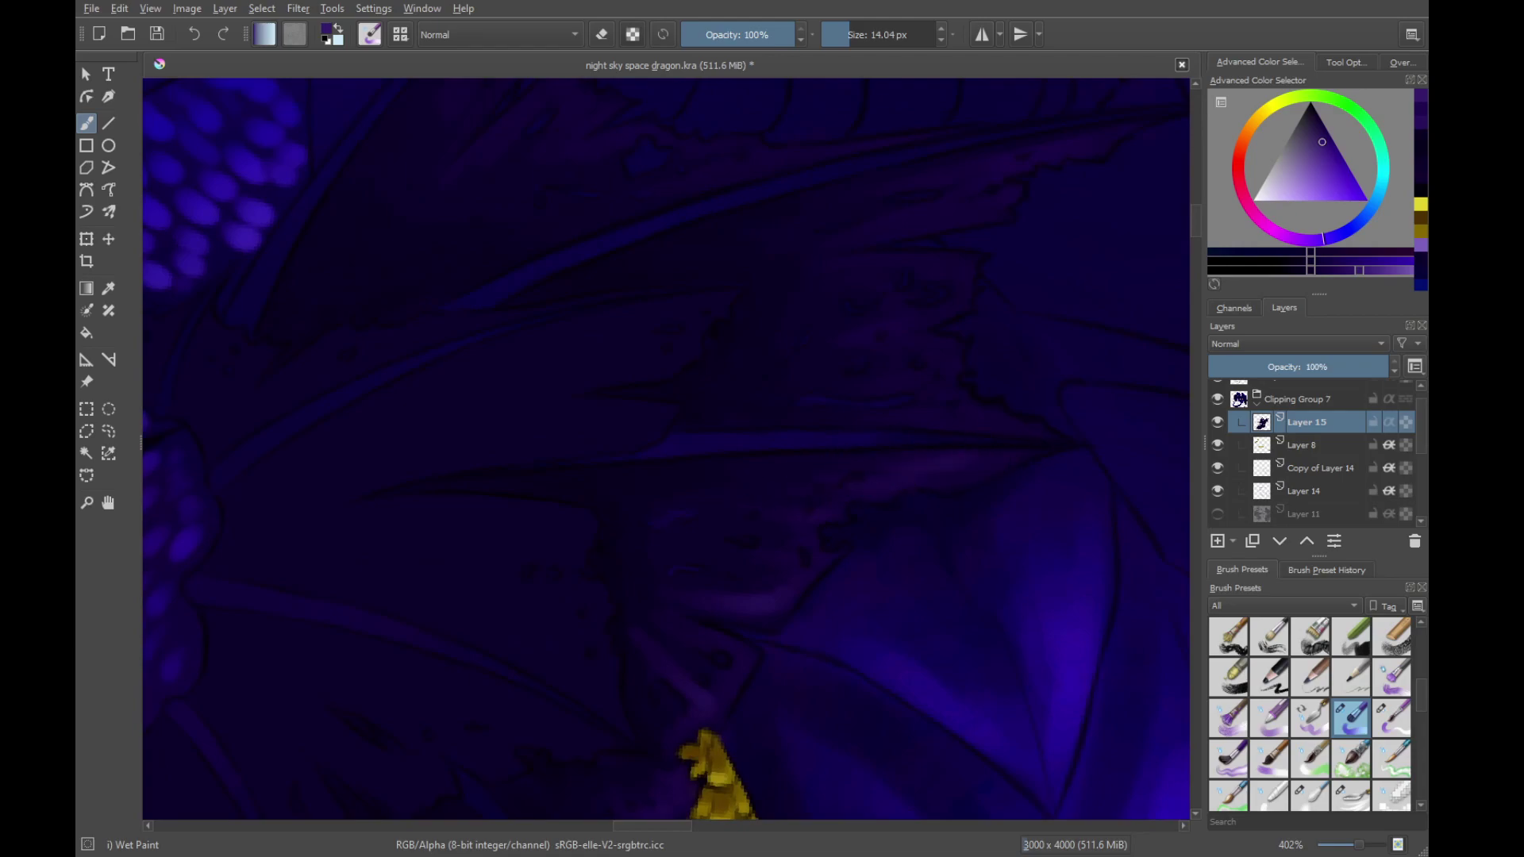
{"action": "left_click_drag", "start_coordinate": [850, 436], "coordinate": [930, 442]}
{"action": "left_click_drag", "start_coordinate": [925, 357], "coordinate": [858, 286]}
{"action": "left_click_drag", "start_coordinate": [859, 286], "coordinate": [813, 524]}
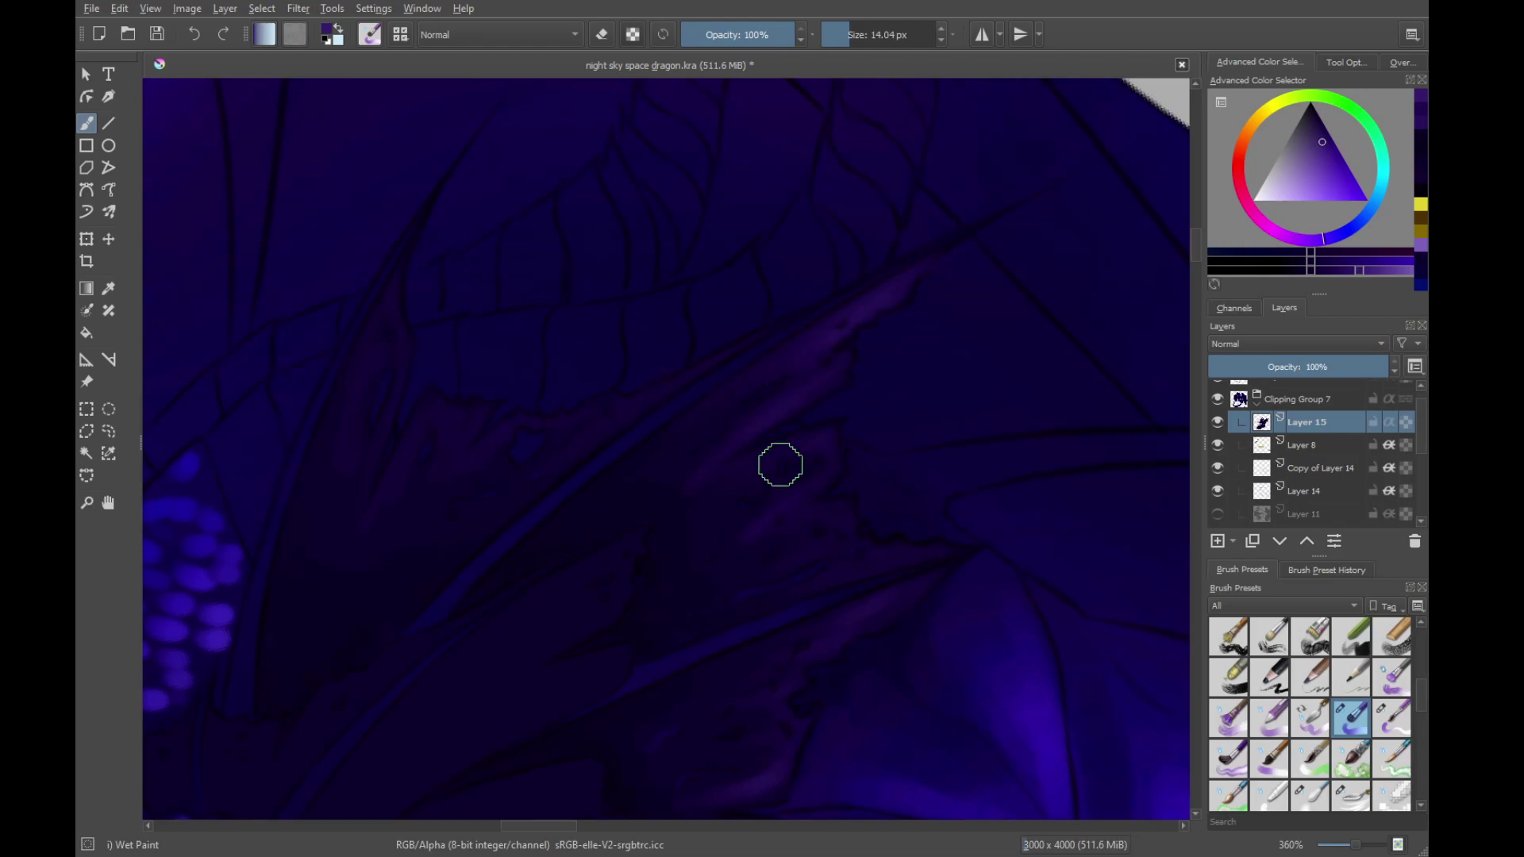
Streak the brighter violet inward from the upper membranes' torn edges, around the small hole and up to the topmost spine
{"action": "left_click_drag", "start_coordinate": [838, 472], "coordinate": [904, 319]}
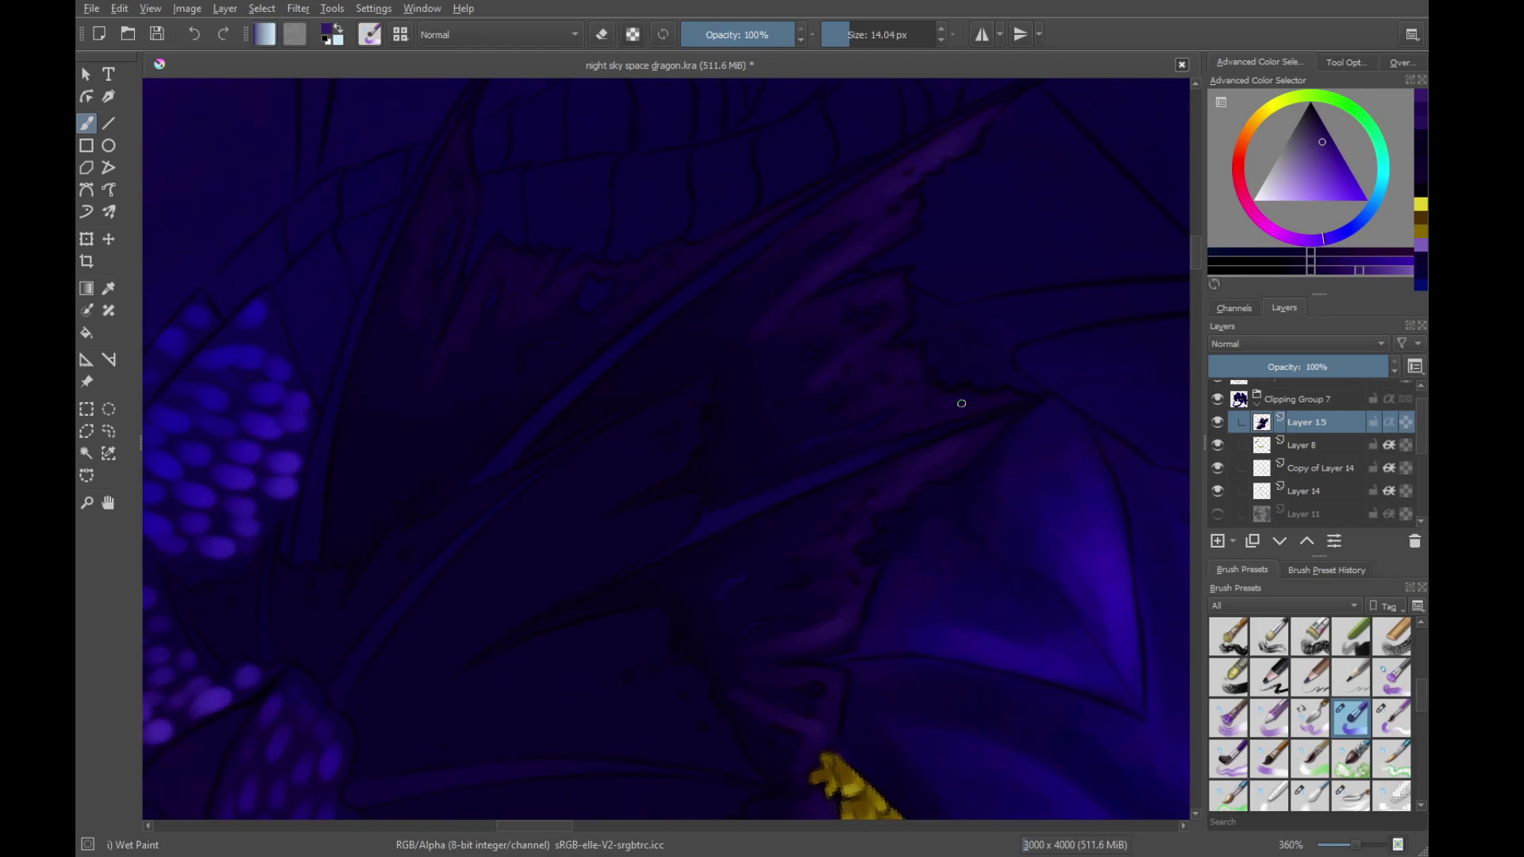
{"action": "left_click_drag", "start_coordinate": [774, 373], "coordinate": [962, 534]}
{"action": "left_click_drag", "start_coordinate": [915, 453], "coordinate": [822, 397]}
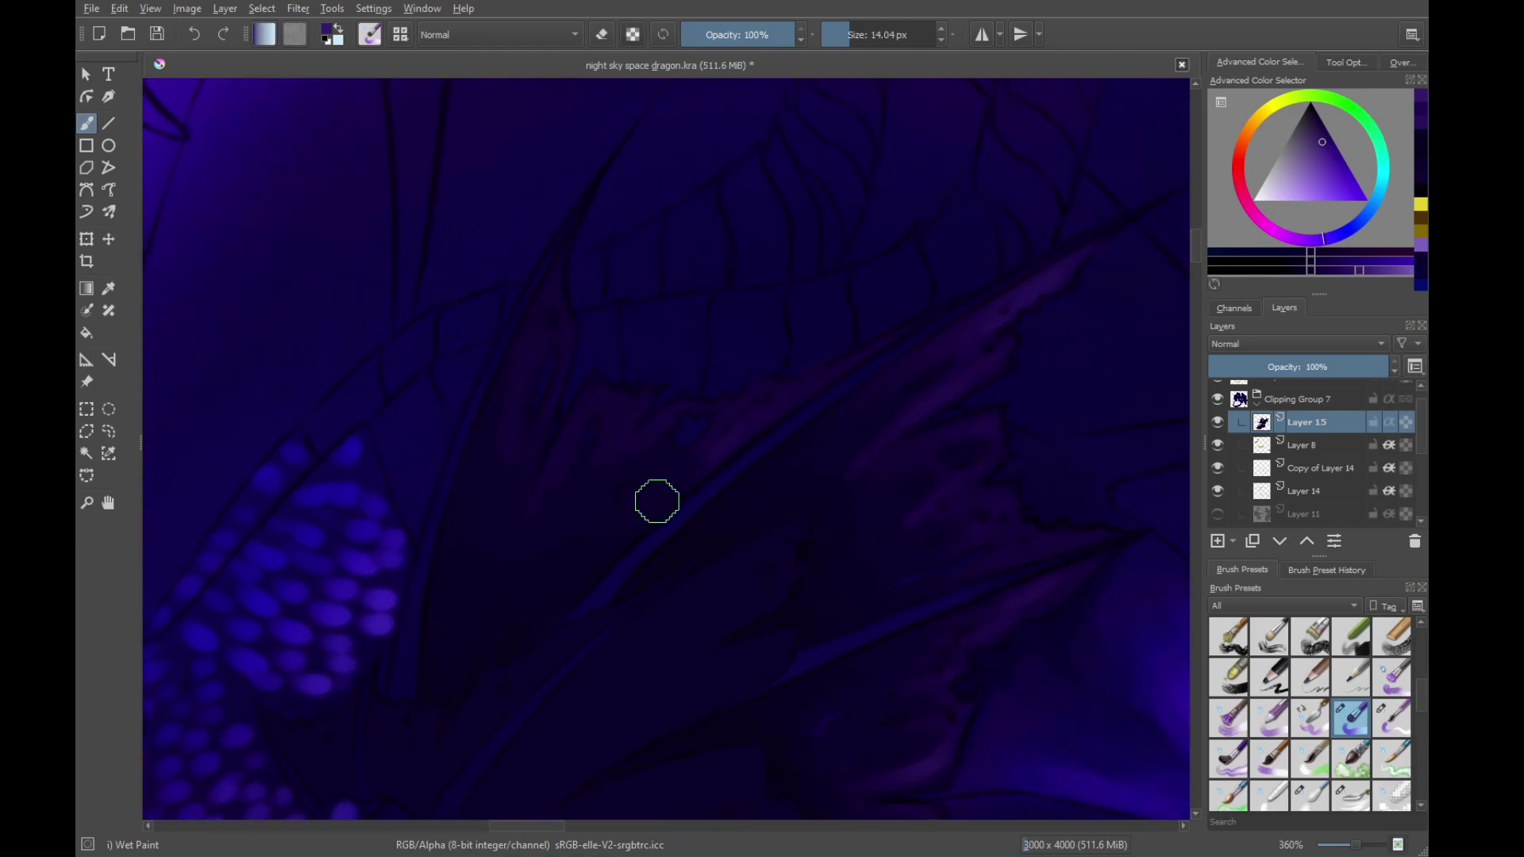
{"action": "left_click_drag", "start_coordinate": [657, 501], "coordinate": [749, 553]}
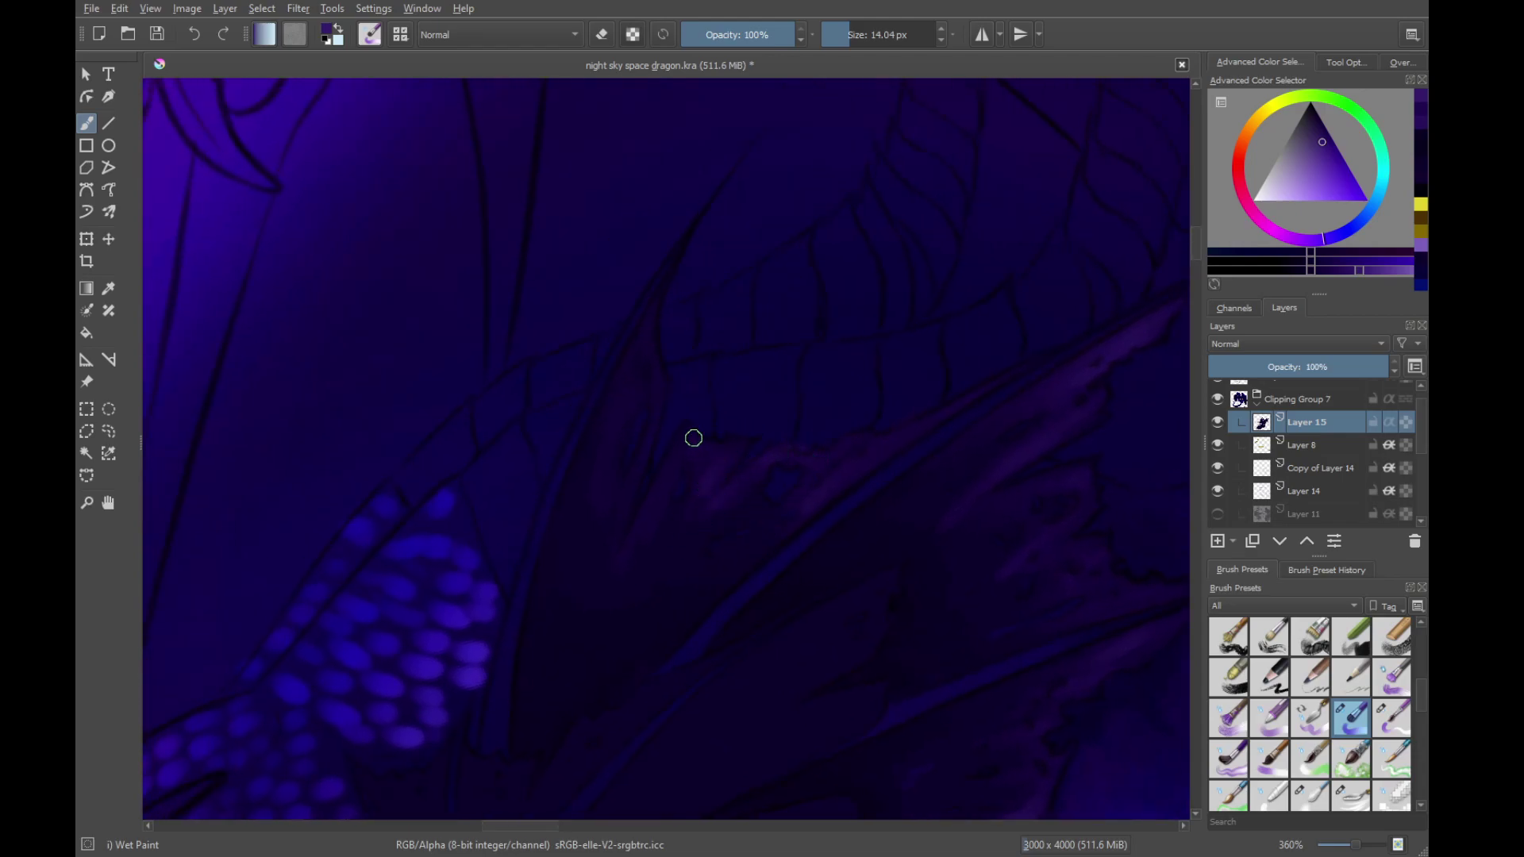
{"action": "left_click_drag", "start_coordinate": [693, 438], "coordinate": [713, 386]}
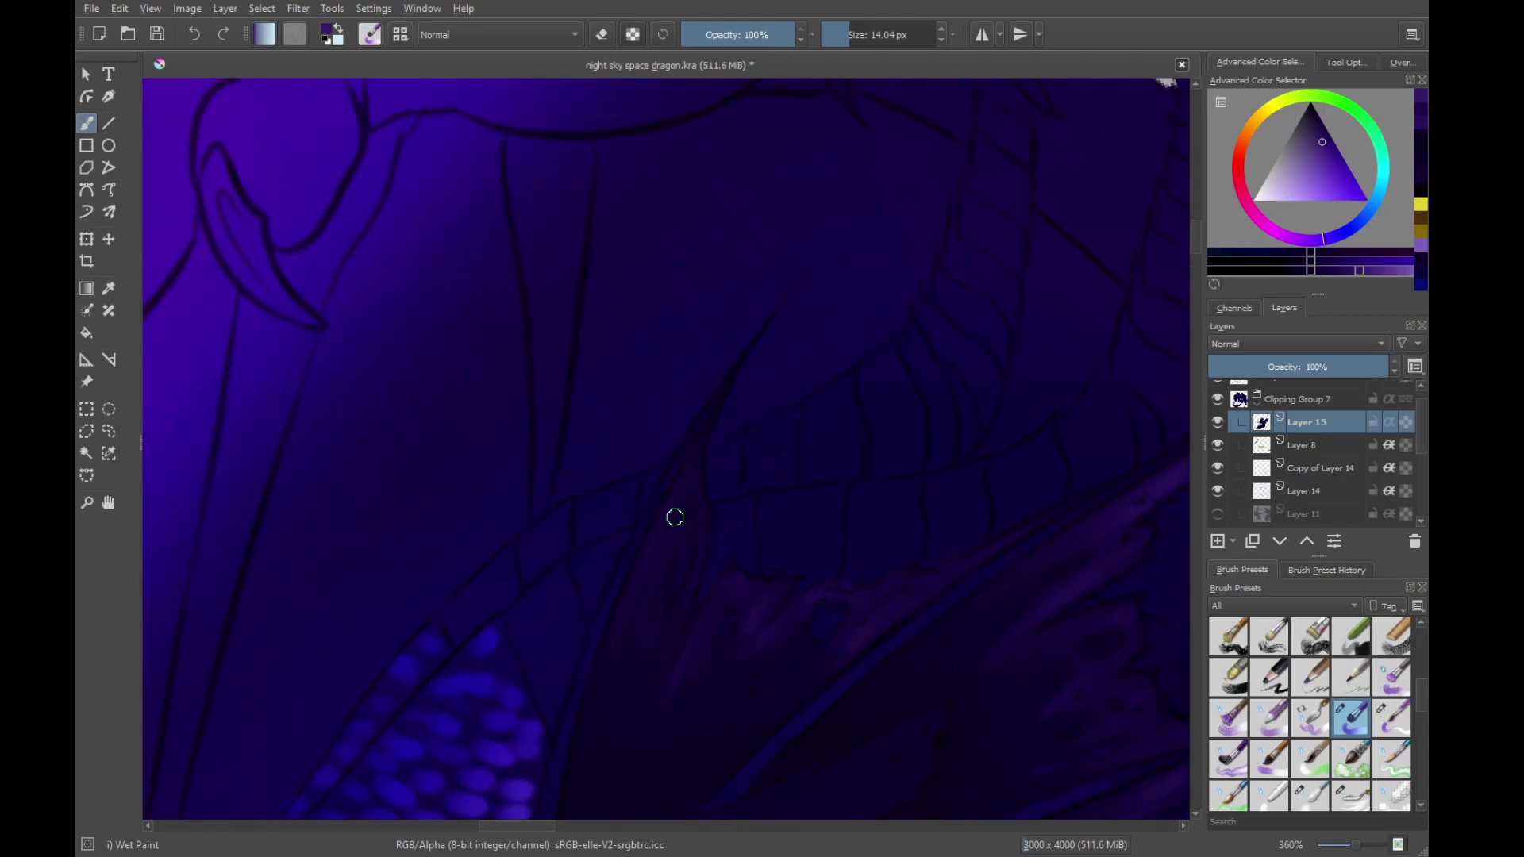
{"action": "scroll", "coordinate": [765, 486], "scroll_direction": "down", "scroll_amount": 3}
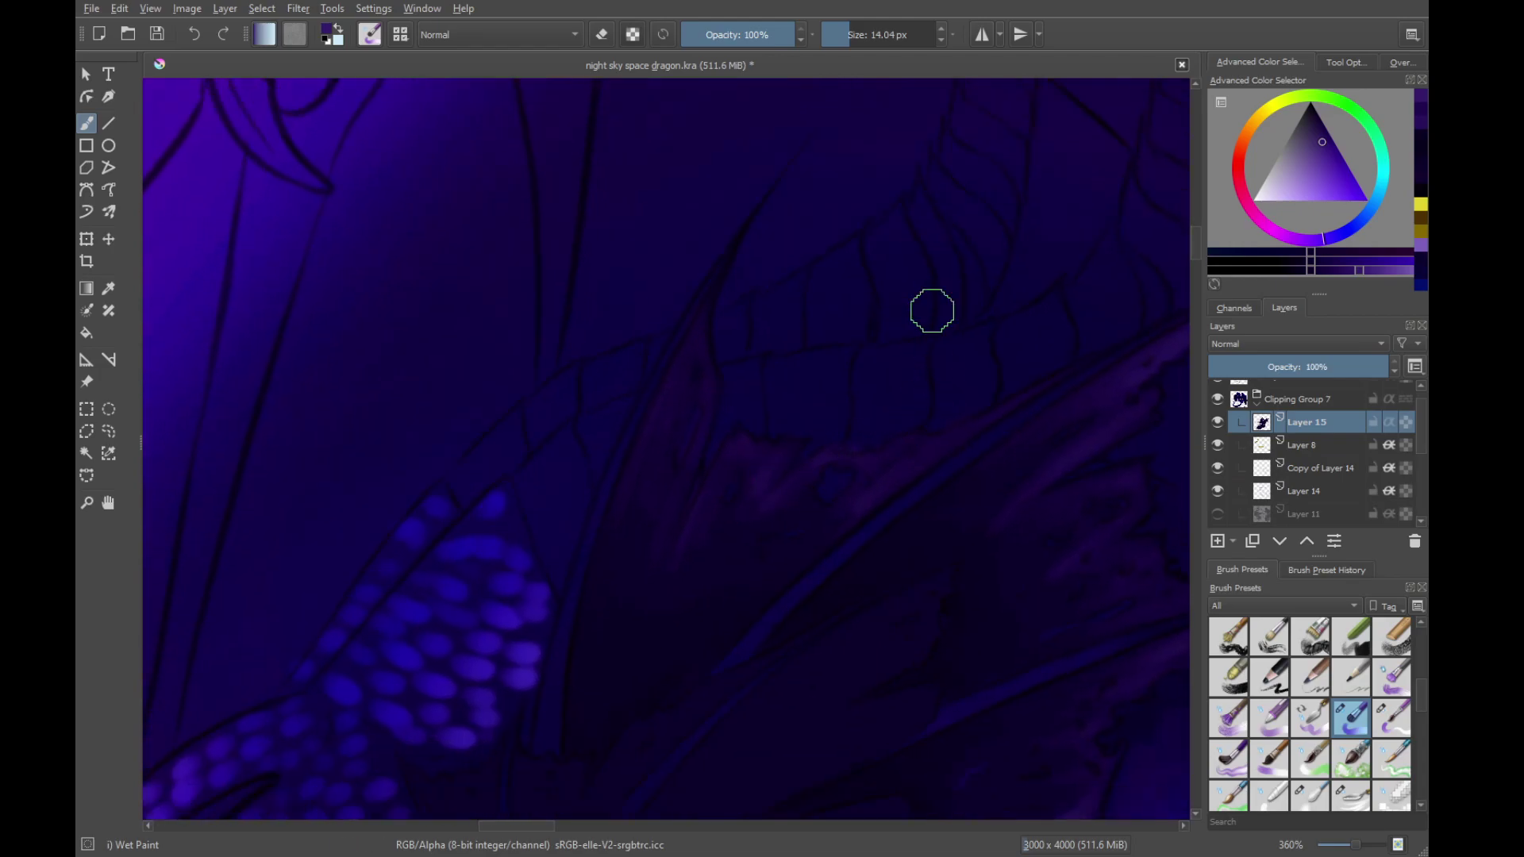
Clean up the ragged upper edge of the dragon's frill with the Eraser Circle brush and return to the Wet Paint brush
{"action": "key", "text": "e"}
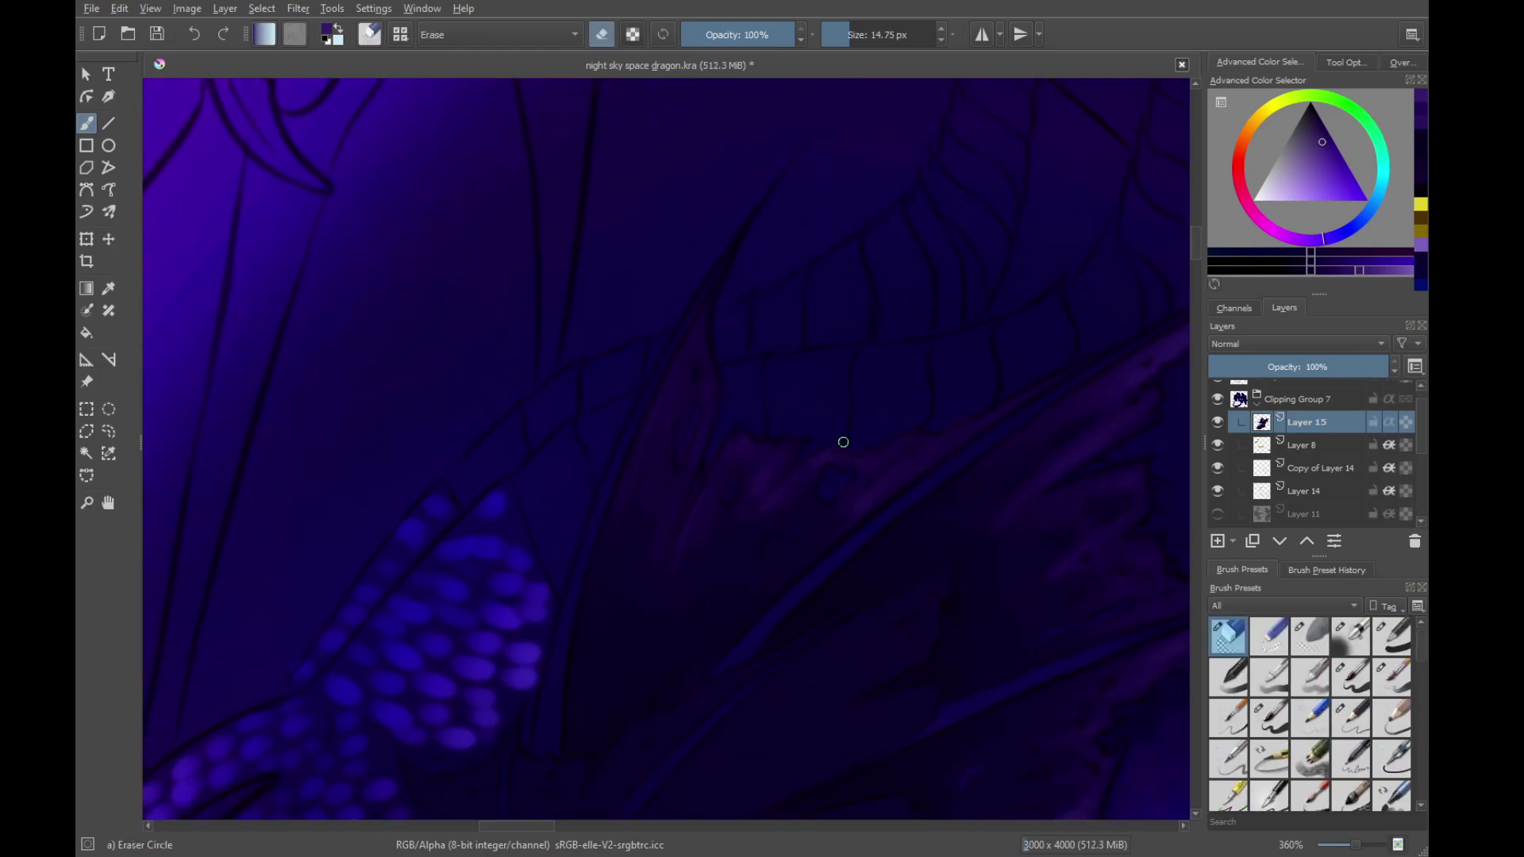
{"action": "key", "text": "slash"}
{"action": "left_click_drag", "start_coordinate": [791, 652], "coordinate": [859, 364]}
{"action": "left_click_drag", "start_coordinate": [859, 364], "coordinate": [881, 530]}
{"action": "left_click_drag", "start_coordinate": [984, 425], "coordinate": [991, 484]}
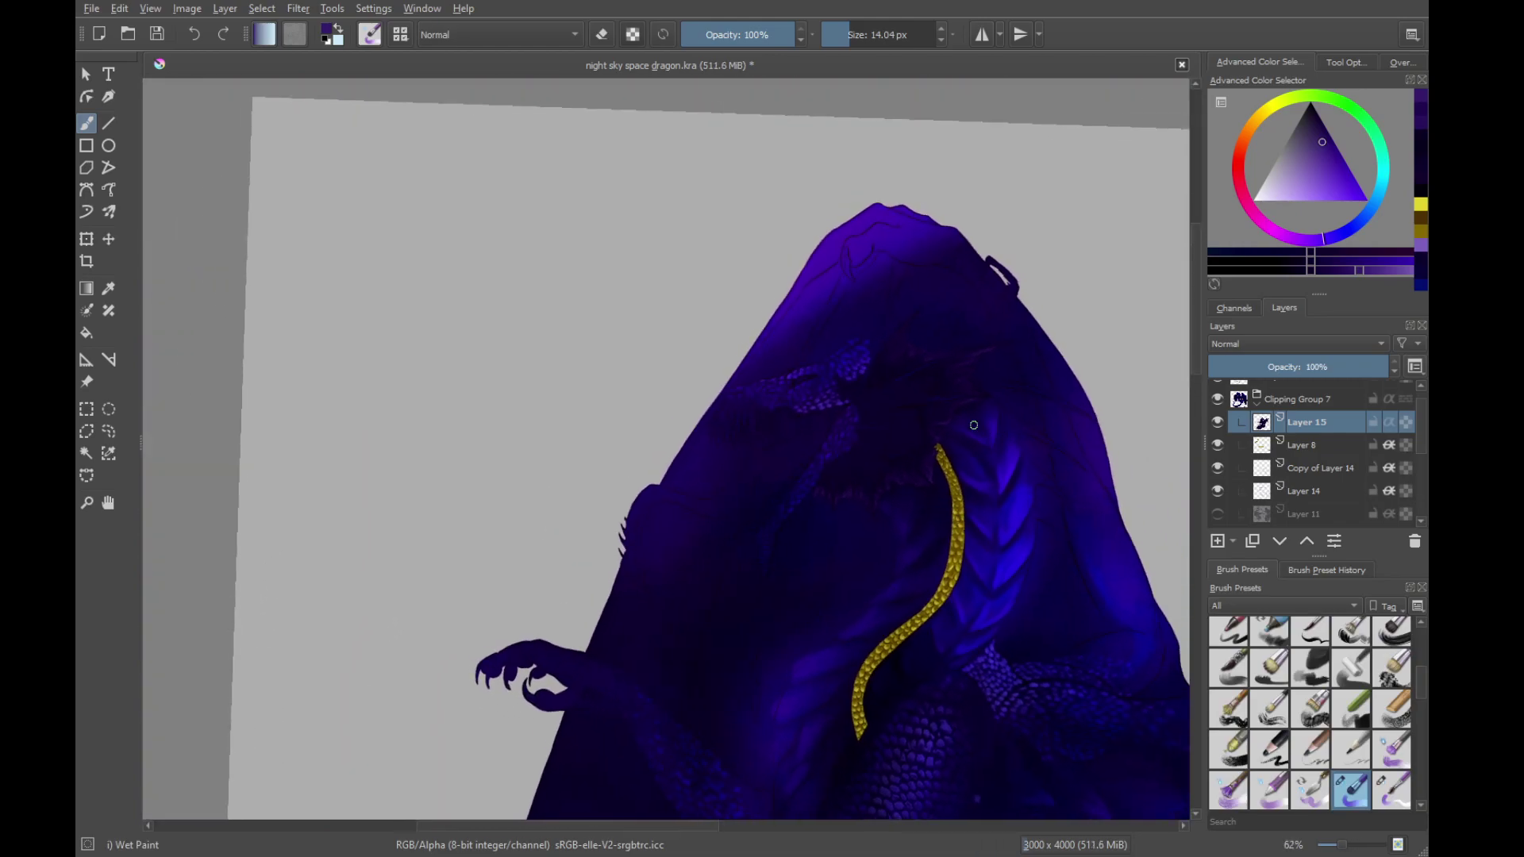
Paint purple folds with Wet Paint on the lower frill membrane beneath the scaled jaw
{"action": "scroll", "coordinate": [913, 468], "scroll_direction": "up", "scroll_amount": 6}
{"action": "scroll", "coordinate": [704, 527], "scroll_direction": "up", "scroll_amount": 1}
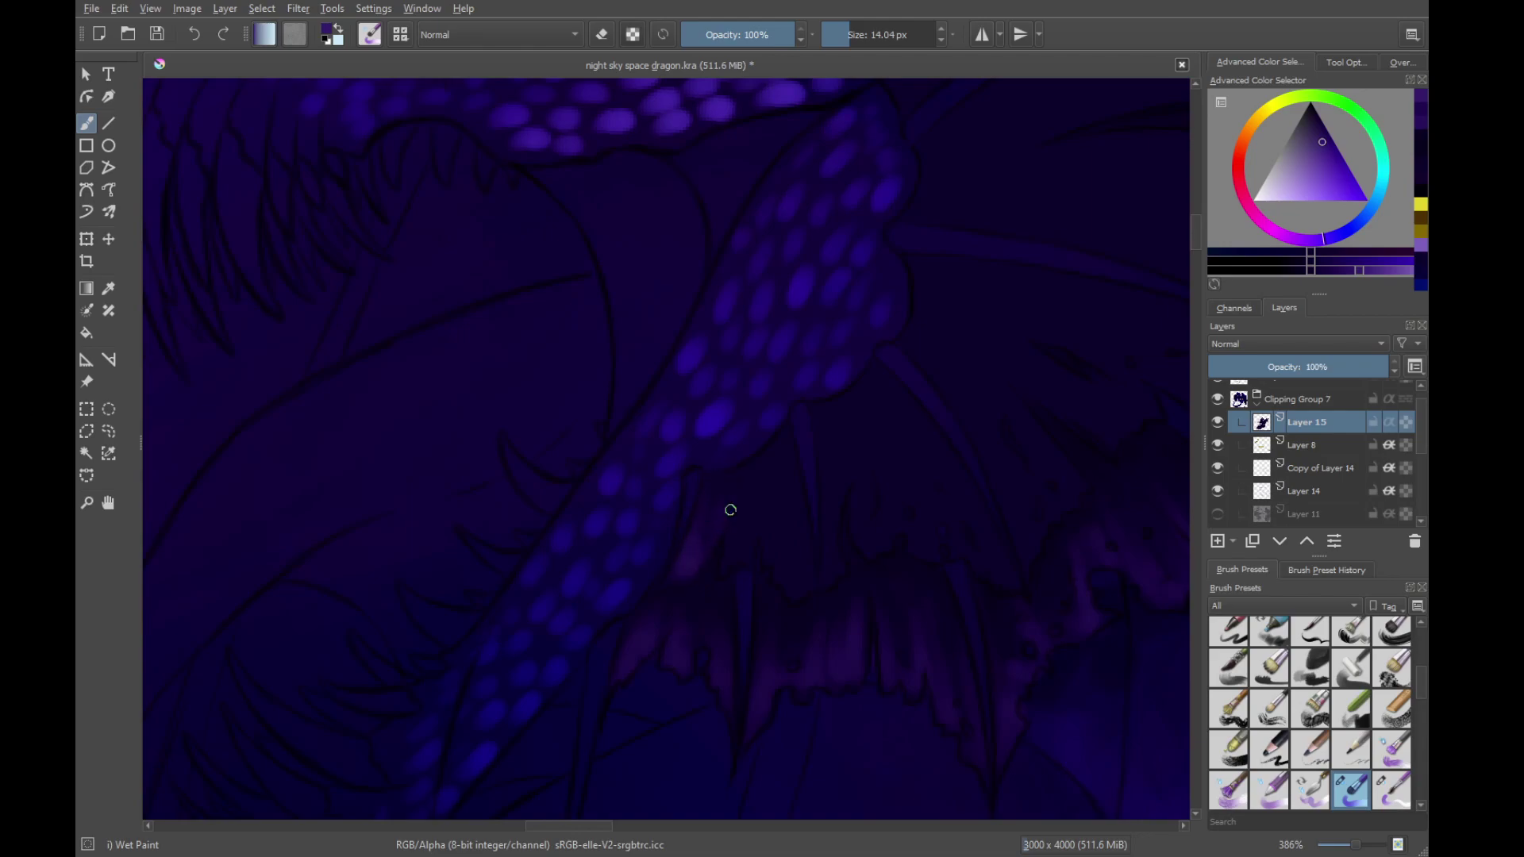
{"action": "left_click_drag", "start_coordinate": [809, 585], "coordinate": [842, 534]}
{"action": "left_click_drag", "start_coordinate": [857, 460], "coordinate": [829, 507]}
{"action": "left_click_drag", "start_coordinate": [825, 536], "coordinate": [831, 550]}
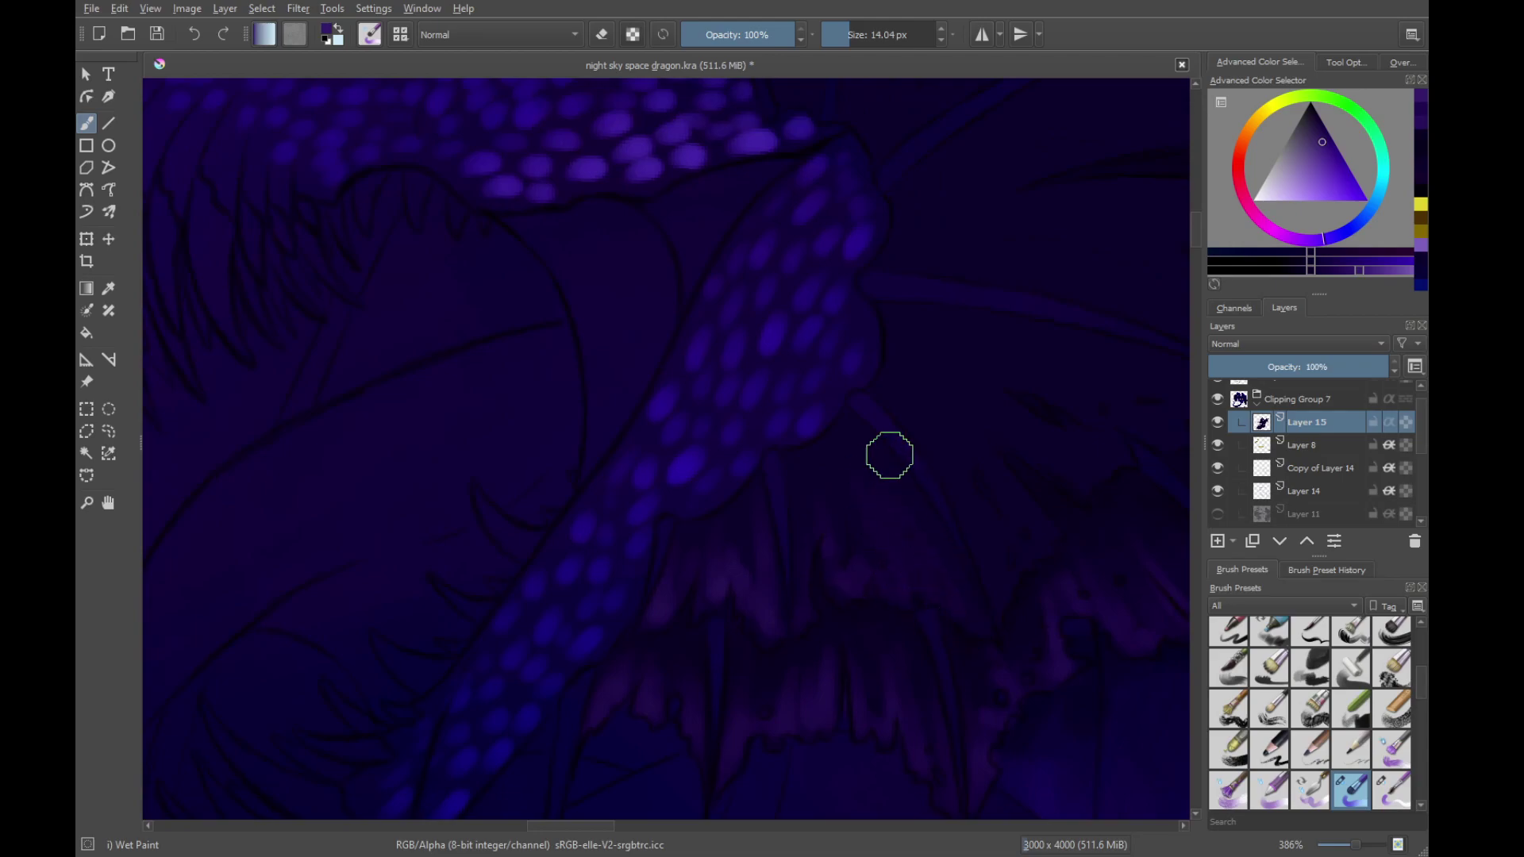
{"action": "mouse_move", "coordinate": [1024, 527]}
{"action": "left_mouse_down"}
{"action": "mouse_move", "coordinate": [940, 559]}
{"action": "mouse_move", "coordinate": [857, 437]}
{"action": "left_mouse_up"}
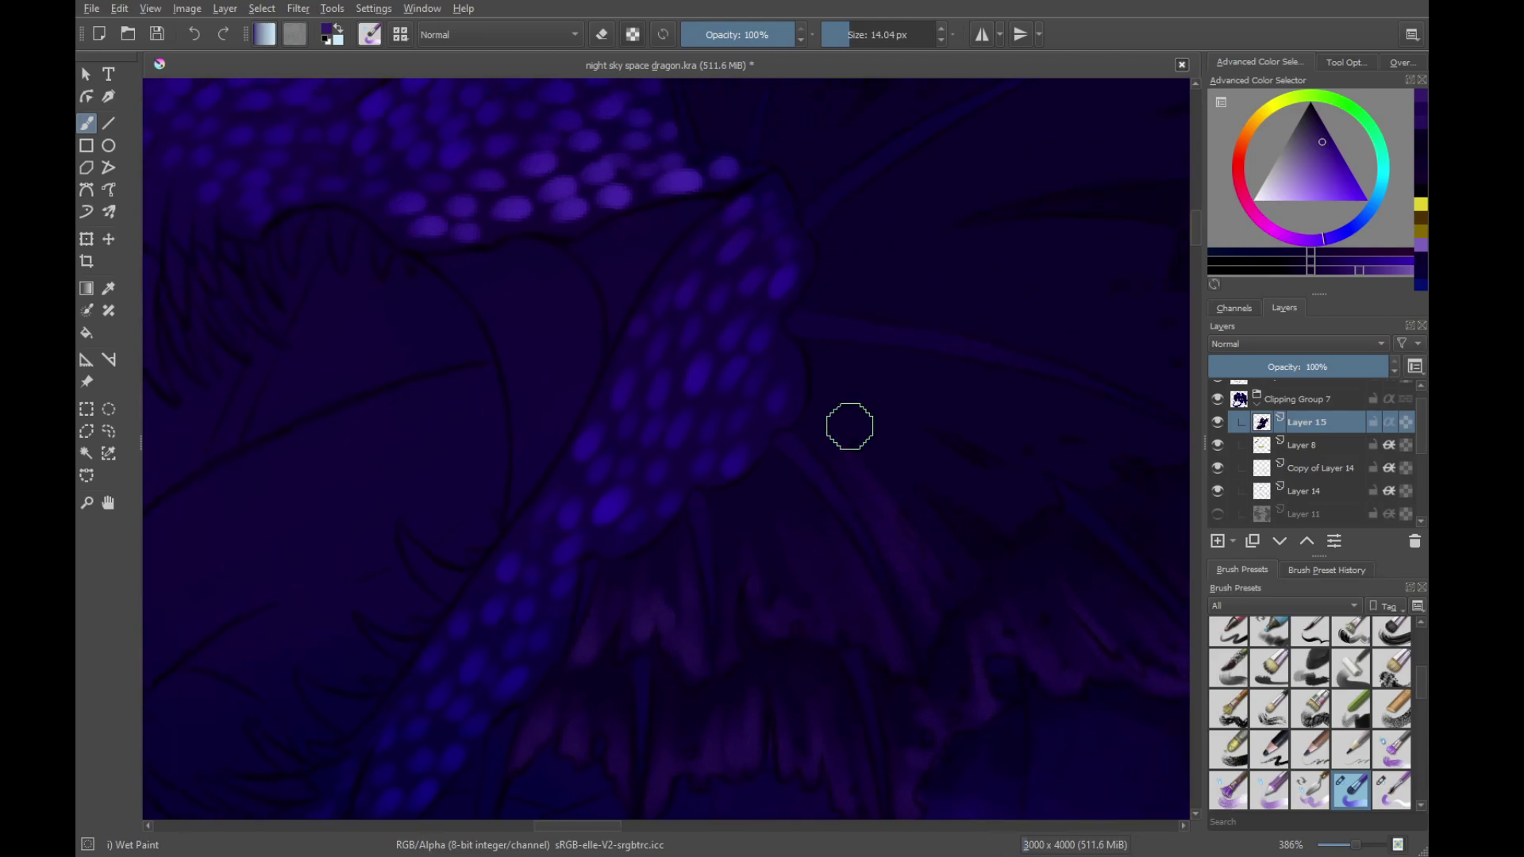
Add purple streaks along the spines of the frill panels between the jaw and the gold chain
{"action": "left_click_drag", "start_coordinate": [923, 487], "coordinate": [882, 584]}
{"action": "left_click_drag", "start_coordinate": [882, 583], "coordinate": [849, 543]}
{"action": "mouse_move", "coordinate": [1017, 590]}
{"action": "left_mouse_down"}
{"action": "mouse_move", "coordinate": [743, 418]}
{"action": "mouse_move", "coordinate": [840, 487]}
{"action": "mouse_move", "coordinate": [744, 541]}
{"action": "left_mouse_up"}
{"action": "left_click_drag", "start_coordinate": [726, 639], "coordinate": [805, 512]}
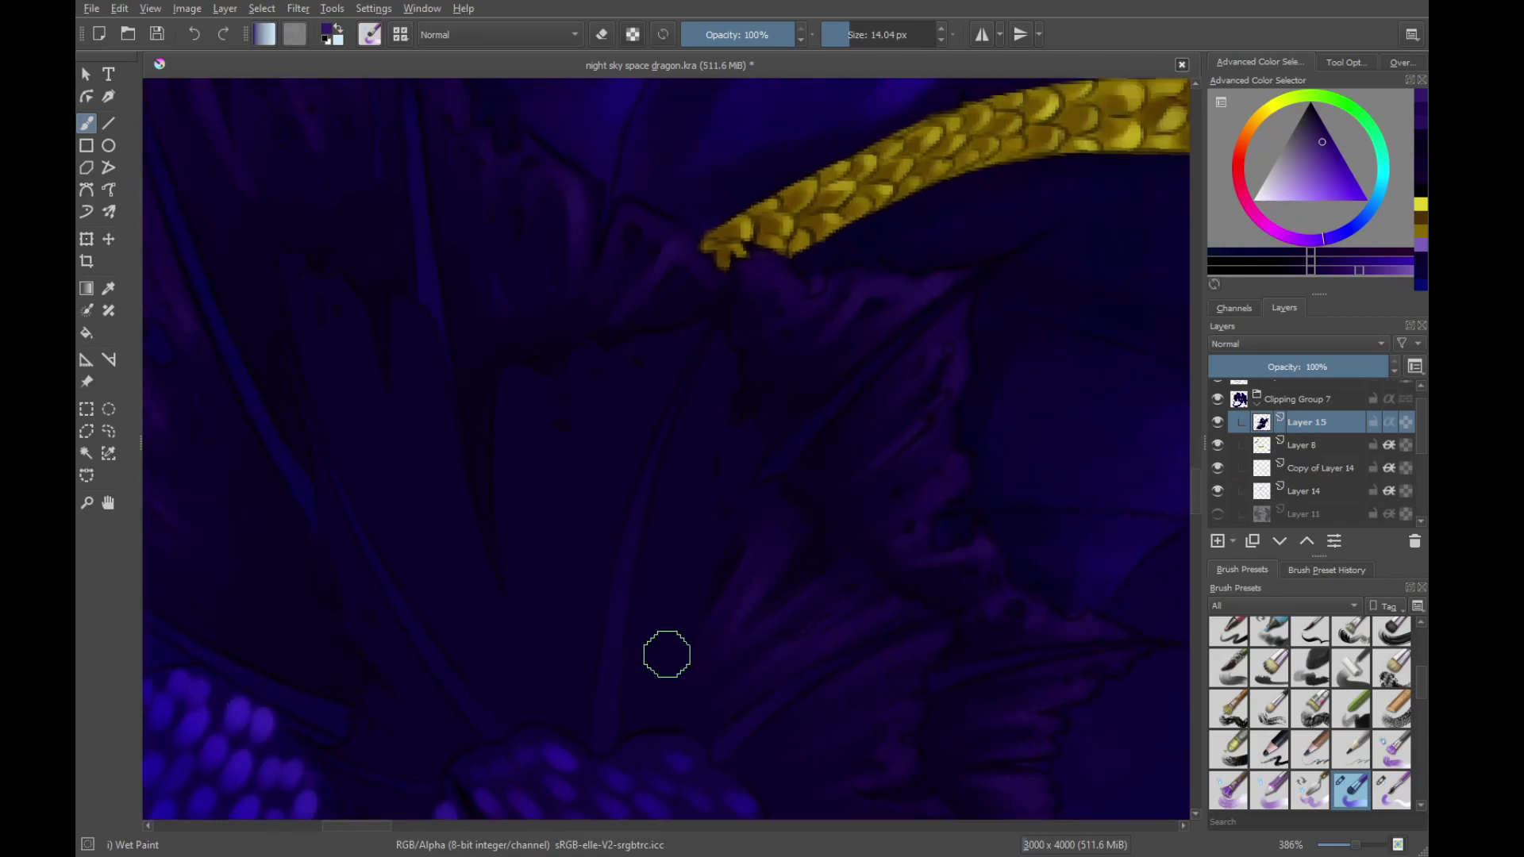
{"action": "left_click_drag", "start_coordinate": [789, 476], "coordinate": [836, 571]}
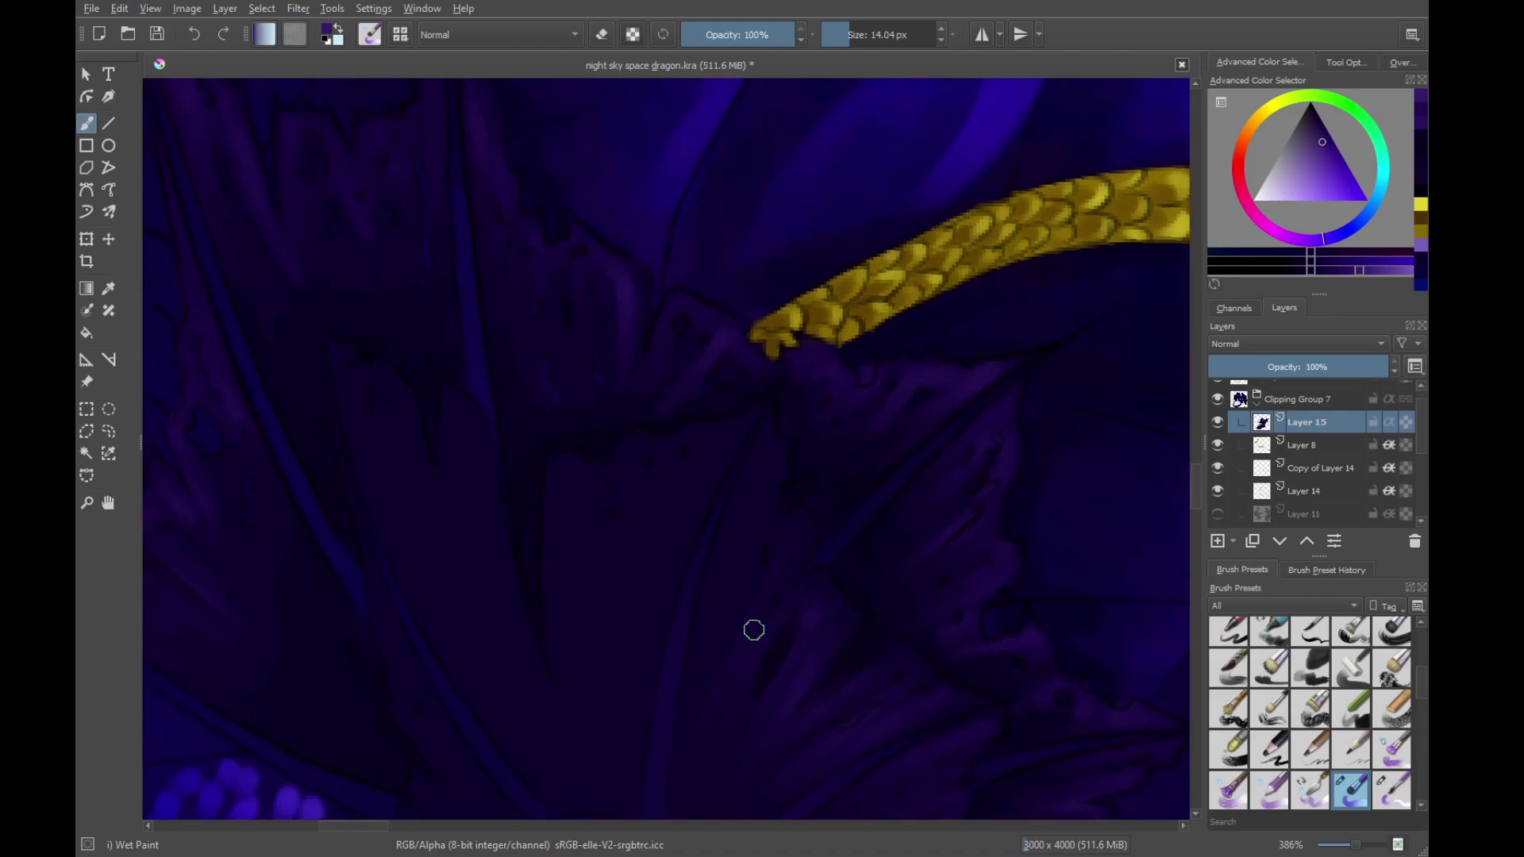
{"action": "left_click_drag", "start_coordinate": [754, 630], "coordinate": [705, 596]}
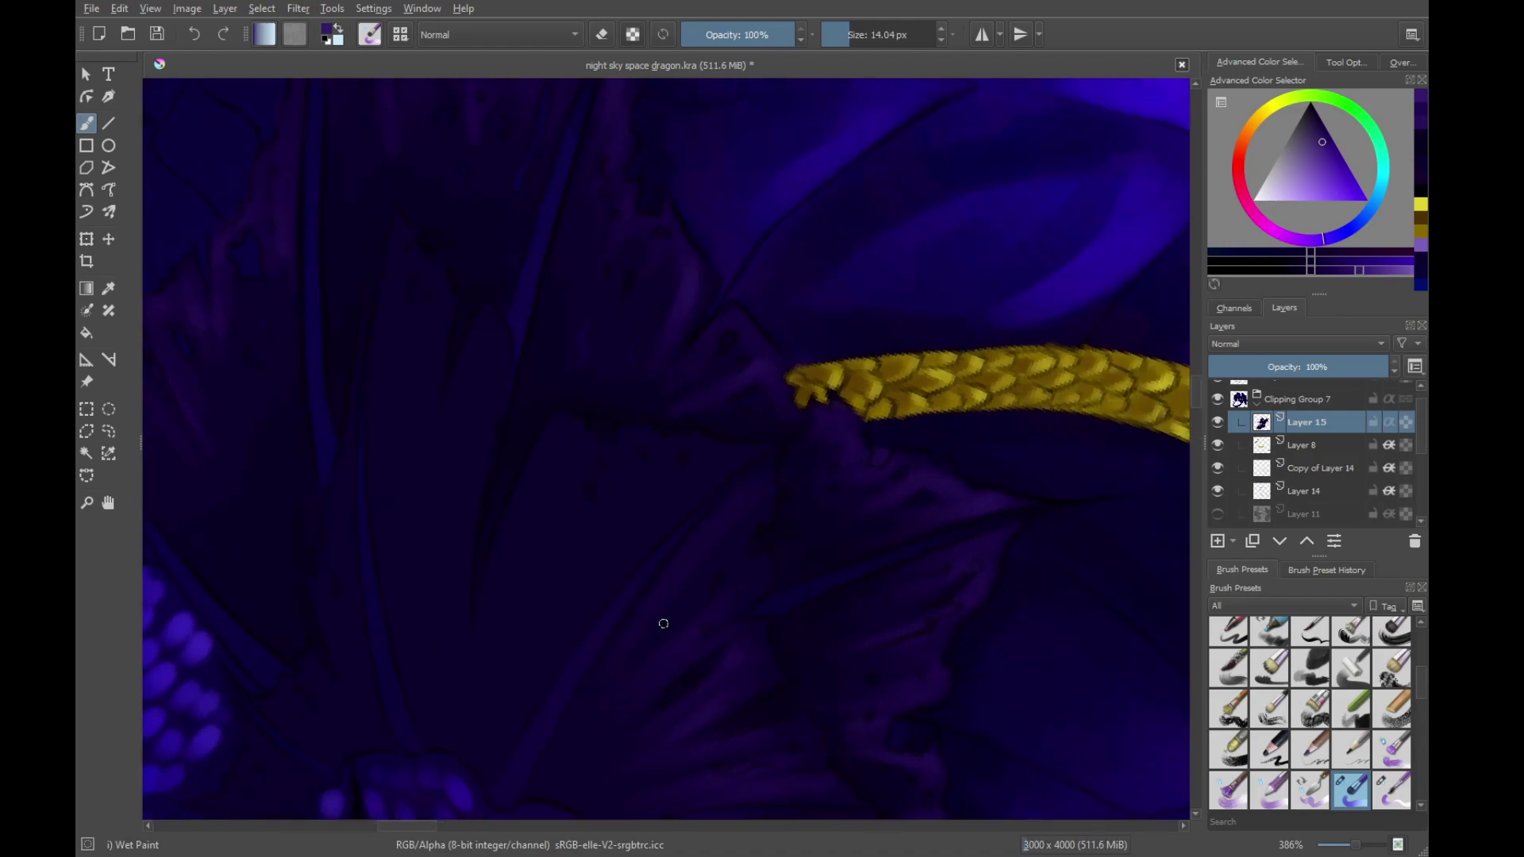
{"action": "left_click_drag", "start_coordinate": [718, 481], "coordinate": [812, 550]}
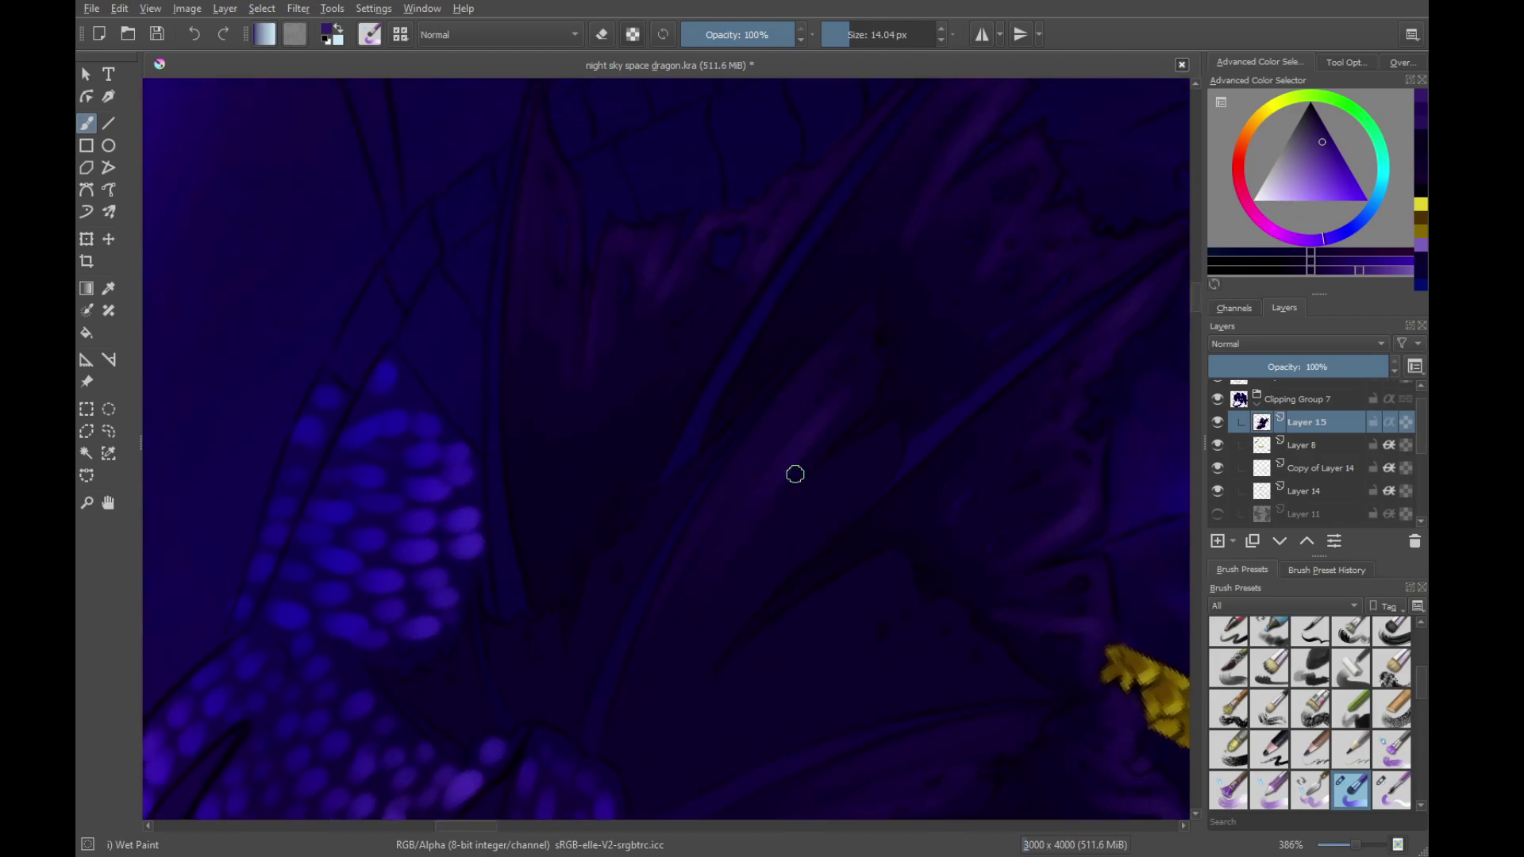
Paint long purple highlight streaks fanning through the dark middle panels of the head frill
{"action": "left_click_drag", "start_coordinate": [795, 474], "coordinate": [869, 305]}
{"action": "mouse_move", "coordinate": [863, 461]}
{"action": "left_mouse_down"}
{"action": "mouse_move", "coordinate": [714, 618]}
{"action": "mouse_move", "coordinate": [838, 489]}
{"action": "mouse_move", "coordinate": [740, 617]}
{"action": "left_mouse_up"}
{"action": "left_click_drag", "start_coordinate": [939, 534], "coordinate": [769, 578]}
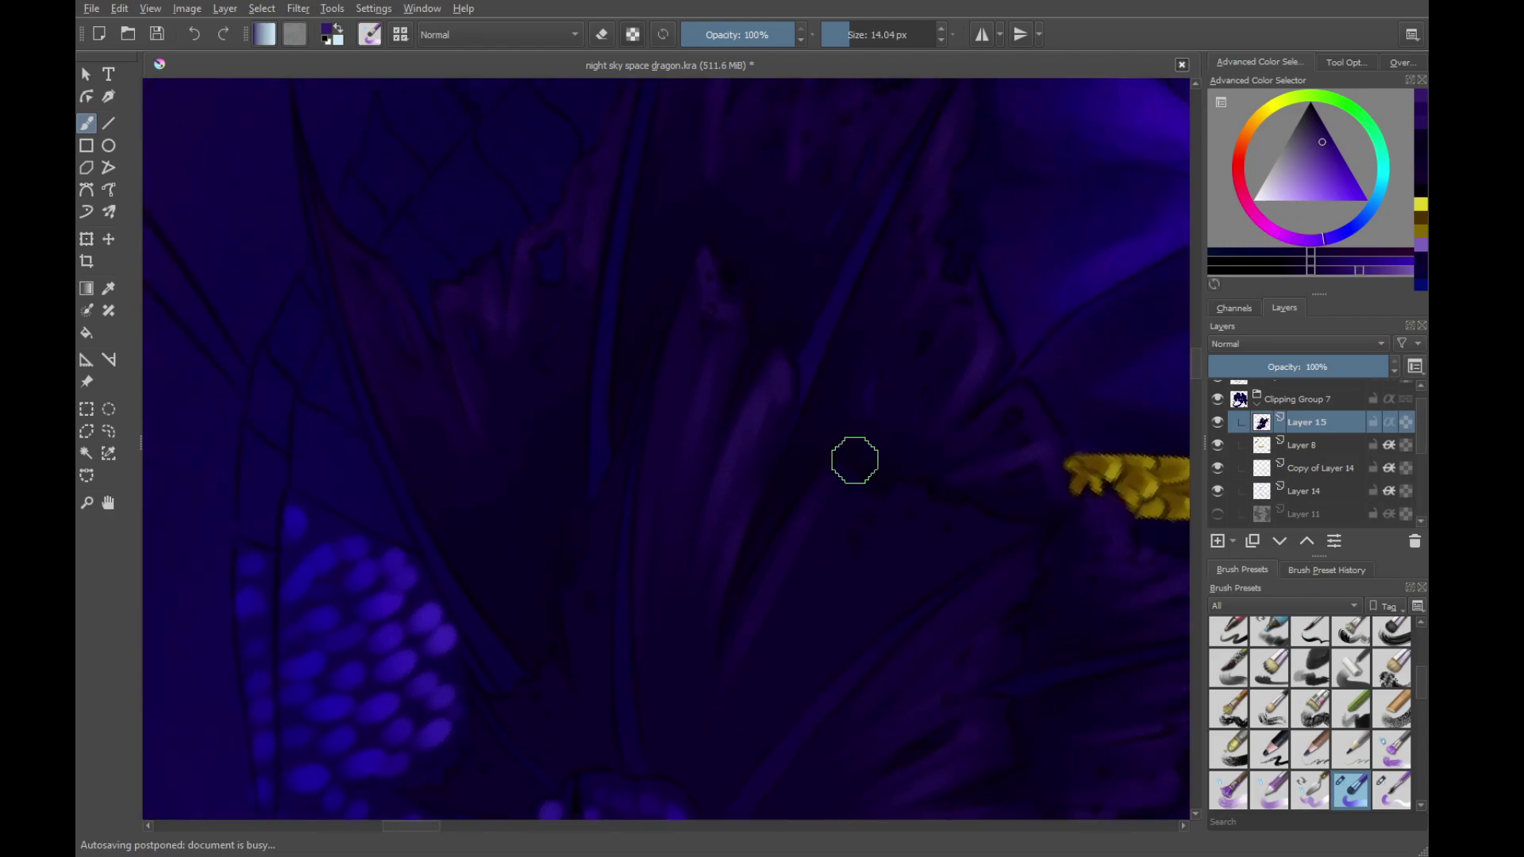
{"action": "mouse_move", "coordinate": [841, 478]}
{"action": "left_mouse_down"}
{"action": "mouse_move", "coordinate": [750, 667]}
{"action": "mouse_move", "coordinate": [810, 449]}
{"action": "left_mouse_up"}
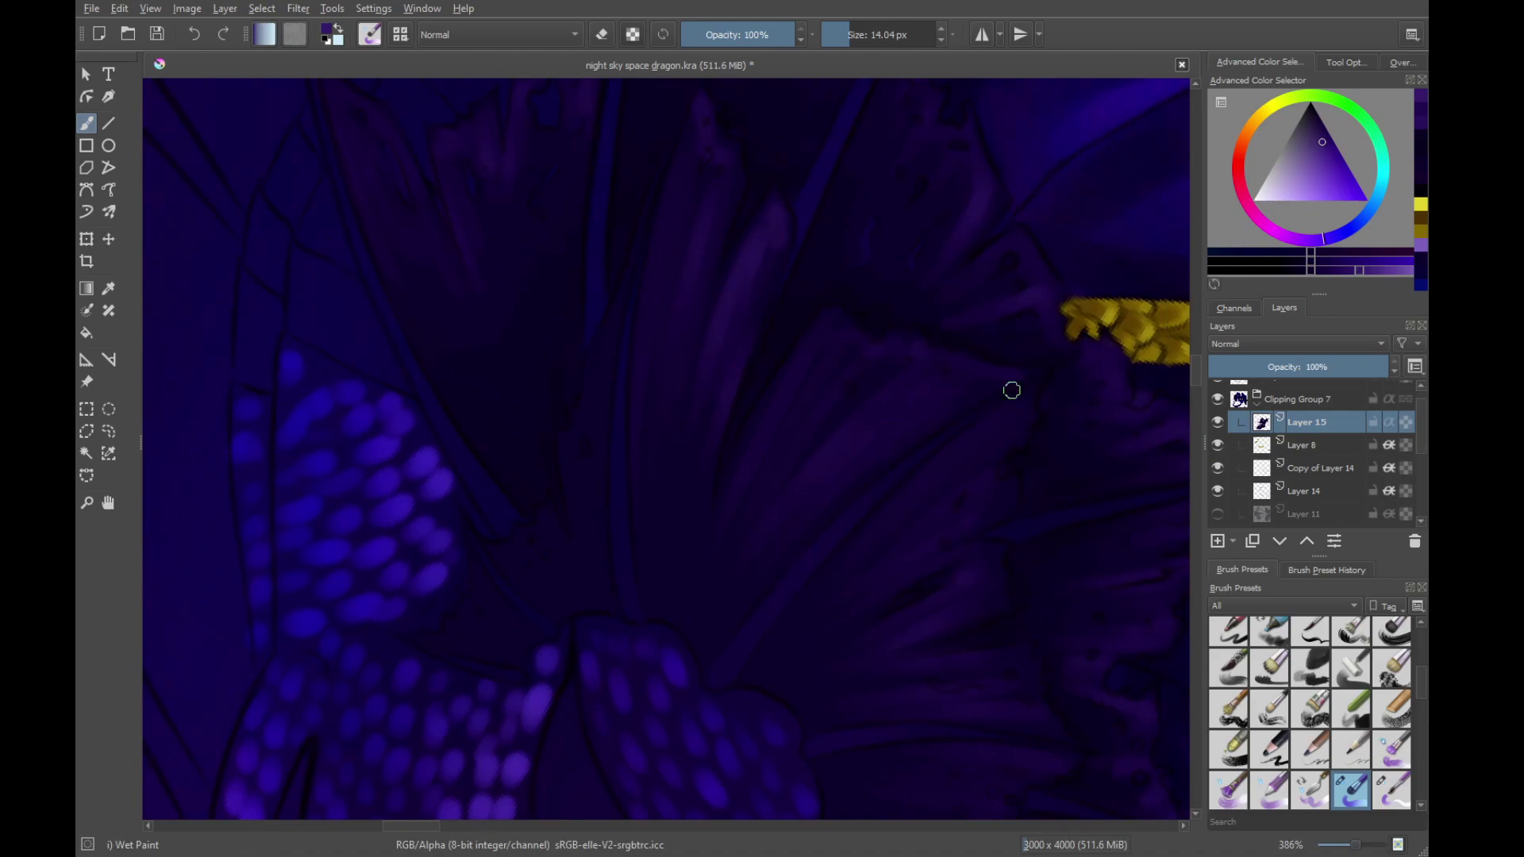
Paint purple highlights along the inner frill's ragged outer edge, working down to the panel beside the lower jaw
{"action": "mouse_move", "coordinate": [1011, 390]}
{"action": "left_mouse_down"}
{"action": "mouse_move", "coordinate": [993, 432]}
{"action": "mouse_move", "coordinate": [957, 285]}
{"action": "left_mouse_up"}
{"action": "left_click_drag", "start_coordinate": [938, 354], "coordinate": [911, 412]}
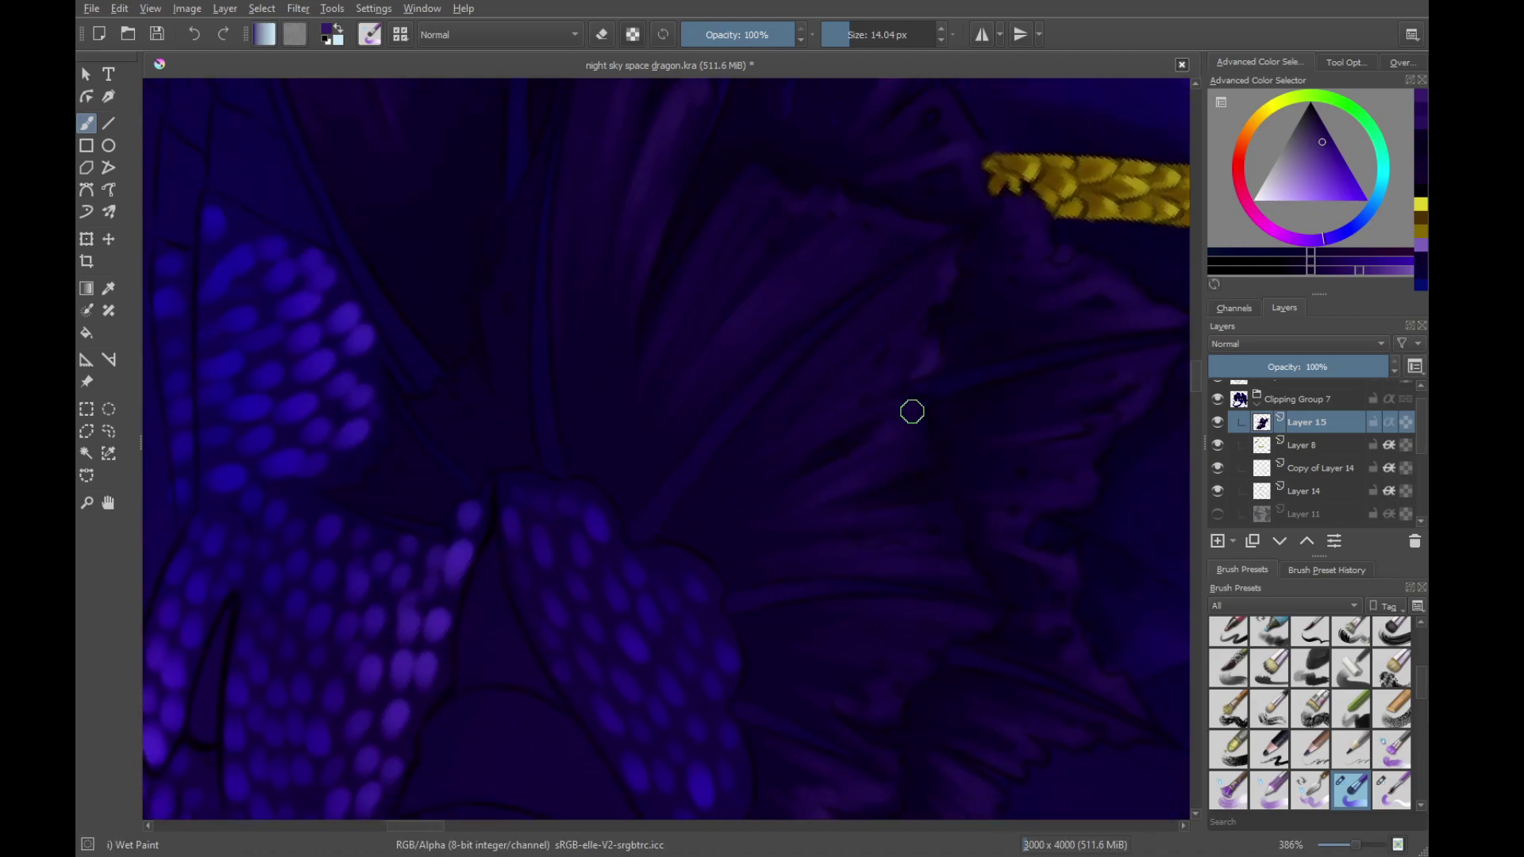
{"action": "mouse_move", "coordinate": [945, 540]}
{"action": "left_mouse_down"}
{"action": "mouse_move", "coordinate": [918, 395]}
{"action": "mouse_move", "coordinate": [933, 448]}
{"action": "left_mouse_up"}
{"action": "left_click_drag", "start_coordinate": [969, 508], "coordinate": [898, 546]}
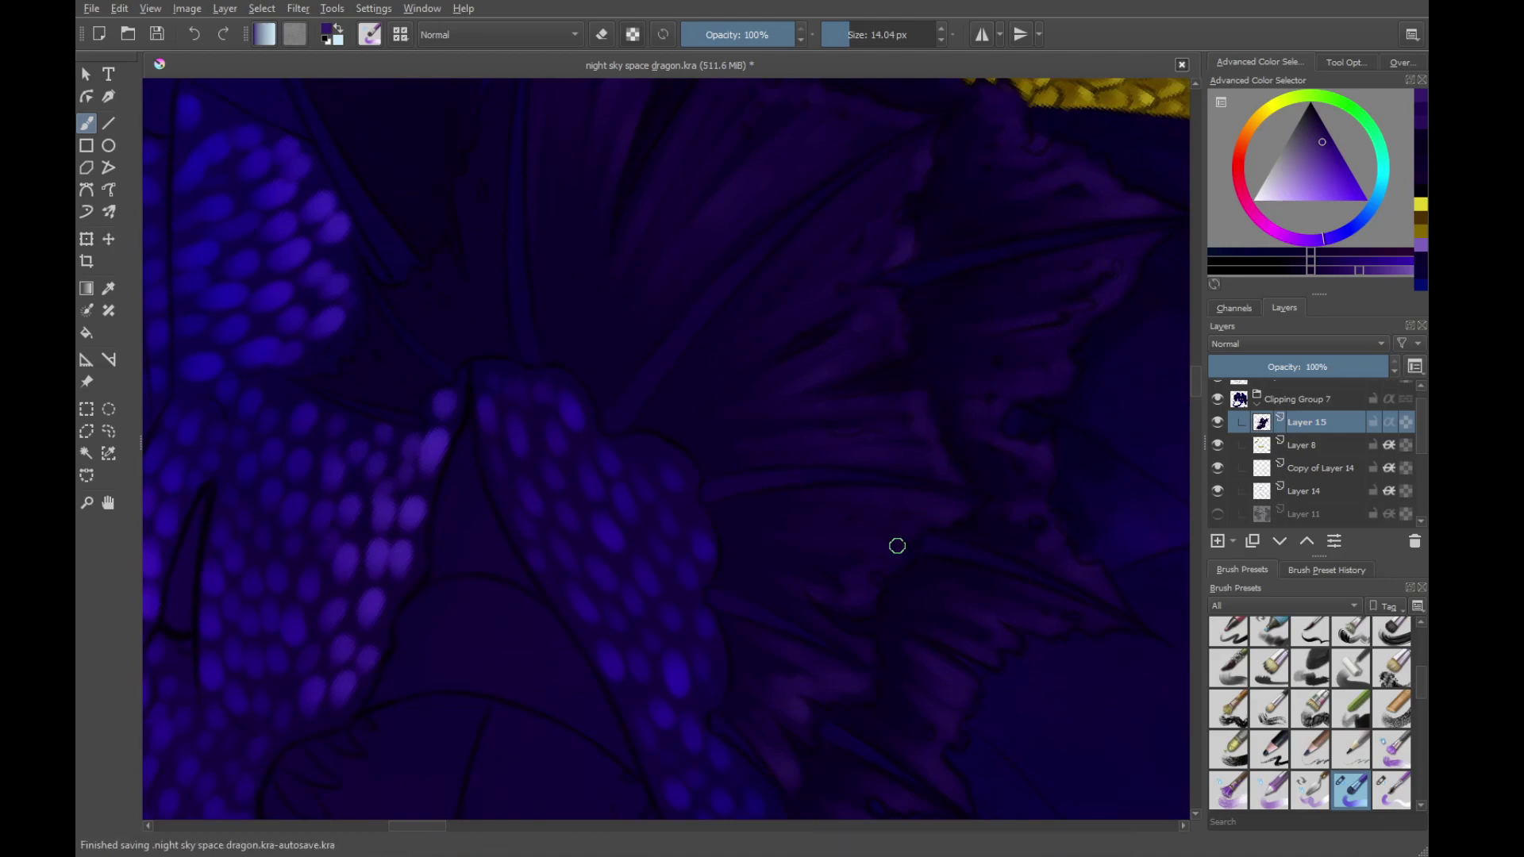
{"action": "mouse_move", "coordinate": [840, 635]}
{"action": "left_mouse_down"}
{"action": "mouse_move", "coordinate": [902, 523]}
{"action": "mouse_move", "coordinate": [913, 535]}
{"action": "left_mouse_up"}
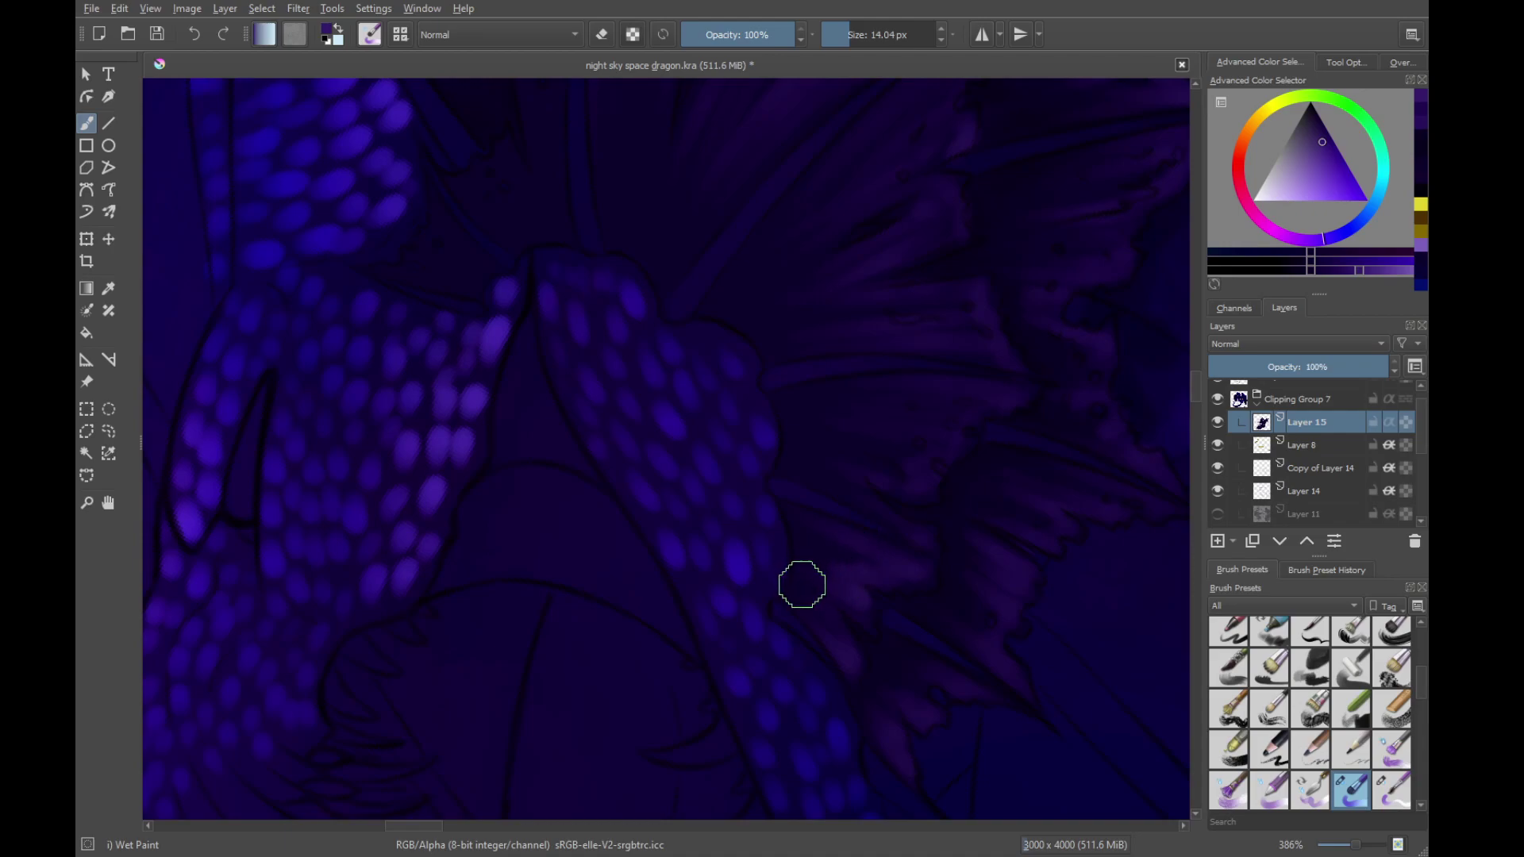
{"action": "left_click_drag", "start_coordinate": [721, 473], "coordinate": [850, 637]}
{"action": "left_click_drag", "start_coordinate": [728, 445], "coordinate": [874, 622]}
Add purple tones and small dark spots to the narrow frill panels directly behind the cheek scales
{"action": "left_click_drag", "start_coordinate": [867, 386], "coordinate": [800, 484], "text": "shift"}
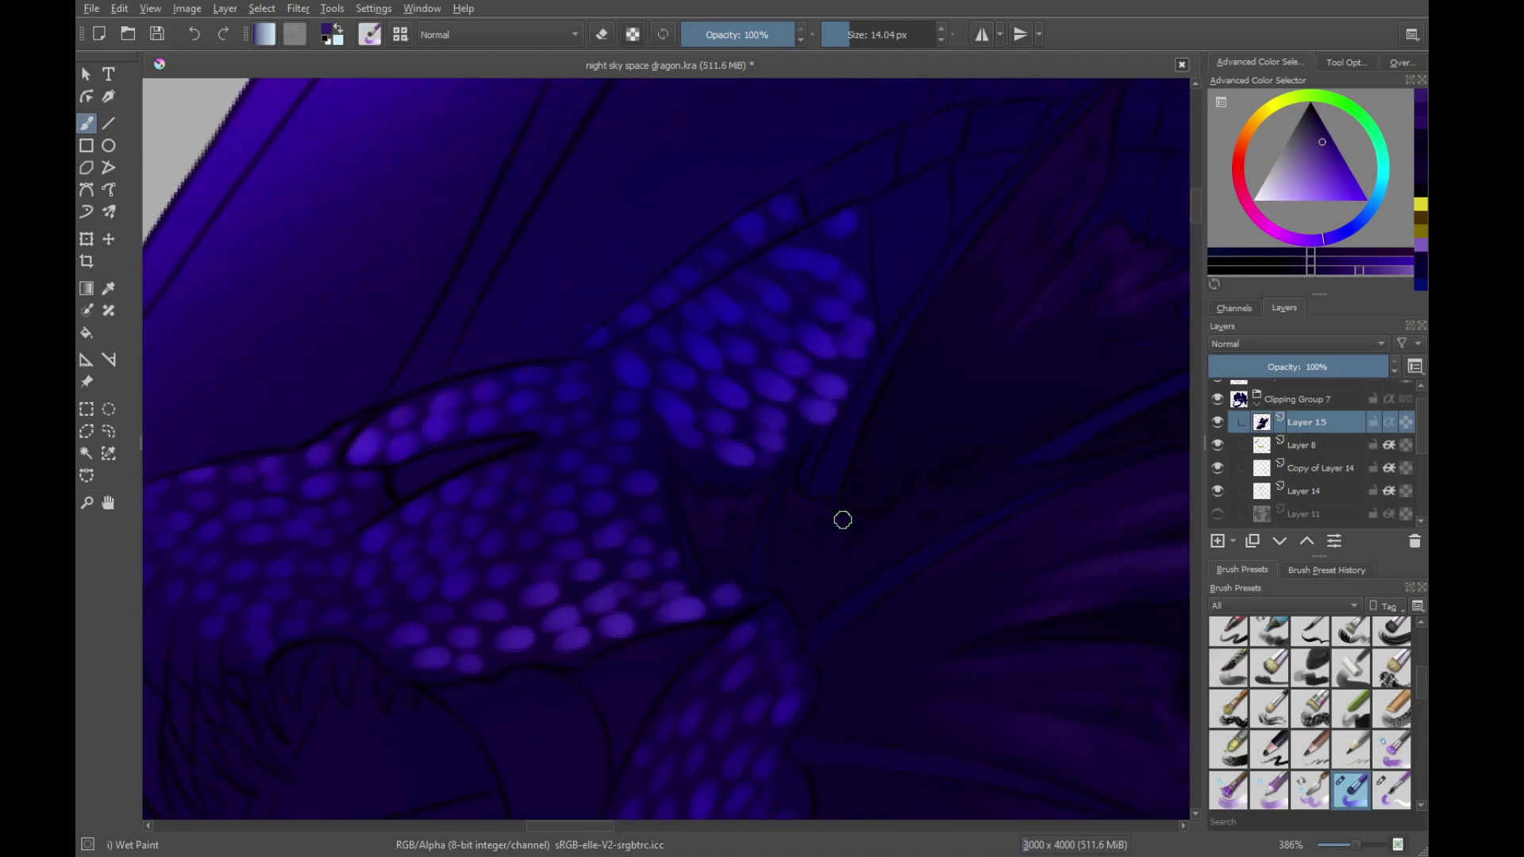
{"action": "left_click_drag", "start_coordinate": [810, 547], "coordinate": [800, 514]}
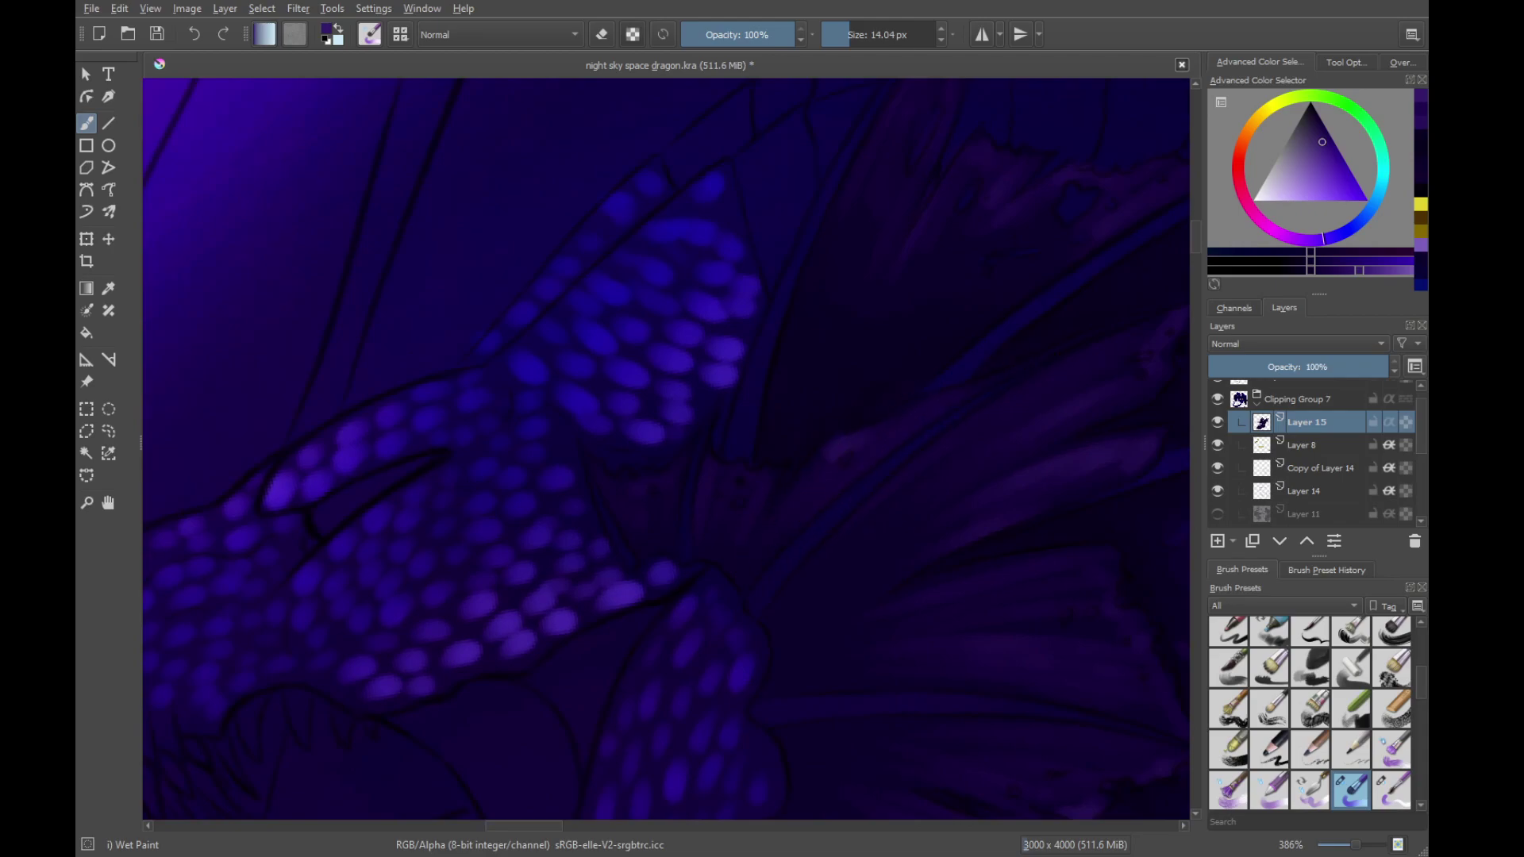
{"action": "scroll", "coordinate": [959, 480], "scroll_direction": "down", "scroll_amount": 6}
{"action": "left_click_drag", "start_coordinate": [959, 480], "coordinate": [1017, 484]}
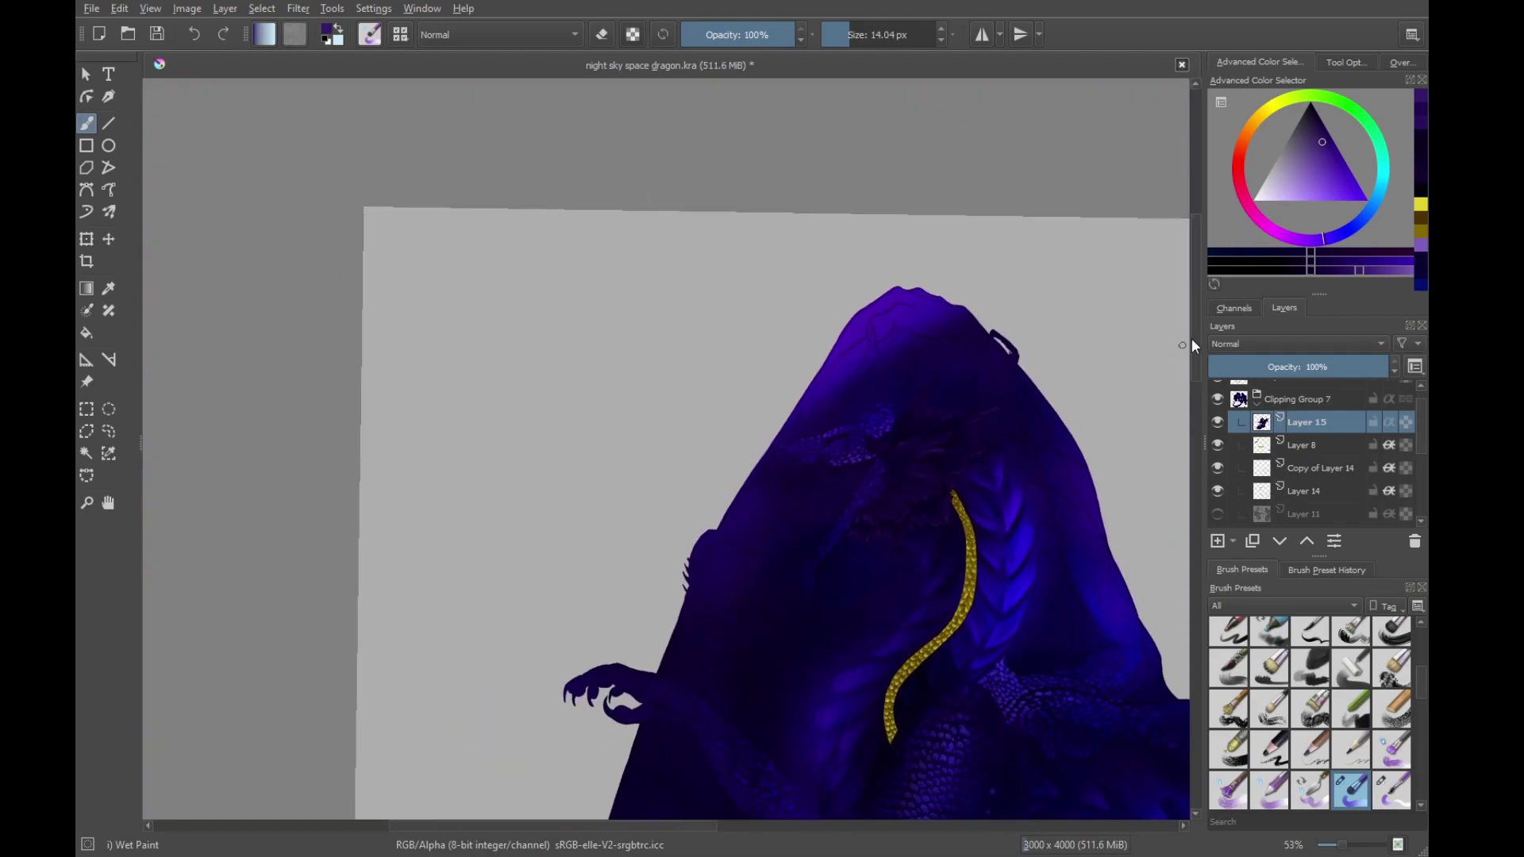
Choose a darker blue-purple and shade the base of the frill around the corner of the jaw
{"action": "left_click", "coordinate": [1302, 274]}
{"action": "scroll", "coordinate": [898, 586], "scroll_direction": "up", "scroll_amount": 6}
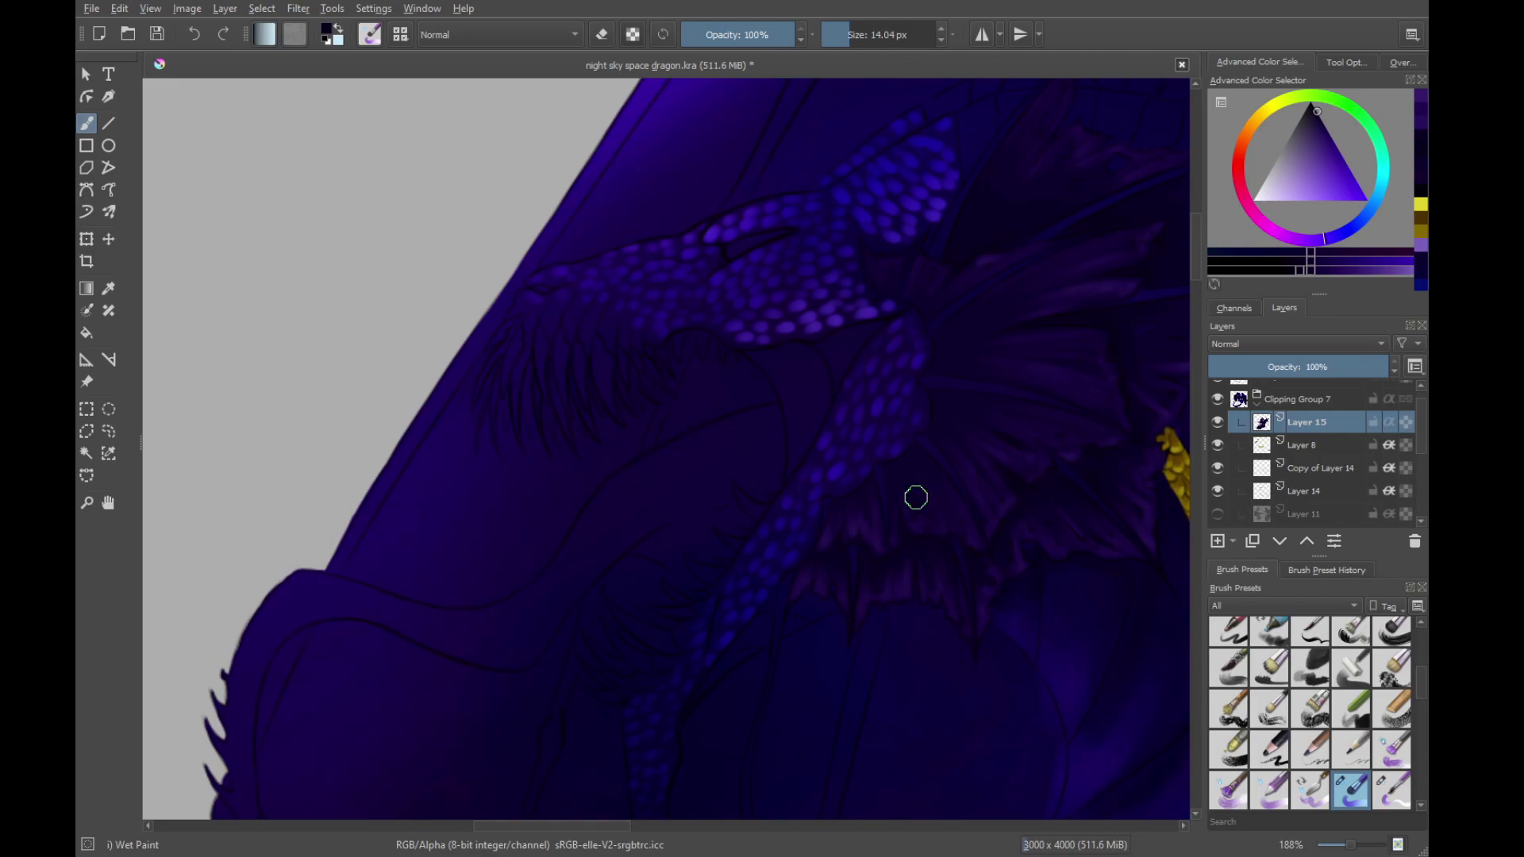
{"action": "scroll", "coordinate": [911, 442], "scroll_direction": "up", "scroll_amount": 5}
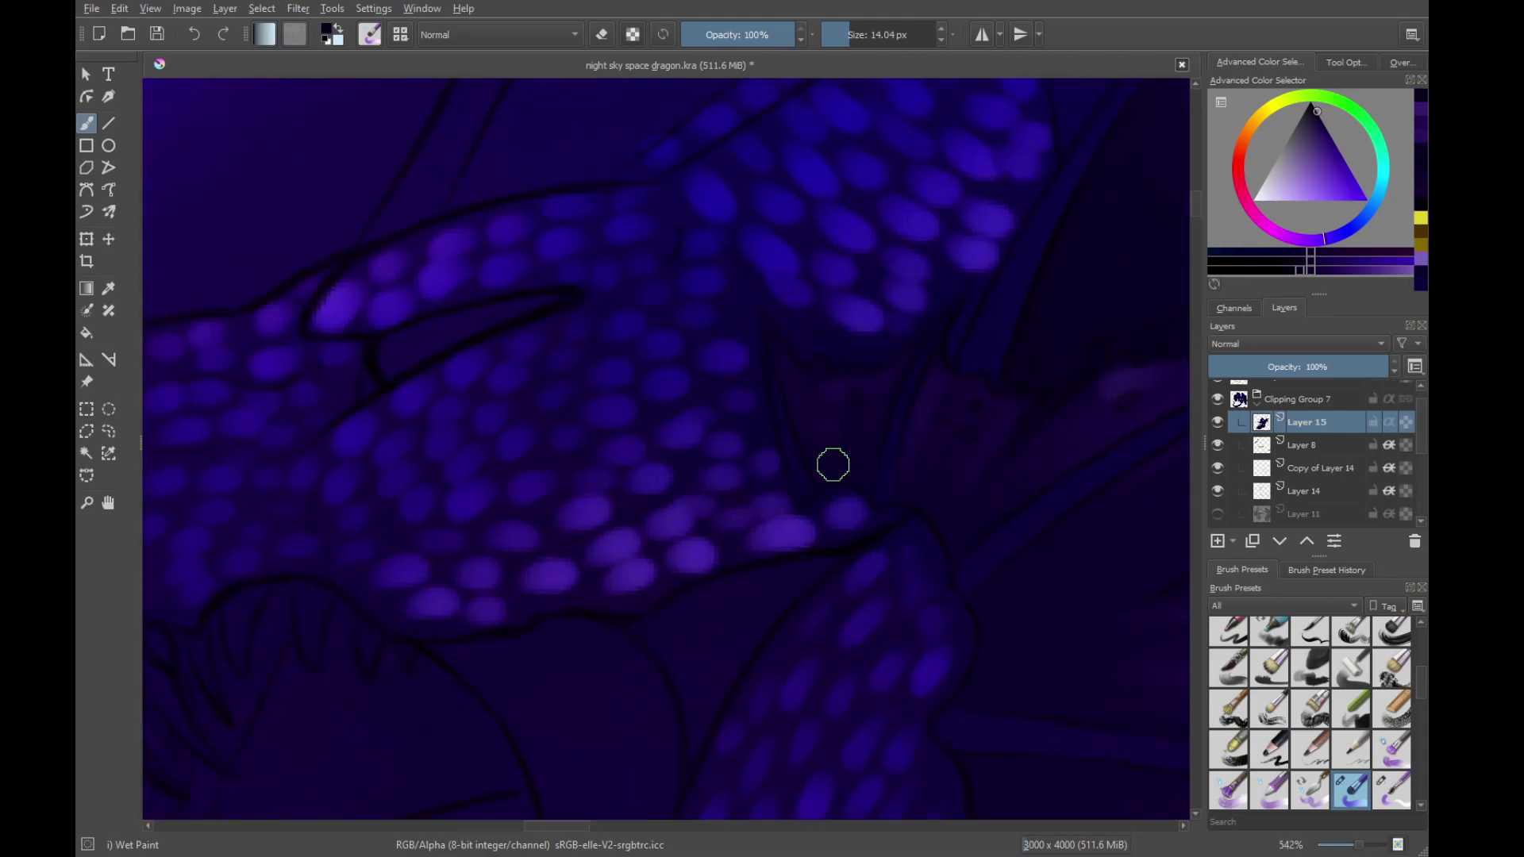
{"action": "left_click_drag", "start_coordinate": [930, 496], "coordinate": [899, 460]}
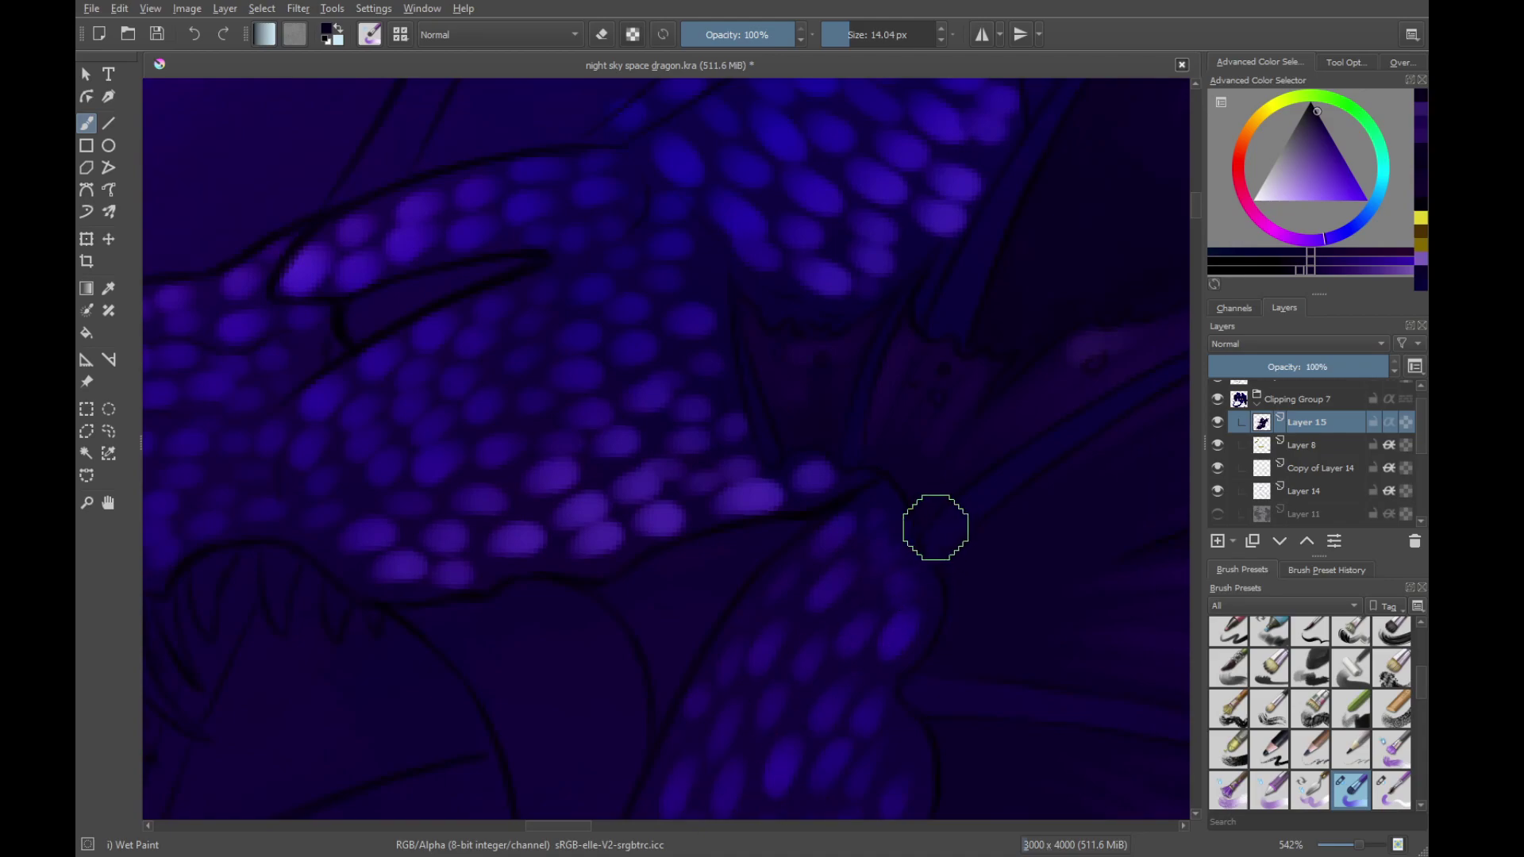
{"action": "left_click_drag", "start_coordinate": [912, 495], "coordinate": [867, 510]}
{"action": "mouse_move", "coordinate": [848, 441]}
{"action": "left_mouse_down"}
{"action": "mouse_move", "coordinate": [848, 455]}
{"action": "mouse_move", "coordinate": [900, 465]}
{"action": "left_mouse_up"}
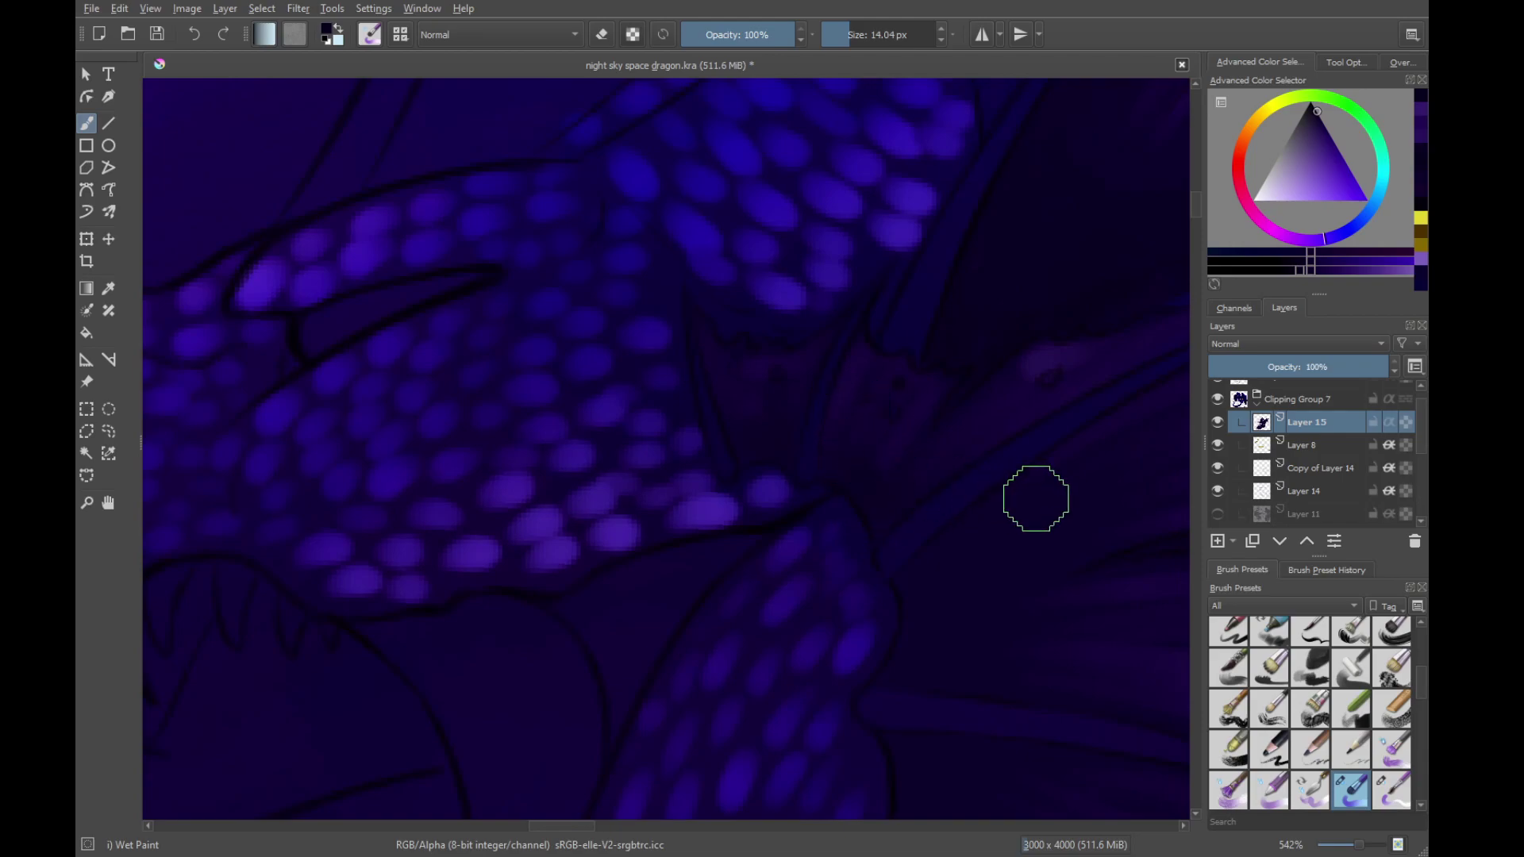
{"action": "left_click_drag", "start_coordinate": [1035, 499], "coordinate": [937, 332]}
Deepen the dark shading between the frill spines where they meet the back of the head
{"action": "left_click", "coordinate": [1036, 280]}
{"action": "left_click_drag", "start_coordinate": [959, 478], "coordinate": [985, 477]}
{"action": "mouse_move", "coordinate": [1076, 444]}
{"action": "left_mouse_down"}
{"action": "mouse_move", "coordinate": [1085, 357]}
{"action": "mouse_move", "coordinate": [1057, 231]}
{"action": "left_mouse_up"}
{"action": "left_click_drag", "start_coordinate": [1058, 232], "coordinate": [908, 445]}
{"action": "mouse_move", "coordinate": [831, 556]}
{"action": "left_mouse_down"}
{"action": "mouse_move", "coordinate": [842, 491]}
{"action": "mouse_move", "coordinate": [902, 385]}
{"action": "left_mouse_up"}
{"action": "left_click_drag", "start_coordinate": [897, 403], "coordinate": [828, 633]}
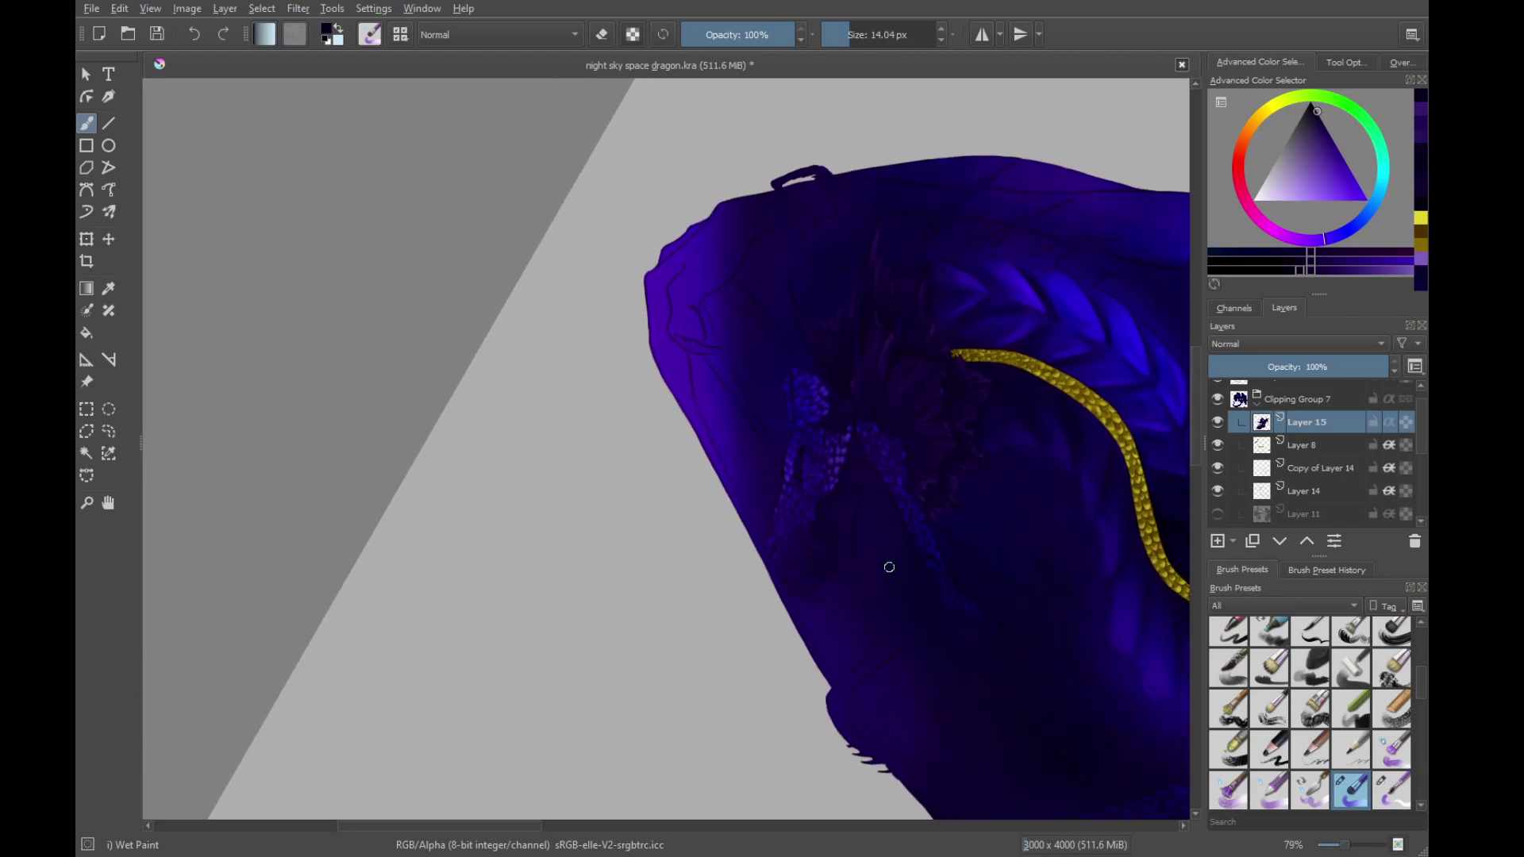
{"action": "left_click_drag", "start_coordinate": [878, 489], "coordinate": [875, 270]}
{"action": "left_click_drag", "start_coordinate": [879, 262], "coordinate": [750, 567]}
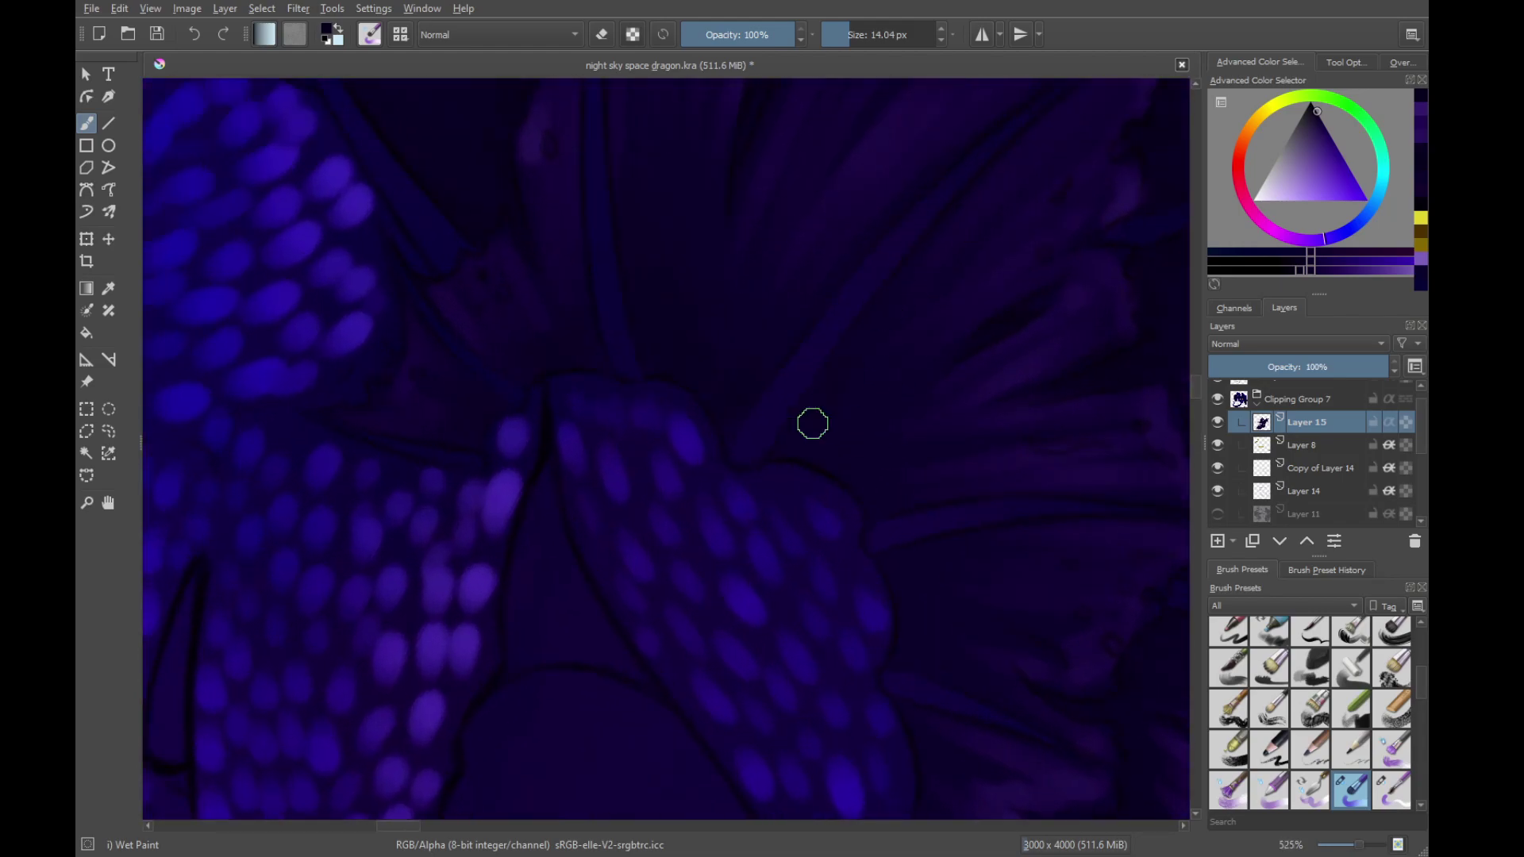
Darken the inner frill membrane along the scaled lower jaw, between the roots of the spines
{"action": "left_click_drag", "start_coordinate": [1024, 506], "coordinate": [936, 388]}
{"action": "left_click_drag", "start_coordinate": [976, 424], "coordinate": [904, 248]}
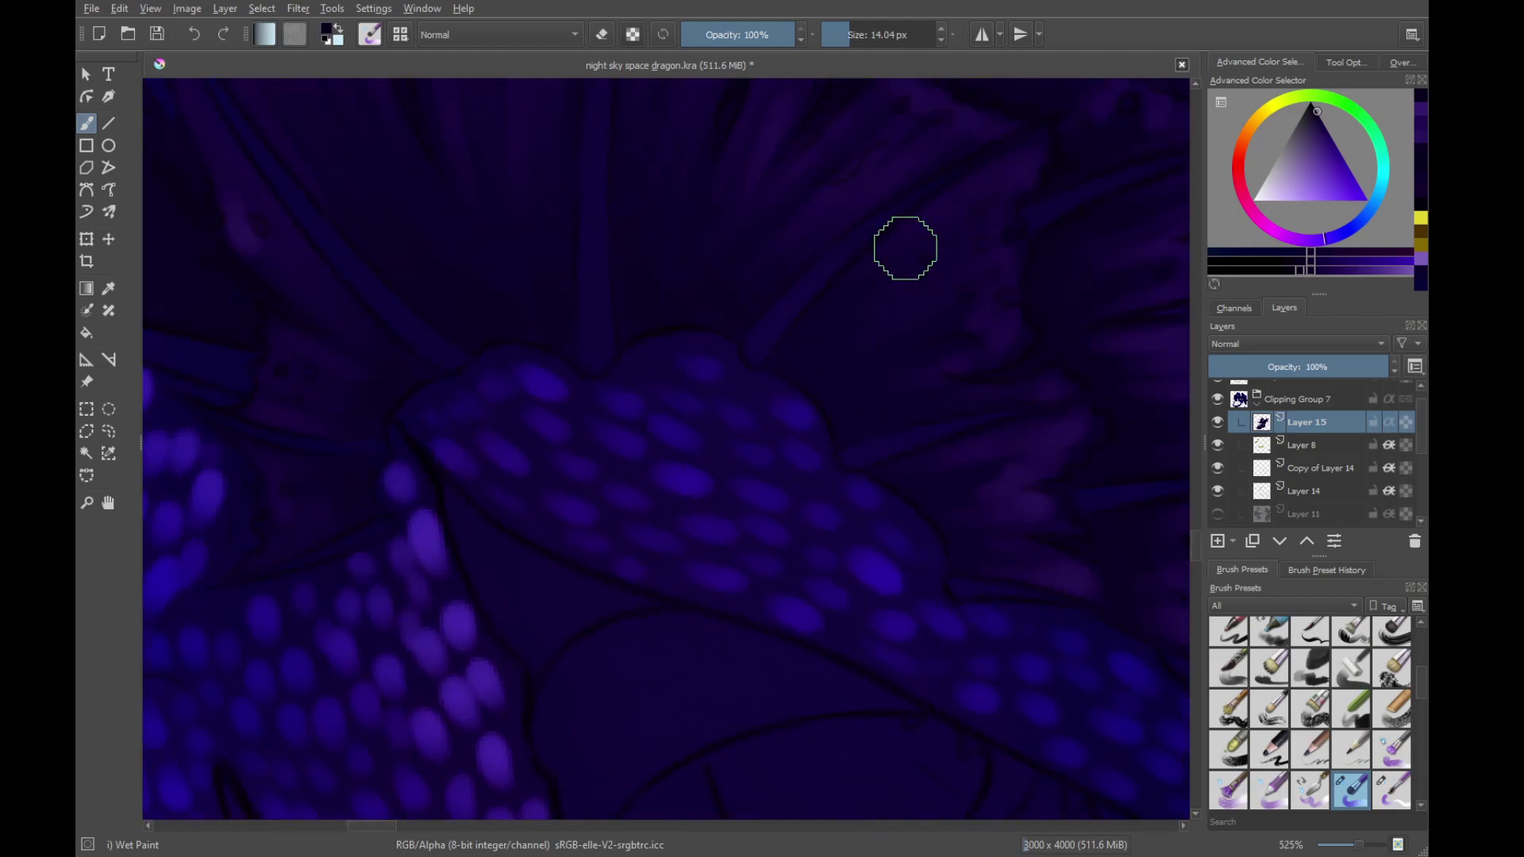
{"action": "left_click_drag", "start_coordinate": [865, 322], "coordinate": [860, 405]}
{"action": "left_click_drag", "start_coordinate": [975, 540], "coordinate": [915, 447]}
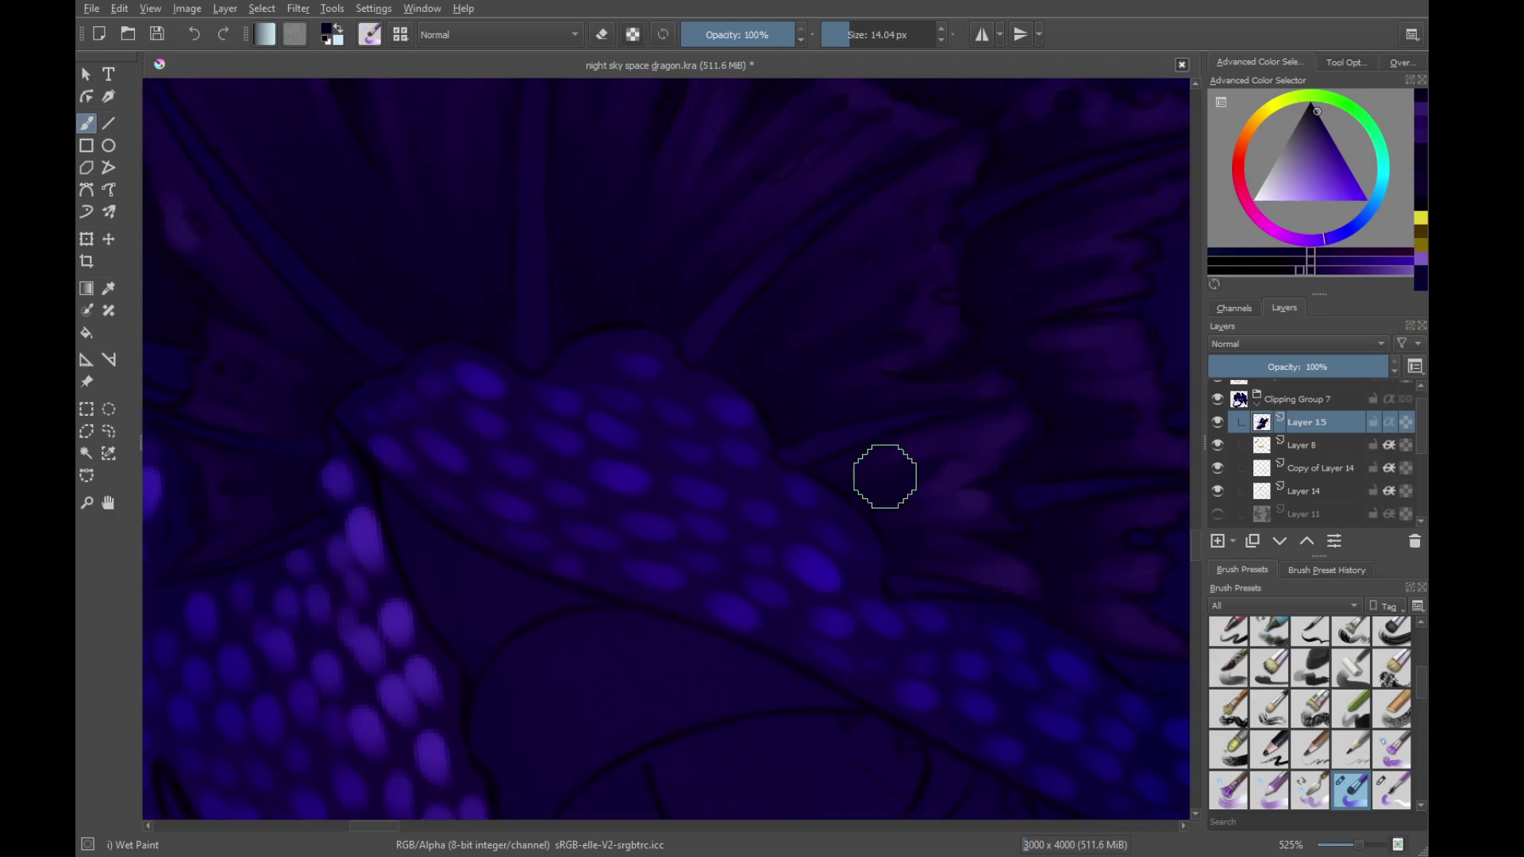
{"action": "left_click_drag", "start_coordinate": [927, 357], "coordinate": [899, 534]}
{"action": "left_click_drag", "start_coordinate": [1021, 345], "coordinate": [1008, 585]}
{"action": "left_click_drag", "start_coordinate": [976, 468], "coordinate": [868, 612]}
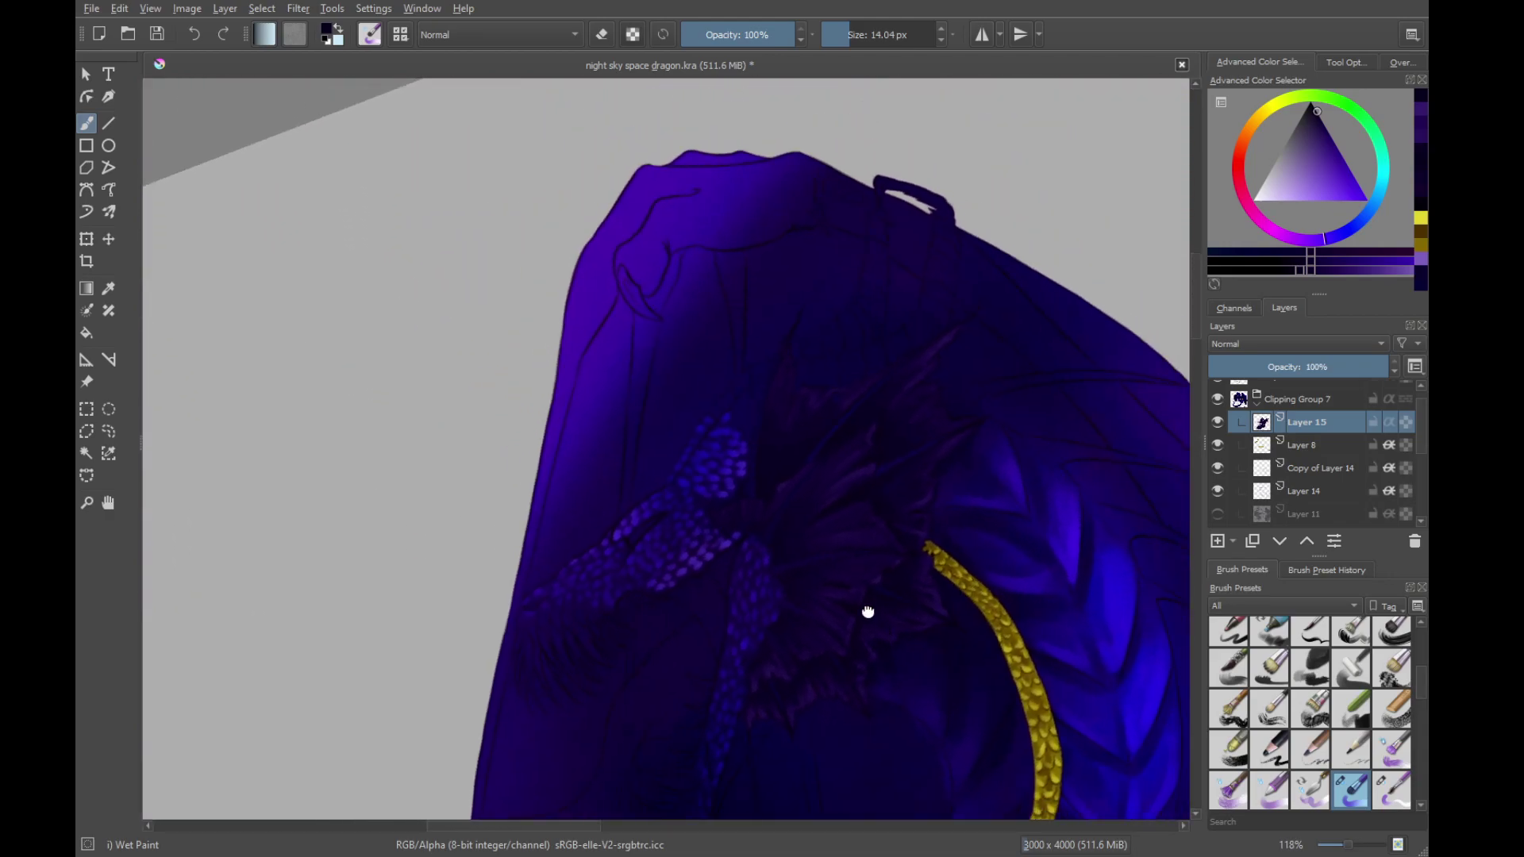
{"action": "left_click_drag", "start_coordinate": [936, 161], "coordinate": [960, 446]}
{"action": "mouse_move", "coordinate": [1064, 343]}
{"action": "left_mouse_down"}
{"action": "mouse_move", "coordinate": [1082, 483]}
{"action": "mouse_move", "coordinate": [939, 417]}
{"action": "mouse_move", "coordinate": [981, 395]}
{"action": "left_mouse_up"}
{"action": "left_click_drag", "start_coordinate": [907, 365], "coordinate": [921, 432]}
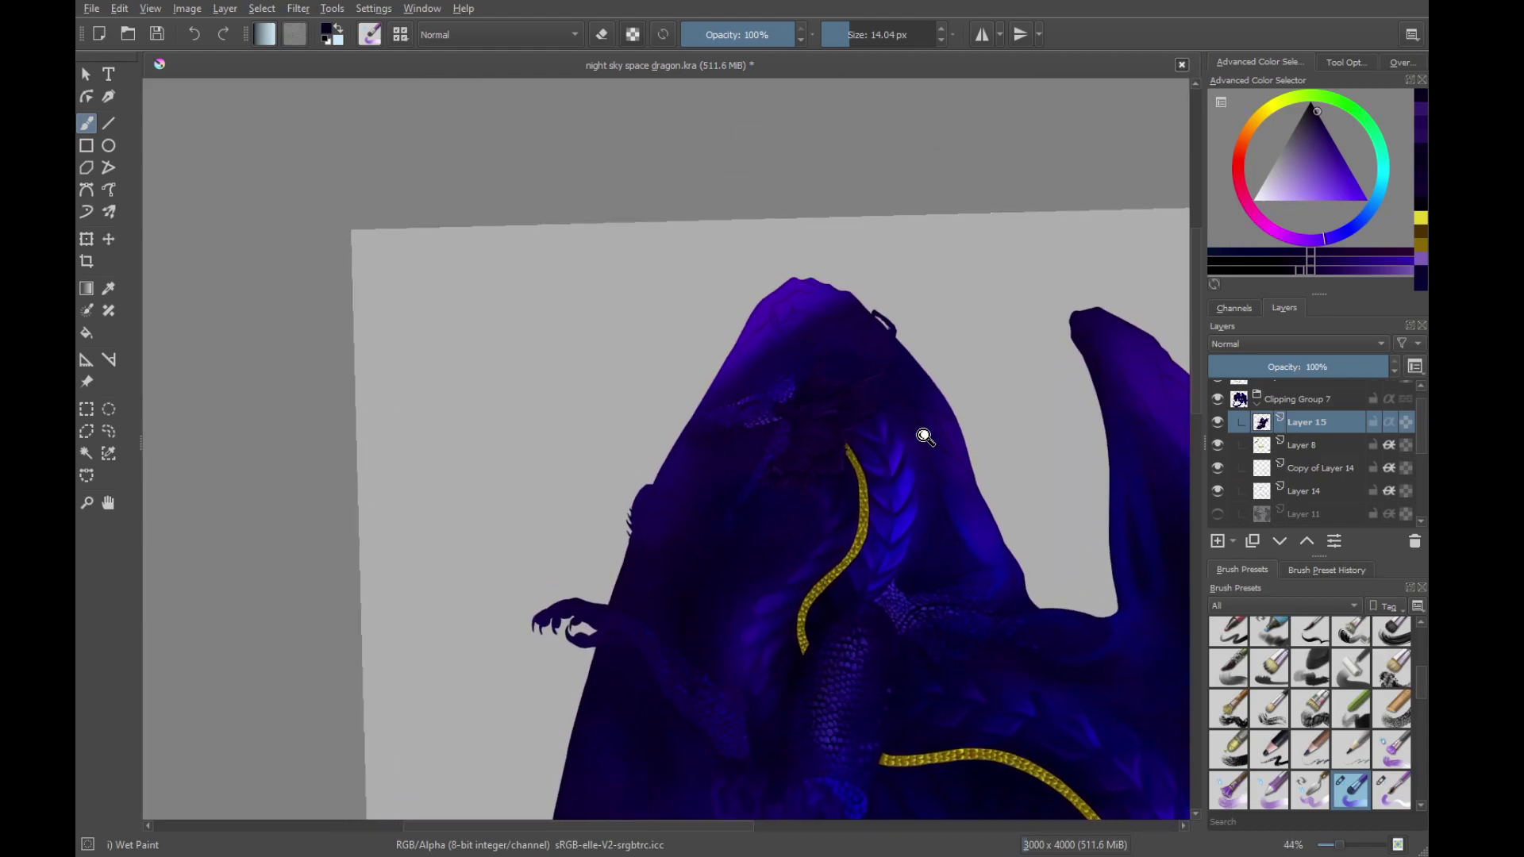
Show the hidden Layer 11 and check the head and frill against the dark wing membranes
{"action": "left_click", "coordinate": [1218, 513]}
{"action": "key", "text": "minus"}
{"action": "key", "text": "minus"}
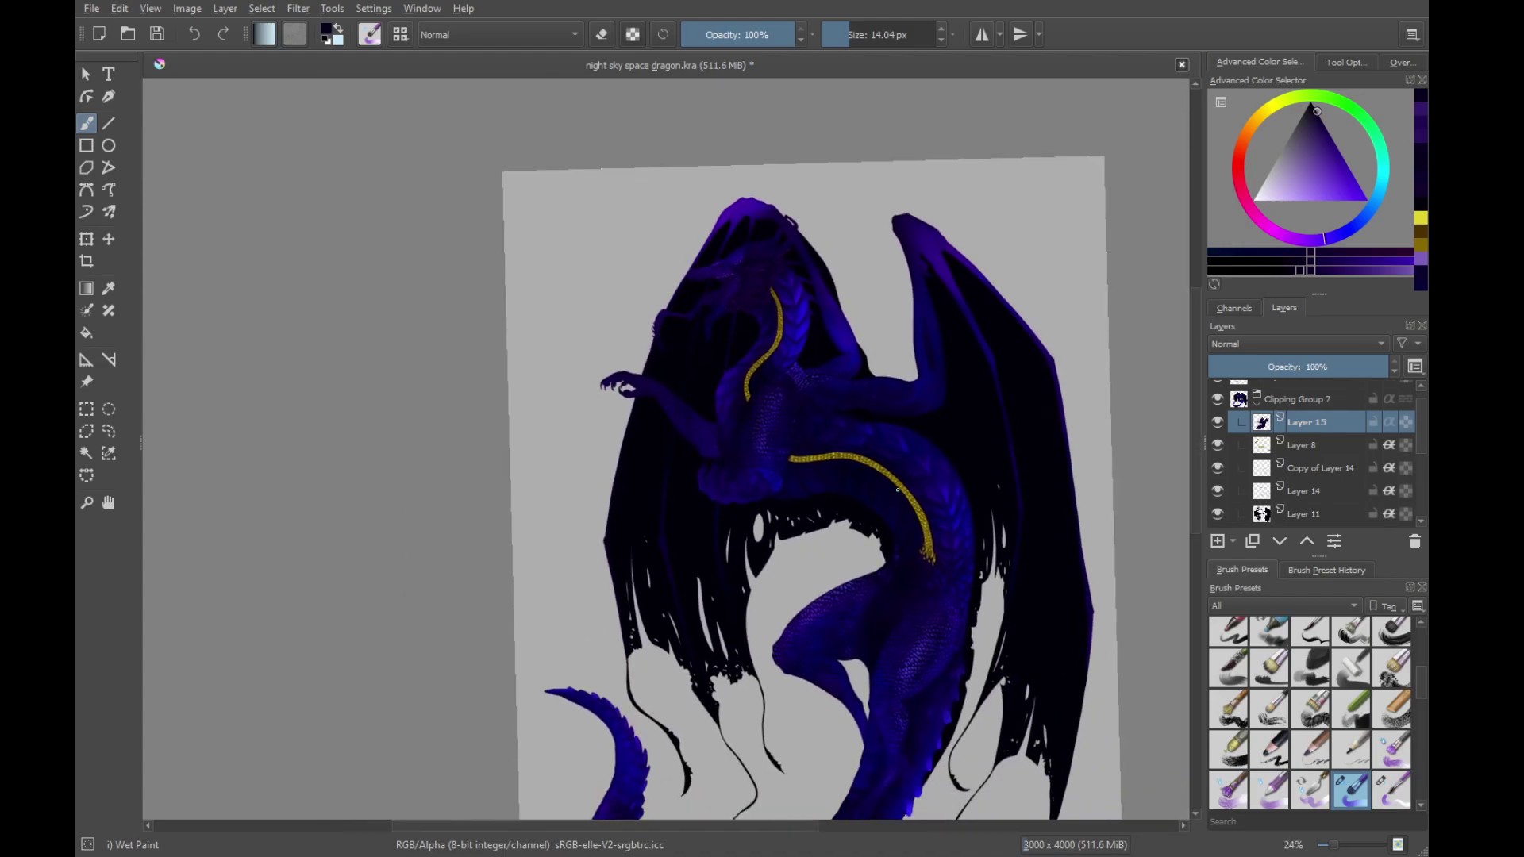
{"action": "left_click_drag", "start_coordinate": [780, 328], "coordinate": [935, 367]}
{"action": "left_click_drag", "start_coordinate": [812, 438], "coordinate": [911, 571]}
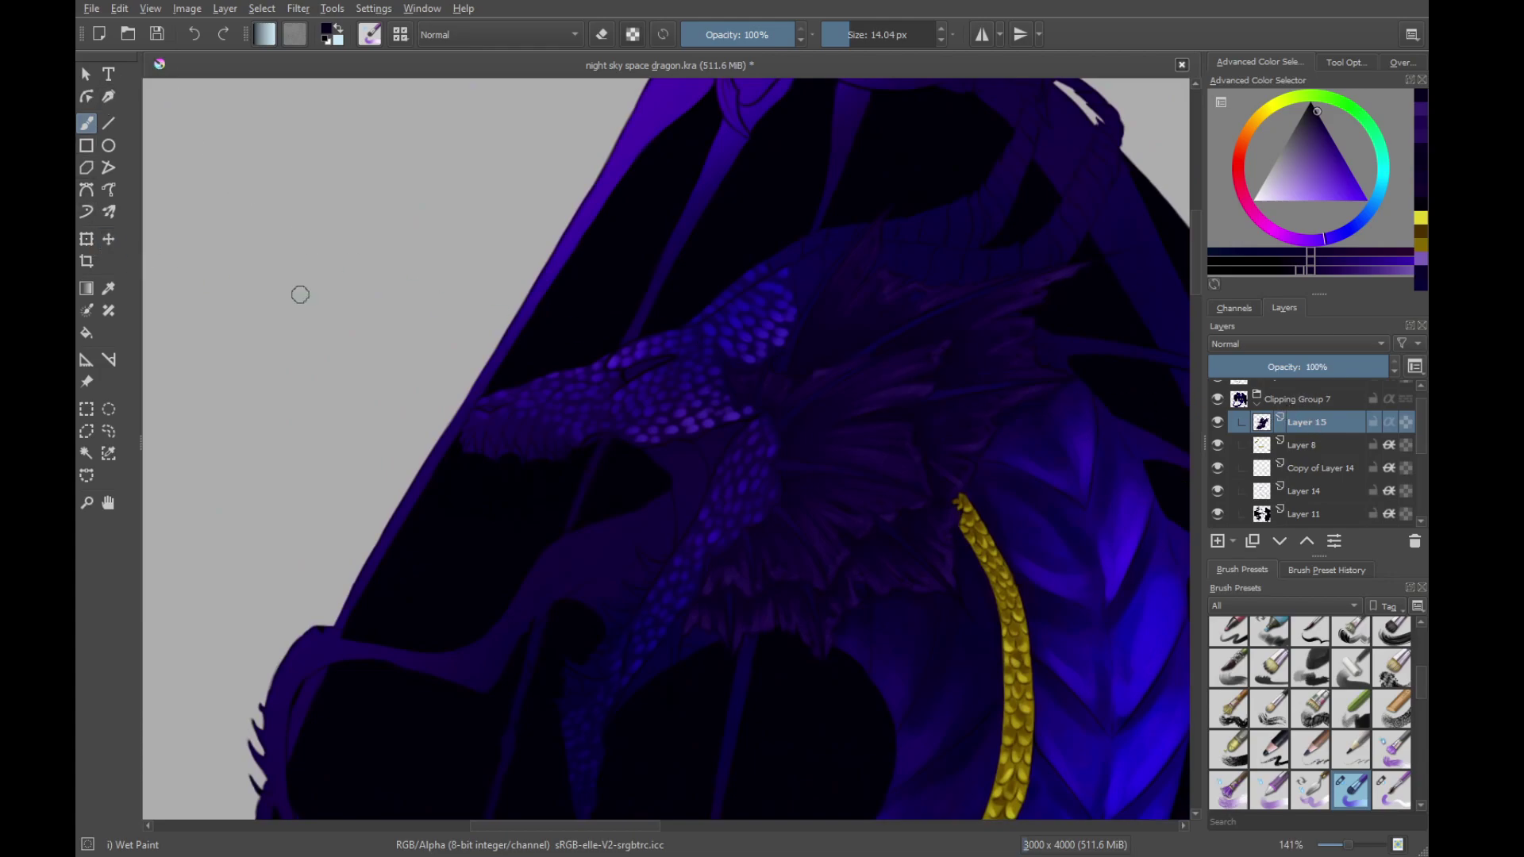
Duplicate Layer 15 and set the copy's blending mode to Addition
{"action": "left_click", "coordinate": [1252, 541]}
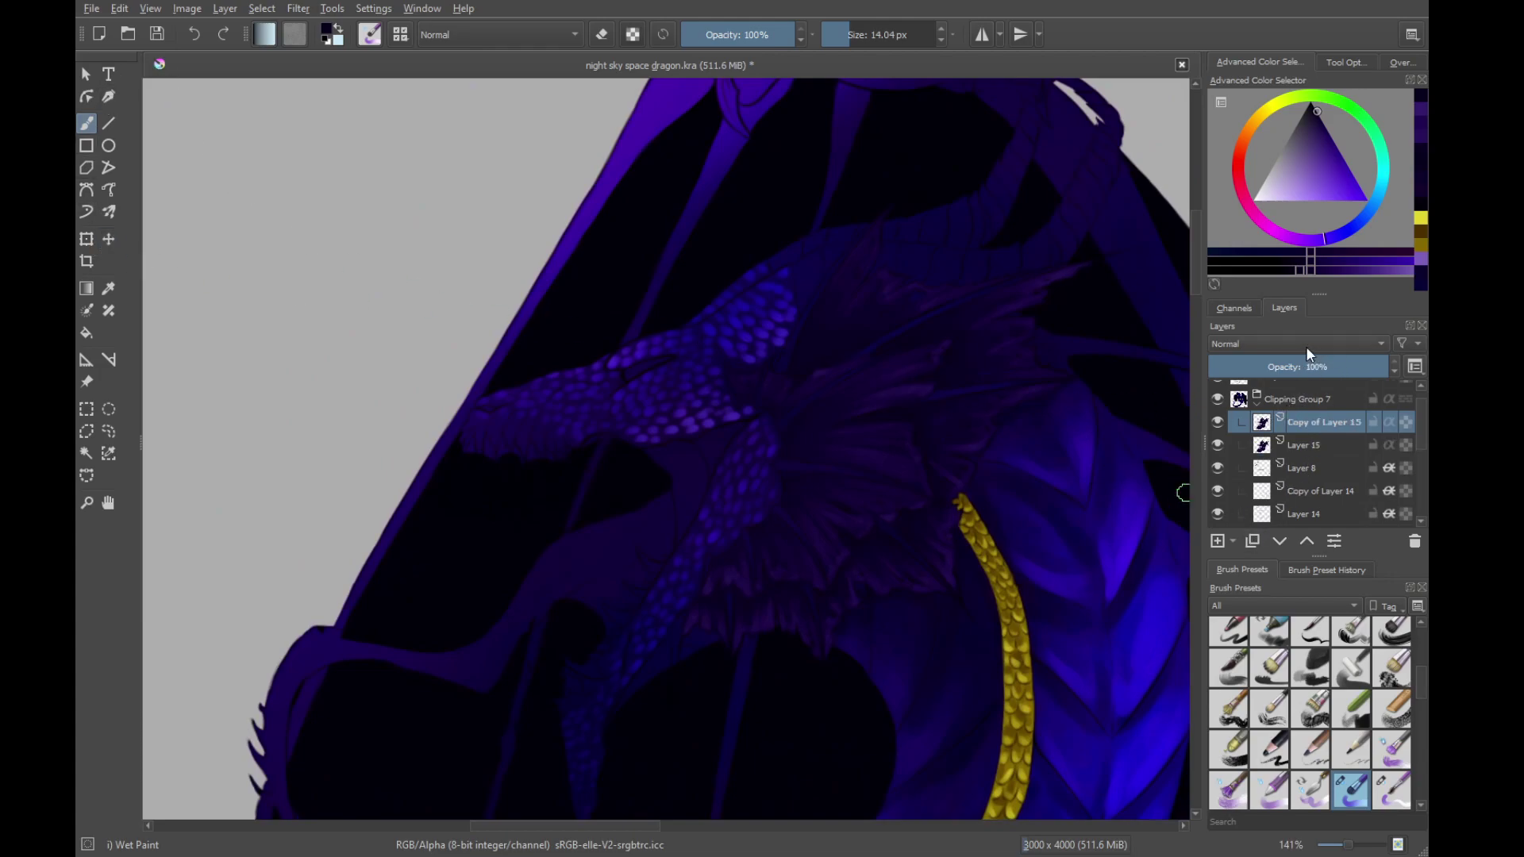
{"action": "left_click", "coordinate": [1284, 354]}
{"action": "left_click_drag", "start_coordinate": [1119, 489], "coordinate": [857, 580]}
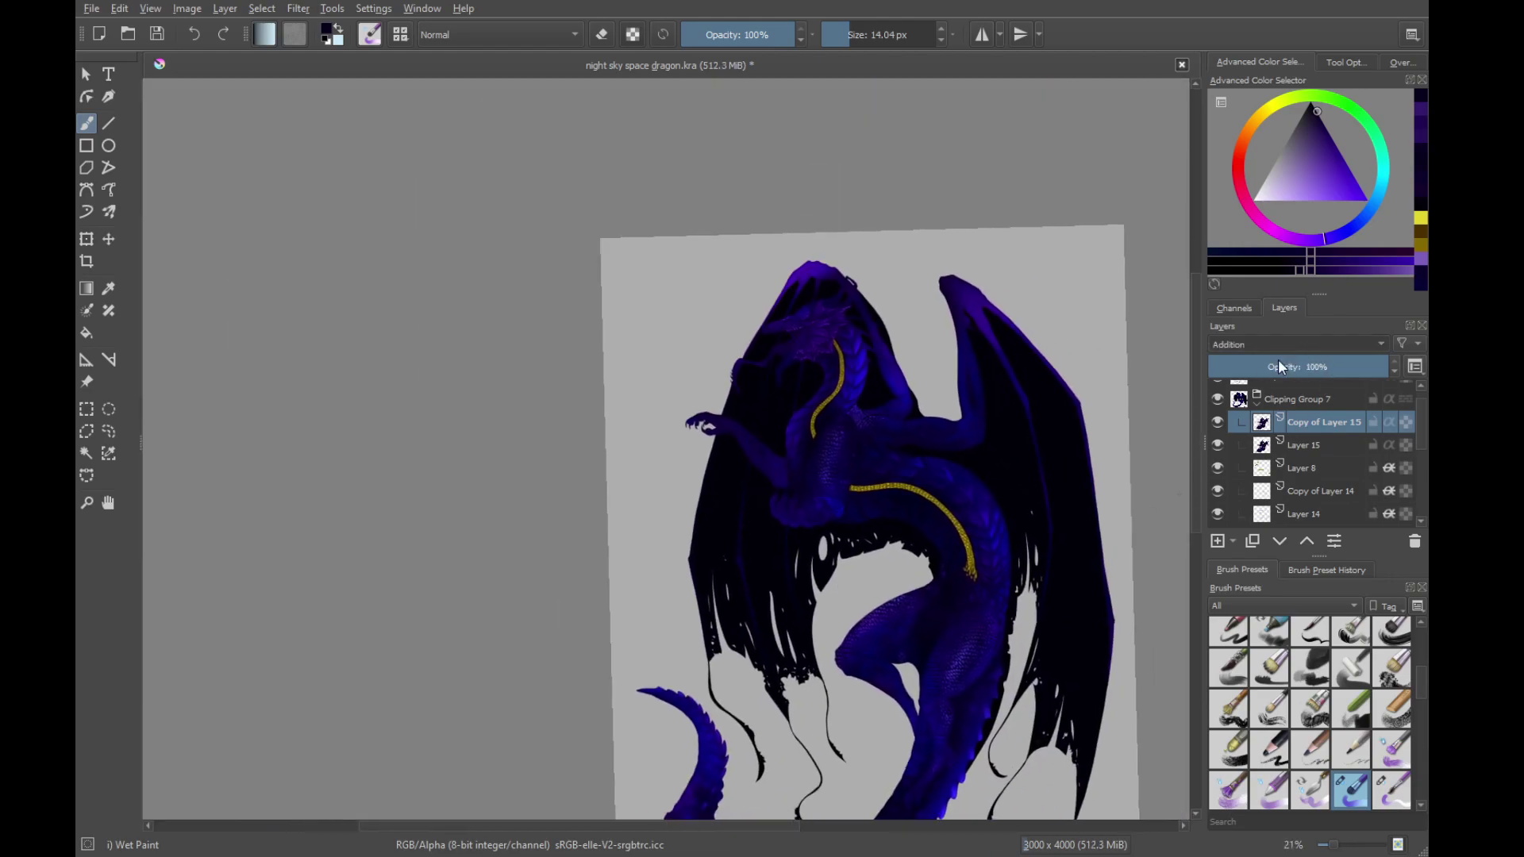
Try the Color Dodge, Soft Light (SVG) and Saturation blending modes on the duplicated layer and return it to Addition
{"action": "scroll", "coordinate": [1281, 346], "scroll_direction": "down", "scroll_amount": 1}
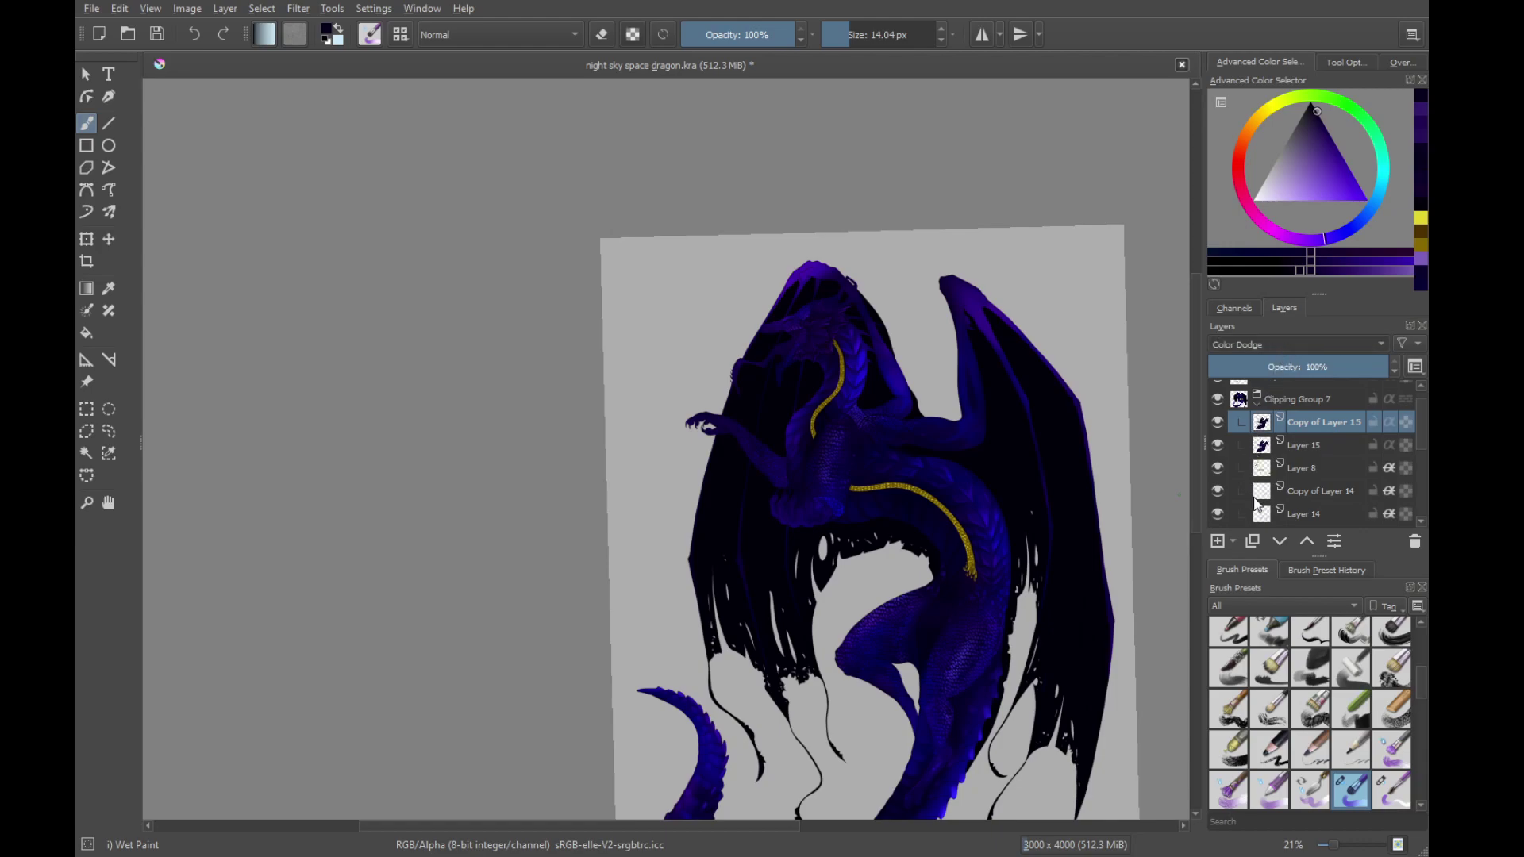
{"action": "left_click", "coordinate": [1245, 530]}
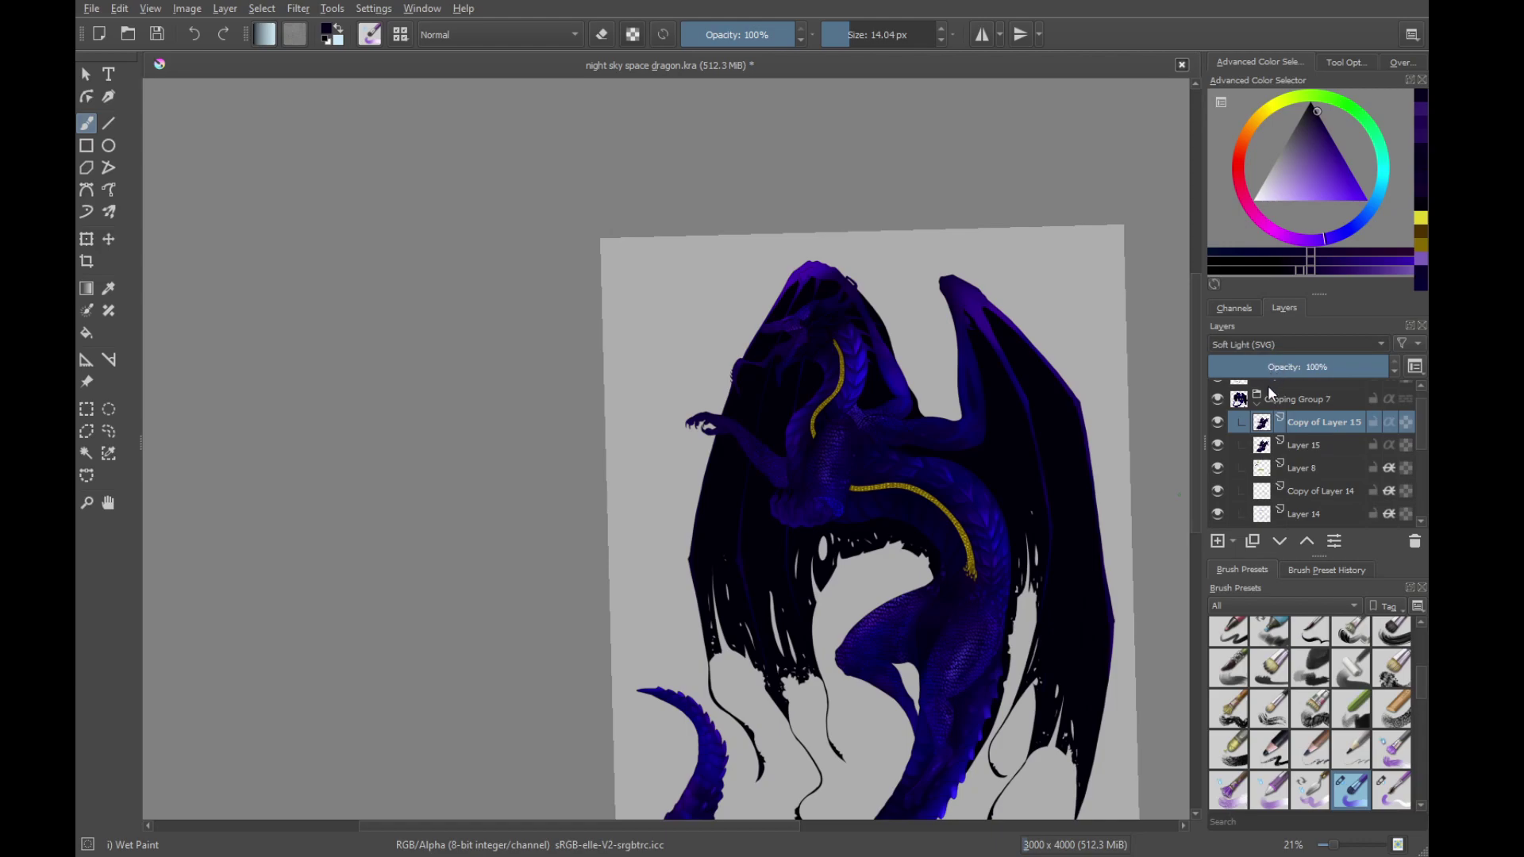
{"action": "left_click", "coordinate": [1254, 512]}
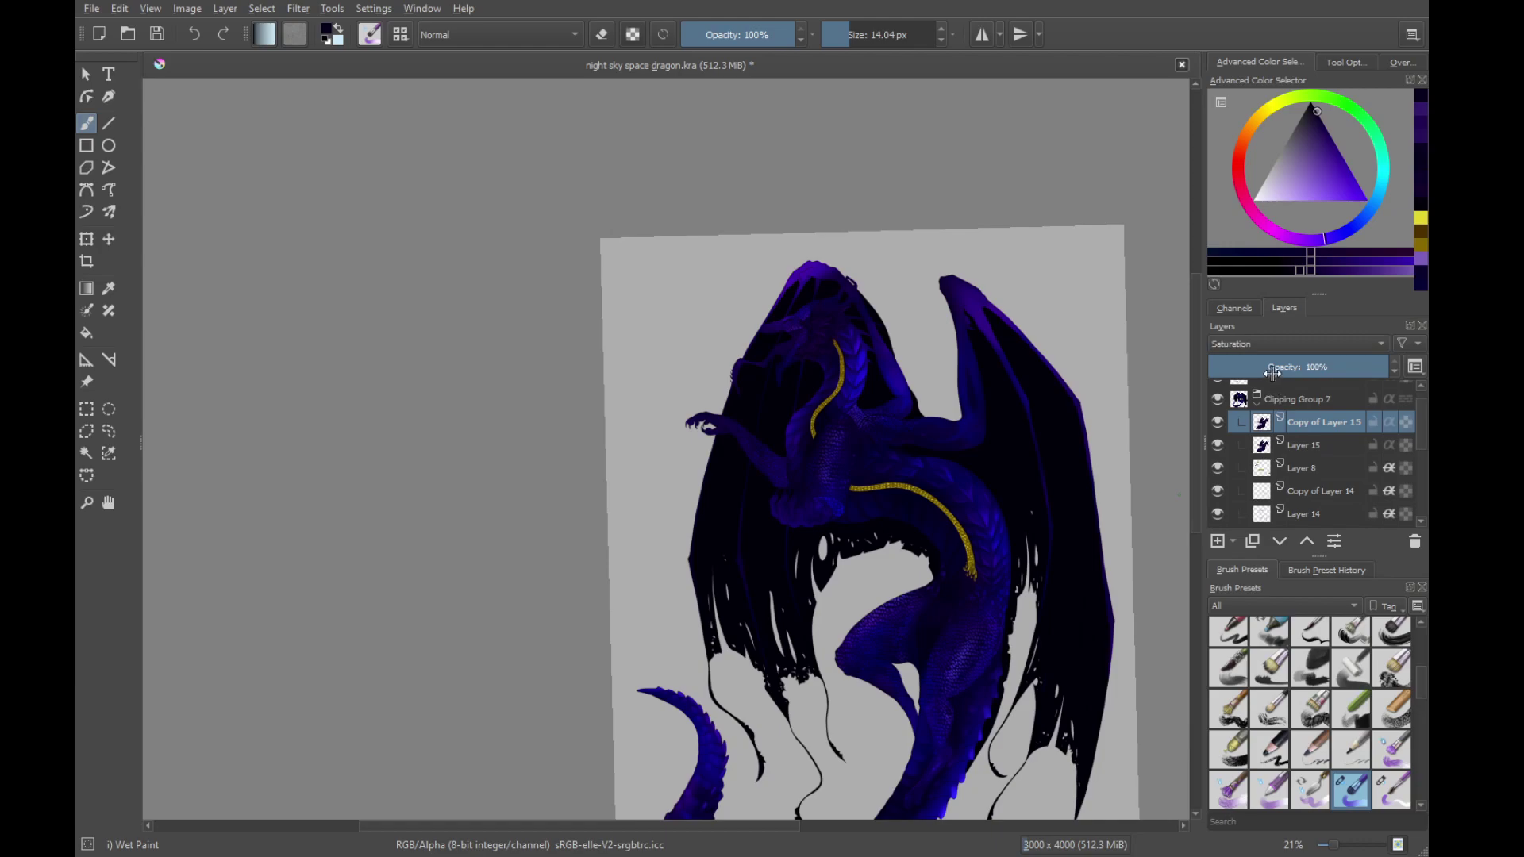
{"action": "key", "text": "s"}
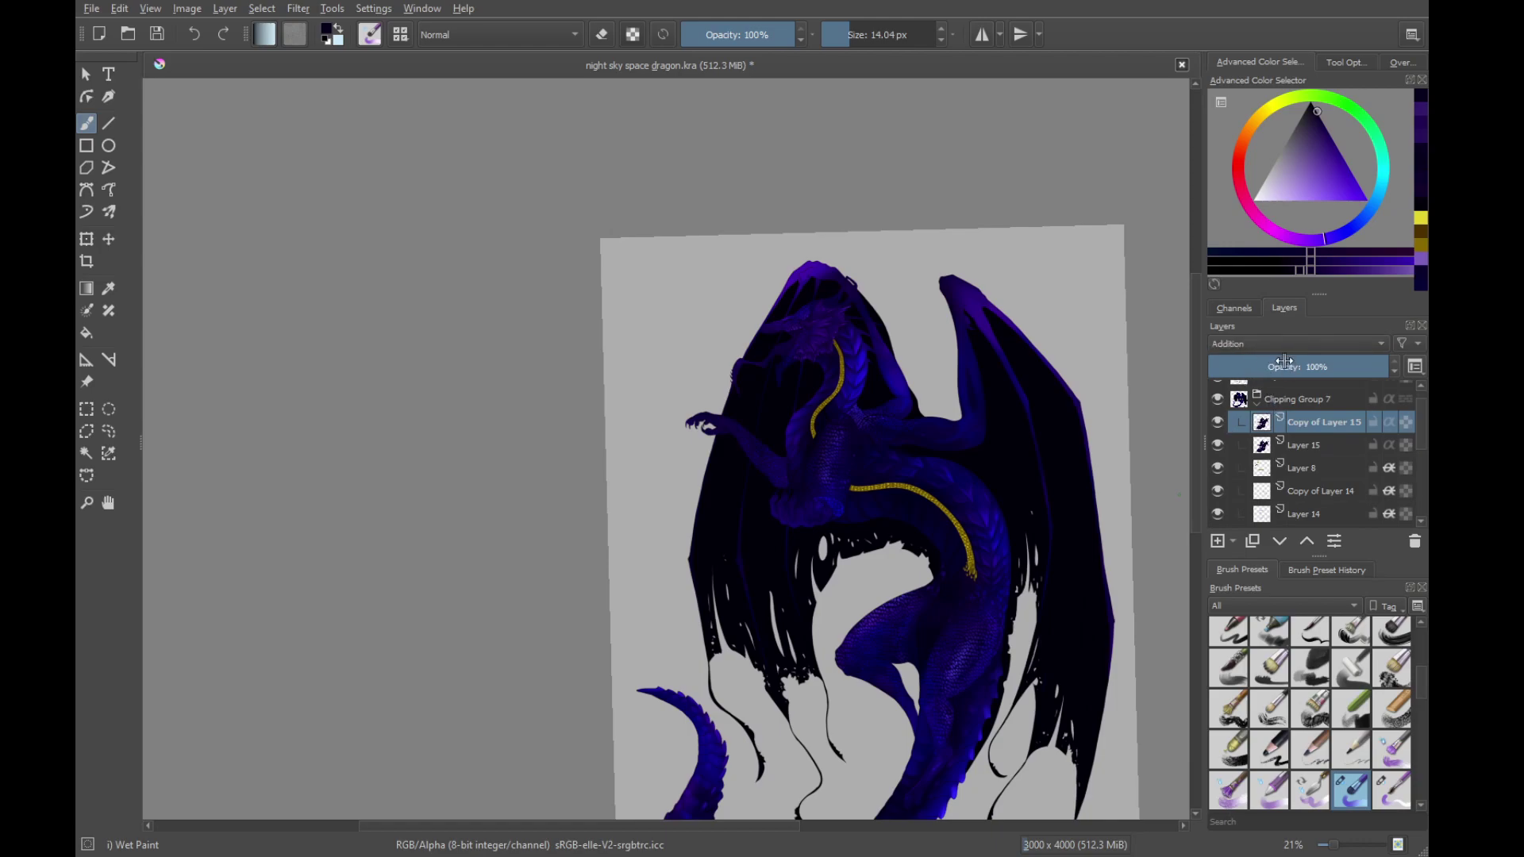
Compare the Saturation blending mode with Addition on Copy of Layer 15 and return it to Addition
{"action": "left_click", "coordinate": [1249, 505]}
{"action": "left_click", "coordinate": [1284, 349]}
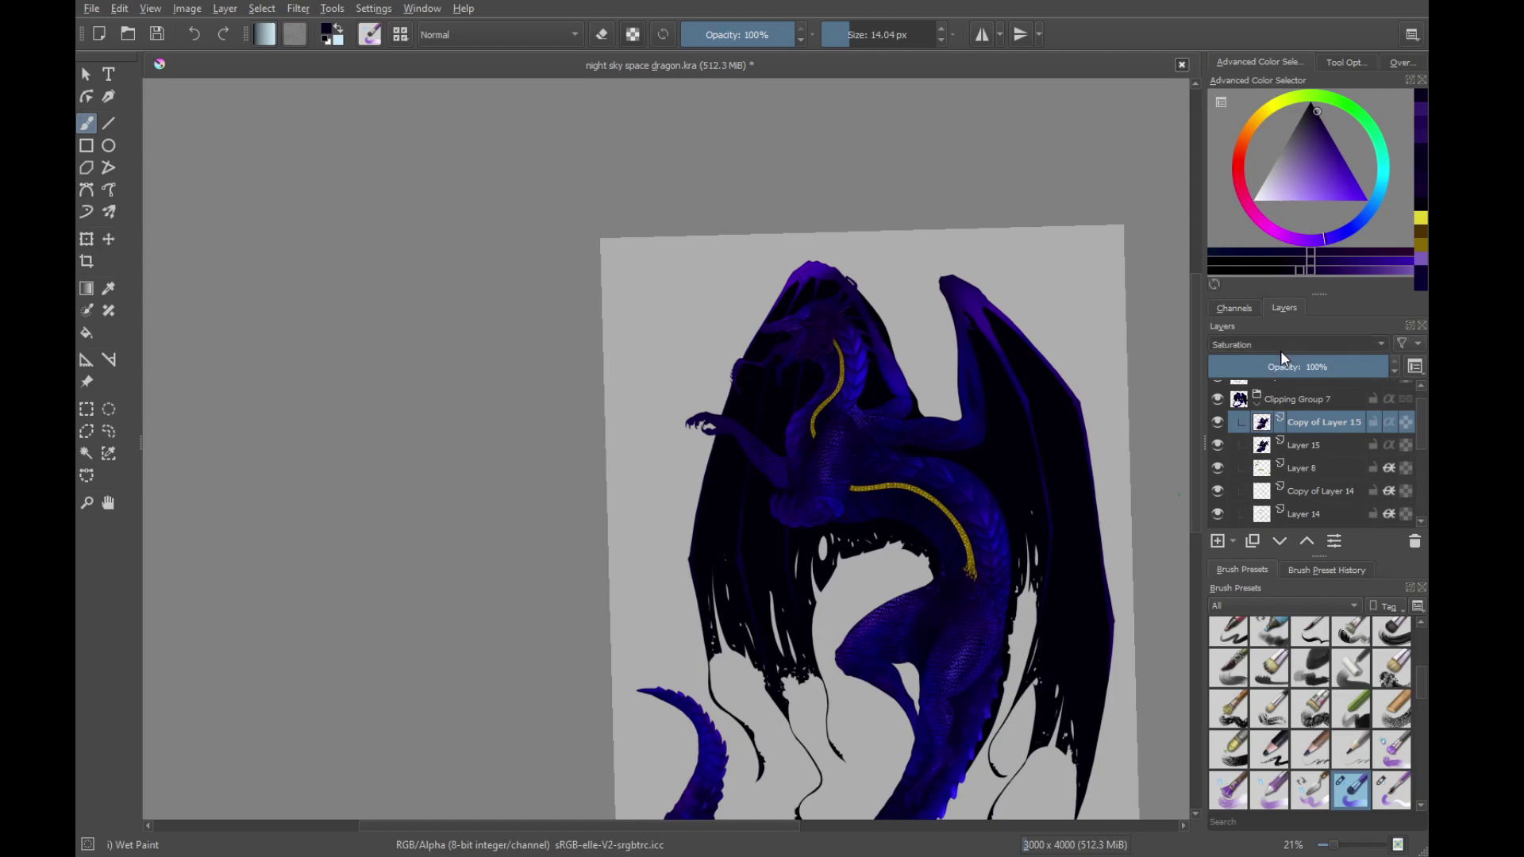
{"action": "left_click", "coordinate": [1278, 353]}
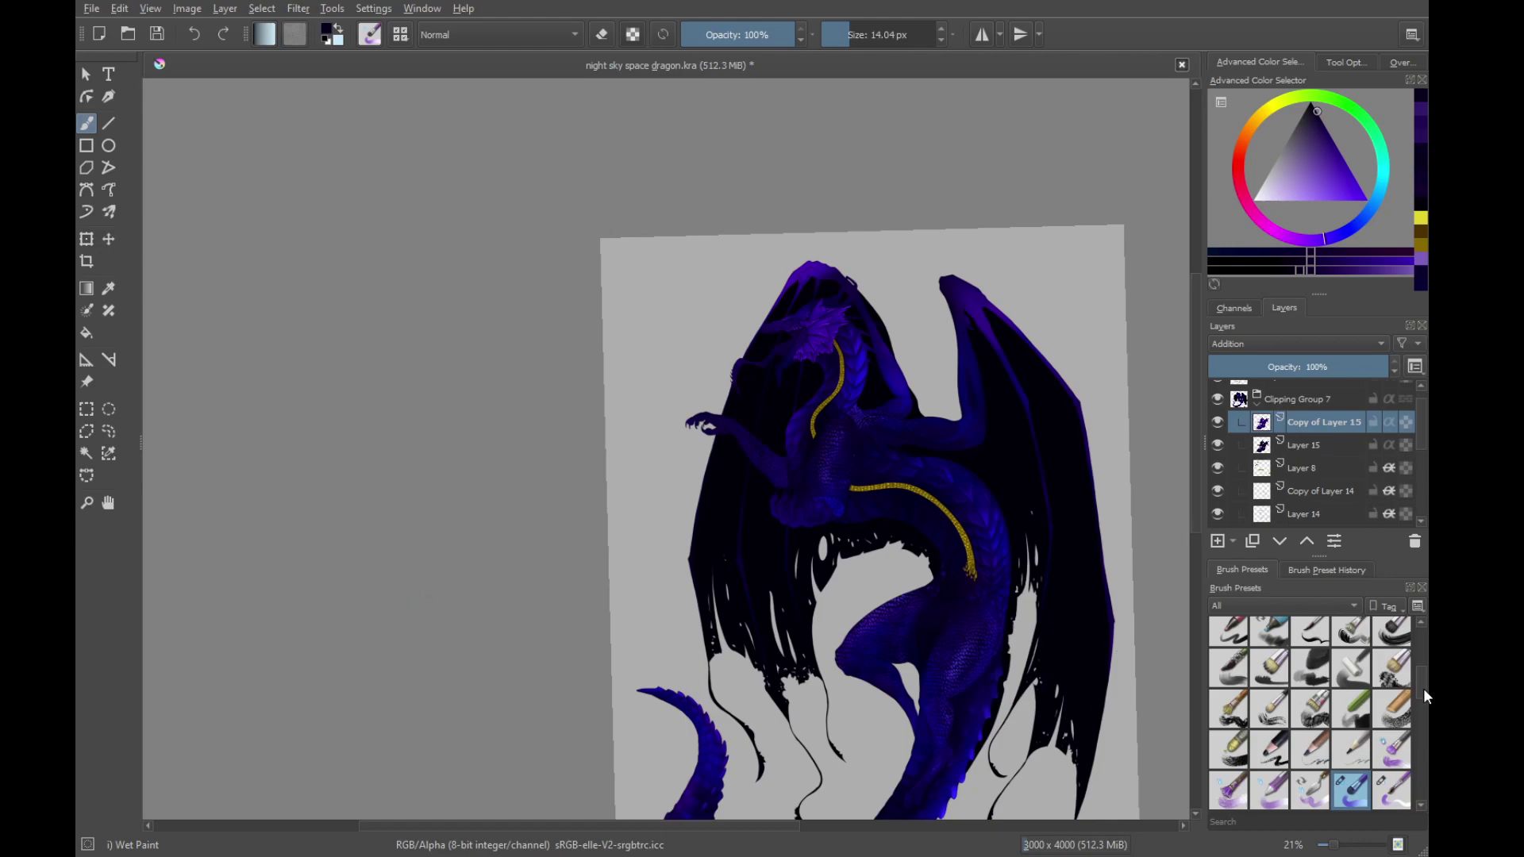
With the Eraser Soft brush at 42.50 px, erase the duplicated layer's glow around the frill's roots beside the scaled jaw
{"action": "left_click_drag", "start_coordinate": [1422, 688], "coordinate": [1423, 645]}
{"action": "left_click", "coordinate": [1309, 635]}
{"action": "mouse_move", "coordinate": [778, 373]}
{"action": "left_mouse_down"}
{"action": "mouse_move", "coordinate": [913, 600]}
{"action": "mouse_move", "coordinate": [1032, 445]}
{"action": "left_mouse_up"}
{"action": "mouse_move", "coordinate": [1032, 445]}
{"action": "left_mouse_down"}
{"action": "mouse_move", "coordinate": [820, 493]}
{"action": "mouse_move", "coordinate": [788, 517]}
{"action": "left_mouse_up"}
{"action": "mouse_move", "coordinate": [792, 464]}
{"action": "left_mouse_down"}
{"action": "mouse_move", "coordinate": [783, 483]}
{"action": "mouse_move", "coordinate": [806, 510]}
{"action": "mouse_move", "coordinate": [804, 540]}
{"action": "mouse_move", "coordinate": [864, 633]}
{"action": "mouse_move", "coordinate": [865, 604]}
{"action": "left_mouse_up"}
{"action": "key", "text": "ctrl+z"}
{"action": "mouse_move", "coordinate": [865, 605]}
{"action": "left_mouse_down"}
{"action": "mouse_move", "coordinate": [833, 534]}
{"action": "mouse_move", "coordinate": [766, 525]}
{"action": "mouse_move", "coordinate": [822, 531]}
{"action": "left_mouse_up"}
{"action": "mouse_move", "coordinate": [754, 540]}
{"action": "left_mouse_down"}
{"action": "mouse_move", "coordinate": [739, 548]}
{"action": "mouse_move", "coordinate": [721, 513]}
{"action": "mouse_move", "coordinate": [789, 456]}
{"action": "left_mouse_up"}
{"action": "mouse_move", "coordinate": [795, 513]}
{"action": "left_mouse_down"}
{"action": "mouse_move", "coordinate": [794, 478]}
{"action": "mouse_move", "coordinate": [815, 551]}
{"action": "mouse_move", "coordinate": [864, 468]}
{"action": "mouse_move", "coordinate": [837, 713]}
{"action": "mouse_move", "coordinate": [894, 479]}
{"action": "mouse_move", "coordinate": [819, 476]}
{"action": "mouse_move", "coordinate": [901, 422]}
{"action": "mouse_move", "coordinate": [843, 452]}
{"action": "mouse_move", "coordinate": [811, 414]}
{"action": "left_mouse_up"}
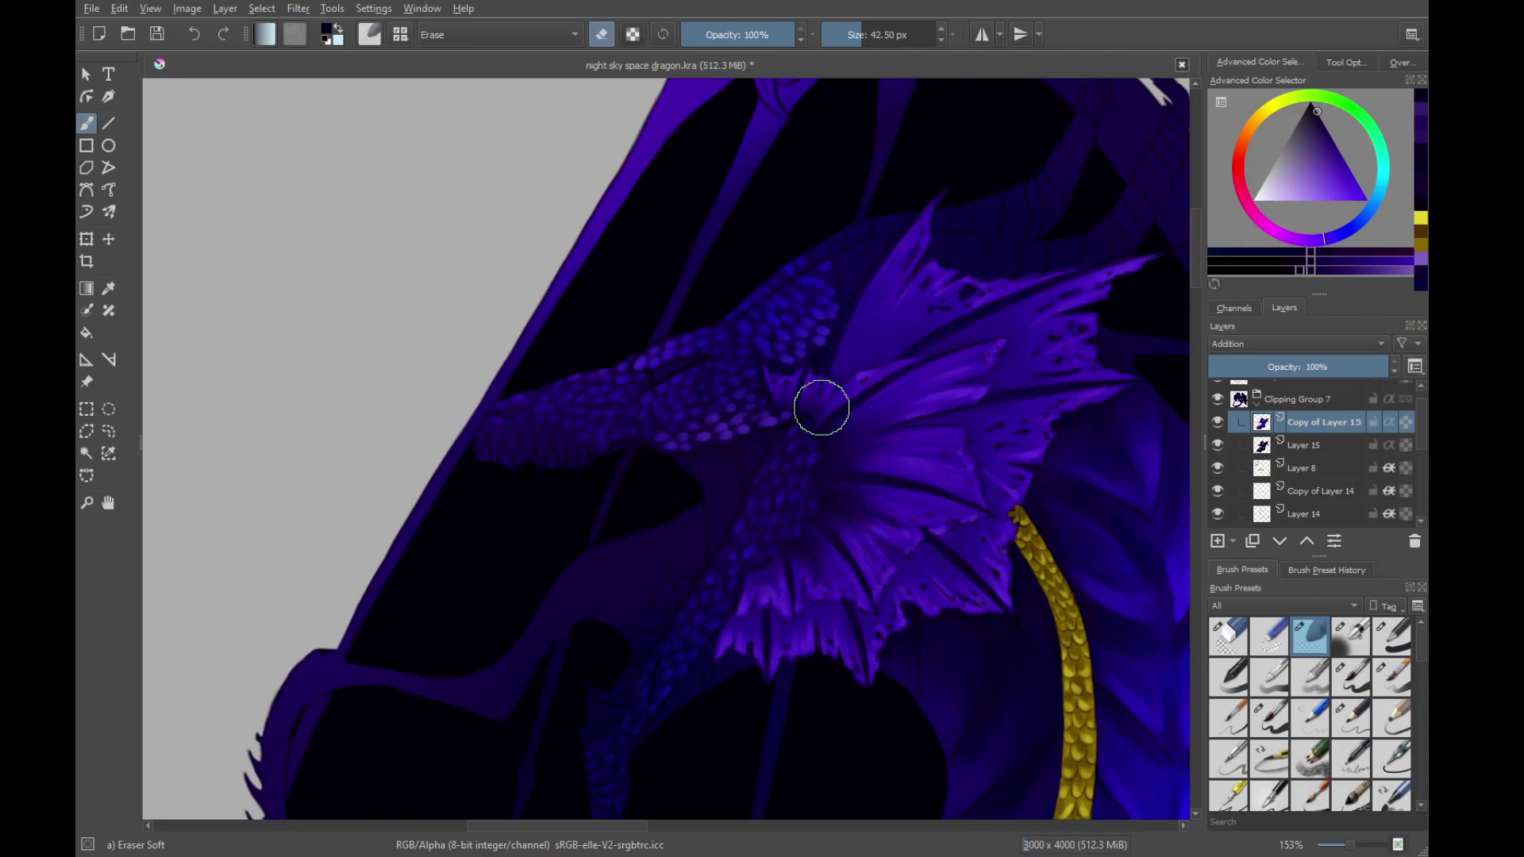
Erase the duplicated layer's glow in the frill's outer folds and across its lowest folds near the ragged edge
{"action": "scroll", "coordinate": [819, 405], "scroll_direction": "up", "scroll_amount": 3}
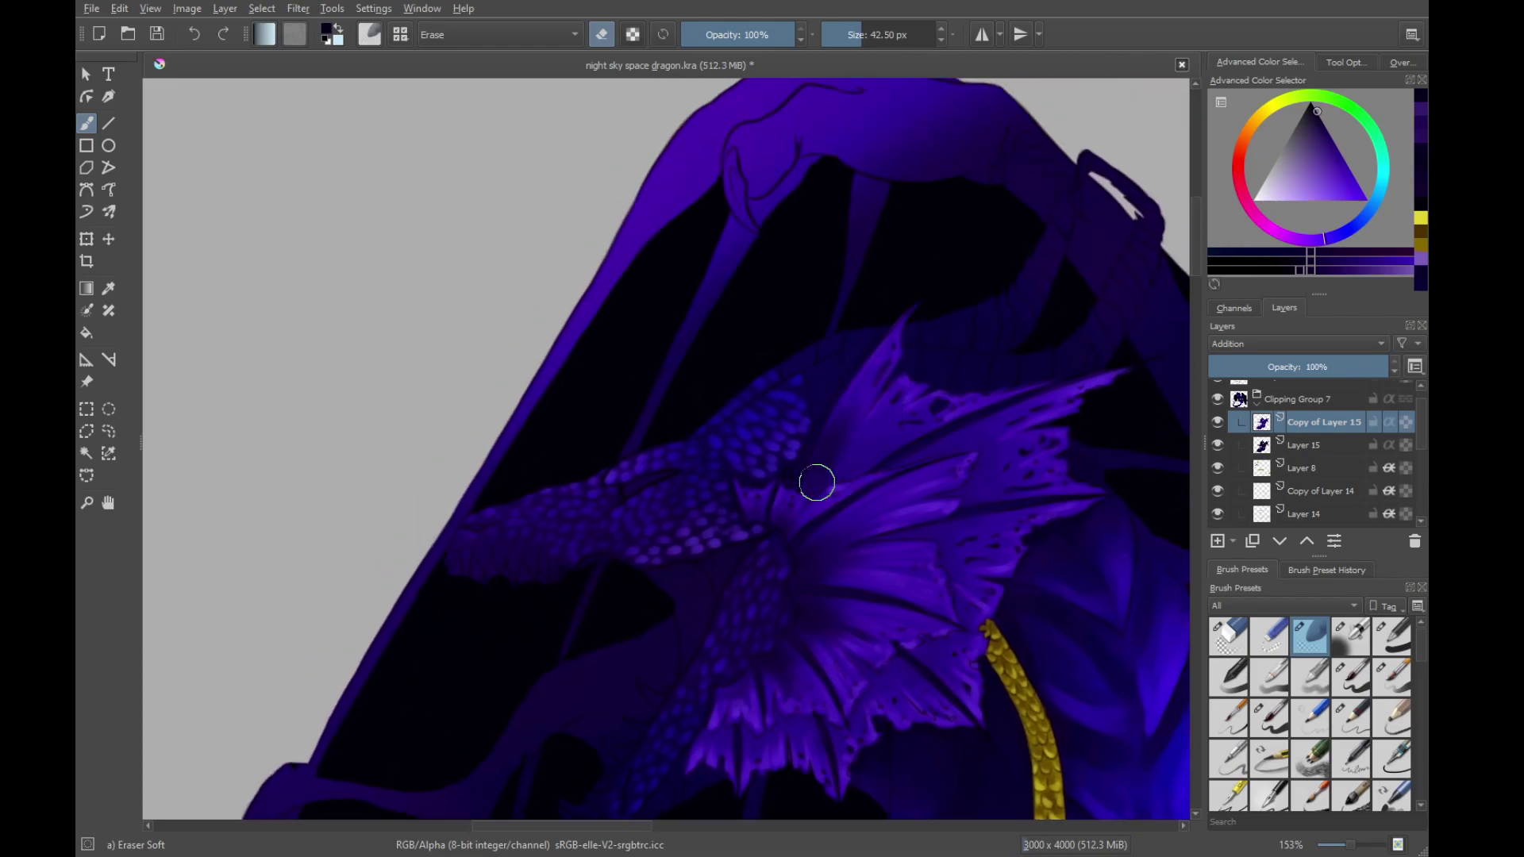
{"action": "scroll", "coordinate": [1037, 460], "scroll_direction": "down", "scroll_amount": 3}
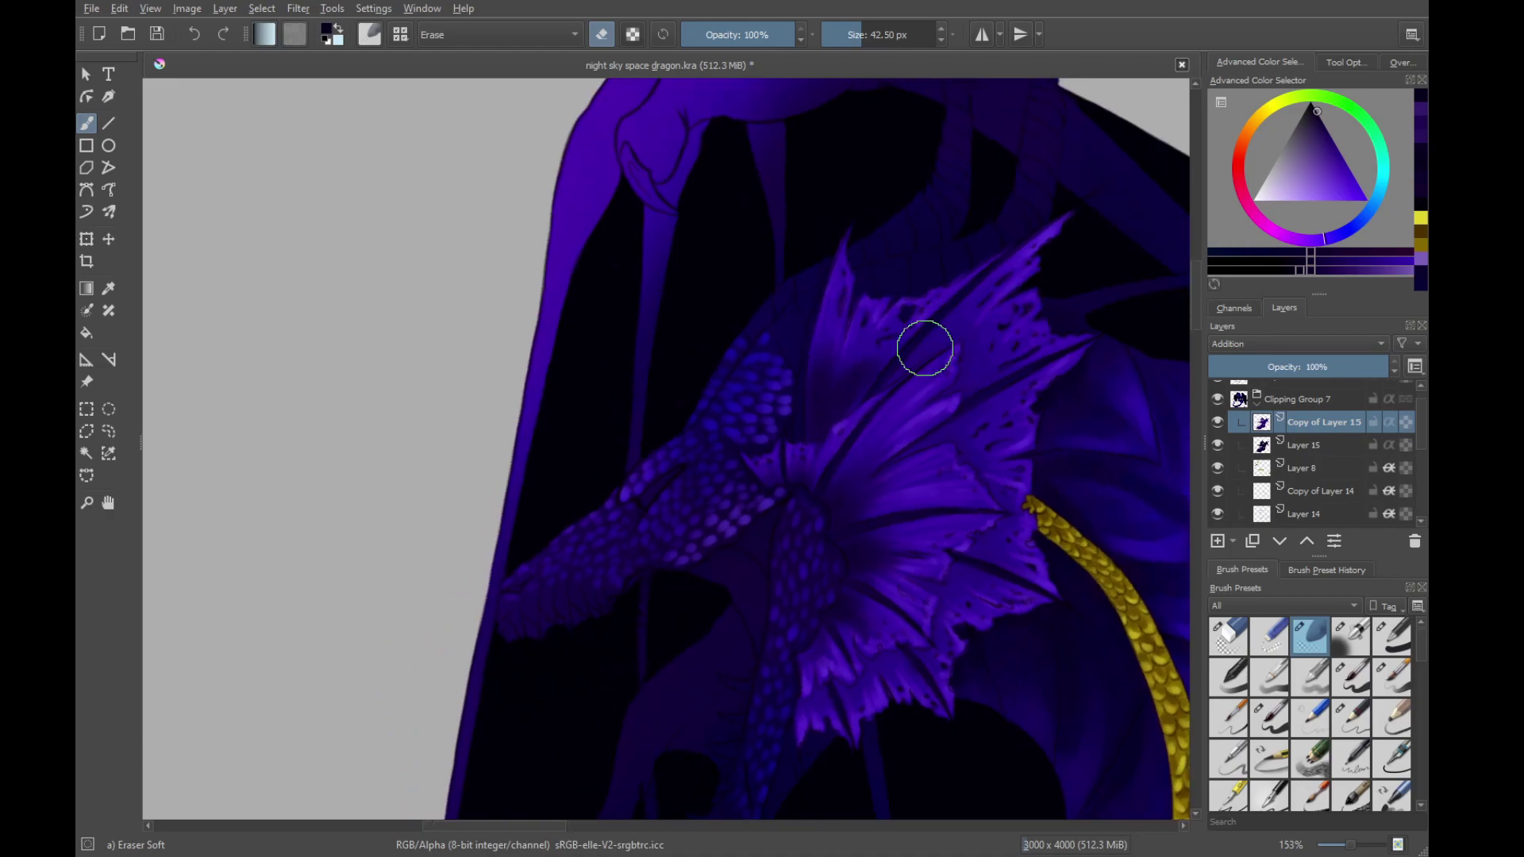
{"action": "scroll", "coordinate": [949, 398], "scroll_direction": "down", "scroll_amount": 2}
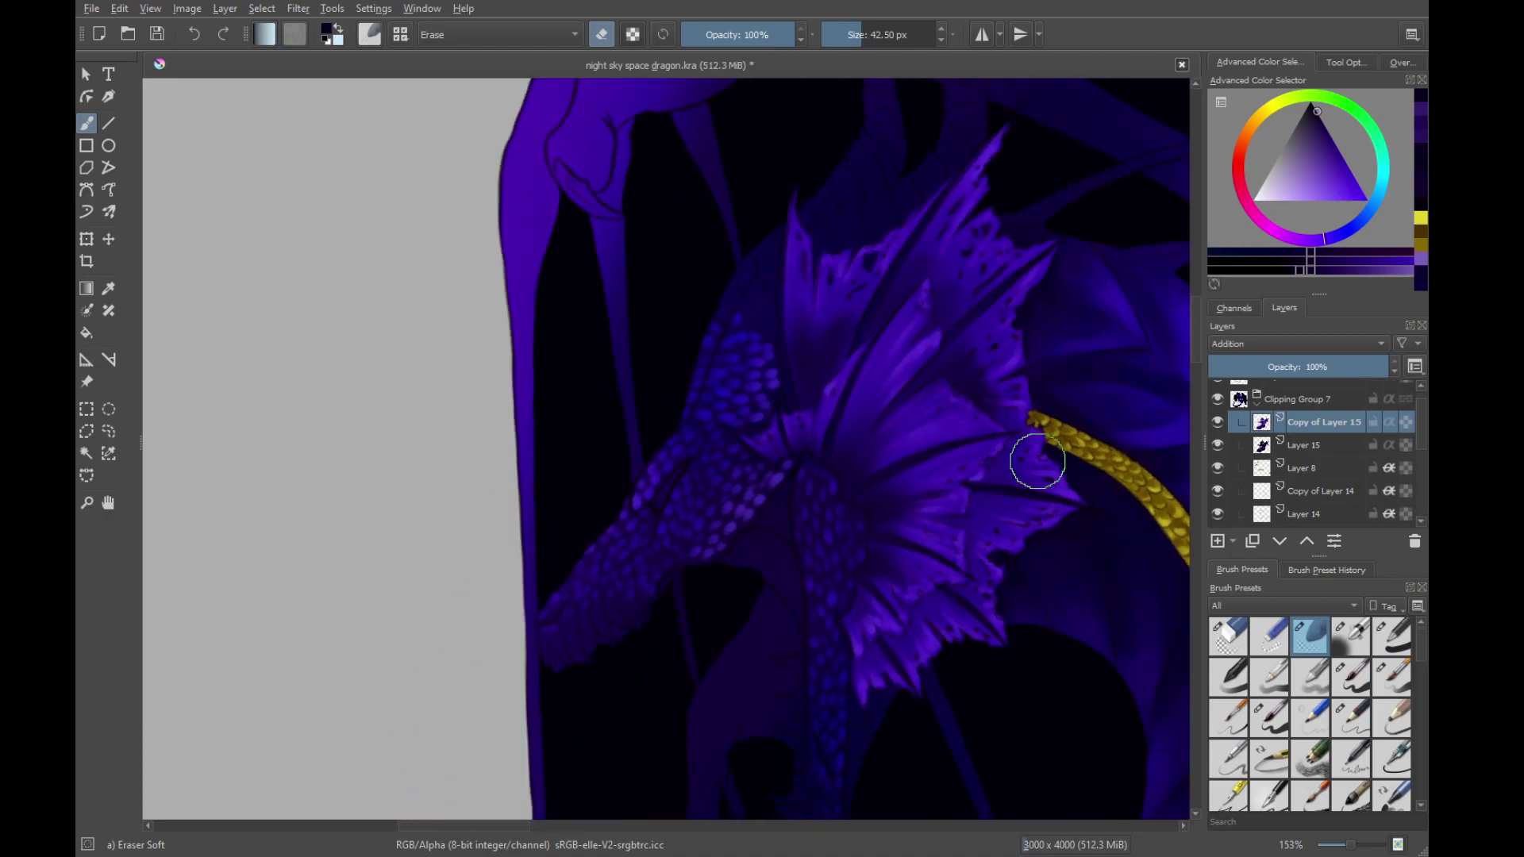
{"action": "left_click_drag", "start_coordinate": [1035, 465], "coordinate": [974, 403]}
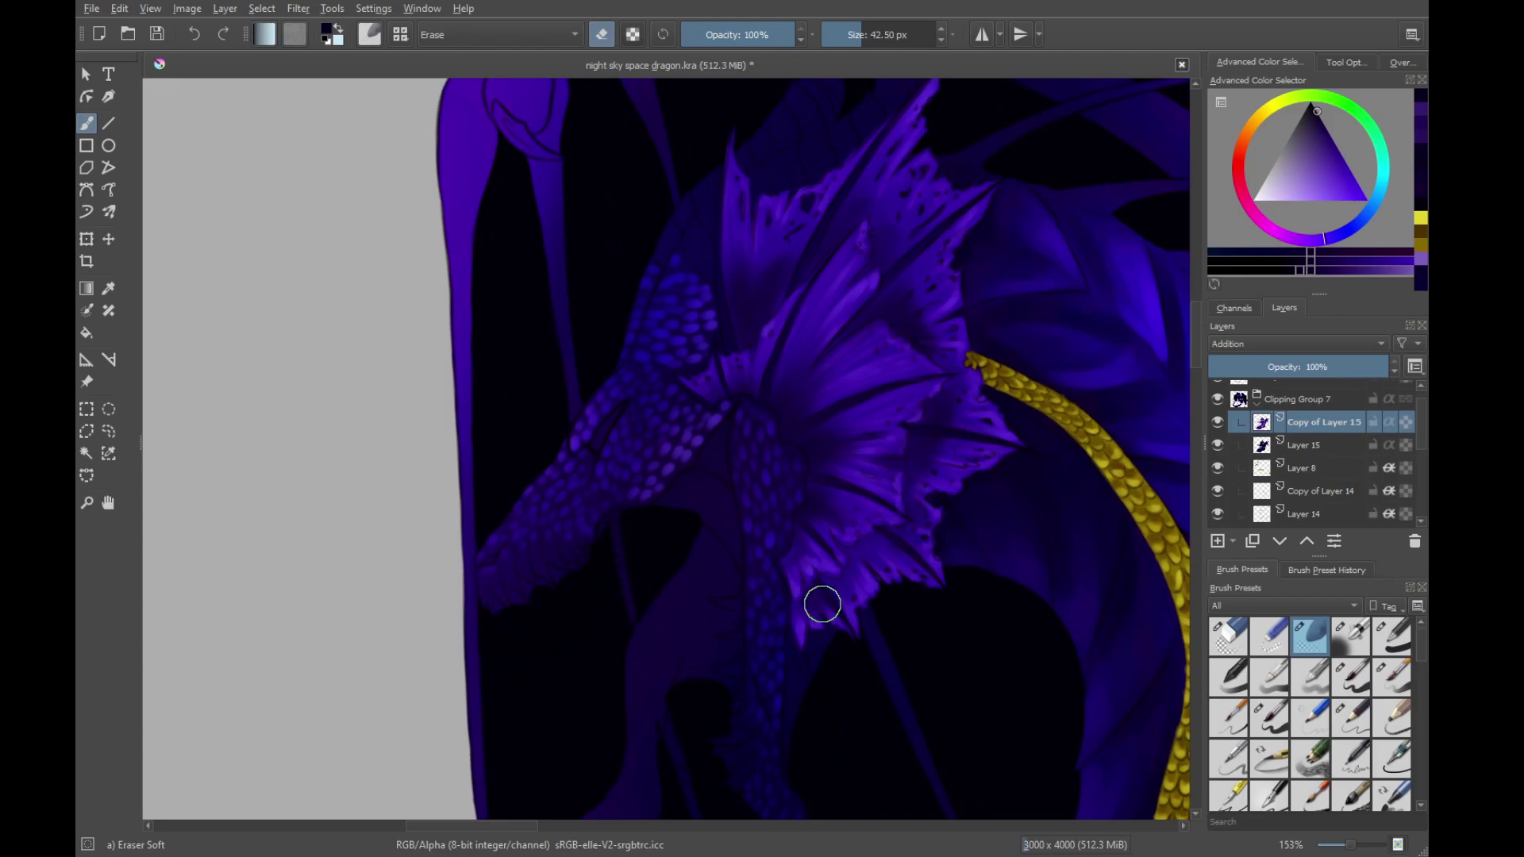
{"action": "left_click_drag", "start_coordinate": [853, 567], "coordinate": [813, 597]}
{"action": "left_click_drag", "start_coordinate": [818, 607], "coordinate": [811, 510]}
Deepen the narrow shadows between the lower frill's spines on the duplicated layer with the soft eraser at 14.34 px
{"action": "mouse_move", "coordinate": [754, 612]}
{"action": "left_mouse_down"}
{"action": "mouse_move", "coordinate": [778, 534]}
{"action": "mouse_move", "coordinate": [900, 657]}
{"action": "left_mouse_up"}
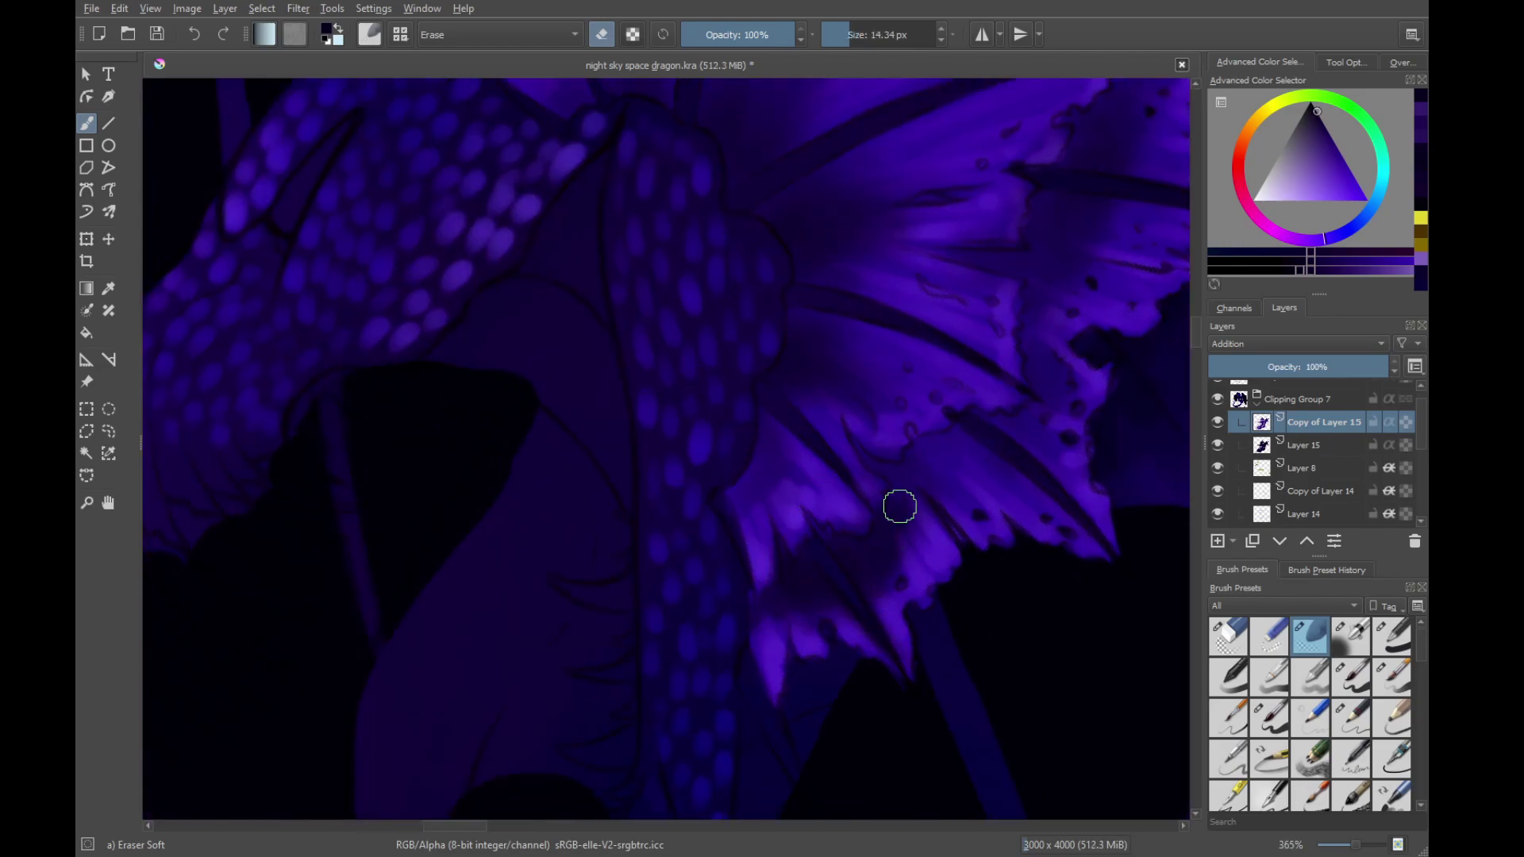
{"action": "mouse_move", "coordinate": [981, 489]}
{"action": "left_mouse_down"}
{"action": "mouse_move", "coordinate": [849, 539]}
{"action": "mouse_move", "coordinate": [833, 492]}
{"action": "mouse_move", "coordinate": [954, 557]}
{"action": "left_mouse_up"}
{"action": "left_click_drag", "start_coordinate": [912, 456], "coordinate": [976, 512]}
{"action": "left_click_drag", "start_coordinate": [973, 447], "coordinate": [935, 611]}
Erase the glow on the duplicated layer in the shaded folds of the middle and upper frill, near the gold band
{"action": "scroll", "coordinate": [923, 577], "scroll_direction": "up", "scroll_amount": 3}
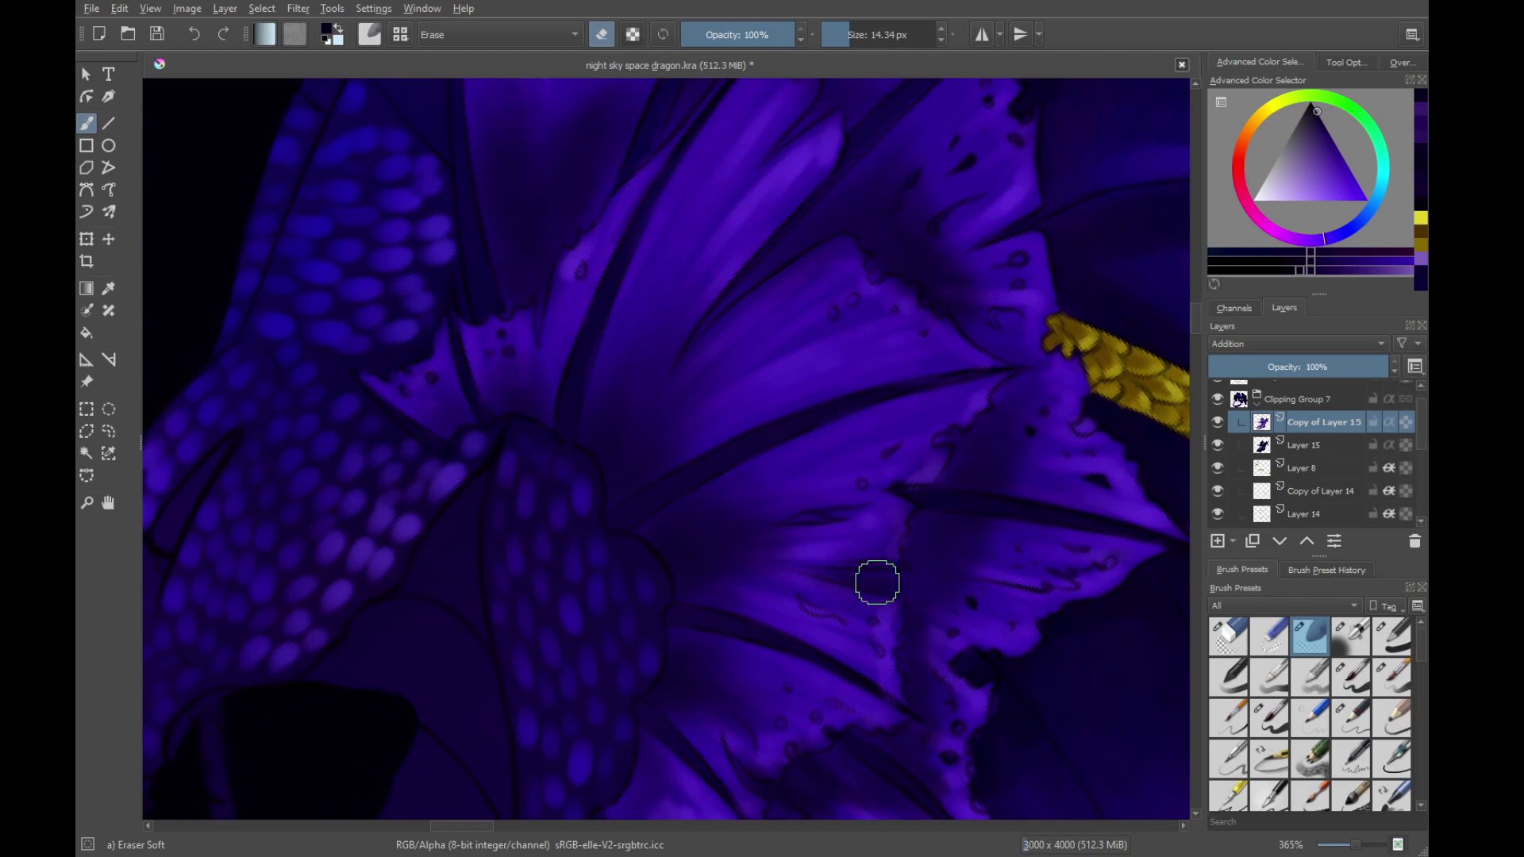
{"action": "left_click_drag", "start_coordinate": [1013, 468], "coordinate": [924, 588]}
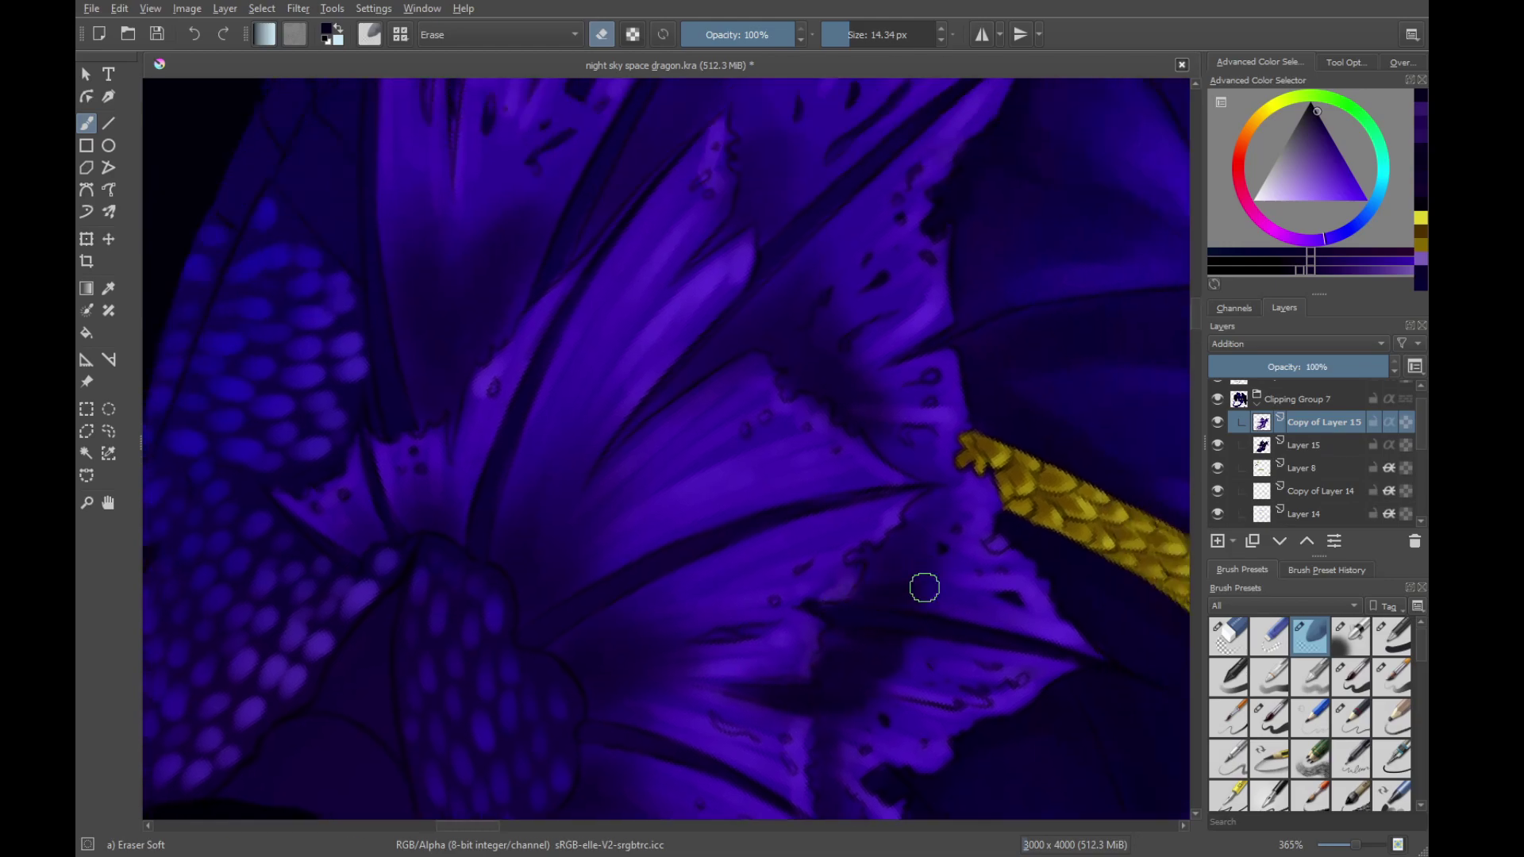
{"action": "scroll", "coordinate": [920, 524], "scroll_direction": "up", "scroll_amount": 3}
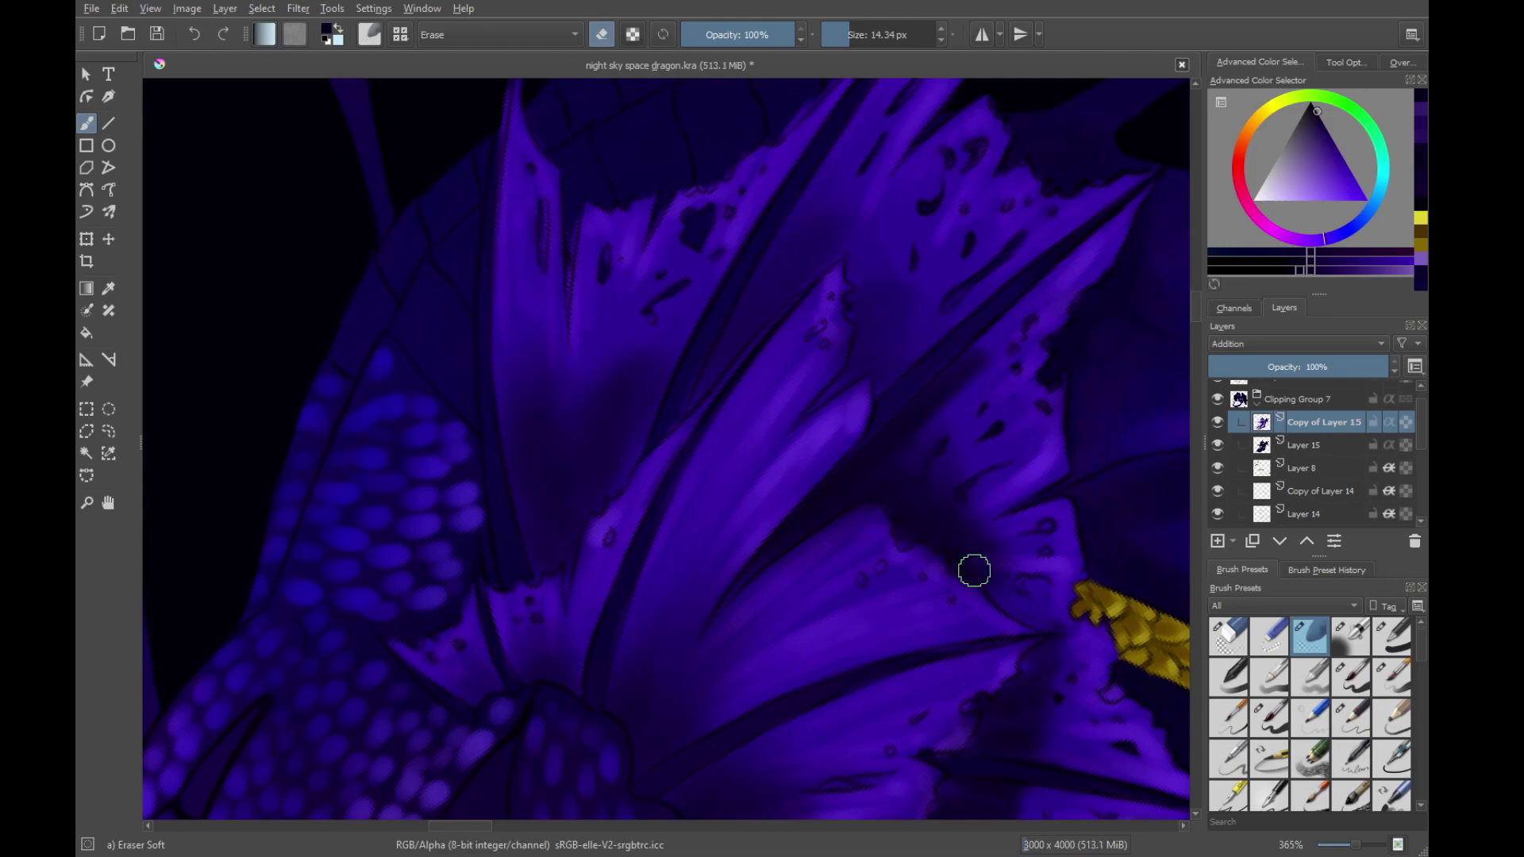
{"action": "left_click", "coordinate": [1018, 442]}
{"action": "left_click_drag", "start_coordinate": [956, 426], "coordinate": [918, 700]}
Enlarge the soft eraser to 34.12 px and darken the inner membrane between the upper frill's spines on the duplicated layer
{"action": "scroll", "coordinate": [922, 425], "scroll_direction": "up", "scroll_amount": 5}
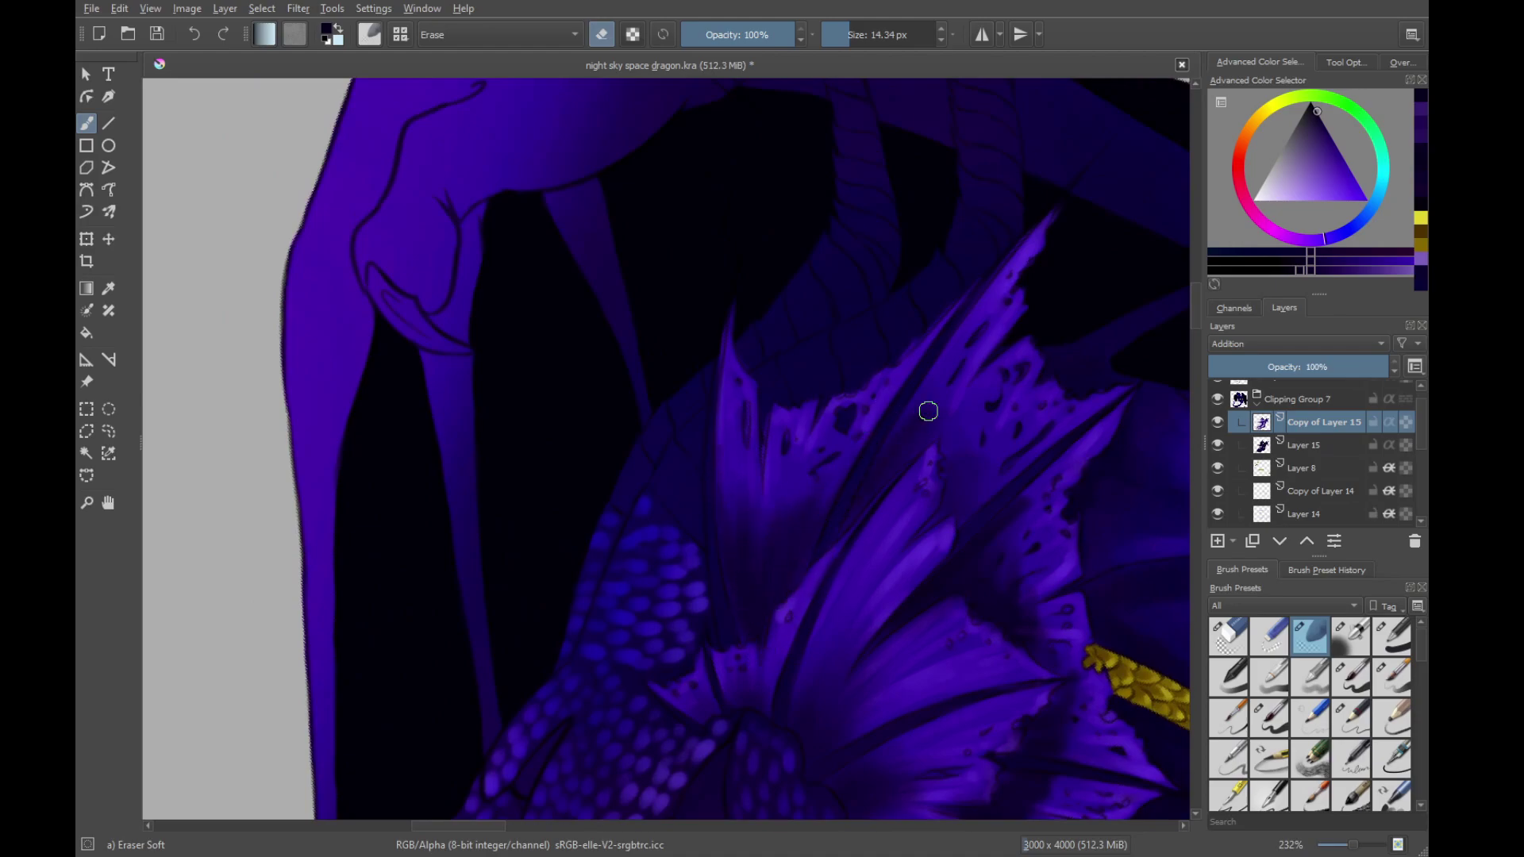
{"action": "left_click_drag", "start_coordinate": [962, 379], "coordinate": [1003, 379]}
{"action": "mouse_move", "coordinate": [947, 370]}
{"action": "left_mouse_down"}
{"action": "mouse_move", "coordinate": [899, 446]}
{"action": "mouse_move", "coordinate": [962, 399]}
{"action": "mouse_move", "coordinate": [967, 513]}
{"action": "mouse_move", "coordinate": [999, 498]}
{"action": "left_mouse_up"}
{"action": "left_click_drag", "start_coordinate": [826, 447], "coordinate": [796, 489]}
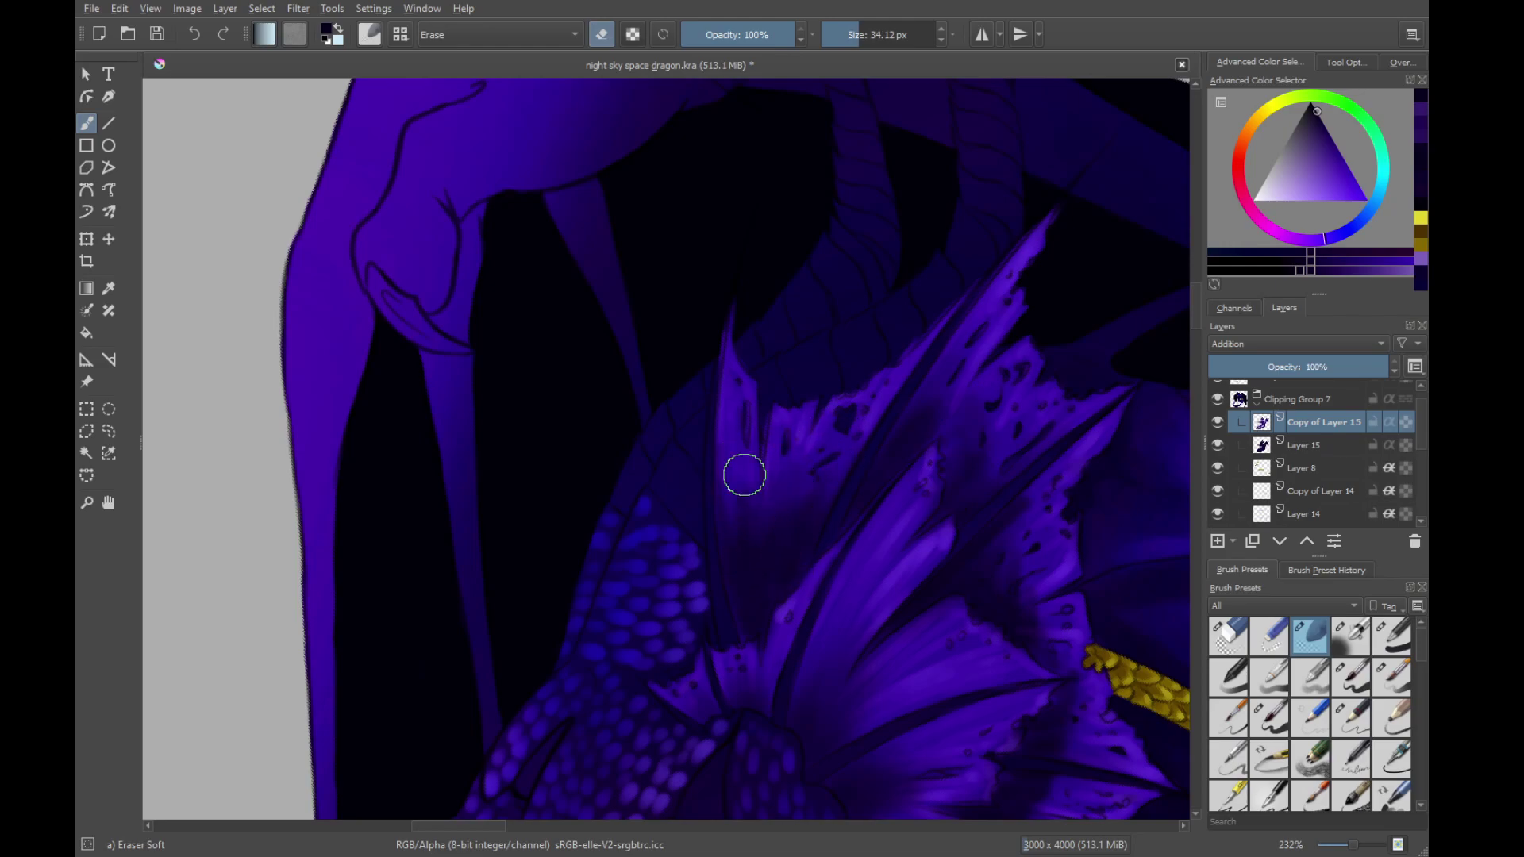
{"action": "left_click_drag", "start_coordinate": [1049, 522], "coordinate": [901, 432]}
{"action": "mouse_move", "coordinate": [973, 639]}
{"action": "left_mouse_down"}
{"action": "mouse_move", "coordinate": [888, 464]}
{"action": "mouse_move", "coordinate": [850, 537]}
{"action": "mouse_move", "coordinate": [830, 458]}
{"action": "mouse_move", "coordinate": [822, 510]}
{"action": "left_mouse_up"}
{"action": "left_click_drag", "start_coordinate": [799, 573], "coordinate": [878, 474]}
Dim the duplicated layer's glow over the jaw scales where they meet the frill's base
{"action": "mouse_move", "coordinate": [878, 475]}
{"action": "left_mouse_down"}
{"action": "mouse_move", "coordinate": [853, 507]}
{"action": "mouse_move", "coordinate": [864, 588]}
{"action": "mouse_move", "coordinate": [800, 578]}
{"action": "mouse_move", "coordinate": [885, 674]}
{"action": "left_mouse_up"}
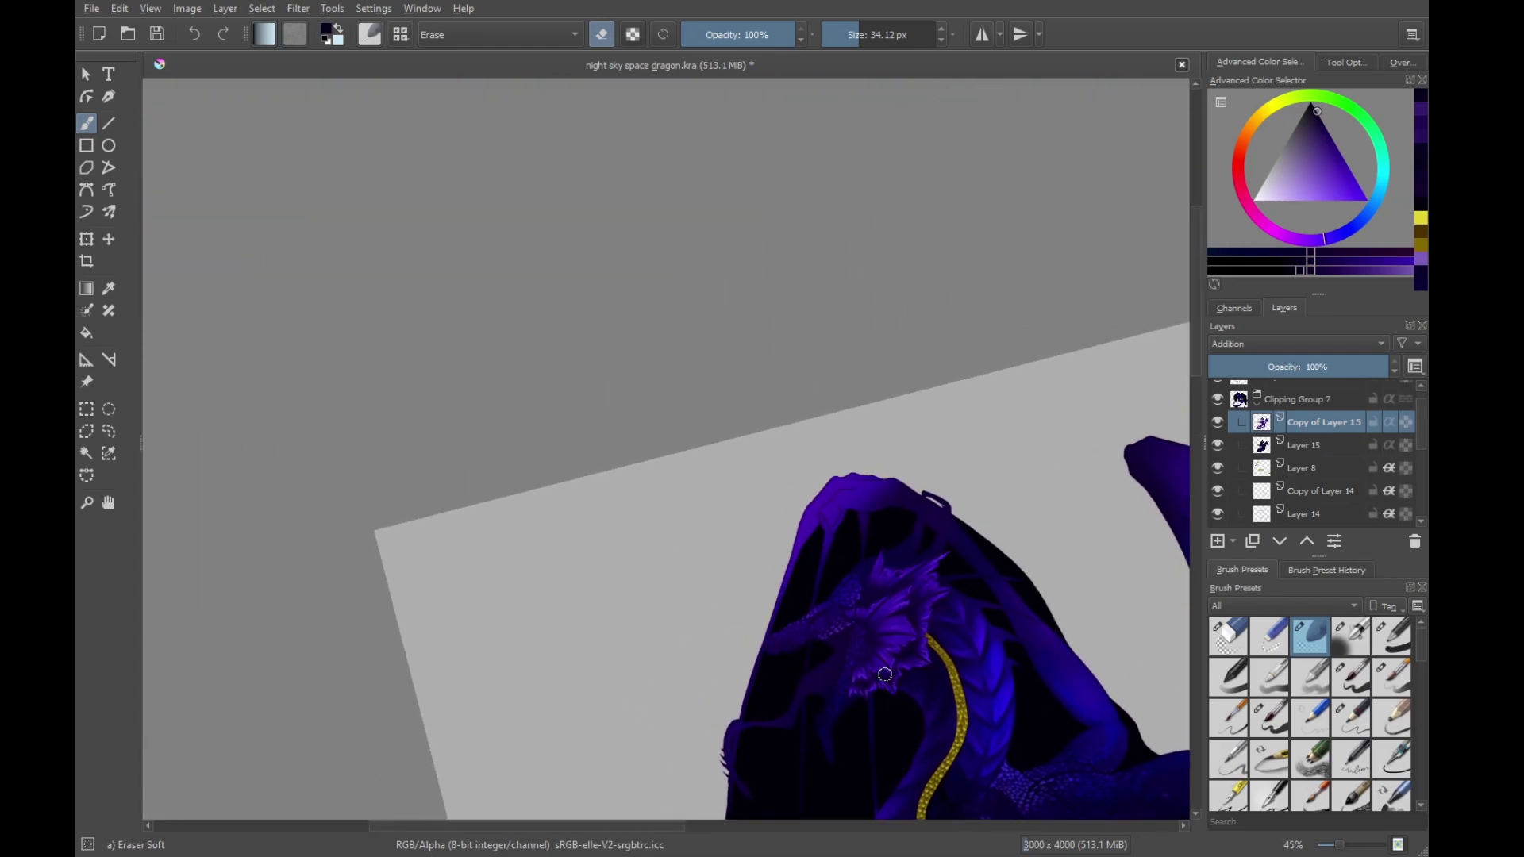
{"action": "scroll", "coordinate": [884, 674], "scroll_direction": "up", "scroll_amount": 6}
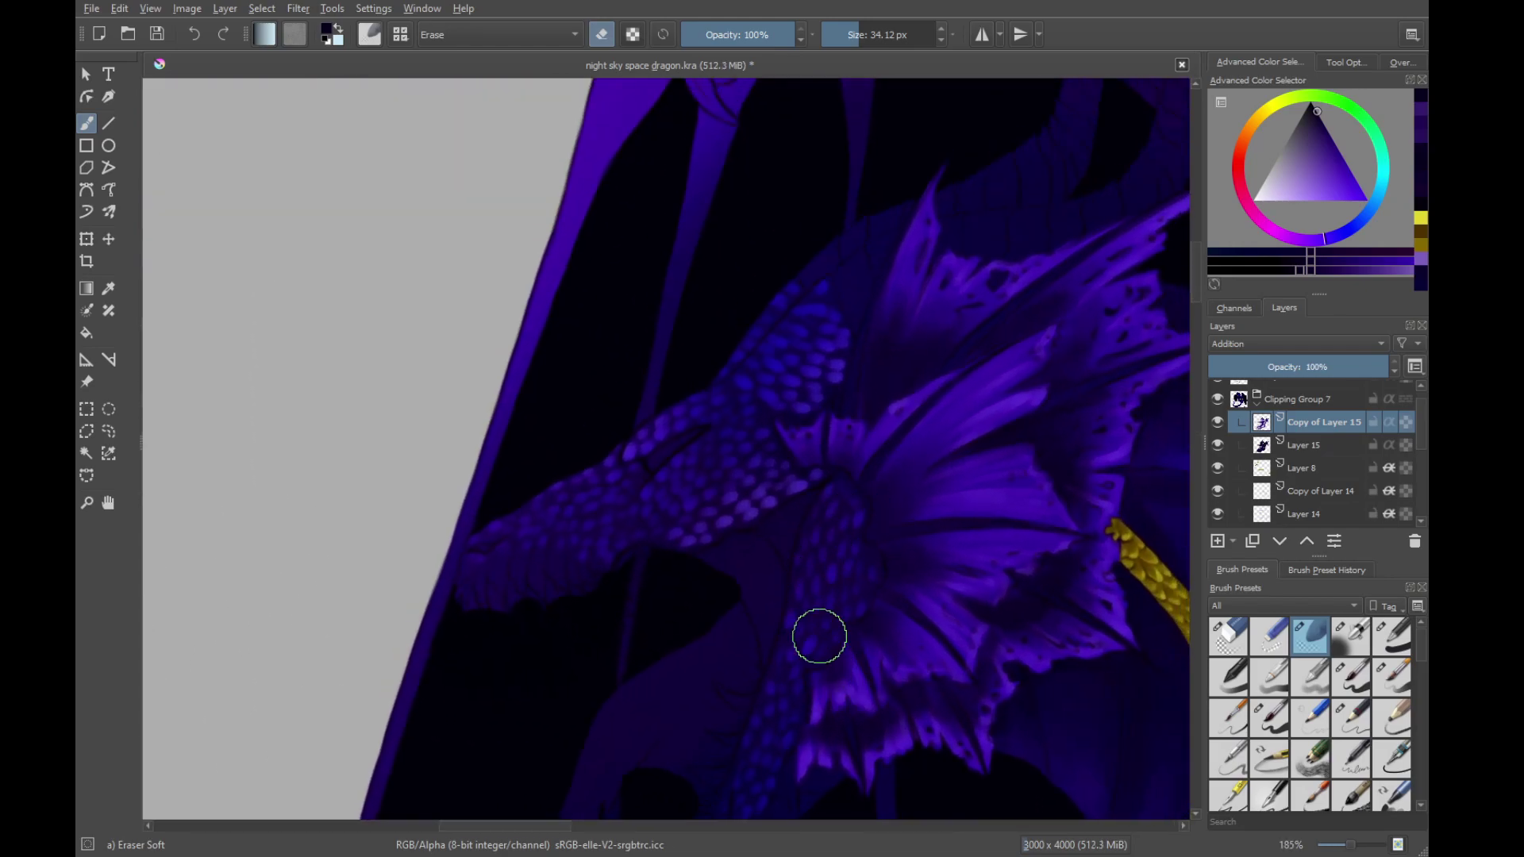
{"action": "mouse_move", "coordinate": [823, 578]}
{"action": "left_mouse_down"}
{"action": "mouse_move", "coordinate": [918, 558]}
{"action": "mouse_move", "coordinate": [875, 508]}
{"action": "mouse_move", "coordinate": [963, 415]}
{"action": "left_mouse_up"}
{"action": "left_click_drag", "start_coordinate": [838, 530], "coordinate": [833, 521]}
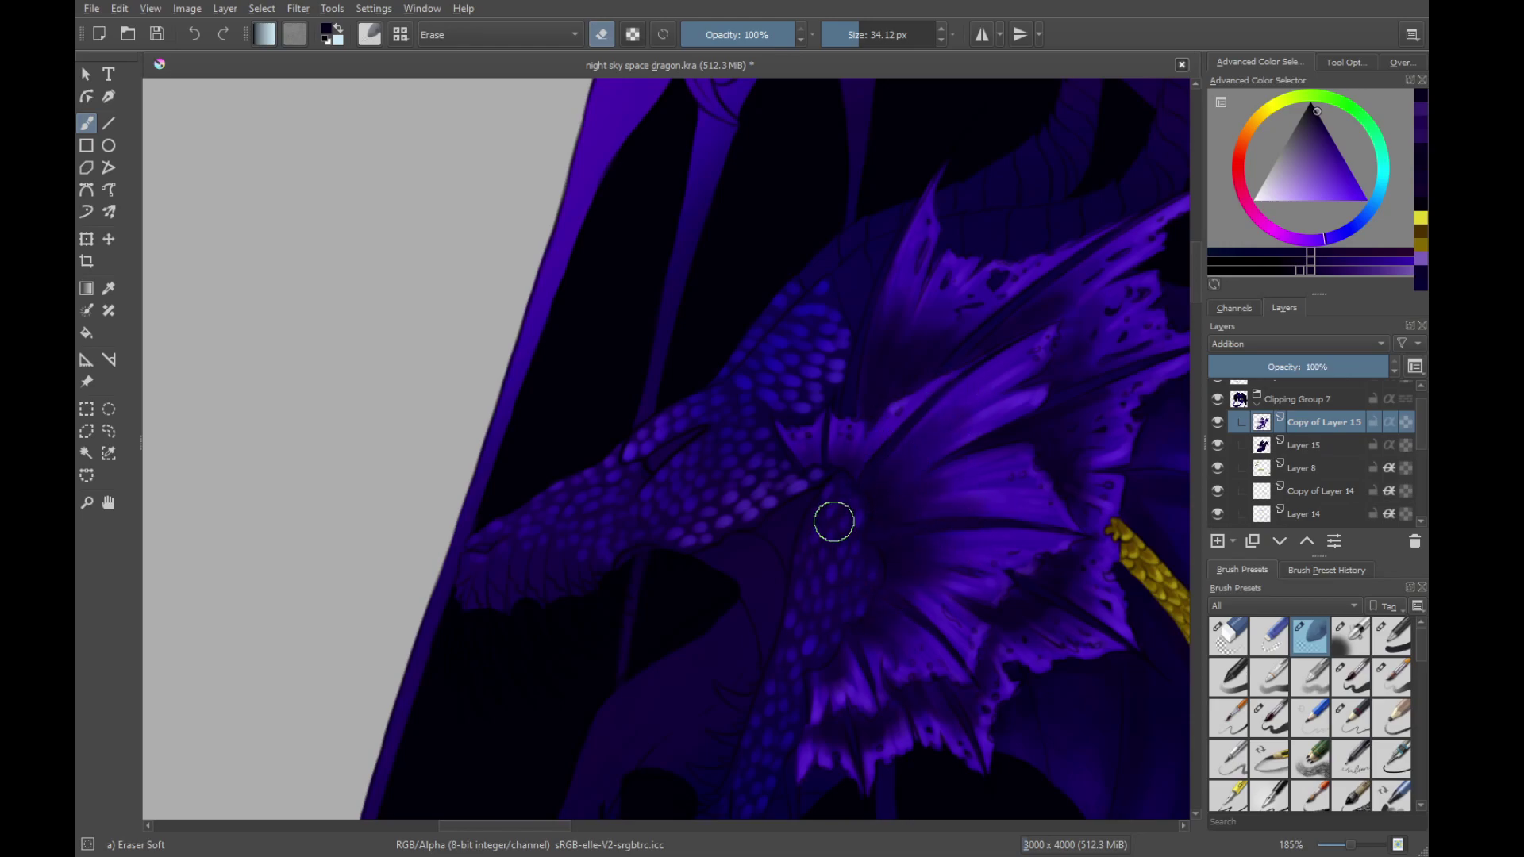
Check the frill against the whole dragon and save the painting
{"action": "scroll", "coordinate": [817, 485], "scroll_direction": "down", "scroll_amount": 4}
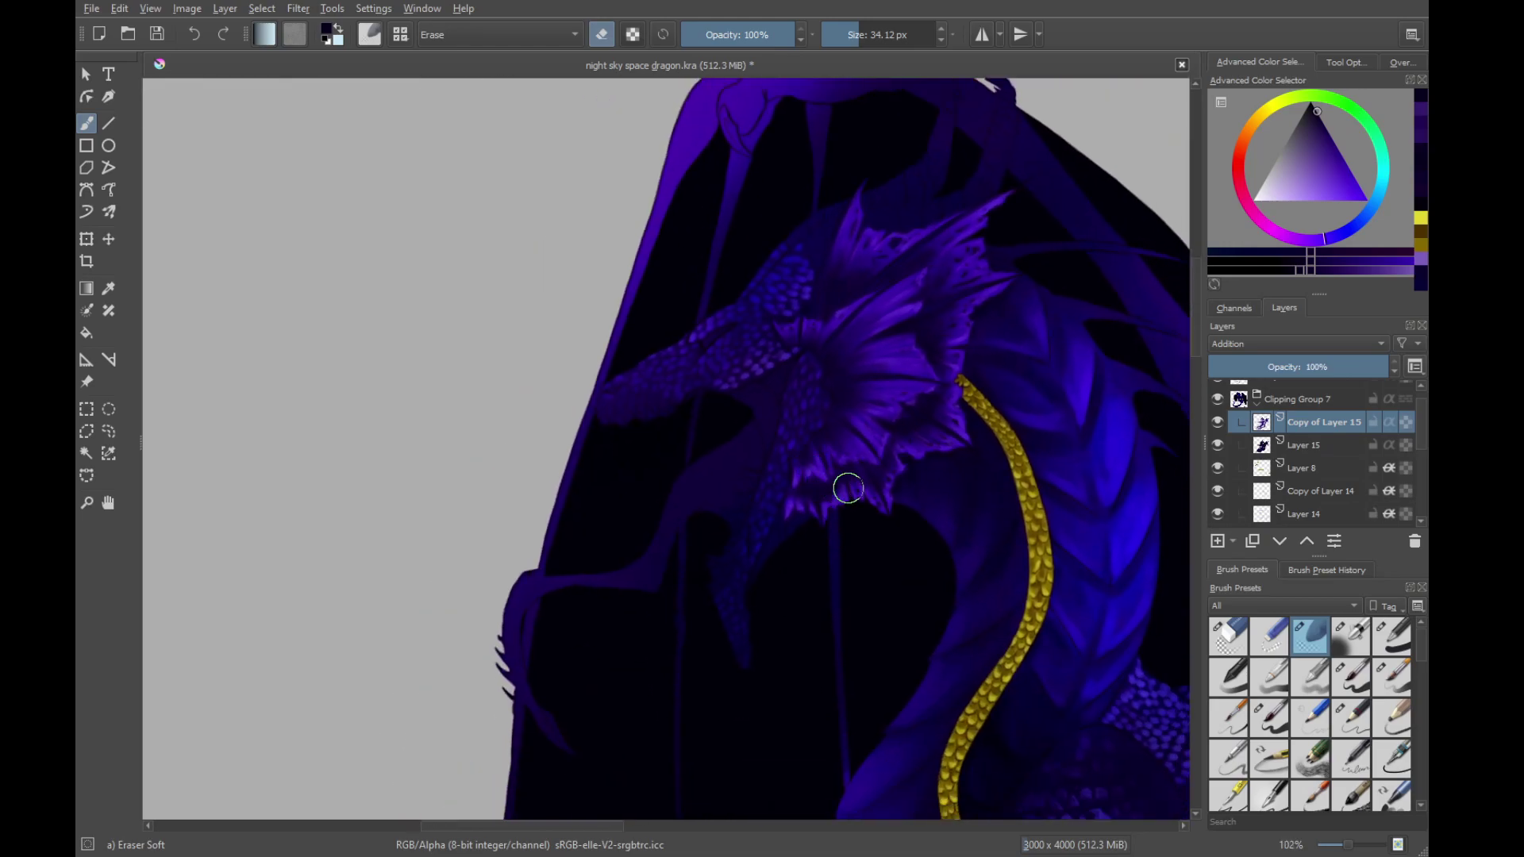
{"action": "right_click", "coordinate": [847, 487]}
{"action": "scroll", "coordinate": [1061, 282], "scroll_direction": "down", "scroll_amount": 5}
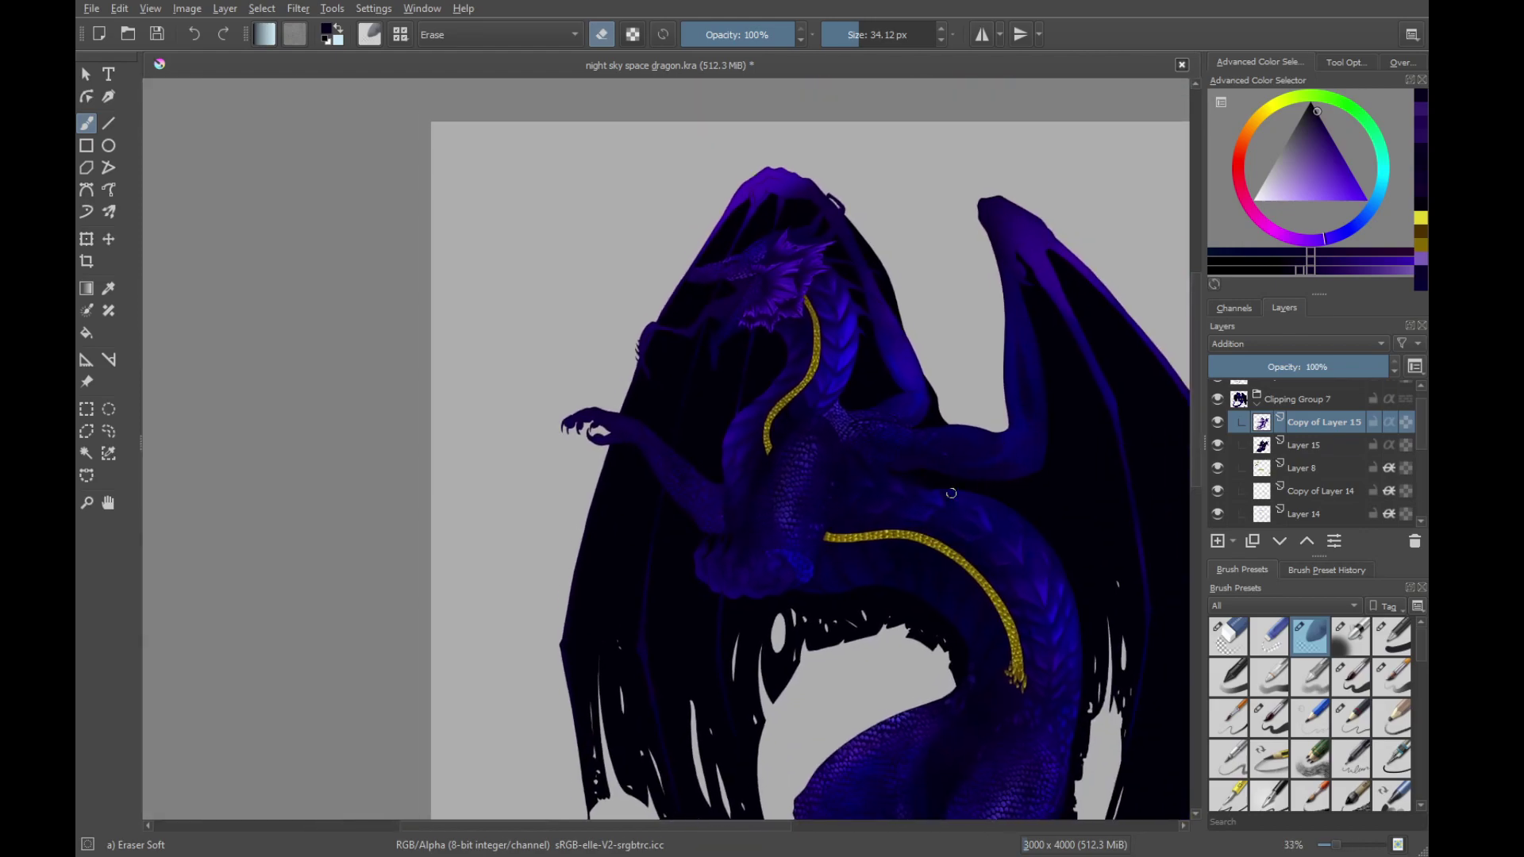
{"action": "scroll", "coordinate": [902, 438], "scroll_direction": "down", "scroll_amount": 3}
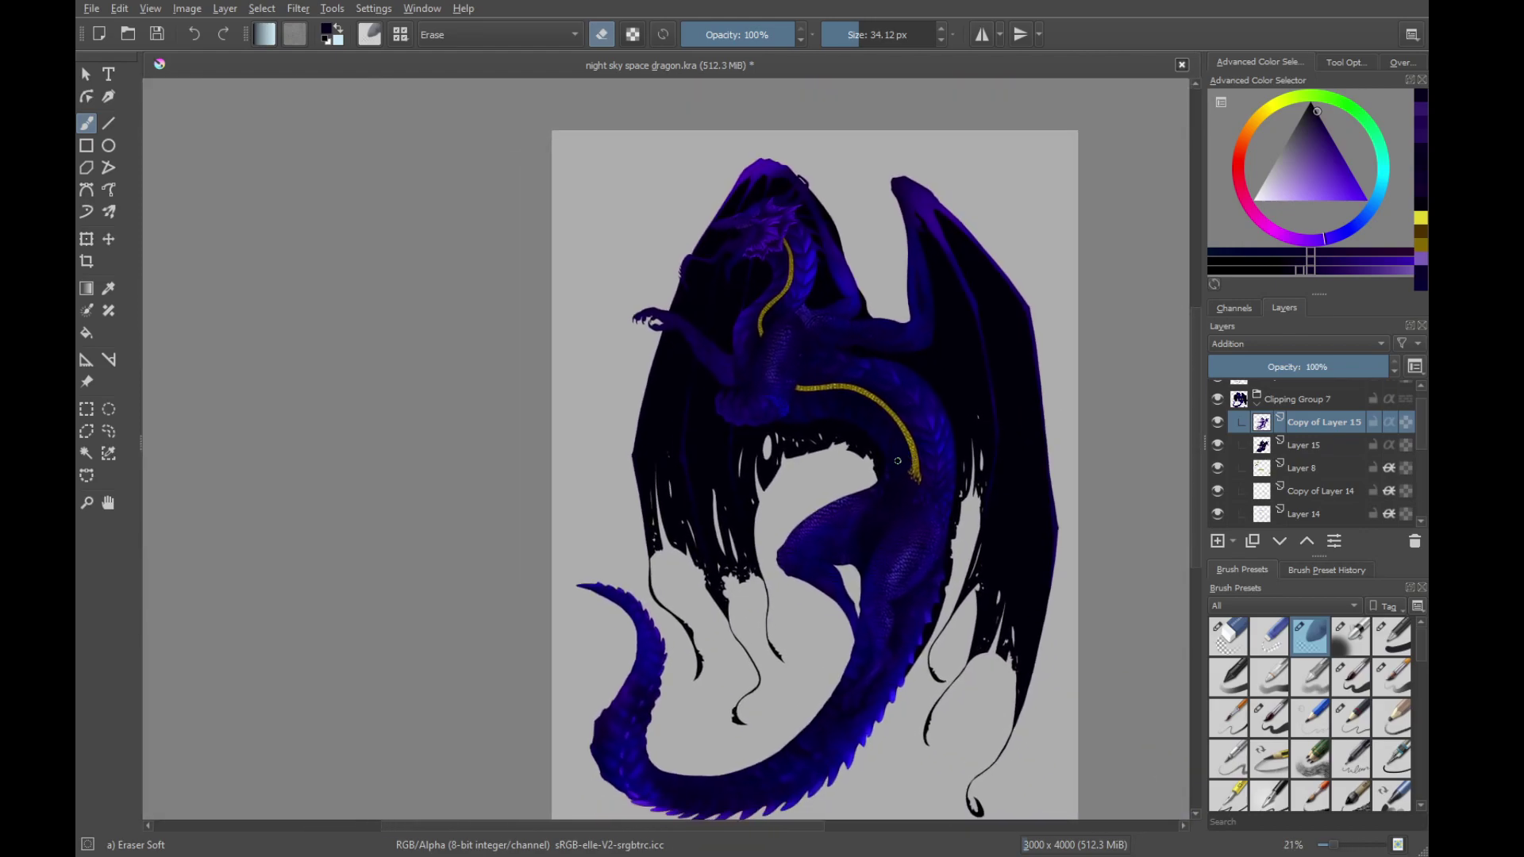
{"action": "left_click_drag", "start_coordinate": [854, 477], "coordinate": [868, 472]}
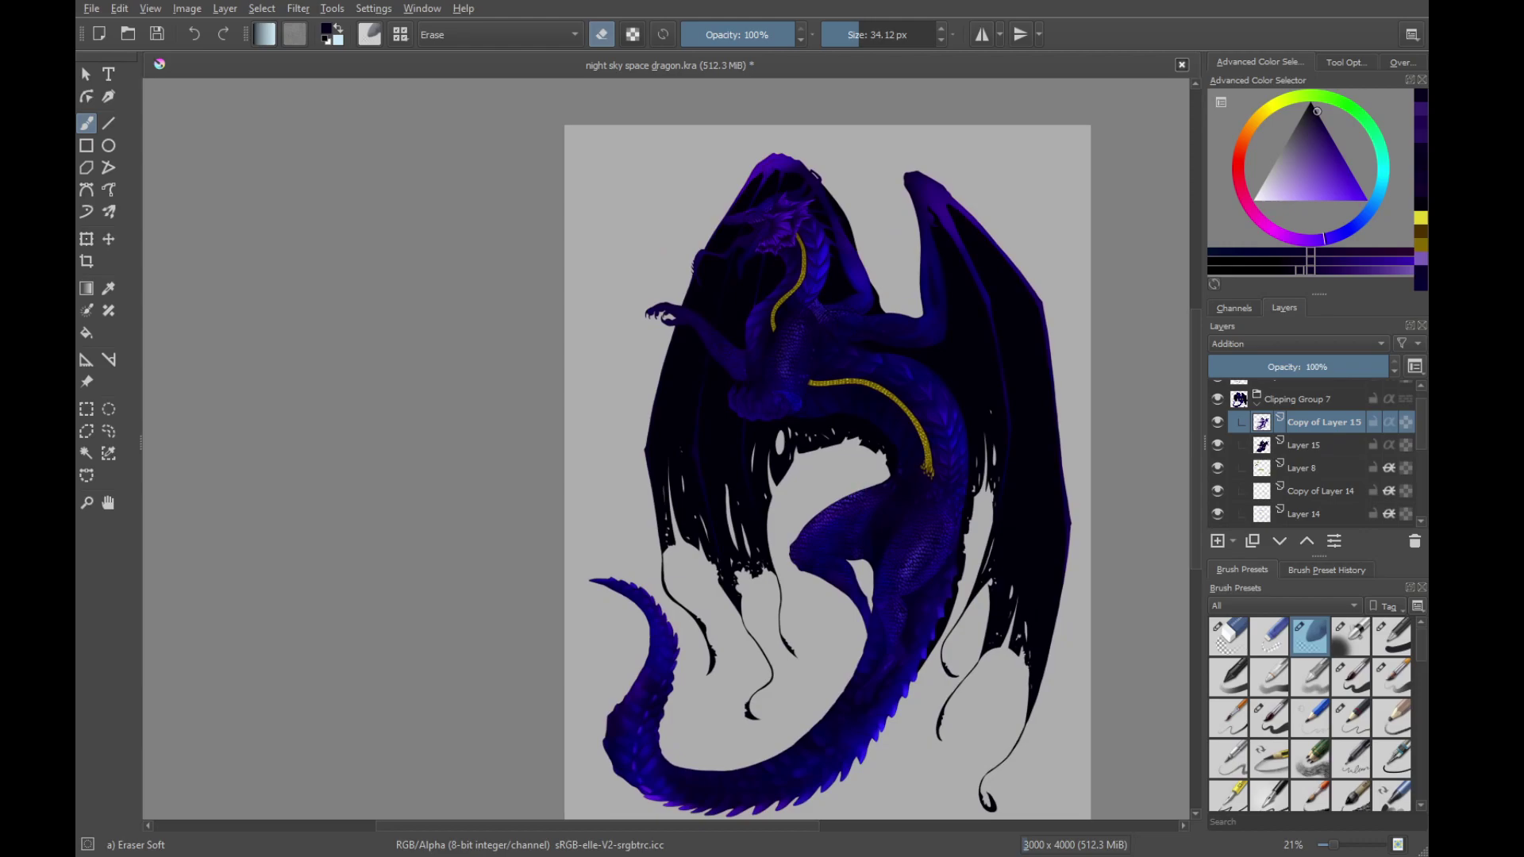
{"action": "key", "text": "ctrl+s"}
Select Layer 15 and hide Layer 11 to expose the line art below the dragon's lower jaw
{"action": "scroll", "coordinate": [789, 270], "scroll_direction": "up", "scroll_amount": 8}
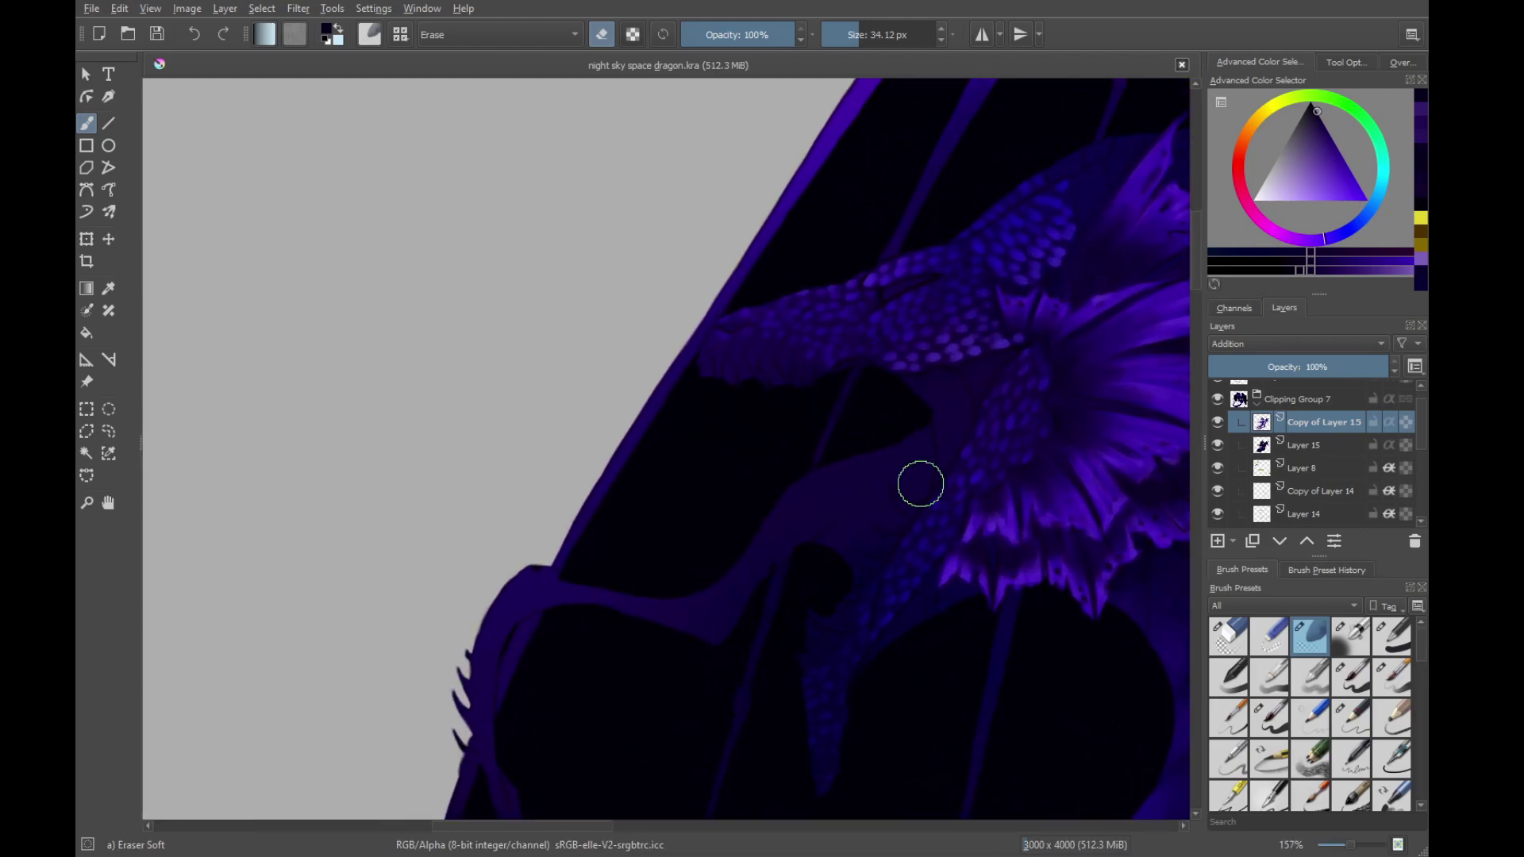
{"action": "scroll", "coordinate": [920, 568], "scroll_direction": "up", "scroll_amount": 4}
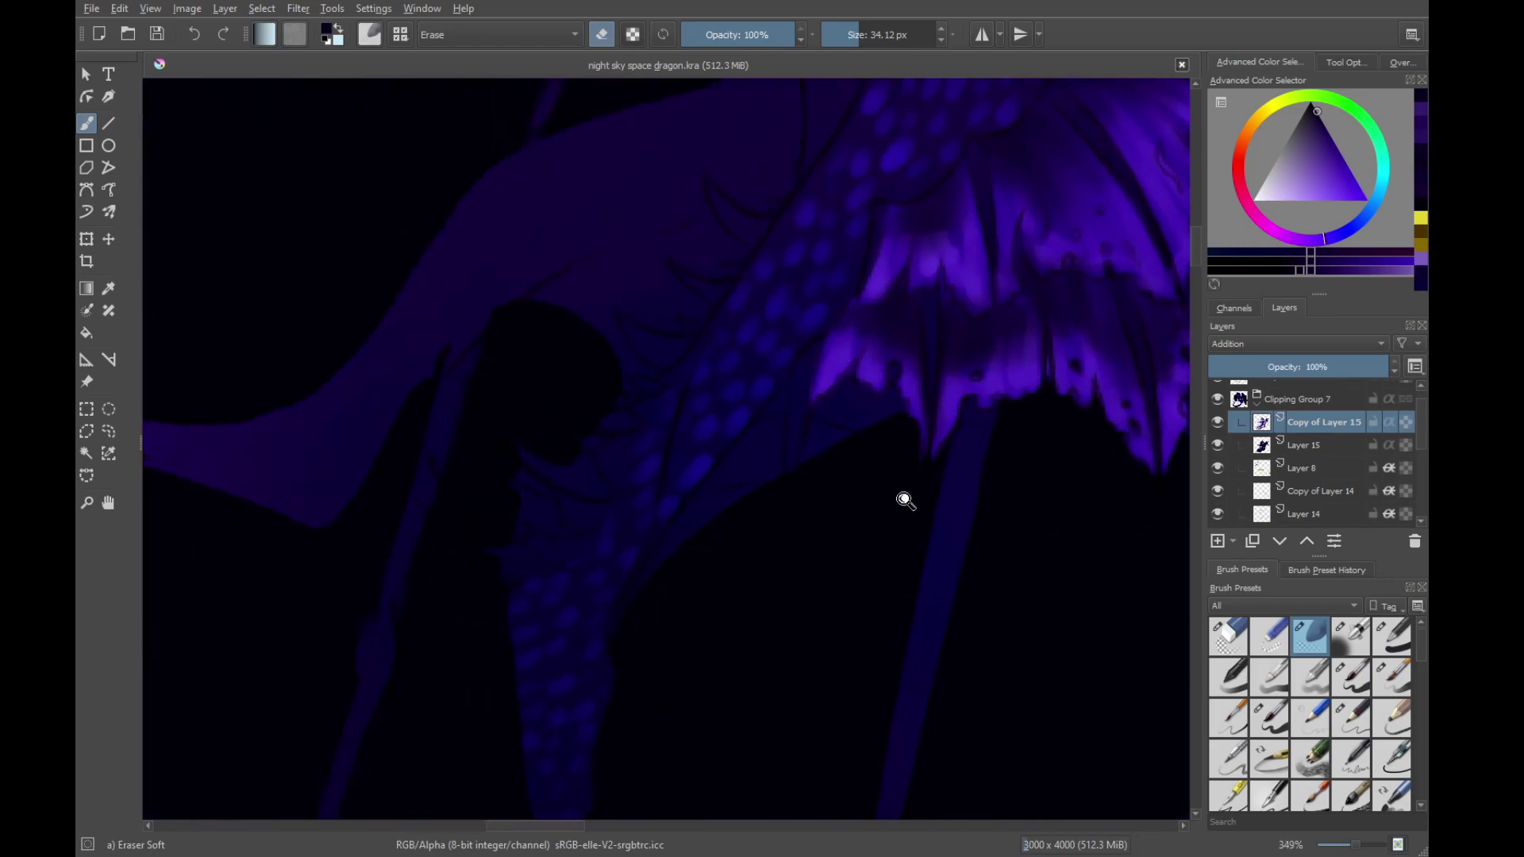
{"action": "left_click_drag", "start_coordinate": [907, 516], "coordinate": [850, 384]}
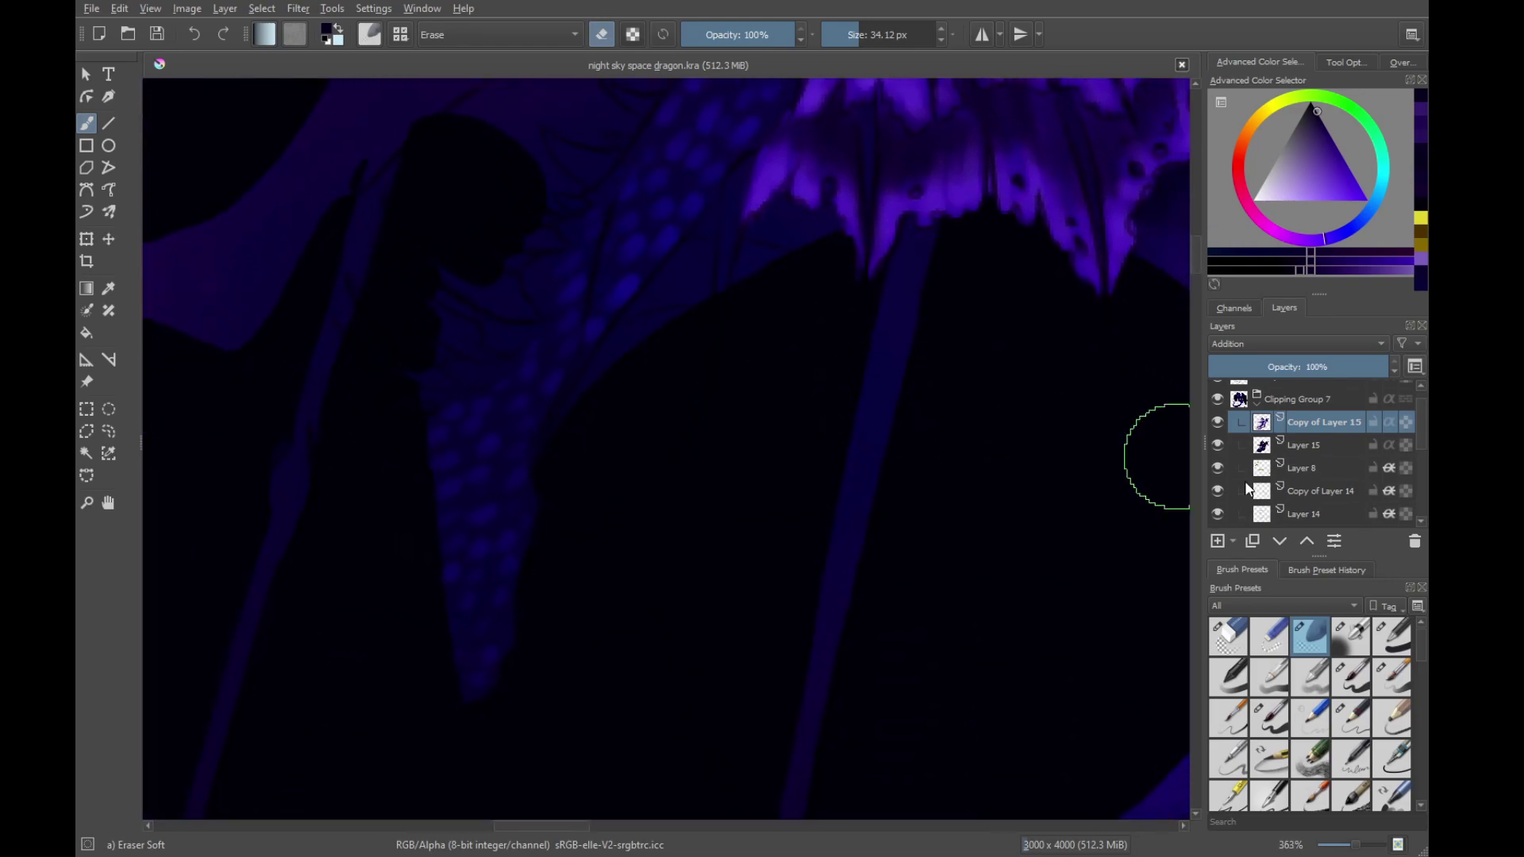
{"action": "left_click", "coordinate": [1217, 513]}
{"action": "left_click", "coordinate": [1330, 446]}
{"action": "scroll", "coordinate": [1416, 431], "scroll_direction": "down", "scroll_amount": 2}
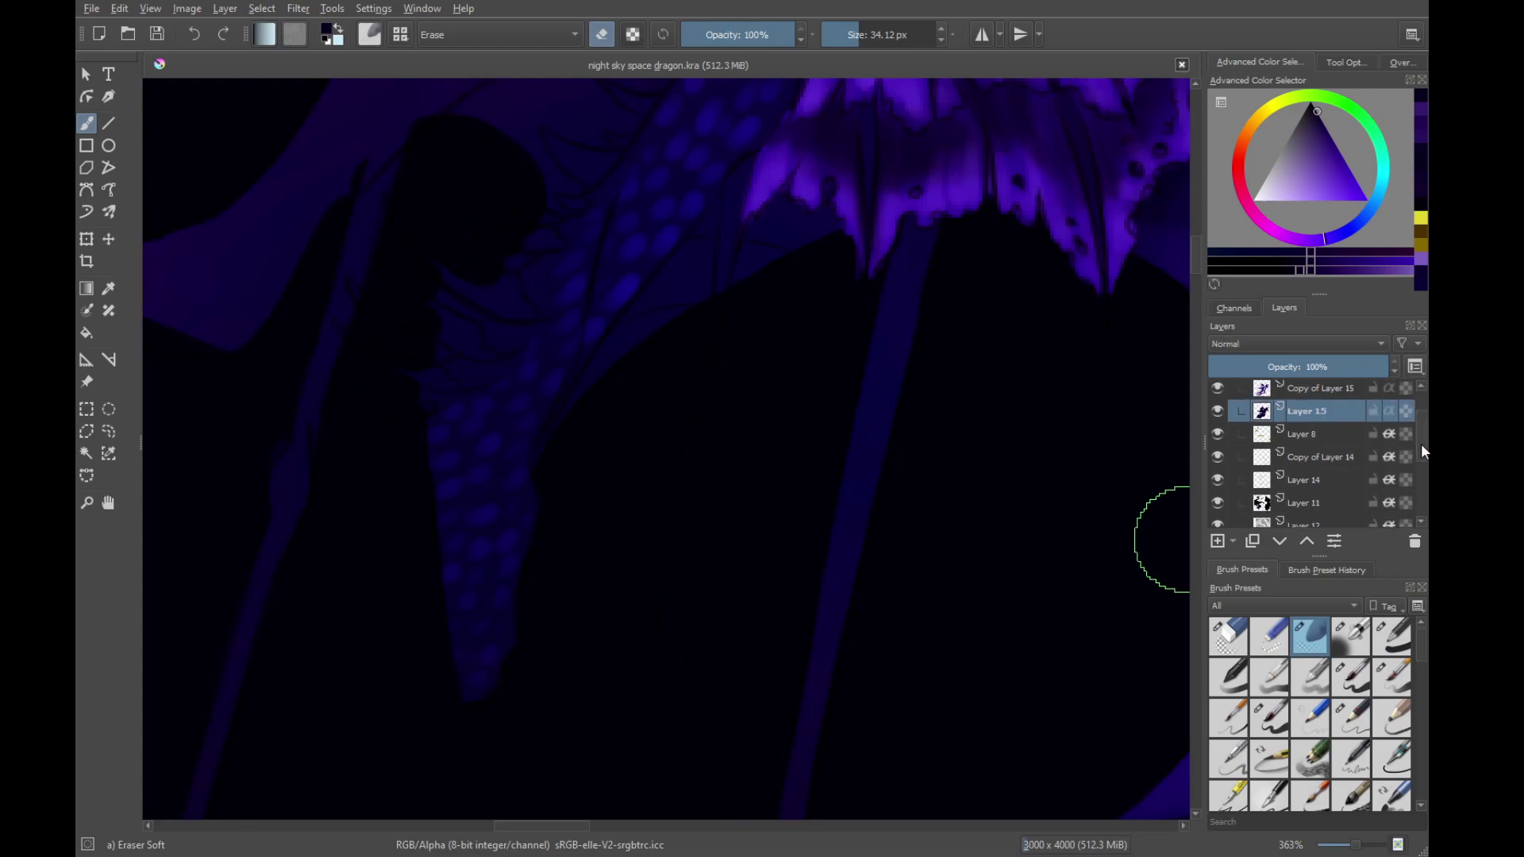
{"action": "left_click", "coordinate": [1218, 497]}
Set the paint colour to a bright blue and choose the Basic-5 Size brush
{"action": "left_click_drag", "start_coordinate": [815, 549], "coordinate": [754, 357]}
{"action": "key", "text": "6"}
{"action": "key", "text": "6"}
{"action": "left_click_drag", "start_coordinate": [997, 500], "coordinate": [933, 673]}
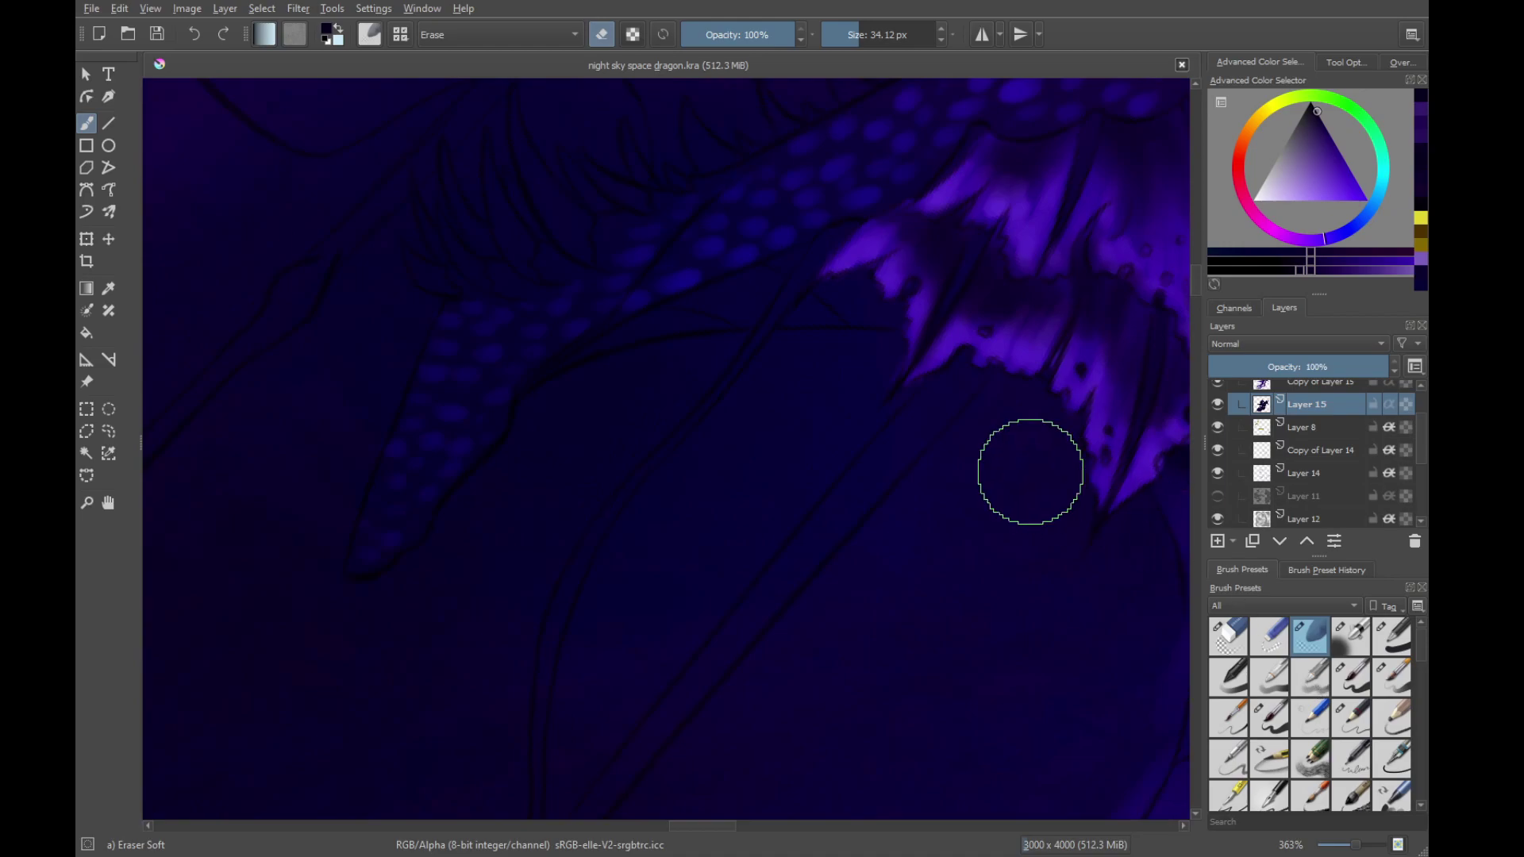
{"action": "scroll", "coordinate": [851, 628], "scroll_direction": "down", "scroll_amount": 5}
{"action": "scroll", "coordinate": [850, 627], "scroll_direction": "up", "scroll_amount": 5}
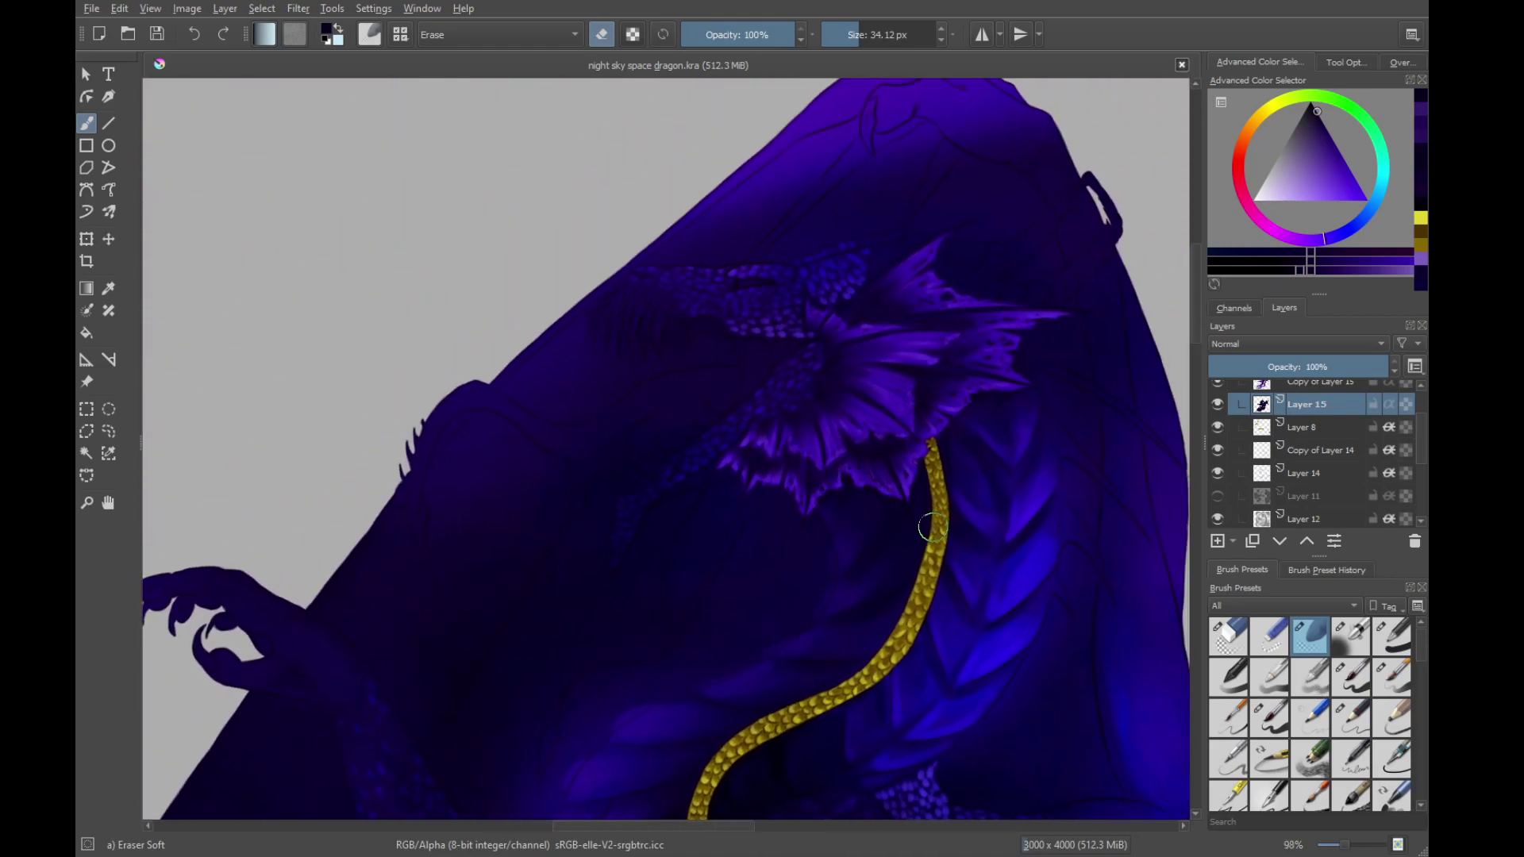
{"action": "scroll", "coordinate": [926, 463], "scroll_direction": "up", "scroll_amount": 1}
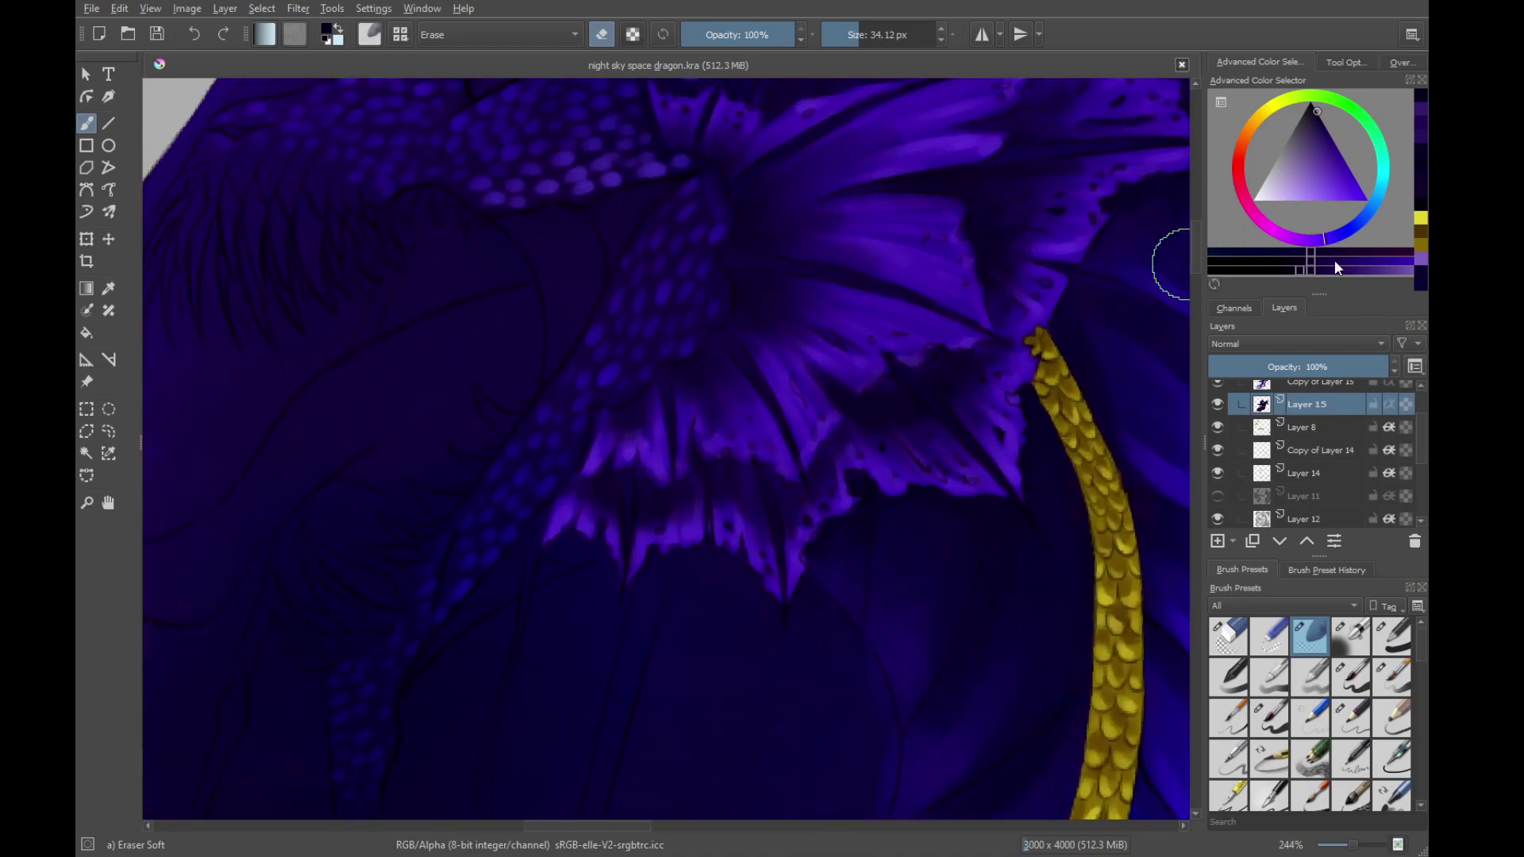
{"action": "mouse_move", "coordinate": [1323, 191]}
{"action": "left_mouse_down"}
{"action": "mouse_move", "coordinate": [1324, 174]}
{"action": "mouse_move", "coordinate": [1336, 197]}
{"action": "left_mouse_up"}
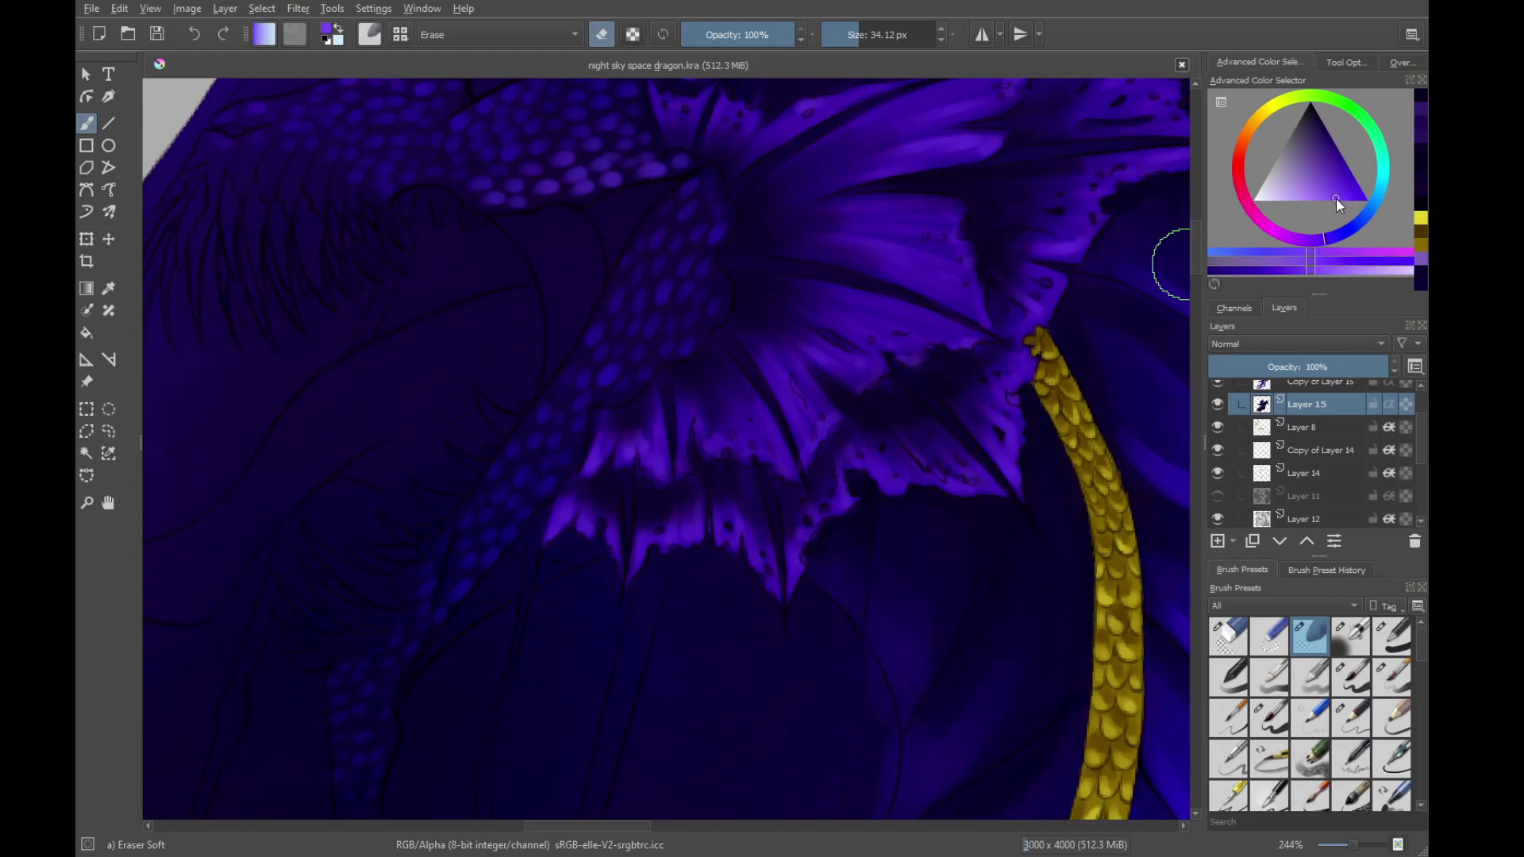
{"action": "left_click", "coordinate": [1343, 233]}
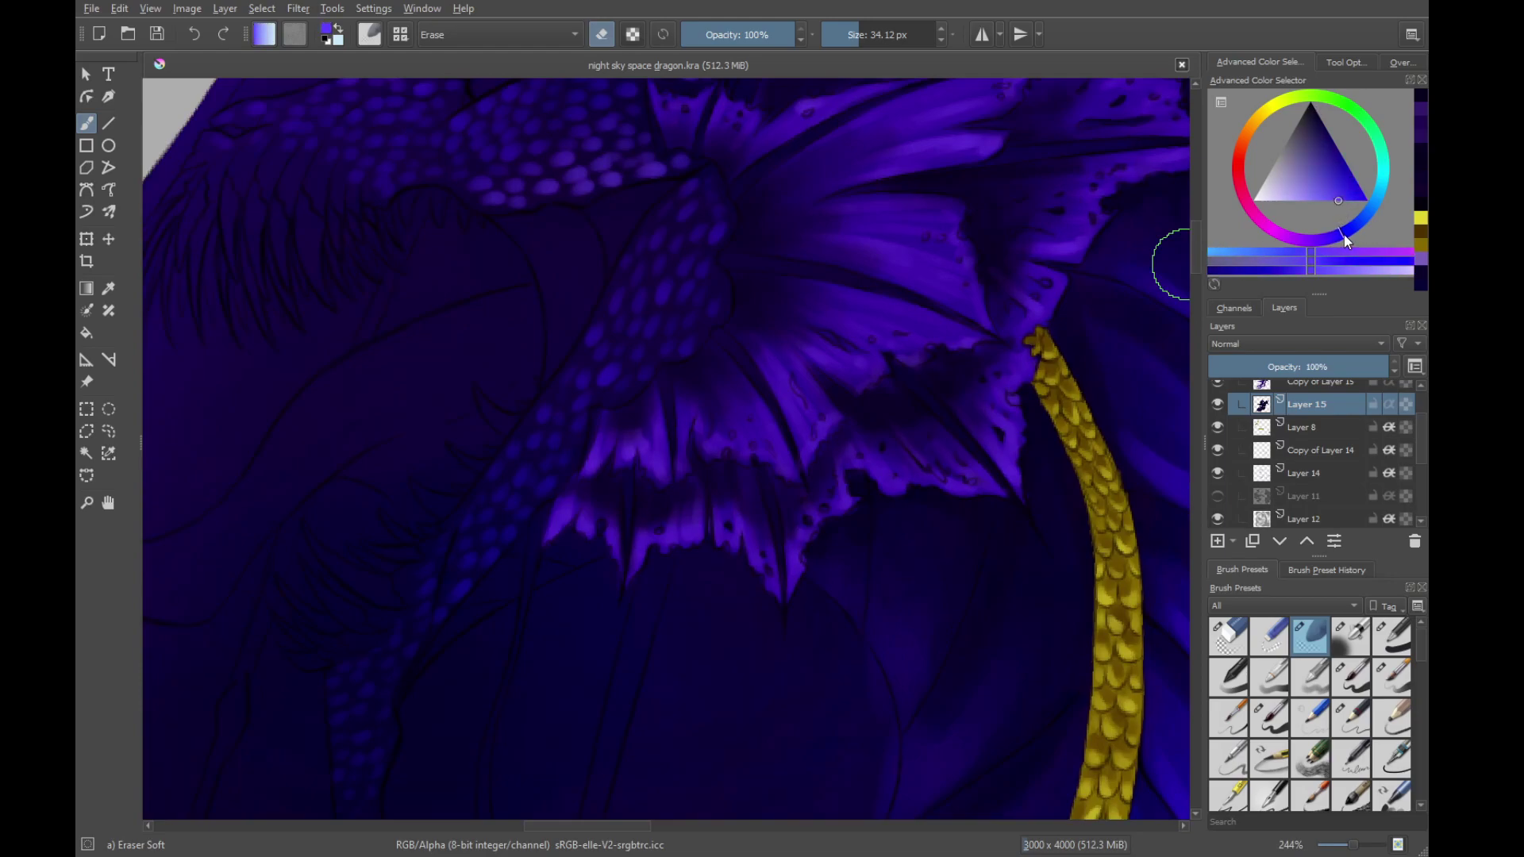
{"action": "left_click_drag", "start_coordinate": [667, 536], "coordinate": [826, 452]}
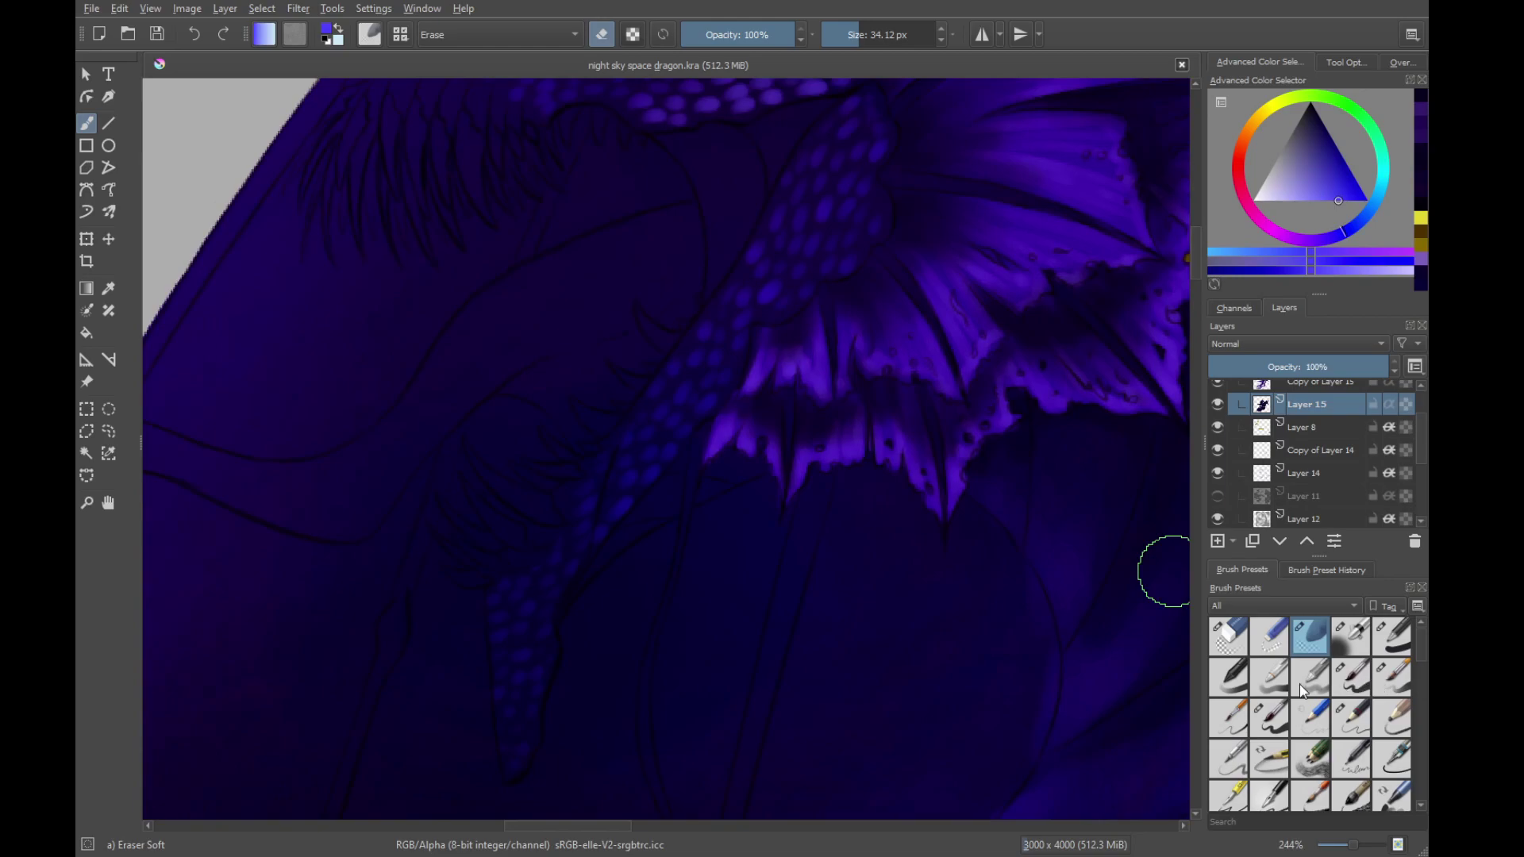
{"action": "left_click", "coordinate": [1352, 676]}
{"action": "mouse_move", "coordinate": [873, 380]}
{"action": "left_mouse_down"}
{"action": "mouse_move", "coordinate": [834, 357]}
{"action": "mouse_move", "coordinate": [968, 302]}
{"action": "left_mouse_up"}
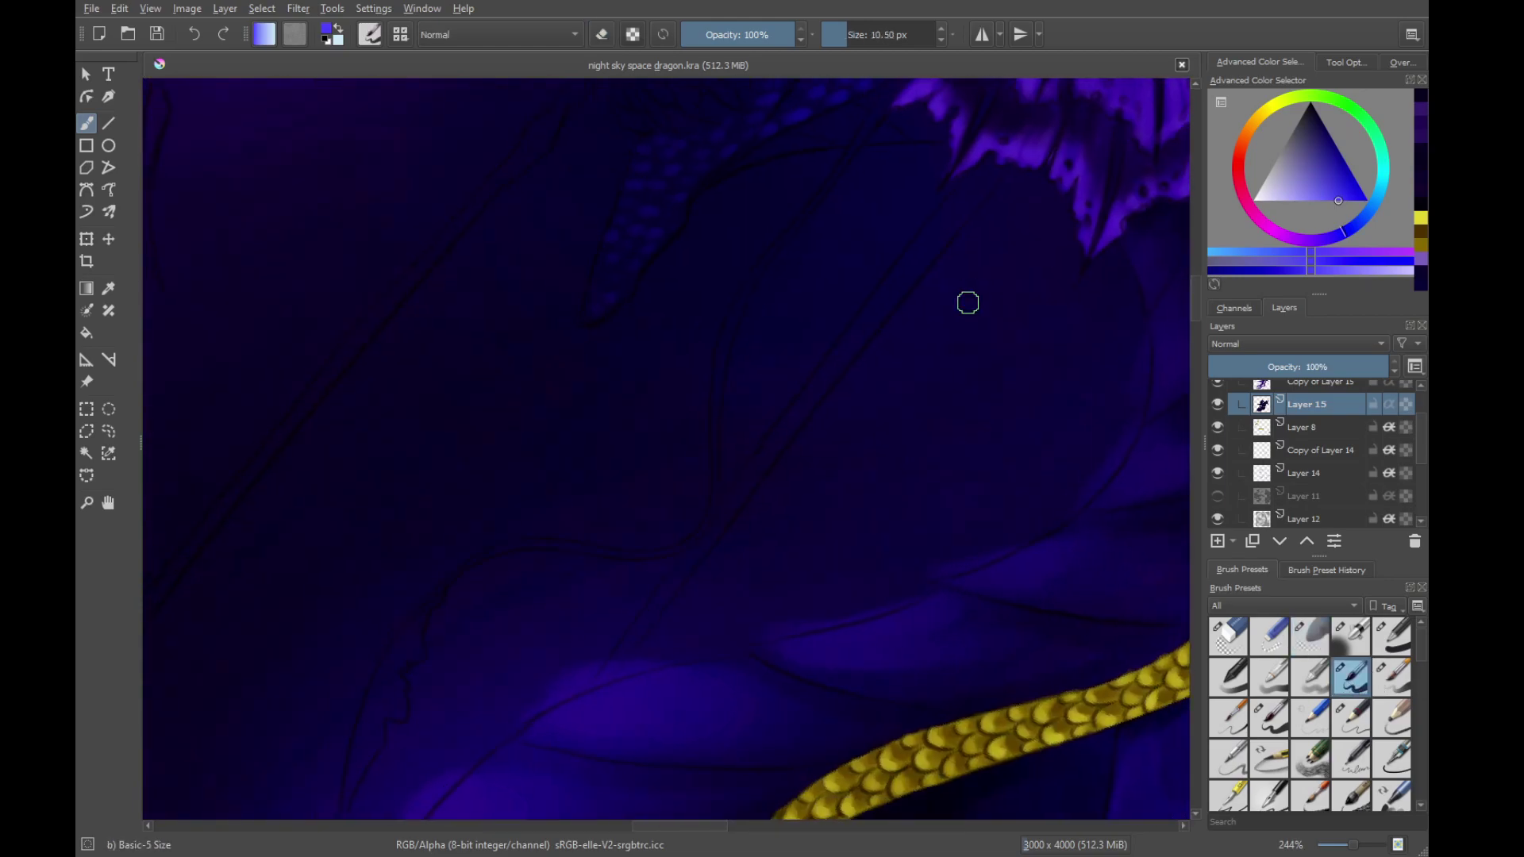
{"action": "left_click_drag", "start_coordinate": [679, 671], "coordinate": [823, 741]}
{"action": "left_click_drag", "start_coordinate": [643, 746], "coordinate": [894, 439]}
{"action": "left_click_drag", "start_coordinate": [846, 646], "coordinate": [915, 423]}
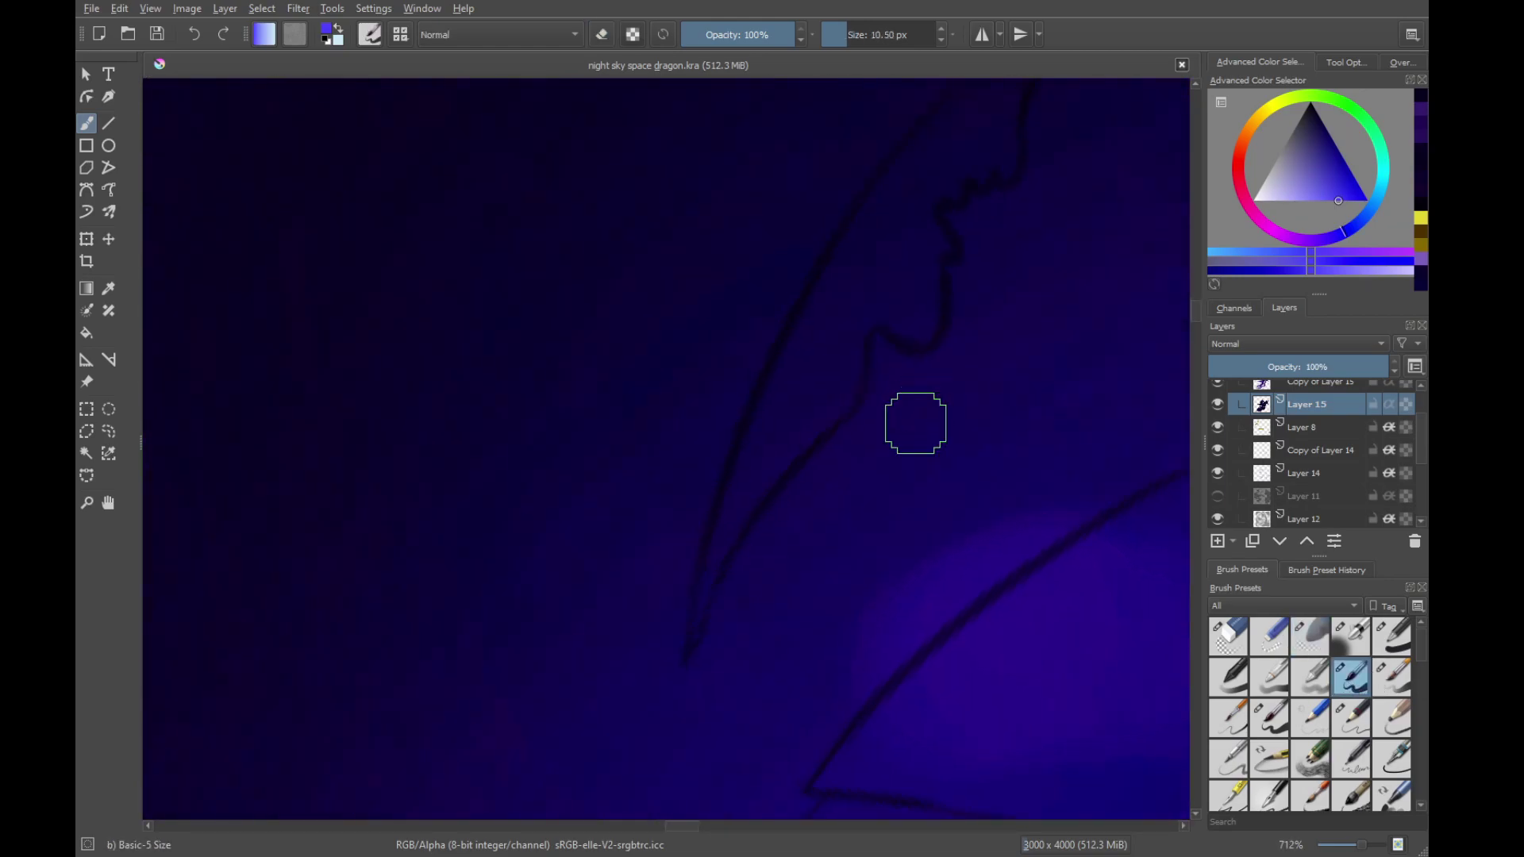
{"action": "left_click_drag", "start_coordinate": [690, 650], "coordinate": [774, 457]}
{"action": "mouse_move", "coordinate": [827, 384]}
{"action": "left_mouse_down"}
{"action": "mouse_move", "coordinate": [762, 453]}
{"action": "mouse_move", "coordinate": [866, 425]}
{"action": "left_mouse_up"}
{"action": "left_click_drag", "start_coordinate": [576, 738], "coordinate": [668, 566]}
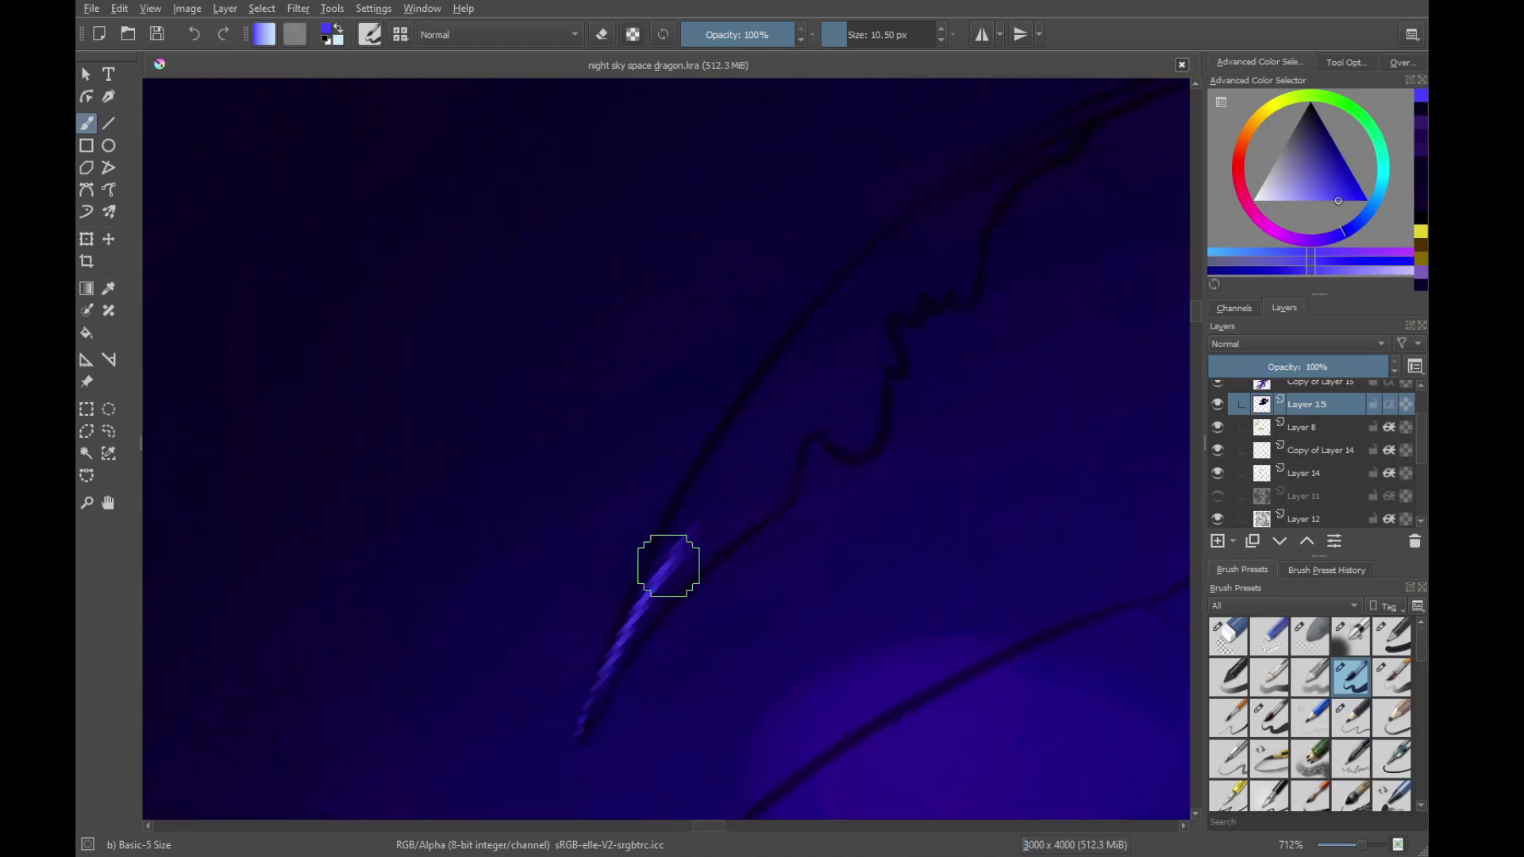
{"action": "mouse_move", "coordinate": [613, 677]}
{"action": "left_mouse_down"}
{"action": "mouse_move", "coordinate": [728, 500]}
{"action": "mouse_move", "coordinate": [595, 716]}
{"action": "mouse_move", "coordinate": [647, 599]}
{"action": "left_mouse_up"}
{"action": "key", "text": "ctrl+z"}
{"action": "key", "text": "ctrl+z"}
Fill the pointed end of the jagged shape below the dragon's lower jaw with bright blue
{"action": "mouse_move", "coordinate": [588, 734]}
{"action": "left_mouse_down"}
{"action": "mouse_move", "coordinate": [668, 582]}
{"action": "mouse_move", "coordinate": [767, 484]}
{"action": "left_mouse_up"}
{"action": "left_click_drag", "start_coordinate": [704, 559], "coordinate": [786, 449]}
{"action": "mouse_move", "coordinate": [631, 644]}
{"action": "left_mouse_down"}
{"action": "mouse_move", "coordinate": [631, 711]}
{"action": "mouse_move", "coordinate": [782, 449]}
{"action": "left_mouse_up"}
{"action": "left_click_drag", "start_coordinate": [612, 725], "coordinate": [846, 384]}
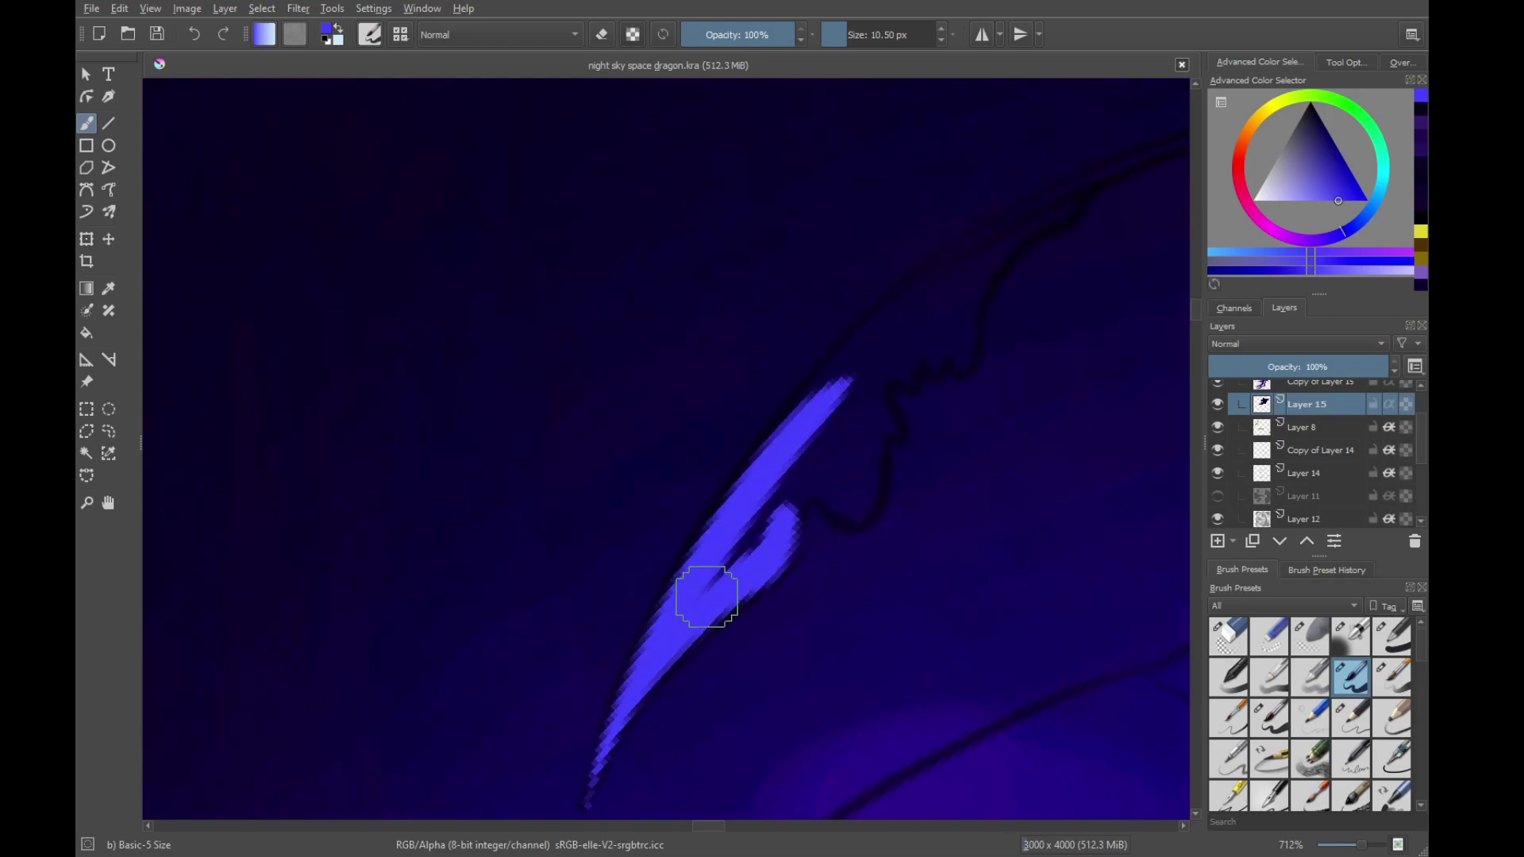
{"action": "mouse_move", "coordinate": [707, 597]}
{"action": "left_mouse_down"}
{"action": "mouse_move", "coordinate": [815, 458]}
{"action": "mouse_move", "coordinate": [763, 588]}
{"action": "left_mouse_up"}
{"action": "left_click_drag", "start_coordinate": [632, 737], "coordinate": [826, 476]}
{"action": "left_click_drag", "start_coordinate": [773, 534], "coordinate": [913, 403]}
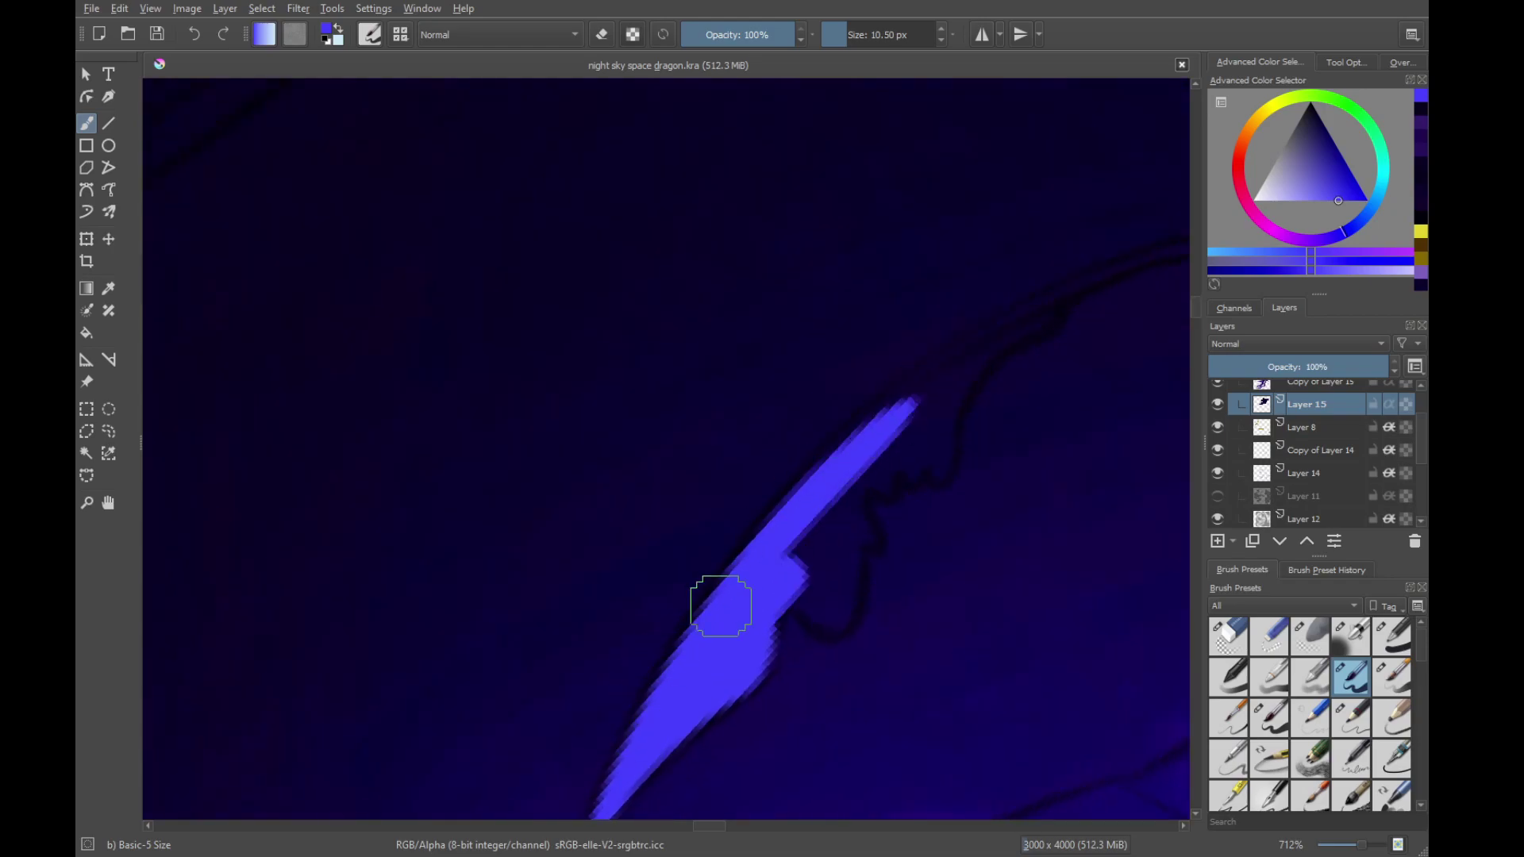
Fill the jagged shape's narrow neck with bright blue and start the thin strand that runs out of it
{"action": "left_click_drag", "start_coordinate": [841, 460], "coordinate": [996, 344]}
{"action": "mouse_move", "coordinate": [766, 527]}
{"action": "left_mouse_down"}
{"action": "mouse_move", "coordinate": [1052, 298]}
{"action": "mouse_move", "coordinate": [883, 450]}
{"action": "mouse_move", "coordinate": [858, 446]}
{"action": "left_mouse_up"}
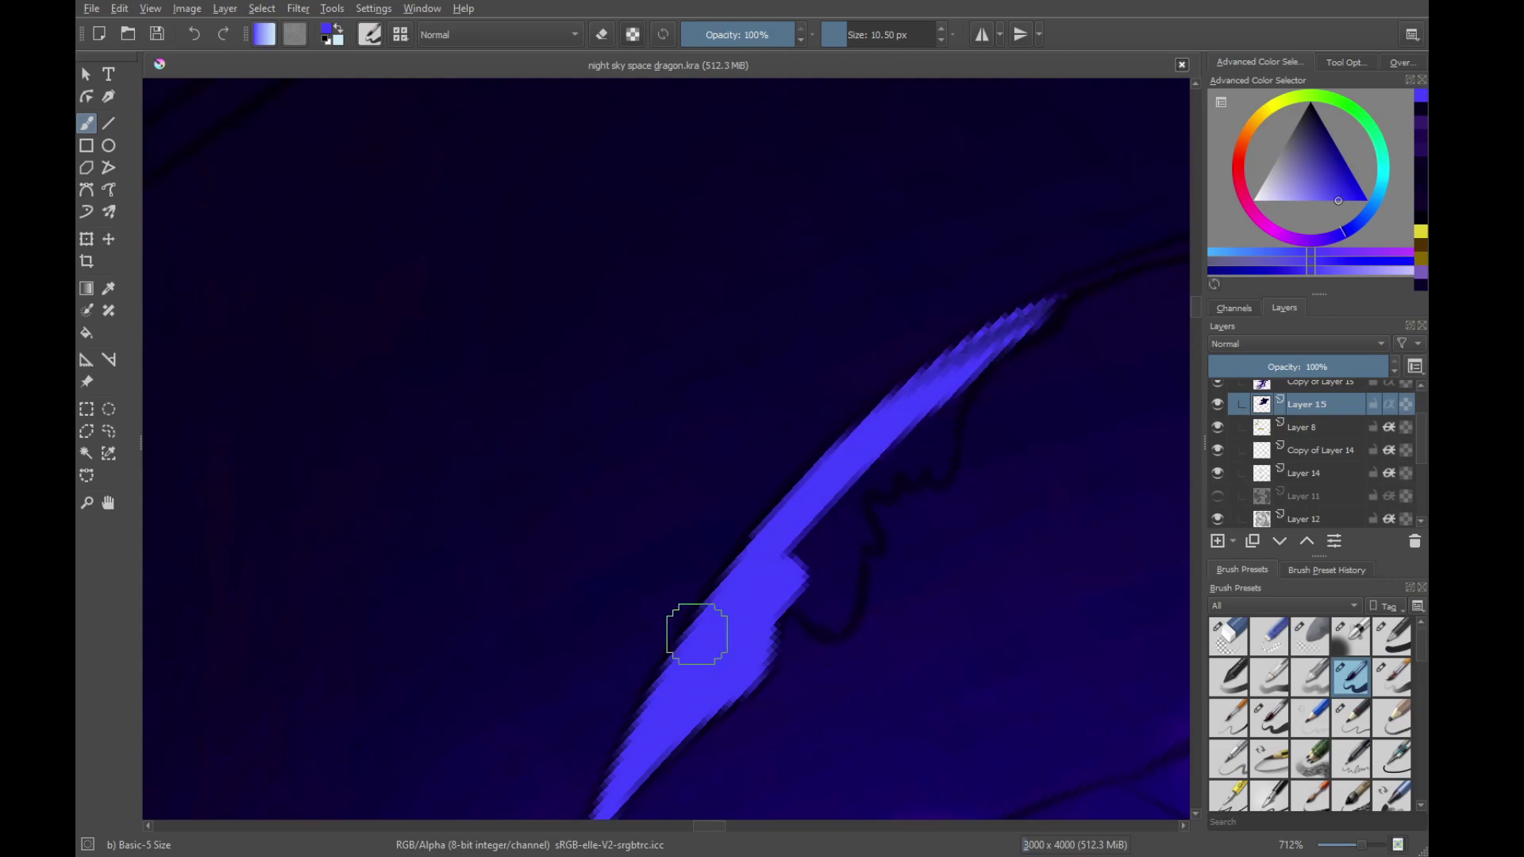
{"action": "mouse_move", "coordinate": [697, 634]}
{"action": "left_mouse_down"}
{"action": "mouse_move", "coordinate": [769, 572]}
{"action": "mouse_move", "coordinate": [776, 544]}
{"action": "mouse_move", "coordinate": [809, 564]}
{"action": "mouse_move", "coordinate": [794, 568]}
{"action": "mouse_move", "coordinate": [841, 517]}
{"action": "mouse_move", "coordinate": [857, 527]}
{"action": "mouse_move", "coordinate": [898, 446]}
{"action": "mouse_move", "coordinate": [937, 466]}
{"action": "left_mouse_up"}
{"action": "mouse_move", "coordinate": [948, 421]}
{"action": "left_mouse_down"}
{"action": "mouse_move", "coordinate": [836, 579]}
{"action": "mouse_move", "coordinate": [860, 527]}
{"action": "mouse_move", "coordinate": [806, 585]}
{"action": "mouse_move", "coordinate": [847, 599]}
{"action": "mouse_move", "coordinate": [818, 556]}
{"action": "mouse_move", "coordinate": [940, 459]}
{"action": "mouse_move", "coordinate": [973, 296]}
{"action": "mouse_move", "coordinate": [758, 508]}
{"action": "mouse_move", "coordinate": [906, 353]}
{"action": "mouse_move", "coordinate": [835, 420]}
{"action": "left_mouse_up"}
{"action": "left_click_drag", "start_coordinate": [972, 370], "coordinate": [922, 179]}
{"action": "mouse_move", "coordinate": [794, 290]}
{"action": "left_mouse_down"}
{"action": "mouse_move", "coordinate": [787, 475]}
{"action": "mouse_move", "coordinate": [812, 541]}
{"action": "left_mouse_up"}
{"action": "left_click_drag", "start_coordinate": [1014, 417], "coordinate": [1002, 335]}
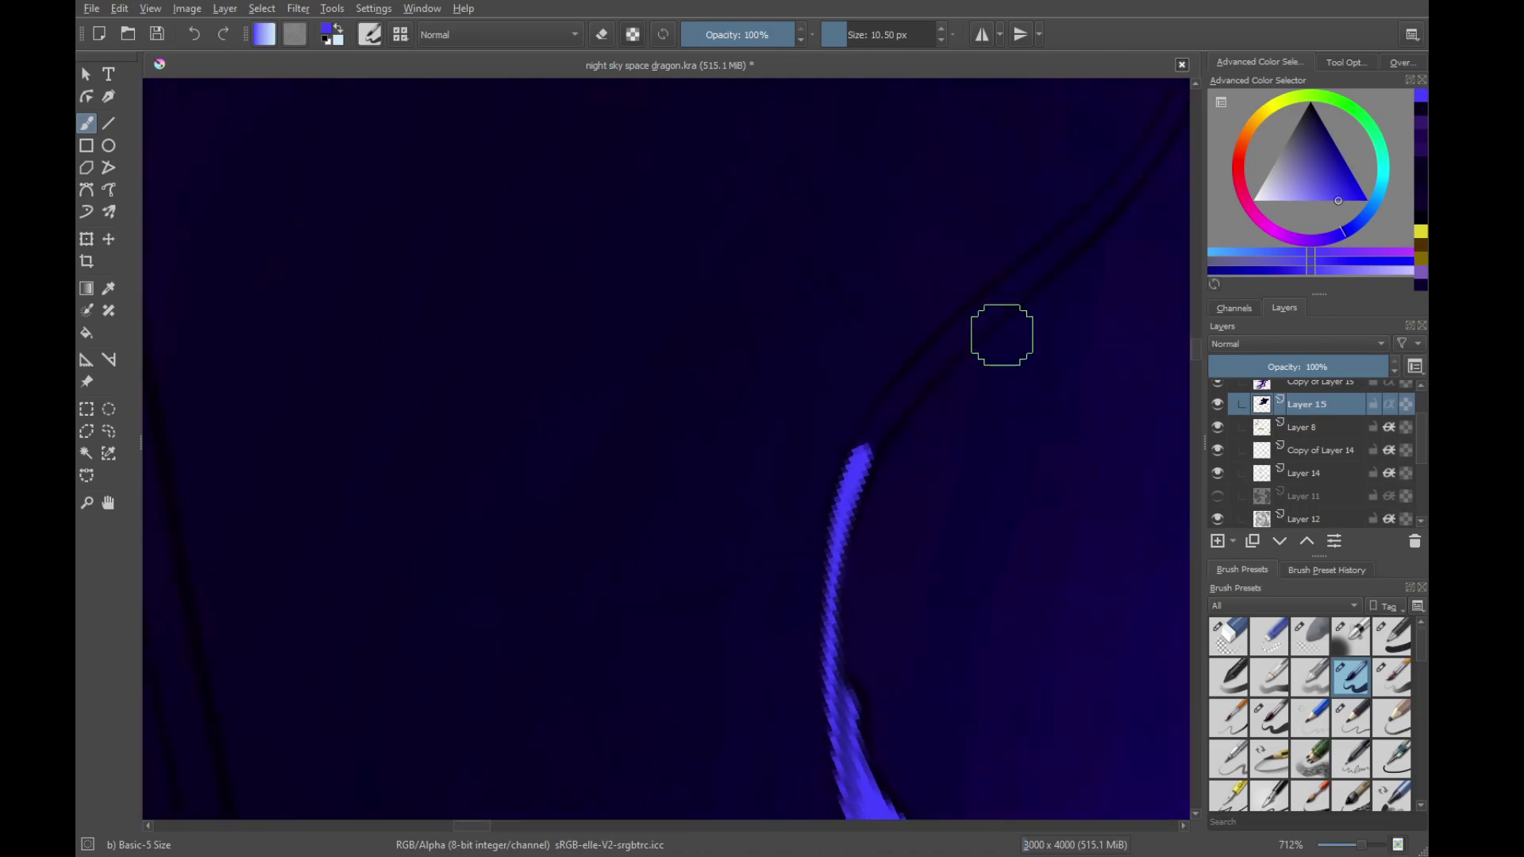
Paint the strand's long S-shaped middle stretch in bright blue between its two outlines, redoing strokes that stray
{"action": "left_click_drag", "start_coordinate": [952, 379], "coordinate": [810, 501]}
{"action": "left_click_drag", "start_coordinate": [707, 608], "coordinate": [794, 484]}
{"action": "mouse_move", "coordinate": [752, 533]}
{"action": "left_mouse_down"}
{"action": "mouse_move", "coordinate": [955, 318]}
{"action": "mouse_move", "coordinate": [873, 480]}
{"action": "mouse_move", "coordinate": [916, 421]}
{"action": "mouse_move", "coordinate": [928, 337]}
{"action": "mouse_move", "coordinate": [908, 427]}
{"action": "left_mouse_up"}
{"action": "key", "text": "ctrl+z"}
{"action": "key", "text": "ctrl+z"}
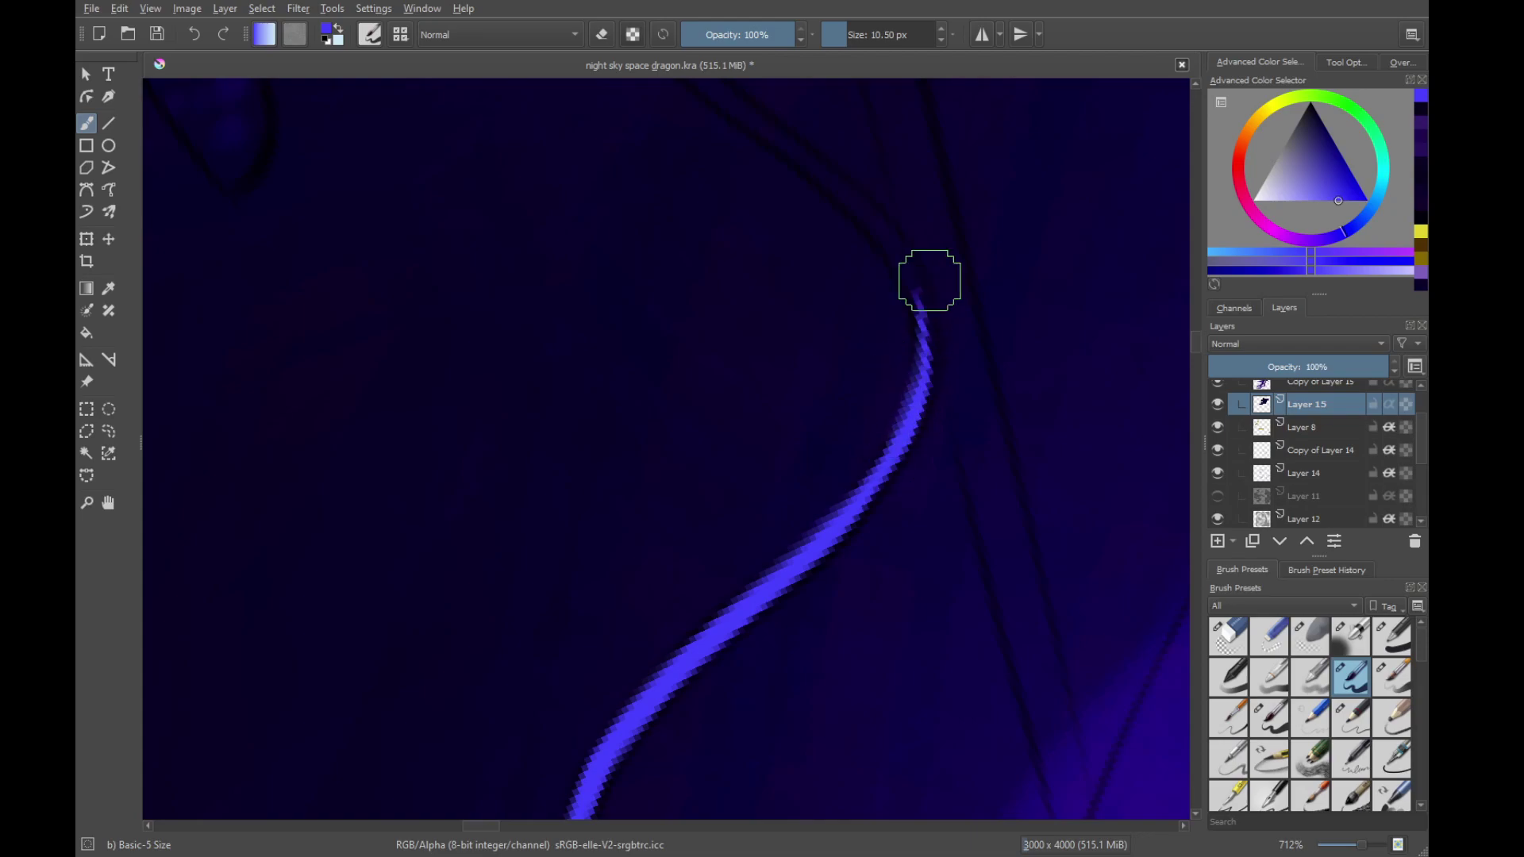
{"action": "mouse_move", "coordinate": [929, 280]}
{"action": "left_mouse_down"}
{"action": "mouse_move", "coordinate": [926, 537]}
{"action": "mouse_move", "coordinate": [895, 558]}
{"action": "left_mouse_up"}
{"action": "key", "text": "ctrl+z"}
{"action": "mouse_move", "coordinate": [830, 674]}
{"action": "left_mouse_down"}
{"action": "mouse_move", "coordinate": [894, 598]}
{"action": "mouse_move", "coordinate": [895, 612]}
{"action": "mouse_move", "coordinate": [924, 488]}
{"action": "left_mouse_up"}
{"action": "key", "text": "ctrl+z"}
{"action": "left_click_drag", "start_coordinate": [901, 572], "coordinate": [938, 432]}
{"action": "mouse_move", "coordinate": [946, 373]}
{"action": "left_mouse_down"}
{"action": "mouse_move", "coordinate": [1056, 458]}
{"action": "mouse_move", "coordinate": [857, 620]}
{"action": "left_mouse_up"}
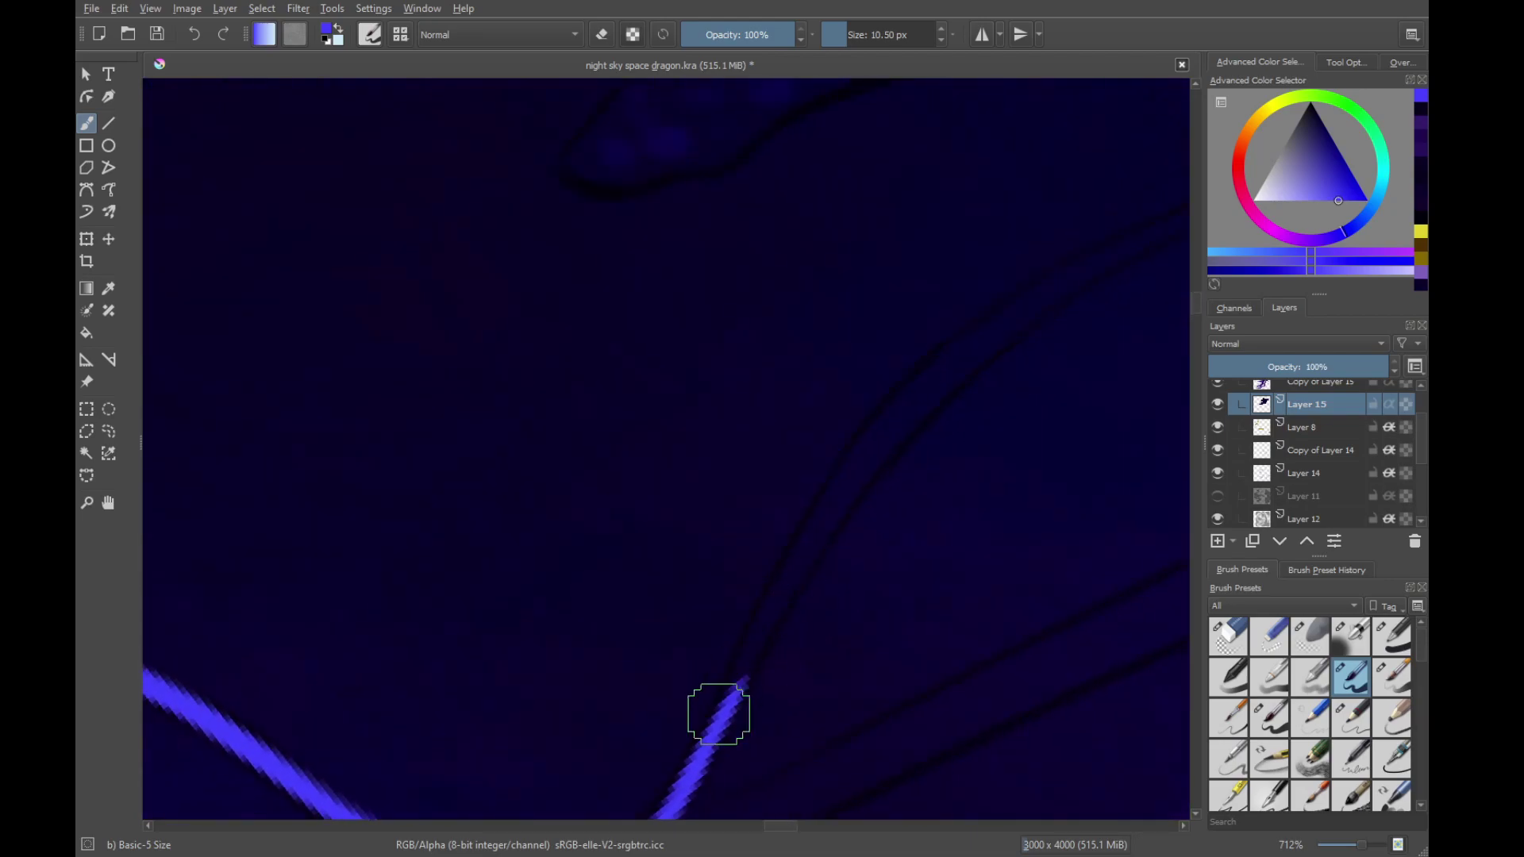
Paint the upper part of the strand in bright blue up to where it meets the frill beside the jaw scales
{"action": "left_click_drag", "start_coordinate": [713, 719], "coordinate": [826, 502]}
{"action": "left_click_drag", "start_coordinate": [754, 663], "coordinate": [881, 440]}
{"action": "left_click_drag", "start_coordinate": [782, 568], "coordinate": [950, 369]}
{"action": "mouse_move", "coordinate": [828, 514]}
{"action": "left_mouse_down"}
{"action": "mouse_move", "coordinate": [1027, 316]}
{"action": "mouse_move", "coordinate": [726, 547]}
{"action": "mouse_move", "coordinate": [826, 391]}
{"action": "mouse_move", "coordinate": [769, 439]}
{"action": "mouse_move", "coordinate": [1027, 227]}
{"action": "mouse_move", "coordinate": [952, 346]}
{"action": "left_mouse_up"}
{"action": "key", "text": "ctrl+z"}
{"action": "left_click_drag", "start_coordinate": [706, 517], "coordinate": [1014, 272]}
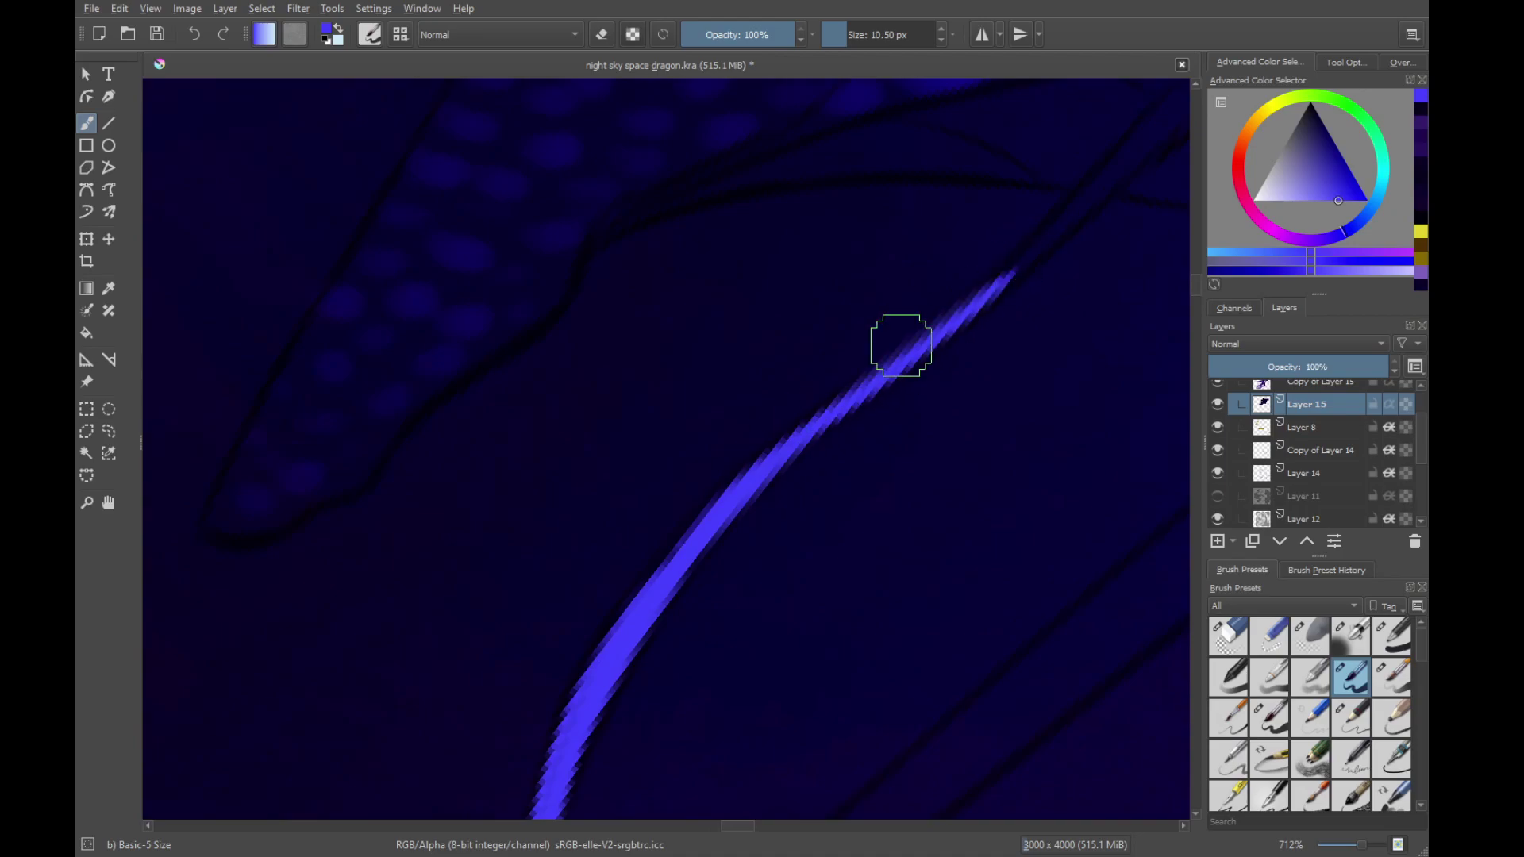
{"action": "left_click_drag", "start_coordinate": [898, 343], "coordinate": [1051, 244]}
{"action": "mouse_move", "coordinate": [1040, 252]}
{"action": "left_mouse_down"}
{"action": "mouse_move", "coordinate": [924, 338]}
{"action": "mouse_move", "coordinate": [913, 373]}
{"action": "left_mouse_up"}
{"action": "mouse_move", "coordinate": [973, 302]}
{"action": "left_mouse_down"}
{"action": "mouse_move", "coordinate": [1075, 212]}
{"action": "mouse_move", "coordinate": [922, 565]}
{"action": "mouse_move", "coordinate": [1033, 342]}
{"action": "left_mouse_up"}
{"action": "scroll", "coordinate": [1032, 342], "scroll_direction": "up", "scroll_amount": 8}
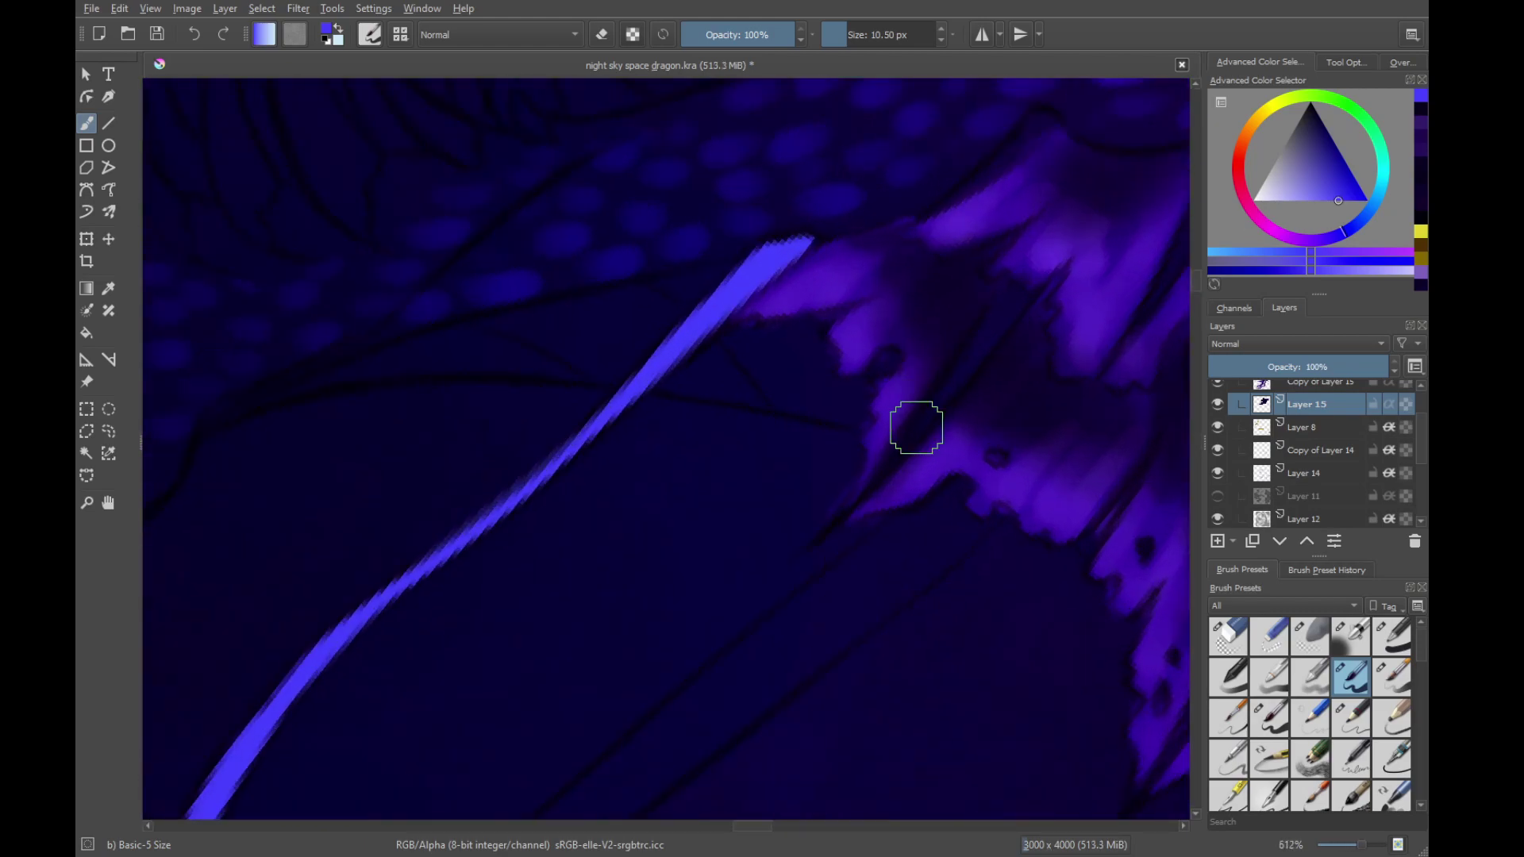
Paint the frill's first two narrow spines beside the strand in the same bright blue
{"action": "left_click_drag", "start_coordinate": [717, 560], "coordinate": [926, 273]}
{"action": "mouse_move", "coordinate": [831, 424]}
{"action": "left_mouse_down"}
{"action": "mouse_move", "coordinate": [942, 272]}
{"action": "mouse_move", "coordinate": [959, 486]}
{"action": "left_mouse_up"}
{"action": "left_click_drag", "start_coordinate": [983, 309], "coordinate": [862, 287]}
{"action": "mouse_move", "coordinate": [863, 287]}
{"action": "left_mouse_down"}
{"action": "mouse_move", "coordinate": [803, 476]}
{"action": "mouse_move", "coordinate": [827, 415]}
{"action": "left_mouse_up"}
{"action": "left_click_drag", "start_coordinate": [760, 493], "coordinate": [853, 365]}
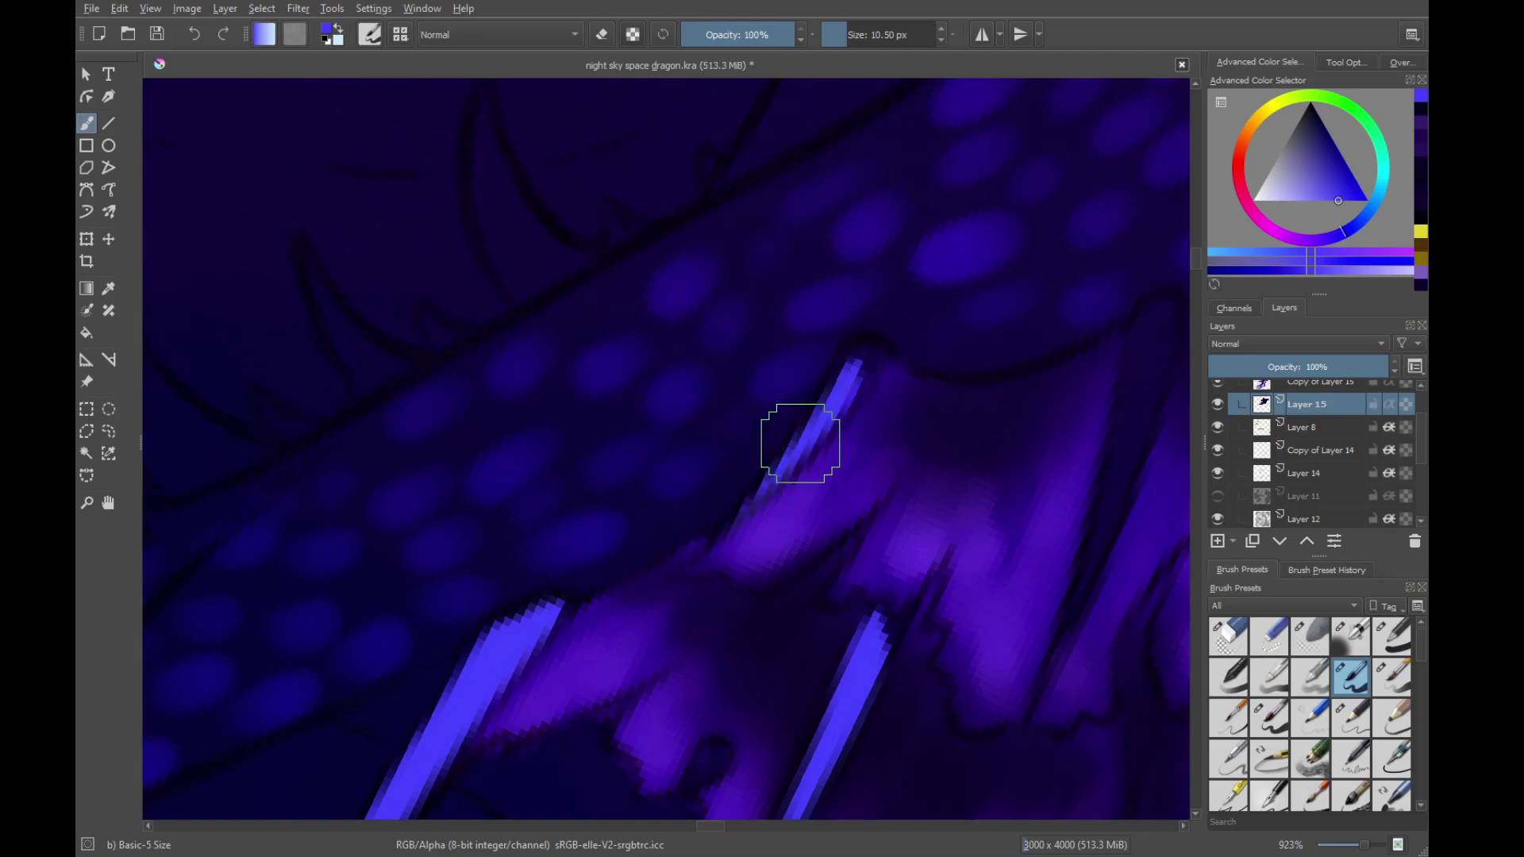
{"action": "left_click_drag", "start_coordinate": [799, 442], "coordinate": [862, 346]}
Paint the neighbouring frill spine bright blue from the purple fold up to its base at the jaw scales
{"action": "left_click_drag", "start_coordinate": [1104, 556], "coordinate": [845, 564]}
{"action": "left_click_drag", "start_coordinate": [796, 707], "coordinate": [884, 404]}
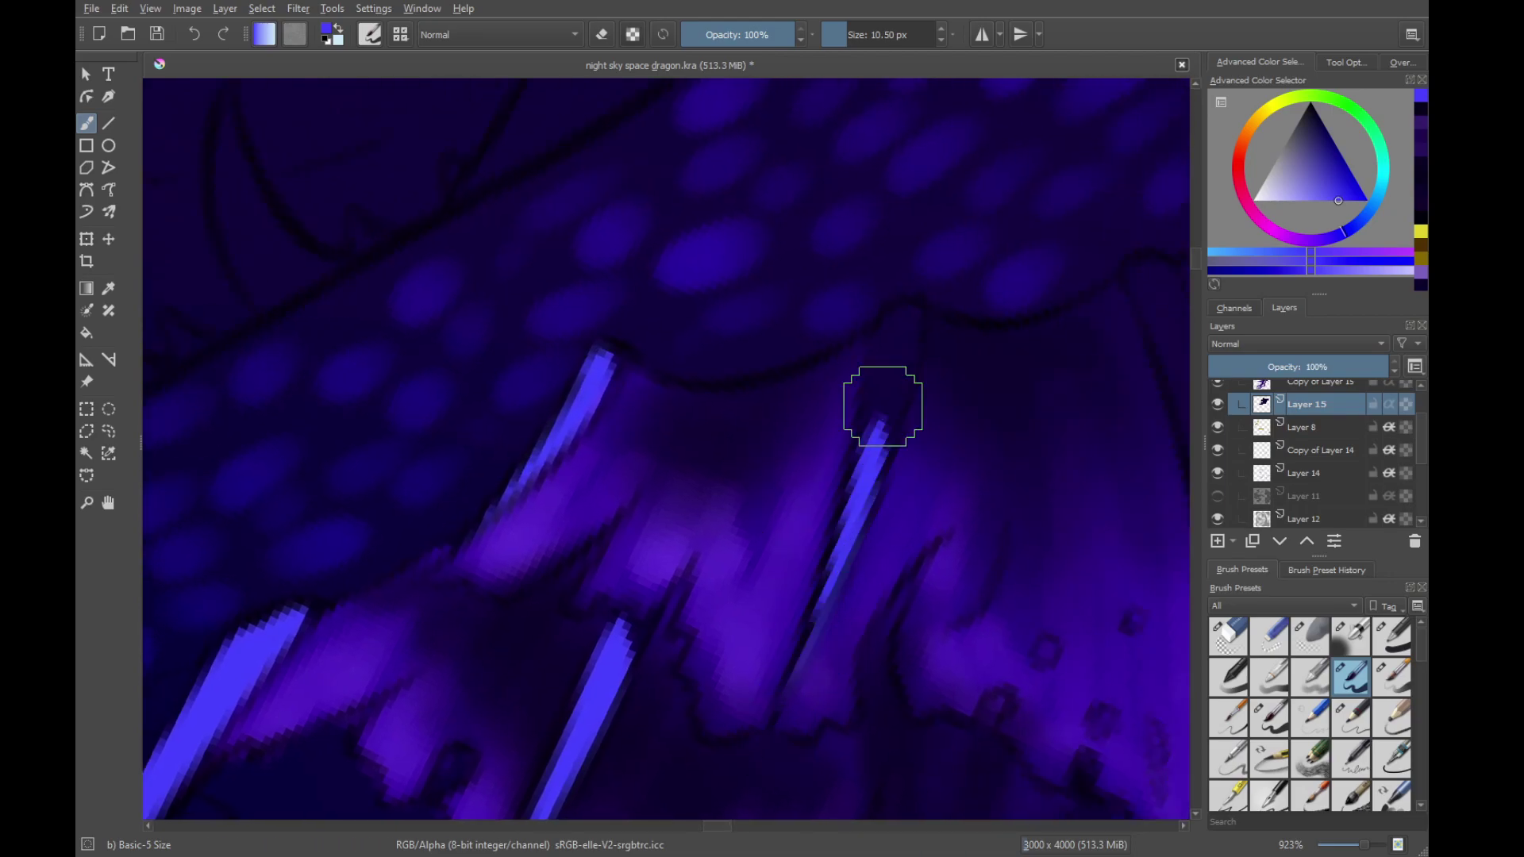
{"action": "left_click_drag", "start_coordinate": [851, 500], "coordinate": [893, 345]}
{"action": "left_click_drag", "start_coordinate": [873, 429], "coordinate": [911, 316]}
{"action": "left_click_drag", "start_coordinate": [954, 573], "coordinate": [828, 160]}
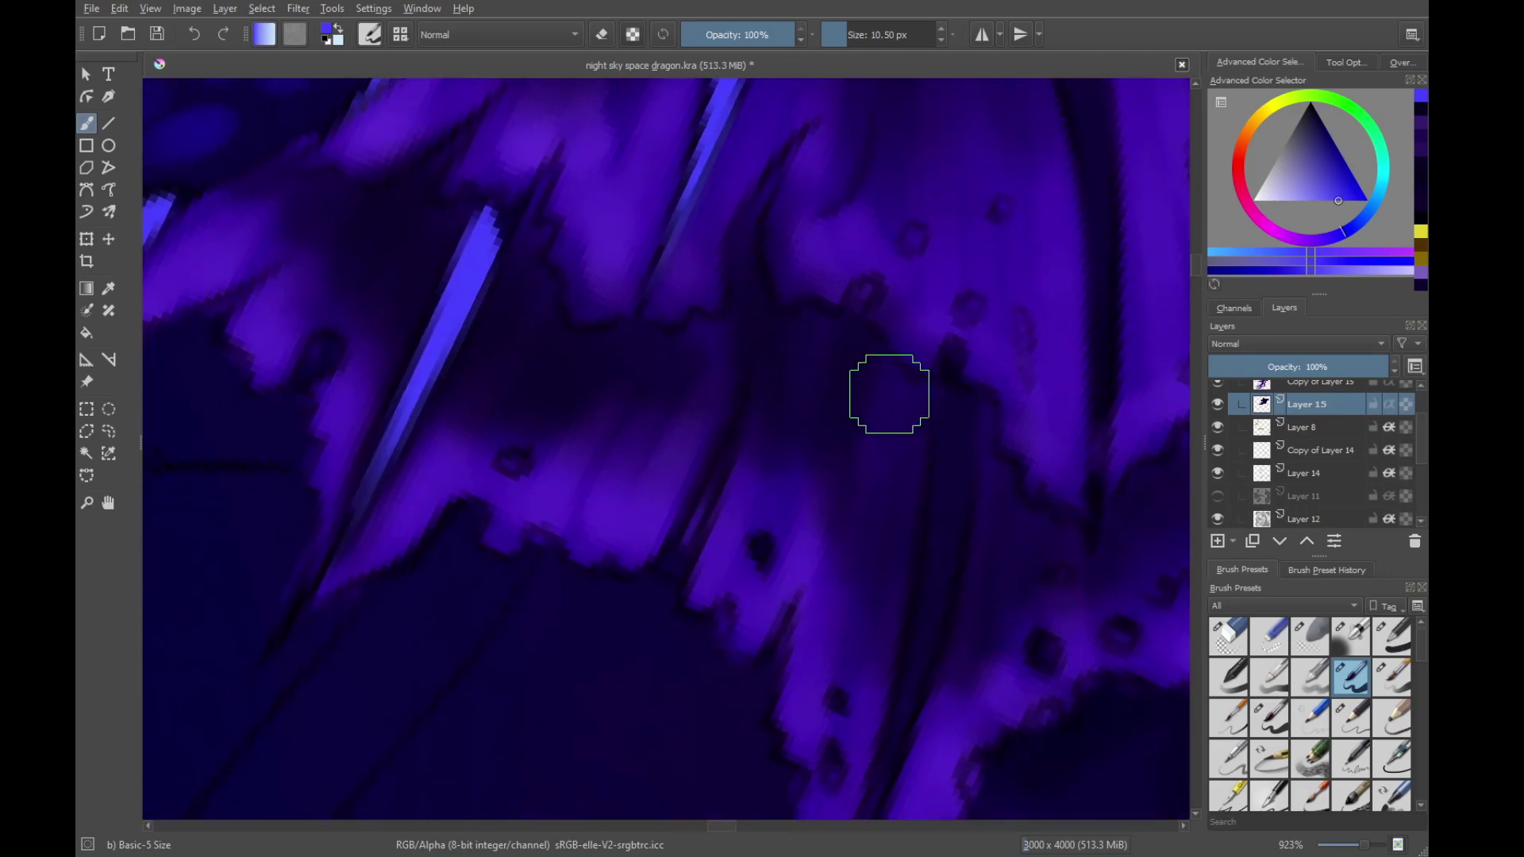
Paint the spine in the frill's lower fold bright blue, tapering it into the pointed tip of the membrane
{"action": "left_click_drag", "start_coordinate": [786, 545], "coordinate": [892, 583]}
{"action": "left_click_drag", "start_coordinate": [1042, 816], "coordinate": [873, 629]}
{"action": "left_click_drag", "start_coordinate": [791, 774], "coordinate": [882, 369]}
{"action": "left_click_drag", "start_coordinate": [882, 363], "coordinate": [829, 560]}
{"action": "left_click_drag", "start_coordinate": [782, 678], "coordinate": [860, 433]}
{"action": "key", "text": "ctrl+z"}
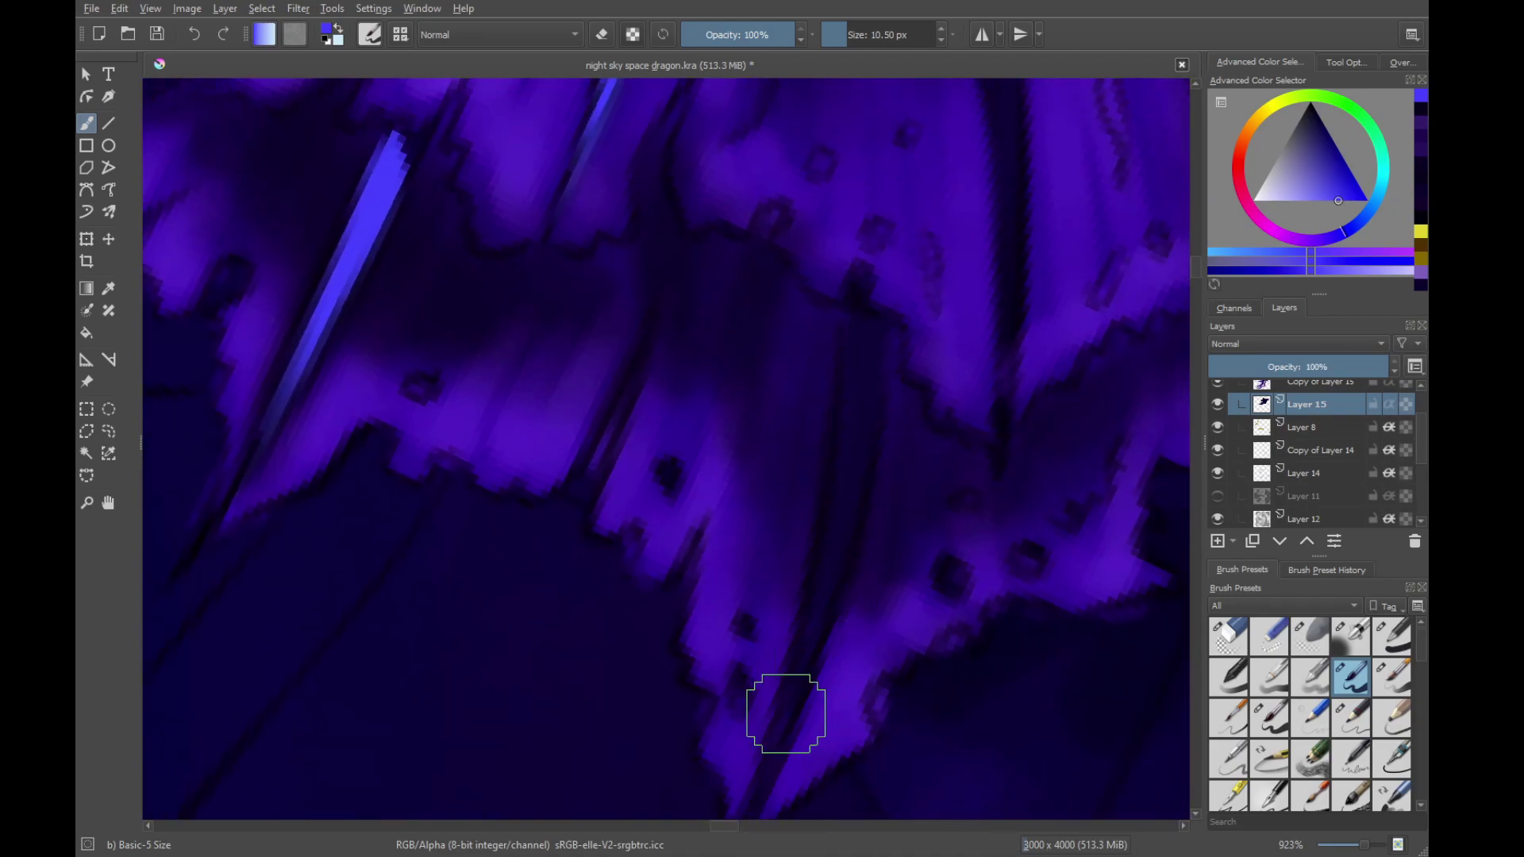
{"action": "mouse_move", "coordinate": [762, 781]}
{"action": "left_mouse_down"}
{"action": "mouse_move", "coordinate": [843, 546]}
{"action": "mouse_move", "coordinate": [864, 406]}
{"action": "left_mouse_up"}
{"action": "left_click_drag", "start_coordinate": [838, 548], "coordinate": [861, 314]}
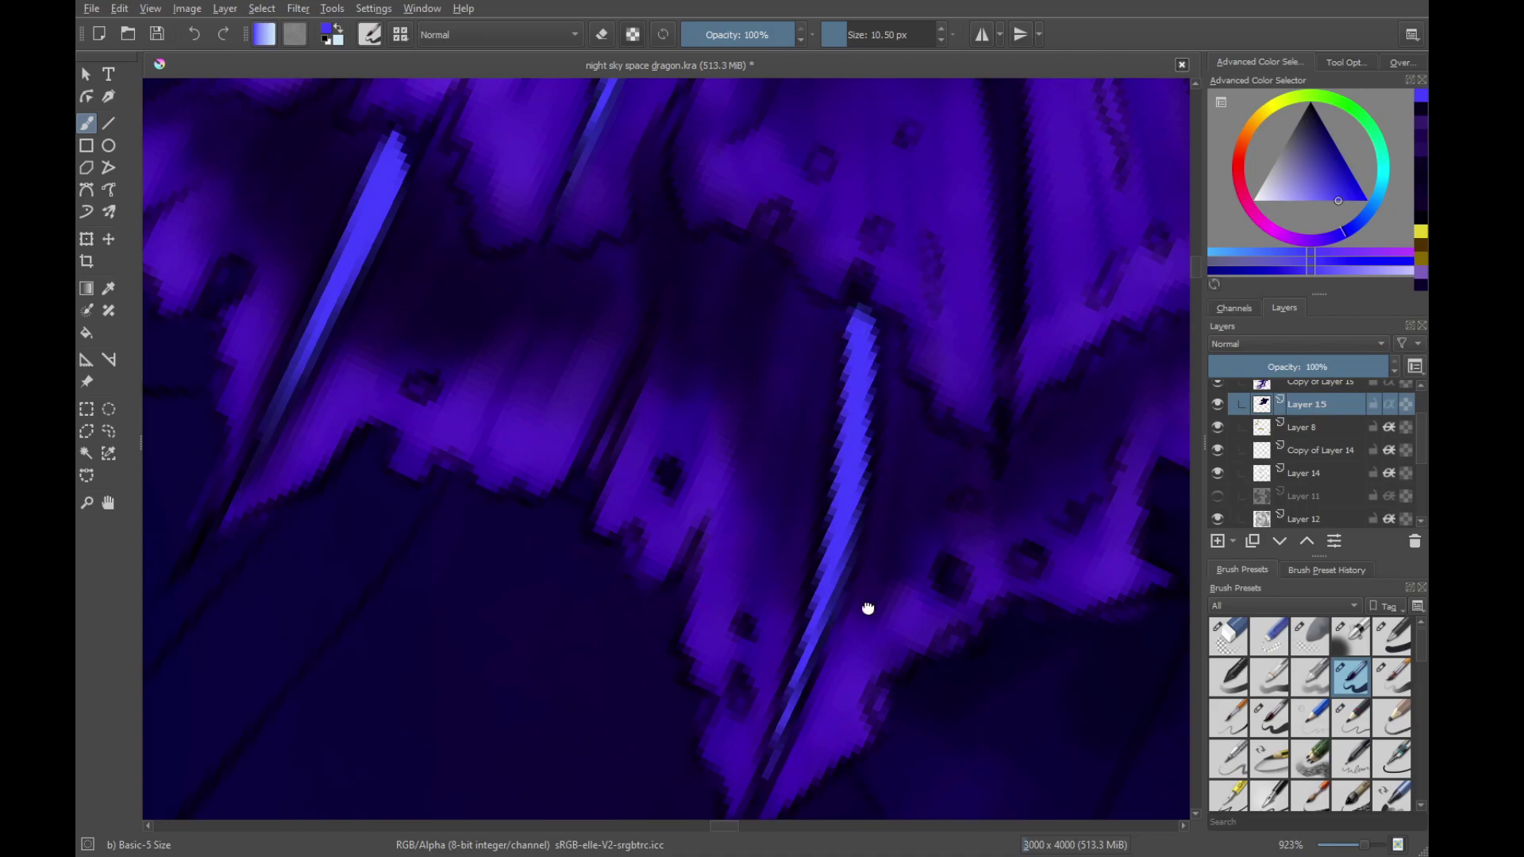
{"action": "left_click_drag", "start_coordinate": [867, 608], "coordinate": [904, 386]}
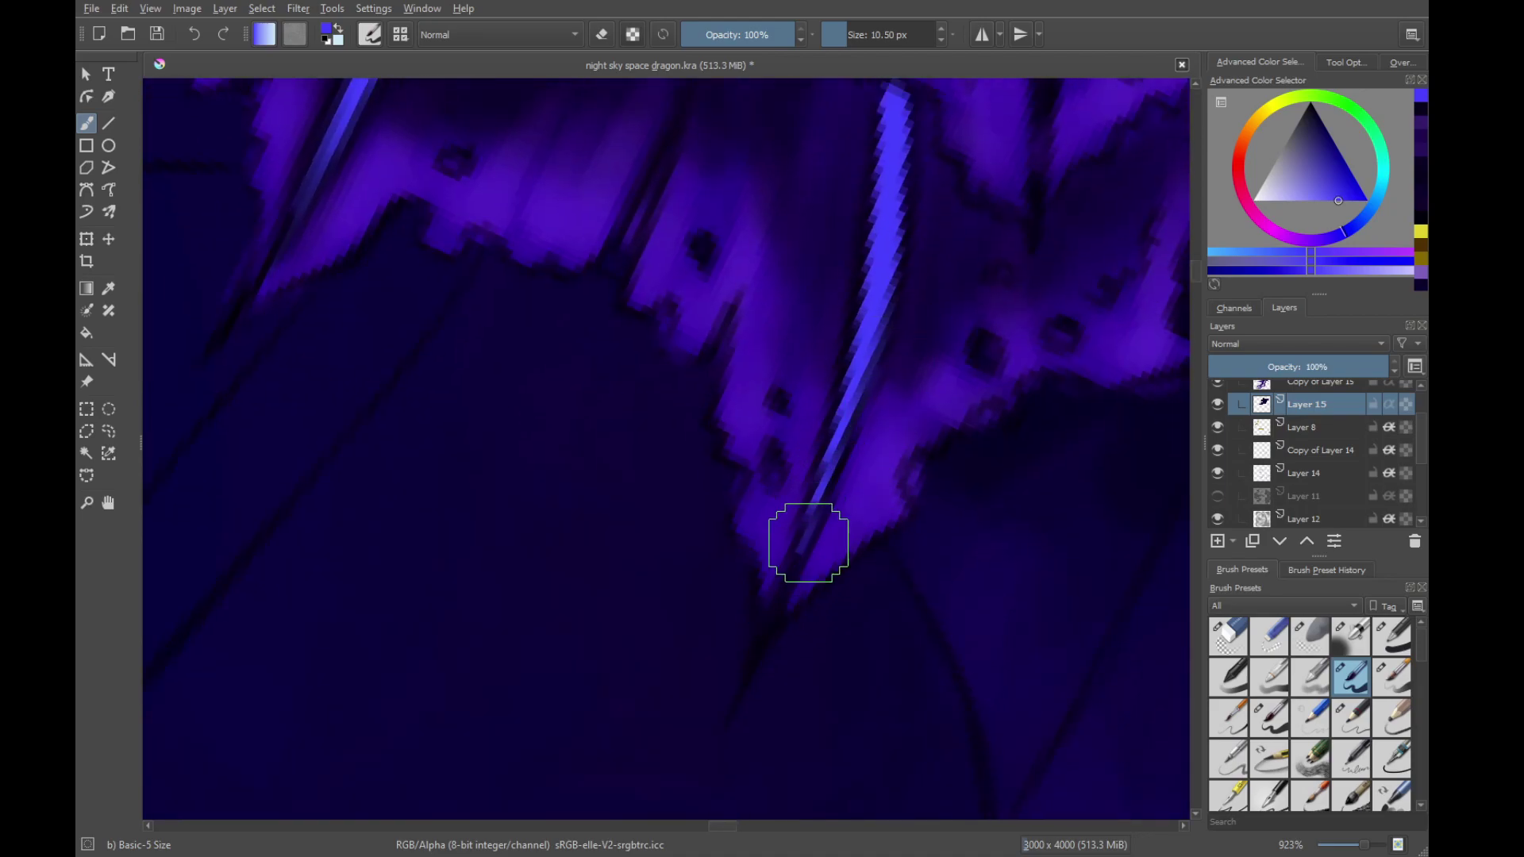
{"action": "left_click_drag", "start_coordinate": [808, 543], "coordinate": [755, 679]}
Paint the next frill spine bright blue from its rounded base at the jaw scales, thinning it toward the fold's edge
{"action": "left_click_drag", "start_coordinate": [993, 223], "coordinate": [872, 754]}
{"action": "left_click_drag", "start_coordinate": [954, 270], "coordinate": [937, 543]}
{"action": "mouse_move", "coordinate": [936, 542]}
{"action": "left_mouse_down"}
{"action": "mouse_move", "coordinate": [966, 398]}
{"action": "mouse_move", "coordinate": [730, 199]}
{"action": "left_mouse_up"}
{"action": "mouse_move", "coordinate": [843, 338]}
{"action": "left_mouse_down"}
{"action": "mouse_move", "coordinate": [811, 548]}
{"action": "mouse_move", "coordinate": [857, 429]}
{"action": "mouse_move", "coordinate": [876, 419]}
{"action": "left_mouse_up"}
{"action": "mouse_move", "coordinate": [703, 500]}
{"action": "left_mouse_down"}
{"action": "mouse_move", "coordinate": [685, 524]}
{"action": "mouse_move", "coordinate": [712, 509]}
{"action": "left_mouse_up"}
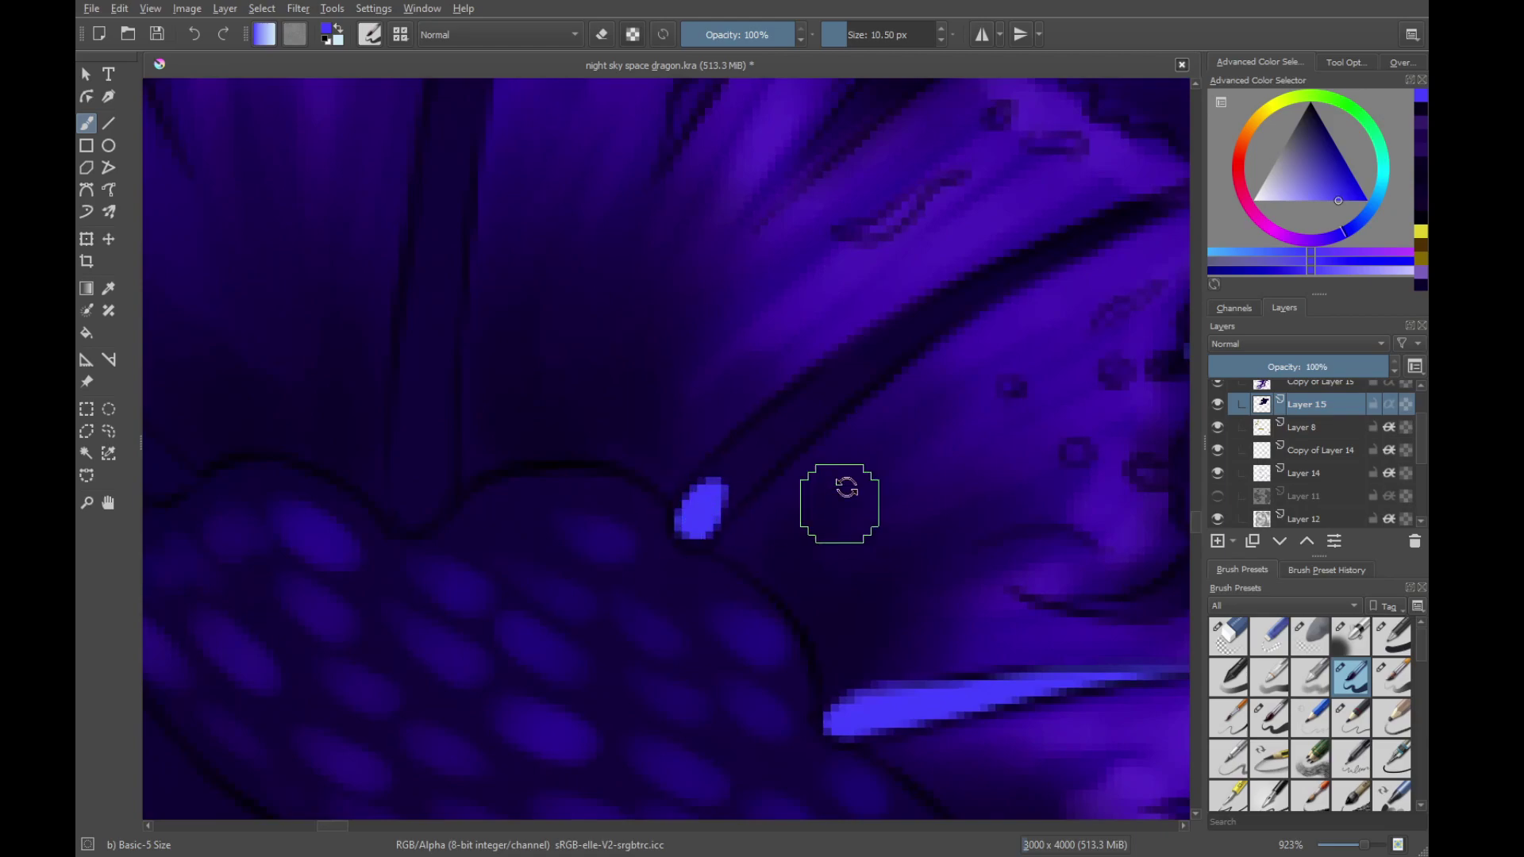
{"action": "left_click_drag", "start_coordinate": [846, 487], "coordinate": [725, 500]}
{"action": "left_click_drag", "start_coordinate": [754, 446], "coordinate": [680, 575]}
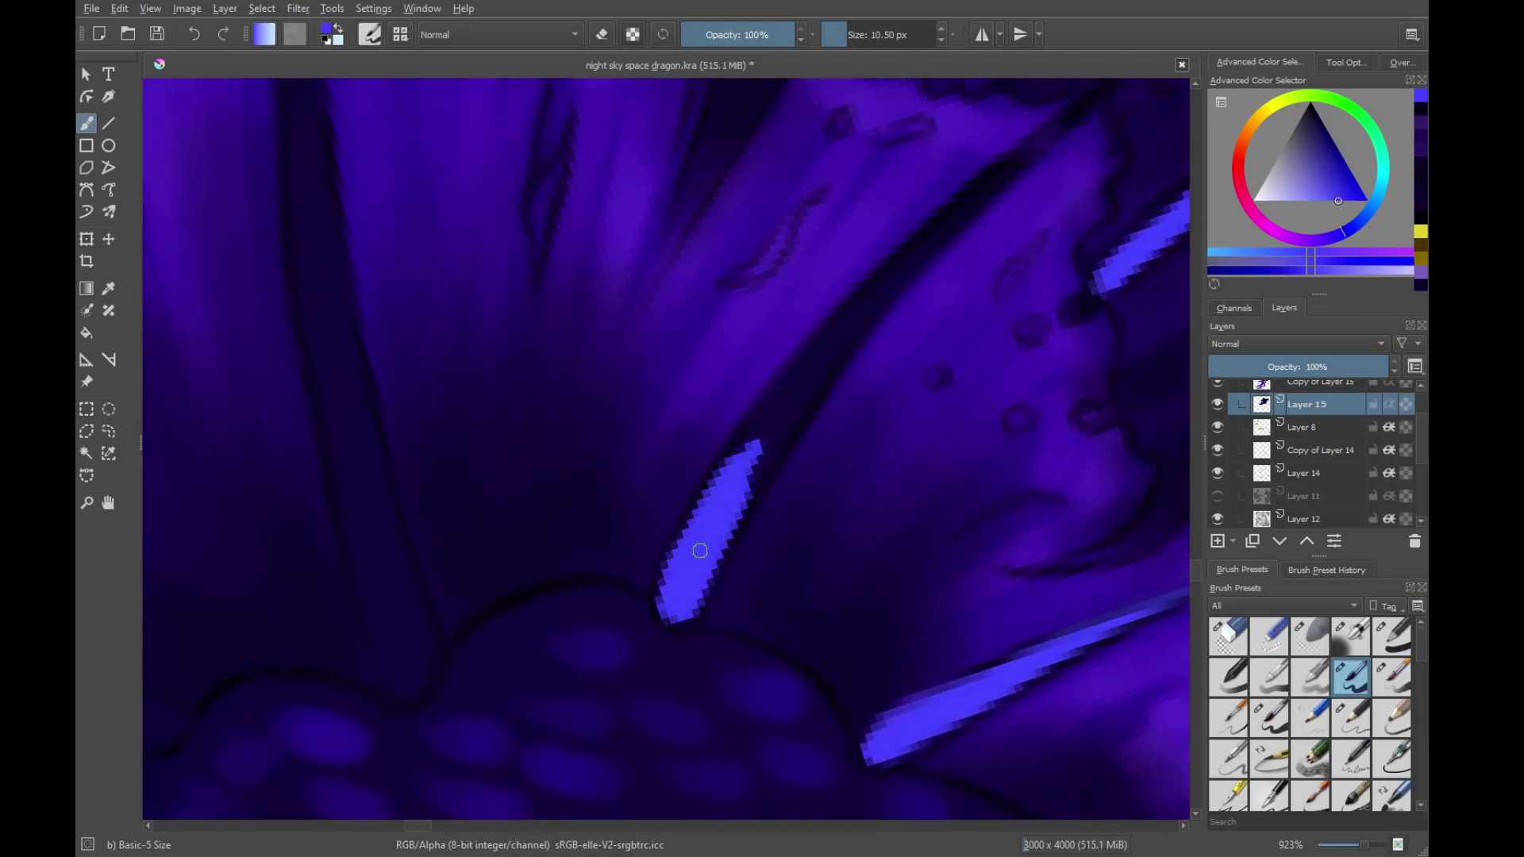
{"action": "left_click_drag", "start_coordinate": [763, 517], "coordinate": [709, 653]}
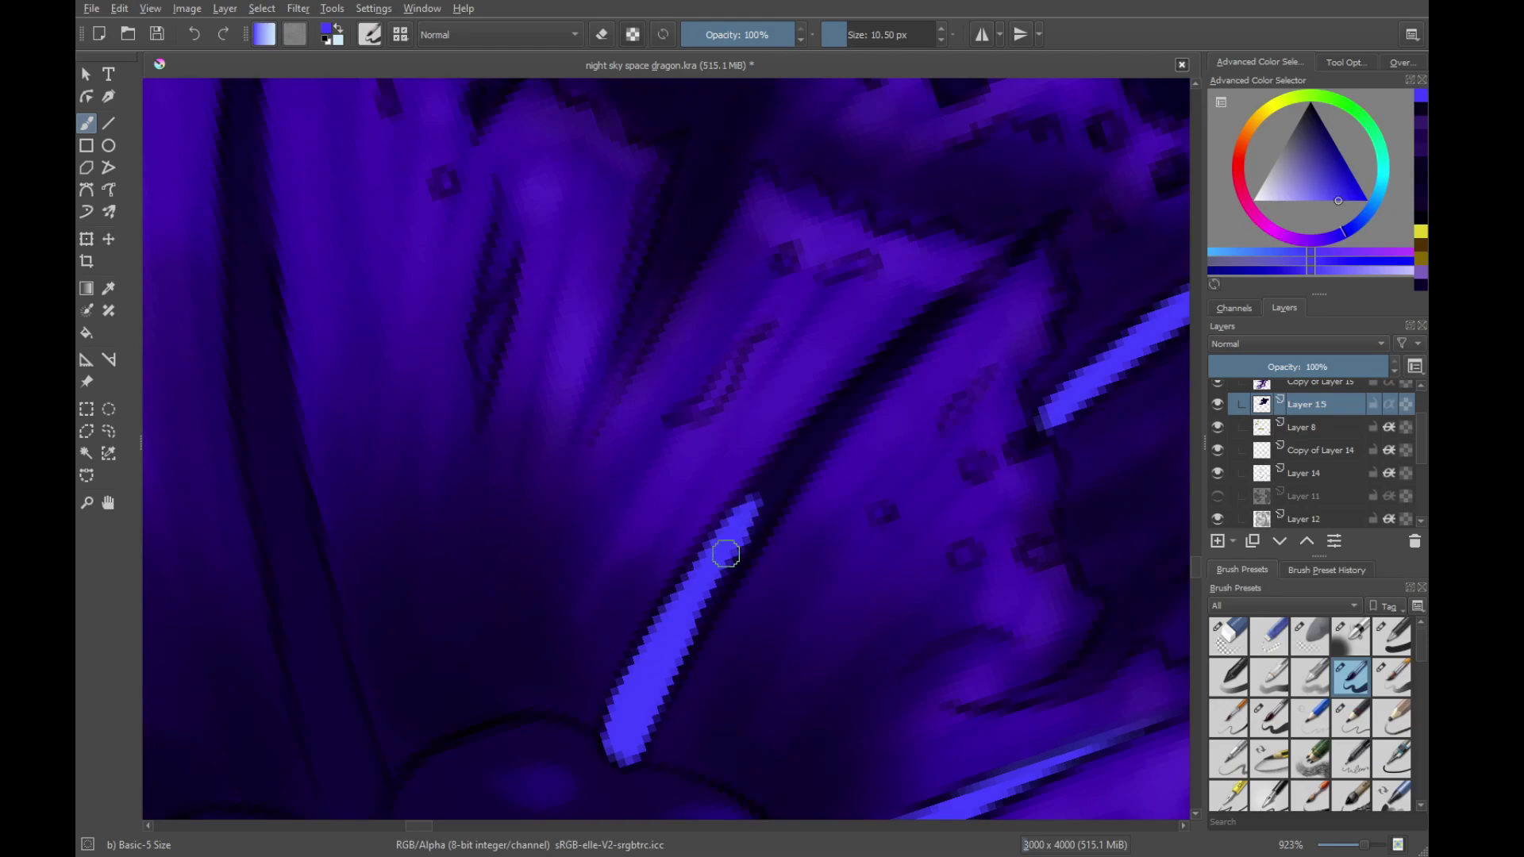
{"action": "left_click_drag", "start_coordinate": [725, 553], "coordinate": [803, 444]}
{"action": "left_click_drag", "start_coordinate": [705, 583], "coordinate": [819, 422]}
{"action": "left_click_drag", "start_coordinate": [646, 671], "coordinate": [859, 389]}
{"action": "left_click_drag", "start_coordinate": [755, 508], "coordinate": [957, 296]}
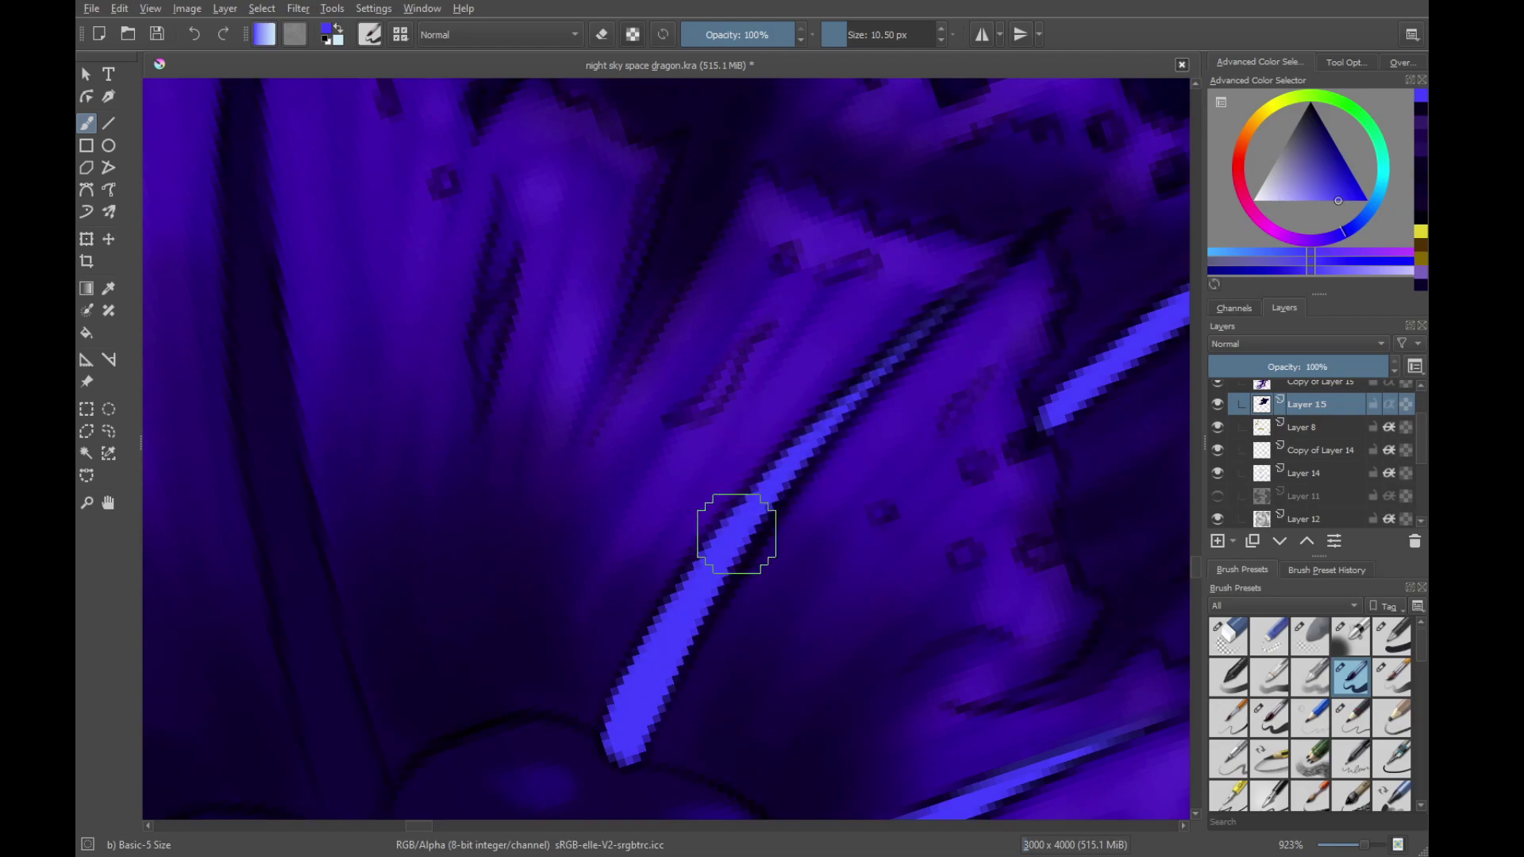
{"action": "mouse_move", "coordinate": [736, 533]}
{"action": "left_mouse_down"}
{"action": "mouse_move", "coordinate": [1043, 228]}
{"action": "mouse_move", "coordinate": [872, 256]}
{"action": "left_mouse_up"}
{"action": "left_click_drag", "start_coordinate": [990, 198], "coordinate": [1055, 444]}
{"action": "left_click_drag", "start_coordinate": [650, 475], "coordinate": [841, 738]}
{"action": "mouse_move", "coordinate": [680, 572]}
{"action": "left_mouse_down"}
{"action": "mouse_move", "coordinate": [670, 664]}
{"action": "mouse_move", "coordinate": [659, 653]}
{"action": "mouse_move", "coordinate": [718, 561]}
{"action": "left_mouse_up"}
{"action": "key", "text": "ctrl+z"}
{"action": "left_click_drag", "start_coordinate": [834, 401], "coordinate": [858, 477]}
{"action": "key", "text": "ctrl+z"}
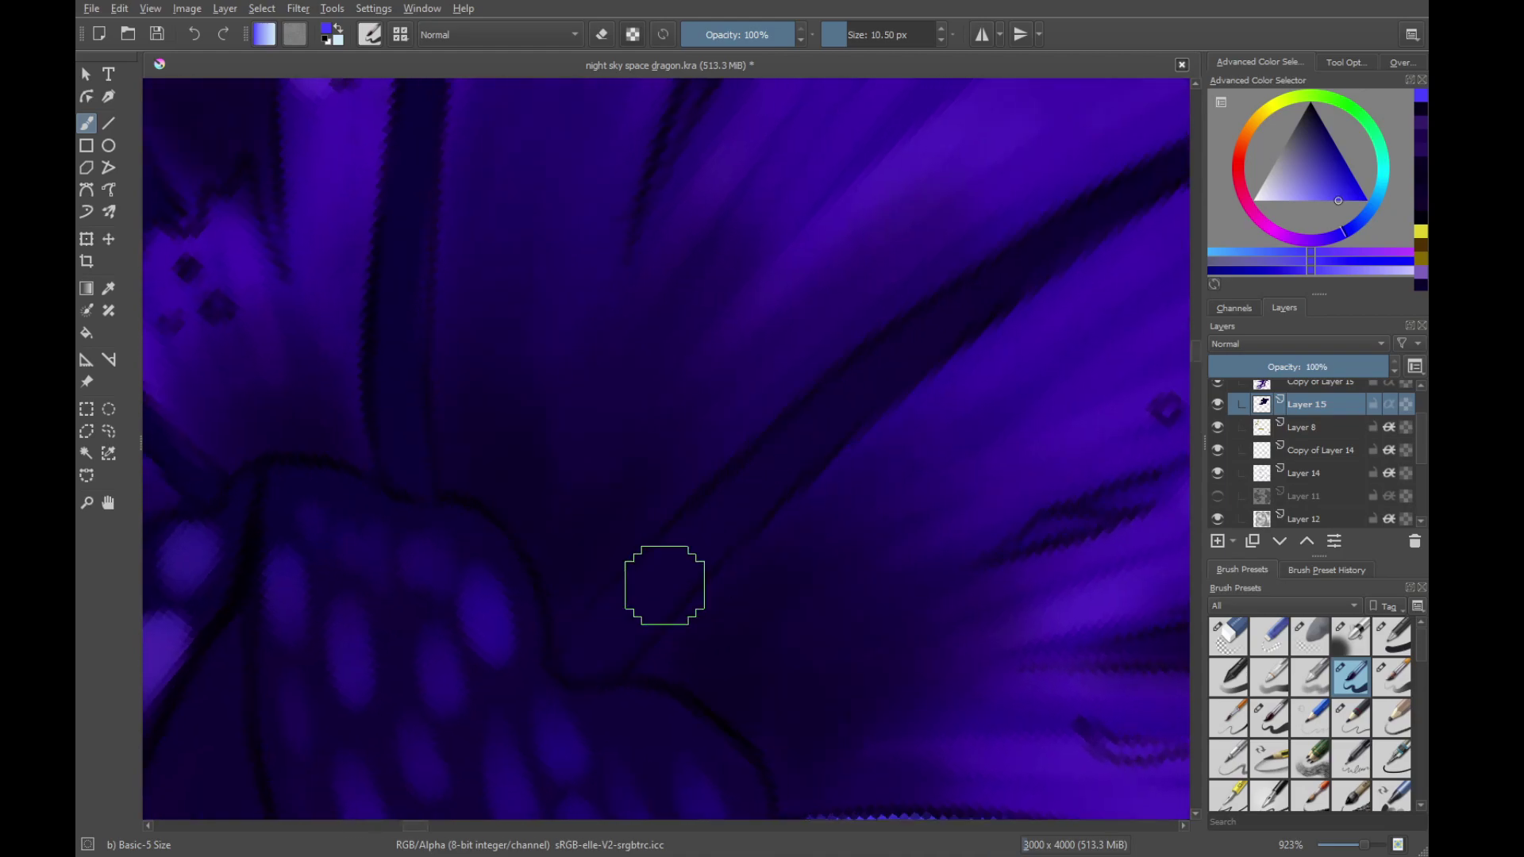
Paint the frill's broad central spine bright blue from the scales to a fine point near the gold band
{"action": "left_click_drag", "start_coordinate": [587, 650], "coordinate": [748, 436]}
{"action": "mouse_move", "coordinate": [619, 619]}
{"action": "left_mouse_down"}
{"action": "mouse_move", "coordinate": [873, 342]}
{"action": "mouse_move", "coordinate": [917, 349]}
{"action": "left_mouse_up"}
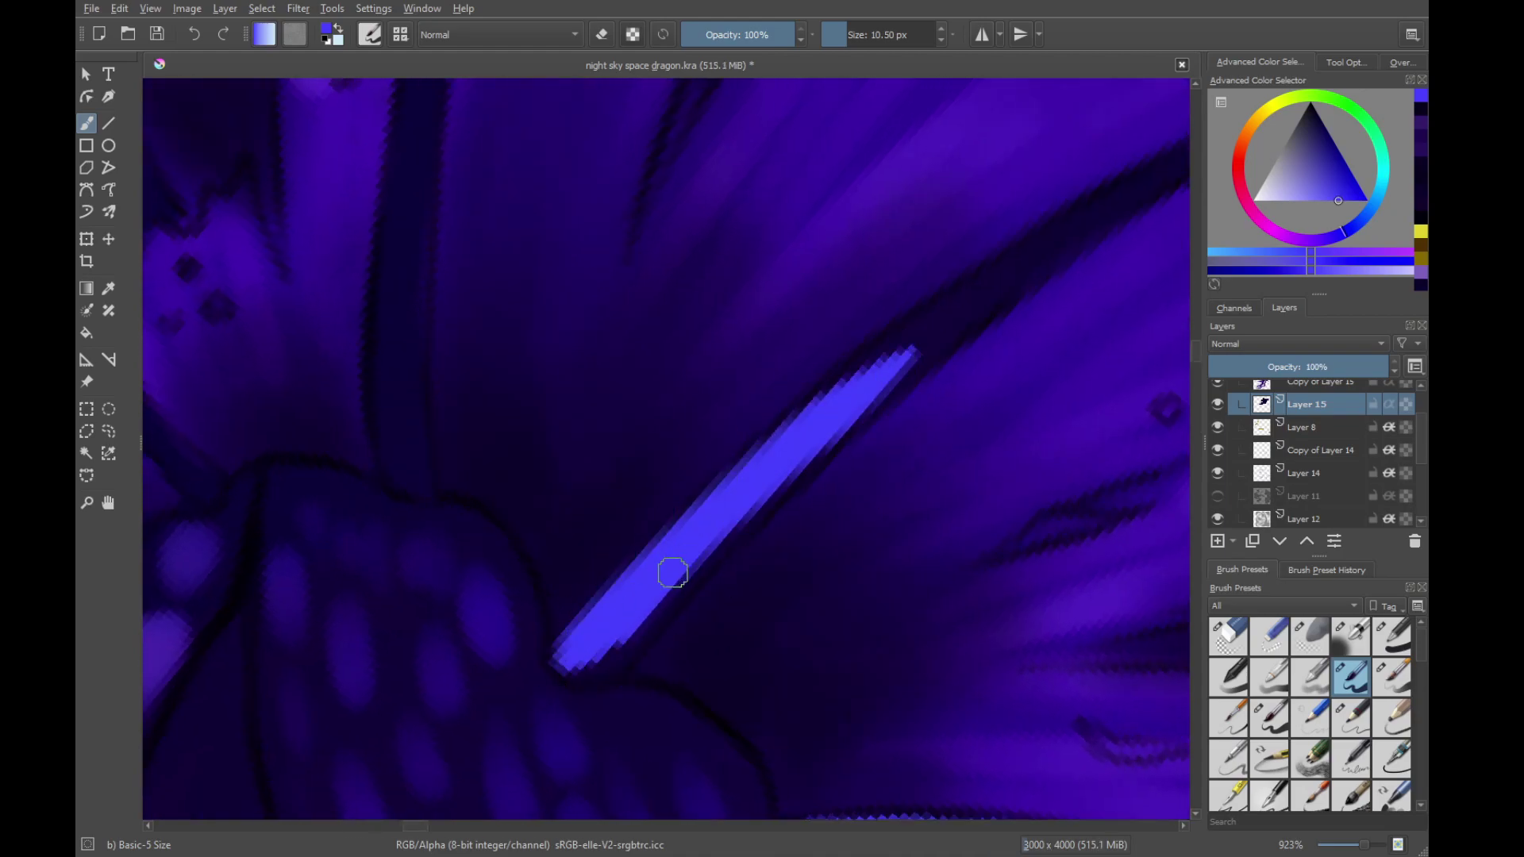
{"action": "mouse_move", "coordinate": [627, 656]}
{"action": "left_mouse_down"}
{"action": "mouse_move", "coordinate": [666, 642]}
{"action": "mouse_move", "coordinate": [833, 460]}
{"action": "left_mouse_up"}
{"action": "left_click_drag", "start_coordinate": [653, 631], "coordinate": [1032, 301]}
{"action": "left_click_drag", "start_coordinate": [1059, 295], "coordinate": [1018, 216]}
{"action": "left_click_drag", "start_coordinate": [951, 288], "coordinate": [781, 538]}
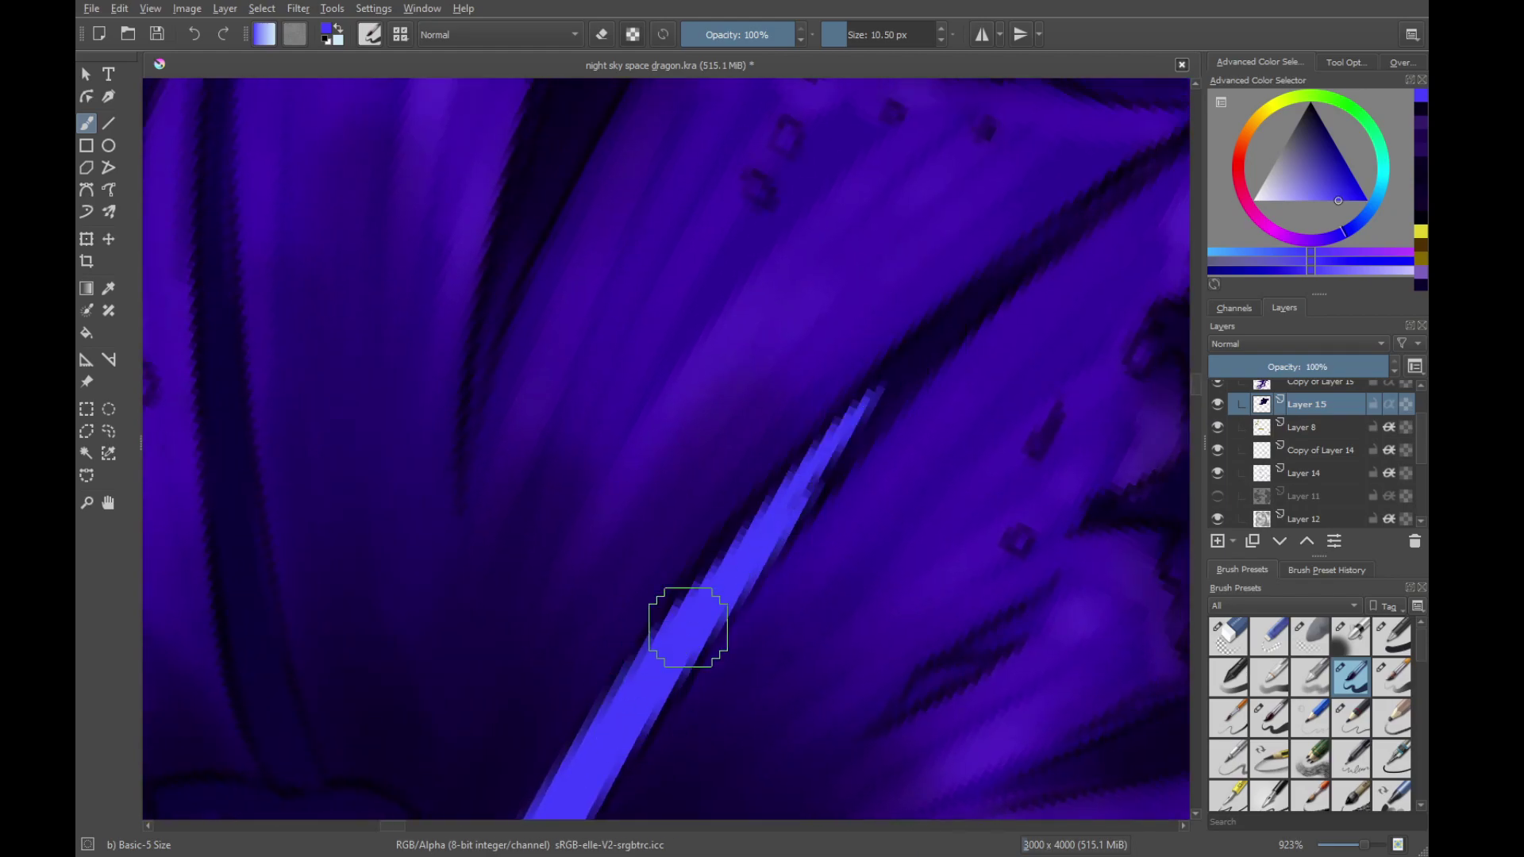
{"action": "left_click_drag", "start_coordinate": [973, 307], "coordinate": [613, 676]}
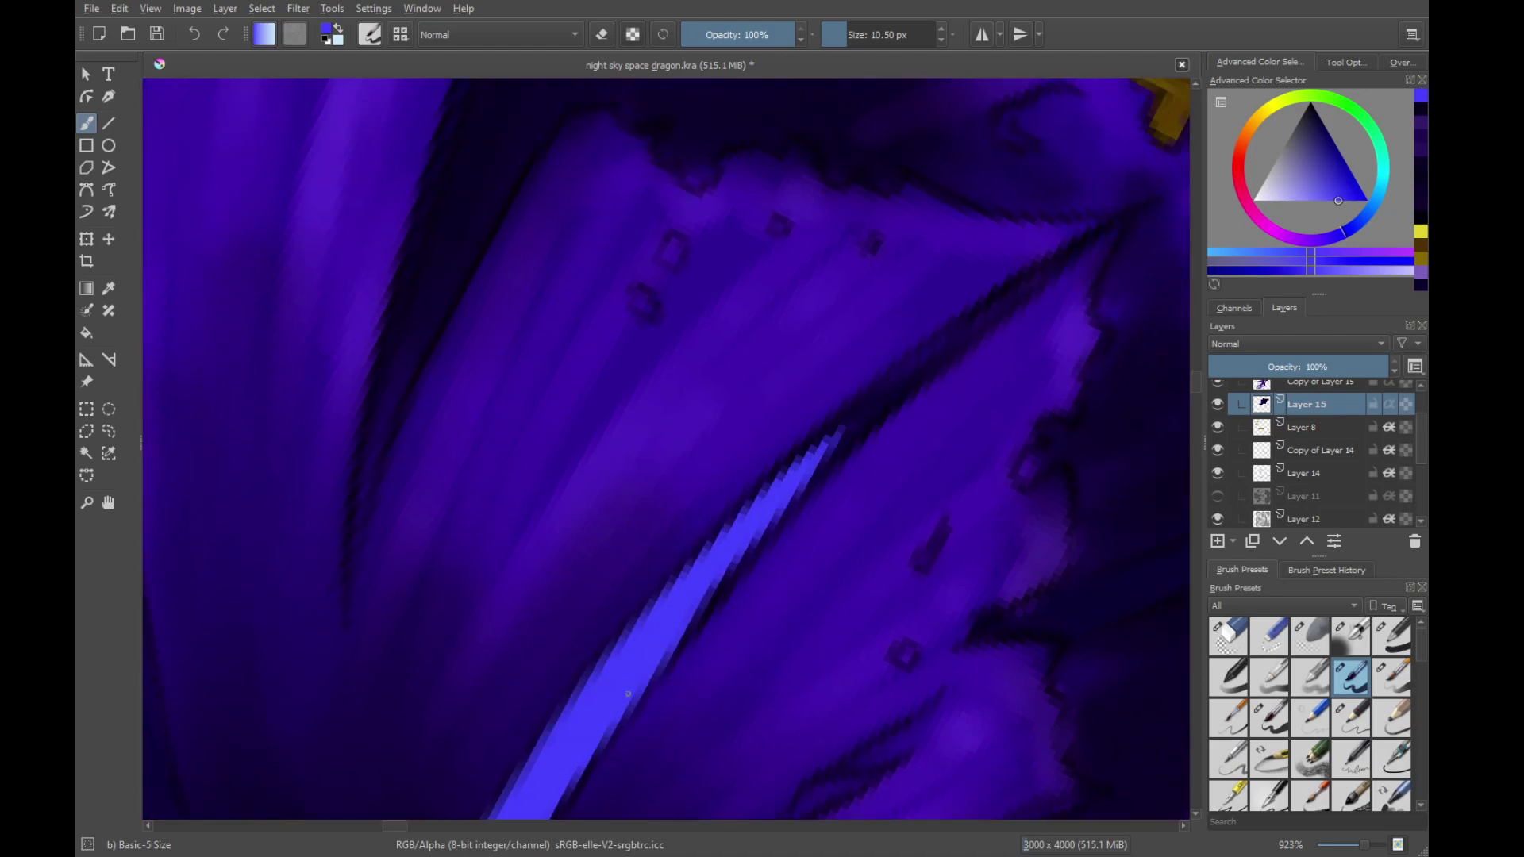
{"action": "left_click_drag", "start_coordinate": [825, 461], "coordinate": [1040, 282]}
{"action": "left_click_drag", "start_coordinate": [915, 377], "coordinate": [1100, 226]}
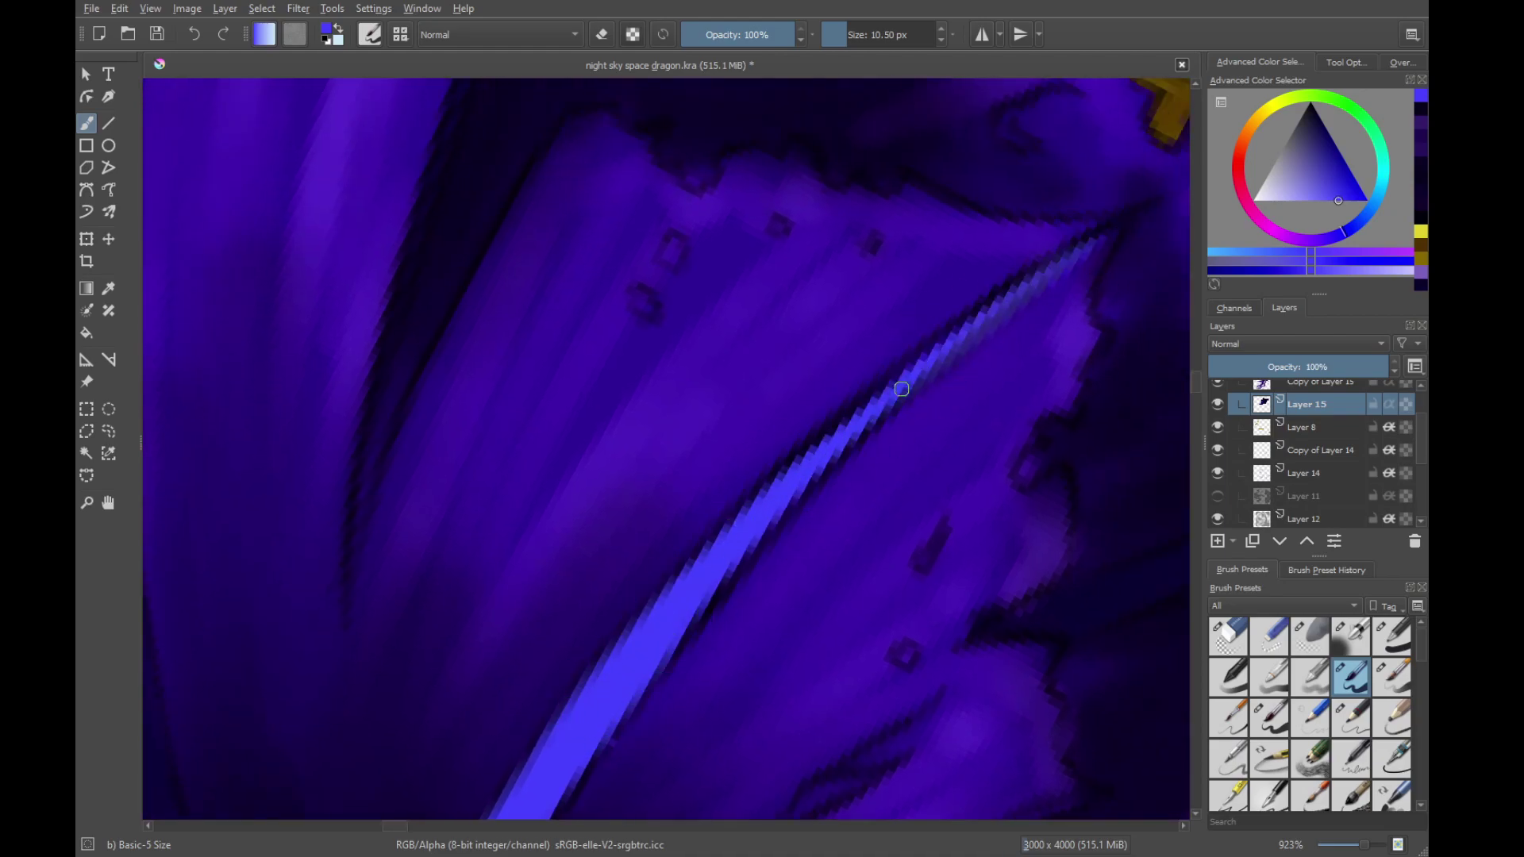
Paint the lower half of the spine above the central one in bright blue, starting at the scaly base
{"action": "mouse_move", "coordinate": [625, 703]}
{"action": "left_mouse_down"}
{"action": "mouse_move", "coordinate": [880, 308]}
{"action": "mouse_move", "coordinate": [813, 612]}
{"action": "mouse_move", "coordinate": [912, 798]}
{"action": "left_mouse_up"}
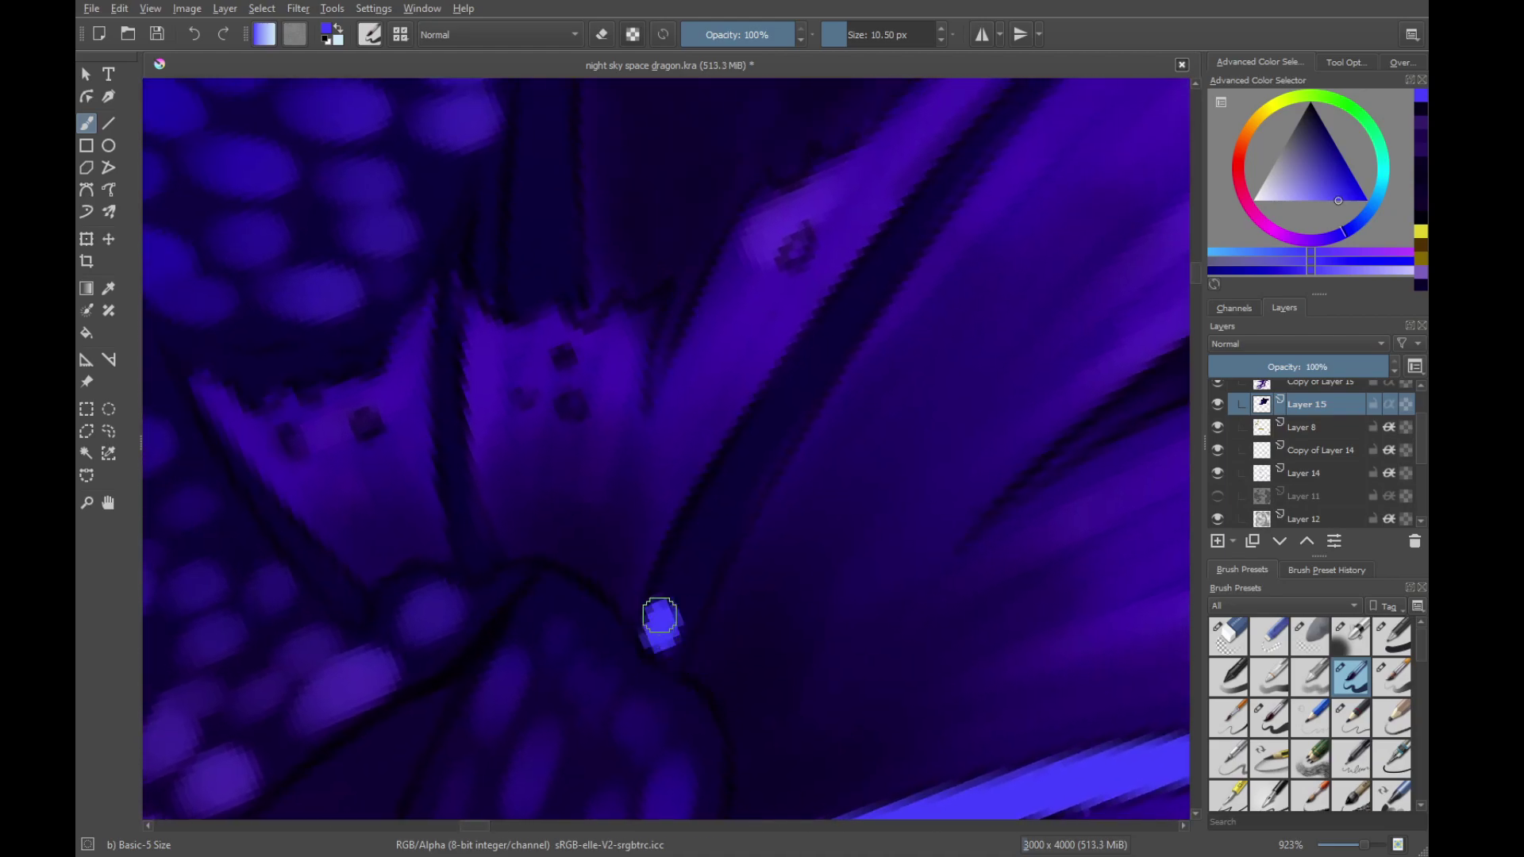
{"action": "mouse_move", "coordinate": [669, 660]}
{"action": "left_mouse_down"}
{"action": "mouse_move", "coordinate": [775, 460]}
{"action": "mouse_move", "coordinate": [680, 582]}
{"action": "mouse_move", "coordinate": [741, 455]}
{"action": "left_mouse_up"}
{"action": "left_click_drag", "start_coordinate": [742, 528], "coordinate": [704, 585]}
{"action": "left_click_drag", "start_coordinate": [690, 539], "coordinate": [797, 405]}
{"action": "left_click_drag", "start_coordinate": [754, 484], "coordinate": [815, 383]}
{"action": "left_click_drag", "start_coordinate": [725, 541], "coordinate": [653, 711]}
{"action": "left_click_drag", "start_coordinate": [647, 671], "coordinate": [810, 432]}
{"action": "left_click_drag", "start_coordinate": [762, 496], "coordinate": [853, 397]}
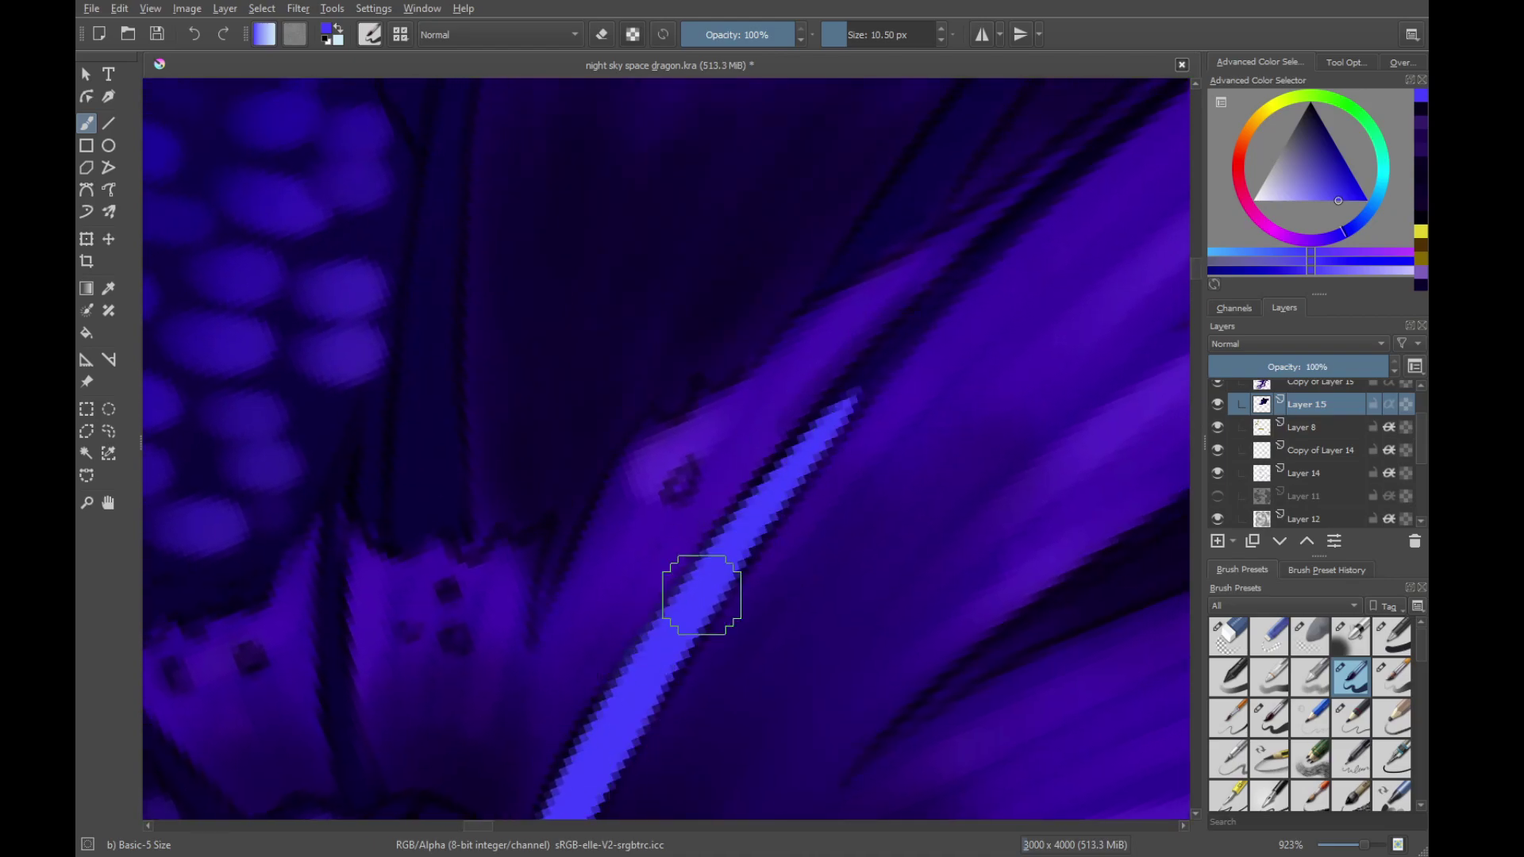
Extend that spine in bright blue along the purple fold, tapering it faintly toward the fold's pointed tip
{"action": "left_click_drag", "start_coordinate": [701, 595], "coordinate": [943, 294]}
{"action": "left_click_drag", "start_coordinate": [907, 339], "coordinate": [748, 517]}
{"action": "left_click_drag", "start_coordinate": [695, 560], "coordinate": [890, 352]}
{"action": "key", "text": "ctrl+z"}
{"action": "left_click_drag", "start_coordinate": [769, 482], "coordinate": [913, 342]}
{"action": "key", "text": "ctrl+z"}
{"action": "mouse_move", "coordinate": [655, 605]}
{"action": "left_mouse_down"}
{"action": "mouse_move", "coordinate": [854, 391]}
{"action": "mouse_move", "coordinate": [1015, 266]}
{"action": "left_mouse_up"}
{"action": "key", "text": "ctrl+z"}
{"action": "left_click_drag", "start_coordinate": [657, 622], "coordinate": [941, 324]}
{"action": "left_click_drag", "start_coordinate": [799, 462], "coordinate": [591, 624]}
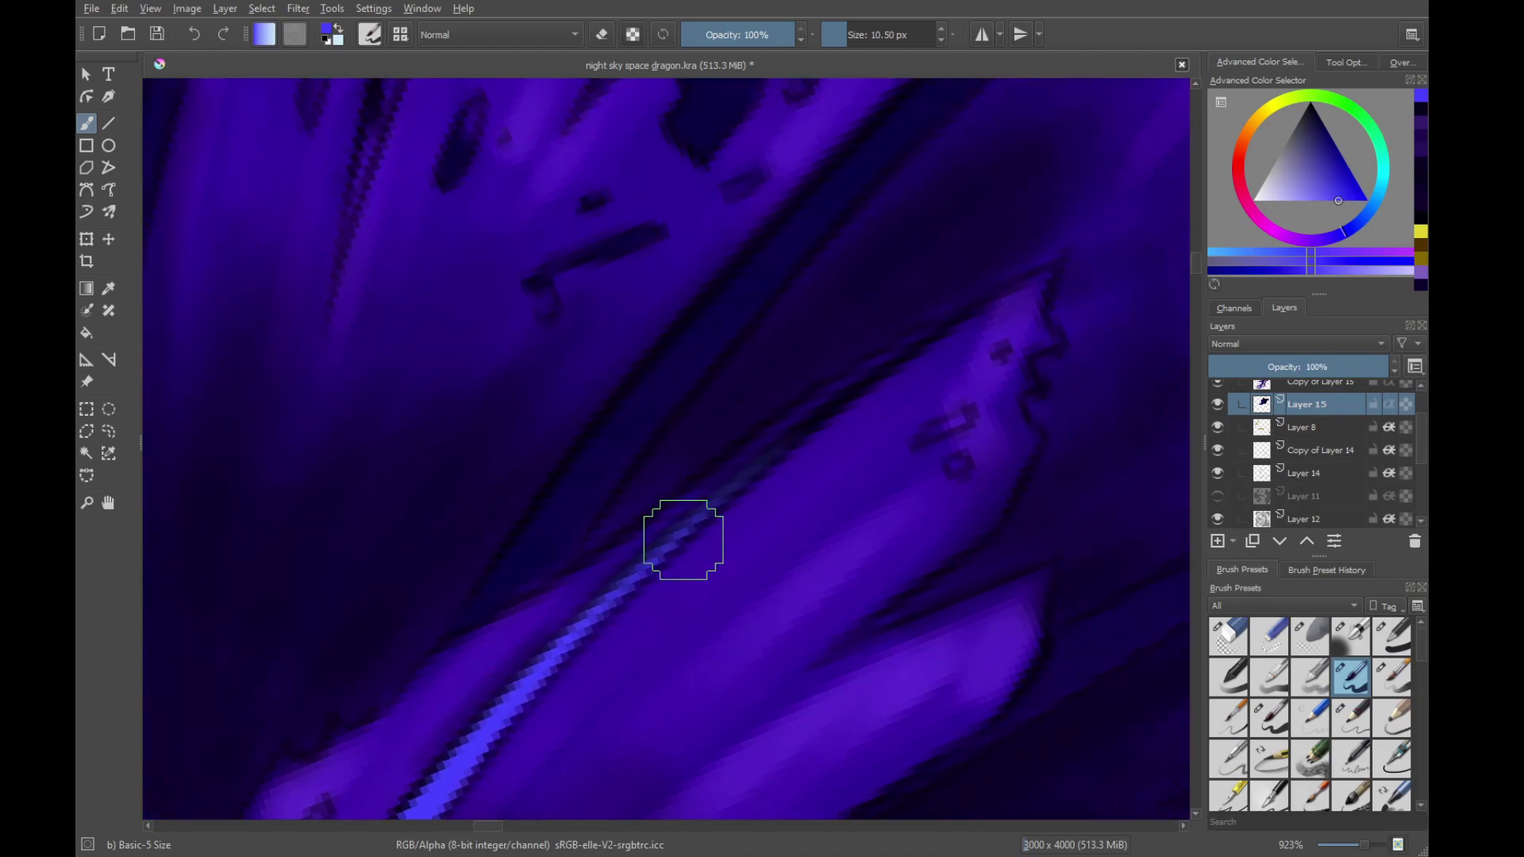
{"action": "left_click_drag", "start_coordinate": [746, 475], "coordinate": [1025, 280]}
Paint the short spines in the small frill sections beside the cheek scales bright blue
{"action": "left_click_drag", "start_coordinate": [589, 627], "coordinate": [1095, 96]}
{"action": "left_click_drag", "start_coordinate": [540, 615], "coordinate": [839, 233]}
{"action": "key", "text": "6"}
{"action": "key", "text": "6"}
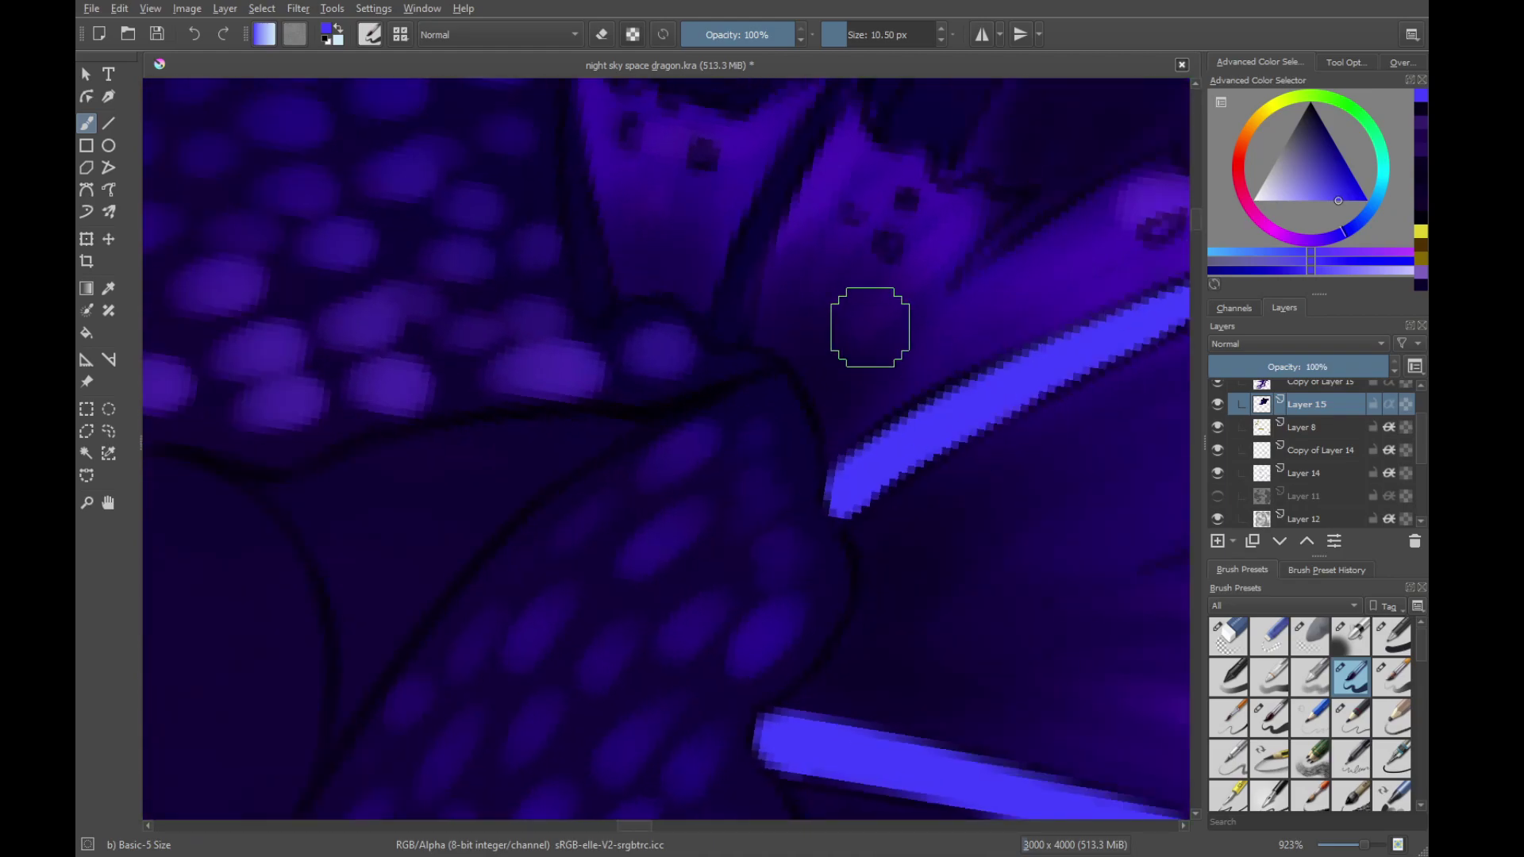
{"action": "mouse_move", "coordinate": [870, 326]}
{"action": "left_mouse_down"}
{"action": "mouse_move", "coordinate": [782, 644]}
{"action": "mouse_move", "coordinate": [794, 519]}
{"action": "mouse_move", "coordinate": [885, 389]}
{"action": "left_mouse_up"}
{"action": "left_click_drag", "start_coordinate": [817, 479], "coordinate": [910, 349]}
{"action": "left_click_drag", "start_coordinate": [734, 454], "coordinate": [932, 509]}
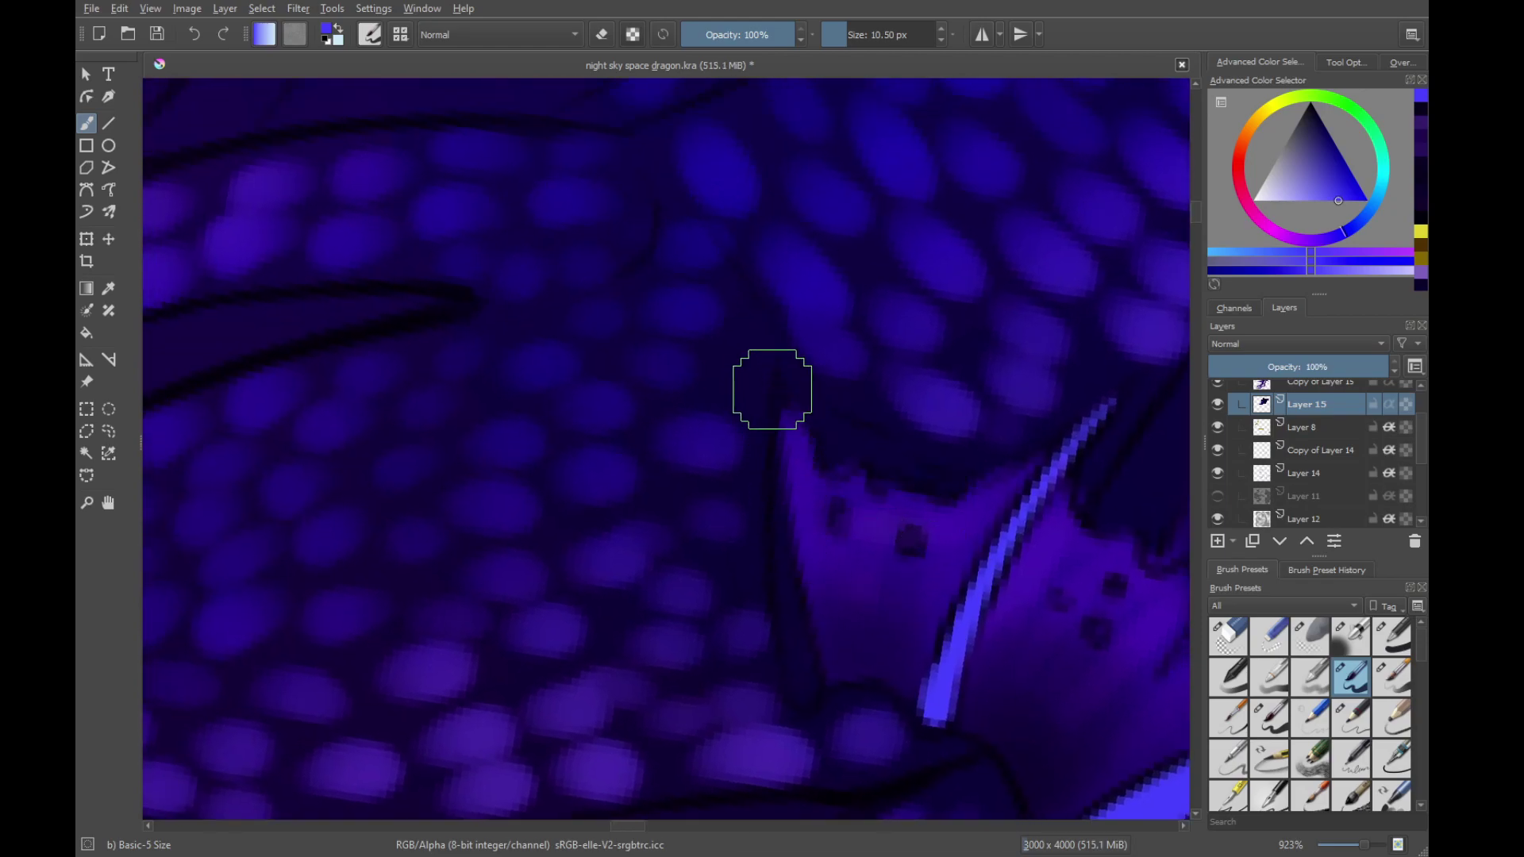
{"action": "left_click_drag", "start_coordinate": [773, 446], "coordinate": [797, 665]}
Paint the spine in the outer frill fold beside the gold band bright blue, tapering it toward the membrane's tip
{"action": "scroll", "coordinate": [851, 674], "scroll_direction": "down", "scroll_amount": 8}
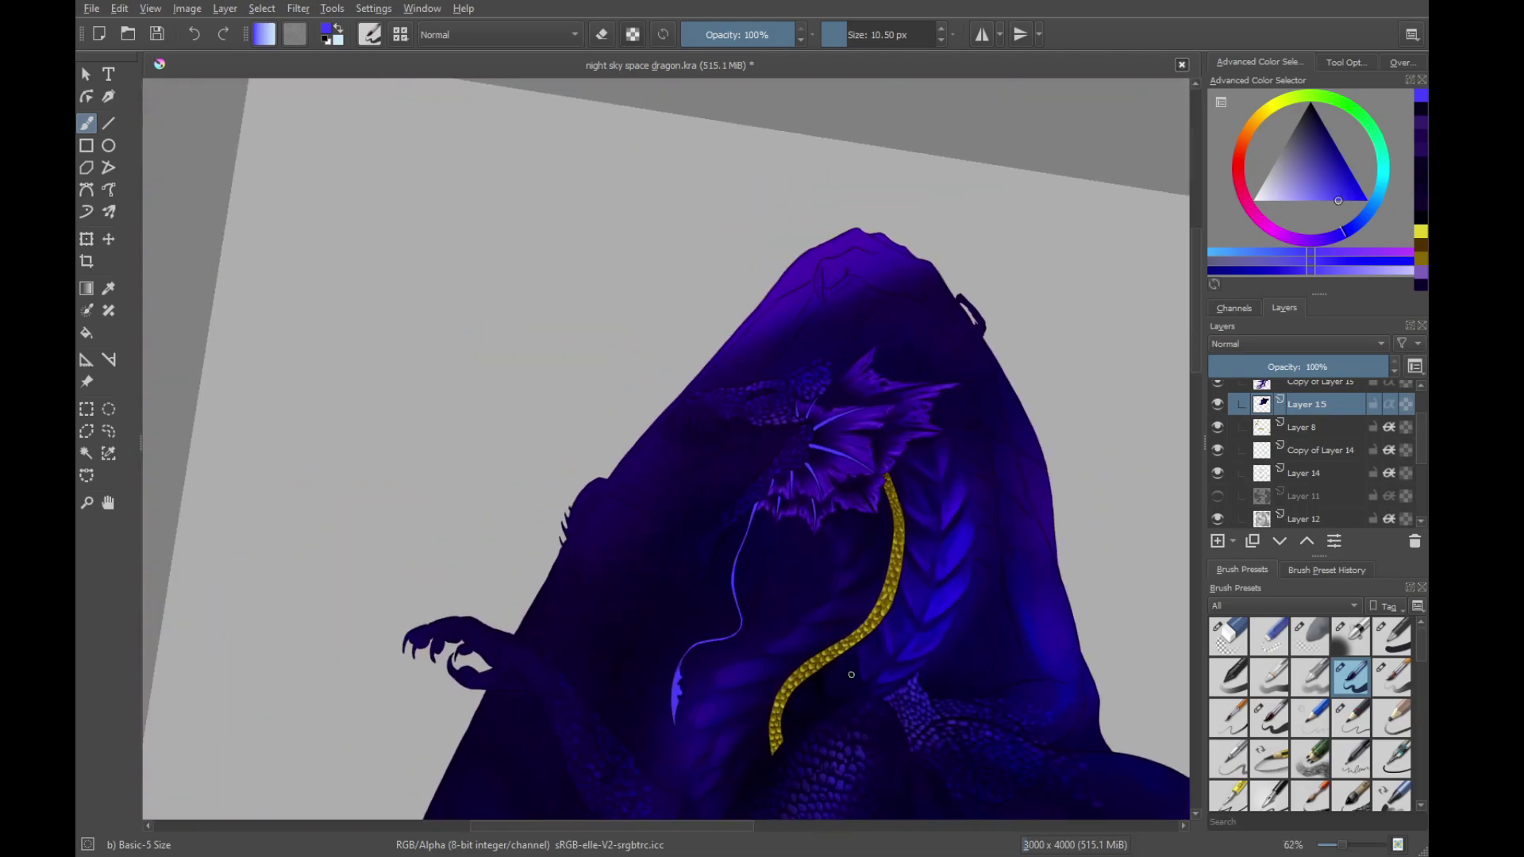
{"action": "scroll", "coordinate": [811, 567], "scroll_direction": "up", "scroll_amount": 10}
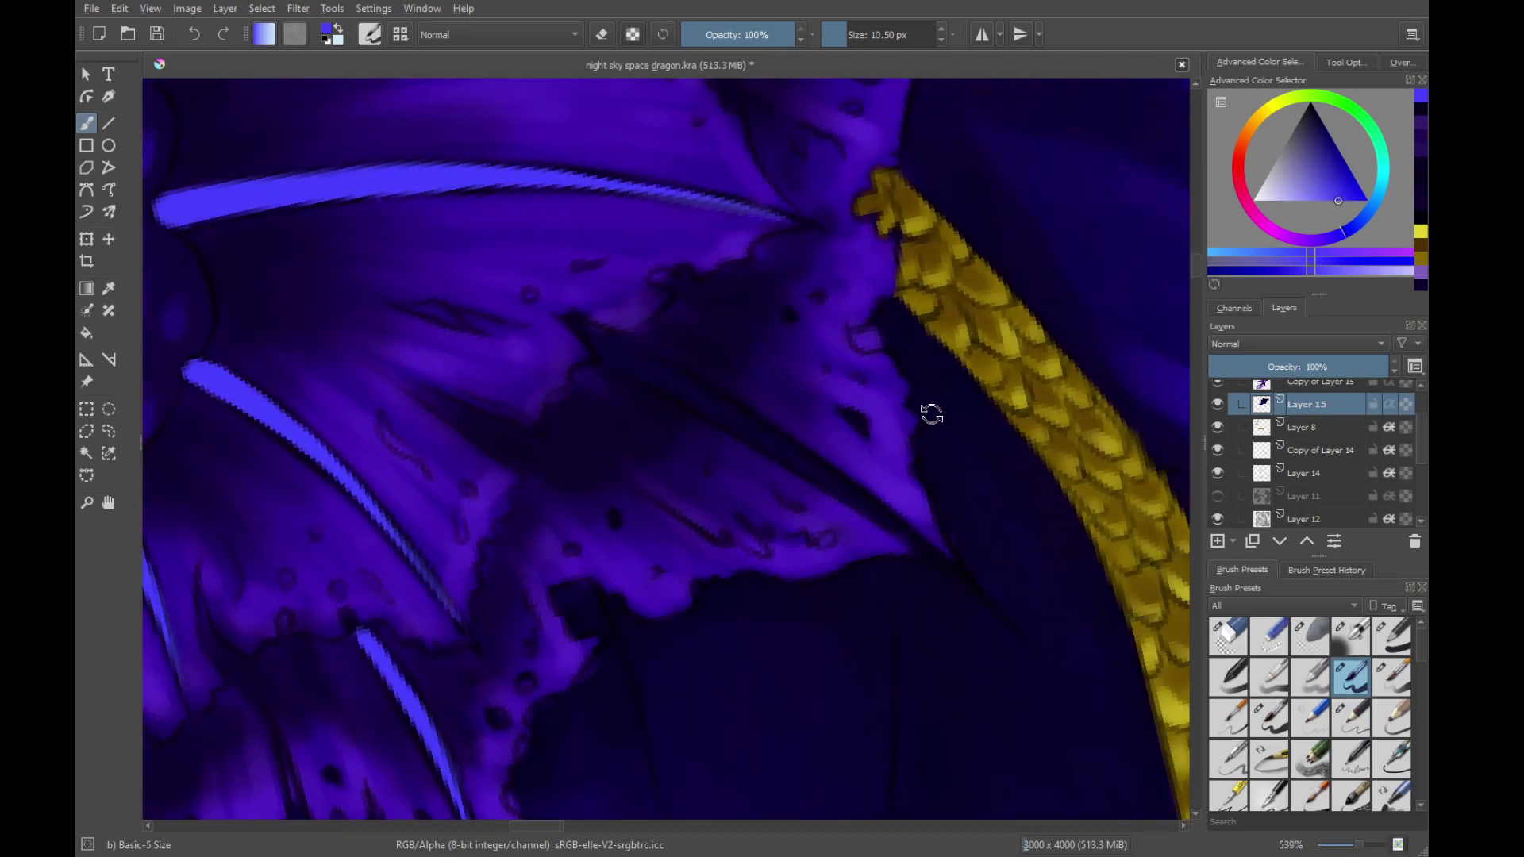
{"action": "left_click_drag", "start_coordinate": [931, 413], "coordinate": [893, 458]}
{"action": "scroll", "coordinate": [816, 516], "scroll_direction": "up", "scroll_amount": 3}
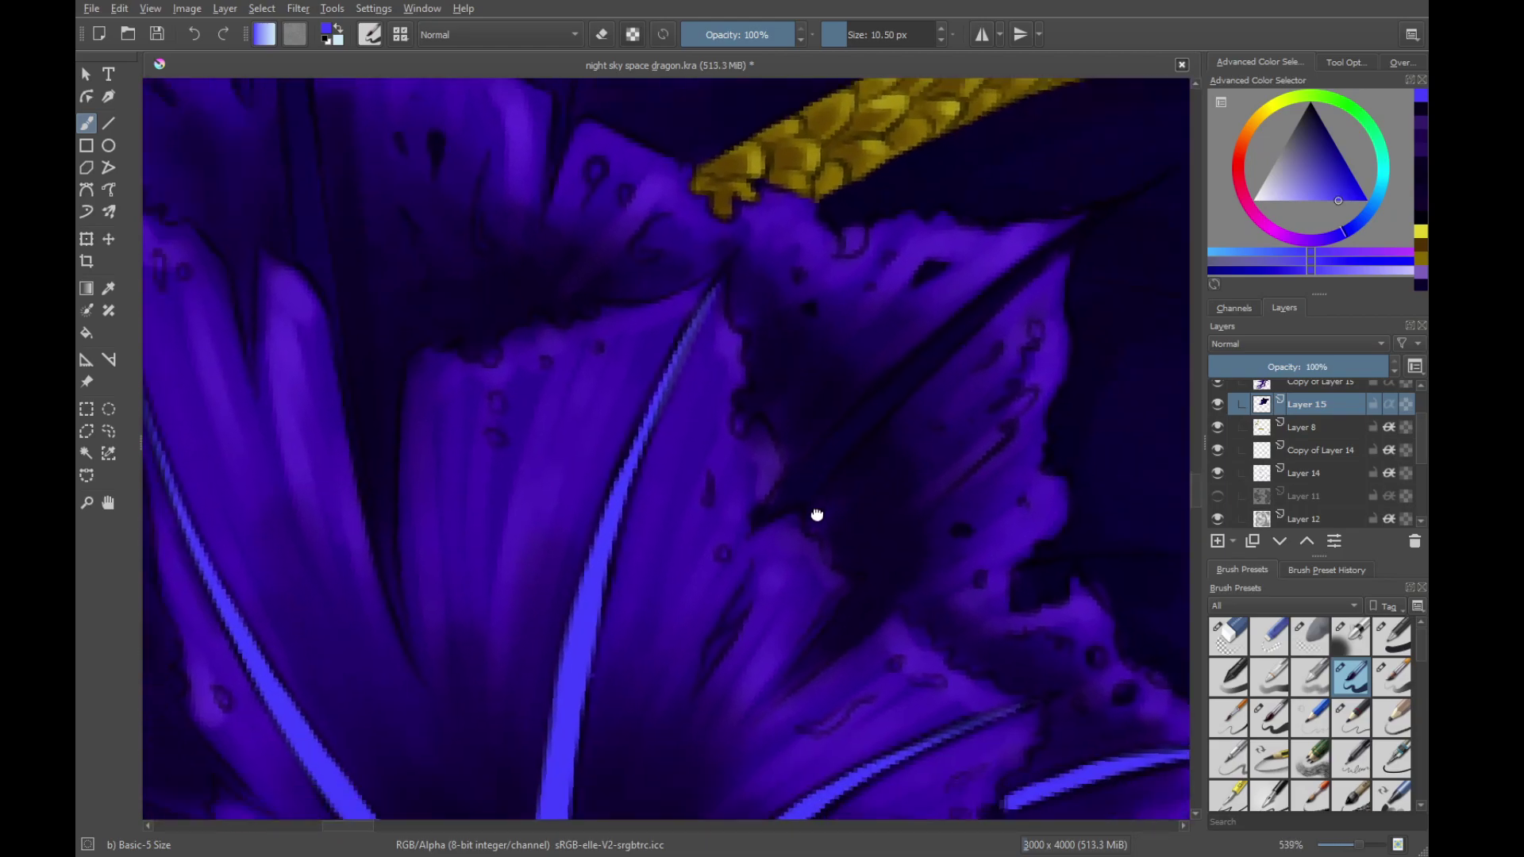
{"action": "left_click_drag", "start_coordinate": [724, 599], "coordinate": [737, 585]}
{"action": "mouse_move", "coordinate": [863, 407]}
{"action": "left_mouse_down"}
{"action": "mouse_move", "coordinate": [767, 587]}
{"action": "mouse_move", "coordinate": [738, 554]}
{"action": "mouse_move", "coordinate": [965, 326]}
{"action": "mouse_move", "coordinate": [883, 396]}
{"action": "left_mouse_up"}
{"action": "left_click_drag", "start_coordinate": [615, 654], "coordinate": [920, 368]}
{"action": "left_click_drag", "start_coordinate": [821, 436], "coordinate": [983, 303]}
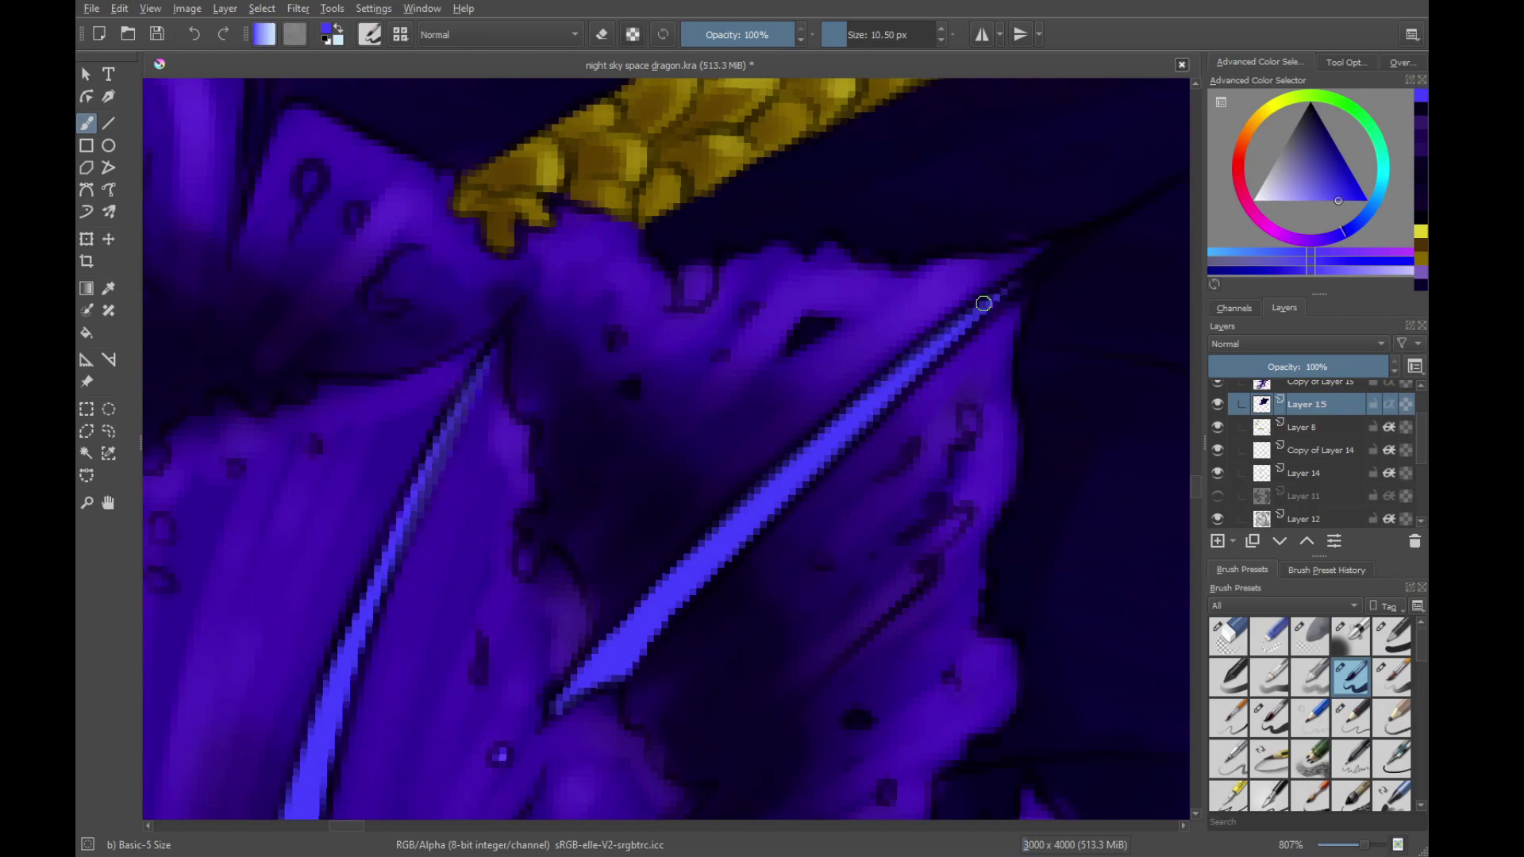
{"action": "mouse_move", "coordinate": [909, 388]}
{"action": "left_mouse_down"}
{"action": "mouse_move", "coordinate": [667, 572]}
{"action": "mouse_move", "coordinate": [892, 393]}
{"action": "left_mouse_up"}
{"action": "left_click_drag", "start_coordinate": [722, 517], "coordinate": [984, 316]}
Paint the base of the spine emerging behind the short purple fold bright blue, narrowing it down along the fold's edge
{"action": "mouse_move", "coordinate": [615, 580]}
{"action": "left_mouse_down"}
{"action": "mouse_move", "coordinate": [935, 293]}
{"action": "mouse_move", "coordinate": [892, 596]}
{"action": "left_mouse_up"}
{"action": "key", "text": "6"}
{"action": "key", "text": "6"}
{"action": "key", "text": "6"}
{"action": "left_click_drag", "start_coordinate": [979, 322], "coordinate": [719, 527]}
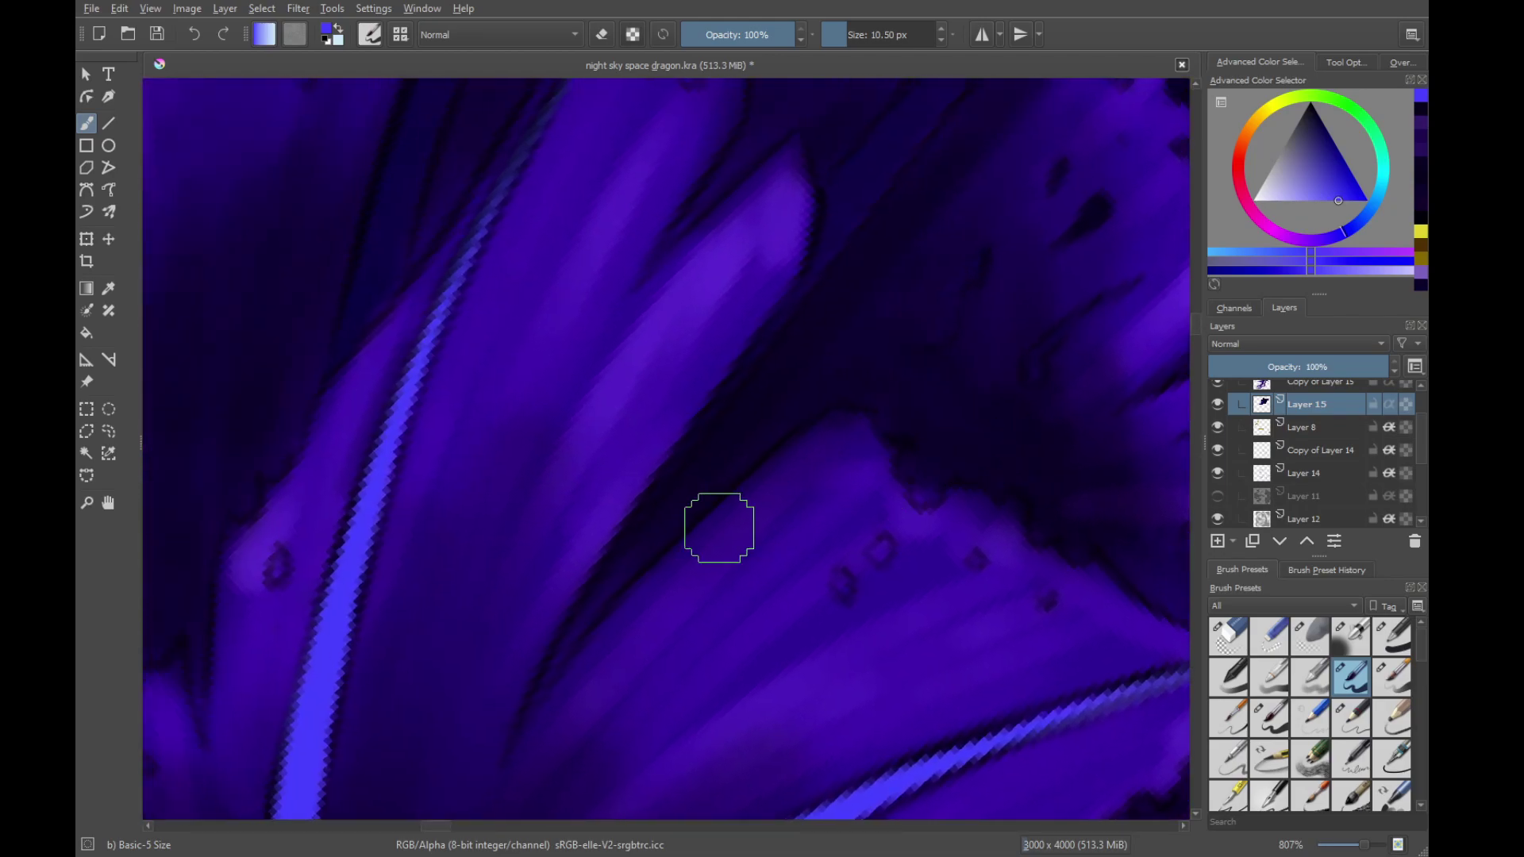
{"action": "left_click_drag", "start_coordinate": [703, 441], "coordinate": [649, 577]}
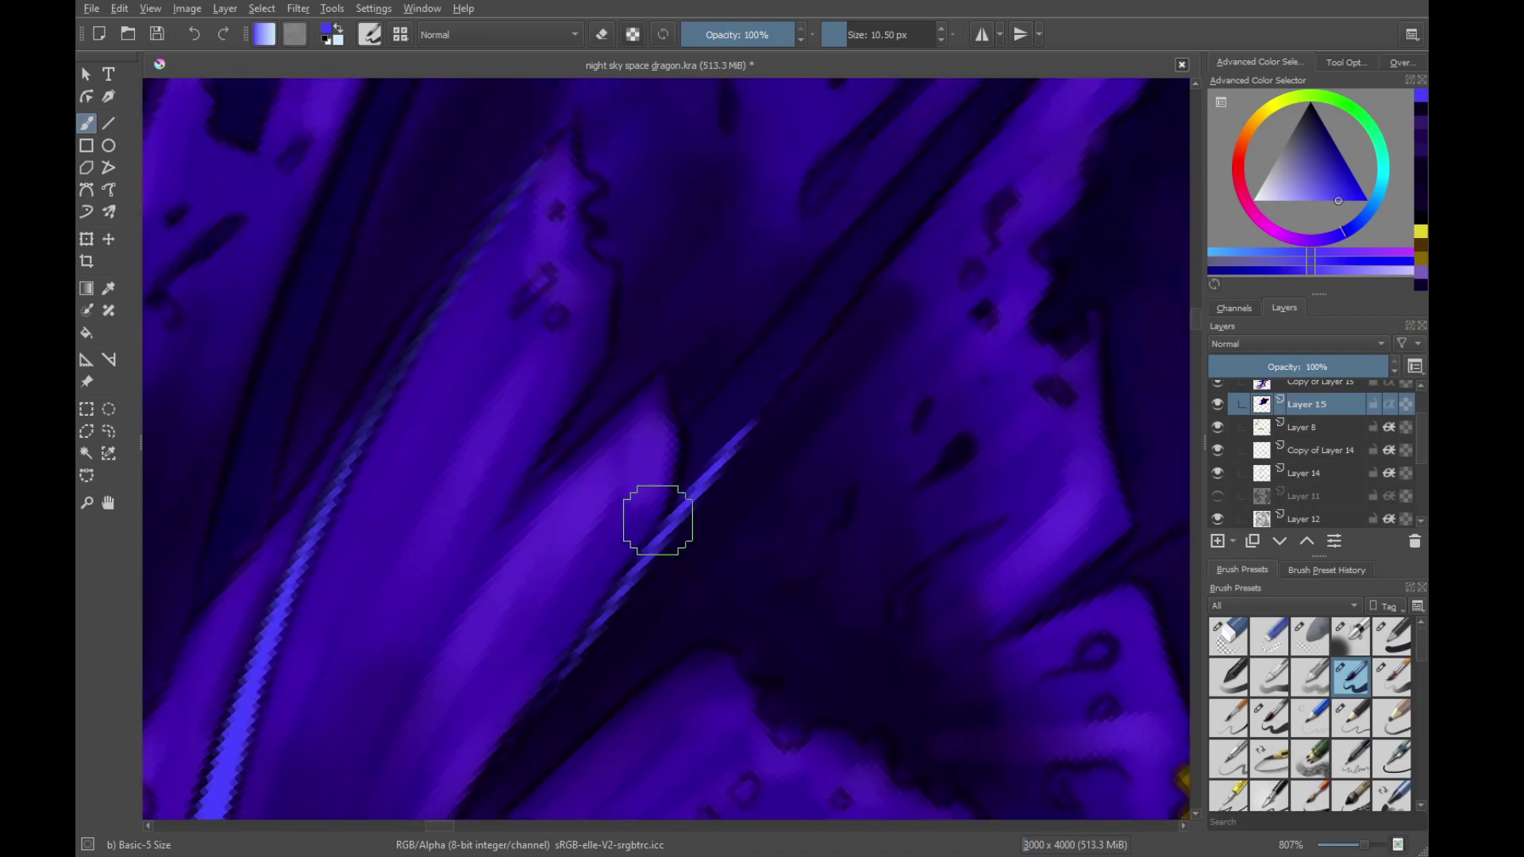
{"action": "left_click_drag", "start_coordinate": [722, 417], "coordinate": [678, 555]}
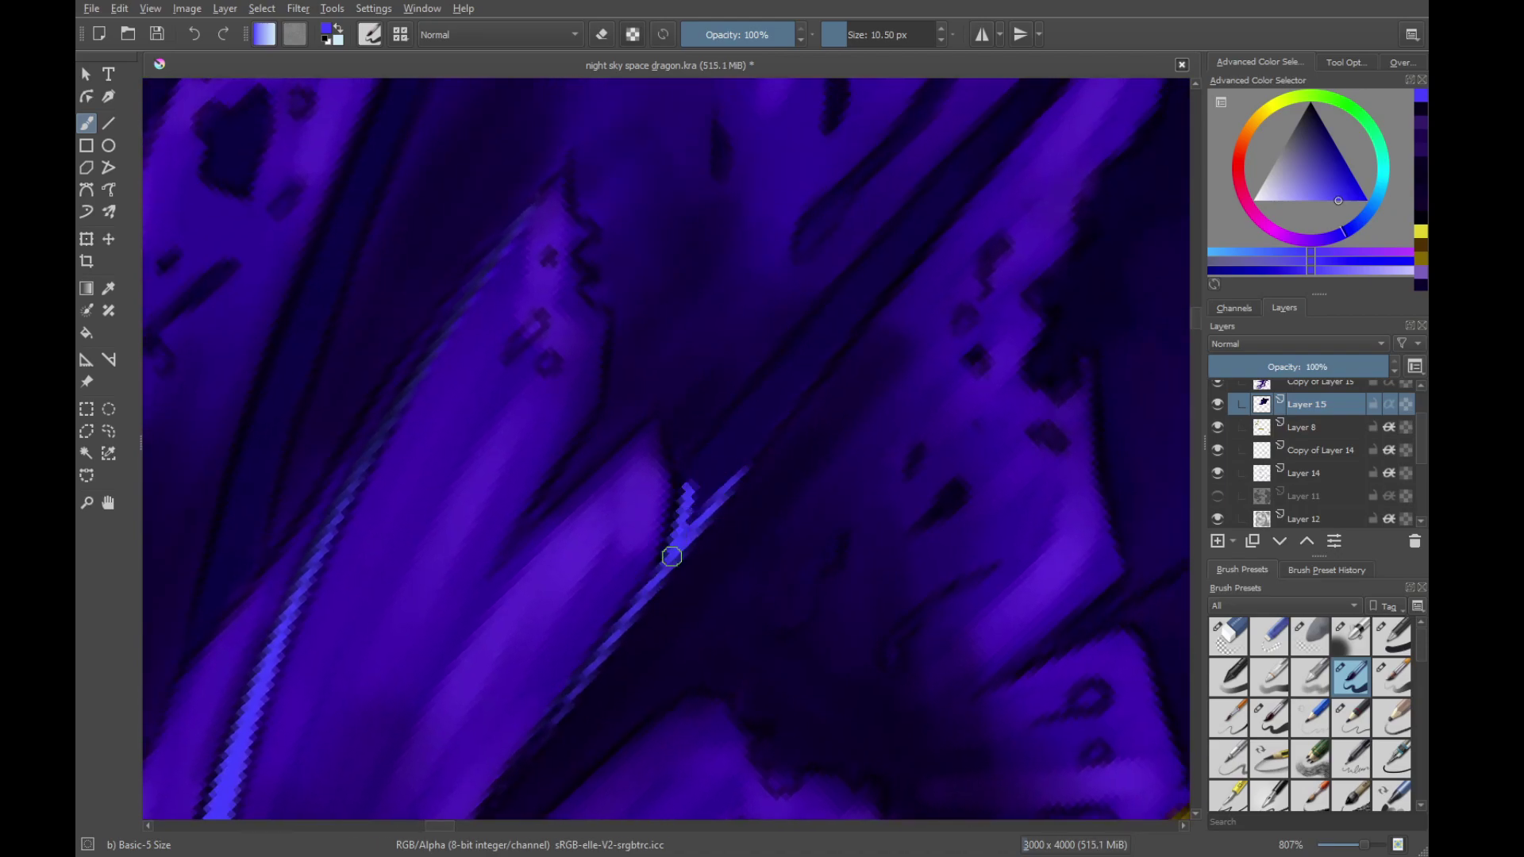
{"action": "mouse_move", "coordinate": [720, 473]}
{"action": "left_mouse_down"}
{"action": "mouse_move", "coordinate": [696, 484]}
{"action": "mouse_move", "coordinate": [685, 542]}
{"action": "left_mouse_up"}
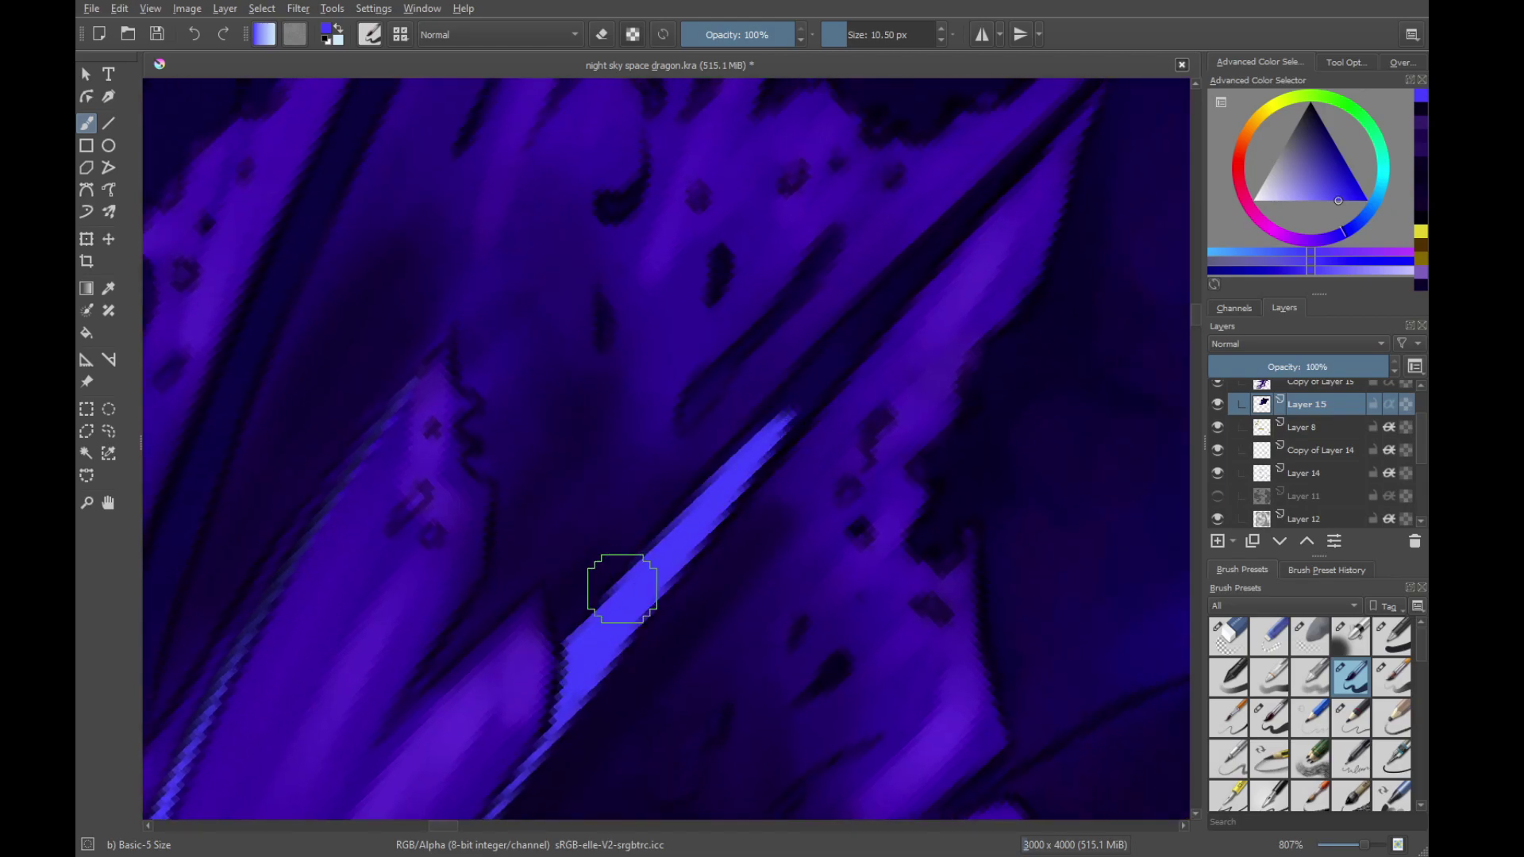
Extend that spine in bright blue along the dark groove, tapering it toward the membrane's pointed tip
{"action": "left_click_drag", "start_coordinate": [623, 589], "coordinate": [857, 345]}
{"action": "mouse_move", "coordinate": [771, 426]}
{"action": "left_mouse_down"}
{"action": "mouse_move", "coordinate": [619, 617]}
{"action": "mouse_move", "coordinate": [869, 346]}
{"action": "left_mouse_up"}
{"action": "key", "text": "ctrl+z"}
{"action": "key", "text": "ctrl+z"}
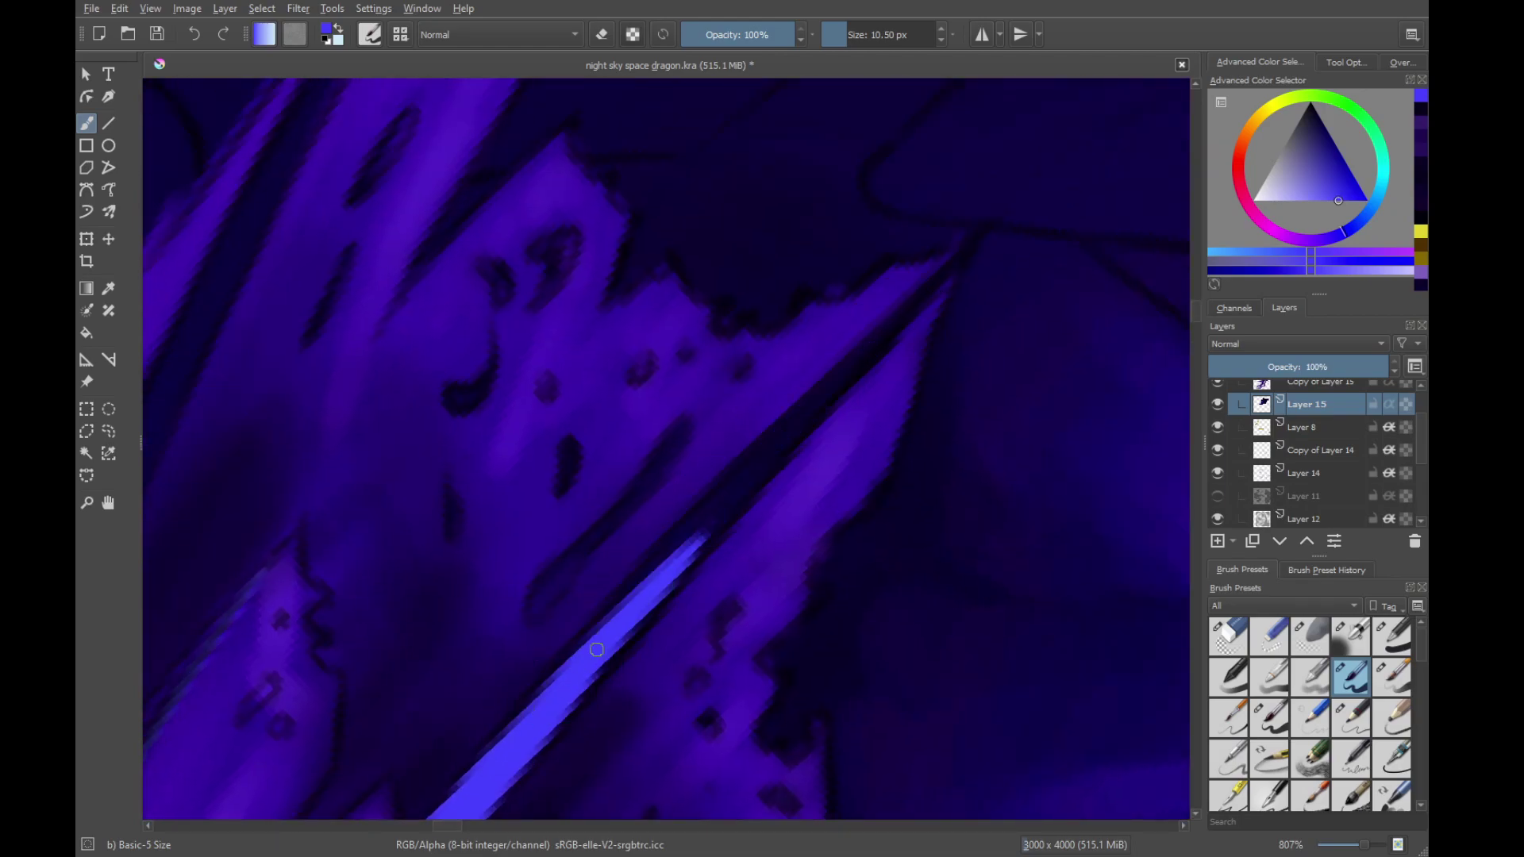
{"action": "left_click_drag", "start_coordinate": [792, 428], "coordinate": [873, 343]}
{"action": "left_click_drag", "start_coordinate": [448, 825], "coordinate": [866, 825]}
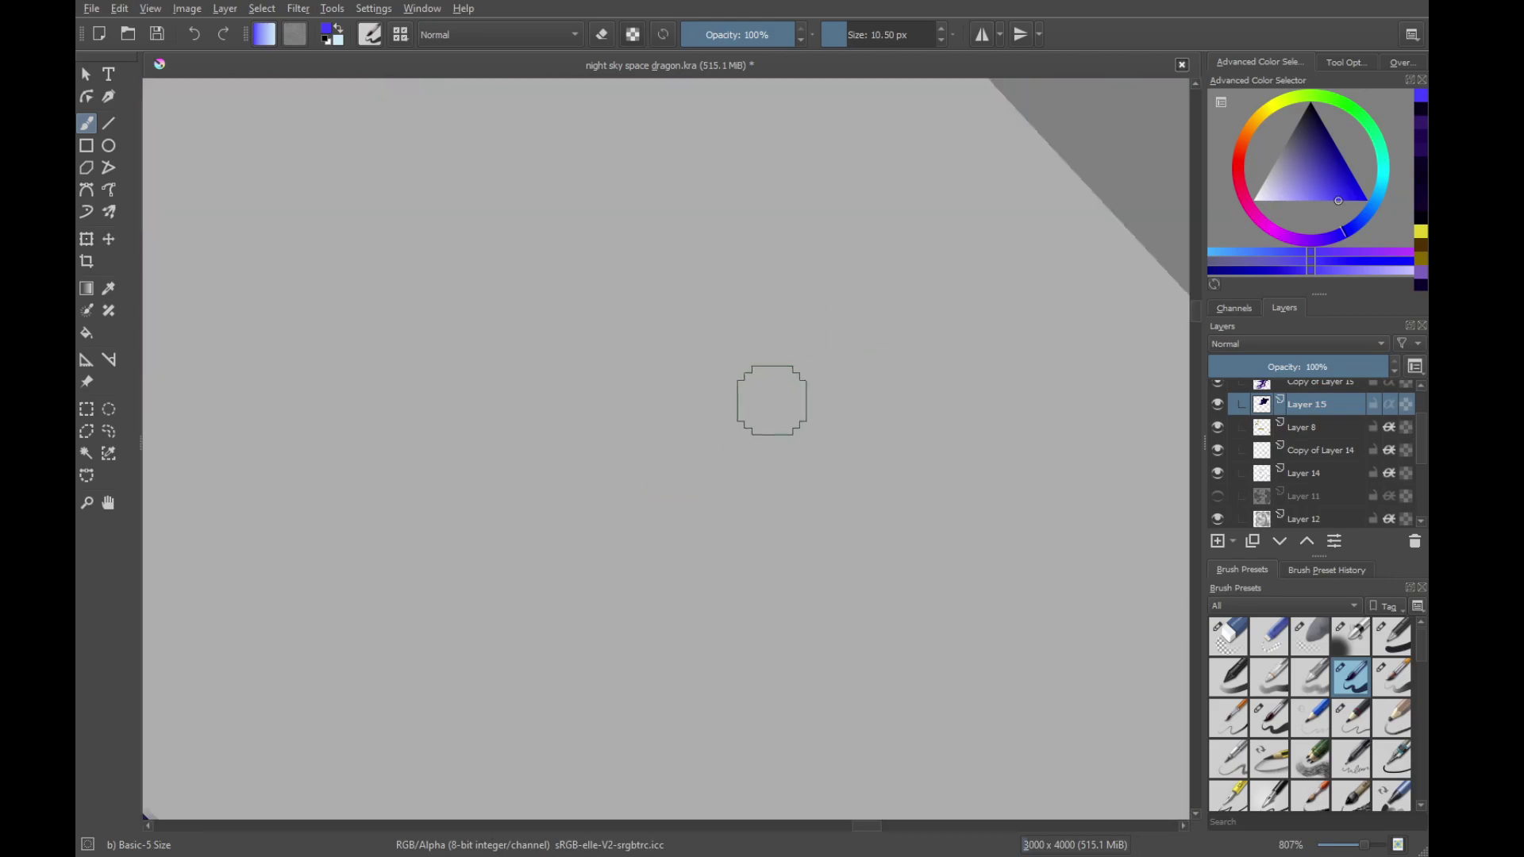
{"action": "left_click_drag", "start_coordinate": [866, 256], "coordinate": [774, 675]}
{"action": "mouse_move", "coordinate": [184, 392]}
{"action": "left_mouse_down"}
{"action": "mouse_move", "coordinate": [408, 521]}
{"action": "mouse_move", "coordinate": [604, 585]}
{"action": "left_mouse_up"}
{"action": "scroll", "coordinate": [604, 588], "scroll_direction": "up", "scroll_amount": 10}
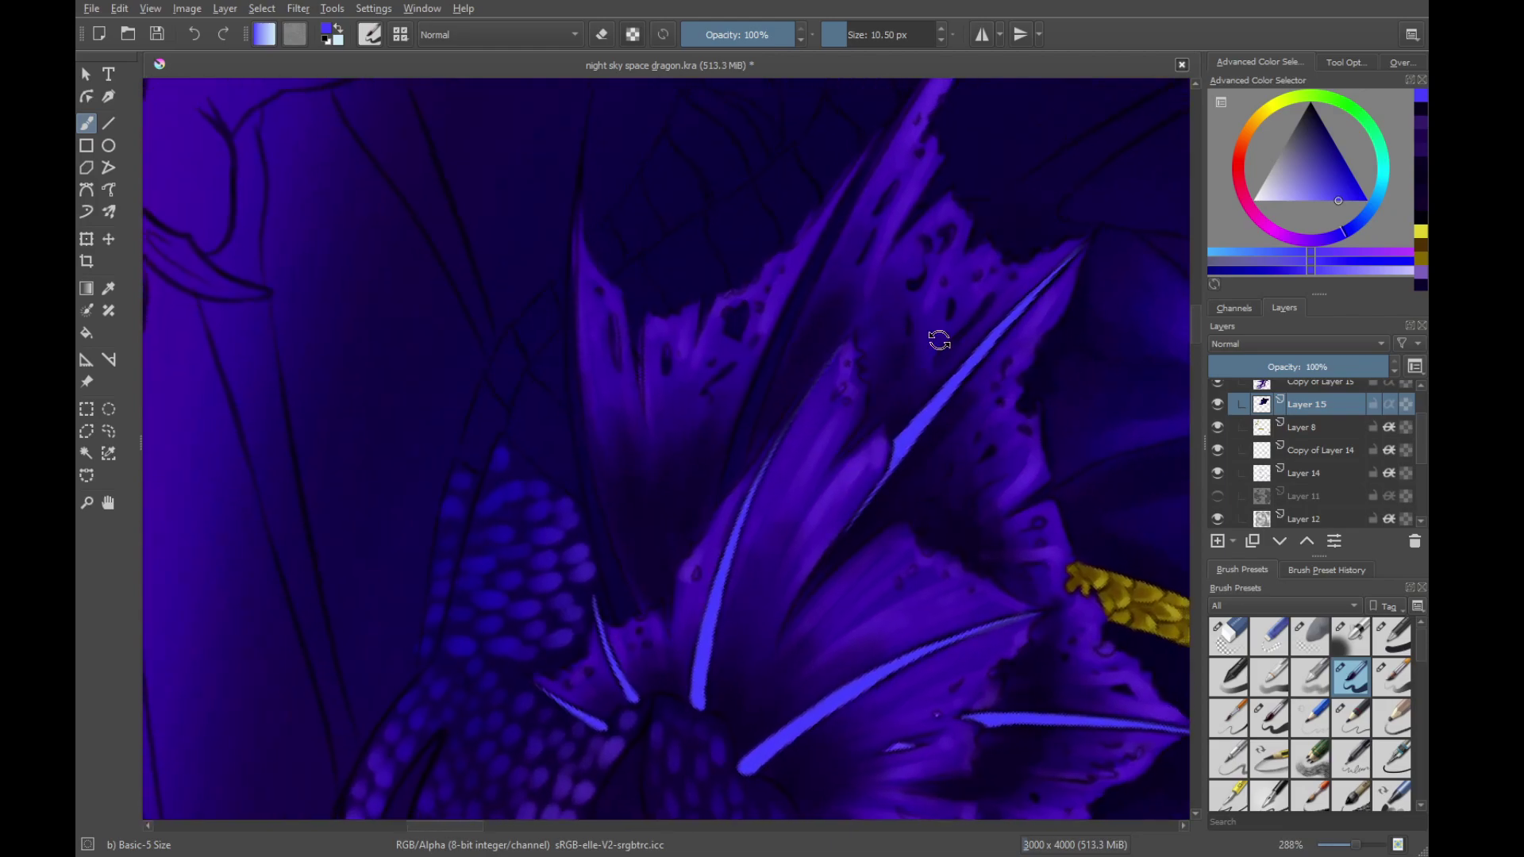
Paint the base of the long upper frill spine bright blue, starting behind the edge of the purple fold
{"action": "scroll", "coordinate": [677, 534], "scroll_direction": "up", "scroll_amount": 5}
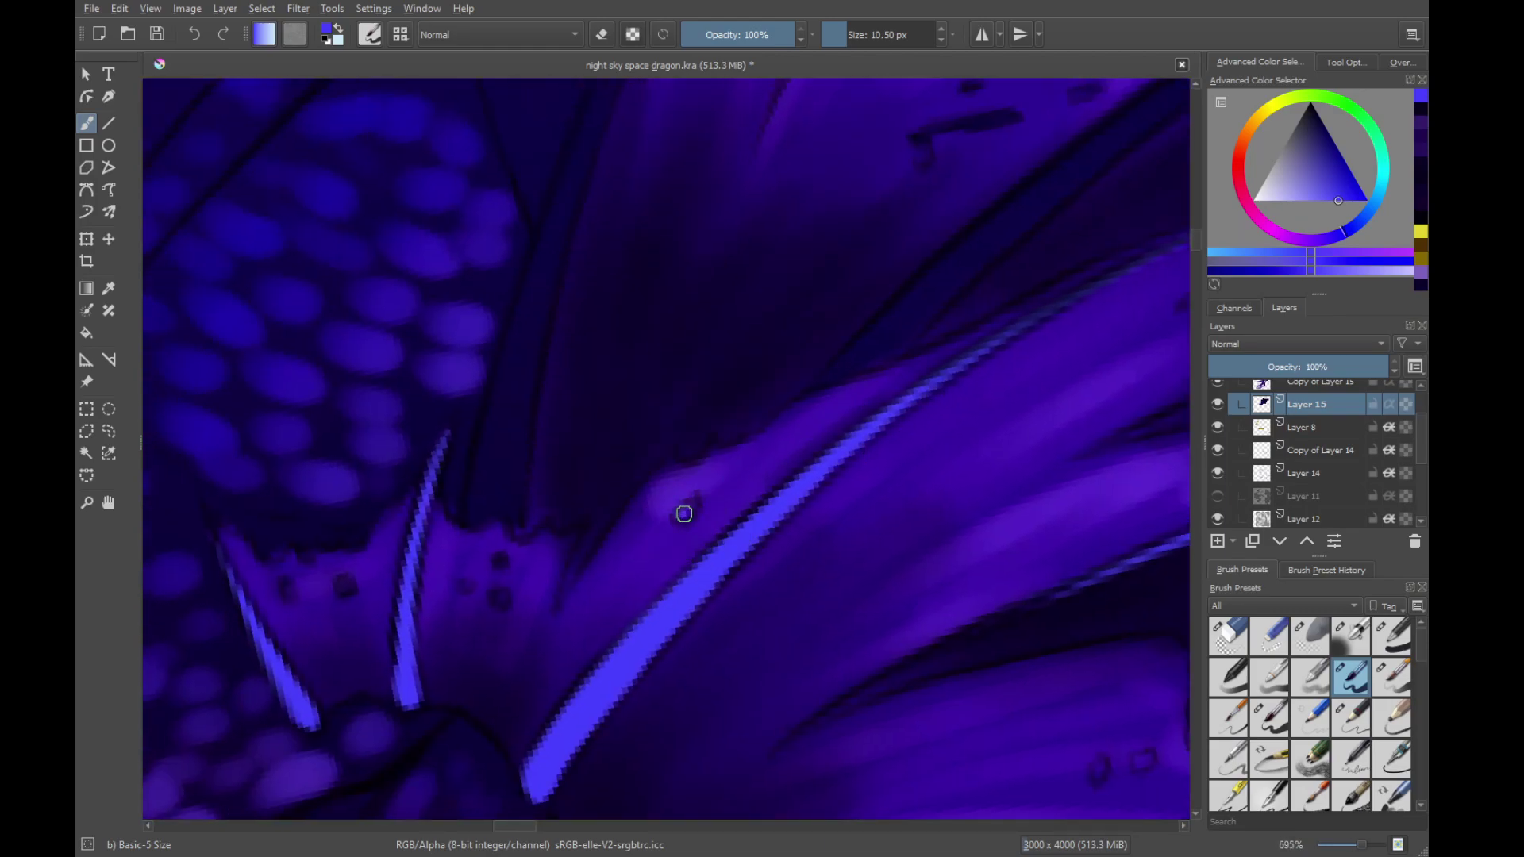
{"action": "left_click", "coordinate": [684, 514]}
{"action": "mouse_move", "coordinate": [874, 379]}
{"action": "left_mouse_down"}
{"action": "mouse_move", "coordinate": [837, 466]}
{"action": "mouse_move", "coordinate": [762, 544]}
{"action": "mouse_move", "coordinate": [662, 577]}
{"action": "left_mouse_up"}
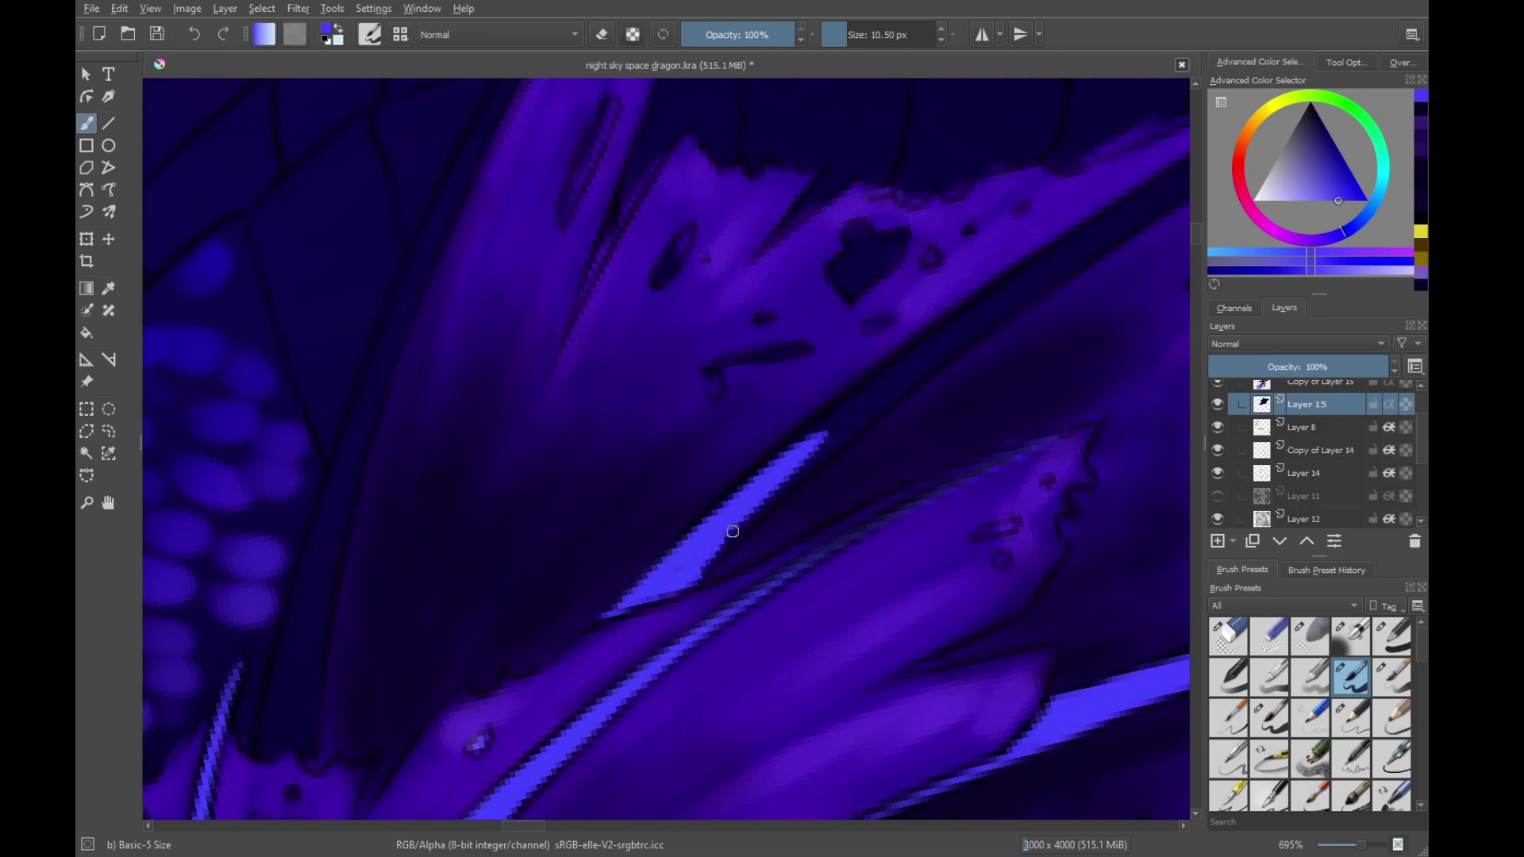
{"action": "left_click_drag", "start_coordinate": [732, 531], "coordinate": [861, 408]}
{"action": "key", "text": "ctrl+z"}
{"action": "mouse_move", "coordinate": [784, 479]}
{"action": "left_mouse_down"}
{"action": "mouse_move", "coordinate": [1017, 278]}
{"action": "mouse_move", "coordinate": [855, 436]}
{"action": "left_mouse_up"}
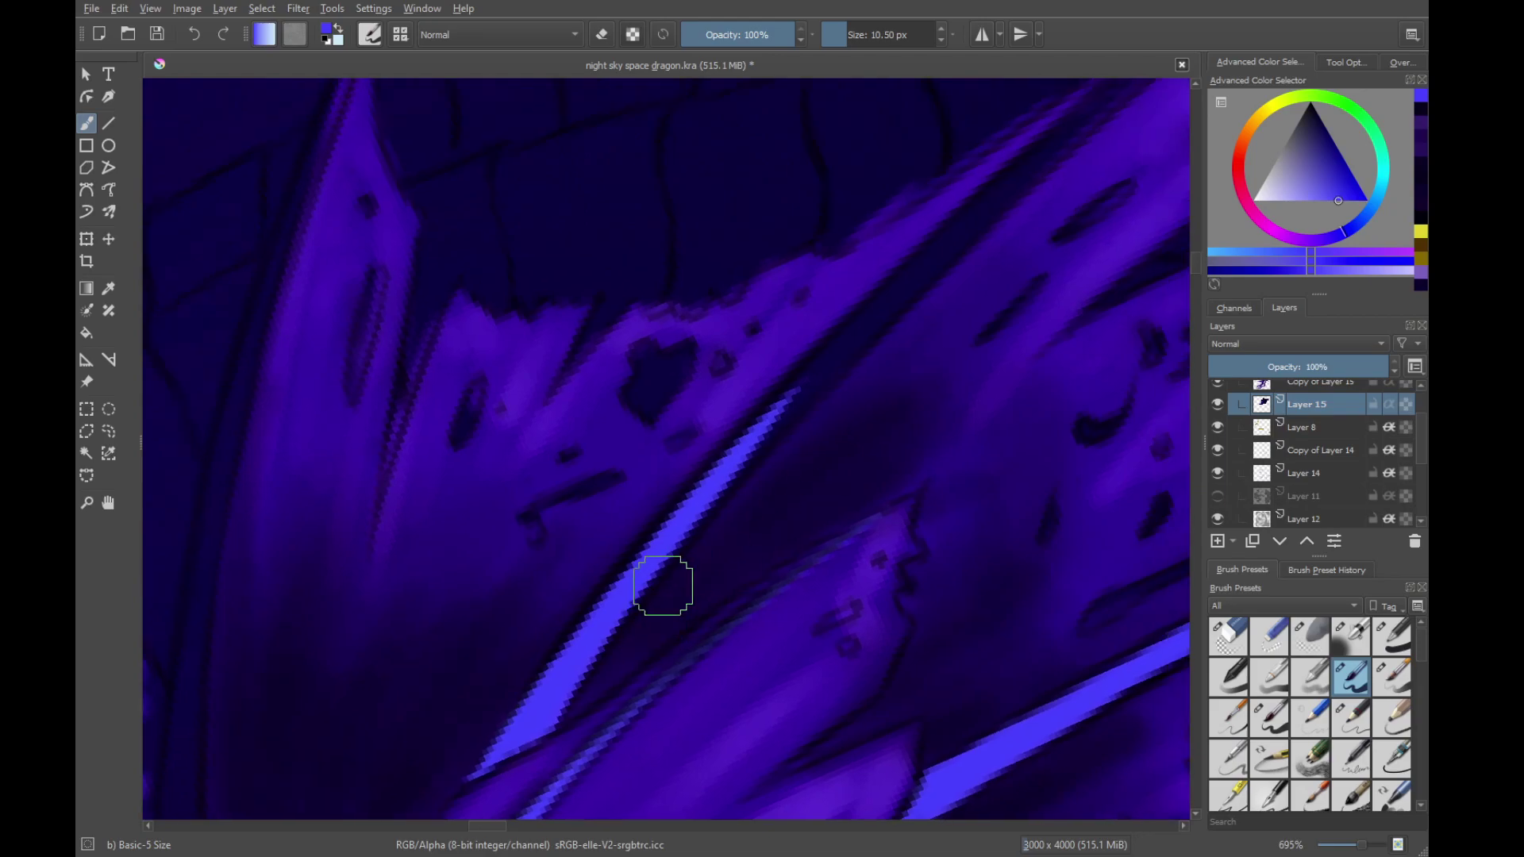
Extend the long upper spine in bright blue along its groove, narrowing it toward the frill's highest tip
{"action": "left_click_drag", "start_coordinate": [663, 585], "coordinate": [945, 251]}
{"action": "left_click_drag", "start_coordinate": [809, 373], "coordinate": [682, 547]}
{"action": "left_click_drag", "start_coordinate": [527, 721], "coordinate": [989, 235]}
{"action": "key", "text": "ctrl+z"}
{"action": "mouse_move", "coordinate": [736, 541]}
{"action": "left_mouse_down"}
{"action": "mouse_move", "coordinate": [514, 704]}
{"action": "mouse_move", "coordinate": [862, 388]}
{"action": "left_mouse_up"}
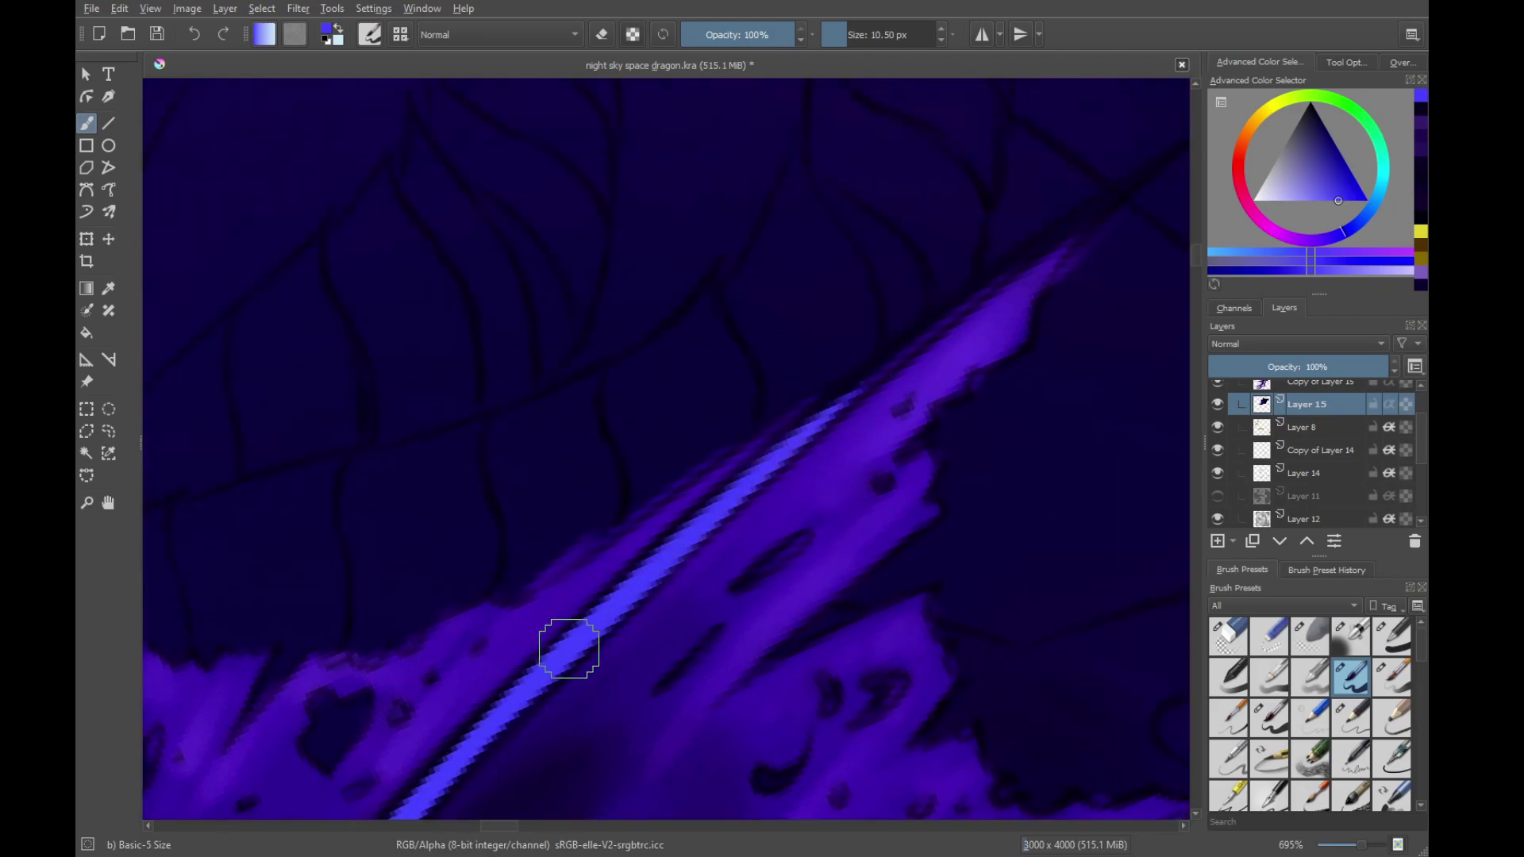
{"action": "left_click_drag", "start_coordinate": [569, 648], "coordinate": [962, 299]}
{"action": "mouse_move", "coordinate": [874, 367]}
{"action": "left_mouse_down"}
{"action": "mouse_move", "coordinate": [584, 558]}
{"action": "mouse_move", "coordinate": [881, 453]}
{"action": "left_mouse_up"}
Paint the lower part of the frill's front-edge spine bright blue, starting wide beside the blue head scales
{"action": "left_click_drag", "start_coordinate": [579, 469], "coordinate": [901, 668]}
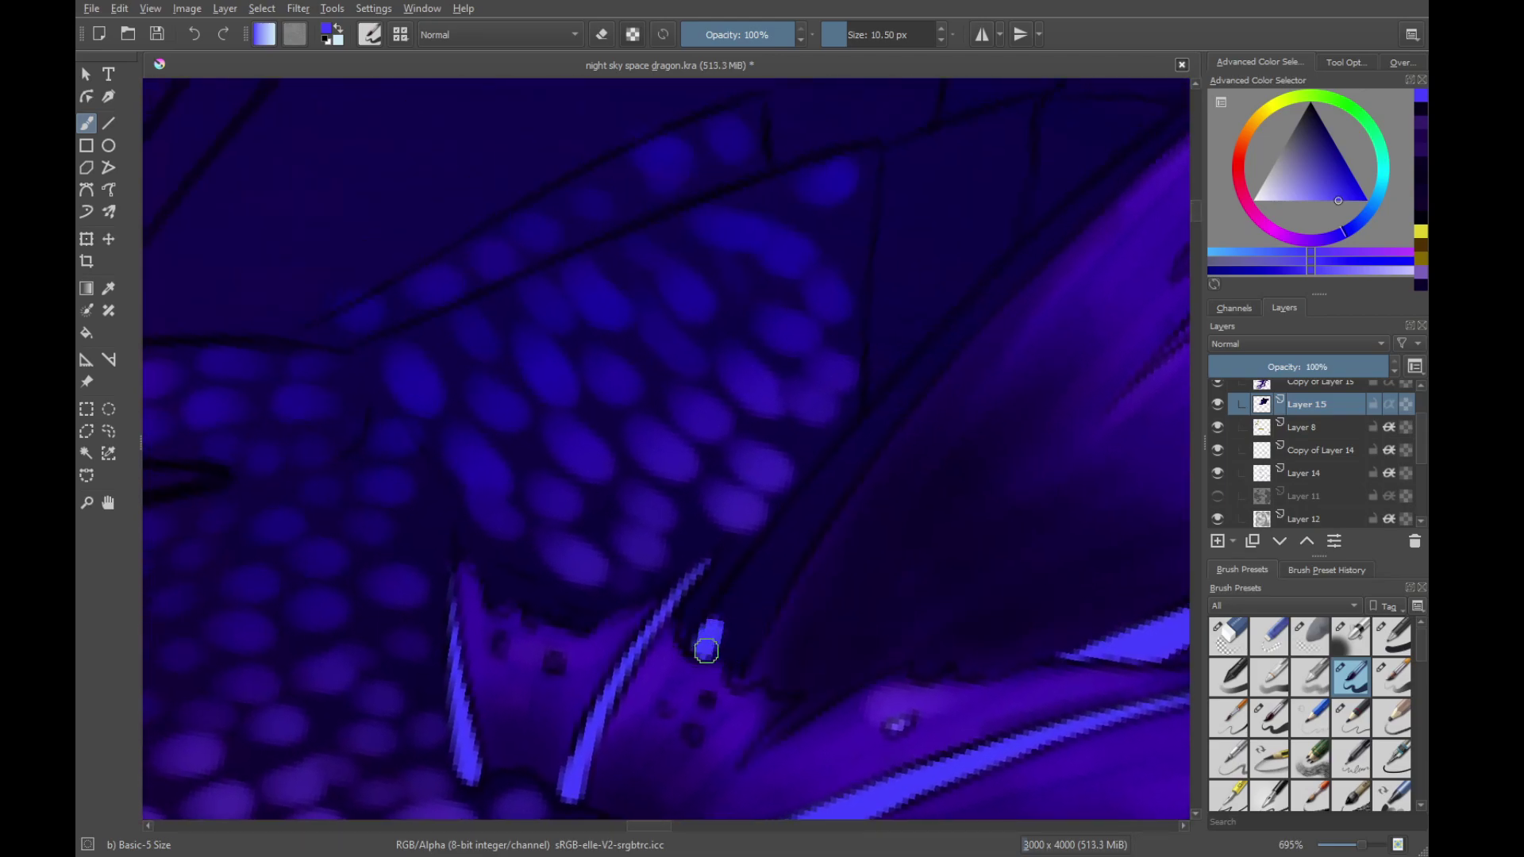
{"action": "mouse_move", "coordinate": [736, 668]}
{"action": "left_mouse_down"}
{"action": "mouse_move", "coordinate": [793, 555]}
{"action": "mouse_move", "coordinate": [742, 627]}
{"action": "mouse_move", "coordinate": [878, 435]}
{"action": "mouse_move", "coordinate": [774, 581]}
{"action": "left_mouse_up"}
{"action": "mouse_move", "coordinate": [844, 490]}
{"action": "left_mouse_down"}
{"action": "mouse_move", "coordinate": [654, 674]}
{"action": "mouse_move", "coordinate": [784, 513]}
{"action": "left_mouse_up"}
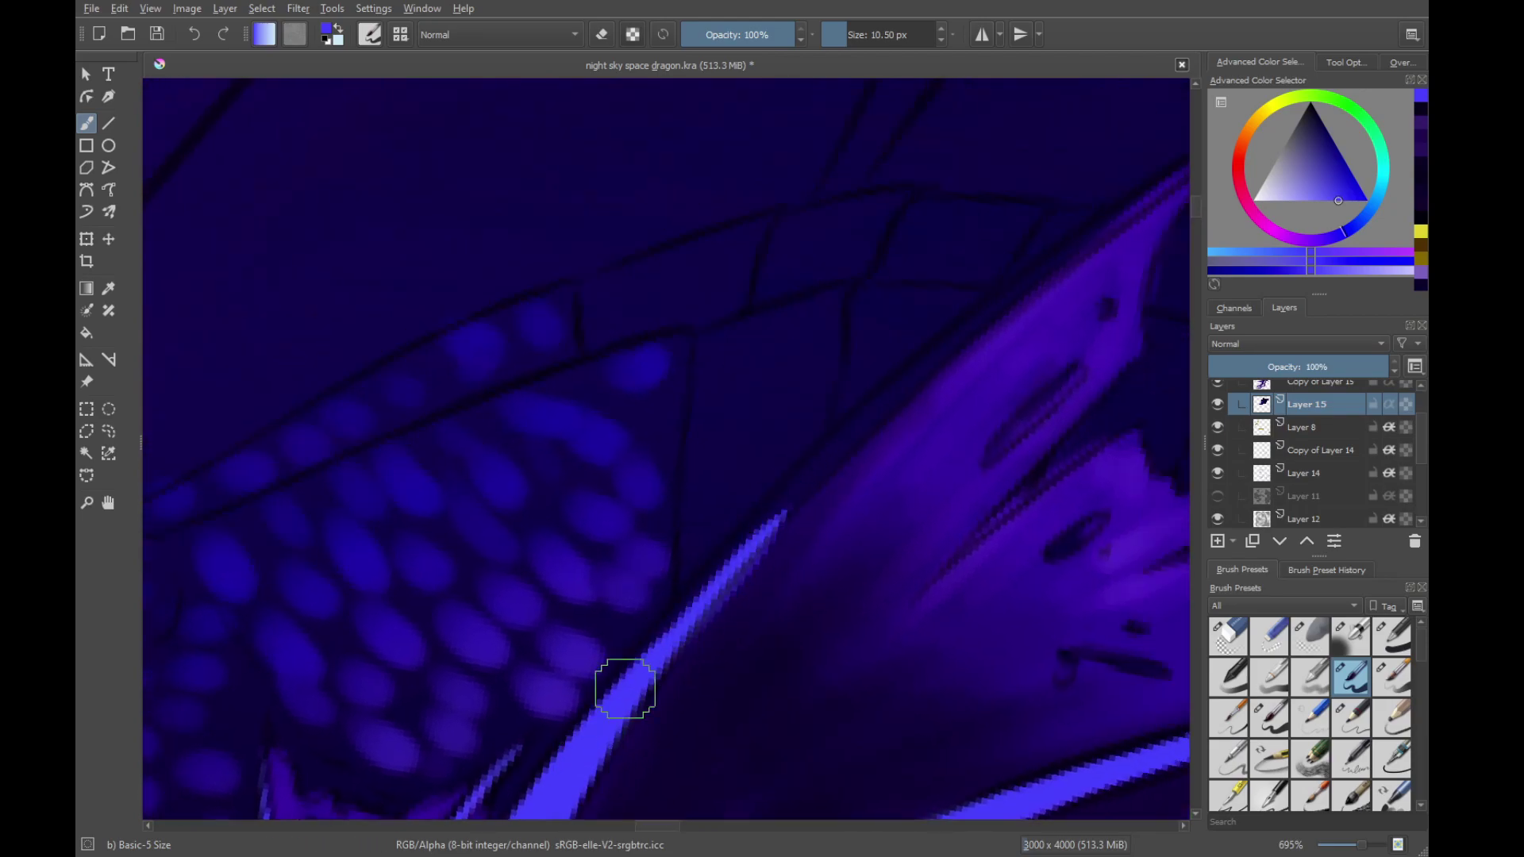
{"action": "key", "text": "ctrl+z"}
{"action": "left_click_drag", "start_coordinate": [600, 726], "coordinate": [828, 448]}
{"action": "left_click_drag", "start_coordinate": [548, 794], "coordinate": [841, 442]}
Extend the front-edge spine in bright blue to a thin point past the membrane's tip and save the painting
{"action": "left_click_drag", "start_coordinate": [605, 719], "coordinate": [996, 310]}
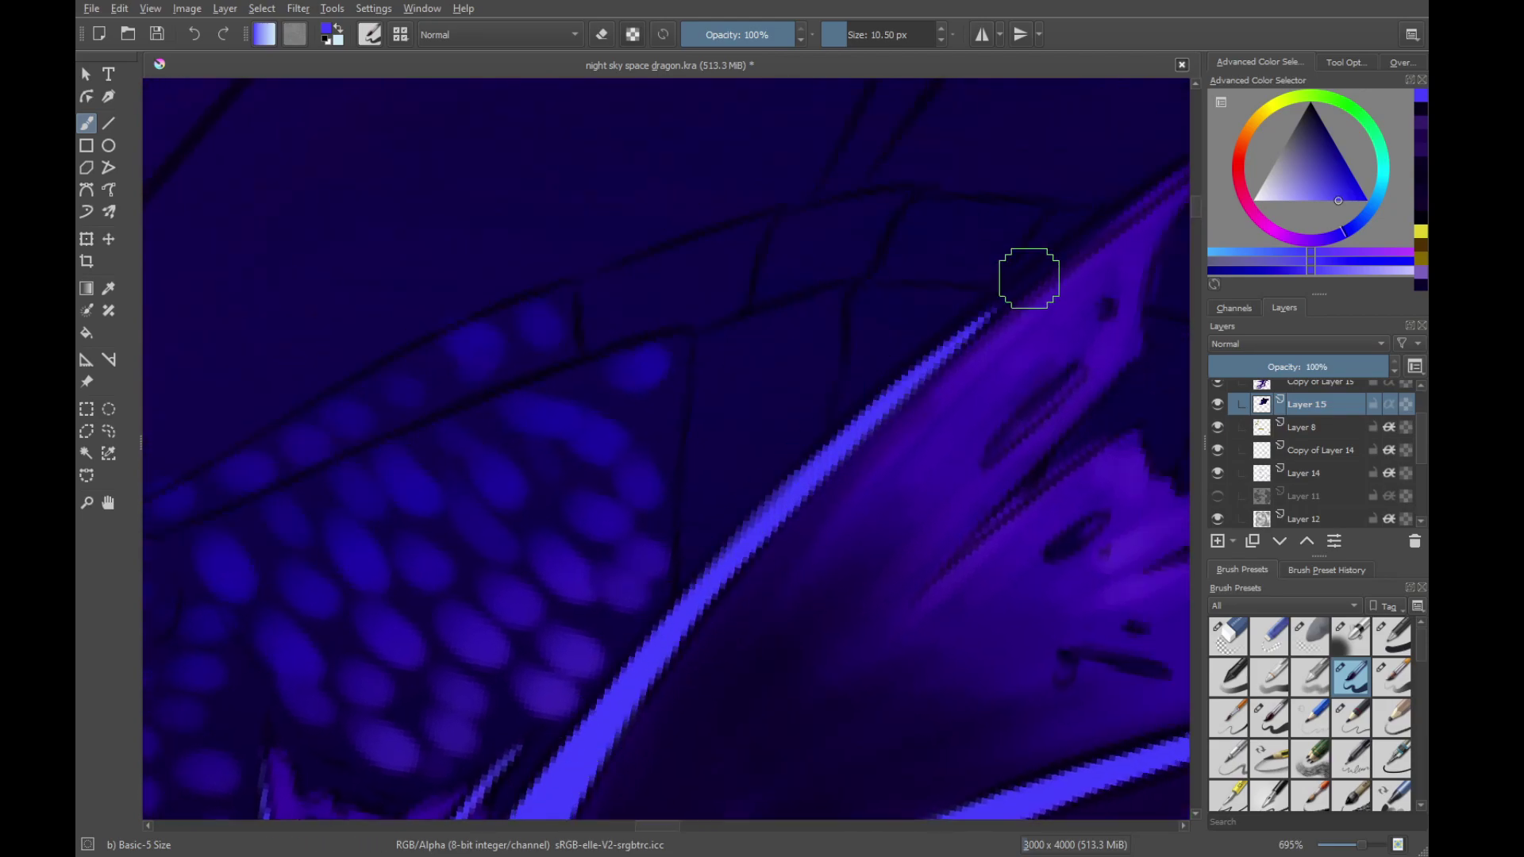
{"action": "mouse_move", "coordinate": [906, 384]}
{"action": "left_mouse_down"}
{"action": "mouse_move", "coordinate": [762, 513]}
{"action": "mouse_move", "coordinate": [996, 326]}
{"action": "mouse_move", "coordinate": [884, 394]}
{"action": "left_mouse_up"}
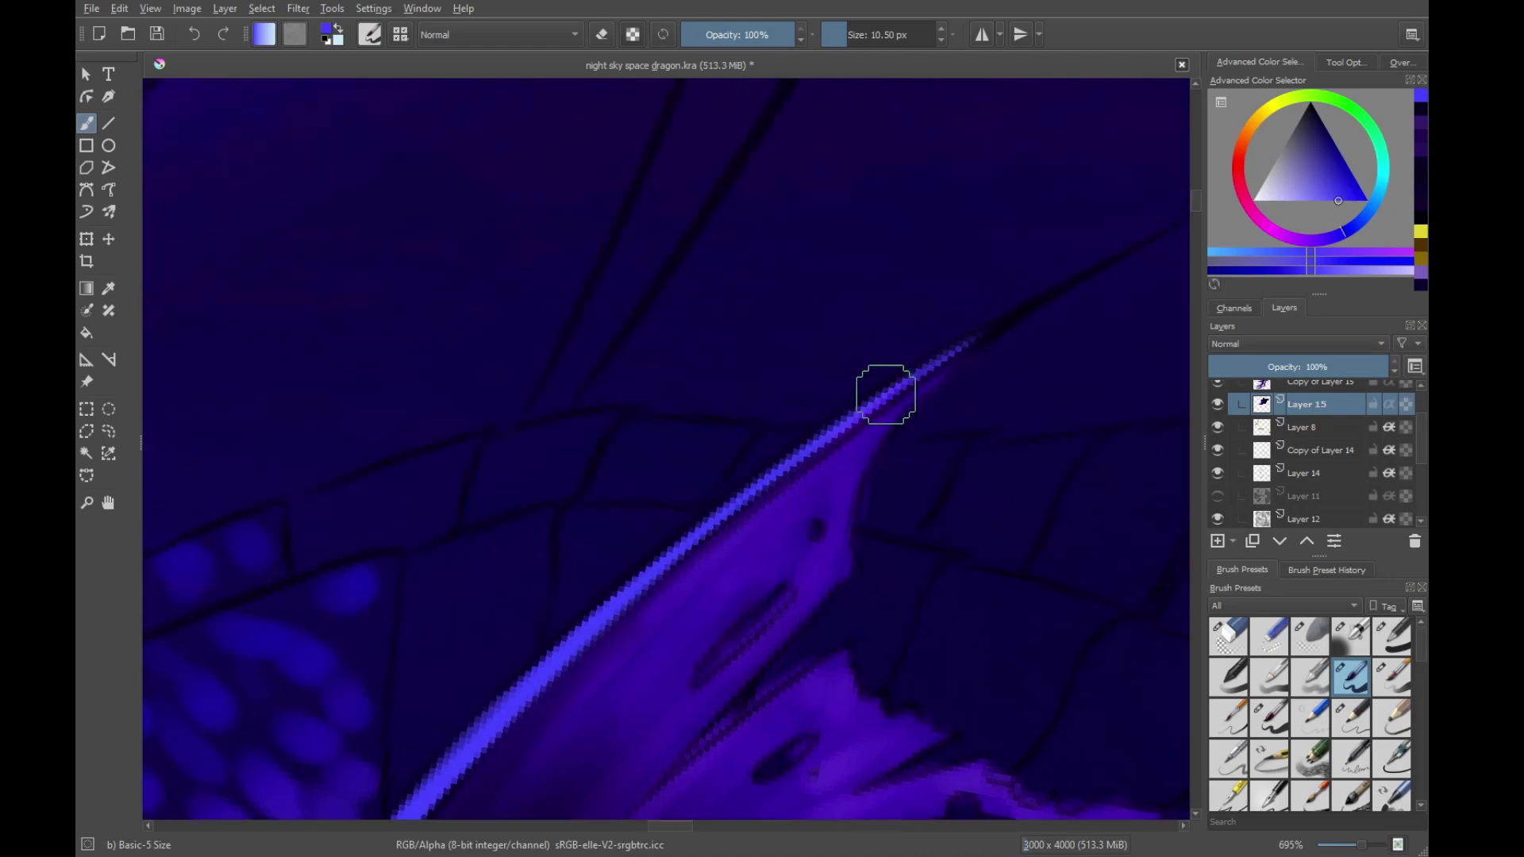
{"action": "mouse_move", "coordinate": [1082, 274]}
{"action": "left_mouse_down"}
{"action": "mouse_move", "coordinate": [840, 429]}
{"action": "mouse_move", "coordinate": [850, 635]}
{"action": "mouse_move", "coordinate": [780, 558]}
{"action": "left_mouse_up"}
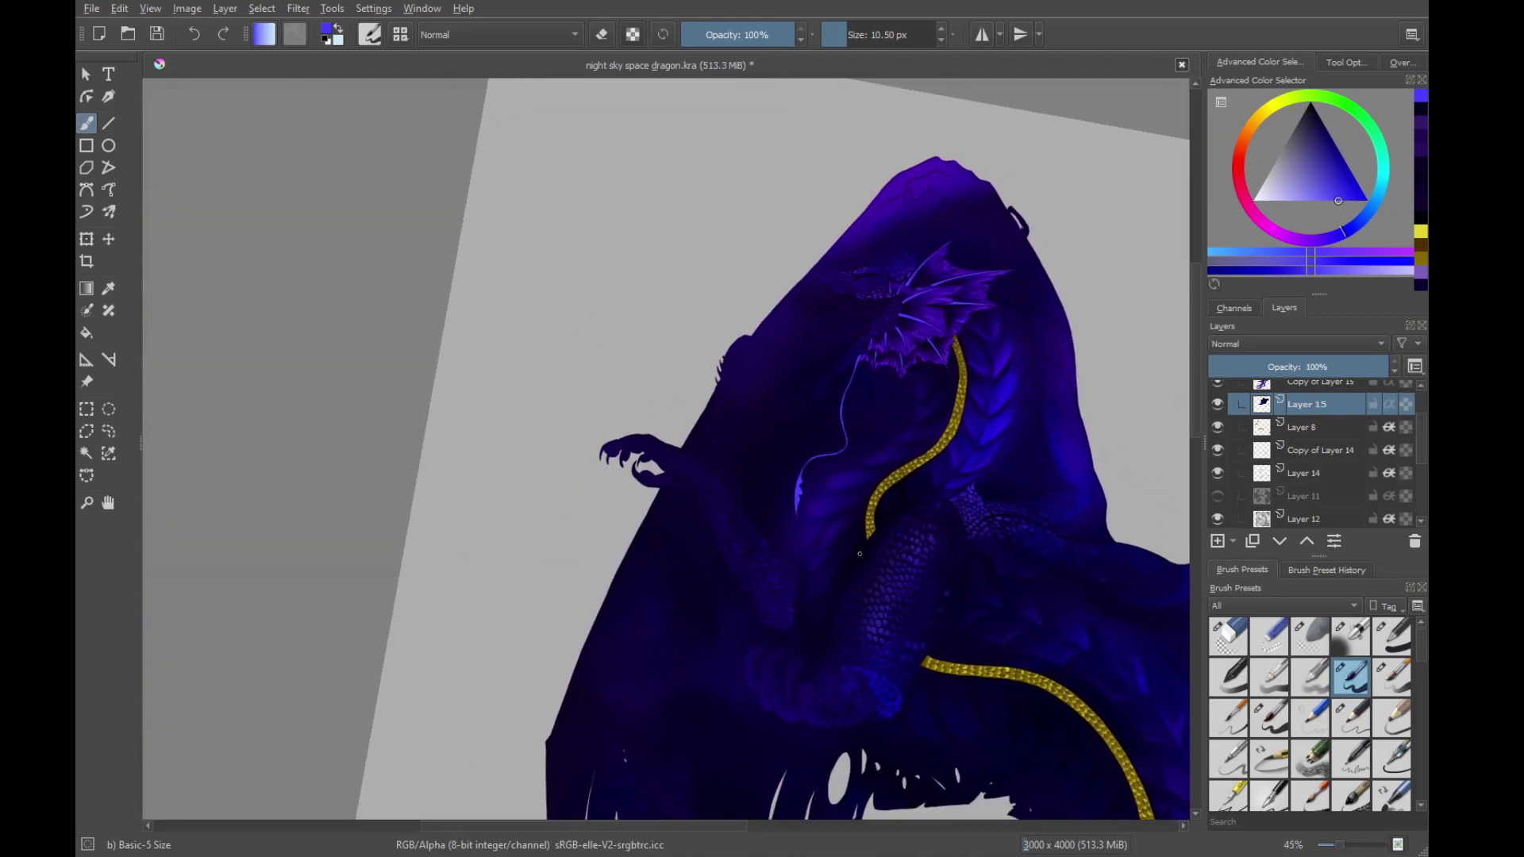
{"action": "left_click_drag", "start_coordinate": [1029, 400], "coordinate": [1022, 359]}
{"action": "key", "text": "ctrl+s"}
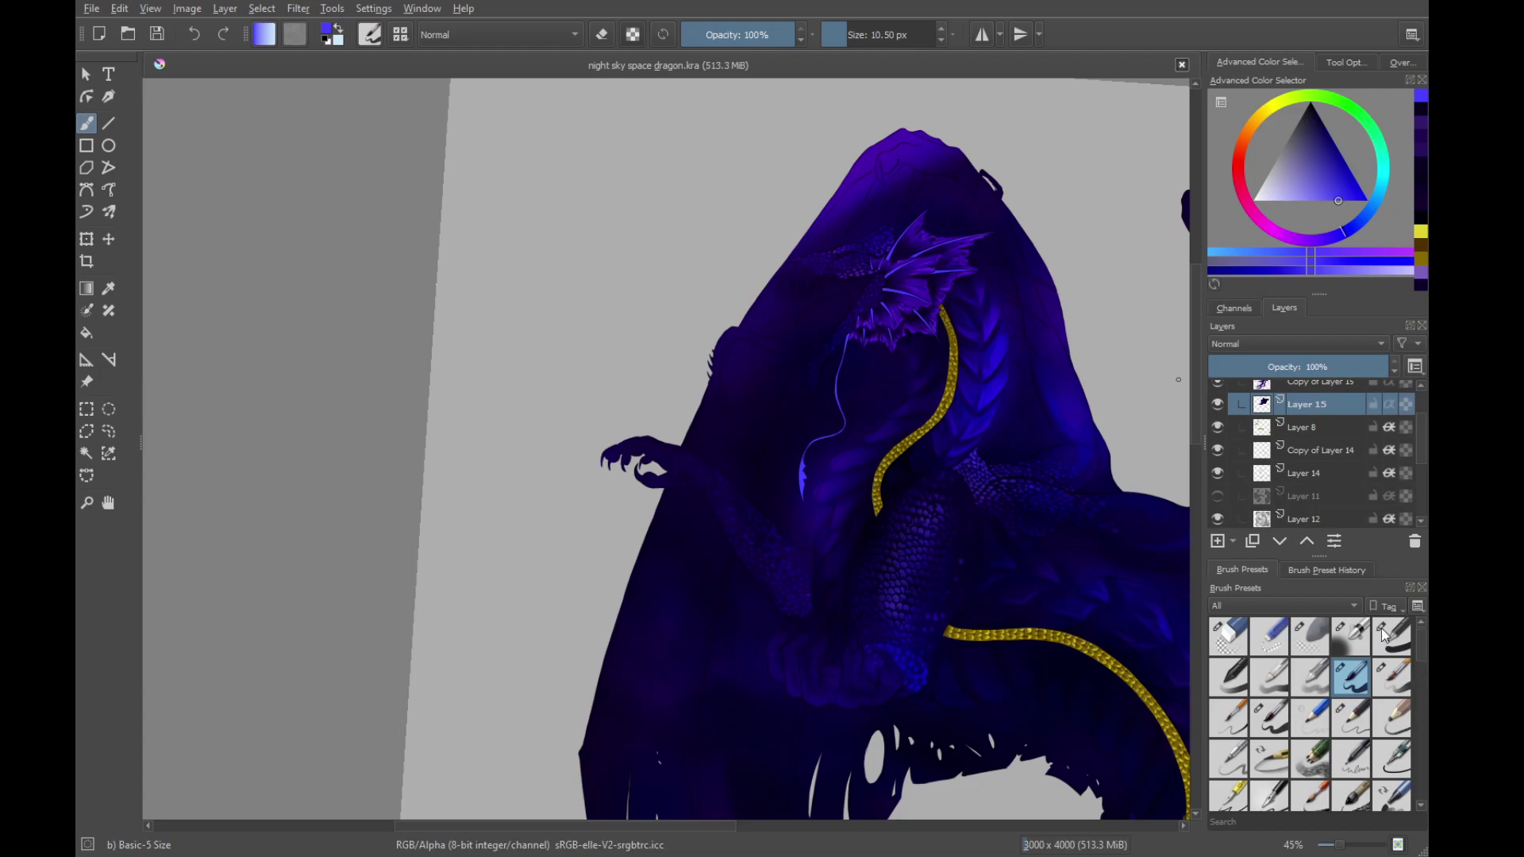
Set up the Airbrush Soft preset in Color Dodge mode with a light cyan-blue colour, about 77 px size and erasing off
{"action": "left_click", "coordinate": [1351, 635]}
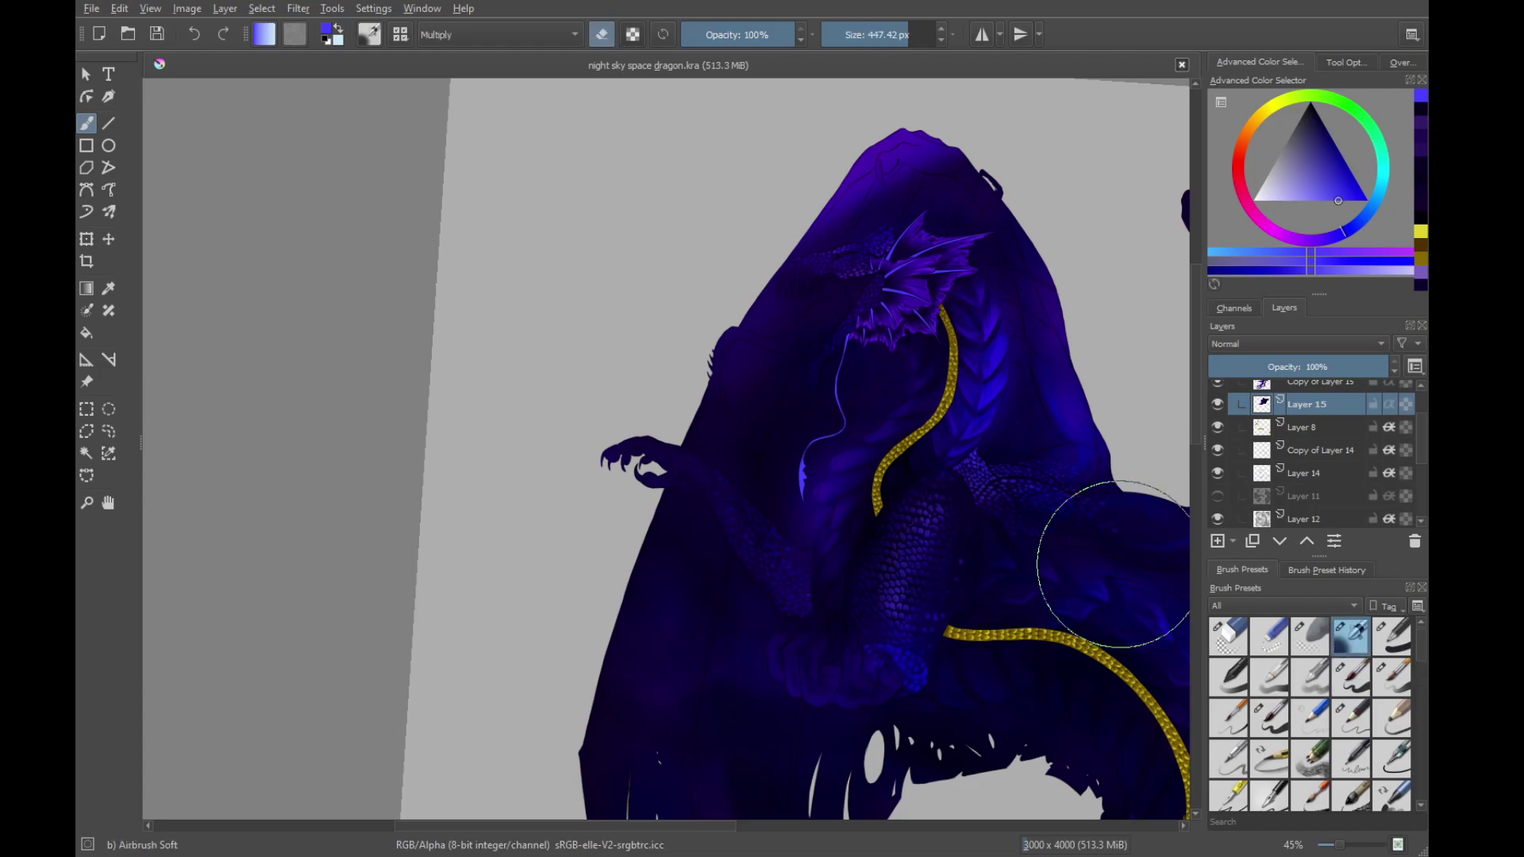
{"action": "left_click", "coordinate": [488, 80]}
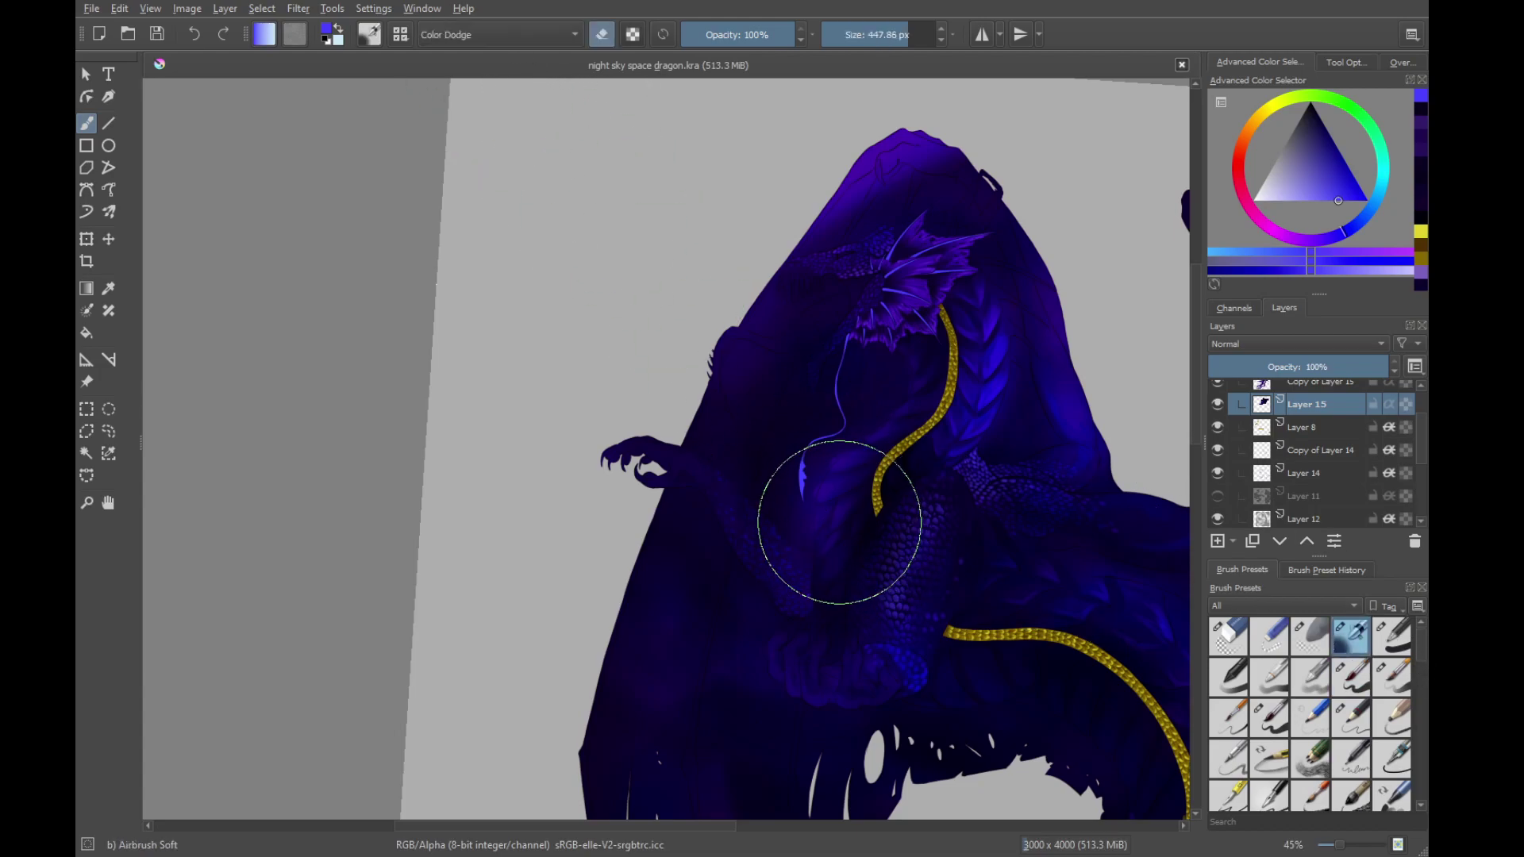
{"action": "left_click_drag", "start_coordinate": [840, 522], "coordinate": [750, 522]}
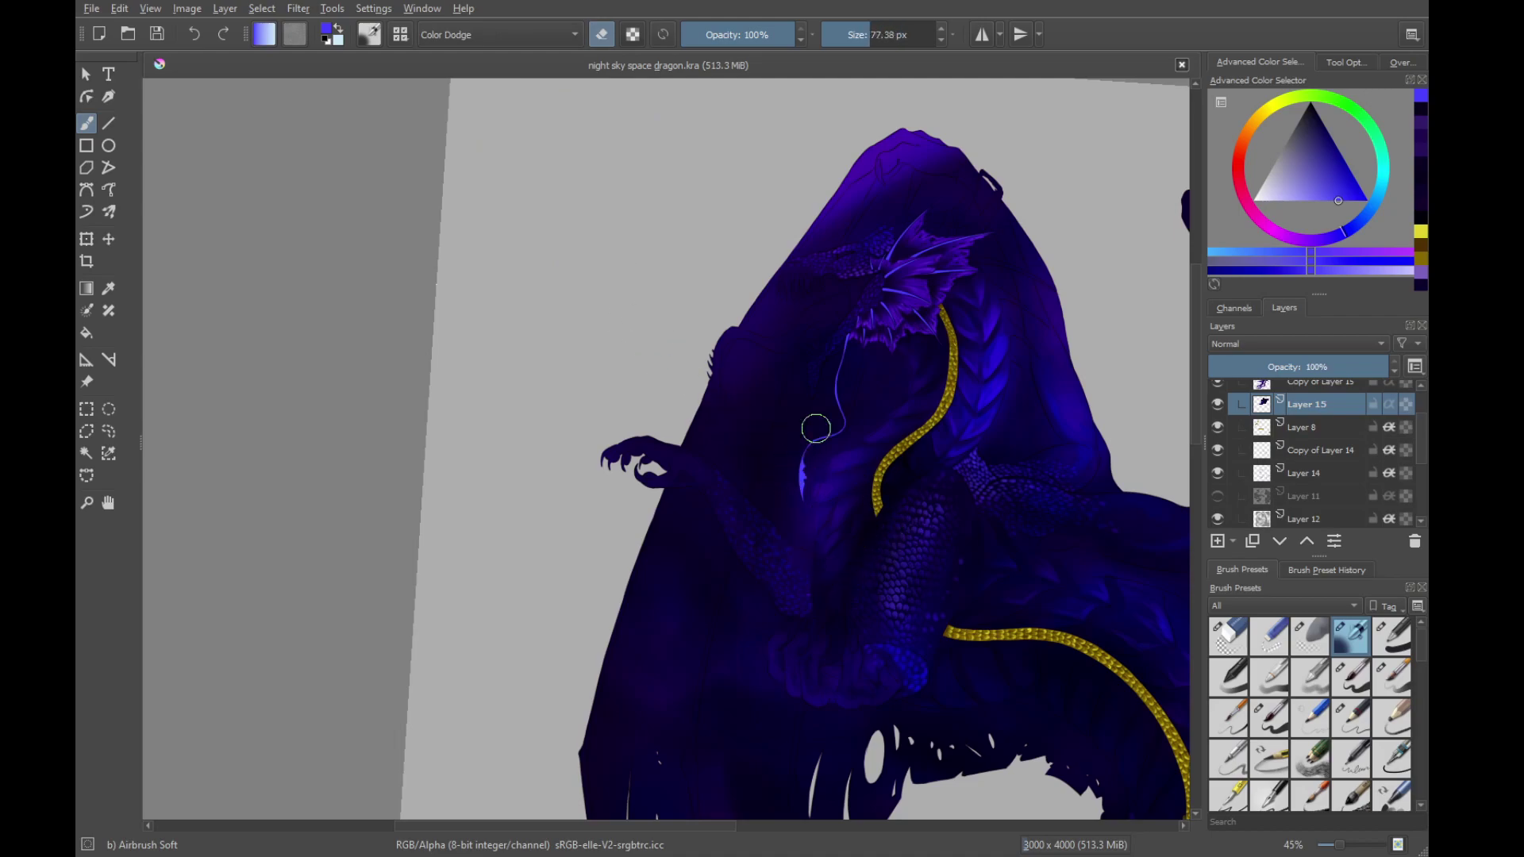
{"action": "left_click_drag", "start_coordinate": [850, 349], "coordinate": [814, 587]}
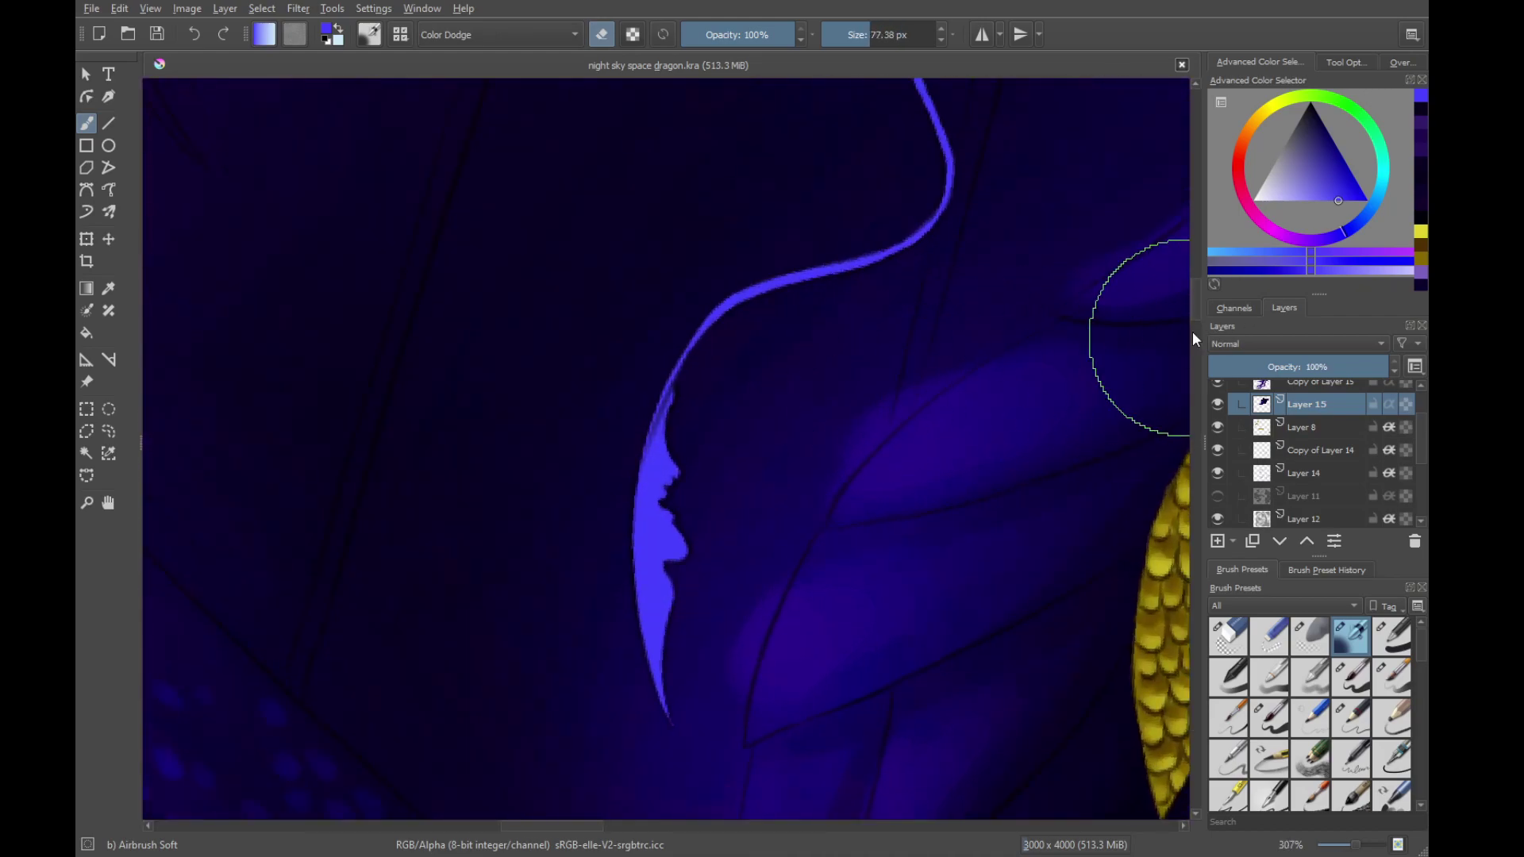
{"action": "left_click_drag", "start_coordinate": [1346, 229], "coordinate": [1381, 187]}
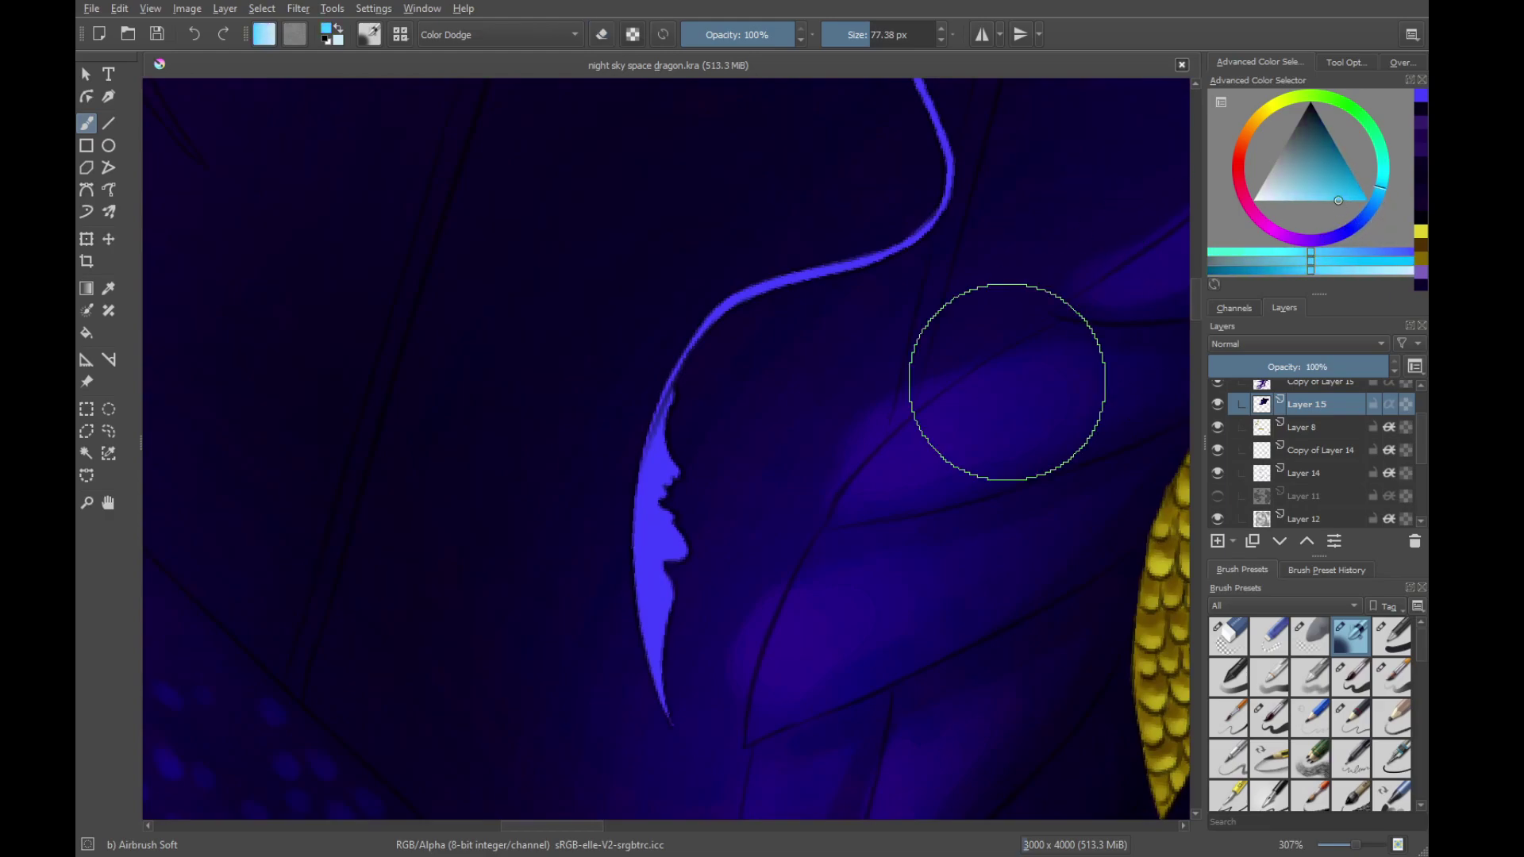
Airbrush a light blue glow over the jaw strand's jagged tip, reducing the brush to about 33 px
{"action": "mouse_move", "coordinate": [645, 461]}
{"action": "left_mouse_down"}
{"action": "mouse_move", "coordinate": [667, 707]}
{"action": "mouse_move", "coordinate": [672, 522]}
{"action": "mouse_move", "coordinate": [610, 563]}
{"action": "mouse_move", "coordinate": [657, 720]}
{"action": "left_mouse_up"}
{"action": "left_click_drag", "start_coordinate": [646, 665], "coordinate": [658, 606]}
{"action": "key", "text": "bracketleft"}
{"action": "key", "text": "bracketleft"}
{"action": "key", "text": "bracketleft"}
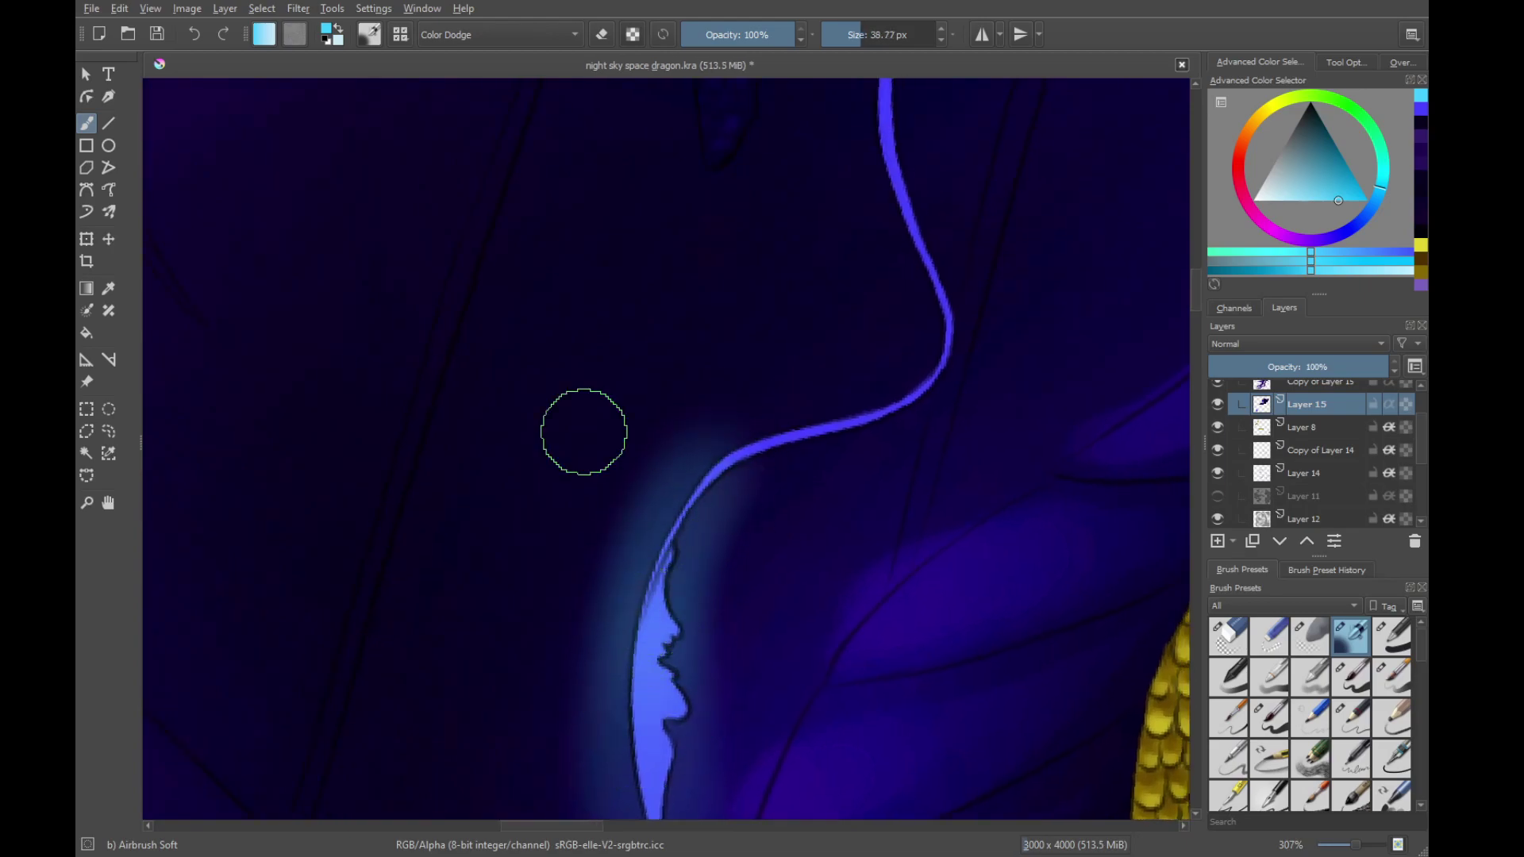
{"action": "key", "text": "ctrl+z"}
{"action": "left_click_drag", "start_coordinate": [654, 680], "coordinate": [694, 544]}
{"action": "left_click_drag", "start_coordinate": [681, 456], "coordinate": [657, 650]}
{"action": "left_click_drag", "start_coordinate": [691, 481], "coordinate": [717, 721]}
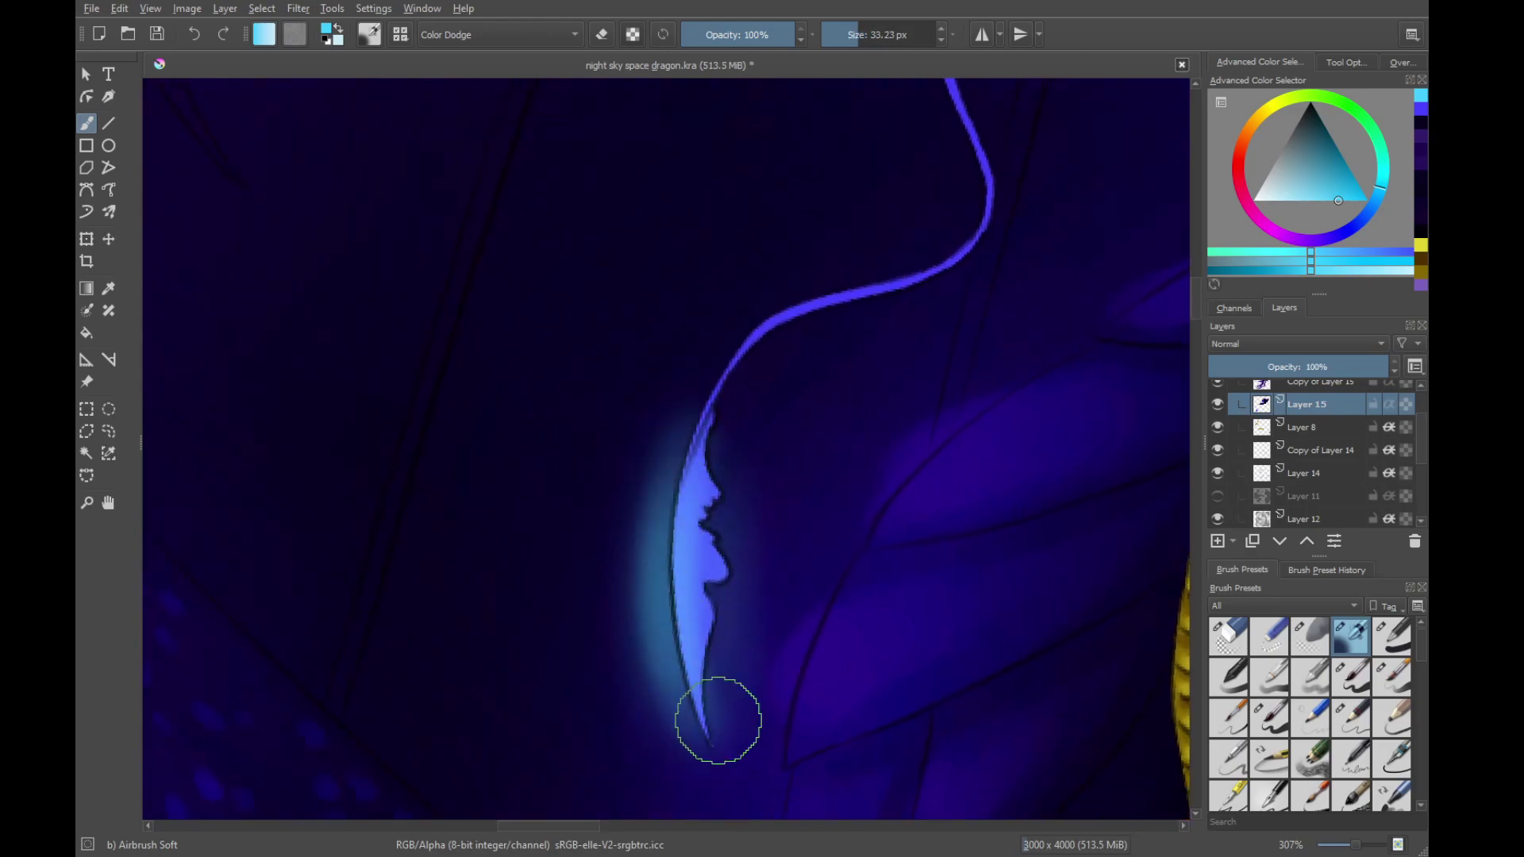
{"action": "mouse_move", "coordinate": [691, 442]}
{"action": "left_mouse_down"}
{"action": "mouse_move", "coordinate": [720, 619]}
{"action": "mouse_move", "coordinate": [679, 669]}
{"action": "mouse_move", "coordinate": [673, 524]}
{"action": "left_mouse_up"}
Airbrush a thin glow along the rest of the jaw strand up to the jaw, using a brush of about 17 px
{"action": "mouse_move", "coordinate": [749, 453]}
{"action": "left_mouse_down"}
{"action": "mouse_move", "coordinate": [650, 612]}
{"action": "mouse_move", "coordinate": [632, 548]}
{"action": "mouse_move", "coordinate": [606, 579]}
{"action": "mouse_move", "coordinate": [738, 468]}
{"action": "mouse_move", "coordinate": [882, 401]}
{"action": "left_mouse_up"}
{"action": "key", "text": "bracketleft"}
{"action": "key", "text": "bracketleft"}
{"action": "left_click_drag", "start_coordinate": [815, 394], "coordinate": [760, 488]}
{"action": "mouse_move", "coordinate": [759, 557]}
{"action": "left_mouse_down"}
{"action": "mouse_move", "coordinate": [833, 466]}
{"action": "mouse_move", "coordinate": [775, 660]}
{"action": "mouse_move", "coordinate": [746, 512]}
{"action": "left_mouse_up"}
{"action": "mouse_move", "coordinate": [720, 485]}
{"action": "left_mouse_down"}
{"action": "mouse_move", "coordinate": [708, 591]}
{"action": "mouse_move", "coordinate": [724, 412]}
{"action": "left_mouse_up"}
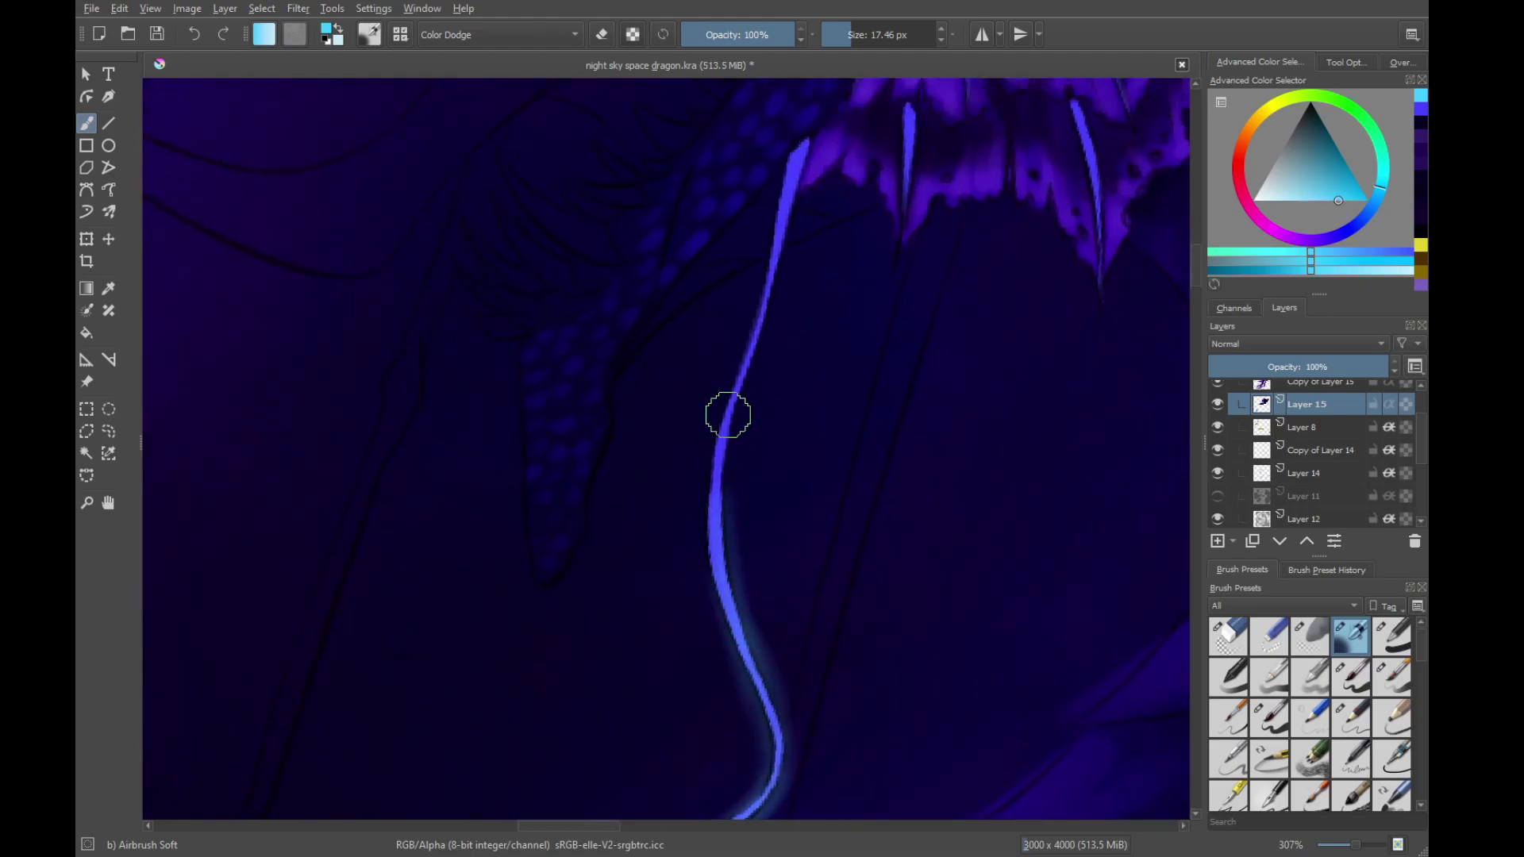
{"action": "scroll", "coordinate": [698, 741], "scroll_direction": "up", "scroll_amount": 4}
{"action": "mouse_move", "coordinate": [701, 689]}
{"action": "left_mouse_down"}
{"action": "mouse_move", "coordinate": [788, 316]}
{"action": "mouse_move", "coordinate": [806, 340]}
{"action": "mouse_move", "coordinate": [796, 405]}
{"action": "left_mouse_up"}
Airbrush a light blue glow over the short spines of the lower frill beside the jaw scales
{"action": "scroll", "coordinate": [873, 357], "scroll_direction": "up", "scroll_amount": 3}
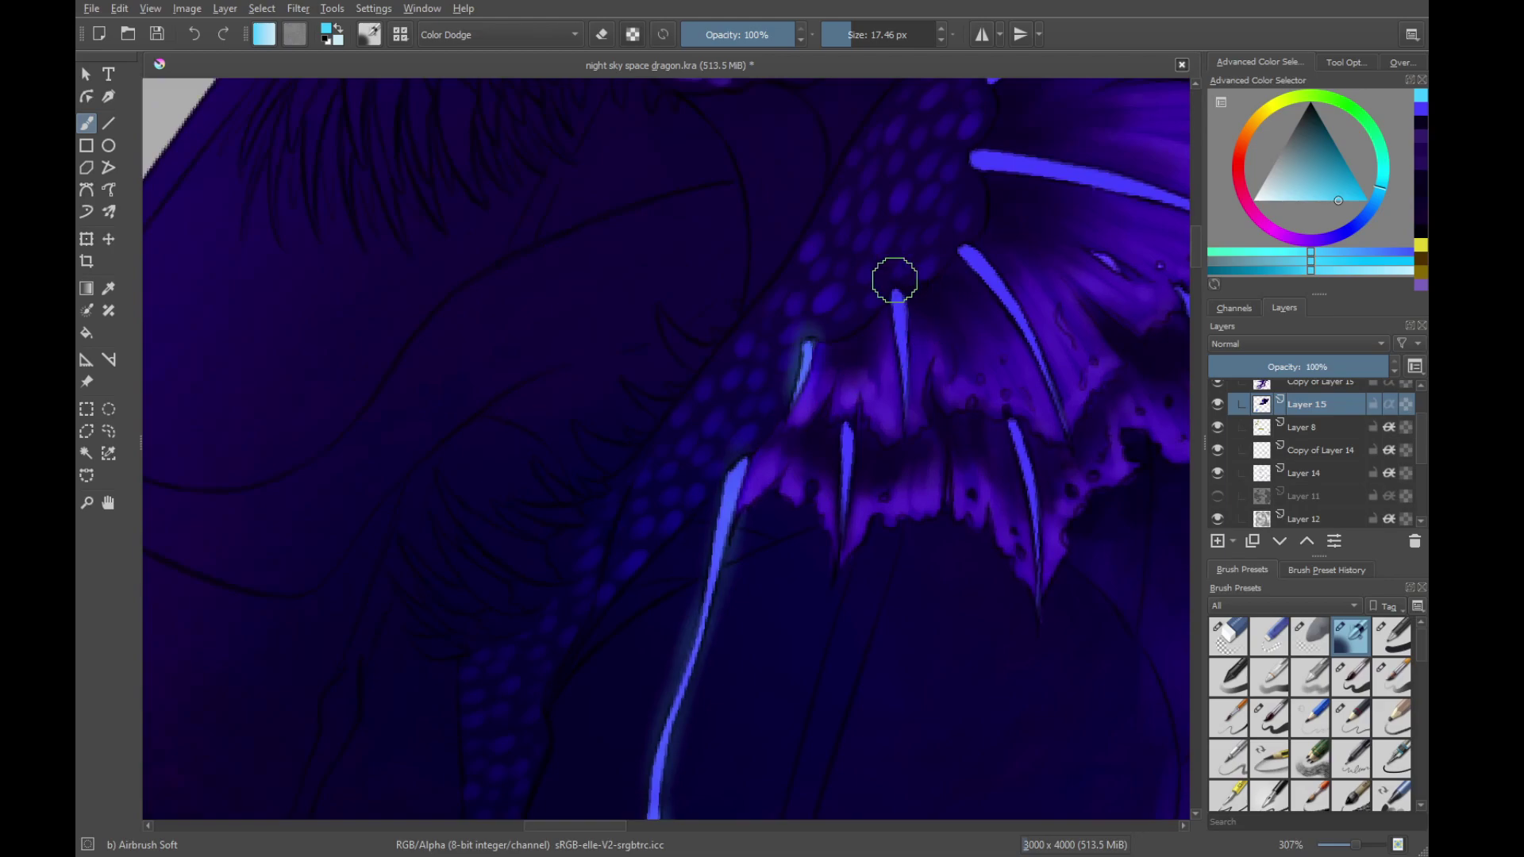
{"action": "left_click_drag", "start_coordinate": [894, 280], "coordinate": [897, 404]}
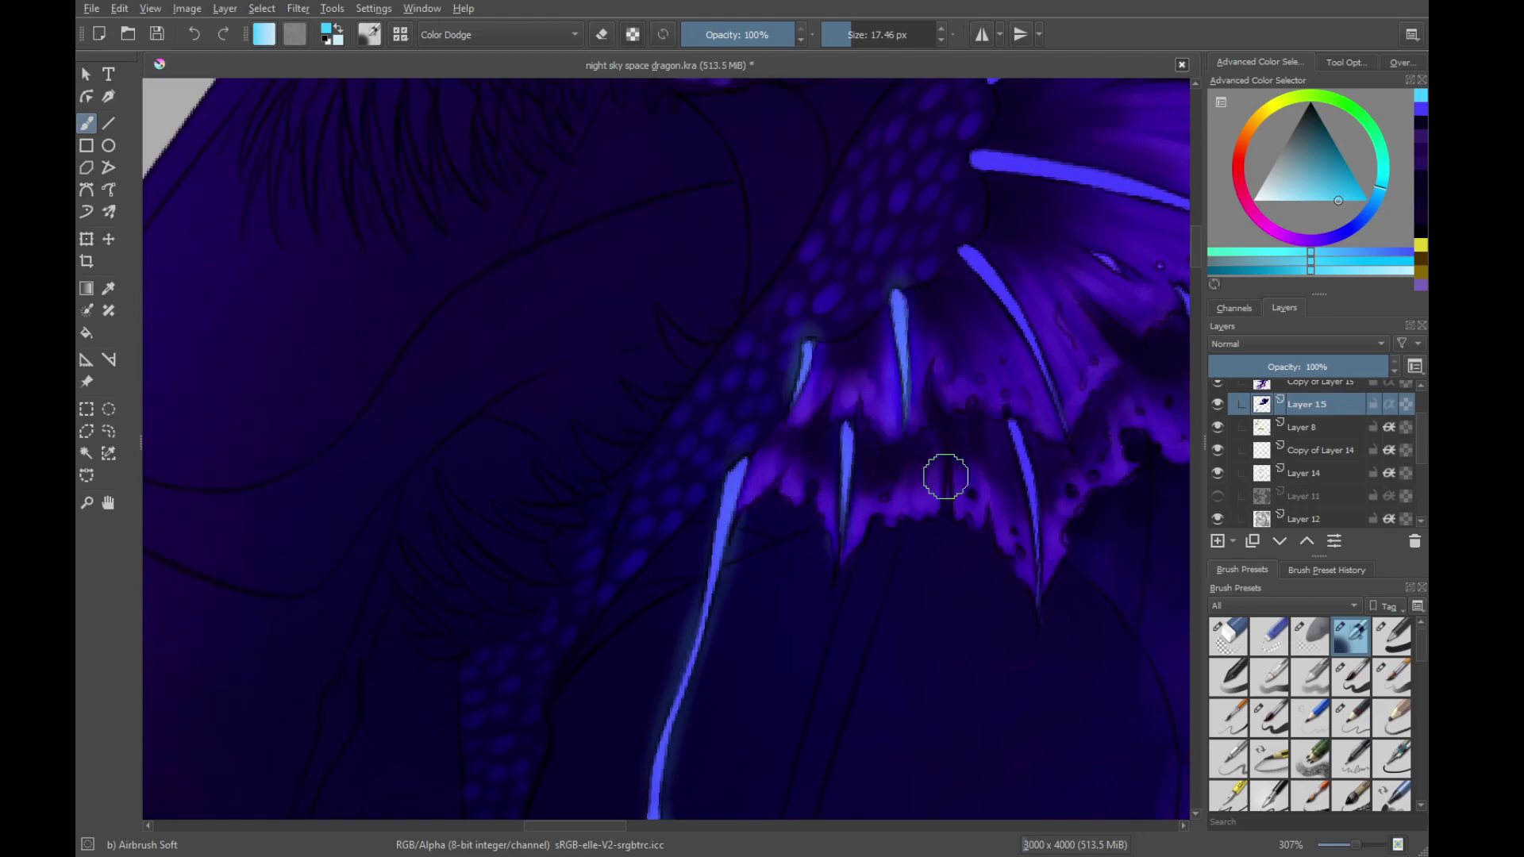
{"action": "left_click_drag", "start_coordinate": [945, 476], "coordinate": [792, 599]}
{"action": "left_click_drag", "start_coordinate": [816, 378], "coordinate": [909, 581]}
{"action": "left_click_drag", "start_coordinate": [856, 410], "coordinate": [908, 605]}
{"action": "left_click_drag", "start_coordinate": [862, 603], "coordinate": [822, 489]}
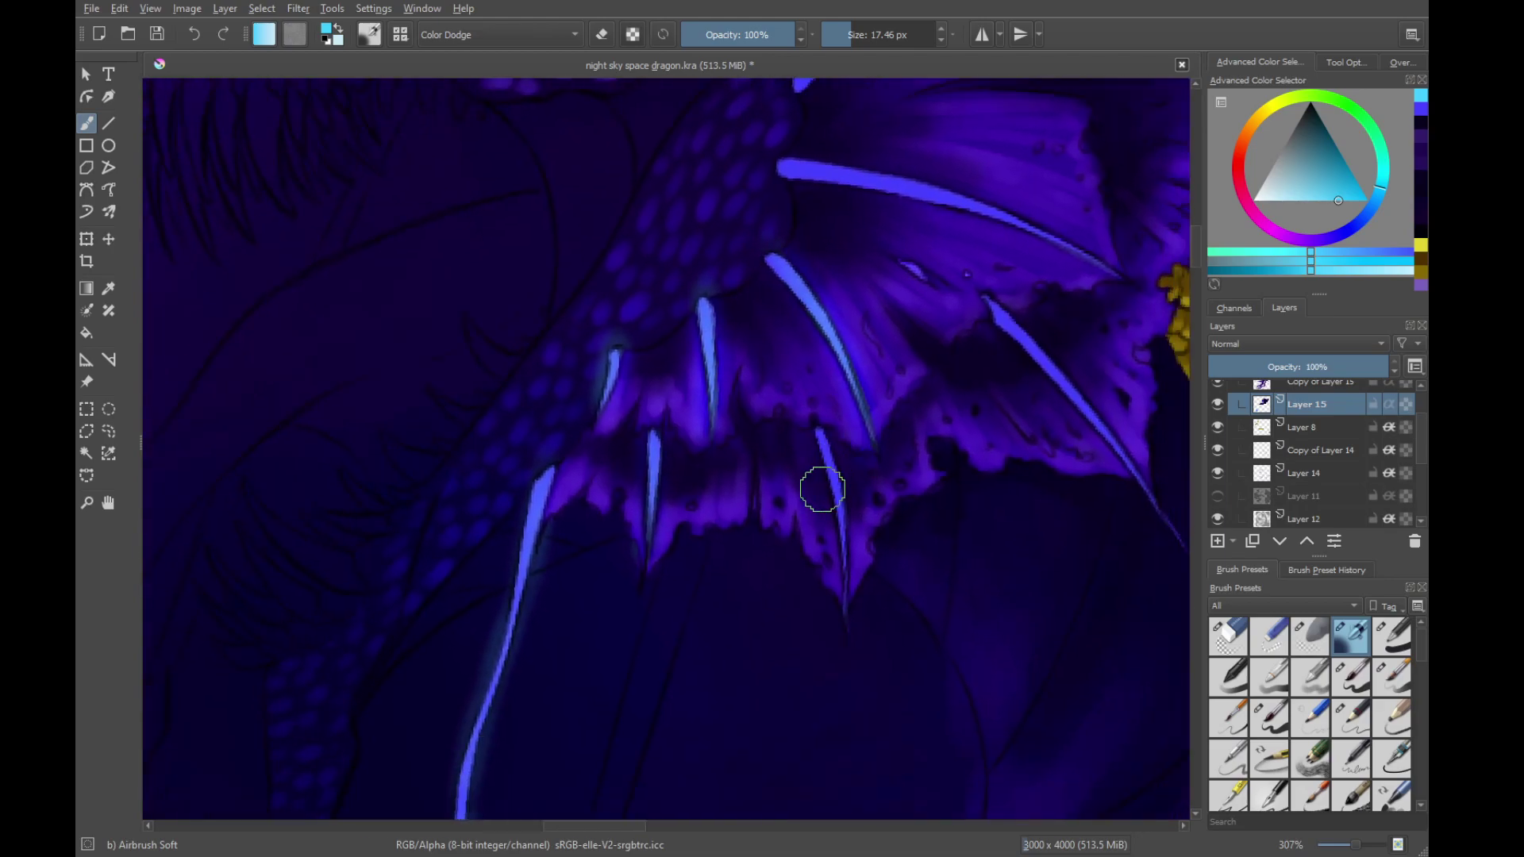
{"action": "left_click_drag", "start_coordinate": [820, 434], "coordinate": [844, 591]}
Airbrush a glow along the lower frill spine pointing below the gold band, undoing the stroke that overshoots its tip
{"action": "scroll", "coordinate": [823, 551], "scroll_direction": "up", "scroll_amount": 4}
{"action": "scroll", "coordinate": [823, 551], "scroll_direction": "right", "scroll_amount": 3}
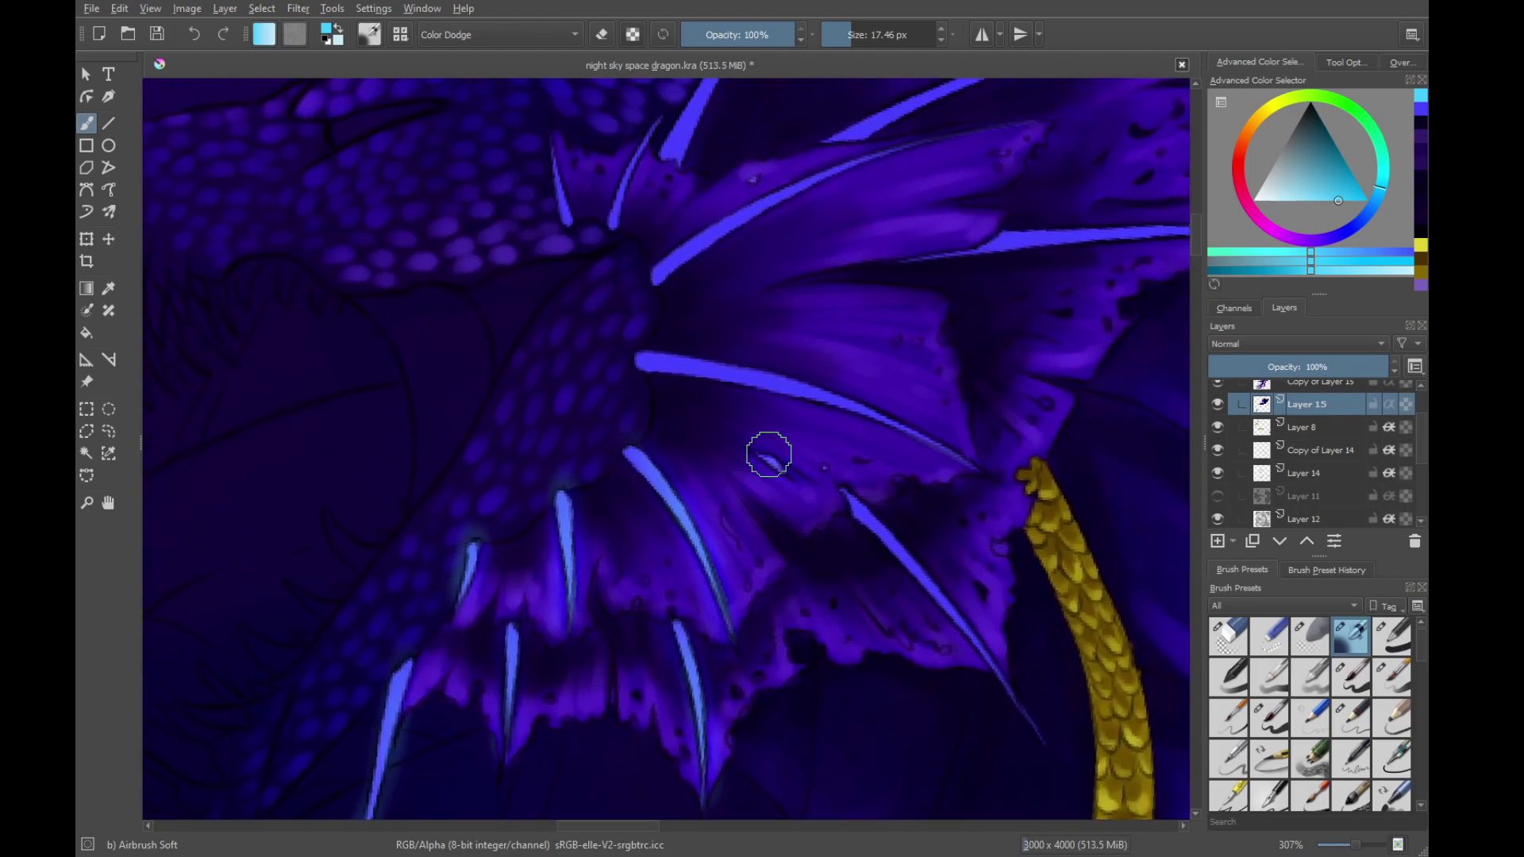
{"action": "scroll", "coordinate": [769, 454], "scroll_direction": "down", "scroll_amount": 1}
{"action": "scroll", "coordinate": [769, 454], "scroll_direction": "right", "scroll_amount": 2}
{"action": "left_click_drag", "start_coordinate": [802, 493], "coordinate": [930, 630]}
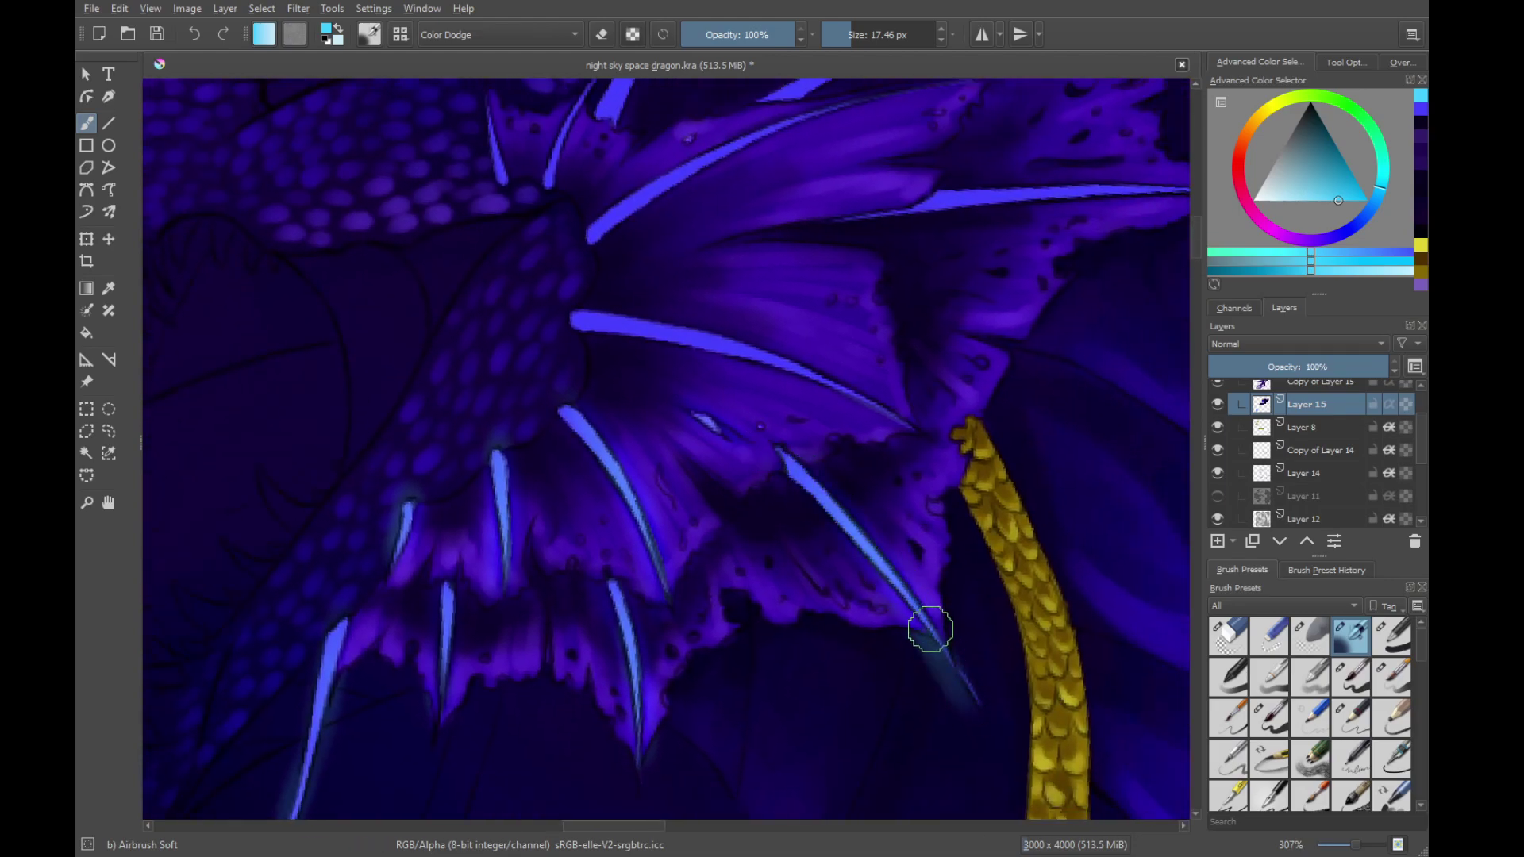
{"action": "key", "text": "ctrl+z"}
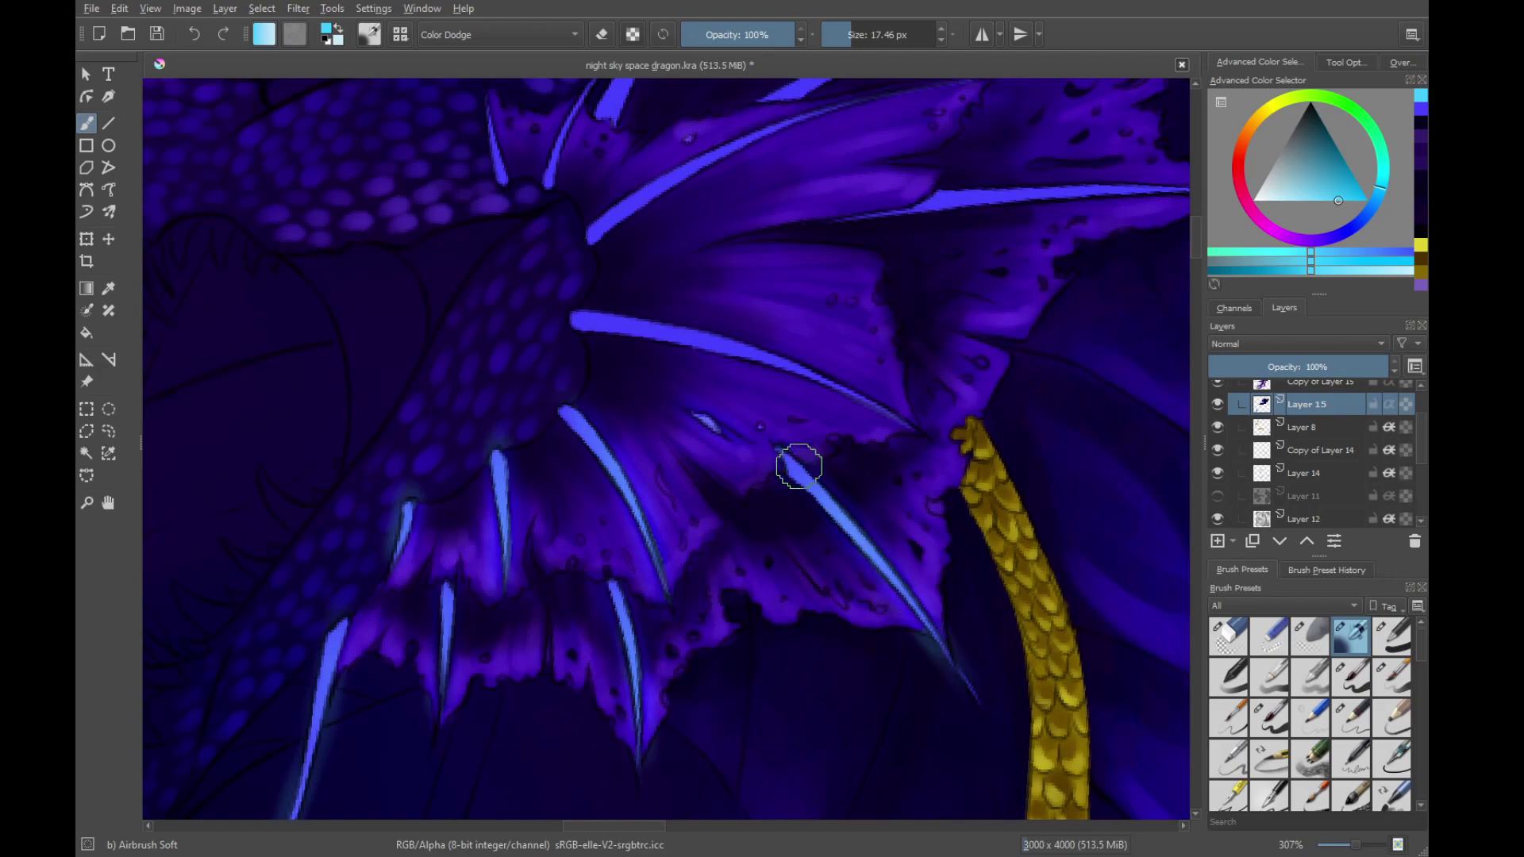
Airbrush a light blue glow along the central frill spine and the spine in the purple fold above it
{"action": "mouse_move", "coordinate": [799, 466]}
{"action": "left_mouse_down"}
{"action": "mouse_move", "coordinate": [860, 323]}
{"action": "mouse_move", "coordinate": [735, 572]}
{"action": "left_mouse_up"}
{"action": "mouse_move", "coordinate": [676, 617]}
{"action": "left_mouse_down"}
{"action": "mouse_move", "coordinate": [754, 487]}
{"action": "mouse_move", "coordinate": [821, 435]}
{"action": "left_mouse_up"}
{"action": "left_click_drag", "start_coordinate": [709, 464], "coordinate": [889, 656]}
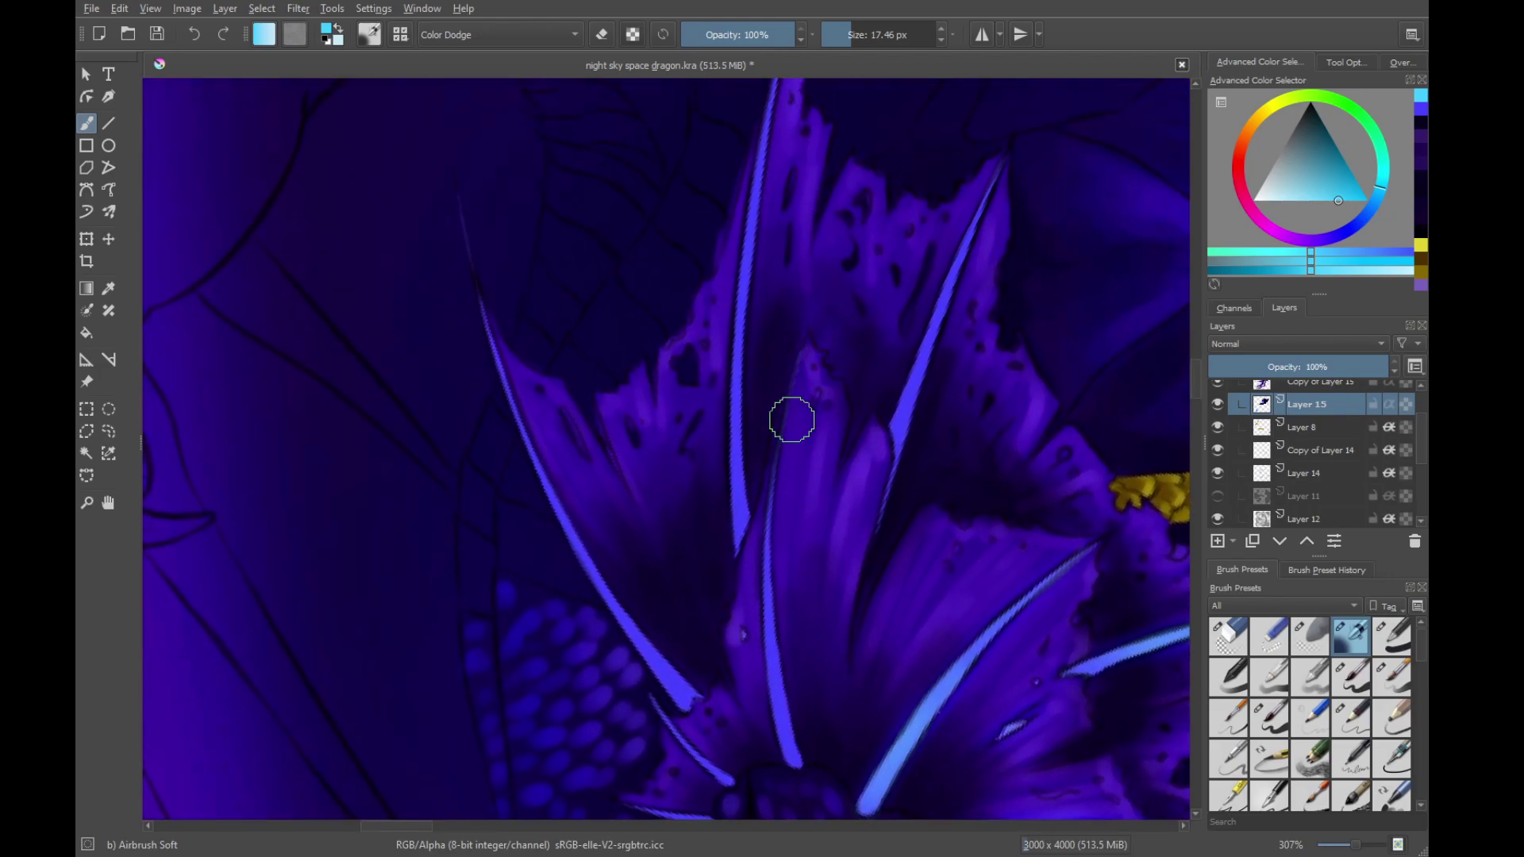
{"action": "mouse_move", "coordinate": [781, 496]}
{"action": "left_mouse_down"}
{"action": "mouse_move", "coordinate": [793, 762]}
{"action": "mouse_move", "coordinate": [755, 612]}
{"action": "mouse_move", "coordinate": [870, 321]}
{"action": "left_mouse_up"}
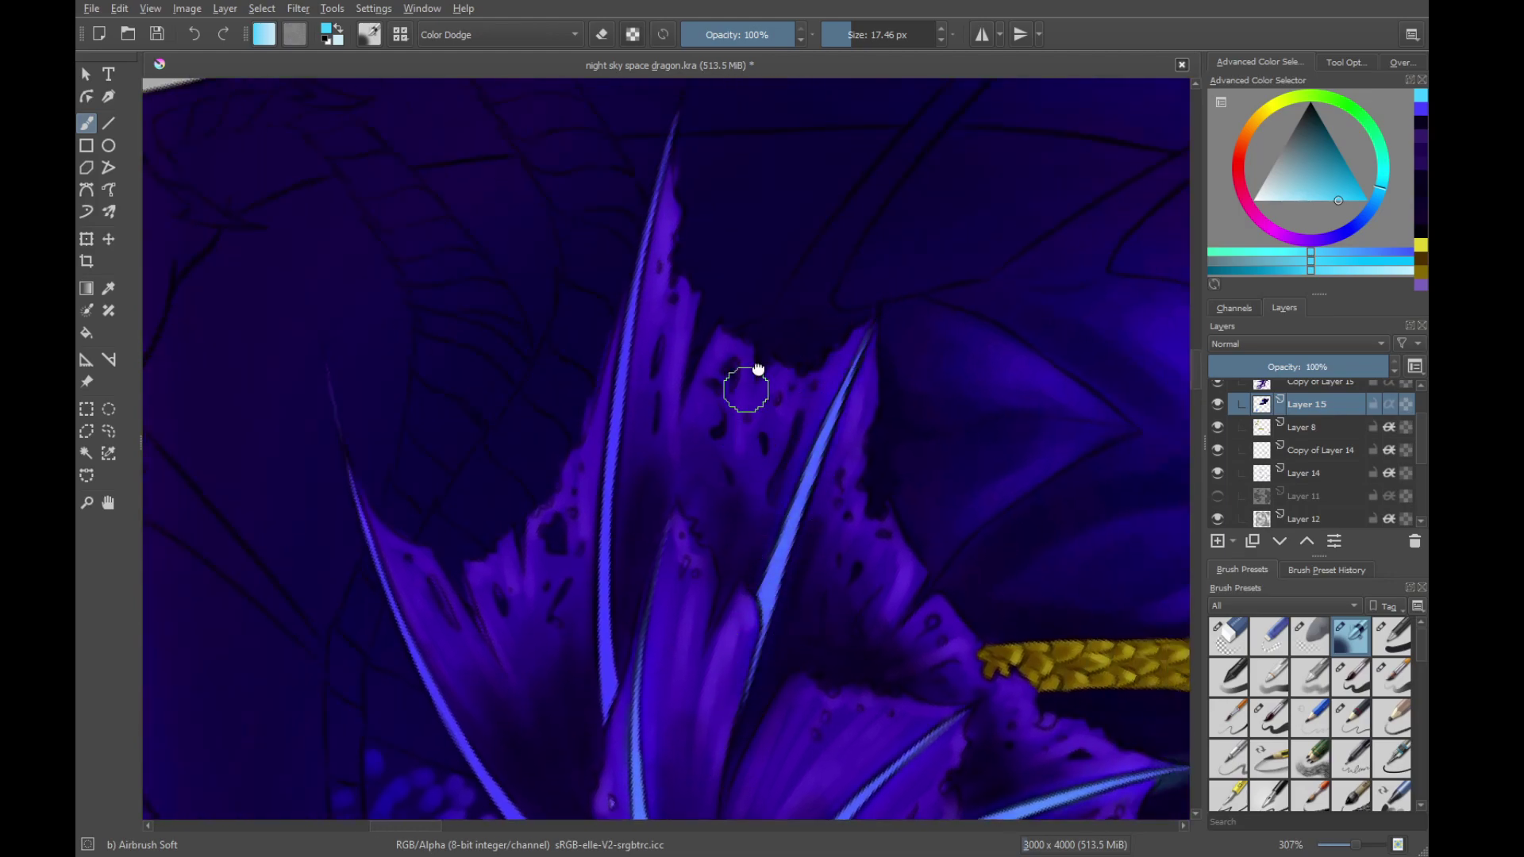
Airbrush a light blue glow along the long upper frill spine, from its base toward the highest tip
{"action": "mouse_move", "coordinate": [758, 369]}
{"action": "left_mouse_down"}
{"action": "mouse_move", "coordinate": [911, 438]}
{"action": "mouse_move", "coordinate": [848, 468]}
{"action": "left_mouse_up"}
{"action": "mouse_move", "coordinate": [706, 527]}
{"action": "left_mouse_down"}
{"action": "mouse_move", "coordinate": [701, 503]}
{"action": "mouse_move", "coordinate": [619, 585]}
{"action": "mouse_move", "coordinate": [980, 234]}
{"action": "left_mouse_up"}
{"action": "left_click_drag", "start_coordinate": [755, 421], "coordinate": [968, 517]}
{"action": "left_click_drag", "start_coordinate": [625, 551], "coordinate": [806, 394]}
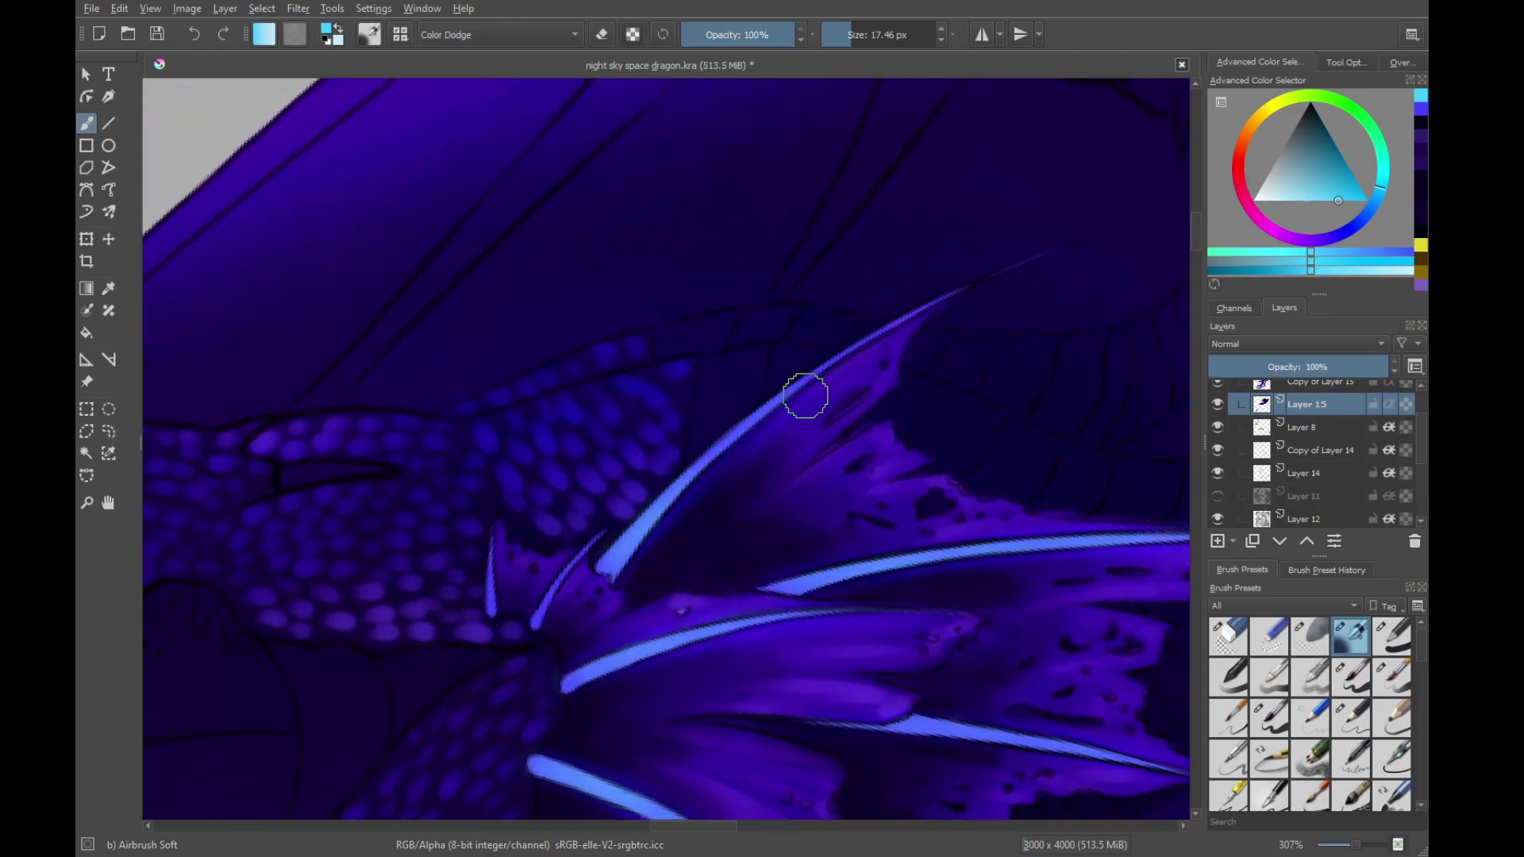
Airbrush a light blue glow along the frill's front-edge spine, carrying it out past the membrane's tip
{"action": "left_click_drag", "start_coordinate": [662, 522], "coordinate": [949, 306]}
{"action": "left_click_drag", "start_coordinate": [811, 383], "coordinate": [1072, 247]}
{"action": "left_click_drag", "start_coordinate": [544, 601], "coordinate": [721, 574]}
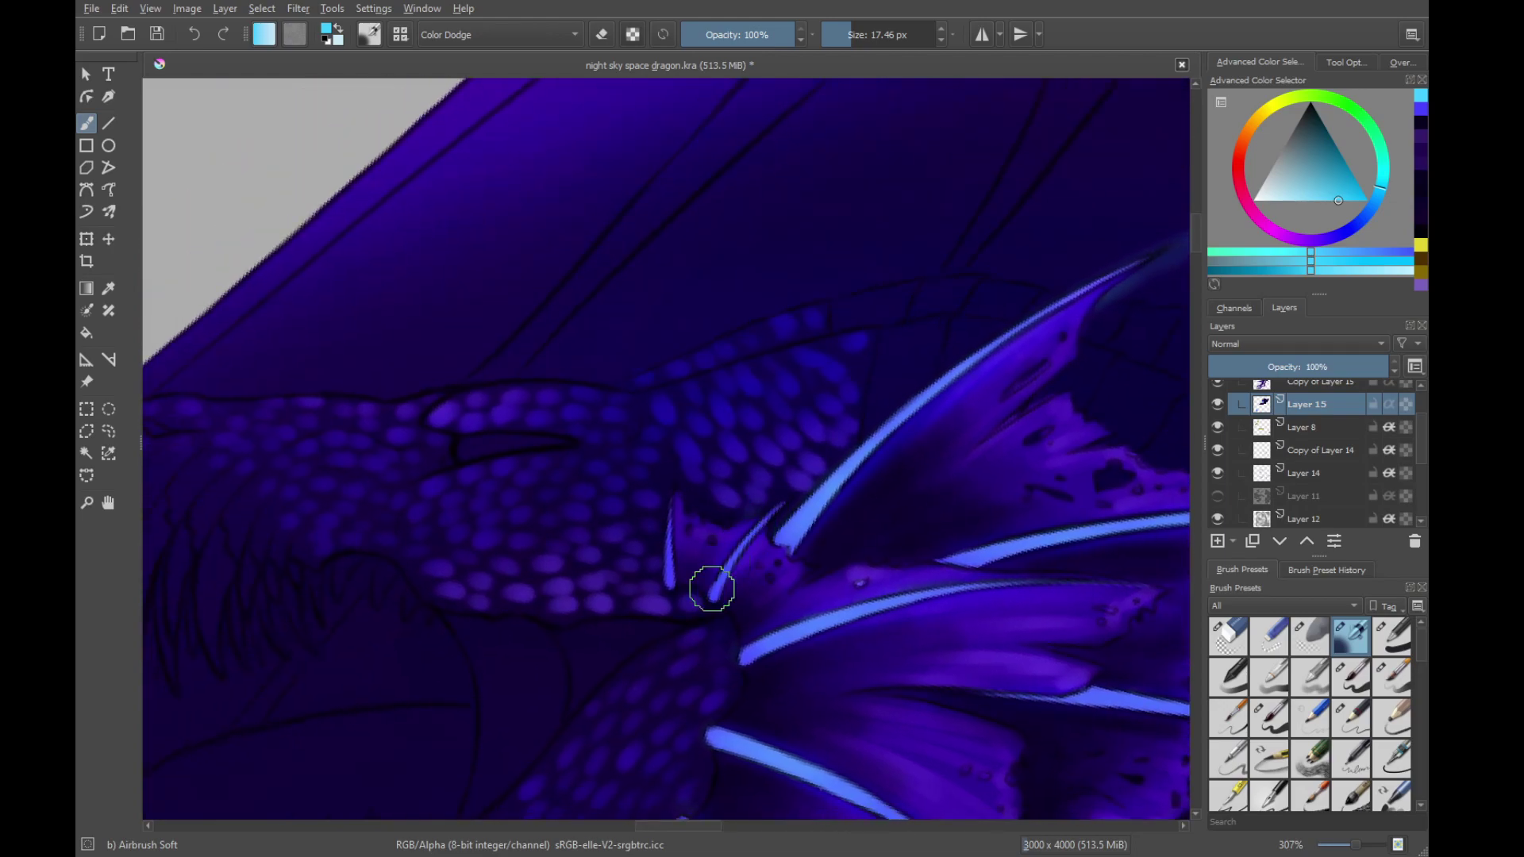
Enlarge the airbrush to 154.14 px and paint a wide light blue glow around the jaw strand's leaf-shaped tip
{"action": "scroll", "coordinate": [670, 506], "scroll_direction": "down", "scroll_amount": 5}
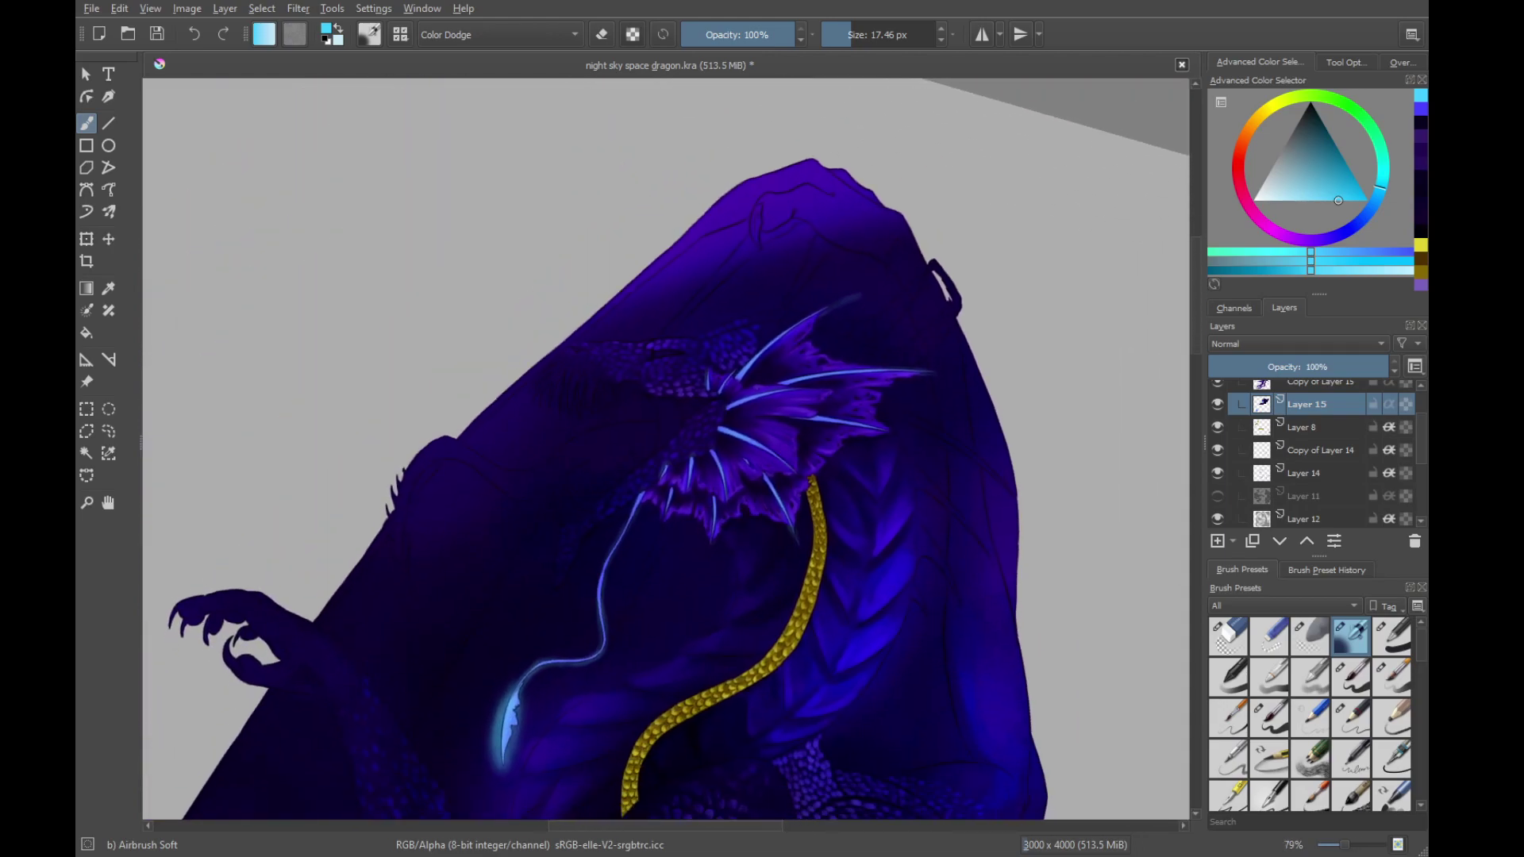
{"action": "scroll", "coordinate": [796, 551], "scroll_direction": "down", "scroll_amount": 3}
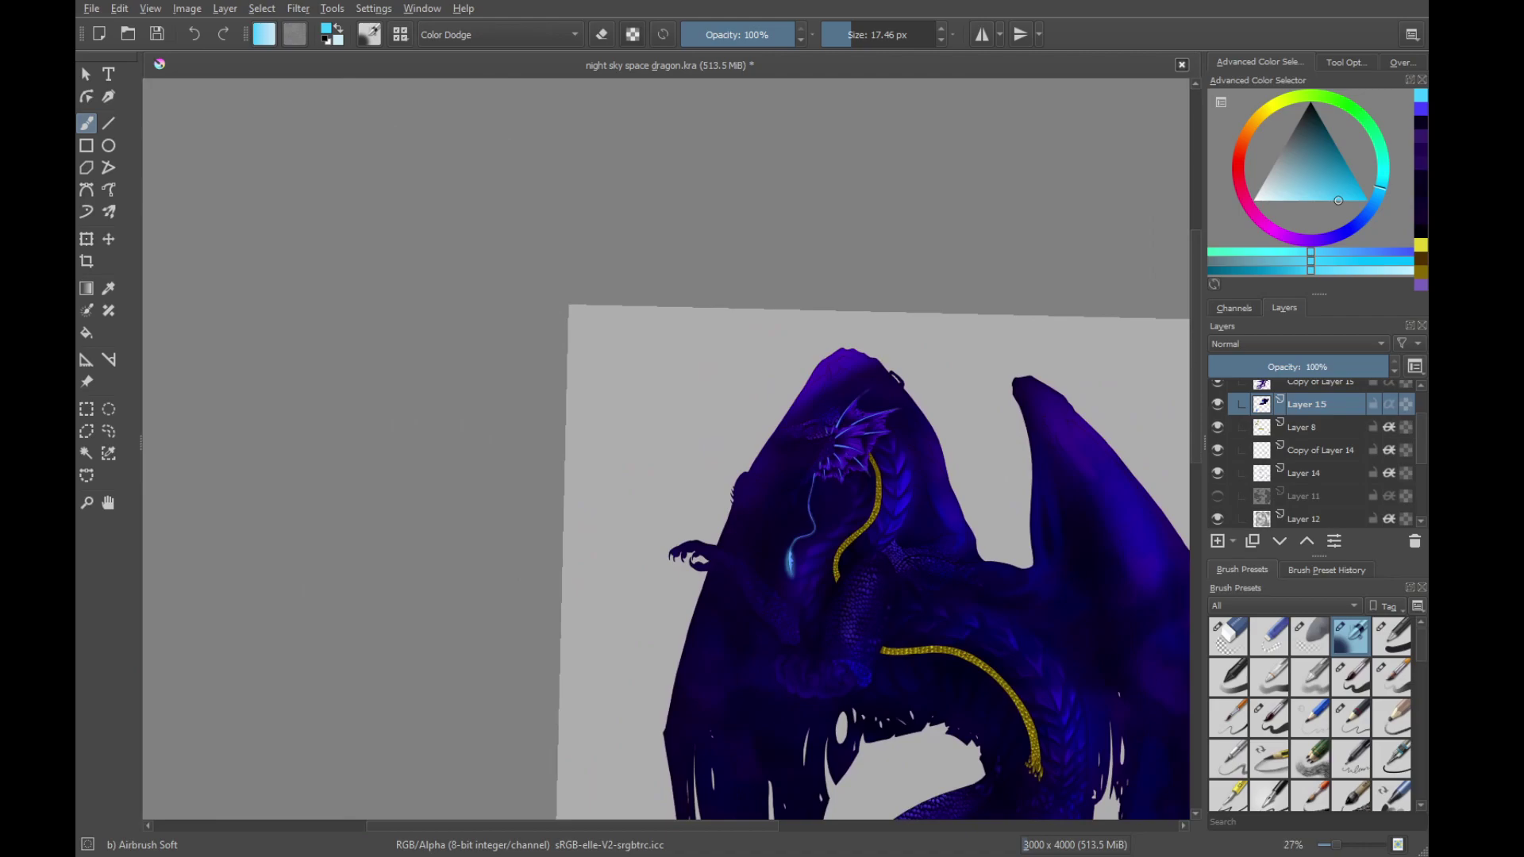
{"action": "scroll", "coordinate": [813, 584], "scroll_direction": "up", "scroll_amount": 3}
{"action": "mouse_move", "coordinate": [768, 528]}
{"action": "left_mouse_down", "text": "shift"}
{"action": "mouse_move", "coordinate": [788, 527]}
{"action": "mouse_move", "coordinate": [764, 562]}
{"action": "mouse_move", "coordinate": [749, 503]}
{"action": "left_mouse_up", "text": "shift"}
{"action": "key", "text": "ctrl+z"}
{"action": "left_click_drag", "start_coordinate": [798, 632], "coordinate": [831, 632], "text": "shift"}
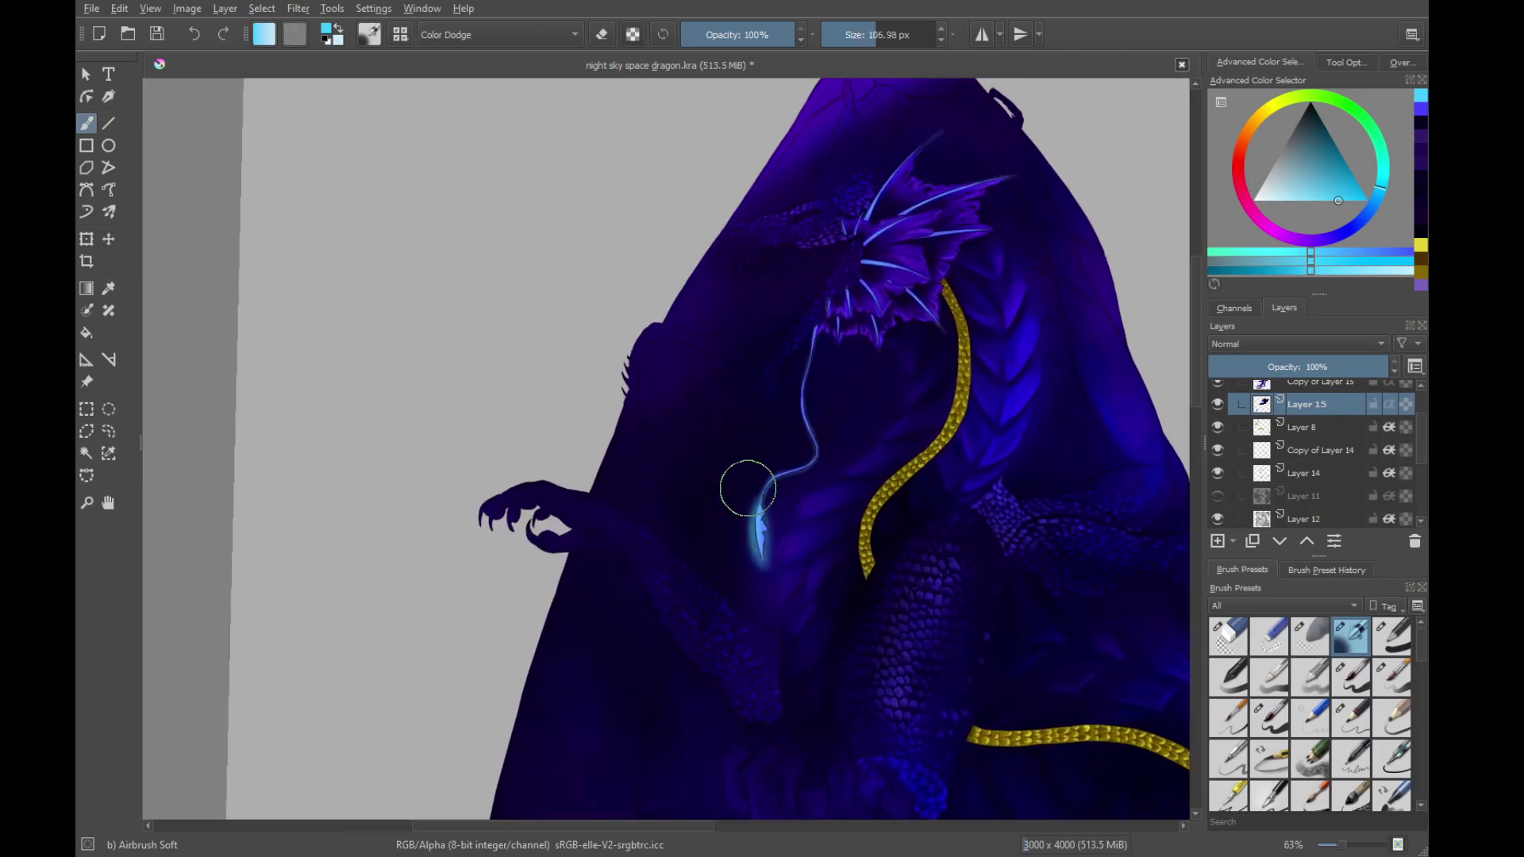
{"action": "key", "text": "bracketright"}
{"action": "key", "text": "bracketright"}
{"action": "left_click_drag", "start_coordinate": [731, 516], "coordinate": [766, 542]}
{"action": "scroll", "coordinate": [752, 508], "scroll_direction": "down", "scroll_amount": 2}
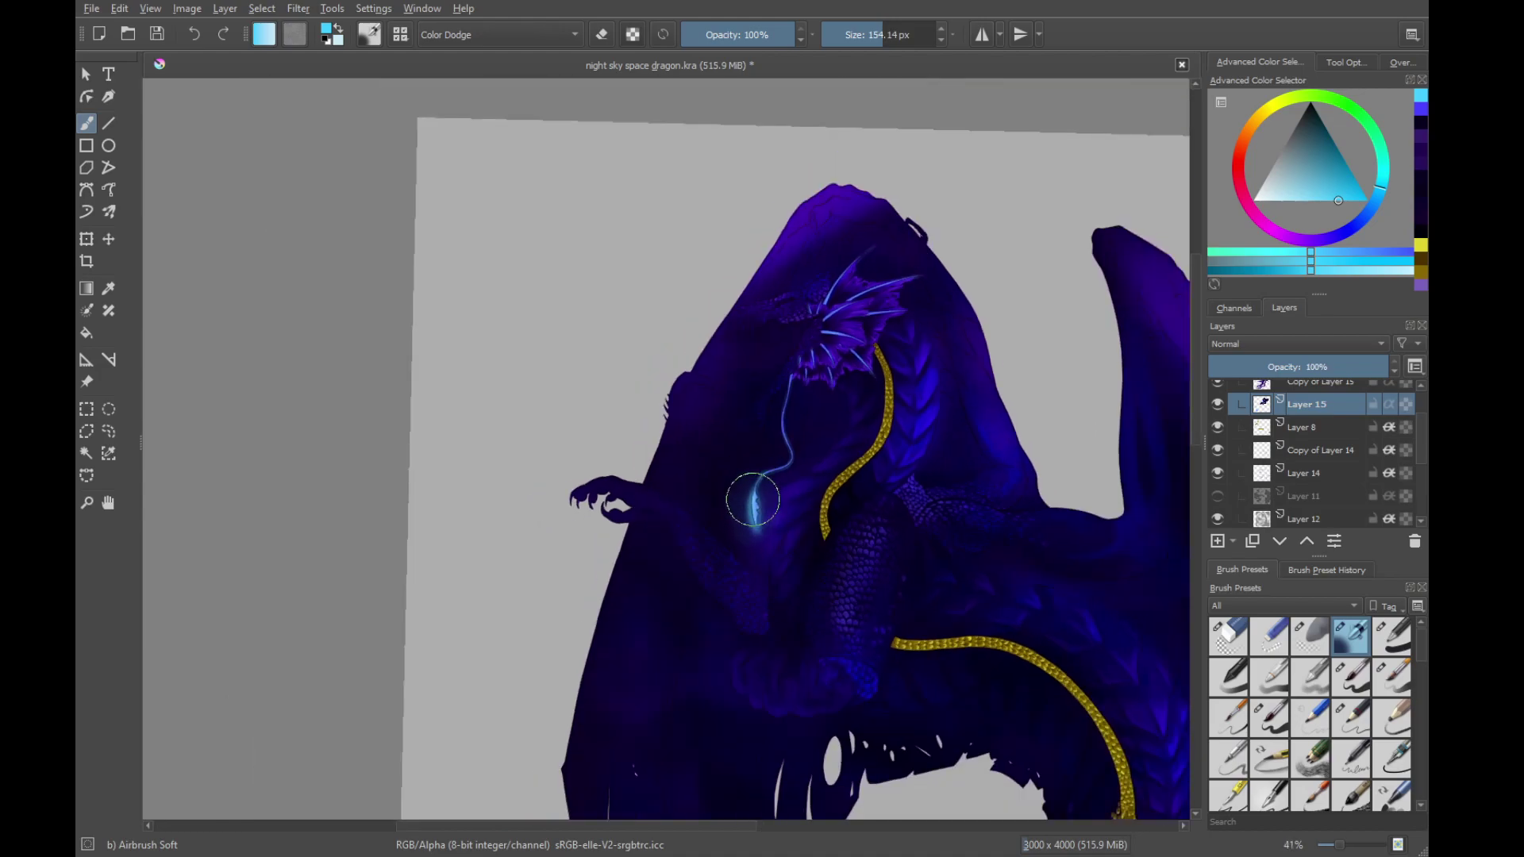
{"action": "left_click_drag", "start_coordinate": [786, 445], "coordinate": [803, 581], "text": "ctrl"}
{"action": "left_click_drag", "start_coordinate": [800, 528], "coordinate": [833, 585], "text": "ctrl"}
{"action": "left_click_drag", "start_coordinate": [802, 563], "coordinate": [788, 525], "text": "ctrl"}
{"action": "mouse_move", "coordinate": [816, 474]}
{"action": "left_mouse_down"}
{"action": "mouse_move", "coordinate": [769, 588]}
{"action": "mouse_move", "coordinate": [762, 521]}
{"action": "left_mouse_up"}
Reduce the airbrush to 23.44 px and try glow strokes along the jaw strand's upper end, undoing them
{"action": "key", "text": "bracketleft"}
{"action": "key", "text": "bracketleft"}
{"action": "key", "text": "bracketleft"}
{"action": "key", "text": "bracketleft"}
{"action": "key", "text": "bracketleft"}
{"action": "key", "text": "bracketleft"}
{"action": "key", "text": "bracketleft"}
{"action": "key", "text": "bracketleft"}
{"action": "key", "text": "bracketleft"}
{"action": "key", "text": "bracketleft"}
{"action": "scroll", "coordinate": [741, 487], "scroll_direction": "up", "scroll_amount": 2}
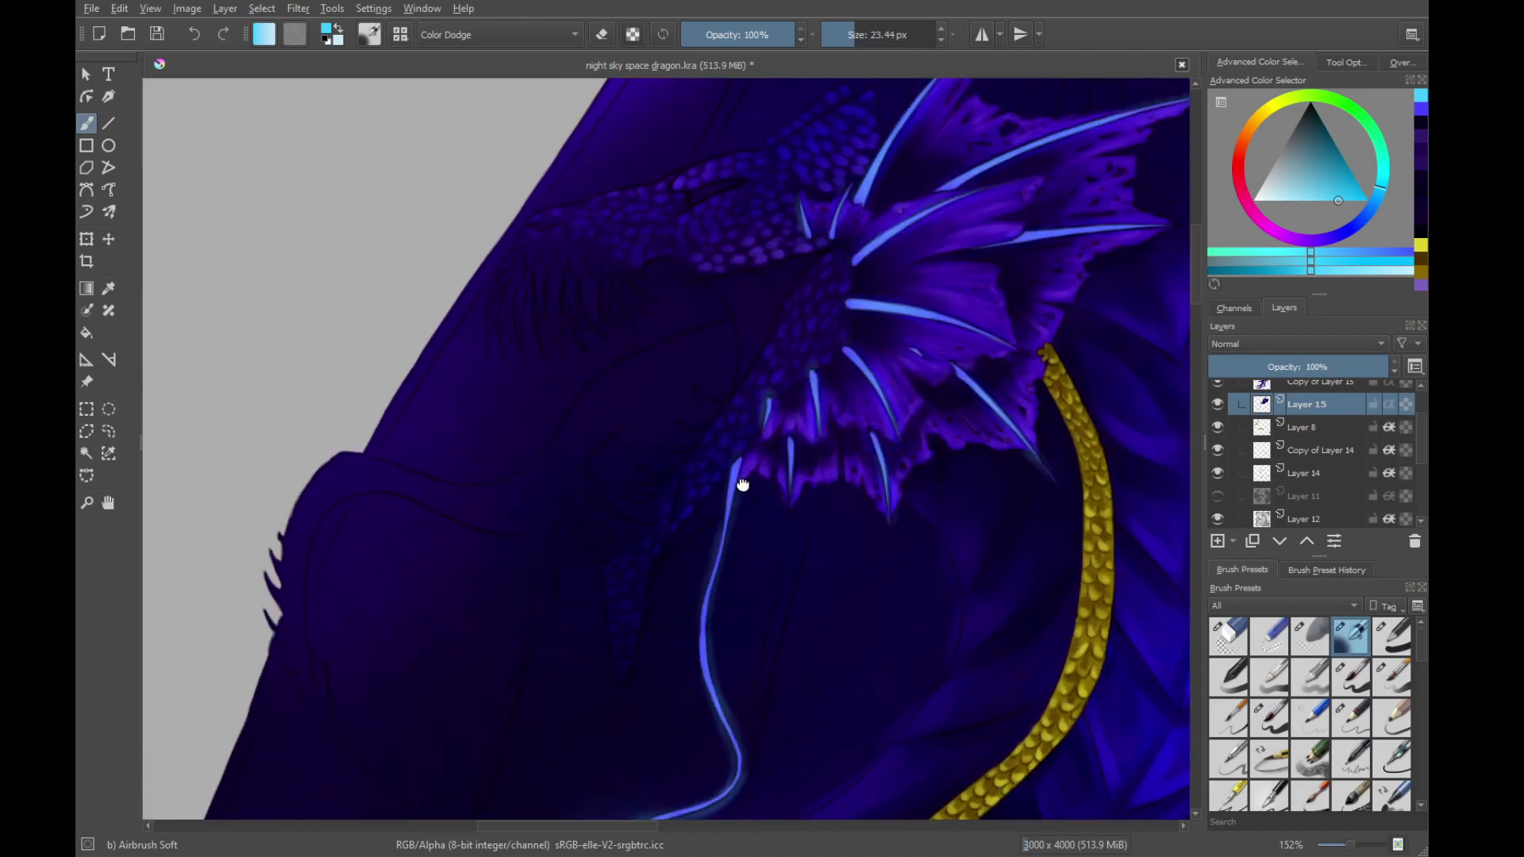
{"action": "left_click_drag", "start_coordinate": [704, 629], "coordinate": [723, 488]}
{"action": "left_click_drag", "start_coordinate": [718, 524], "coordinate": [729, 473]}
{"action": "key", "text": "ctrl+z"}
{"action": "key", "text": "ctrl+z"}
Airbrush another glow pass over the short spines along the frill's lower edge beside the jaw strand
{"action": "mouse_move", "coordinate": [752, 462]}
{"action": "left_mouse_down"}
{"action": "mouse_move", "coordinate": [725, 526]}
{"action": "mouse_move", "coordinate": [738, 445]}
{"action": "mouse_move", "coordinate": [792, 415]}
{"action": "mouse_move", "coordinate": [803, 436]}
{"action": "left_mouse_up"}
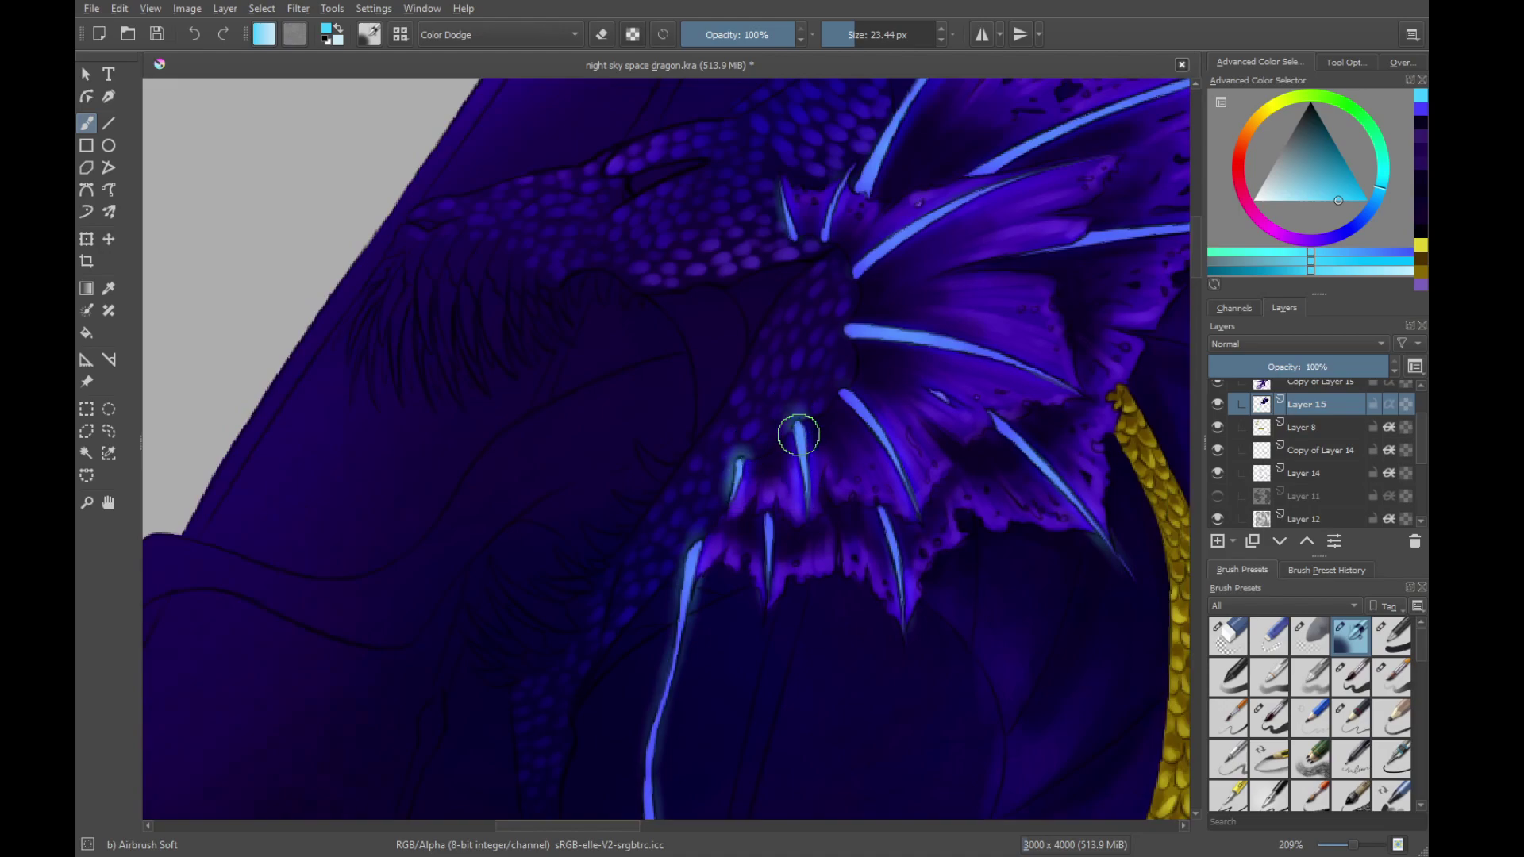
{"action": "left_click_drag", "start_coordinate": [838, 502], "coordinate": [747, 527]}
{"action": "mouse_move", "coordinate": [755, 417]}
{"action": "left_mouse_down"}
{"action": "mouse_move", "coordinate": [829, 524]}
{"action": "mouse_move", "coordinate": [809, 612]}
{"action": "left_mouse_up"}
{"action": "left_click_drag", "start_coordinate": [849, 428], "coordinate": [779, 486]}
Strengthen the glow along the frill's central spines and the lower spine pointing below the gold band
{"action": "left_click_drag", "start_coordinate": [690, 416], "coordinate": [853, 452]}
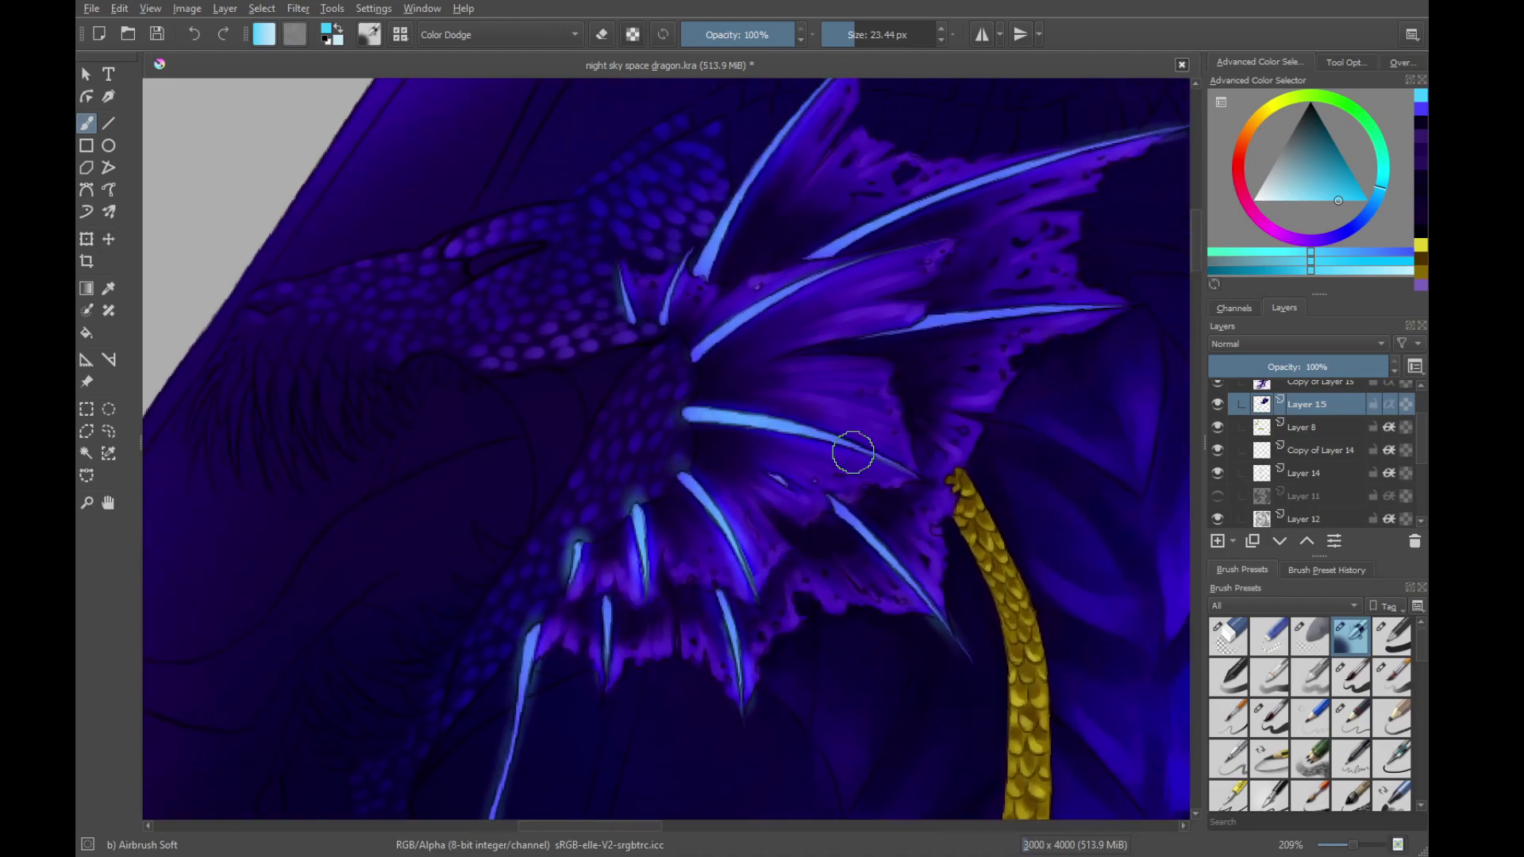
{"action": "left_click_drag", "start_coordinate": [737, 425], "coordinate": [868, 450]}
{"action": "left_click_drag", "start_coordinate": [832, 505], "coordinate": [939, 609]}
{"action": "mouse_move", "coordinate": [822, 425]}
{"action": "left_mouse_down"}
{"action": "mouse_move", "coordinate": [813, 456]}
{"action": "mouse_move", "coordinate": [857, 616]}
{"action": "left_mouse_up"}
{"action": "left_click_drag", "start_coordinate": [731, 553], "coordinate": [895, 417]}
{"action": "left_click_drag", "start_coordinate": [959, 419], "coordinate": [831, 426]}
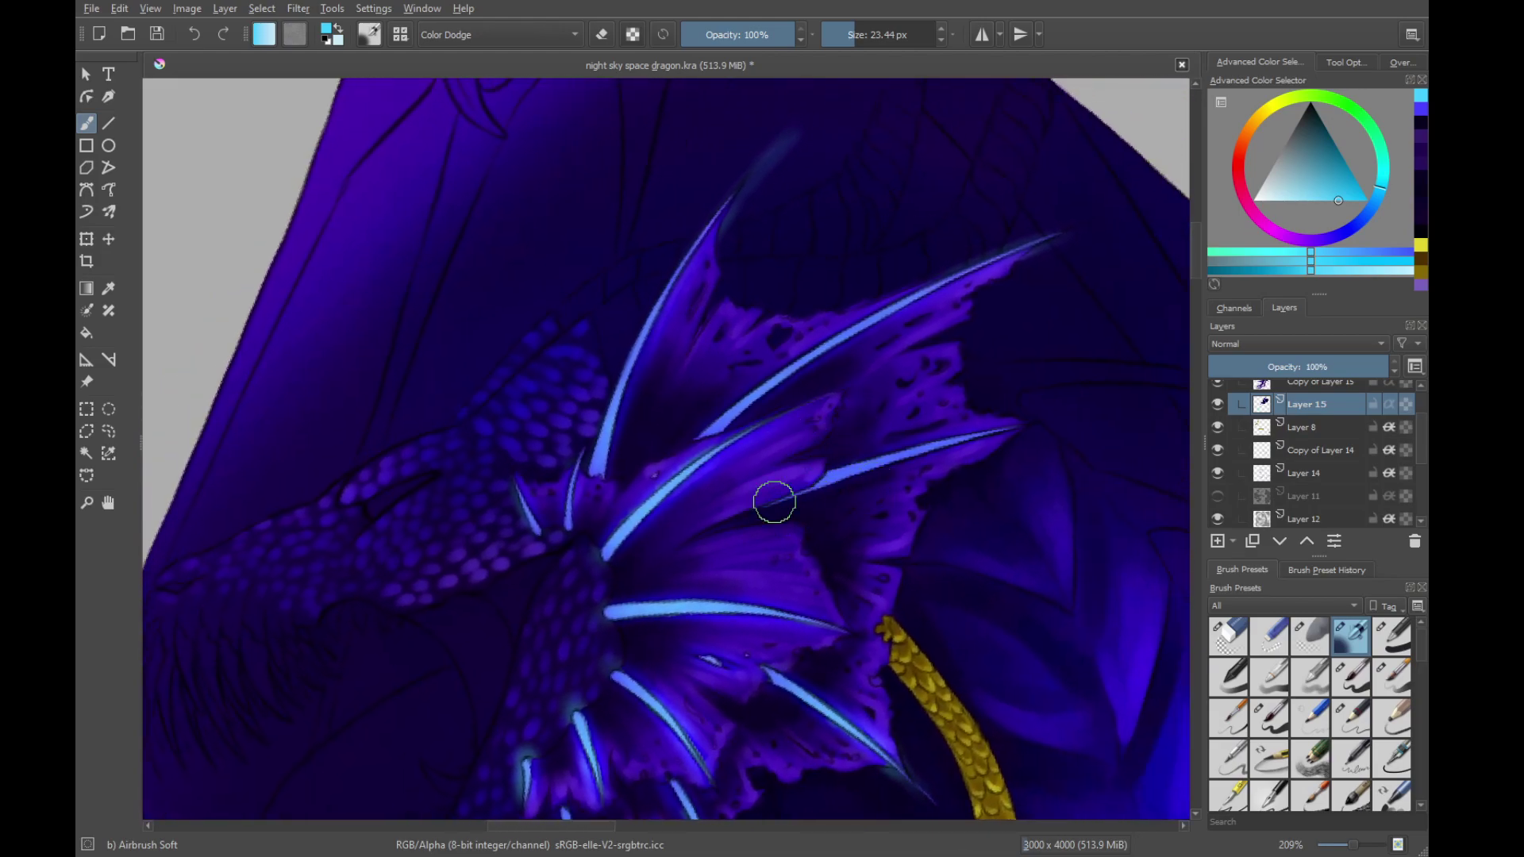
Airbrush a second glow pass along the spine in the purple fold and the long upper spine, reaching its tip
{"action": "left_click_drag", "start_coordinate": [775, 502], "coordinate": [998, 426]}
{"action": "left_click_drag", "start_coordinate": [704, 427], "coordinate": [928, 304]}
{"action": "left_click_drag", "start_coordinate": [728, 407], "coordinate": [1063, 231]}
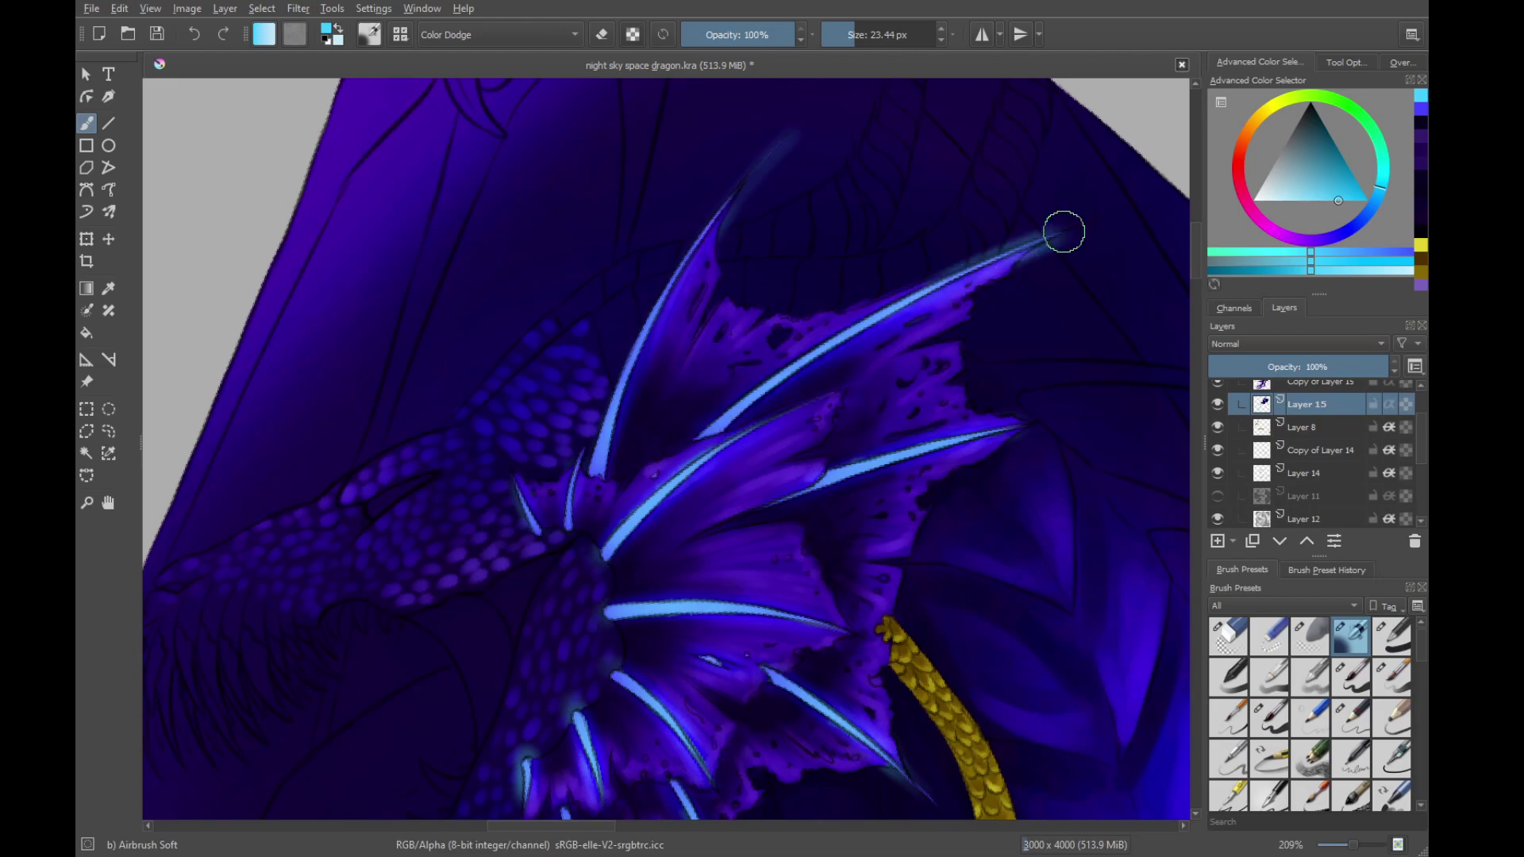
{"action": "left_click_drag", "start_coordinate": [846, 340], "coordinate": [974, 285]}
Strengthen the glow on the frill's front-edge spine and the small cheek spines, undoing the strokes that overshoot the tip
{"action": "left_click_drag", "start_coordinate": [730, 342], "coordinate": [726, 478]}
{"action": "left_click_drag", "start_coordinate": [565, 502], "coordinate": [700, 431]}
{"action": "left_click_drag", "start_coordinate": [562, 507], "coordinate": [836, 405]}
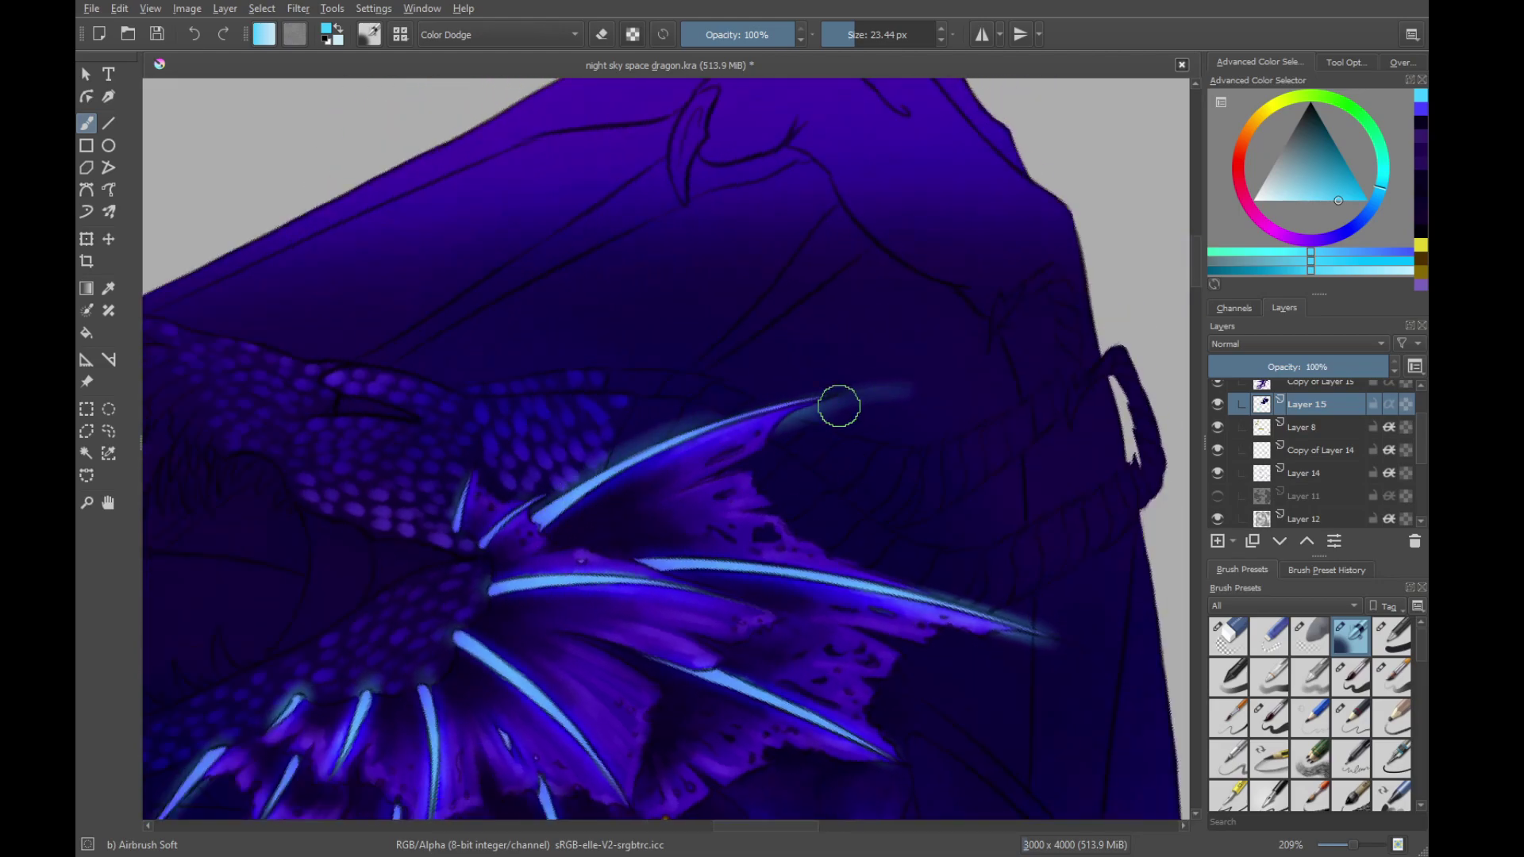
{"action": "key", "text": "ctrl+z"}
{"action": "key", "text": "ctrl+z"}
{"action": "left_click_drag", "start_coordinate": [543, 524], "coordinate": [775, 418]}
{"action": "mouse_move", "coordinate": [487, 513]}
{"action": "left_mouse_down"}
{"action": "mouse_move", "coordinate": [664, 575]}
{"action": "mouse_move", "coordinate": [694, 565]}
{"action": "mouse_move", "coordinate": [652, 543]}
{"action": "left_mouse_up"}
{"action": "left_click_drag", "start_coordinate": [718, 326], "coordinate": [797, 498]}
{"action": "scroll", "coordinate": [786, 476], "scroll_direction": "up", "scroll_amount": 5}
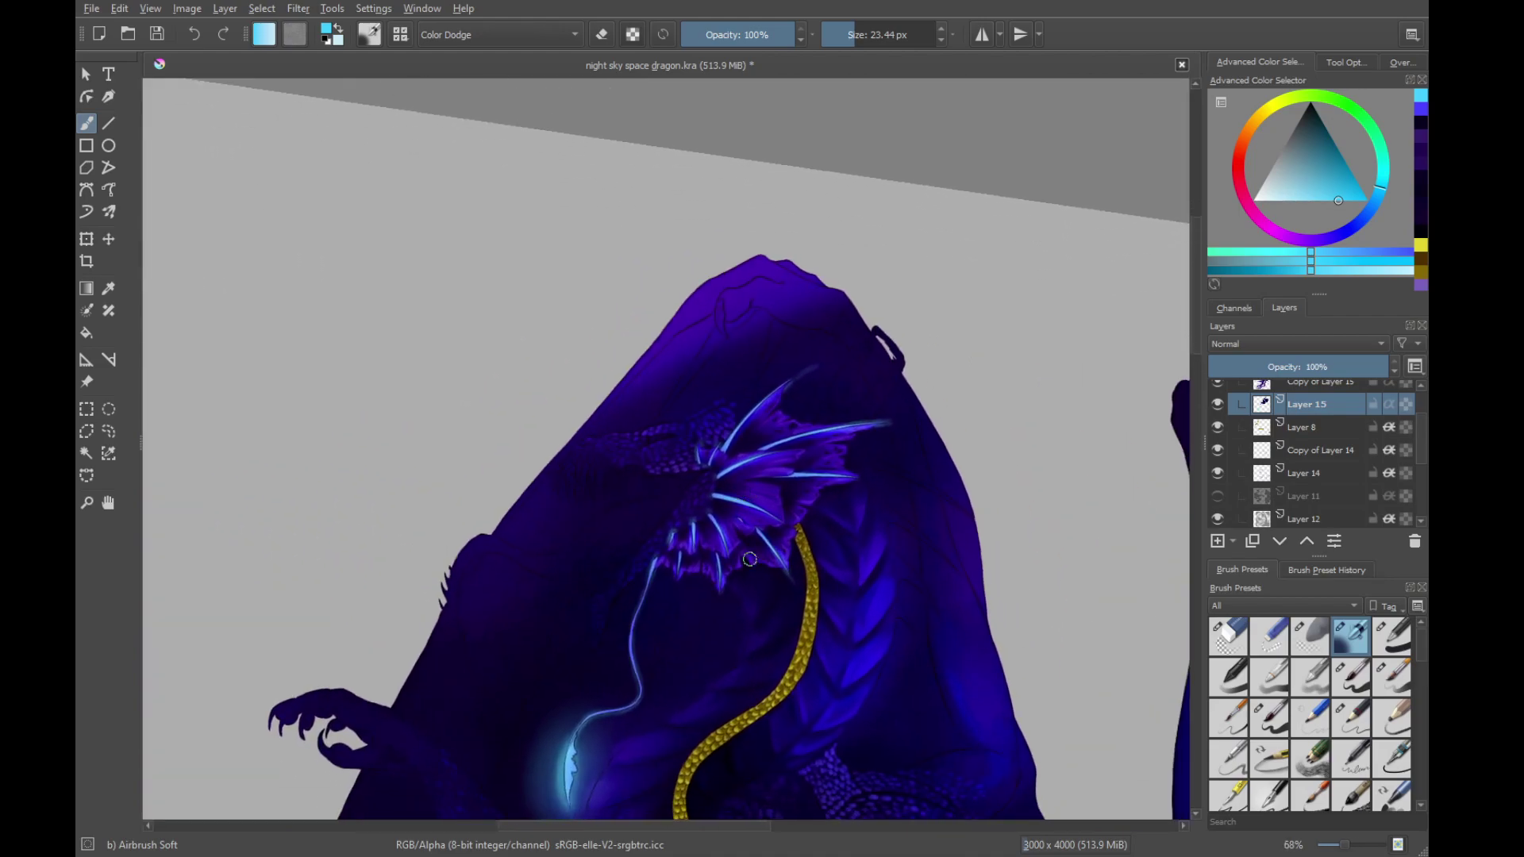
Enlarge the airbrush to 42.36 px and save the painting
{"action": "left_click_drag", "start_coordinate": [707, 522], "coordinate": [723, 543], "text": "shift"}
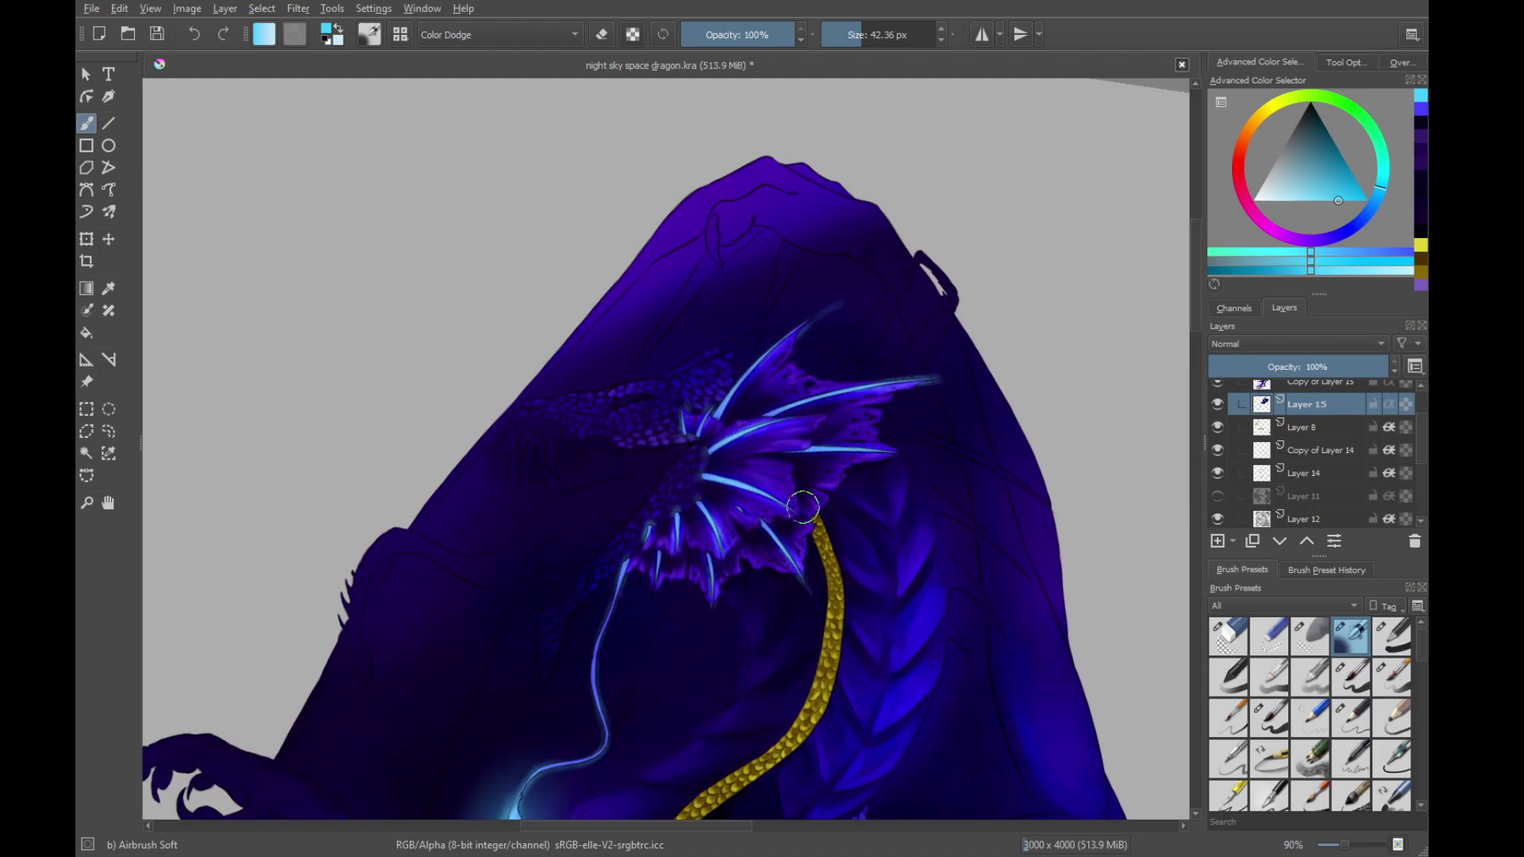
{"action": "scroll", "coordinate": [722, 548], "scroll_direction": "down", "scroll_amount": 6}
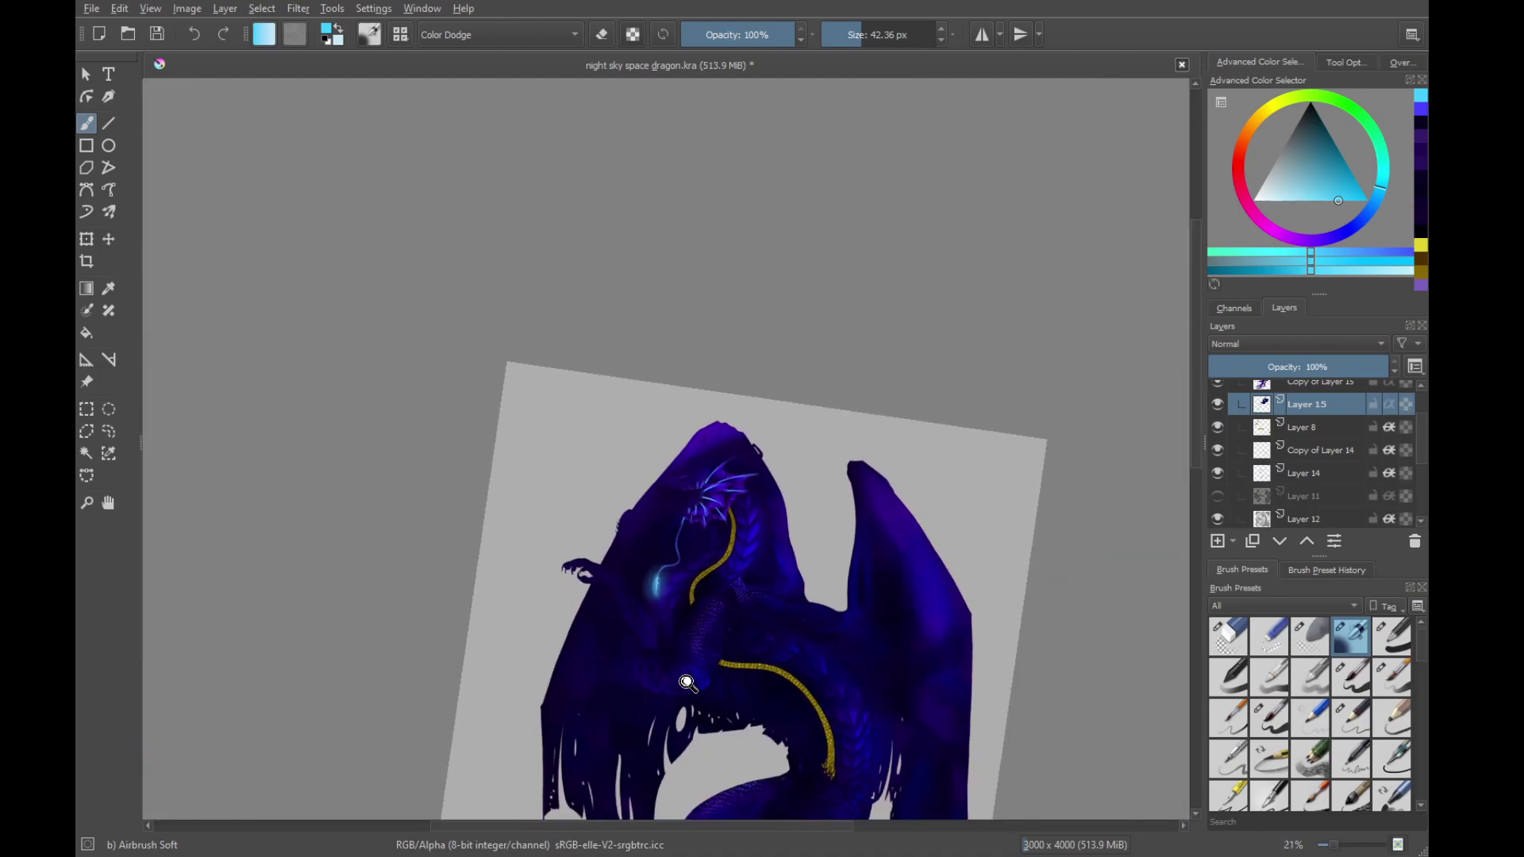
{"action": "left_click_drag", "start_coordinate": [769, 562], "coordinate": [772, 517], "text": "shift"}
{"action": "key", "text": "ctrl+s"}
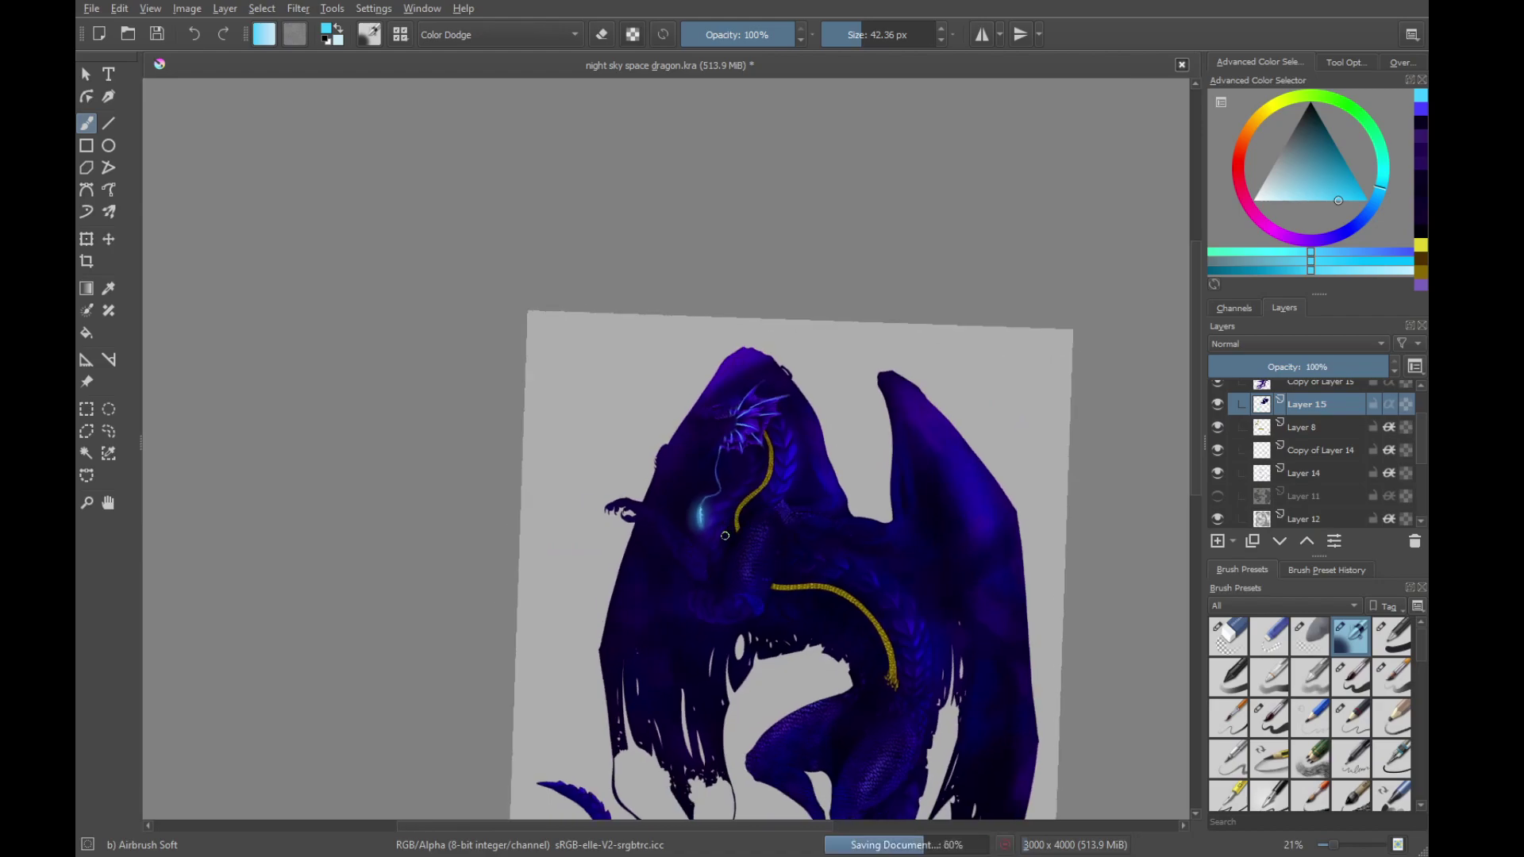
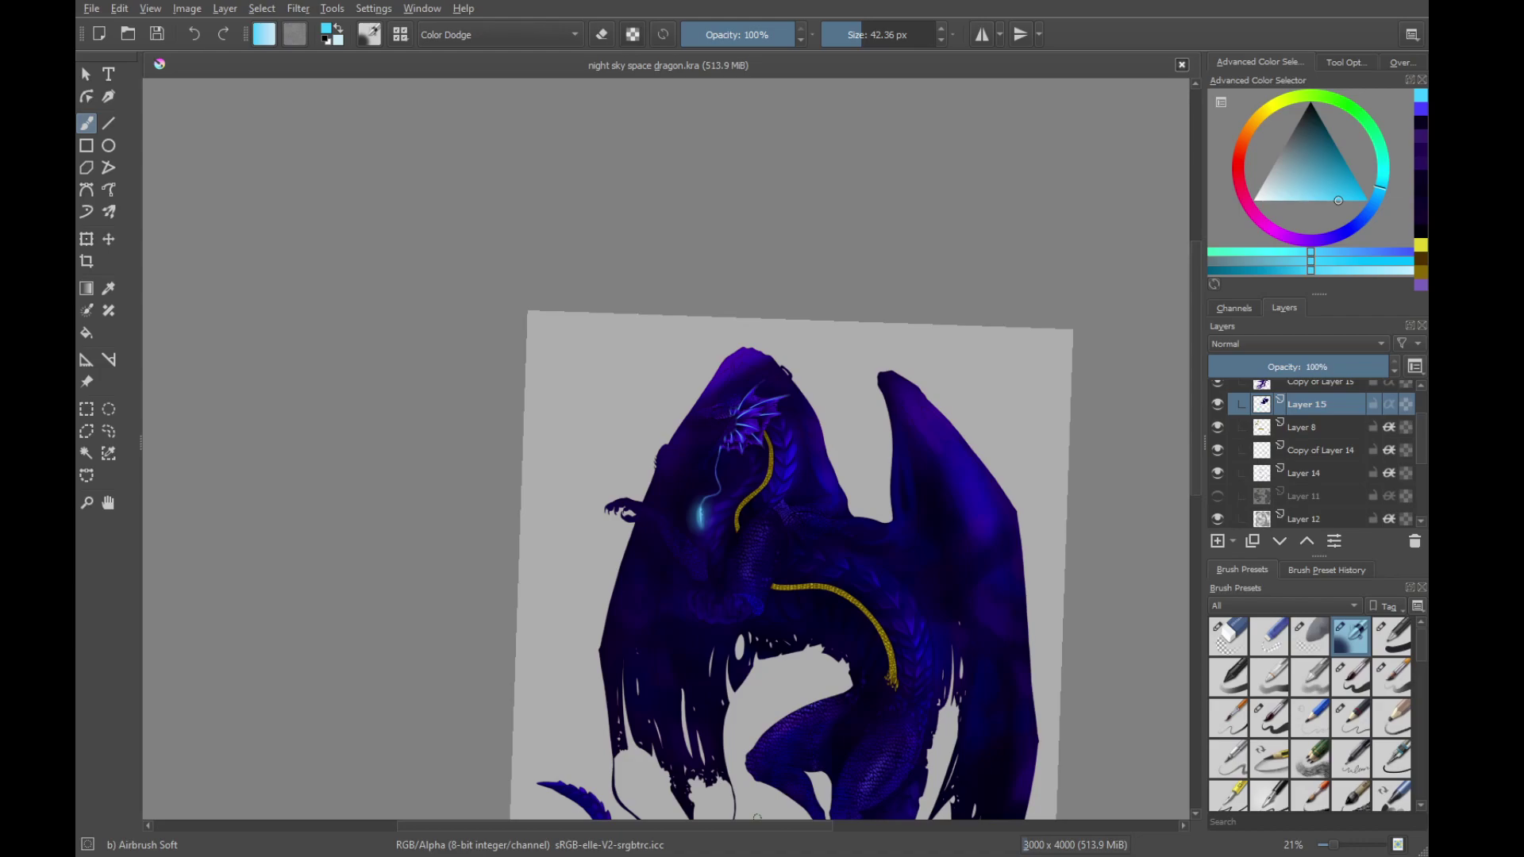
Show Layer 11 to examine the dragon's head and snout against the dark fill
{"action": "scroll", "coordinate": [731, 520], "scroll_direction": "up", "scroll_amount": 9}
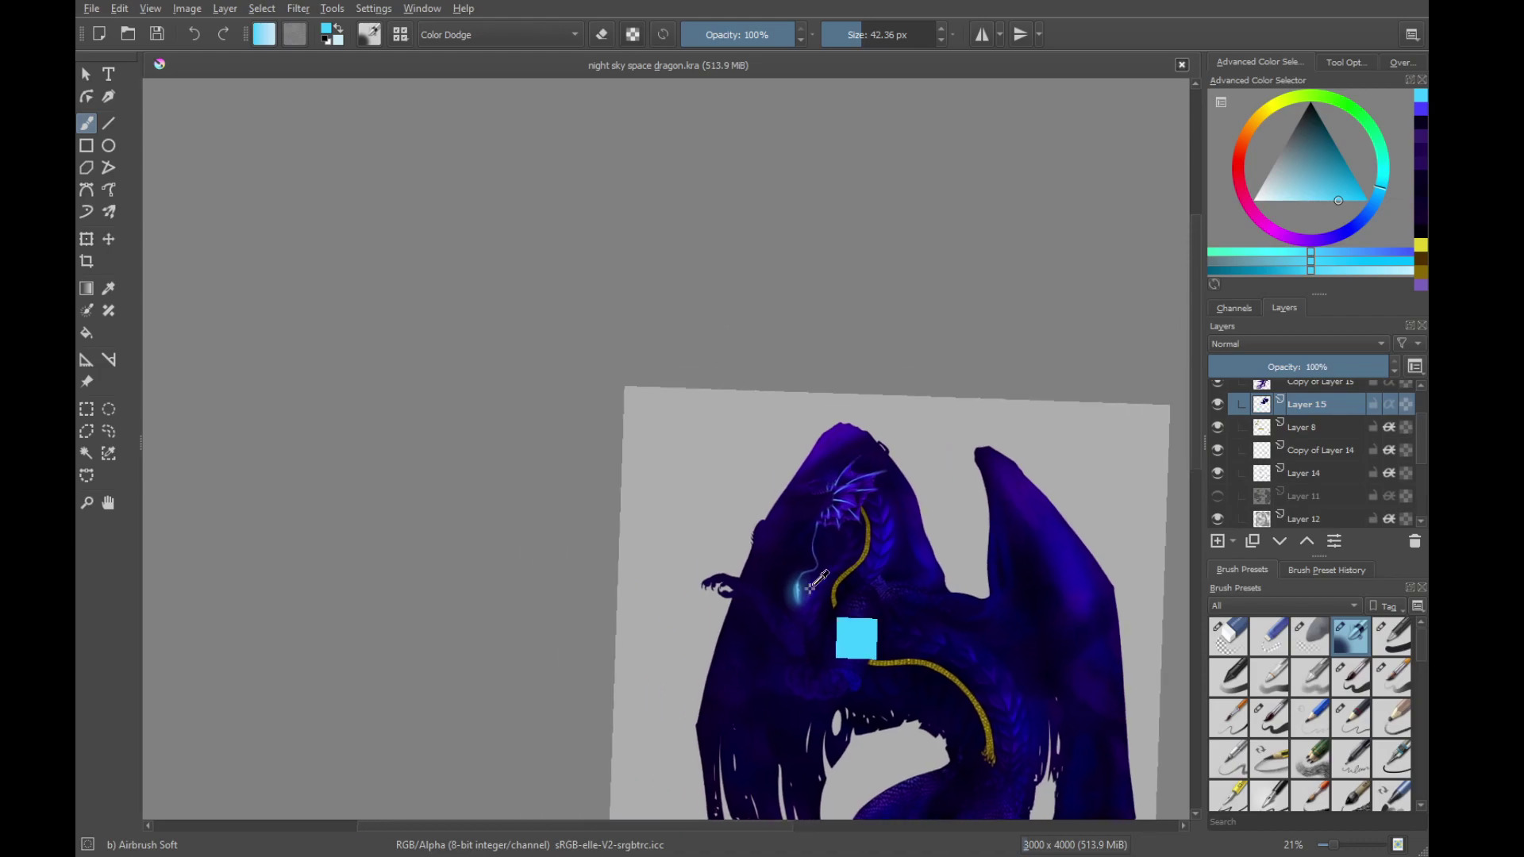
{"action": "left_click_drag", "start_coordinate": [774, 561], "coordinate": [816, 582]}
{"action": "scroll", "coordinate": [1413, 468], "scroll_direction": "down", "scroll_amount": 5}
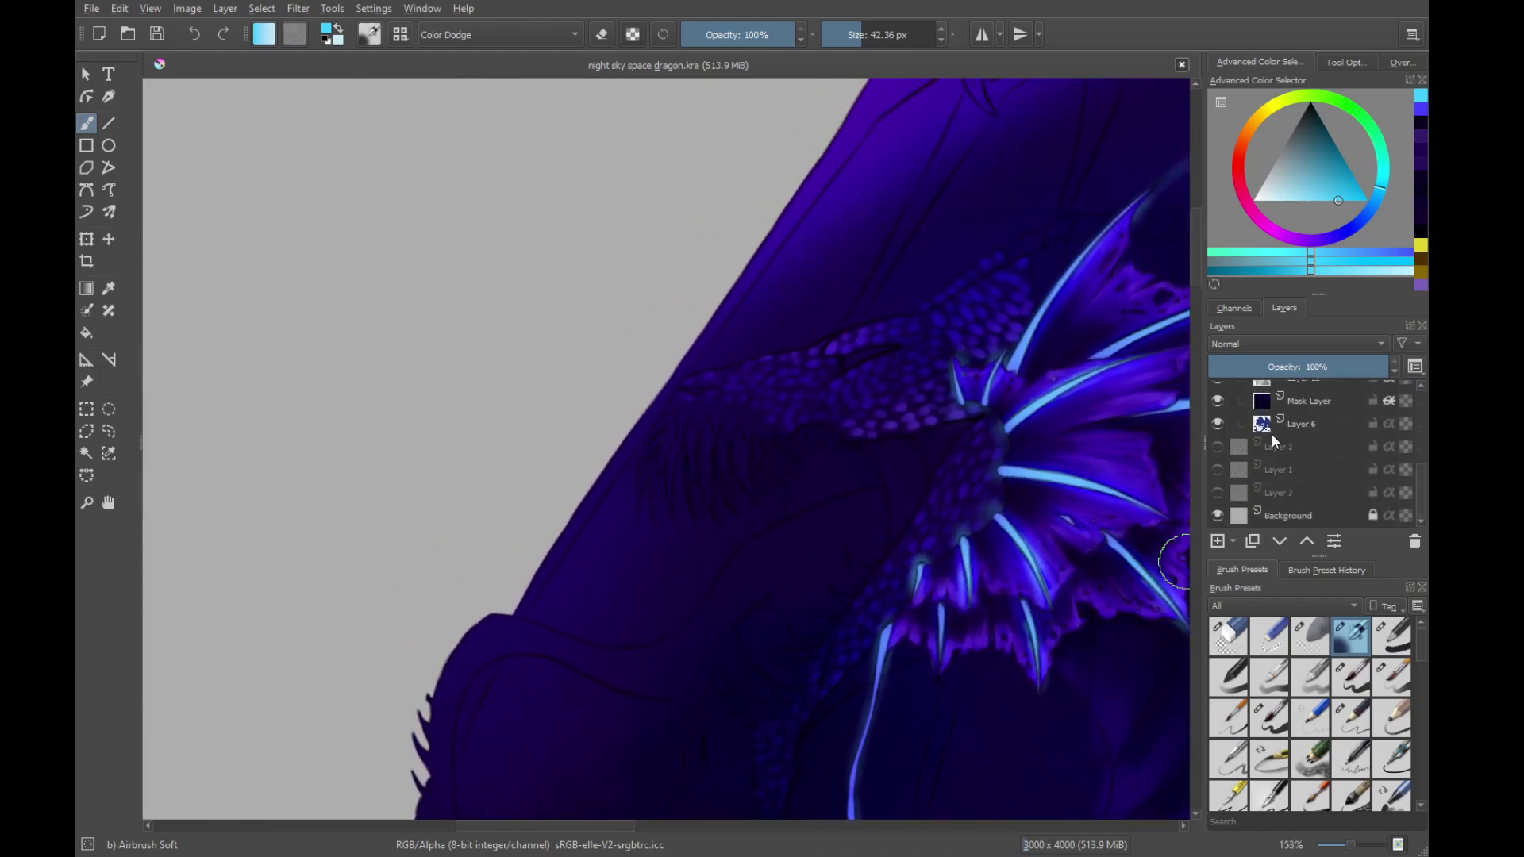
{"action": "left_click_drag", "start_coordinate": [1420, 493], "coordinate": [1421, 432]}
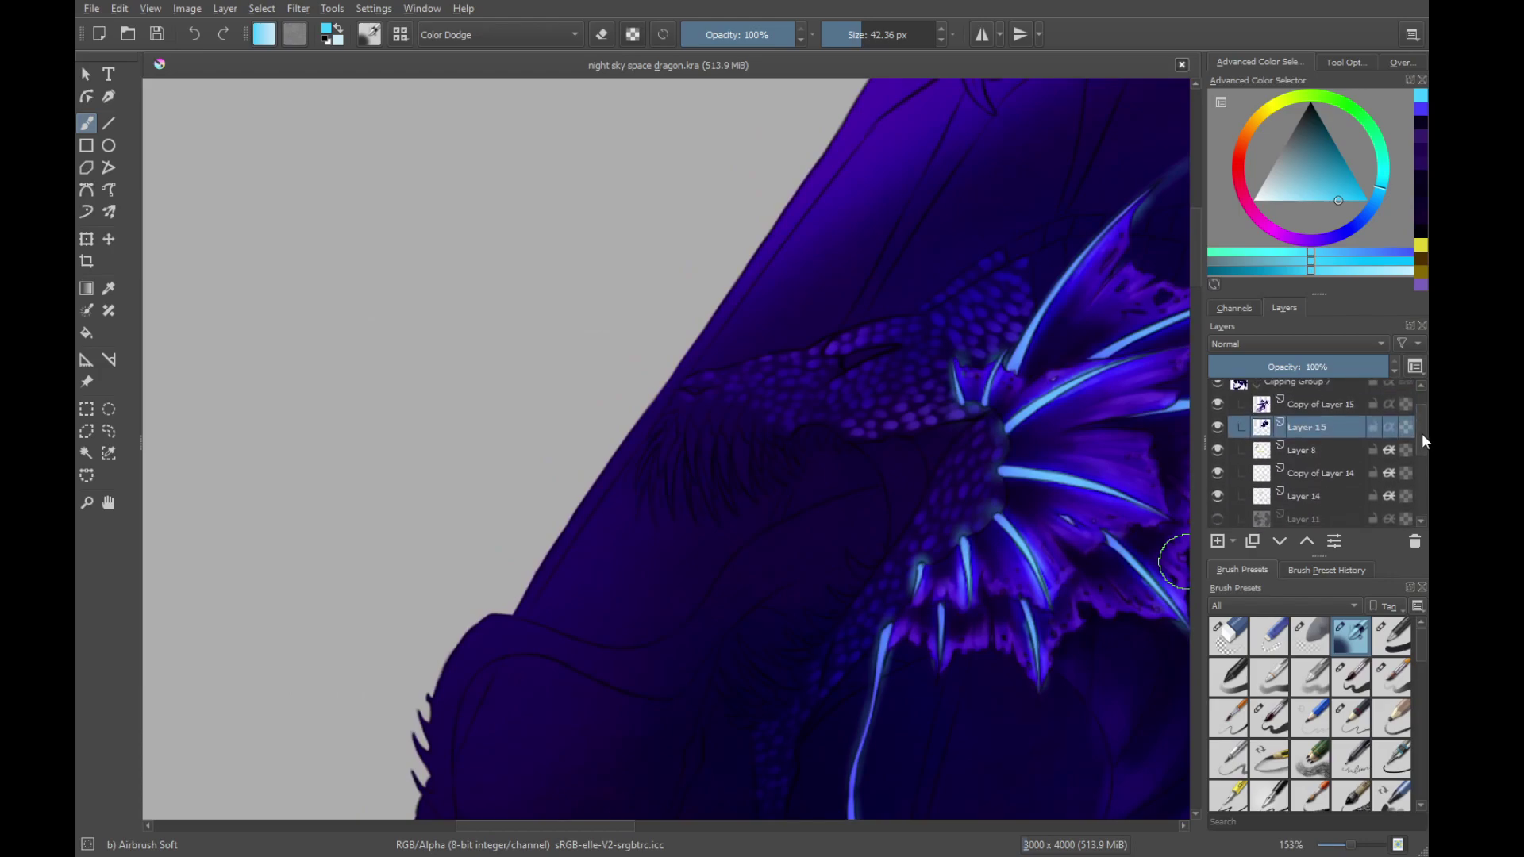
{"action": "left_click", "coordinate": [1216, 517]}
Choose the recent violet-blue color and the Basic-5 Size brush, and hide Layer 11 again
{"action": "left_click", "coordinate": [1426, 107]}
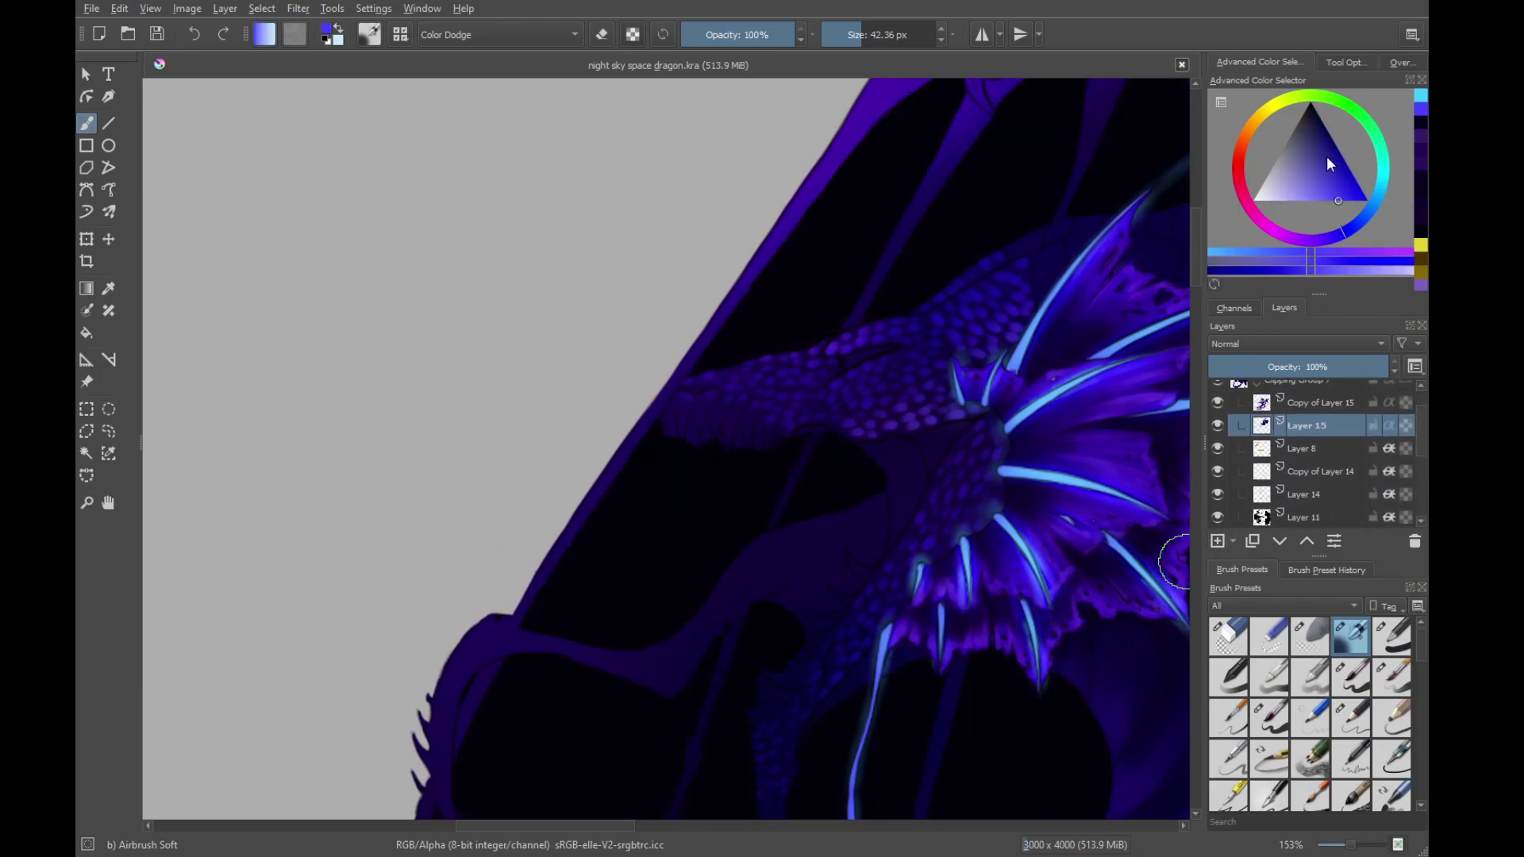
{"action": "scroll", "coordinate": [966, 500], "scroll_direction": "up", "scroll_amount": 3}
{"action": "scroll", "coordinate": [909, 512], "scroll_direction": "up", "scroll_amount": 3}
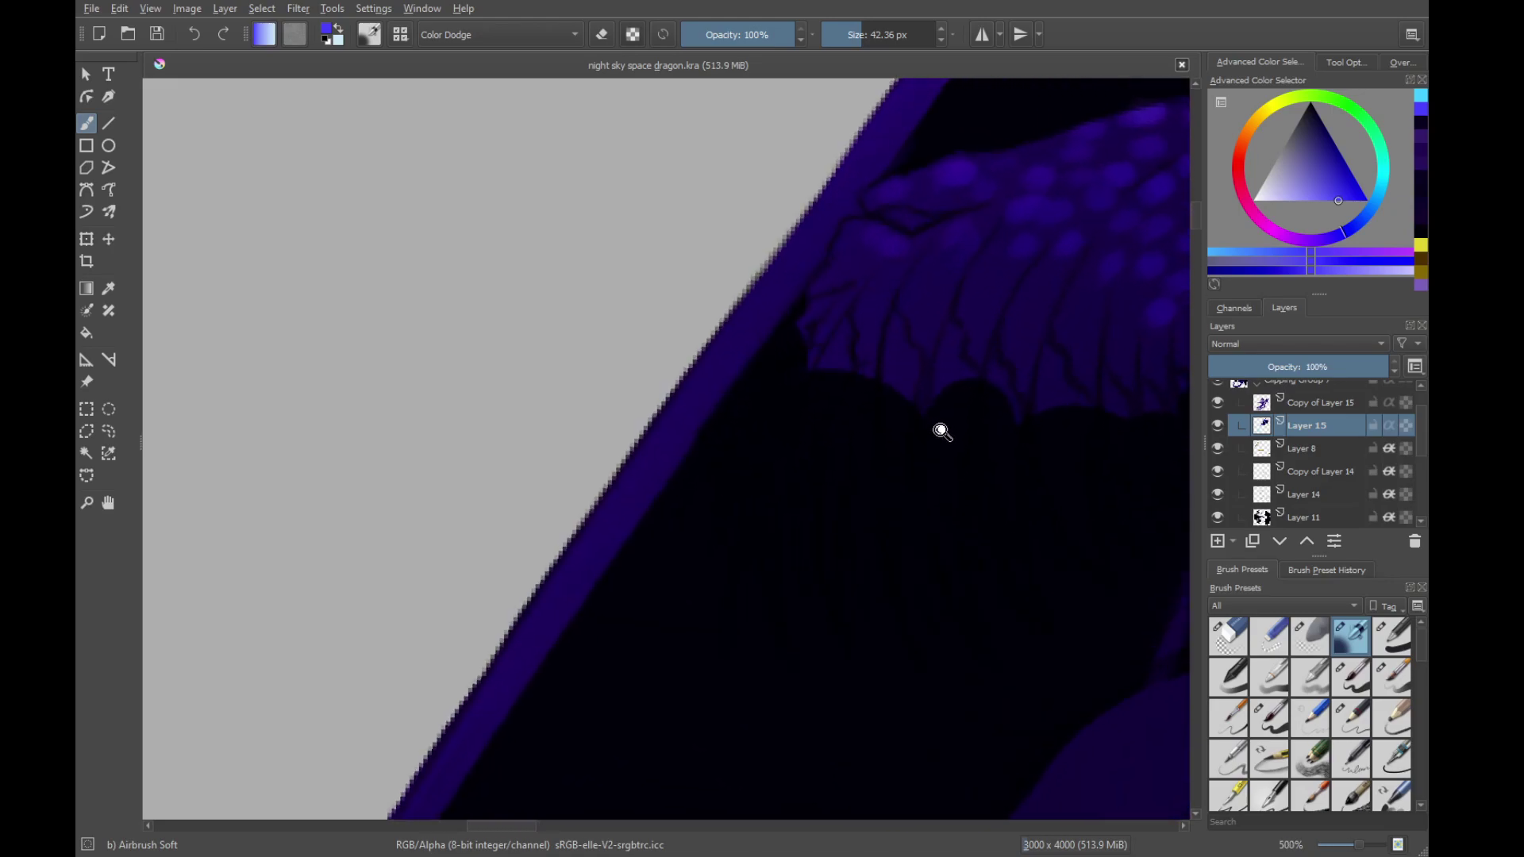
{"action": "left_click", "coordinate": [1352, 677]}
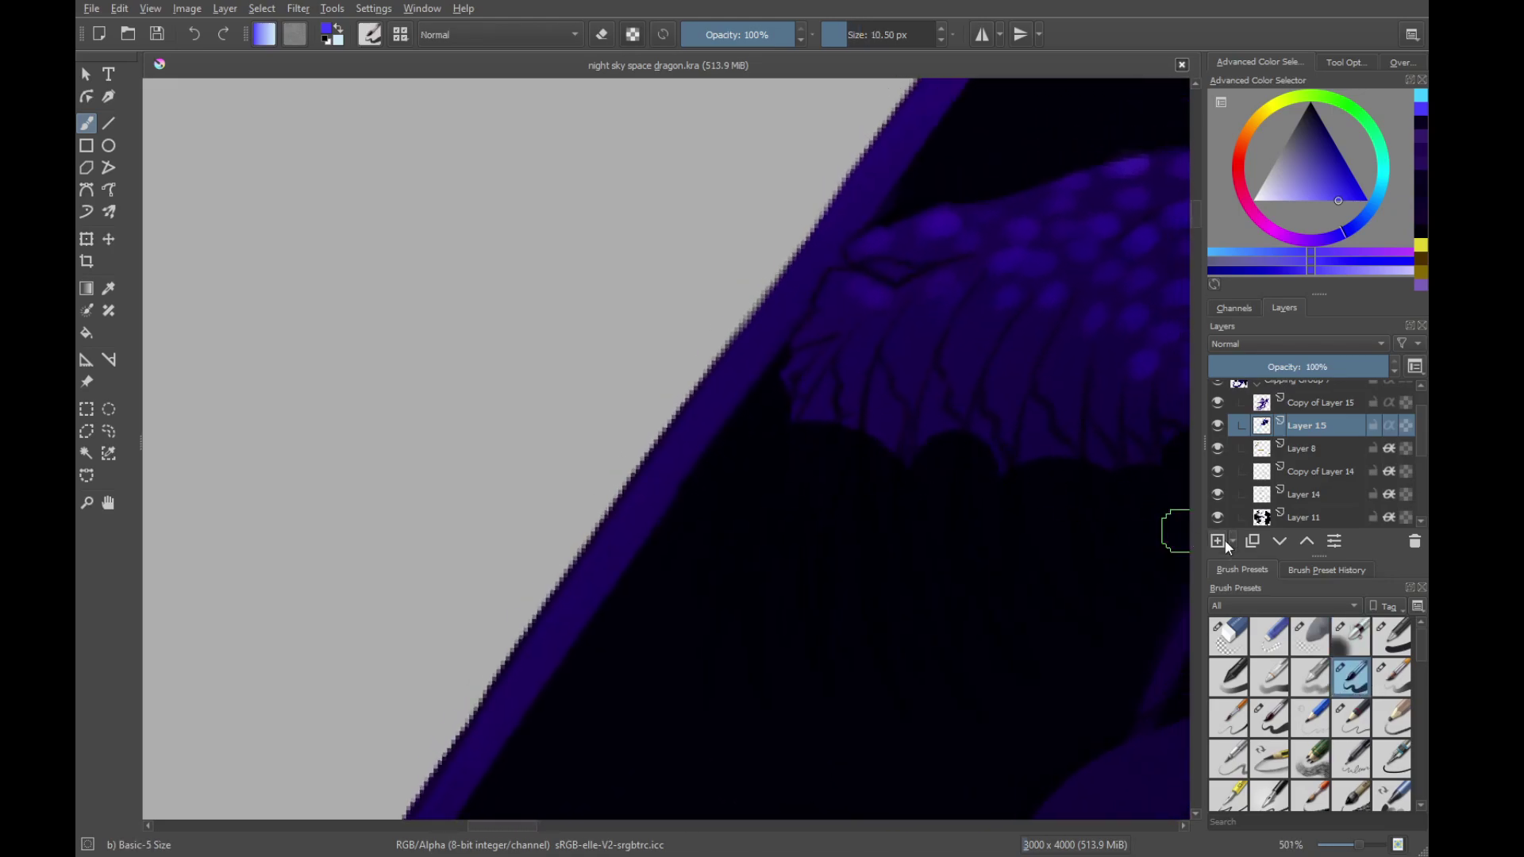
{"action": "left_click", "coordinate": [1217, 516]}
{"action": "scroll", "coordinate": [878, 460], "scroll_direction": "up", "scroll_amount": 2}
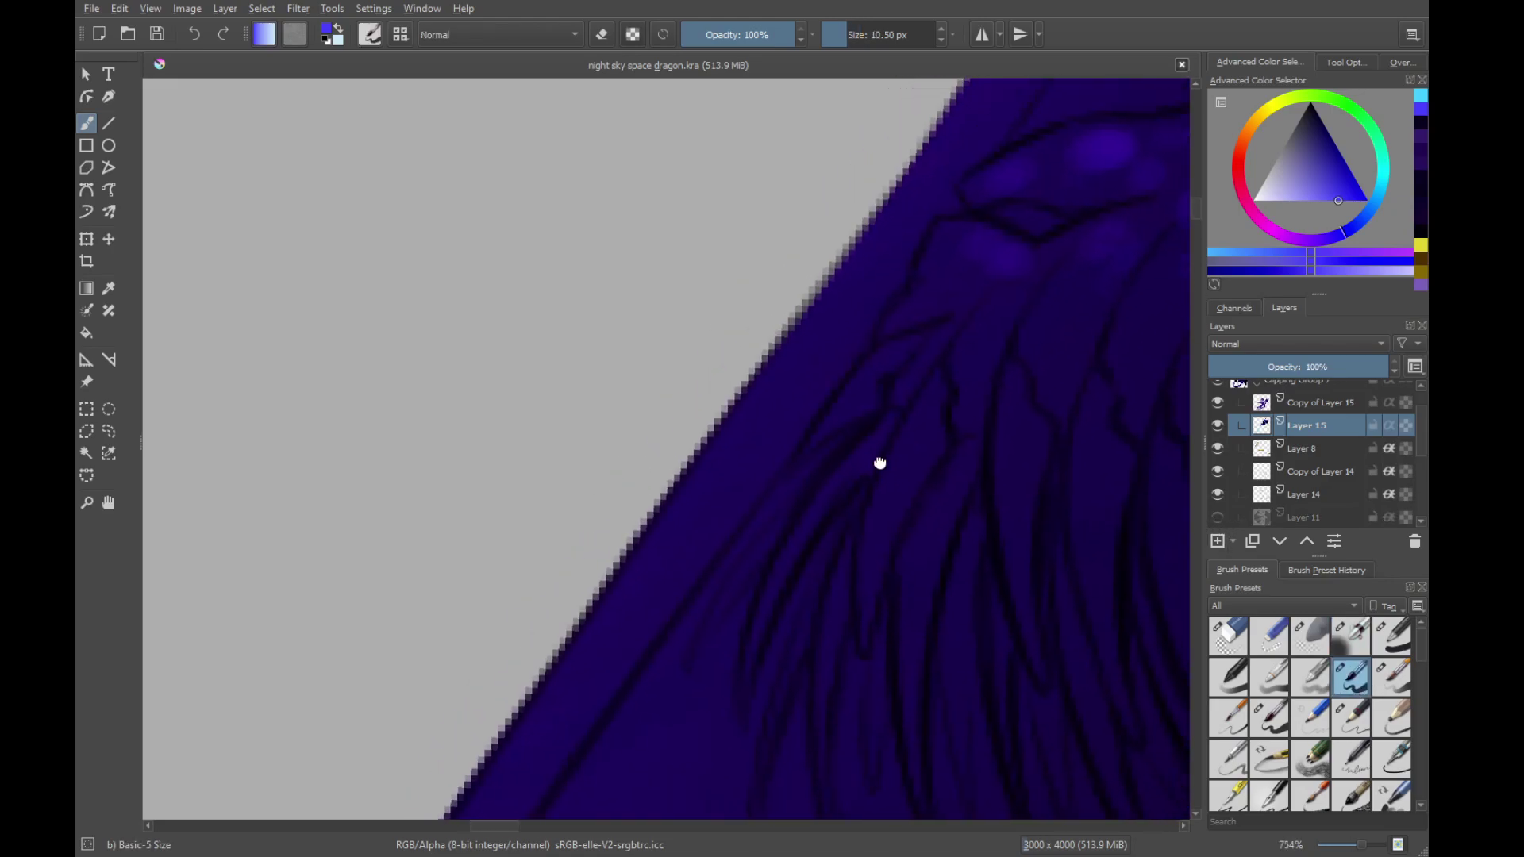
Paint the front beard strands under the snout in bright violet-blue on Layer 15
{"action": "left_click_drag", "start_coordinate": [889, 366], "coordinate": [802, 461]}
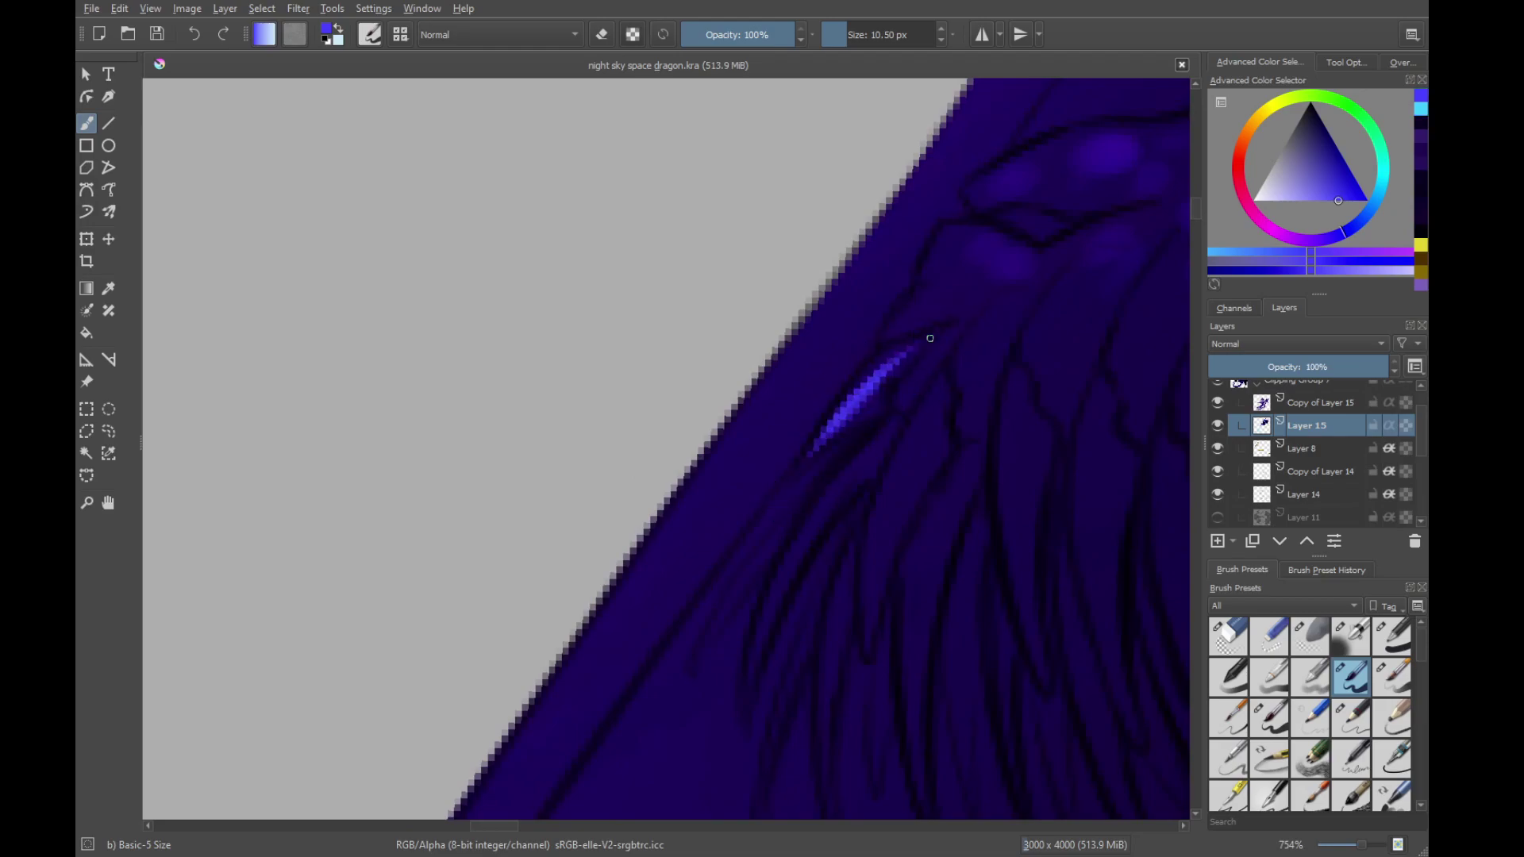
{"action": "mouse_move", "coordinate": [928, 339]}
{"action": "left_mouse_down"}
{"action": "mouse_move", "coordinate": [850, 398]}
{"action": "mouse_move", "coordinate": [891, 351]}
{"action": "mouse_move", "coordinate": [791, 475]}
{"action": "mouse_move", "coordinate": [881, 401]}
{"action": "mouse_move", "coordinate": [865, 422]}
{"action": "mouse_move", "coordinate": [878, 386]}
{"action": "left_mouse_up"}
{"action": "mouse_move", "coordinate": [1006, 335]}
{"action": "left_mouse_down"}
{"action": "mouse_move", "coordinate": [1071, 416]}
{"action": "mouse_move", "coordinate": [921, 422]}
{"action": "left_mouse_up"}
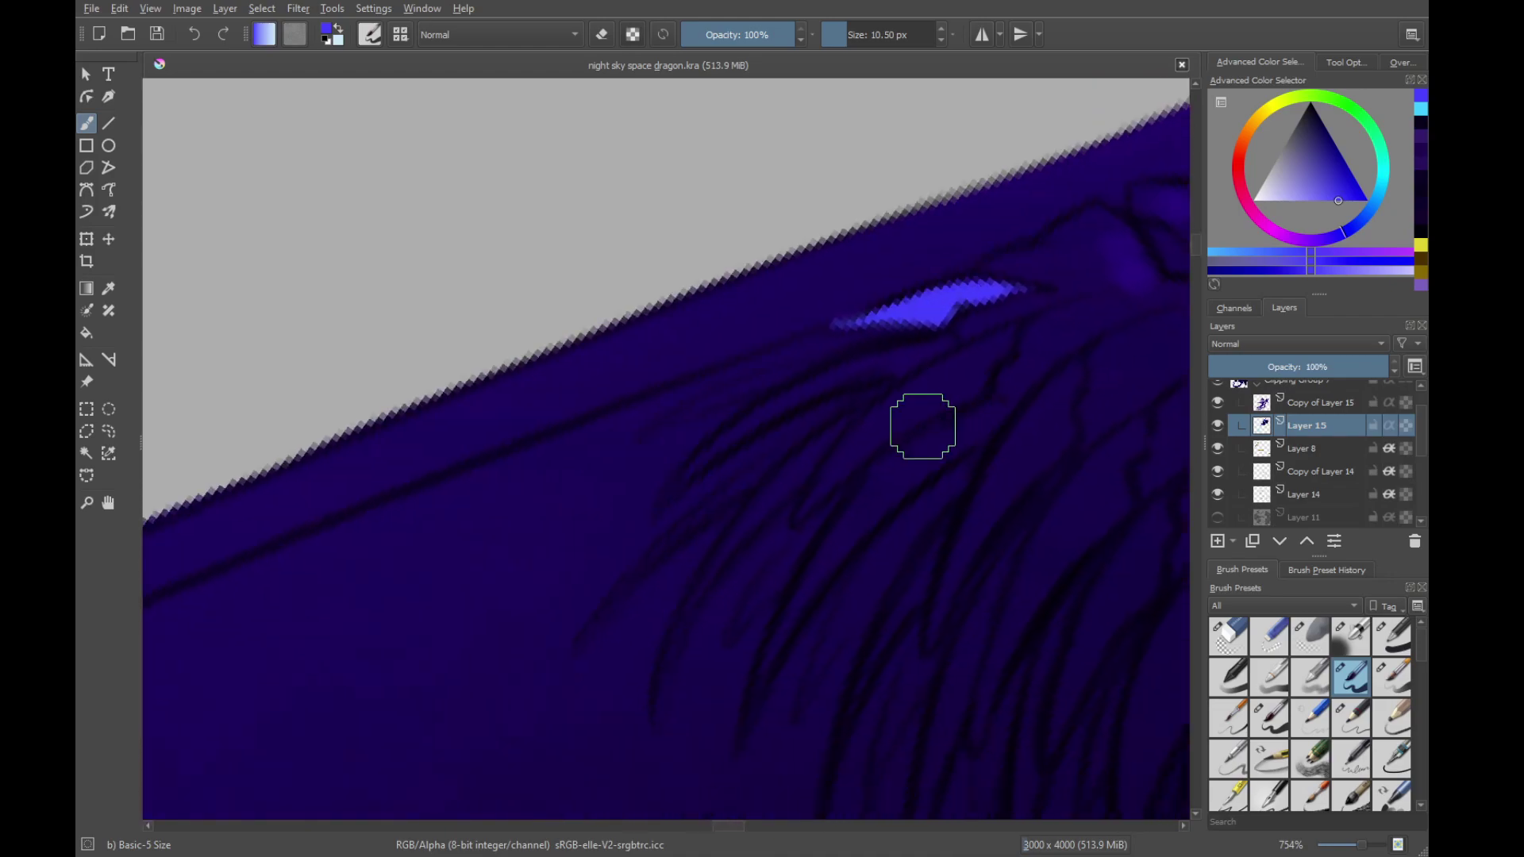
{"action": "mouse_move", "coordinate": [793, 510]}
{"action": "left_mouse_down"}
{"action": "mouse_move", "coordinate": [846, 449]}
{"action": "mouse_move", "coordinate": [999, 350]}
{"action": "mouse_move", "coordinate": [942, 368]}
{"action": "mouse_move", "coordinate": [837, 466]}
{"action": "mouse_move", "coordinate": [908, 412]}
{"action": "mouse_move", "coordinate": [890, 433]}
{"action": "left_mouse_up"}
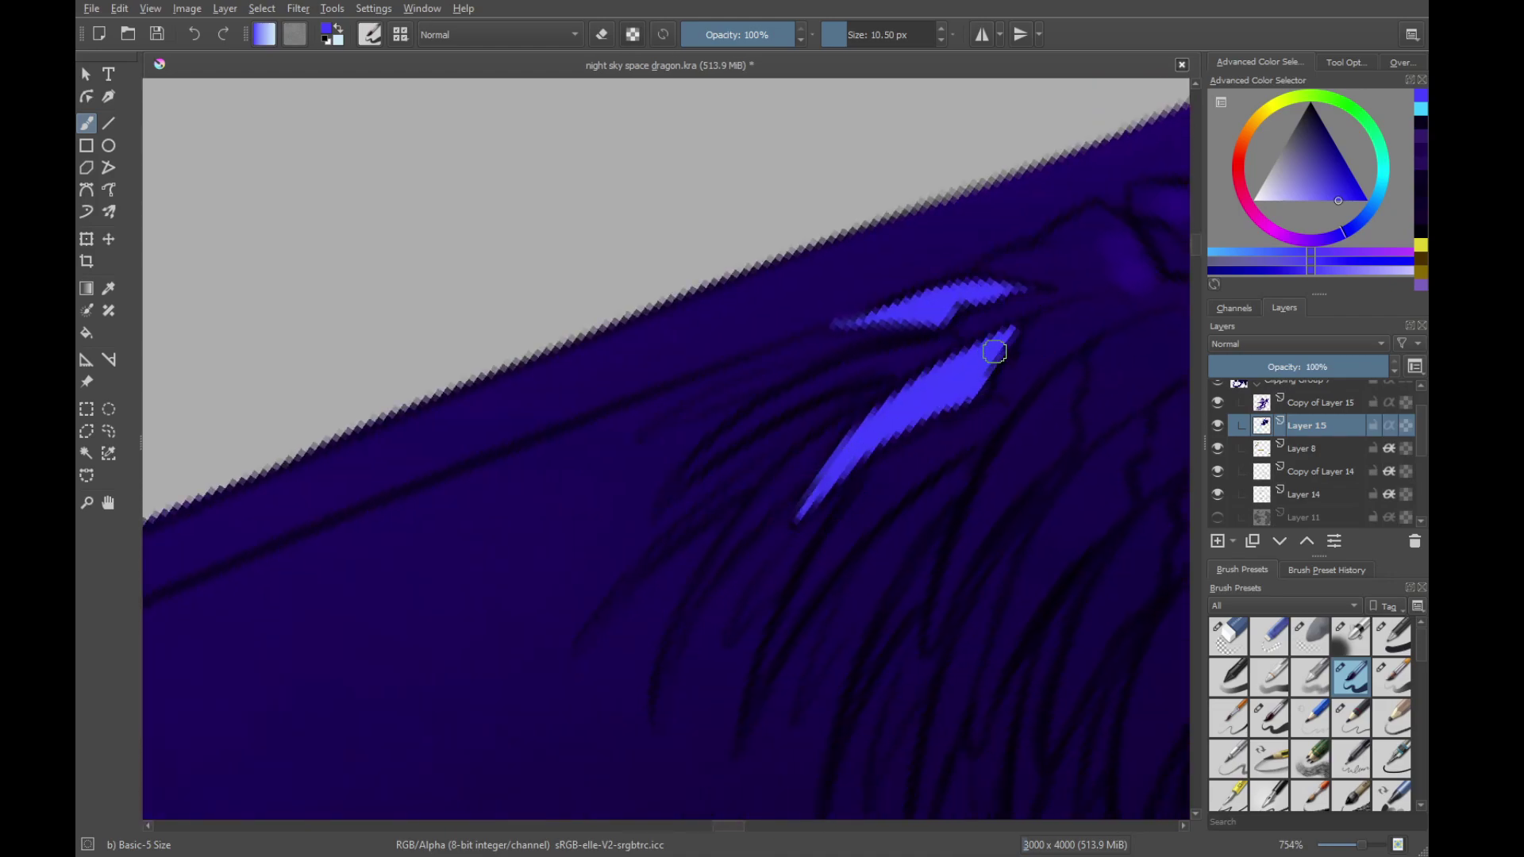
{"action": "mouse_move", "coordinate": [997, 350]}
{"action": "left_mouse_down"}
{"action": "mouse_move", "coordinate": [1003, 401]}
{"action": "mouse_move", "coordinate": [884, 405]}
{"action": "mouse_move", "coordinate": [952, 363]}
{"action": "mouse_move", "coordinate": [905, 415]}
{"action": "mouse_move", "coordinate": [1037, 330]}
{"action": "mouse_move", "coordinate": [1046, 377]}
{"action": "left_mouse_up"}
{"action": "left_click_drag", "start_coordinate": [945, 488], "coordinate": [927, 419]}
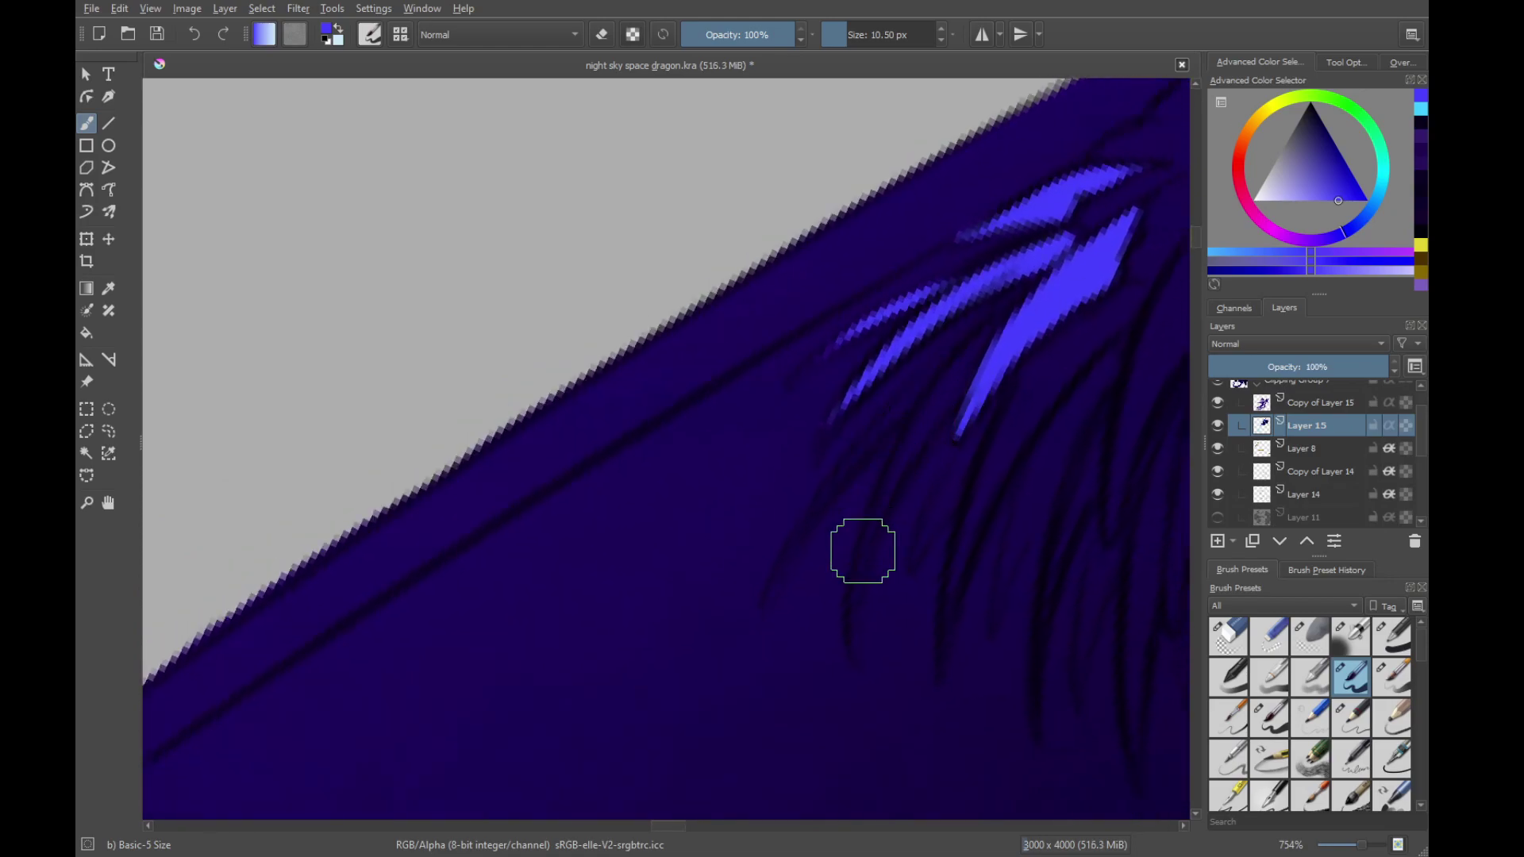
Fill the longer curved beard strands beneath the snout tip with the same violet-blue, following the sketched hair lines
{"action": "left_click_drag", "start_coordinate": [862, 650], "coordinate": [907, 469]}
{"action": "left_click_drag", "start_coordinate": [860, 617], "coordinate": [988, 349]}
{"action": "left_click_drag", "start_coordinate": [892, 514], "coordinate": [1048, 298]}
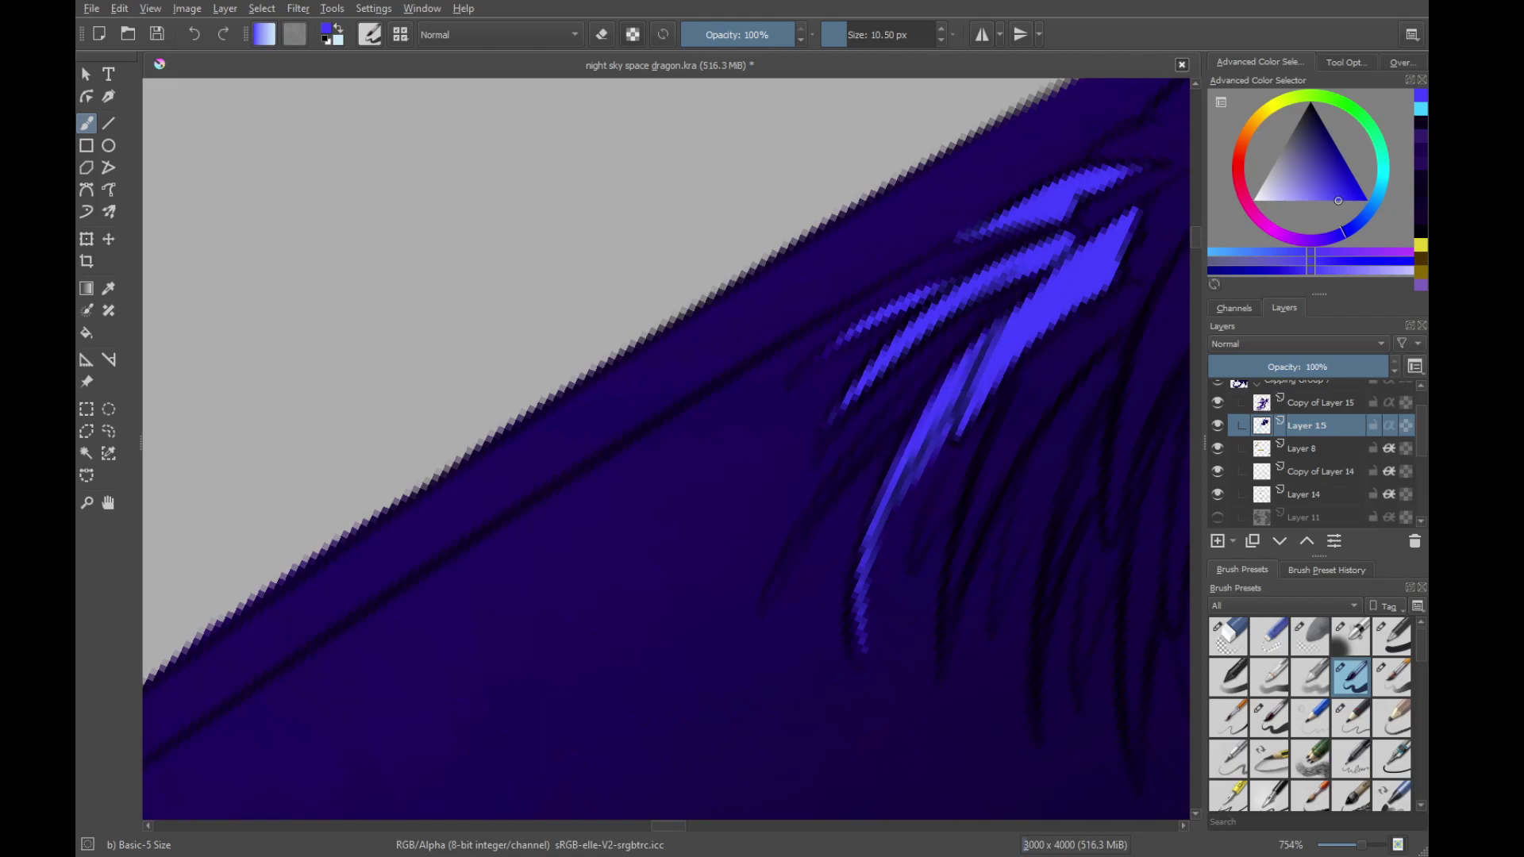
{"action": "scroll", "coordinate": [1030, 350], "scroll_direction": "right", "scroll_amount": 2}
{"action": "mouse_move", "coordinate": [824, 649]}
{"action": "left_mouse_down"}
{"action": "mouse_move", "coordinate": [893, 426]}
{"action": "mouse_move", "coordinate": [859, 499]}
{"action": "mouse_move", "coordinate": [930, 405]}
{"action": "left_mouse_up"}
{"action": "mouse_move", "coordinate": [811, 615]}
{"action": "left_mouse_down"}
{"action": "mouse_move", "coordinate": [870, 474]}
{"action": "mouse_move", "coordinate": [936, 379]}
{"action": "mouse_move", "coordinate": [900, 428]}
{"action": "mouse_move", "coordinate": [981, 356]}
{"action": "left_mouse_up"}
{"action": "mouse_move", "coordinate": [990, 415]}
{"action": "left_mouse_down"}
{"action": "mouse_move", "coordinate": [891, 530]}
{"action": "mouse_move", "coordinate": [1009, 404]}
{"action": "mouse_move", "coordinate": [995, 340]}
{"action": "left_mouse_up"}
{"action": "left_click_drag", "start_coordinate": [844, 486], "coordinate": [1036, 262]}
{"action": "mouse_move", "coordinate": [886, 429]}
{"action": "left_mouse_down"}
{"action": "mouse_move", "coordinate": [1042, 262]}
{"action": "mouse_move", "coordinate": [987, 343]}
{"action": "left_mouse_up"}
{"action": "left_click_drag", "start_coordinate": [892, 435], "coordinate": [925, 452]}
{"action": "mouse_move", "coordinate": [973, 357]}
{"action": "left_mouse_down"}
{"action": "mouse_move", "coordinate": [949, 565]}
{"action": "mouse_move", "coordinate": [922, 371]}
{"action": "mouse_move", "coordinate": [857, 576]}
{"action": "left_mouse_up"}
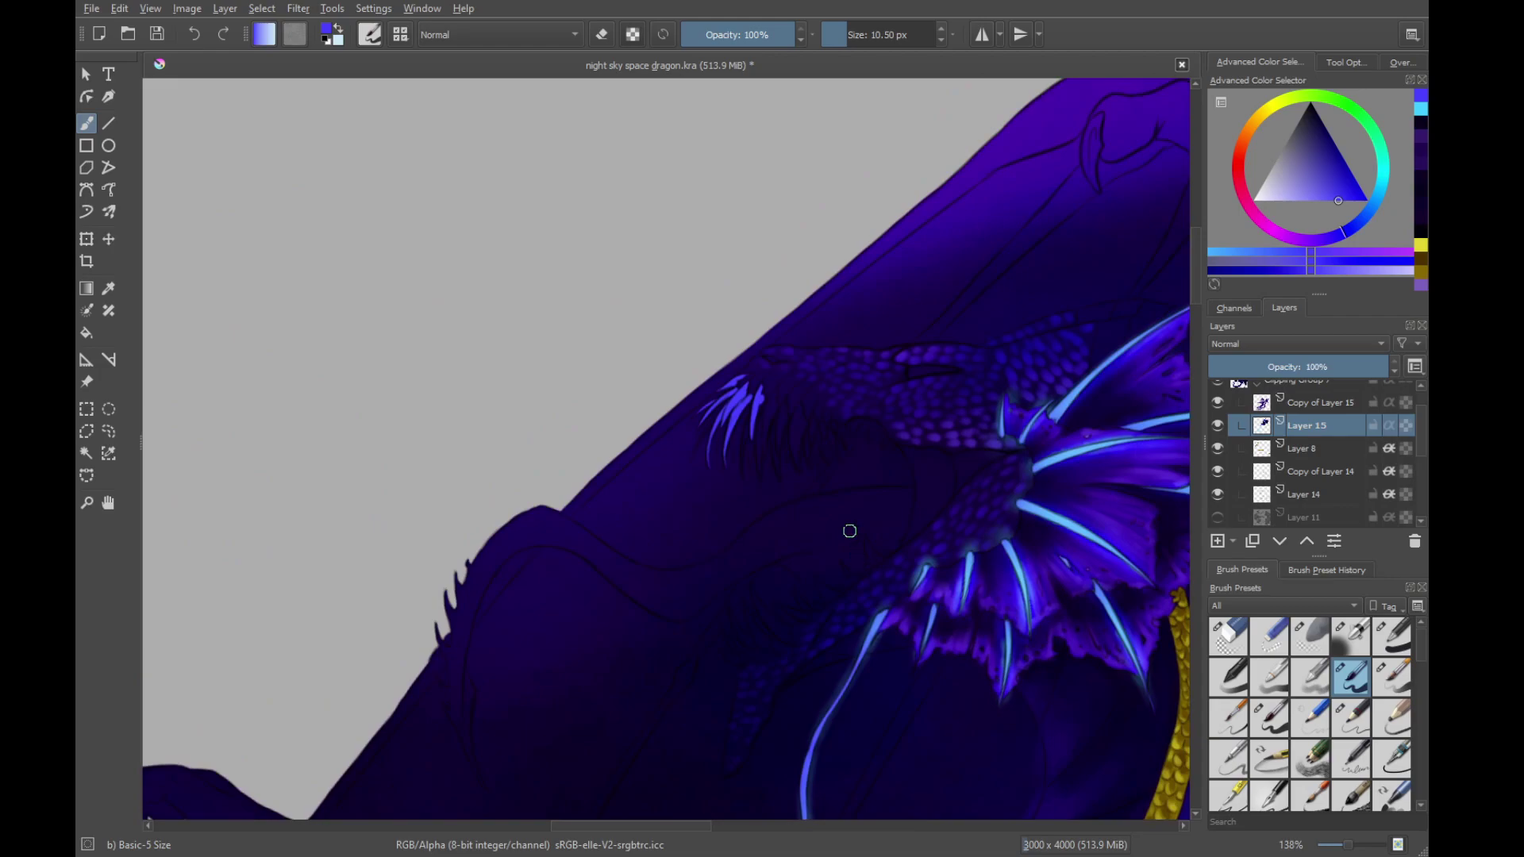
{"action": "left_click_drag", "start_coordinate": [799, 470], "coordinate": [860, 539]}
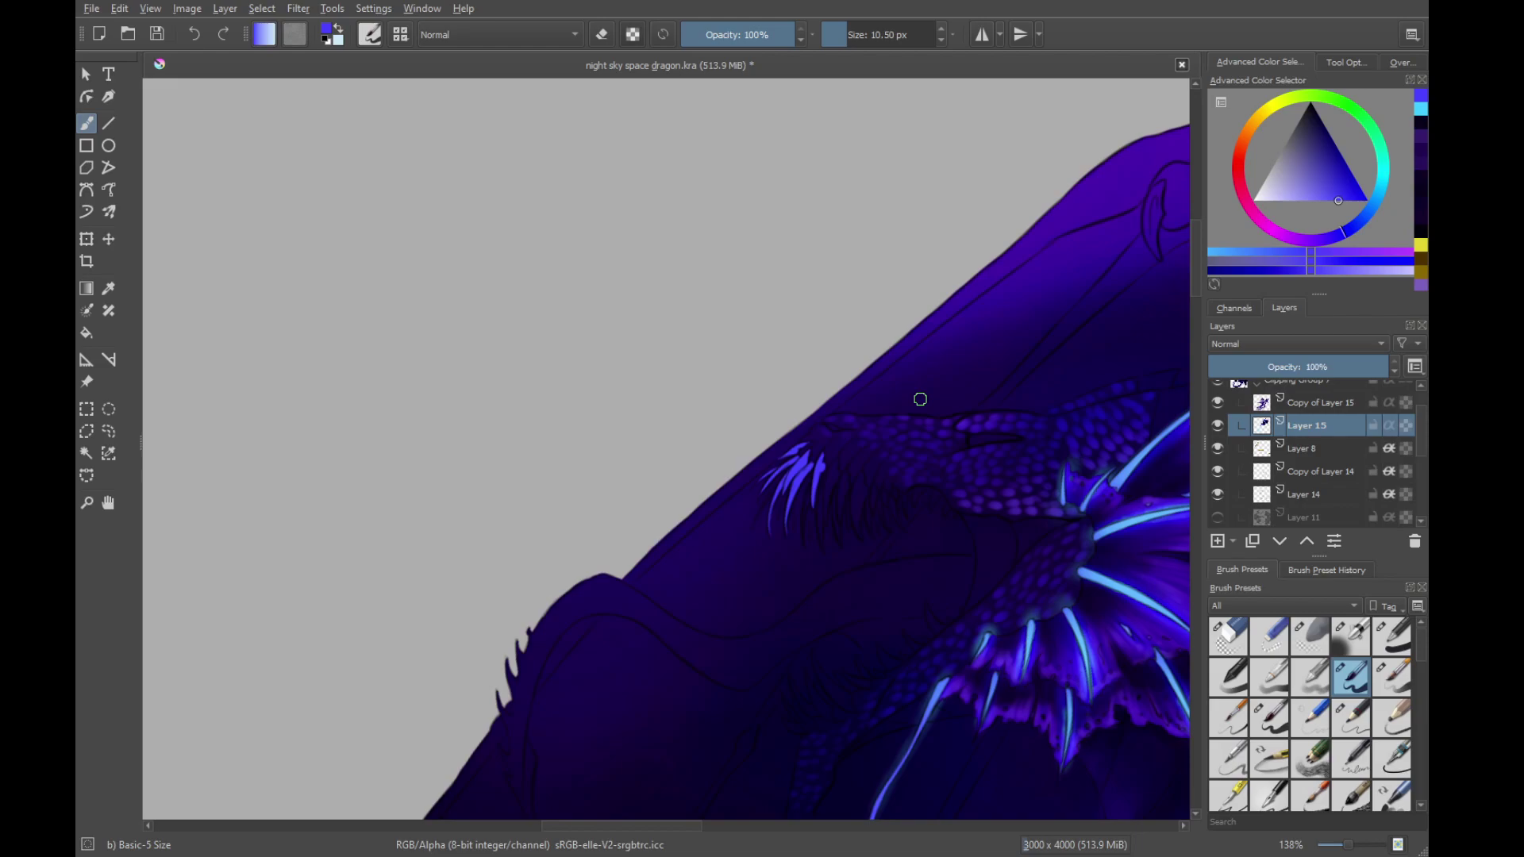
Erase the blue beard strands from Layer 15 and return to the Basic-5 Size brush
{"action": "key", "text": "slash"}
{"action": "mouse_move", "coordinate": [800, 445]}
{"action": "left_mouse_down"}
{"action": "mouse_move", "coordinate": [831, 422]}
{"action": "mouse_move", "coordinate": [778, 468]}
{"action": "mouse_move", "coordinate": [753, 526]}
{"action": "mouse_move", "coordinate": [844, 461]}
{"action": "left_mouse_up"}
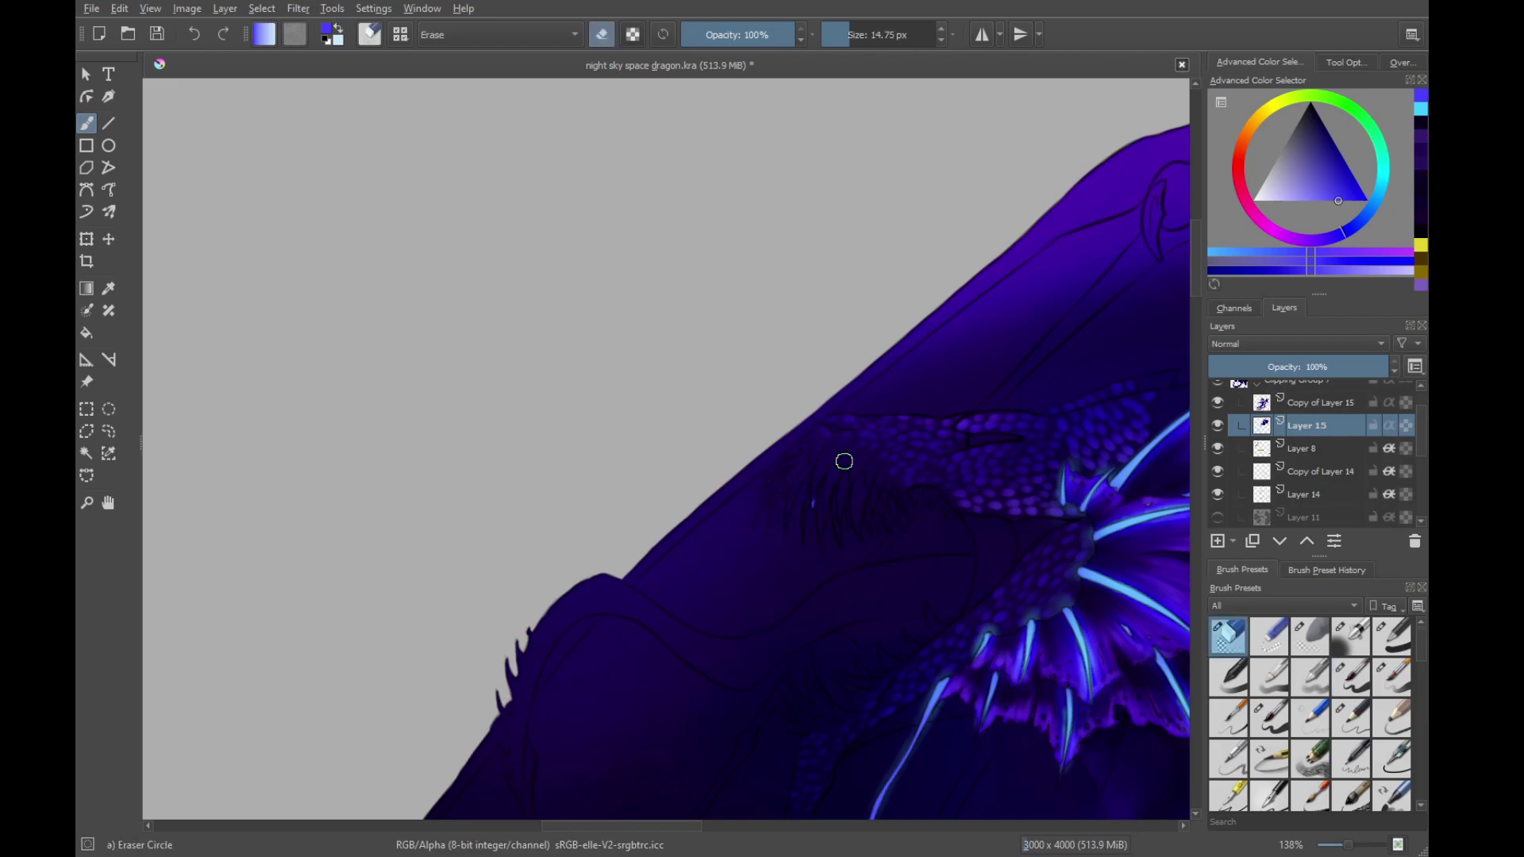
{"action": "key", "text": "slash"}
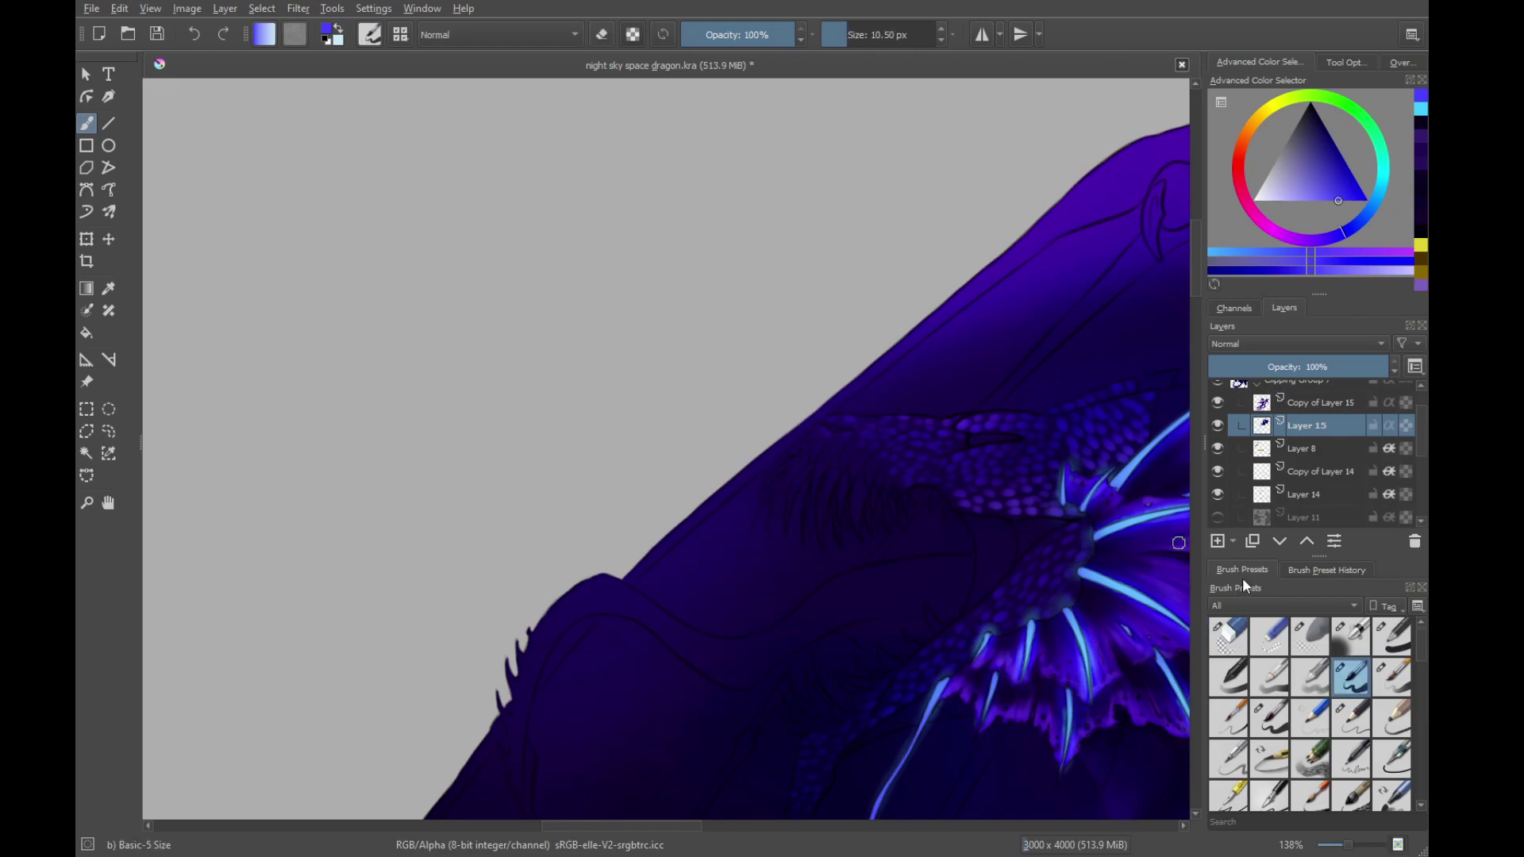
Add a new paint layer directly above Copy of Layer 15 for the beard strands
{"action": "left_click", "coordinate": [1304, 403]}
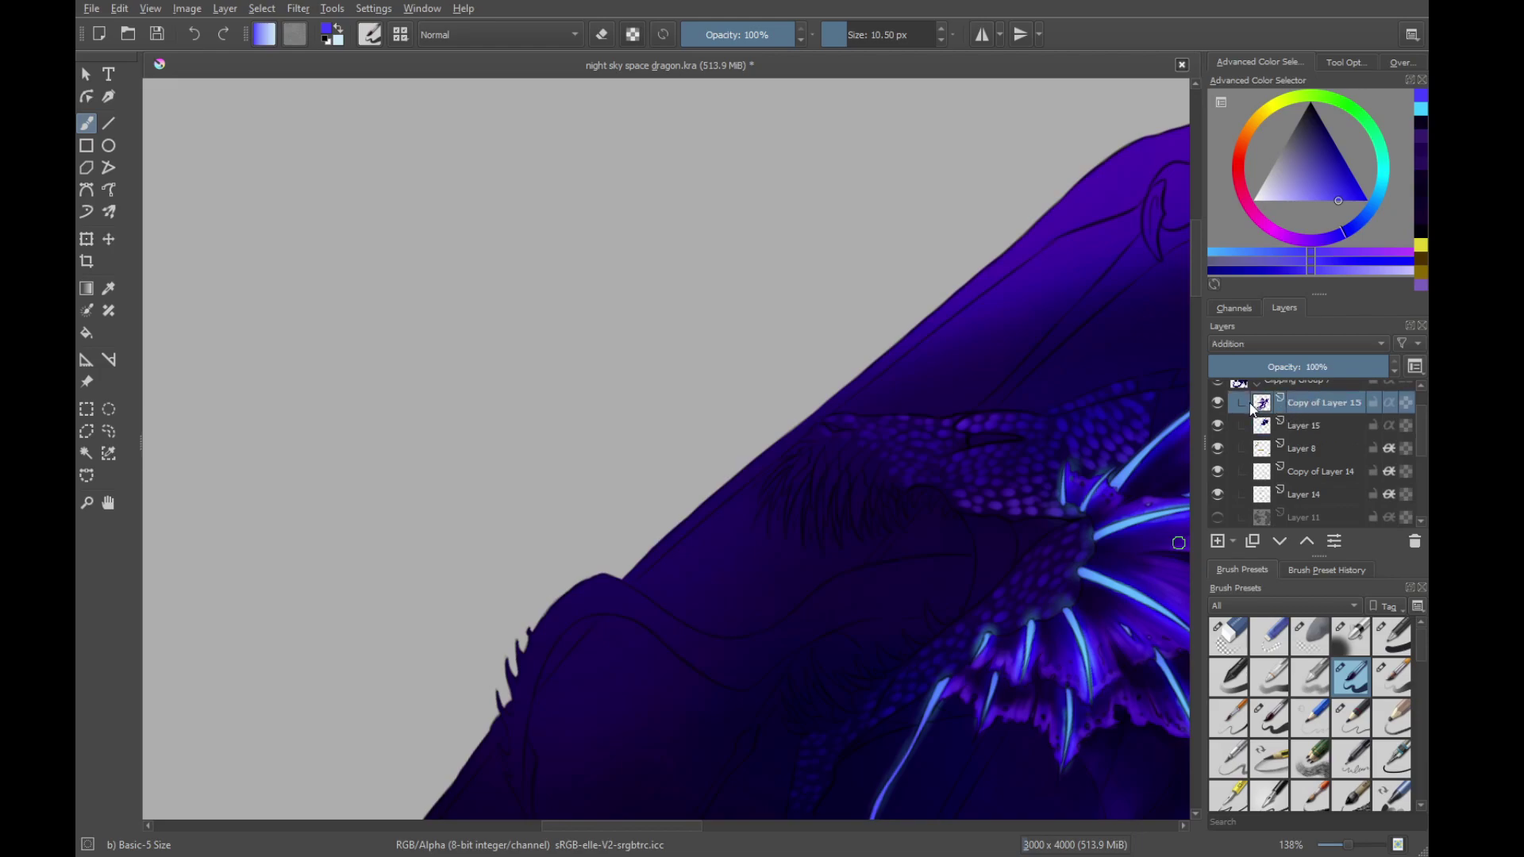
{"action": "left_click", "coordinate": [1216, 541]}
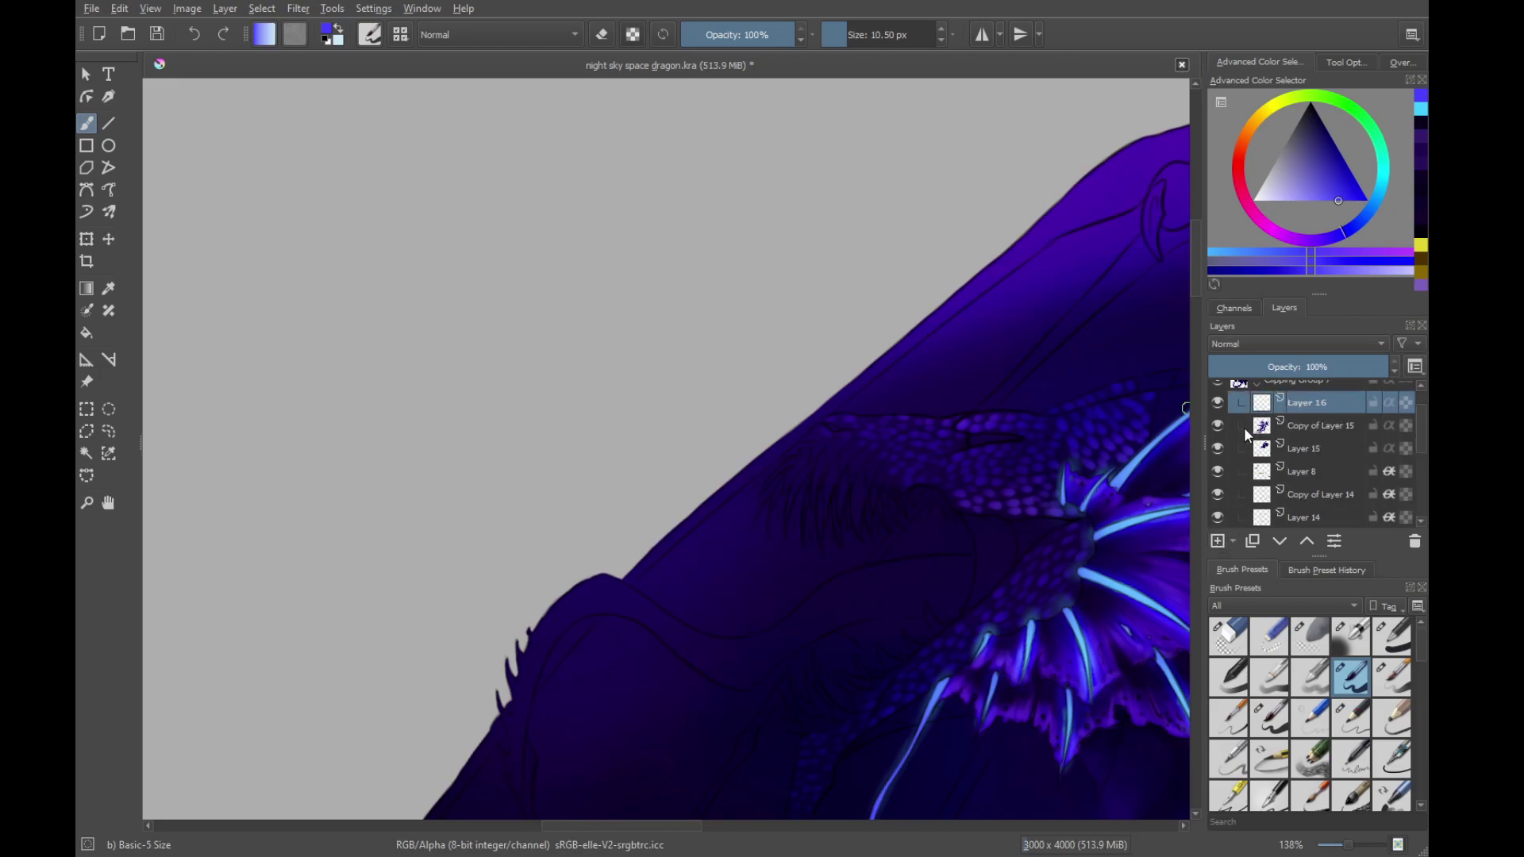
{"action": "scroll", "coordinate": [832, 517], "scroll_direction": "up", "scroll_amount": 5}
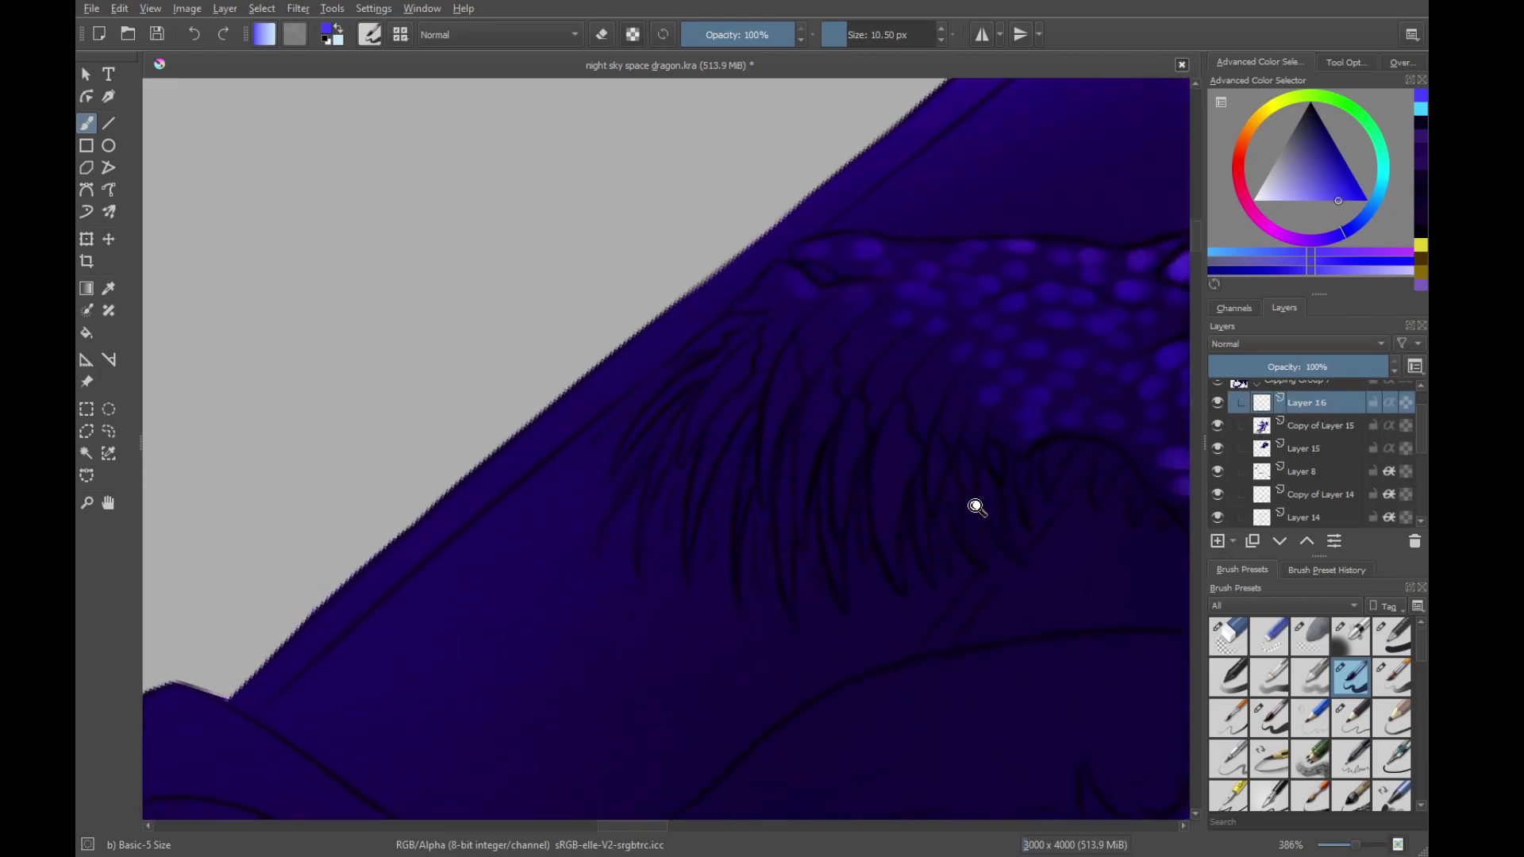
{"action": "scroll", "coordinate": [873, 548], "scroll_direction": "up", "scroll_amount": 3}
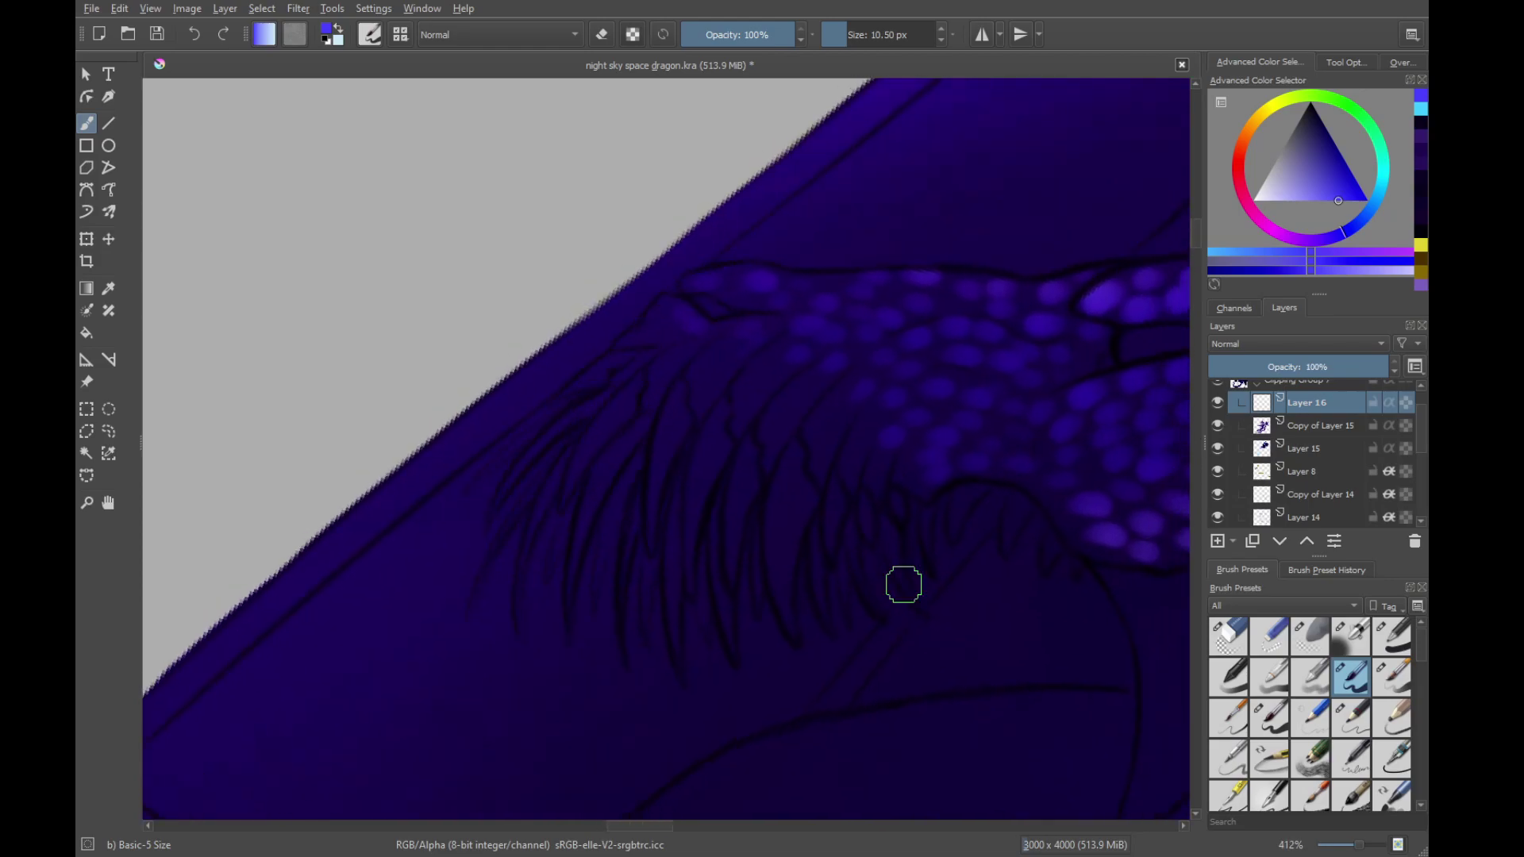
Paint three short bright violet-blue beard strands beside the upper jaw's mouth corner on Layer 16, following the sketched hair lines
{"action": "left_click_drag", "start_coordinate": [793, 623], "coordinate": [826, 537]}
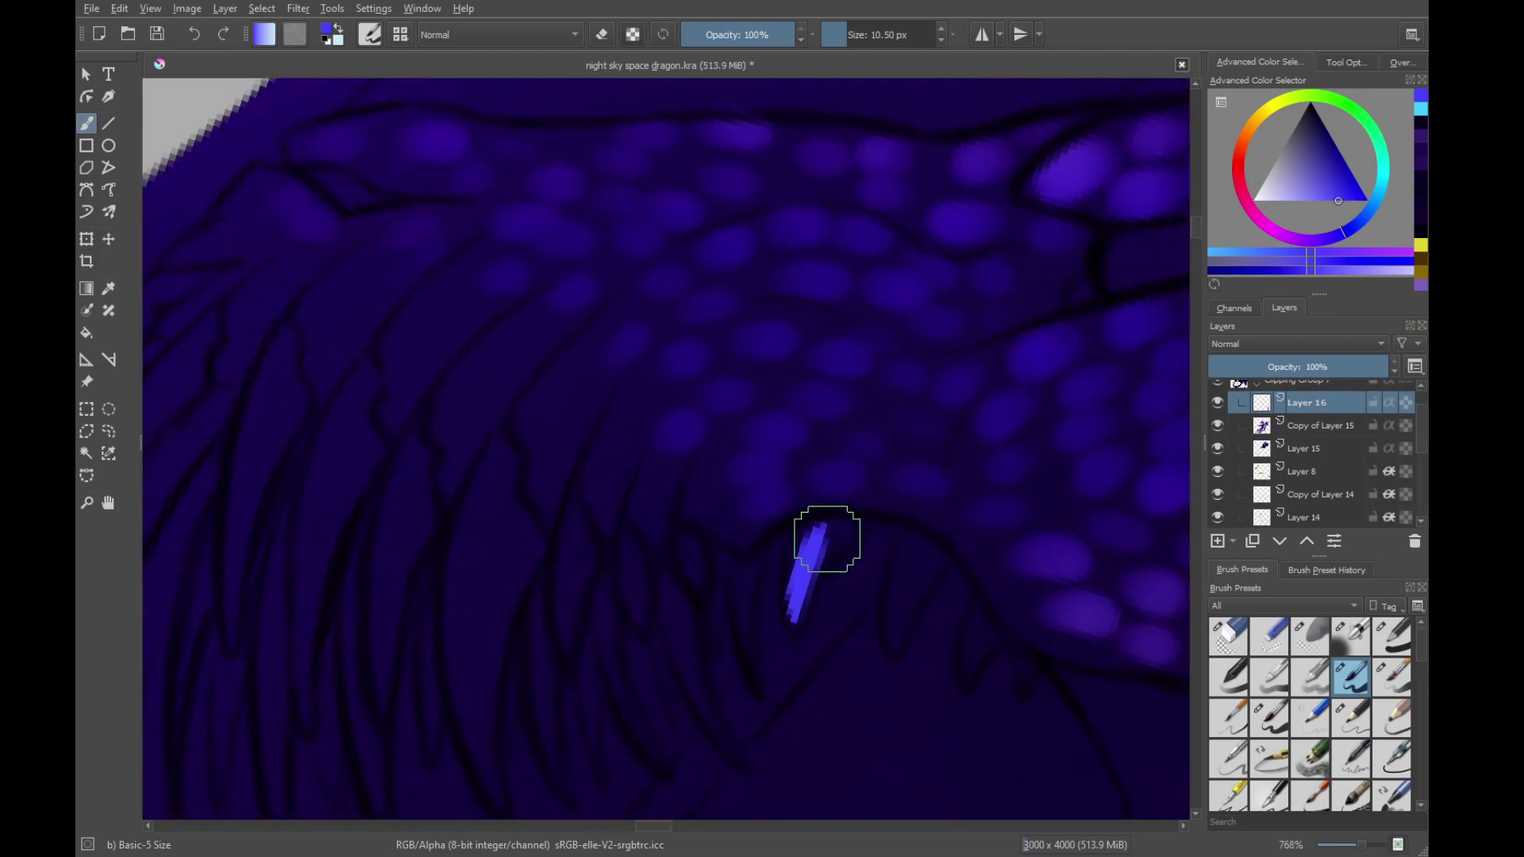
{"action": "key", "text": "ctrl+z"}
{"action": "mouse_move", "coordinate": [726, 576]}
{"action": "left_mouse_down"}
{"action": "mouse_move", "coordinate": [810, 553]}
{"action": "mouse_move", "coordinate": [775, 534]}
{"action": "mouse_move", "coordinate": [784, 561]}
{"action": "left_mouse_up"}
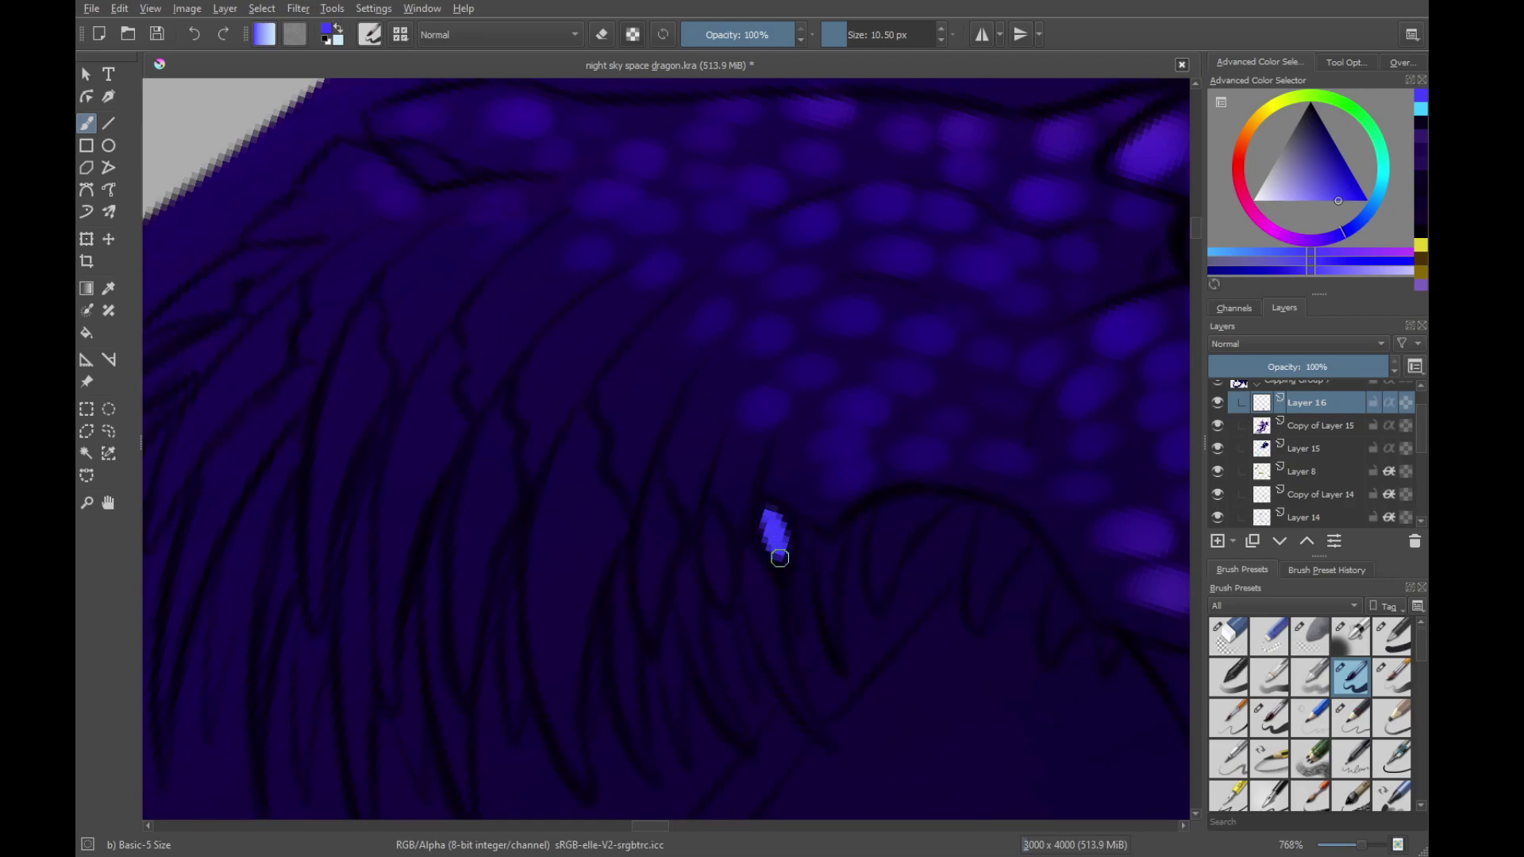
{"action": "mouse_move", "coordinate": [709, 512]}
{"action": "left_mouse_down"}
{"action": "mouse_move", "coordinate": [723, 592]}
{"action": "mouse_move", "coordinate": [736, 577]}
{"action": "mouse_move", "coordinate": [698, 603]}
{"action": "left_mouse_up"}
{"action": "mouse_move", "coordinate": [706, 512]}
{"action": "left_mouse_down"}
{"action": "mouse_move", "coordinate": [697, 656]}
{"action": "mouse_move", "coordinate": [710, 559]}
{"action": "mouse_move", "coordinate": [711, 584]}
{"action": "mouse_move", "coordinate": [715, 572]}
{"action": "mouse_move", "coordinate": [694, 655]}
{"action": "left_mouse_up"}
{"action": "key", "text": "ctrl+z"}
{"action": "key", "text": "ctrl+z"}
{"action": "mouse_move", "coordinate": [781, 444]}
{"action": "left_mouse_down"}
{"action": "mouse_move", "coordinate": [870, 364]}
{"action": "mouse_move", "coordinate": [796, 585]}
{"action": "left_mouse_up"}
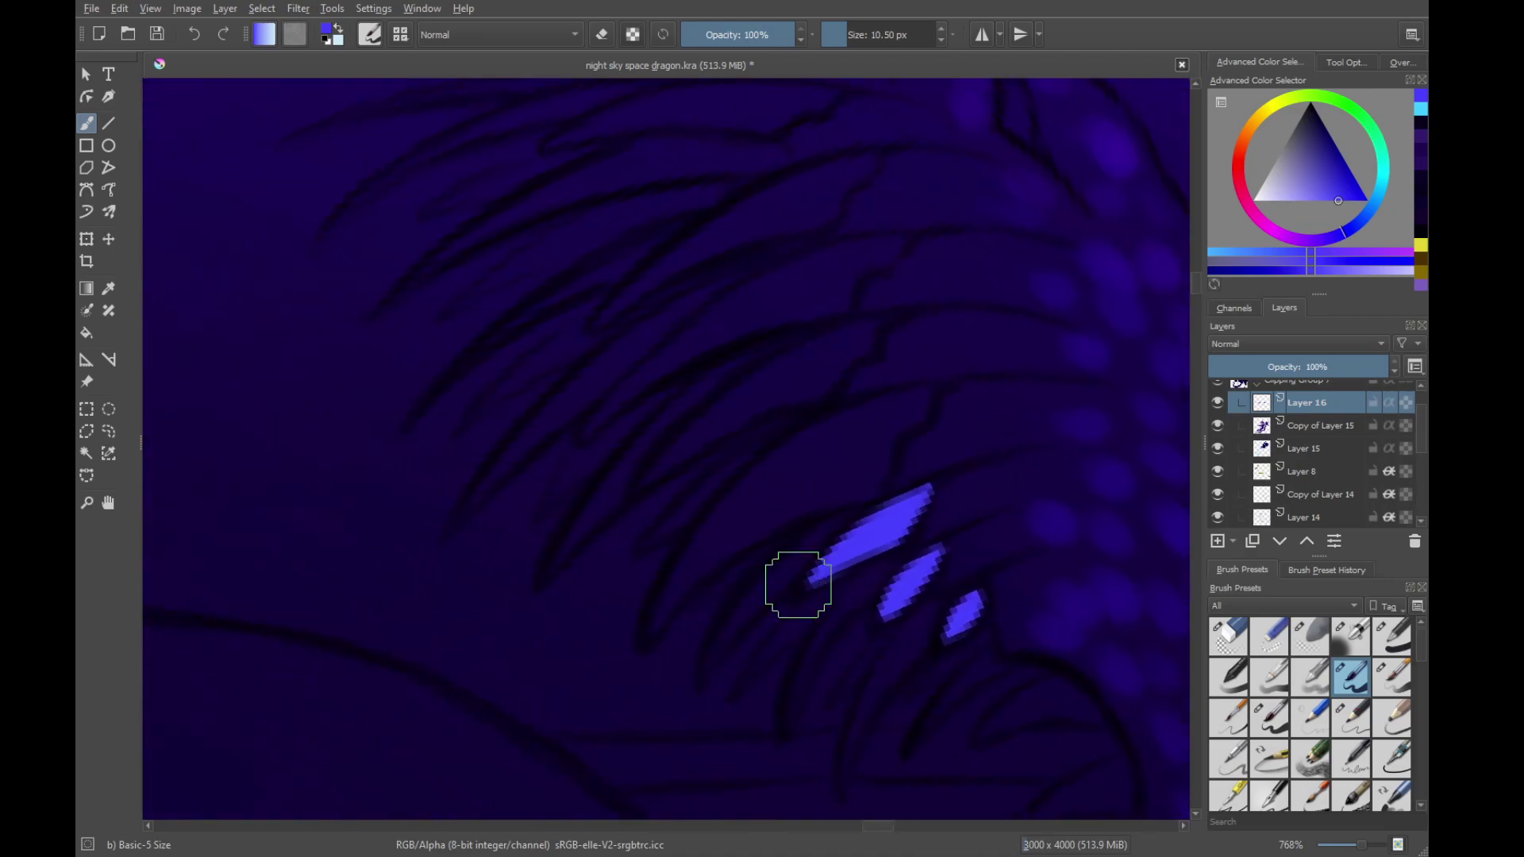
Paint the longest upper-jaw beard strand in violet-blue in front of the three short ones, giving it a jagged root
{"action": "mouse_move", "coordinate": [644, 635]}
{"action": "left_mouse_down"}
{"action": "mouse_move", "coordinate": [803, 451]}
{"action": "mouse_move", "coordinate": [657, 614]}
{"action": "mouse_move", "coordinate": [873, 427]}
{"action": "mouse_move", "coordinate": [841, 436]}
{"action": "mouse_move", "coordinate": [902, 421]}
{"action": "mouse_move", "coordinate": [919, 398]}
{"action": "mouse_move", "coordinate": [669, 625]}
{"action": "mouse_move", "coordinate": [853, 473]}
{"action": "left_mouse_up"}
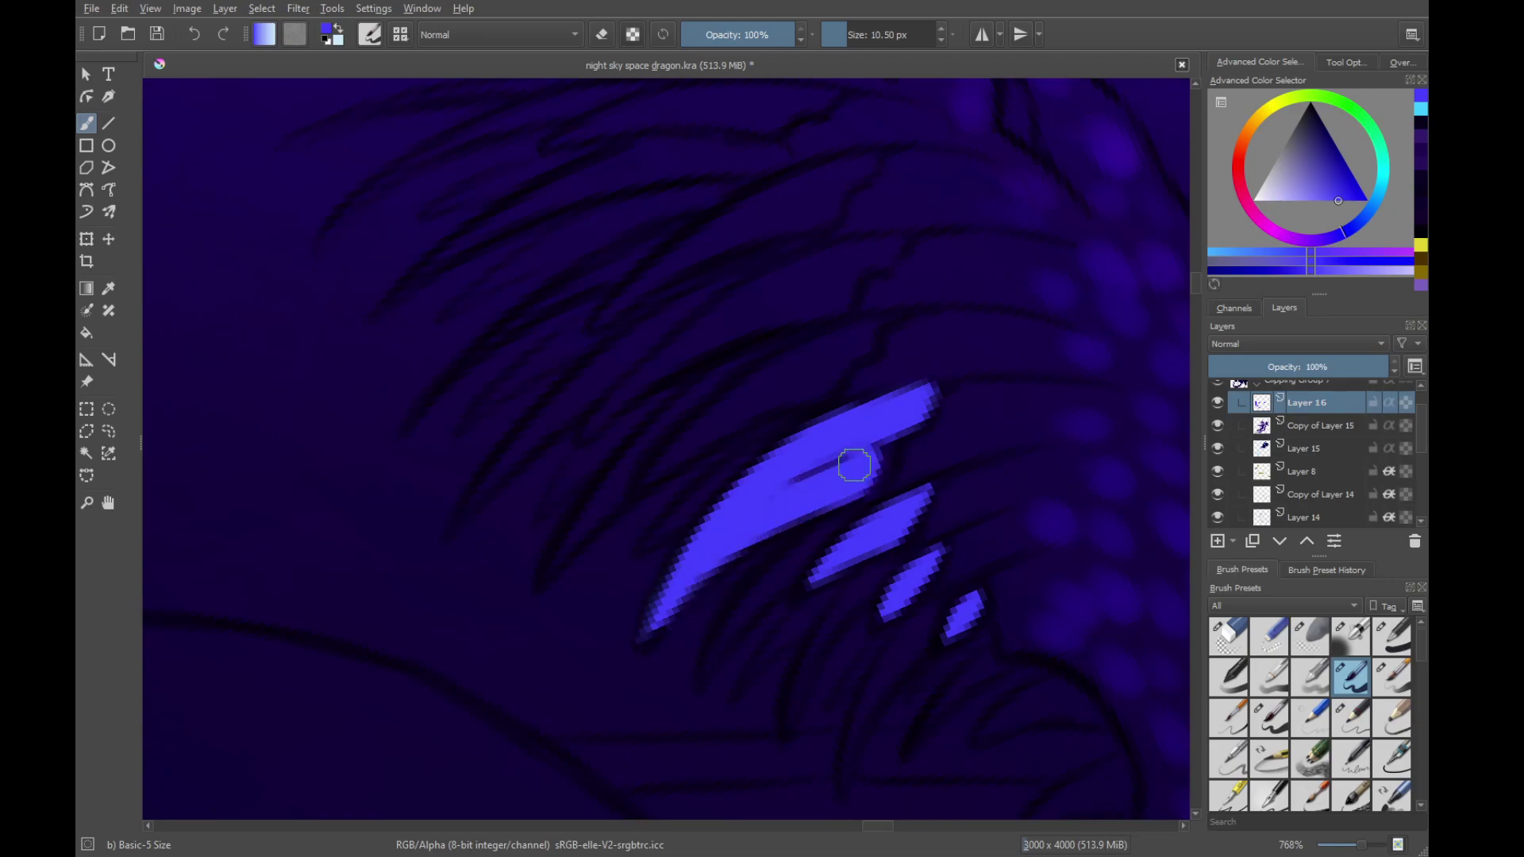
{"action": "key", "text": "ctrl+z"}
{"action": "key", "text": "ctrl+z"}
{"action": "mouse_move", "coordinate": [962, 477]}
{"action": "left_mouse_down"}
{"action": "mouse_move", "coordinate": [880, 320]}
{"action": "mouse_move", "coordinate": [824, 429]}
{"action": "mouse_move", "coordinate": [807, 368]}
{"action": "mouse_move", "coordinate": [704, 646]}
{"action": "mouse_move", "coordinate": [722, 598]}
{"action": "mouse_move", "coordinate": [701, 612]}
{"action": "mouse_move", "coordinate": [777, 475]}
{"action": "mouse_move", "coordinate": [802, 486]}
{"action": "mouse_move", "coordinate": [762, 503]}
{"action": "mouse_move", "coordinate": [748, 544]}
{"action": "mouse_move", "coordinate": [800, 474]}
{"action": "mouse_move", "coordinate": [832, 458]}
{"action": "left_mouse_up"}
{"action": "left_click_drag", "start_coordinate": [681, 626], "coordinate": [794, 418]}
{"action": "left_click_drag", "start_coordinate": [772, 475], "coordinate": [760, 518]}
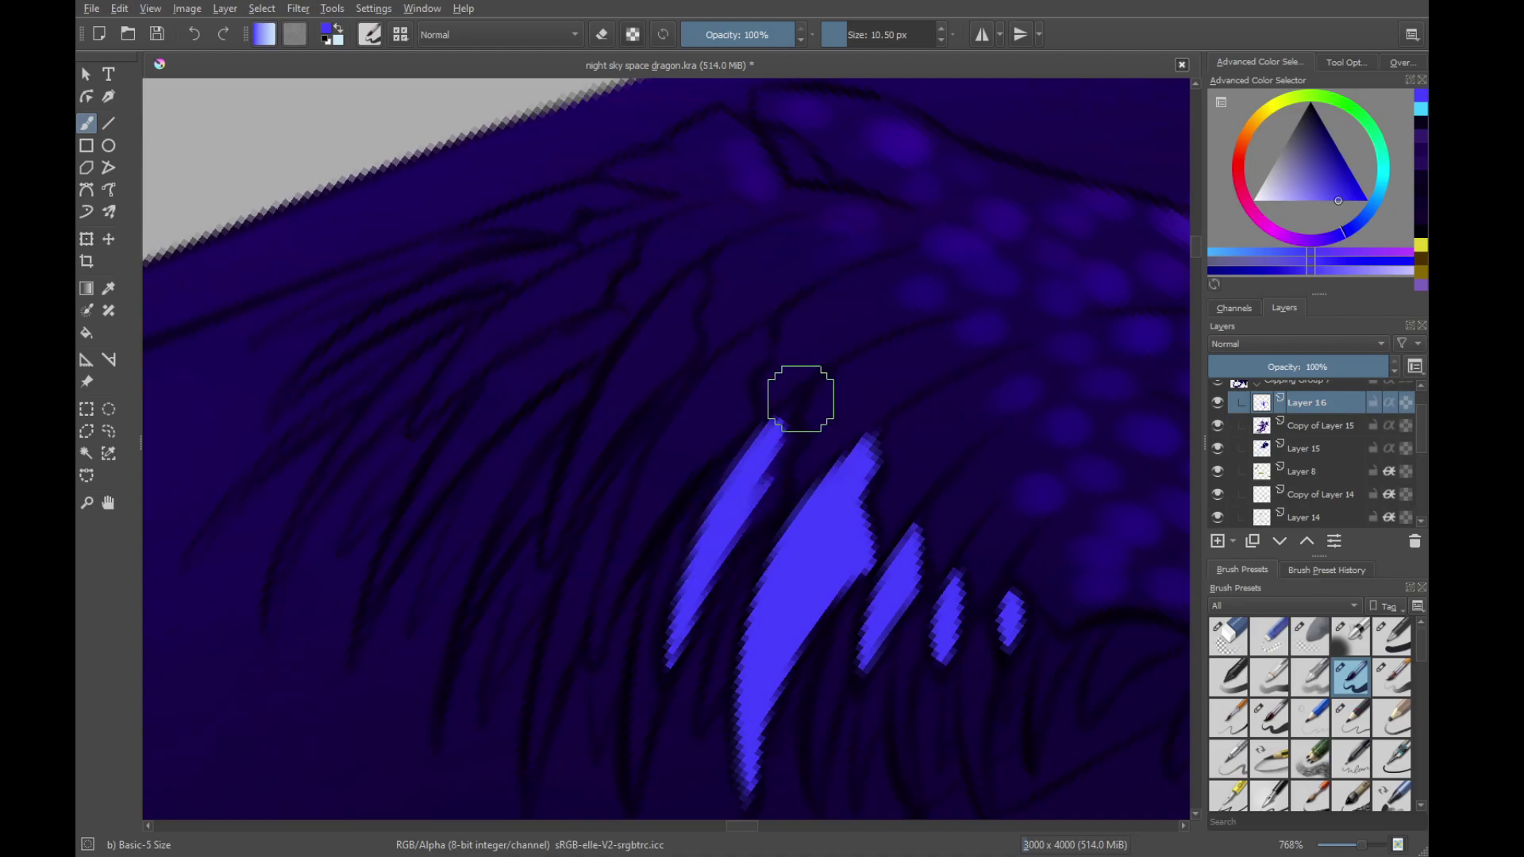
Add two more long, tapered violet-blue strands along the upper jaw towards the snout tip
{"action": "mouse_move", "coordinate": [796, 397]}
{"action": "left_mouse_down"}
{"action": "mouse_move", "coordinate": [754, 508]}
{"action": "mouse_move", "coordinate": [776, 497]}
{"action": "mouse_move", "coordinate": [677, 594]}
{"action": "left_mouse_up"}
{"action": "left_click_drag", "start_coordinate": [715, 532], "coordinate": [736, 592]}
{"action": "mouse_move", "coordinate": [611, 711]}
{"action": "left_mouse_down"}
{"action": "mouse_move", "coordinate": [660, 573]}
{"action": "mouse_move", "coordinate": [747, 446]}
{"action": "left_mouse_up"}
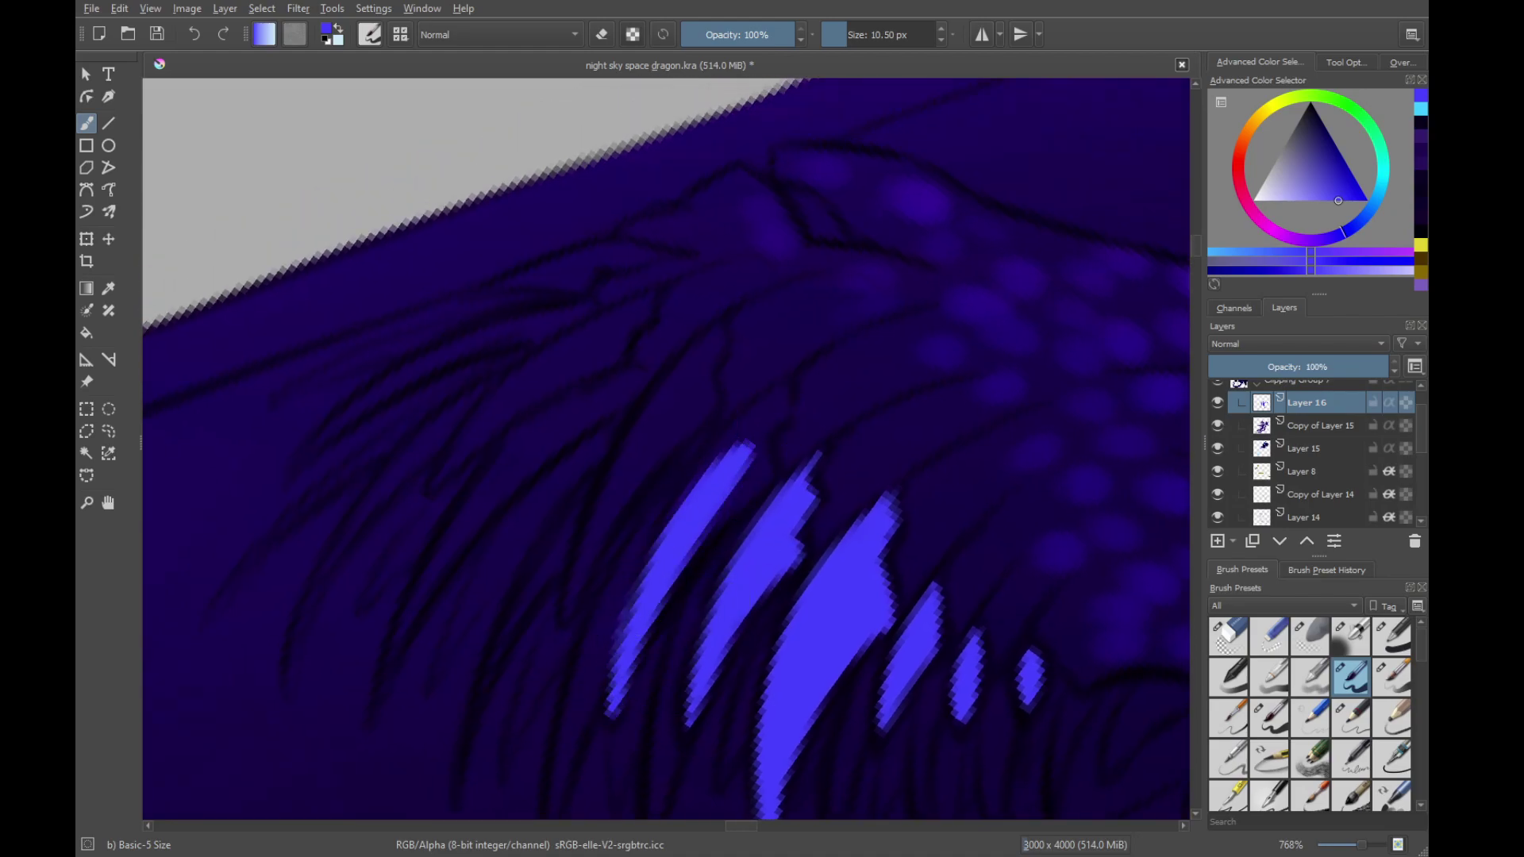
{"action": "key", "text": "ctrl+z"}
{"action": "mouse_move", "coordinate": [785, 389]}
{"action": "left_mouse_down"}
{"action": "mouse_move", "coordinate": [654, 584]}
{"action": "mouse_move", "coordinate": [792, 386]}
{"action": "mouse_move", "coordinate": [641, 623]}
{"action": "left_mouse_up"}
{"action": "mouse_move", "coordinate": [660, 555]}
{"action": "left_mouse_down"}
{"action": "mouse_move", "coordinate": [643, 603]}
{"action": "mouse_move", "coordinate": [780, 400]}
{"action": "mouse_move", "coordinate": [763, 455]}
{"action": "mouse_move", "coordinate": [676, 573]}
{"action": "mouse_move", "coordinate": [742, 456]}
{"action": "mouse_move", "coordinate": [751, 572]}
{"action": "left_mouse_up"}
Paint the fourth long upper-jaw strand, undoing the rough strokes and redrawing it as a narrower tapered shape
{"action": "mouse_move", "coordinate": [787, 419]}
{"action": "left_mouse_down"}
{"action": "mouse_move", "coordinate": [713, 530]}
{"action": "mouse_move", "coordinate": [641, 691]}
{"action": "left_mouse_up"}
{"action": "mouse_move", "coordinate": [681, 600]}
{"action": "left_mouse_down"}
{"action": "mouse_move", "coordinate": [725, 524]}
{"action": "mouse_move", "coordinate": [768, 490]}
{"action": "left_mouse_up"}
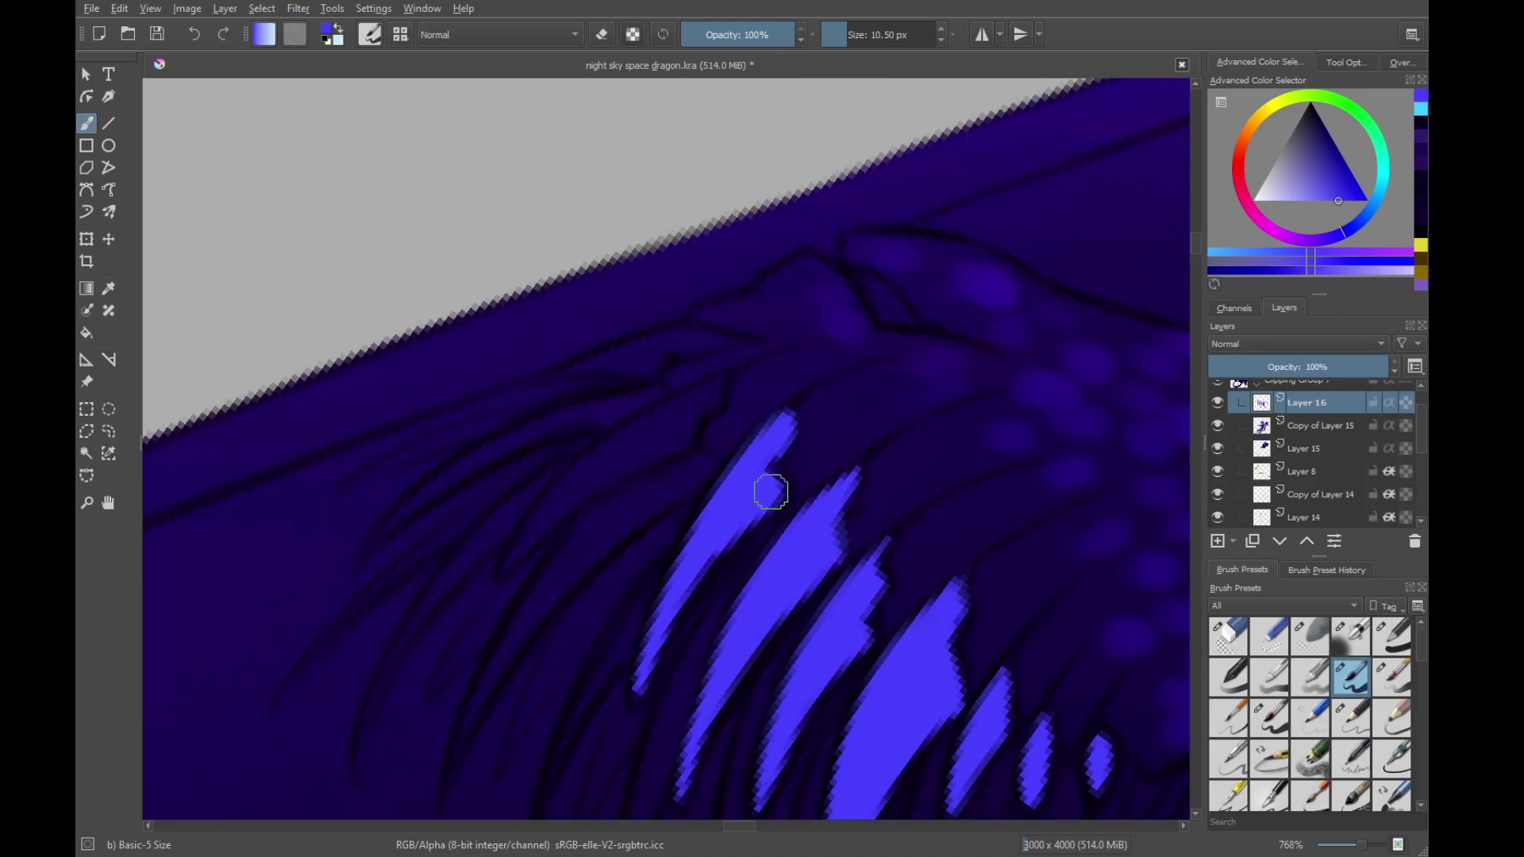
{"action": "key", "text": "ctrl+z"}
{"action": "key", "text": "ctrl+z"}
{"action": "key", "text": "ctrl+z"}
{"action": "key", "text": "ctrl+z"}
{"action": "mouse_move", "coordinate": [785, 414]}
{"action": "left_mouse_down"}
{"action": "mouse_move", "coordinate": [636, 691]}
{"action": "mouse_move", "coordinate": [741, 487]}
{"action": "mouse_move", "coordinate": [762, 484]}
{"action": "mouse_move", "coordinate": [715, 534]}
{"action": "mouse_move", "coordinate": [771, 490]}
{"action": "mouse_move", "coordinate": [773, 466]}
{"action": "mouse_move", "coordinate": [814, 544]}
{"action": "left_mouse_up"}
{"action": "key", "text": "4"}
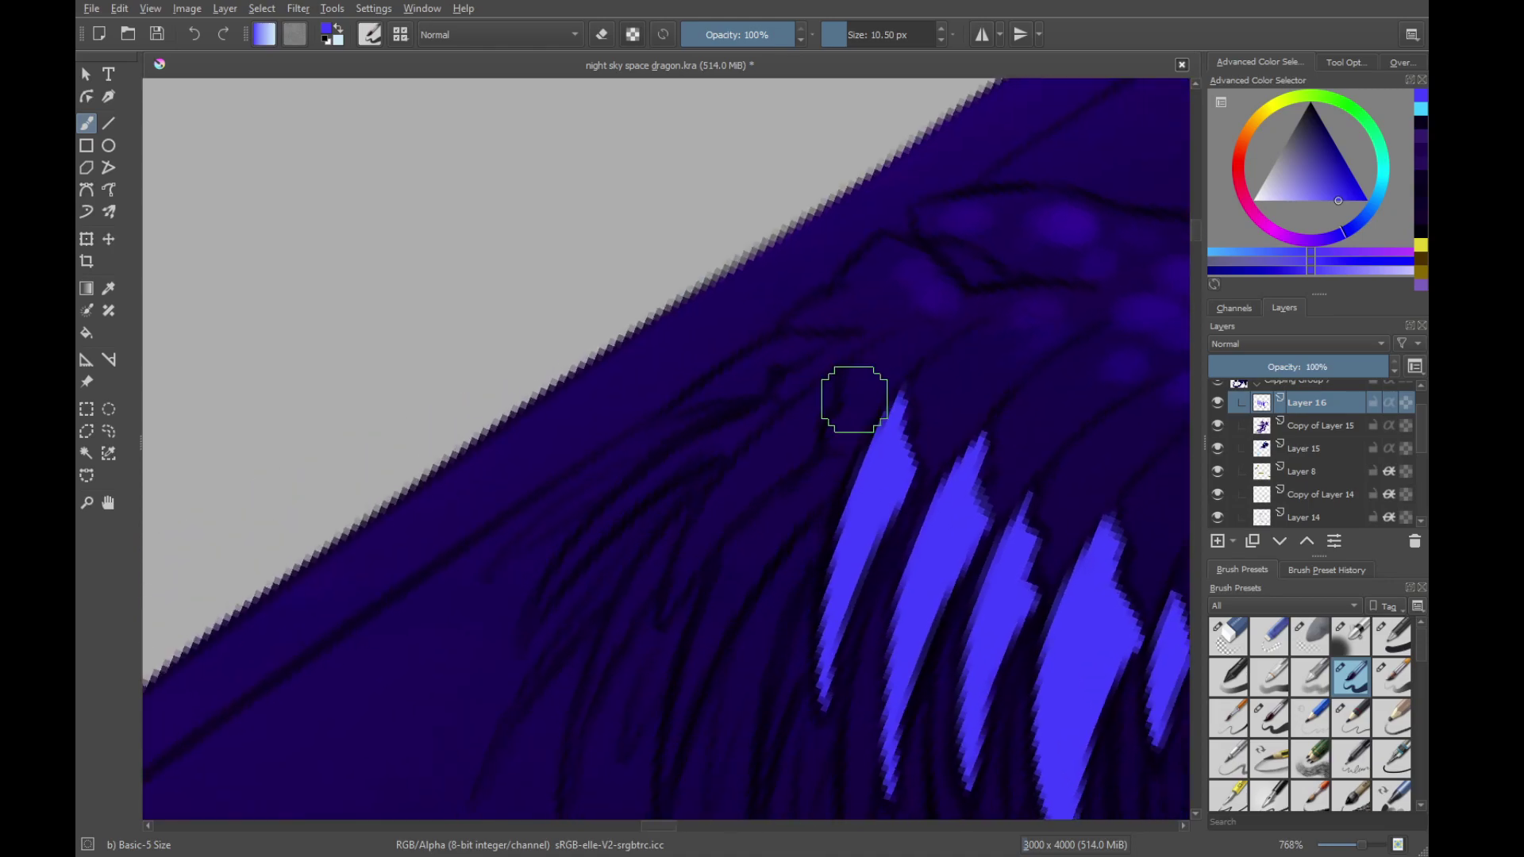
Fill the two foremost beard strands under the snout tip with violet-blue, tapering them to points
{"action": "mouse_move", "coordinate": [841, 364]}
{"action": "left_mouse_down"}
{"action": "mouse_move", "coordinate": [702, 537]}
{"action": "mouse_move", "coordinate": [752, 427]}
{"action": "mouse_move", "coordinate": [724, 478]}
{"action": "left_mouse_up"}
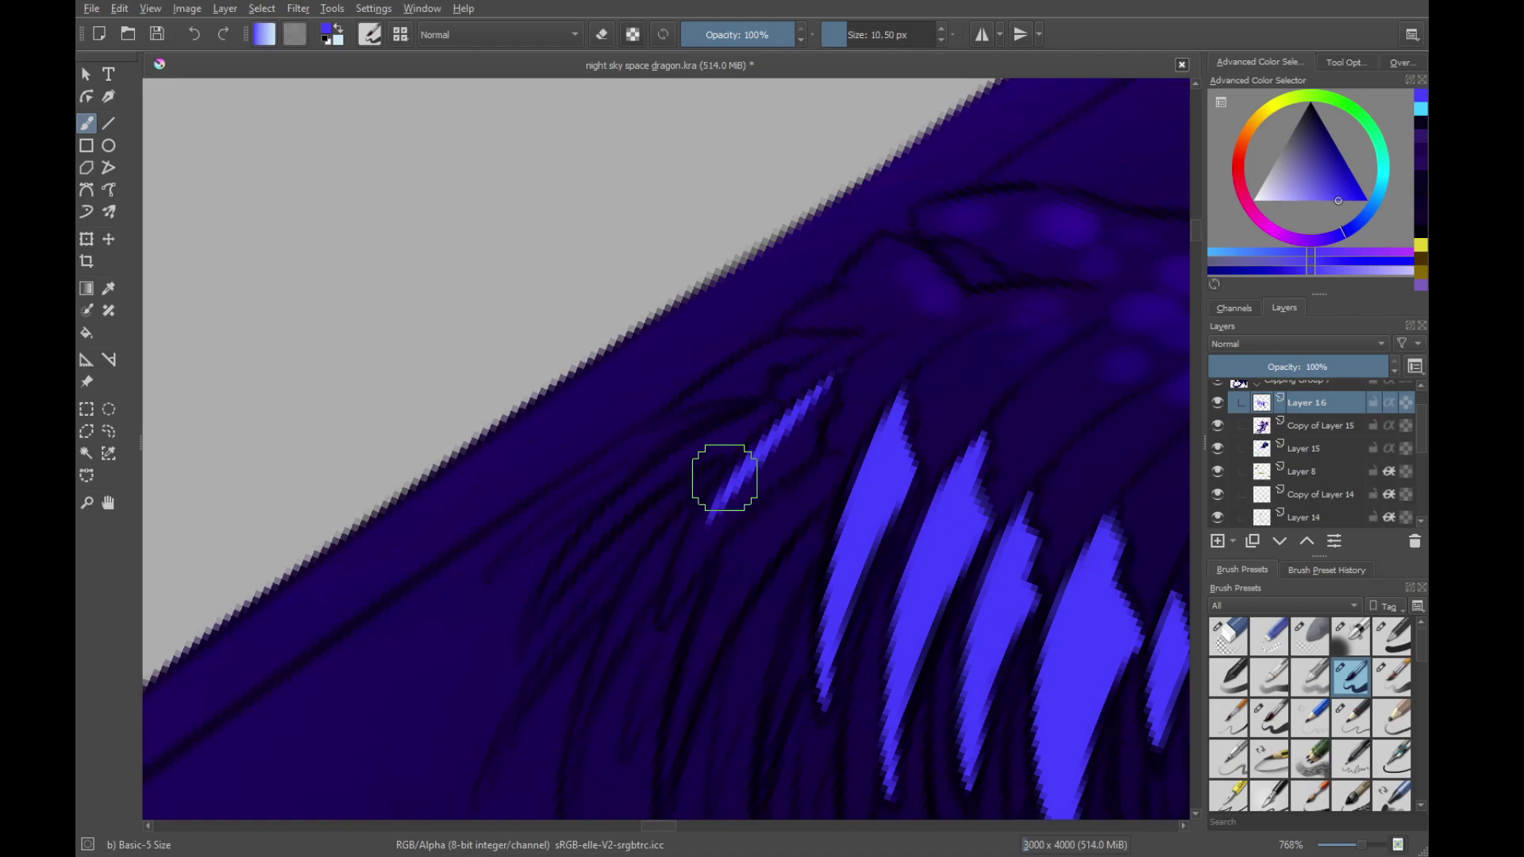
{"action": "mouse_move", "coordinate": [724, 478]}
{"action": "left_mouse_down"}
{"action": "mouse_move", "coordinate": [672, 597]}
{"action": "mouse_move", "coordinate": [707, 530]}
{"action": "mouse_move", "coordinate": [838, 382]}
{"action": "mouse_move", "coordinate": [675, 589]}
{"action": "mouse_move", "coordinate": [782, 463]}
{"action": "mouse_move", "coordinate": [733, 505]}
{"action": "mouse_move", "coordinate": [807, 444]}
{"action": "mouse_move", "coordinate": [776, 432]}
{"action": "mouse_move", "coordinate": [789, 473]}
{"action": "left_mouse_up"}
{"action": "mouse_move", "coordinate": [827, 386]}
{"action": "left_mouse_down"}
{"action": "mouse_move", "coordinate": [812, 433]}
{"action": "mouse_move", "coordinate": [807, 408]}
{"action": "left_mouse_up"}
{"action": "left_click_drag", "start_coordinate": [807, 408], "coordinate": [775, 464]}
{"action": "mouse_move", "coordinate": [698, 500]}
{"action": "left_mouse_down"}
{"action": "mouse_move", "coordinate": [793, 397]}
{"action": "mouse_move", "coordinate": [772, 414]}
{"action": "left_mouse_up"}
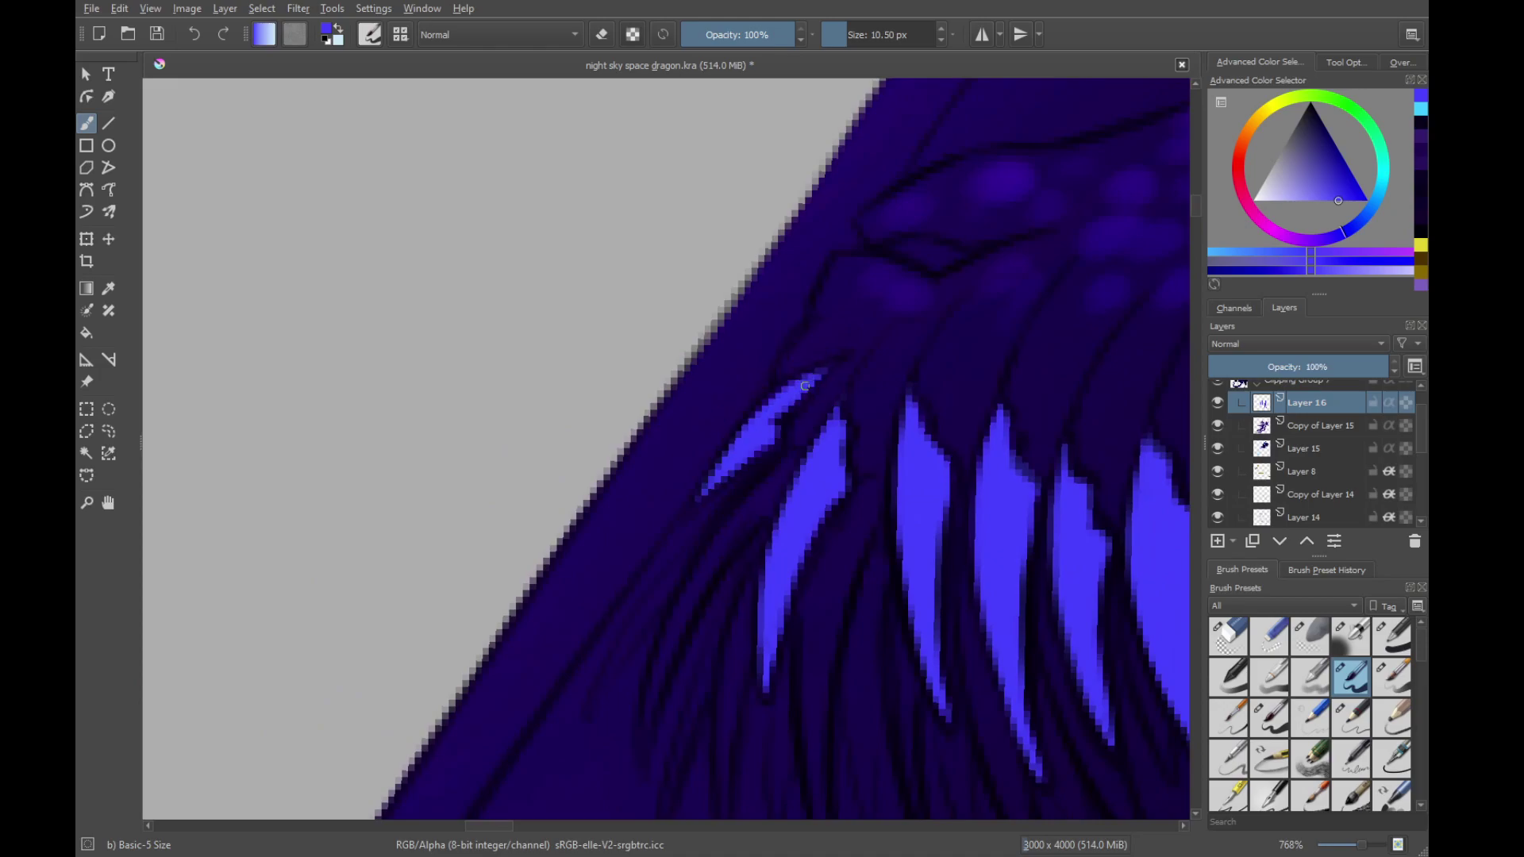
Paint the first two short violet-blue beard strands at the tip of the lower jaw
{"action": "scroll", "coordinate": [772, 435], "scroll_direction": "down", "scroll_amount": 6}
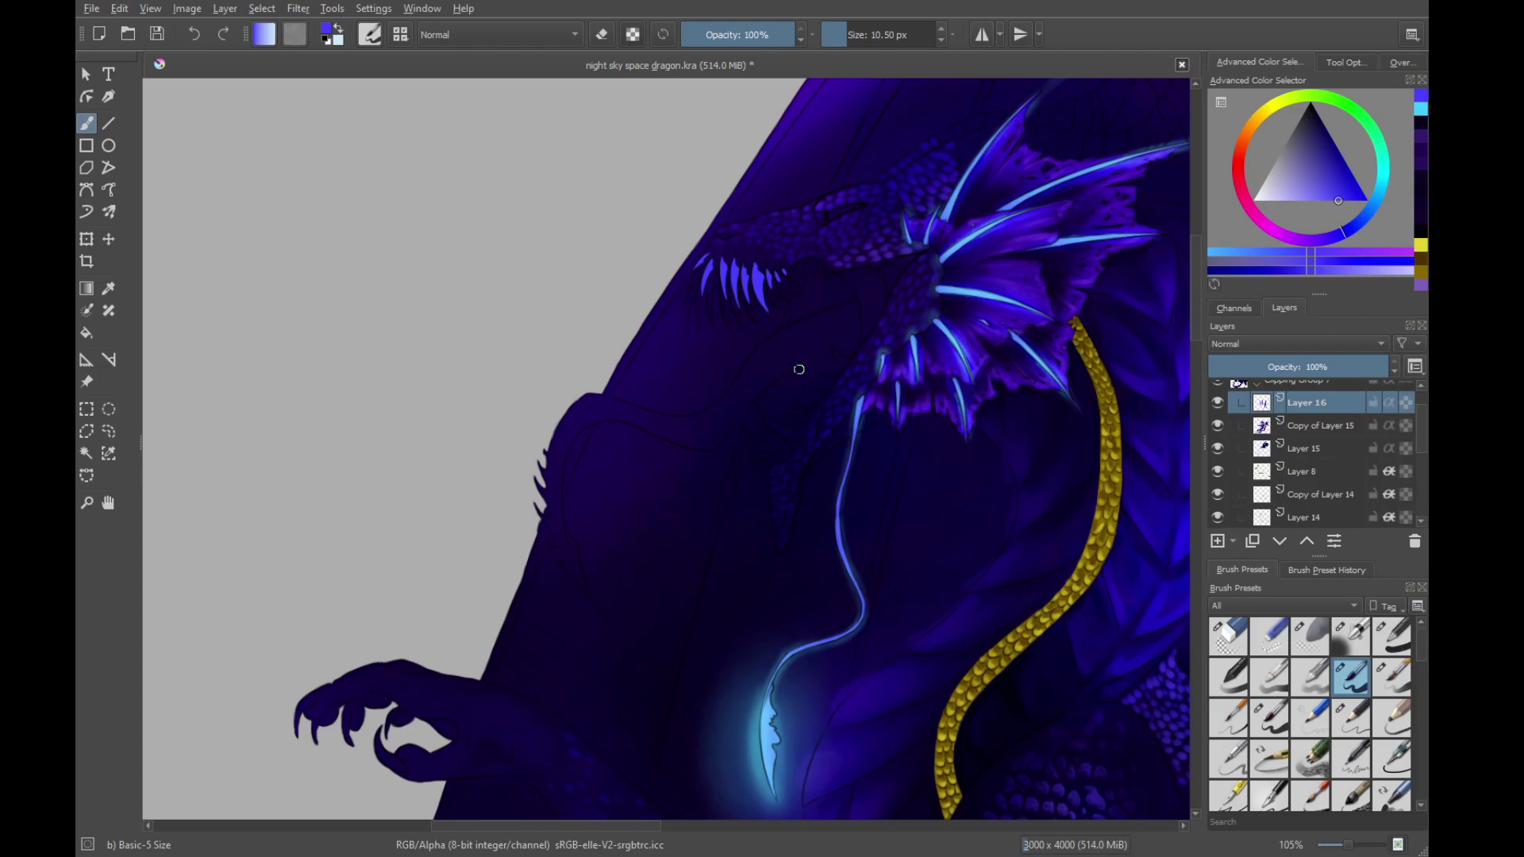
{"action": "scroll", "coordinate": [799, 369], "scroll_direction": "up", "scroll_amount": 8}
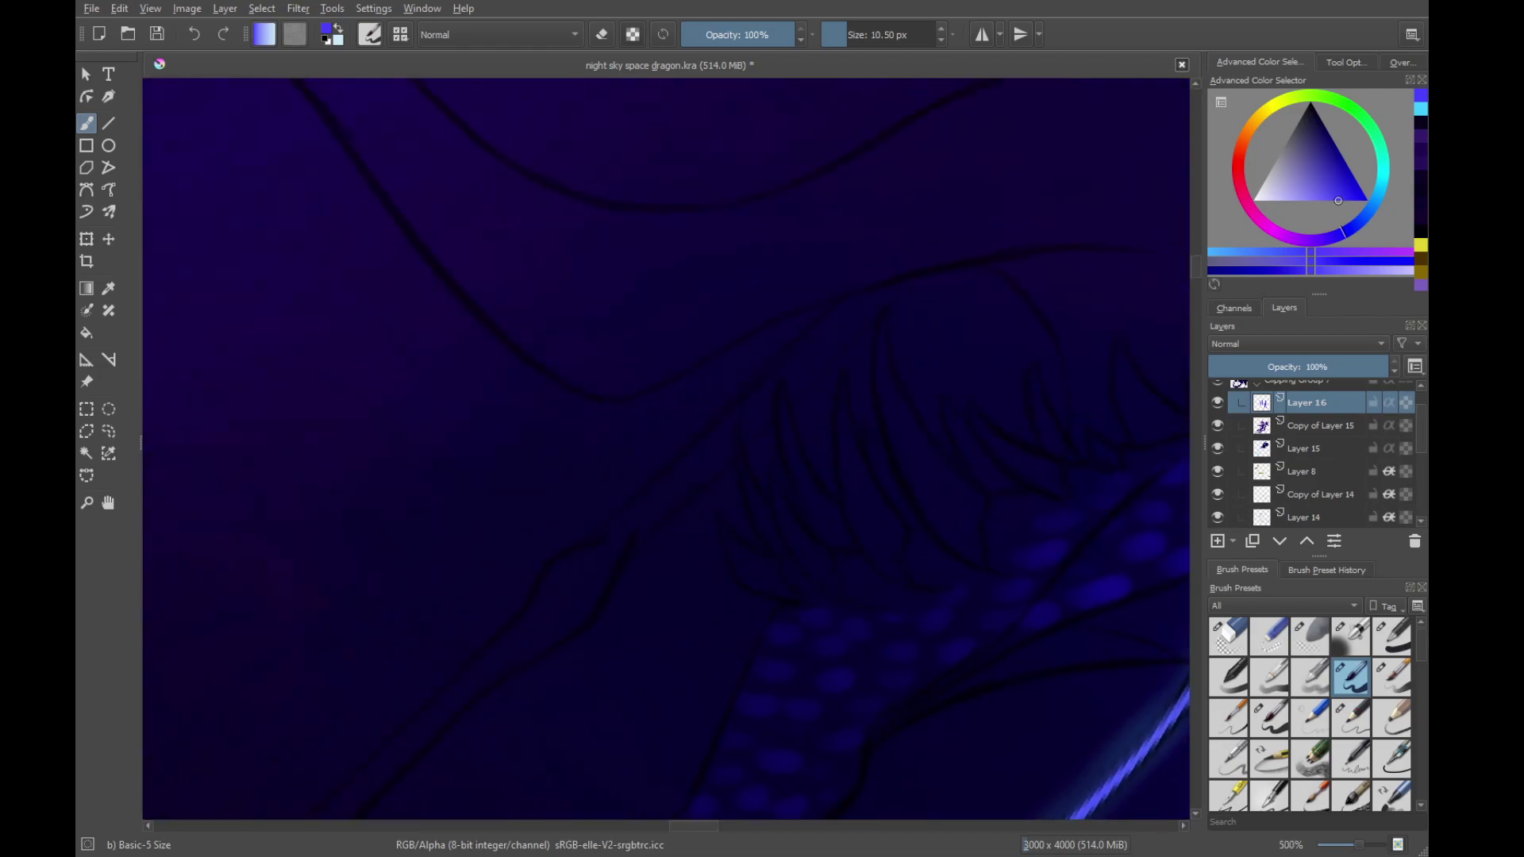
{"action": "scroll", "coordinate": [701, 545], "scroll_direction": "up", "scroll_amount": 3}
{"action": "mouse_move", "coordinate": [700, 512]}
{"action": "left_mouse_down"}
{"action": "mouse_move", "coordinate": [788, 623]}
{"action": "mouse_move", "coordinate": [735, 564]}
{"action": "mouse_move", "coordinate": [817, 619]}
{"action": "mouse_move", "coordinate": [723, 525]}
{"action": "mouse_move", "coordinate": [758, 554]}
{"action": "left_mouse_up"}
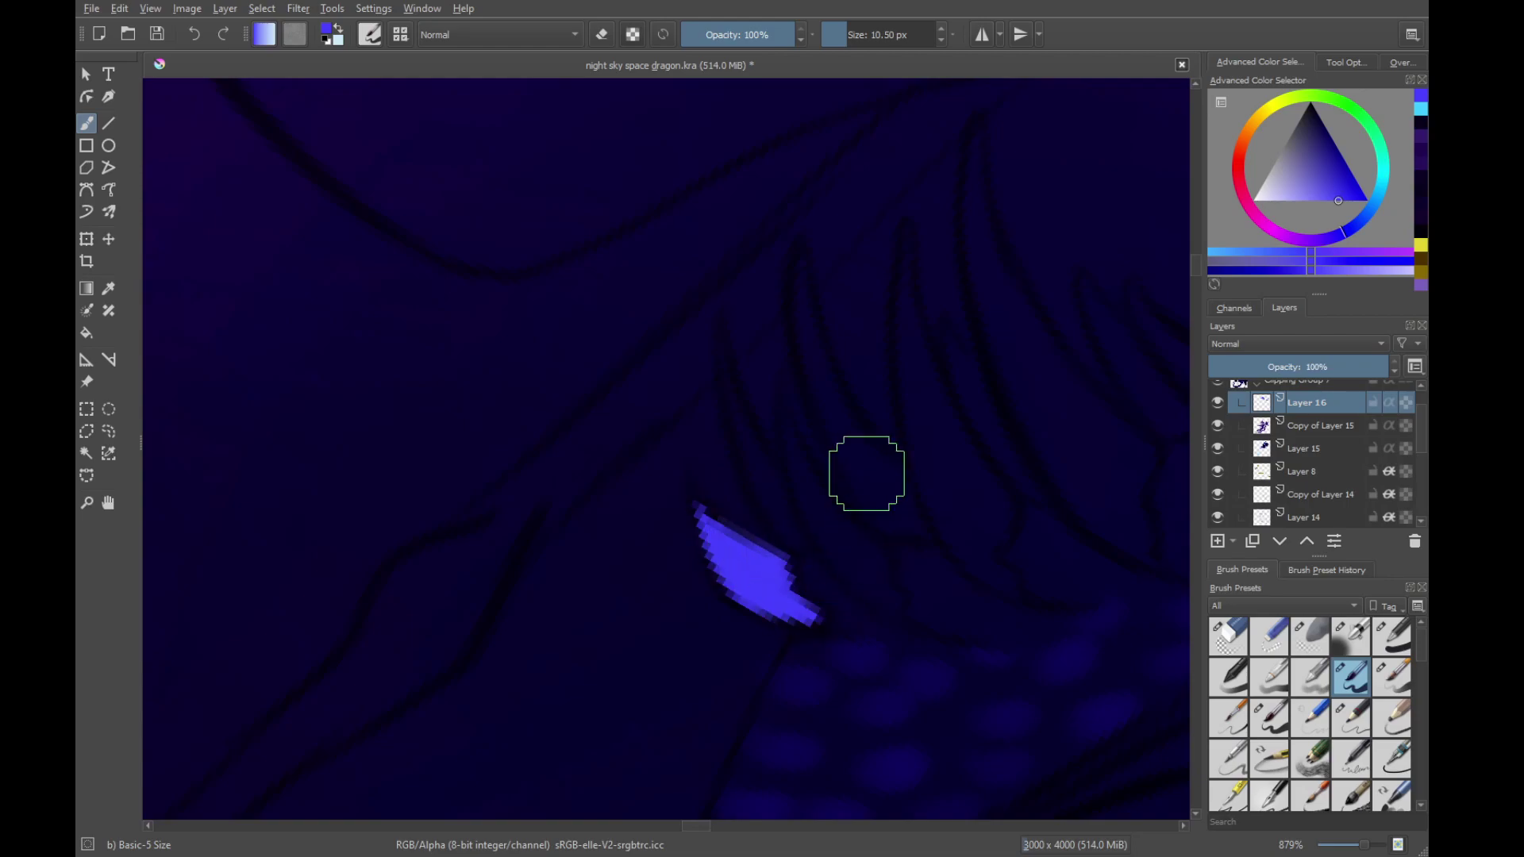
{"action": "mouse_move", "coordinate": [785, 405]}
{"action": "left_mouse_down"}
{"action": "mouse_move", "coordinate": [789, 442]}
{"action": "mouse_move", "coordinate": [902, 602]}
{"action": "left_mouse_up"}
{"action": "left_click_drag", "start_coordinate": [790, 411], "coordinate": [892, 559]}
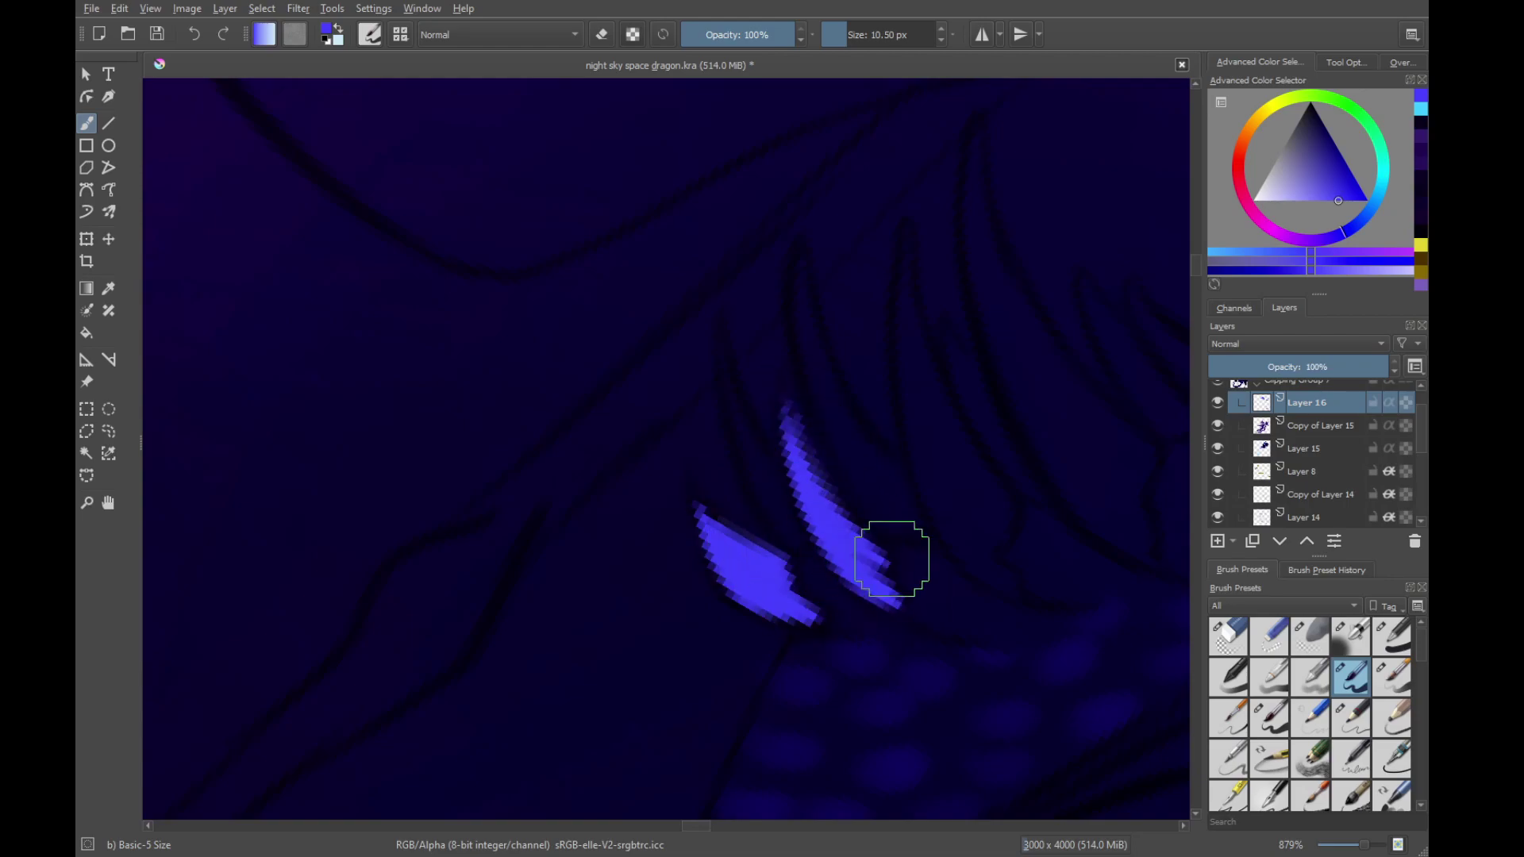
{"action": "left_click_drag", "start_coordinate": [907, 472], "coordinate": [800, 564]}
Paint the third lower-jaw strand as a long tapered violet-blue shape, widening it towards its jagged root
{"action": "left_click_drag", "start_coordinate": [798, 337], "coordinate": [826, 524]}
{"action": "left_click_drag", "start_coordinate": [801, 365], "coordinate": [877, 644]}
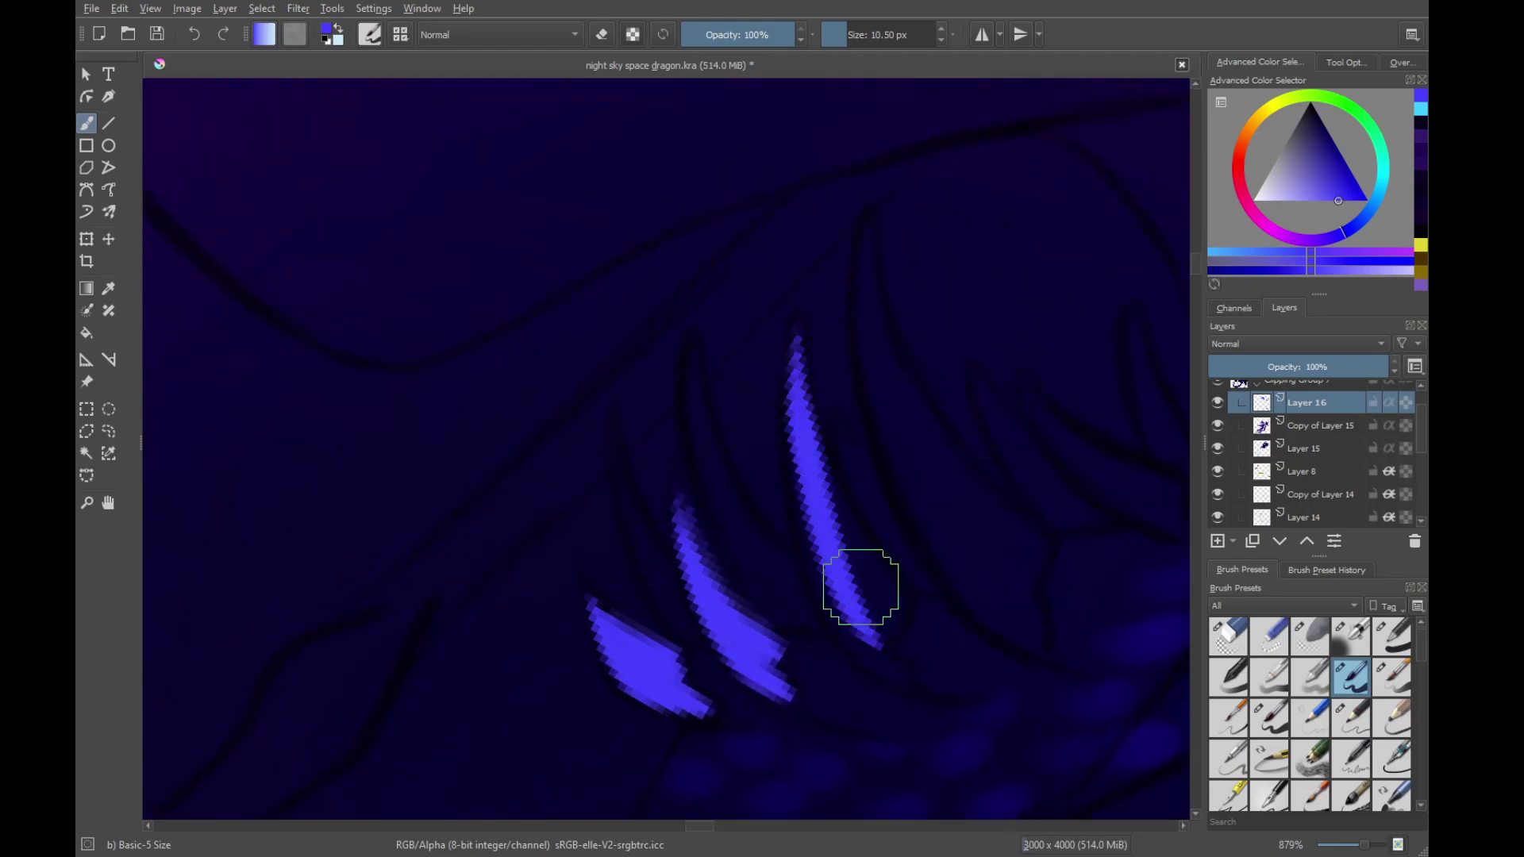
{"action": "left_click_drag", "start_coordinate": [803, 492], "coordinate": [889, 660]}
{"action": "left_click_drag", "start_coordinate": [826, 579], "coordinate": [905, 681]}
{"action": "left_click_drag", "start_coordinate": [842, 558], "coordinate": [882, 621]}
{"action": "mouse_move", "coordinate": [846, 556]}
{"action": "left_mouse_down"}
{"action": "mouse_move", "coordinate": [887, 616]}
{"action": "mouse_move", "coordinate": [846, 538]}
{"action": "left_mouse_up"}
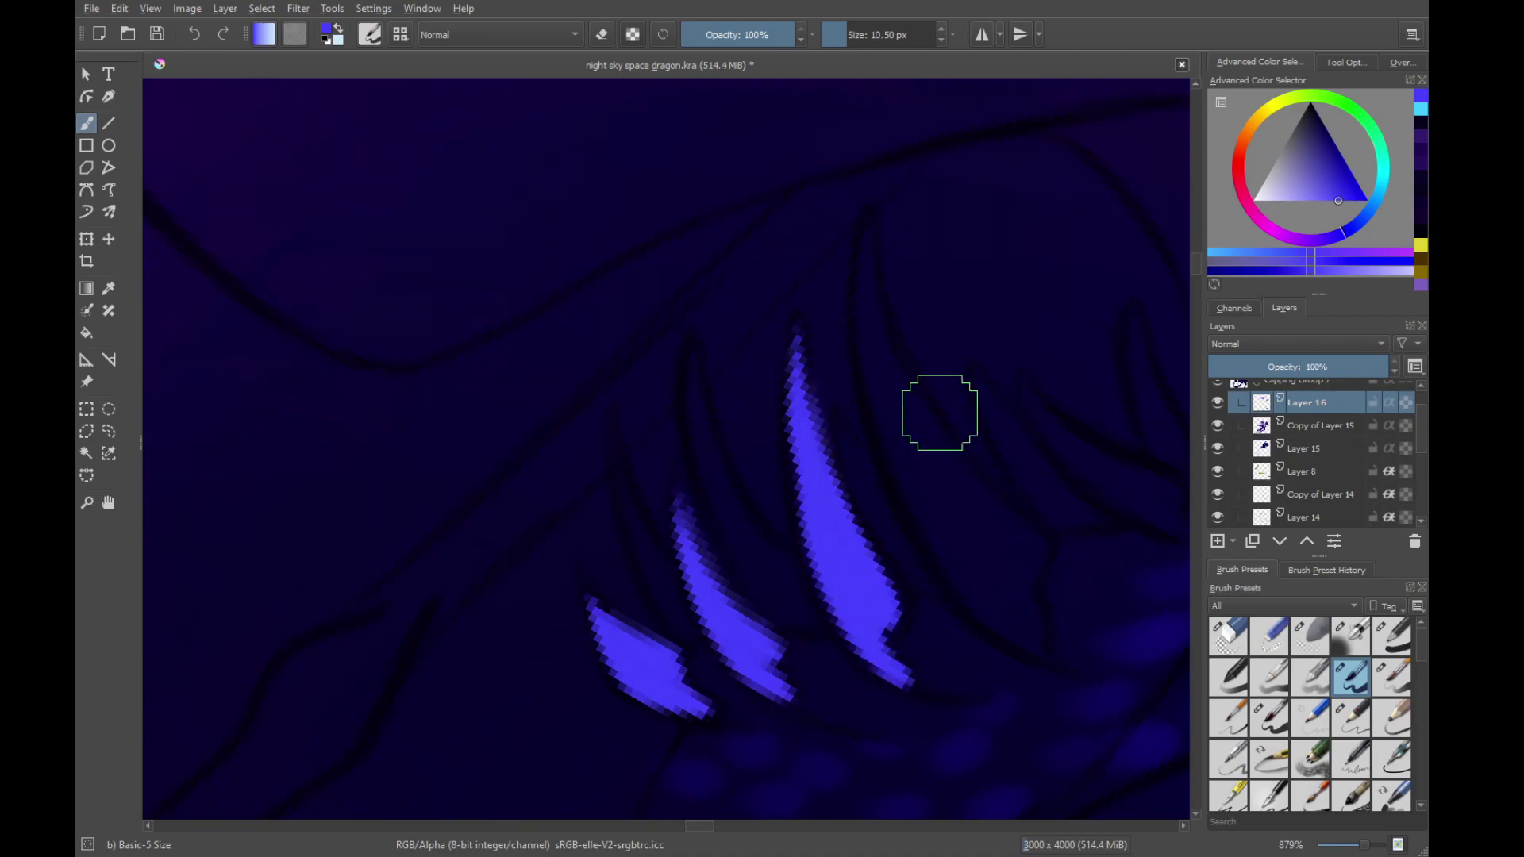
Paint the longest lower-jaw strand in violet-blue, filling its broad base along the sketched hair lines
{"action": "left_click_drag", "start_coordinate": [883, 364], "coordinate": [855, 482]}
{"action": "mouse_move", "coordinate": [842, 350]}
{"action": "left_mouse_down"}
{"action": "mouse_move", "coordinate": [846, 443]}
{"action": "mouse_move", "coordinate": [887, 597]}
{"action": "left_mouse_up"}
{"action": "left_click_drag", "start_coordinate": [842, 441], "coordinate": [786, 353]}
{"action": "mouse_move", "coordinate": [794, 373]}
{"action": "left_mouse_down"}
{"action": "mouse_move", "coordinate": [908, 630]}
{"action": "mouse_move", "coordinate": [804, 419]}
{"action": "mouse_move", "coordinate": [881, 579]}
{"action": "mouse_move", "coordinate": [942, 660]}
{"action": "left_mouse_up"}
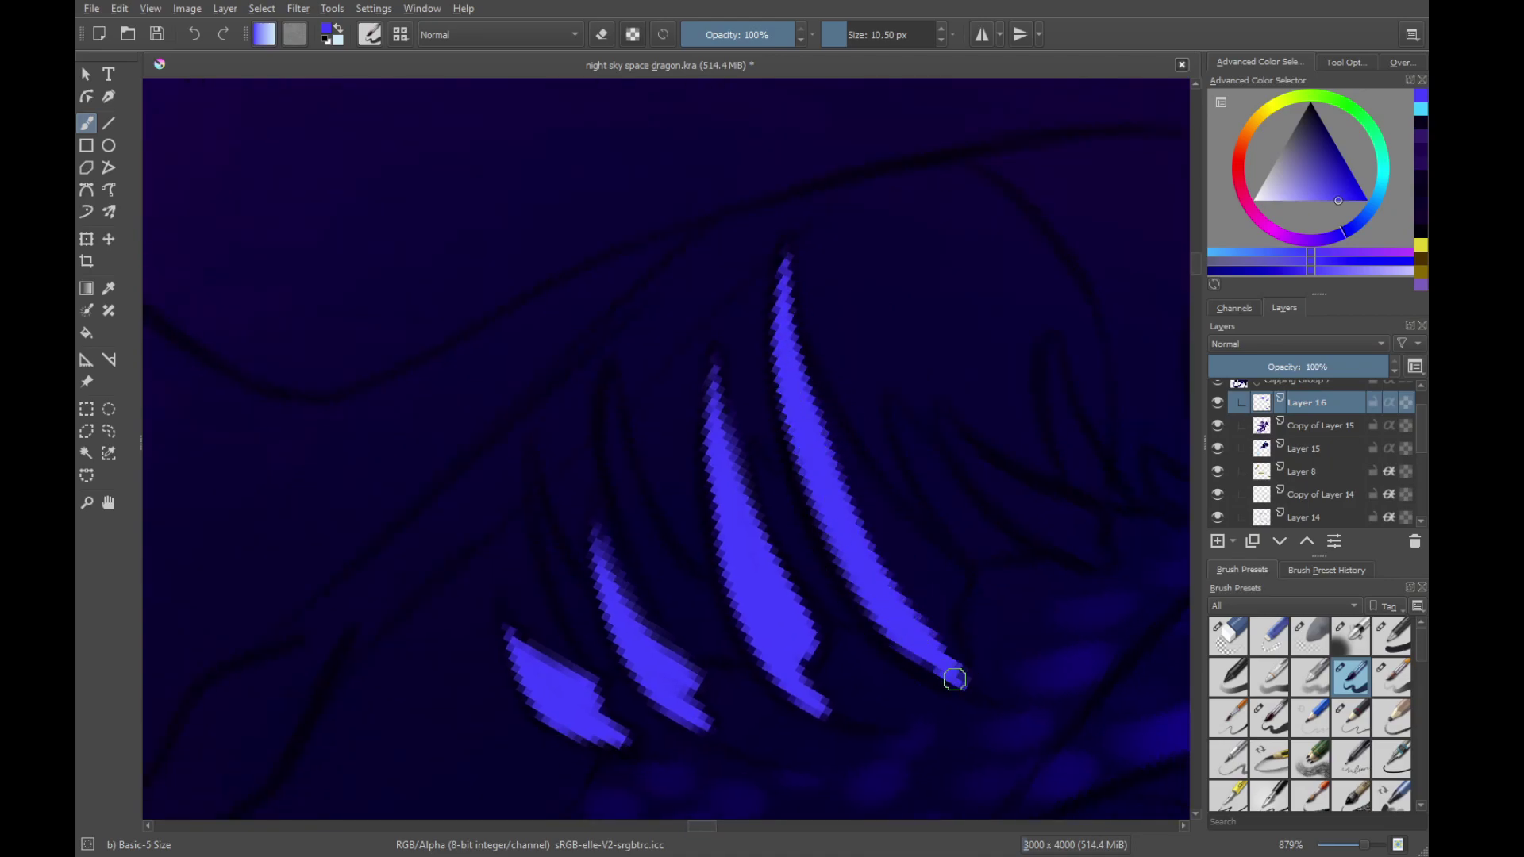
{"action": "left_click_drag", "start_coordinate": [785, 294], "coordinate": [878, 545]}
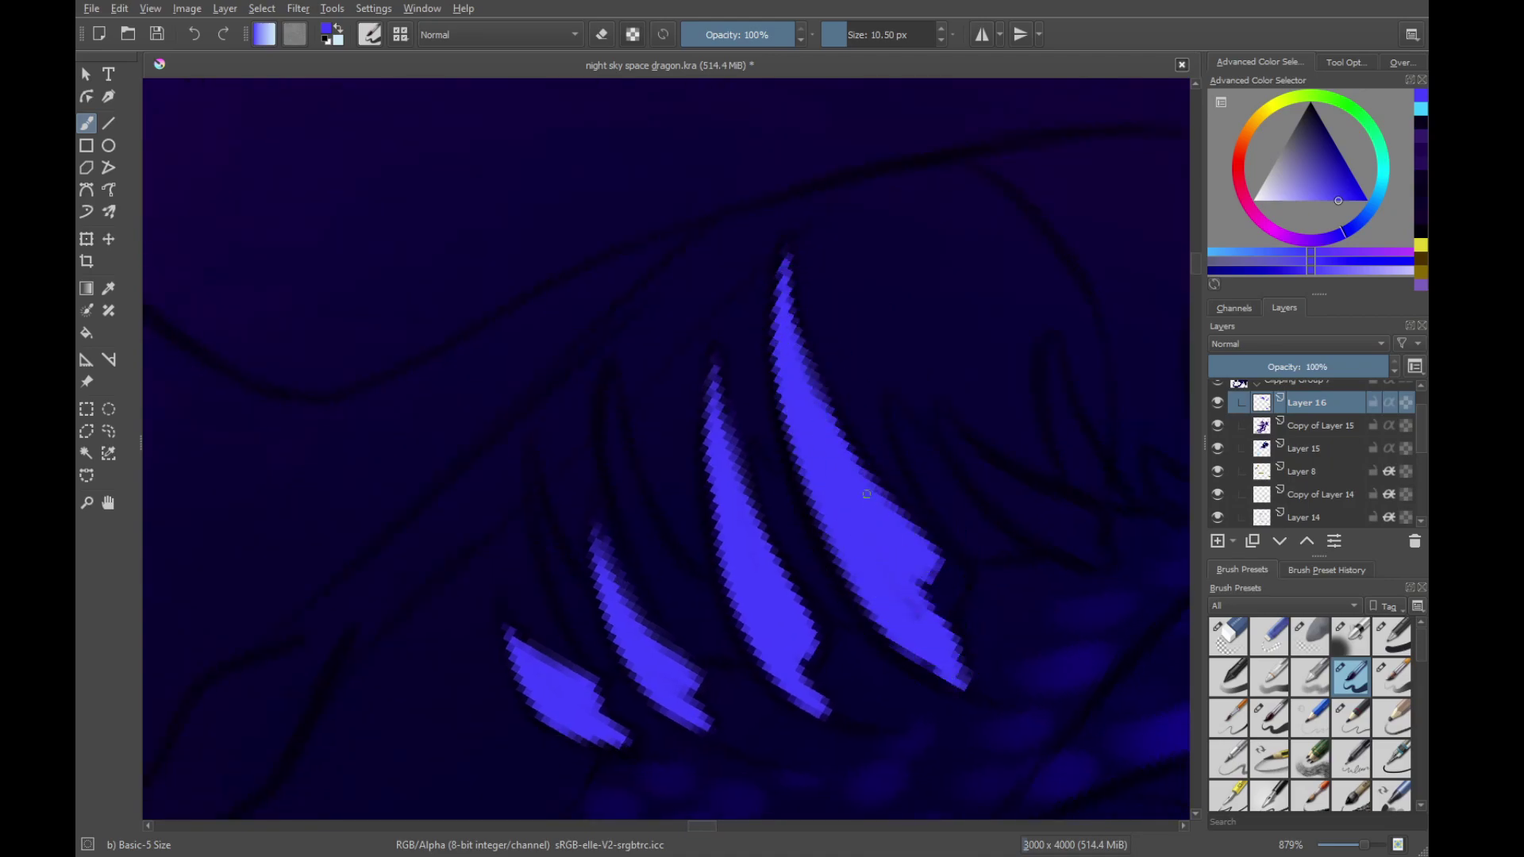
{"action": "left_click_drag", "start_coordinate": [870, 369], "coordinate": [880, 527]}
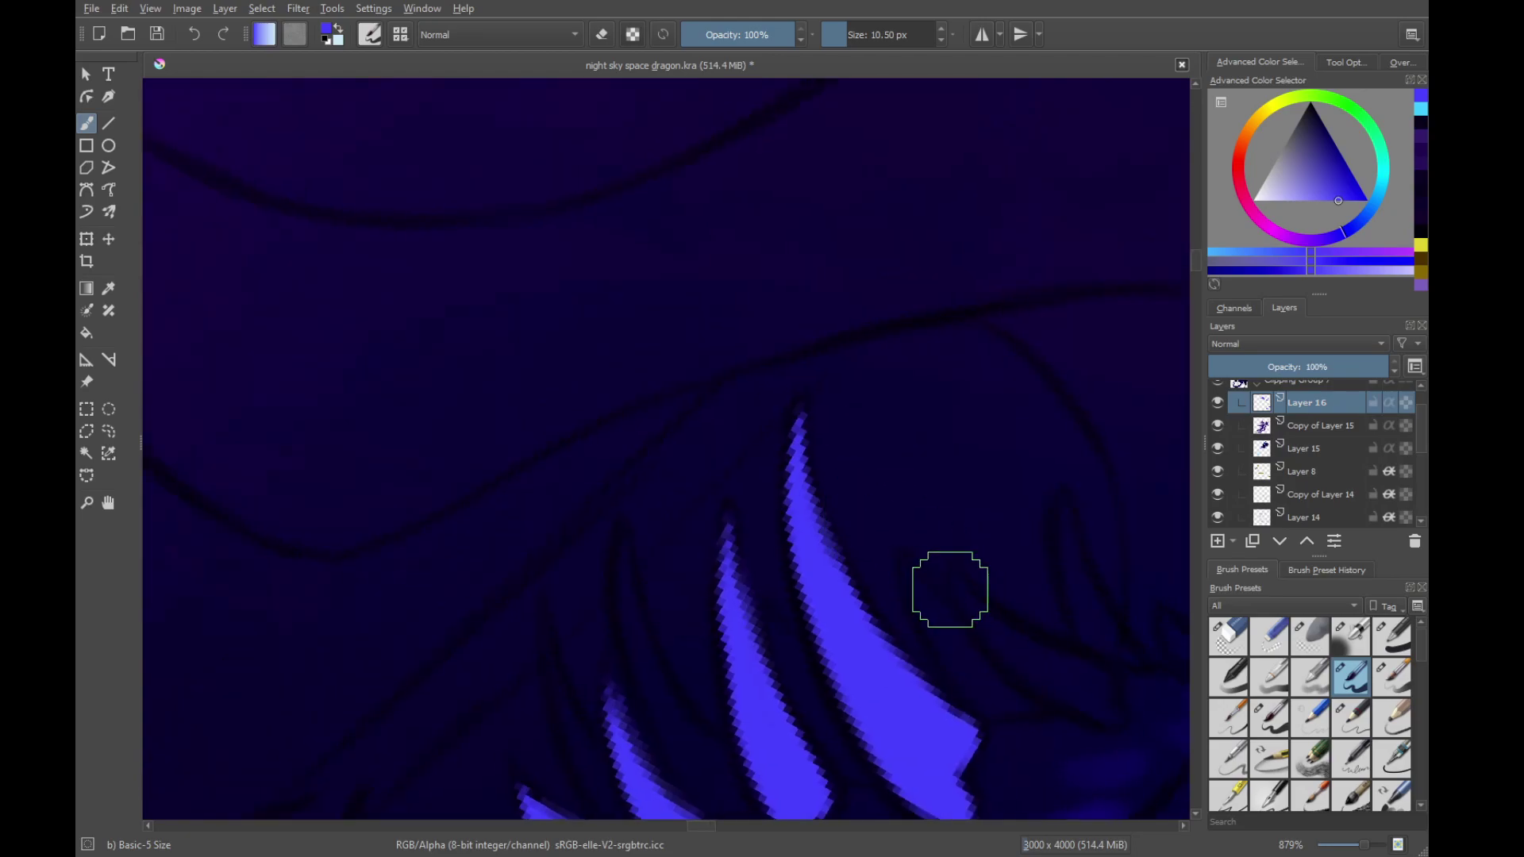
Paint the slanted fifth lower-jaw strand and a tiny strand beside it towards the mouth corner
{"action": "mouse_move", "coordinate": [984, 608]}
{"action": "left_mouse_down"}
{"action": "mouse_move", "coordinate": [814, 513]}
{"action": "mouse_move", "coordinate": [898, 588]}
{"action": "left_mouse_up"}
{"action": "left_click_drag", "start_coordinate": [802, 508], "coordinate": [930, 614]}
{"action": "left_click_drag", "start_coordinate": [833, 529], "coordinate": [936, 611]}
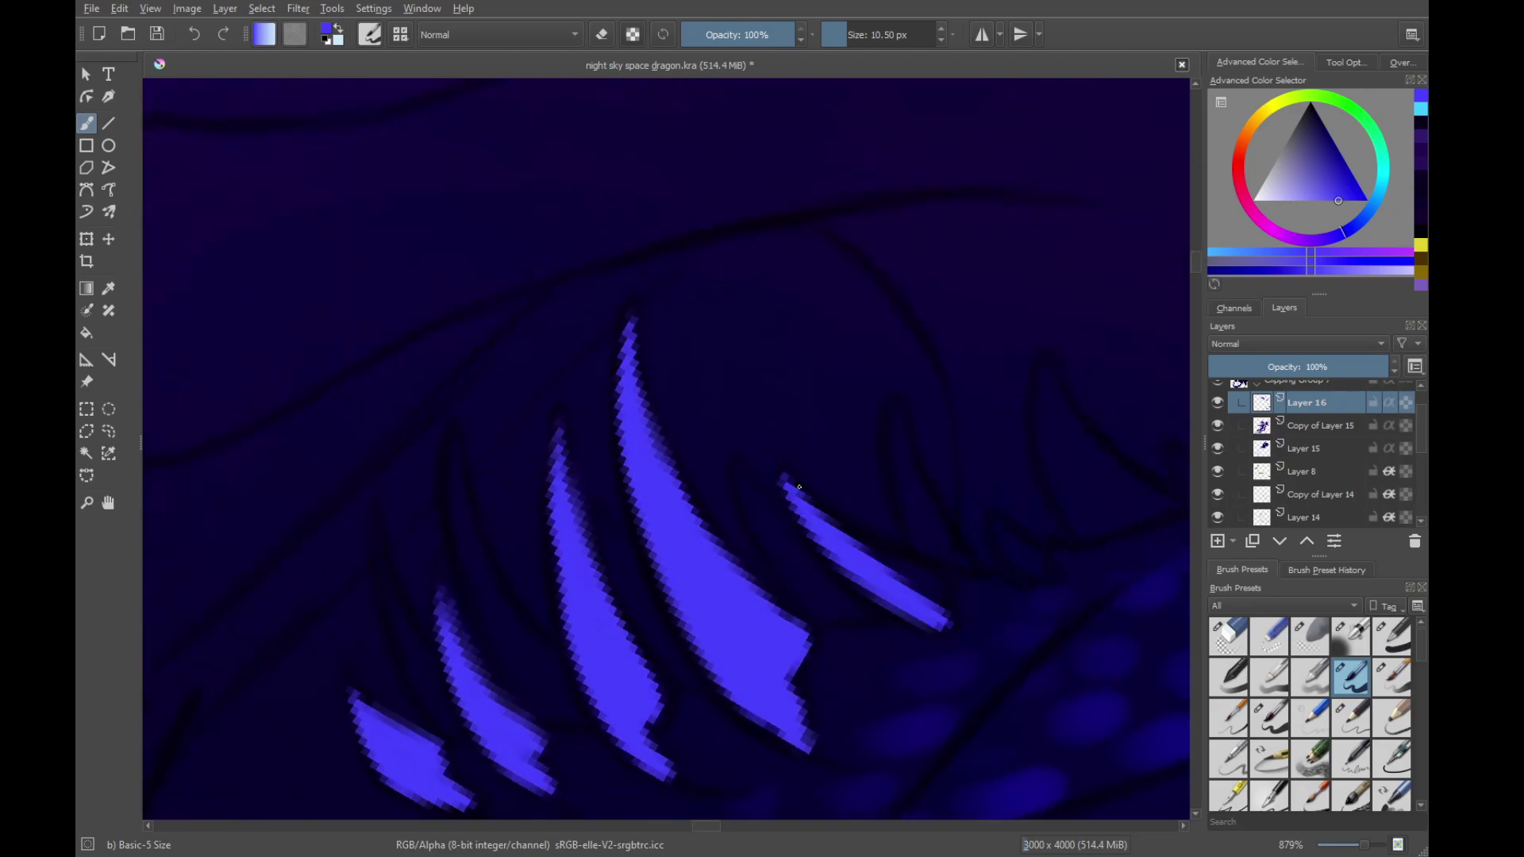
{"action": "left_click_drag", "start_coordinate": [803, 497], "coordinate": [945, 593]}
{"action": "left_click_drag", "start_coordinate": [1027, 560], "coordinate": [899, 555]}
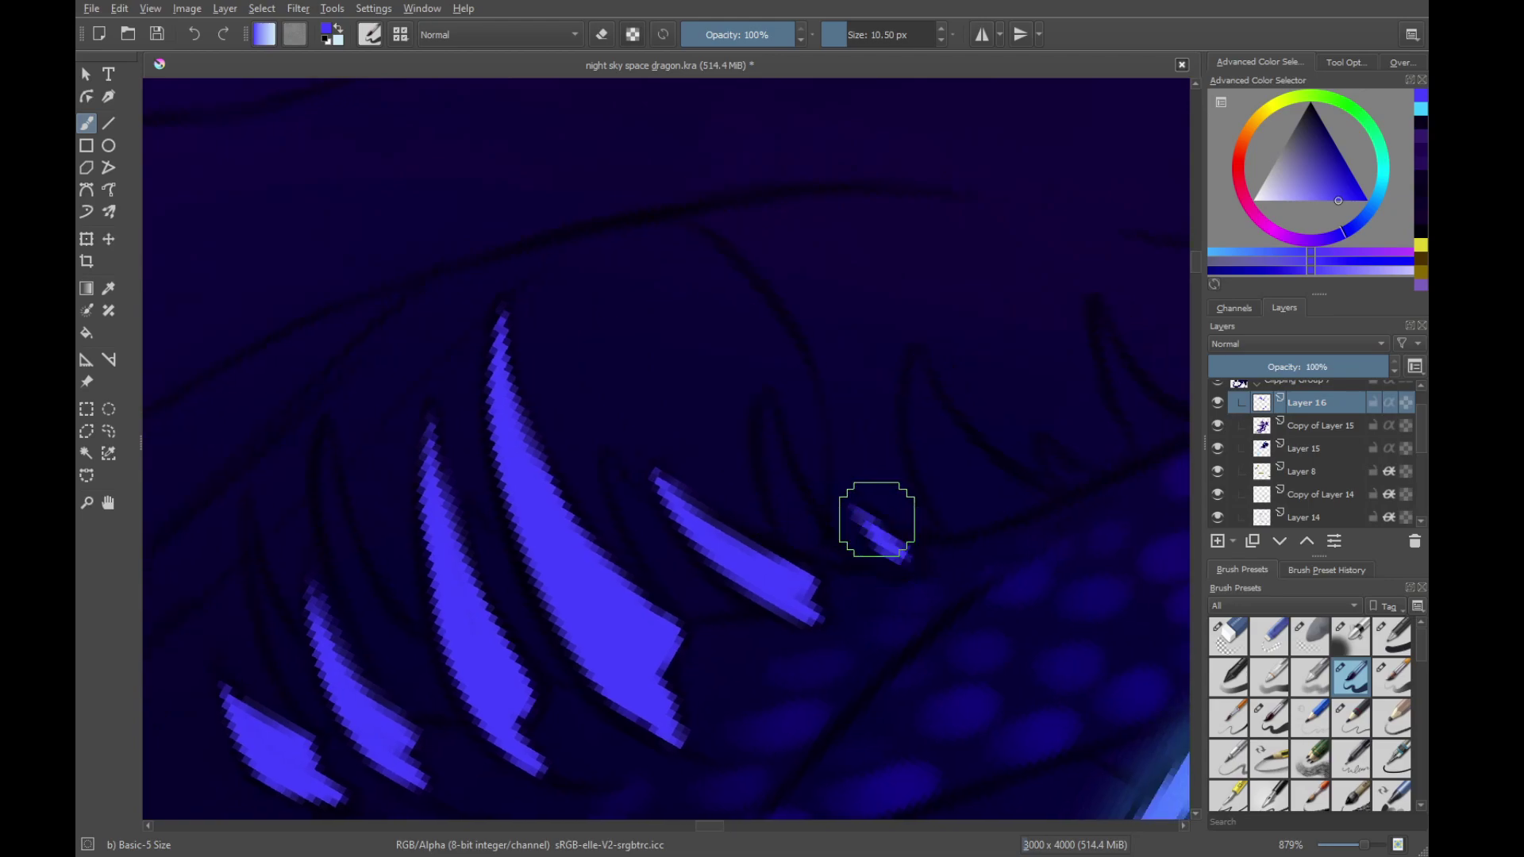
{"action": "key", "text": "ctrl+z"}
Add a new paint layer between Layer 16 and Copy of Layer 15 for the background beard strands
{"action": "scroll", "coordinate": [878, 527], "scroll_direction": "down", "scroll_amount": 5}
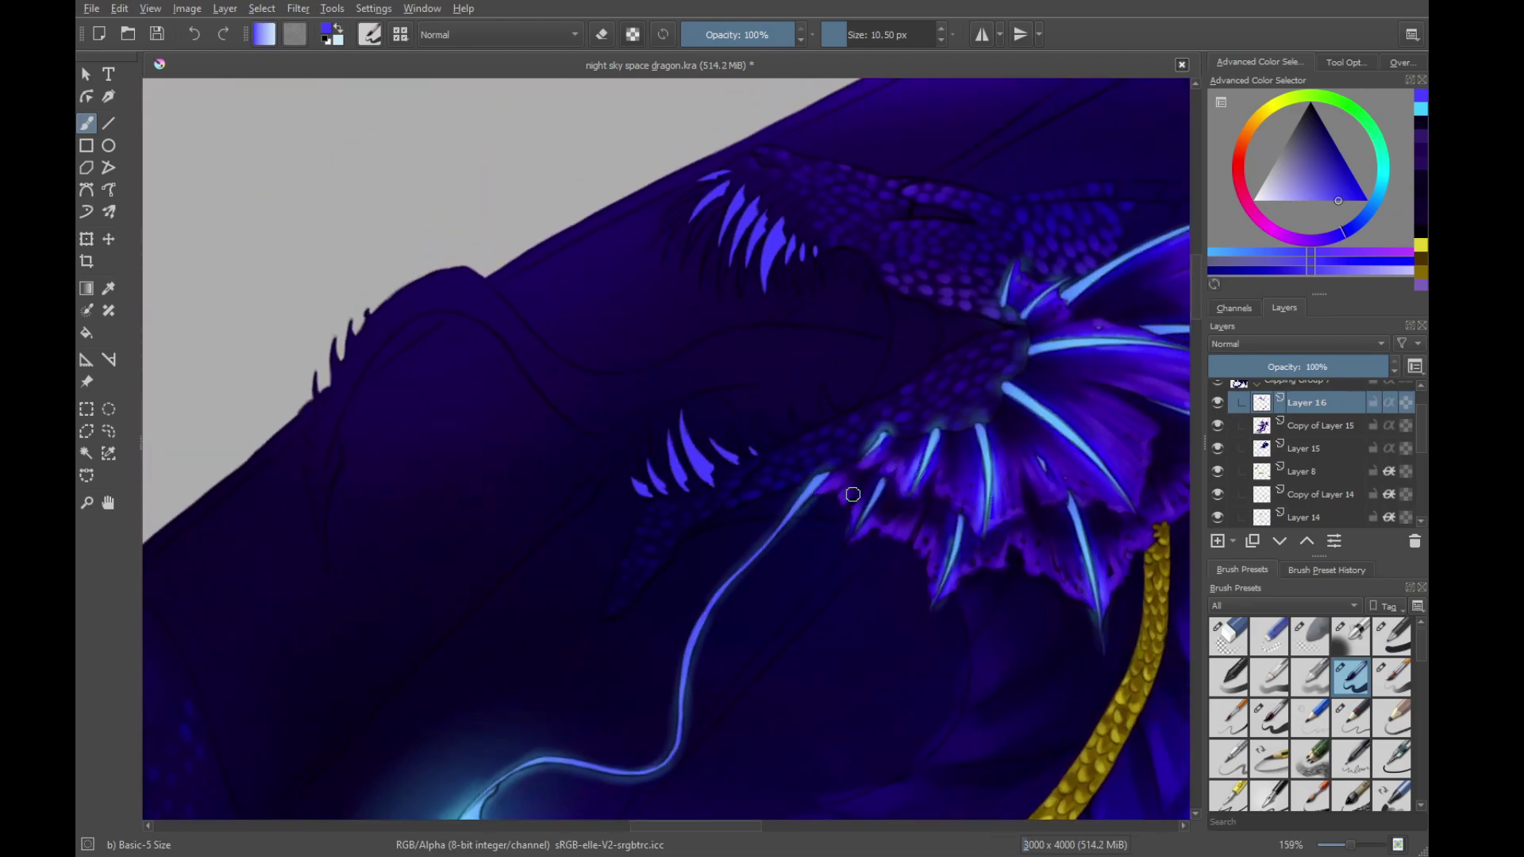
{"action": "scroll", "coordinate": [861, 497], "scroll_direction": "down", "scroll_amount": 4}
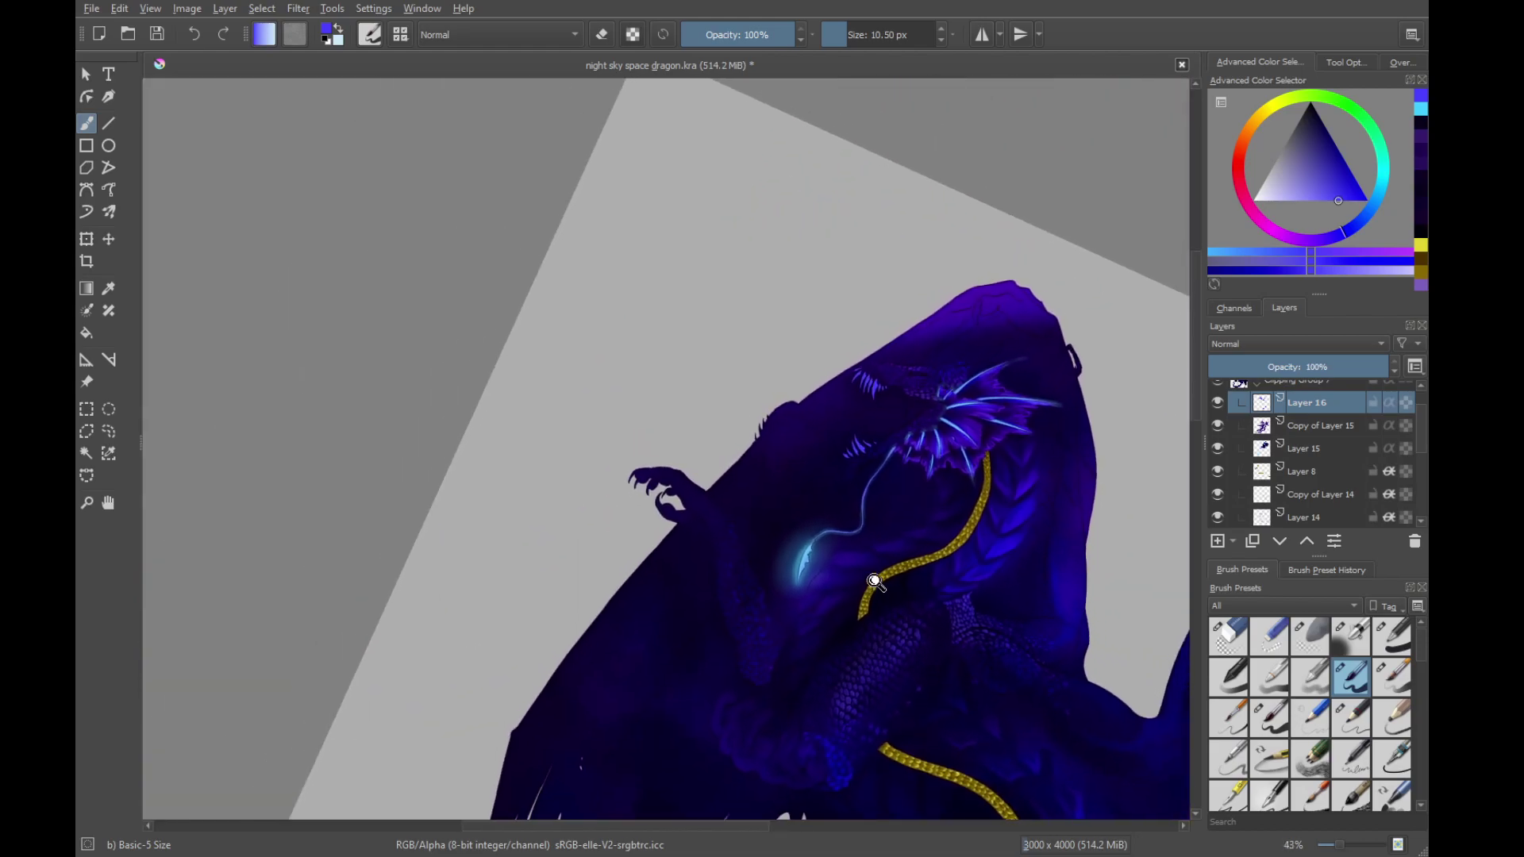
{"action": "scroll", "coordinate": [891, 525], "scroll_direction": "up", "scroll_amount": 4}
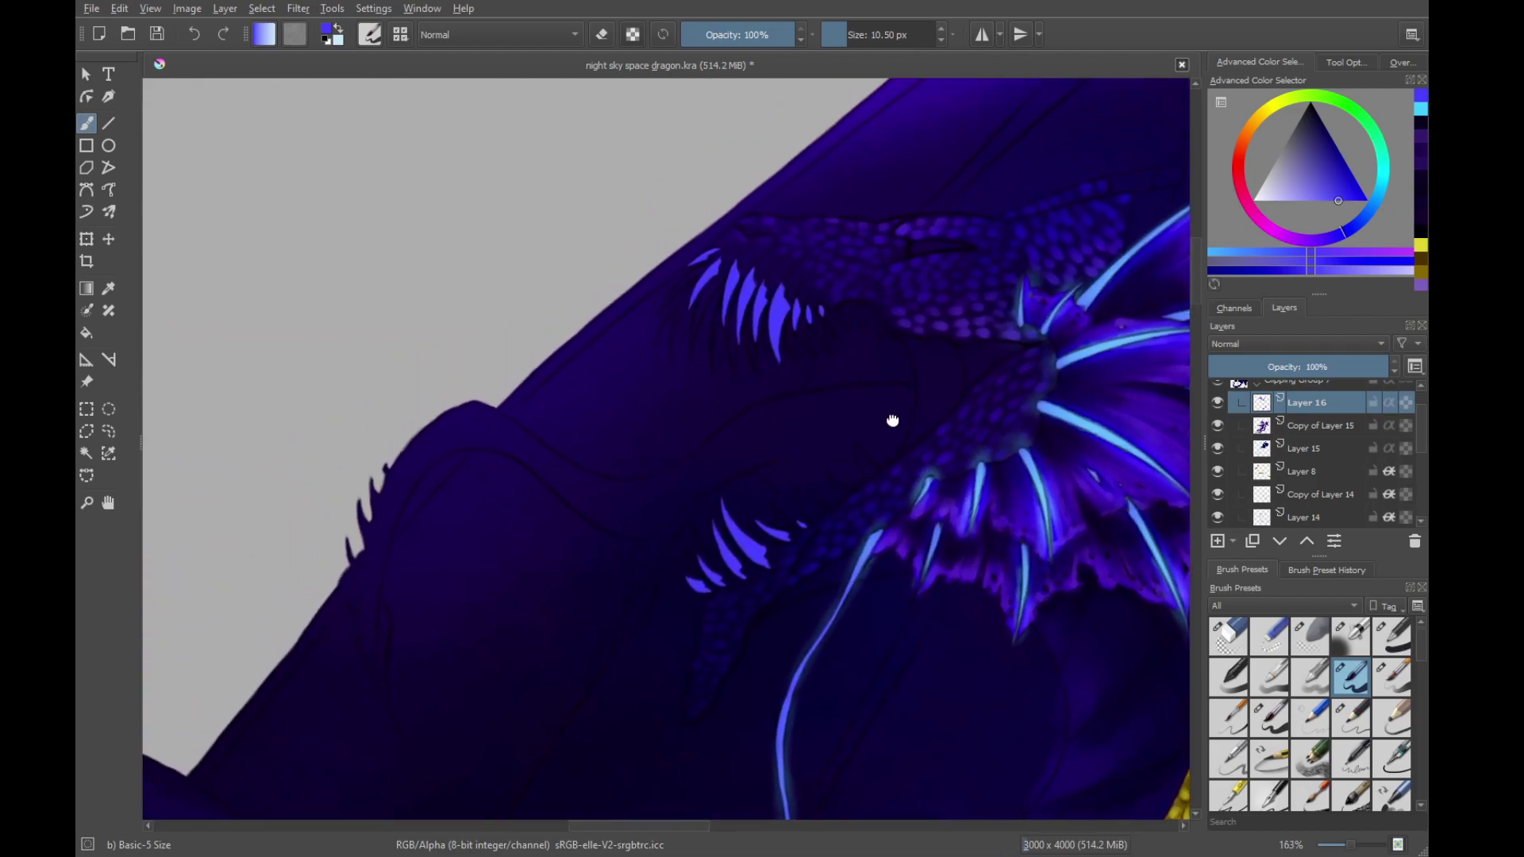
{"action": "left_click", "coordinate": [1217, 540]}
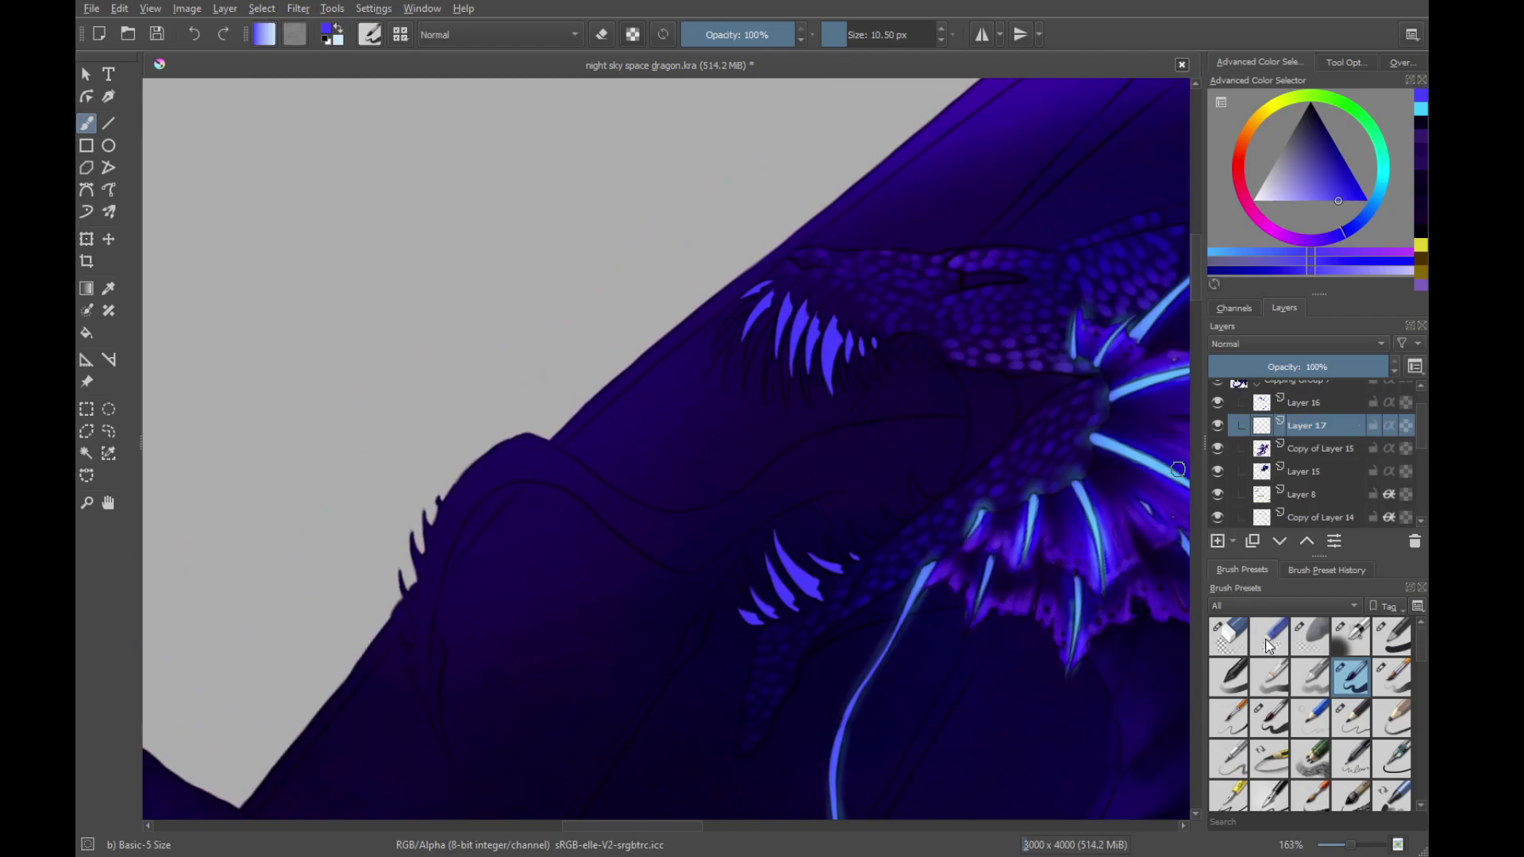
{"action": "left_click_drag", "start_coordinate": [921, 410], "coordinate": [942, 434]}
{"action": "scroll", "coordinate": [940, 444], "scroll_direction": "up", "scroll_amount": 5}
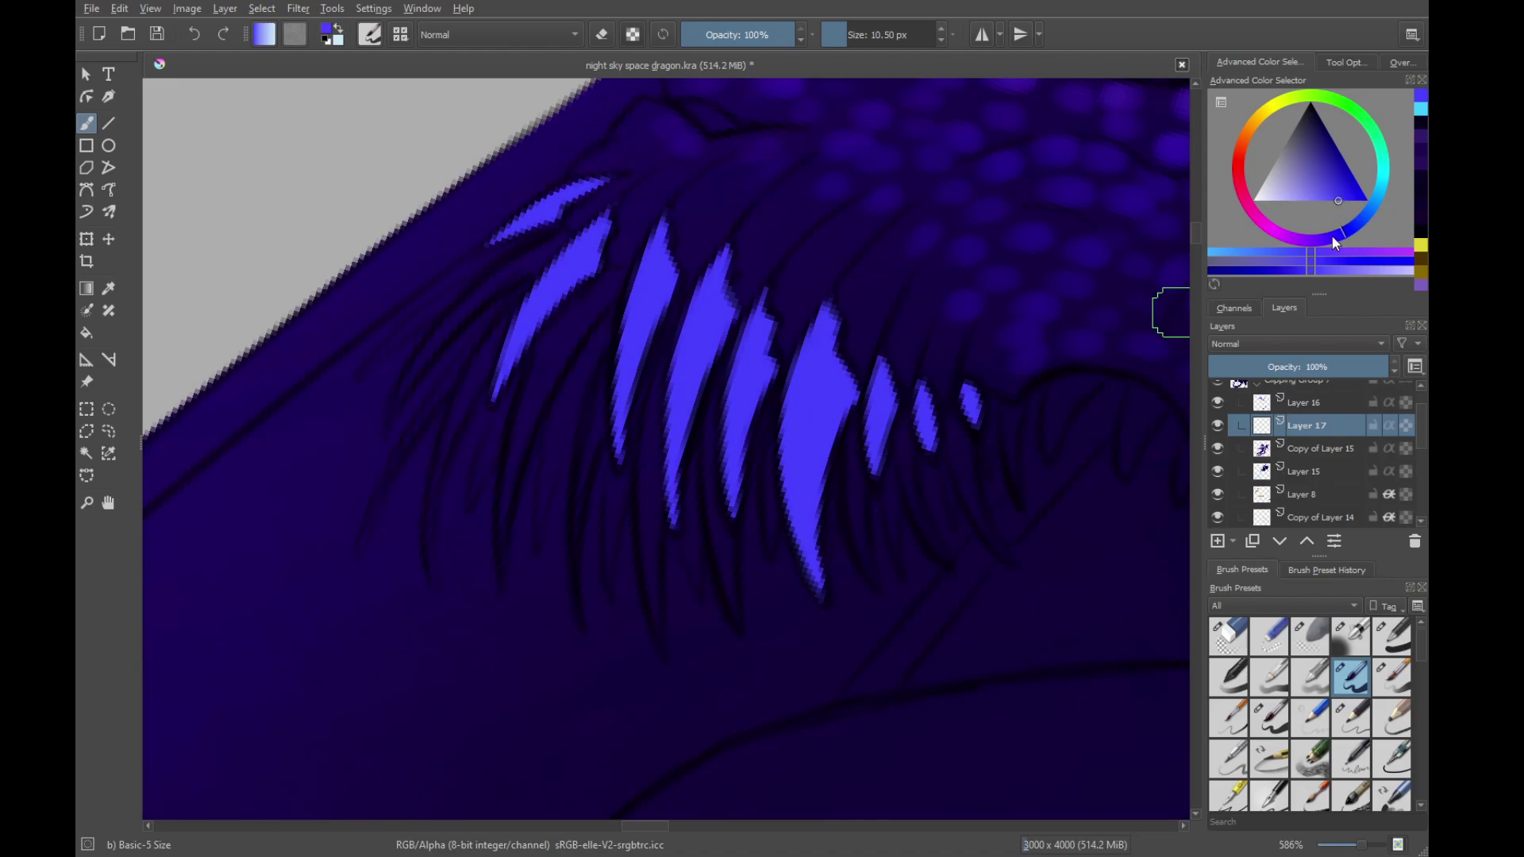
{"action": "left_click_drag", "start_coordinate": [1336, 244], "coordinate": [1257, 122]}
{"action": "left_click", "coordinate": [1299, 168]}
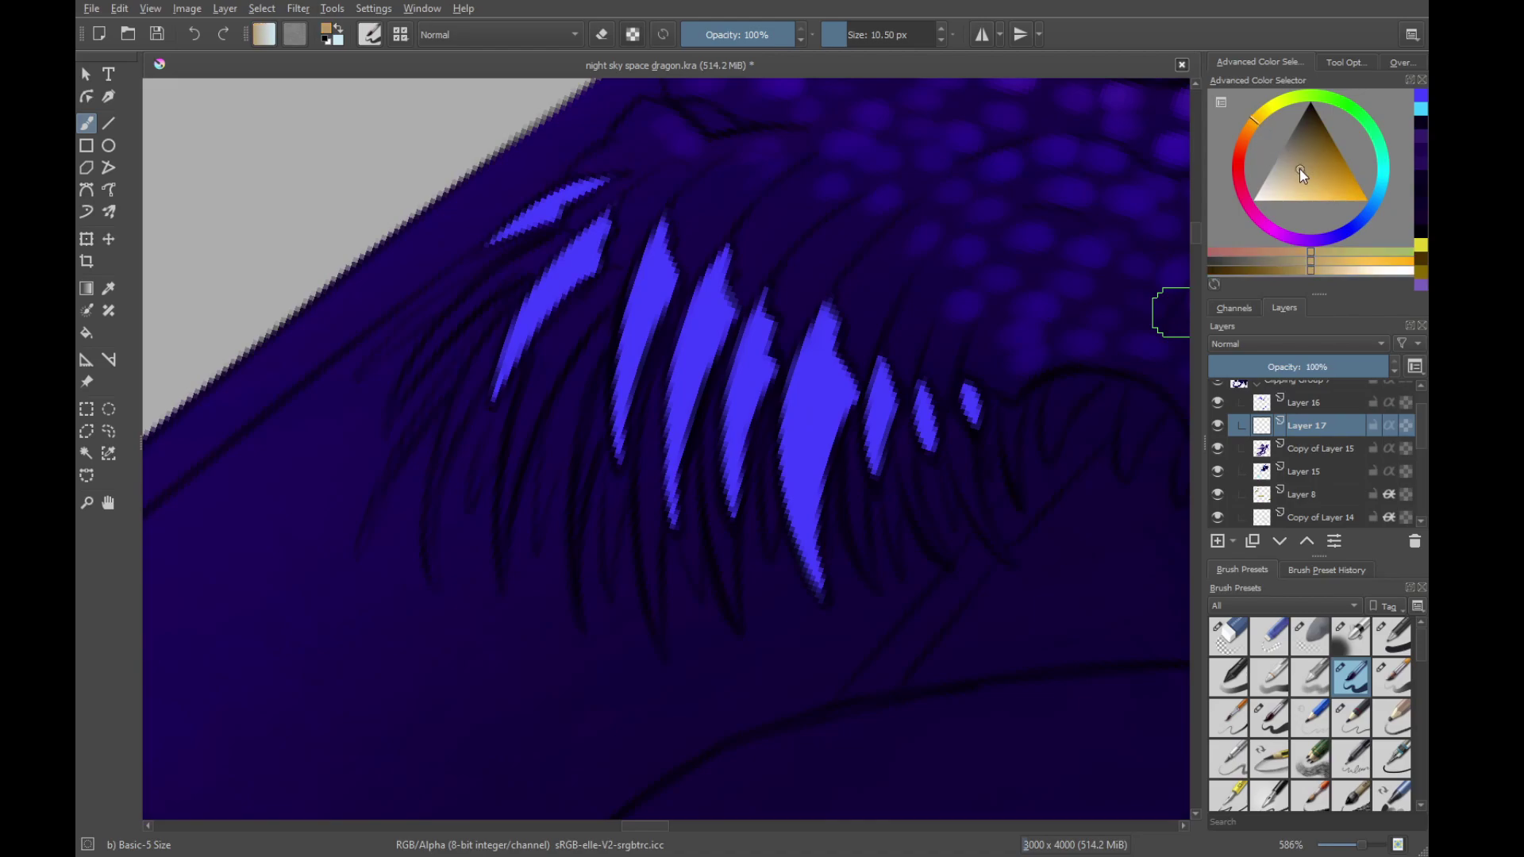
{"action": "left_click_drag", "start_coordinate": [1299, 169], "coordinate": [1298, 146]}
{"action": "left_click_drag", "start_coordinate": [635, 462], "coordinate": [996, 598]}
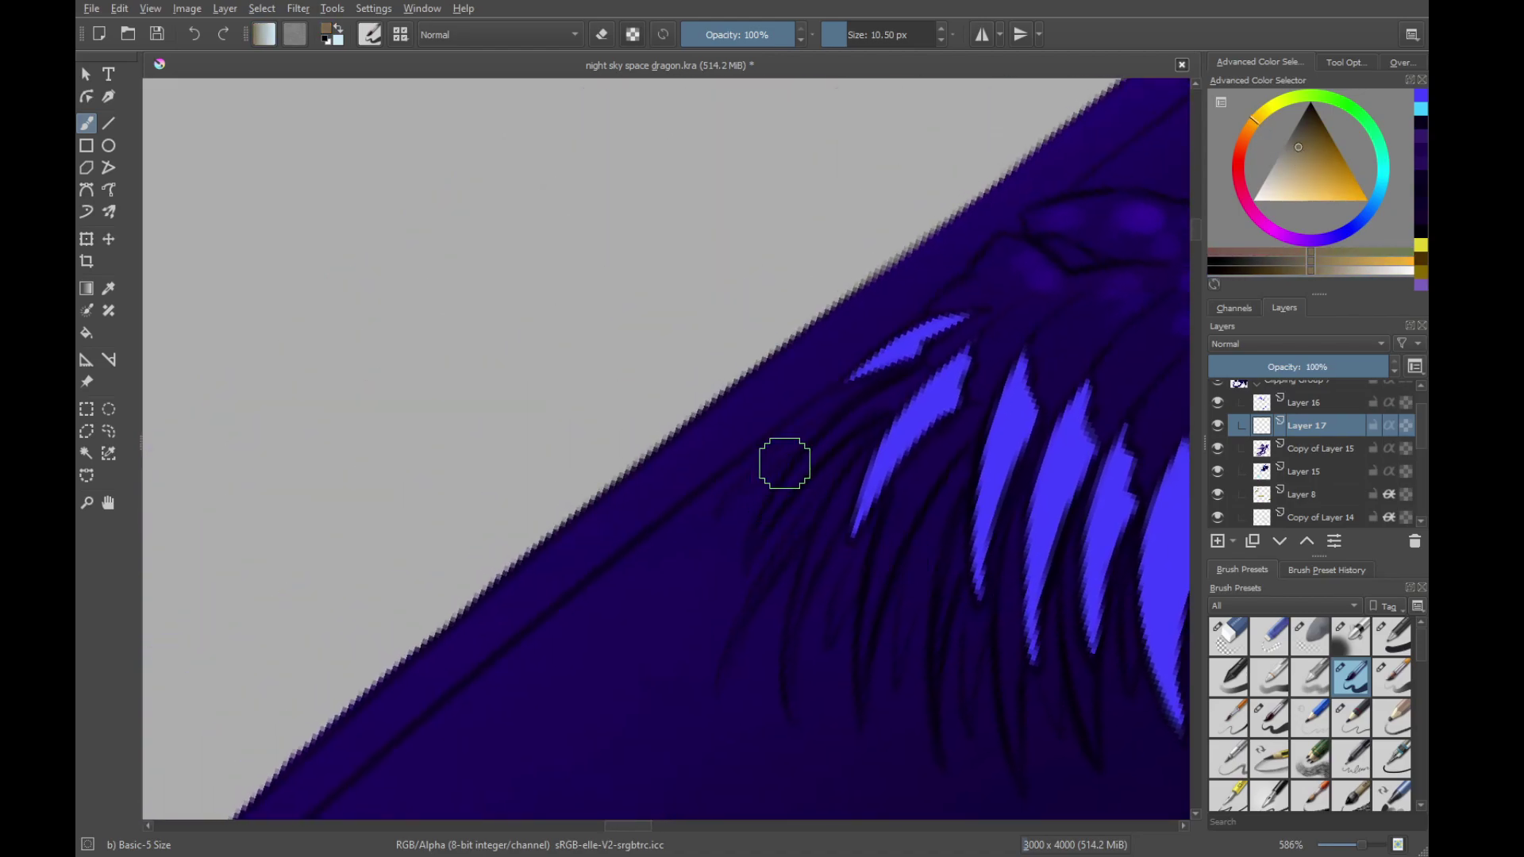
{"action": "left_click_drag", "start_coordinate": [761, 524], "coordinate": [851, 417]}
{"action": "key", "text": "ctrl+z"}
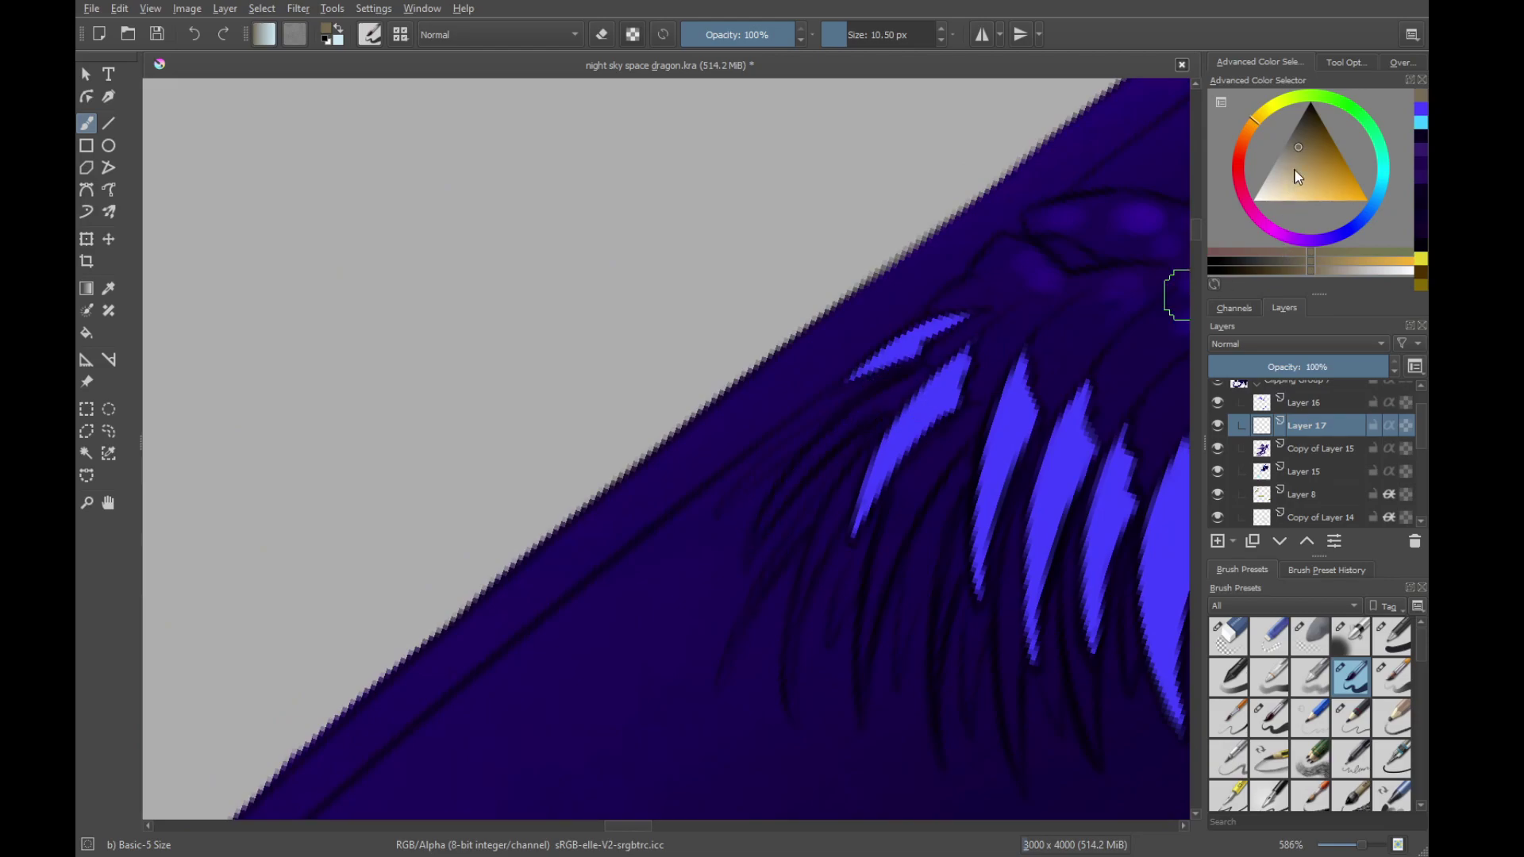
{"action": "left_click_drag", "start_coordinate": [1292, 144], "coordinate": [1275, 211]}
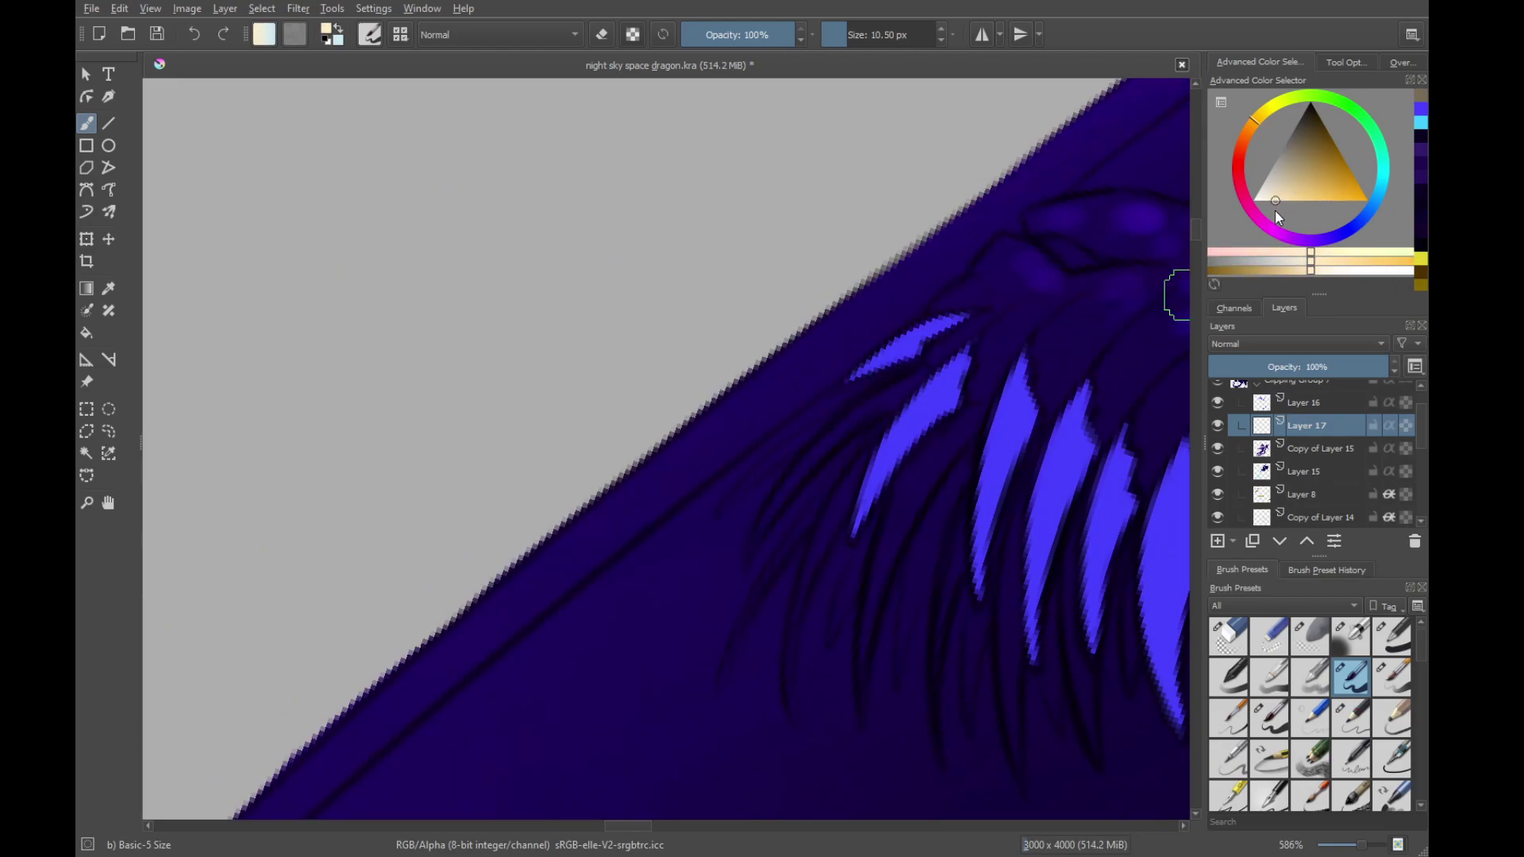
{"action": "left_click_drag", "start_coordinate": [758, 550], "coordinate": [898, 386]}
{"action": "left_click_drag", "start_coordinate": [775, 513], "coordinate": [911, 385]}
{"action": "mouse_move", "coordinate": [898, 397]}
{"action": "left_mouse_down"}
{"action": "mouse_move", "coordinate": [804, 550]}
{"action": "mouse_move", "coordinate": [905, 413]}
{"action": "left_mouse_up"}
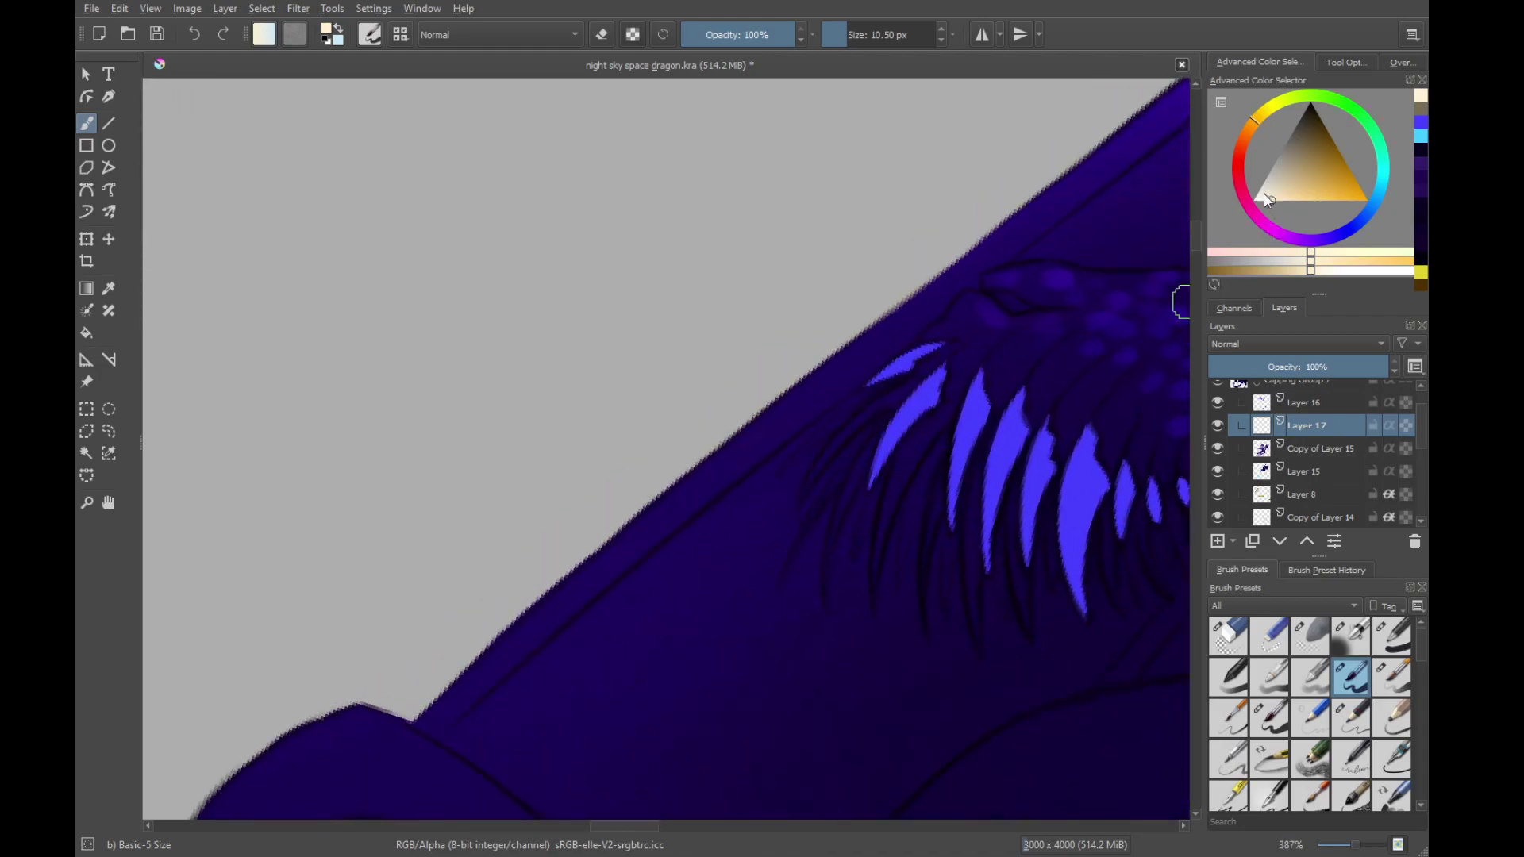
Choose a pale lavender and paint the long curved background strand behind the foremost blue strands on Layer 17
{"action": "left_click", "coordinate": [1237, 169]}
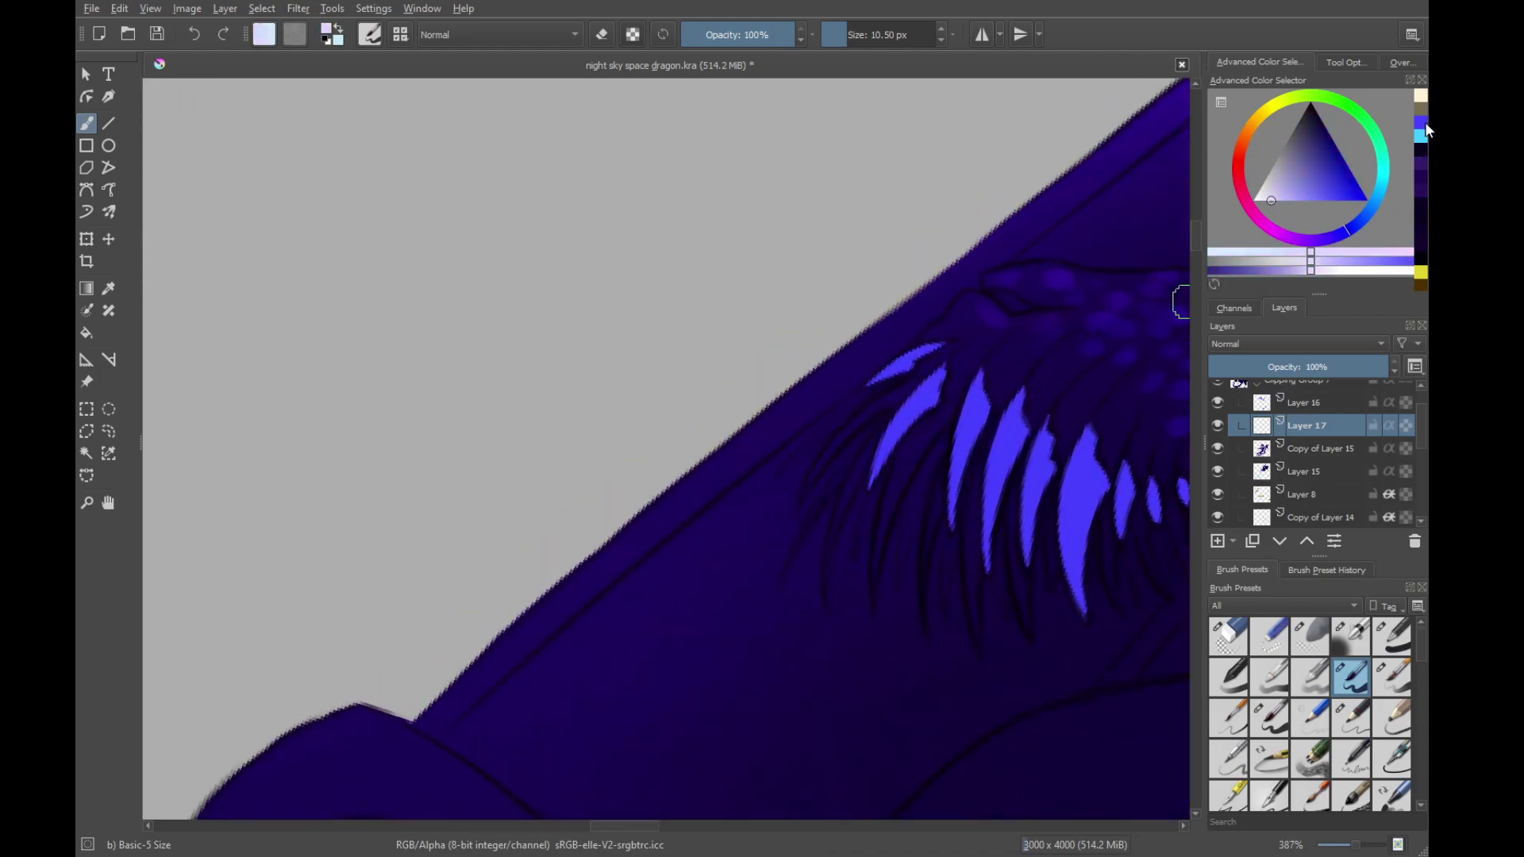
{"action": "left_click", "coordinate": [1277, 212]}
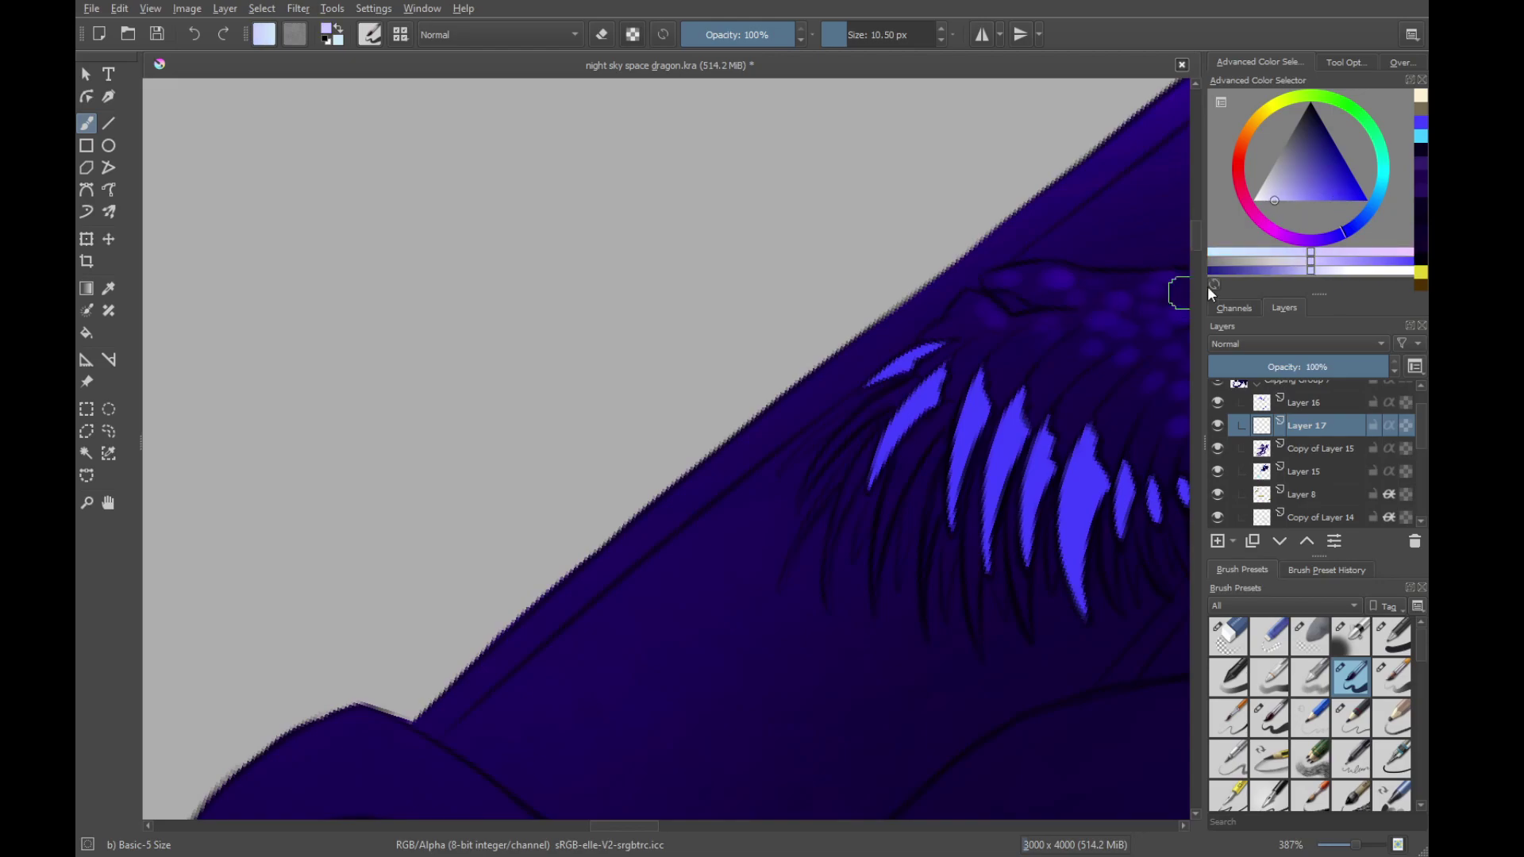
{"action": "mouse_move", "coordinate": [890, 493]}
{"action": "left_mouse_down"}
{"action": "mouse_move", "coordinate": [902, 561]}
{"action": "mouse_move", "coordinate": [911, 492]}
{"action": "left_mouse_up"}
{"action": "left_click_drag", "start_coordinate": [700, 551], "coordinate": [926, 319]}
{"action": "left_click_drag", "start_coordinate": [717, 525], "coordinate": [956, 301]}
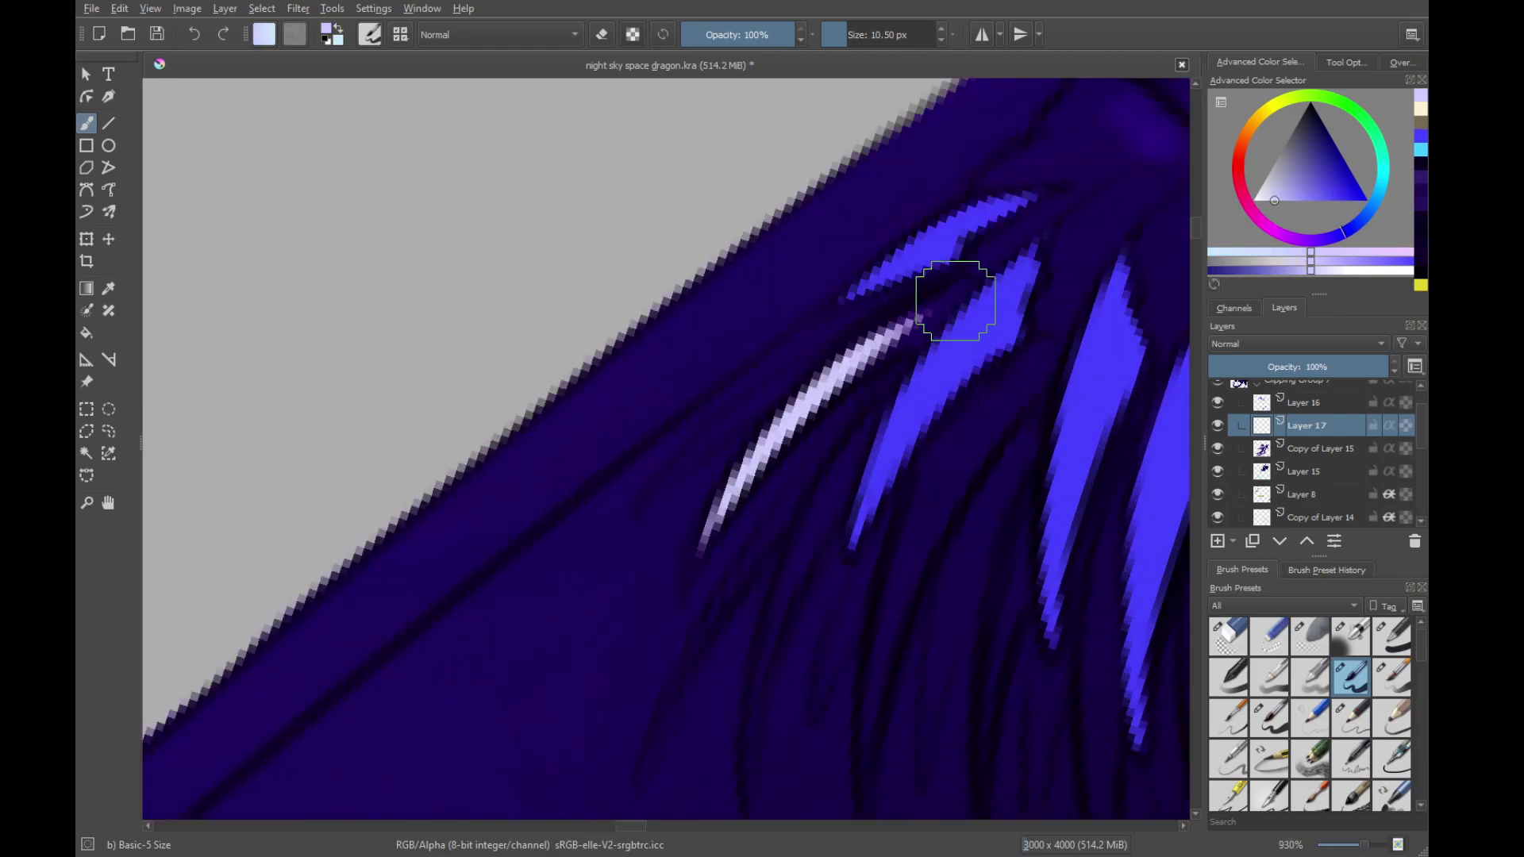
{"action": "left_click_drag", "start_coordinate": [835, 387], "coordinate": [962, 287]}
{"action": "mouse_move", "coordinate": [823, 425]}
{"action": "left_mouse_down"}
{"action": "mouse_move", "coordinate": [820, 659]}
{"action": "mouse_move", "coordinate": [814, 396]}
{"action": "left_mouse_up"}
Extend the first long curved background strand in pale lavender up to its base beside the foremost blue strands
{"action": "left_click_drag", "start_coordinate": [759, 574], "coordinate": [803, 458]}
{"action": "mouse_move", "coordinate": [833, 417]}
{"action": "left_mouse_down"}
{"action": "mouse_move", "coordinate": [935, 506]}
{"action": "mouse_move", "coordinate": [957, 390]}
{"action": "left_mouse_up"}
{"action": "left_click_drag", "start_coordinate": [713, 394], "coordinate": [873, 278]}
{"action": "key", "text": "ctrl+z"}
{"action": "mouse_move", "coordinate": [817, 413]}
{"action": "left_mouse_down"}
{"action": "mouse_move", "coordinate": [874, 288]}
{"action": "mouse_move", "coordinate": [874, 236]}
{"action": "left_mouse_up"}
Paint a second long, thin pale lavender strand curving down from beneath the second blue upper-jaw strand
{"action": "mouse_move", "coordinate": [736, 639]}
{"action": "left_mouse_down"}
{"action": "mouse_move", "coordinate": [811, 444]}
{"action": "mouse_move", "coordinate": [914, 307]}
{"action": "left_mouse_up"}
{"action": "left_click_drag", "start_coordinate": [904, 317], "coordinate": [748, 498]}
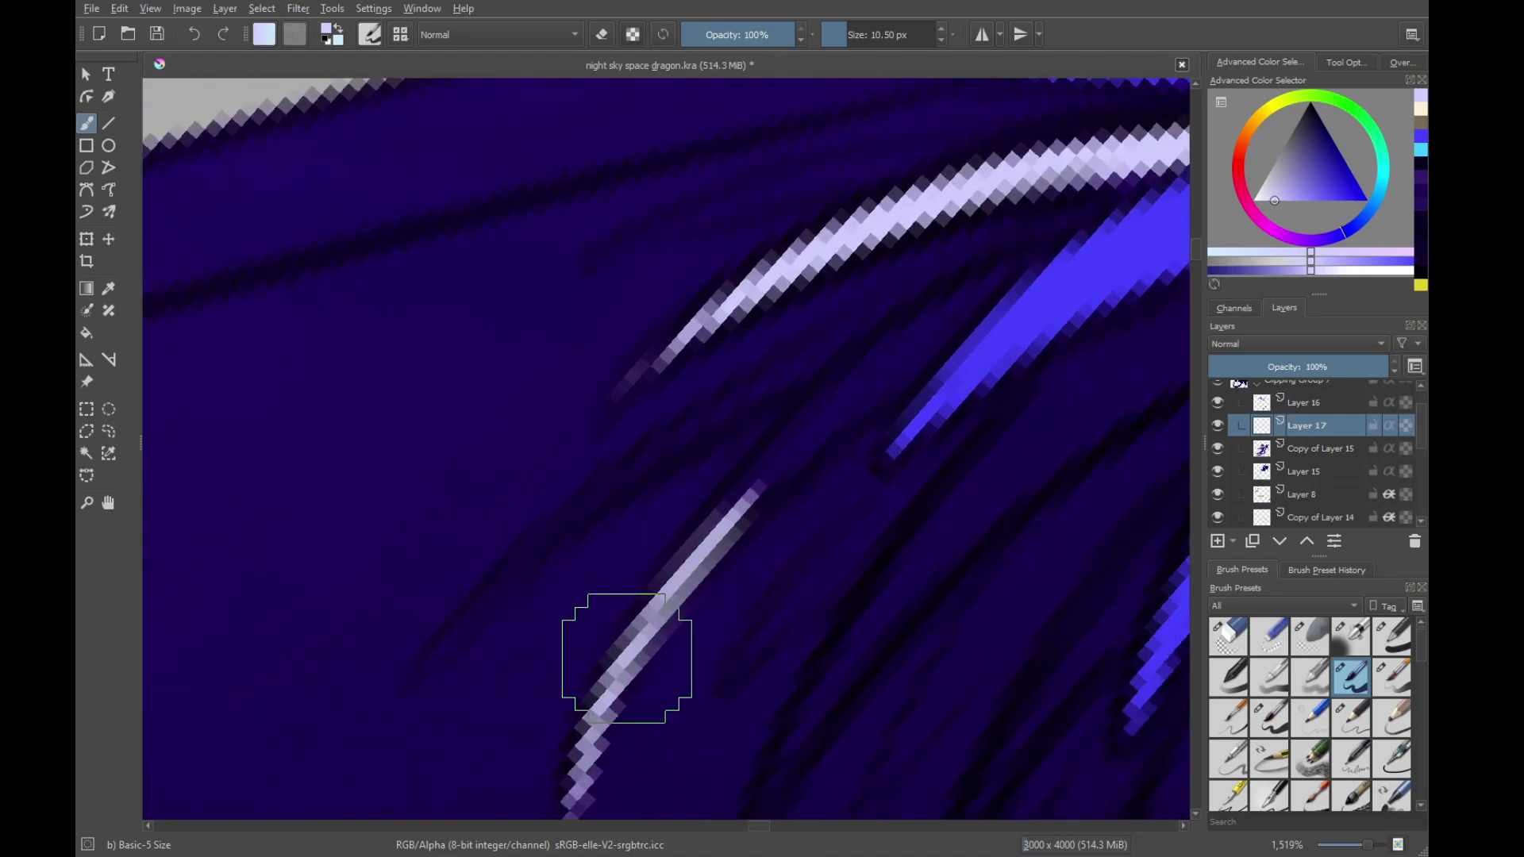
{"action": "left_click_drag", "start_coordinate": [634, 644], "coordinate": [958, 307]}
{"action": "left_click_drag", "start_coordinate": [708, 562], "coordinate": [965, 310]}
{"action": "key", "text": "ctrl+z"}
{"action": "key", "text": "ctrl+z"}
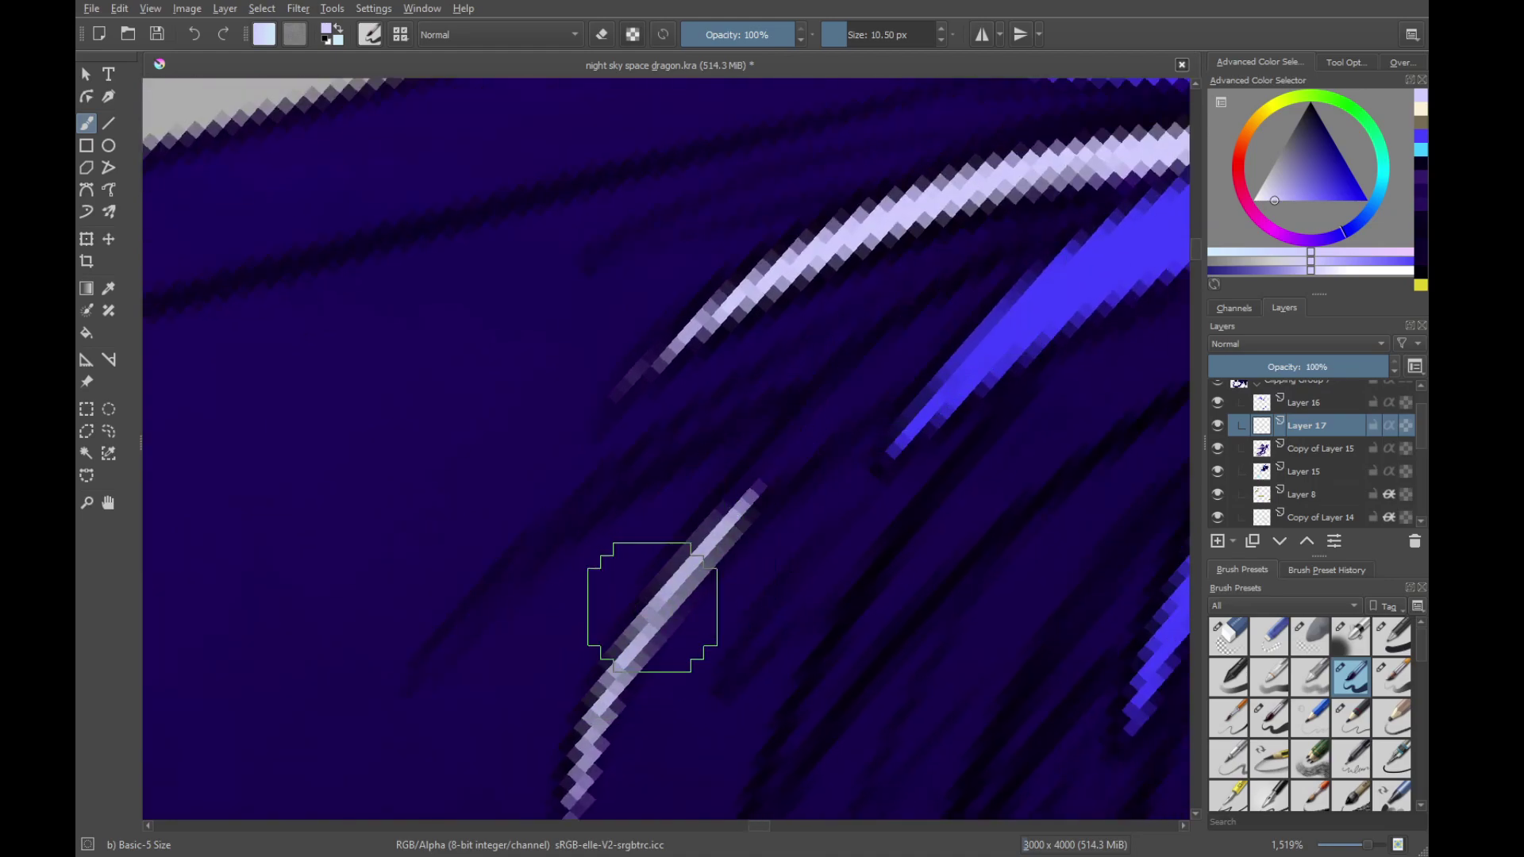
{"action": "left_click_drag", "start_coordinate": [647, 603], "coordinate": [941, 325]}
{"action": "left_click_drag", "start_coordinate": [793, 461], "coordinate": [949, 327]}
{"action": "left_click_drag", "start_coordinate": [817, 429], "coordinate": [1046, 261]}
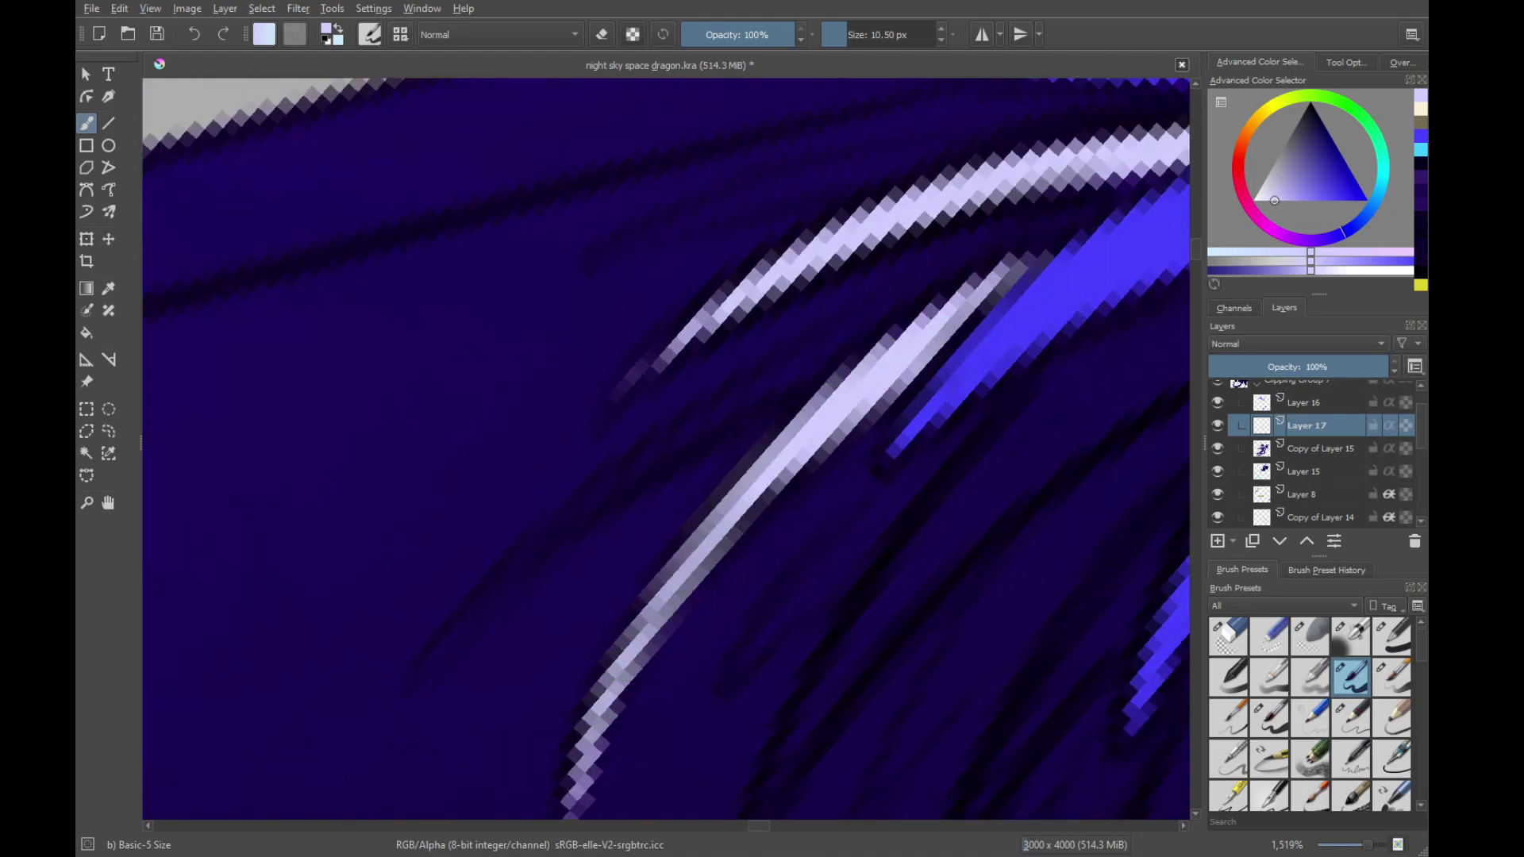
Paint a third pale strand between the second and third blue upper-jaw strands, filling out its broad base
{"action": "mouse_move", "coordinate": [778, 437]}
{"action": "left_mouse_down"}
{"action": "mouse_move", "coordinate": [741, 572]}
{"action": "mouse_move", "coordinate": [794, 476]}
{"action": "left_mouse_up"}
{"action": "left_click_drag", "start_coordinate": [750, 635], "coordinate": [876, 399]}
{"action": "left_click_drag", "start_coordinate": [767, 572], "coordinate": [1020, 278]}
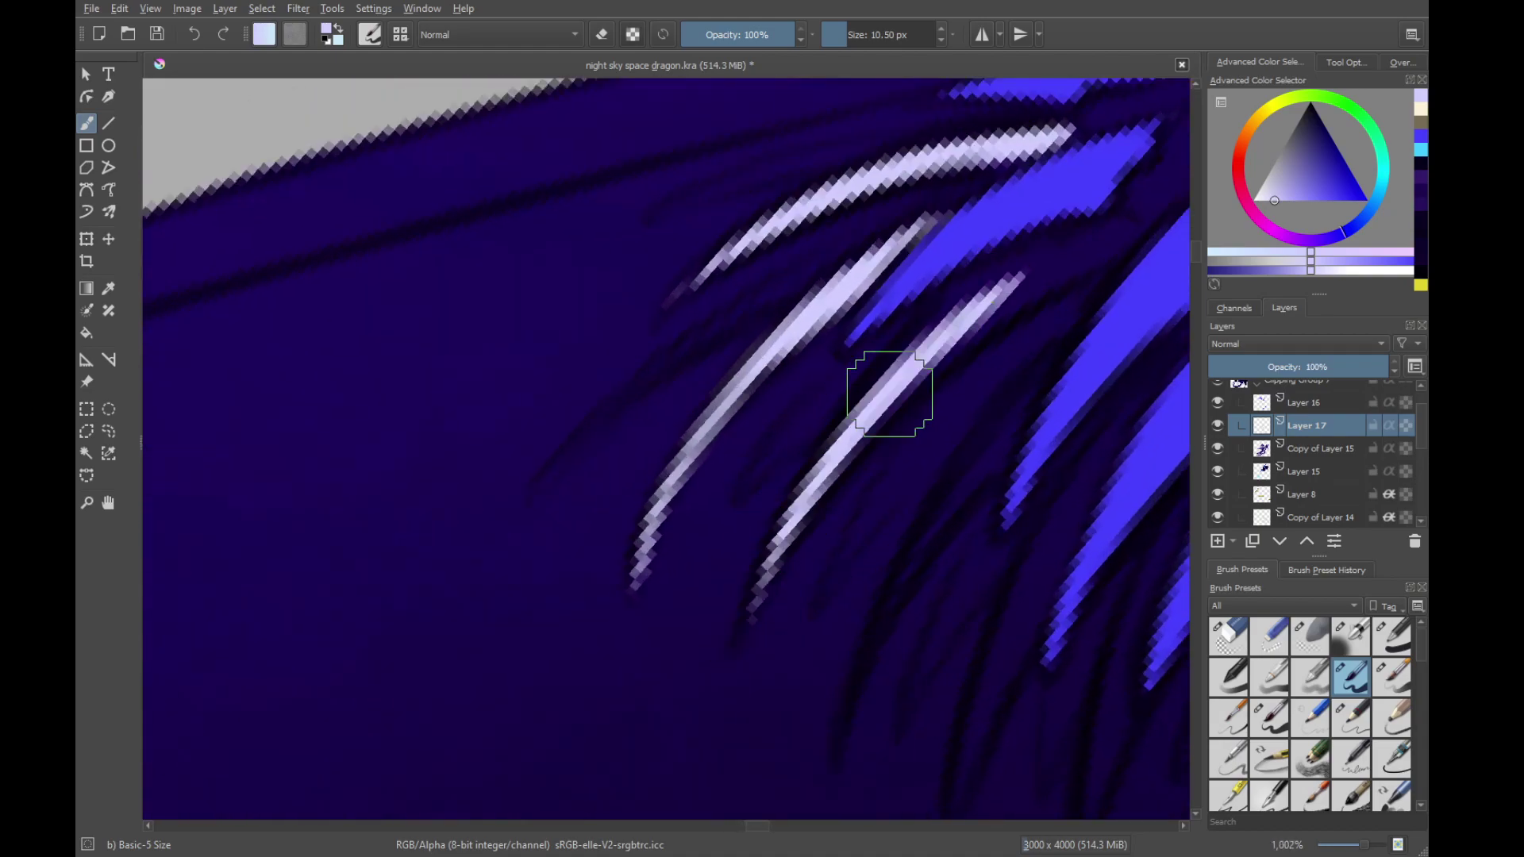
{"action": "left_click_drag", "start_coordinate": [809, 488], "coordinate": [1015, 281]}
{"action": "left_click_drag", "start_coordinate": [937, 311], "coordinate": [1091, 235]}
{"action": "mouse_move", "coordinate": [905, 377]}
{"action": "left_mouse_down"}
{"action": "mouse_move", "coordinate": [1018, 296]}
{"action": "mouse_move", "coordinate": [776, 483]}
{"action": "left_mouse_up"}
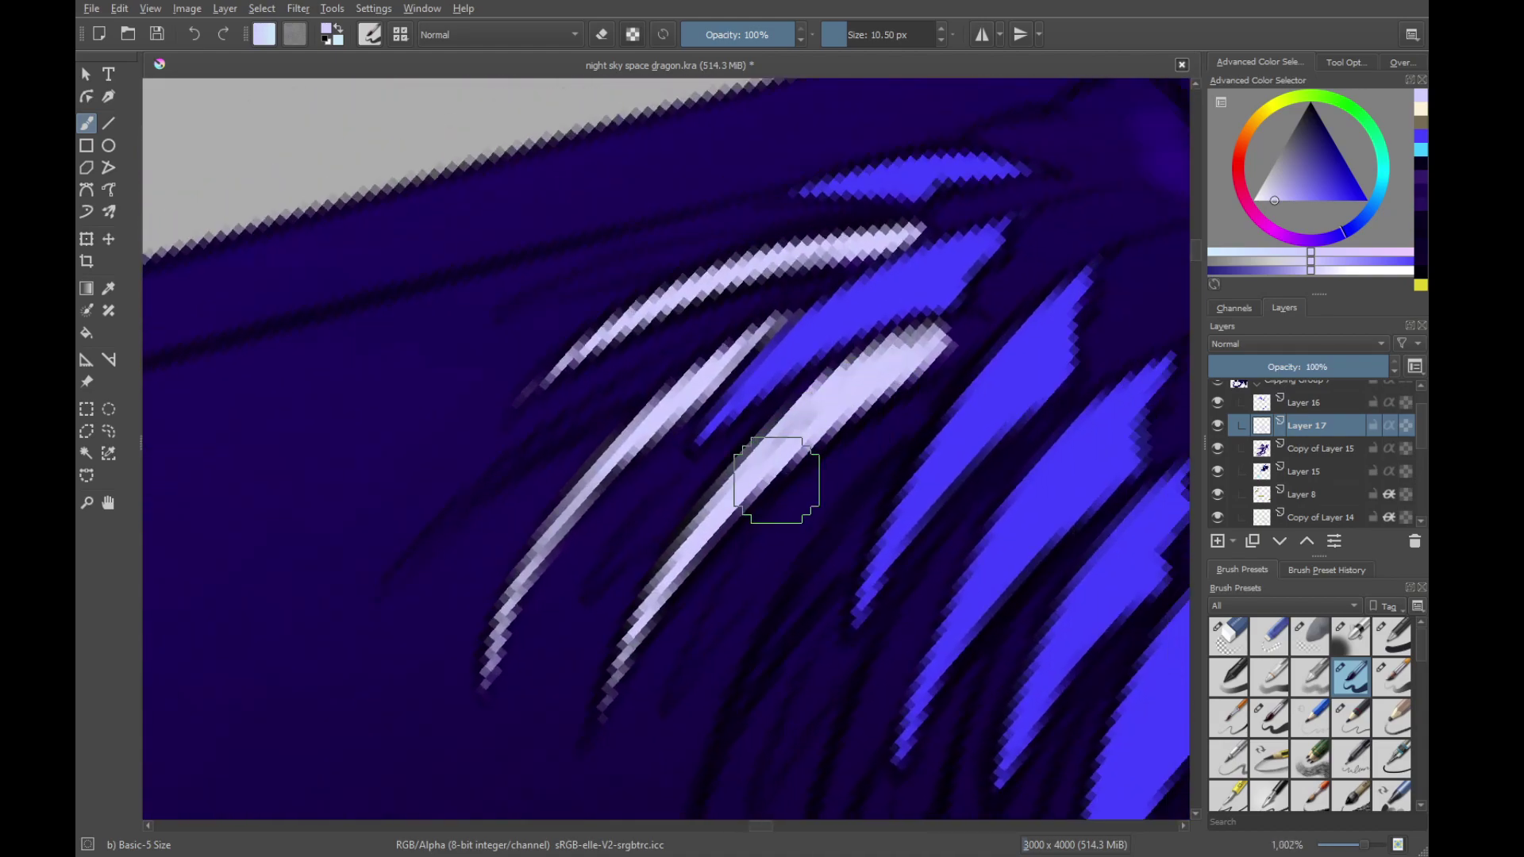
{"action": "left_click_drag", "start_coordinate": [956, 332], "coordinate": [938, 353]}
Paint a thin, tapering pale strand that emerges from behind the third blue upper-jaw strand
{"action": "left_click_drag", "start_coordinate": [873, 409], "coordinate": [891, 207]}
{"action": "left_click_drag", "start_coordinate": [1022, 287], "coordinate": [1051, 405]}
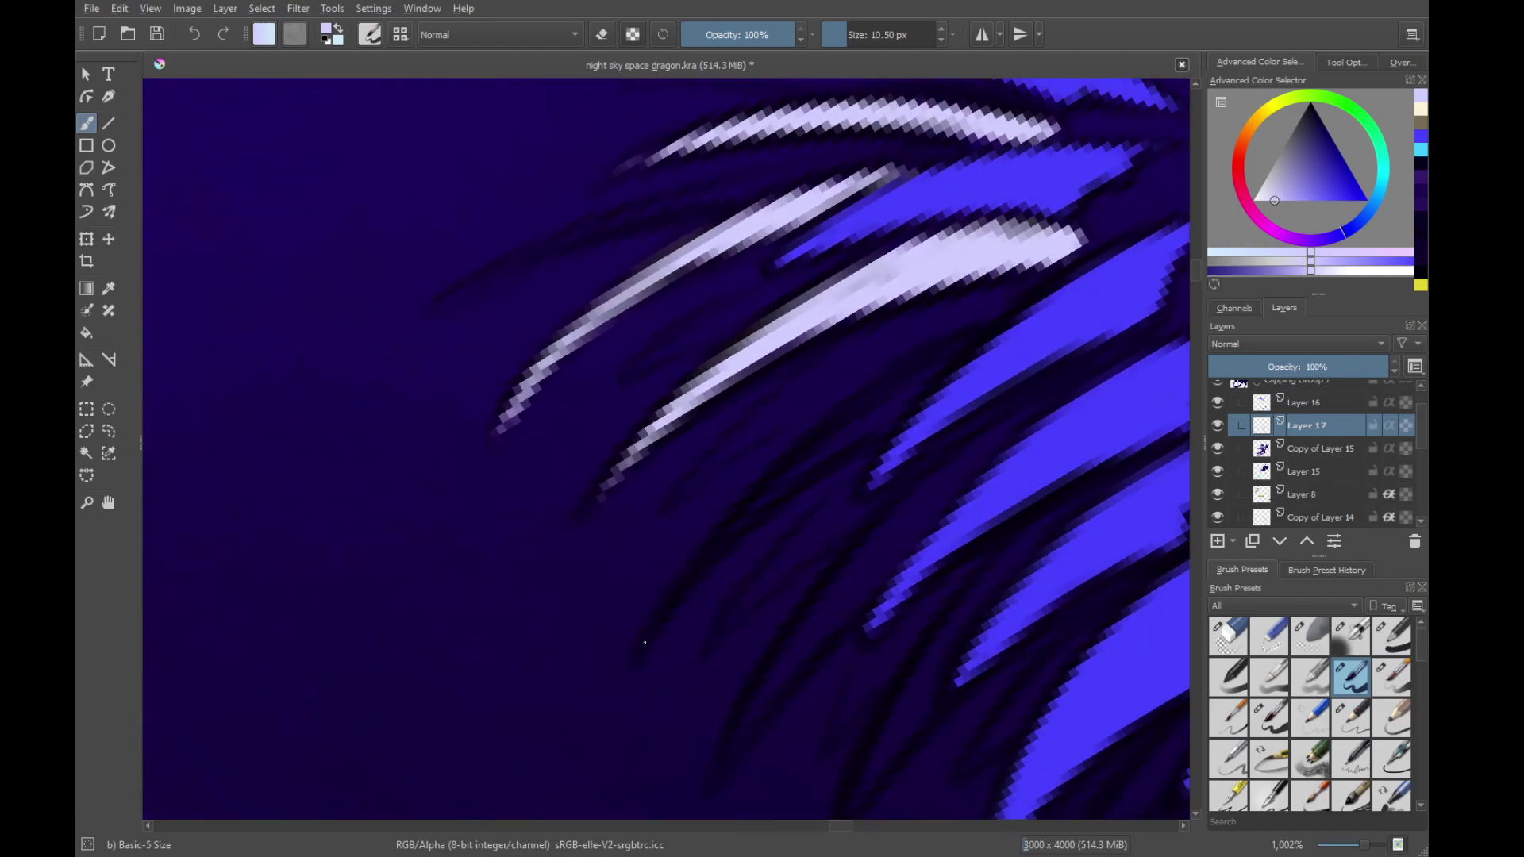
{"action": "left_click_drag", "start_coordinate": [644, 635], "coordinate": [920, 373]}
{"action": "left_click_drag", "start_coordinate": [760, 510], "coordinate": [957, 357]}
{"action": "left_click_drag", "start_coordinate": [817, 606], "coordinate": [825, 459]}
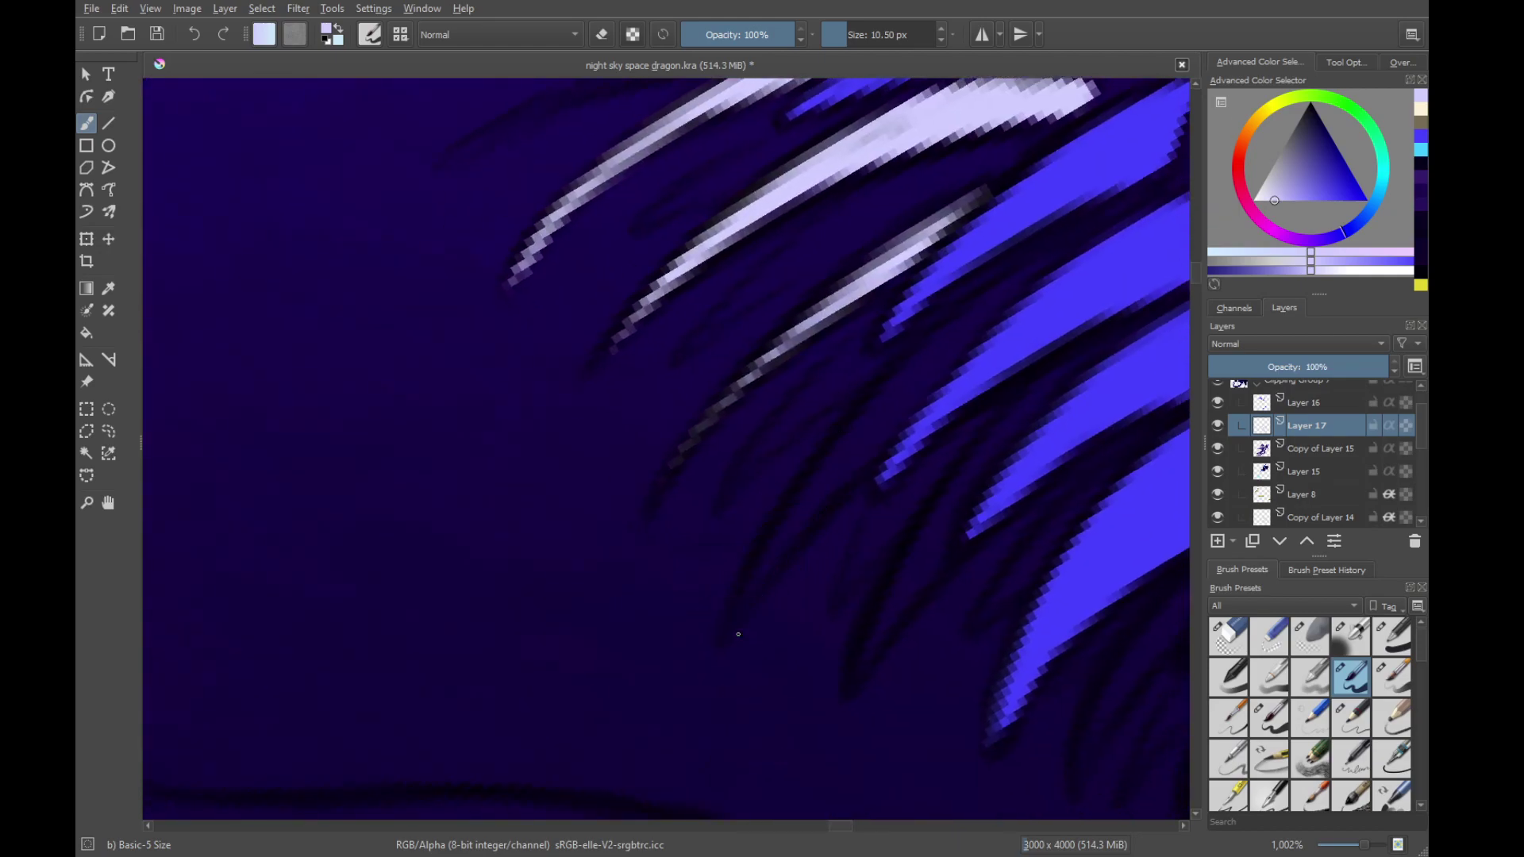
Paint a thick pale strand along the edge of the fourth blue upper-jaw strand, tapering to its tip
{"action": "left_click_drag", "start_coordinate": [743, 621], "coordinate": [930, 369]}
{"action": "left_click_drag", "start_coordinate": [744, 601], "coordinate": [901, 401]}
{"action": "mouse_move", "coordinate": [798, 524]}
{"action": "left_mouse_down"}
{"action": "mouse_move", "coordinate": [918, 368]}
{"action": "mouse_move", "coordinate": [1053, 264]}
{"action": "left_mouse_up"}
{"action": "left_click_drag", "start_coordinate": [1052, 265], "coordinate": [925, 349]}
{"action": "left_click_drag", "start_coordinate": [752, 512], "coordinate": [949, 335]}
{"action": "left_click_drag", "start_coordinate": [830, 518], "coordinate": [883, 378]}
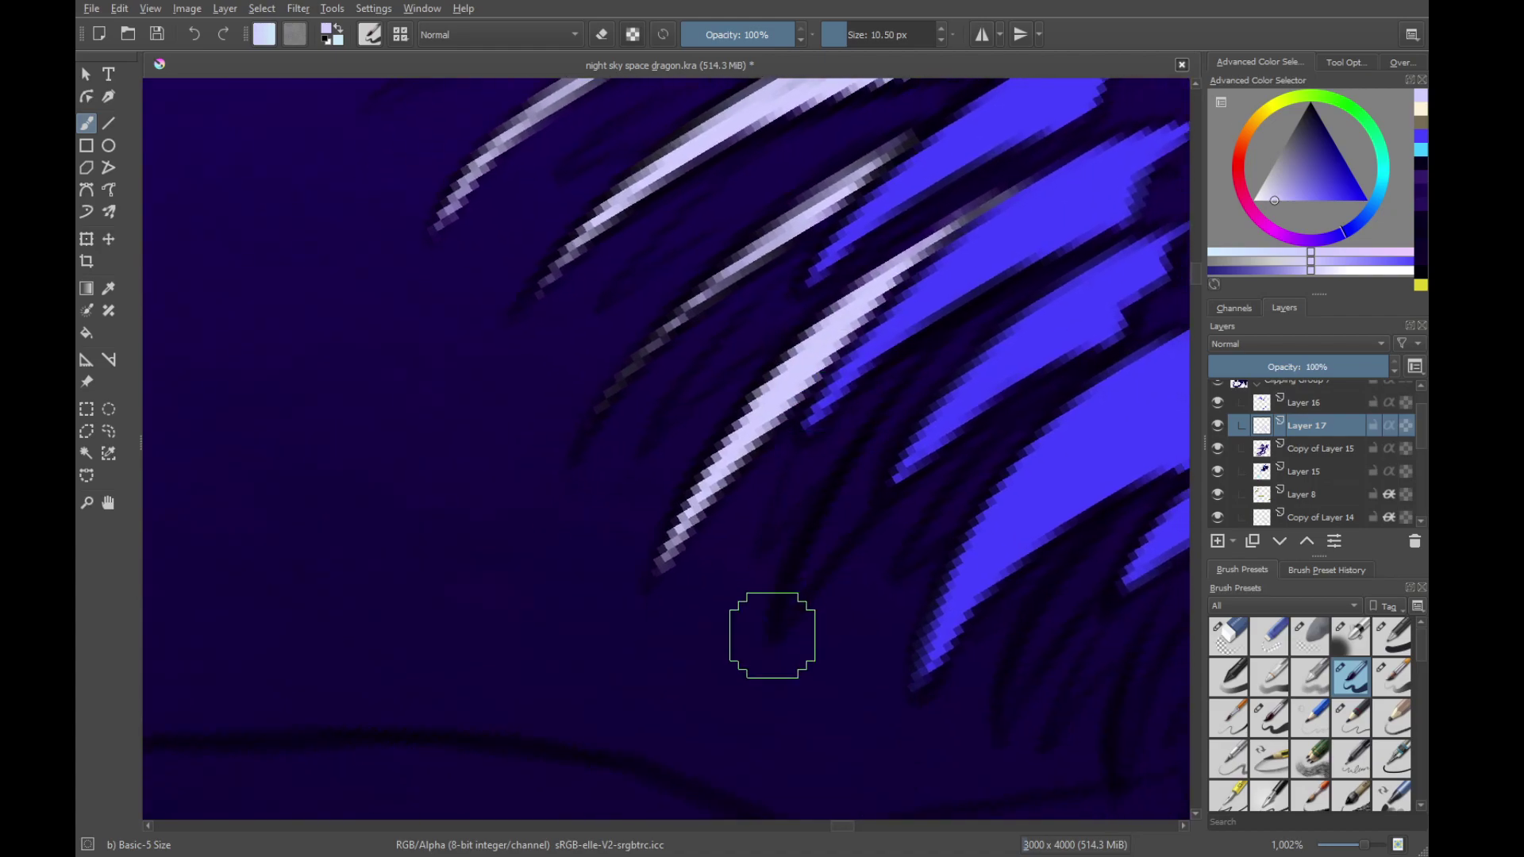
Paint a long, narrow pale strand behind the fifth blue upper-jaw strand, following the sketched hair line
{"action": "left_click_drag", "start_coordinate": [776, 631], "coordinate": [873, 480]}
{"action": "left_click_drag", "start_coordinate": [789, 599], "coordinate": [868, 500]}
{"action": "left_click_drag", "start_coordinate": [818, 566], "coordinate": [893, 450]}
{"action": "mouse_move", "coordinate": [837, 502]}
{"action": "left_mouse_down"}
{"action": "mouse_move", "coordinate": [953, 361]}
{"action": "mouse_move", "coordinate": [1049, 278]}
{"action": "left_mouse_up"}
{"action": "left_click_drag", "start_coordinate": [925, 395], "coordinate": [971, 341]}
{"action": "left_click_drag", "start_coordinate": [866, 574], "coordinate": [803, 530]}
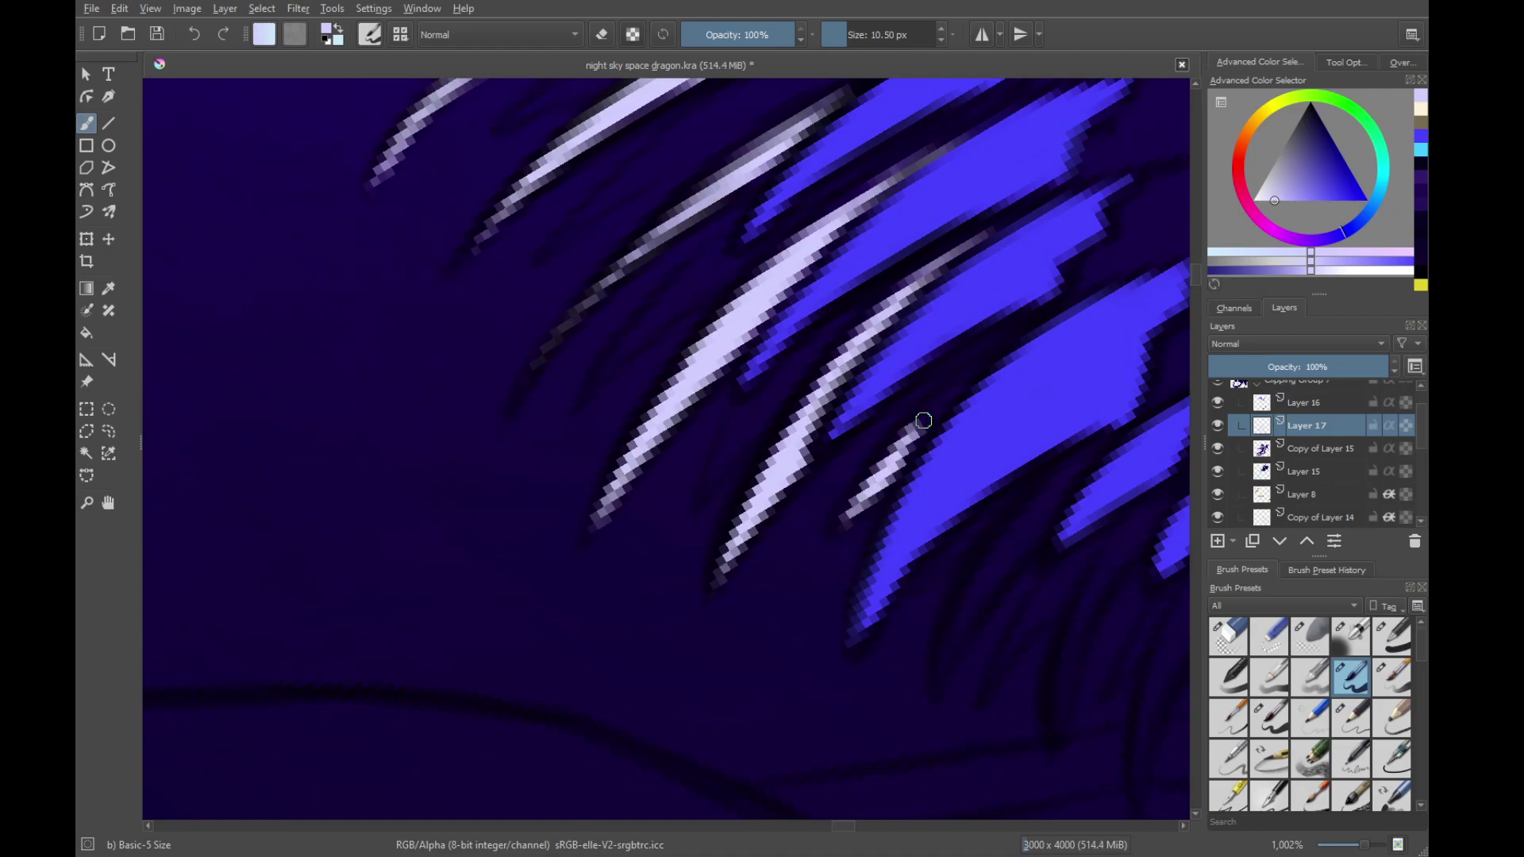
Paint two curved pale strands between the largest blue upper-jaw strand and the small blue strands behind it
{"action": "scroll", "coordinate": [841, 580], "scroll_direction": "right", "scroll_amount": 3}
{"action": "left_click_drag", "start_coordinate": [815, 661], "coordinate": [887, 507]}
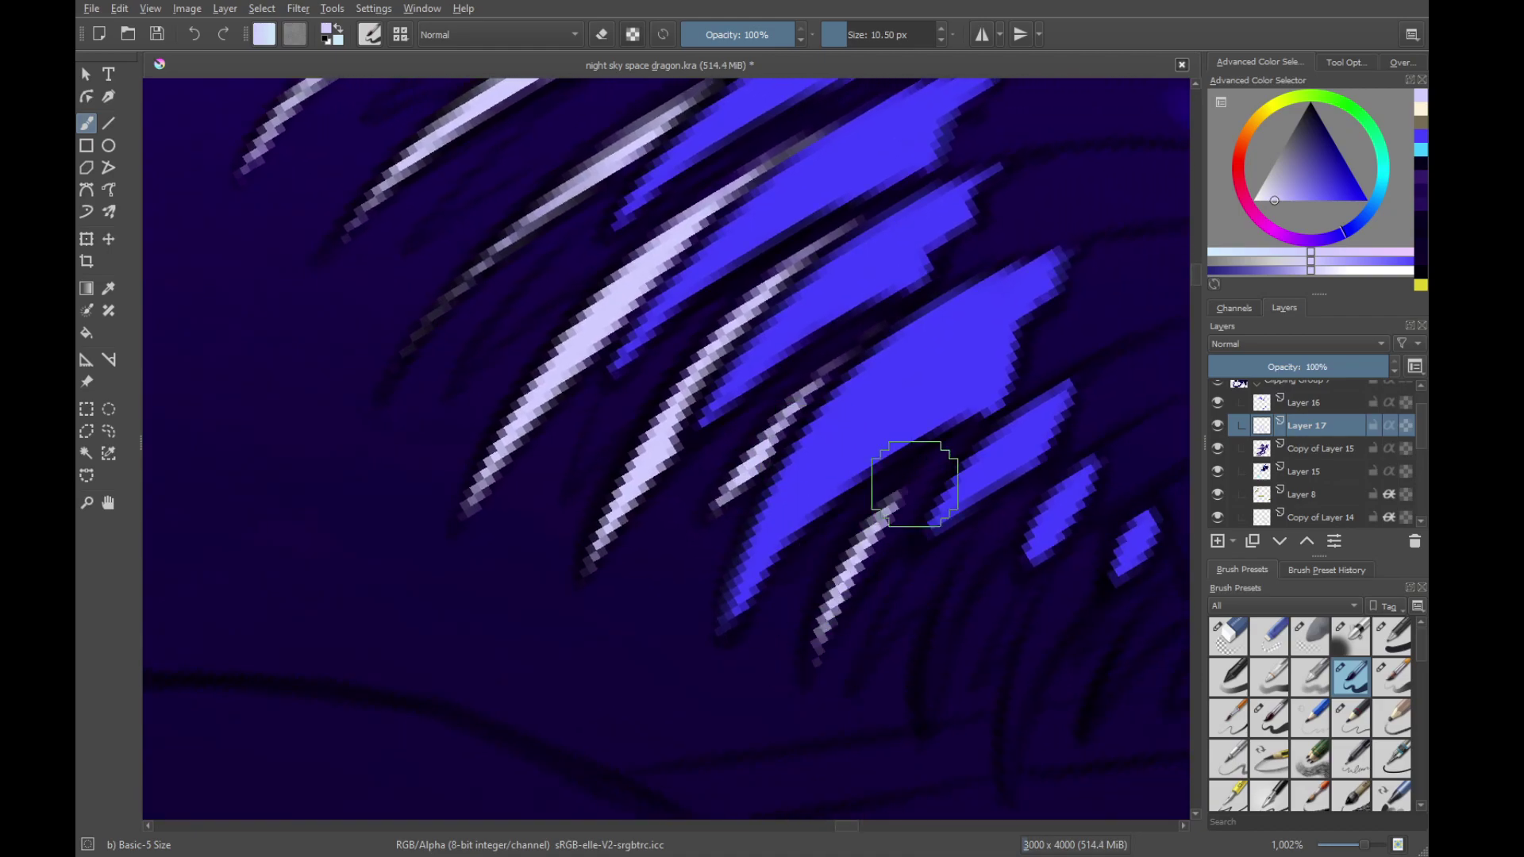
{"action": "left_click_drag", "start_coordinate": [805, 678], "coordinate": [953, 452]}
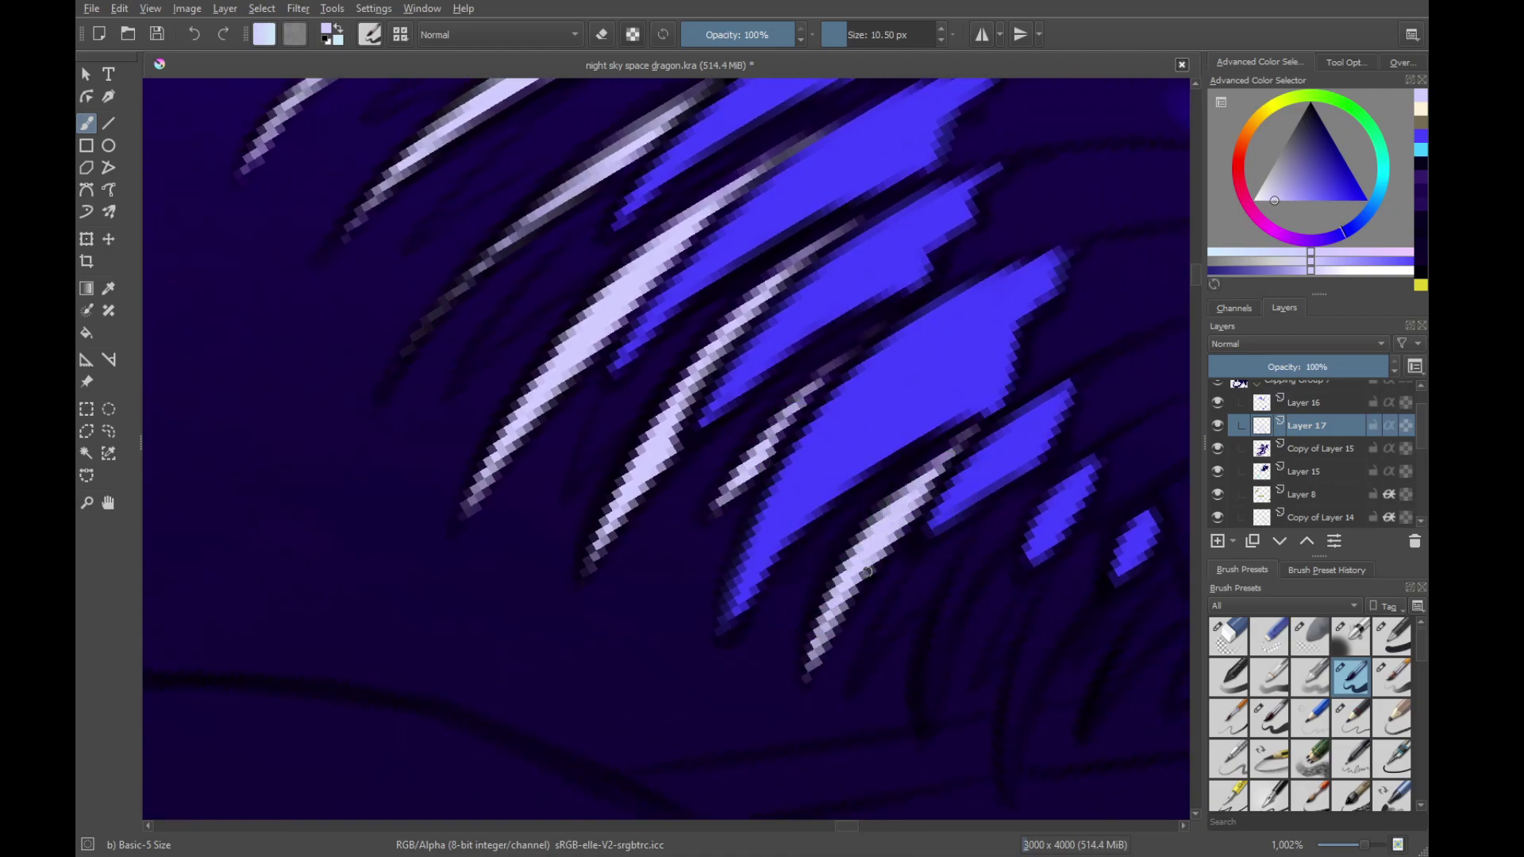
{"action": "left_click_drag", "start_coordinate": [867, 571], "coordinate": [766, 522]}
{"action": "mouse_move", "coordinate": [827, 669]}
{"action": "left_mouse_down"}
{"action": "mouse_move", "coordinate": [921, 440]}
{"action": "mouse_move", "coordinate": [873, 517]}
{"action": "mouse_move", "coordinate": [830, 667]}
{"action": "left_mouse_up"}
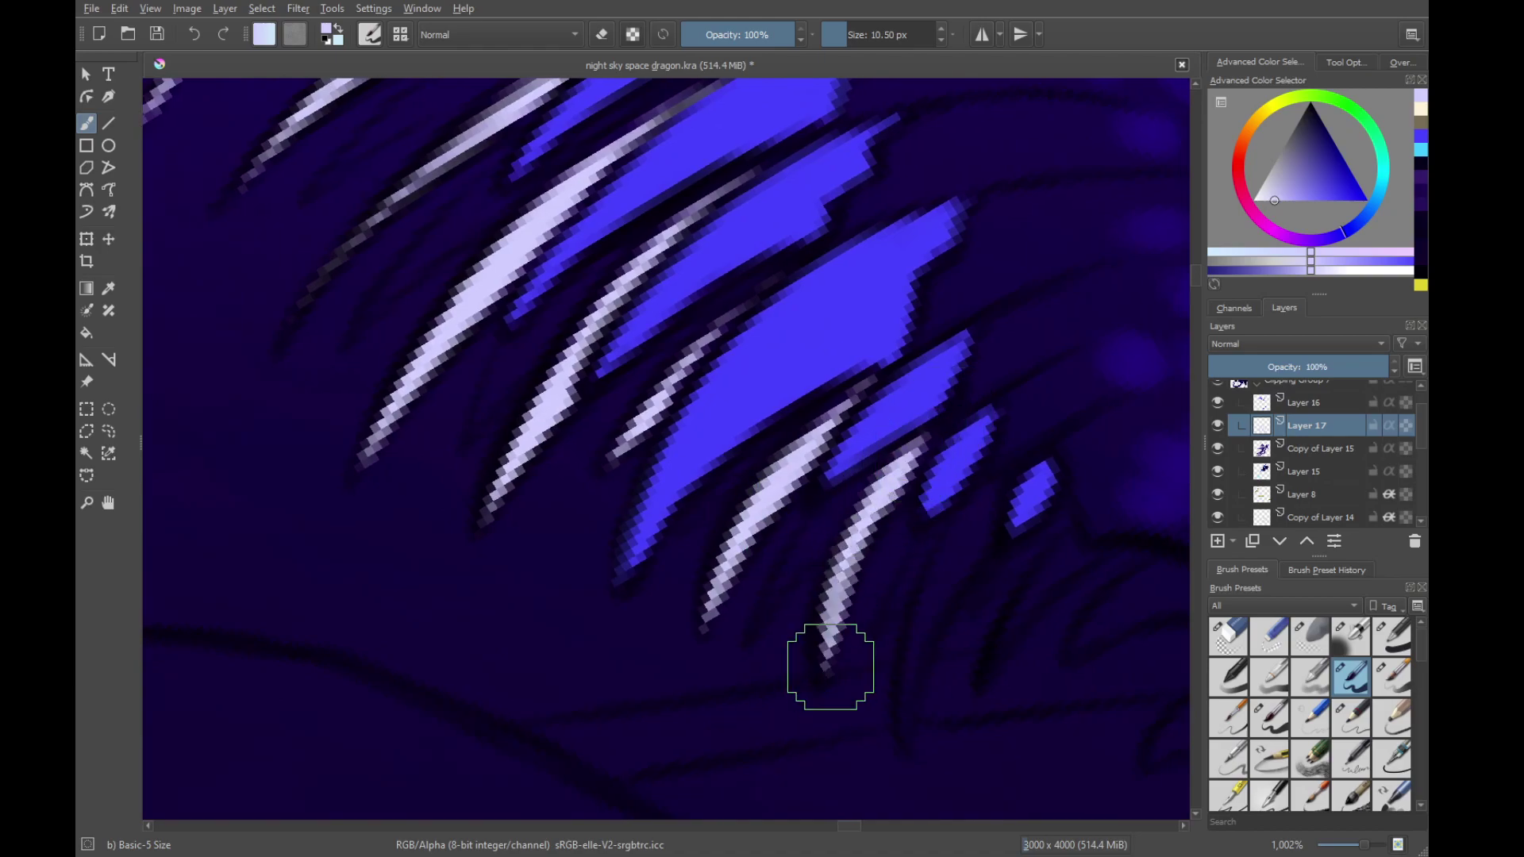
Paint a curved pale strand below the last small blue strands and a short one where the lip starts to arch
{"action": "scroll", "coordinate": [830, 667], "scroll_direction": "right", "scroll_amount": 3}
{"action": "left_click_drag", "start_coordinate": [782, 722], "coordinate": [861, 504]}
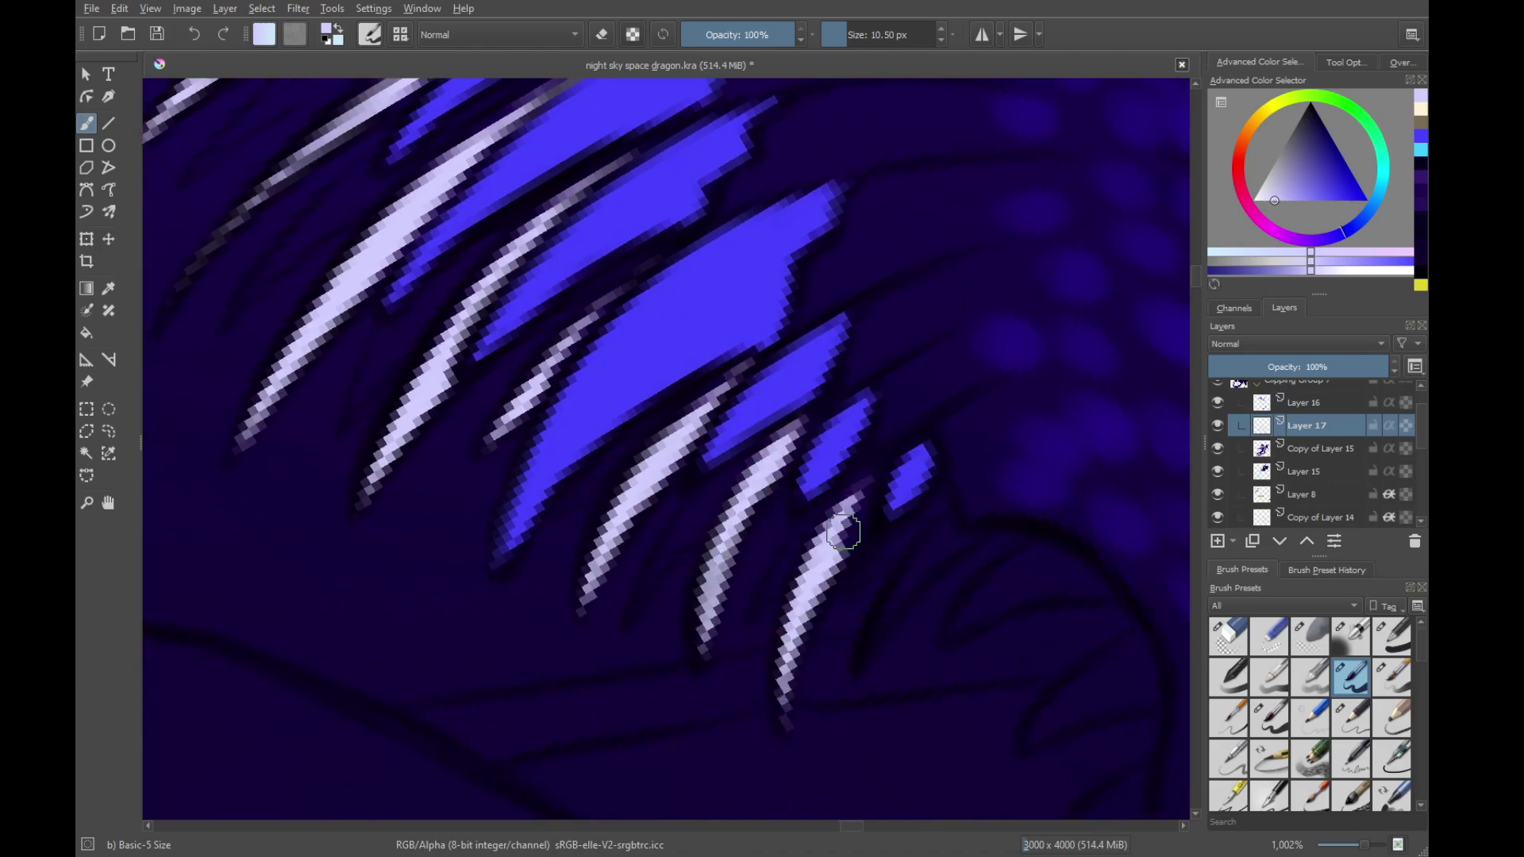
{"action": "scroll", "coordinate": [870, 479], "scroll_direction": "down", "scroll_amount": 2}
{"action": "scroll", "coordinate": [844, 545], "scroll_direction": "right", "scroll_amount": 2}
{"action": "left_click_drag", "start_coordinate": [775, 585], "coordinate": [871, 452]}
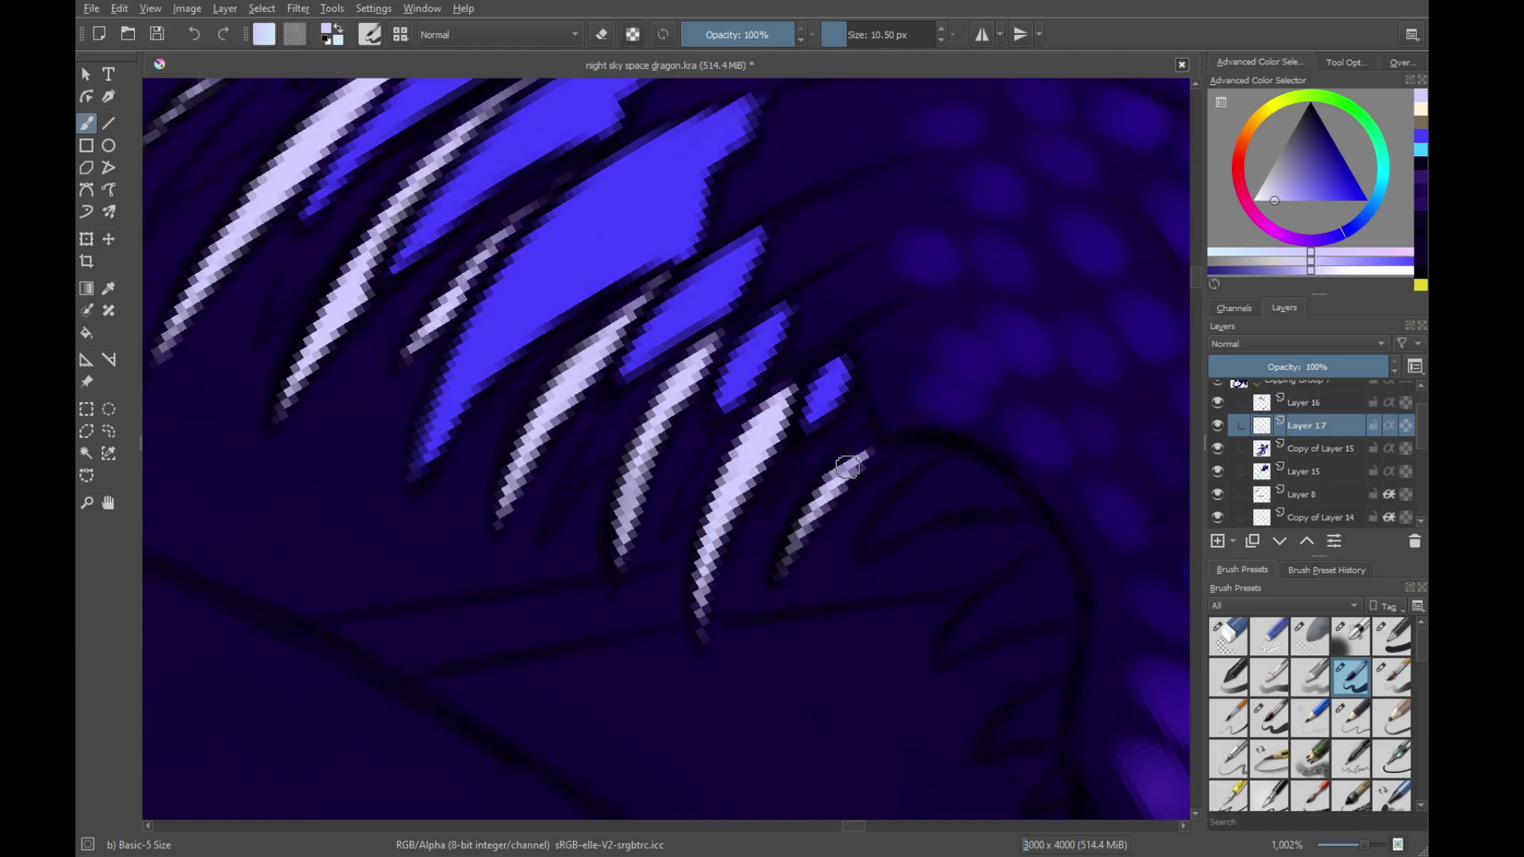
{"action": "left_click_drag", "start_coordinate": [995, 460], "coordinate": [900, 345]}
{"action": "mouse_move", "coordinate": [869, 407]}
{"action": "left_mouse_down"}
{"action": "mouse_move", "coordinate": [969, 278]}
{"action": "mouse_move", "coordinate": [857, 442]}
{"action": "left_mouse_up"}
Paint two wide, short pale strands hanging from the arch of the upper lip
{"action": "left_click_drag", "start_coordinate": [782, 569], "coordinate": [816, 451]}
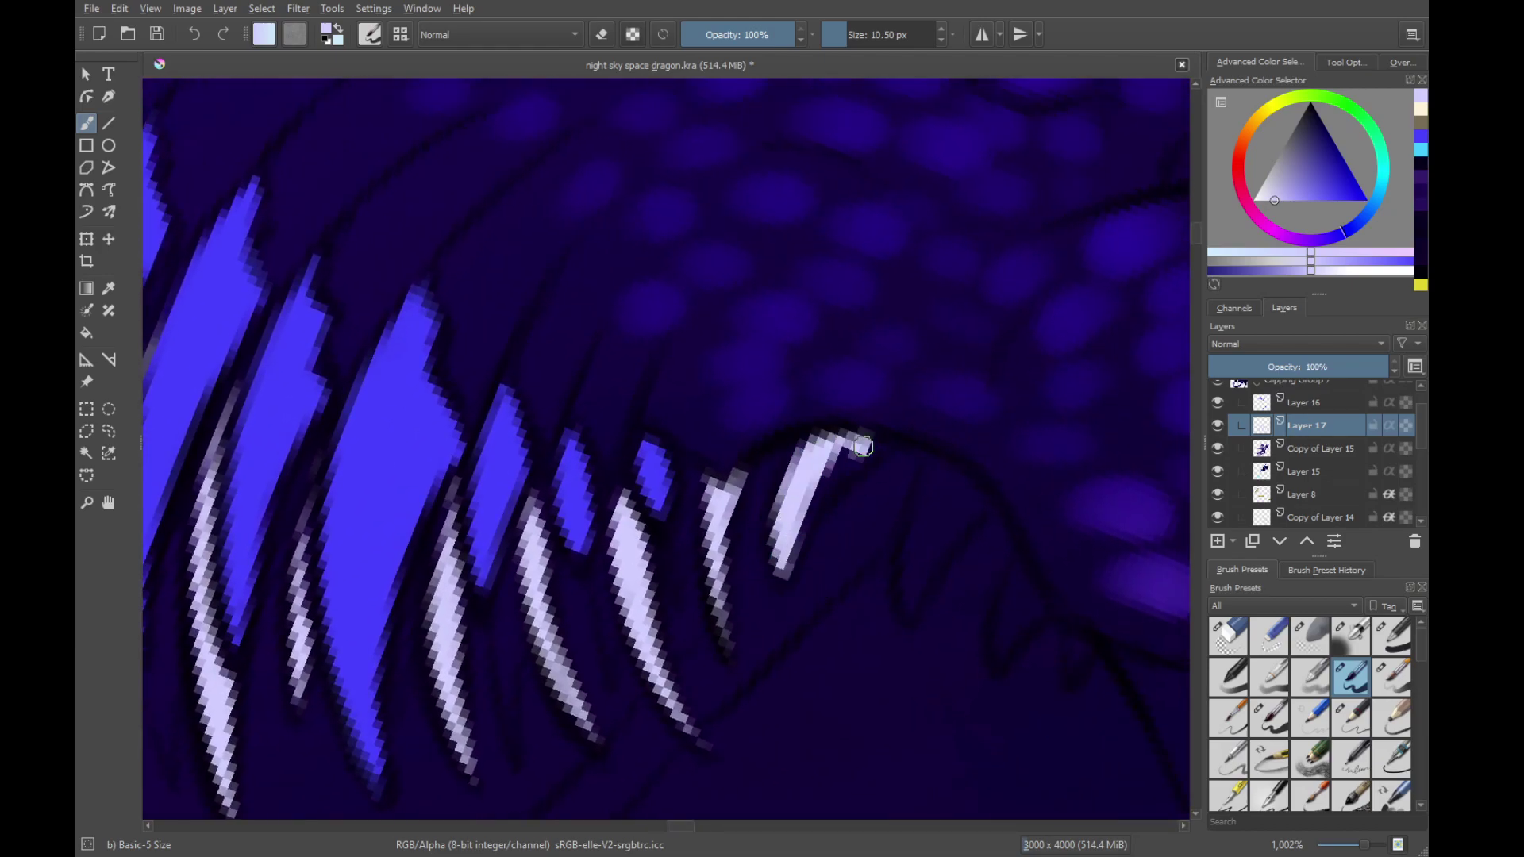
{"action": "scroll", "coordinate": [820, 500], "scroll_direction": "right", "scroll_amount": 2}
{"action": "left_click_drag", "start_coordinate": [813, 594], "coordinate": [857, 470]}
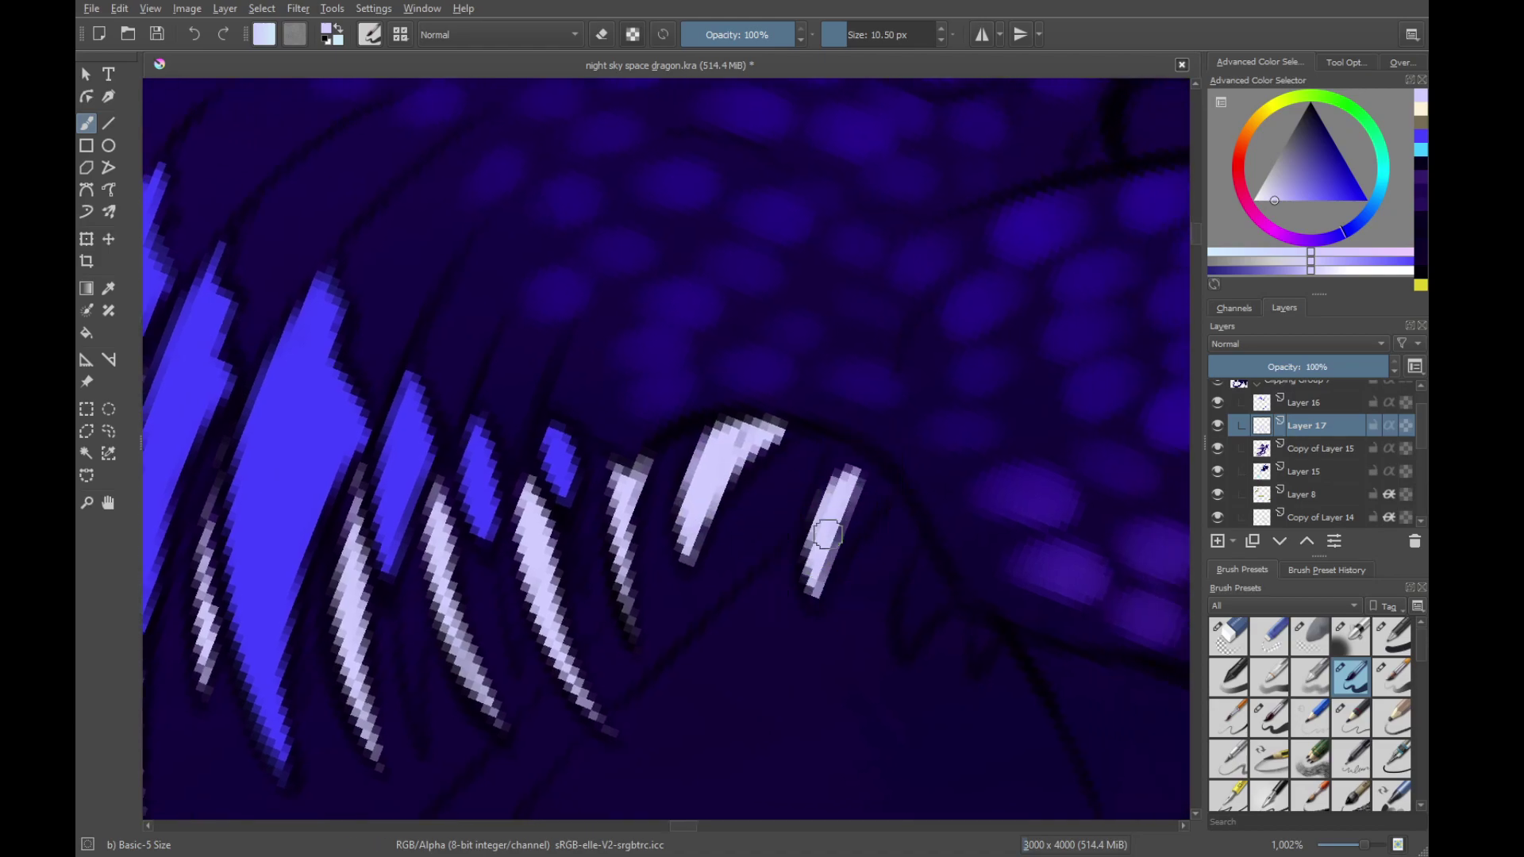
{"action": "mouse_move", "coordinate": [828, 534]}
{"action": "left_mouse_down"}
{"action": "mouse_move", "coordinate": [871, 458]}
{"action": "mouse_move", "coordinate": [867, 512]}
{"action": "left_mouse_up"}
{"action": "key", "text": "ctrl+z"}
{"action": "scroll", "coordinate": [833, 516], "scroll_direction": "down", "scroll_amount": 2}
{"action": "scroll", "coordinate": [833, 516], "scroll_direction": "right", "scroll_amount": 2}
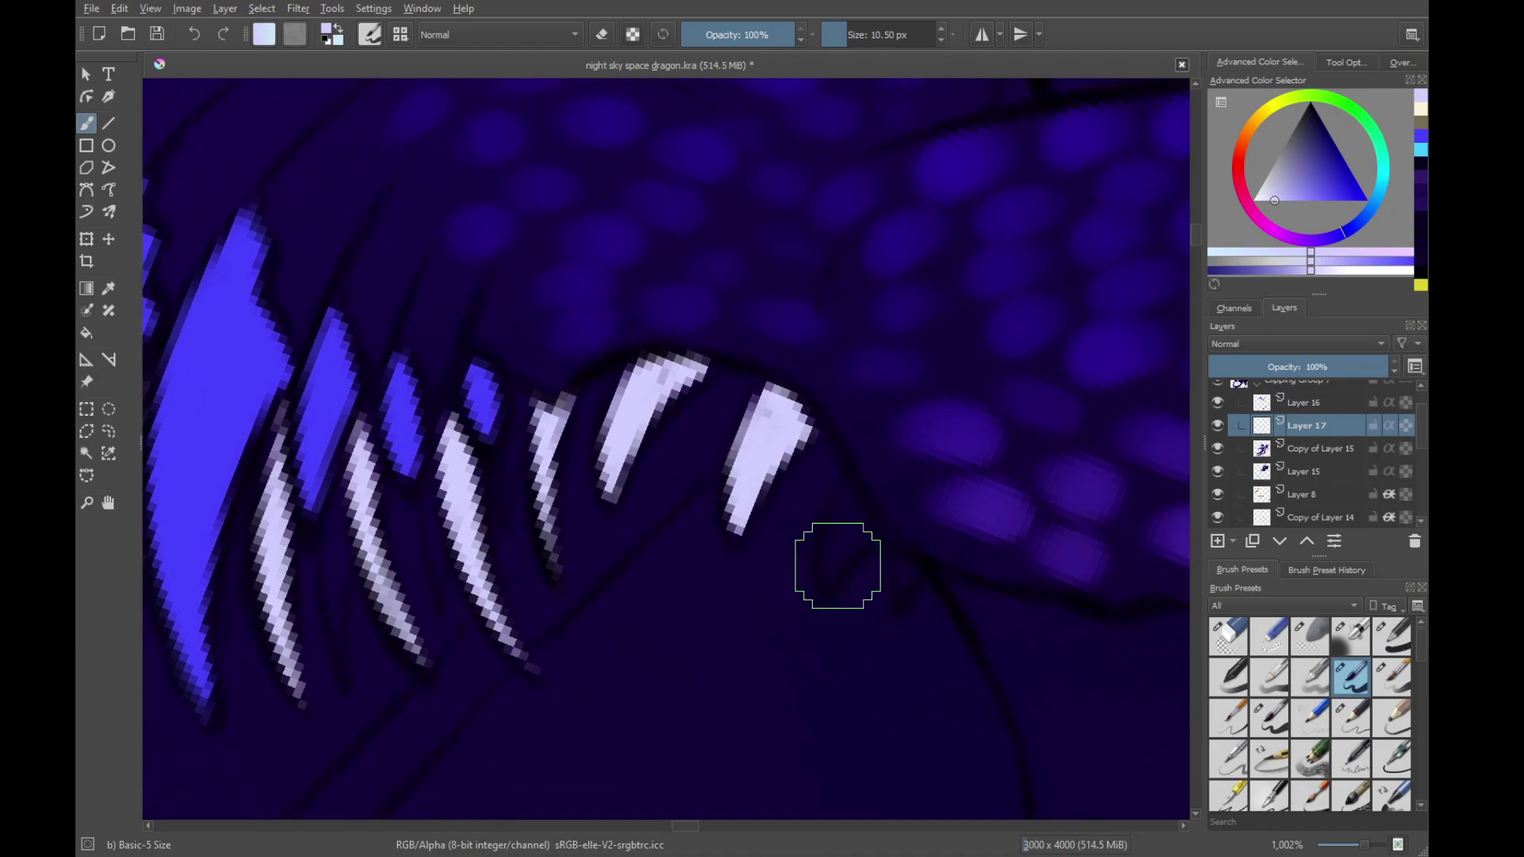
Paint a small pale strand and a tiny tuft at the upper lip towards the mouth corner
{"action": "left_click_drag", "start_coordinate": [826, 591], "coordinate": [860, 504]}
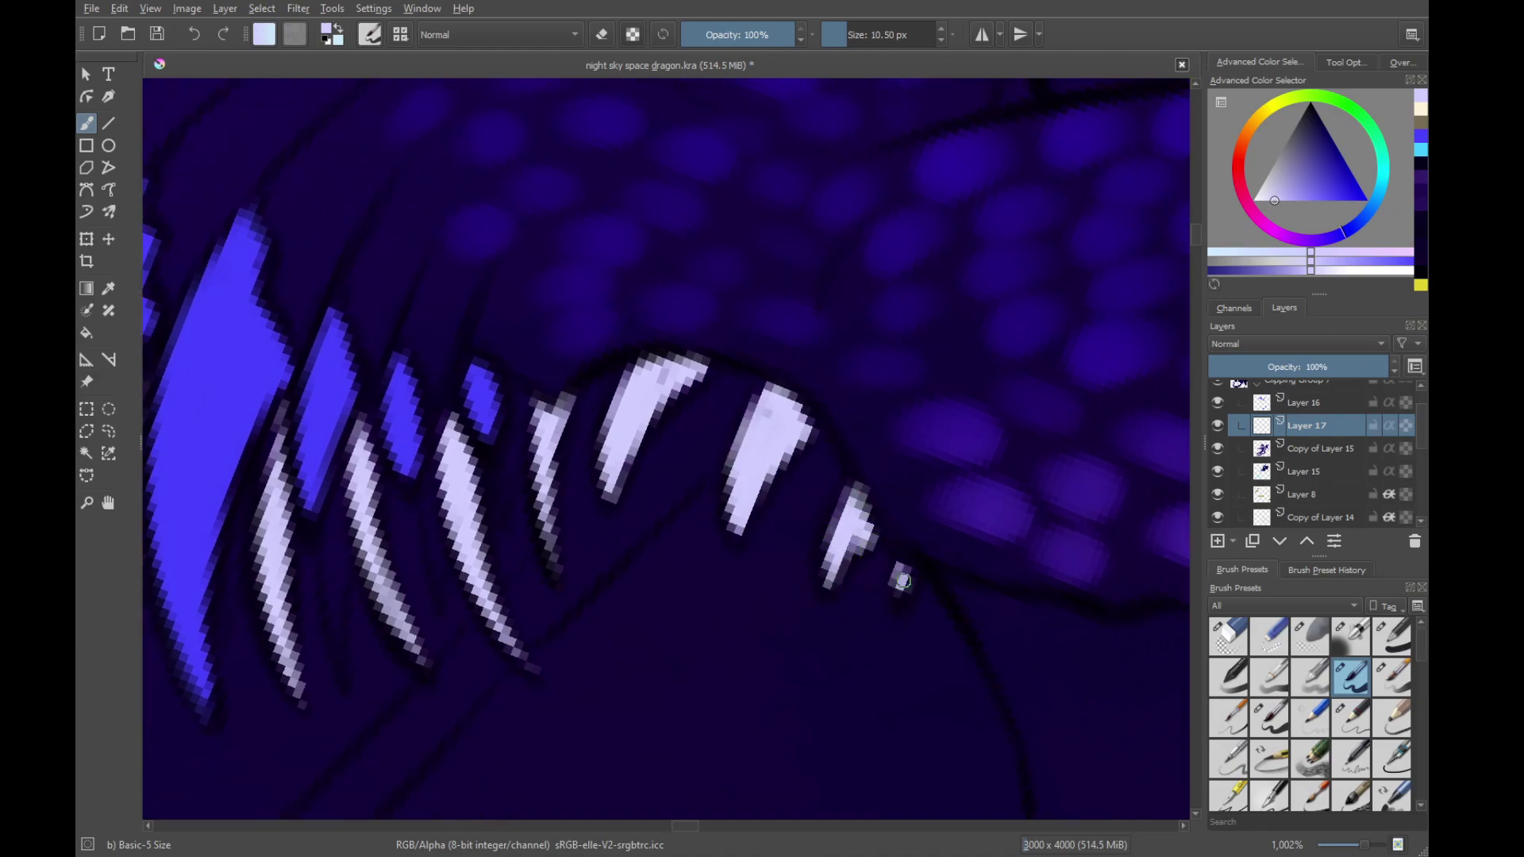
{"action": "left_click_drag", "start_coordinate": [849, 446], "coordinate": [851, 675]}
{"action": "mouse_move", "coordinate": [801, 536]}
{"action": "left_mouse_down"}
{"action": "mouse_move", "coordinate": [822, 721]}
{"action": "mouse_move", "coordinate": [794, 540]}
{"action": "left_mouse_up"}
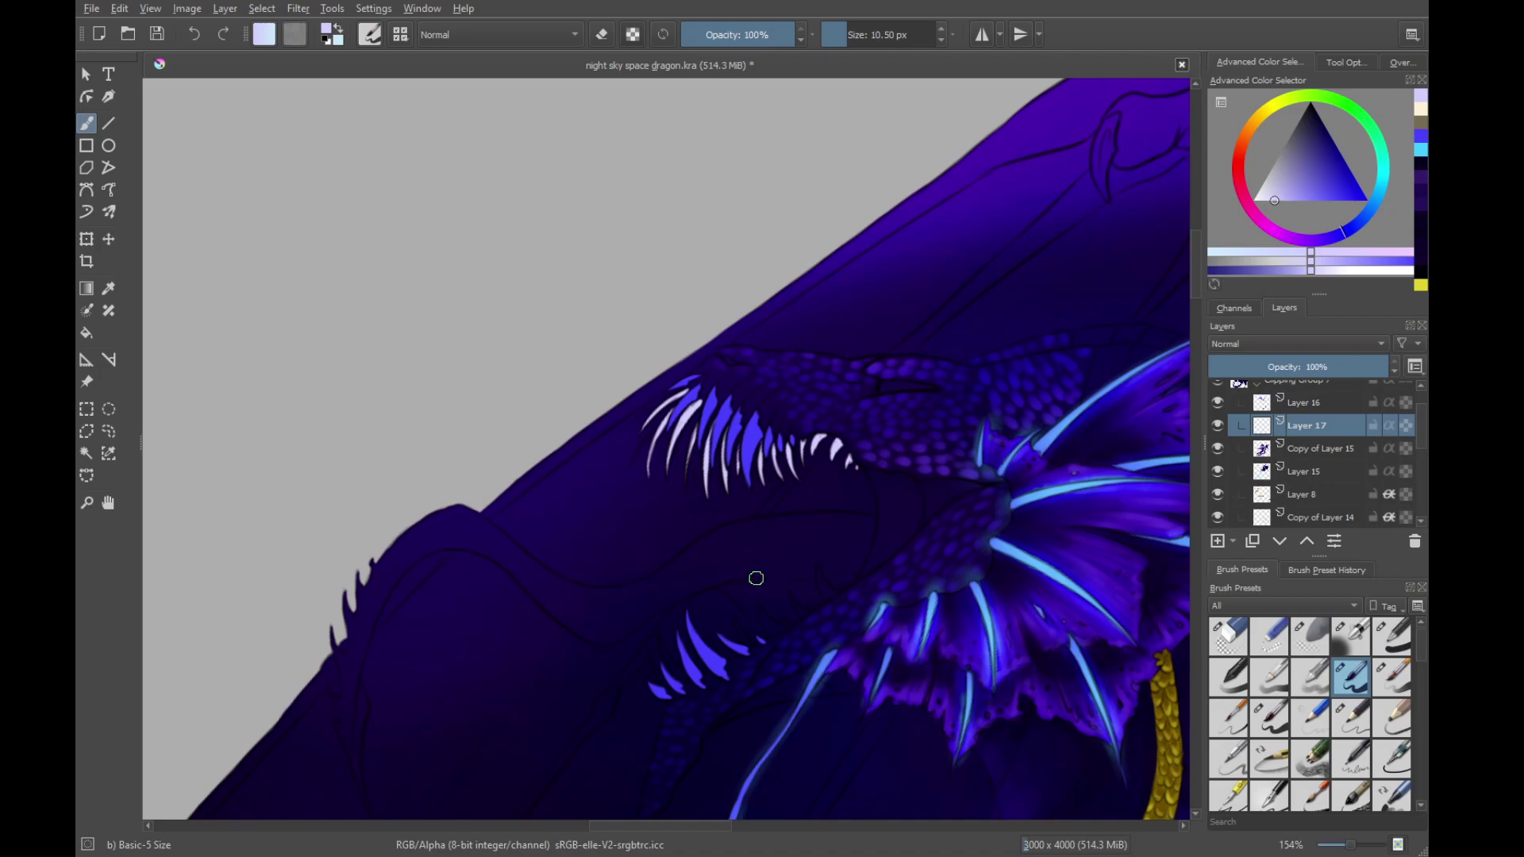
Paint a slender pale lavender strand between the two foremost blue lower-jaw strands
{"action": "scroll", "coordinate": [697, 602], "scroll_direction": "up", "scroll_amount": 8}
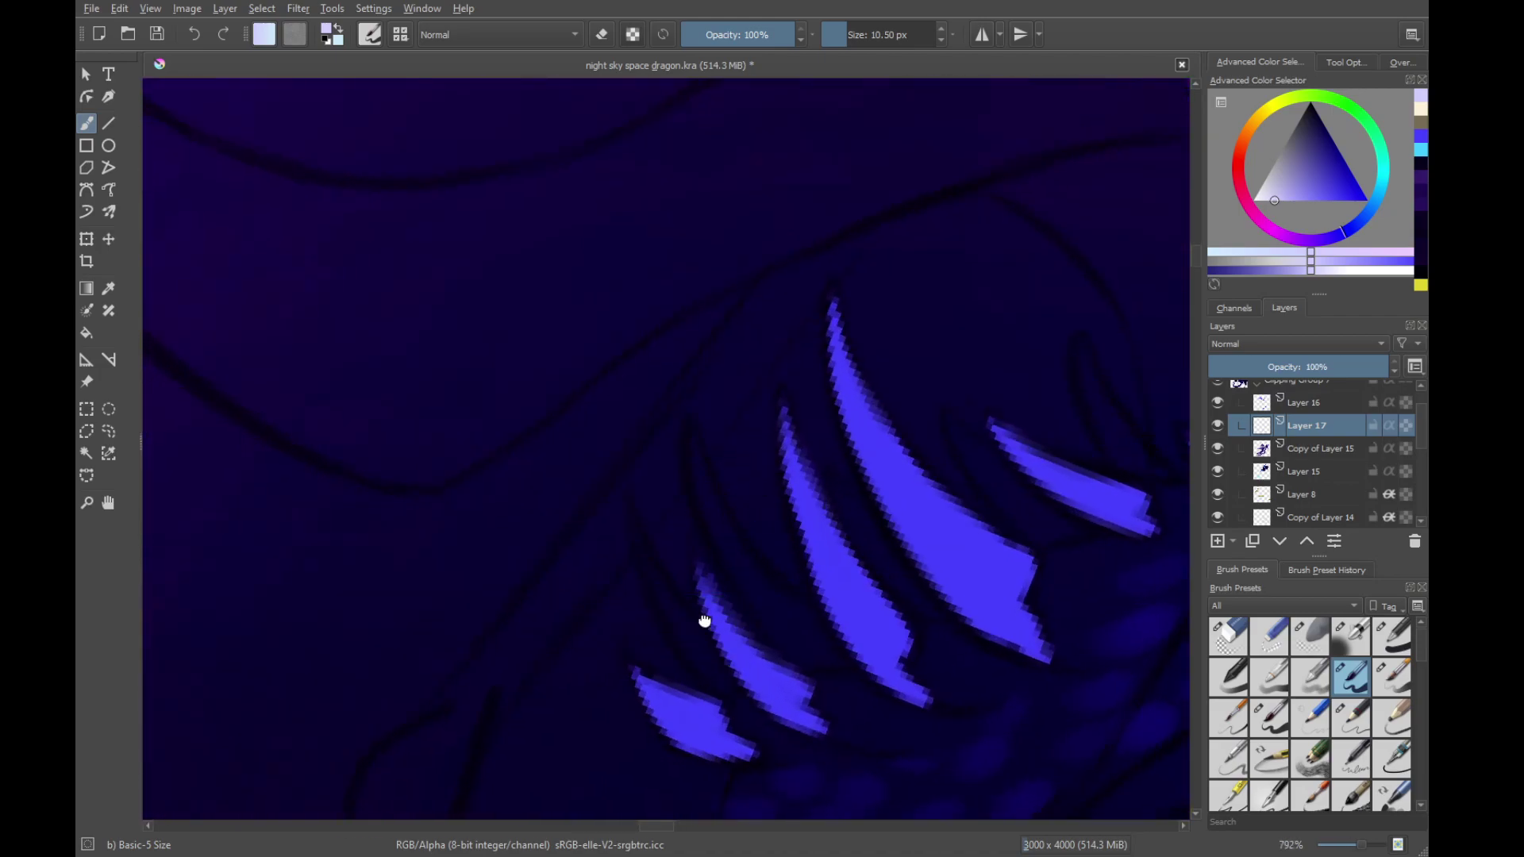
{"action": "left_click_drag", "start_coordinate": [658, 524], "coordinate": [673, 561]}
{"action": "left_click_drag", "start_coordinate": [642, 469], "coordinate": [717, 652]}
{"action": "left_click_drag", "start_coordinate": [663, 516], "coordinate": [754, 690]}
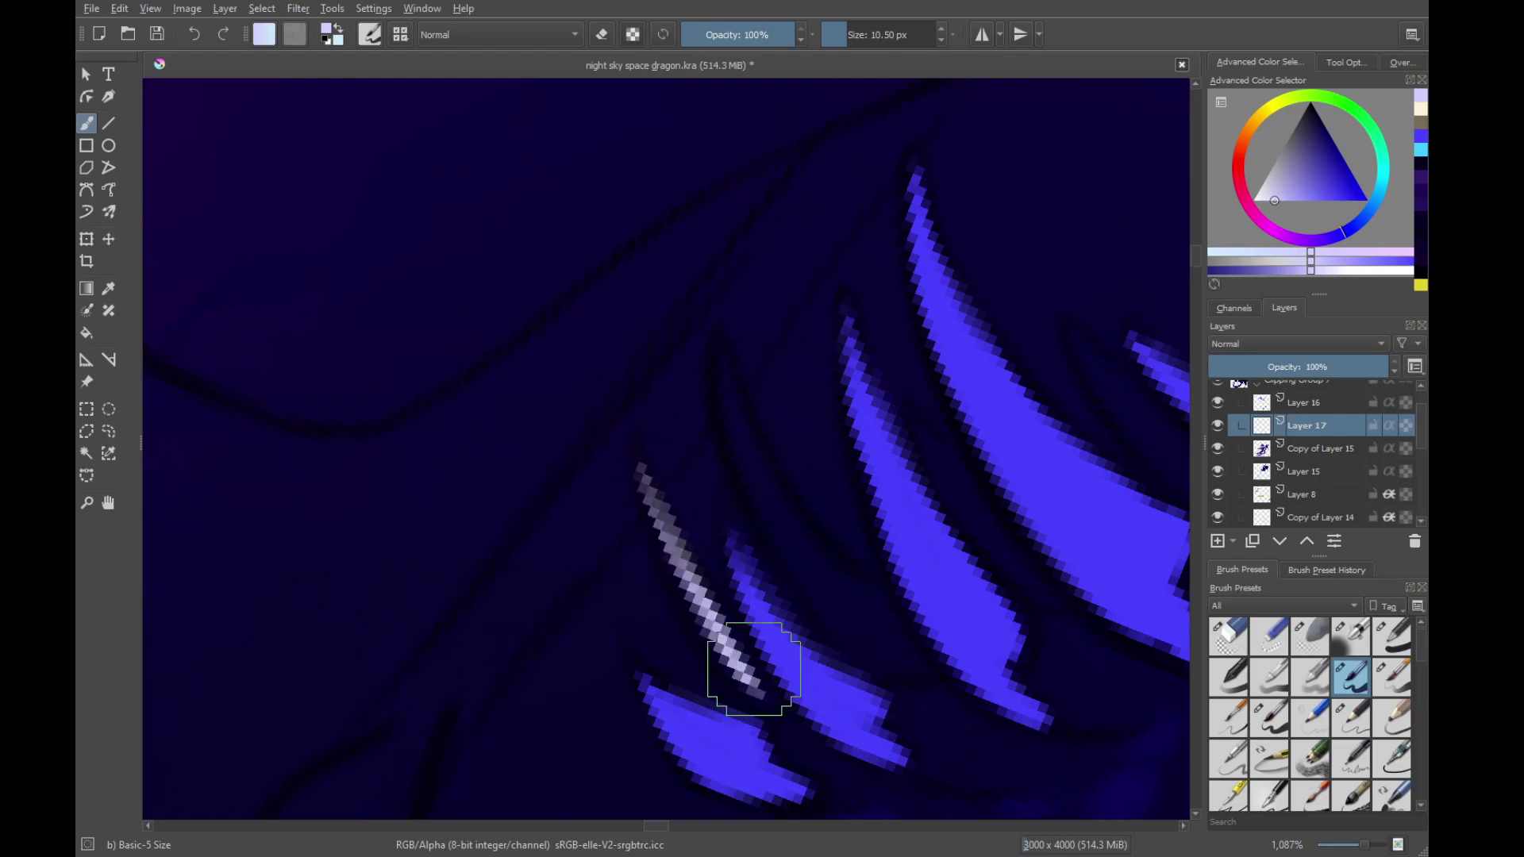
{"action": "left_click_drag", "start_coordinate": [681, 568], "coordinate": [774, 710]}
{"action": "left_click_drag", "start_coordinate": [699, 595], "coordinate": [709, 612]}
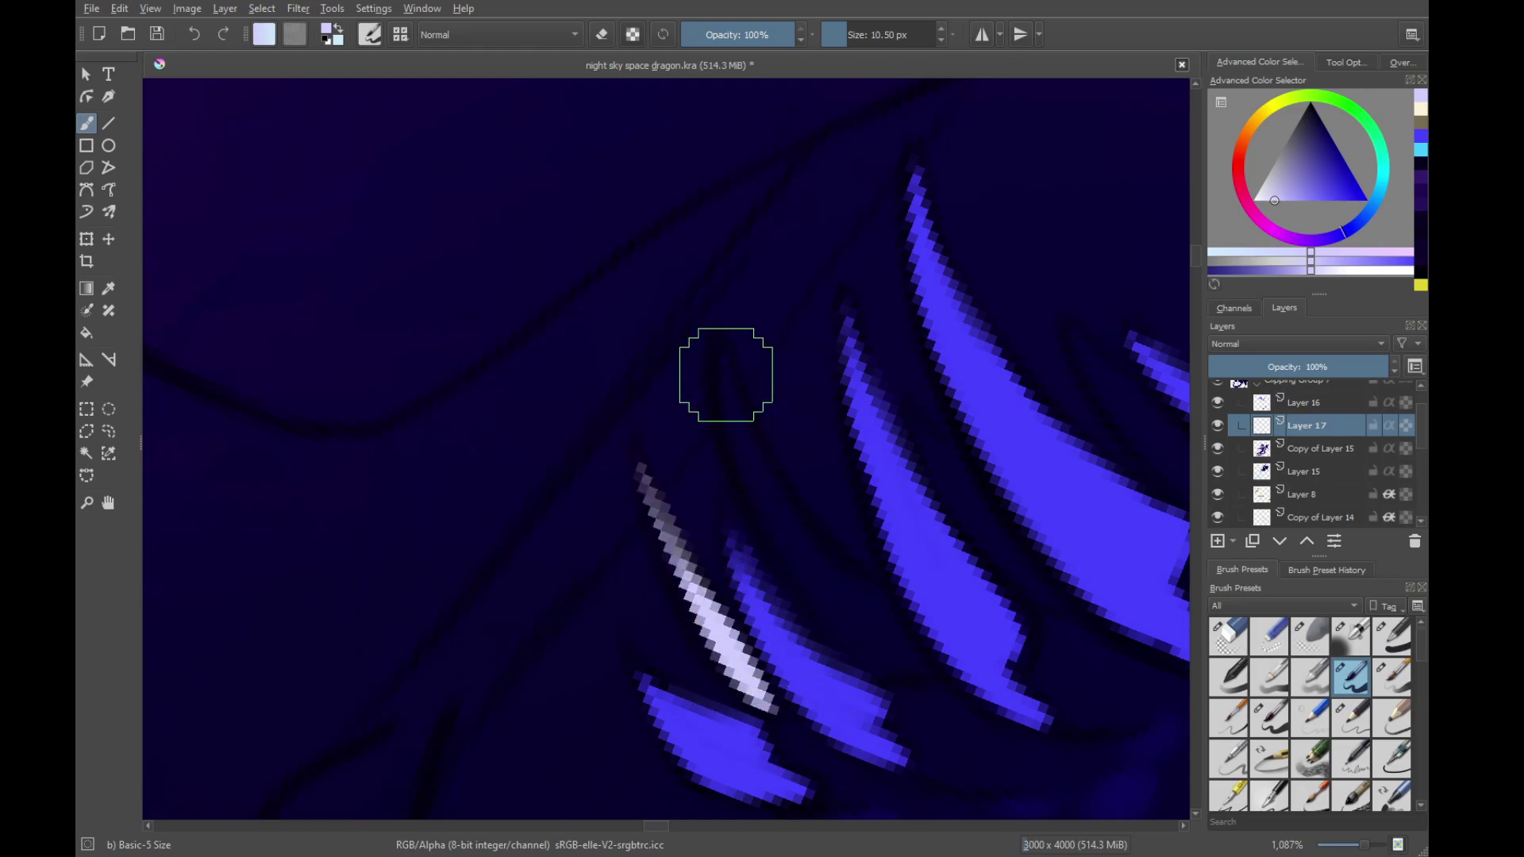
Paint a long pale lower-jaw strand with a broad base between the second and third blue strands
{"action": "mouse_move", "coordinate": [725, 361]}
{"action": "left_mouse_down"}
{"action": "mouse_move", "coordinate": [754, 488]}
{"action": "mouse_move", "coordinate": [805, 565]}
{"action": "left_mouse_up"}
{"action": "left_click_drag", "start_coordinate": [752, 478], "coordinate": [853, 662]}
{"action": "mouse_move", "coordinate": [772, 508]}
{"action": "left_mouse_down"}
{"action": "mouse_move", "coordinate": [881, 671]}
{"action": "mouse_move", "coordinate": [877, 631]}
{"action": "mouse_move", "coordinate": [894, 641]}
{"action": "left_mouse_up"}
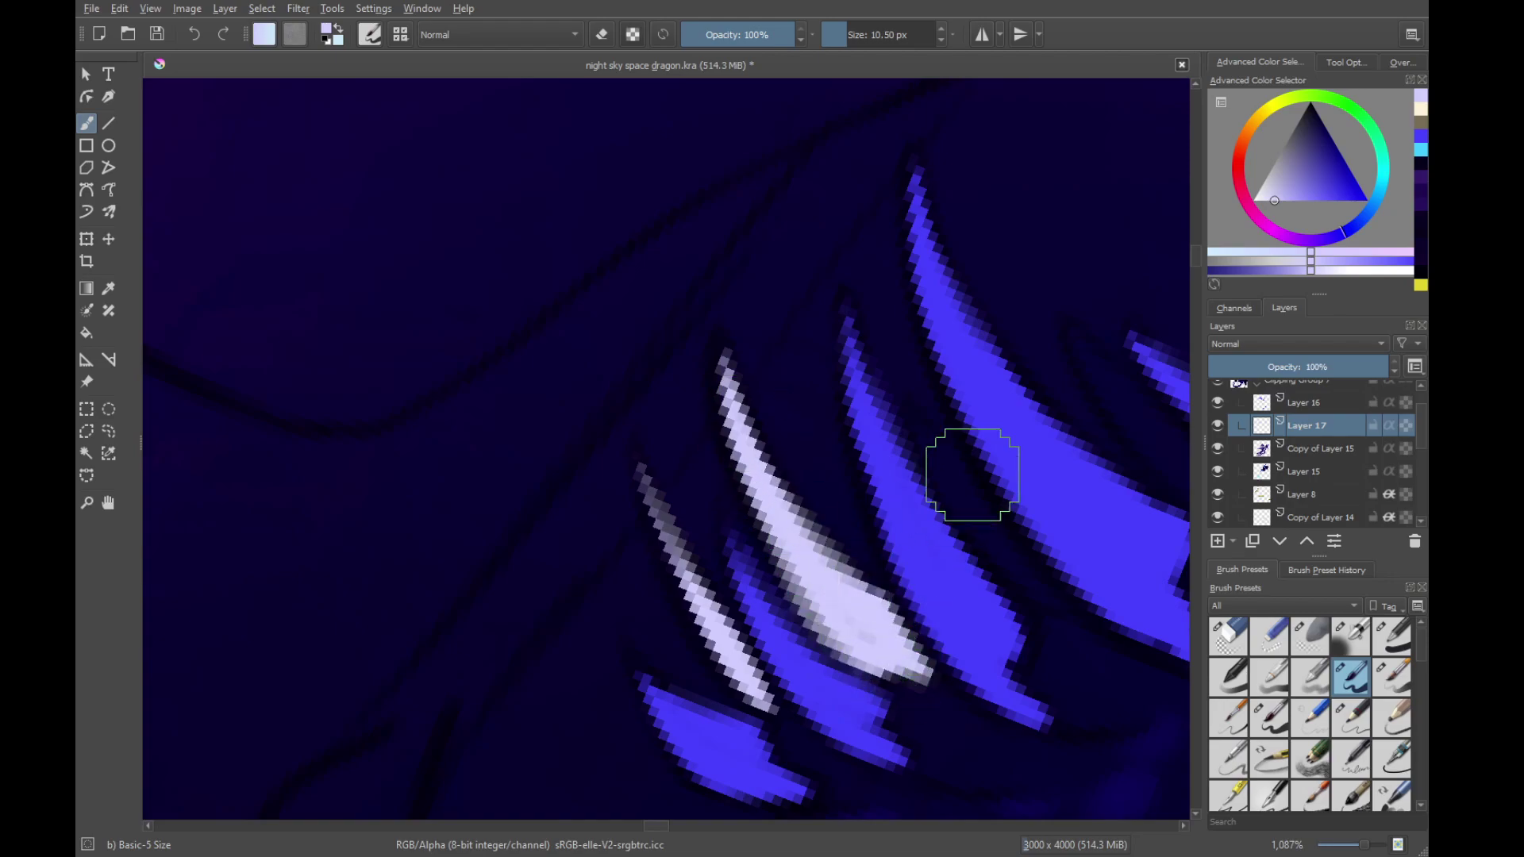
Paint a short pale strand before the longest blue lower-jaw strand and a thicker one between it and the slanted strand
{"action": "left_click_drag", "start_coordinate": [969, 469], "coordinate": [884, 677]}
{"action": "left_click_drag", "start_coordinate": [919, 622], "coordinate": [850, 673]}
{"action": "mouse_move", "coordinate": [735, 530]}
{"action": "left_mouse_down"}
{"action": "mouse_move", "coordinate": [872, 719]}
{"action": "mouse_move", "coordinate": [796, 613]}
{"action": "left_mouse_up"}
{"action": "left_click_drag", "start_coordinate": [912, 595], "coordinate": [782, 631]}
{"action": "mouse_move", "coordinate": [782, 503]}
{"action": "left_mouse_down"}
{"action": "mouse_move", "coordinate": [867, 619]}
{"action": "mouse_move", "coordinate": [926, 646]}
{"action": "left_mouse_up"}
{"action": "mouse_move", "coordinate": [795, 505]}
{"action": "left_mouse_down"}
{"action": "mouse_move", "coordinate": [832, 563]}
{"action": "mouse_move", "coordinate": [941, 631]}
{"action": "left_mouse_up"}
Paint a thin curved pale strand on the lower jaw behind the slanted blue strand
{"action": "left_click_drag", "start_coordinate": [1000, 467], "coordinate": [945, 506]}
{"action": "mouse_move", "coordinate": [894, 417]}
{"action": "left_mouse_down"}
{"action": "mouse_move", "coordinate": [938, 546]}
{"action": "mouse_move", "coordinate": [969, 553]}
{"action": "left_mouse_up"}
{"action": "left_click_drag", "start_coordinate": [959, 556], "coordinate": [1008, 597]}
{"action": "left_click_drag", "start_coordinate": [1032, 504], "coordinate": [816, 593]}
{"action": "left_click_drag", "start_coordinate": [853, 417], "coordinate": [905, 576]}
{"action": "left_click_drag", "start_coordinate": [865, 460], "coordinate": [907, 591]}
{"action": "key", "text": "ctrl+z"}
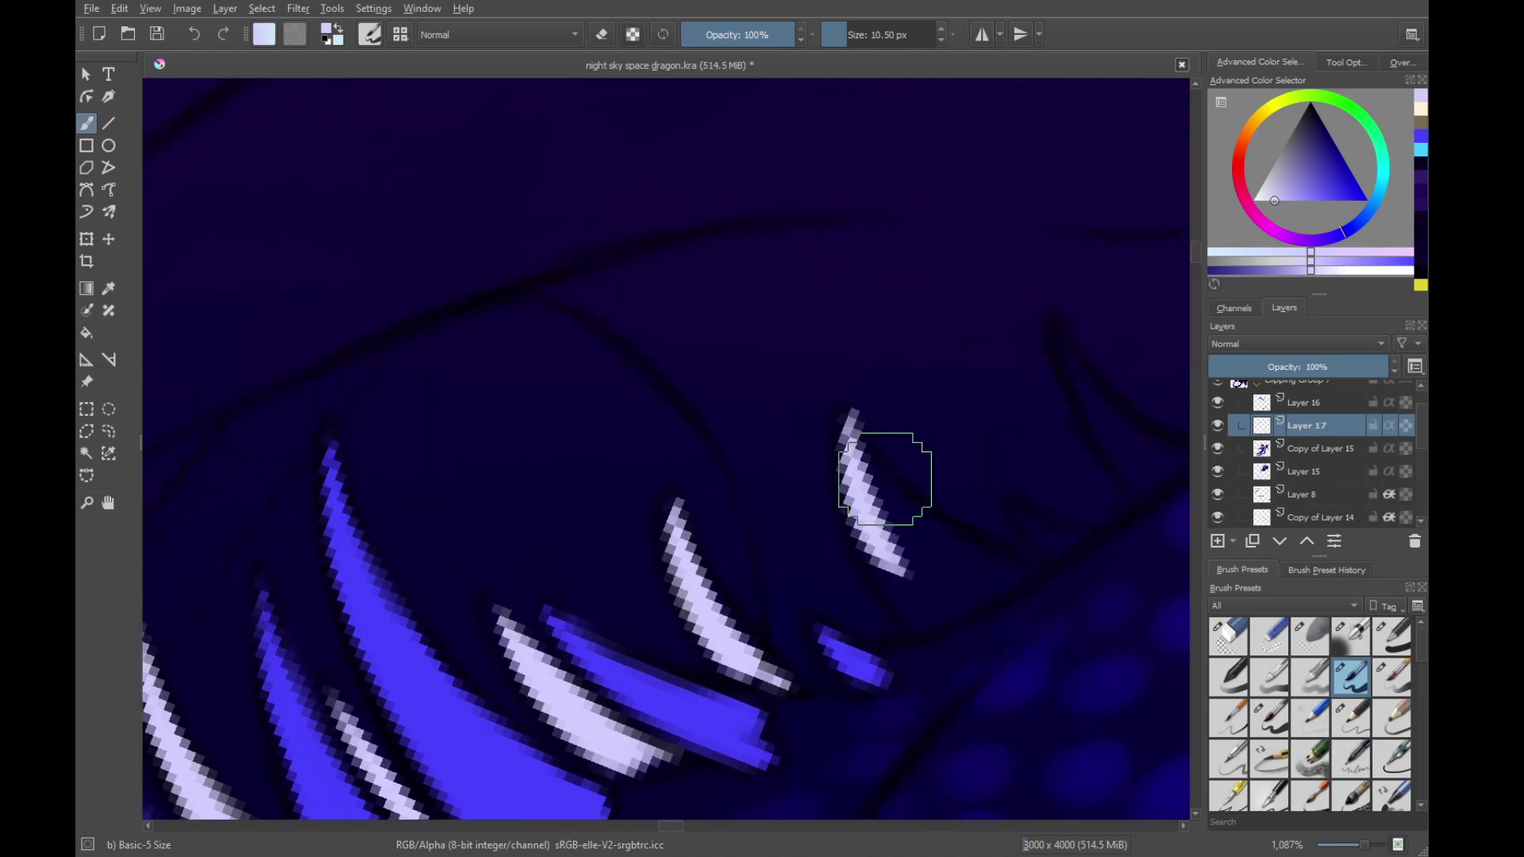
{"action": "key", "text": "ctrl+z"}
Paint a wide, pointed pale strand behind the tiny blue lower-jaw strand, filling its broad base along the jaw edge
{"action": "left_click_drag", "start_coordinate": [852, 414], "coordinate": [921, 603]}
{"action": "left_click_drag", "start_coordinate": [866, 478], "coordinate": [921, 615]}
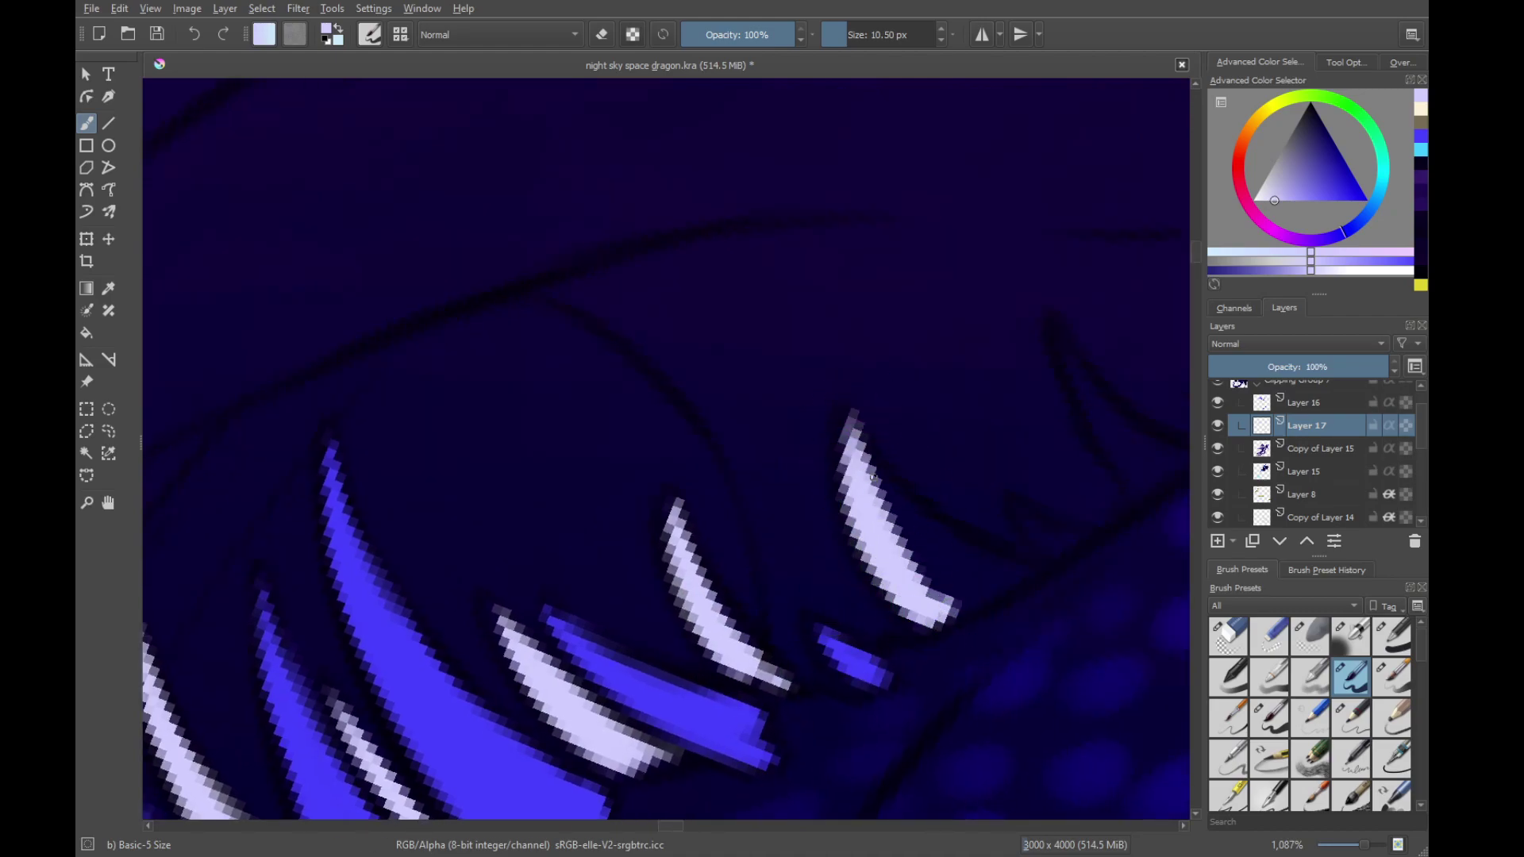
{"action": "mouse_move", "coordinate": [871, 476]}
{"action": "left_mouse_down"}
{"action": "mouse_move", "coordinate": [1010, 578]}
{"action": "mouse_move", "coordinate": [949, 611]}
{"action": "mouse_move", "coordinate": [1031, 567]}
{"action": "left_mouse_up"}
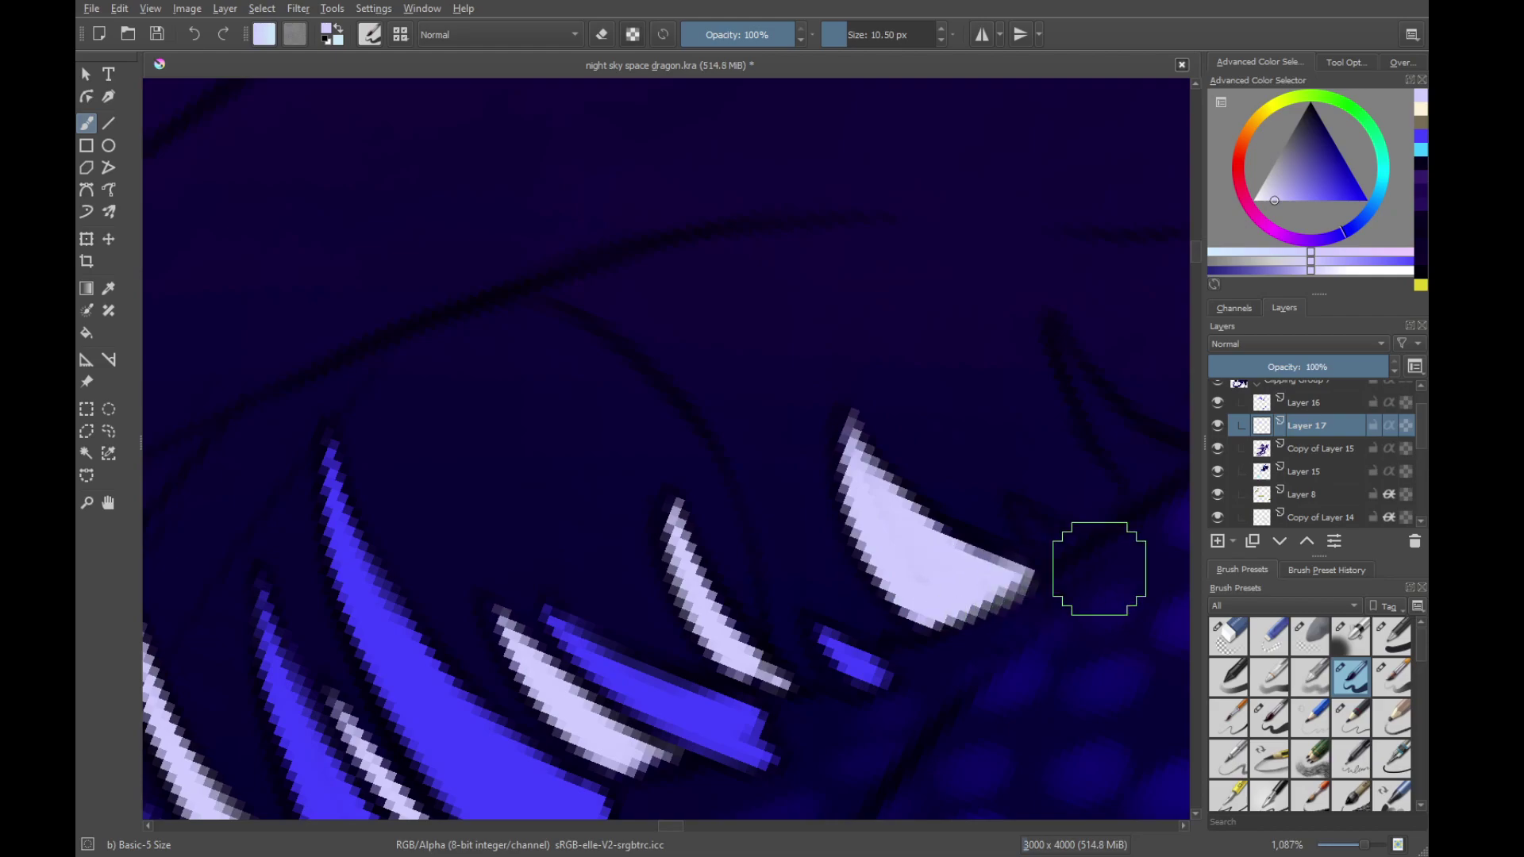
Paint two more pointed pale strands along the lower jaw edge towards the mouth corner
{"action": "left_click_drag", "start_coordinate": [1097, 397], "coordinate": [922, 469]}
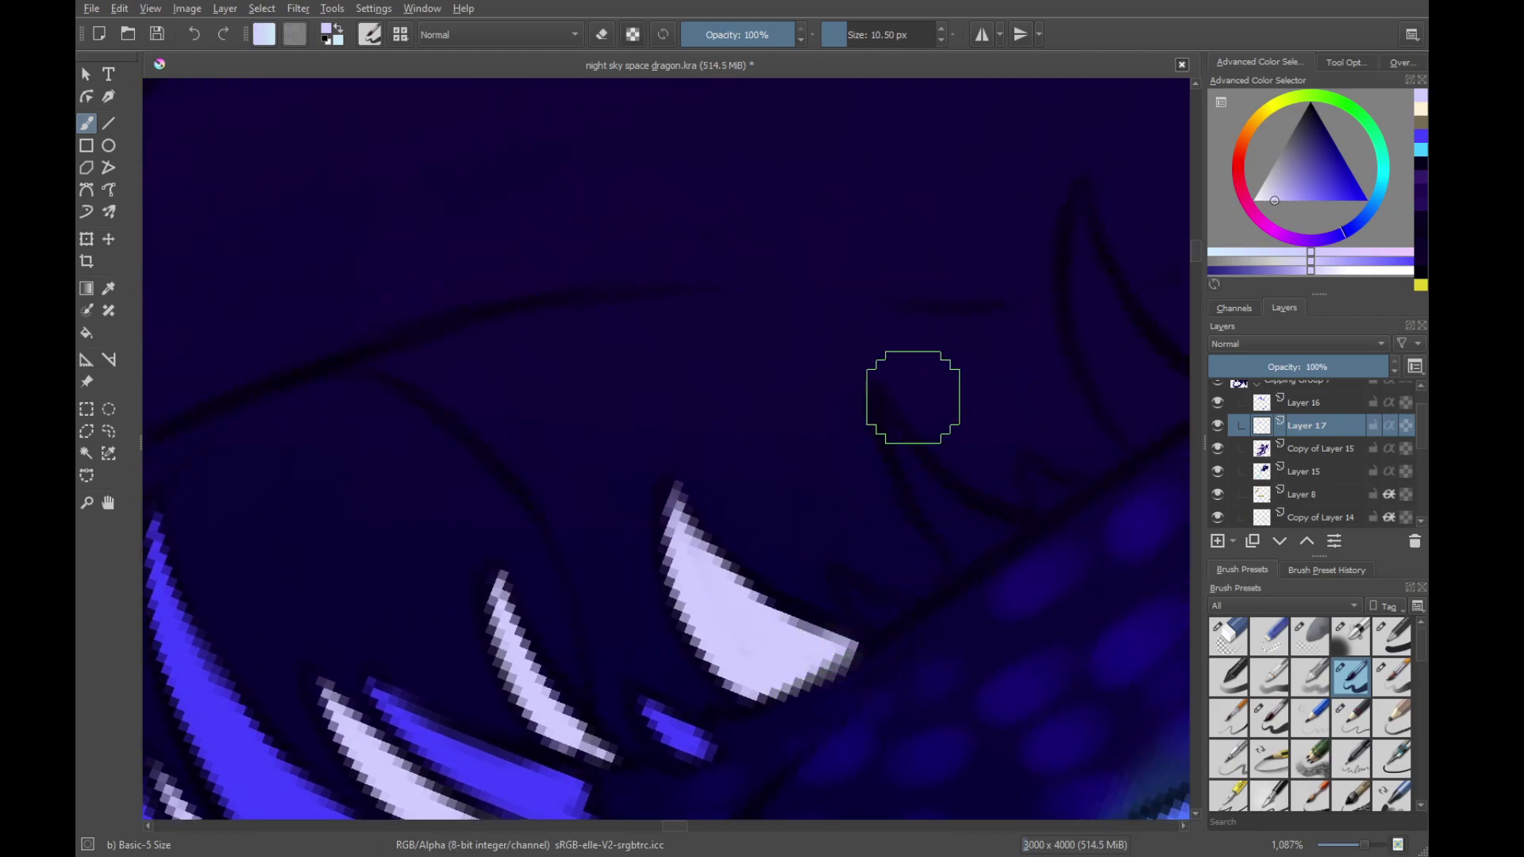
{"action": "mouse_move", "coordinate": [882, 415]}
{"action": "left_mouse_down"}
{"action": "mouse_move", "coordinate": [966, 534]}
{"action": "mouse_move", "coordinate": [976, 524]}
{"action": "mouse_move", "coordinate": [960, 555]}
{"action": "mouse_move", "coordinate": [1006, 533]}
{"action": "left_mouse_up"}
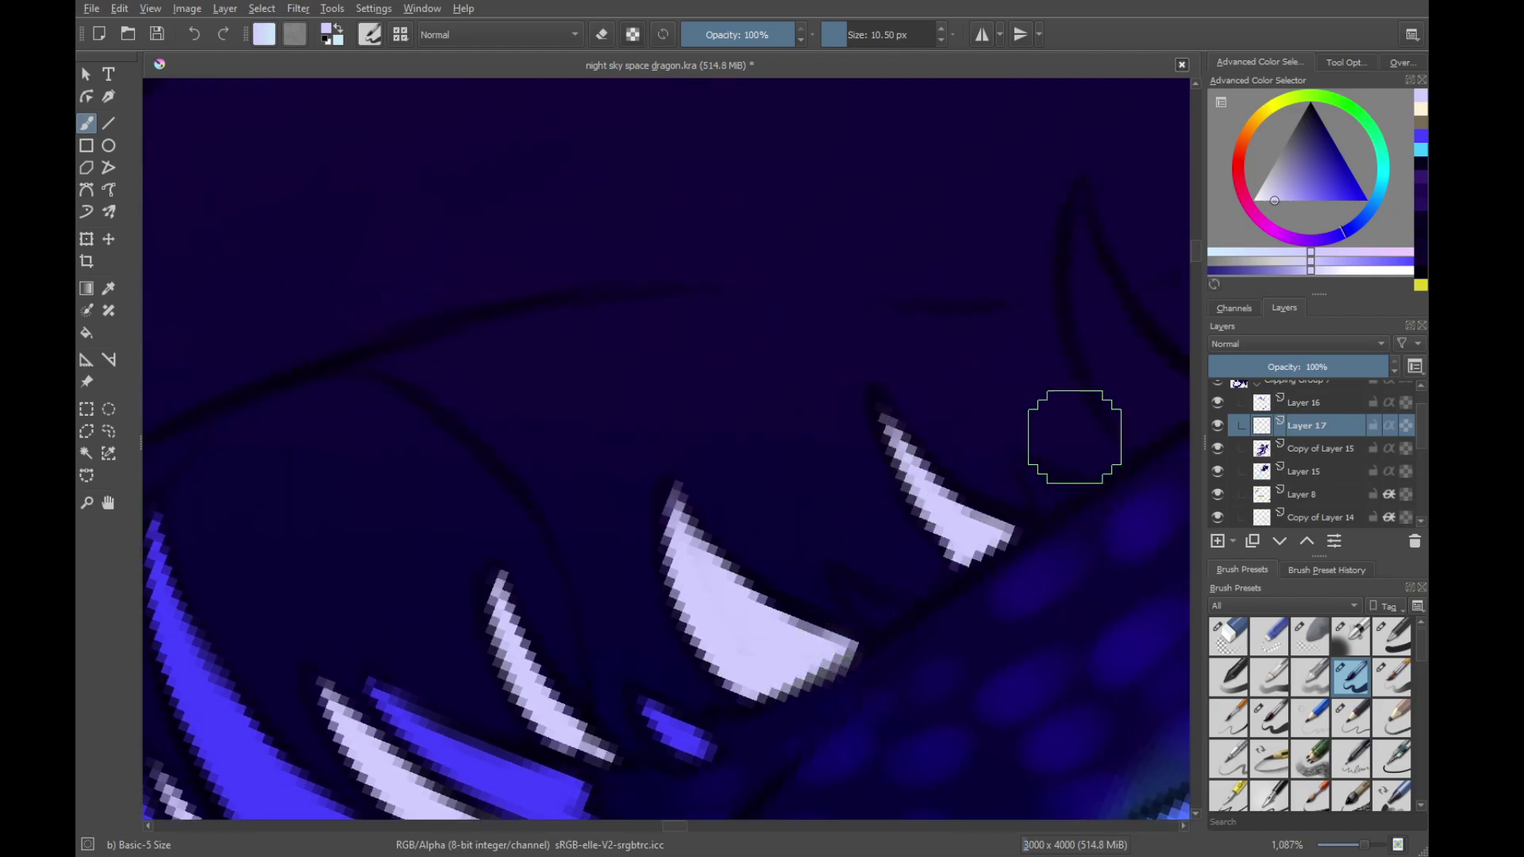
{"action": "left_click_drag", "start_coordinate": [1080, 365], "coordinate": [845, 545]}
{"action": "mouse_move", "coordinate": [849, 415]}
{"action": "left_mouse_down"}
{"action": "mouse_move", "coordinate": [884, 573]}
{"action": "mouse_move", "coordinate": [918, 600]}
{"action": "mouse_move", "coordinate": [925, 573]}
{"action": "left_mouse_up"}
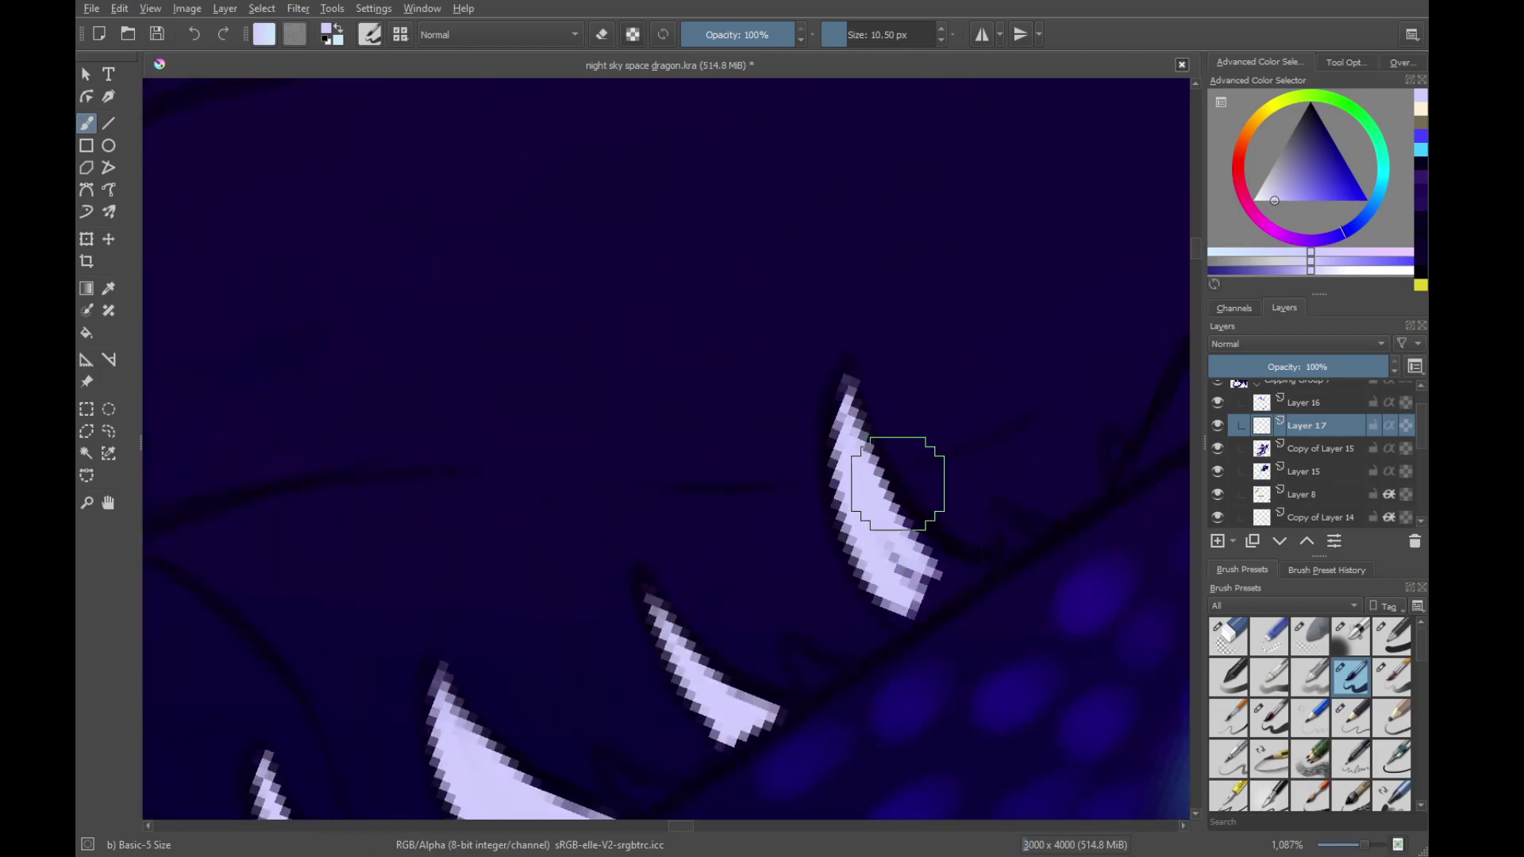
{"action": "left_click_drag", "start_coordinate": [898, 483], "coordinate": [964, 577]}
{"action": "left_click_drag", "start_coordinate": [1030, 493], "coordinate": [718, 628]}
{"action": "left_click_drag", "start_coordinate": [781, 447], "coordinate": [900, 660]}
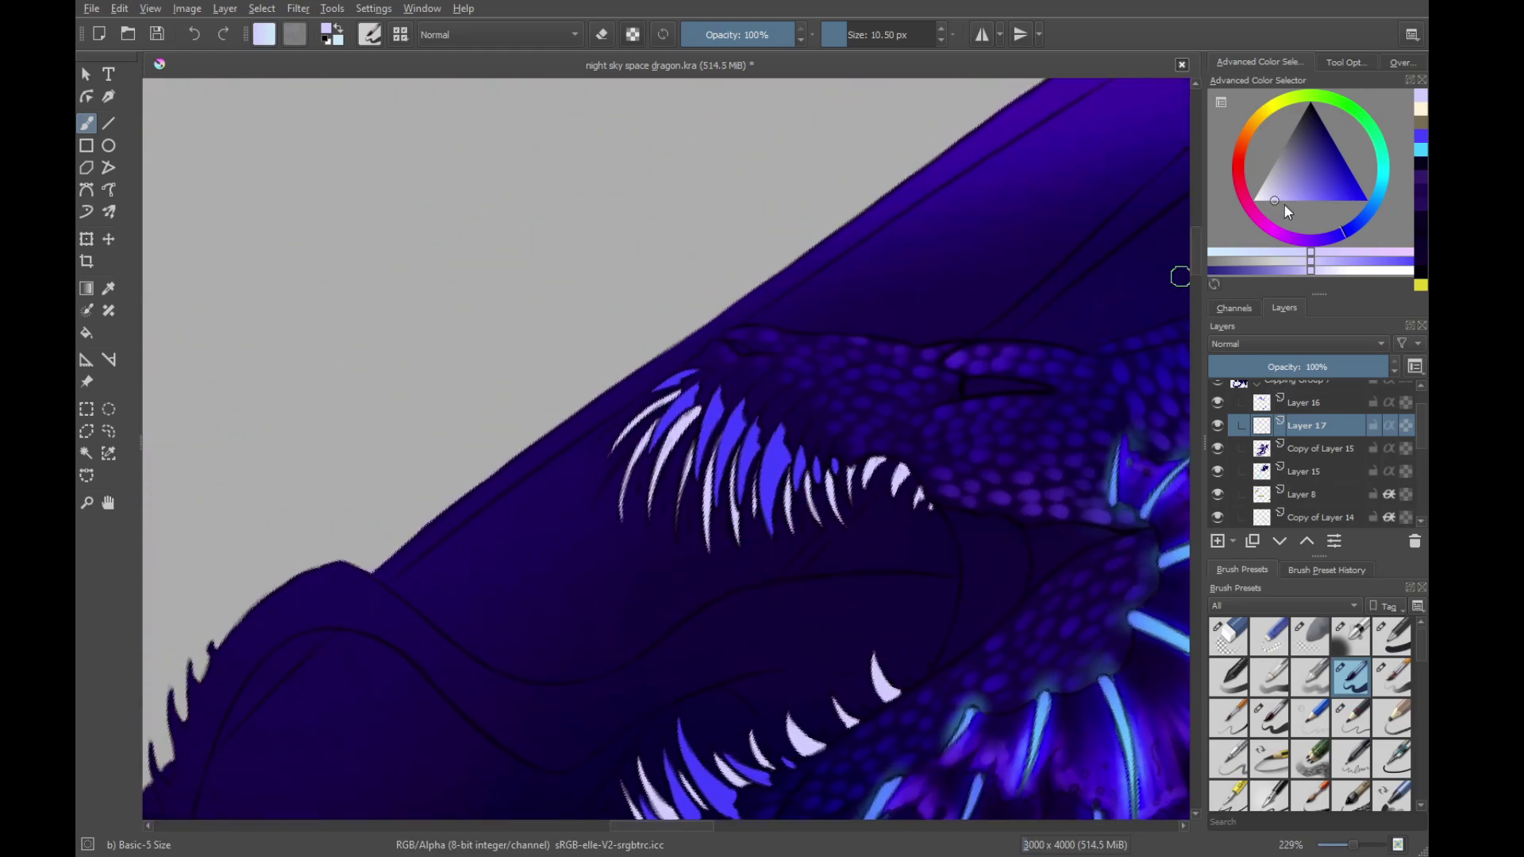
Choose a slightly deeper lavender and paint a short strand in front of the foremost pale upper-jaw strand
{"action": "left_click", "coordinate": [1287, 201]}
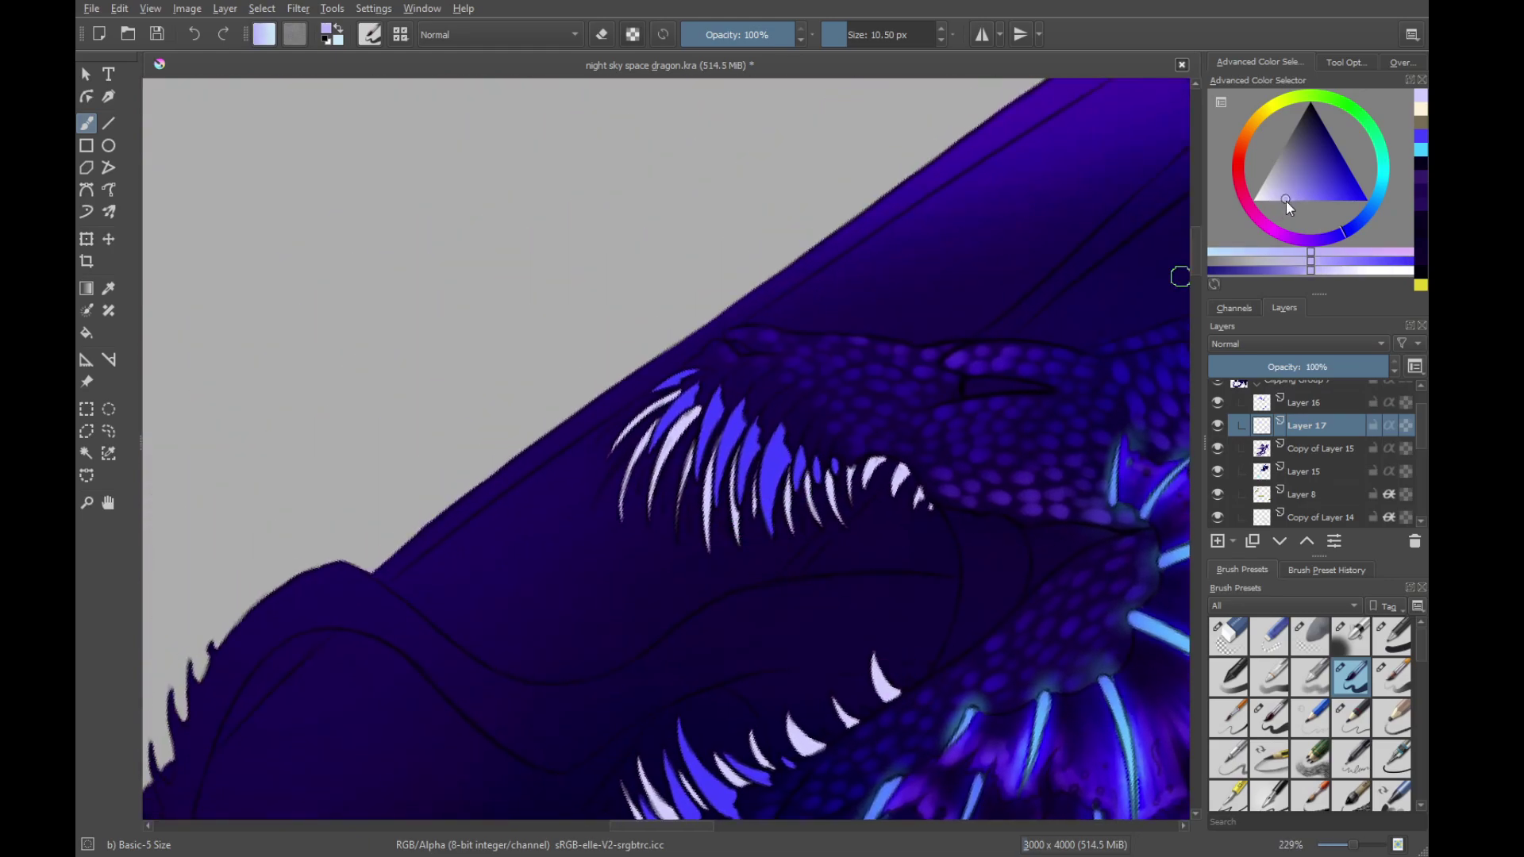
{"action": "mouse_move", "coordinate": [936, 401]}
{"action": "left_mouse_down"}
{"action": "mouse_move", "coordinate": [853, 447]}
{"action": "mouse_move", "coordinate": [921, 419]}
{"action": "left_mouse_up"}
{"action": "left_click_drag", "start_coordinate": [829, 401], "coordinate": [906, 337]}
{"action": "left_click_drag", "start_coordinate": [806, 429], "coordinate": [935, 309]}
{"action": "left_click_drag", "start_coordinate": [818, 417], "coordinate": [928, 314]}
{"action": "left_click_drag", "start_coordinate": [879, 464], "coordinate": [811, 458]}
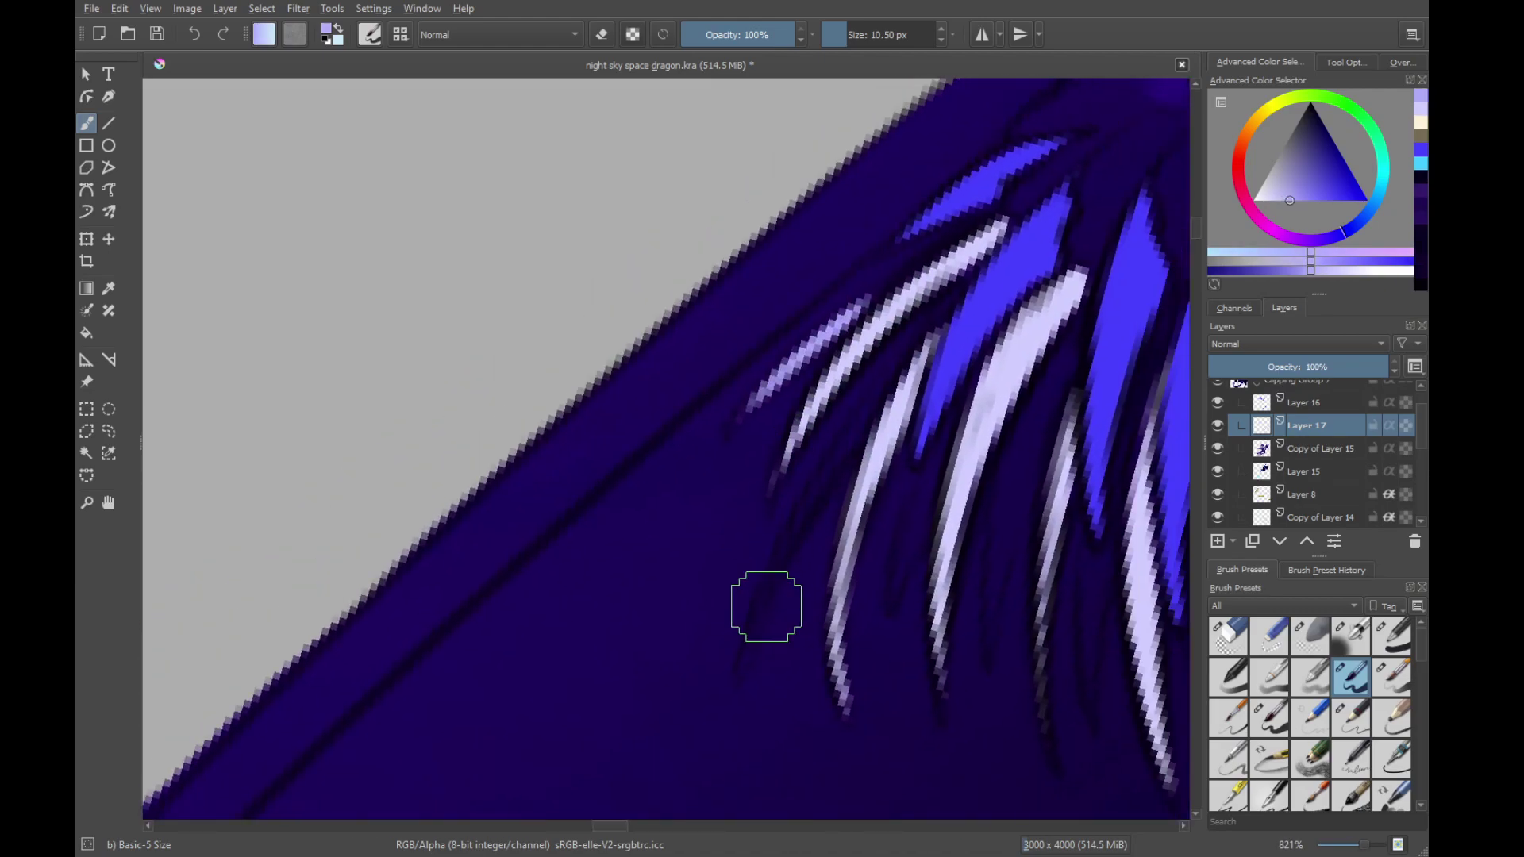
Paint two thin deeper-lavender strands, one on each side of the second pale upper-jaw strand
{"action": "left_click_drag", "start_coordinate": [742, 684], "coordinate": [884, 406]}
{"action": "left_click_drag", "start_coordinate": [778, 562], "coordinate": [892, 380]}
{"action": "left_click_drag", "start_coordinate": [830, 469], "coordinate": [901, 358]}
{"action": "left_click_drag", "start_coordinate": [874, 511], "coordinate": [791, 515]}
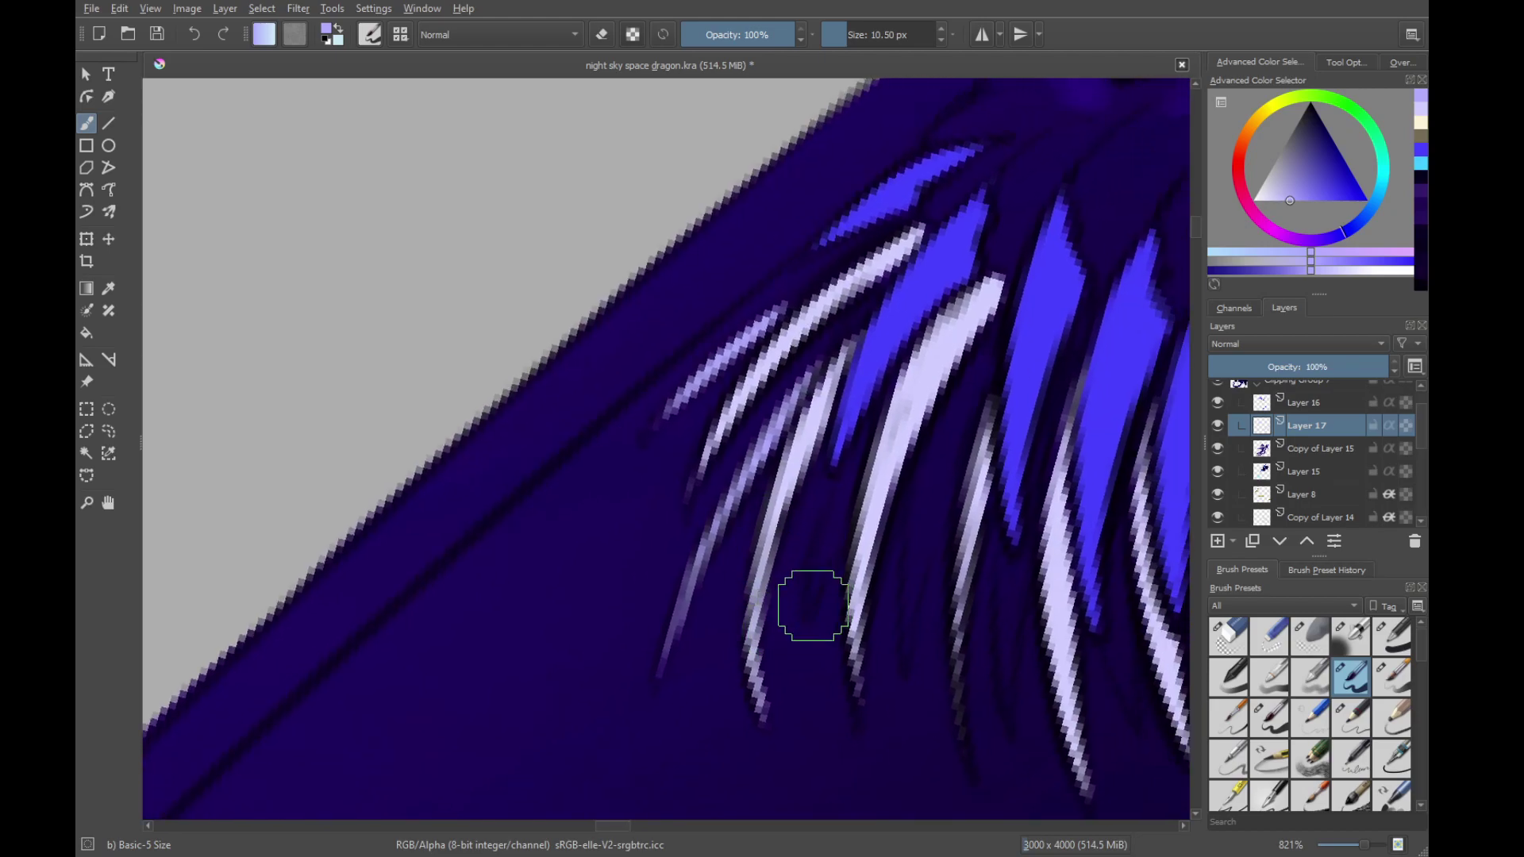
{"action": "left_click_drag", "start_coordinate": [812, 606], "coordinate": [880, 440]}
{"action": "left_click_drag", "start_coordinate": [822, 577], "coordinate": [897, 382]}
Paint deeper-lavender strands on both sides of the thin pale strand that emerges behind the third blue upper-jaw strand
{"action": "mouse_move", "coordinate": [920, 610]}
{"action": "left_mouse_down"}
{"action": "mouse_move", "coordinate": [792, 655]}
{"action": "mouse_move", "coordinate": [854, 432]}
{"action": "left_mouse_up"}
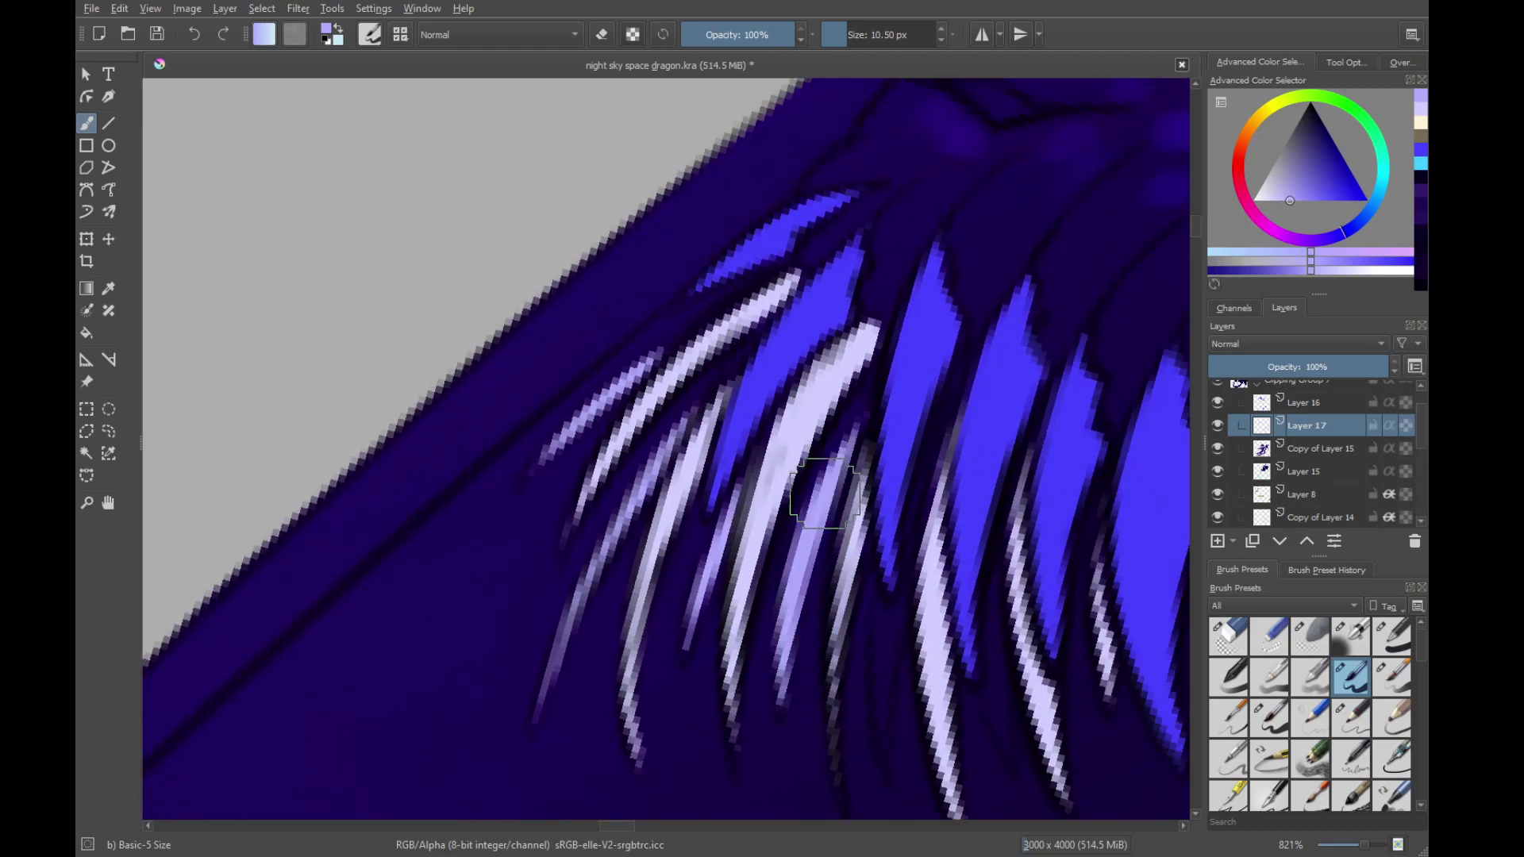
{"action": "left_click_drag", "start_coordinate": [810, 617], "coordinate": [884, 354]}
{"action": "left_click_drag", "start_coordinate": [921, 650], "coordinate": [819, 534]}
{"action": "mouse_move", "coordinate": [782, 476]}
{"action": "left_mouse_down"}
{"action": "mouse_move", "coordinate": [789, 649]}
{"action": "mouse_move", "coordinate": [810, 463]}
{"action": "left_mouse_up"}
{"action": "left_click_drag", "start_coordinate": [794, 571], "coordinate": [873, 269]}
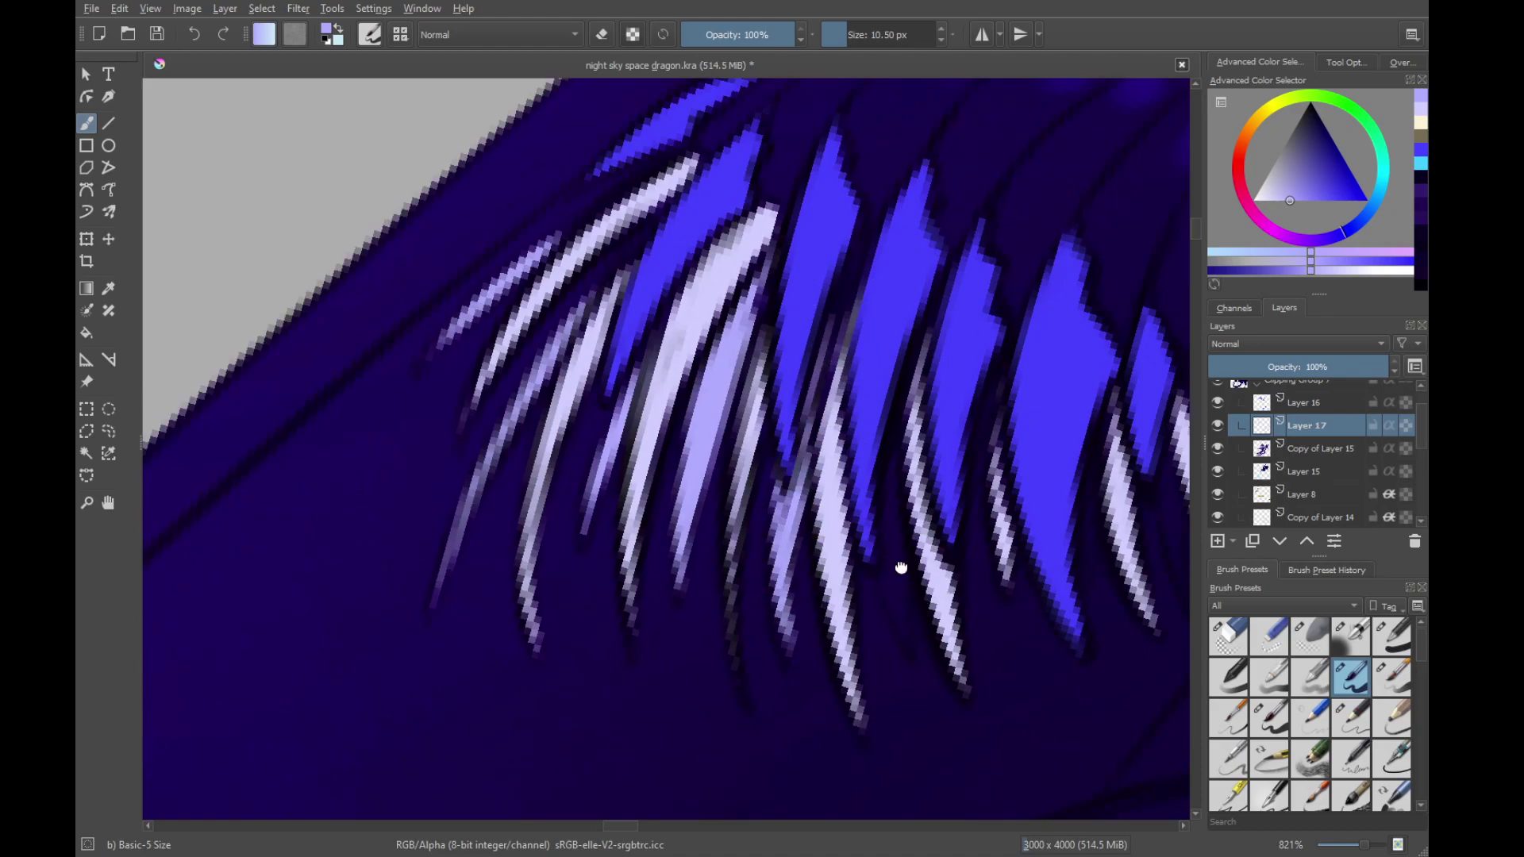
Paint thin deeper-lavender teeth in the gaps between the pale upper-jaw teeth, from mid-jaw to the mouth corner
{"action": "left_click_drag", "start_coordinate": [901, 567], "coordinate": [818, 544]}
{"action": "left_click_drag", "start_coordinate": [805, 365], "coordinate": [809, 583]}
{"action": "left_click_drag", "start_coordinate": [906, 454], "coordinate": [728, 443]}
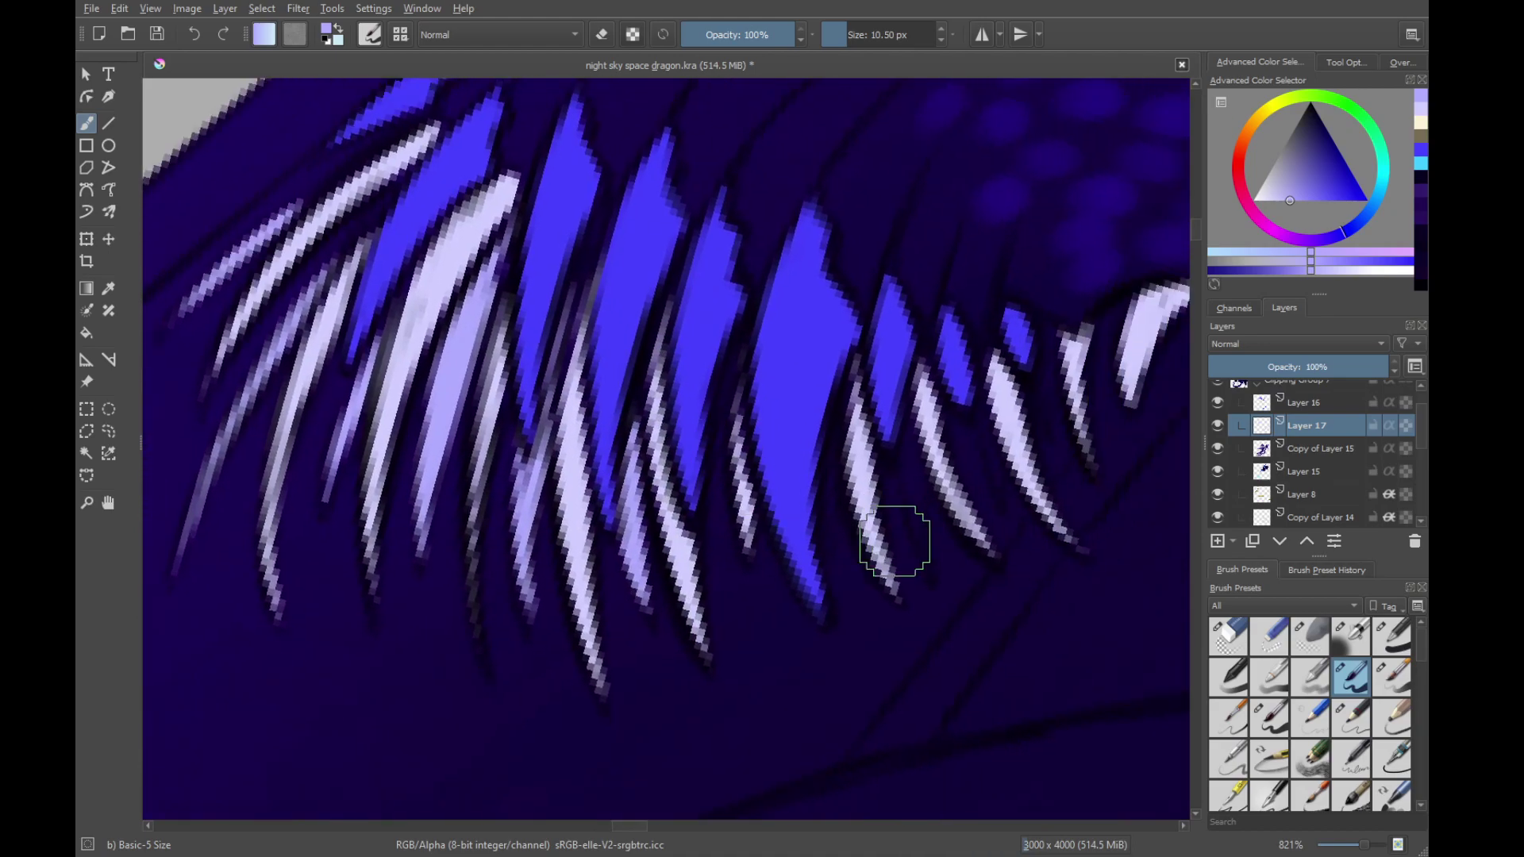
{"action": "left_click_drag", "start_coordinate": [895, 528], "coordinate": [831, 604]}
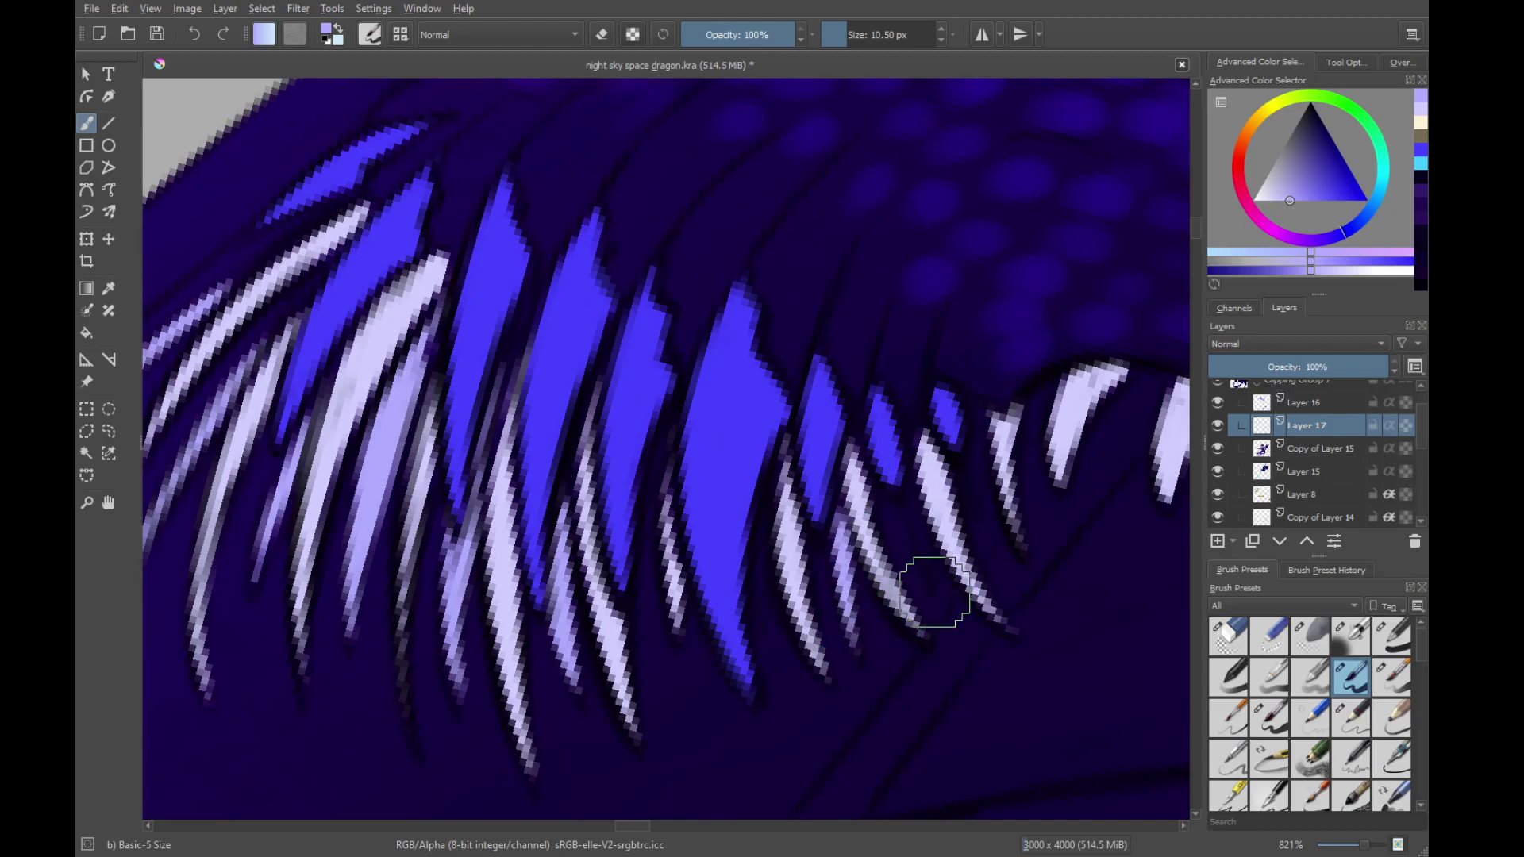
{"action": "left_click_drag", "start_coordinate": [936, 588], "coordinate": [919, 498]}
{"action": "left_click_drag", "start_coordinate": [952, 445], "coordinate": [793, 479]}
{"action": "mouse_move", "coordinate": [857, 396]}
{"action": "left_mouse_down"}
{"action": "mouse_move", "coordinate": [844, 690]}
{"action": "mouse_move", "coordinate": [844, 458]}
{"action": "mouse_move", "coordinate": [857, 669]}
{"action": "left_mouse_up"}
{"action": "left_click_drag", "start_coordinate": [844, 492], "coordinate": [796, 492]}
Add small deeper-lavender tooth tips between the large pale lower-jaw teeth towards the mouth corner
{"action": "left_click_drag", "start_coordinate": [673, 755], "coordinate": [689, 549]}
{"action": "left_click_drag", "start_coordinate": [846, 524], "coordinate": [724, 625]}
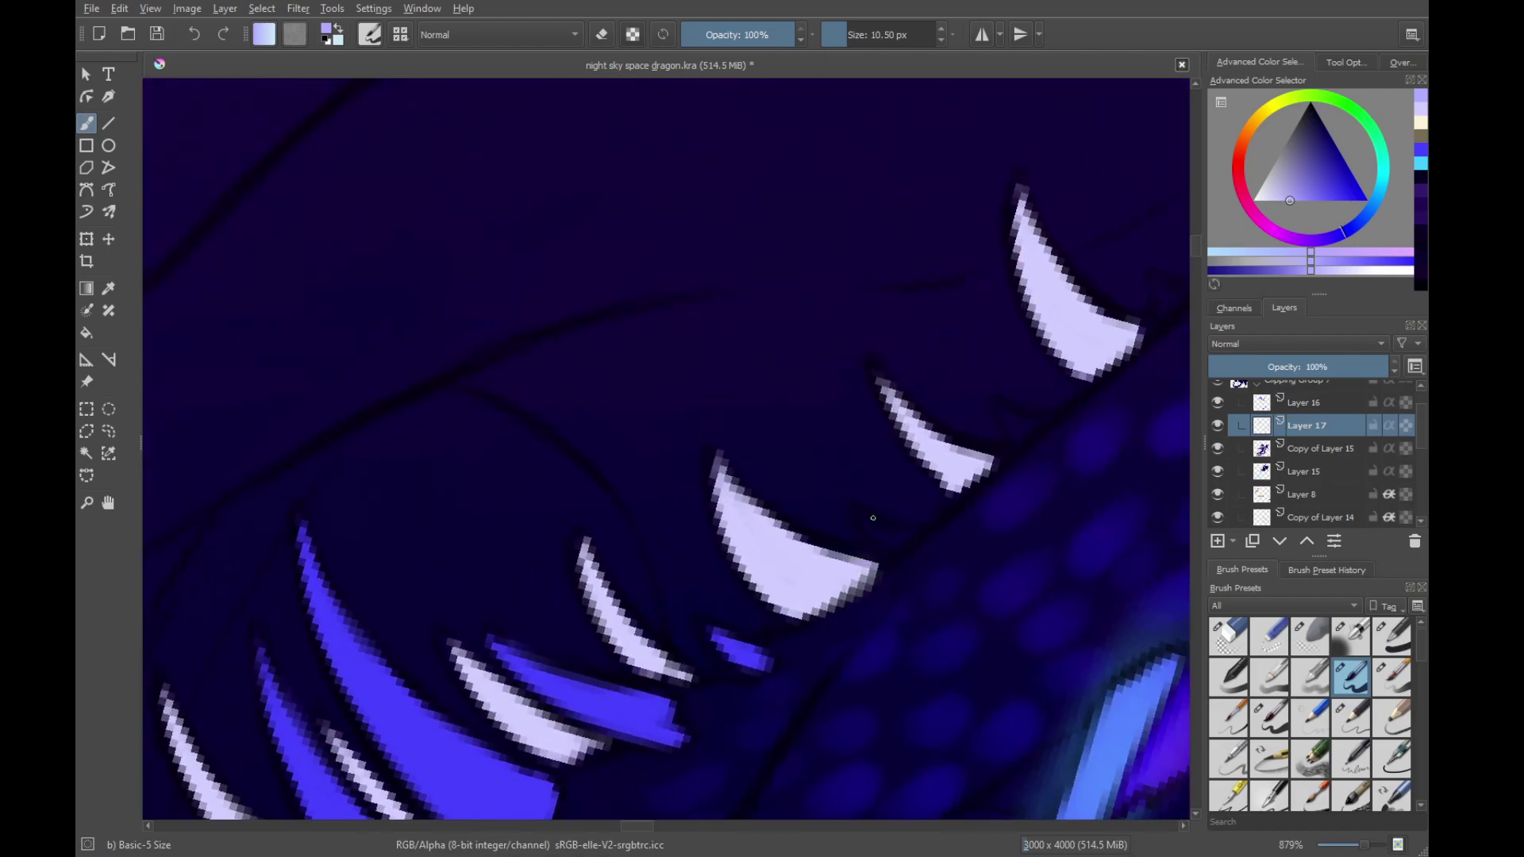
{"action": "left_click_drag", "start_coordinate": [873, 517], "coordinate": [904, 541]}
{"action": "left_click_drag", "start_coordinate": [965, 528], "coordinate": [769, 660]}
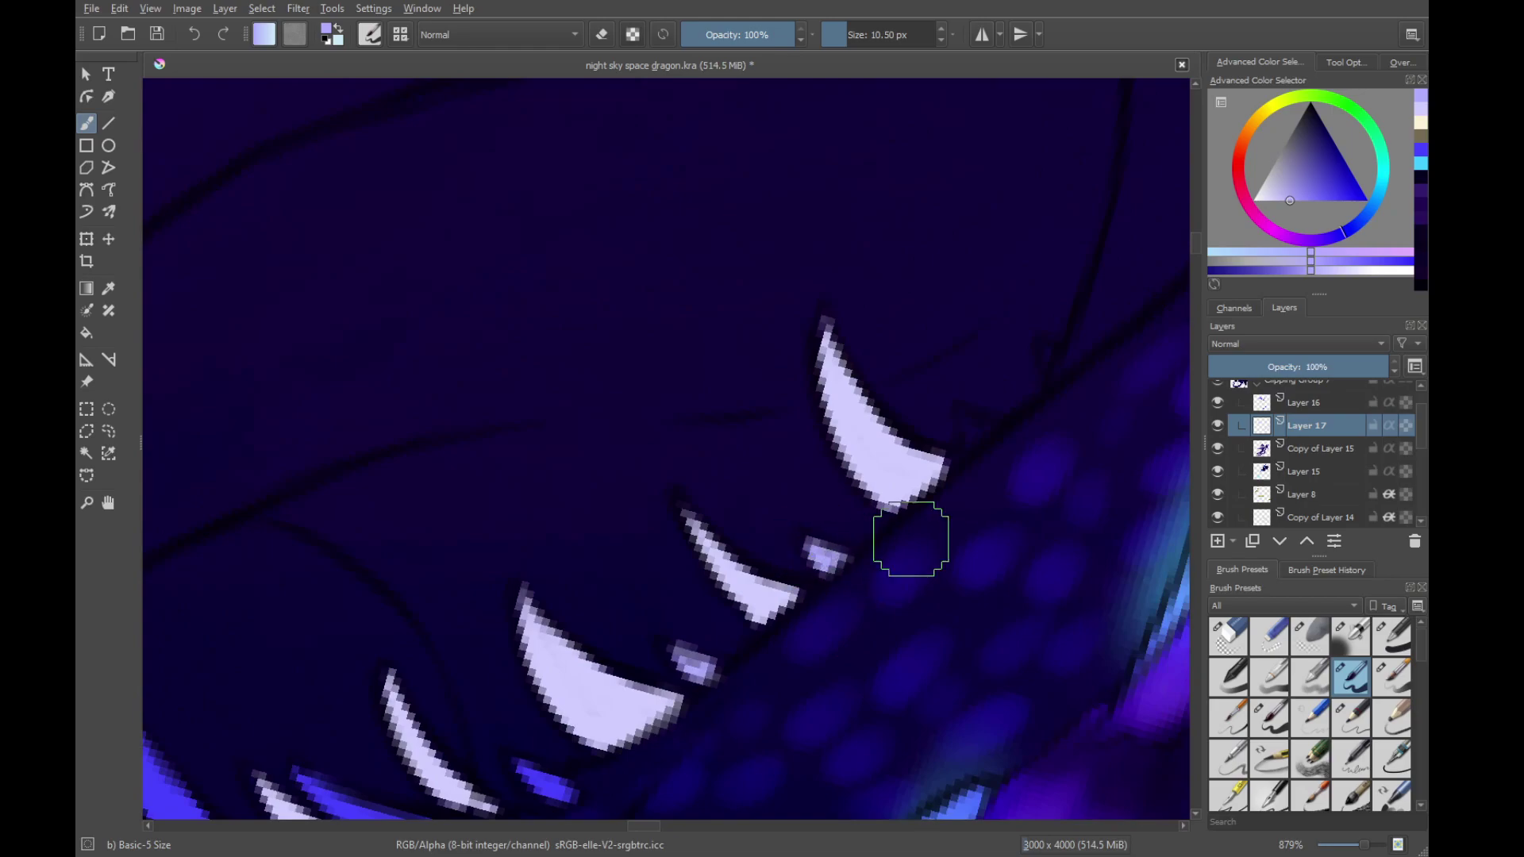
{"action": "left_click_drag", "start_coordinate": [910, 538], "coordinate": [825, 566]}
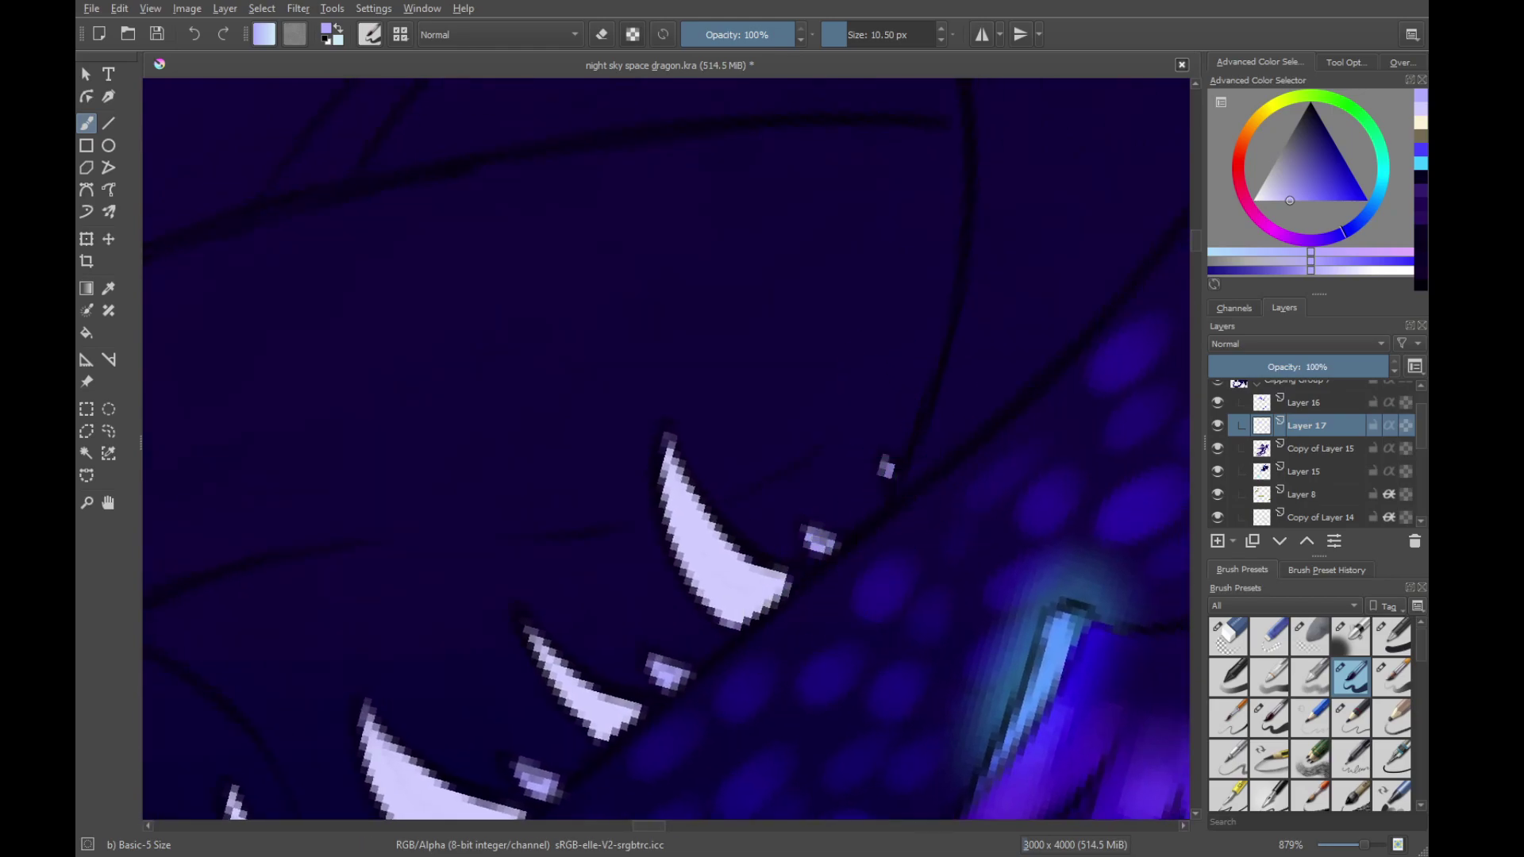
Choose a dark desaturated blue and shade the root of the long lavender tooth at the front of the upper jaw
{"action": "mouse_move", "coordinate": [866, 334]}
{"action": "left_mouse_down"}
{"action": "mouse_move", "coordinate": [894, 534]}
{"action": "mouse_move", "coordinate": [905, 515]}
{"action": "mouse_move", "coordinate": [880, 659]}
{"action": "mouse_move", "coordinate": [921, 507]}
{"action": "left_mouse_up"}
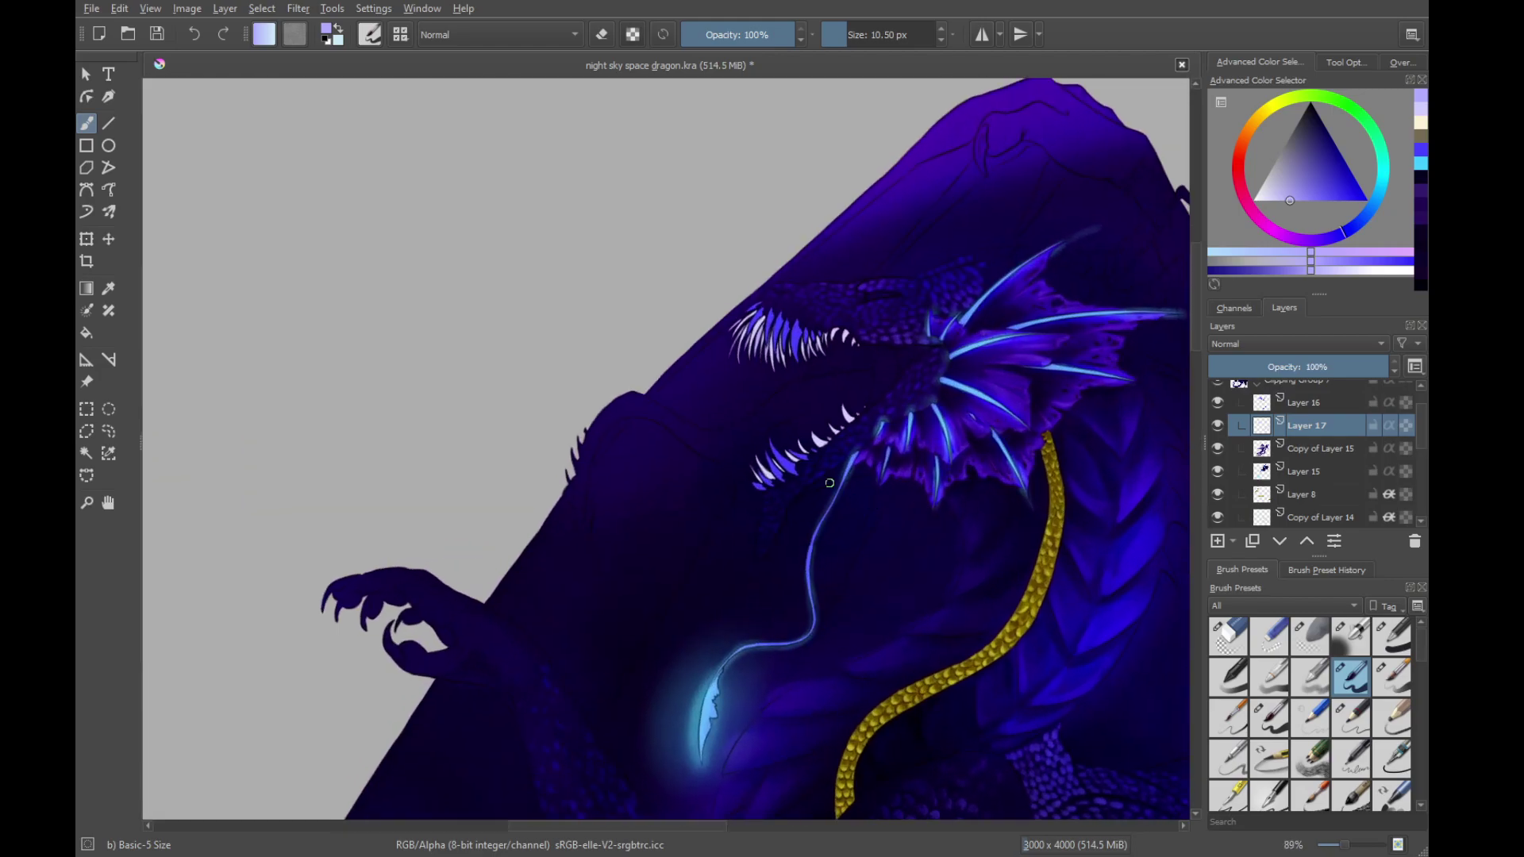
{"action": "left_click_drag", "start_coordinate": [829, 482], "coordinate": [920, 489]}
{"action": "left_click_drag", "start_coordinate": [948, 418], "coordinate": [1102, 463]}
{"action": "left_click_drag", "start_coordinate": [833, 512], "coordinate": [838, 465]}
{"action": "mouse_move", "coordinate": [837, 466]}
{"action": "left_mouse_down"}
{"action": "mouse_move", "coordinate": [994, 559]}
{"action": "mouse_move", "coordinate": [1078, 347]}
{"action": "left_mouse_up"}
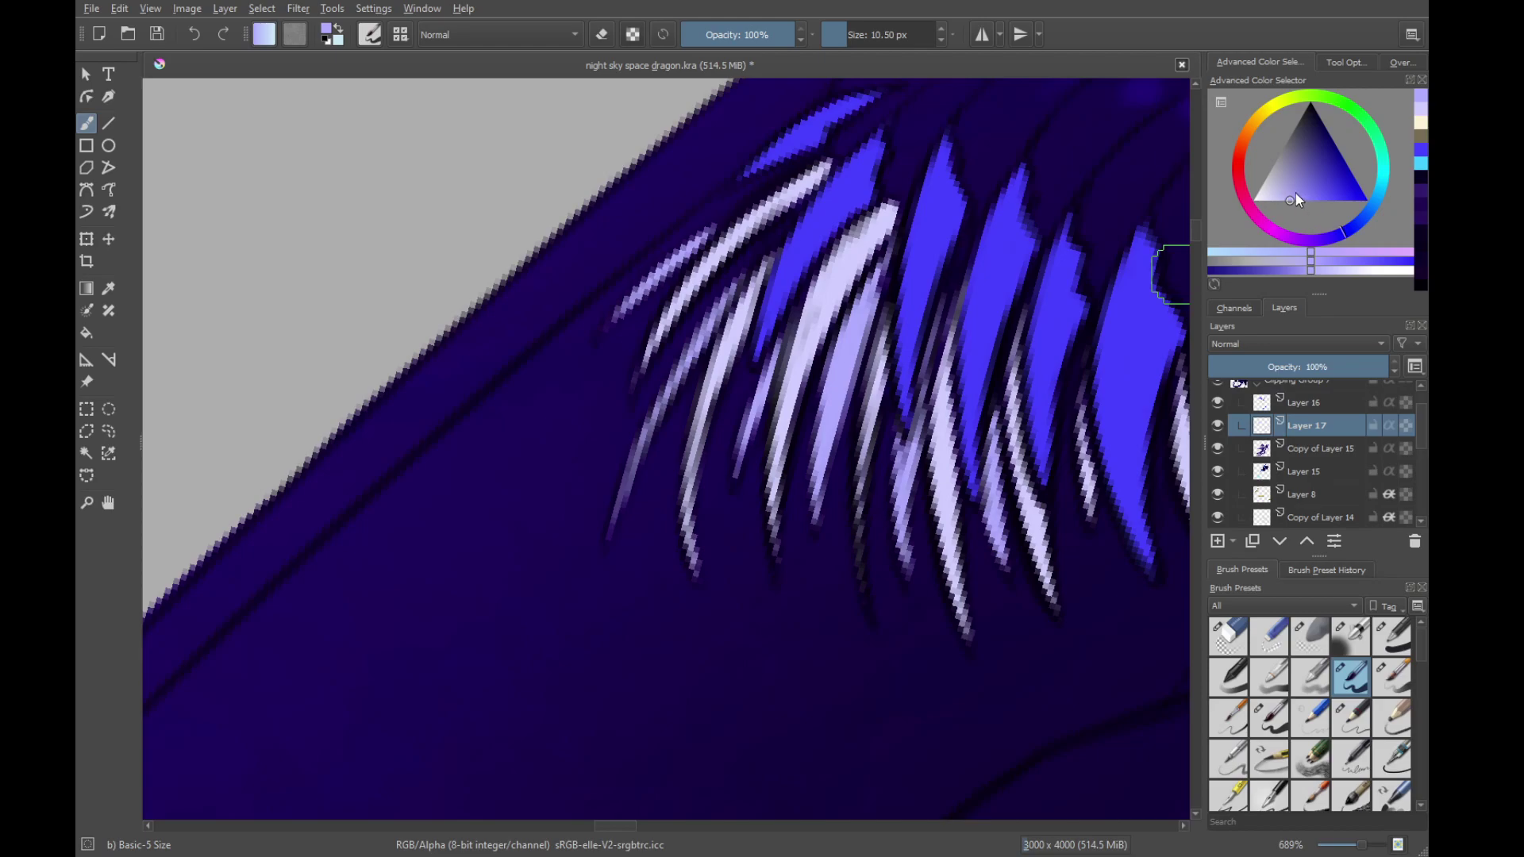
{"action": "mouse_move", "coordinate": [1254, 138]}
{"action": "left_mouse_down"}
{"action": "mouse_move", "coordinate": [1298, 192]}
{"action": "mouse_move", "coordinate": [1316, 140]}
{"action": "left_mouse_up"}
{"action": "left_click_drag", "start_coordinate": [944, 494], "coordinate": [1016, 405]}
{"action": "left_click_drag", "start_coordinate": [889, 496], "coordinate": [810, 648]}
{"action": "left_click_drag", "start_coordinate": [964, 410], "coordinate": [899, 462]}
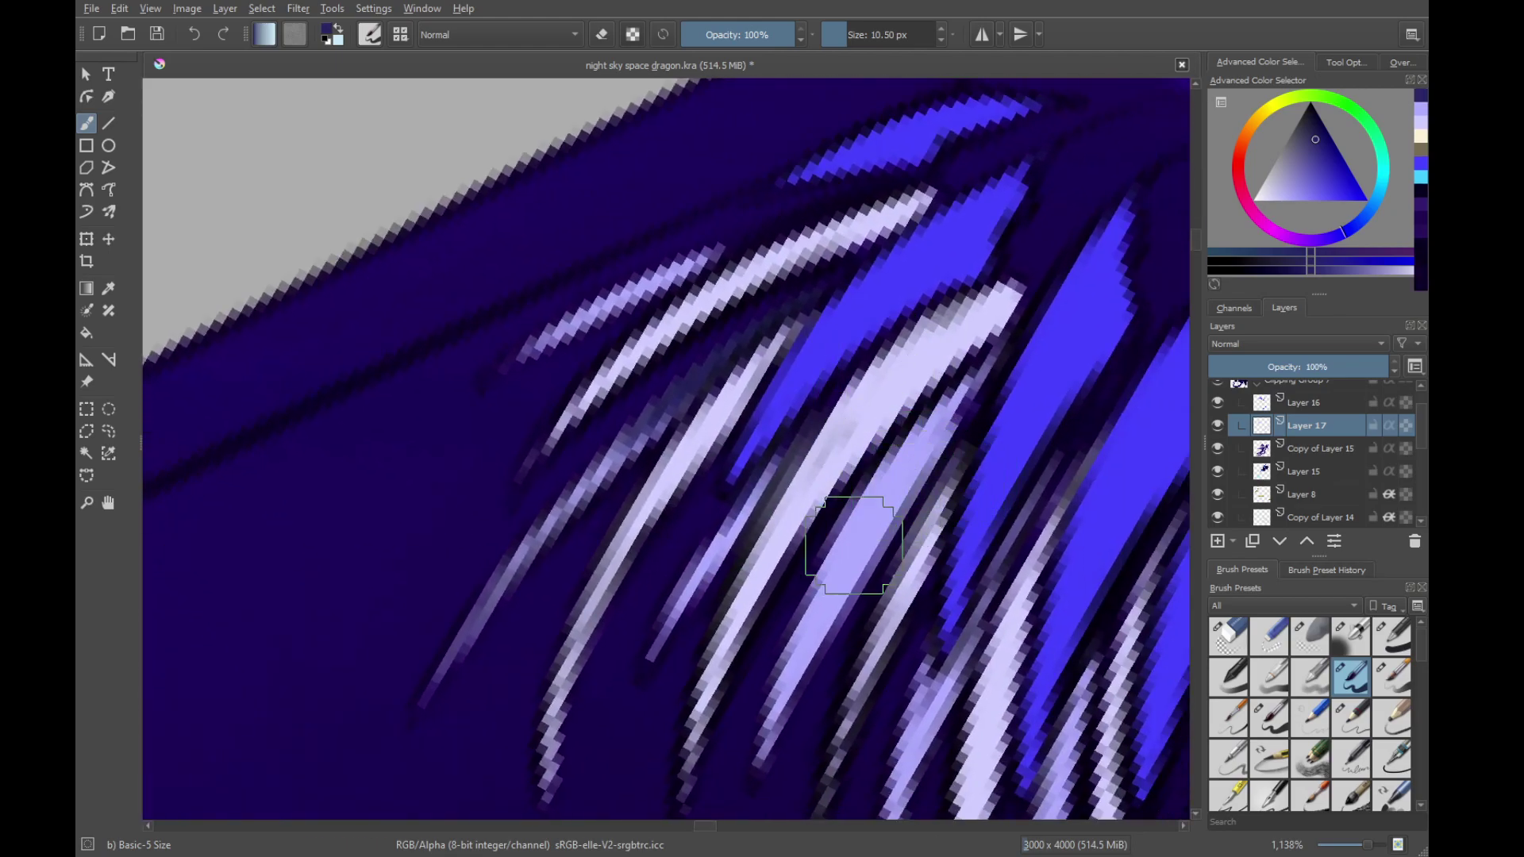
Shade the roots of the next deeper-lavender upper-jaw teeth with the dark blue, around the second and third blue teeth
{"action": "mouse_move", "coordinate": [855, 530]}
{"action": "left_mouse_down"}
{"action": "mouse_move", "coordinate": [988, 361]}
{"action": "mouse_move", "coordinate": [984, 381]}
{"action": "left_mouse_up"}
{"action": "left_click_drag", "start_coordinate": [1022, 573], "coordinate": [866, 496]}
{"action": "left_click_drag", "start_coordinate": [783, 691], "coordinate": [881, 452]}
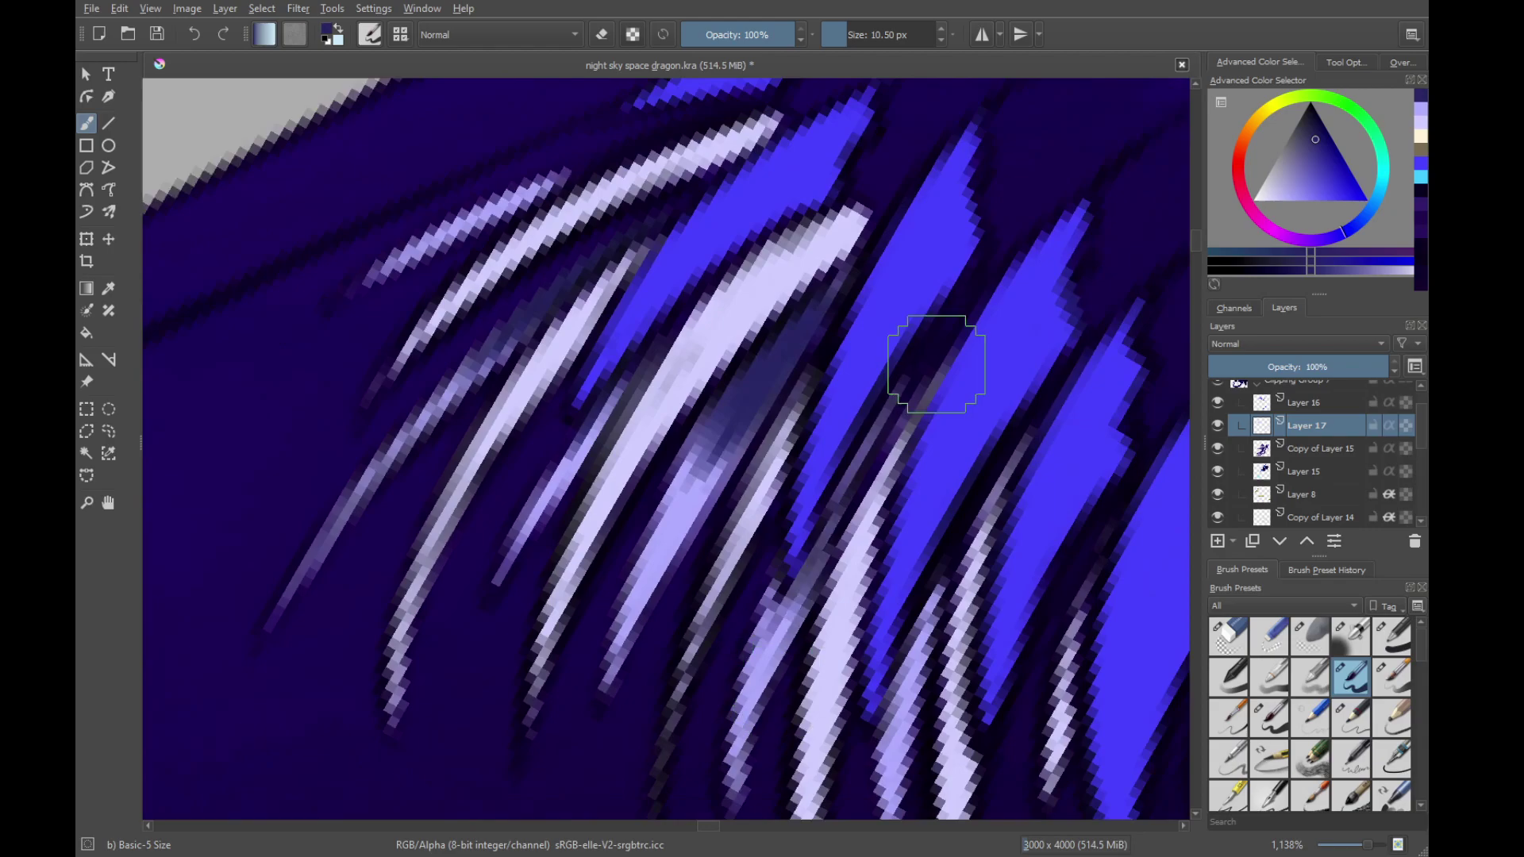
{"action": "left_click_drag", "start_coordinate": [811, 596], "coordinate": [904, 401]}
{"action": "mouse_move", "coordinate": [956, 484]}
{"action": "left_mouse_down"}
{"action": "mouse_move", "coordinate": [850, 381]}
{"action": "mouse_move", "coordinate": [865, 635]}
{"action": "mouse_move", "coordinate": [952, 416]}
{"action": "left_mouse_up"}
Sample the dark purple beside the upper-jaw teeth and darken the roots of the front lavender teeth with it
{"action": "left_click", "coordinate": [1003, 228], "text": "ctrl"}
{"action": "left_click_drag", "start_coordinate": [860, 308], "coordinate": [1015, 451]}
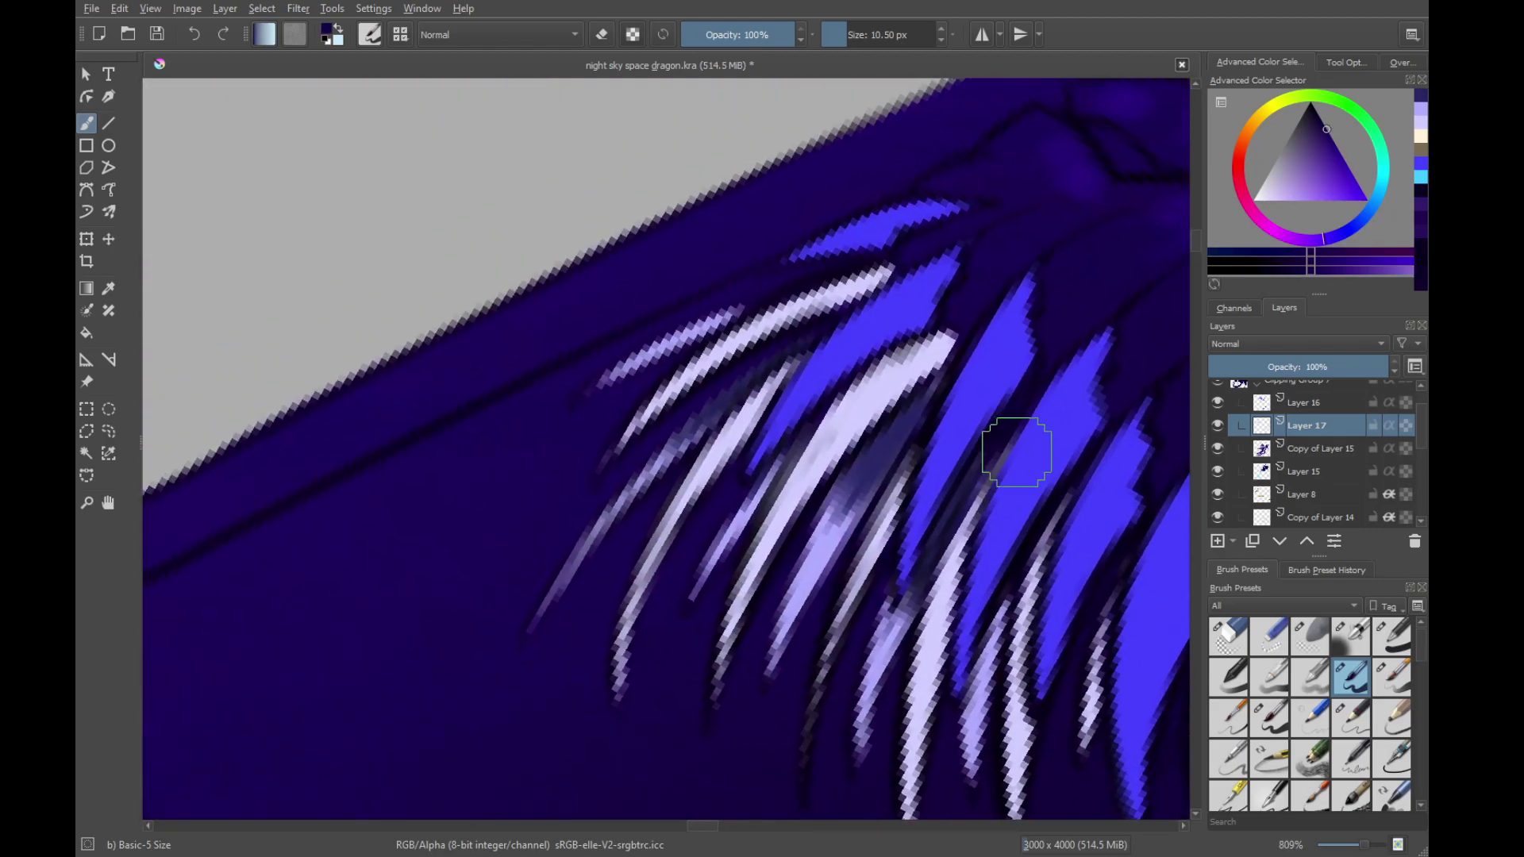
{"action": "left_click_drag", "start_coordinate": [842, 541], "coordinate": [973, 359]}
{"action": "mouse_move", "coordinate": [892, 433]}
{"action": "left_mouse_down"}
{"action": "mouse_move", "coordinate": [846, 488]}
{"action": "mouse_move", "coordinate": [950, 364]}
{"action": "left_mouse_up"}
{"action": "left_click_drag", "start_coordinate": [832, 498], "coordinate": [980, 483]}
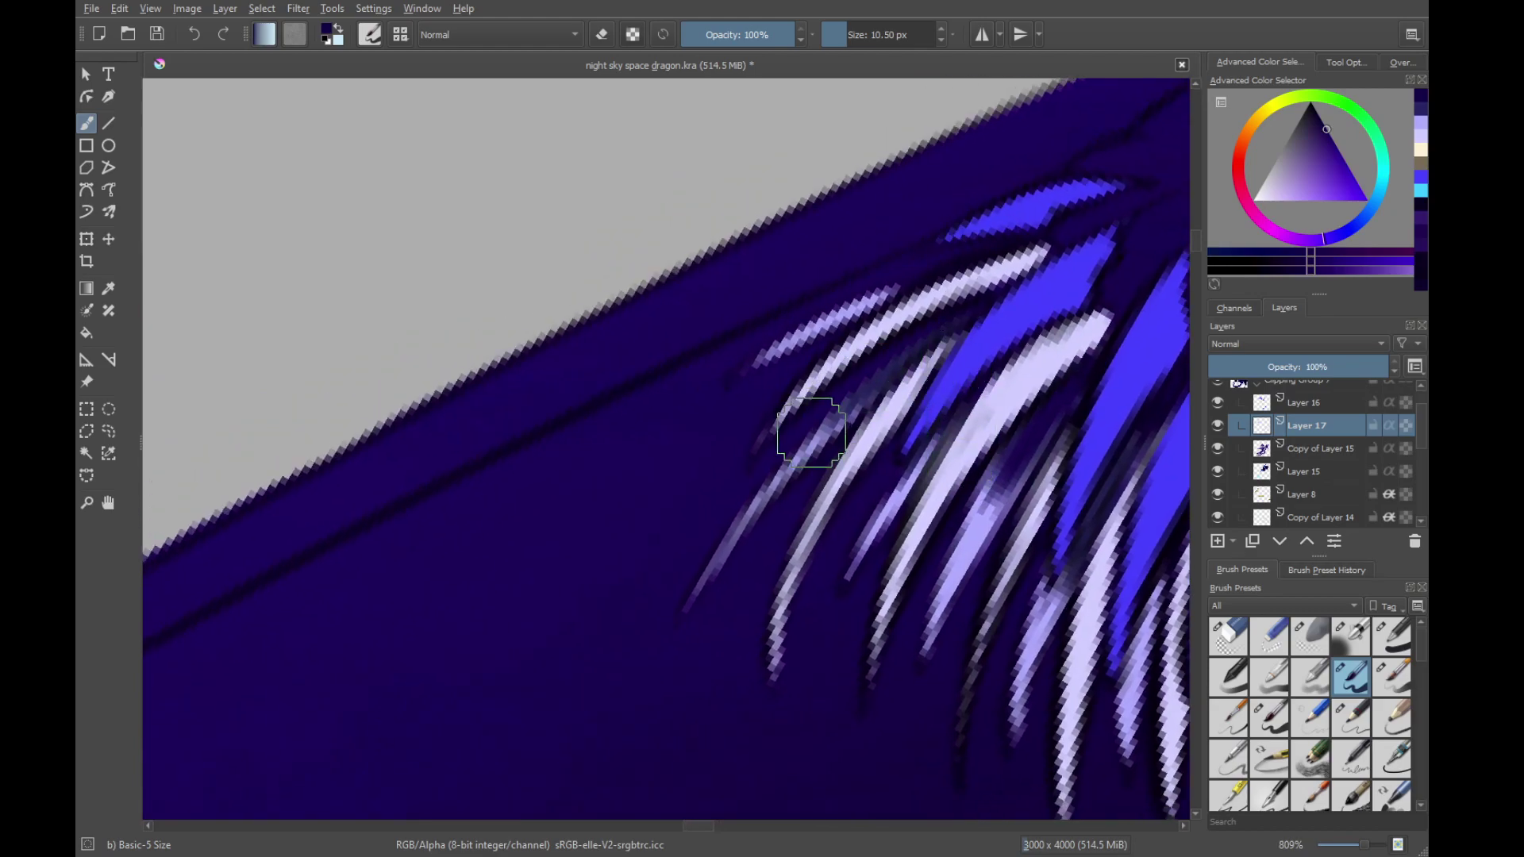
{"action": "left_click_drag", "start_coordinate": [809, 435], "coordinate": [953, 330]}
{"action": "mouse_move", "coordinate": [1093, 397]}
{"action": "left_mouse_down"}
{"action": "mouse_move", "coordinate": [1021, 343]}
{"action": "mouse_move", "coordinate": [859, 346]}
{"action": "left_mouse_up"}
{"action": "left_click_drag", "start_coordinate": [814, 568], "coordinate": [901, 385]}
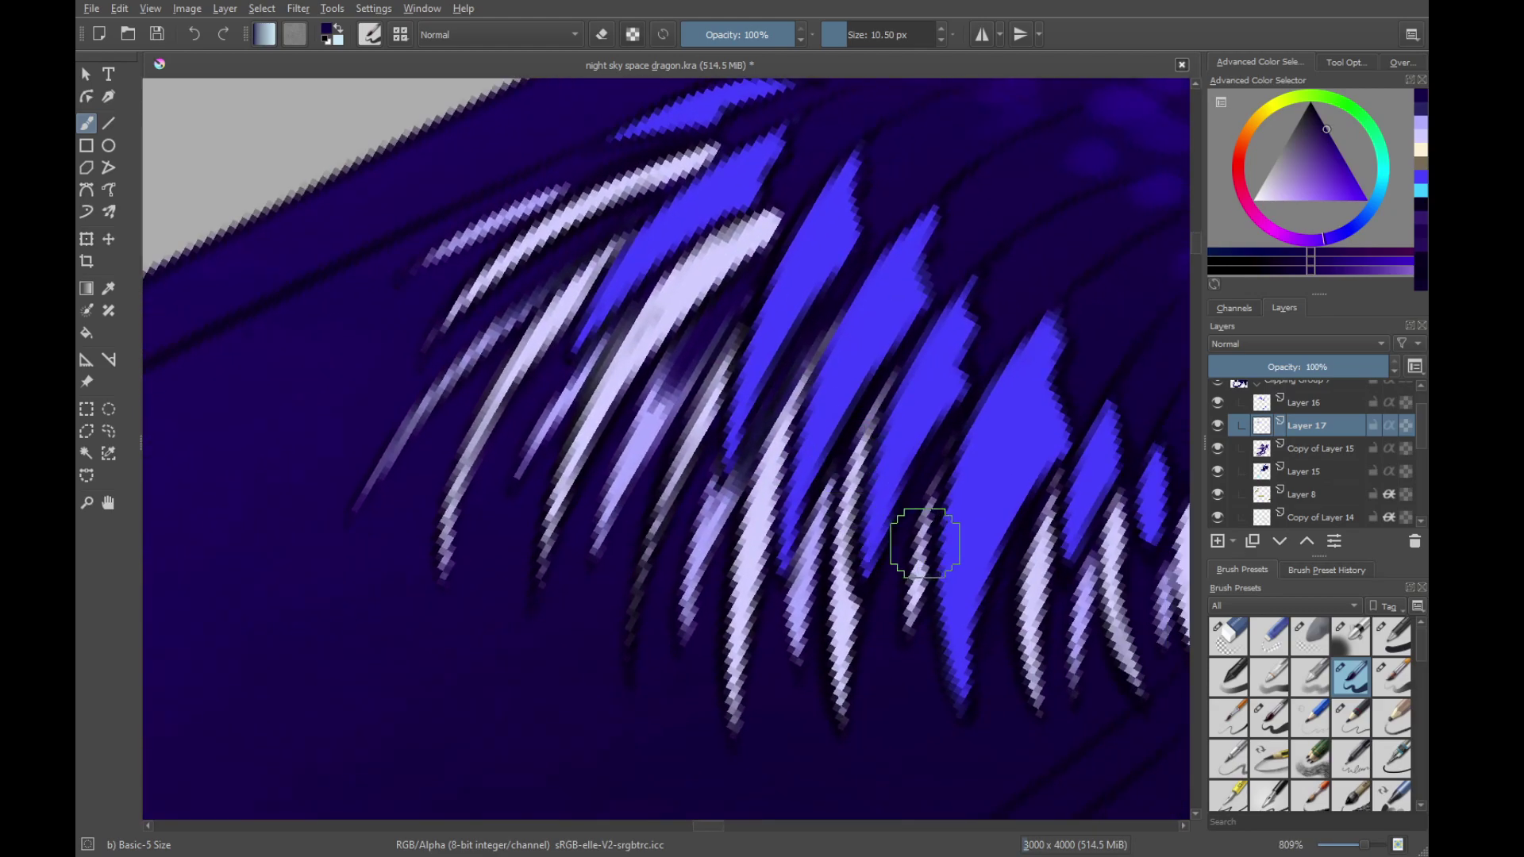
Switch to the Wet Paint brush at 6.26 px and blend the darkened roots into the front lavender upper-jaw teeth
{"action": "scroll", "coordinate": [1363, 769], "scroll_direction": "down", "scroll_amount": 5}
{"action": "left_click", "coordinate": [1363, 769]}
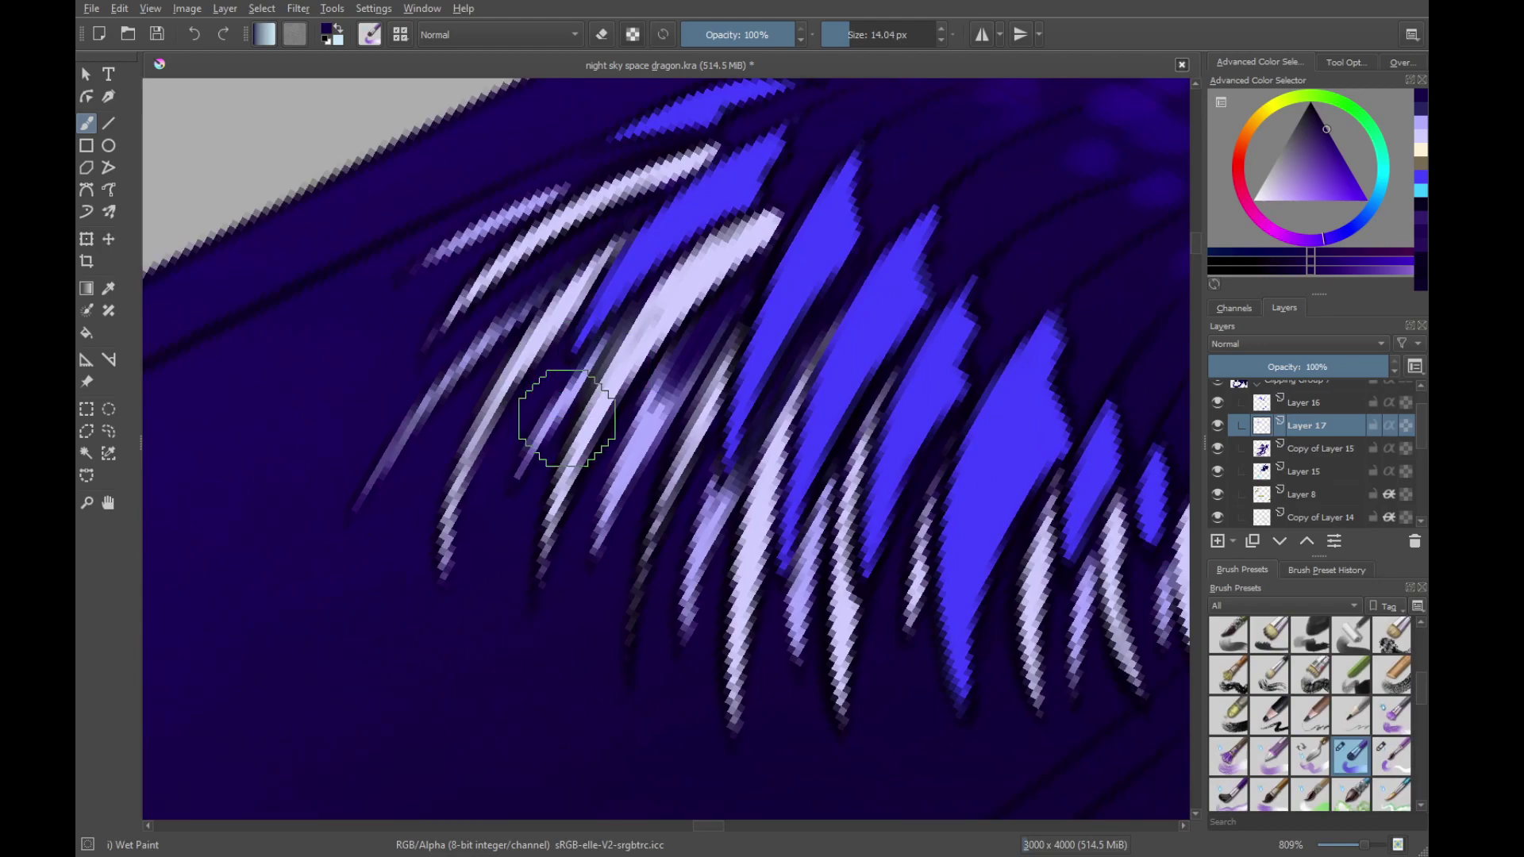
{"action": "mouse_move", "coordinate": [664, 442]}
{"action": "left_mouse_down"}
{"action": "mouse_move", "coordinate": [607, 534]}
{"action": "mouse_move", "coordinate": [653, 442]}
{"action": "left_mouse_up"}
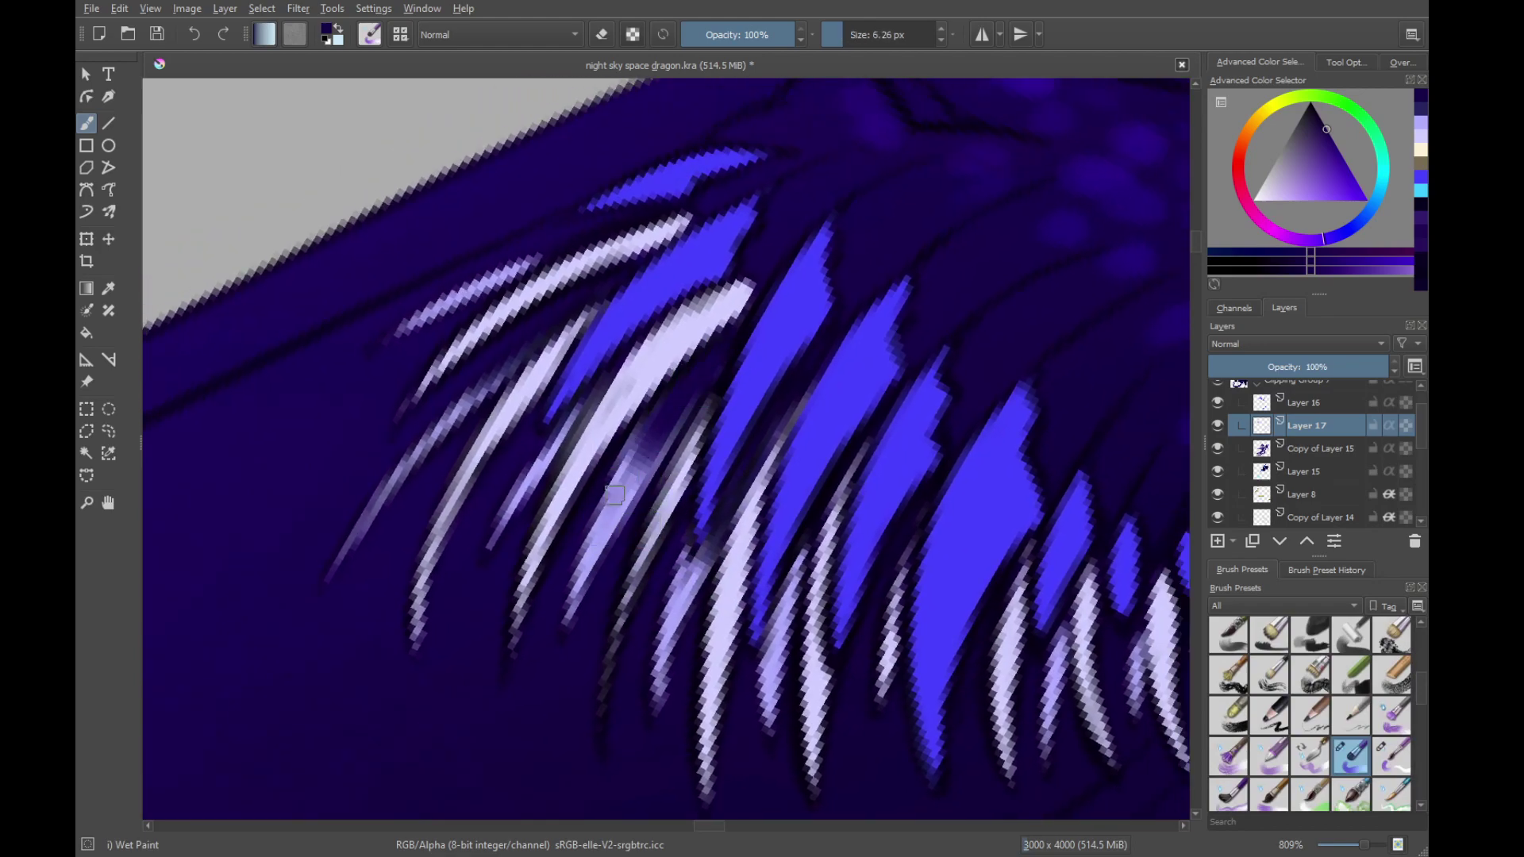
{"action": "left_click_drag", "start_coordinate": [613, 497], "coordinate": [642, 421]}
{"action": "left_click_drag", "start_coordinate": [413, 446], "coordinate": [516, 373]}
{"action": "left_click_drag", "start_coordinate": [718, 580], "coordinate": [699, 606]}
{"action": "left_click_drag", "start_coordinate": [650, 650], "coordinate": [690, 556]}
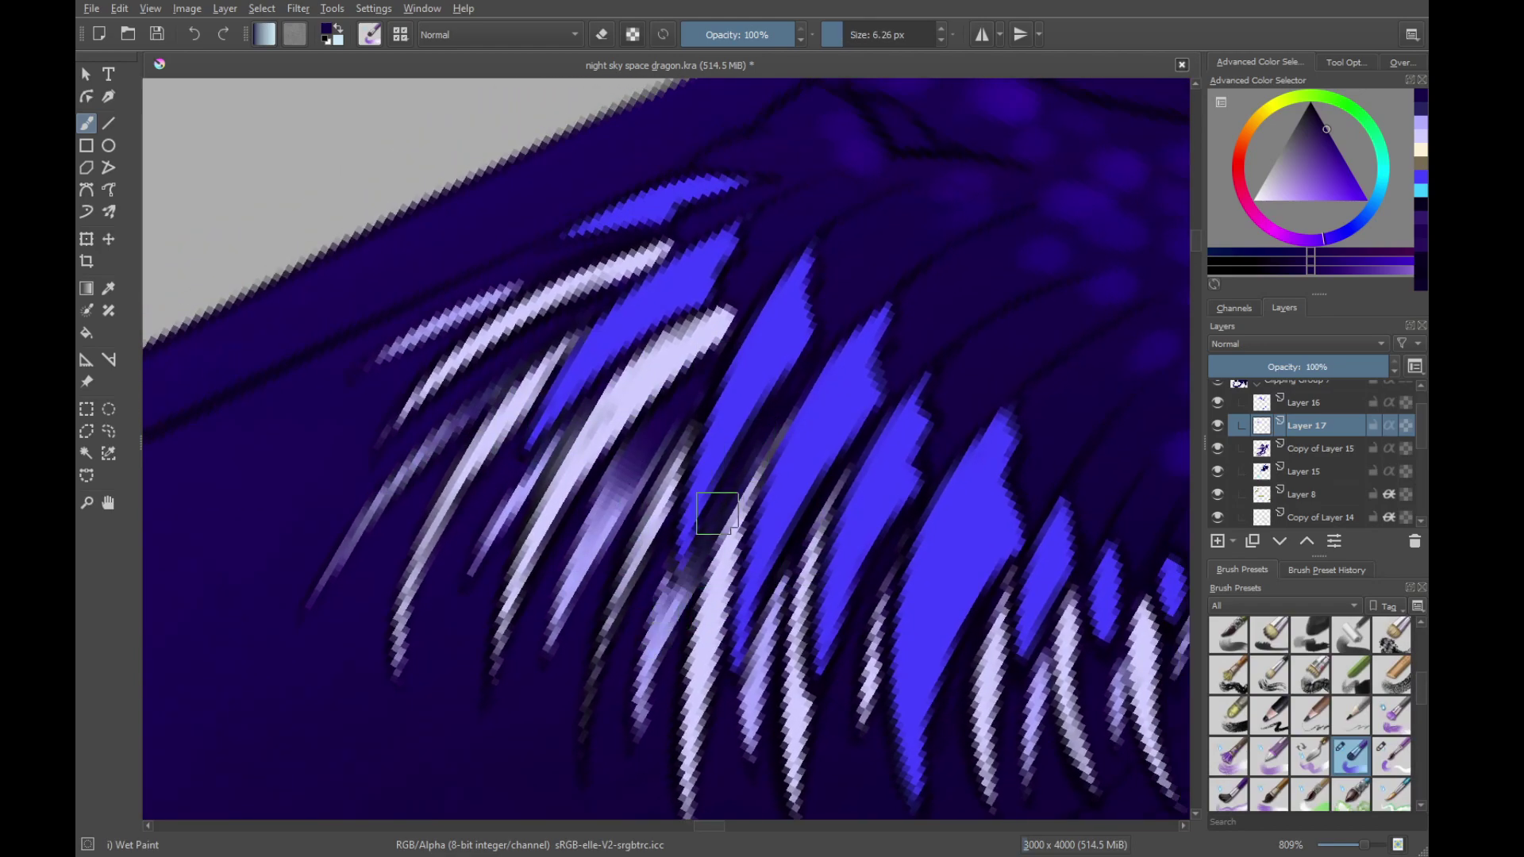
Blend dark purple into the roots of the remaining lavender upper-jaw teeth, working towards the mouth corner
{"action": "left_click_drag", "start_coordinate": [835, 537], "coordinate": [711, 467]}
{"action": "left_click_drag", "start_coordinate": [755, 579], "coordinate": [770, 508]}
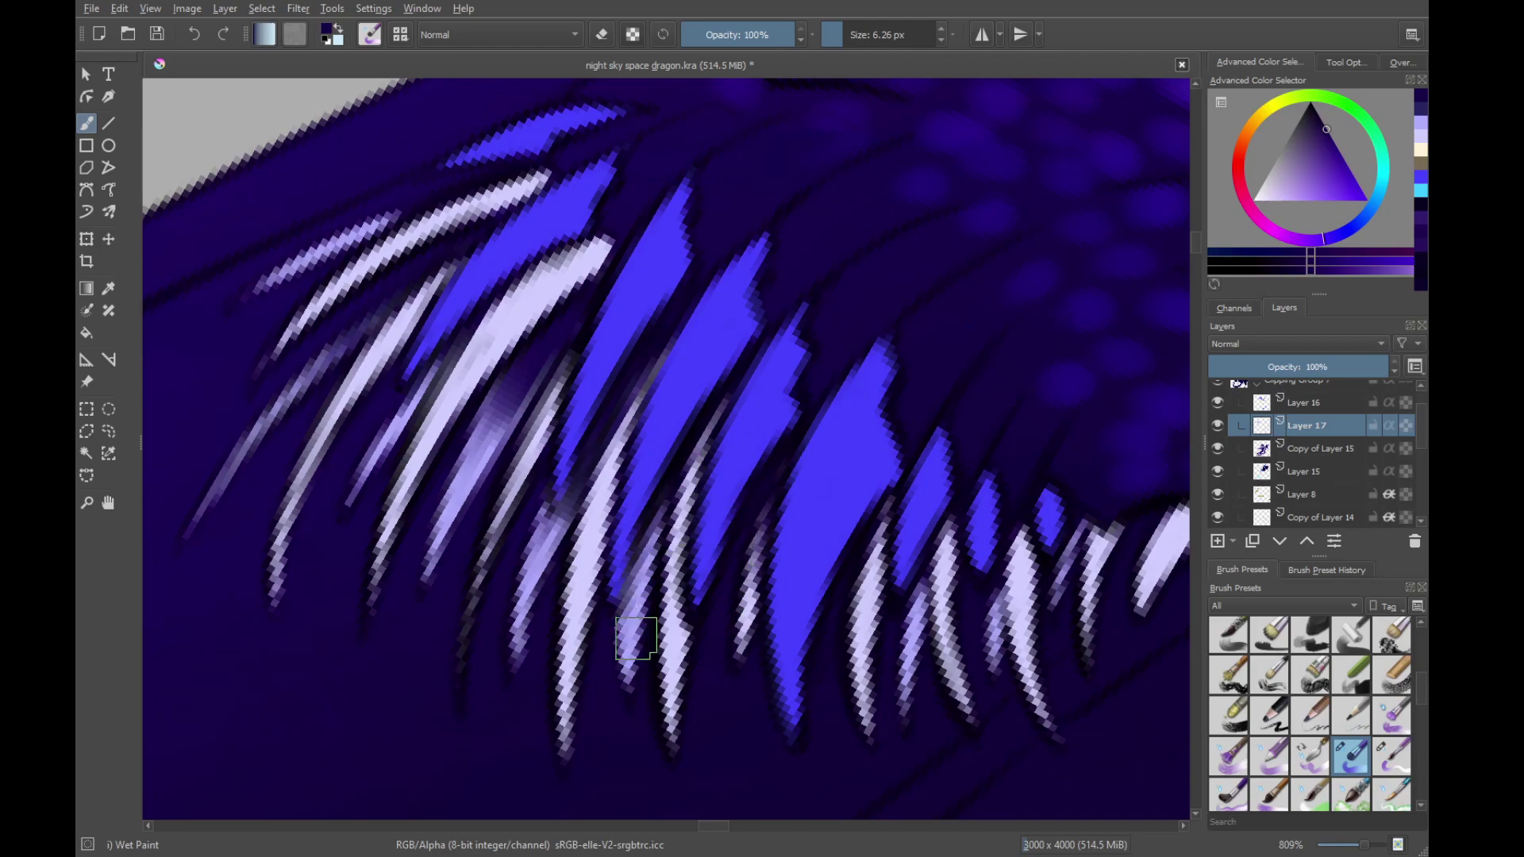
{"action": "left_click_drag", "start_coordinate": [640, 607], "coordinate": [549, 655]}
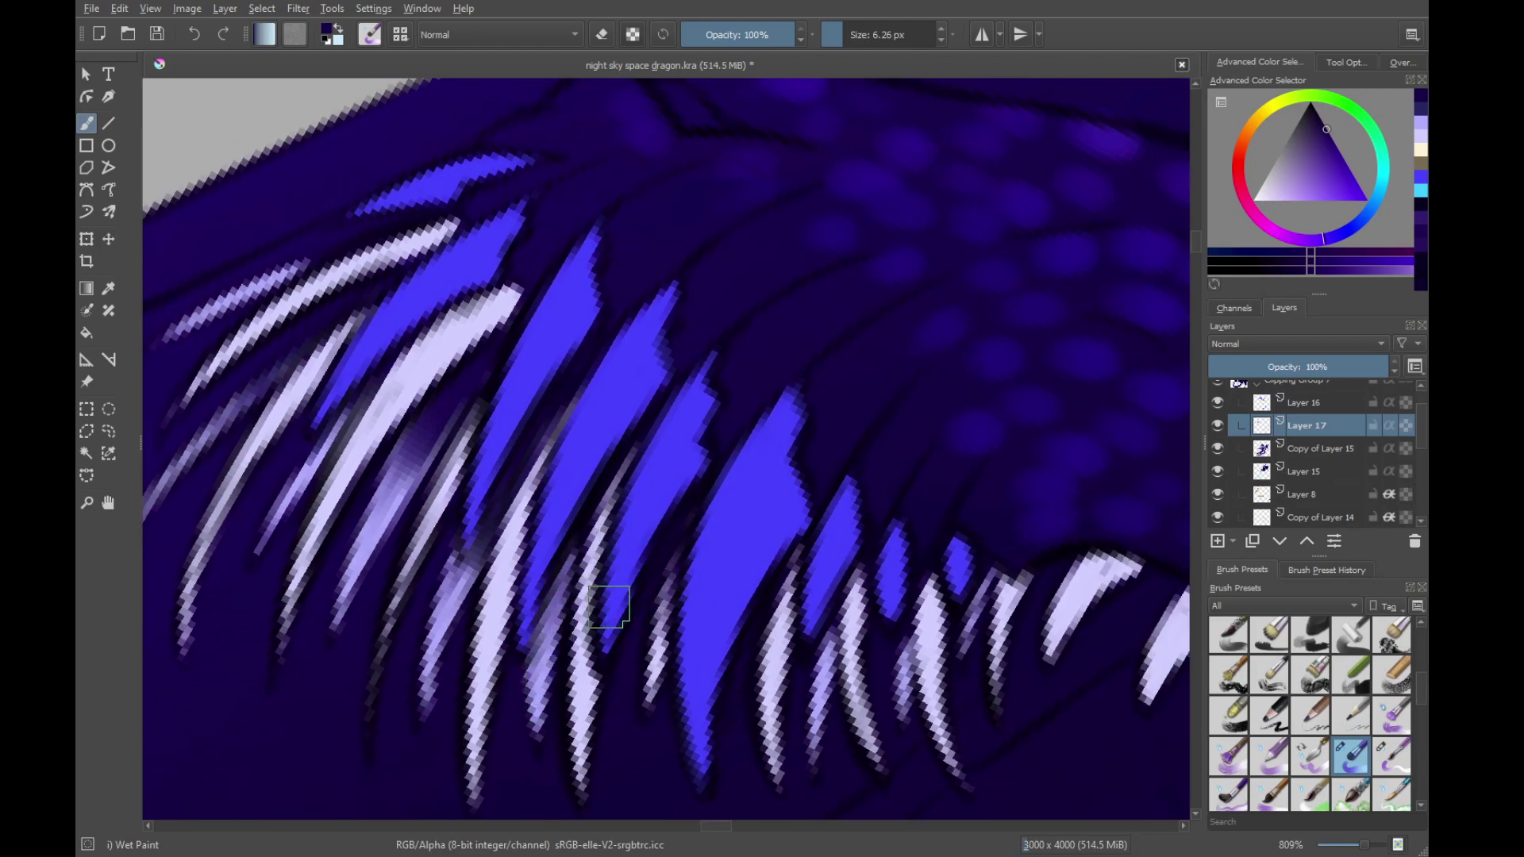
{"action": "left_click_drag", "start_coordinate": [726, 644], "coordinate": [615, 608]}
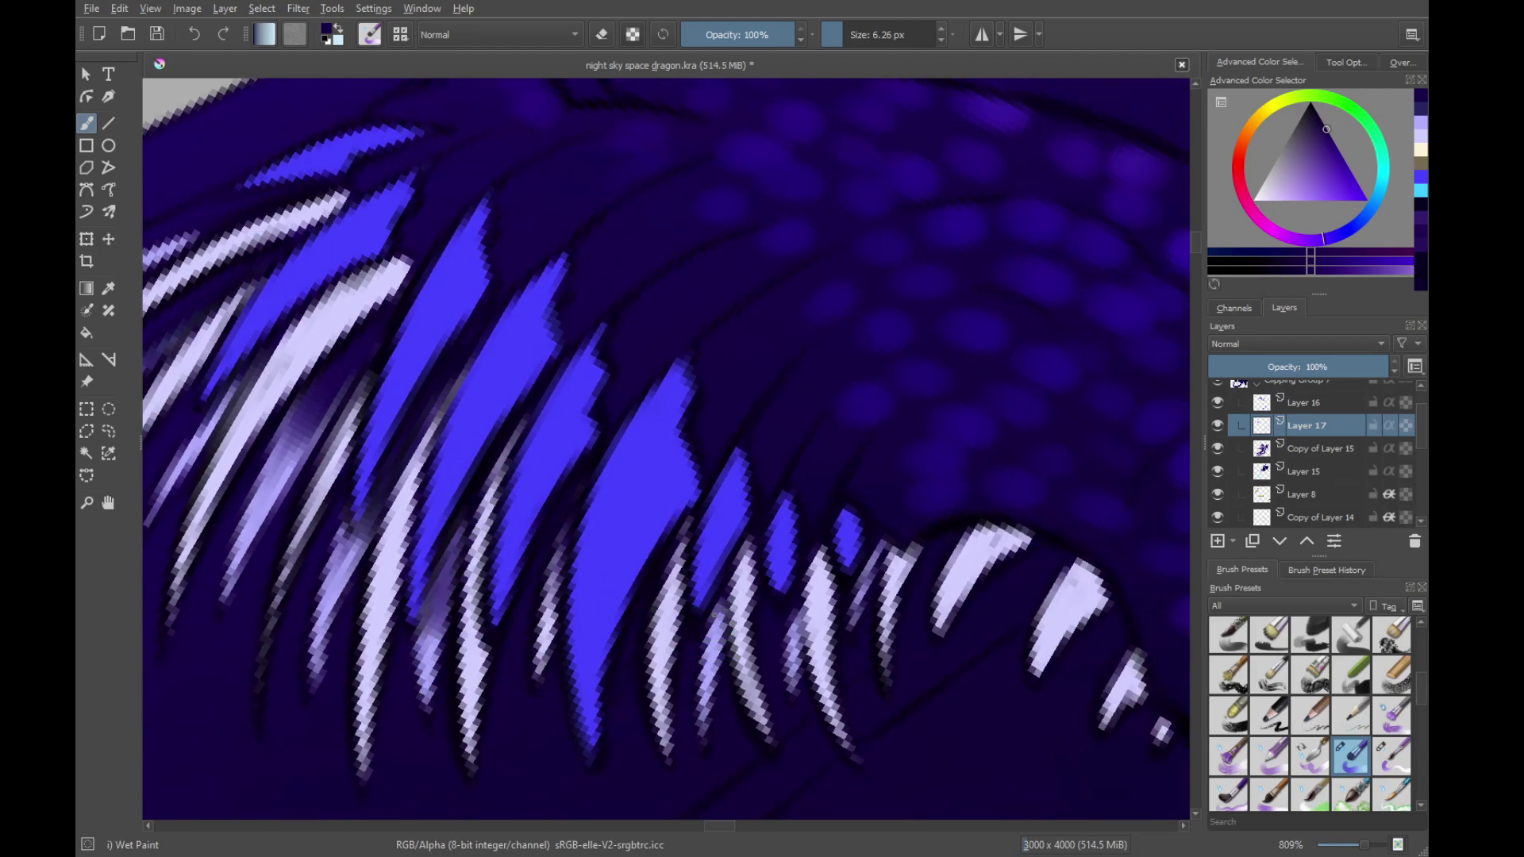
Choose a muted dark brown, reduce the brush to 4.78 px and shade the base of the foremost pale lower-jaw tooth
{"action": "scroll", "coordinate": [738, 681], "scroll_direction": "down", "scroll_amount": 10}
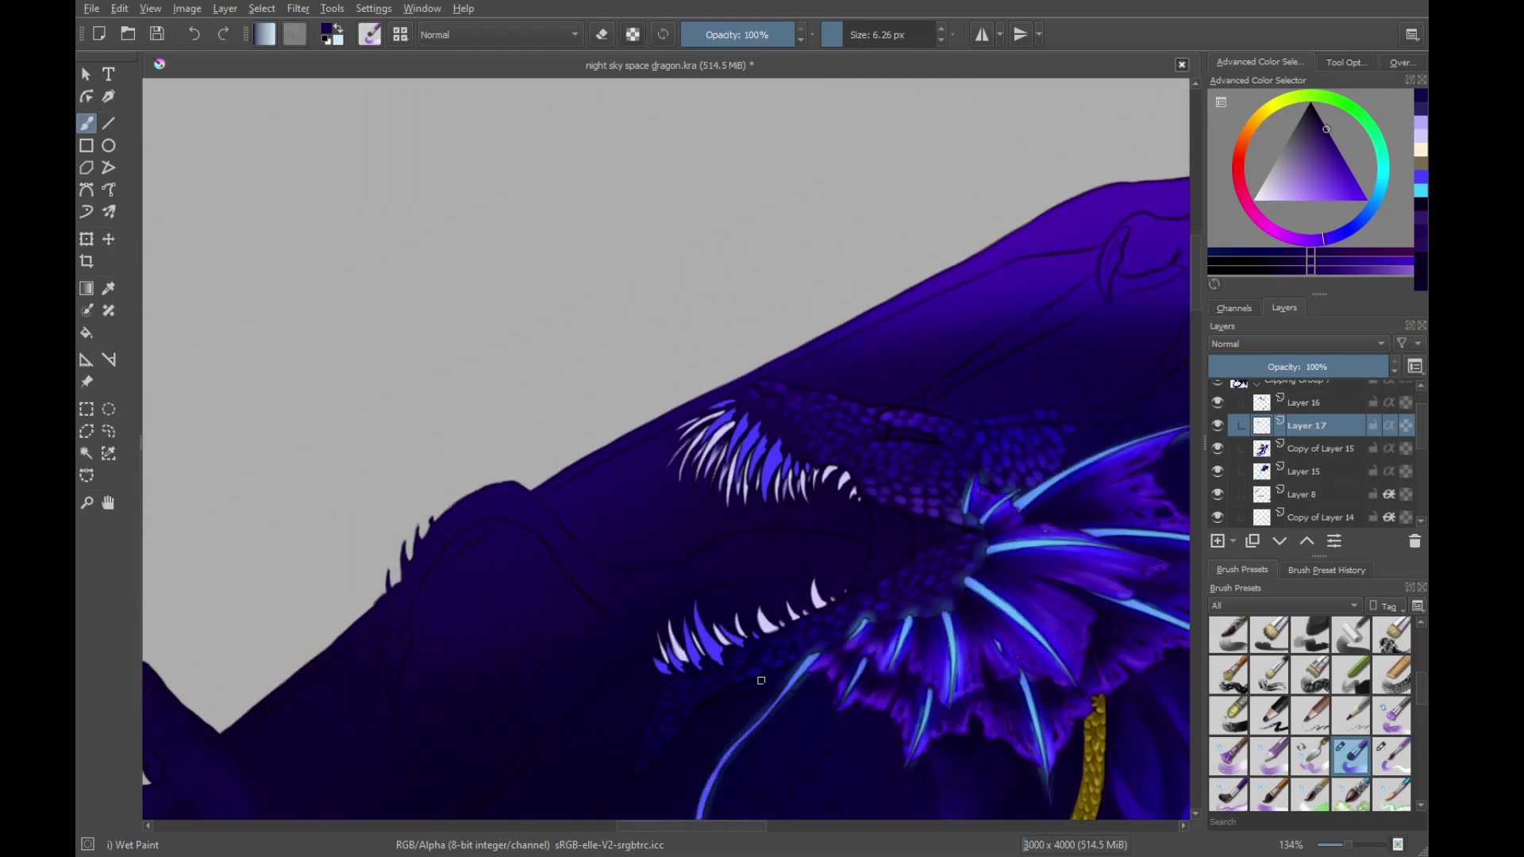
{"action": "scroll", "coordinate": [762, 658], "scroll_direction": "up", "scroll_amount": 6}
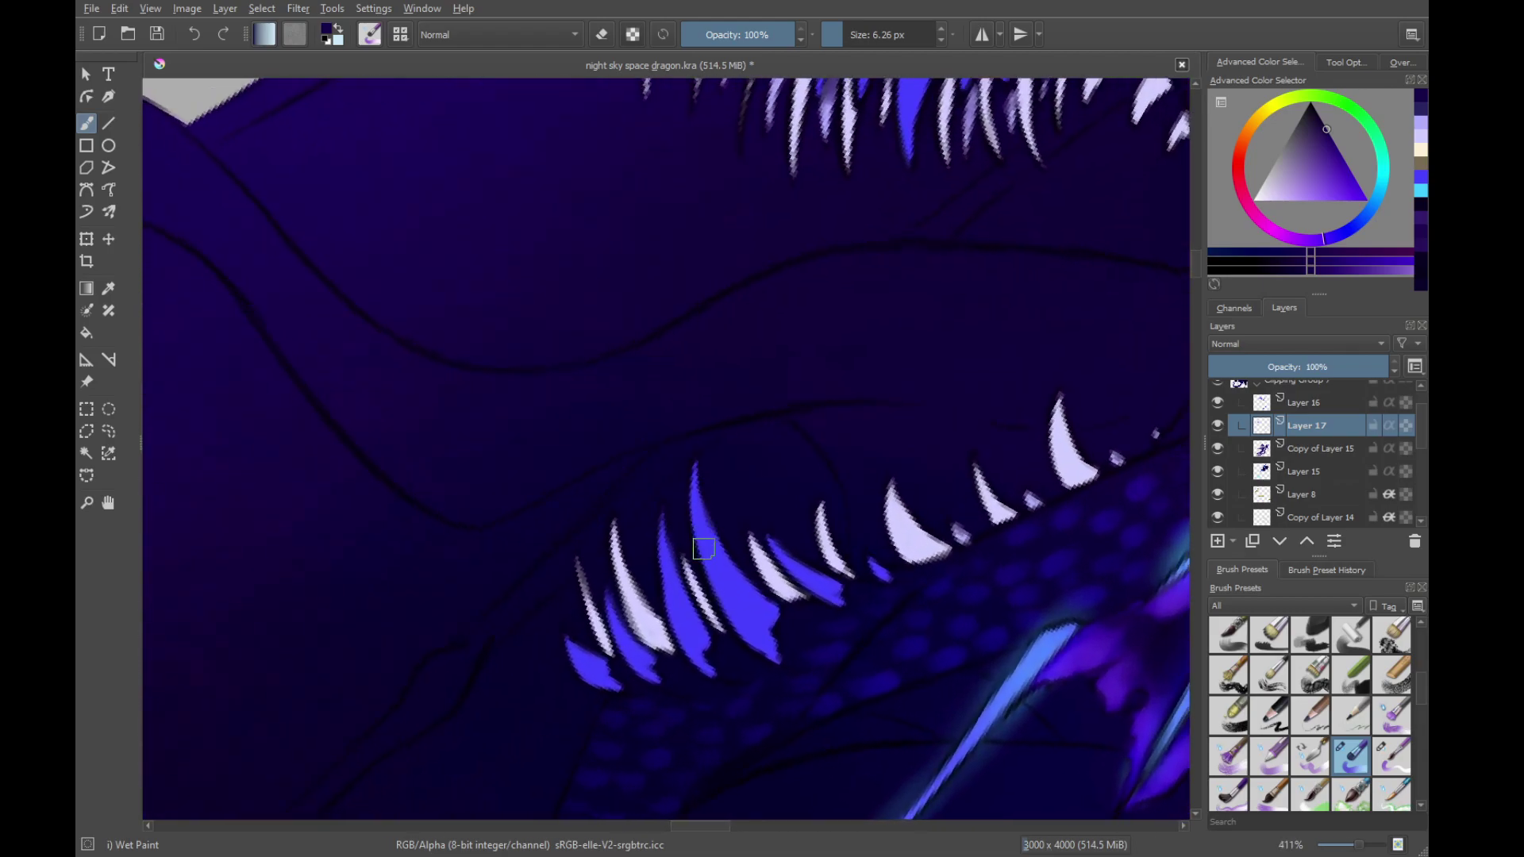
{"action": "left_click", "coordinate": [823, 625], "text": "ctrl"}
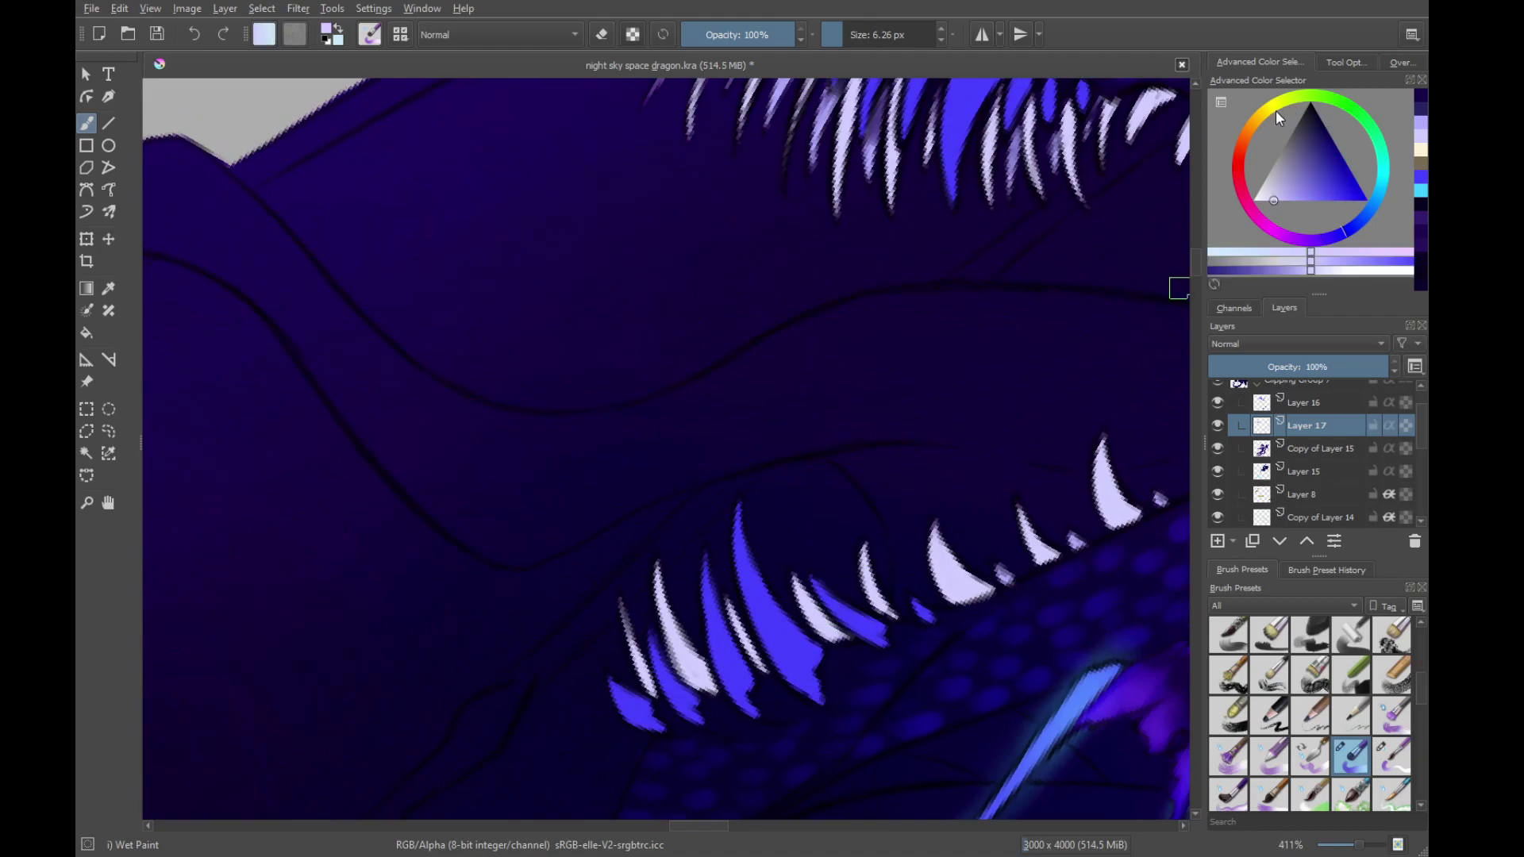
{"action": "left_click", "coordinate": [1249, 140]}
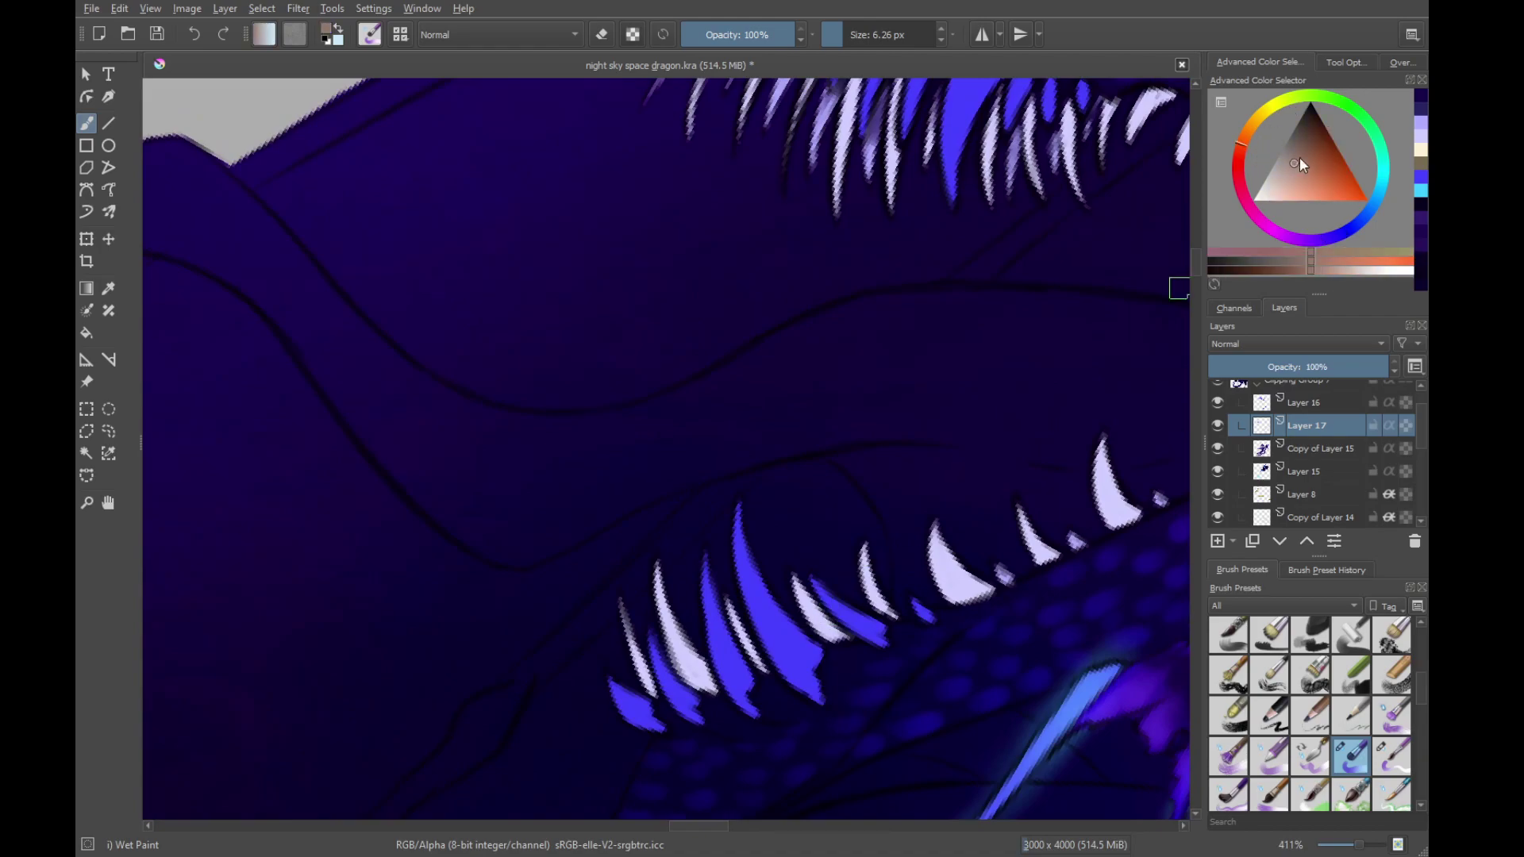
{"action": "left_click_drag", "start_coordinate": [1299, 156], "coordinate": [1305, 144]}
{"action": "scroll", "coordinate": [695, 671], "scroll_direction": "up", "scroll_amount": 4}
{"action": "key", "text": "bracketleft"}
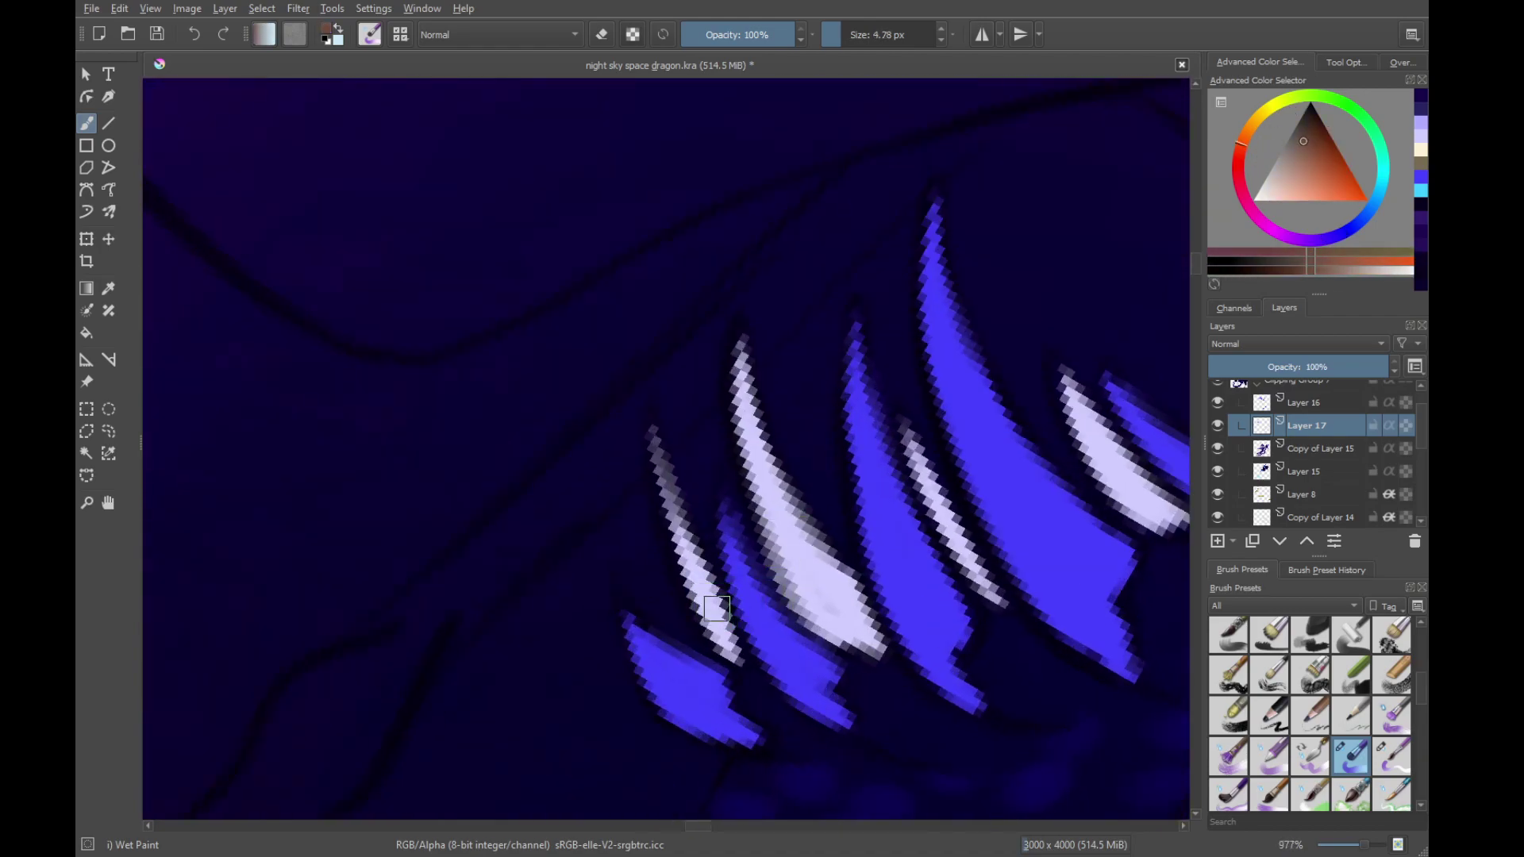
{"action": "left_click_drag", "start_coordinate": [693, 575], "coordinate": [726, 655]}
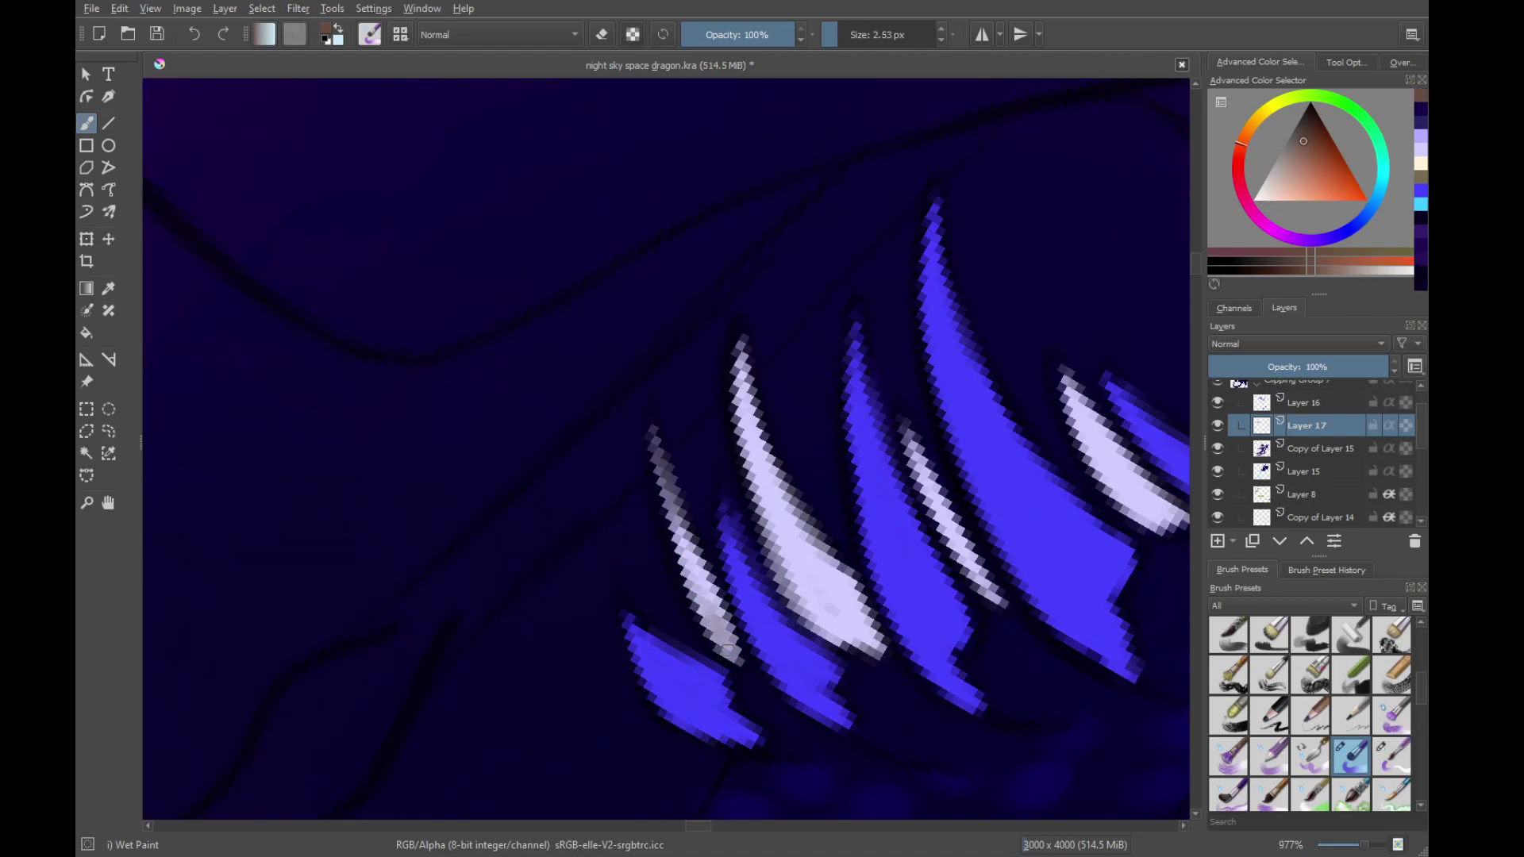
Shade the base and front edge of the second pale lower-jaw tooth with brown, using brush sizes of 2.53 and 4.22 px
{"action": "mouse_move", "coordinate": [792, 549]}
{"action": "left_mouse_down"}
{"action": "mouse_move", "coordinate": [811, 577]}
{"action": "mouse_move", "coordinate": [799, 553]}
{"action": "left_mouse_up"}
{"action": "left_click_drag", "start_coordinate": [778, 528], "coordinate": [858, 635]}
{"action": "left_click_drag", "start_coordinate": [802, 567], "coordinate": [880, 657]}
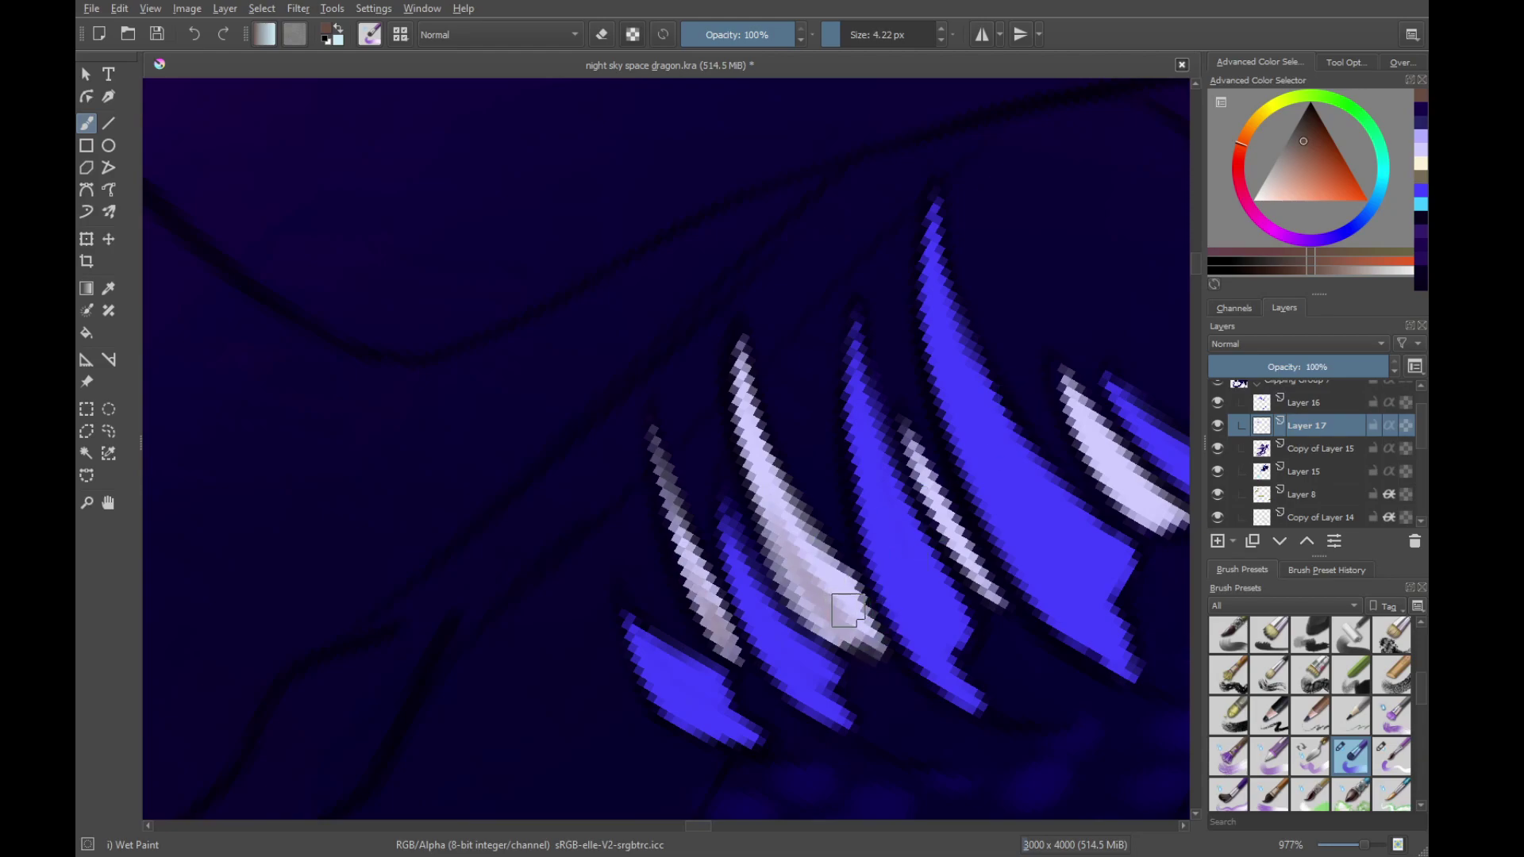
{"action": "mouse_move", "coordinate": [812, 578]}
{"action": "left_mouse_down"}
{"action": "mouse_move", "coordinate": [854, 620]}
{"action": "mouse_move", "coordinate": [790, 567]}
{"action": "mouse_move", "coordinate": [856, 595]}
{"action": "left_mouse_up"}
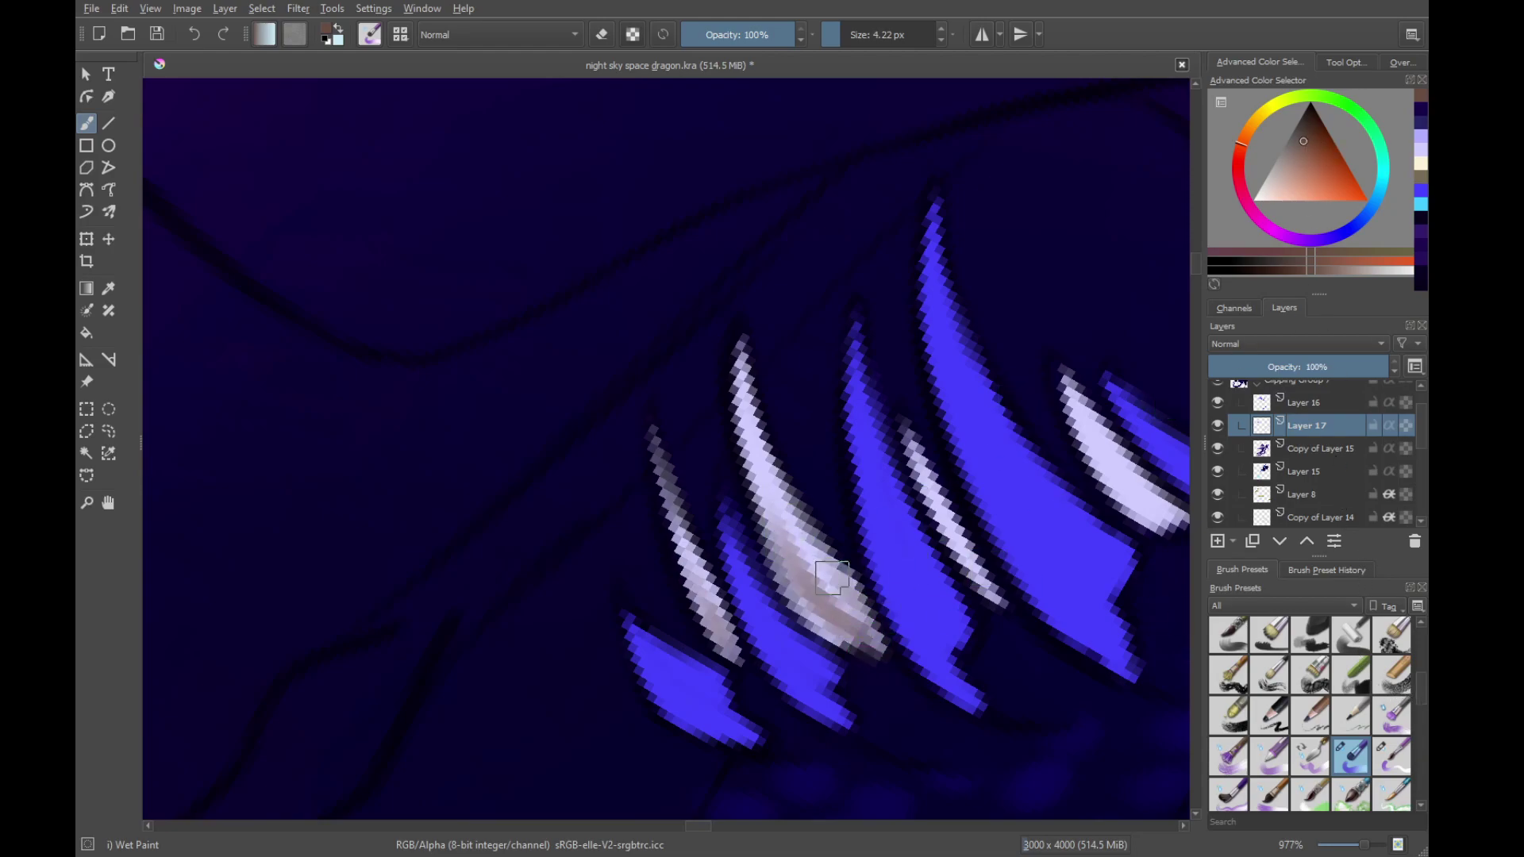
{"action": "left_click_drag", "start_coordinate": [832, 620], "coordinate": [856, 620], "text": "shift"}
{"action": "left_click_drag", "start_coordinate": [788, 520], "coordinate": [853, 623]}
{"action": "mouse_move", "coordinate": [774, 518]}
{"action": "left_mouse_down"}
{"action": "mouse_move", "coordinate": [848, 623]}
{"action": "mouse_move", "coordinate": [665, 614]}
{"action": "left_mouse_up"}
{"action": "key", "text": "ctrl+z"}
{"action": "key", "text": "ctrl+z"}
{"action": "key", "text": "ctrl+z"}
Switch to the Wet Paint Details brush at 3.53 px and softly shade the bases of the next pale lower-jaw teeth
{"action": "left_click", "coordinate": [1386, 764]}
{"action": "left_click_drag", "start_coordinate": [830, 584], "coordinate": [765, 584], "text": "shift"}
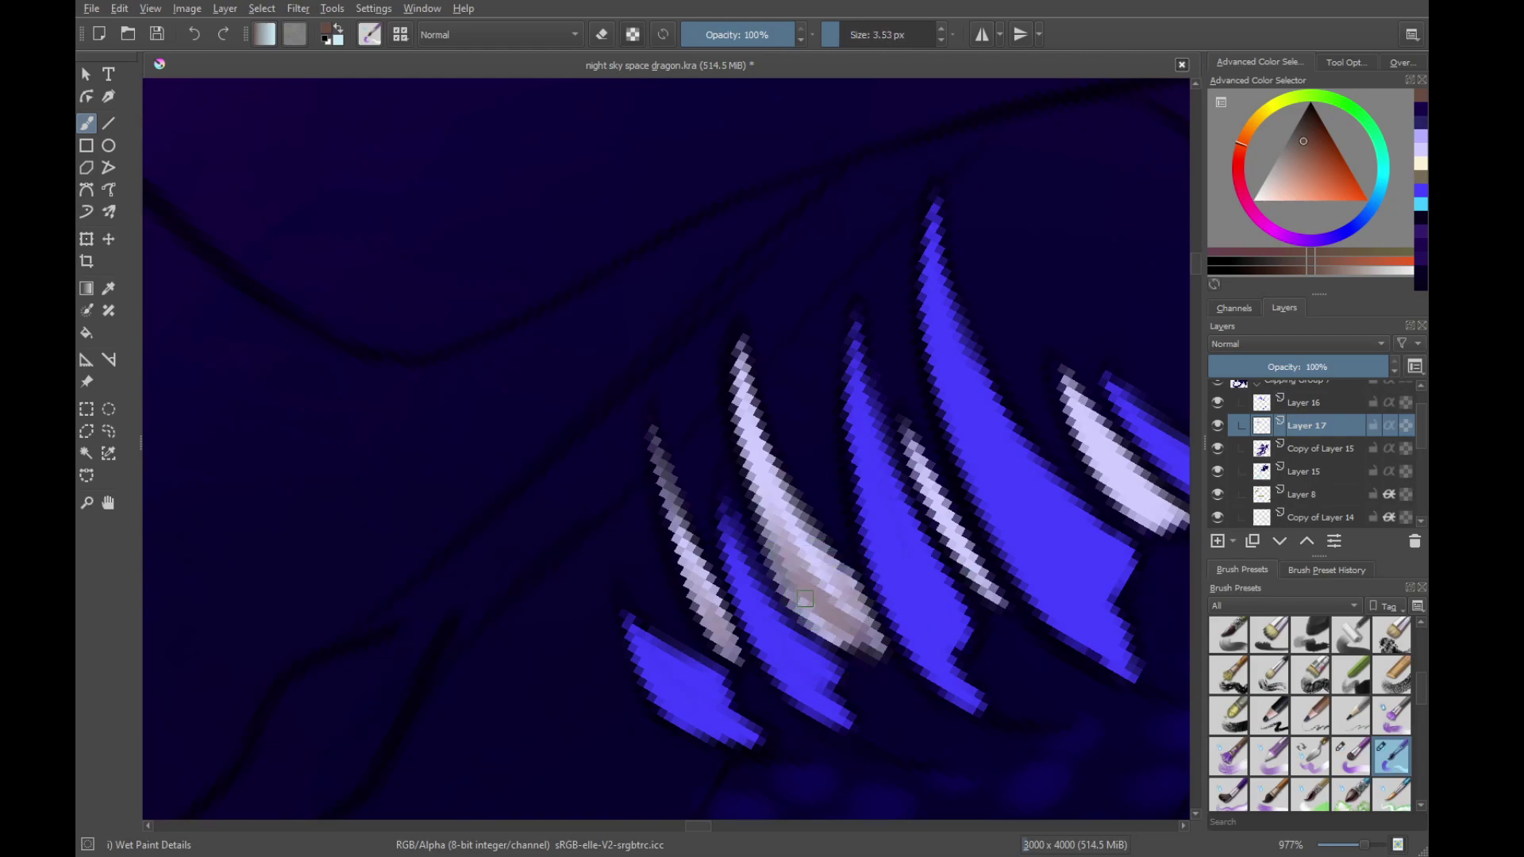
{"action": "left_click_drag", "start_coordinate": [1015, 593], "coordinate": [911, 643]}
{"action": "mouse_move", "coordinate": [843, 554]}
{"action": "left_mouse_down"}
{"action": "mouse_move", "coordinate": [896, 641]}
{"action": "mouse_move", "coordinate": [767, 715]}
{"action": "left_mouse_up"}
{"action": "mouse_move", "coordinate": [858, 610]}
{"action": "left_mouse_down"}
{"action": "mouse_move", "coordinate": [819, 588]}
{"action": "mouse_move", "coordinate": [925, 580]}
{"action": "left_mouse_up"}
{"action": "mouse_move", "coordinate": [983, 540]}
{"action": "left_mouse_down"}
{"action": "mouse_move", "coordinate": [905, 565]}
{"action": "mouse_move", "coordinate": [844, 707]}
{"action": "mouse_move", "coordinate": [816, 571]}
{"action": "left_mouse_up"}
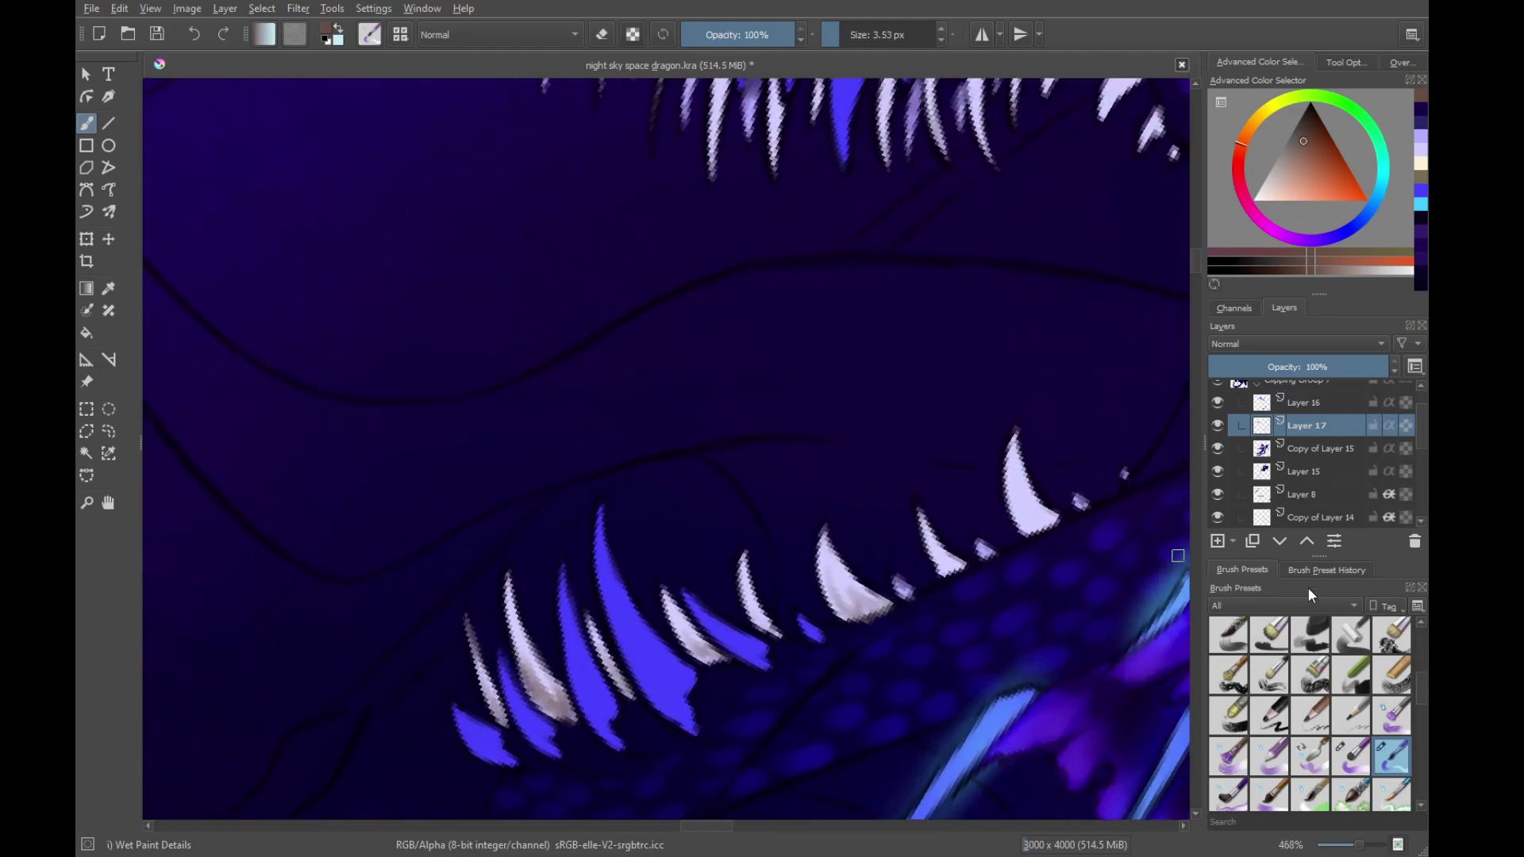
Switch to the Sketch and Lines brush at 8.17 px and deepen the brown at the bases of the front pale lower-jaw teeth
{"action": "left_click_drag", "start_coordinate": [1425, 698], "coordinate": [1403, 597]}
{"action": "left_click", "coordinate": [1279, 703]}
{"action": "left_click_drag", "start_coordinate": [619, 670], "coordinate": [888, 626]}
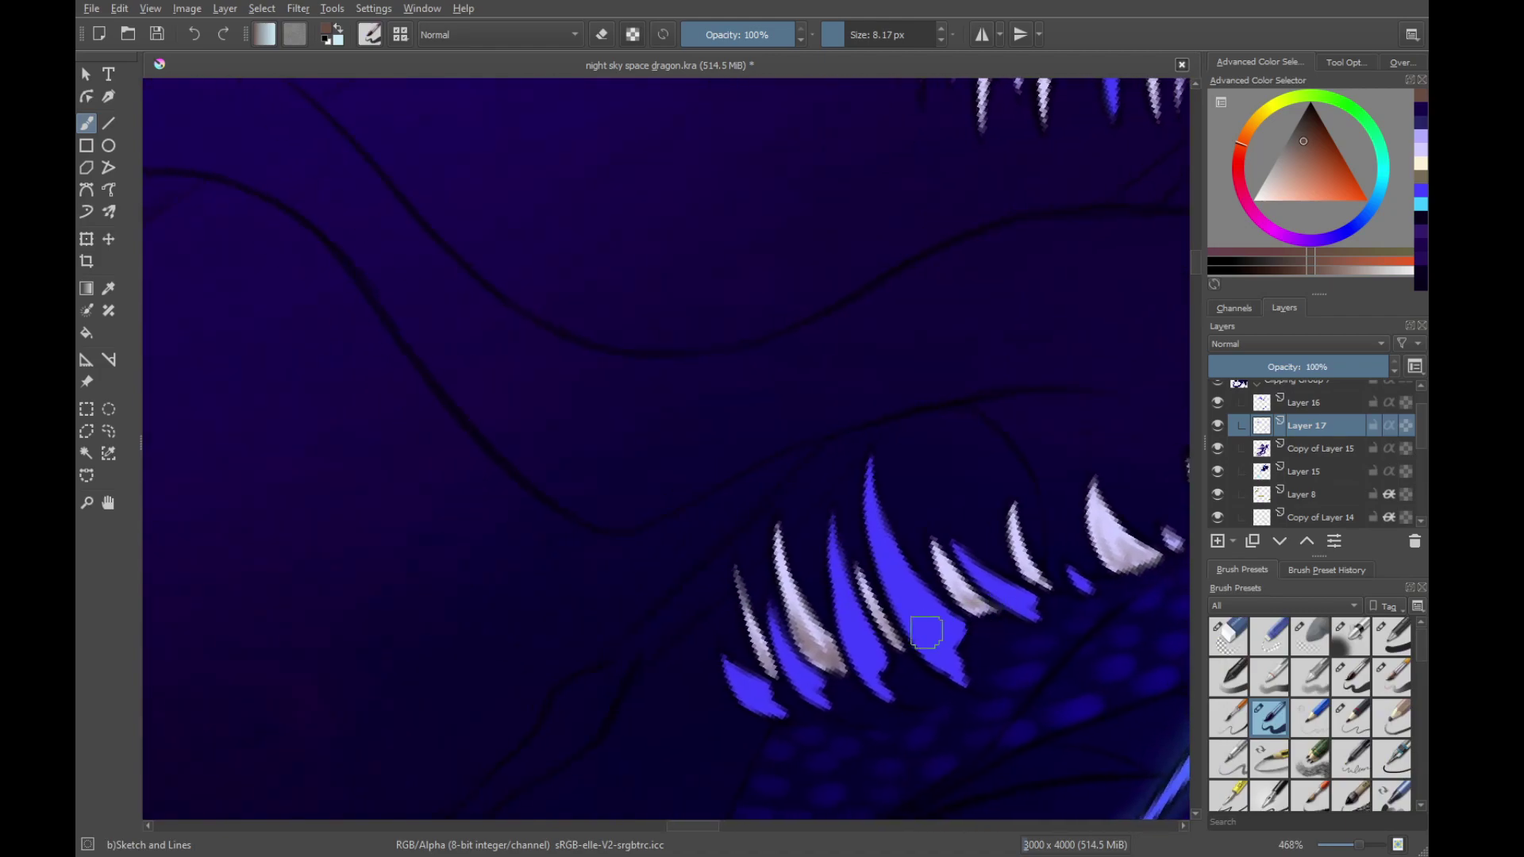
{"action": "left_click_drag", "start_coordinate": [800, 708], "coordinate": [795, 635], "text": "ctrl"}
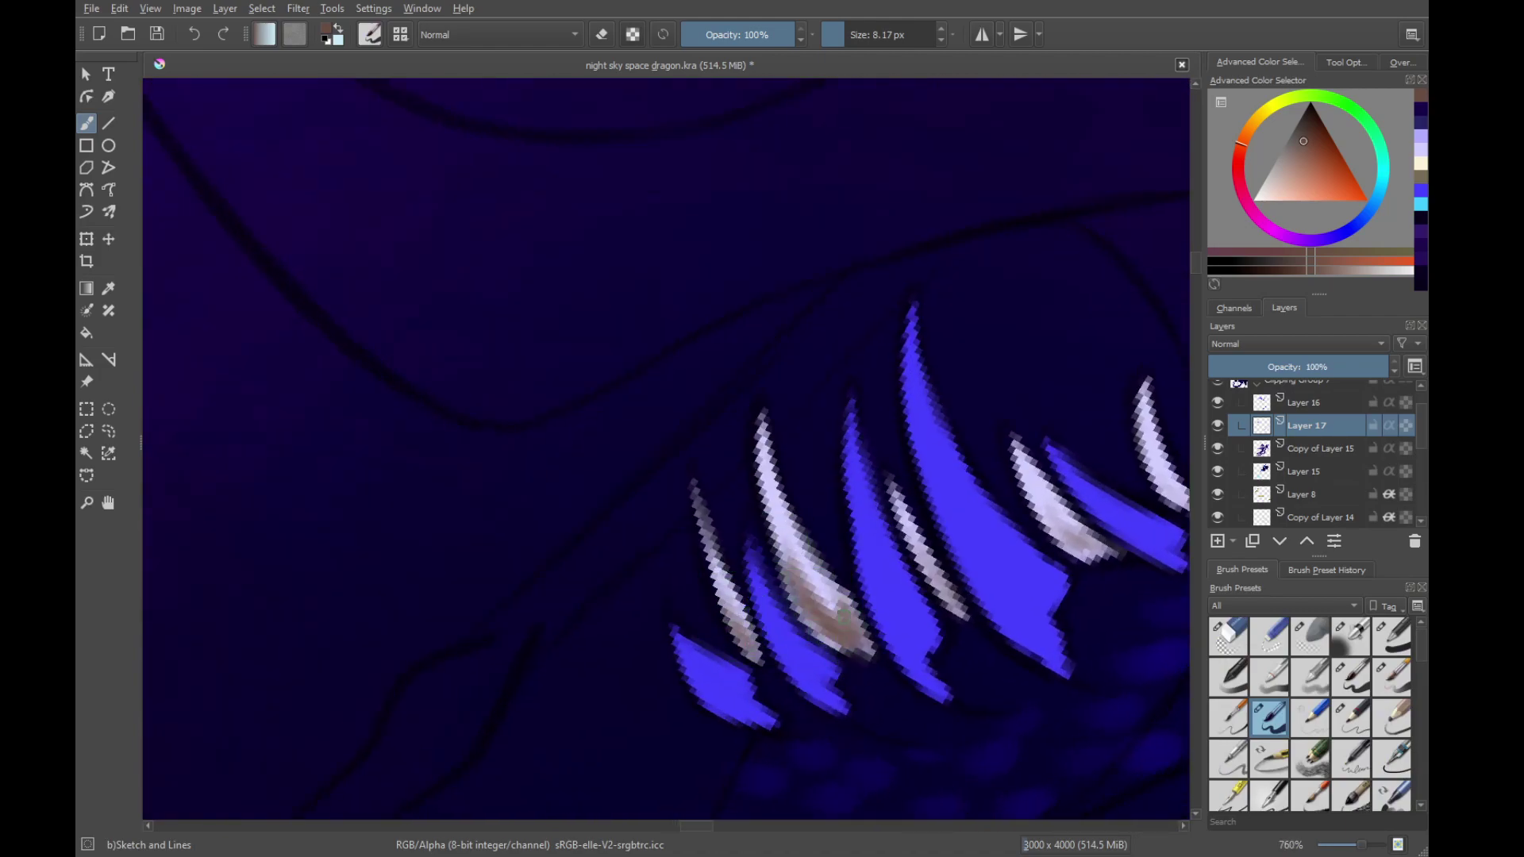
{"action": "left_click_drag", "start_coordinate": [947, 590], "coordinate": [769, 633]}
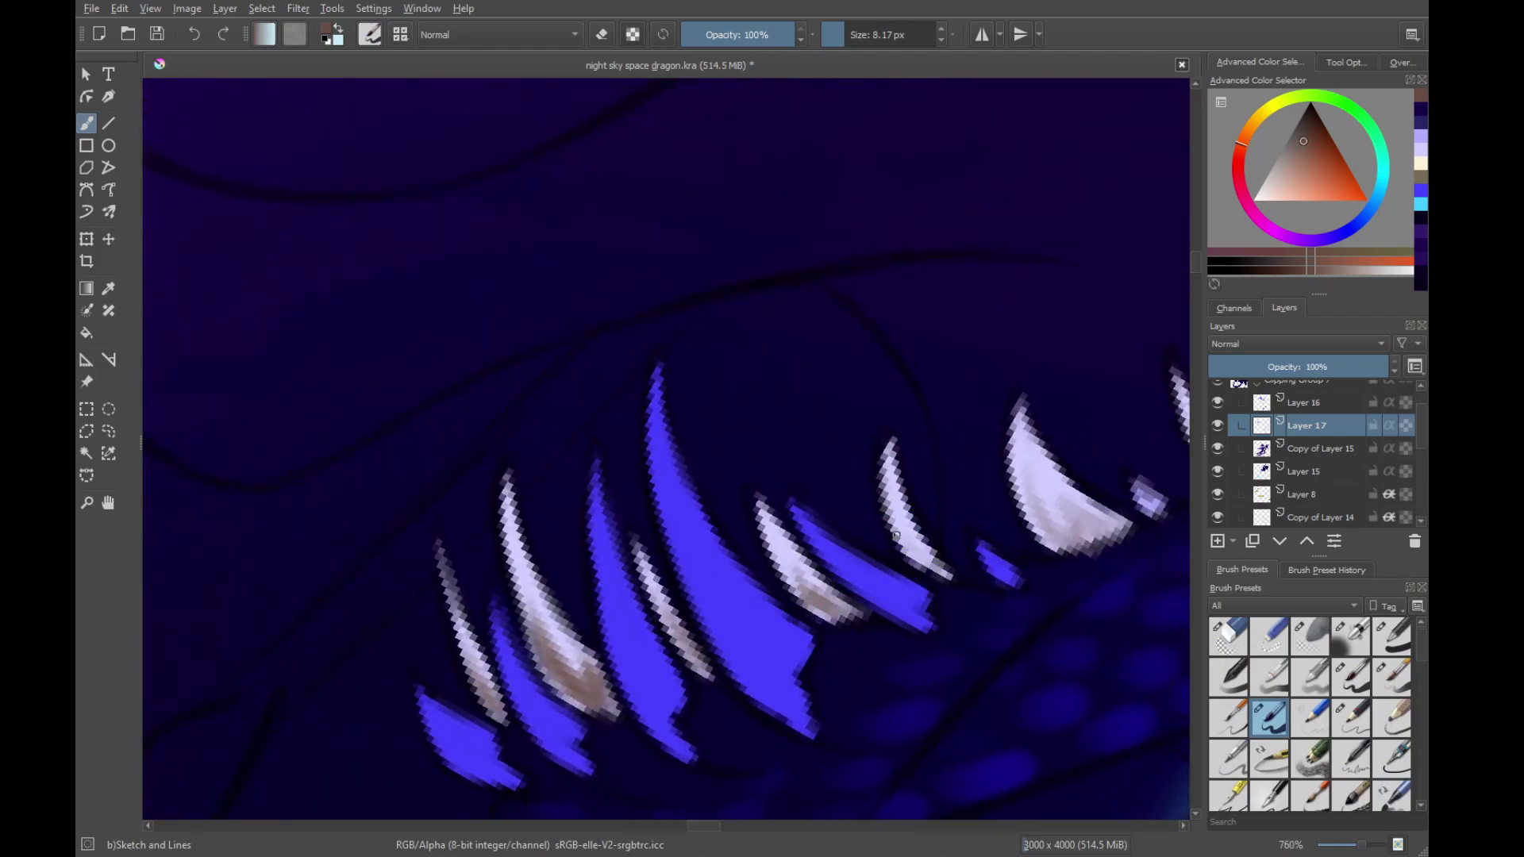
Add brown shading to the bases of the pale lower-jaw teeth from mid-jaw to the last large one near the mouth corner
{"action": "left_click_drag", "start_coordinate": [896, 536], "coordinate": [930, 567]}
{"action": "left_click_drag", "start_coordinate": [1080, 531], "coordinate": [830, 646]}
{"action": "mouse_move", "coordinate": [796, 591]}
{"action": "left_mouse_down"}
{"action": "mouse_move", "coordinate": [816, 631]}
{"action": "mouse_move", "coordinate": [869, 640]}
{"action": "left_mouse_up"}
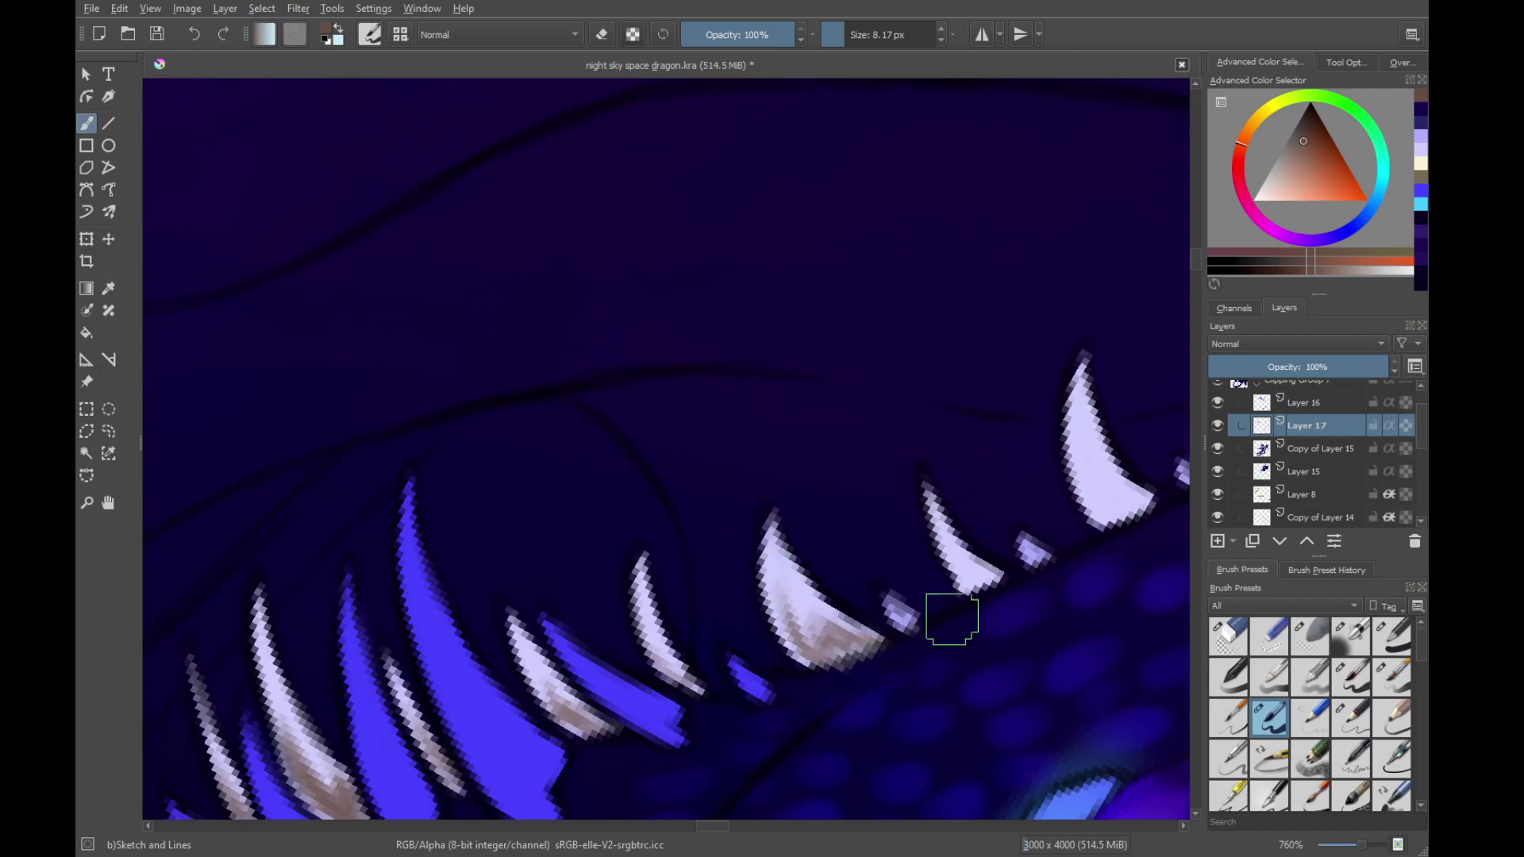
{"action": "left_click_drag", "start_coordinate": [1014, 581], "coordinate": [861, 628]}
{"action": "left_click_drag", "start_coordinate": [800, 589], "coordinate": [833, 626]}
{"action": "mouse_move", "coordinate": [955, 541]}
{"action": "left_mouse_down"}
{"action": "mouse_move", "coordinate": [832, 620]}
{"action": "mouse_move", "coordinate": [804, 573]}
{"action": "left_mouse_up"}
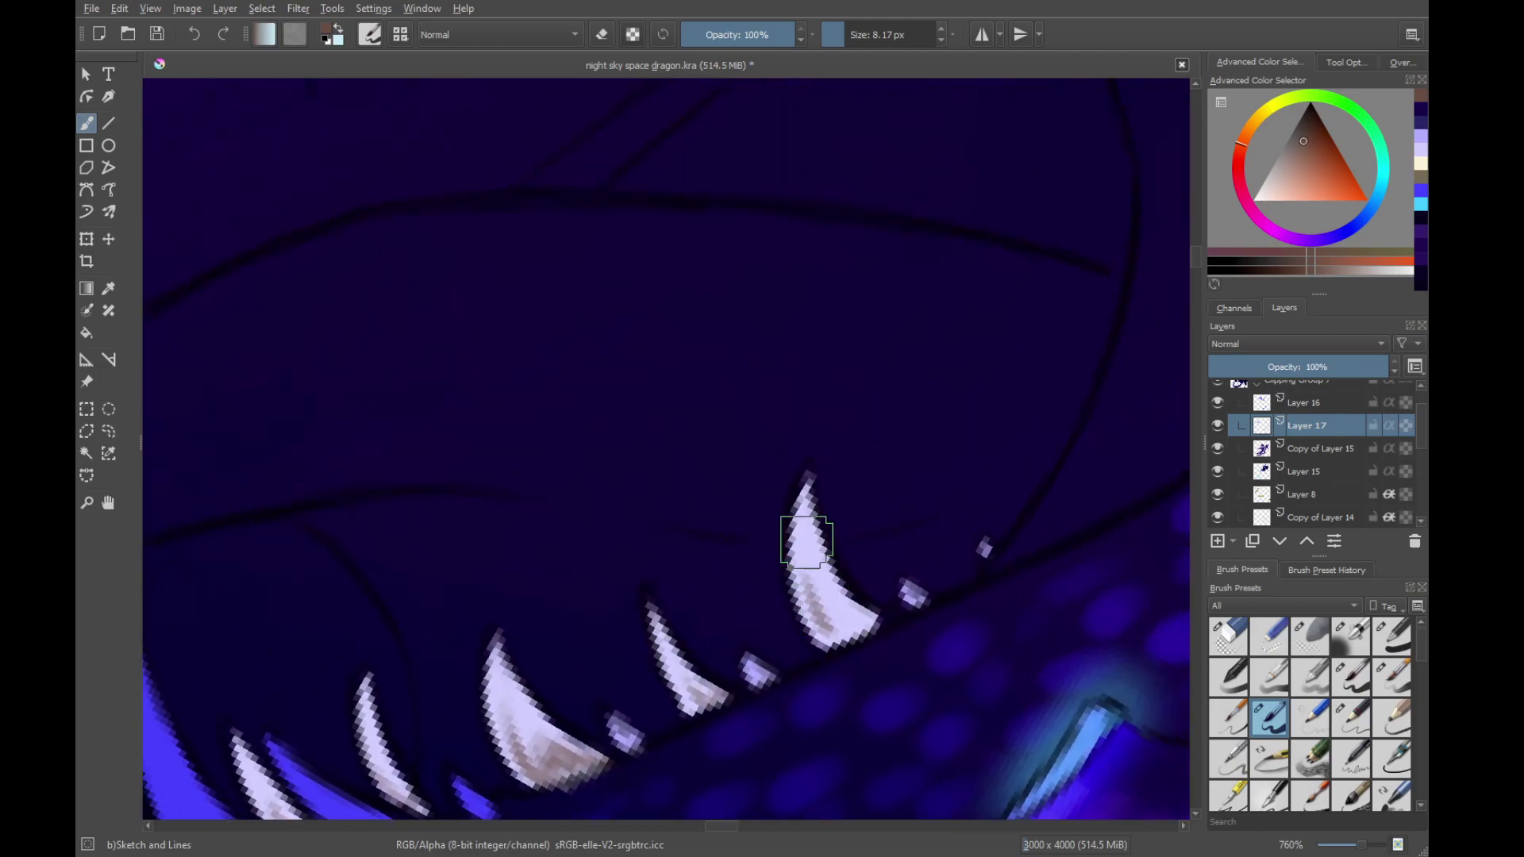
Shade the roots of the pale upper-jaw teeth brown, from the mouth corner forward to the largest blue tooth
{"action": "scroll", "coordinate": [864, 636], "scroll_direction": "up", "scroll_amount": 6}
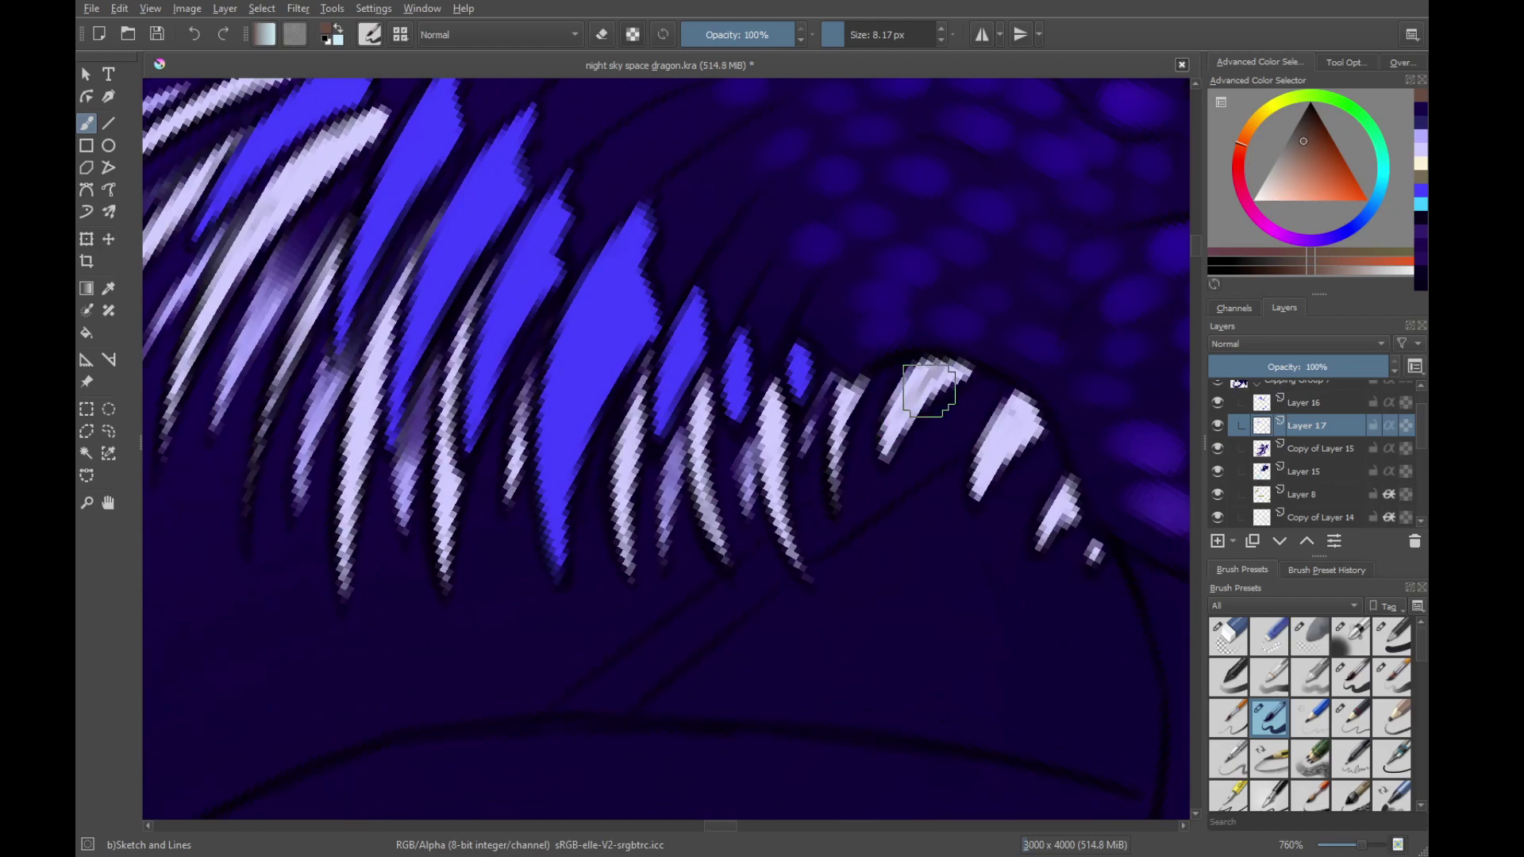
{"action": "scroll", "coordinate": [865, 468], "scroll_direction": "right", "scroll_amount": 3}
{"action": "scroll", "coordinate": [865, 468], "scroll_direction": "up", "scroll_amount": 1}
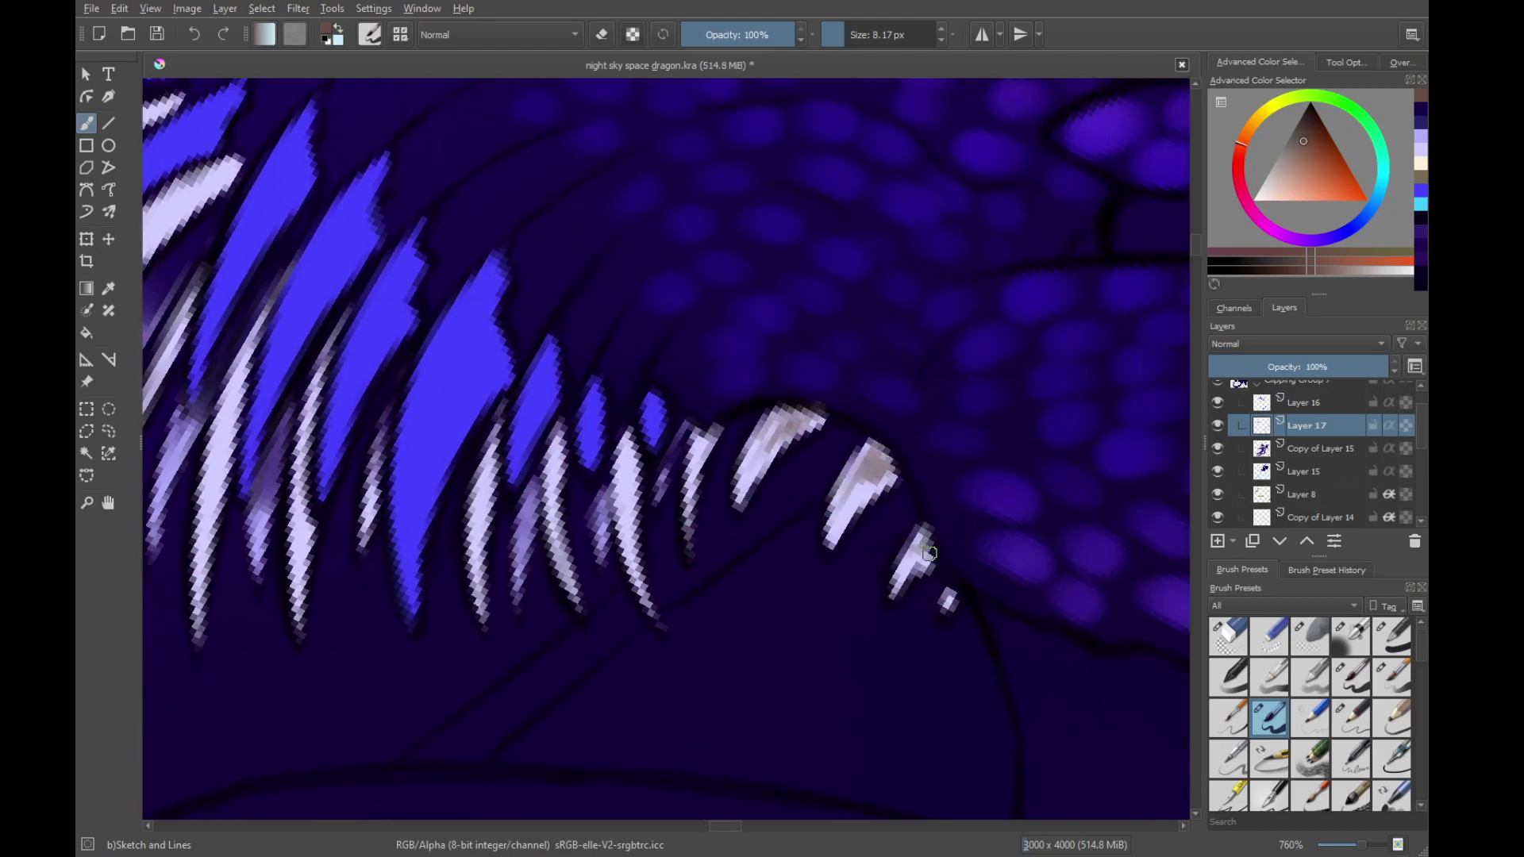
{"action": "scroll", "coordinate": [930, 553], "scroll_direction": "left", "scroll_amount": 5}
{"action": "scroll", "coordinate": [929, 553], "scroll_direction": "up", "scroll_amount": 1}
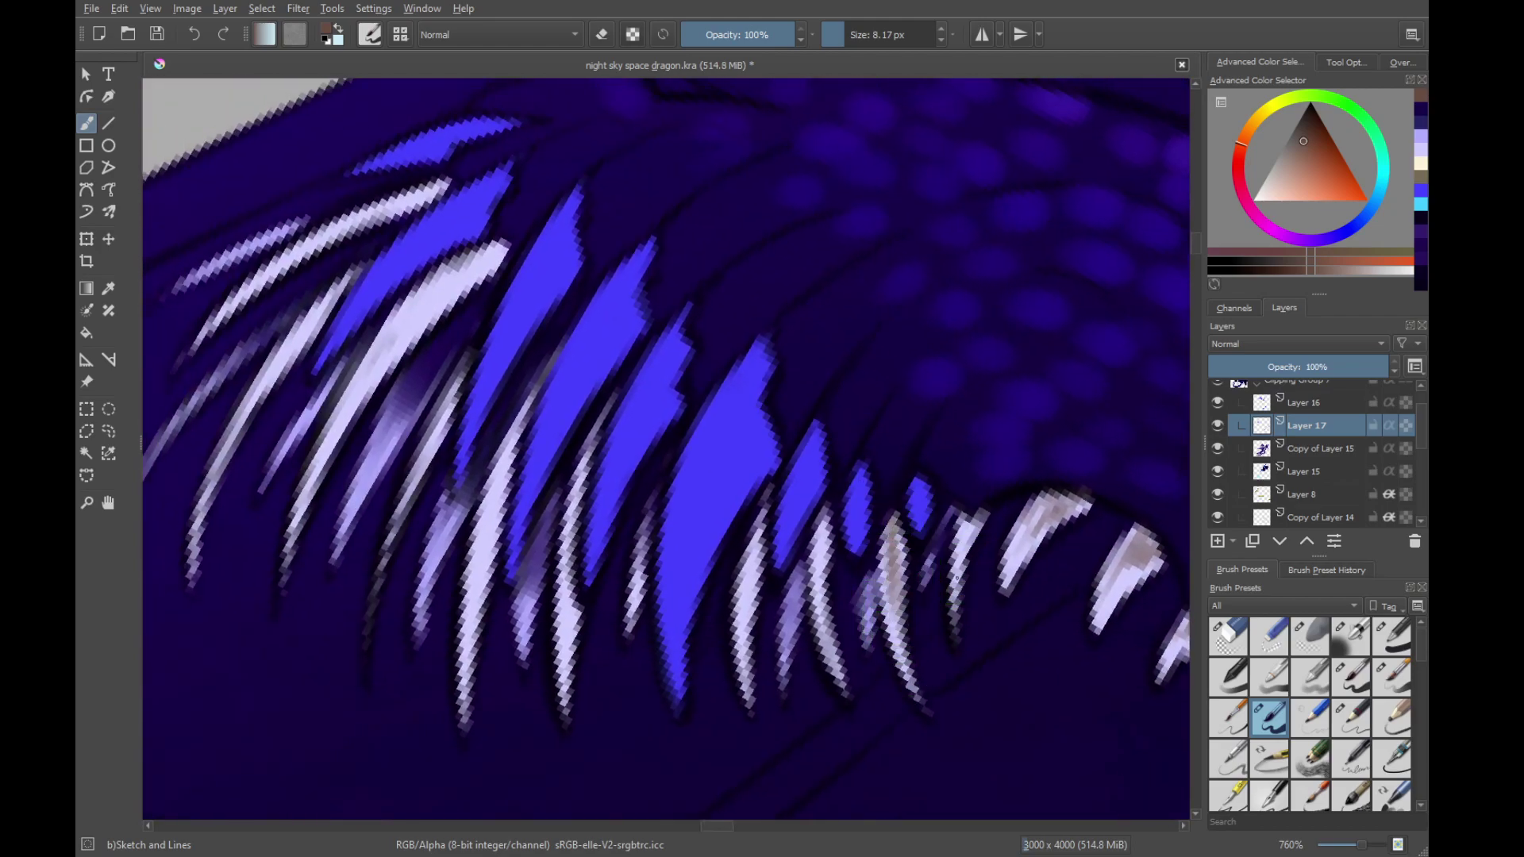
{"action": "mouse_move", "coordinate": [821, 621]}
{"action": "left_mouse_down"}
{"action": "mouse_move", "coordinate": [817, 528]}
{"action": "mouse_move", "coordinate": [853, 585]}
{"action": "left_mouse_up"}
{"action": "left_click_drag", "start_coordinate": [782, 702], "coordinate": [803, 615]}
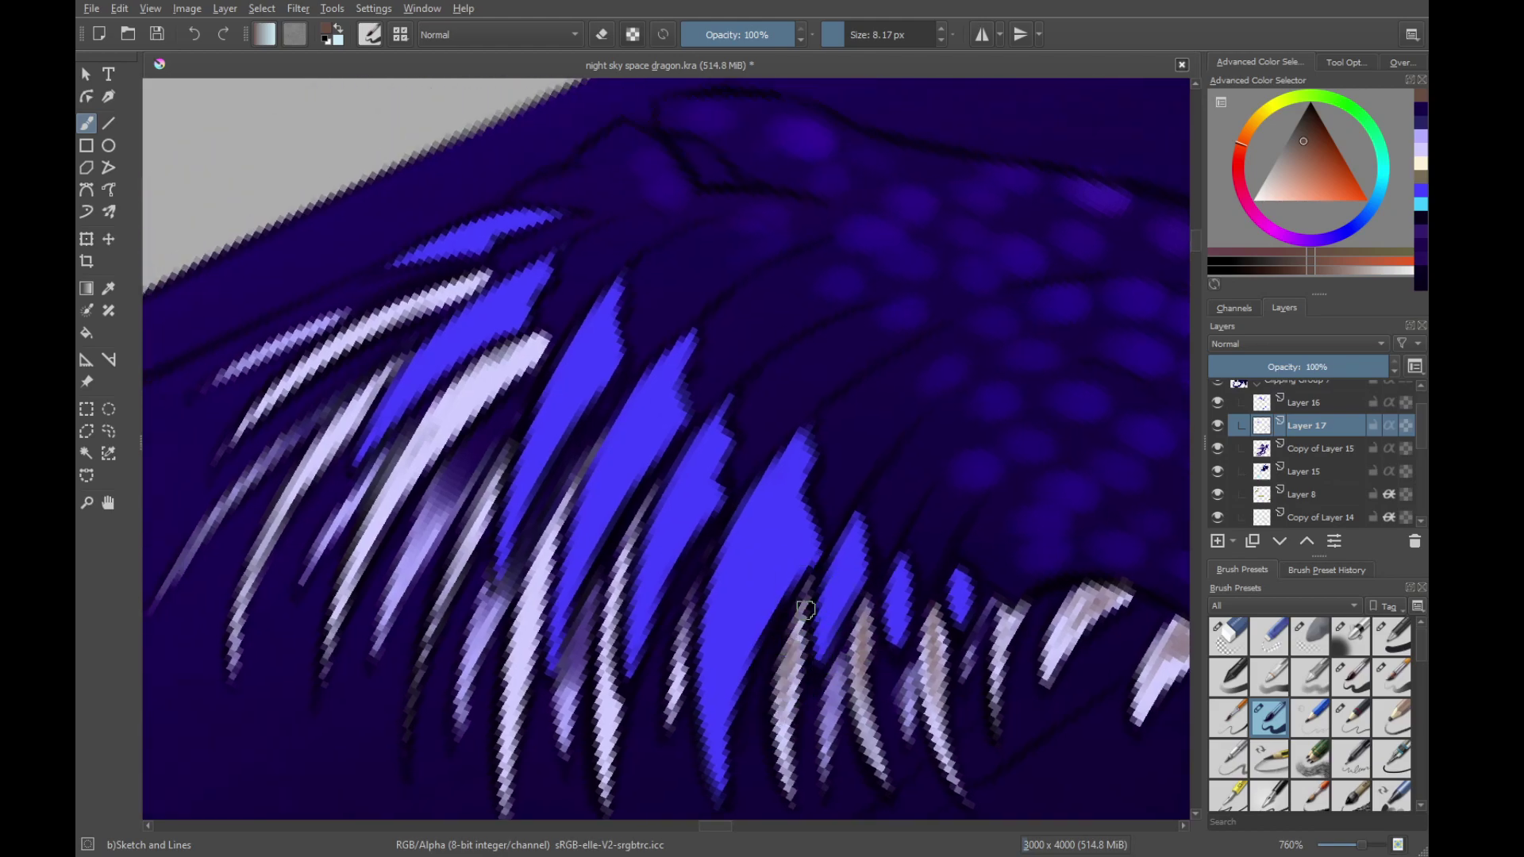
{"action": "left_click_drag", "start_coordinate": [784, 748], "coordinate": [867, 724]}
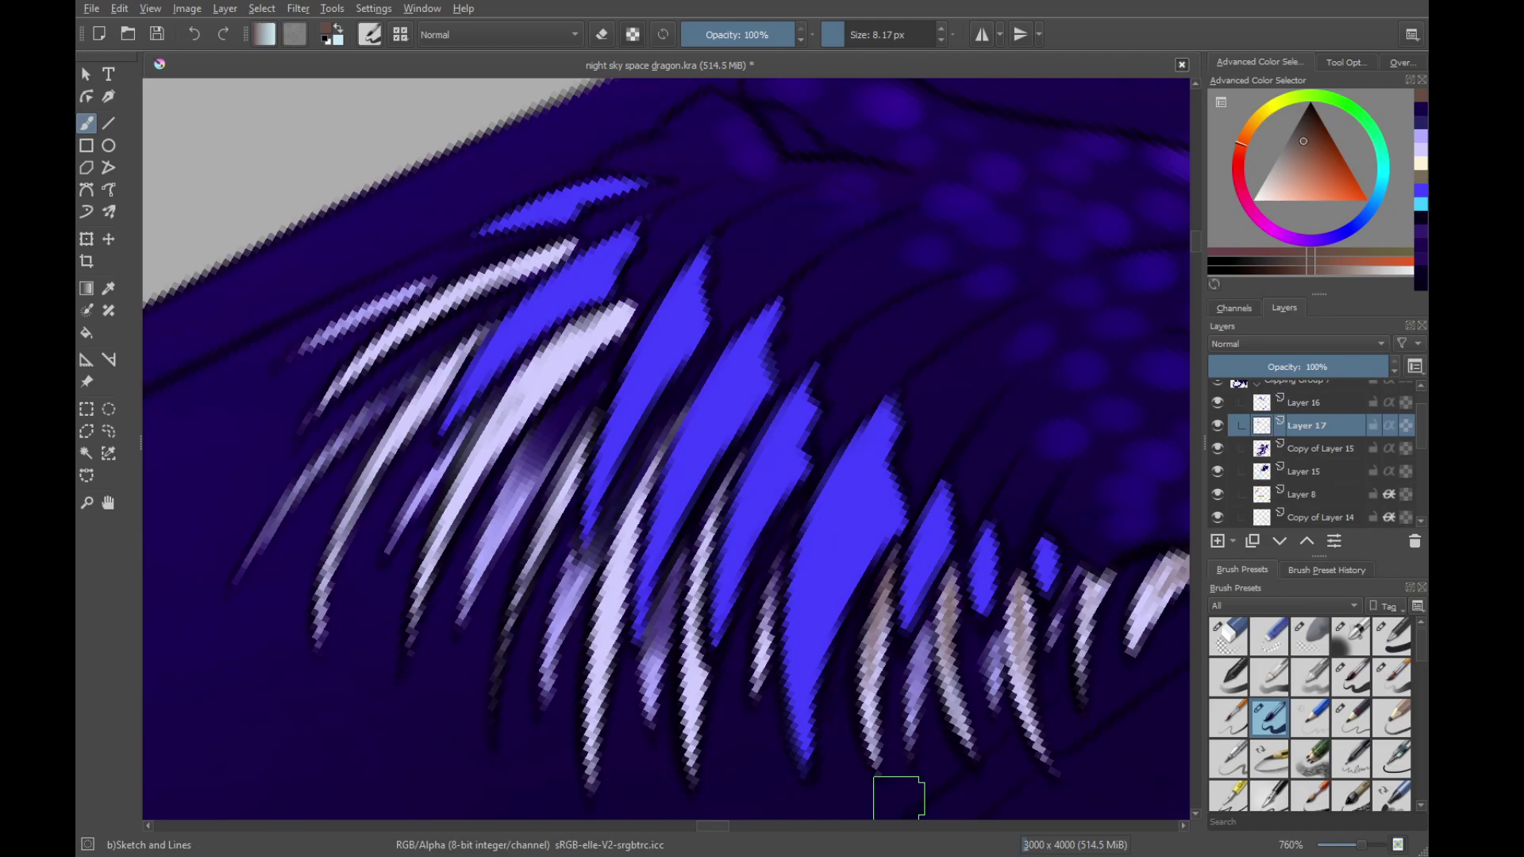
Brush brown shading onto the roots of the front pale upper-jaw teeth, from the snout tip back to the largest blue tooth
{"action": "left_click_drag", "start_coordinate": [777, 506], "coordinate": [1060, 623]}
{"action": "left_click_drag", "start_coordinate": [758, 560], "coordinate": [893, 436]}
{"action": "left_click_drag", "start_coordinate": [786, 515], "coordinate": [921, 422]}
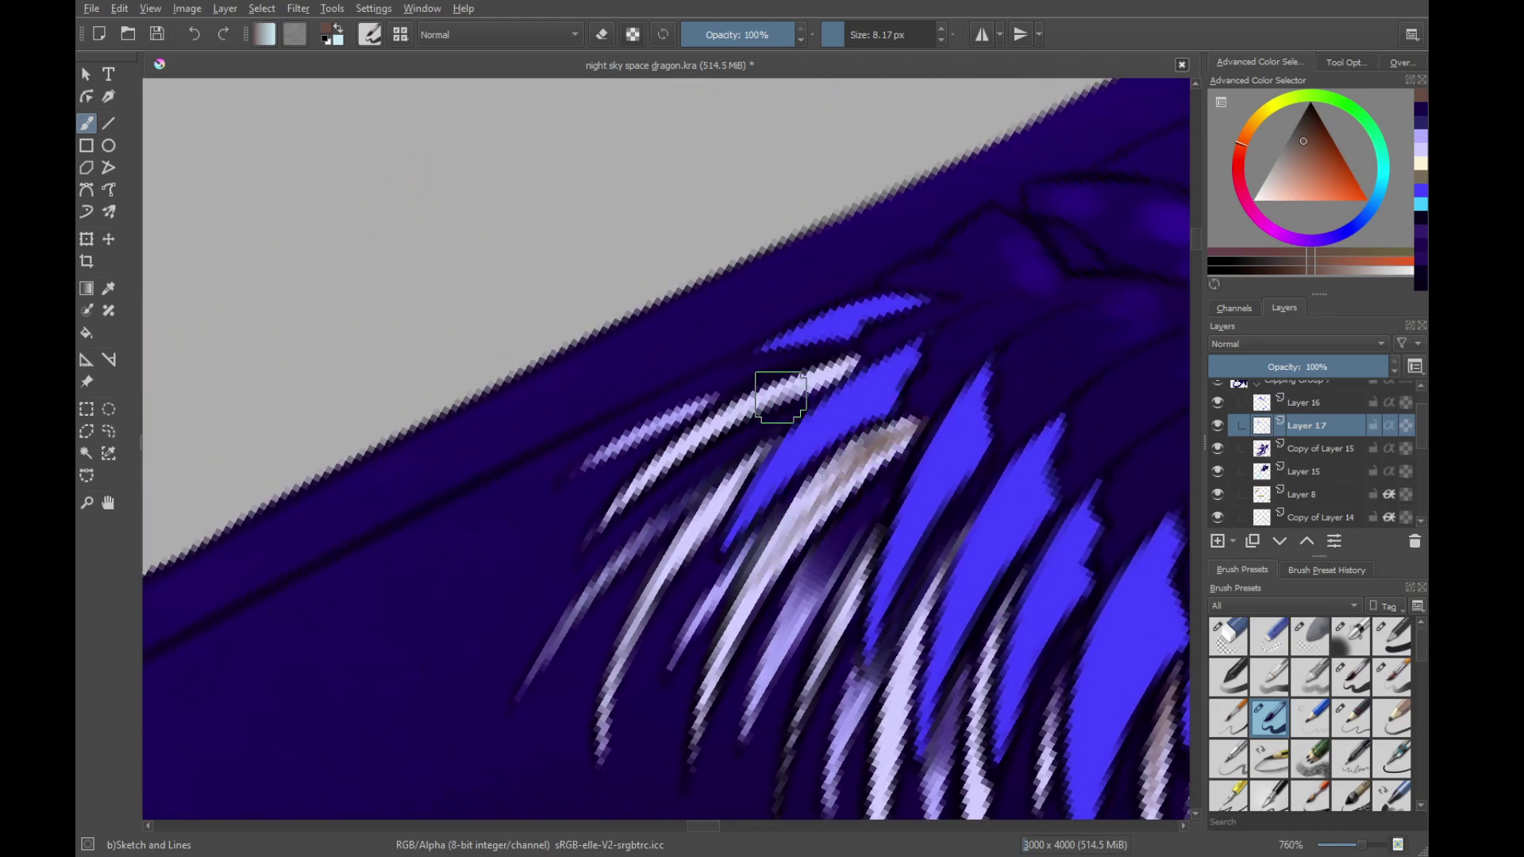
{"action": "mouse_move", "coordinate": [781, 397]}
{"action": "left_mouse_down"}
{"action": "mouse_move", "coordinate": [853, 365]}
{"action": "mouse_move", "coordinate": [804, 366]}
{"action": "left_mouse_up"}
{"action": "mouse_move", "coordinate": [650, 493]}
{"action": "left_mouse_down"}
{"action": "mouse_move", "coordinate": [691, 439]}
{"action": "mouse_move", "coordinate": [576, 408]}
{"action": "left_mouse_up"}
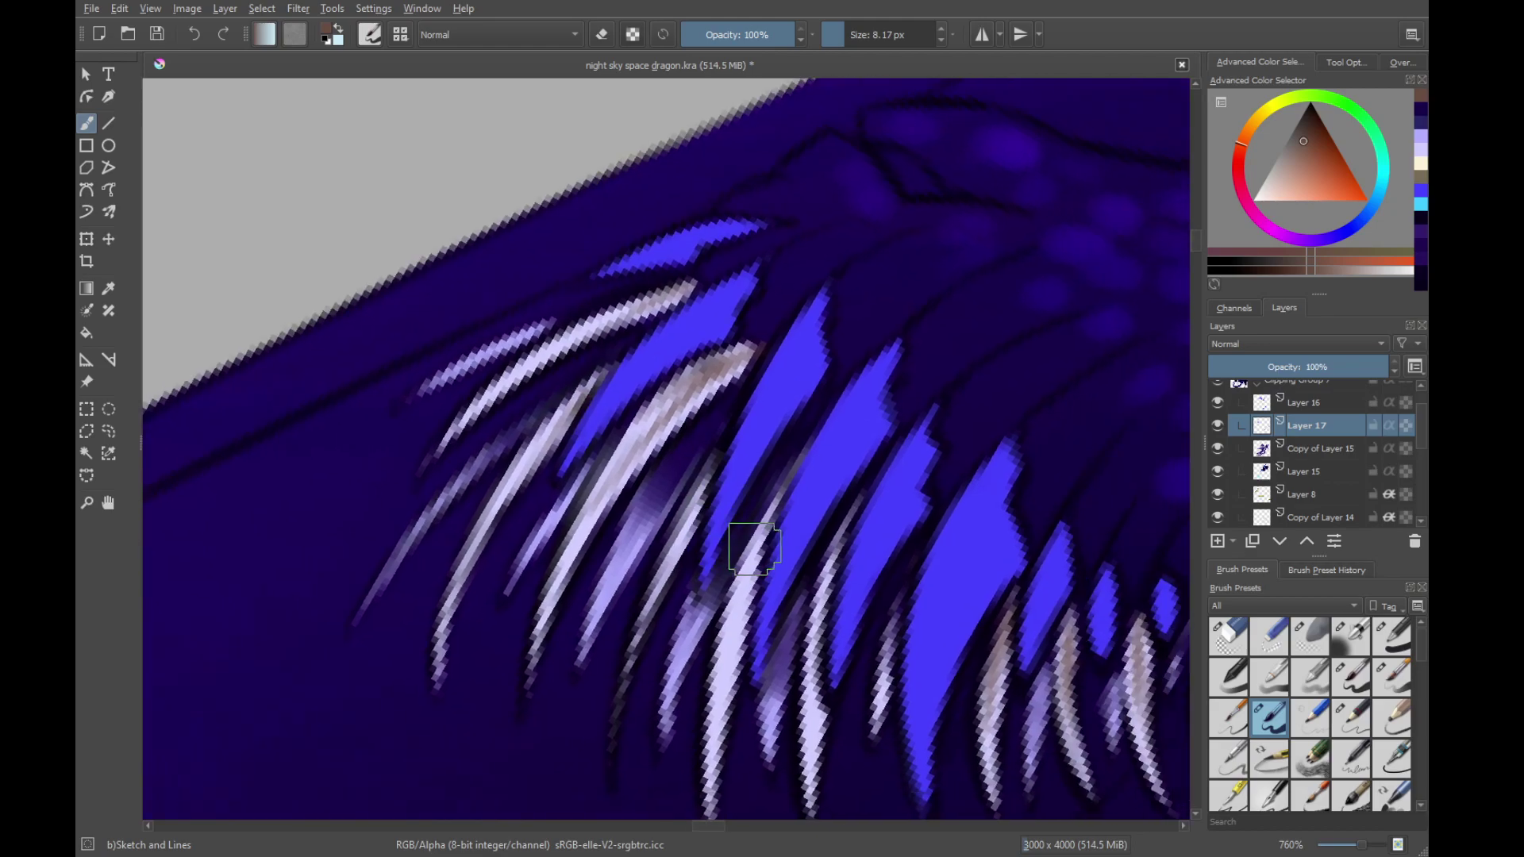
{"action": "left_click_drag", "start_coordinate": [751, 545], "coordinate": [774, 488]}
{"action": "left_click_drag", "start_coordinate": [902, 580], "coordinate": [739, 422]}
{"action": "left_click_drag", "start_coordinate": [1127, 615], "coordinate": [877, 554]}
{"action": "left_click_drag", "start_coordinate": [782, 457], "coordinate": [819, 679]}
On Layer 16, set up the Airbrush Soft brush in Color Dodge mode with light blue at 14.62 px
{"action": "scroll", "coordinate": [792, 657], "scroll_direction": "down", "scroll_amount": 4}
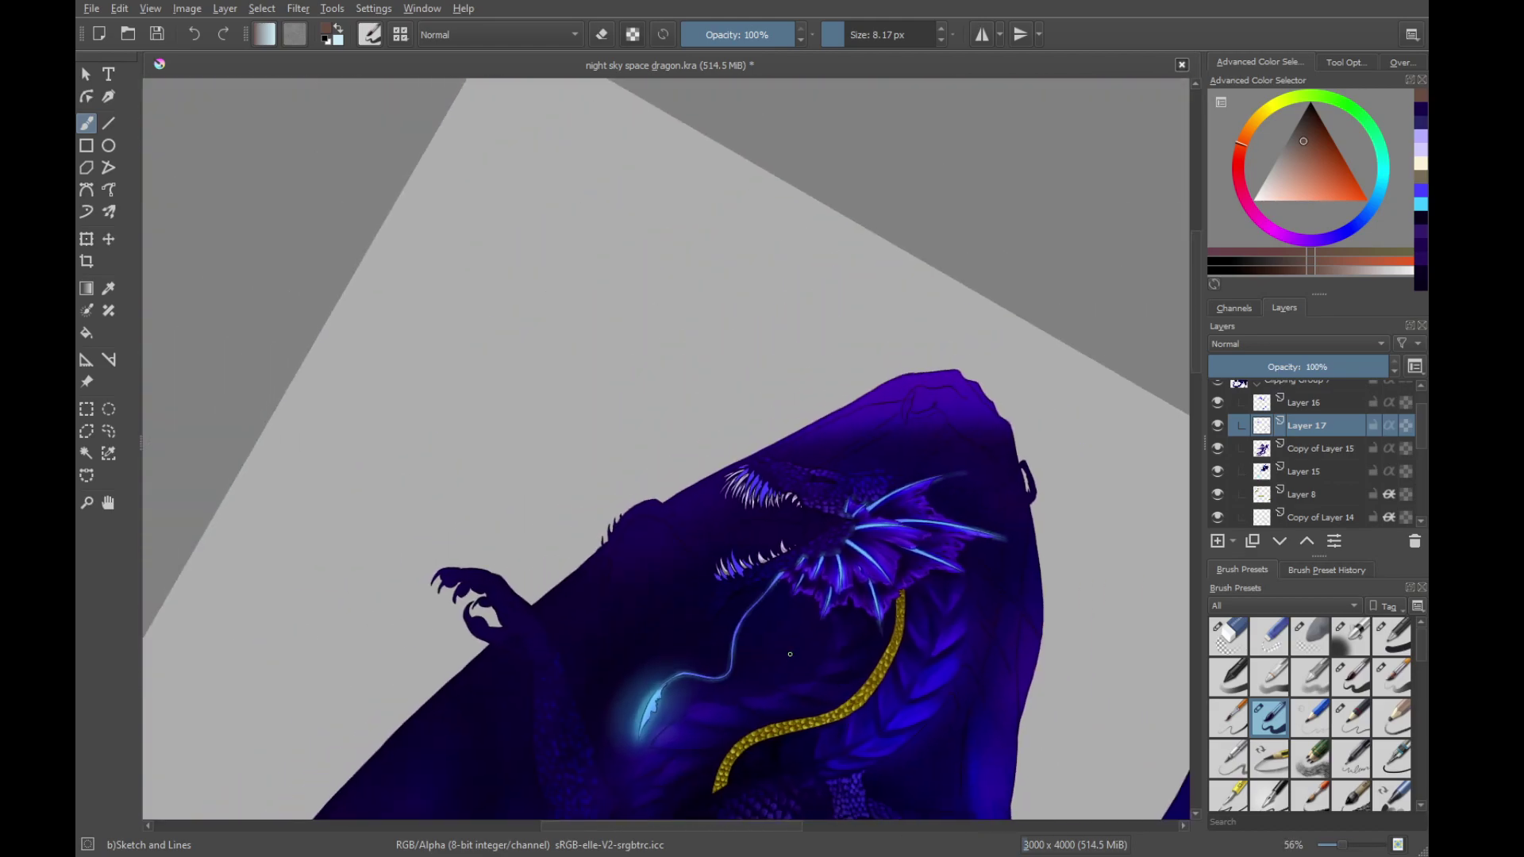
{"action": "left_click", "coordinate": [1302, 405]}
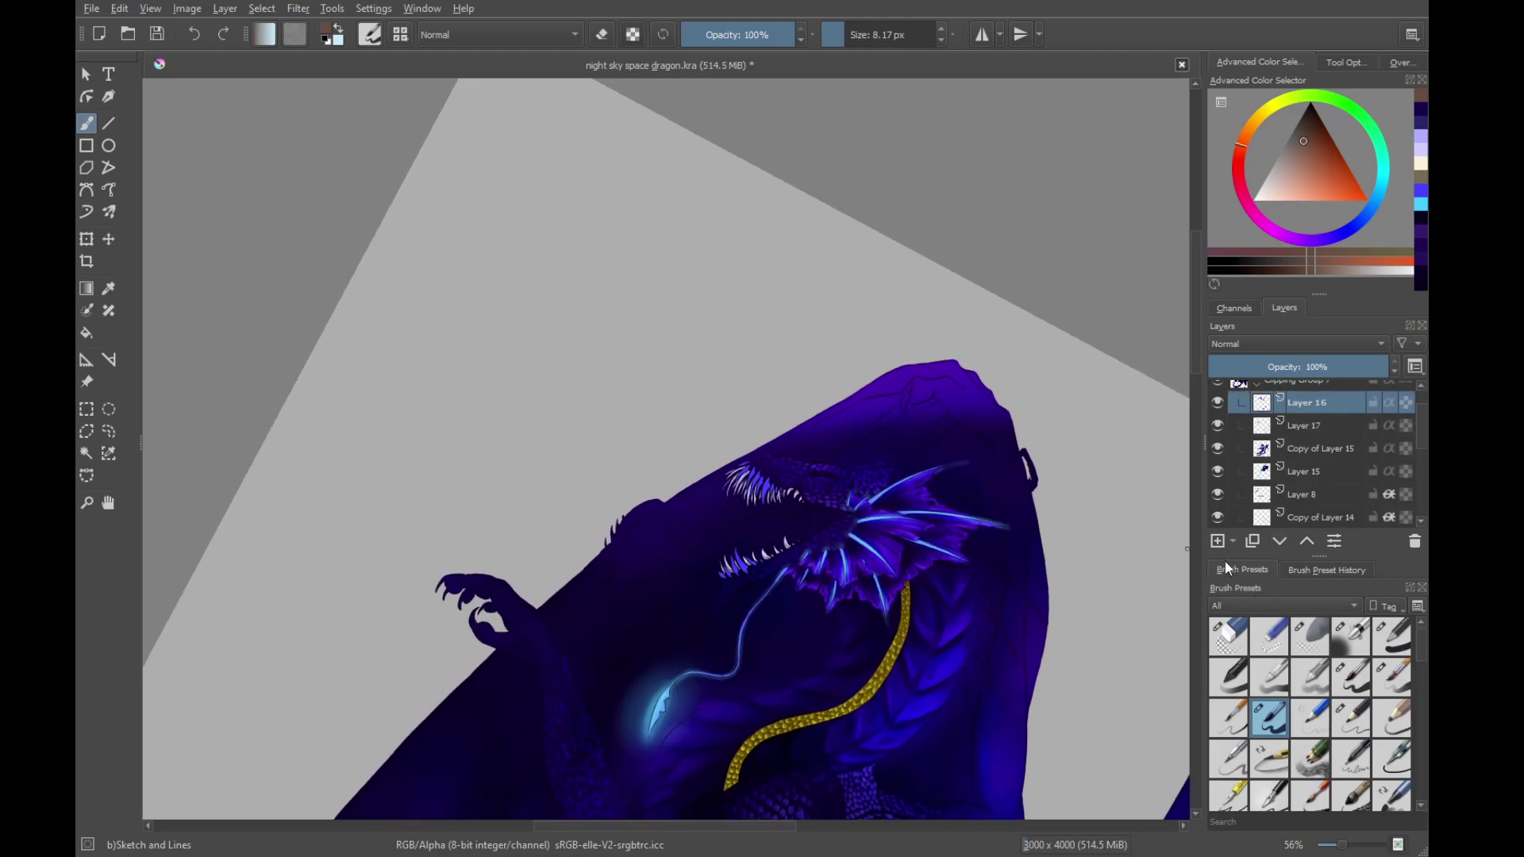
{"action": "left_click", "coordinate": [1342, 649]}
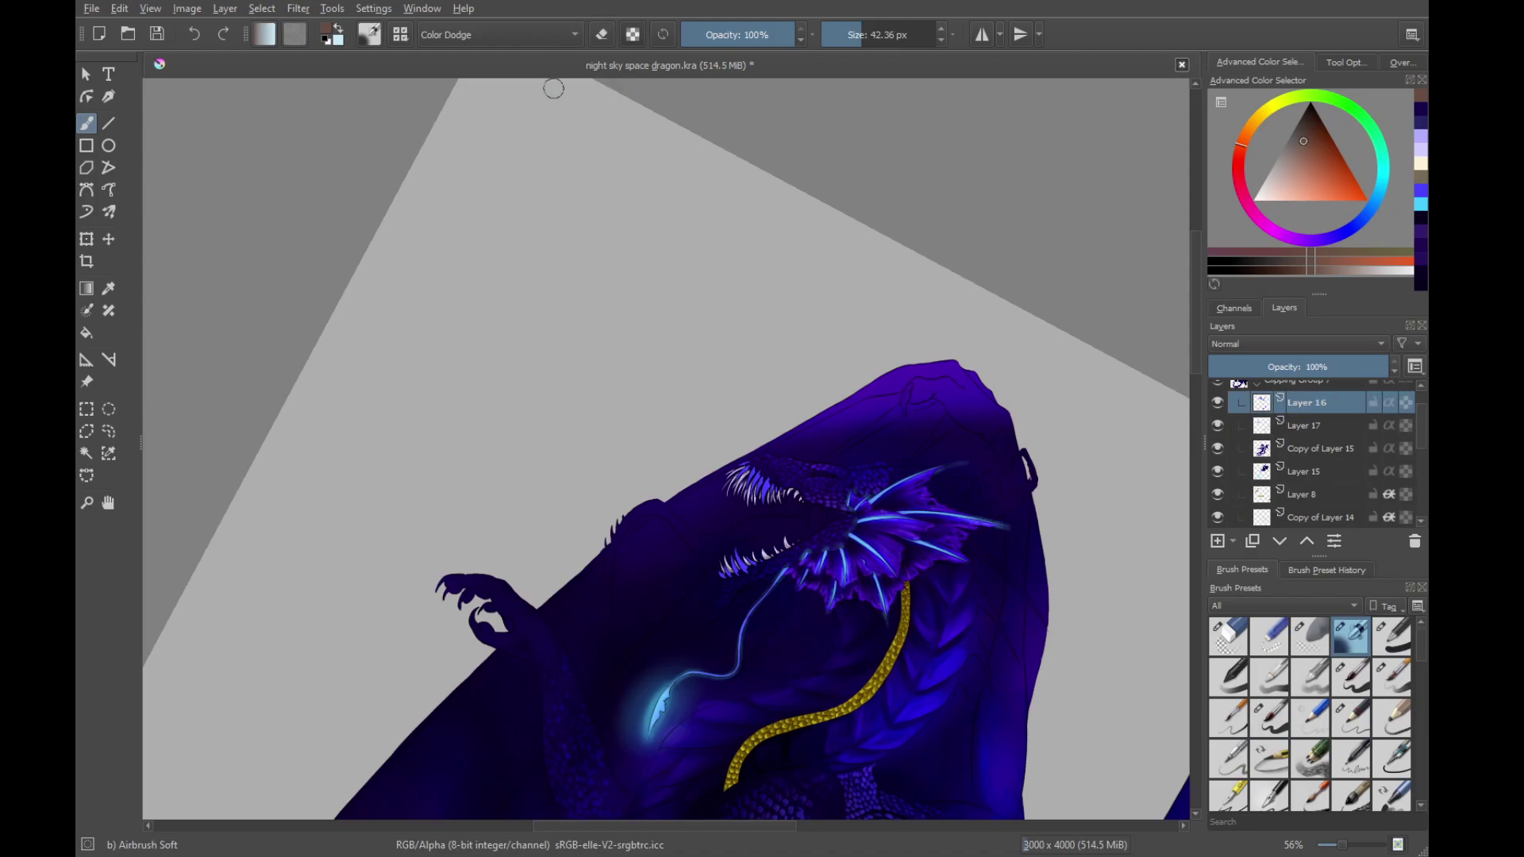
{"action": "left_click", "coordinate": [1422, 191]}
{"action": "left_click", "coordinate": [1421, 205]}
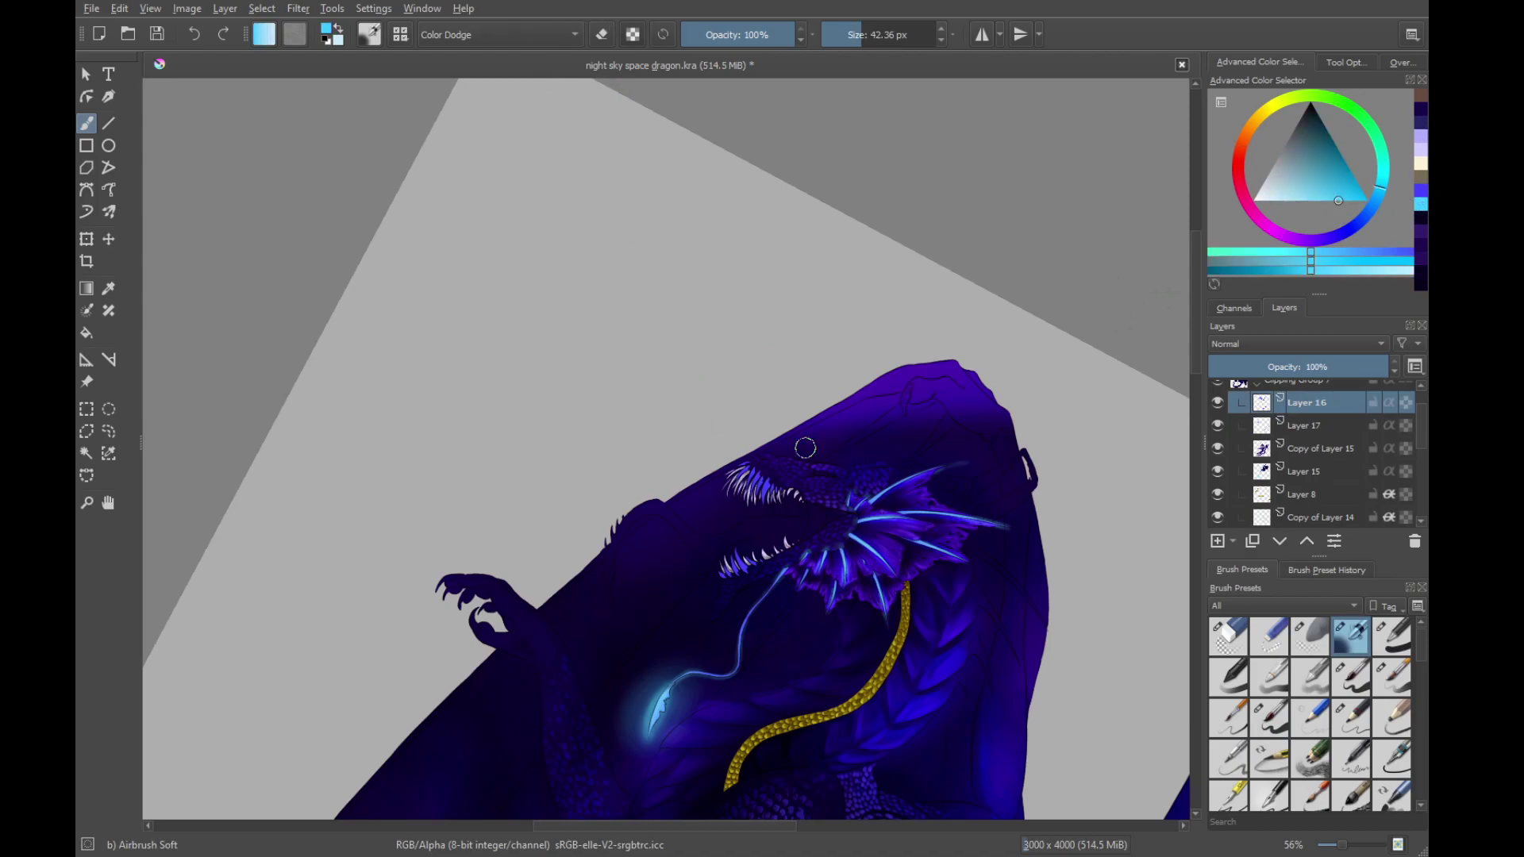
{"action": "mouse_move", "coordinate": [815, 480]}
{"action": "left_mouse_down"}
{"action": "mouse_move", "coordinate": [878, 333]}
{"action": "mouse_move", "coordinate": [792, 333]}
{"action": "left_mouse_up"}
{"action": "left_click_drag", "start_coordinate": [880, 253], "coordinate": [802, 253]}
{"action": "left_click_drag", "start_coordinate": [942, 253], "coordinate": [884, 446]}
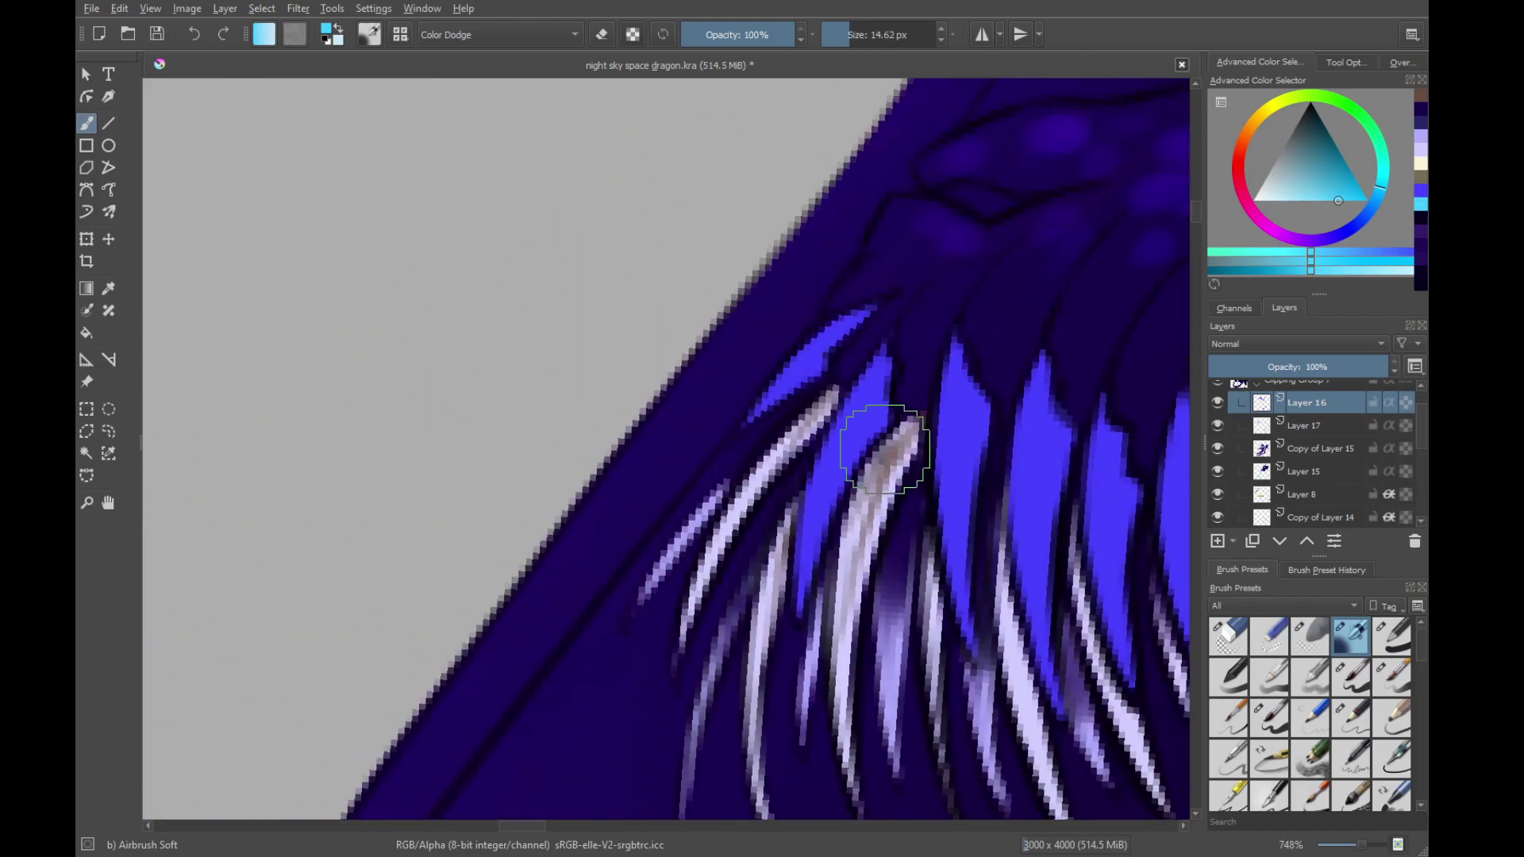
Airbrush a light blue Color Dodge glow over the blue upper-jaw teeth and their gum line
{"action": "left_click_drag", "start_coordinate": [778, 416], "coordinate": [842, 329]}
{"action": "left_click_drag", "start_coordinate": [741, 436], "coordinate": [900, 292]}
{"action": "mouse_move", "coordinate": [805, 629]}
{"action": "left_mouse_down"}
{"action": "mouse_move", "coordinate": [858, 416]}
{"action": "mouse_move", "coordinate": [900, 361]}
{"action": "mouse_move", "coordinate": [861, 431]}
{"action": "mouse_move", "coordinate": [869, 635]}
{"action": "left_mouse_up"}
{"action": "left_click_drag", "start_coordinate": [859, 407], "coordinate": [870, 648]}
{"action": "mouse_move", "coordinate": [872, 653]}
{"action": "left_mouse_down"}
{"action": "mouse_move", "coordinate": [850, 572]}
{"action": "mouse_move", "coordinate": [812, 528]}
{"action": "left_mouse_up"}
{"action": "mouse_move", "coordinate": [893, 271]}
{"action": "left_mouse_down"}
{"action": "mouse_move", "coordinate": [879, 627]}
{"action": "mouse_move", "coordinate": [873, 584]}
{"action": "left_mouse_up"}
{"action": "mouse_move", "coordinate": [879, 408]}
{"action": "left_mouse_down"}
{"action": "mouse_move", "coordinate": [947, 262]}
{"action": "mouse_move", "coordinate": [791, 378]}
{"action": "mouse_move", "coordinate": [789, 508]}
{"action": "mouse_move", "coordinate": [836, 653]}
{"action": "mouse_move", "coordinate": [904, 450]}
{"action": "mouse_move", "coordinate": [891, 412]}
{"action": "mouse_move", "coordinate": [889, 732]}
{"action": "mouse_move", "coordinate": [815, 583]}
{"action": "left_mouse_up"}
{"action": "left_click_drag", "start_coordinate": [819, 509], "coordinate": [827, 634]}
{"action": "mouse_move", "coordinate": [891, 295]}
{"action": "left_mouse_down"}
{"action": "mouse_move", "coordinate": [870, 464]}
{"action": "mouse_move", "coordinate": [768, 542]}
{"action": "left_mouse_up"}
{"action": "left_click_drag", "start_coordinate": [826, 381], "coordinate": [843, 528]}
{"action": "left_click_drag", "start_coordinate": [901, 375], "coordinate": [905, 468]}
{"action": "left_click_drag", "start_coordinate": [876, 282], "coordinate": [897, 428]}
{"action": "scroll", "coordinate": [908, 398], "scroll_direction": "up", "scroll_amount": 5}
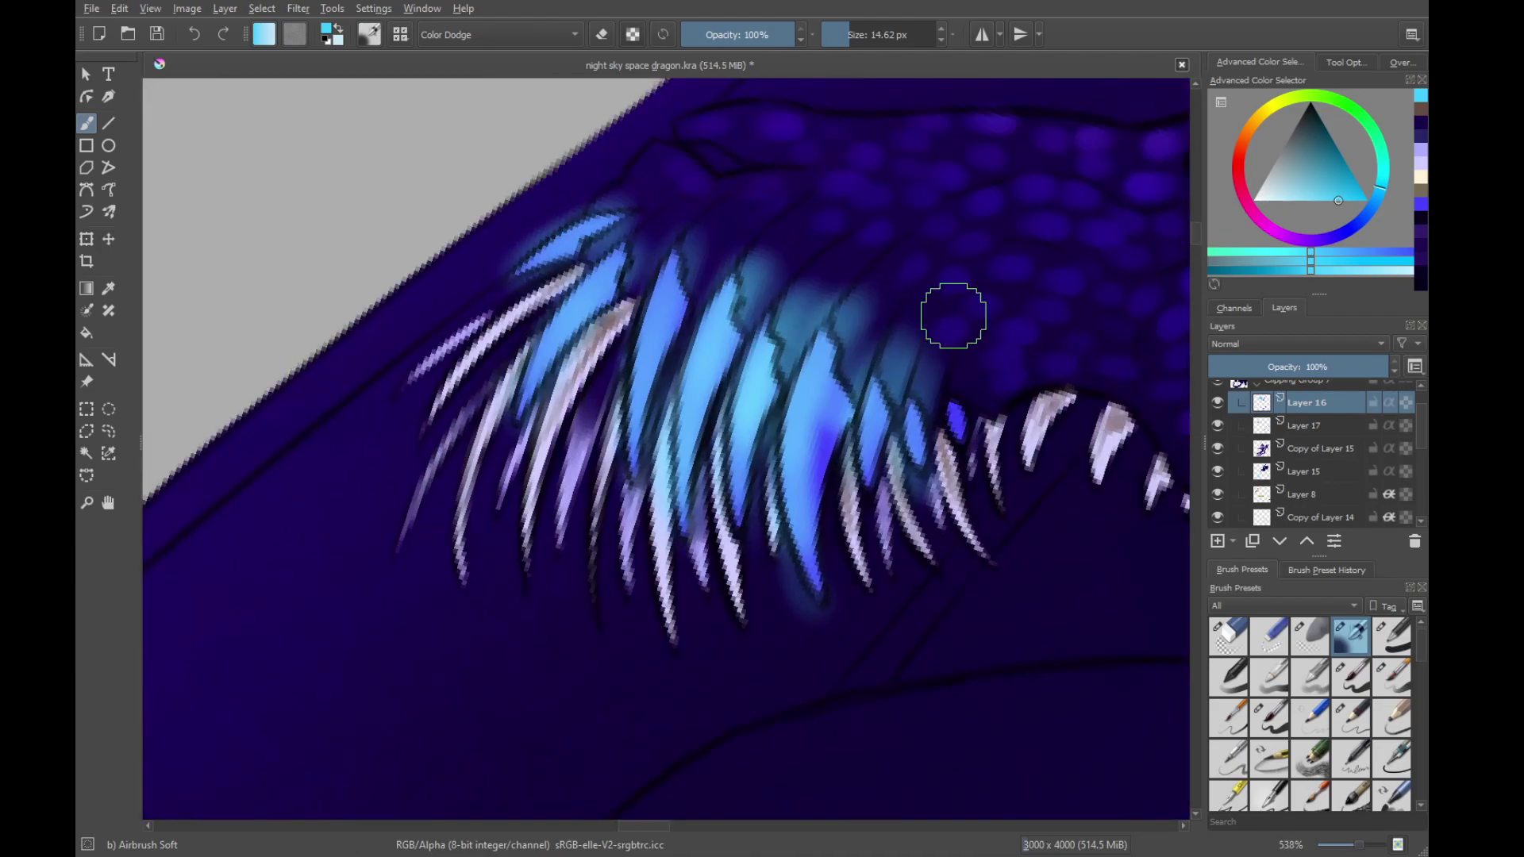
Undo the glow strokes behind the front blue upper-jaw teeth and airbrush a light blue glow over those teeth again
{"action": "scroll", "coordinate": [978, 392], "scroll_direction": "down", "scroll_amount": 8}
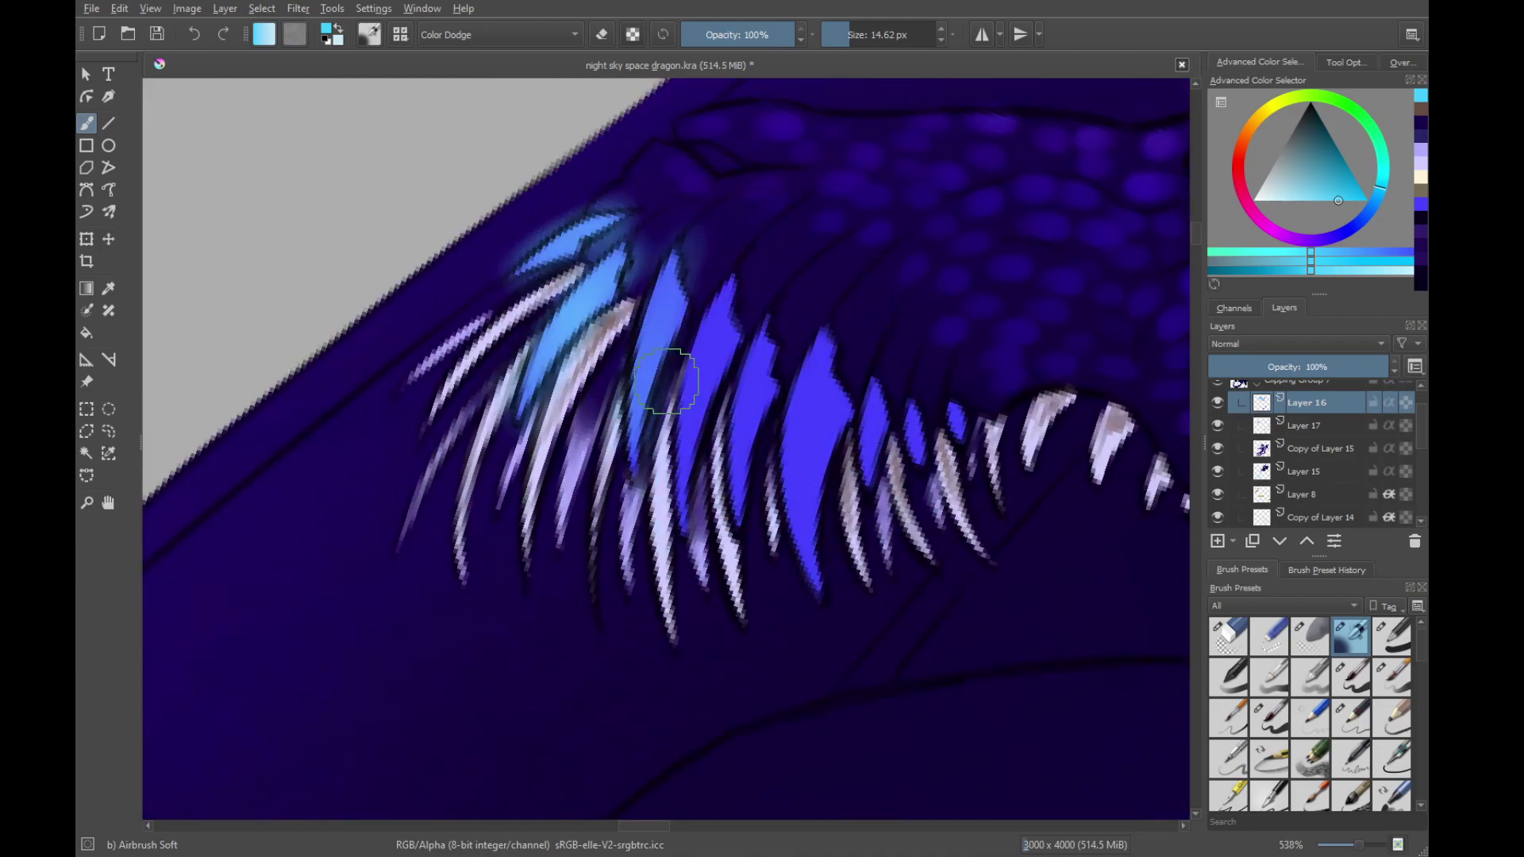
{"action": "left_click_drag", "start_coordinate": [726, 507], "coordinate": [777, 489]}
{"action": "left_click_drag", "start_coordinate": [825, 367], "coordinate": [853, 437]}
{"action": "mouse_move", "coordinate": [643, 505]}
{"action": "left_mouse_down"}
{"action": "mouse_move", "coordinate": [644, 428]}
{"action": "mouse_move", "coordinate": [739, 424]}
{"action": "mouse_move", "coordinate": [693, 442]}
{"action": "mouse_move", "coordinate": [704, 415]}
{"action": "mouse_move", "coordinate": [678, 460]}
{"action": "mouse_move", "coordinate": [726, 429]}
{"action": "mouse_move", "coordinate": [718, 476]}
{"action": "mouse_move", "coordinate": [742, 417]}
{"action": "mouse_move", "coordinate": [758, 468]}
{"action": "mouse_move", "coordinate": [765, 433]}
{"action": "mouse_move", "coordinate": [789, 492]}
{"action": "mouse_move", "coordinate": [819, 452]}
{"action": "left_mouse_up"}
{"action": "key", "text": "ctrl+z"}
{"action": "key", "text": "ctrl+z"}
{"action": "key", "text": "ctrl+z"}
{"action": "key", "text": "ctrl+z"}
{"action": "key", "text": "ctrl+z"}
Try a 22.27 px light blue airbrush glow over the front lower-jaw teeth and intensify the glow on the upper jaw
{"action": "mouse_move", "coordinate": [857, 568]}
{"action": "left_mouse_down"}
{"action": "mouse_move", "coordinate": [799, 426]}
{"action": "mouse_move", "coordinate": [785, 512]}
{"action": "left_mouse_up"}
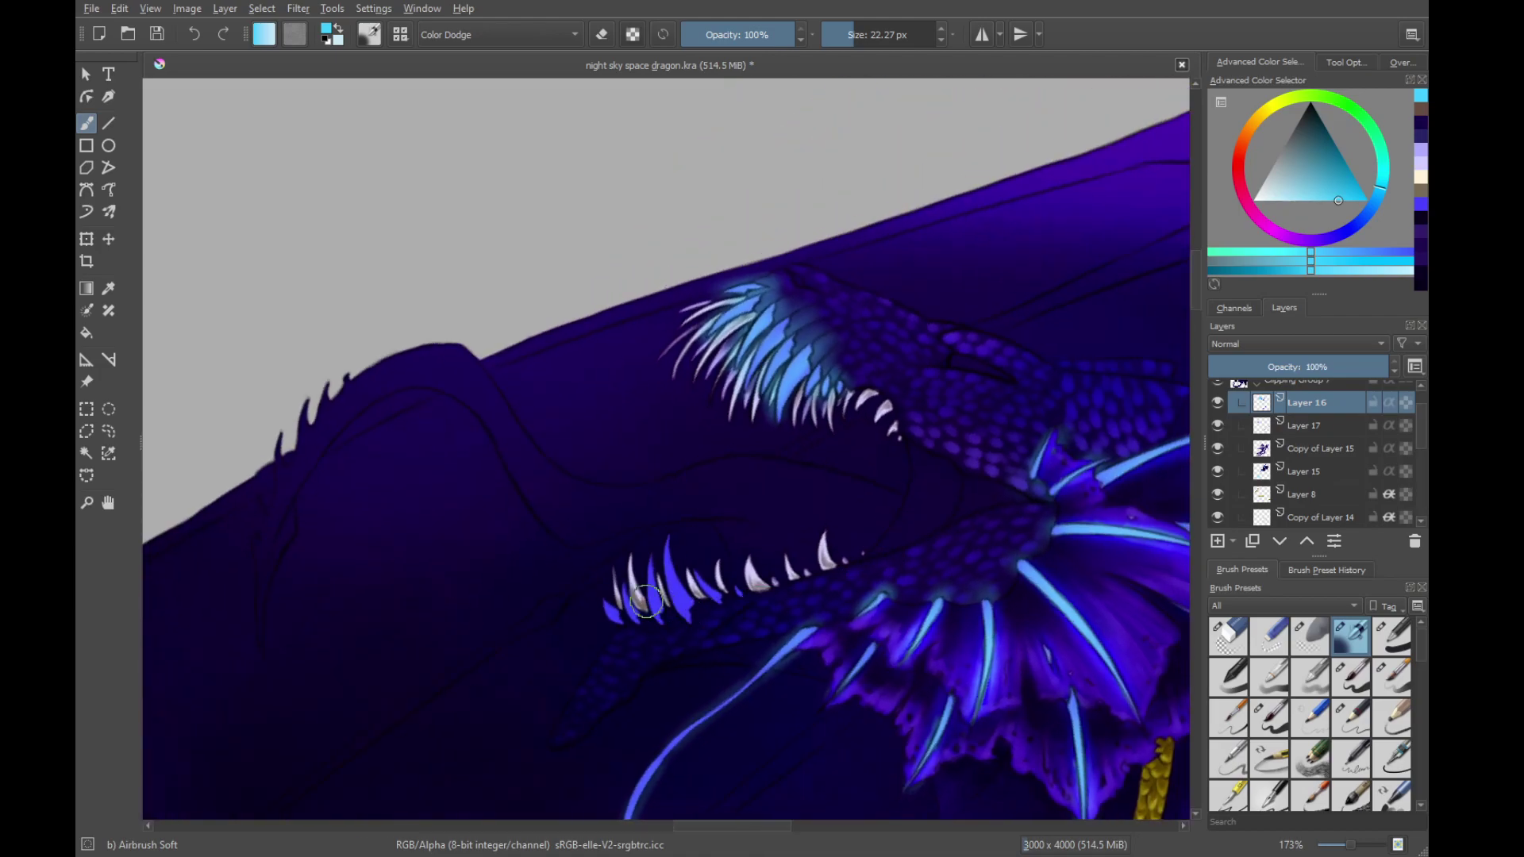
{"action": "mouse_move", "coordinate": [639, 605]}
{"action": "left_mouse_down"}
{"action": "mouse_move", "coordinate": [620, 625]}
{"action": "mouse_move", "coordinate": [667, 537]}
{"action": "mouse_move", "coordinate": [713, 602]}
{"action": "mouse_move", "coordinate": [781, 581]}
{"action": "left_mouse_up"}
{"action": "mouse_move", "coordinate": [809, 496]}
{"action": "left_mouse_down"}
{"action": "mouse_move", "coordinate": [810, 619]}
{"action": "mouse_move", "coordinate": [832, 439]}
{"action": "mouse_move", "coordinate": [830, 516]}
{"action": "left_mouse_up"}
{"action": "mouse_move", "coordinate": [808, 484]}
{"action": "left_mouse_down"}
{"action": "mouse_move", "coordinate": [808, 426]}
{"action": "mouse_move", "coordinate": [800, 444]}
{"action": "mouse_move", "coordinate": [790, 417]}
{"action": "mouse_move", "coordinate": [792, 455]}
{"action": "left_mouse_up"}
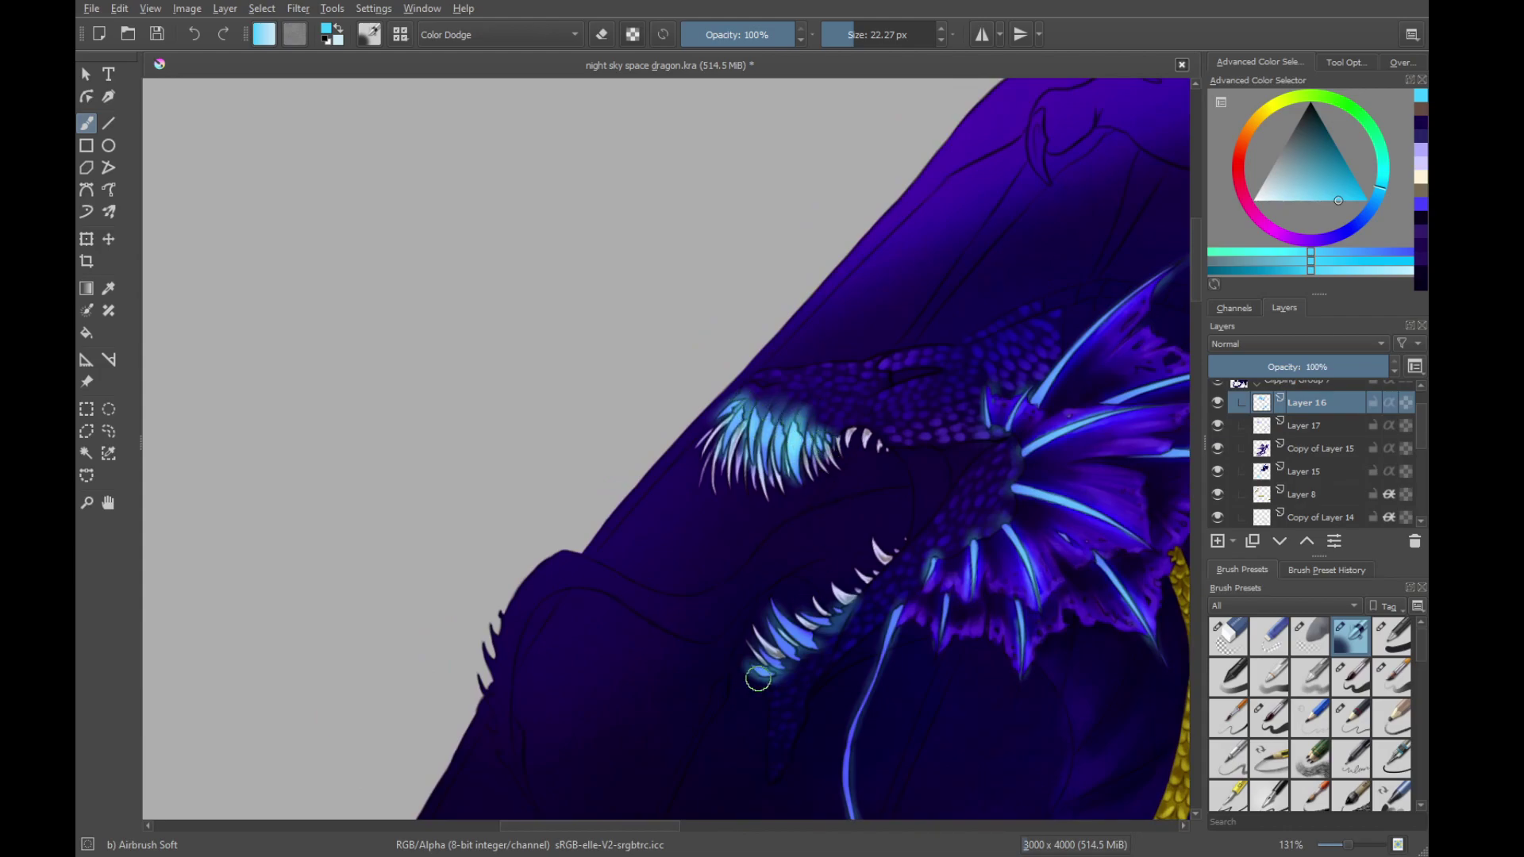
{"action": "left_click_drag", "start_coordinate": [769, 653], "coordinate": [857, 594]}
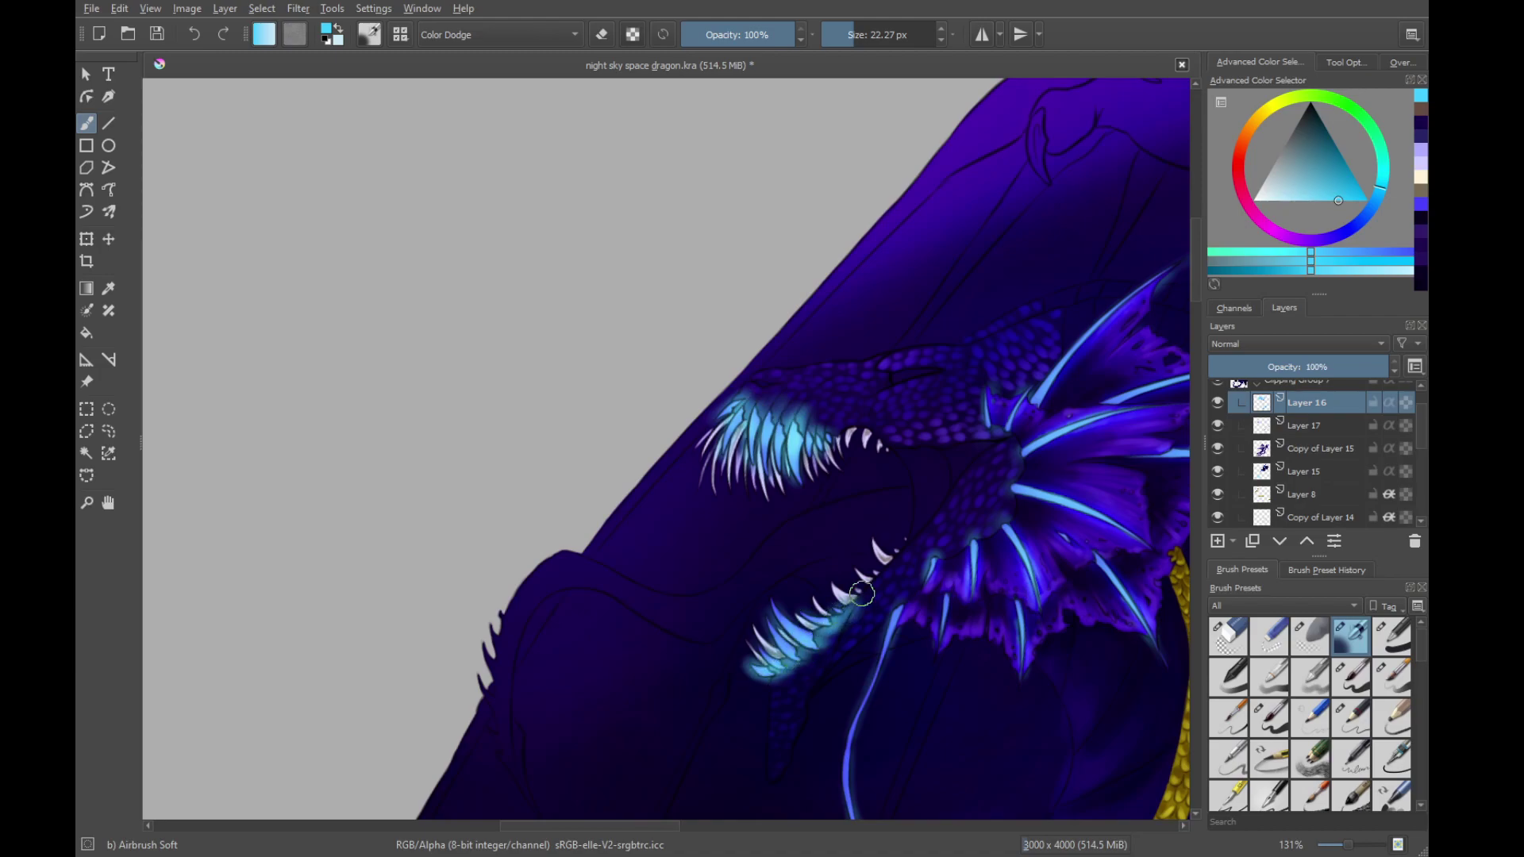
{"action": "scroll", "coordinate": [831, 702], "scroll_direction": "down", "scroll_amount": 5}
{"action": "scroll", "coordinate": [832, 702], "scroll_direction": "up", "scroll_amount": 5}
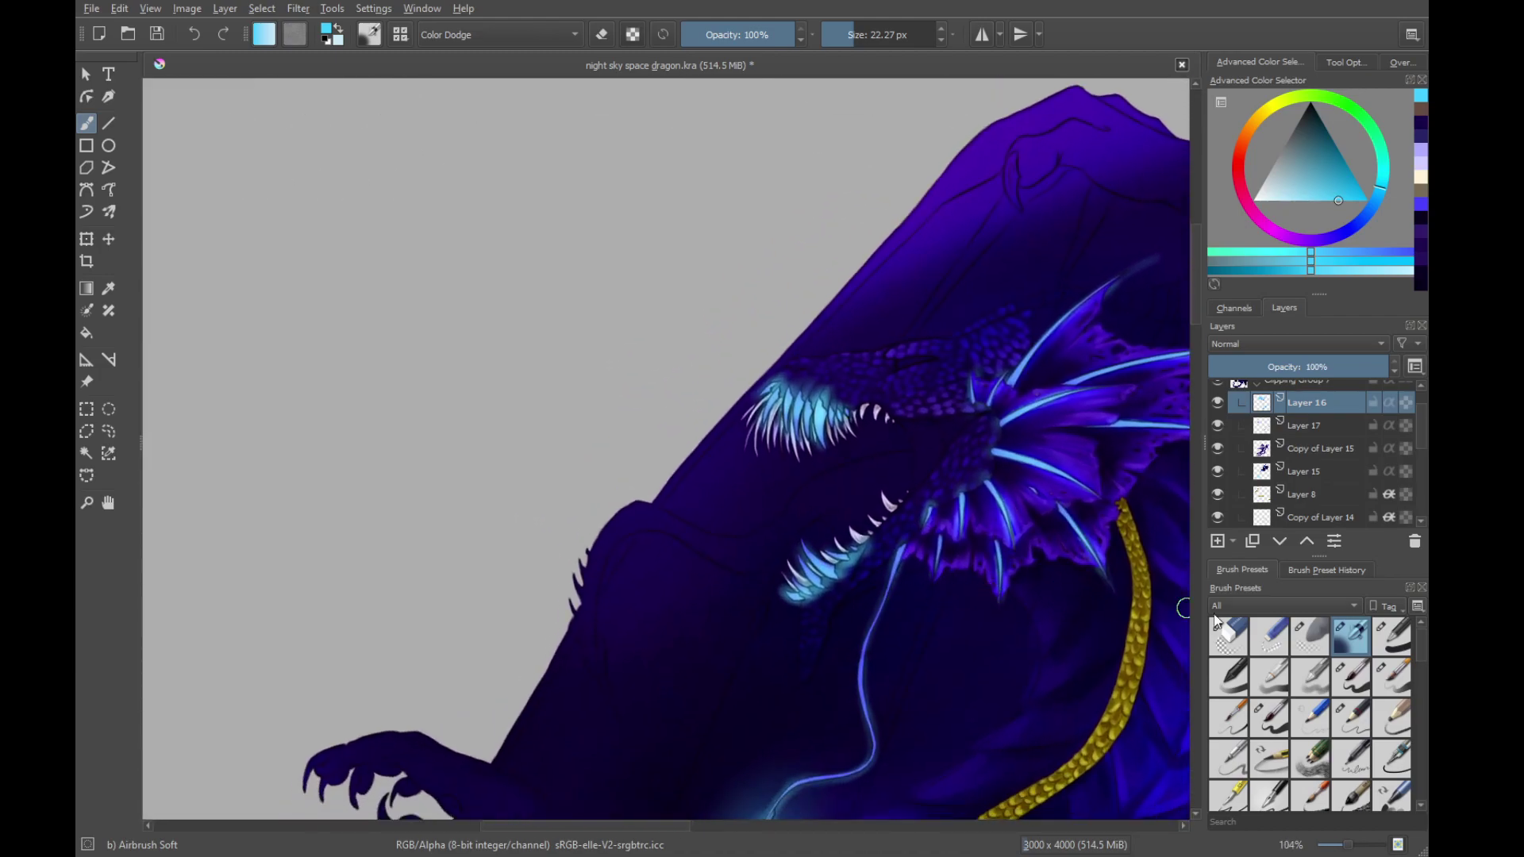
Try to soften the upper-jaw tooth glow with the Blender Blur brush, using sizes of 24.63 and 91.10 px
{"action": "scroll", "coordinate": [1387, 664], "scroll_direction": "down", "scroll_amount": 5}
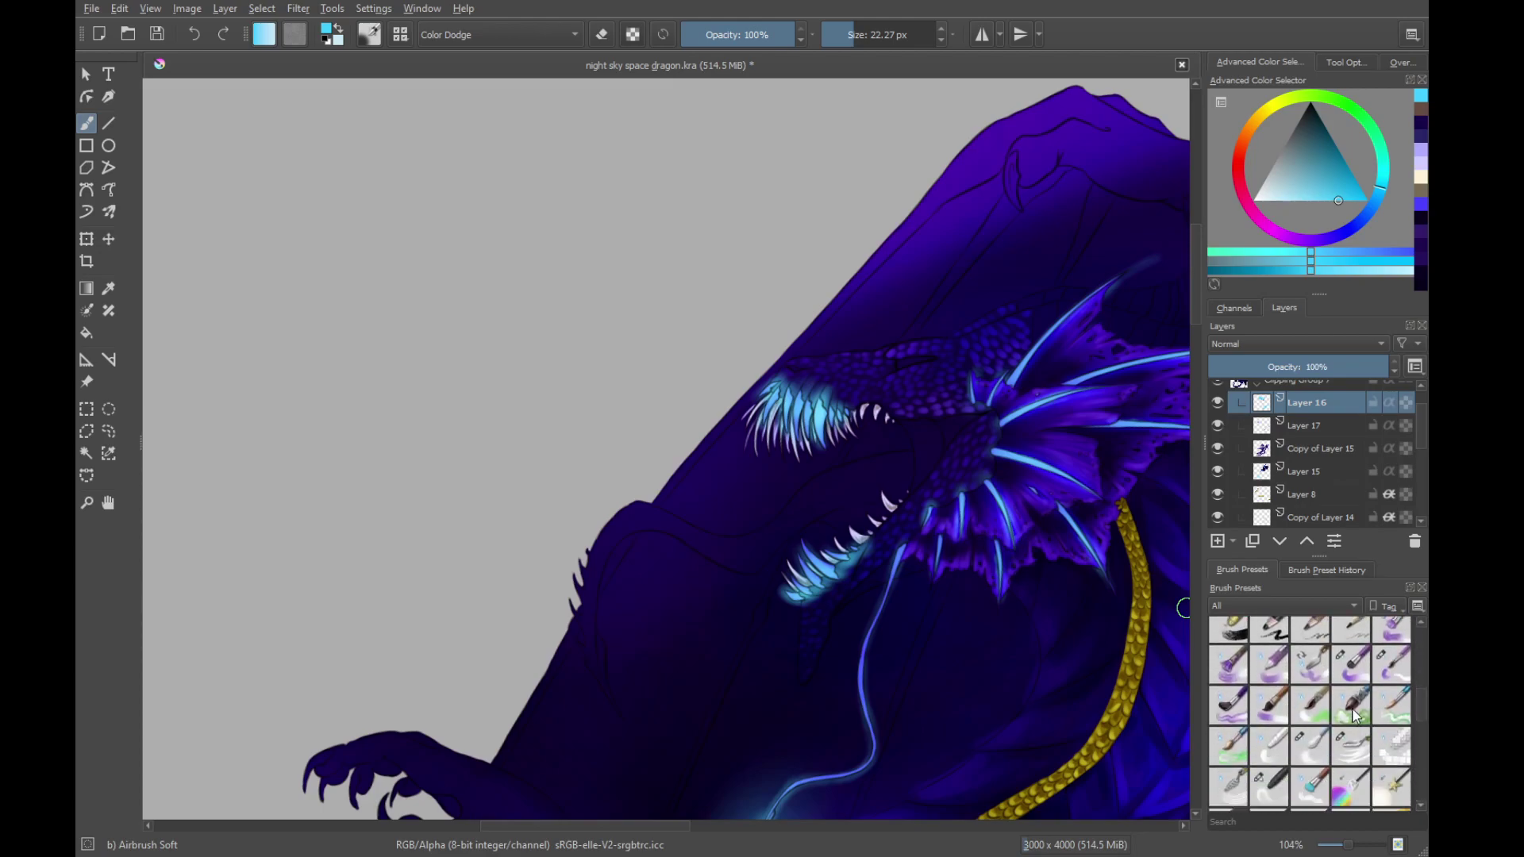
{"action": "left_click", "coordinate": [1309, 746]}
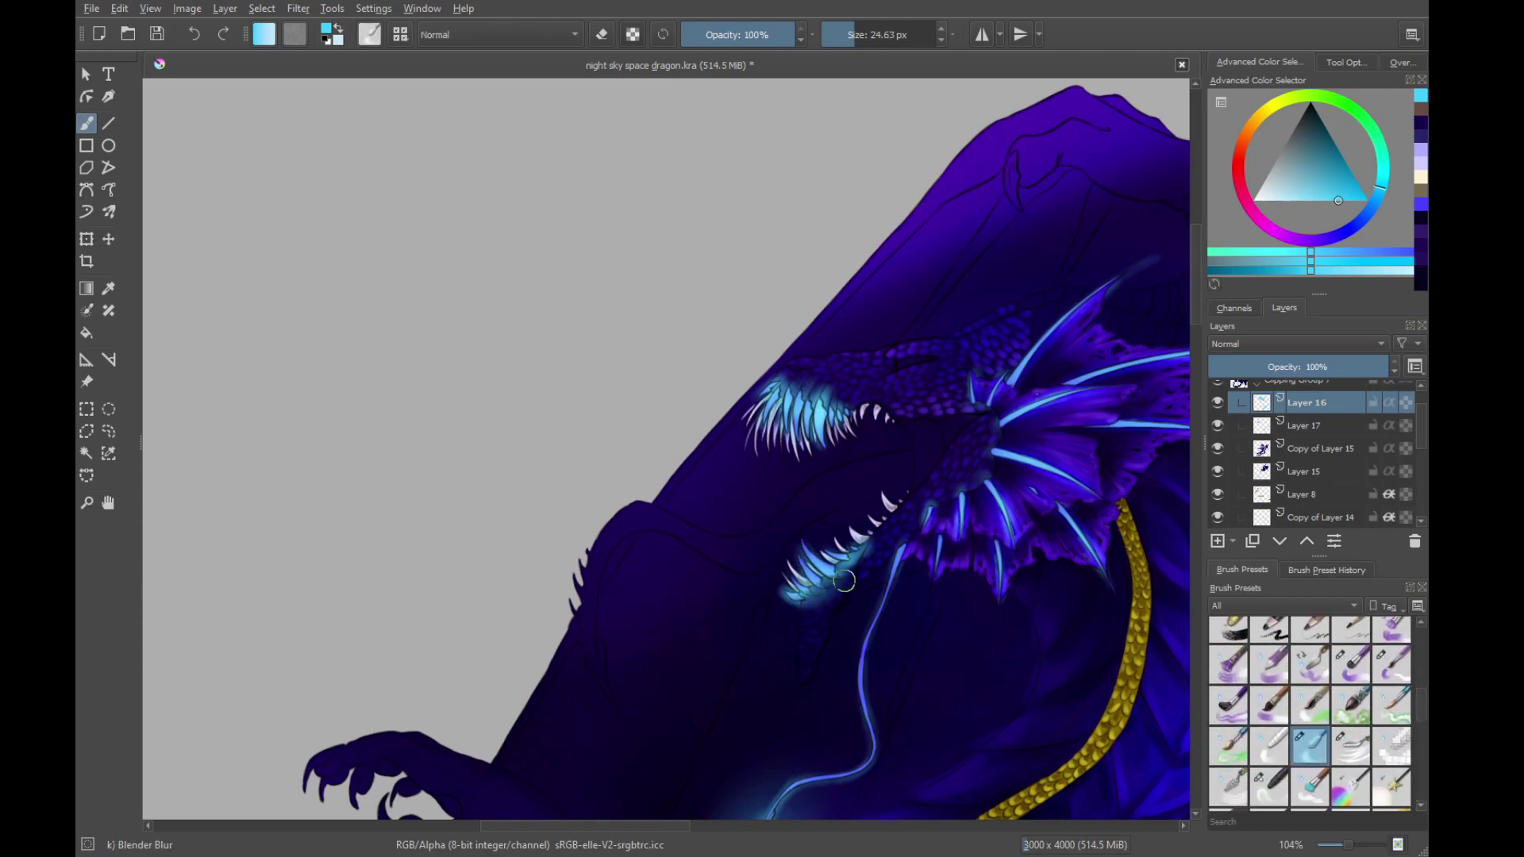
{"action": "left_click_drag", "start_coordinate": [800, 494], "coordinate": [829, 575]}
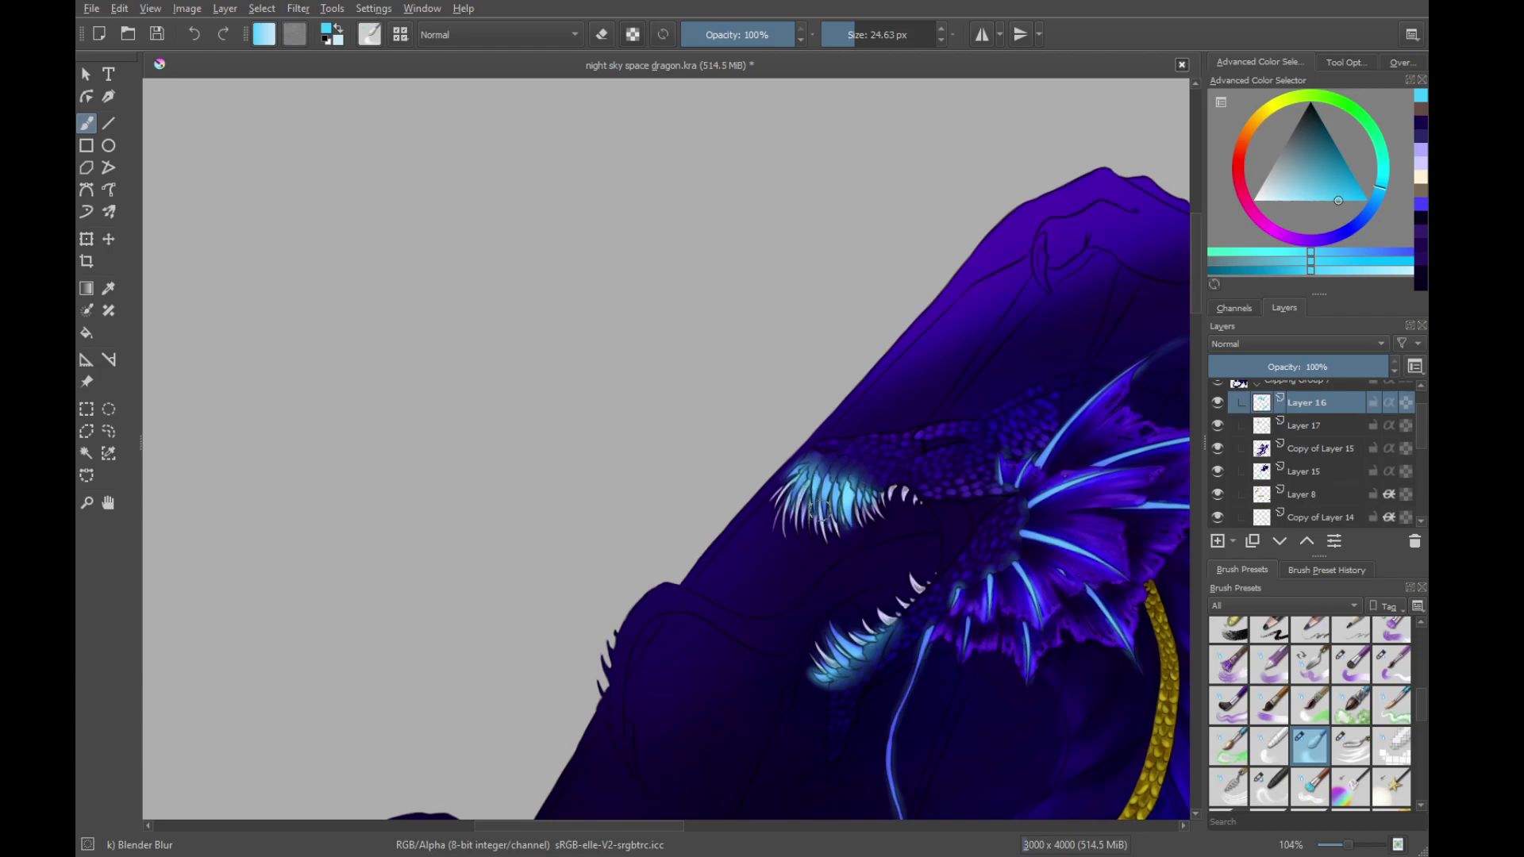
{"action": "mouse_move", "coordinate": [835, 480]}
{"action": "left_mouse_down", "text": "shift"}
{"action": "mouse_move", "coordinate": [887, 480]}
{"action": "mouse_move", "coordinate": [826, 487]}
{"action": "mouse_move", "coordinate": [825, 516]}
{"action": "mouse_move", "coordinate": [789, 493]}
{"action": "mouse_move", "coordinate": [842, 516]}
{"action": "left_mouse_up", "text": "shift"}
{"action": "left_click_drag", "start_coordinate": [892, 588], "coordinate": [878, 579]}
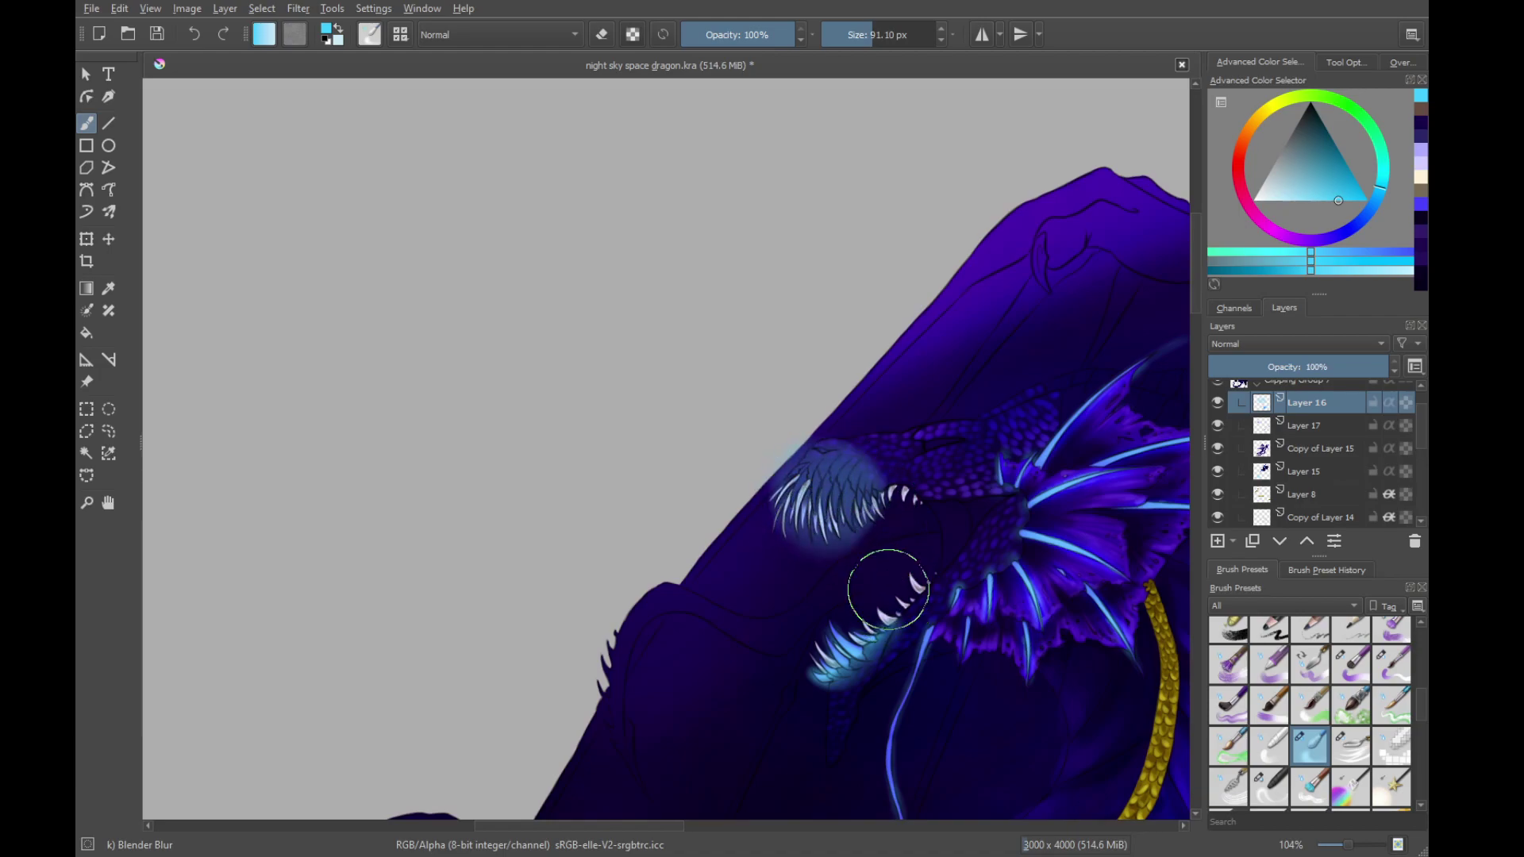
Undo the blur strokes, the extra upper-jaw glow and the lower-jaw glow
{"action": "key", "text": "ctrl+z"}
{"action": "key", "text": "ctrl+z"}
{"action": "key", "text": "ctrl+z"}
{"action": "key", "text": "ctrl+z"}
{"action": "key", "text": "ctrl+z"}
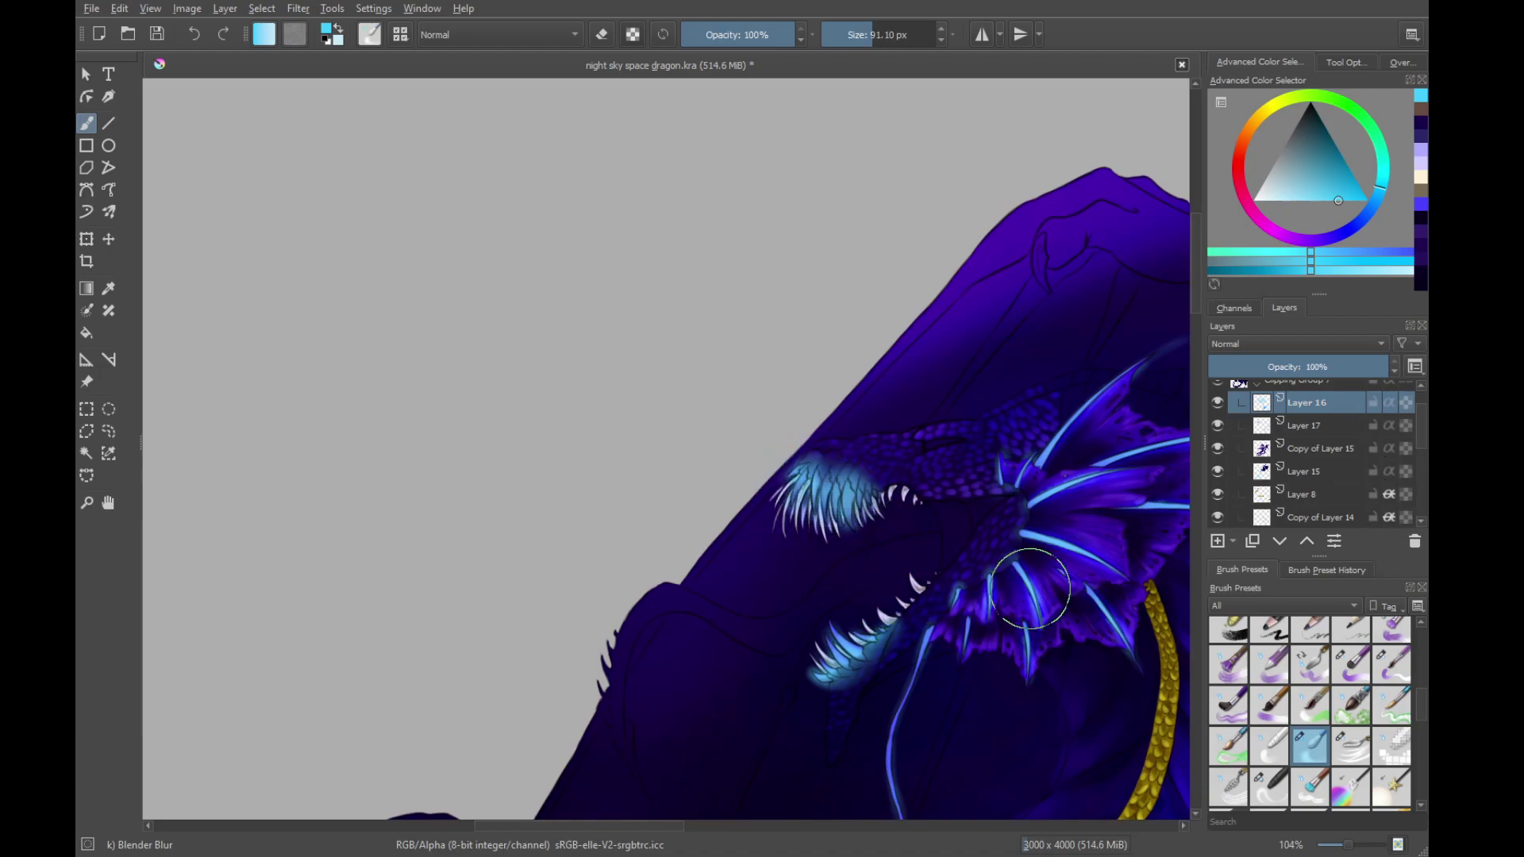
{"action": "key", "text": "ctrl+z"}
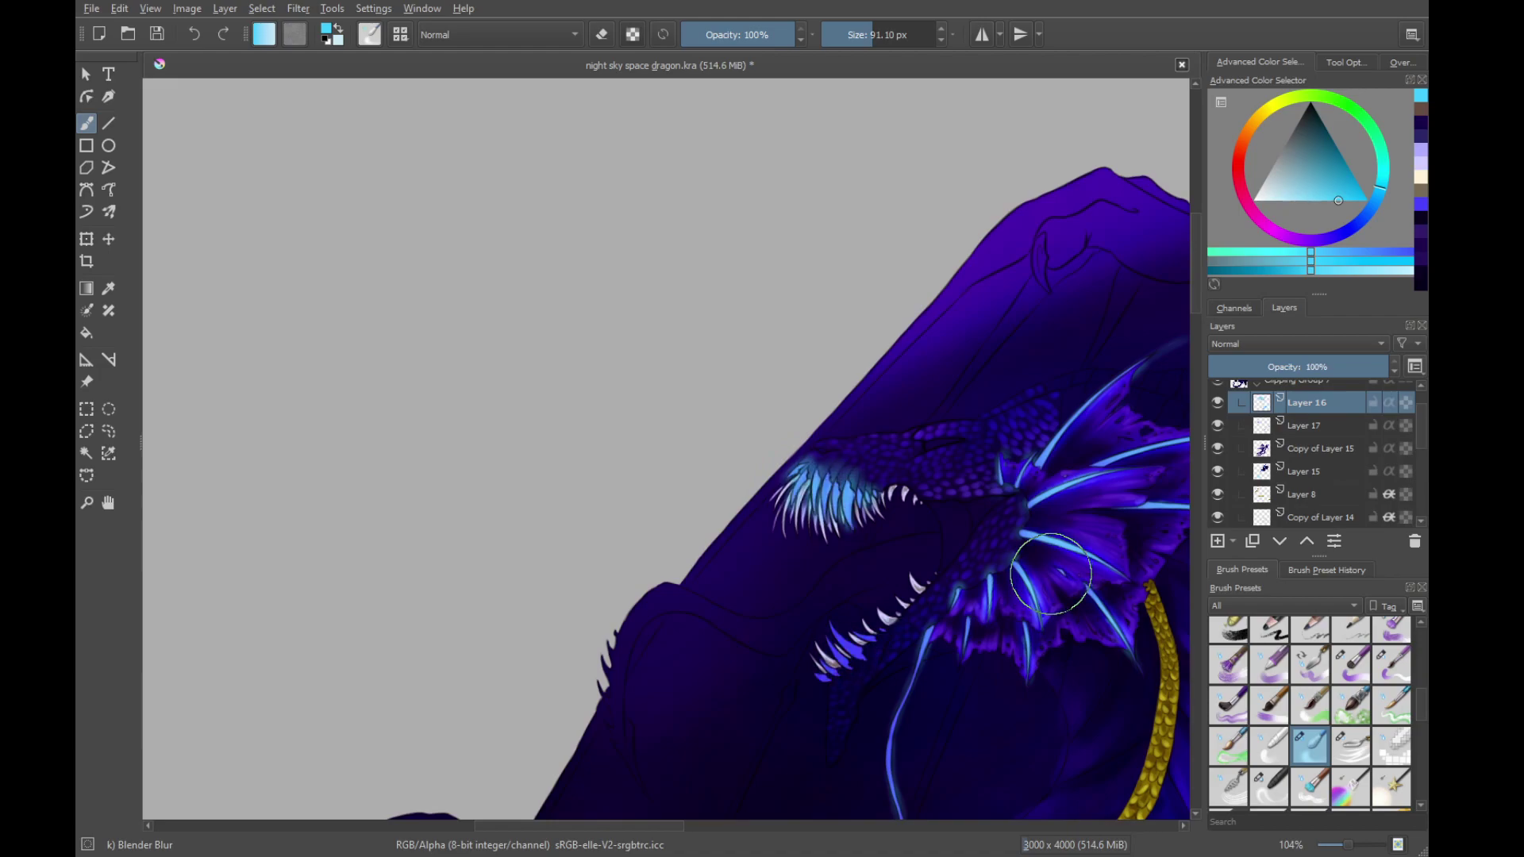
Switch back to the Airbrush Soft brush at 22.27 px and add light blue Color Dodge glow to the front teeth of both jaws
{"action": "left_click_drag", "start_coordinate": [1420, 702], "coordinate": [1393, 559]}
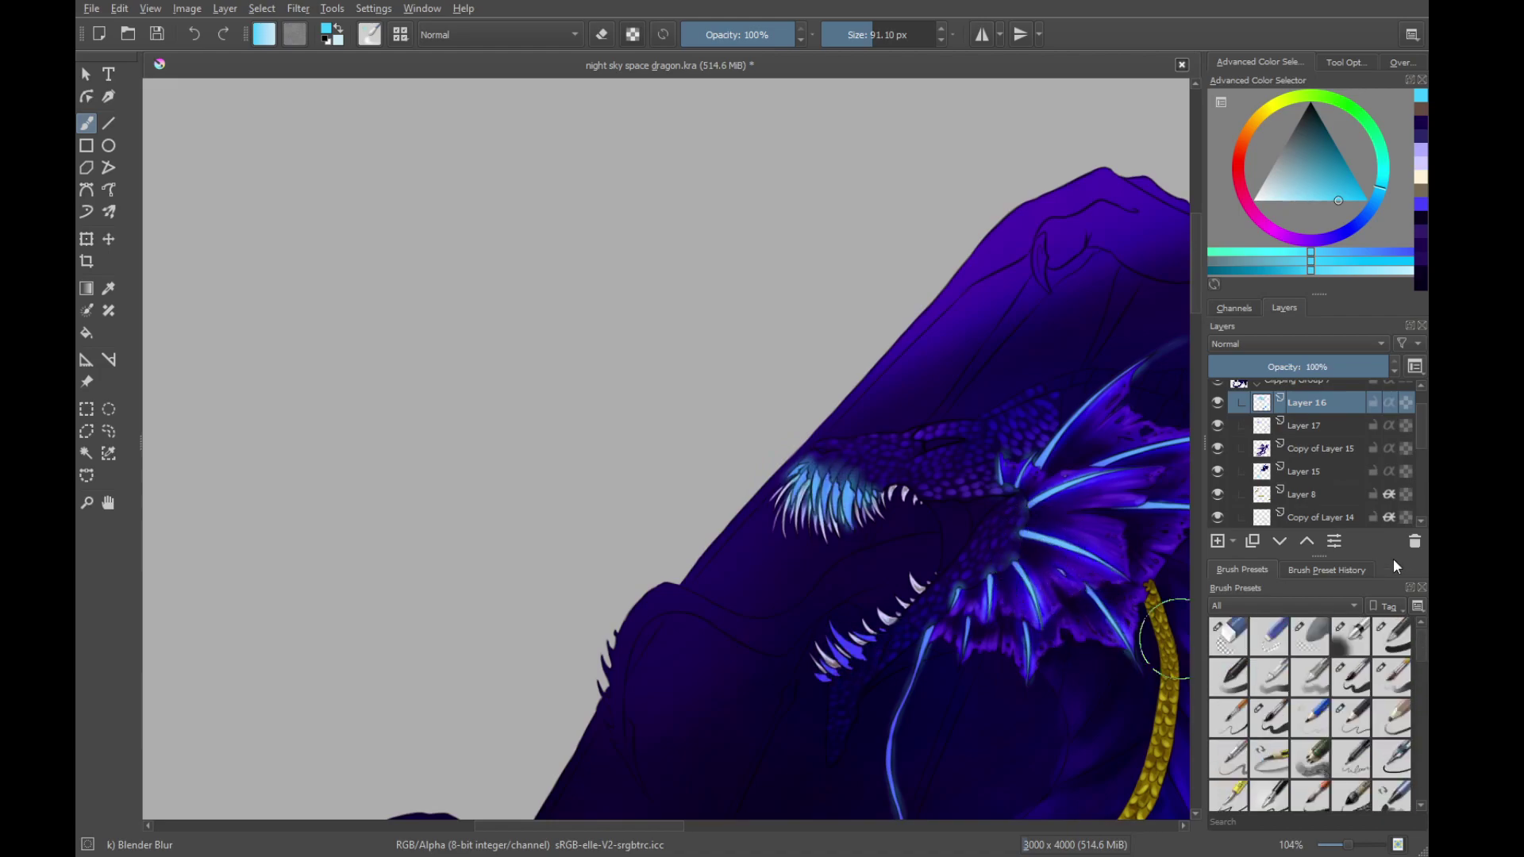
{"action": "left_click", "coordinate": [1350, 635]}
{"action": "mouse_move", "coordinate": [838, 668]}
{"action": "left_mouse_down"}
{"action": "mouse_move", "coordinate": [825, 635]}
{"action": "mouse_move", "coordinate": [865, 643]}
{"action": "mouse_move", "coordinate": [829, 649]}
{"action": "mouse_move", "coordinate": [873, 631]}
{"action": "mouse_move", "coordinate": [864, 601]}
{"action": "mouse_move", "coordinate": [890, 650]}
{"action": "left_mouse_up"}
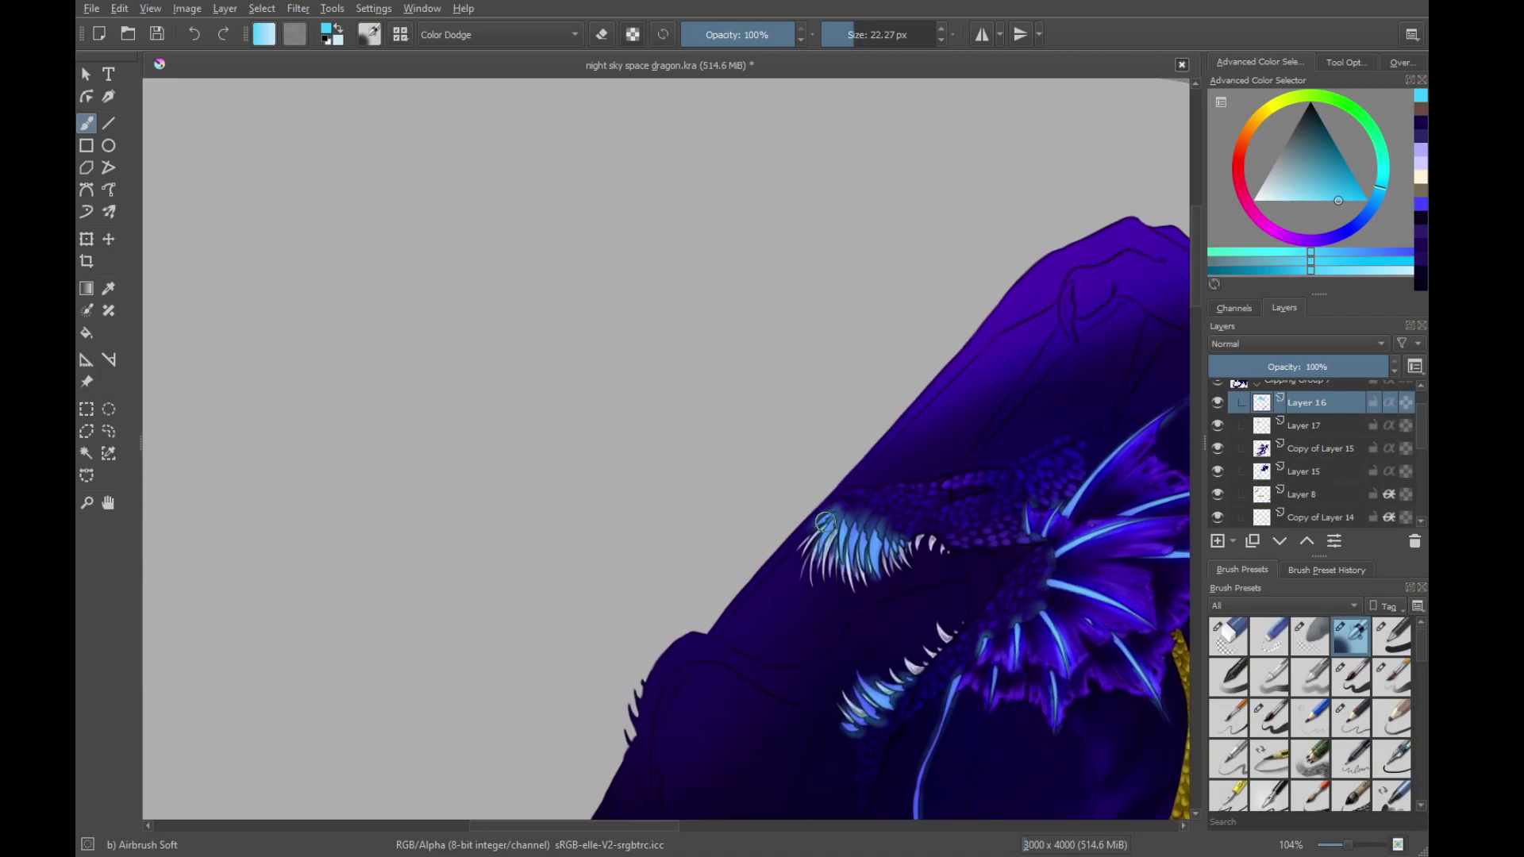
{"action": "mouse_move", "coordinate": [826, 523]}
{"action": "left_mouse_down"}
{"action": "mouse_move", "coordinate": [861, 550]}
{"action": "mouse_move", "coordinate": [899, 539]}
{"action": "left_mouse_up"}
{"action": "mouse_move", "coordinate": [880, 476]}
{"action": "left_mouse_down"}
{"action": "mouse_move", "coordinate": [874, 675]}
{"action": "mouse_move", "coordinate": [970, 468]}
{"action": "left_mouse_up"}
{"action": "mouse_move", "coordinate": [843, 536]}
{"action": "left_mouse_down"}
{"action": "mouse_move", "coordinate": [881, 449]}
{"action": "mouse_move", "coordinate": [853, 468]}
{"action": "mouse_move", "coordinate": [899, 468]}
{"action": "left_mouse_up"}
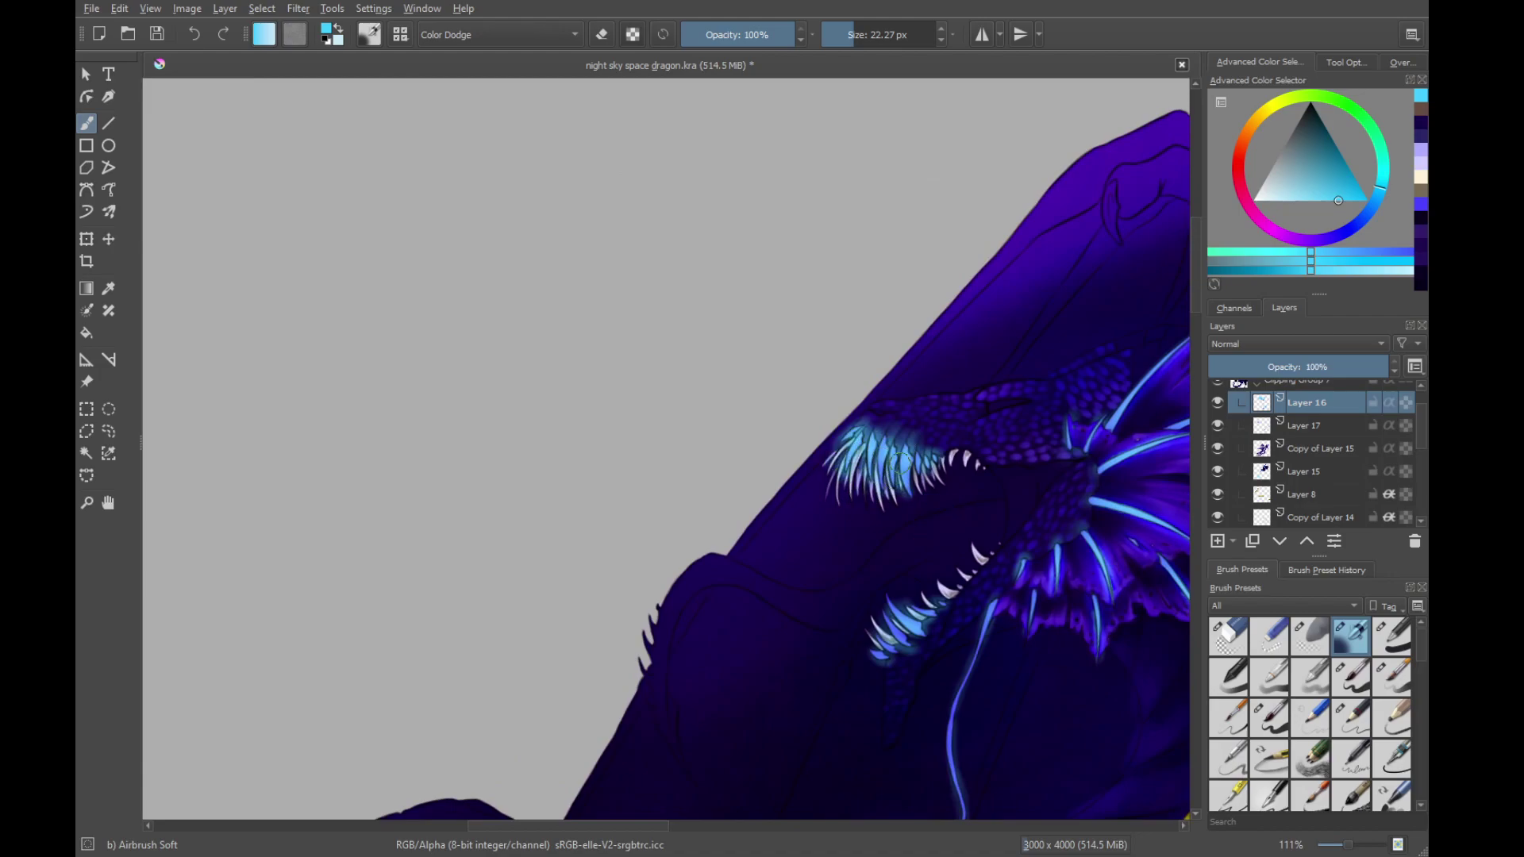
Brighten the glow on the front teeth of both jaws with the airbrush in Addition mode, and save the painting
{"action": "left_click", "coordinate": [502, 42]}
{"action": "mouse_move", "coordinate": [881, 464]}
{"action": "left_mouse_down"}
{"action": "mouse_move", "coordinate": [860, 438]}
{"action": "mouse_move", "coordinate": [892, 434]}
{"action": "mouse_move", "coordinate": [904, 464]}
{"action": "left_mouse_up"}
{"action": "left_click_drag", "start_coordinate": [925, 597], "coordinate": [893, 566]}
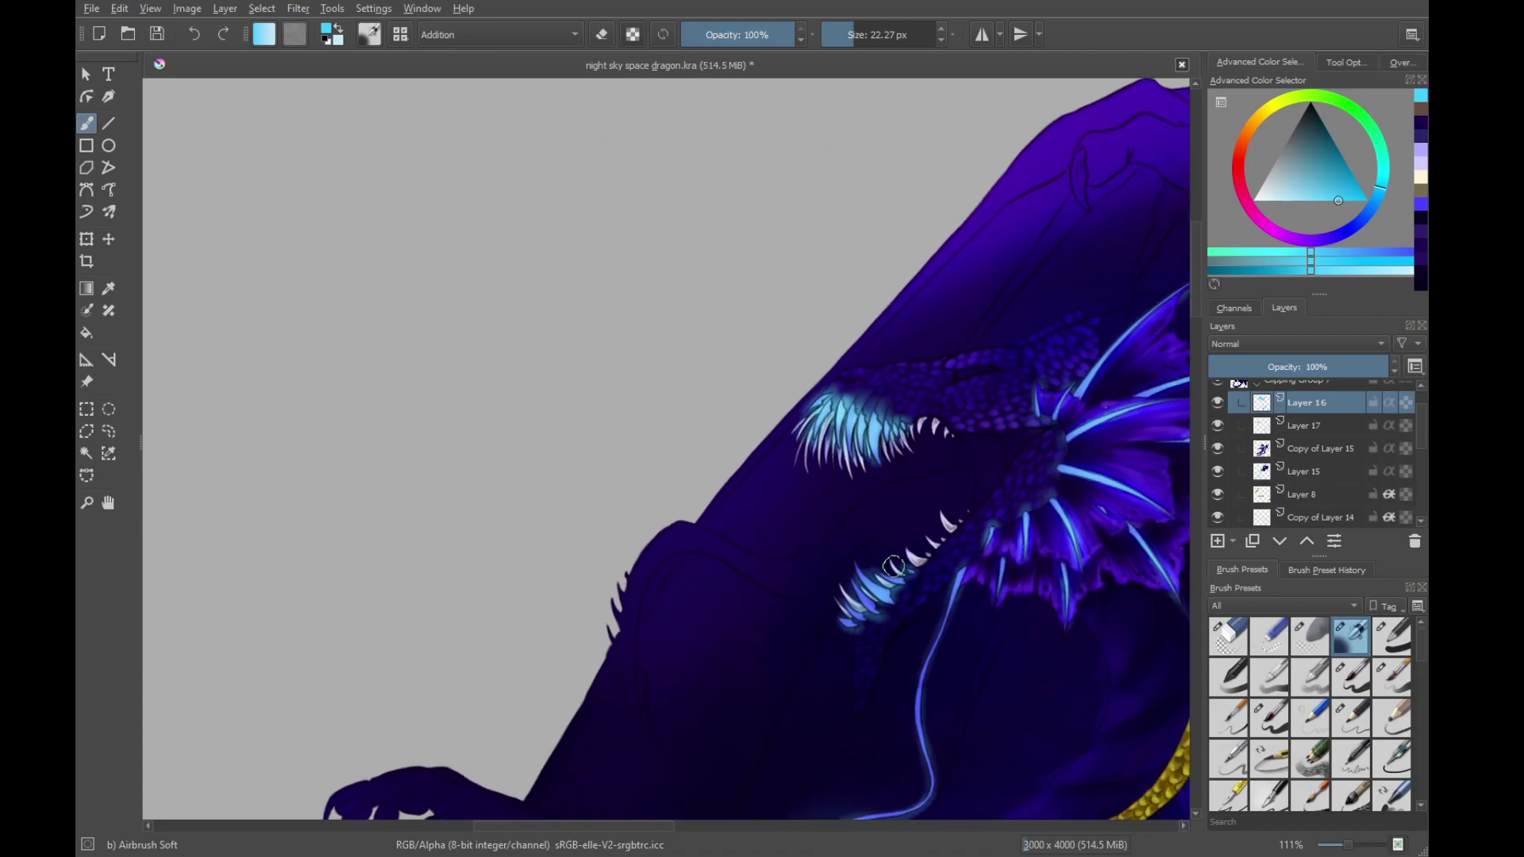
{"action": "mouse_move", "coordinate": [842, 612]}
{"action": "left_mouse_down"}
{"action": "mouse_move", "coordinate": [865, 582]}
{"action": "mouse_move", "coordinate": [861, 598]}
{"action": "mouse_move", "coordinate": [913, 575]}
{"action": "left_mouse_up"}
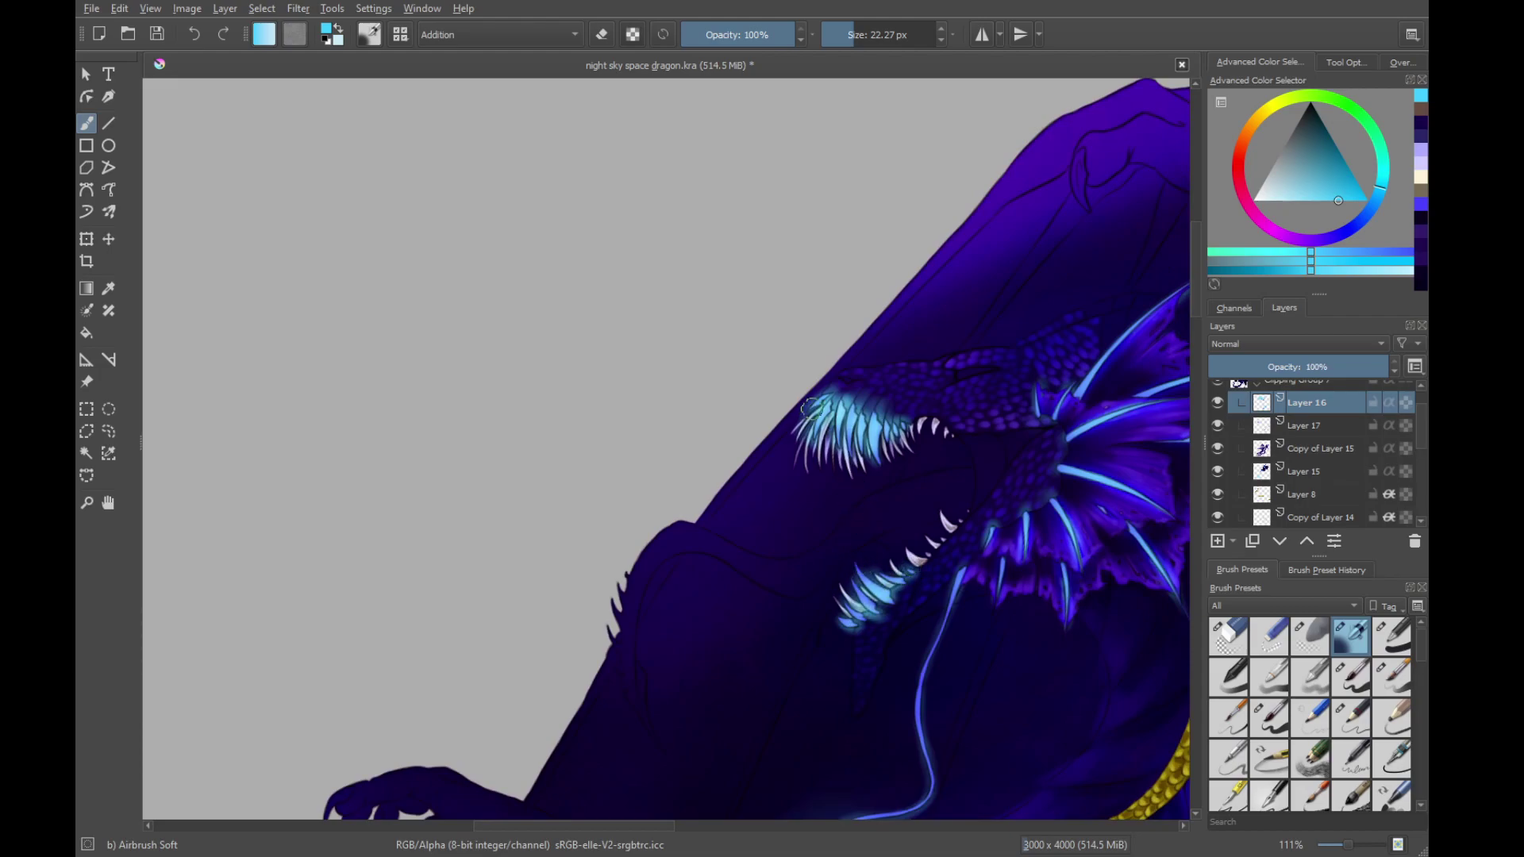
{"action": "left_click_drag", "start_coordinate": [951, 405], "coordinate": [958, 549]}
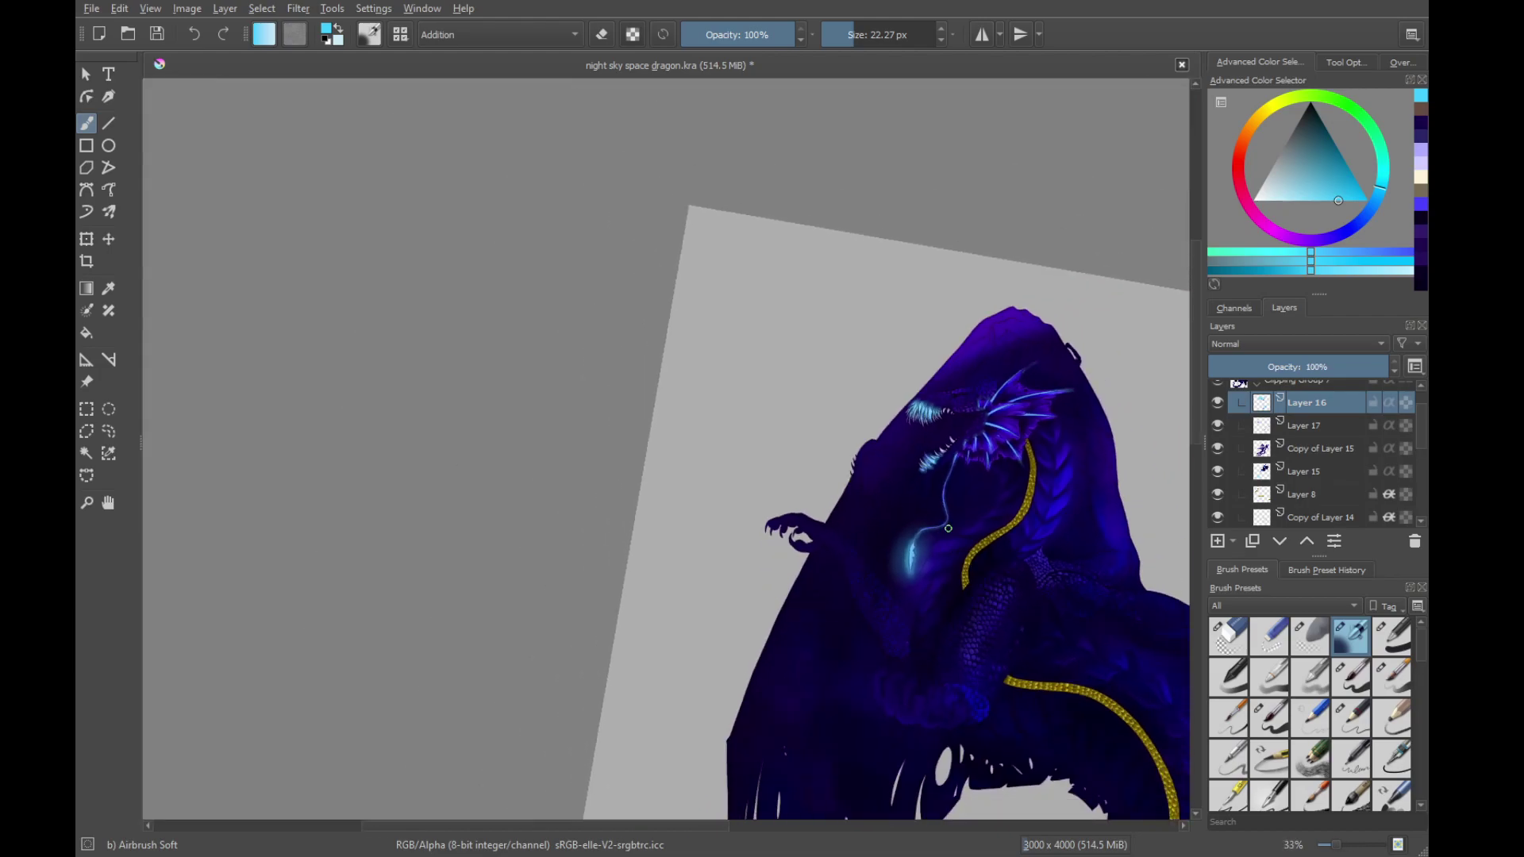
{"action": "key", "text": "ctrl+s"}
Switch to the Basic-5 Size brush at 10.50 px and choose a bright red for the dragon's eye
{"action": "scroll", "coordinate": [906, 332], "scroll_direction": "up", "scroll_amount": 10}
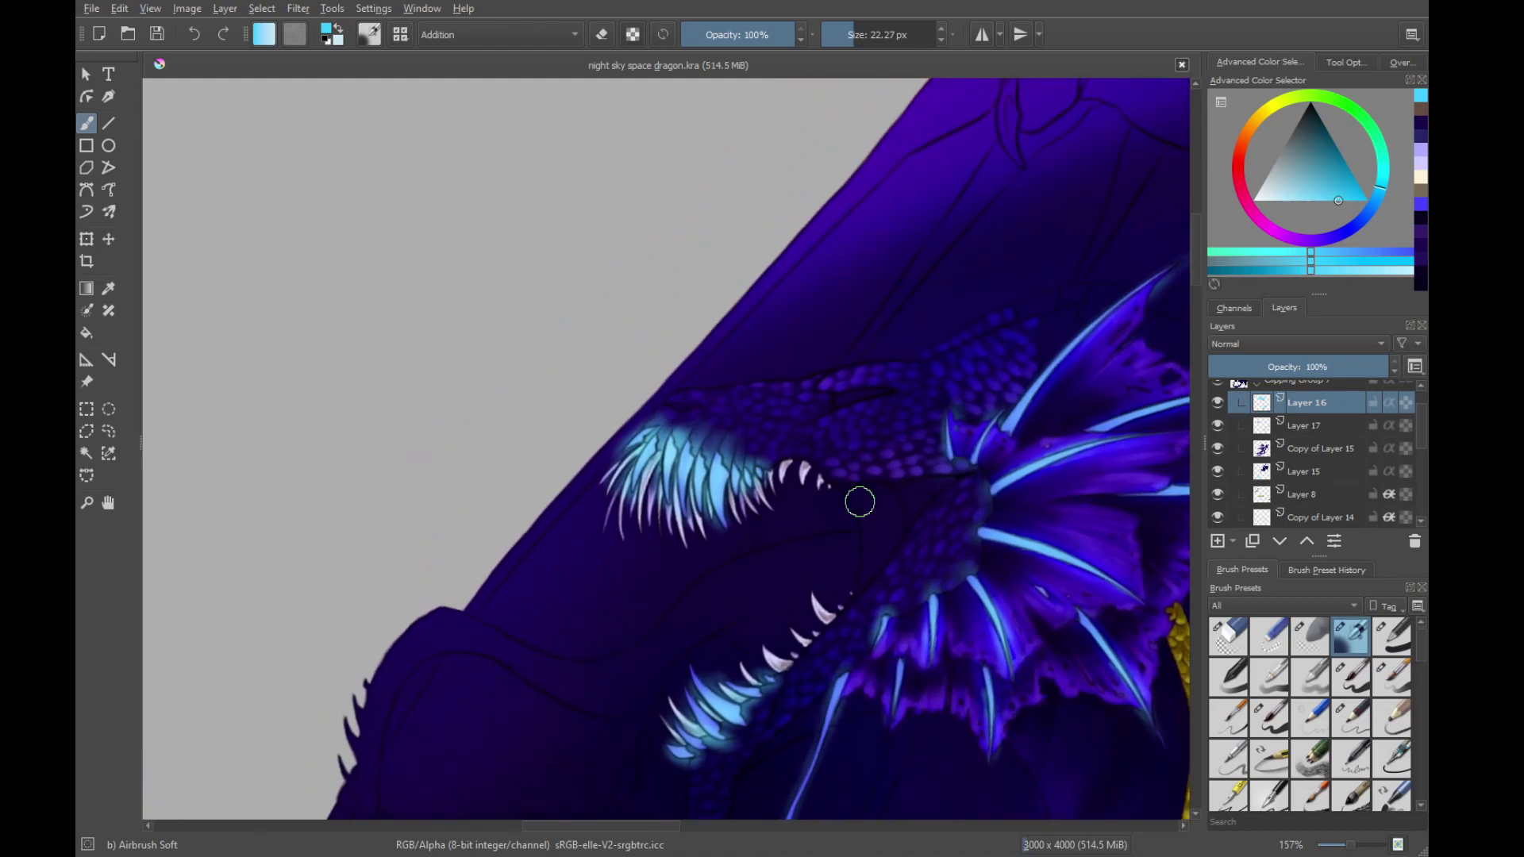
{"action": "scroll", "coordinate": [855, 365], "scroll_direction": "up", "scroll_amount": 5}
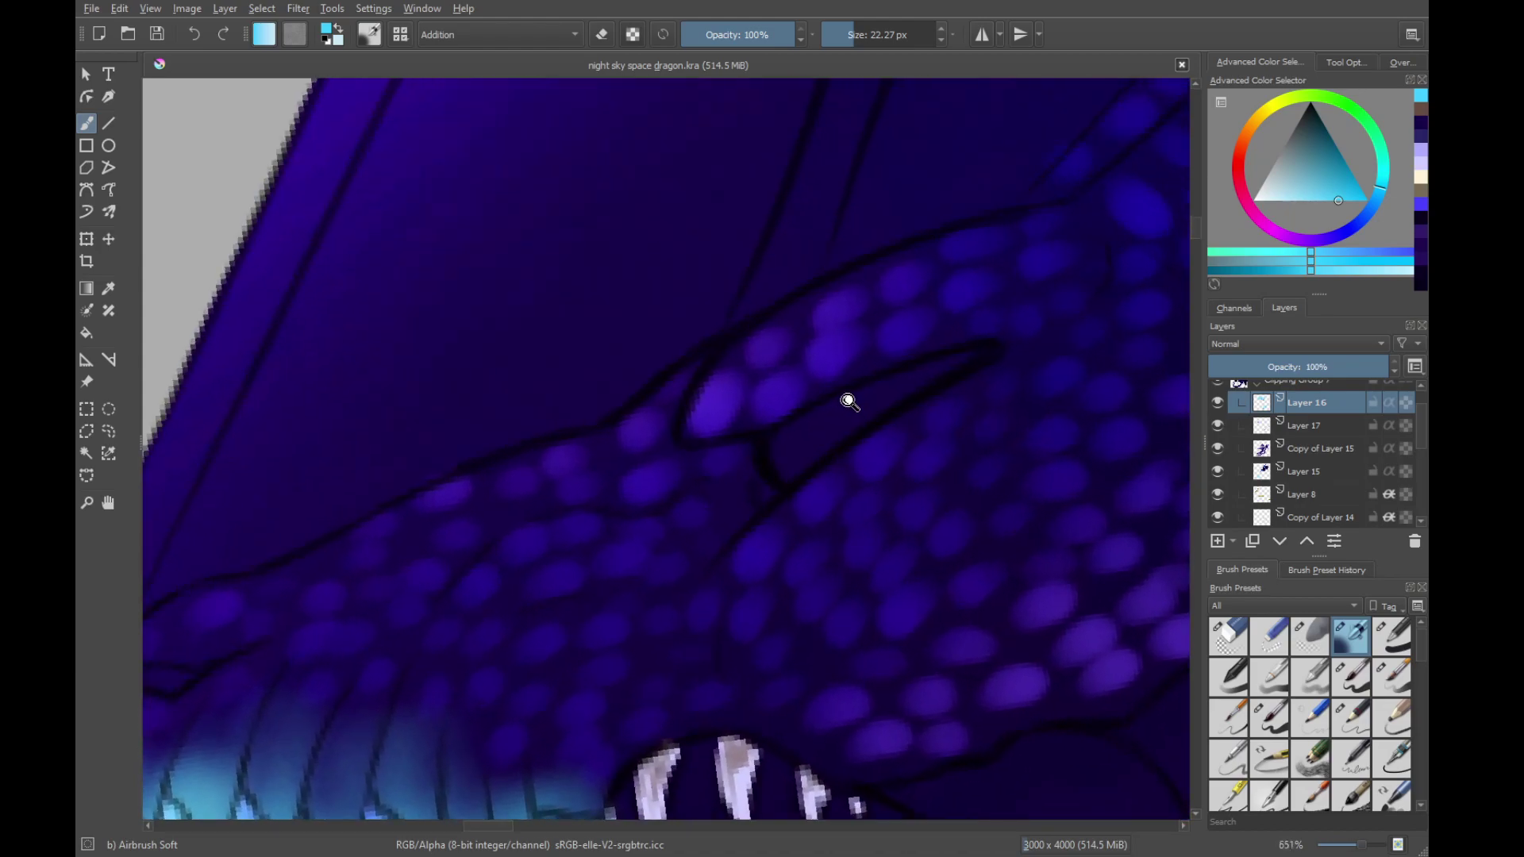
{"action": "left_click", "coordinate": [1351, 676]}
{"action": "mouse_move", "coordinate": [1243, 163]}
{"action": "left_mouse_down"}
{"action": "mouse_move", "coordinate": [1242, 181]}
{"action": "mouse_move", "coordinate": [1241, 161]}
{"action": "left_mouse_up"}
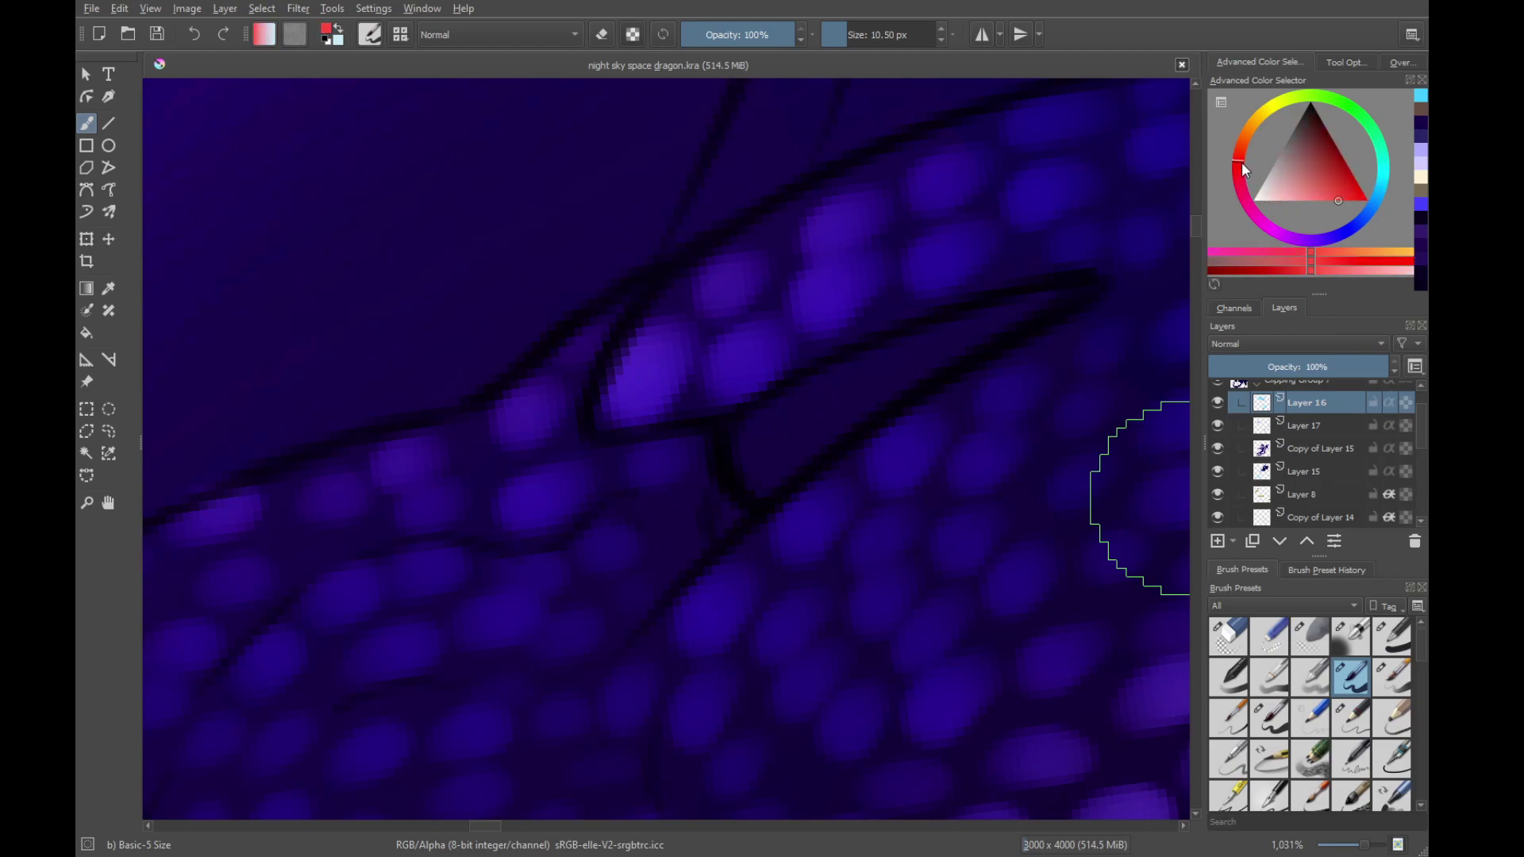
{"action": "left_click_drag", "start_coordinate": [1349, 190], "coordinate": [1356, 189]}
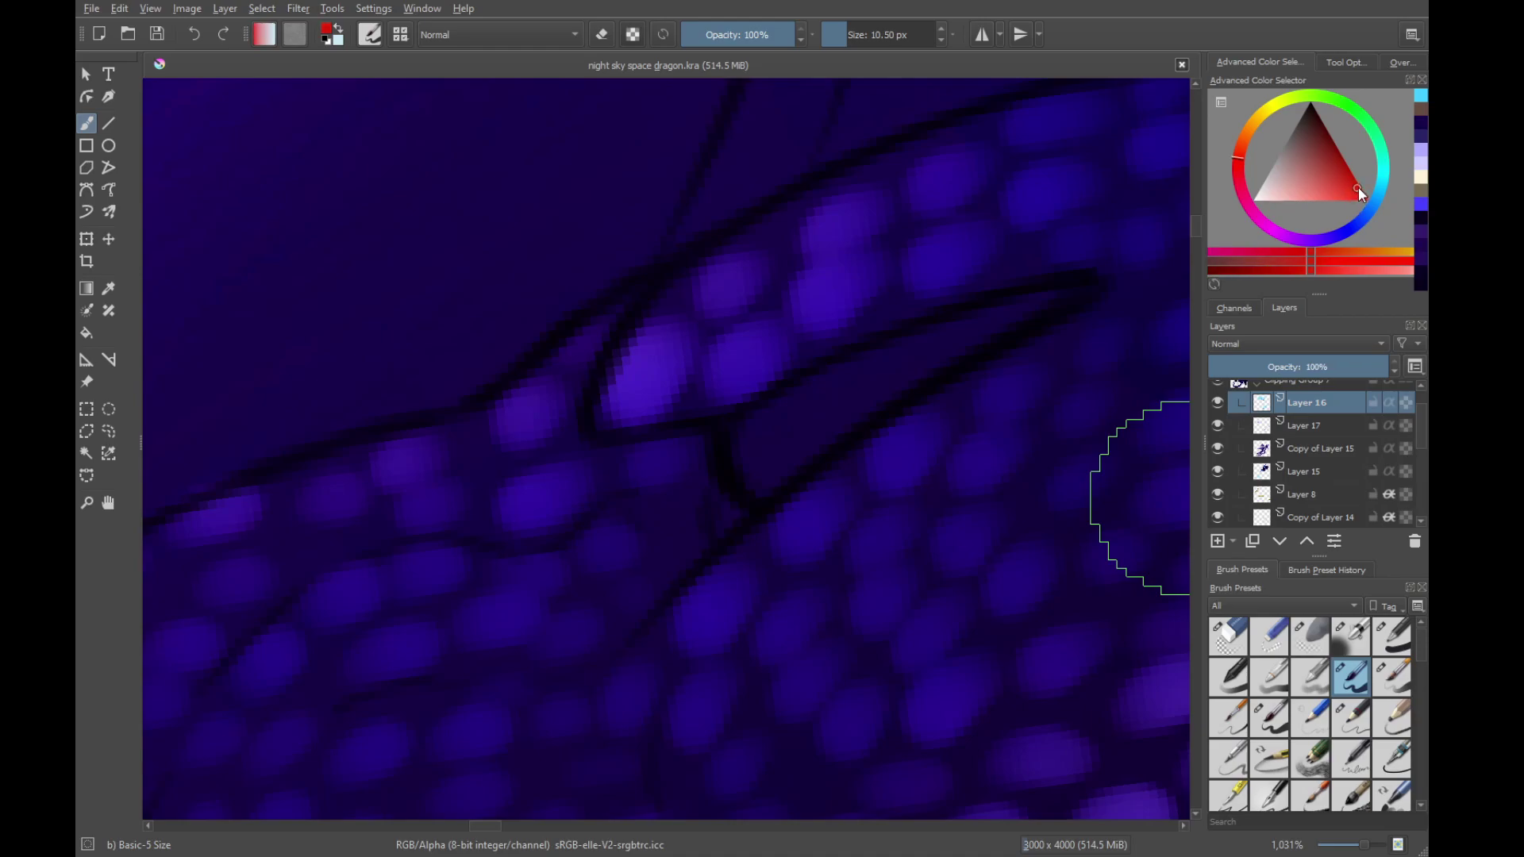
Test the bright red inside the eye outline, undo that stroke, and choose a very dark red instead
{"action": "mouse_move", "coordinate": [779, 459]}
{"action": "left_mouse_down"}
{"action": "mouse_move", "coordinate": [779, 432]}
{"action": "mouse_move", "coordinate": [909, 373]}
{"action": "left_mouse_up"}
{"action": "key", "text": "ctrl+z"}
{"action": "left_click_drag", "start_coordinate": [1338, 140], "coordinate": [1324, 124]}
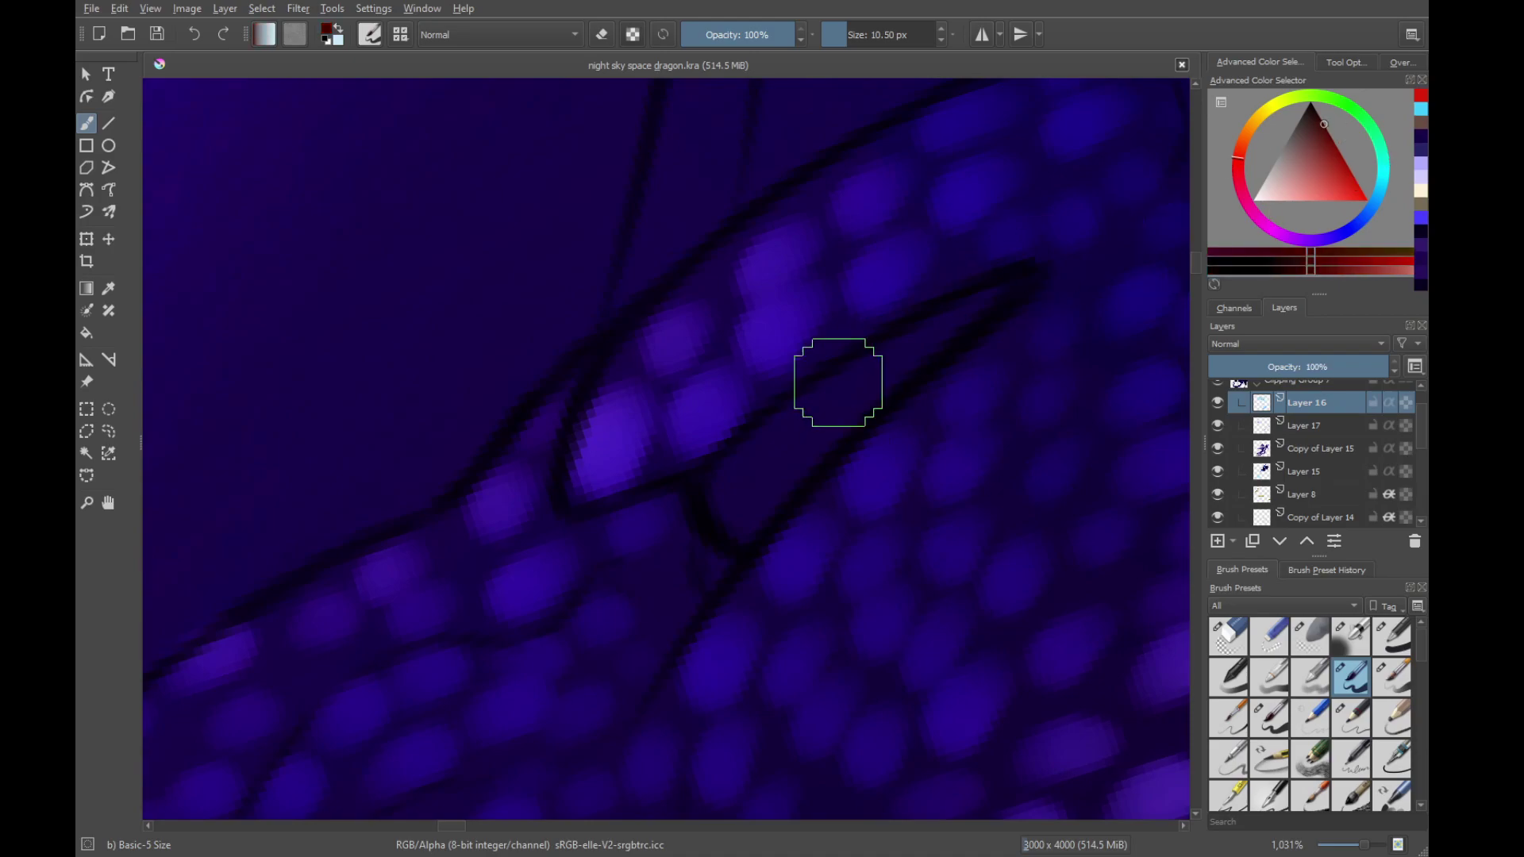
Fill the dragon's eye outline with the very dark red and dab bright red spots along its front and middle
{"action": "mouse_move", "coordinate": [700, 490]}
{"action": "left_mouse_down"}
{"action": "mouse_move", "coordinate": [912, 347]}
{"action": "mouse_move", "coordinate": [735, 491]}
{"action": "mouse_move", "coordinate": [1007, 292]}
{"action": "mouse_move", "coordinate": [861, 398]}
{"action": "mouse_move", "coordinate": [920, 346]}
{"action": "mouse_move", "coordinate": [969, 309]}
{"action": "mouse_move", "coordinate": [765, 495]}
{"action": "mouse_move", "coordinate": [780, 461]}
{"action": "mouse_move", "coordinate": [764, 471]}
{"action": "mouse_move", "coordinate": [738, 523]}
{"action": "left_mouse_up"}
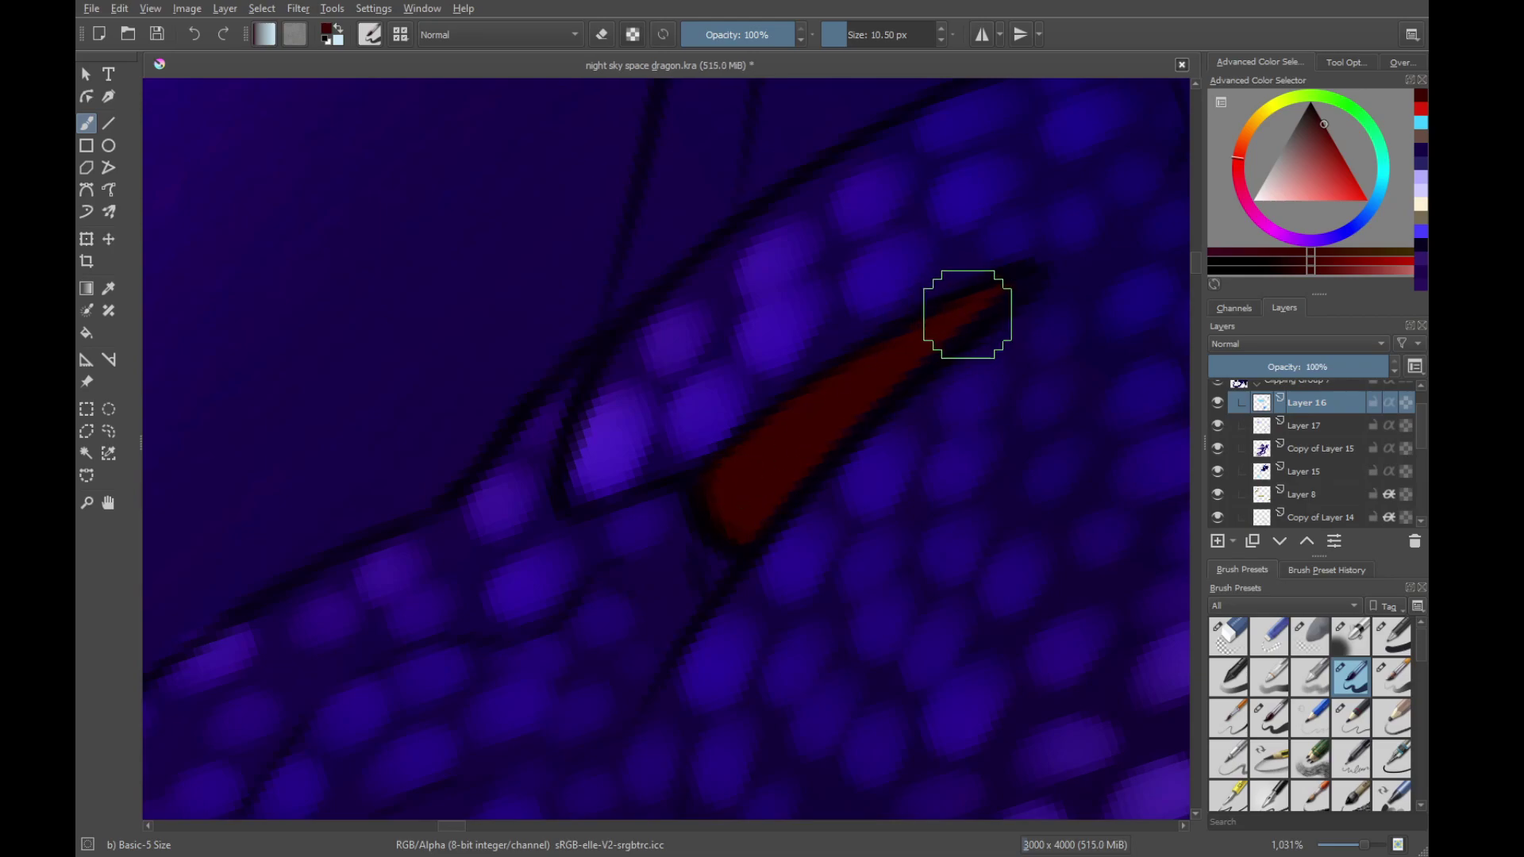
{"action": "left_click_drag", "start_coordinate": [968, 314], "coordinate": [857, 397]}
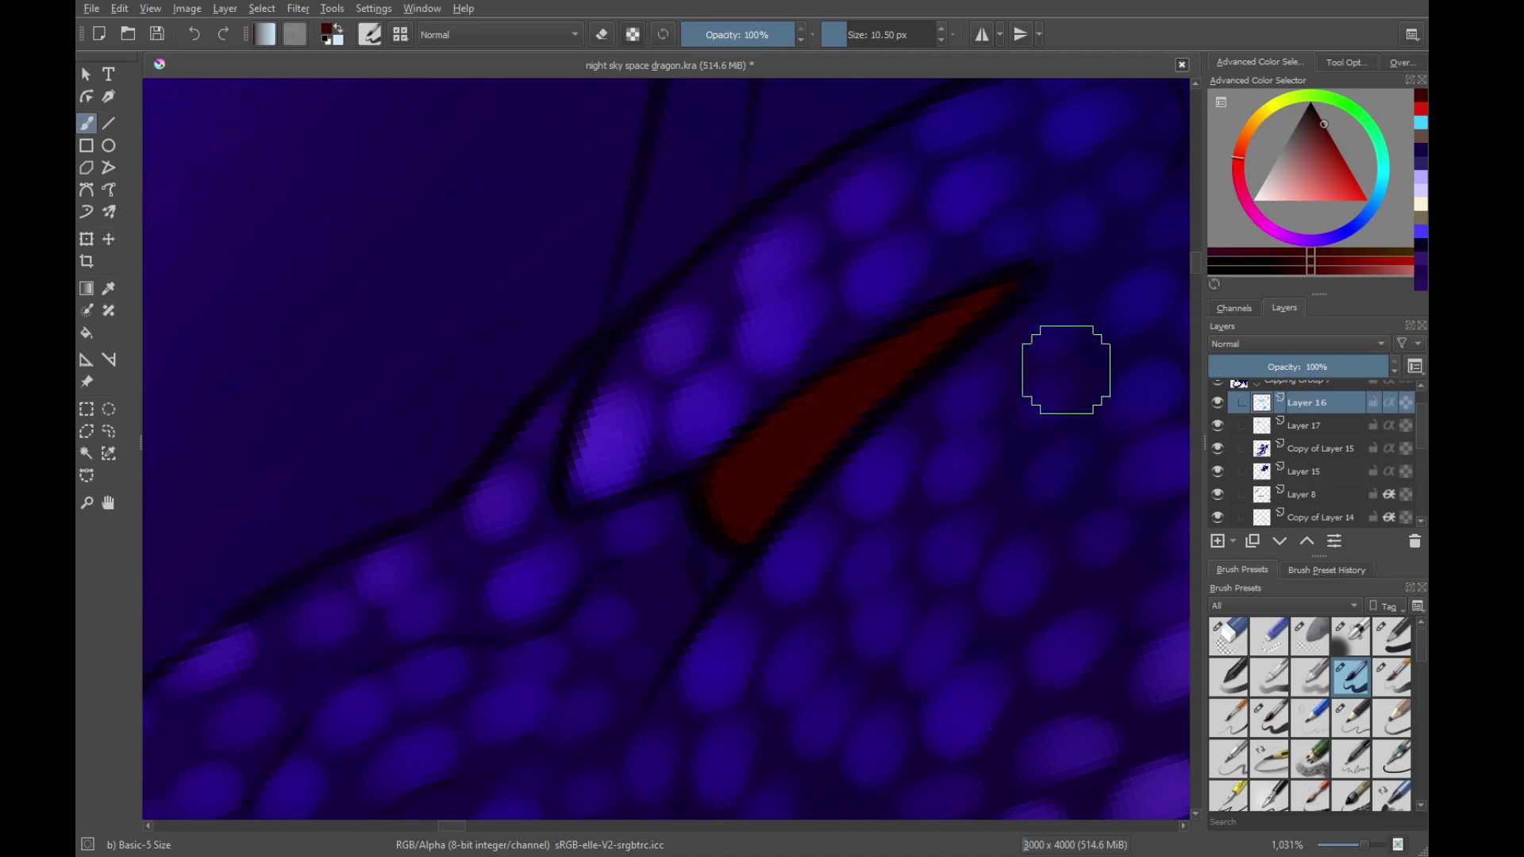
{"action": "left_click", "coordinate": [1356, 186]}
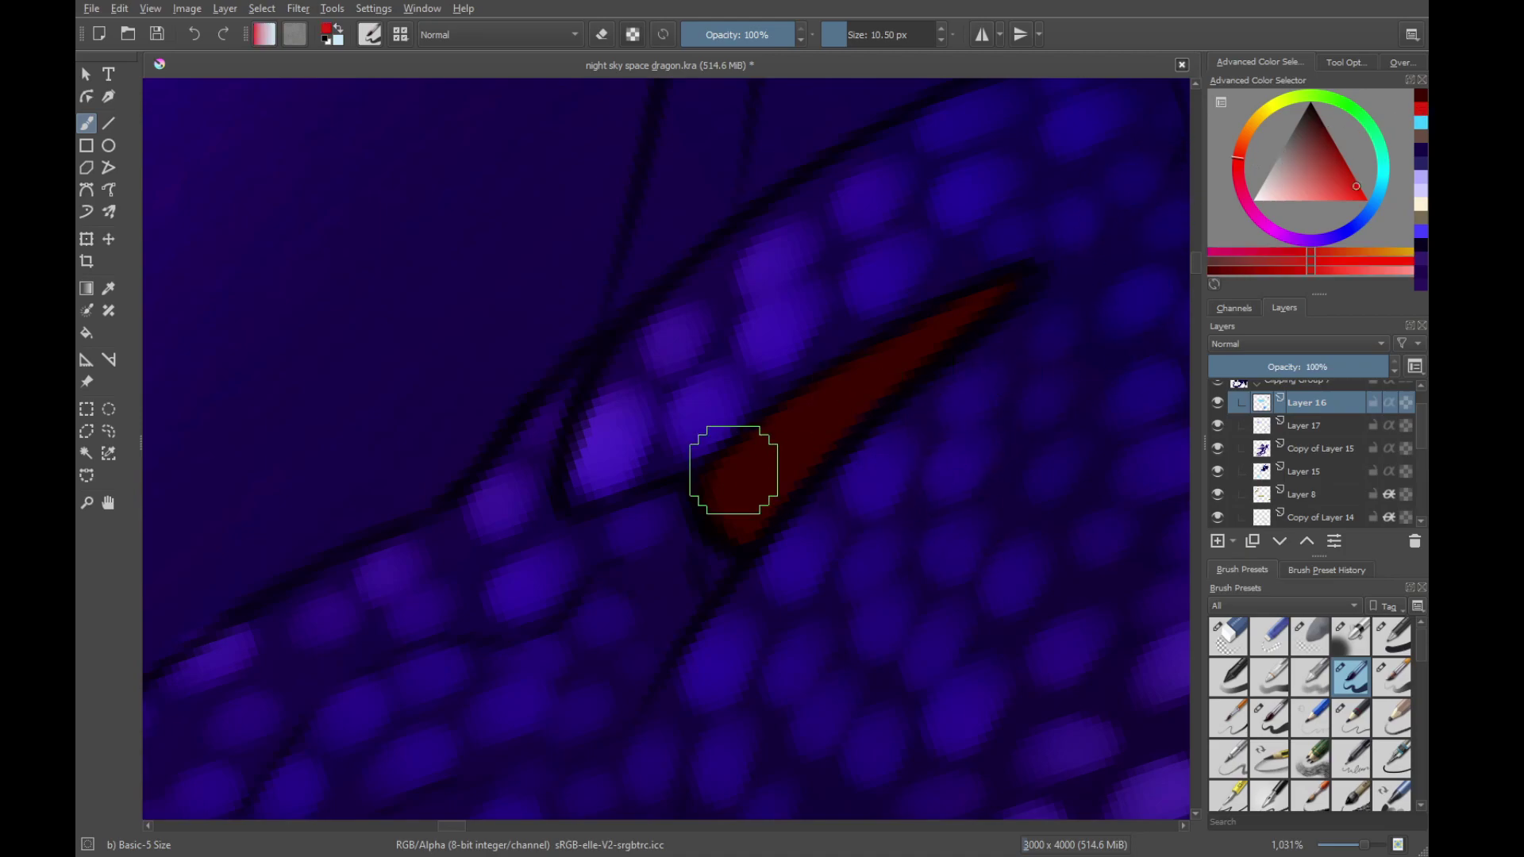
{"action": "left_click_drag", "start_coordinate": [731, 469], "coordinate": [772, 432]}
{"action": "left_click", "coordinate": [781, 436]}
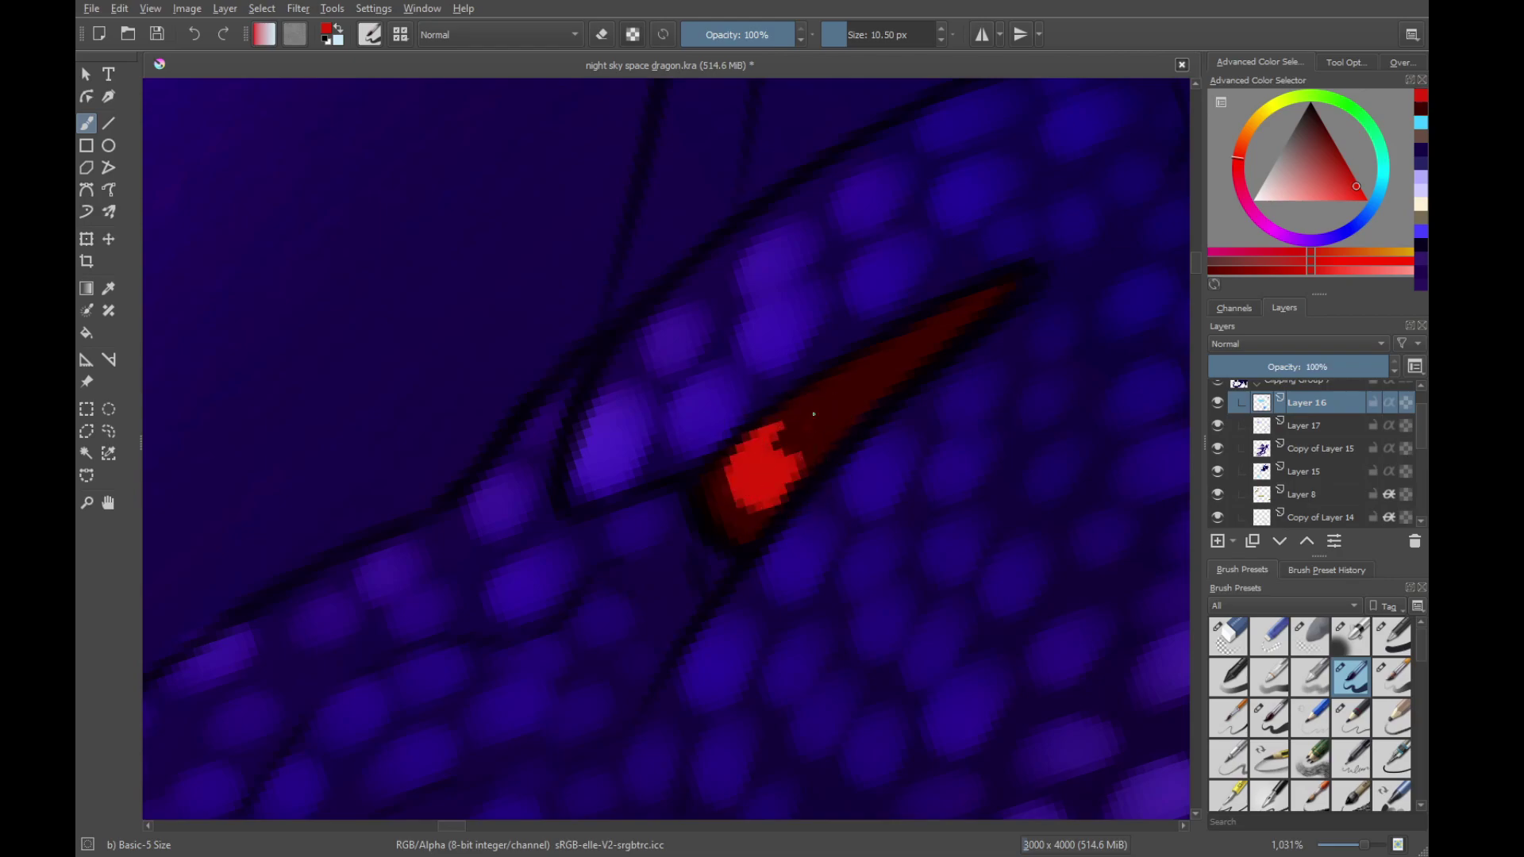
{"action": "left_click", "coordinate": [820, 403]}
{"action": "left_click", "coordinate": [867, 366]}
{"action": "left_click_drag", "start_coordinate": [875, 365], "coordinate": [844, 588]}
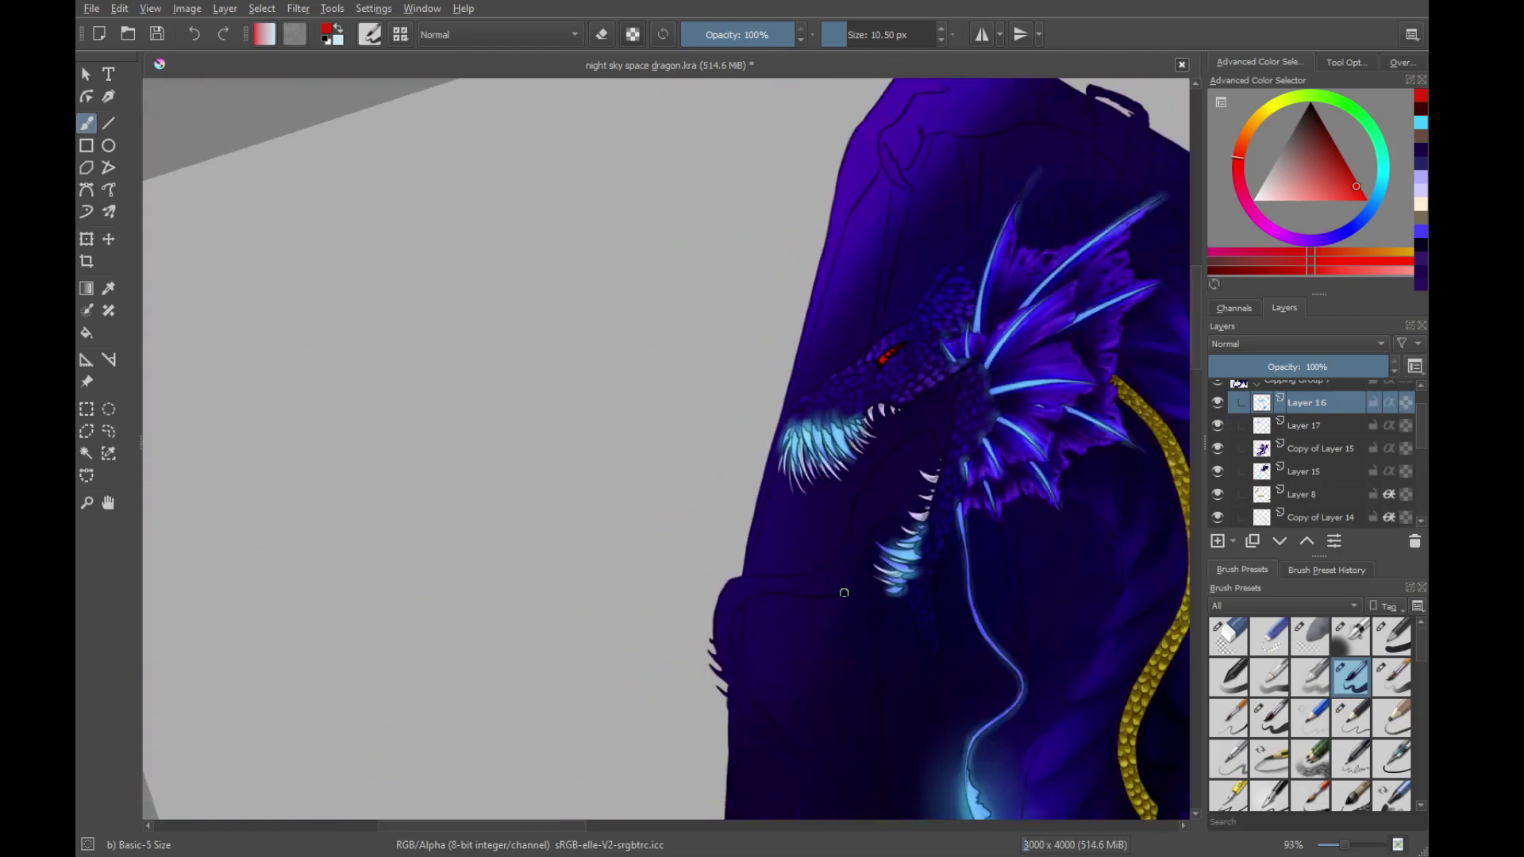
{"action": "left_click_drag", "start_coordinate": [929, 415], "coordinate": [876, 634]}
{"action": "left_click_drag", "start_coordinate": [876, 634], "coordinate": [889, 476]}
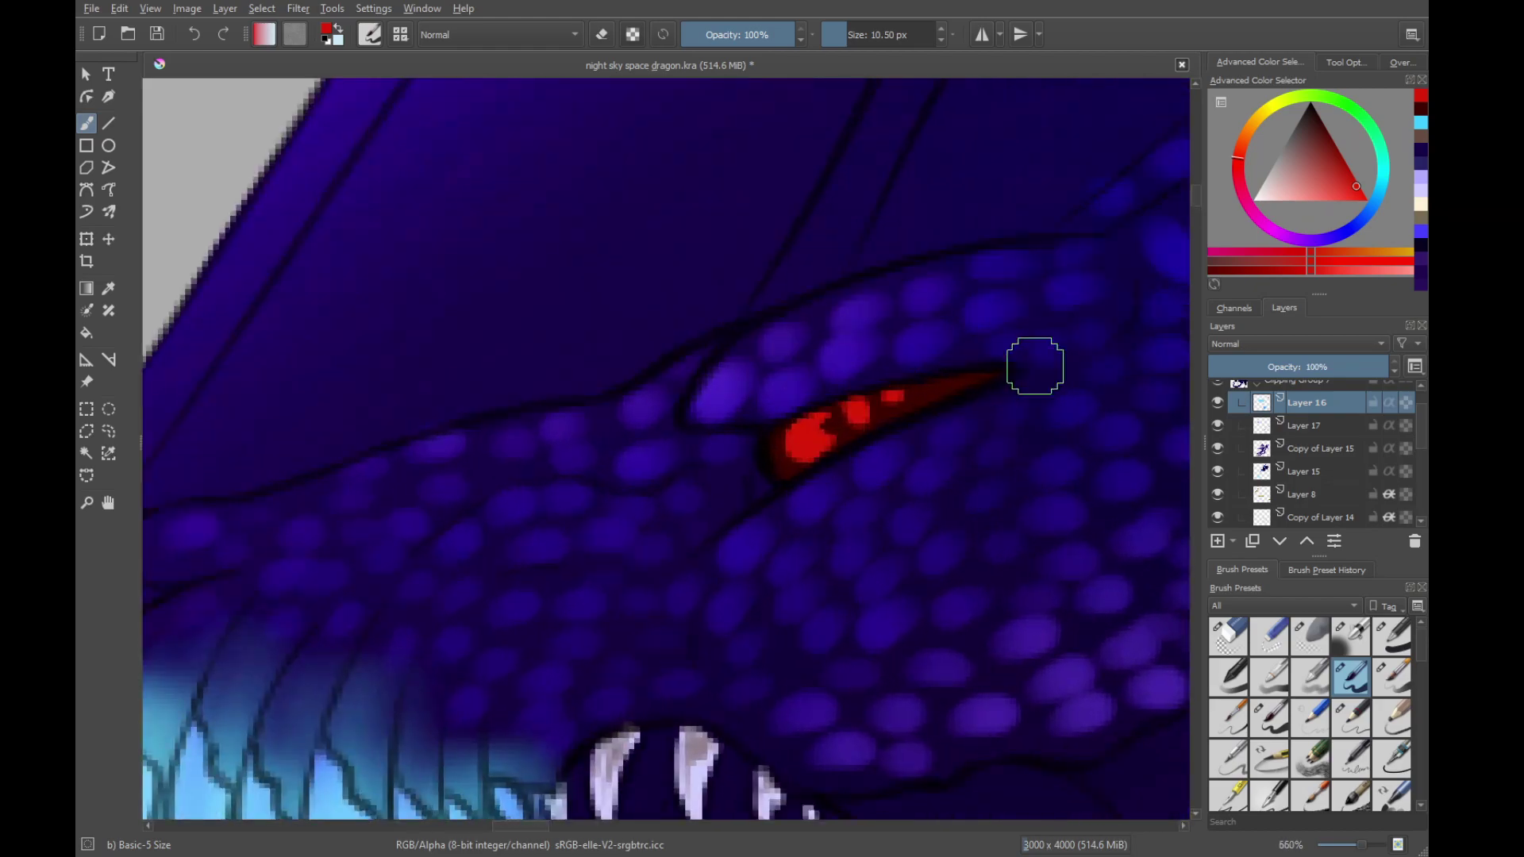
Choose a medium dark red and dab it over the bright red spots of the eye
{"action": "left_click_drag", "start_coordinate": [1307, 268], "coordinate": [1242, 270]}
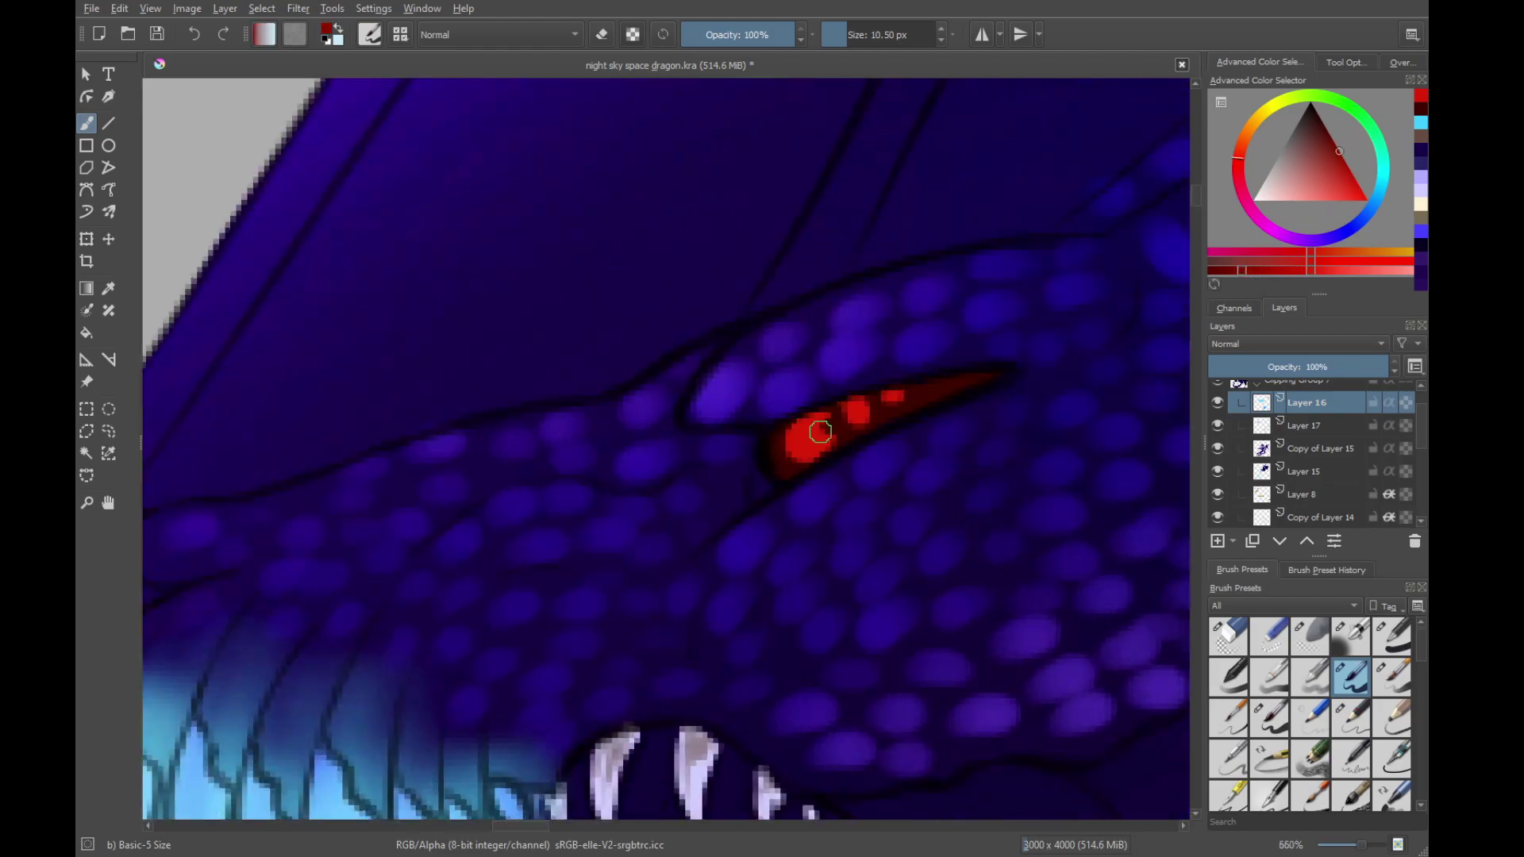
{"action": "left_click", "coordinate": [820, 431]}
{"action": "left_click", "coordinate": [857, 413]}
{"action": "scroll", "coordinate": [901, 395], "scroll_direction": "down", "scroll_amount": 12}
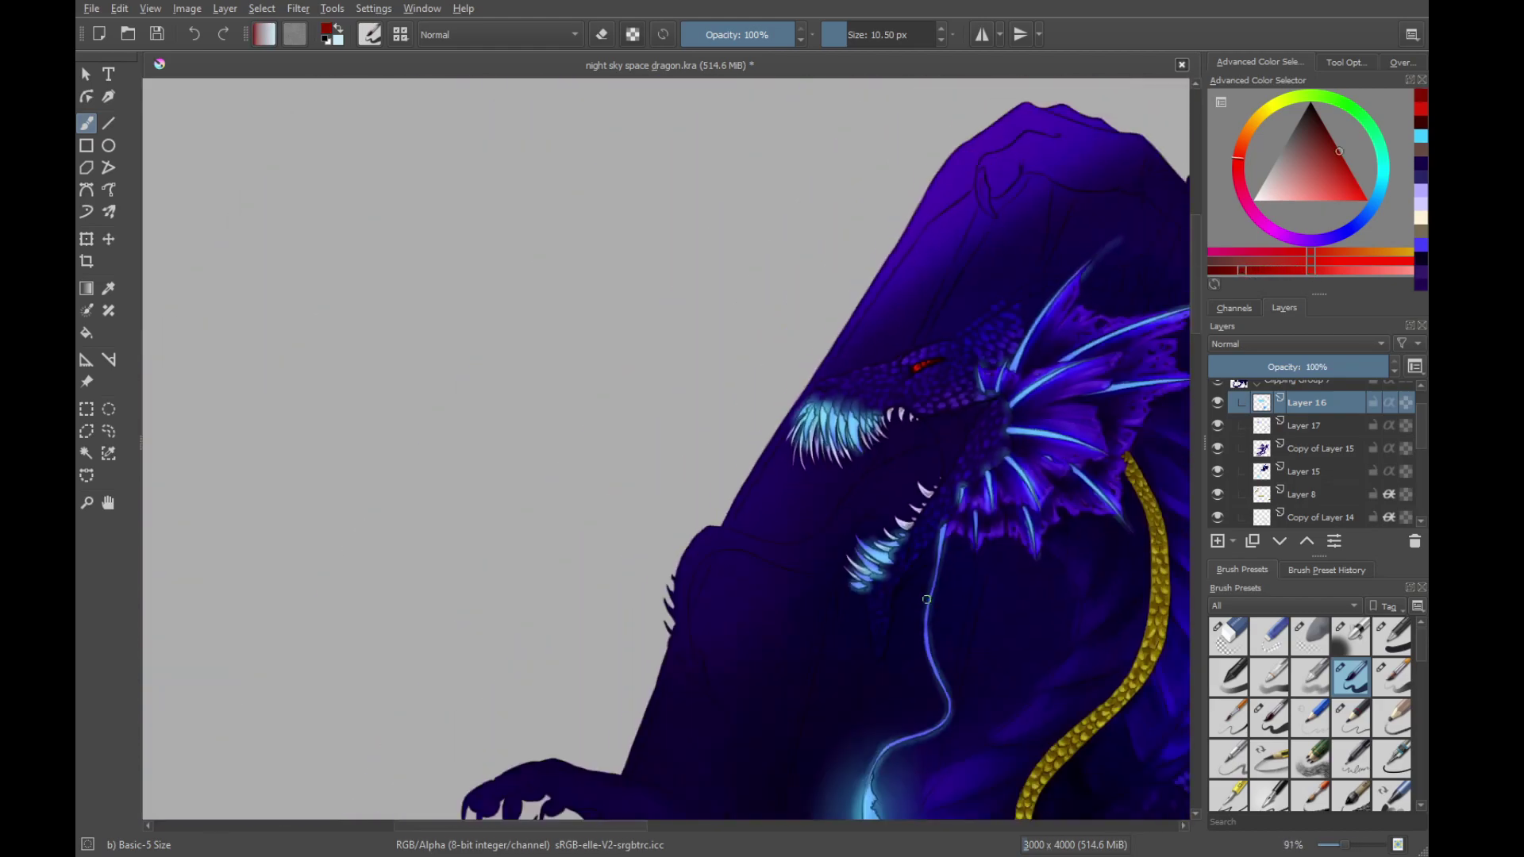
{"action": "scroll", "coordinate": [949, 559], "scroll_direction": "down", "scroll_amount": 3}
{"action": "scroll", "coordinate": [966, 262], "scroll_direction": "up", "scroll_amount": 15}
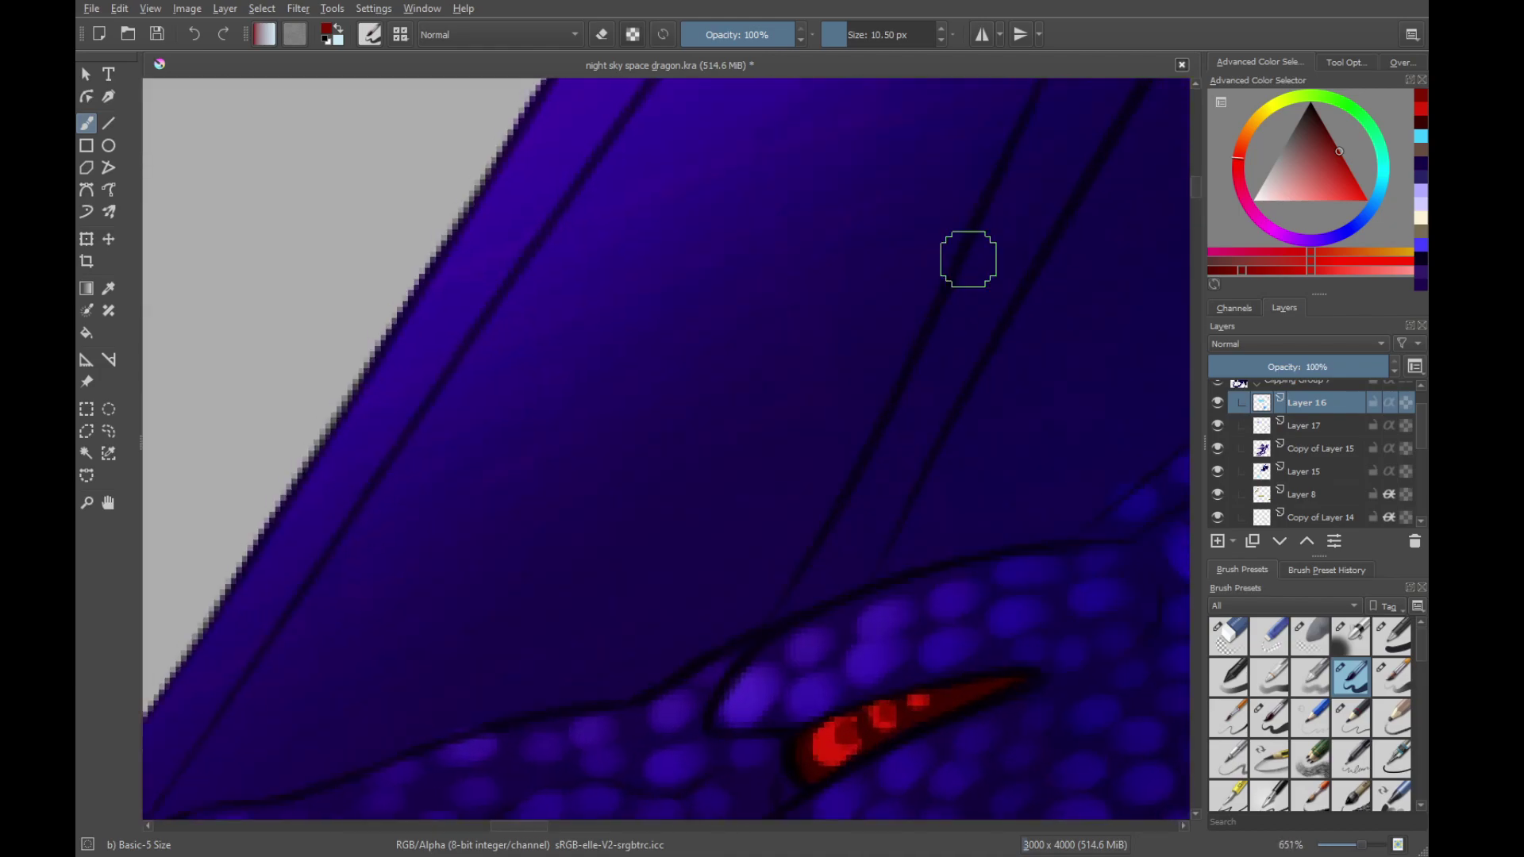
Choose a pale pink, test highlight strokes across the middle and front corner of the eye, and undo them
{"action": "left_click", "coordinate": [1277, 201]}
{"action": "scroll", "coordinate": [871, 518], "scroll_direction": "up", "scroll_amount": 4}
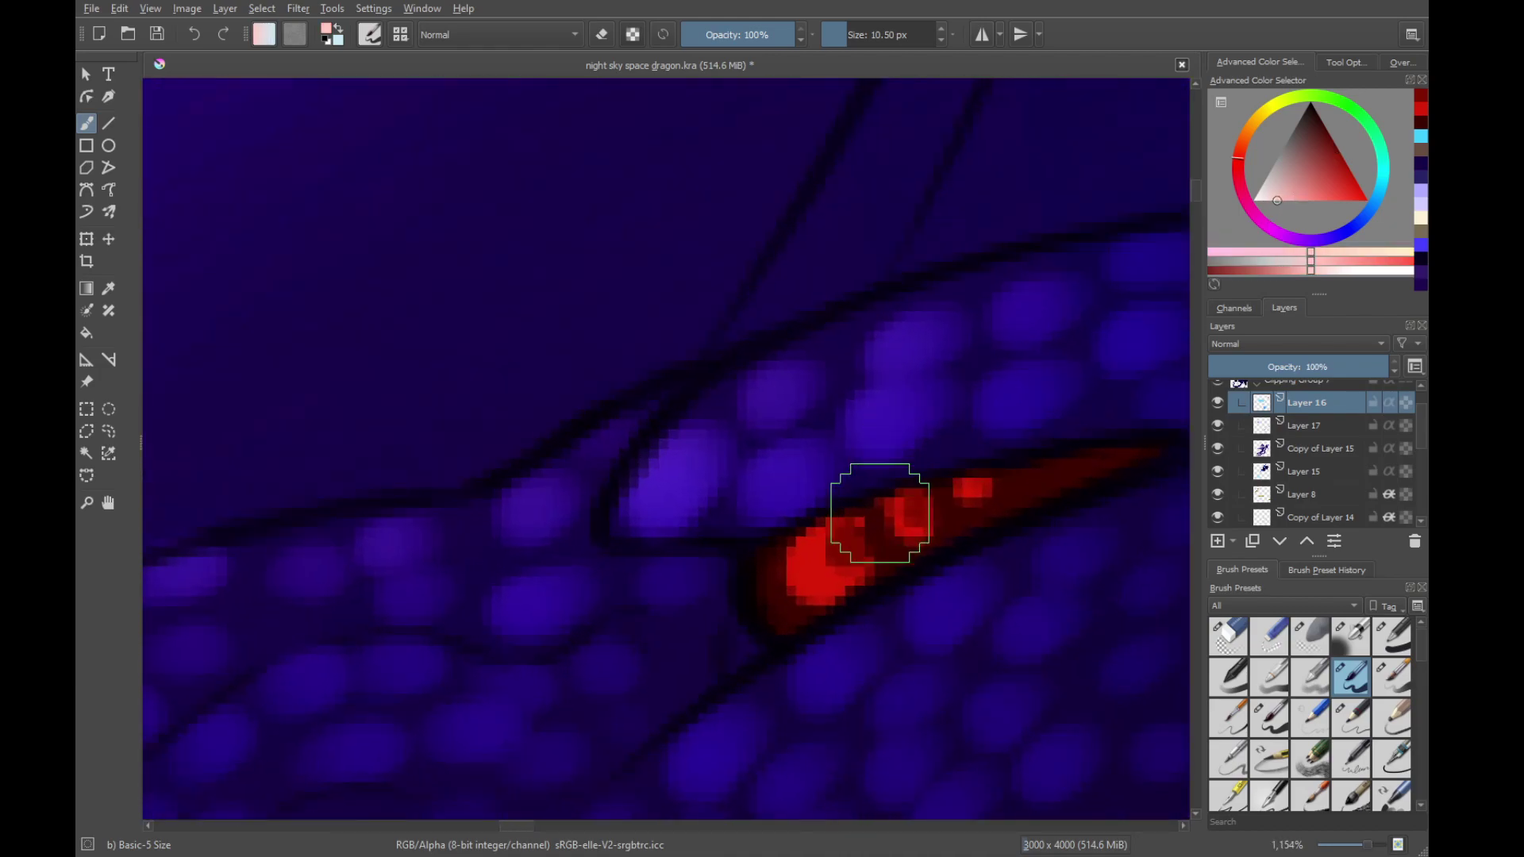
{"action": "left_click", "coordinate": [861, 542]}
{"action": "left_click_drag", "start_coordinate": [851, 541], "coordinate": [915, 505]}
{"action": "left_click_drag", "start_coordinate": [867, 531], "coordinate": [921, 502]}
{"action": "key", "text": "ctrl+z"}
{"action": "key", "text": "ctrl+z"}
{"action": "key", "text": "ctrl+z"}
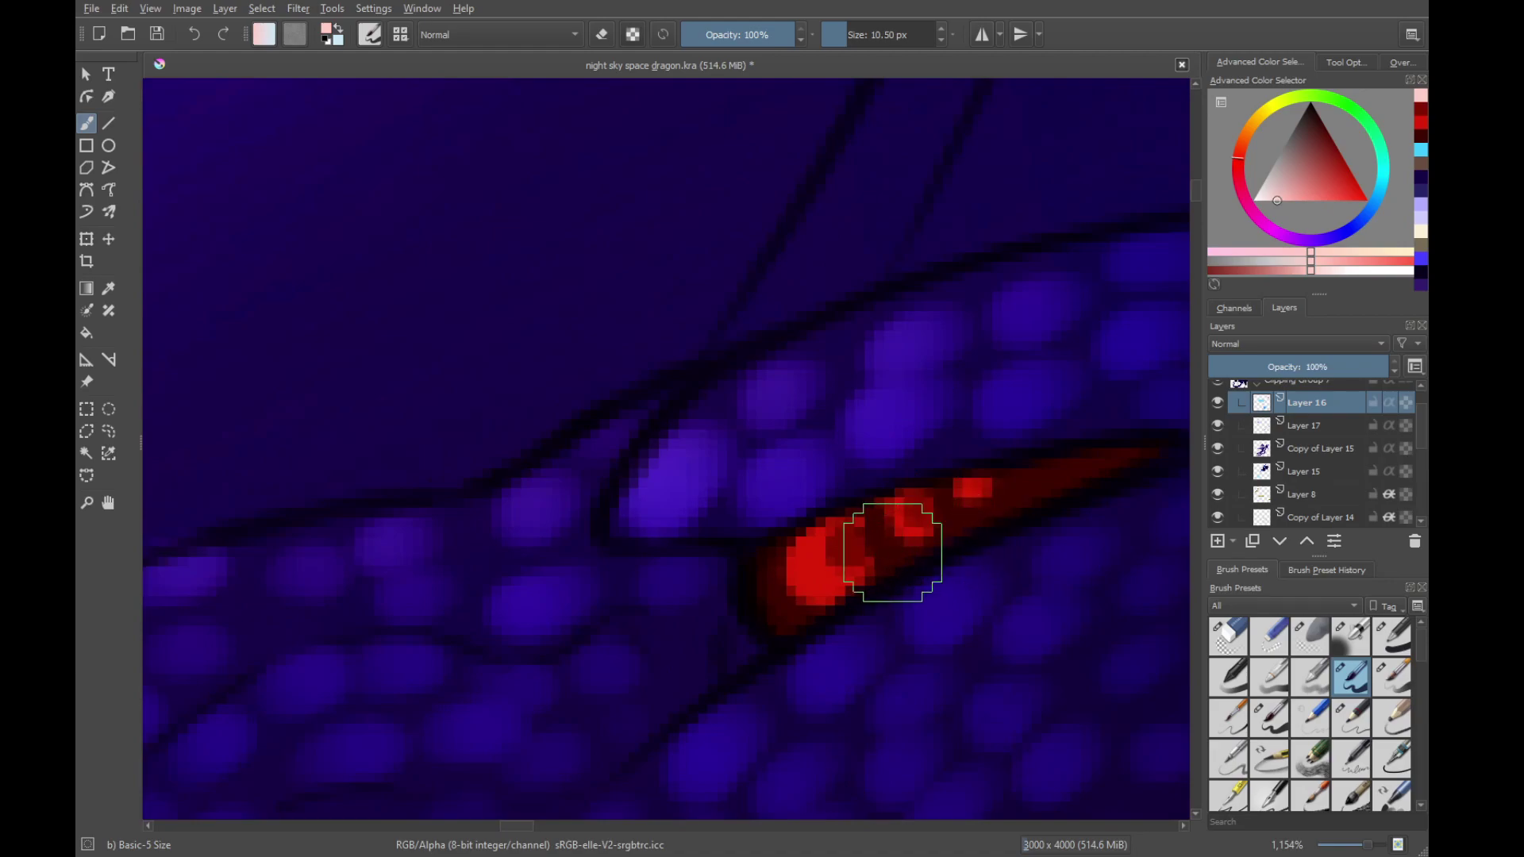
{"action": "mouse_move", "coordinate": [772, 556]}
{"action": "left_mouse_down"}
{"action": "mouse_move", "coordinate": [785, 610]}
{"action": "mouse_move", "coordinate": [771, 554]}
{"action": "mouse_move", "coordinate": [802, 609]}
{"action": "mouse_move", "coordinate": [754, 585]}
{"action": "mouse_move", "coordinate": [766, 565]}
{"action": "mouse_move", "coordinate": [764, 610]}
{"action": "left_mouse_up"}
{"action": "key", "text": "ctrl+z"}
Paint pale pink highlights along the eye's front corner, along its upper middle, and as a small glint on the bright red
{"action": "mouse_move", "coordinate": [1055, 527]}
{"action": "left_mouse_down"}
{"action": "mouse_move", "coordinate": [1023, 363]}
{"action": "mouse_move", "coordinate": [953, 224]}
{"action": "left_mouse_up"}
{"action": "left_click_drag", "start_coordinate": [868, 327], "coordinate": [811, 442]}
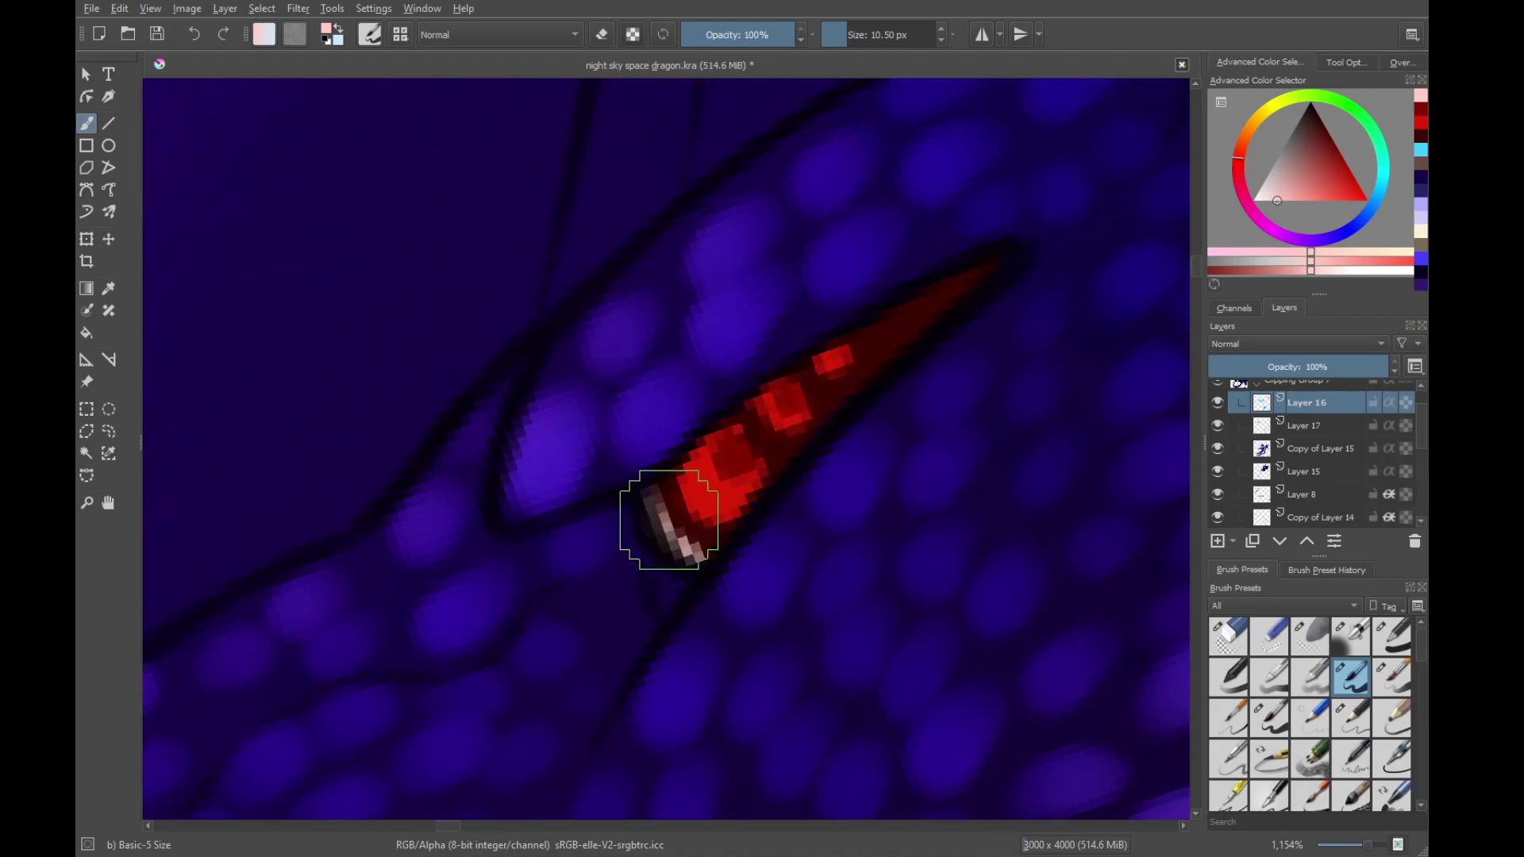
{"action": "mouse_move", "coordinate": [669, 488]}
{"action": "left_mouse_down"}
{"action": "mouse_move", "coordinate": [666, 506]}
{"action": "mouse_move", "coordinate": [705, 536]}
{"action": "mouse_move", "coordinate": [714, 527]}
{"action": "left_mouse_up"}
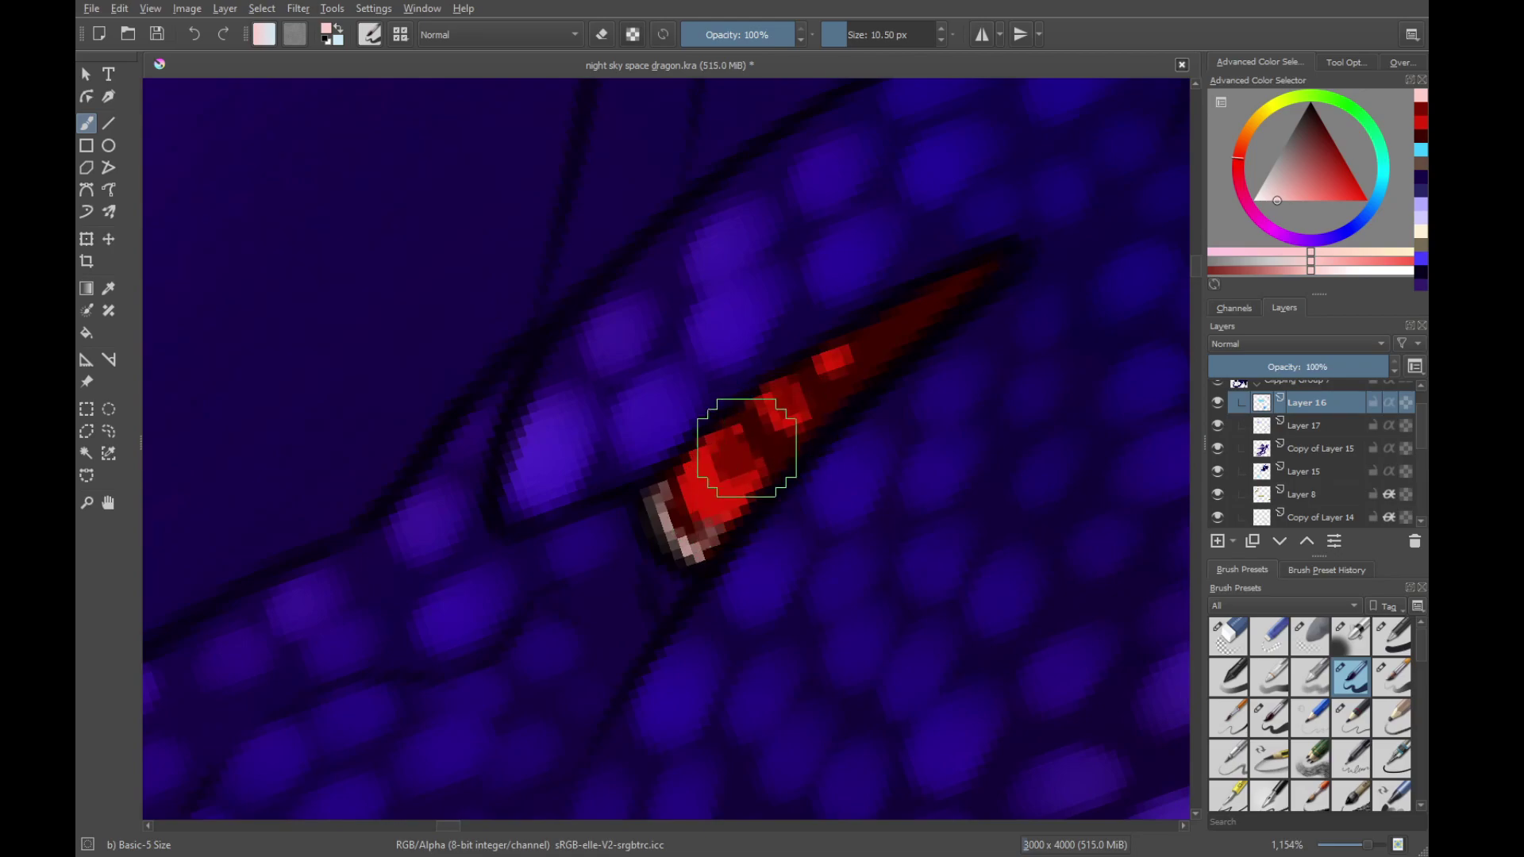
{"action": "left_click_drag", "start_coordinate": [875, 339], "coordinate": [785, 406]}
{"action": "left_click_drag", "start_coordinate": [704, 475], "coordinate": [692, 491]}
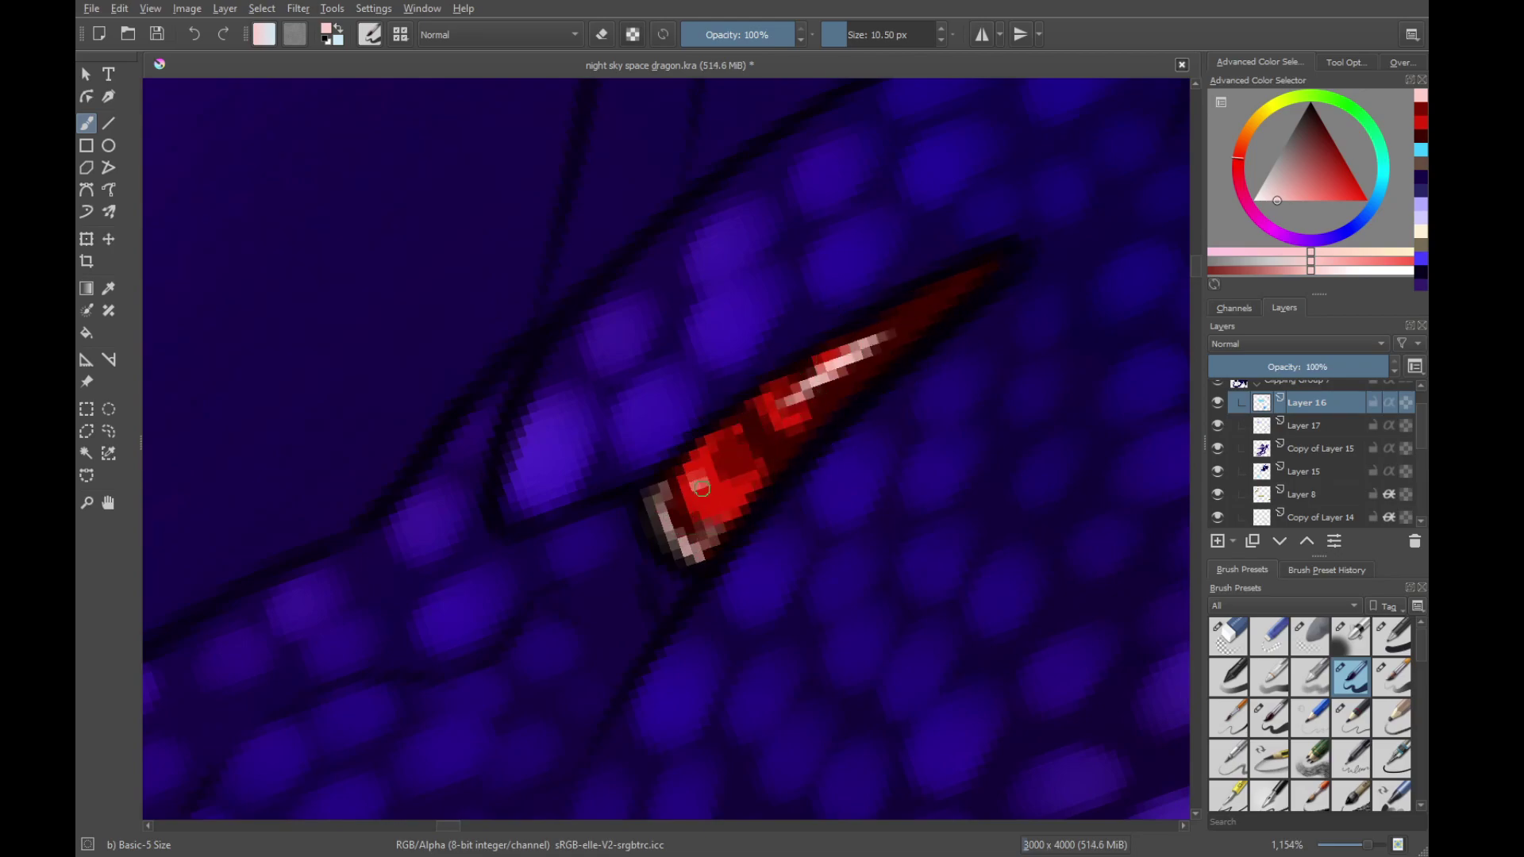
{"action": "left_click_drag", "start_coordinate": [777, 382], "coordinate": [738, 661]}
{"action": "scroll", "coordinate": [844, 397], "scroll_direction": "up", "scroll_amount": 5}
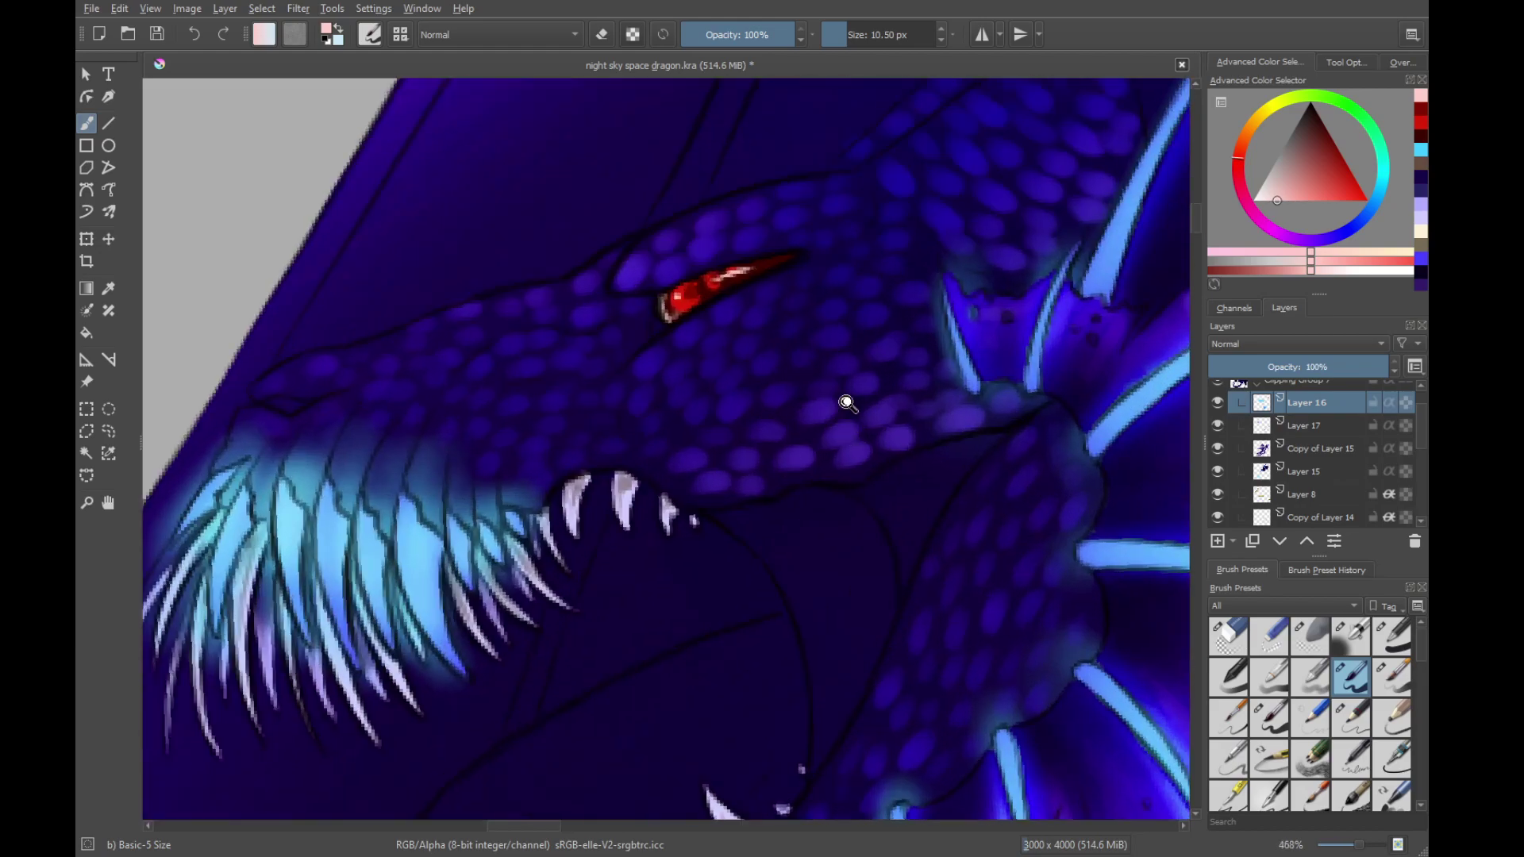
Brighten a purple sampled from inside the mouth and start streaks on the mouth-corner membrane with the Wet Paint brush at 6.17 px
{"action": "left_click_drag", "start_coordinate": [846, 402], "coordinate": [845, 346]}
{"action": "left_click", "coordinate": [992, 463], "text": "ctrl"}
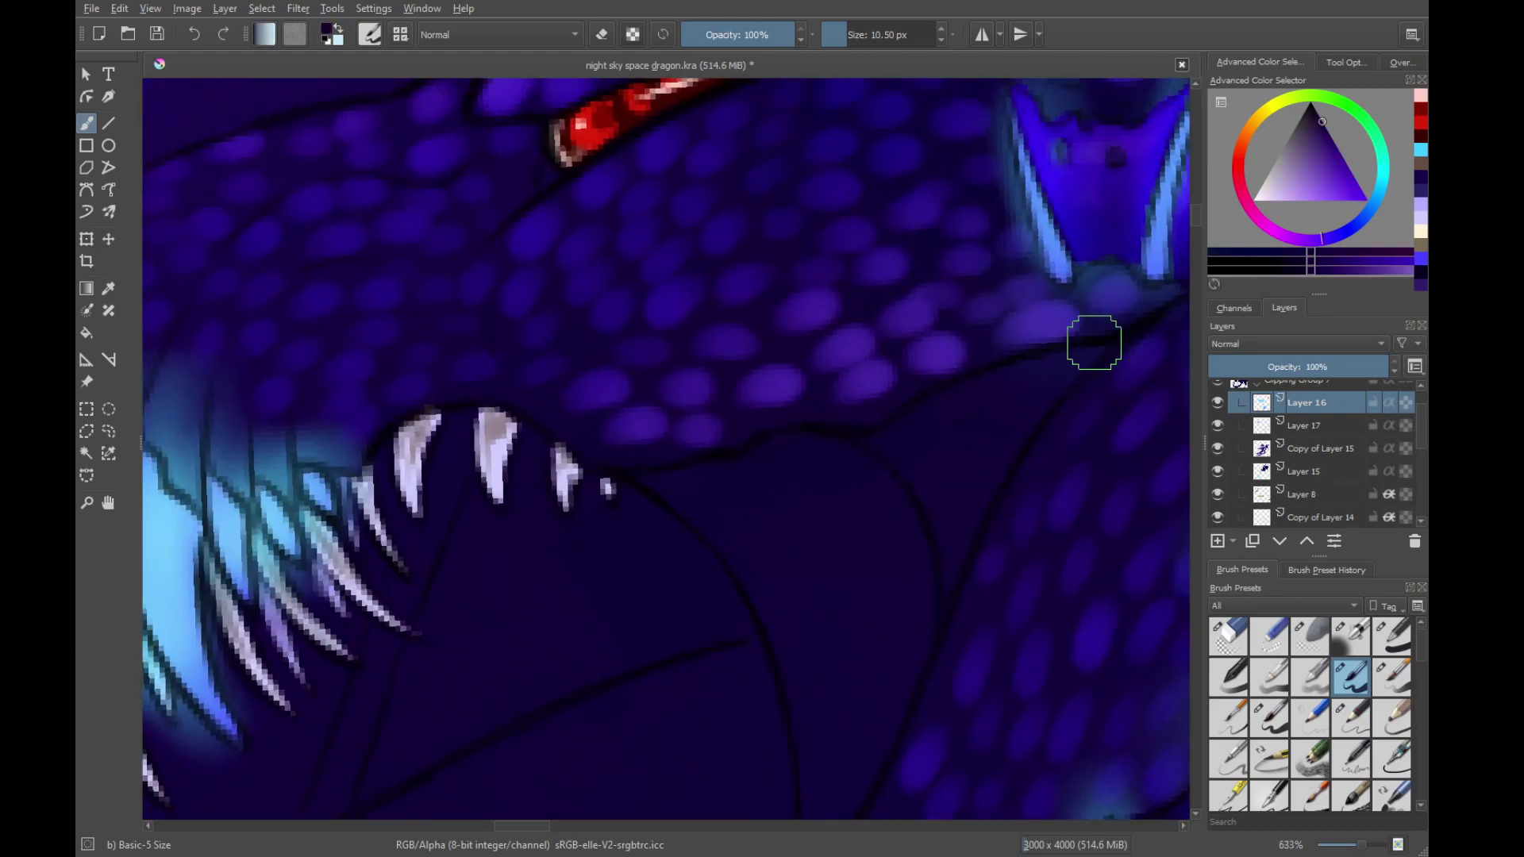
{"action": "left_click_drag", "start_coordinate": [1327, 145], "coordinate": [1365, 151]}
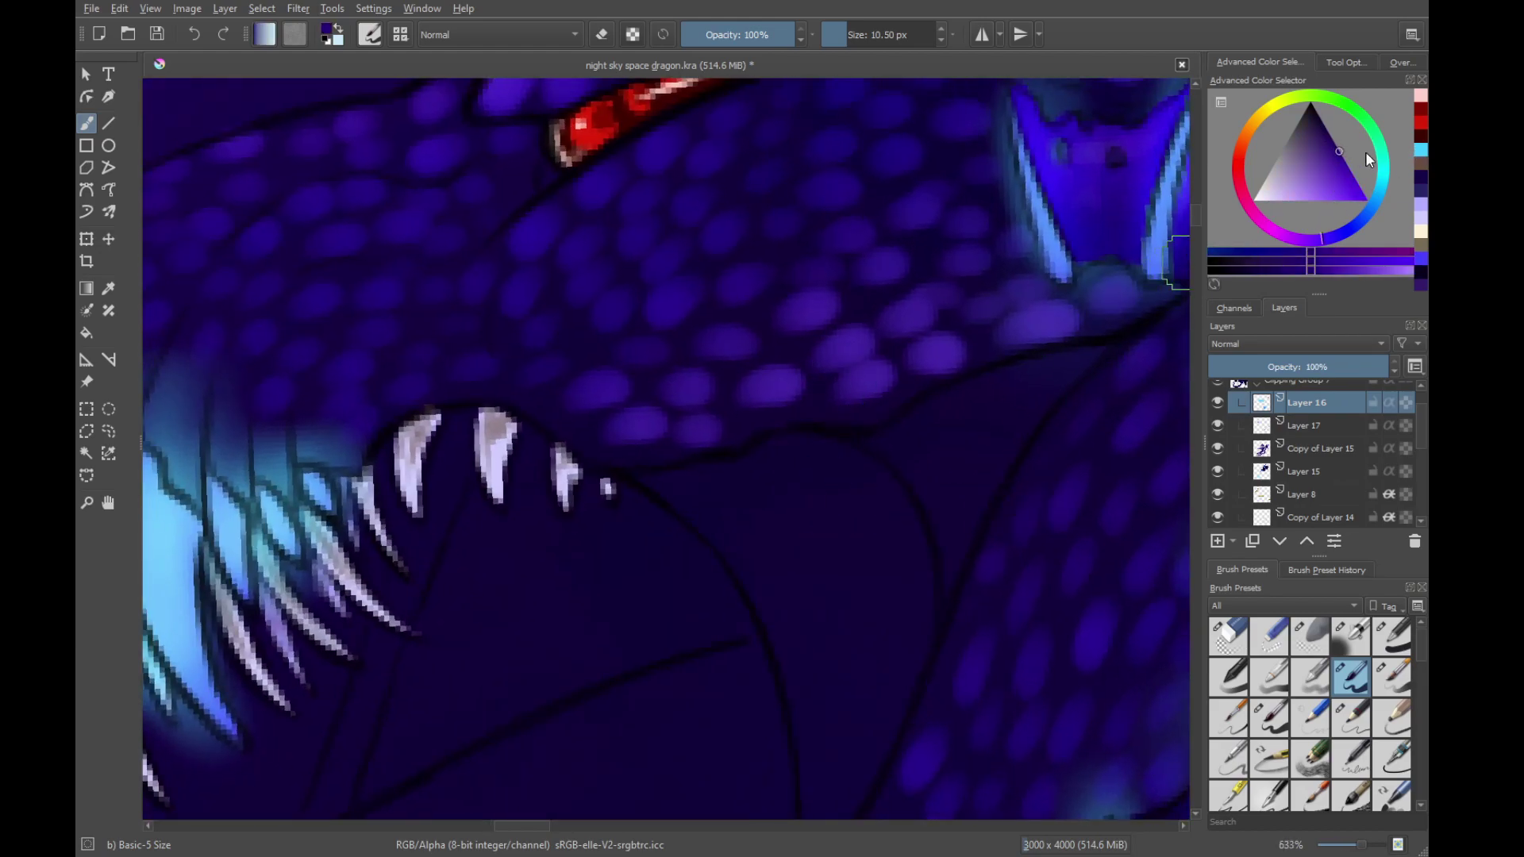
{"action": "left_click_drag", "start_coordinate": [954, 702], "coordinate": [1029, 565]}
{"action": "left_click_drag", "start_coordinate": [1417, 647], "coordinate": [1420, 707]}
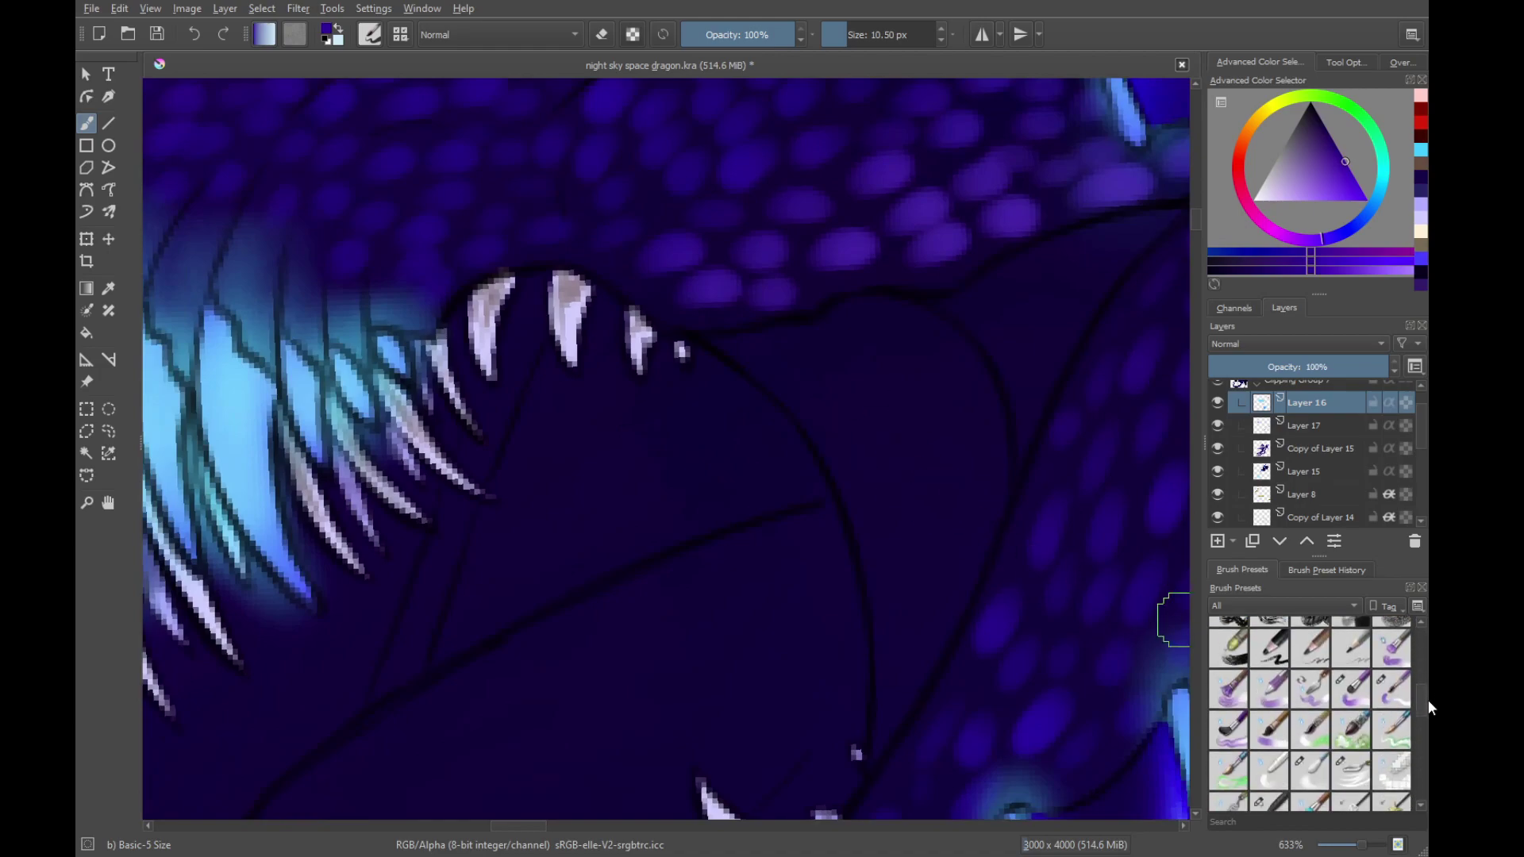
{"action": "left_click", "coordinate": [1351, 651]}
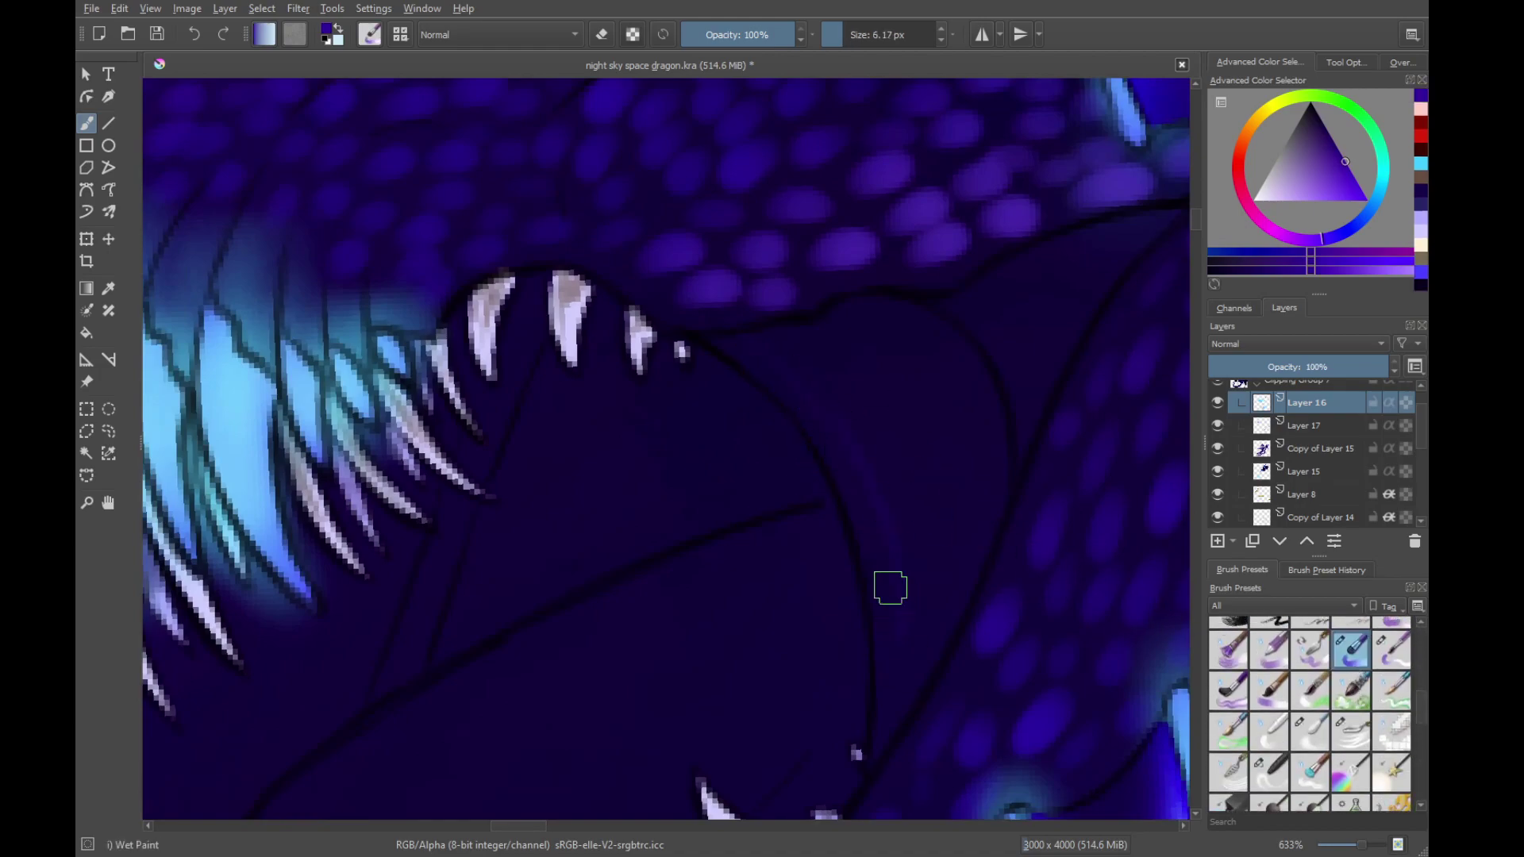
{"action": "left_click_drag", "start_coordinate": [900, 679], "coordinate": [772, 365]}
{"action": "left_click_drag", "start_coordinate": [907, 627], "coordinate": [819, 365]}
{"action": "mouse_move", "coordinate": [977, 445]}
{"action": "left_mouse_down"}
{"action": "mouse_move", "coordinate": [734, 125]}
{"action": "mouse_move", "coordinate": [571, 226]}
{"action": "left_mouse_up"}
{"action": "left_click_drag", "start_coordinate": [559, 231], "coordinate": [751, 574]}
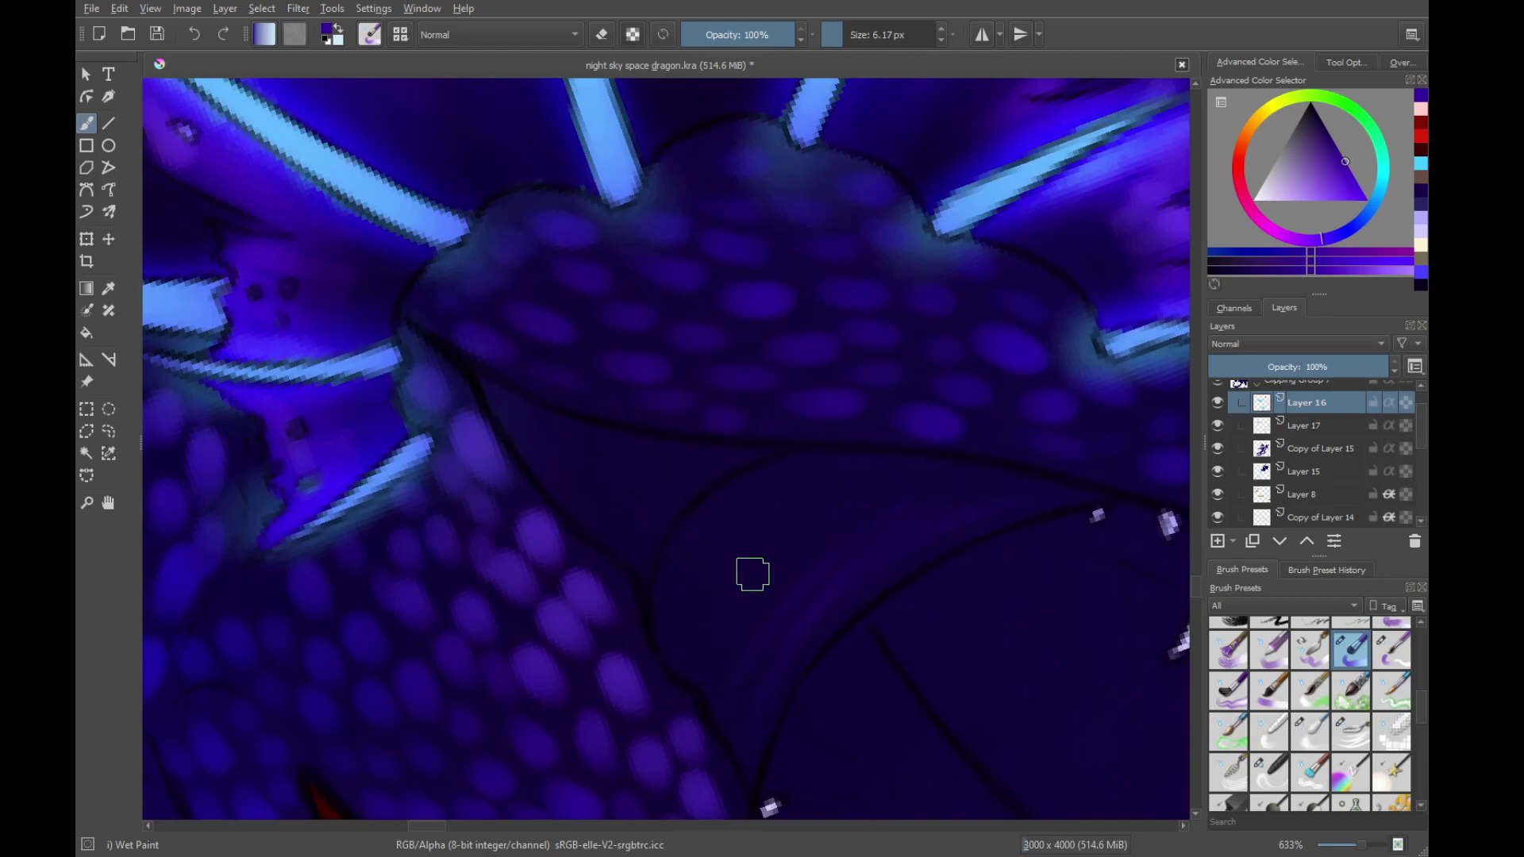
Cover the wide front section of the mouth-corner membrane with curved purple streaks following its fold
{"action": "mouse_move", "coordinate": [668, 609]}
{"action": "left_mouse_down"}
{"action": "mouse_move", "coordinate": [755, 484]}
{"action": "mouse_move", "coordinate": [697, 646]}
{"action": "left_mouse_up"}
{"action": "left_click_drag", "start_coordinate": [825, 595], "coordinate": [900, 447]}
{"action": "left_click_drag", "start_coordinate": [829, 370], "coordinate": [846, 589]}
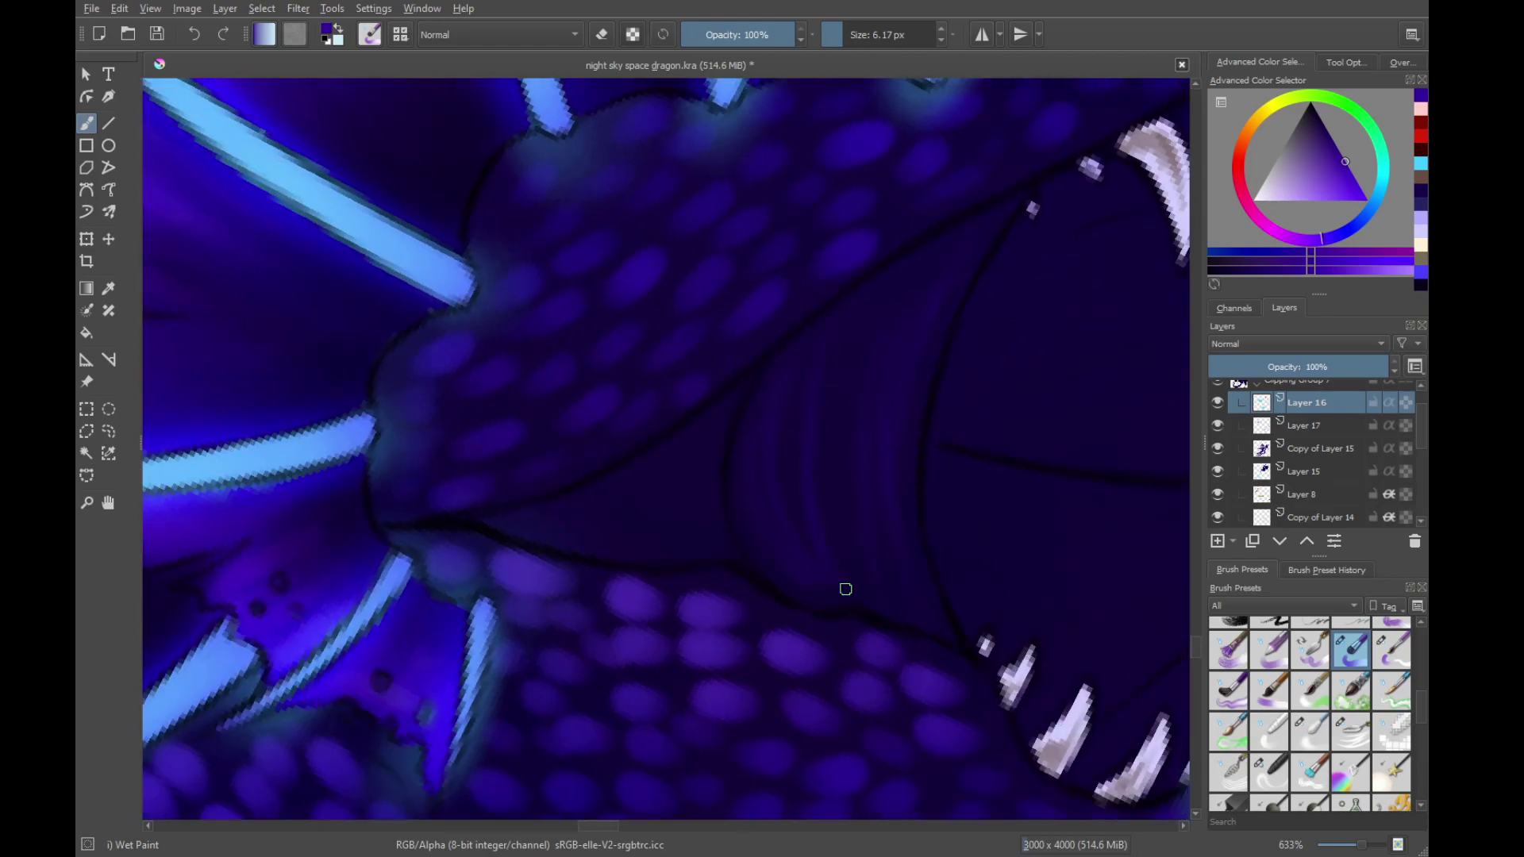
{"action": "mouse_move", "coordinate": [875, 272]}
{"action": "left_mouse_down"}
{"action": "mouse_move", "coordinate": [874, 560]}
{"action": "mouse_move", "coordinate": [870, 368]}
{"action": "mouse_move", "coordinate": [889, 575]}
{"action": "left_mouse_up"}
{"action": "left_click_drag", "start_coordinate": [913, 273], "coordinate": [919, 563]}
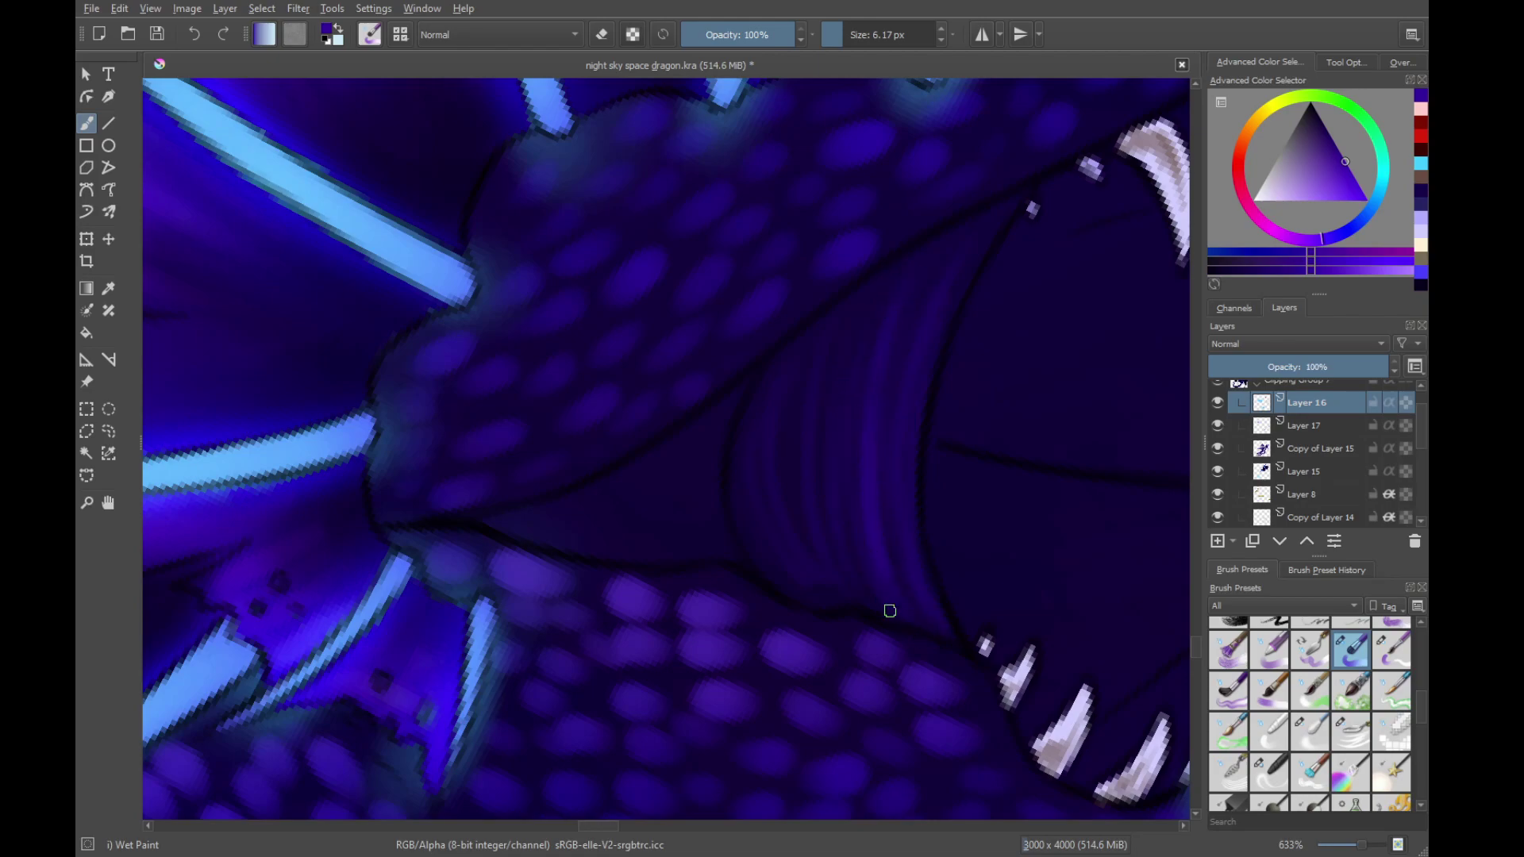
{"action": "left_click_drag", "start_coordinate": [778, 371], "coordinate": [817, 557]}
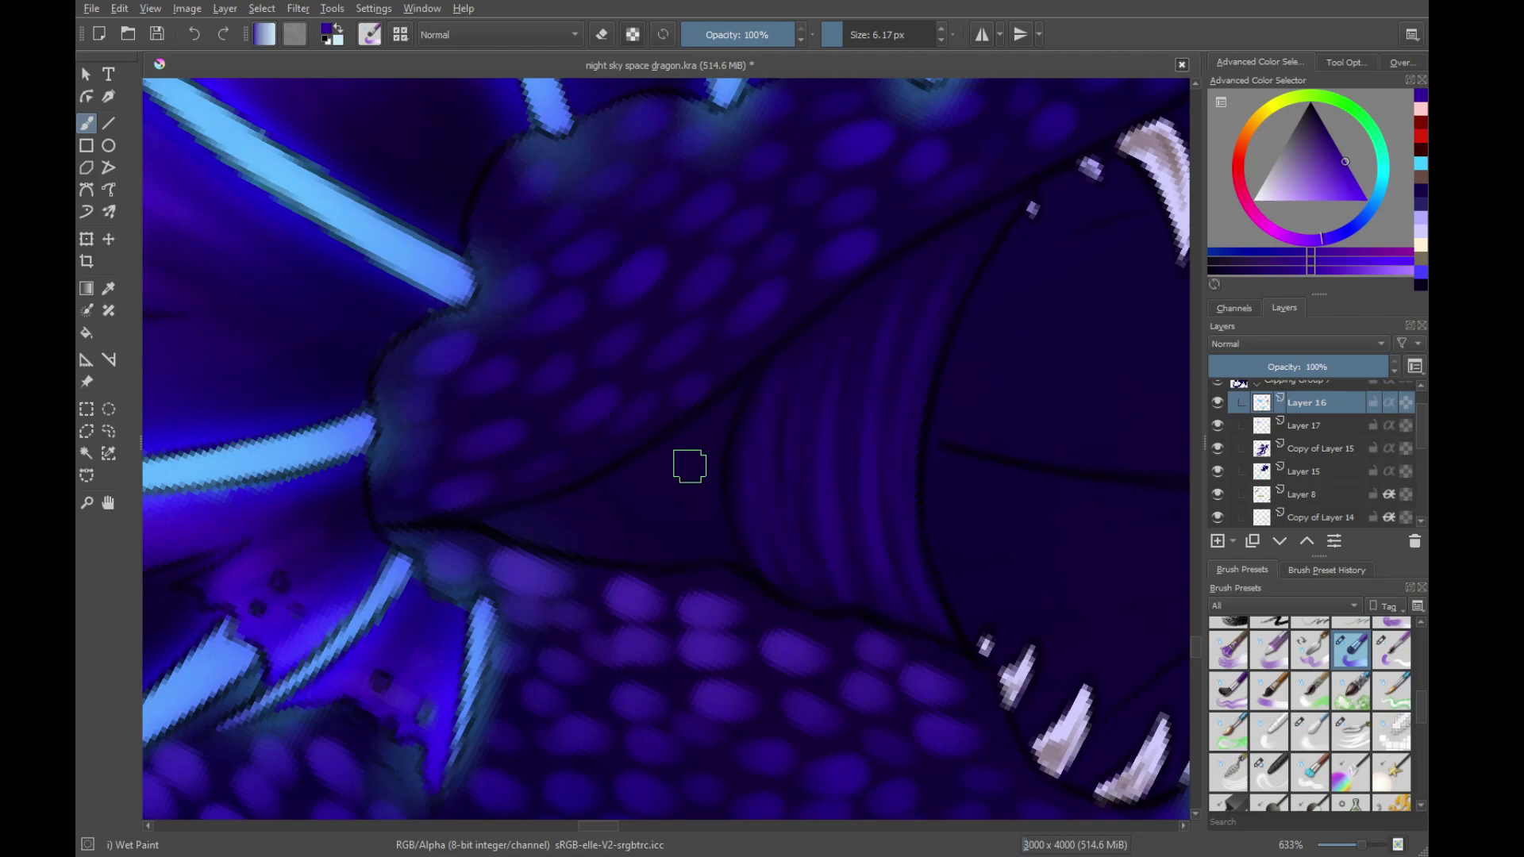
Paint shorter curved purple streaks in the narrow rear section of the membrane, towards the jaw hinge
{"action": "mouse_move", "coordinate": [565, 526]}
{"action": "left_mouse_down"}
{"action": "mouse_move", "coordinate": [700, 539]}
{"action": "mouse_move", "coordinate": [676, 560]}
{"action": "mouse_move", "coordinate": [717, 568]}
{"action": "left_mouse_up"}
{"action": "left_click_drag", "start_coordinate": [726, 508], "coordinate": [737, 554]}
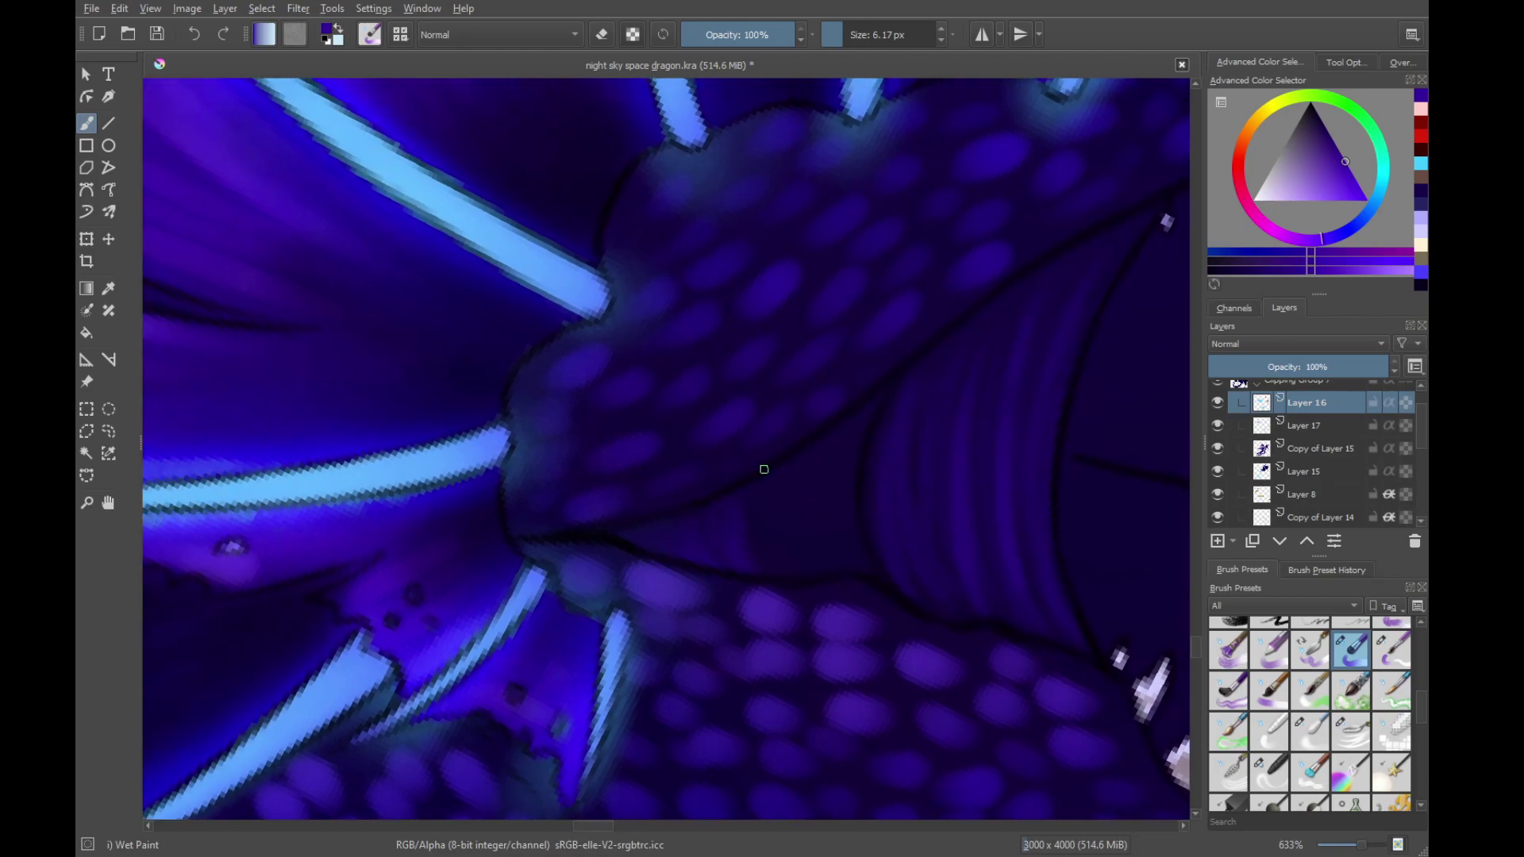
{"action": "left_click_drag", "start_coordinate": [764, 469], "coordinate": [831, 564]}
{"action": "left_click_drag", "start_coordinate": [875, 391], "coordinate": [860, 559]}
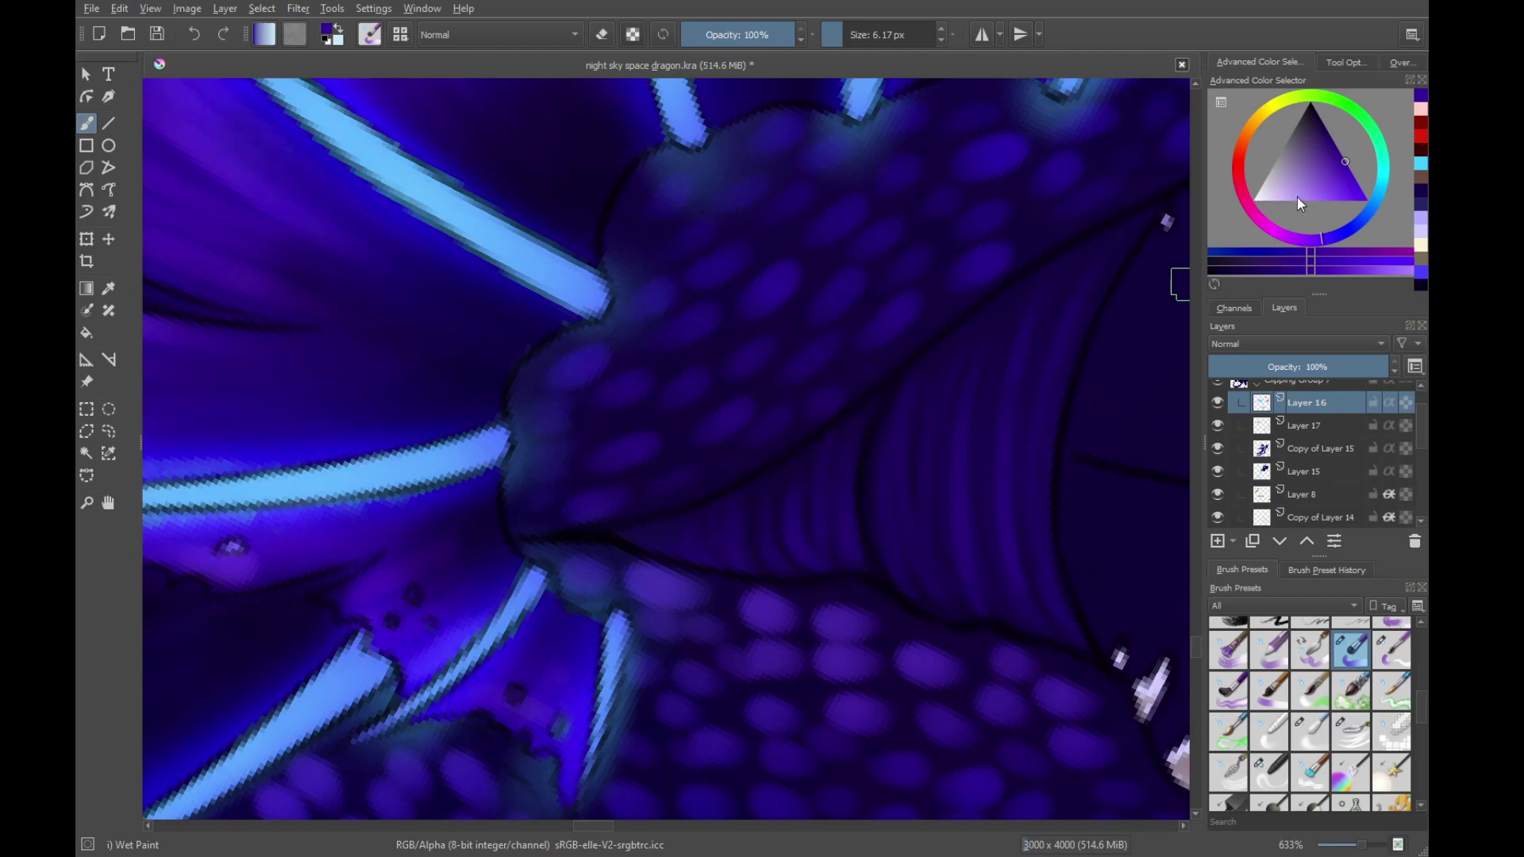
Choose a very dark purple and shade the membrane's front section beside the dividing fold line
{"action": "left_click", "coordinate": [1326, 128]}
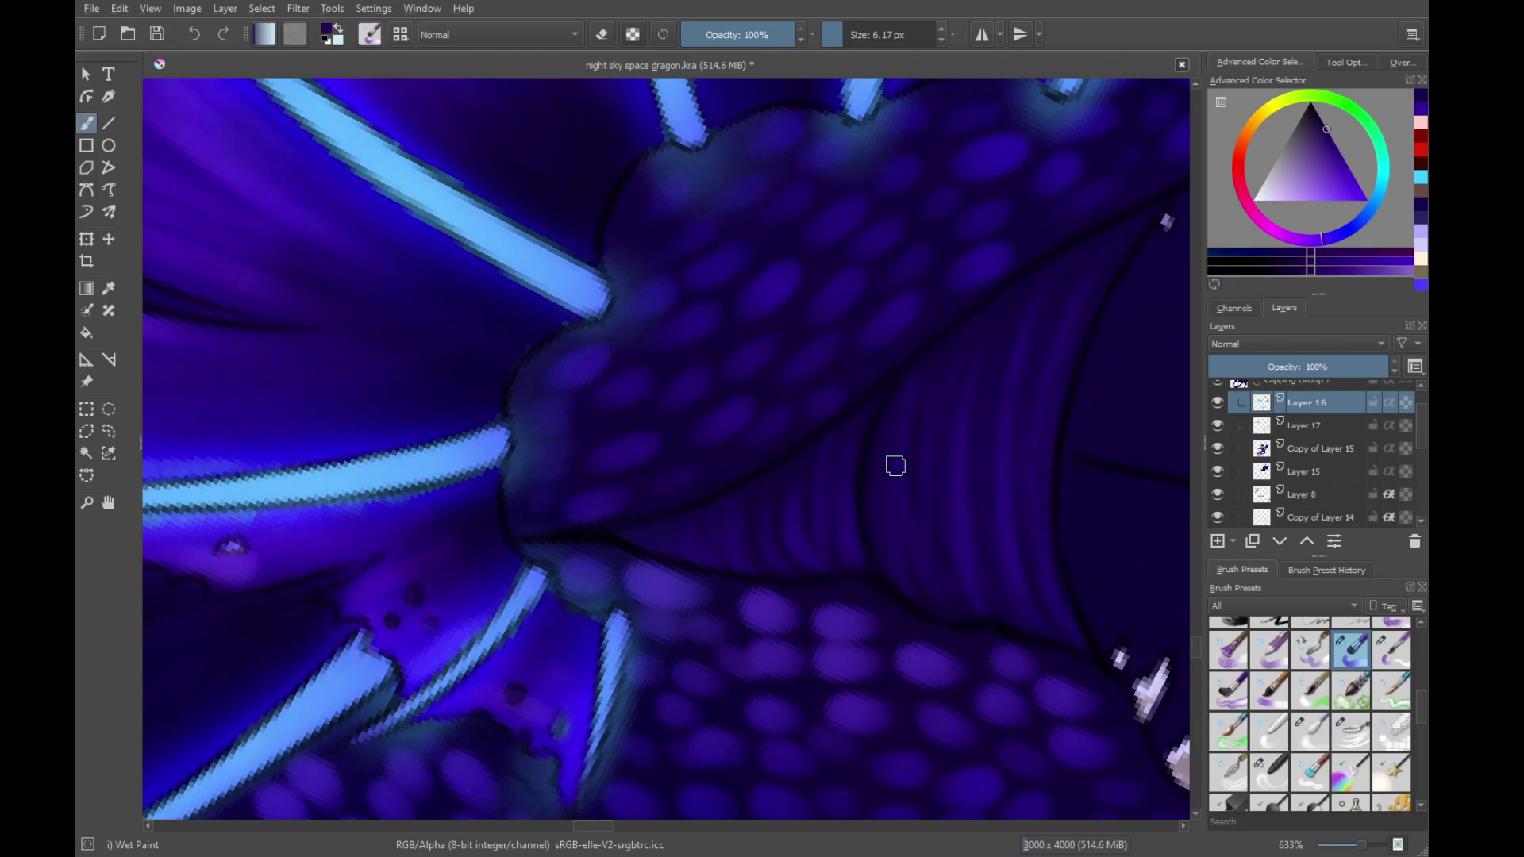
{"action": "left_click", "coordinate": [1316, 113]}
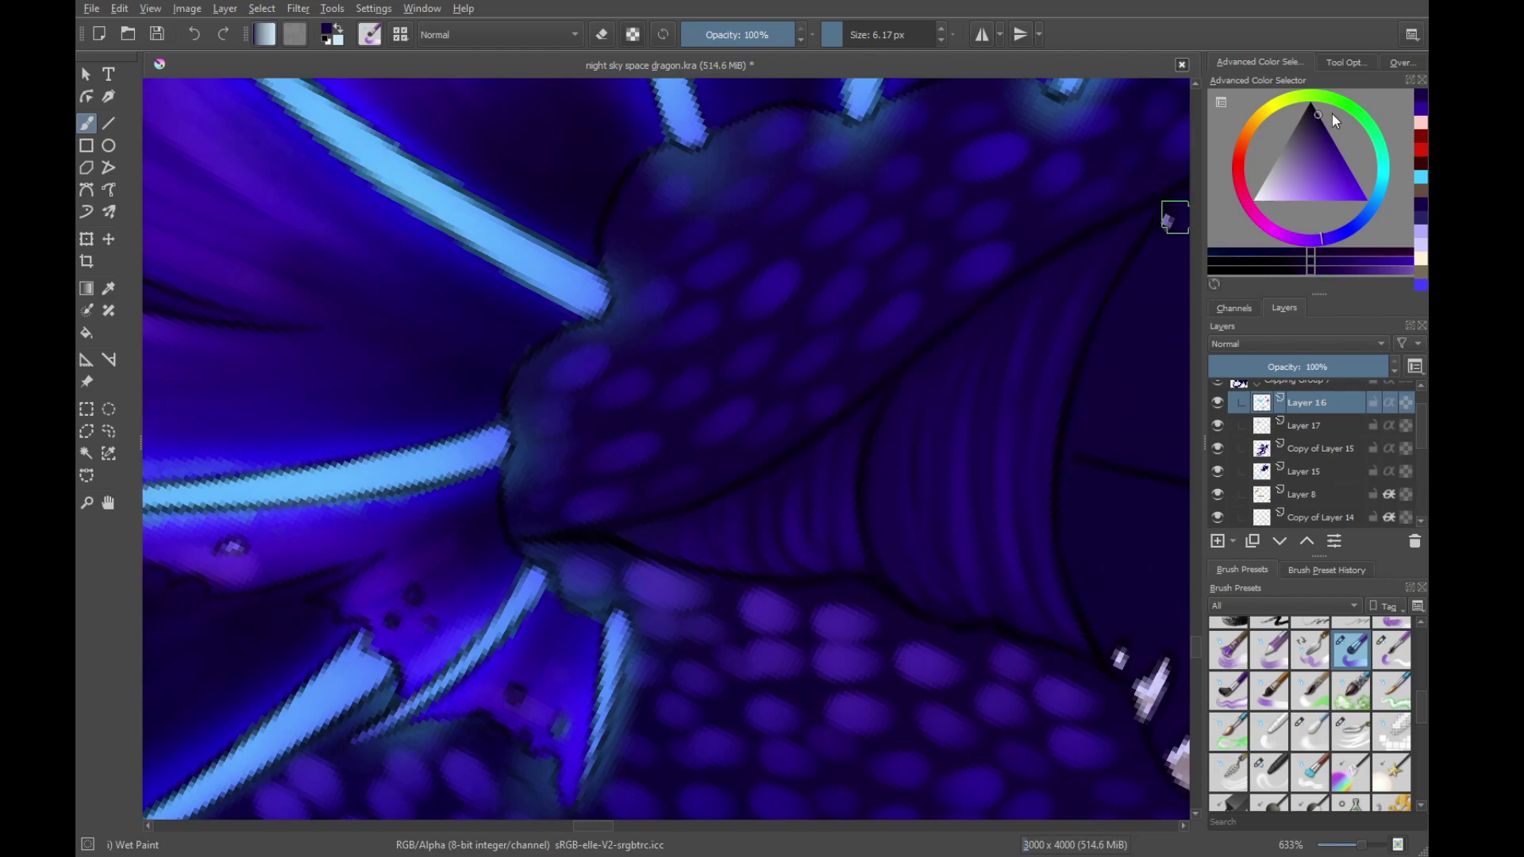
{"action": "left_click_drag", "start_coordinate": [882, 396], "coordinate": [902, 557]}
{"action": "left_click_drag", "start_coordinate": [896, 429], "coordinate": [934, 618]}
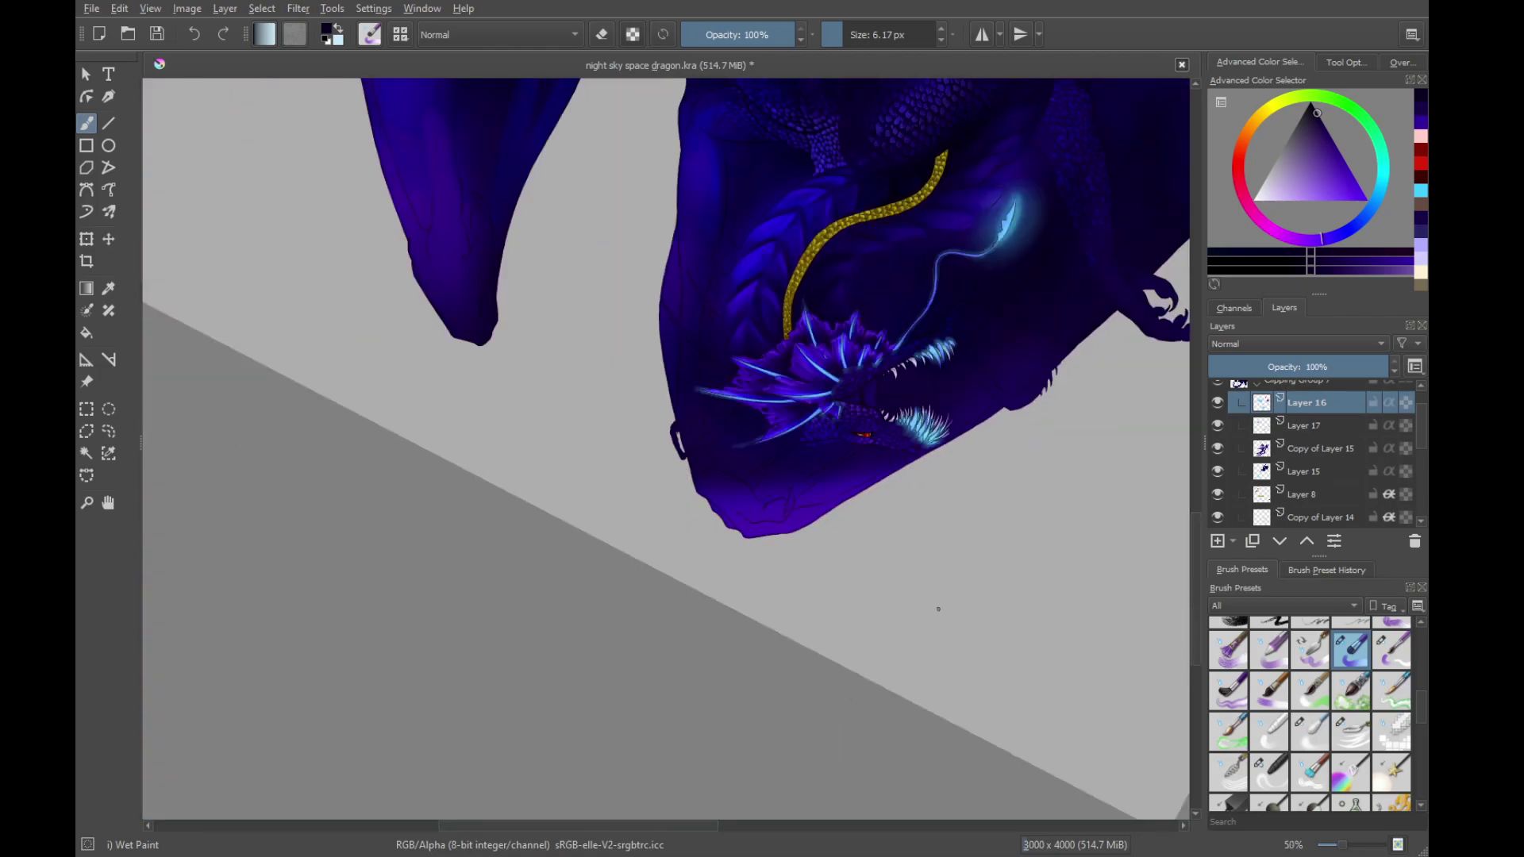
Choose a medium blue, test a Wet Paint stroke inside the open mouth, and undo it
{"action": "scroll", "coordinate": [936, 605], "scroll_direction": "down", "scroll_amount": 10}
{"action": "left_click_drag", "start_coordinate": [559, 327], "coordinate": [716, 355]}
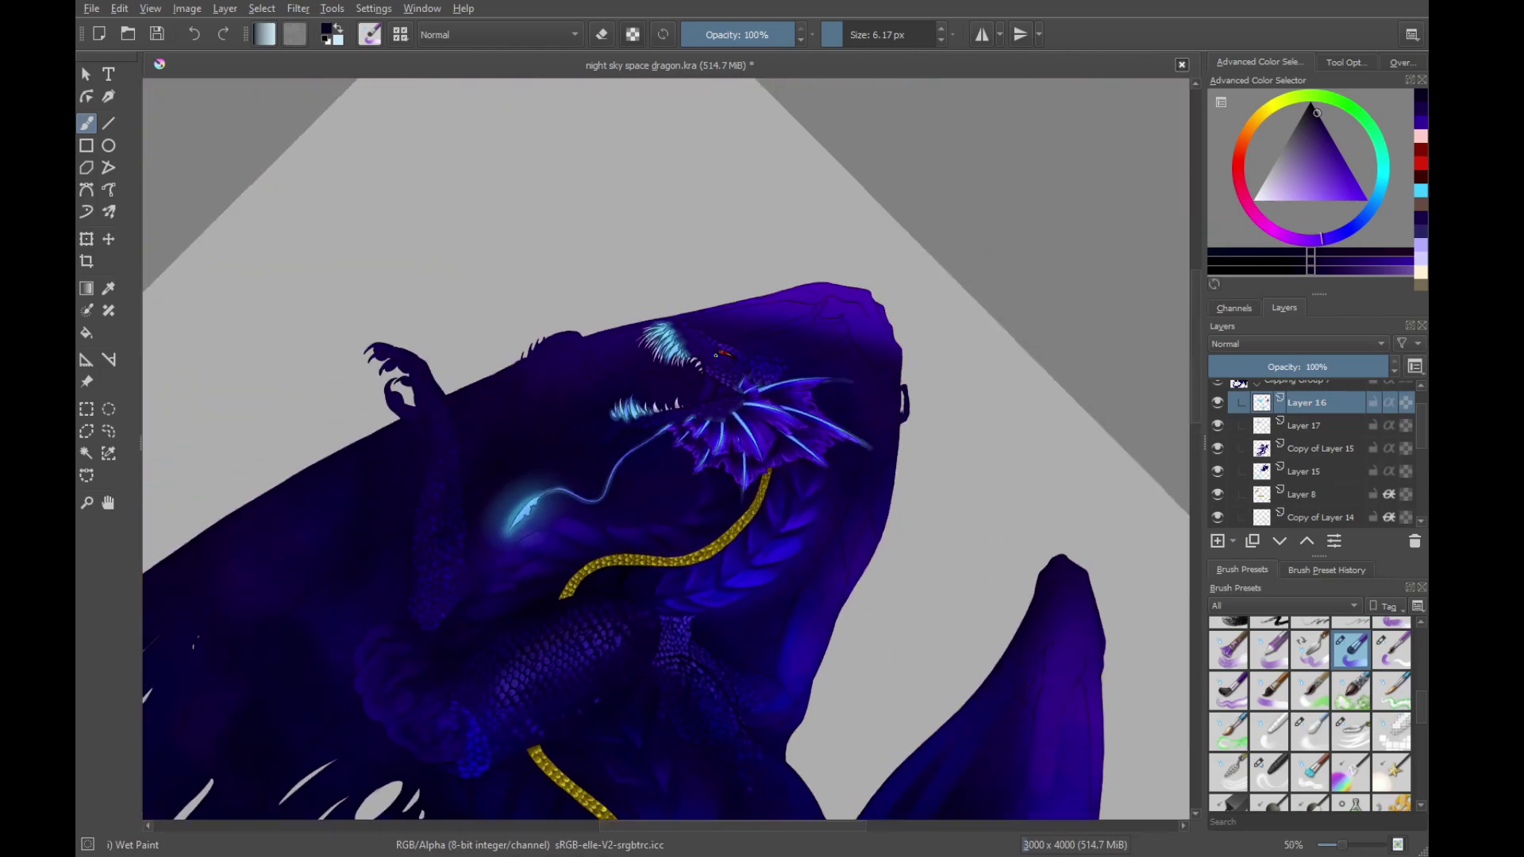
{"action": "left_click_drag", "start_coordinate": [864, 456], "coordinate": [841, 357]}
{"action": "left_click_drag", "start_coordinate": [707, 385], "coordinate": [843, 427]}
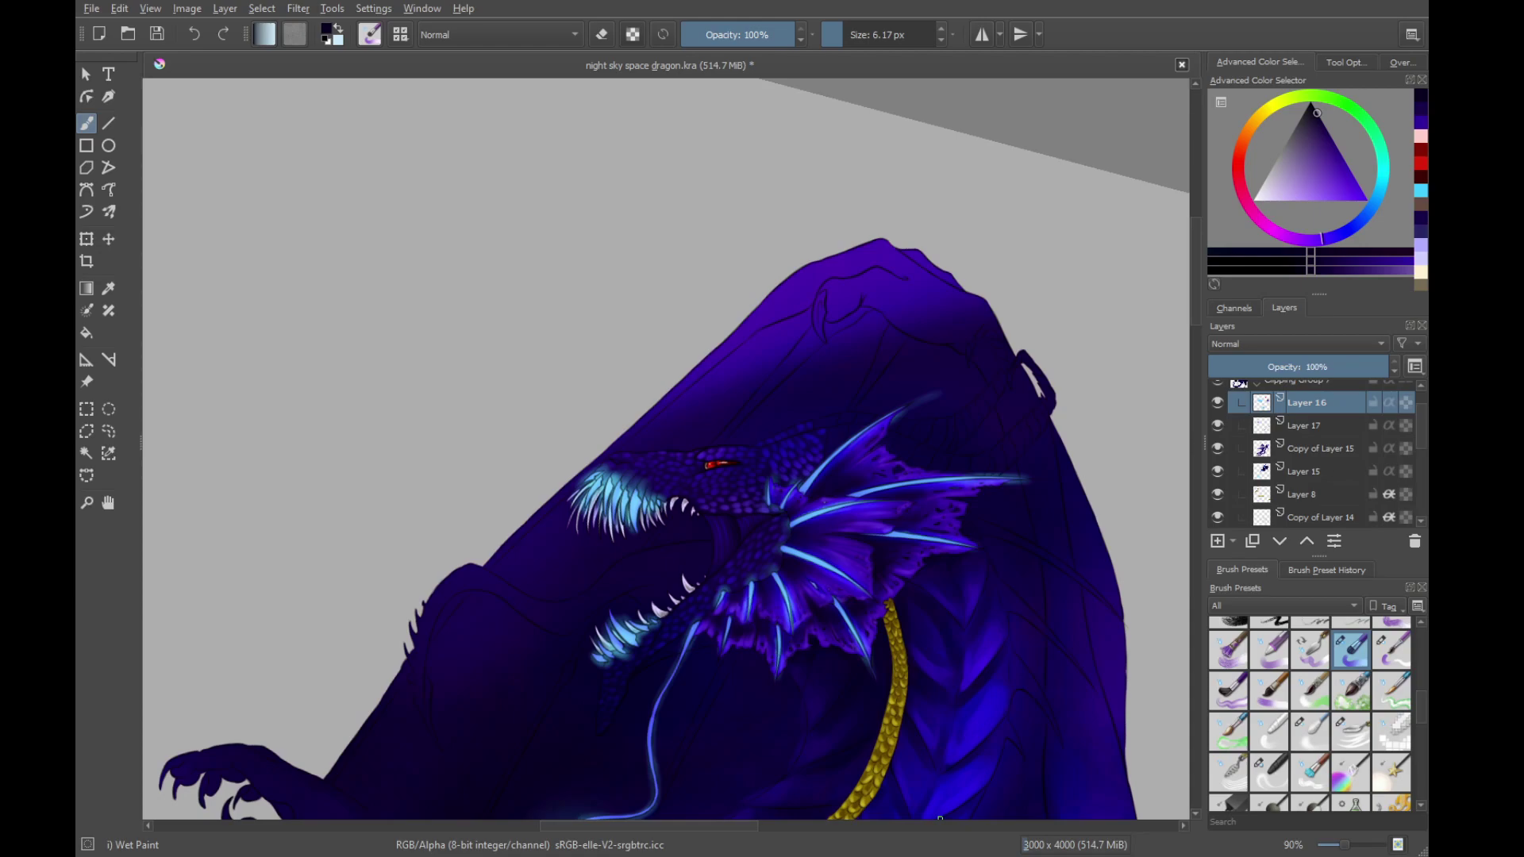
{"action": "left_click_drag", "start_coordinate": [735, 524], "coordinate": [844, 514]}
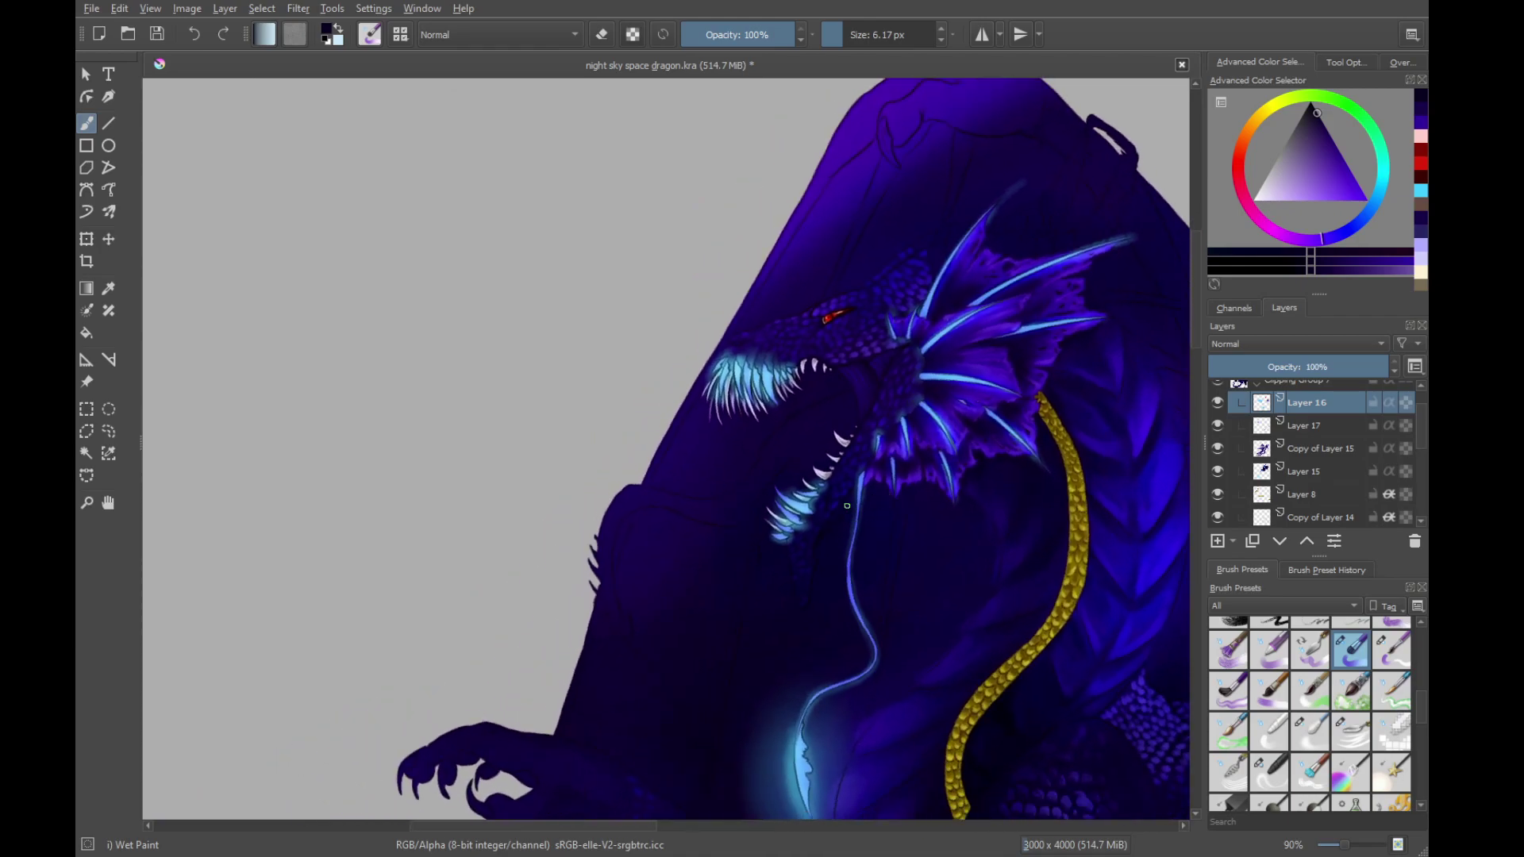
{"action": "left_click_drag", "start_coordinate": [868, 435], "coordinate": [840, 400]}
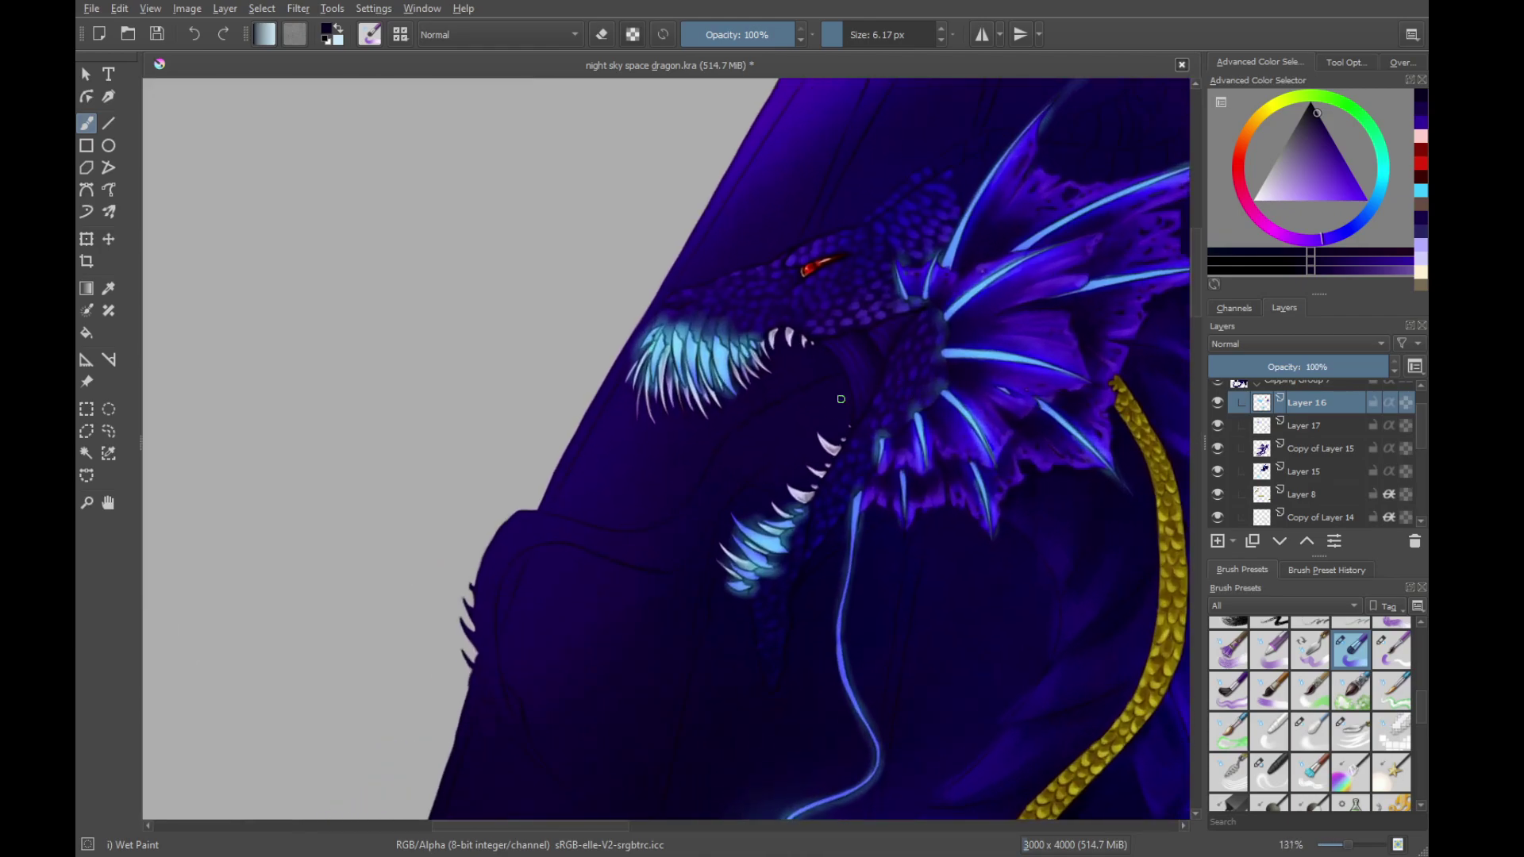
{"action": "scroll", "coordinate": [841, 399], "scroll_direction": "up", "scroll_amount": 4}
{"action": "left_click", "coordinate": [1346, 231]}
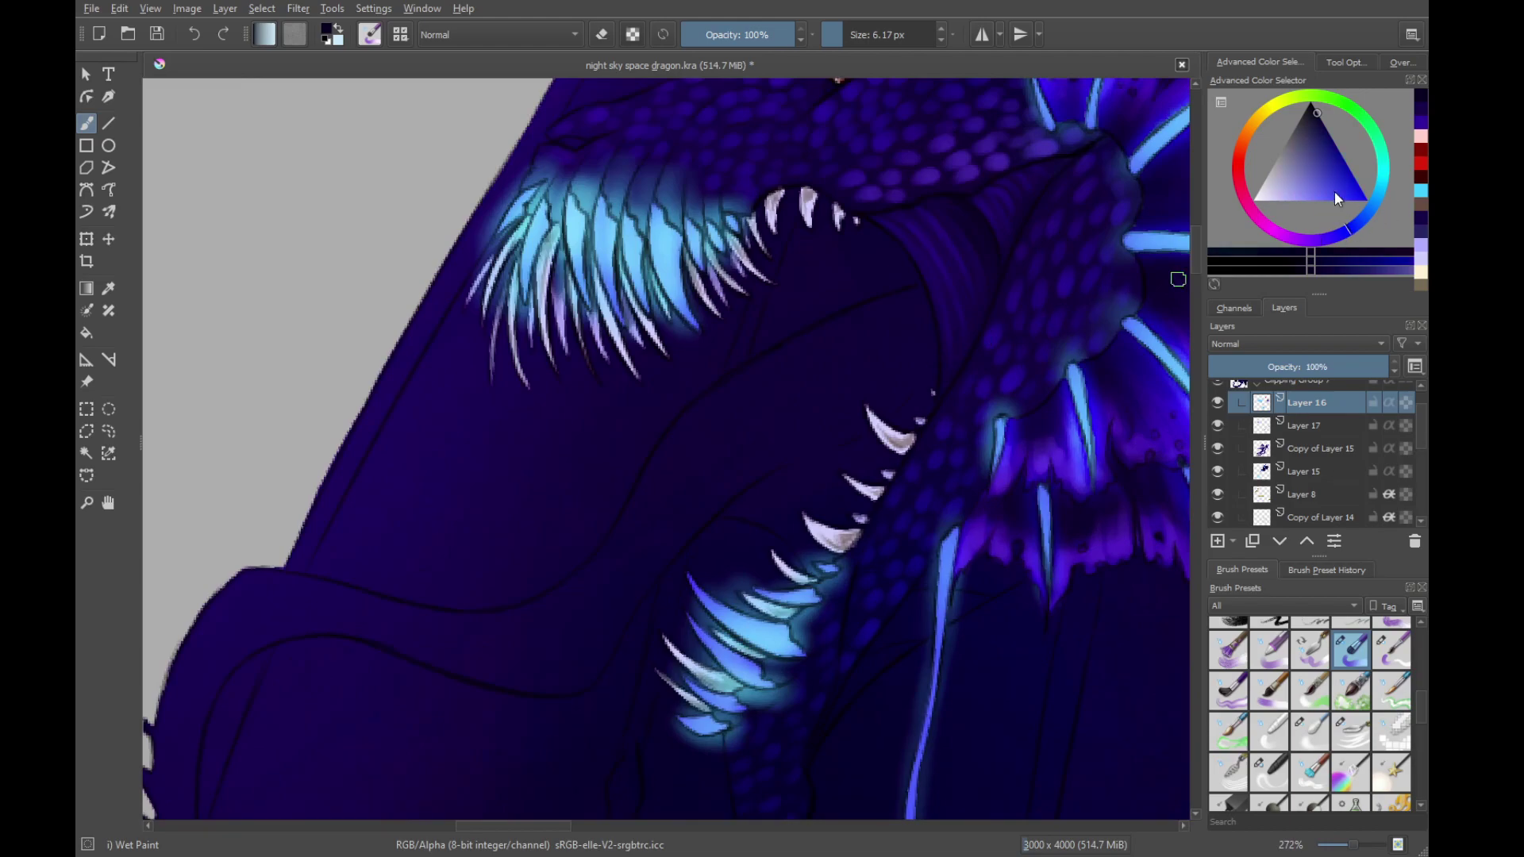
{"action": "mouse_move", "coordinate": [1319, 157]}
{"action": "left_mouse_down"}
{"action": "mouse_move", "coordinate": [1317, 173]}
{"action": "mouse_move", "coordinate": [1327, 165]}
{"action": "left_mouse_up"}
{"action": "left_click_drag", "start_coordinate": [728, 421], "coordinate": [861, 340]}
{"action": "key", "text": "ctrl+z"}
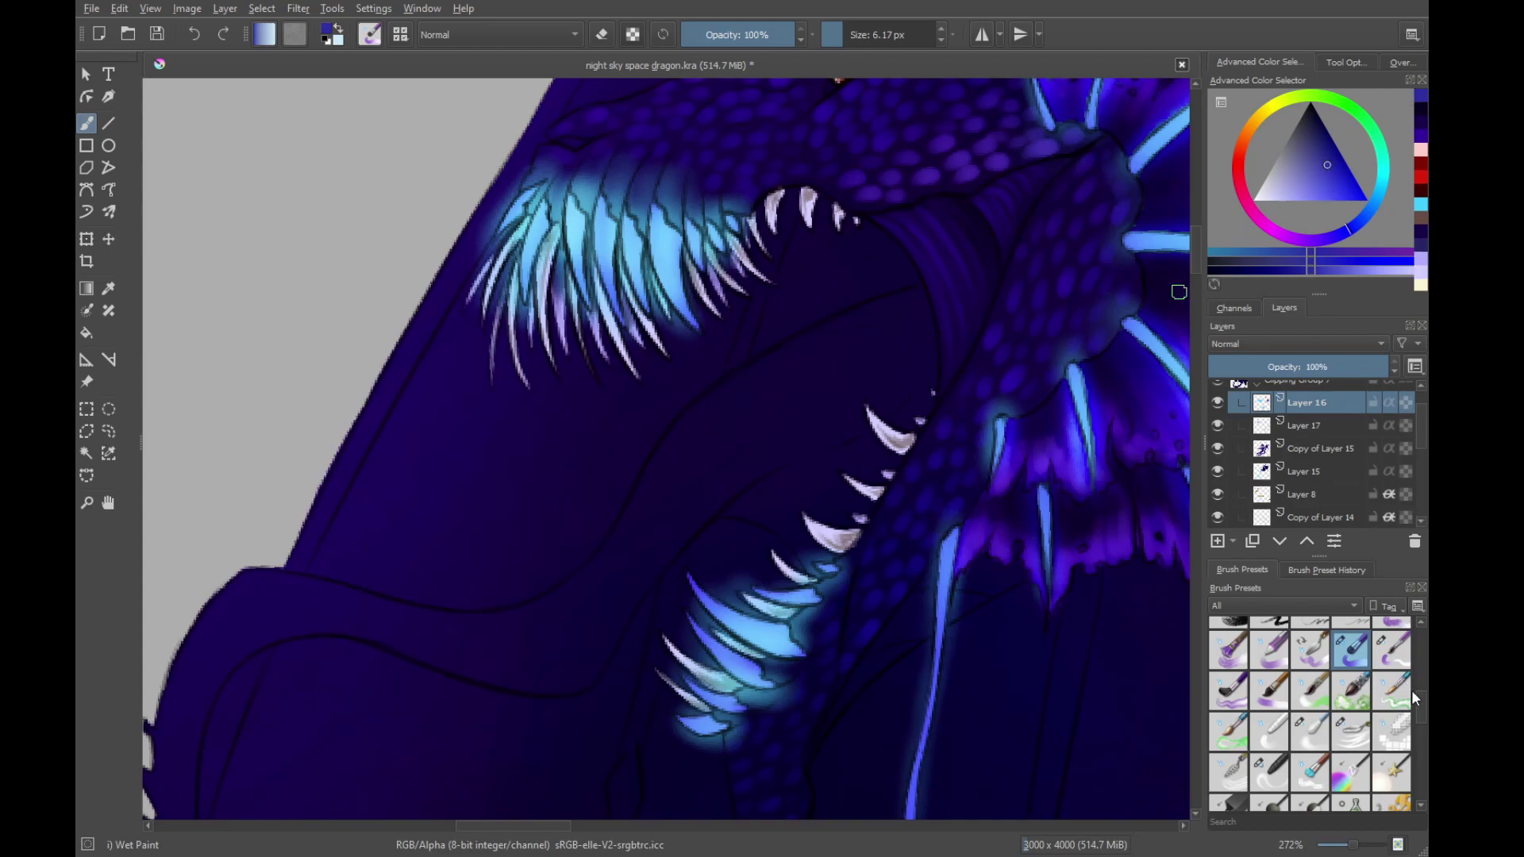
Switch to the Basic-5 Size brush, choose a lighter periwinkle blue and test strokes inside the open mouth, undoing them
{"action": "scroll", "coordinate": [1411, 689], "scroll_direction": "up", "scroll_amount": 5}
{"action": "left_click", "coordinate": [1350, 675]}
{"action": "left_click_drag", "start_coordinate": [706, 464], "coordinate": [843, 351]}
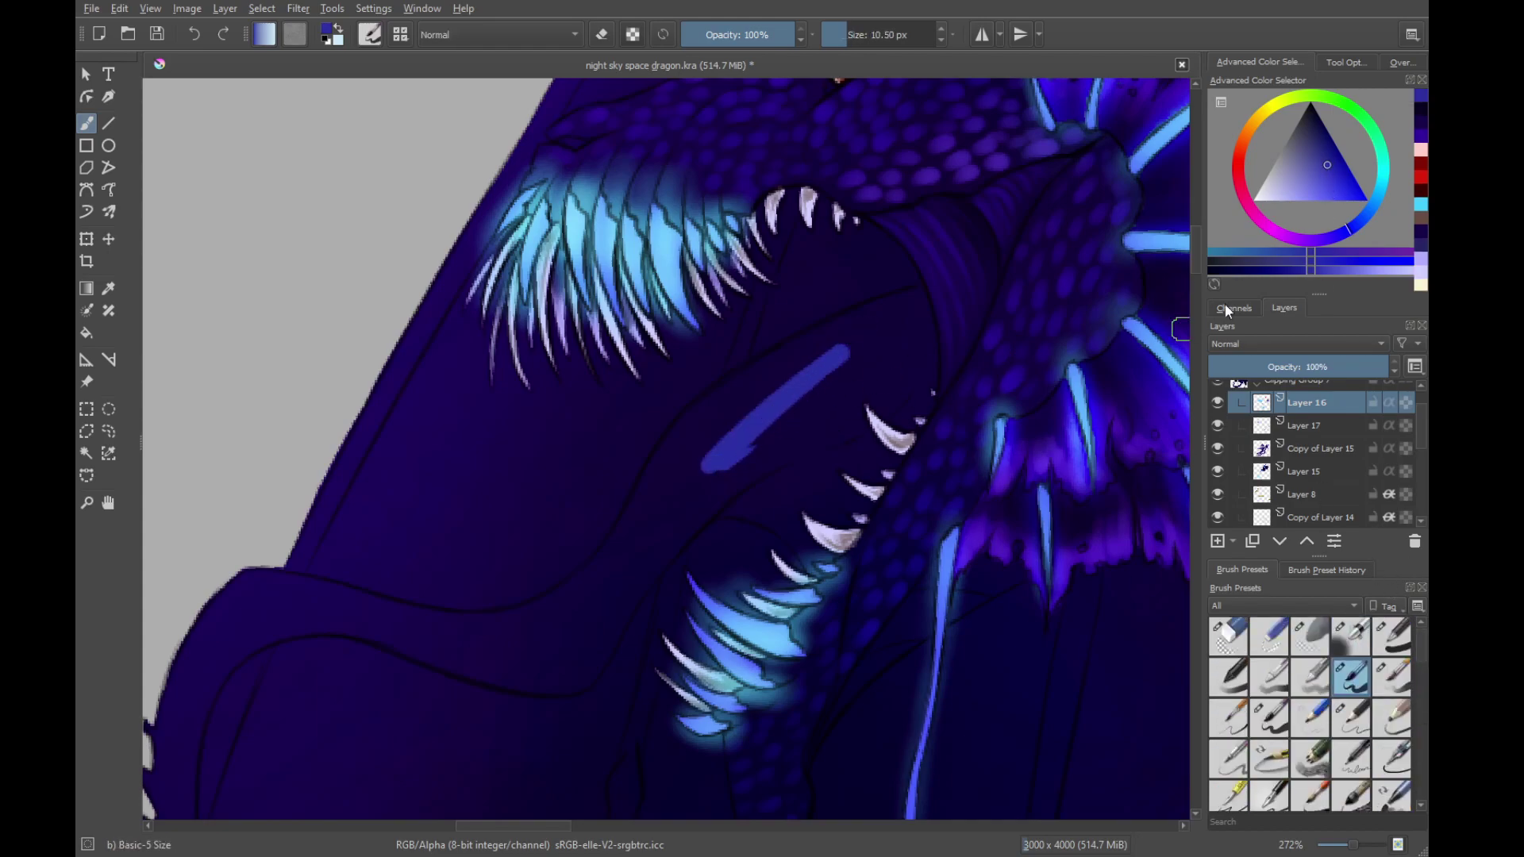
{"action": "key", "text": "ctrl+z"}
{"action": "left_click_drag", "start_coordinate": [1327, 164], "coordinate": [1312, 182]}
{"action": "left_click_drag", "start_coordinate": [659, 479], "coordinate": [832, 343]}
{"action": "left_click_drag", "start_coordinate": [831, 343], "coordinate": [665, 505]}
{"action": "key", "text": "ctrl+z"}
Paint the thin pointed end of the dragon's tongue and its first small barb in periwinkle
{"action": "left_click_drag", "start_coordinate": [413, 705], "coordinate": [715, 479]}
{"action": "left_click_drag", "start_coordinate": [832, 294], "coordinate": [694, 616]}
{"action": "mouse_move", "coordinate": [608, 518]}
{"action": "left_mouse_down"}
{"action": "mouse_move", "coordinate": [912, 208]}
{"action": "mouse_move", "coordinate": [826, 439]}
{"action": "left_mouse_up"}
{"action": "mouse_move", "coordinate": [826, 439]}
{"action": "left_mouse_down"}
{"action": "mouse_move", "coordinate": [873, 602]}
{"action": "mouse_move", "coordinate": [791, 492]}
{"action": "left_mouse_up"}
{"action": "left_click_drag", "start_coordinate": [765, 548], "coordinate": [810, 501]}
{"action": "left_click_drag", "start_coordinate": [699, 549], "coordinate": [836, 410]}
{"action": "key", "text": "ctrl+z"}
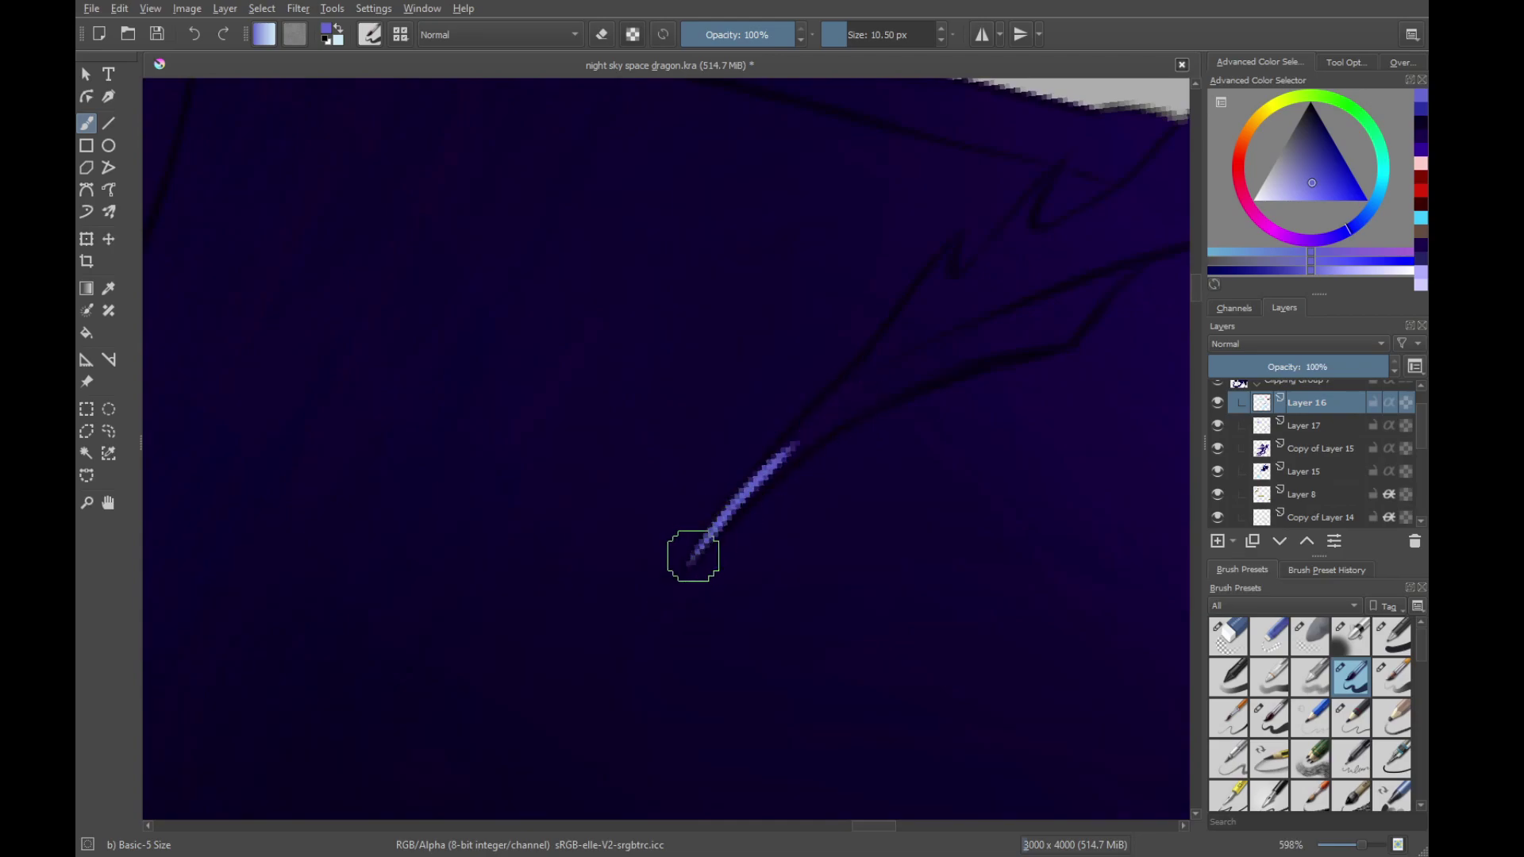
{"action": "mouse_move", "coordinate": [693, 556]}
{"action": "left_mouse_down"}
{"action": "mouse_move", "coordinate": [909, 345]}
{"action": "mouse_move", "coordinate": [826, 453]}
{"action": "left_mouse_up"}
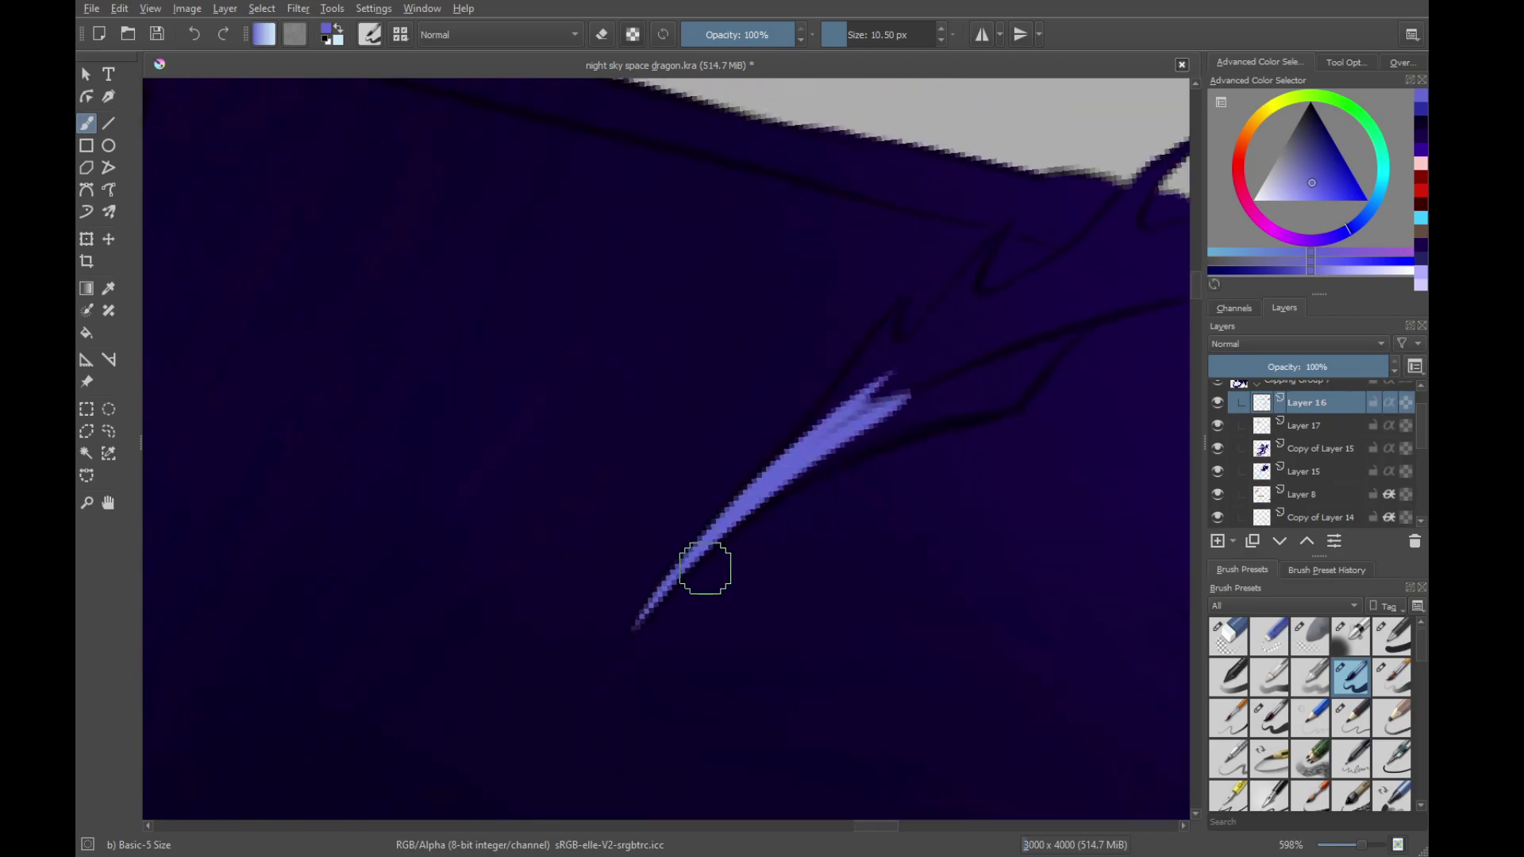
{"action": "left_click_drag", "start_coordinate": [713, 553], "coordinate": [813, 467]}
{"action": "key", "text": "ctrl+z"}
{"action": "mouse_move", "coordinate": [736, 503]}
{"action": "left_mouse_down"}
{"action": "mouse_move", "coordinate": [907, 304]}
{"action": "mouse_move", "coordinate": [875, 385]}
{"action": "left_mouse_up"}
{"action": "left_click_drag", "start_coordinate": [1024, 411], "coordinate": [1012, 353]}
{"action": "left_click_drag", "start_coordinate": [715, 532], "coordinate": [930, 338]}
{"action": "key", "text": "ctrl+z"}
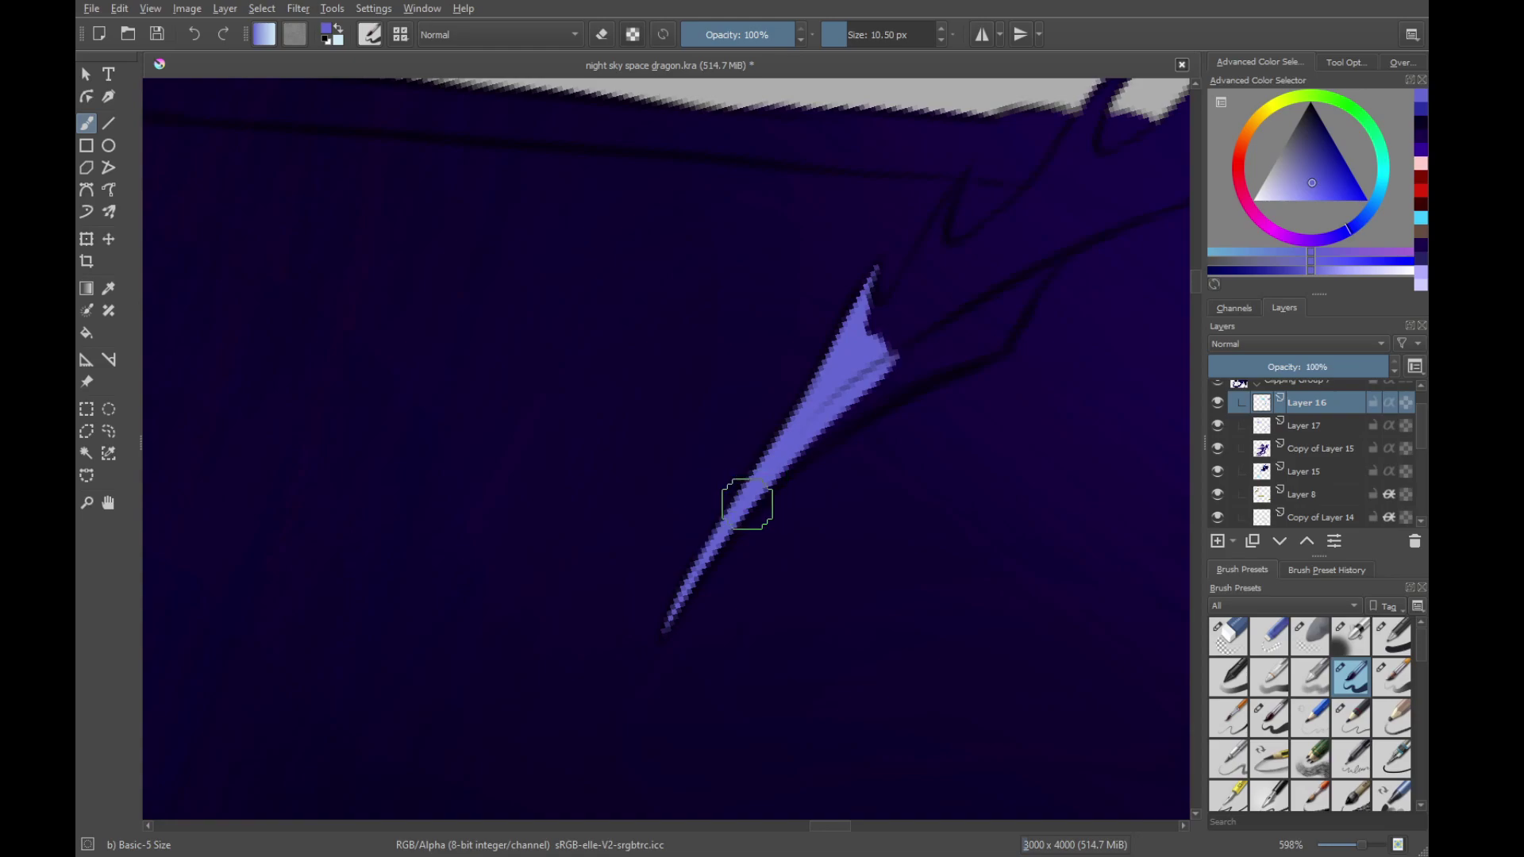
Extend the periwinkle fill along the lower edge of the tongue tip, following the line art
{"action": "left_click_drag", "start_coordinate": [745, 503], "coordinate": [938, 348]}
{"action": "mouse_move", "coordinate": [726, 527]}
{"action": "left_mouse_down"}
{"action": "mouse_move", "coordinate": [895, 376]}
{"action": "mouse_move", "coordinate": [981, 334]}
{"action": "left_mouse_up"}
{"action": "left_click_drag", "start_coordinate": [761, 486], "coordinate": [993, 340]}
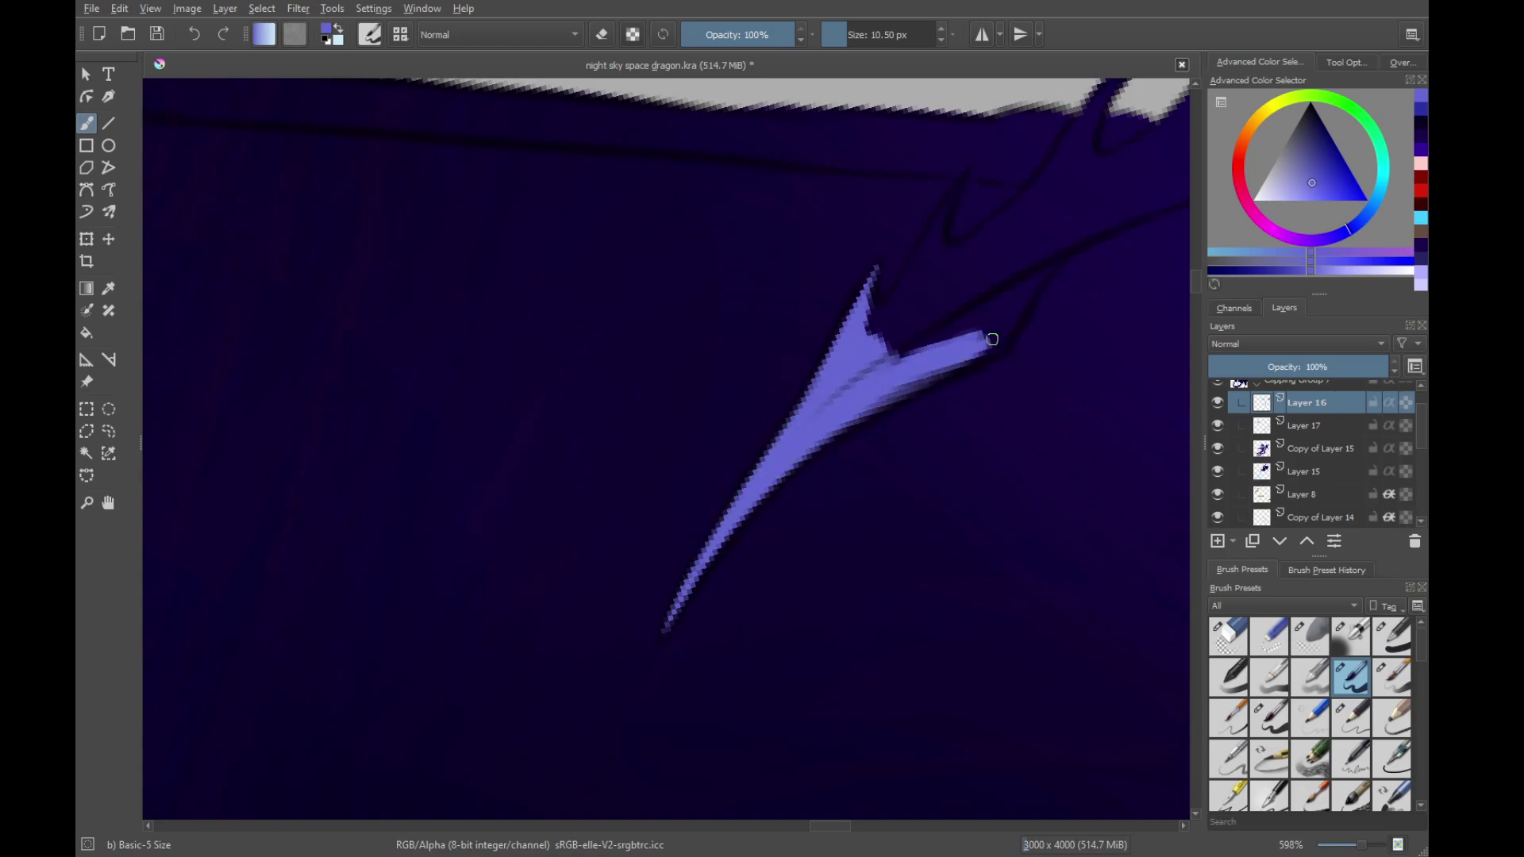
{"action": "mouse_move", "coordinate": [885, 403]}
{"action": "left_mouse_down"}
{"action": "mouse_move", "coordinate": [1000, 324]}
{"action": "mouse_move", "coordinate": [1012, 297]}
{"action": "left_mouse_up"}
{"action": "mouse_move", "coordinate": [1012, 298]}
{"action": "left_mouse_down"}
{"action": "mouse_move", "coordinate": [994, 335]}
{"action": "mouse_move", "coordinate": [1026, 281]}
{"action": "left_mouse_up"}
{"action": "key", "text": "ctrl+z"}
{"action": "mouse_move", "coordinate": [920, 389]}
{"action": "left_mouse_down"}
{"action": "mouse_move", "coordinate": [987, 354]}
{"action": "mouse_move", "coordinate": [925, 417]}
{"action": "left_mouse_up"}
{"action": "scroll", "coordinate": [981, 369], "scroll_direction": "down", "scroll_amount": 1}
{"action": "scroll", "coordinate": [973, 354], "scroll_direction": "up", "scroll_amount": 1}
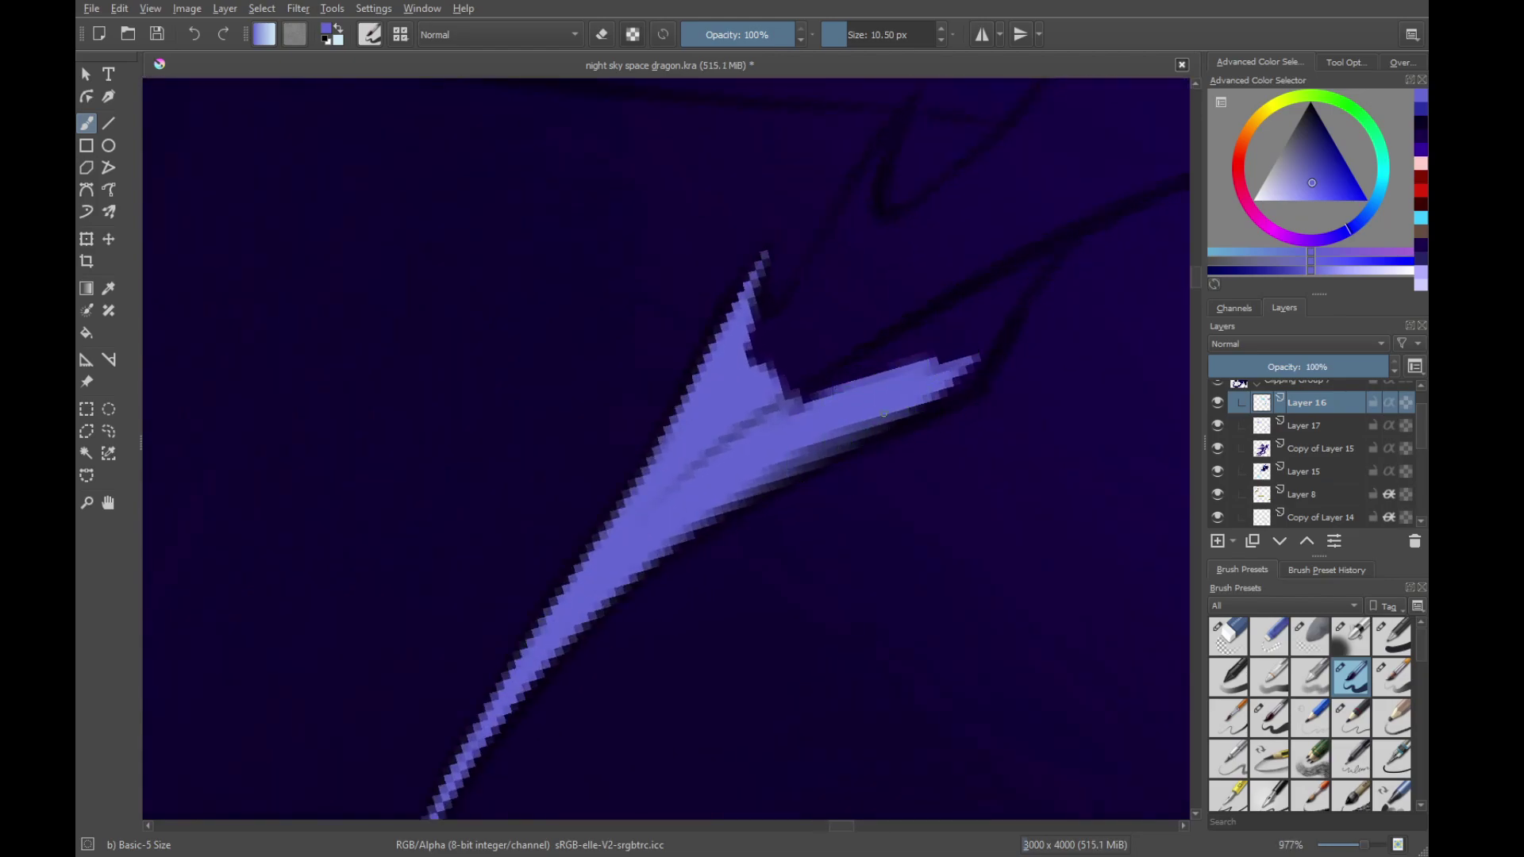
Fill the widening tongue tip and its next barbs, carrying the colour up into the long outer barb
{"action": "scroll", "coordinate": [826, 487], "scroll_direction": "up", "scroll_amount": 1}
{"action": "mouse_move", "coordinate": [806, 520]}
{"action": "left_mouse_down"}
{"action": "mouse_move", "coordinate": [847, 435]}
{"action": "mouse_move", "coordinate": [799, 473]}
{"action": "mouse_move", "coordinate": [741, 479]}
{"action": "mouse_move", "coordinate": [845, 401]}
{"action": "left_mouse_up"}
{"action": "mouse_move", "coordinate": [666, 510]}
{"action": "left_mouse_down"}
{"action": "mouse_move", "coordinate": [754, 532]}
{"action": "mouse_move", "coordinate": [738, 503]}
{"action": "mouse_move", "coordinate": [789, 512]}
{"action": "left_mouse_up"}
{"action": "mouse_move", "coordinate": [796, 487]}
{"action": "left_mouse_down"}
{"action": "mouse_move", "coordinate": [776, 544]}
{"action": "mouse_move", "coordinate": [737, 543]}
{"action": "mouse_move", "coordinate": [771, 520]}
{"action": "mouse_move", "coordinate": [712, 570]}
{"action": "mouse_move", "coordinate": [850, 388]}
{"action": "mouse_move", "coordinate": [783, 479]}
{"action": "mouse_move", "coordinate": [814, 428]}
{"action": "mouse_move", "coordinate": [752, 563]}
{"action": "mouse_move", "coordinate": [801, 441]}
{"action": "mouse_move", "coordinate": [837, 494]}
{"action": "mouse_move", "coordinate": [784, 560]}
{"action": "left_mouse_up"}
{"action": "mouse_move", "coordinate": [784, 559]}
{"action": "left_mouse_down"}
{"action": "mouse_move", "coordinate": [915, 459]}
{"action": "mouse_move", "coordinate": [823, 462]}
{"action": "mouse_move", "coordinate": [925, 404]}
{"action": "left_mouse_up"}
{"action": "left_click_drag", "start_coordinate": [929, 356], "coordinate": [823, 478]}
{"action": "mouse_move", "coordinate": [786, 571]}
{"action": "left_mouse_down"}
{"action": "mouse_move", "coordinate": [891, 421]}
{"action": "mouse_move", "coordinate": [992, 297]}
{"action": "left_mouse_up"}
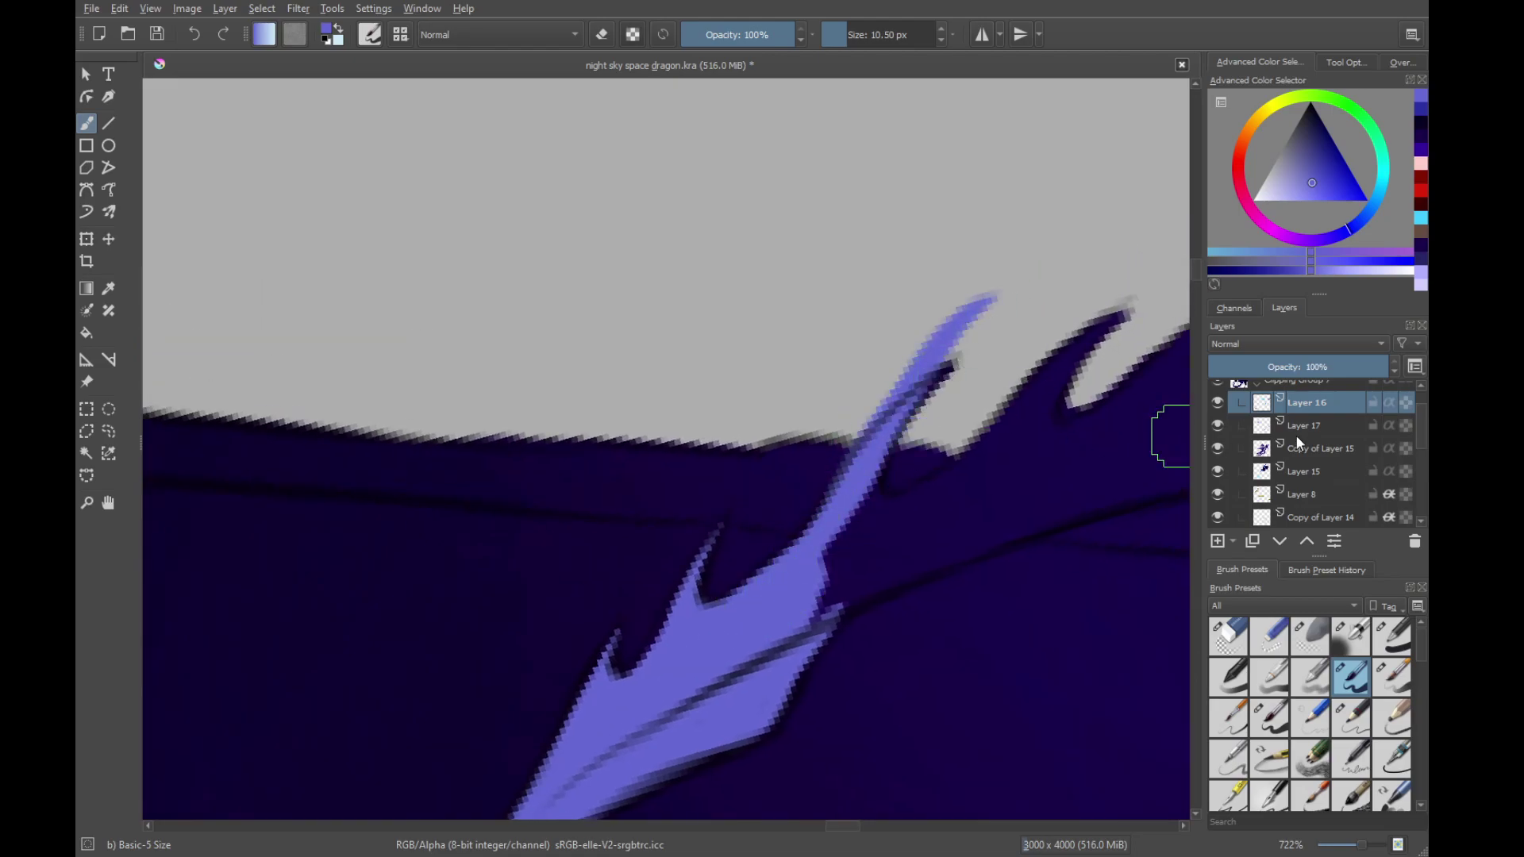
Enable Inherit Alpha on Layer 16, Layer 17, Copy of Layer 15 and Layer 15, and continue filling beside the outer barb
{"action": "left_click", "coordinate": [1389, 403]}
{"action": "left_click", "coordinate": [1389, 426]}
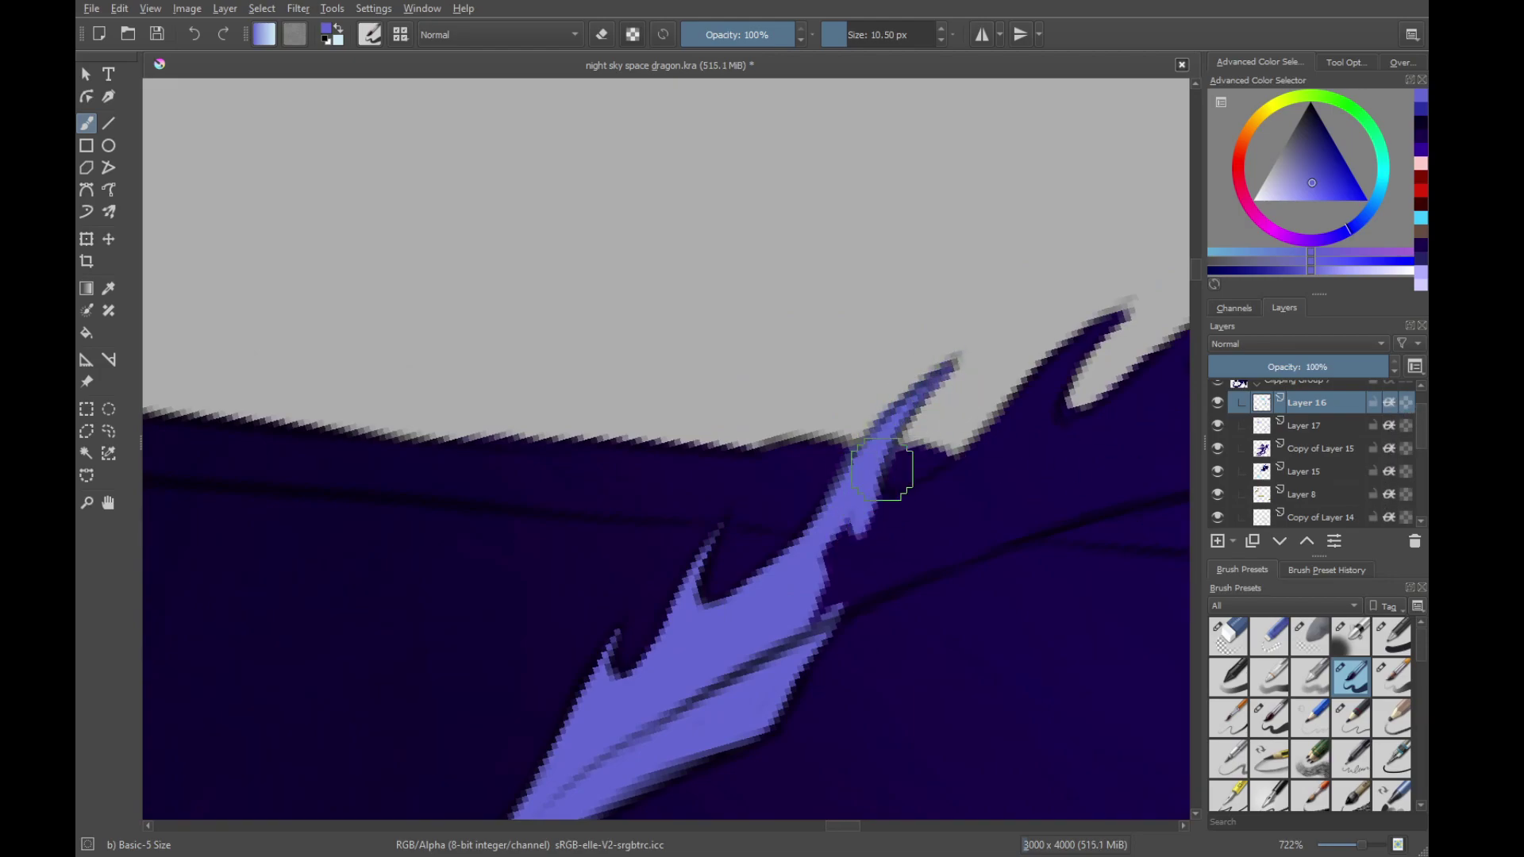
{"action": "mouse_move", "coordinate": [887, 488]}
{"action": "left_mouse_down"}
{"action": "mouse_move", "coordinate": [838, 581]}
{"action": "mouse_move", "coordinate": [849, 597]}
{"action": "mouse_move", "coordinate": [879, 571]}
{"action": "left_mouse_up"}
{"action": "mouse_move", "coordinate": [991, 546]}
{"action": "left_mouse_down"}
{"action": "mouse_move", "coordinate": [948, 407]}
{"action": "mouse_move", "coordinate": [773, 559]}
{"action": "left_mouse_up"}
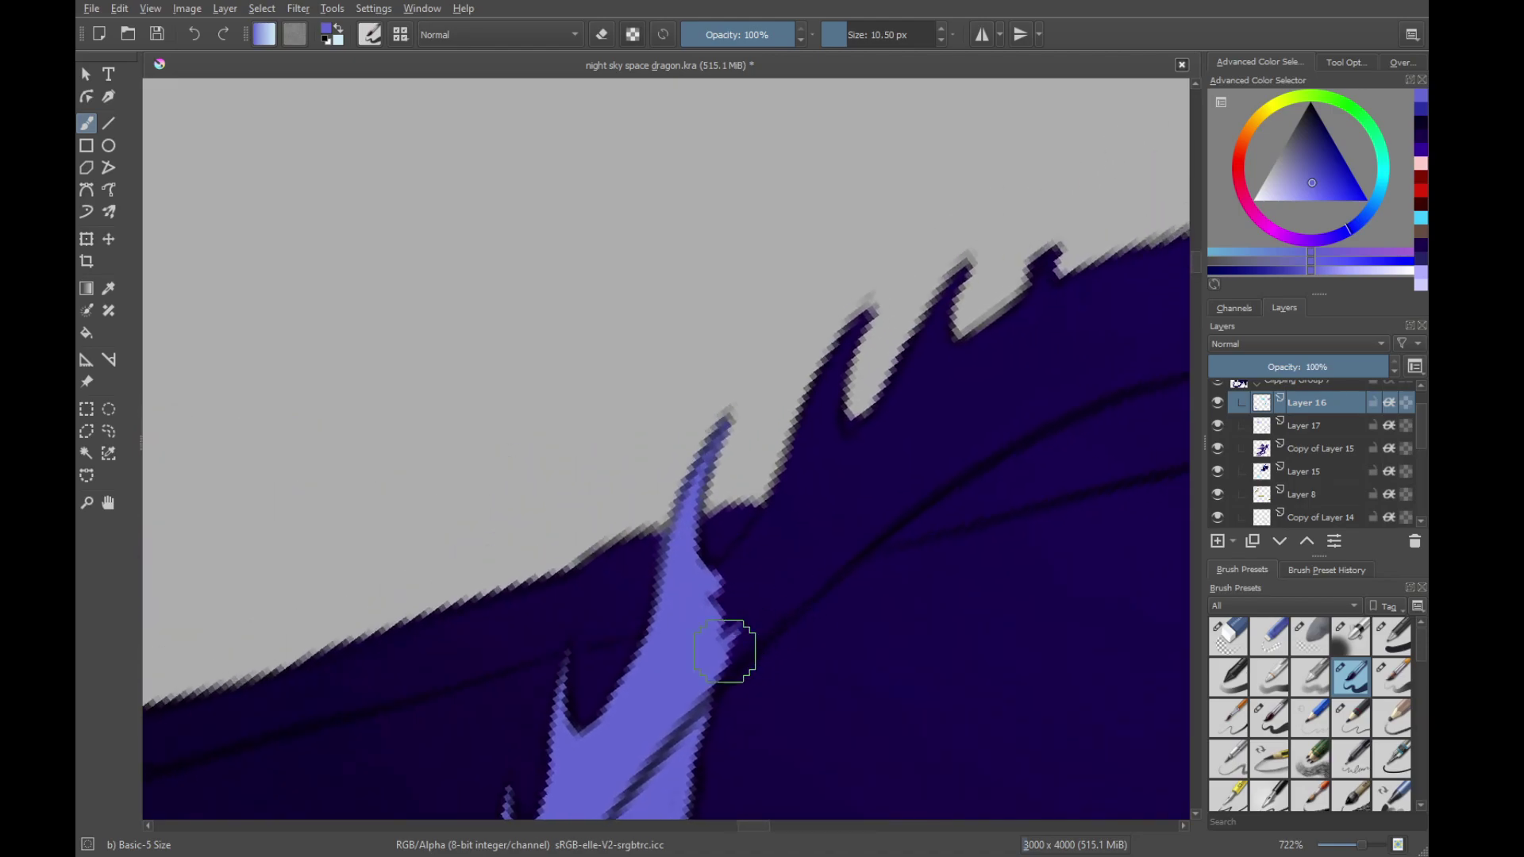
Fill the remaining barbs along the tongue's outer edge and the body beneath them with periwinkle
{"action": "mouse_move", "coordinate": [735, 651]}
{"action": "left_mouse_down"}
{"action": "mouse_move", "coordinate": [881, 501]}
{"action": "mouse_move", "coordinate": [865, 534]}
{"action": "left_mouse_up"}
{"action": "left_click_drag", "start_coordinate": [699, 698], "coordinate": [938, 470]}
{"action": "mouse_move", "coordinate": [776, 584]}
{"action": "left_mouse_down"}
{"action": "mouse_move", "coordinate": [729, 585]}
{"action": "mouse_move", "coordinate": [764, 548]}
{"action": "mouse_move", "coordinate": [712, 623]}
{"action": "mouse_move", "coordinate": [782, 558]}
{"action": "mouse_move", "coordinate": [851, 391]}
{"action": "left_mouse_up"}
{"action": "mouse_move", "coordinate": [873, 516]}
{"action": "left_mouse_down"}
{"action": "mouse_move", "coordinate": [952, 333]}
{"action": "mouse_move", "coordinate": [855, 403]}
{"action": "mouse_move", "coordinate": [746, 603]}
{"action": "mouse_move", "coordinate": [769, 646]}
{"action": "mouse_move", "coordinate": [710, 665]}
{"action": "mouse_move", "coordinate": [707, 505]}
{"action": "mouse_move", "coordinate": [735, 452]}
{"action": "left_mouse_up"}
{"action": "mouse_move", "coordinate": [1024, 381]}
{"action": "left_mouse_down"}
{"action": "mouse_move", "coordinate": [979, 302]}
{"action": "mouse_move", "coordinate": [989, 354]}
{"action": "mouse_move", "coordinate": [778, 617]}
{"action": "mouse_move", "coordinate": [811, 413]}
{"action": "mouse_move", "coordinate": [849, 373]}
{"action": "mouse_move", "coordinate": [958, 364]}
{"action": "mouse_move", "coordinate": [769, 357]}
{"action": "mouse_move", "coordinate": [810, 486]}
{"action": "mouse_move", "coordinate": [779, 514]}
{"action": "left_mouse_up"}
{"action": "mouse_move", "coordinate": [762, 546]}
{"action": "left_mouse_down"}
{"action": "mouse_move", "coordinate": [833, 459]}
{"action": "mouse_move", "coordinate": [1052, 312]}
{"action": "left_mouse_up"}
{"action": "key", "text": "ctrl+z"}
{"action": "mouse_move", "coordinate": [812, 512]}
{"action": "left_mouse_down"}
{"action": "mouse_move", "coordinate": [844, 452]}
{"action": "mouse_move", "coordinate": [990, 336]}
{"action": "mouse_move", "coordinate": [832, 469]}
{"action": "mouse_move", "coordinate": [963, 370]}
{"action": "left_mouse_up"}
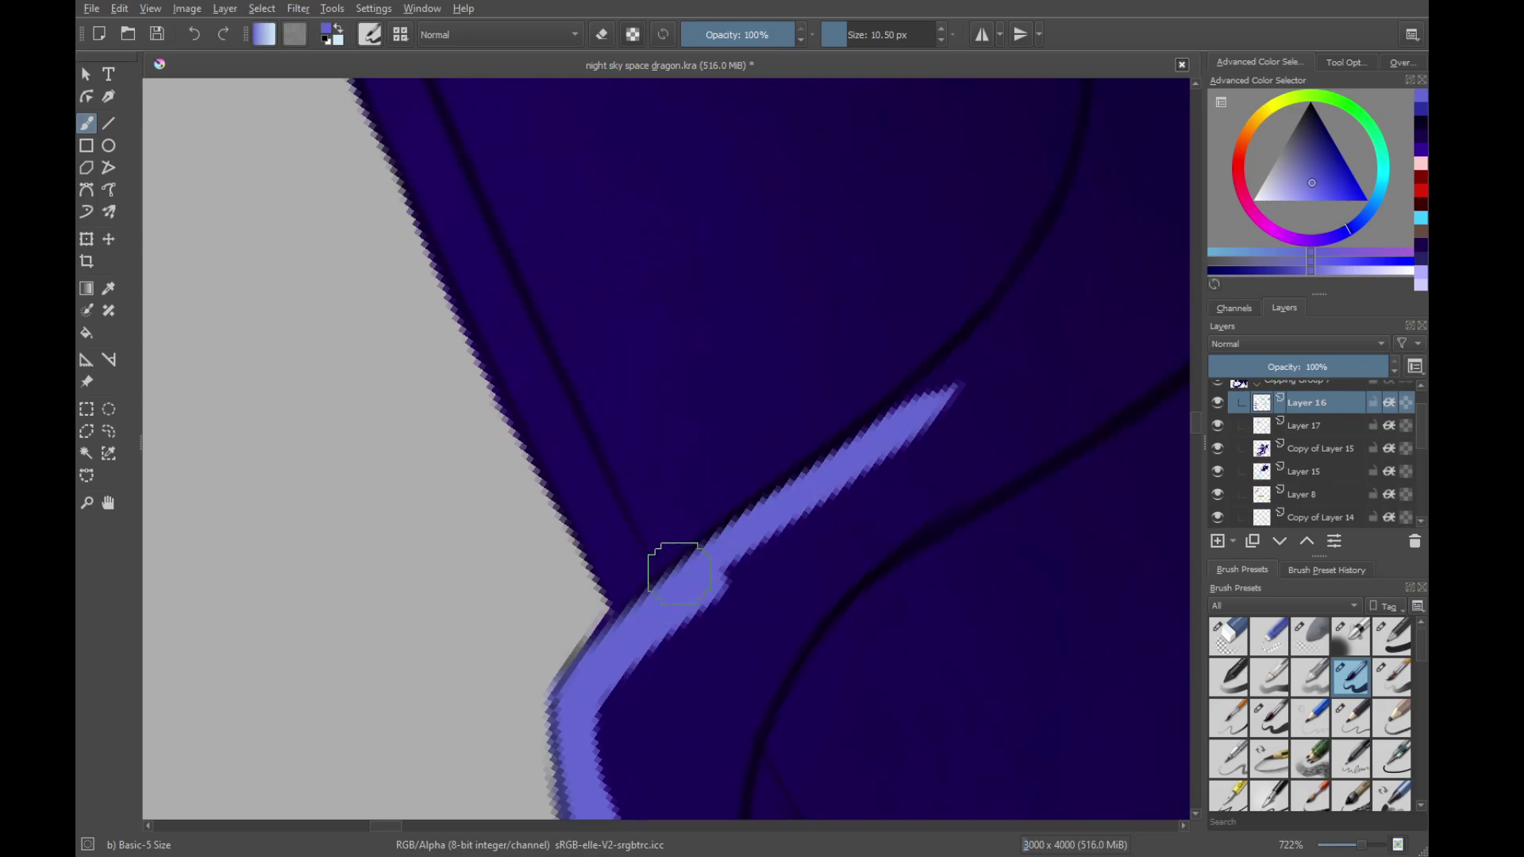
Paint a periwinkle band along the tongue's edge from the outer bend, following the curved outline
{"action": "left_click_drag", "start_coordinate": [746, 516], "coordinate": [940, 397]}
{"action": "left_click_drag", "start_coordinate": [774, 490], "coordinate": [1006, 328]}
{"action": "mouse_move", "coordinate": [942, 384]}
{"action": "left_mouse_down"}
{"action": "mouse_move", "coordinate": [782, 619]}
{"action": "mouse_move", "coordinate": [932, 421]}
{"action": "left_mouse_up"}
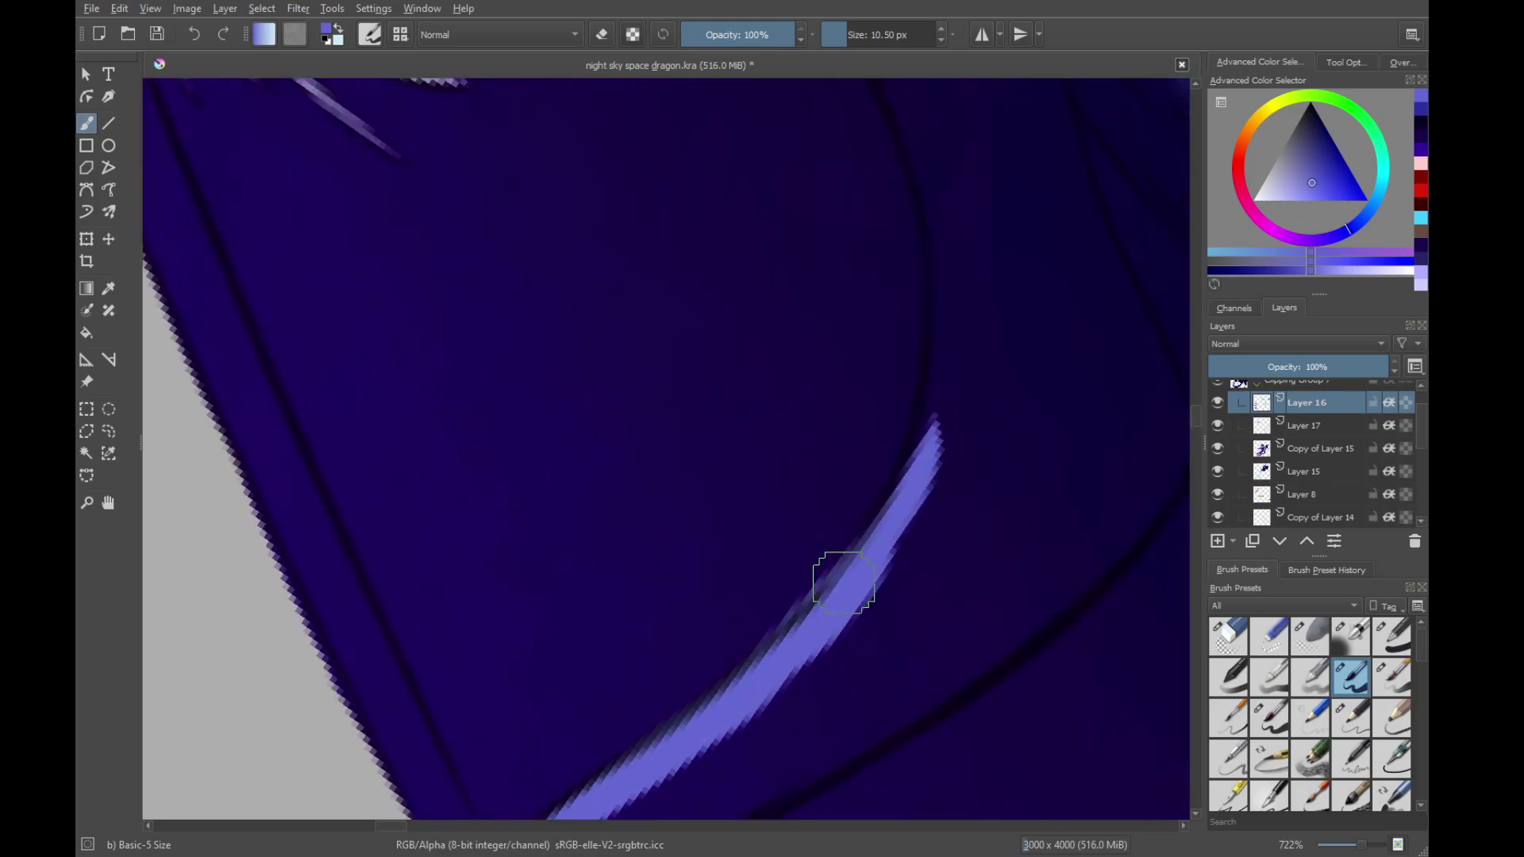
{"action": "key", "text": "ctrl+z"}
{"action": "mouse_move", "coordinate": [804, 612]}
{"action": "left_mouse_down"}
{"action": "mouse_move", "coordinate": [911, 421]}
{"action": "mouse_move", "coordinate": [990, 183]}
{"action": "left_mouse_up"}
Fill the inside of the tongue's outer bend with periwinkle up to the opposite outline
{"action": "left_click_drag", "start_coordinate": [707, 579], "coordinate": [877, 374]}
{"action": "left_click_drag", "start_coordinate": [817, 357], "coordinate": [890, 639]}
{"action": "mouse_move", "coordinate": [831, 451]}
{"action": "left_mouse_down"}
{"action": "mouse_move", "coordinate": [929, 638]}
{"action": "mouse_move", "coordinate": [876, 446]}
{"action": "left_mouse_up"}
{"action": "mouse_move", "coordinate": [894, 528]}
{"action": "left_mouse_down"}
{"action": "mouse_move", "coordinate": [806, 707]}
{"action": "mouse_move", "coordinate": [835, 493]}
{"action": "left_mouse_up"}
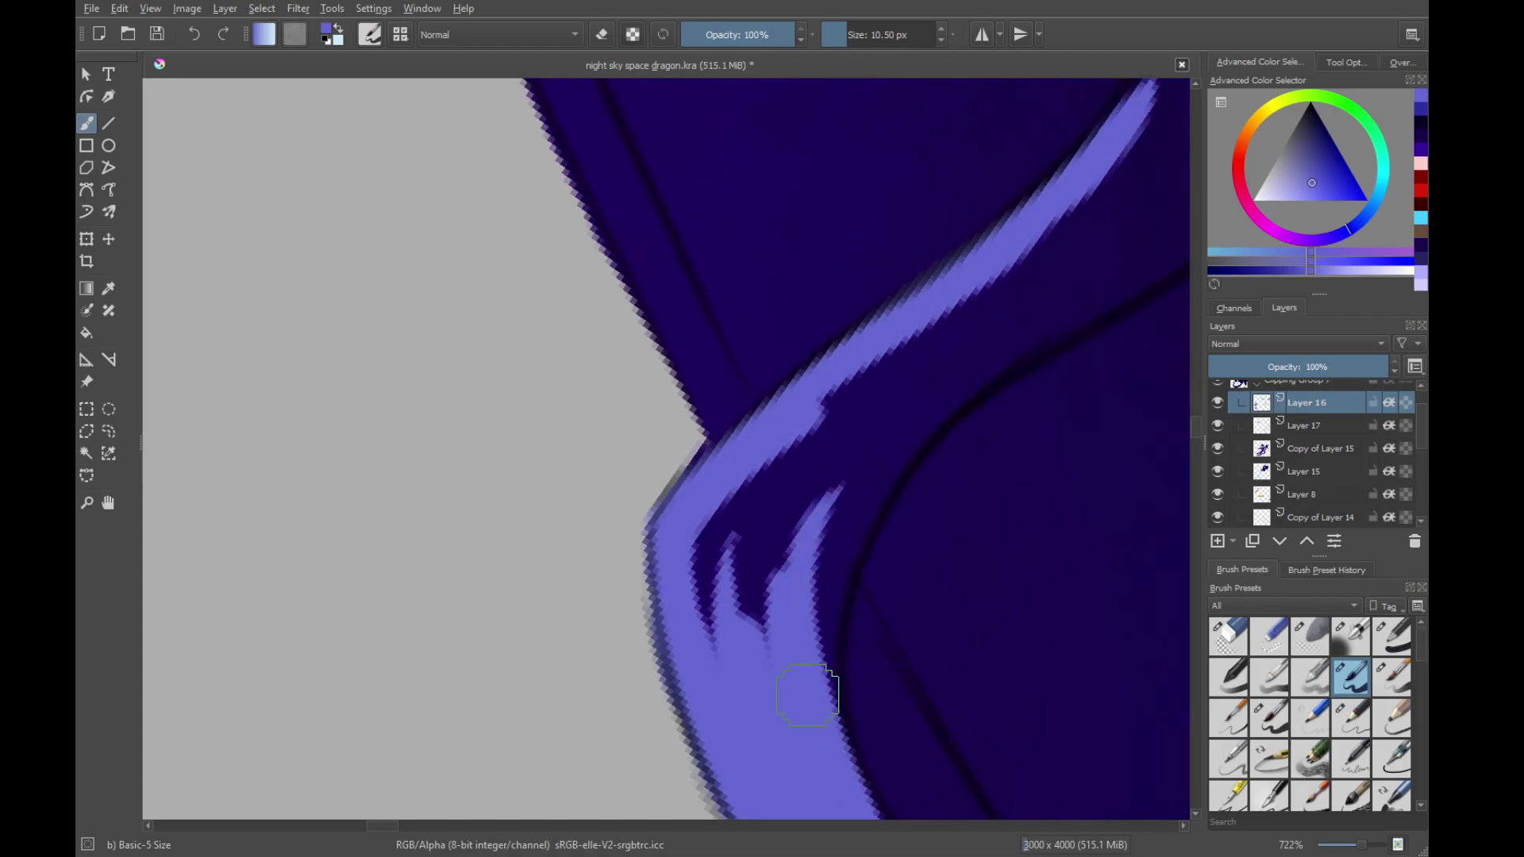
{"action": "left_click_drag", "start_coordinate": [811, 701], "coordinate": [827, 523]}
{"action": "left_click_drag", "start_coordinate": [838, 748], "coordinate": [843, 570]}
{"action": "mouse_move", "coordinate": [836, 714]}
{"action": "left_mouse_down"}
{"action": "mouse_move", "coordinate": [927, 405]}
{"action": "mouse_move", "coordinate": [862, 410]}
{"action": "mouse_move", "coordinate": [770, 505]}
{"action": "left_mouse_up"}
{"action": "left_click_drag", "start_coordinate": [880, 404], "coordinate": [861, 354]}
{"action": "left_click_drag", "start_coordinate": [819, 448], "coordinate": [781, 758]}
{"action": "mouse_move", "coordinate": [798, 671]}
{"action": "left_mouse_down"}
{"action": "mouse_move", "coordinate": [830, 629]}
{"action": "mouse_move", "coordinate": [806, 725]}
{"action": "left_mouse_up"}
Continue the solid periwinkle fill past the outer bend, covering the tongue between both outlines
{"action": "mouse_move", "coordinate": [994, 496]}
{"action": "left_mouse_down"}
{"action": "mouse_move", "coordinate": [988, 376]}
{"action": "mouse_move", "coordinate": [872, 548]}
{"action": "mouse_move", "coordinate": [743, 655]}
{"action": "left_mouse_up"}
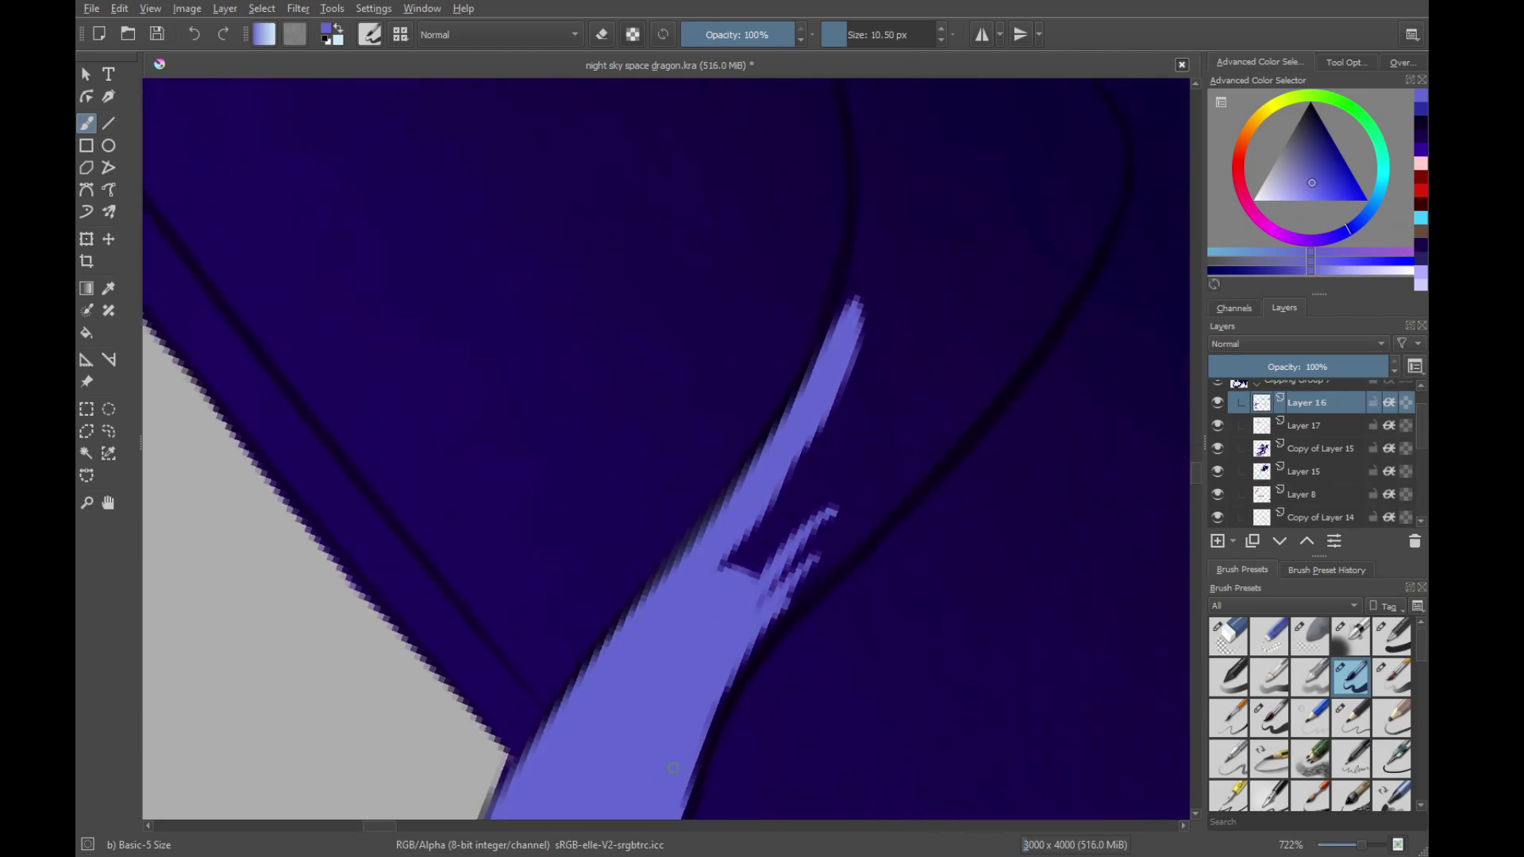
{"action": "left_click_drag", "start_coordinate": [861, 516], "coordinate": [750, 667]}
{"action": "mouse_move", "coordinate": [881, 475]}
{"action": "left_mouse_down"}
{"action": "mouse_move", "coordinate": [816, 510]}
{"action": "mouse_move", "coordinate": [843, 451]}
{"action": "left_mouse_up"}
{"action": "mouse_move", "coordinate": [865, 376]}
{"action": "left_mouse_down"}
{"action": "mouse_move", "coordinate": [956, 368]}
{"action": "mouse_move", "coordinate": [891, 595]}
{"action": "mouse_move", "coordinate": [799, 517]}
{"action": "mouse_move", "coordinate": [811, 526]}
{"action": "left_mouse_up"}
{"action": "left_click_drag", "start_coordinate": [747, 601], "coordinate": [786, 601]}
{"action": "mouse_move", "coordinate": [751, 483]}
{"action": "left_mouse_down"}
{"action": "mouse_move", "coordinate": [643, 735]}
{"action": "mouse_move", "coordinate": [637, 720]}
{"action": "left_mouse_up"}
{"action": "left_click_drag", "start_coordinate": [659, 615], "coordinate": [758, 396]}
{"action": "left_click_drag", "start_coordinate": [690, 477], "coordinate": [800, 403]}
Enlarge the brush to 17.25 px and paint the edge of the tongue's next bend near the lower teeth
{"action": "left_click_drag", "start_coordinate": [924, 450], "coordinate": [848, 268]}
{"action": "left_click_drag", "start_coordinate": [743, 425], "coordinate": [762, 554]}
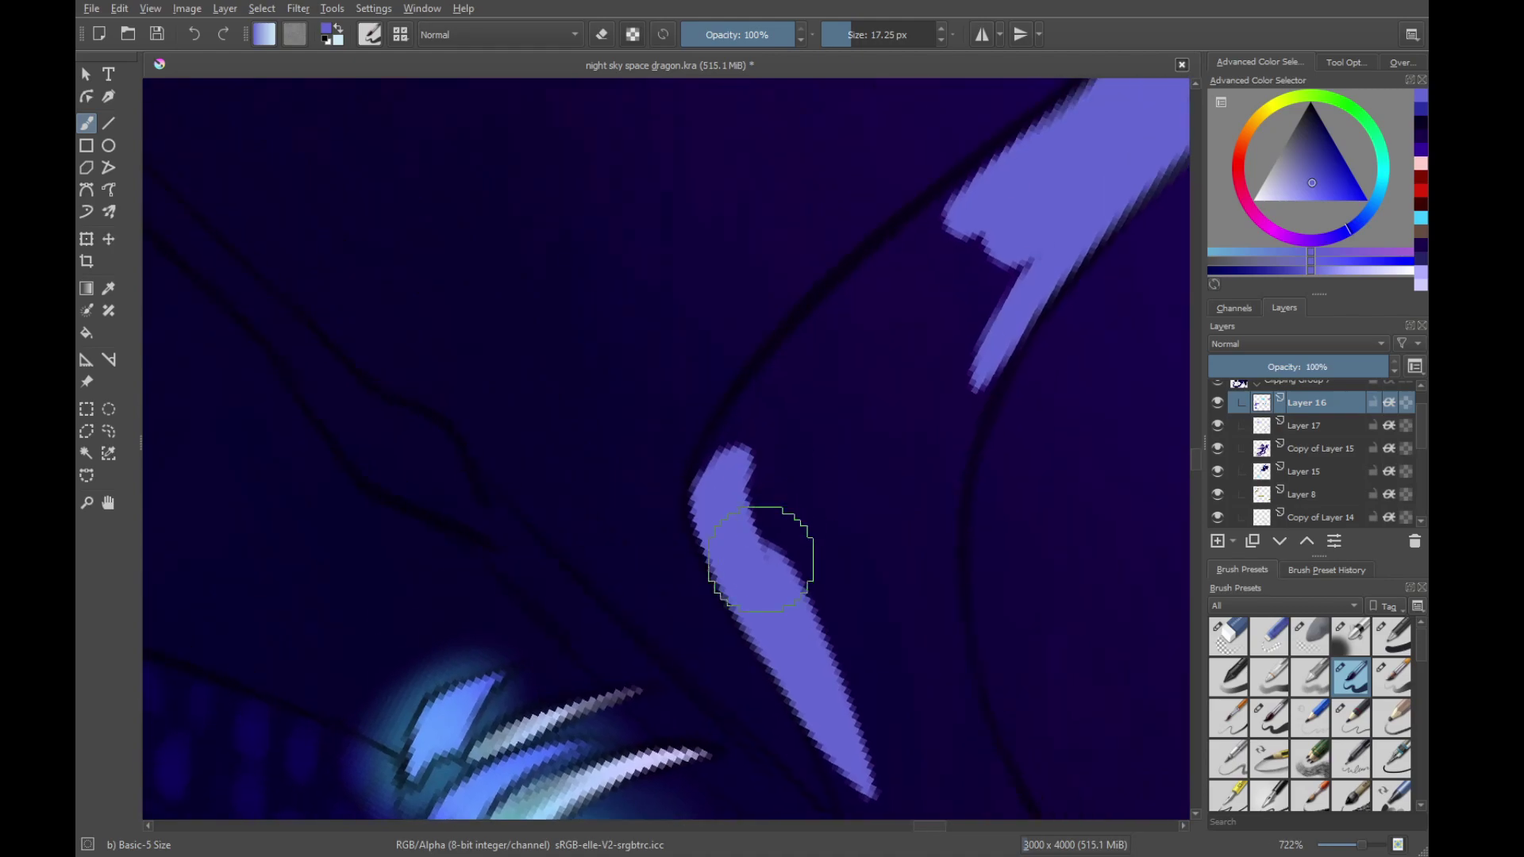
{"action": "mouse_move", "coordinate": [727, 500]}
{"action": "left_mouse_down"}
{"action": "mouse_move", "coordinate": [765, 441]}
{"action": "mouse_move", "coordinate": [758, 421]}
{"action": "left_mouse_up"}
{"action": "left_click_drag", "start_coordinate": [792, 394], "coordinate": [718, 529]}
{"action": "mouse_move", "coordinate": [667, 615]}
{"action": "left_mouse_down"}
{"action": "mouse_move", "coordinate": [758, 451]}
{"action": "mouse_move", "coordinate": [667, 544]}
{"action": "mouse_move", "coordinate": [626, 632]}
{"action": "left_mouse_up"}
{"action": "left_click_drag", "start_coordinate": [732, 472], "coordinate": [838, 384]}
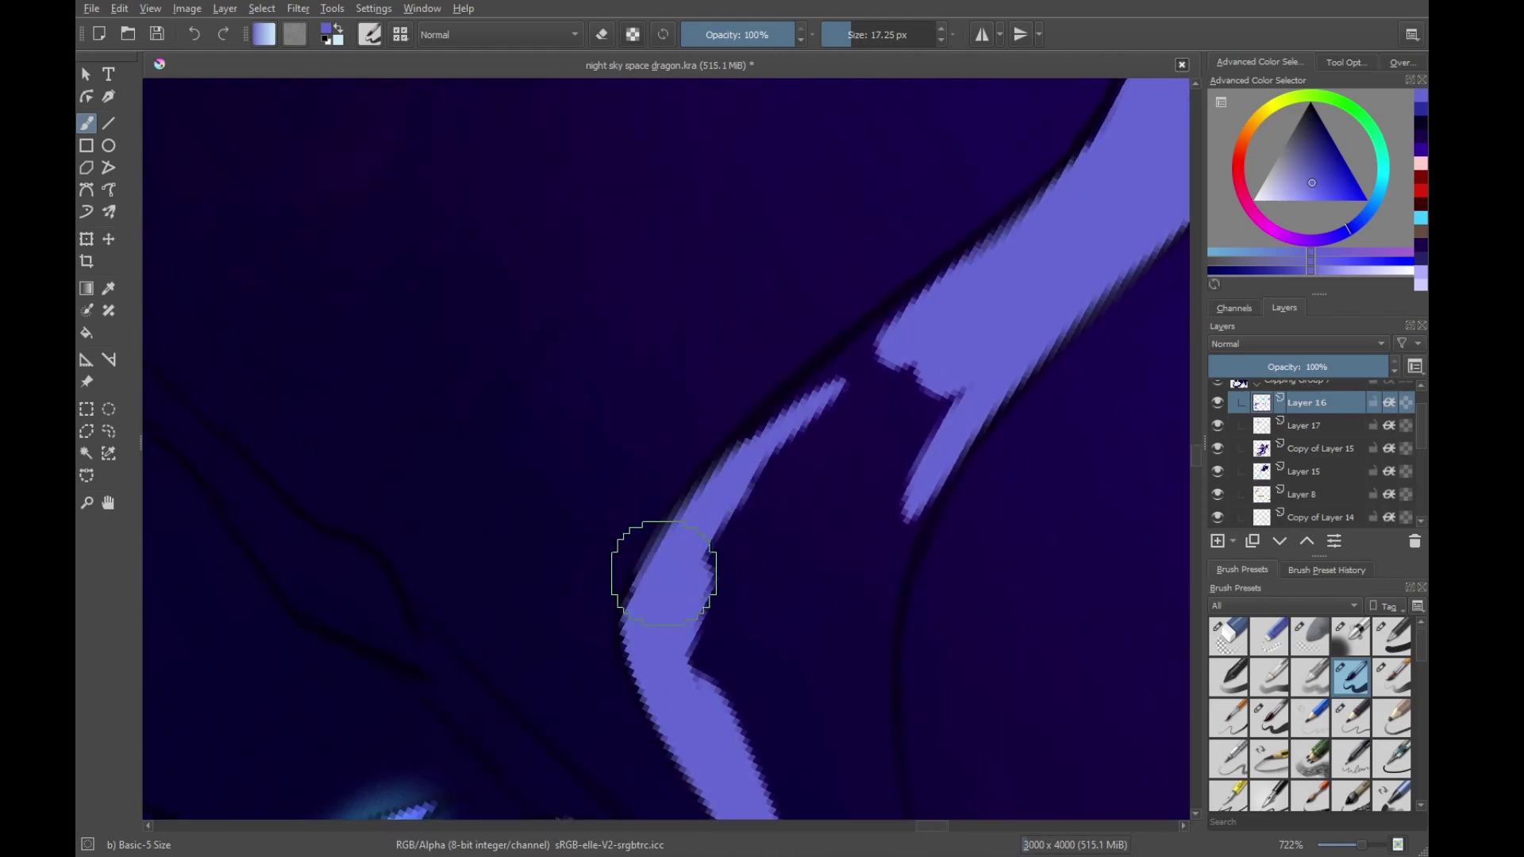
Connect the bend's edge stroke to the filled tongue section with a wide periwinkle band along the outline
{"action": "left_click_drag", "start_coordinate": [663, 579], "coordinate": [936, 290]}
{"action": "mouse_move", "coordinate": [687, 498]}
{"action": "left_mouse_down"}
{"action": "mouse_move", "coordinate": [964, 262]}
{"action": "mouse_move", "coordinate": [785, 452]}
{"action": "left_mouse_up"}
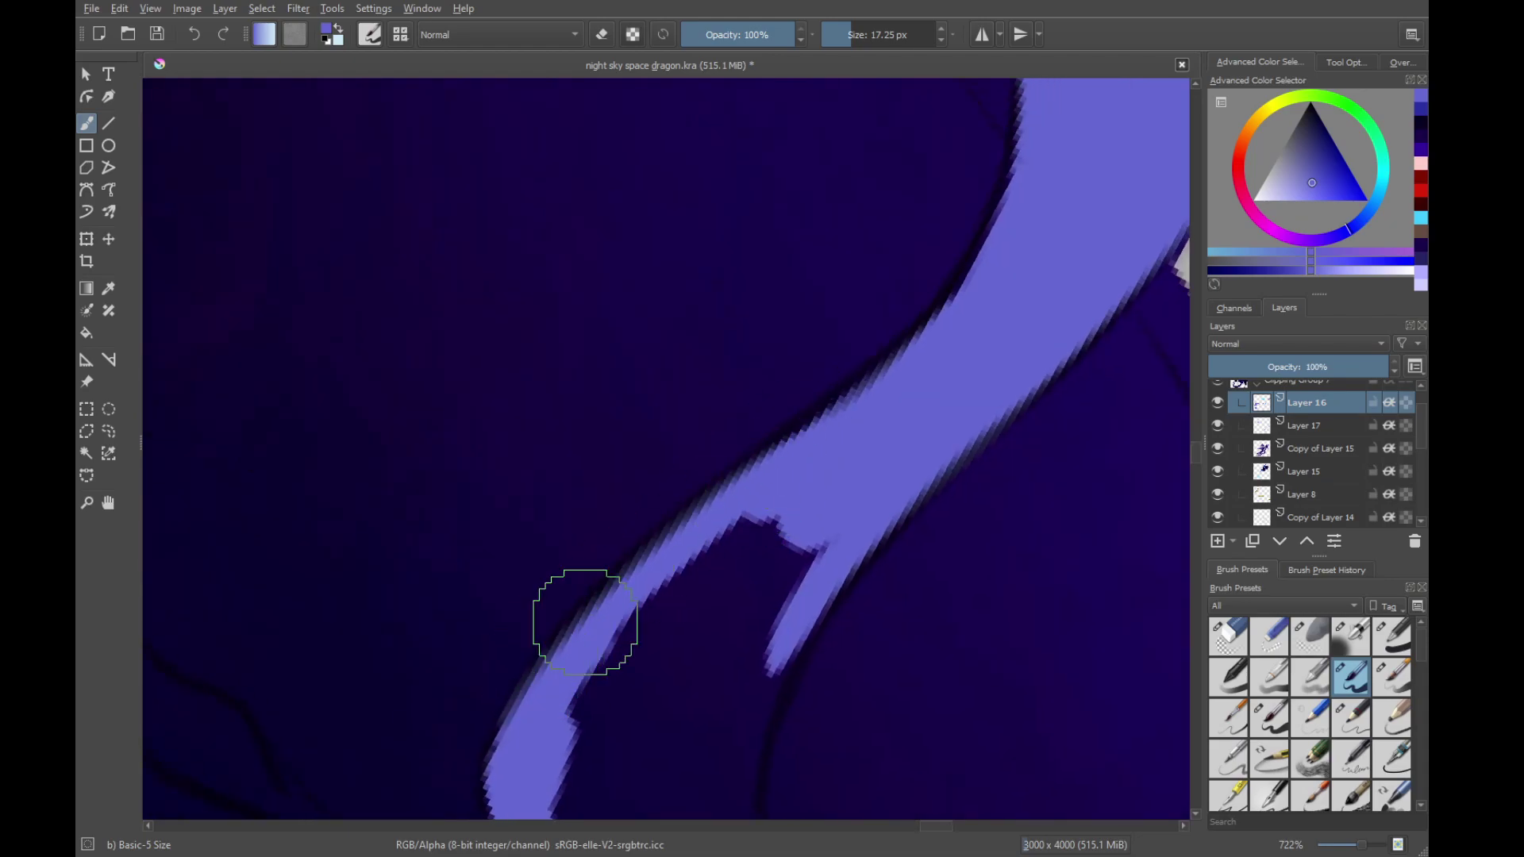
{"action": "left_click_drag", "start_coordinate": [680, 538], "coordinate": [936, 317]}
{"action": "left_click_drag", "start_coordinate": [843, 441], "coordinate": [752, 544]}
{"action": "left_click_drag", "start_coordinate": [772, 490], "coordinate": [612, 729]}
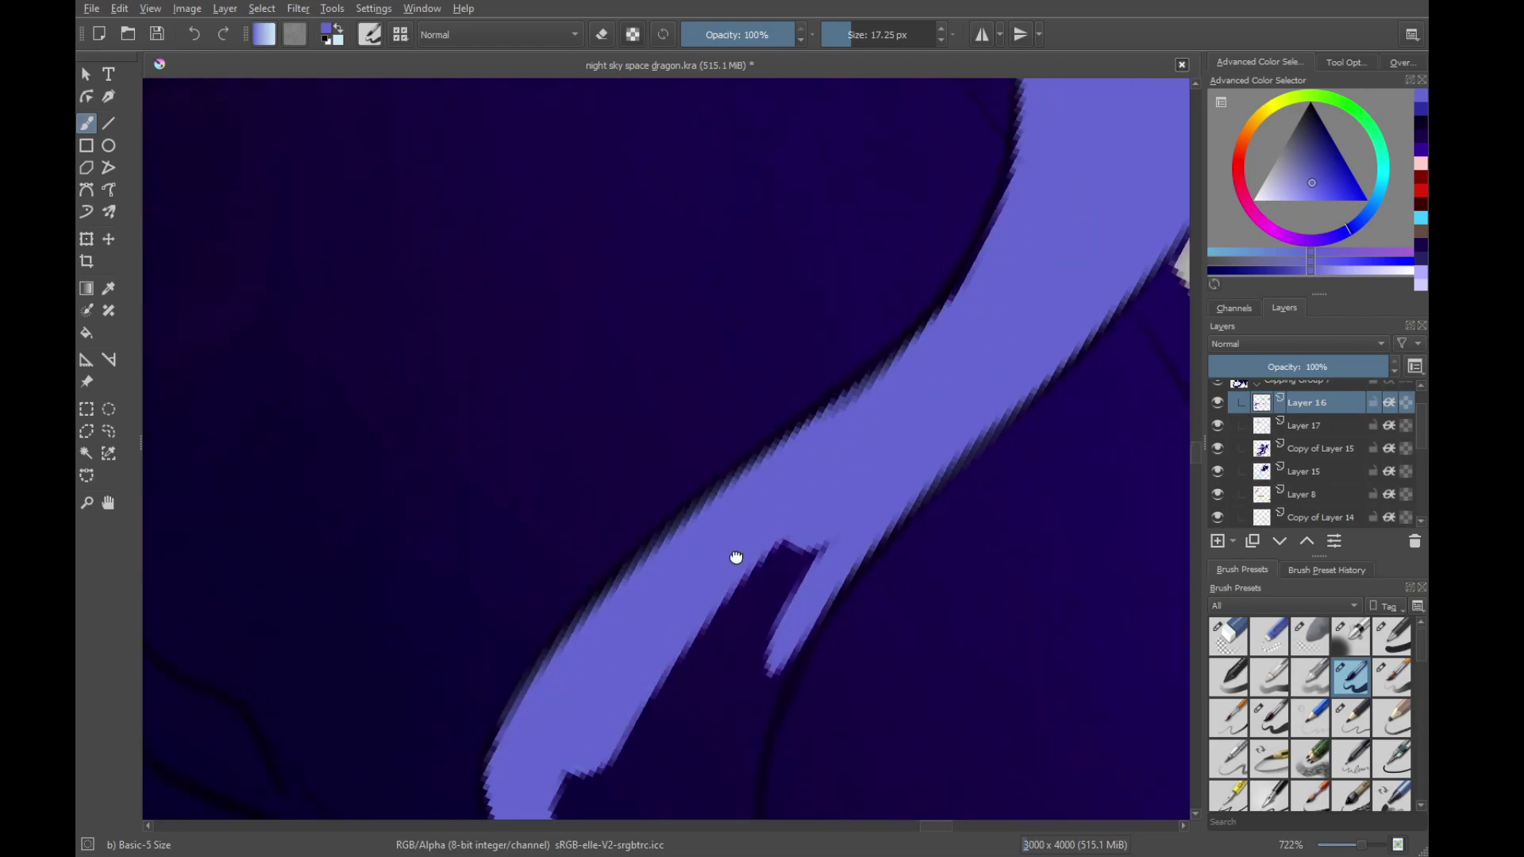
Fill the inside of the bend near the lower teeth, undoing strokes that miss the outline
{"action": "left_click_drag", "start_coordinate": [734, 558], "coordinate": [837, 373]}
{"action": "left_click_drag", "start_coordinate": [897, 373], "coordinate": [702, 647]}
{"action": "mouse_move", "coordinate": [999, 480]}
{"action": "left_mouse_down"}
{"action": "mouse_move", "coordinate": [761, 126]}
{"action": "mouse_move", "coordinate": [949, 408]}
{"action": "mouse_move", "coordinate": [969, 299]}
{"action": "mouse_move", "coordinate": [717, 633]}
{"action": "mouse_move", "coordinate": [731, 545]}
{"action": "mouse_move", "coordinate": [850, 415]}
{"action": "mouse_move", "coordinate": [905, 302]}
{"action": "mouse_move", "coordinate": [951, 317]}
{"action": "left_mouse_up"}
{"action": "key", "text": "ctrl+z"}
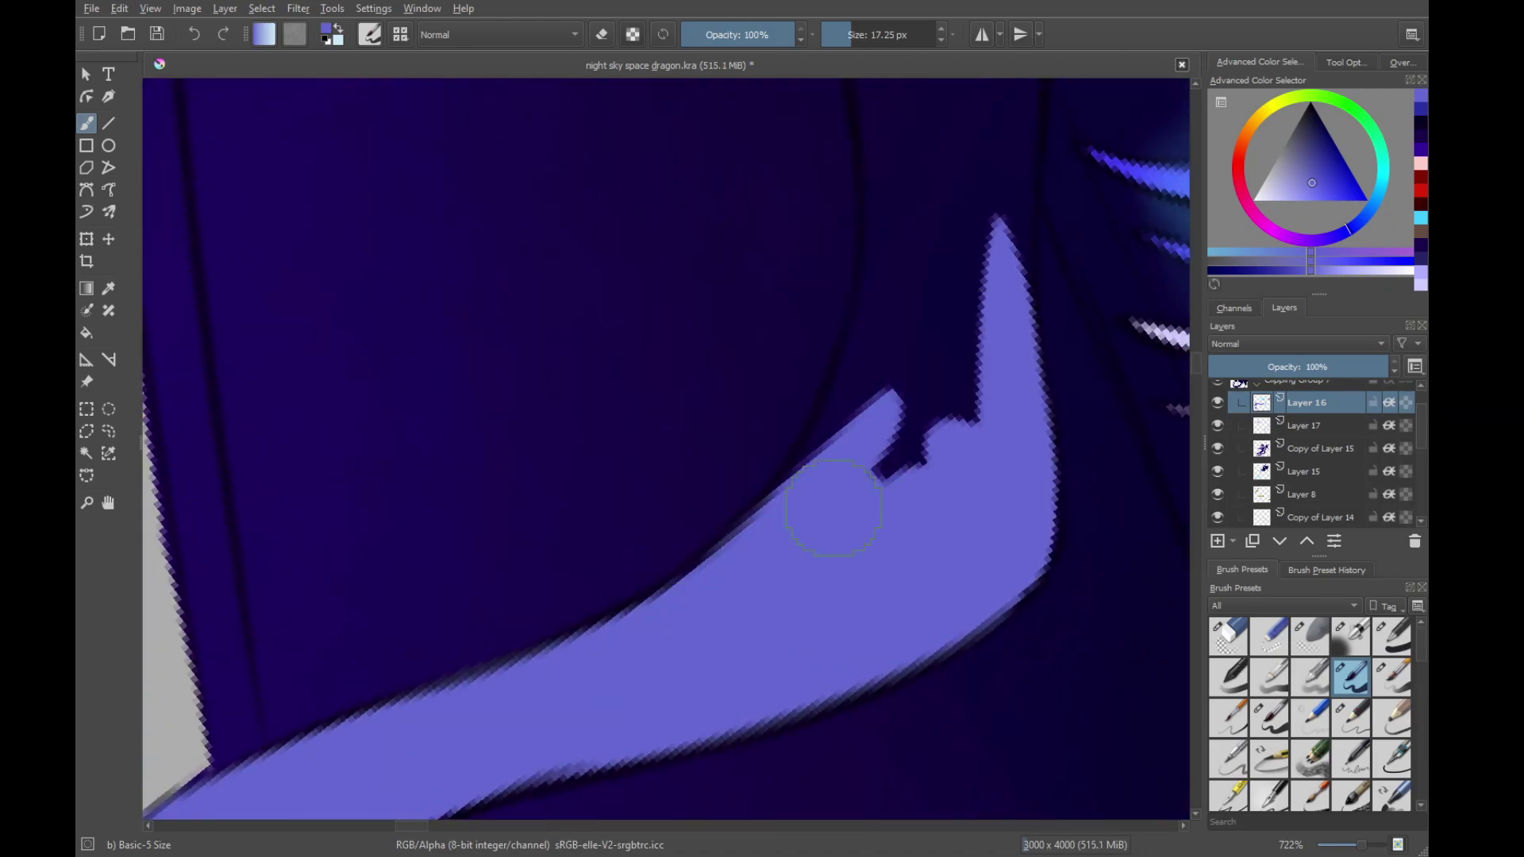
{"action": "mouse_move", "coordinate": [833, 511]}
{"action": "left_mouse_down"}
{"action": "mouse_move", "coordinate": [965, 309]}
{"action": "mouse_move", "coordinate": [952, 262]}
{"action": "left_mouse_up"}
{"action": "mouse_move", "coordinate": [810, 504]}
{"action": "left_mouse_down"}
{"action": "mouse_move", "coordinate": [716, 741]}
{"action": "mouse_move", "coordinate": [774, 559]}
{"action": "left_mouse_up"}
{"action": "key", "text": "ctrl+z"}
{"action": "key", "text": "ctrl+z"}
Fill the tongue section rising from the bend beside the lower teeth, reaching both outlines
{"action": "left_click_drag", "start_coordinate": [667, 758], "coordinate": [808, 523]}
{"action": "left_click_drag", "start_coordinate": [719, 712], "coordinate": [781, 484]}
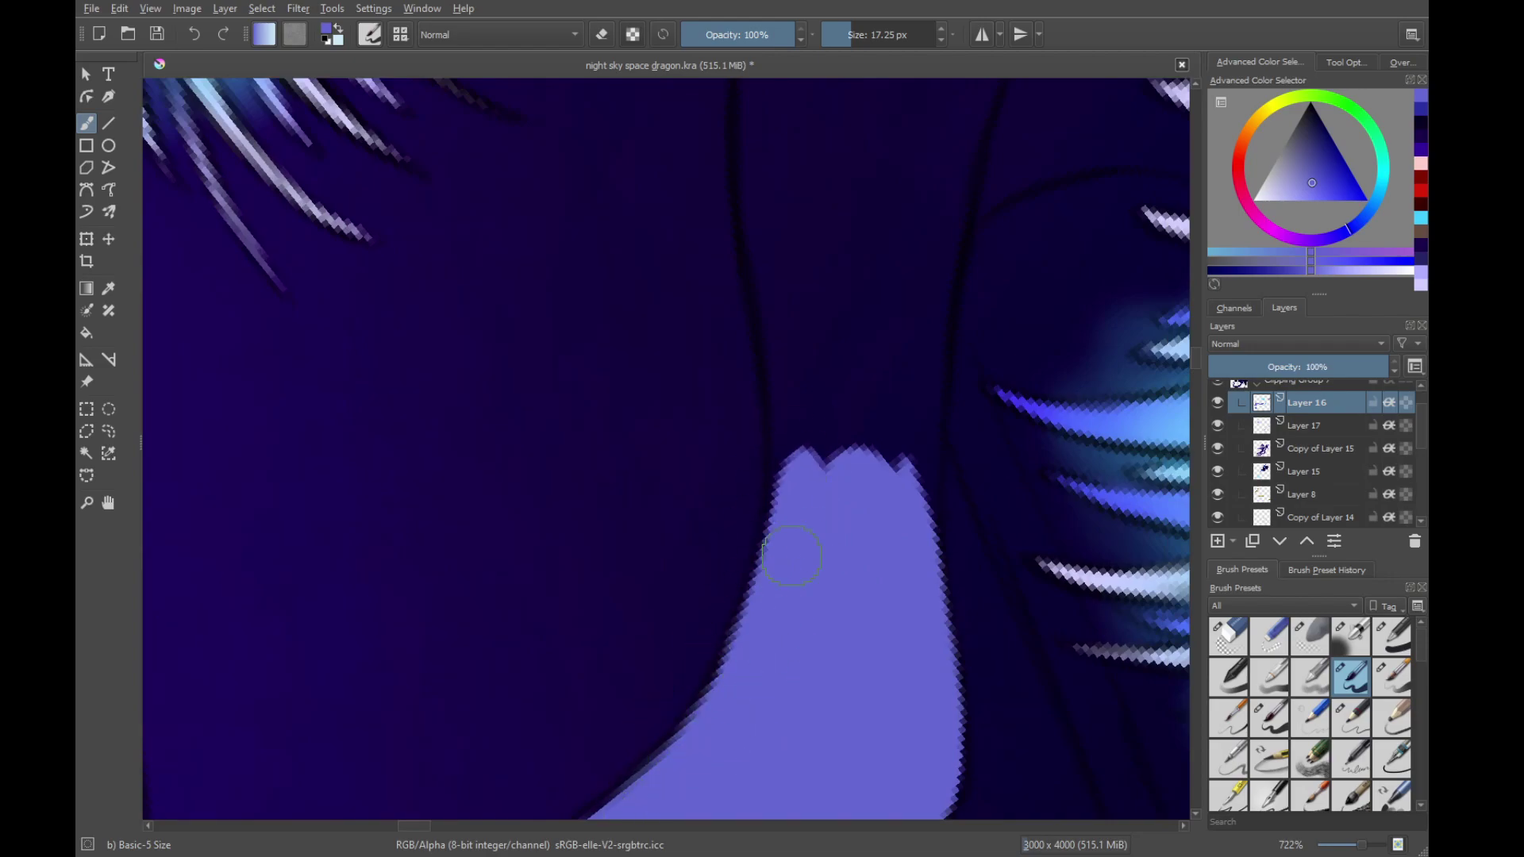
{"action": "left_click_drag", "start_coordinate": [782, 544], "coordinate": [800, 448]}
{"action": "mouse_move", "coordinate": [861, 340]}
{"action": "left_mouse_down"}
{"action": "mouse_move", "coordinate": [894, 534]}
{"action": "mouse_move", "coordinate": [881, 548]}
{"action": "left_mouse_up"}
{"action": "left_click_drag", "start_coordinate": [718, 573], "coordinate": [865, 416]}
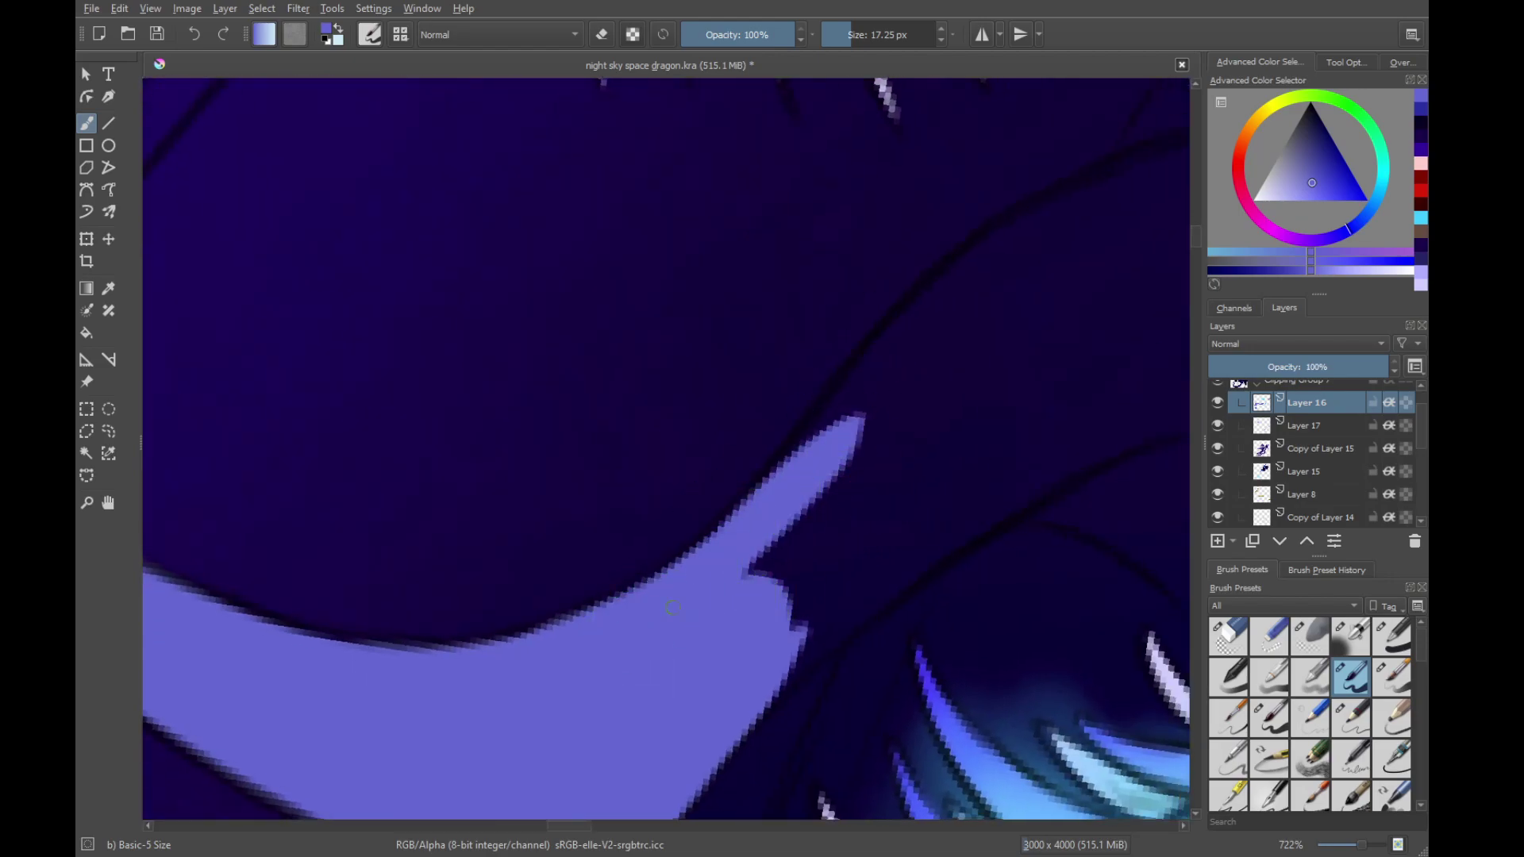
Paint a periwinkle band along the tongue's upper edge, leading into the mouth beneath the upper teeth
{"action": "left_click_drag", "start_coordinate": [786, 468], "coordinate": [921, 325]}
{"action": "left_click_drag", "start_coordinate": [861, 397], "coordinate": [1013, 250]}
{"action": "left_click_drag", "start_coordinate": [695, 547], "coordinate": [917, 316]}
{"action": "left_click_drag", "start_coordinate": [882, 394], "coordinate": [764, 529]}
{"action": "left_click_drag", "start_coordinate": [673, 581], "coordinate": [913, 373]}
{"action": "key", "text": "ctrl+z"}
{"action": "left_click_drag", "start_coordinate": [782, 464], "coordinate": [968, 346]}
{"action": "left_click_drag", "start_coordinate": [718, 533], "coordinate": [901, 375]}
{"action": "left_click_drag", "start_coordinate": [746, 492], "coordinate": [1015, 310]}
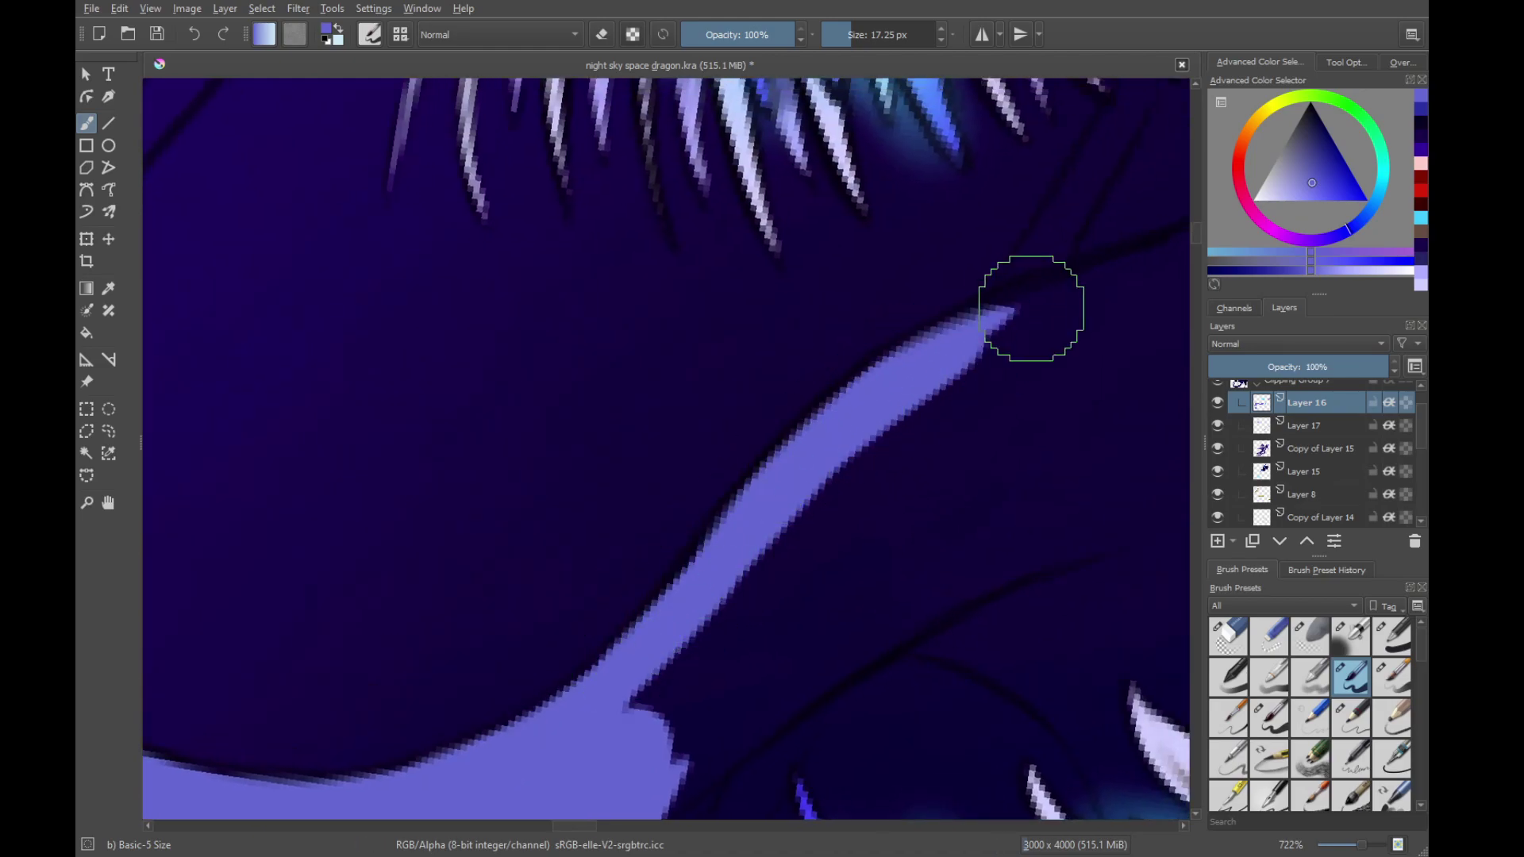
Extend the upper-edge band to the back of the mouth and turn it down along the mouth-corner outline
{"action": "mouse_move", "coordinate": [915, 412]}
{"action": "left_mouse_down"}
{"action": "mouse_move", "coordinate": [920, 282]}
{"action": "mouse_move", "coordinate": [699, 548]}
{"action": "mouse_move", "coordinate": [897, 337]}
{"action": "left_mouse_up"}
{"action": "left_click_drag", "start_coordinate": [718, 498], "coordinate": [925, 317]}
{"action": "left_click_drag", "start_coordinate": [648, 543], "coordinate": [967, 270]}
{"action": "left_click_drag", "start_coordinate": [944, 296], "coordinate": [776, 495]}
{"action": "left_click_drag", "start_coordinate": [645, 626], "coordinate": [862, 412]}
{"action": "left_click_drag", "start_coordinate": [774, 468], "coordinate": [944, 348]}
{"action": "left_click_drag", "start_coordinate": [667, 540], "coordinate": [942, 347]}
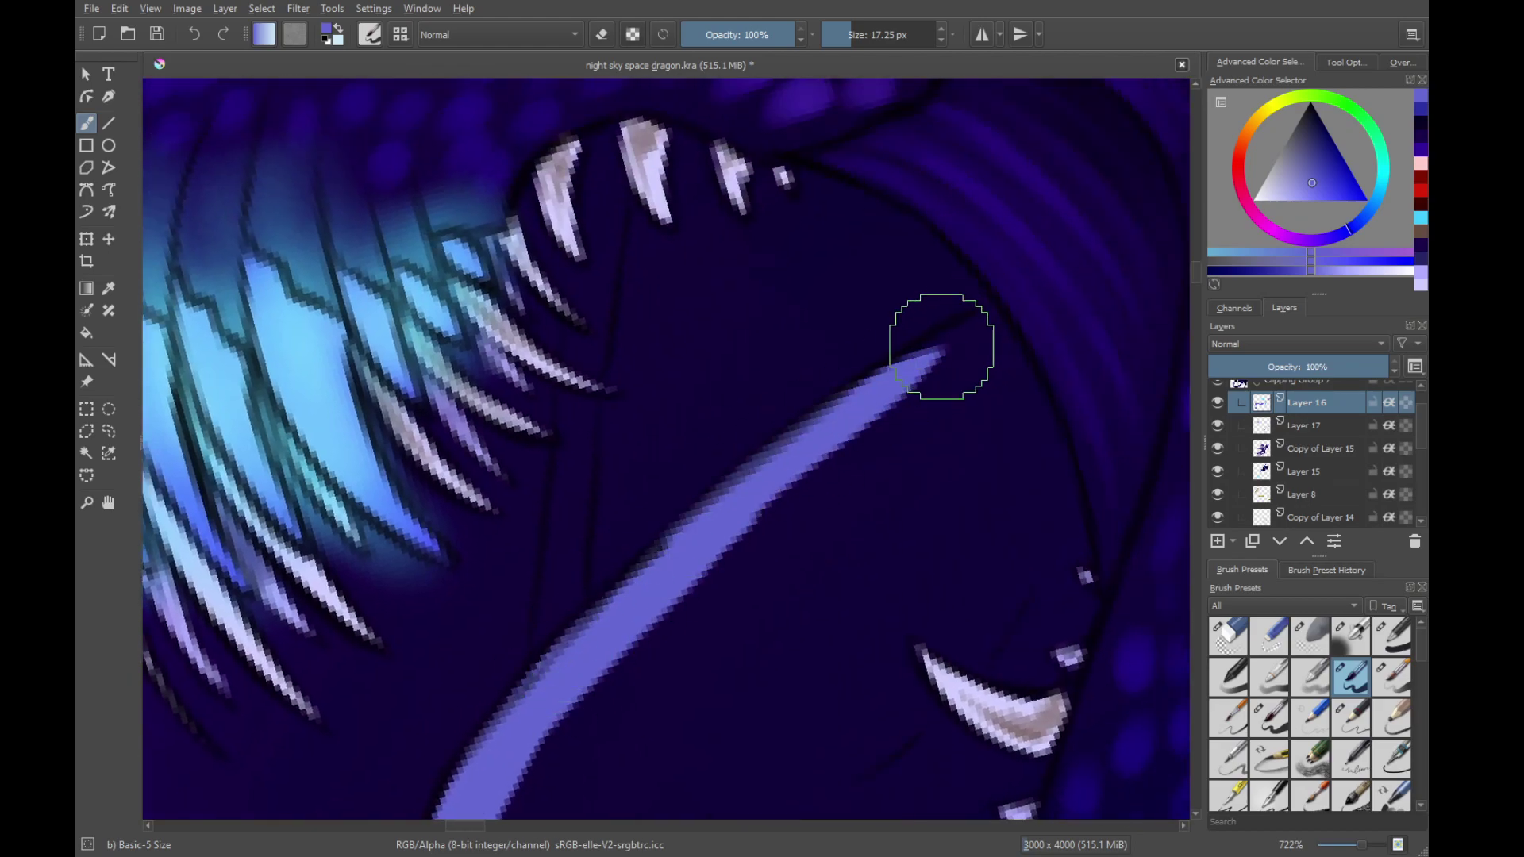
{"action": "left_click_drag", "start_coordinate": [782, 480], "coordinate": [975, 330]}
{"action": "mouse_move", "coordinate": [861, 401]}
{"action": "left_mouse_down"}
{"action": "mouse_move", "coordinate": [983, 324]}
{"action": "mouse_move", "coordinate": [1045, 452]}
{"action": "left_mouse_up"}
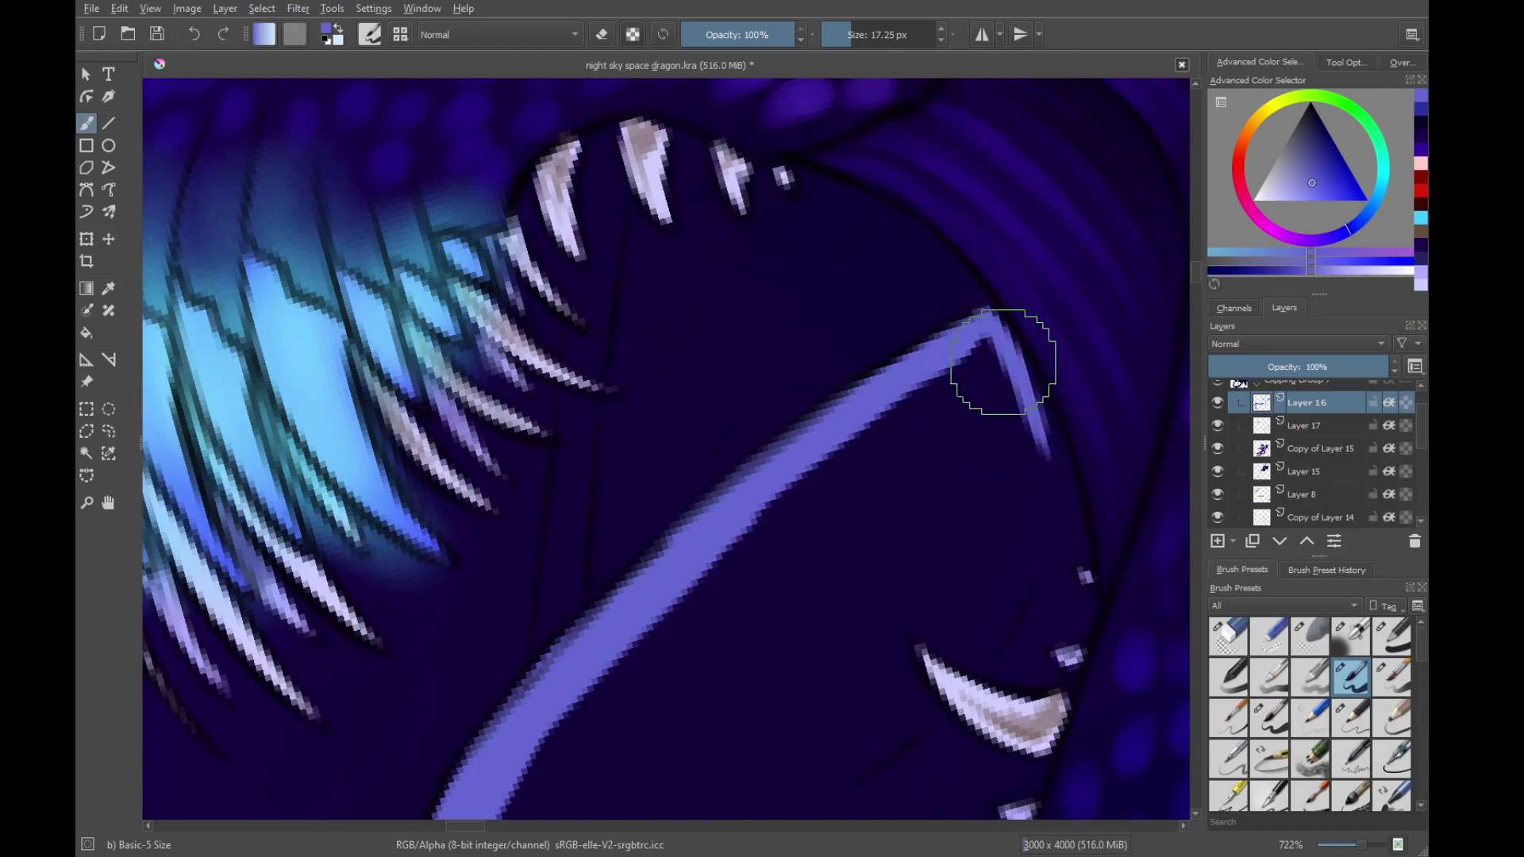
Paint the tongue's lower edge in periwinkle, running from the filled section into the mouth
{"action": "left_click_drag", "start_coordinate": [706, 714], "coordinate": [706, 314]}
{"action": "left_click_drag", "start_coordinate": [701, 548], "coordinate": [889, 254]}
{"action": "left_click_drag", "start_coordinate": [780, 474], "coordinate": [740, 609]}
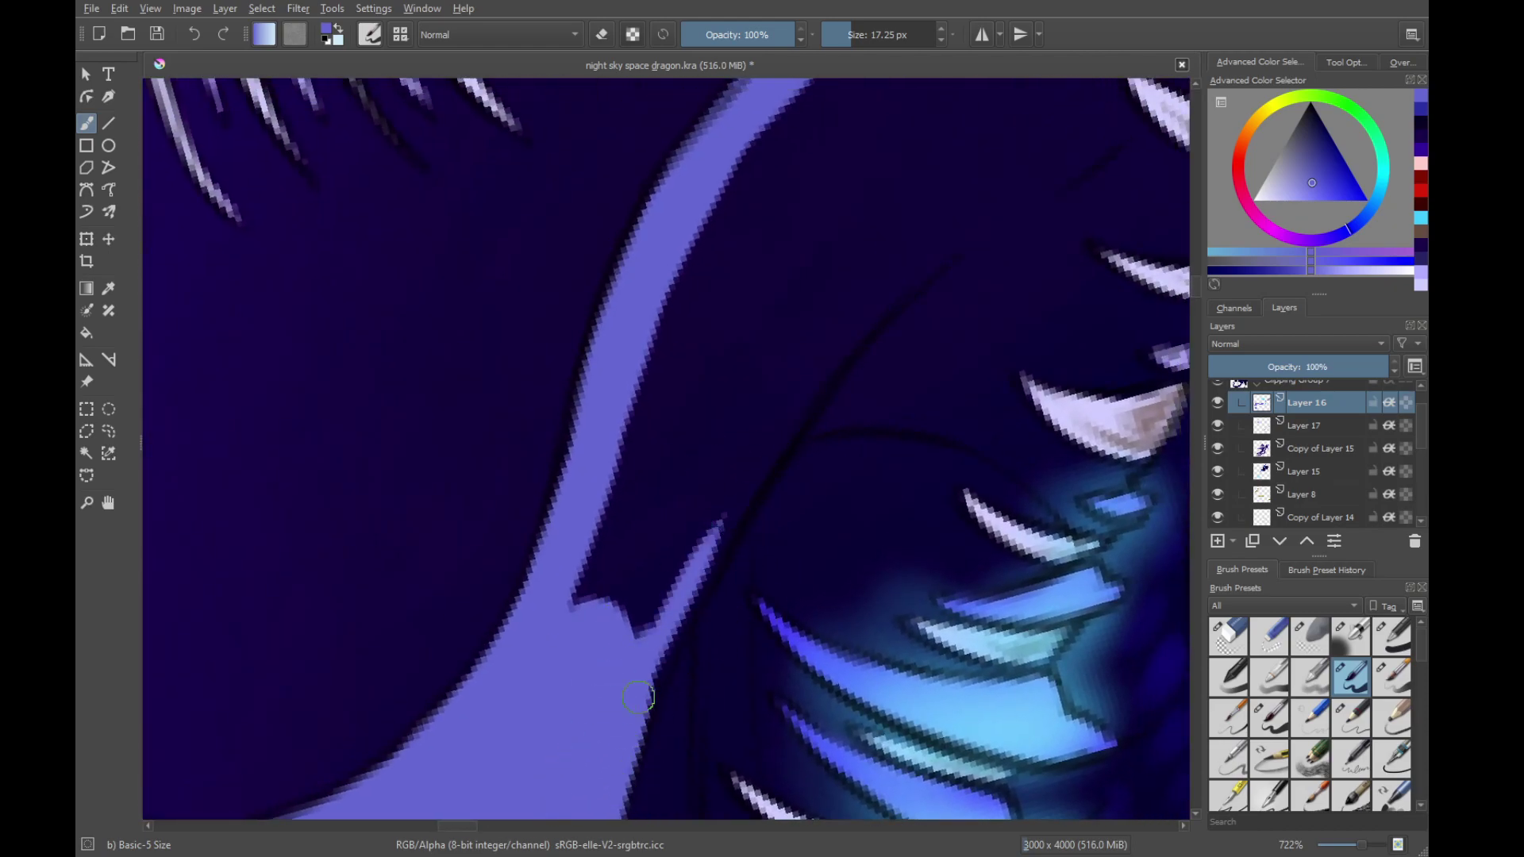
Fill the lower part of the dragon's tongue base with periwinkle using the 17.25 px Basic-5 Size brush
{"action": "left_click_drag", "start_coordinate": [659, 604], "coordinate": [929, 303]}
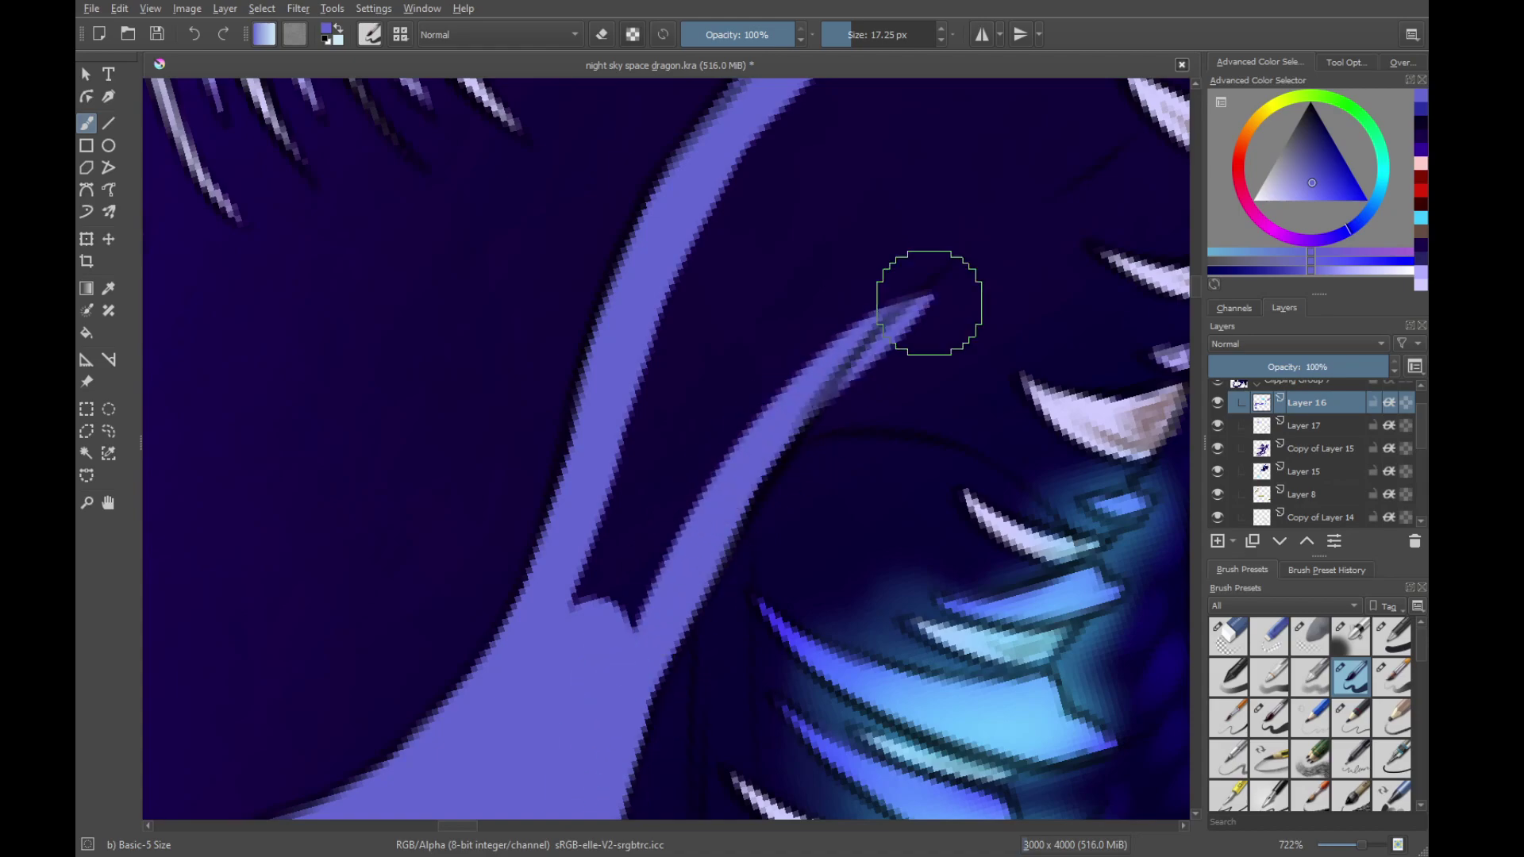
{"action": "mouse_move", "coordinate": [758, 401]}
{"action": "left_mouse_down"}
{"action": "mouse_move", "coordinate": [579, 598]}
{"action": "mouse_move", "coordinate": [782, 369]}
{"action": "left_mouse_up"}
{"action": "left_click_drag", "start_coordinate": [698, 459], "coordinate": [661, 613]}
{"action": "mouse_move", "coordinate": [560, 722]}
{"action": "left_mouse_down"}
{"action": "mouse_move", "coordinate": [691, 381]}
{"action": "mouse_move", "coordinate": [853, 397]}
{"action": "left_mouse_up"}
{"action": "left_click_drag", "start_coordinate": [873, 331], "coordinate": [789, 547]}
{"action": "left_click_drag", "start_coordinate": [846, 443], "coordinate": [788, 526]}
{"action": "scroll", "coordinate": [788, 527], "scroll_direction": "up", "scroll_amount": 8}
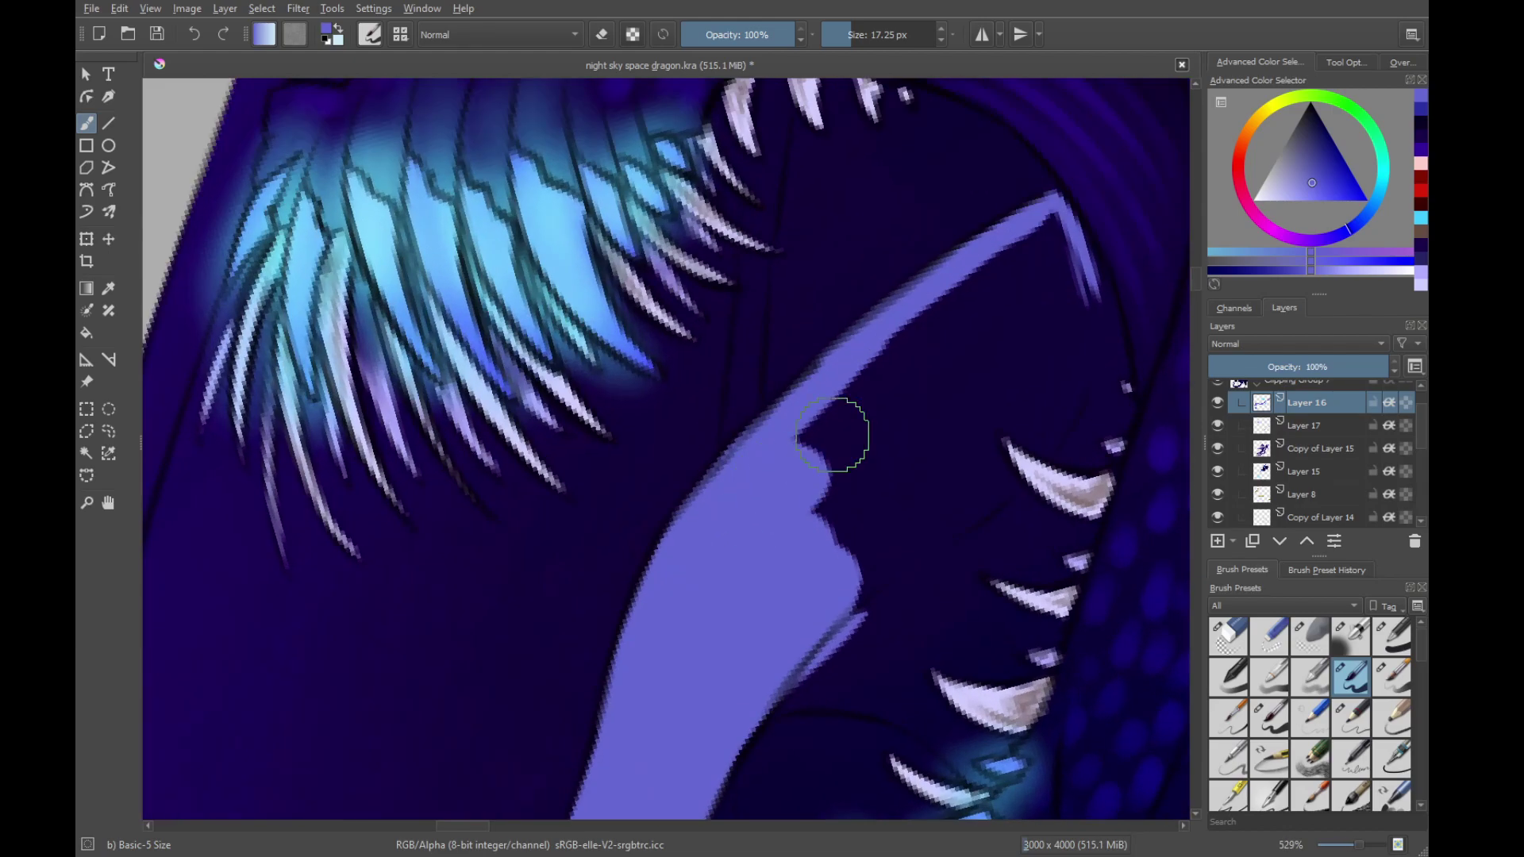
Extend the periwinkle fill across the tongue base up to its end at the back of the throat
{"action": "mouse_move", "coordinate": [832, 434]}
{"action": "left_mouse_down"}
{"action": "mouse_move", "coordinate": [1028, 260]}
{"action": "mouse_move", "coordinate": [1078, 293]}
{"action": "mouse_move", "coordinate": [1075, 320]}
{"action": "left_mouse_up"}
{"action": "mouse_move", "coordinate": [1097, 403]}
{"action": "left_mouse_down"}
{"action": "mouse_move", "coordinate": [870, 177]}
{"action": "mouse_move", "coordinate": [844, 510]}
{"action": "left_mouse_up"}
{"action": "mouse_move", "coordinate": [929, 308]}
{"action": "left_mouse_down"}
{"action": "mouse_move", "coordinate": [828, 230]}
{"action": "mouse_move", "coordinate": [659, 270]}
{"action": "left_mouse_up"}
{"action": "left_click_drag", "start_coordinate": [660, 270], "coordinate": [722, 471]}
{"action": "scroll", "coordinate": [814, 407], "scroll_direction": "up", "scroll_amount": 4}
{"action": "left_click_drag", "start_coordinate": [865, 337], "coordinate": [894, 443]}
{"action": "left_click_drag", "start_coordinate": [894, 443], "coordinate": [1059, 450]}
{"action": "mouse_move", "coordinate": [641, 582]}
{"action": "left_mouse_down"}
{"action": "mouse_move", "coordinate": [631, 560]}
{"action": "mouse_move", "coordinate": [690, 503]}
{"action": "mouse_move", "coordinate": [942, 331]}
{"action": "mouse_move", "coordinate": [979, 312]}
{"action": "mouse_move", "coordinate": [992, 329]}
{"action": "left_mouse_up"}
Reduce the brush size to 10.93 px and fill the tongue around the rear lower teeth with periwinkle
{"action": "left_click_drag", "start_coordinate": [1021, 492], "coordinate": [954, 492], "text": "shift"}
{"action": "left_click_drag", "start_coordinate": [1001, 414], "coordinate": [808, 545]}
{"action": "mouse_move", "coordinate": [803, 456]}
{"action": "left_mouse_down"}
{"action": "mouse_move", "coordinate": [827, 468]}
{"action": "mouse_move", "coordinate": [881, 412]}
{"action": "mouse_move", "coordinate": [948, 421]}
{"action": "mouse_move", "coordinate": [746, 540]}
{"action": "mouse_move", "coordinate": [776, 609]}
{"action": "mouse_move", "coordinate": [785, 476]}
{"action": "mouse_move", "coordinate": [968, 460]}
{"action": "mouse_move", "coordinate": [1012, 412]}
{"action": "mouse_move", "coordinate": [1034, 524]}
{"action": "mouse_move", "coordinate": [992, 623]}
{"action": "mouse_move", "coordinate": [940, 503]}
{"action": "left_mouse_up"}
{"action": "mouse_move", "coordinate": [941, 416]}
{"action": "left_mouse_down"}
{"action": "mouse_move", "coordinate": [903, 482]}
{"action": "mouse_move", "coordinate": [759, 585]}
{"action": "mouse_move", "coordinate": [912, 537]}
{"action": "mouse_move", "coordinate": [942, 500]}
{"action": "mouse_move", "coordinate": [912, 635]}
{"action": "left_mouse_up"}
{"action": "mouse_move", "coordinate": [931, 570]}
{"action": "left_mouse_down"}
{"action": "mouse_move", "coordinate": [775, 445]}
{"action": "mouse_move", "coordinate": [761, 542]}
{"action": "mouse_move", "coordinate": [789, 486]}
{"action": "mouse_move", "coordinate": [707, 596]}
{"action": "mouse_move", "coordinate": [923, 416]}
{"action": "mouse_move", "coordinate": [857, 559]}
{"action": "mouse_move", "coordinate": [887, 444]}
{"action": "mouse_move", "coordinate": [843, 388]}
{"action": "mouse_move", "coordinate": [877, 393]}
{"action": "mouse_move", "coordinate": [973, 476]}
{"action": "left_mouse_up"}
{"action": "mouse_move", "coordinate": [972, 420]}
{"action": "left_mouse_down"}
{"action": "mouse_move", "coordinate": [973, 482]}
{"action": "mouse_move", "coordinate": [943, 507]}
{"action": "mouse_move", "coordinate": [941, 456]}
{"action": "left_mouse_up"}
{"action": "mouse_move", "coordinate": [1004, 494]}
{"action": "left_mouse_down"}
{"action": "mouse_move", "coordinate": [907, 433]}
{"action": "mouse_move", "coordinate": [899, 365]}
{"action": "mouse_move", "coordinate": [914, 523]}
{"action": "mouse_move", "coordinate": [889, 500]}
{"action": "mouse_move", "coordinate": [794, 552]}
{"action": "mouse_move", "coordinate": [746, 550]}
{"action": "mouse_move", "coordinate": [885, 417]}
{"action": "left_mouse_up"}
{"action": "mouse_move", "coordinate": [877, 436]}
{"action": "left_mouse_down"}
{"action": "mouse_move", "coordinate": [758, 577]}
{"action": "mouse_move", "coordinate": [893, 617]}
{"action": "left_mouse_up"}
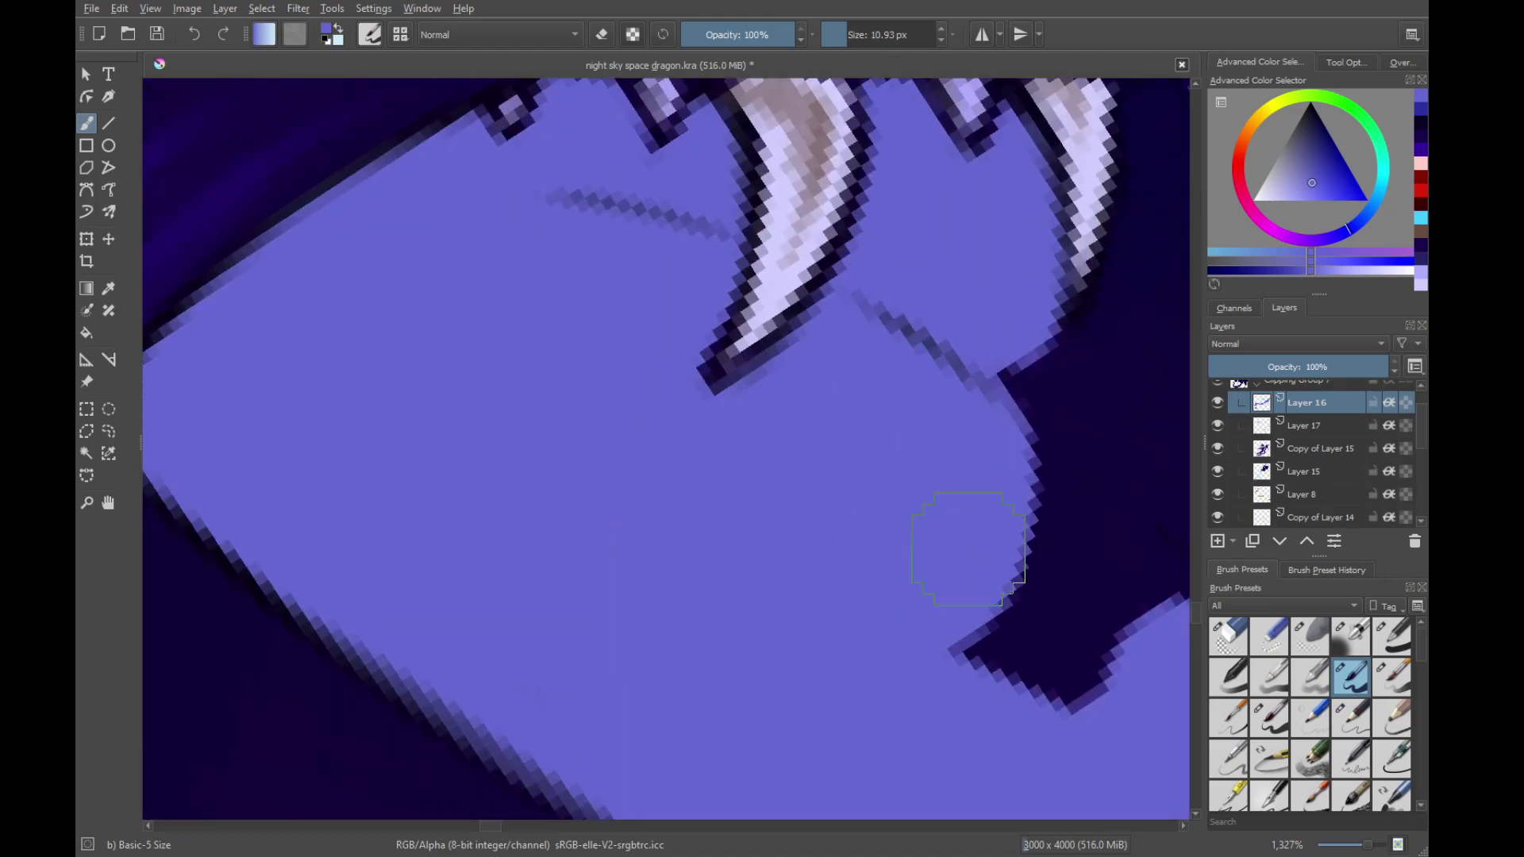
Continue the periwinkle tongue fill between the larger lower teeth towards the glowing front teeth
{"action": "left_click_drag", "start_coordinate": [968, 549], "coordinate": [838, 483]}
{"action": "mouse_move", "coordinate": [861, 599]}
{"action": "left_mouse_down"}
{"action": "mouse_move", "coordinate": [939, 633]}
{"action": "mouse_move", "coordinate": [870, 404]}
{"action": "mouse_move", "coordinate": [944, 341]}
{"action": "left_mouse_up"}
{"action": "left_click_drag", "start_coordinate": [999, 354], "coordinate": [834, 637]}
{"action": "mouse_move", "coordinate": [797, 603]}
{"action": "left_mouse_down"}
{"action": "mouse_move", "coordinate": [765, 572]}
{"action": "mouse_move", "coordinate": [850, 503]}
{"action": "mouse_move", "coordinate": [861, 445]}
{"action": "mouse_move", "coordinate": [844, 426]}
{"action": "mouse_move", "coordinate": [883, 411]}
{"action": "mouse_move", "coordinate": [842, 445]}
{"action": "mouse_move", "coordinate": [869, 416]}
{"action": "mouse_move", "coordinate": [904, 578]}
{"action": "mouse_move", "coordinate": [968, 468]}
{"action": "mouse_move", "coordinate": [952, 373]}
{"action": "mouse_move", "coordinate": [891, 442]}
{"action": "mouse_move", "coordinate": [857, 413]}
{"action": "mouse_move", "coordinate": [802, 595]}
{"action": "mouse_move", "coordinate": [657, 698]}
{"action": "mouse_move", "coordinate": [731, 537]}
{"action": "mouse_move", "coordinate": [695, 558]}
{"action": "mouse_move", "coordinate": [861, 436]}
{"action": "left_mouse_up"}
{"action": "left_click_drag", "start_coordinate": [840, 344], "coordinate": [713, 518]}
{"action": "mouse_move", "coordinate": [754, 603]}
{"action": "left_mouse_down"}
{"action": "mouse_move", "coordinate": [822, 535]}
{"action": "mouse_move", "coordinate": [845, 466]}
{"action": "left_mouse_up"}
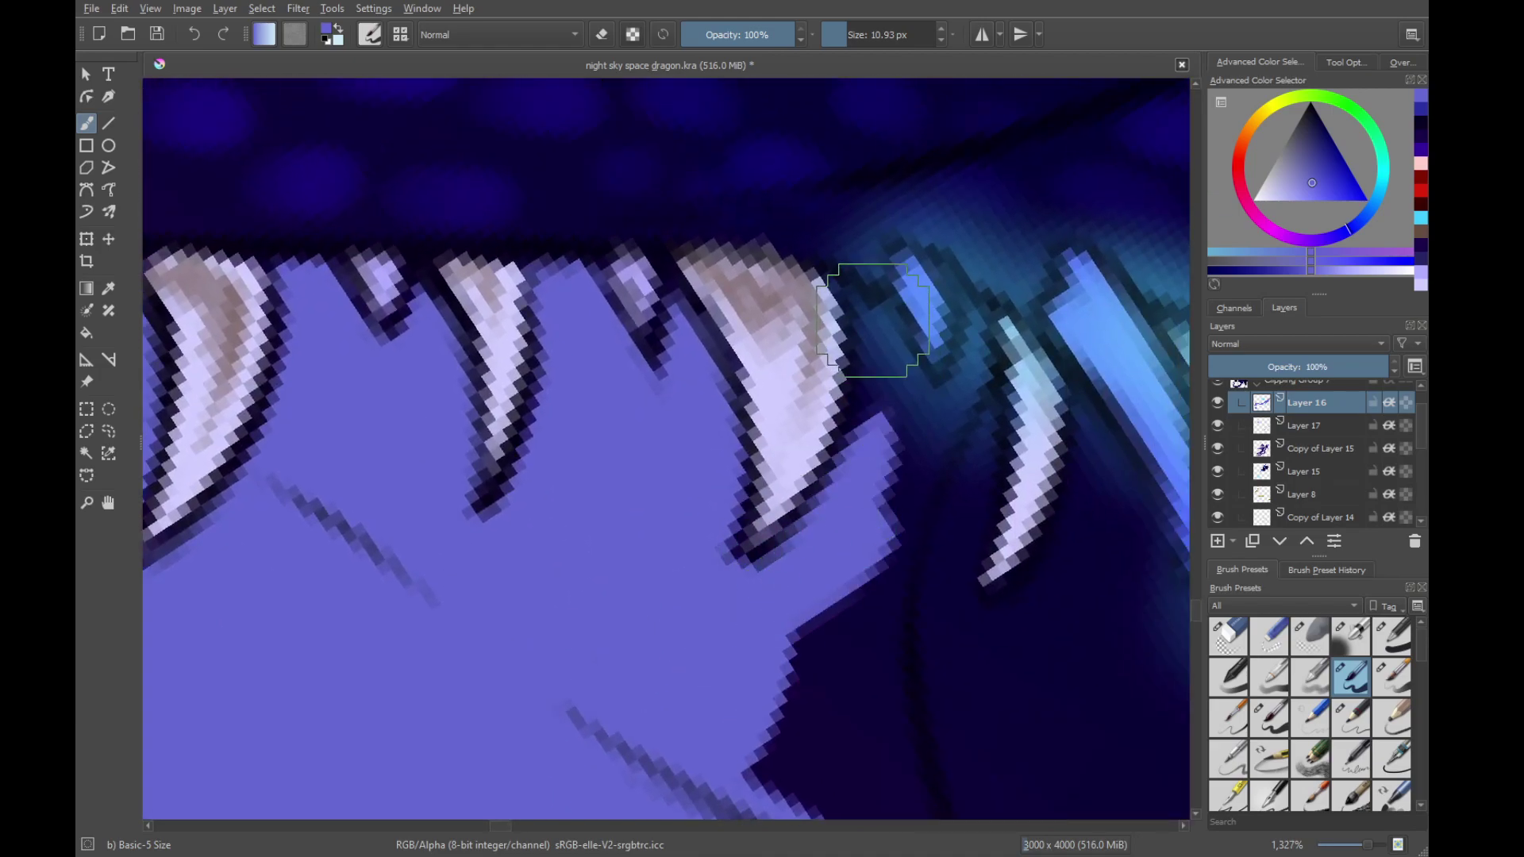
{"action": "mouse_move", "coordinate": [872, 313]}
{"action": "left_mouse_down"}
{"action": "mouse_move", "coordinate": [890, 435]}
{"action": "mouse_move", "coordinate": [854, 479]}
{"action": "left_mouse_up"}
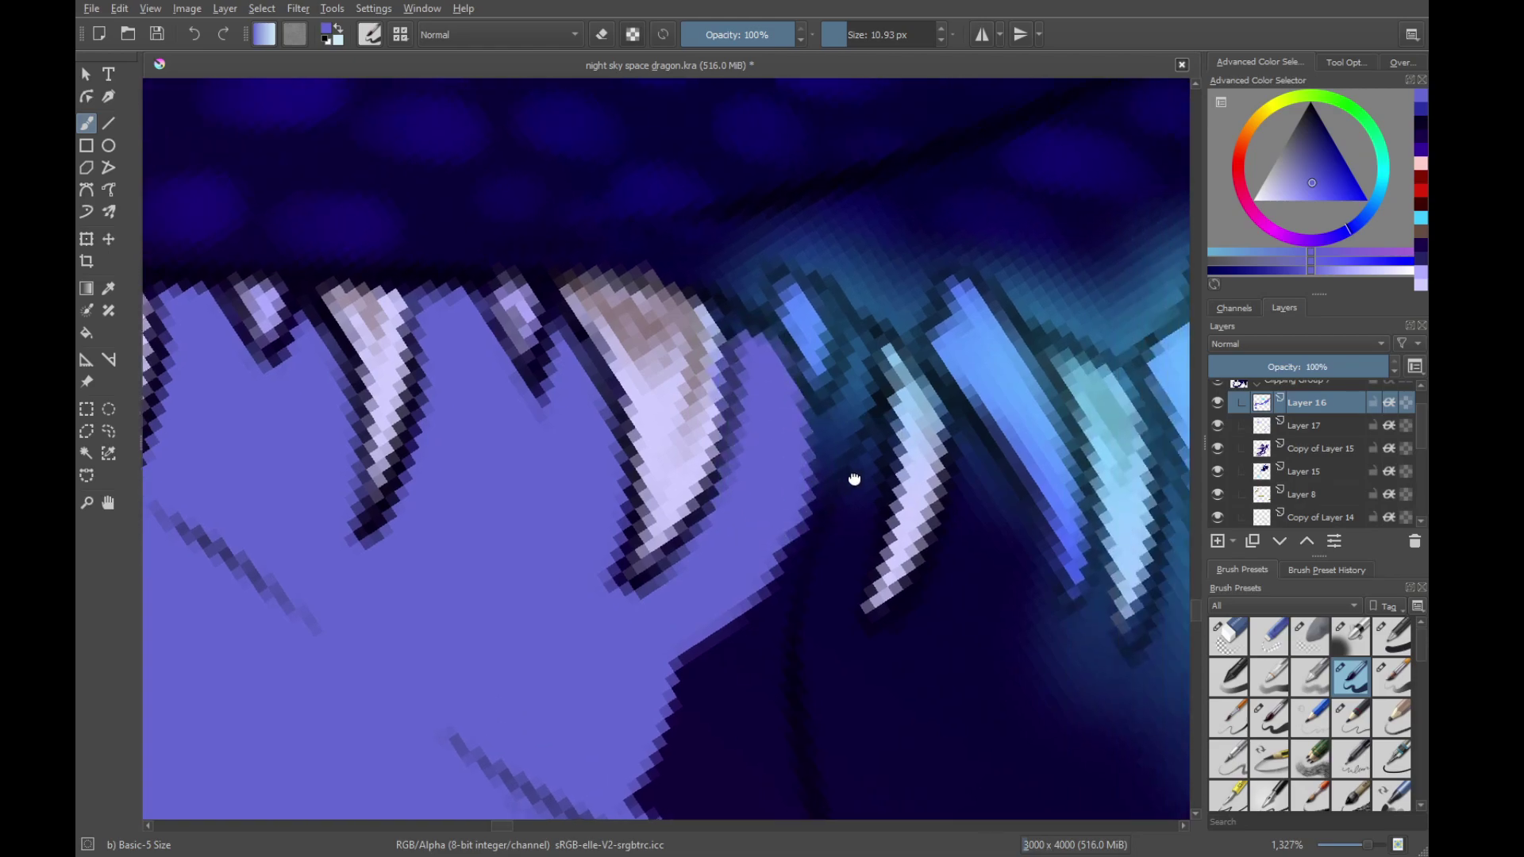
Move Layer 16 below Layer 17 in the clipping group
{"action": "left_click_drag", "start_coordinate": [1341, 397], "coordinate": [1329, 436]}
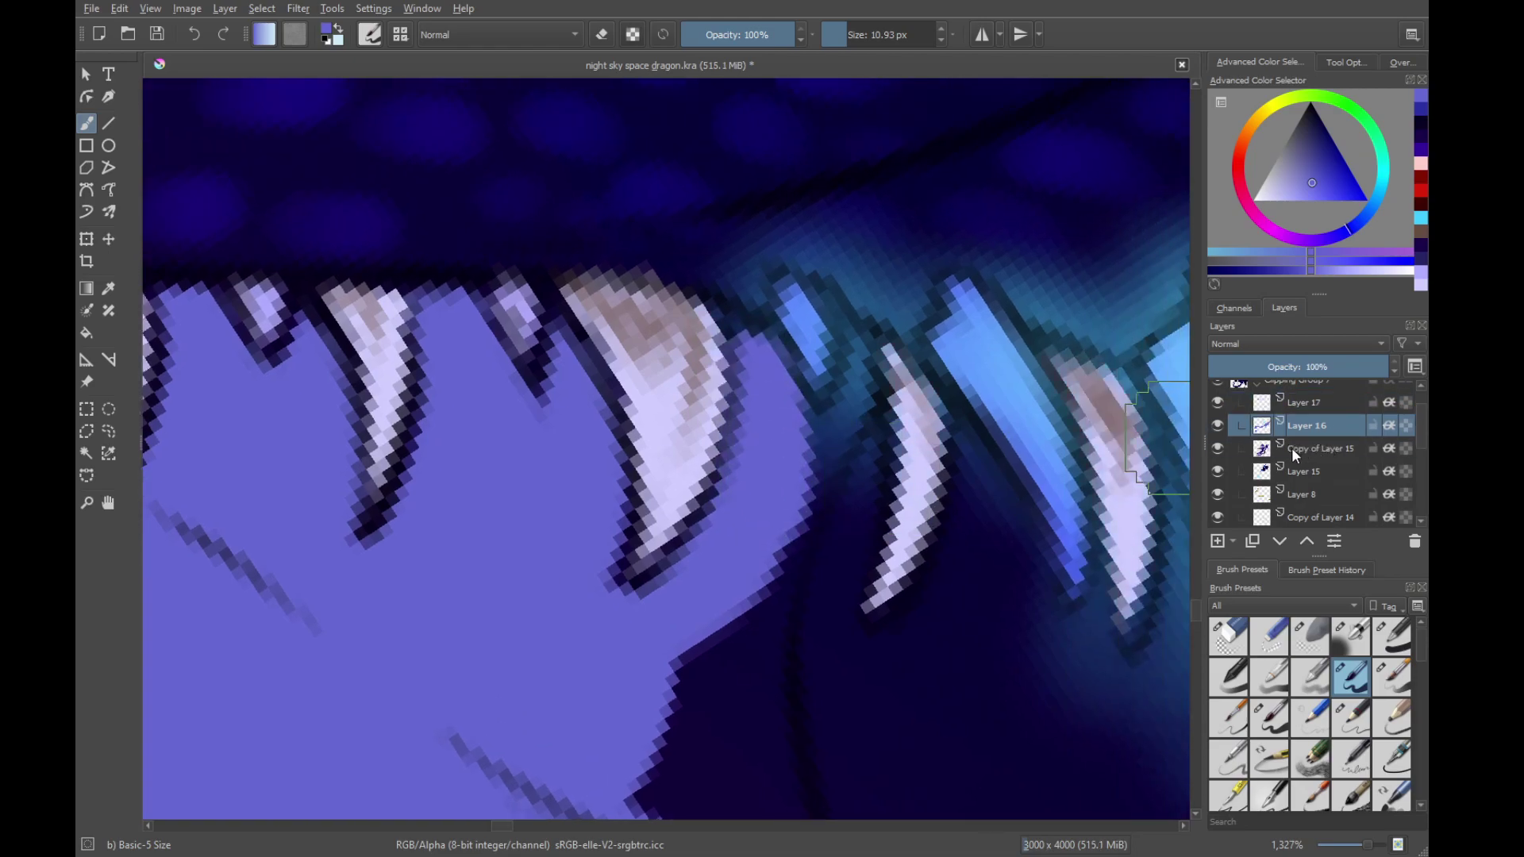
{"action": "left_click_drag", "start_coordinate": [836, 512], "coordinate": [915, 583]}
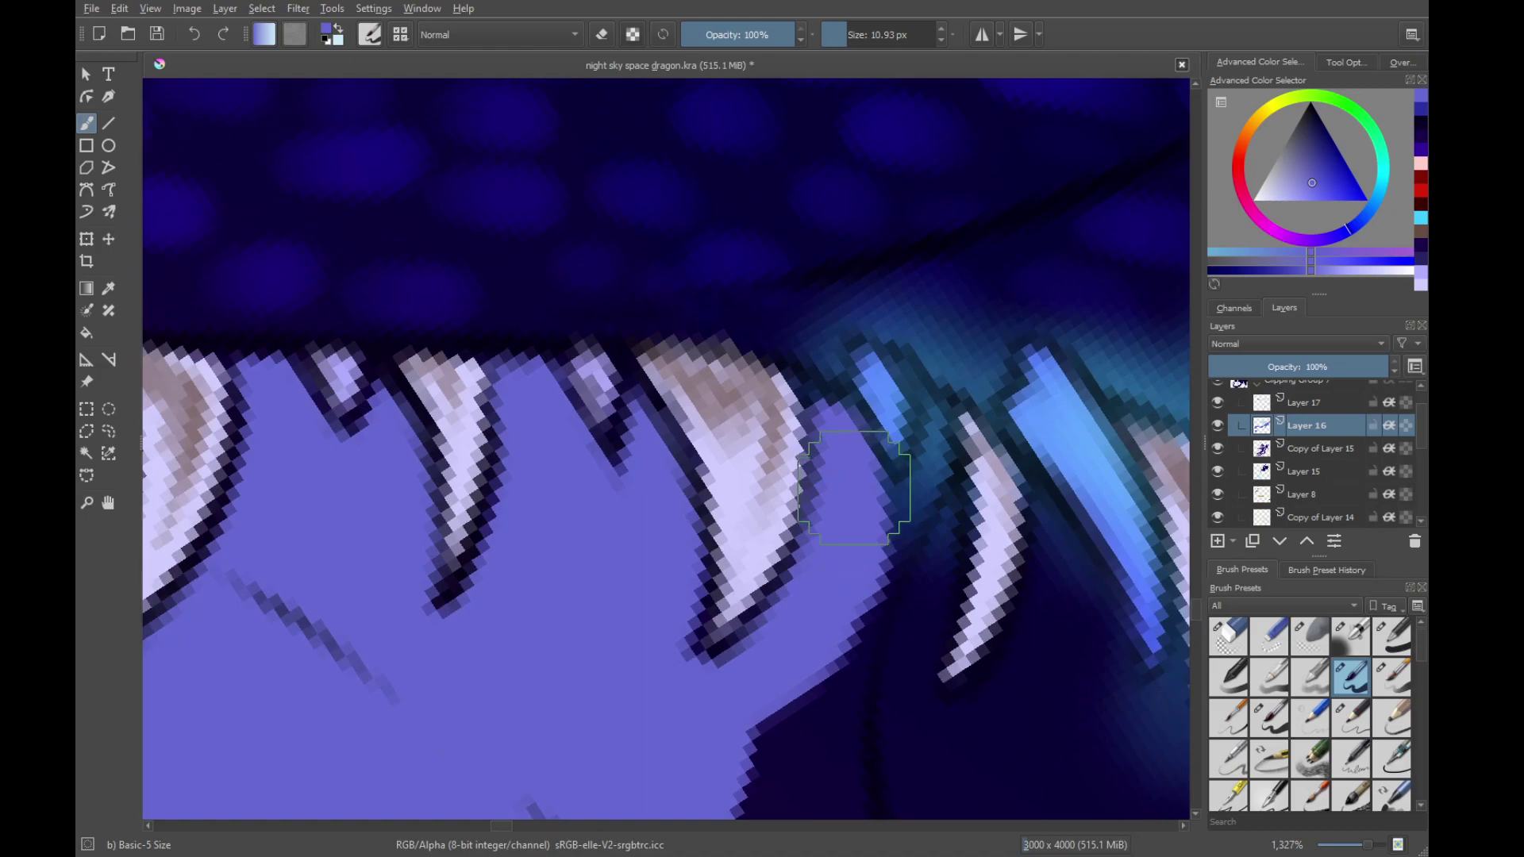
{"action": "left_click_drag", "start_coordinate": [1291, 416], "coordinate": [1296, 436]}
{"action": "scroll", "coordinate": [898, 632], "scroll_direction": "down", "scroll_amount": 2}
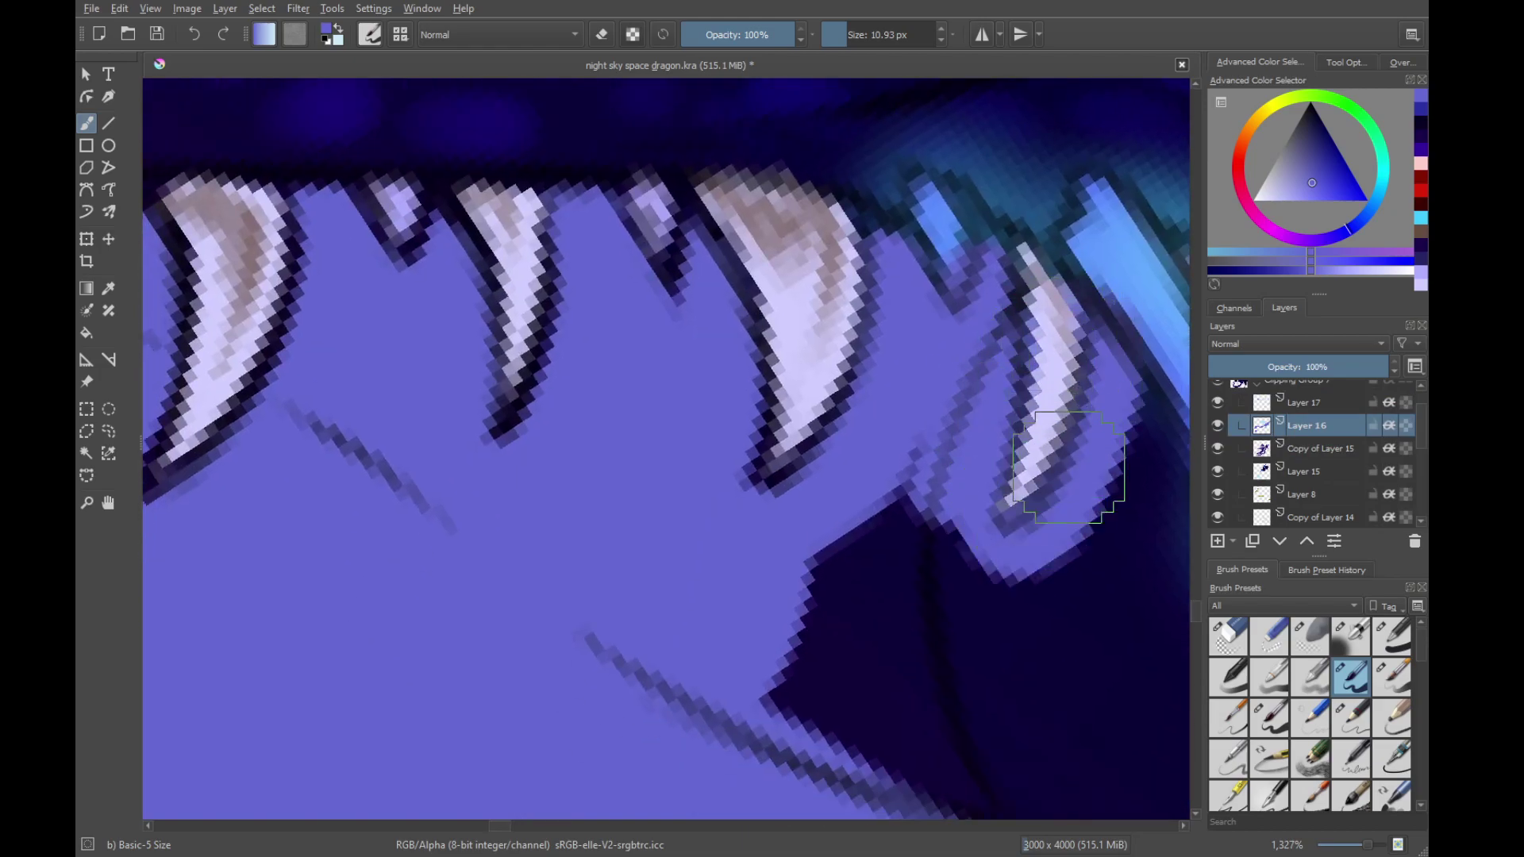
Undo the periwinkle strokes painted around the small tooth beside the glowing lower teeth
{"action": "left_click_drag", "start_coordinate": [1056, 521], "coordinate": [761, 606]}
{"action": "key", "text": "ctrl+z"}
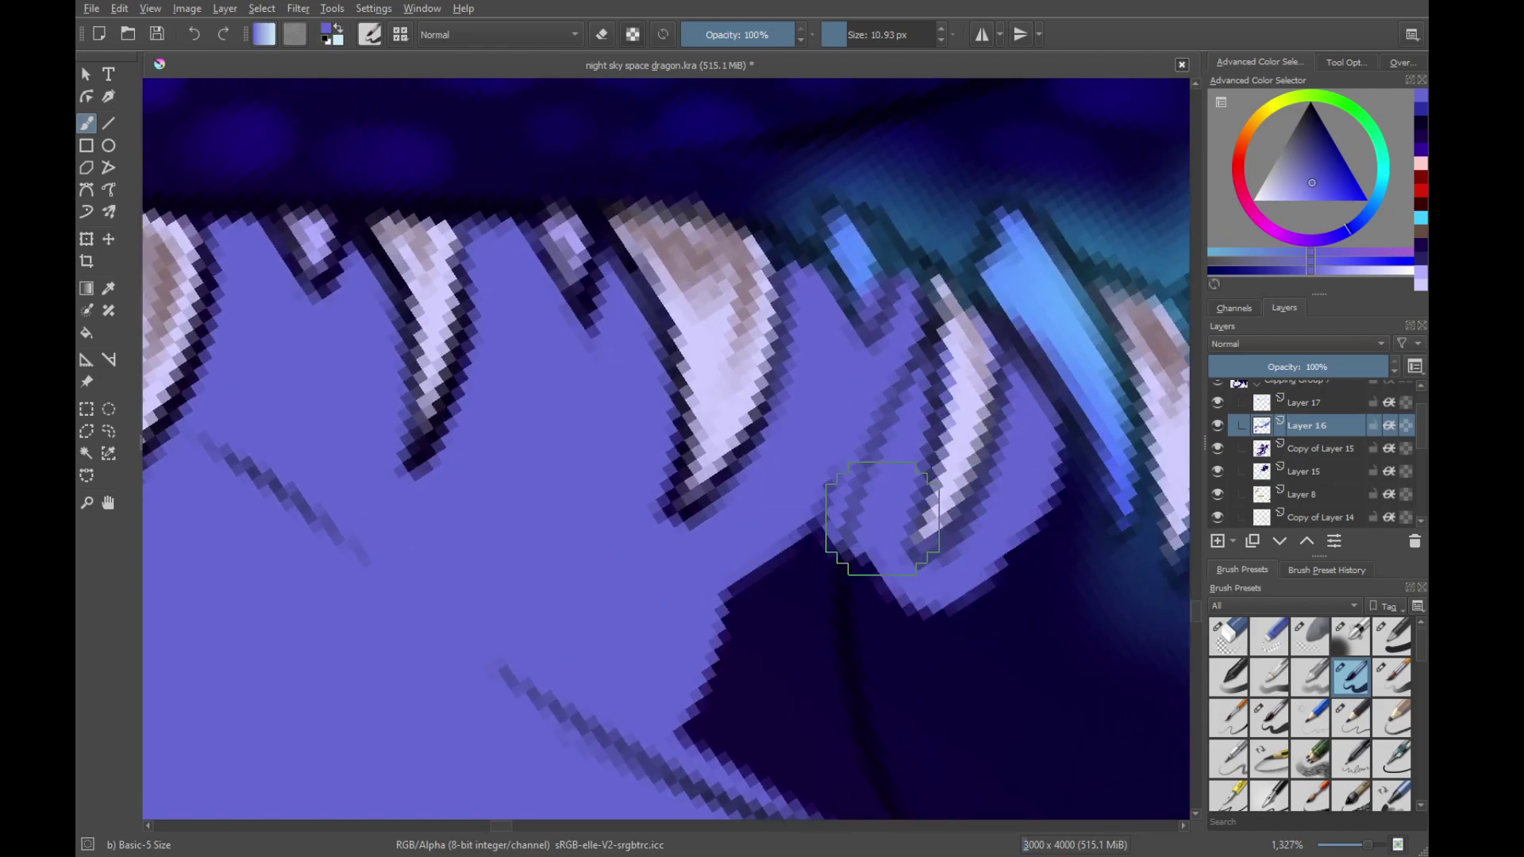
{"action": "key", "text": "ctrl+z"}
{"action": "left_click_drag", "start_coordinate": [899, 441], "coordinate": [829, 634]}
{"action": "scroll", "coordinate": [931, 510], "scroll_direction": "up", "scroll_amount": 5}
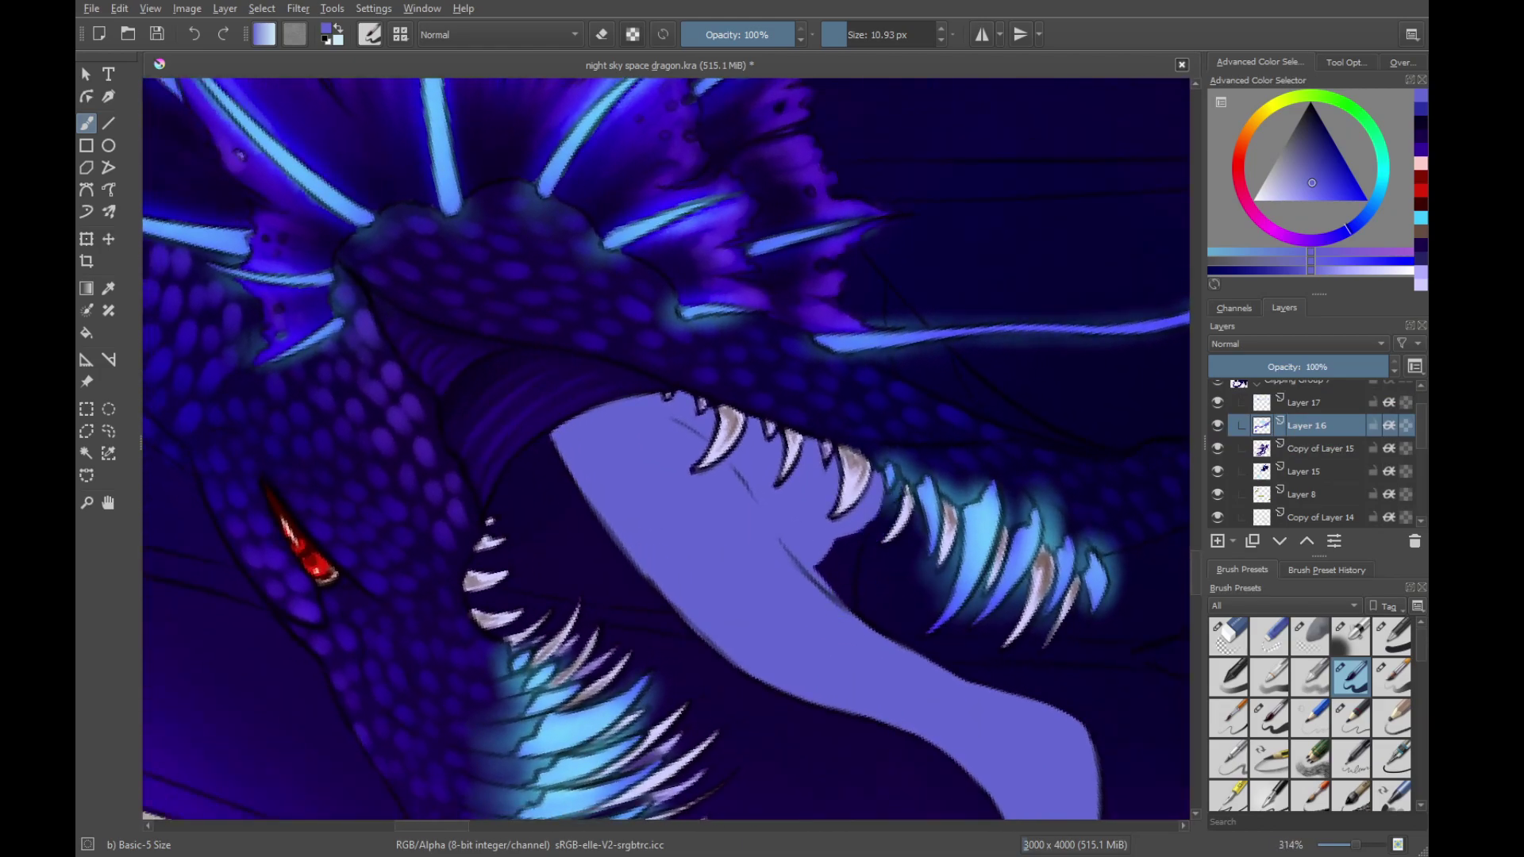
Fill the remaining dark gap between the tongue's fold line and its curved lower edge with periwinkle
{"action": "mouse_move", "coordinate": [707, 724]}
{"action": "left_mouse_down"}
{"action": "mouse_move", "coordinate": [877, 461]}
{"action": "mouse_move", "coordinate": [871, 421]}
{"action": "mouse_move", "coordinate": [905, 411]}
{"action": "left_mouse_up"}
{"action": "left_click_drag", "start_coordinate": [810, 365], "coordinate": [803, 355]}
{"action": "left_click_drag", "start_coordinate": [894, 395], "coordinate": [989, 250]}
{"action": "left_click_drag", "start_coordinate": [888, 421], "coordinate": [782, 683]}
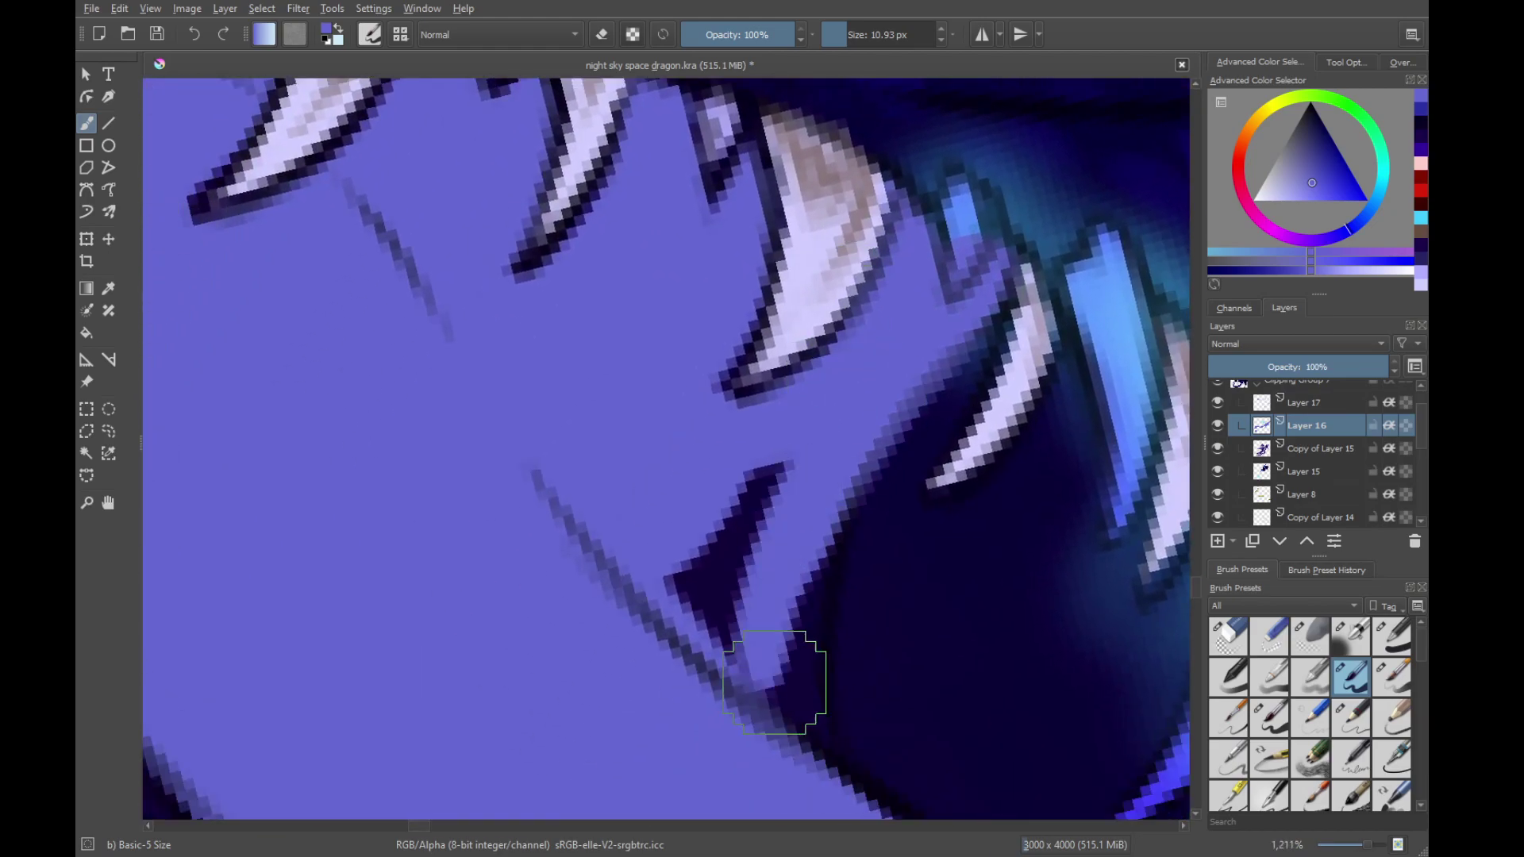
{"action": "left_click_drag", "start_coordinate": [793, 548], "coordinate": [782, 687]}
{"action": "mouse_move", "coordinate": [829, 469]}
{"action": "left_mouse_down"}
{"action": "mouse_move", "coordinate": [825, 773]}
{"action": "mouse_move", "coordinate": [813, 421]}
{"action": "mouse_move", "coordinate": [817, 675]}
{"action": "mouse_move", "coordinate": [793, 458]}
{"action": "left_mouse_up"}
{"action": "key", "text": "ctrl+z"}
{"action": "scroll", "coordinate": [768, 423], "scroll_direction": "down", "scroll_amount": 3}
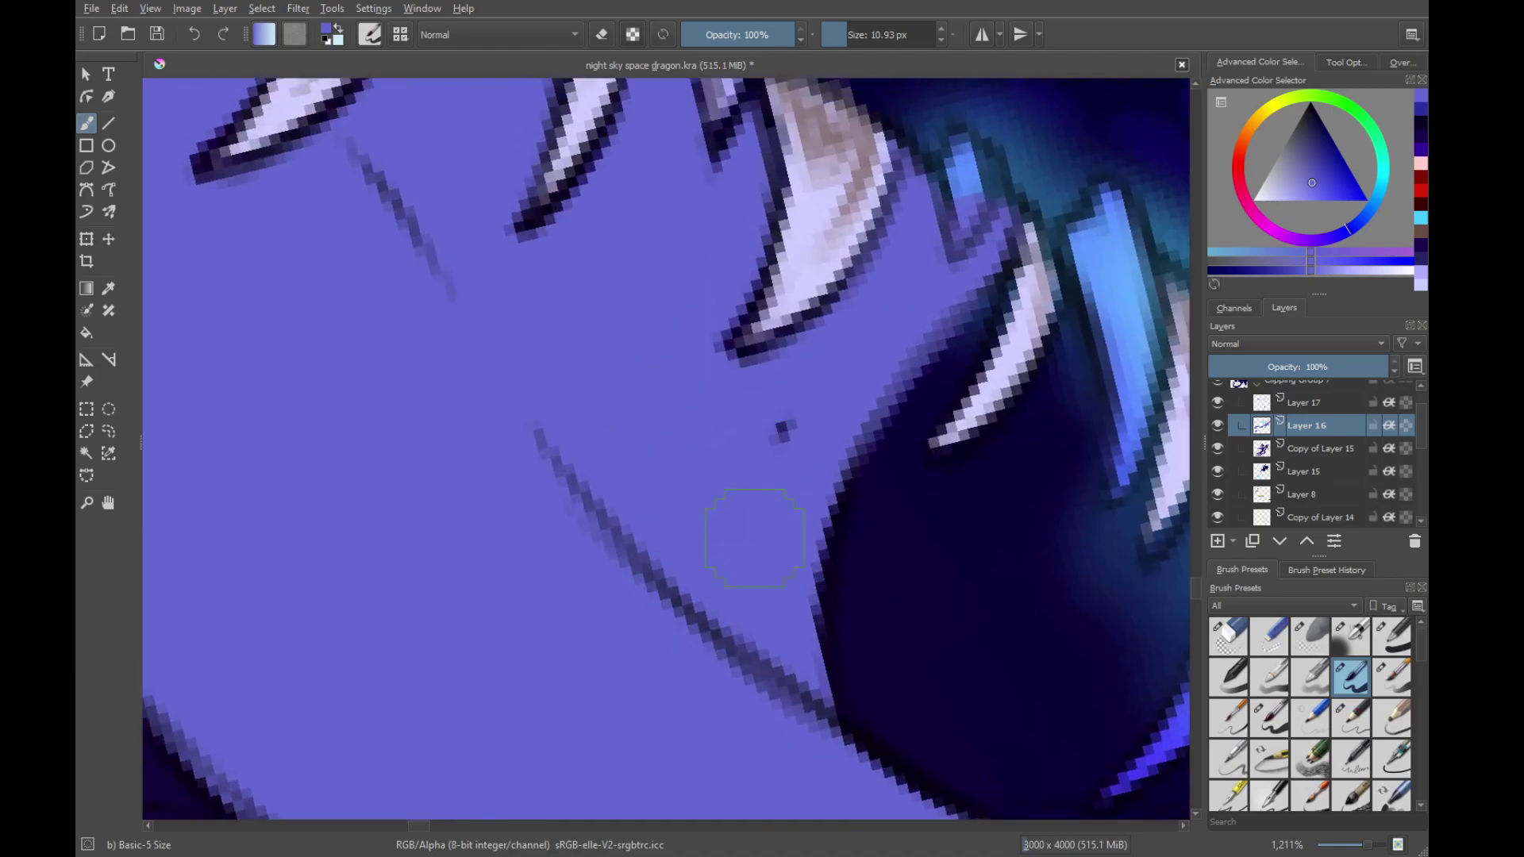
{"action": "scroll", "coordinate": [785, 421], "scroll_direction": "down", "scroll_amount": 4}
{"action": "left_click_drag", "start_coordinate": [798, 556], "coordinate": [794, 406]}
Save the dragon painting with the finished flat tongue fill
{"action": "left_click_drag", "start_coordinate": [794, 405], "coordinate": [840, 509]}
{"action": "left_click_drag", "start_coordinate": [840, 508], "coordinate": [655, 265]}
{"action": "scroll", "coordinate": [830, 483], "scroll_direction": "down", "scroll_amount": 3}
{"action": "left_click_drag", "start_coordinate": [830, 483], "coordinate": [758, 312]}
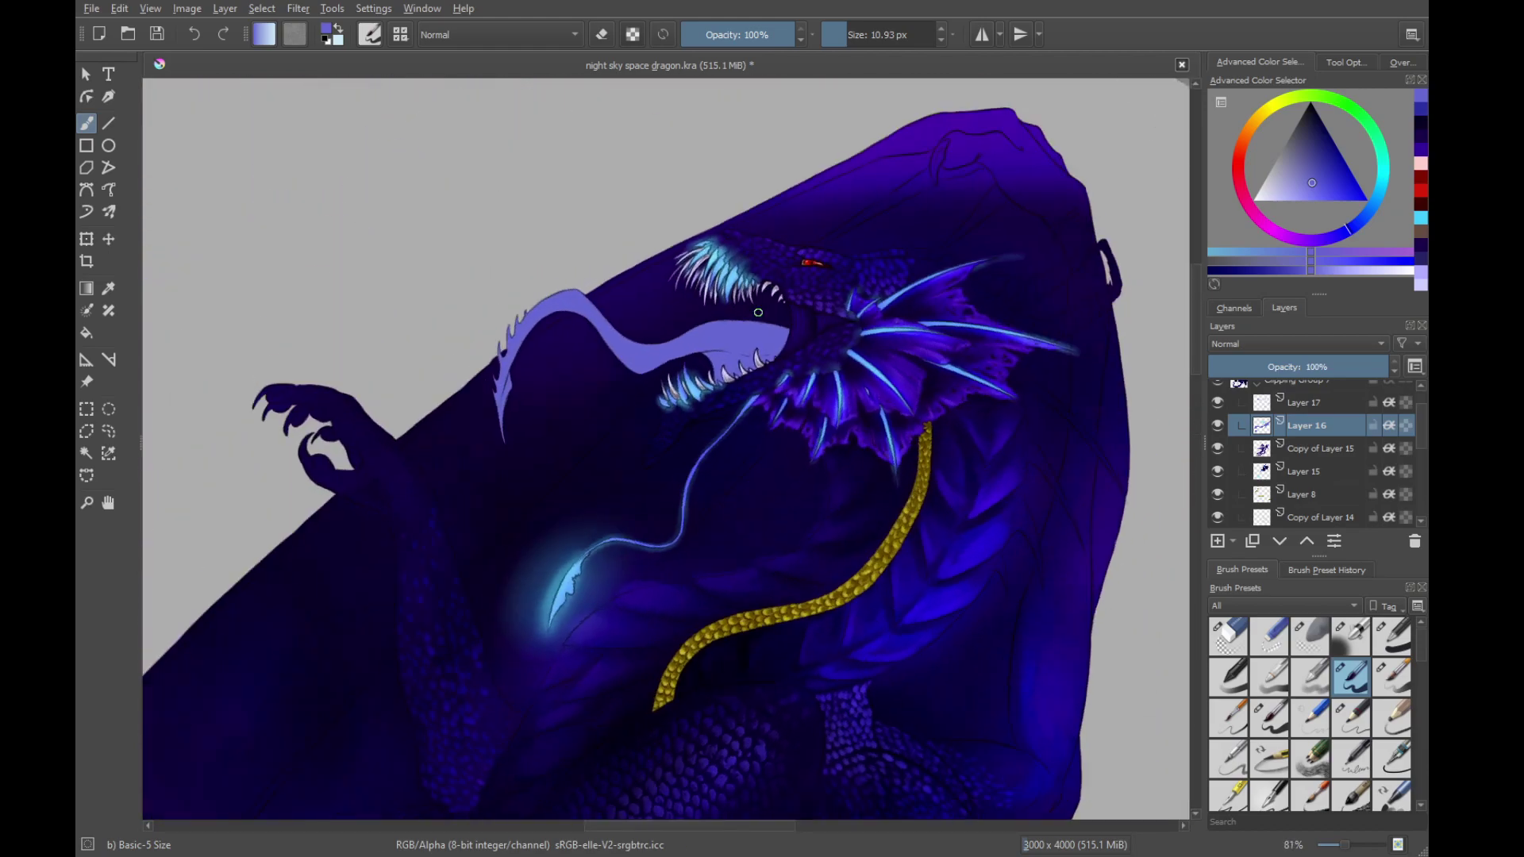
{"action": "key", "text": "ctrl+s"}
{"action": "scroll", "coordinate": [731, 460], "scroll_direction": "down", "scroll_amount": 3}
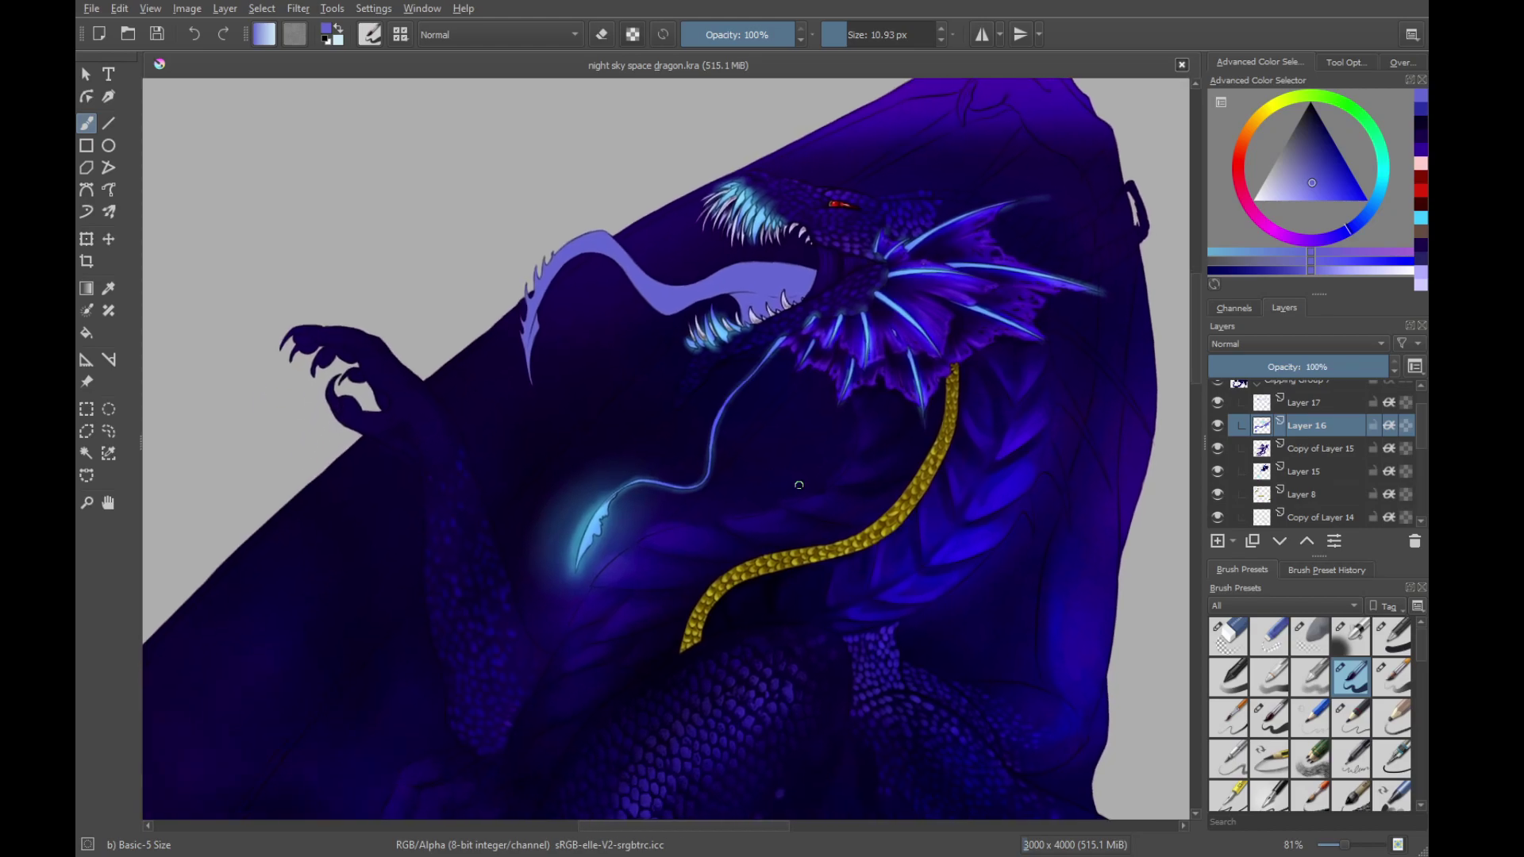
Make the hidden layer directly beneath Layer 14 visible
{"action": "left_click_drag", "start_coordinate": [800, 485], "coordinate": [741, 461]}
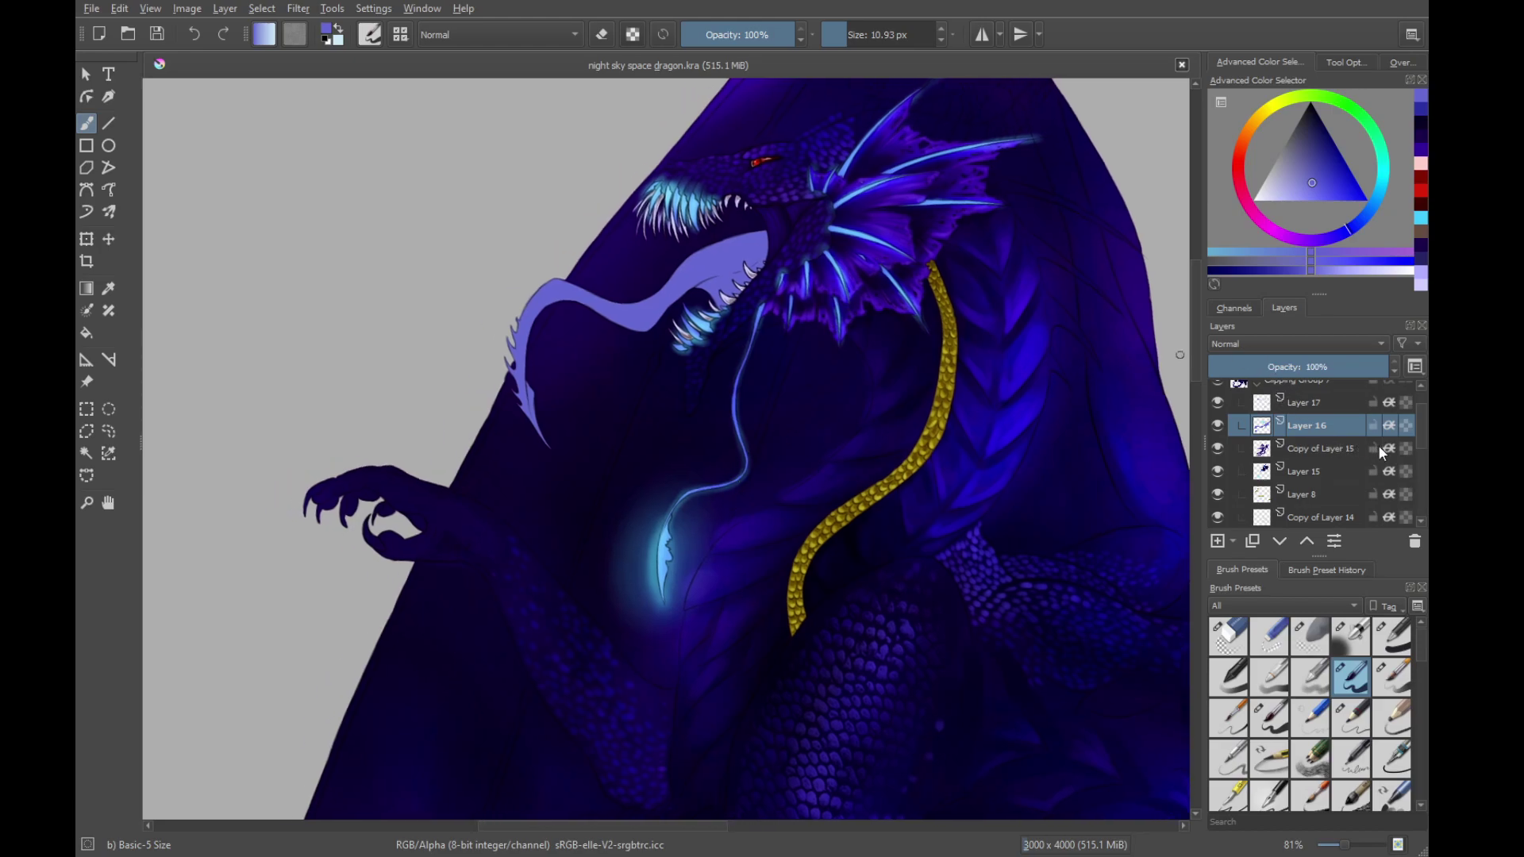
{"action": "left_click_drag", "start_coordinate": [1419, 426], "coordinate": [1421, 446]}
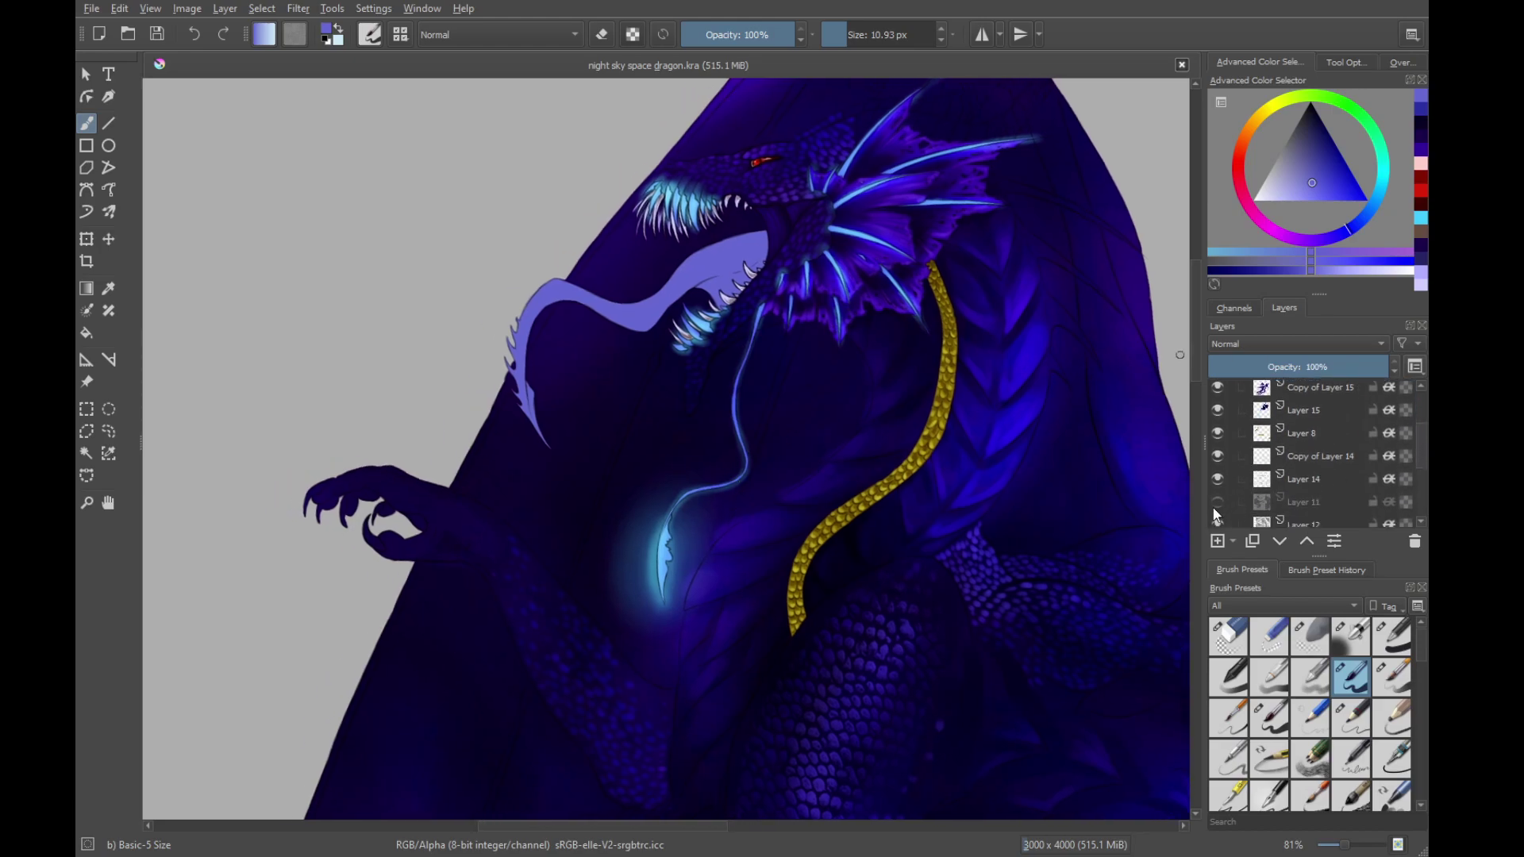
{"action": "left_click", "coordinate": [1214, 504]}
{"action": "left_click_drag", "start_coordinate": [883, 602], "coordinate": [991, 689]}
{"action": "left_click_drag", "start_coordinate": [1422, 451], "coordinate": [1421, 420]}
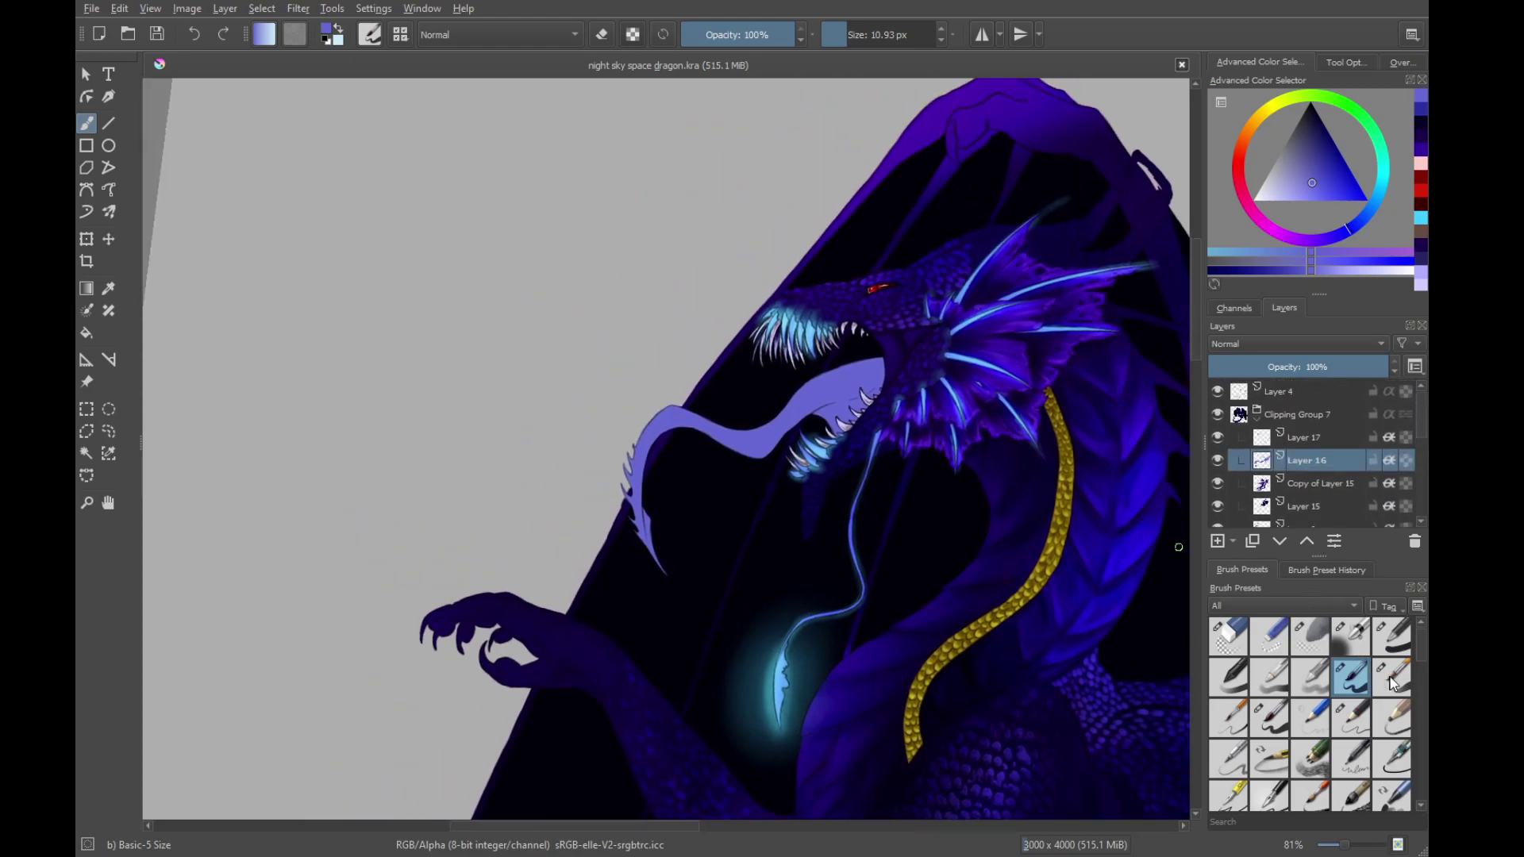
Choose the Wet Paint brush preset and set the painting colour to a dark indigo
{"action": "left_click_drag", "start_coordinate": [1421, 639], "coordinate": [1420, 695]}
{"action": "left_click", "coordinate": [1351, 679]}
{"action": "left_click_drag", "start_coordinate": [787, 508], "coordinate": [867, 554]}
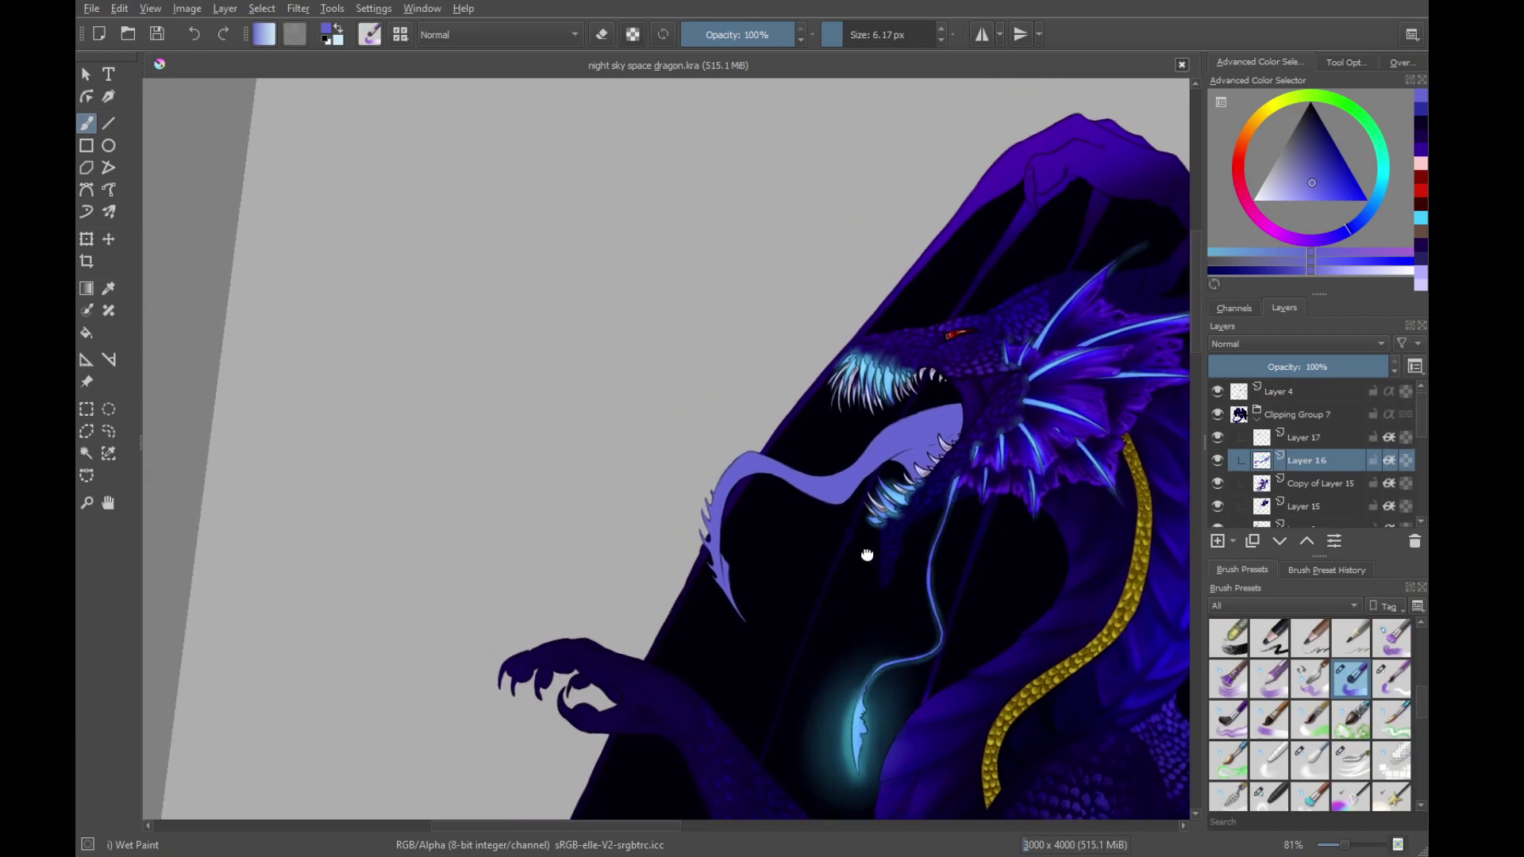
{"action": "scroll", "coordinate": [867, 553], "scroll_direction": "up", "scroll_amount": 7}
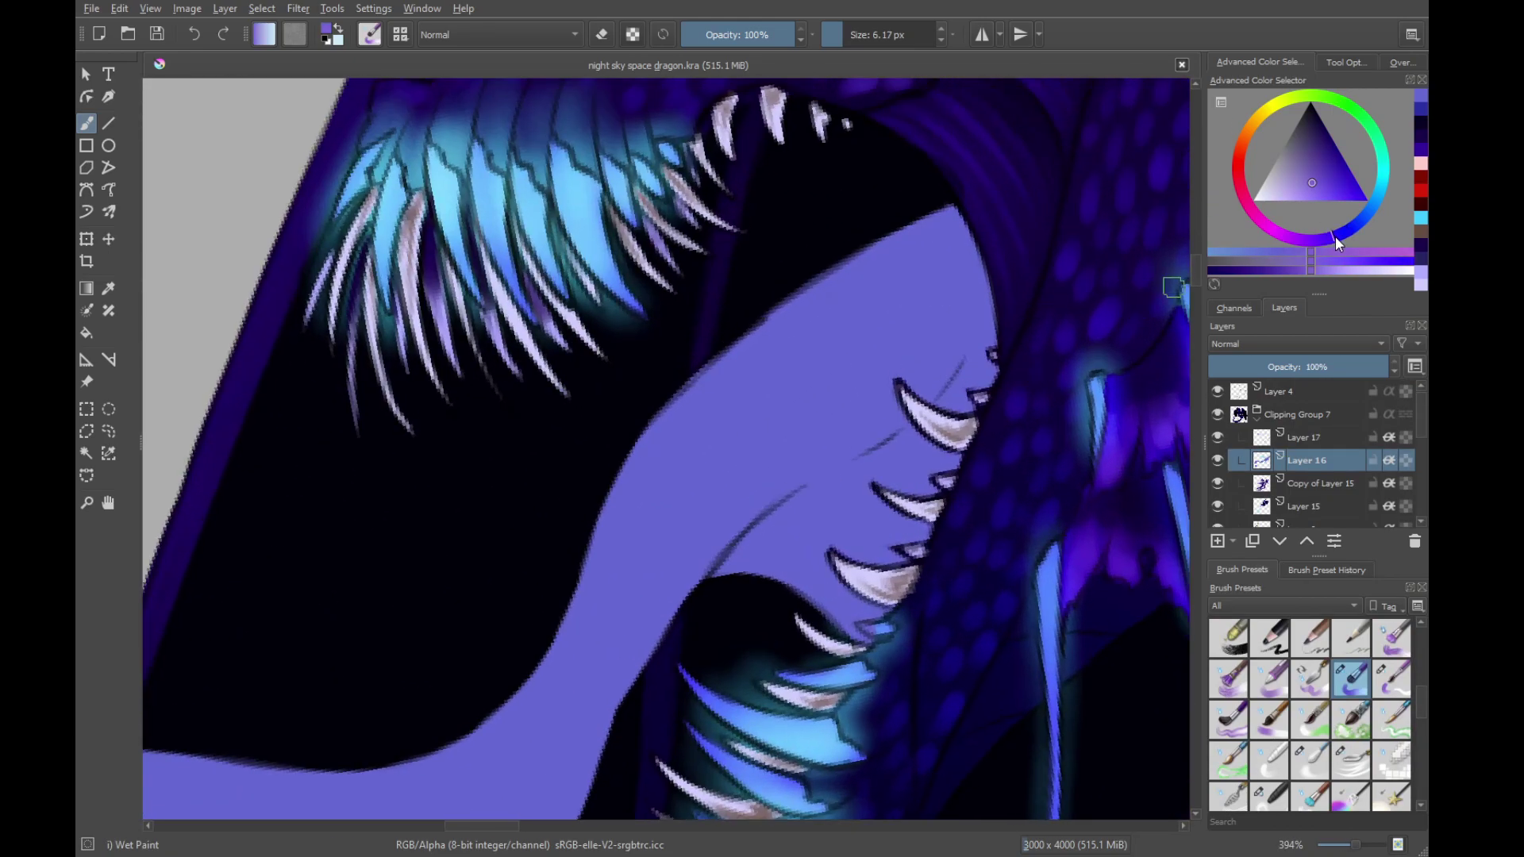
{"action": "left_click_drag", "start_coordinate": [1314, 184], "coordinate": [1323, 139]}
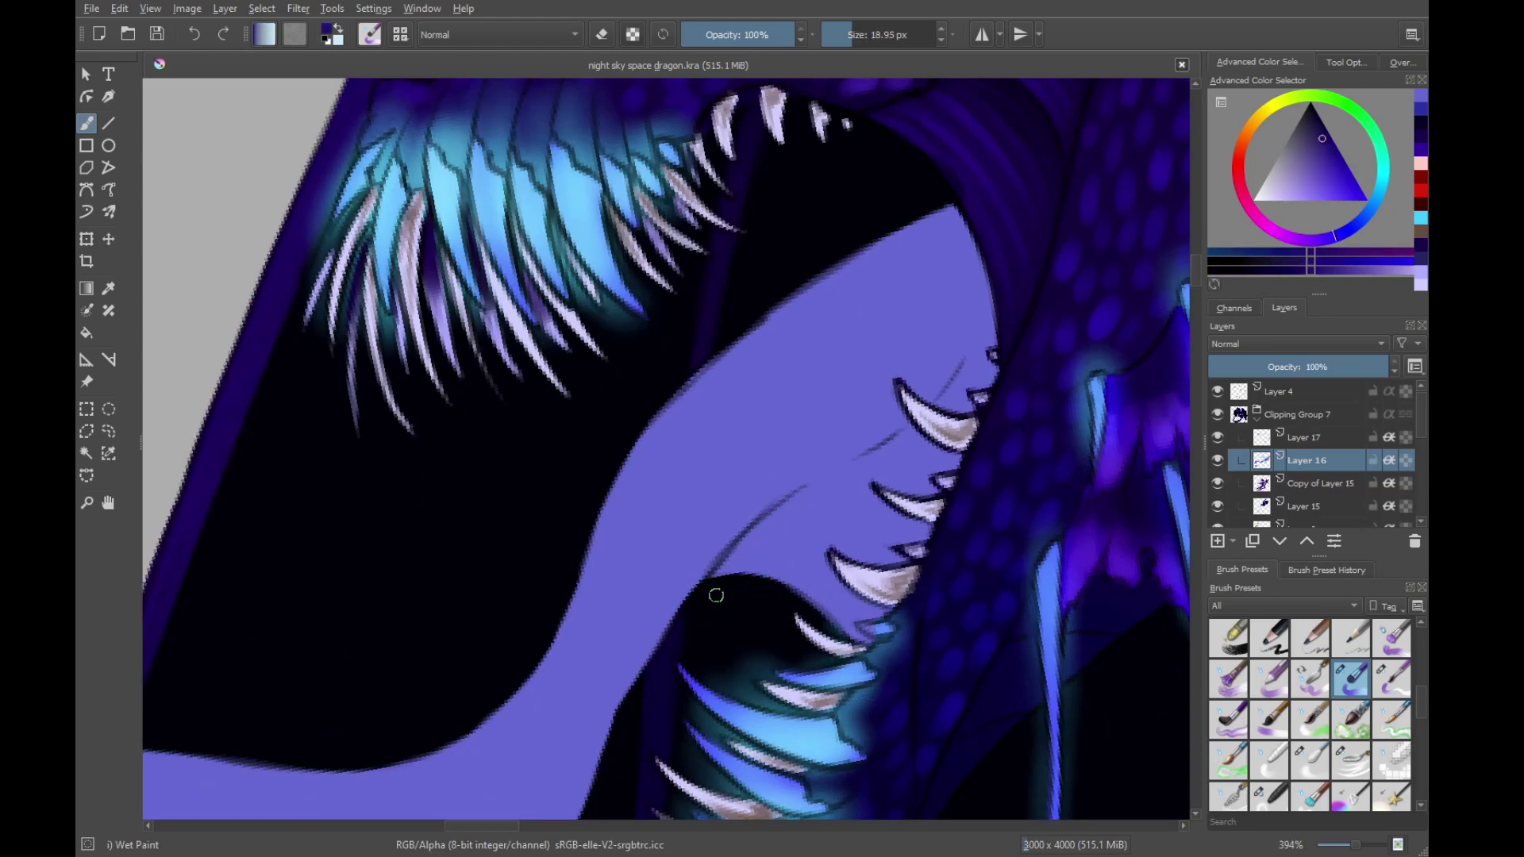
{"action": "mouse_move", "coordinate": [716, 595]}
{"action": "left_mouse_down"}
{"action": "mouse_move", "coordinate": [801, 499]}
{"action": "mouse_move", "coordinate": [782, 521]}
{"action": "left_mouse_up"}
{"action": "mouse_move", "coordinate": [699, 613]}
{"action": "left_mouse_down"}
{"action": "mouse_move", "coordinate": [789, 544]}
{"action": "mouse_move", "coordinate": [794, 559]}
{"action": "mouse_move", "coordinate": [778, 507]}
{"action": "mouse_move", "coordinate": [667, 629]}
{"action": "mouse_move", "coordinate": [904, 402]}
{"action": "mouse_move", "coordinate": [841, 528]}
{"action": "mouse_move", "coordinate": [817, 460]}
{"action": "left_mouse_up"}
{"action": "key", "text": "ctrl+z"}
{"action": "key", "text": "ctrl+z"}
{"action": "key", "text": "ctrl+z"}
{"action": "key", "text": "ctrl+z"}
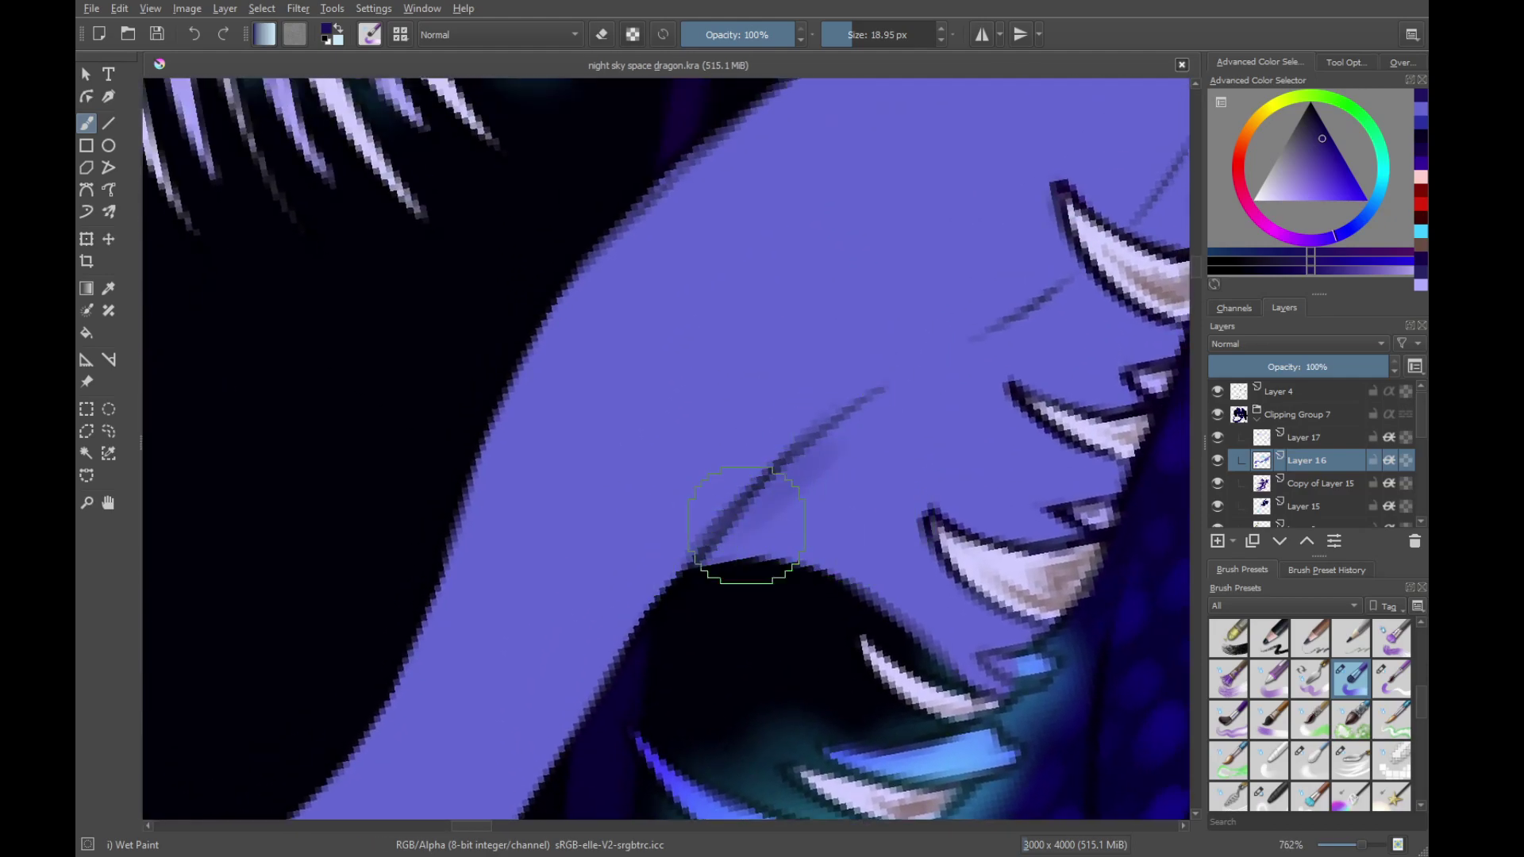
Shade the tongue dark indigo beneath its fold line and around the rear lower teeth with an 18.95 px brush
{"action": "left_click_drag", "start_coordinate": [745, 524], "coordinate": [921, 401]}
{"action": "left_click_drag", "start_coordinate": [789, 490], "coordinate": [936, 393]}
{"action": "mouse_move", "coordinate": [751, 516]}
{"action": "left_mouse_down"}
{"action": "mouse_move", "coordinate": [1043, 330]}
{"action": "mouse_move", "coordinate": [914, 446]}
{"action": "left_mouse_up"}
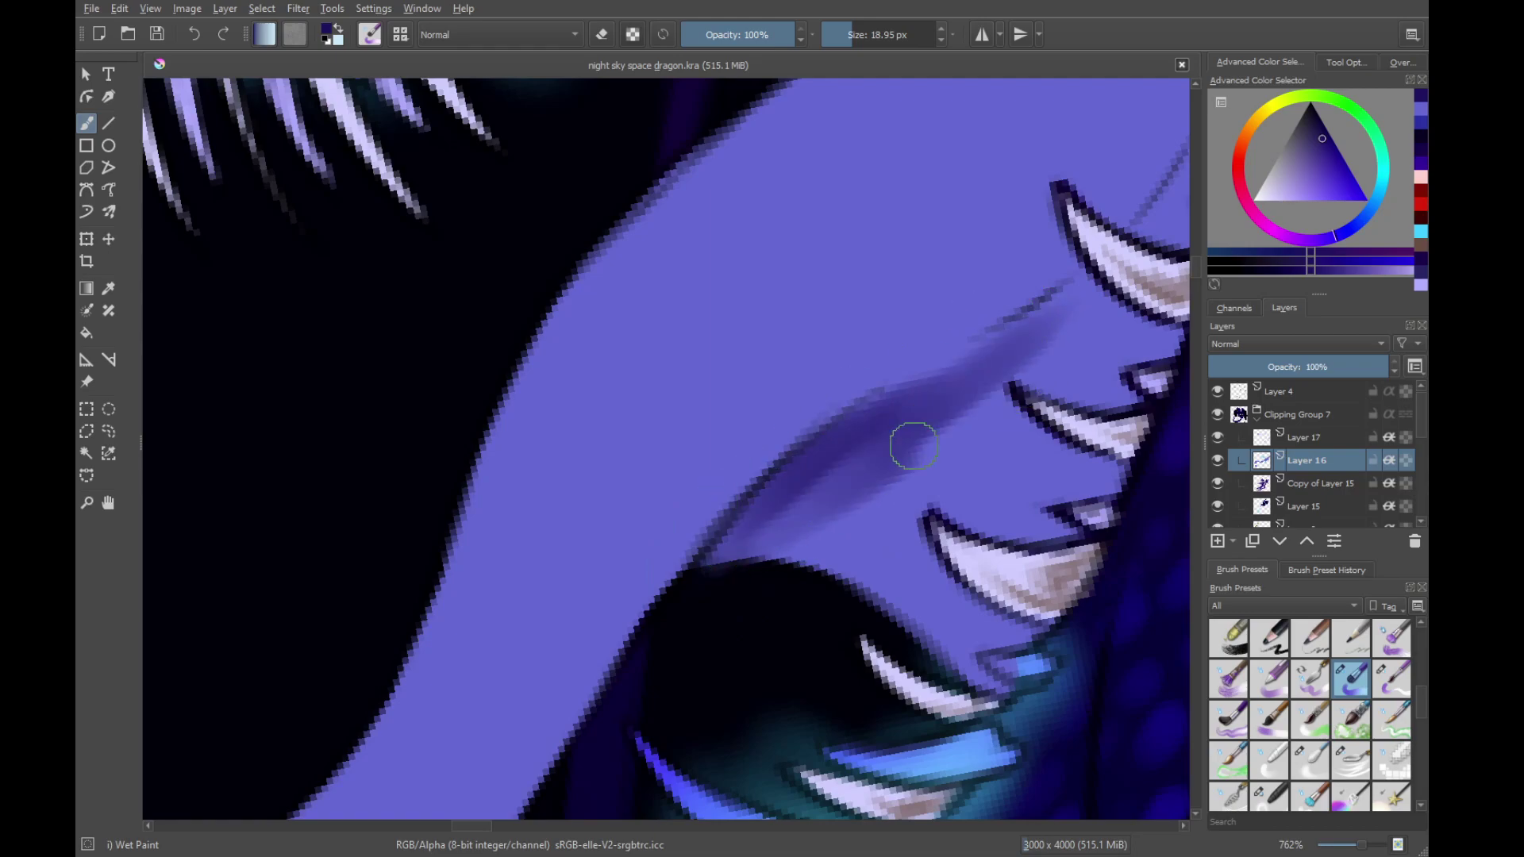
{"action": "mouse_move", "coordinate": [742, 534]}
{"action": "left_mouse_down"}
{"action": "mouse_move", "coordinate": [996, 367]}
{"action": "mouse_move", "coordinate": [754, 592]}
{"action": "left_mouse_up"}
{"action": "left_click_drag", "start_coordinate": [694, 636], "coordinate": [948, 425]}
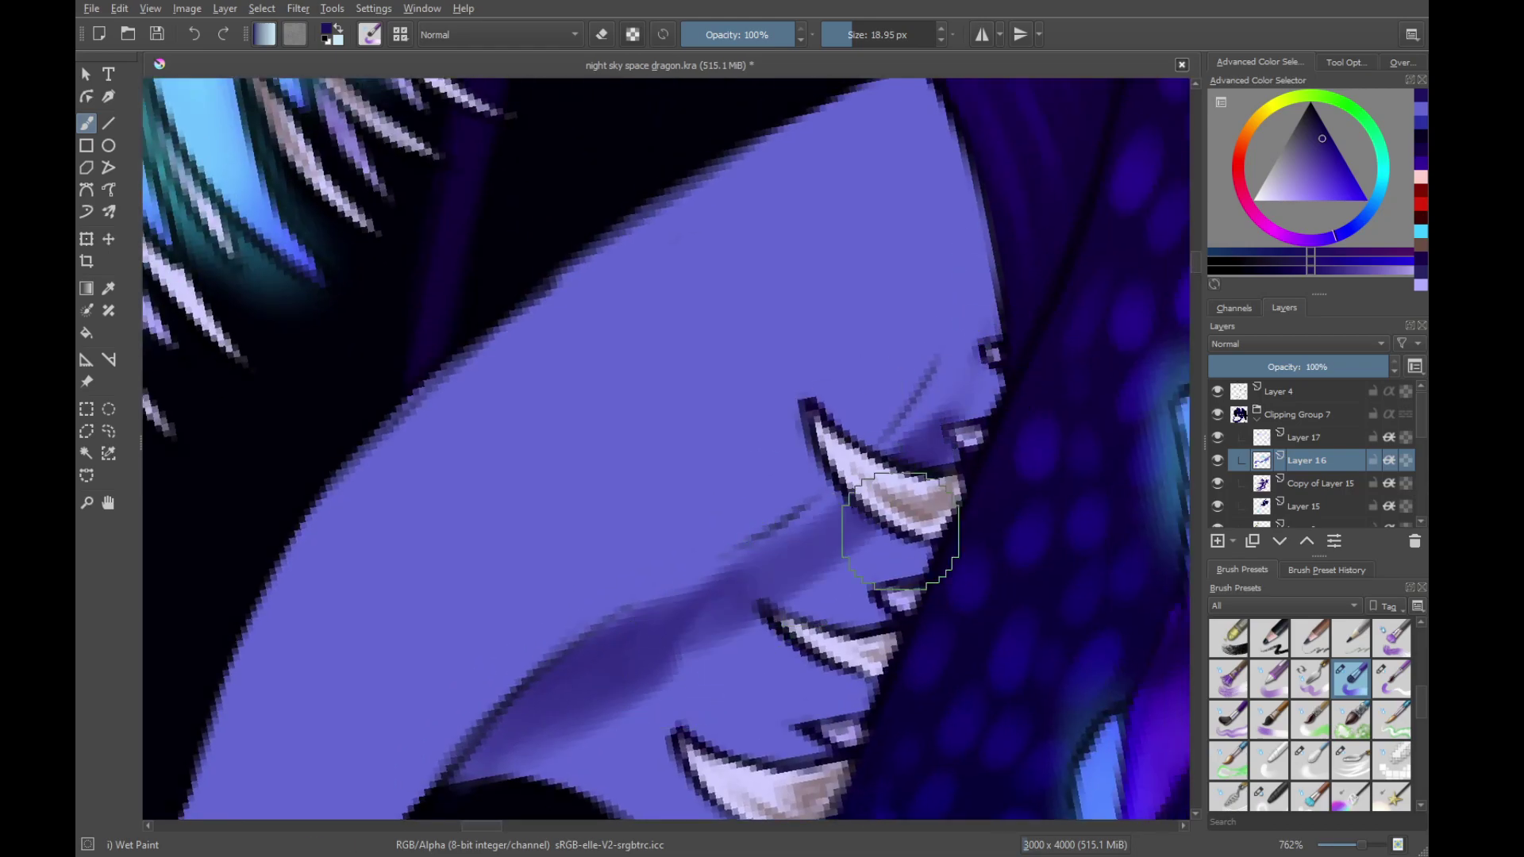
{"action": "left_click_drag", "start_coordinate": [893, 567], "coordinate": [1000, 361]}
{"action": "mouse_move", "coordinate": [912, 484]}
{"action": "left_mouse_down"}
{"action": "mouse_move", "coordinate": [1024, 303]}
{"action": "mouse_move", "coordinate": [1027, 233]}
{"action": "mouse_move", "coordinate": [979, 313]}
{"action": "mouse_move", "coordinate": [965, 234]}
{"action": "left_mouse_up"}
{"action": "left_click_drag", "start_coordinate": [885, 232], "coordinate": [890, 536]}
Paint soft indigo shading along the upper edge of the tongue base
{"action": "mouse_move", "coordinate": [508, 659]}
{"action": "left_mouse_down"}
{"action": "mouse_move", "coordinate": [658, 550]}
{"action": "mouse_move", "coordinate": [893, 417]}
{"action": "left_mouse_up"}
{"action": "mouse_move", "coordinate": [584, 605]}
{"action": "left_mouse_down"}
{"action": "mouse_move", "coordinate": [690, 527]}
{"action": "mouse_move", "coordinate": [889, 433]}
{"action": "left_mouse_up"}
{"action": "left_click_drag", "start_coordinate": [595, 603], "coordinate": [909, 421]}
{"action": "scroll", "coordinate": [868, 435], "scroll_direction": "down", "scroll_amount": 1}
{"action": "scroll", "coordinate": [779, 569], "scroll_direction": "down", "scroll_amount": 3}
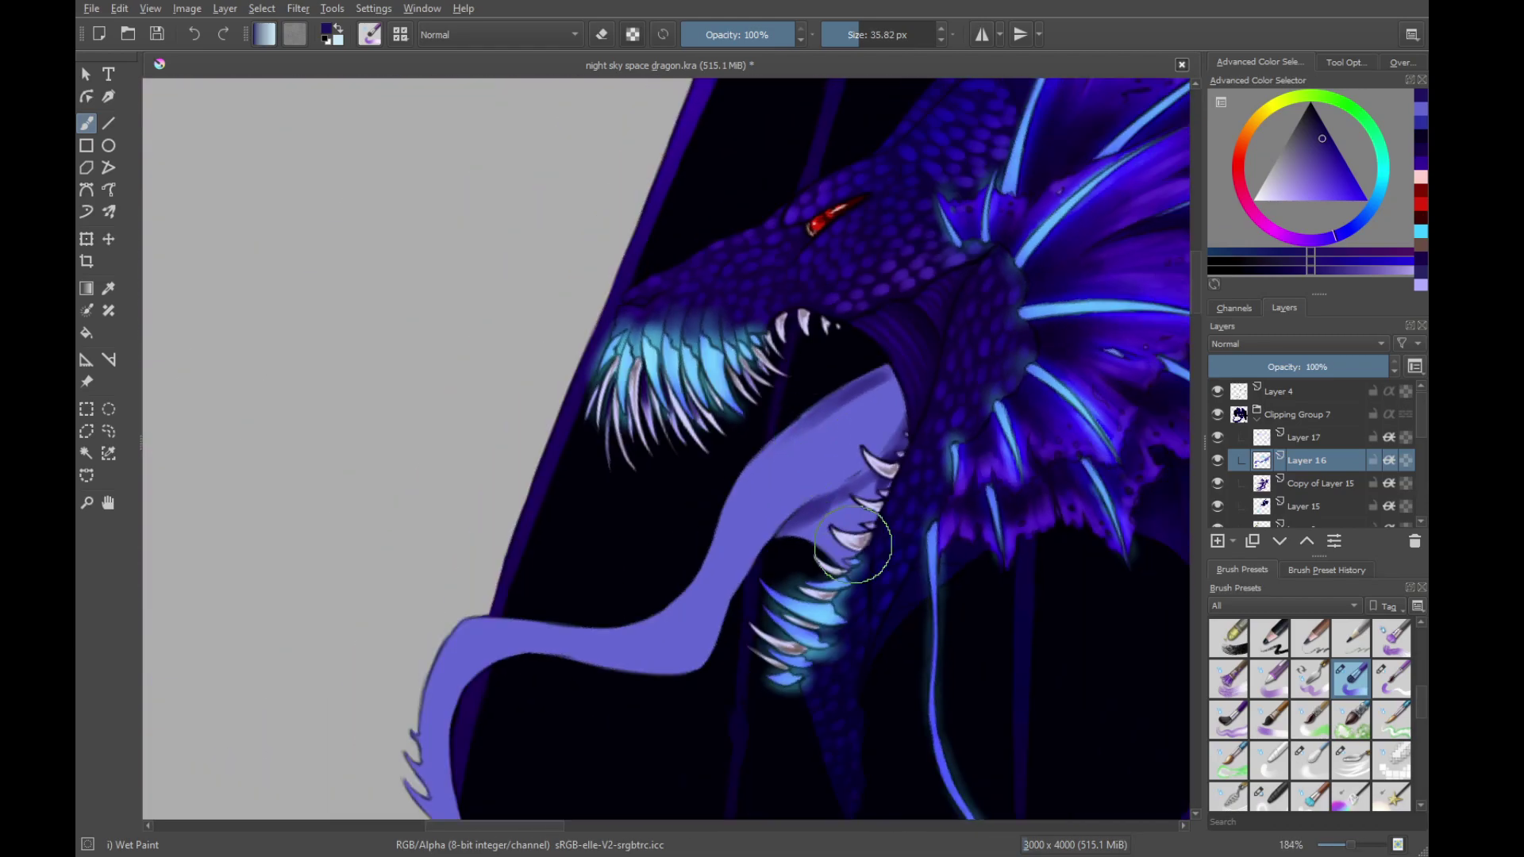
Rework the shading across the middle of the tongue base with a larger 49.97 px brush, undoing unwanted strokes
{"action": "mouse_move", "coordinate": [750, 484]}
{"action": "left_mouse_down"}
{"action": "mouse_move", "coordinate": [945, 364]}
{"action": "mouse_move", "coordinate": [815, 434]}
{"action": "mouse_move", "coordinate": [879, 404]}
{"action": "mouse_move", "coordinate": [851, 434]}
{"action": "left_mouse_up"}
{"action": "key", "text": "ctrl+z"}
{"action": "key", "text": "ctrl+z"}
{"action": "key", "text": "ctrl+z"}
{"action": "key", "text": "ctrl+z"}
{"action": "key", "text": "ctrl+z"}
{"action": "key", "text": "ctrl+z"}
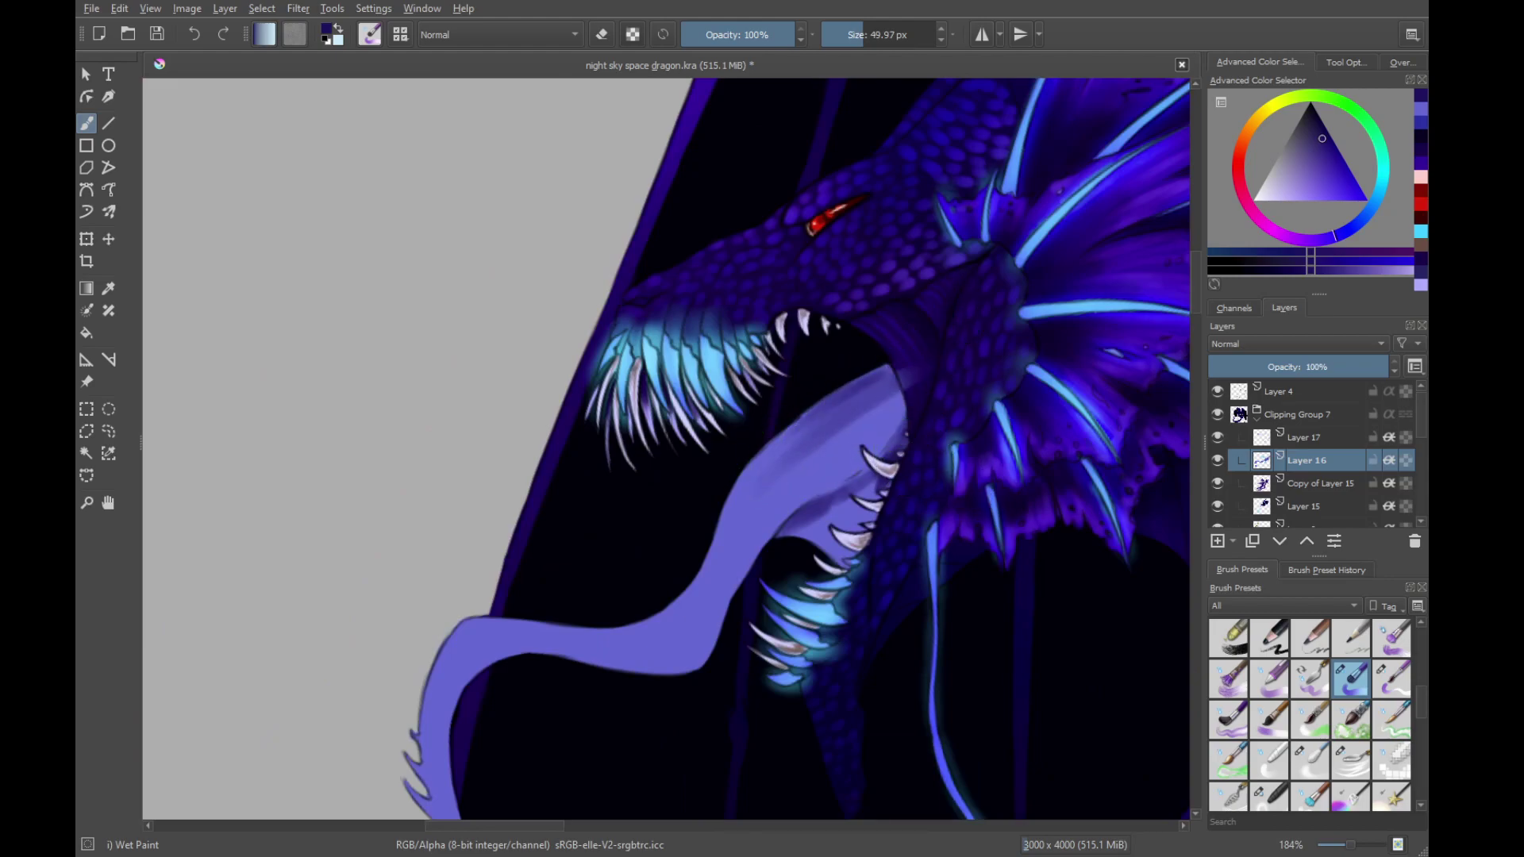
{"action": "key", "text": "e"}
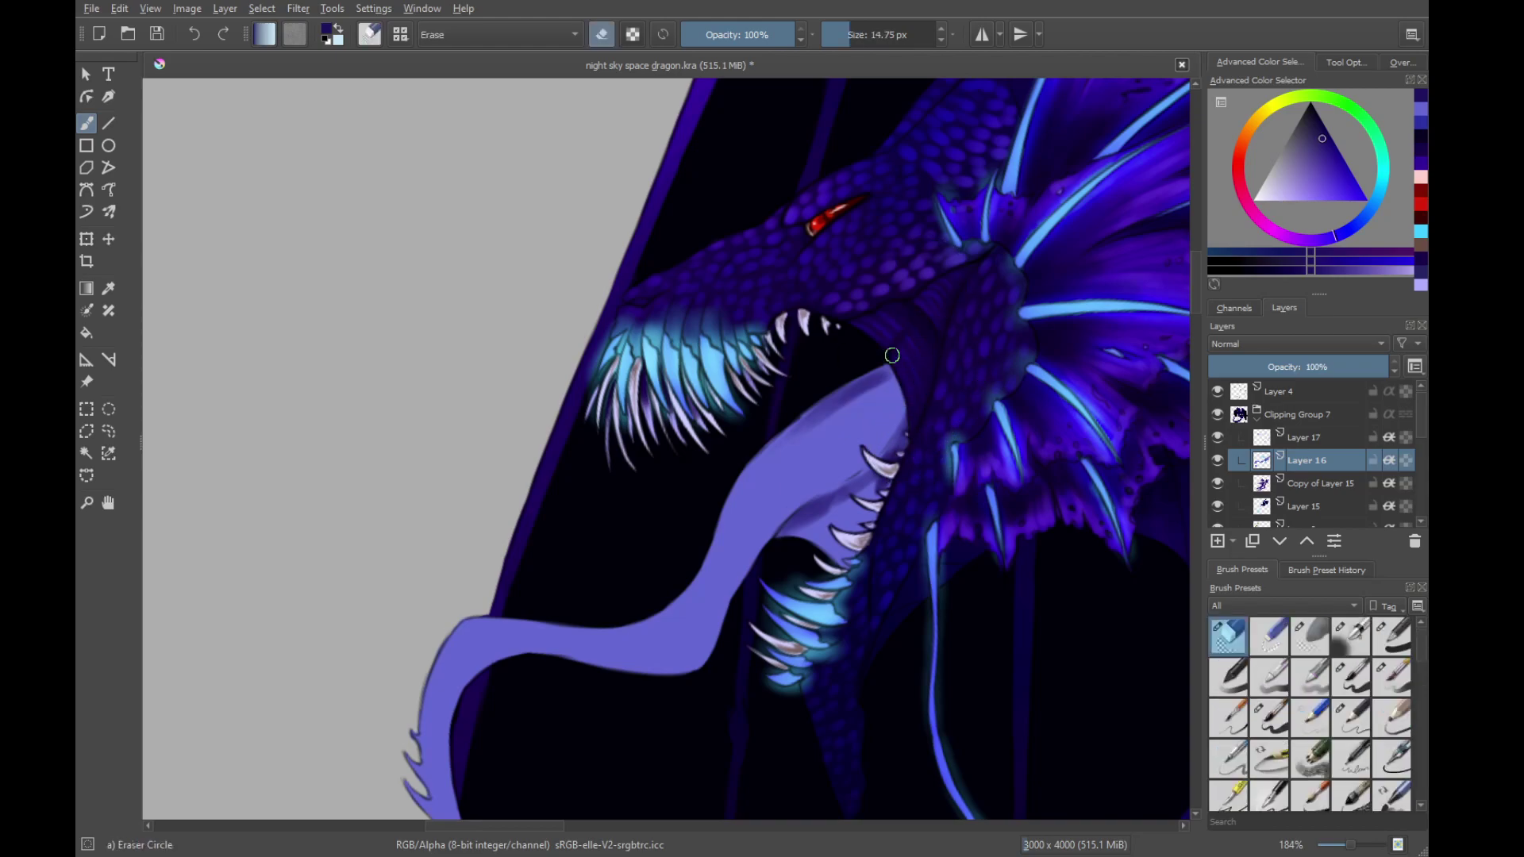
{"action": "key", "text": "ctrl+z"}
{"action": "key", "text": "/"}
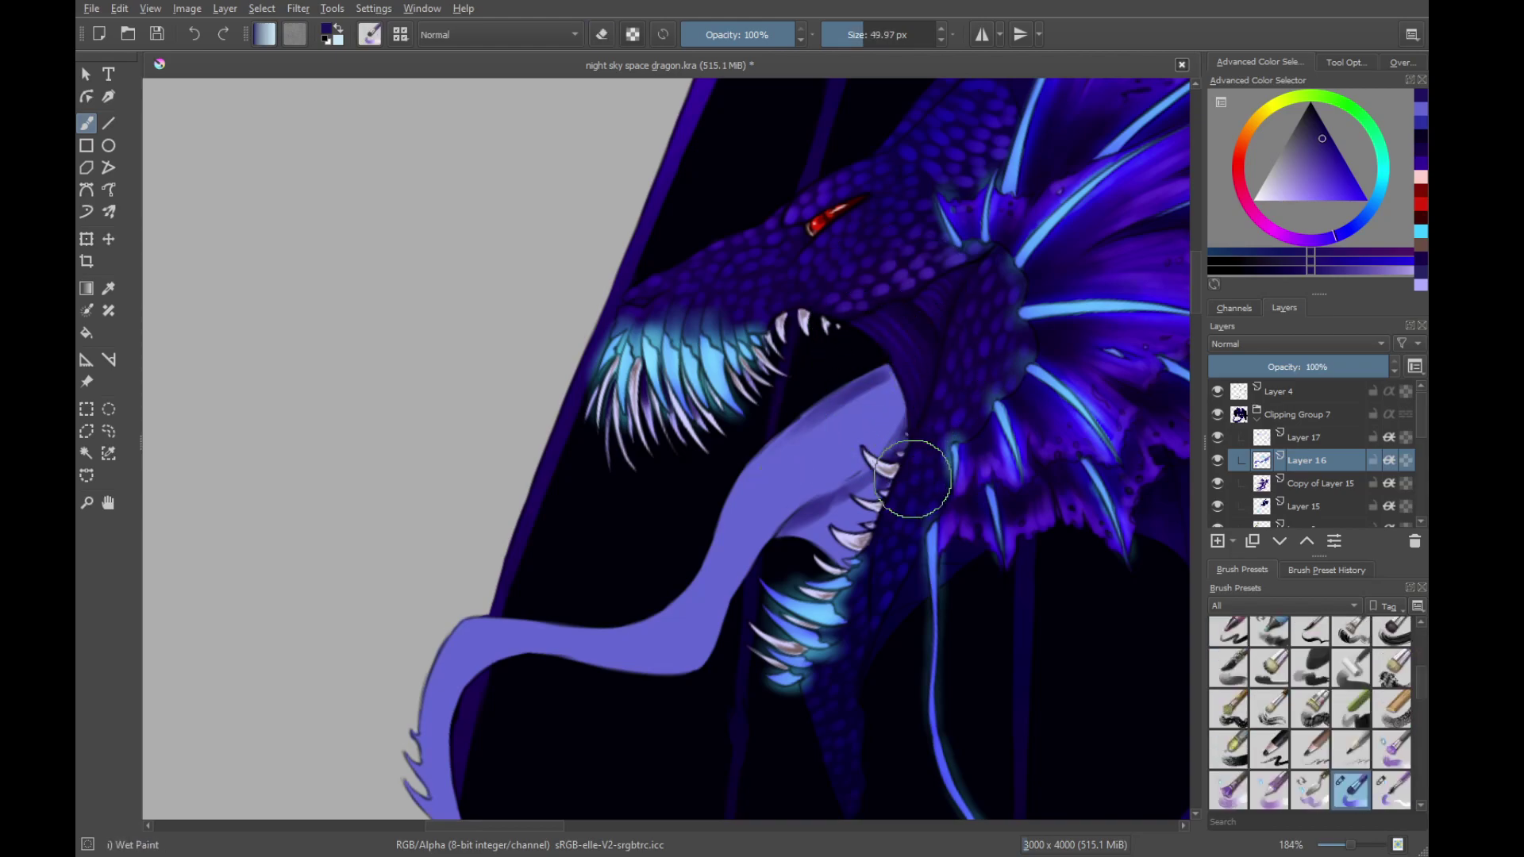
Blend broad indigo shading over the tongue base inside the mouth with the 49.97 px Wet Paint brush
{"action": "left_click_drag", "start_coordinate": [915, 480], "coordinate": [898, 523]}
{"action": "left_click_drag", "start_coordinate": [760, 527], "coordinate": [859, 447]}
{"action": "left_click_drag", "start_coordinate": [792, 491], "coordinate": [862, 443]}
{"action": "left_click_drag", "start_coordinate": [798, 519], "coordinate": [860, 446]}
{"action": "left_click_drag", "start_coordinate": [833, 503], "coordinate": [854, 498]}
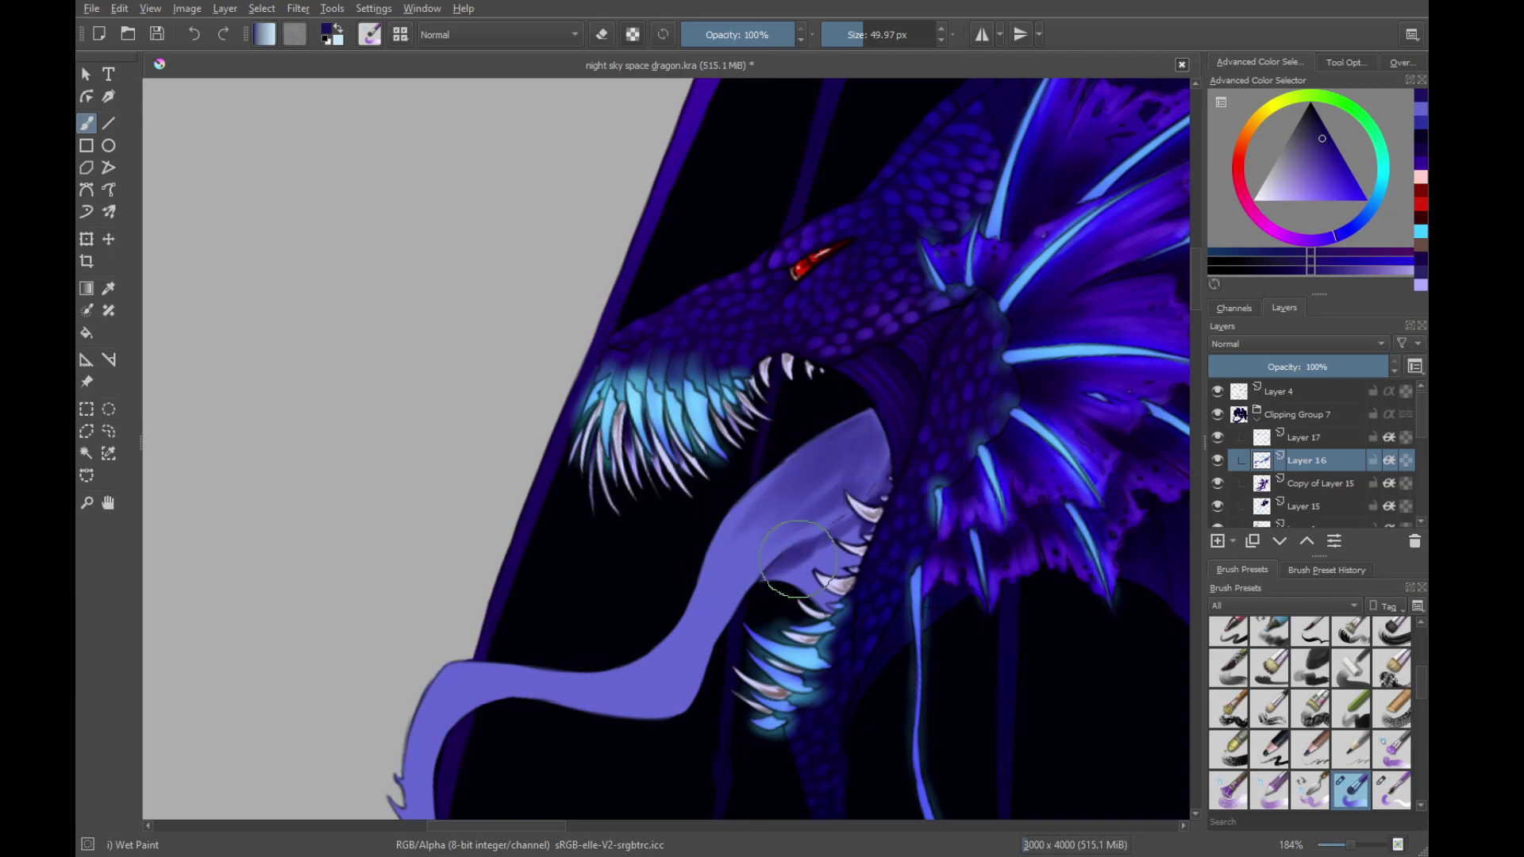
Darken the underside of the tongue behind the lower teeth with indigo strokes
{"action": "mouse_move", "coordinate": [781, 576]}
{"action": "left_mouse_down"}
{"action": "mouse_move", "coordinate": [839, 542]}
{"action": "mouse_move", "coordinate": [817, 595]}
{"action": "mouse_move", "coordinate": [849, 553]}
{"action": "mouse_move", "coordinate": [820, 567]}
{"action": "left_mouse_up"}
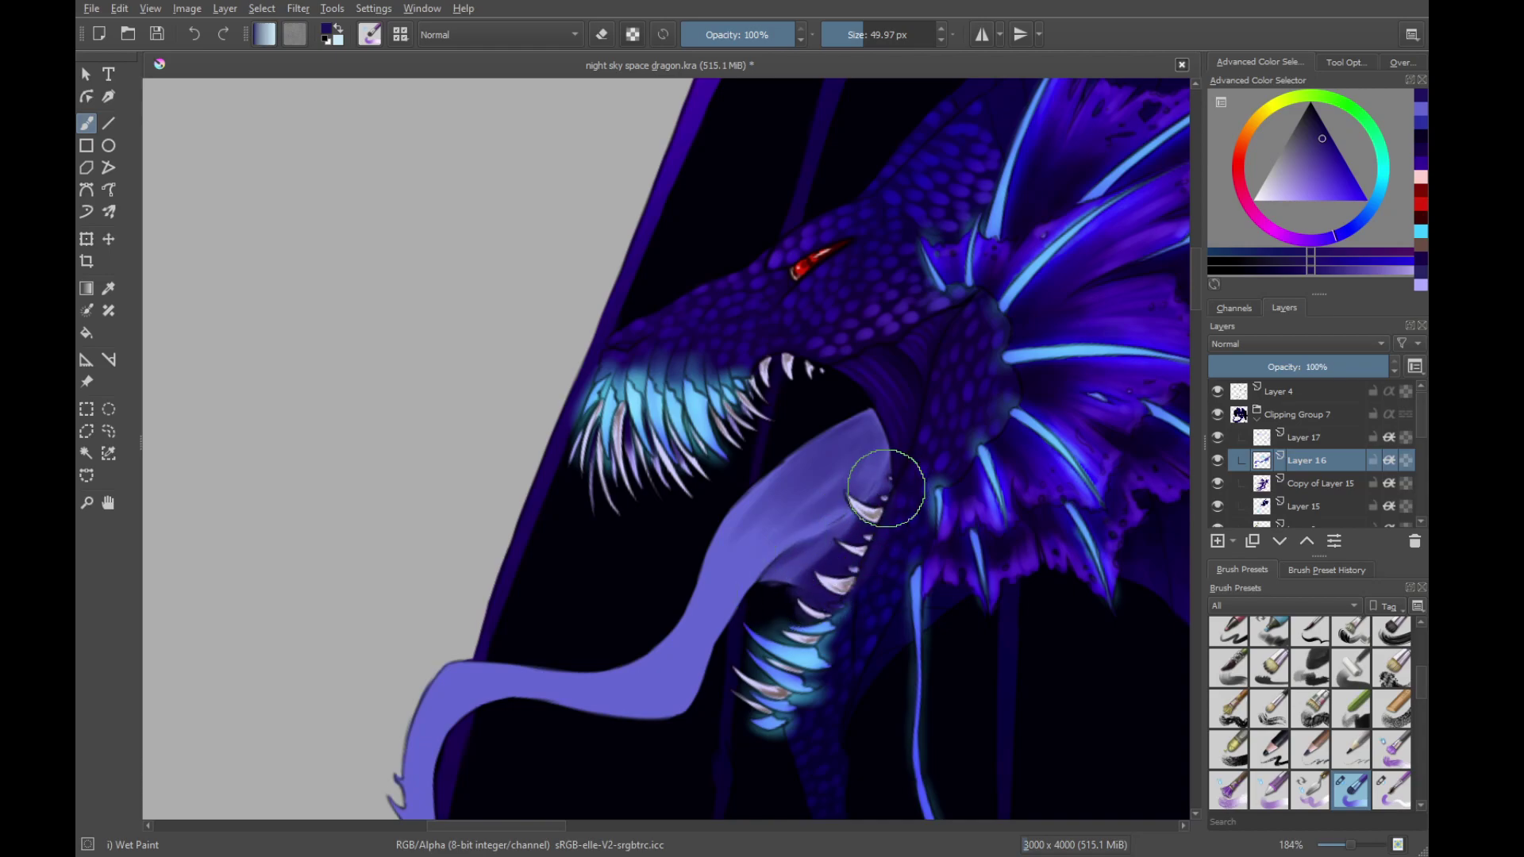
{"action": "left_click_drag", "start_coordinate": [889, 491], "coordinate": [827, 592]}
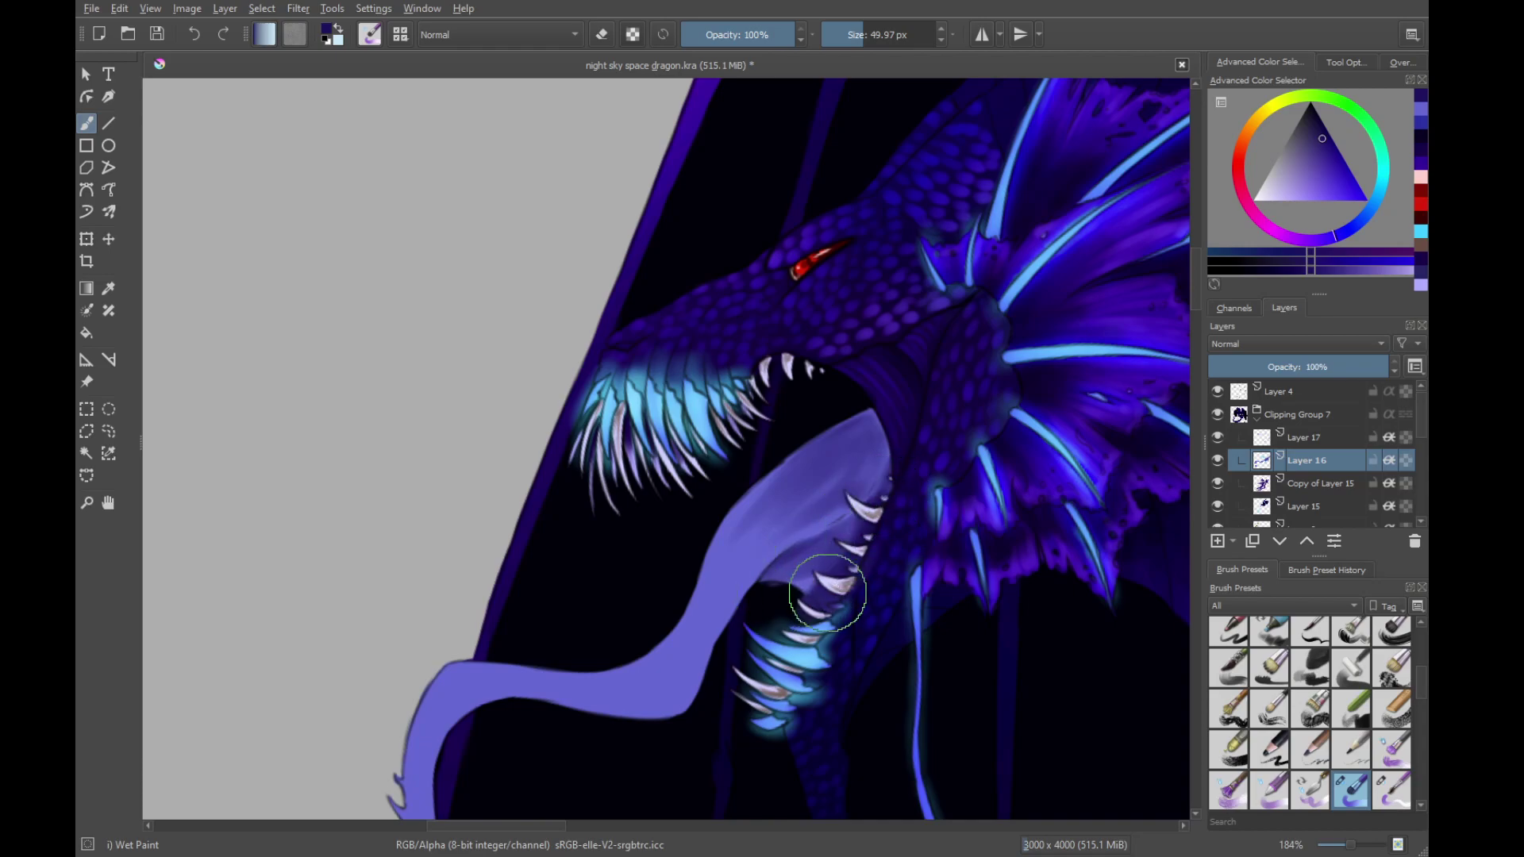
{"action": "left_click_drag", "start_coordinate": [867, 515], "coordinate": [892, 490]}
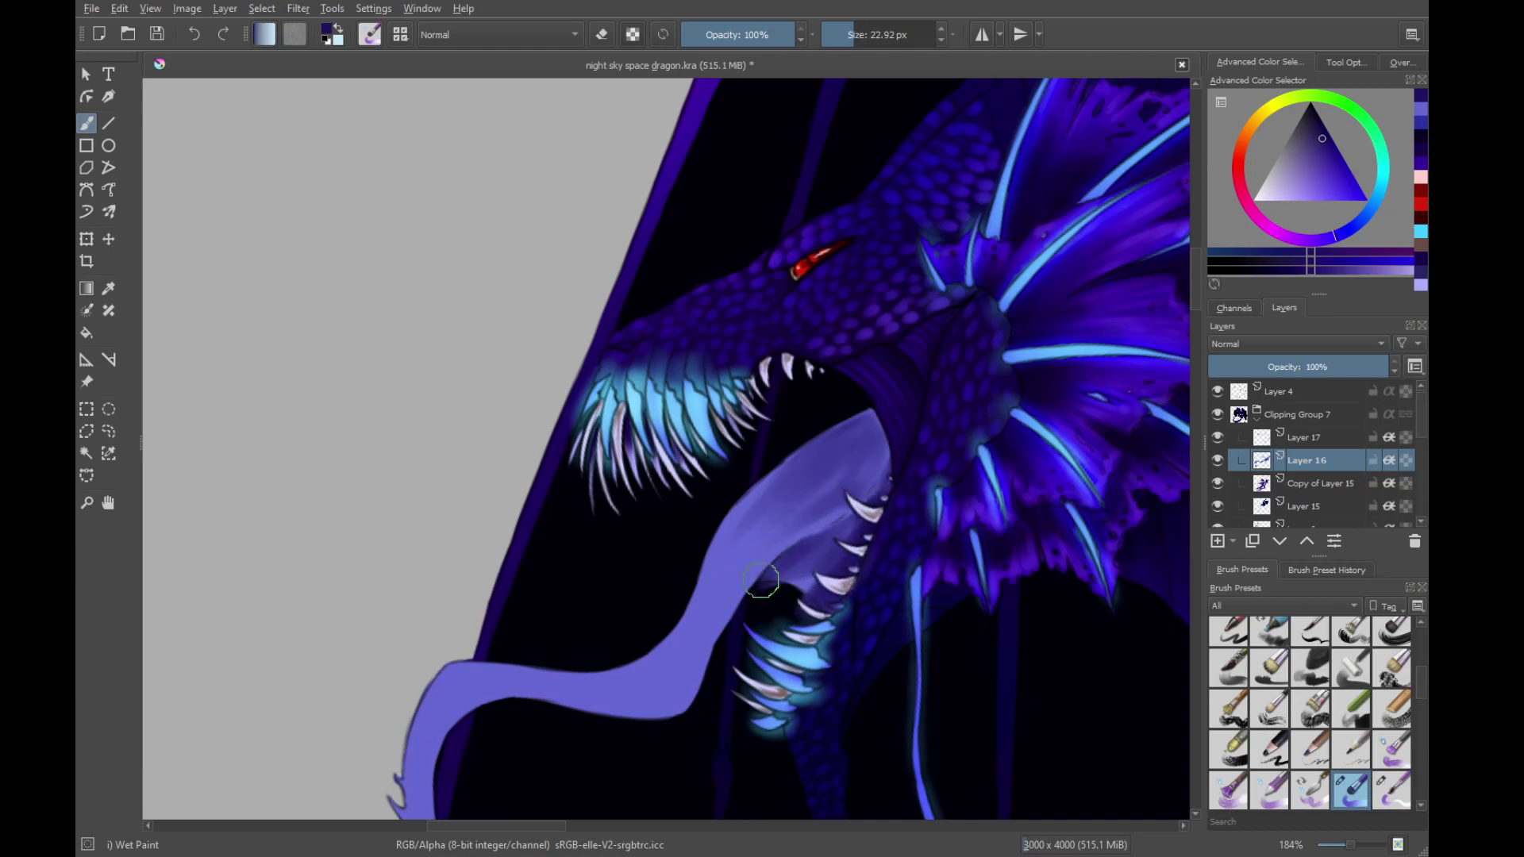
Deepen the indigo shading at the throat end of the tongue above the lower teeth with a 22.92 px brush
{"action": "scroll", "coordinate": [857, 498], "scroll_direction": "up", "scroll_amount": 6}
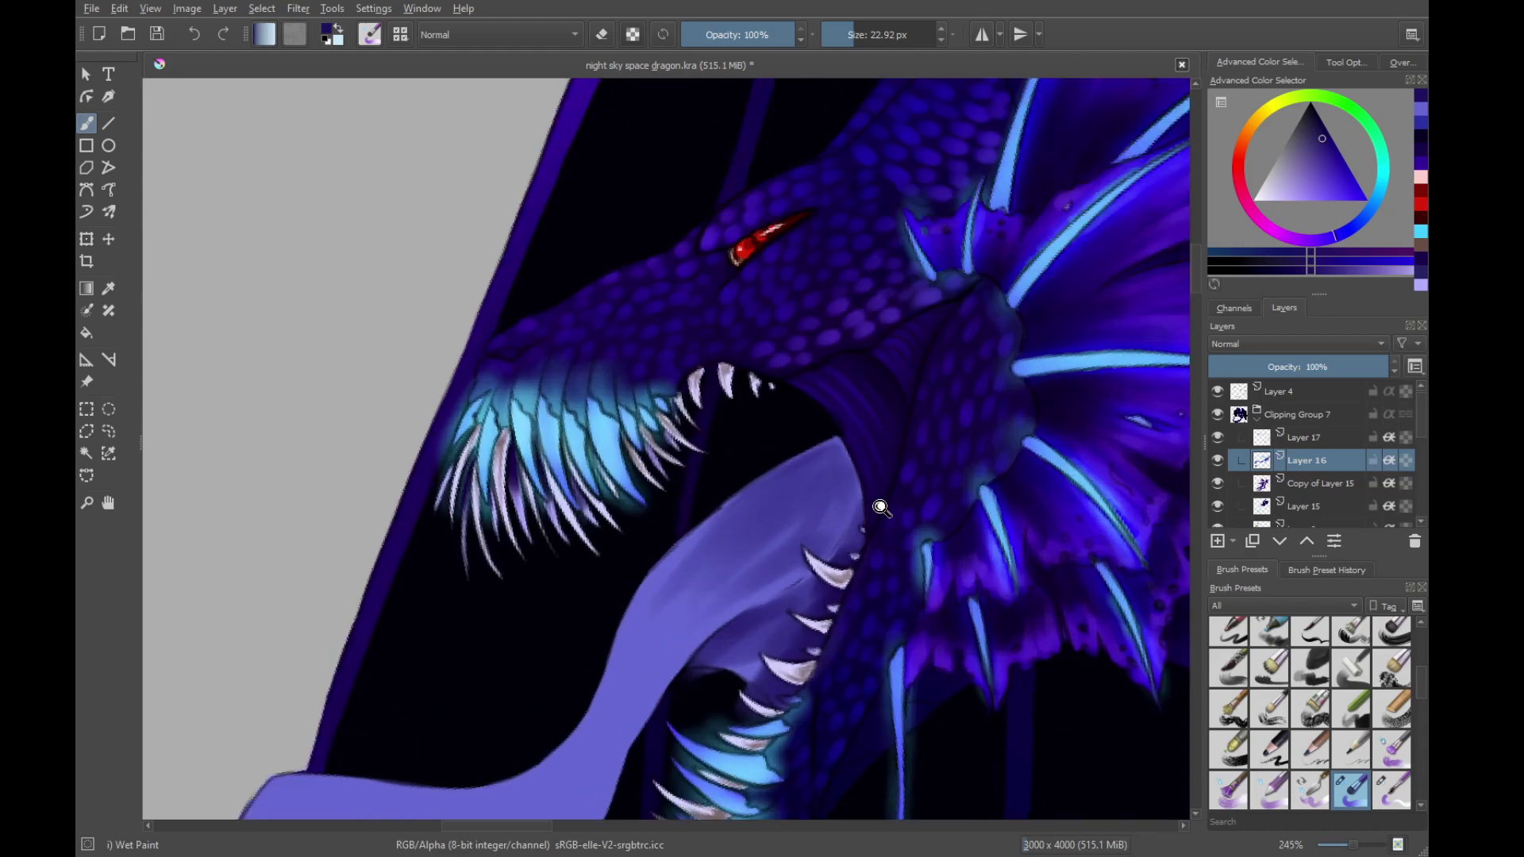
{"action": "mouse_move", "coordinate": [780, 427]}
{"action": "left_mouse_down"}
{"action": "mouse_move", "coordinate": [826, 561]}
{"action": "mouse_move", "coordinate": [786, 453]}
{"action": "mouse_move", "coordinate": [819, 574]}
{"action": "mouse_move", "coordinate": [758, 709]}
{"action": "mouse_move", "coordinate": [817, 634]}
{"action": "left_mouse_up"}
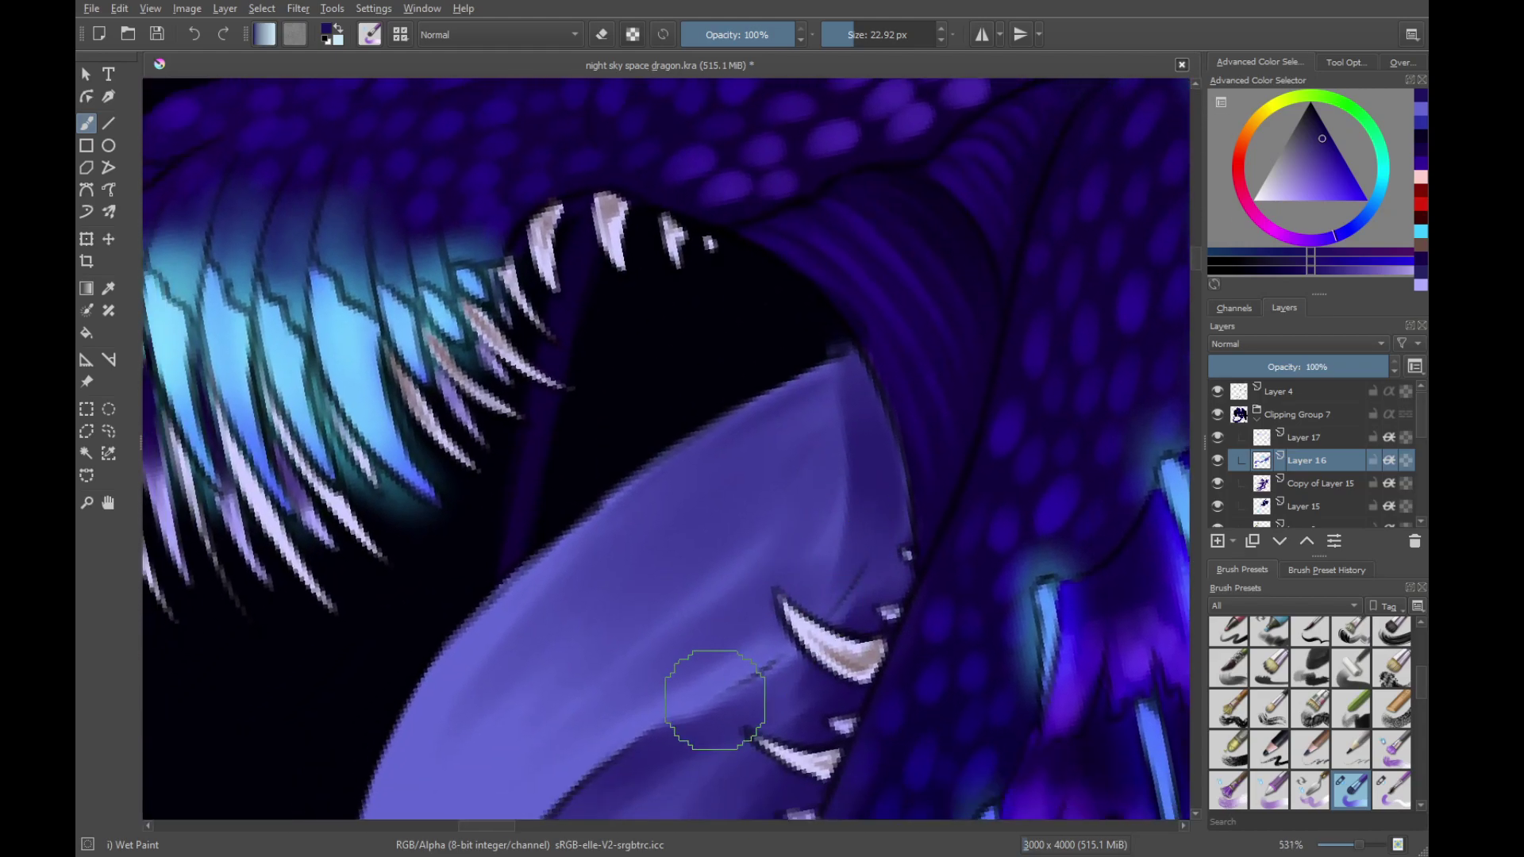
{"action": "left_click_drag", "start_coordinate": [746, 675], "coordinate": [839, 480]}
{"action": "left_click_drag", "start_coordinate": [834, 417], "coordinate": [794, 587]}
{"action": "mouse_move", "coordinate": [785, 573]}
{"action": "left_mouse_down"}
{"action": "mouse_move", "coordinate": [842, 472]}
{"action": "mouse_move", "coordinate": [841, 441]}
{"action": "left_mouse_up"}
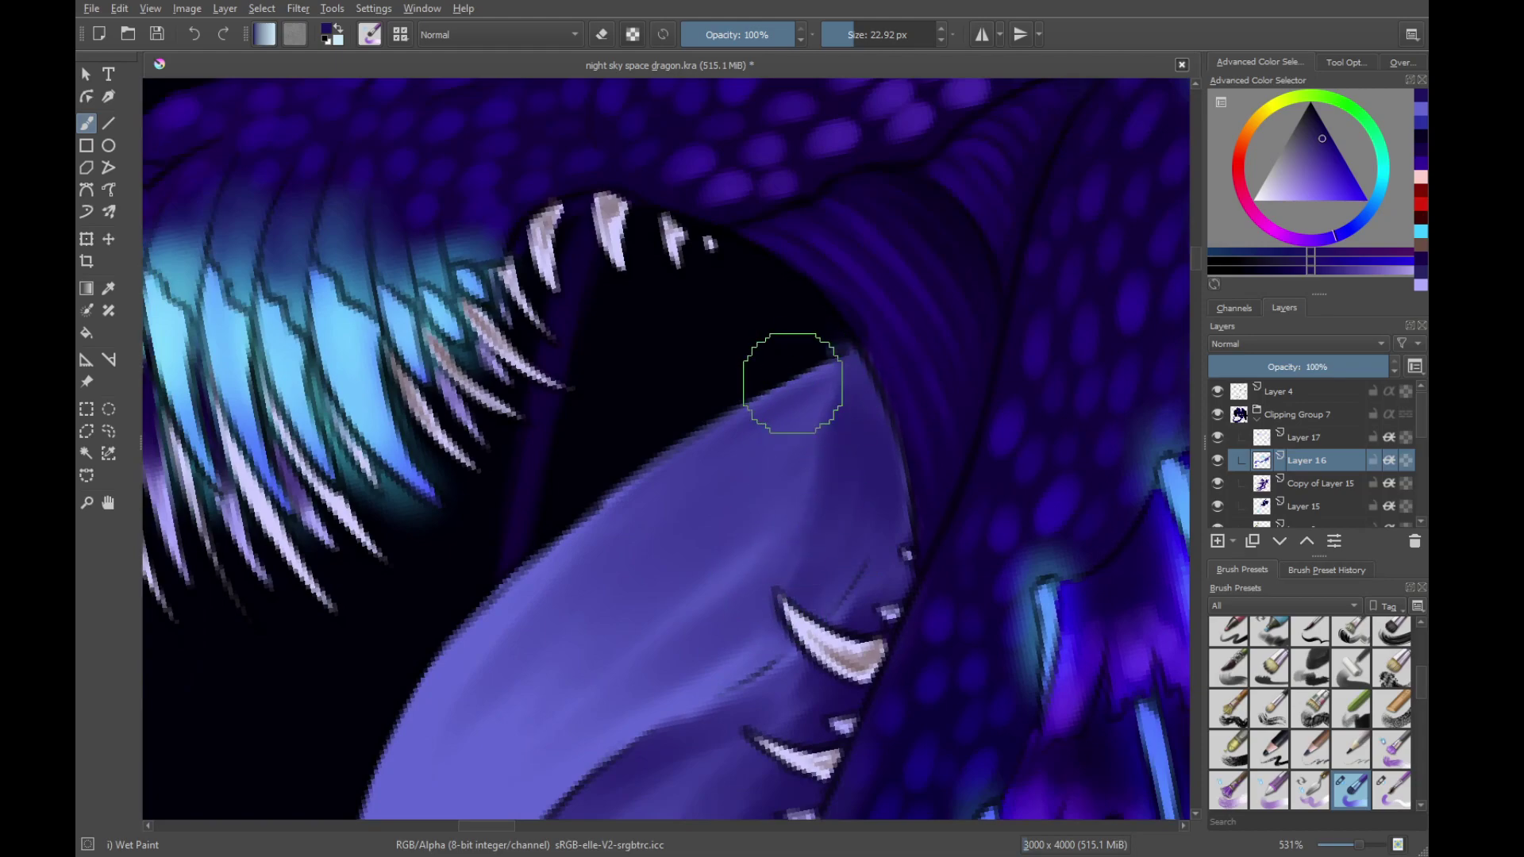
Darken the rim along the tongue's upper edge, leaving a lighter area along its middle
{"action": "left_click_drag", "start_coordinate": [483, 637], "coordinate": [619, 632]}
{"action": "mouse_move", "coordinate": [690, 577]}
{"action": "left_mouse_down"}
{"action": "mouse_move", "coordinate": [840, 442]}
{"action": "mouse_move", "coordinate": [966, 363]}
{"action": "mouse_move", "coordinate": [845, 453]}
{"action": "left_mouse_up"}
{"action": "left_click_drag", "start_coordinate": [929, 368], "coordinate": [968, 361]}
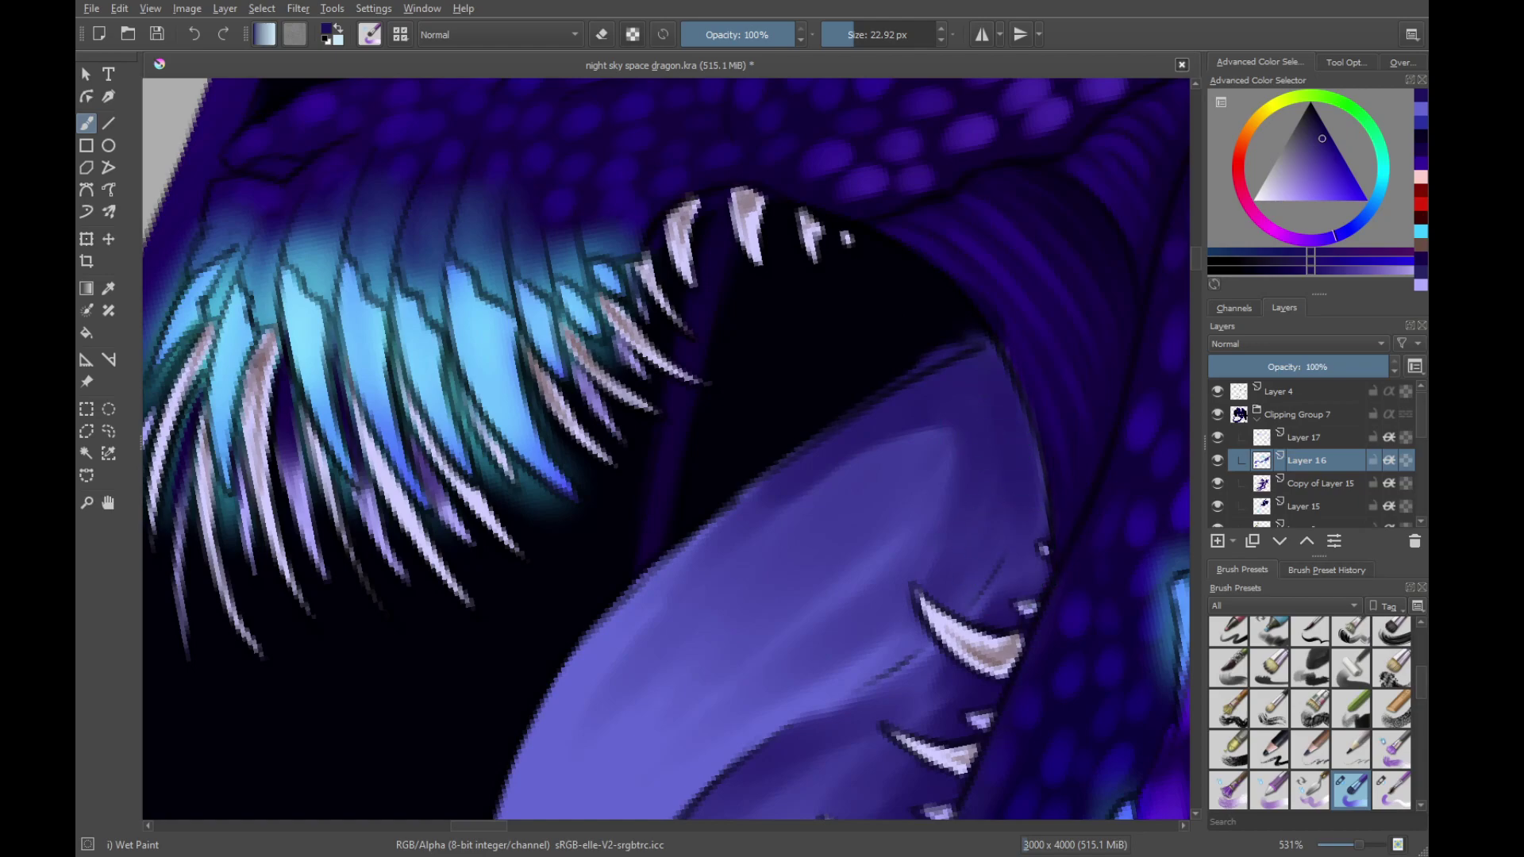
Extend soft indigo shading streaks from the mouth along the tongue's outer curve with the 22.92 px Wet Paint brush
{"action": "mouse_move", "coordinate": [988, 449]}
{"action": "left_mouse_down"}
{"action": "mouse_move", "coordinate": [1044, 483]}
{"action": "mouse_move", "coordinate": [946, 559]}
{"action": "mouse_move", "coordinate": [918, 639]}
{"action": "mouse_move", "coordinate": [901, 478]}
{"action": "left_mouse_up"}
{"action": "mouse_move", "coordinate": [732, 674]}
{"action": "left_mouse_down"}
{"action": "mouse_move", "coordinate": [821, 590]}
{"action": "mouse_move", "coordinate": [819, 544]}
{"action": "left_mouse_up"}
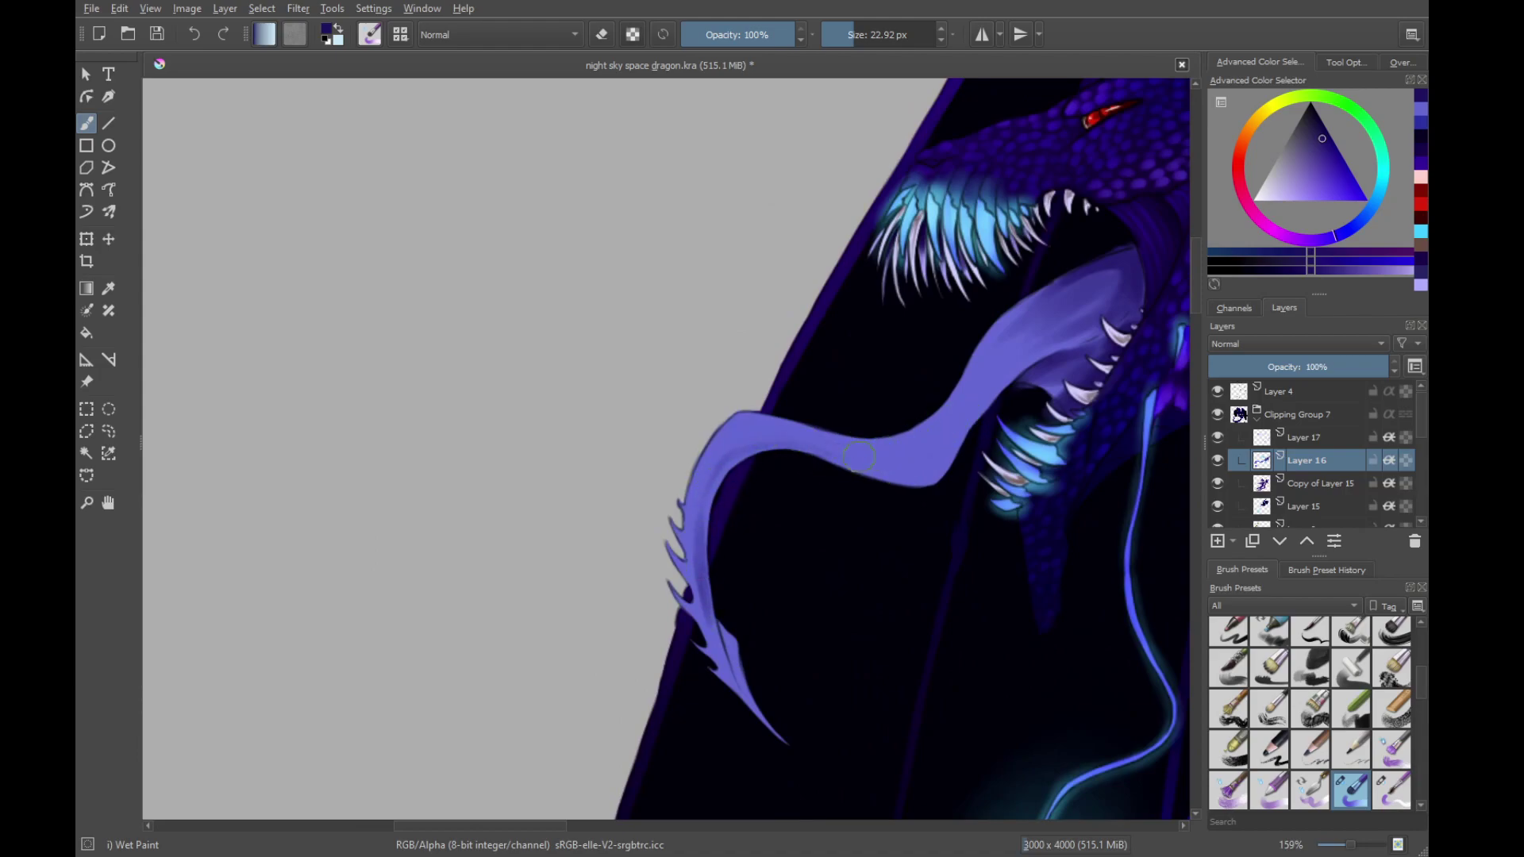
{"action": "left_click_drag", "start_coordinate": [861, 457], "coordinate": [769, 506]}
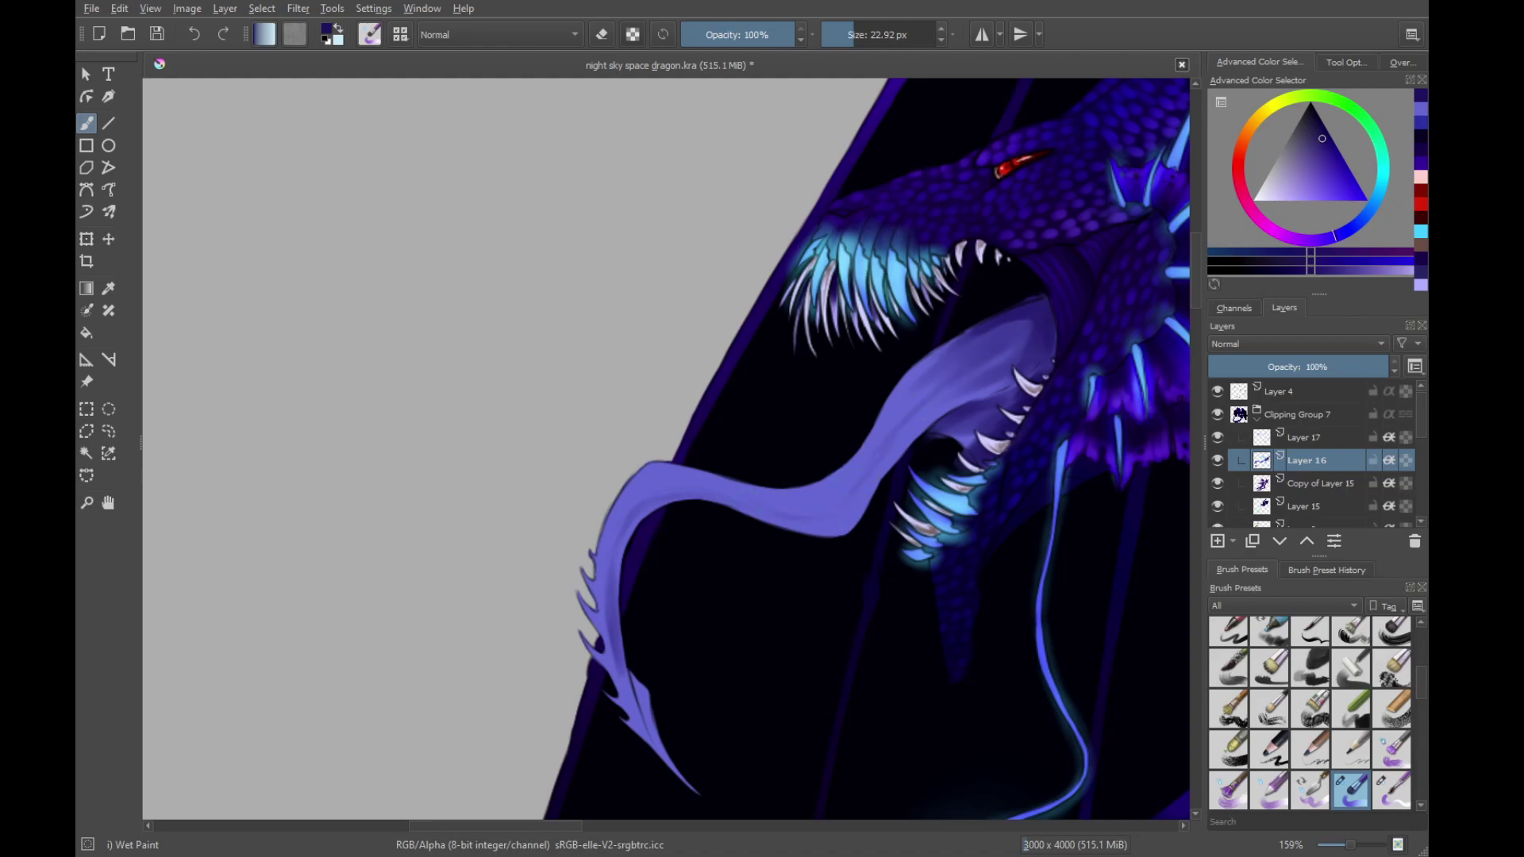
{"action": "mouse_move", "coordinate": [648, 622]}
{"action": "left_mouse_down"}
{"action": "mouse_move", "coordinate": [776, 571]}
{"action": "mouse_move", "coordinate": [754, 660]}
{"action": "mouse_move", "coordinate": [744, 470]}
{"action": "left_mouse_up"}
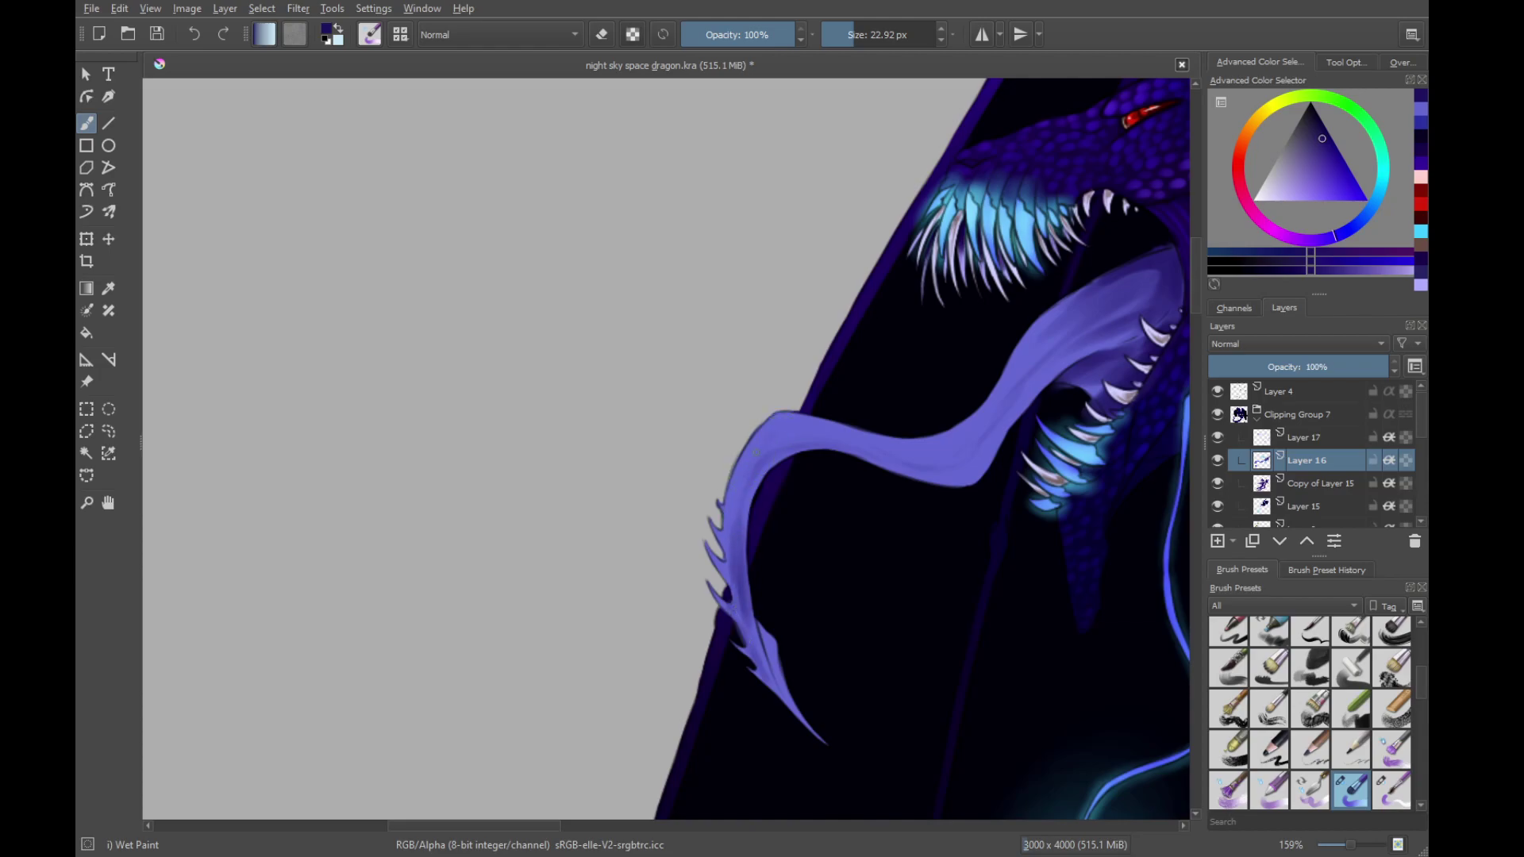
{"action": "mouse_move", "coordinate": [993, 437]}
{"action": "left_mouse_down"}
{"action": "mouse_move", "coordinate": [786, 503]}
{"action": "mouse_move", "coordinate": [952, 400]}
{"action": "mouse_move", "coordinate": [970, 409]}
{"action": "mouse_move", "coordinate": [887, 485]}
{"action": "mouse_move", "coordinate": [904, 469]}
{"action": "mouse_move", "coordinate": [825, 490]}
{"action": "left_mouse_up"}
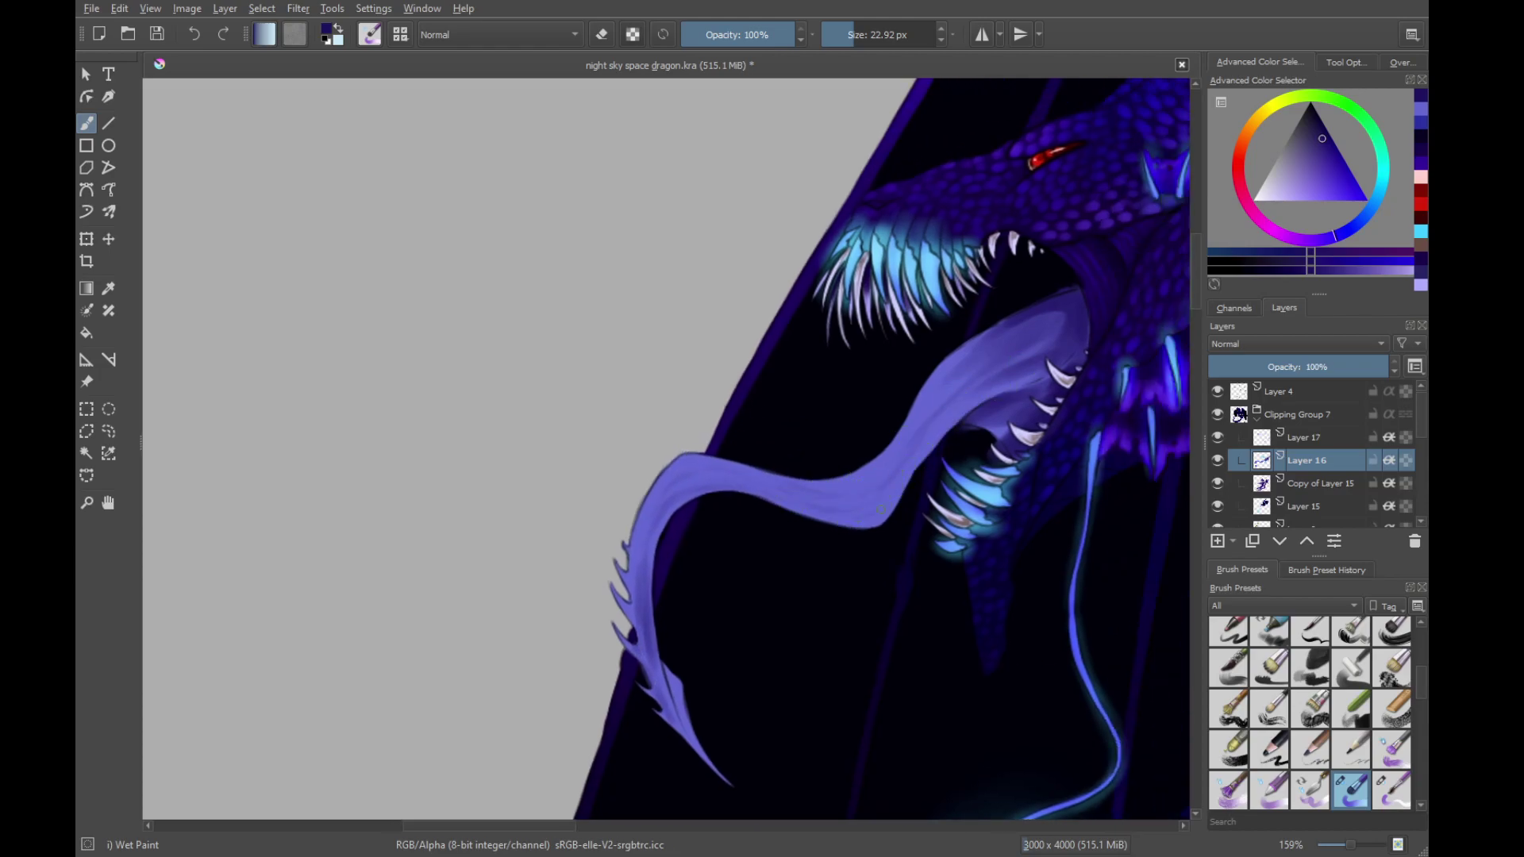
{"action": "mouse_move", "coordinate": [992, 373]}
{"action": "left_mouse_down"}
{"action": "mouse_move", "coordinate": [1047, 346]}
{"action": "mouse_move", "coordinate": [1064, 302]}
{"action": "mouse_move", "coordinate": [1075, 381]}
{"action": "left_mouse_up"}
Choose a pale lavender and brush highlights along the tongue's bend, spiked edge and tip at 22.92 px
{"action": "left_click", "coordinate": [1320, 122]}
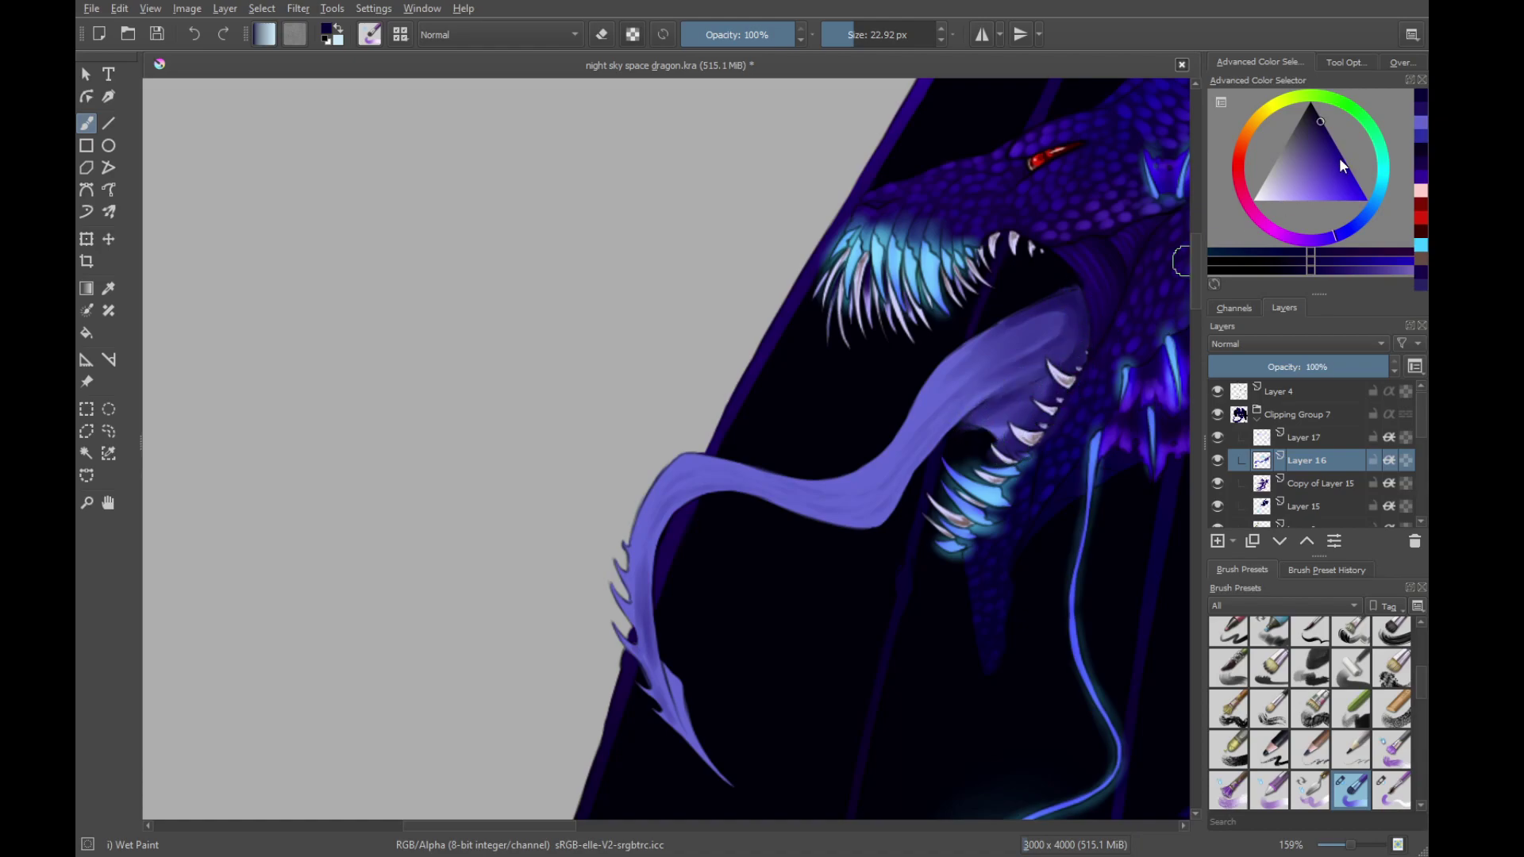
{"action": "left_click", "coordinate": [1293, 194]}
{"action": "left_click", "coordinate": [1281, 201]}
{"action": "left_click_drag", "start_coordinate": [758, 505], "coordinate": [925, 395]}
{"action": "left_click", "coordinate": [801, 558]}
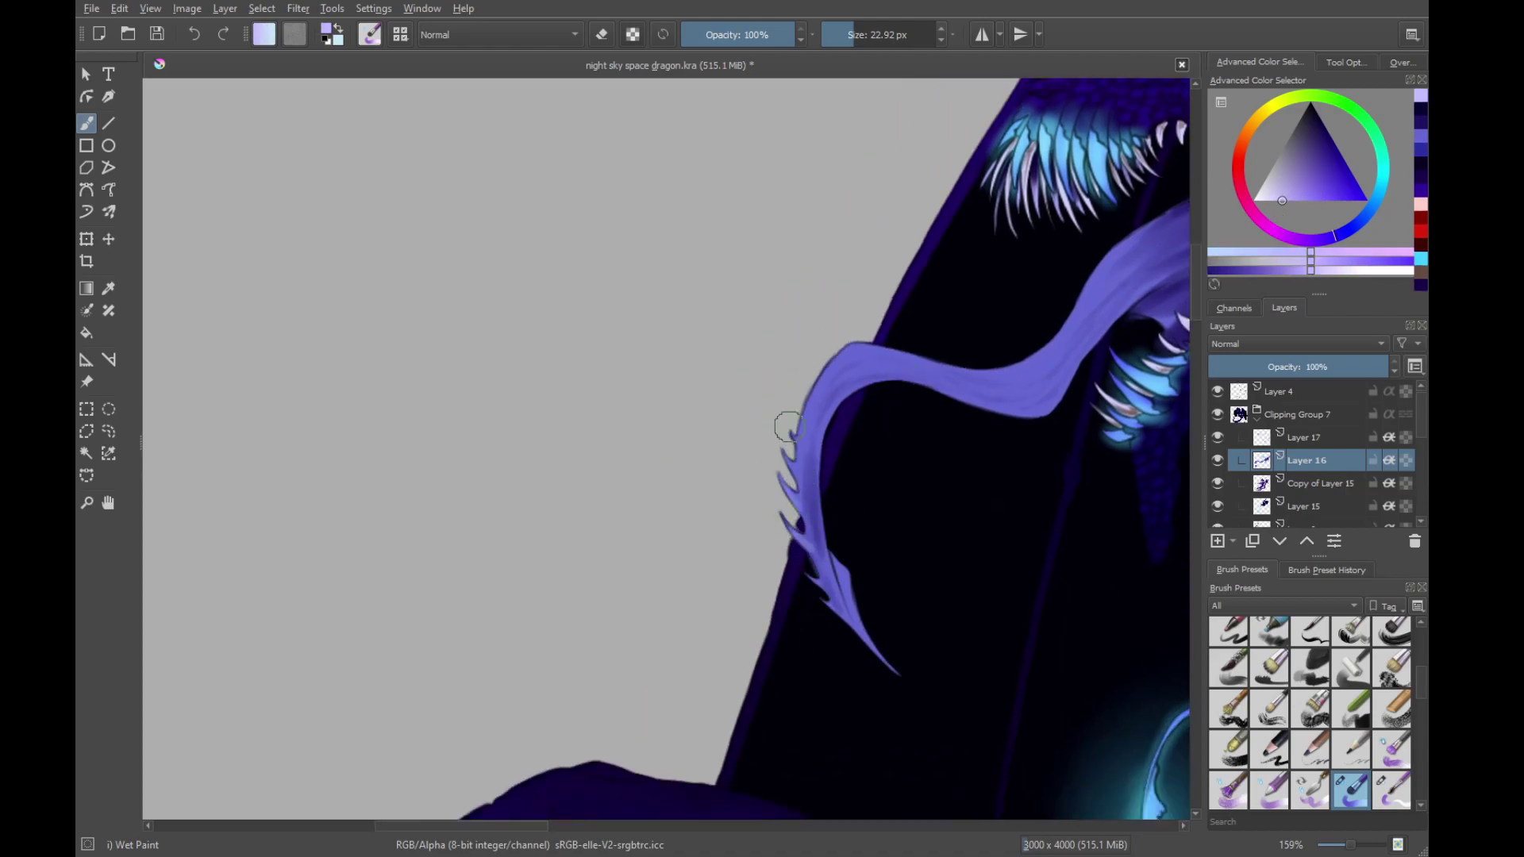
{"action": "mouse_move", "coordinate": [783, 425]}
{"action": "left_mouse_down"}
{"action": "mouse_move", "coordinate": [790, 495]}
{"action": "mouse_move", "coordinate": [846, 425]}
{"action": "mouse_move", "coordinate": [999, 436]}
{"action": "left_mouse_up"}
{"action": "mouse_move", "coordinate": [839, 671]}
{"action": "left_mouse_down"}
{"action": "mouse_move", "coordinate": [868, 578]}
{"action": "mouse_move", "coordinate": [879, 609]}
{"action": "left_mouse_up"}
{"action": "mouse_move", "coordinate": [857, 551]}
{"action": "left_mouse_down"}
{"action": "mouse_move", "coordinate": [929, 660]}
{"action": "mouse_move", "coordinate": [858, 565]}
{"action": "mouse_move", "coordinate": [912, 657]}
{"action": "mouse_move", "coordinate": [834, 569]}
{"action": "mouse_move", "coordinate": [845, 575]}
{"action": "mouse_move", "coordinate": [817, 518]}
{"action": "left_mouse_up"}
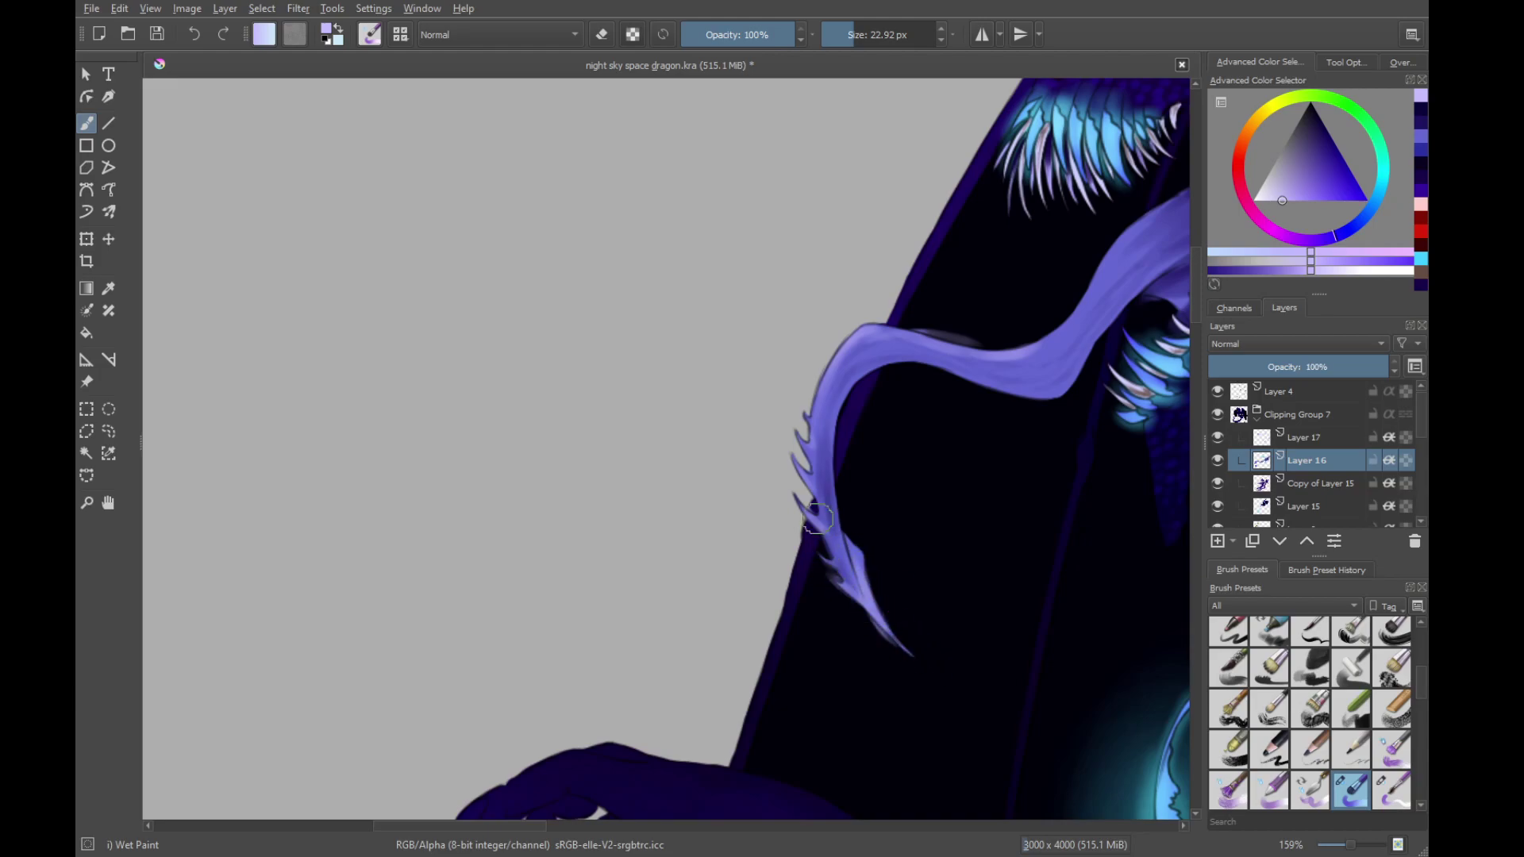
{"action": "left_click_drag", "start_coordinate": [915, 389], "coordinate": [850, 517]}
{"action": "mouse_move", "coordinate": [1026, 487]}
{"action": "left_mouse_down"}
{"action": "mouse_move", "coordinate": [937, 383]}
{"action": "mouse_move", "coordinate": [934, 440]}
{"action": "mouse_move", "coordinate": [872, 469]}
{"action": "mouse_move", "coordinate": [857, 523]}
{"action": "mouse_move", "coordinate": [873, 512]}
{"action": "mouse_move", "coordinate": [852, 491]}
{"action": "mouse_move", "coordinate": [855, 538]}
{"action": "mouse_move", "coordinate": [859, 477]}
{"action": "mouse_move", "coordinate": [849, 495]}
{"action": "mouse_move", "coordinate": [872, 465]}
{"action": "mouse_move", "coordinate": [838, 547]}
{"action": "left_mouse_up"}
Enlarge the brush to 40.68 px and blend a more saturated violet highlight along the middle of the tongue
{"action": "key", "text": "bracketright"}
{"action": "key", "text": "bracketright"}
{"action": "left_click", "coordinate": [1299, 200]}
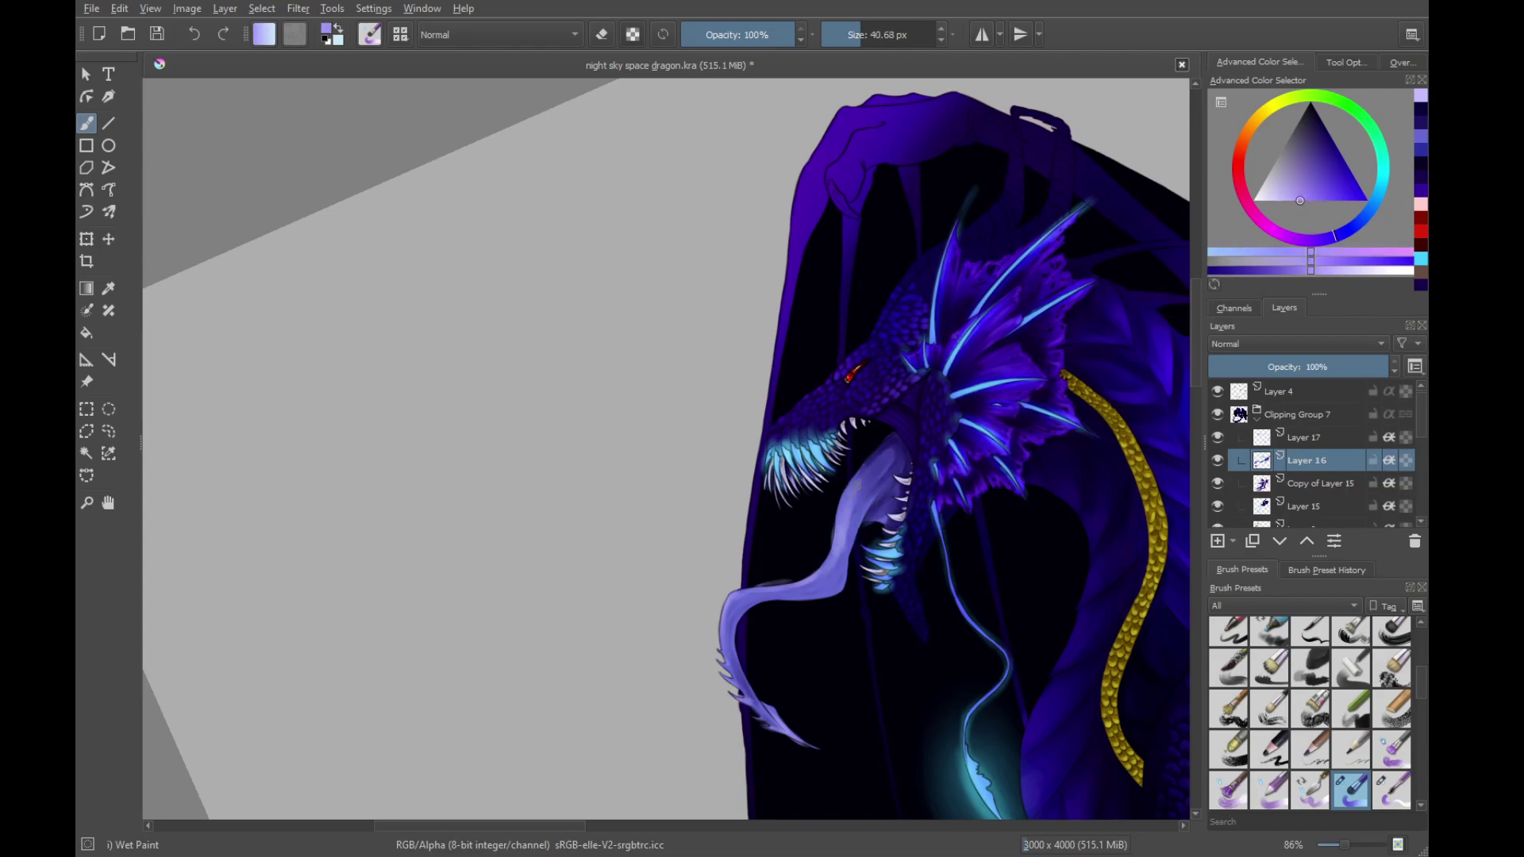
{"action": "mouse_move", "coordinate": [859, 486]}
{"action": "left_mouse_down"}
{"action": "mouse_move", "coordinate": [835, 568]}
{"action": "mouse_move", "coordinate": [843, 508]}
{"action": "mouse_move", "coordinate": [860, 527]}
{"action": "mouse_move", "coordinate": [854, 499]}
{"action": "left_mouse_up"}
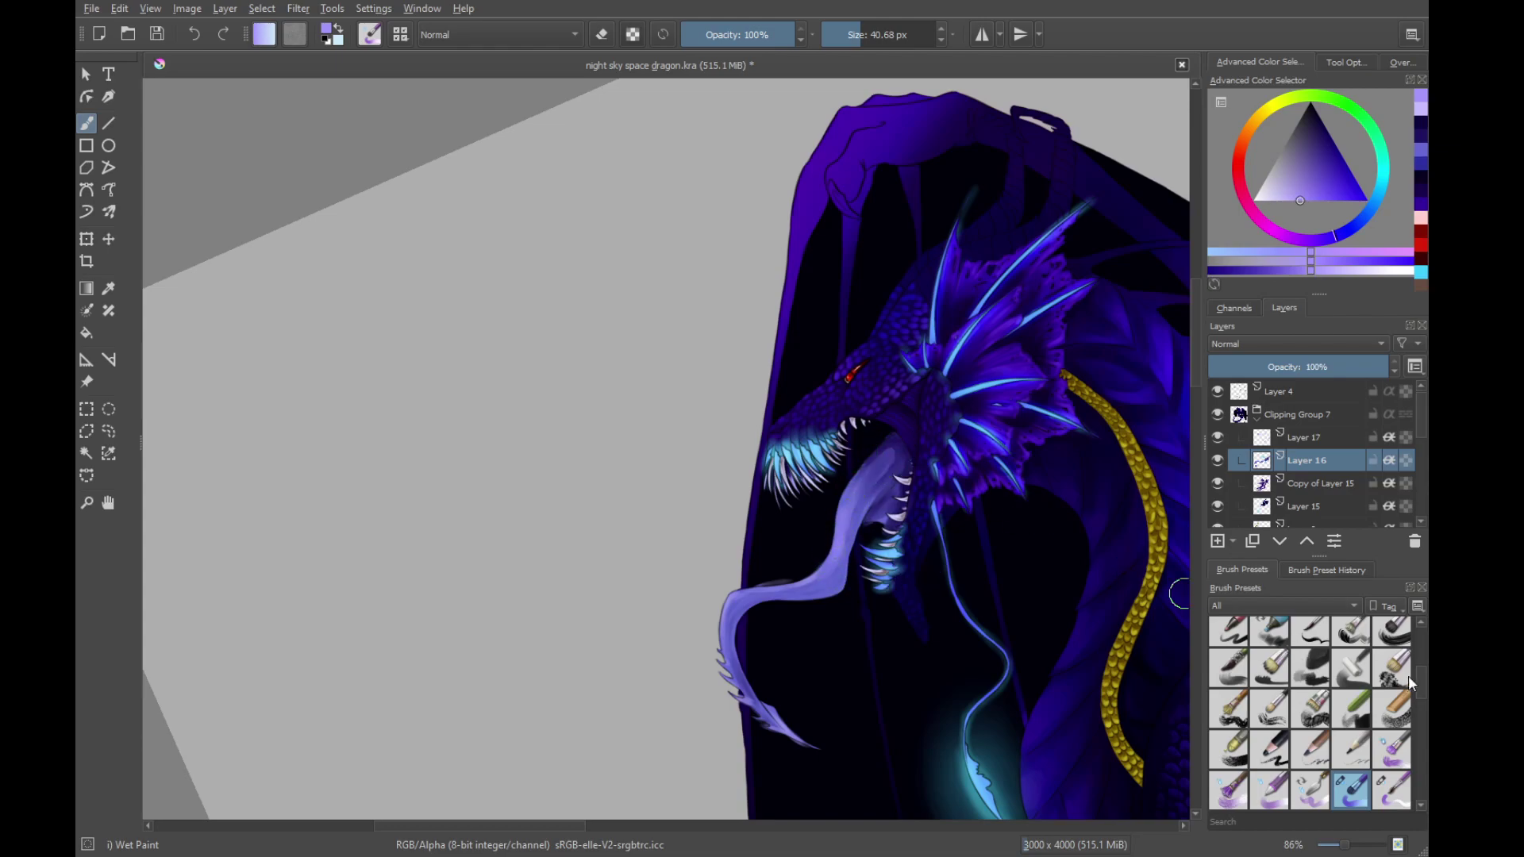
Erase the paint spilling past the outline around the tongue's tip and spikes with the 14.75 px Eraser Circle brush
{"action": "scroll", "coordinate": [1407, 675], "scroll_direction": "up", "scroll_amount": 5}
{"action": "left_click", "coordinate": [1245, 633]}
{"action": "mouse_move", "coordinate": [773, 746]}
{"action": "left_mouse_down"}
{"action": "mouse_move", "coordinate": [847, 659]}
{"action": "mouse_move", "coordinate": [868, 510]}
{"action": "left_mouse_up"}
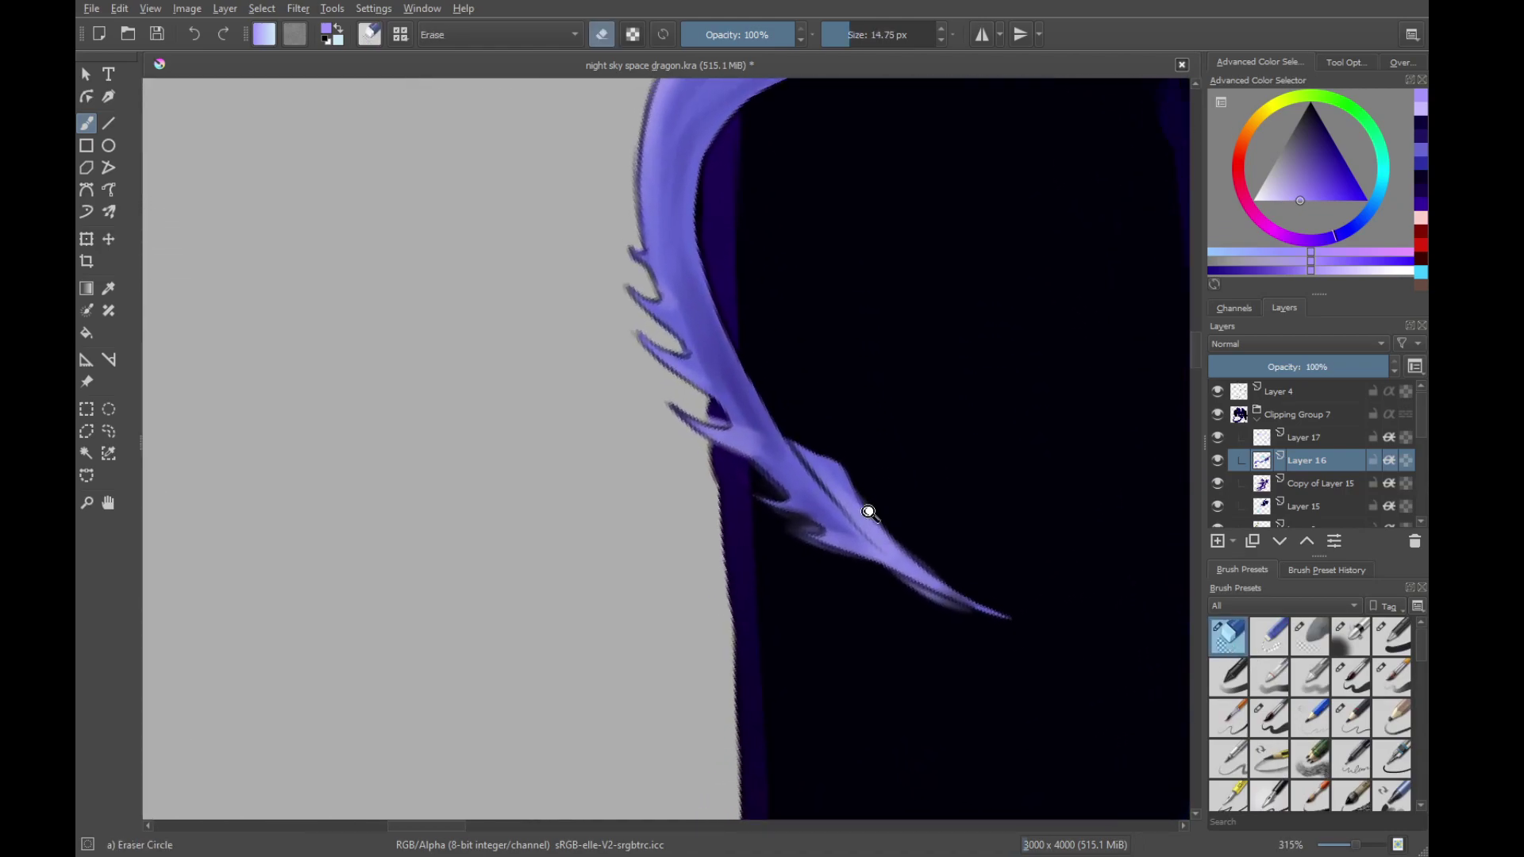
{"action": "left_click_drag", "start_coordinate": [987, 413], "coordinate": [984, 567]}
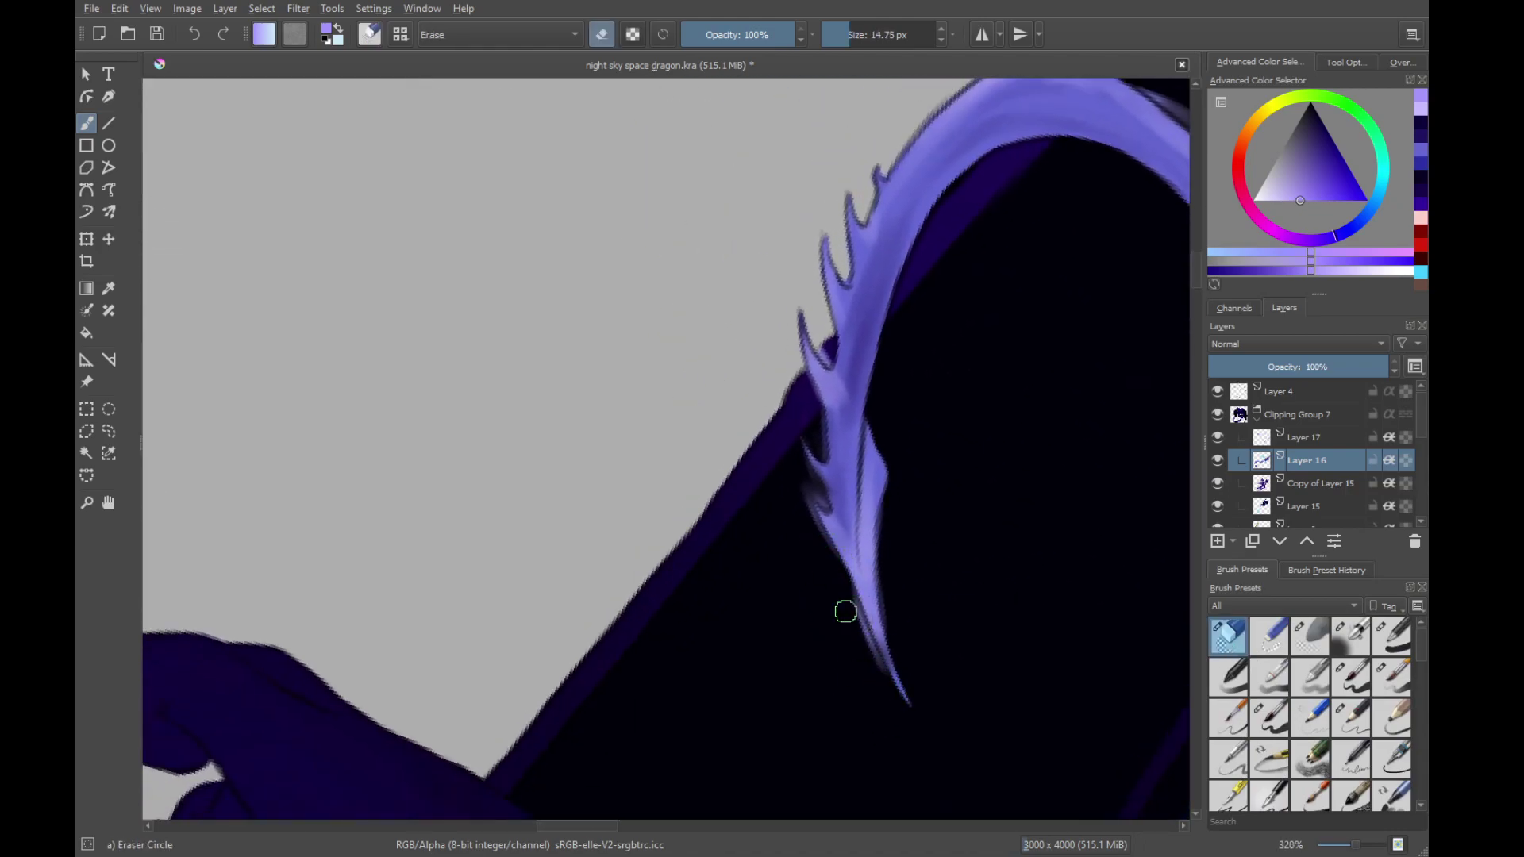
{"action": "left_click_drag", "start_coordinate": [844, 582], "coordinate": [895, 705]}
{"action": "mouse_move", "coordinate": [908, 611]}
{"action": "left_mouse_down"}
{"action": "mouse_move", "coordinate": [895, 512]}
{"action": "mouse_move", "coordinate": [845, 636]}
{"action": "mouse_move", "coordinate": [827, 533]}
{"action": "mouse_move", "coordinate": [849, 562]}
{"action": "mouse_move", "coordinate": [851, 530]}
{"action": "left_mouse_up"}
{"action": "mouse_move", "coordinate": [827, 473]}
{"action": "left_mouse_down"}
{"action": "mouse_move", "coordinate": [828, 592]}
{"action": "mouse_move", "coordinate": [851, 534]}
{"action": "mouse_move", "coordinate": [860, 596]}
{"action": "left_mouse_up"}
Erase the paint overspill outside the tongue's edge, from the bend up toward the mouth
{"action": "mouse_move", "coordinate": [960, 497]}
{"action": "left_mouse_down"}
{"action": "mouse_move", "coordinate": [915, 595]}
{"action": "mouse_move", "coordinate": [837, 561]}
{"action": "mouse_move", "coordinate": [1000, 306]}
{"action": "mouse_move", "coordinate": [932, 435]}
{"action": "mouse_move", "coordinate": [803, 512]}
{"action": "left_mouse_up"}
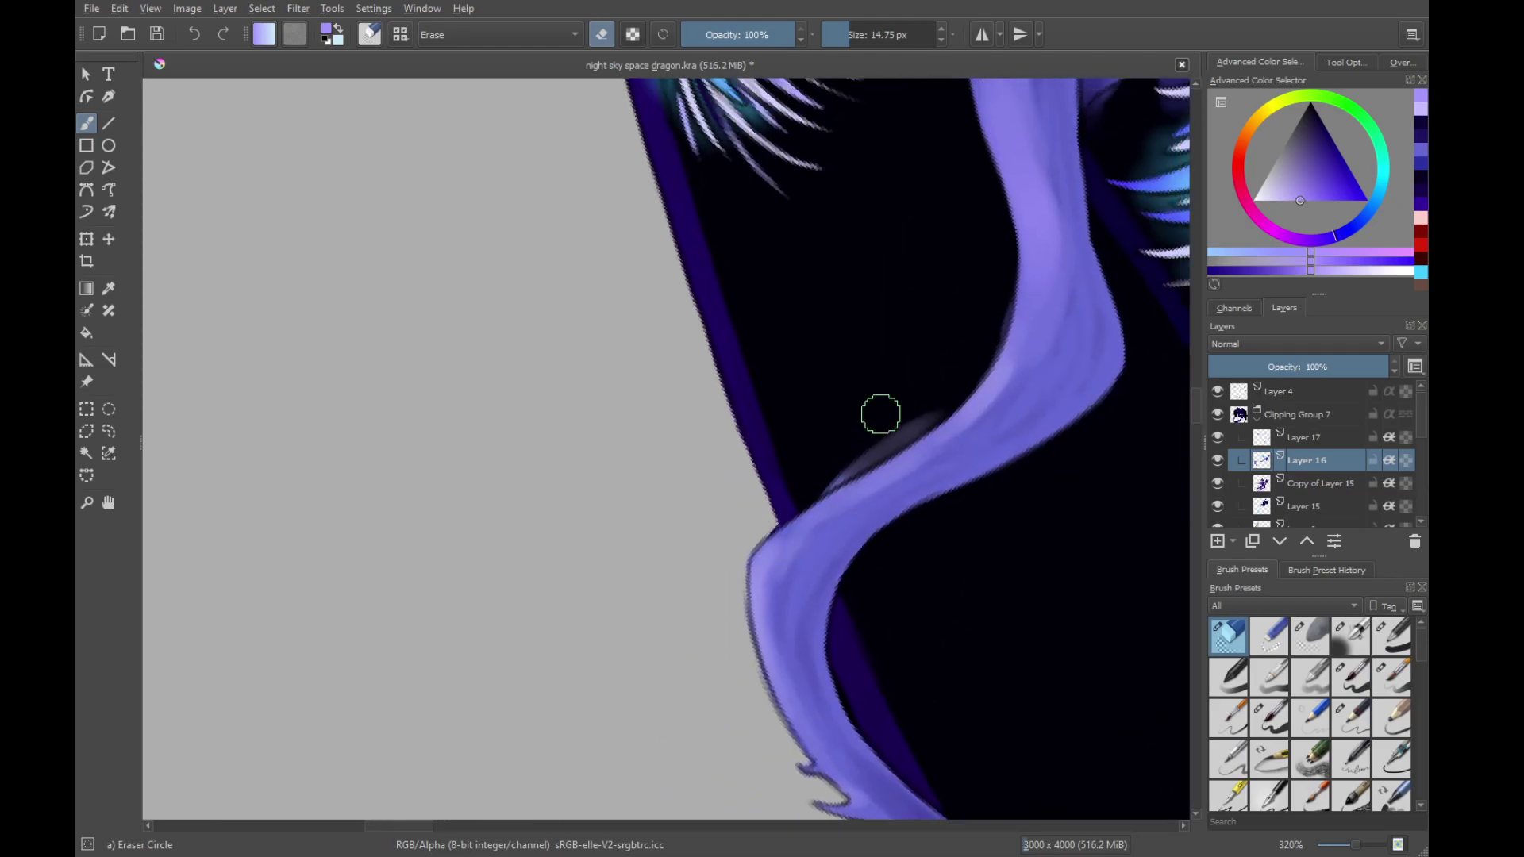
{"action": "mouse_move", "coordinate": [881, 415]}
{"action": "left_mouse_down"}
{"action": "mouse_move", "coordinate": [908, 423]}
{"action": "mouse_move", "coordinate": [841, 473]}
{"action": "left_mouse_up"}
{"action": "left_click_drag", "start_coordinate": [987, 344], "coordinate": [861, 521]}
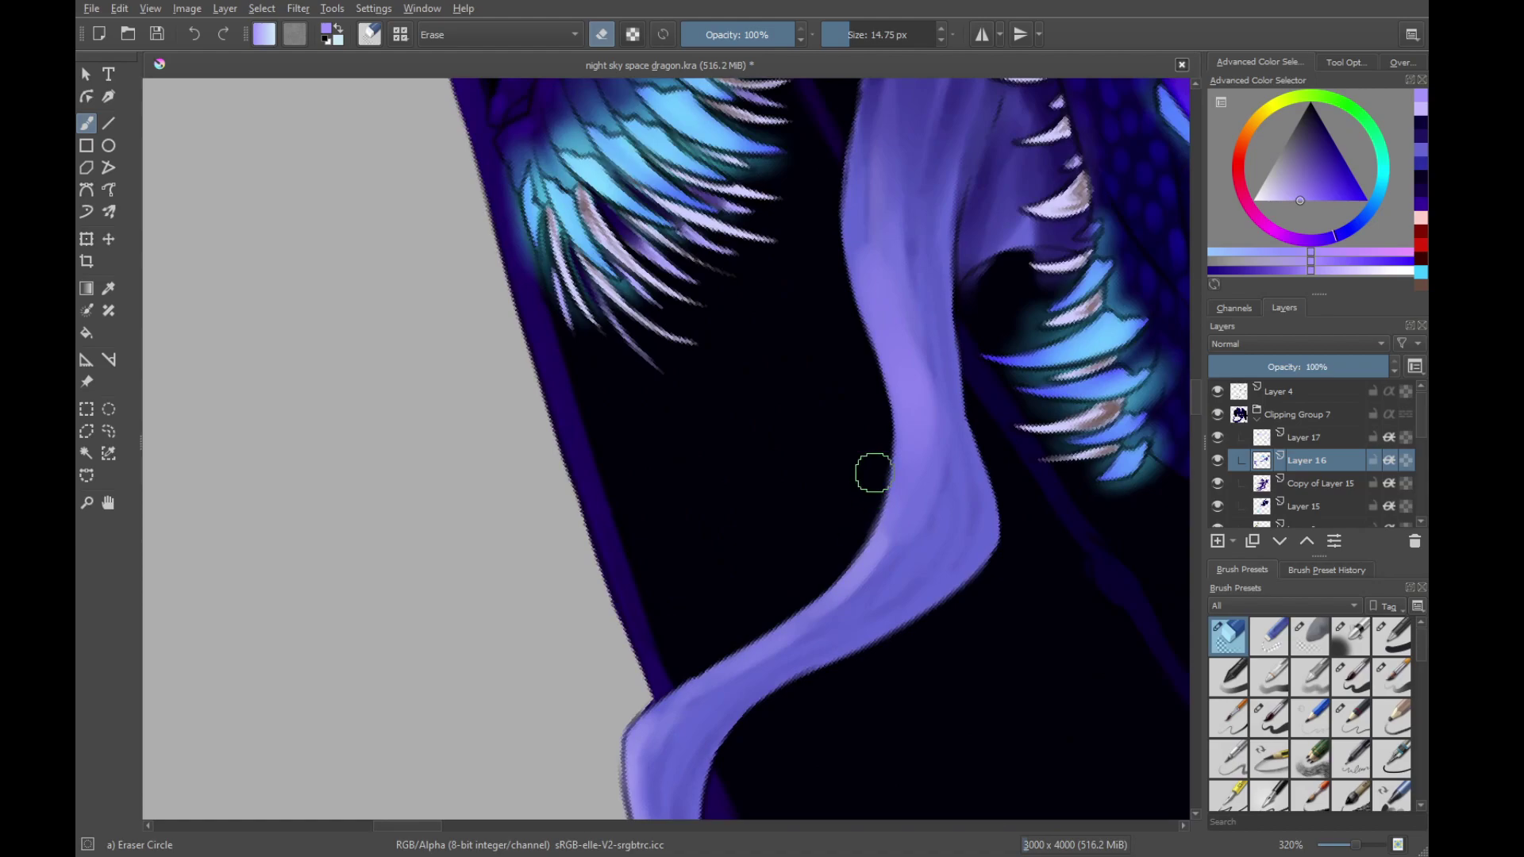
{"action": "left_click_drag", "start_coordinate": [949, 415], "coordinate": [819, 586]}
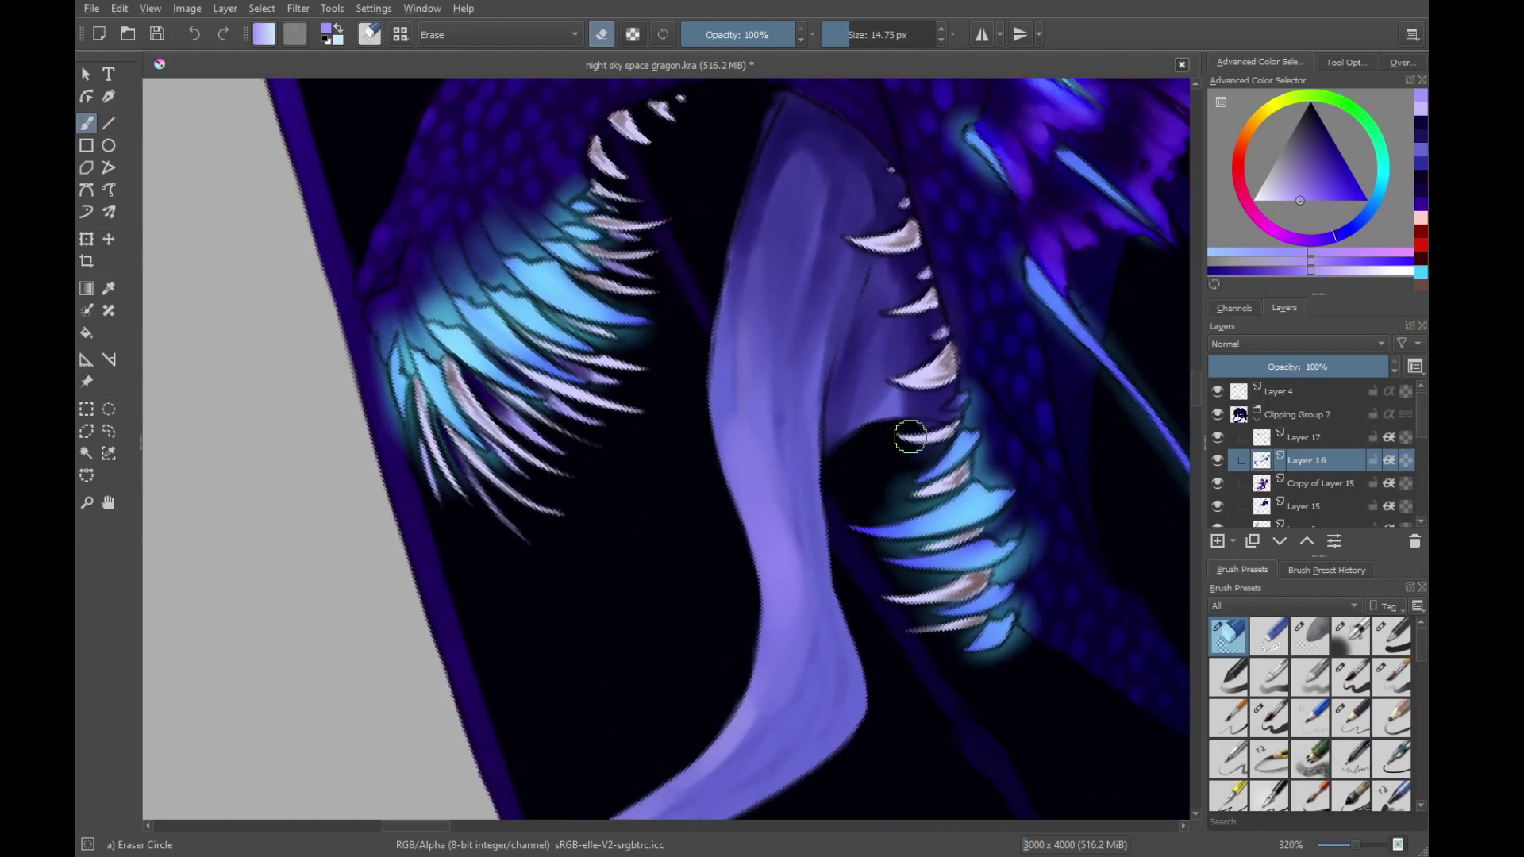
Try erasing beside the lower teeth, undo it, and check Layer 16 and Layer 17 by toggling their visibility
{"action": "mouse_move", "coordinate": [909, 438]}
{"action": "left_mouse_down"}
{"action": "mouse_move", "coordinate": [926, 428]}
{"action": "mouse_move", "coordinate": [911, 453]}
{"action": "mouse_move", "coordinate": [931, 473]}
{"action": "mouse_move", "coordinate": [976, 445]}
{"action": "mouse_move", "coordinate": [936, 521]}
{"action": "mouse_move", "coordinate": [953, 433]}
{"action": "mouse_move", "coordinate": [1098, 485]}
{"action": "mouse_move", "coordinate": [1001, 421]}
{"action": "mouse_move", "coordinate": [990, 360]}
{"action": "mouse_move", "coordinate": [942, 395]}
{"action": "left_mouse_up"}
{"action": "key", "text": "ctrl+z"}
{"action": "left_click", "coordinate": [1218, 460]}
{"action": "left_click", "coordinate": [1218, 462]}
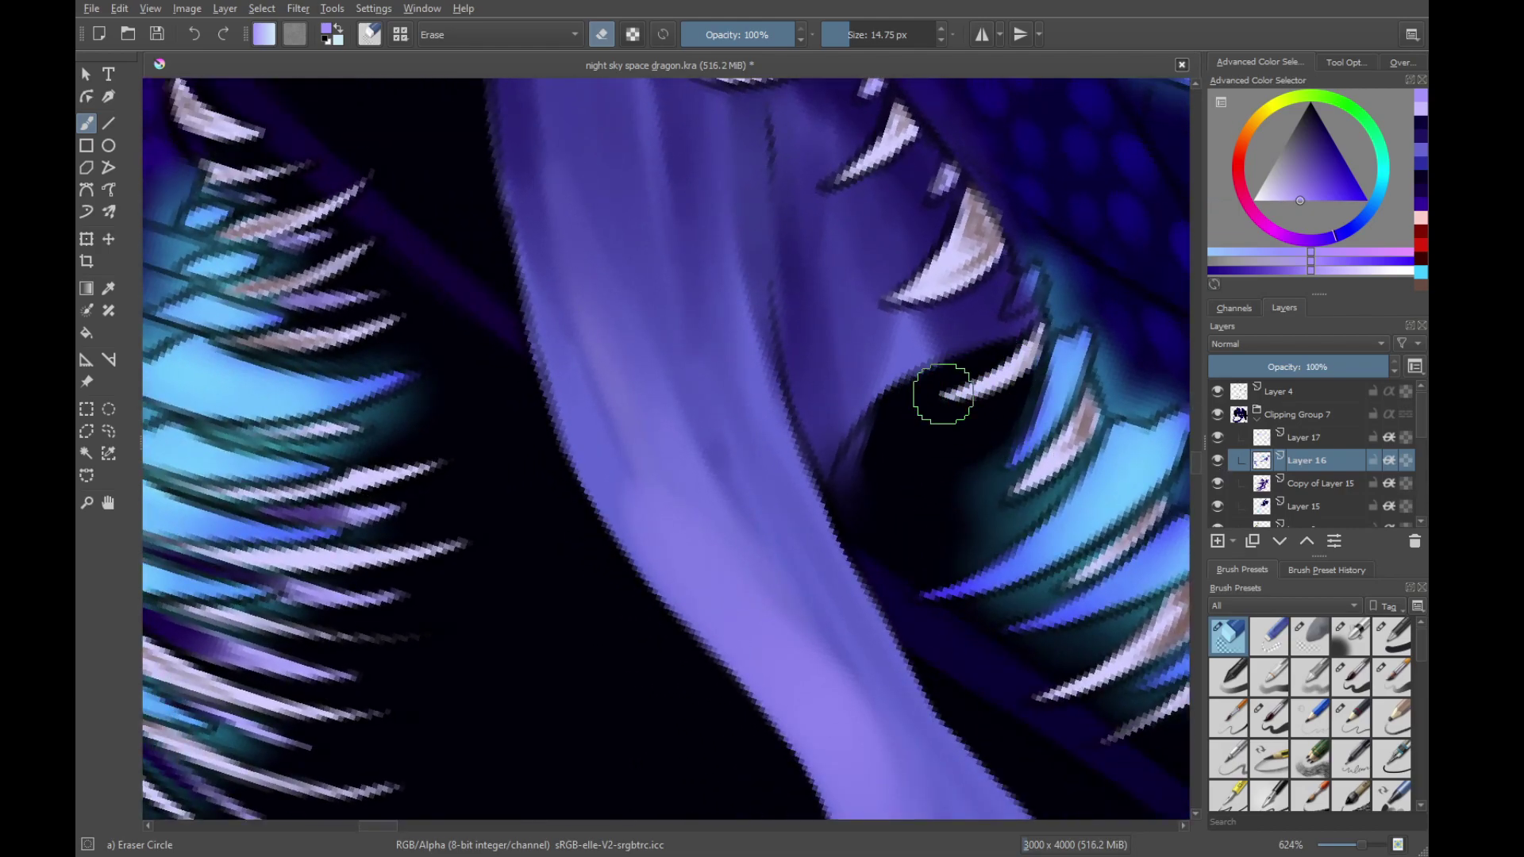
{"action": "left_click", "coordinate": [1220, 435]}
{"action": "left_click", "coordinate": [1221, 435]}
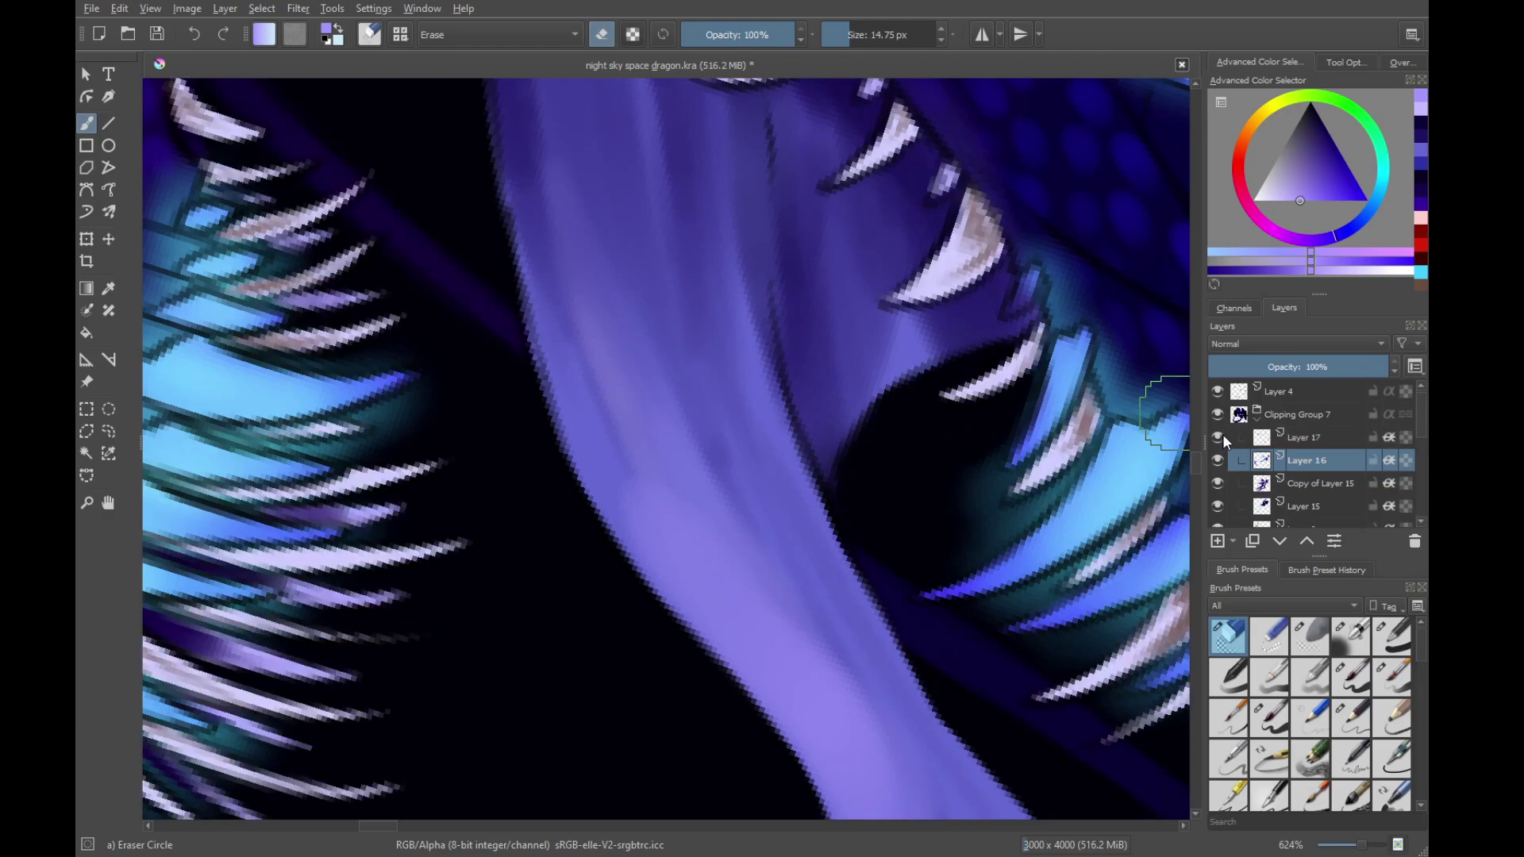
Erase stray tongue paint along the jaw edge behind the lower teeth on Layer 16
{"action": "mouse_move", "coordinate": [1091, 247]}
{"action": "left_mouse_down"}
{"action": "mouse_move", "coordinate": [1007, 415]}
{"action": "mouse_move", "coordinate": [997, 585]}
{"action": "mouse_move", "coordinate": [911, 572]}
{"action": "left_mouse_up"}
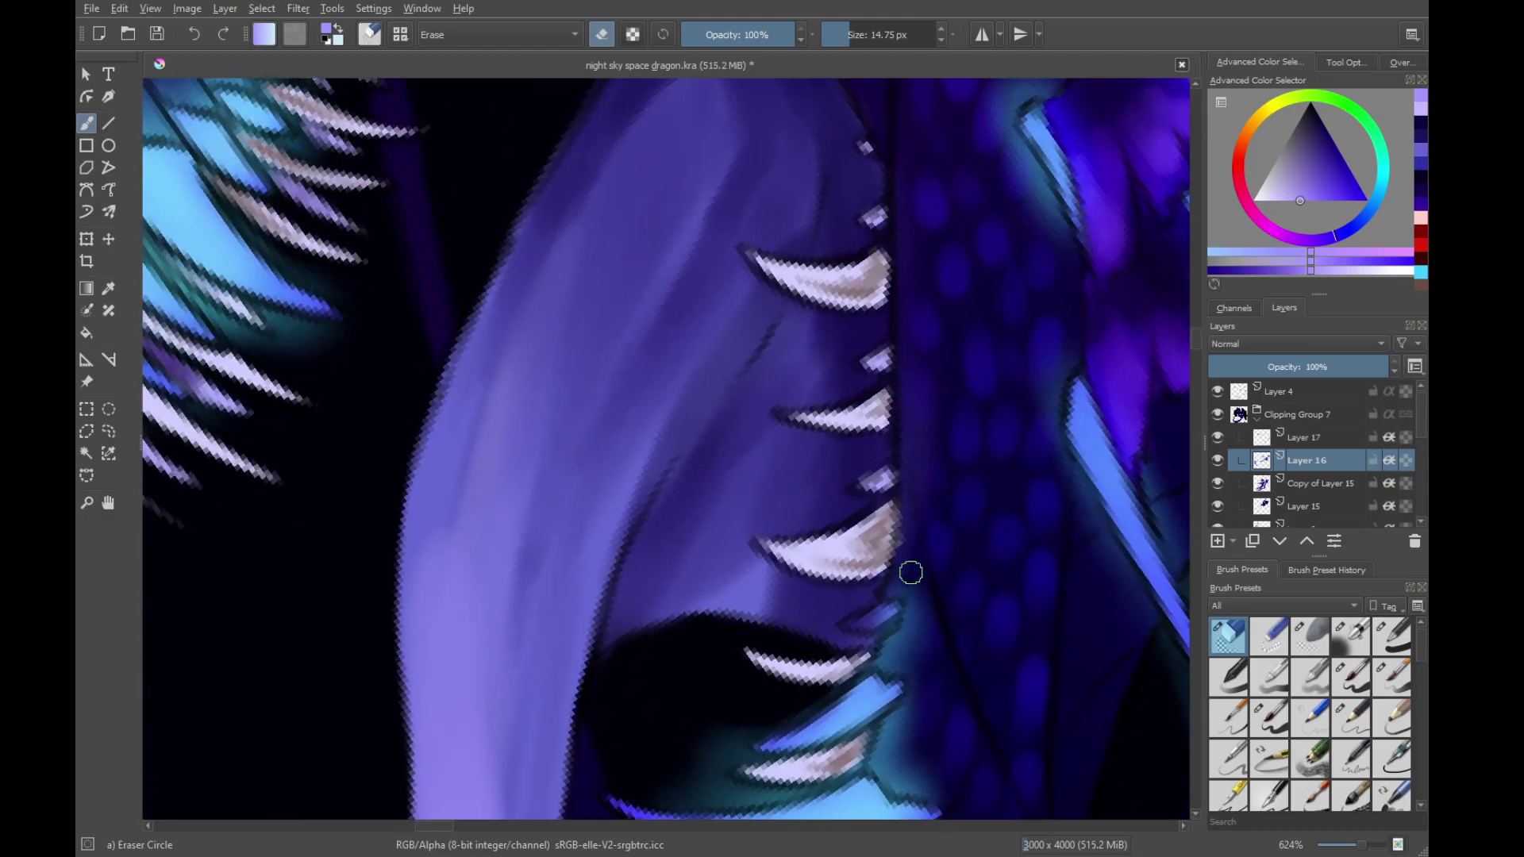
{"action": "scroll", "coordinate": [903, 577], "scroll_direction": "up", "scroll_amount": 3}
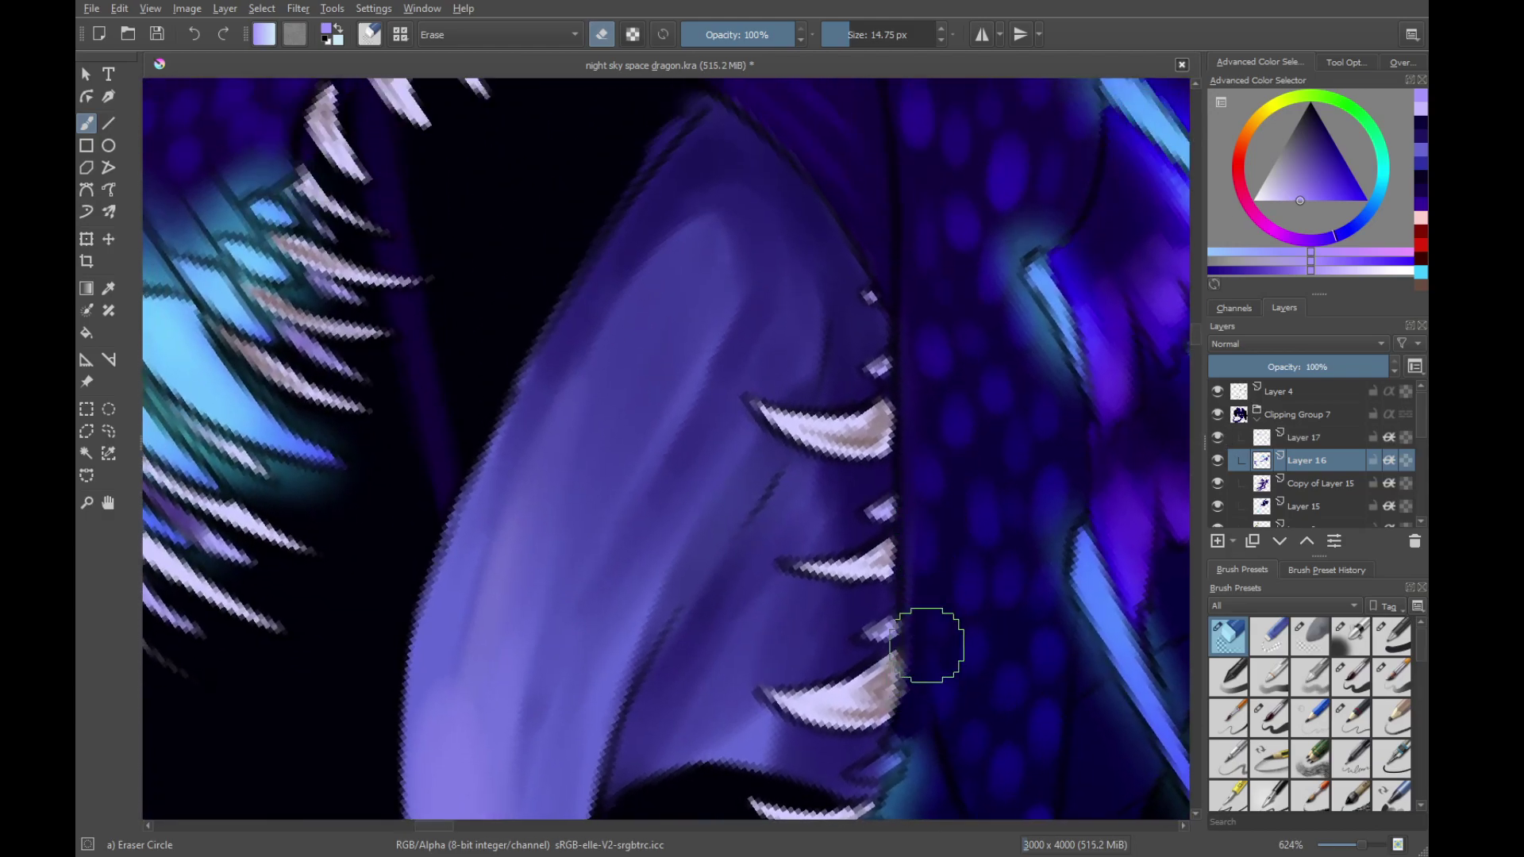
{"action": "left_click_drag", "start_coordinate": [927, 447], "coordinate": [919, 617]}
{"action": "left_click_drag", "start_coordinate": [924, 473], "coordinate": [941, 693]}
{"action": "left_click_drag", "start_coordinate": [947, 430], "coordinate": [942, 635]}
{"action": "mouse_move", "coordinate": [921, 376]}
{"action": "left_mouse_down"}
{"action": "mouse_move", "coordinate": [985, 378]}
{"action": "mouse_move", "coordinate": [987, 366]}
{"action": "mouse_move", "coordinate": [970, 556]}
{"action": "mouse_move", "coordinate": [1067, 542]}
{"action": "mouse_move", "coordinate": [969, 688]}
{"action": "mouse_move", "coordinate": [887, 676]}
{"action": "mouse_move", "coordinate": [934, 578]}
{"action": "left_mouse_up"}
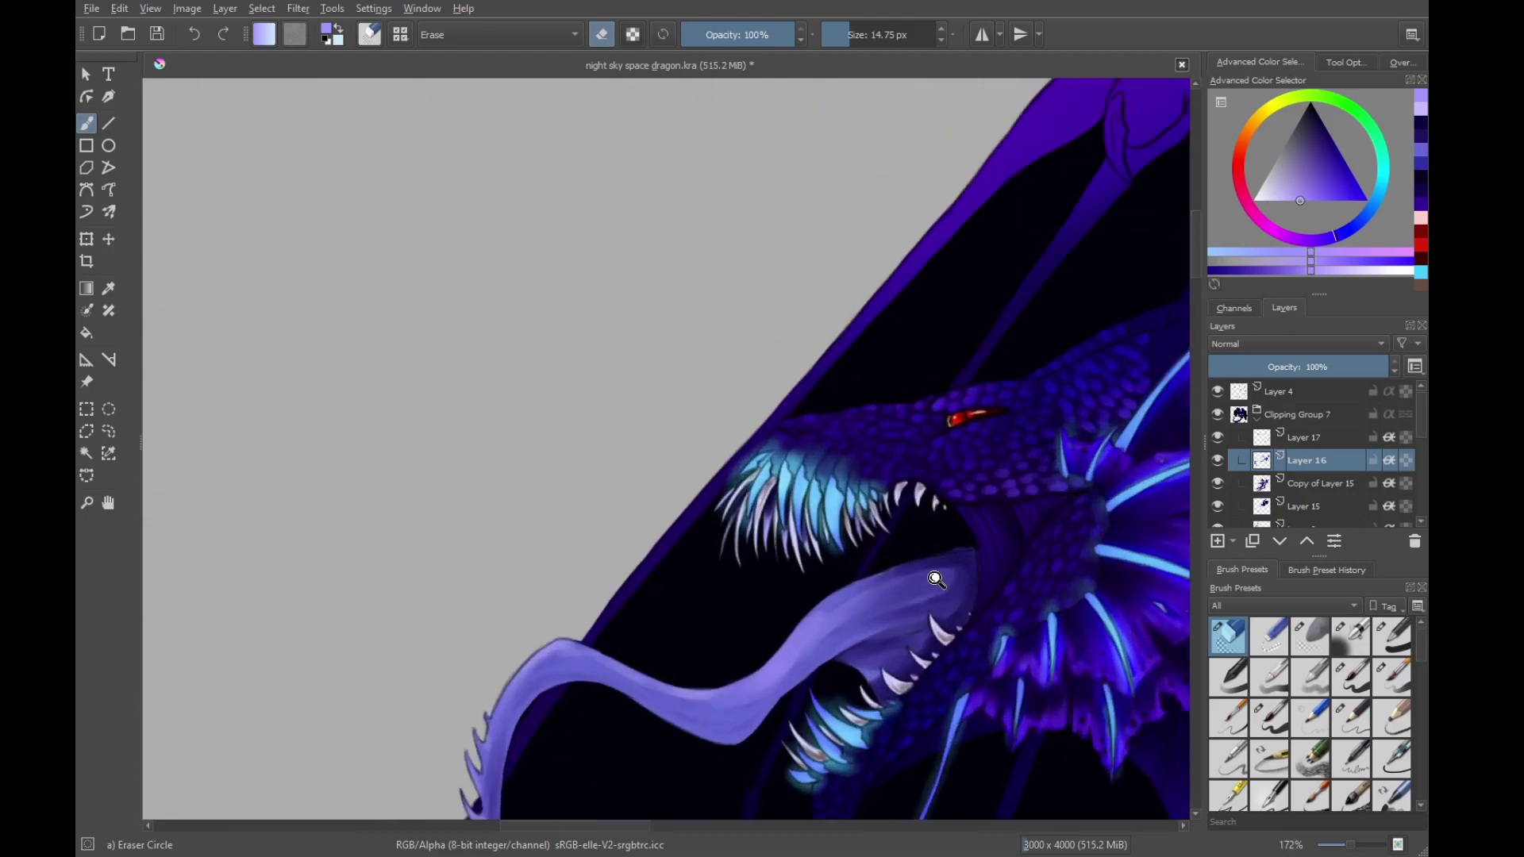
Check the cleaned tongue edges against the whole dragon and save the document
{"action": "scroll", "coordinate": [936, 580], "scroll_direction": "up", "scroll_amount": 5}
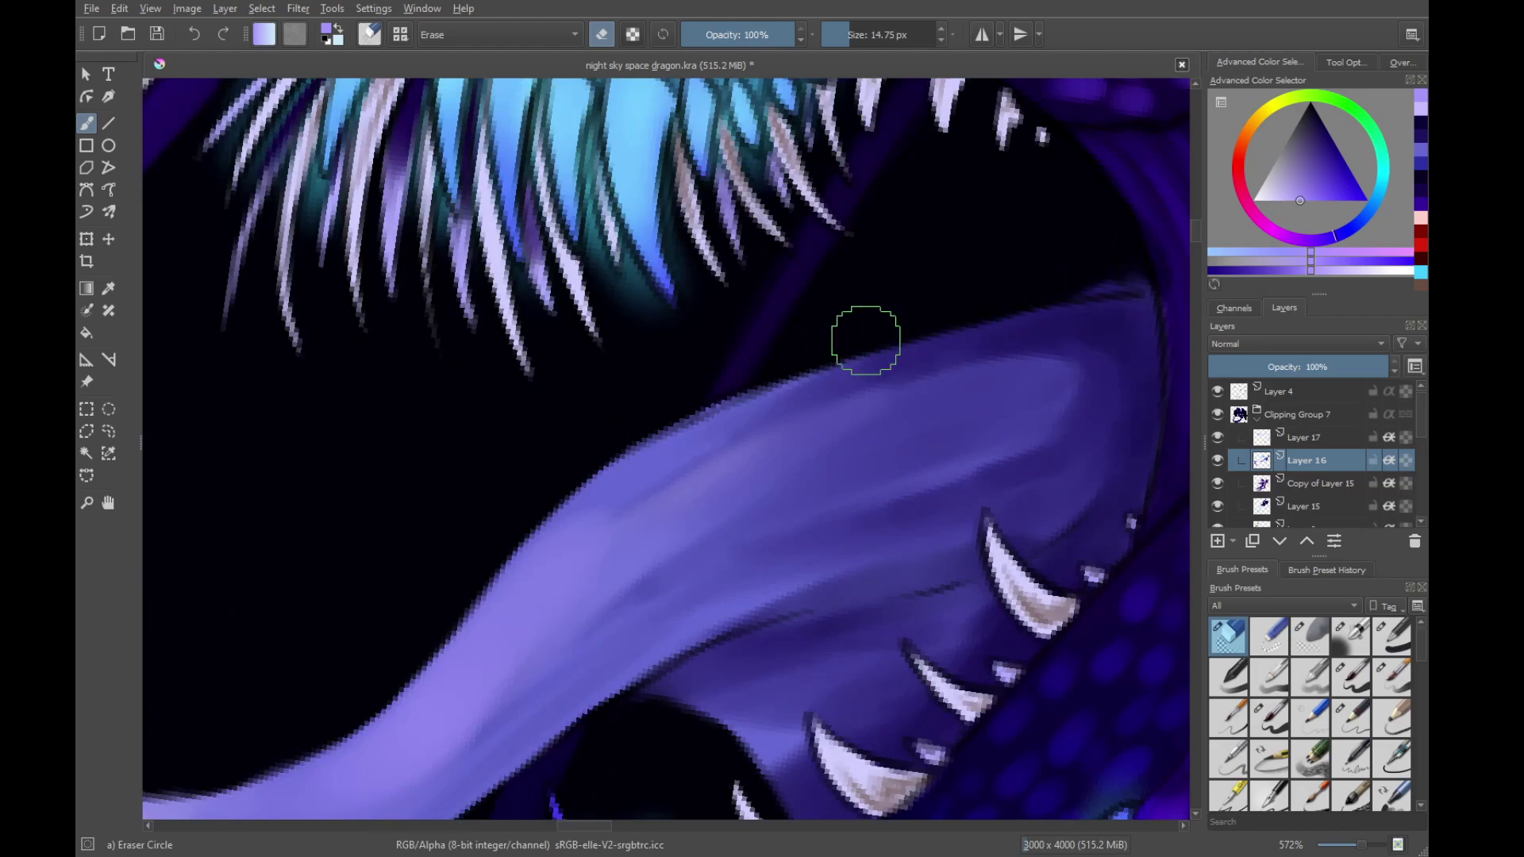
{"action": "scroll", "coordinate": [1011, 487], "scroll_direction": "down", "scroll_amount": 12}
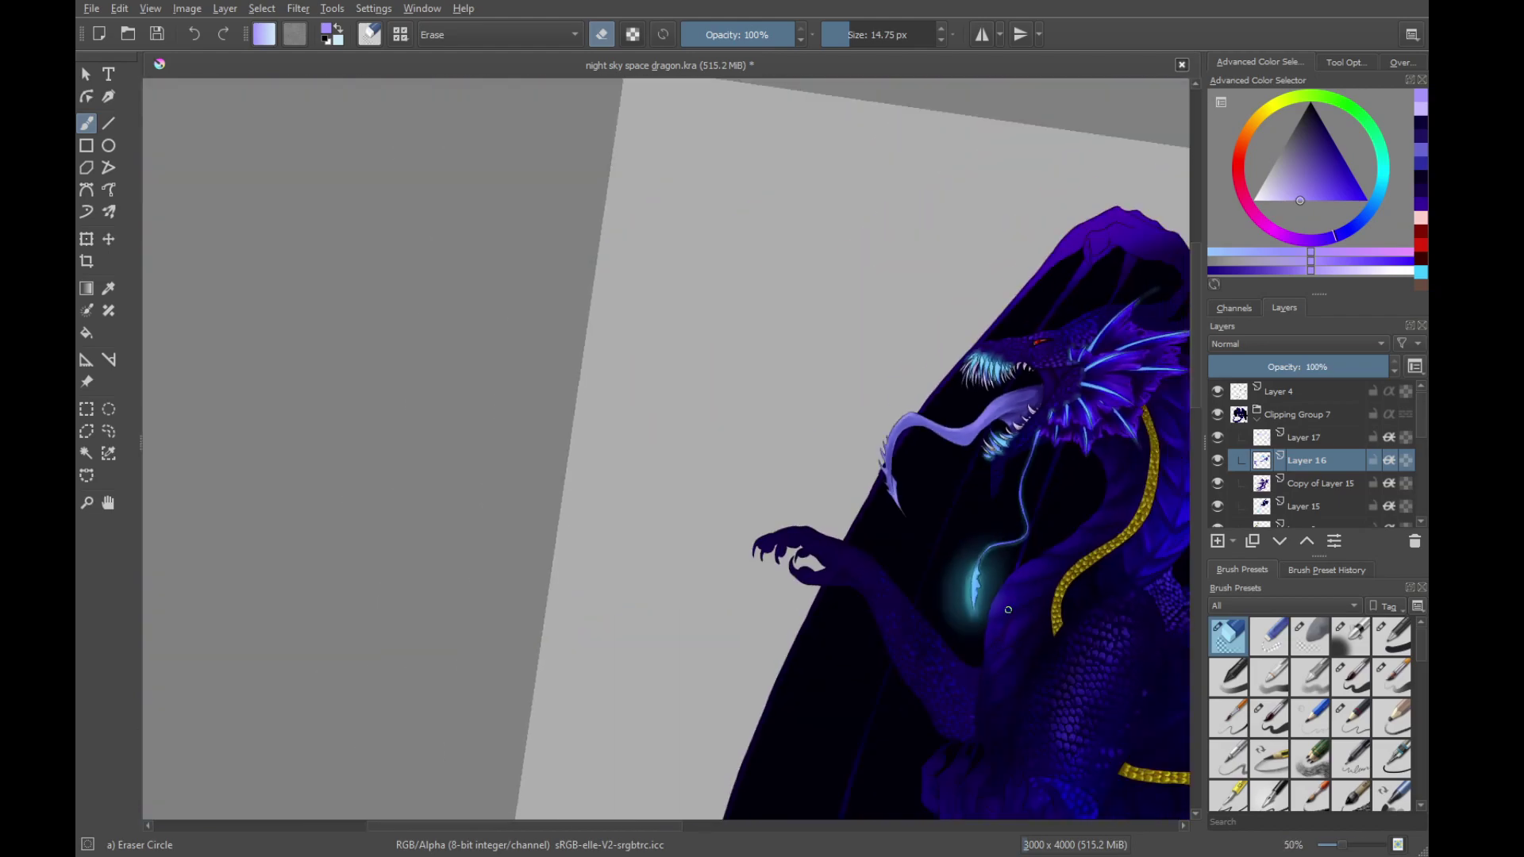
{"action": "scroll", "coordinate": [1008, 610], "scroll_direction": "down", "scroll_amount": 3}
{"action": "right_click", "coordinate": [974, 519]}
{"action": "key", "text": "5"}
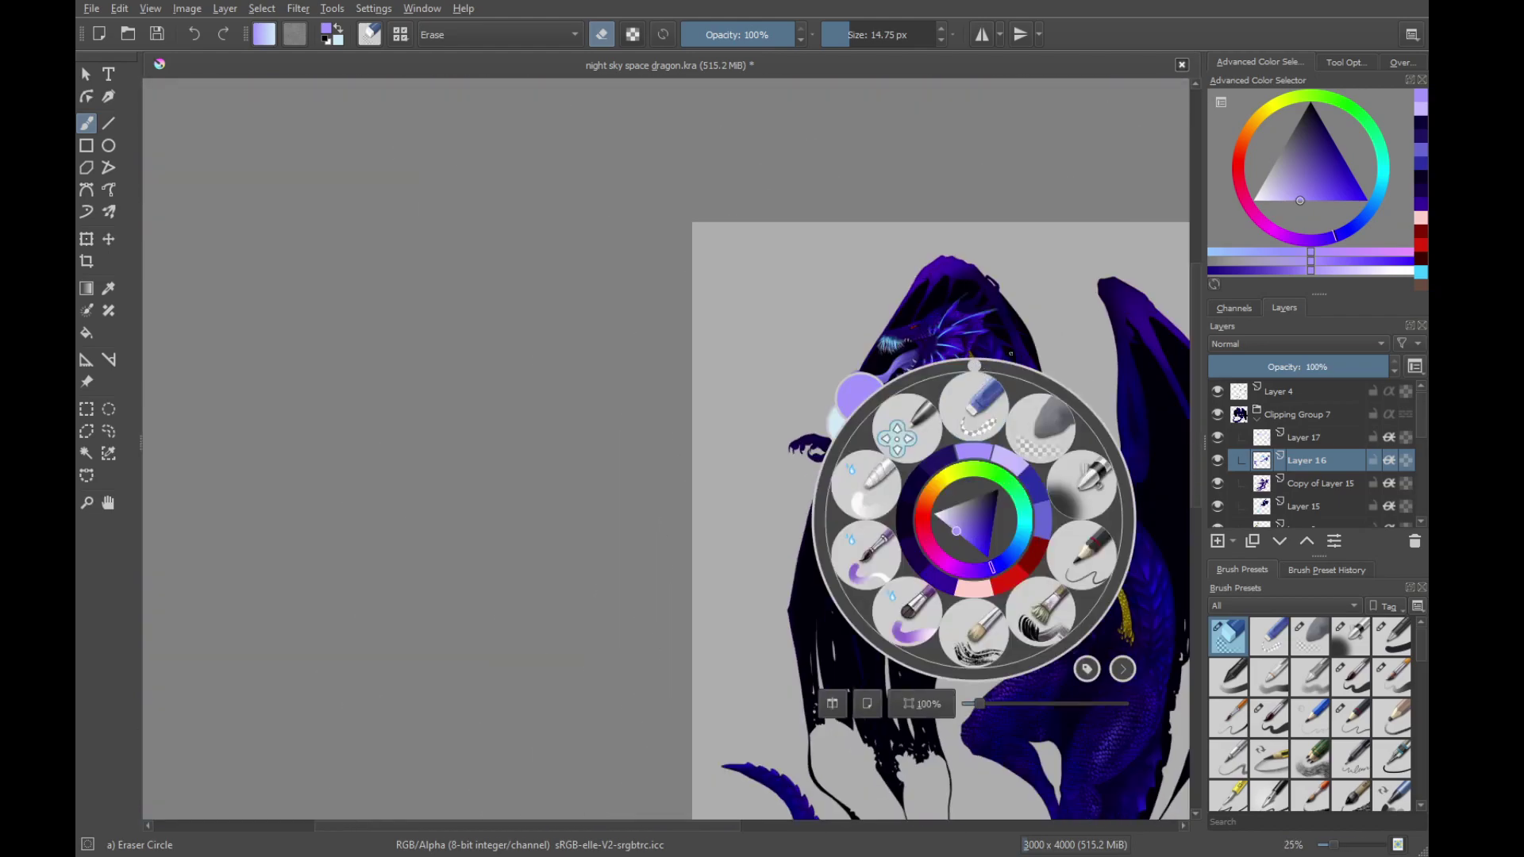
{"action": "left_click", "coordinate": [1011, 354]}
{"action": "key", "text": "ctrl+s"}
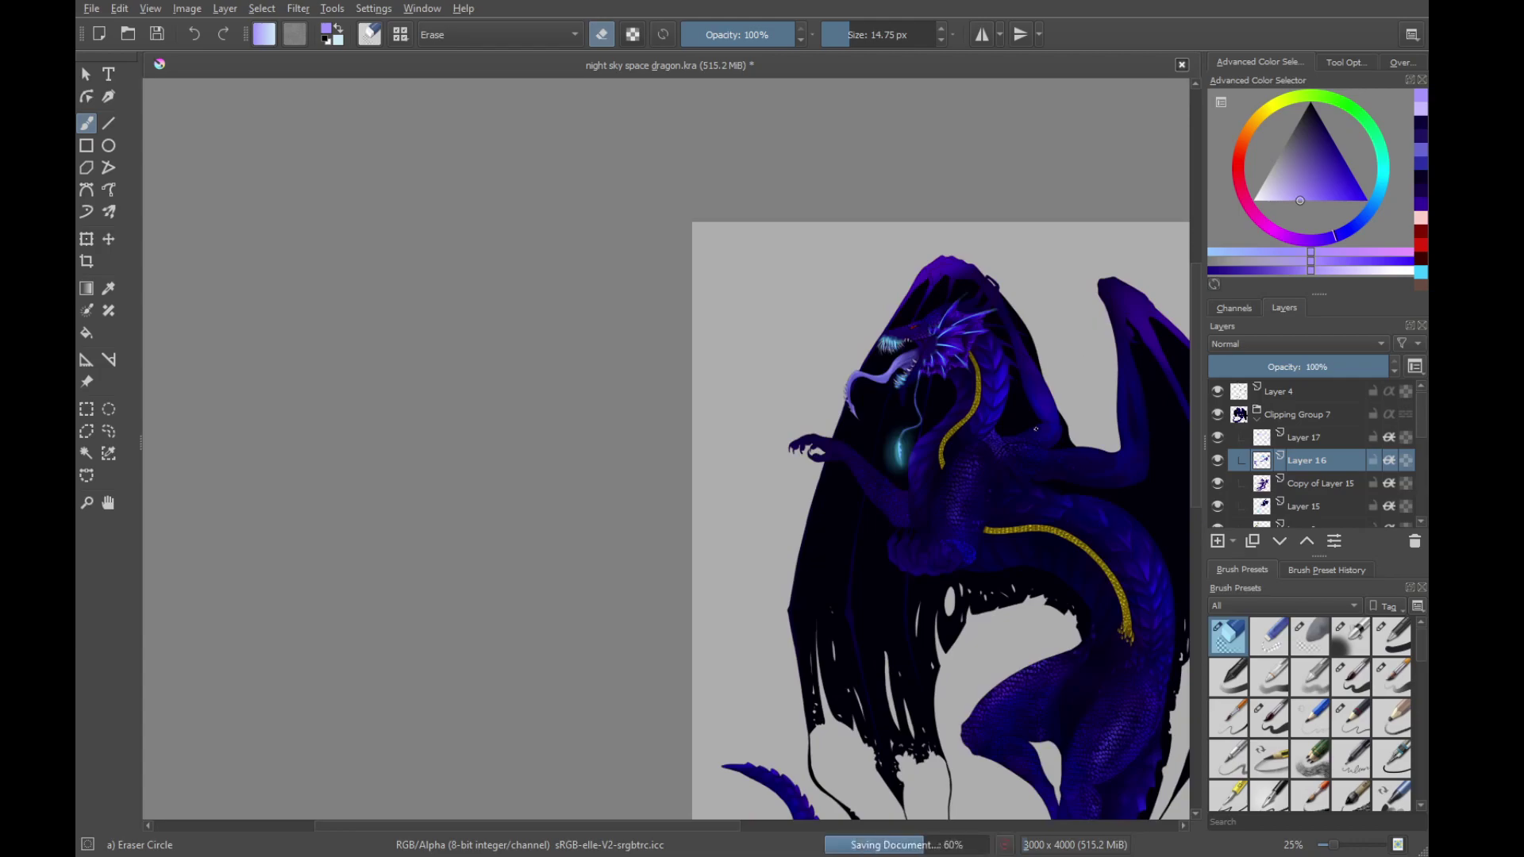
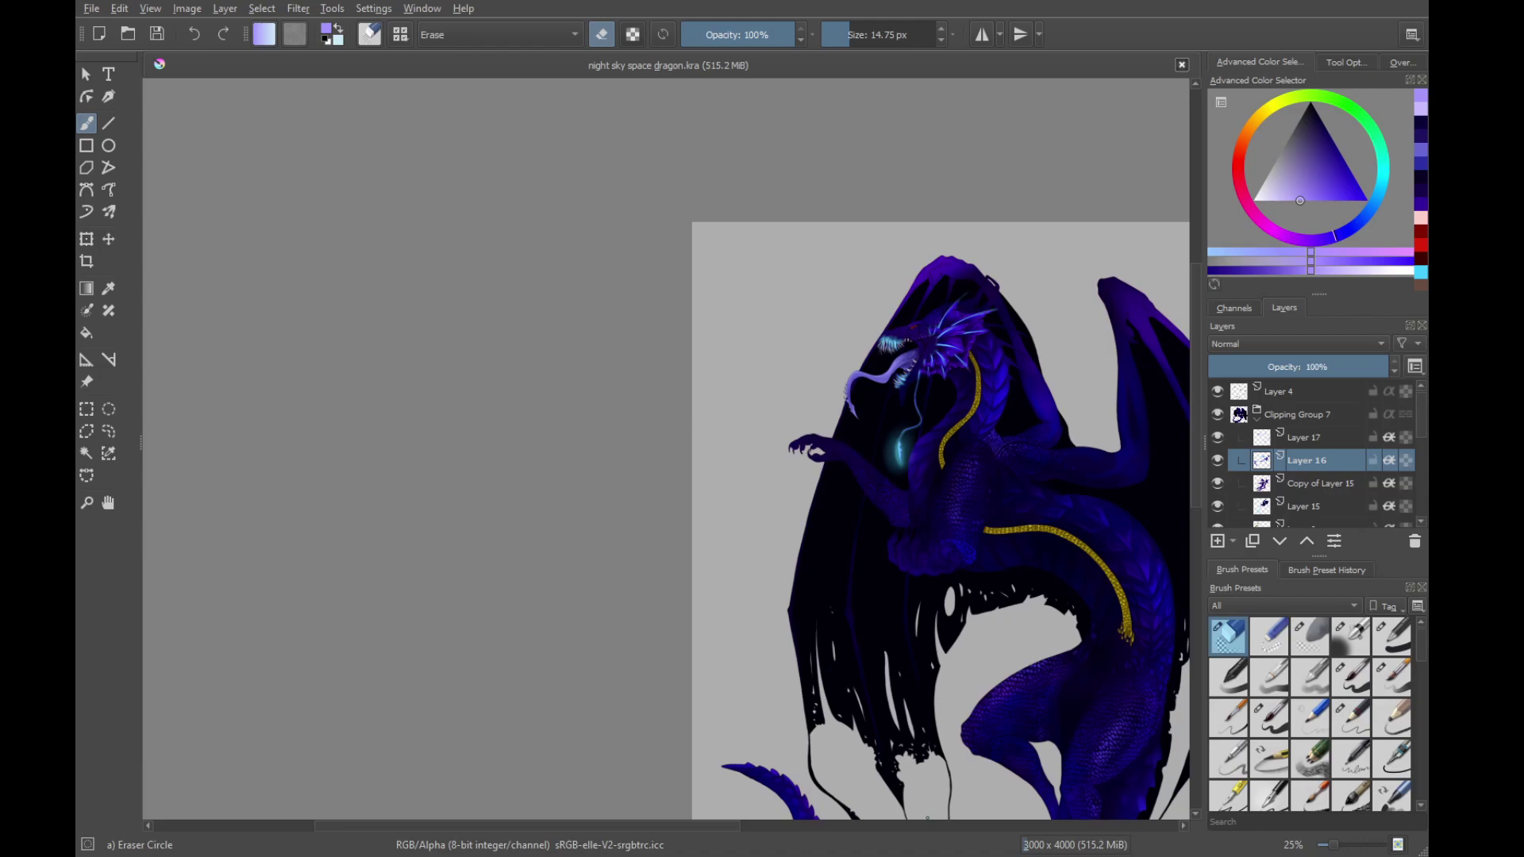
Examine what Copy of Layer 15 and Layer 15 each contribute to the head frill by toggling their visibility
{"action": "left_click_drag", "start_coordinate": [967, 454], "coordinate": [857, 616]}
{"action": "left_click_drag", "start_coordinate": [843, 458], "coordinate": [938, 339]}
{"action": "left_click_drag", "start_coordinate": [822, 589], "coordinate": [811, 559]}
{"action": "scroll", "coordinate": [811, 559], "scroll_direction": "up", "scroll_amount": 2}
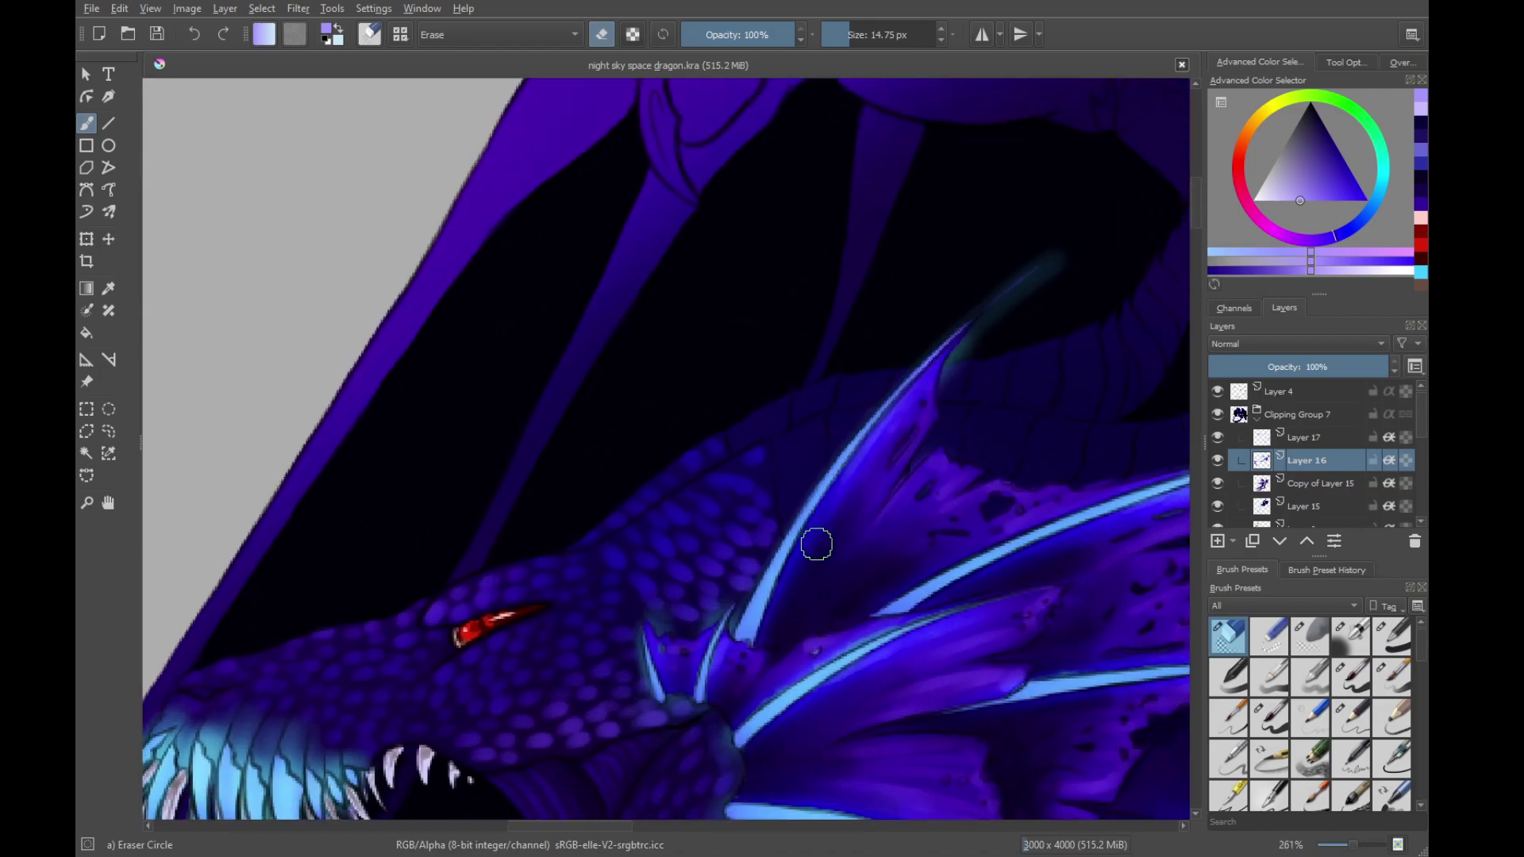
{"action": "left_click", "coordinate": [1218, 483]}
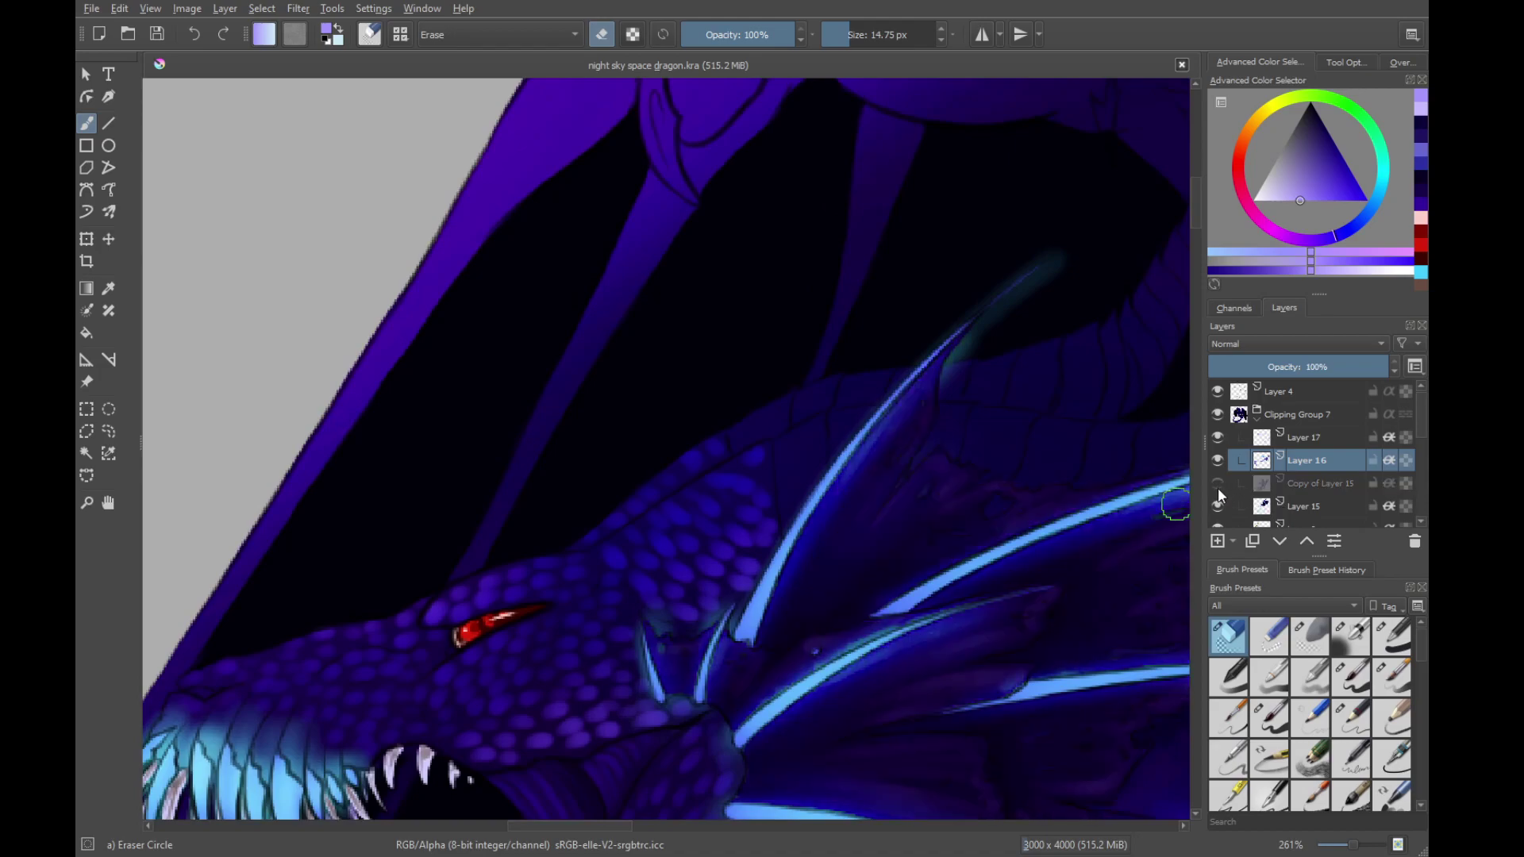
{"action": "left_click", "coordinate": [1218, 484]}
{"action": "left_click", "coordinate": [1218, 507]}
{"action": "left_click", "coordinate": [1217, 508]}
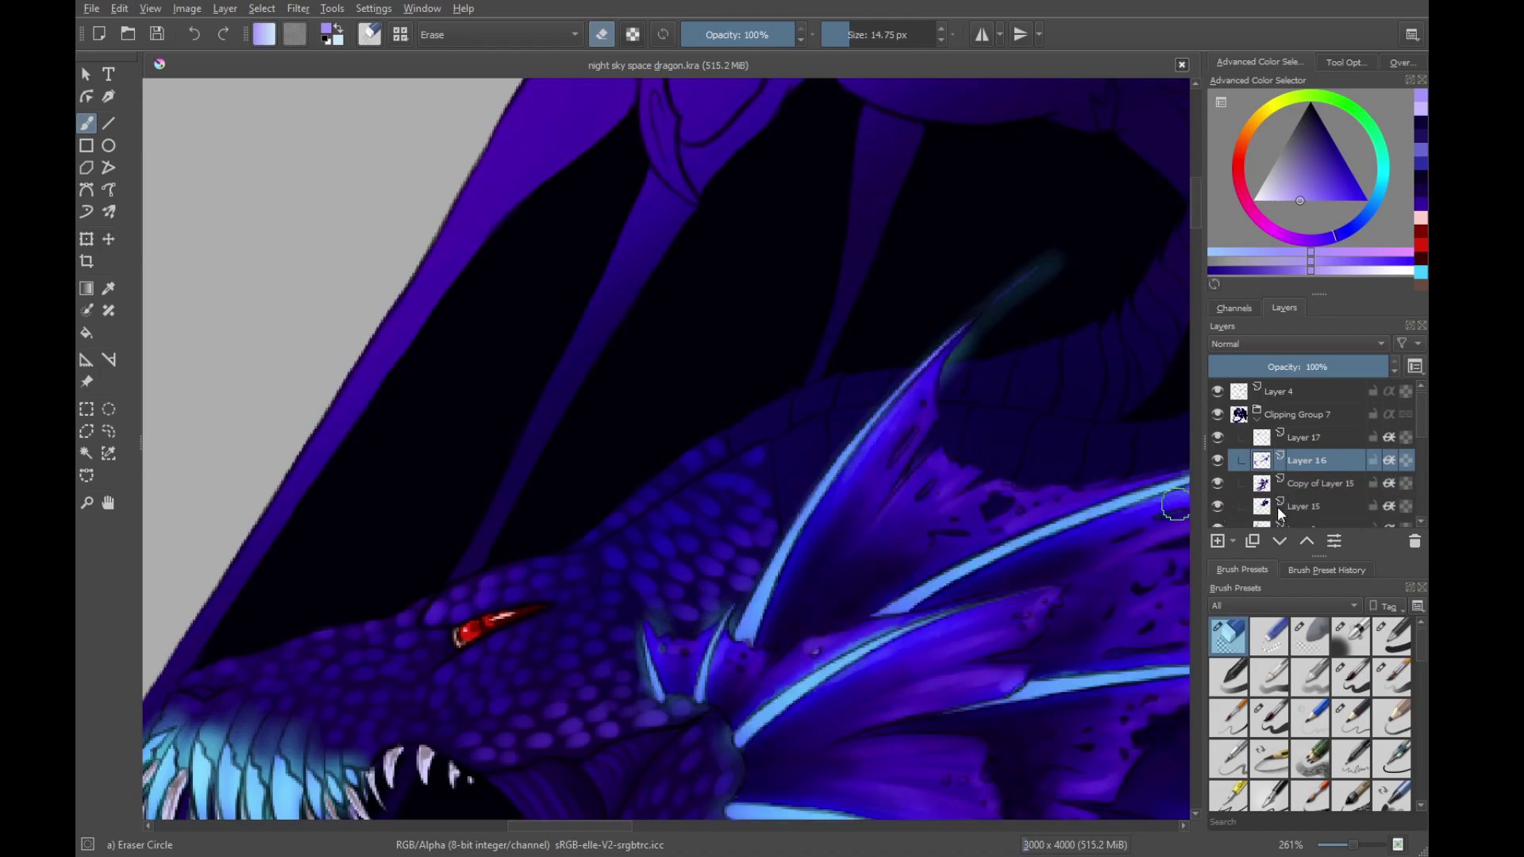
{"action": "left_click", "coordinate": [1217, 507]}
{"action": "left_click", "coordinate": [1217, 481]}
{"action": "left_click", "coordinate": [1220, 482]}
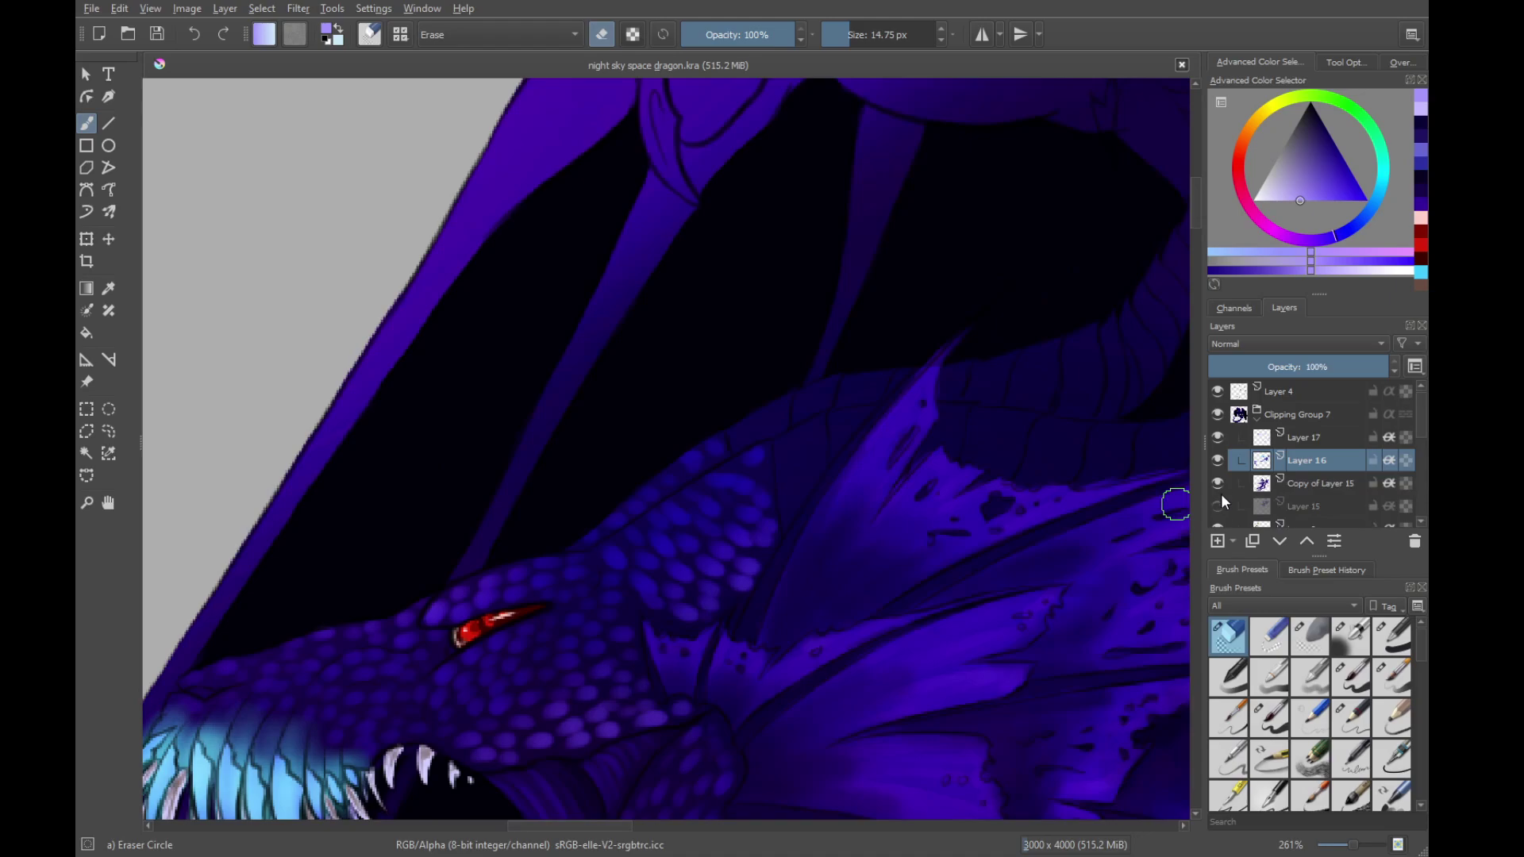
{"action": "left_click", "coordinate": [1222, 507]}
{"action": "left_click", "coordinate": [1219, 506]}
{"action": "left_click", "coordinate": [1218, 507]}
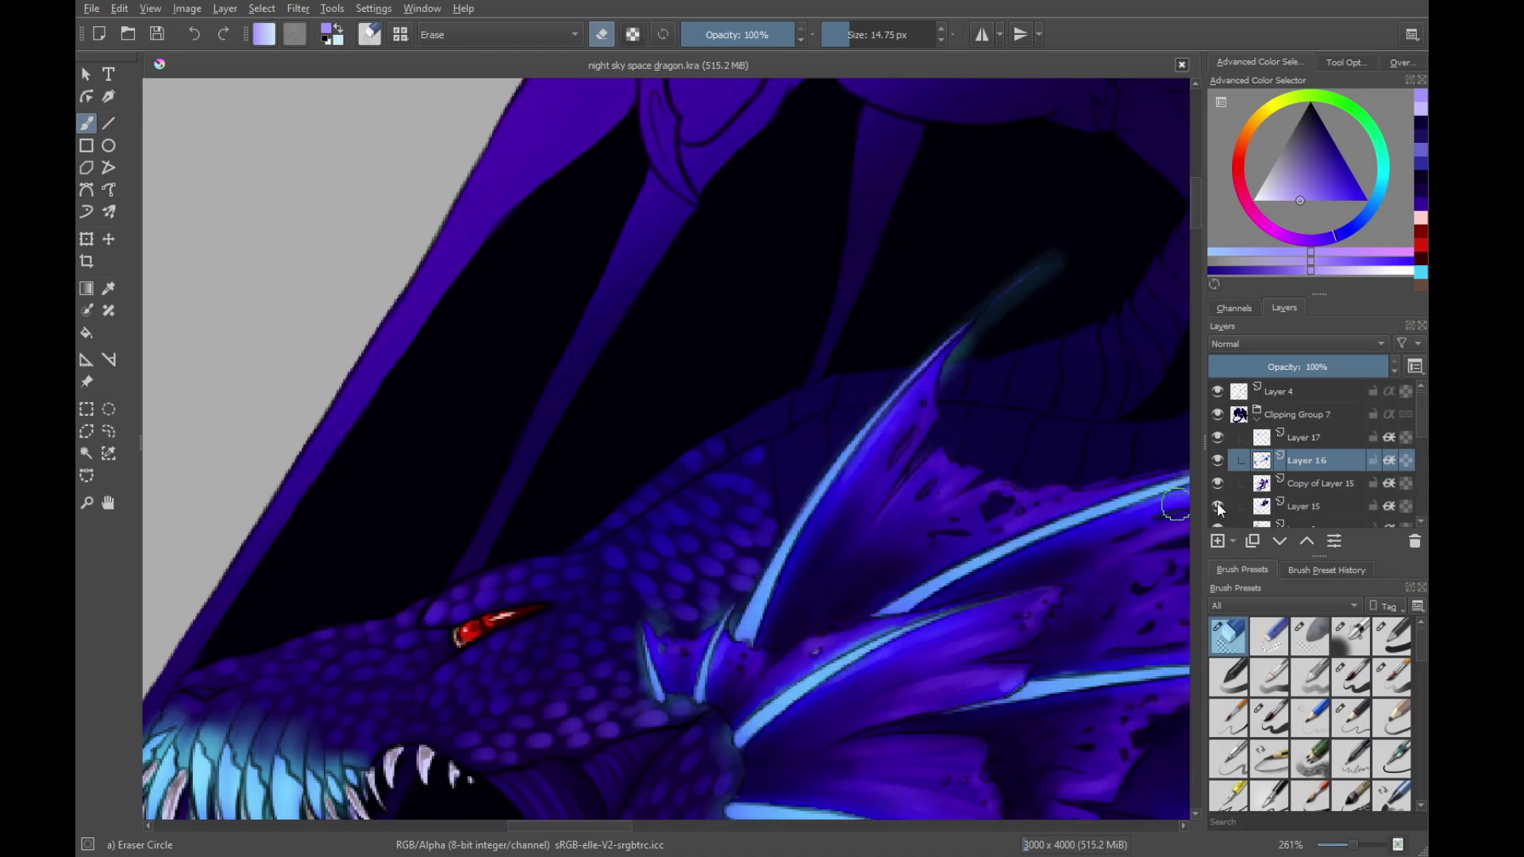
Make Layer 15 active and recheck it against Layer 16 and Copy of Layer 15 by hiding and showing them
{"action": "left_click", "coordinate": [1302, 507]}
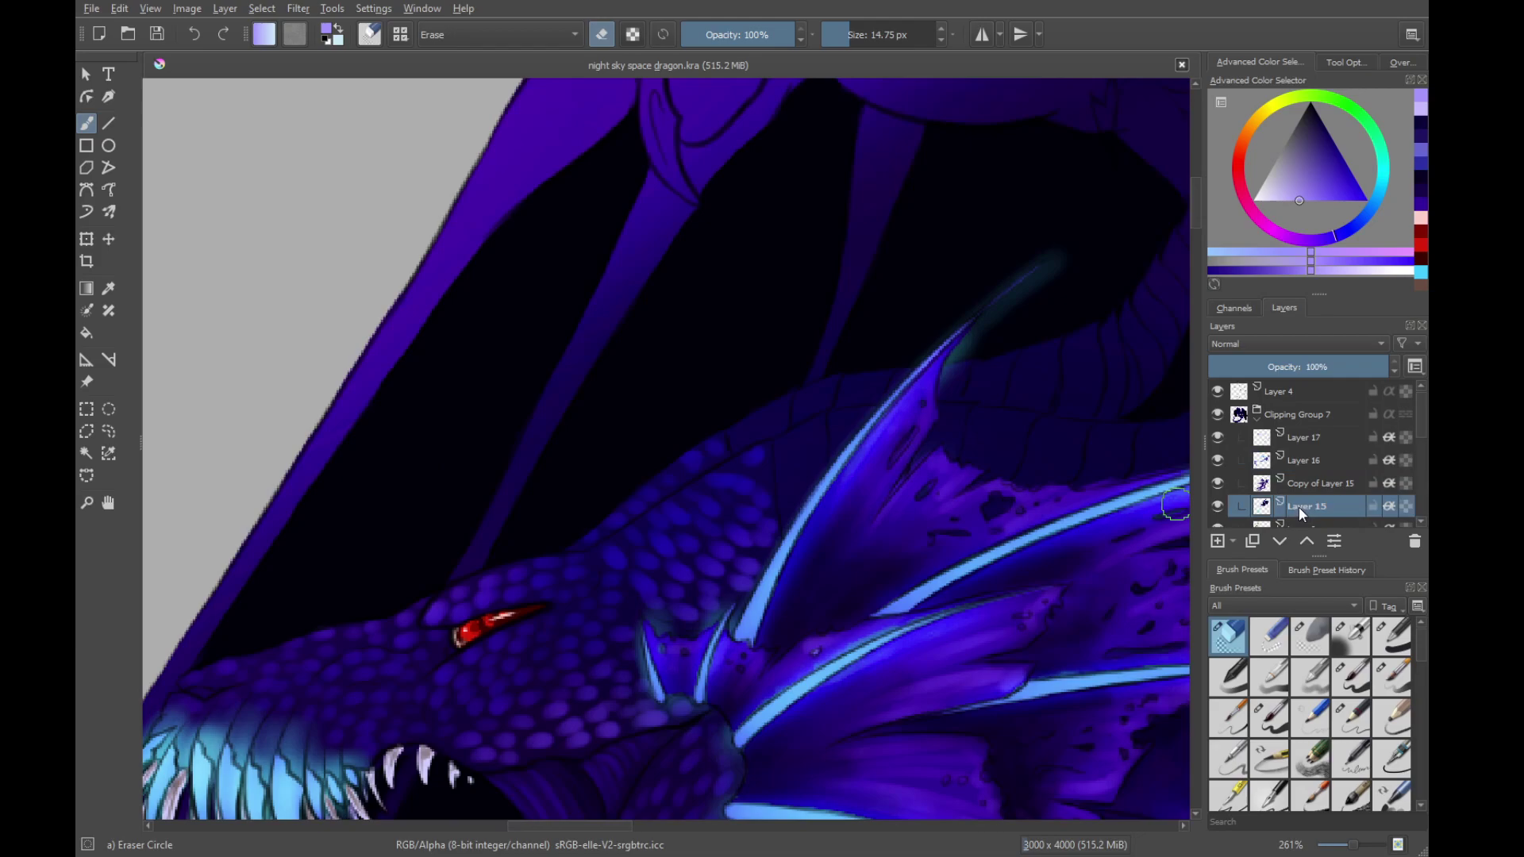
{"action": "left_click", "coordinate": [1223, 461]}
{"action": "left_click", "coordinate": [1222, 460]}
{"action": "left_click", "coordinate": [1219, 484]}
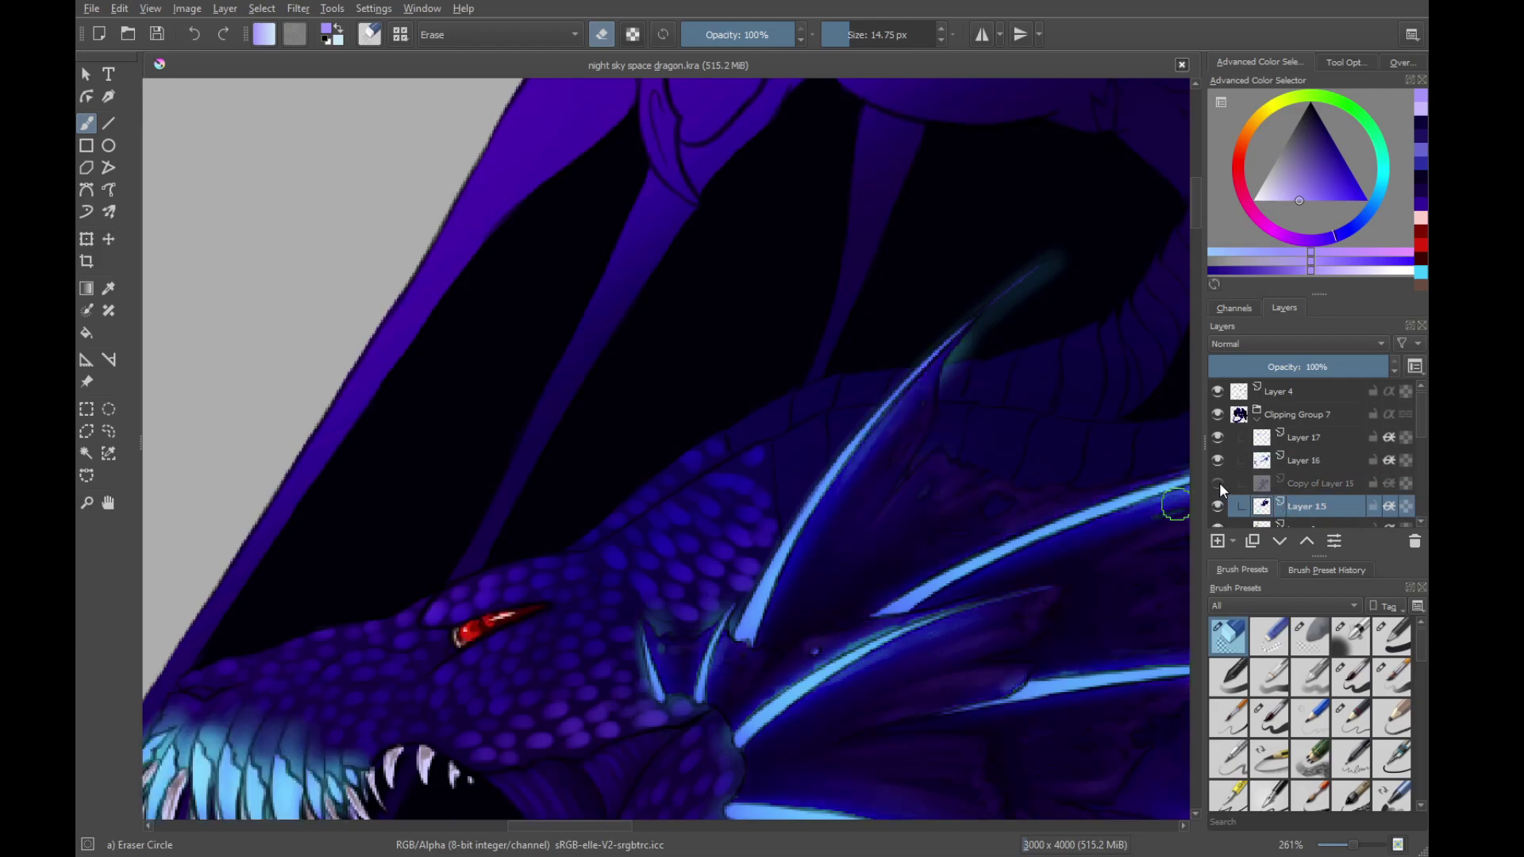
{"action": "left_click", "coordinate": [1219, 482]}
{"action": "left_click", "coordinate": [1218, 504]}
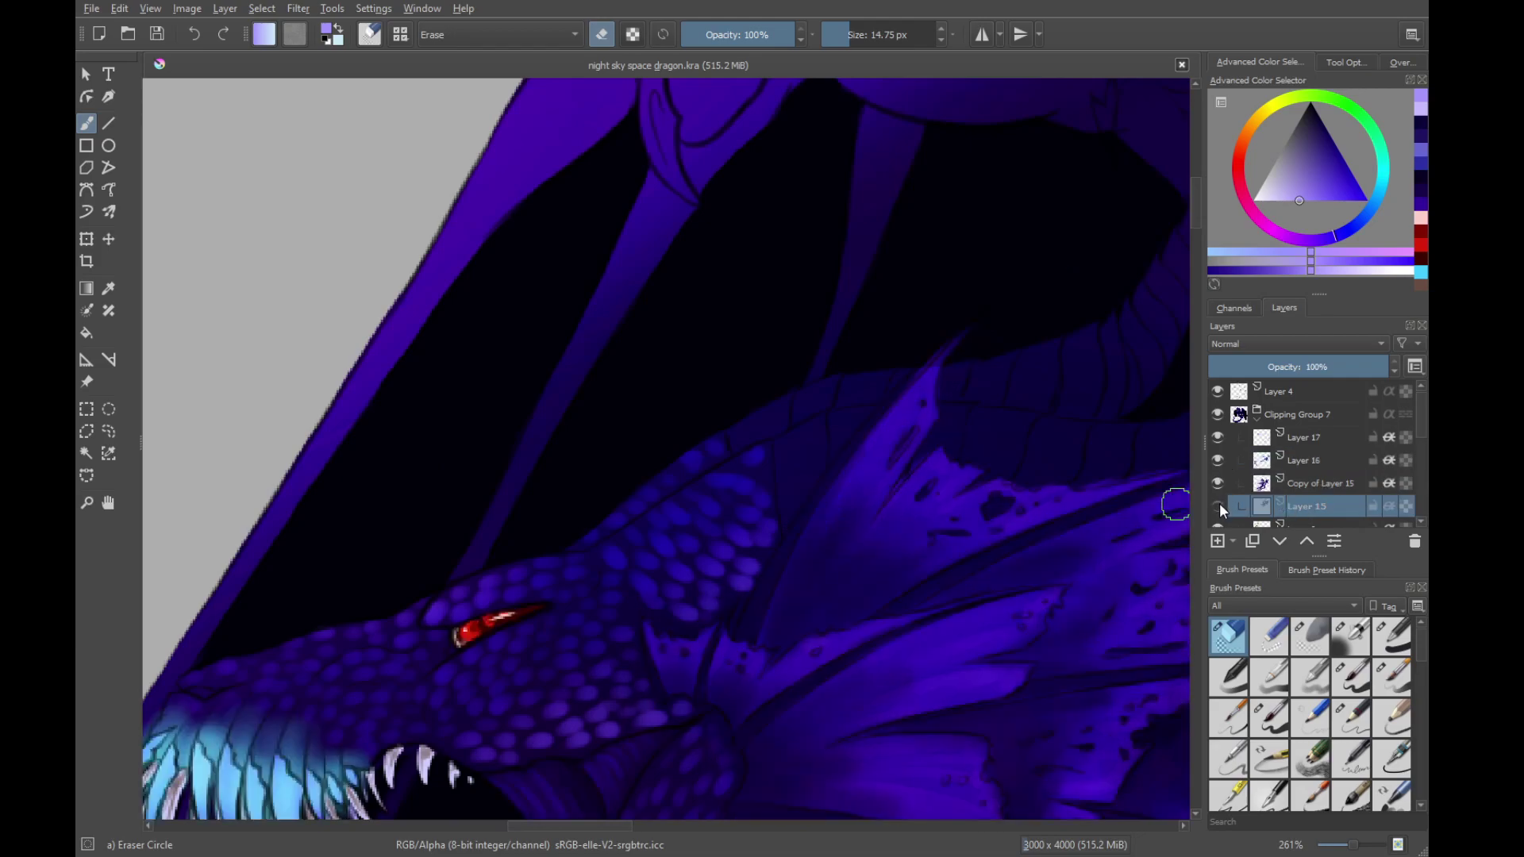
{"action": "left_click", "coordinate": [1217, 483]}
{"action": "left_click", "coordinate": [1217, 505]}
{"action": "left_click", "coordinate": [1217, 483]}
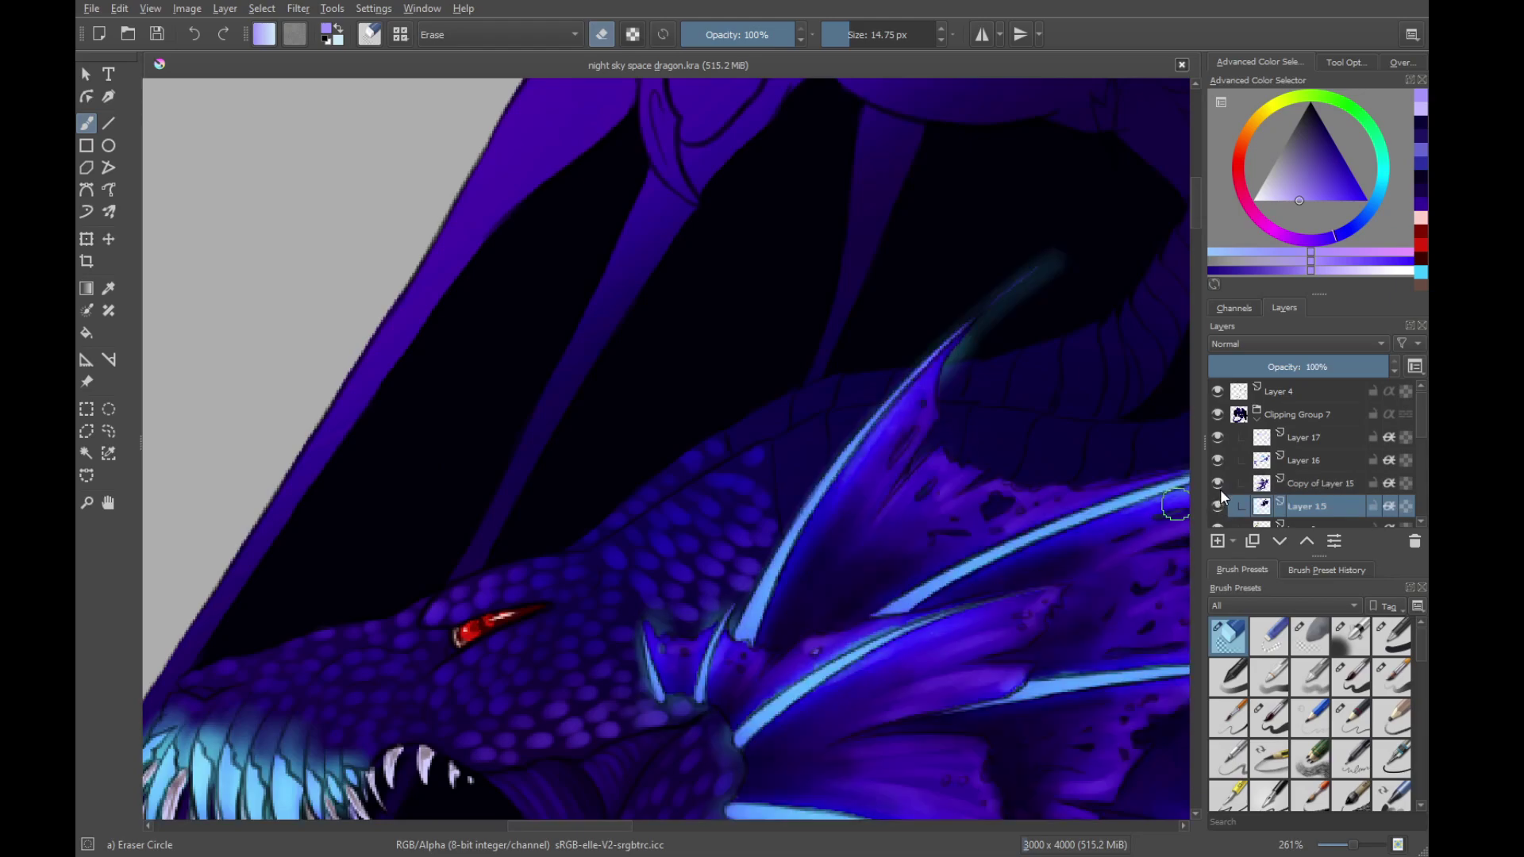
Check the contents of Layer 8 beneath Layer 15 by hiding and showing it
{"action": "left_click_drag", "start_coordinate": [1419, 426], "coordinate": [1421, 441]}
{"action": "left_click", "coordinate": [1218, 481]}
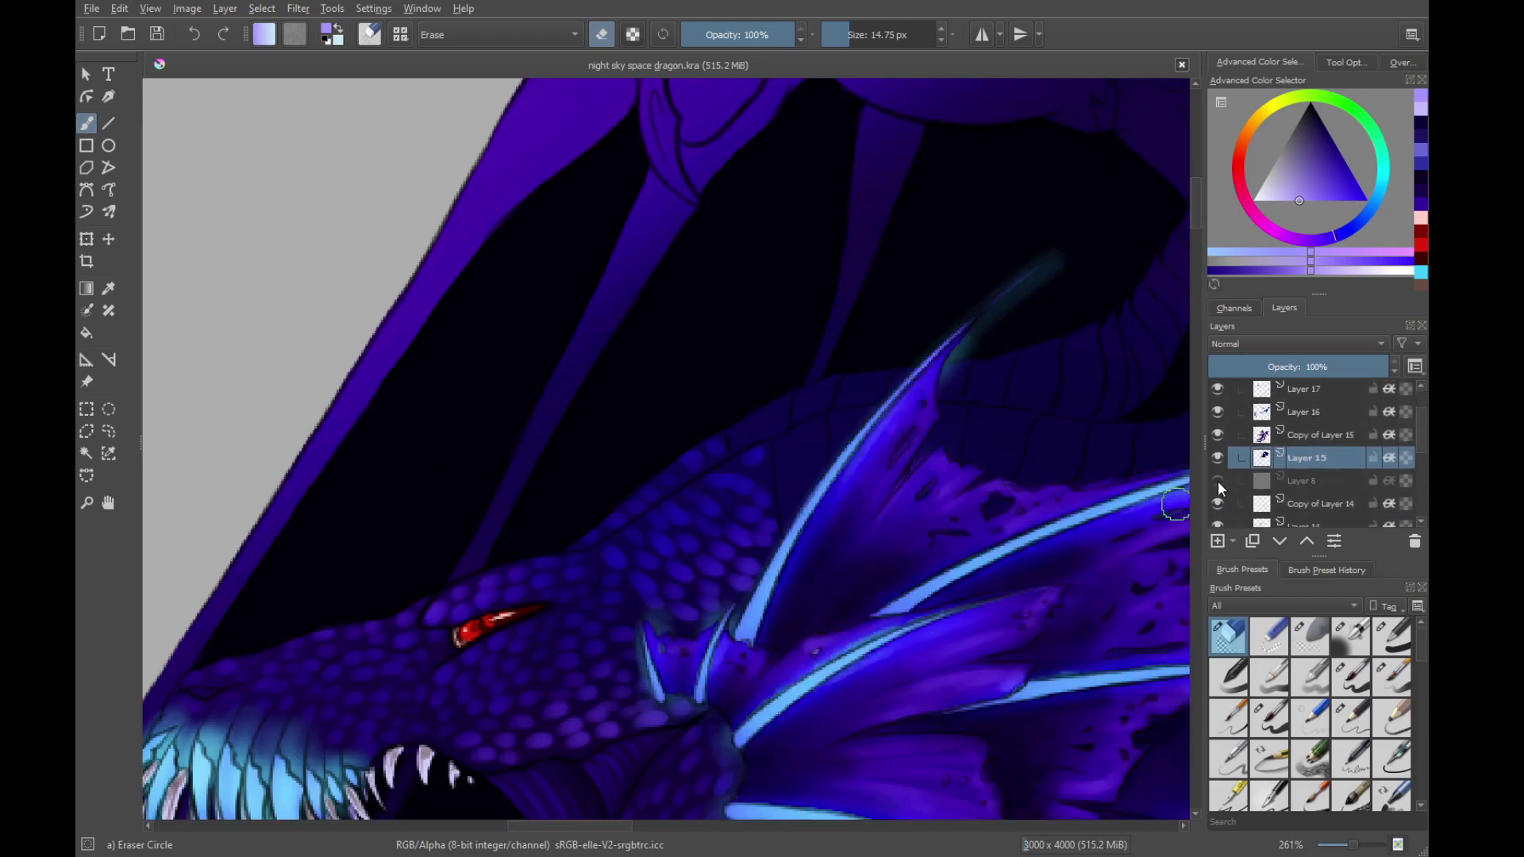
{"action": "left_click", "coordinate": [1217, 481]}
{"action": "mouse_move", "coordinate": [1303, 459]}
{"action": "left_mouse_down"}
{"action": "mouse_move", "coordinate": [1308, 430]}
{"action": "mouse_move", "coordinate": [1306, 452]}
{"action": "left_mouse_up"}
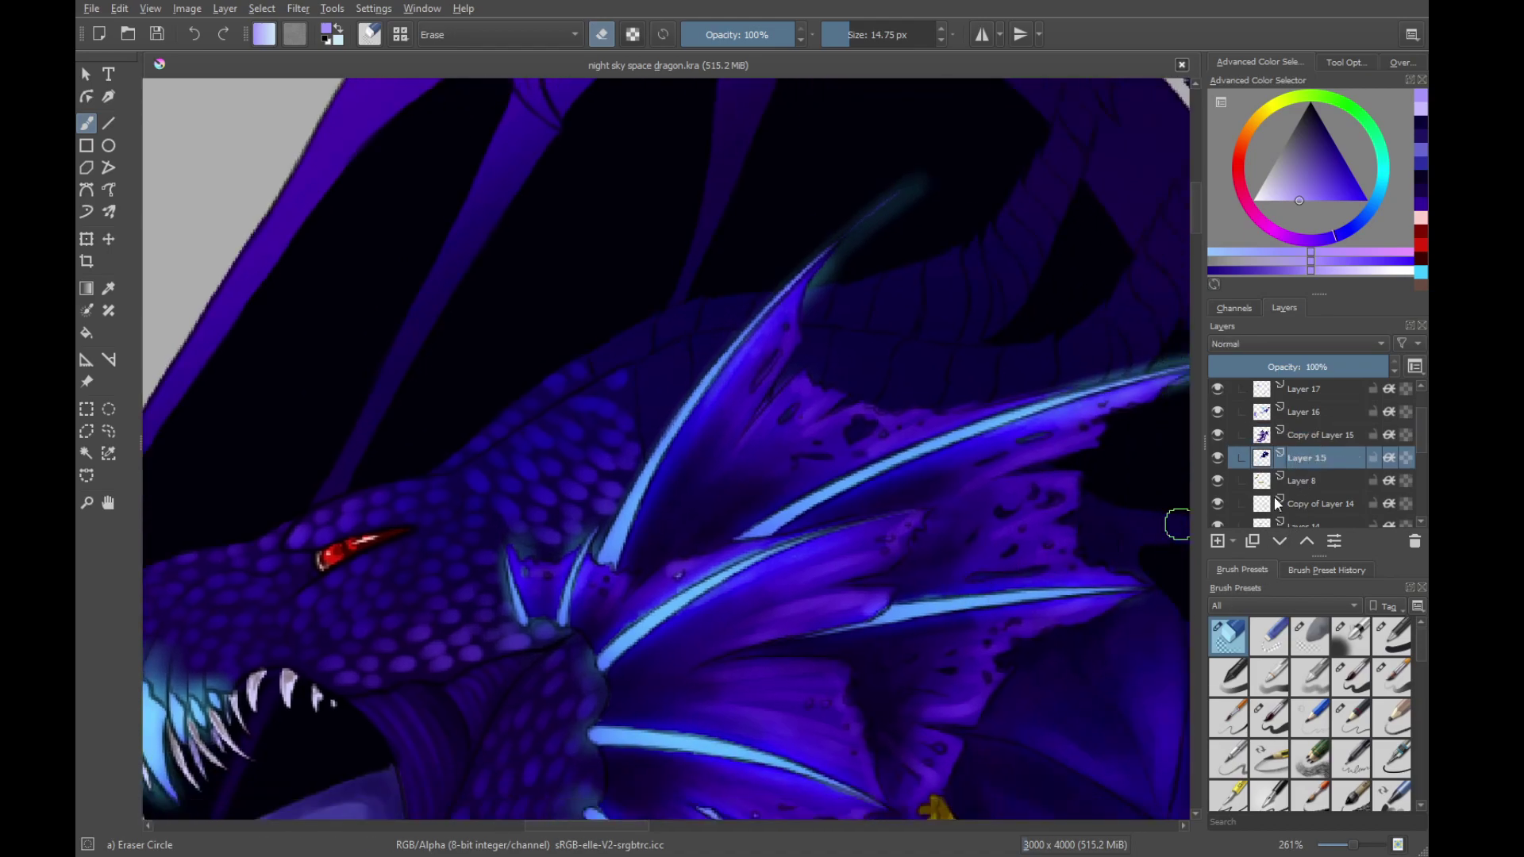
Check Layer 8 by hiding and showing it, and add a new paint layer directly above it
{"action": "left_click", "coordinate": [1300, 486]}
{"action": "left_click", "coordinate": [1220, 480]}
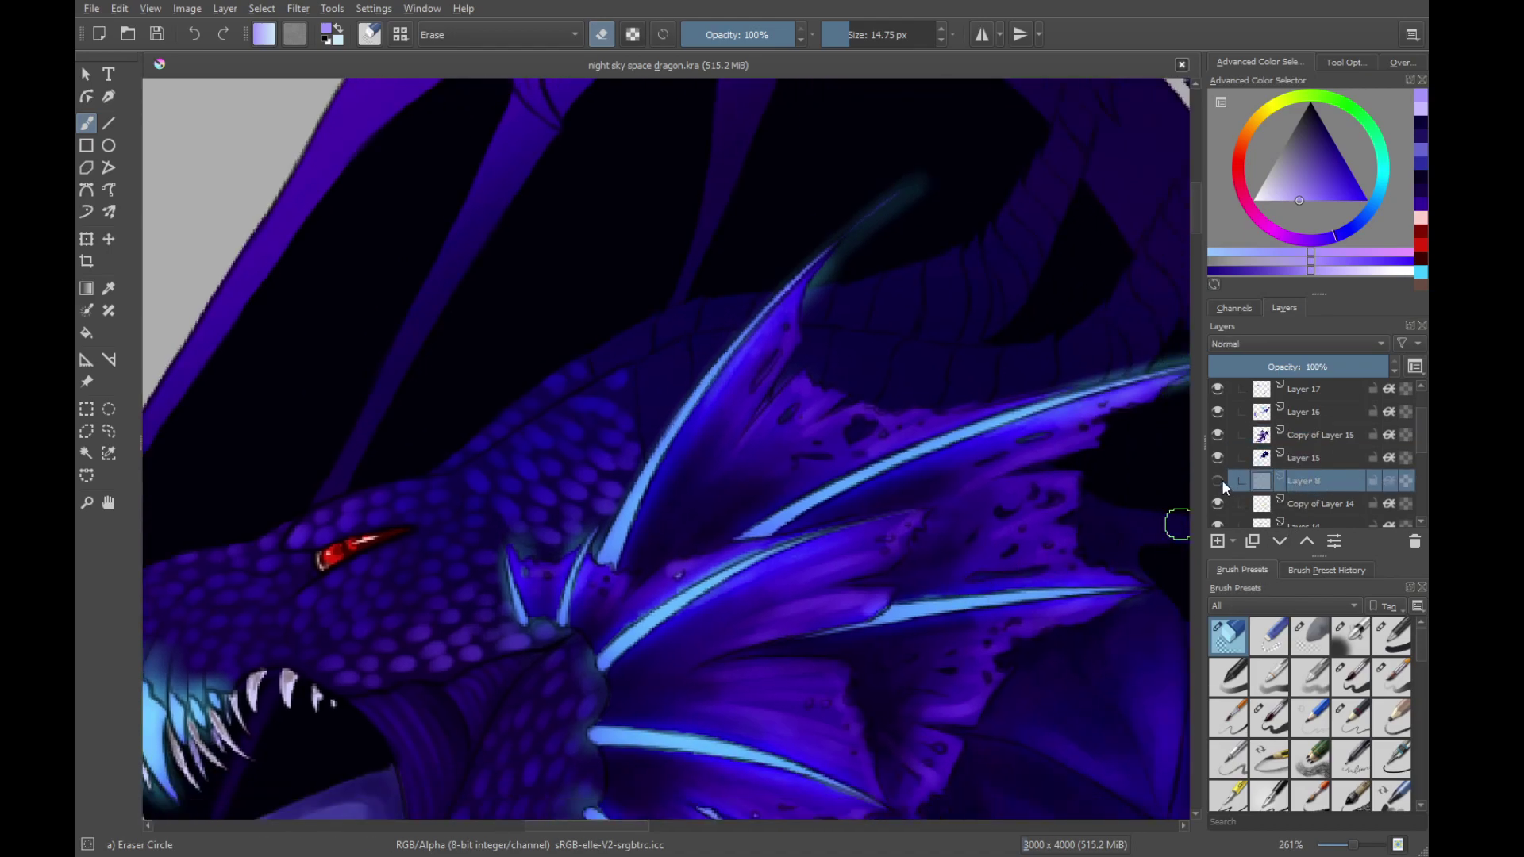
{"action": "left_click", "coordinate": [1220, 481]}
{"action": "left_click", "coordinate": [1219, 539]}
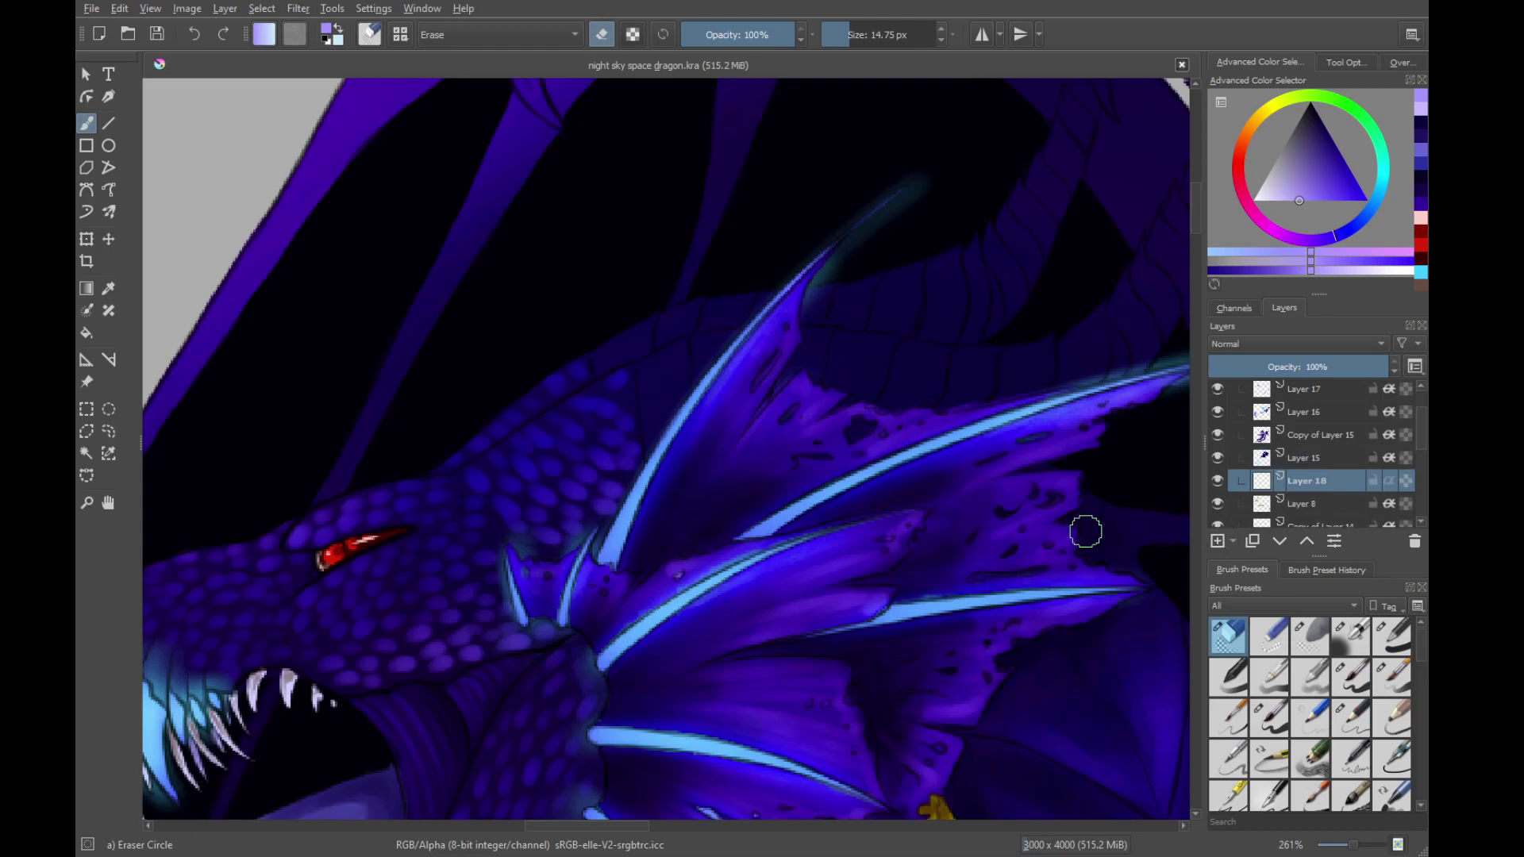
Examine the head, horns, frill and jaw up close and in relation to the whole dragon
{"action": "scroll", "coordinate": [912, 486], "scroll_direction": "down", "scroll_amount": 10}
{"action": "scroll", "coordinate": [826, 706], "scroll_direction": "up", "scroll_amount": 4}
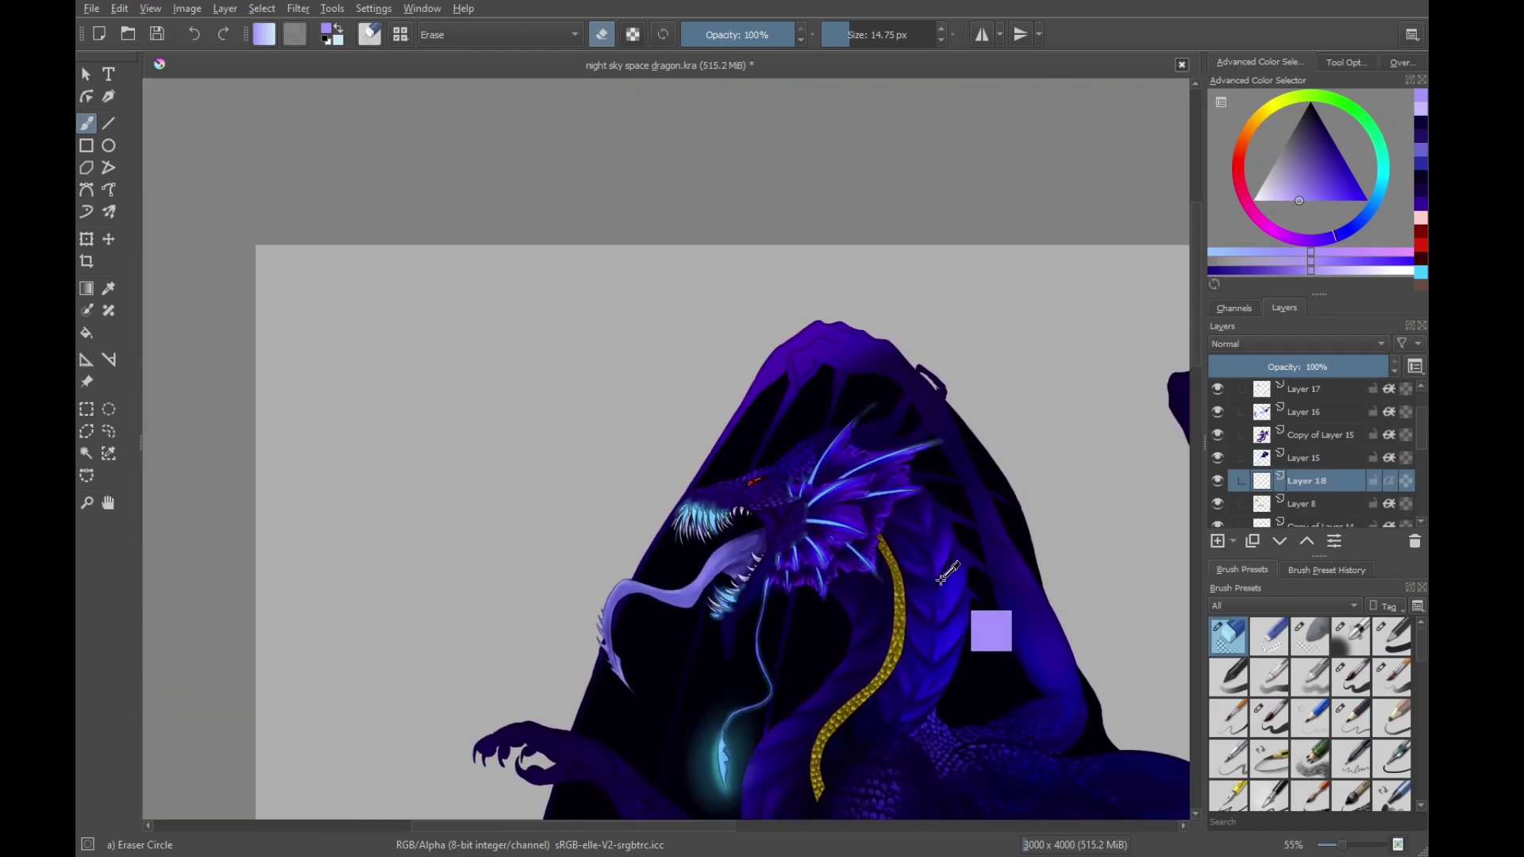
{"action": "scroll", "coordinate": [937, 568], "scroll_direction": "up", "scroll_amount": 8}
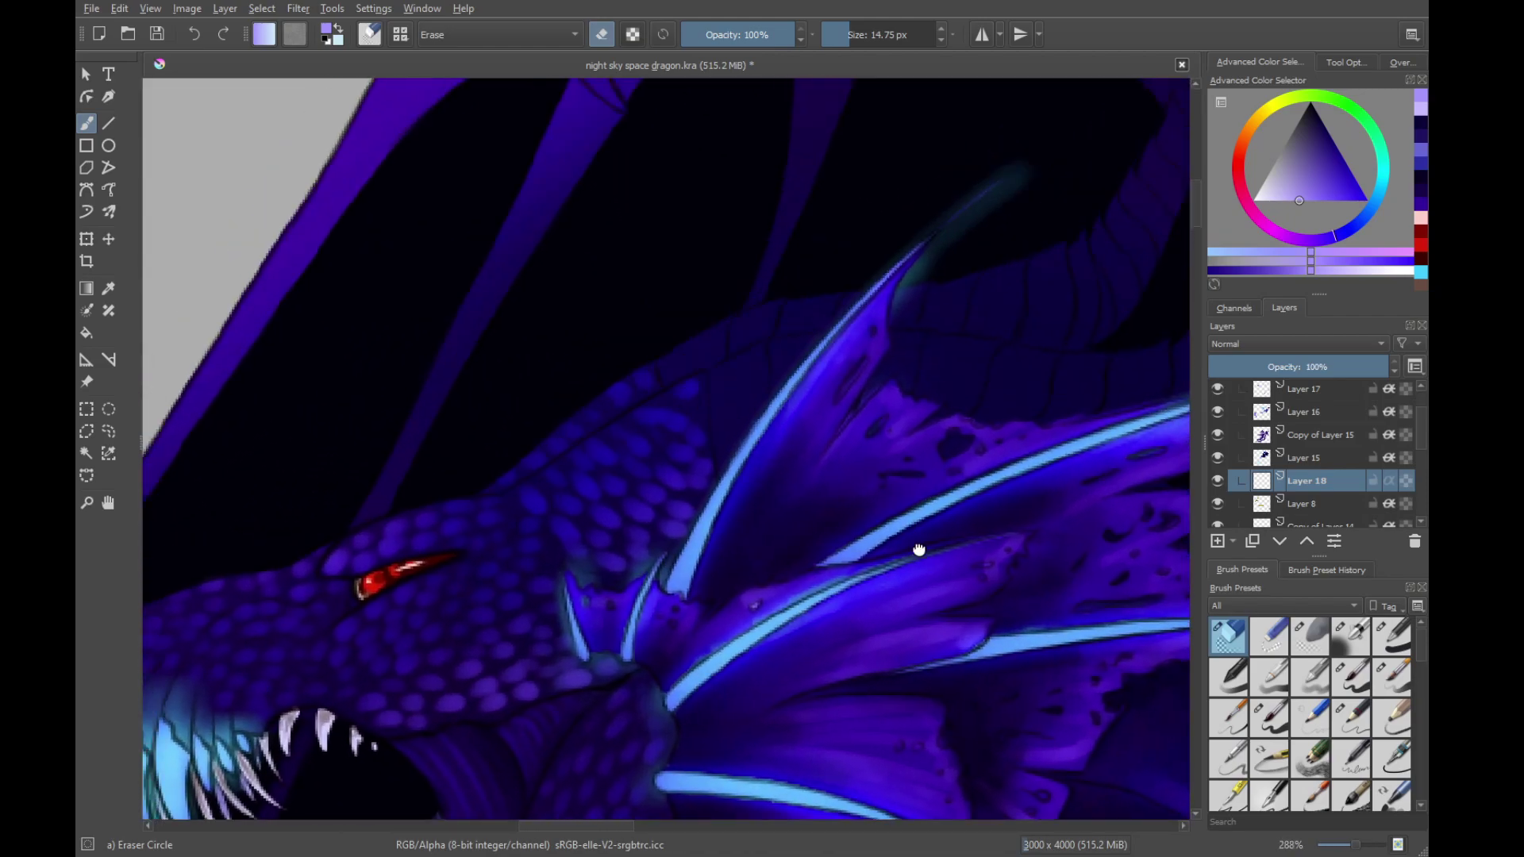
{"action": "left_click_drag", "start_coordinate": [918, 549], "coordinate": [950, 623]}
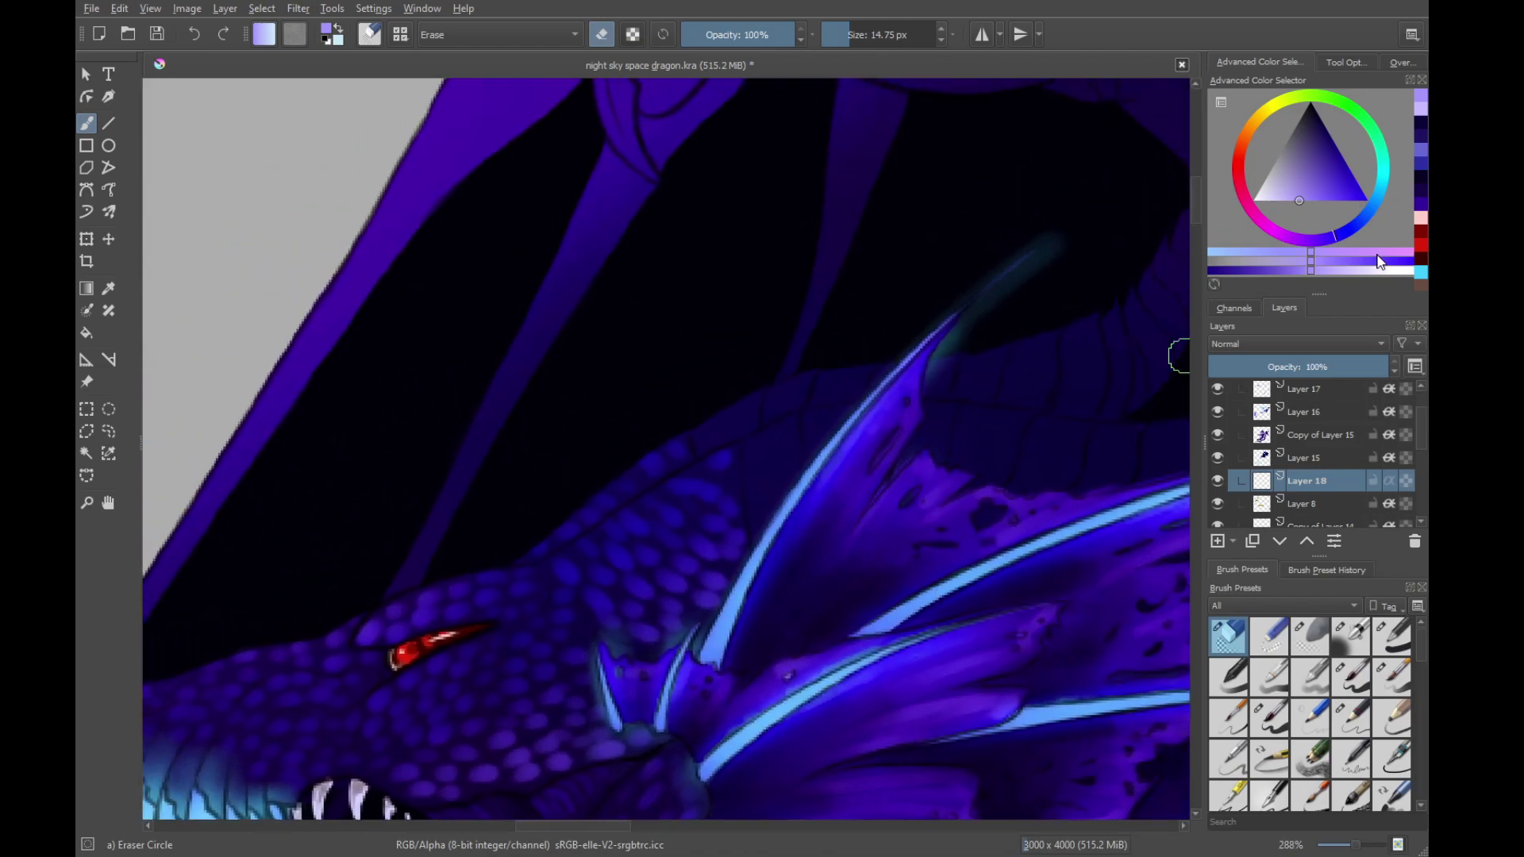
{"action": "left_click_drag", "start_coordinate": [735, 613], "coordinate": [1032, 357]}
{"action": "left_click_drag", "start_coordinate": [770, 603], "coordinate": [962, 454]}
{"action": "left_click_drag", "start_coordinate": [900, 734], "coordinate": [909, 590]}
{"action": "left_click_drag", "start_coordinate": [1001, 565], "coordinate": [819, 601]}
{"action": "left_click_drag", "start_coordinate": [989, 646], "coordinate": [874, 594]}
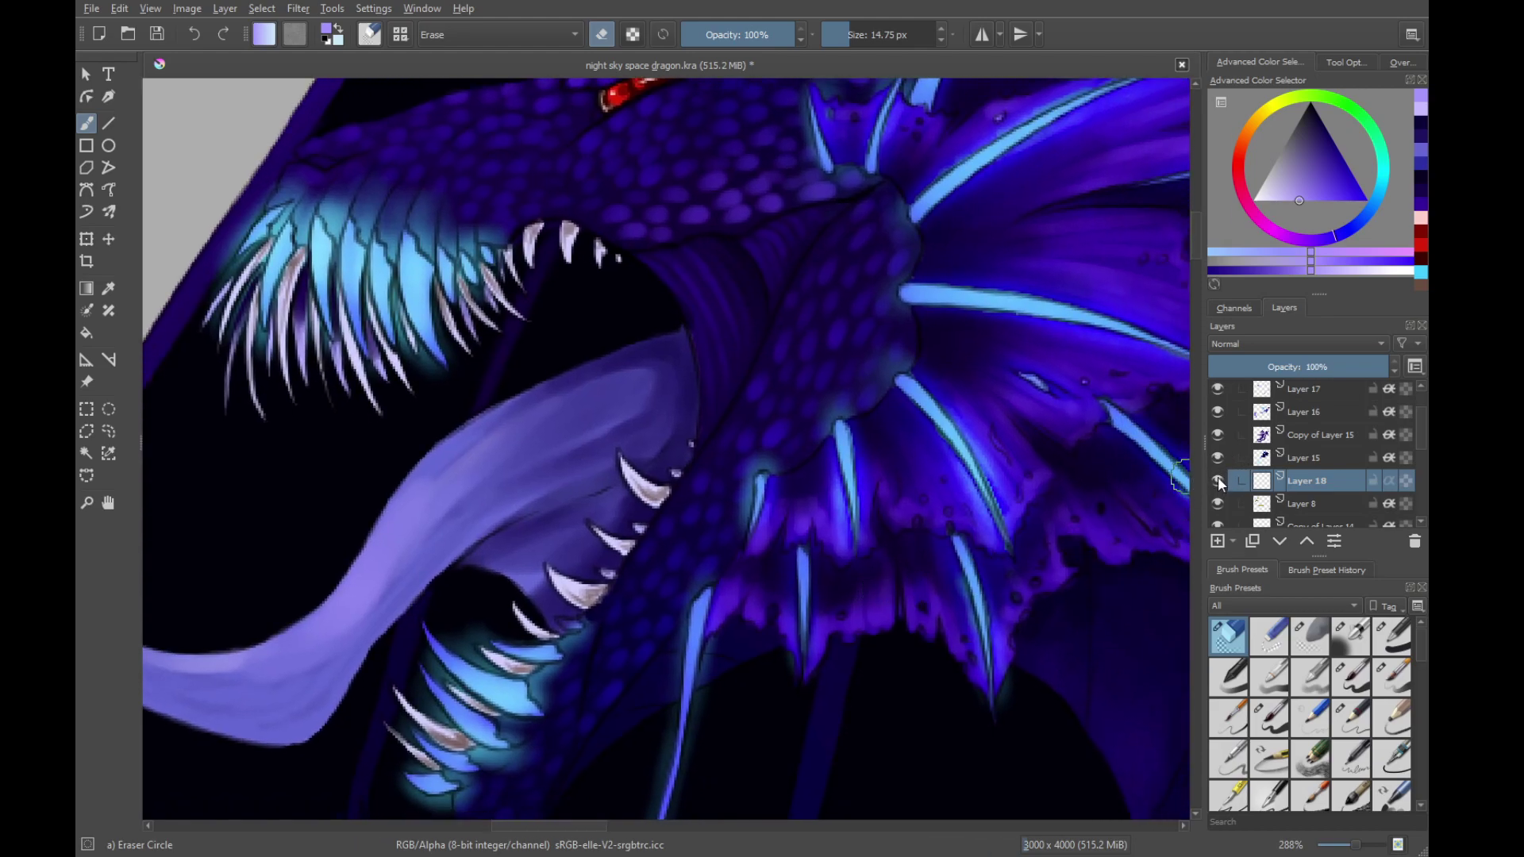
{"action": "left_click", "coordinate": [980, 591], "text": "ctrl"}
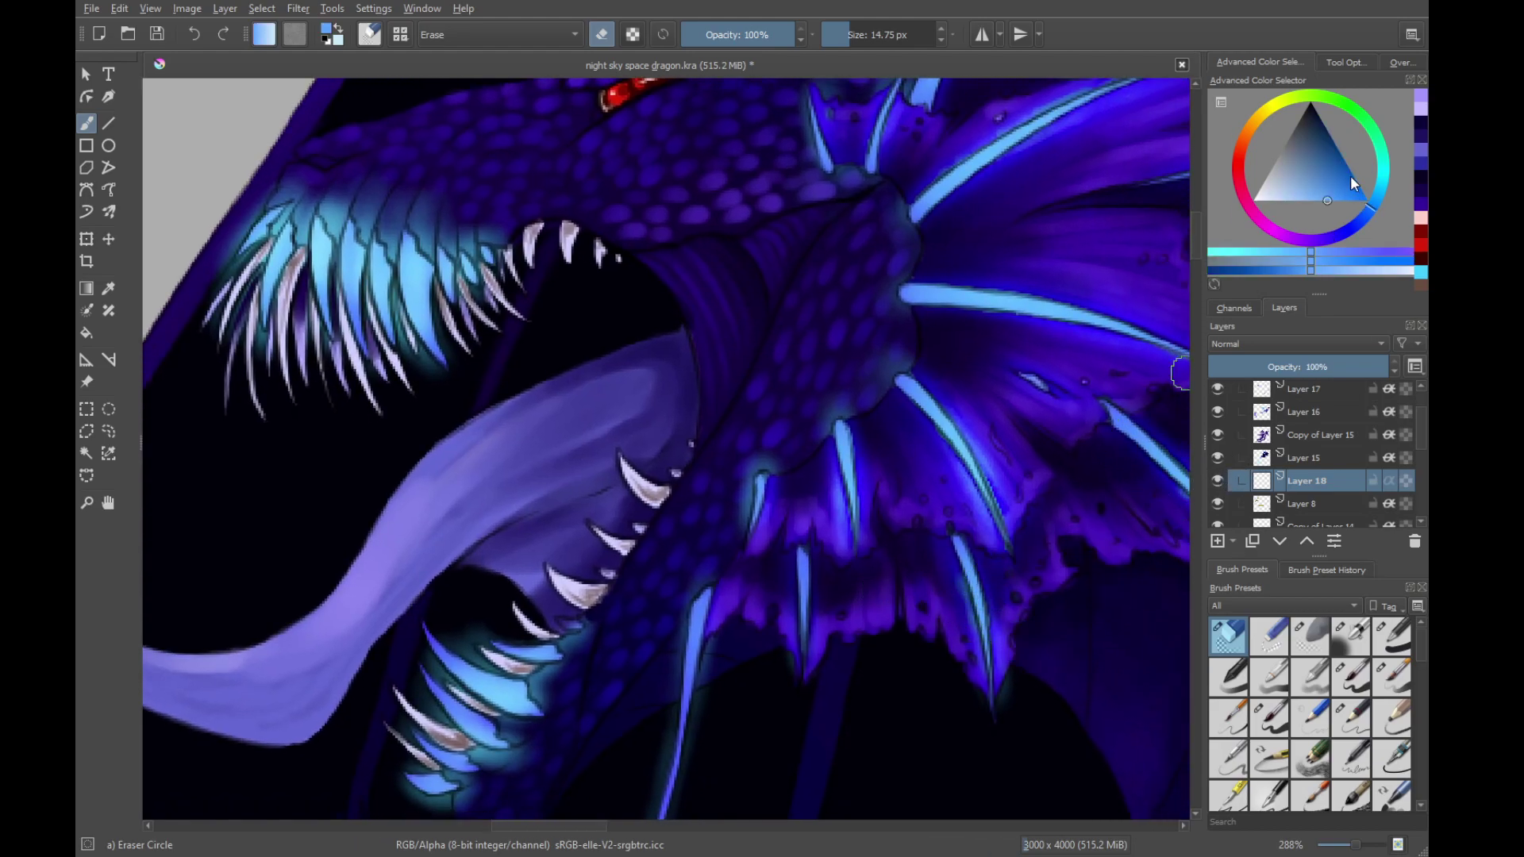
{"action": "left_click", "coordinate": [1363, 219]}
{"action": "mouse_move", "coordinate": [1338, 184]}
{"action": "left_mouse_down"}
{"action": "mouse_move", "coordinate": [1368, 181]}
{"action": "mouse_move", "coordinate": [1325, 176]}
{"action": "mouse_move", "coordinate": [1340, 203]}
{"action": "left_mouse_up"}
Choose a very dark navy blue and switch from the eraser to the Basic-5 Size brush
{"action": "left_click_drag", "start_coordinate": [1005, 340], "coordinate": [894, 737]}
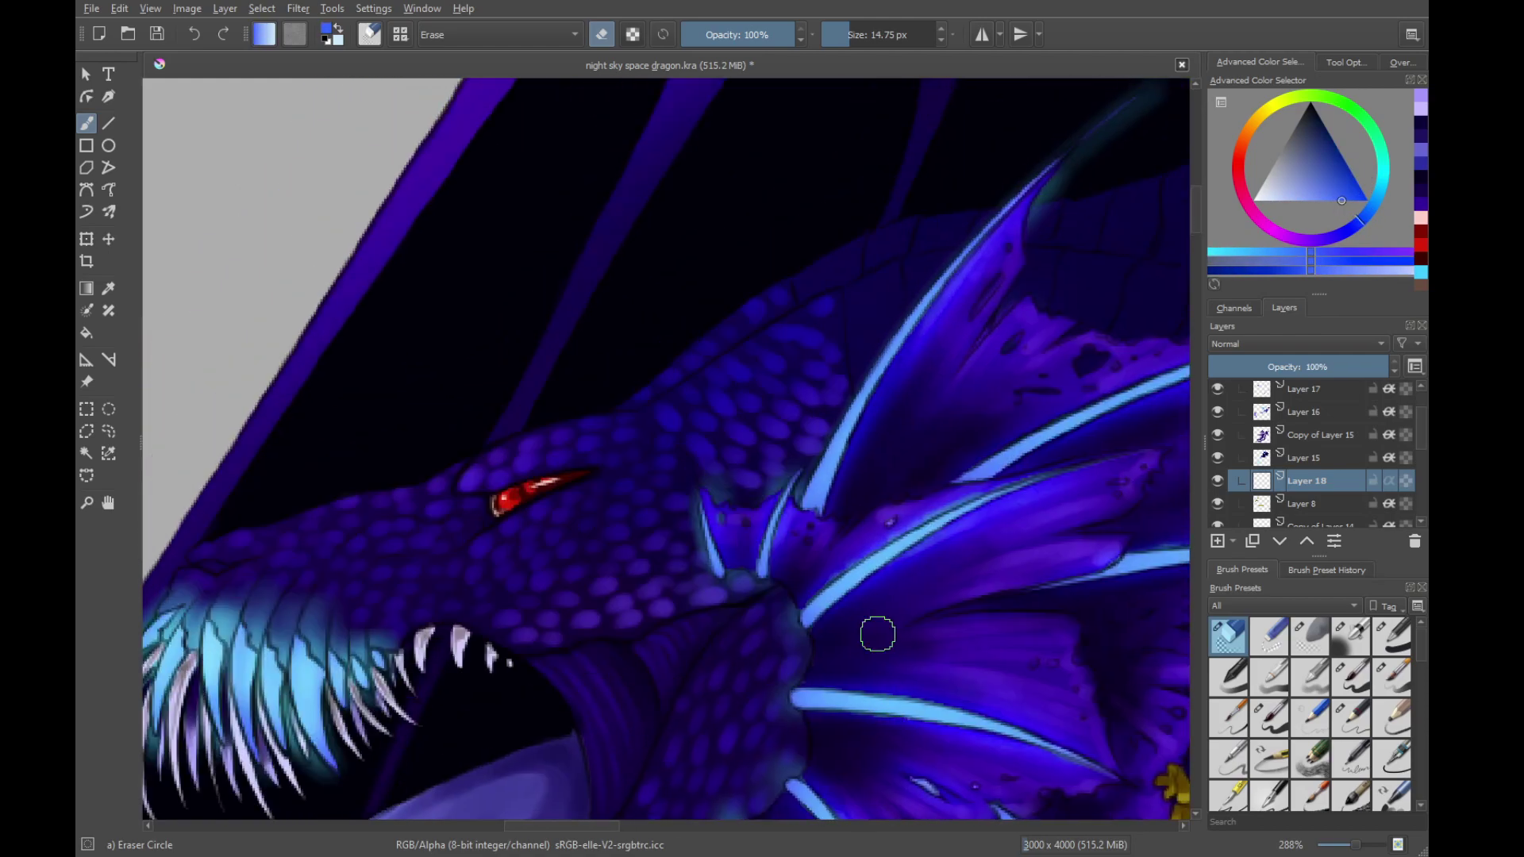
{"action": "left_click_drag", "start_coordinate": [867, 388], "coordinate": [909, 566]}
{"action": "left_click_drag", "start_coordinate": [841, 488], "coordinate": [914, 427]}
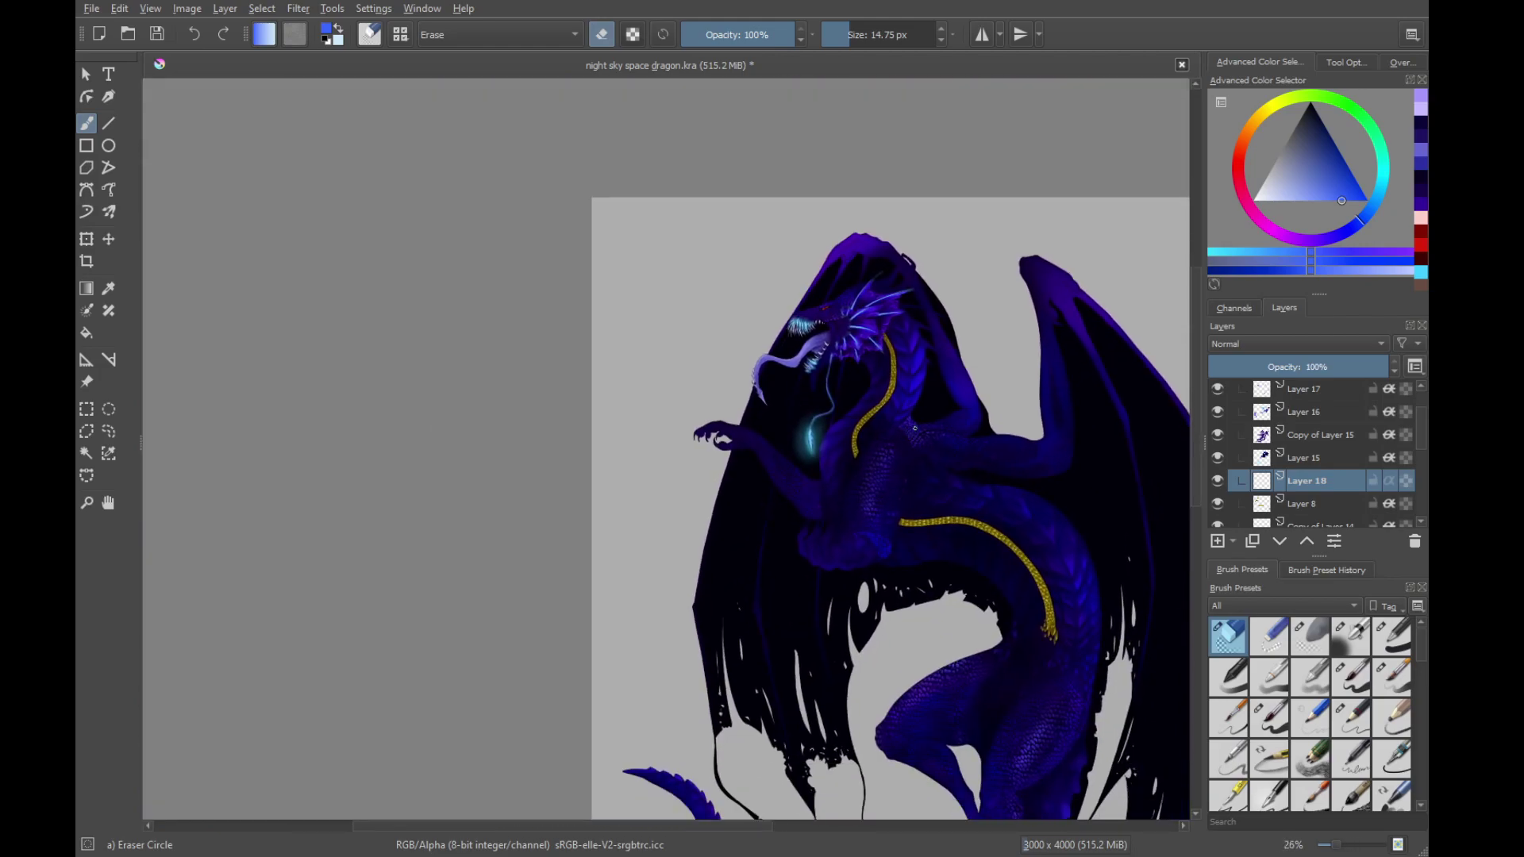
{"action": "scroll", "coordinate": [905, 426], "scroll_direction": "up", "scroll_amount": 6}
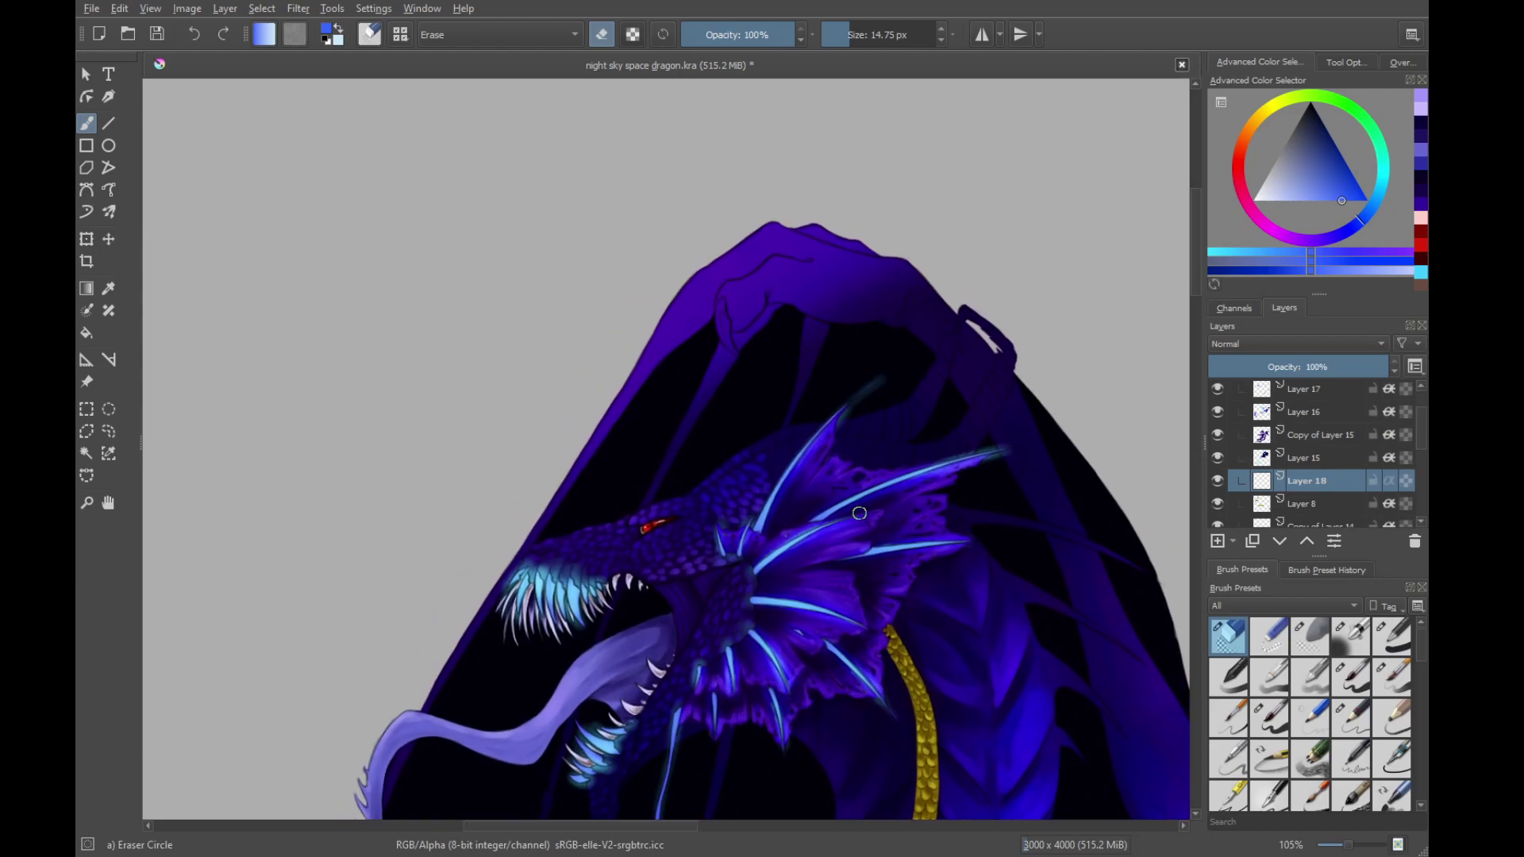
{"action": "scroll", "coordinate": [854, 421], "scroll_direction": "up", "scroll_amount": 4}
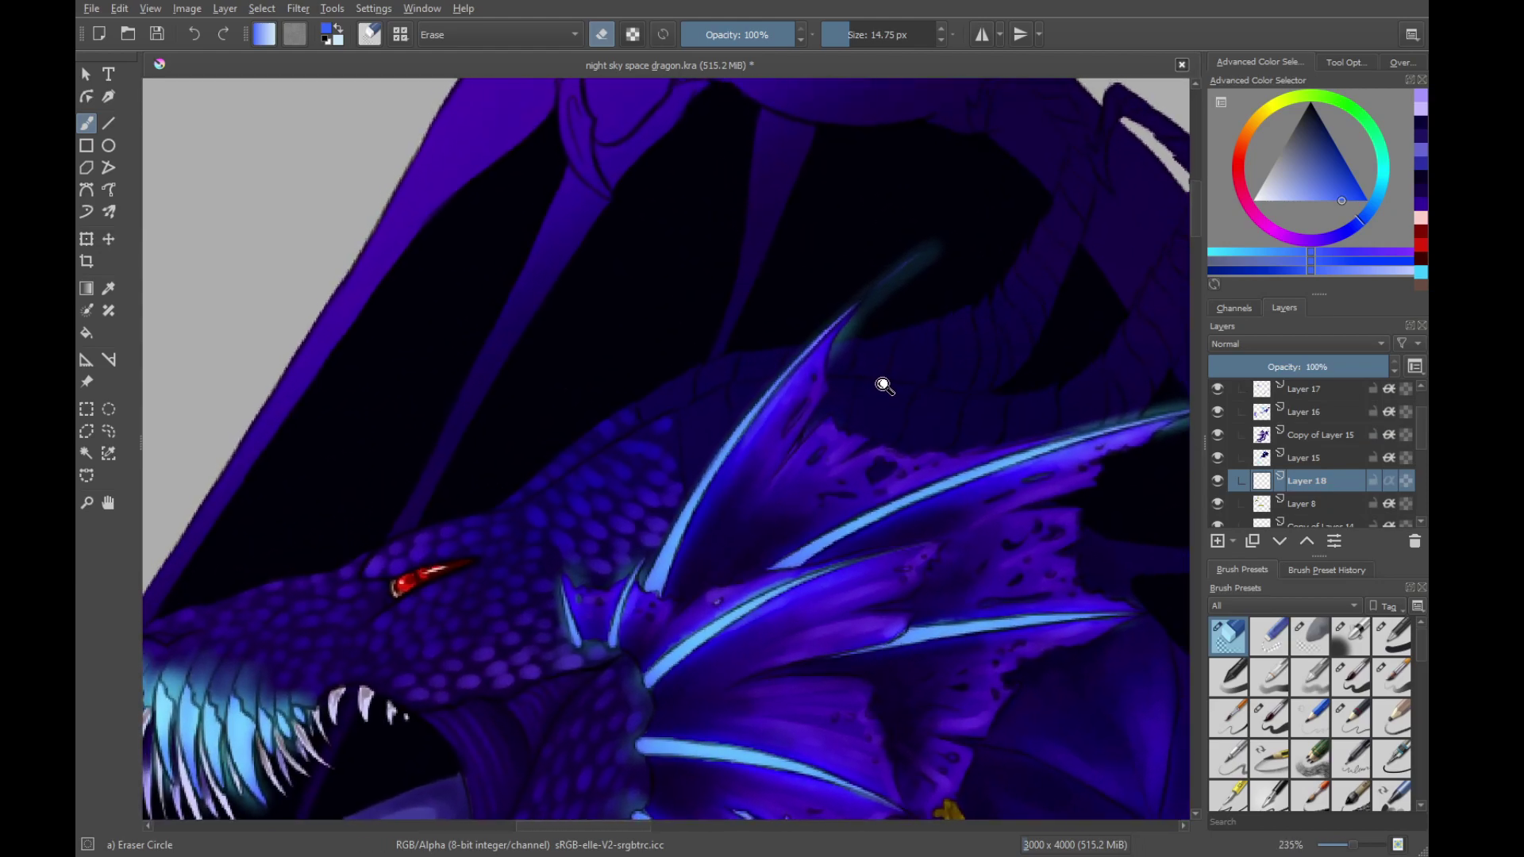
{"action": "key", "text": "d"}
{"action": "left_click", "coordinate": [1324, 130]}
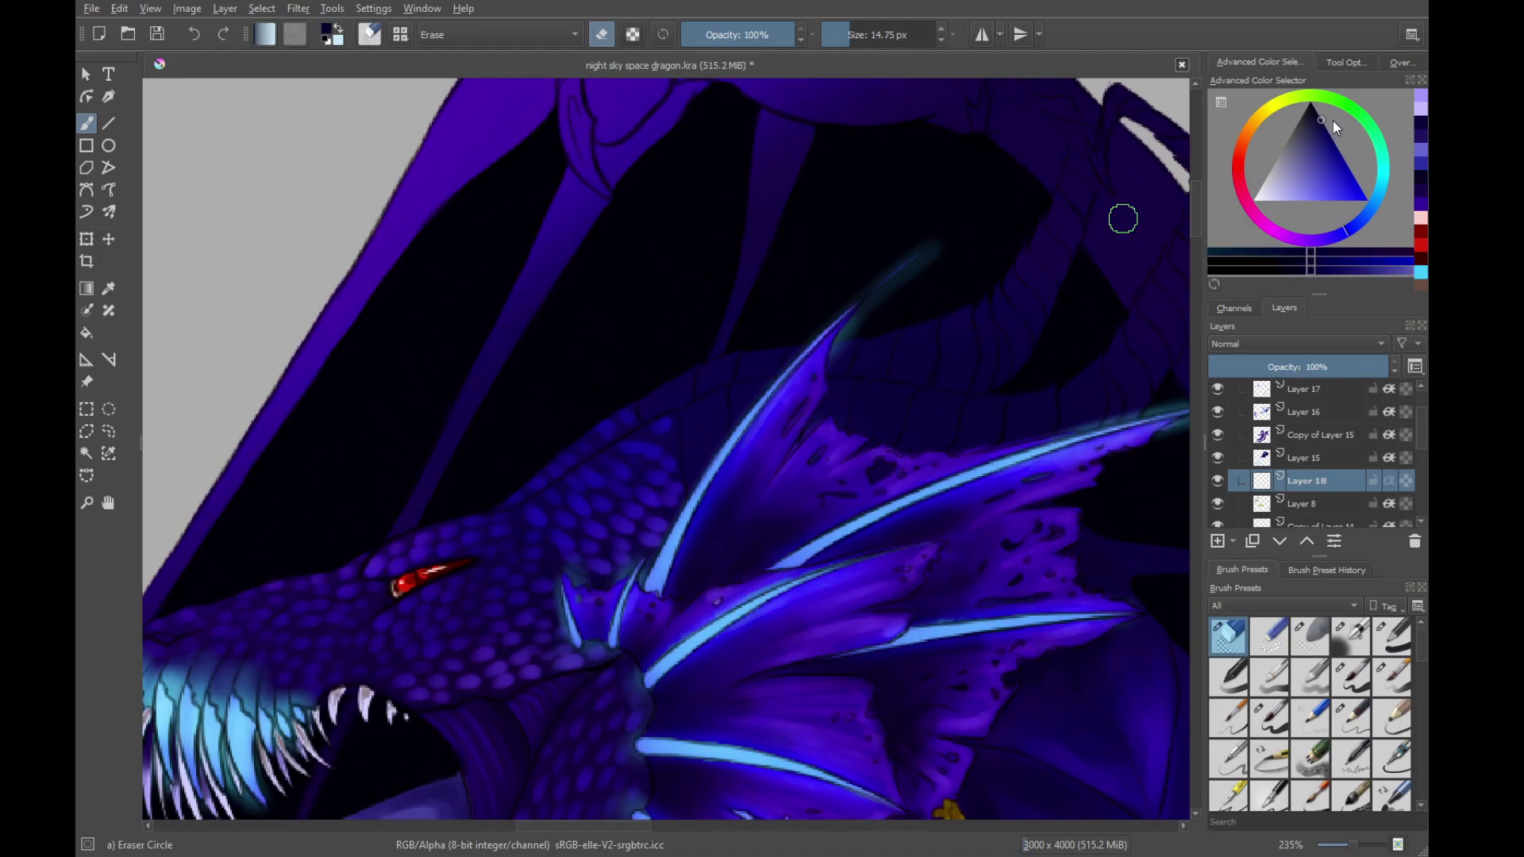
{"action": "left_click_drag", "start_coordinate": [736, 485], "coordinate": [862, 566]}
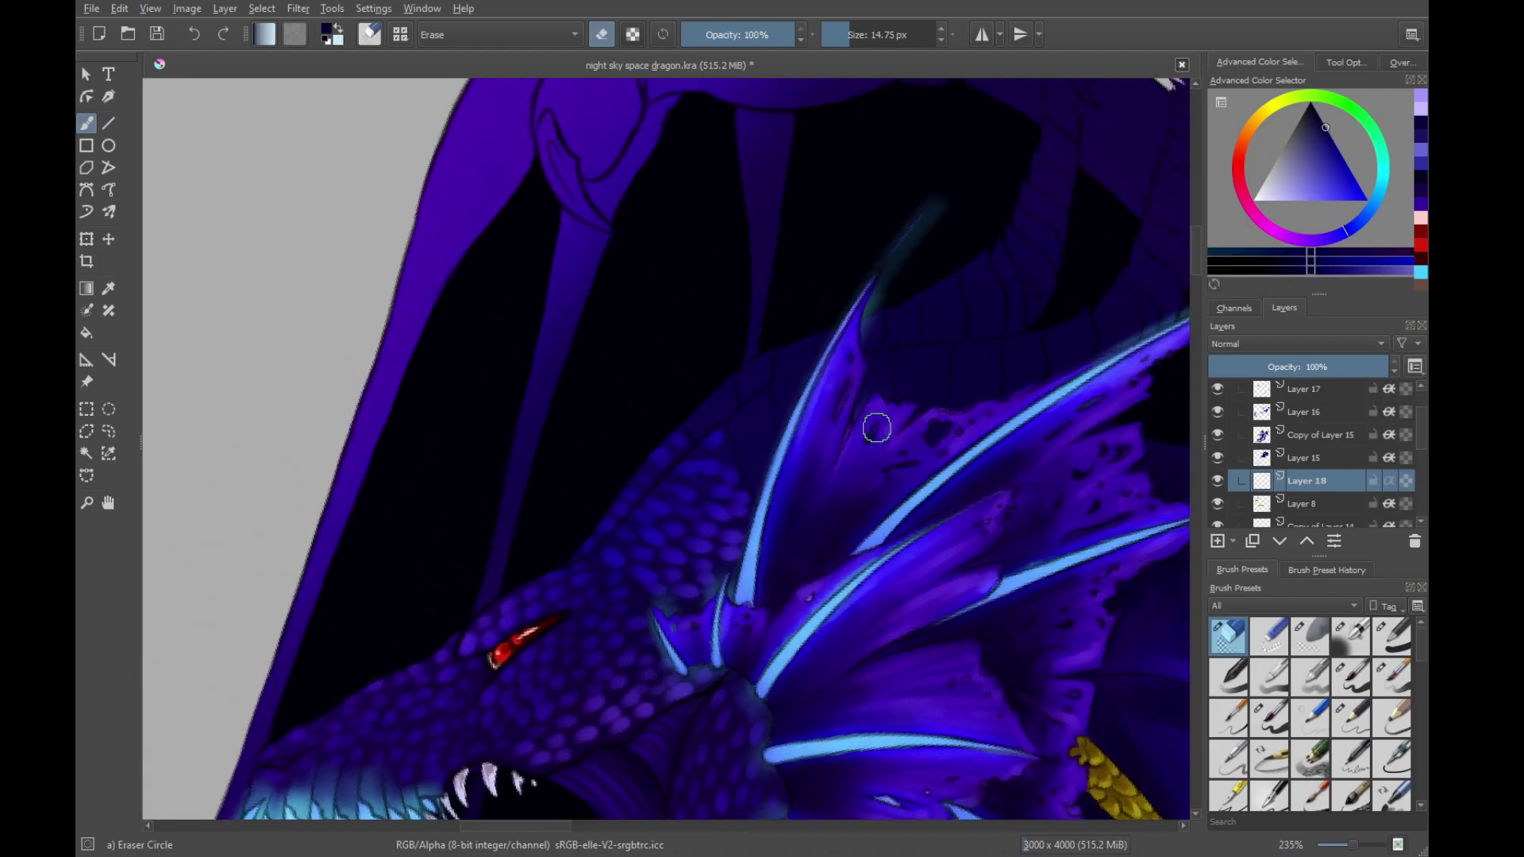
{"action": "left_click", "coordinate": [1354, 679]}
{"action": "scroll", "coordinate": [793, 484], "scroll_direction": "up", "scroll_amount": 5}
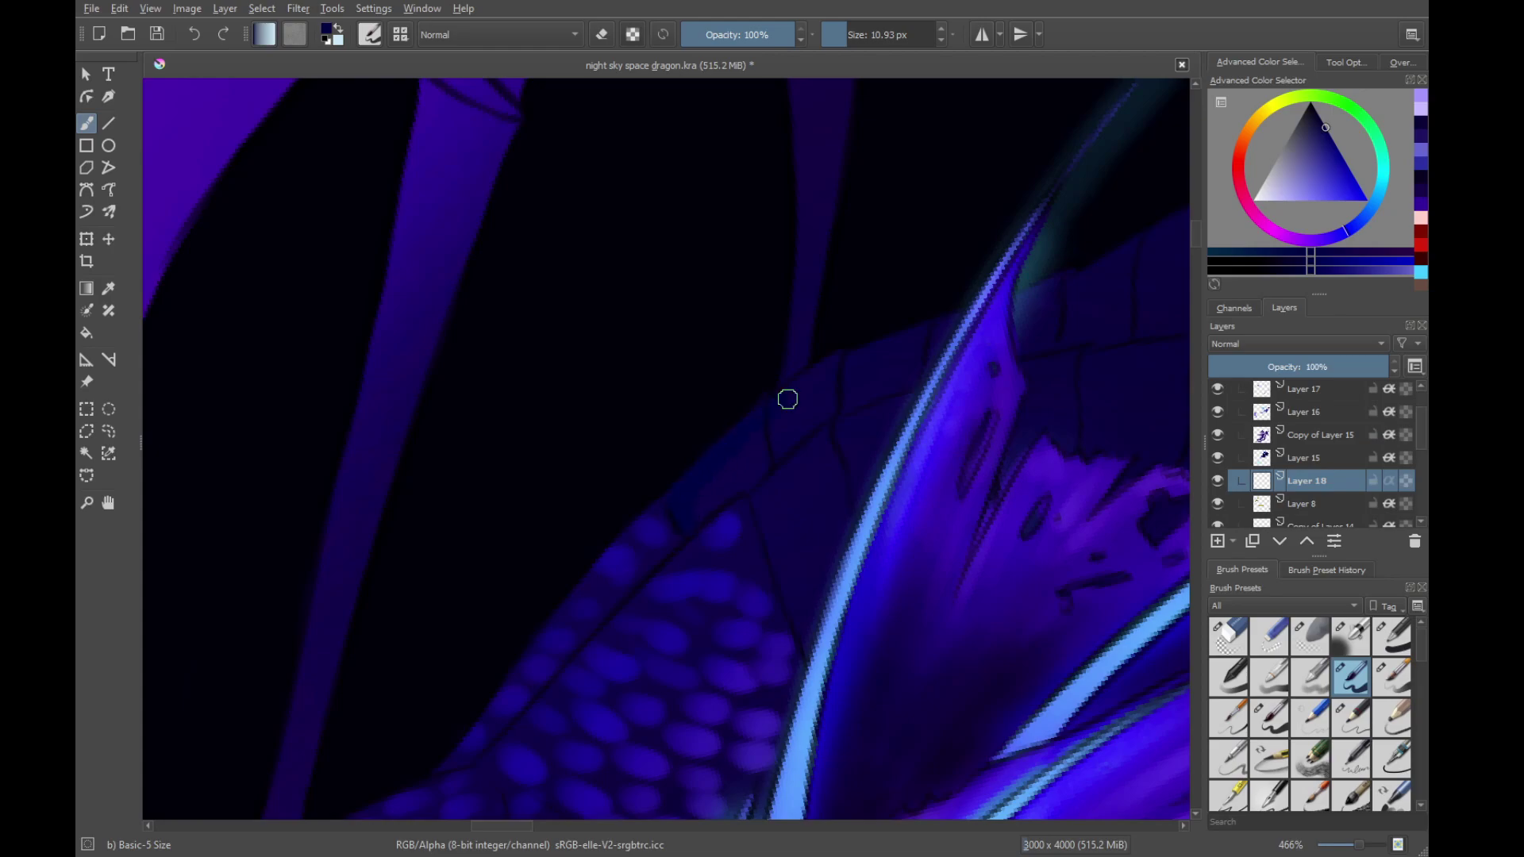
Paint navy over the upper edge and base of the first horn, from the back of the head past the frill's first spine
{"action": "key", "text": "ctrl+z"}
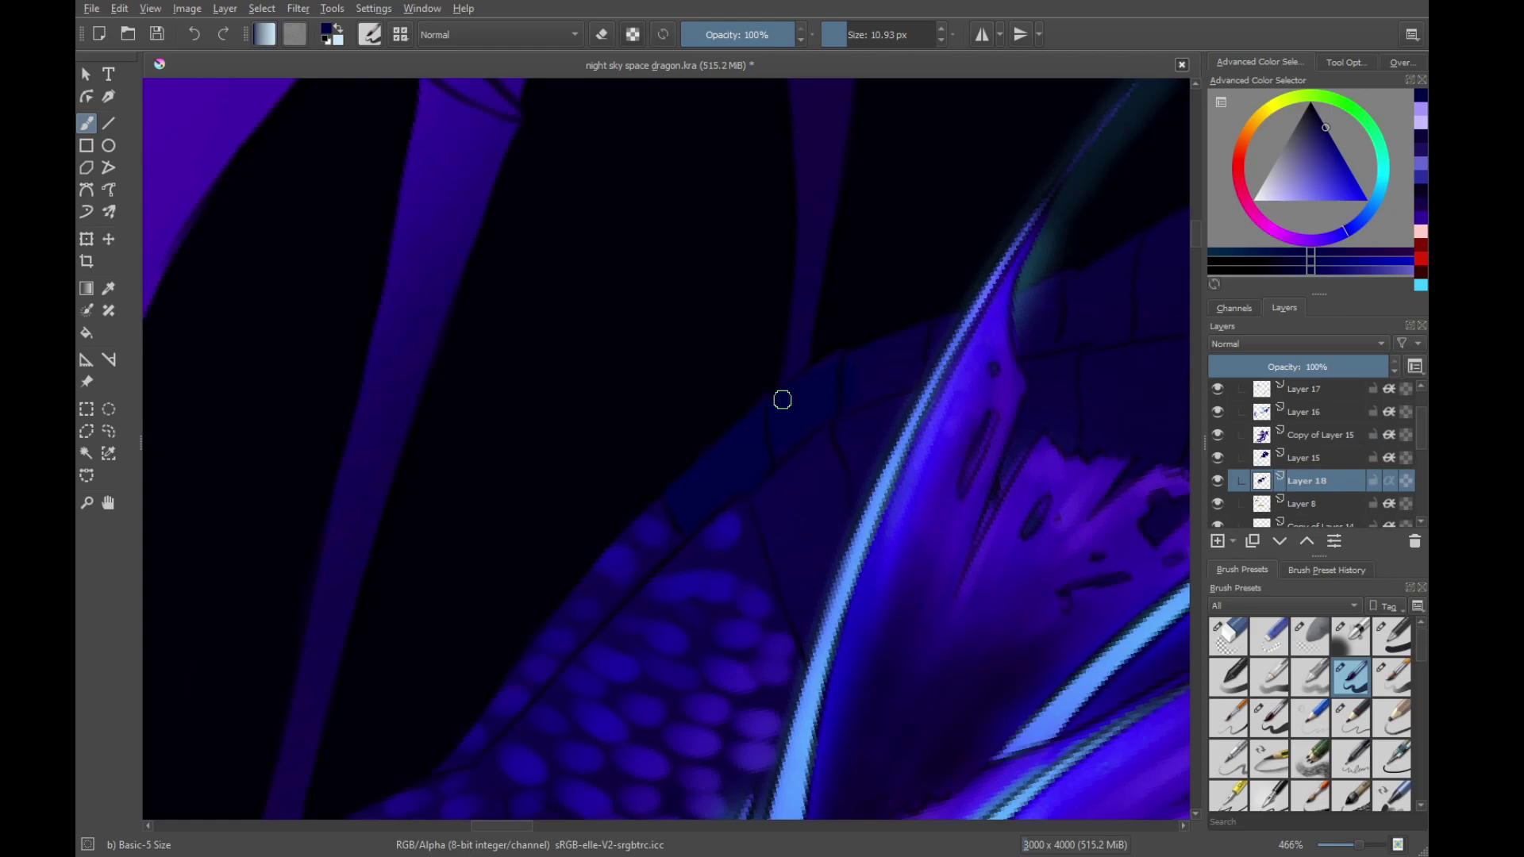
{"action": "left_click_drag", "start_coordinate": [952, 388], "coordinate": [746, 508]}
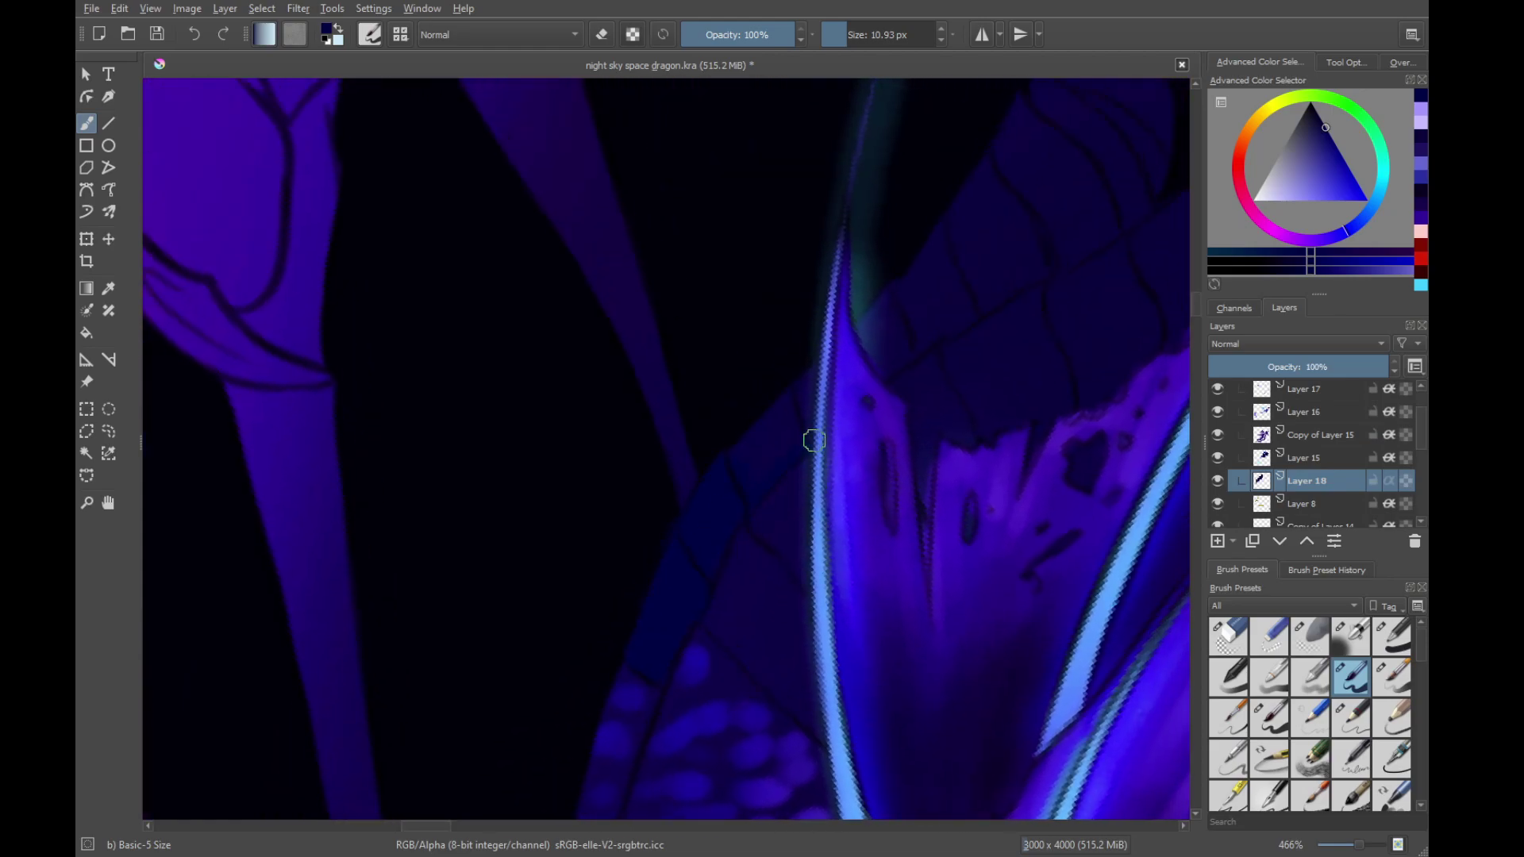
{"action": "left_click_drag", "start_coordinate": [881, 354], "coordinate": [748, 518]}
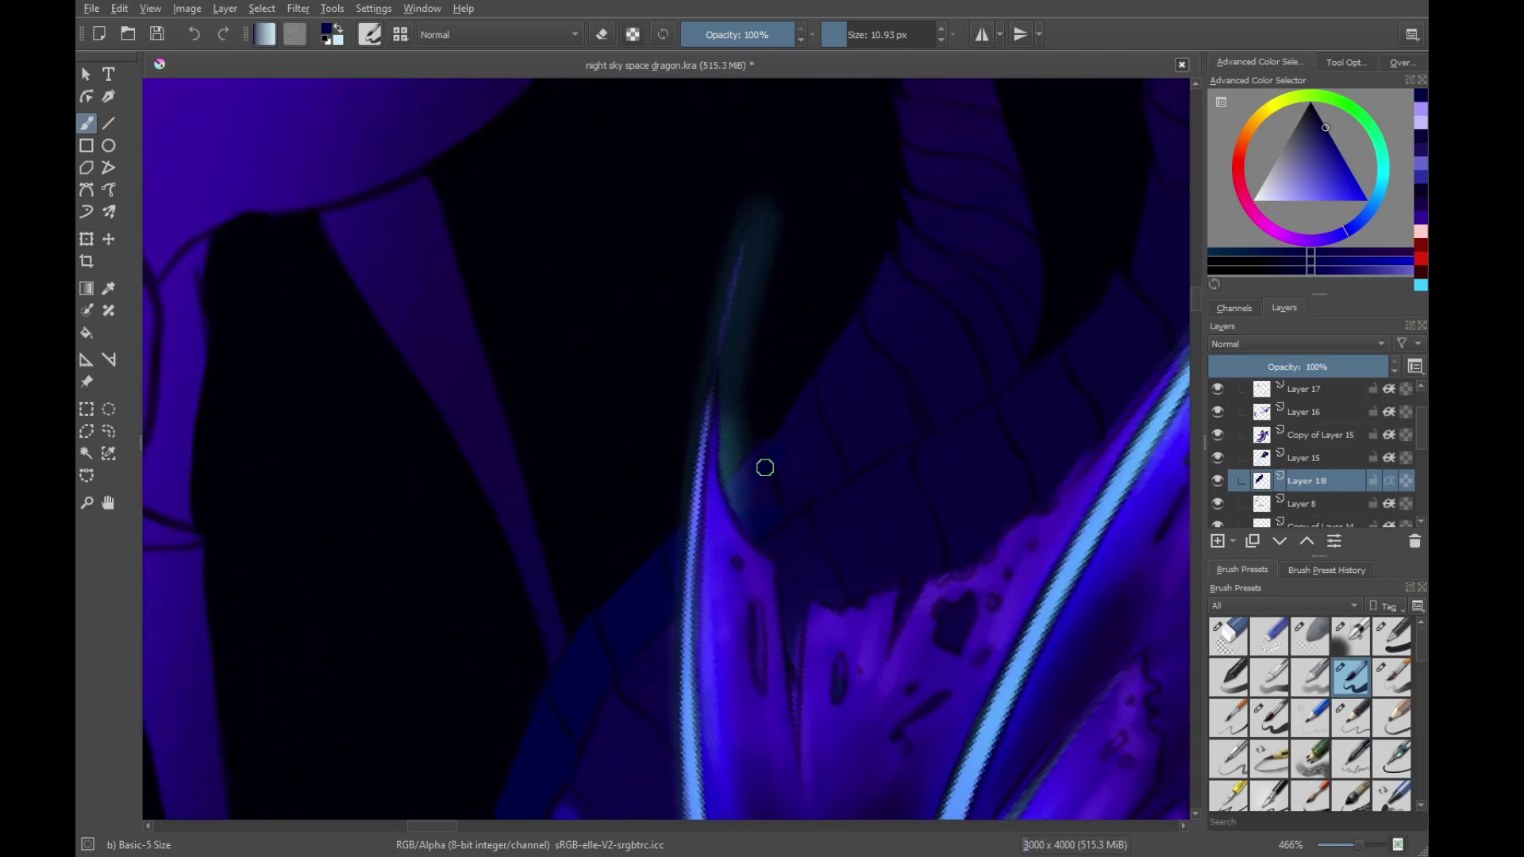
{"action": "left_click_drag", "start_coordinate": [852, 455], "coordinate": [780, 599]}
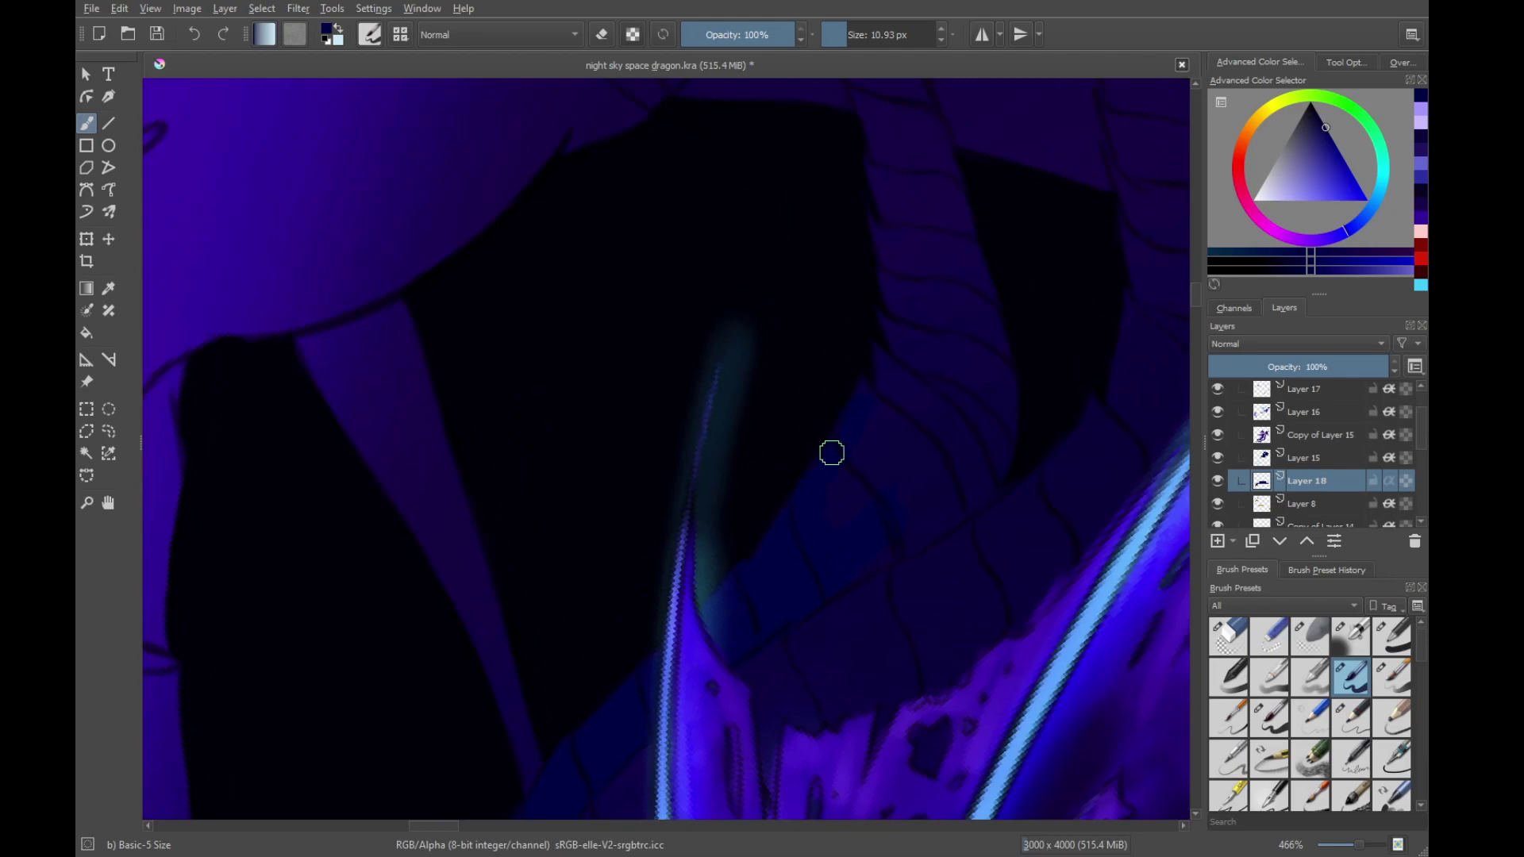
{"action": "left_click_drag", "start_coordinate": [772, 538], "coordinate": [806, 518]}
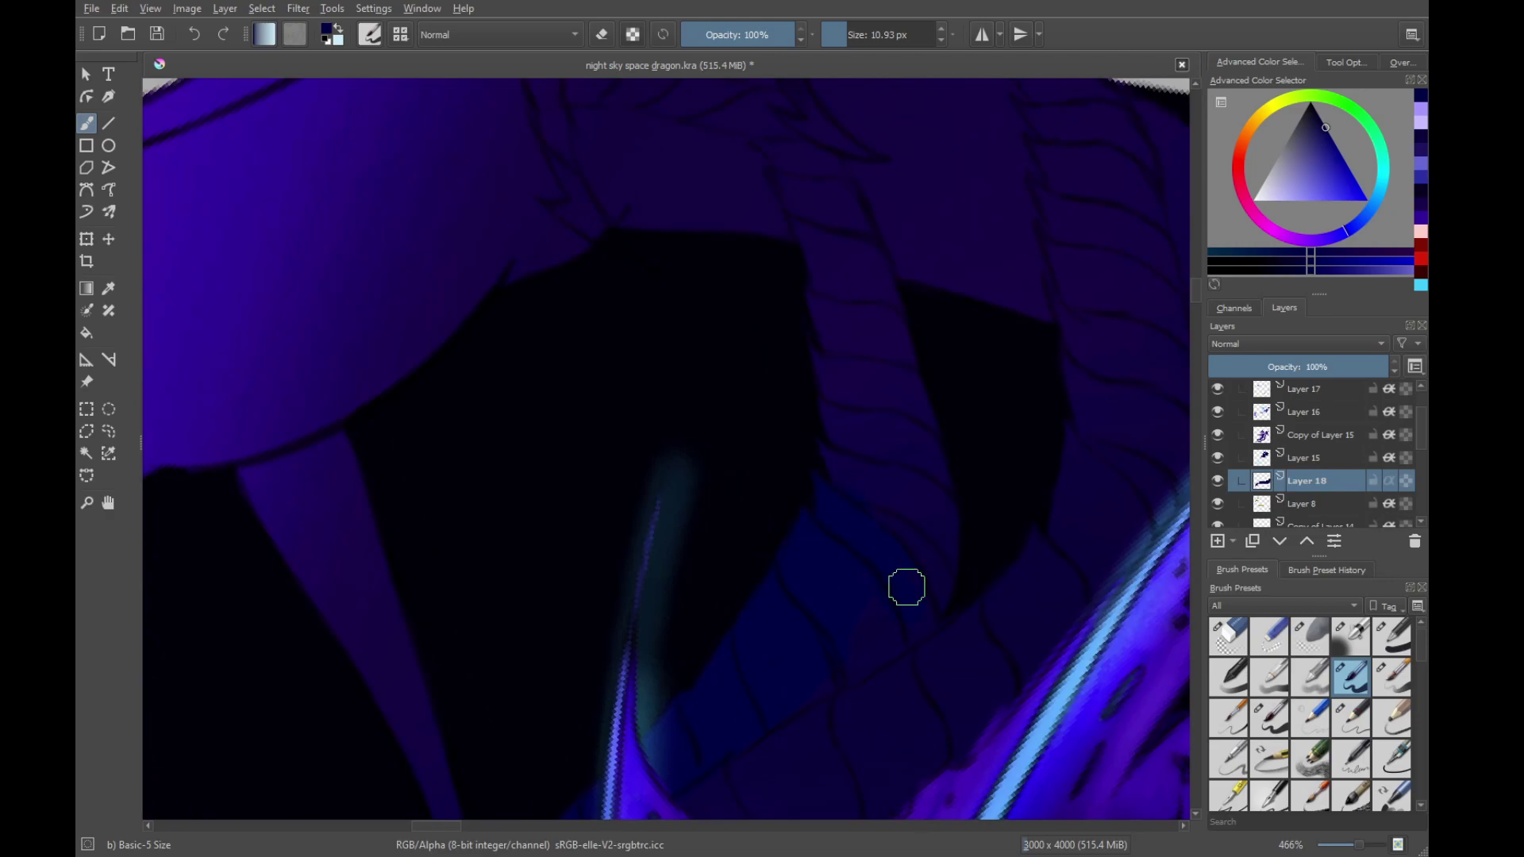
{"action": "left_click_drag", "start_coordinate": [809, 709], "coordinate": [854, 675]}
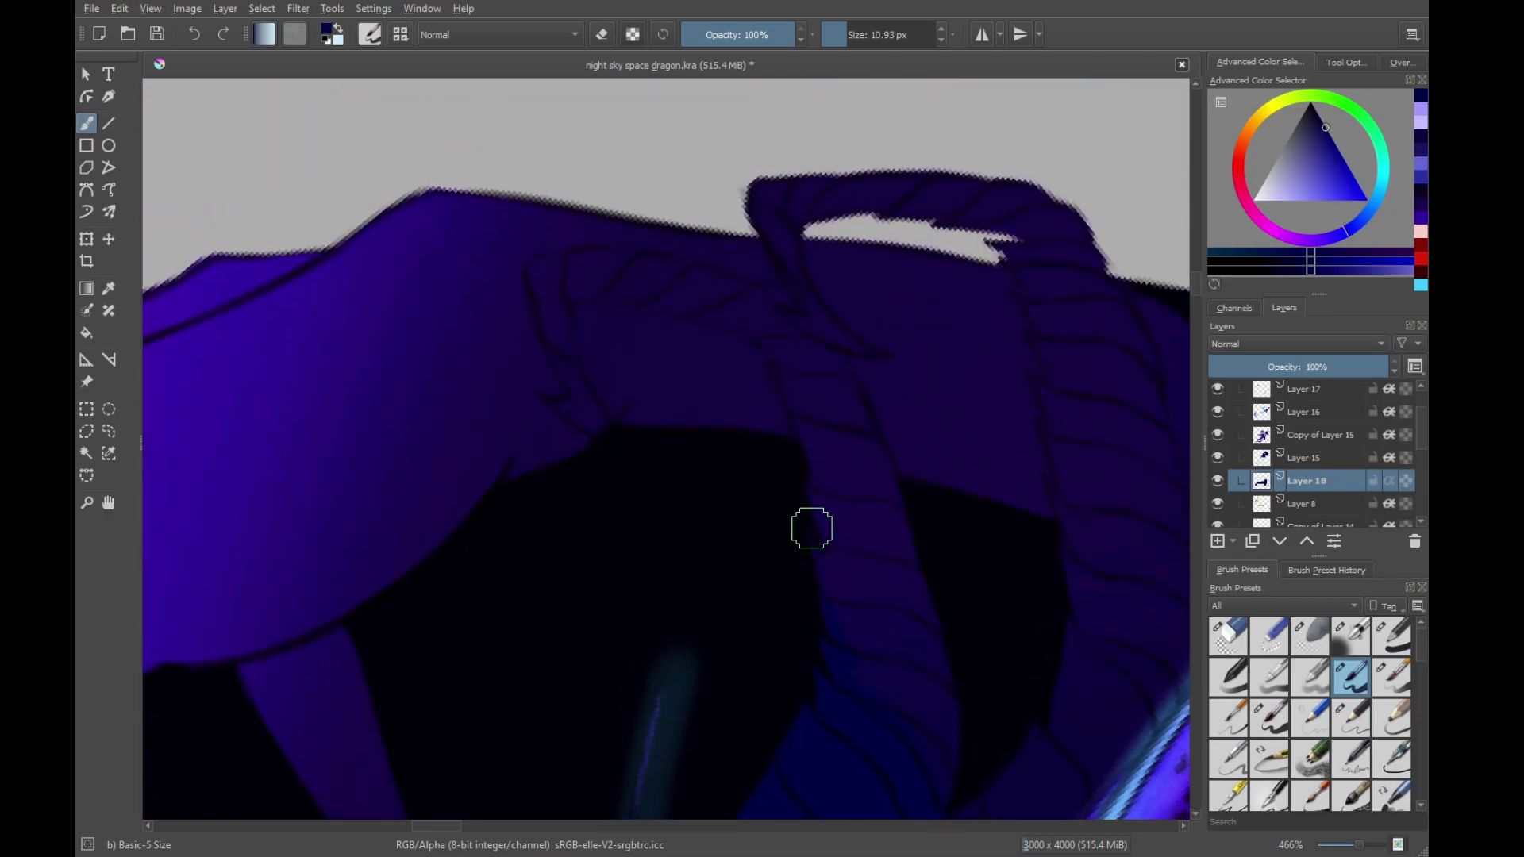
Paint the pointed tip of the first horn navy within its line art, redoing the initial stroke
{"action": "left_click_drag", "start_coordinate": [824, 507], "coordinate": [832, 653]}
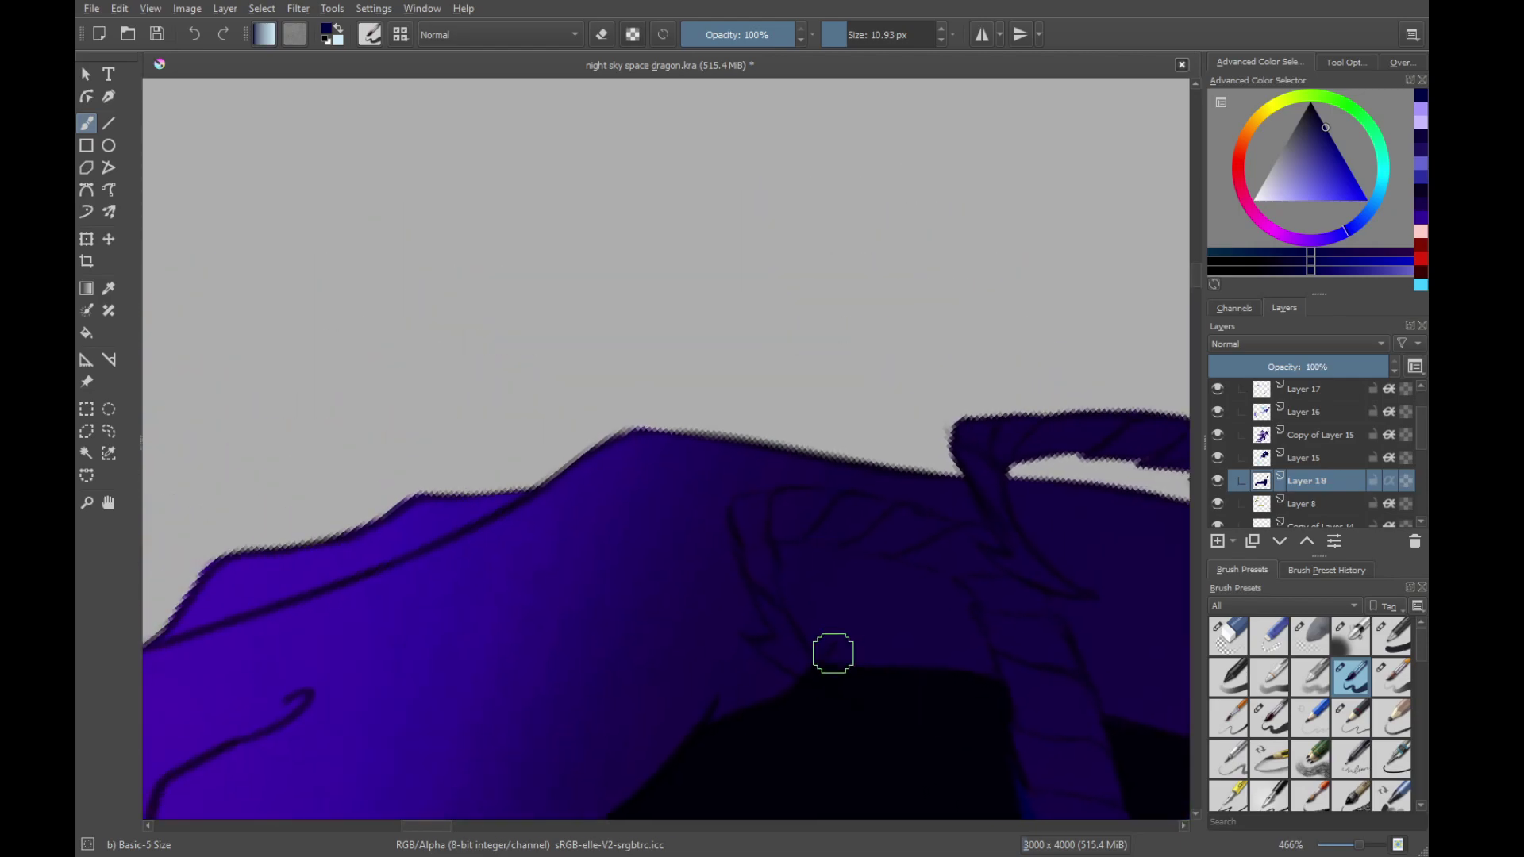
{"action": "mouse_move", "coordinate": [845, 723]}
{"action": "left_mouse_down"}
{"action": "mouse_move", "coordinate": [755, 704]}
{"action": "mouse_move", "coordinate": [806, 599]}
{"action": "mouse_move", "coordinate": [857, 724]}
{"action": "left_mouse_up"}
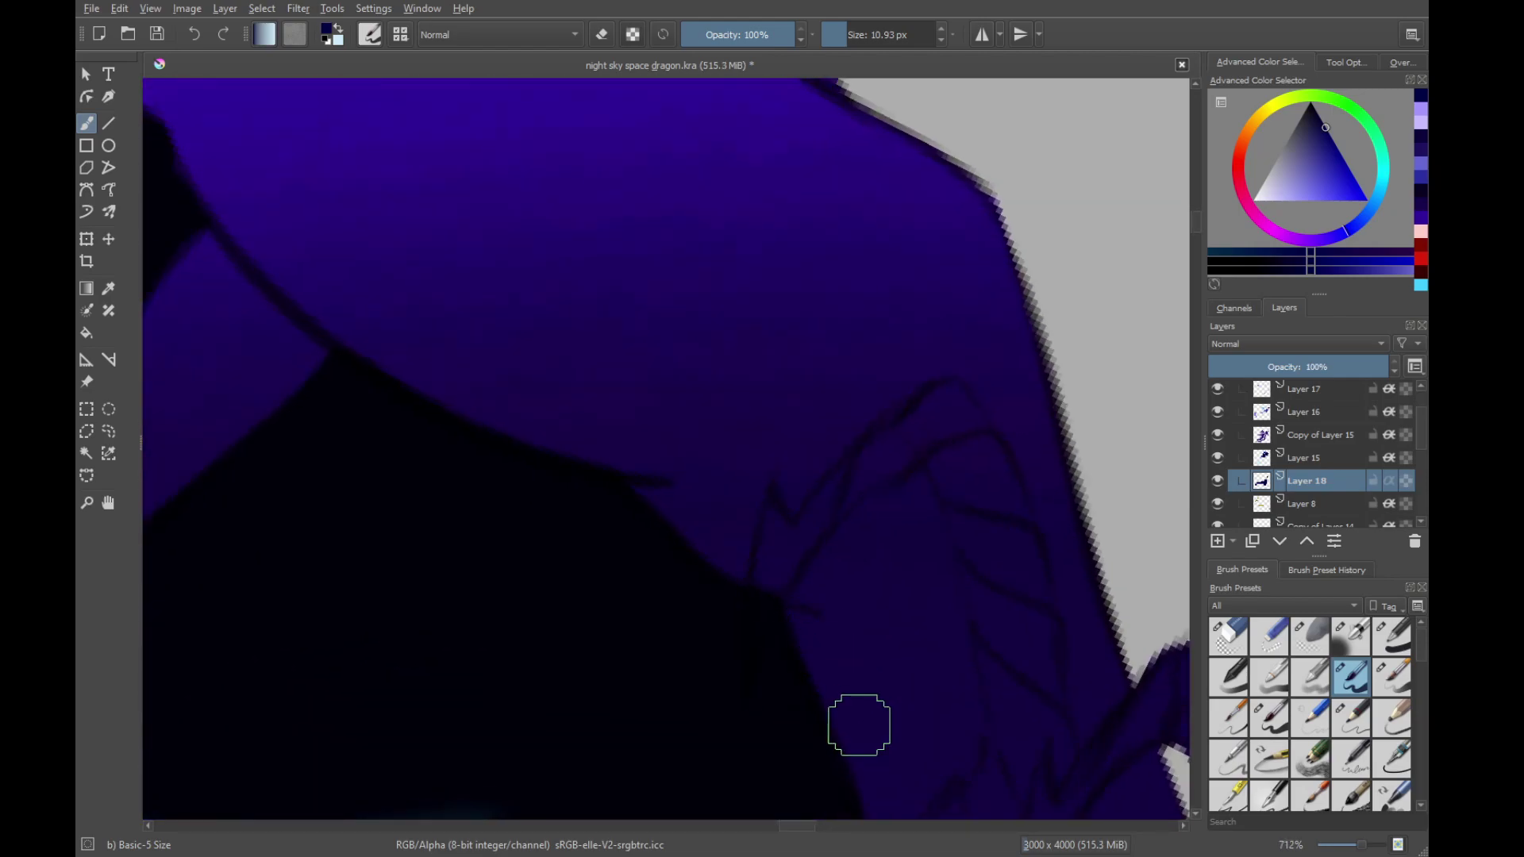
{"action": "left_click_drag", "start_coordinate": [772, 565], "coordinate": [752, 680]}
{"action": "key", "text": "ctrl+z"}
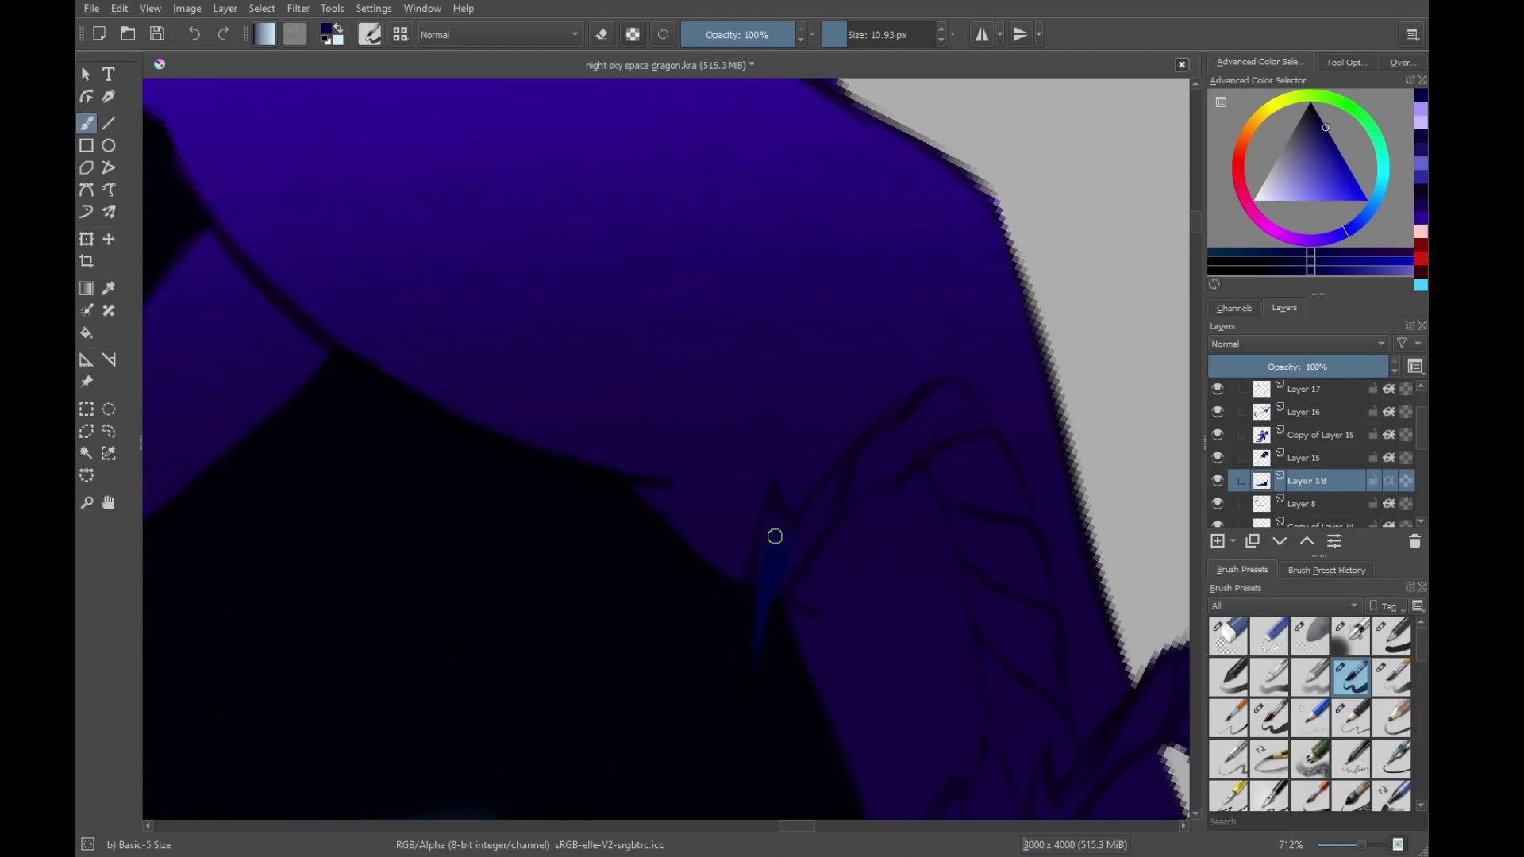
{"action": "left_click_drag", "start_coordinate": [785, 504], "coordinate": [775, 585]}
{"action": "left_click_drag", "start_coordinate": [777, 528], "coordinate": [786, 552]}
{"action": "mouse_move", "coordinate": [754, 624]}
{"action": "left_mouse_down"}
{"action": "mouse_move", "coordinate": [896, 439]}
{"action": "mouse_move", "coordinate": [786, 553]}
{"action": "mouse_move", "coordinate": [831, 494]}
{"action": "mouse_move", "coordinate": [939, 403]}
{"action": "mouse_move", "coordinate": [895, 453]}
{"action": "left_mouse_up"}
Fill the first horn's curled end with navy, from behind the tip down to the crossing with the second horn
{"action": "mouse_move", "coordinate": [1013, 483]}
{"action": "left_mouse_down"}
{"action": "mouse_move", "coordinate": [903, 370]}
{"action": "mouse_move", "coordinate": [972, 420]}
{"action": "mouse_move", "coordinate": [950, 359]}
{"action": "left_mouse_up"}
{"action": "mouse_move", "coordinate": [1044, 365]}
{"action": "left_mouse_down"}
{"action": "mouse_move", "coordinate": [919, 522]}
{"action": "mouse_move", "coordinate": [927, 419]}
{"action": "left_mouse_up"}
{"action": "left_click_drag", "start_coordinate": [926, 422], "coordinate": [930, 508]}
{"action": "left_click_drag", "start_coordinate": [922, 452], "coordinate": [911, 675]}
{"action": "left_click_drag", "start_coordinate": [898, 691], "coordinate": [921, 472]}
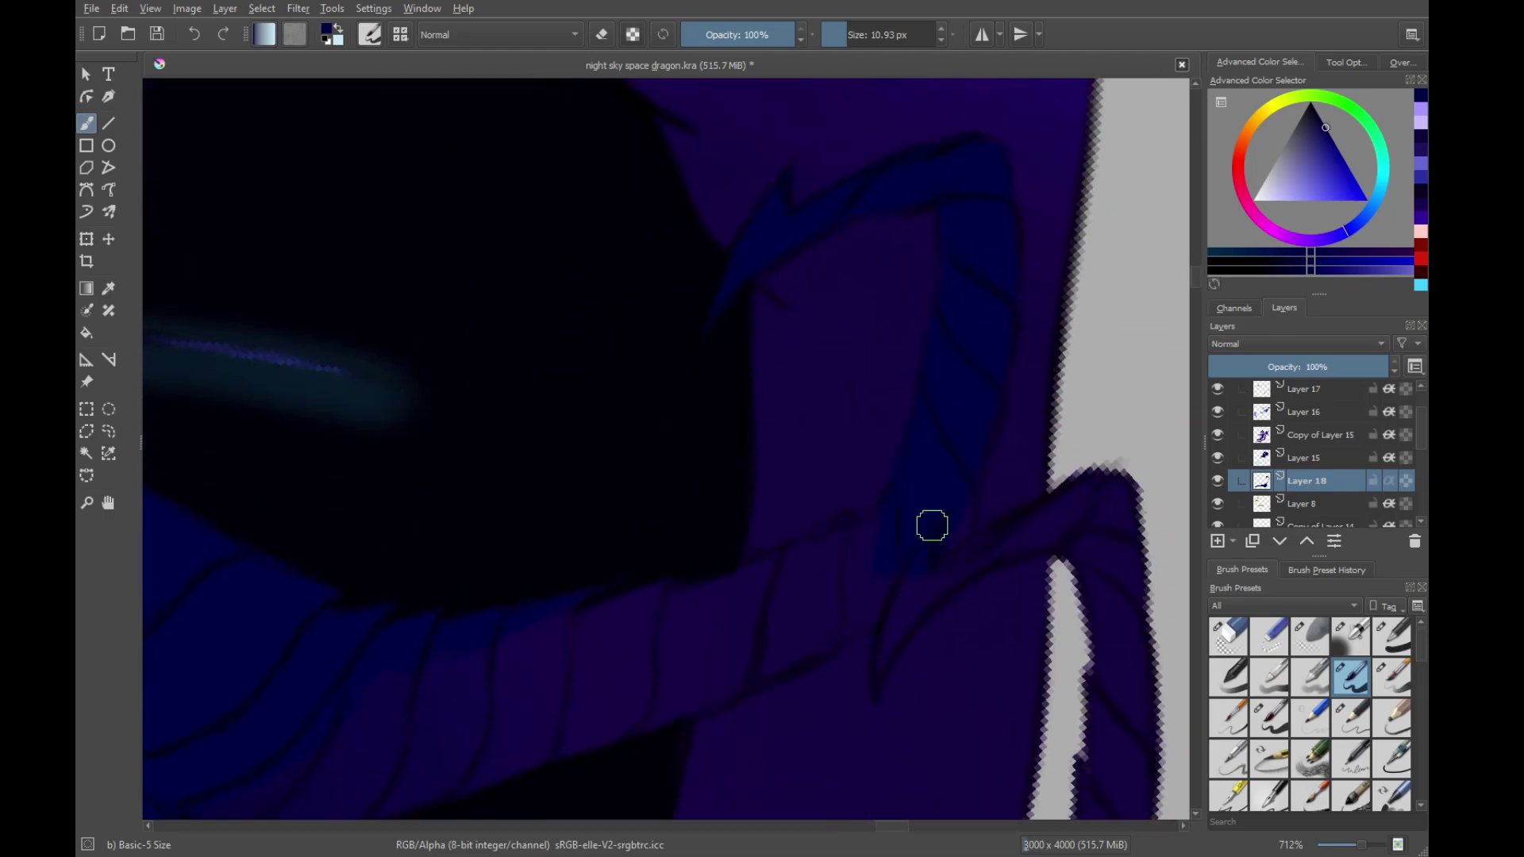
{"action": "mouse_move", "coordinate": [931, 525]}
{"action": "left_mouse_down"}
{"action": "mouse_move", "coordinate": [955, 515]}
{"action": "mouse_move", "coordinate": [982, 343]}
{"action": "left_mouse_up"}
{"action": "left_click_drag", "start_coordinate": [948, 498], "coordinate": [945, 381]}
Fill the ridged middle section of the first horn with navy, joining its base to the curled end
{"action": "left_click_drag", "start_coordinate": [575, 750], "coordinate": [851, 436]}
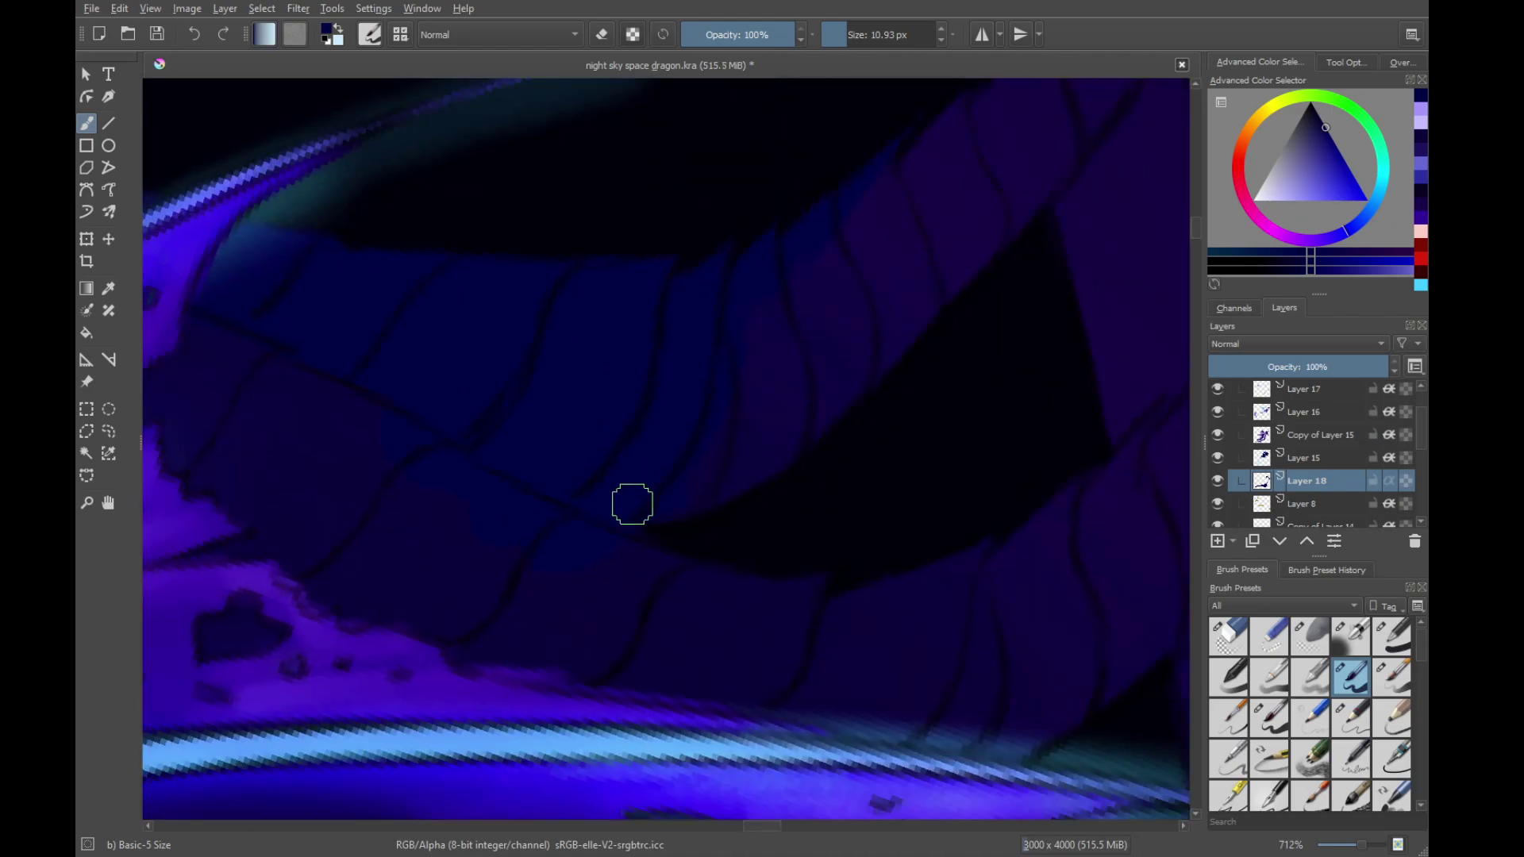
{"action": "key", "text": "6"}
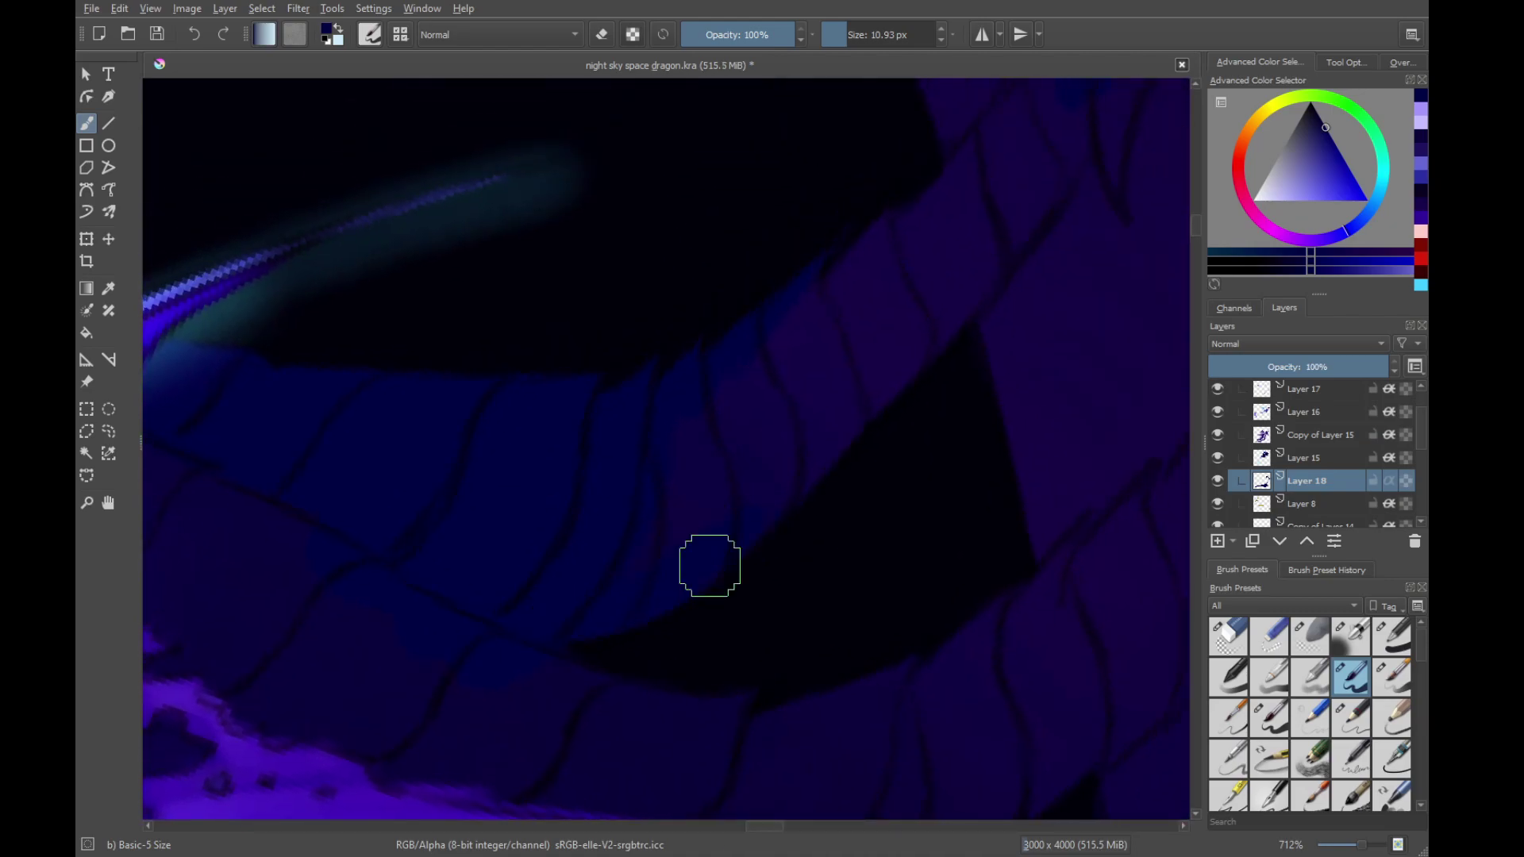
{"action": "key", "text": "6"}
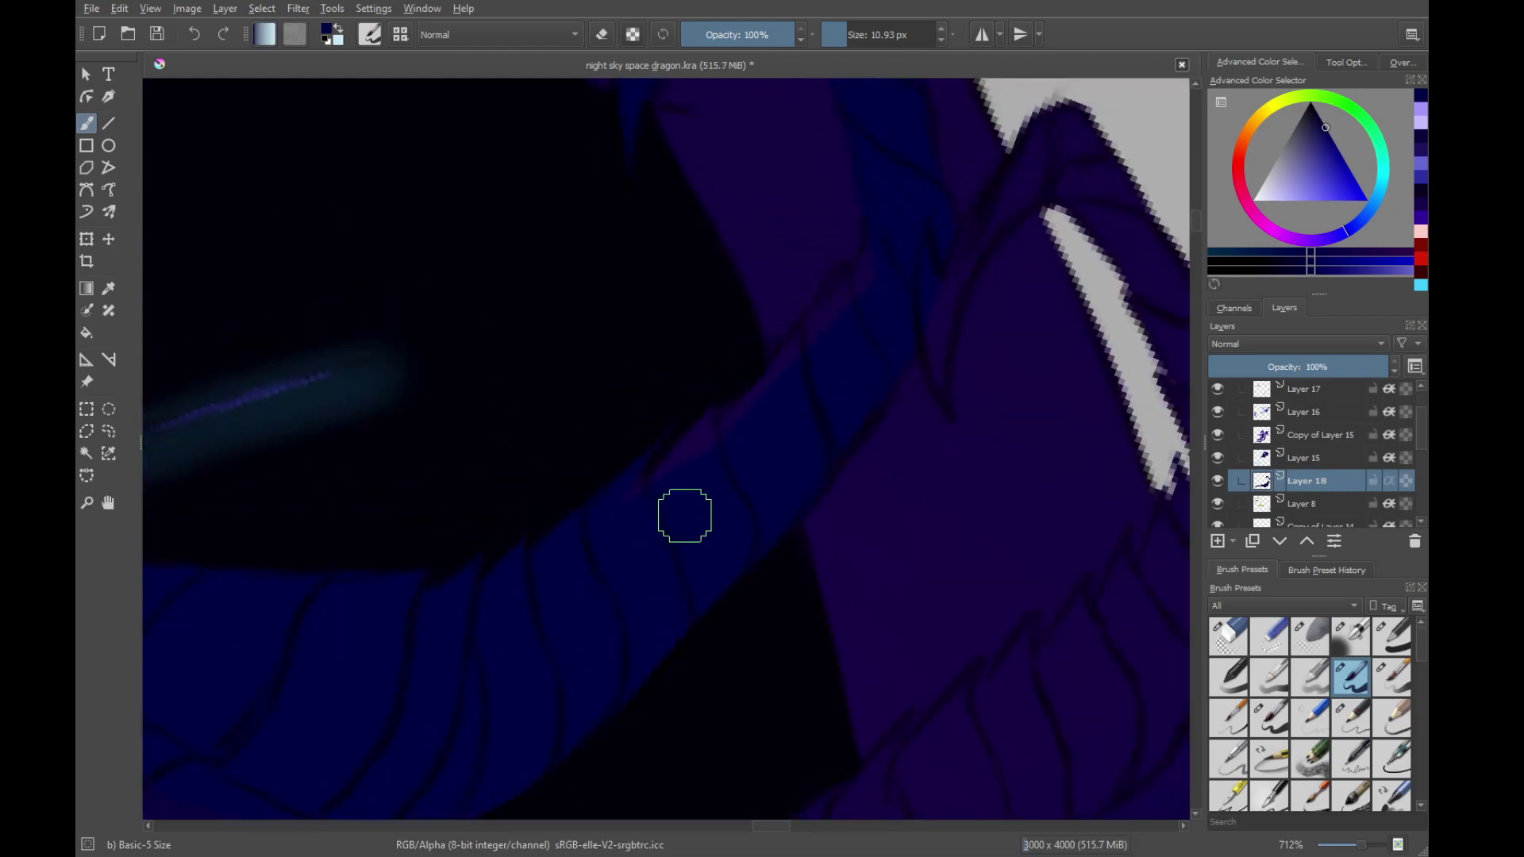
{"action": "key", "text": "6"}
{"action": "left_click_drag", "start_coordinate": [624, 602], "coordinate": [607, 580]}
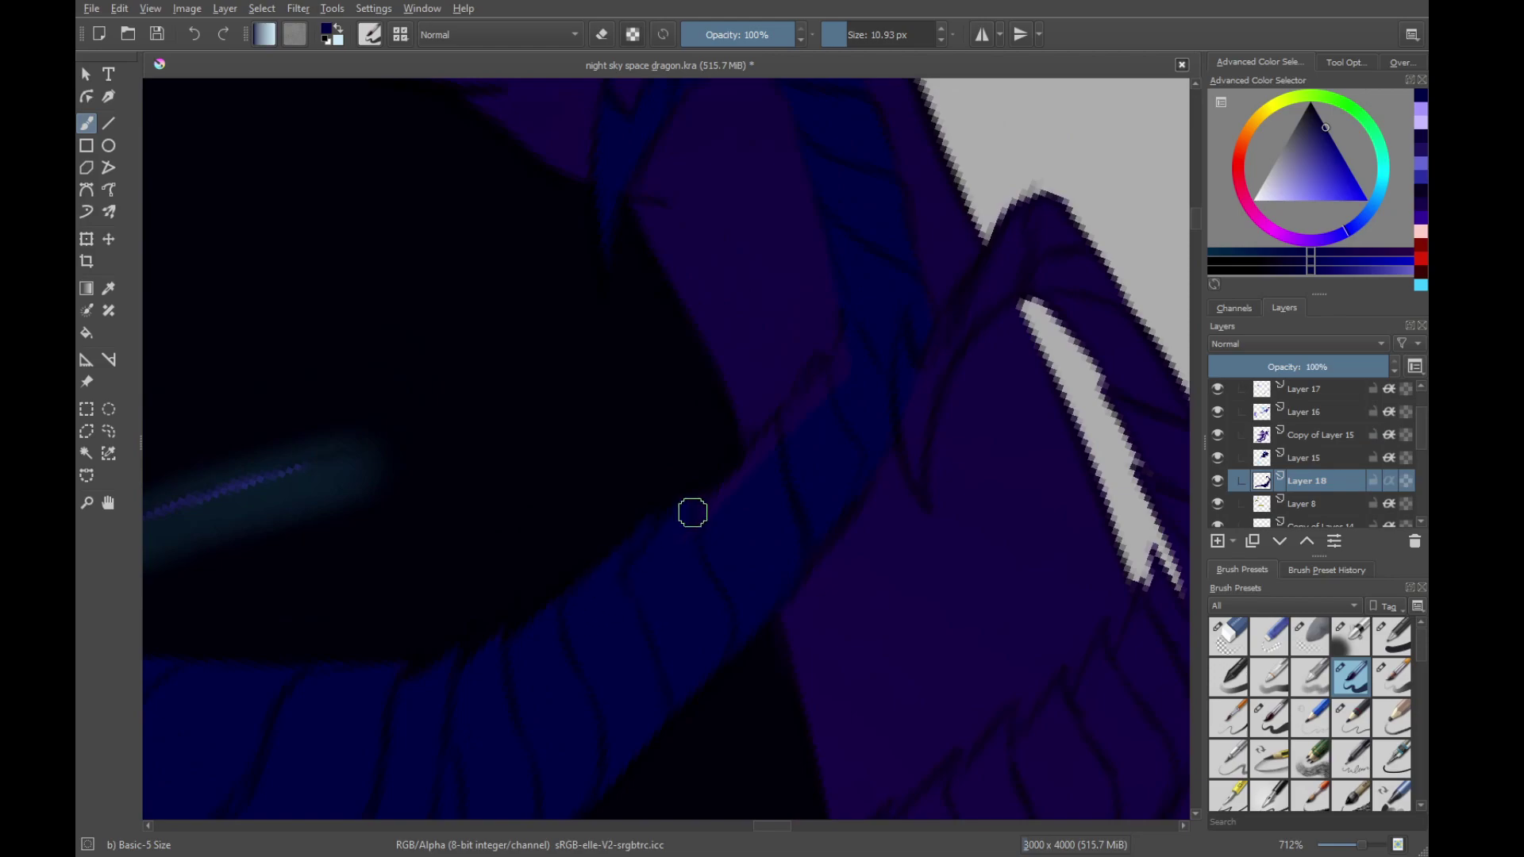
Paint the second horn's pointed tip and outer curl navy beside the wing's edge
{"action": "left_click_drag", "start_coordinate": [906, 342], "coordinate": [758, 484]}
{"action": "left_click_drag", "start_coordinate": [773, 588], "coordinate": [756, 481]}
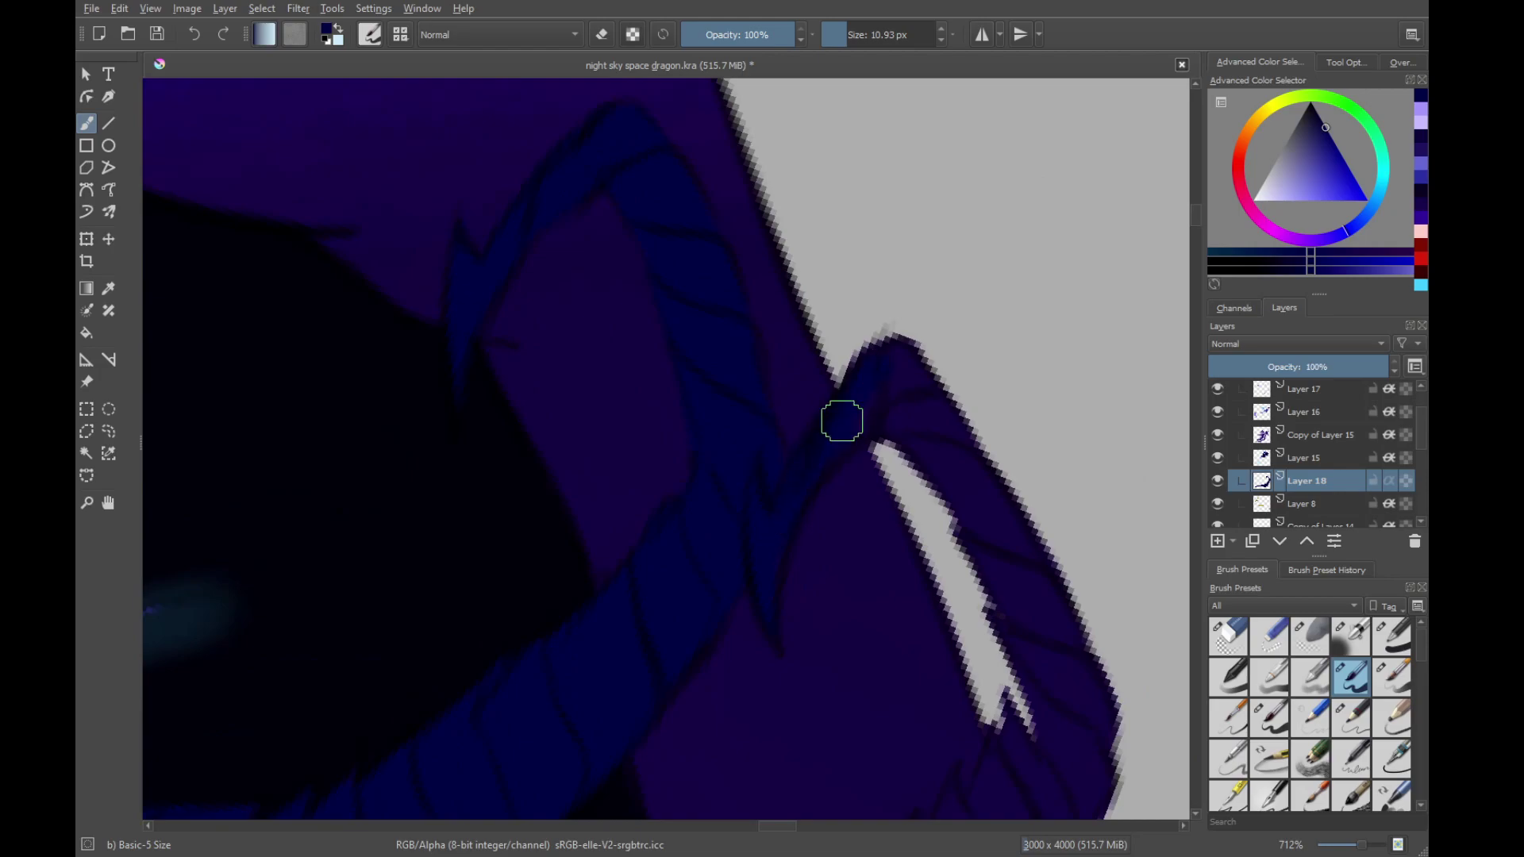
{"action": "left_click_drag", "start_coordinate": [887, 387], "coordinate": [912, 357]}
{"action": "scroll", "coordinate": [976, 445], "scroll_direction": "down", "scroll_amount": 3}
{"action": "left_click_drag", "start_coordinate": [782, 786], "coordinate": [945, 357]}
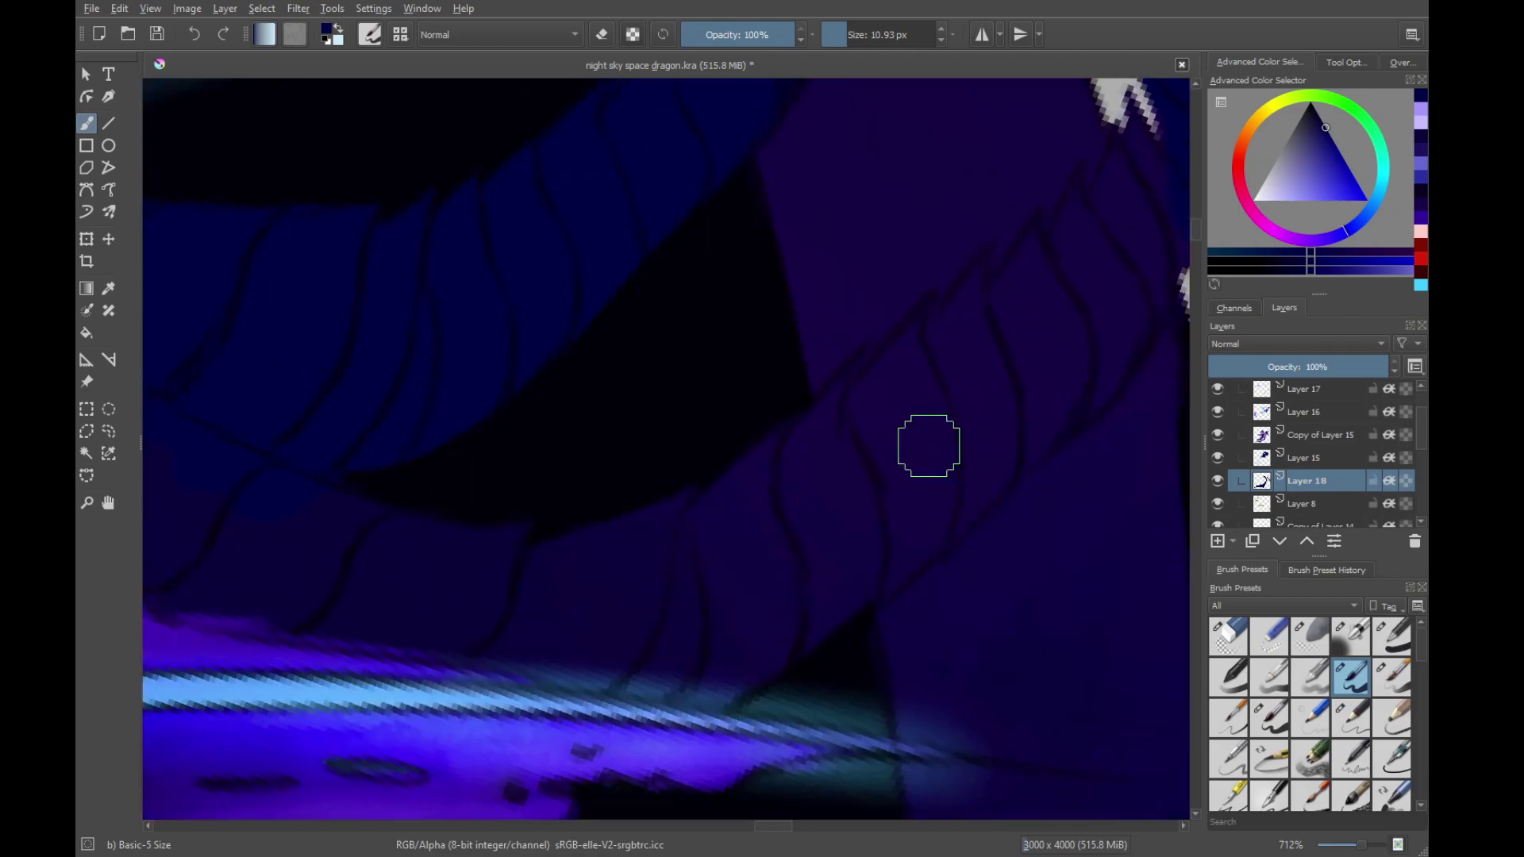
Paint the scale plates behind the head navy on both sides of the frill's first spine
{"action": "left_click_drag", "start_coordinate": [654, 600], "coordinate": [722, 416]}
{"action": "left_click_drag", "start_coordinate": [500, 508], "coordinate": [796, 286]}
{"action": "left_click_drag", "start_coordinate": [477, 478], "coordinate": [760, 496]}
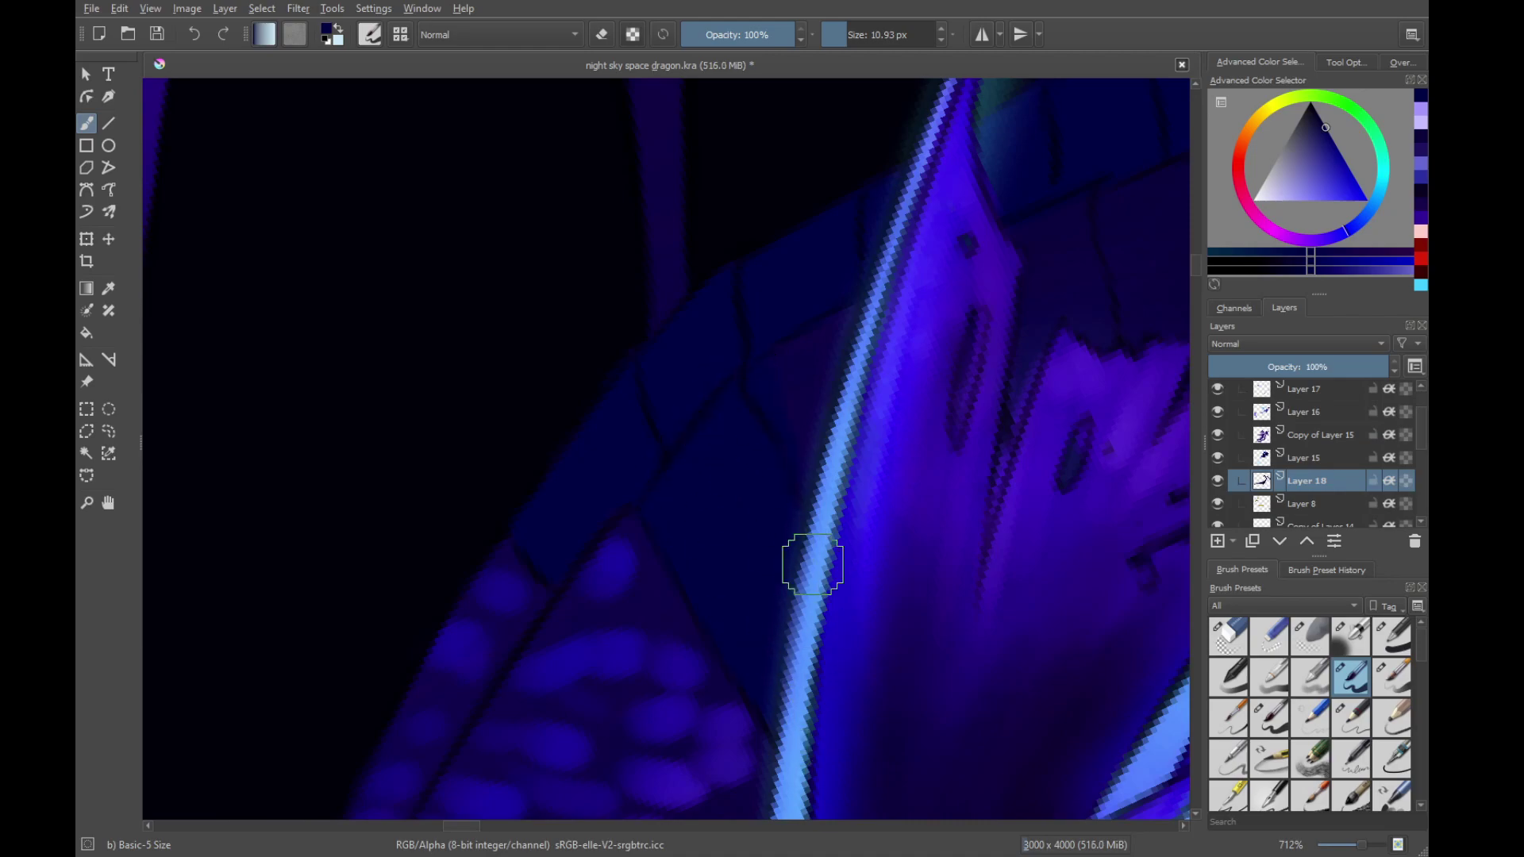
{"action": "left_click_drag", "start_coordinate": [1020, 516], "coordinate": [657, 557]}
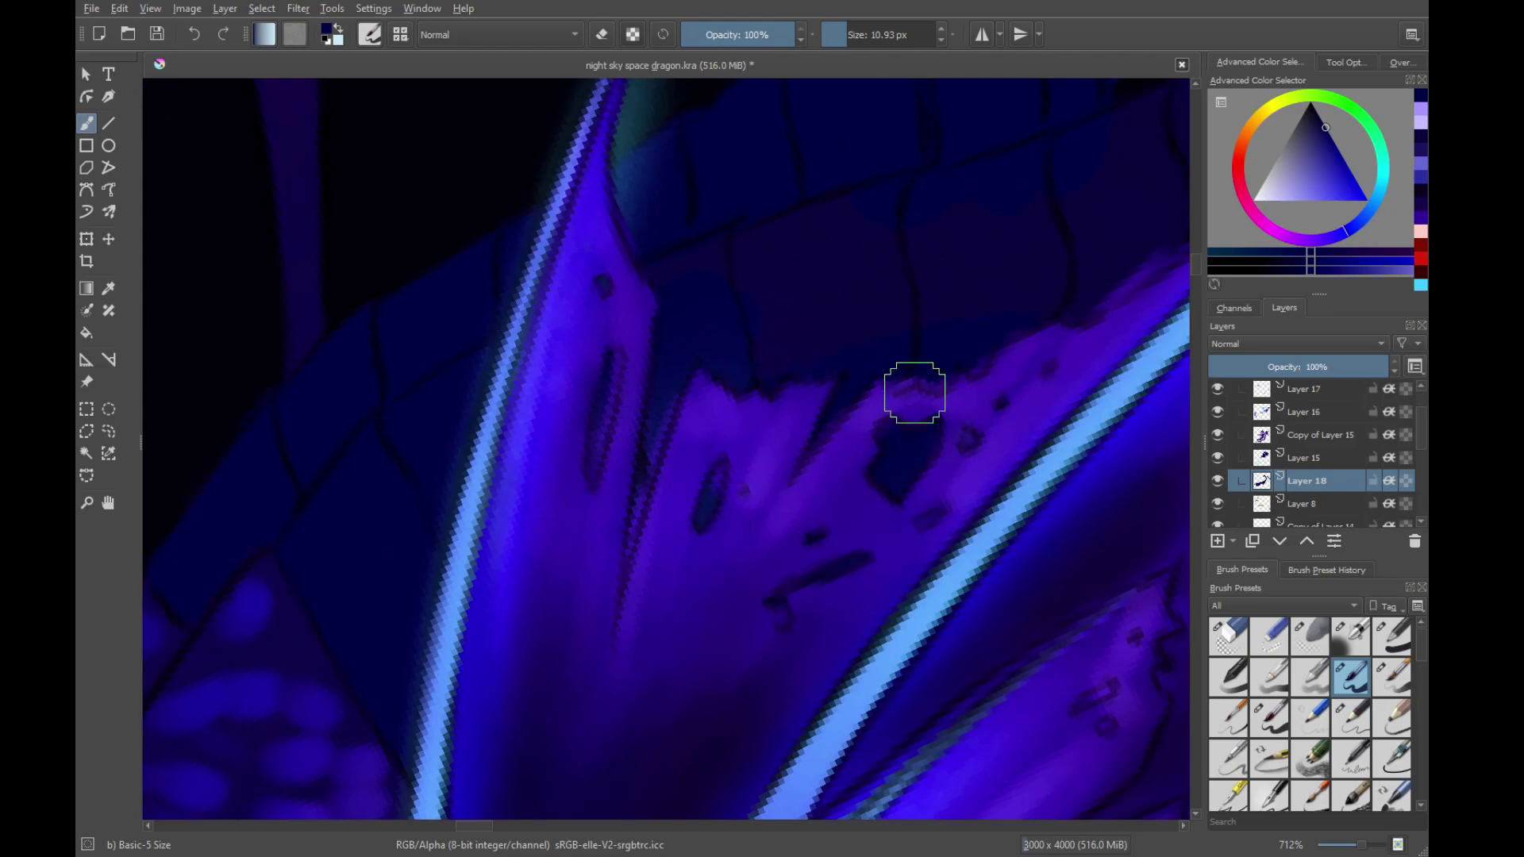
Fill the second horn's base navy along the frill's ragged edge, between the first and second spines
{"action": "mouse_move", "coordinate": [915, 394]}
{"action": "left_mouse_down"}
{"action": "mouse_move", "coordinate": [874, 301]}
{"action": "mouse_move", "coordinate": [860, 442]}
{"action": "mouse_move", "coordinate": [976, 322]}
{"action": "mouse_move", "coordinate": [900, 403]}
{"action": "left_mouse_up"}
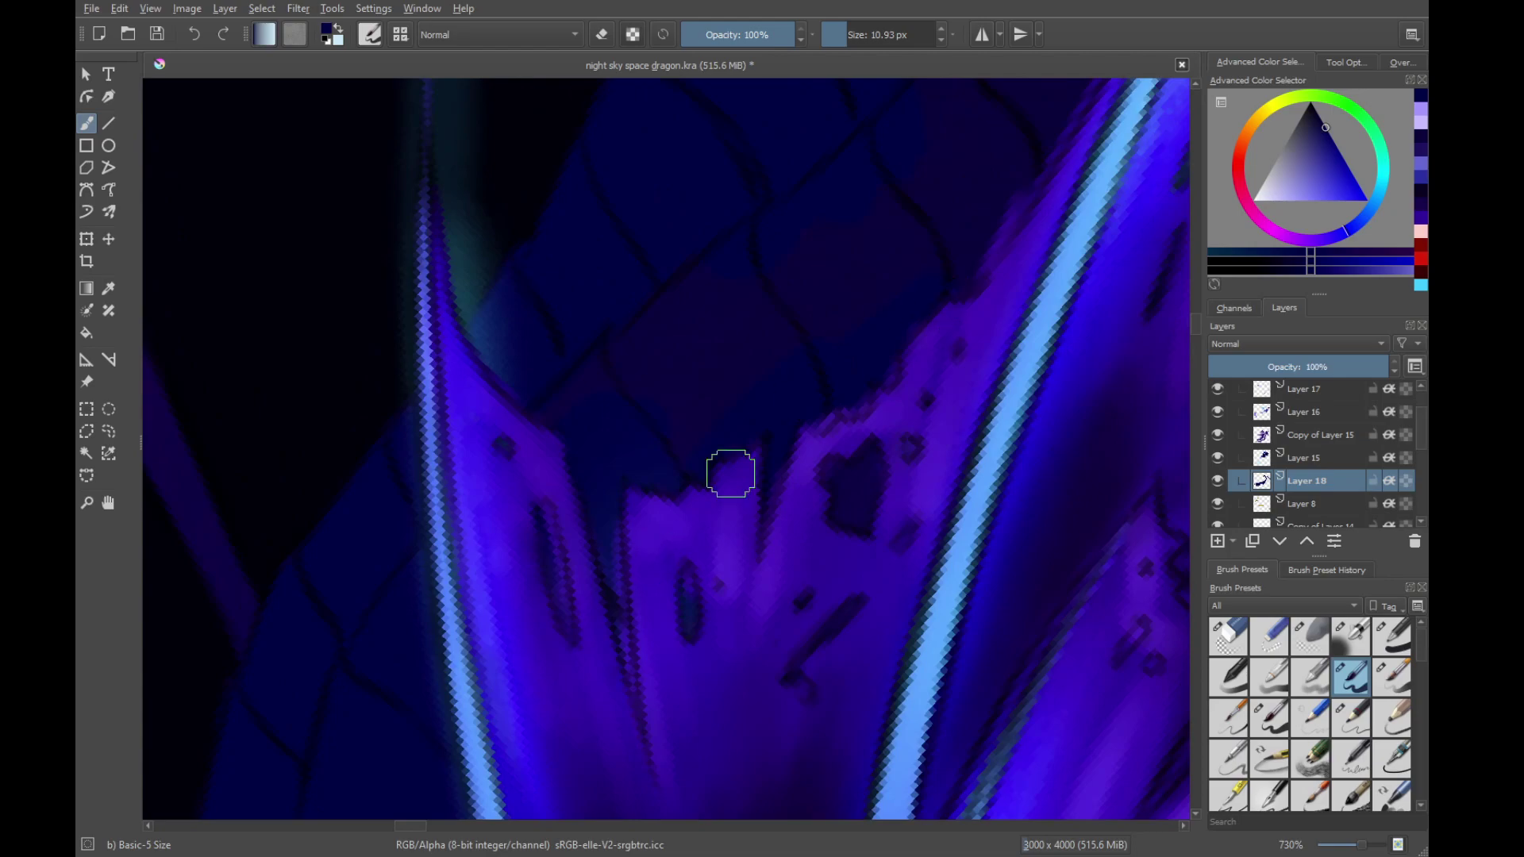
{"action": "left_click_drag", "start_coordinate": [790, 343], "coordinate": [882, 477]}
{"action": "mouse_move", "coordinate": [742, 593]}
{"action": "left_mouse_down"}
{"action": "mouse_move", "coordinate": [719, 611]}
{"action": "mouse_move", "coordinate": [819, 425]}
{"action": "mouse_move", "coordinate": [796, 422]}
{"action": "left_mouse_up"}
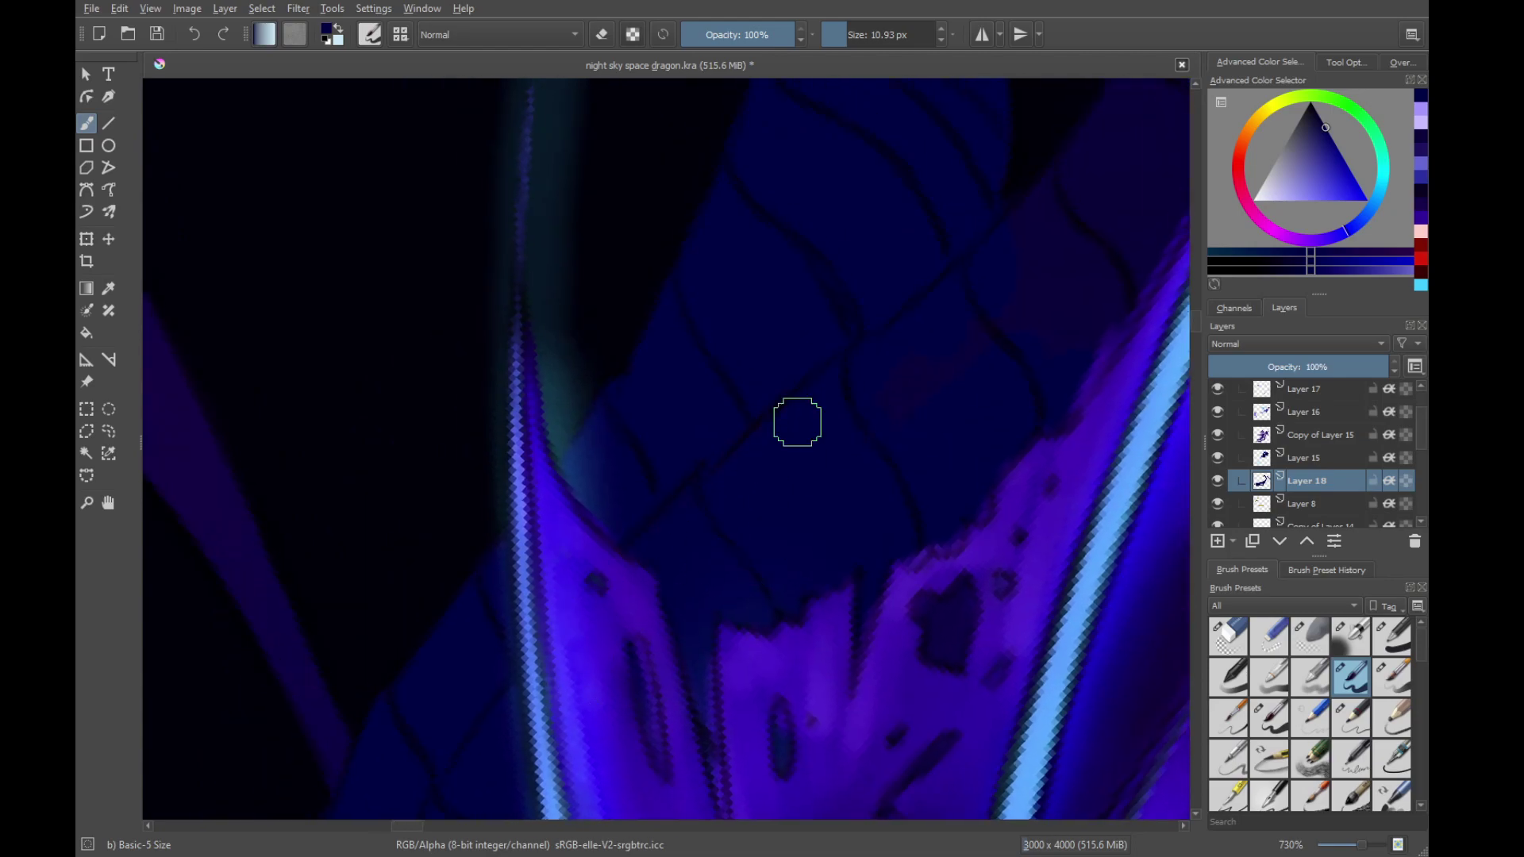
{"action": "left_click_drag", "start_coordinate": [919, 352], "coordinate": [709, 552]}
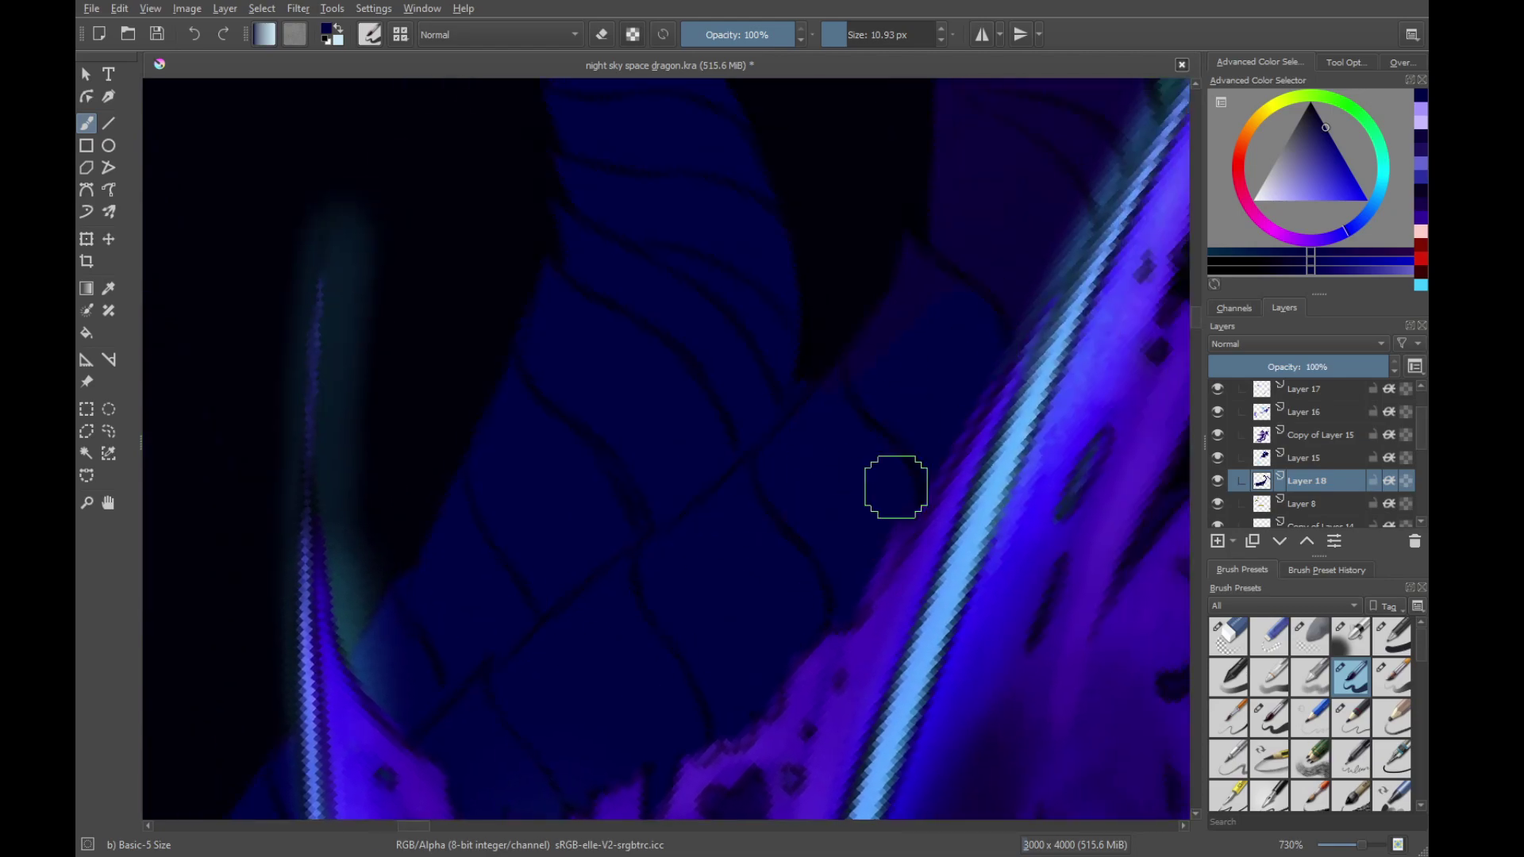
{"action": "left_click_drag", "start_coordinate": [895, 487], "coordinate": [708, 573]}
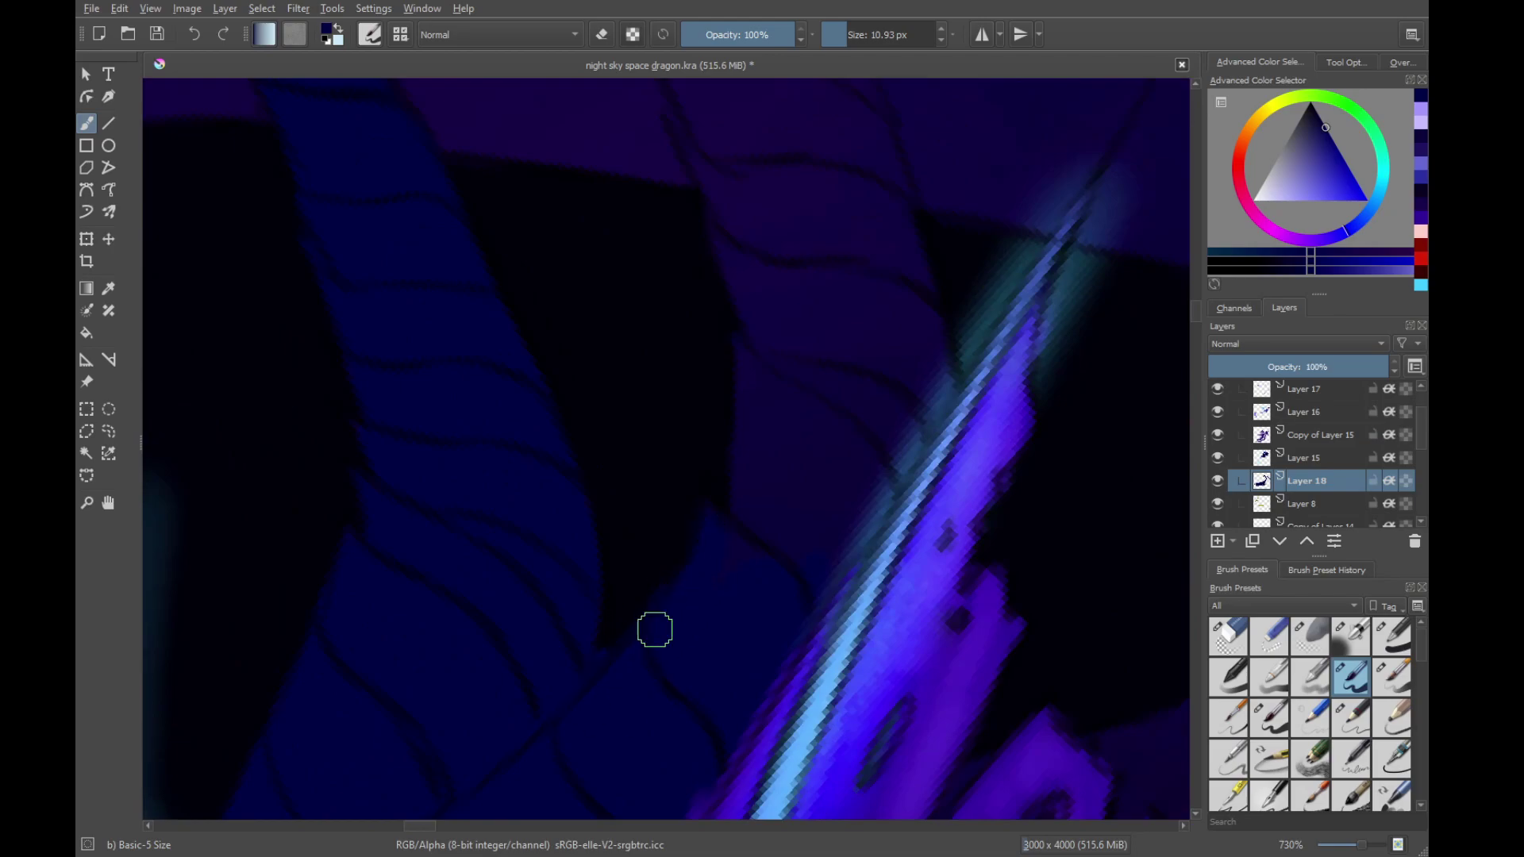
{"action": "left_click_drag", "start_coordinate": [850, 528], "coordinate": [794, 657]}
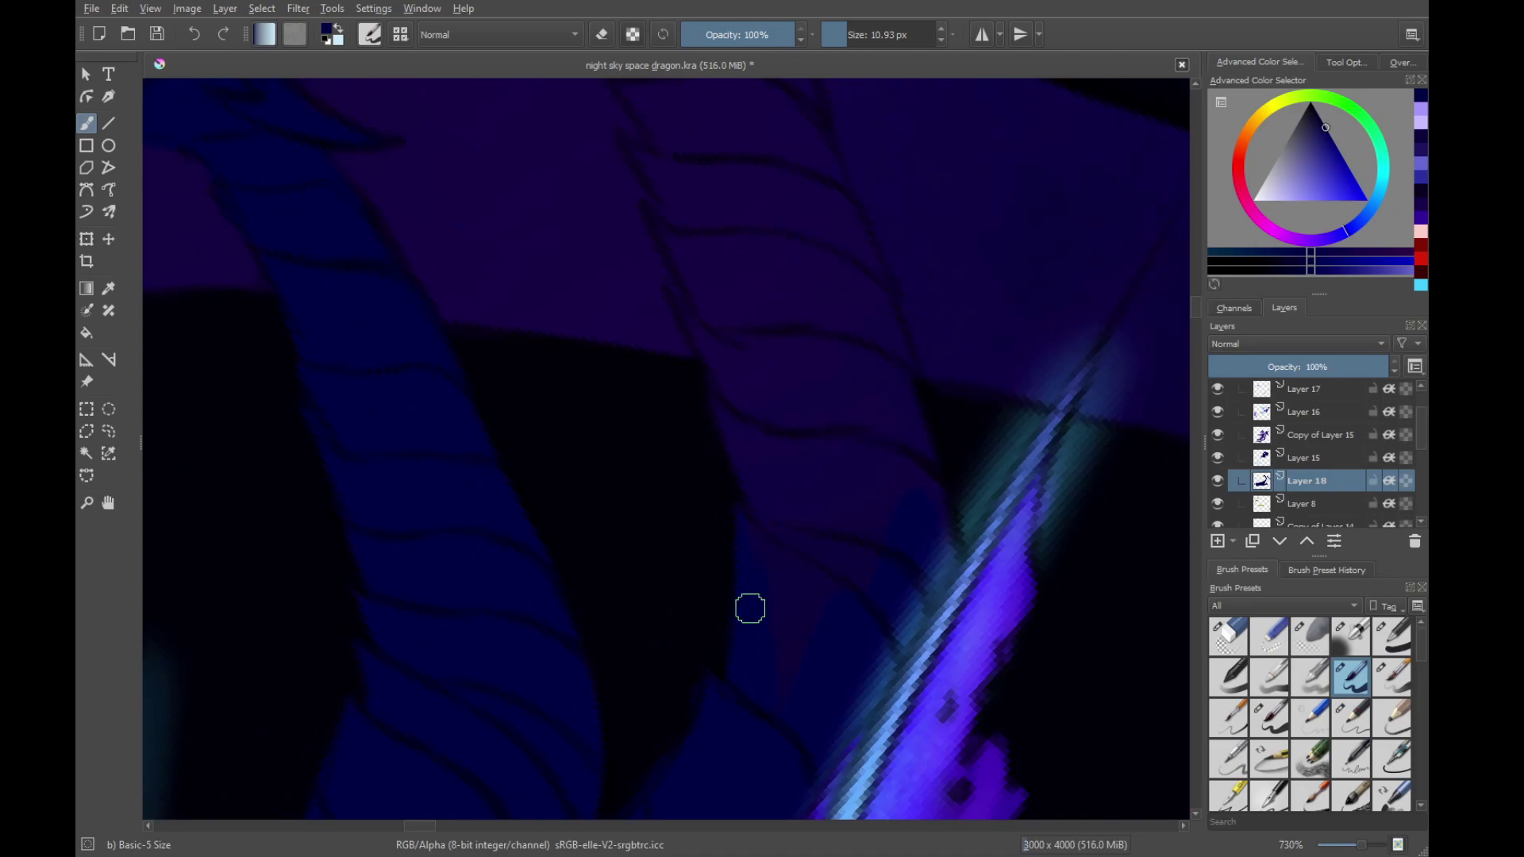
Paint the second horn's outer side navy from the frill's second spine up to the bend at the wing's edge
{"action": "mouse_move", "coordinate": [750, 609]}
{"action": "left_mouse_down"}
{"action": "mouse_move", "coordinate": [775, 571]}
{"action": "mouse_move", "coordinate": [853, 593]}
{"action": "mouse_move", "coordinate": [824, 611]}
{"action": "mouse_move", "coordinate": [792, 445]}
{"action": "mouse_move", "coordinate": [897, 484]}
{"action": "left_mouse_up"}
{"action": "left_click_drag", "start_coordinate": [746, 544], "coordinate": [996, 361]}
{"action": "left_click_drag", "start_coordinate": [1021, 299], "coordinate": [870, 414]}
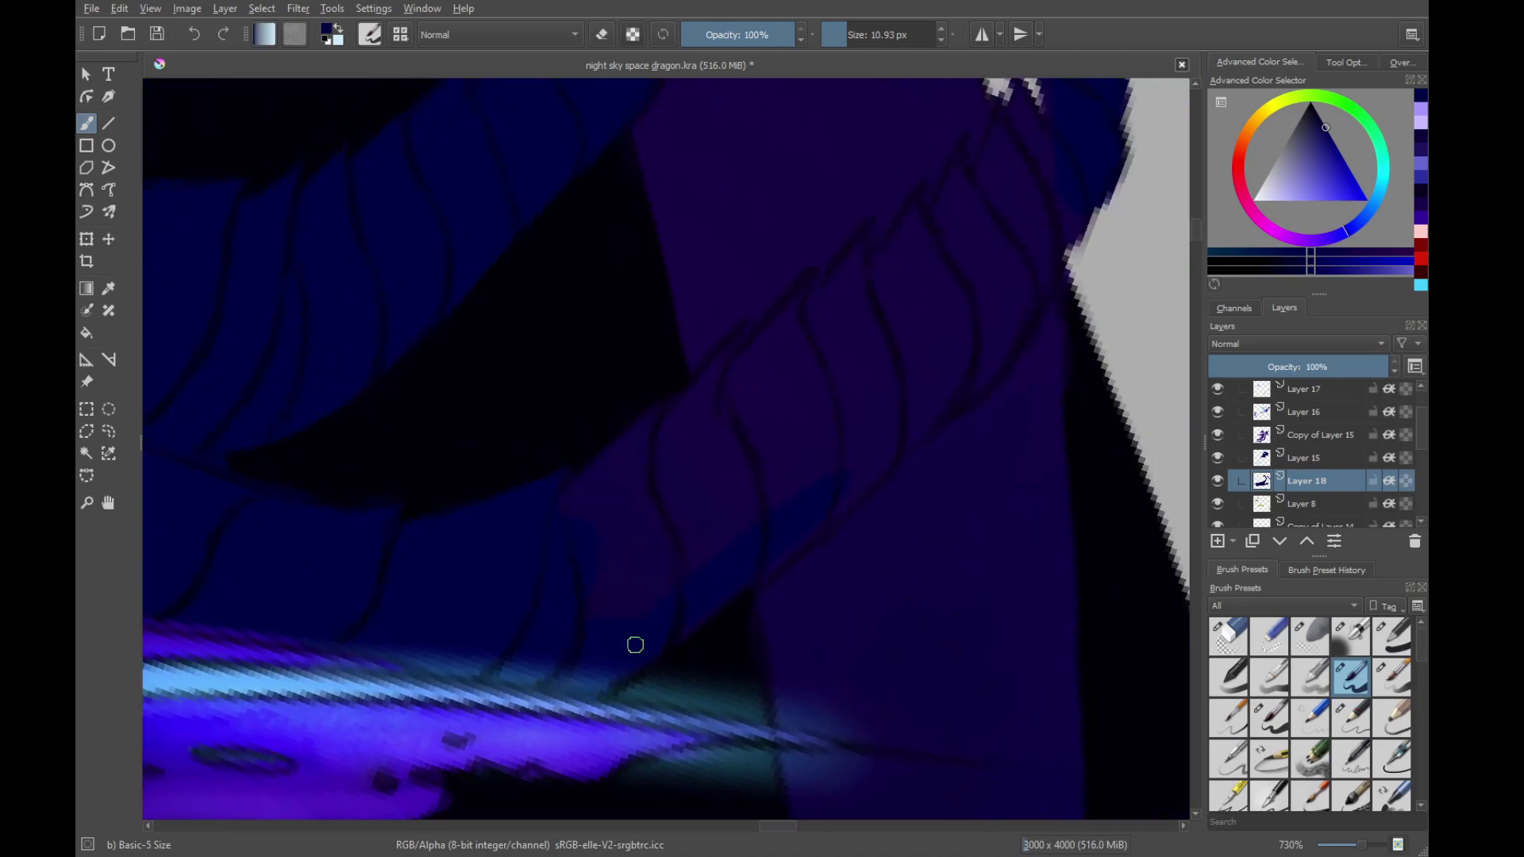
{"action": "left_click_drag", "start_coordinate": [807, 503], "coordinate": [900, 445]}
{"action": "left_click_drag", "start_coordinate": [753, 569], "coordinate": [980, 316]}
{"action": "mouse_move", "coordinate": [947, 388]}
{"action": "left_mouse_down"}
{"action": "mouse_move", "coordinate": [791, 549]}
{"action": "mouse_move", "coordinate": [846, 490]}
{"action": "left_mouse_up"}
{"action": "left_click_drag", "start_coordinate": [859, 374], "coordinate": [873, 508]}
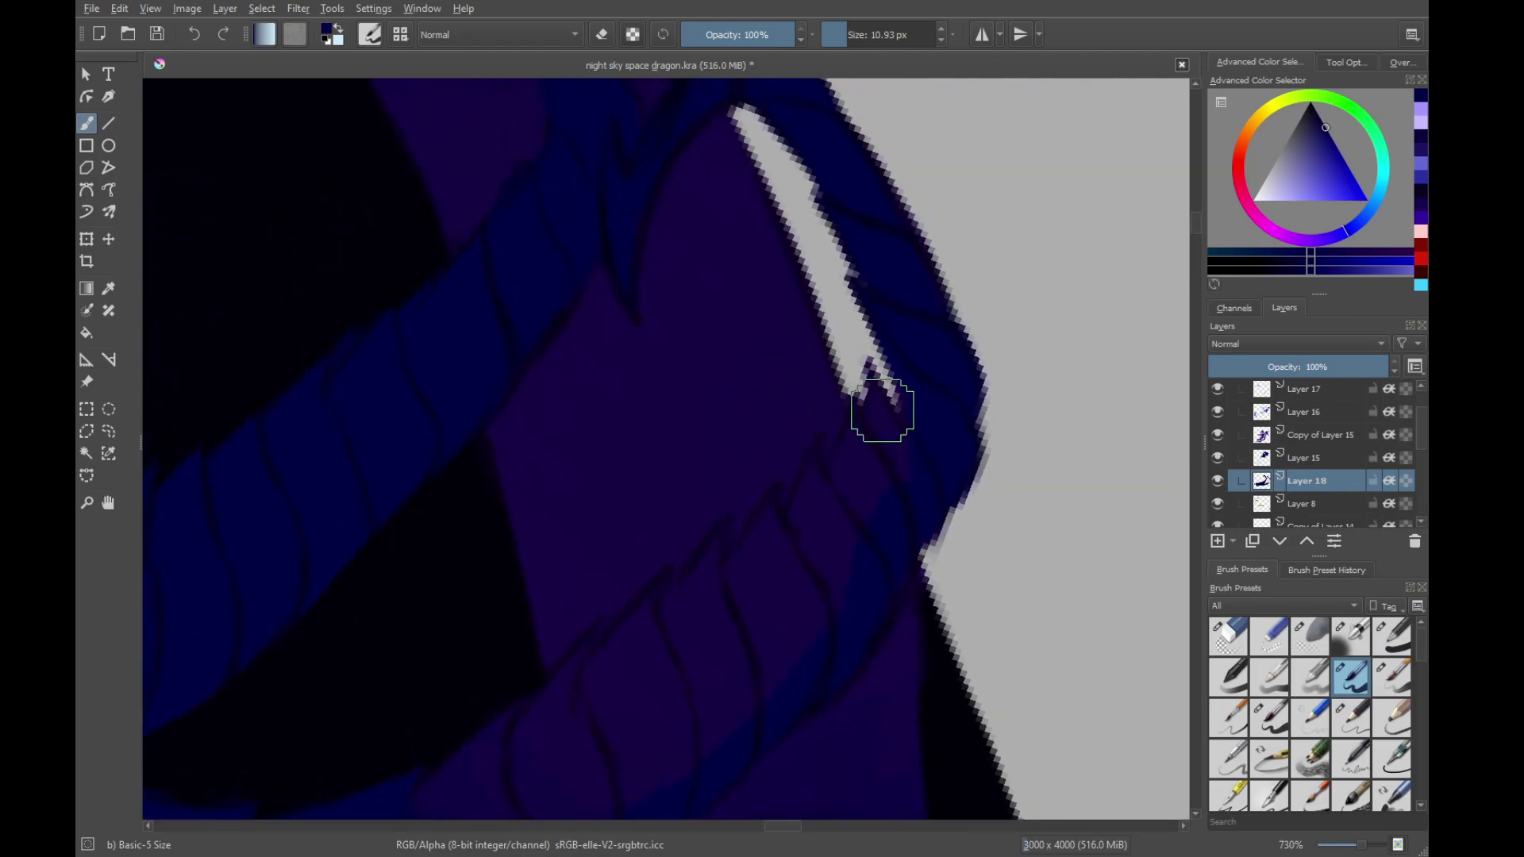
{"action": "left_click_drag", "start_coordinate": [881, 411], "coordinate": [878, 512]}
{"action": "left_click_drag", "start_coordinate": [859, 445], "coordinate": [932, 350]}
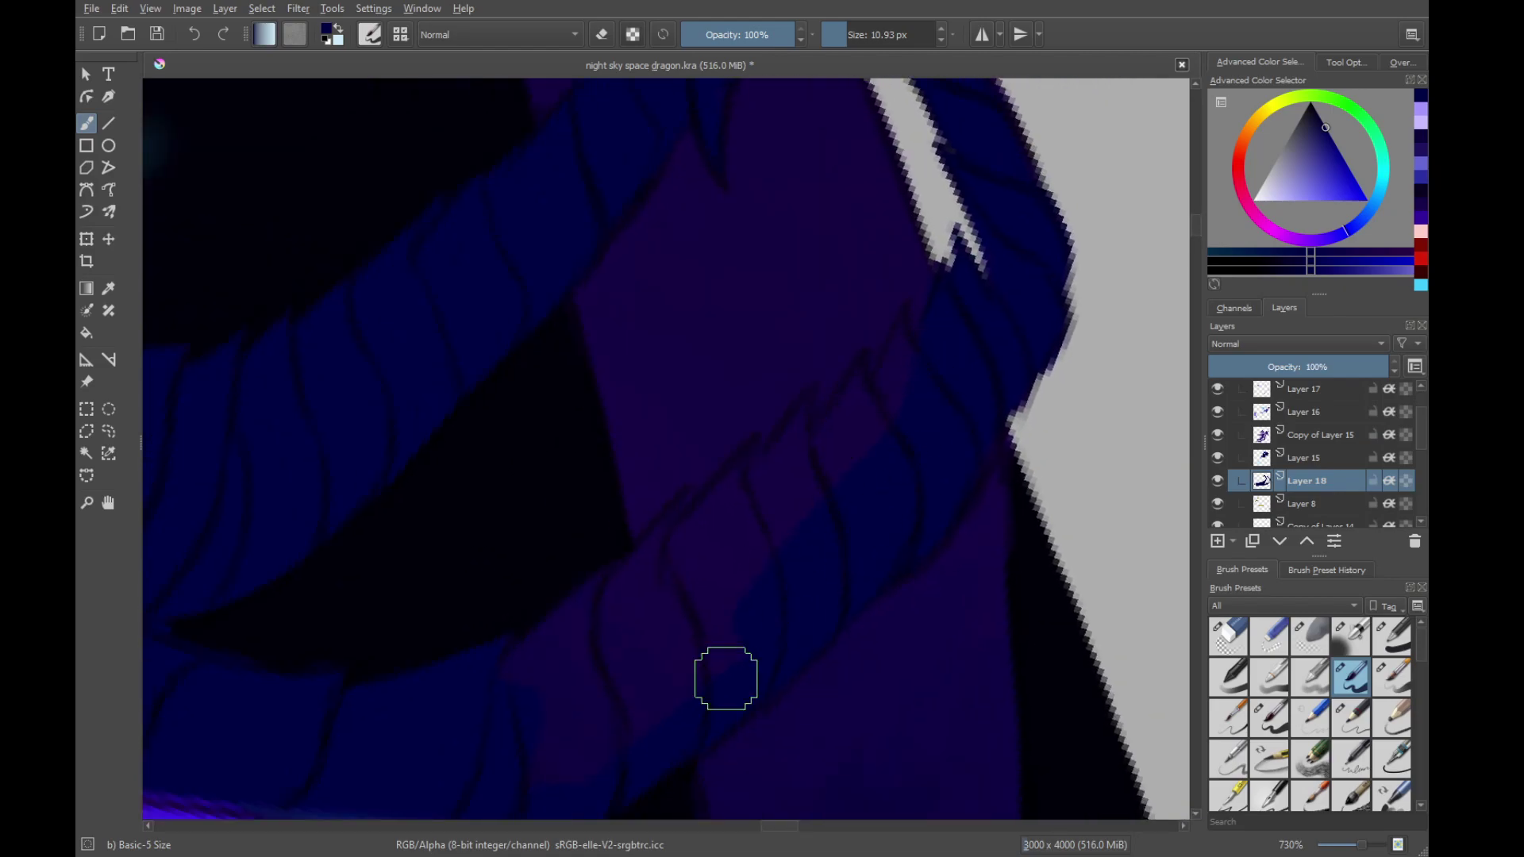
Fill the remaining purple ridges on the second horn's inner side with navy and save the drawing
{"action": "mouse_move", "coordinate": [579, 718]}
{"action": "left_mouse_down"}
{"action": "mouse_move", "coordinate": [504, 691]}
{"action": "mouse_move", "coordinate": [500, 646]}
{"action": "mouse_move", "coordinate": [592, 643]}
{"action": "mouse_move", "coordinate": [603, 617]}
{"action": "left_mouse_up"}
{"action": "key", "text": "ctrl+z"}
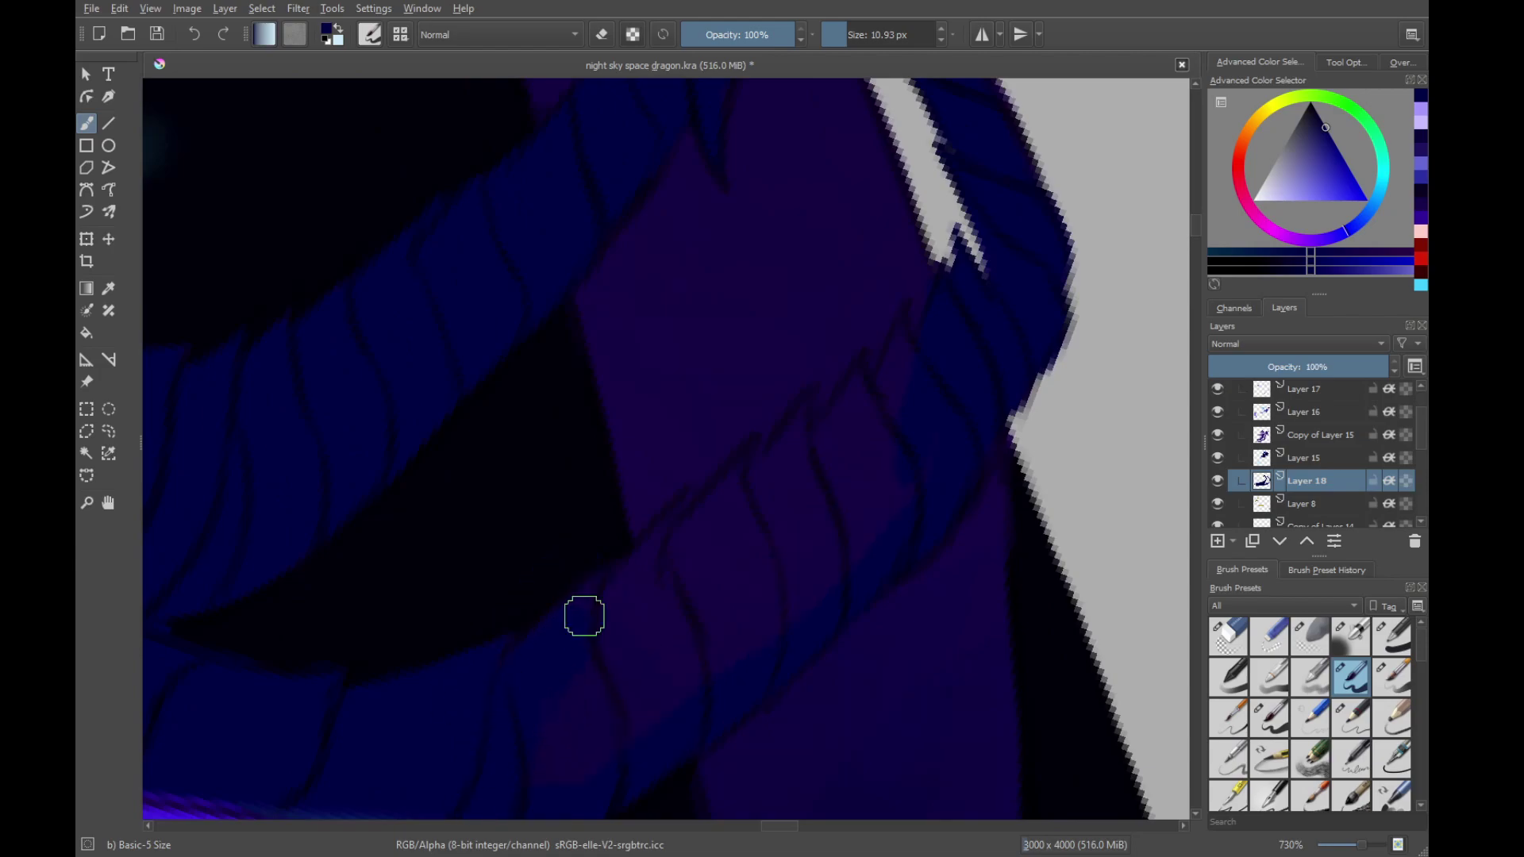
{"action": "left_click_drag", "start_coordinate": [671, 515], "coordinate": [615, 596]}
{"action": "mouse_move", "coordinate": [808, 425]}
{"action": "left_mouse_down"}
{"action": "mouse_move", "coordinate": [796, 413]}
{"action": "mouse_move", "coordinate": [810, 404]}
{"action": "mouse_move", "coordinate": [804, 448]}
{"action": "mouse_move", "coordinate": [907, 503]}
{"action": "mouse_move", "coordinate": [807, 612]}
{"action": "mouse_move", "coordinate": [746, 524]}
{"action": "left_mouse_up"}
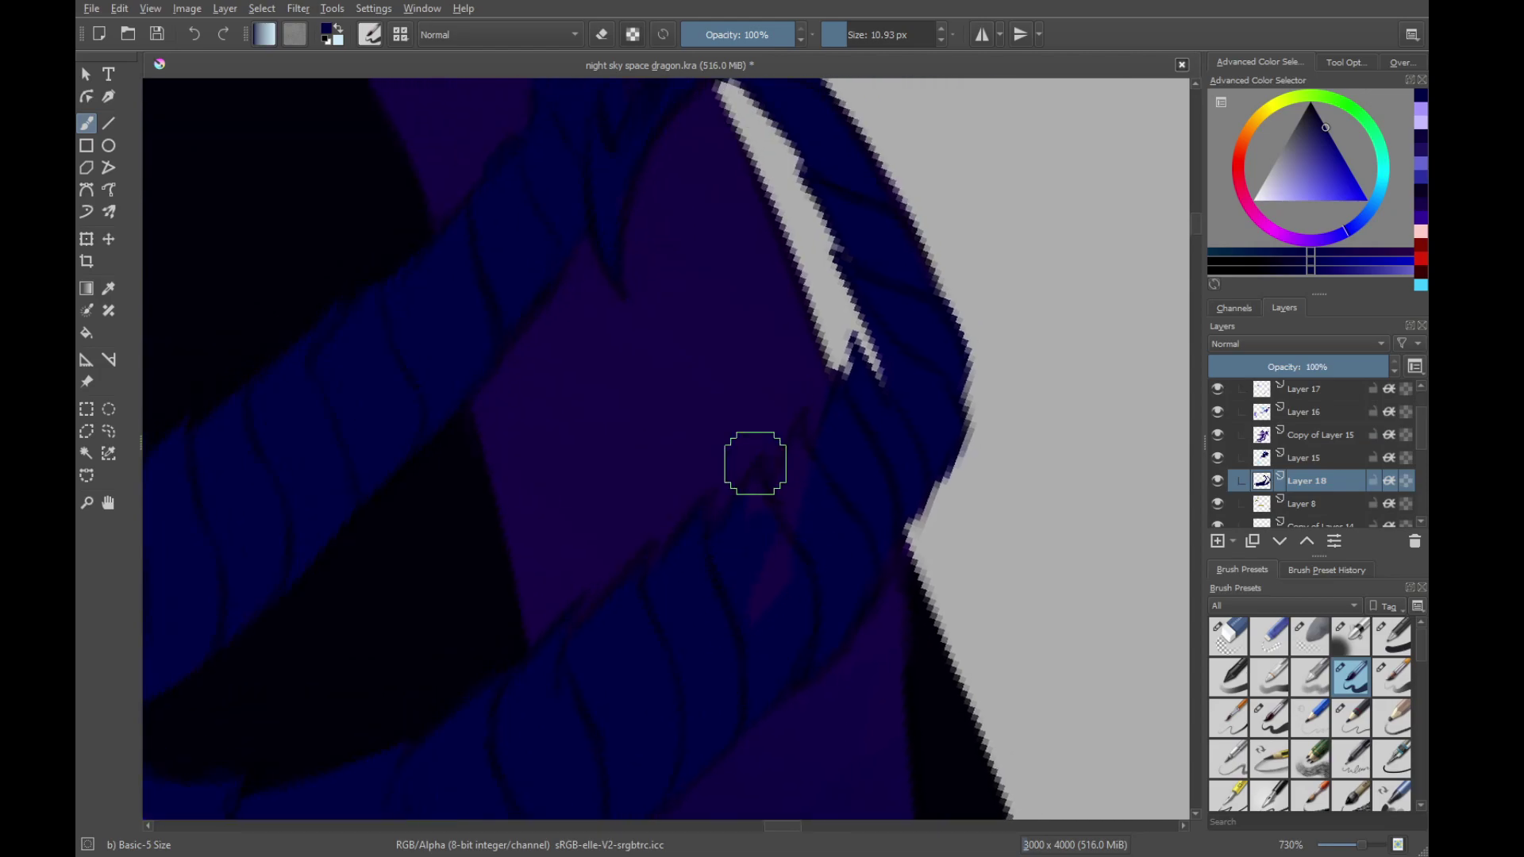
{"action": "left_click_drag", "start_coordinate": [718, 600], "coordinate": [755, 506]}
{"action": "left_click_drag", "start_coordinate": [853, 325], "coordinate": [796, 578]}
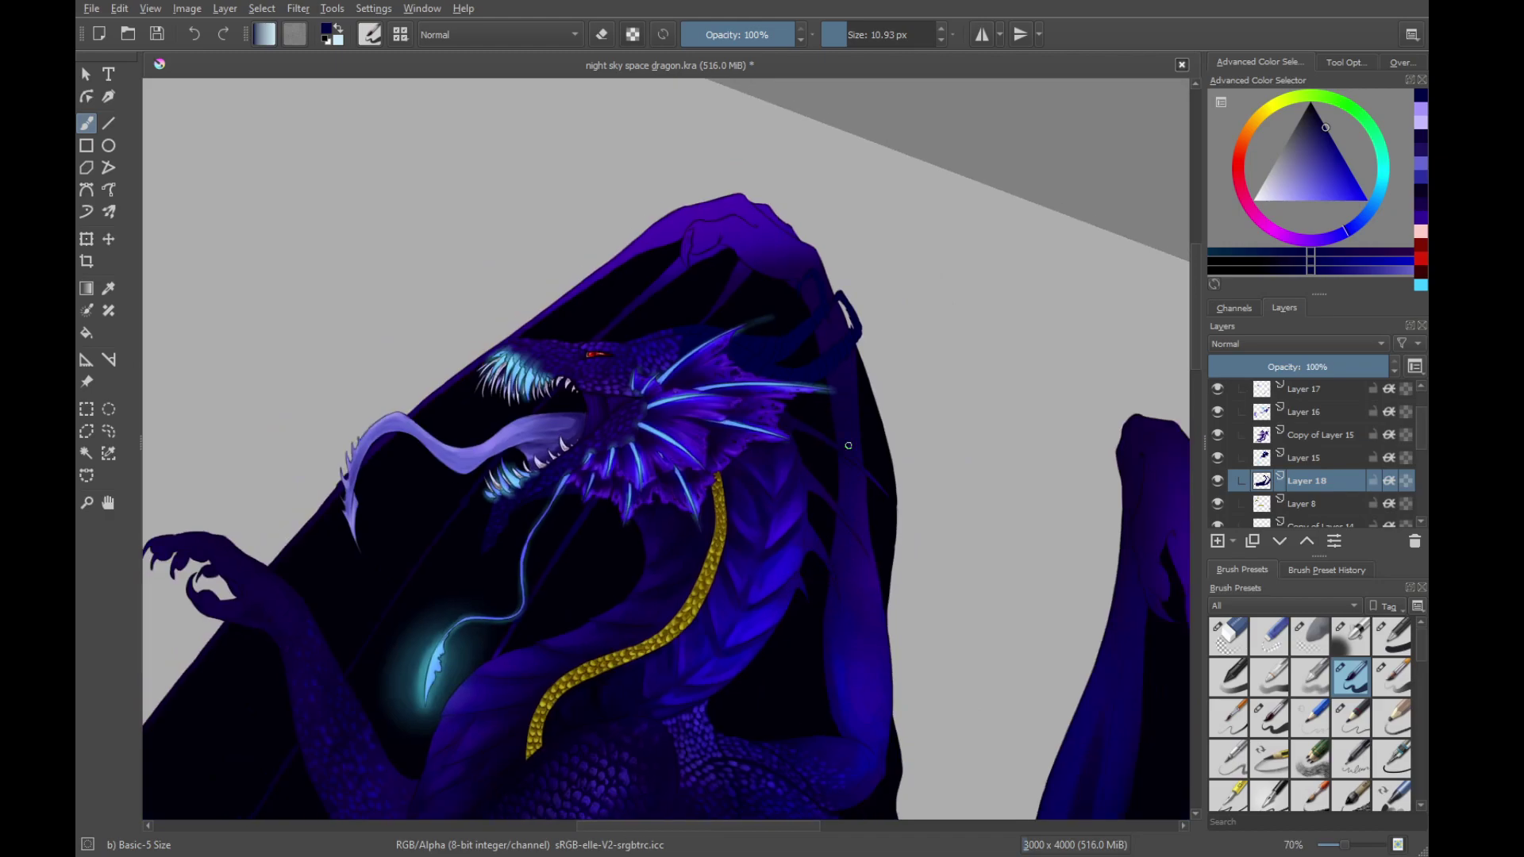
{"action": "scroll", "coordinate": [848, 445], "scroll_direction": "up", "scroll_amount": 5}
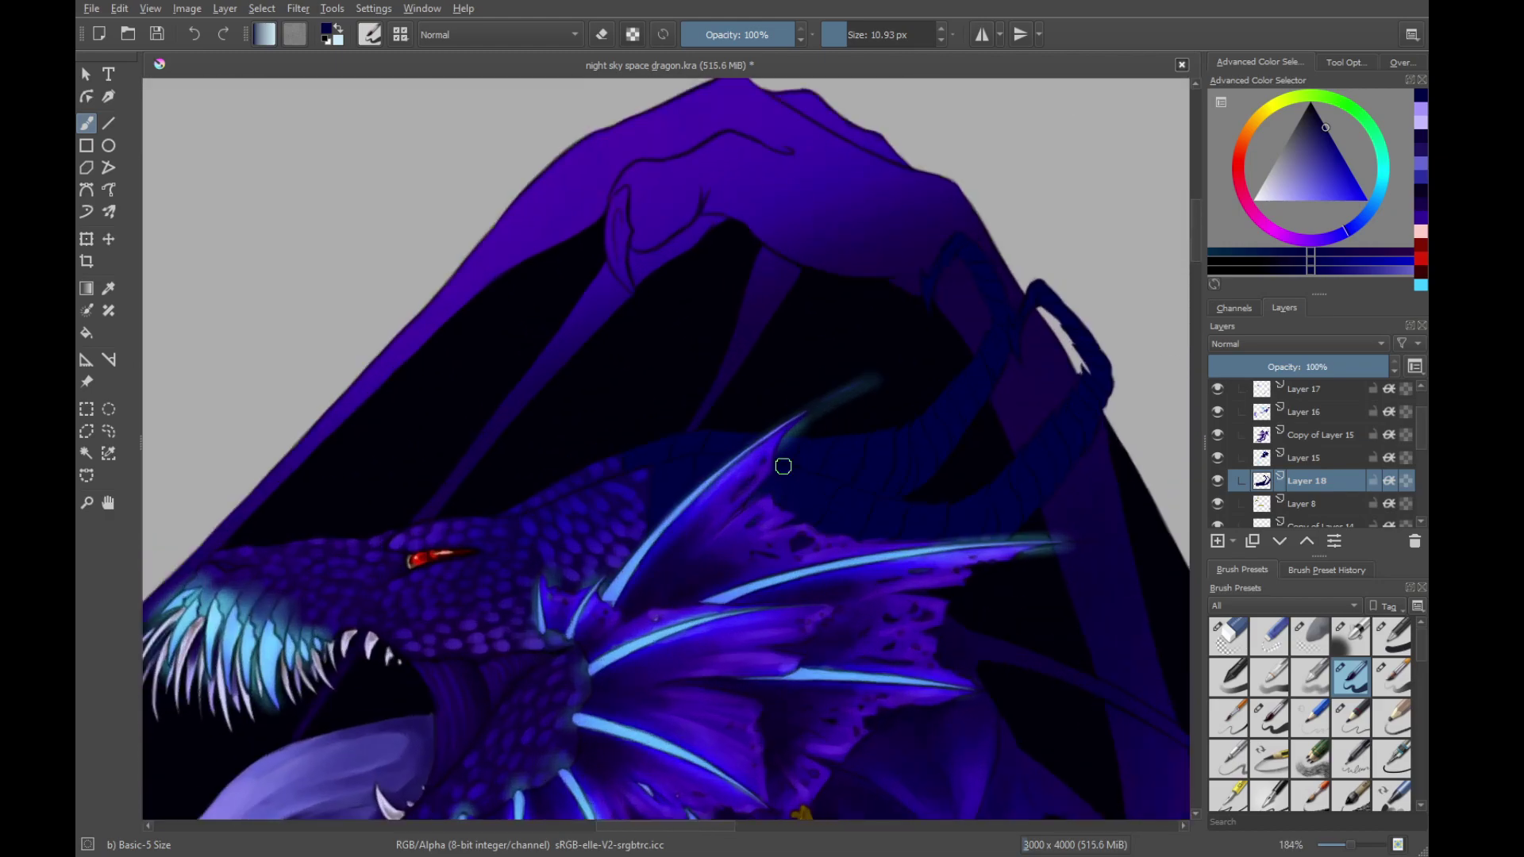
{"action": "key", "text": "ctrl+s"}
Choose a darker navy and the Wet Paint brush for shading the horns
{"action": "left_click_drag", "start_coordinate": [745, 514], "coordinate": [819, 418]}
{"action": "left_click_drag", "start_coordinate": [992, 357], "coordinate": [1055, 307]}
{"action": "left_click_drag", "start_coordinate": [1329, 143], "coordinate": [1325, 119]}
{"action": "left_click_drag", "start_coordinate": [860, 386], "coordinate": [1038, 427]}
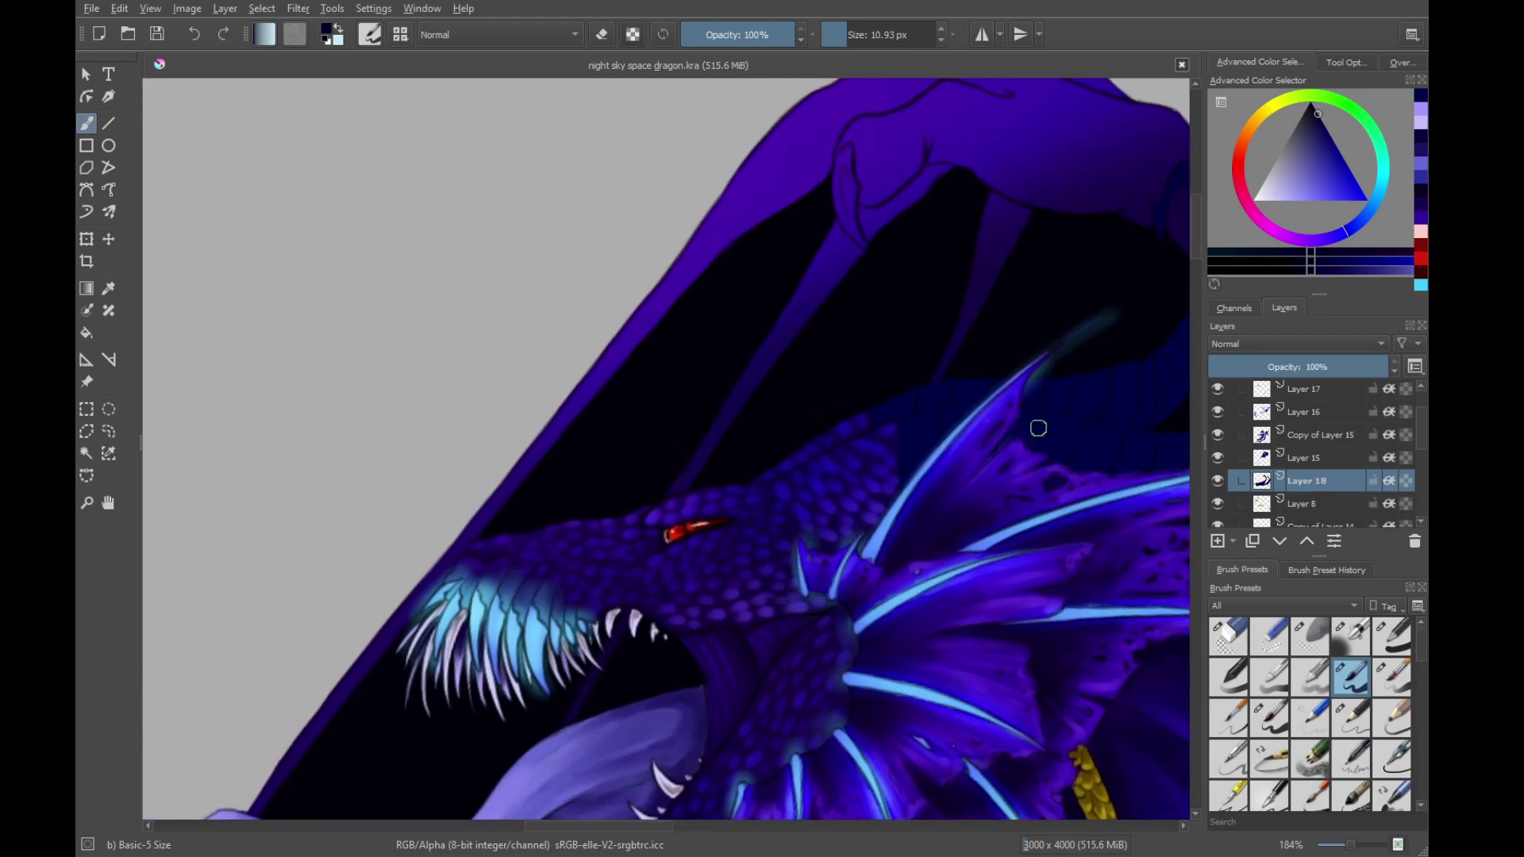
{"action": "scroll", "coordinate": [1422, 667], "scroll_direction": "down", "scroll_amount": 3}
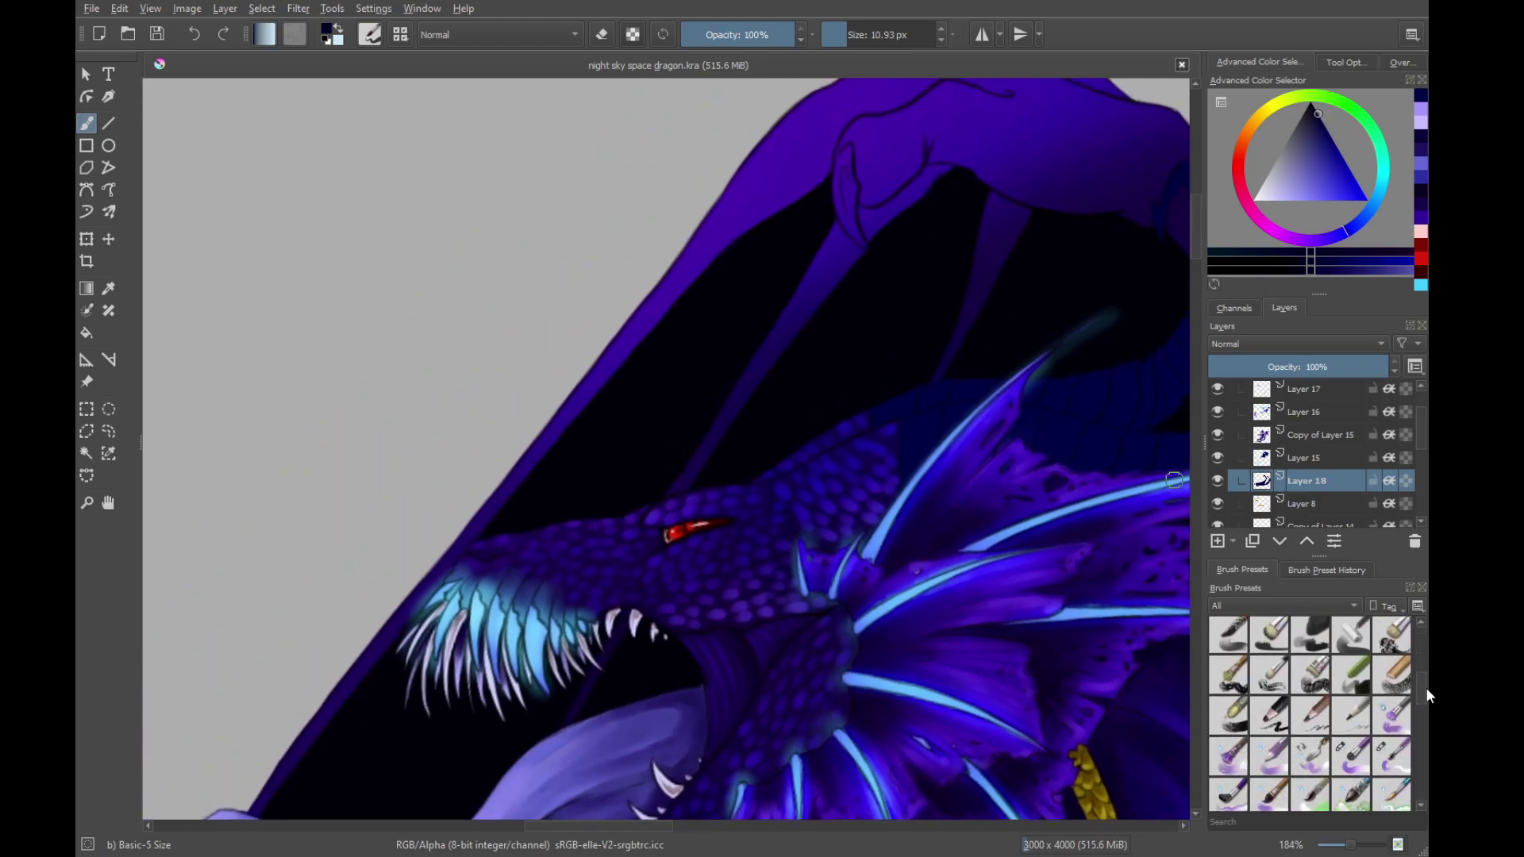
{"action": "left_click", "coordinate": [1349, 707]}
Shade the scale plates at the second horn's base with dark navy patches between the frill's first and second spines
{"action": "mouse_move", "coordinate": [912, 502]}
{"action": "left_mouse_down"}
{"action": "mouse_move", "coordinate": [870, 568]}
{"action": "mouse_move", "coordinate": [976, 452]}
{"action": "mouse_move", "coordinate": [887, 558]}
{"action": "mouse_move", "coordinate": [803, 605]}
{"action": "mouse_move", "coordinate": [816, 605]}
{"action": "left_mouse_up"}
{"action": "mouse_move", "coordinate": [834, 552]}
{"action": "left_mouse_down"}
{"action": "mouse_move", "coordinate": [798, 486]}
{"action": "mouse_move", "coordinate": [802, 524]}
{"action": "mouse_move", "coordinate": [812, 512]}
{"action": "mouse_move", "coordinate": [788, 502]}
{"action": "left_mouse_up"}
{"action": "mouse_move", "coordinate": [893, 451]}
{"action": "left_mouse_down"}
{"action": "mouse_move", "coordinate": [925, 425]}
{"action": "mouse_move", "coordinate": [927, 459]}
{"action": "left_mouse_up"}
{"action": "left_click_drag", "start_coordinate": [1063, 450], "coordinate": [1045, 337]}
{"action": "mouse_move", "coordinate": [1045, 388]}
{"action": "left_mouse_down"}
{"action": "mouse_move", "coordinate": [871, 558]}
{"action": "mouse_move", "coordinate": [902, 530]}
{"action": "mouse_move", "coordinate": [908, 490]}
{"action": "mouse_move", "coordinate": [848, 500]}
{"action": "mouse_move", "coordinate": [849, 541]}
{"action": "mouse_move", "coordinate": [900, 451]}
{"action": "left_mouse_up"}
{"action": "left_click_drag", "start_coordinate": [981, 464], "coordinate": [822, 472]}
{"action": "left_click_drag", "start_coordinate": [832, 507], "coordinate": [816, 486]}
{"action": "mouse_move", "coordinate": [854, 433]}
{"action": "left_mouse_down"}
{"action": "mouse_move", "coordinate": [845, 545]}
{"action": "mouse_move", "coordinate": [833, 493]}
{"action": "mouse_move", "coordinate": [819, 530]}
{"action": "mouse_move", "coordinate": [823, 442]}
{"action": "mouse_move", "coordinate": [850, 510]}
{"action": "mouse_move", "coordinate": [891, 517]}
{"action": "mouse_move", "coordinate": [984, 453]}
{"action": "mouse_move", "coordinate": [902, 488]}
{"action": "left_mouse_up"}
{"action": "left_click_drag", "start_coordinate": [999, 478], "coordinate": [882, 529]}
{"action": "mouse_move", "coordinate": [898, 499]}
{"action": "left_mouse_down"}
{"action": "mouse_move", "coordinate": [876, 526]}
{"action": "mouse_move", "coordinate": [945, 435]}
{"action": "left_mouse_up"}
{"action": "left_click_drag", "start_coordinate": [967, 493], "coordinate": [870, 557]}
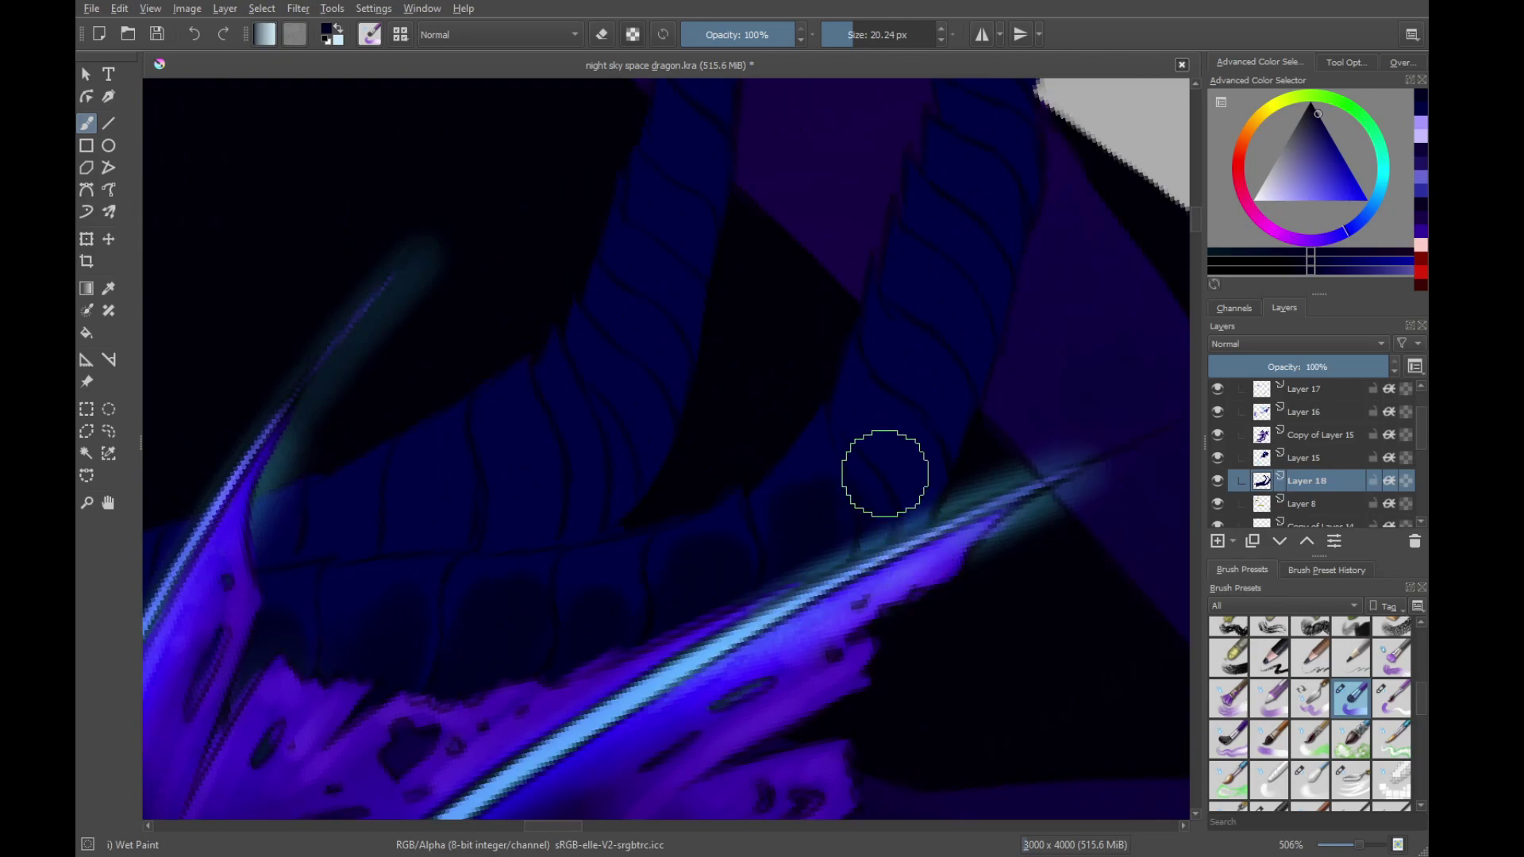
Reduce the brush size to 13.07 px and shade the second horn dark navy from its lower ridges up to the outer bend
{"action": "left_click_drag", "start_coordinate": [915, 462], "coordinate": [849, 569]}
{"action": "mouse_move", "coordinate": [864, 545]}
{"action": "left_mouse_down", "text": "shift"}
{"action": "mouse_move", "coordinate": [835, 544]}
{"action": "mouse_move", "coordinate": [834, 562]}
{"action": "left_mouse_up", "text": "shift"}
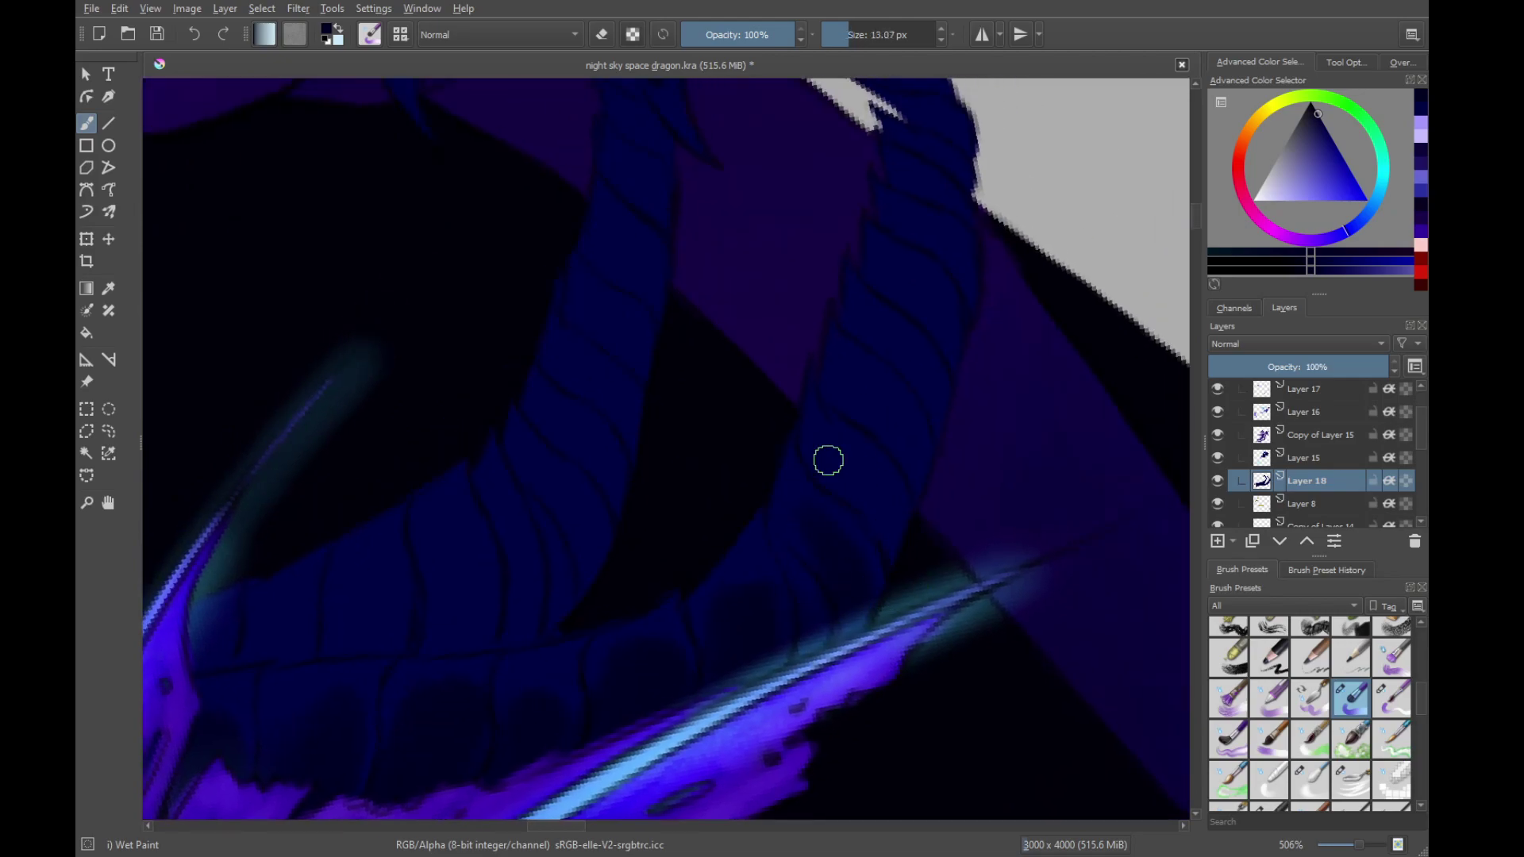
{"action": "left_click_drag", "start_coordinate": [874, 415], "coordinate": [821, 554]}
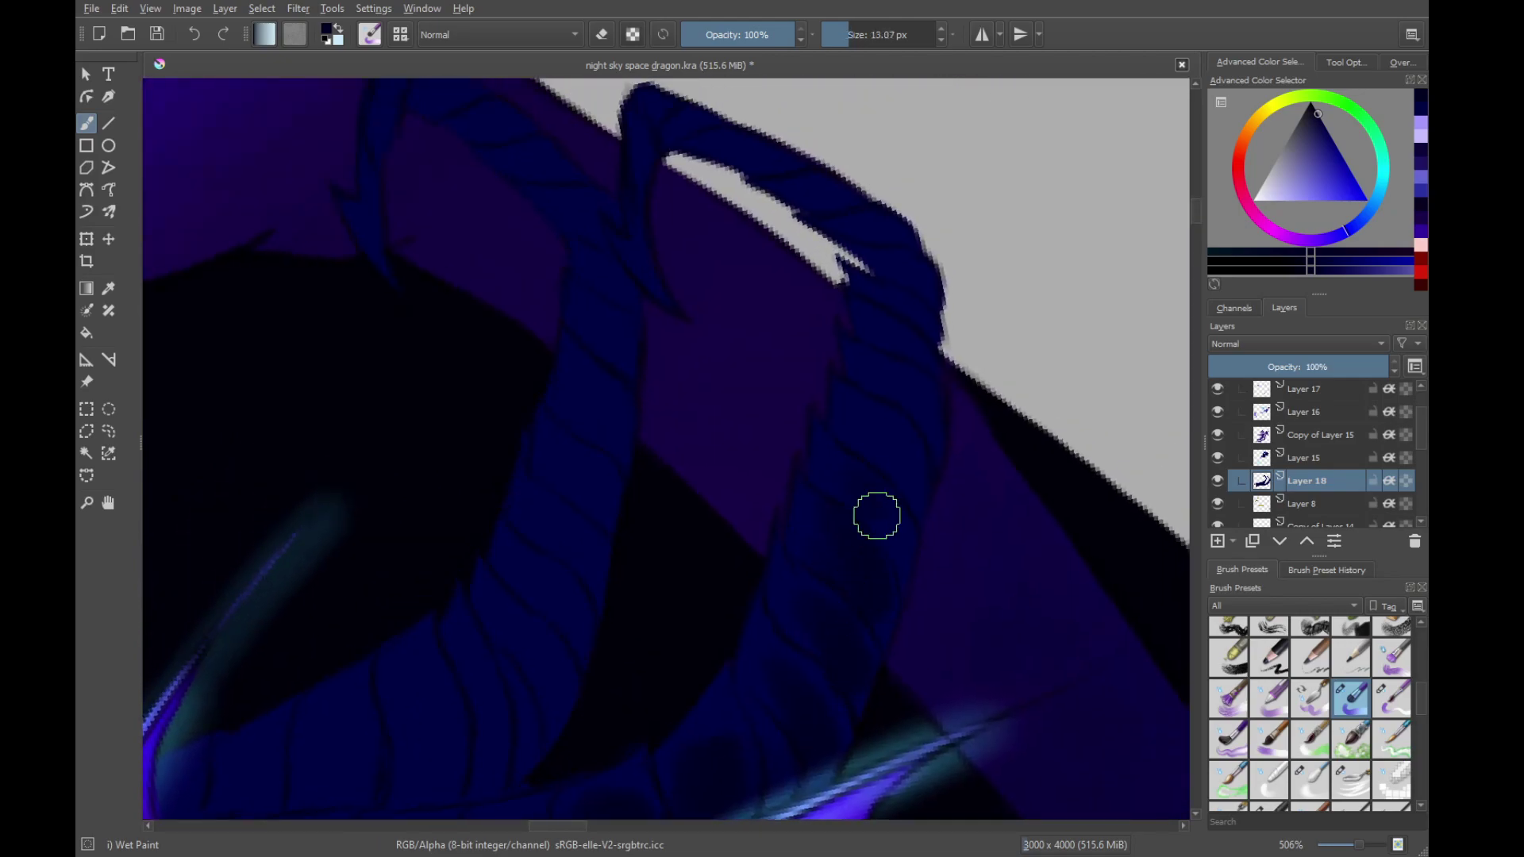
{"action": "left_click_drag", "start_coordinate": [884, 231], "coordinate": [932, 626]}
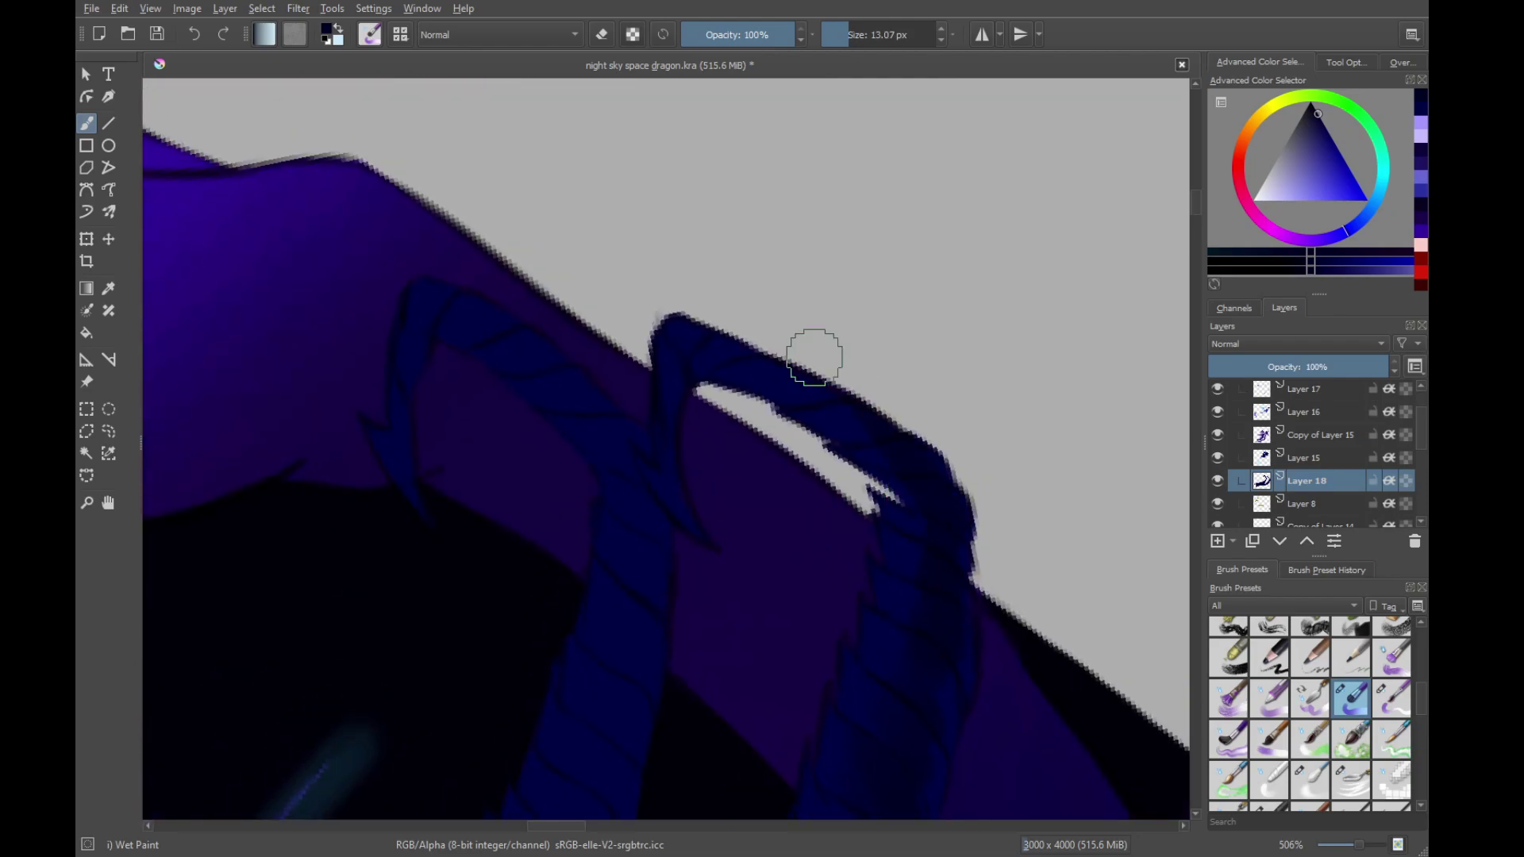
{"action": "left_click_drag", "start_coordinate": [810, 354], "coordinate": [973, 487]}
Shade the first horn's ridges dark navy from the curled end down to its wide lower section
{"action": "left_click_drag", "start_coordinate": [658, 555], "coordinate": [899, 577]}
{"action": "mouse_move", "coordinate": [789, 462]}
{"action": "left_mouse_down"}
{"action": "mouse_move", "coordinate": [878, 462]}
{"action": "mouse_move", "coordinate": [1014, 606]}
{"action": "mouse_move", "coordinate": [911, 376]}
{"action": "left_mouse_up"}
{"action": "left_click_drag", "start_coordinate": [943, 514], "coordinate": [918, 460]}
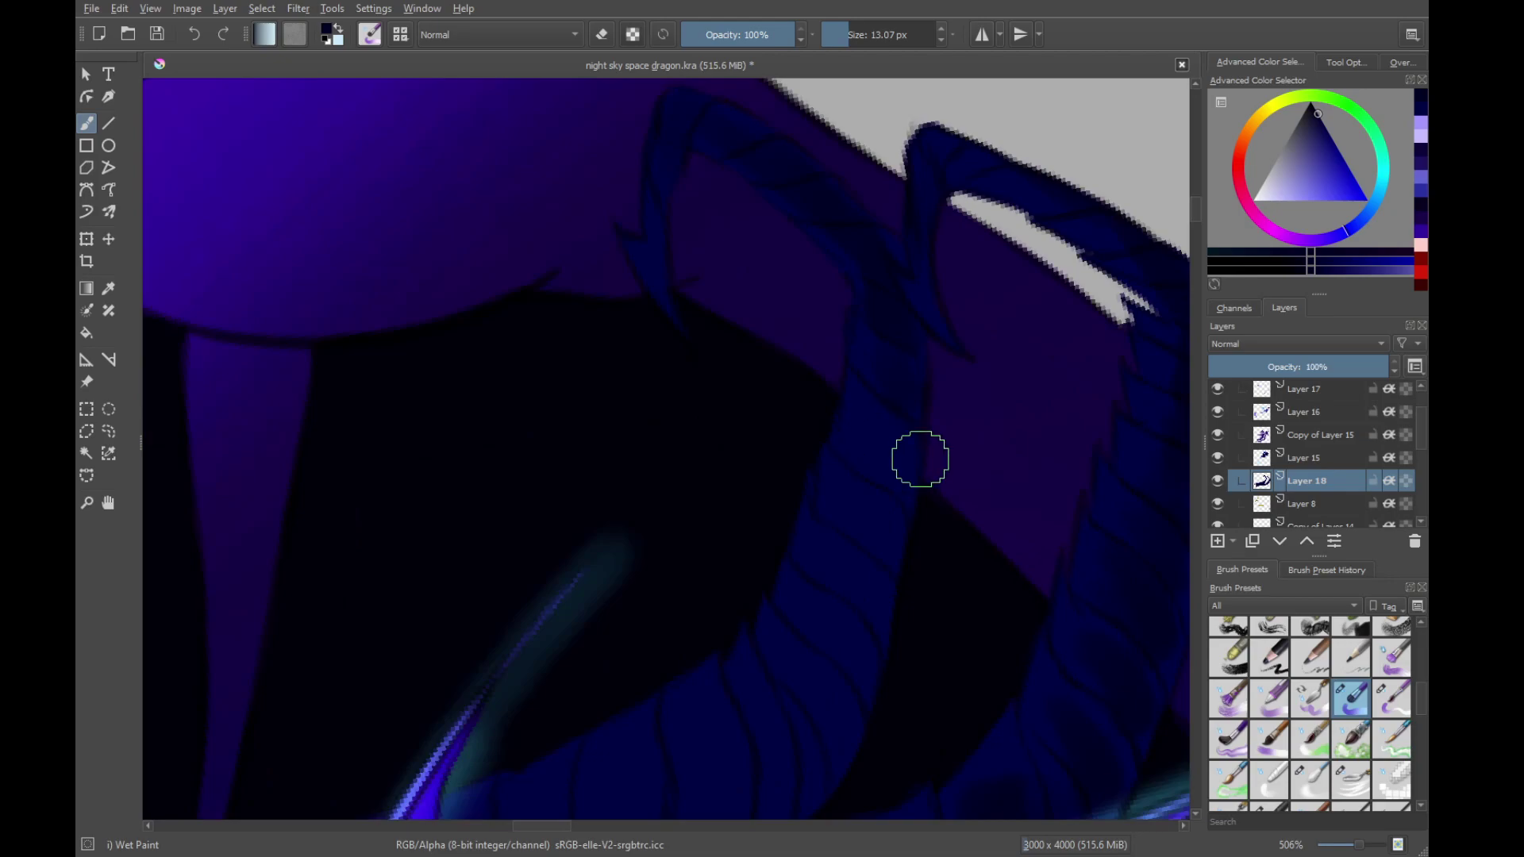
{"action": "left_click_drag", "start_coordinate": [863, 609], "coordinate": [867, 524]}
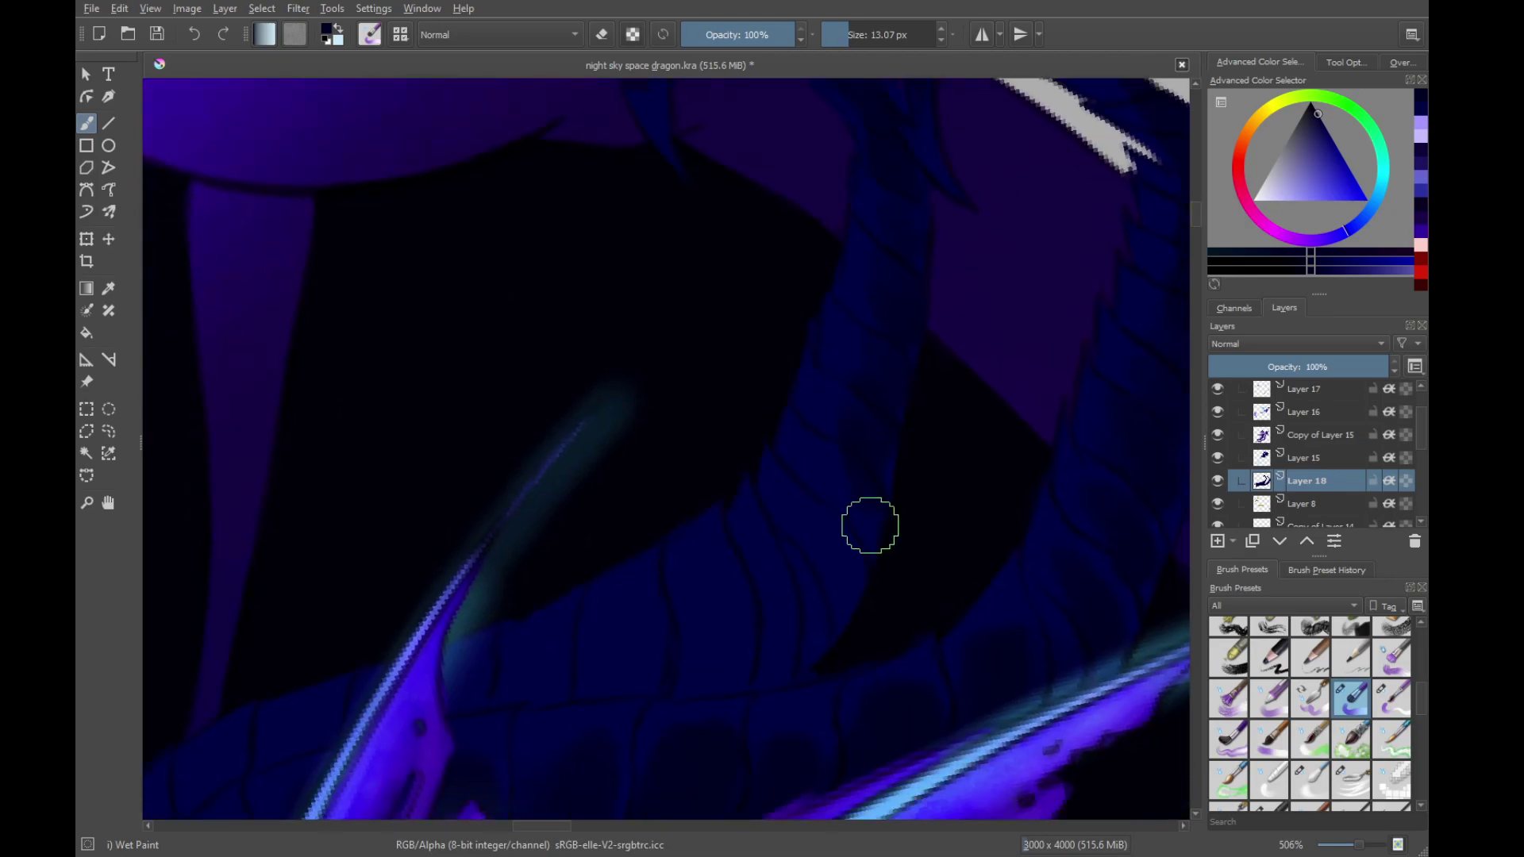
{"action": "left_click_drag", "start_coordinate": [762, 674], "coordinate": [862, 454]}
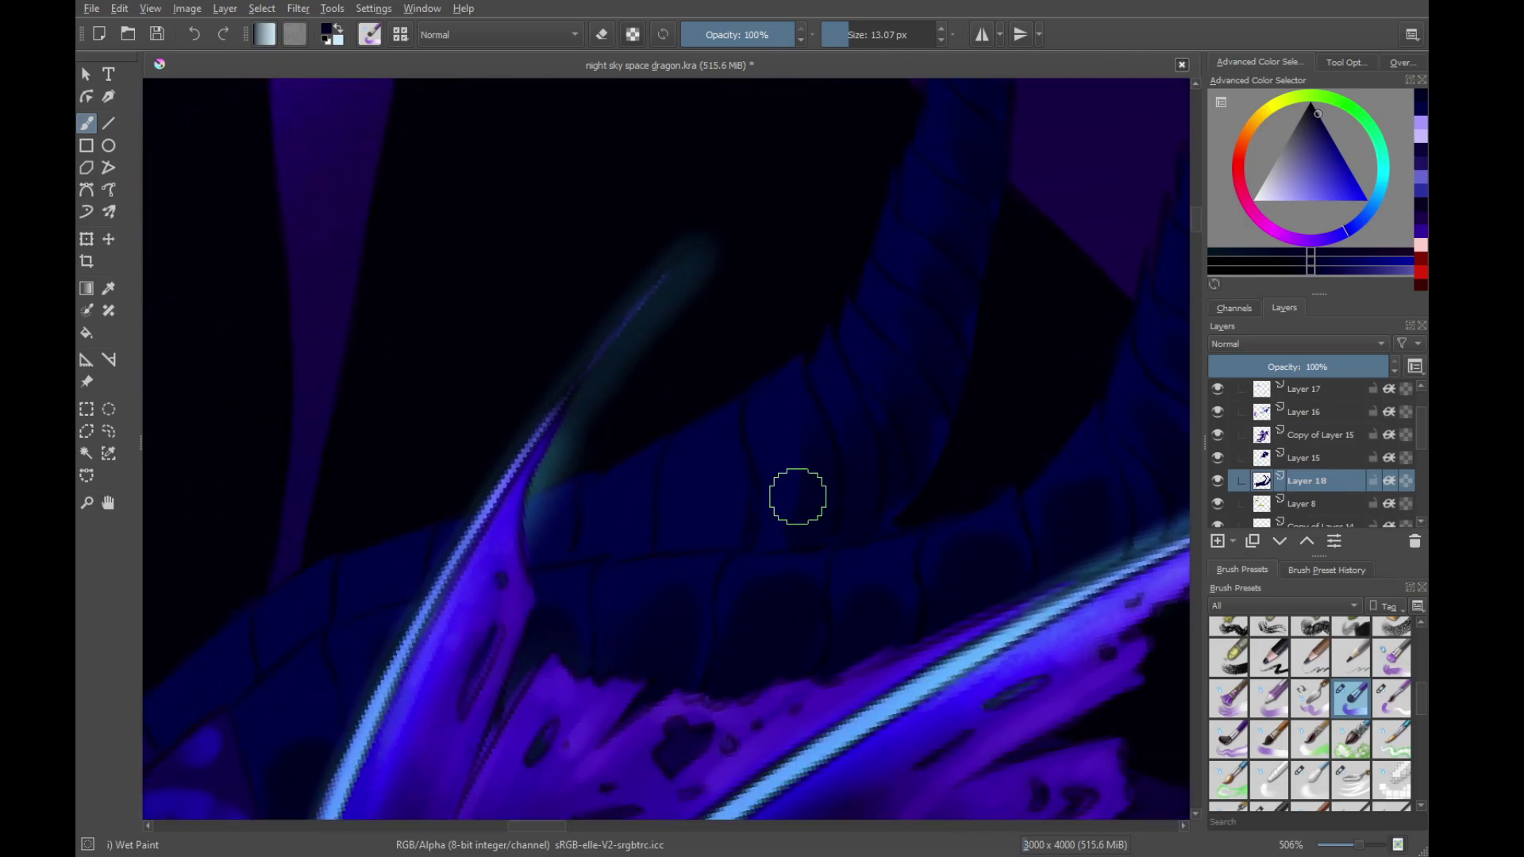
Shade the horn plates behind the head scales dark navy on both sides of the frill's first spine
{"action": "left_click_drag", "start_coordinate": [338, 695], "coordinate": [835, 525]}
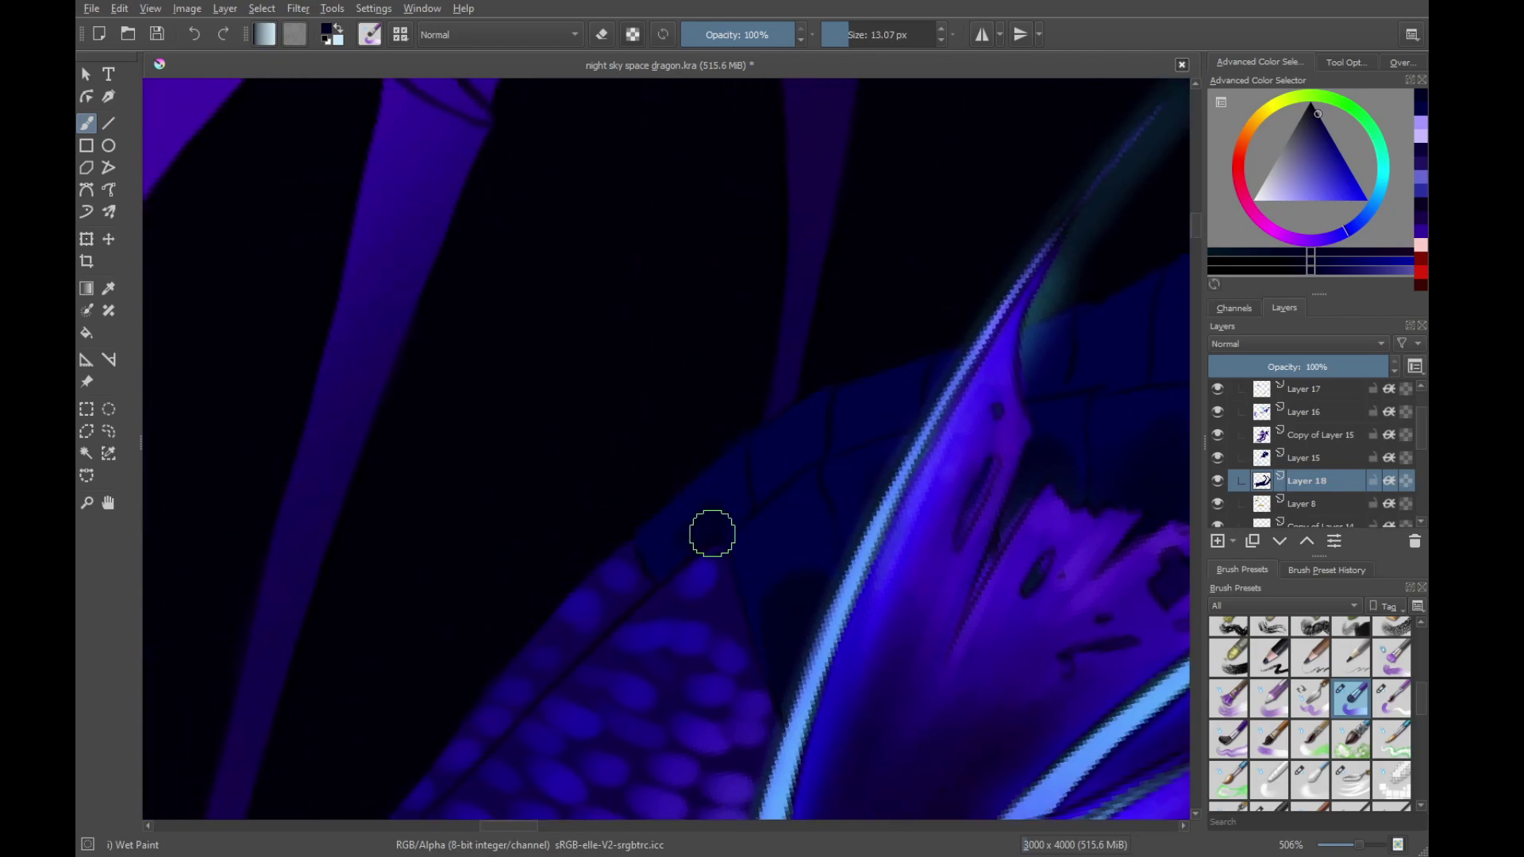
{"action": "left_click_drag", "start_coordinate": [1014, 390], "coordinate": [842, 449]}
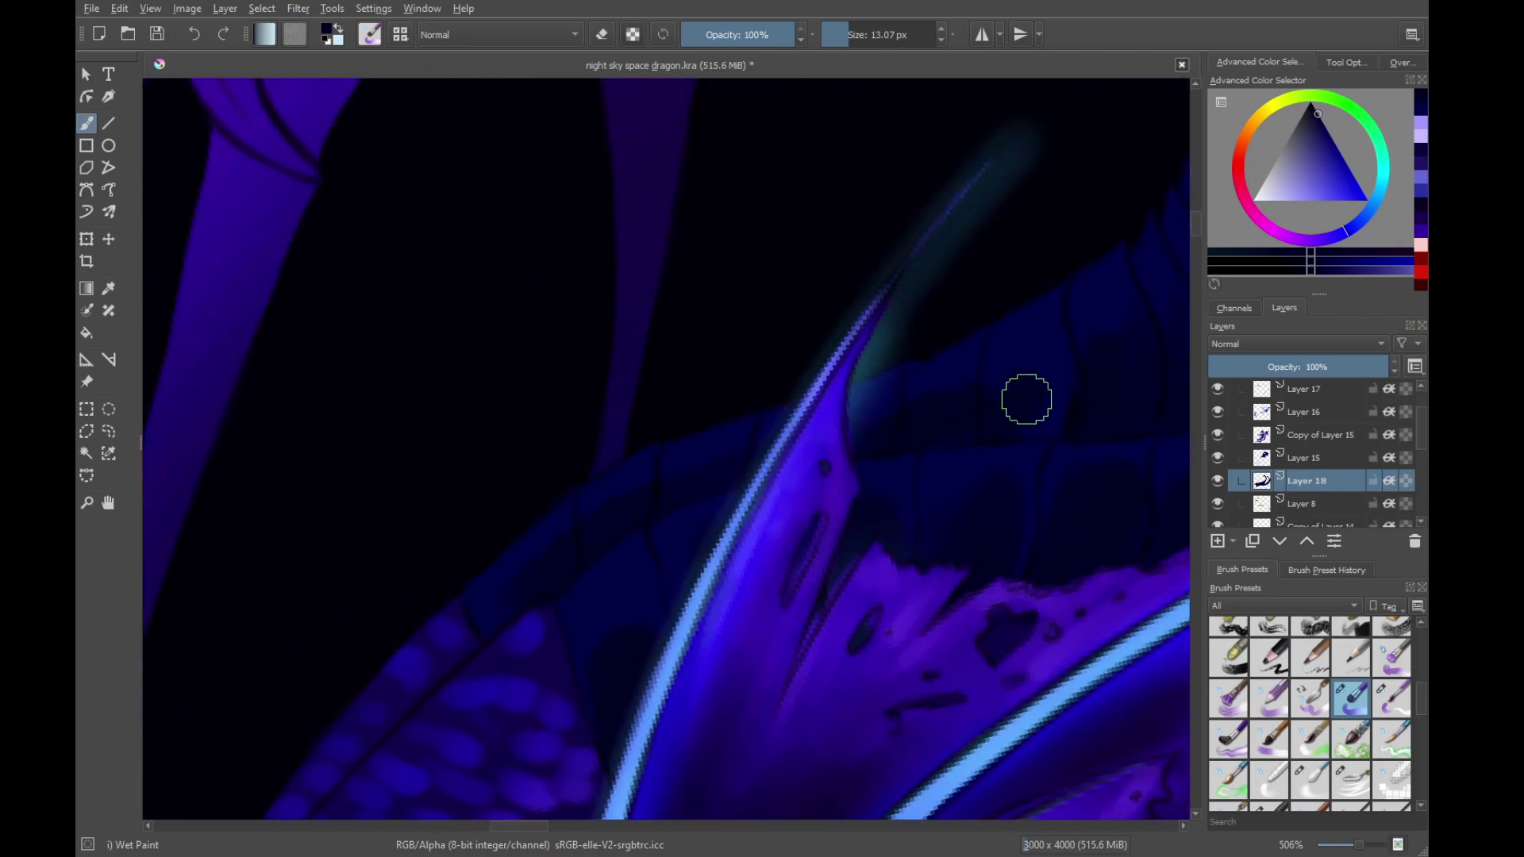
{"action": "left_click_drag", "start_coordinate": [1089, 378], "coordinate": [963, 466]}
{"action": "left_click_drag", "start_coordinate": [910, 783], "coordinate": [855, 609]}
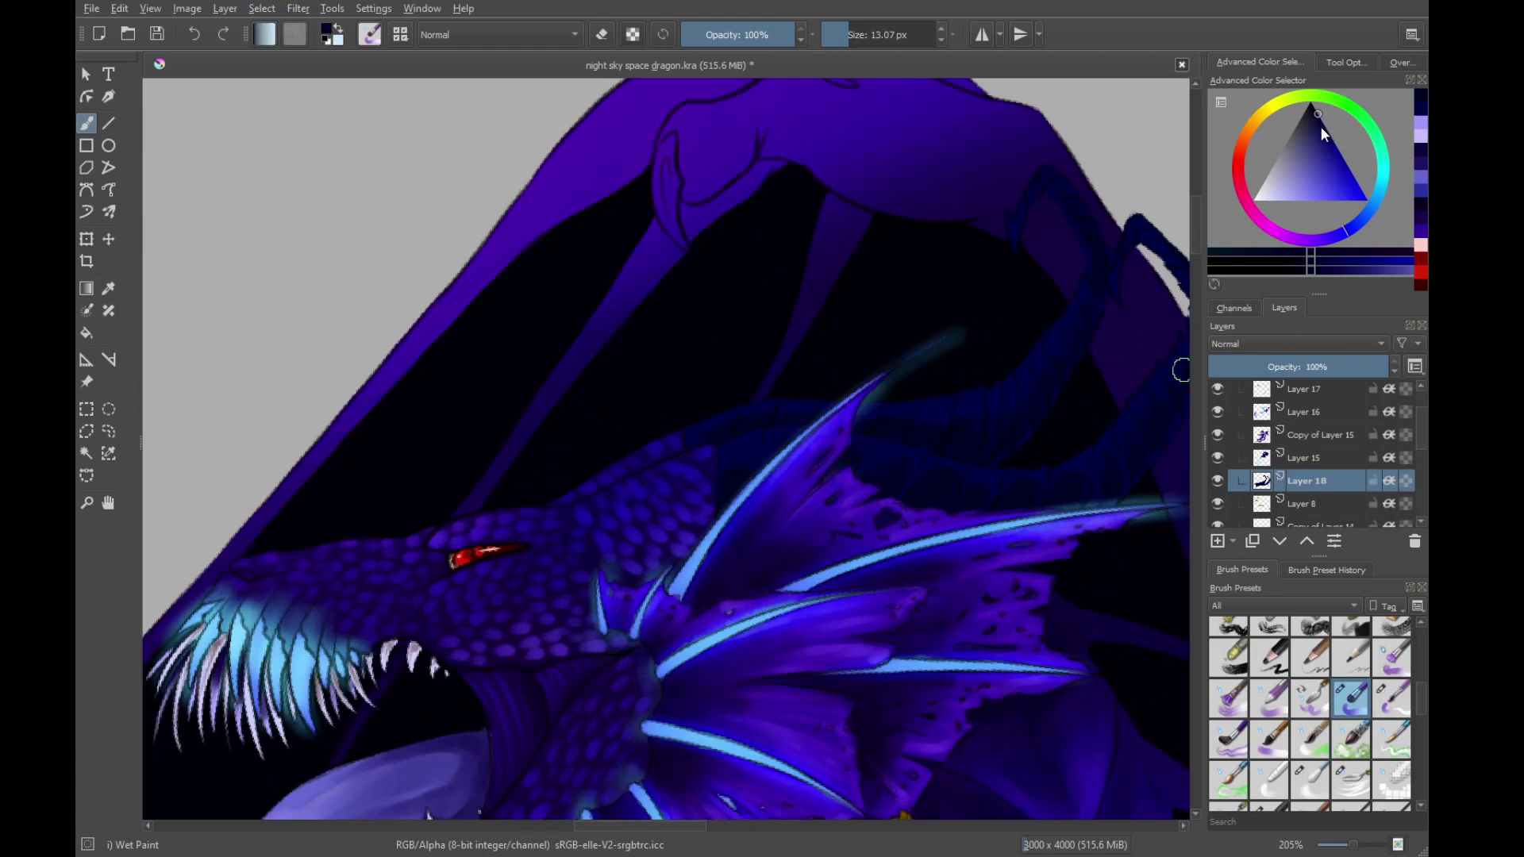
Choose a brighter, more saturated blue and the Wet Paint Details brush at 3.53 px for the horn highlights
{"action": "left_click_drag", "start_coordinate": [1323, 134], "coordinate": [1346, 164]}
{"action": "left_click_drag", "start_coordinate": [853, 395], "coordinate": [917, 462]}
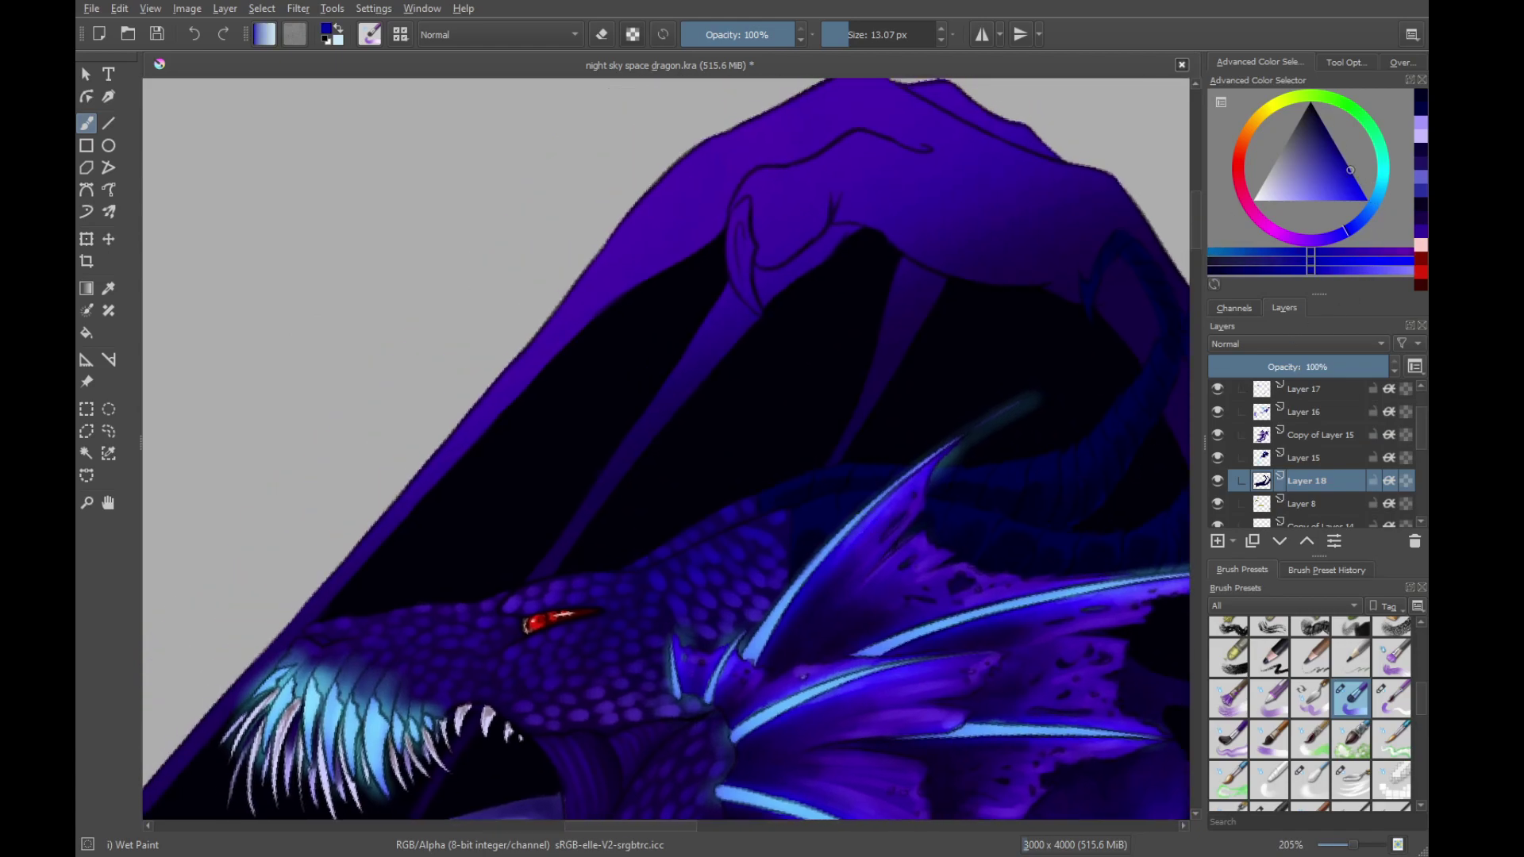
{"action": "left_click_drag", "start_coordinate": [889, 601], "coordinate": [899, 498]}
{"action": "left_click", "coordinate": [1393, 696]}
{"action": "left_click_drag", "start_coordinate": [797, 580], "coordinate": [802, 484]}
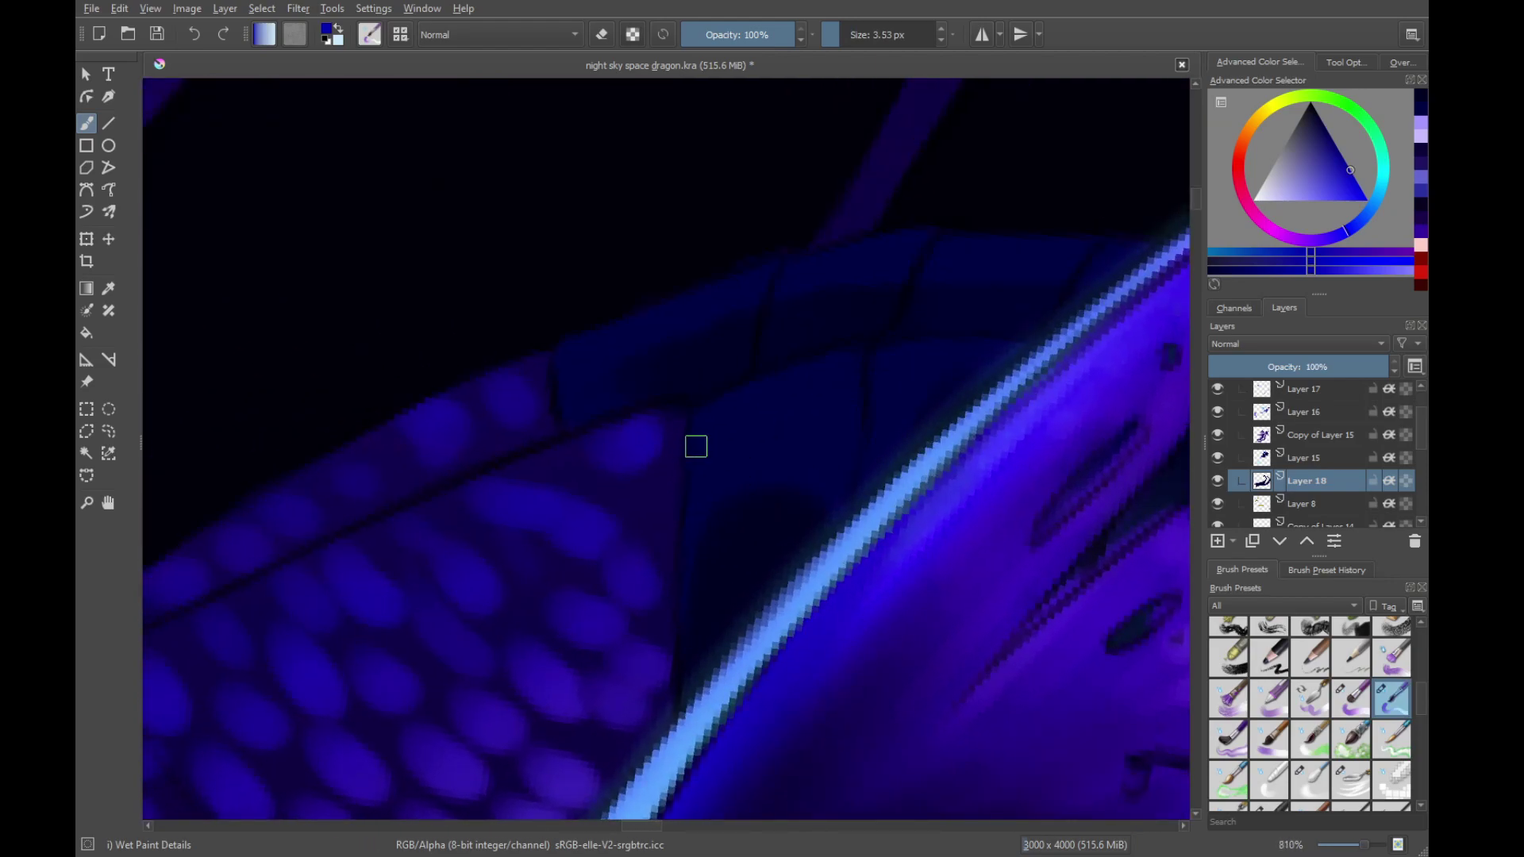
Highlight the upper edges of the horn plates behind the head with the brighter blue, on both sides of the frill's first spine
{"action": "left_click_drag", "start_coordinate": [697, 529], "coordinate": [702, 423]}
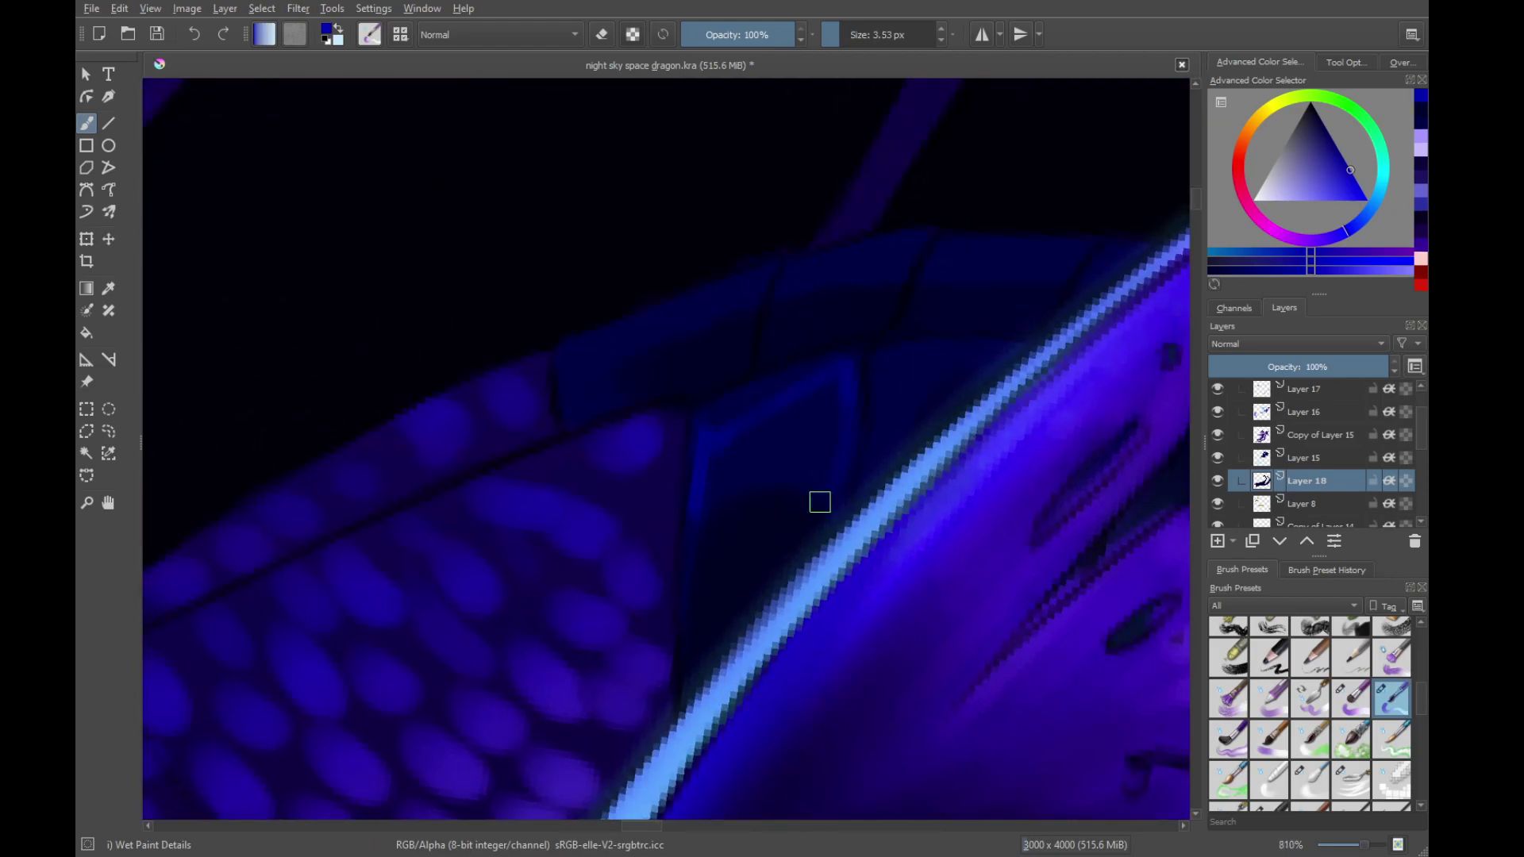
{"action": "left_click_drag", "start_coordinate": [627, 344], "coordinate": [788, 464]}
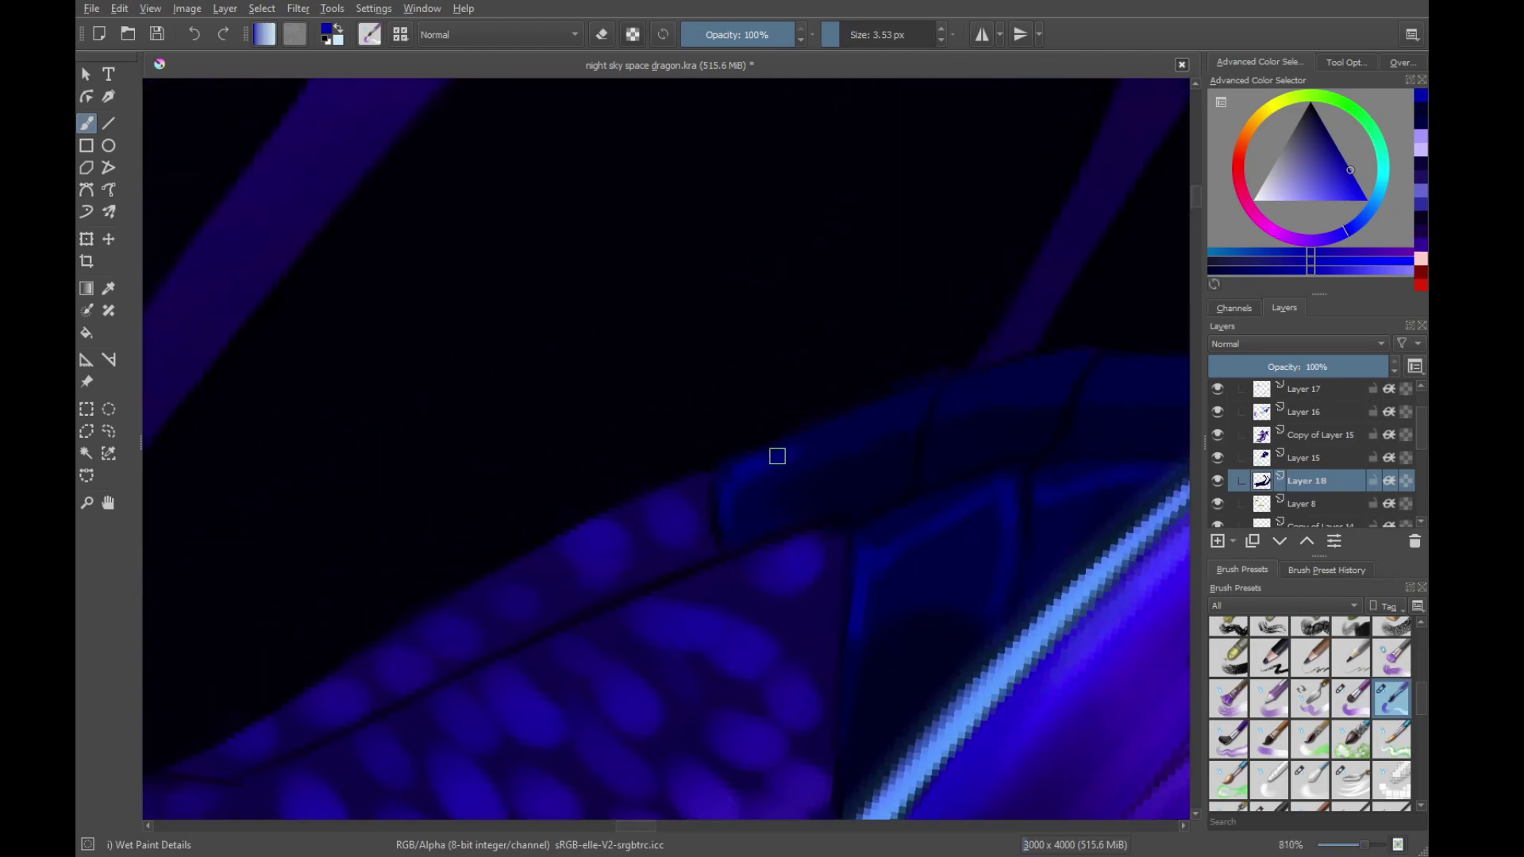
{"action": "left_click_drag", "start_coordinate": [1028, 438], "coordinate": [843, 481]}
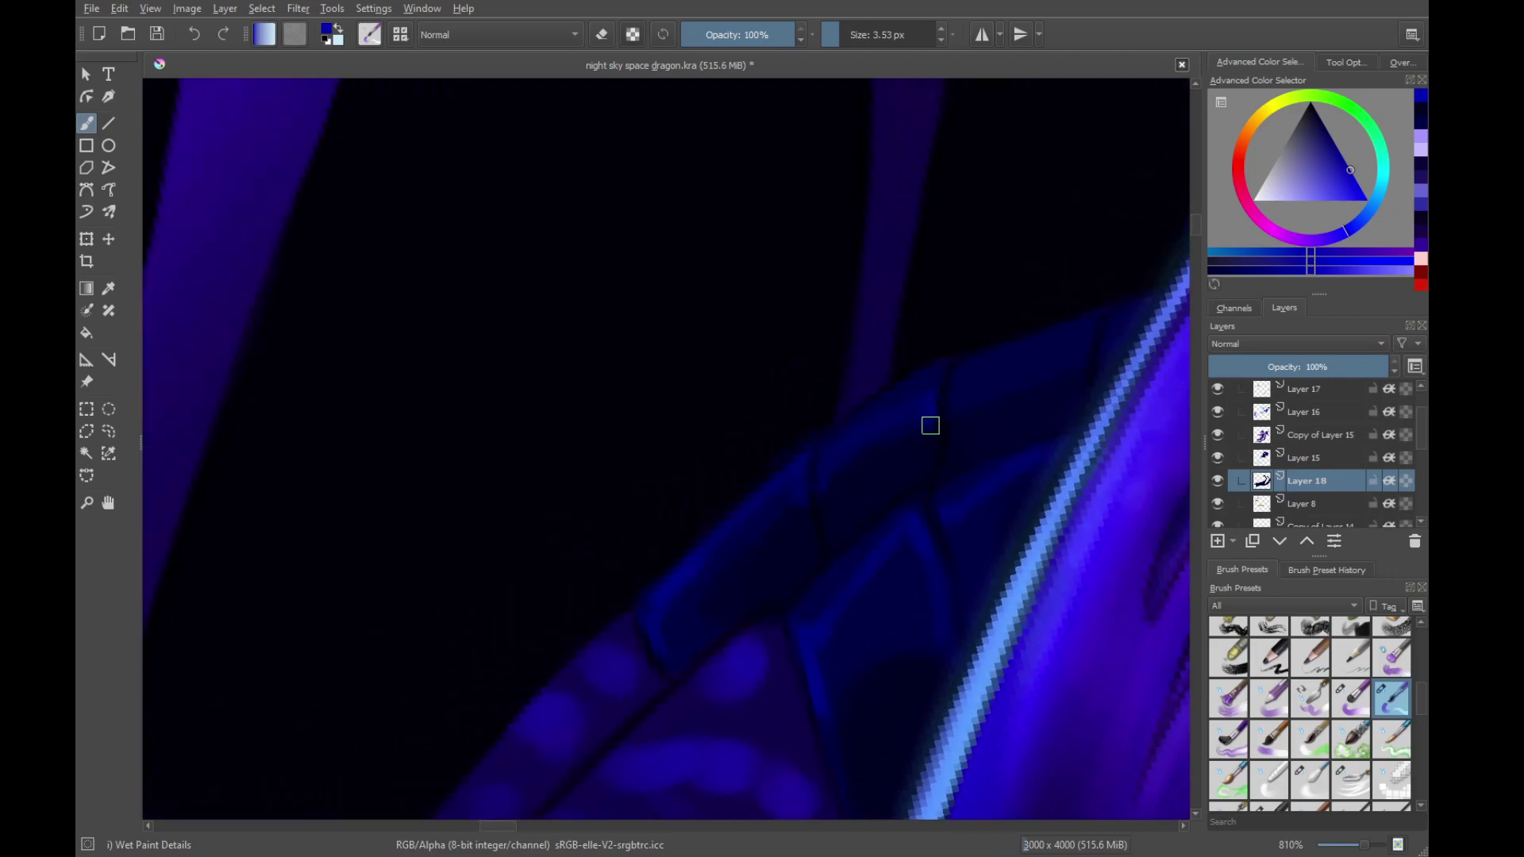
{"action": "left_click_drag", "start_coordinate": [930, 425], "coordinate": [794, 474]}
{"action": "left_click_drag", "start_coordinate": [909, 430], "coordinate": [751, 491]}
{"action": "left_click_drag", "start_coordinate": [882, 426], "coordinate": [852, 459]}
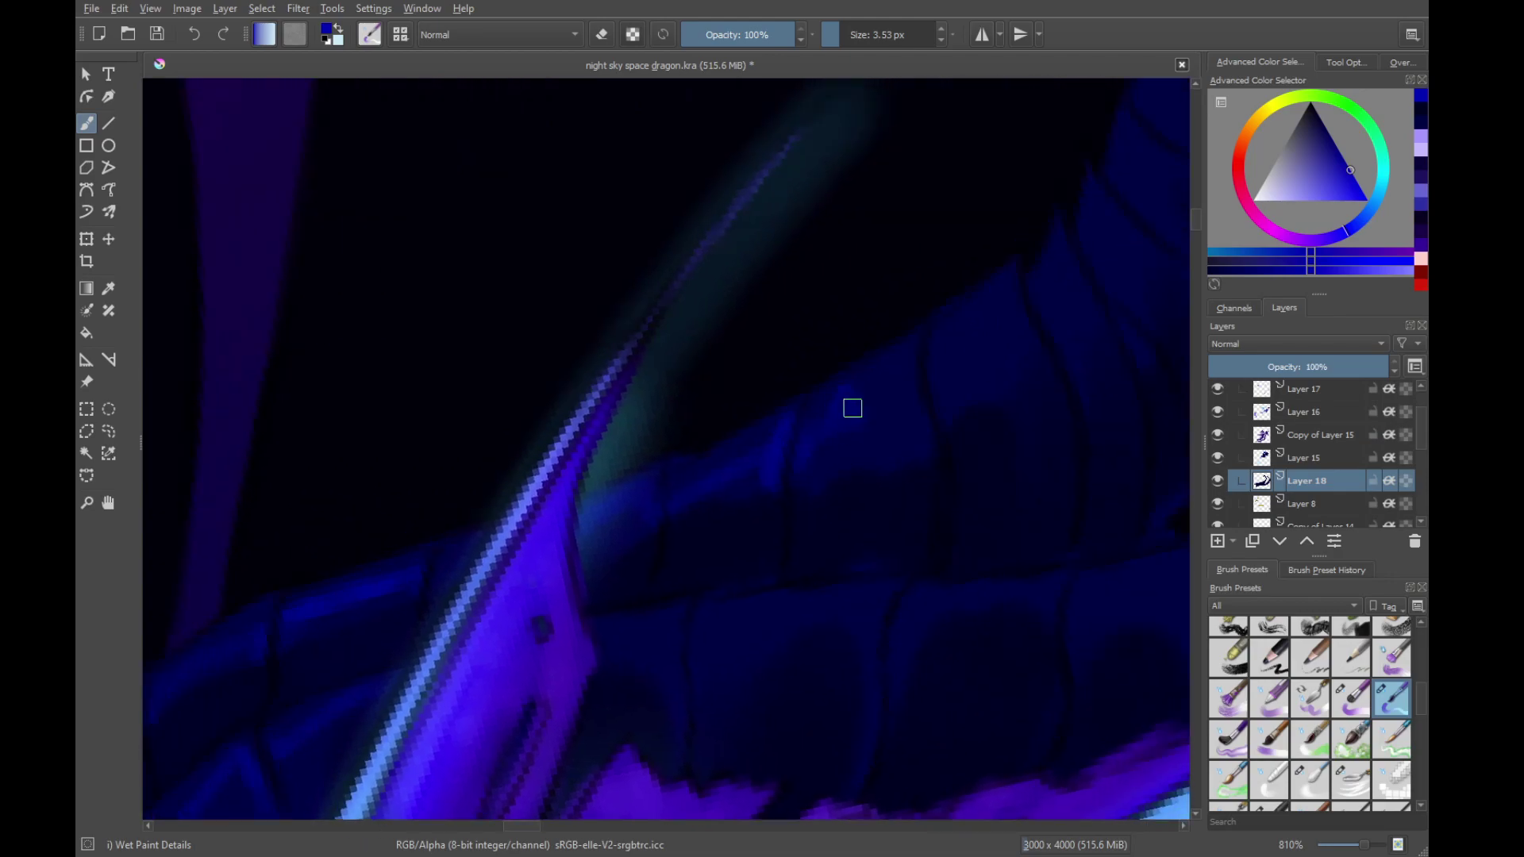
Highlight the first horn's ridges with the brighter blue along the edge facing the head, continuing over the curl and the pointed tip
{"action": "left_click_drag", "start_coordinate": [972, 445], "coordinate": [835, 413]}
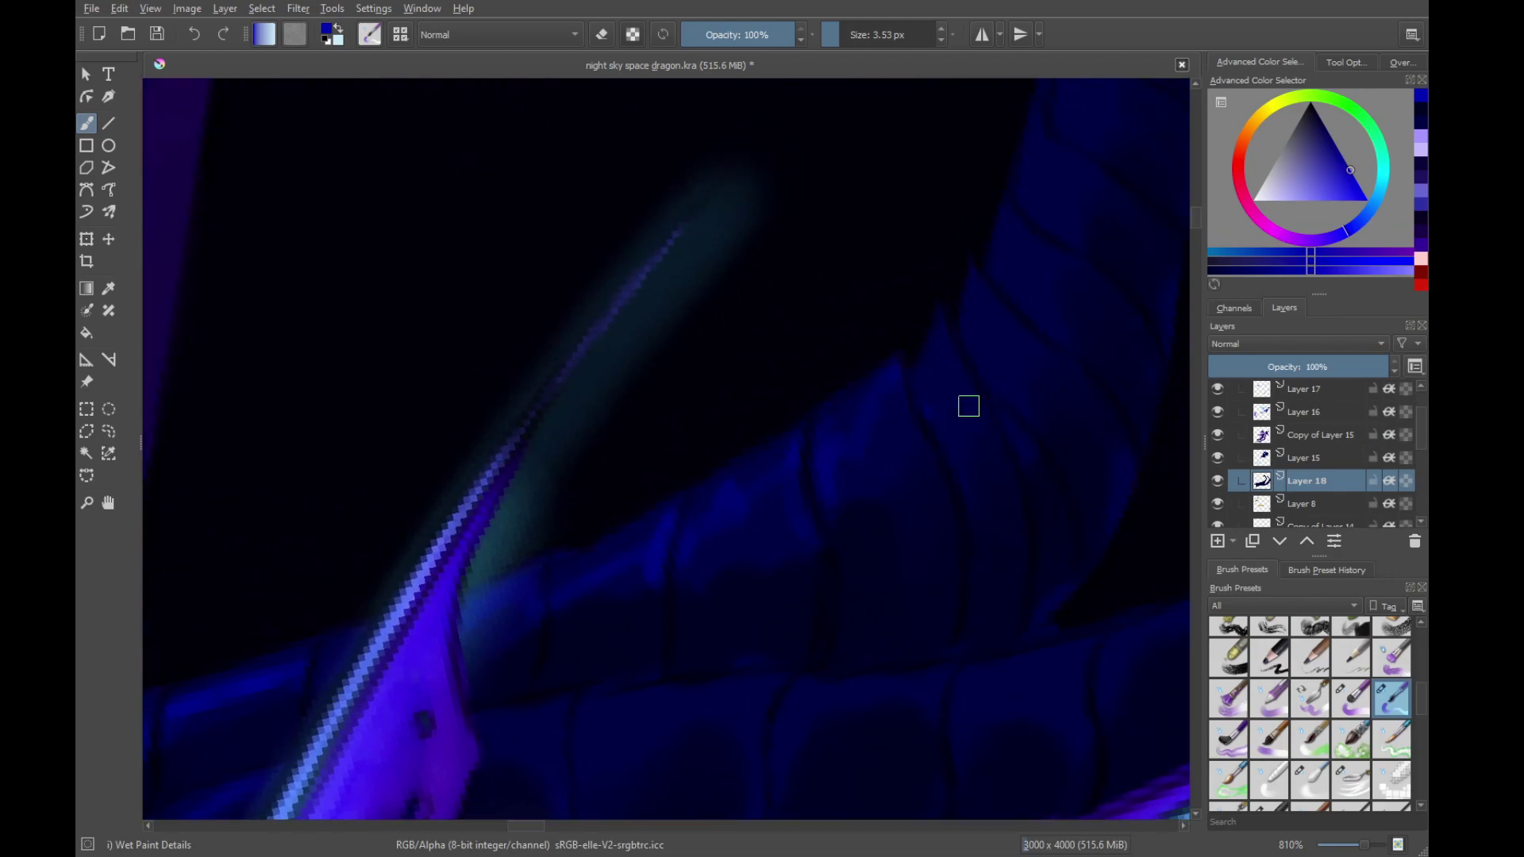
{"action": "left_click_drag", "start_coordinate": [968, 405], "coordinate": [831, 501]}
{"action": "left_click_drag", "start_coordinate": [885, 364], "coordinate": [780, 671]}
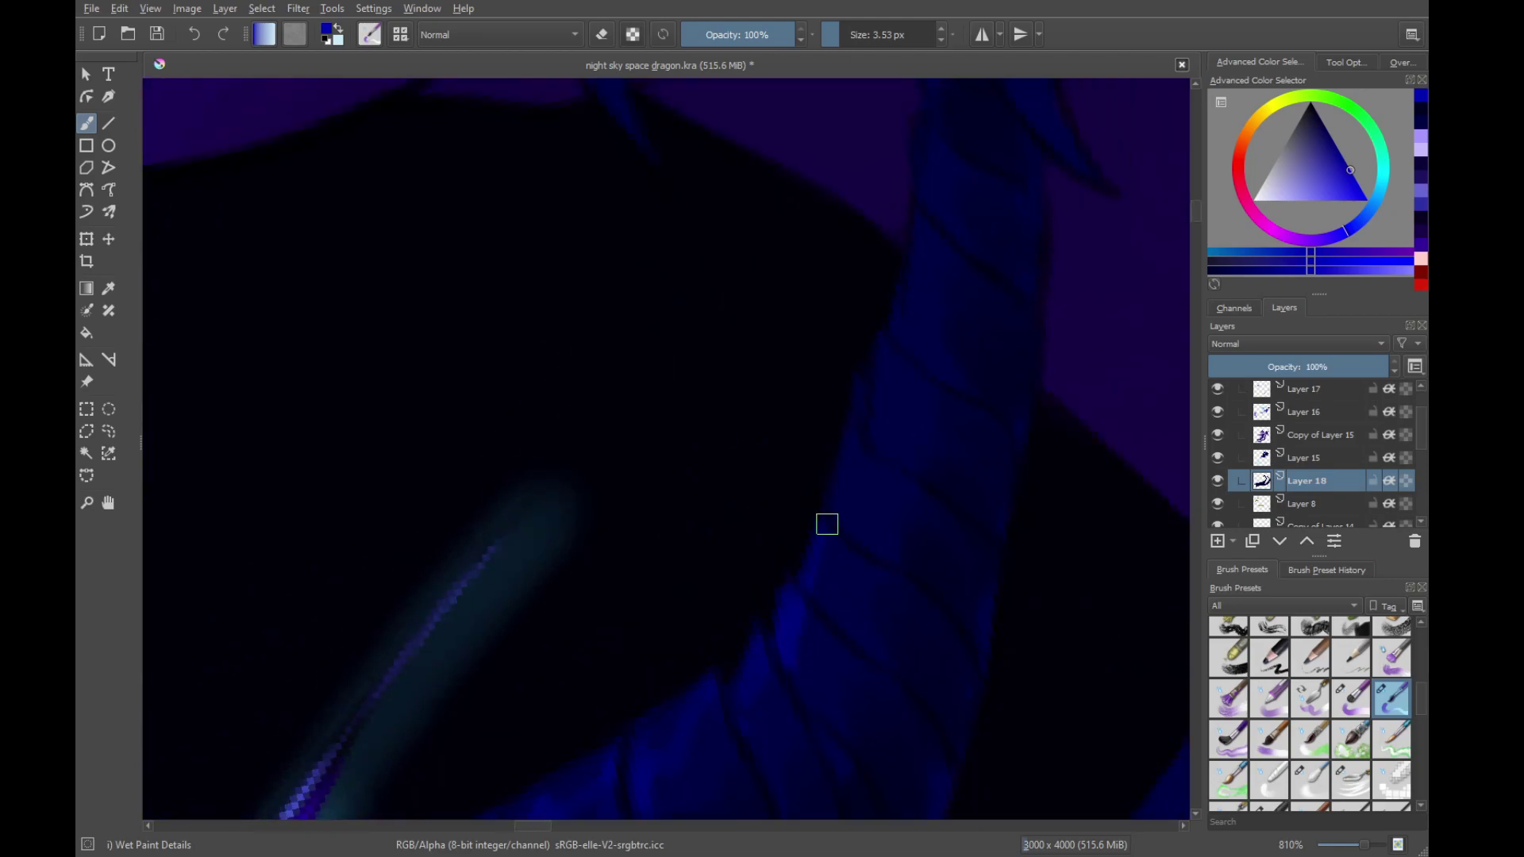
{"action": "left_click_drag", "start_coordinate": [900, 371], "coordinate": [831, 578]}
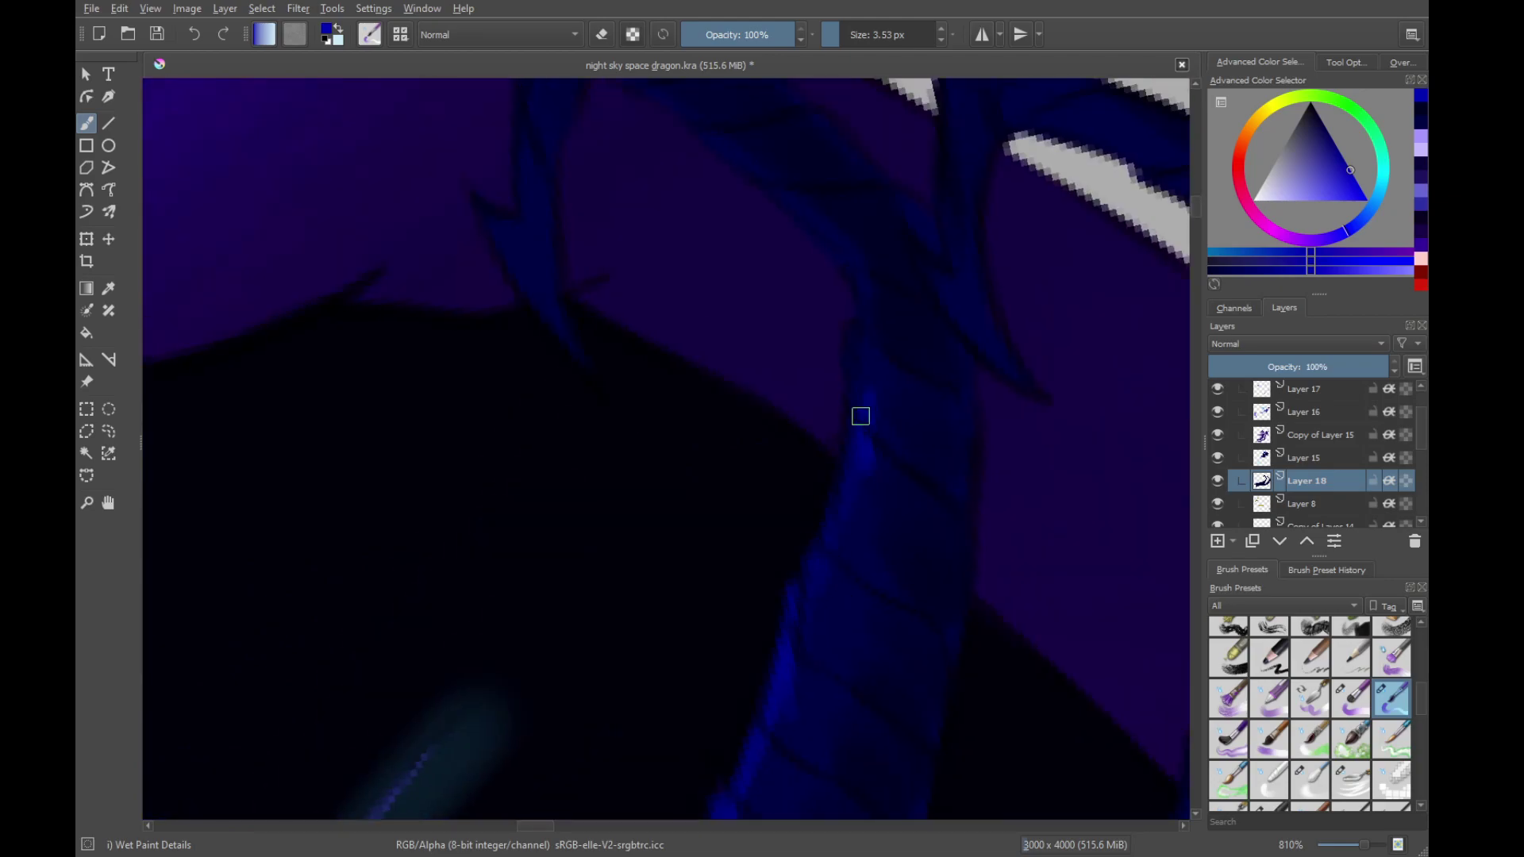
{"action": "left_click_drag", "start_coordinate": [854, 469], "coordinate": [888, 639]}
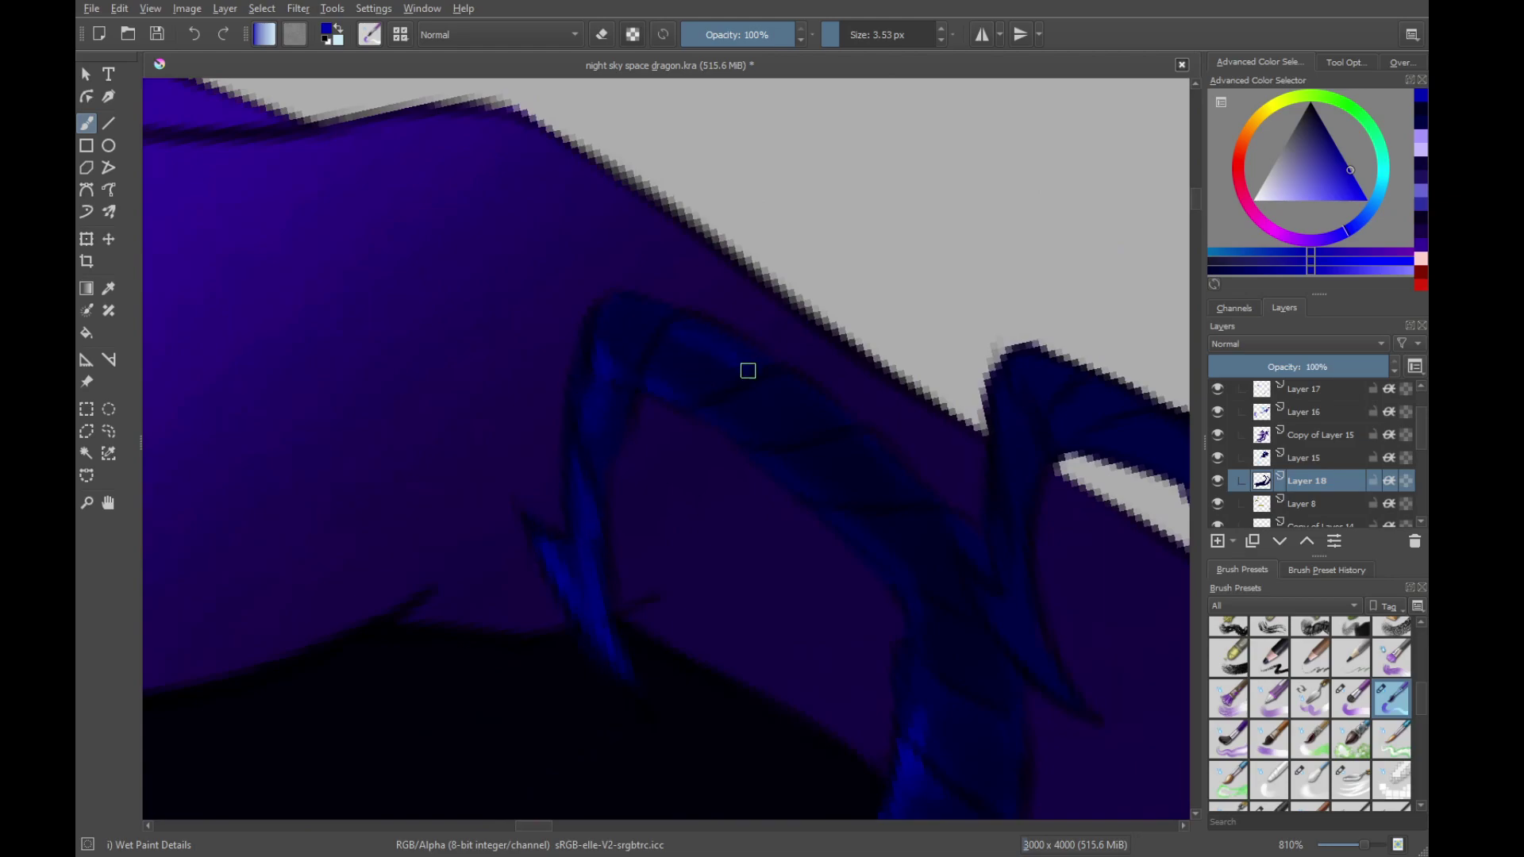
{"action": "left_click_drag", "start_coordinate": [748, 371], "coordinate": [648, 304]}
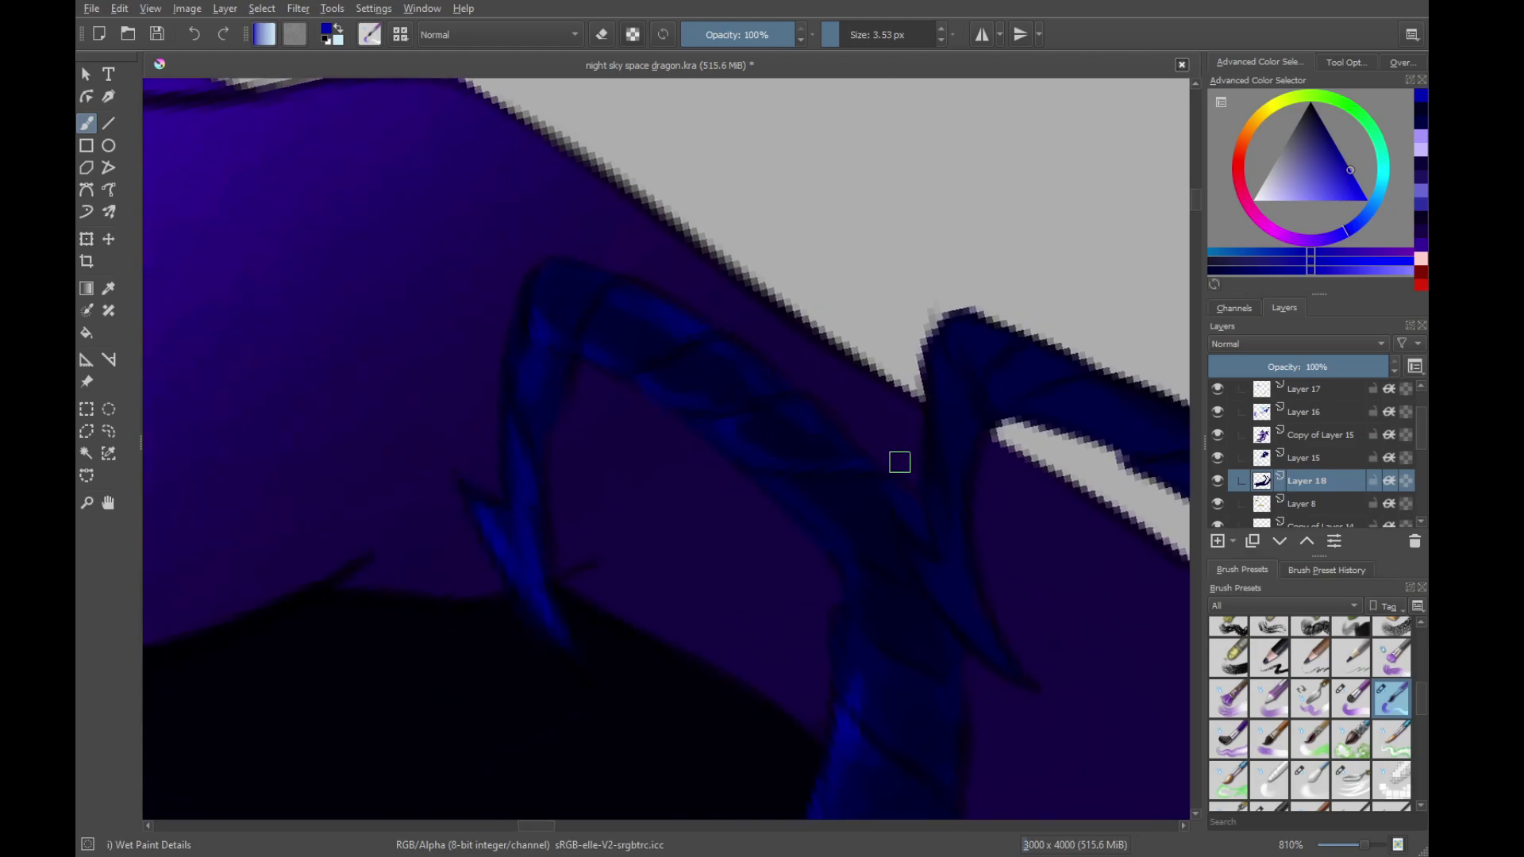
Highlight the second horn's pointed tip, its curl and the ridges just behind the curl with the brighter blue
{"action": "left_click_drag", "start_coordinate": [899, 462], "coordinate": [853, 527]}
{"action": "left_click_drag", "start_coordinate": [884, 381], "coordinate": [835, 553]}
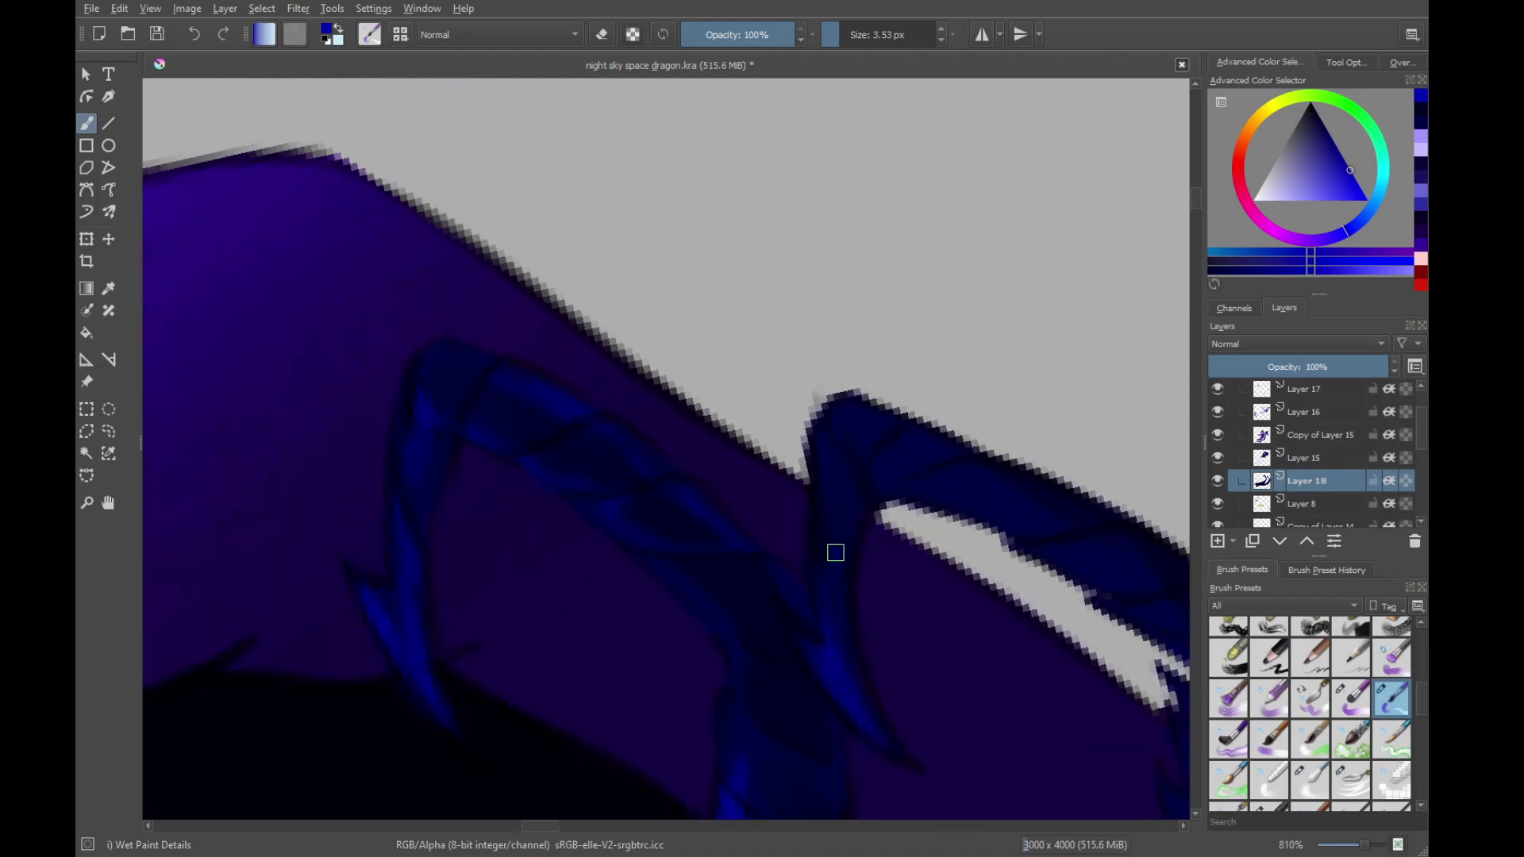
{"action": "left_click_drag", "start_coordinate": [877, 482], "coordinate": [752, 585]}
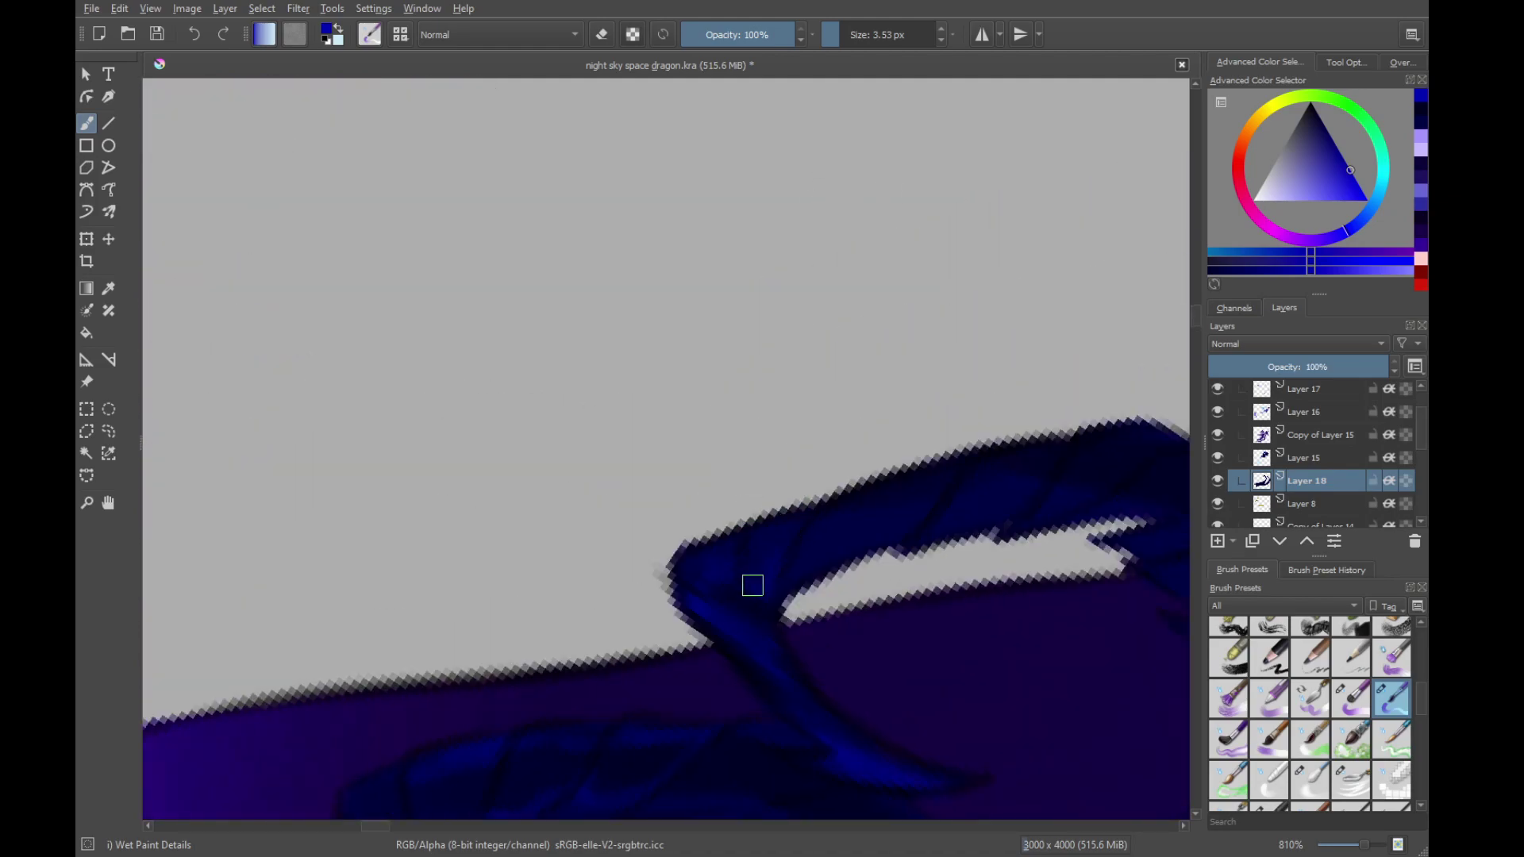
{"action": "left_click_drag", "start_coordinate": [968, 477], "coordinate": [856, 365]}
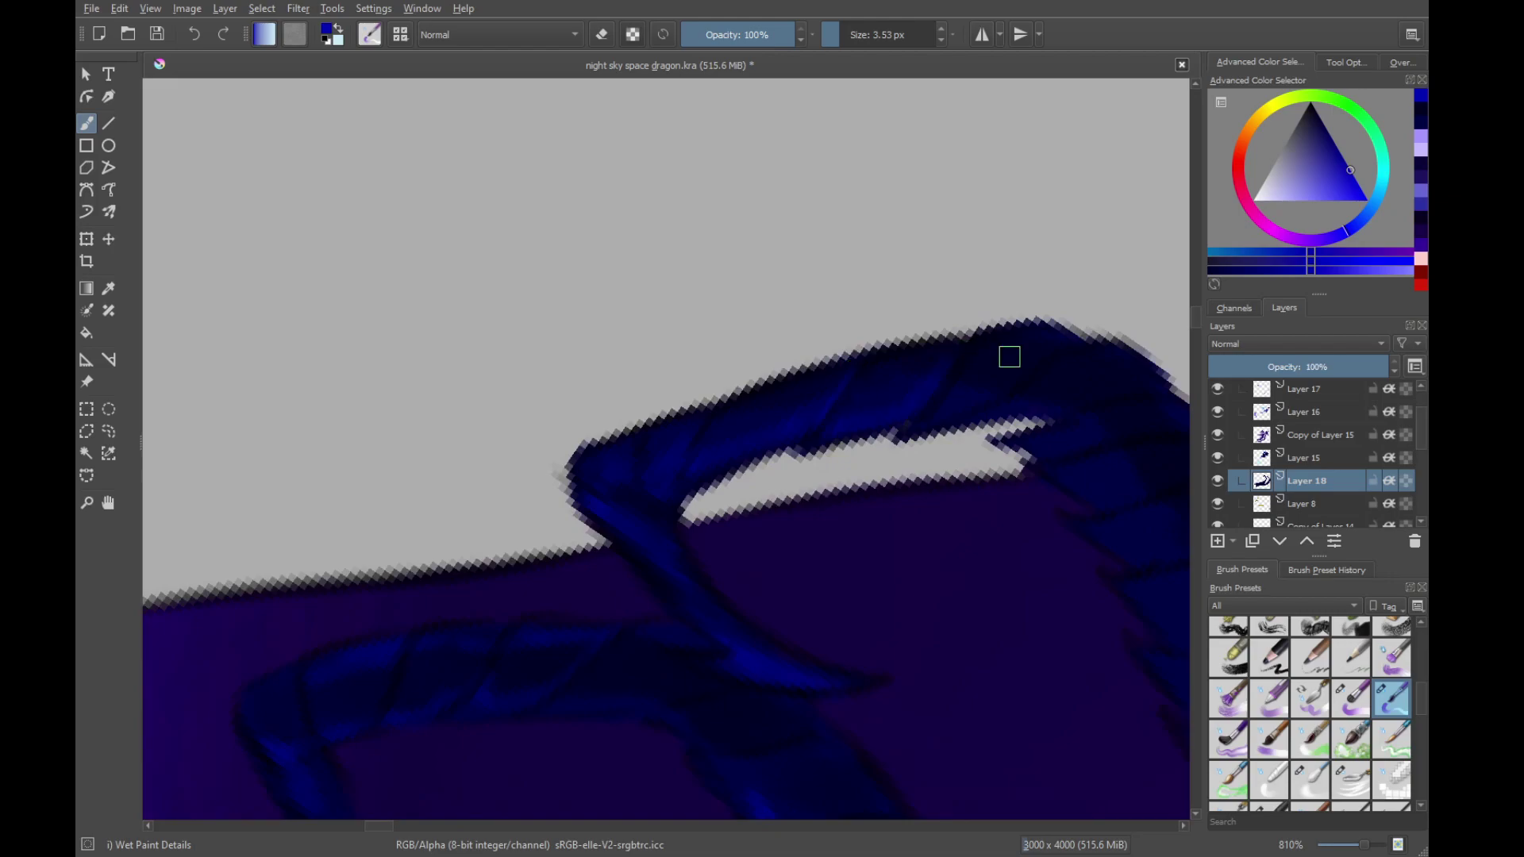
{"action": "left_click_drag", "start_coordinate": [1009, 357], "coordinate": [984, 339]}
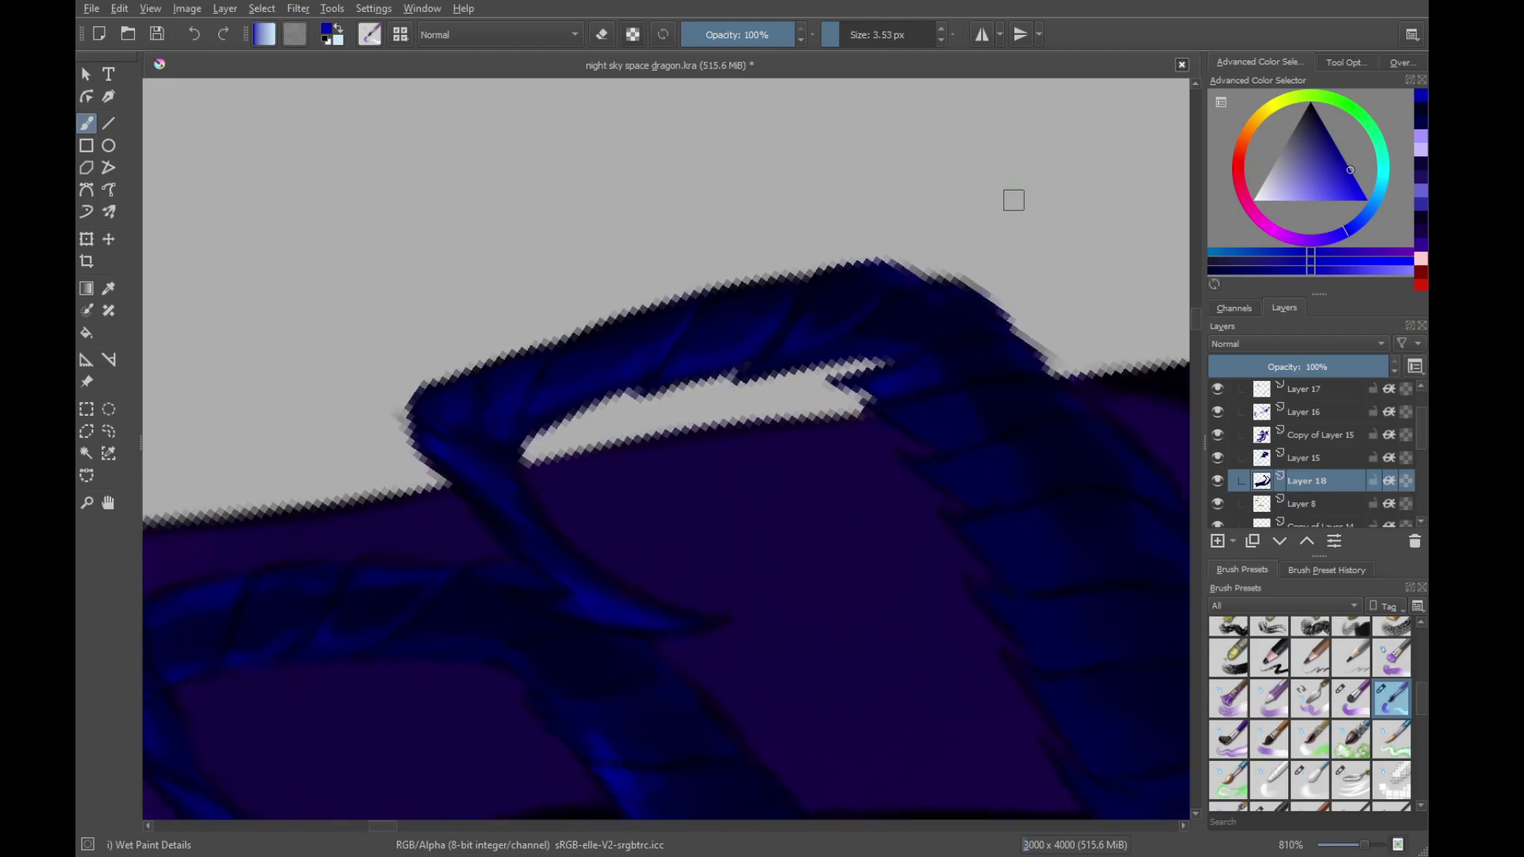
{"action": "mouse_move", "coordinate": [1014, 199]}
{"action": "left_mouse_down"}
{"action": "mouse_move", "coordinate": [788, 265]}
{"action": "mouse_move", "coordinate": [727, 354]}
{"action": "mouse_move", "coordinate": [596, 769]}
{"action": "mouse_move", "coordinate": [769, 544]}
{"action": "mouse_move", "coordinate": [623, 537]}
{"action": "mouse_move", "coordinate": [660, 454]}
{"action": "left_mouse_up"}
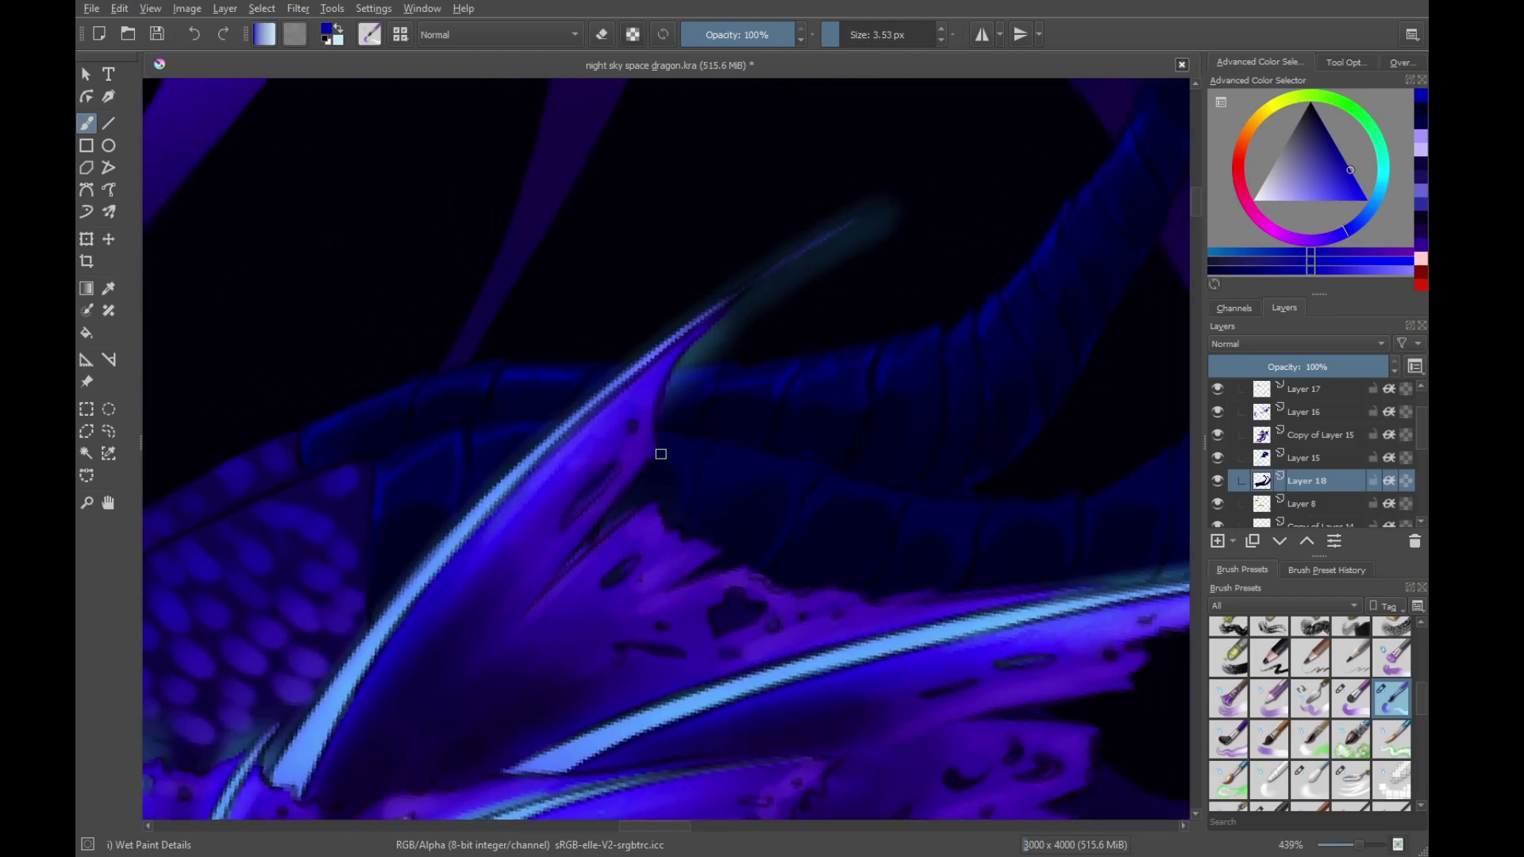
Highlight the second horn's ridge edges with the brighter blue, from the frill along the bend up towards the curl
{"action": "left_click_drag", "start_coordinate": [743, 478], "coordinate": [663, 474]}
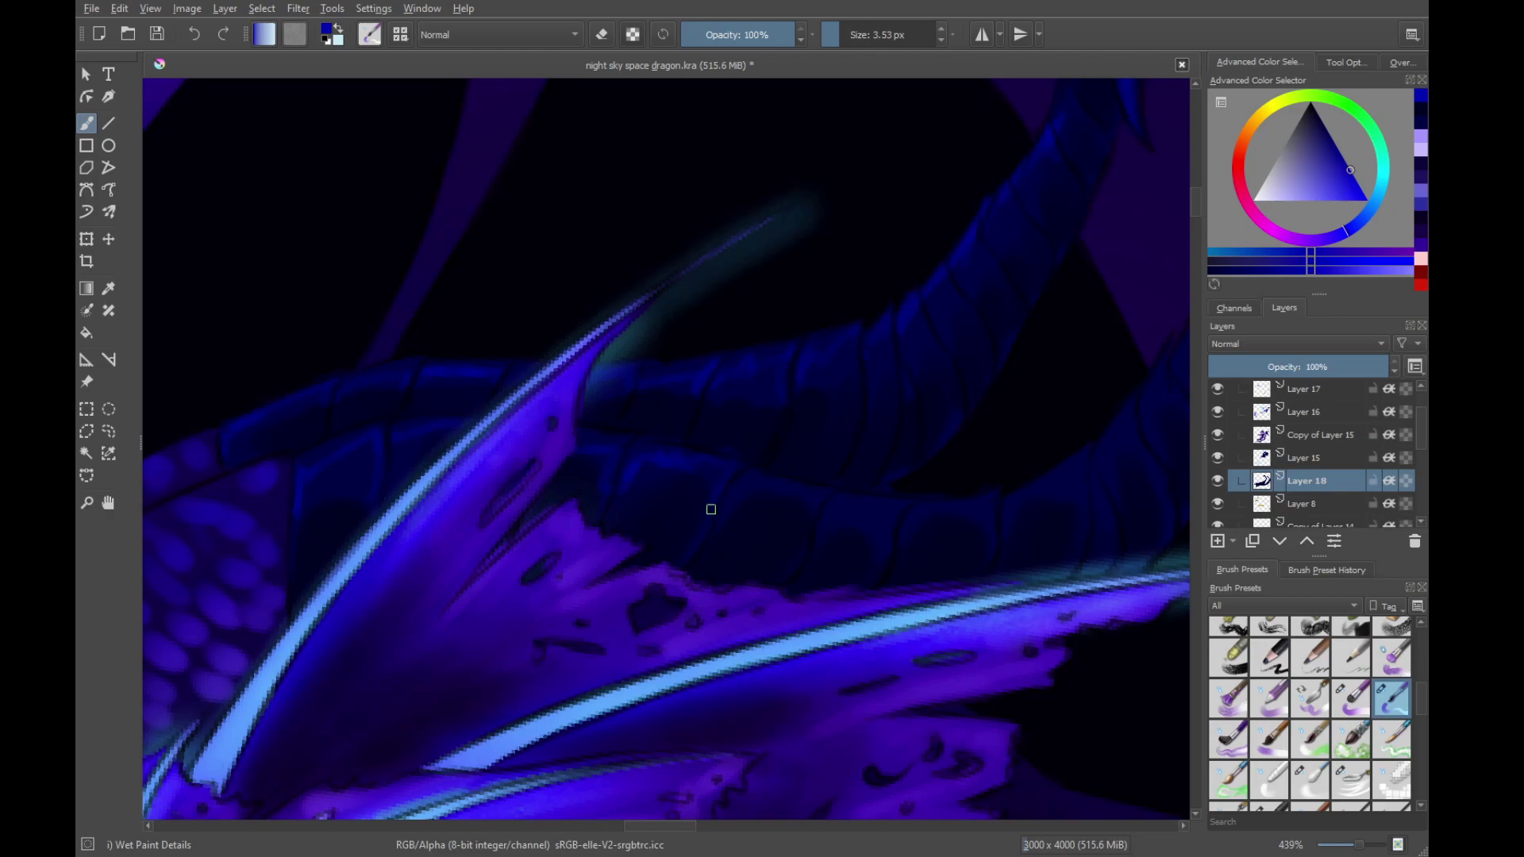
{"action": "left_click_drag", "start_coordinate": [856, 518], "coordinate": [731, 478]}
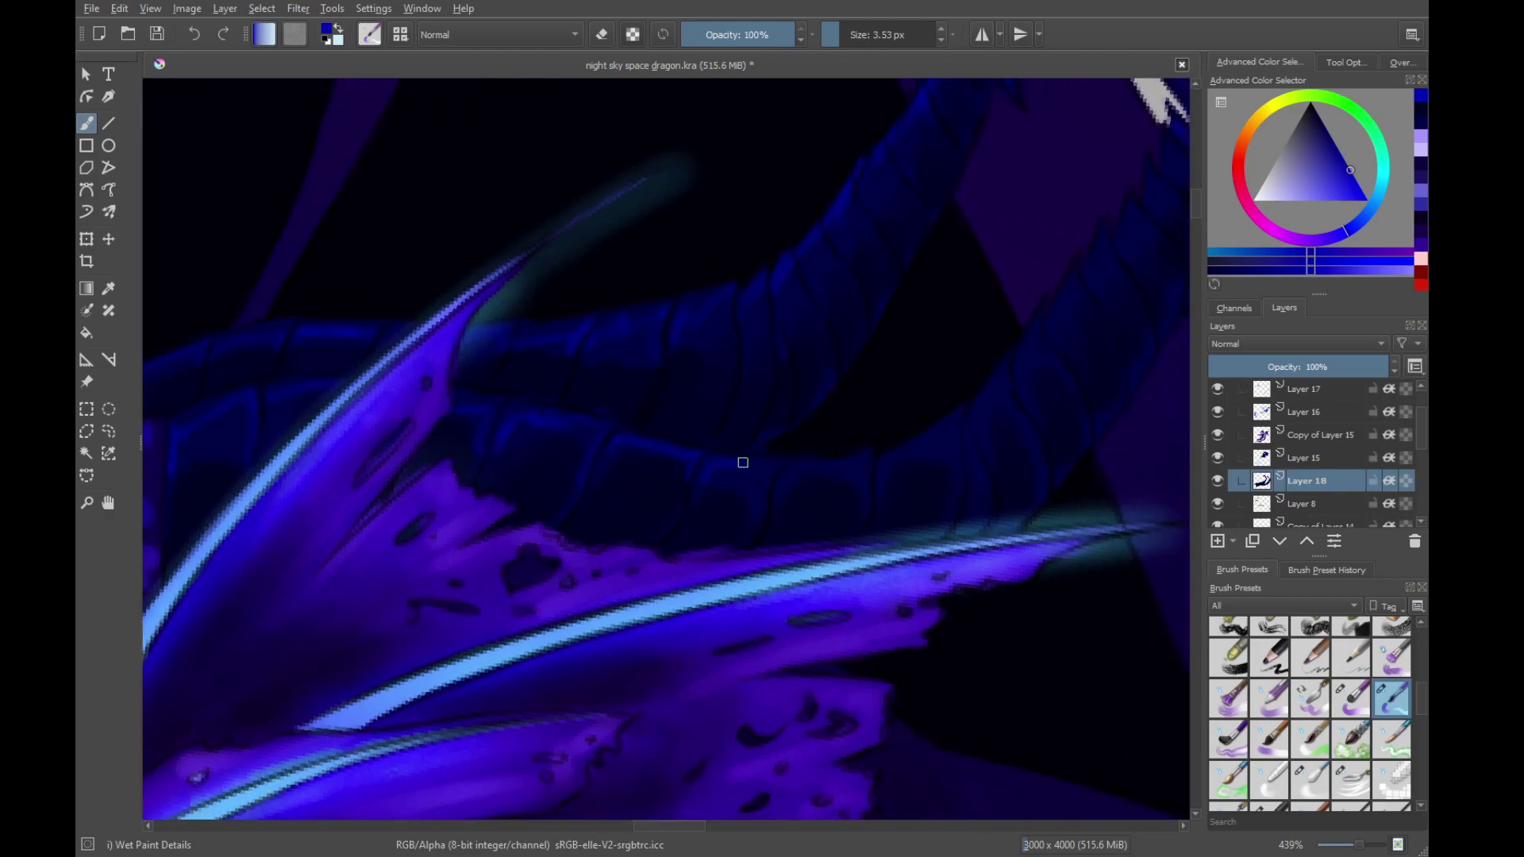
{"action": "left_click_drag", "start_coordinate": [916, 498], "coordinate": [709, 572]}
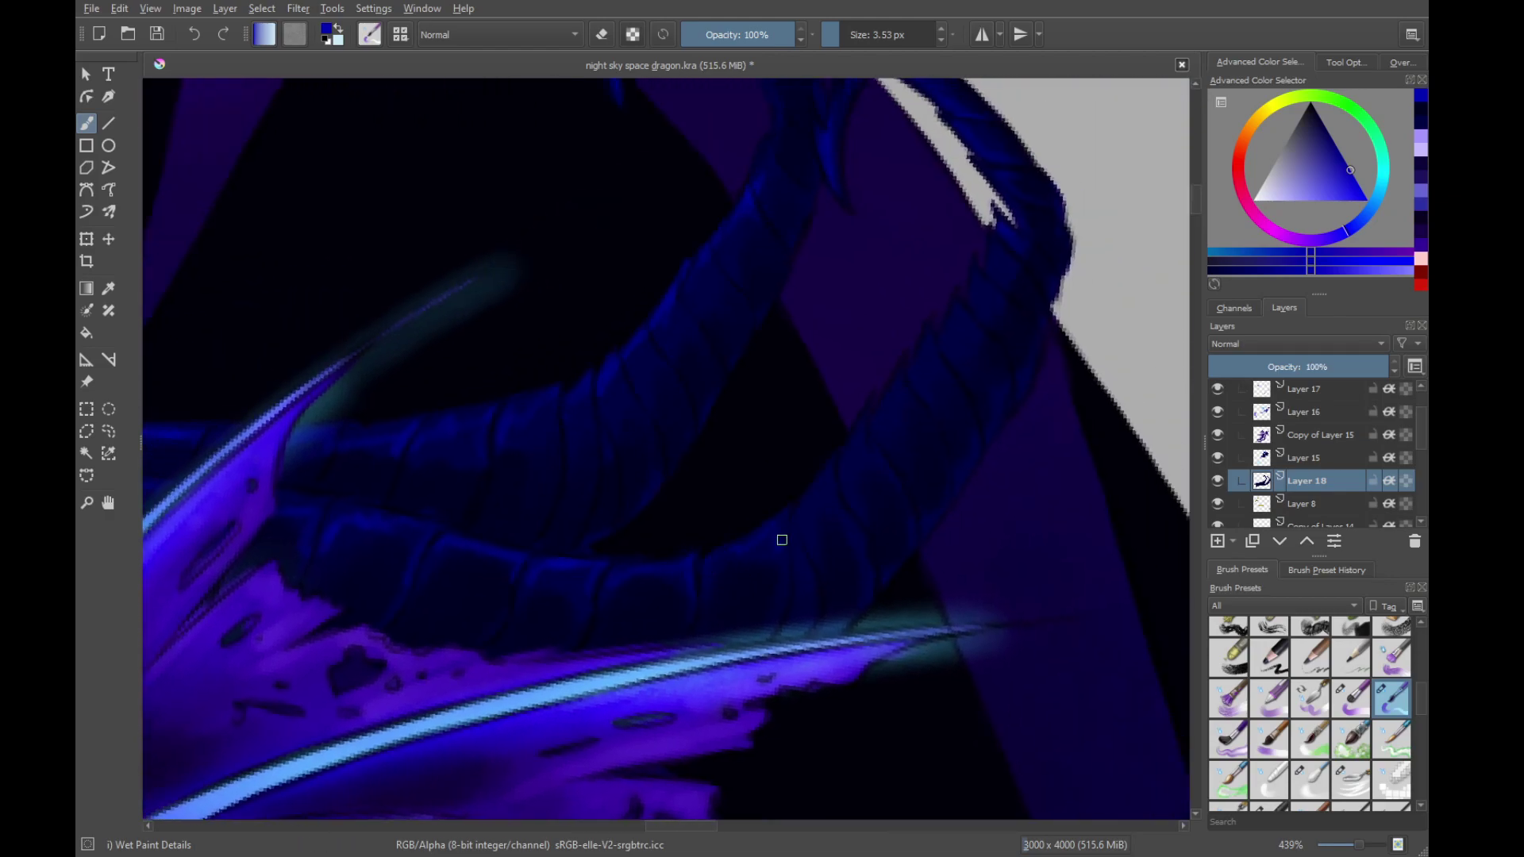
{"action": "left_click_drag", "start_coordinate": [822, 502], "coordinate": [766, 543]}
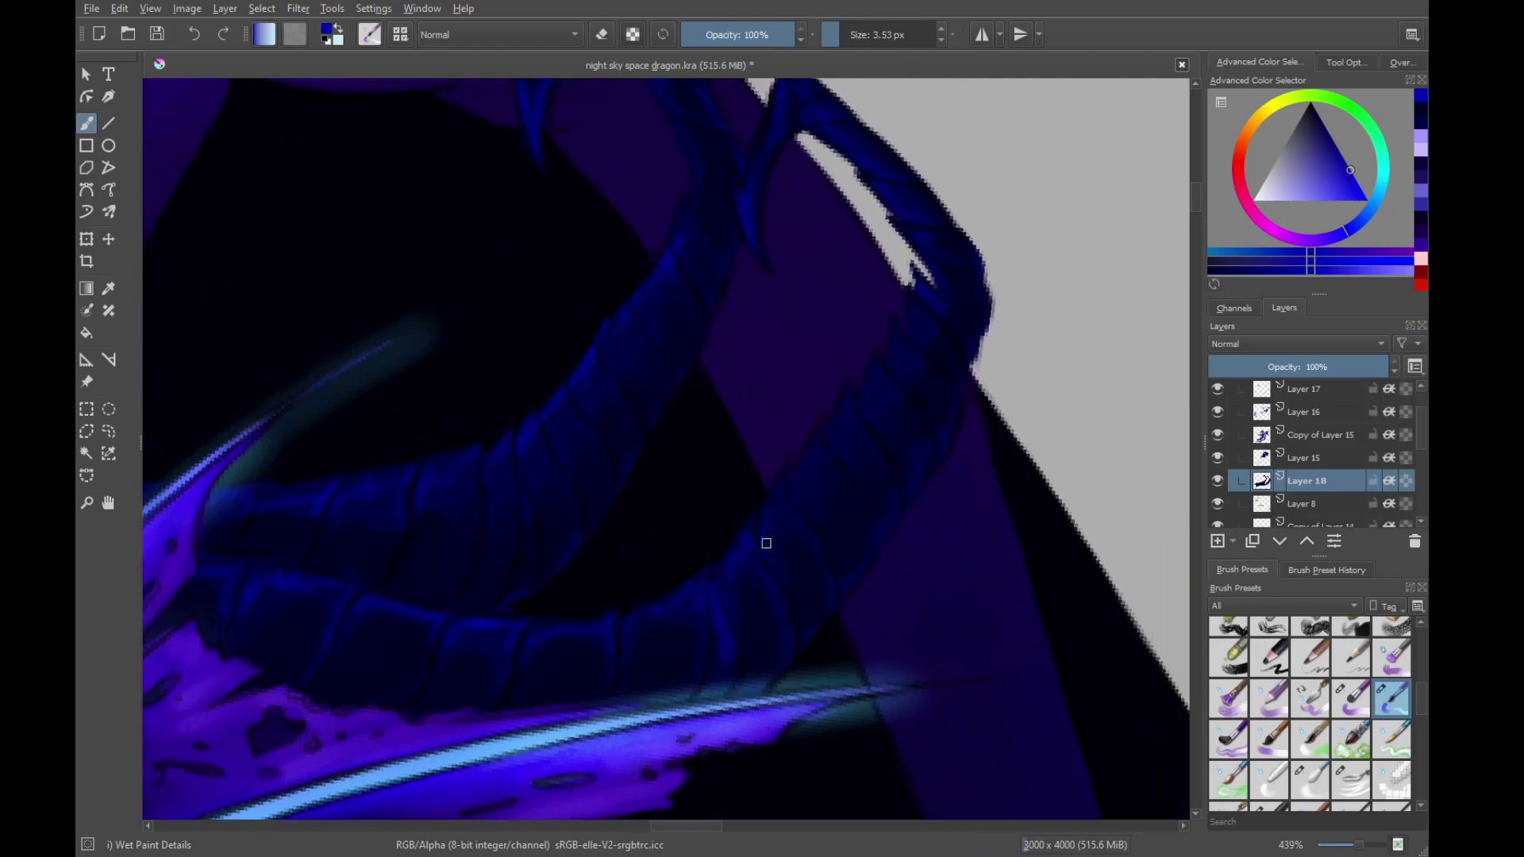
{"action": "left_click_drag", "start_coordinate": [816, 450], "coordinate": [768, 517]}
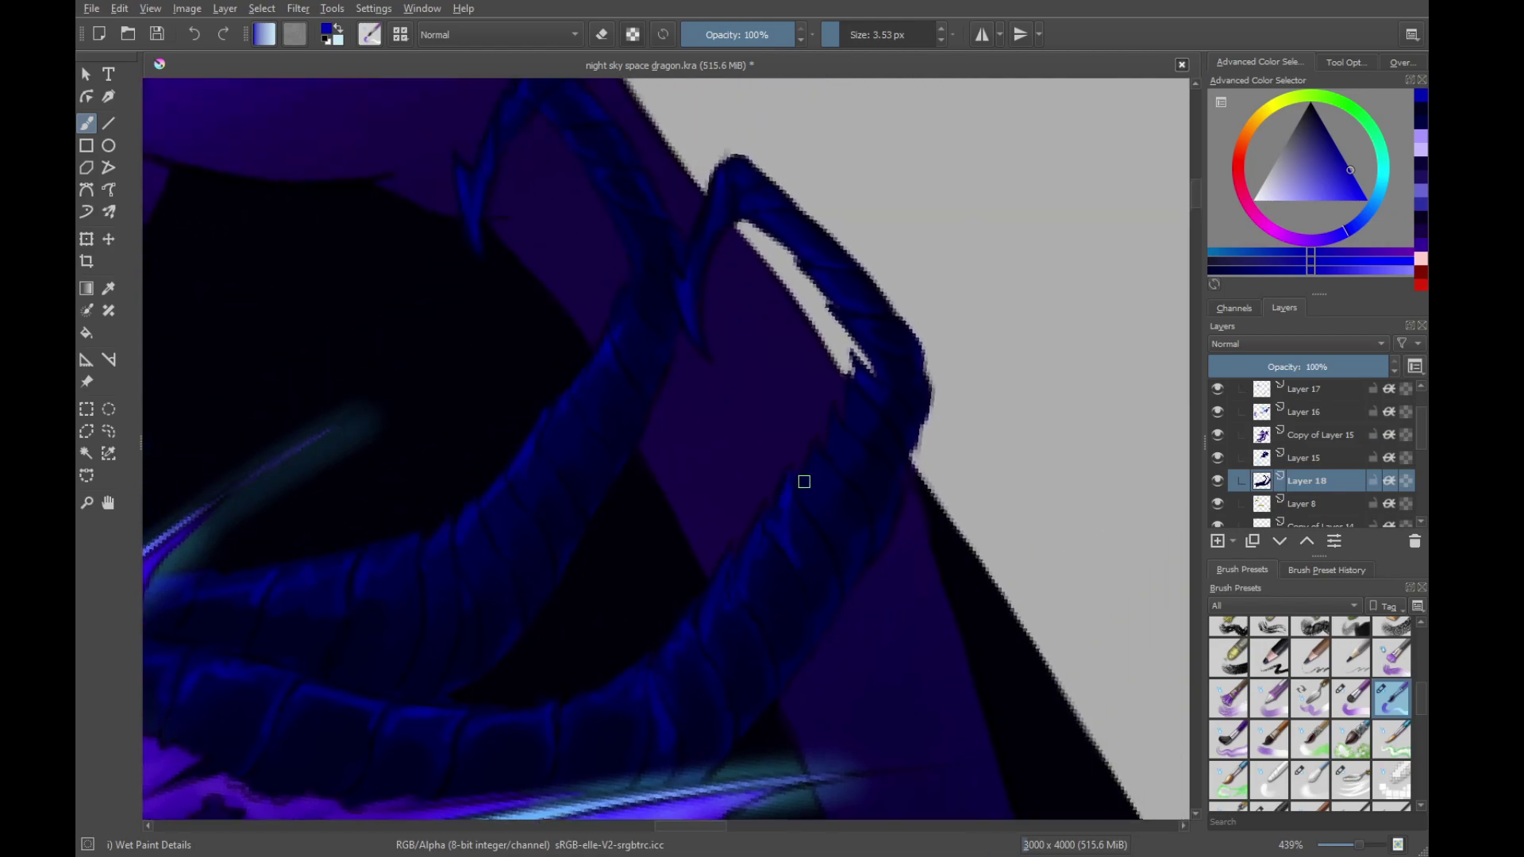
{"action": "left_click_drag", "start_coordinate": [823, 458], "coordinate": [804, 534]}
Reselect the horn highlight blue from the recent colors and shift it to a slightly brighter, more saturated blue
{"action": "scroll", "coordinate": [836, 380], "scroll_direction": "down", "scroll_amount": 7}
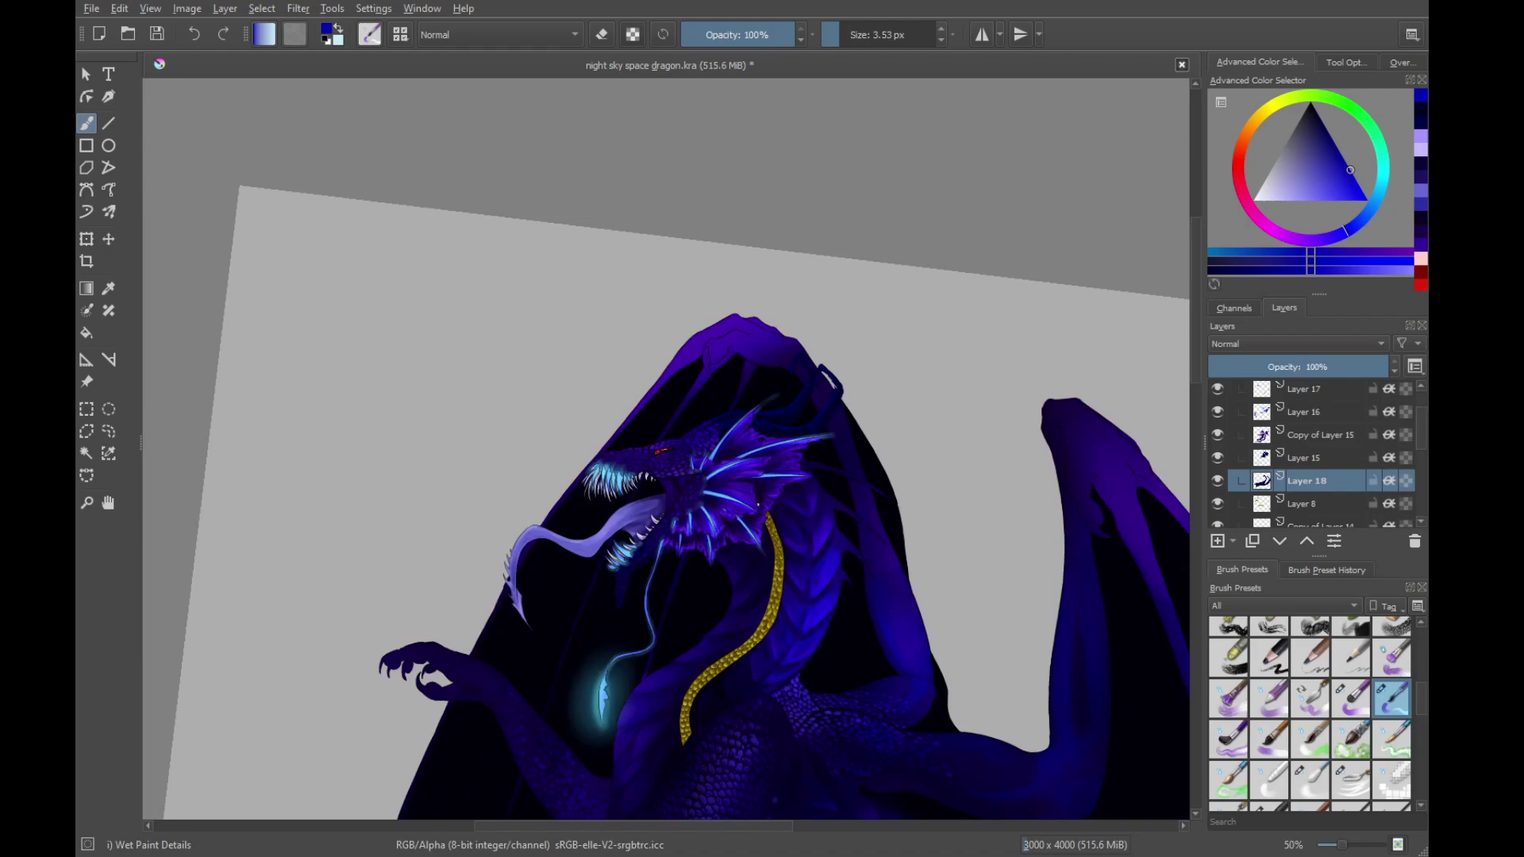
{"action": "left_click", "coordinate": [758, 504], "text": "ctrl"}
{"action": "left_click_drag", "start_coordinate": [726, 559], "coordinate": [827, 596]}
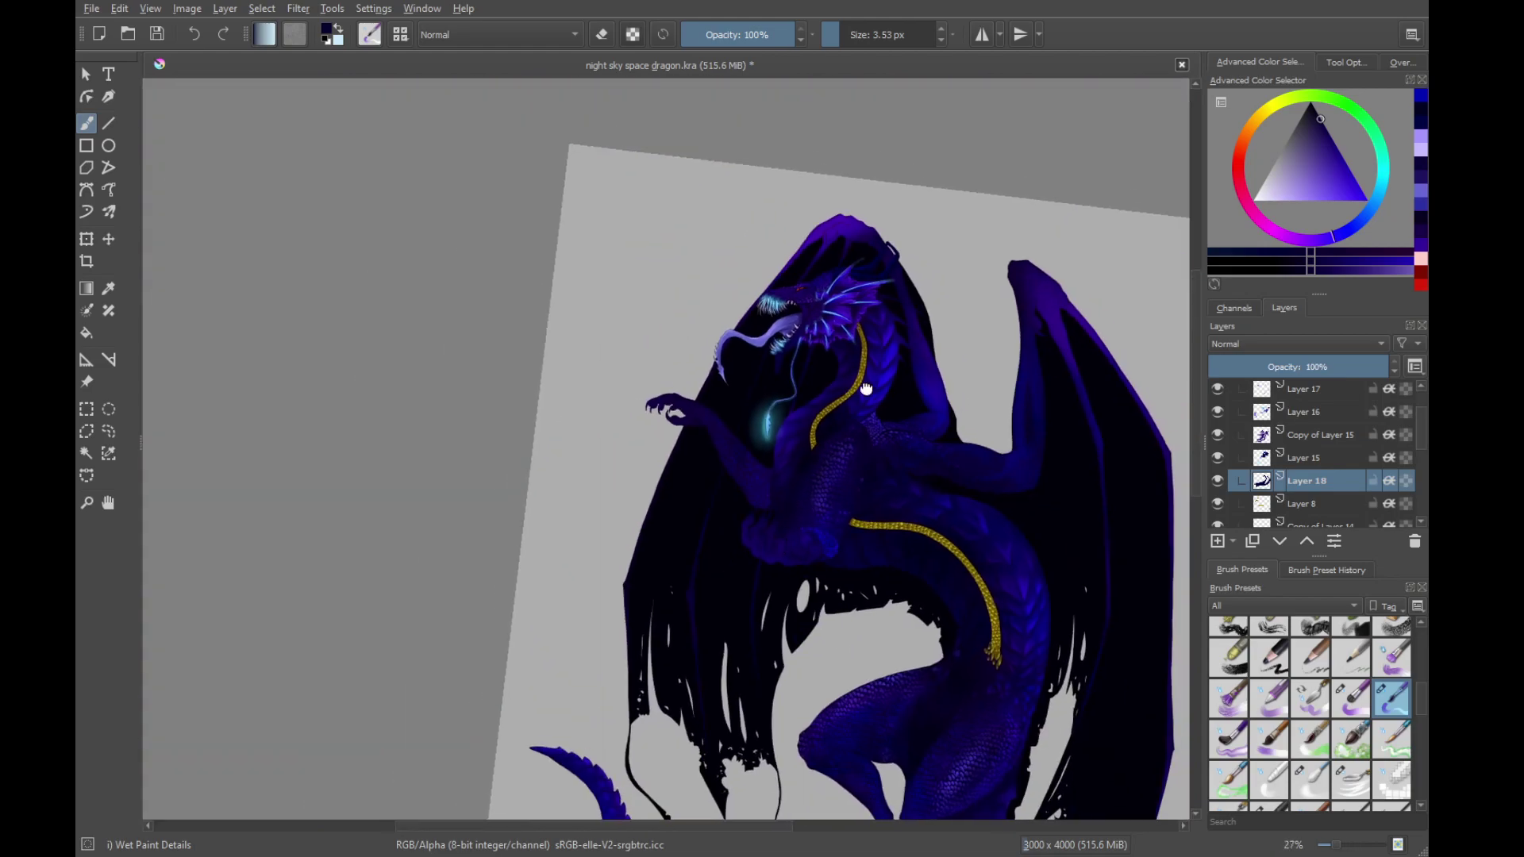
{"action": "left_click_drag", "start_coordinate": [866, 389], "coordinate": [838, 659]}
{"action": "left_click_drag", "start_coordinate": [833, 466], "coordinate": [706, 612]}
{"action": "left_click_drag", "start_coordinate": [855, 433], "coordinate": [923, 549]}
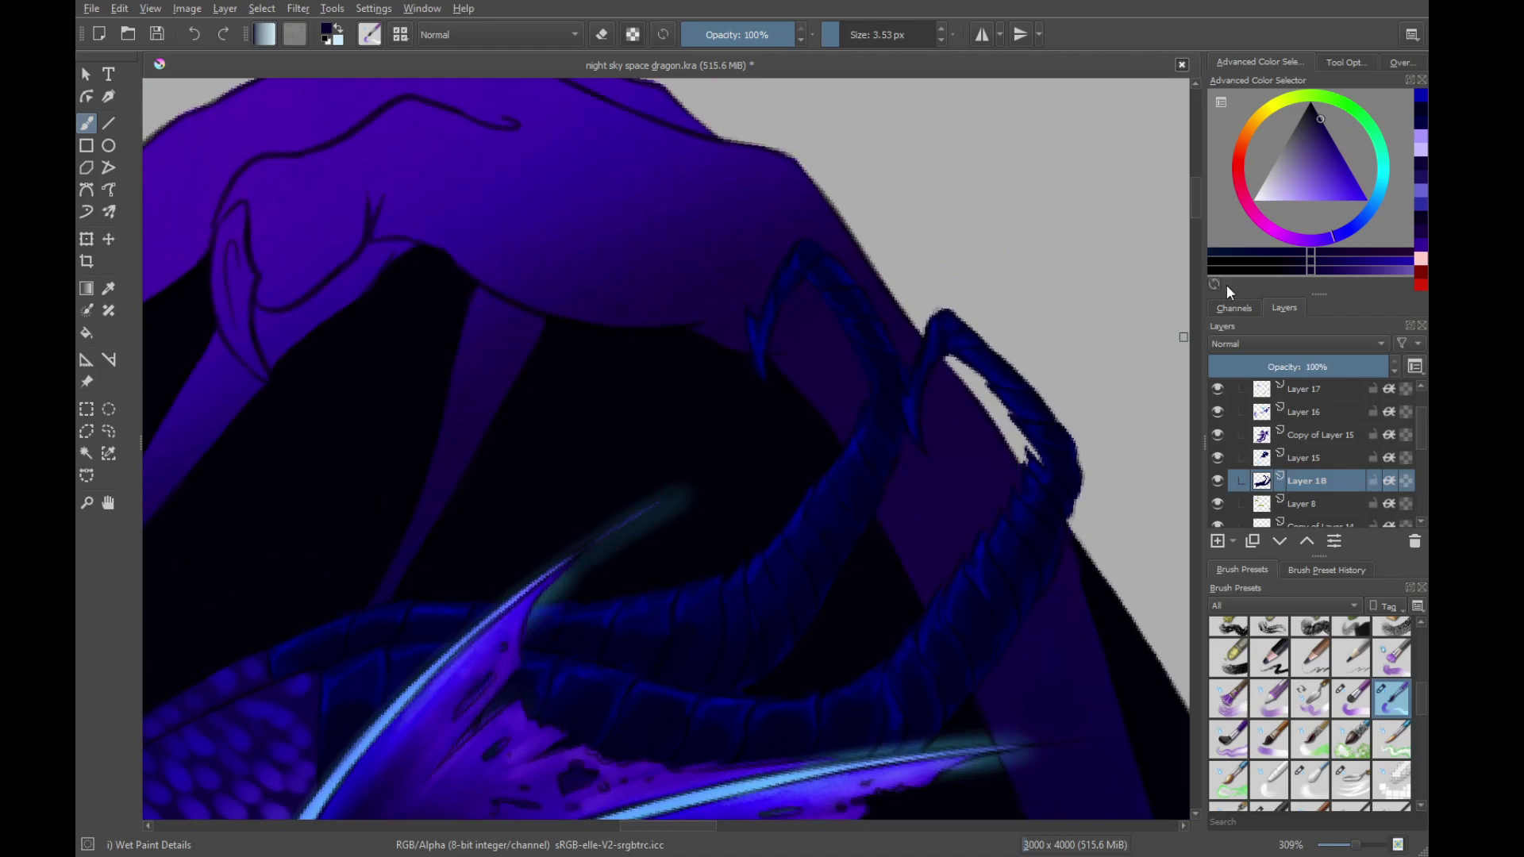
{"action": "left_click", "coordinate": [1423, 96]}
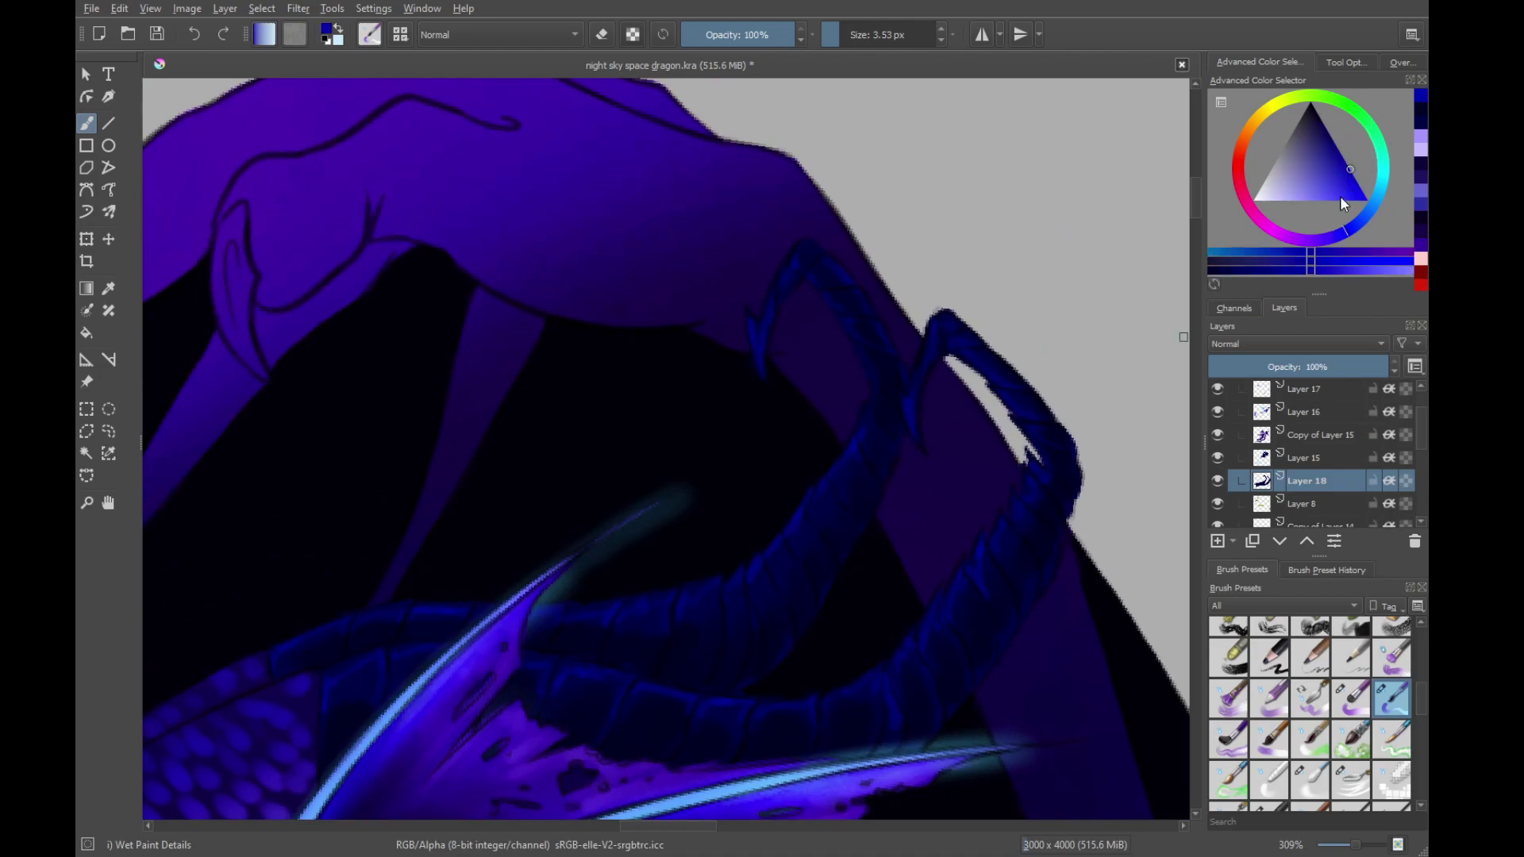
{"action": "left_click", "coordinate": [1347, 176]}
{"action": "left_click", "coordinate": [1358, 185]}
Add brighter accents to the existing horn highlights, starting at the first horn's tip and working along to the plates behind the head
{"action": "left_click_drag", "start_coordinate": [837, 316], "coordinate": [881, 452]}
{"action": "scroll", "coordinate": [881, 452], "scroll_direction": "up", "scroll_amount": 1}
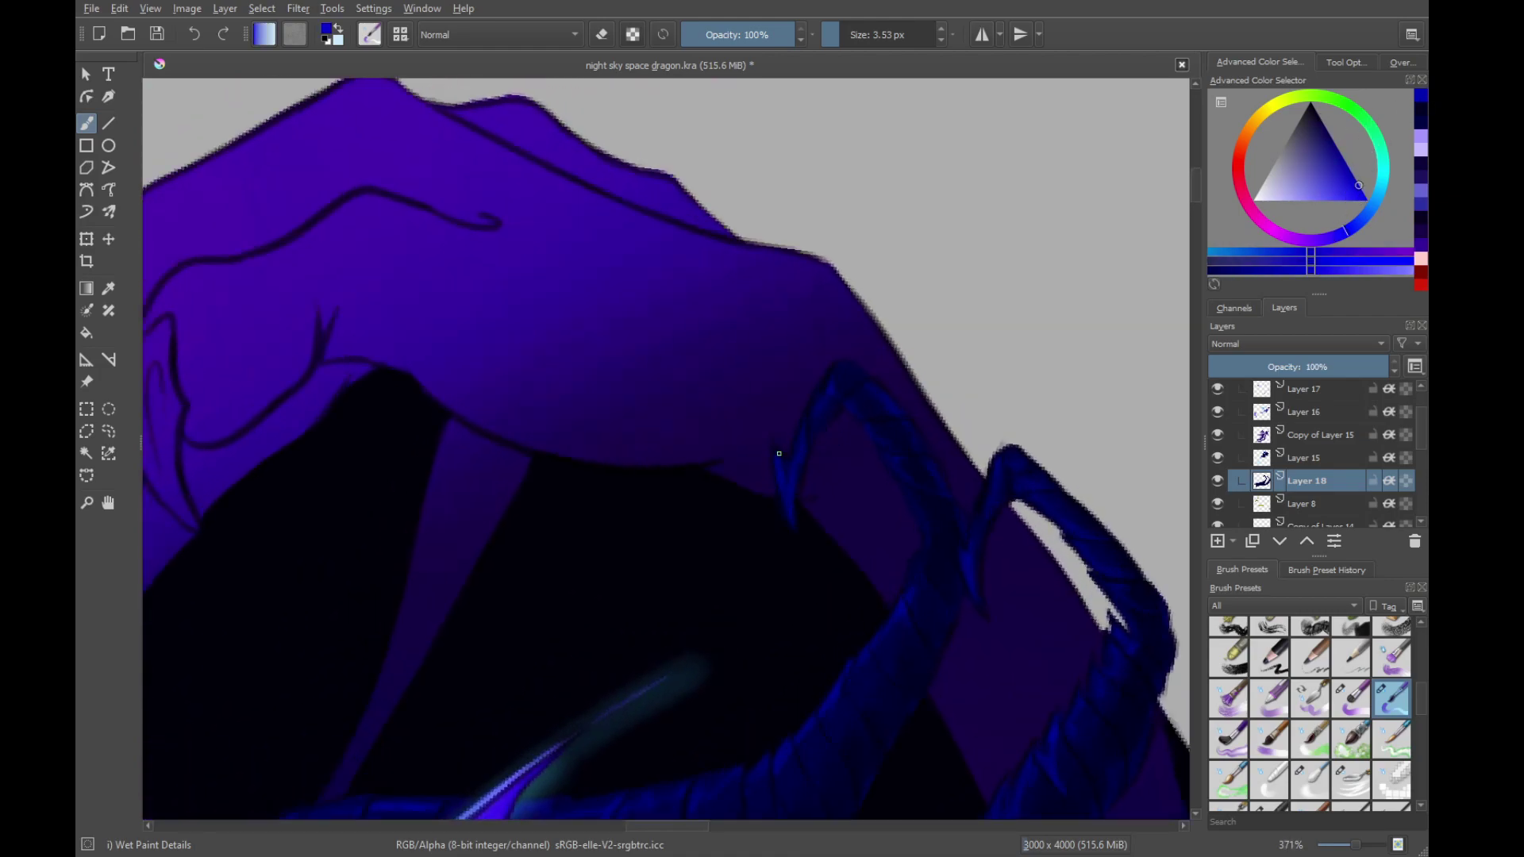
{"action": "left_click_drag", "start_coordinate": [779, 452], "coordinate": [790, 489]}
{"action": "left_click_drag", "start_coordinate": [902, 517], "coordinate": [830, 388]}
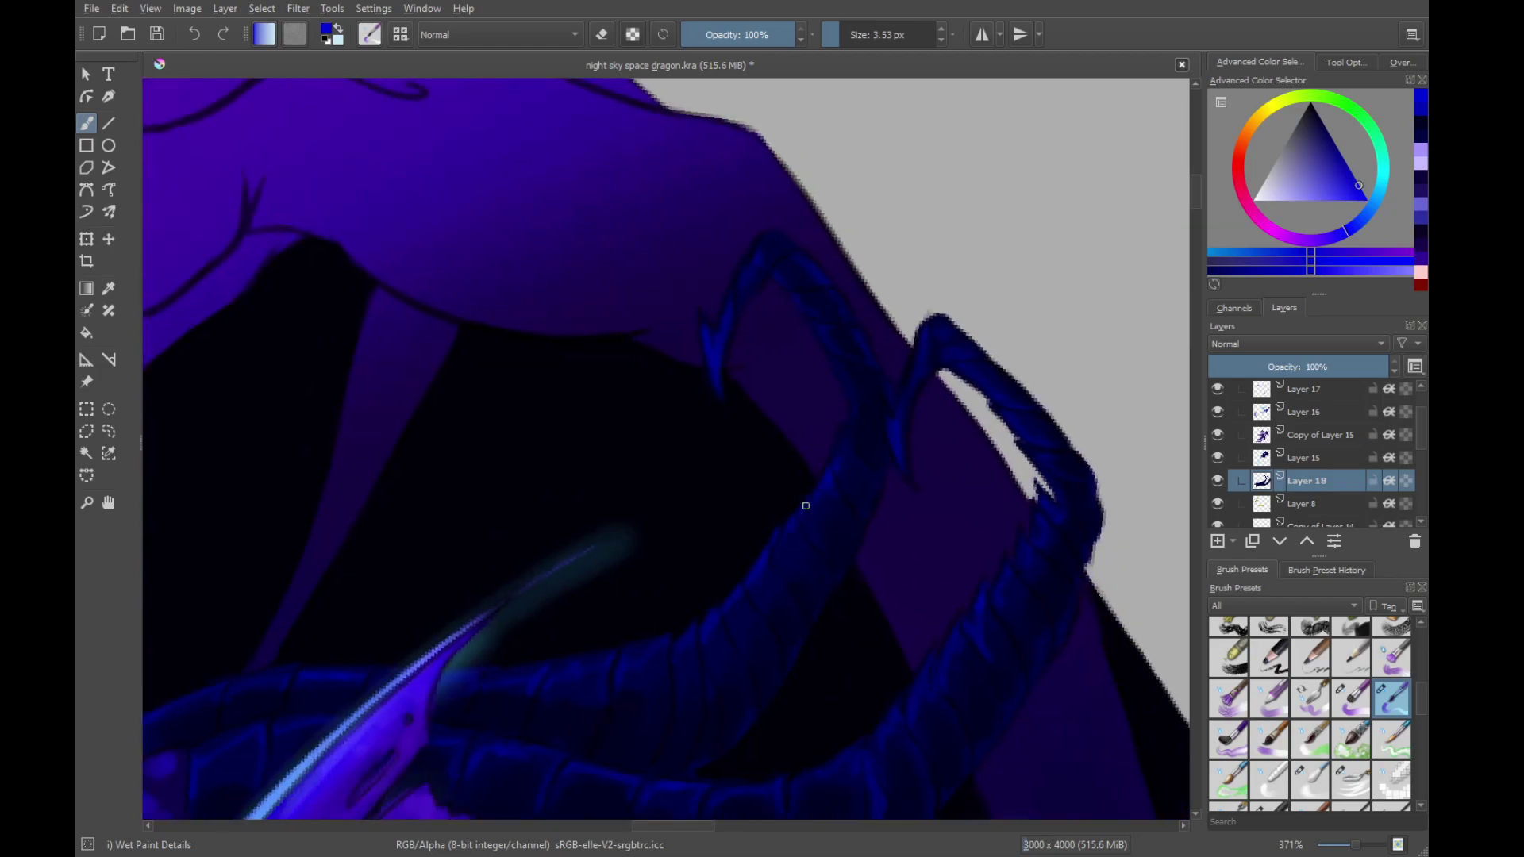
{"action": "left_click_drag", "start_coordinate": [806, 506], "coordinate": [955, 415]}
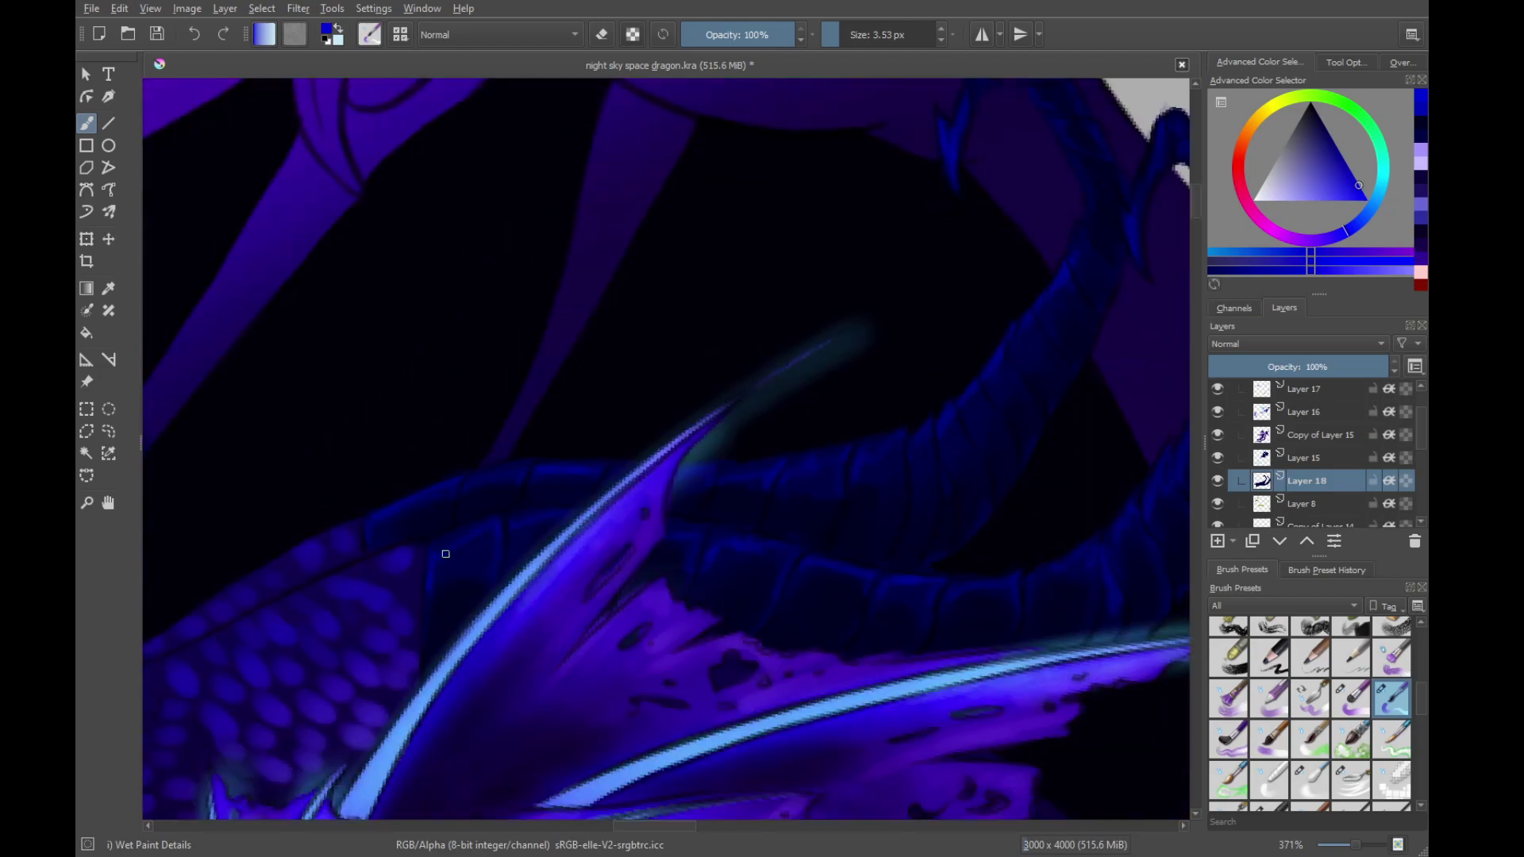
{"action": "left_click_drag", "start_coordinate": [857, 599], "coordinate": [697, 517]}
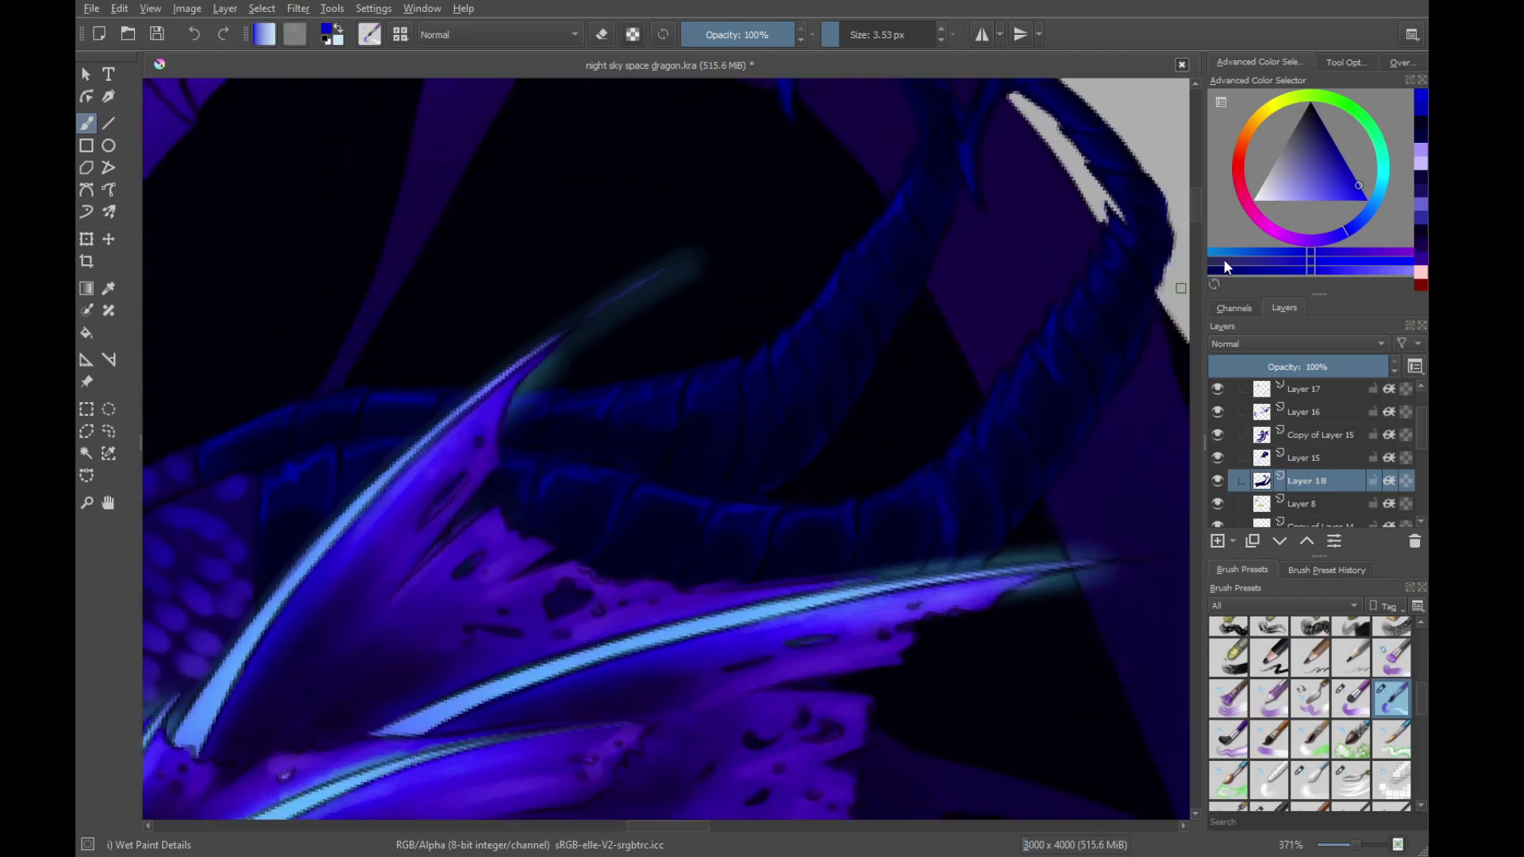
Set the paint color to white, try a stroke on the horn plate behind the head scales and undo it
{"action": "left_click", "coordinate": [1256, 200]}
{"action": "left_click_drag", "start_coordinate": [384, 550], "coordinate": [905, 489]}
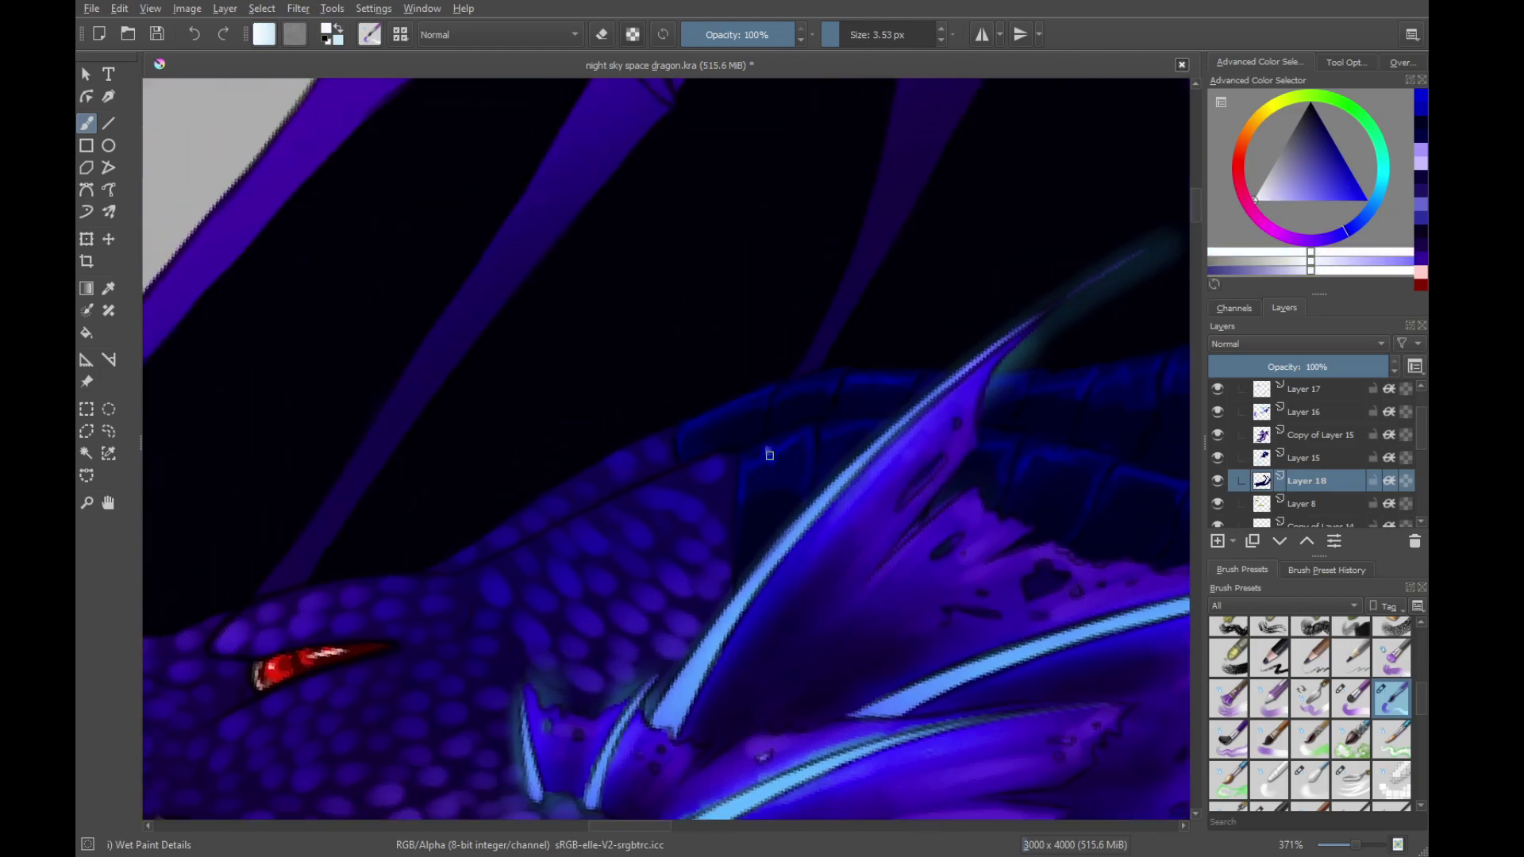
{"action": "mouse_move", "coordinate": [769, 454]}
{"action": "left_mouse_down"}
{"action": "mouse_move", "coordinate": [797, 439]}
{"action": "mouse_move", "coordinate": [768, 568]}
{"action": "mouse_move", "coordinate": [866, 448]}
{"action": "left_mouse_up"}
{"action": "key", "text": "ctrl+z"}
{"action": "scroll", "coordinate": [792, 406], "scroll_direction": "up", "scroll_amount": 2}
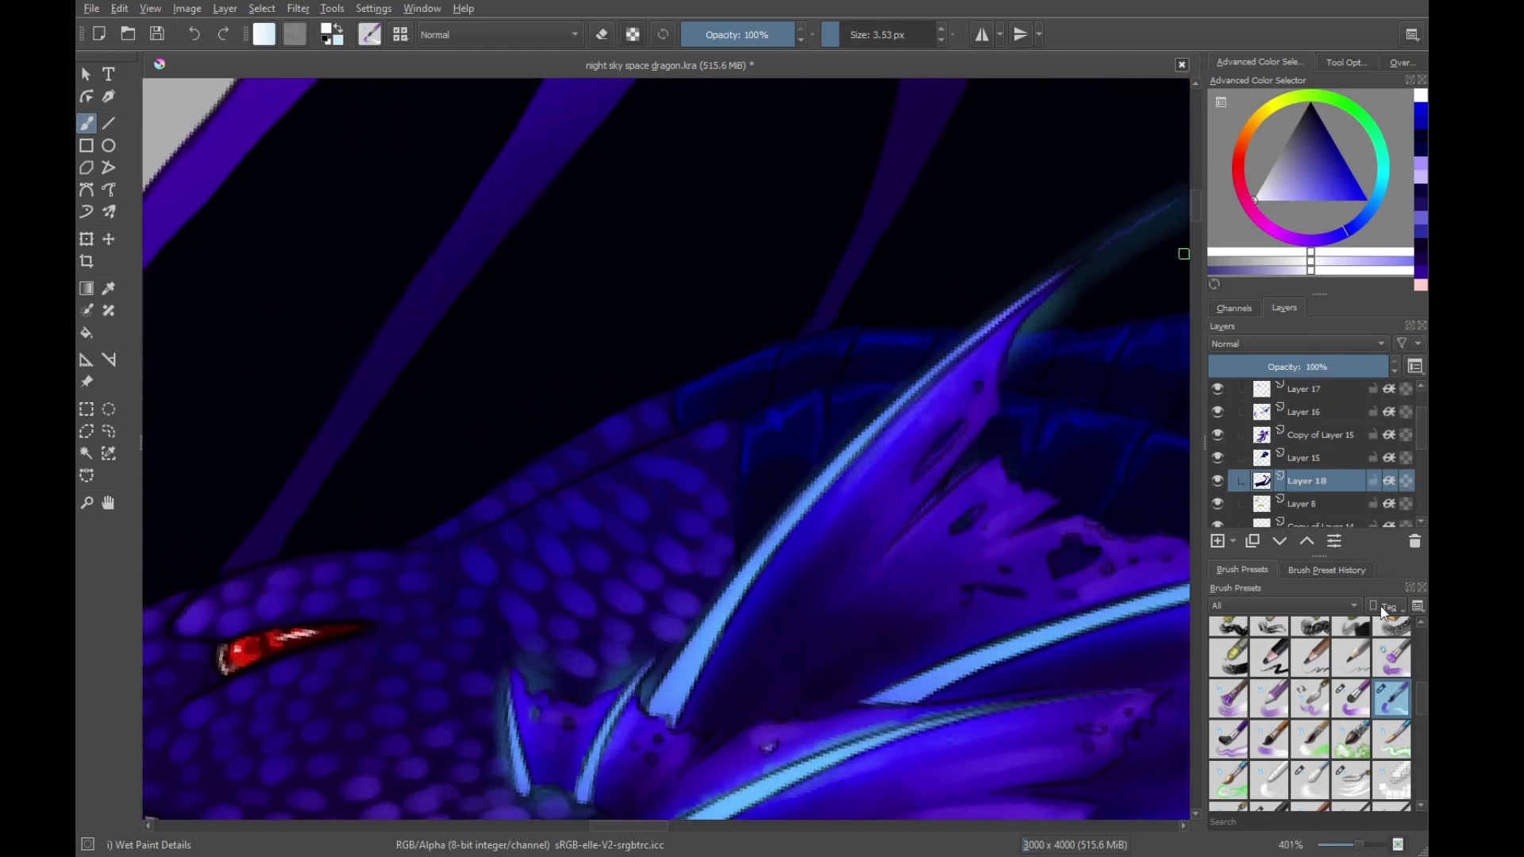
Try a white mark on the horn plate behind the head with the Basic-5 Size brush at 10.93 px
{"action": "scroll", "coordinate": [1421, 697], "scroll_direction": "up", "scroll_amount": 5}
{"action": "left_click", "coordinate": [1352, 676]}
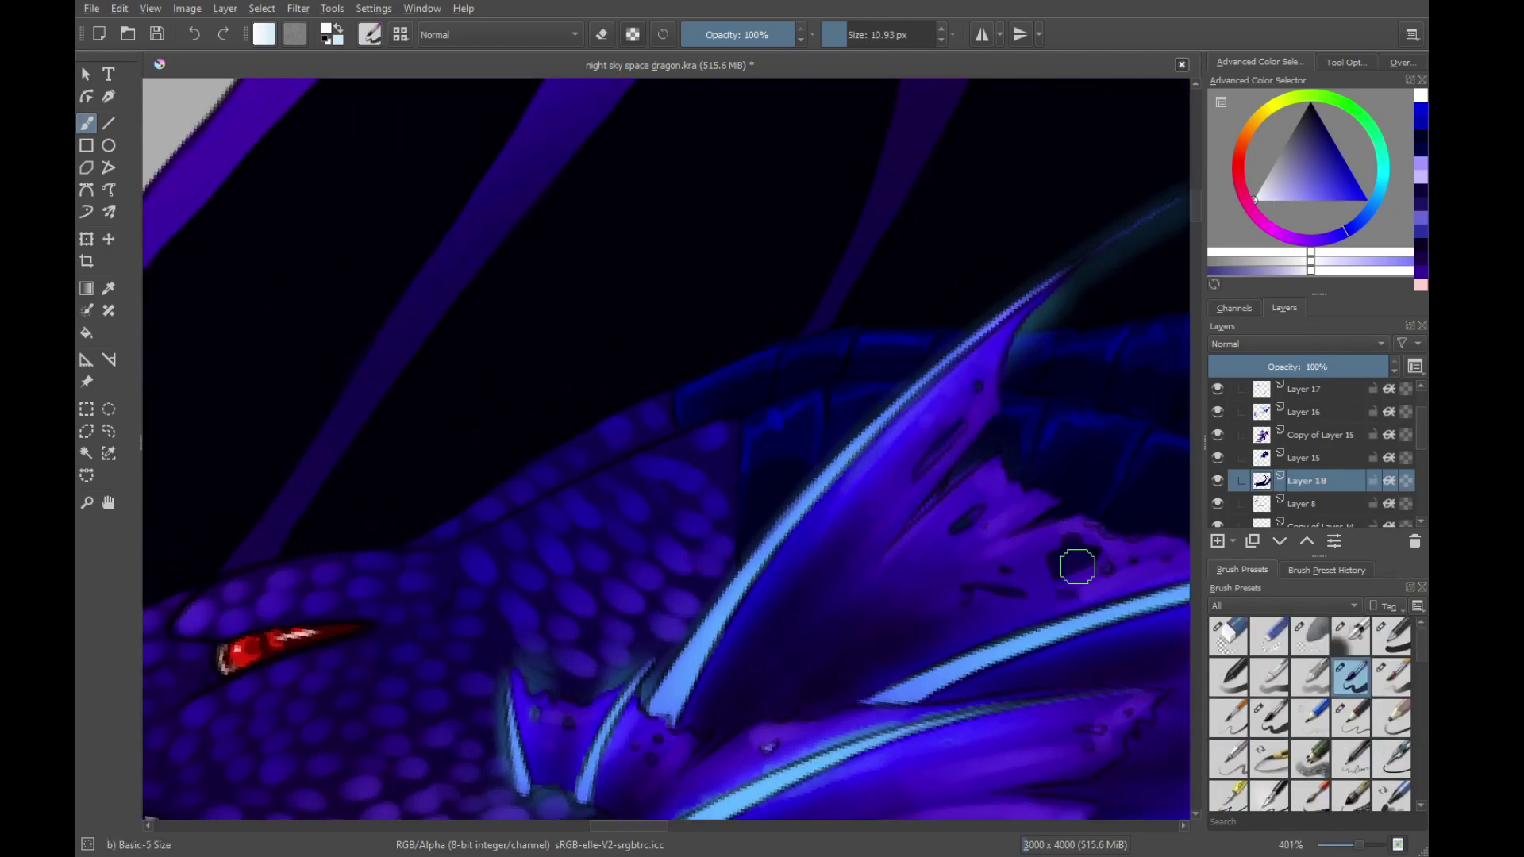
{"action": "mouse_move", "coordinate": [774, 419]}
{"action": "left_mouse_down"}
{"action": "mouse_move", "coordinate": [797, 406]}
{"action": "mouse_move", "coordinate": [752, 598]}
{"action": "mouse_move", "coordinate": [771, 460]}
{"action": "left_mouse_up"}
{"action": "scroll", "coordinate": [843, 518], "scroll_direction": "down", "scroll_amount": 4}
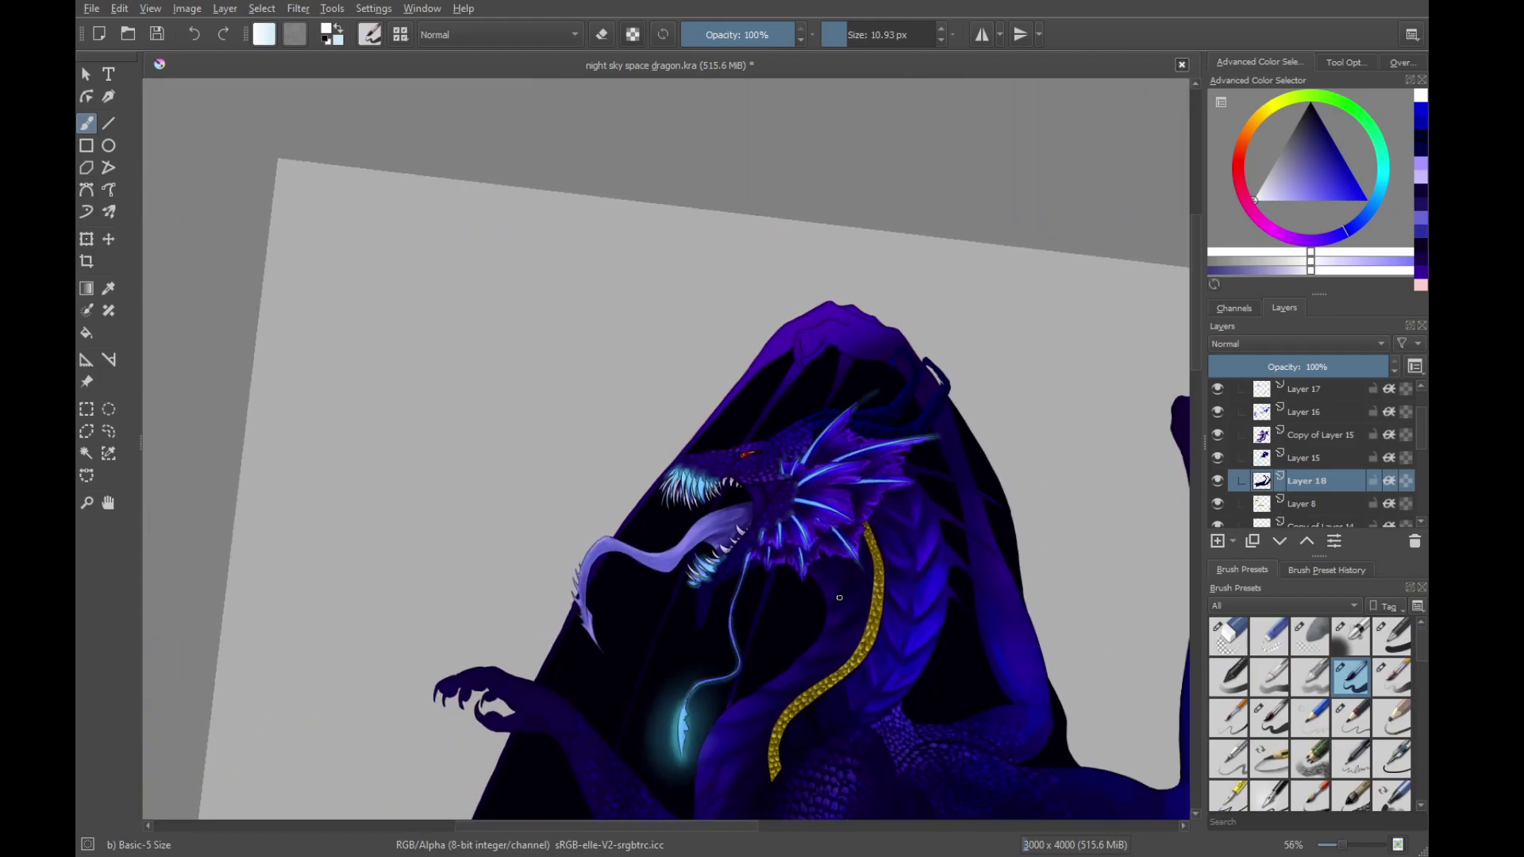
Dab soft white spots on the horn plates behind the head with the Wet Paint brush, at 5.72 px and 8.46 px
{"action": "scroll", "coordinate": [844, 519], "scroll_direction": "up", "scroll_amount": 5}
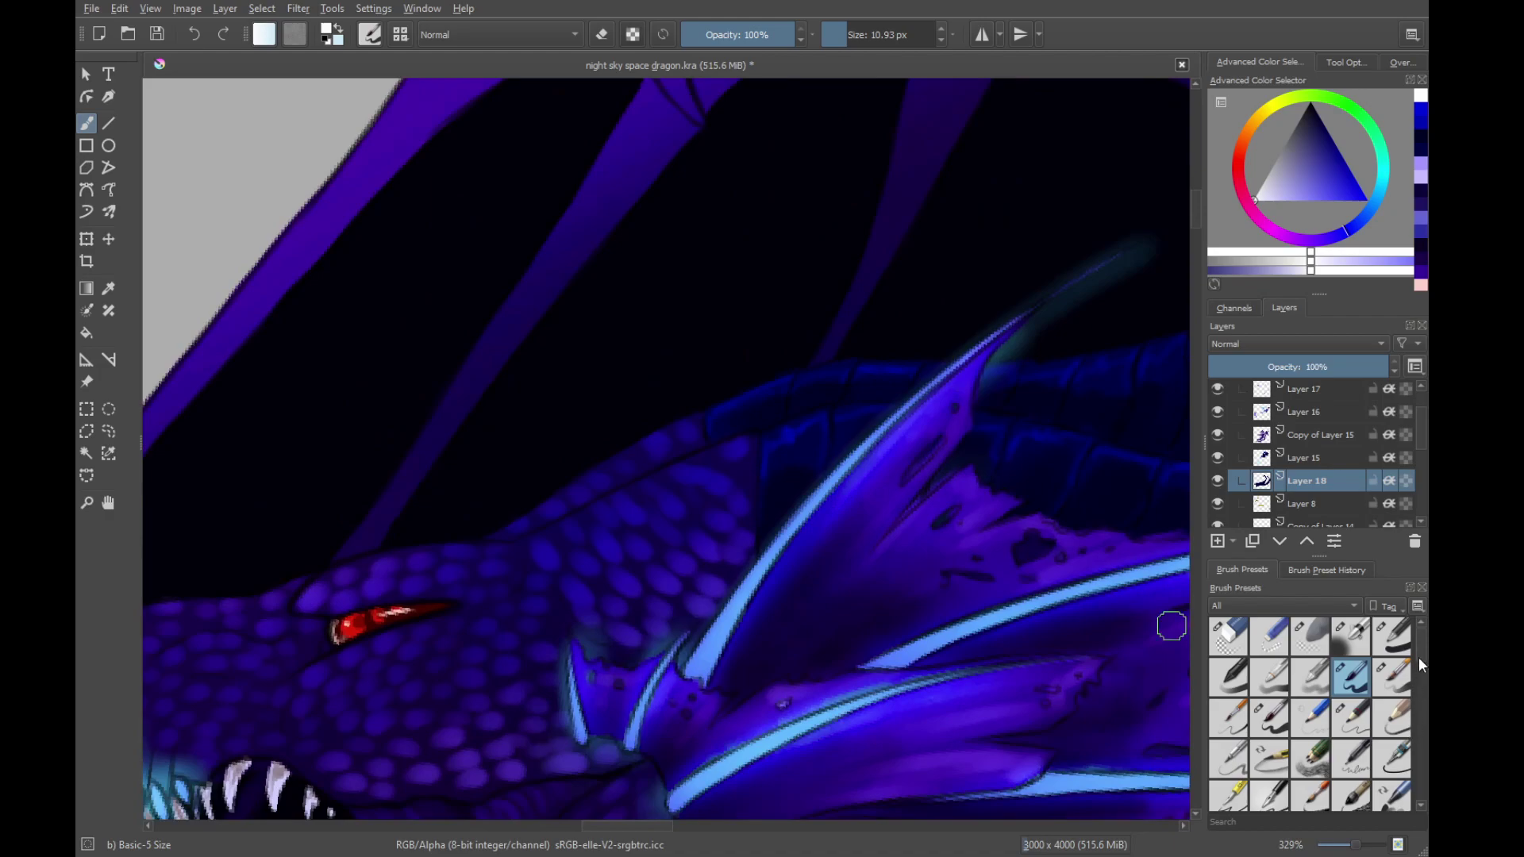
{"action": "scroll", "coordinate": [1420, 665], "scroll_direction": "down", "scroll_amount": 5}
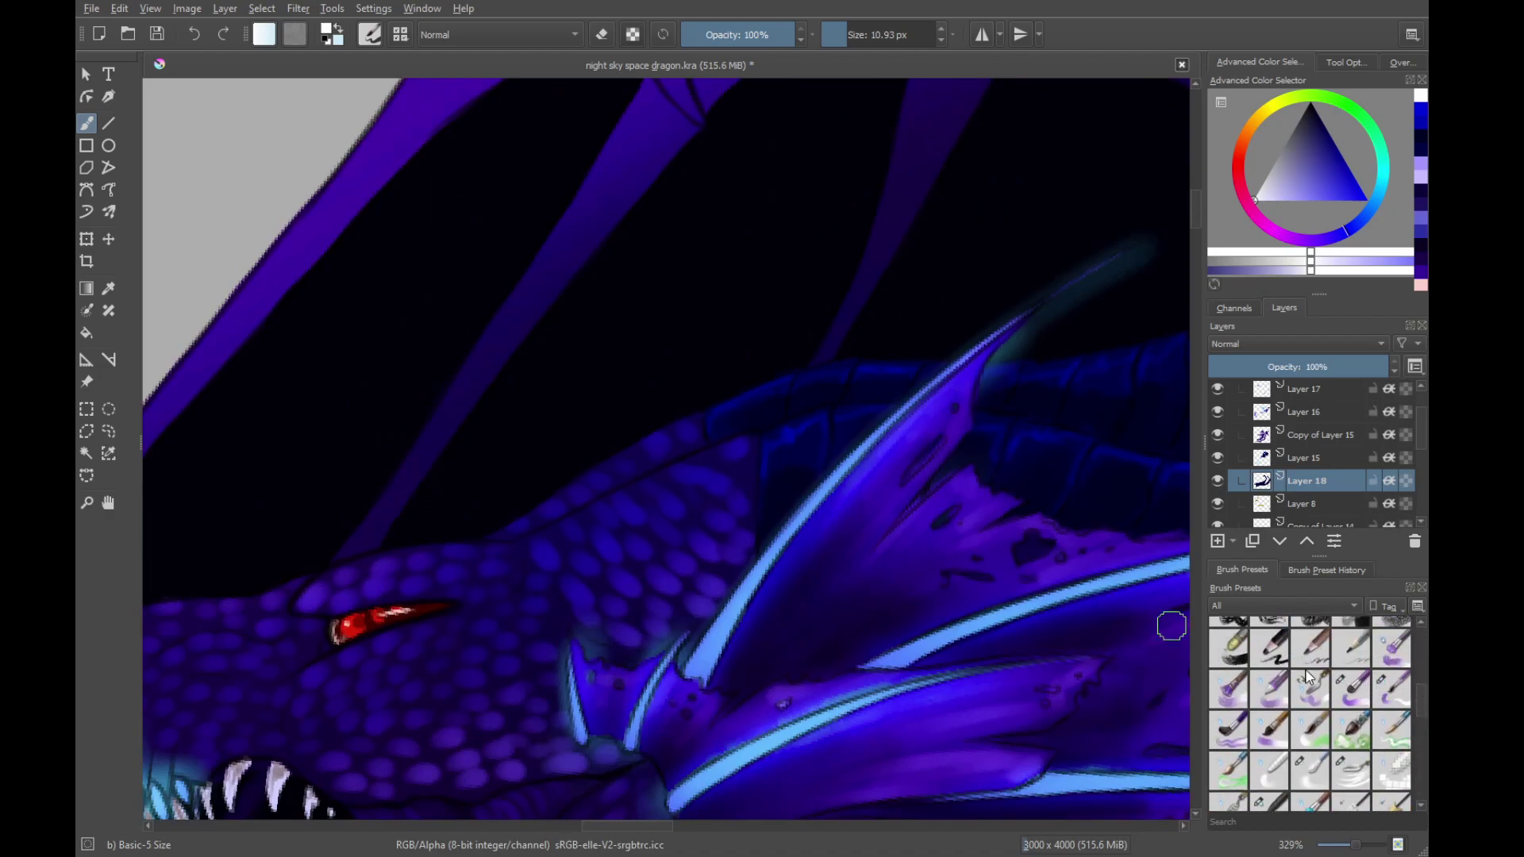
{"action": "left_click", "coordinate": [1351, 689]}
{"action": "scroll", "coordinate": [860, 508], "scroll_direction": "up", "scroll_amount": 3}
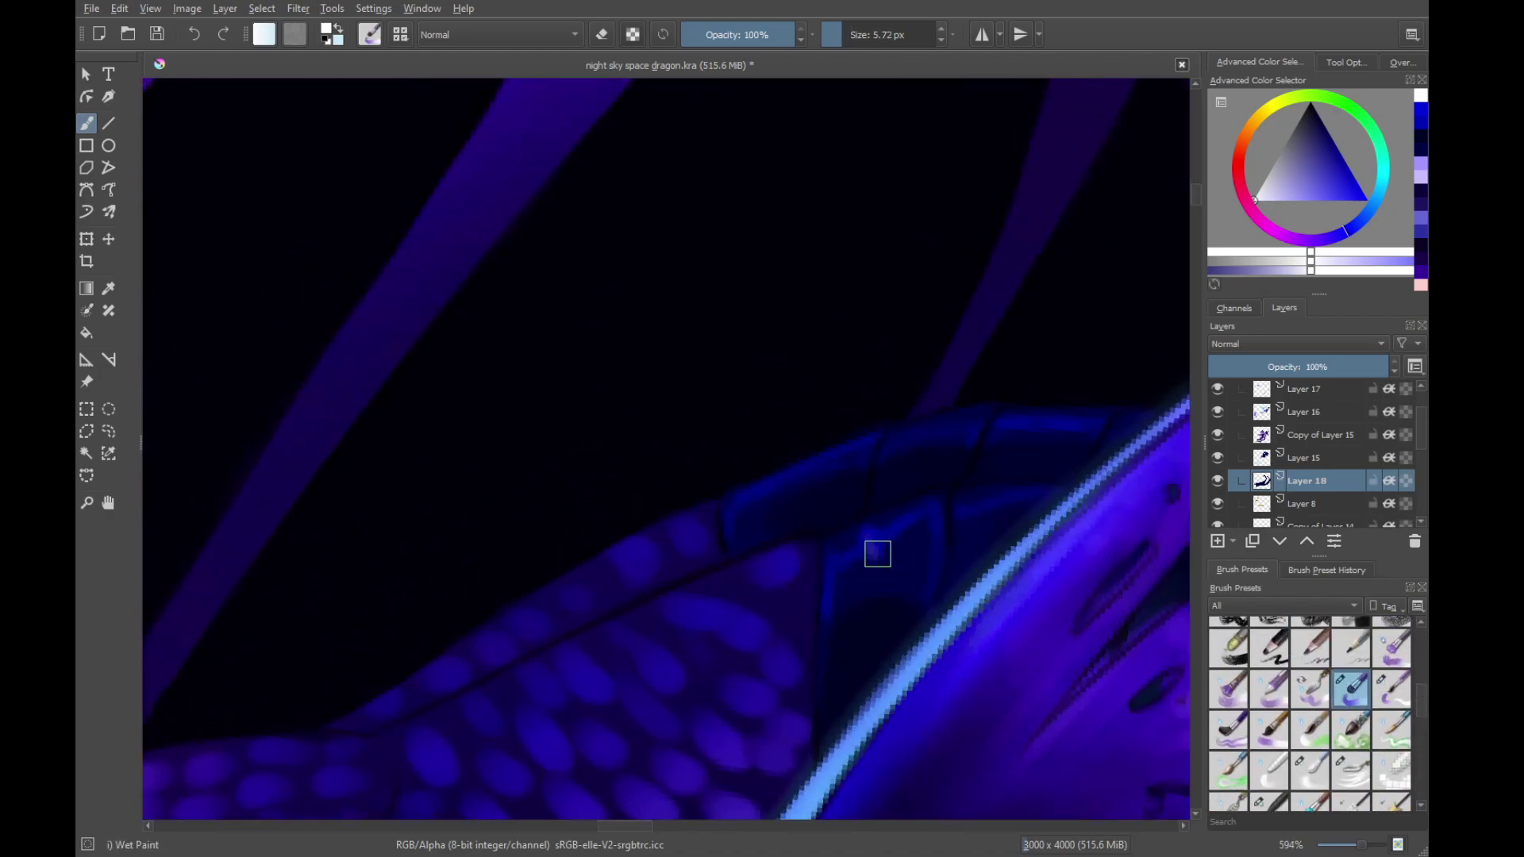
{"action": "mouse_move", "coordinate": [877, 554]}
{"action": "left_mouse_down"}
{"action": "mouse_move", "coordinate": [892, 513]}
{"action": "mouse_move", "coordinate": [885, 549]}
{"action": "left_mouse_up"}
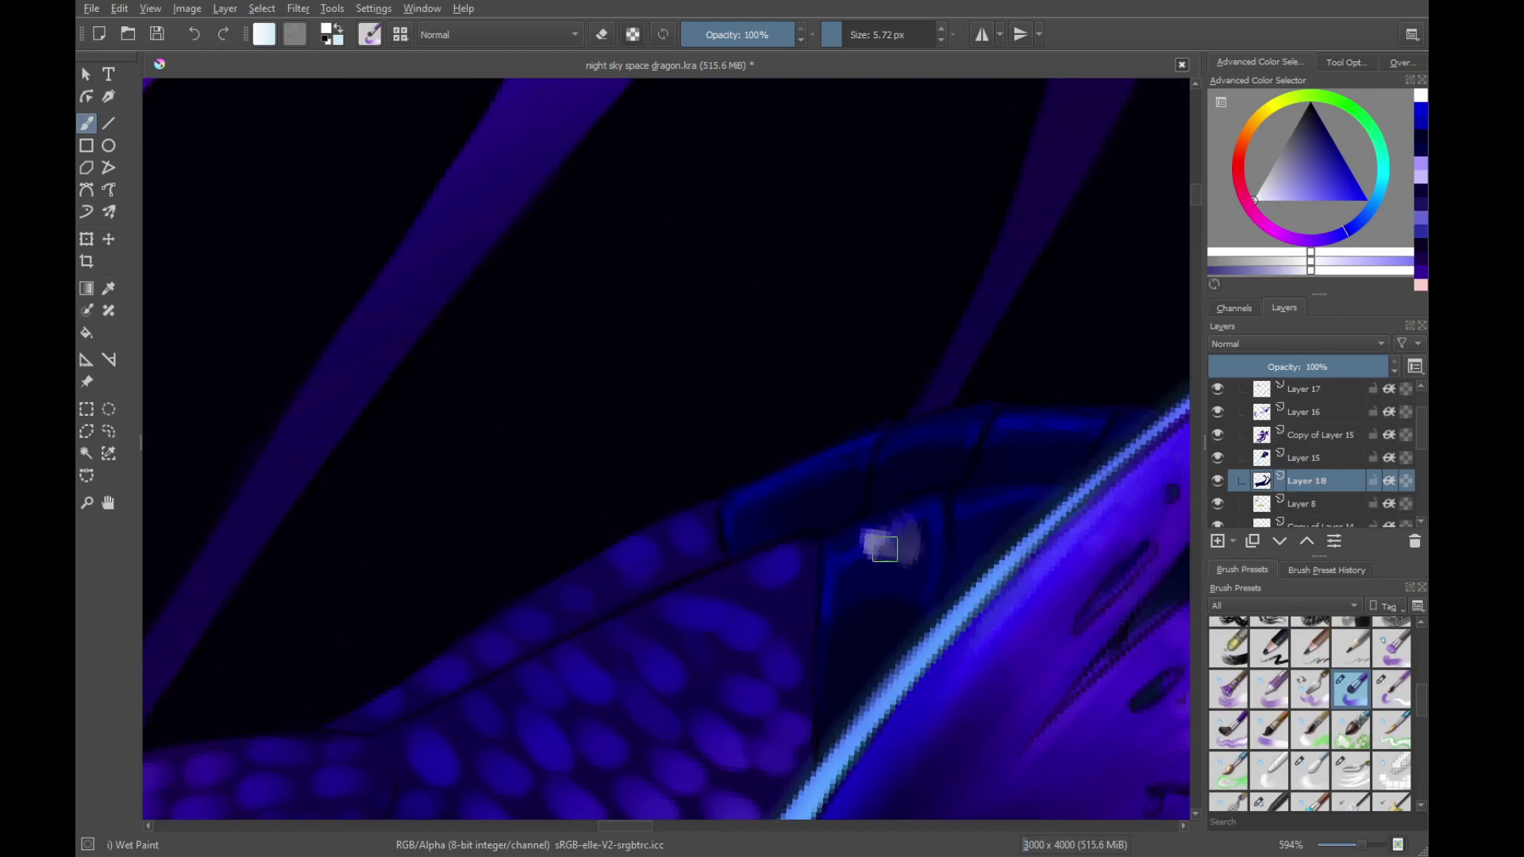
{"action": "mouse_move", "coordinate": [802, 483]}
{"action": "left_mouse_down"}
{"action": "mouse_move", "coordinate": [842, 469]}
{"action": "mouse_move", "coordinate": [871, 565]}
{"action": "mouse_move", "coordinate": [950, 386]}
{"action": "left_mouse_up"}
Save the document and reset the canvas rotation to upright
{"action": "scroll", "coordinate": [891, 459], "scroll_direction": "down", "scroll_amount": 10}
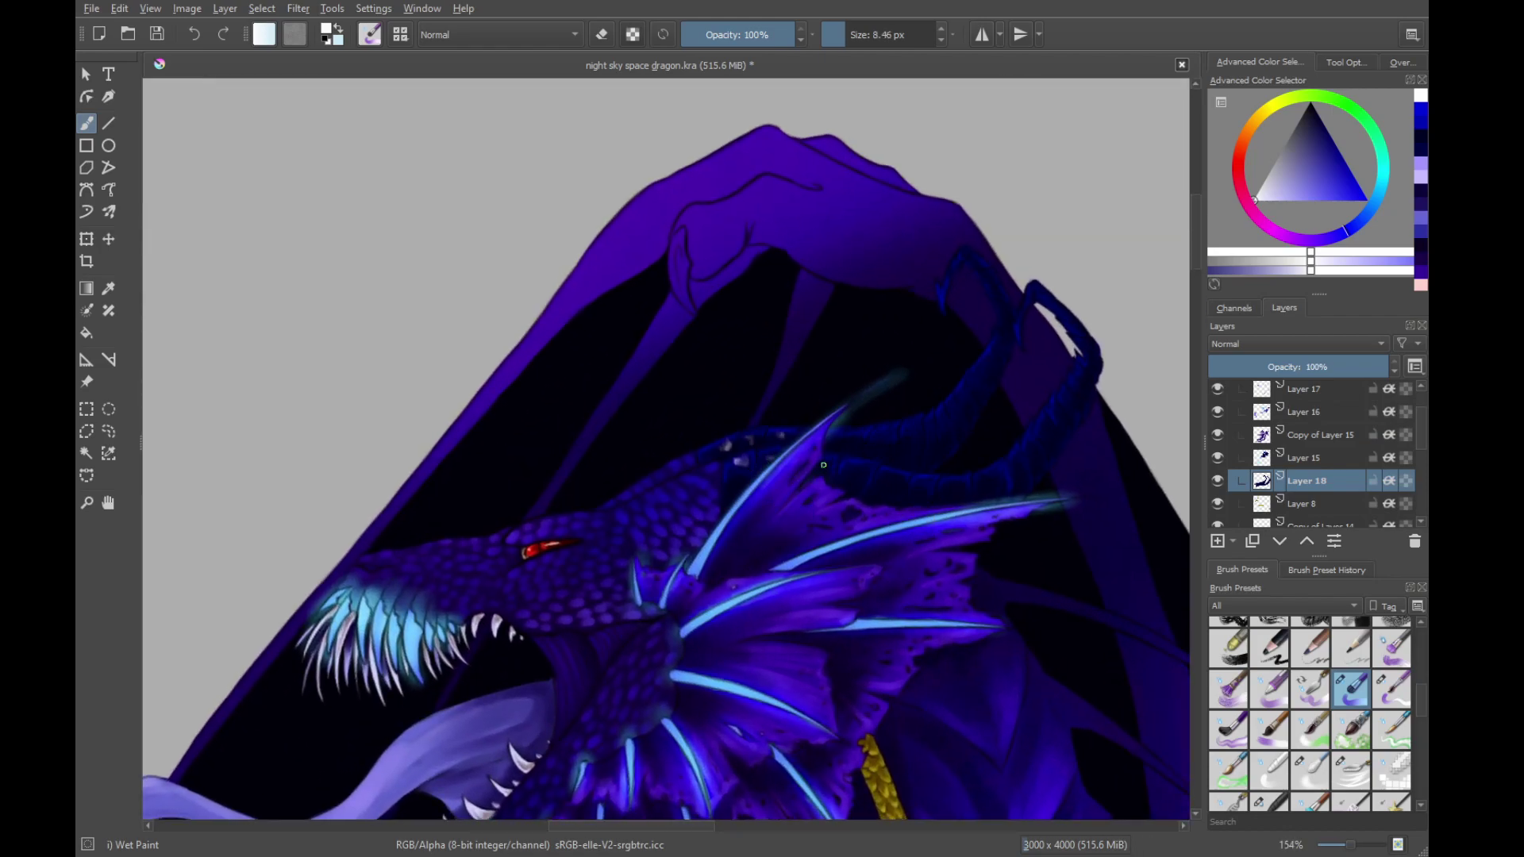
{"action": "mouse_move", "coordinate": [967, 385]}
{"action": "left_mouse_down"}
{"action": "mouse_move", "coordinate": [902, 537]}
{"action": "mouse_move", "coordinate": [969, 398]}
{"action": "mouse_move", "coordinate": [931, 374]}
{"action": "mouse_move", "coordinate": [889, 500]}
{"action": "mouse_move", "coordinate": [958, 278]}
{"action": "mouse_move", "coordinate": [881, 473]}
{"action": "mouse_move", "coordinate": [825, 534]}
{"action": "left_mouse_up"}
{"action": "key", "text": "ctrl+s"}
{"action": "right_click", "coordinate": [824, 534]}
{"action": "left_click", "coordinate": [828, 381]}
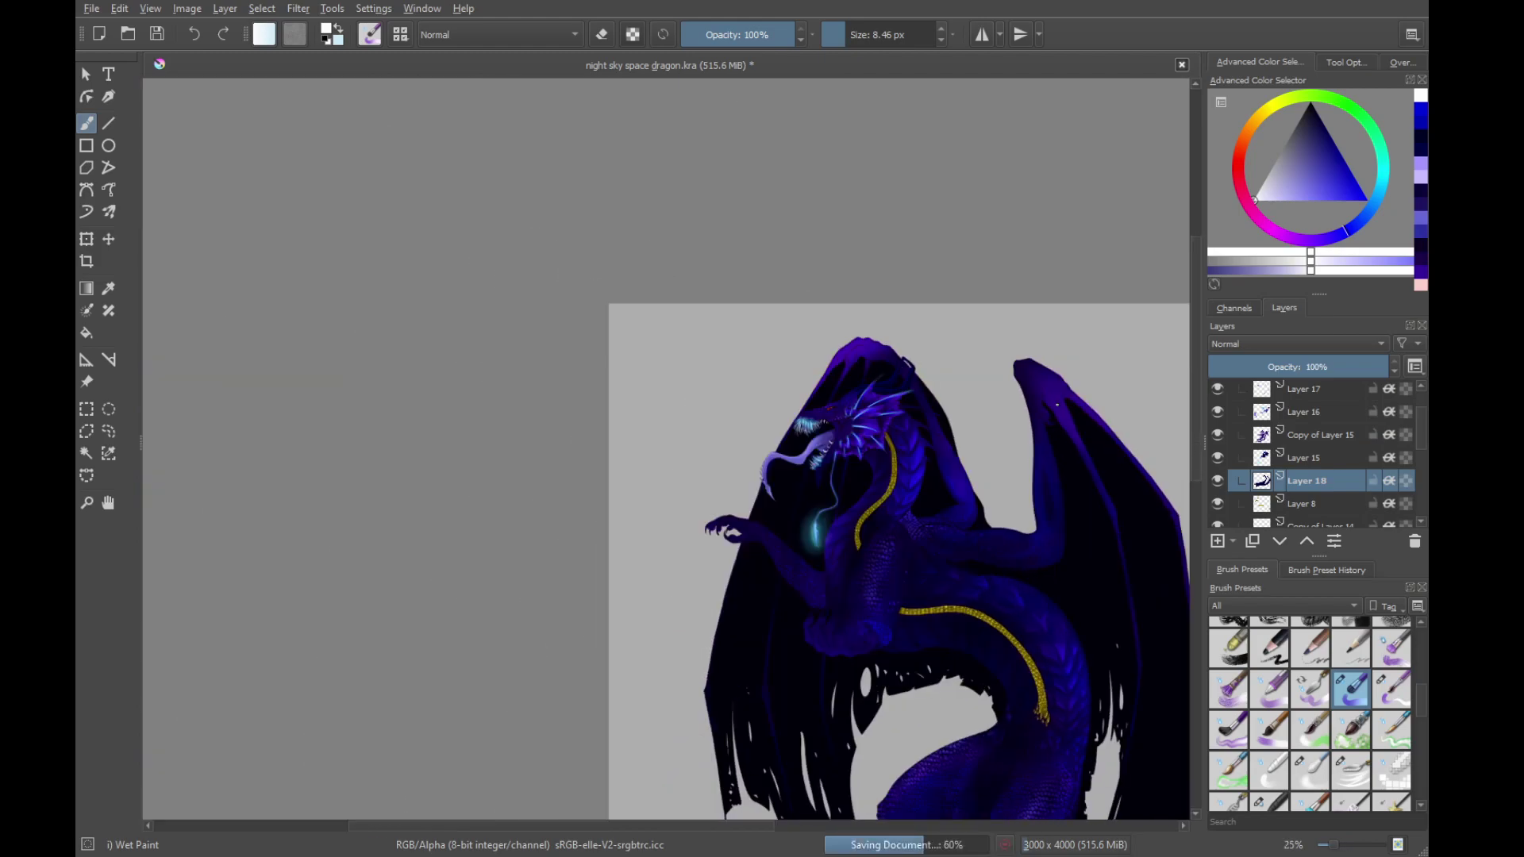
Make the blank Layer 19 directly above Layer 11 the active layer and turn on its alpha inheritance
{"action": "left_click_drag", "start_coordinate": [1003, 578], "coordinate": [898, 336]}
{"action": "left_click_drag", "start_coordinate": [912, 534], "coordinate": [902, 580]}
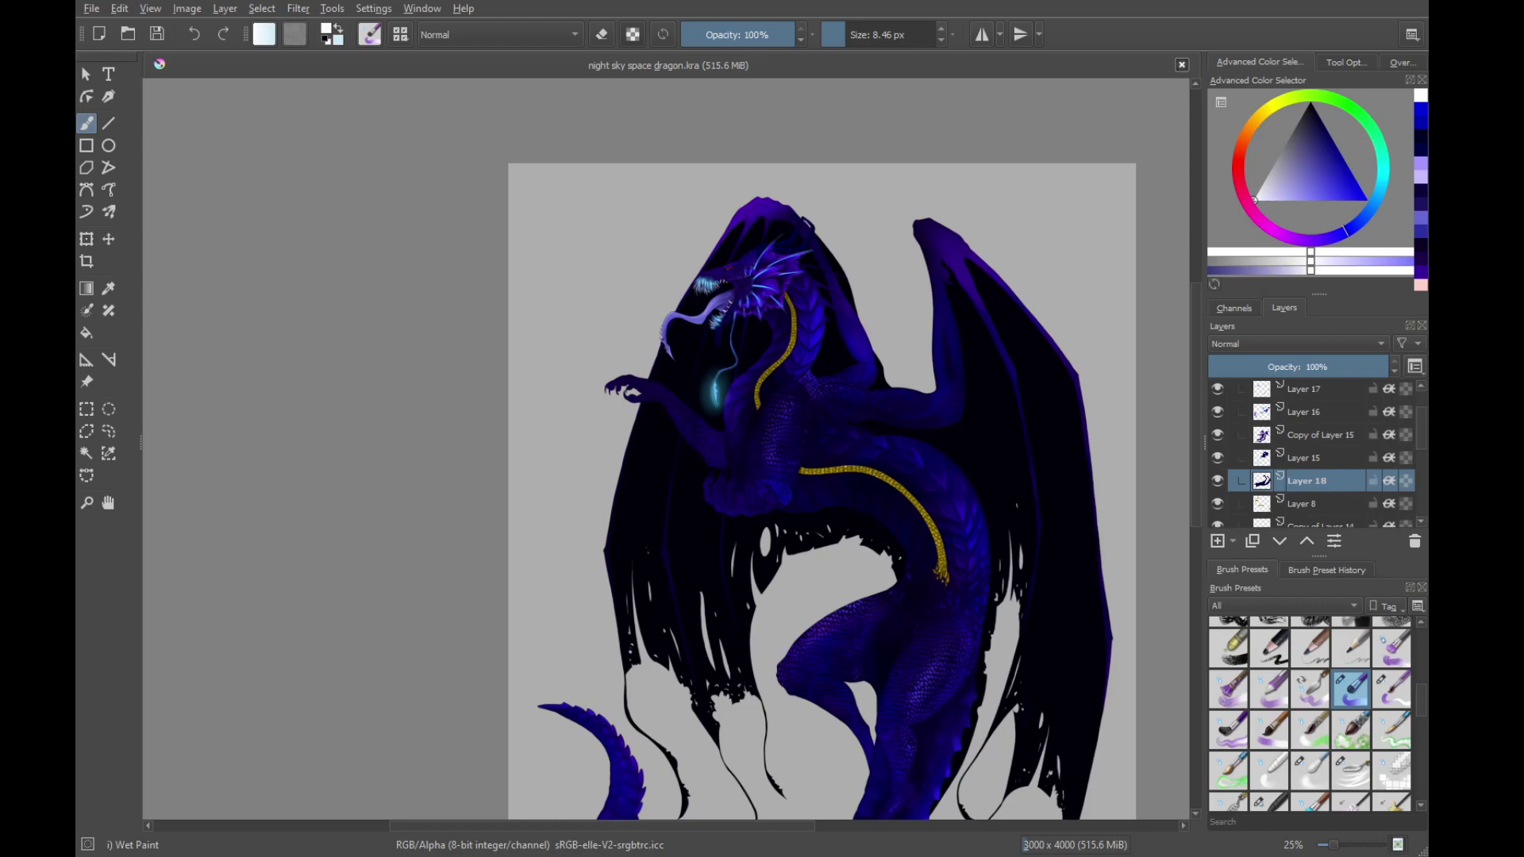
{"action": "left_click_drag", "start_coordinate": [1419, 435], "coordinate": [1407, 464]}
{"action": "left_click", "coordinate": [1306, 487]}
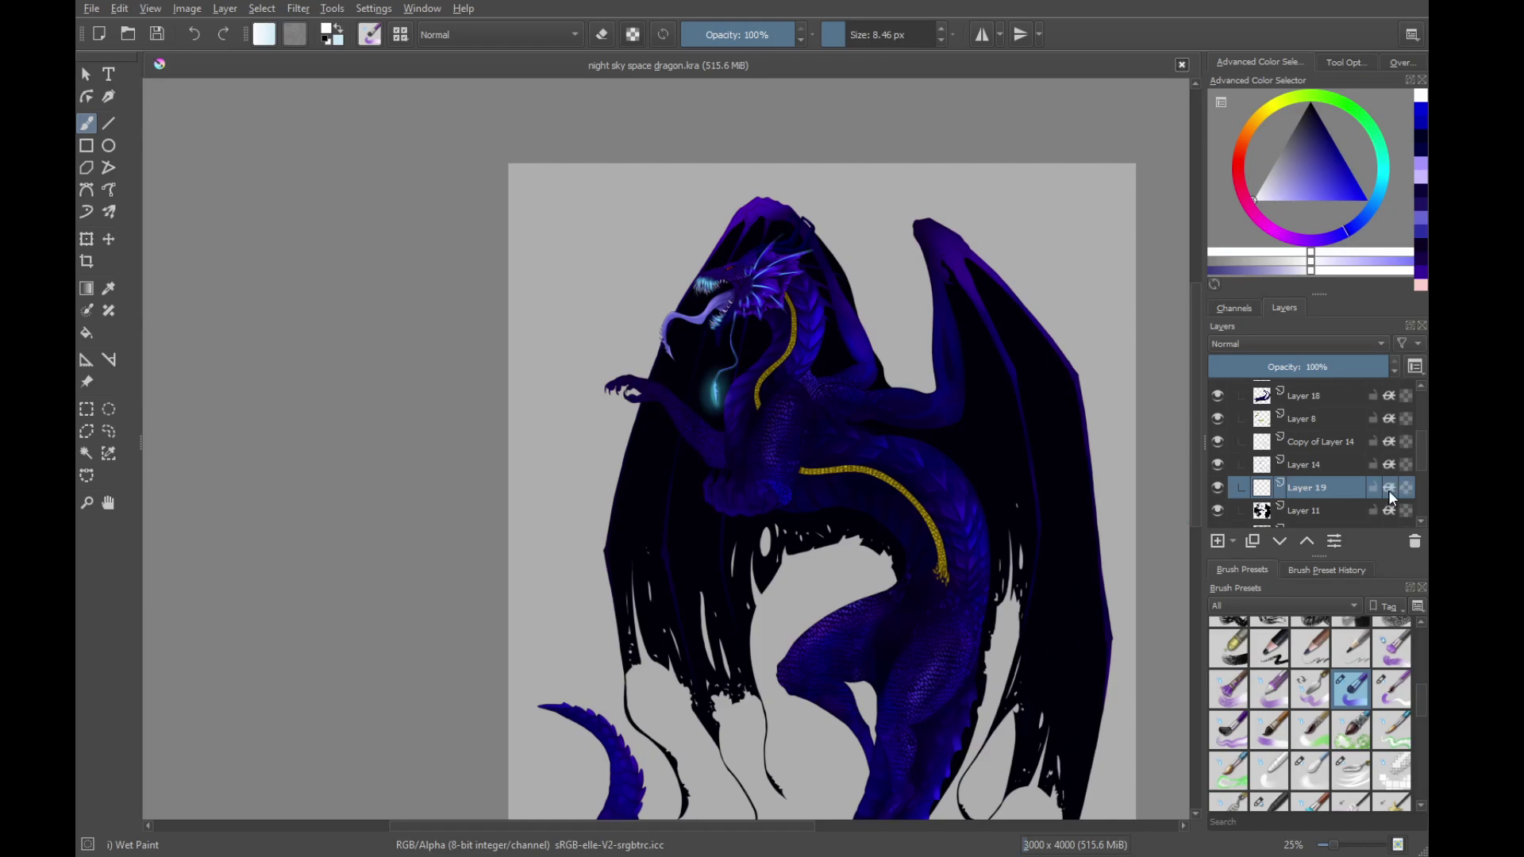
{"action": "left_click", "coordinate": [1388, 489]}
Choose the Texture Starfield brush and lower its opacity to 55%
{"action": "left_click_drag", "start_coordinate": [1427, 700], "coordinate": [1425, 782]}
{"action": "scroll", "coordinate": [1420, 712], "scroll_direction": "down", "scroll_amount": 5}
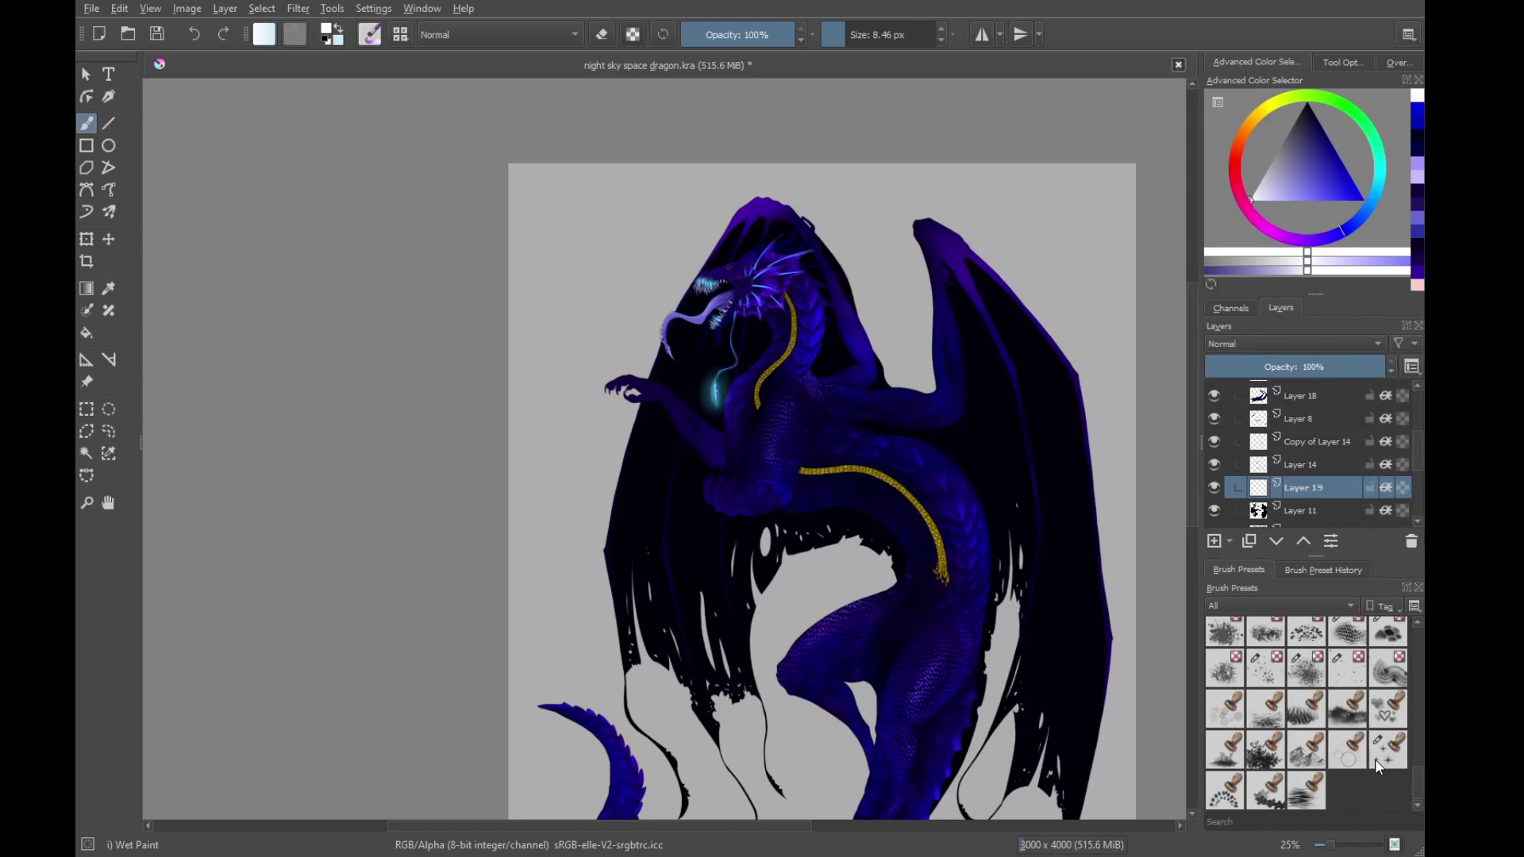
{"action": "left_click", "coordinate": [1388, 748]}
{"action": "left_click", "coordinate": [1347, 669]}
{"action": "left_click_drag", "start_coordinate": [1005, 507], "coordinate": [1024, 572]}
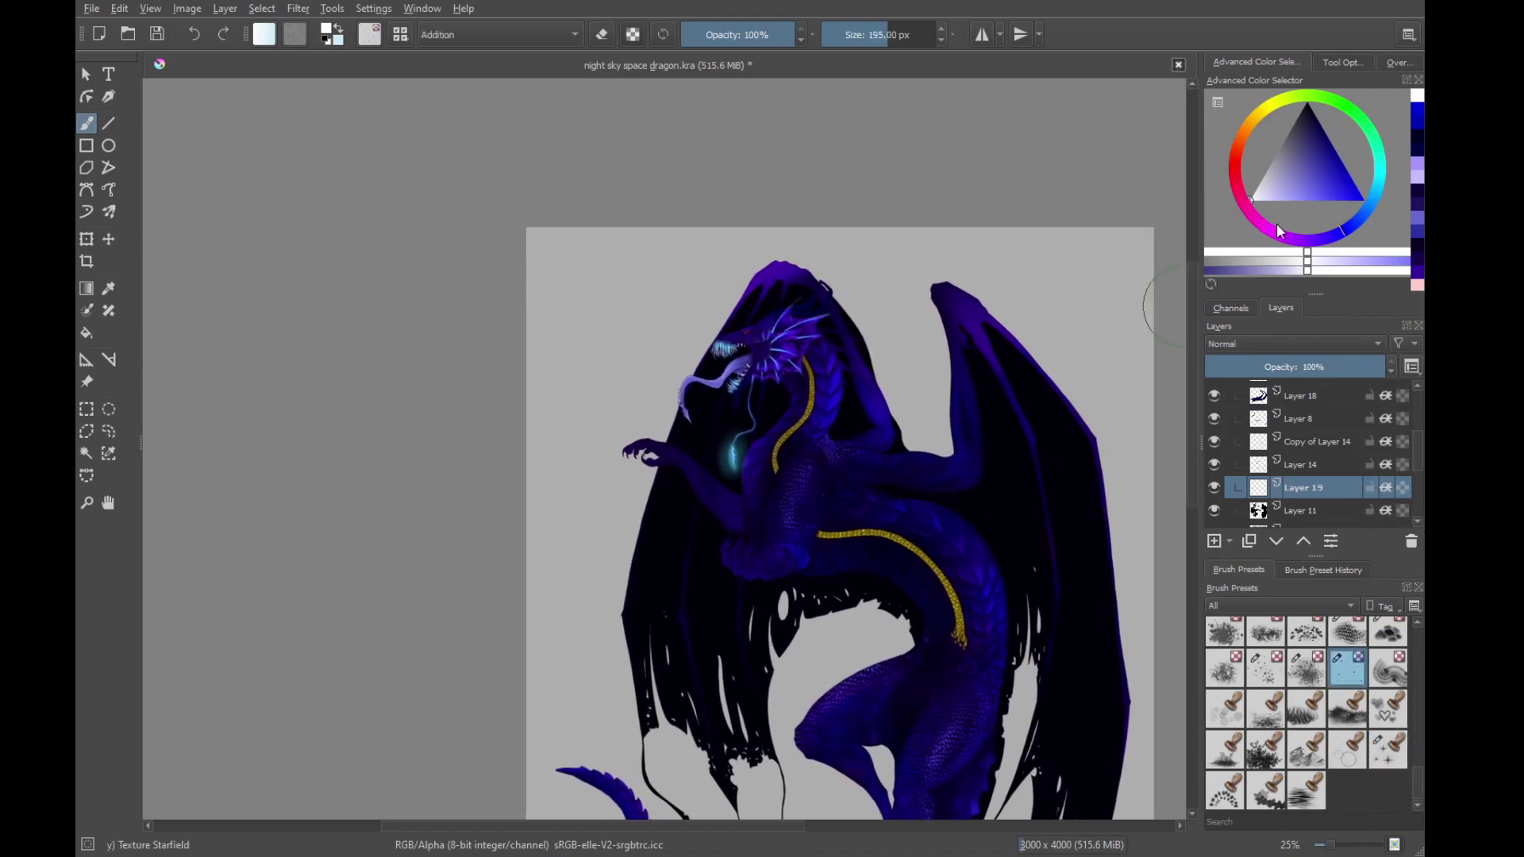
{"action": "left_click", "coordinate": [743, 35]}
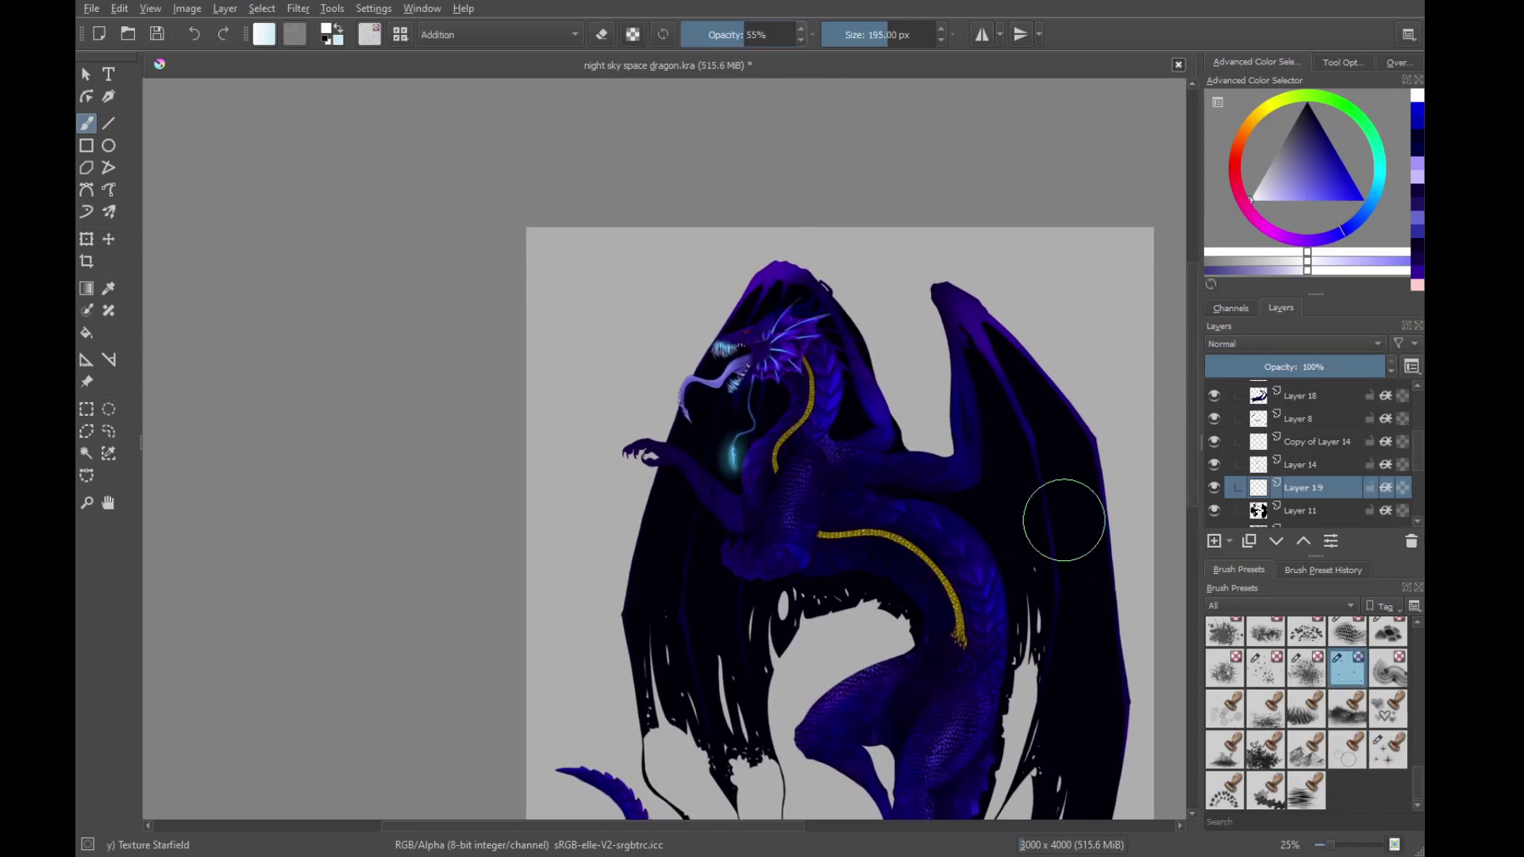
Paint starfield specks at 55 px and 55% opacity down the outer membrane of the right-hand wing
{"action": "left_click_drag", "start_coordinate": [1034, 460], "coordinate": [1051, 345]}
{"action": "left_click_drag", "start_coordinate": [1051, 346], "coordinate": [881, 483]}
{"action": "left_click_drag", "start_coordinate": [879, 537], "coordinate": [838, 537]}
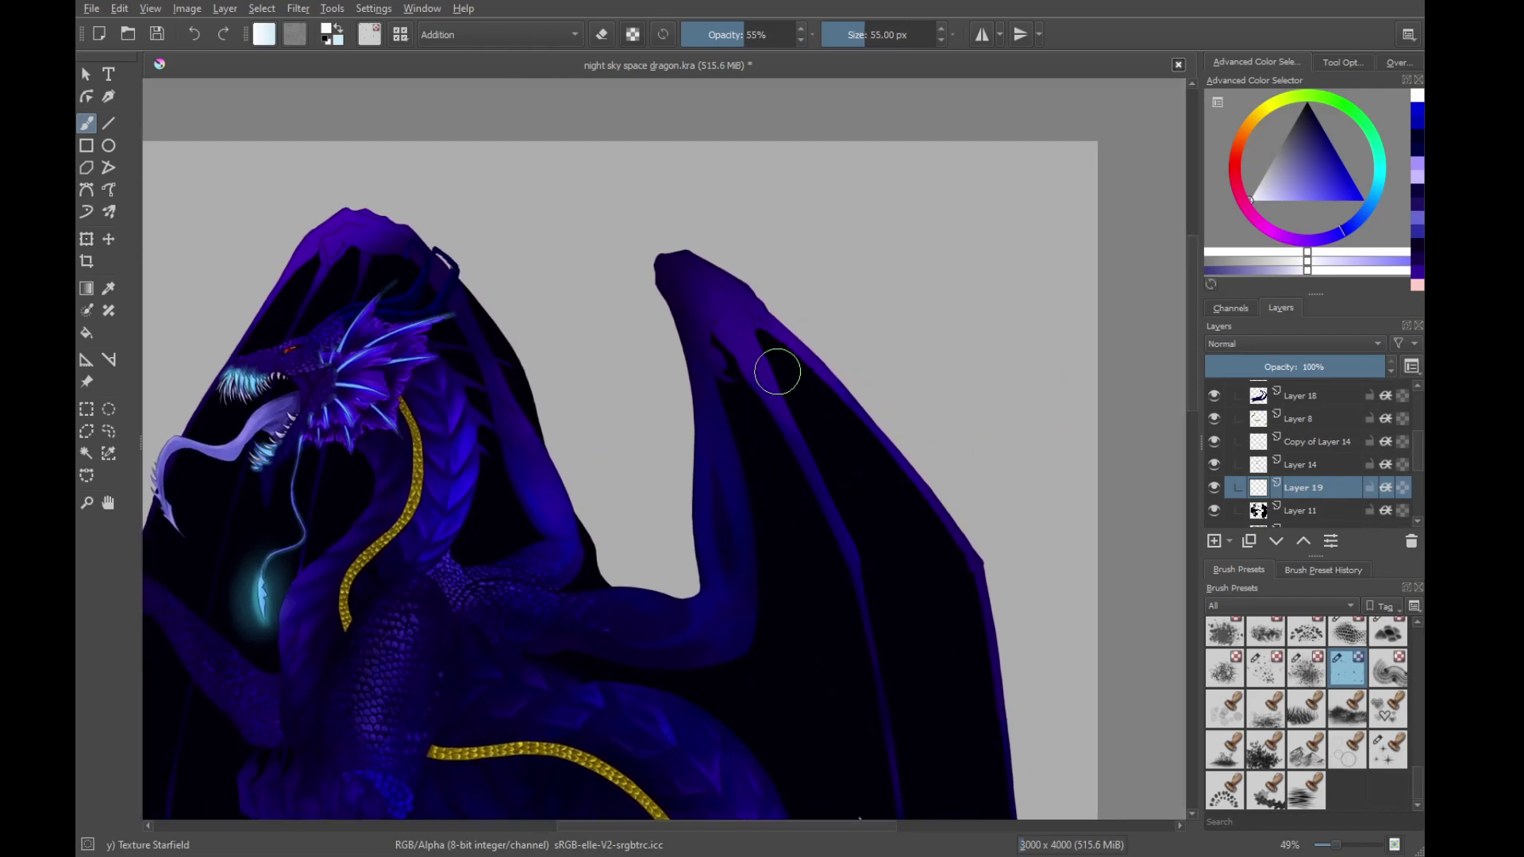
{"action": "mouse_move", "coordinate": [778, 371]}
{"action": "left_mouse_down"}
{"action": "mouse_move", "coordinate": [828, 431]}
{"action": "mouse_move", "coordinate": [808, 393]}
{"action": "mouse_move", "coordinate": [960, 664]}
{"action": "left_mouse_up"}
{"action": "left_click_drag", "start_coordinate": [960, 664], "coordinate": [892, 439]}
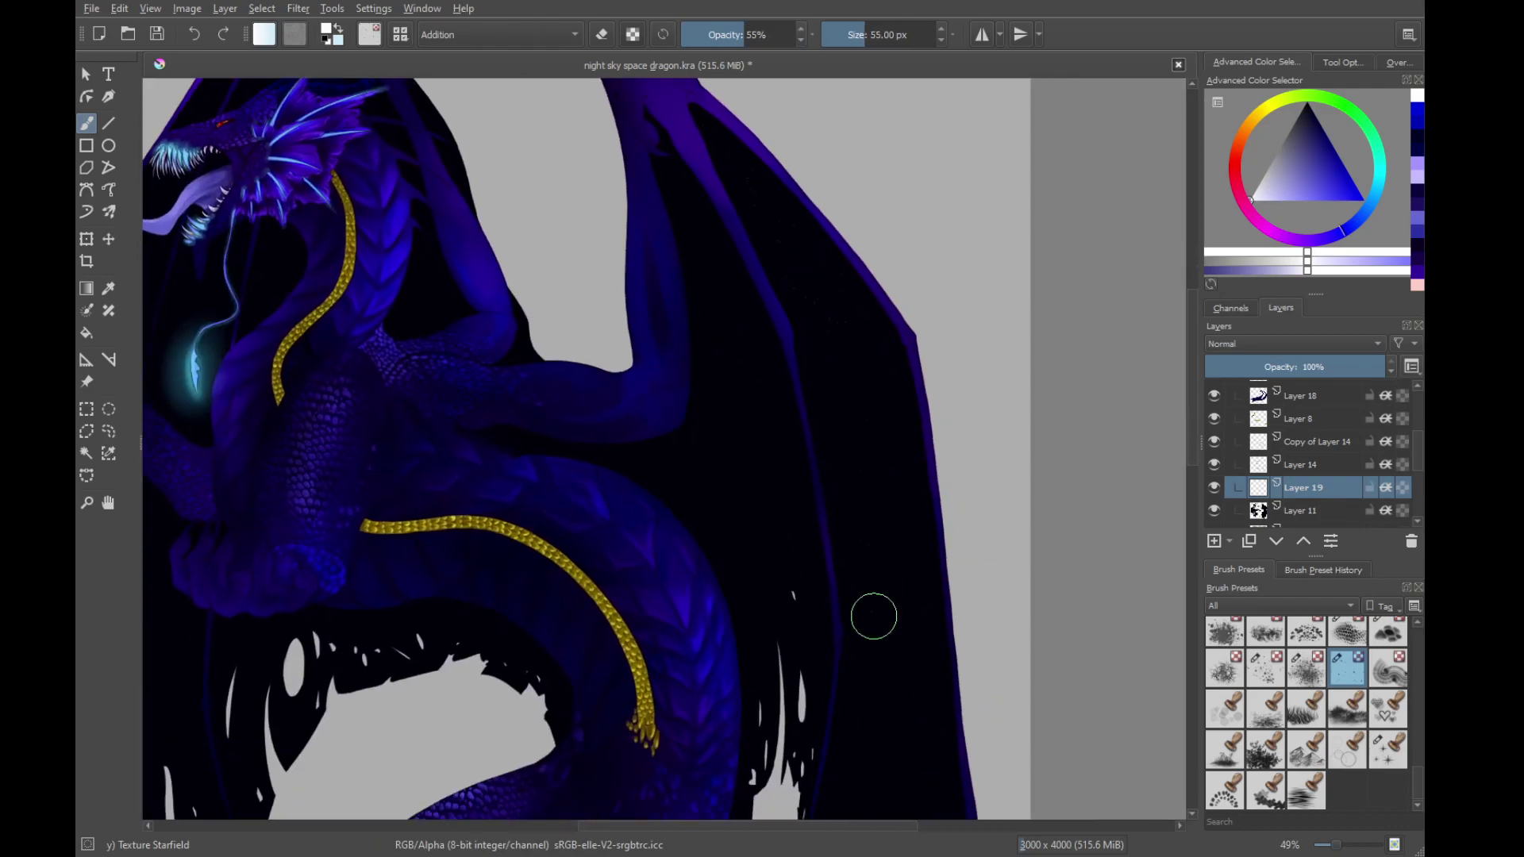
{"action": "left_click_drag", "start_coordinate": [828, 386], "coordinate": [812, 231]}
Set the starfield brush to 25% opacity and 91 px, and cover the lower outer membrane of the right-hand wing
{"action": "left_click", "coordinate": [709, 31]}
{"action": "key", "text": "bracketright"}
{"action": "key", "text": "bracketright"}
{"action": "key", "text": "bracketright"}
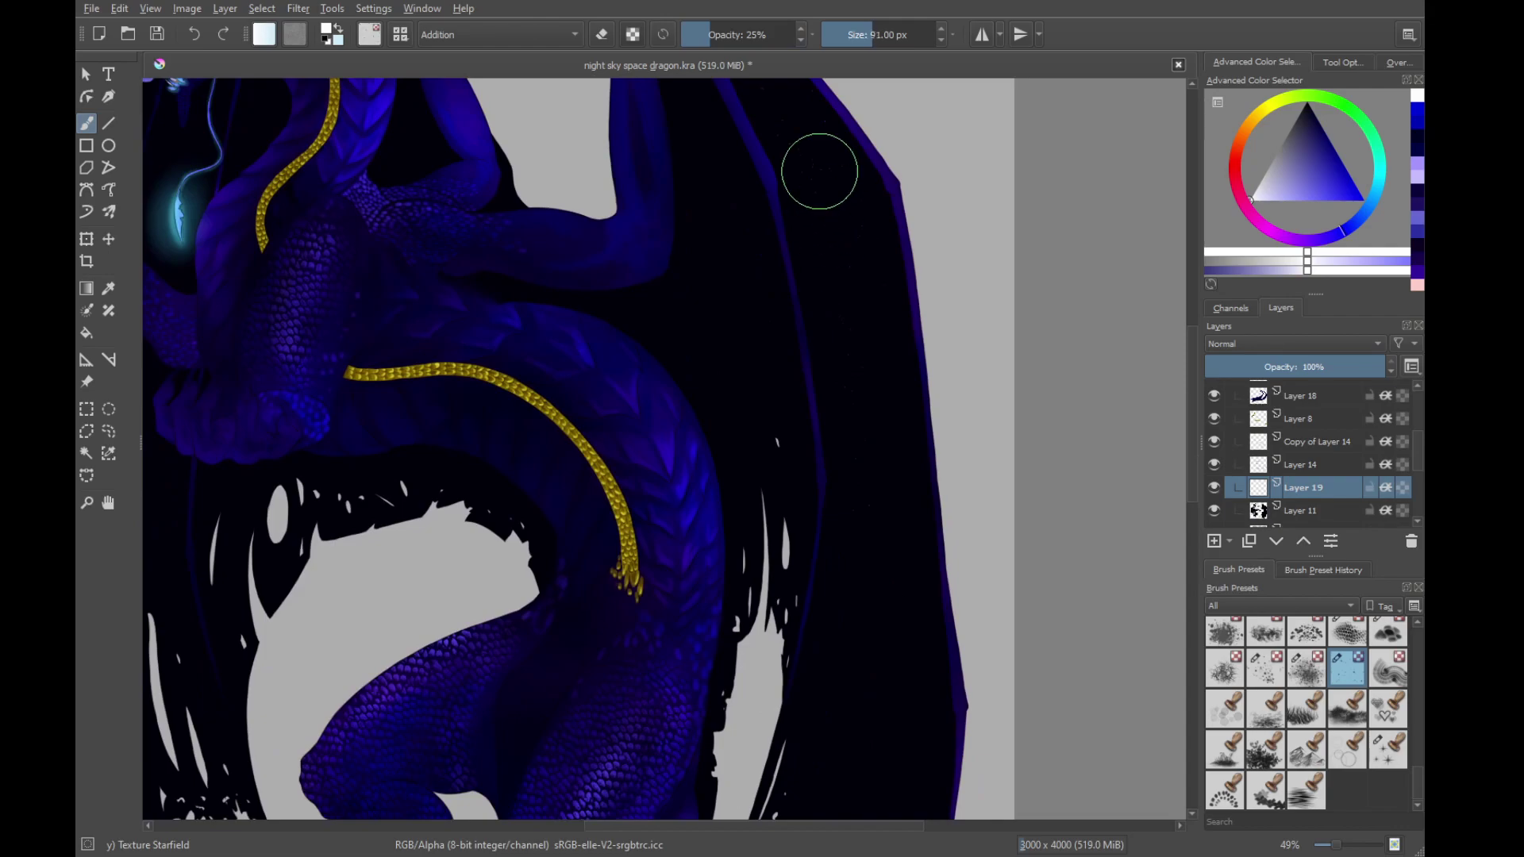
{"action": "scroll", "coordinate": [878, 550], "scroll_direction": "down", "scroll_amount": 3}
{"action": "scroll", "coordinate": [889, 433], "scroll_direction": "down", "scroll_amount": 1}
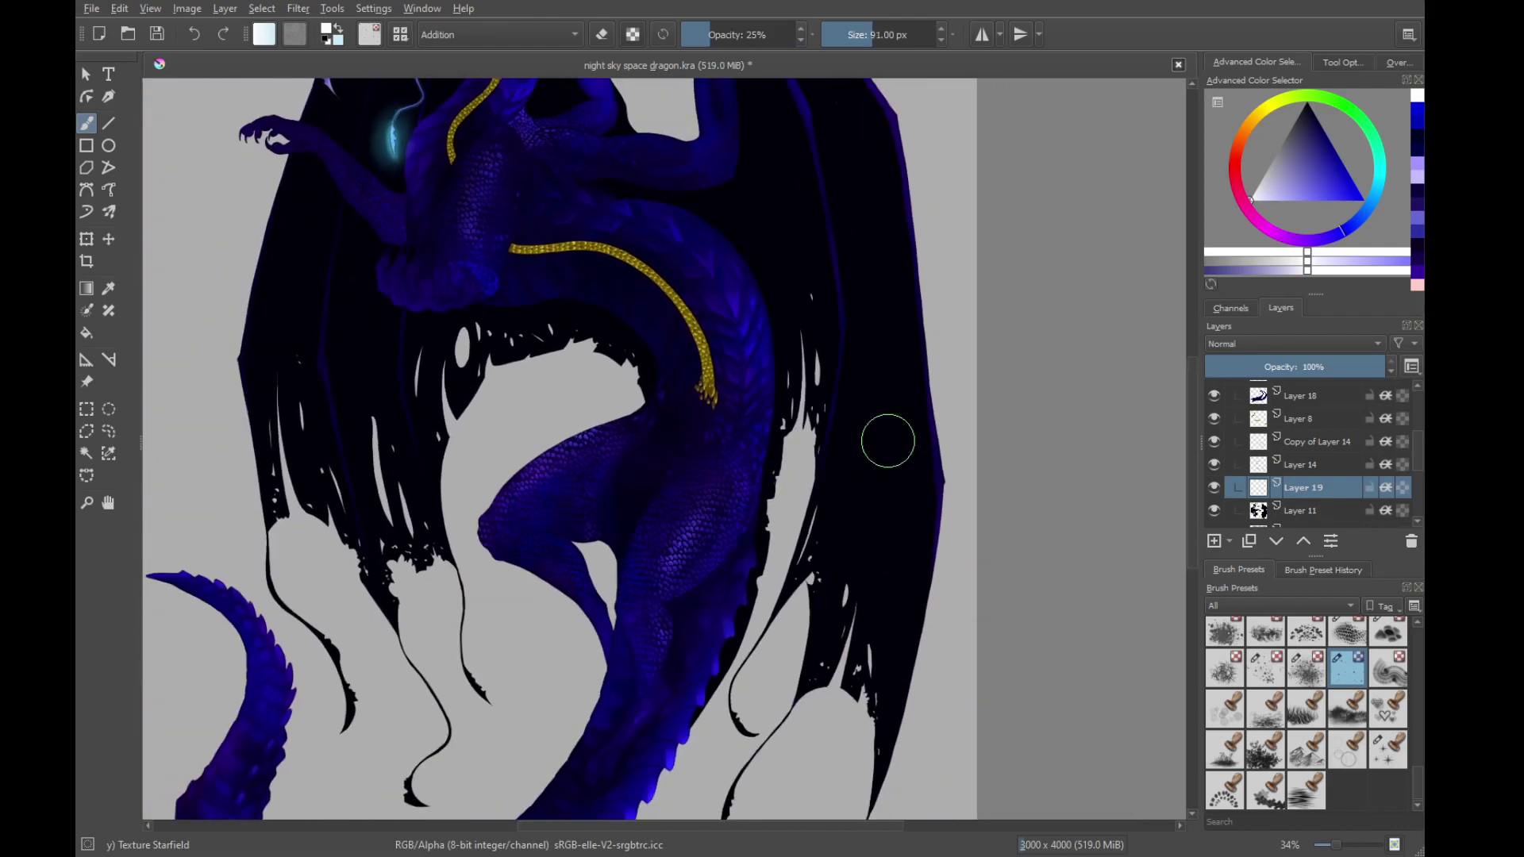
Raise the starfield brush opacity to 42% and then 50%, and add more stars over the right-hand wing membrane
{"action": "left_click", "coordinate": [730, 34]}
{"action": "mouse_move", "coordinate": [846, 273]}
{"action": "left_mouse_down"}
{"action": "mouse_move", "coordinate": [874, 283]}
{"action": "mouse_move", "coordinate": [884, 386]}
{"action": "mouse_move", "coordinate": [810, 537]}
{"action": "left_mouse_up"}
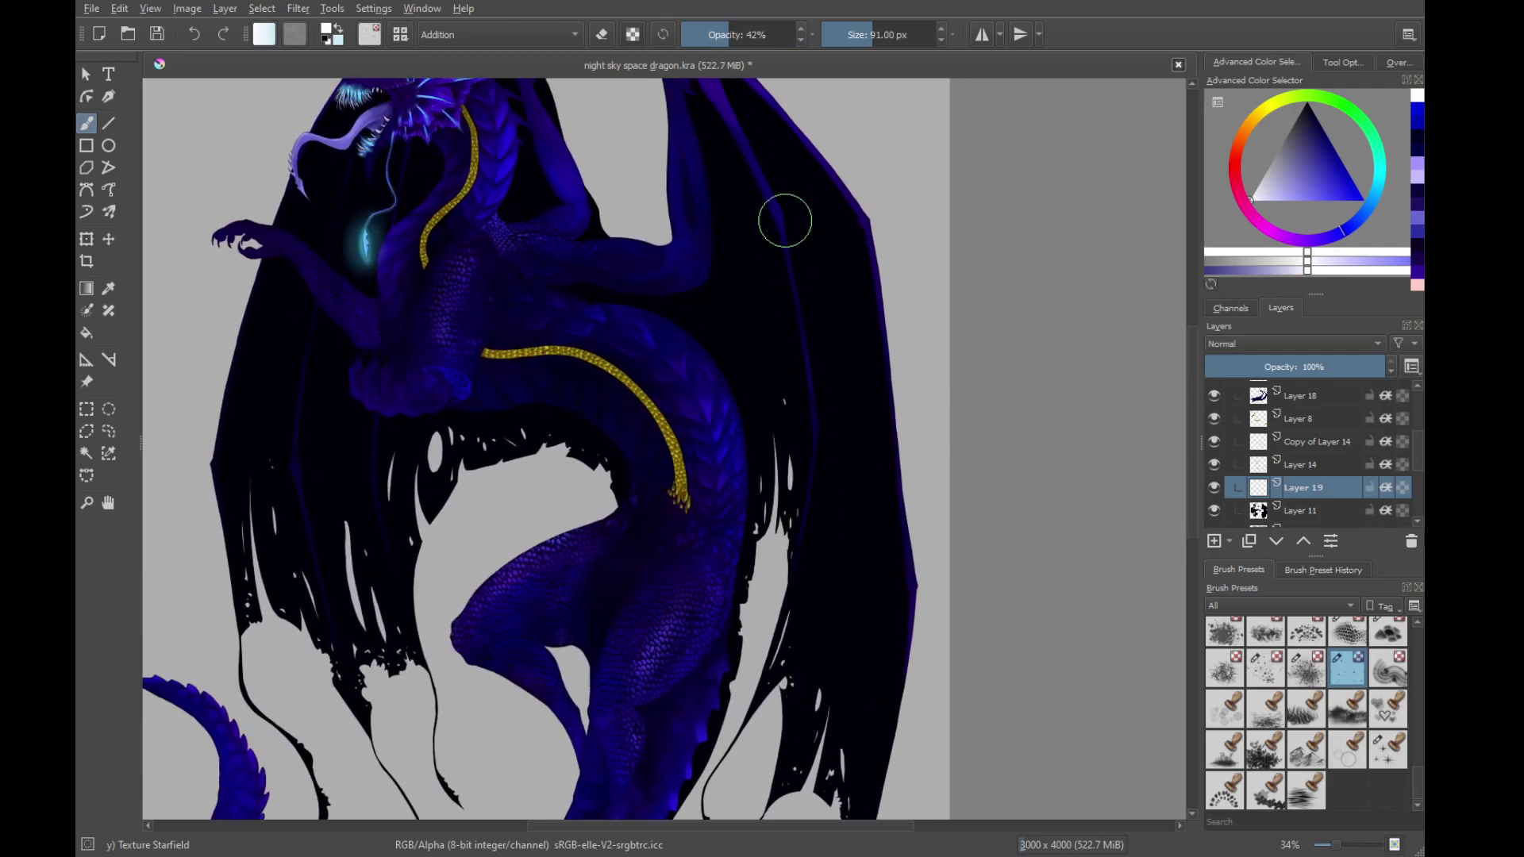
{"action": "left_click", "coordinate": [740, 35]}
{"action": "left_click", "coordinate": [735, 39]}
{"action": "left_click_drag", "start_coordinate": [747, 297], "coordinate": [761, 428]}
Reduce the starfield brush to 67 px and paint stars on the right-hand wing's inner membrane beside the wing arm
{"action": "key", "text": "["}
{"action": "key", "text": "["}
{"action": "key", "text": "["}
{"action": "left_click_drag", "start_coordinate": [712, 222], "coordinate": [759, 361]}
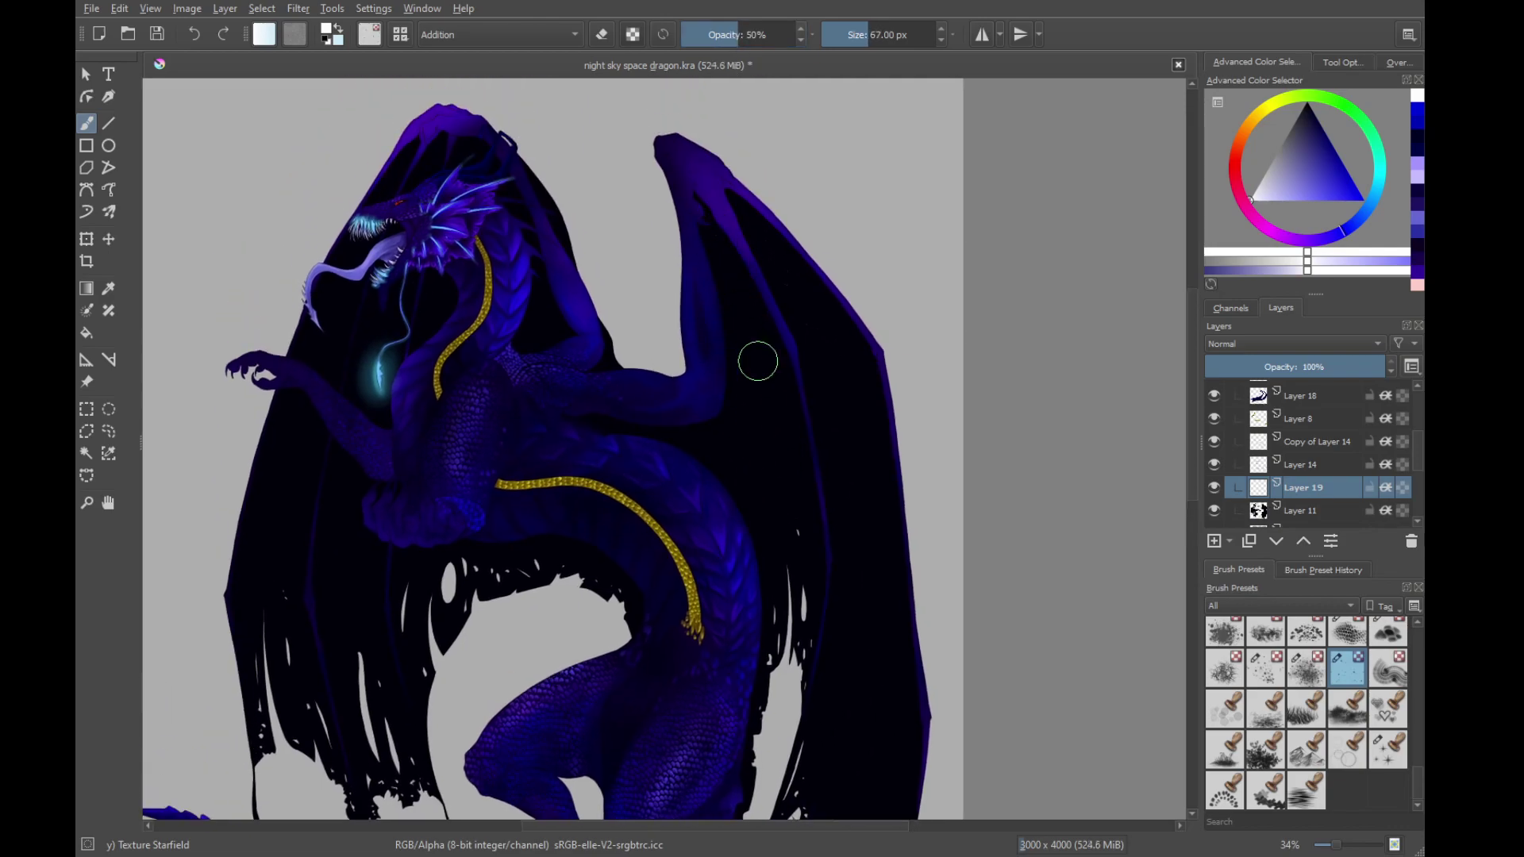
{"action": "left_click_drag", "start_coordinate": [728, 269], "coordinate": [796, 542]}
Work stars into the narrow membrane beside the dragon's back and the tattered lower edge of the right-hand wing at 83 px
{"action": "key", "text": "bracketleft"}
{"action": "key", "text": "bracketleft"}
{"action": "left_click_drag", "start_coordinate": [701, 436], "coordinate": [746, 436]}
{"action": "left_click_drag", "start_coordinate": [764, 515], "coordinate": [719, 429]}
{"action": "left_click_drag", "start_coordinate": [758, 504], "coordinate": [710, 313]}
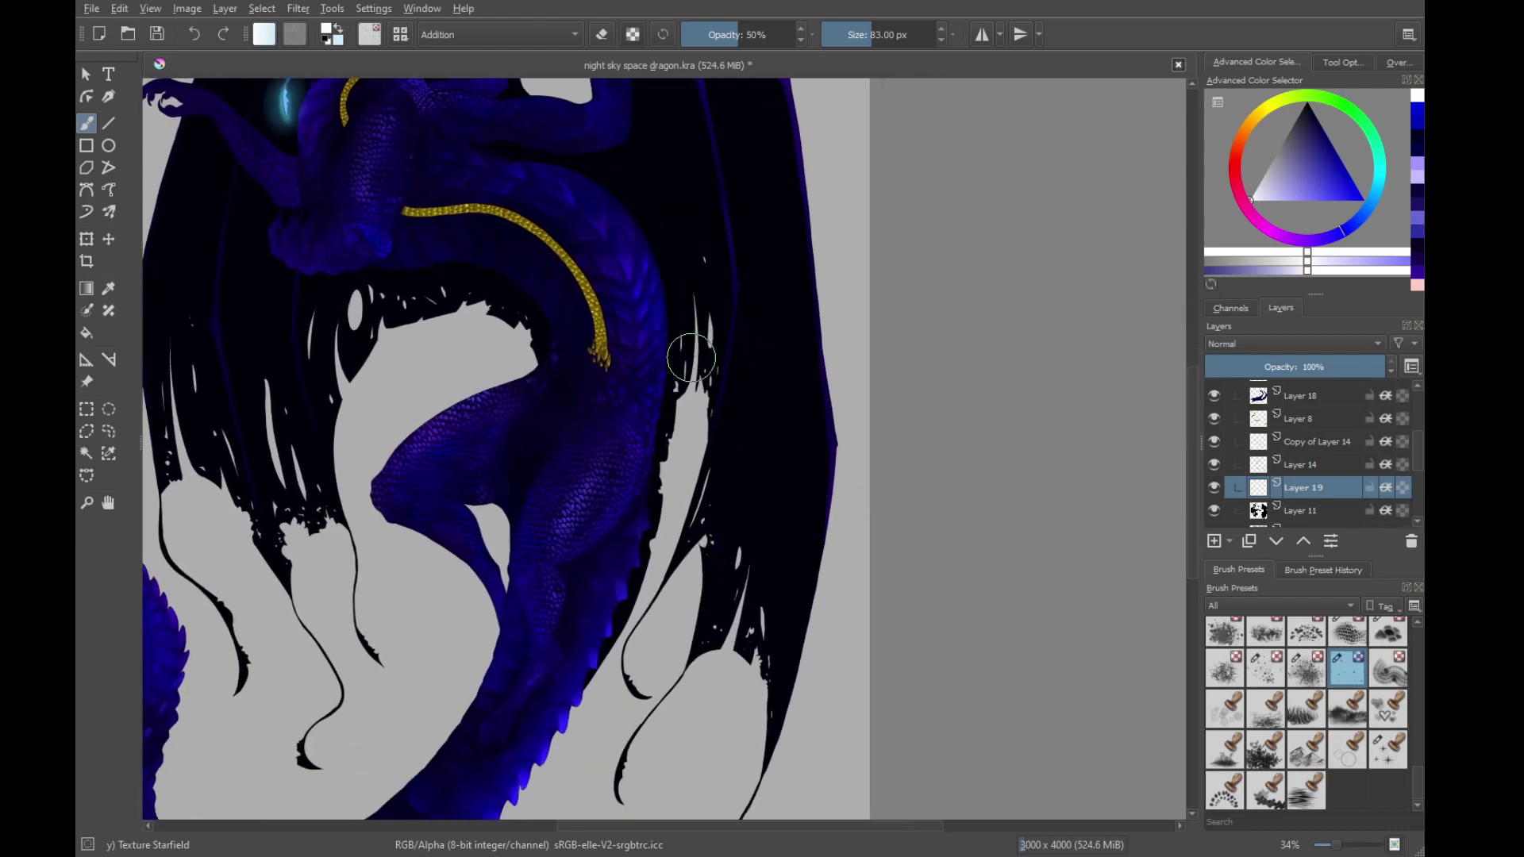
{"action": "mouse_move", "coordinate": [643, 640]}
{"action": "left_mouse_down"}
{"action": "mouse_move", "coordinate": [645, 713]}
{"action": "mouse_move", "coordinate": [779, 393]}
{"action": "mouse_move", "coordinate": [766, 555]}
{"action": "mouse_move", "coordinate": [787, 531]}
{"action": "left_mouse_up"}
{"action": "left_click_drag", "start_coordinate": [762, 378], "coordinate": [767, 631]}
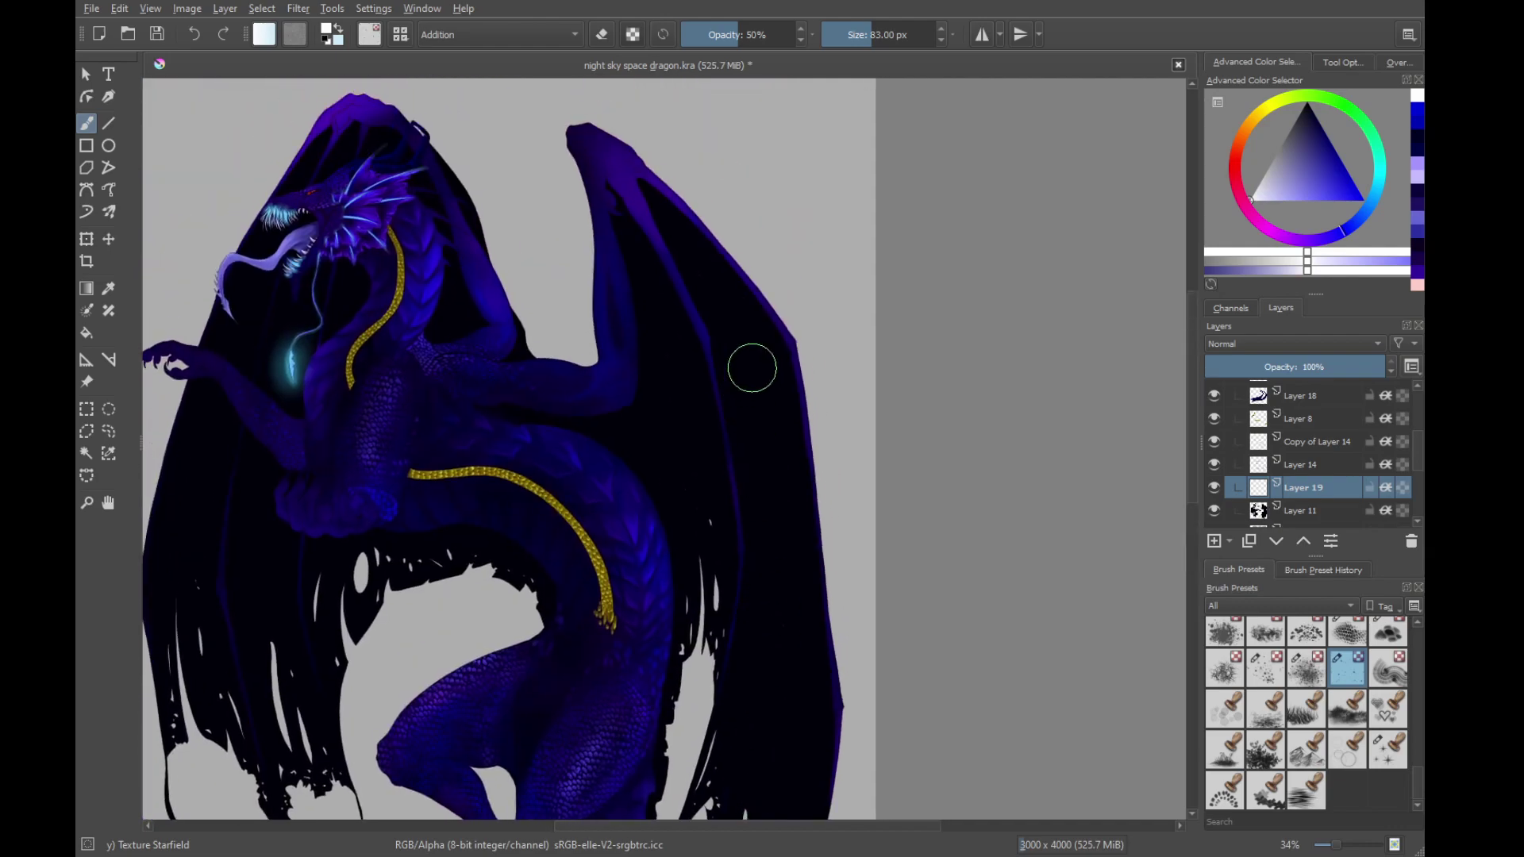
Enlarge the starfield brush to 114 px and paint stars over the left-hand wing membrane and its torn lower edge
{"action": "left_click_drag", "start_coordinate": [517, 589], "coordinate": [931, 530]}
{"action": "key", "text": "]"}
{"action": "key", "text": "]"}
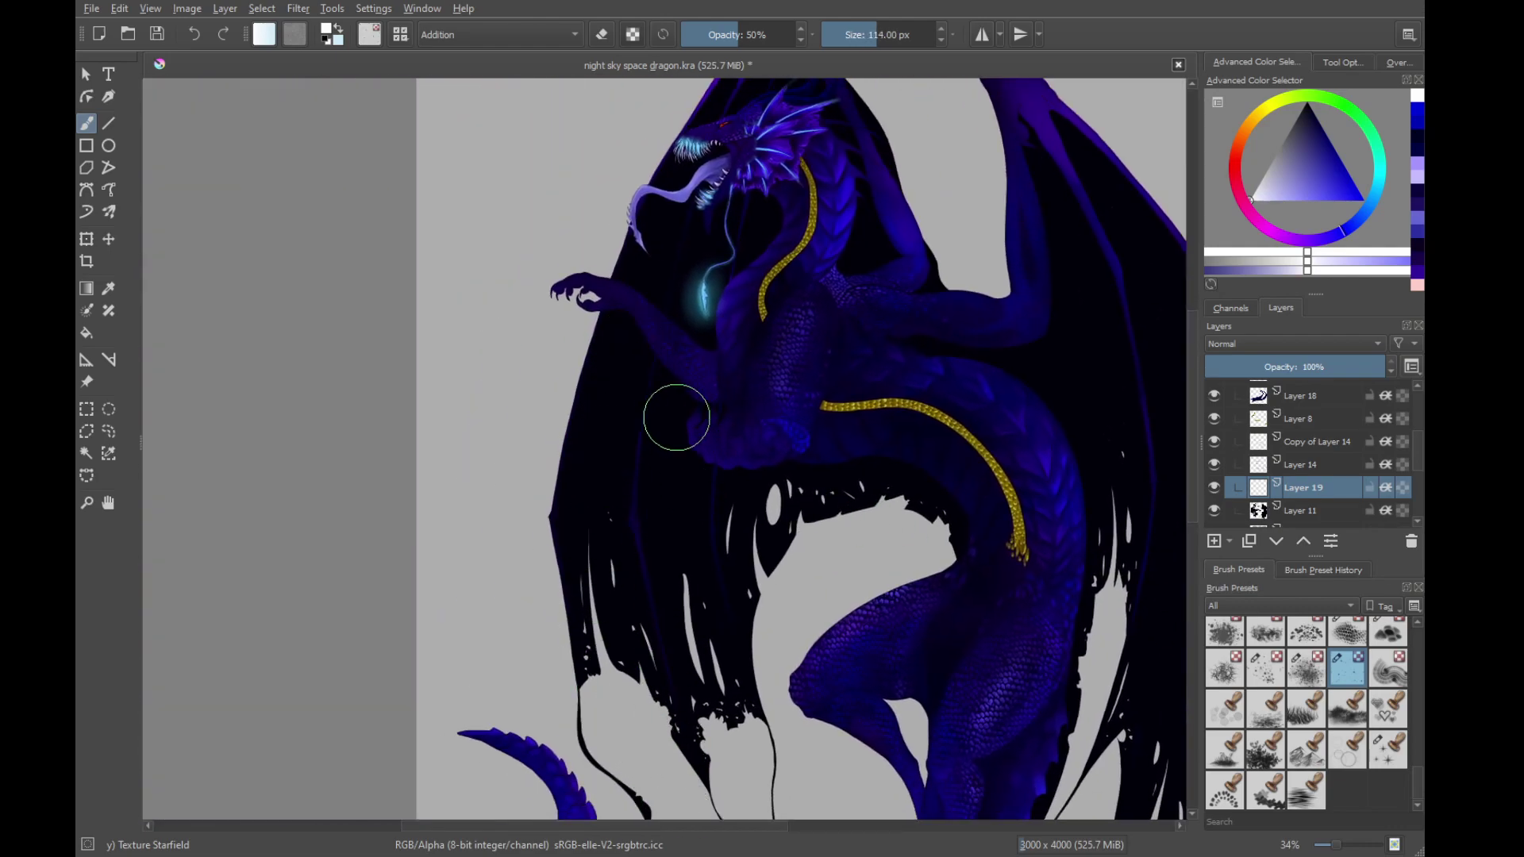
{"action": "left_click_drag", "start_coordinate": [715, 649], "coordinate": [669, 515]}
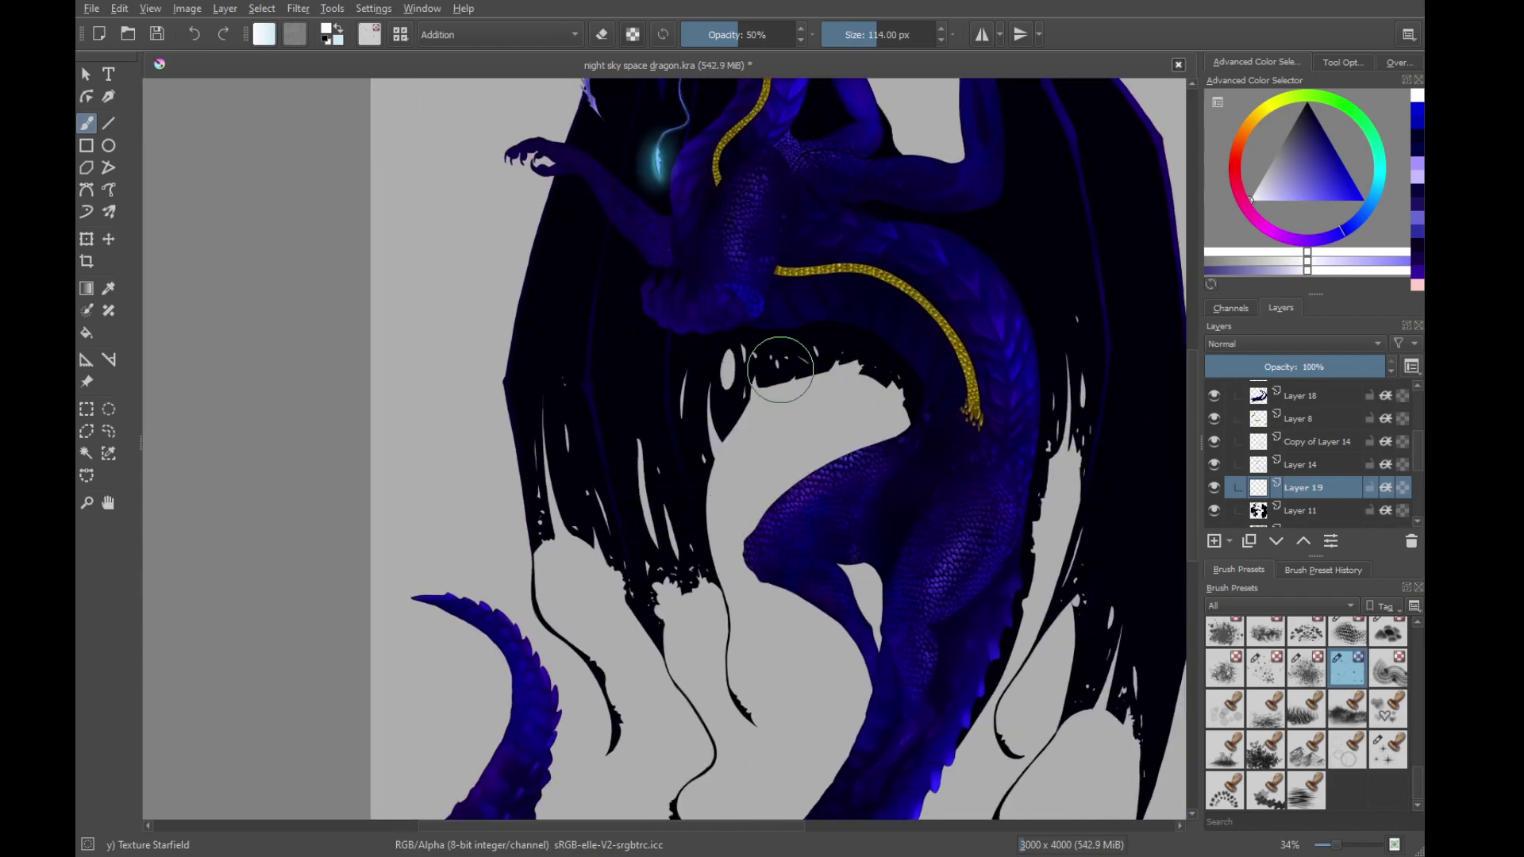
{"action": "left_click_drag", "start_coordinate": [652, 178], "coordinate": [667, 508]}
Paint starfield specks on the wing membrane around the dragon's head and neck with the brush reduced to 70 px and 56 px
{"action": "key", "text": "["}
{"action": "key", "text": "bracketleft"}
{"action": "key", "text": "bracketleft"}
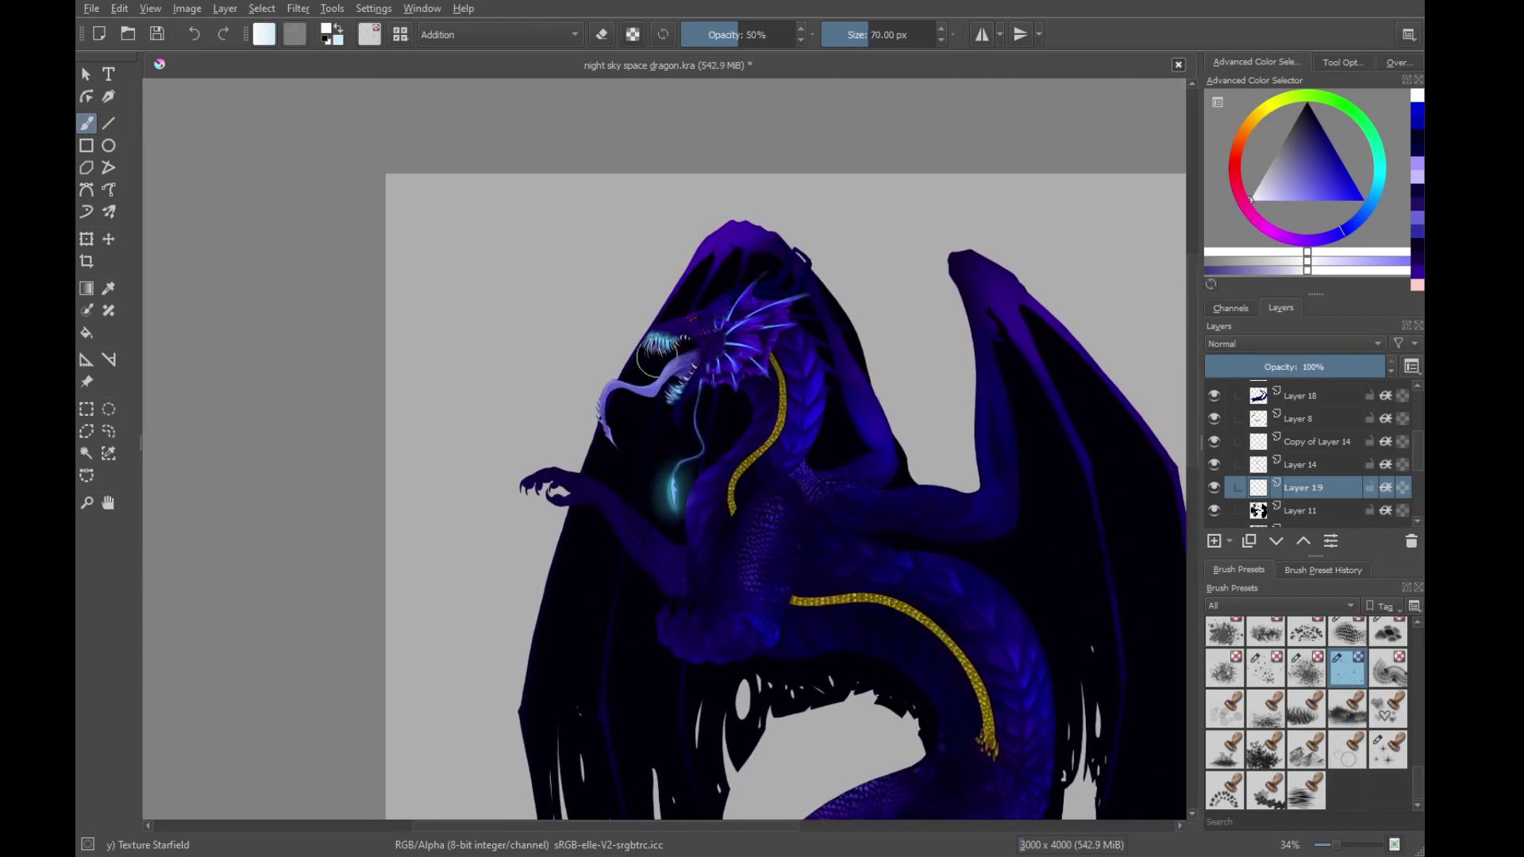
{"action": "left_click_drag", "start_coordinate": [730, 286], "coordinate": [764, 398]}
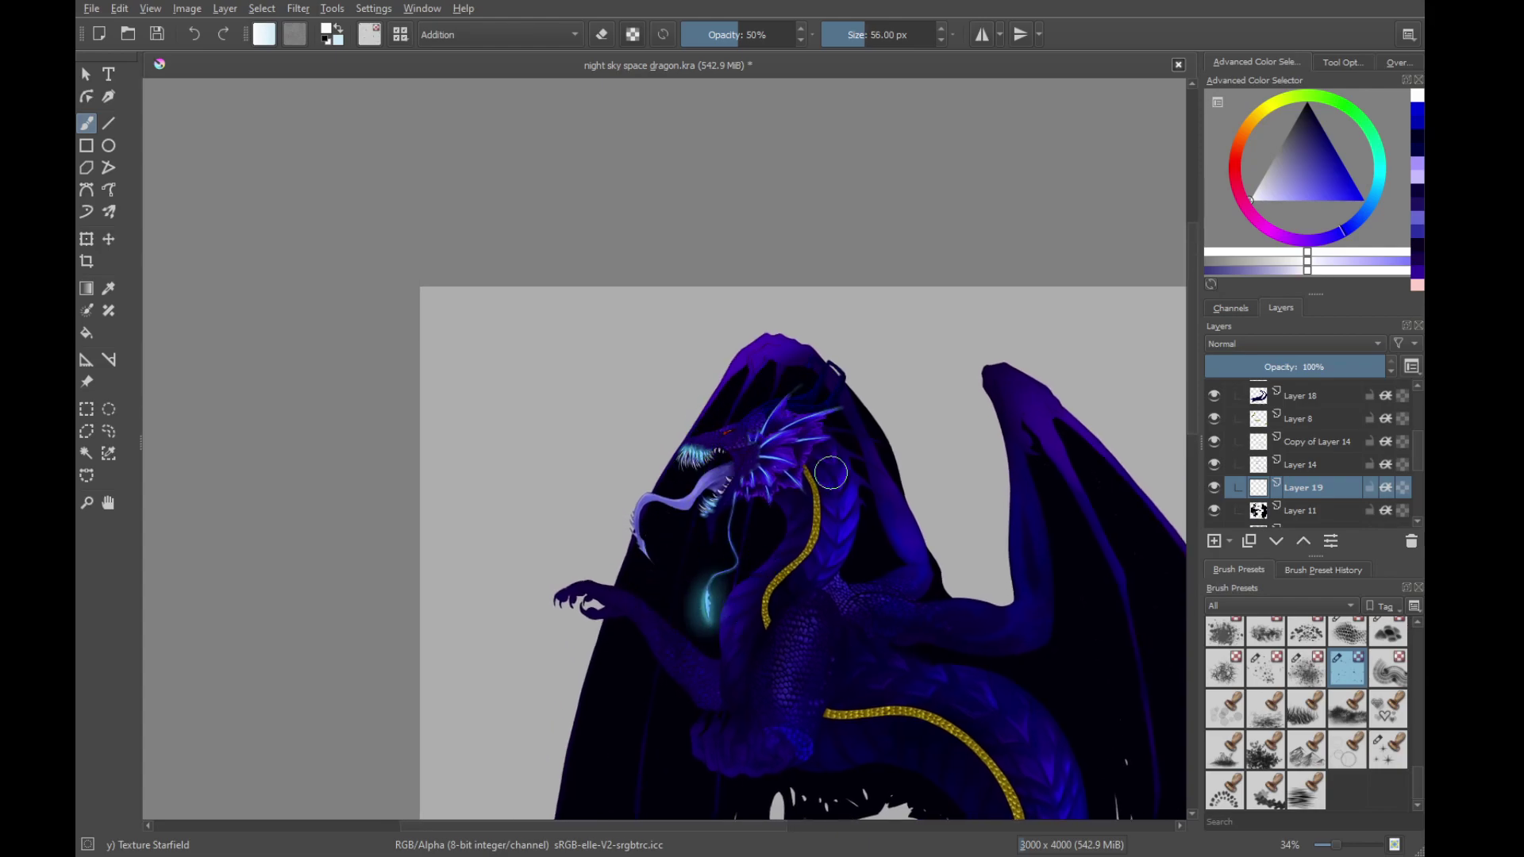
{"action": "left_click_drag", "start_coordinate": [932, 531], "coordinate": [830, 371]}
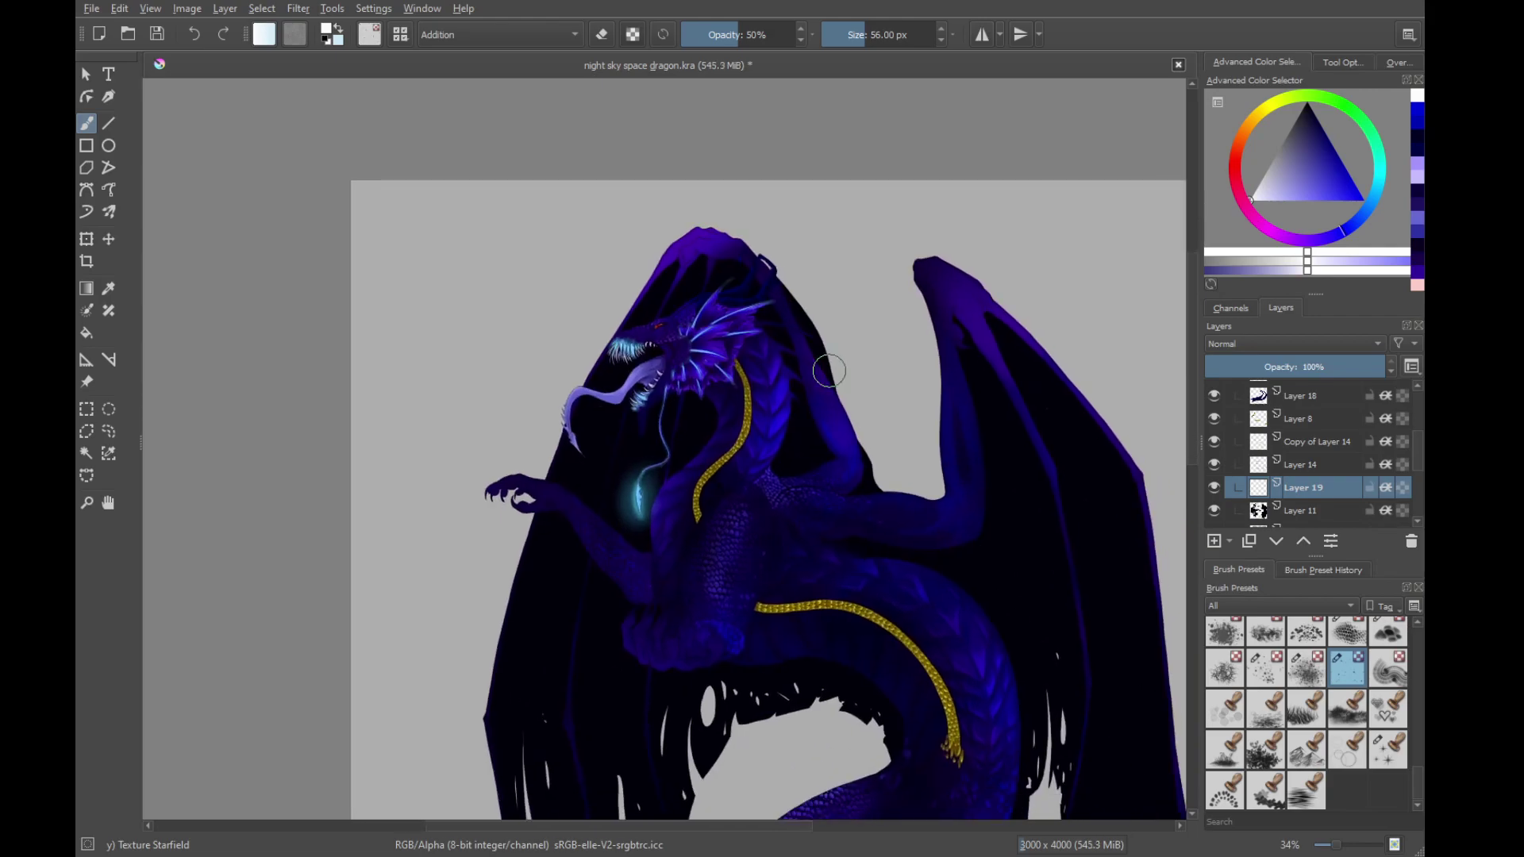
Set the starfield brush to 100% opacity and add brighter stars to the left-hand wing membrane at 83 px and 105 px
{"action": "scroll", "coordinate": [893, 499], "scroll_direction": "down", "scroll_amount": 3}
{"action": "scroll", "coordinate": [808, 622], "scroll_direction": "up", "scroll_amount": 3}
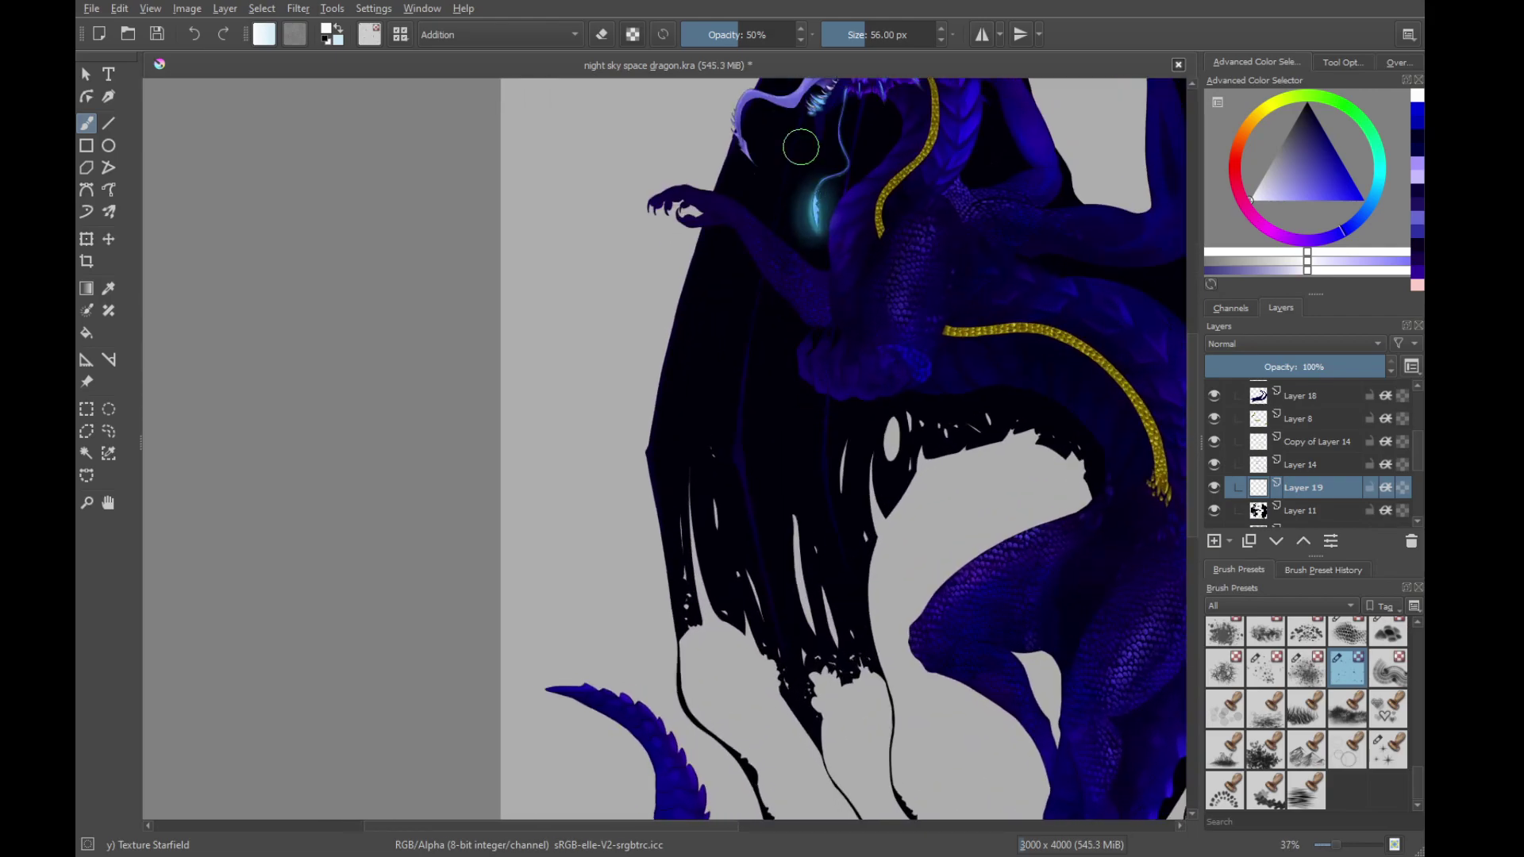
{"action": "left_click_drag", "start_coordinate": [746, 32], "coordinate": [828, 29]}
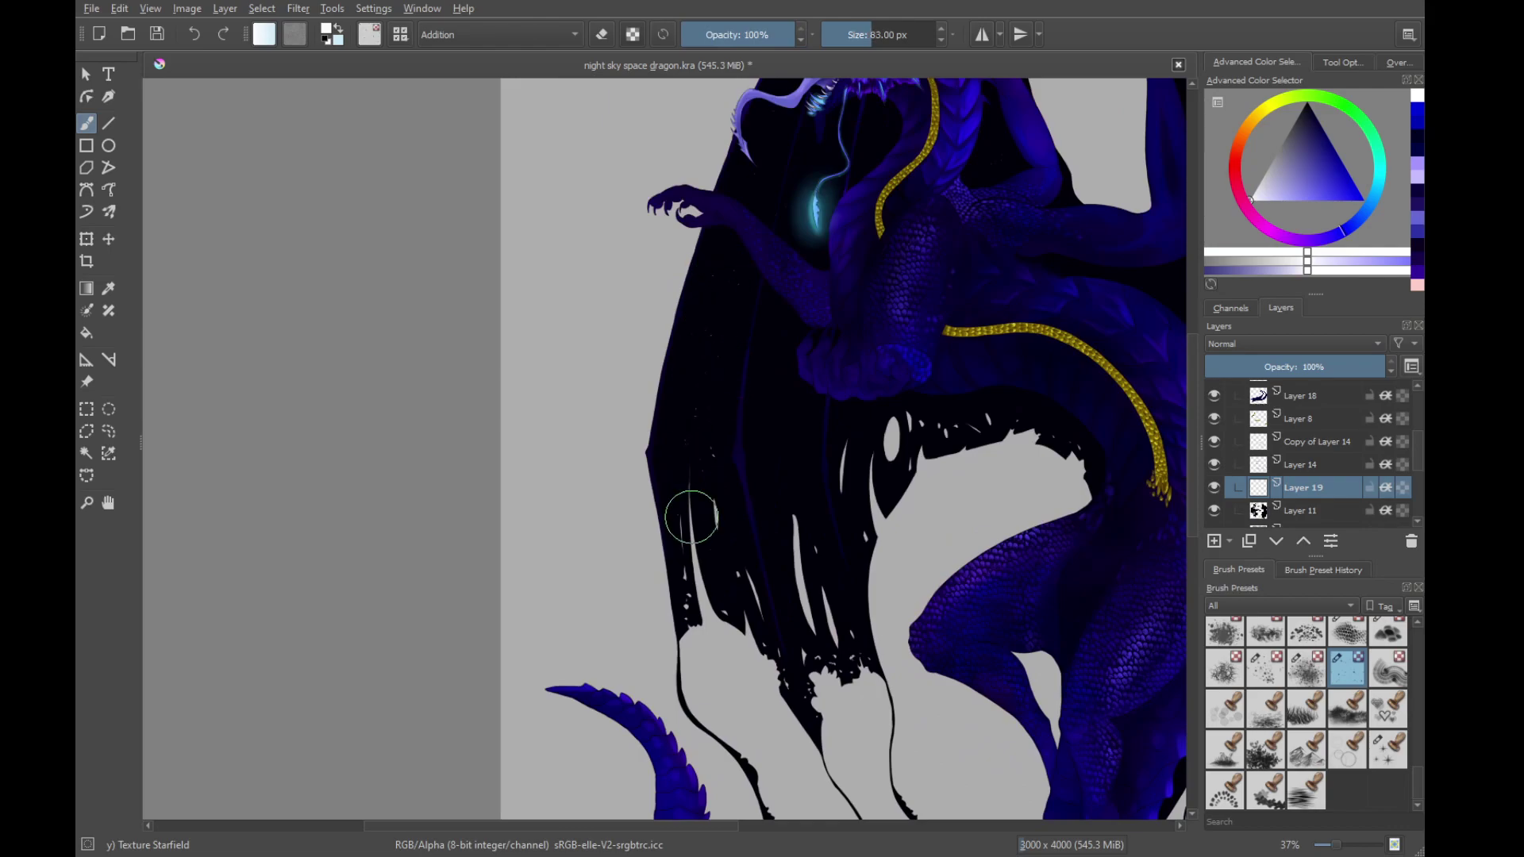
{"action": "left_click_drag", "start_coordinate": [734, 500], "coordinate": [774, 500], "text": "shift"}
{"action": "mouse_move", "coordinate": [724, 307]}
{"action": "left_mouse_down"}
{"action": "mouse_move", "coordinate": [744, 617]}
{"action": "mouse_move", "coordinate": [704, 466]}
{"action": "mouse_move", "coordinate": [734, 273]}
{"action": "mouse_move", "coordinate": [775, 369]}
{"action": "left_mouse_up"}
{"action": "key", "text": "bracketleft"}
{"action": "left_click_drag", "start_coordinate": [791, 538], "coordinate": [698, 519]}
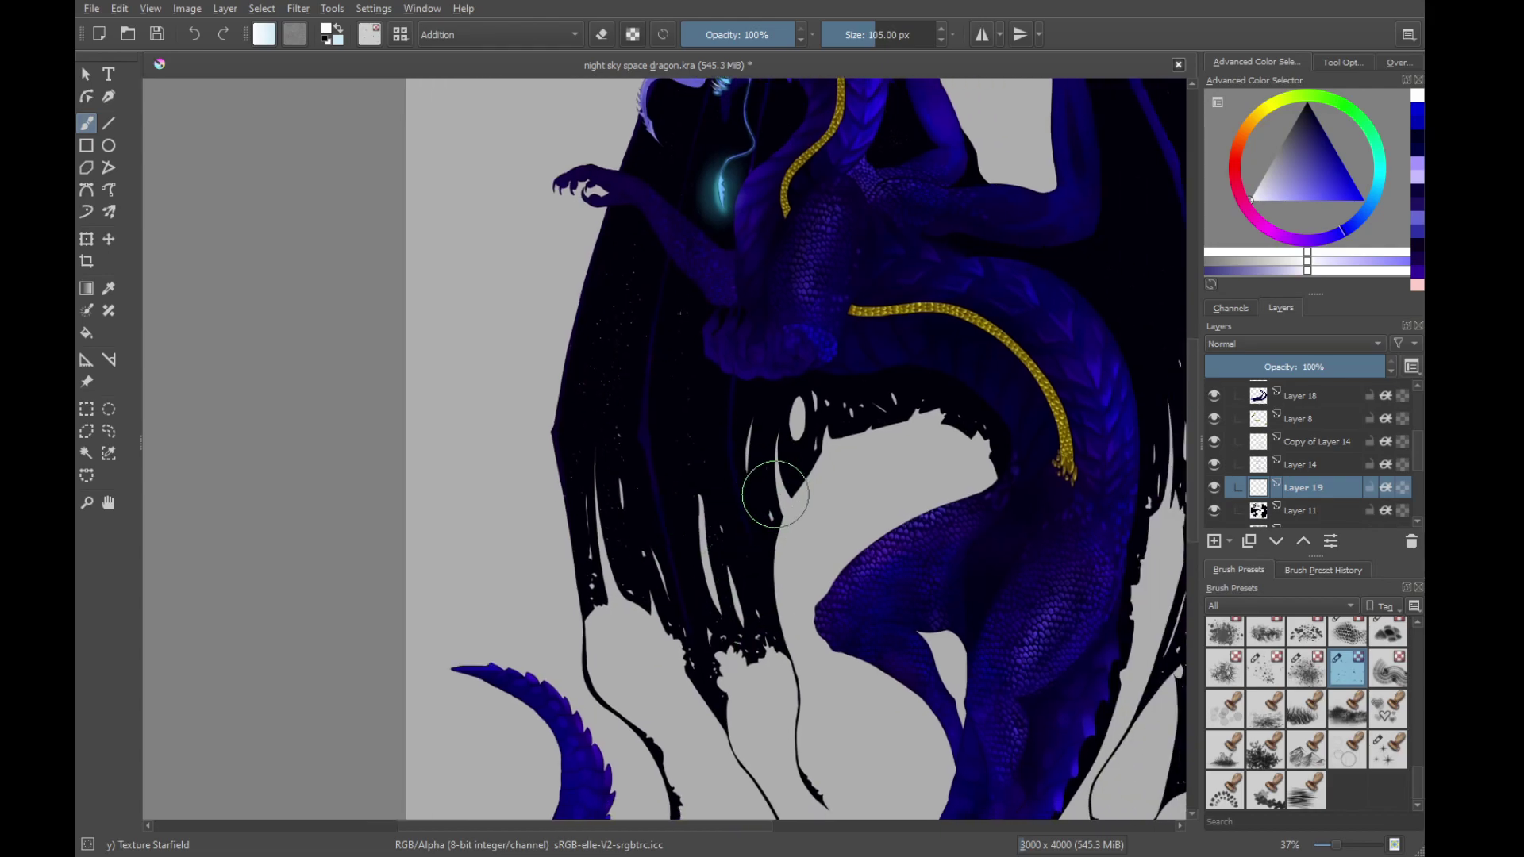
Paint full-opacity stars down the right-hand wing's inner membrane with the brush at 83 px and 77 px
{"action": "left_click_drag", "start_coordinate": [930, 439], "coordinate": [692, 494]}
{"action": "scroll", "coordinate": [666, 511], "scroll_direction": "right", "scroll_amount": 4}
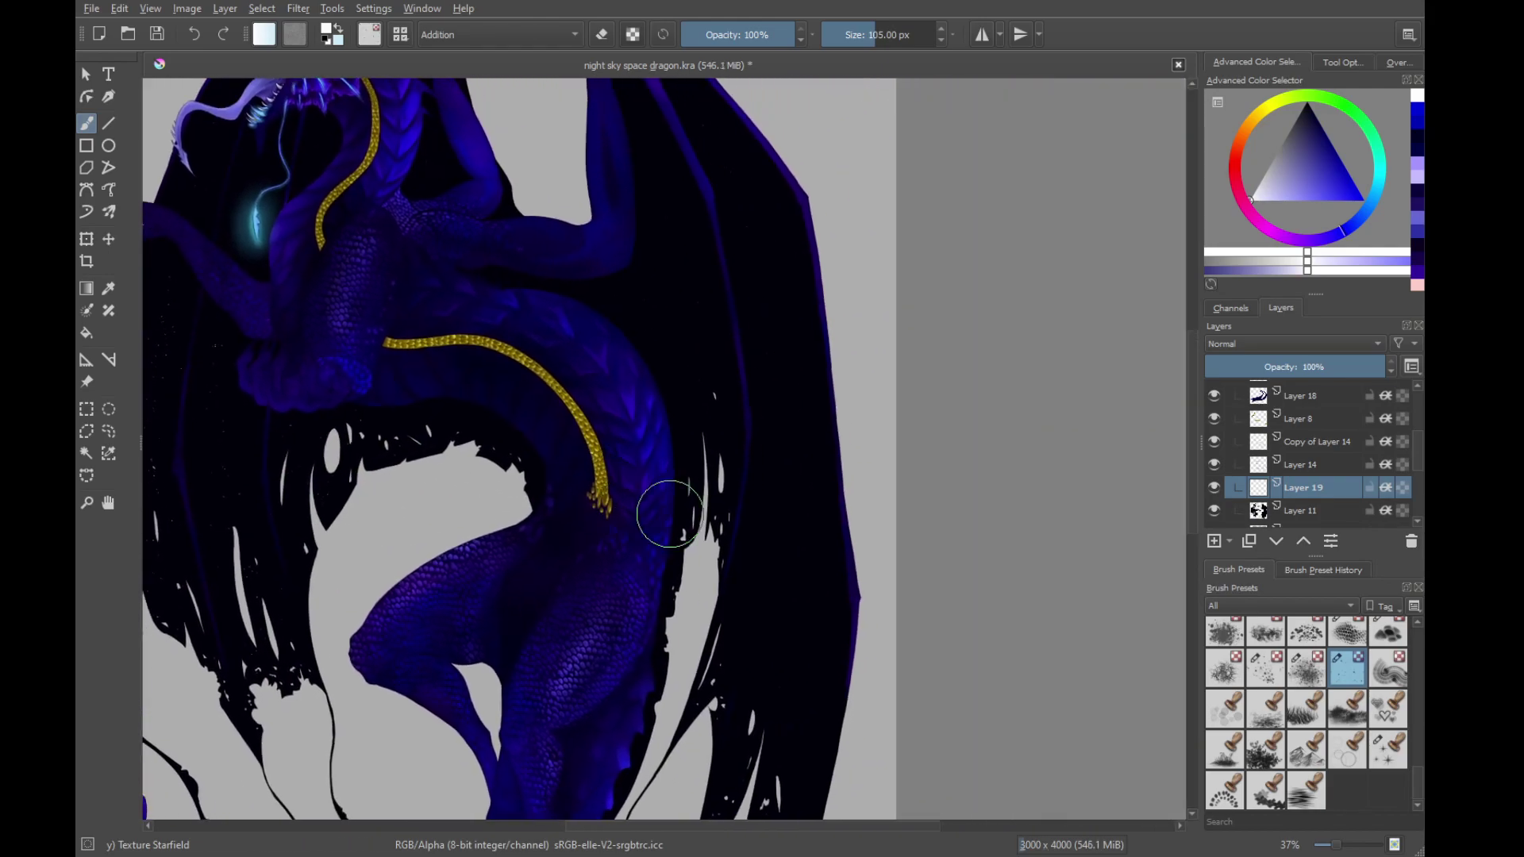
{"action": "left_click_drag", "start_coordinate": [704, 408], "coordinate": [683, 408], "text": "shift"}
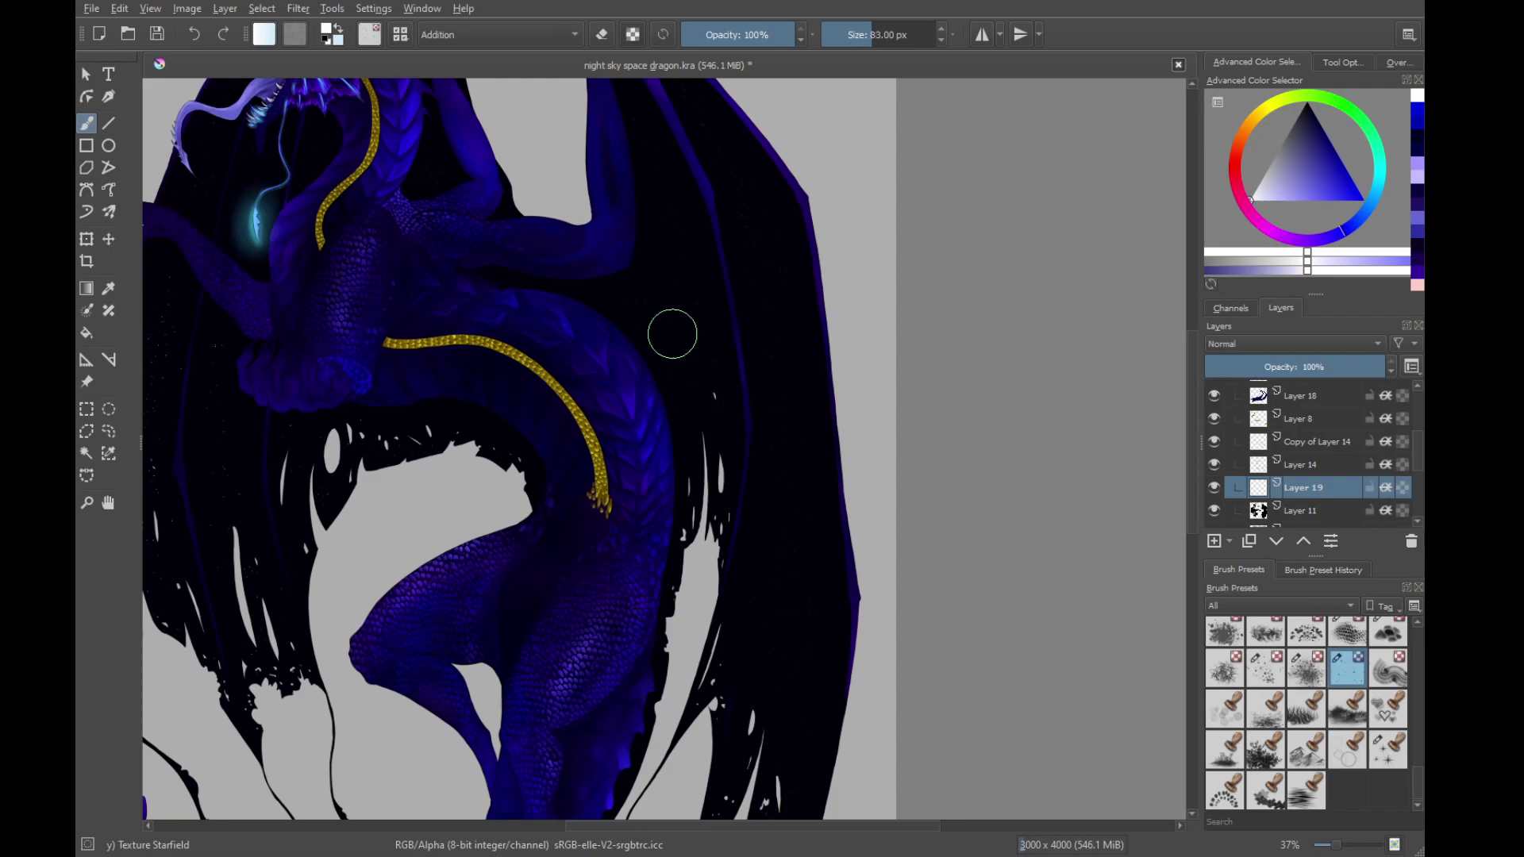
{"action": "left_click_drag", "start_coordinate": [659, 173], "coordinate": [677, 323]}
{"action": "left_click_drag", "start_coordinate": [636, 224], "coordinate": [719, 618]}
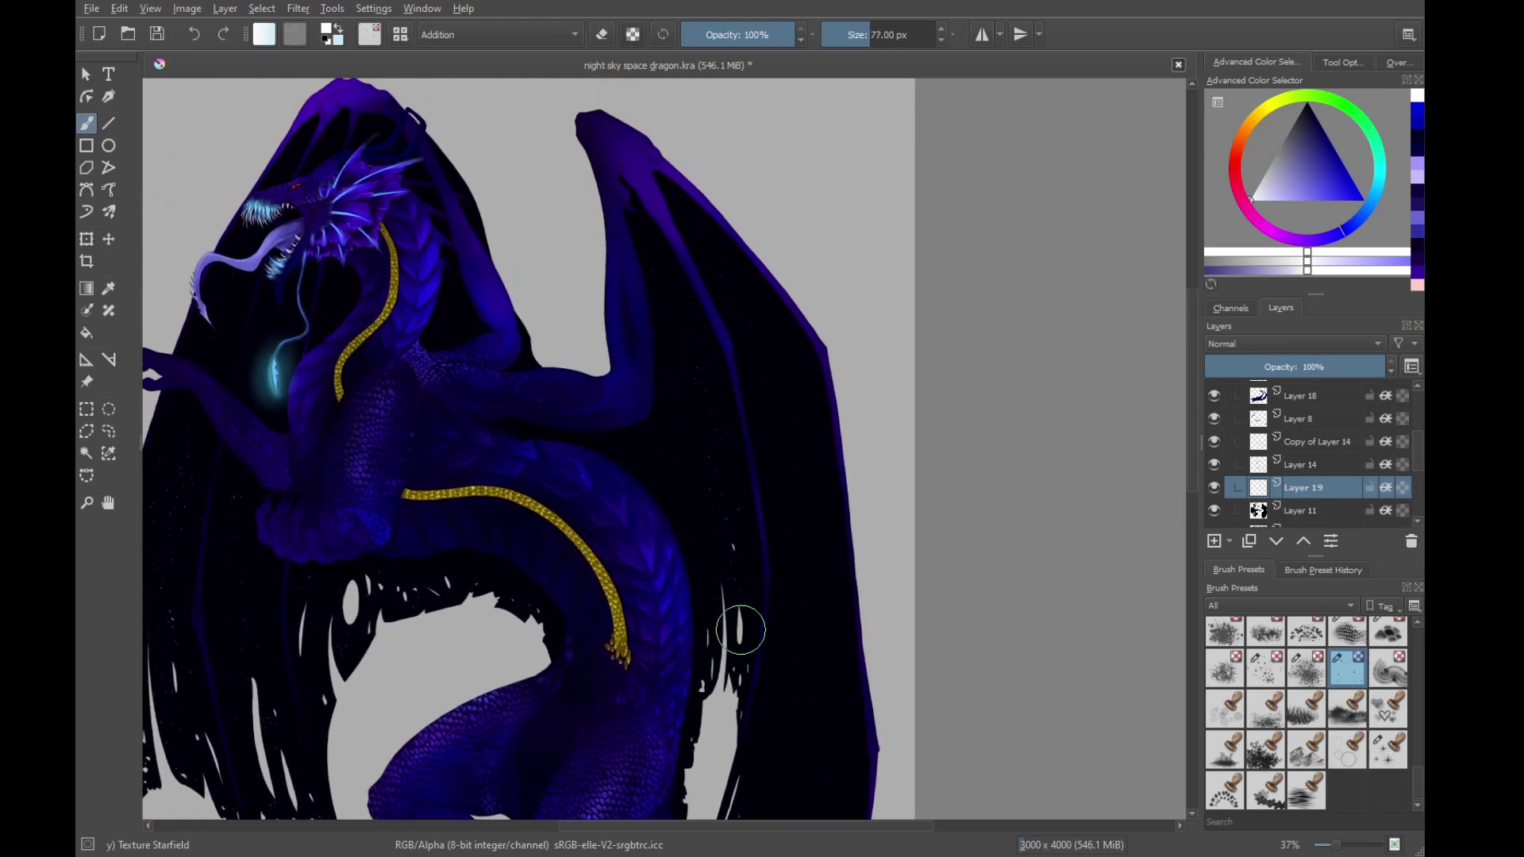
Enlarge the starfield brush to 132 px and fill the right-hand wing's outer membrane with stars down to its tattered tips
{"action": "scroll", "coordinate": [738, 556], "scroll_direction": "down", "scroll_amount": 2}
{"action": "scroll", "coordinate": [750, 460], "scroll_direction": "right", "scroll_amount": 1}
{"action": "key", "text": "bracketright"}
{"action": "key", "text": "bracketright"}
{"action": "key", "text": "bracketright"}
{"action": "key", "text": "bracketright"}
{"action": "scroll", "coordinate": [748, 516], "scroll_direction": "down", "scroll_amount": 1}
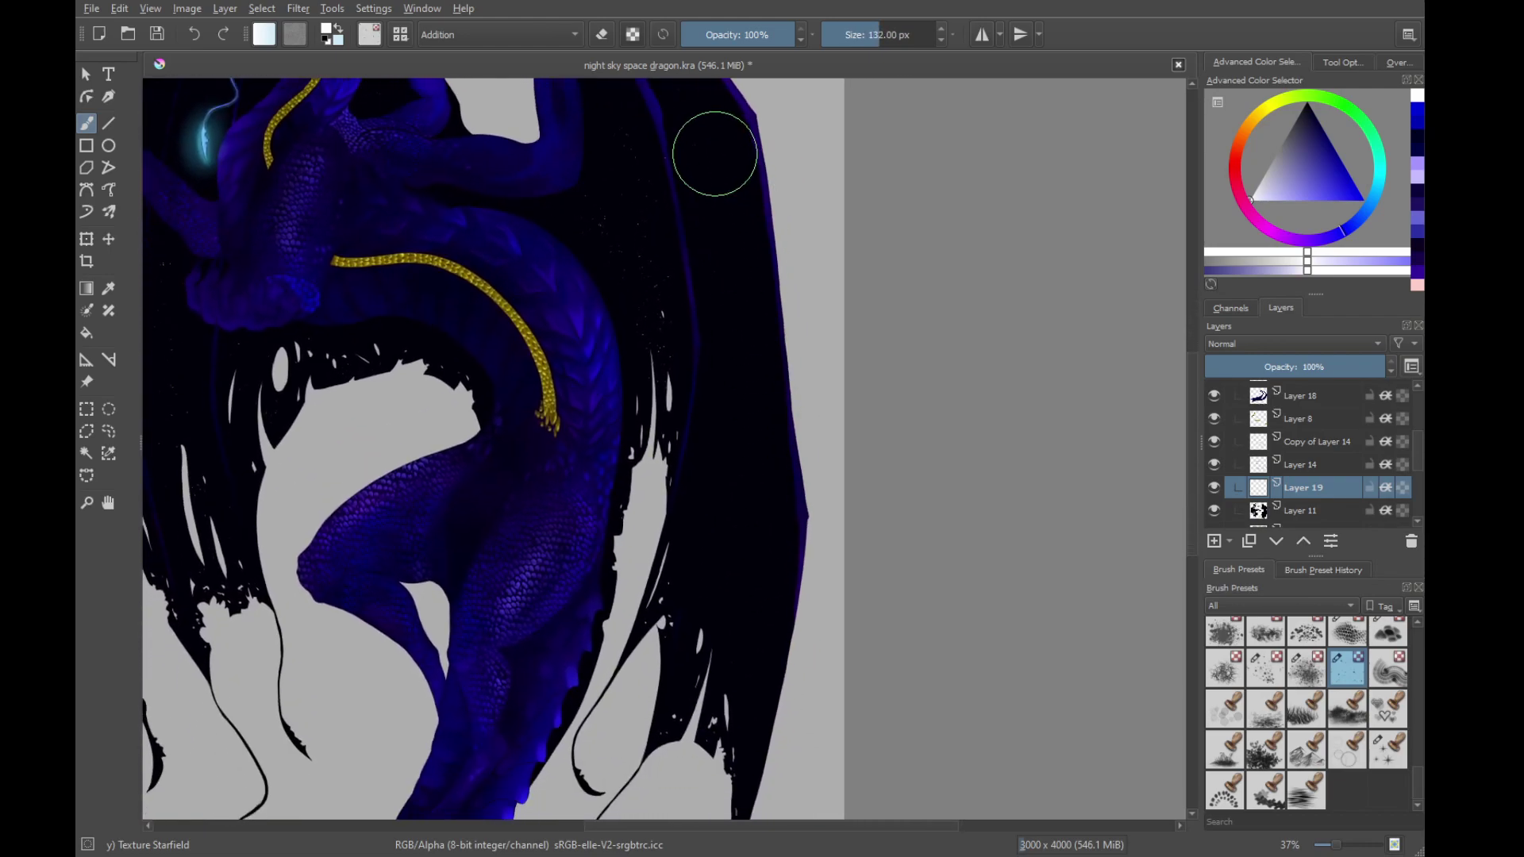
{"action": "scroll", "coordinate": [734, 357], "scroll_direction": "down", "scroll_amount": 2}
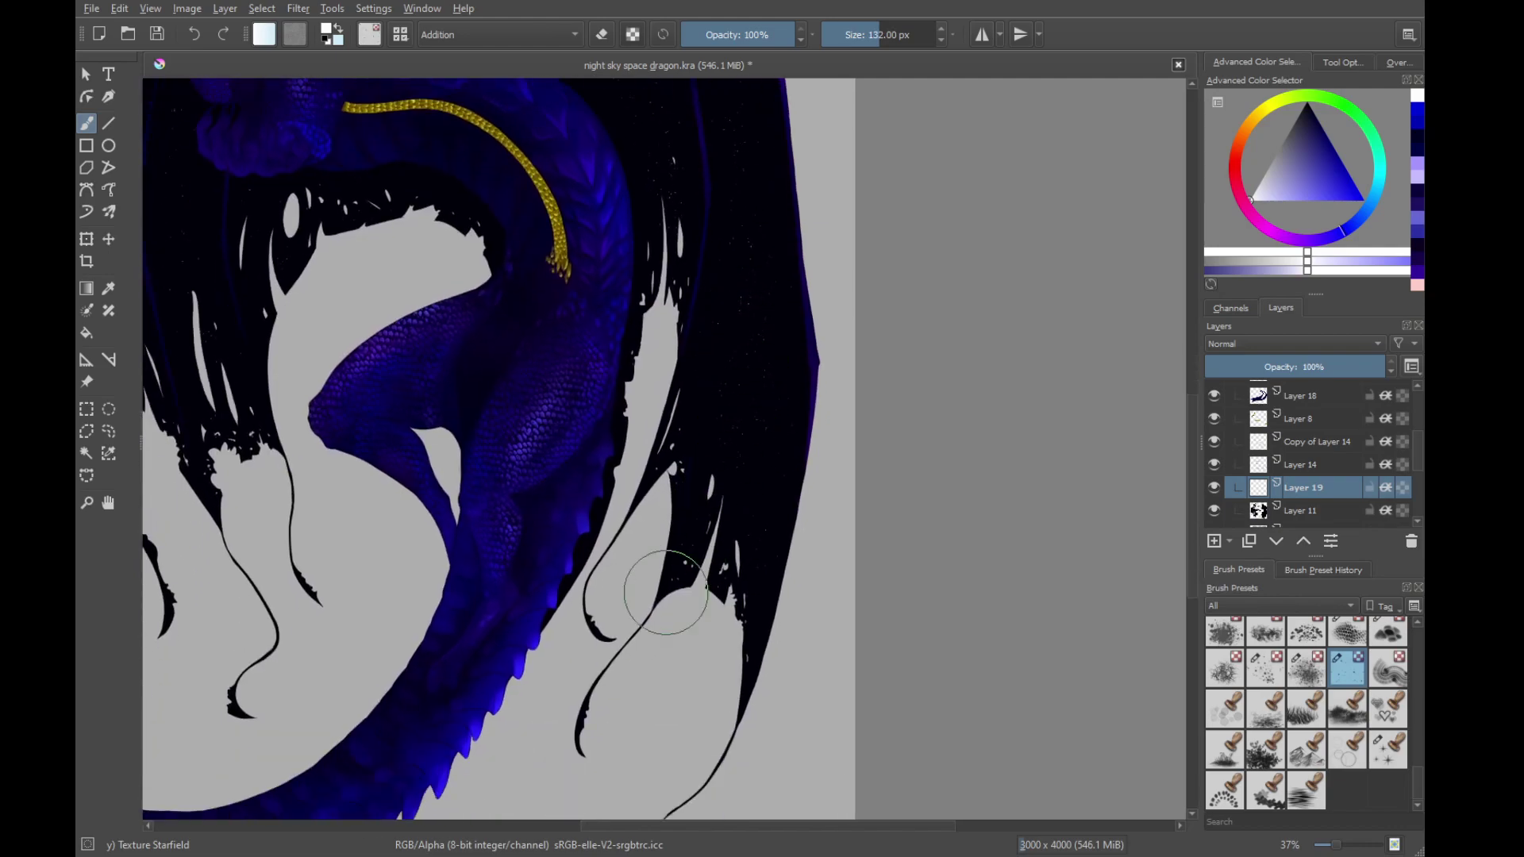
Paint stars at 132 px on the dark membrane around the dragon's head, tongue and glowing lure
{"action": "scroll", "coordinate": [634, 440], "scroll_direction": "down", "scroll_amount": 4}
{"action": "scroll", "coordinate": [634, 439], "scroll_direction": "up", "scroll_amount": 6}
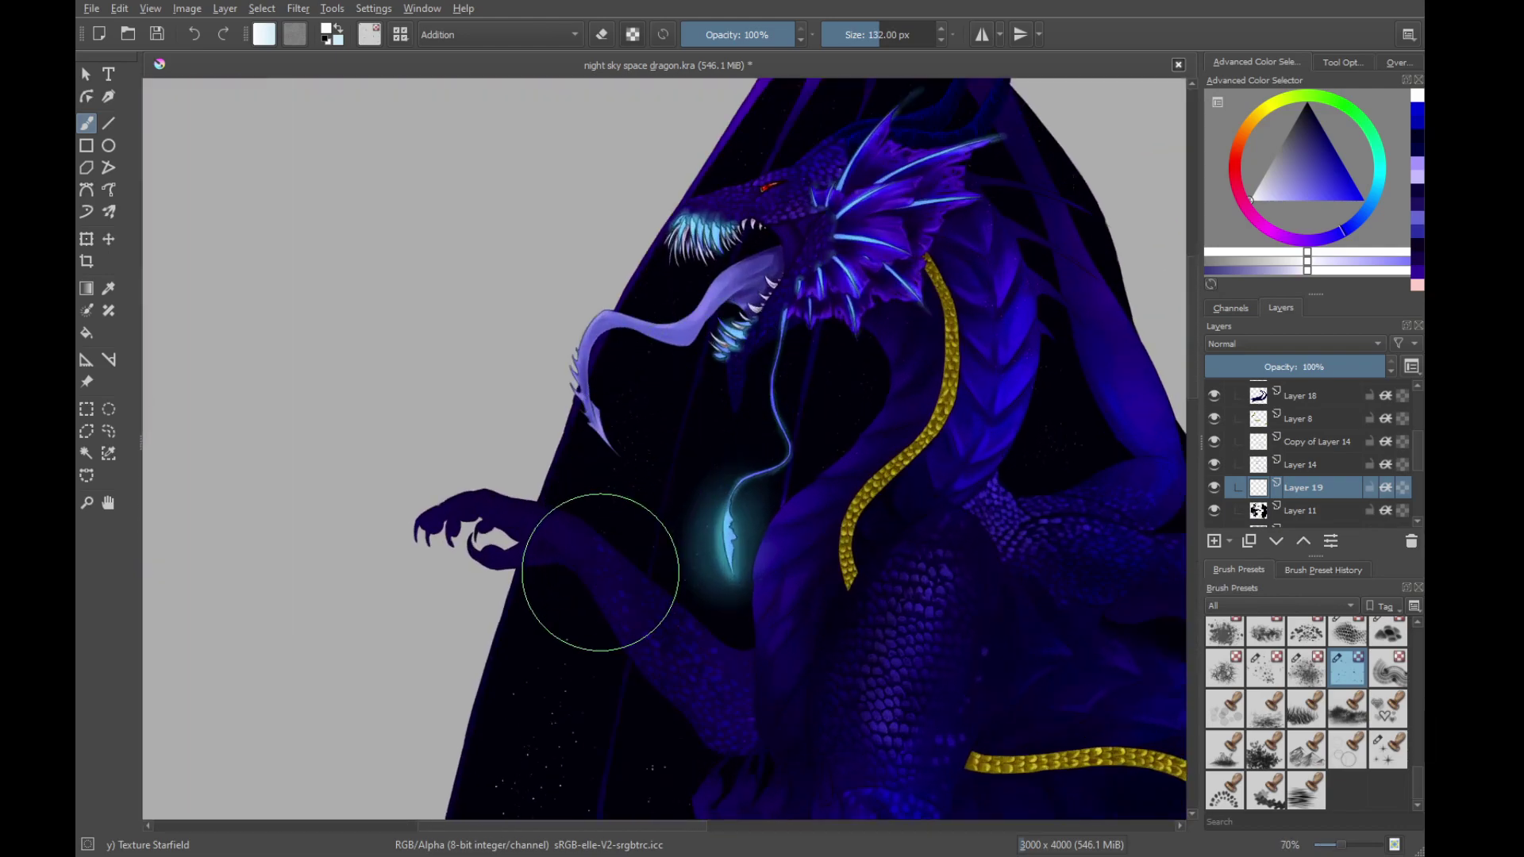
{"action": "mouse_move", "coordinate": [600, 572]}
{"action": "left_mouse_down"}
{"action": "mouse_move", "coordinate": [795, 221]}
{"action": "mouse_move", "coordinate": [759, 561]}
{"action": "mouse_move", "coordinate": [838, 390]}
{"action": "mouse_move", "coordinate": [850, 306]}
{"action": "mouse_move", "coordinate": [809, 334]}
{"action": "left_mouse_up"}
Toggle the visibility of Layer 11 and Layer 19 to check the starfield, and examine the whole dragon
{"action": "left_click", "coordinate": [1214, 509]}
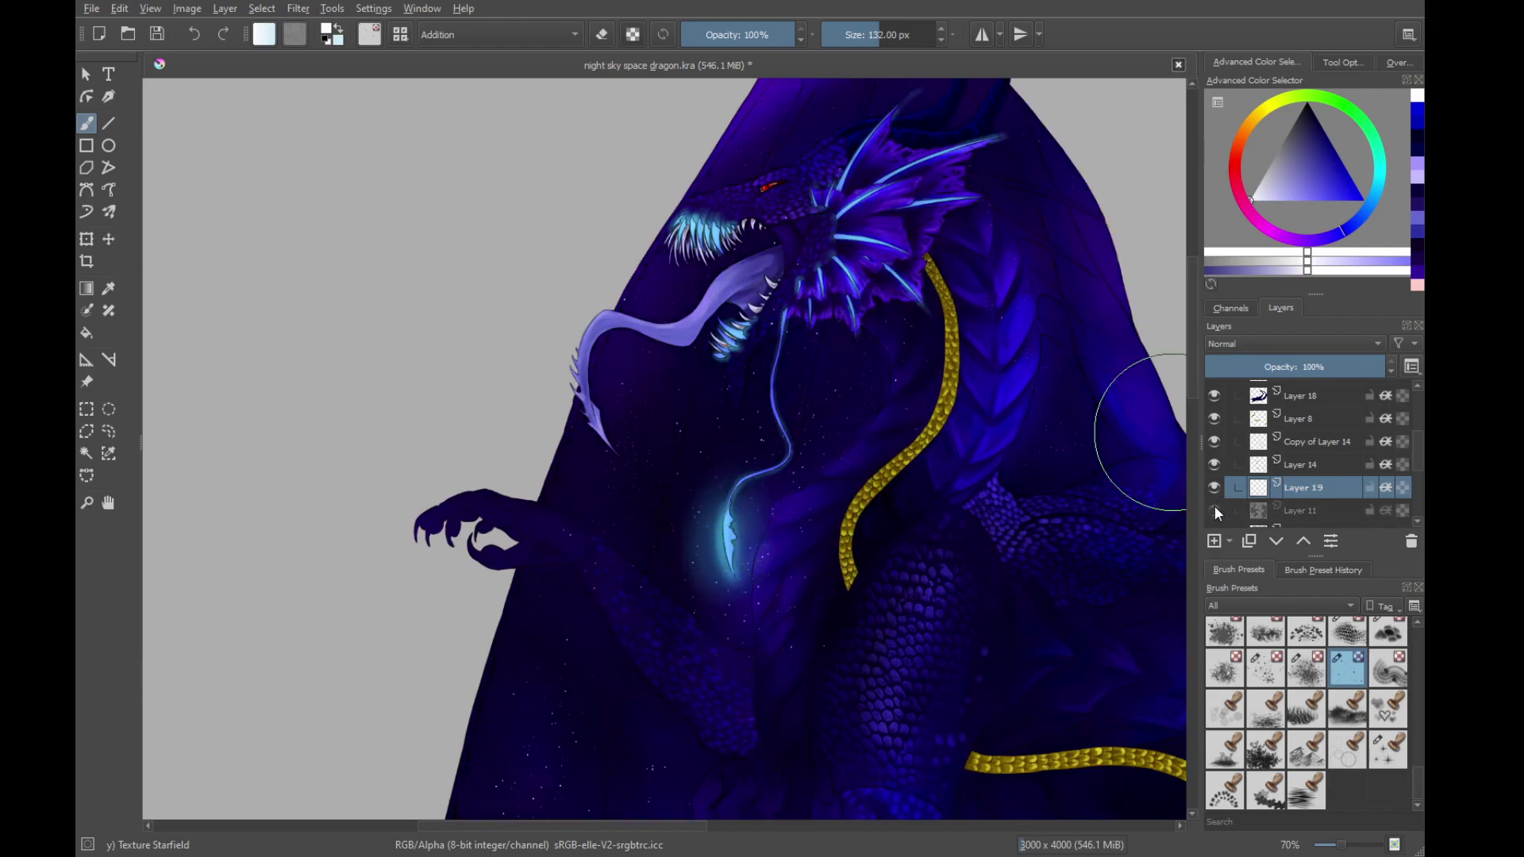
{"action": "left_click", "coordinate": [1214, 510]}
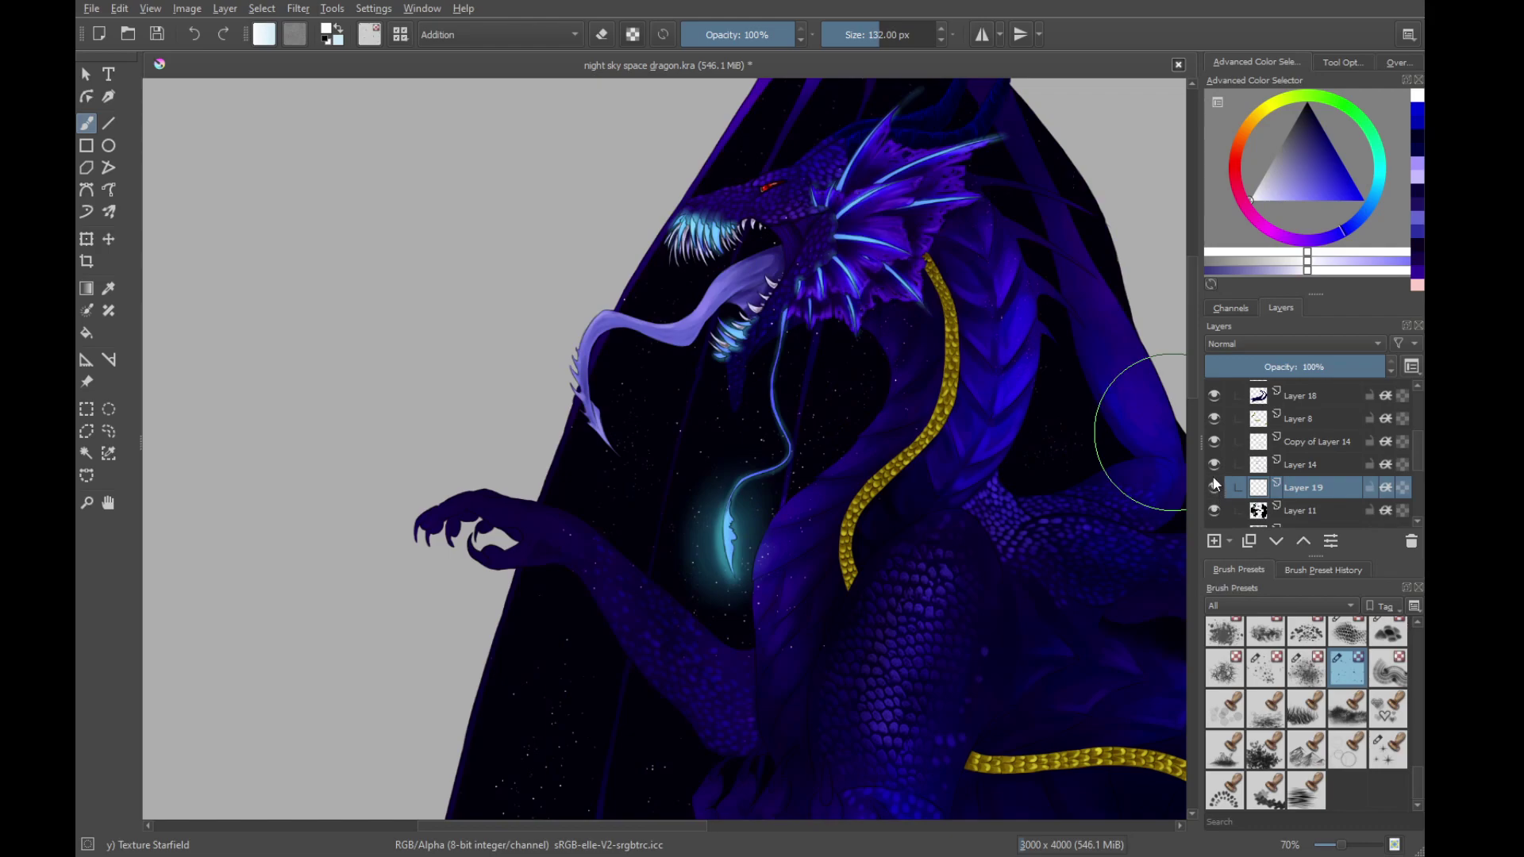
{"action": "left_click", "coordinate": [1212, 488]}
{"action": "left_click_drag", "start_coordinate": [963, 441], "coordinate": [855, 534]}
{"action": "left_click_drag", "start_coordinate": [879, 464], "coordinate": [885, 610]}
{"action": "left_click_drag", "start_coordinate": [885, 611], "coordinate": [776, 469]}
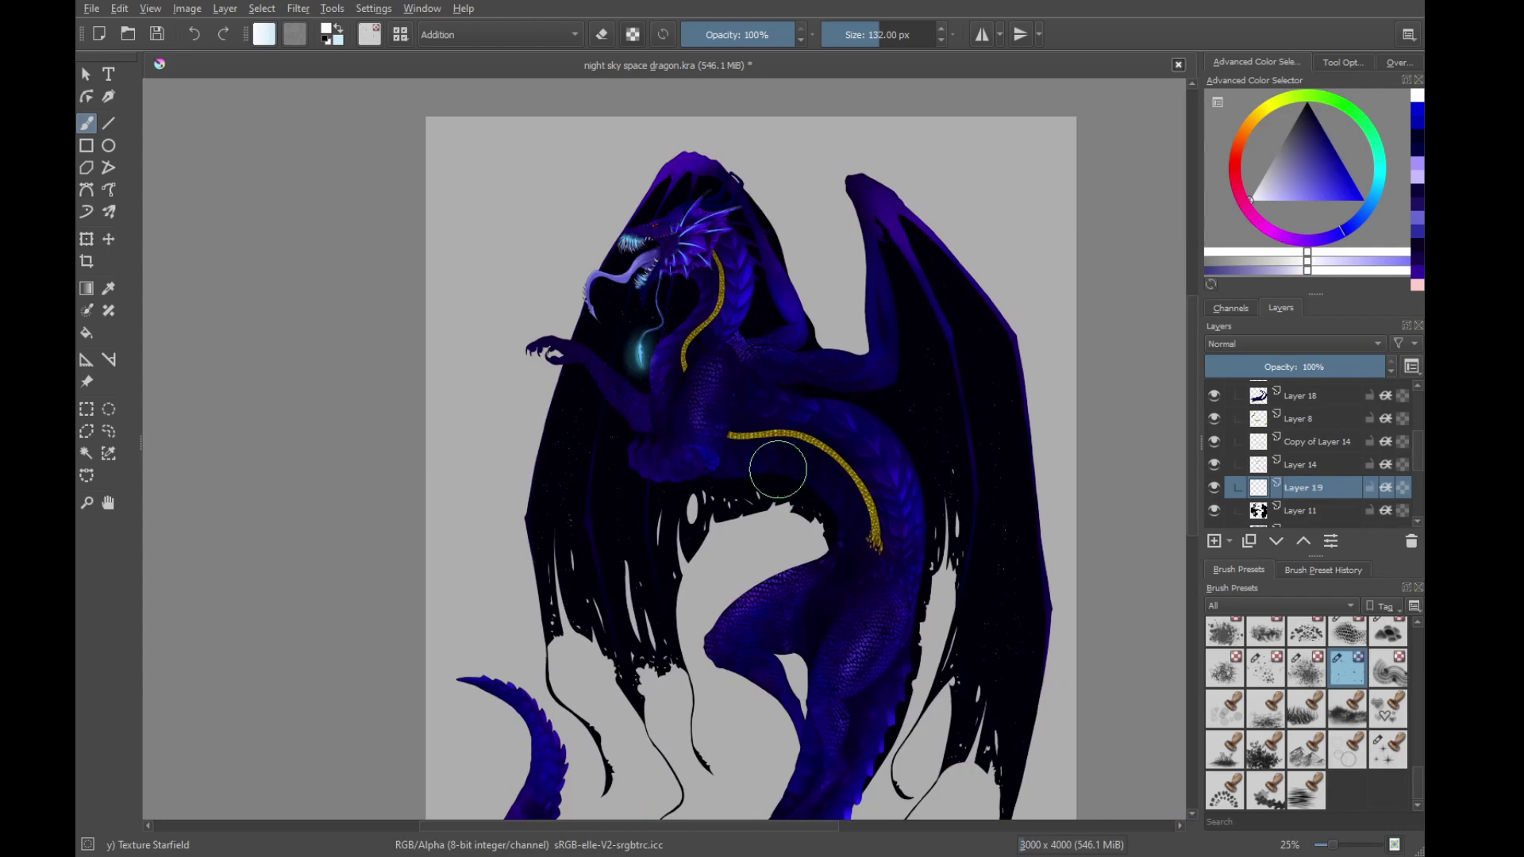
Add more 132 px starfield texture to the upper and outer membrane of the right-hand wing
{"action": "left_click_drag", "start_coordinate": [830, 413], "coordinate": [887, 408]}
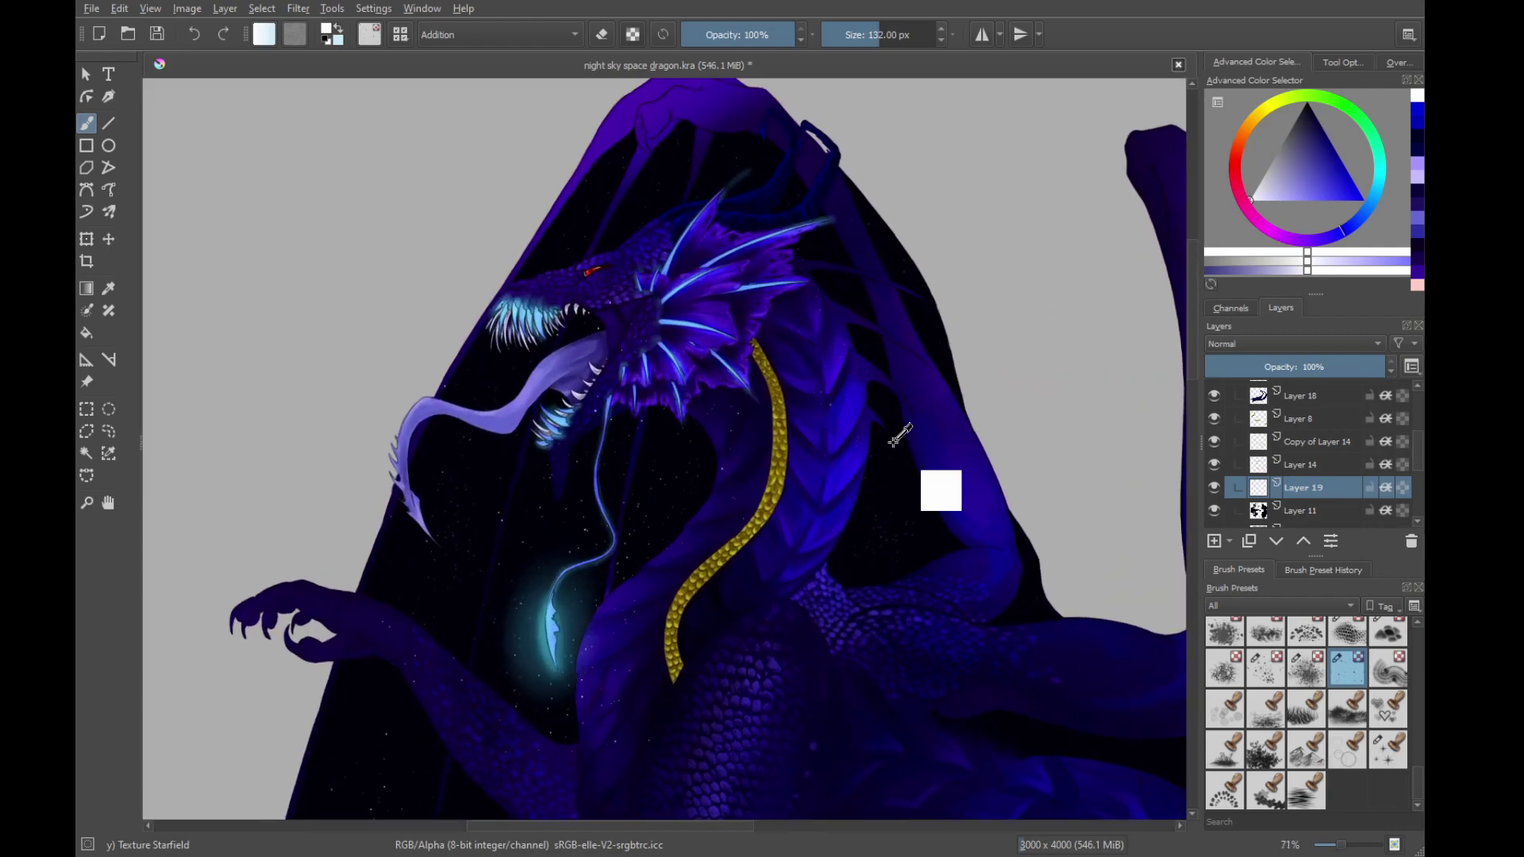
{"action": "scroll", "coordinate": [939, 487], "scroll_direction": "down", "scroll_amount": 5}
{"action": "scroll", "coordinate": [741, 537], "scroll_direction": "up", "scroll_amount": 4}
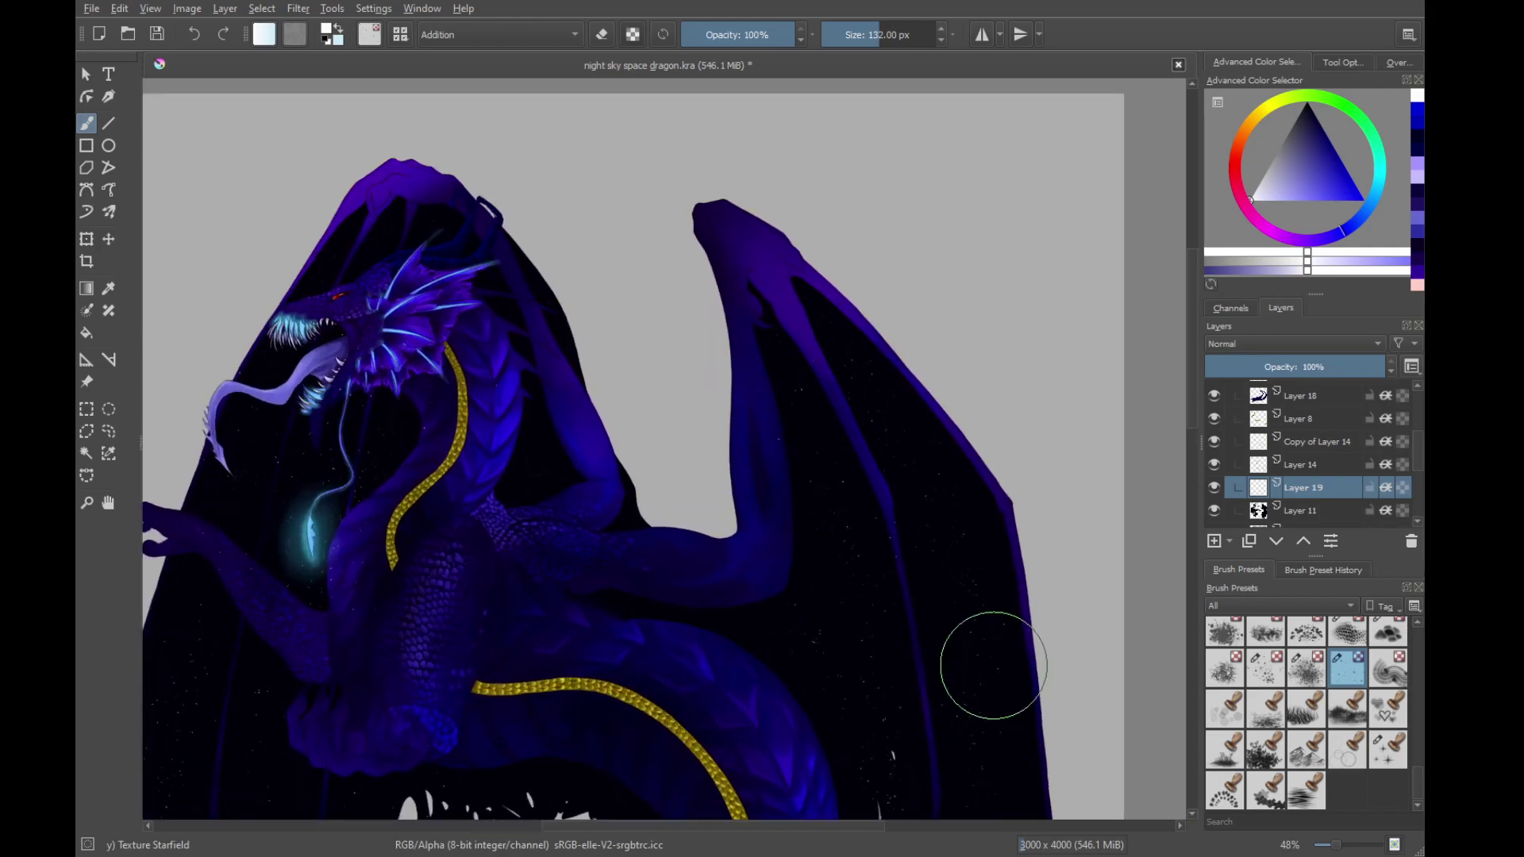
{"action": "scroll", "coordinate": [979, 368], "scroll_direction": "down", "scroll_amount": 3}
{"action": "scroll", "coordinate": [1027, 367], "scroll_direction": "down", "scroll_amount": 5}
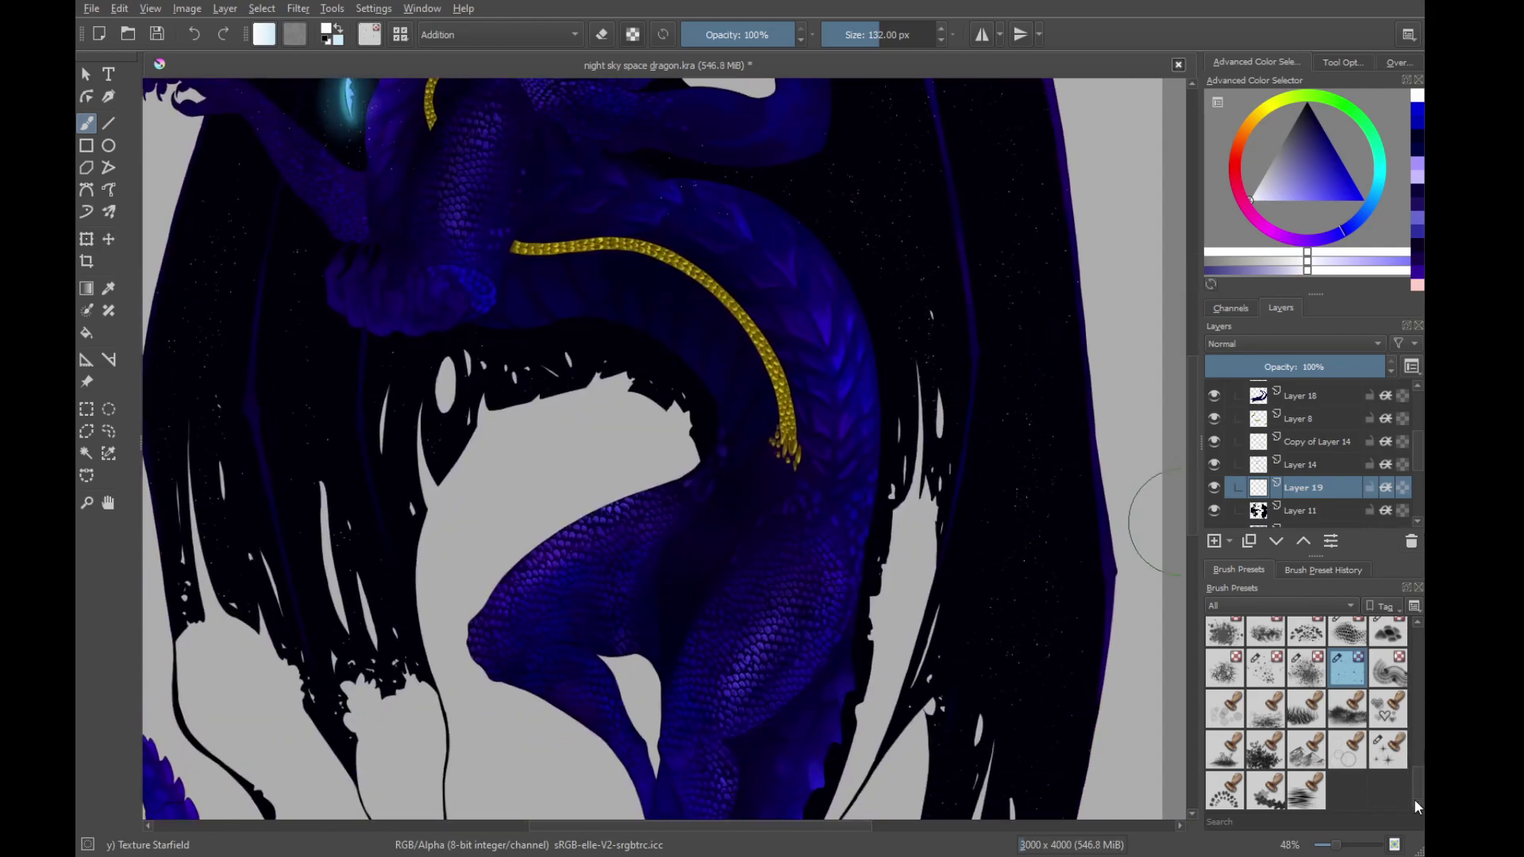
Choose the Eraser Circle brush, enlarge it to 50.75 px and erase the stray stars from the dragon's outstretched forearm
{"action": "left_click_drag", "start_coordinate": [1412, 802], "coordinate": [1394, 542]}
{"action": "left_click", "coordinate": [1225, 637]}
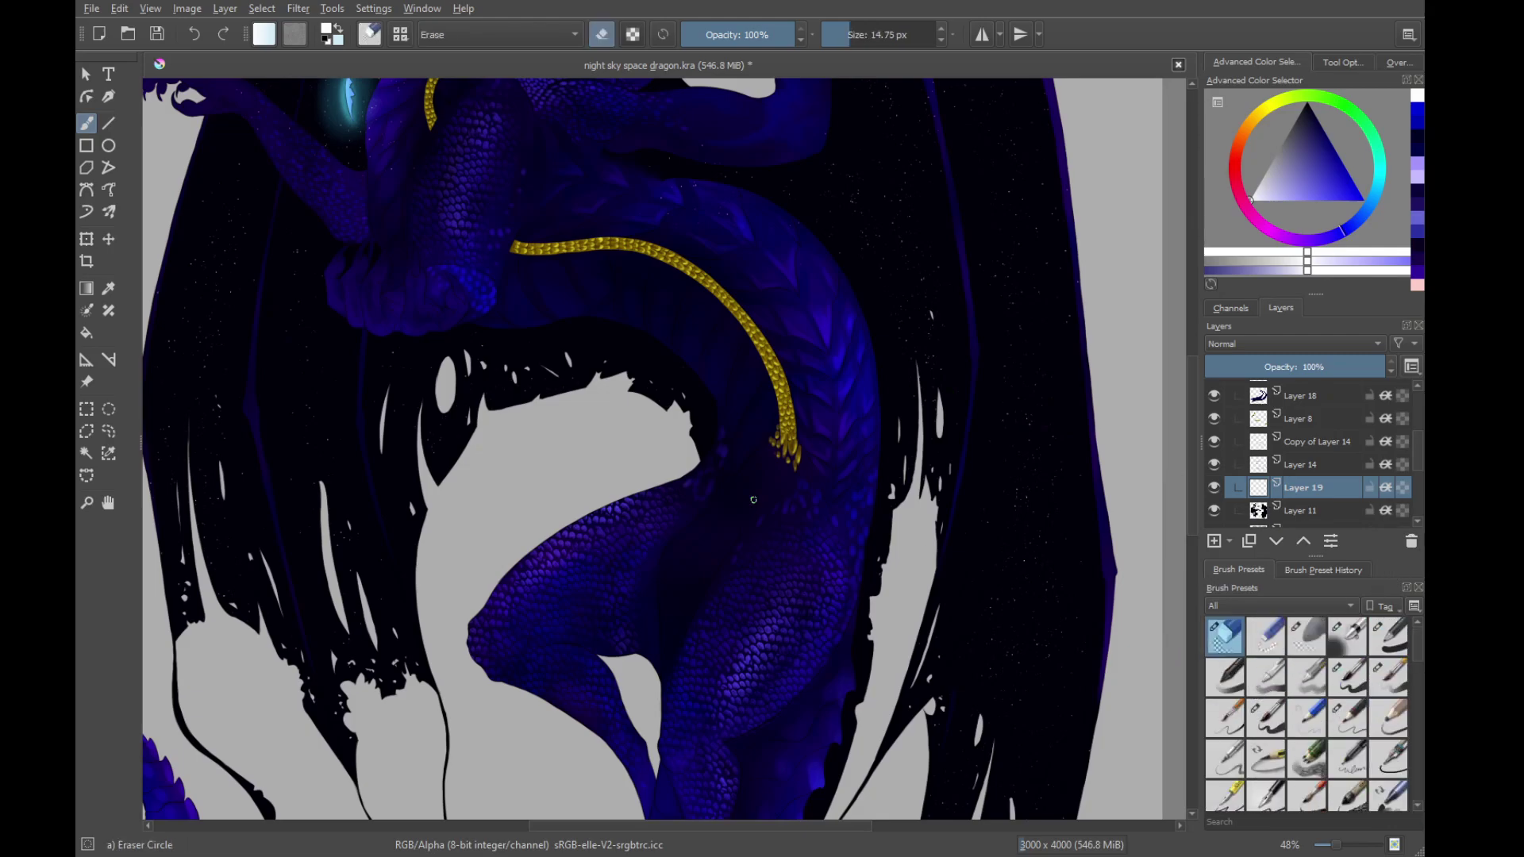
{"action": "left_click_drag", "start_coordinate": [403, 524], "coordinate": [775, 596]}
{"action": "left_click_drag", "start_coordinate": [695, 393], "coordinate": [723, 573]}
{"action": "mouse_move", "coordinate": [733, 336]}
{"action": "left_mouse_down"}
{"action": "mouse_move", "coordinate": [735, 404]}
{"action": "mouse_move", "coordinate": [784, 482]}
{"action": "mouse_move", "coordinate": [769, 343]}
{"action": "left_mouse_up"}
{"action": "left_click_drag", "start_coordinate": [802, 531], "coordinate": [741, 370]}
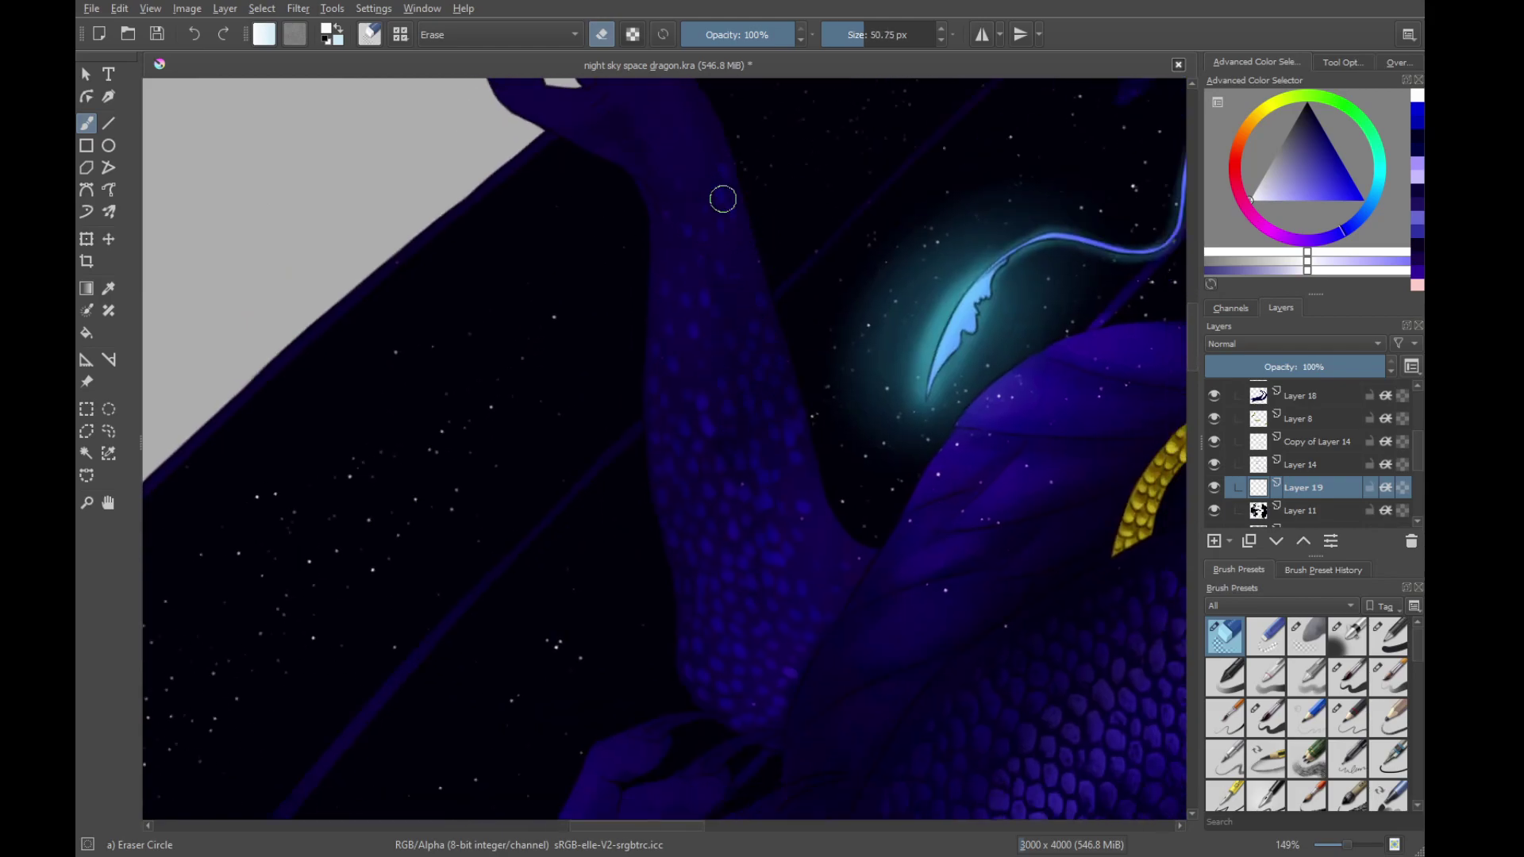
{"action": "left_click", "coordinate": [736, 469]}
{"action": "left_click", "coordinate": [758, 706]}
{"action": "left_click_drag", "start_coordinate": [886, 591], "coordinate": [697, 613]}
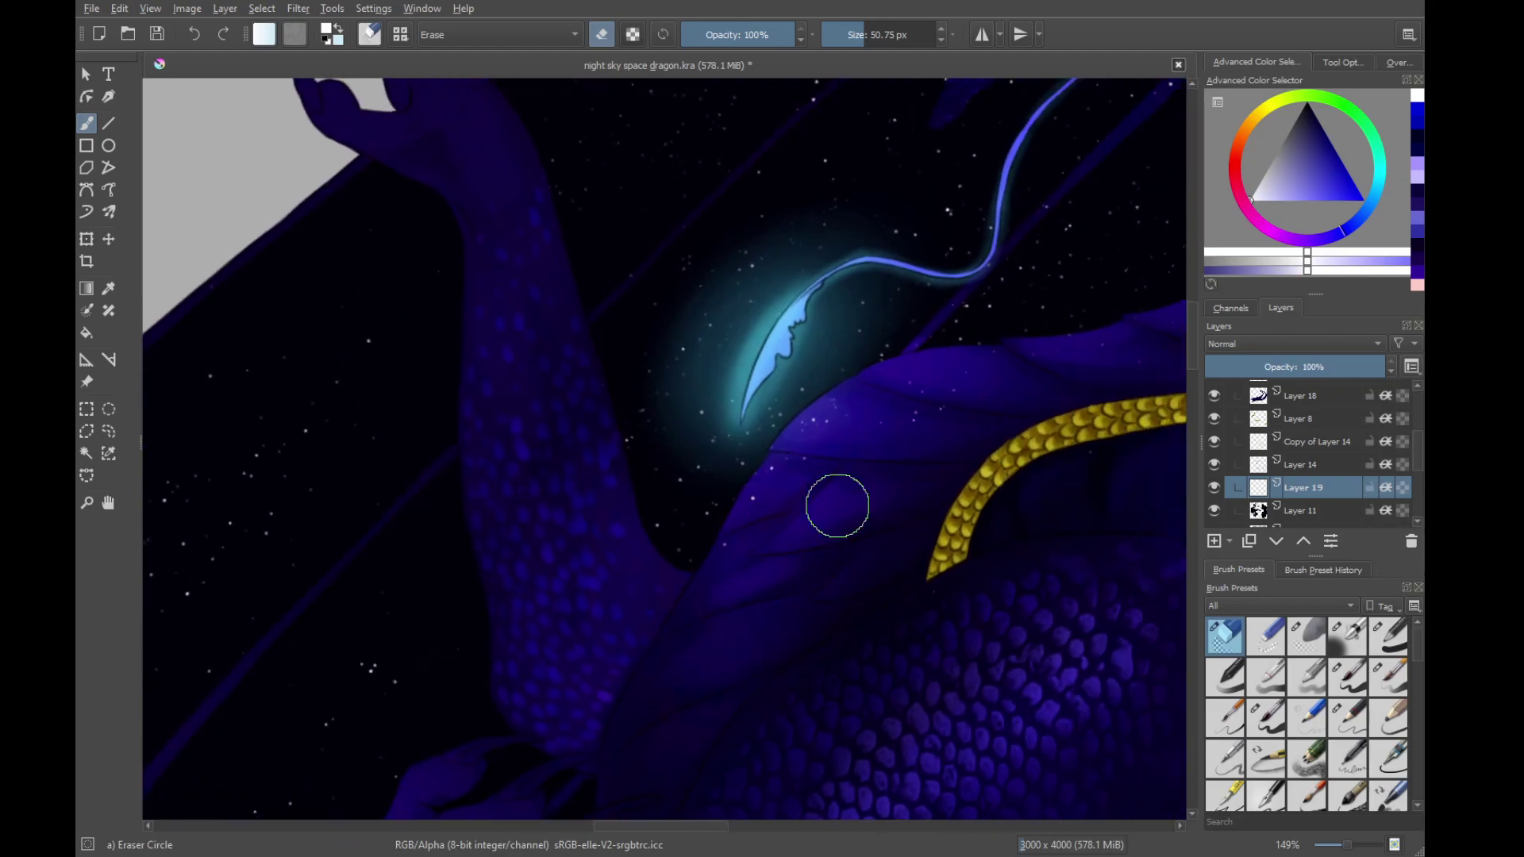
Erase the stray stars from the dragon's neck and the overlapping plates behind the gold trim
{"action": "left_click_drag", "start_coordinate": [1088, 397], "coordinate": [578, 478]}
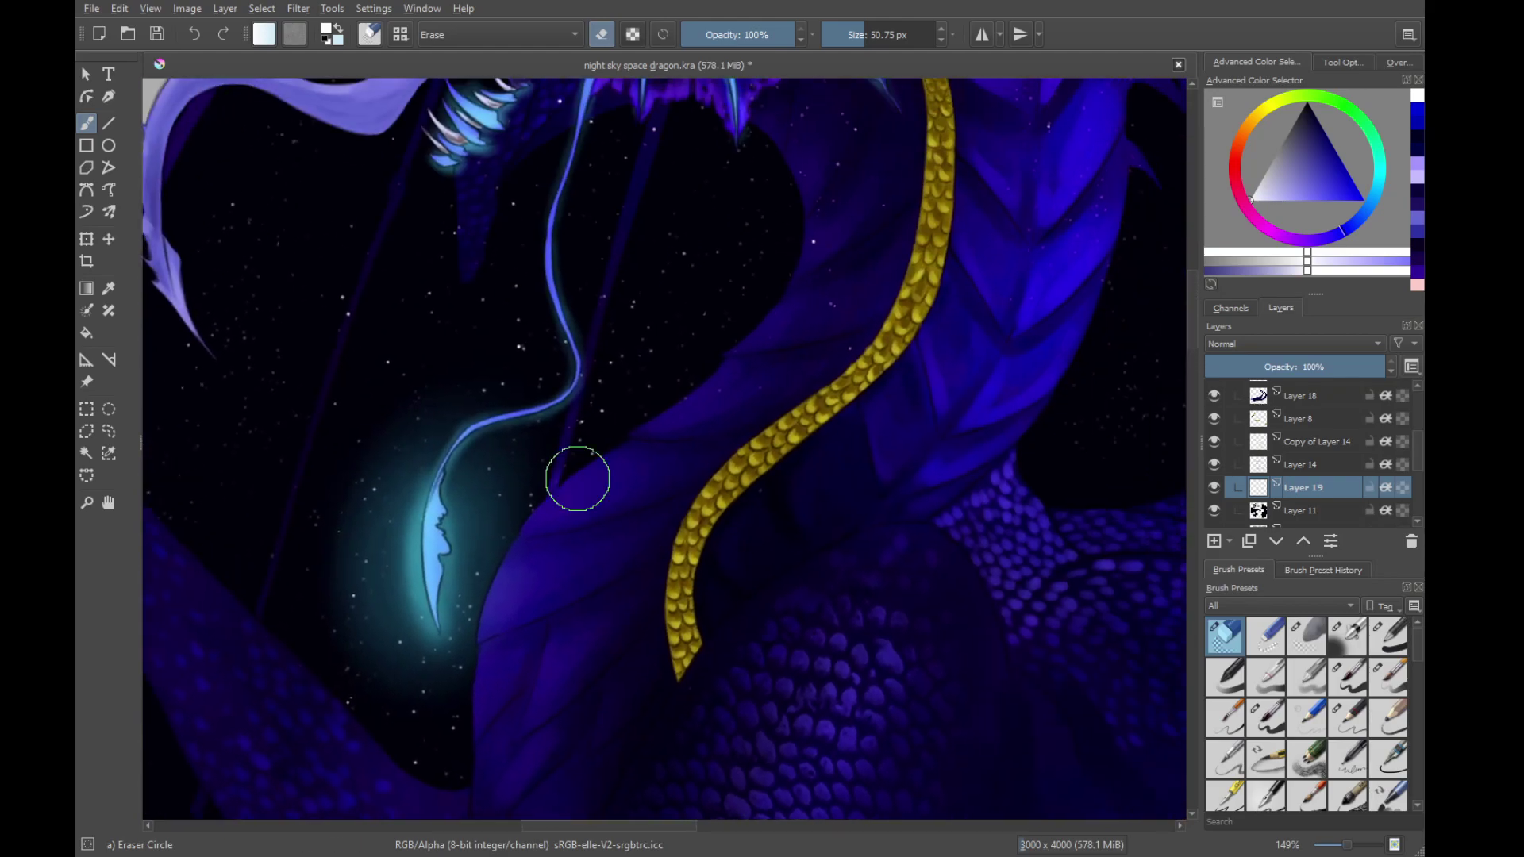
{"action": "left_click_drag", "start_coordinate": [956, 260], "coordinate": [850, 539]}
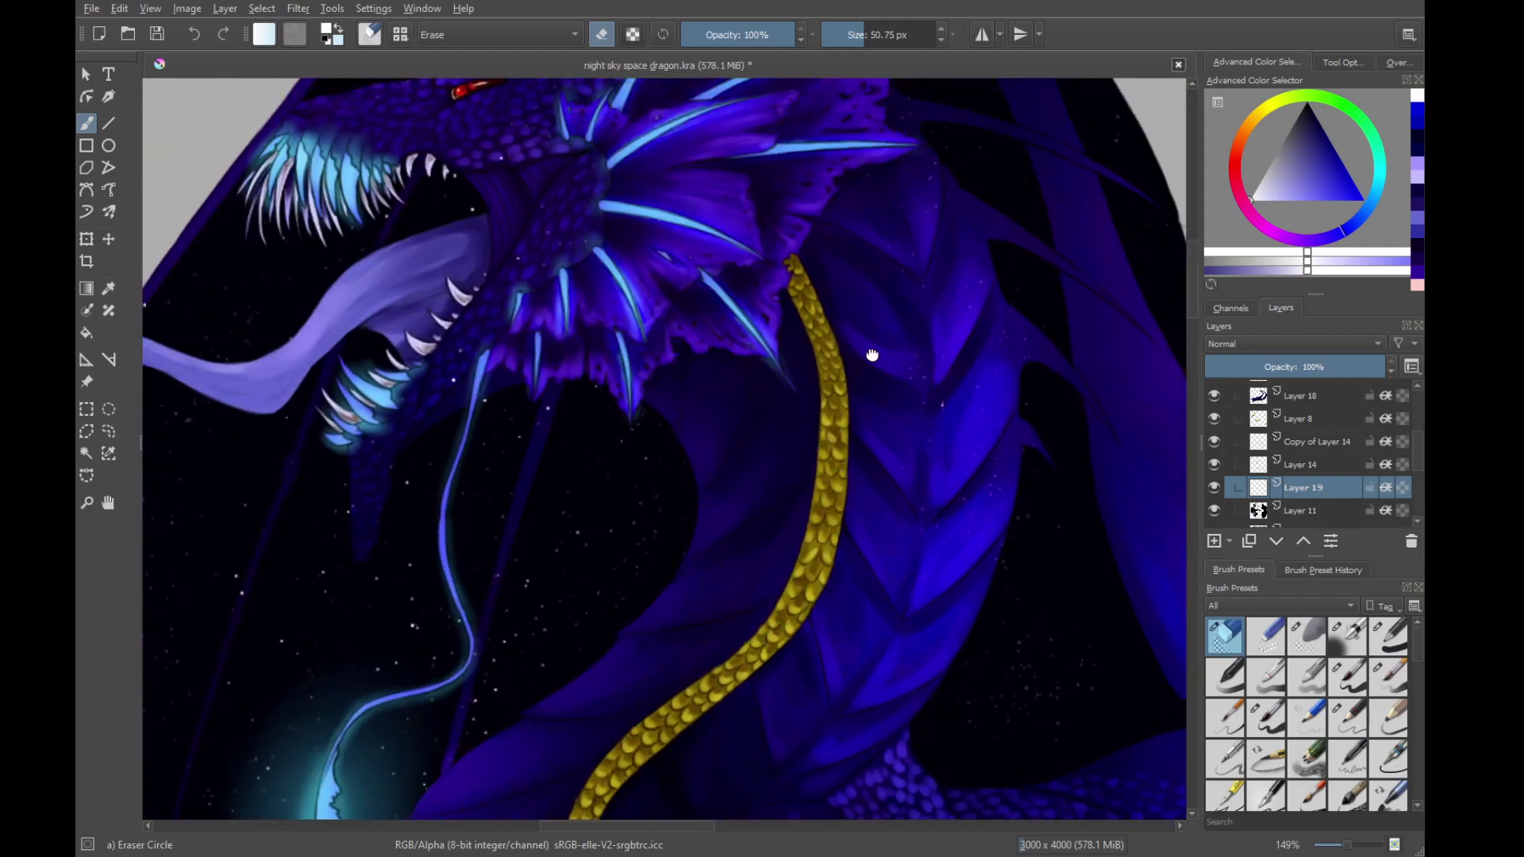
{"action": "left_click_drag", "start_coordinate": [872, 354], "coordinate": [746, 570]}
{"action": "scroll", "coordinate": [854, 544], "scroll_direction": "down", "scroll_amount": 3}
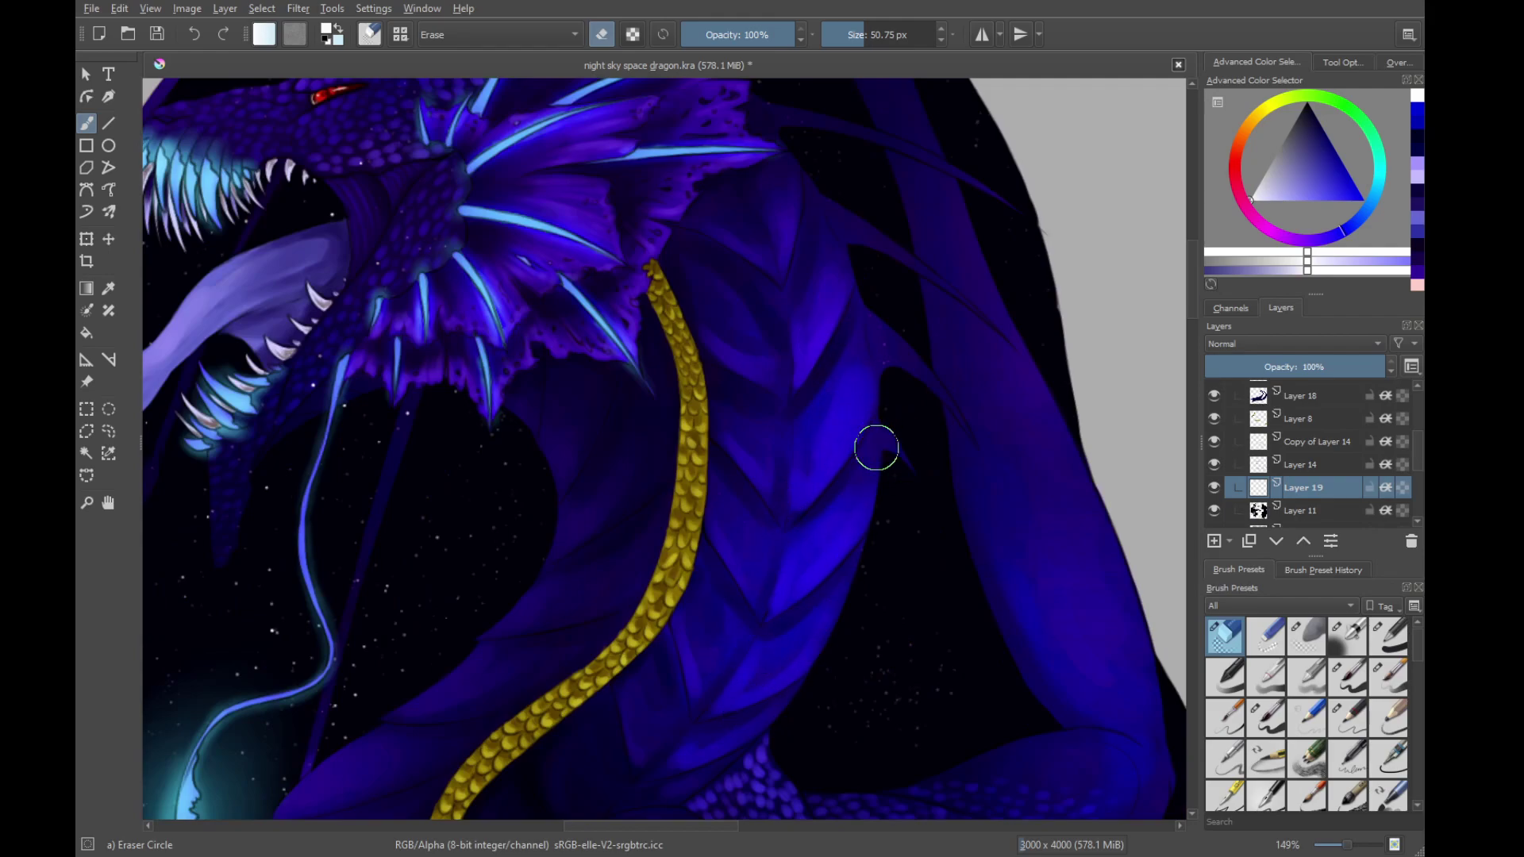
{"action": "left_click_drag", "start_coordinate": [857, 278], "coordinate": [861, 530]}
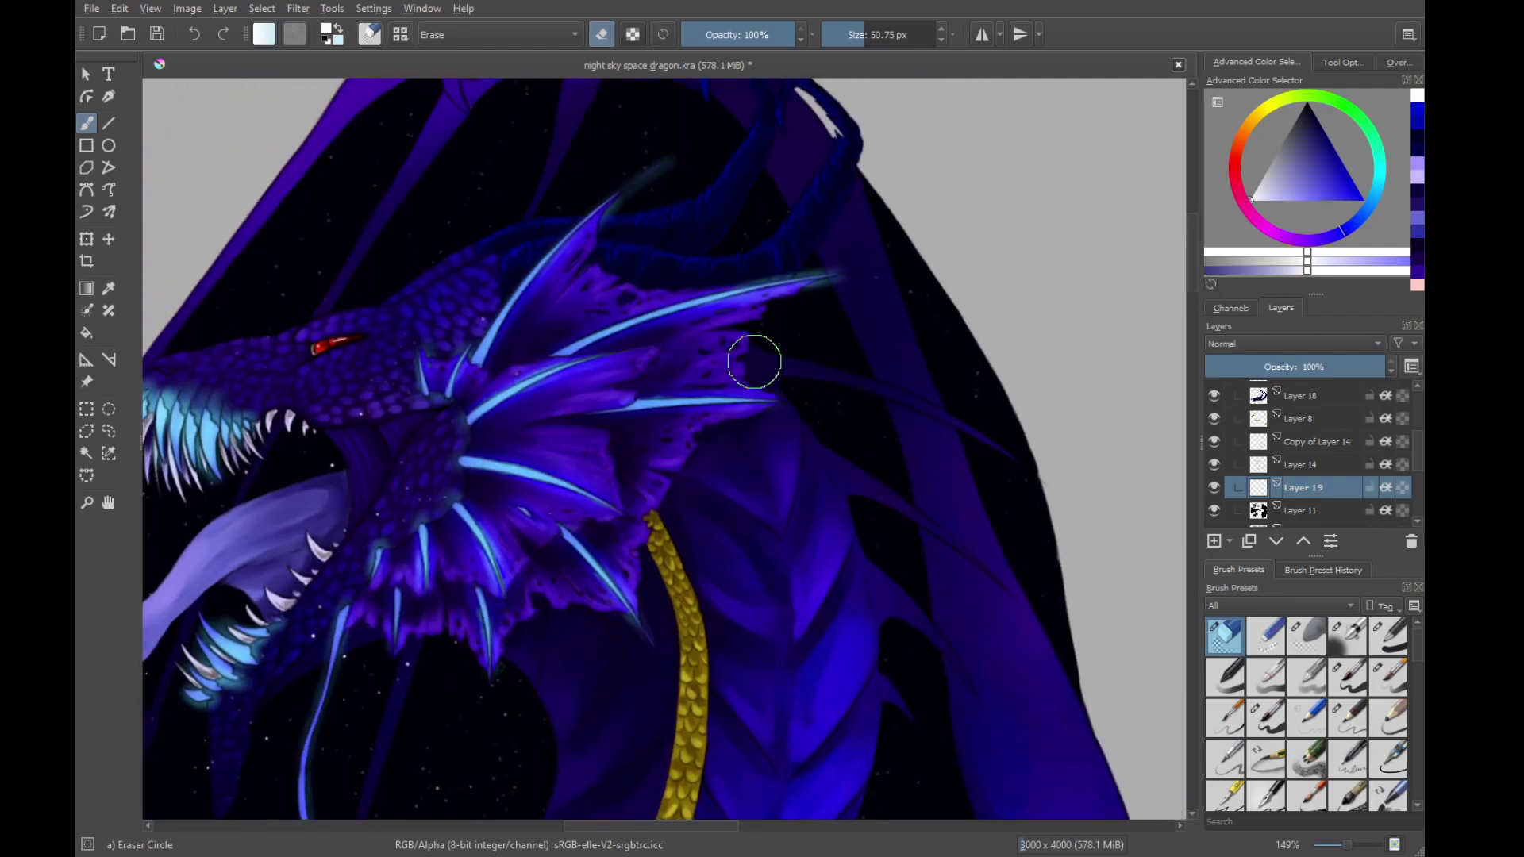
Examine the dragon's head frill, horns, jaws, tongue and outstretched forearm for remaining stray stars
{"action": "left_click_drag", "start_coordinate": [698, 333], "coordinate": [804, 475]}
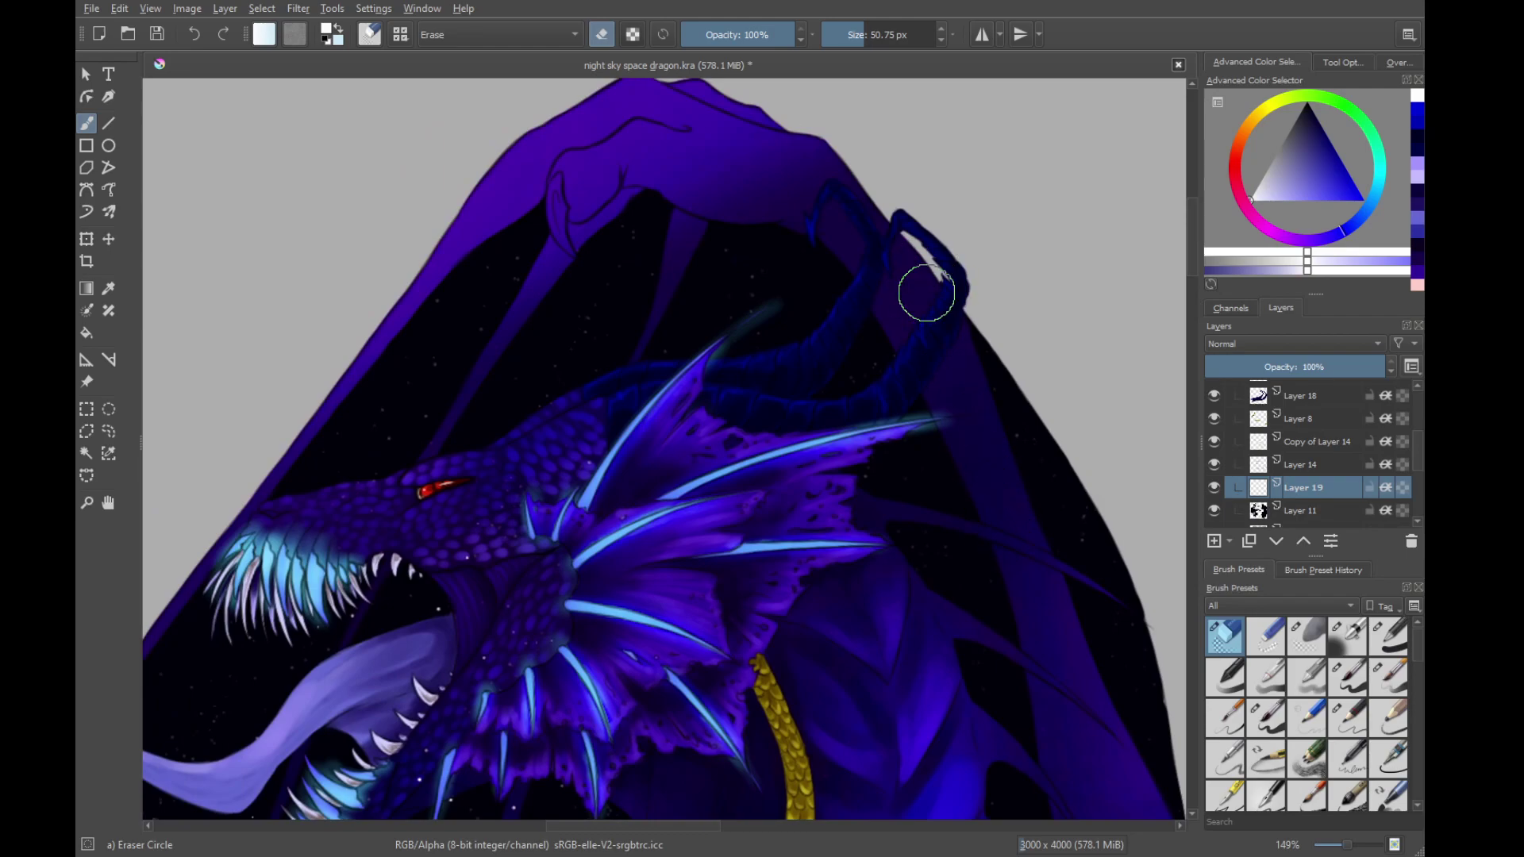
{"action": "scroll", "coordinate": [881, 365], "scroll_direction": "up", "scroll_amount": 2}
{"action": "left_click_drag", "start_coordinate": [638, 509], "coordinate": [853, 392]}
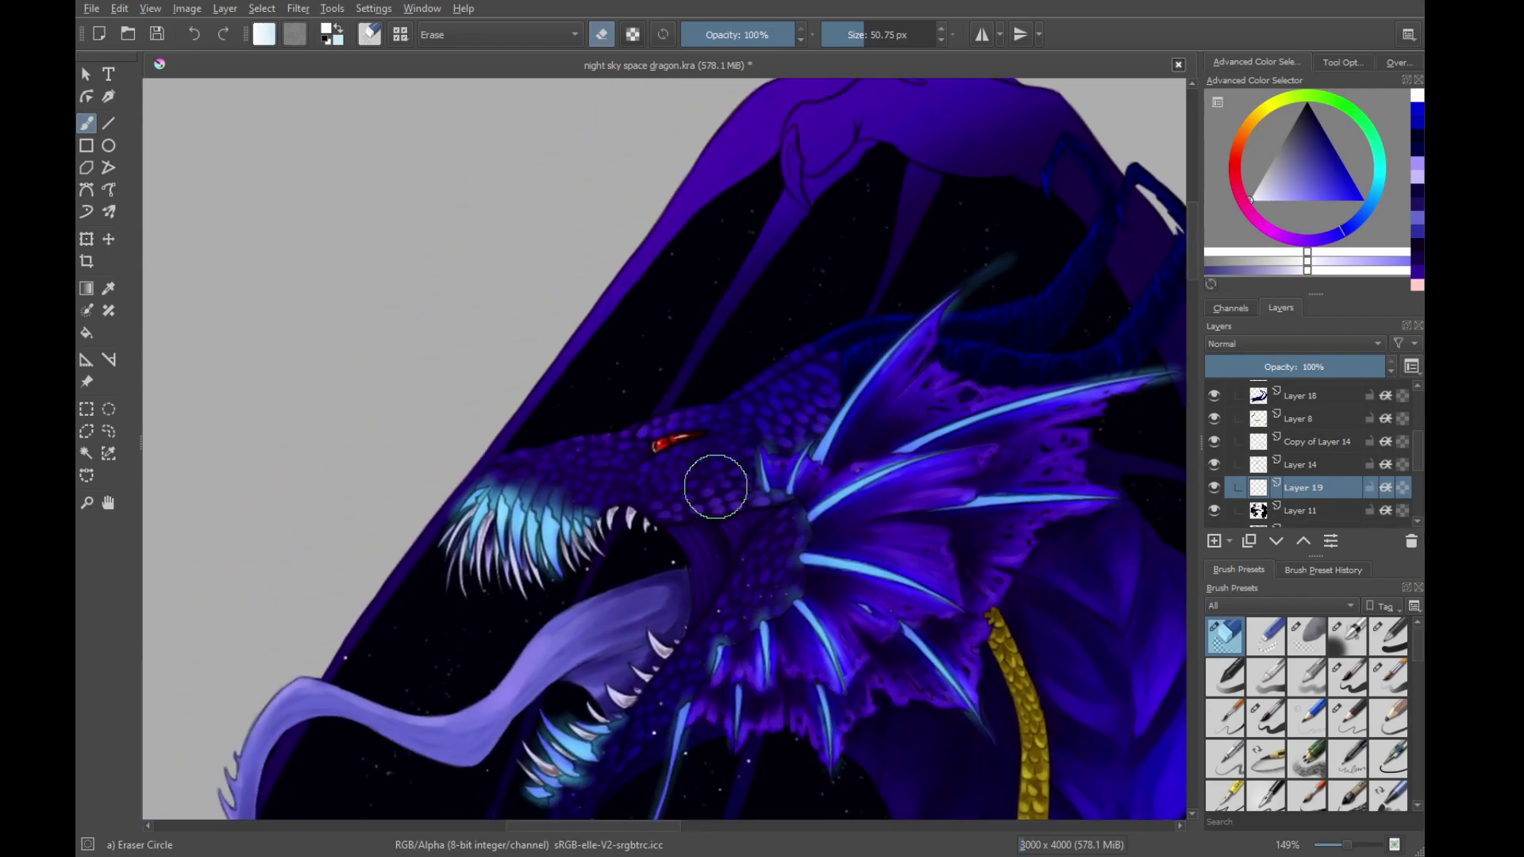
{"action": "left_click_drag", "start_coordinate": [633, 740], "coordinate": [703, 626]}
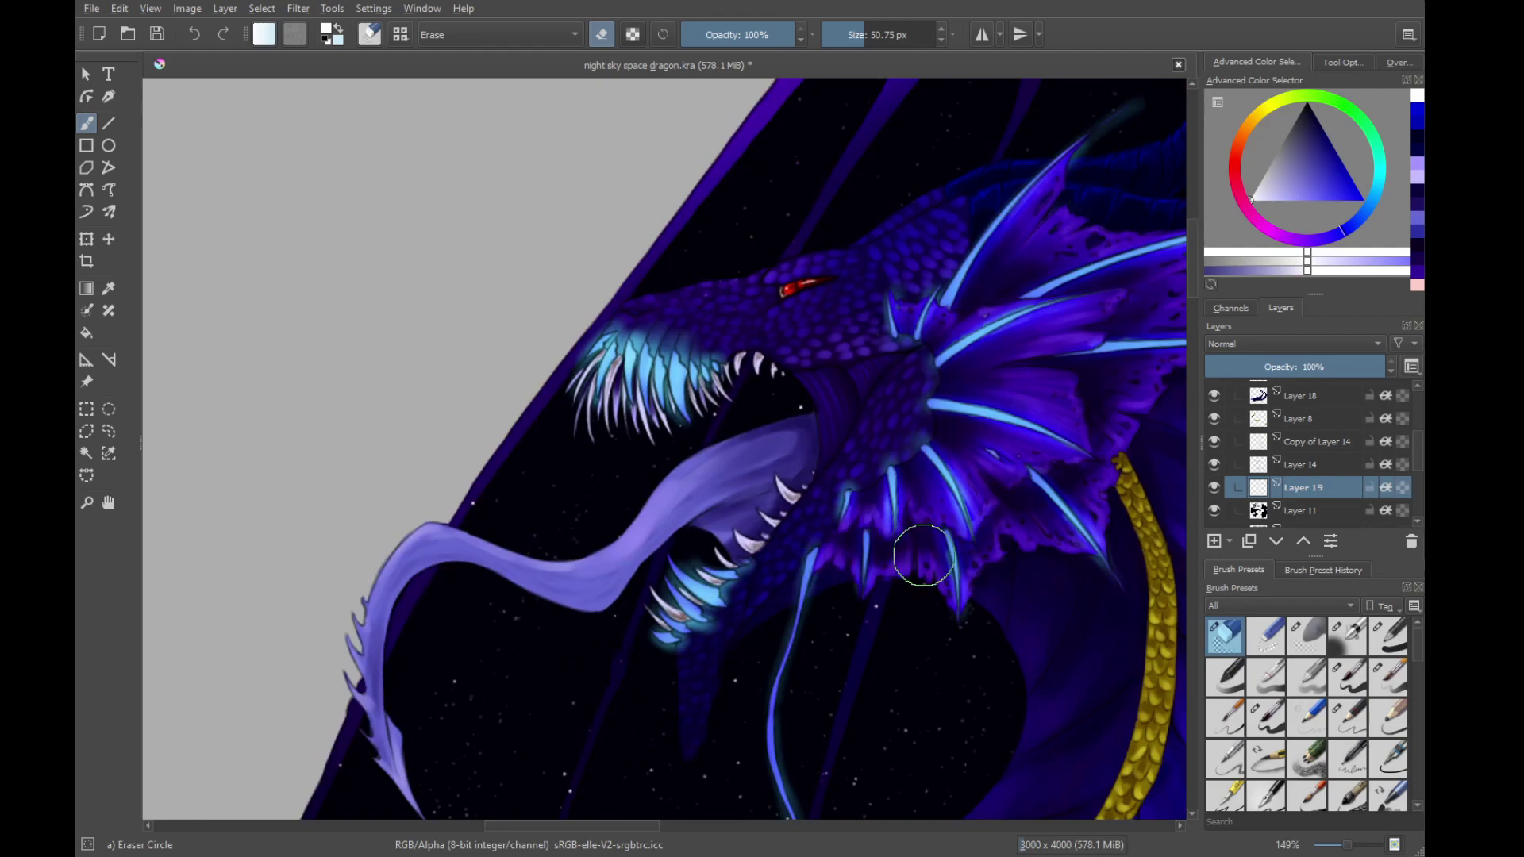
{"action": "left_click_drag", "start_coordinate": [838, 733], "coordinate": [869, 468]}
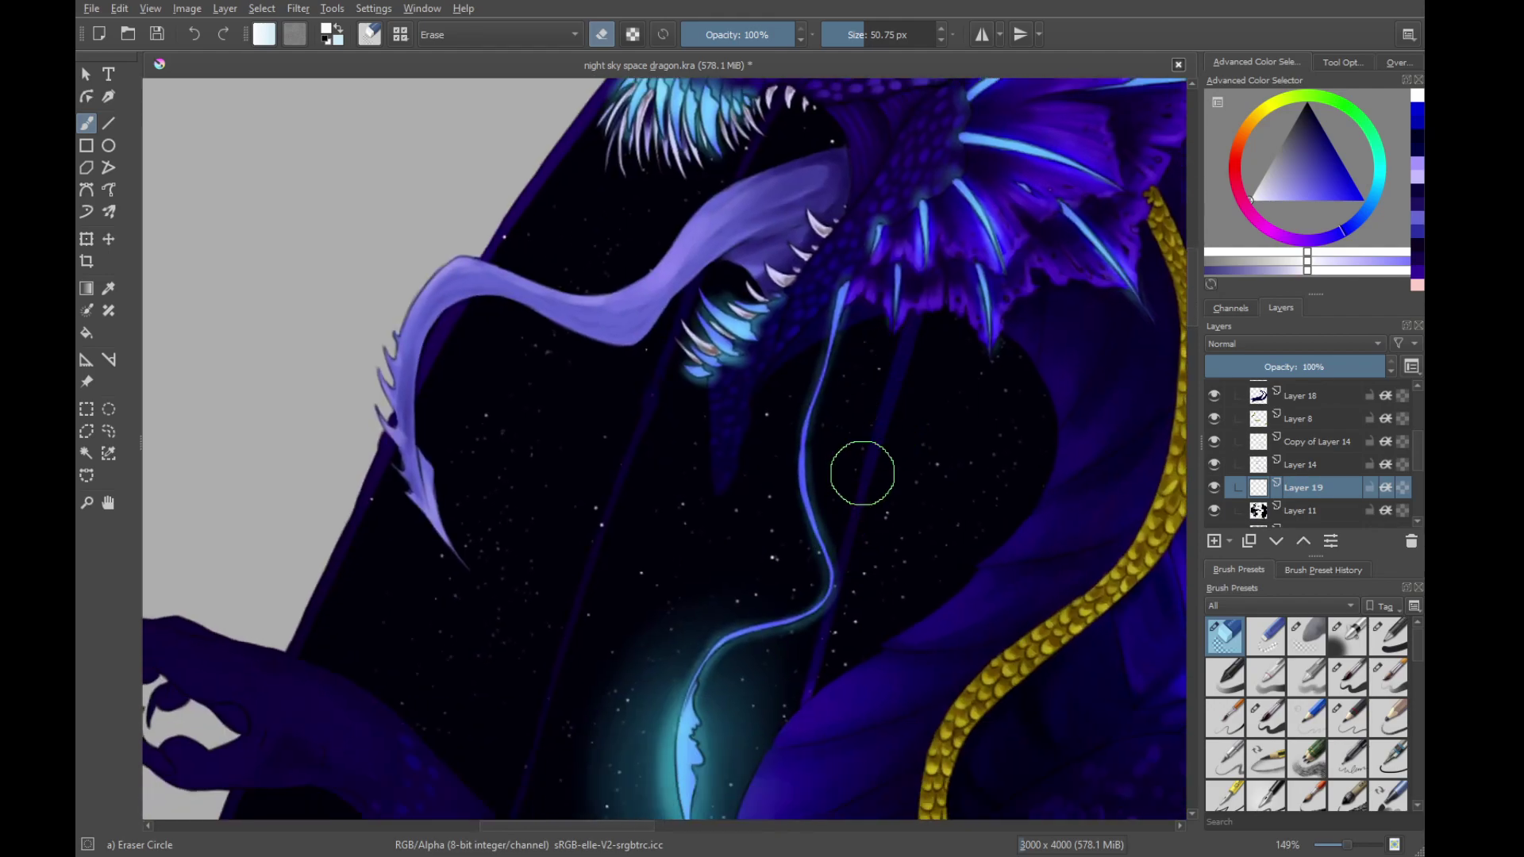
{"action": "left_click_drag", "start_coordinate": [718, 682], "coordinate": [793, 726]}
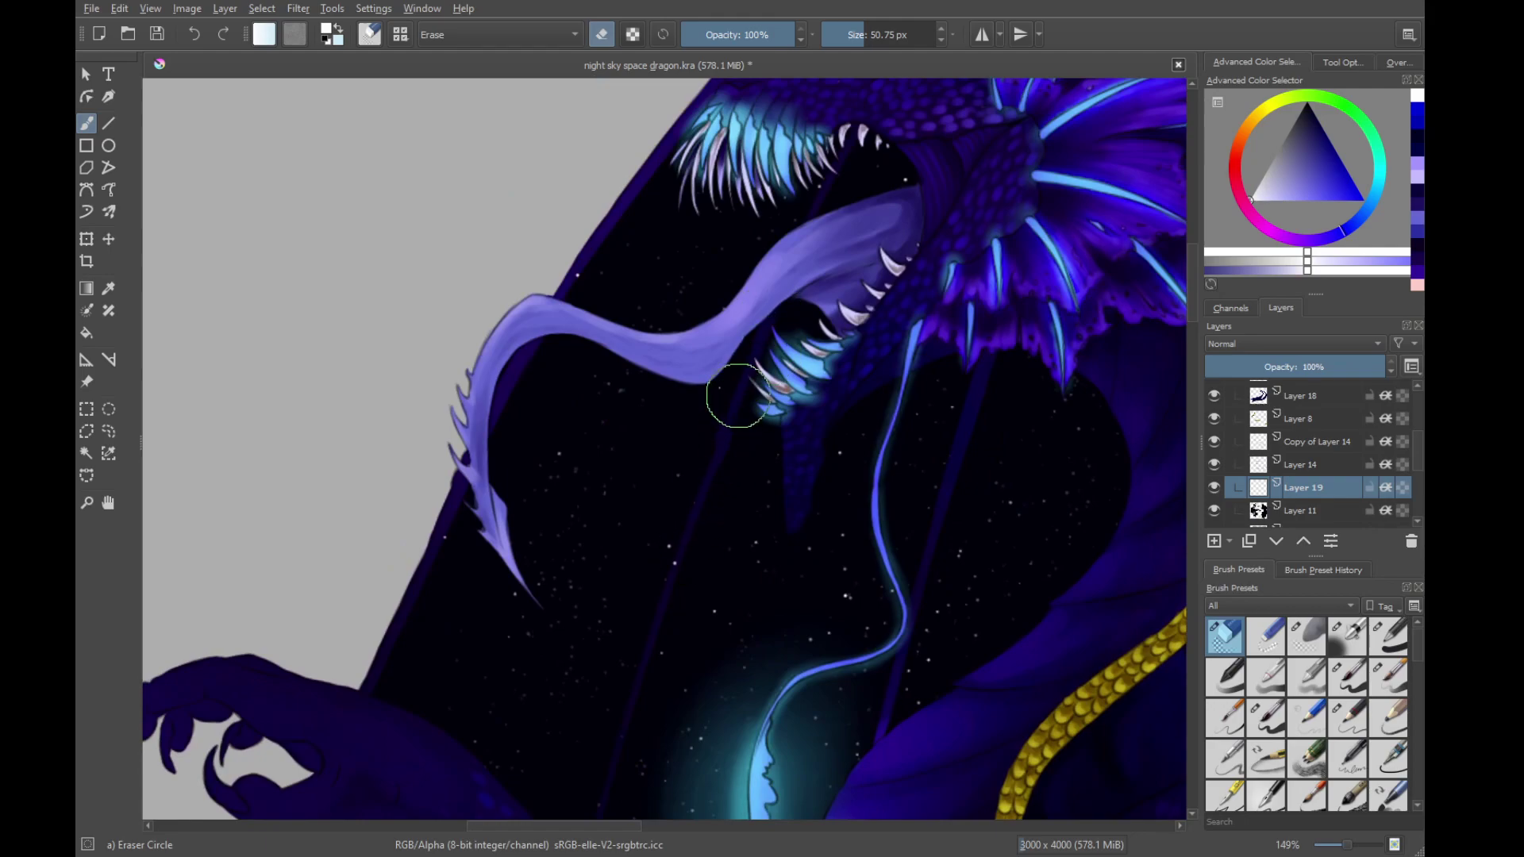
{"action": "left_click_drag", "start_coordinate": [656, 636], "coordinate": [693, 503]}
{"action": "left_click_drag", "start_coordinate": [674, 605], "coordinate": [716, 438]}
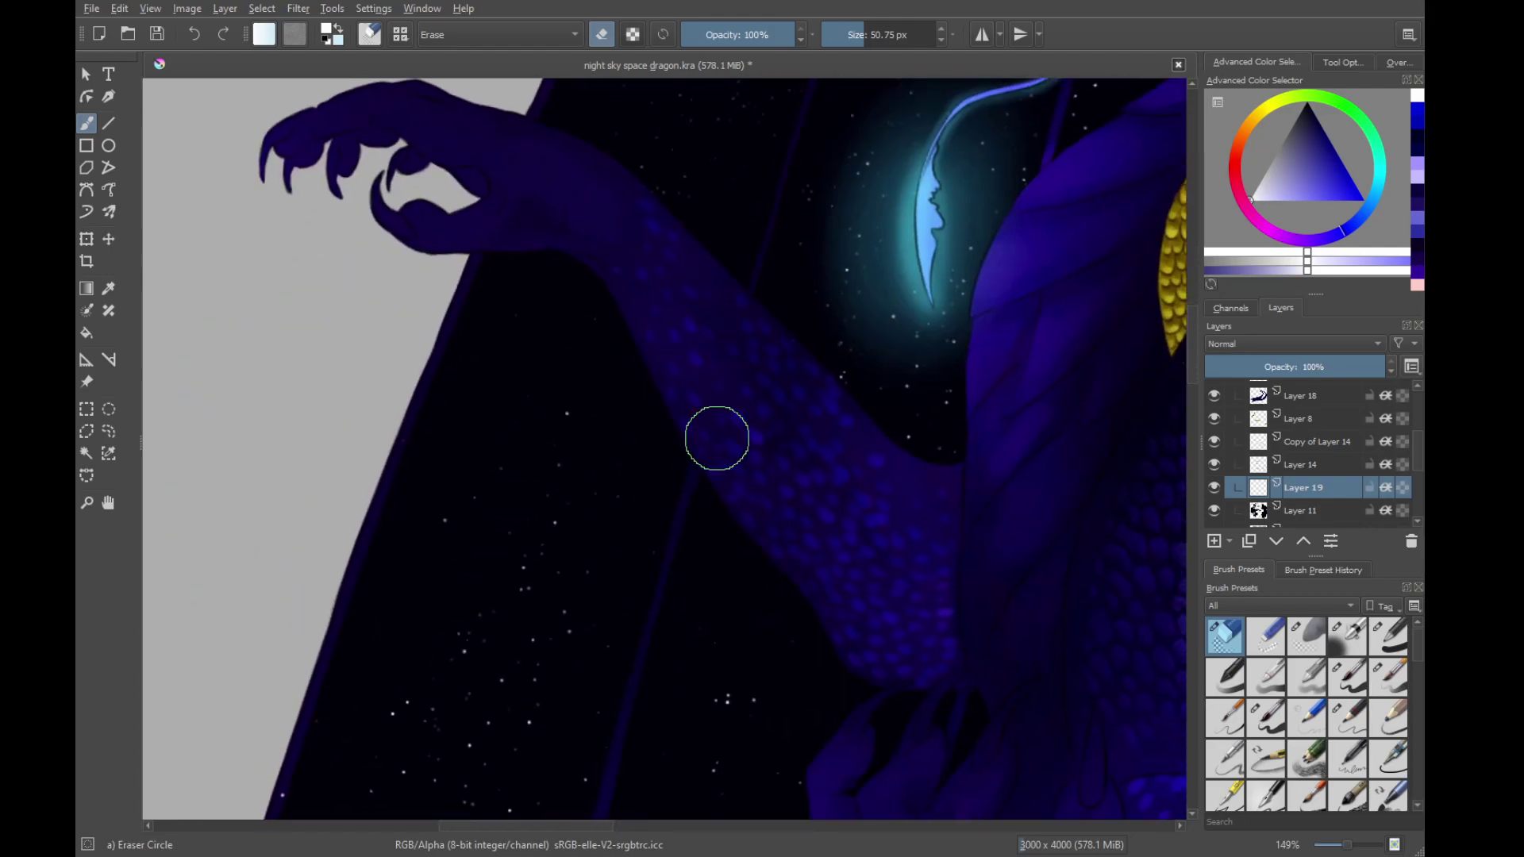
{"action": "left_click_drag", "start_coordinate": [727, 686], "coordinate": [764, 446]}
{"action": "left_click_drag", "start_coordinate": [795, 612], "coordinate": [715, 230]}
Examine the right-hand wing, the tattered lower membrane and the whole body for remaining stray stars
{"action": "scroll", "coordinate": [749, 425], "scroll_direction": "down", "scroll_amount": 3}
{"action": "left_click_drag", "start_coordinate": [786, 143], "coordinate": [742, 627]}
{"action": "left_click_drag", "start_coordinate": [839, 142], "coordinate": [684, 707]}
{"action": "left_click_drag", "start_coordinate": [824, 436], "coordinate": [612, 534]}
{"action": "scroll", "coordinate": [752, 377], "scroll_direction": "up", "scroll_amount": 3}
{"action": "left_click_drag", "start_coordinate": [789, 308], "coordinate": [823, 455]}
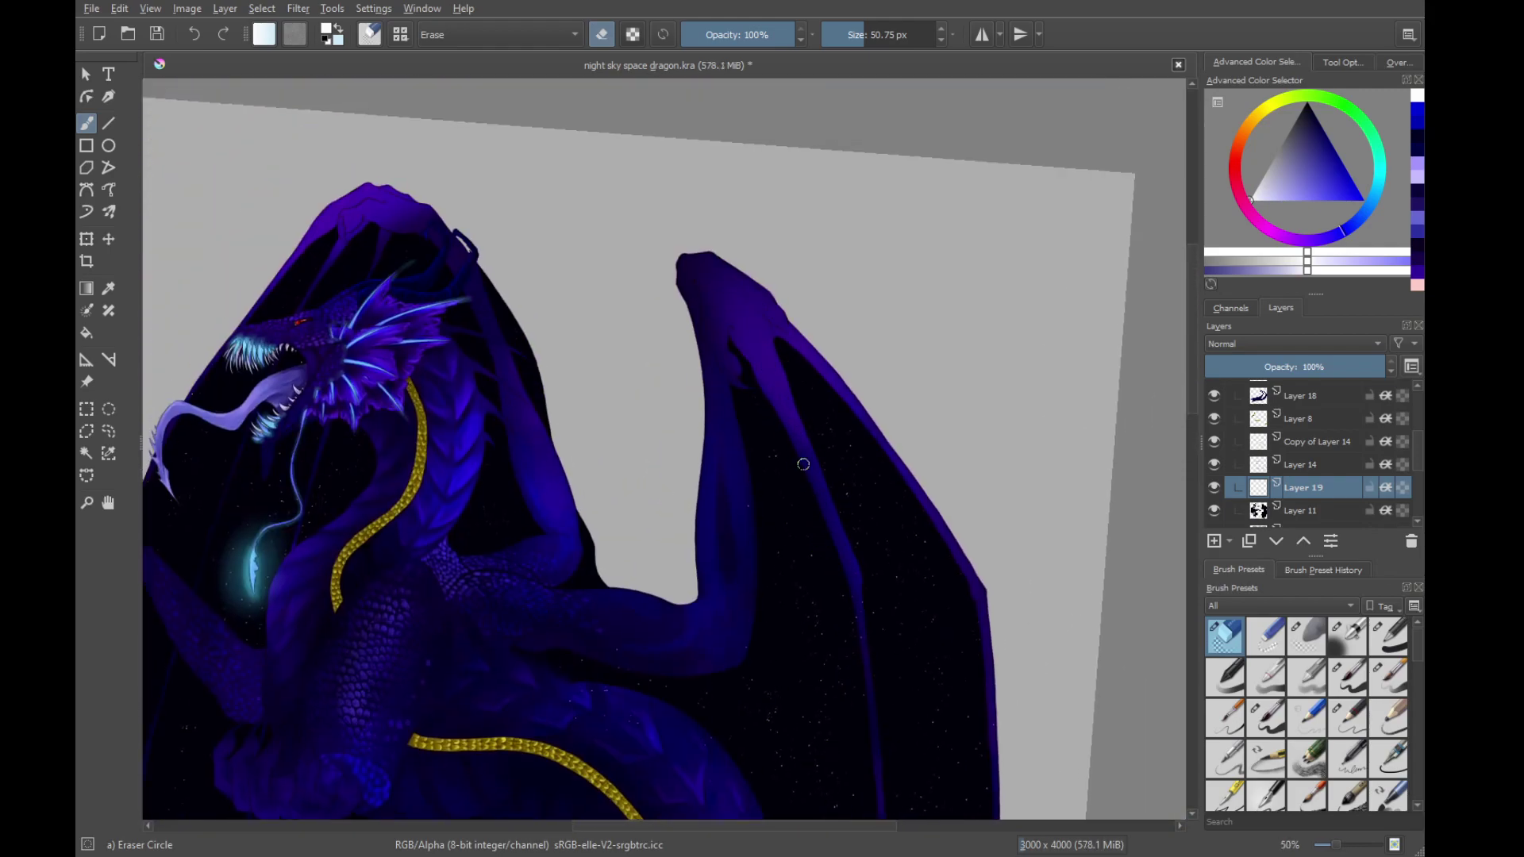
{"action": "left_click_drag", "start_coordinate": [861, 609], "coordinate": [809, 388]}
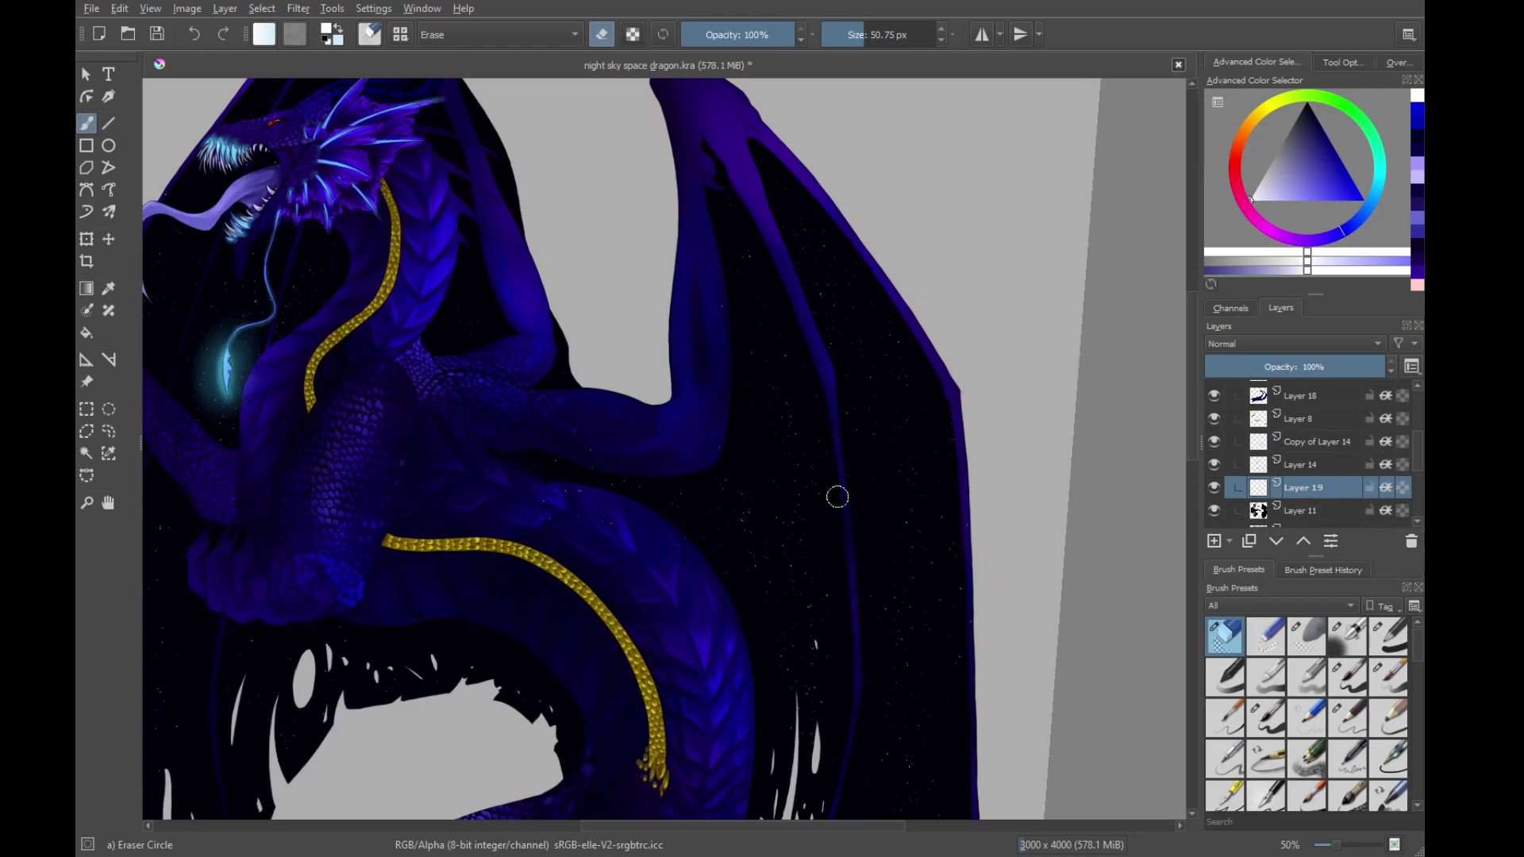
{"action": "left_click_drag", "start_coordinate": [837, 496], "coordinate": [838, 303]}
{"action": "left_click_drag", "start_coordinate": [816, 604], "coordinate": [870, 537]}
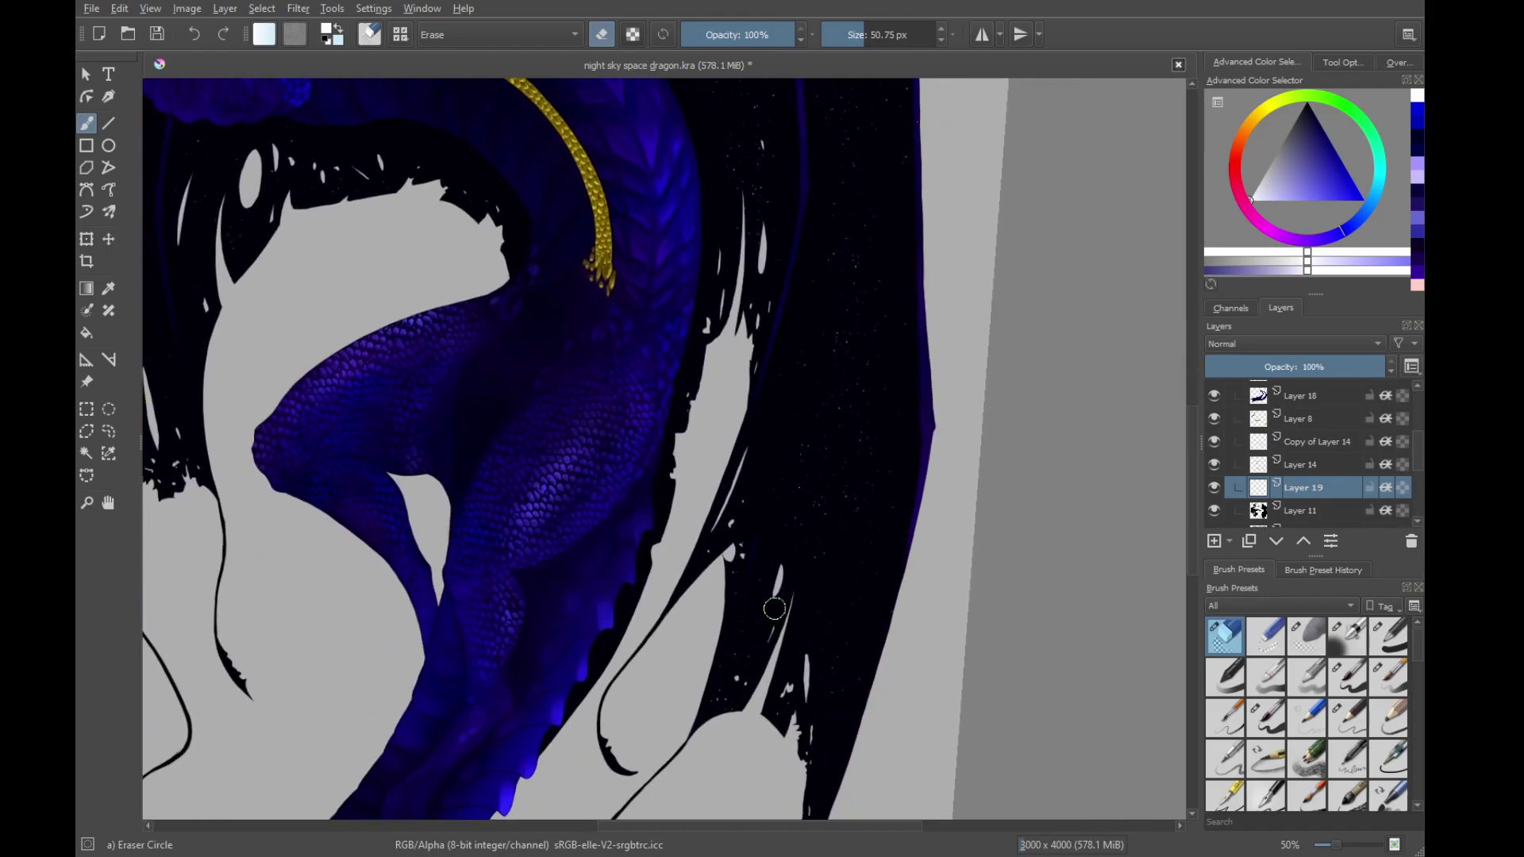
{"action": "left_click_drag", "start_coordinate": [627, 280], "coordinate": [760, 609]}
{"action": "left_click_drag", "start_coordinate": [659, 315], "coordinate": [722, 508]}
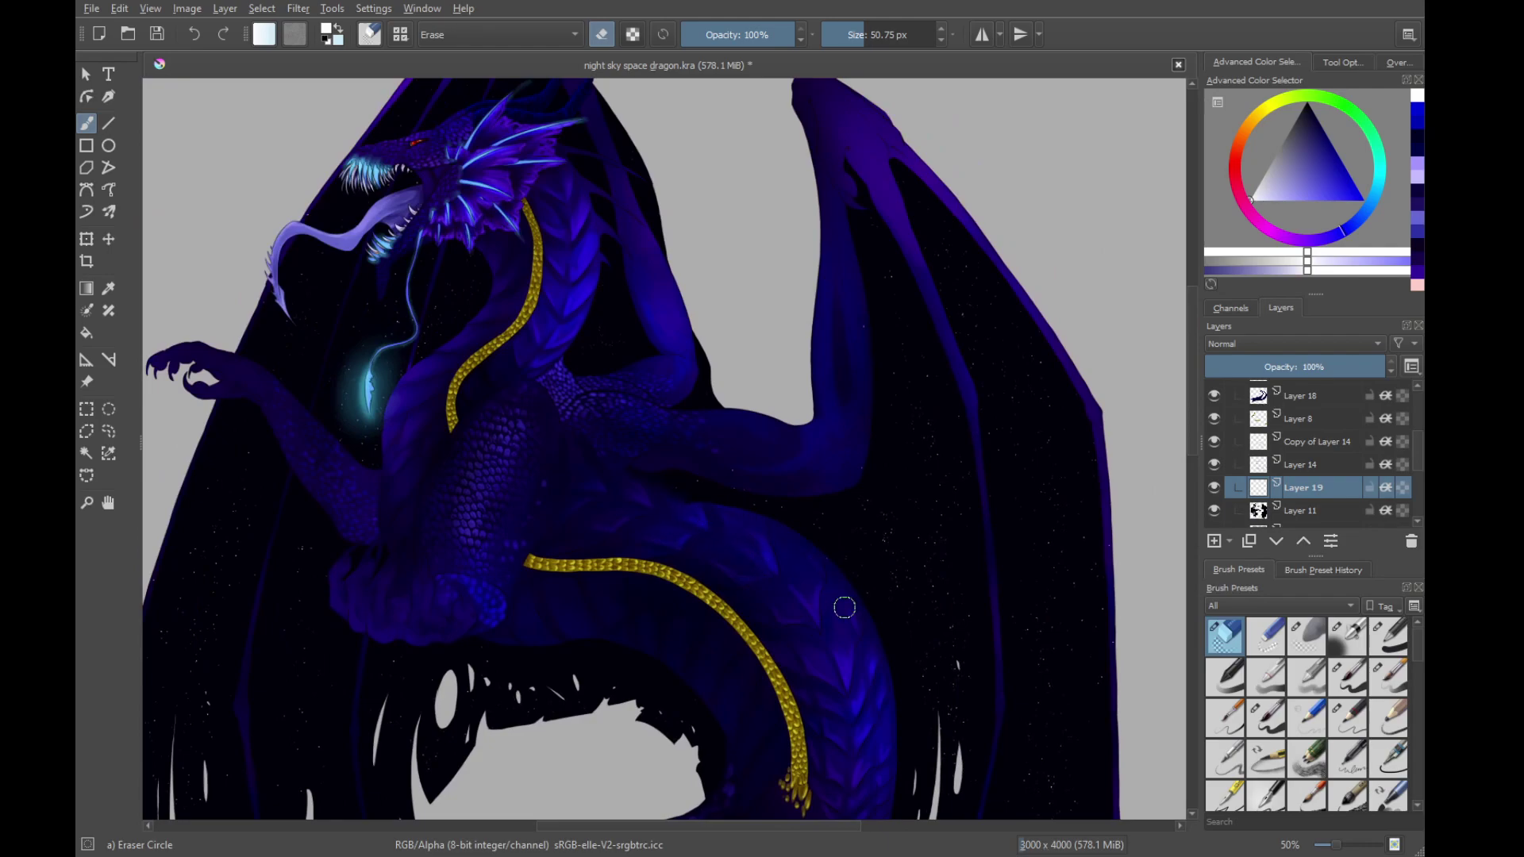
{"action": "left_click_drag", "start_coordinate": [801, 550], "coordinate": [751, 573]}
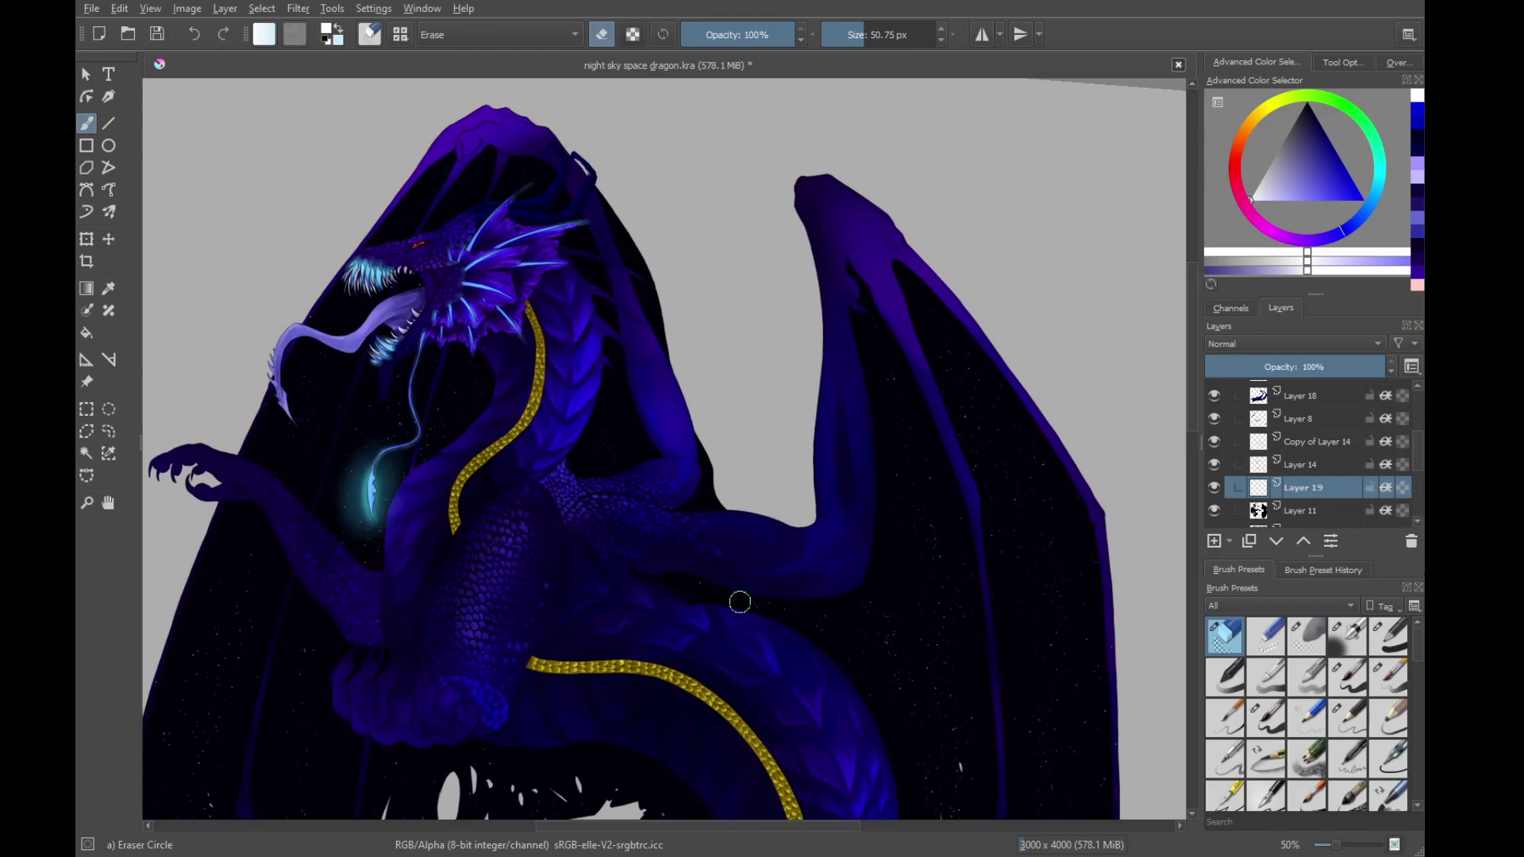
{"action": "left_click_drag", "start_coordinate": [740, 603], "coordinate": [894, 562]}
Activate Layer 17 and set up the Basic-5 Size brush with a dark purple at 23.22 px for the right-hand wing claw
{"action": "left_click_drag", "start_coordinate": [1421, 455], "coordinate": [1424, 408]}
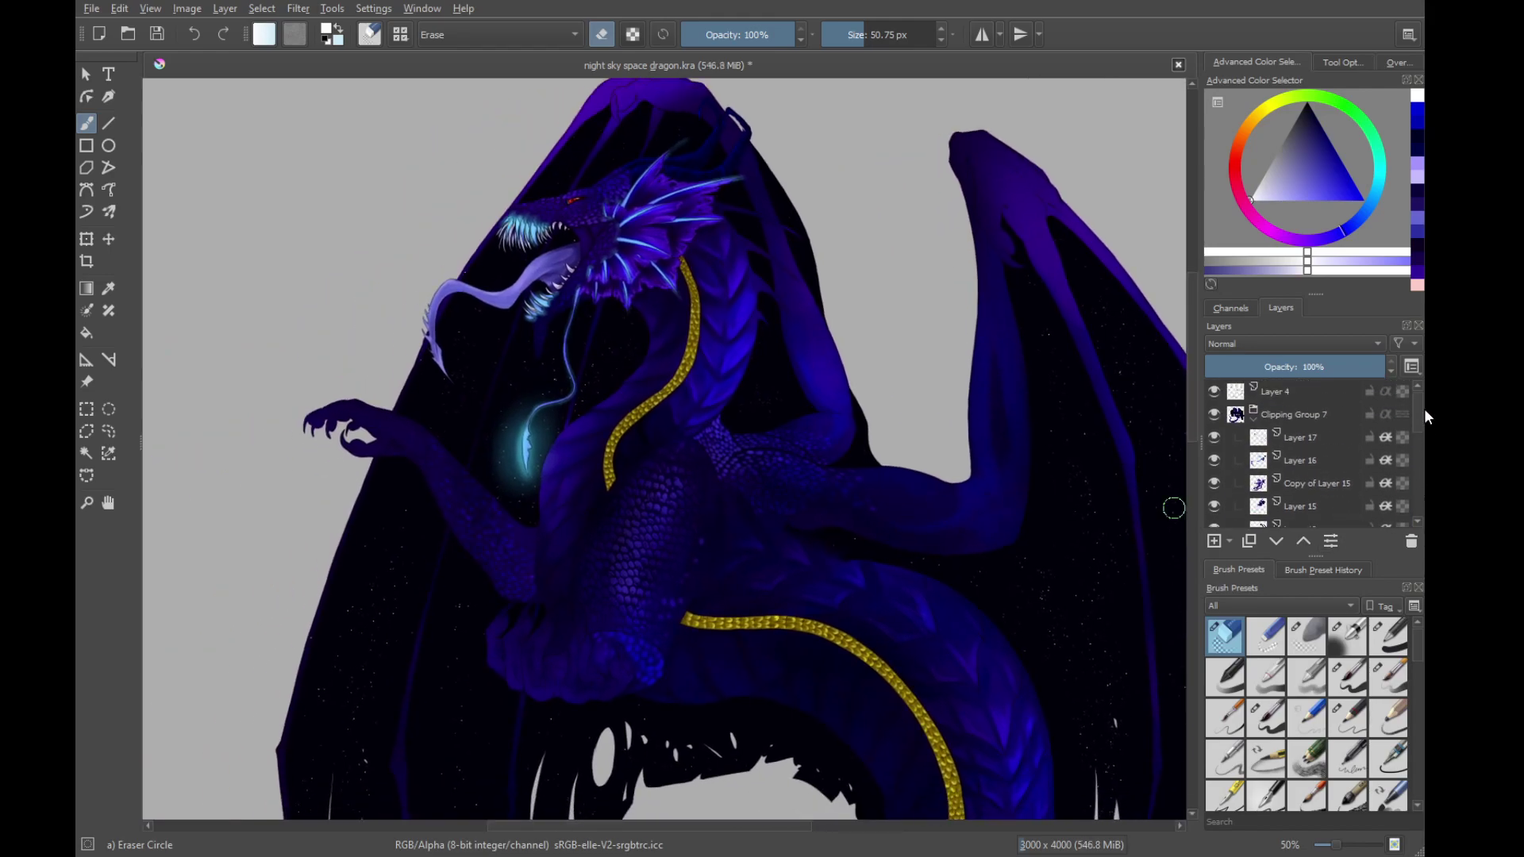
{"action": "left_click", "coordinate": [1320, 446]}
{"action": "left_click", "coordinate": [1355, 684]}
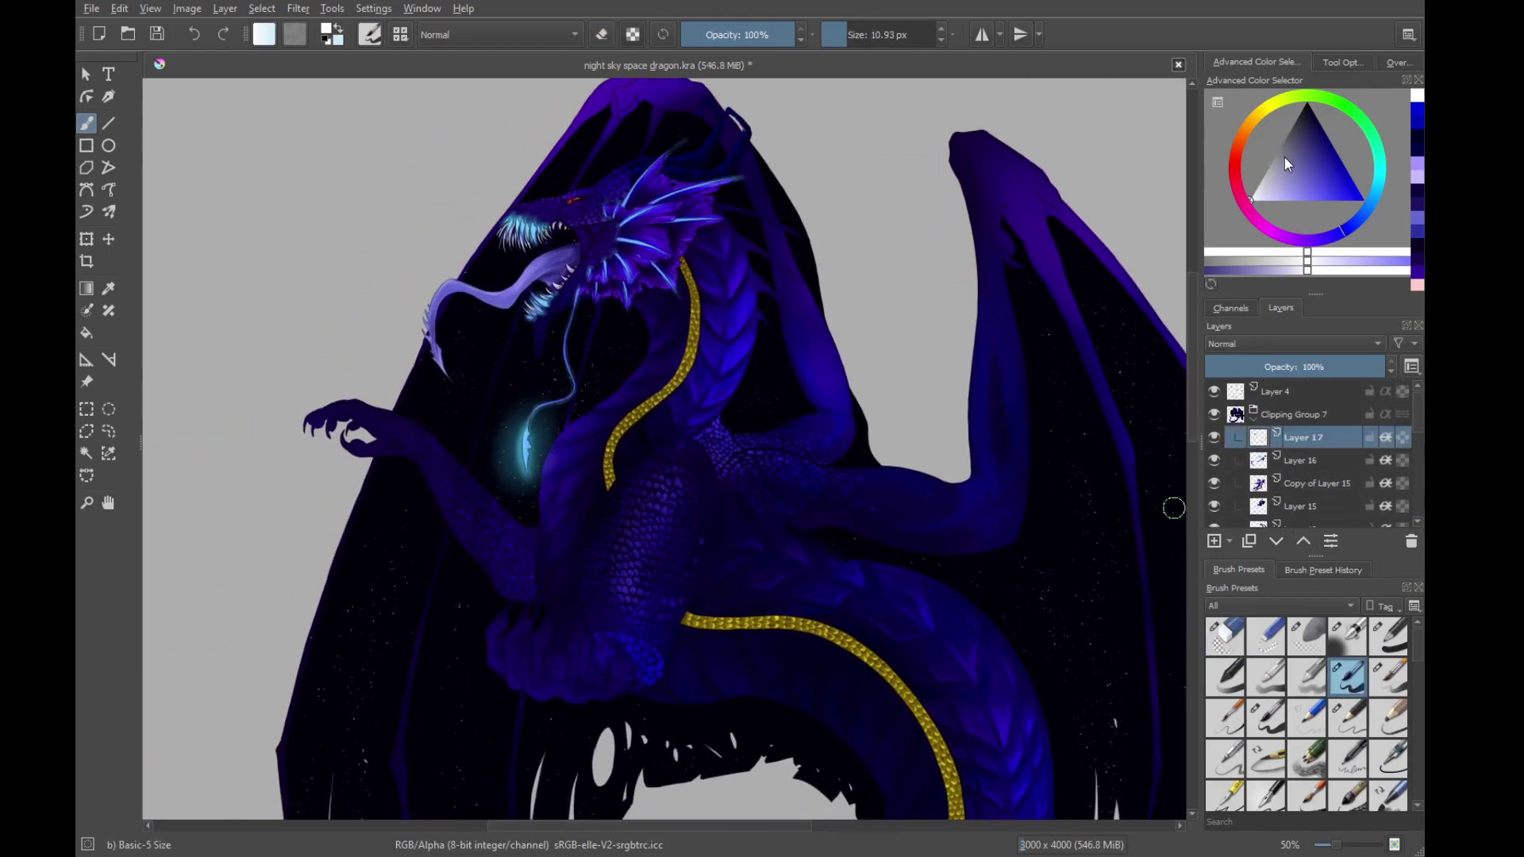
{"action": "mouse_move", "coordinate": [1284, 157]}
{"action": "left_mouse_down"}
{"action": "mouse_move", "coordinate": [1347, 130]}
{"action": "mouse_move", "coordinate": [1314, 155]}
{"action": "mouse_move", "coordinate": [1306, 205]}
{"action": "mouse_move", "coordinate": [1335, 151]}
{"action": "mouse_move", "coordinate": [1351, 174]}
{"action": "mouse_move", "coordinate": [1318, 192]}
{"action": "left_mouse_up"}
{"action": "left_click_drag", "start_coordinate": [664, 320], "coordinate": [673, 579]}
{"action": "mouse_move", "coordinate": [1029, 526]}
{"action": "left_mouse_down"}
{"action": "mouse_move", "coordinate": [1029, 334]}
{"action": "mouse_move", "coordinate": [1029, 373]}
{"action": "left_mouse_up"}
{"action": "left_click_drag", "start_coordinate": [890, 443], "coordinate": [917, 473]}
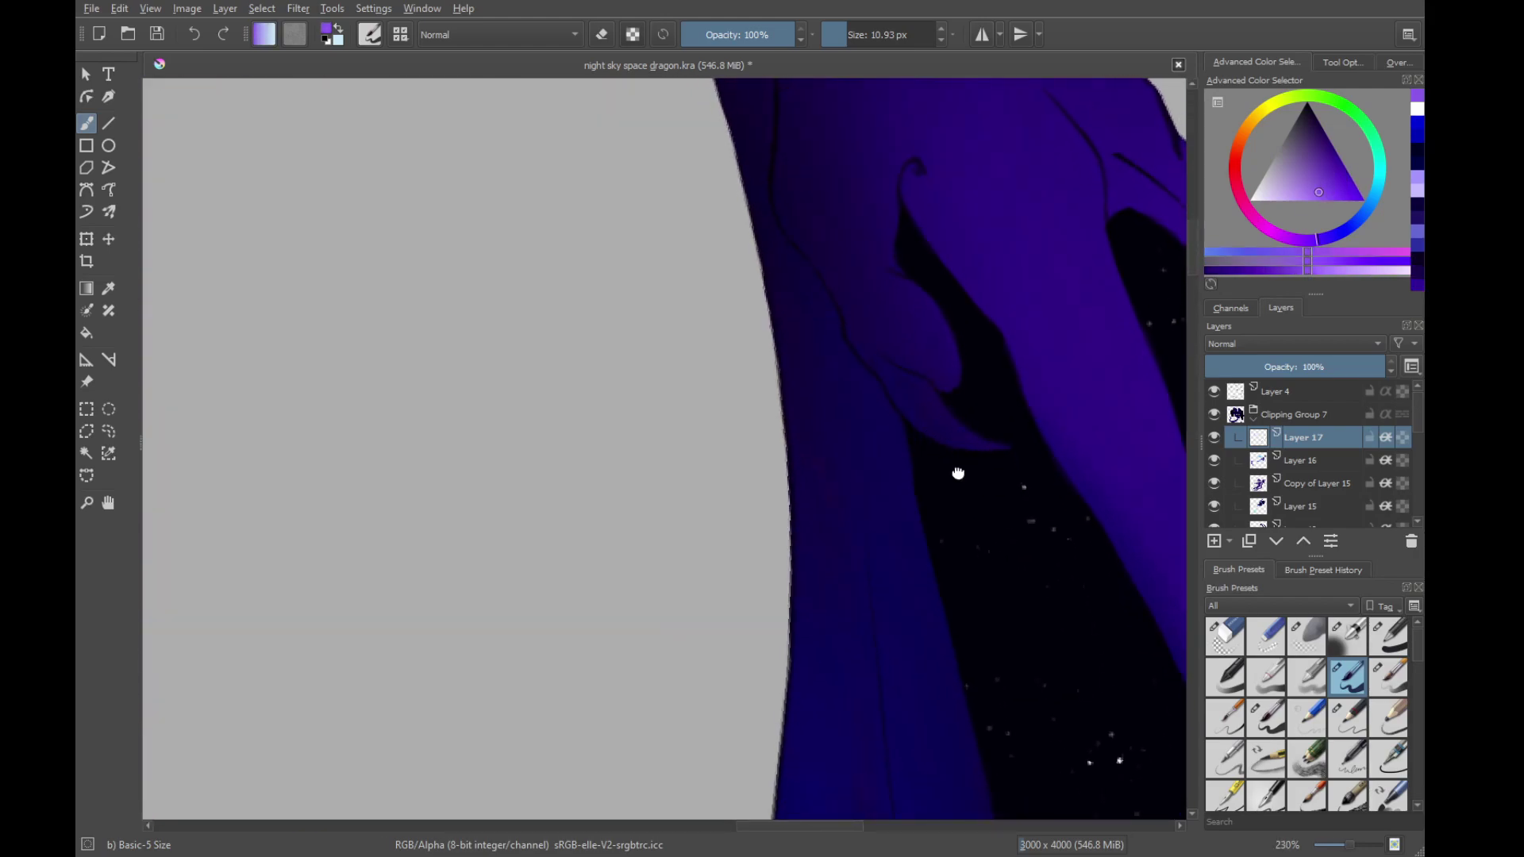
{"action": "scroll", "coordinate": [985, 412], "scroll_direction": "up", "scroll_amount": 3}
{"action": "left_click_drag", "start_coordinate": [1324, 186], "coordinate": [1326, 162]}
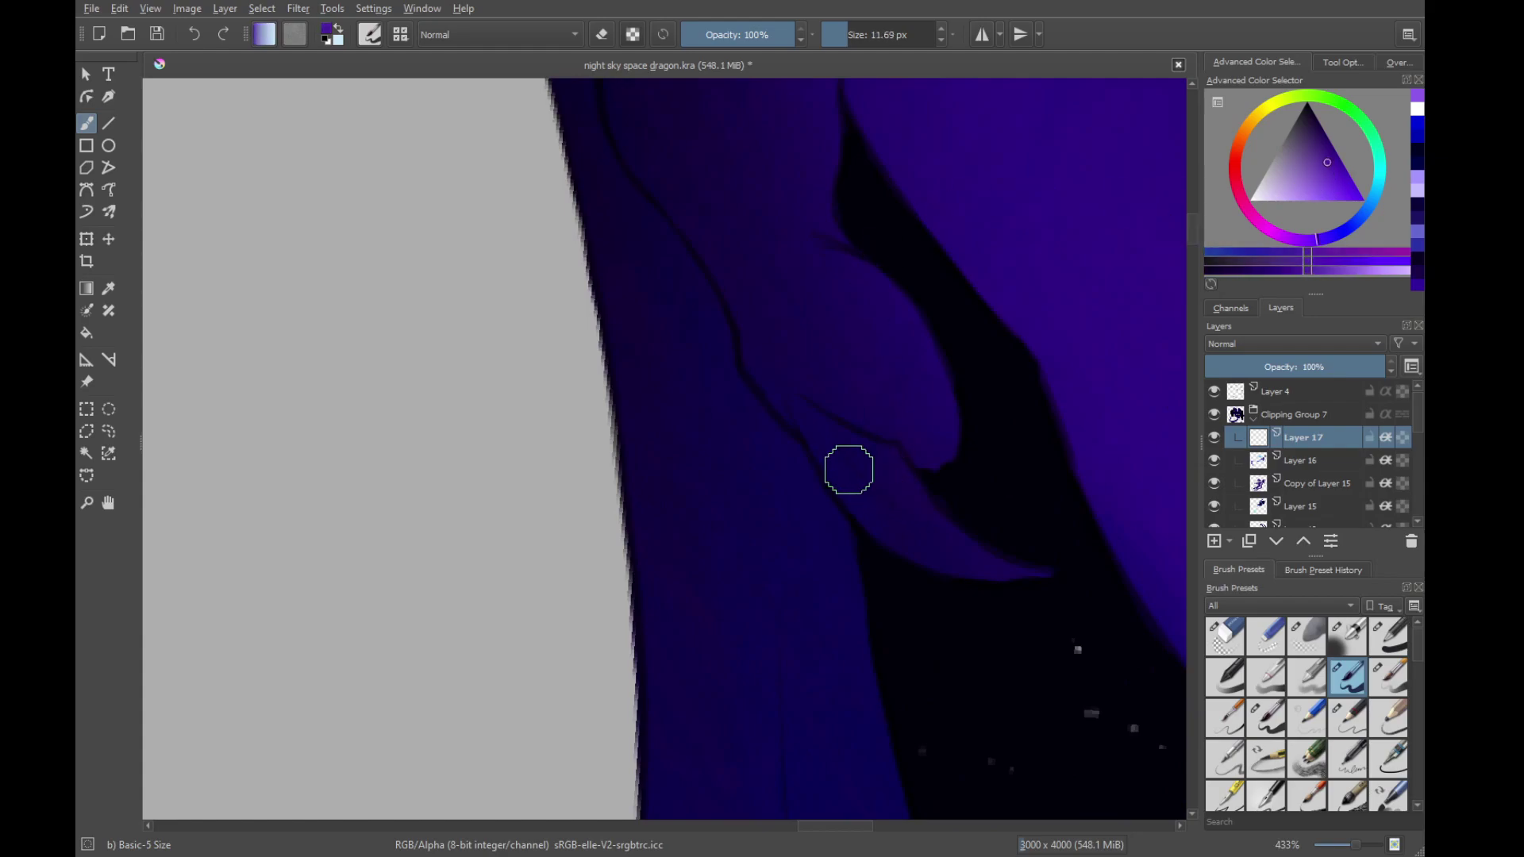
{"action": "left_click_drag", "start_coordinate": [814, 436], "coordinate": [854, 436], "text": "shift"}
Try to paint the claw of the right-hand wing in purple, and undo it
{"action": "mouse_move", "coordinate": [808, 417]}
{"action": "left_mouse_down"}
{"action": "mouse_move", "coordinate": [859, 495]}
{"action": "mouse_move", "coordinate": [809, 419]}
{"action": "mouse_move", "coordinate": [858, 491]}
{"action": "mouse_move", "coordinate": [834, 448]}
{"action": "mouse_move", "coordinate": [970, 560]}
{"action": "left_mouse_up"}
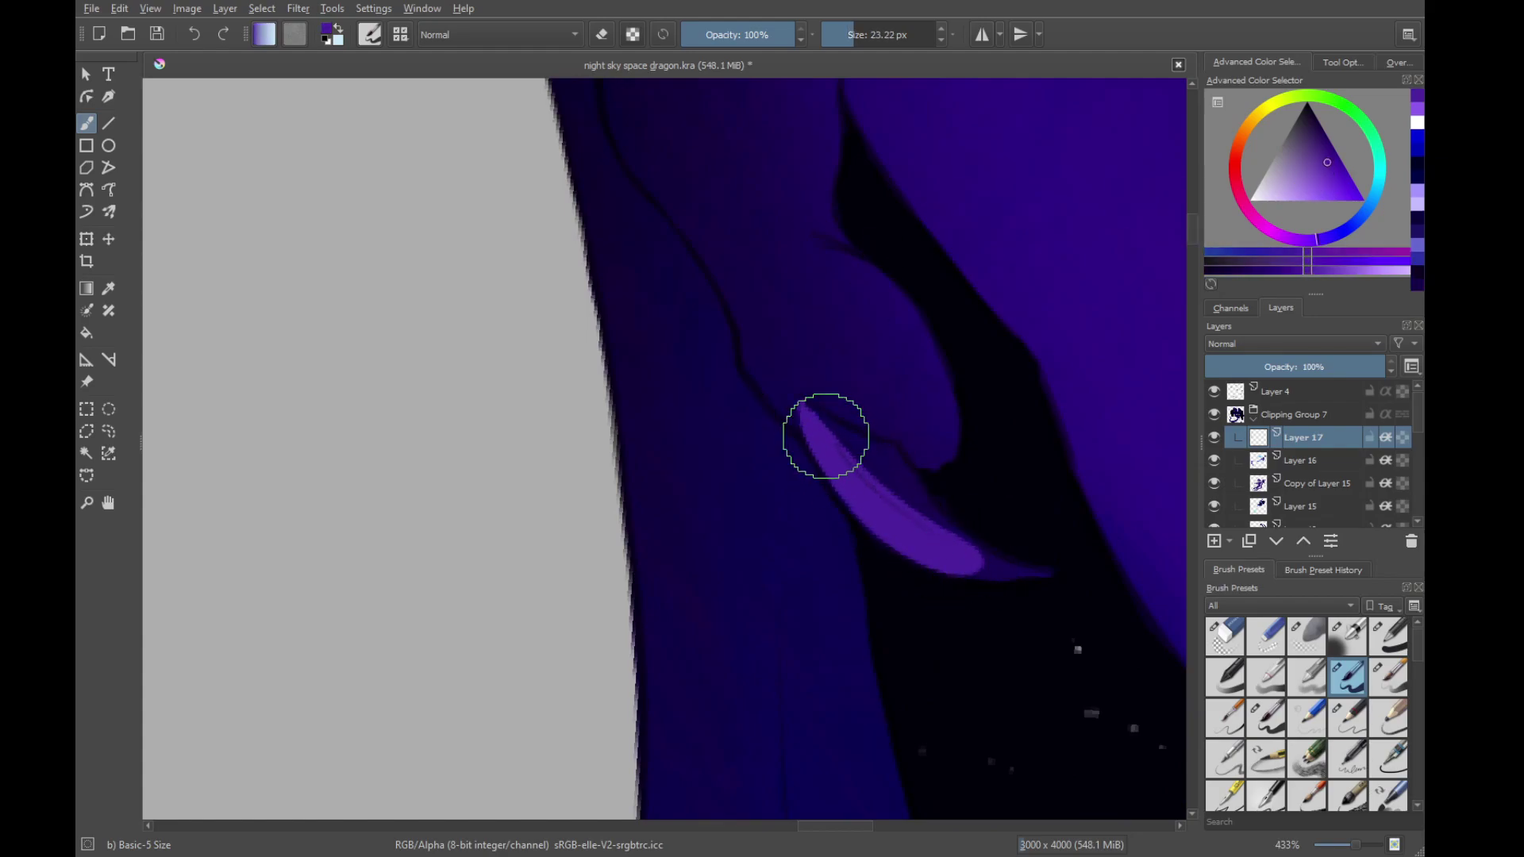
{"action": "scroll", "coordinate": [945, 670], "scroll_direction": "down", "scroll_amount": 5}
{"action": "scroll", "coordinate": [897, 452], "scroll_direction": "up", "scroll_amount": 5}
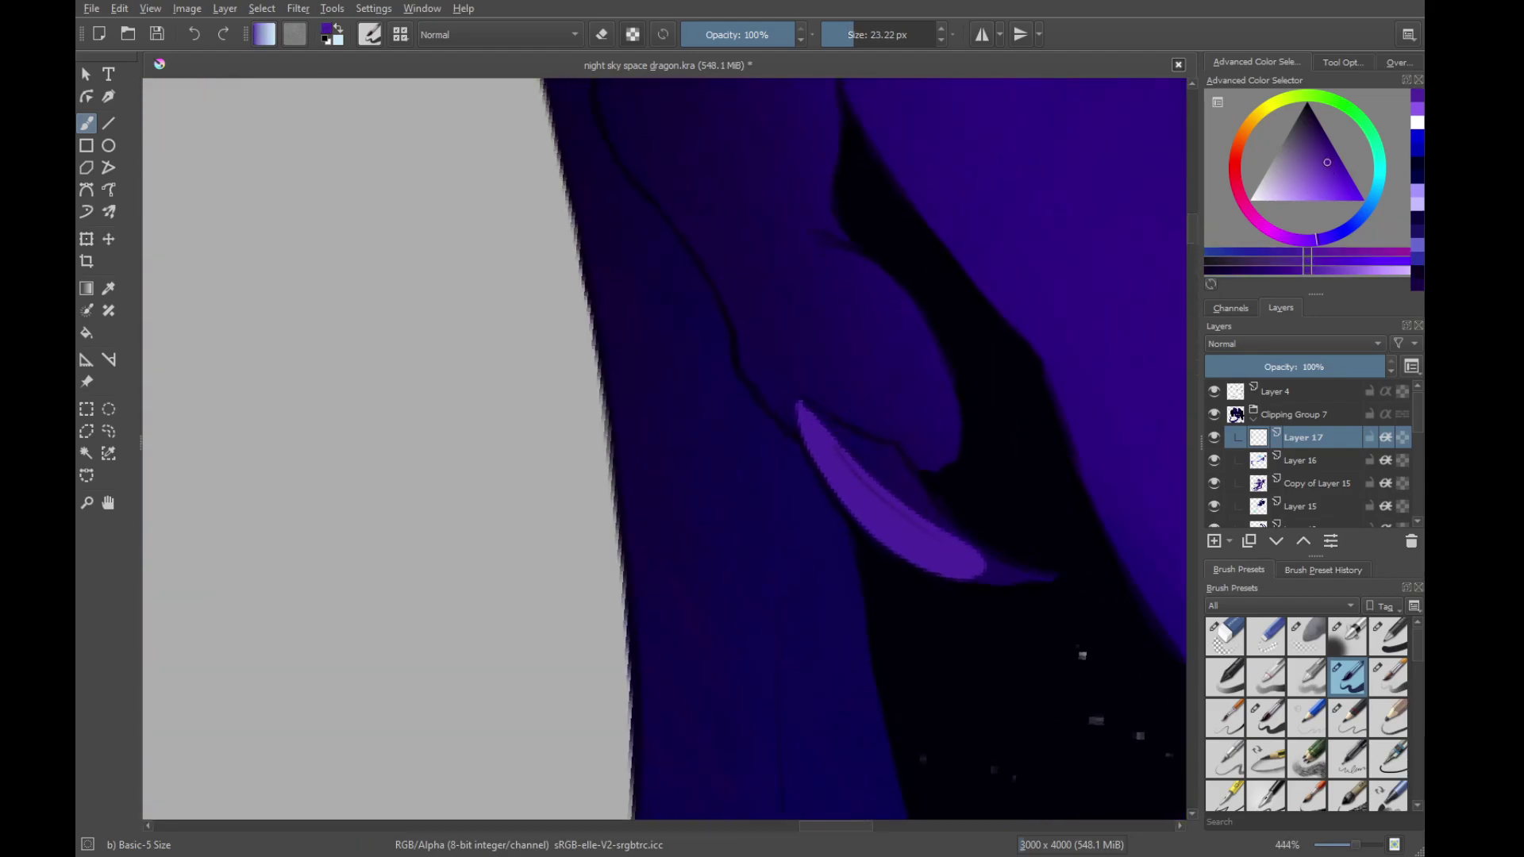
{"action": "key", "text": "ctrl+z"}
{"action": "key", "text": "ctrl+z"}
Choose a muted dark blue and fill the whole claw of the right-hand wing with it
{"action": "left_click_drag", "start_coordinate": [1323, 237], "coordinate": [1345, 229]}
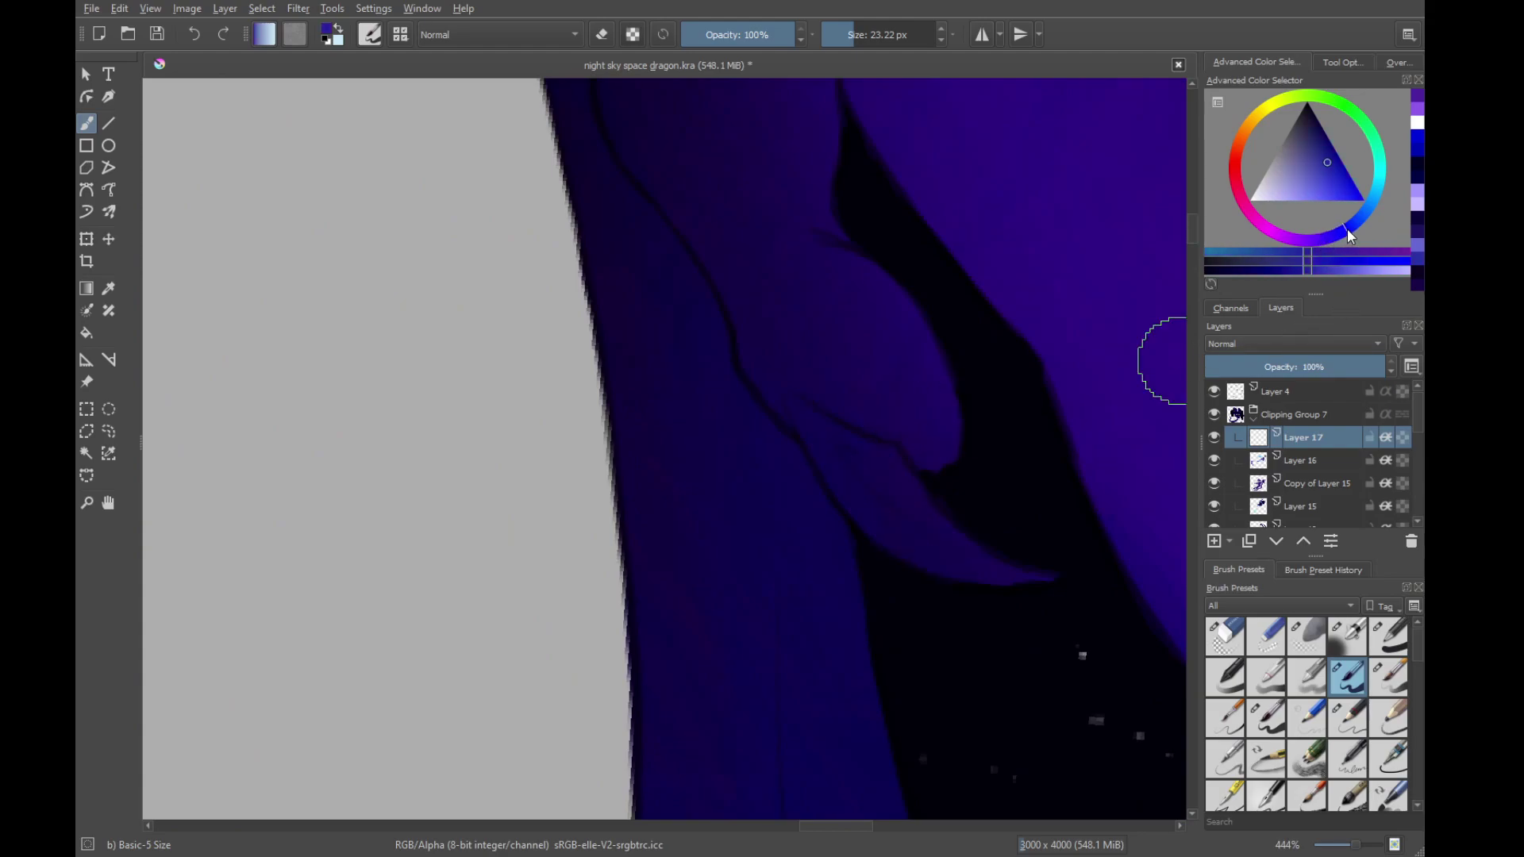
{"action": "left_click", "coordinate": [1325, 164]}
{"action": "left_click_drag", "start_coordinate": [1327, 165], "coordinate": [1319, 147]}
{"action": "mouse_move", "coordinate": [816, 426]}
{"action": "left_mouse_down"}
{"action": "mouse_move", "coordinate": [853, 471]}
{"action": "mouse_move", "coordinate": [800, 410]}
{"action": "mouse_move", "coordinate": [880, 499]}
{"action": "left_mouse_up"}
{"action": "left_click_drag", "start_coordinate": [821, 452], "coordinate": [910, 551]}
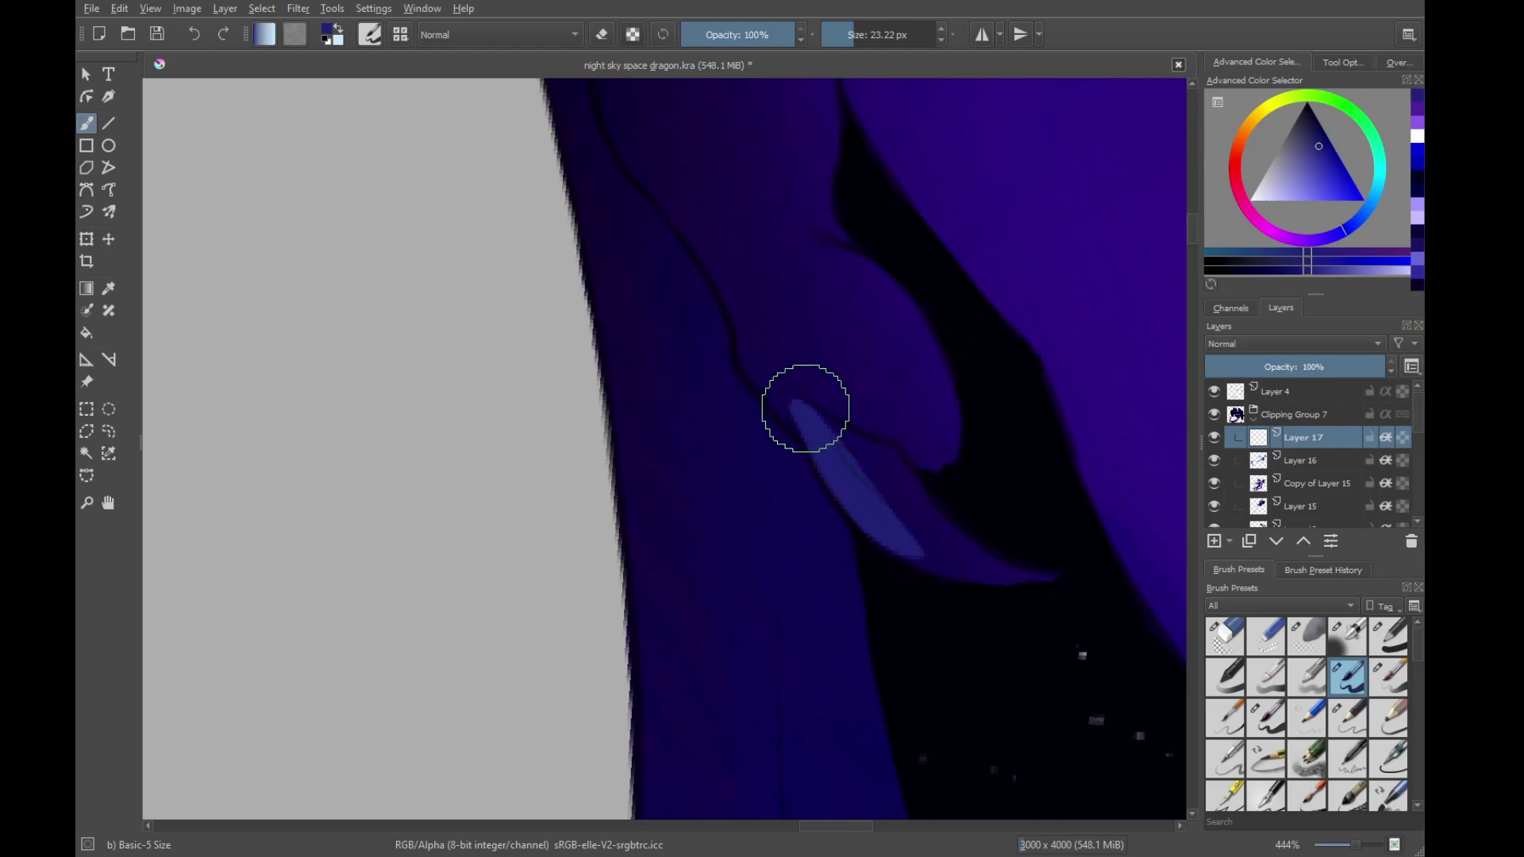
{"action": "left_click_drag", "start_coordinate": [806, 412], "coordinate": [960, 565]}
{"action": "left_click_drag", "start_coordinate": [905, 538], "coordinate": [972, 569]}
{"action": "mouse_move", "coordinate": [893, 486]}
{"action": "left_mouse_down"}
{"action": "mouse_move", "coordinate": [842, 442]}
{"action": "mouse_move", "coordinate": [976, 551]}
{"action": "mouse_move", "coordinate": [919, 534]}
{"action": "mouse_move", "coordinate": [1050, 577]}
{"action": "left_mouse_up"}
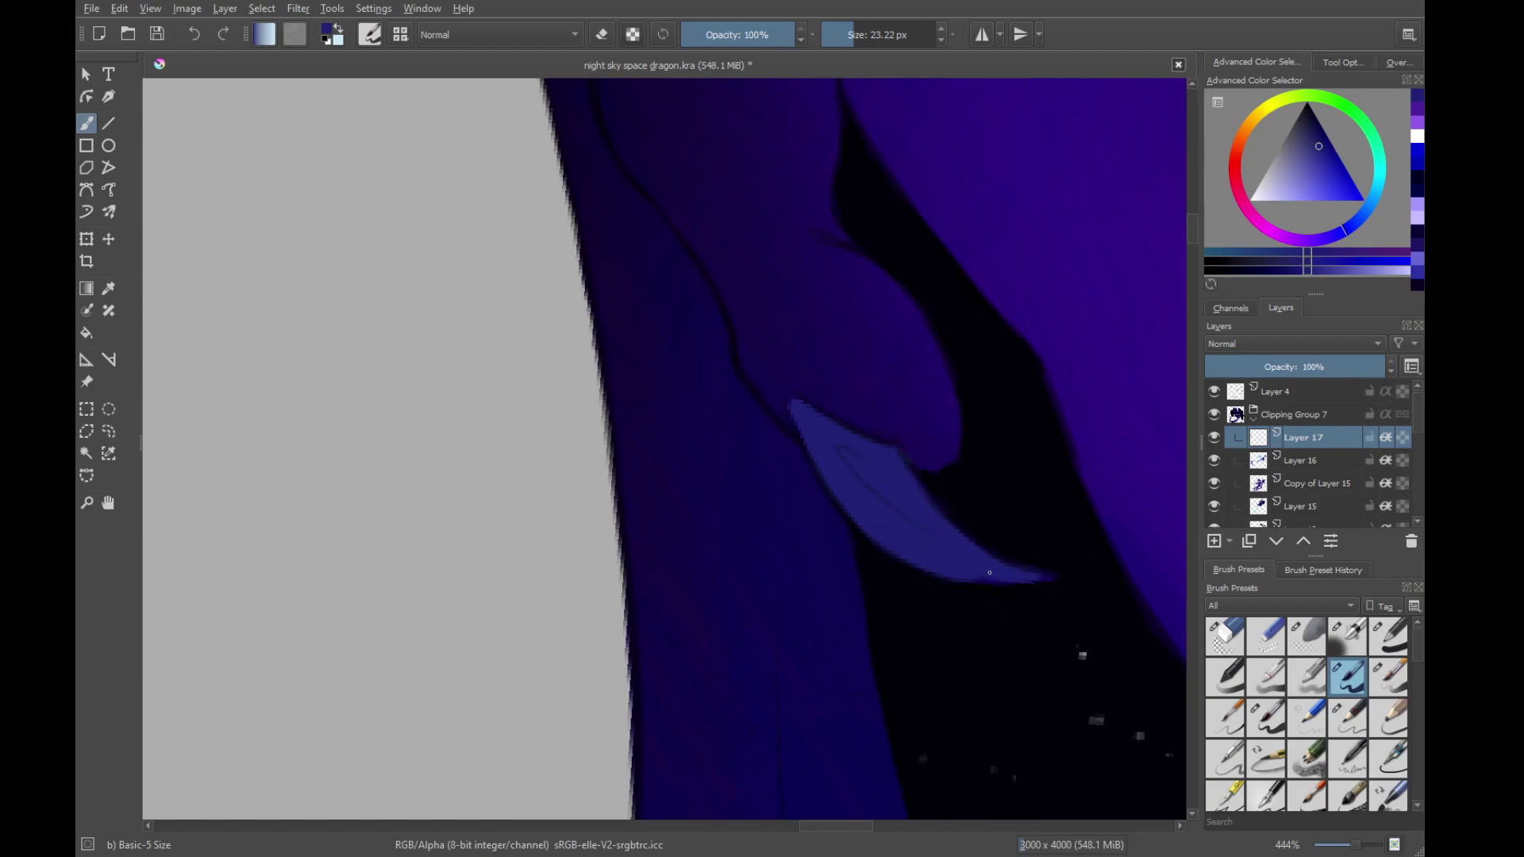
Sample the dark blue of the dragon's horn and fill the claw at the left-hand wing's joint with it
{"action": "left_click_drag", "start_coordinate": [893, 373], "coordinate": [931, 698]}
{"action": "left_click_drag", "start_coordinate": [550, 424], "coordinate": [718, 262]}
{"action": "left_click", "coordinate": [956, 406], "text": "ctrl"}
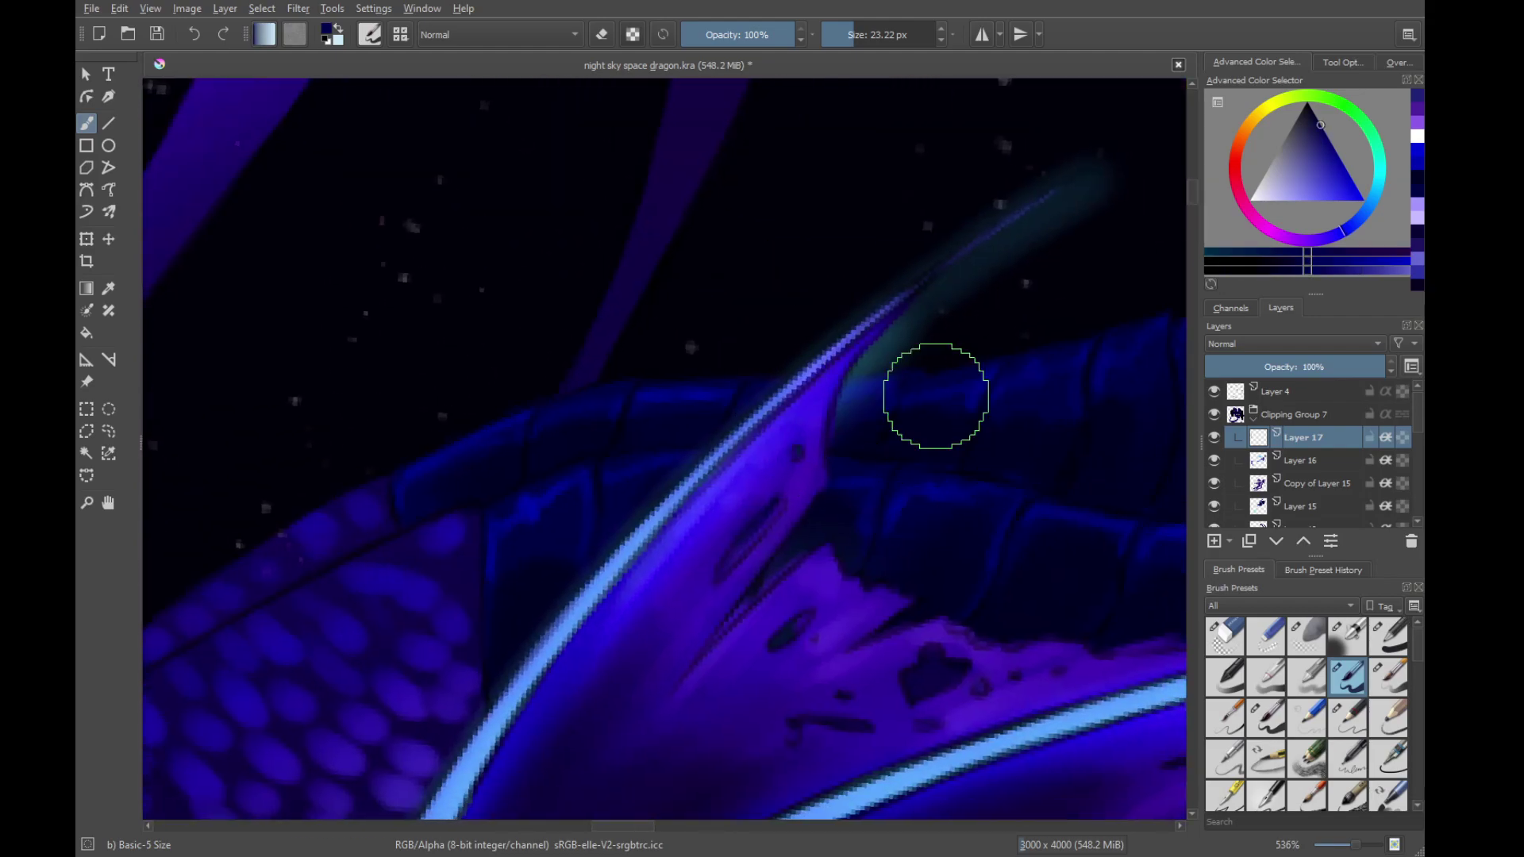
{"action": "mouse_move", "coordinate": [665, 96]}
{"action": "left_mouse_down"}
{"action": "mouse_move", "coordinate": [915, 516]}
{"action": "mouse_move", "coordinate": [1090, 731]}
{"action": "left_mouse_up"}
{"action": "mouse_move", "coordinate": [731, 408]}
{"action": "left_mouse_down"}
{"action": "mouse_move", "coordinate": [711, 428]}
{"action": "mouse_move", "coordinate": [749, 571]}
{"action": "mouse_move", "coordinate": [769, 630]}
{"action": "mouse_move", "coordinate": [741, 408]}
{"action": "mouse_move", "coordinate": [754, 564]}
{"action": "mouse_move", "coordinate": [812, 647]}
{"action": "left_mouse_up"}
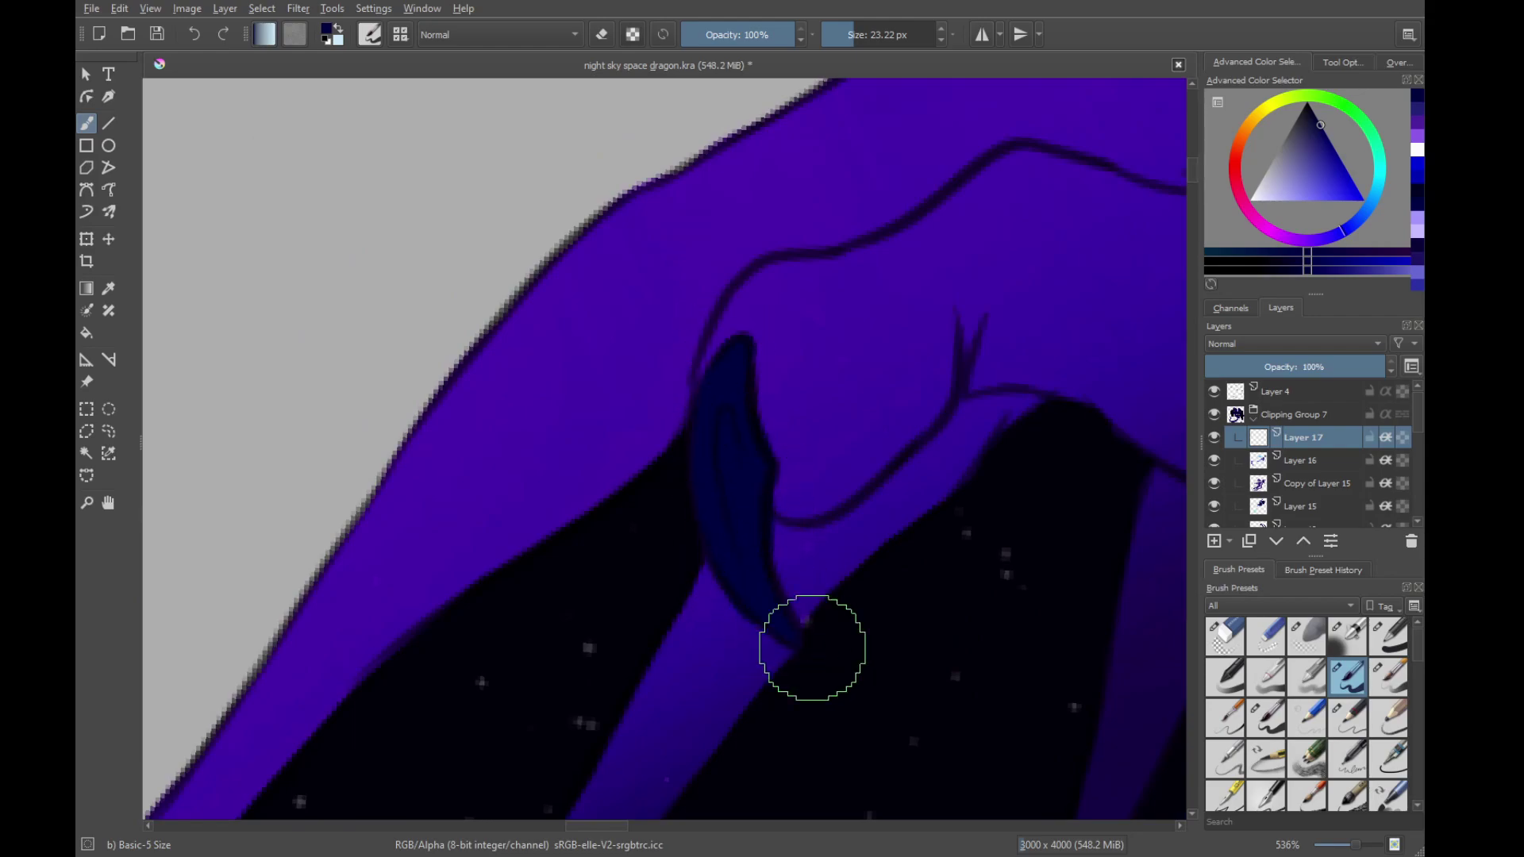
Shade the left-hand wing's claw with the Wet Paint brush at 8.46 px, using a darker navy and a brighter blue
{"action": "left_click", "coordinate": [1315, 117]}
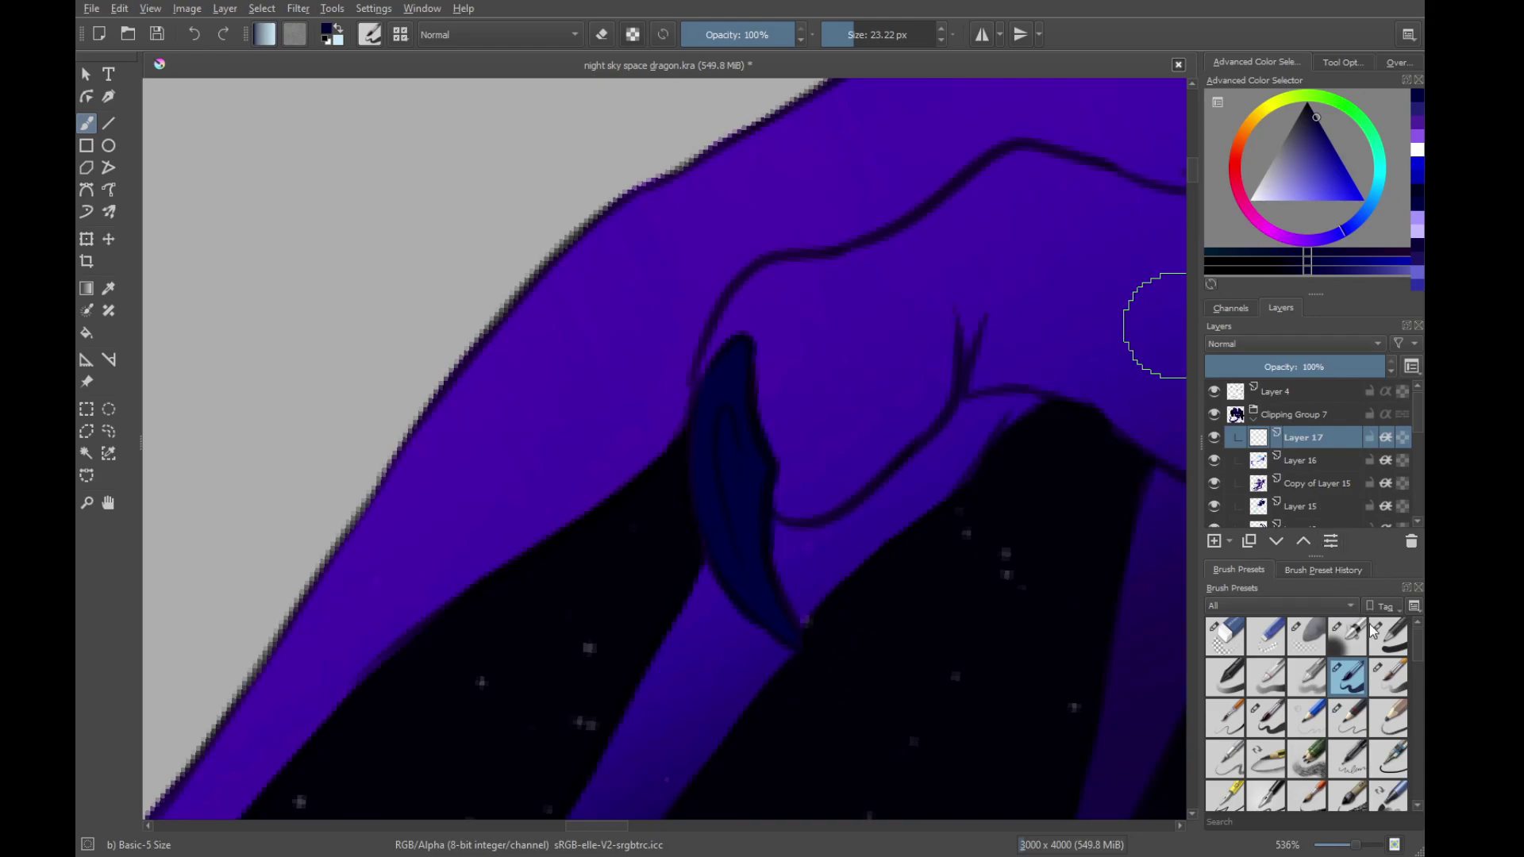
{"action": "scroll", "coordinate": [1380, 698], "scroll_direction": "down", "scroll_amount": 5}
{"action": "left_click", "coordinate": [1346, 717]}
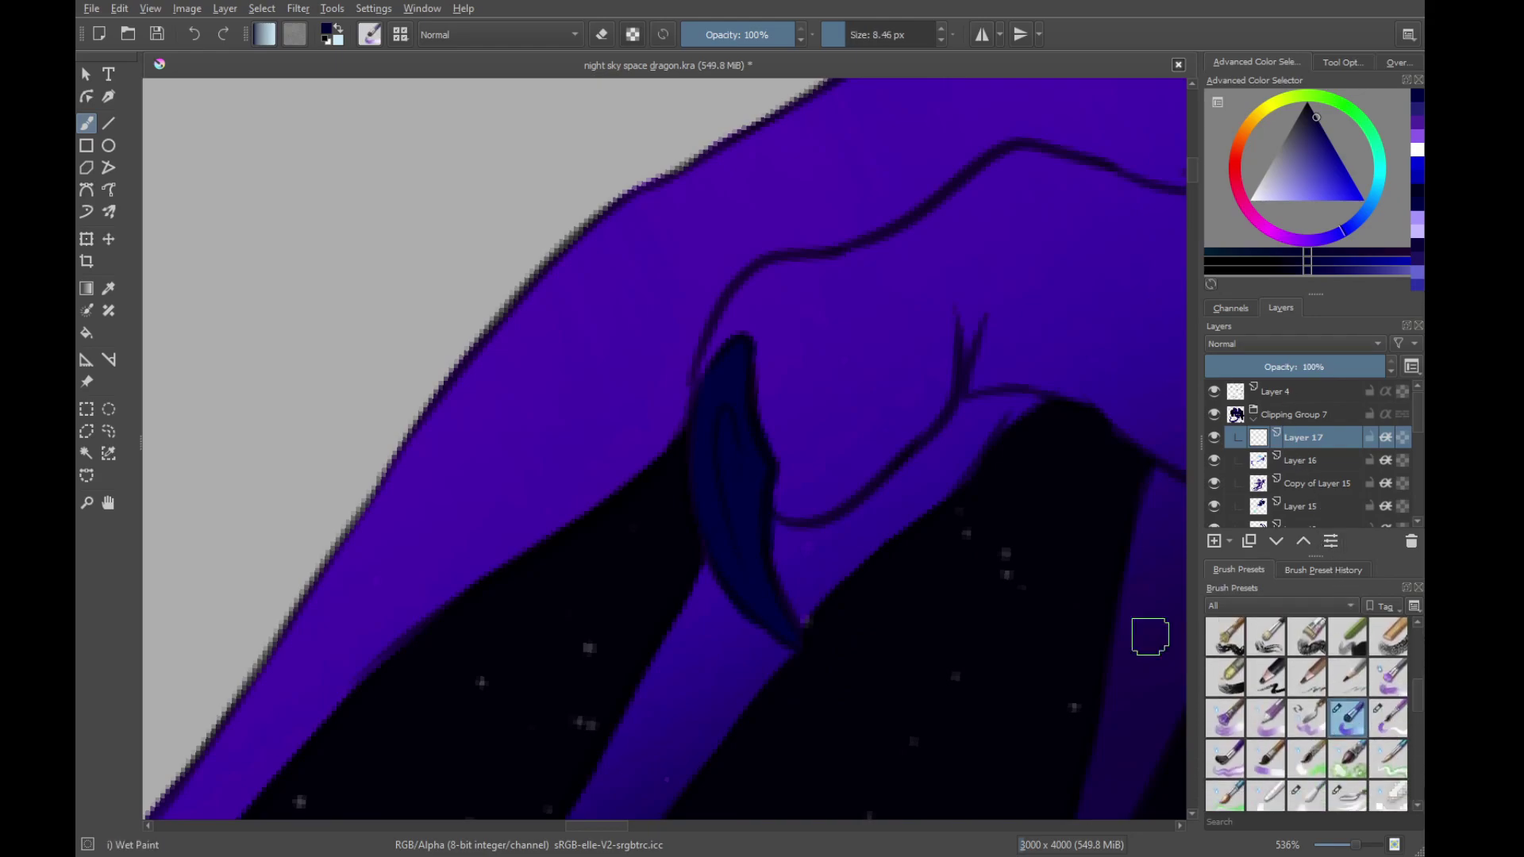
{"action": "mouse_move", "coordinate": [732, 441]}
{"action": "left_mouse_down"}
{"action": "mouse_move", "coordinate": [725, 422]}
{"action": "mouse_move", "coordinate": [752, 555]}
{"action": "mouse_move", "coordinate": [729, 437]}
{"action": "left_mouse_up"}
{"action": "left_click_drag", "start_coordinate": [1339, 178], "coordinate": [1357, 188]}
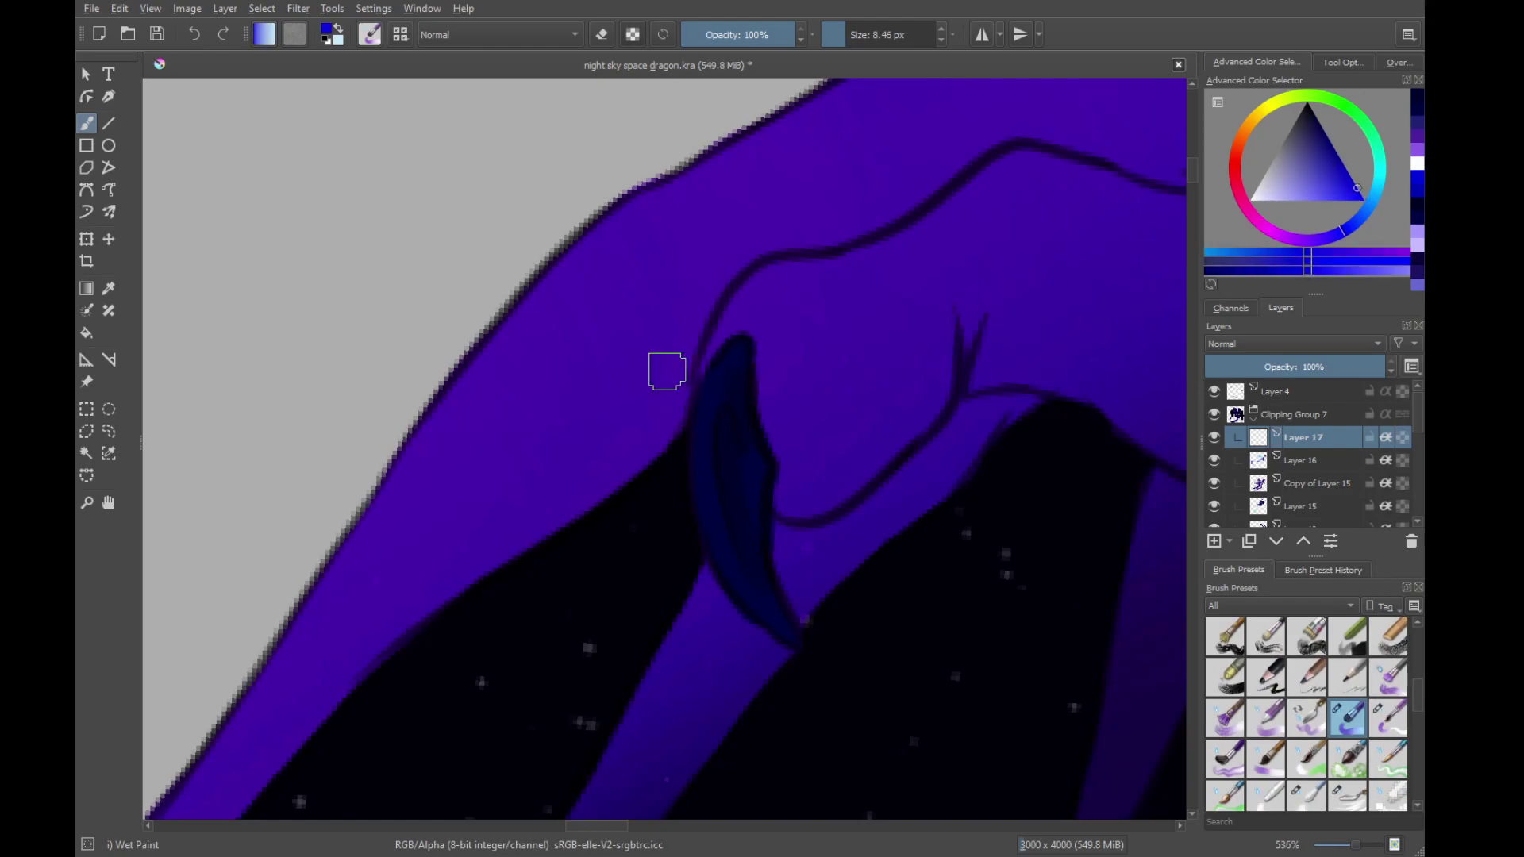
{"action": "mouse_move", "coordinate": [715, 384]}
{"action": "left_mouse_down"}
{"action": "mouse_move", "coordinate": [711, 537]}
{"action": "mouse_move", "coordinate": [700, 495]}
{"action": "left_mouse_up"}
Repaint the right-hand wing's claw in the horn's dark blue with the Basic-5 Size brush at 23.22 px
{"action": "scroll", "coordinate": [700, 495], "scroll_direction": "down", "scroll_amount": 6}
{"action": "left_click_drag", "start_coordinate": [987, 596], "coordinate": [776, 679]}
{"action": "scroll", "coordinate": [905, 461], "scroll_direction": "up", "scroll_amount": 7}
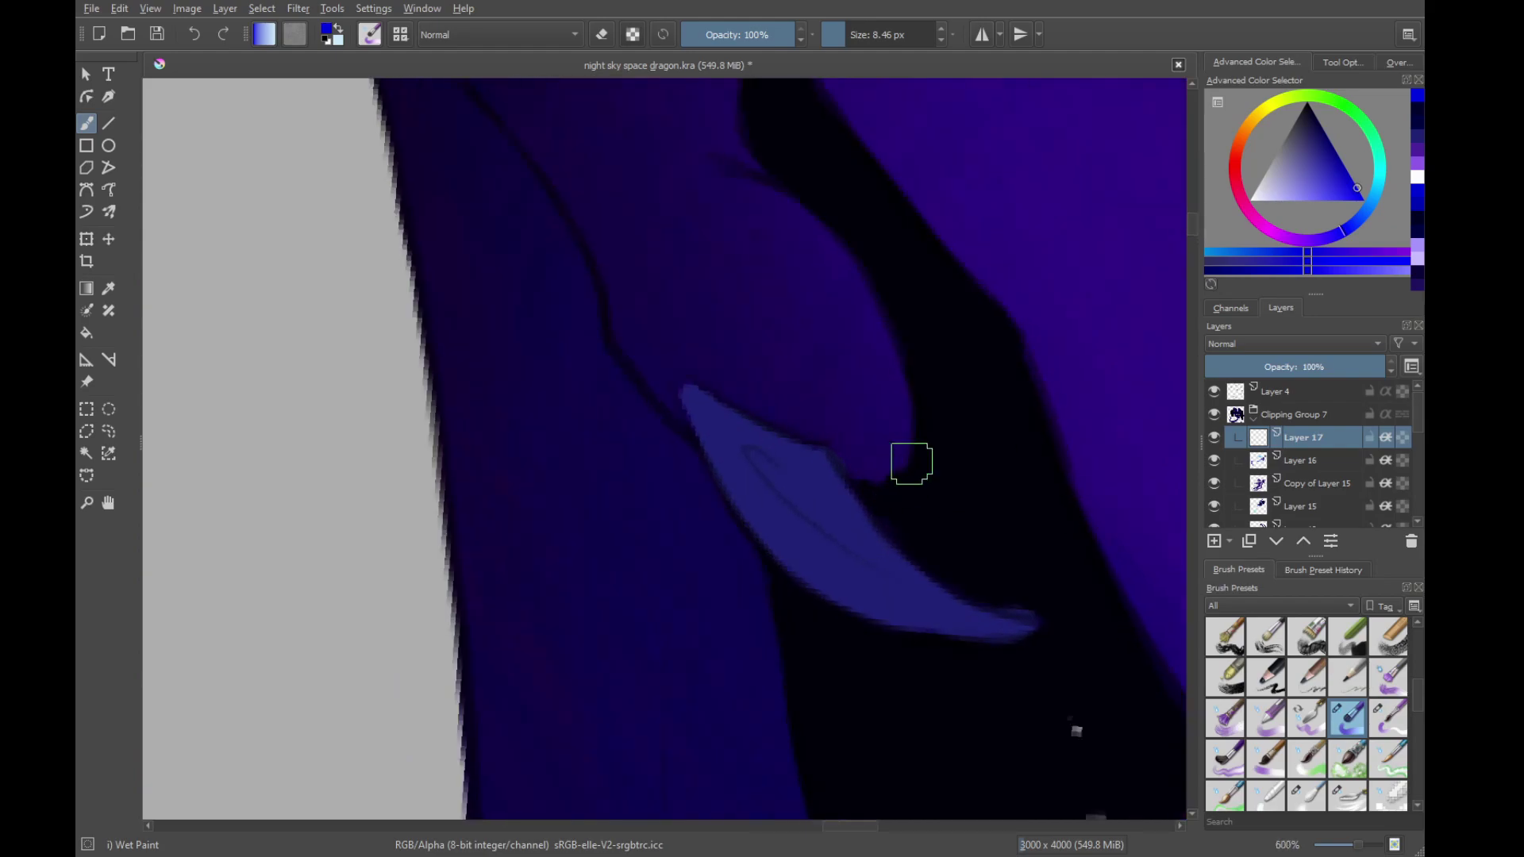
{"action": "left_click", "coordinate": [1419, 123]}
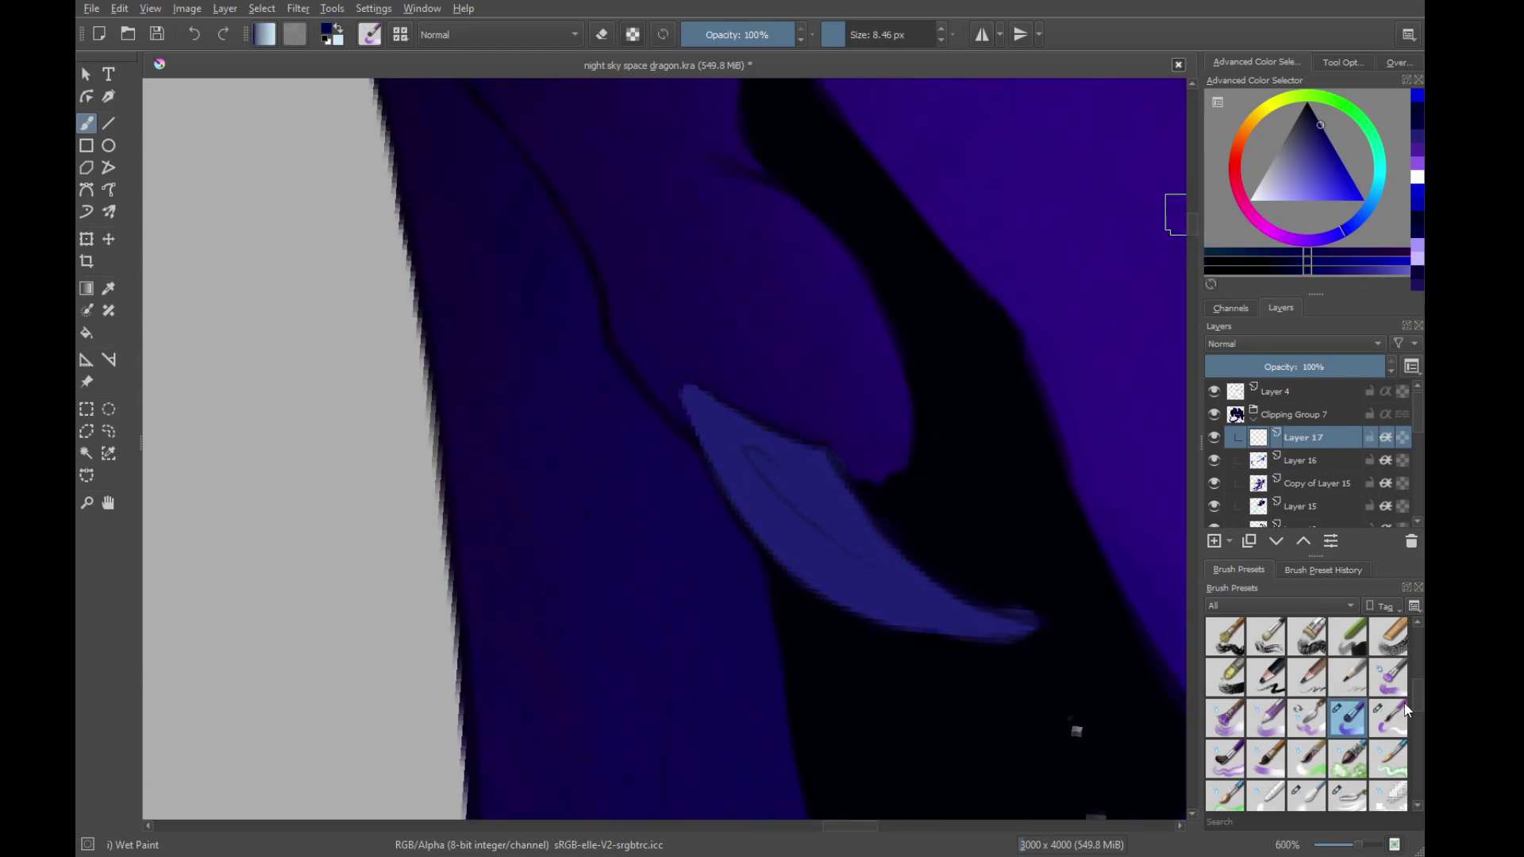
{"action": "left_click_drag", "start_coordinate": [1416, 695], "coordinate": [1403, 574]}
{"action": "left_click", "coordinate": [1348, 643]}
{"action": "left_click", "coordinate": [1346, 675]}
{"action": "mouse_move", "coordinate": [706, 405]}
{"action": "left_mouse_down"}
{"action": "mouse_move", "coordinate": [761, 478]}
{"action": "mouse_move", "coordinate": [739, 442]}
{"action": "mouse_move", "coordinate": [738, 477]}
{"action": "mouse_move", "coordinate": [912, 612]}
{"action": "mouse_move", "coordinate": [704, 405]}
{"action": "left_mouse_up"}
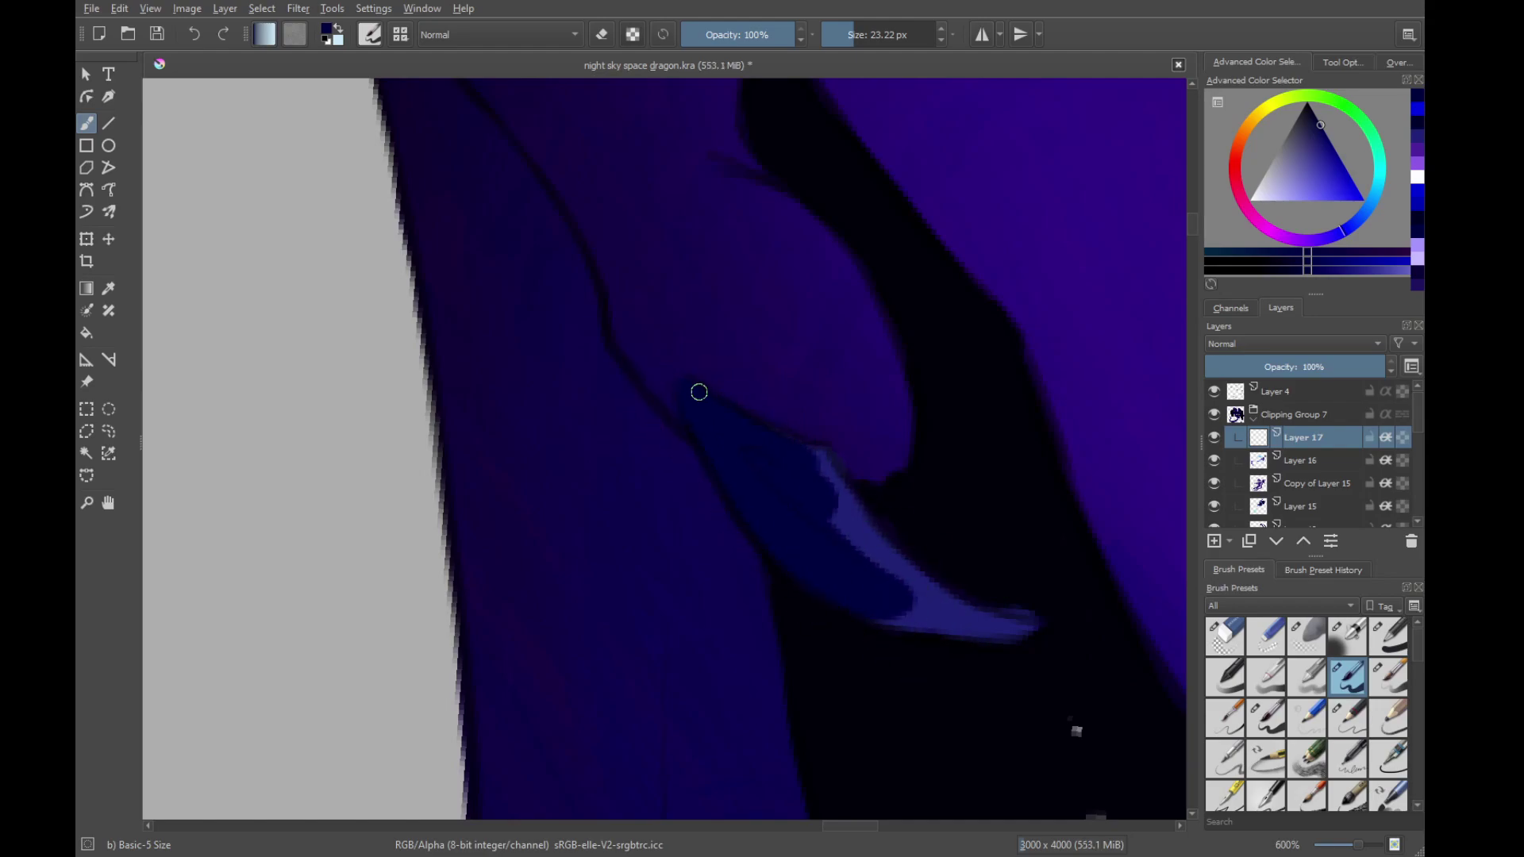
{"action": "left_click_drag", "start_coordinate": [803, 454], "coordinate": [829, 478]}
{"action": "left_click_drag", "start_coordinate": [911, 578], "coordinate": [803, 521]}
{"action": "left_click_drag", "start_coordinate": [709, 397], "coordinate": [762, 476]}
{"action": "mouse_move", "coordinate": [790, 504]}
{"action": "left_mouse_down"}
{"action": "mouse_move", "coordinate": [825, 544]}
{"action": "mouse_move", "coordinate": [701, 476]}
{"action": "mouse_move", "coordinate": [721, 438]}
{"action": "mouse_move", "coordinate": [846, 558]}
{"action": "mouse_move", "coordinate": [945, 571]}
{"action": "left_mouse_up"}
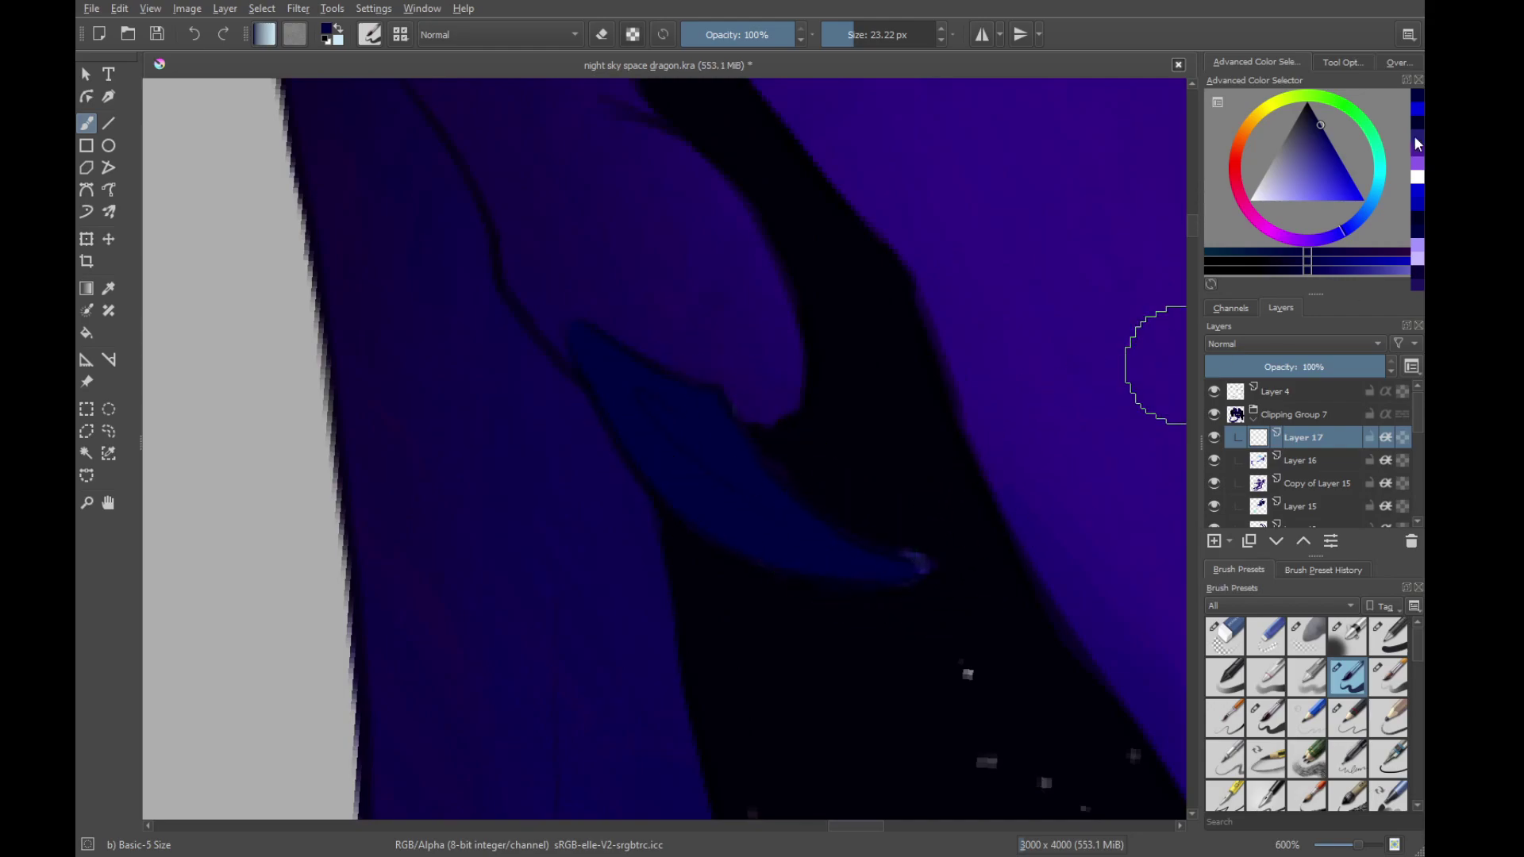
Shade the middle of the right-hand wing's claw in navy with Wet Paint and highlight its outer edge in bright blue
{"action": "left_click_drag", "start_coordinate": [1420, 659], "coordinate": [1419, 707]}
{"action": "left_click", "coordinate": [1347, 684]}
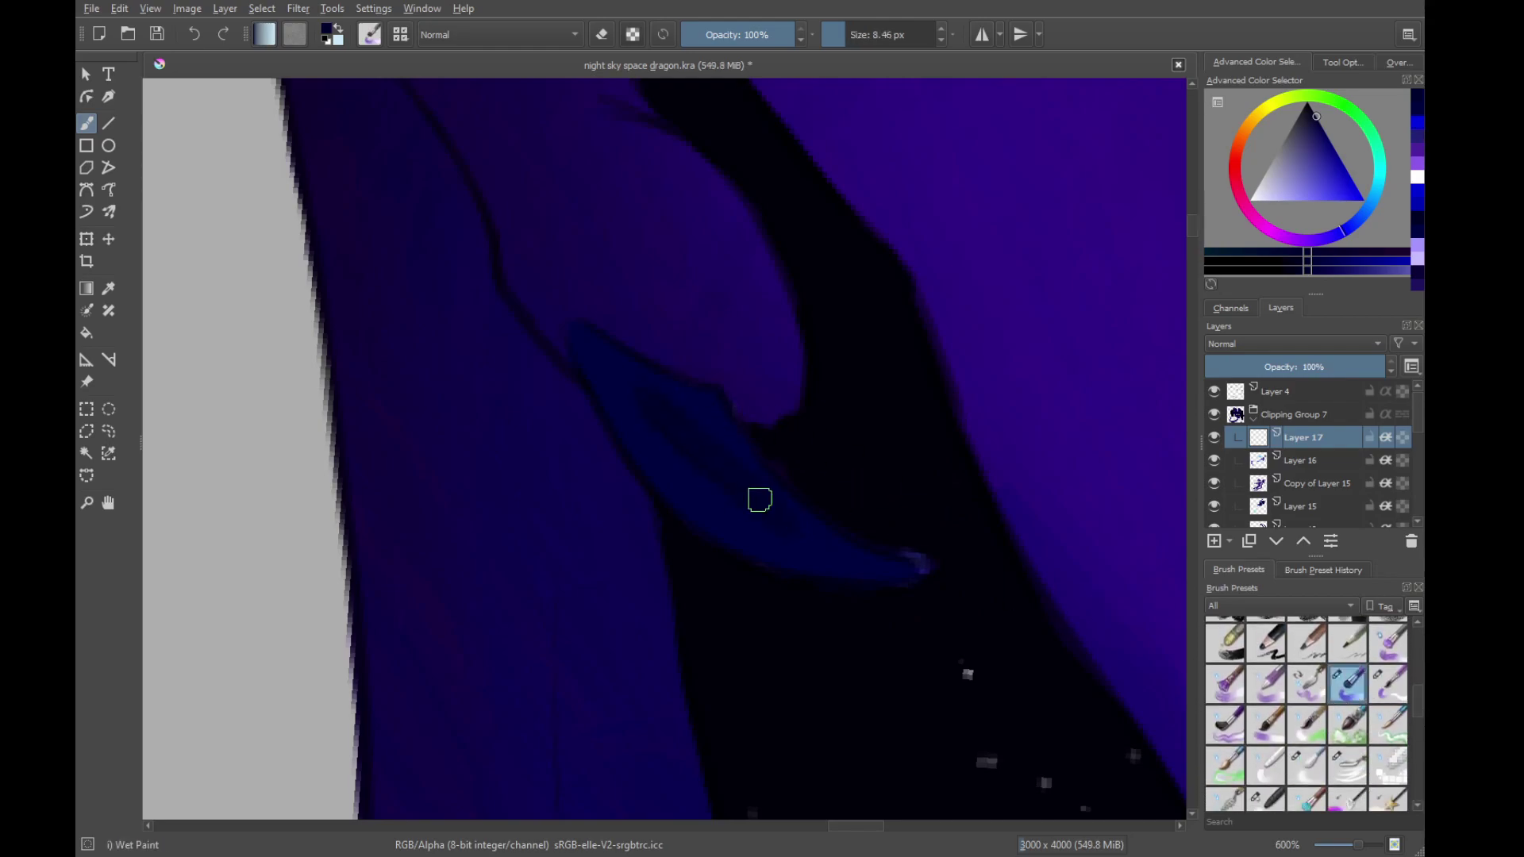
{"action": "left_click", "coordinate": [1423, 126]}
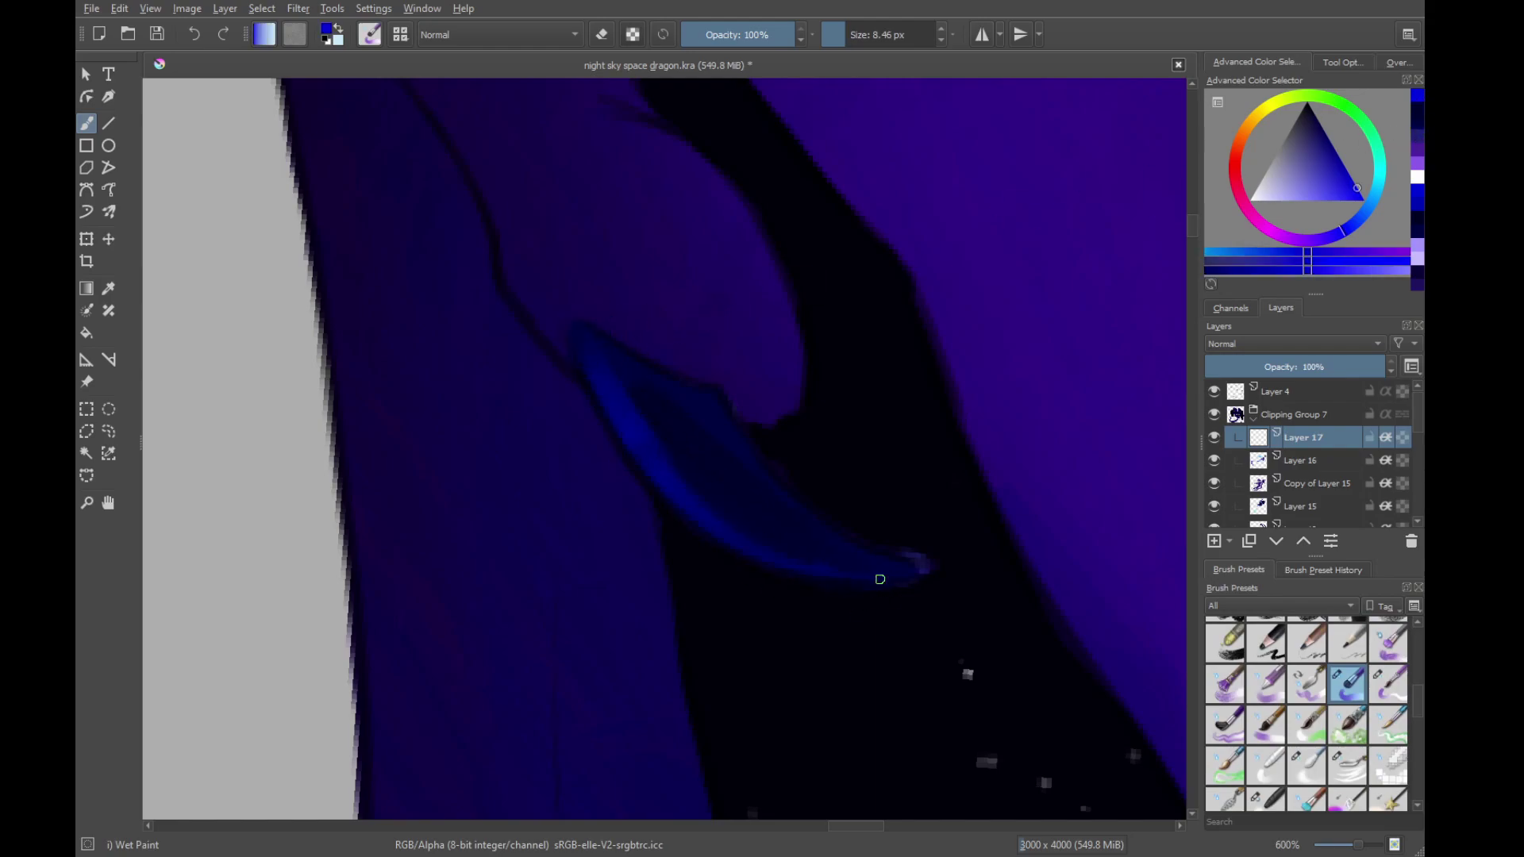
{"action": "left_click_drag", "start_coordinate": [880, 579], "coordinate": [883, 450]}
Fill the outermost finger's claw on the hand at the chest with dark blue, using the Basic-5 Size brush at 23.22 px
{"action": "left_click_drag", "start_coordinate": [444, 627], "coordinate": [794, 540]}
{"action": "left_click_drag", "start_coordinate": [794, 539], "coordinate": [794, 429]}
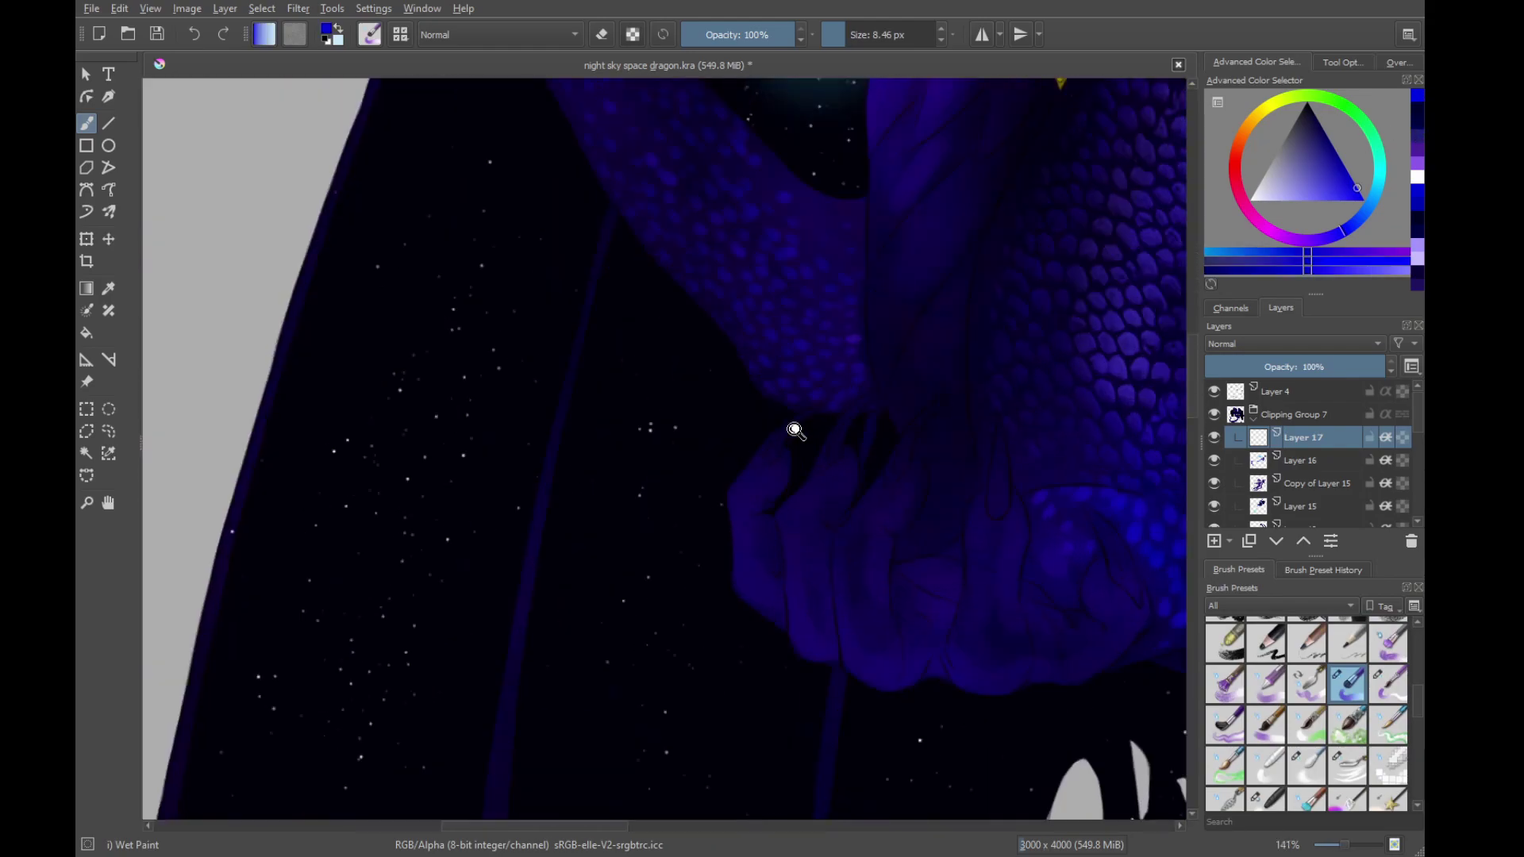
{"action": "scroll", "coordinate": [796, 431], "scroll_direction": "up", "scroll_amount": 4}
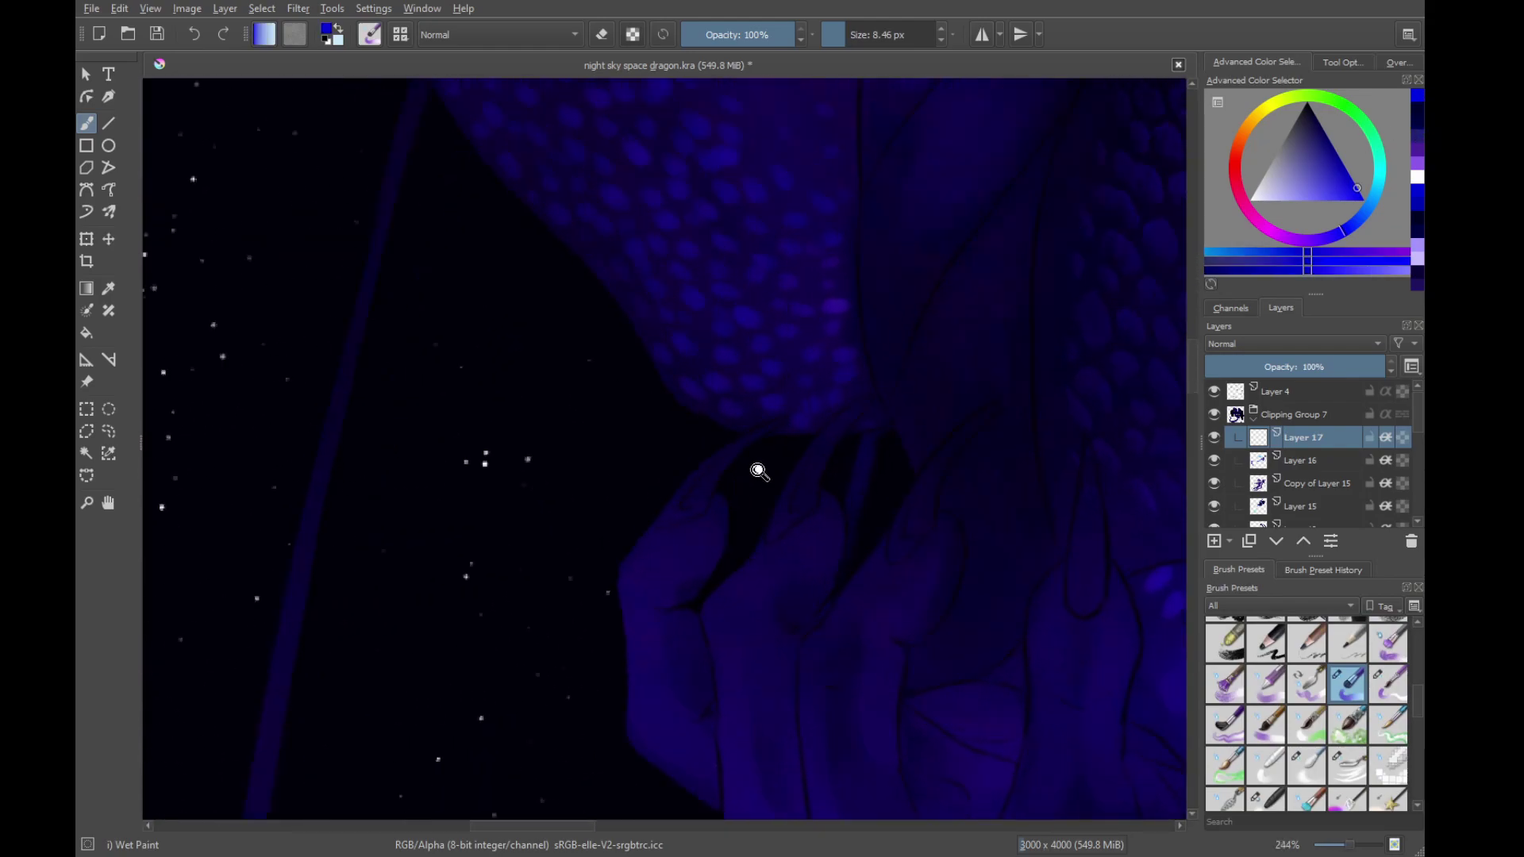
{"action": "left_click", "coordinate": [1421, 129]}
{"action": "scroll", "coordinate": [1417, 704], "scroll_direction": "up", "scroll_amount": 5}
{"action": "left_click", "coordinate": [1346, 677]}
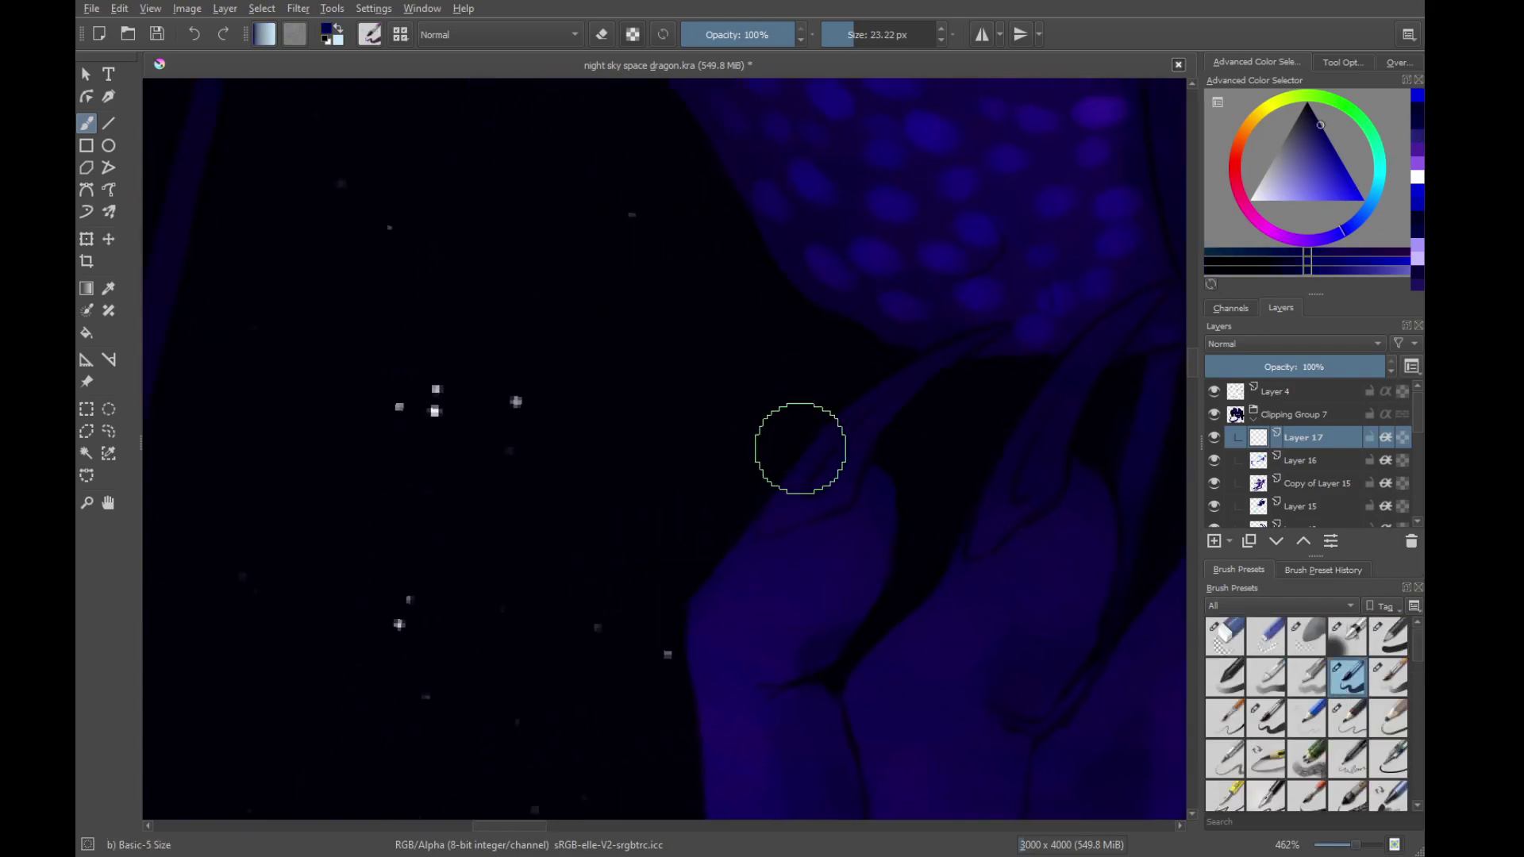
{"action": "mouse_move", "coordinate": [800, 448]}
{"action": "left_mouse_down"}
{"action": "mouse_move", "coordinate": [779, 515]}
{"action": "mouse_move", "coordinate": [912, 381]}
{"action": "mouse_move", "coordinate": [995, 332]}
{"action": "mouse_move", "coordinate": [905, 385]}
{"action": "mouse_move", "coordinate": [779, 515]}
{"action": "left_mouse_up"}
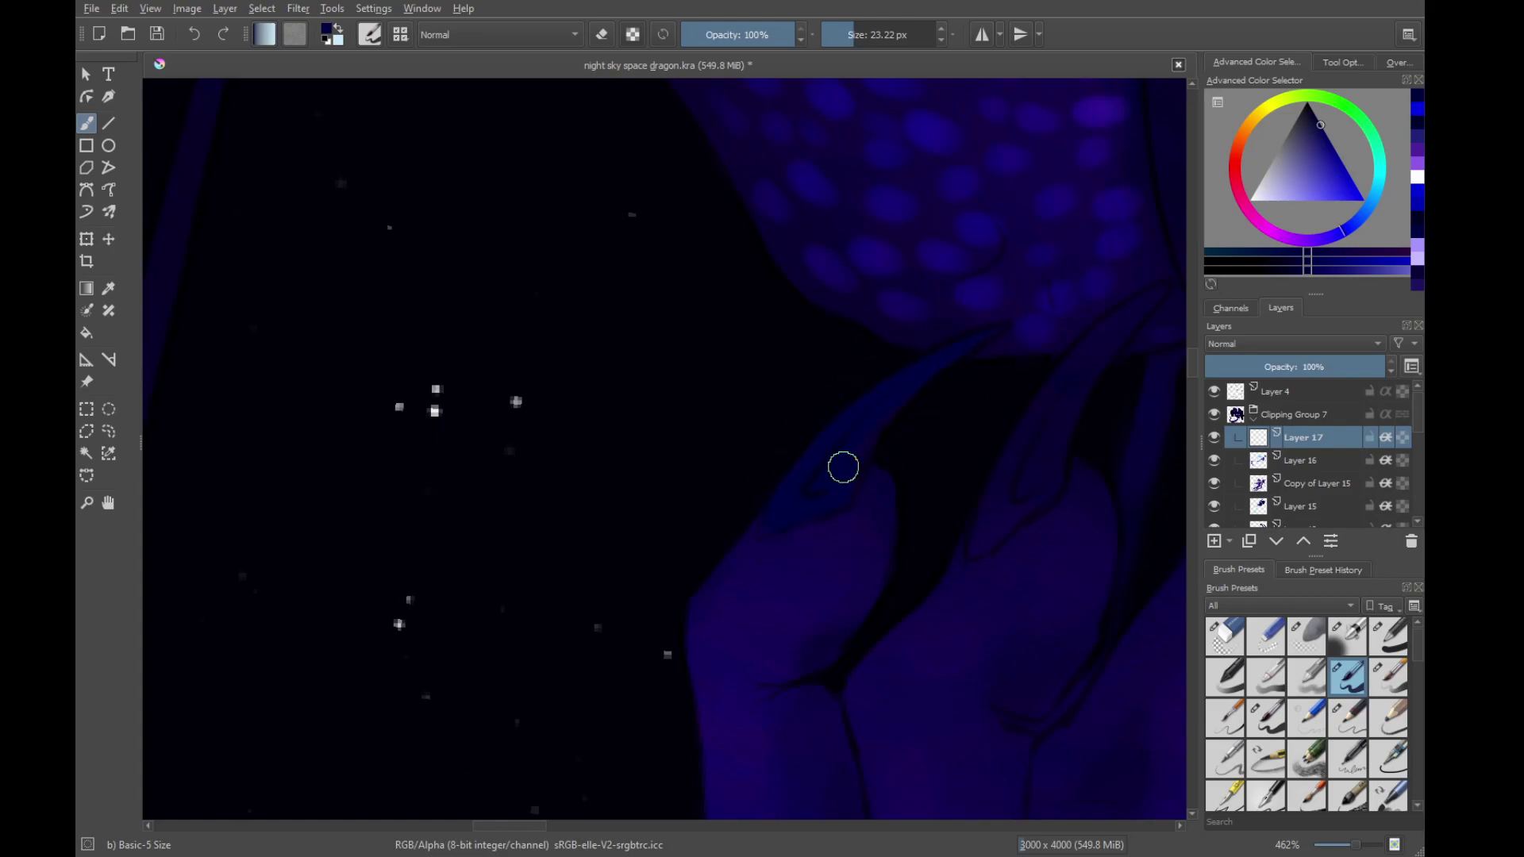
Fill the second and third finger claws on the hand at the chest with dark blue, using the Basic-5 Size brush at 23.22 px
{"action": "left_click_drag", "start_coordinate": [988, 469], "coordinate": [838, 480]}
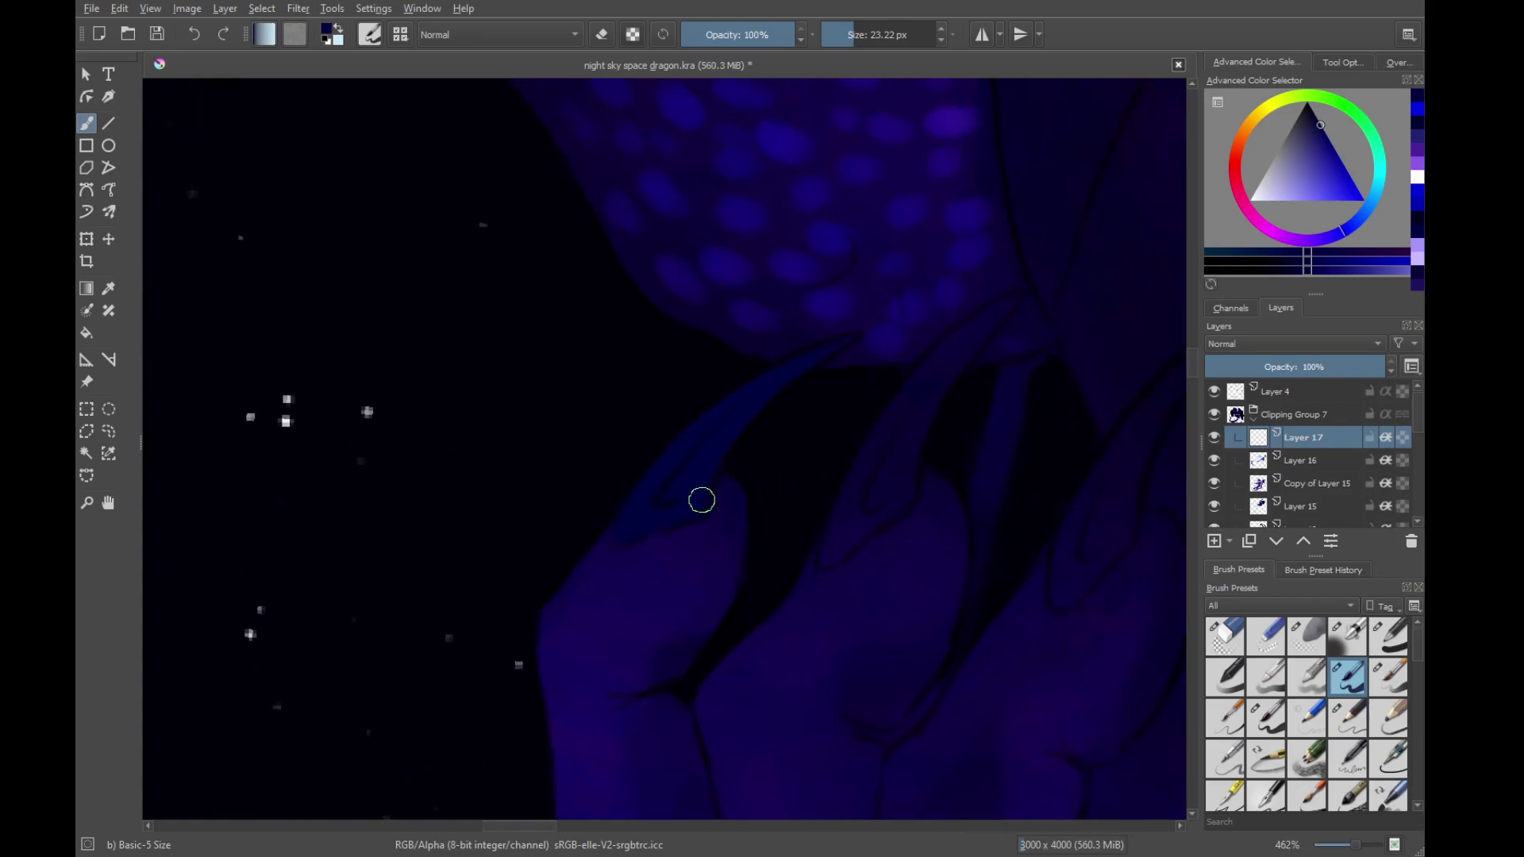
{"action": "left_click_drag", "start_coordinate": [814, 557], "coordinate": [707, 619]}
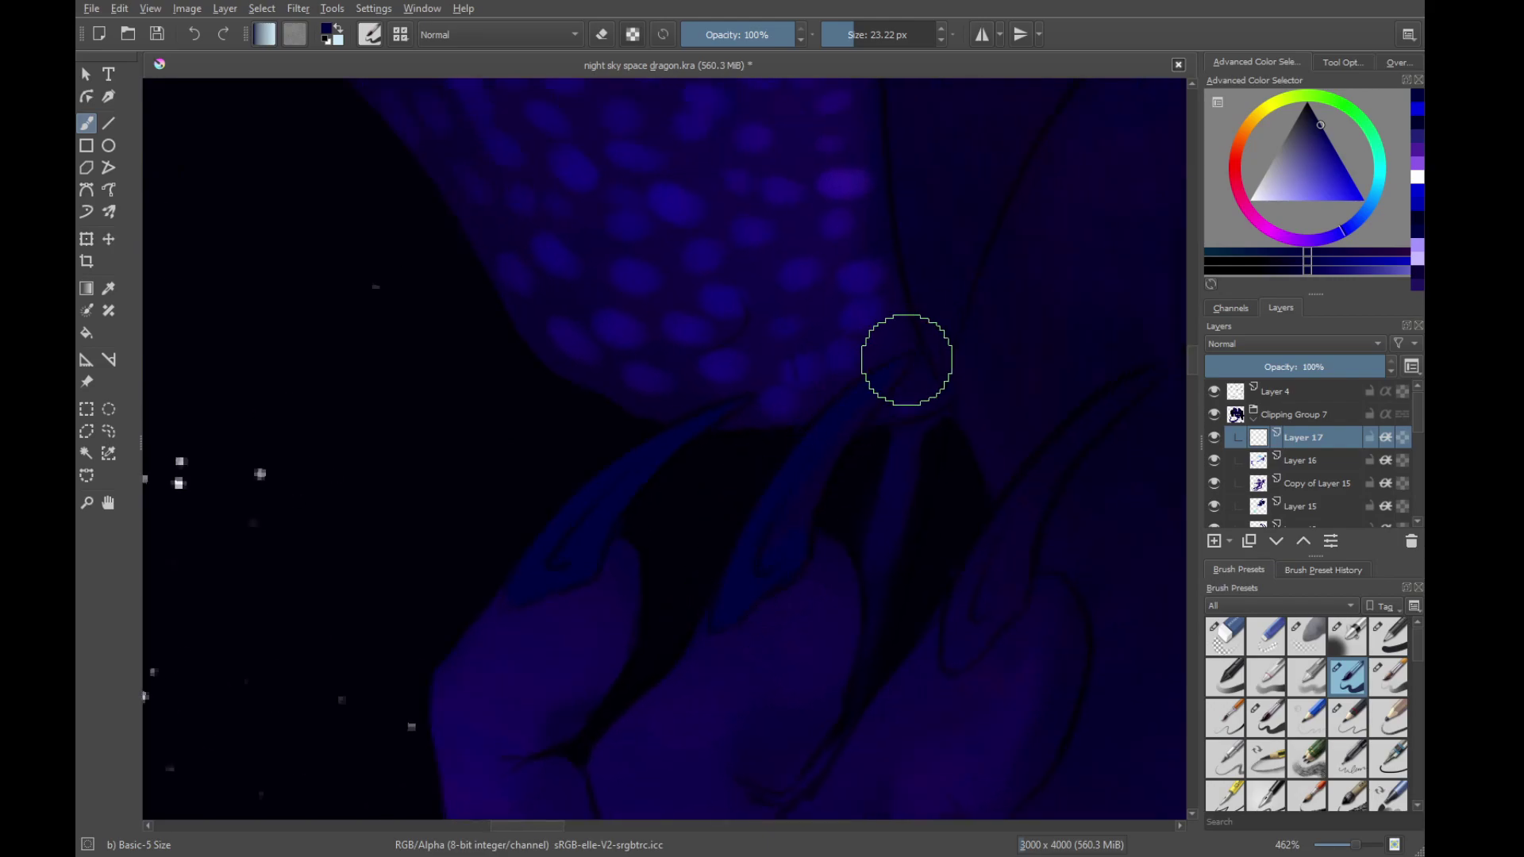
{"action": "scroll", "coordinate": [864, 588], "scroll_direction": "right", "scroll_amount": 2}
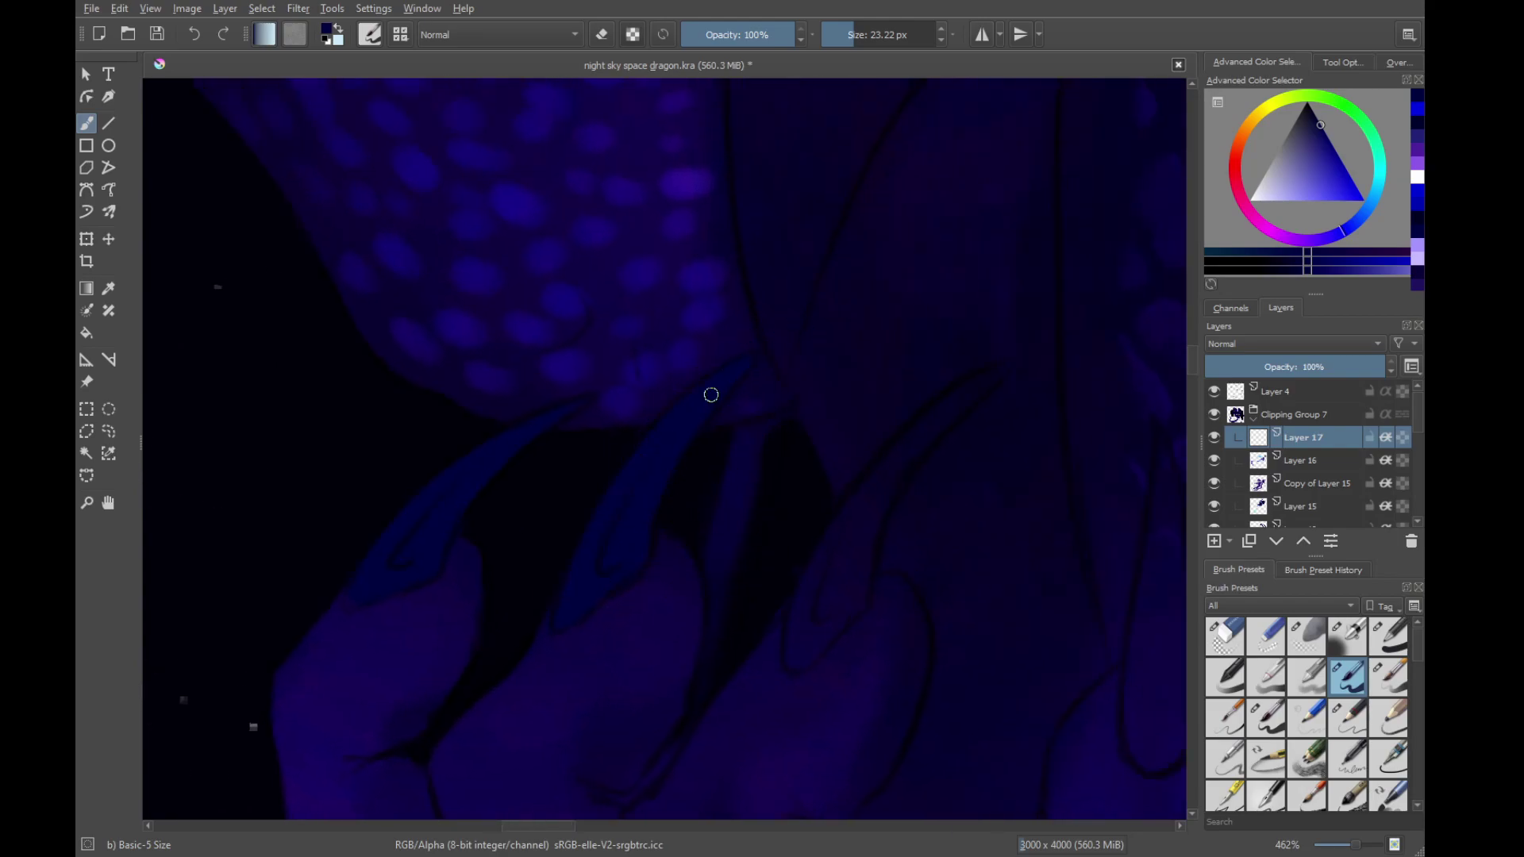
{"action": "left_click_drag", "start_coordinate": [935, 458], "coordinate": [762, 483]}
{"action": "left_click_drag", "start_coordinate": [670, 619], "coordinate": [700, 618]}
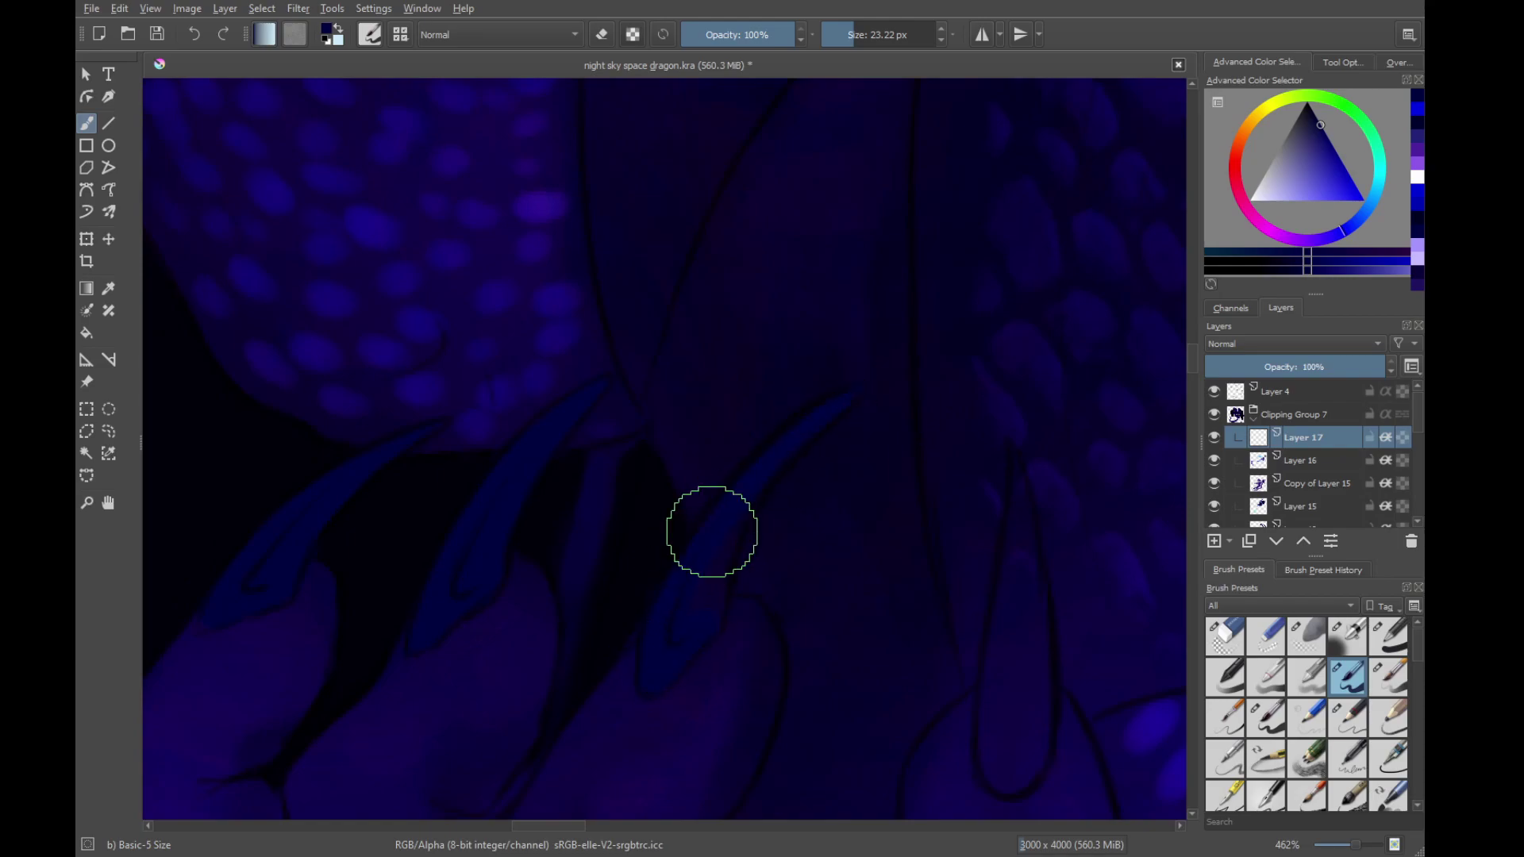
Fill the upright claw of the fourth finger on the hand at the chest with the same dark blue
{"action": "scroll", "coordinate": [749, 646], "scroll_direction": "right", "scroll_amount": 2}
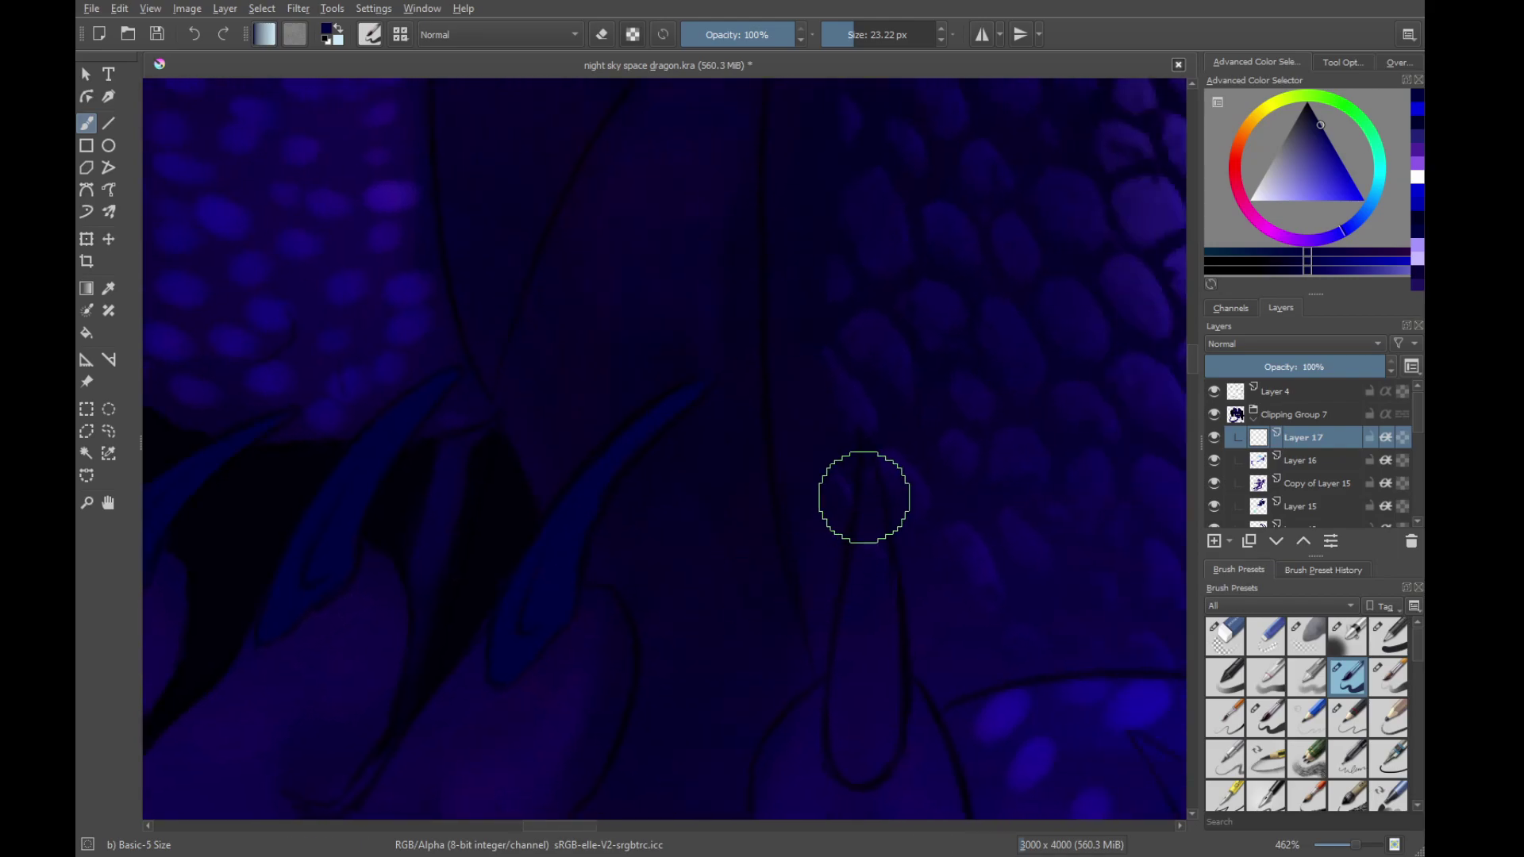
{"action": "scroll", "coordinate": [871, 629], "scroll_direction": "down", "scroll_amount": 2}
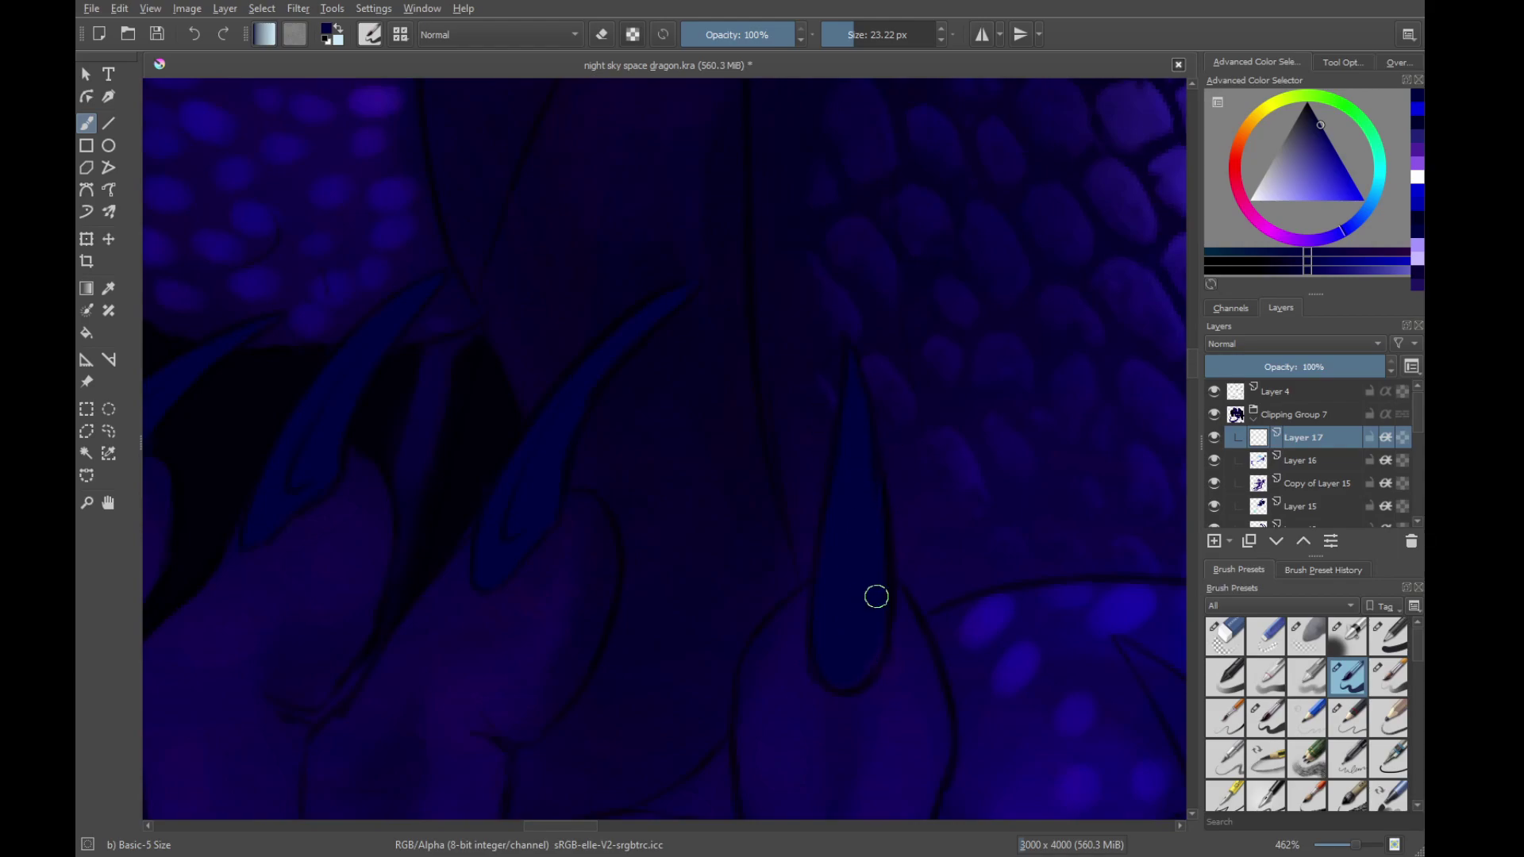
{"action": "left_click_drag", "start_coordinate": [898, 659], "coordinate": [687, 619]}
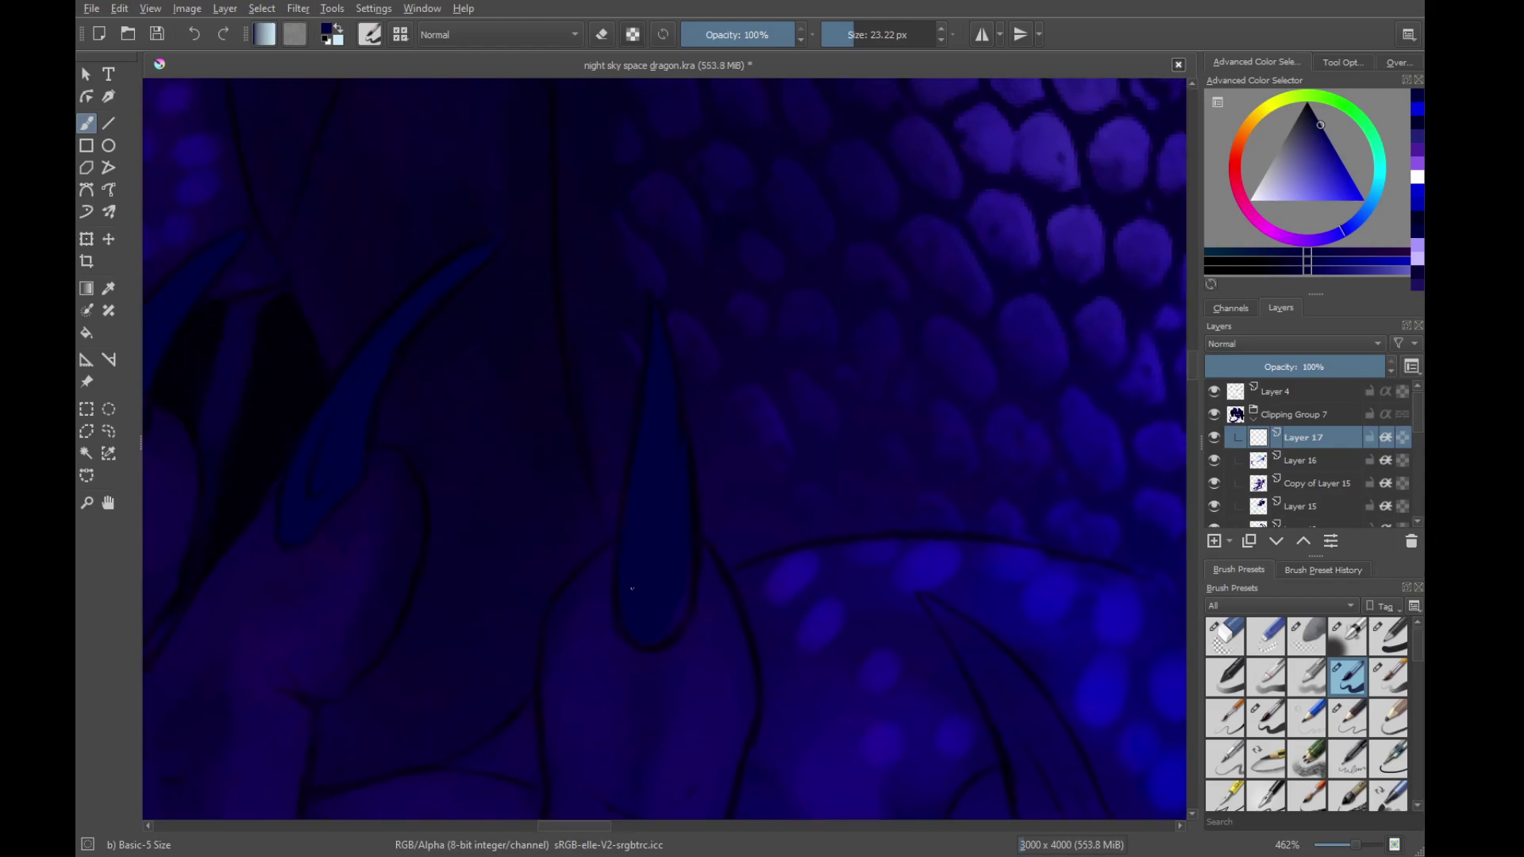
Paint the thumb claw on the hand at the chest dark blue, from its thin tip down to its base
{"action": "scroll", "coordinate": [929, 623], "scroll_direction": "right", "scroll_amount": 2}
{"action": "scroll", "coordinate": [928, 623], "scroll_direction": "down", "scroll_amount": 2}
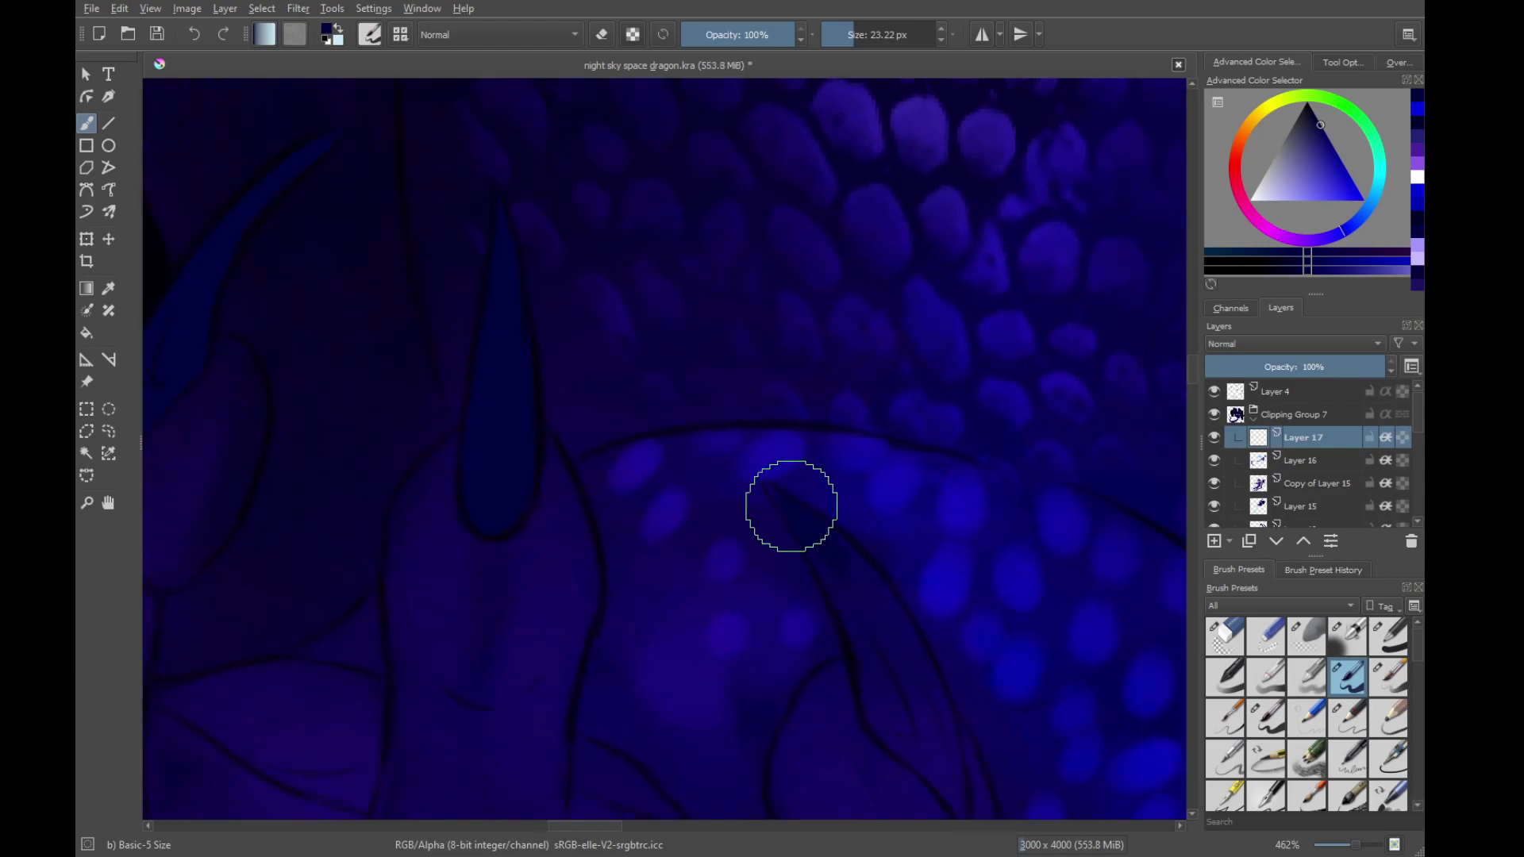
{"action": "scroll", "coordinate": [871, 633], "scroll_direction": "down", "scroll_amount": 3}
{"action": "scroll", "coordinate": [871, 632], "scroll_direction": "right", "scroll_amount": 1}
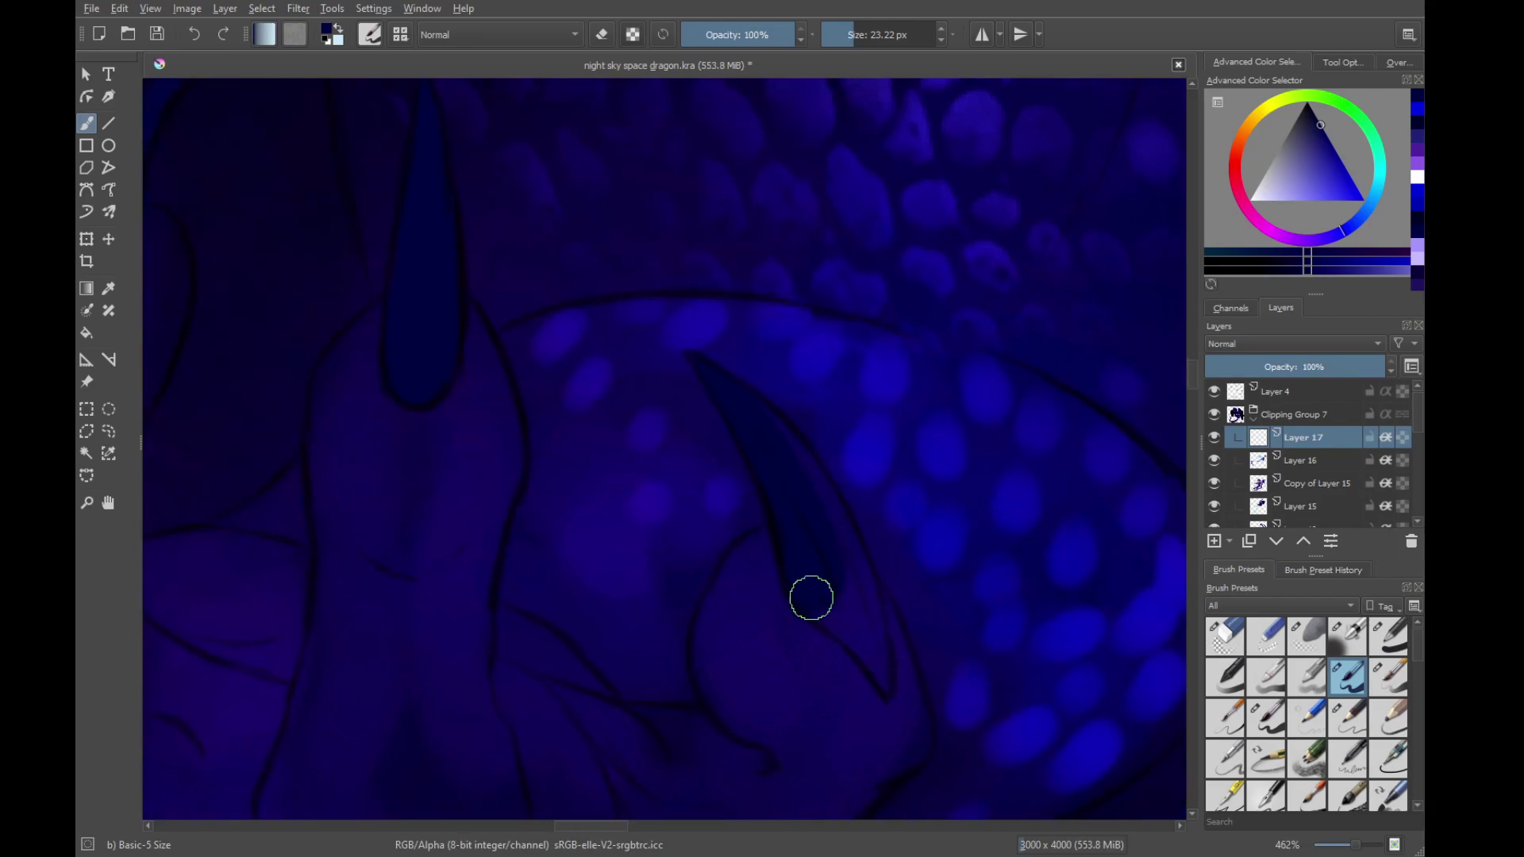
{"action": "left_click_drag", "start_coordinate": [842, 590], "coordinate": [746, 392]}
{"action": "mouse_move", "coordinate": [824, 518]}
{"action": "left_mouse_down"}
{"action": "mouse_move", "coordinate": [859, 650]}
{"action": "mouse_move", "coordinate": [863, 624]}
{"action": "left_mouse_up"}
{"action": "left_click_drag", "start_coordinate": [893, 702], "coordinate": [894, 802]}
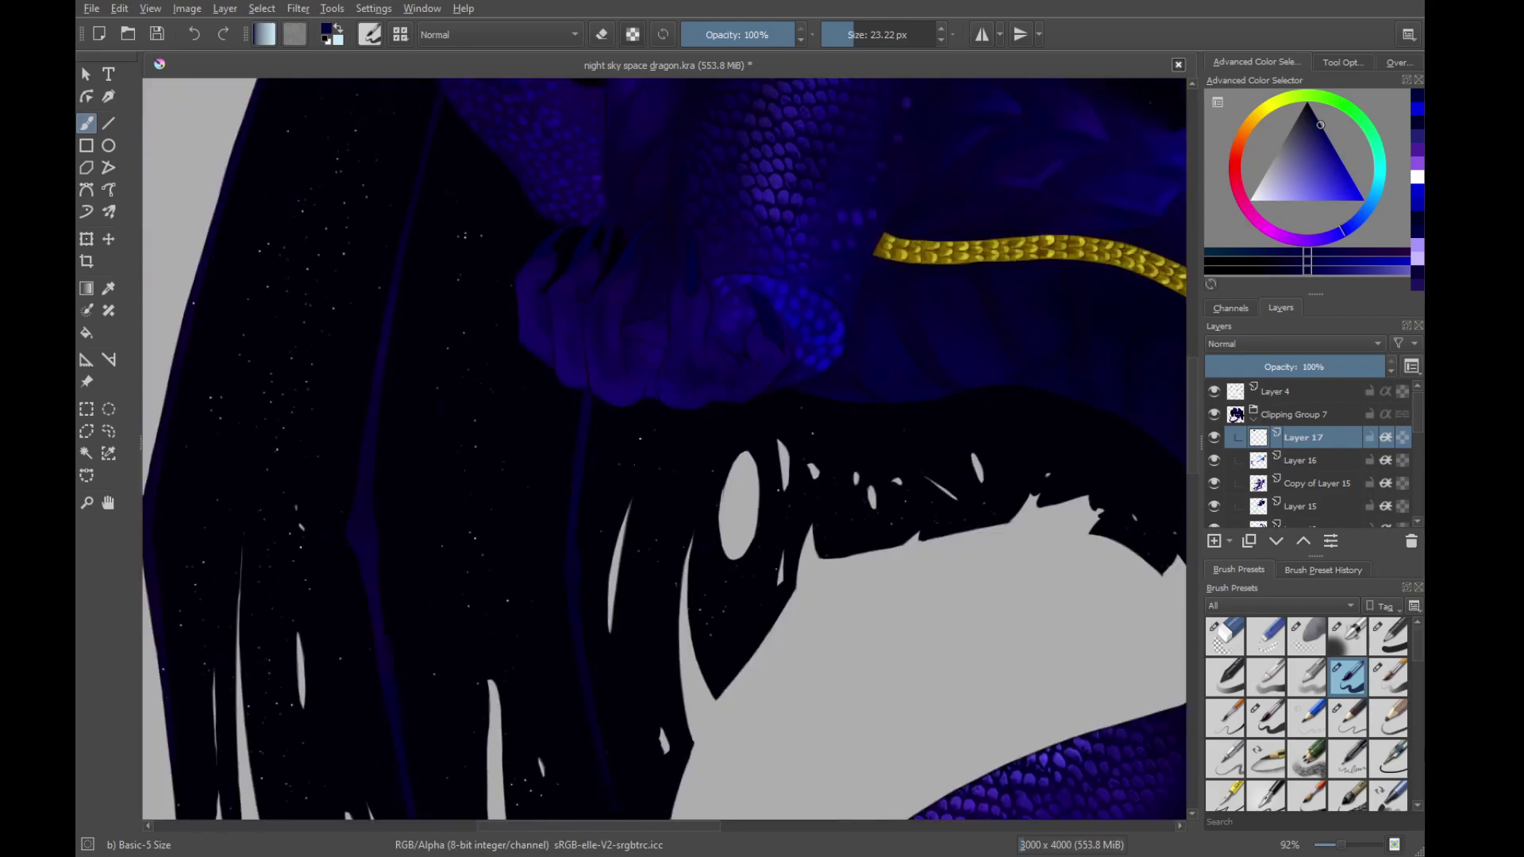
Fill all the finger claws and the thumb claw of the outstretched raised hand with dark blue at 23.22 px
{"action": "left_click_drag", "start_coordinate": [693, 238], "coordinate": [693, 627]}
{"action": "left_click_drag", "start_coordinate": [534, 340], "coordinate": [816, 670]}
{"action": "left_click_drag", "start_coordinate": [706, 555], "coordinate": [706, 457]}
{"action": "scroll", "coordinate": [700, 555], "scroll_direction": "down", "scroll_amount": 3}
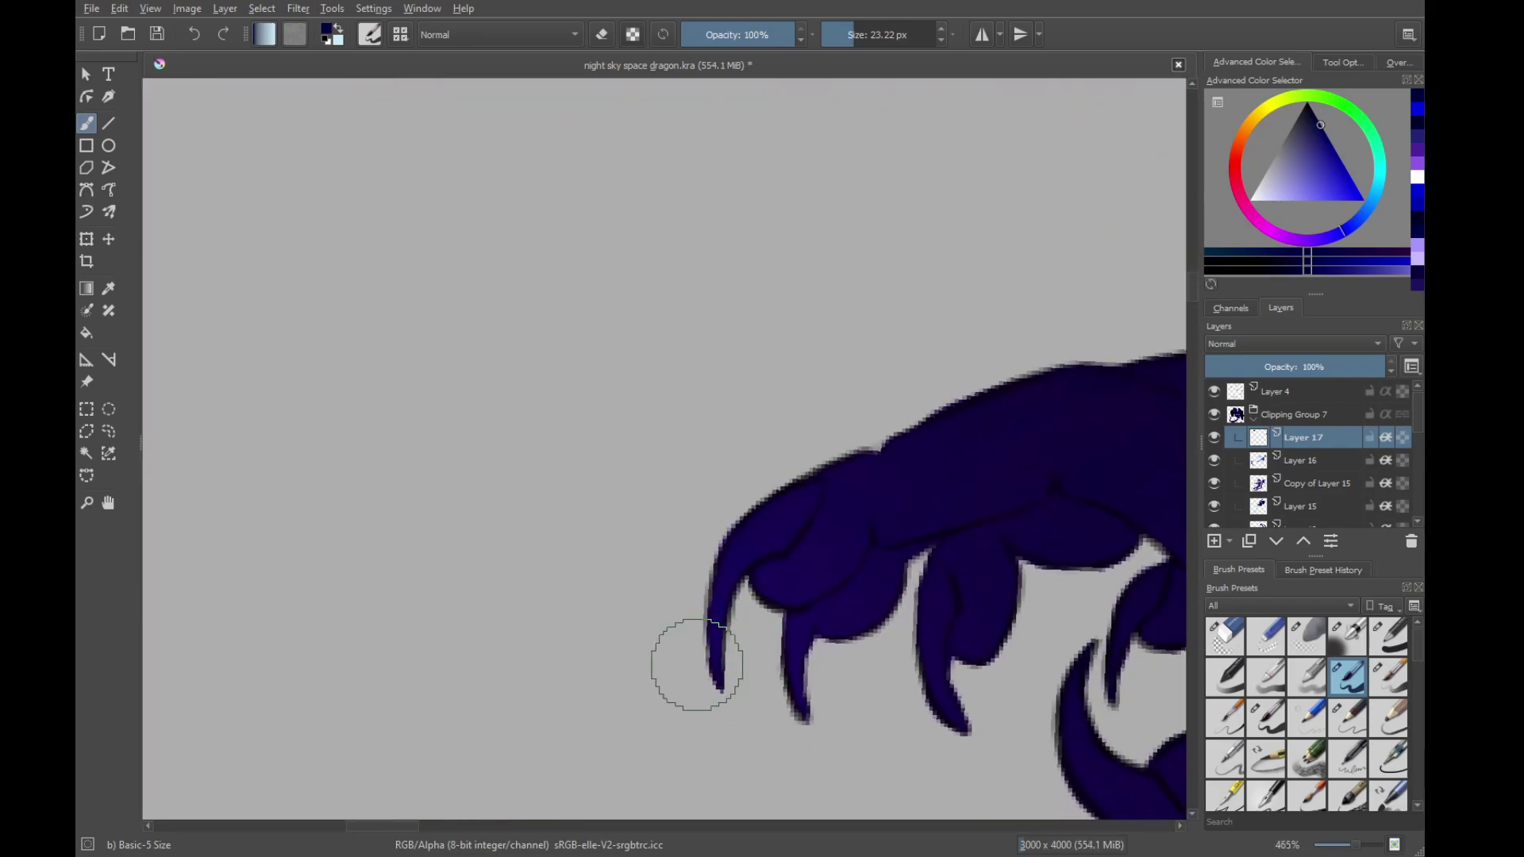
{"action": "scroll", "coordinate": [796, 505], "scroll_direction": "down", "scroll_amount": 3}
{"action": "scroll", "coordinate": [795, 506], "scroll_direction": "right", "scroll_amount": 2}
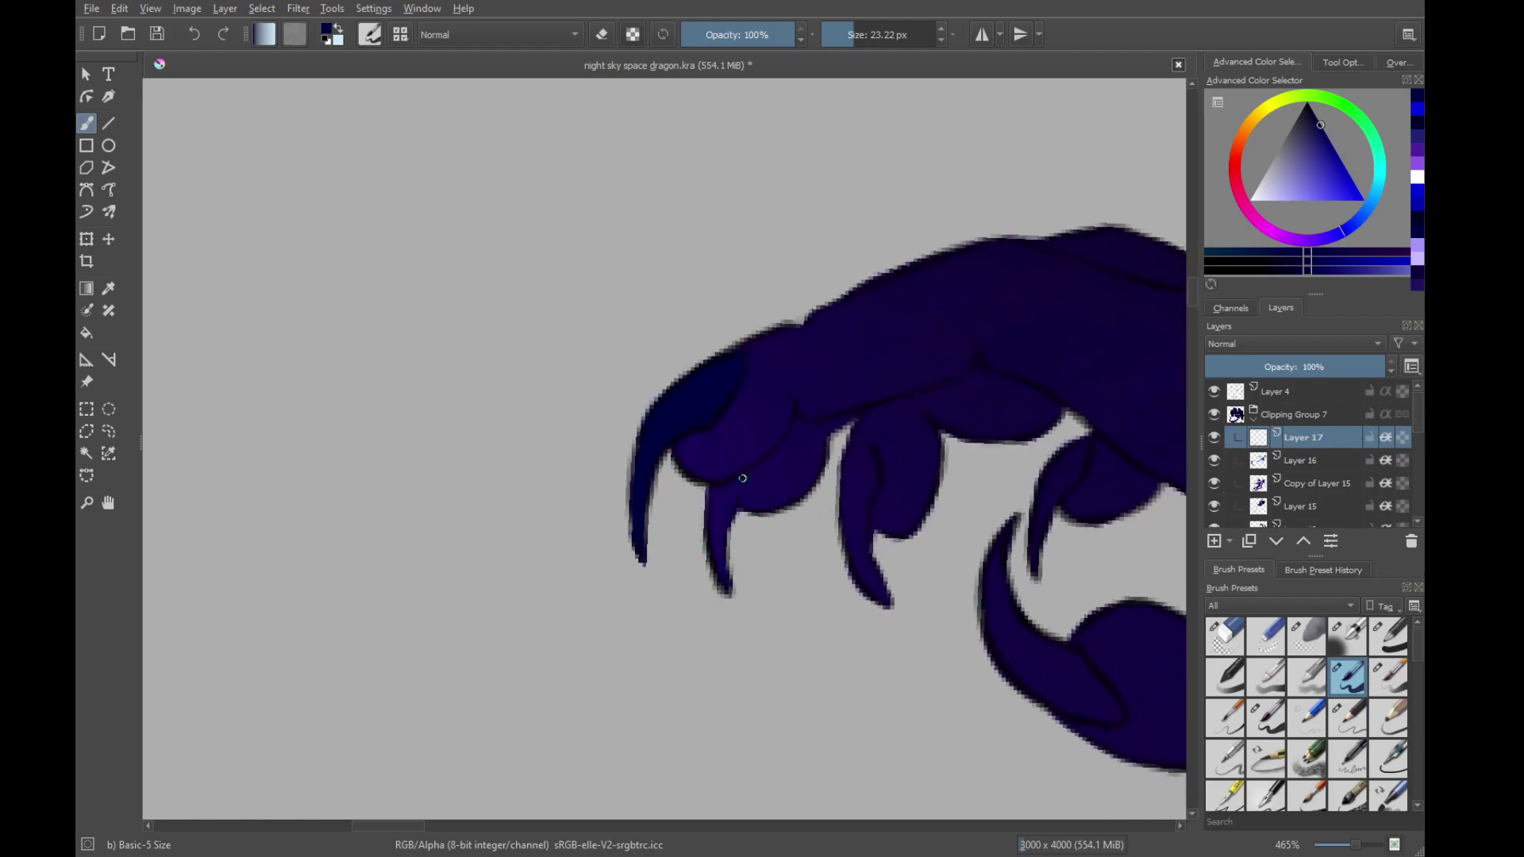
{"action": "scroll", "coordinate": [775, 503], "scroll_direction": "right", "scroll_amount": 2}
{"action": "scroll", "coordinate": [776, 503], "scroll_direction": "down", "scroll_amount": 1}
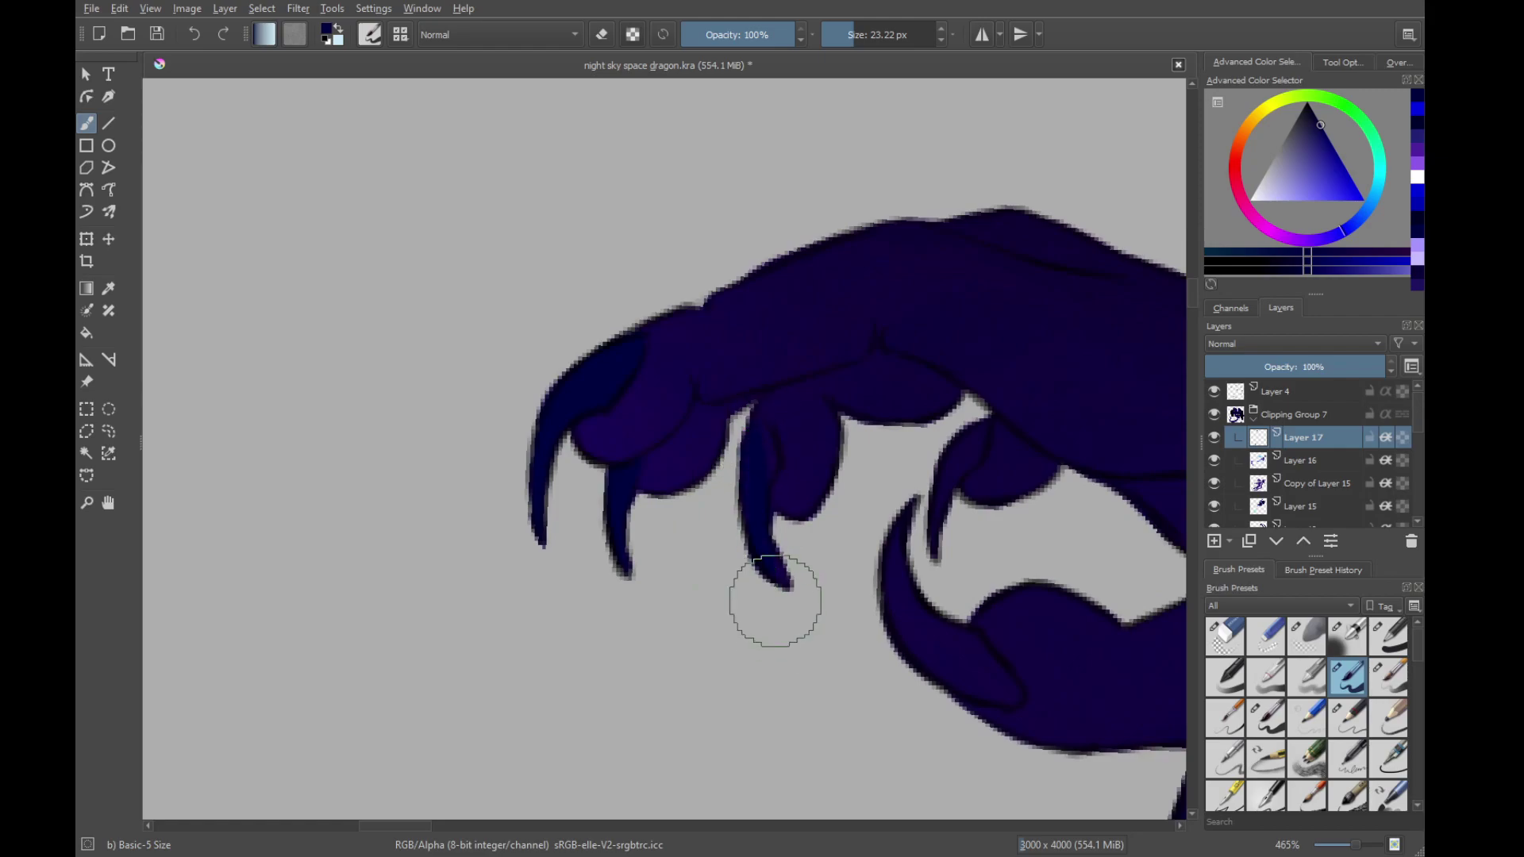
{"action": "scroll", "coordinate": [774, 453], "scroll_direction": "right", "scroll_amount": 2}
{"action": "scroll", "coordinate": [774, 453], "scroll_direction": "down", "scroll_amount": 1}
{"action": "scroll", "coordinate": [787, 457], "scroll_direction": "right", "scroll_amount": 1}
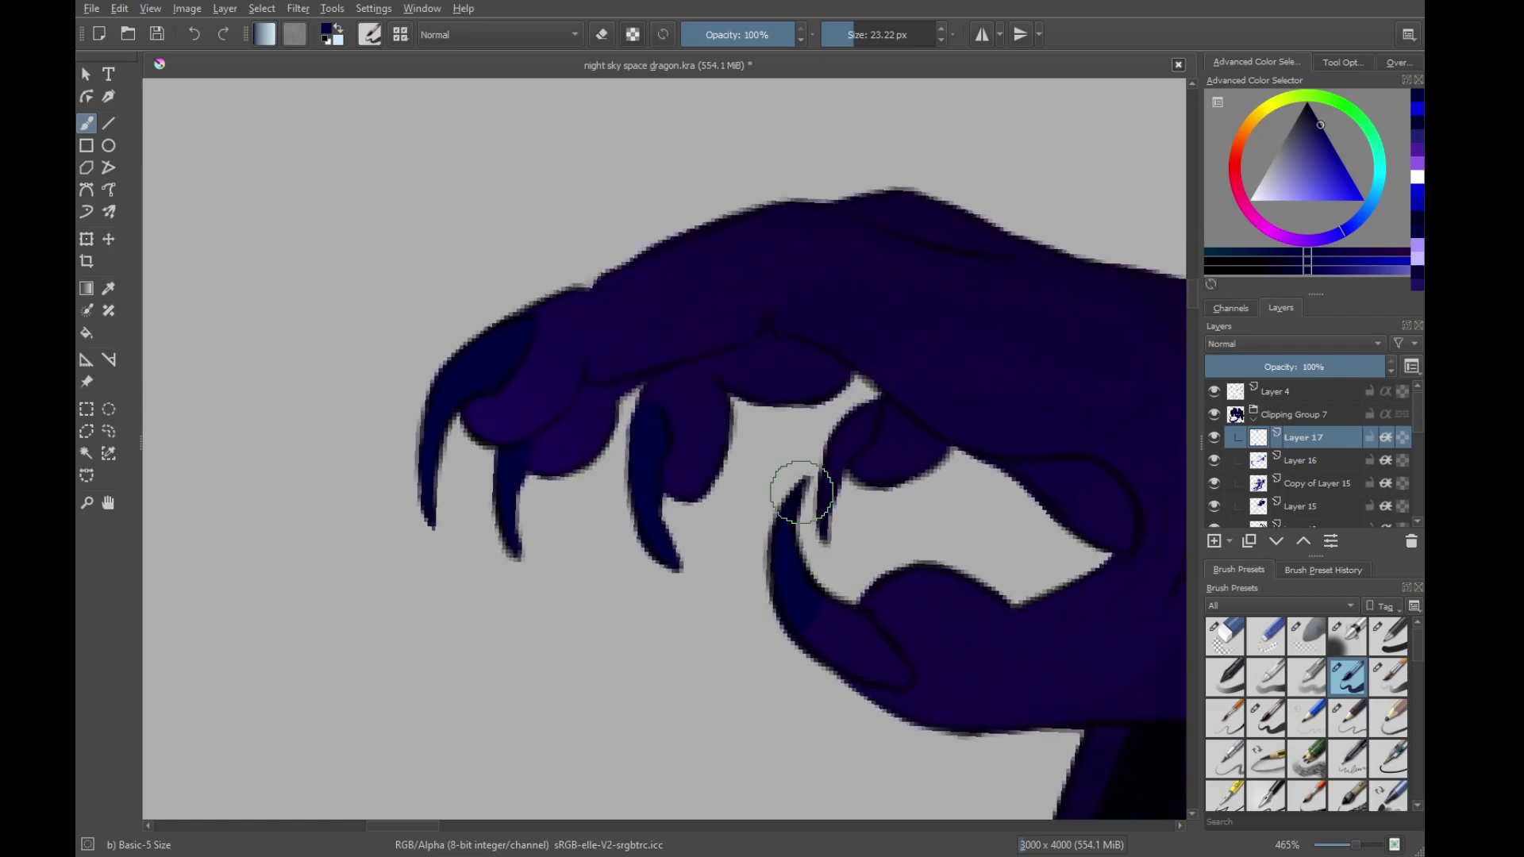
{"action": "mouse_move", "coordinate": [796, 493]}
{"action": "left_mouse_down"}
{"action": "mouse_move", "coordinate": [850, 653]}
{"action": "mouse_move", "coordinate": [899, 680]}
{"action": "mouse_move", "coordinate": [828, 472]}
{"action": "mouse_move", "coordinate": [858, 424]}
{"action": "left_mouse_up"}
Fill the two slender claws on the foot lower down the body with dark blue
{"action": "scroll", "coordinate": [689, 417], "scroll_direction": "down", "scroll_amount": 6}
{"action": "left_click_drag", "start_coordinate": [689, 417], "coordinate": [490, 187]}
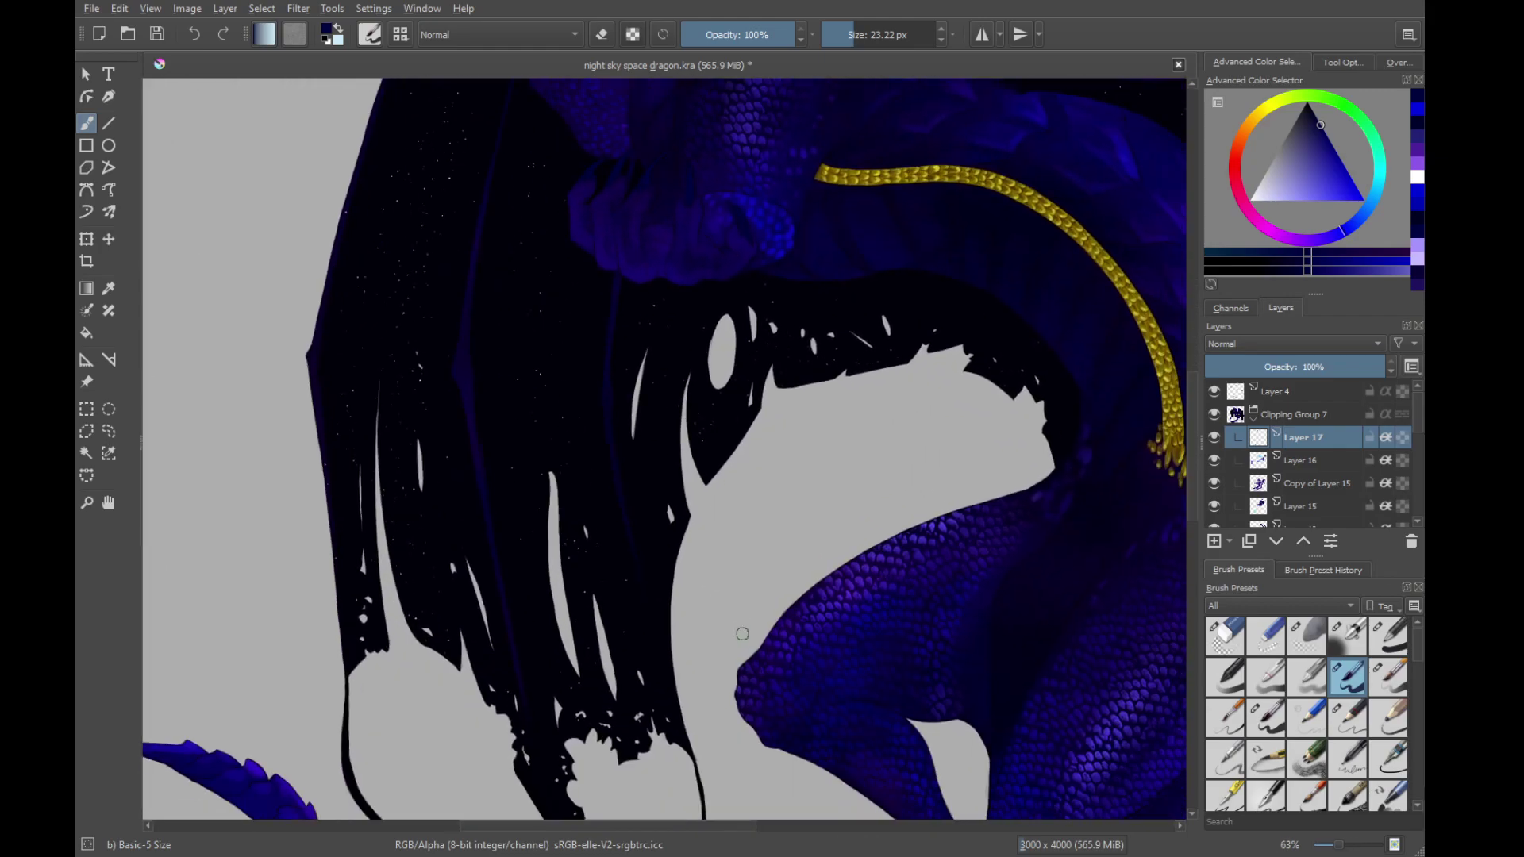
{"action": "left_click_drag", "start_coordinate": [741, 632], "coordinate": [629, 308]}
{"action": "left_click_drag", "start_coordinate": [802, 540], "coordinate": [696, 349]}
{"action": "scroll", "coordinate": [697, 691], "scroll_direction": "up", "scroll_amount": 5}
{"action": "left_click_drag", "start_coordinate": [751, 529], "coordinate": [787, 618]}
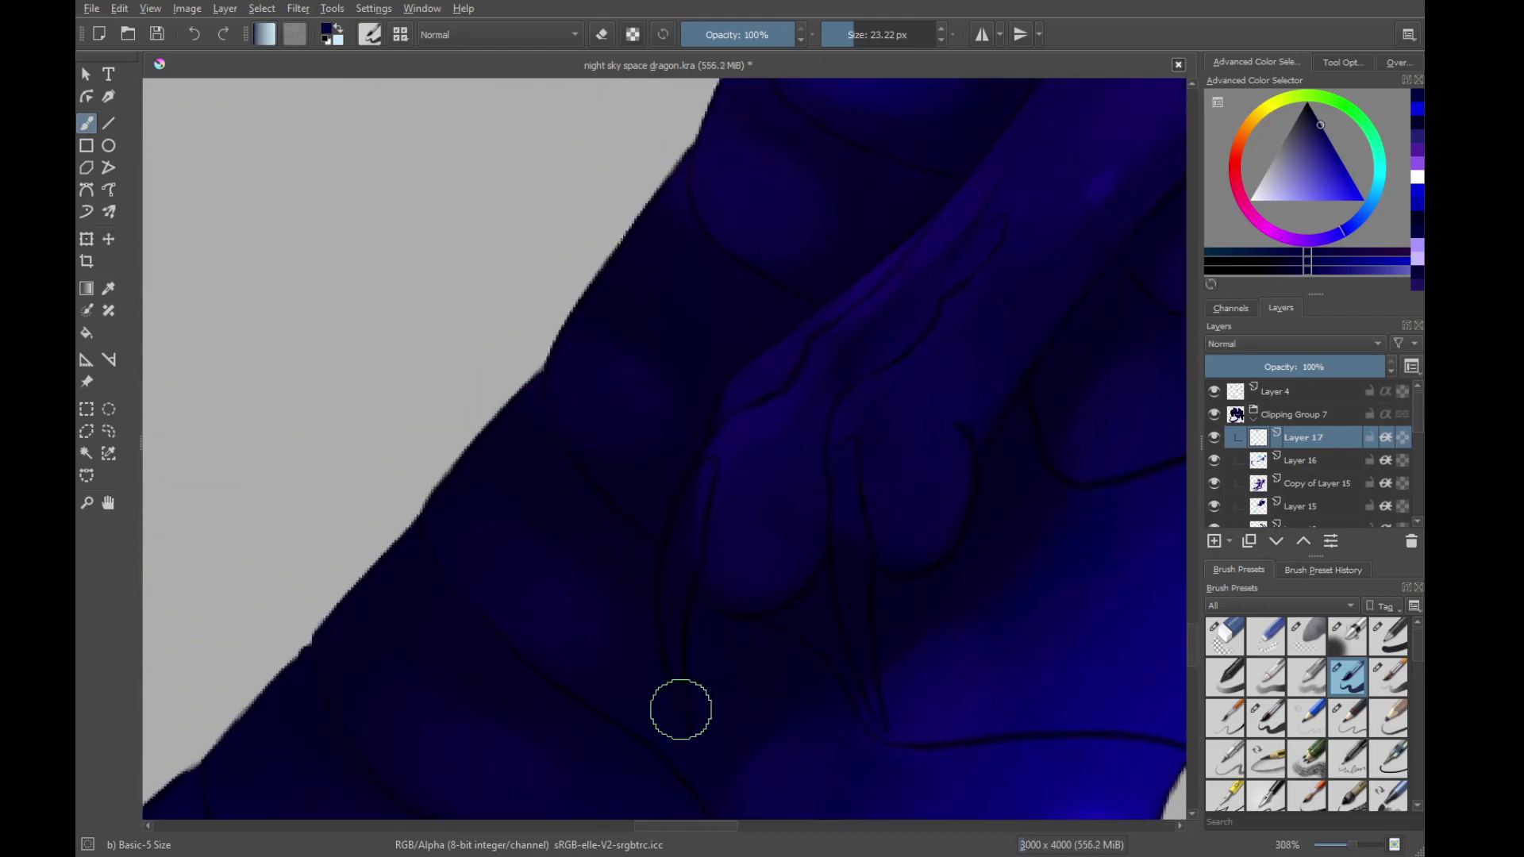
{"action": "left_click_drag", "start_coordinate": [710, 462], "coordinate": [702, 480]}
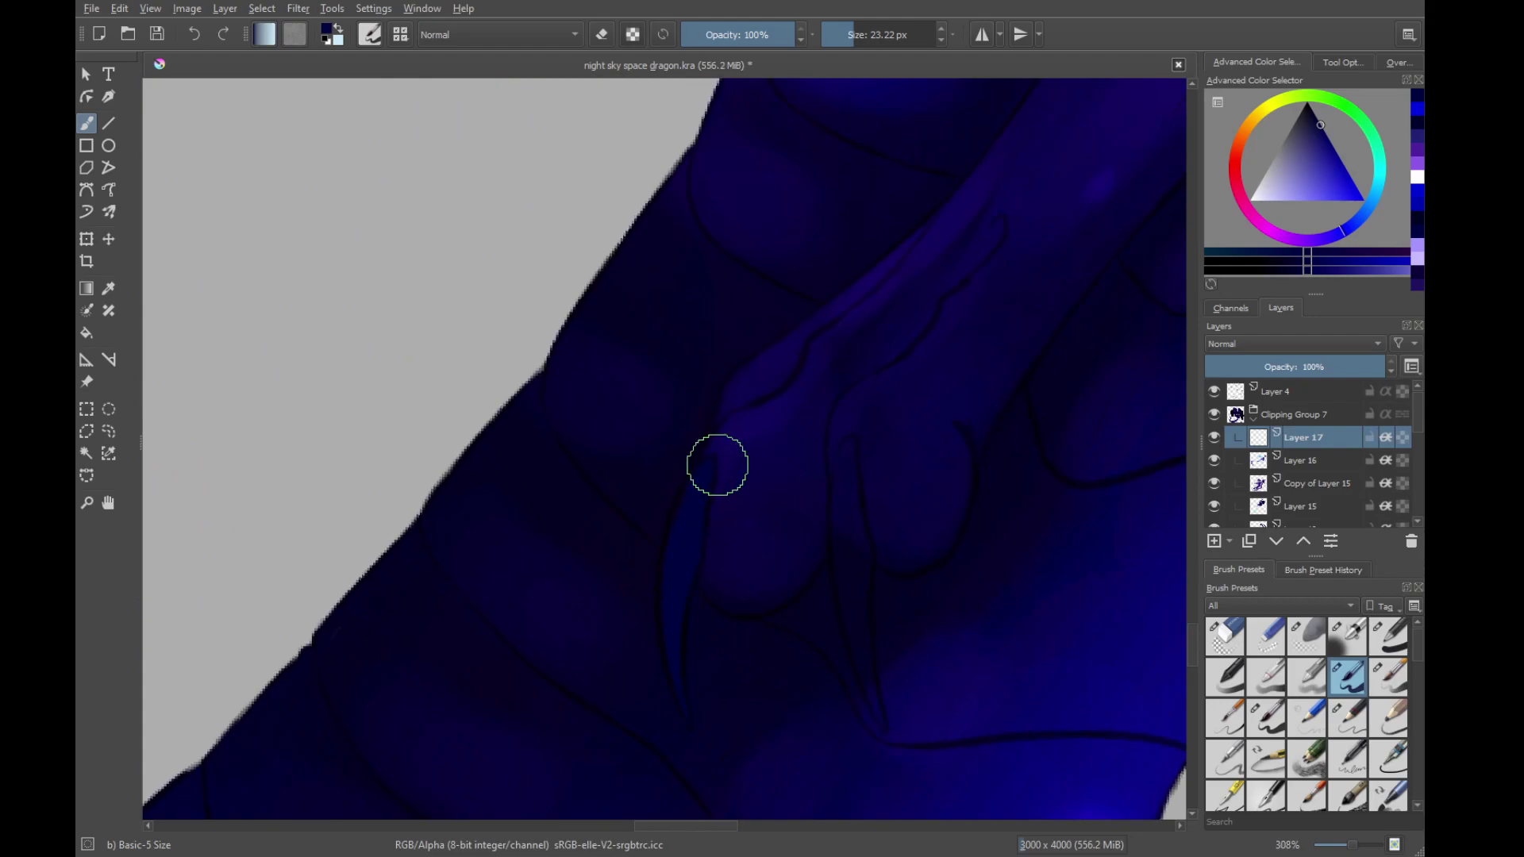
{"action": "mouse_move", "coordinate": [858, 560]}
{"action": "left_mouse_down"}
{"action": "mouse_move", "coordinate": [850, 452]}
{"action": "mouse_move", "coordinate": [851, 538]}
{"action": "mouse_move", "coordinate": [808, 490]}
{"action": "left_mouse_up"}
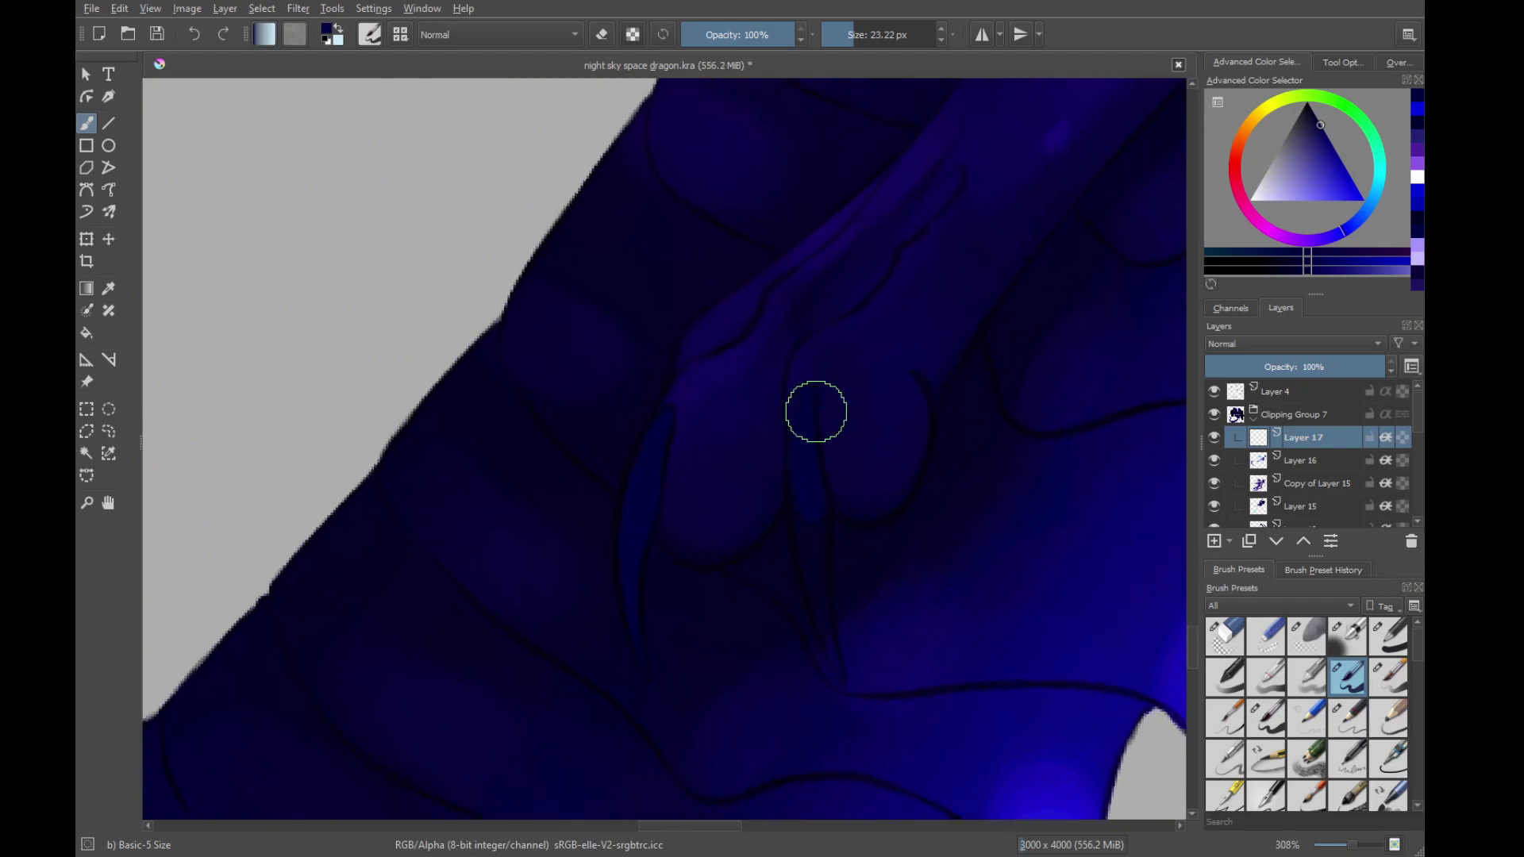
{"action": "left_click_drag", "start_coordinate": [814, 422], "coordinate": [807, 395]}
{"action": "left_click_drag", "start_coordinate": [819, 548], "coordinate": [807, 412]}
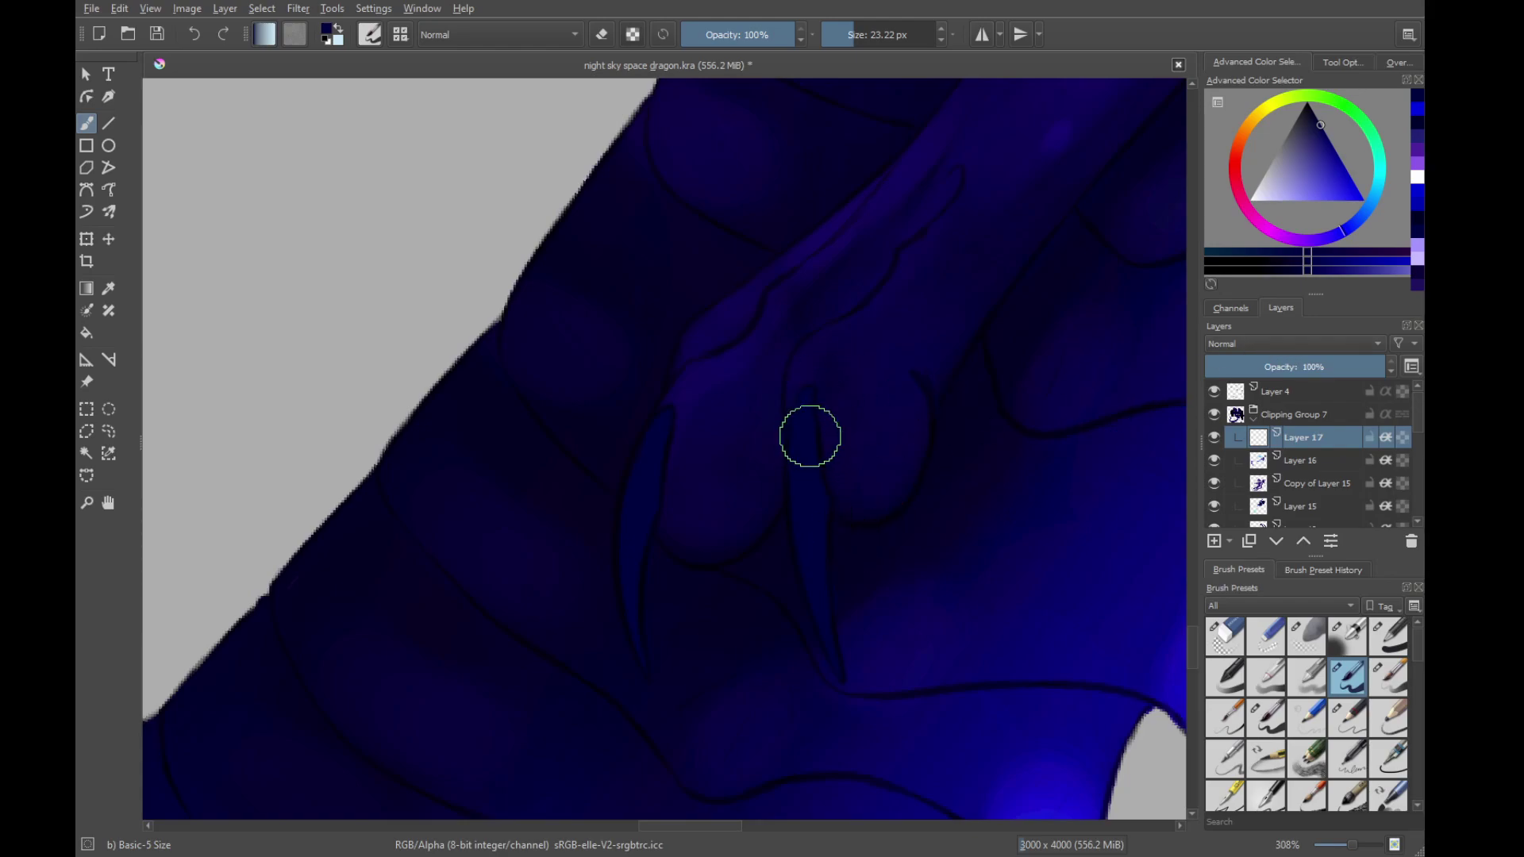
Shade the foot's two slender claws in darker navy and bright blue with the Wet Paint brush at 9.61 px
{"action": "left_click", "coordinate": [1419, 130]}
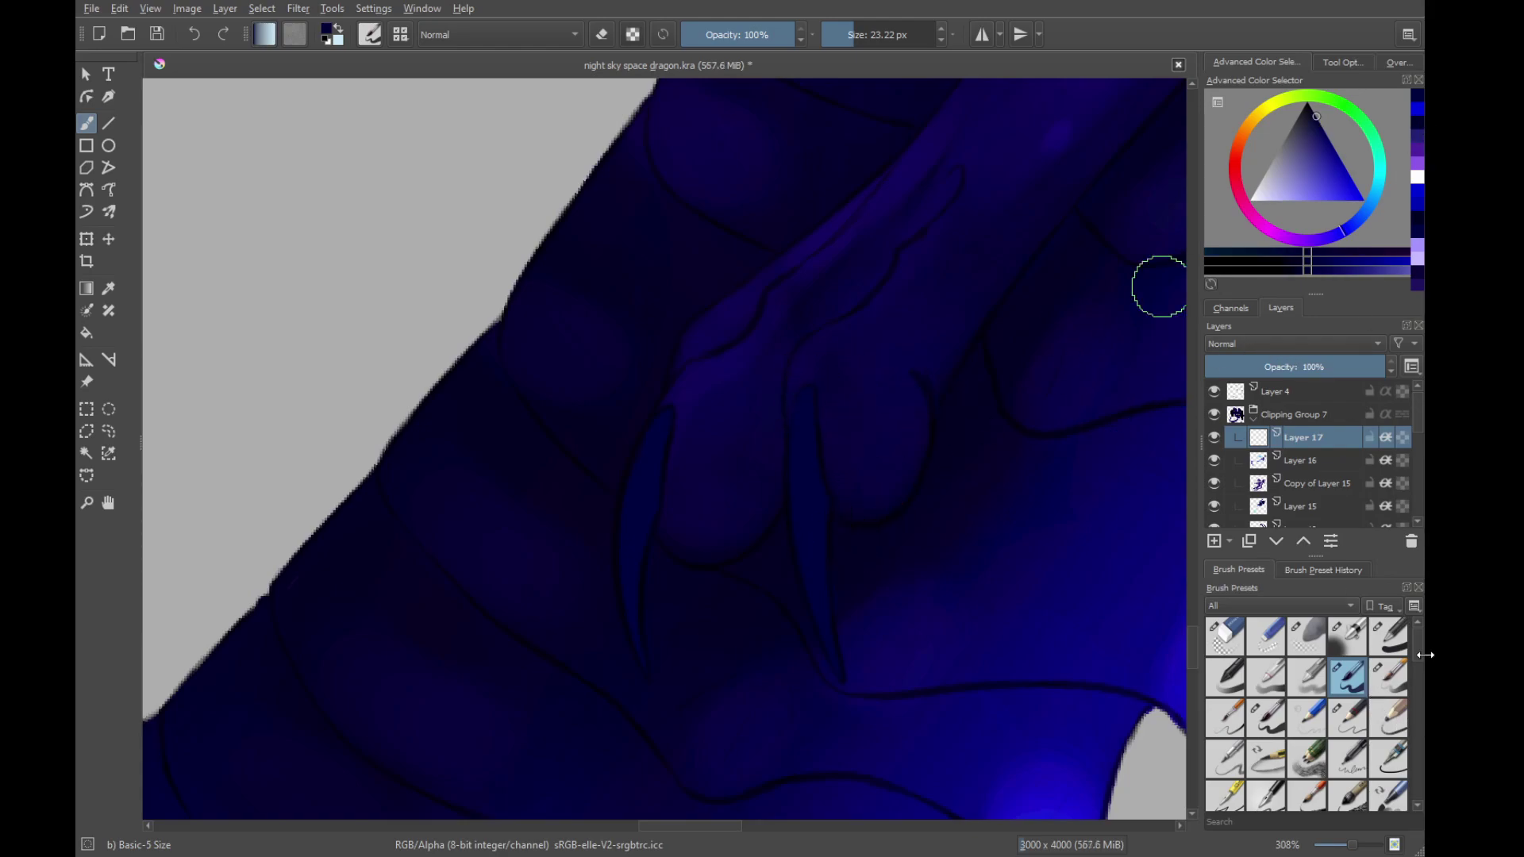
{"action": "mouse_move", "coordinate": [1419, 655]}
{"action": "left_mouse_down"}
{"action": "mouse_move", "coordinate": [1418, 714]}
{"action": "mouse_move", "coordinate": [1412, 692]}
{"action": "left_mouse_up"}
{"action": "left_click", "coordinate": [1351, 746]}
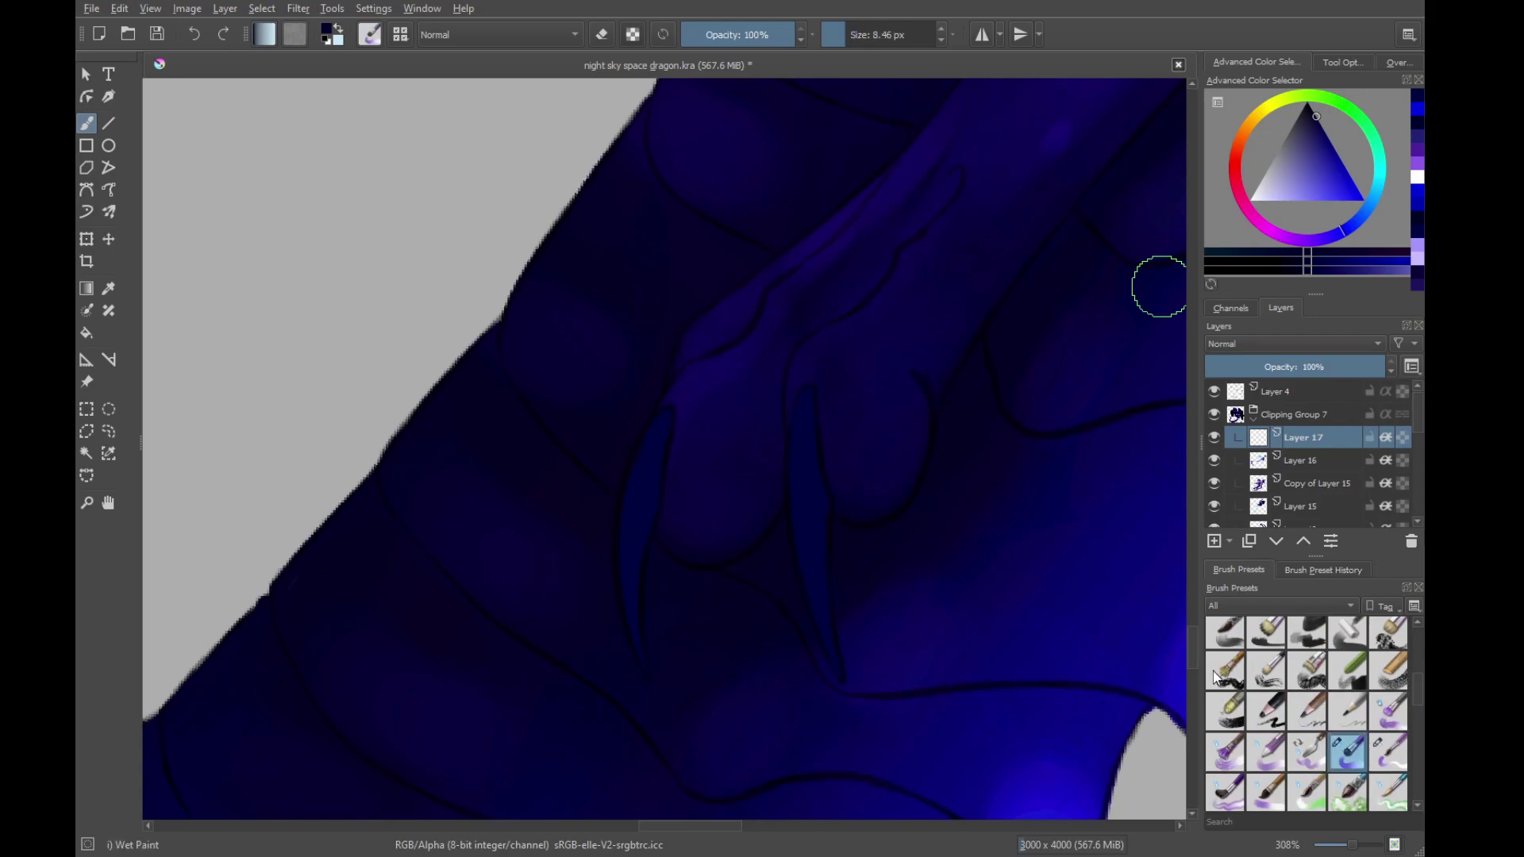
{"action": "left_click_drag", "start_coordinate": [641, 481], "coordinate": [652, 483], "text": "shift"}
{"action": "left_click", "coordinate": [1357, 189]}
{"action": "left_click_drag", "start_coordinate": [797, 500], "coordinate": [805, 415]}
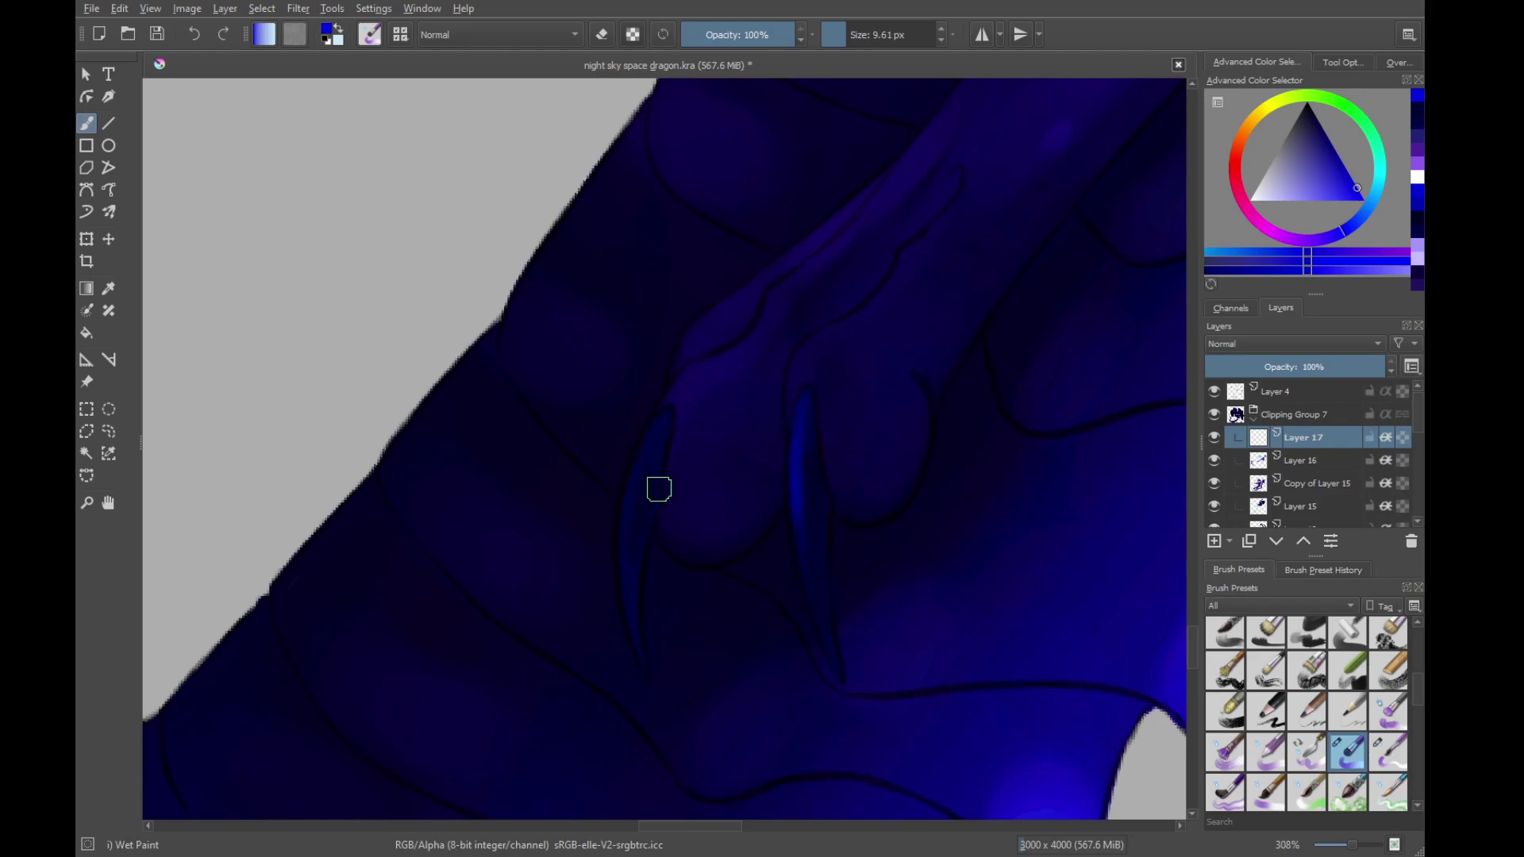
{"action": "left_click_drag", "start_coordinate": [650, 460], "coordinate": [640, 608]}
Shade the inner parts of the claws on the hand at the chest in dark navy with the Wet Paint brush at 9.61 px
{"action": "left_click", "coordinate": [1419, 108]}
{"action": "left_click_drag", "start_coordinate": [813, 317], "coordinate": [813, 510]}
{"action": "left_click_drag", "start_coordinate": [640, 159], "coordinate": [867, 646]}
{"action": "left_click_drag", "start_coordinate": [865, 302], "coordinate": [810, 579]}
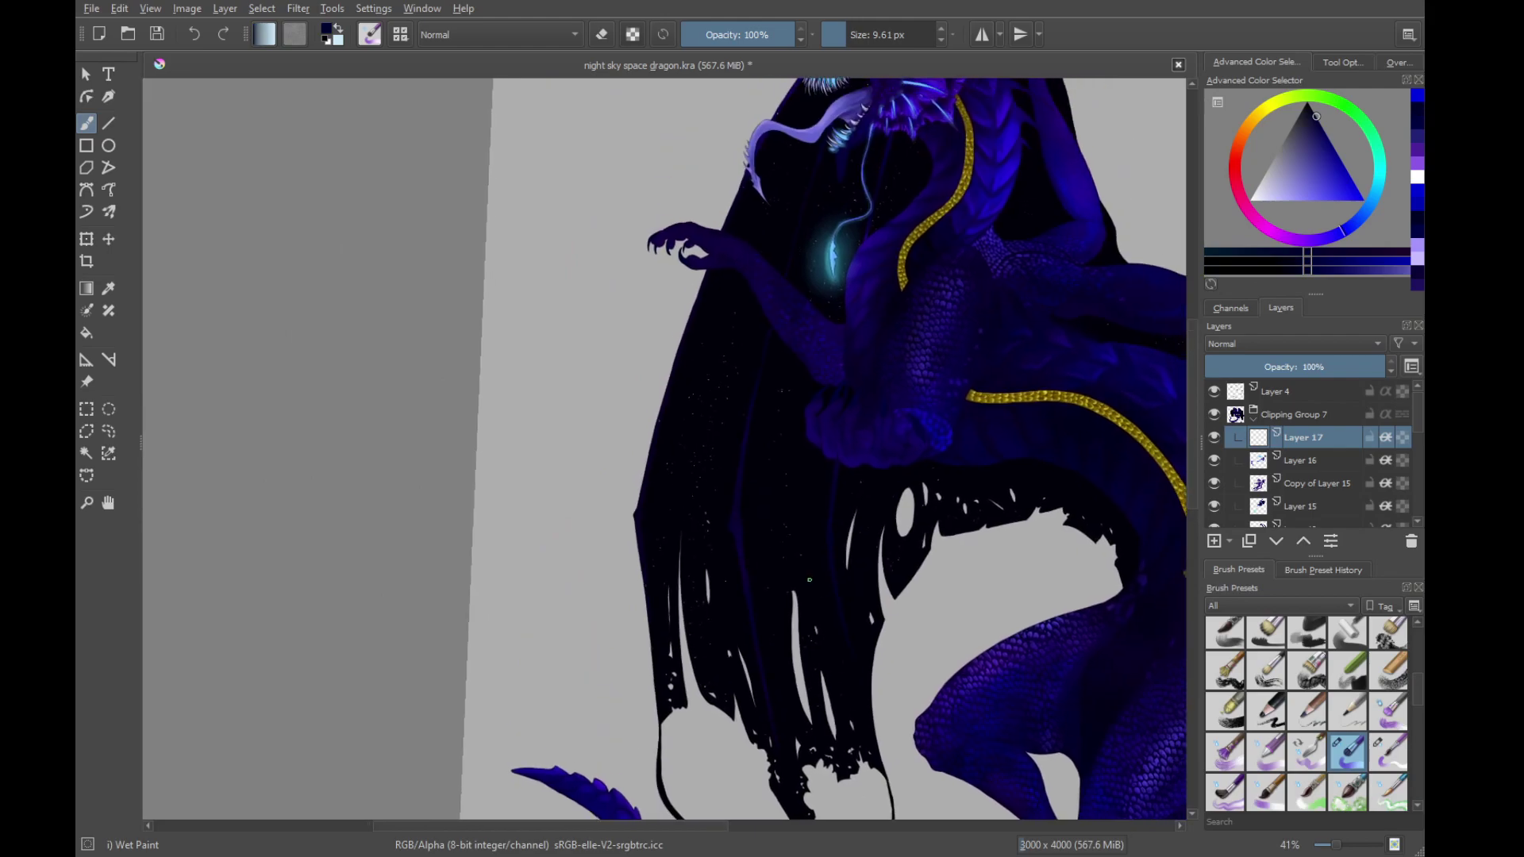
{"action": "scroll", "coordinate": [810, 579], "scroll_direction": "up", "scroll_amount": 9}
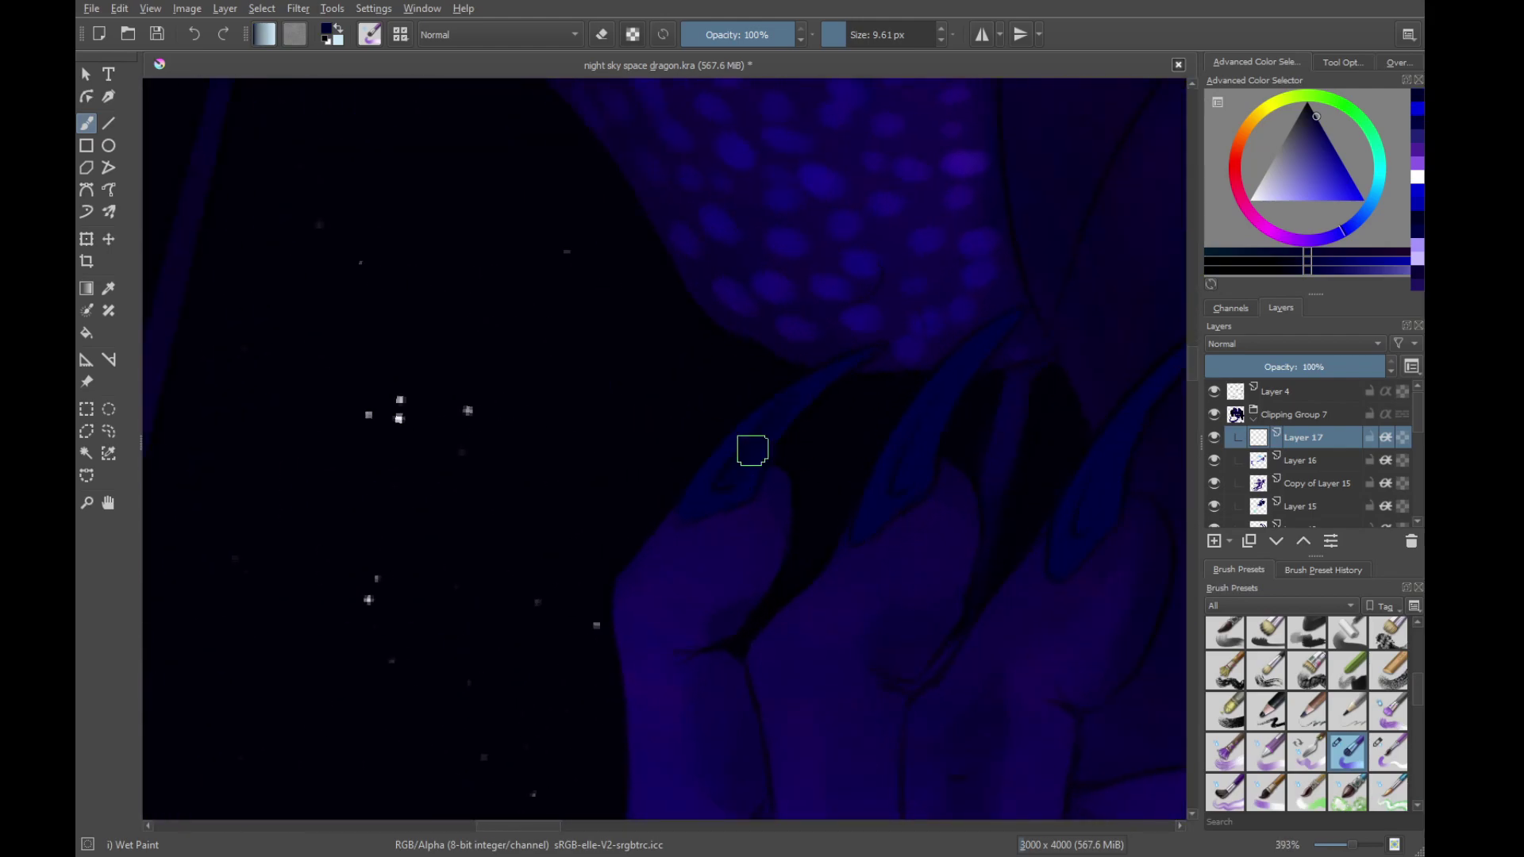
{"action": "left_click_drag", "start_coordinate": [953, 431], "coordinate": [741, 386]}
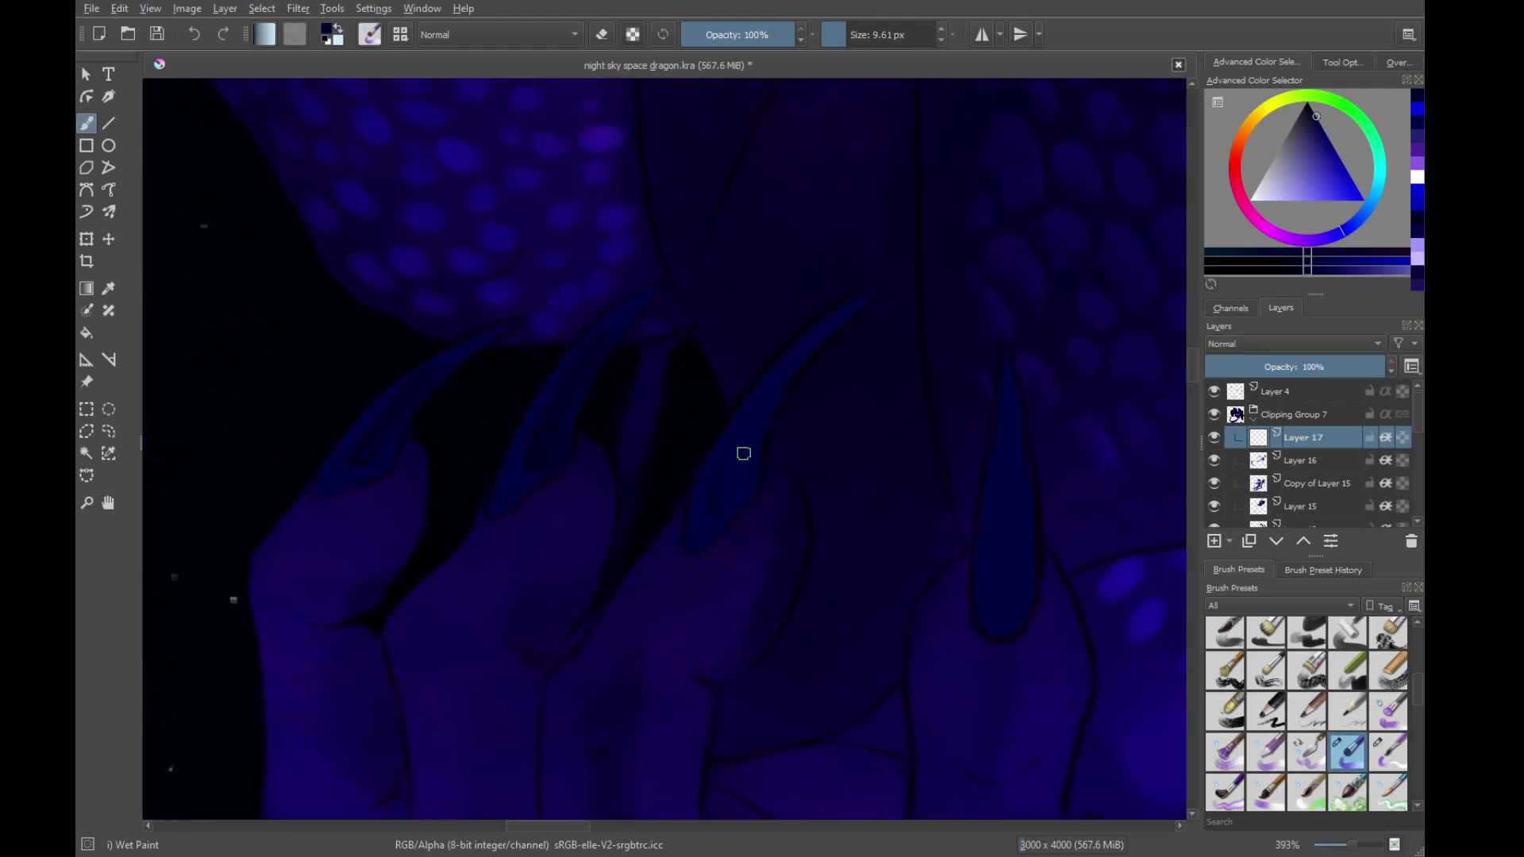
{"action": "key", "text": "4"}
{"action": "key", "text": "4"}
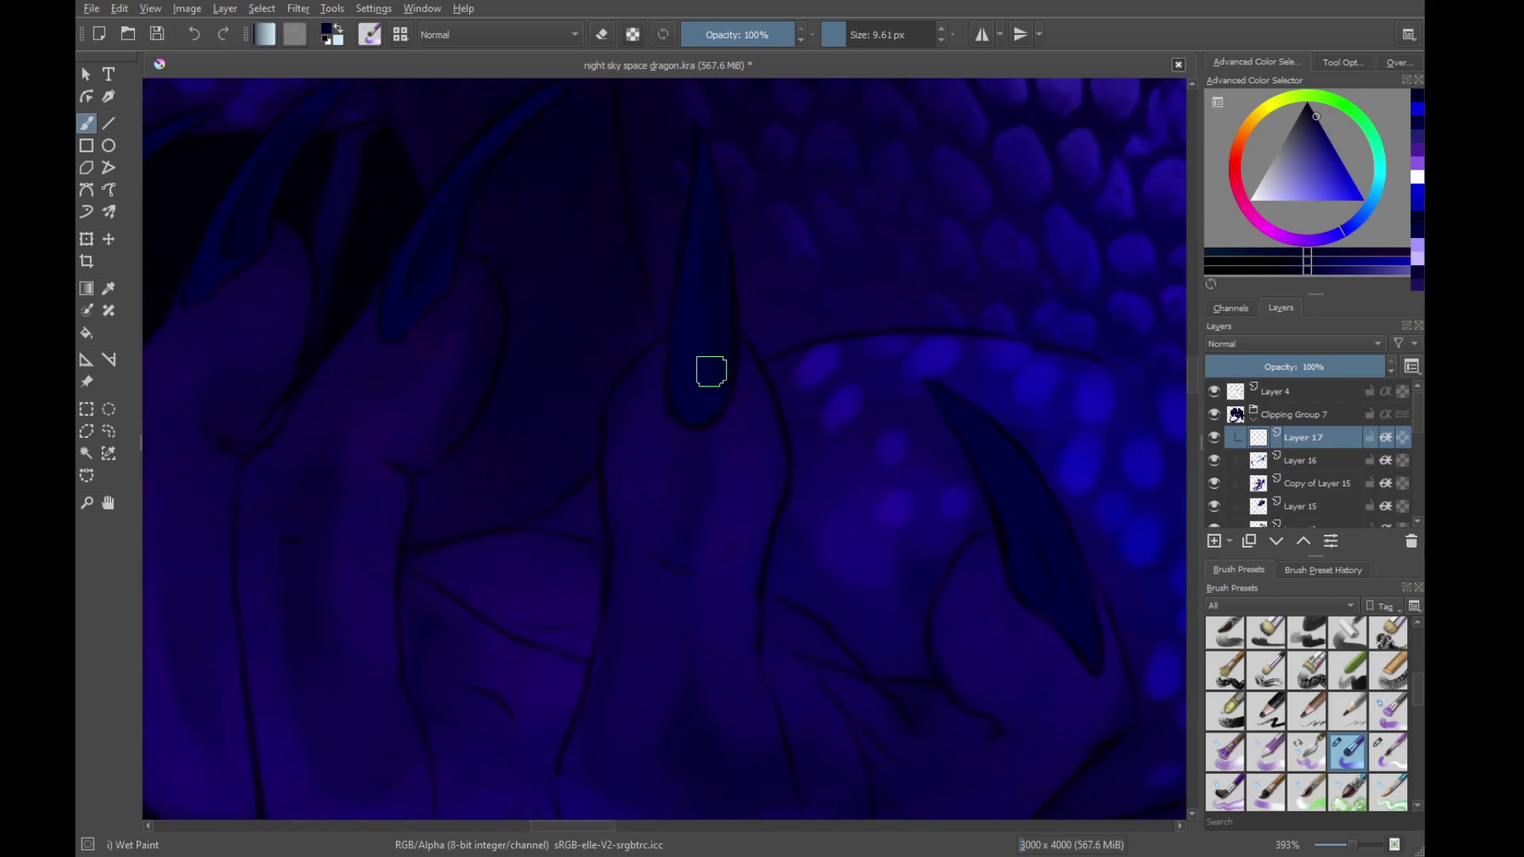
{"action": "mouse_move", "coordinate": [1024, 519]}
{"action": "left_mouse_down"}
{"action": "mouse_move", "coordinate": [988, 443]}
{"action": "mouse_move", "coordinate": [1021, 517]}
{"action": "mouse_move", "coordinate": [1065, 552]}
{"action": "left_mouse_up"}
{"action": "scroll", "coordinate": [804, 327], "scroll_direction": "down", "scroll_amount": 3}
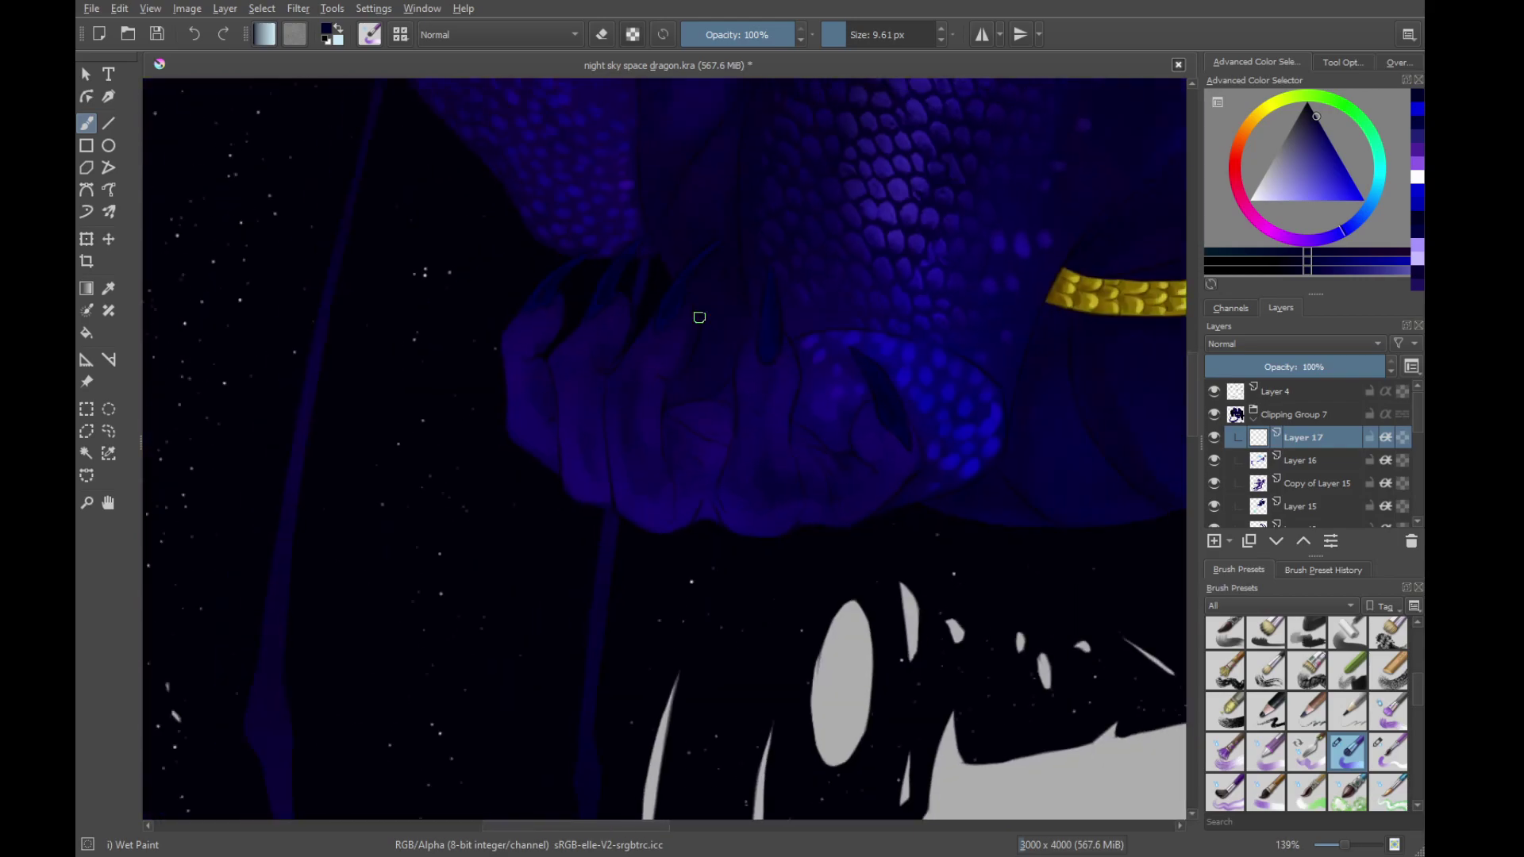
Shade the claws of the outstretched raised hand in dark navy with the Wet Paint brush
{"action": "left_click_drag", "start_coordinate": [699, 317], "coordinate": [1182, 770]}
{"action": "scroll", "coordinate": [737, 532], "scroll_direction": "up", "scroll_amount": 4}
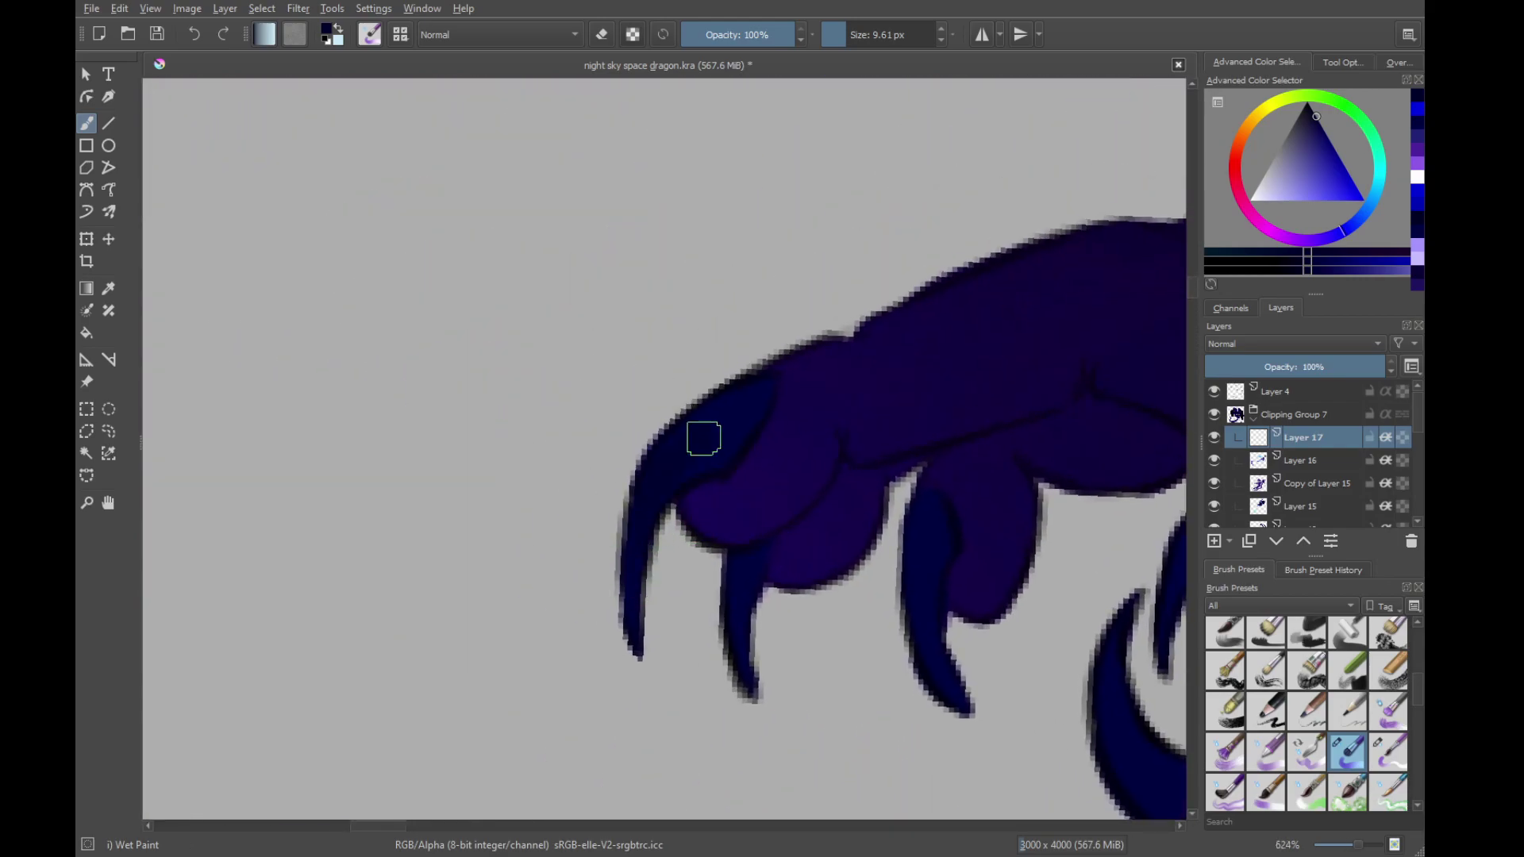
{"action": "scroll", "coordinate": [769, 517], "scroll_direction": "down", "scroll_amount": 3}
{"action": "scroll", "coordinate": [736, 569], "scroll_direction": "up", "scroll_amount": 3}
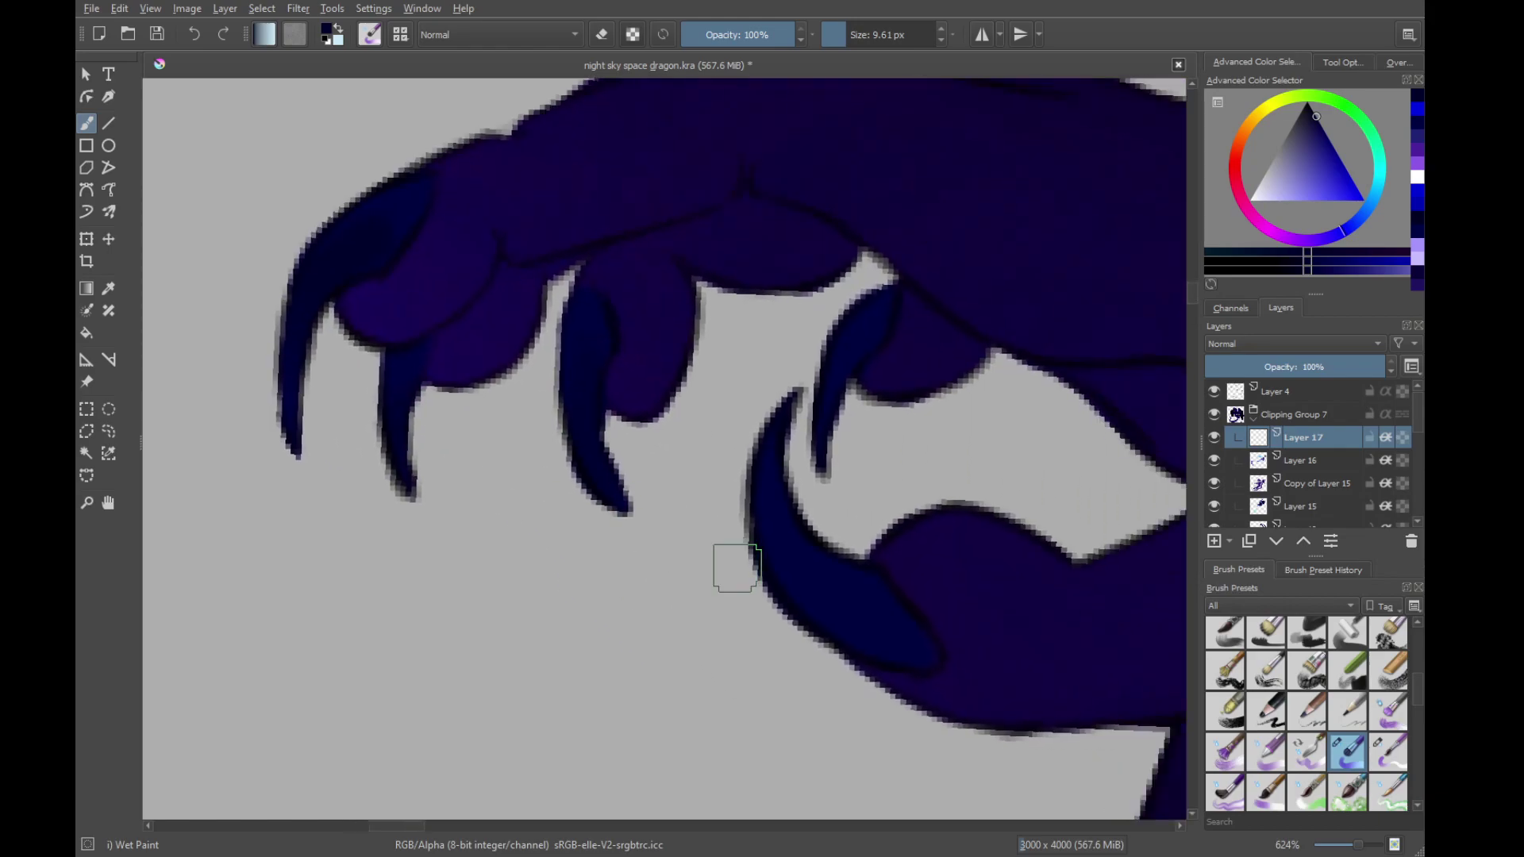
{"action": "scroll", "coordinate": [837, 571], "scroll_direction": "down", "scroll_amount": 6}
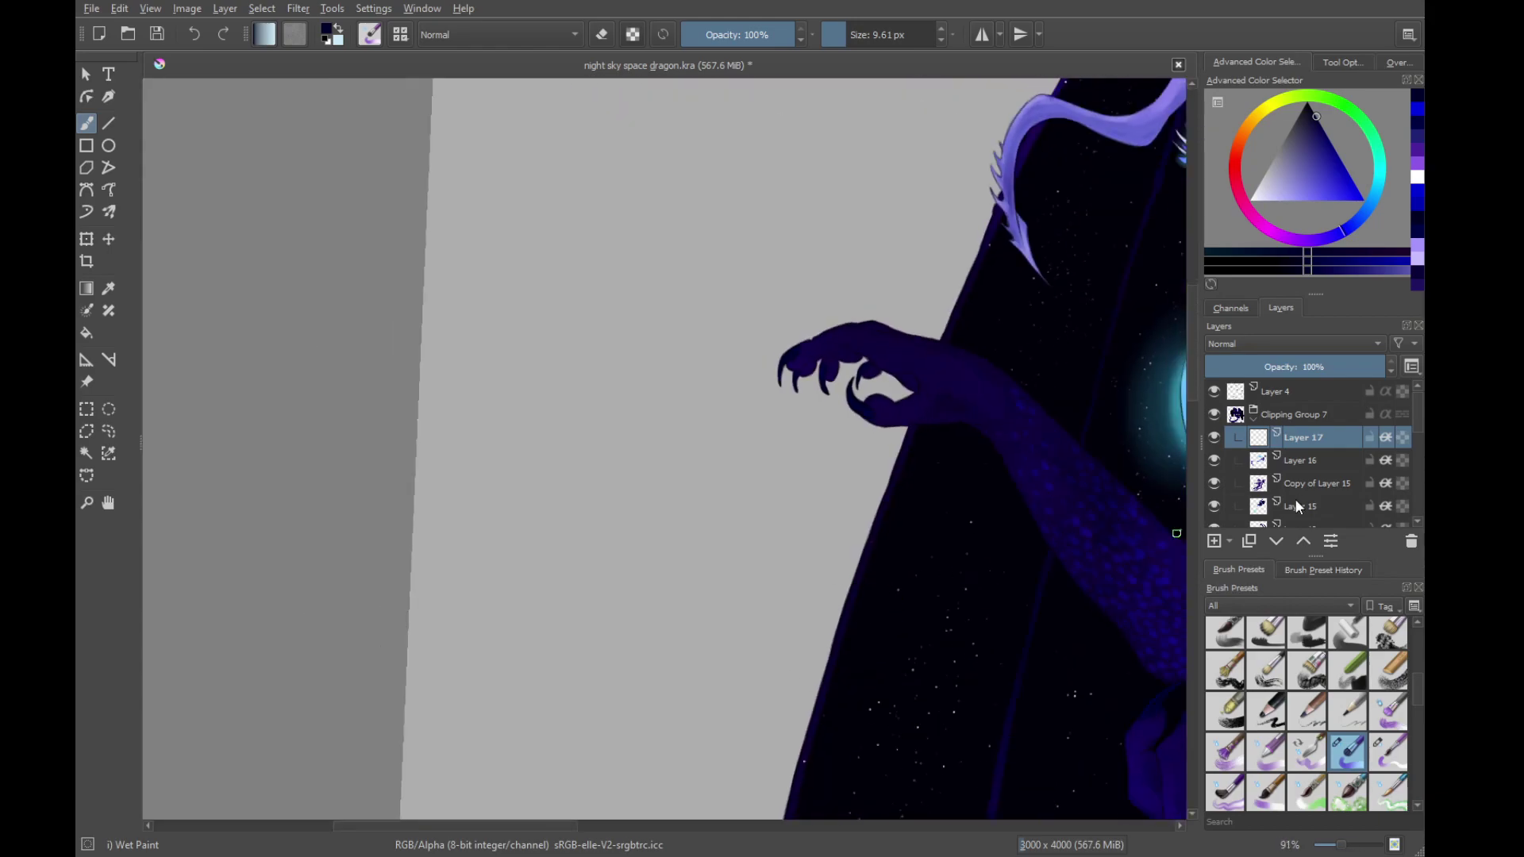
Highlight the finger and thumb claws of the raised hand in bright blue with the Wet Paint brush at 9.61 px
{"action": "left_click", "coordinate": [1418, 135]}
{"action": "scroll", "coordinate": [794, 373], "scroll_direction": "up", "scroll_amount": 5}
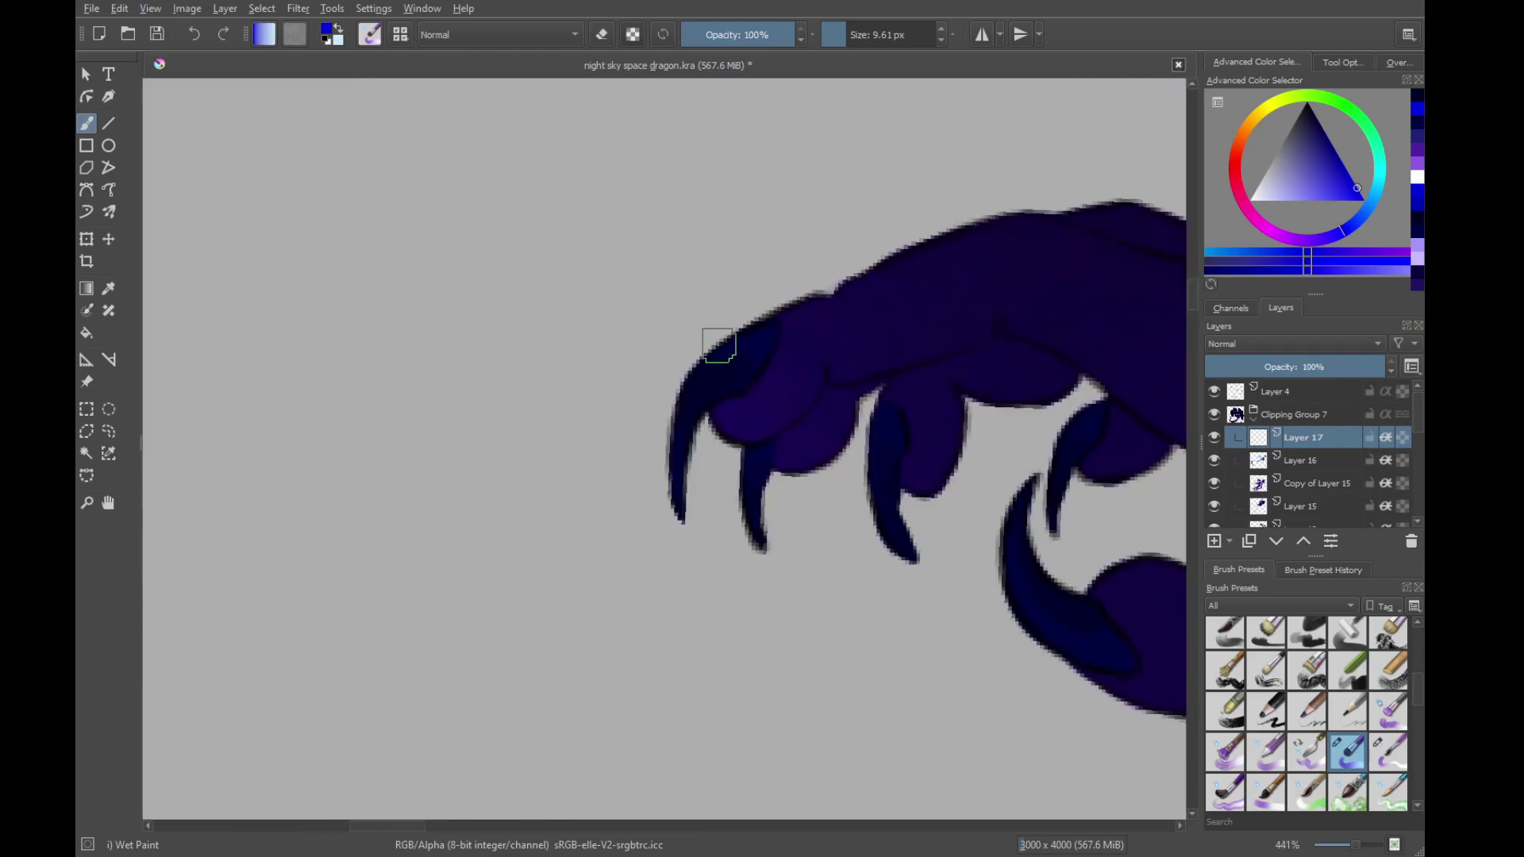
{"action": "left_click_drag", "start_coordinate": [680, 460], "coordinate": [681, 524]}
{"action": "left_click_drag", "start_coordinate": [758, 481], "coordinate": [763, 544]}
{"action": "left_click_drag", "start_coordinate": [889, 434], "coordinate": [892, 562]}
{"action": "left_click_drag", "start_coordinate": [1005, 585], "coordinate": [777, 512]}
{"action": "left_click_drag", "start_coordinate": [782, 493], "coordinate": [799, 546]}
Highlight the outer edges of the first two finger claws on the hand at the chest in bright blue
{"action": "scroll", "coordinate": [857, 415], "scroll_direction": "down", "scroll_amount": 6}
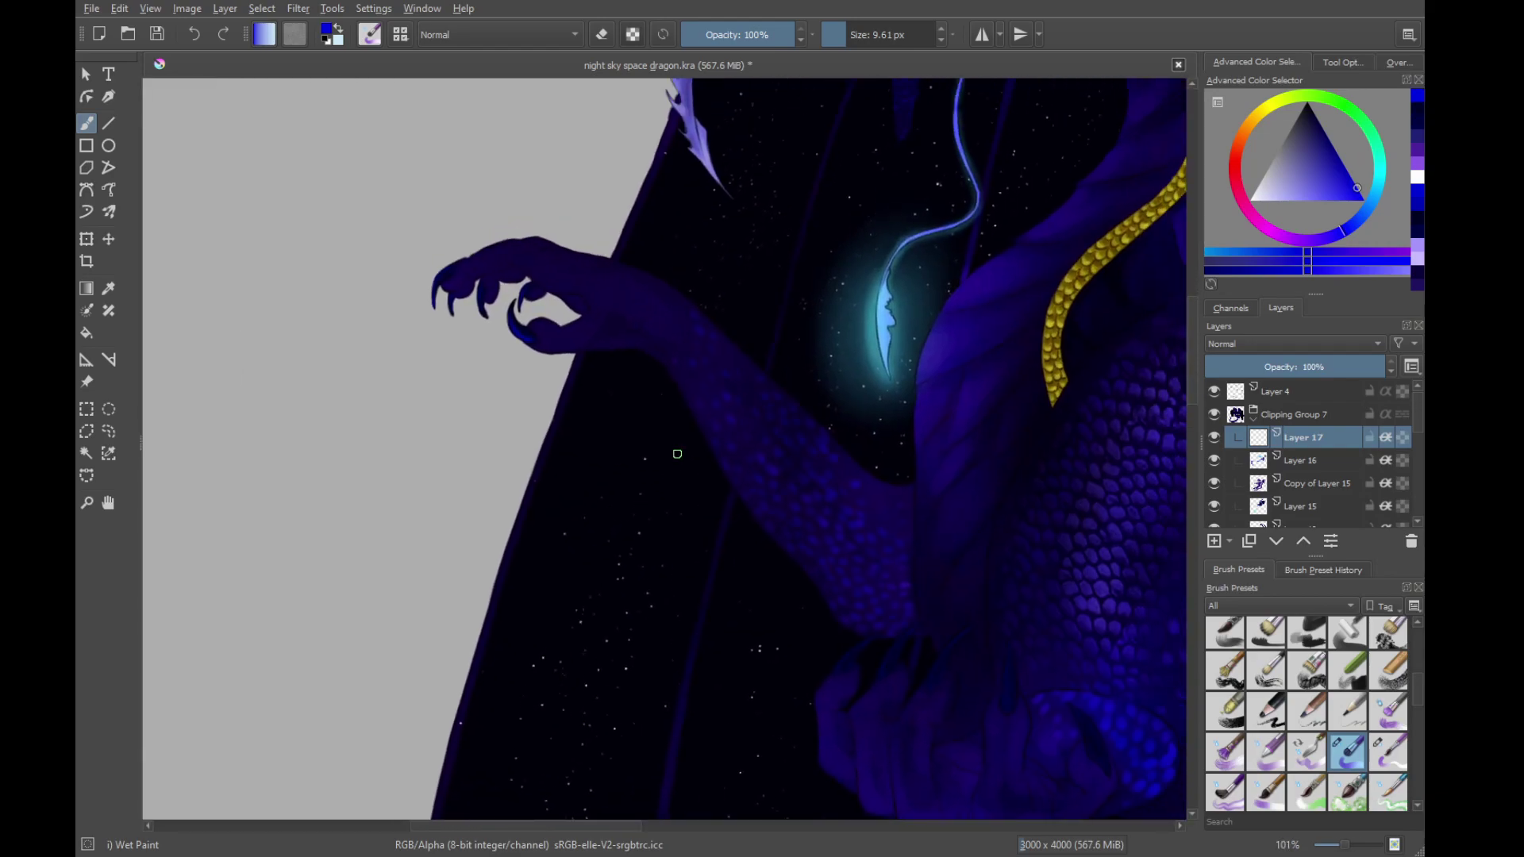
{"action": "scroll", "coordinate": [738, 519], "scroll_direction": "up", "scroll_amount": 2}
{"action": "scroll", "coordinate": [738, 519], "scroll_direction": "up", "scroll_amount": 5}
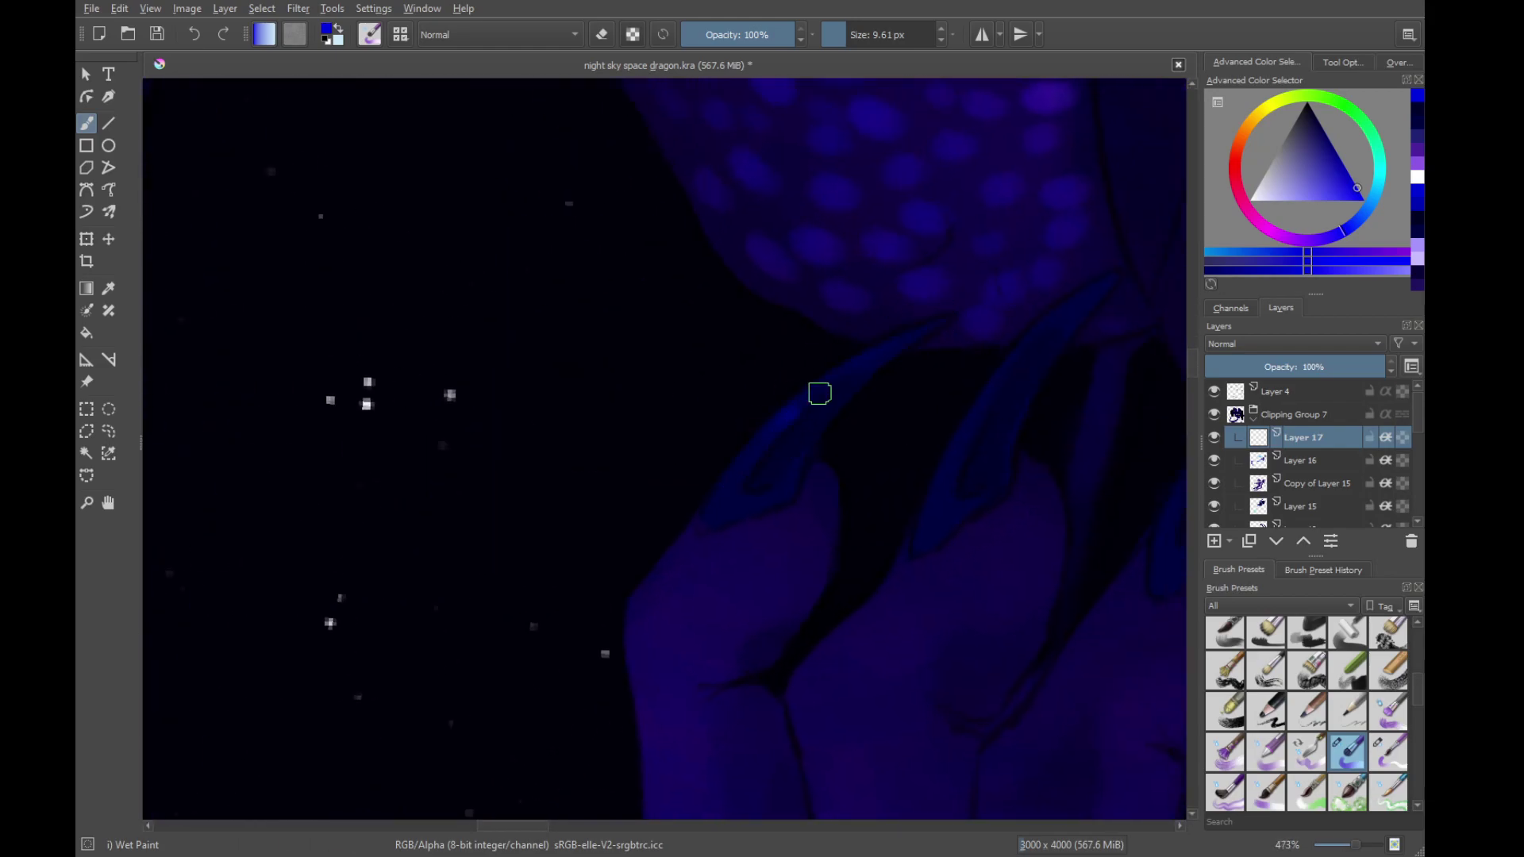
{"action": "left_click_drag", "start_coordinate": [940, 319], "coordinate": [704, 390]}
{"action": "left_click_drag", "start_coordinate": [716, 545], "coordinate": [873, 349]}
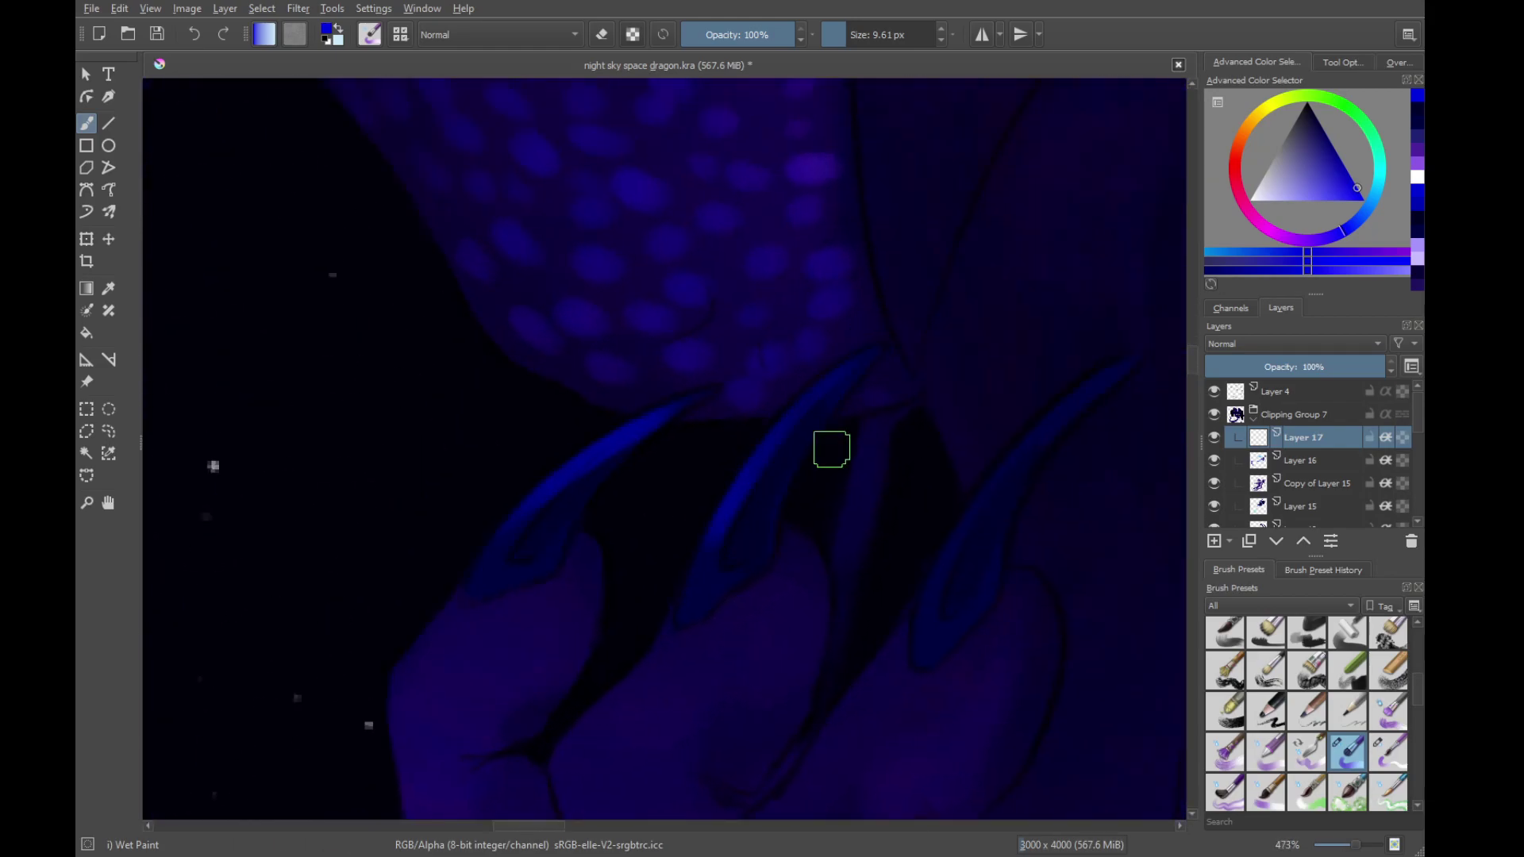
Highlight the remaining finger and thumb claws of the hand at the chest in bright blue with the Wet Paint brush
{"action": "left_click_drag", "start_coordinate": [831, 450], "coordinate": [631, 456]}
{"action": "left_click_drag", "start_coordinate": [777, 577], "coordinate": [905, 385]}
{"action": "left_click_drag", "start_coordinate": [1032, 378], "coordinate": [738, 327]}
{"action": "left_click_drag", "start_coordinate": [809, 425], "coordinate": [806, 655]}
{"action": "mouse_move", "coordinate": [871, 675]}
{"action": "left_mouse_down"}
{"action": "mouse_move", "coordinate": [792, 562]}
{"action": "mouse_move", "coordinate": [523, 371]}
{"action": "left_mouse_up"}
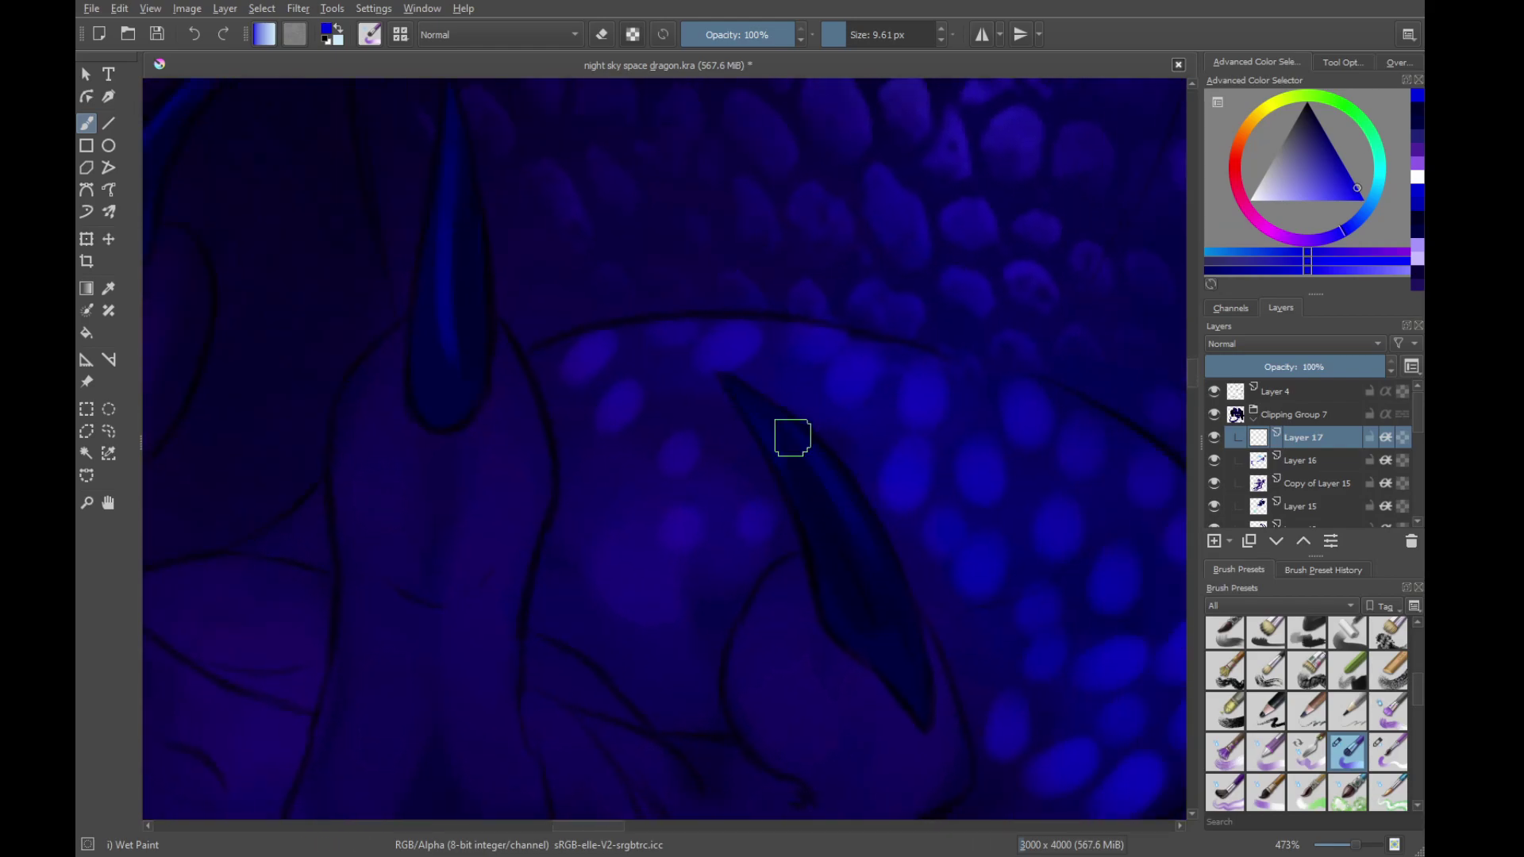
Save the document and reset the canvas rotation with the whole dragon in view
{"action": "scroll", "coordinate": [882, 632], "scroll_direction": "down", "scroll_amount": 10}
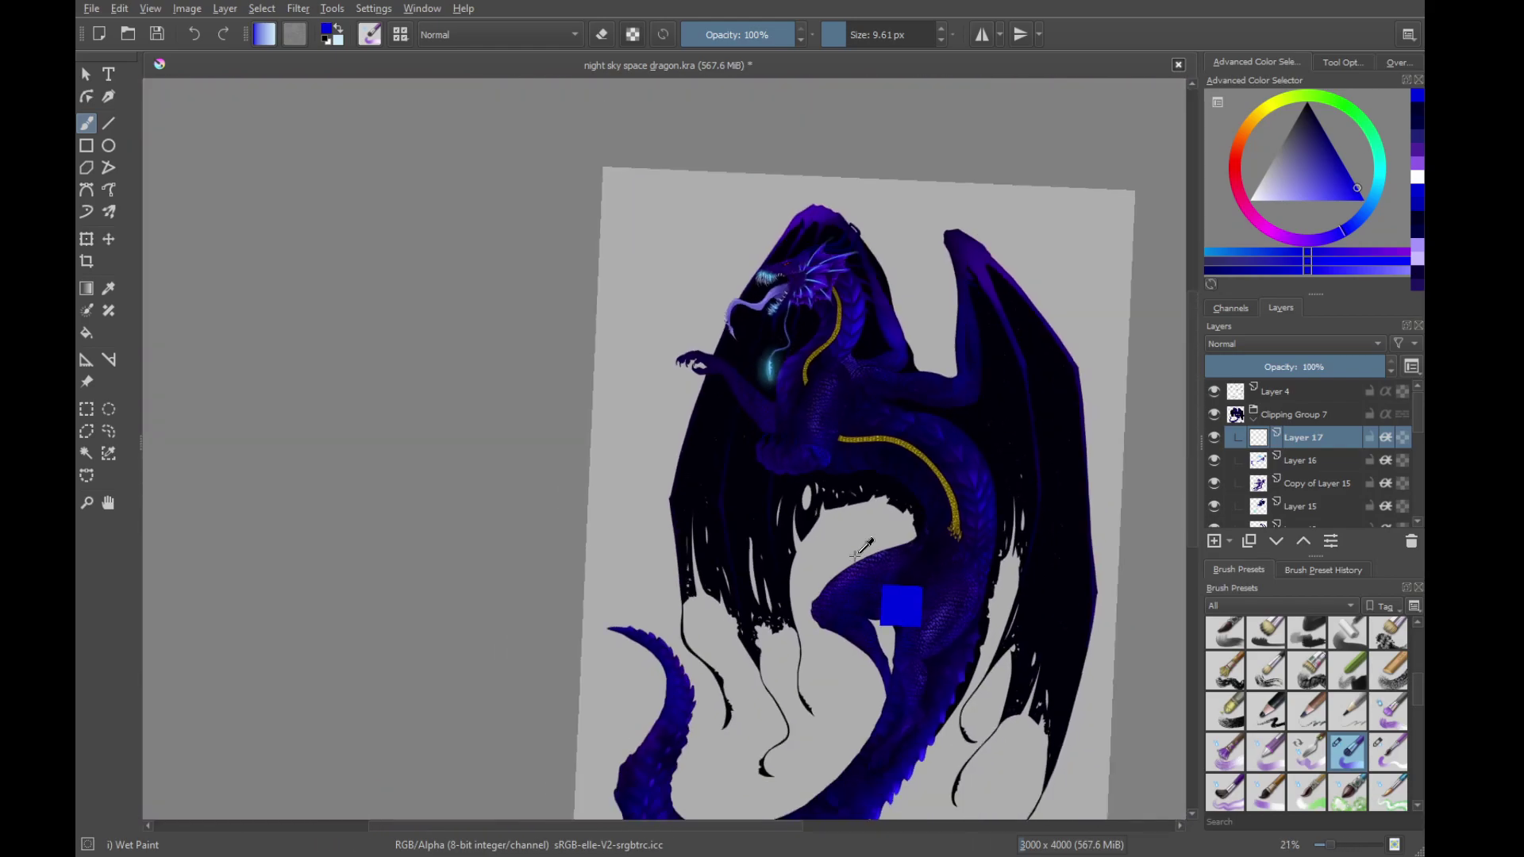
{"action": "key", "text": "ctrl+s"}
{"action": "right_click", "coordinate": [878, 464]}
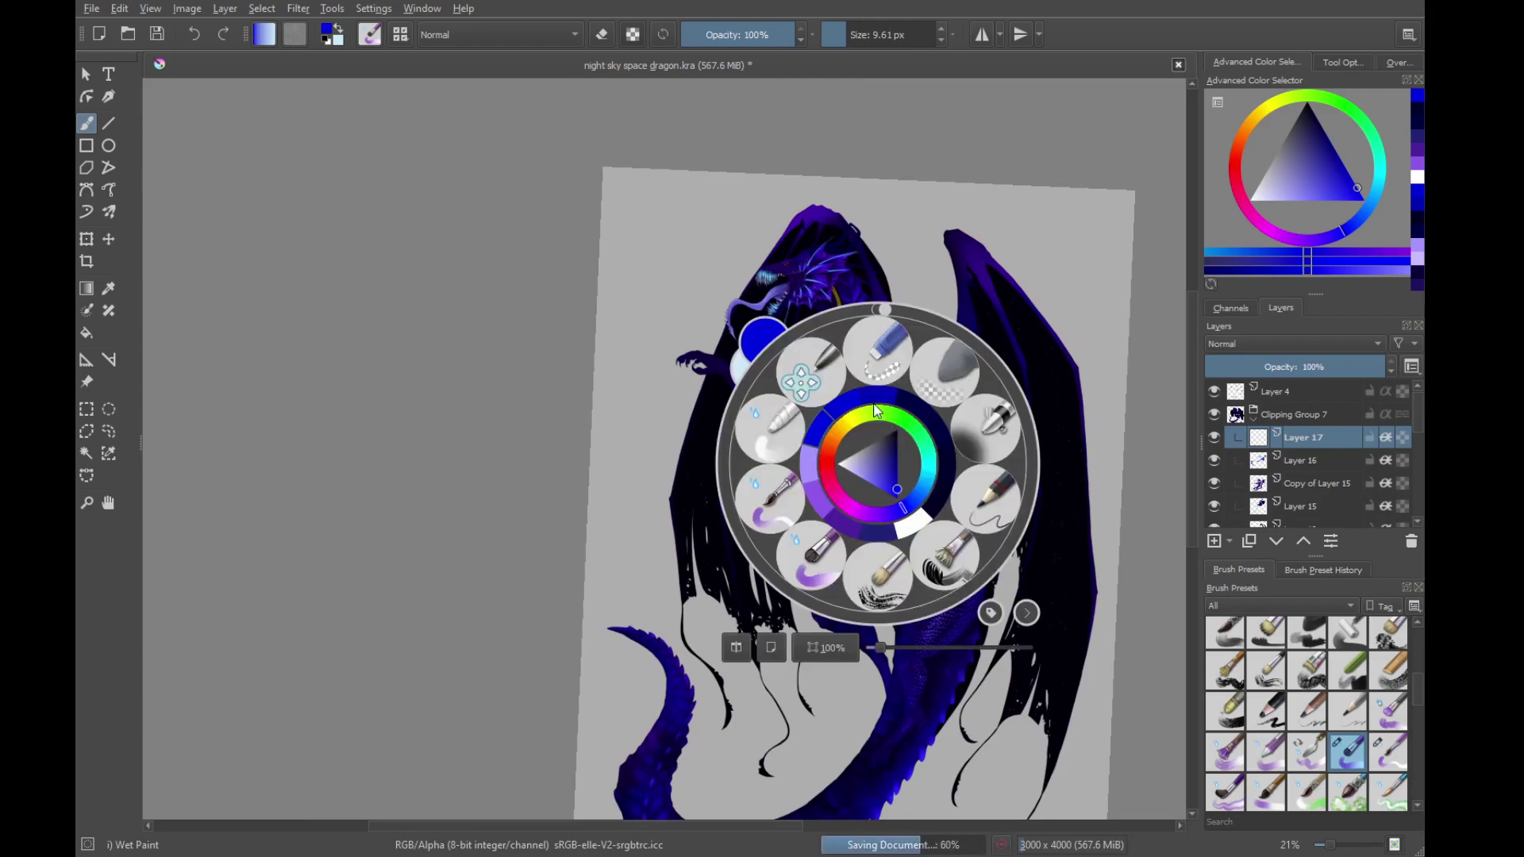
{"action": "left_click", "coordinate": [878, 310]}
{"action": "left_click", "coordinate": [1041, 297]}
{"action": "left_click_drag", "start_coordinate": [1083, 465], "coordinate": [1057, 388]}
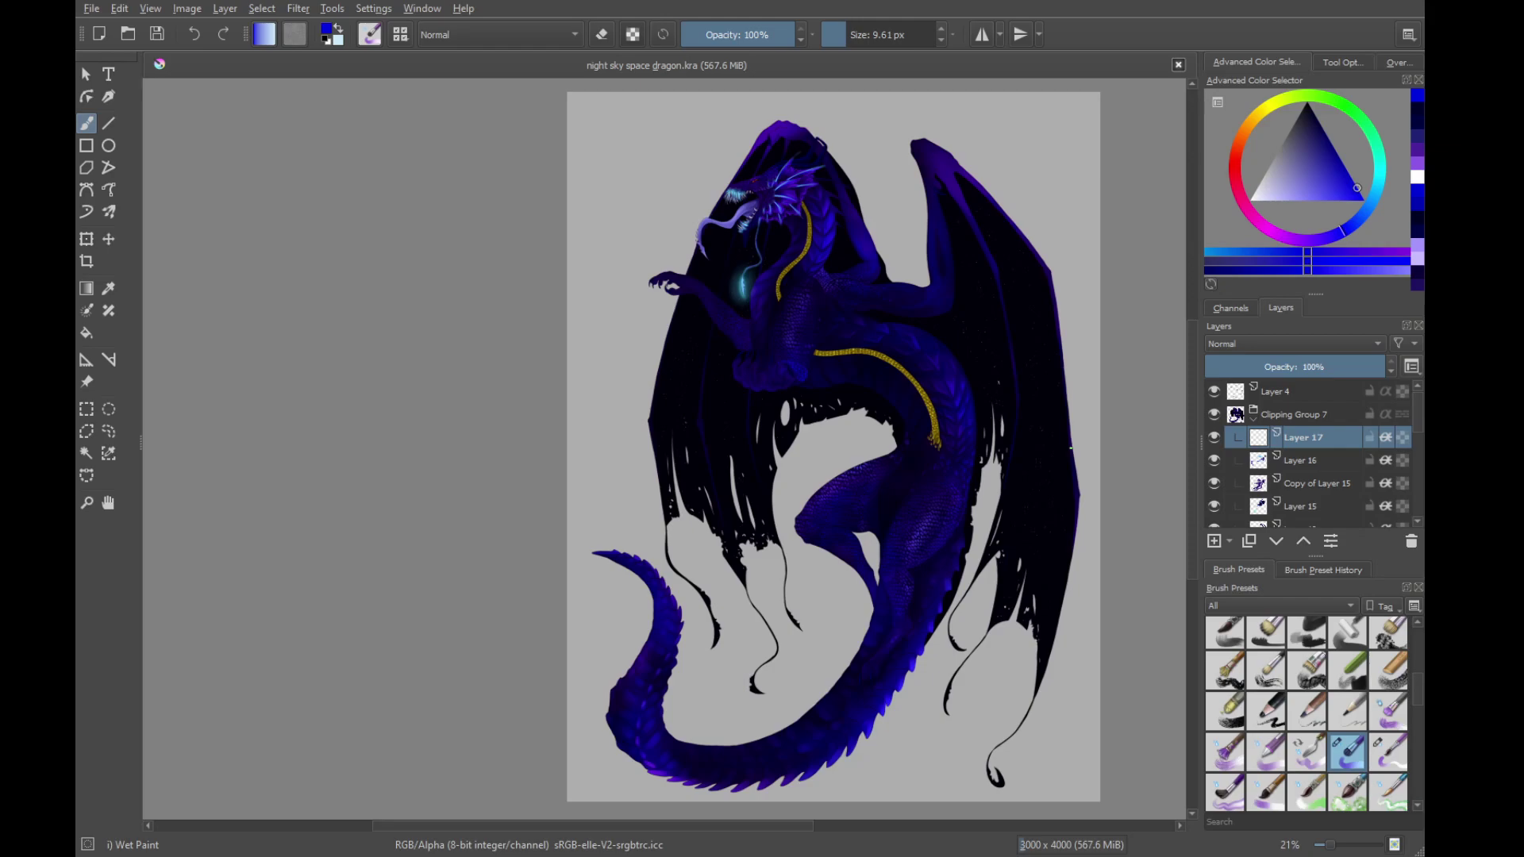
Brighten the two long horns behind the head in blue with the Wet Paint brush at 38.78 px and save the document
{"action": "left_click_drag", "start_coordinate": [767, 160], "coordinate": [713, 265]}
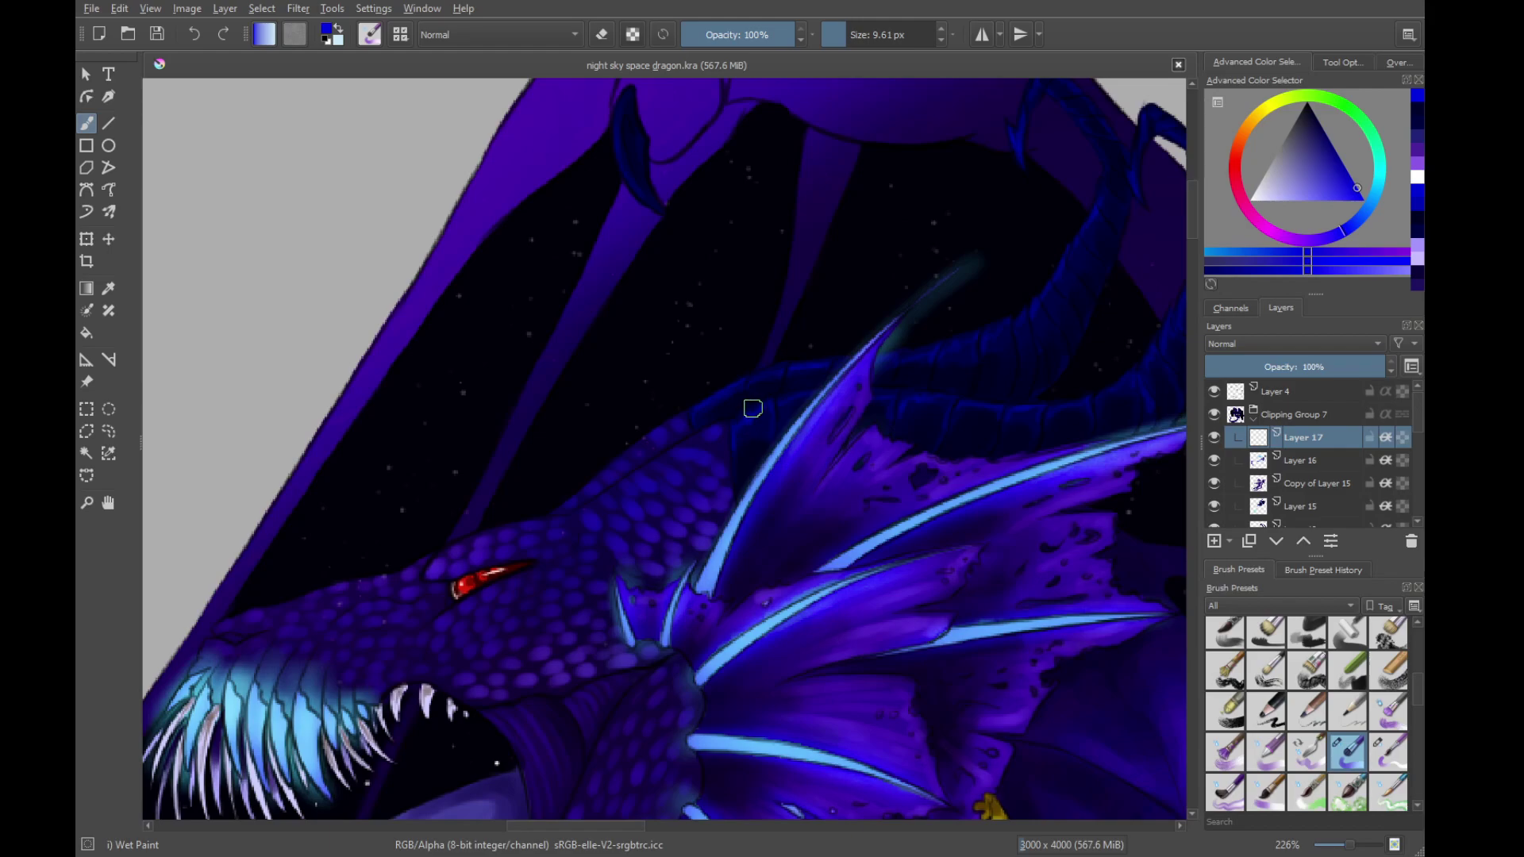
{"action": "left_click_drag", "start_coordinate": [729, 390], "coordinate": [783, 492], "text": "shift"}
{"action": "left_click_drag", "start_coordinate": [753, 429], "coordinate": [788, 381]}
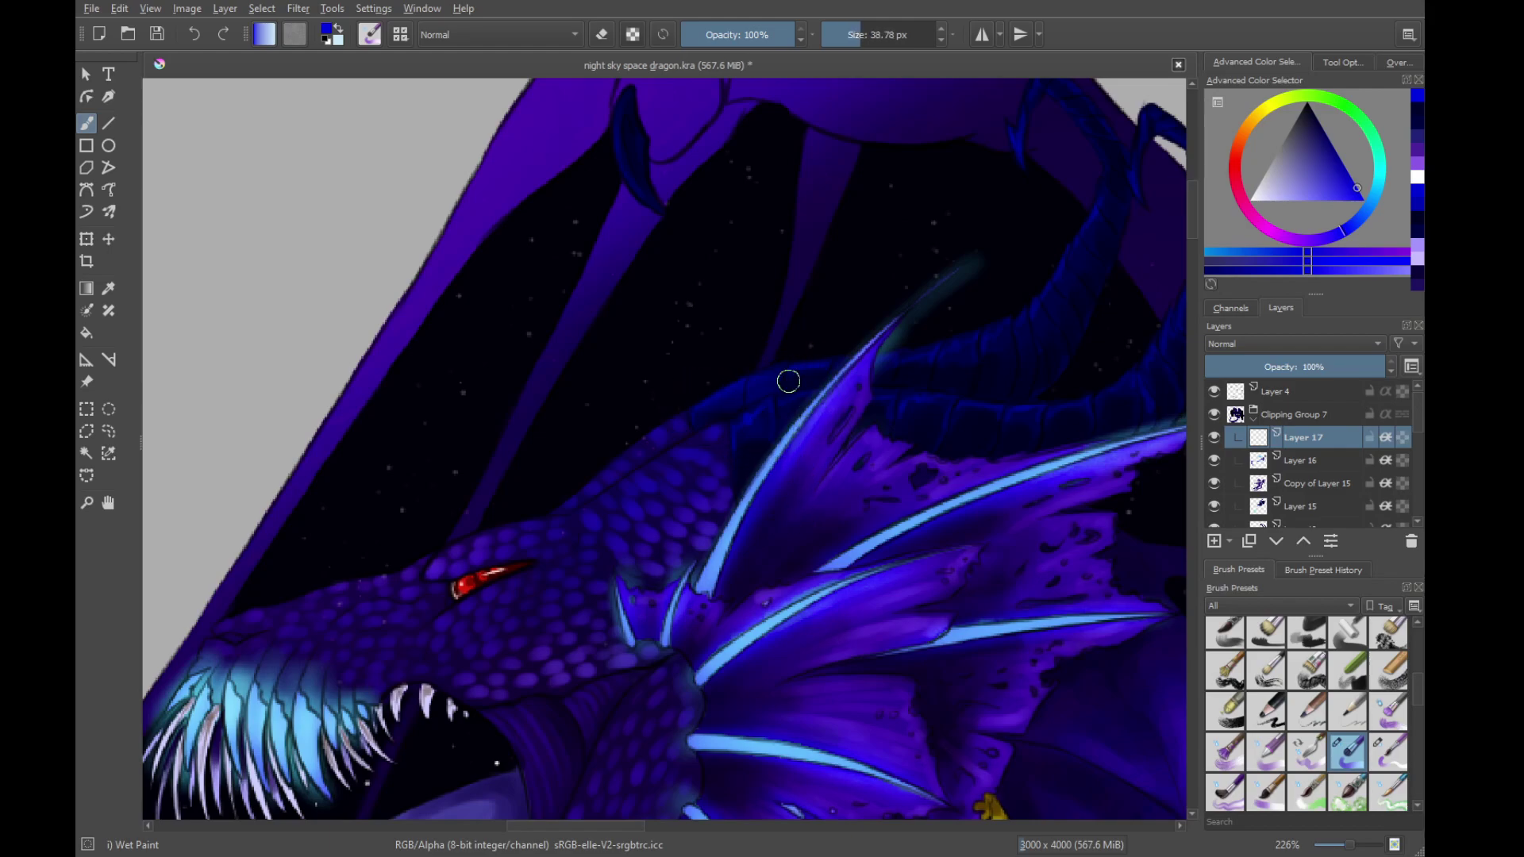
{"action": "mouse_move", "coordinate": [958, 395]}
{"action": "left_mouse_down"}
{"action": "mouse_move", "coordinate": [753, 443]}
{"action": "mouse_move", "coordinate": [797, 395]}
{"action": "mouse_move", "coordinate": [877, 363]}
{"action": "left_mouse_up"}
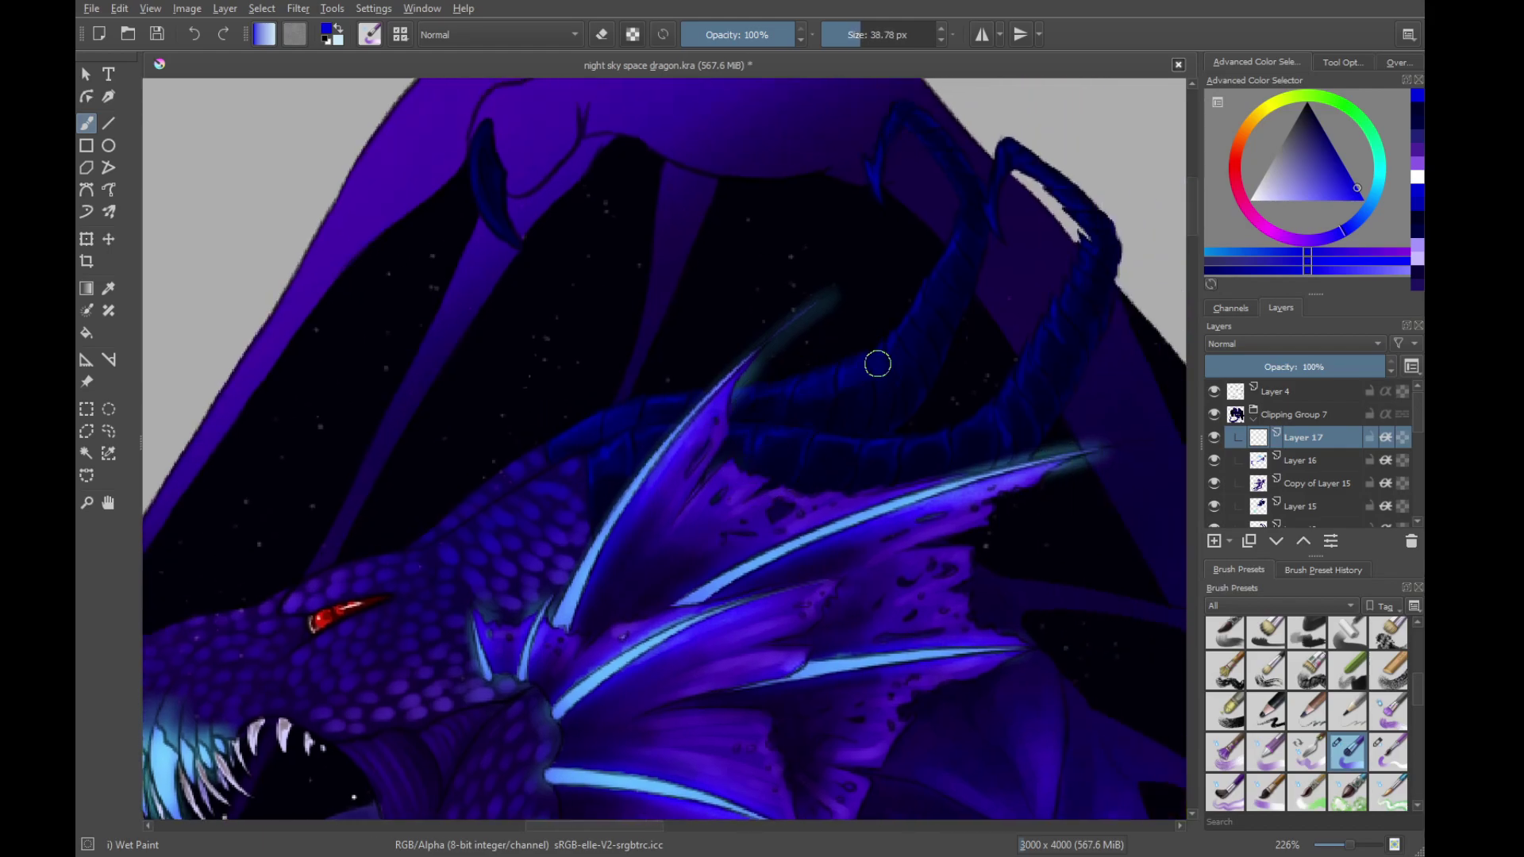
{"action": "left_click_drag", "start_coordinate": [926, 319], "coordinate": [877, 414]}
{"action": "left_click_drag", "start_coordinate": [997, 344], "coordinate": [886, 324]}
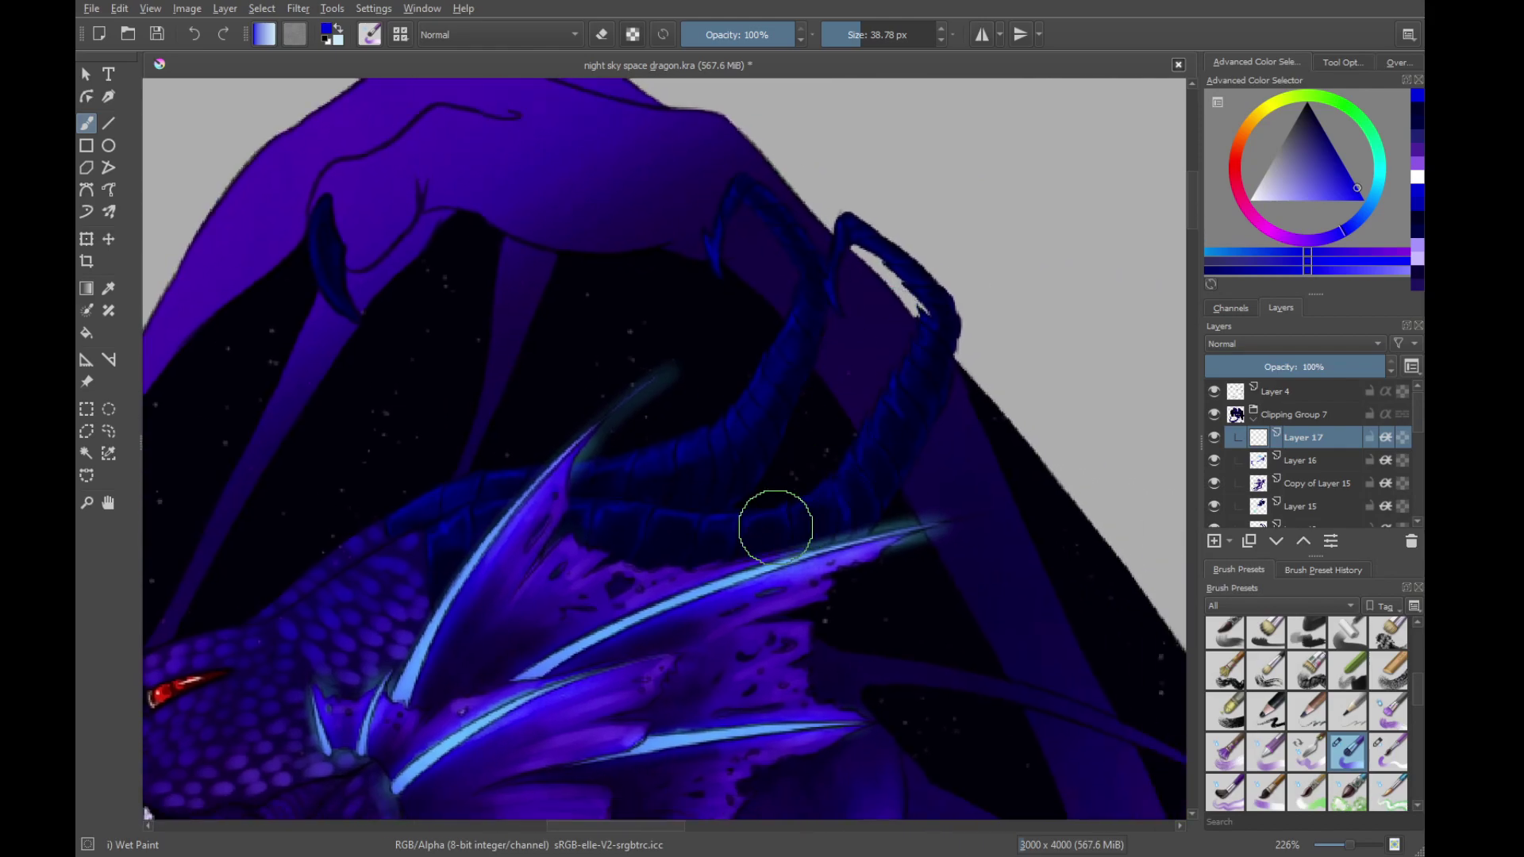
{"action": "left_click_drag", "start_coordinate": [826, 496], "coordinate": [909, 387]}
{"action": "mouse_move", "coordinate": [859, 224]}
{"action": "left_mouse_down"}
{"action": "mouse_move", "coordinate": [841, 243]}
{"action": "mouse_move", "coordinate": [817, 545]}
{"action": "mouse_move", "coordinate": [818, 522]}
{"action": "left_mouse_up"}
{"action": "key", "text": "ctrl+s"}
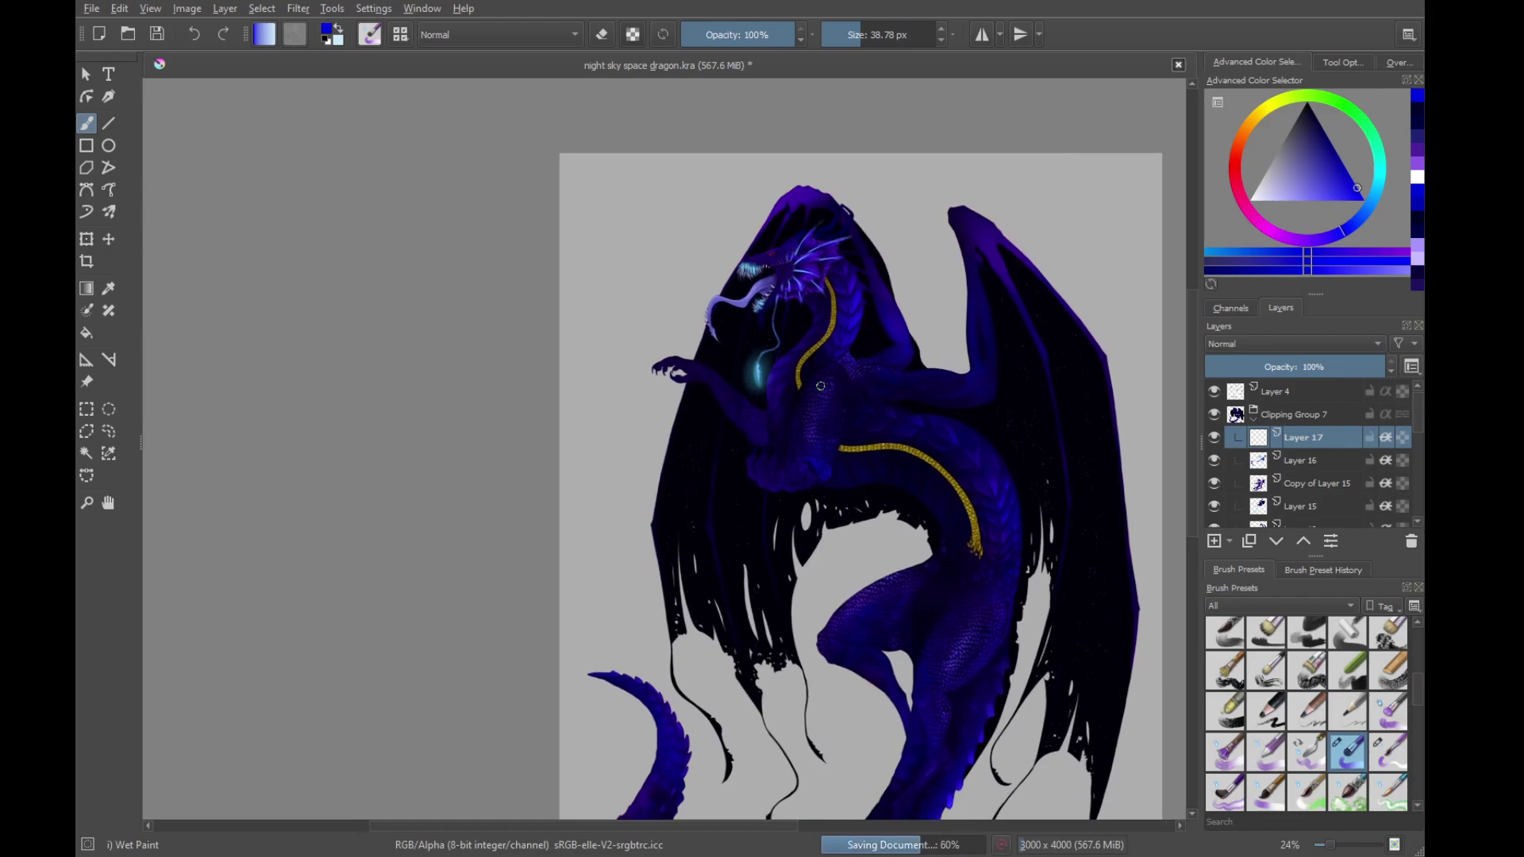
Straighten the canvas and look over the whole dragon from head to tail
{"action": "left_click_drag", "start_coordinate": [820, 386], "coordinate": [796, 308]}
{"action": "right_click", "coordinate": [796, 446]}
{"action": "left_click", "coordinate": [931, 255]}
{"action": "left_click_drag", "start_coordinate": [932, 255], "coordinate": [923, 580]}
{"action": "mouse_move", "coordinate": [825, 516]}
{"action": "left_mouse_down", "text": "ctrl"}
{"action": "mouse_move", "coordinate": [874, 317]}
{"action": "mouse_move", "coordinate": [851, 422]}
{"action": "mouse_move", "coordinate": [769, 421]}
{"action": "mouse_move", "coordinate": [806, 367]}
{"action": "mouse_move", "coordinate": [837, 439]}
{"action": "mouse_move", "coordinate": [820, 443]}
{"action": "left_mouse_up", "text": "ctrl"}
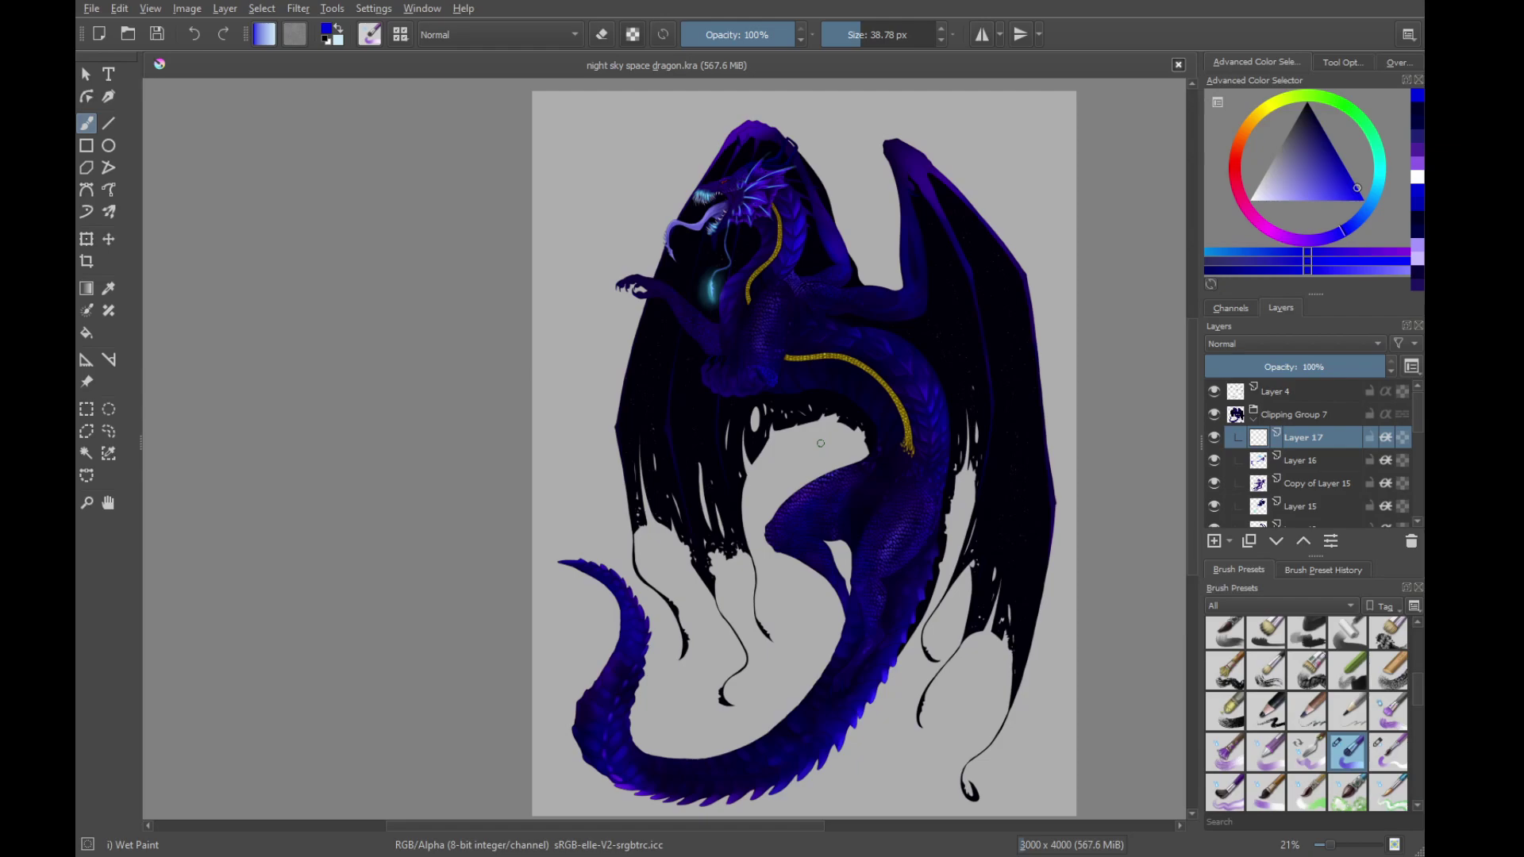
{"action": "scroll", "coordinate": [872, 485], "scroll_direction": "up", "scroll_amount": 2}
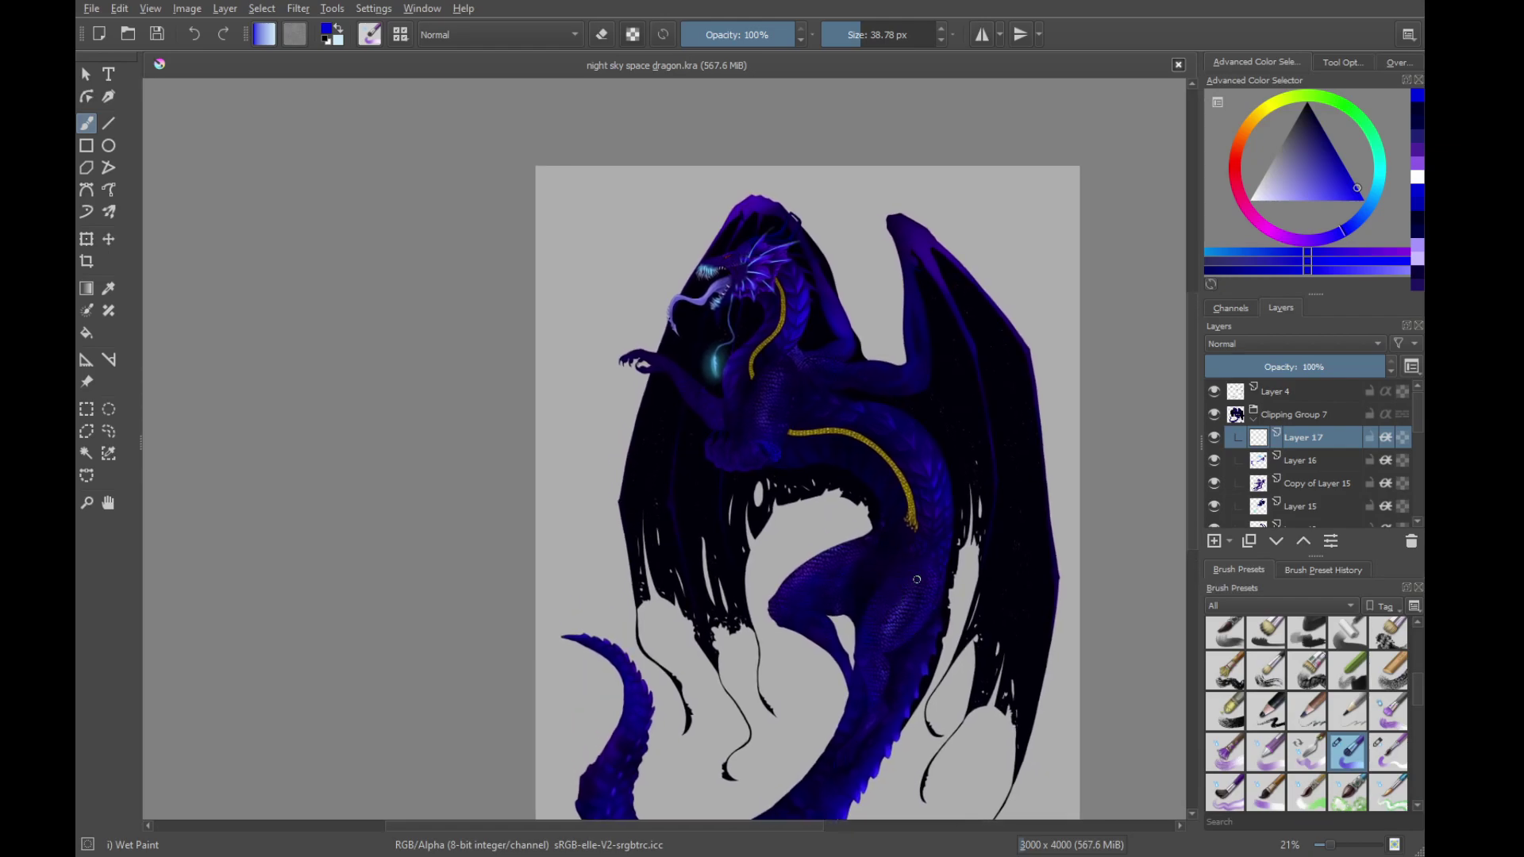
{"action": "left_click_drag", "start_coordinate": [947, 691], "coordinate": [940, 628]}
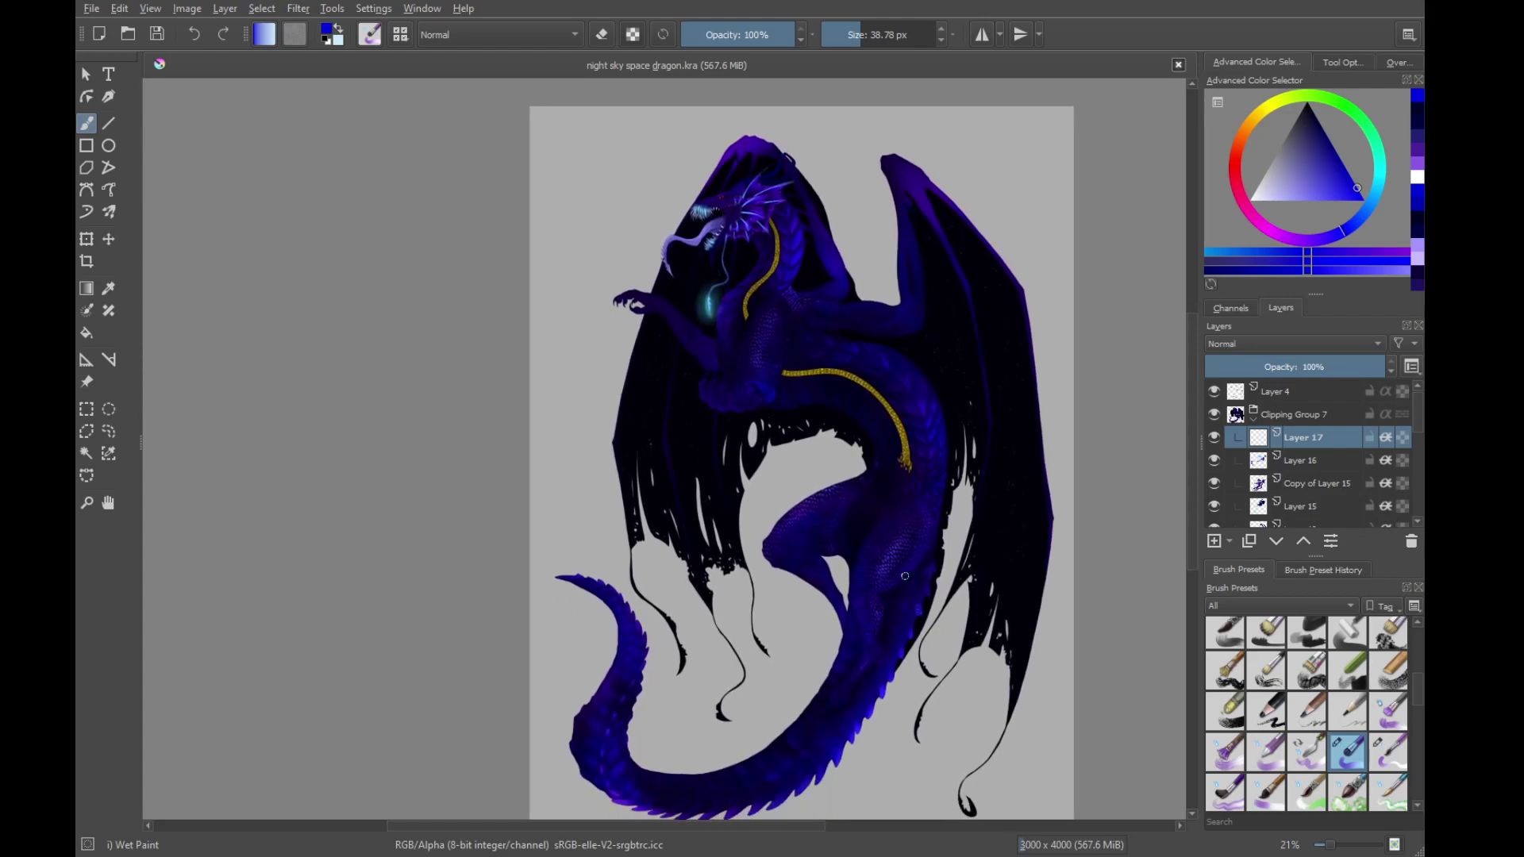
{"action": "scroll", "coordinate": [905, 575], "scroll_direction": "down", "scroll_amount": 1}
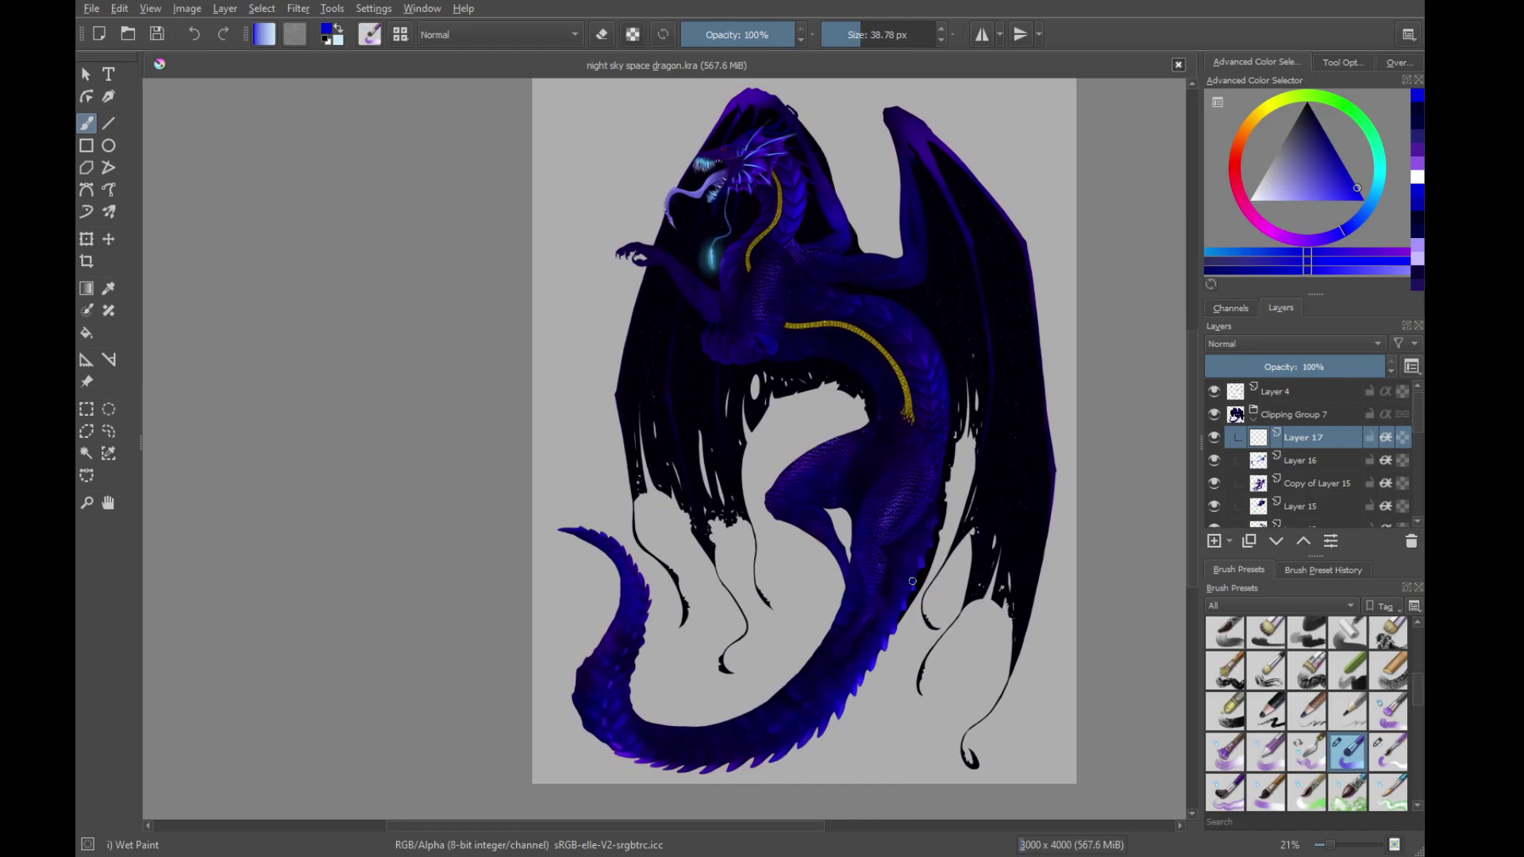
{"action": "left_click_drag", "start_coordinate": [908, 510], "coordinate": [915, 532]}
{"action": "mouse_move", "coordinate": [846, 377]}
{"action": "left_mouse_down"}
{"action": "mouse_move", "coordinate": [949, 701]}
{"action": "mouse_move", "coordinate": [986, 541]}
{"action": "mouse_move", "coordinate": [844, 511]}
{"action": "mouse_move", "coordinate": [990, 528]}
{"action": "left_mouse_up"}
Set up the Basic-5 Size brush in white at about 8 px near the dragon's open mouth
{"action": "scroll", "coordinate": [1423, 702], "scroll_direction": "up", "scroll_amount": 5}
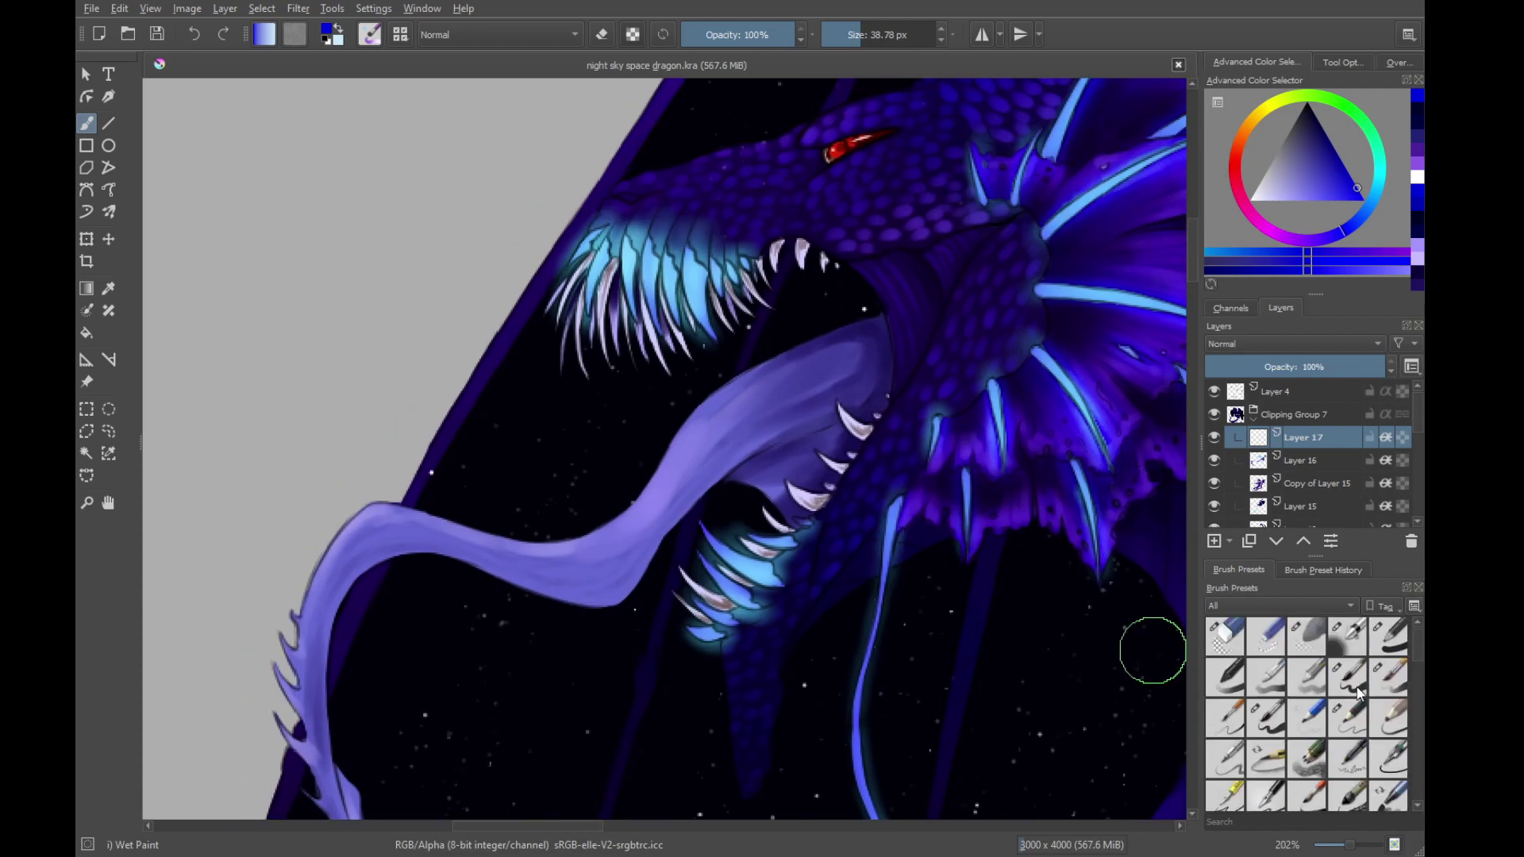
{"action": "left_click", "coordinate": [1346, 676]}
{"action": "key", "text": "x"}
{"action": "left_click_drag", "start_coordinate": [653, 446], "coordinate": [630, 445], "text": "shift"}
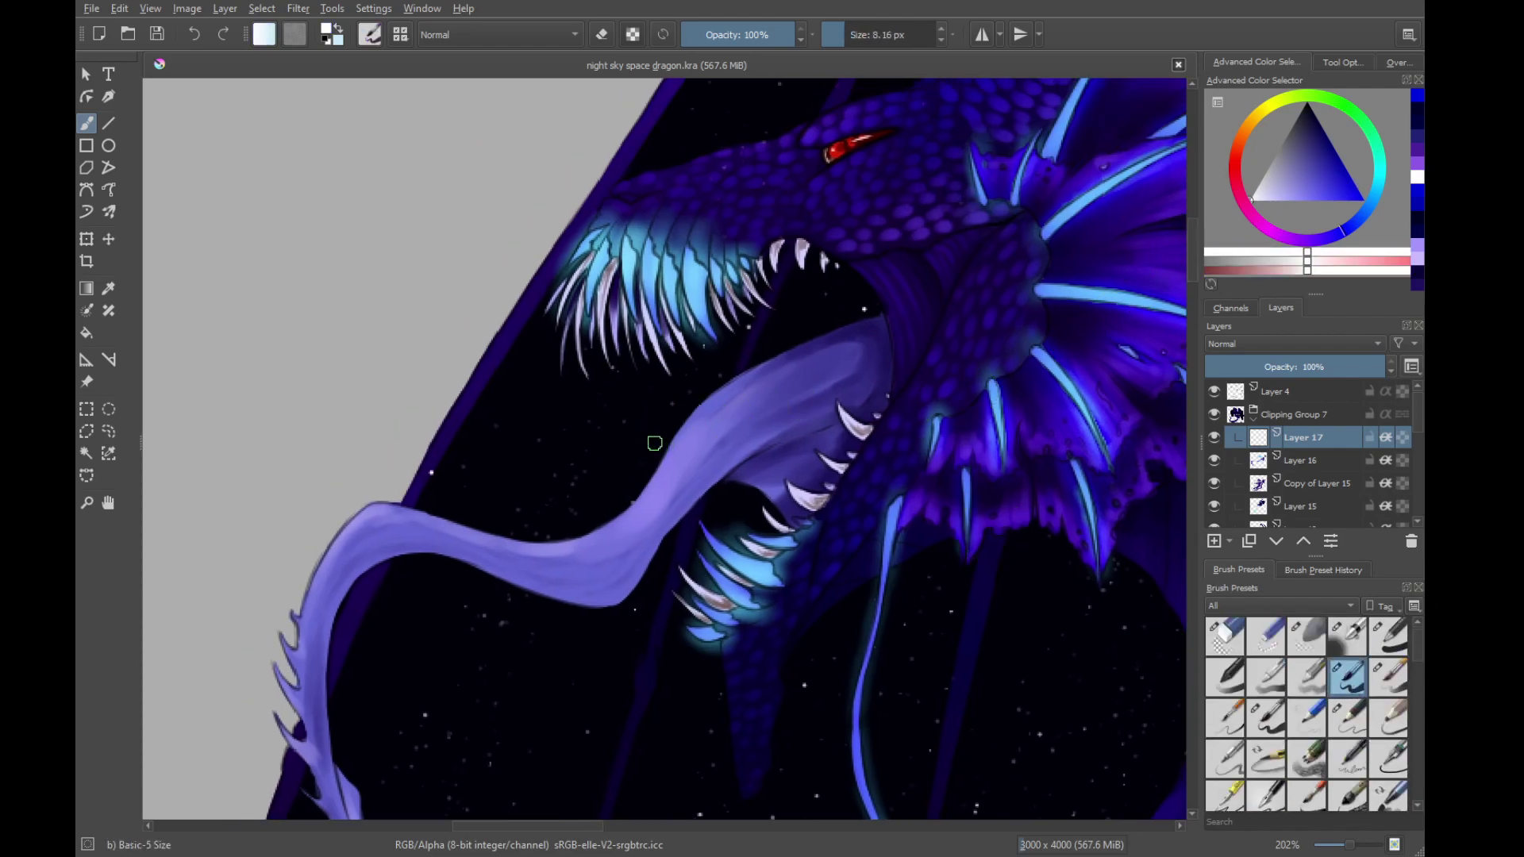
{"action": "left_click_drag", "start_coordinate": [577, 262], "coordinate": [605, 497]}
{"action": "left_click_drag", "start_coordinate": [562, 361], "coordinate": [576, 453]}
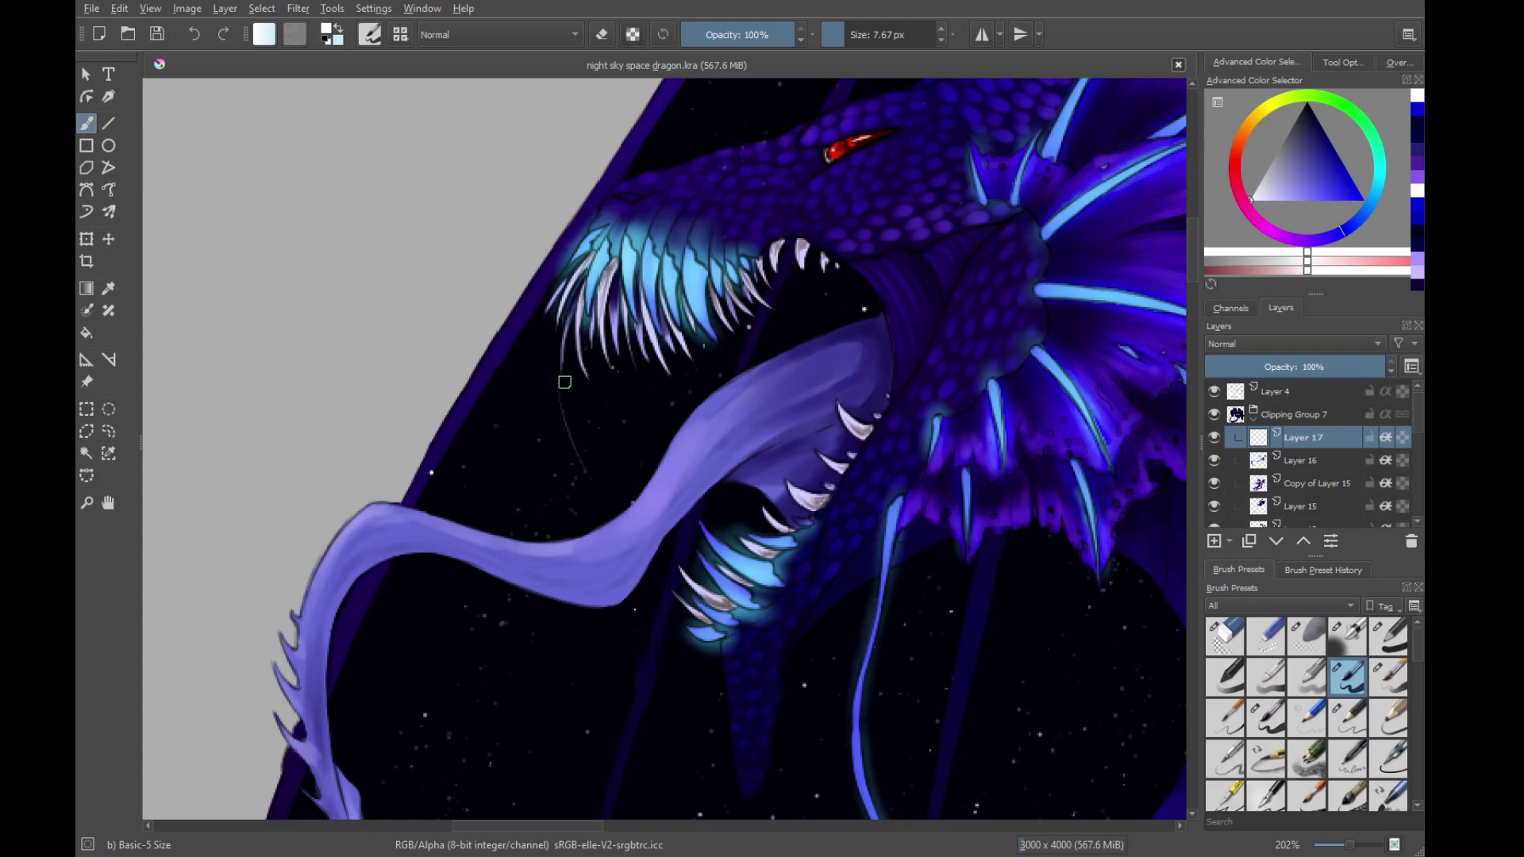
{"action": "key", "text": "ctrl+z"}
On Layer 4, draw a thin branching white saliva strand from the front upper teeth down to the tongue at 7.67 px
{"action": "scroll", "coordinate": [1004, 548], "scroll_direction": "down", "scroll_amount": 5}
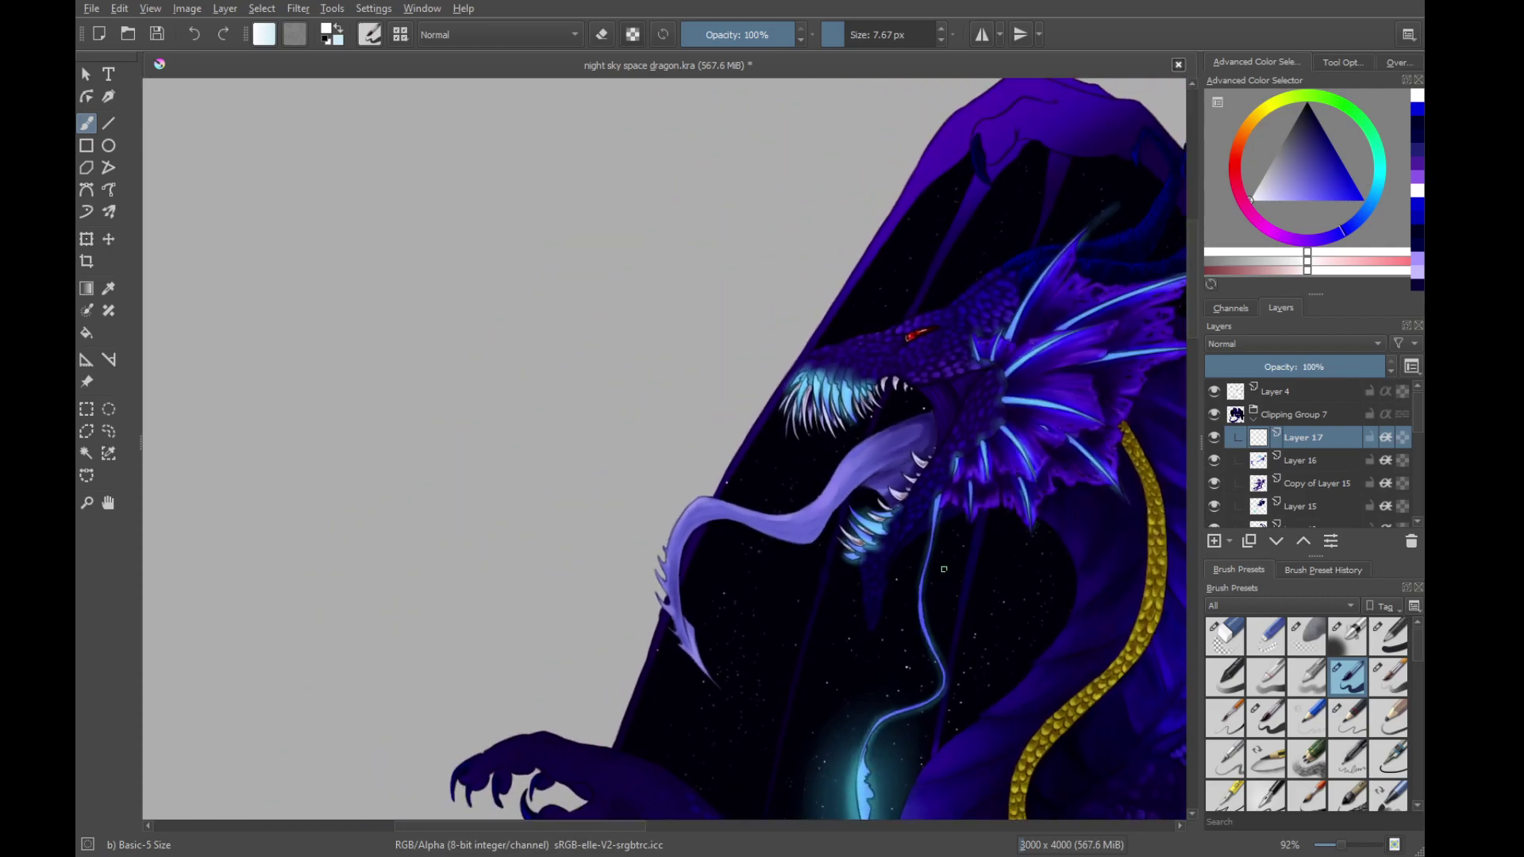
{"action": "left_click_drag", "start_coordinate": [998, 567], "coordinate": [915, 575]}
{"action": "left_click", "coordinate": [1290, 392]}
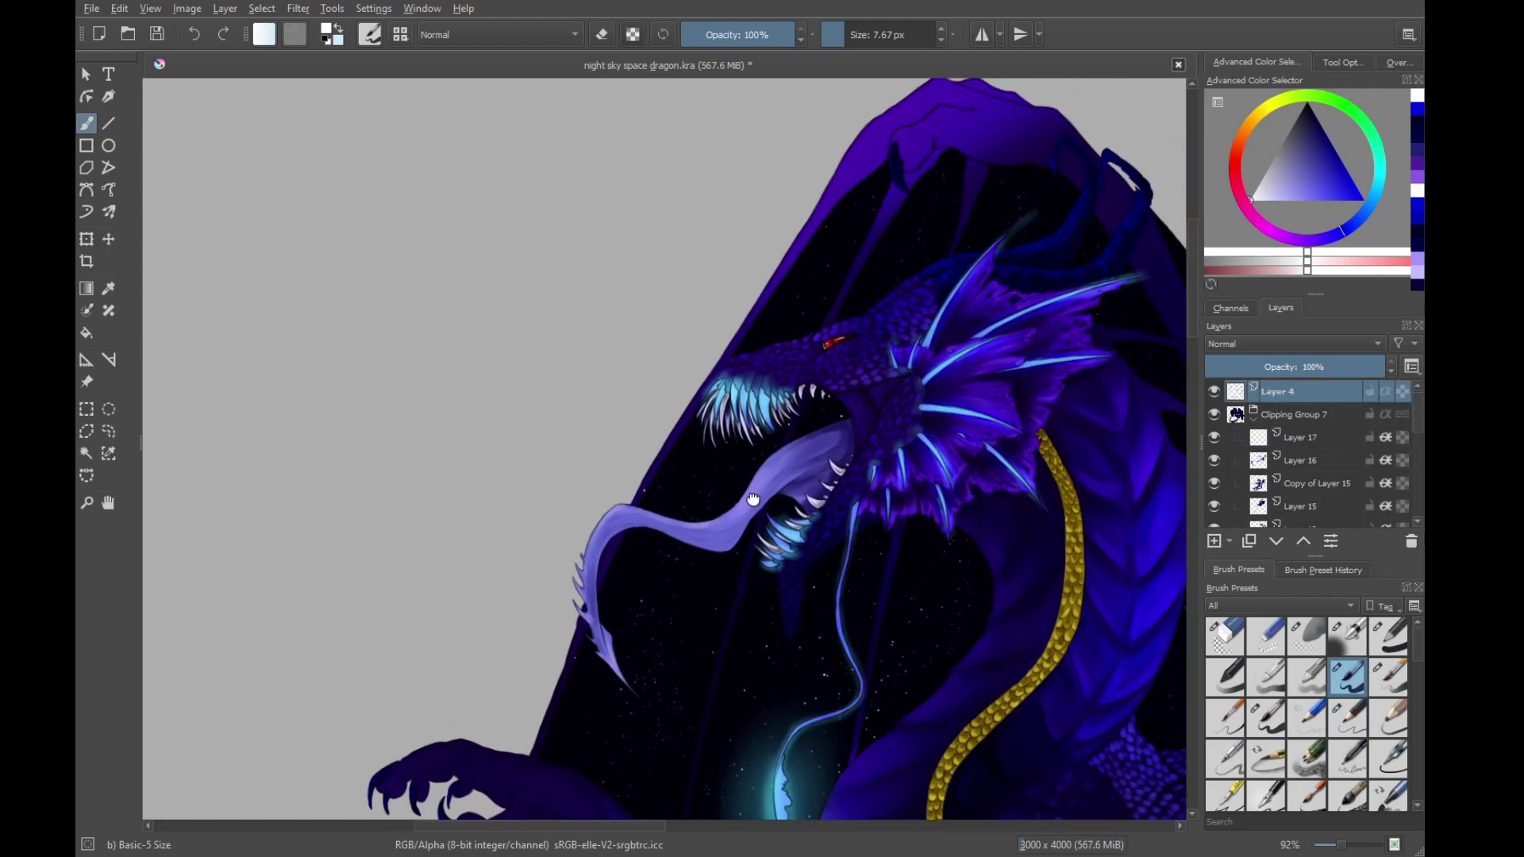
{"action": "scroll", "coordinate": [808, 425], "scroll_direction": "up", "scroll_amount": 4}
{"action": "scroll", "coordinate": [770, 441], "scroll_direction": "down", "scroll_amount": 1}
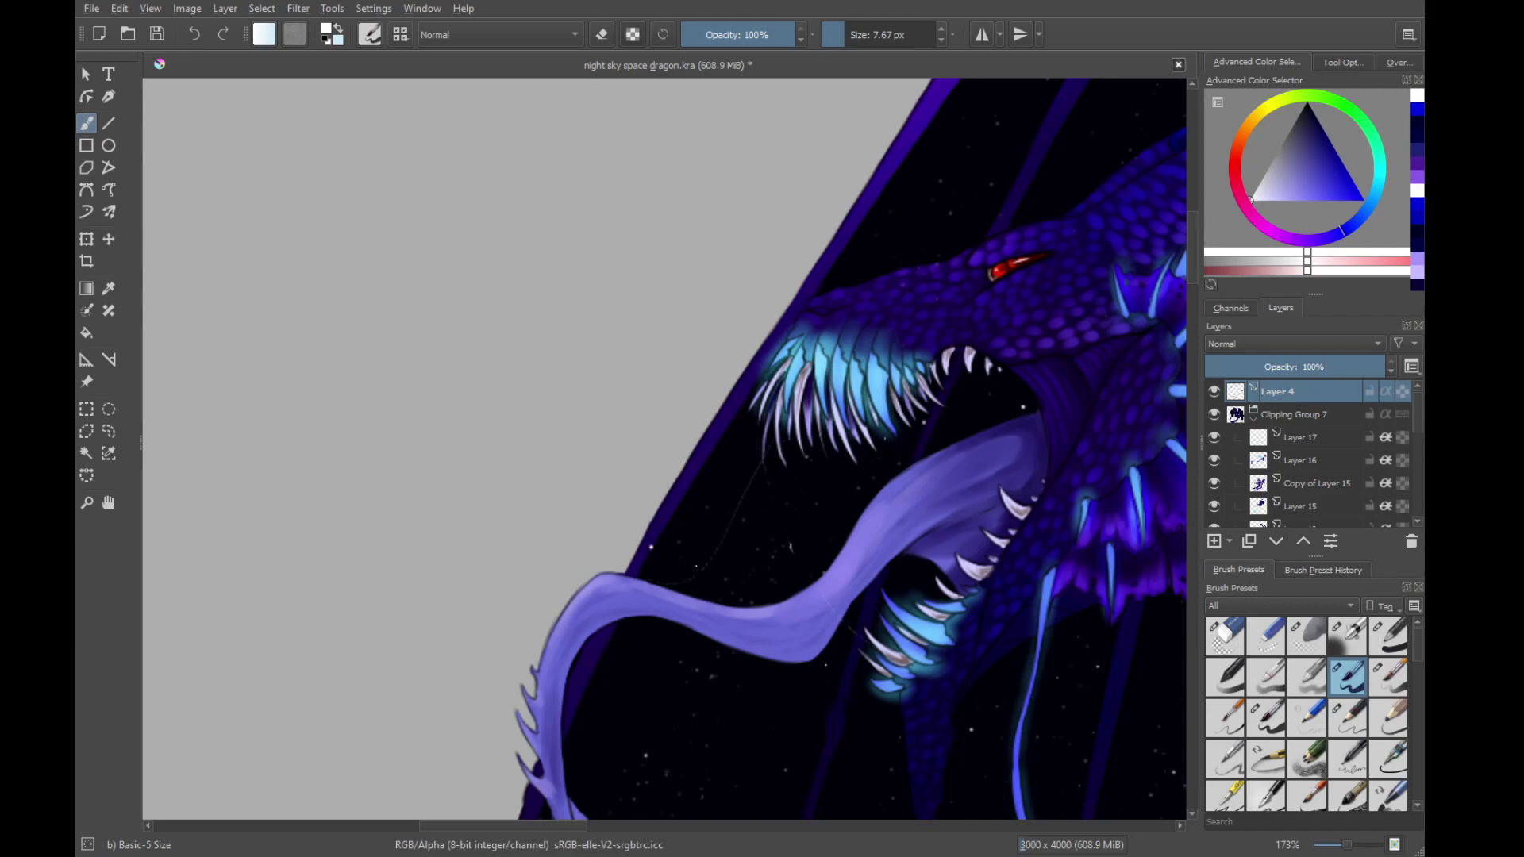
{"action": "scroll", "coordinate": [702, 581], "scroll_direction": "down", "scroll_amount": 3}
{"action": "scroll", "coordinate": [697, 585], "scroll_direction": "up", "scroll_amount": 5}
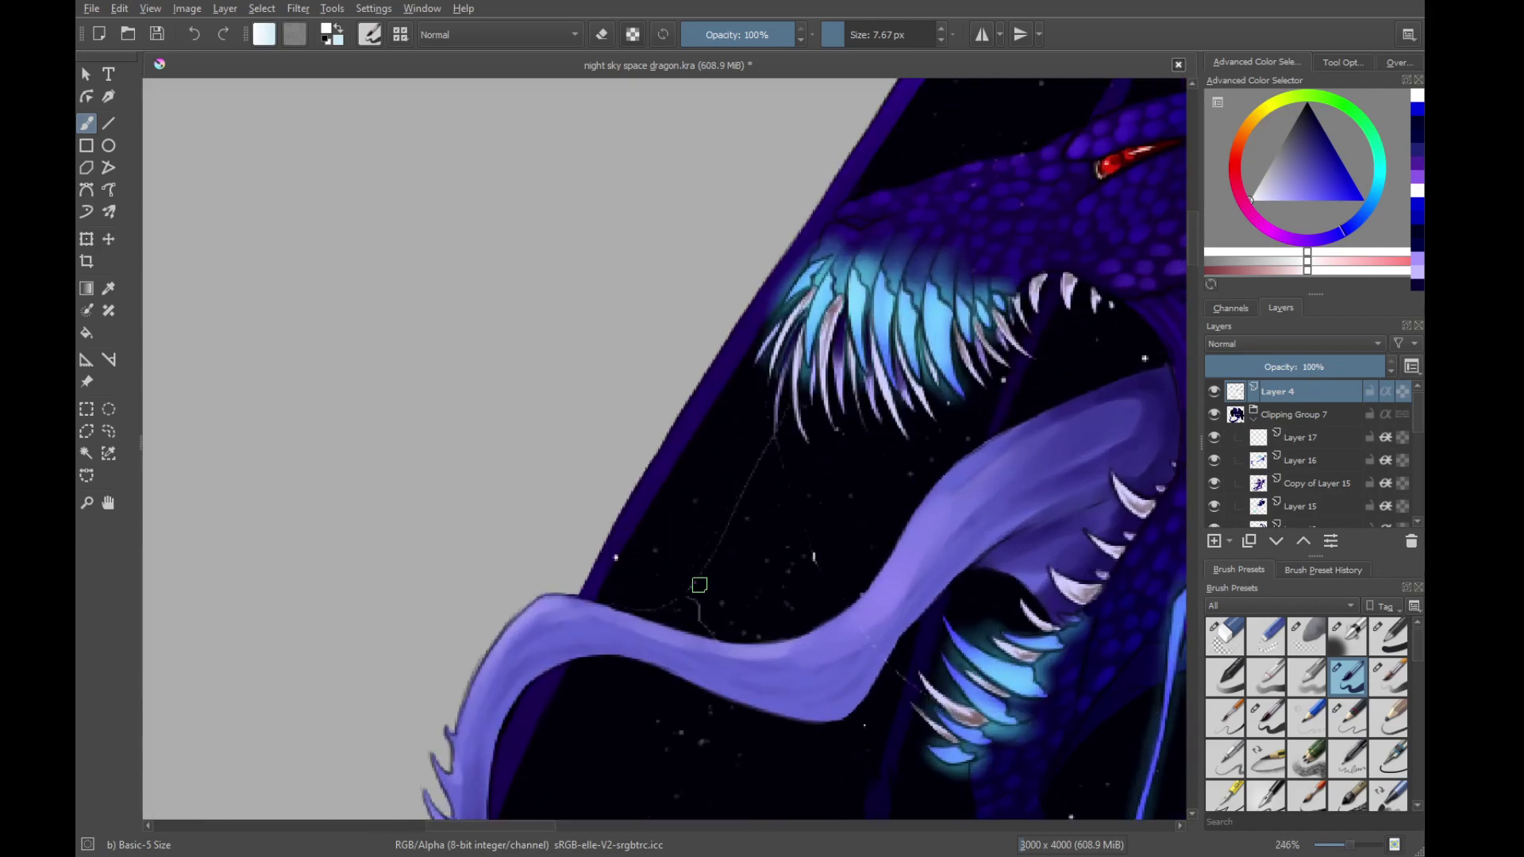
{"action": "left_click_drag", "start_coordinate": [654, 612], "coordinate": [784, 406]}
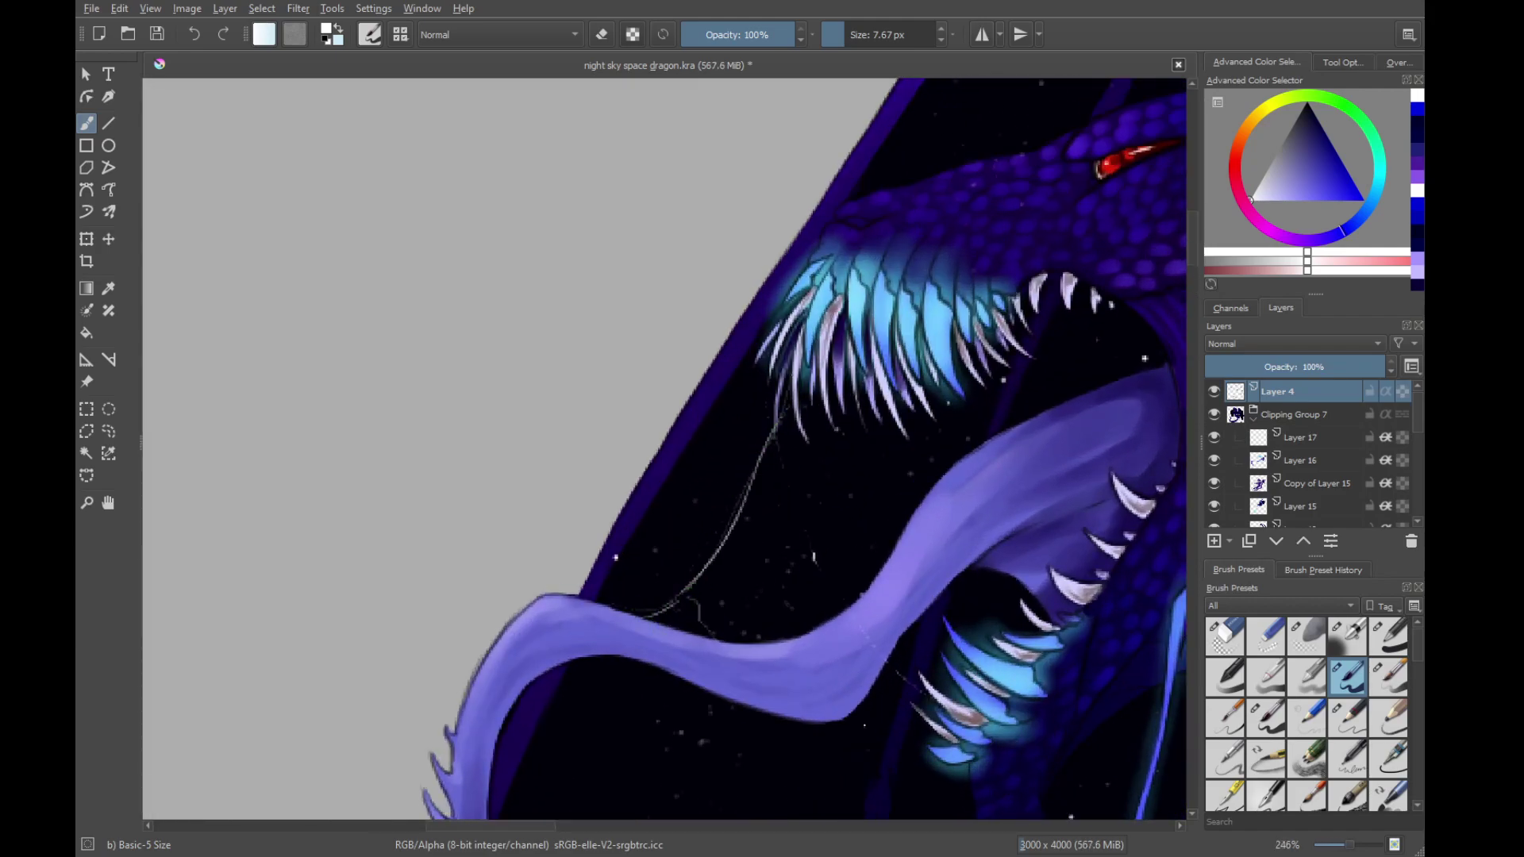
{"action": "mouse_move", "coordinate": [697, 580]}
{"action": "left_mouse_down"}
{"action": "mouse_move", "coordinate": [703, 631]}
{"action": "mouse_move", "coordinate": [772, 650]}
{"action": "mouse_move", "coordinate": [717, 616]}
{"action": "left_mouse_up"}
Paint small white wet-shine highlights along the middle of the tongue and near its barbed tip
{"action": "mouse_move", "coordinate": [792, 511]}
{"action": "left_mouse_down"}
{"action": "mouse_move", "coordinate": [739, 524]}
{"action": "mouse_move", "coordinate": [865, 464]}
{"action": "left_mouse_up"}
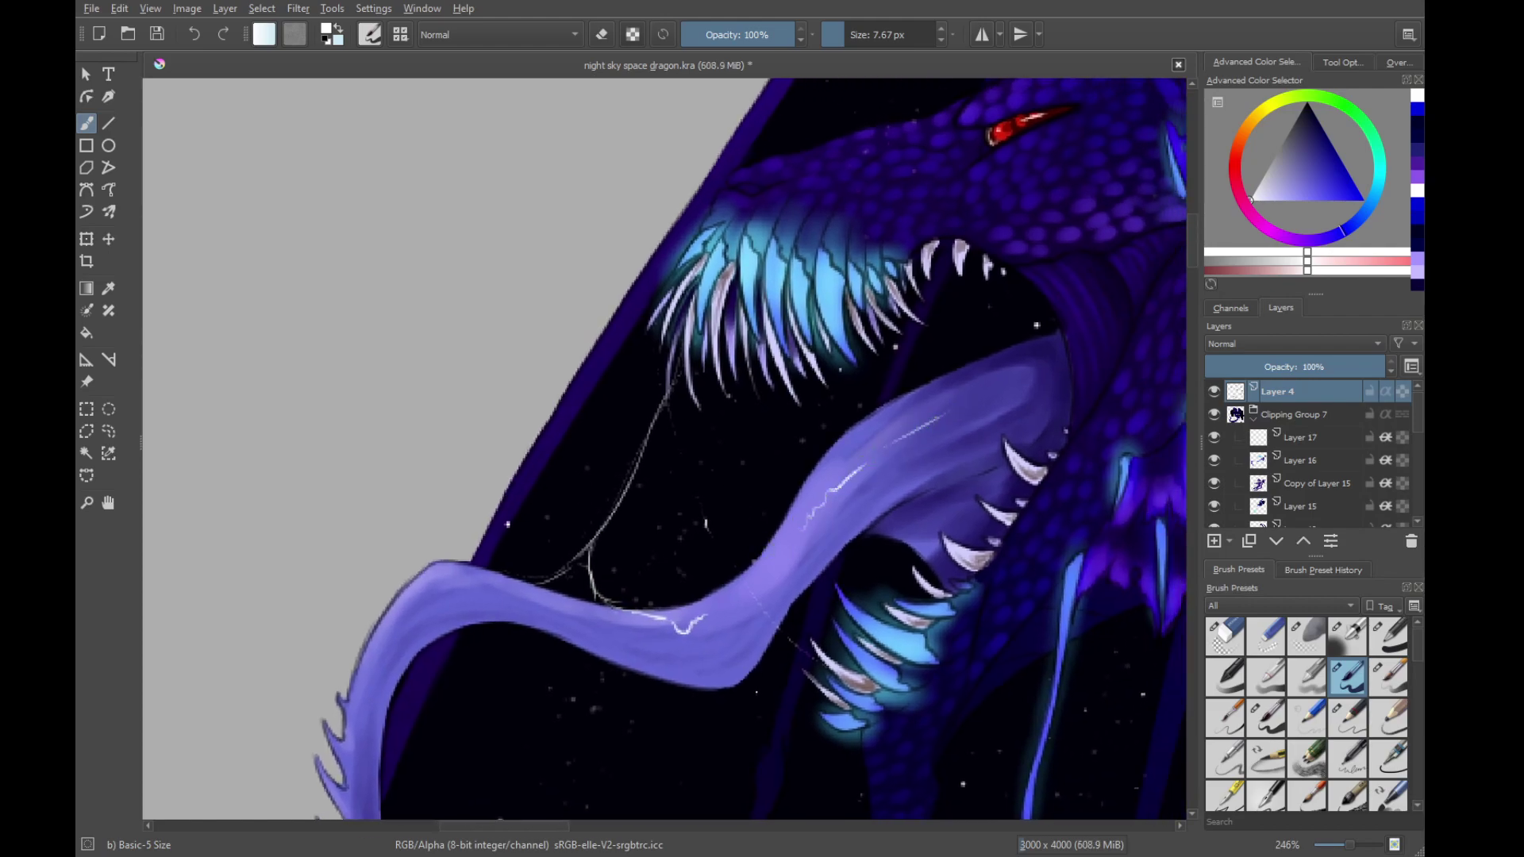
{"action": "left_click_drag", "start_coordinate": [943, 446], "coordinate": [1267, 142]}
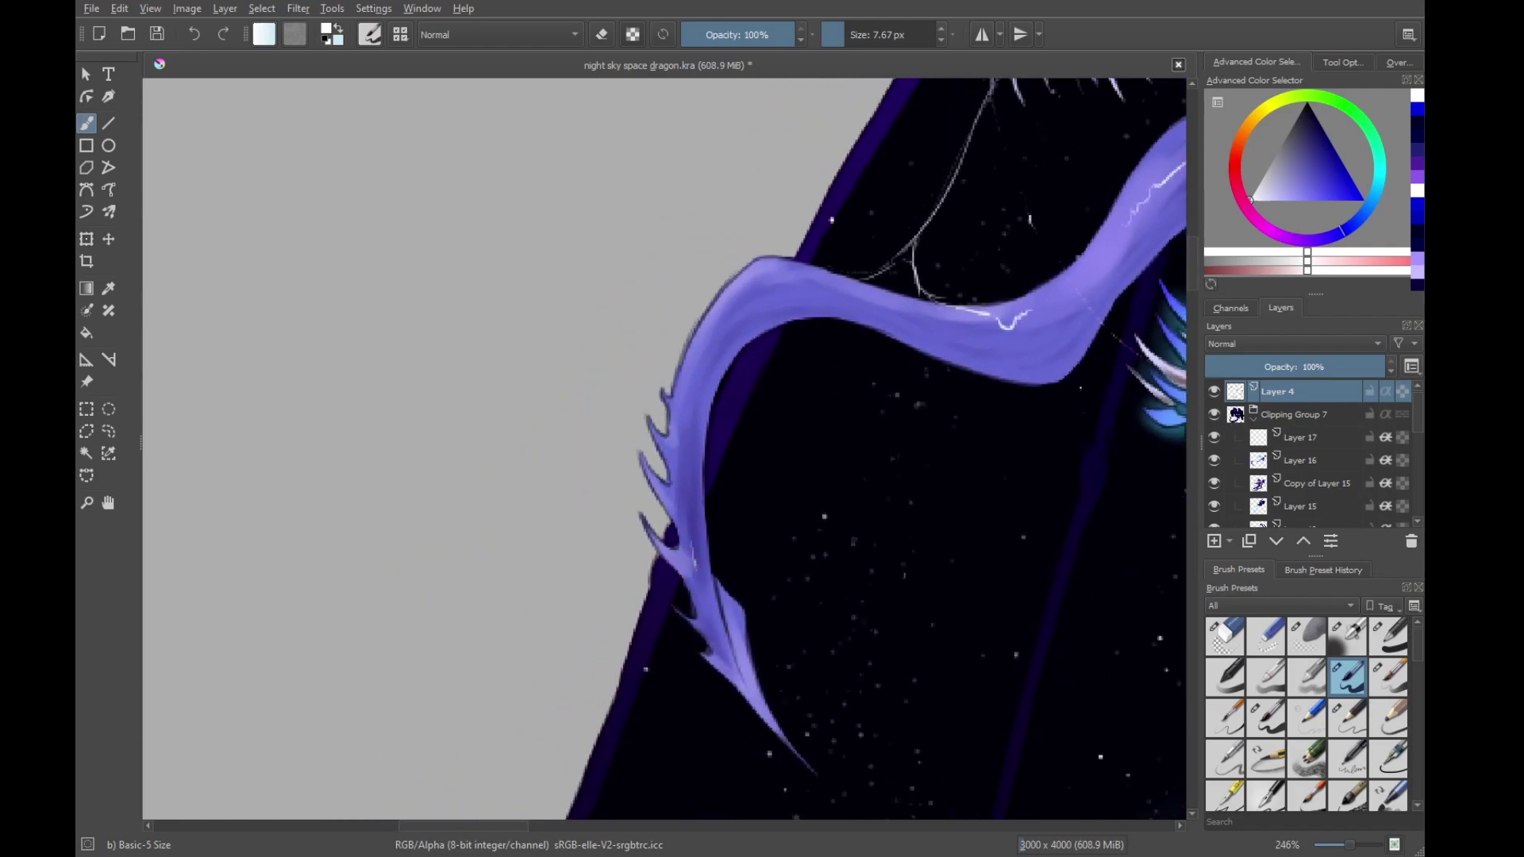
{"action": "scroll", "coordinate": [717, 580], "scroll_direction": "down", "scroll_amount": 2}
{"action": "scroll", "coordinate": [666, 537], "scroll_direction": "right", "scroll_amount": 1}
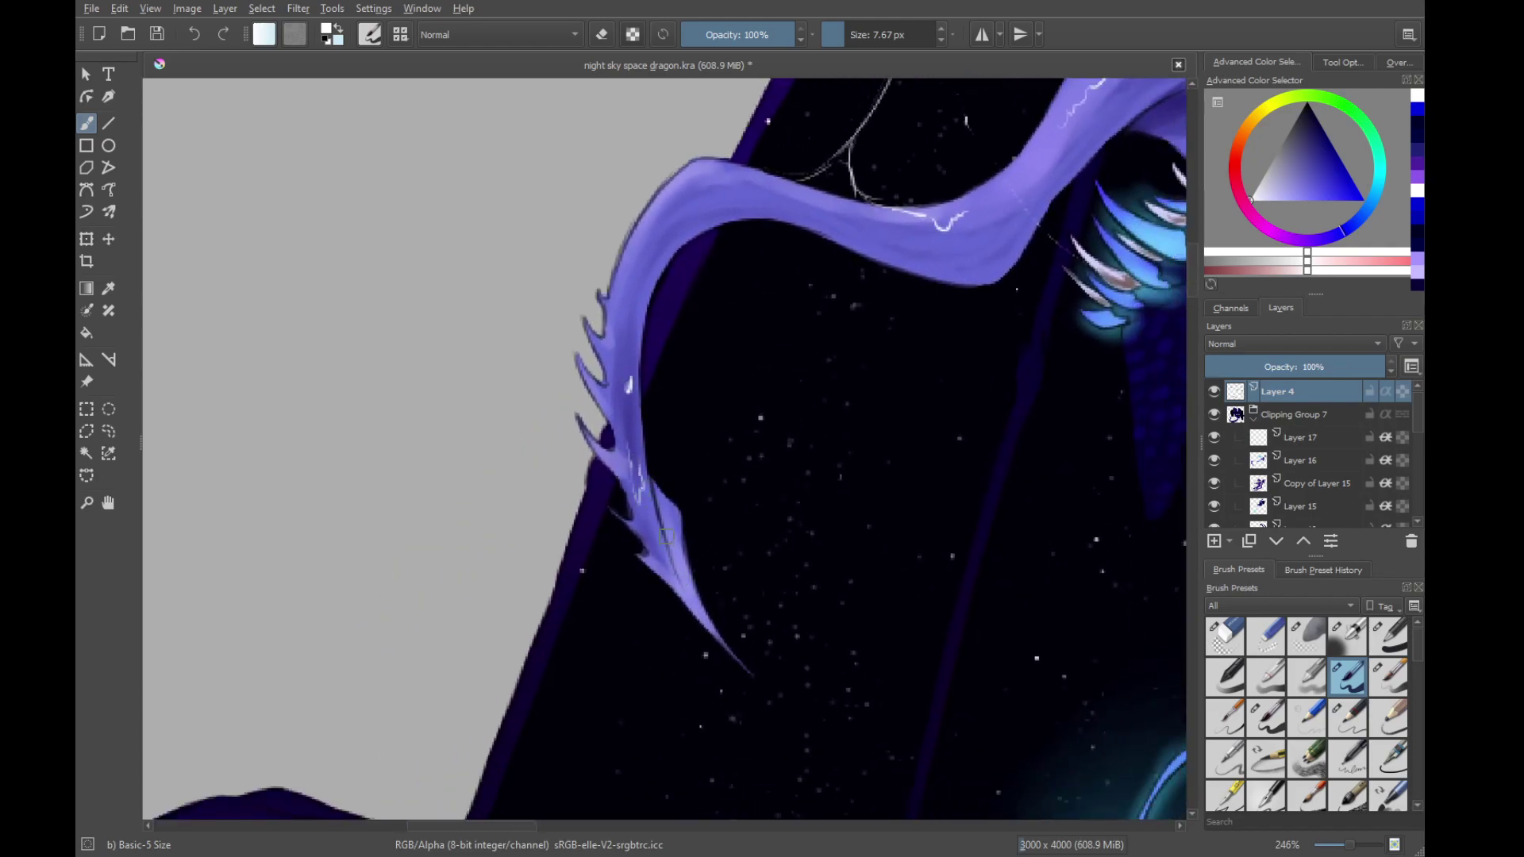
Add more thin white saliva strands and droplets hanging from the upper teeth and below the tongue
{"action": "scroll", "coordinate": [639, 461], "scroll_direction": "up", "scroll_amount": 8}
{"action": "scroll", "coordinate": [741, 425], "scroll_direction": "right", "scroll_amount": 5}
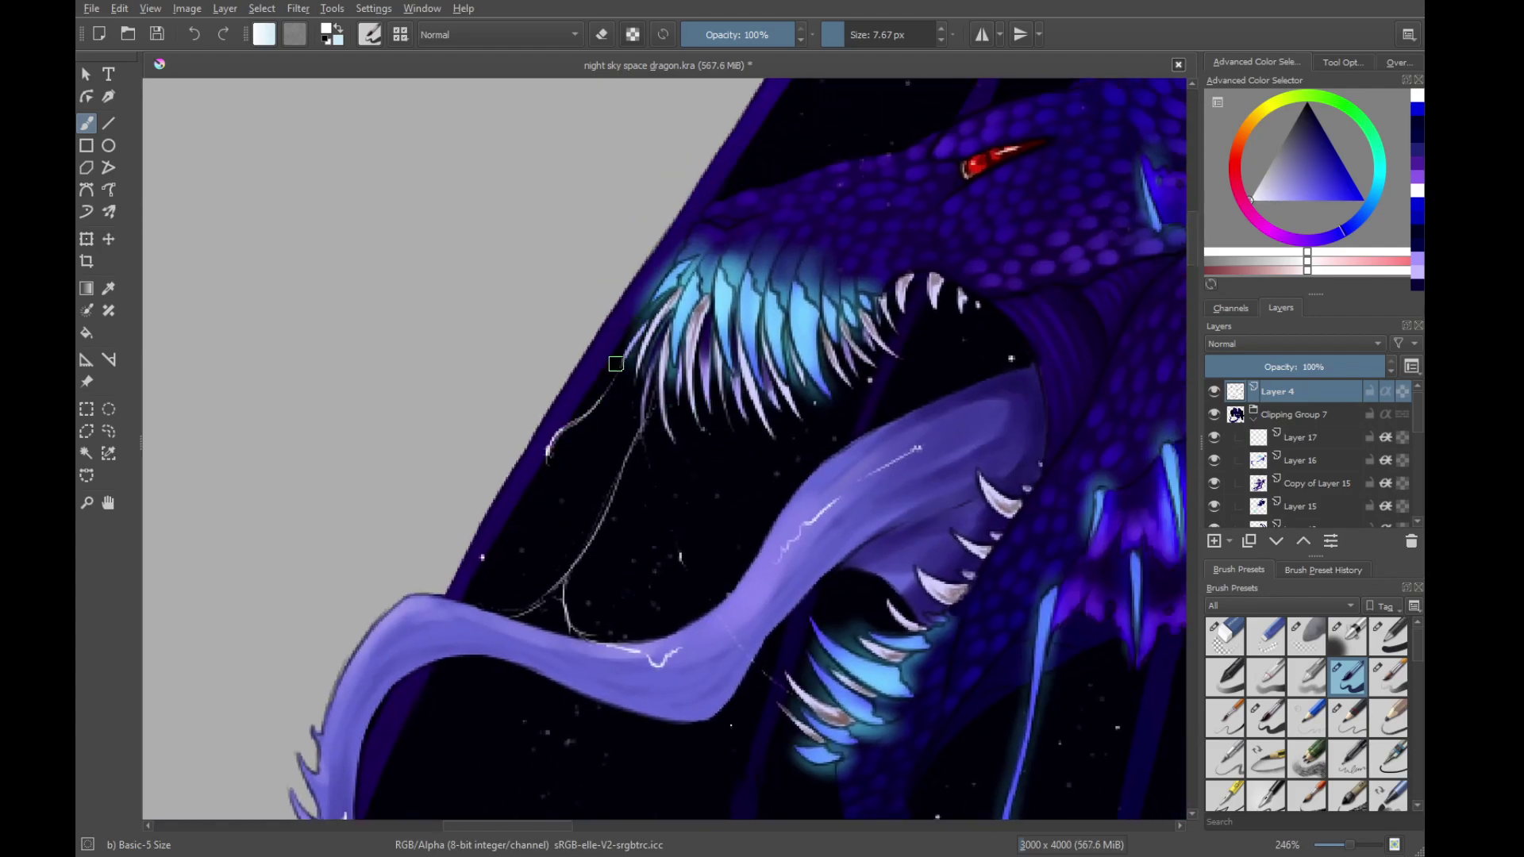
{"action": "scroll", "coordinate": [675, 641], "scroll_direction": "down", "scroll_amount": 3}
{"action": "scroll", "coordinate": [676, 641], "scroll_direction": "right", "scroll_amount": 1}
{"action": "scroll", "coordinate": [640, 582], "scroll_direction": "up", "scroll_amount": 3}
{"action": "scroll", "coordinate": [613, 413], "scroll_direction": "right", "scroll_amount": 1}
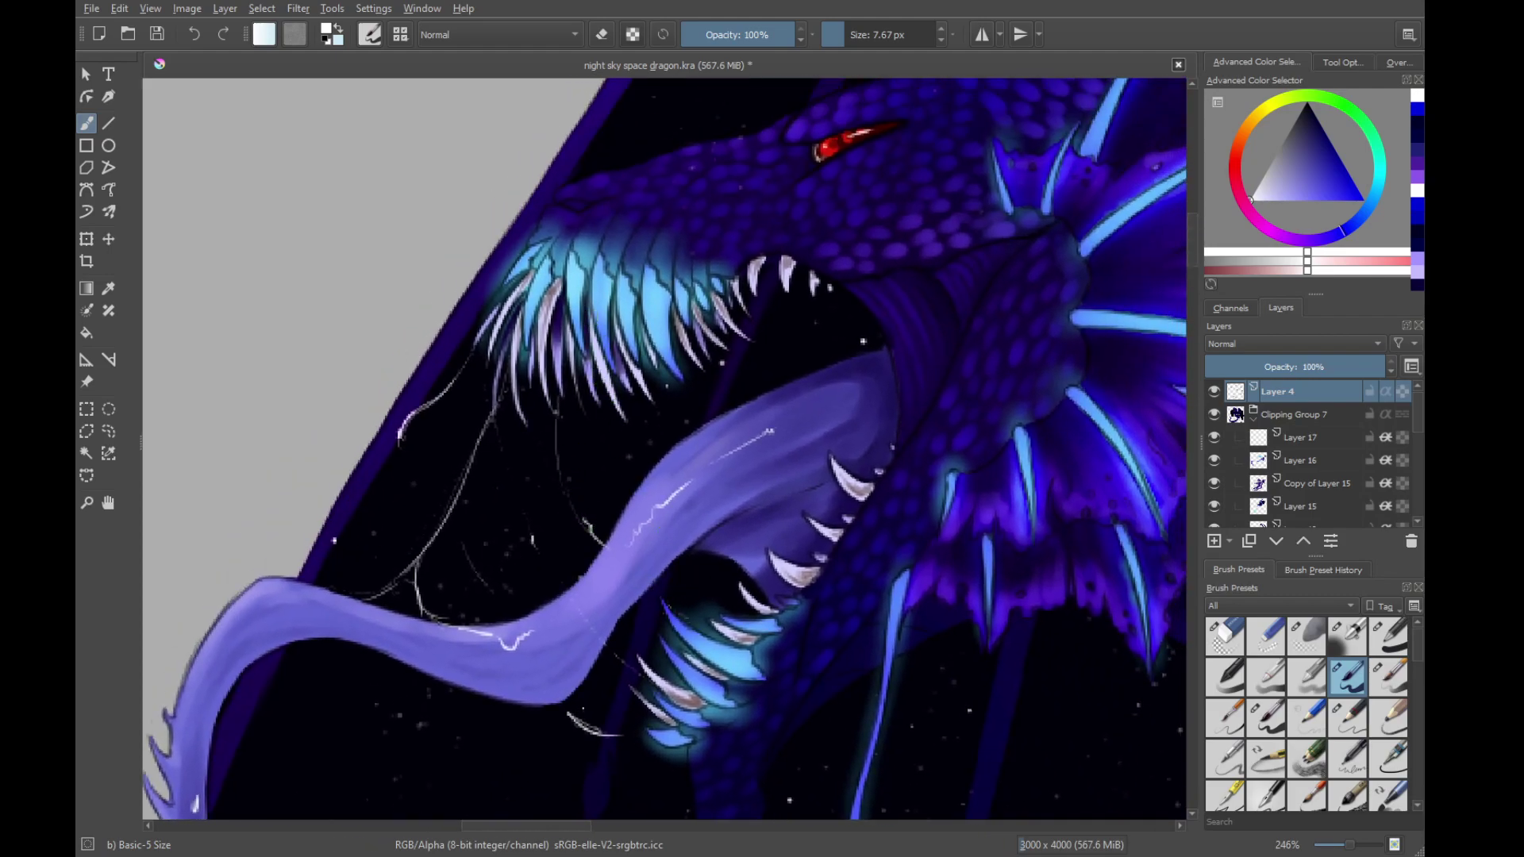
{"action": "scroll", "coordinate": [530, 560], "scroll_direction": "left", "scroll_amount": 4}
{"action": "scroll", "coordinate": [703, 335], "scroll_direction": "down", "scroll_amount": 1}
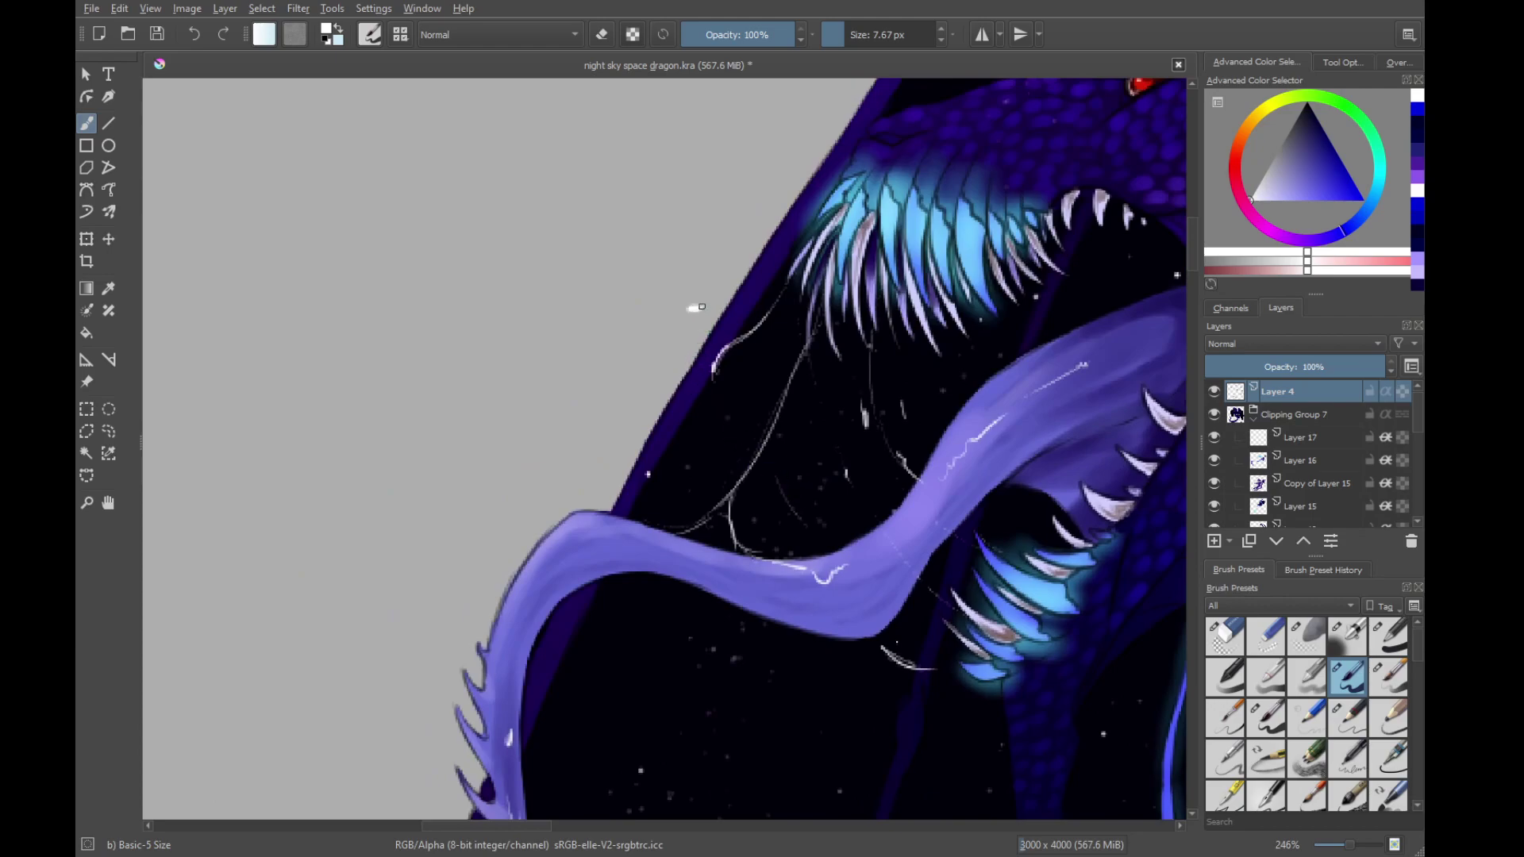
Reset the canvas rotation so that the dragon painting stands upright
{"action": "scroll", "coordinate": [690, 416], "scroll_direction": "down", "scroll_amount": 5}
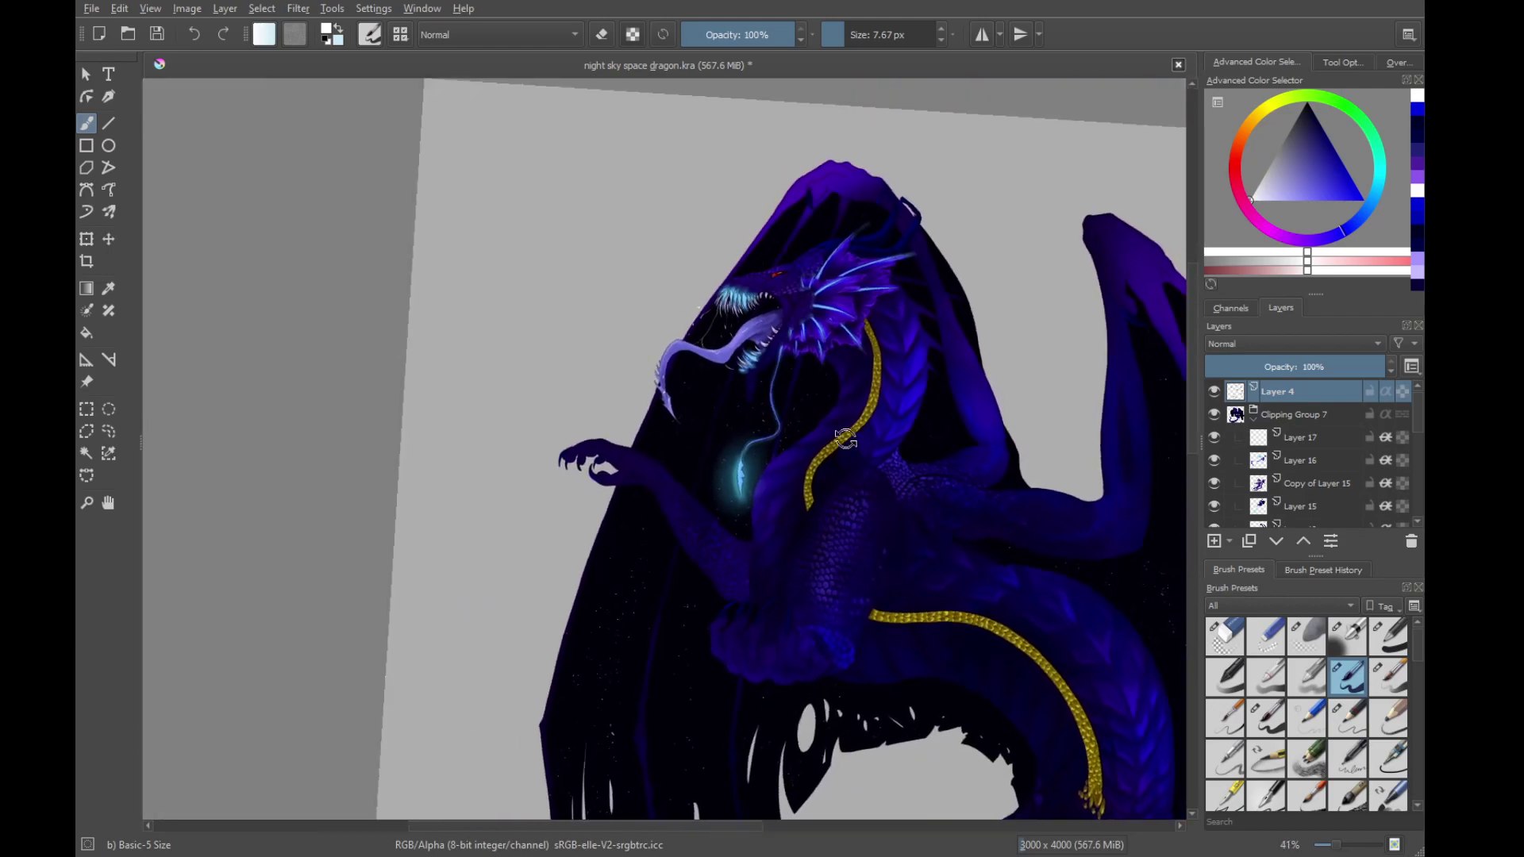
{"action": "scroll", "coordinate": [844, 436], "scroll_direction": "down", "scroll_amount": 2}
{"action": "right_click", "coordinate": [788, 482]}
{"action": "left_click", "coordinate": [788, 330]}
{"action": "left_click", "coordinate": [932, 374]}
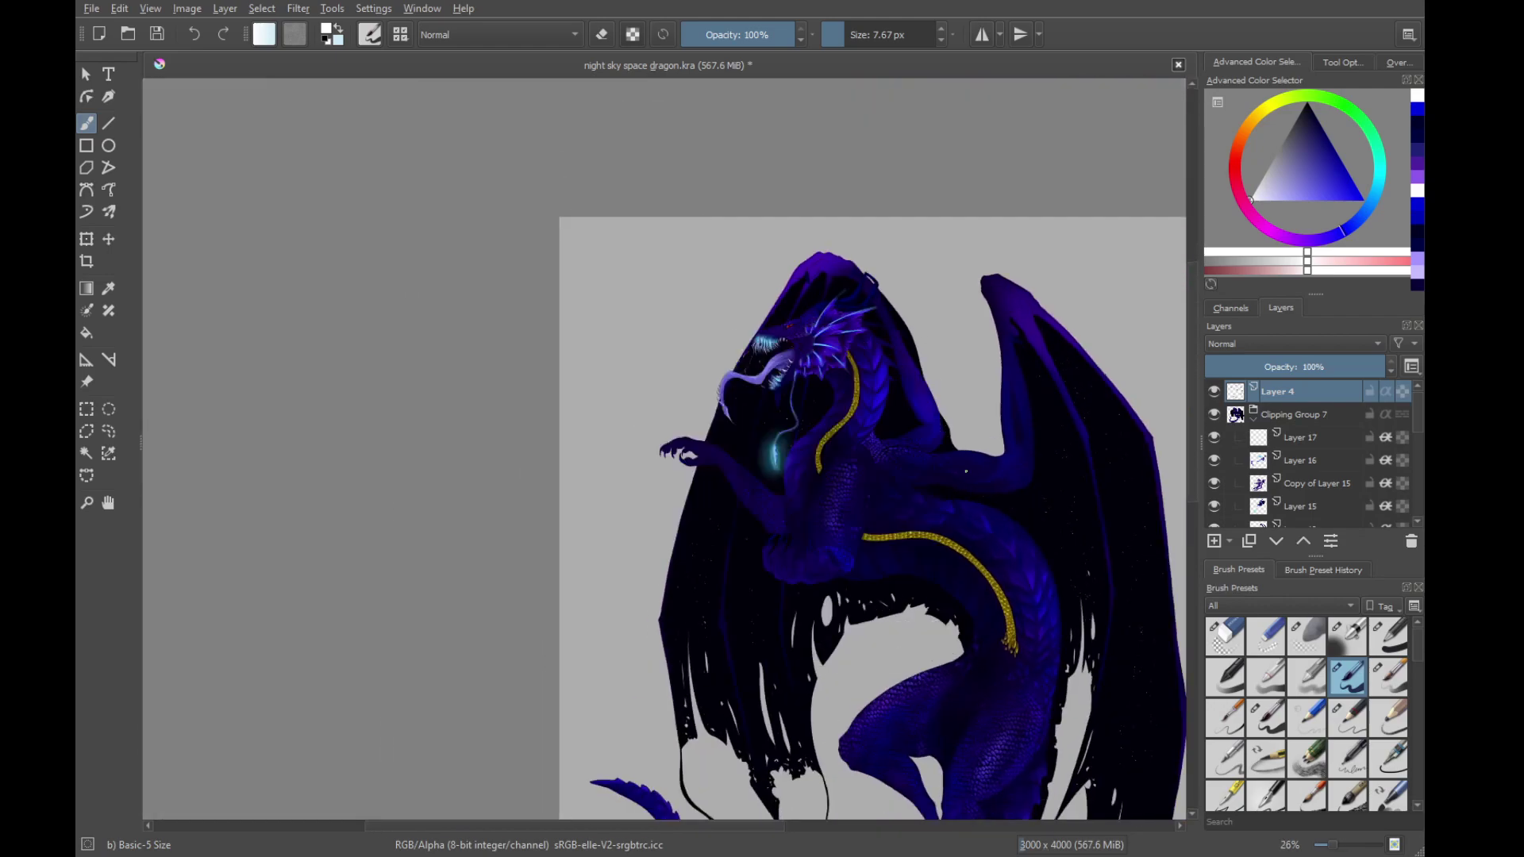
{"action": "left_click_drag", "start_coordinate": [823, 492], "coordinate": [844, 699]}
Add white saliva flecks in front of the mouth and shine highlights along the tongue's outer curve and tip
{"action": "scroll", "coordinate": [681, 519], "scroll_direction": "up", "scroll_amount": 10}
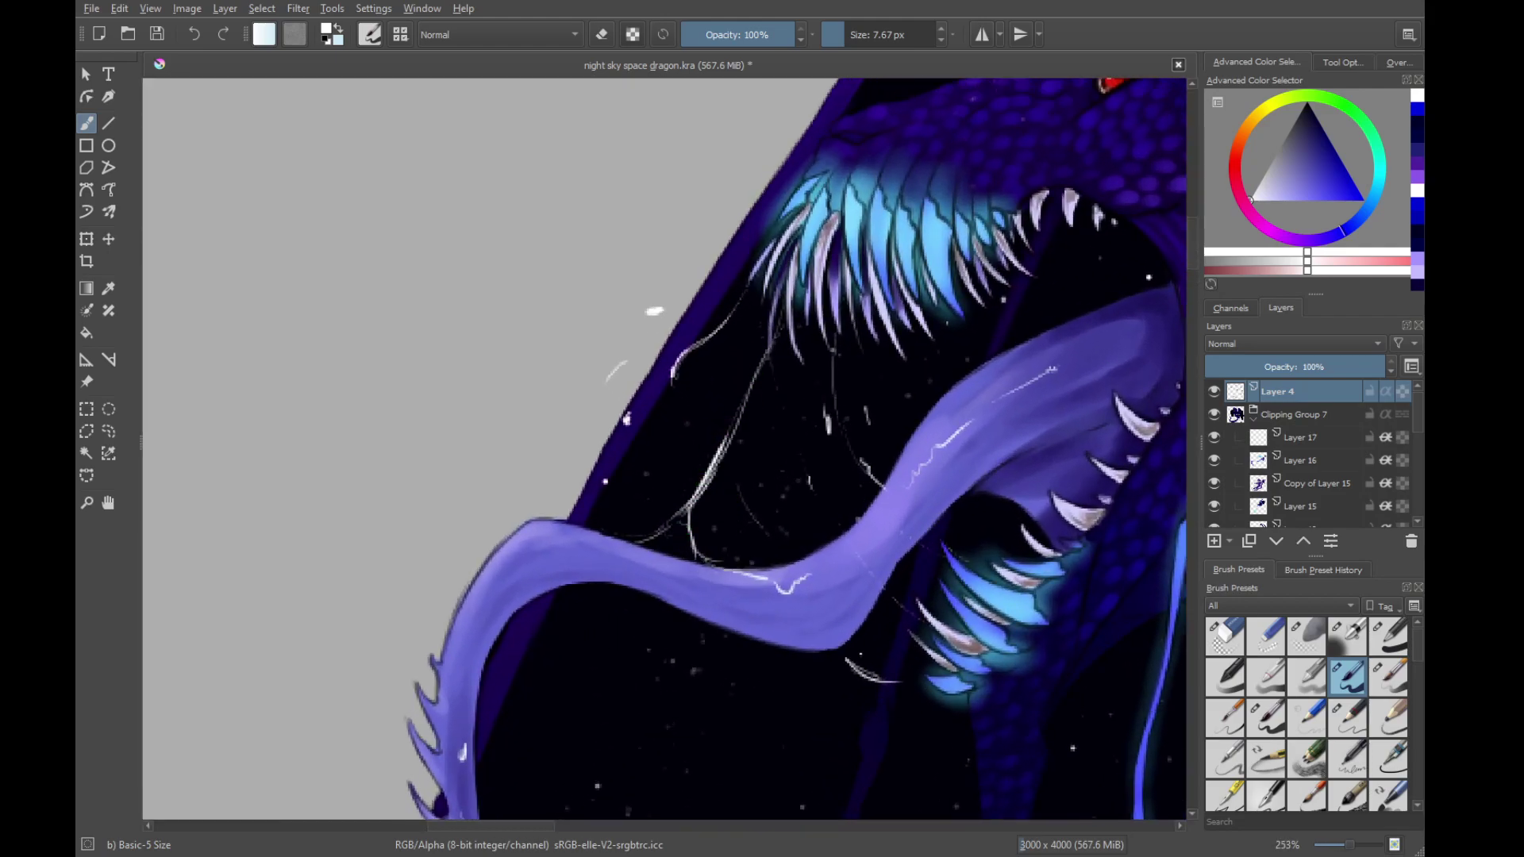
{"action": "scroll", "coordinate": [797, 450], "scroll_direction": "down", "scroll_amount": 10}
{"action": "scroll", "coordinate": [683, 562], "scroll_direction": "up", "scroll_amount": 10}
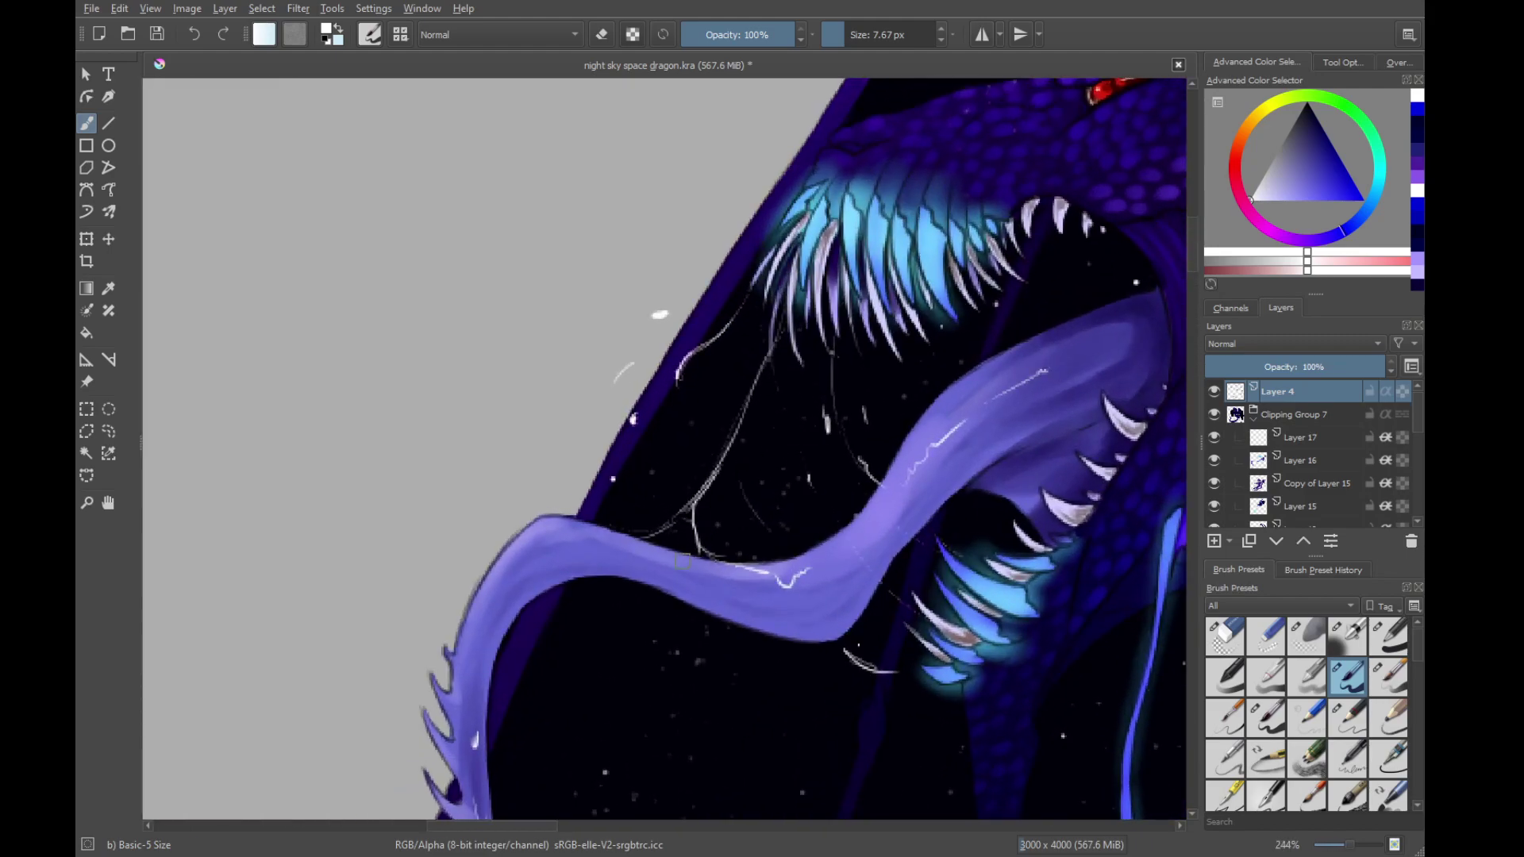
{"action": "left_click_drag", "start_coordinate": [506, 679], "coordinate": [651, 586]}
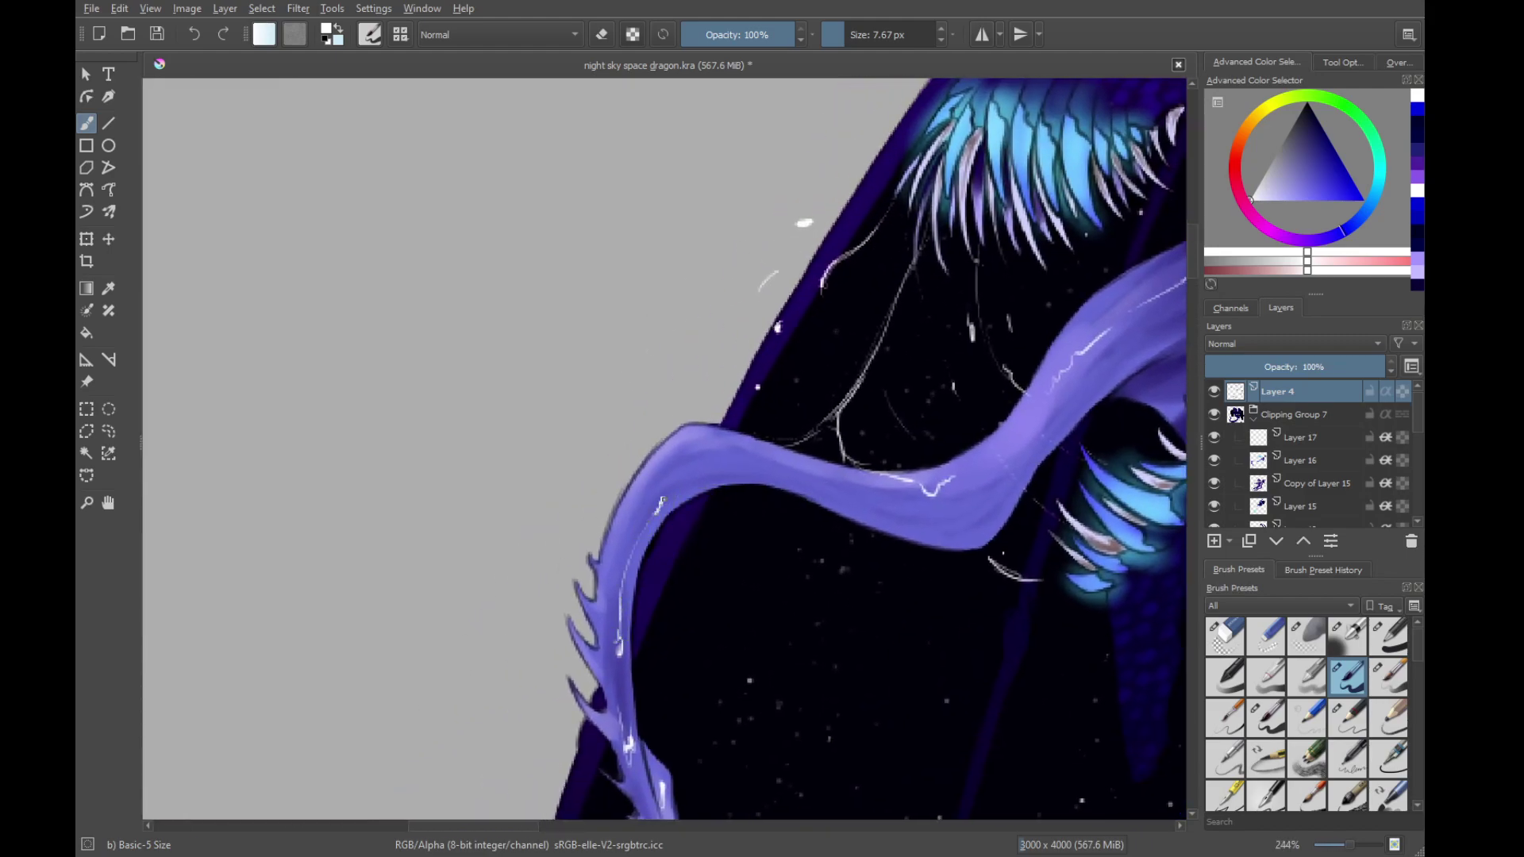
{"action": "scroll", "coordinate": [663, 500], "scroll_direction": "down", "scroll_amount": 10}
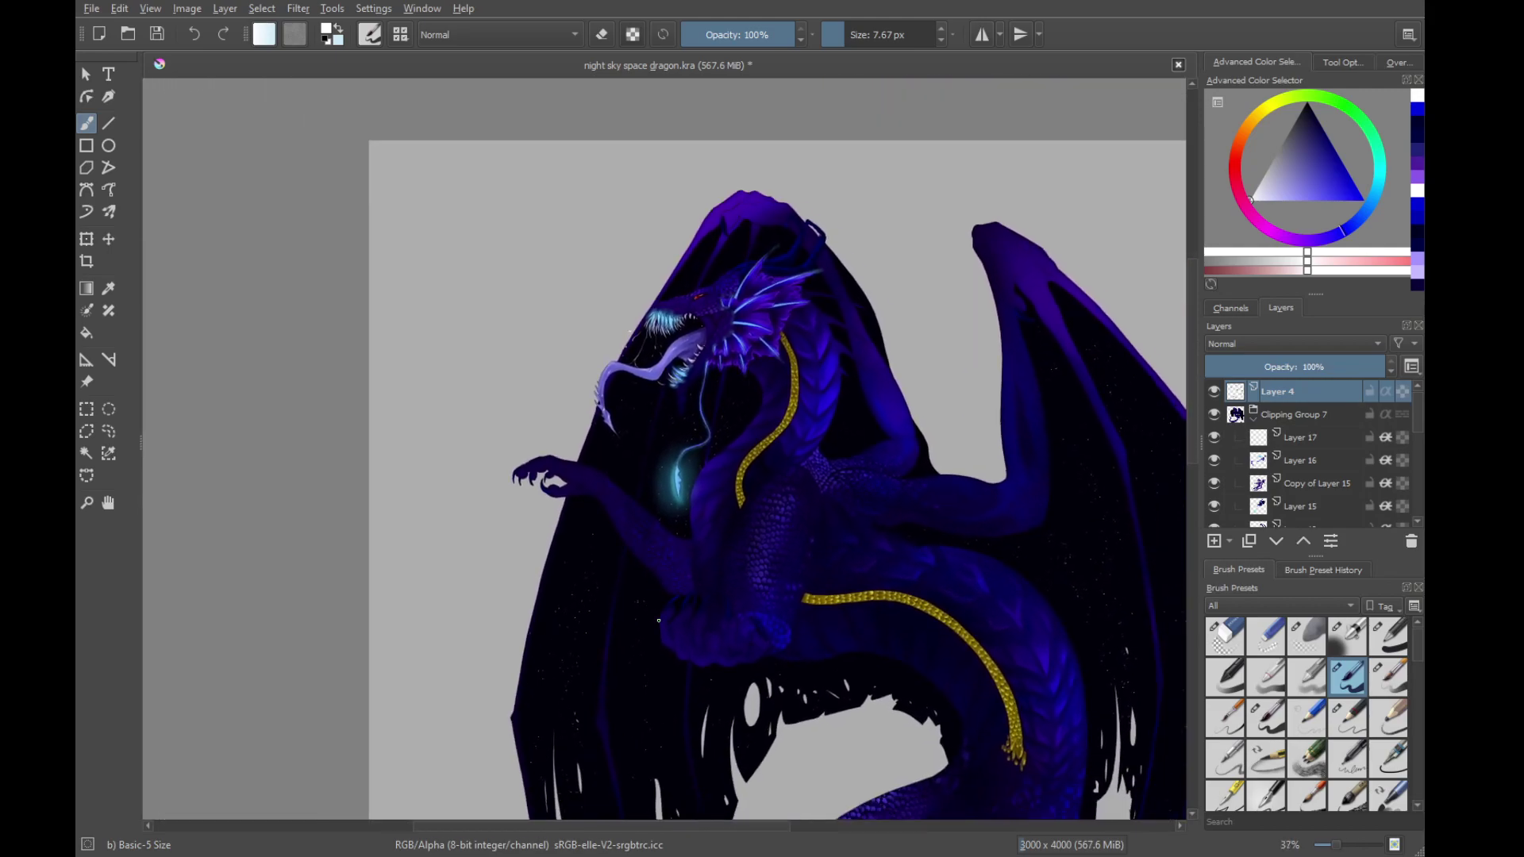
Collapse Clipping Group 7 and add a new paint layer directly above the Background layer
{"action": "mouse_move", "coordinate": [822, 675]}
{"action": "left_mouse_down"}
{"action": "mouse_move", "coordinate": [700, 568]}
{"action": "mouse_move", "coordinate": [708, 595]}
{"action": "left_mouse_up"}
{"action": "left_click", "coordinate": [1255, 422]}
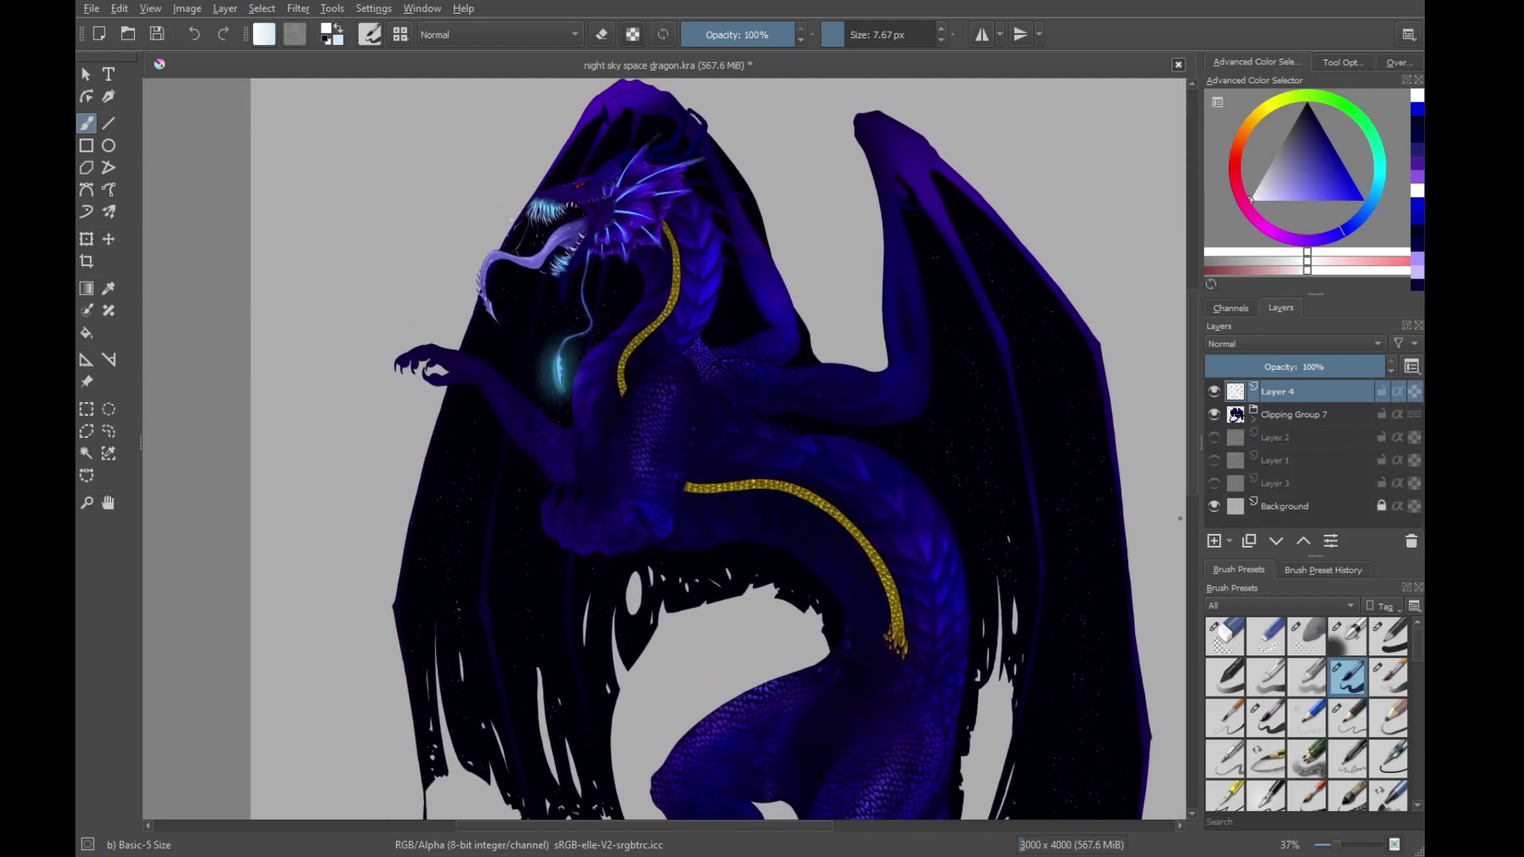
{"action": "left_click", "coordinate": [1306, 508]}
{"action": "left_click", "coordinate": [1214, 540]}
{"action": "scroll", "coordinate": [935, 337], "scroll_direction": "down", "scroll_amount": 3}
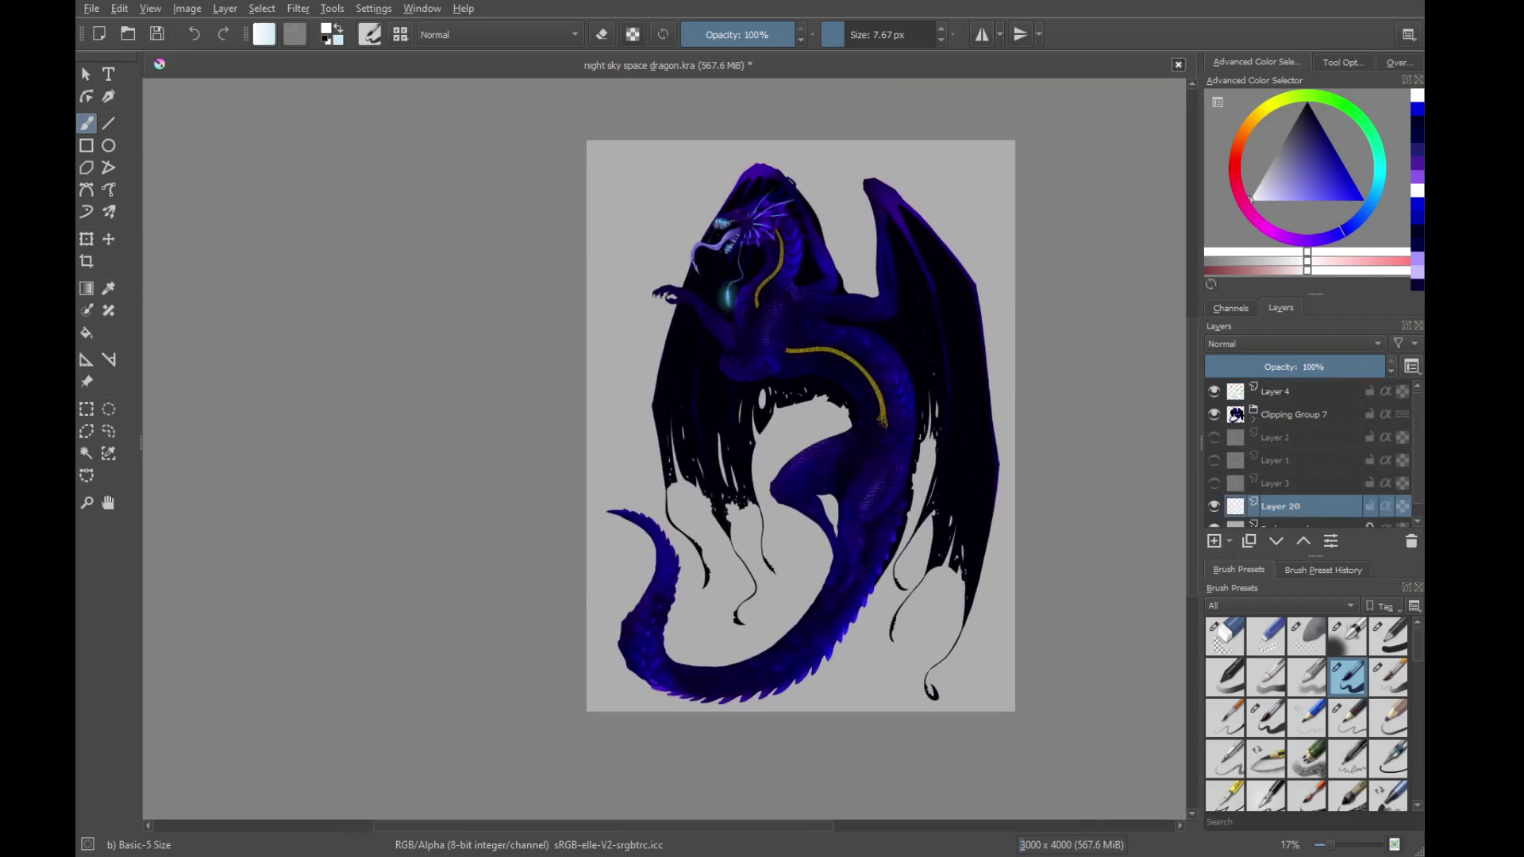
Fill the empty layer behind the dragon with a near-black blue sampled from the wing
{"action": "scroll", "coordinate": [925, 513], "scroll_direction": "up", "scroll_amount": 1}
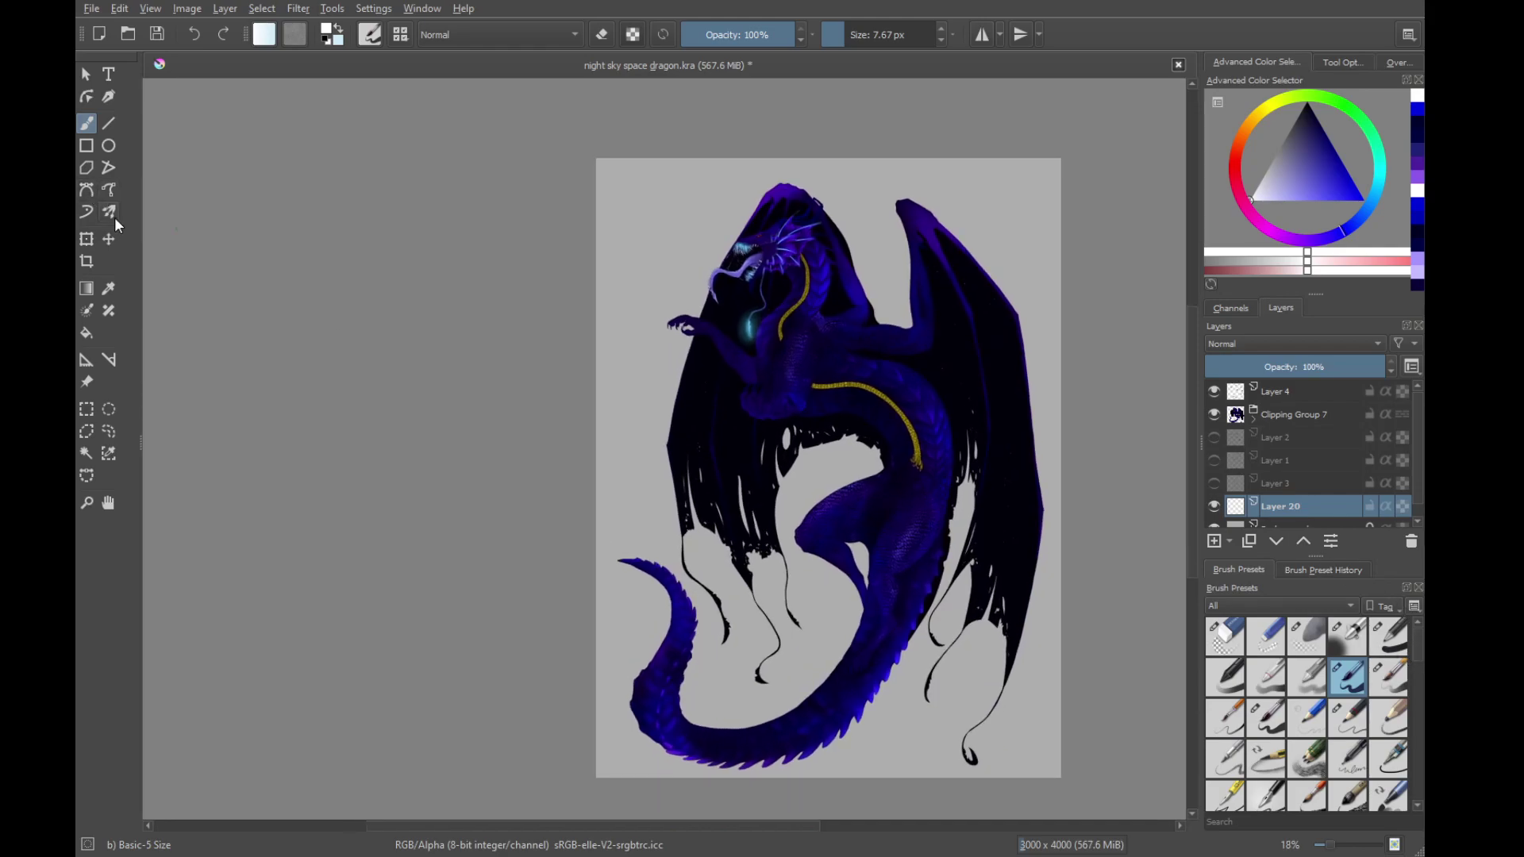
{"action": "left_click", "coordinate": [87, 333]}
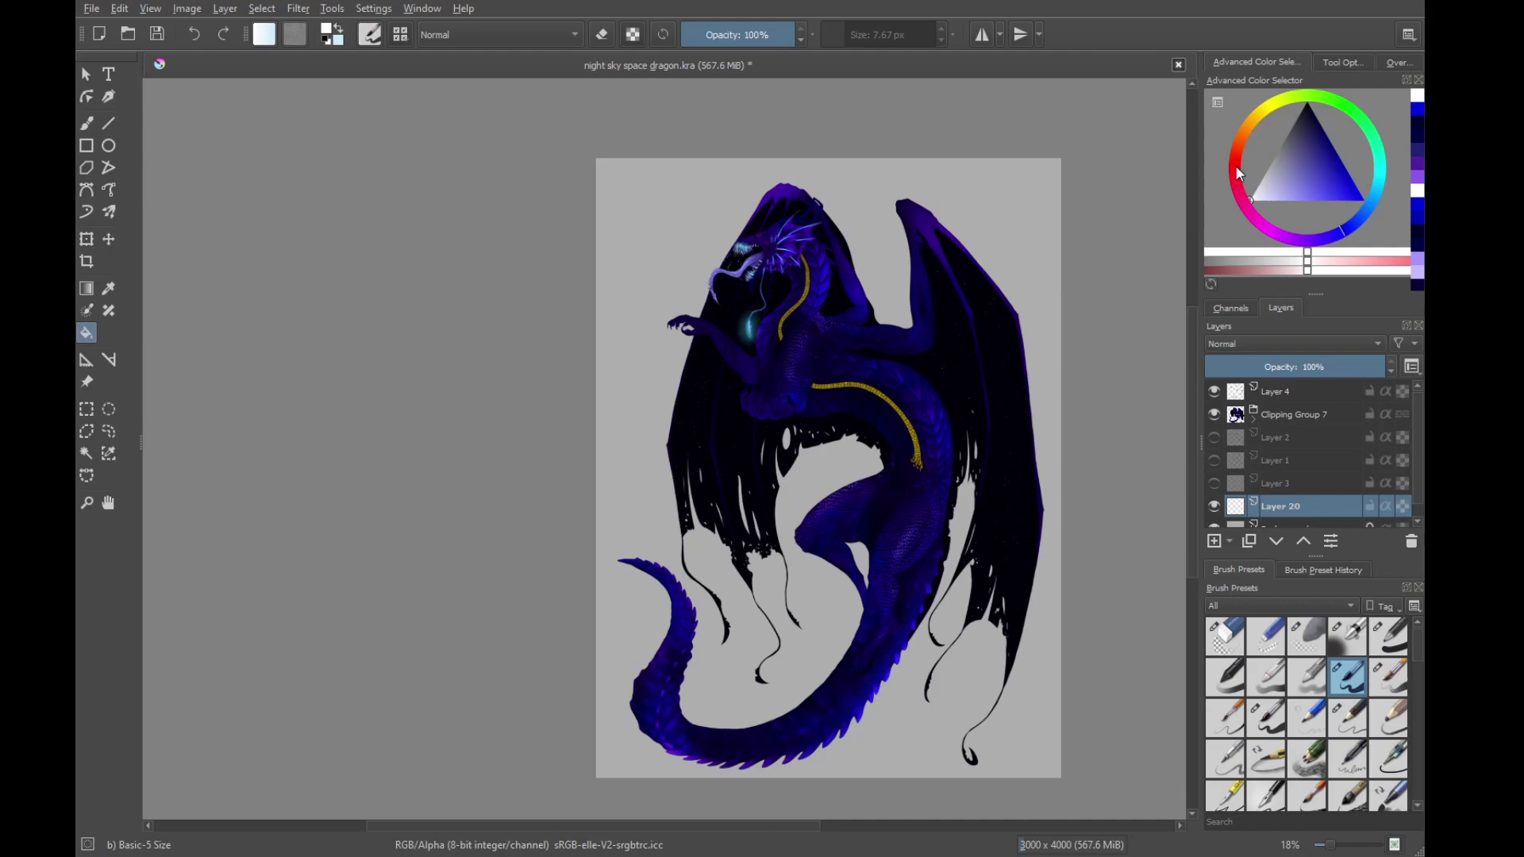
{"action": "left_click", "coordinate": [1016, 380], "text": "ctrl"}
{"action": "left_click", "coordinate": [1029, 221]}
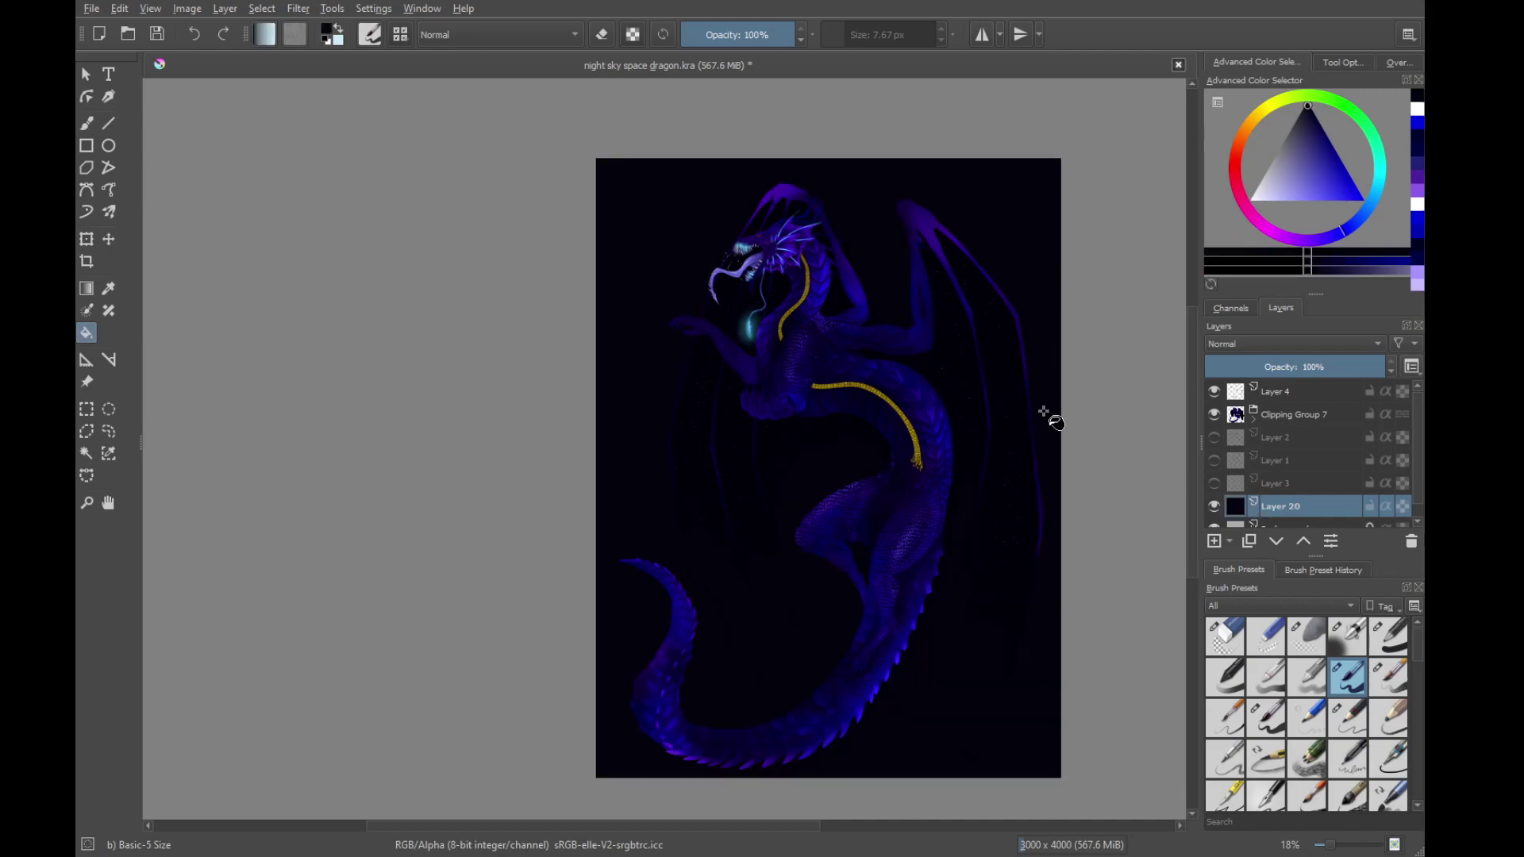
{"action": "left_click_drag", "start_coordinate": [1055, 470], "coordinate": [1000, 493]}
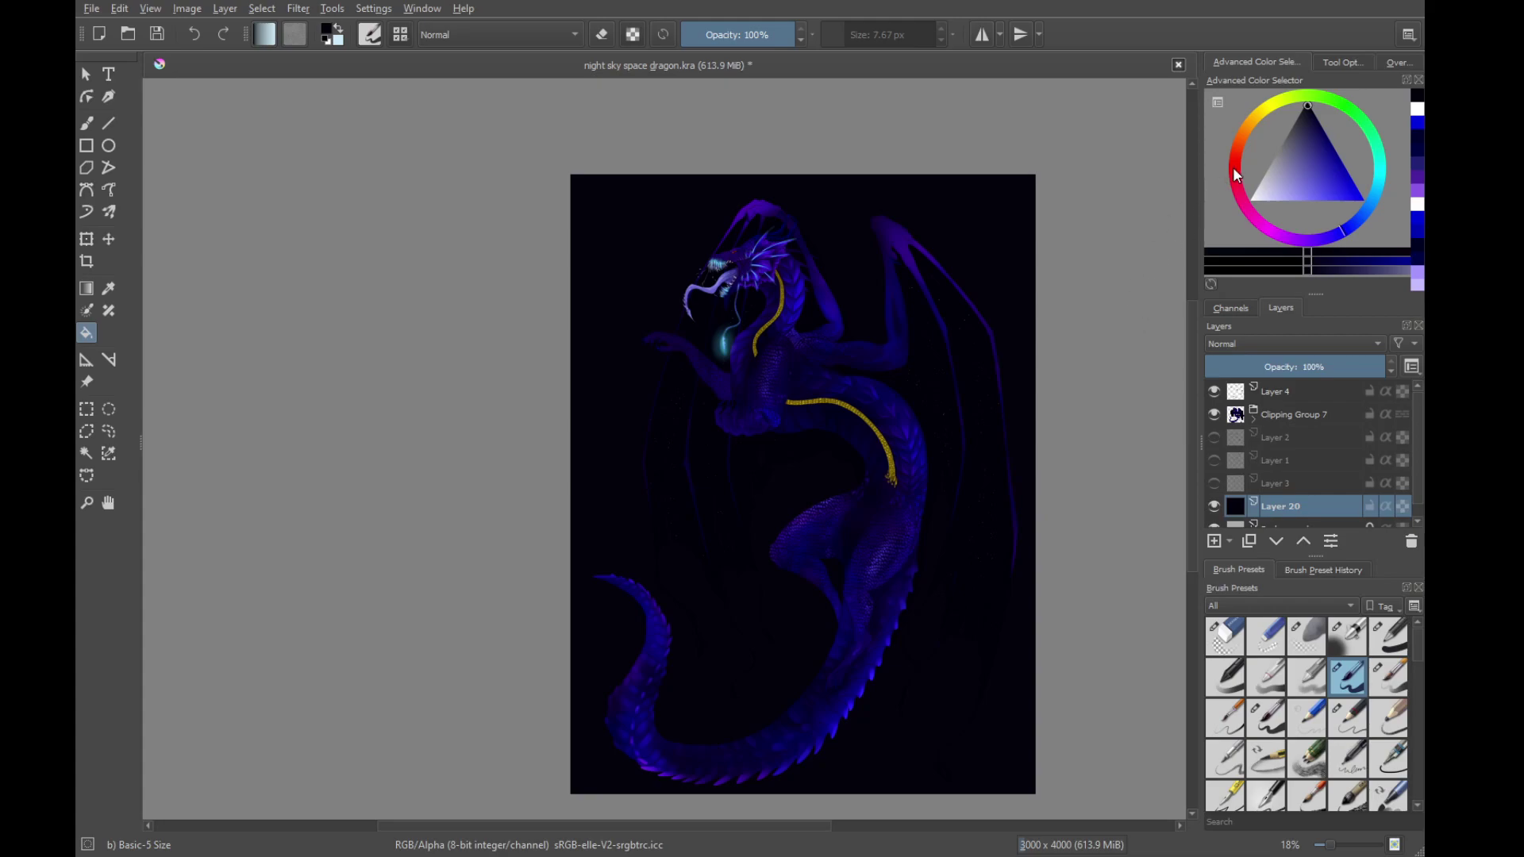
{"action": "left_click_drag", "start_coordinate": [1073, 325], "coordinate": [1101, 314]}
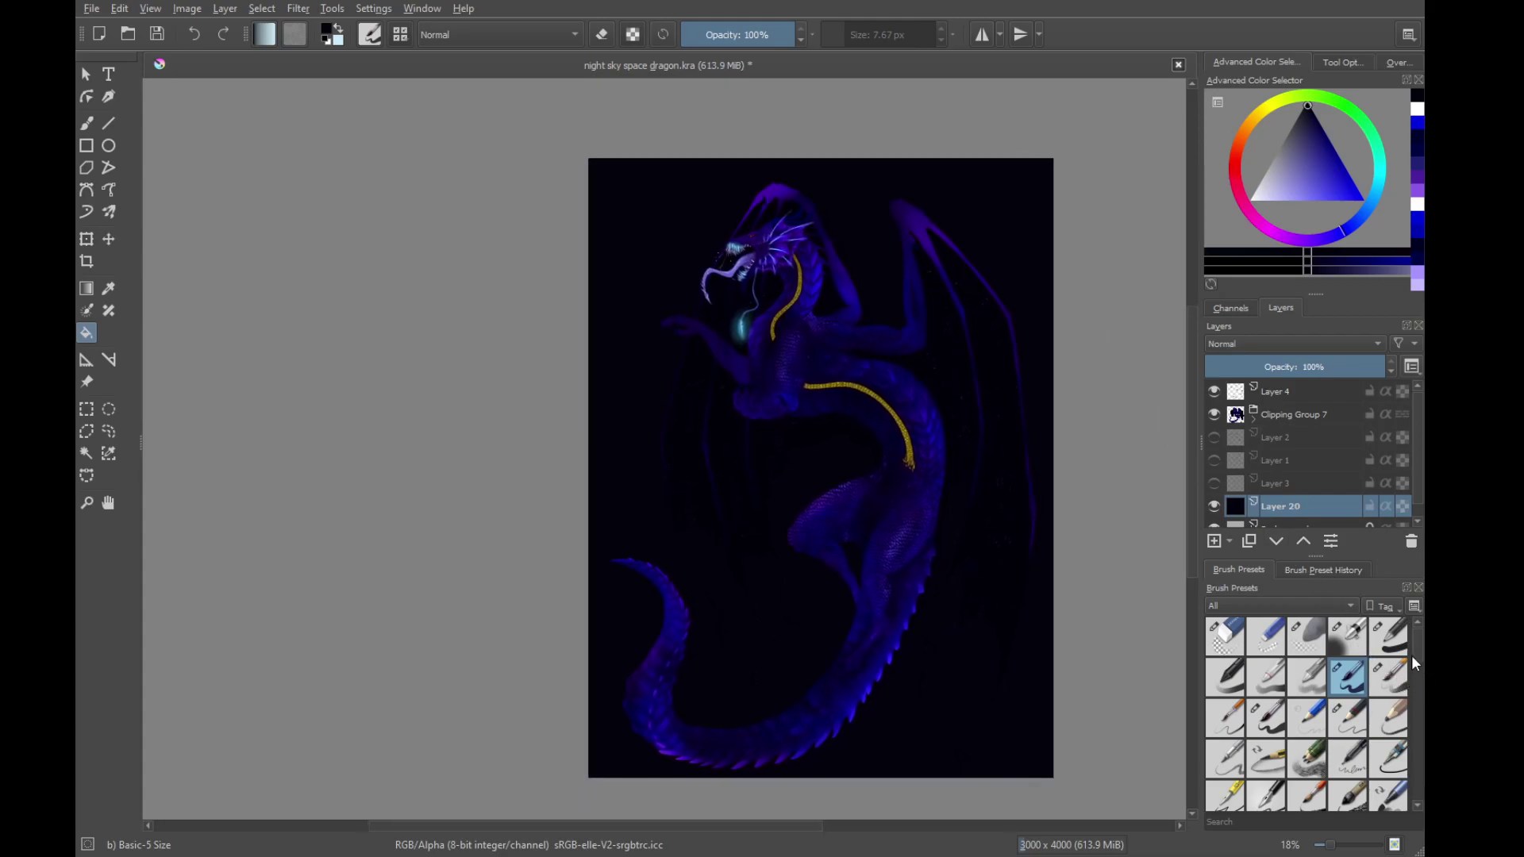
Switch to painting with the Airbrush Soft preset and choose a dark purple colour
{"action": "left_click", "coordinate": [1347, 637]}
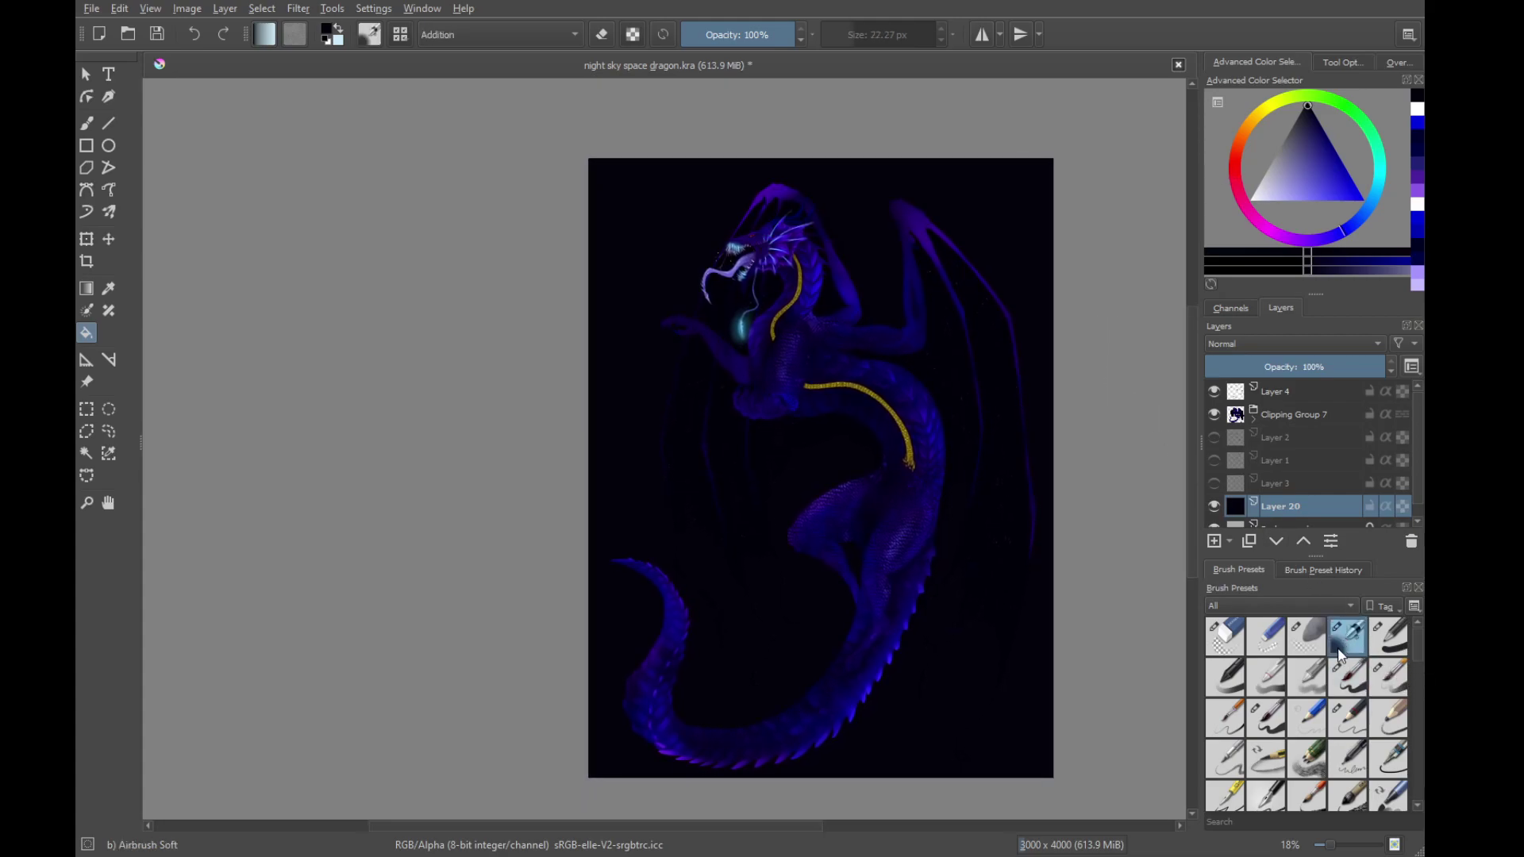
{"action": "left_click", "coordinate": [85, 125]}
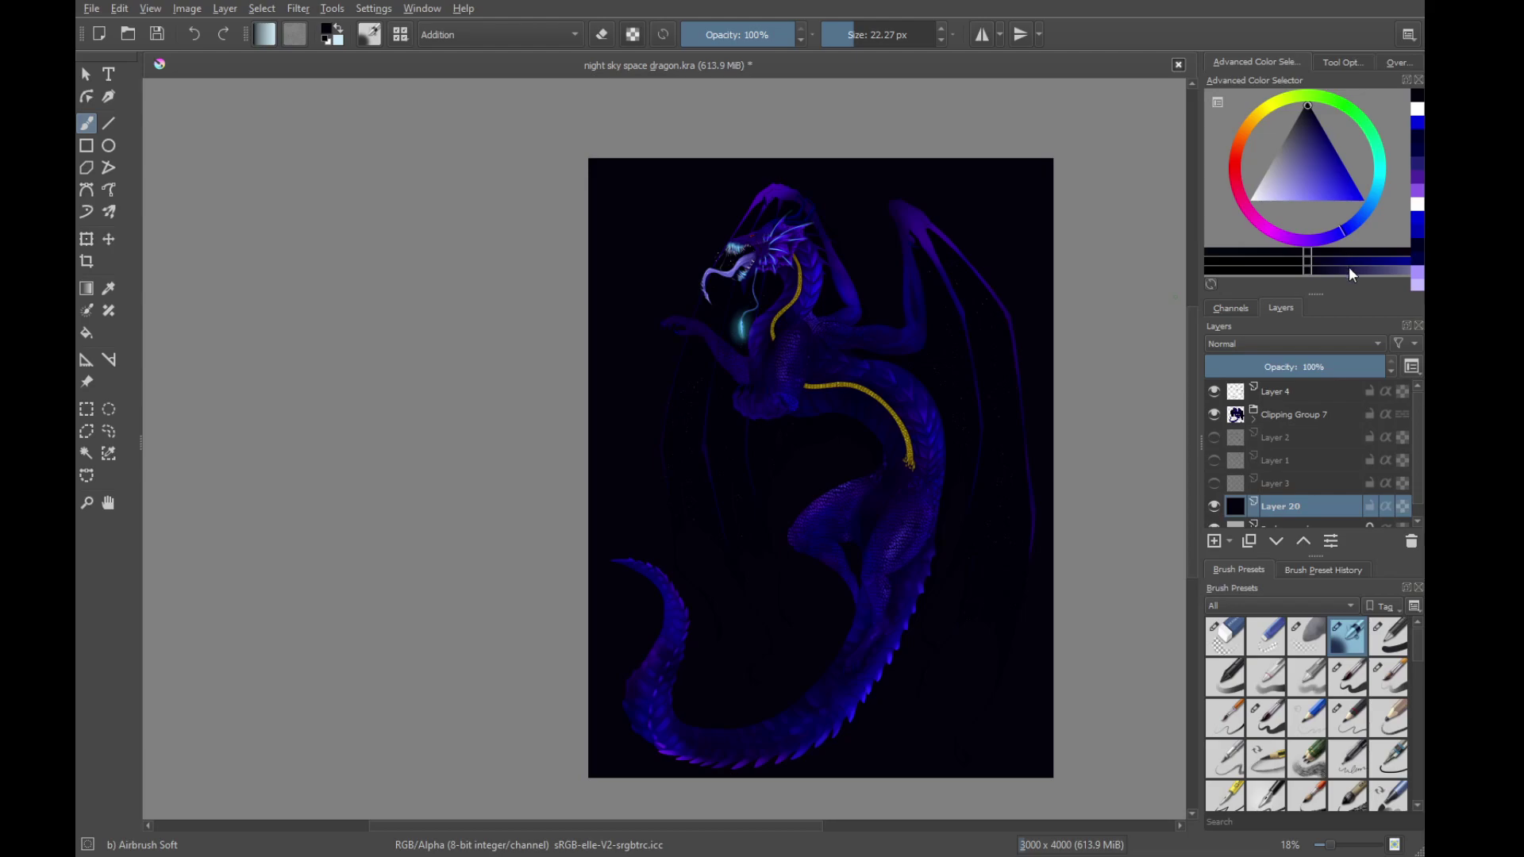
{"action": "left_click_drag", "start_coordinate": [1341, 235], "coordinate": [1305, 250]}
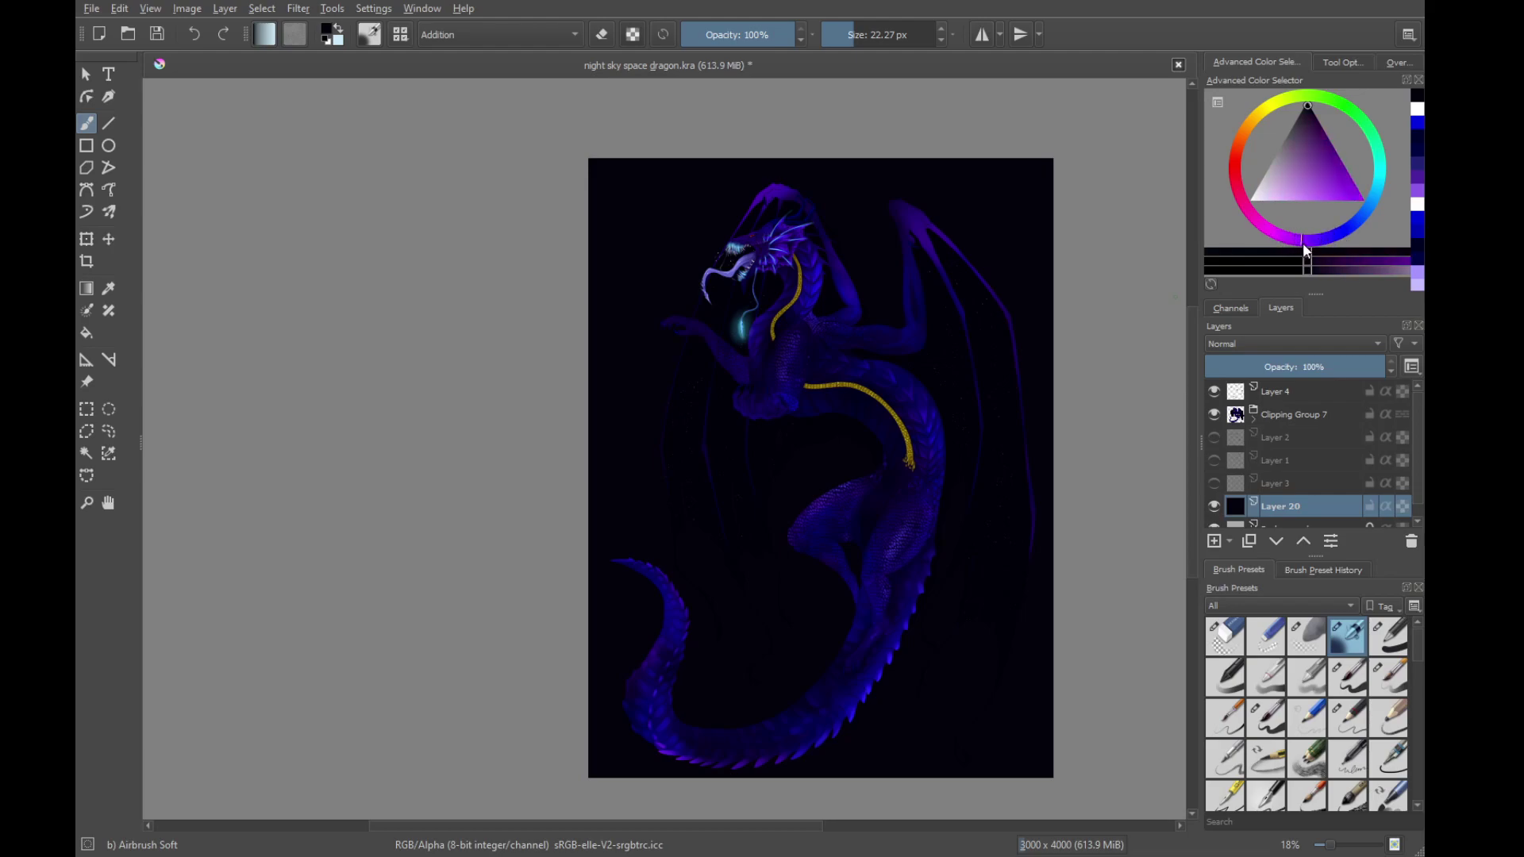
{"action": "left_click_drag", "start_coordinate": [1314, 139], "coordinate": [1330, 143]}
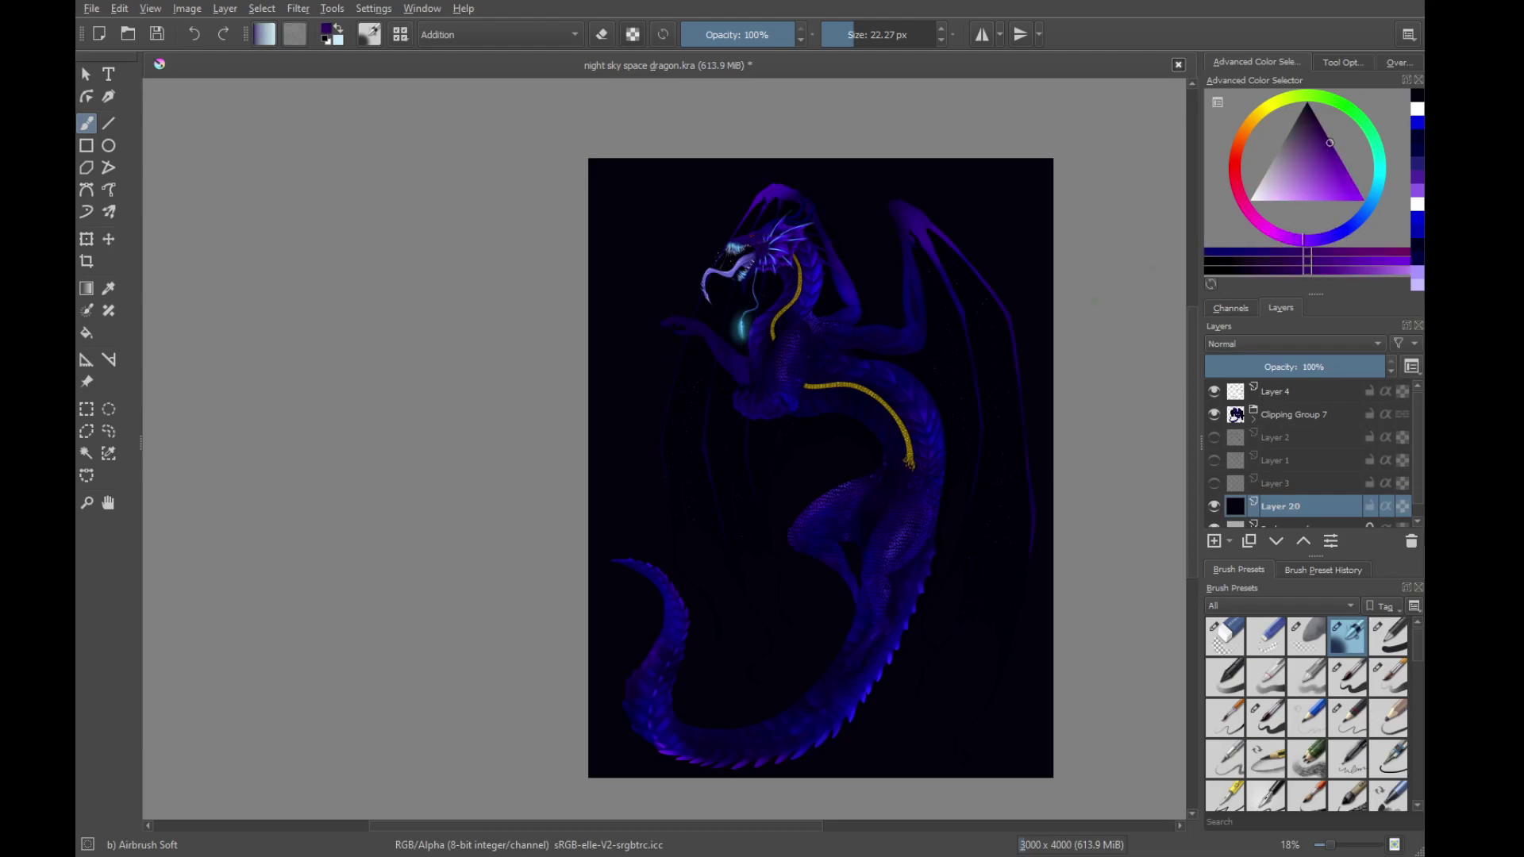
Try airbrushing a diagonal purple glow behind the dragon in Addition mode, enlarging the brush to about 586 px
{"action": "left_click_drag", "start_coordinate": [877, 632], "coordinate": [1060, 632], "text": "shift"}
{"action": "left_click_drag", "start_coordinate": [597, 188], "coordinate": [687, 302]}
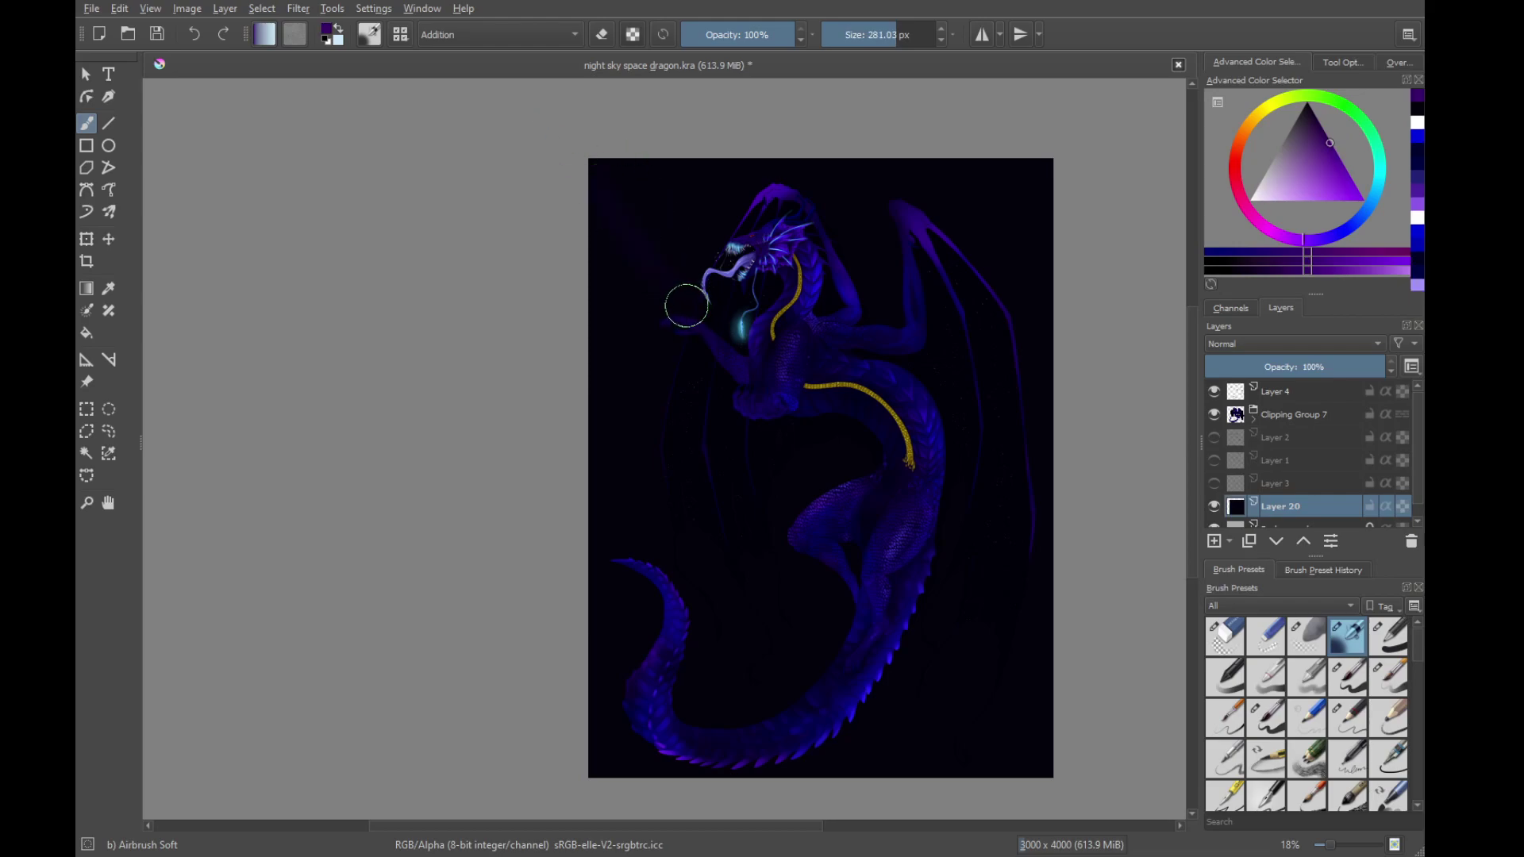
{"action": "key", "text": "bracketright"}
{"action": "key", "text": "bracketright"}
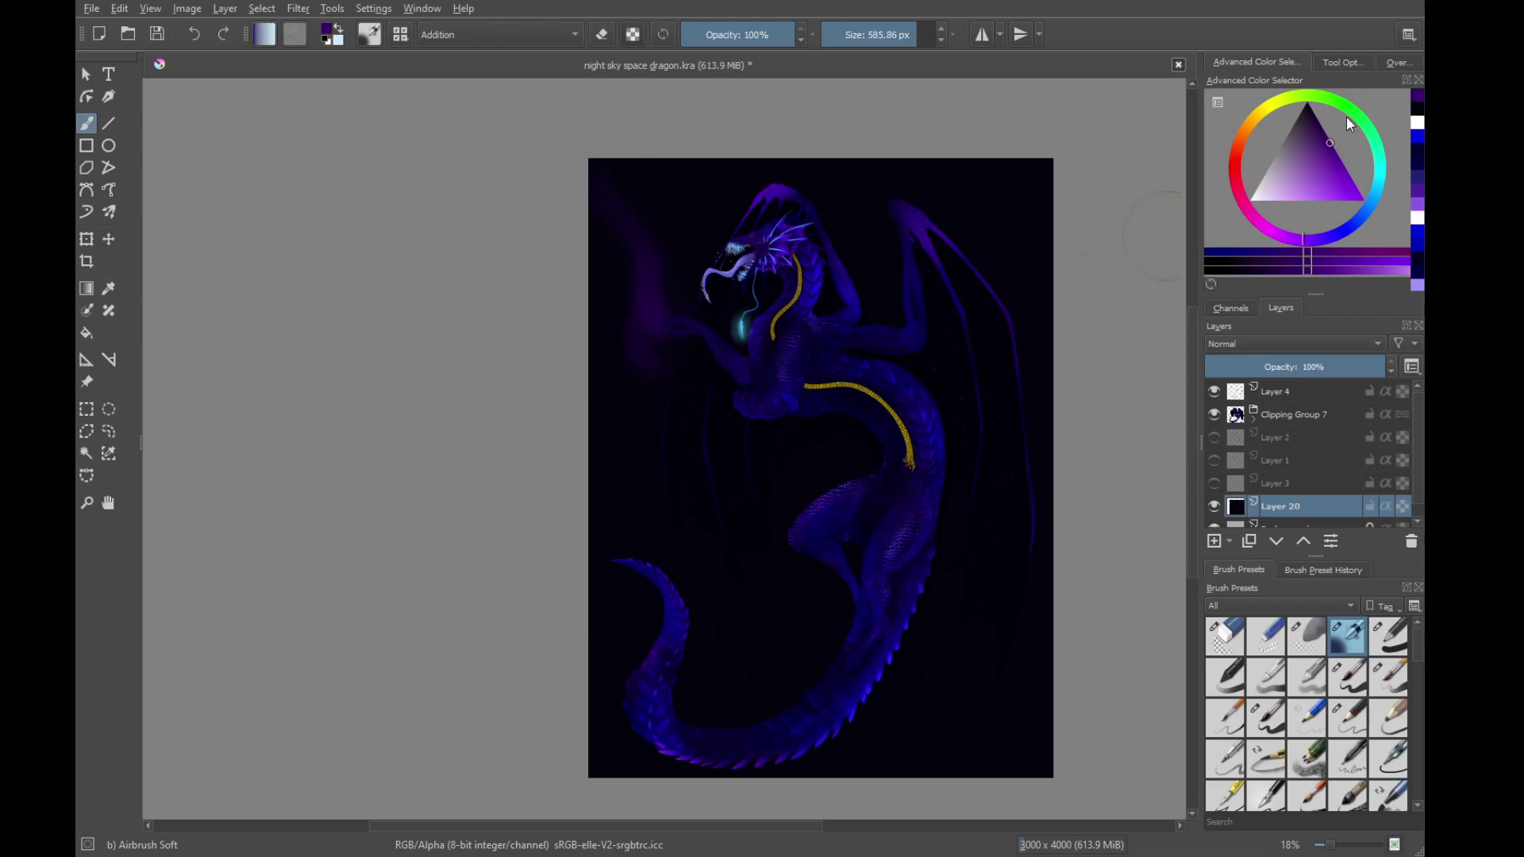
{"action": "left_click", "coordinate": [1314, 121]}
{"action": "mouse_move", "coordinate": [754, 276]}
{"action": "left_mouse_down"}
{"action": "mouse_move", "coordinate": [623, 291]}
{"action": "mouse_move", "coordinate": [634, 401]}
{"action": "mouse_move", "coordinate": [717, 392]}
{"action": "mouse_move", "coordinate": [772, 262]}
{"action": "mouse_move", "coordinate": [834, 271]}
{"action": "mouse_move", "coordinate": [779, 388]}
{"action": "mouse_move", "coordinate": [786, 463]}
{"action": "mouse_move", "coordinate": [833, 318]}
{"action": "mouse_move", "coordinate": [895, 383]}
{"action": "mouse_move", "coordinate": [803, 521]}
{"action": "mouse_move", "coordinate": [757, 514]}
{"action": "mouse_move", "coordinate": [816, 539]}
{"action": "mouse_move", "coordinate": [864, 509]}
{"action": "mouse_move", "coordinate": [848, 548]}
{"action": "mouse_move", "coordinate": [761, 611]}
{"action": "mouse_move", "coordinate": [825, 687]}
{"action": "mouse_move", "coordinate": [927, 627]}
{"action": "mouse_move", "coordinate": [1010, 604]}
{"action": "mouse_move", "coordinate": [945, 359]}
{"action": "mouse_move", "coordinate": [803, 202]}
{"action": "mouse_move", "coordinate": [973, 391]}
{"action": "mouse_move", "coordinate": [890, 619]}
{"action": "left_mouse_up"}
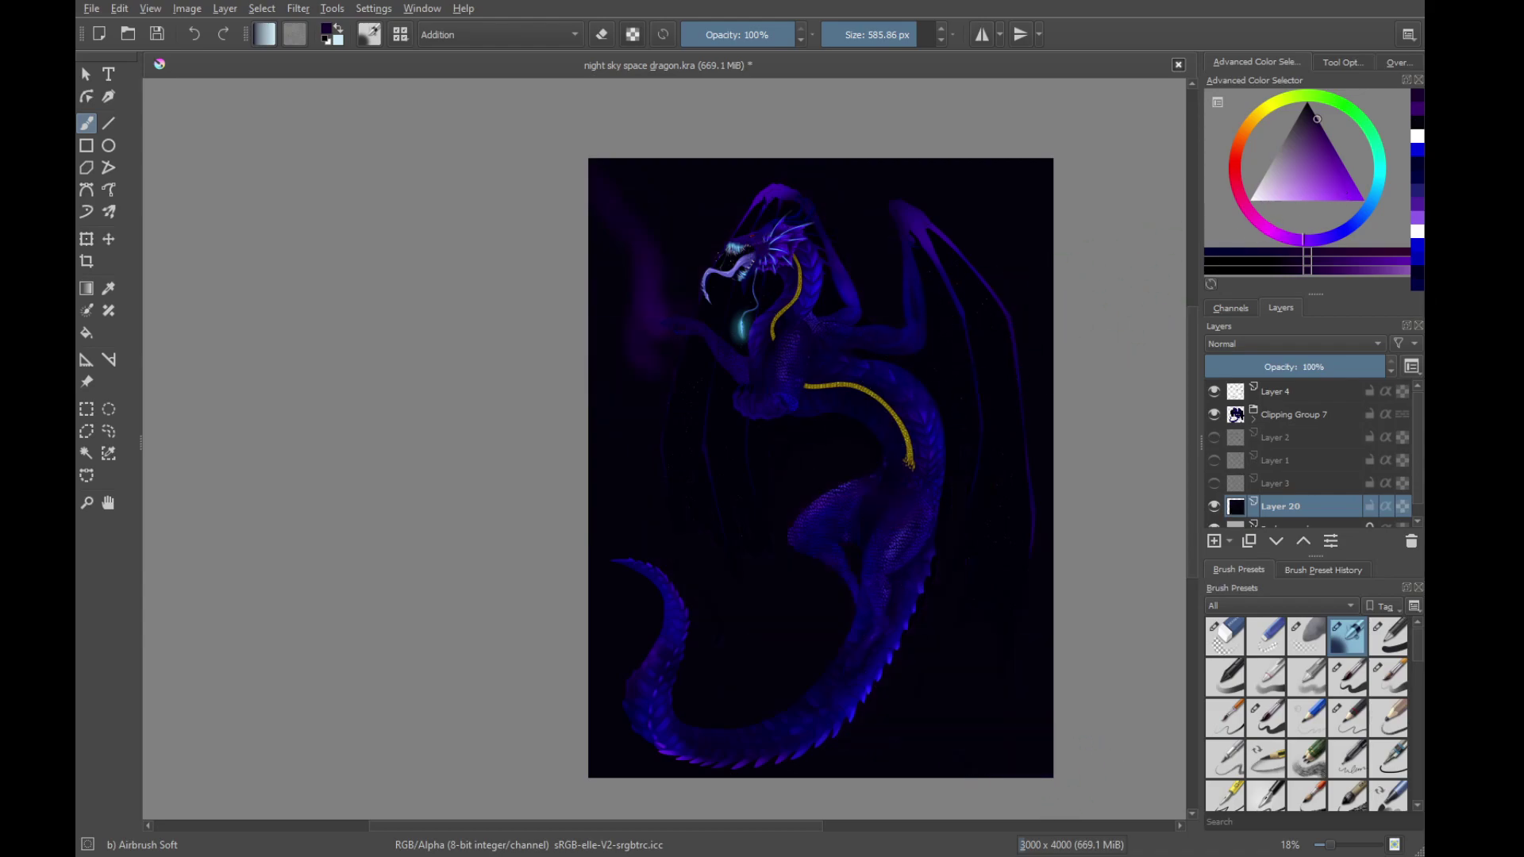
{"action": "mouse_move", "coordinate": [731, 329]}
{"action": "left_mouse_down"}
{"action": "mouse_move", "coordinate": [696, 371]}
{"action": "mouse_move", "coordinate": [719, 422]}
{"action": "mouse_move", "coordinate": [722, 381]}
{"action": "mouse_move", "coordinate": [844, 458]}
{"action": "mouse_move", "coordinate": [761, 305]}
{"action": "mouse_move", "coordinate": [796, 303]}
{"action": "mouse_move", "coordinate": [897, 365]}
{"action": "mouse_move", "coordinate": [1030, 730]}
{"action": "mouse_move", "coordinate": [950, 586]}
{"action": "mouse_move", "coordinate": [821, 553]}
{"action": "left_mouse_up"}
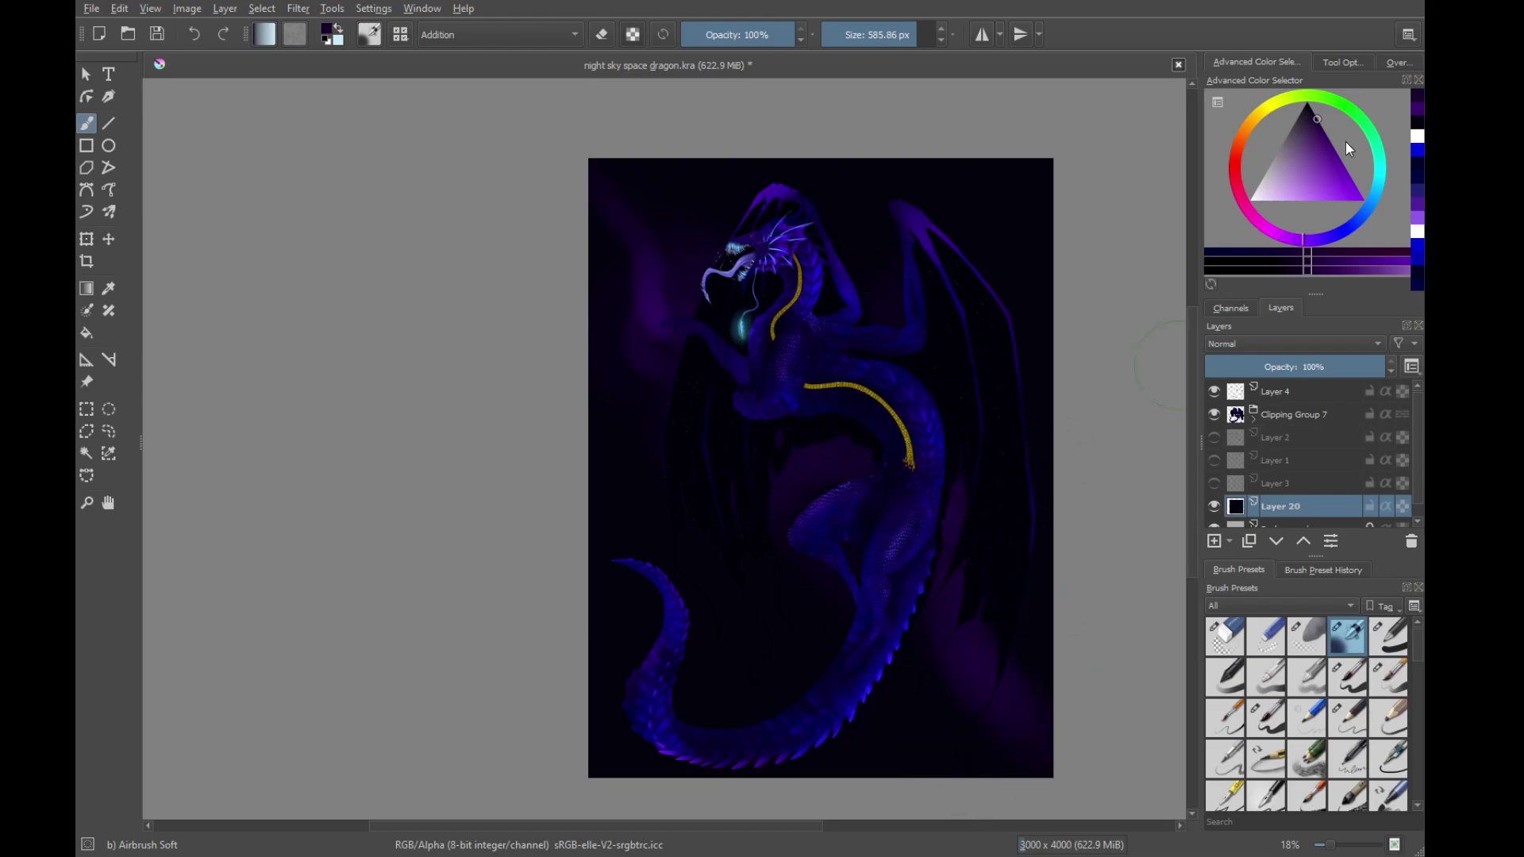
Try extending the glow toward the lower-right corner of the canvas and shading its edges with near-black purple
{"action": "left_click", "coordinate": [1310, 108]}
{"action": "mouse_move", "coordinate": [952, 503]}
{"action": "left_mouse_down"}
{"action": "mouse_move", "coordinate": [959, 717]}
{"action": "mouse_move", "coordinate": [1051, 735]}
{"action": "left_mouse_up"}
{"action": "left_click_drag", "start_coordinate": [1299, 139], "coordinate": [1306, 102]}
{"action": "mouse_move", "coordinate": [951, 732]}
{"action": "left_mouse_down"}
{"action": "mouse_move", "coordinate": [889, 623]}
{"action": "mouse_move", "coordinate": [927, 649]}
{"action": "left_mouse_up"}
{"action": "mouse_move", "coordinate": [960, 540]}
{"action": "left_mouse_down"}
{"action": "mouse_move", "coordinate": [990, 626]}
{"action": "mouse_move", "coordinate": [939, 725]}
{"action": "mouse_move", "coordinate": [833, 721]}
{"action": "left_mouse_up"}
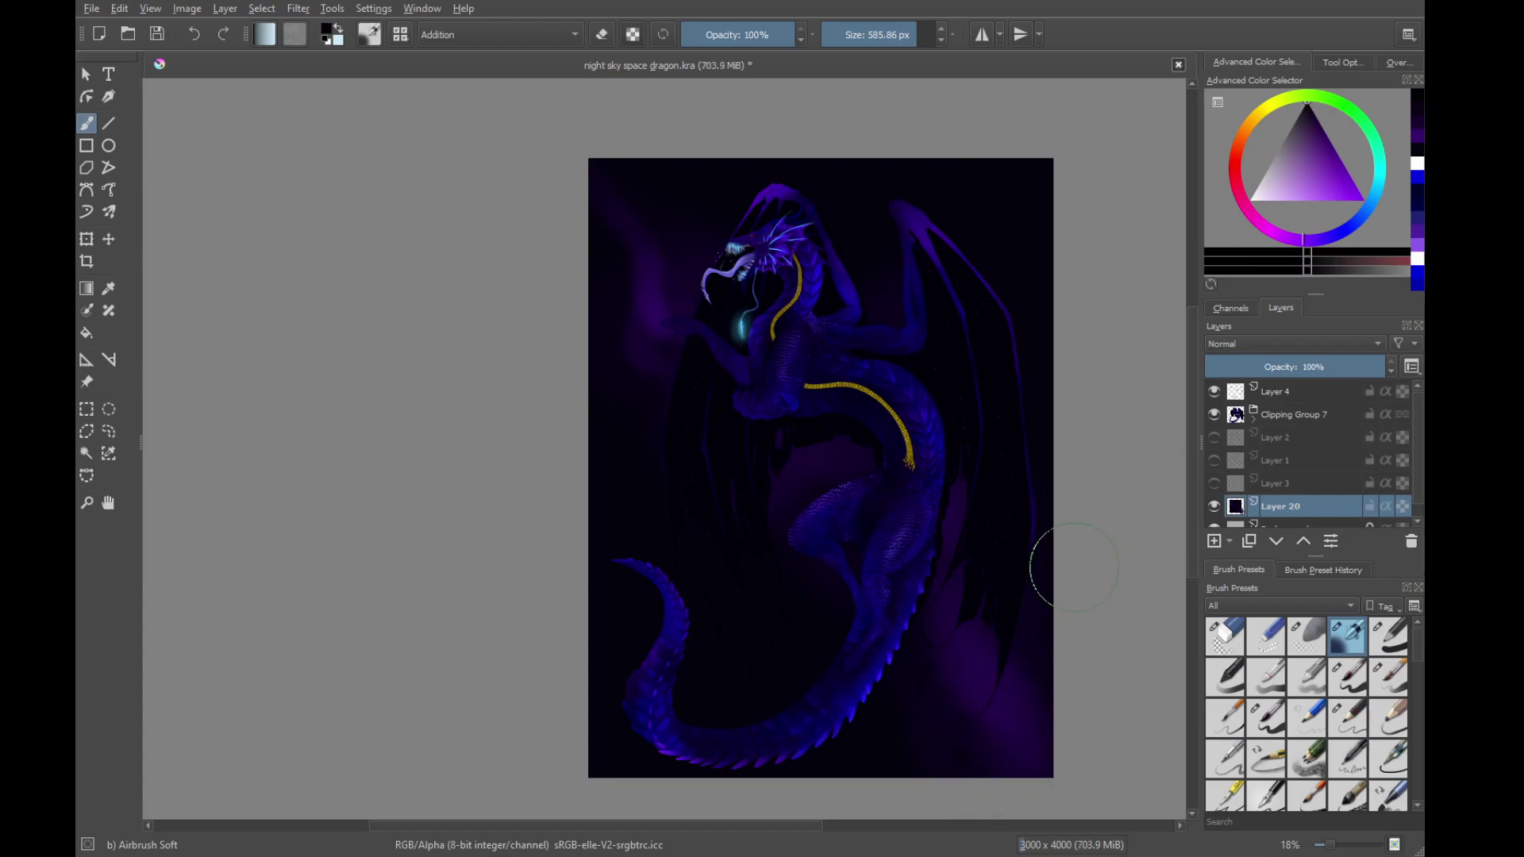
Undo the purple glow strokes on the background, keeping the near-black fill
{"action": "key", "text": "ctrl+z"}
{"action": "key", "text": "ctrl+z"}
{"action": "key", "text": "ctrl+z"}
{"action": "key", "text": "ctrl+z"}
{"action": "key", "text": "ctrl+z"}
{"action": "key", "text": "ctrl+z"}
{"action": "key", "text": "ctrl+shift+z"}
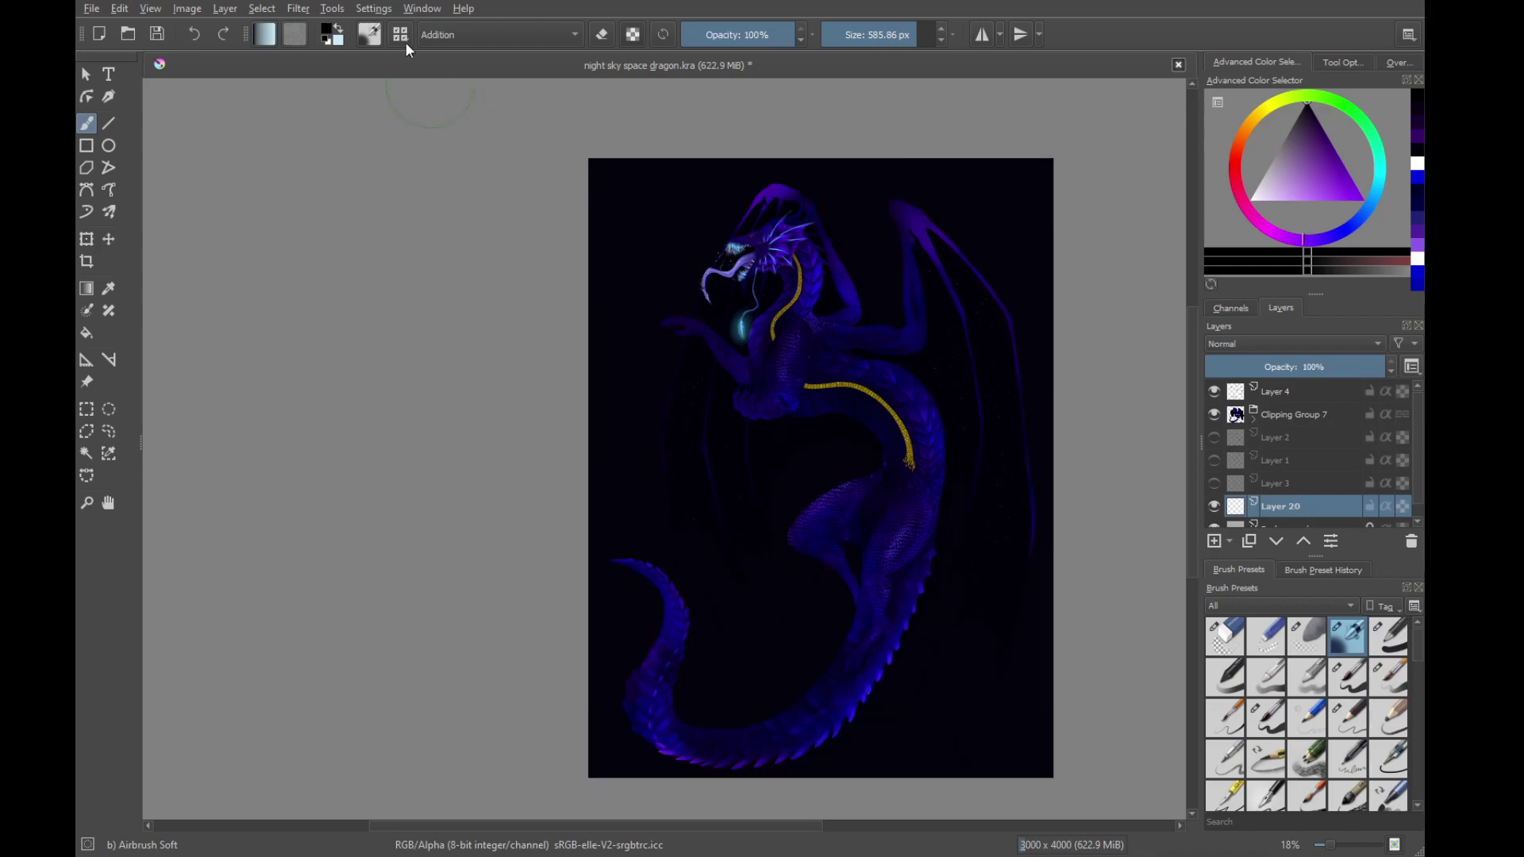
Set the brush to Normal blending and airbrush a faint dark purple diagonal band across the sky behind the dragon
{"action": "key", "text": "alt+shift+n"}
{"action": "left_click", "coordinate": [1419, 141]}
{"action": "left_click", "coordinate": [1418, 176]}
{"action": "left_click", "coordinate": [1417, 136]}
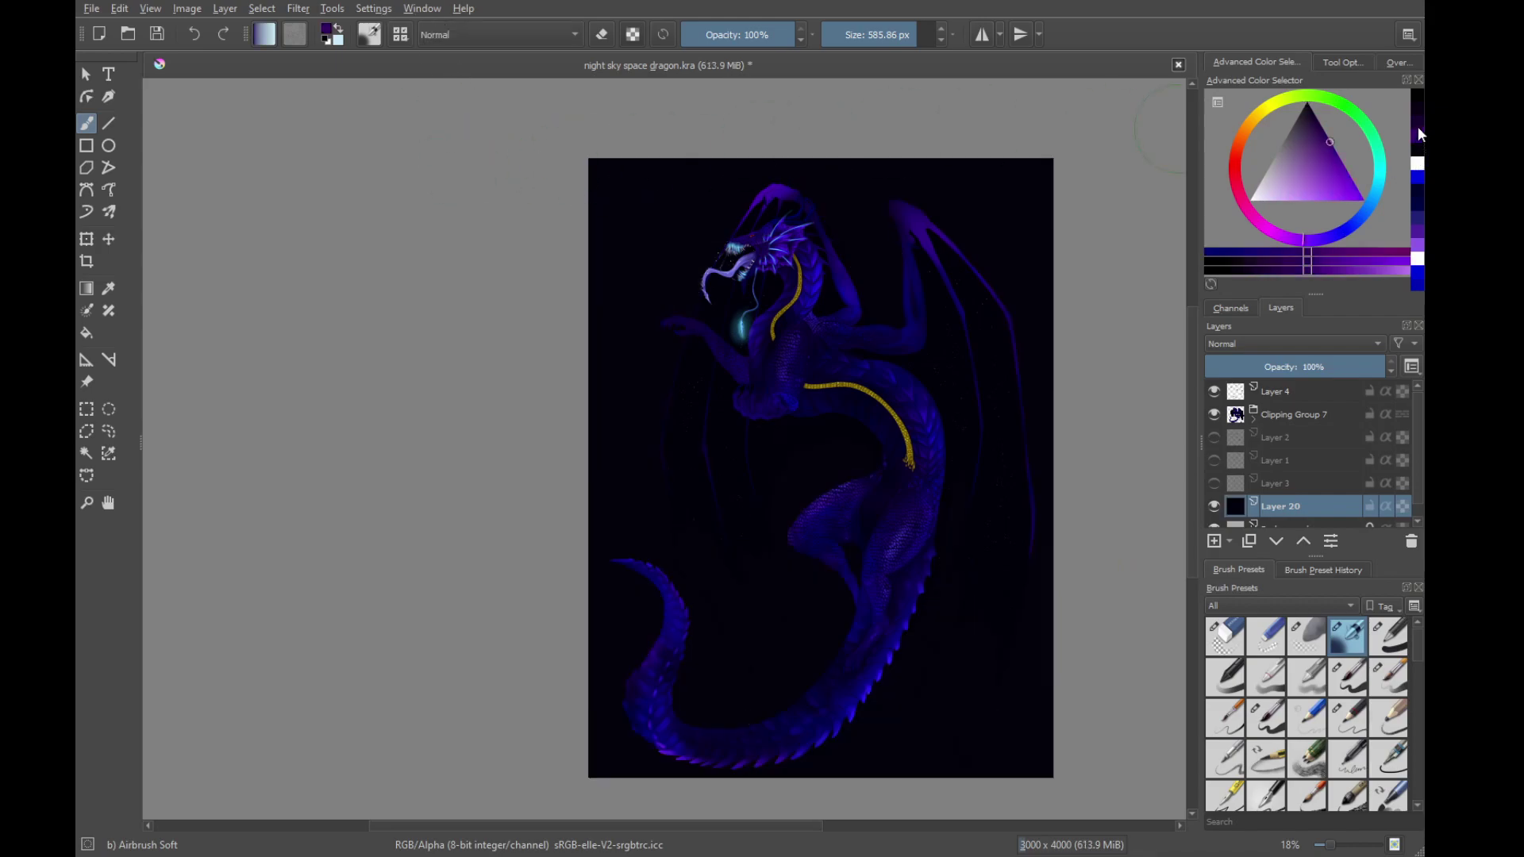
{"action": "left_click", "coordinate": [1417, 126]}
{"action": "left_click_drag", "start_coordinate": [670, 237], "coordinate": [559, 176]}
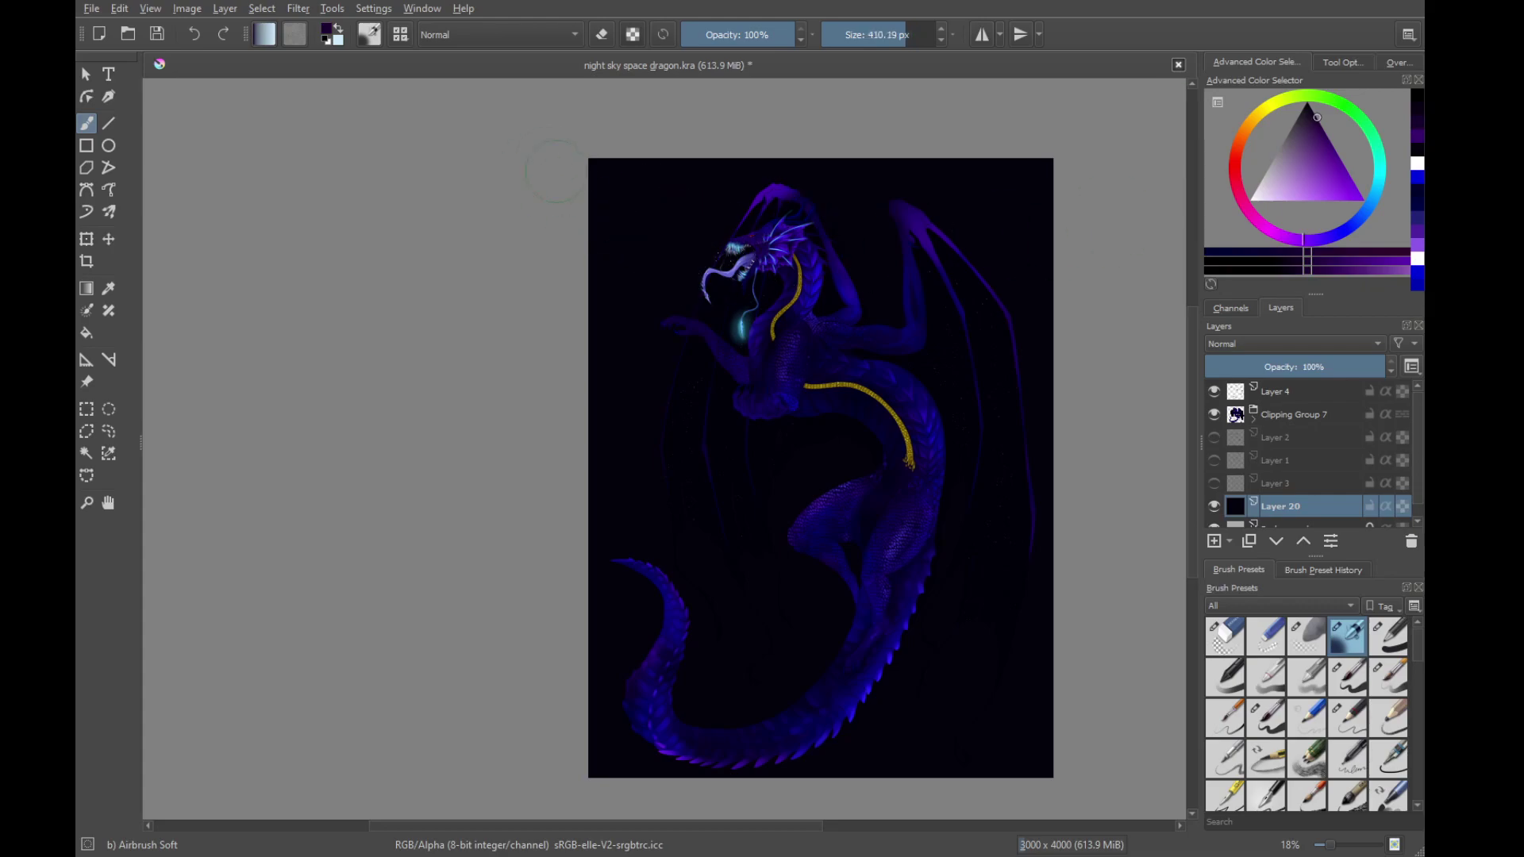
{"action": "mouse_move", "coordinate": [696, 312]}
{"action": "left_mouse_down"}
{"action": "mouse_move", "coordinate": [574, 137]}
{"action": "mouse_move", "coordinate": [678, 284]}
{"action": "mouse_move", "coordinate": [703, 369]}
{"action": "left_mouse_up"}
{"action": "left_click_drag", "start_coordinate": [707, 237], "coordinate": [723, 386]}
{"action": "mouse_move", "coordinate": [669, 317]}
{"action": "left_mouse_down"}
{"action": "mouse_move", "coordinate": [668, 389]}
{"action": "mouse_move", "coordinate": [754, 470]}
{"action": "mouse_move", "coordinate": [830, 278]}
{"action": "mouse_move", "coordinate": [858, 331]}
{"action": "mouse_move", "coordinate": [753, 472]}
{"action": "mouse_move", "coordinate": [890, 501]}
{"action": "mouse_move", "coordinate": [730, 518]}
{"action": "mouse_move", "coordinate": [818, 486]}
{"action": "mouse_move", "coordinate": [892, 391]}
{"action": "mouse_move", "coordinate": [913, 432]}
{"action": "left_mouse_up"}
Build up the diagonal band's centre with a brighter purple, reducing the airbrush from about 332 to 171 px
{"action": "left_click", "coordinate": [1419, 132]}
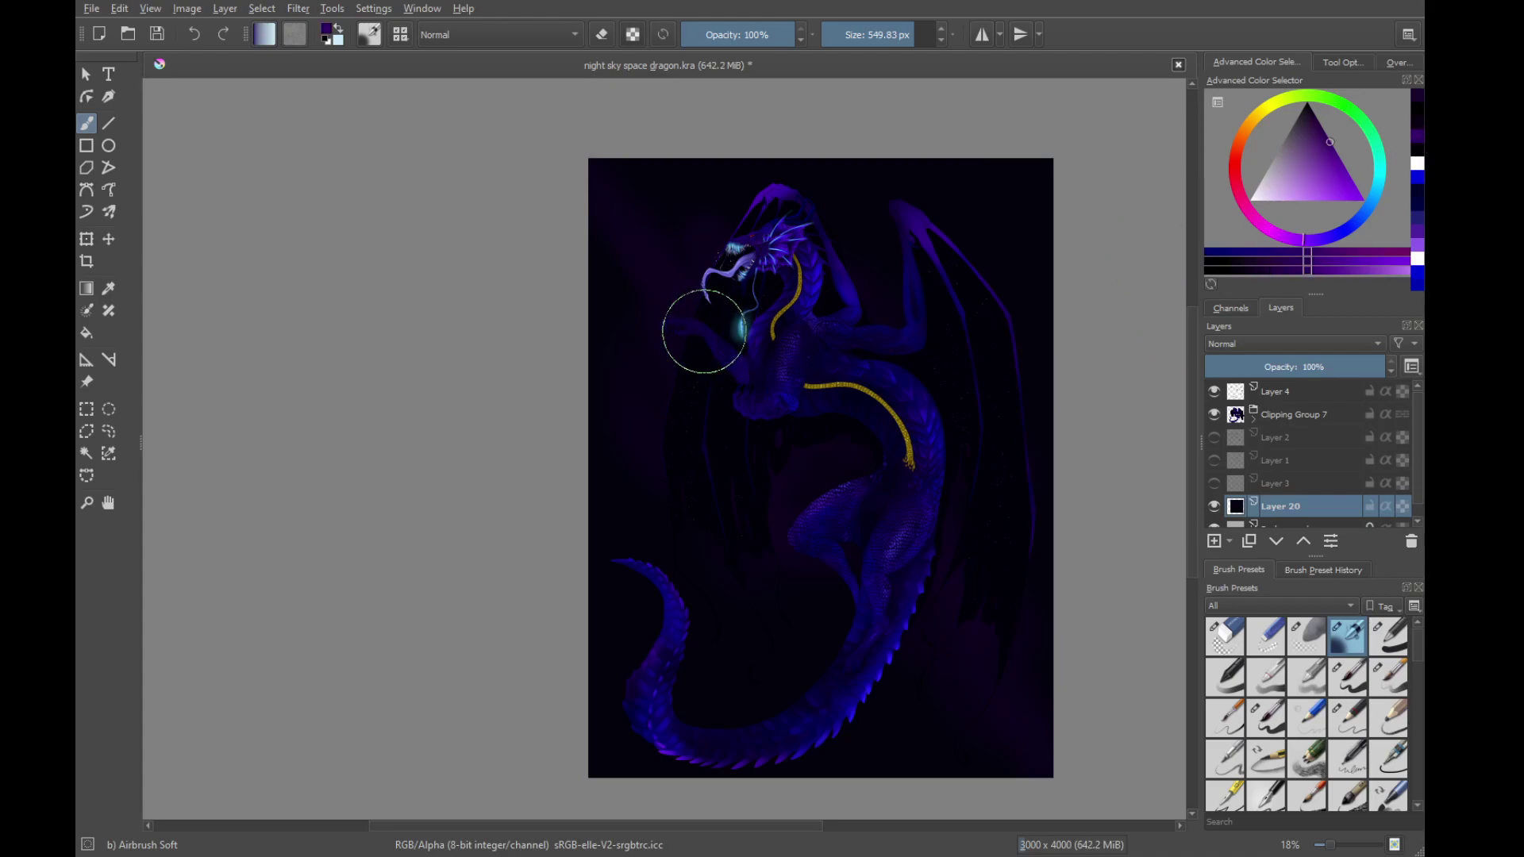
{"action": "mouse_move", "coordinate": [715, 332]}
{"action": "left_mouse_down", "text": "shift"}
{"action": "mouse_move", "coordinate": [679, 308]}
{"action": "mouse_move", "coordinate": [605, 200]}
{"action": "mouse_move", "coordinate": [722, 383]}
{"action": "mouse_move", "coordinate": [672, 304]}
{"action": "mouse_move", "coordinate": [707, 394]}
{"action": "mouse_move", "coordinate": [688, 354]}
{"action": "mouse_move", "coordinate": [722, 341]}
{"action": "mouse_move", "coordinate": [698, 304]}
{"action": "mouse_move", "coordinate": [783, 316]}
{"action": "mouse_move", "coordinate": [826, 425]}
{"action": "left_mouse_up", "text": "shift"}
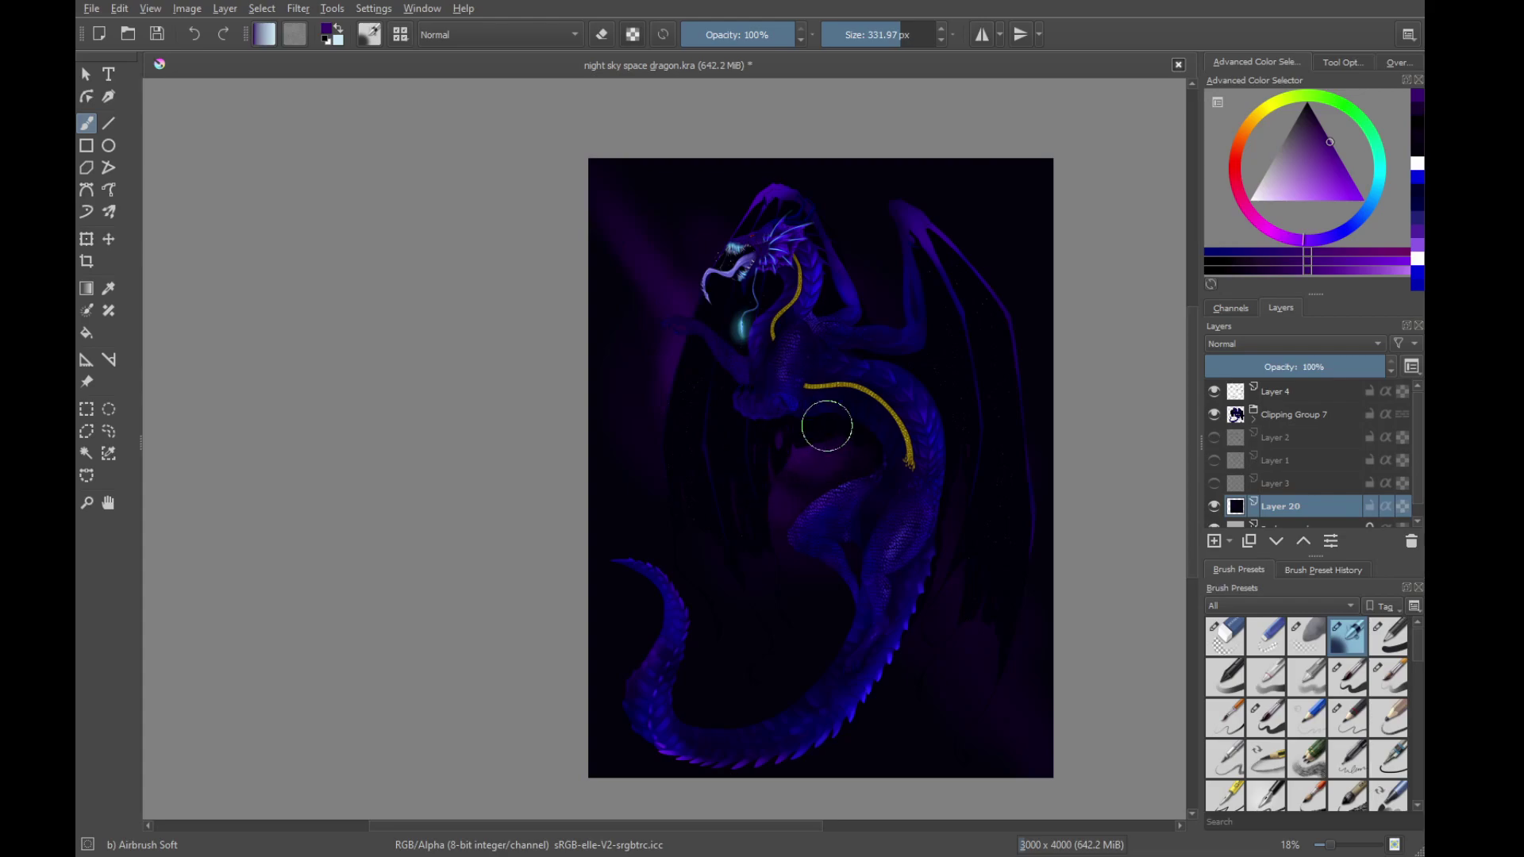
{"action": "left_click_drag", "start_coordinate": [915, 541], "coordinate": [865, 466]}
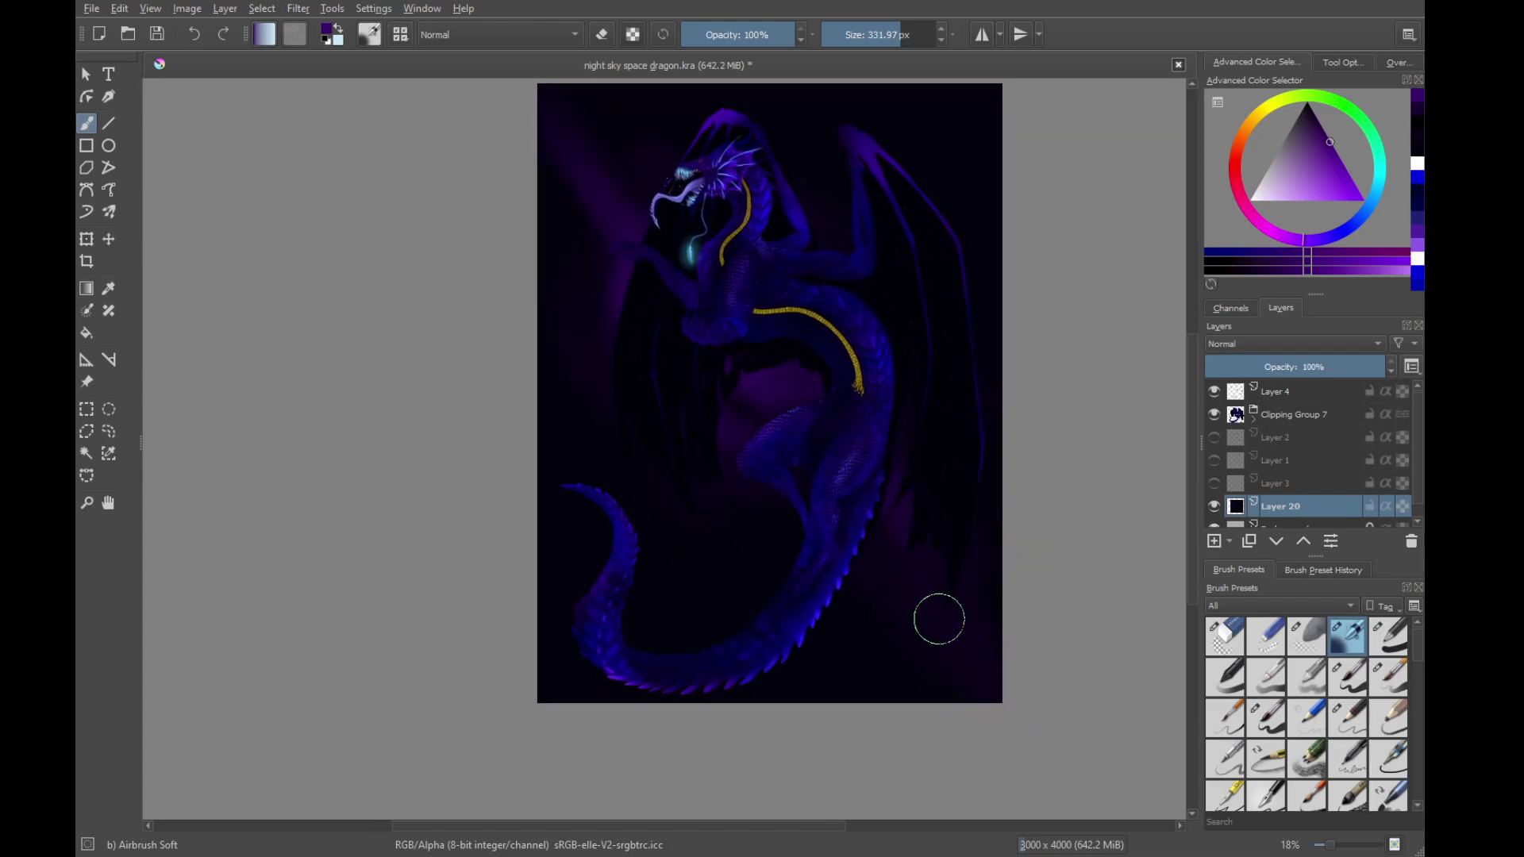
{"action": "key", "text": "bracketleft"}
{"action": "key", "text": "bracketleft"}
{"action": "left_click_drag", "start_coordinate": [795, 419], "coordinate": [860, 484]}
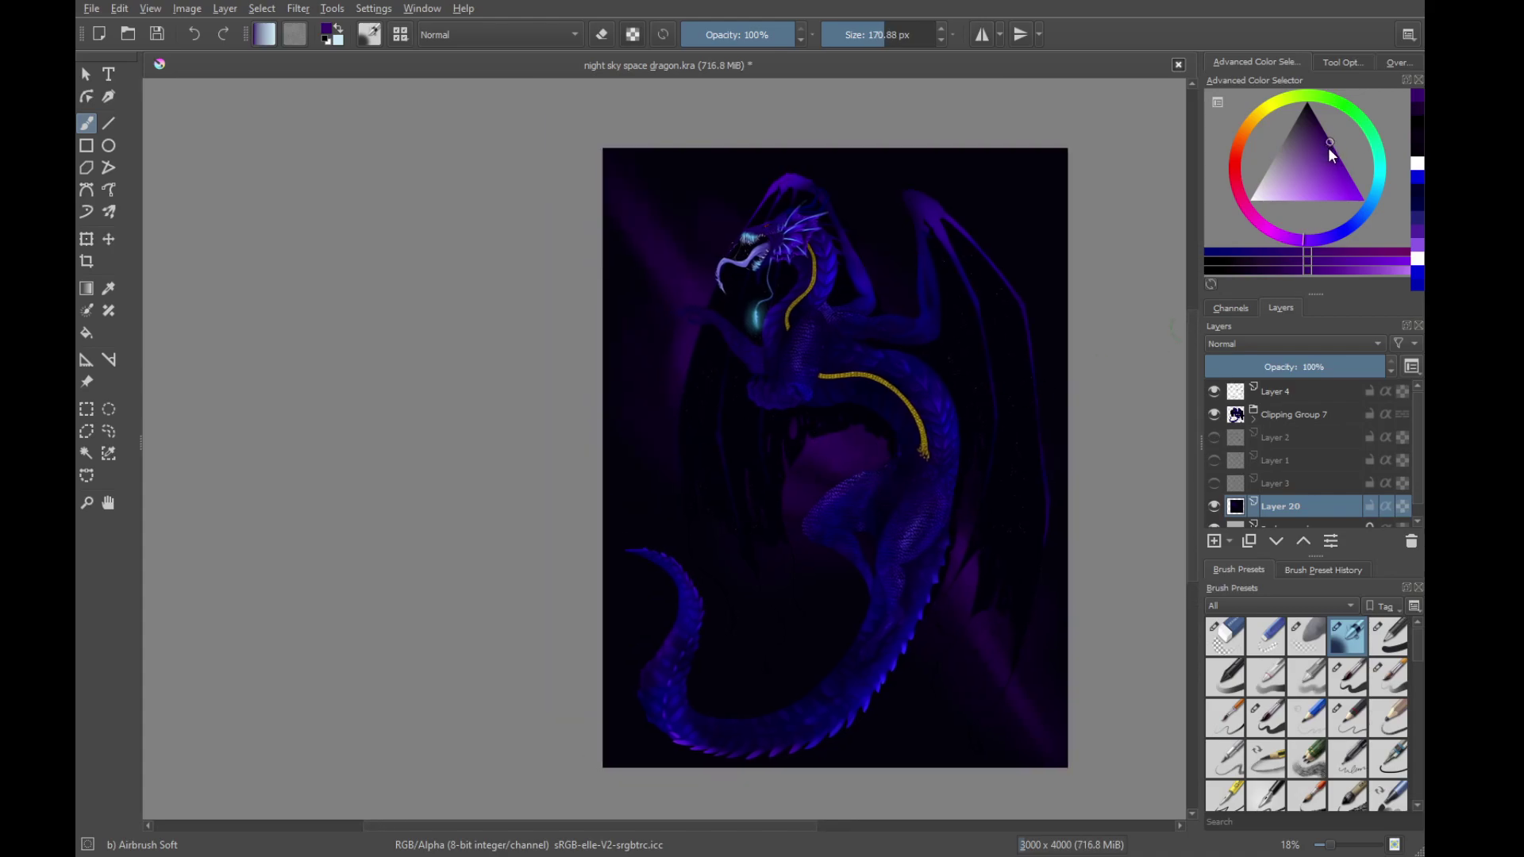
Airbrush a lighter purple core along the band near the claw, beneath the belly and beside the right wing
{"action": "left_click_drag", "start_coordinate": [1329, 148], "coordinate": [1314, 183]}
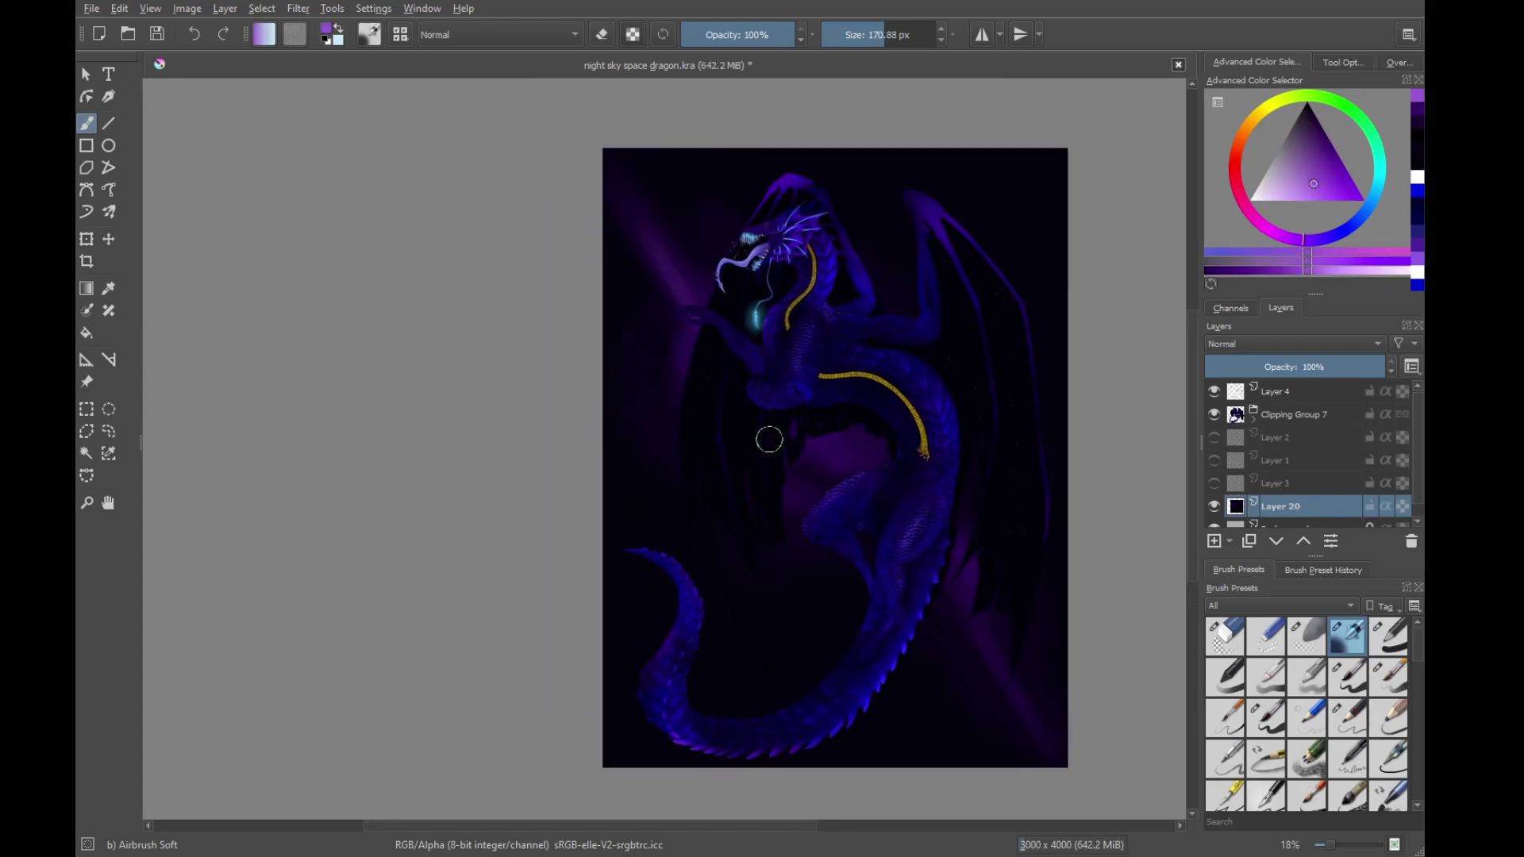
{"action": "left_click_drag", "start_coordinate": [712, 309], "coordinate": [706, 361]}
{"action": "mouse_move", "coordinate": [797, 460]}
{"action": "left_mouse_down"}
{"action": "mouse_move", "coordinate": [851, 427]}
{"action": "mouse_move", "coordinate": [866, 442]}
{"action": "mouse_move", "coordinate": [850, 473]}
{"action": "left_mouse_up"}
{"action": "mouse_move", "coordinate": [921, 519]}
{"action": "left_mouse_down"}
{"action": "mouse_move", "coordinate": [842, 436]}
{"action": "mouse_move", "coordinate": [917, 571]}
{"action": "left_mouse_up"}
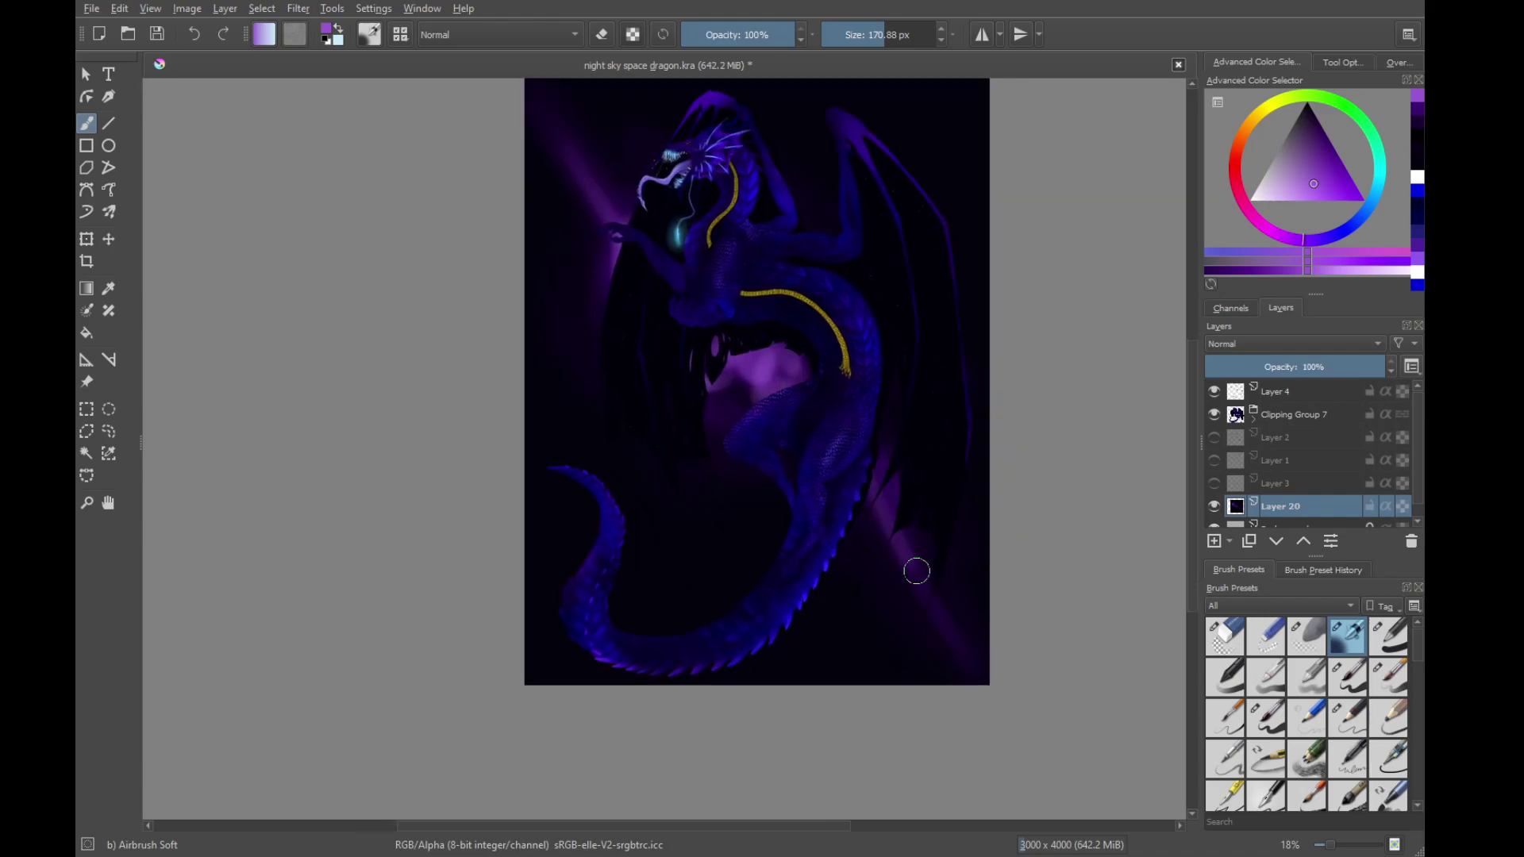
{"action": "mouse_move", "coordinate": [718, 389]}
{"action": "left_mouse_down"}
{"action": "mouse_move", "coordinate": [728, 415]}
{"action": "mouse_move", "coordinate": [727, 385]}
{"action": "left_mouse_up"}
{"action": "left_click_drag", "start_coordinate": [855, 513], "coordinate": [880, 512], "text": "shift"}
{"action": "mouse_move", "coordinate": [732, 401]}
{"action": "left_mouse_down"}
{"action": "mouse_move", "coordinate": [674, 364]}
{"action": "mouse_move", "coordinate": [723, 397]}
{"action": "left_mouse_up"}
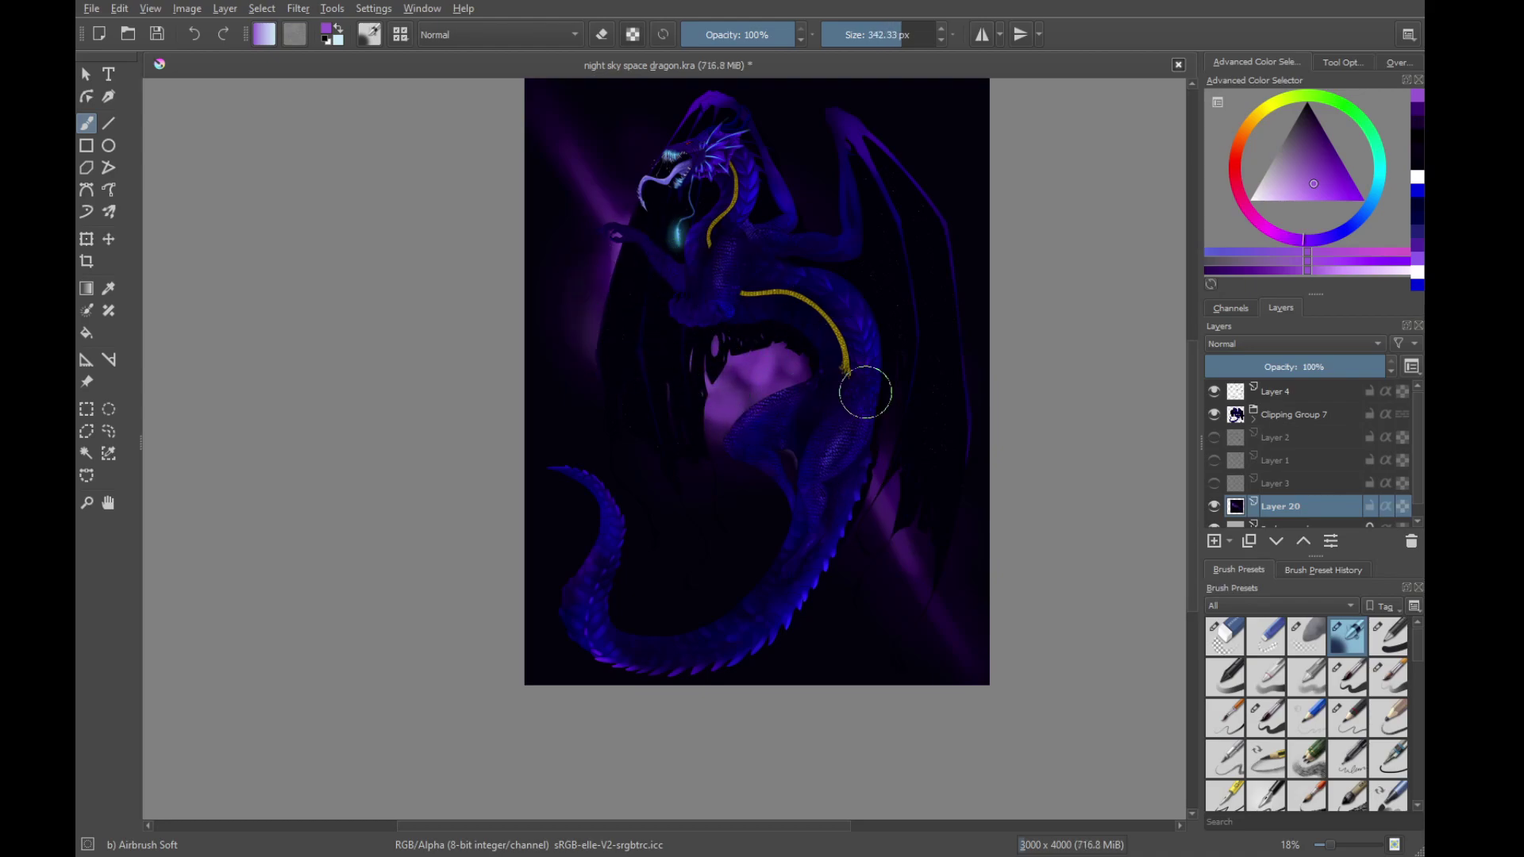
{"action": "mouse_move", "coordinate": [812, 448]}
{"action": "left_mouse_down"}
{"action": "mouse_move", "coordinate": [876, 510]}
{"action": "mouse_move", "coordinate": [881, 550]}
{"action": "left_mouse_up"}
Add pale lavender highlights to the band's core near the claw, under the belly and below the right wing
{"action": "left_click", "coordinate": [1274, 200]}
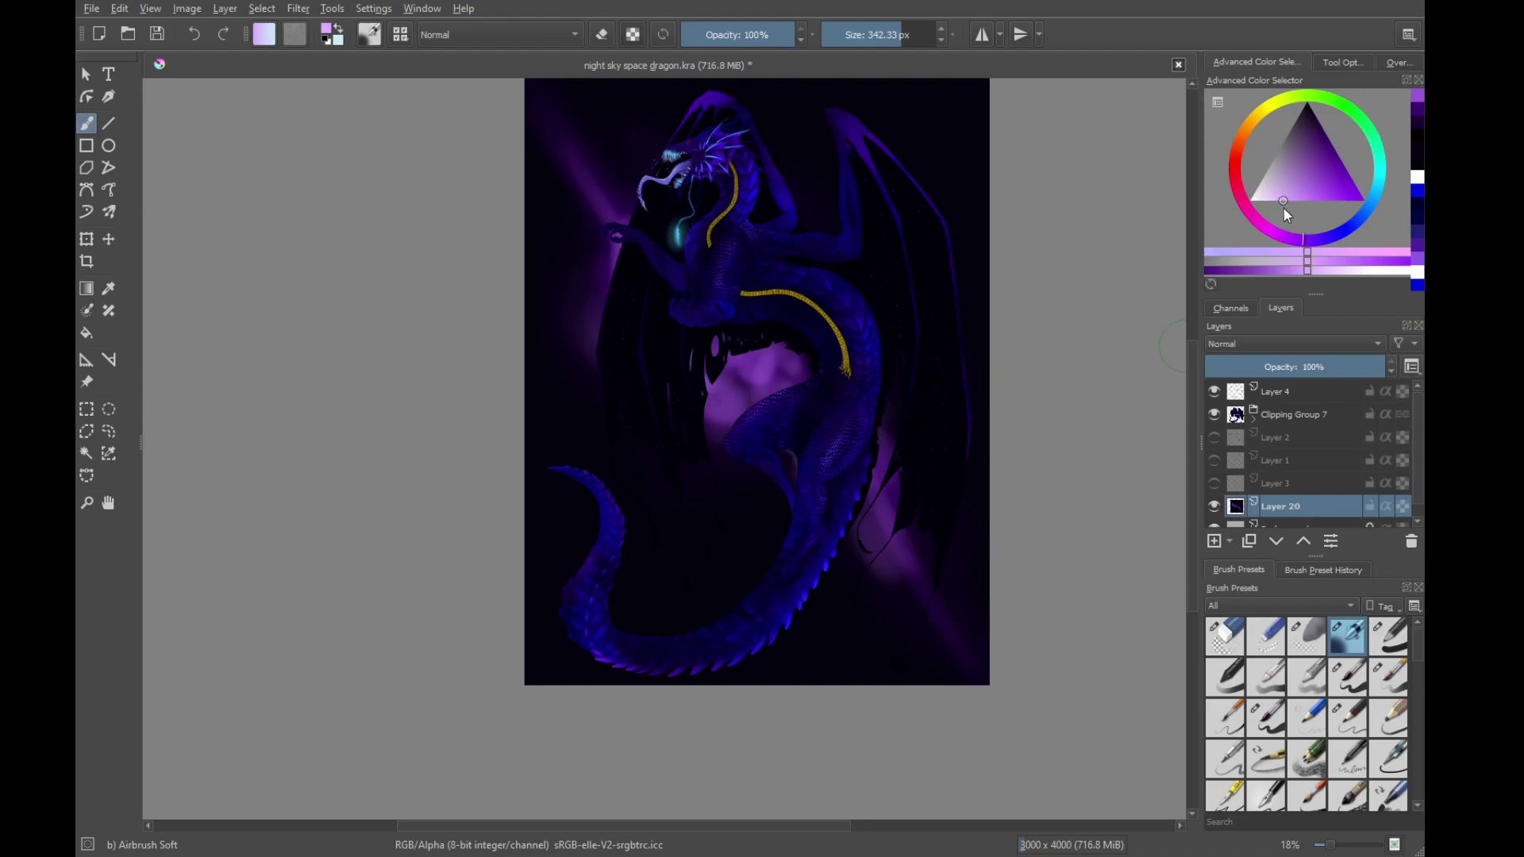
{"action": "key", "text": "bracketleft"}
{"action": "key", "text": "bracketleft"}
{"action": "key", "text": "bracketleft"}
{"action": "key", "text": "bracketleft"}
{"action": "mouse_move", "coordinate": [555, 135]}
{"action": "left_mouse_down"}
{"action": "mouse_move", "coordinate": [642, 269]}
{"action": "mouse_move", "coordinate": [730, 336]}
{"action": "left_mouse_up"}
{"action": "mouse_move", "coordinate": [615, 255]}
{"action": "left_mouse_down"}
{"action": "mouse_move", "coordinate": [729, 335]}
{"action": "mouse_move", "coordinate": [667, 343]}
{"action": "mouse_move", "coordinate": [706, 342]}
{"action": "mouse_move", "coordinate": [694, 342]}
{"action": "mouse_move", "coordinate": [708, 326]}
{"action": "mouse_move", "coordinate": [768, 380]}
{"action": "left_mouse_up"}
{"action": "left_click_drag", "start_coordinate": [768, 380], "coordinate": [687, 305]}
{"action": "mouse_move", "coordinate": [687, 305]}
{"action": "left_mouse_down"}
{"action": "mouse_move", "coordinate": [651, 268]}
{"action": "mouse_move", "coordinate": [713, 292]}
{"action": "left_mouse_up"}
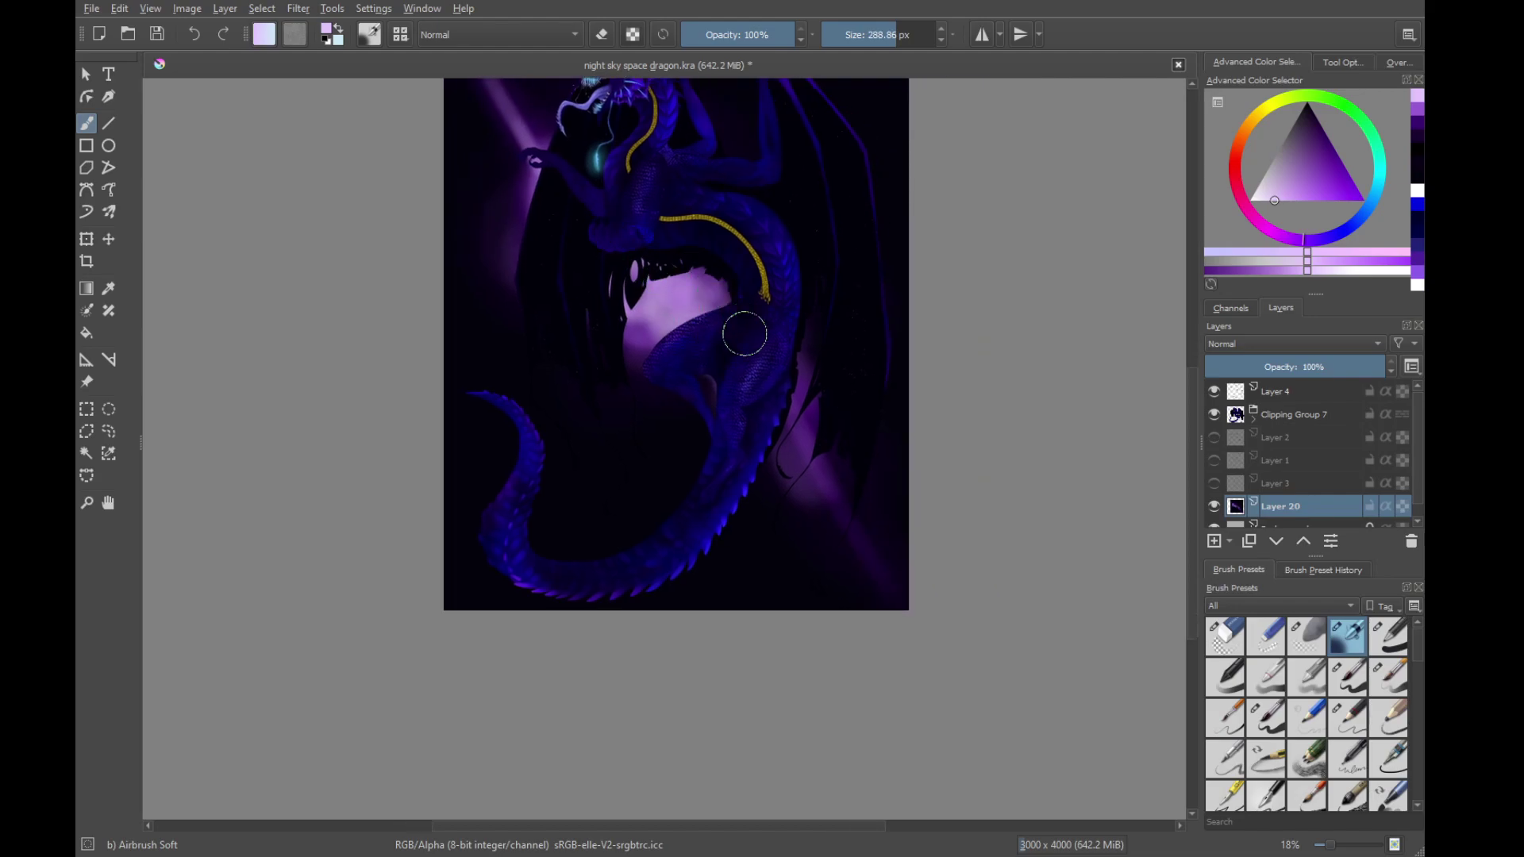
{"action": "left_click_drag", "start_coordinate": [787, 403], "coordinate": [845, 519]}
{"action": "left_click_drag", "start_coordinate": [678, 231], "coordinate": [807, 492], "text": "ctrl"}
{"action": "left_click_drag", "start_coordinate": [768, 435], "coordinate": [762, 313], "text": "ctrl"}
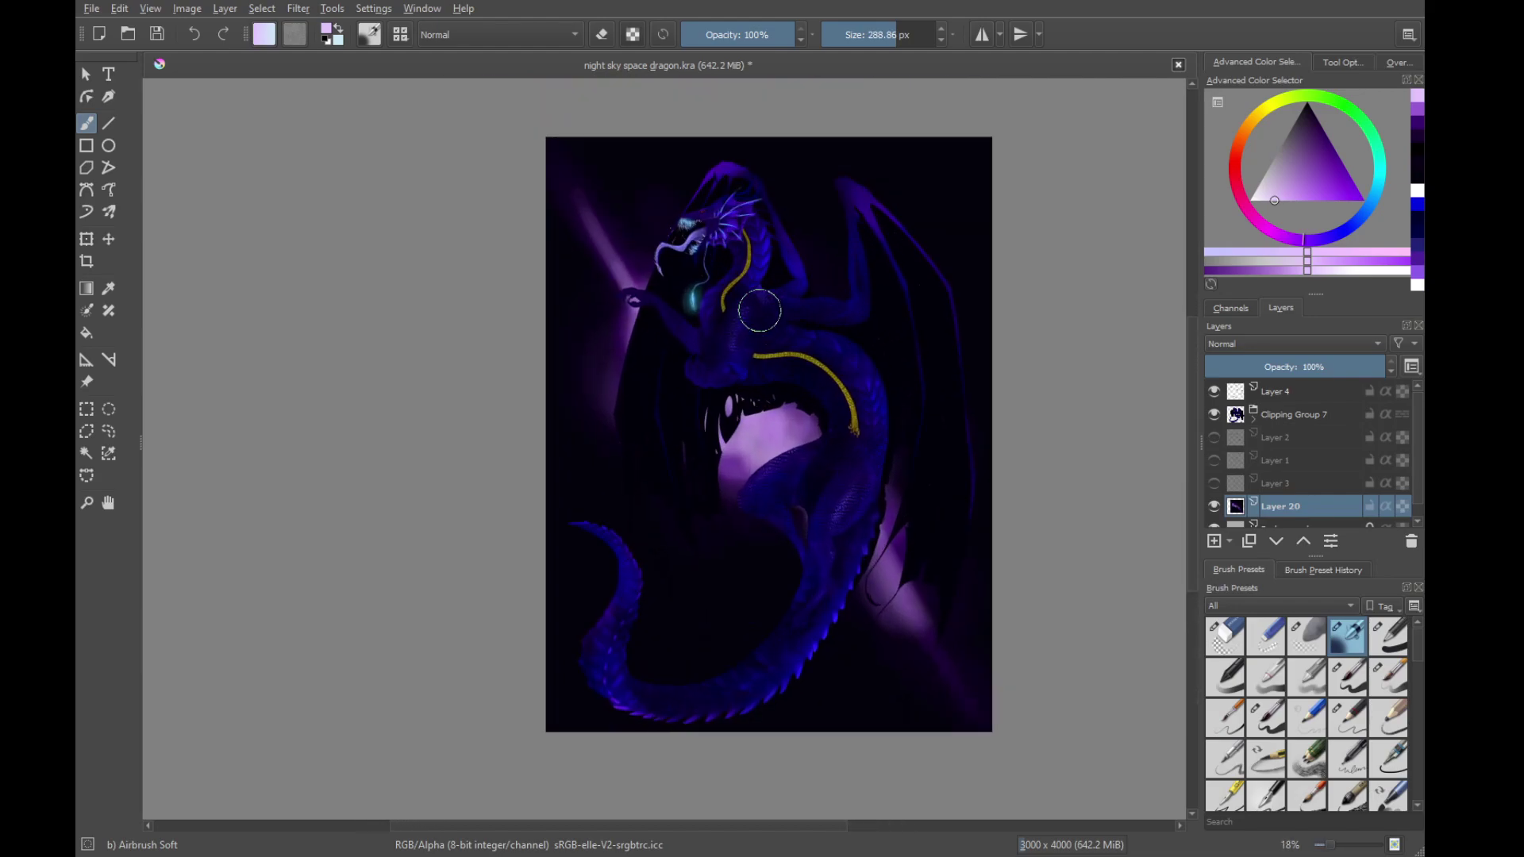
Airbrush dark red and crimson haze around the purple band with a brush of about 391 px
{"action": "left_click", "coordinate": [1245, 138]}
{"action": "mouse_move", "coordinate": [1313, 175]}
{"action": "left_mouse_down"}
{"action": "mouse_move", "coordinate": [1329, 144]}
{"action": "mouse_move", "coordinate": [1234, 160]}
{"action": "left_mouse_up"}
{"action": "left_click_drag", "start_coordinate": [631, 211], "coordinate": [675, 213]}
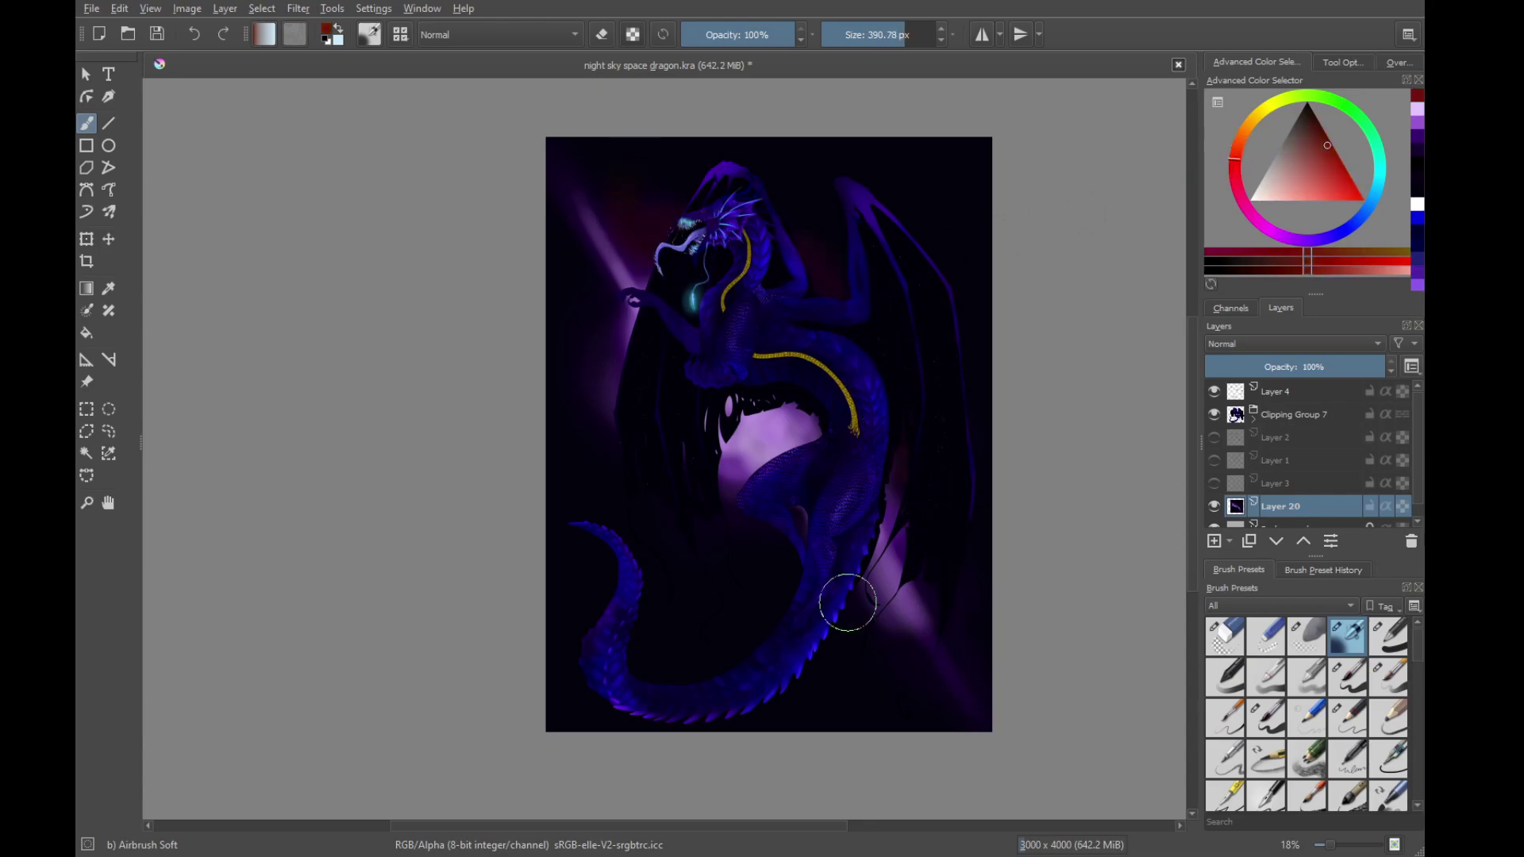
{"action": "left_click", "coordinate": [1241, 193]}
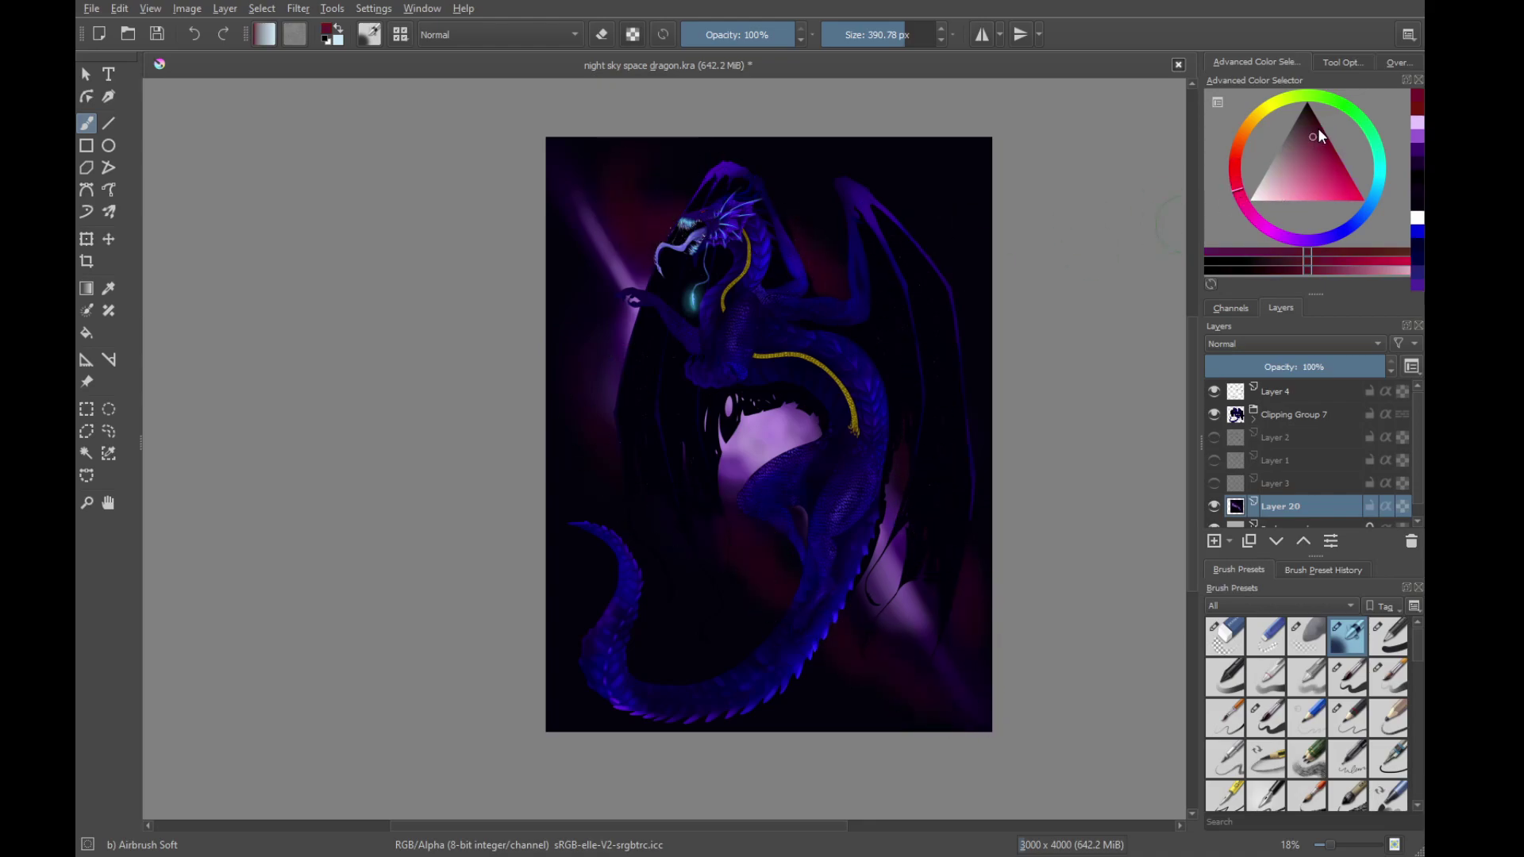
{"action": "left_click", "coordinate": [1315, 116]}
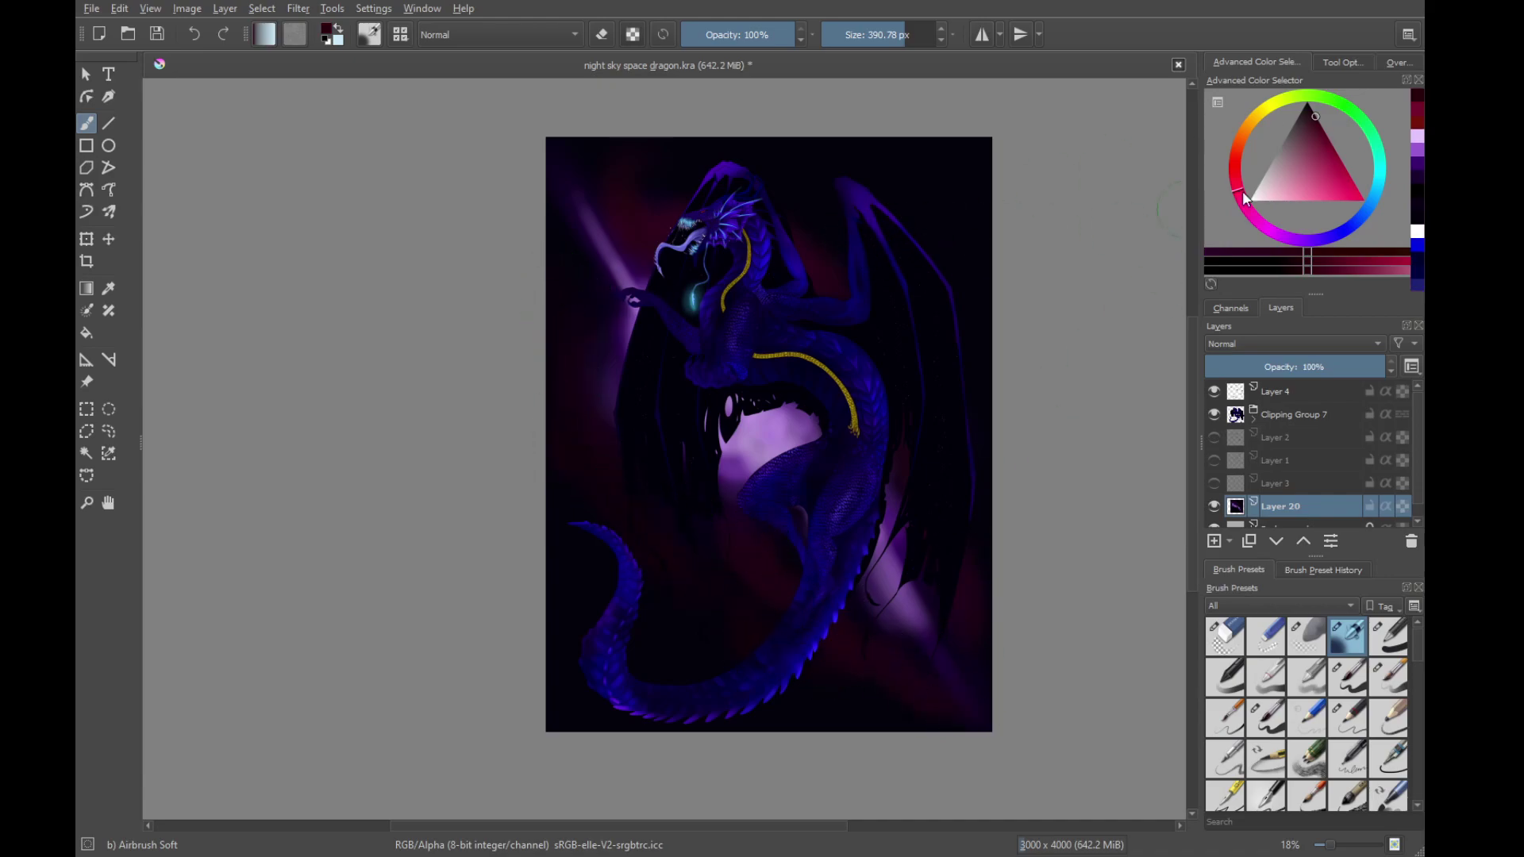
Airbrush dark blue haze in the upper-right sky and blend dark violet around the dragon's head and left side
{"action": "left_click", "coordinate": [934, 205], "text": "ctrl"}
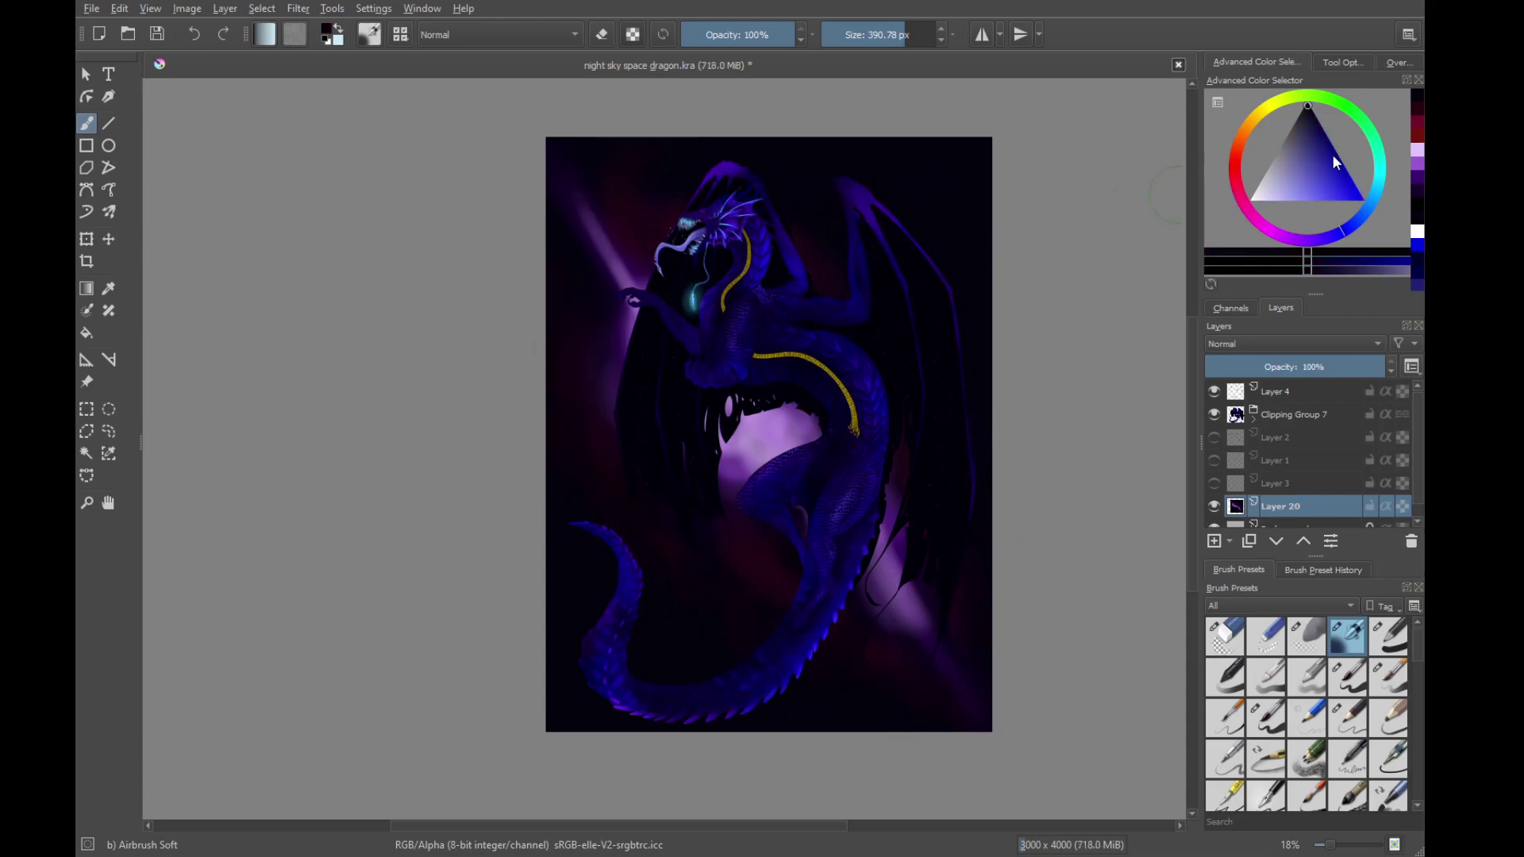
{"action": "left_click_drag", "start_coordinate": [1332, 153], "coordinate": [1324, 131]}
{"action": "left_click_drag", "start_coordinate": [917, 188], "coordinate": [978, 224]}
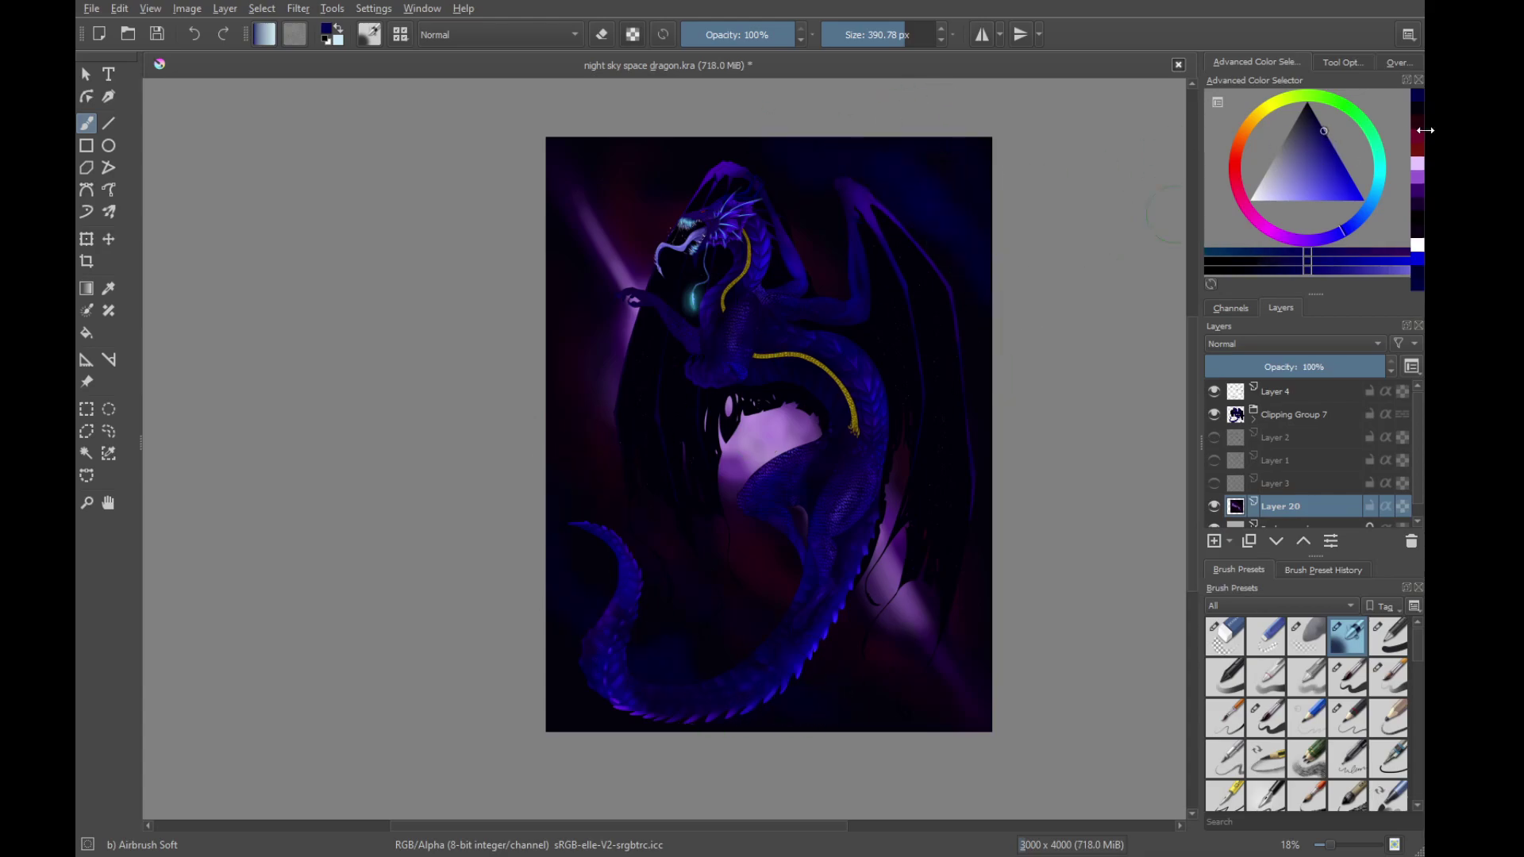
{"action": "left_click", "coordinate": [1318, 243]}
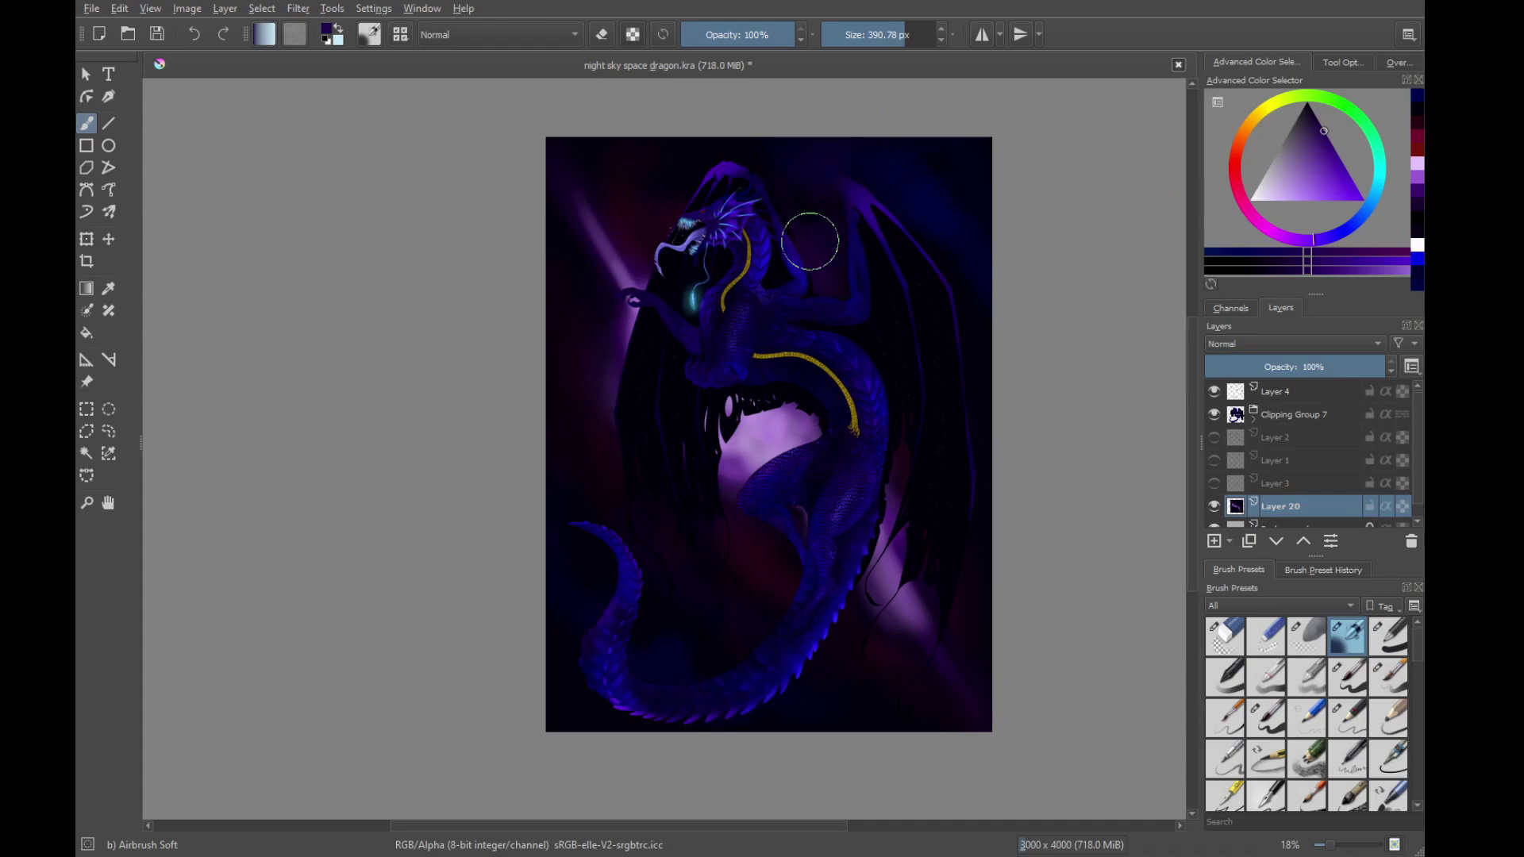
{"action": "mouse_move", "coordinate": [695, 220]}
{"action": "left_mouse_down"}
{"action": "mouse_move", "coordinate": [995, 408]}
{"action": "mouse_move", "coordinate": [925, 361]}
{"action": "mouse_move", "coordinate": [952, 675]}
{"action": "mouse_move", "coordinate": [733, 557]}
{"action": "mouse_move", "coordinate": [584, 451]}
{"action": "left_mouse_up"}
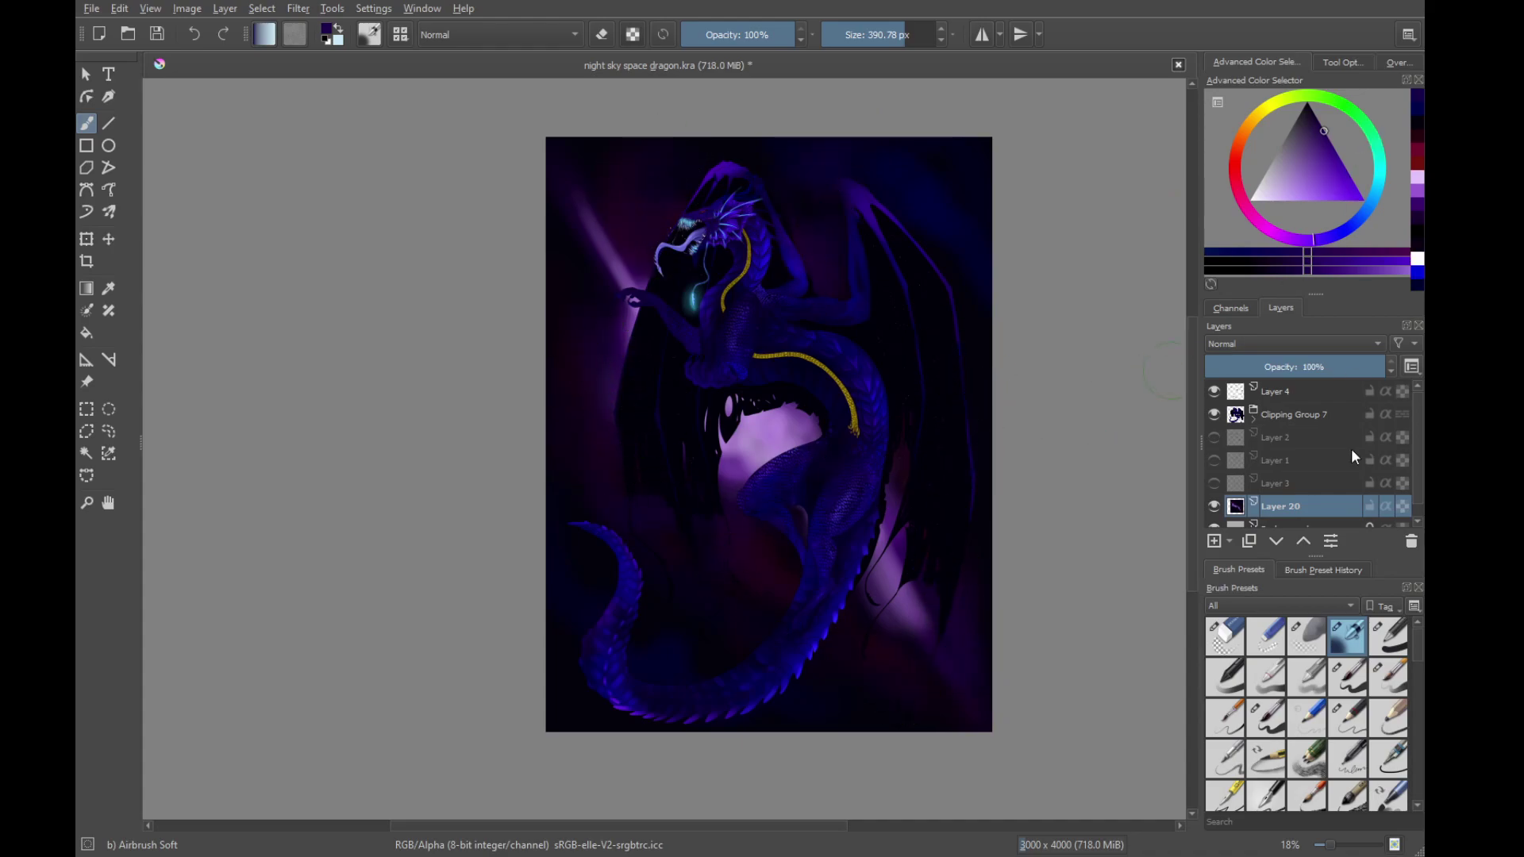
Stamp small white sparkle stars in the dark sky around the dragon with the Stamp Sparkles brush
{"action": "left_click_drag", "start_coordinate": [1417, 645], "coordinate": [1419, 825]}
{"action": "left_click", "coordinate": [1388, 766]}
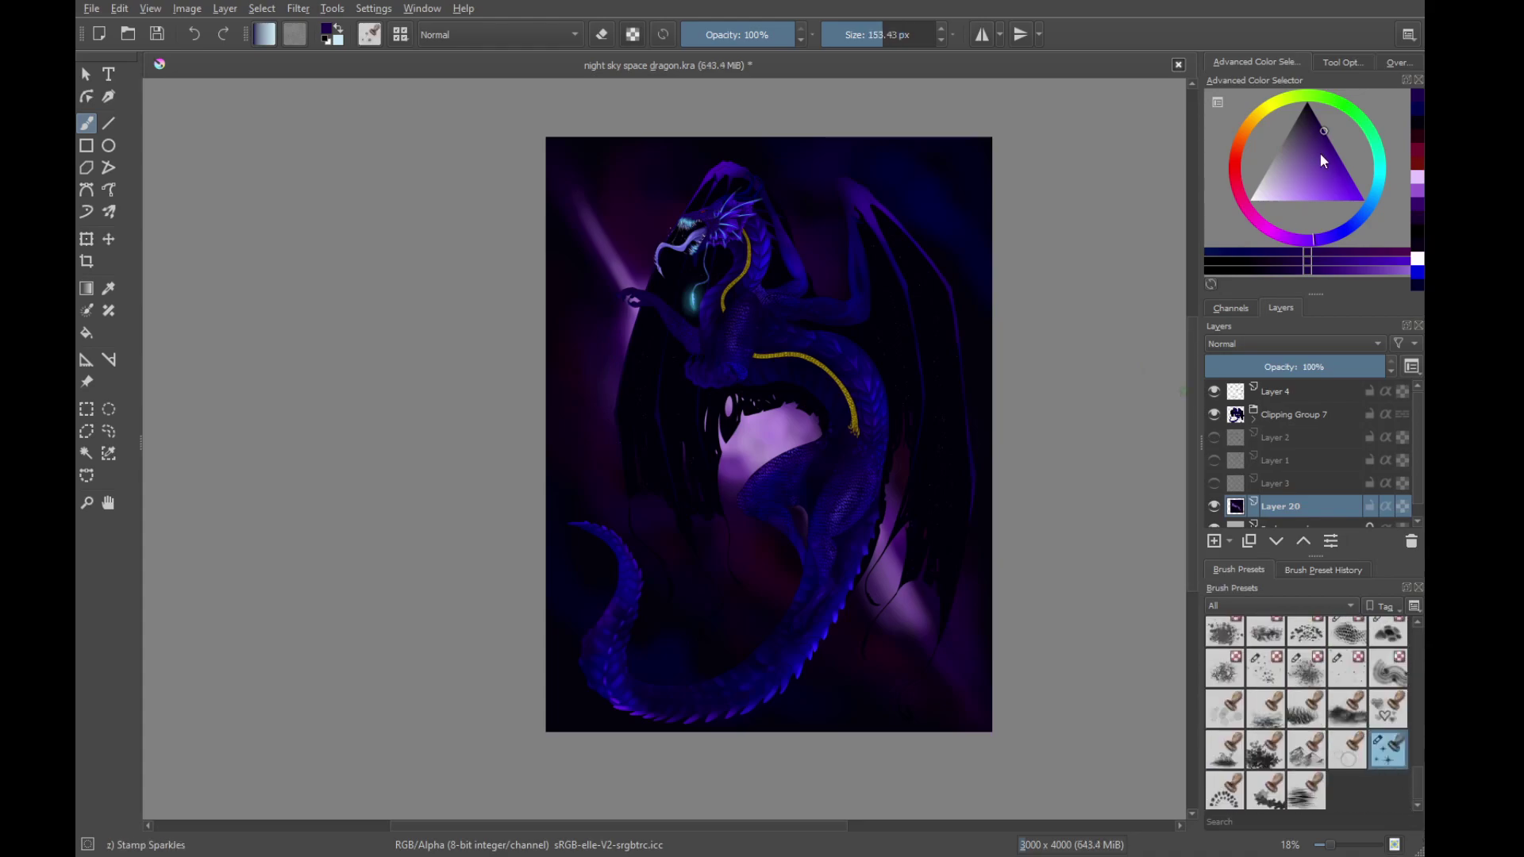
{"action": "key", "text": "x"}
{"action": "left_click", "coordinate": [710, 657]}
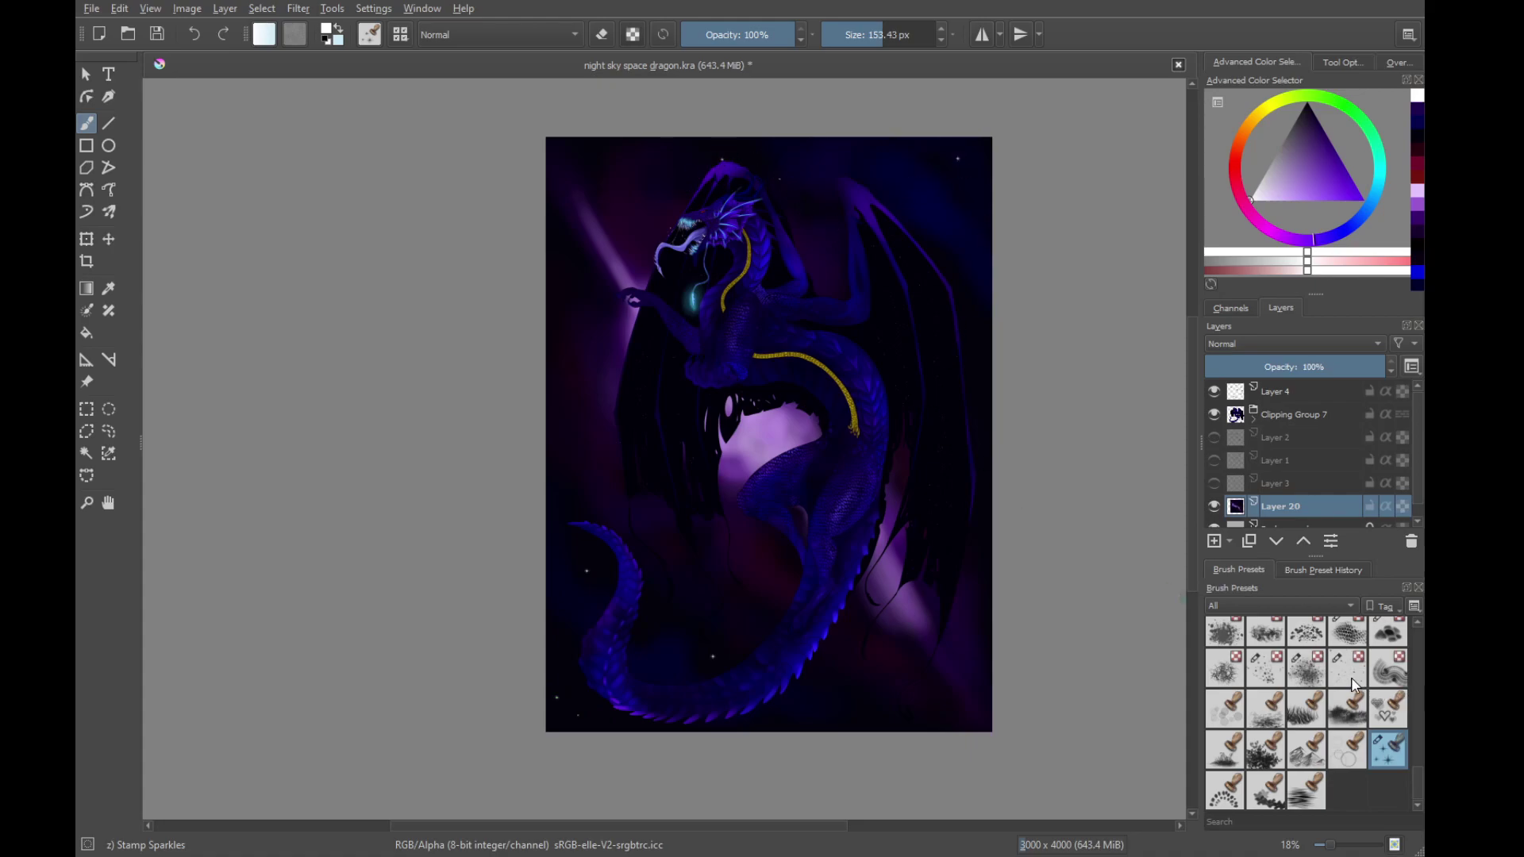
Try scattering white specks around the dragon with the Texture Splat brush
{"action": "left_click", "coordinate": [1306, 669]}
{"action": "left_click", "coordinate": [1265, 669]}
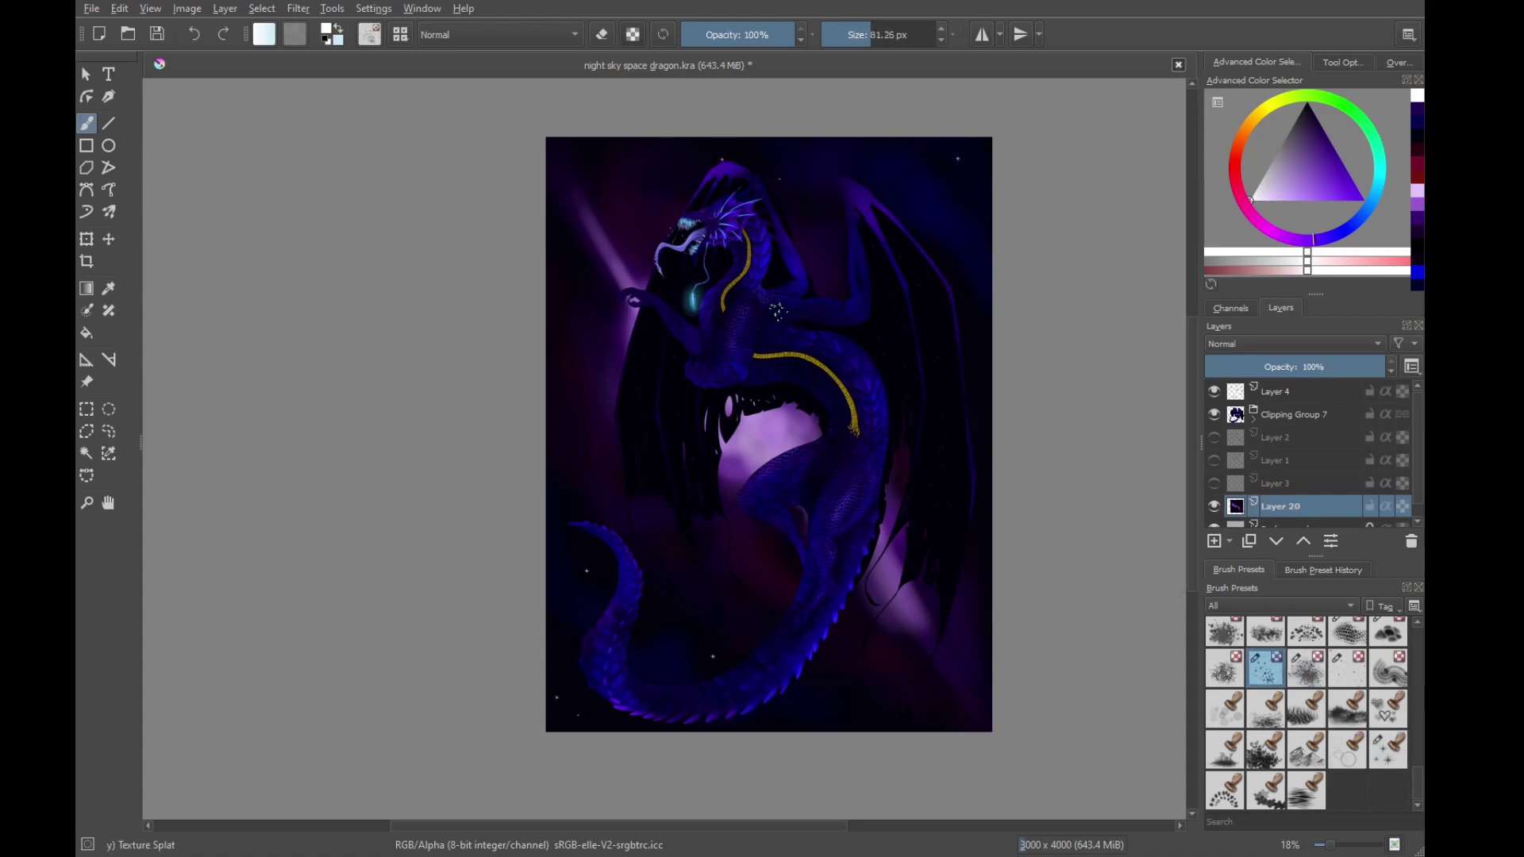
{"action": "left_click_drag", "start_coordinate": [778, 312], "coordinate": [883, 230]}
{"action": "left_click_drag", "start_coordinate": [702, 170], "coordinate": [717, 272]}
{"action": "key", "text": "ctrl+z"}
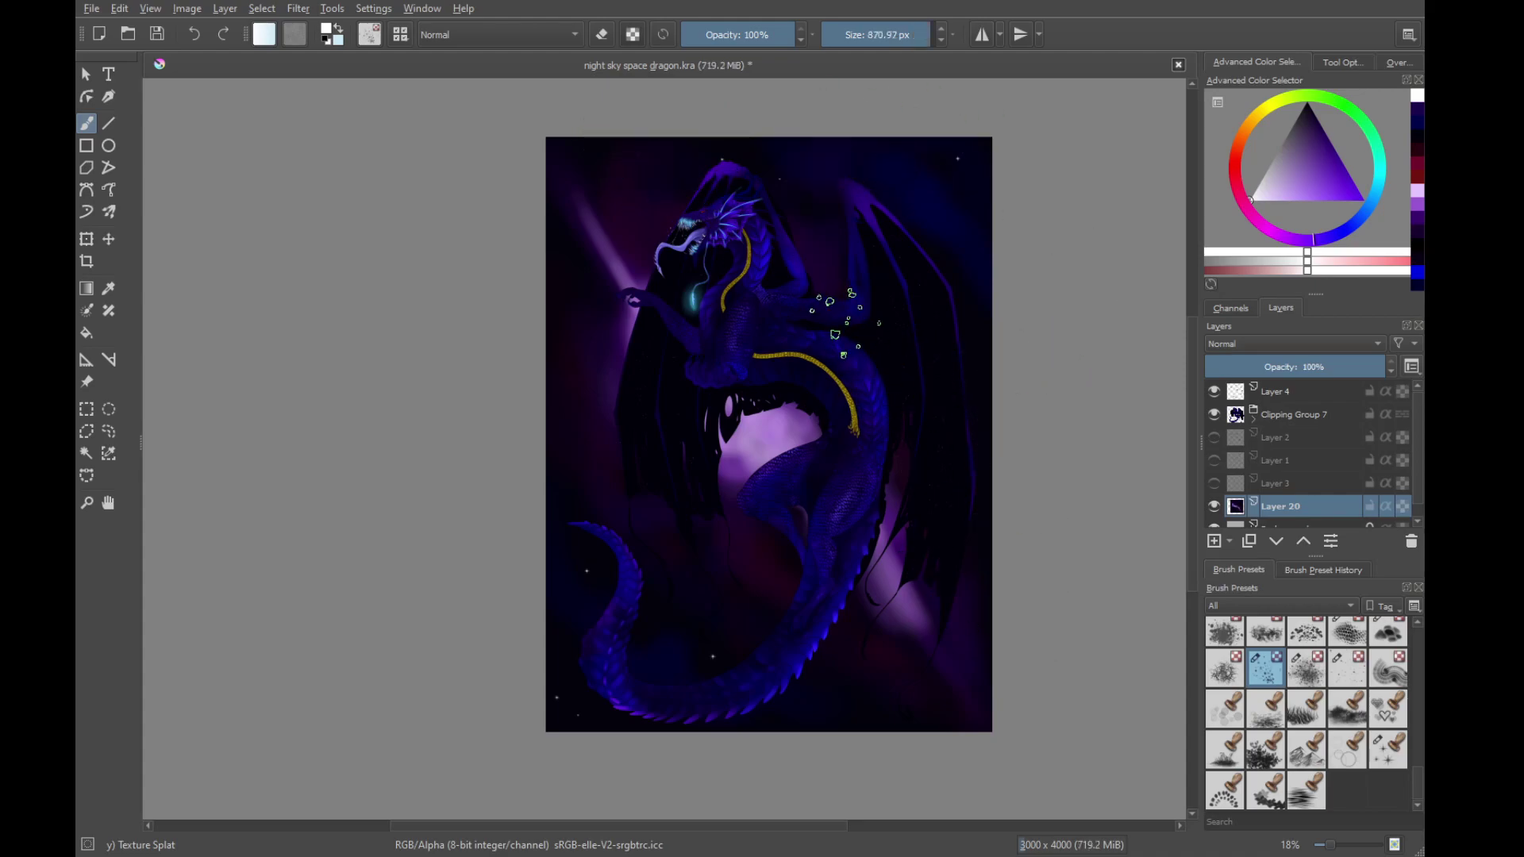
{"action": "left_click_drag", "start_coordinate": [838, 305], "coordinate": [575, 81], "text": "shift"}
{"action": "left_click", "coordinate": [1316, 674]}
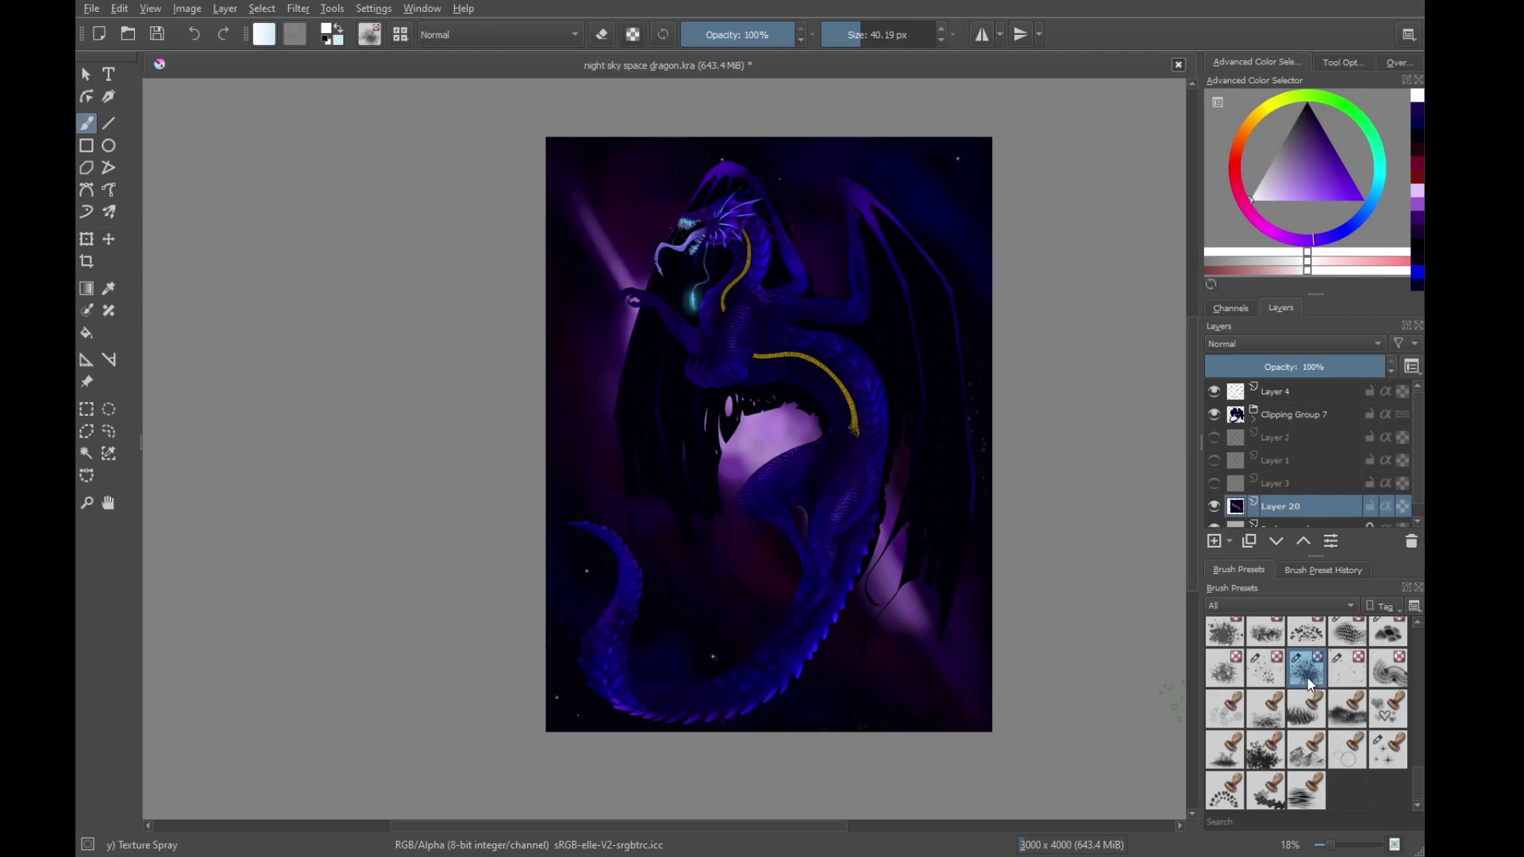
Paint a faint starfield in the sky beside the right wing with the Texture Starfield brush at about 372 px
{"action": "left_click", "coordinate": [1343, 680]}
{"action": "left_click_drag", "start_coordinate": [568, 341], "coordinate": [751, 340], "text": "shift"}
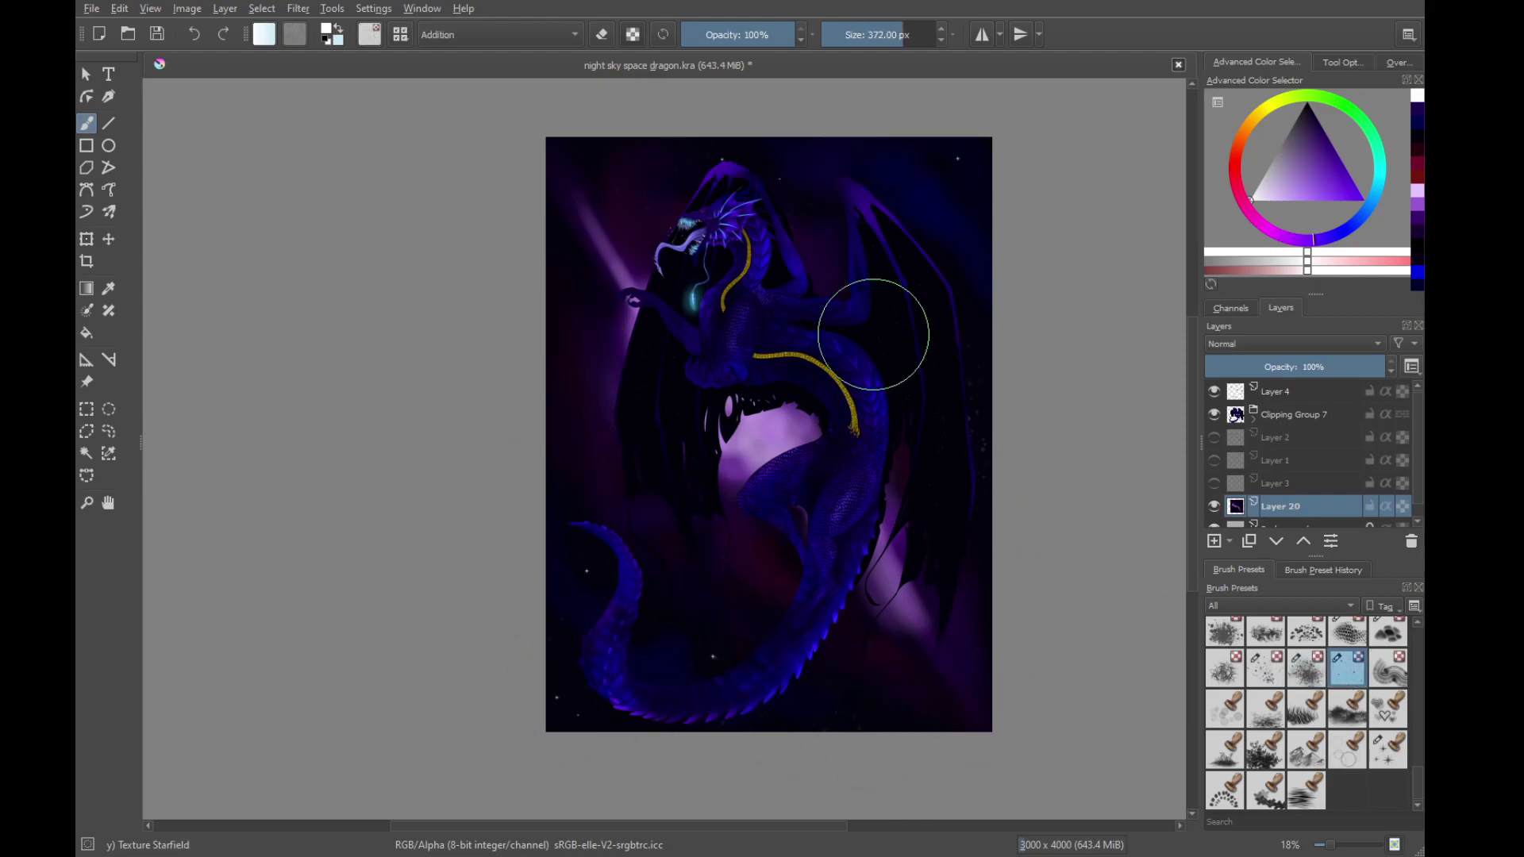
{"action": "left_click_drag", "start_coordinate": [959, 300], "coordinate": [975, 352]}
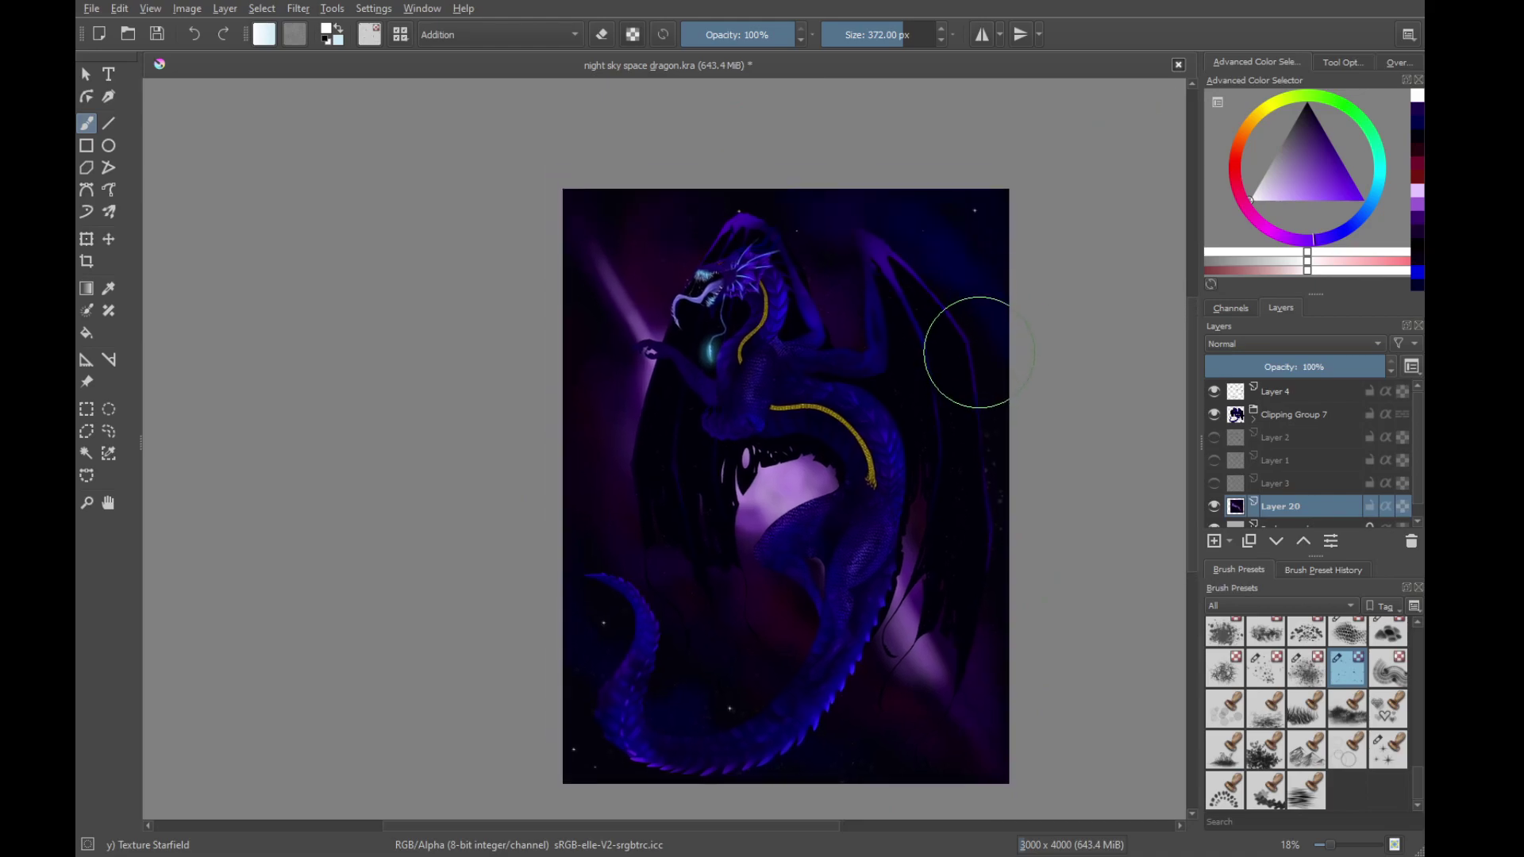
Dot small round white stars beside the right wing and near the tail with the Basic-5 Size brush at about 45 px
{"action": "scroll", "coordinate": [1405, 707], "scroll_direction": "up", "scroll_amount": 10}
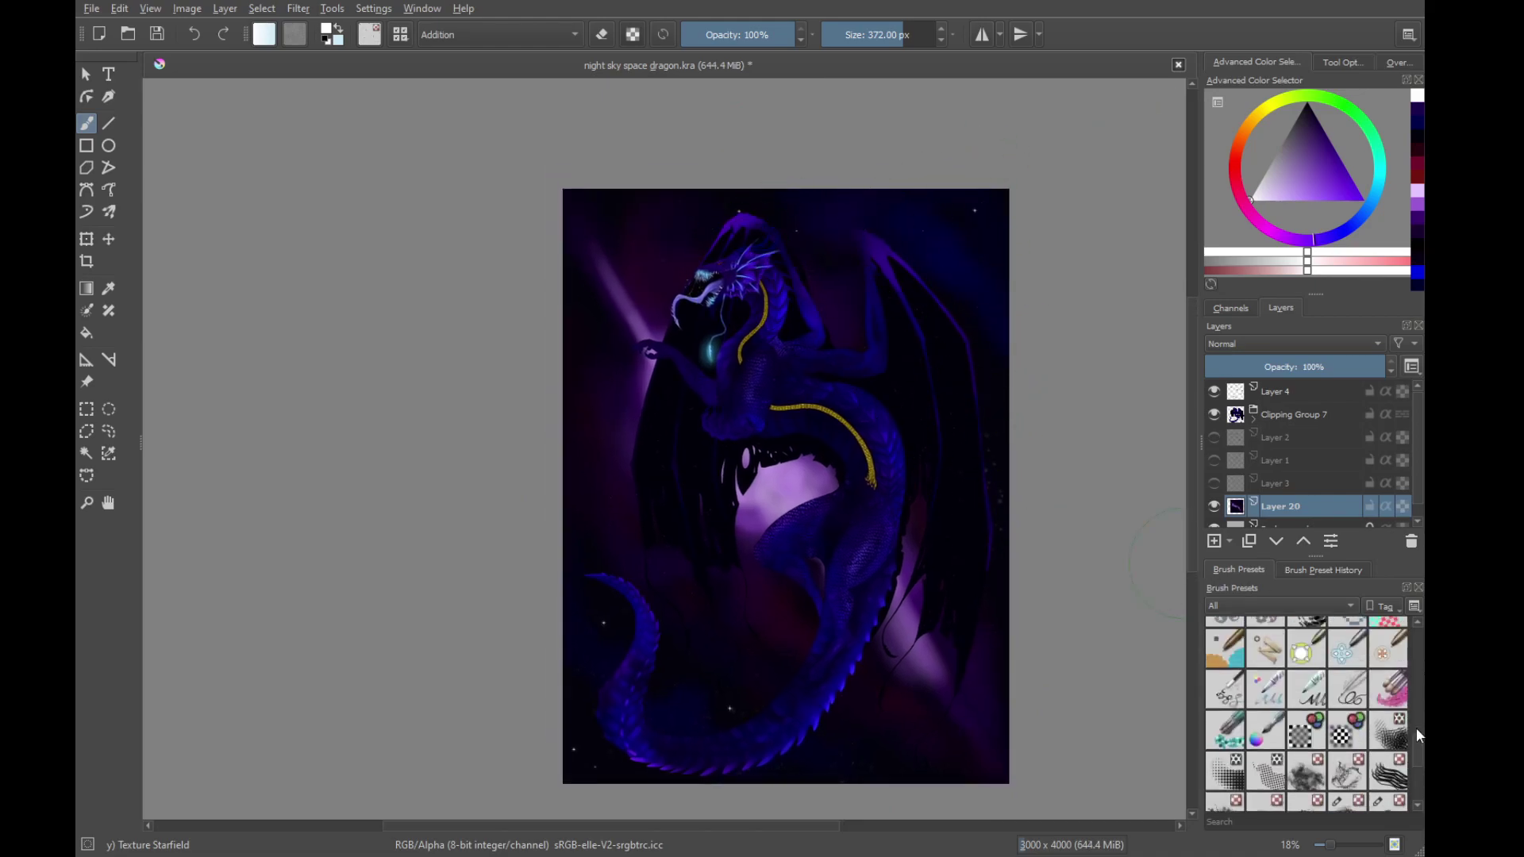
{"action": "left_click", "coordinate": [1358, 676]}
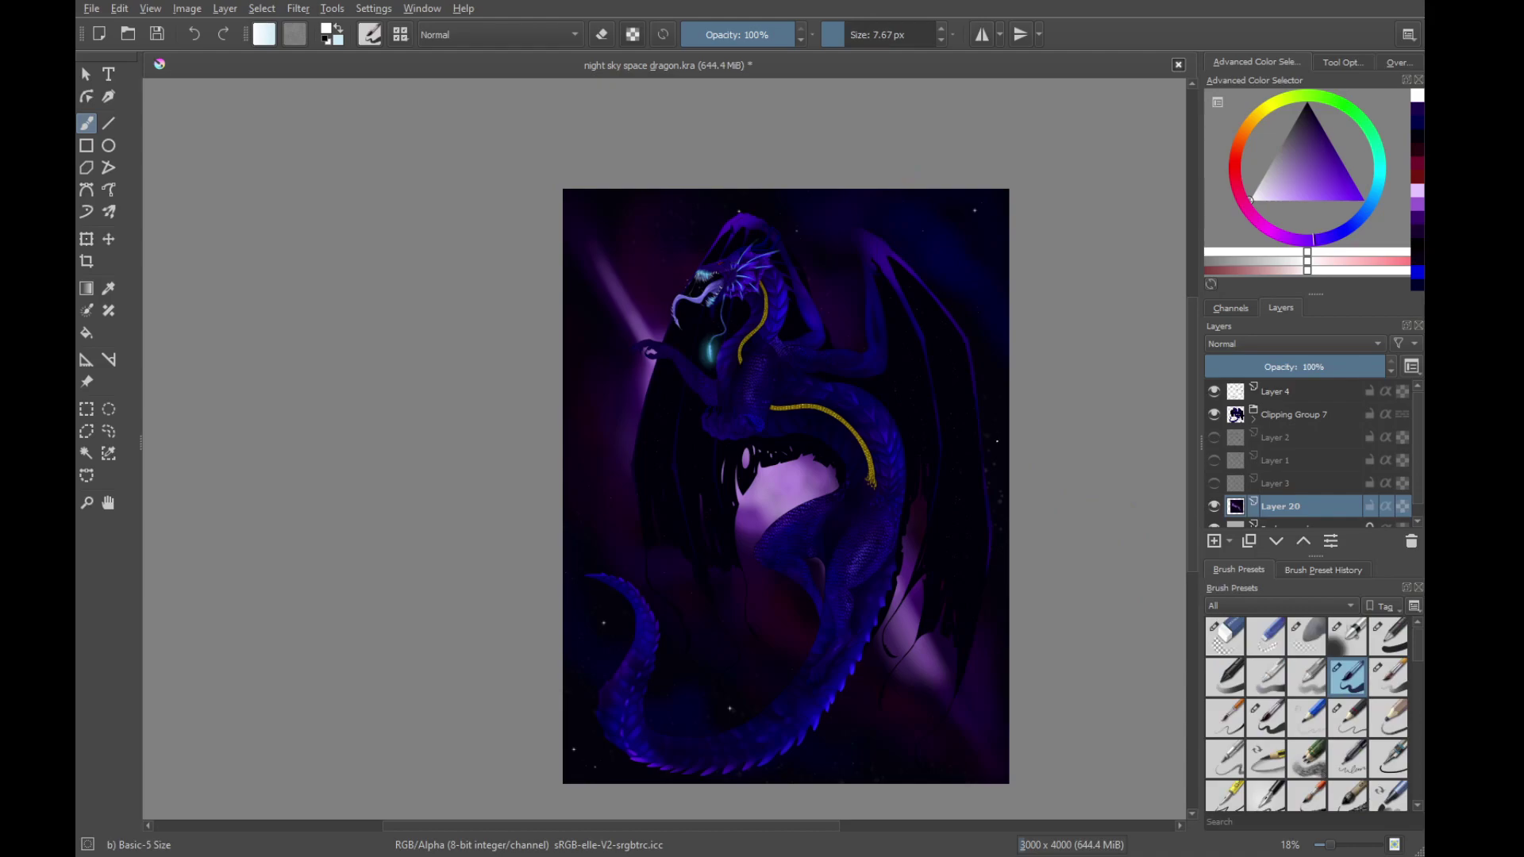
{"action": "left_click_drag", "start_coordinate": [984, 422], "coordinate": [1013, 422], "text": "shift"}
{"action": "left_click_drag", "start_coordinate": [862, 738], "coordinate": [819, 614], "text": "ctrl"}
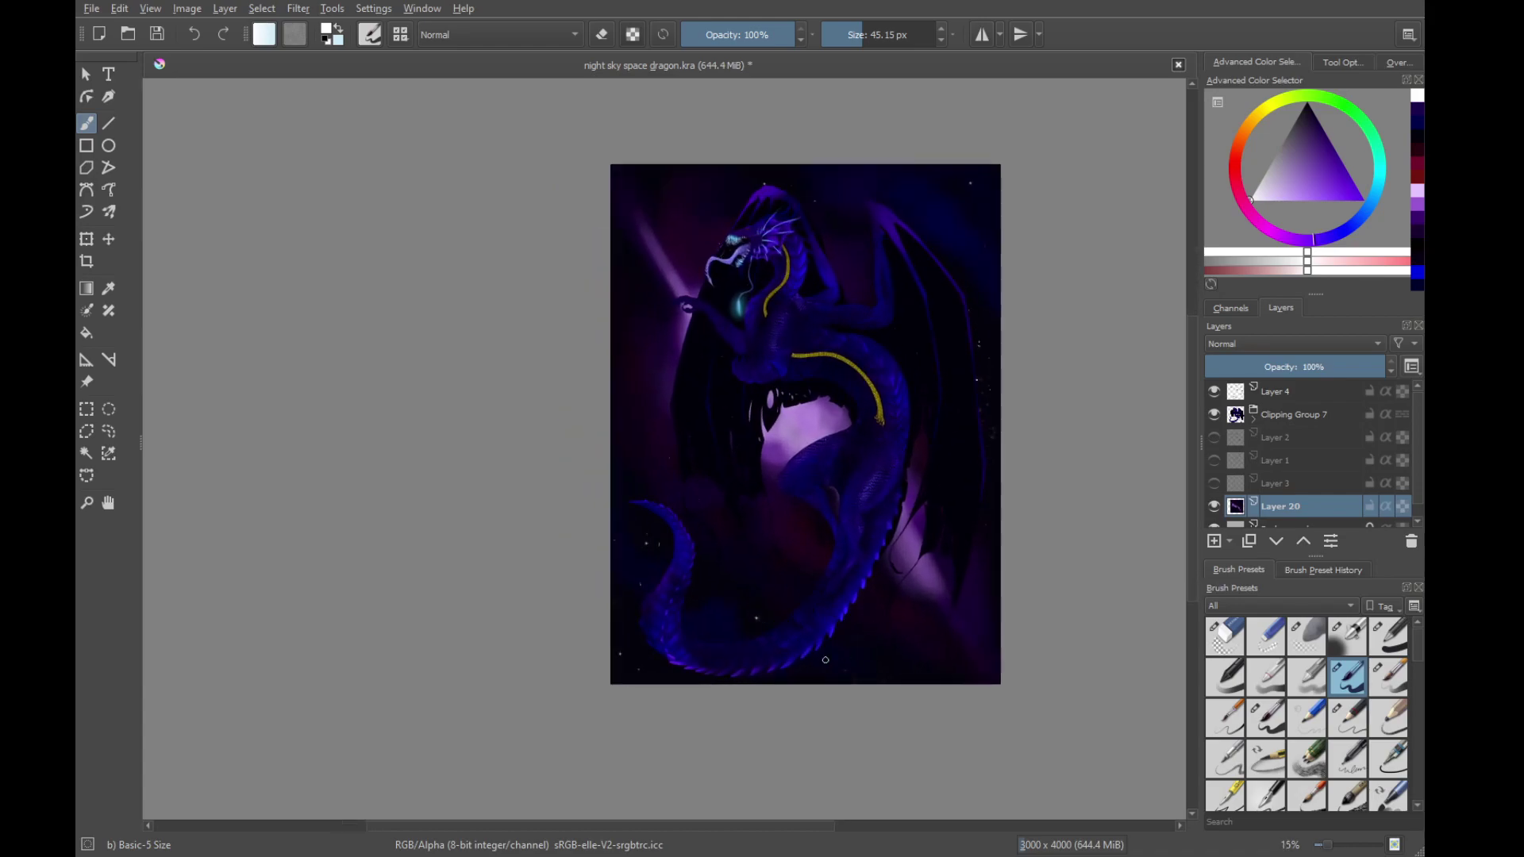
{"action": "left_click_drag", "start_coordinate": [825, 659], "coordinate": [852, 619]}
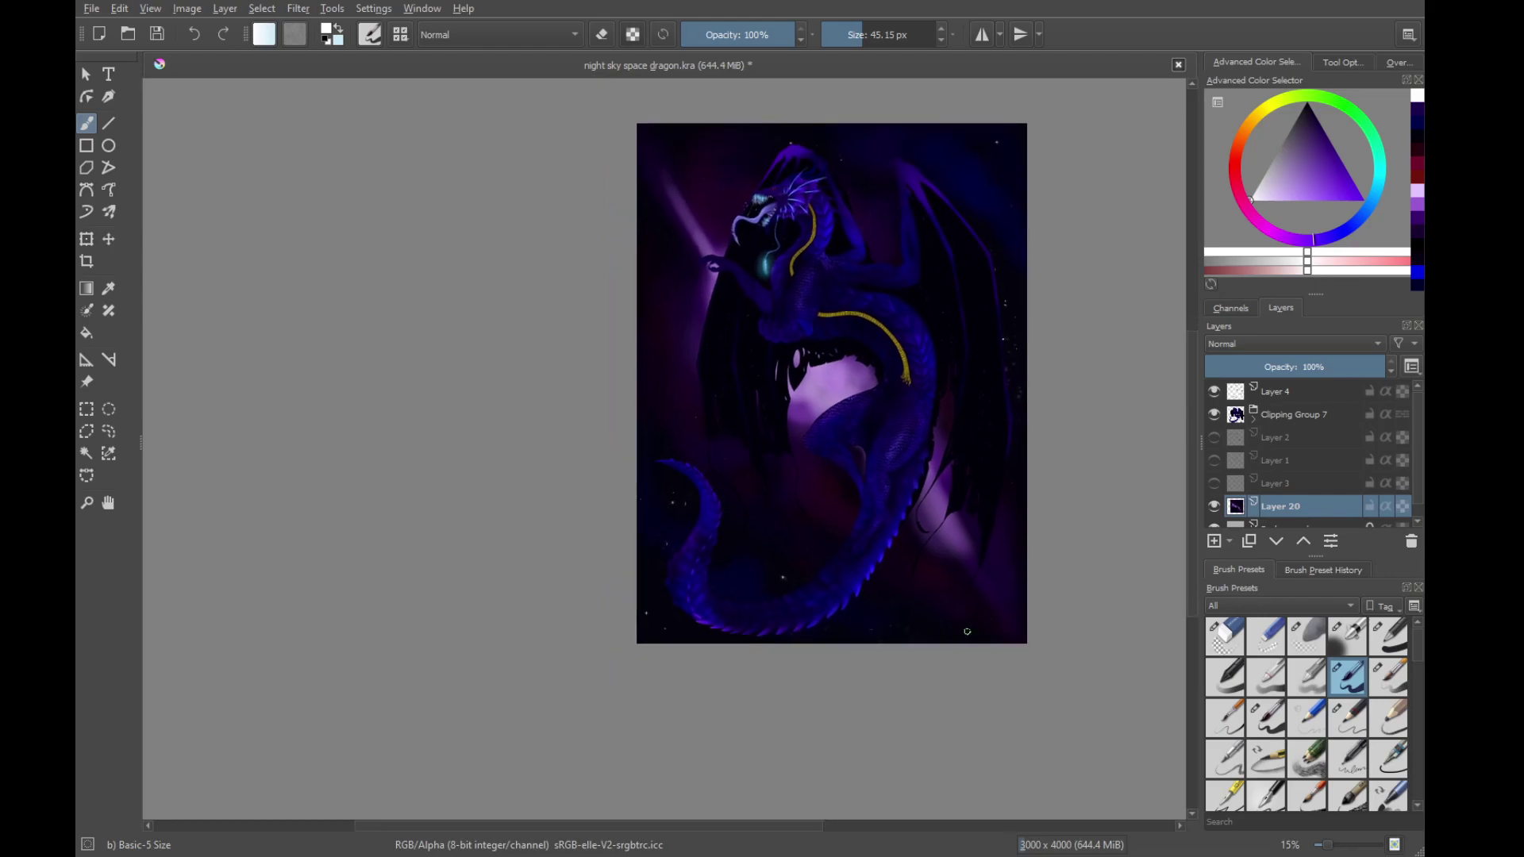
Airbrush dark blue haze around the curled tail in the lower-left sky with the Airbrush Soft brush at about 467 px
{"action": "left_click", "coordinate": [970, 557], "text": "ctrl"}
{"action": "left_click", "coordinate": [1359, 638]}
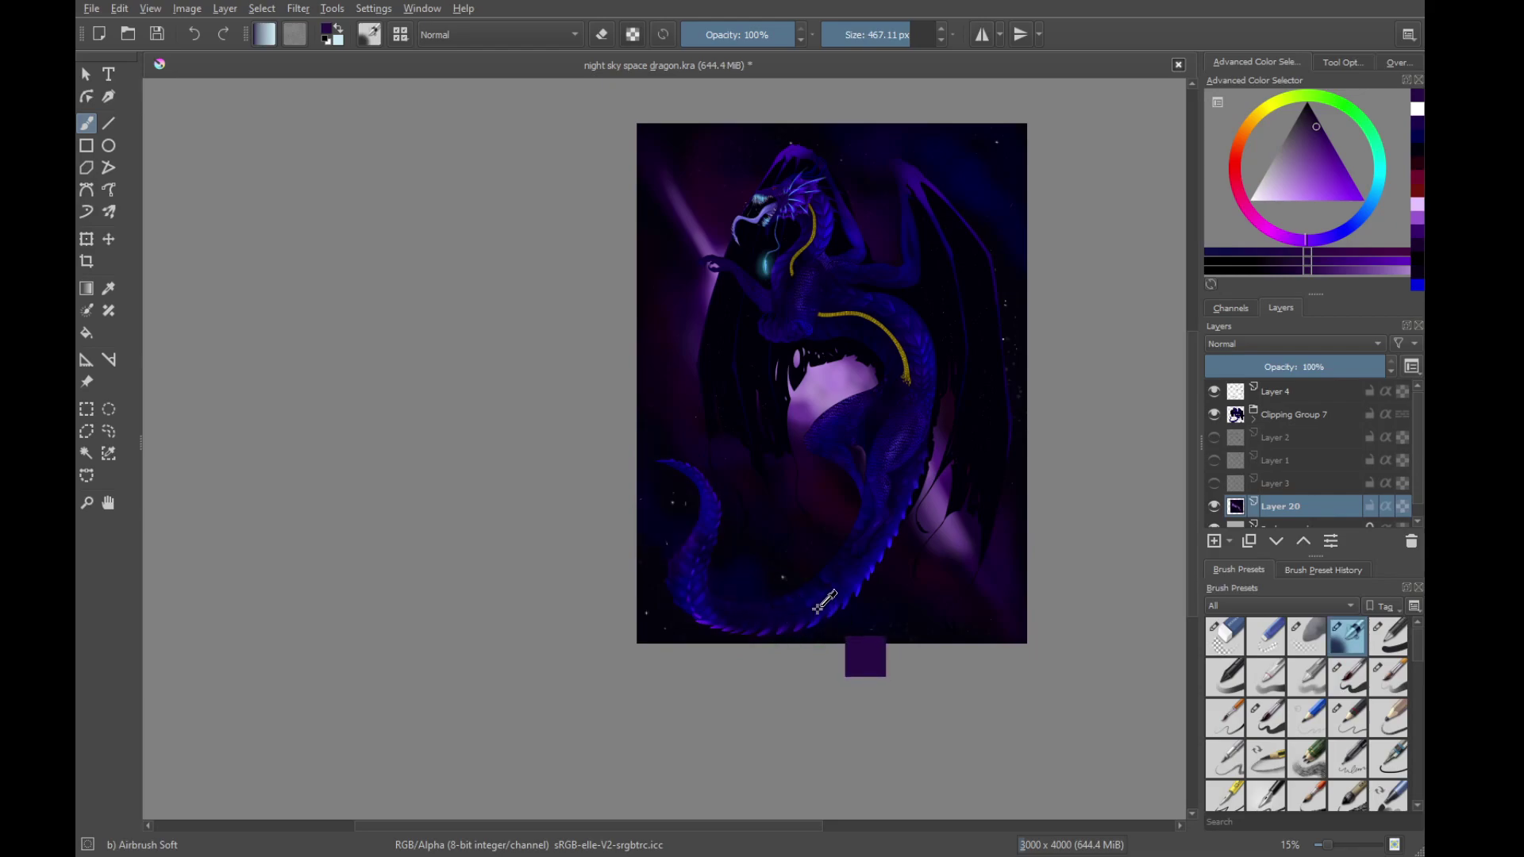
{"action": "left_click", "coordinate": [749, 582], "text": "ctrl"}
{"action": "left_click", "coordinate": [1331, 144]}
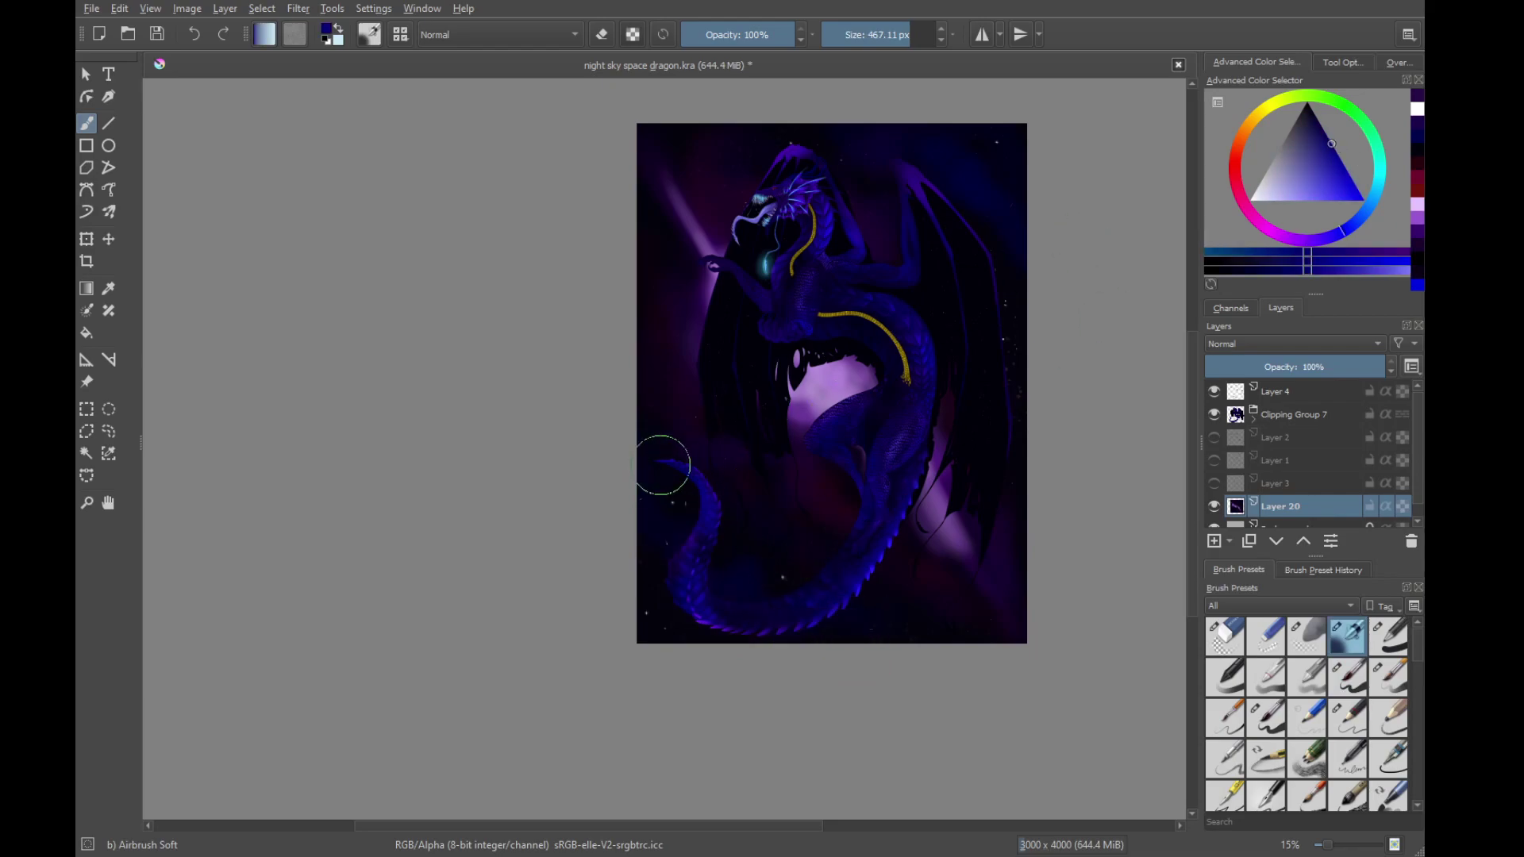
{"action": "mouse_move", "coordinate": [735, 622]}
{"action": "left_mouse_down"}
{"action": "mouse_move", "coordinate": [781, 580]}
{"action": "mouse_move", "coordinate": [738, 571]}
{"action": "mouse_move", "coordinate": [764, 585]}
{"action": "mouse_move", "coordinate": [690, 595]}
{"action": "mouse_move", "coordinate": [752, 571]}
{"action": "mouse_move", "coordinate": [657, 455]}
{"action": "left_mouse_up"}
Blend dark violet and deep blue tones sampled from the background into the haze around the tail
{"action": "left_click", "coordinate": [840, 500], "text": "ctrl"}
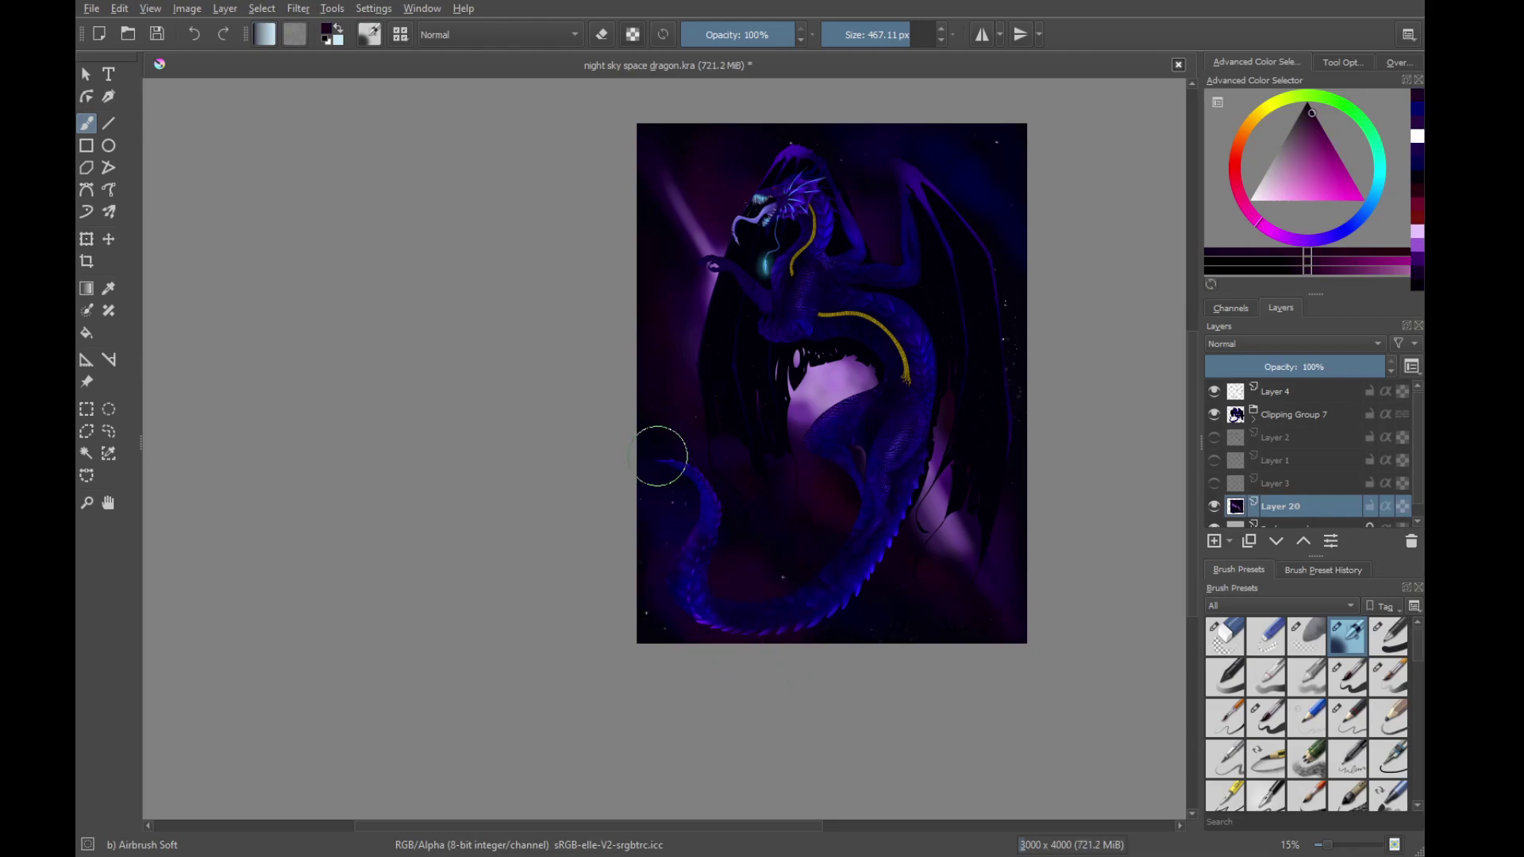
{"action": "left_click", "coordinate": [861, 477], "text": "ctrl"}
{"action": "left_click_drag", "start_coordinate": [694, 591], "coordinate": [643, 516]}
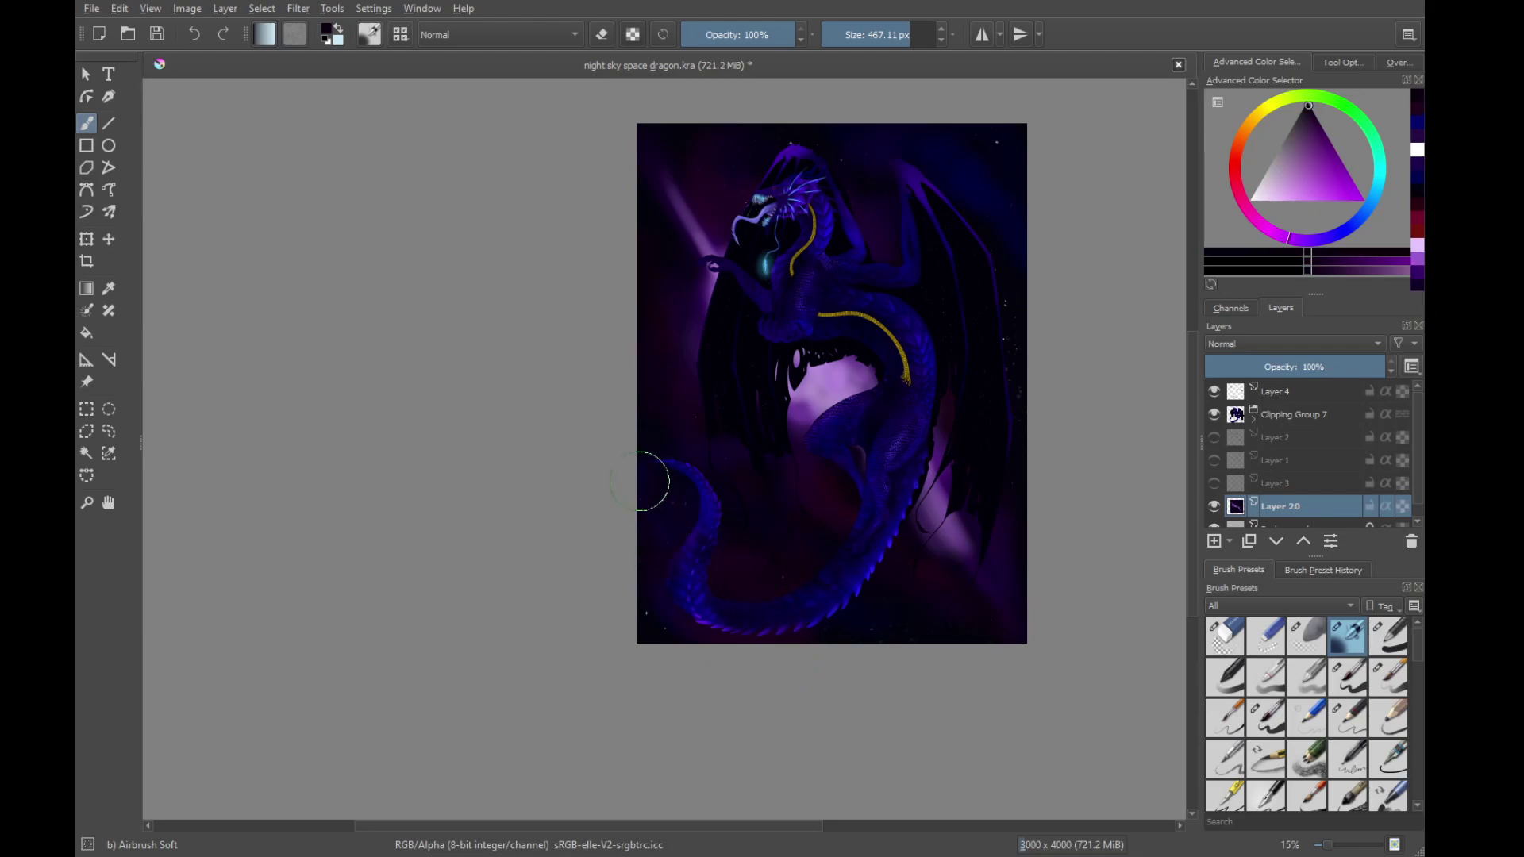
{"action": "left_click", "coordinate": [675, 520], "text": "ctrl"}
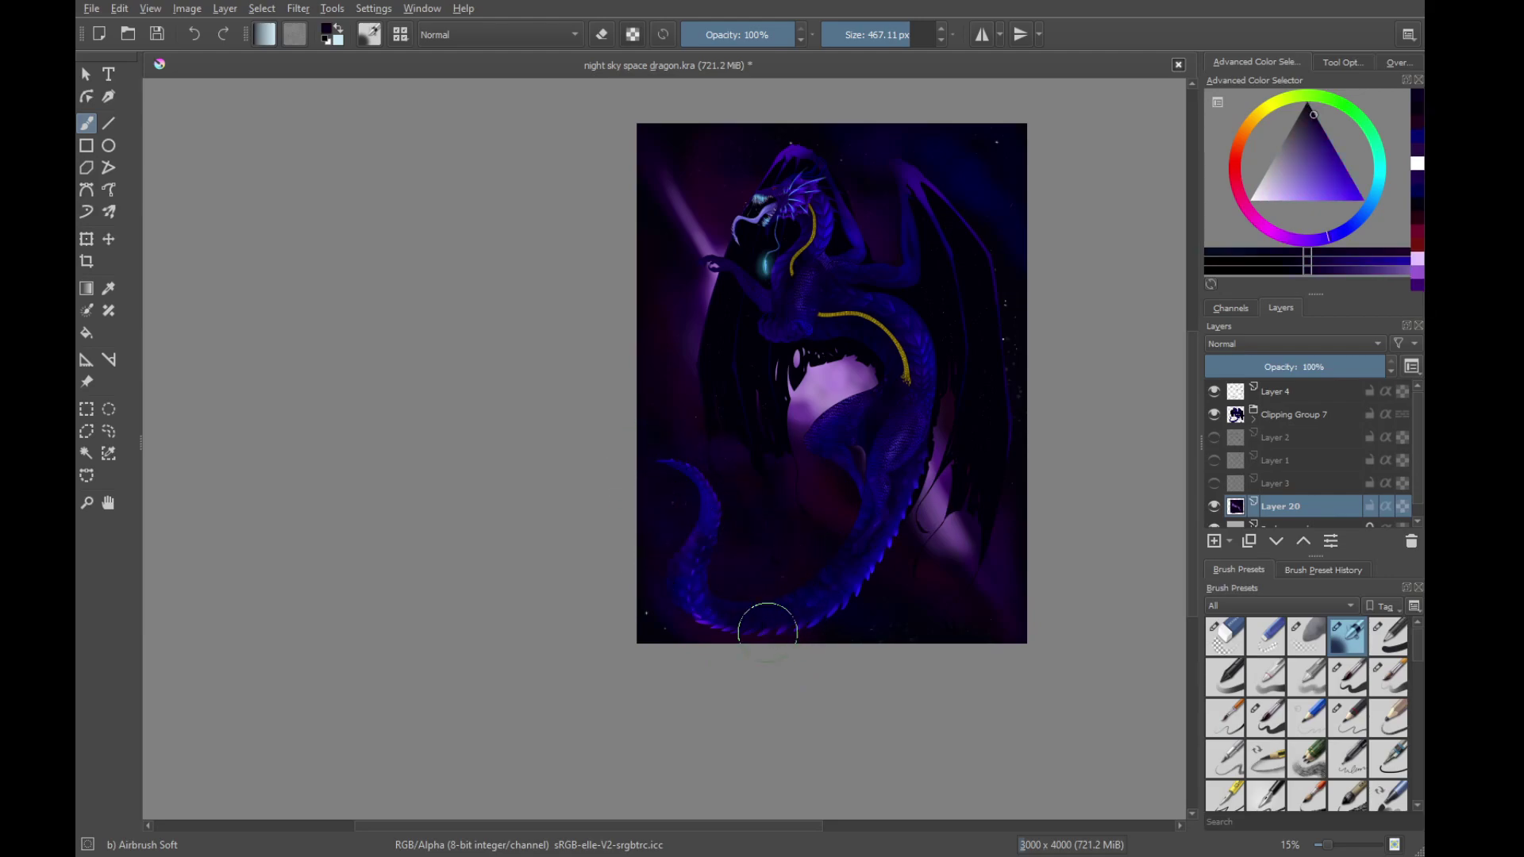
{"action": "scroll", "coordinate": [857, 591], "scroll_direction": "down", "scroll_amount": 1}
{"action": "left_click_drag", "start_coordinate": [854, 500], "coordinate": [809, 559]}
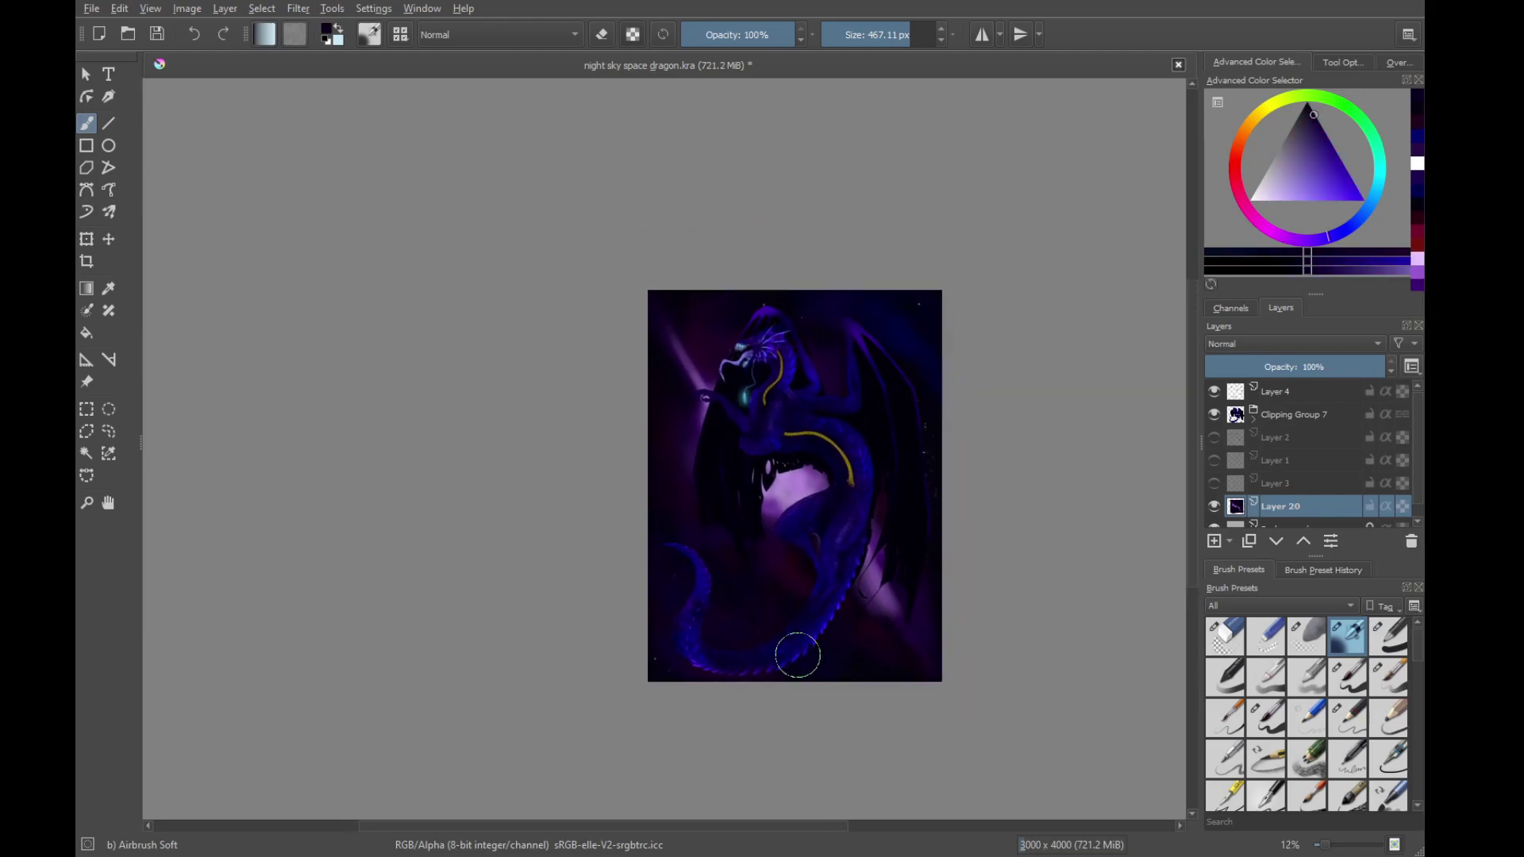
{"action": "left_click_drag", "start_coordinate": [826, 488], "coordinate": [847, 410]}
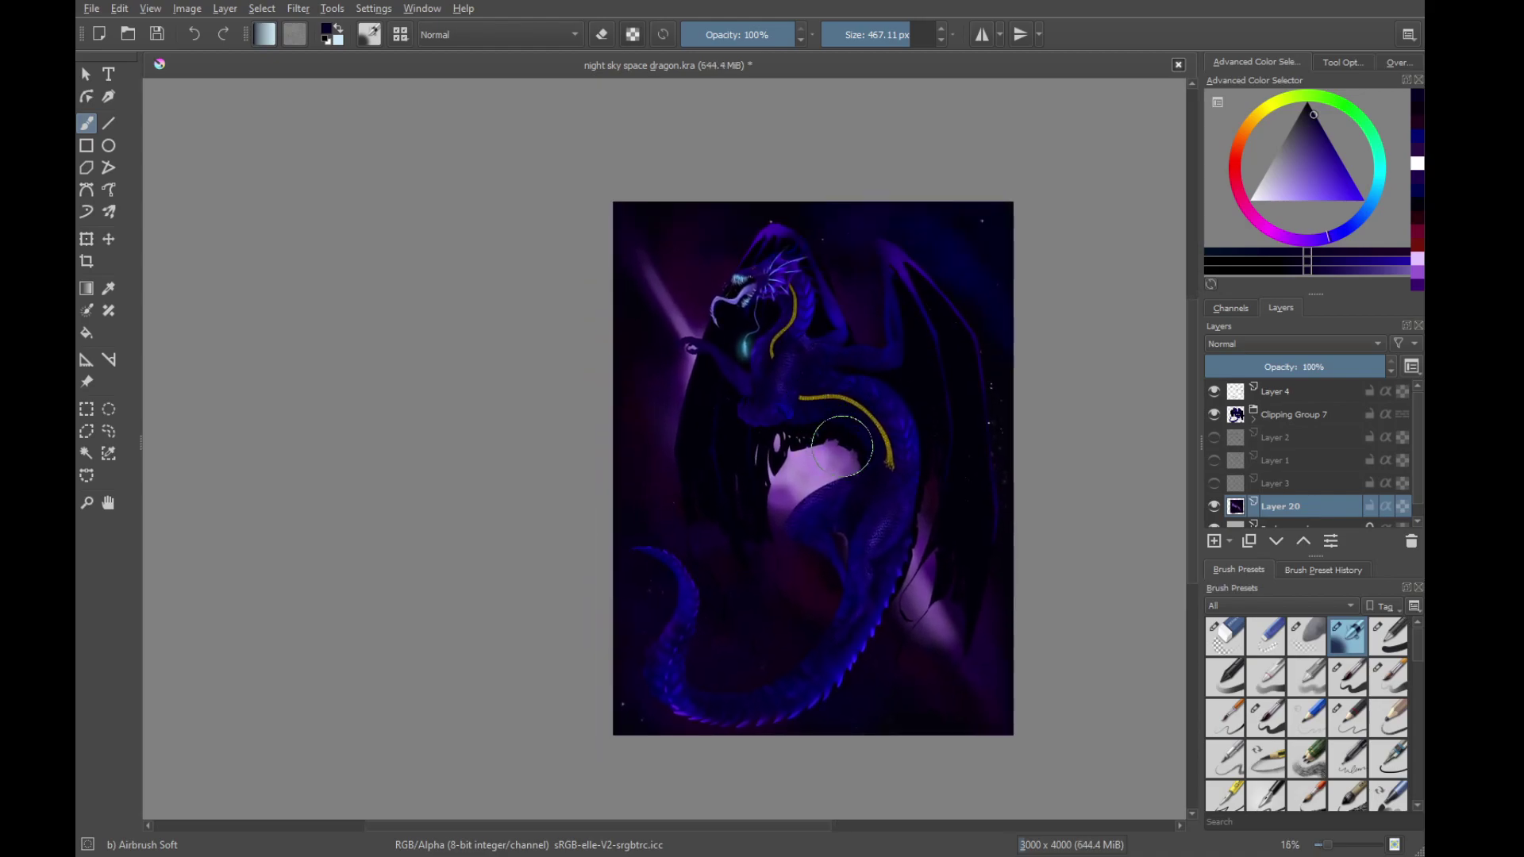
Fill a new layer behind the dragon with light purple sampled beneath the belly and set its blending mode to Addition
{"action": "left_click", "coordinate": [819, 465], "text": "ctrl"}
{"action": "left_click", "coordinate": [1211, 542]}
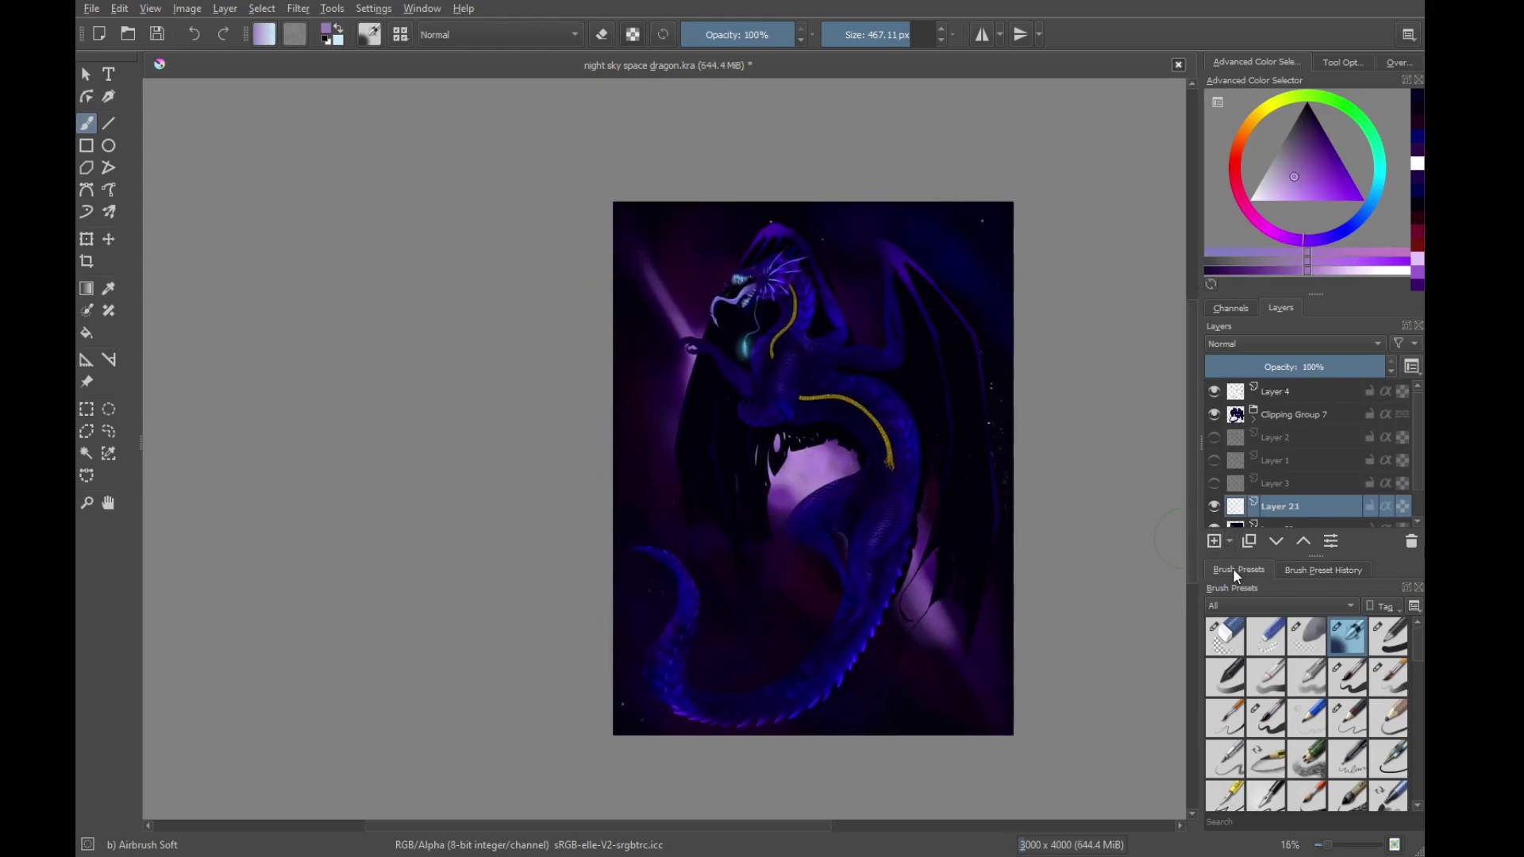
{"action": "left_click", "coordinate": [93, 379]}
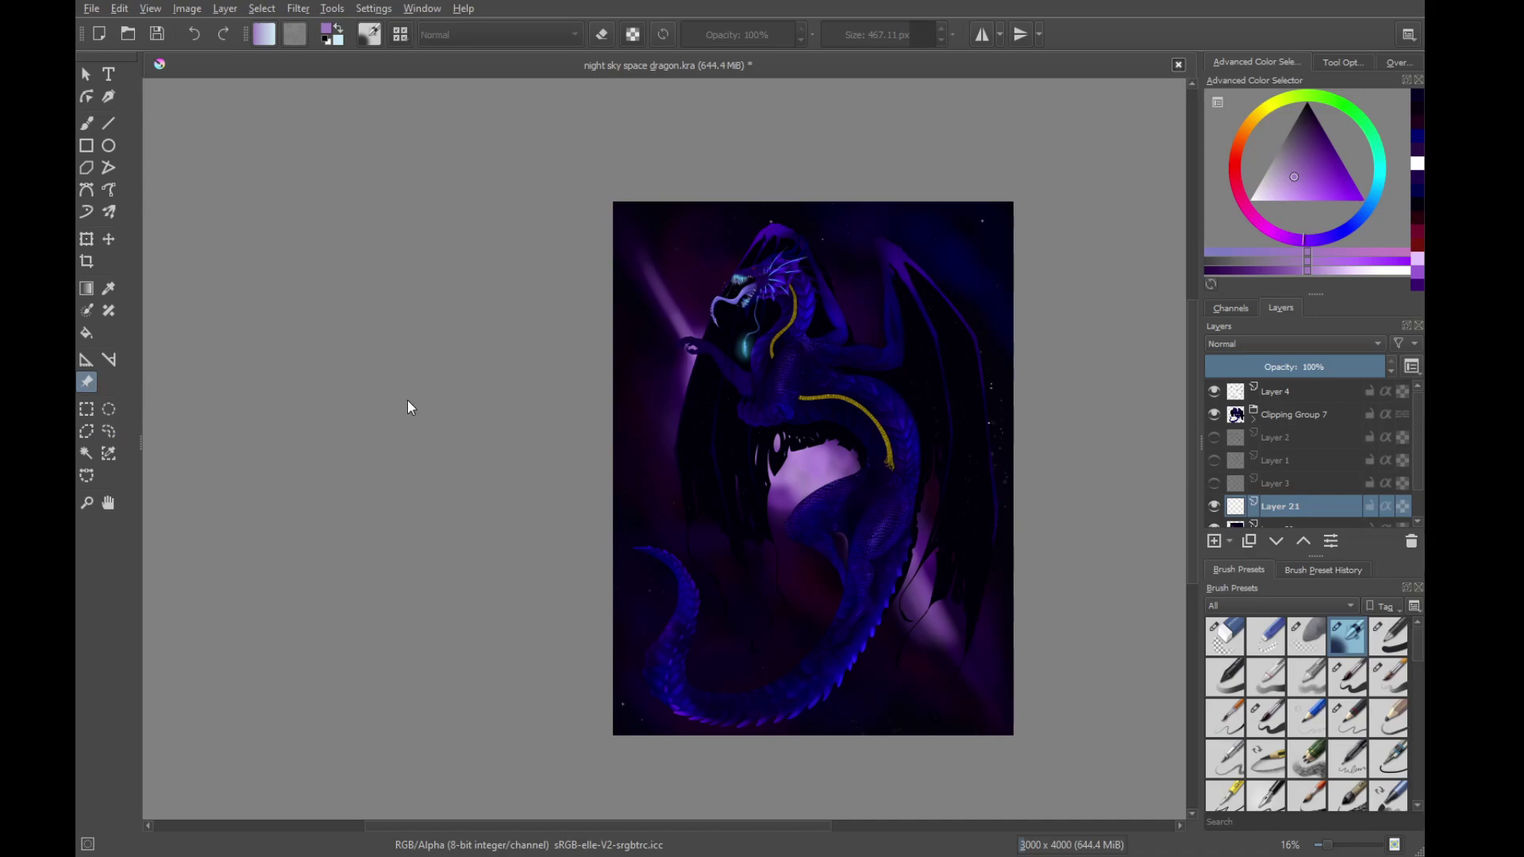
{"action": "left_click", "coordinate": [88, 336]}
{"action": "left_click", "coordinate": [684, 293]}
{"action": "key", "text": "b"}
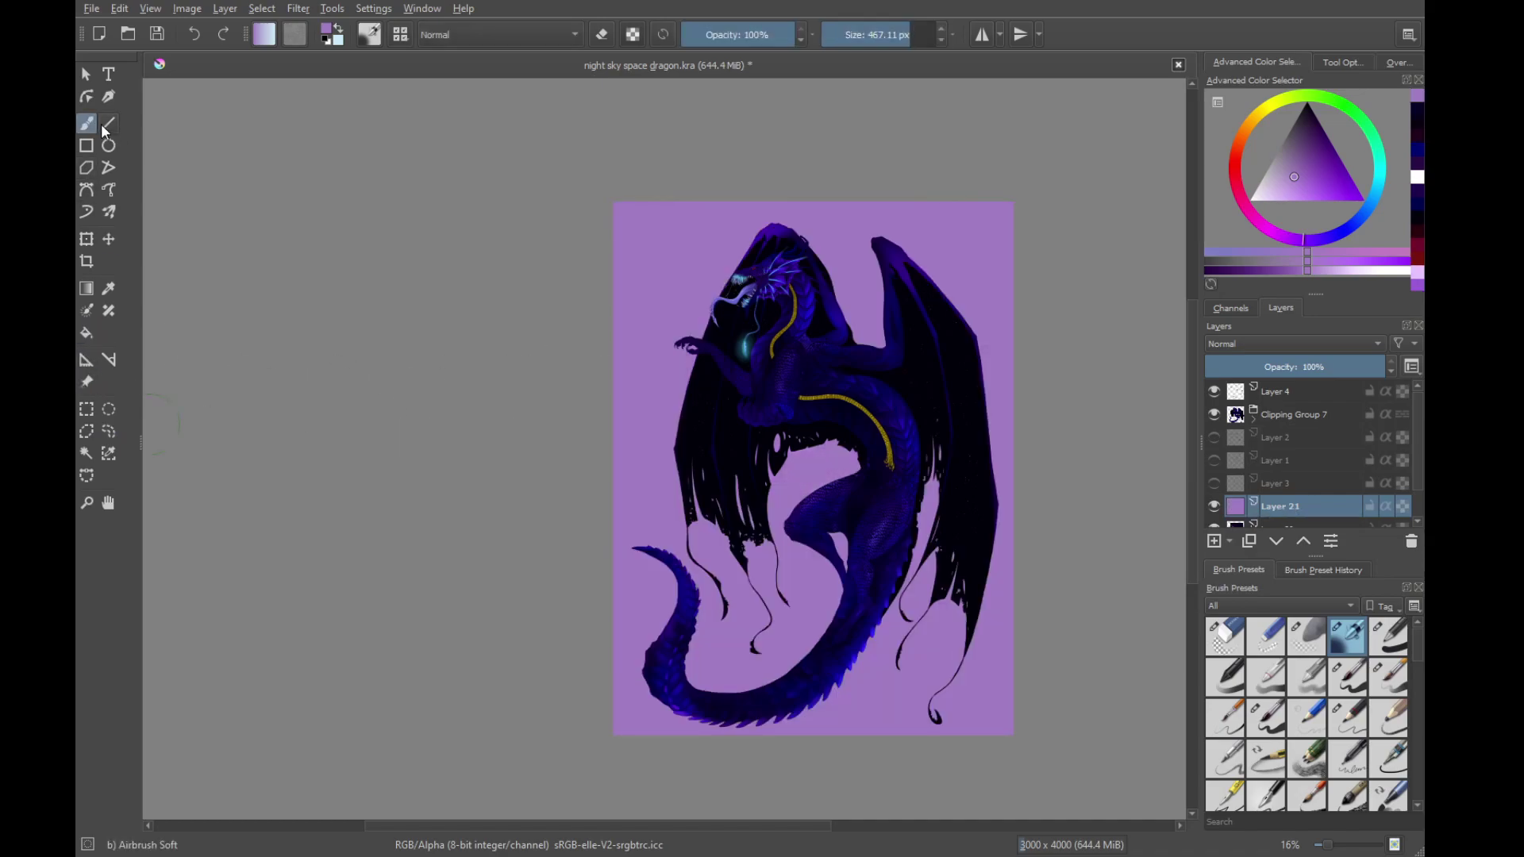
{"action": "left_click", "coordinate": [1283, 341]}
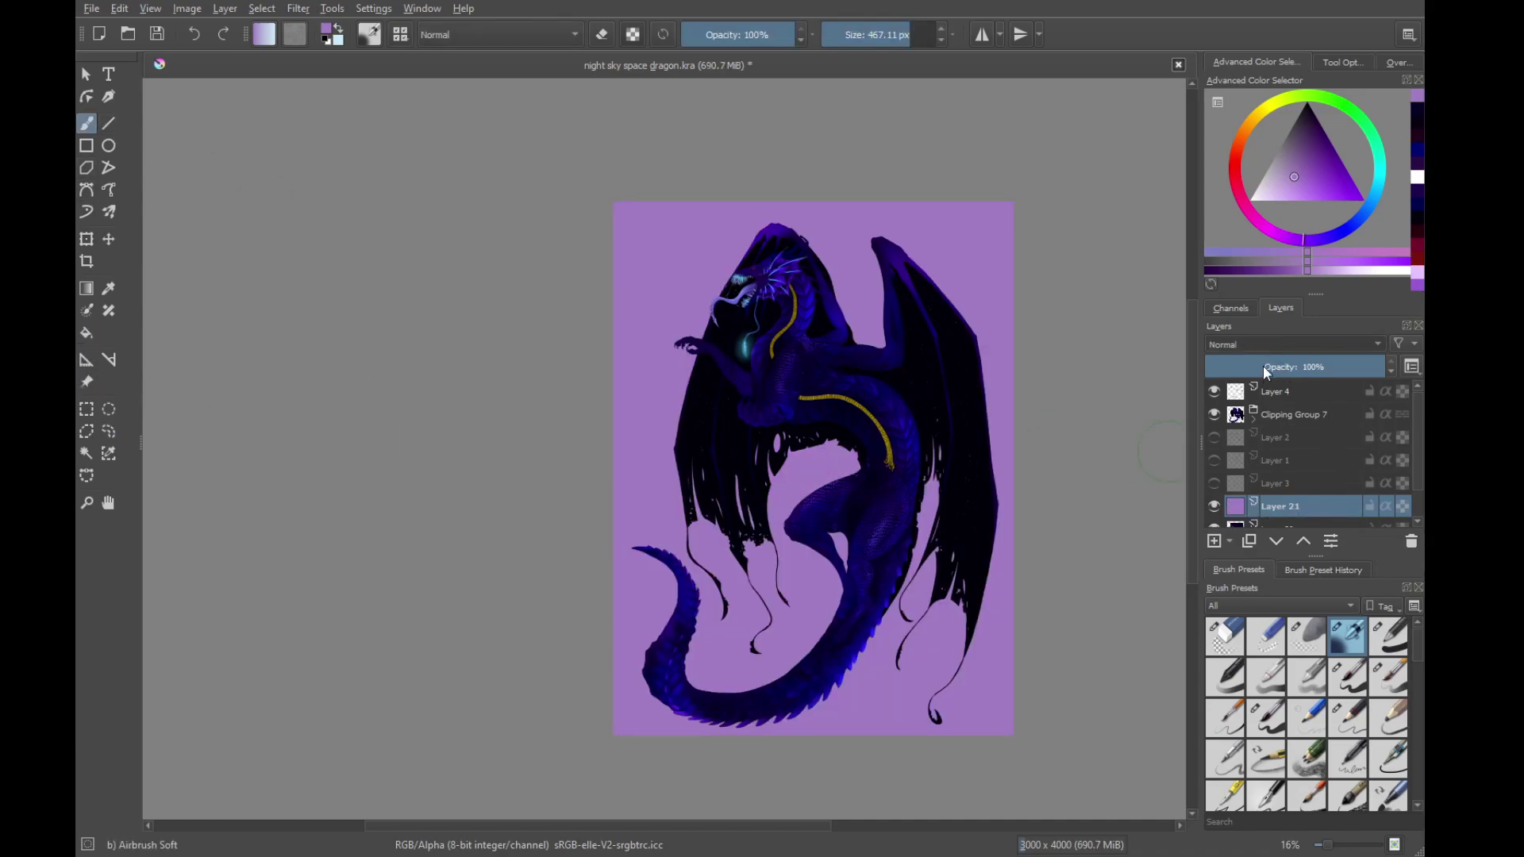
{"action": "left_click", "coordinate": [1264, 365]}
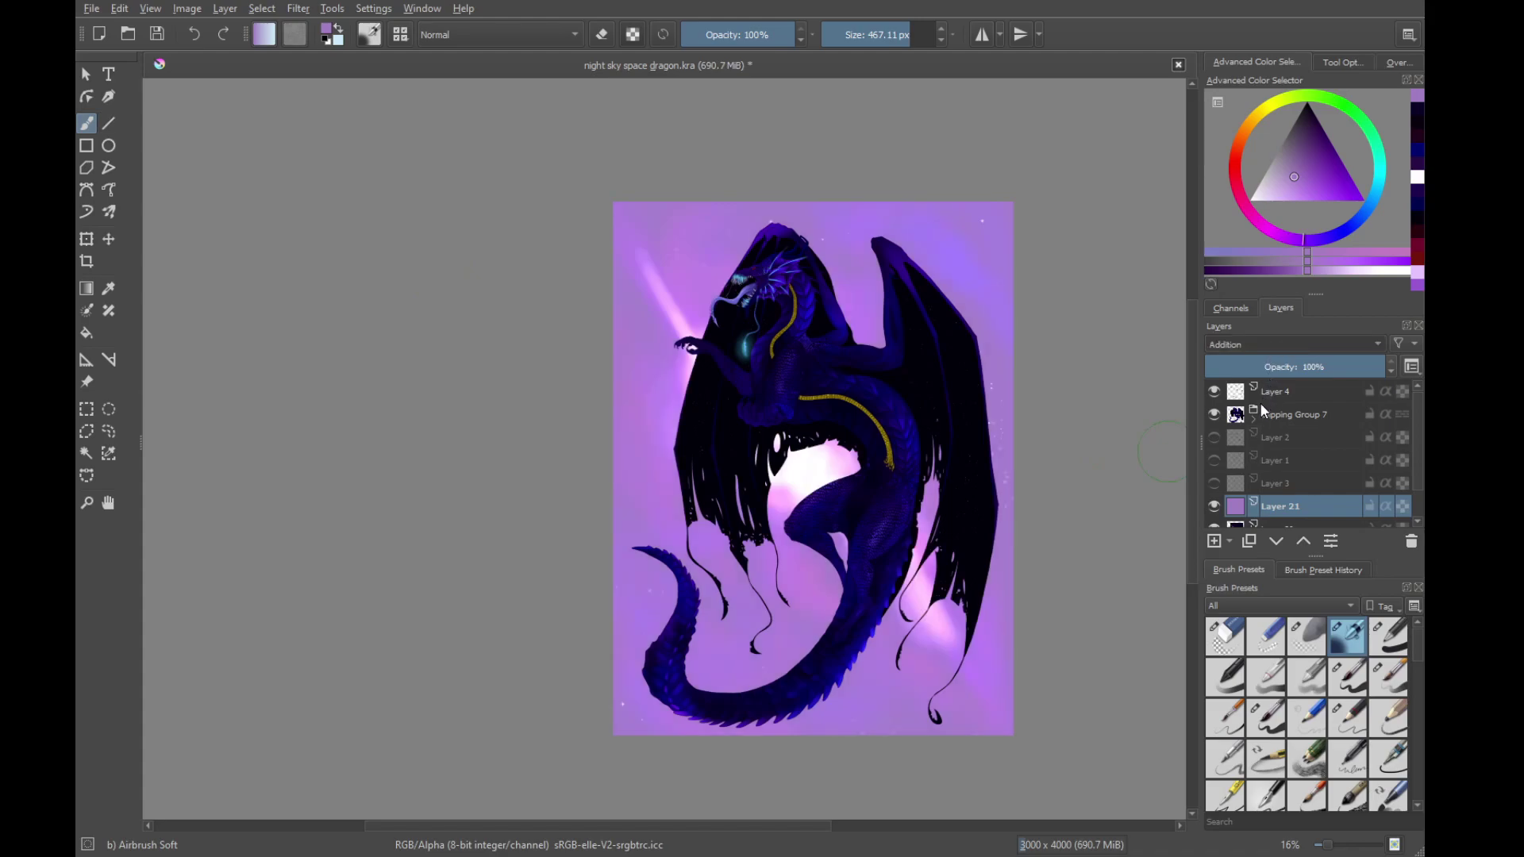
Set Layer 21's blending mode to Overlay and save the document
{"action": "left_click", "coordinate": [1242, 493]}
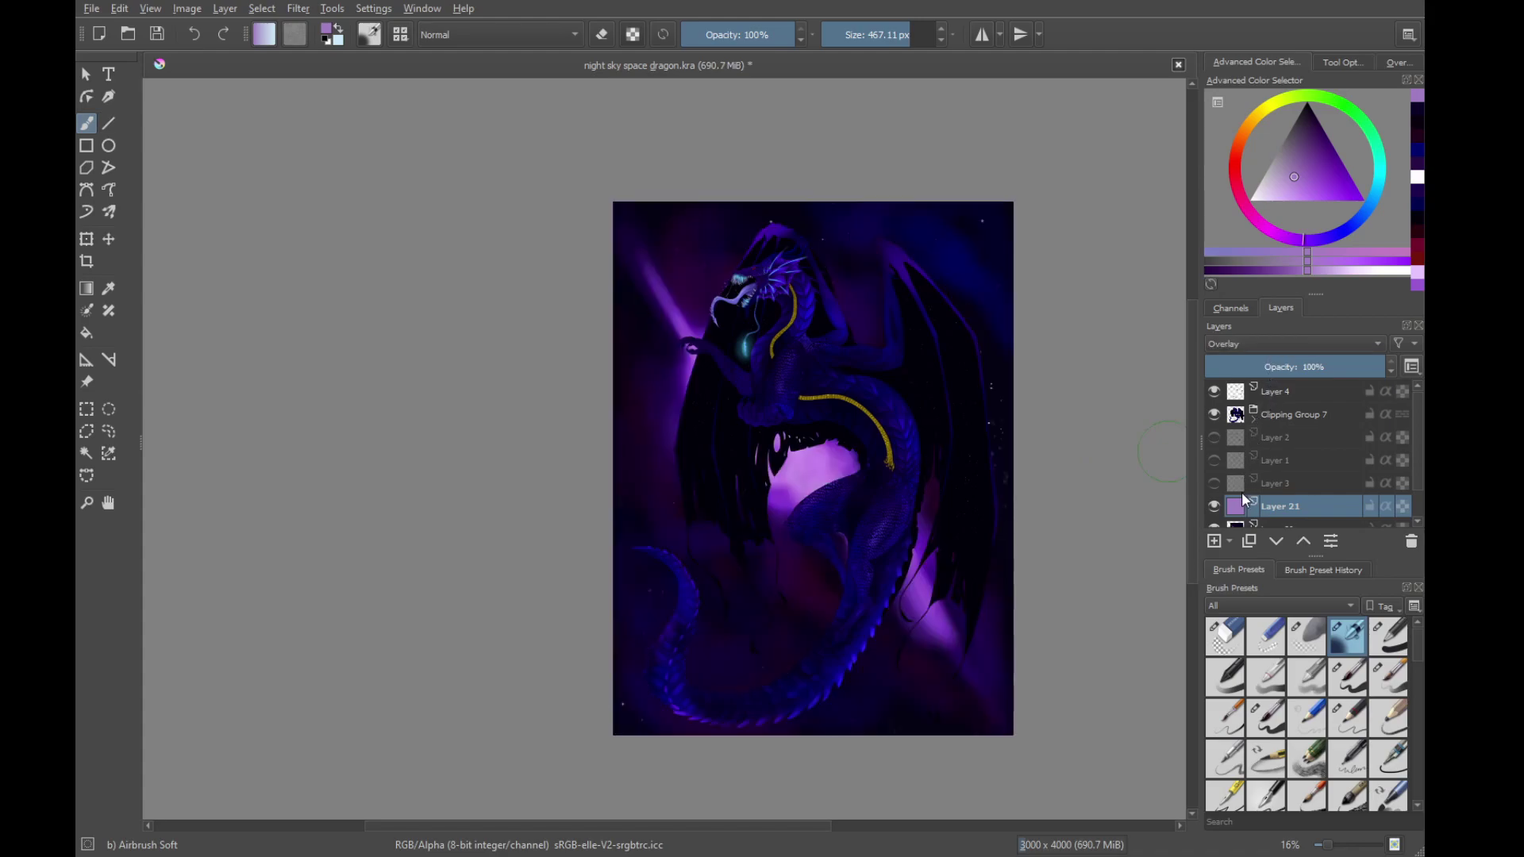
{"action": "left_click_drag", "start_coordinate": [1024, 567], "coordinate": [1039, 550]}
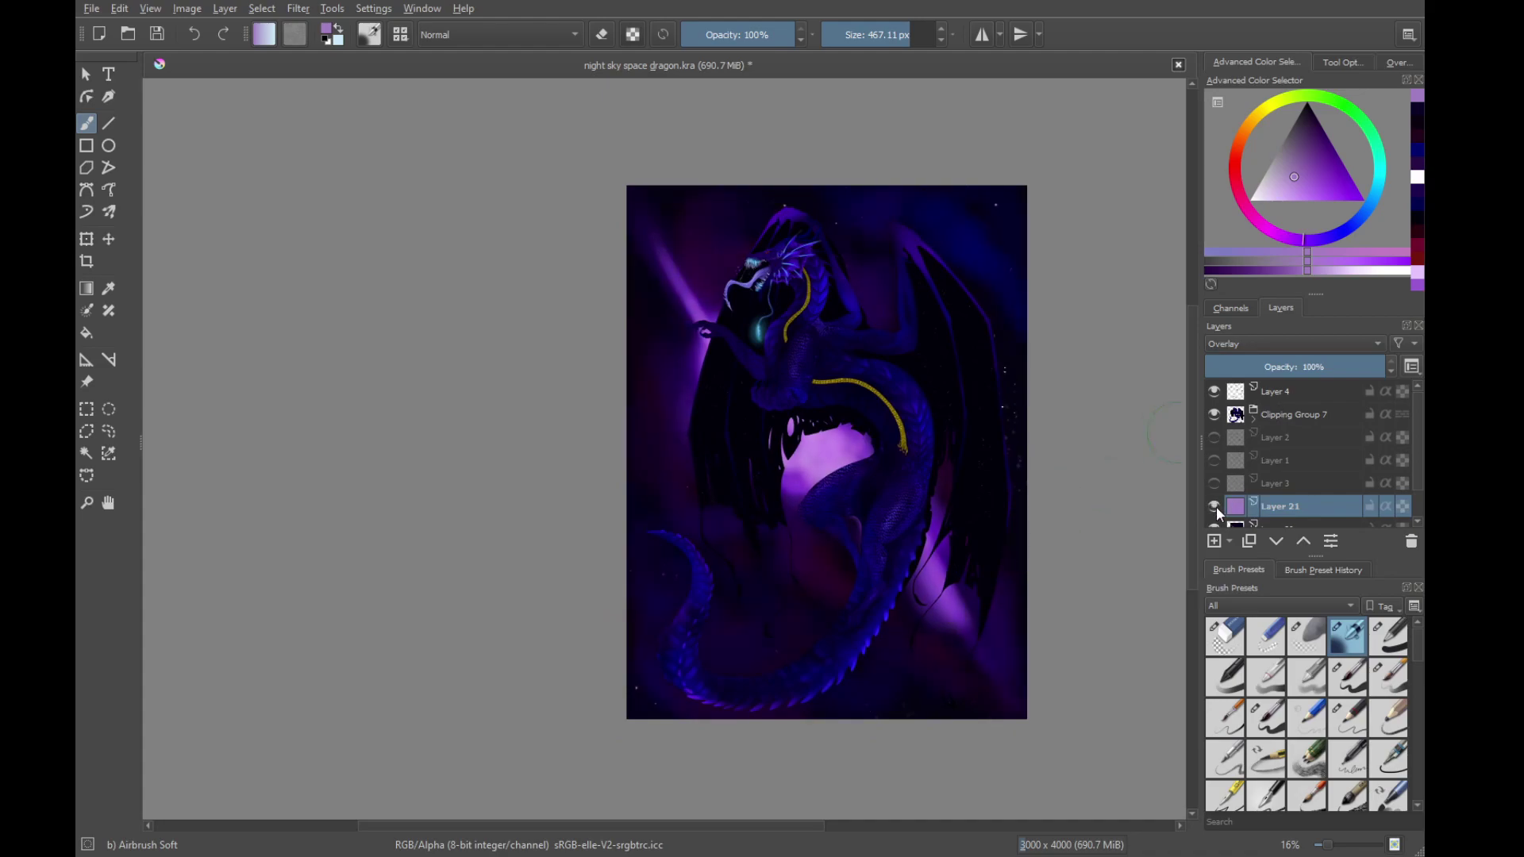
{"action": "key", "text": "ctrl+s"}
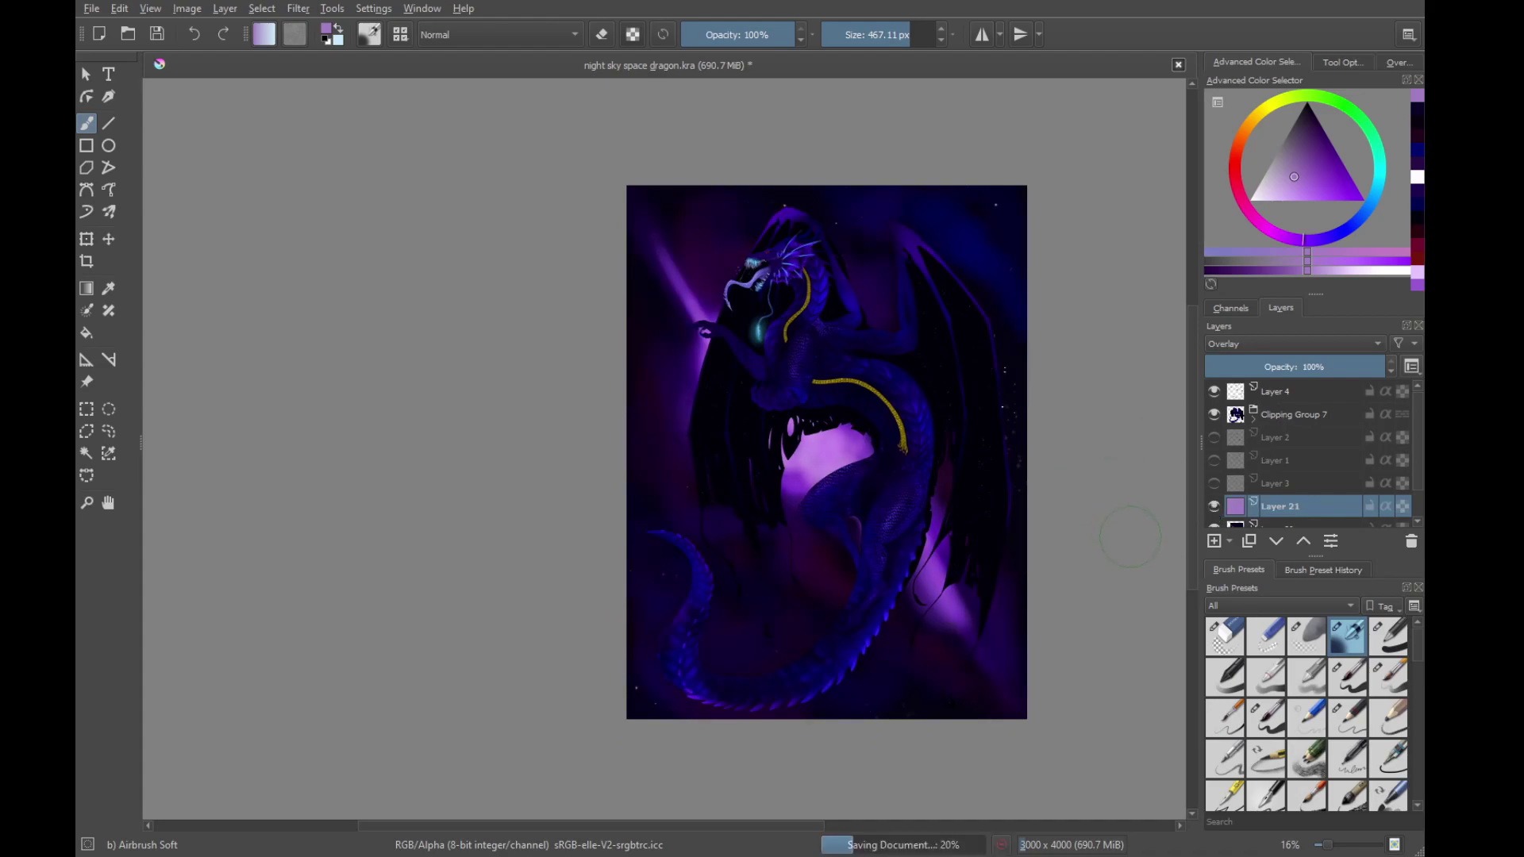
Write a black handwritten signature on Layer 4 in the painting's lower-left corner with the Ink-3 Gpen brush
{"action": "left_click", "coordinate": [1308, 411]}
{"action": "left_click", "coordinate": [1337, 392]}
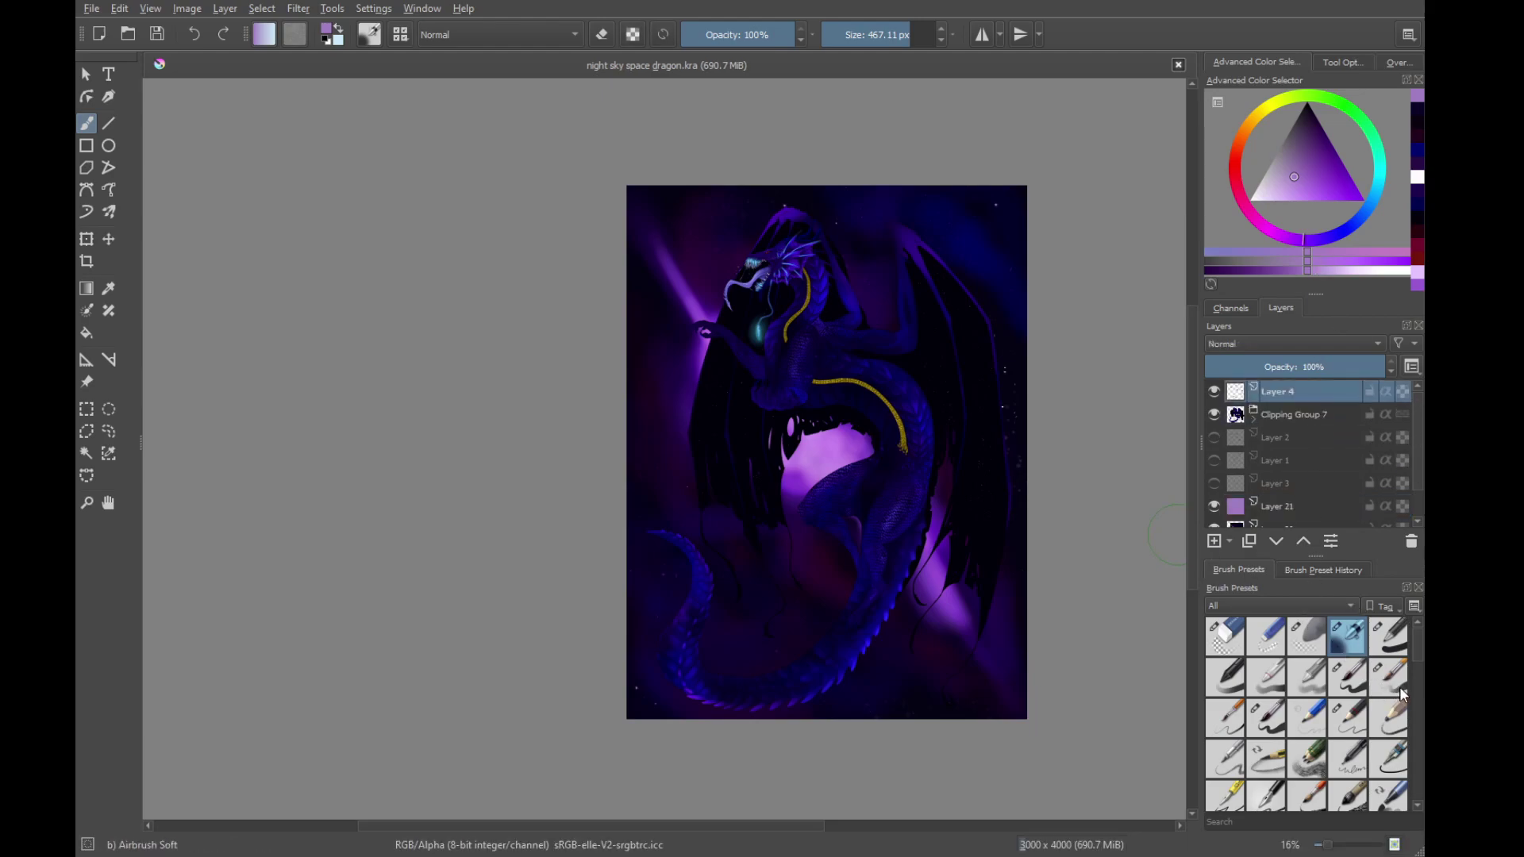
{"action": "left_click", "coordinate": [1224, 794]}
{"action": "left_click_drag", "start_coordinate": [1316, 166], "coordinate": [1337, 62]}
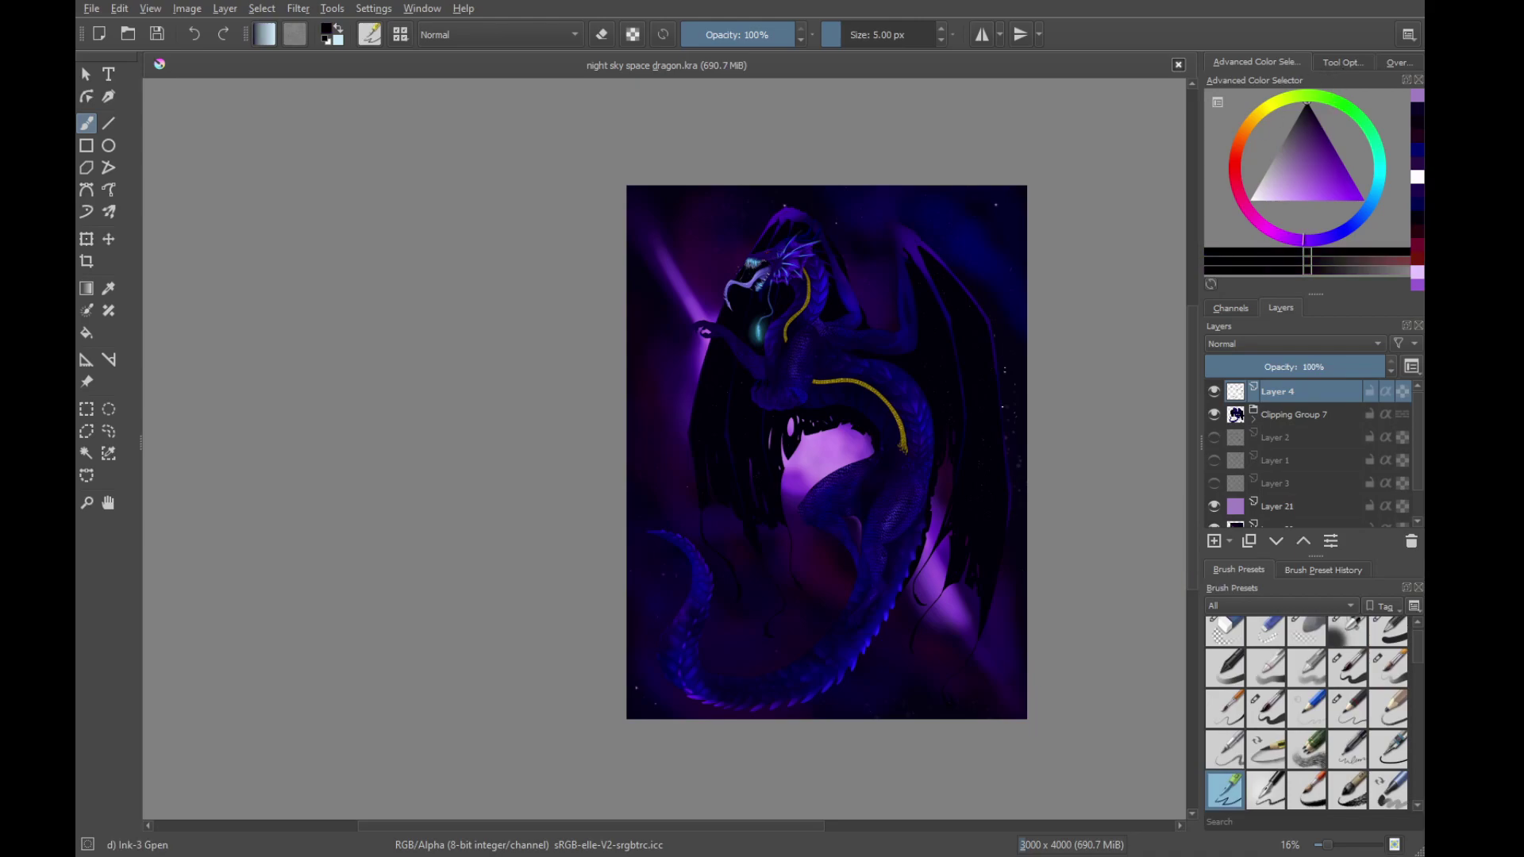
{"action": "mouse_move", "coordinate": [670, 726]}
{"action": "left_mouse_down"}
{"action": "mouse_move", "coordinate": [813, 700]}
{"action": "mouse_move", "coordinate": [704, 538]}
{"action": "mouse_move", "coordinate": [805, 666]}
{"action": "mouse_move", "coordinate": [725, 594]}
{"action": "mouse_move", "coordinate": [744, 581]}
{"action": "left_mouse_up"}
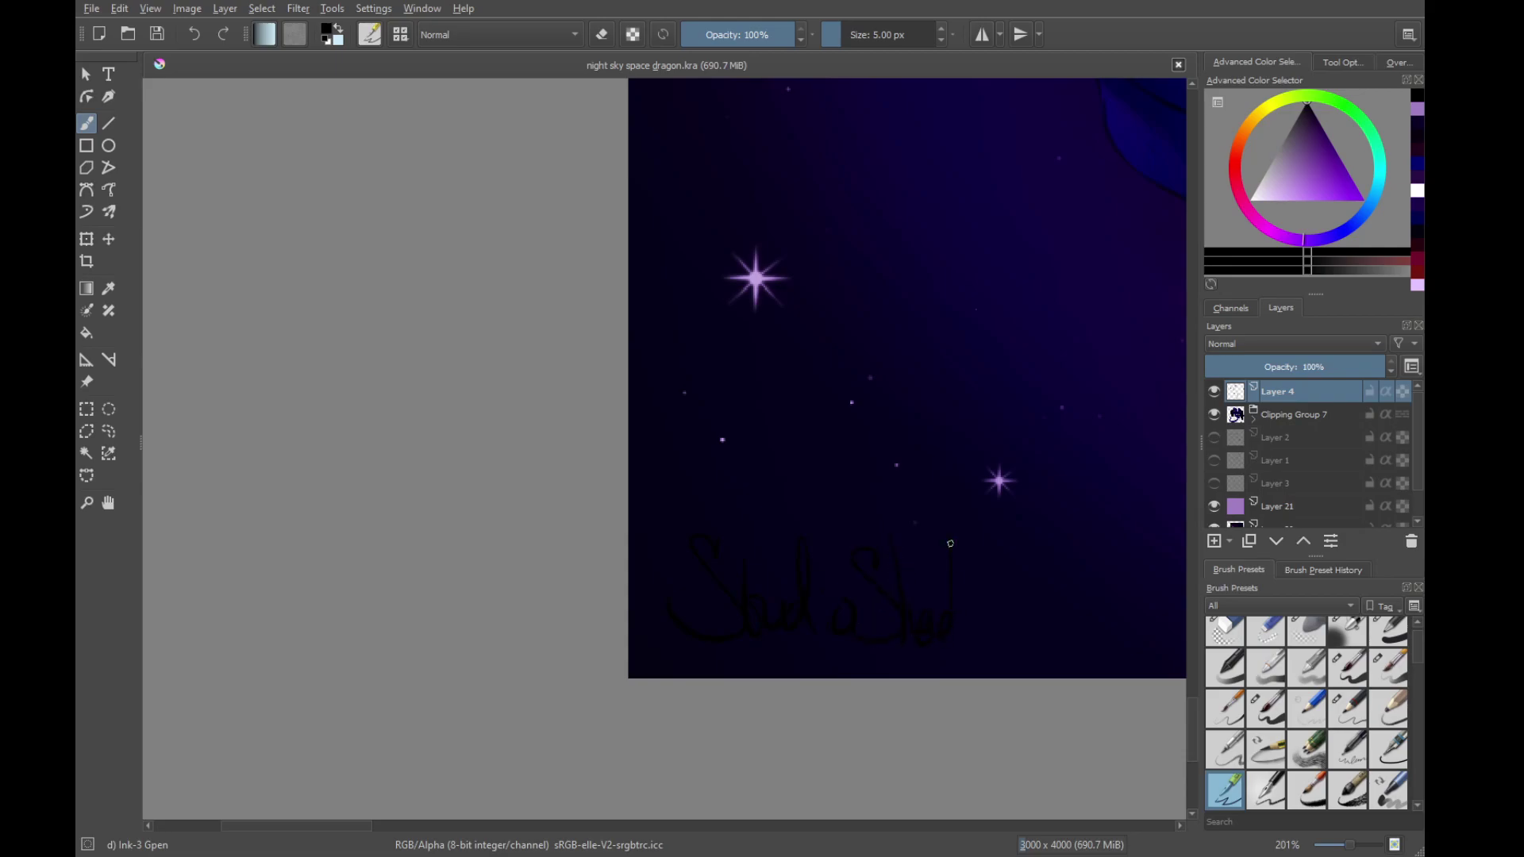
Draw a small black mark in the dark sky beside the wing's upper joint and save the document
{"action": "left_click_drag", "start_coordinate": [996, 324], "coordinate": [796, 693]}
{"action": "left_click_drag", "start_coordinate": [904, 652], "coordinate": [959, 422]}
{"action": "left_click_drag", "start_coordinate": [936, 238], "coordinate": [841, 507]}
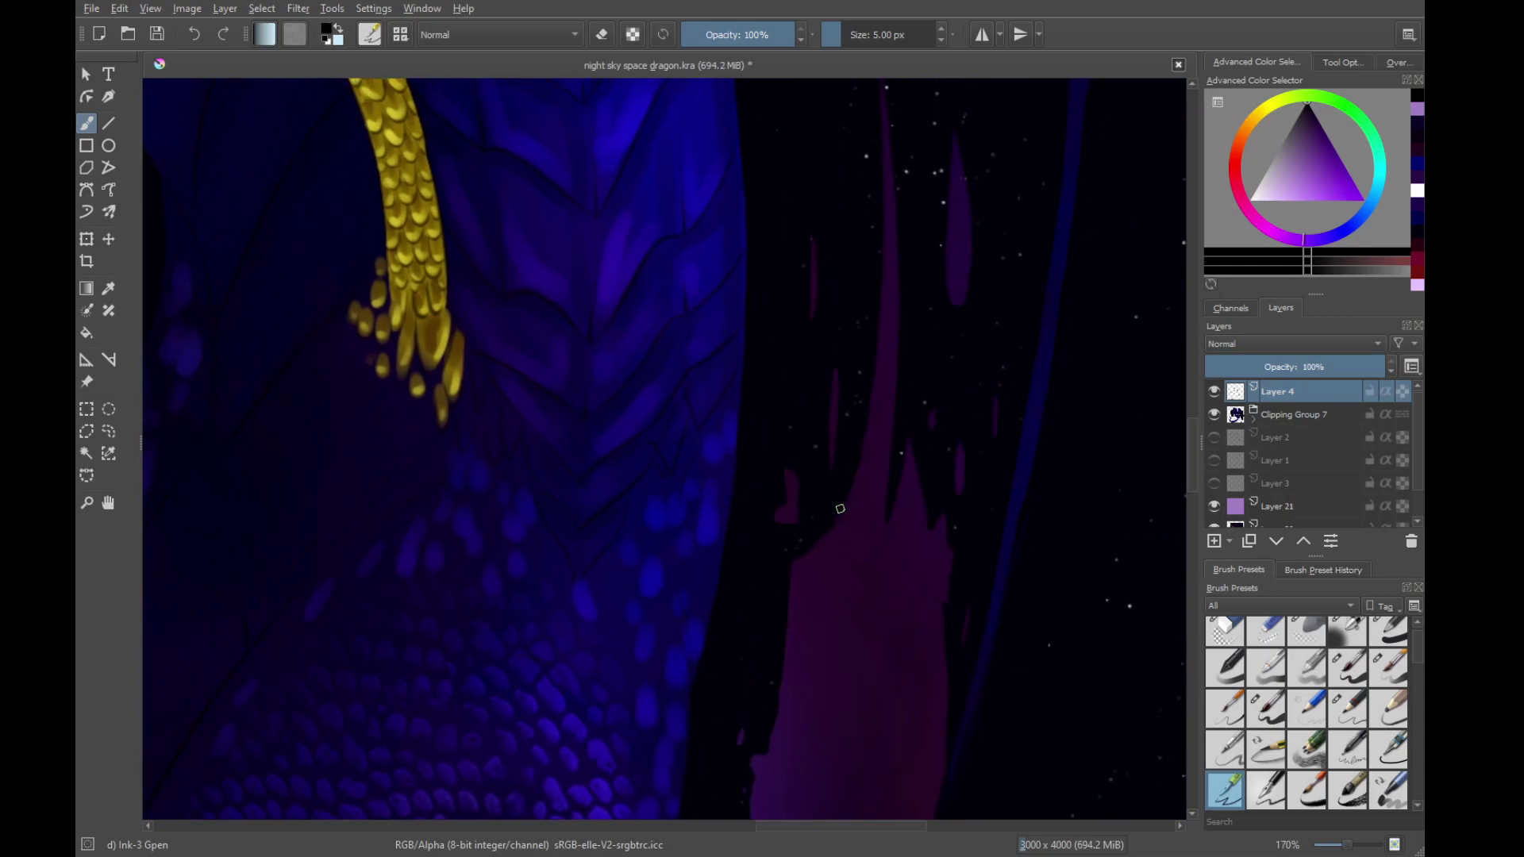
{"action": "left_click_drag", "start_coordinate": [865, 445], "coordinate": [866, 579]}
{"action": "left_click_drag", "start_coordinate": [659, 142], "coordinate": [977, 775]}
{"action": "left_click_drag", "start_coordinate": [720, 381], "coordinate": [720, 198]}
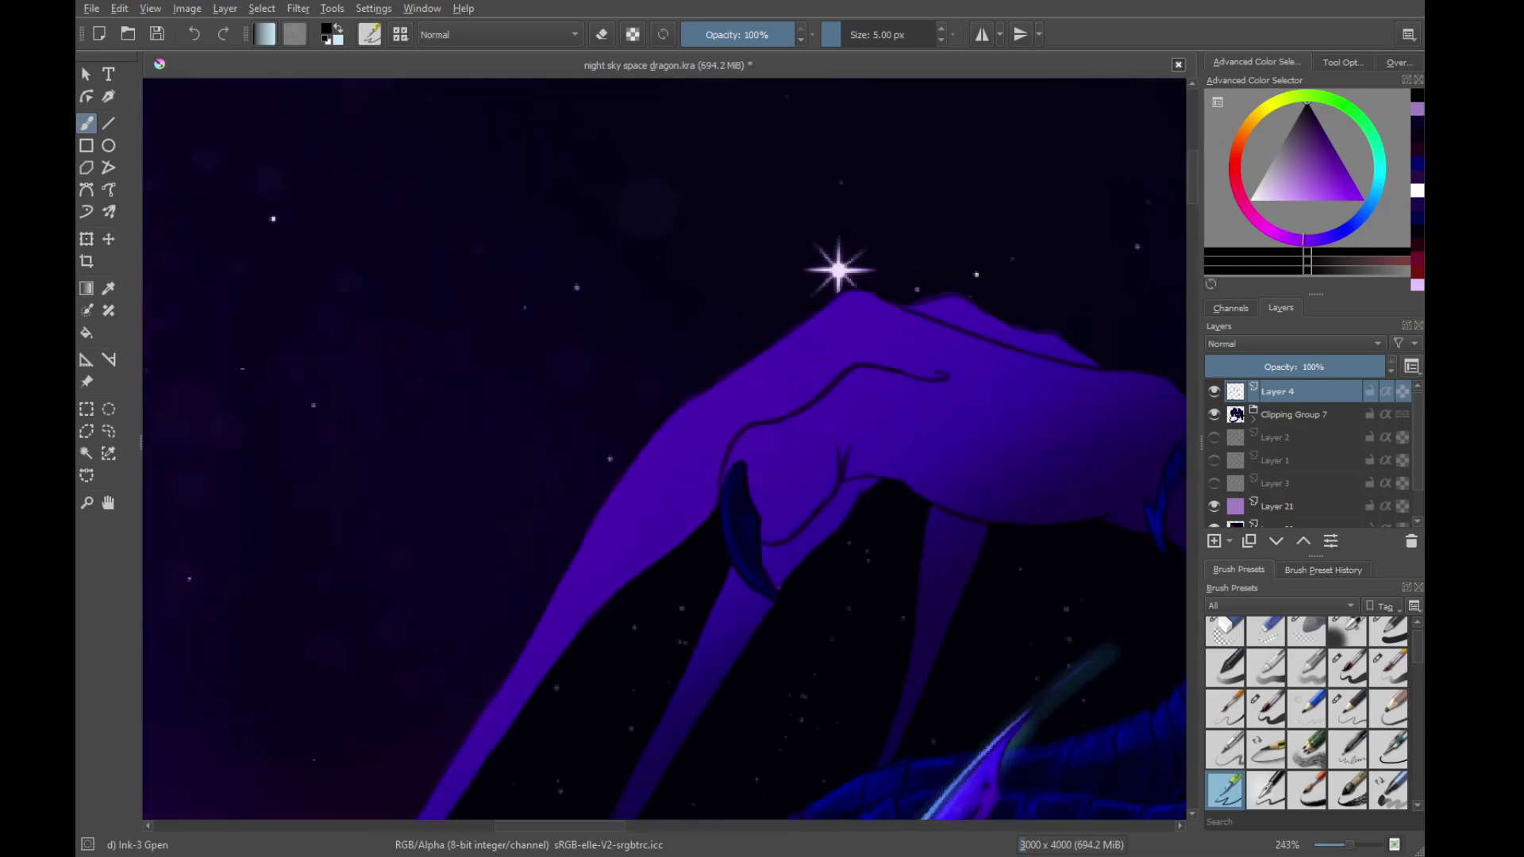
{"action": "mouse_move", "coordinate": [1035, 258]}
{"action": "left_mouse_down"}
{"action": "mouse_move", "coordinate": [836, 558]}
{"action": "mouse_move", "coordinate": [873, 591]}
{"action": "mouse_move", "coordinate": [924, 508]}
{"action": "mouse_move", "coordinate": [903, 592]}
{"action": "left_mouse_up"}
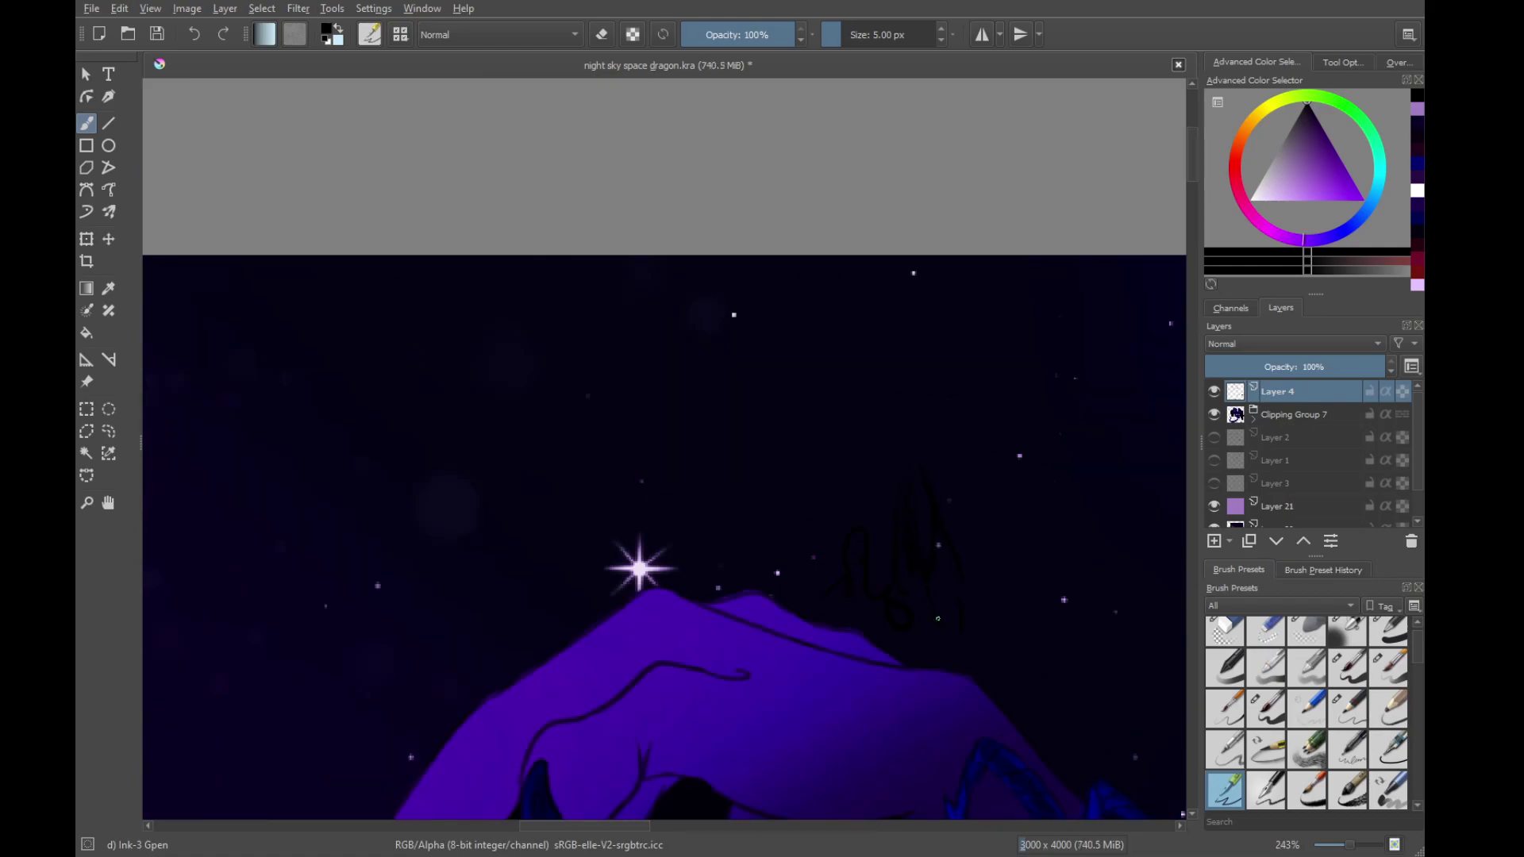
{"action": "scroll", "coordinate": [888, 482], "scroll_direction": "down", "scroll_amount": 10}
{"action": "right_click", "coordinate": [889, 481]}
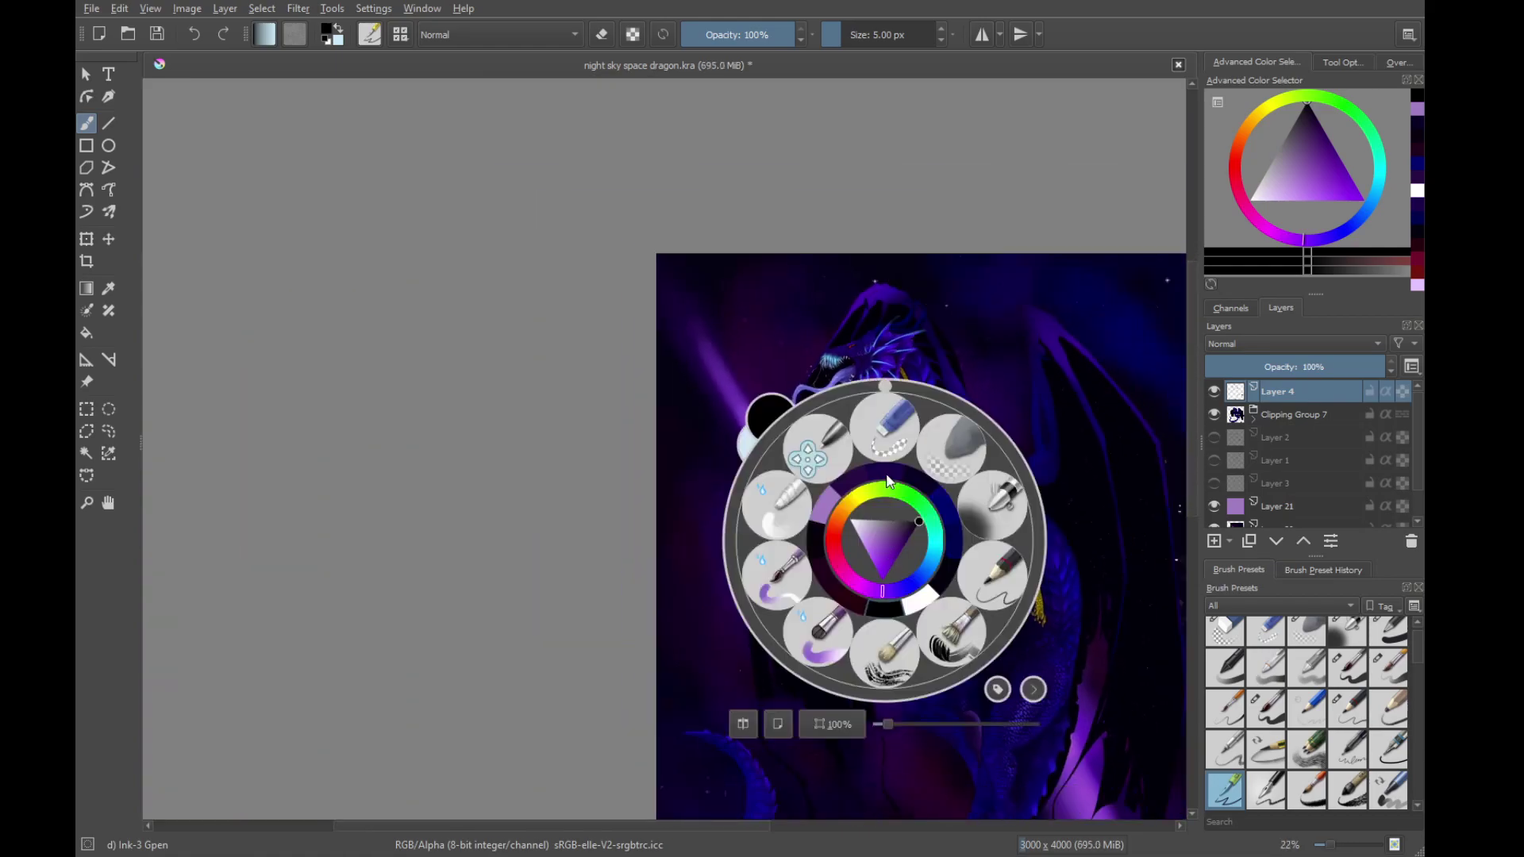
{"action": "right_click", "coordinate": [888, 391]}
{"action": "left_click_drag", "start_coordinate": [889, 391], "coordinate": [930, 426]}
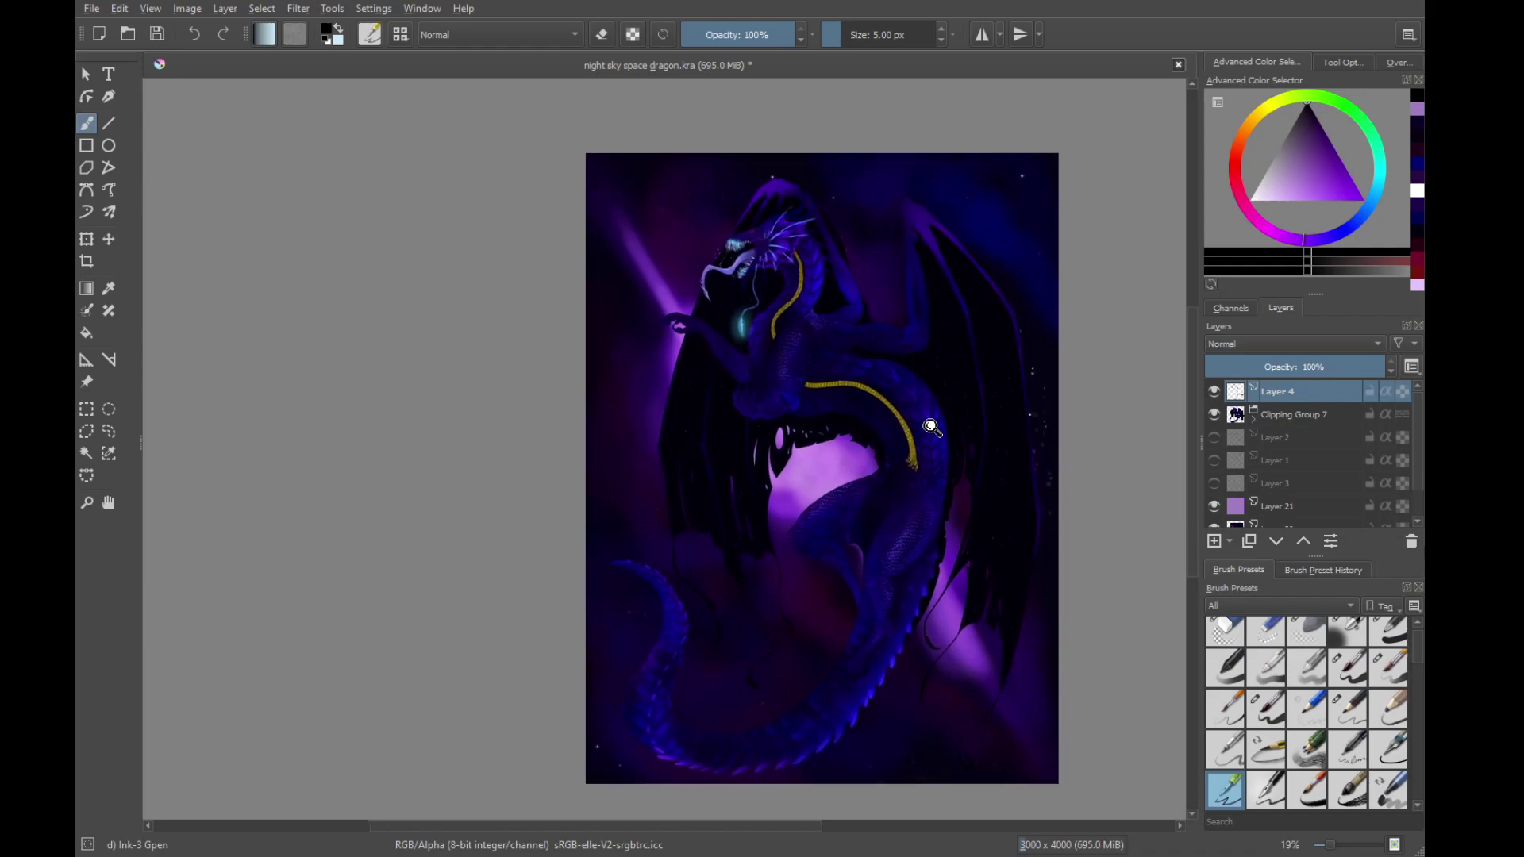
{"action": "key", "text": "ctrl+s"}
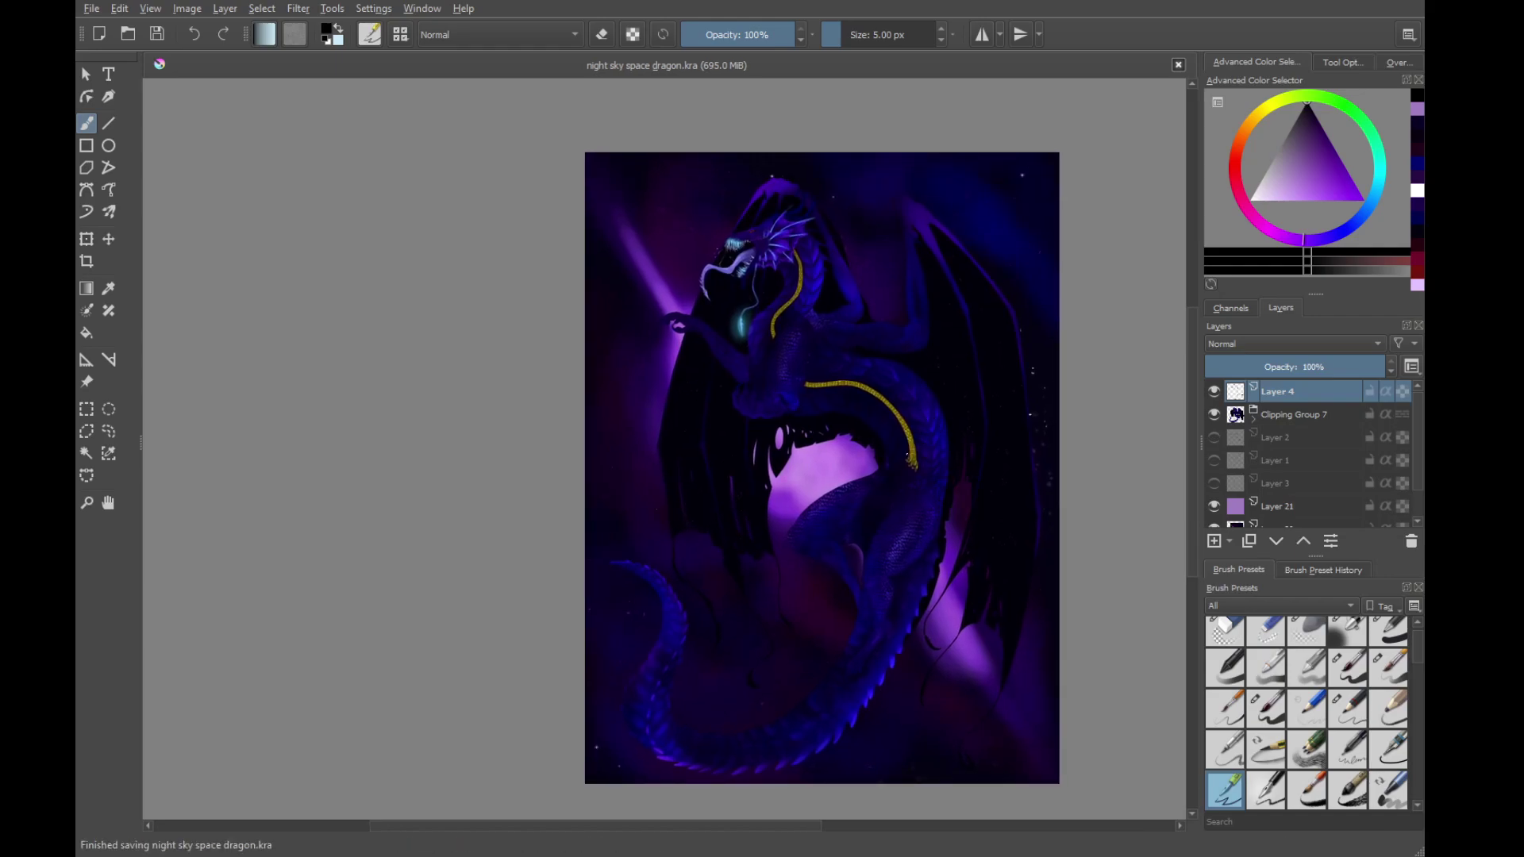
Select Layer 21 and switch back to the Airbrush Soft brush
{"action": "left_click_drag", "start_coordinate": [906, 453], "coordinate": [866, 521]}
{"action": "mouse_move", "coordinate": [1076, 514]}
{"action": "left_mouse_down"}
{"action": "mouse_move", "coordinate": [1078, 368]}
{"action": "mouse_move", "coordinate": [1075, 506]}
{"action": "left_mouse_up"}
{"action": "mouse_move", "coordinate": [866, 514]}
{"action": "left_mouse_down"}
{"action": "mouse_move", "coordinate": [1001, 443]}
{"action": "mouse_move", "coordinate": [938, 424]}
{"action": "mouse_move", "coordinate": [909, 457]}
{"action": "left_mouse_up"}
{"action": "left_click_drag", "start_coordinate": [964, 553], "coordinate": [977, 534]}
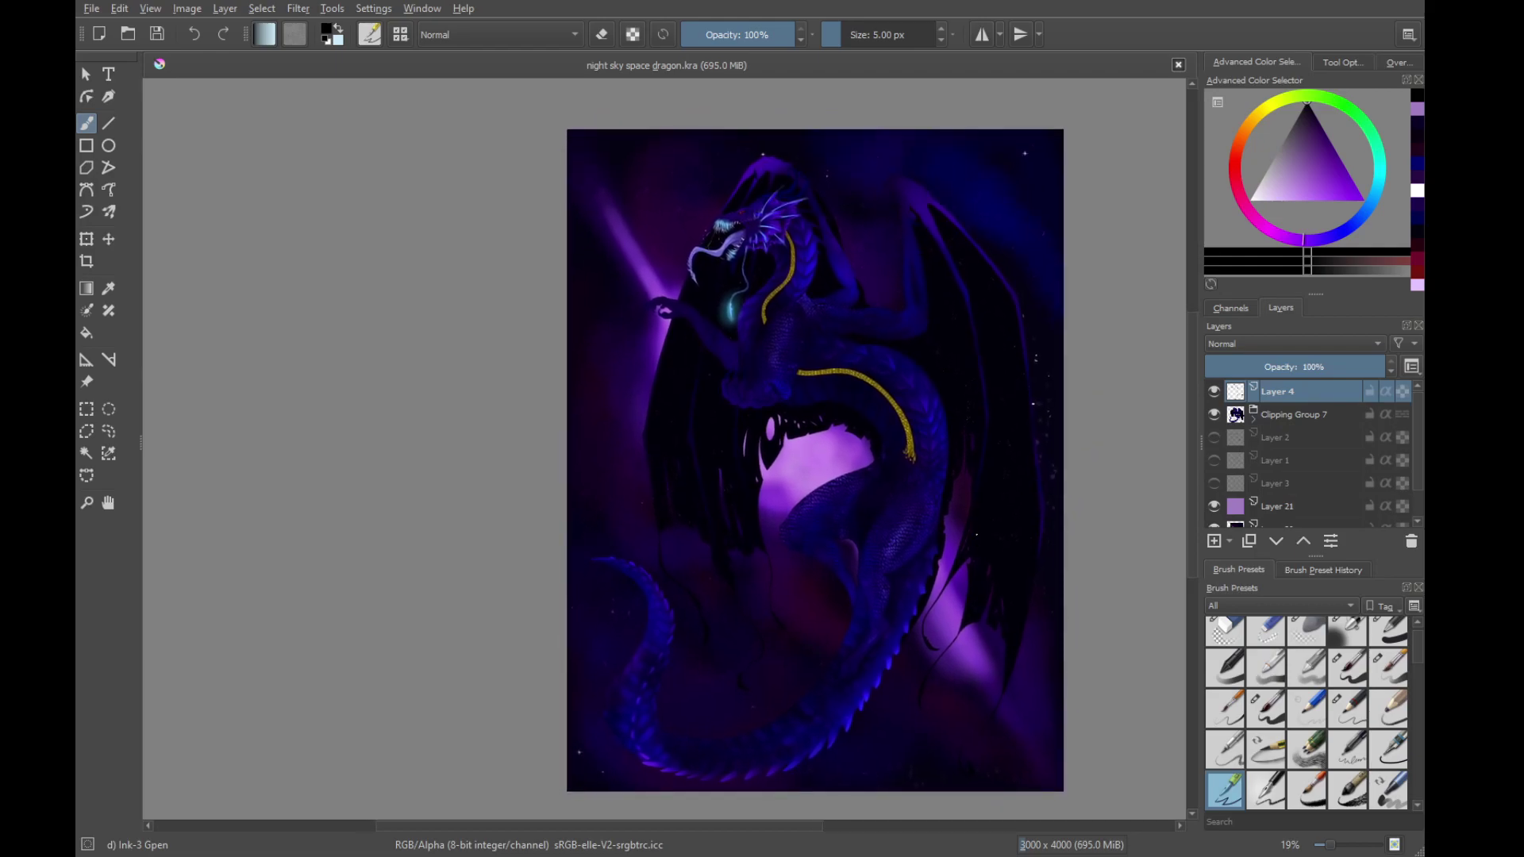
{"action": "left_click", "coordinate": [1263, 506]}
{"action": "key", "text": "/"}
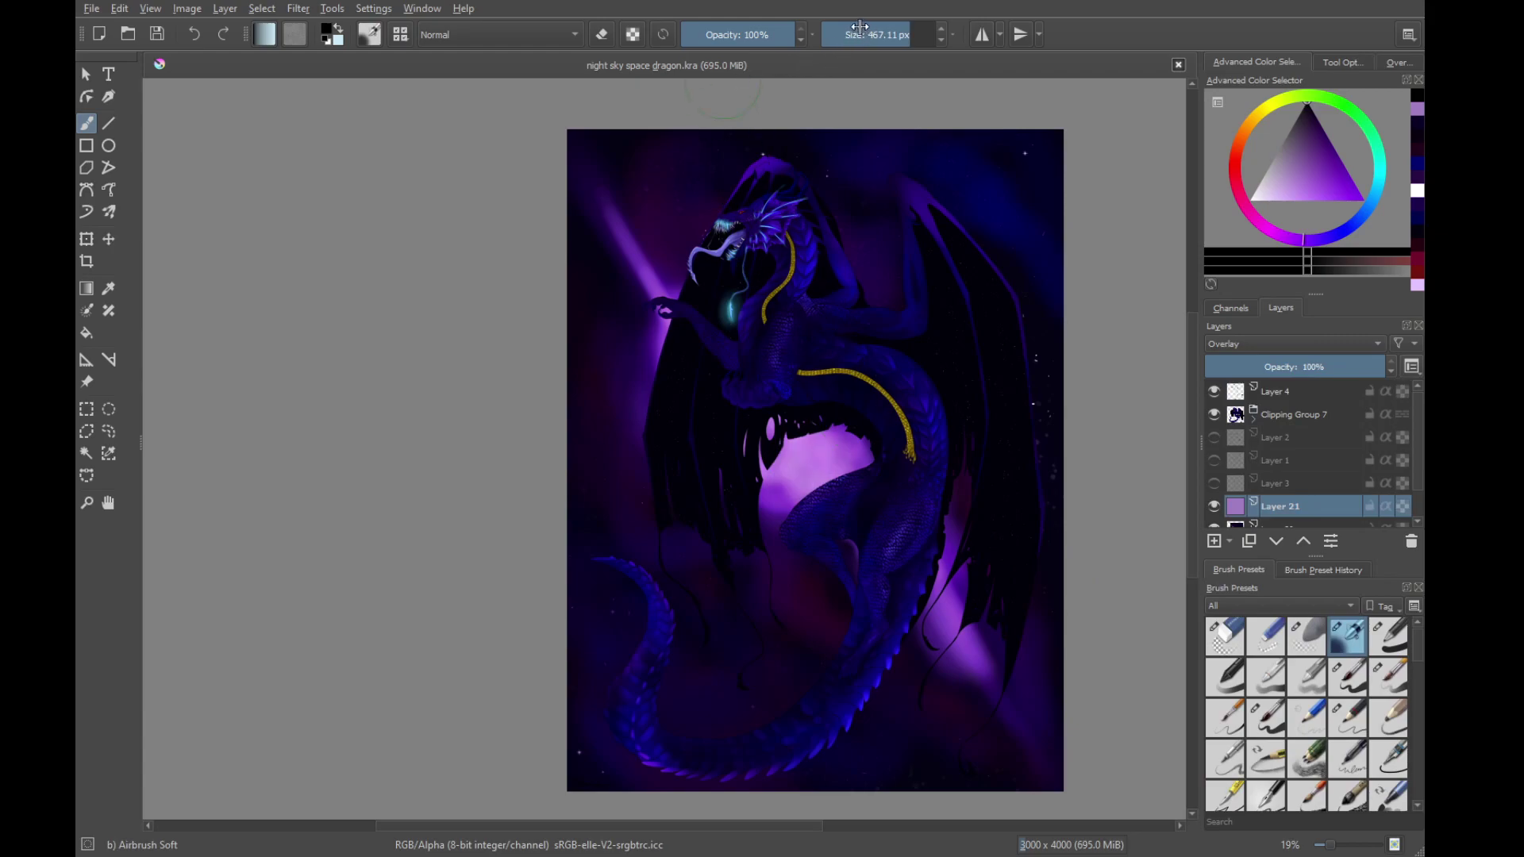
Try erasing part of Layer 21's overlay colour around the glow beneath the dragon's belly
{"action": "key", "text": "e"}
{"action": "mouse_move", "coordinate": [794, 405]}
{"action": "left_mouse_down"}
{"action": "mouse_move", "coordinate": [828, 486]}
{"action": "mouse_move", "coordinate": [752, 390]}
{"action": "mouse_move", "coordinate": [886, 566]}
{"action": "left_mouse_up"}
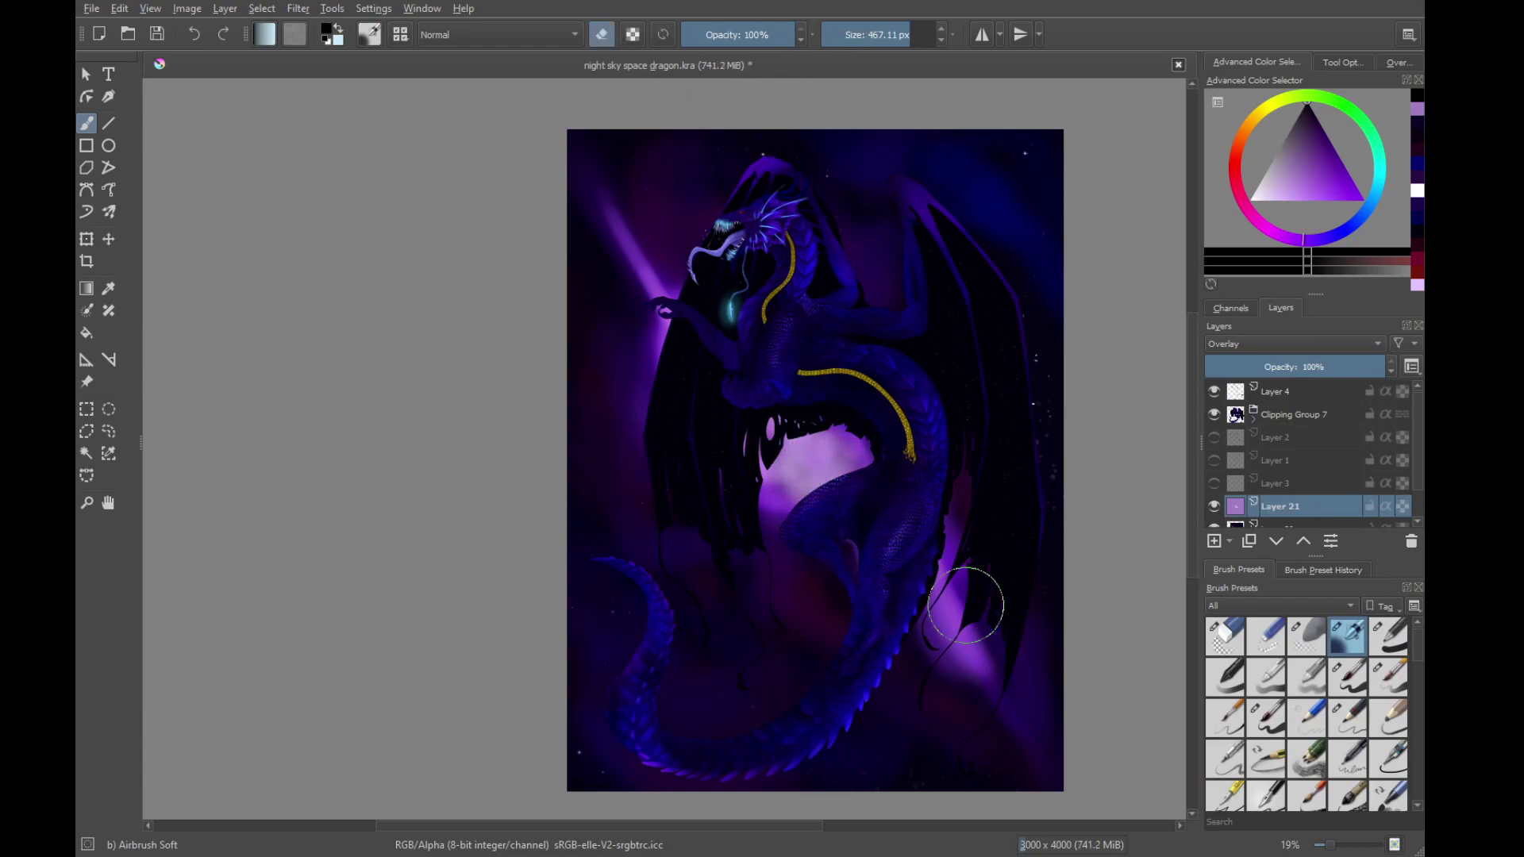
{"action": "key", "text": "ctrl+s"}
{"action": "left_click_drag", "start_coordinate": [1055, 546], "coordinate": [1073, 551]}
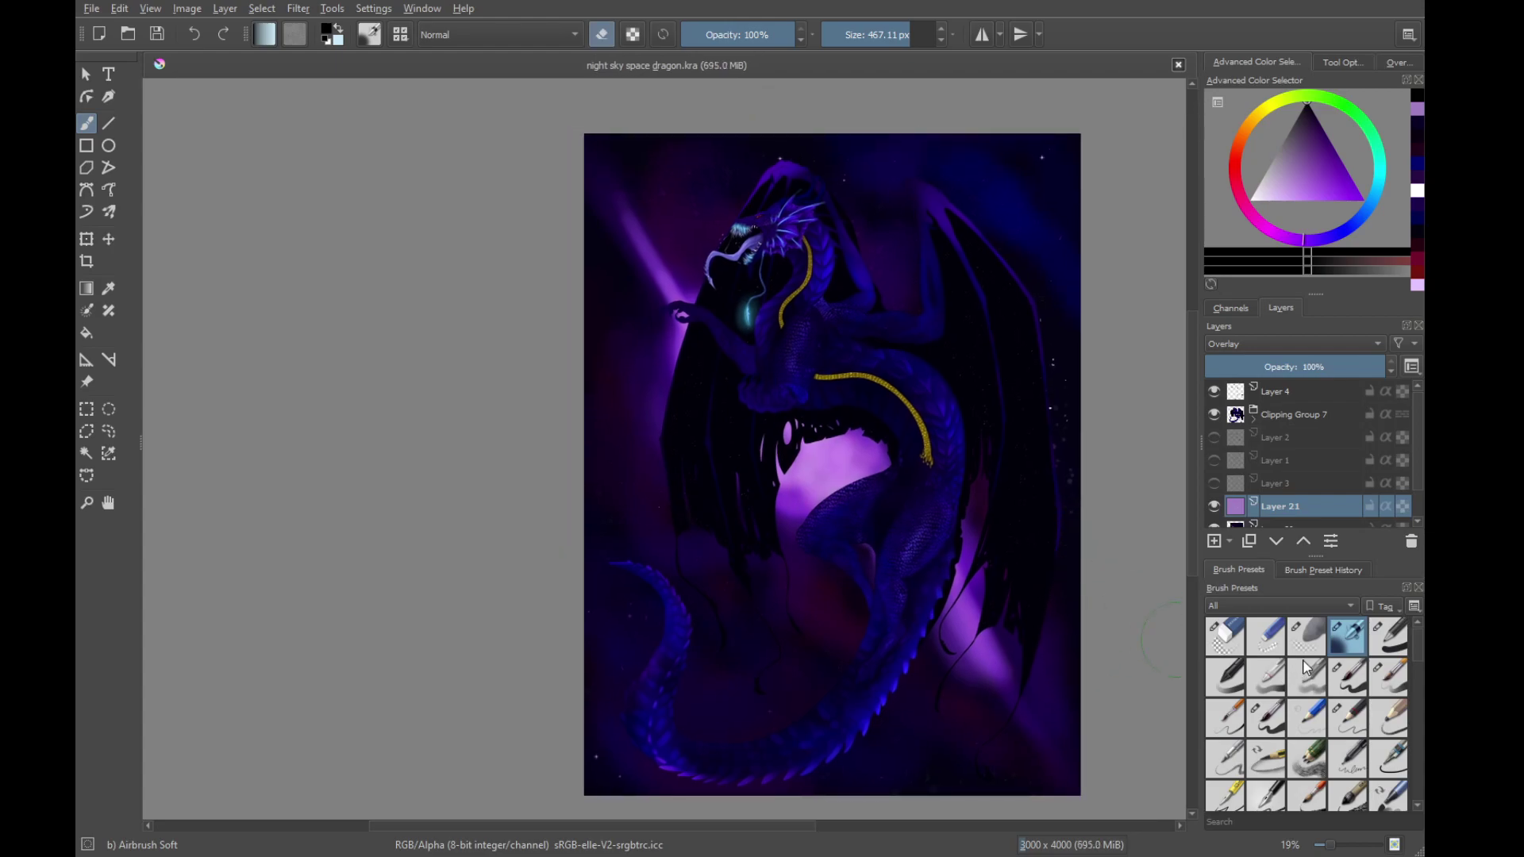
{"action": "left_click", "coordinate": [604, 34]}
Paint soft white light on Layer 21 over the purple glow beneath the dragon's belly
{"action": "left_click_drag", "start_coordinate": [1325, 198], "coordinate": [1250, 200]}
{"action": "mouse_move", "coordinate": [847, 460]}
{"action": "left_mouse_down"}
{"action": "mouse_move", "coordinate": [822, 464]}
{"action": "mouse_move", "coordinate": [902, 520]}
{"action": "left_mouse_up"}
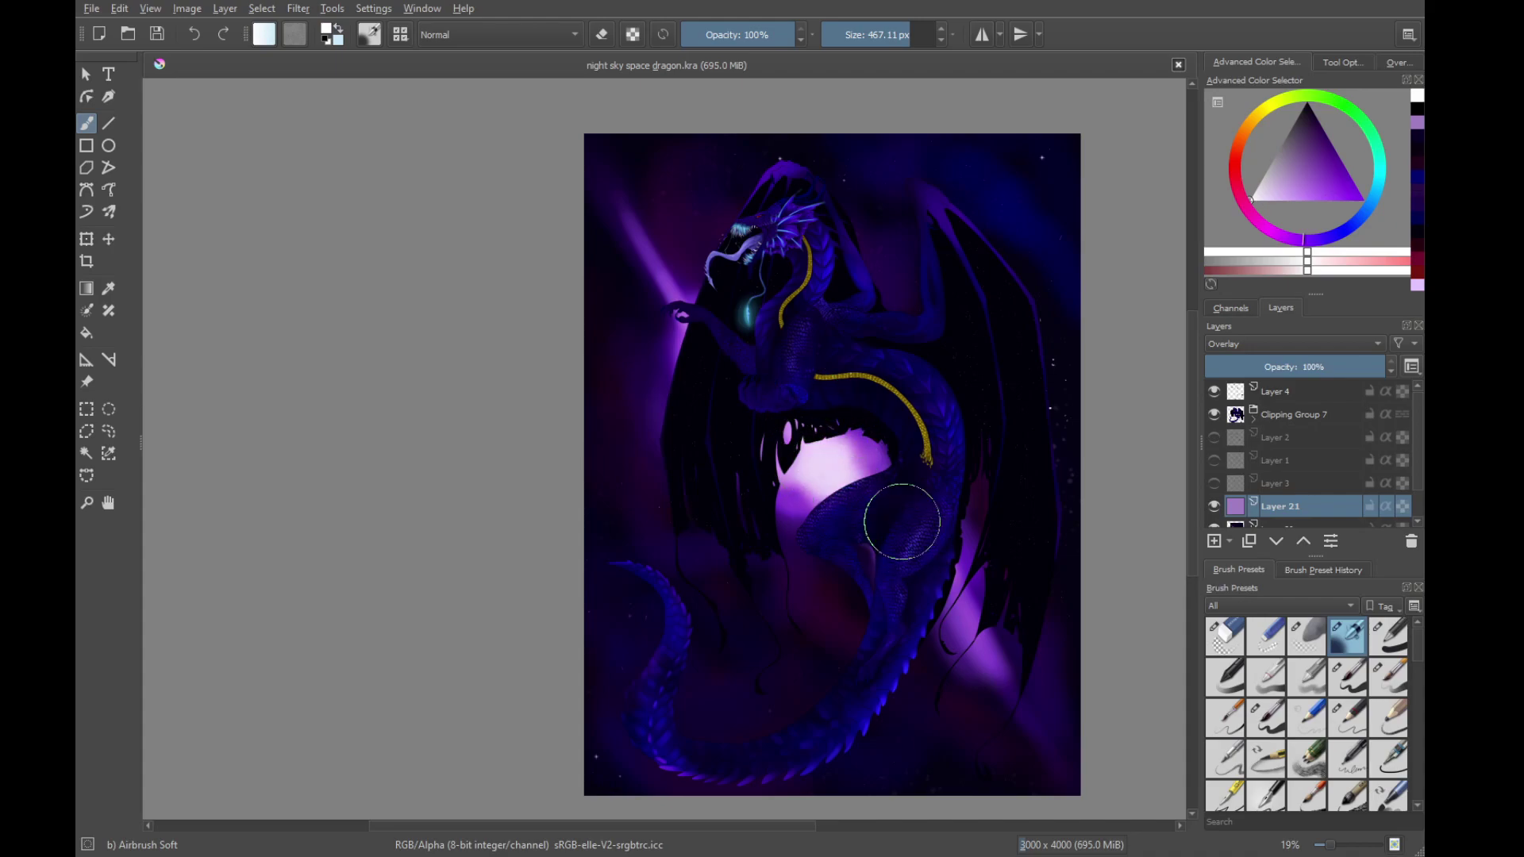
{"action": "key", "text": "ctrl+z"}
{"action": "mouse_move", "coordinate": [802, 445]}
{"action": "left_mouse_down"}
{"action": "mouse_move", "coordinate": [844, 470]}
{"action": "mouse_move", "coordinate": [930, 588]}
{"action": "mouse_move", "coordinate": [792, 414]}
{"action": "left_mouse_up"}
{"action": "left_click_drag", "start_coordinate": [851, 500], "coordinate": [880, 544]}
{"action": "mouse_move", "coordinate": [881, 521]}
{"action": "left_mouse_down"}
{"action": "mouse_move", "coordinate": [833, 499]}
{"action": "mouse_move", "coordinate": [734, 381]}
{"action": "mouse_move", "coordinate": [887, 484]}
{"action": "mouse_move", "coordinate": [791, 499]}
{"action": "mouse_move", "coordinate": [850, 551]}
{"action": "left_mouse_up"}
{"action": "left_click_drag", "start_coordinate": [915, 560], "coordinate": [899, 513]}
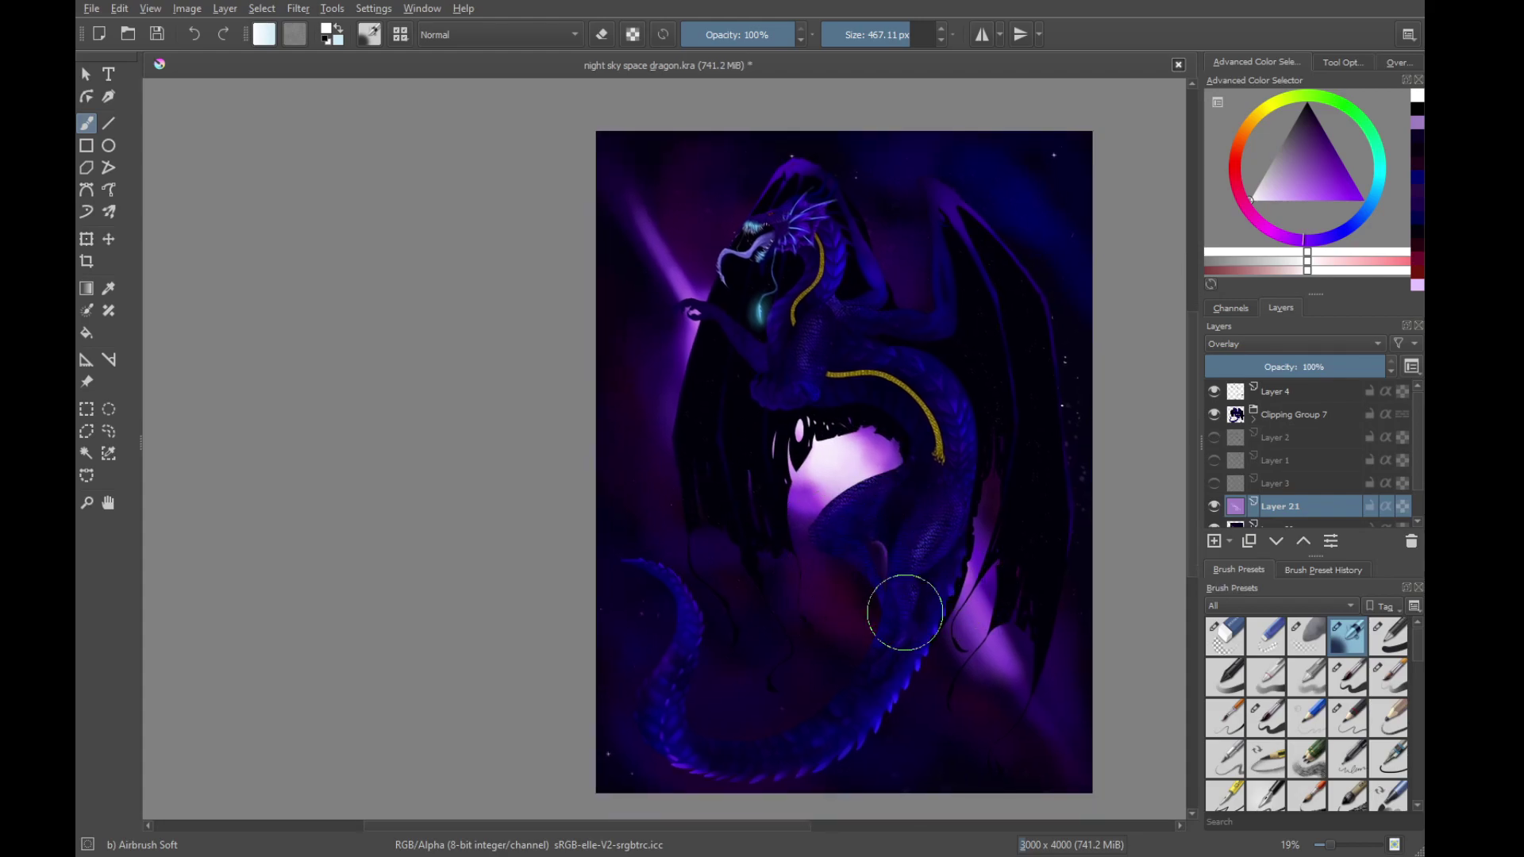
Broaden the white glow across Layer 21 with the airbrush enlarged to 994.30 px, and save the document
{"action": "left_click_drag", "start_coordinate": [809, 438], "coordinate": [1032, 439]}
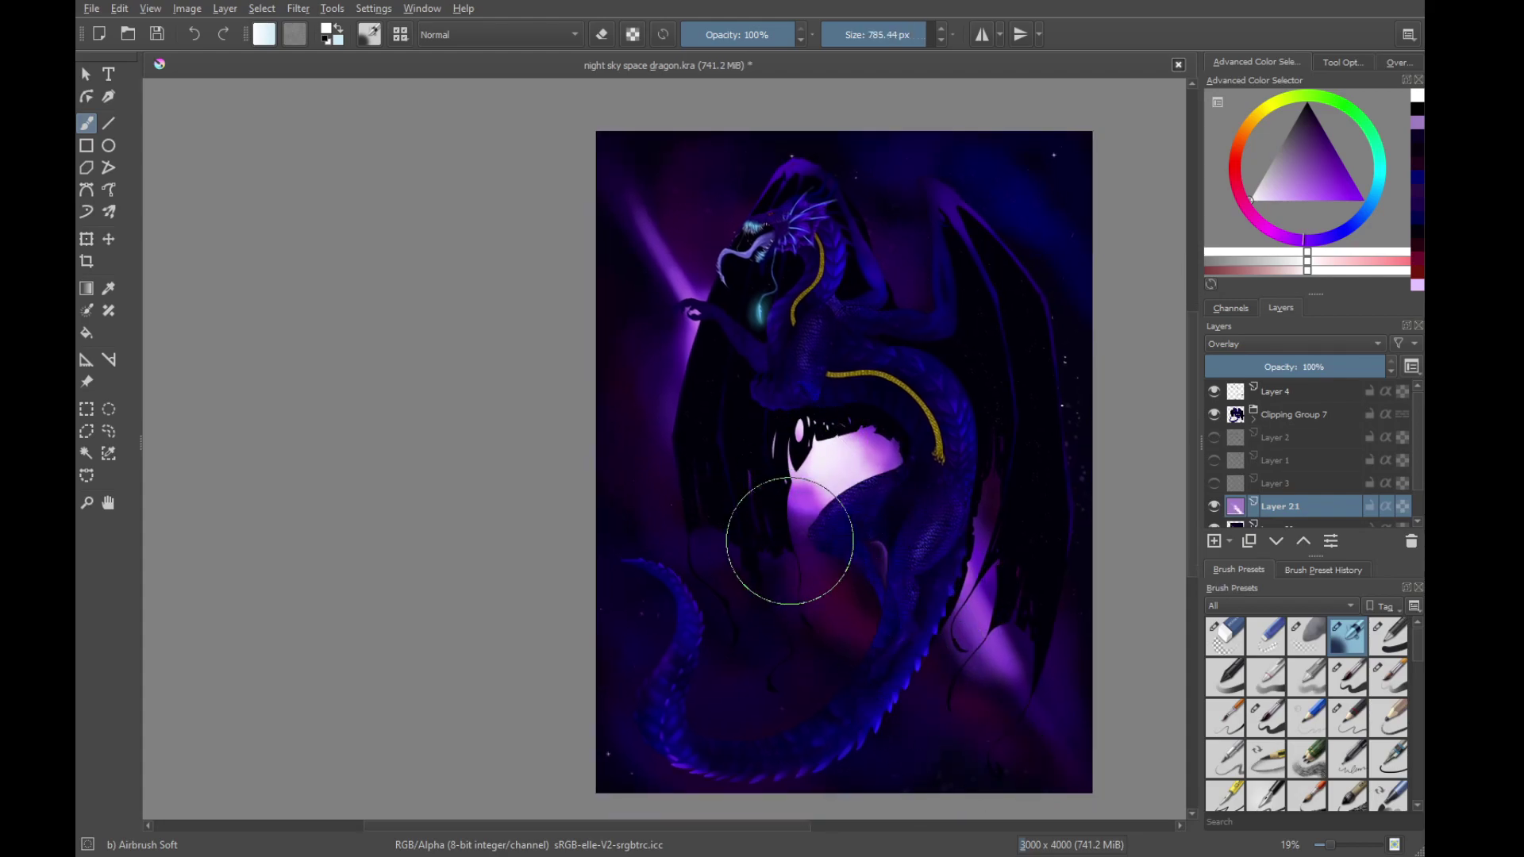
{"action": "mouse_move", "coordinate": [778, 519]}
{"action": "left_mouse_down"}
{"action": "mouse_move", "coordinate": [860, 615]}
{"action": "mouse_move", "coordinate": [784, 532]}
{"action": "mouse_move", "coordinate": [684, 670]}
{"action": "mouse_move", "coordinate": [790, 717]}
{"action": "mouse_move", "coordinate": [854, 683]}
{"action": "mouse_move", "coordinate": [859, 623]}
{"action": "mouse_move", "coordinate": [809, 625]}
{"action": "mouse_move", "coordinate": [859, 593]}
{"action": "left_mouse_up"}
{"action": "mouse_move", "coordinate": [843, 526]}
{"action": "left_mouse_down"}
{"action": "mouse_move", "coordinate": [820, 516]}
{"action": "mouse_move", "coordinate": [848, 562]}
{"action": "mouse_move", "coordinate": [891, 582]}
{"action": "mouse_move", "coordinate": [802, 425]}
{"action": "mouse_move", "coordinate": [646, 299]}
{"action": "mouse_move", "coordinate": [891, 381]}
{"action": "mouse_move", "coordinate": [1034, 467]}
{"action": "left_mouse_up"}
{"action": "mouse_move", "coordinate": [912, 613]}
{"action": "left_mouse_down"}
{"action": "mouse_move", "coordinate": [923, 378]}
{"action": "mouse_move", "coordinate": [877, 437]}
{"action": "mouse_move", "coordinate": [857, 543]}
{"action": "left_mouse_up"}
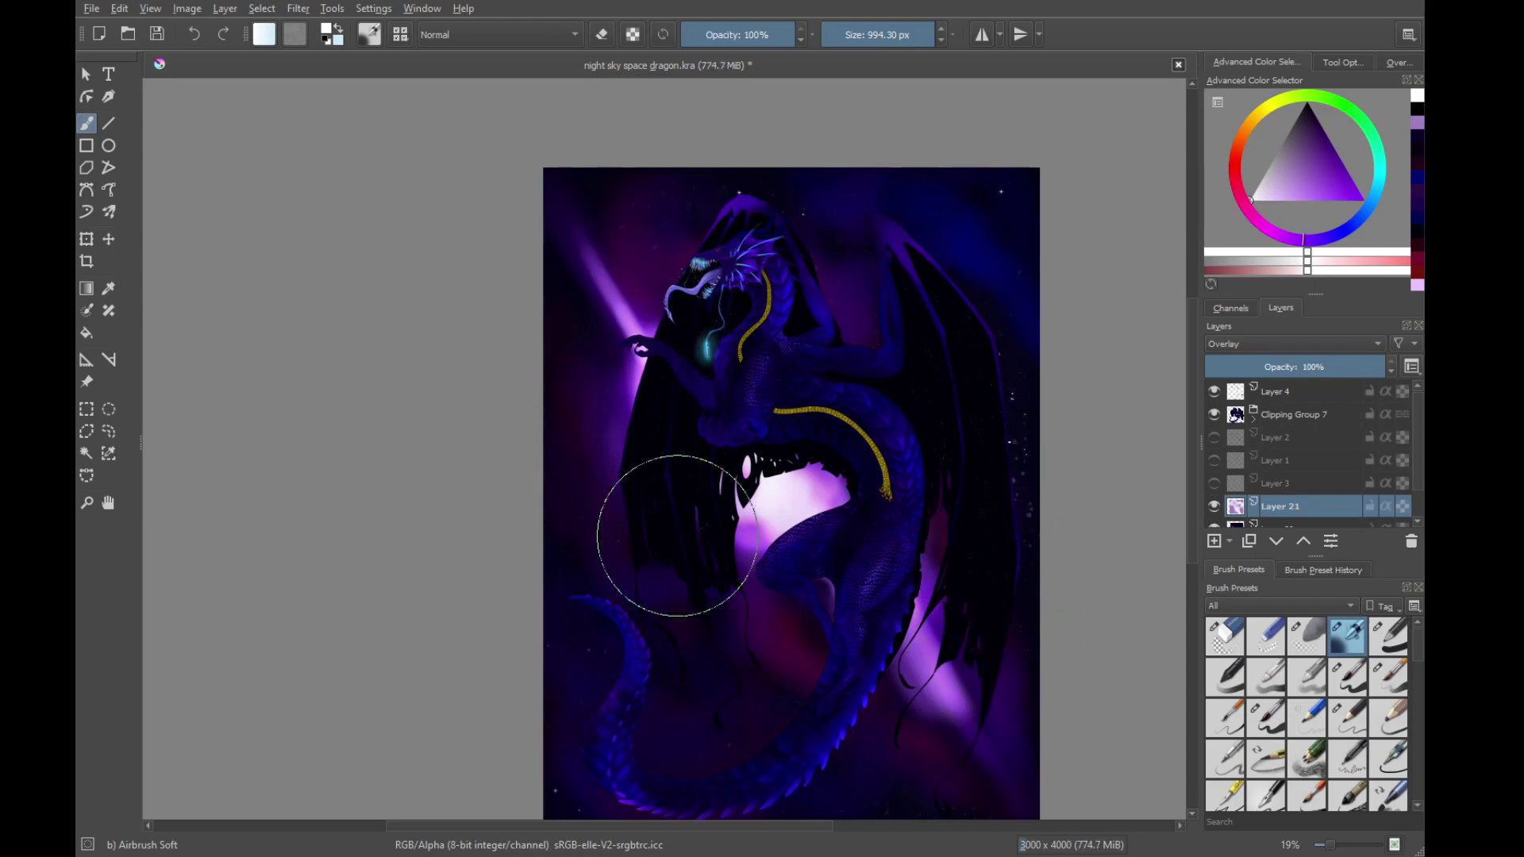
{"action": "left_click_drag", "start_coordinate": [718, 447], "coordinate": [769, 487]}
{"action": "left_click_drag", "start_coordinate": [762, 415], "coordinate": [762, 556]}
{"action": "scroll", "coordinate": [799, 585], "scroll_direction": "up", "scroll_amount": 4}
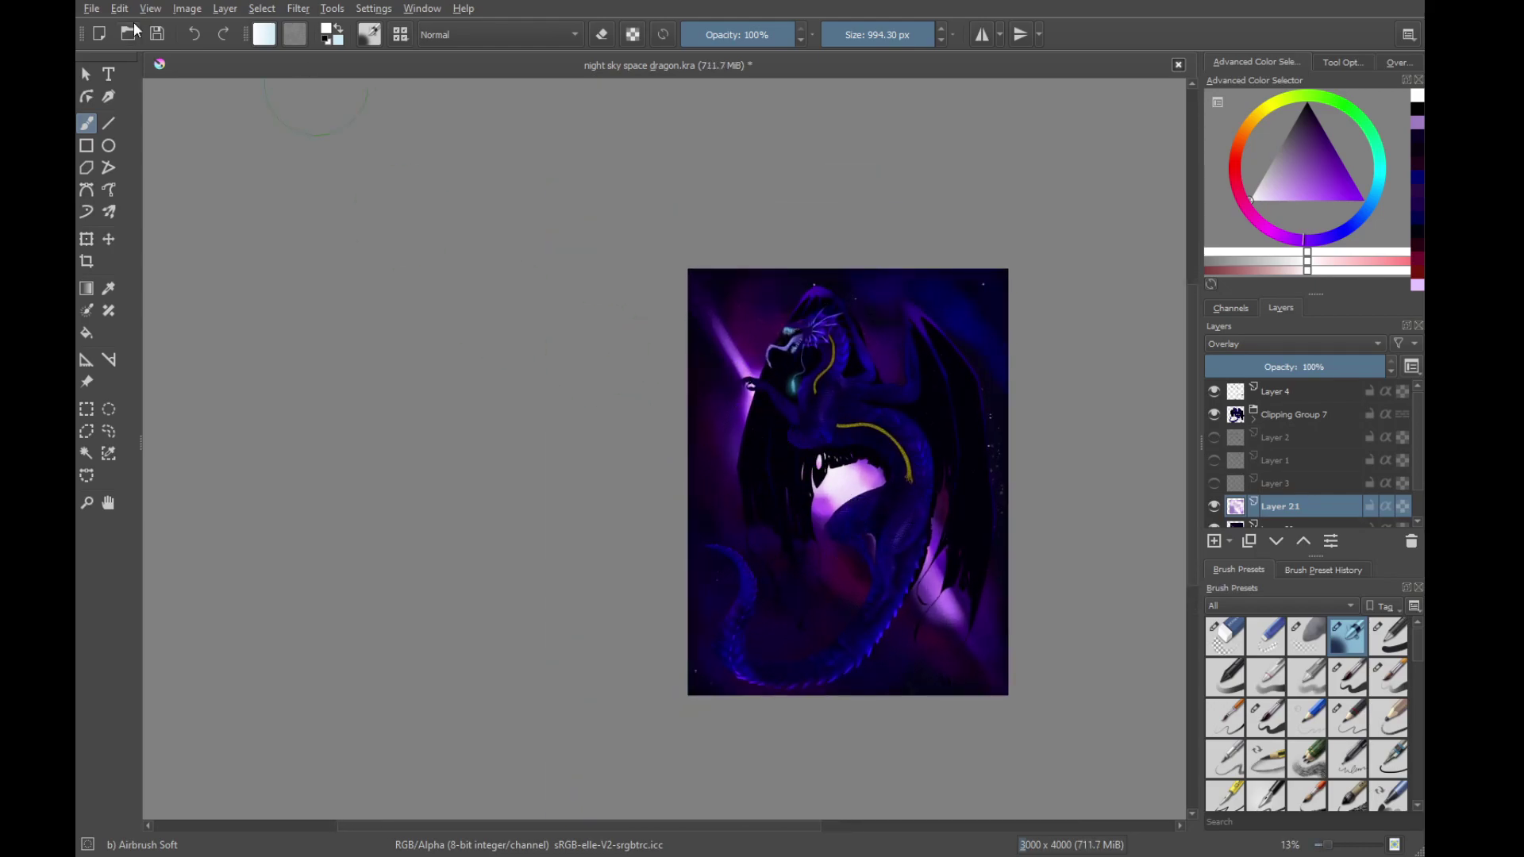
{"action": "key", "text": "ctrl+s"}
Open driftthelightfury raffle prize.kra and switch to the Pencil-2 brush for sketching
{"action": "left_click", "coordinate": [89, 10]}
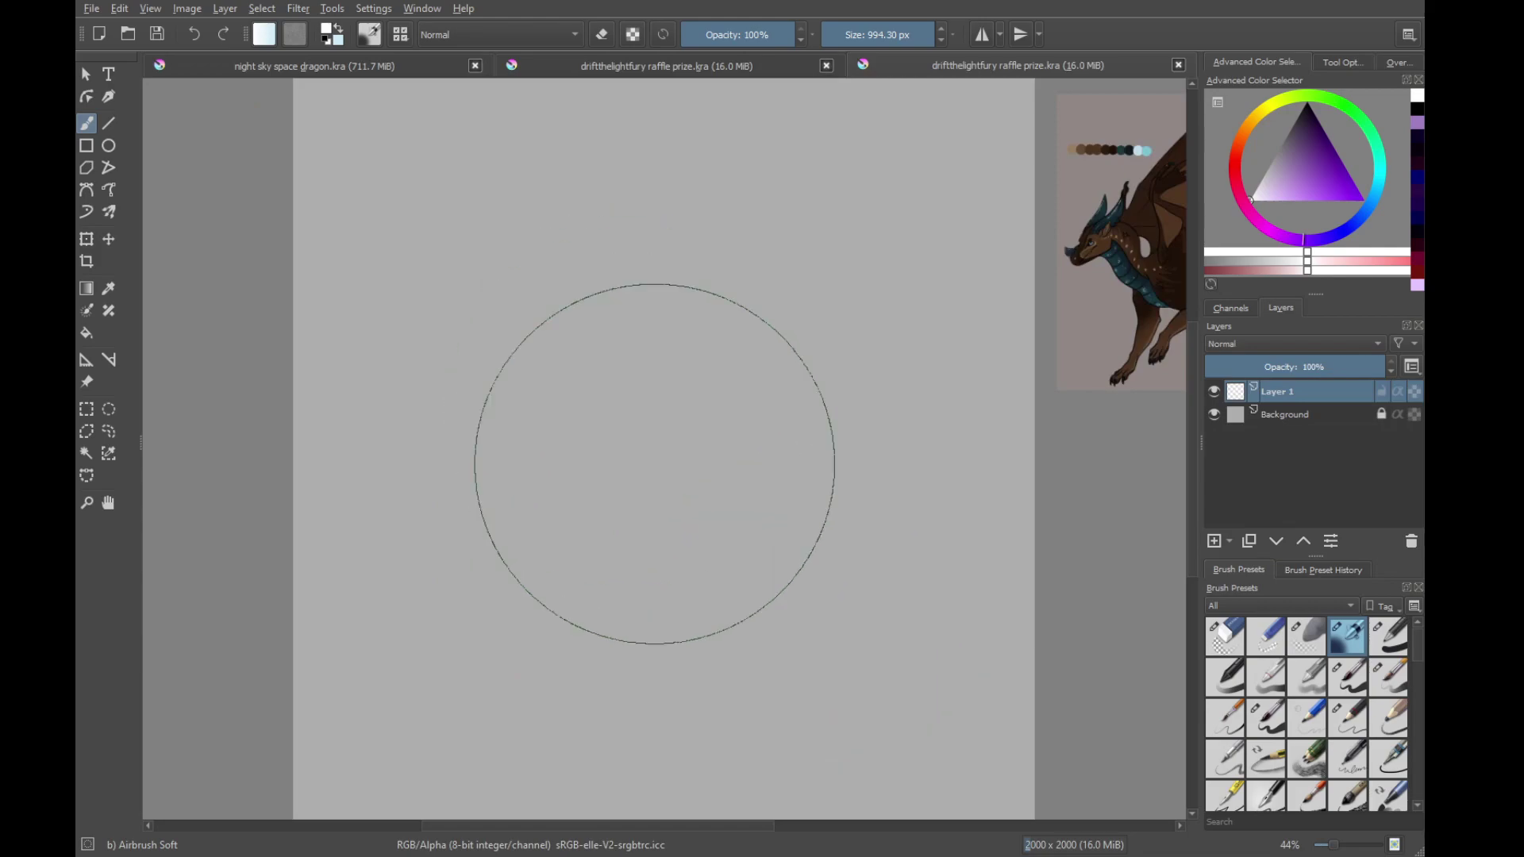
{"action": "scroll", "coordinate": [755, 522], "scroll_direction": "down", "scroll_amount": 2}
{"action": "left_click_drag", "start_coordinate": [730, 548], "coordinate": [850, 535]}
{"action": "left_click_drag", "start_coordinate": [849, 476], "coordinate": [834, 535]}
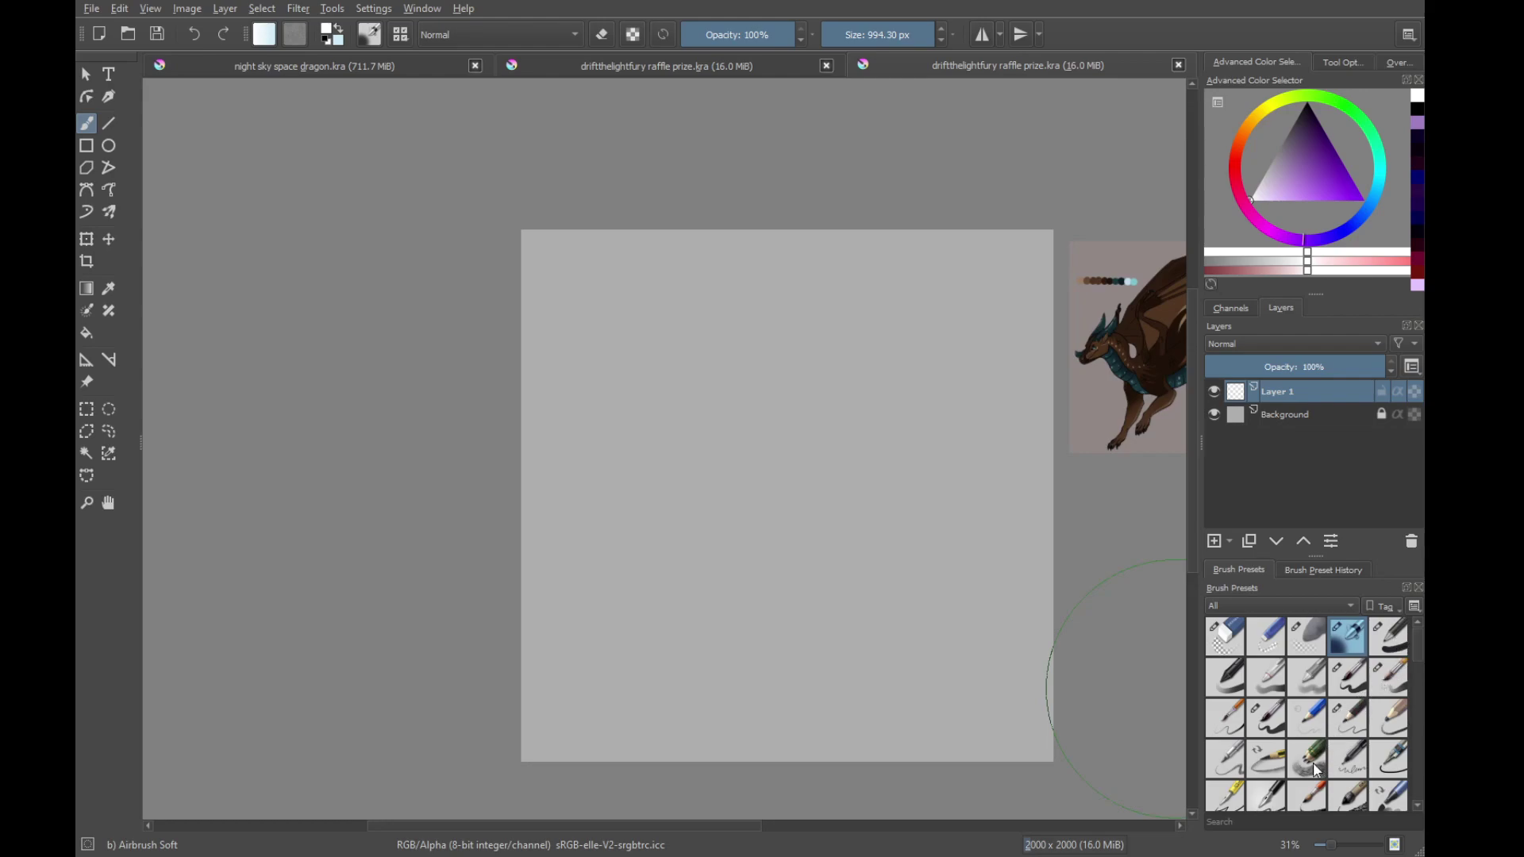
{"action": "left_click", "coordinate": [1350, 689]}
{"action": "left_click", "coordinate": [1347, 718]}
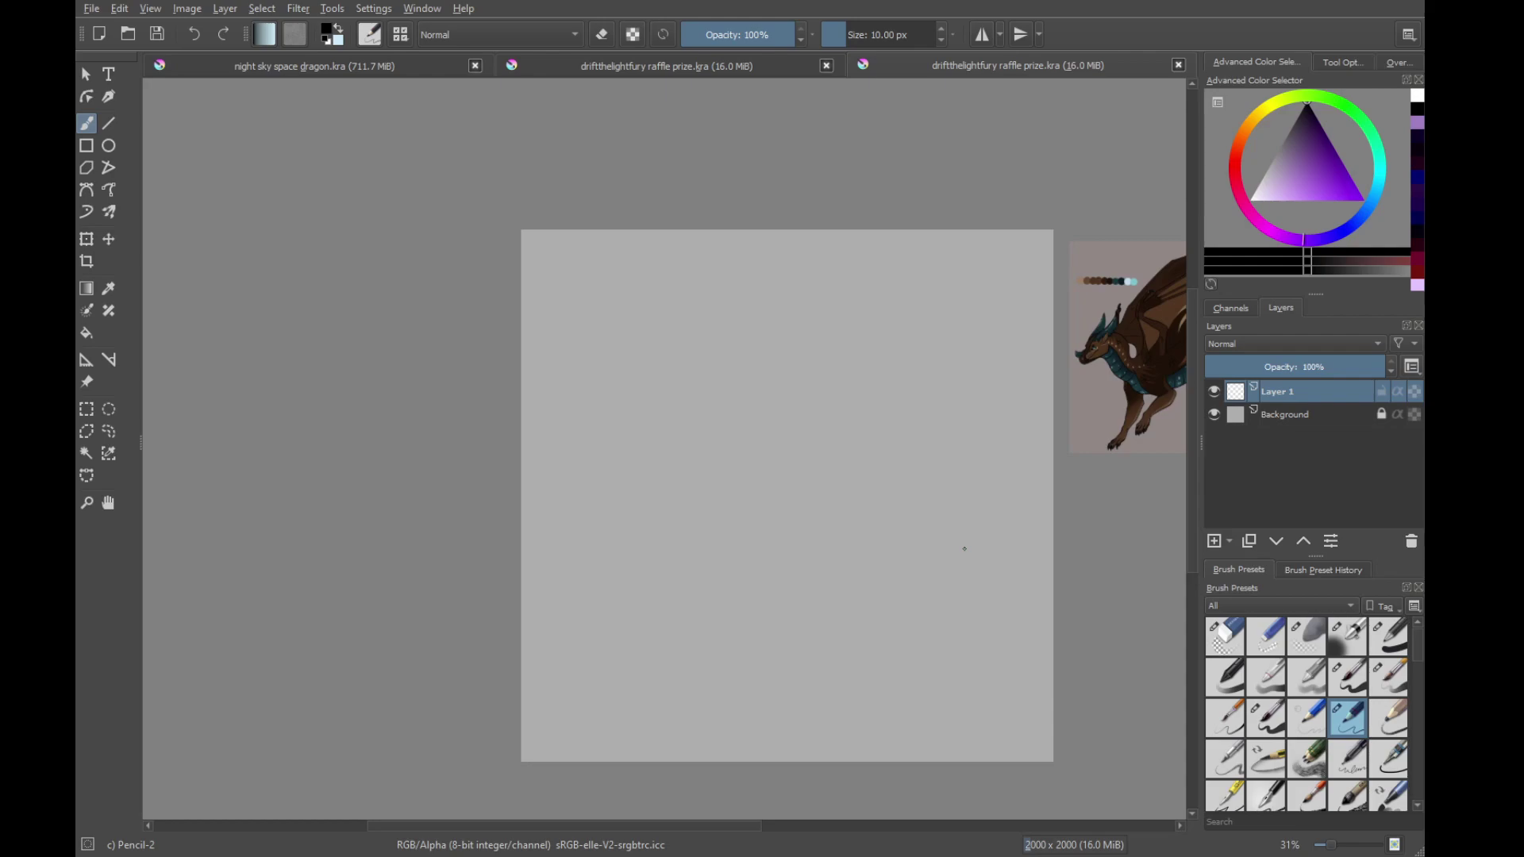
Examine the reference dragon's head, markings and colour palette beside the blank canvas
{"action": "left_click_drag", "start_coordinate": [964, 548], "coordinate": [665, 769]}
{"action": "left_click_drag", "start_coordinate": [697, 662], "coordinate": [772, 577]}
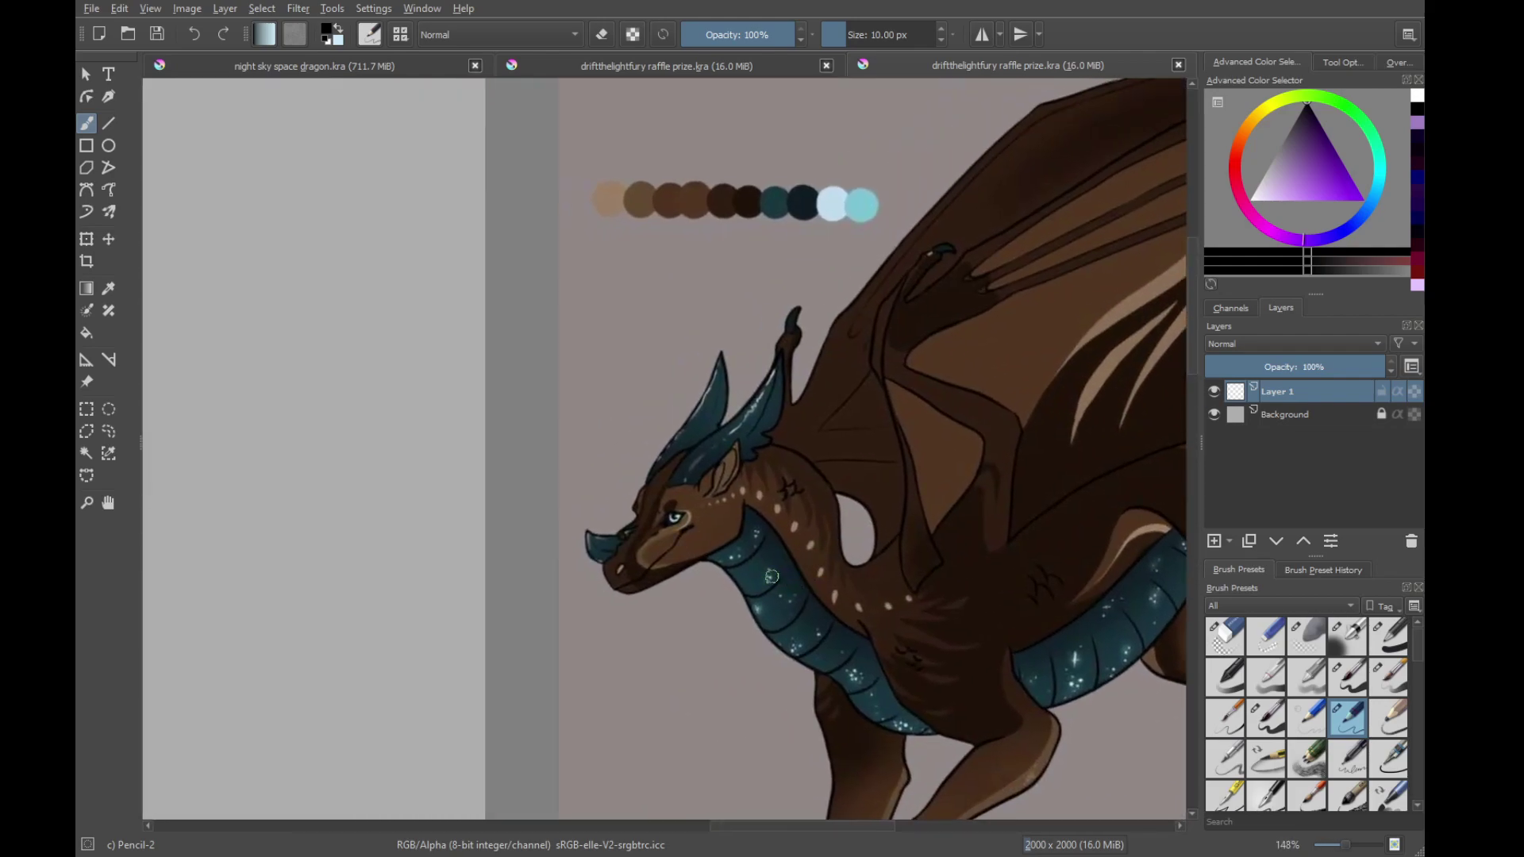
{"action": "left_click_drag", "start_coordinate": [780, 649], "coordinate": [858, 534]}
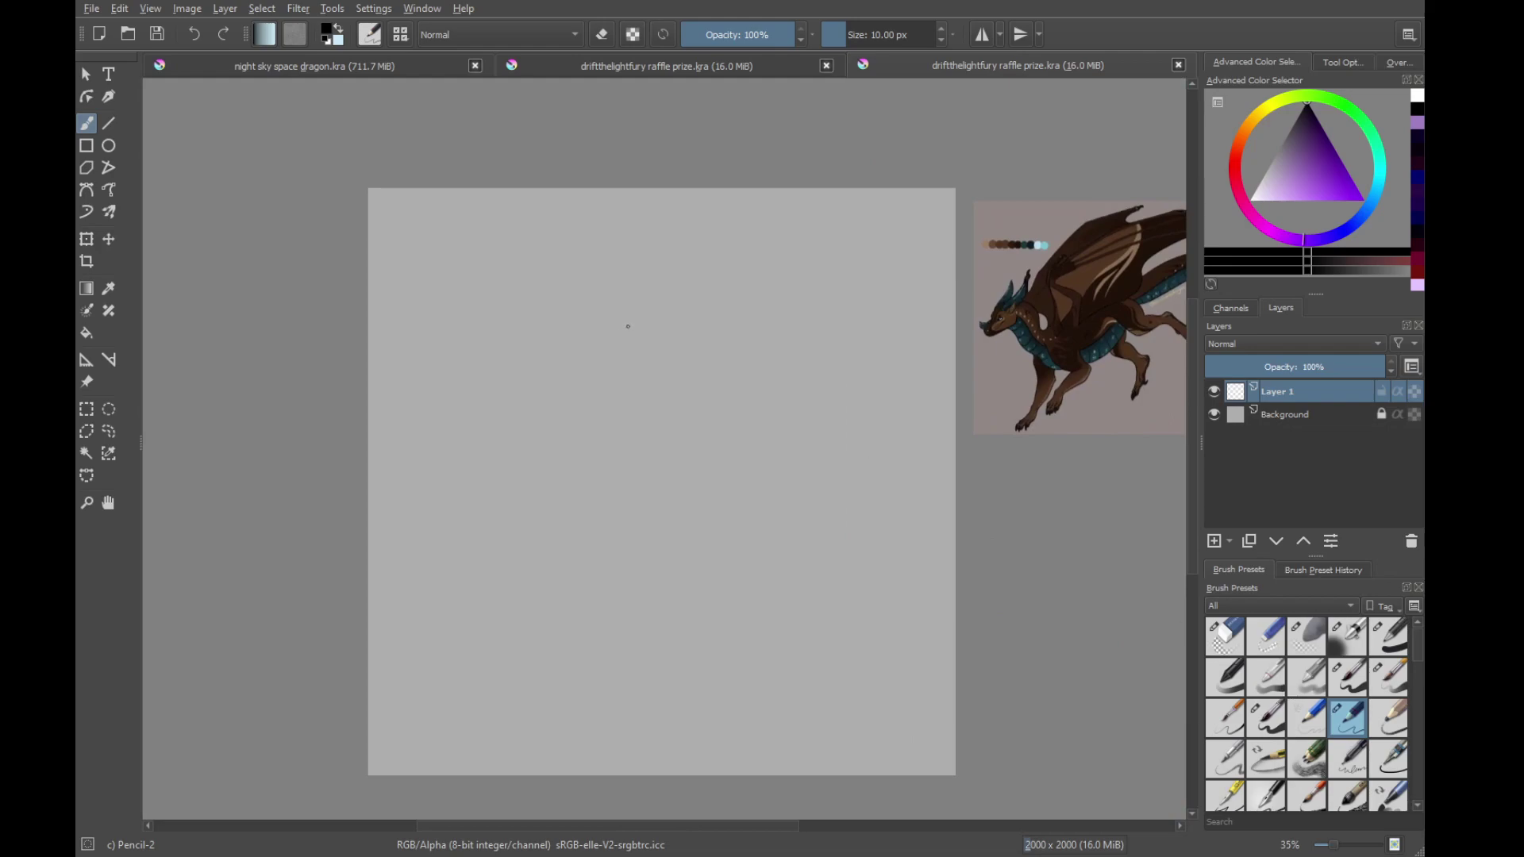
Try a light curved pencil stroke in the upper-left area of the canvas and undo it
{"action": "left_click_drag", "start_coordinate": [637, 370], "coordinate": [615, 361]}
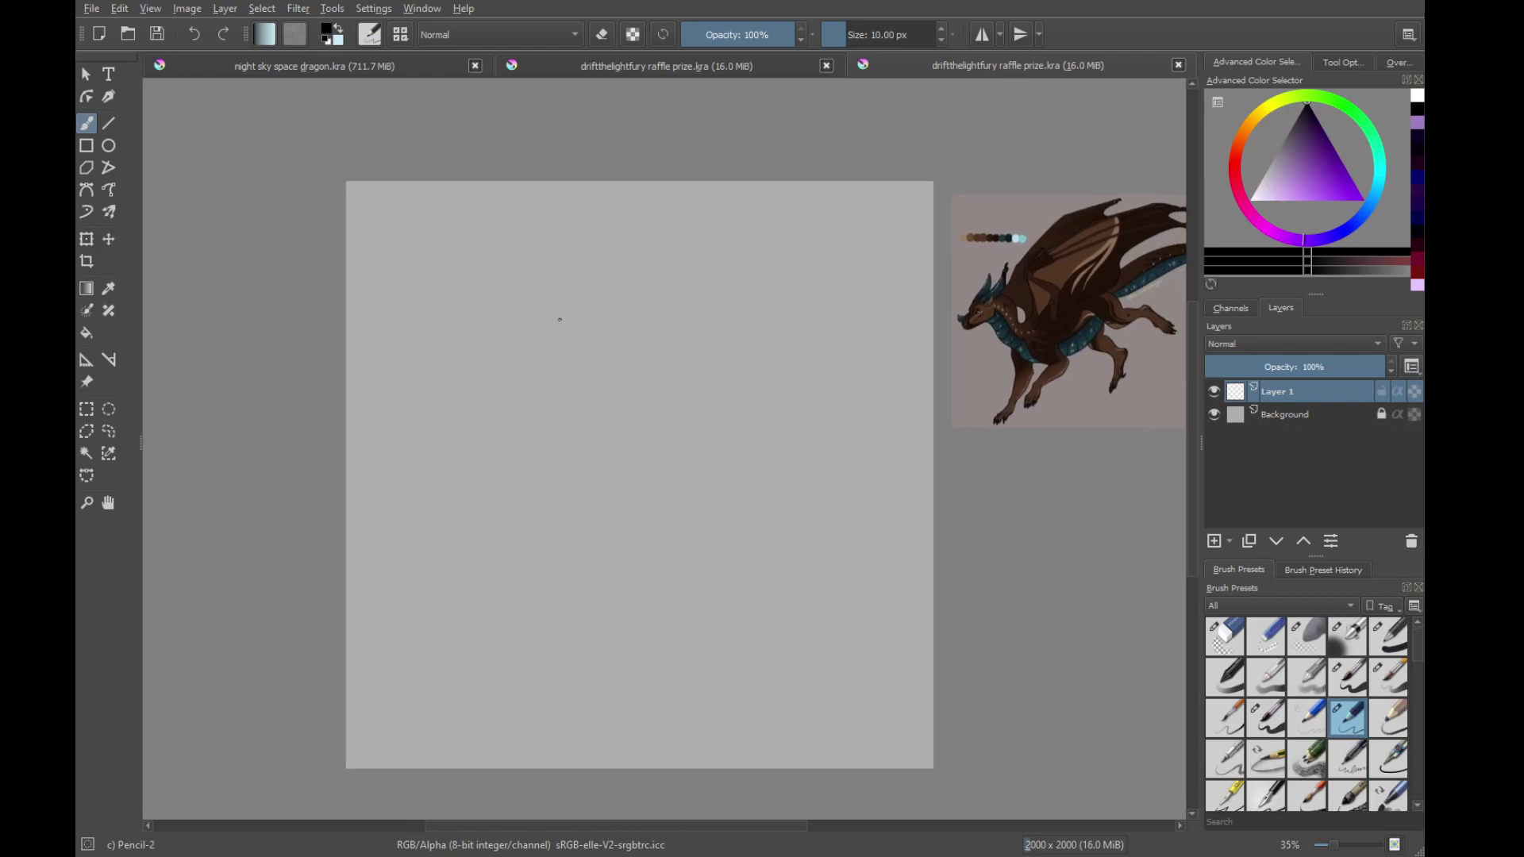
{"action": "scroll", "coordinate": [522, 318], "scroll_direction": "right", "scroll_amount": 2}
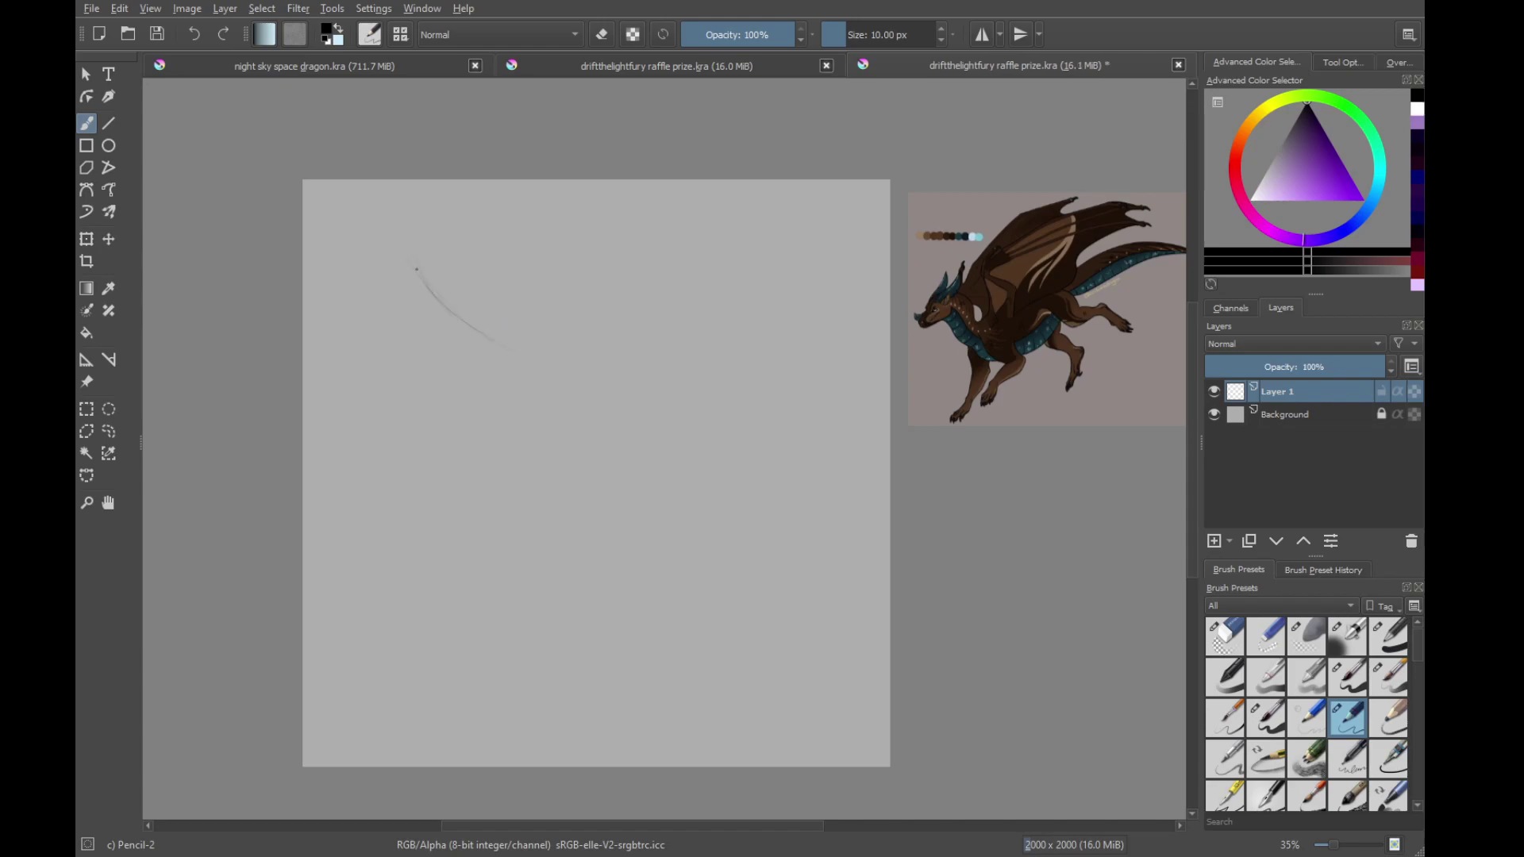
{"action": "key", "text": "ctrl+z"}
{"action": "key", "text": "ctrl+z"}
{"action": "left_click_drag", "start_coordinate": [597, 380], "coordinate": [628, 375]}
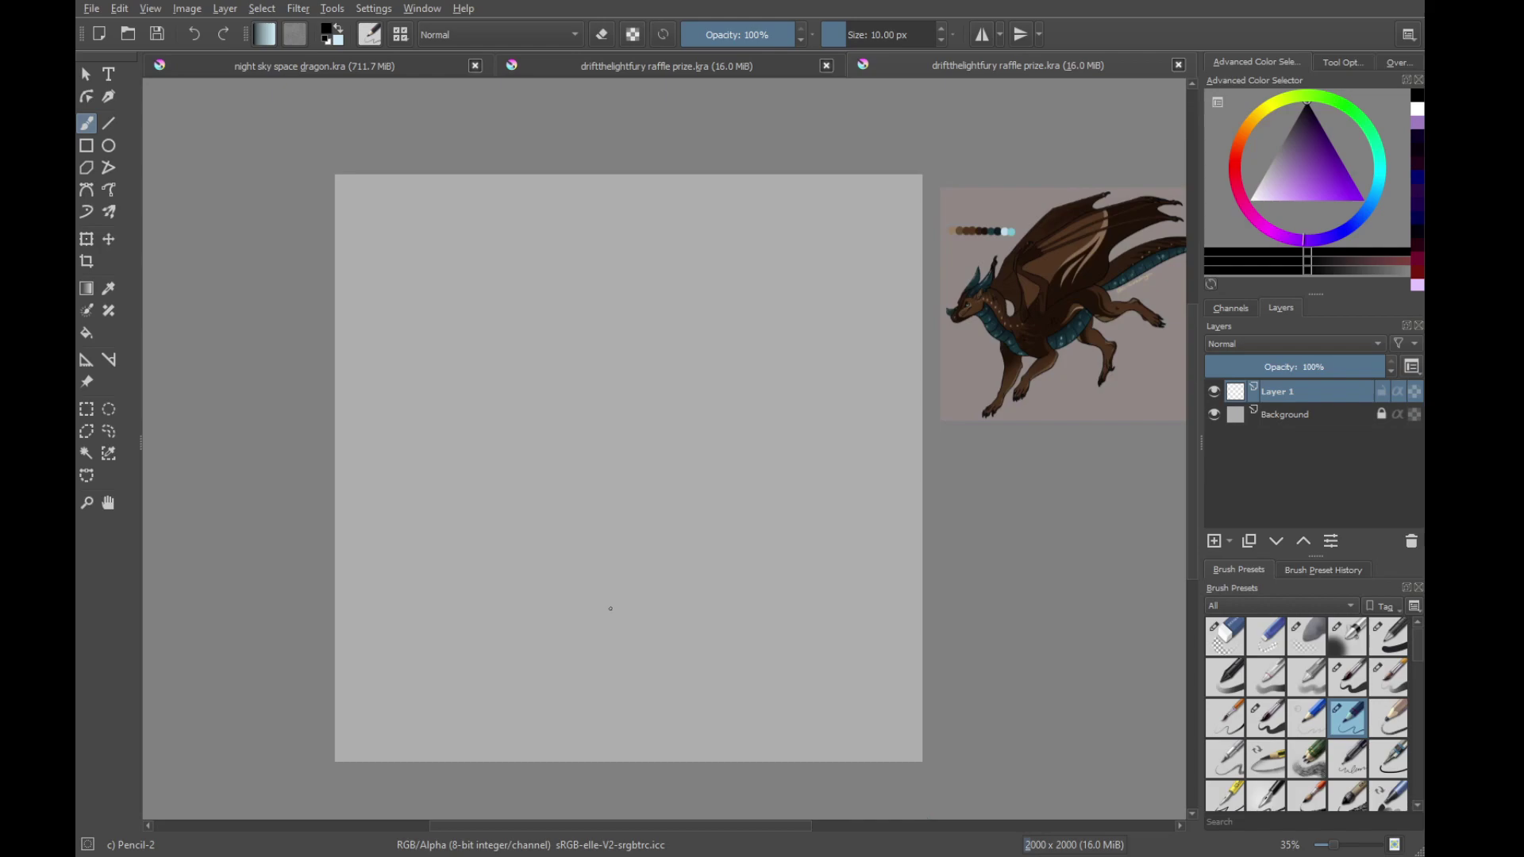
{"action": "left_click_drag", "start_coordinate": [537, 452], "coordinate": [548, 435]}
{"action": "left_click_drag", "start_coordinate": [646, 357], "coordinate": [565, 419]}
{"action": "left_click_drag", "start_coordinate": [579, 480], "coordinate": [603, 466]}
{"action": "left_click_drag", "start_coordinate": [534, 353], "coordinate": [528, 317]}
{"action": "left_click_drag", "start_coordinate": [416, 276], "coordinate": [494, 314]}
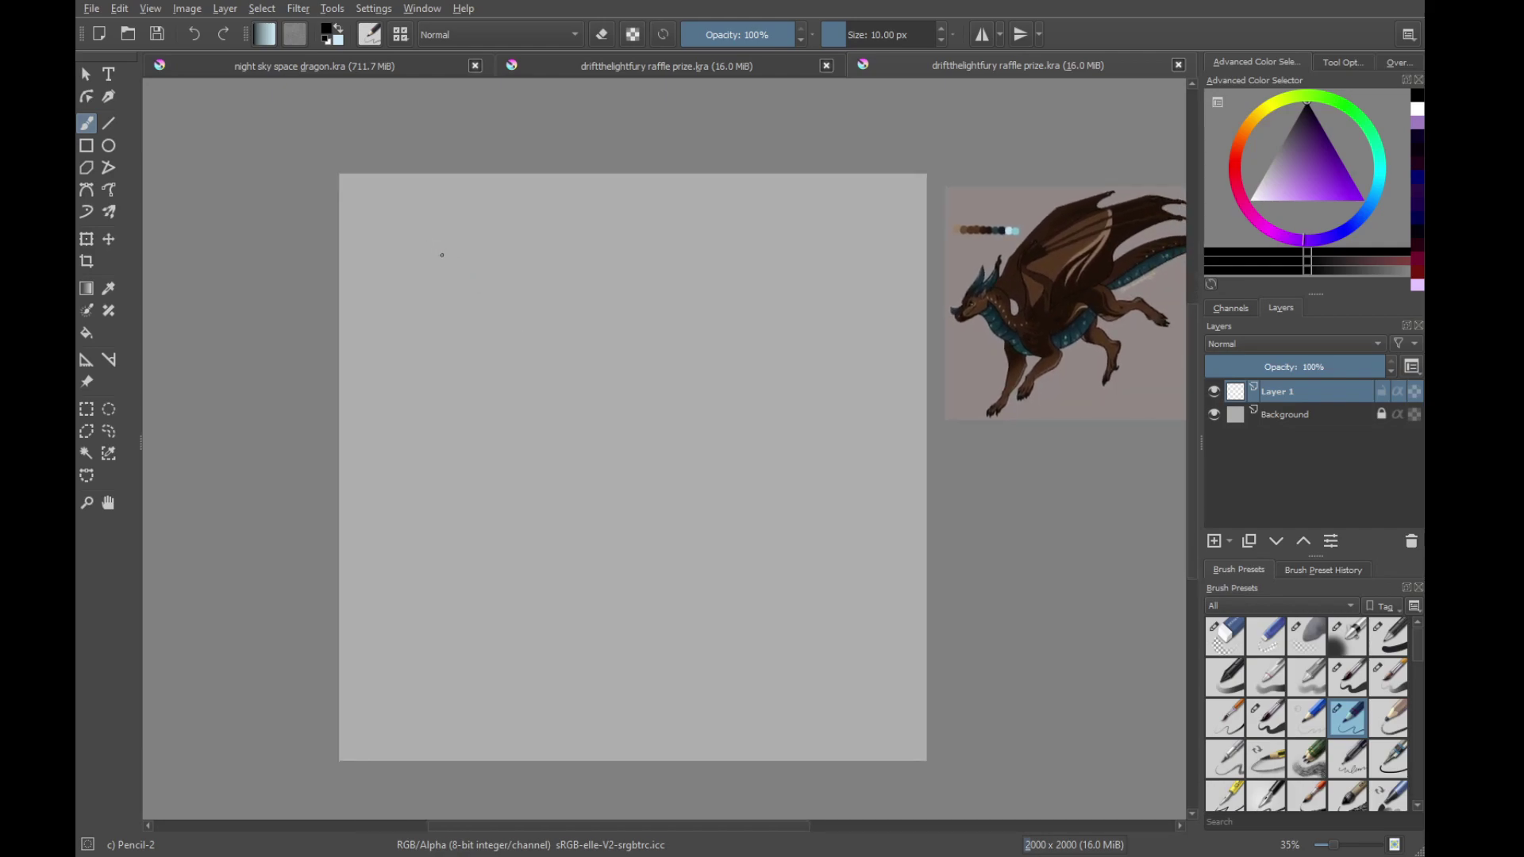
{"action": "left_click_drag", "start_coordinate": [442, 255], "coordinate": [492, 250]}
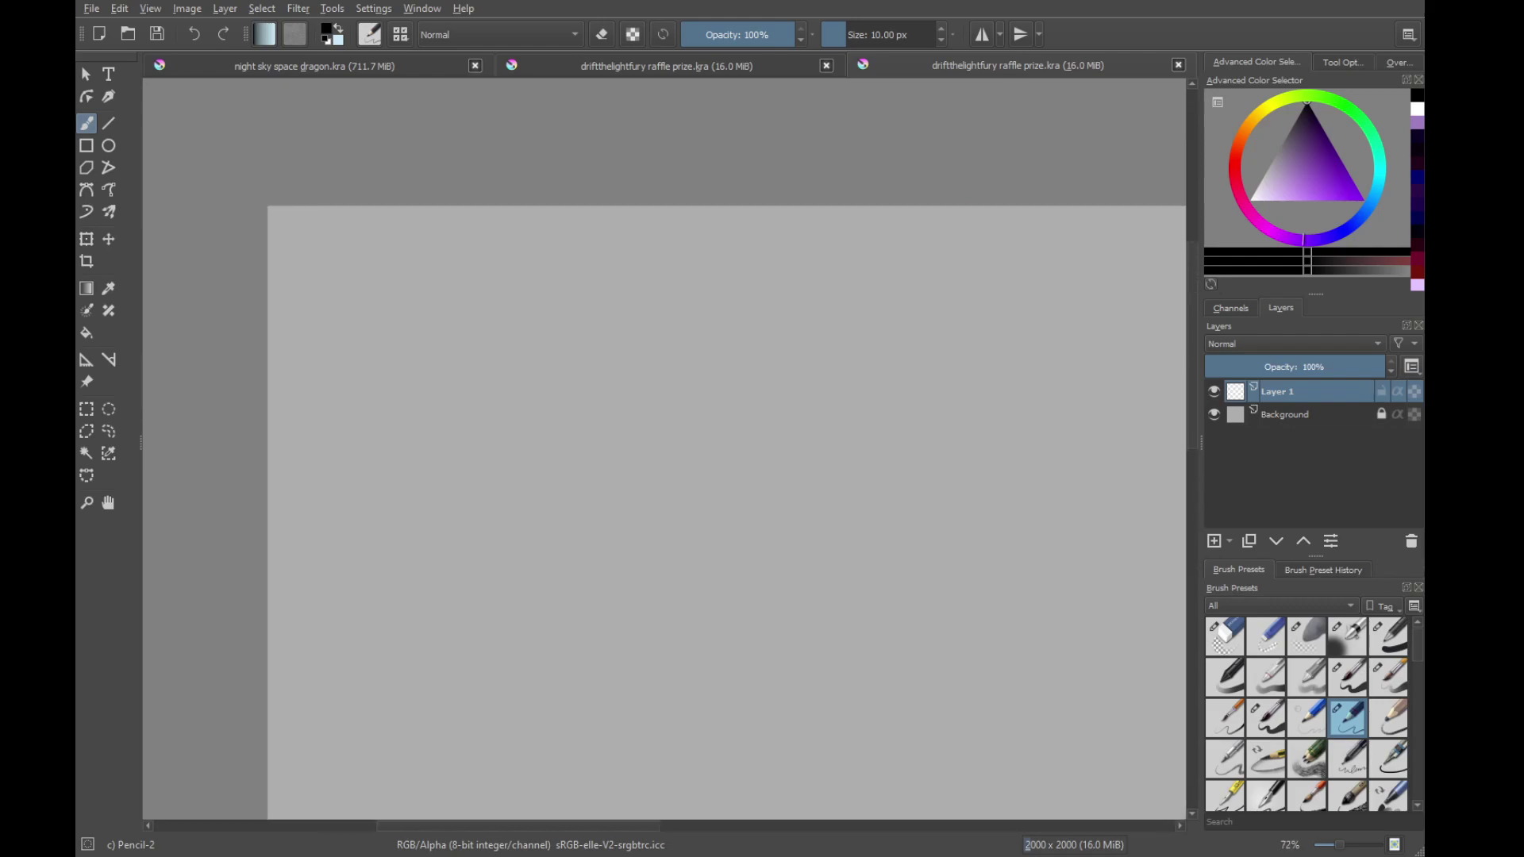
{"action": "left_click_drag", "start_coordinate": [525, 300], "coordinate": [477, 316]}
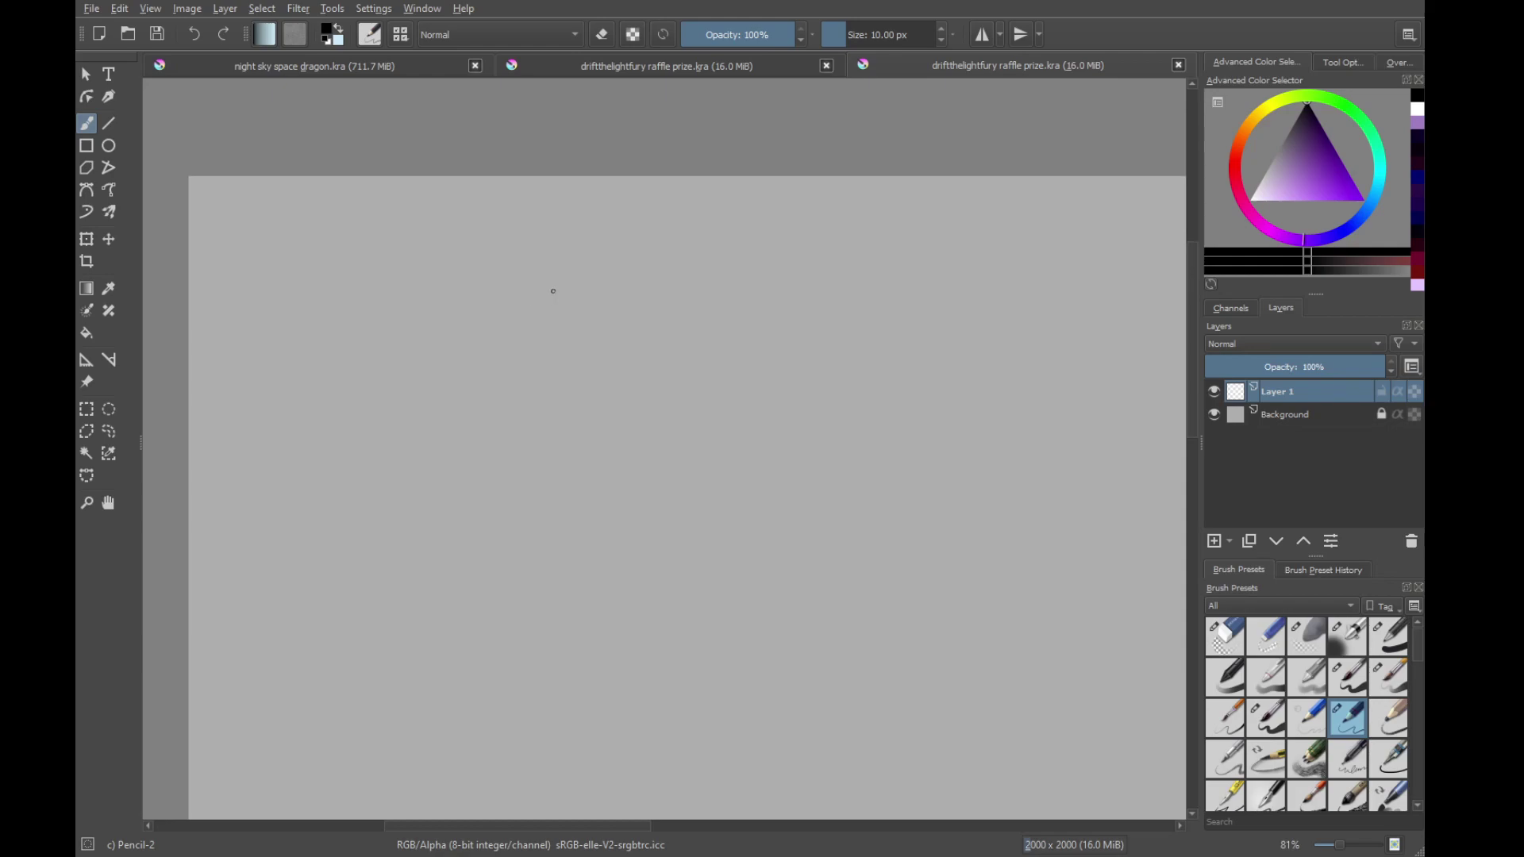
Sketch a small oval head and rough body lines in the canvas's upper-left area, undoing the first tries
{"action": "left_click_drag", "start_coordinate": [553, 290], "coordinate": [544, 320]}
{"action": "key", "text": "ctrl+z"}
{"action": "left_click_drag", "start_coordinate": [548, 307], "coordinate": [552, 299]}
{"action": "key", "text": "ctrl+z"}
{"action": "mouse_move", "coordinate": [541, 301]}
{"action": "left_mouse_down"}
{"action": "mouse_move", "coordinate": [560, 322]}
{"action": "mouse_move", "coordinate": [538, 335]}
{"action": "left_mouse_up"}
{"action": "left_click_drag", "start_coordinate": [524, 340], "coordinate": [533, 330]}
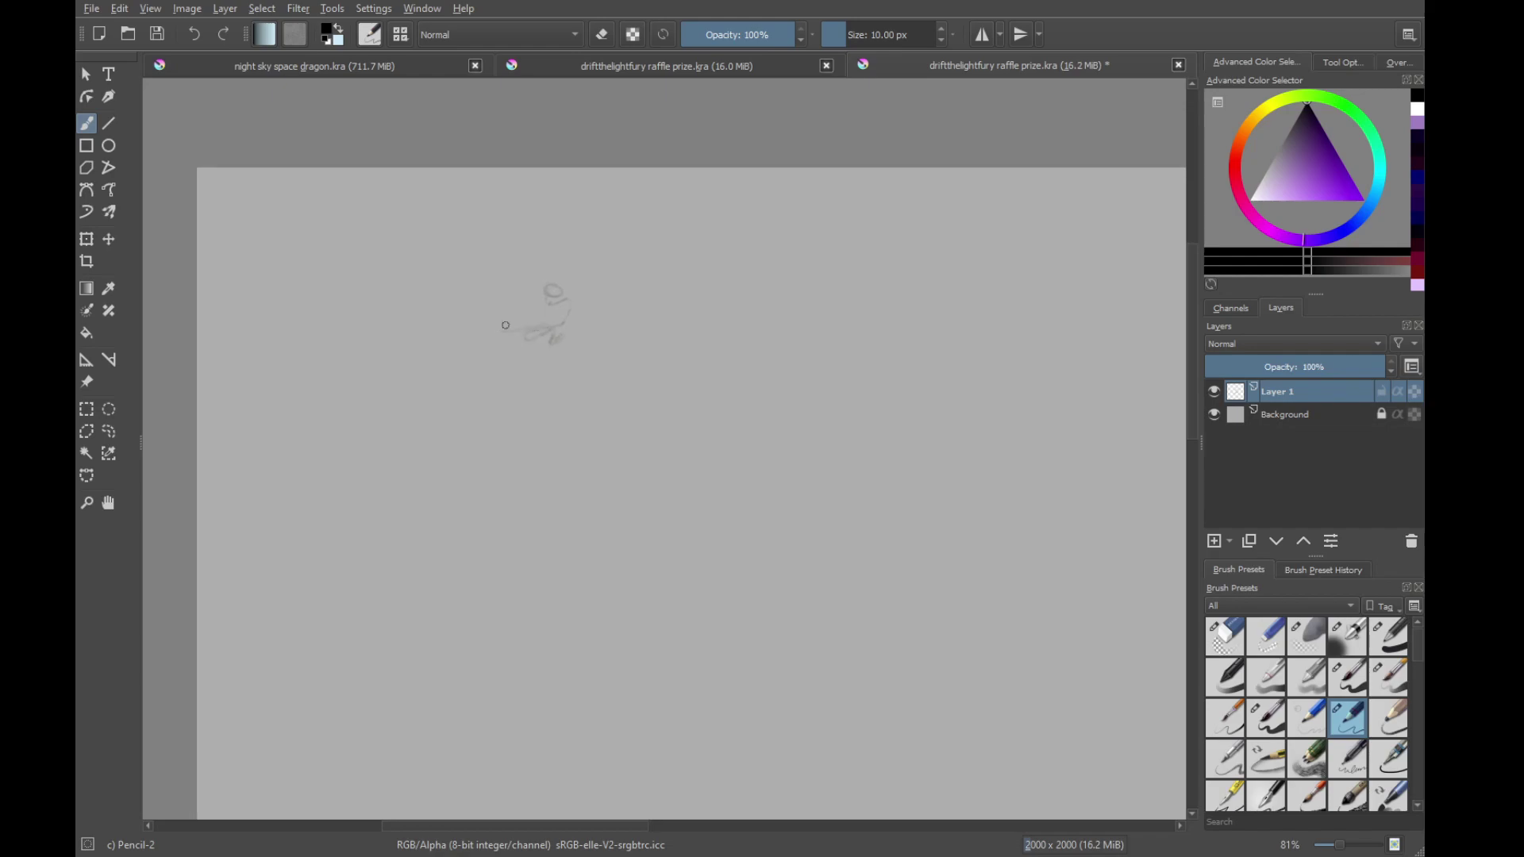
Sketch the outline of the large wing stretching from the body toward the canvas's upper-left corner
{"action": "left_click_drag", "start_coordinate": [428, 229], "coordinate": [305, 186]}
{"action": "left_click_drag", "start_coordinate": [403, 321], "coordinate": [482, 337]}
{"action": "left_click_drag", "start_coordinate": [575, 344], "coordinate": [521, 320]}
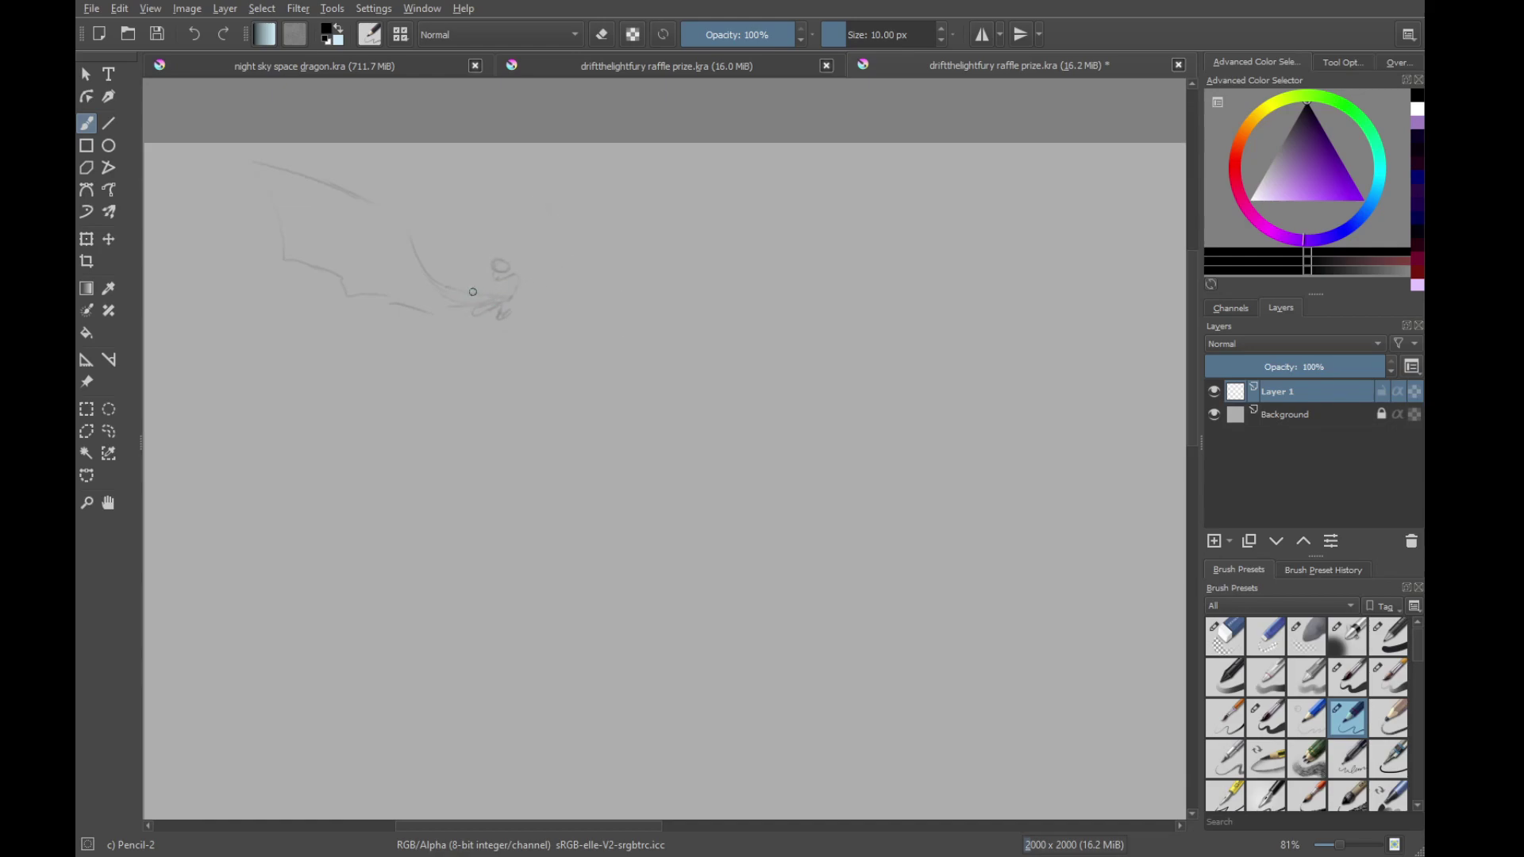
Sketch the opposite wing rising to the right of the body and build up the body lines below the head
{"action": "left_click_drag", "start_coordinate": [512, 278], "coordinate": [582, 225]}
{"action": "left_click_drag", "start_coordinate": [520, 278], "coordinate": [627, 199]}
{"action": "left_click_drag", "start_coordinate": [586, 228], "coordinate": [599, 219]}
{"action": "left_click_drag", "start_coordinate": [491, 310], "coordinate": [525, 276]}
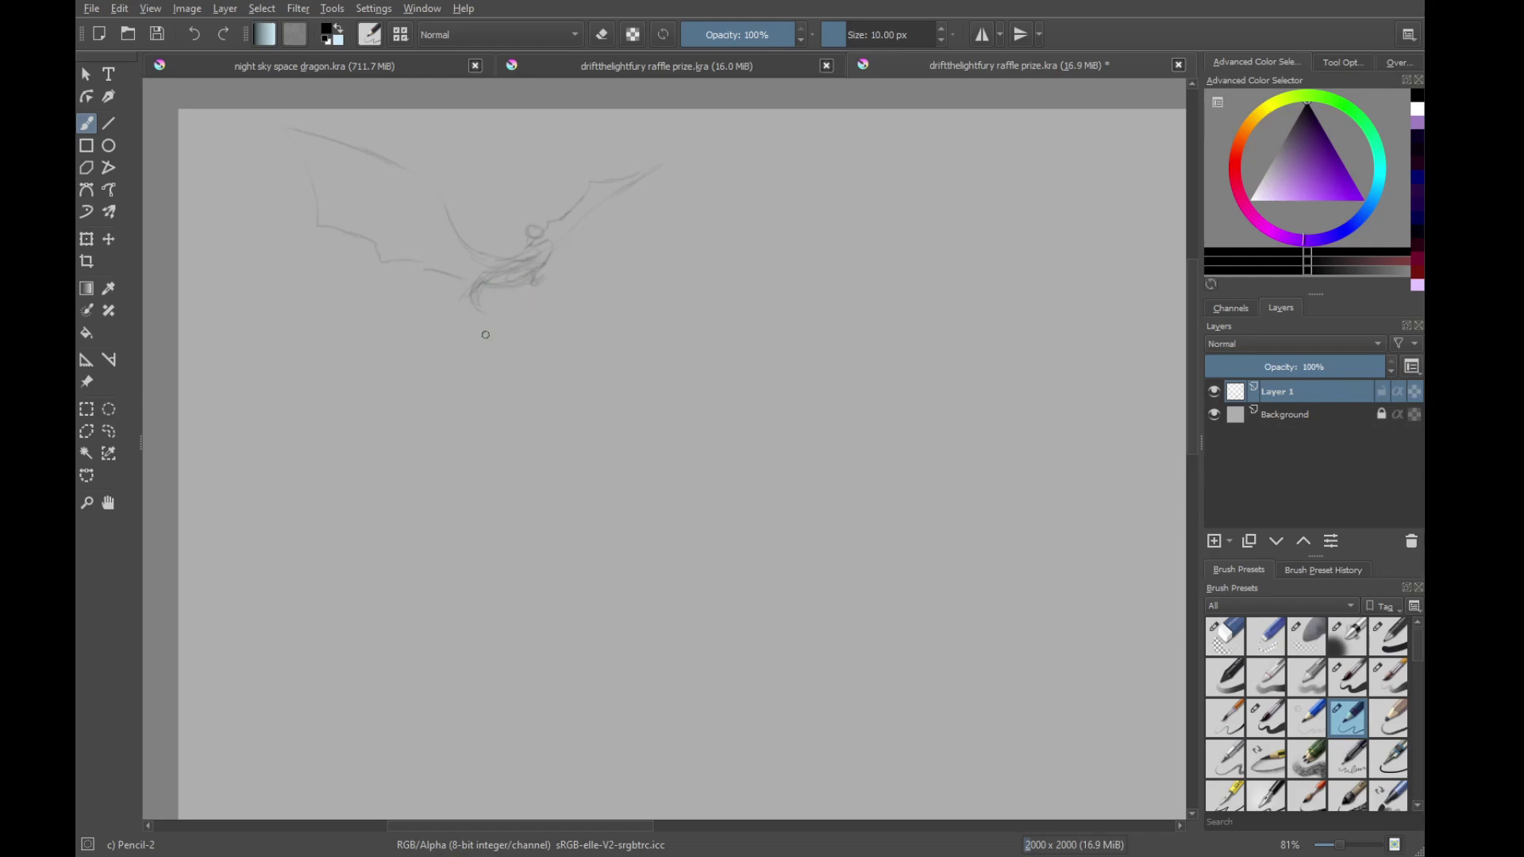
Sketch tail and hind-leg lines below the first dragon's body, undoing the strokes that do not fit
{"action": "key", "text": "ctrl+z"}
{"action": "key", "text": "ctrl+z"}
{"action": "mouse_move", "coordinate": [477, 291]}
{"action": "left_mouse_down"}
{"action": "mouse_move", "coordinate": [462, 321]}
{"action": "mouse_move", "coordinate": [557, 514]}
{"action": "left_mouse_up"}
{"action": "left_click_drag", "start_coordinate": [487, 315], "coordinate": [476, 354]}
{"action": "key", "text": "ctrl+z"}
{"action": "key", "text": "ctrl+z"}
{"action": "left_click_drag", "start_coordinate": [529, 281], "coordinate": [508, 296]}
{"action": "mouse_move", "coordinate": [429, 312]}
{"action": "left_mouse_down"}
{"action": "mouse_move", "coordinate": [456, 323]}
{"action": "mouse_move", "coordinate": [449, 306]}
{"action": "mouse_move", "coordinate": [435, 334]}
{"action": "left_mouse_up"}
{"action": "key", "text": "ctrl+z"}
{"action": "left_click_drag", "start_coordinate": [465, 302], "coordinate": [460, 314]}
{"action": "key", "text": "ctrl+z"}
{"action": "key", "text": "ctrl+z"}
{"action": "key", "text": "ctrl+z"}
{"action": "key", "text": "ctrl+z"}
{"action": "key", "text": "ctrl+z"}
Erase the rough lines at the rear of the body and redraw the haunch with a bent hind leg
{"action": "key", "text": "/"}
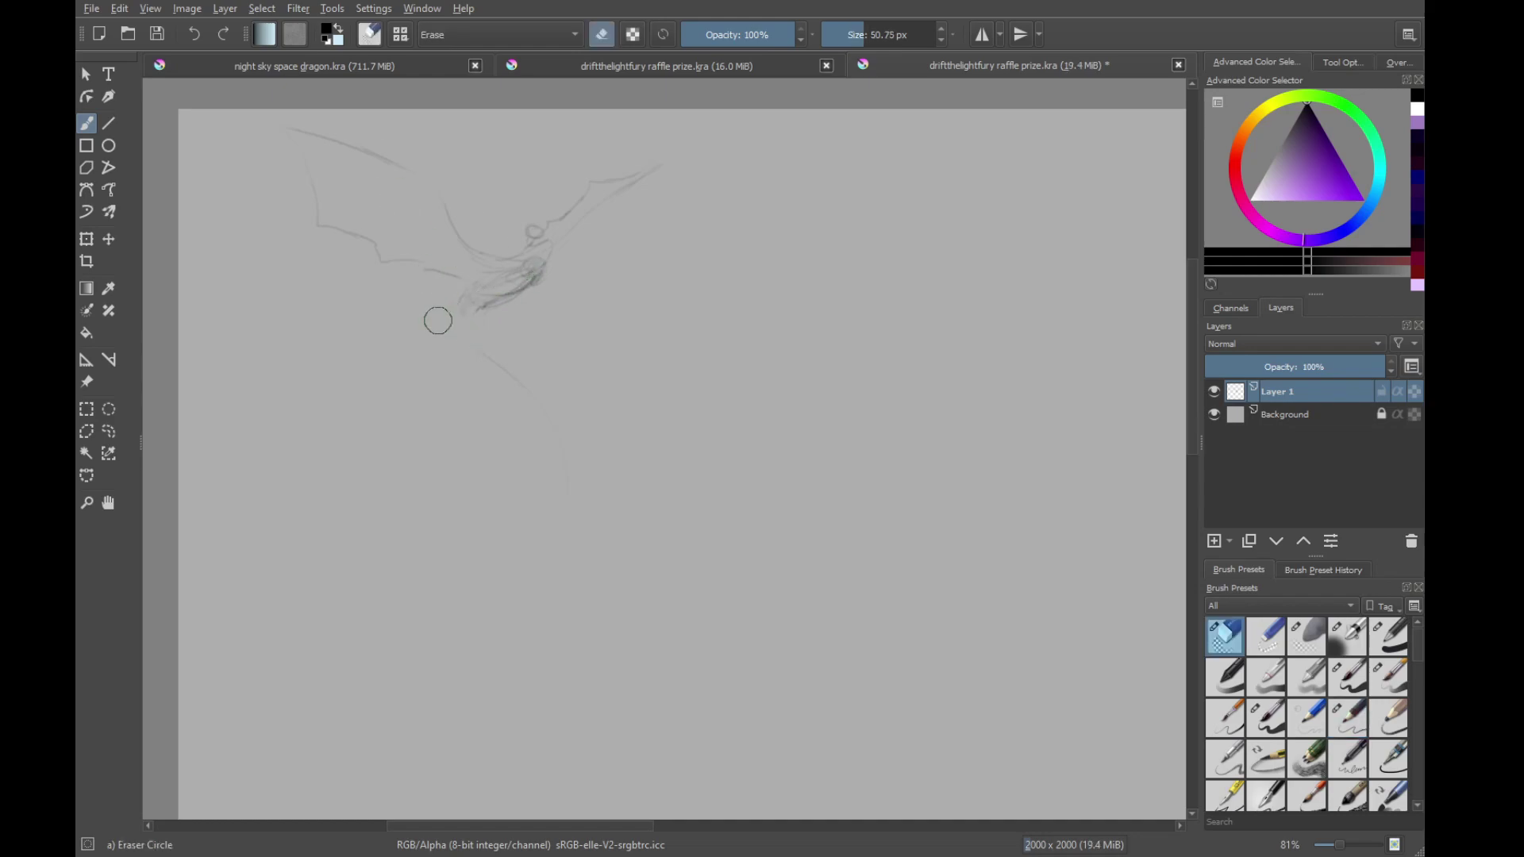
{"action": "mouse_move", "coordinate": [438, 321]}
{"action": "left_mouse_down"}
{"action": "mouse_move", "coordinate": [502, 300]}
{"action": "mouse_move", "coordinate": [534, 238]}
{"action": "mouse_move", "coordinate": [544, 260]}
{"action": "left_mouse_up"}
{"action": "key", "text": "/"}
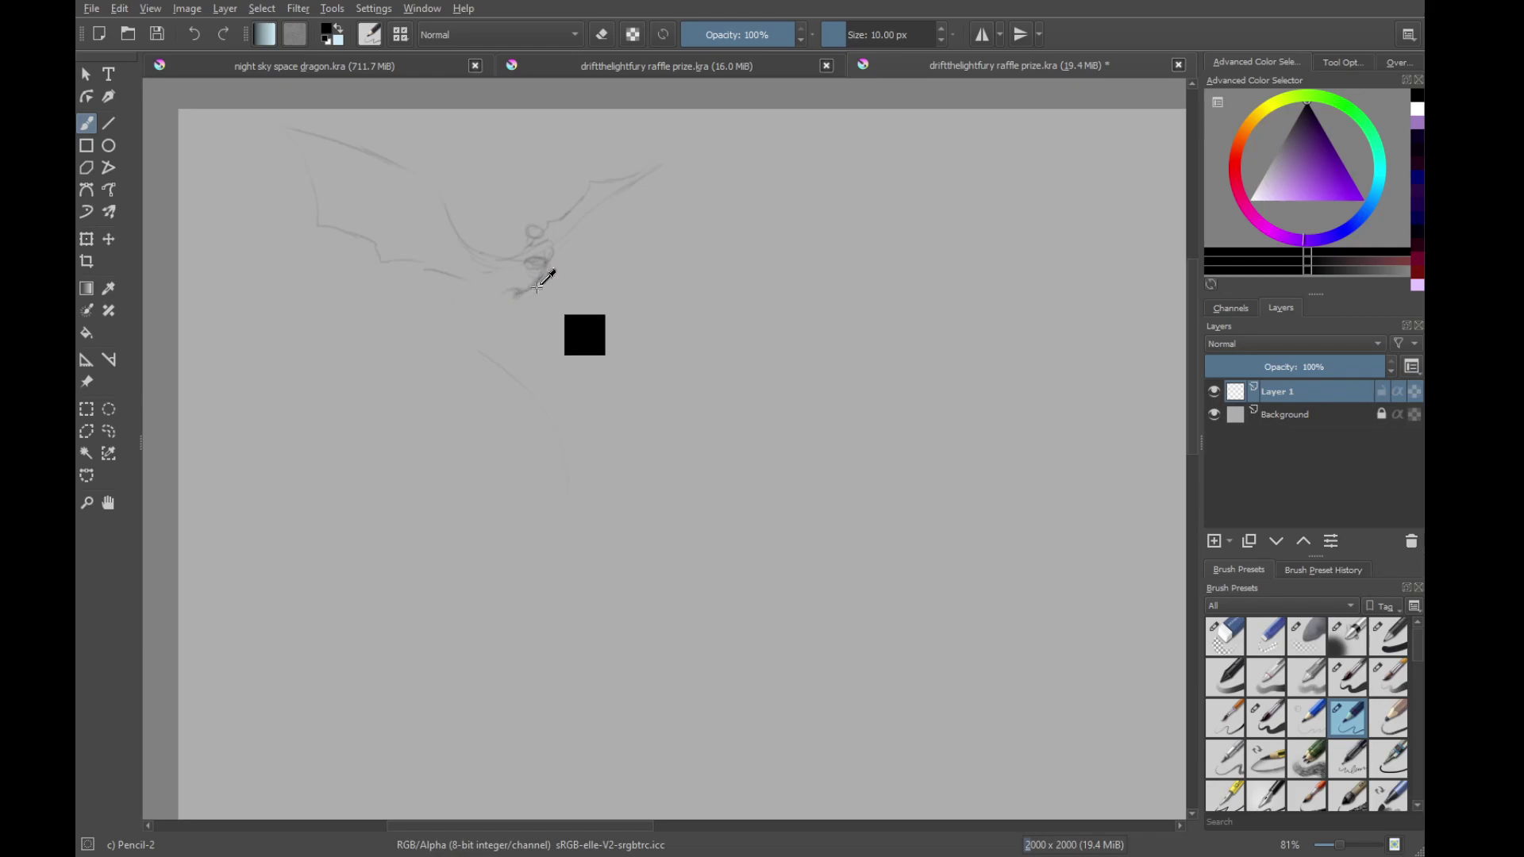
{"action": "key", "text": "ctrl+z"}
{"action": "left_click_drag", "start_coordinate": [478, 287], "coordinate": [458, 349]}
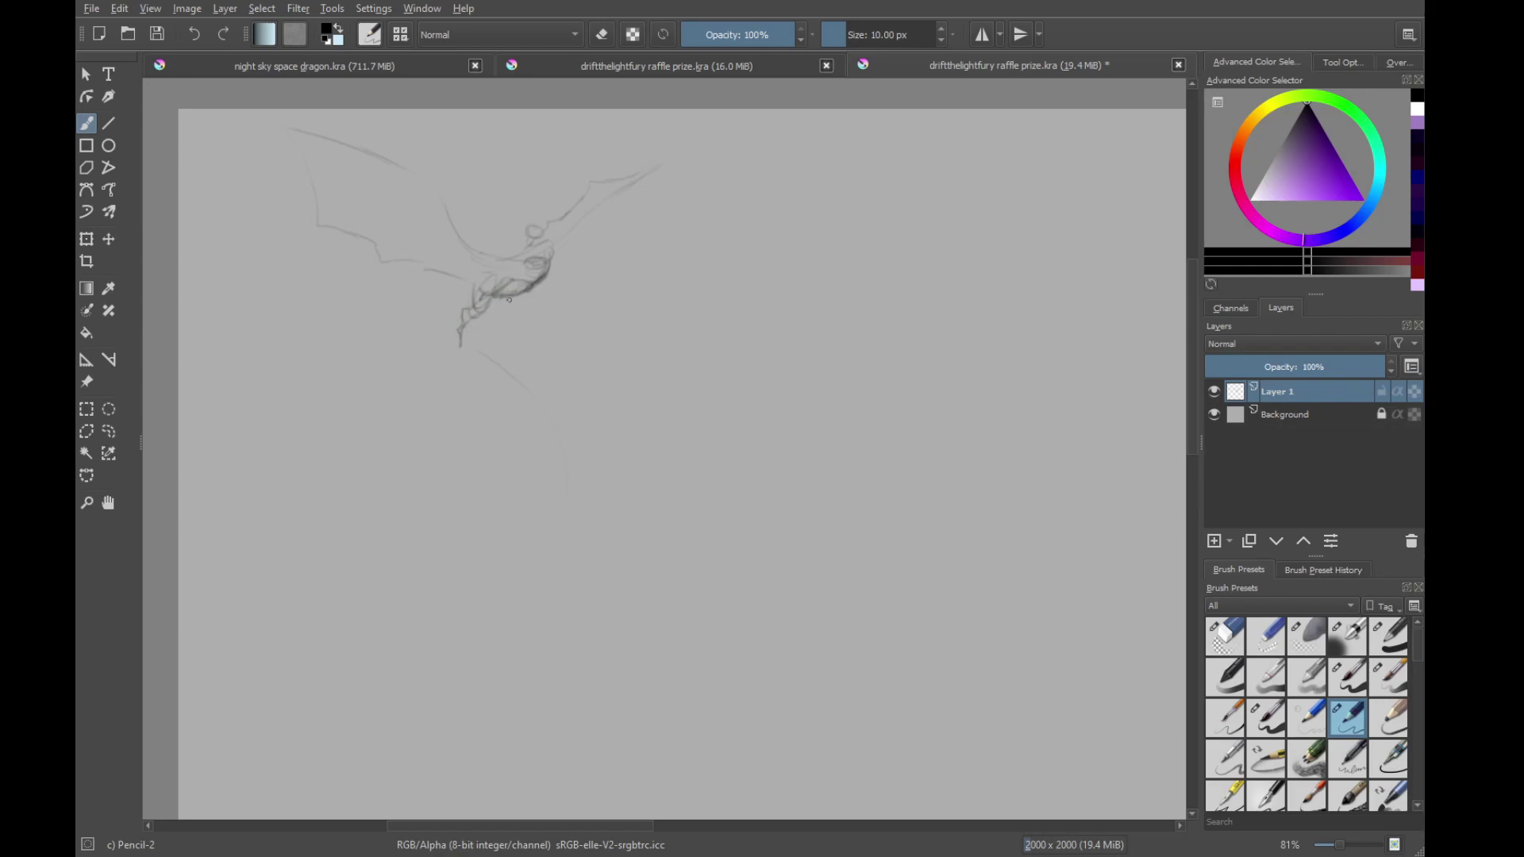
Complete the first dragon's figure with a horned head, a leg under the body and a long curved tail
{"action": "mouse_move", "coordinate": [508, 314]}
{"action": "left_mouse_down"}
{"action": "mouse_move", "coordinate": [477, 319]}
{"action": "mouse_move", "coordinate": [503, 335]}
{"action": "left_mouse_up"}
{"action": "mouse_move", "coordinate": [498, 277]}
{"action": "left_mouse_down"}
{"action": "mouse_move", "coordinate": [481, 300]}
{"action": "mouse_move", "coordinate": [551, 446]}
{"action": "left_mouse_up"}
{"action": "left_click_drag", "start_coordinate": [569, 361], "coordinate": [466, 396]}
{"action": "mouse_move", "coordinate": [423, 310]}
{"action": "left_mouse_down"}
{"action": "mouse_move", "coordinate": [394, 269]}
{"action": "mouse_move", "coordinate": [408, 258]}
{"action": "mouse_move", "coordinate": [393, 274]}
{"action": "mouse_move", "coordinate": [407, 264]}
{"action": "mouse_move", "coordinate": [405, 281]}
{"action": "mouse_move", "coordinate": [365, 269]}
{"action": "left_mouse_up"}
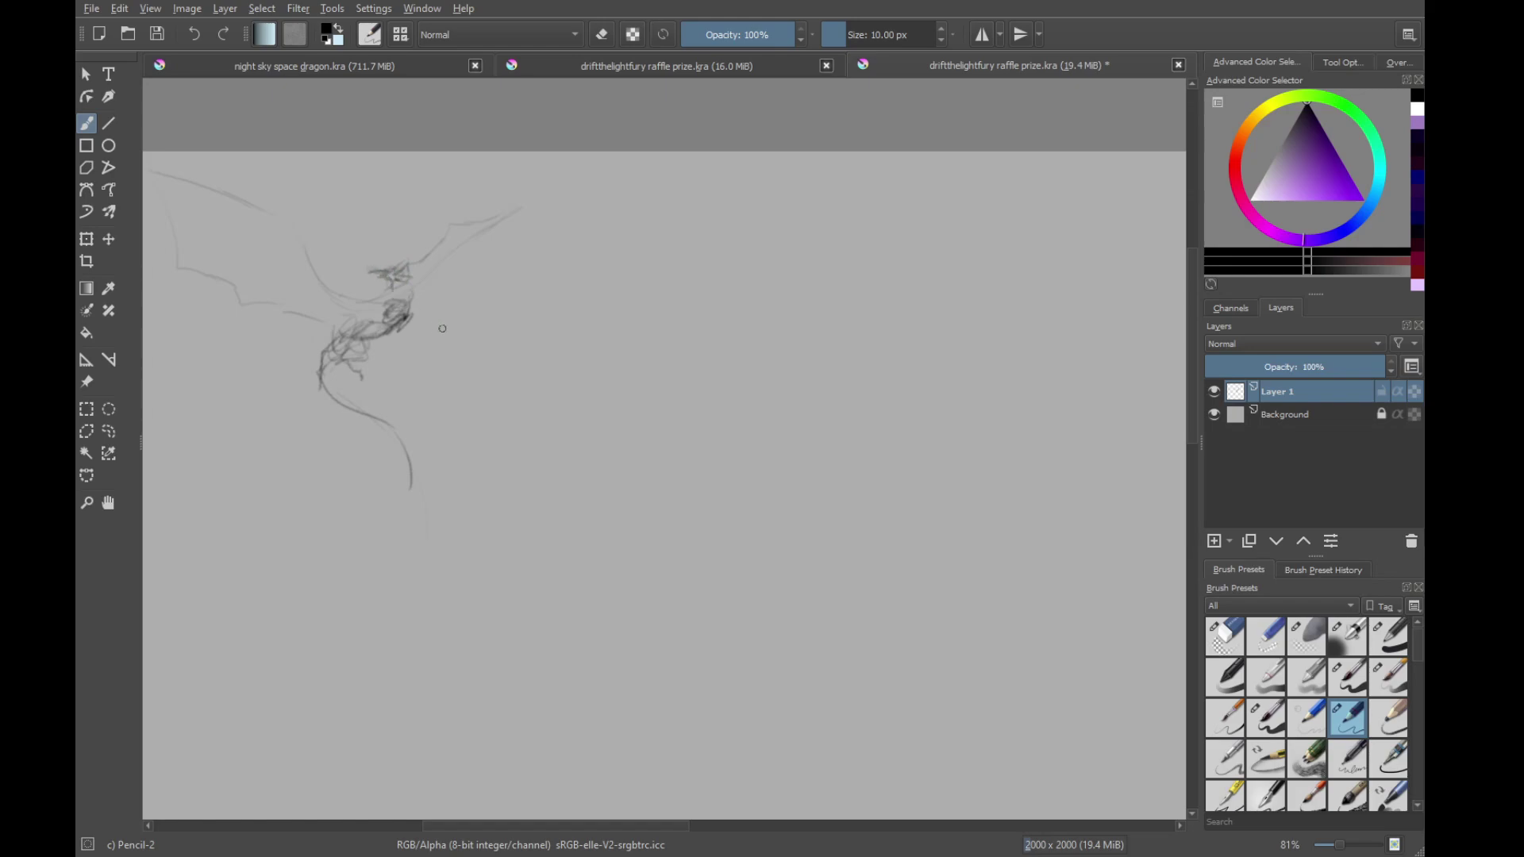
Sketch a pine tree with layered drooping branches to the right of the first dragon
{"action": "scroll", "coordinate": [511, 361], "scroll_direction": "down", "scroll_amount": 2}
{"action": "left_click_drag", "start_coordinate": [574, 354], "coordinate": [575, 425]}
{"action": "scroll", "coordinate": [536, 374], "scroll_direction": "up", "scroll_amount": 2}
{"action": "mouse_move", "coordinate": [396, 388]}
{"action": "left_mouse_down"}
{"action": "mouse_move", "coordinate": [560, 388]}
{"action": "mouse_move", "coordinate": [536, 376]}
{"action": "mouse_move", "coordinate": [475, 373]}
{"action": "mouse_move", "coordinate": [544, 413]}
{"action": "left_mouse_up"}
{"action": "left_click_drag", "start_coordinate": [566, 395], "coordinate": [520, 415]}
{"action": "mouse_move", "coordinate": [609, 296]}
{"action": "left_mouse_down"}
{"action": "mouse_move", "coordinate": [579, 371]}
{"action": "mouse_move", "coordinate": [619, 376]}
{"action": "left_mouse_up"}
{"action": "mouse_move", "coordinate": [604, 334]}
{"action": "left_mouse_down"}
{"action": "mouse_move", "coordinate": [613, 395]}
{"action": "mouse_move", "coordinate": [571, 408]}
{"action": "mouse_move", "coordinate": [626, 417]}
{"action": "mouse_move", "coordinate": [547, 465]}
{"action": "left_mouse_up"}
{"action": "left_click_drag", "start_coordinate": [589, 465], "coordinate": [627, 482]}
{"action": "left_click_drag", "start_coordinate": [472, 455], "coordinate": [608, 431]}
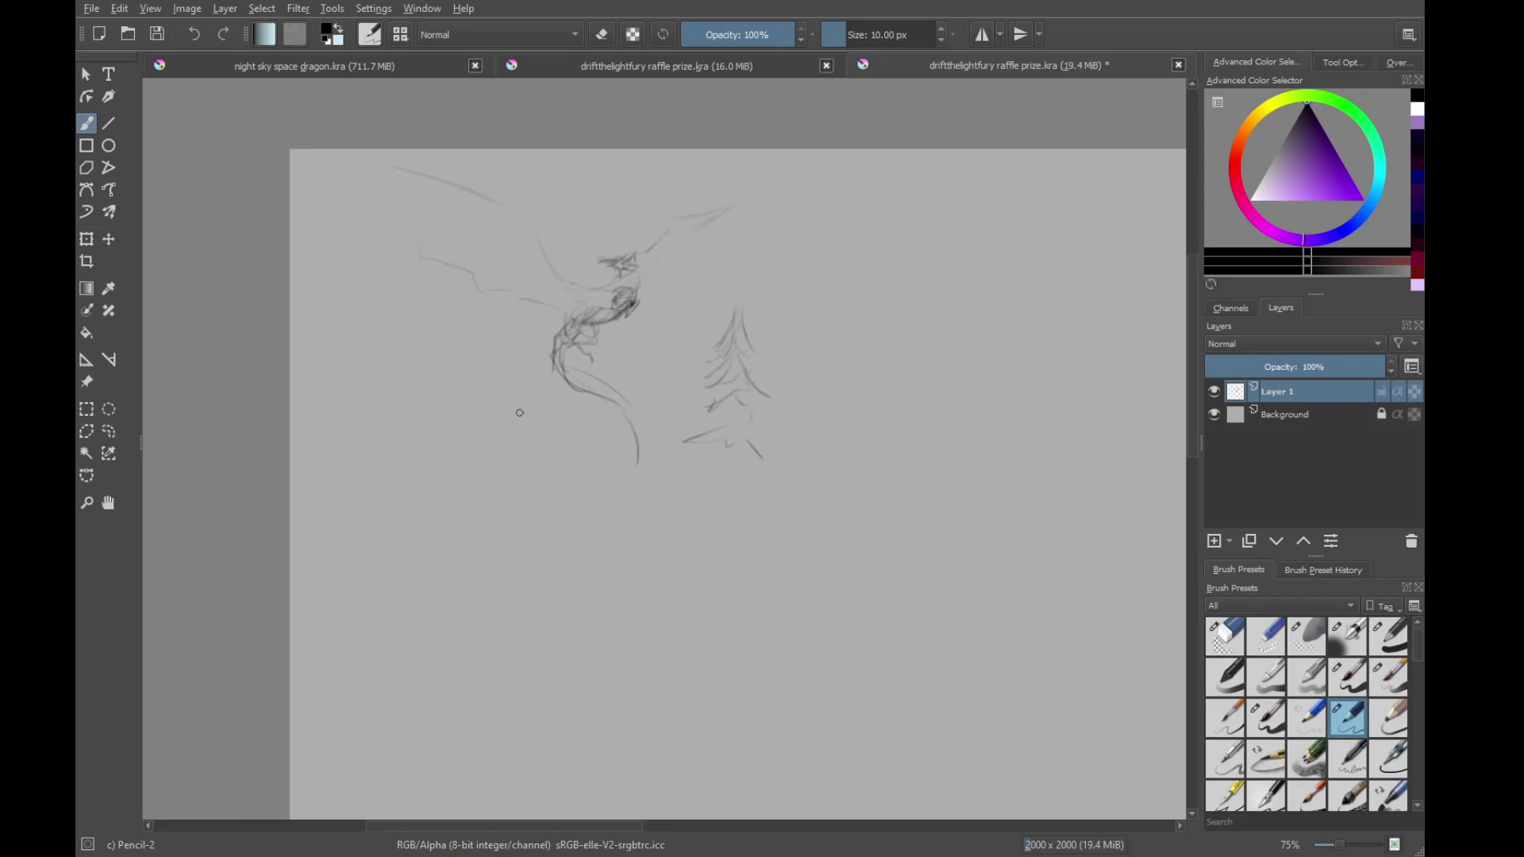
Sketch a smaller pine tree below the large wing and light curved background lines to its left
{"action": "mouse_move", "coordinate": [518, 367]}
{"action": "left_mouse_down"}
{"action": "mouse_move", "coordinate": [493, 431]}
{"action": "mouse_move", "coordinate": [524, 423]}
{"action": "mouse_move", "coordinate": [517, 407]}
{"action": "mouse_move", "coordinate": [530, 454]}
{"action": "mouse_move", "coordinate": [501, 475]}
{"action": "mouse_move", "coordinate": [556, 479]}
{"action": "left_mouse_up"}
{"action": "left_click_drag", "start_coordinate": [575, 447], "coordinate": [554, 502]}
{"action": "left_click_drag", "start_coordinate": [345, 402], "coordinate": [370, 412]}
{"action": "left_click_drag", "start_coordinate": [385, 400], "coordinate": [436, 425]}
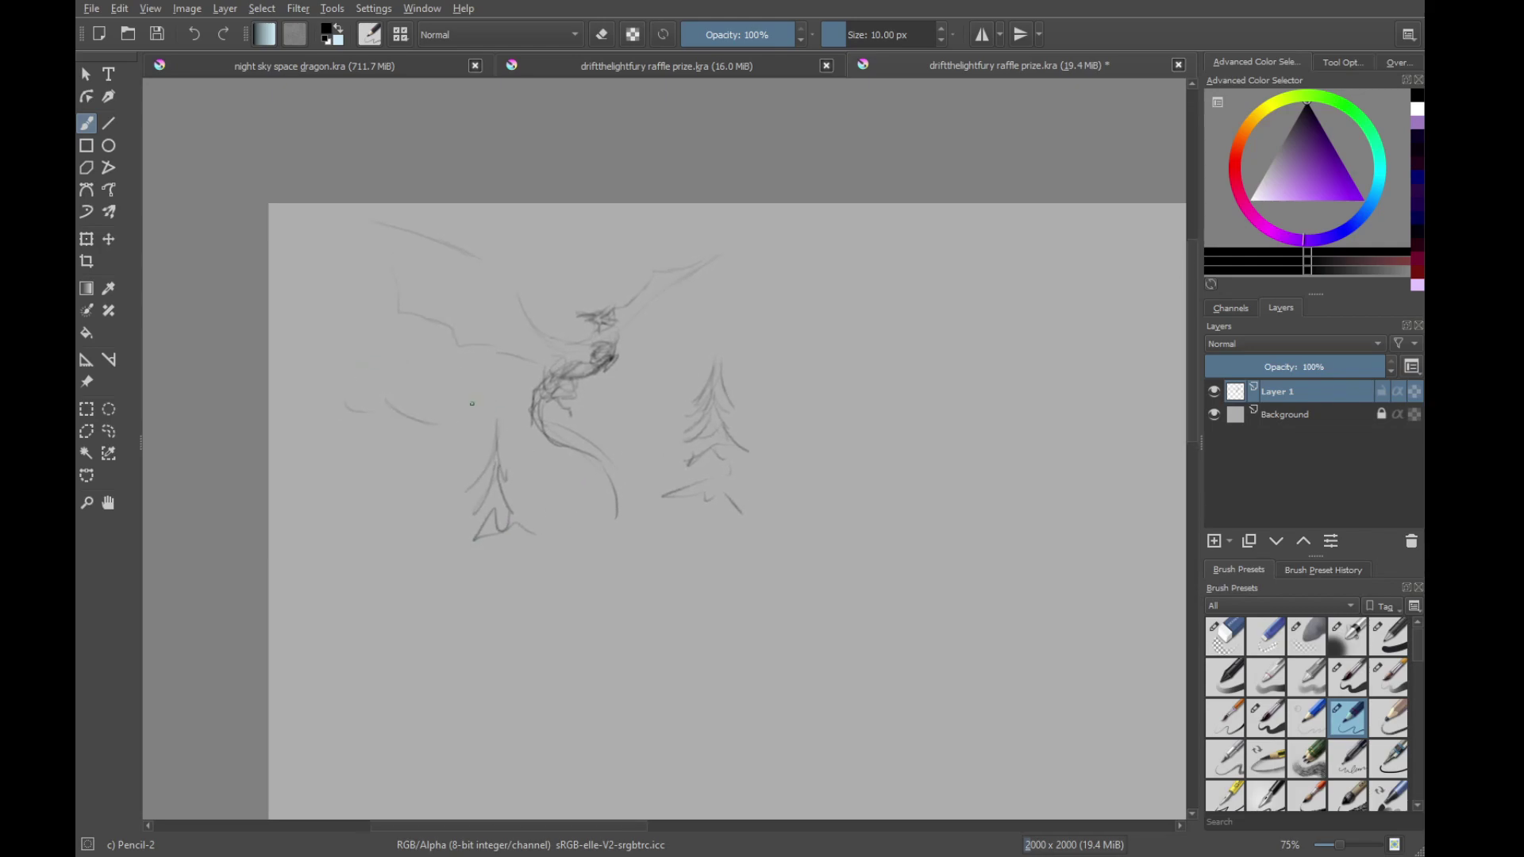
Add a faint circle above the first dragon and loose background lines around its wings and the right tree
{"action": "left_click_drag", "start_coordinate": [605, 429], "coordinate": [664, 420]}
{"action": "left_click_drag", "start_coordinate": [688, 268], "coordinate": [679, 412]}
{"action": "left_click_drag", "start_coordinate": [858, 419], "coordinate": [595, 383]}
{"action": "left_click_drag", "start_coordinate": [480, 373], "coordinate": [565, 359]}
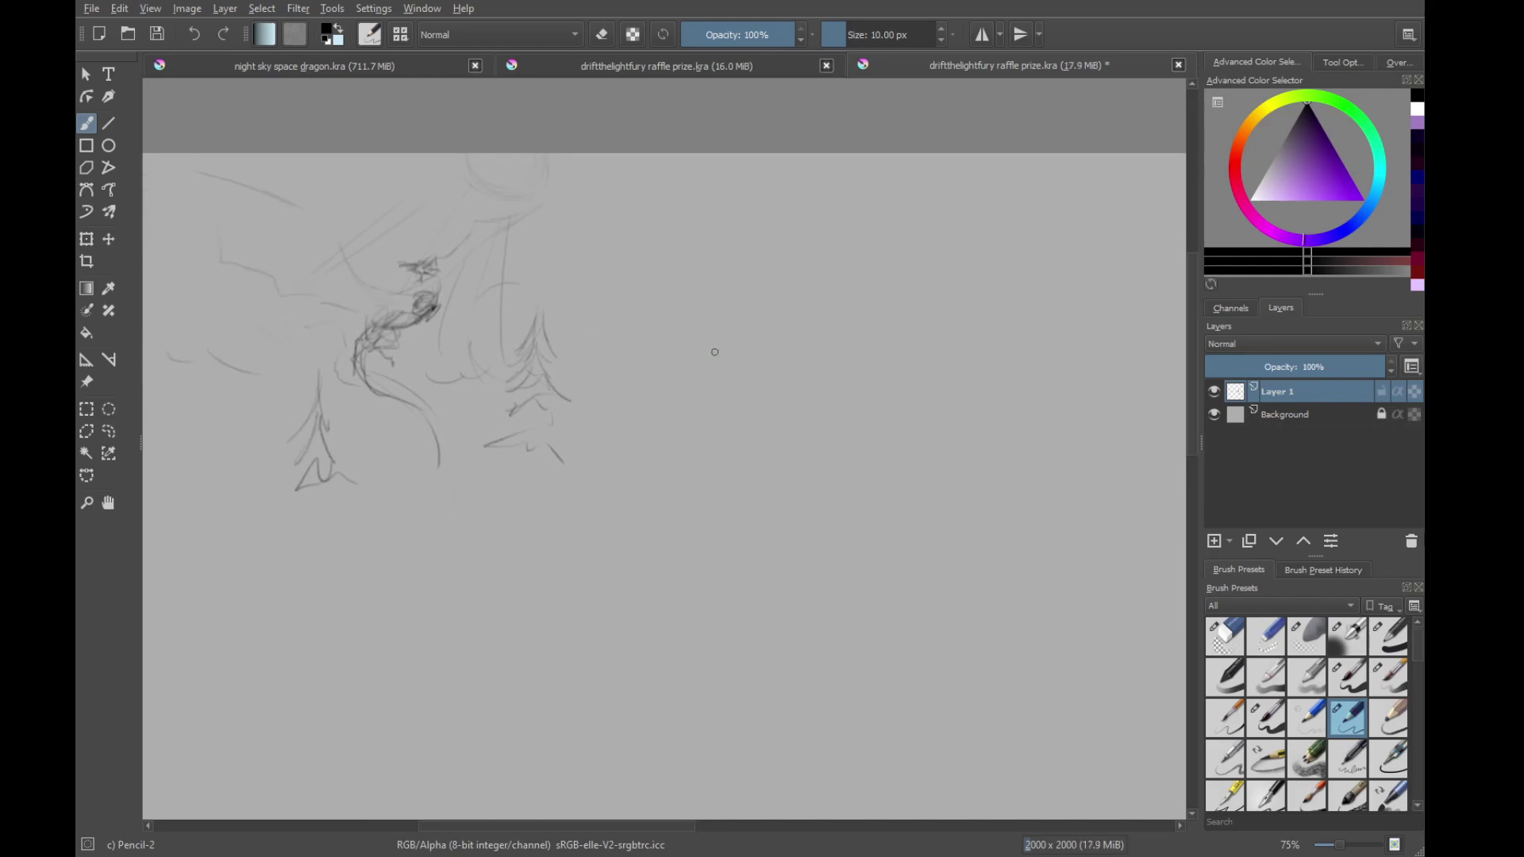
Start a second dragon on the canvas's right half with a small oval head and curved neck, undoing rejected strokes
{"action": "left_click_drag", "start_coordinate": [706, 355], "coordinate": [695, 434]}
{"action": "scroll", "coordinate": [622, 408], "scroll_direction": "up", "scroll_amount": 2}
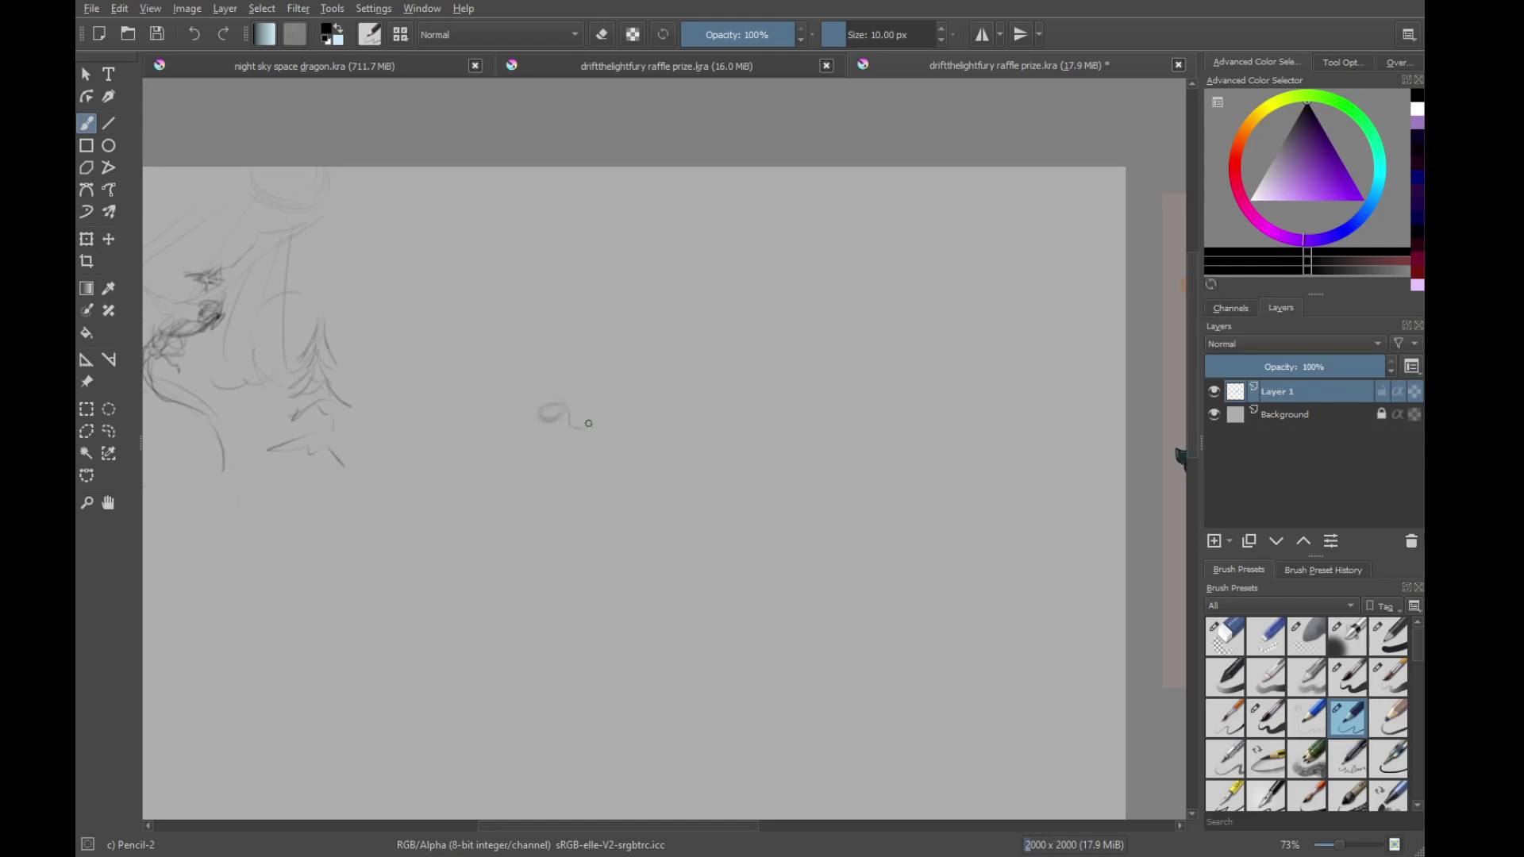
{"action": "mouse_move", "coordinate": [554, 404]}
{"action": "left_mouse_down"}
{"action": "mouse_move", "coordinate": [580, 449]}
{"action": "mouse_move", "coordinate": [561, 447]}
{"action": "left_mouse_up"}
{"action": "key", "text": "ctrl+z"}
{"action": "key", "text": "ctrl+z"}
{"action": "key", "text": "ctrl+z"}
{"action": "mouse_move", "coordinate": [564, 436]}
{"action": "left_mouse_down"}
{"action": "mouse_move", "coordinate": [574, 448]}
{"action": "mouse_move", "coordinate": [609, 429]}
{"action": "left_mouse_up"}
{"action": "key", "text": "ctrl+z"}
{"action": "key", "text": "ctrl+z"}
Sketch the second dragon's shoulder and a long arched line sweeping from its body into the tail
{"action": "left_click_drag", "start_coordinate": [611, 430], "coordinate": [623, 444]}
{"action": "left_click_drag", "start_coordinate": [592, 447], "coordinate": [633, 437]}
{"action": "left_click_drag", "start_coordinate": [806, 341], "coordinate": [912, 442]}
{"action": "left_click_drag", "start_coordinate": [615, 422], "coordinate": [631, 404]}
{"action": "left_click_drag", "start_coordinate": [642, 489], "coordinate": [658, 408]}
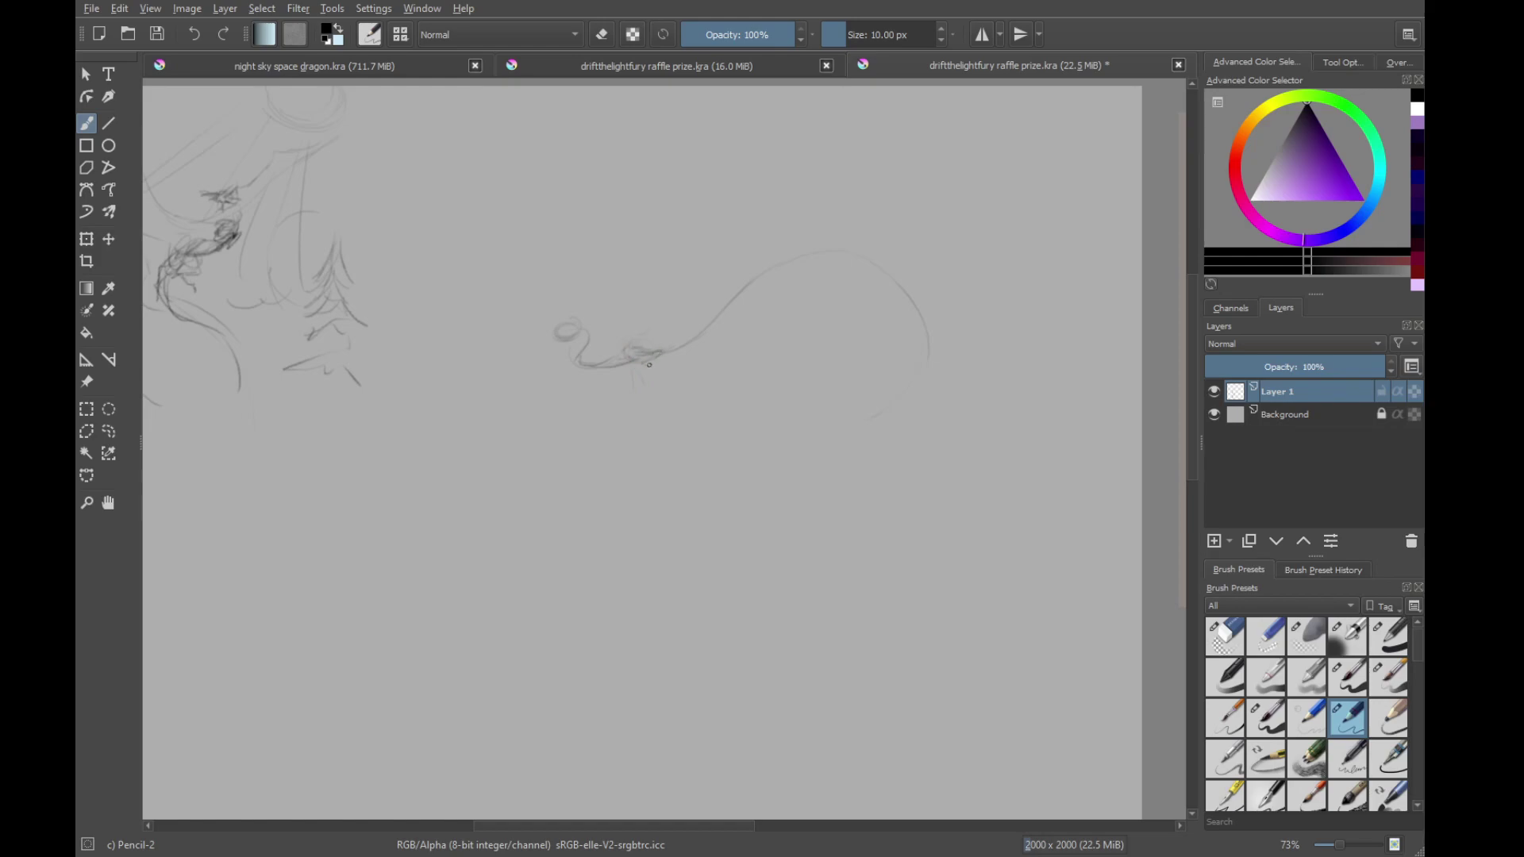
Try additional body and leg strokes behind the second dragon's shoulder and undo the last ones
{"action": "mouse_move", "coordinate": [654, 368]}
{"action": "left_mouse_down"}
{"action": "mouse_move", "coordinate": [717, 319]}
{"action": "mouse_move", "coordinate": [628, 338]}
{"action": "mouse_move", "coordinate": [729, 291]}
{"action": "left_mouse_up"}
{"action": "mouse_move", "coordinate": [674, 352]}
{"action": "left_mouse_down"}
{"action": "mouse_move", "coordinate": [665, 499]}
{"action": "mouse_move", "coordinate": [750, 311]}
{"action": "mouse_move", "coordinate": [684, 371]}
{"action": "left_mouse_up"}
{"action": "key", "text": "ctrl+z"}
{"action": "key", "text": "ctrl+z"}
{"action": "key", "text": "ctrl+z"}
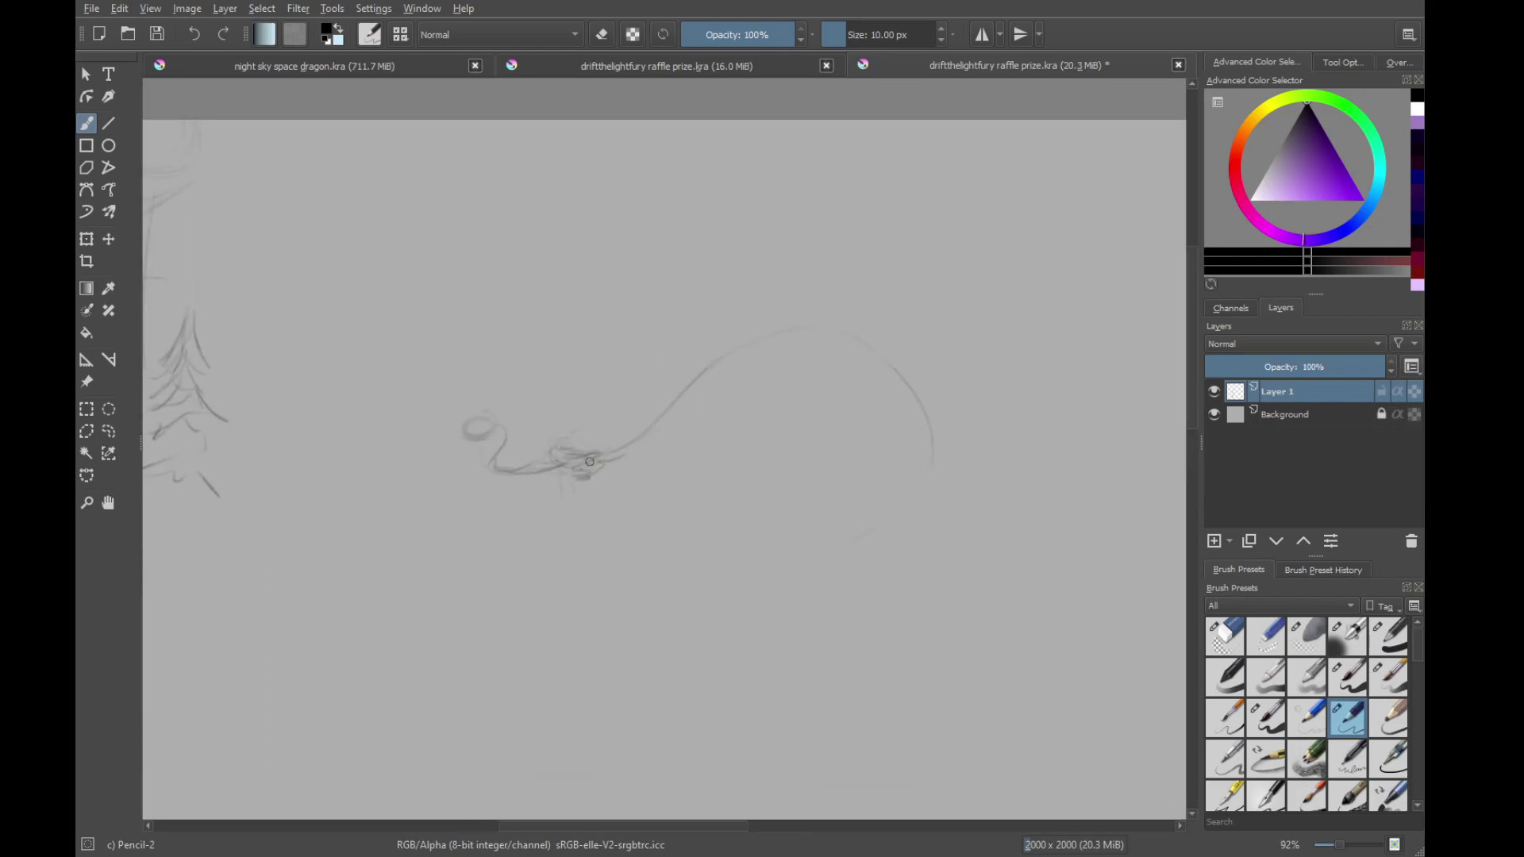
Thicken the second dragon's body and tail with parallel contour lines and add a rounded haunch
{"action": "mouse_move", "coordinate": [632, 393]}
{"action": "left_mouse_down"}
{"action": "mouse_move", "coordinate": [587, 427]}
{"action": "mouse_move", "coordinate": [601, 424]}
{"action": "mouse_move", "coordinate": [582, 456]}
{"action": "mouse_move", "coordinate": [622, 448]}
{"action": "mouse_move", "coordinate": [605, 441]}
{"action": "mouse_move", "coordinate": [662, 406]}
{"action": "mouse_move", "coordinate": [625, 440]}
{"action": "mouse_move", "coordinate": [665, 389]}
{"action": "left_mouse_up"}
{"action": "mouse_move", "coordinate": [665, 388]}
{"action": "left_mouse_down"}
{"action": "mouse_move", "coordinate": [680, 408]}
{"action": "mouse_move", "coordinate": [646, 418]}
{"action": "left_mouse_up"}
{"action": "left_click_drag", "start_coordinate": [778, 359], "coordinate": [681, 346]}
{"action": "mouse_move", "coordinate": [610, 354]}
{"action": "left_mouse_down"}
{"action": "mouse_move", "coordinate": [772, 331]}
{"action": "mouse_move", "coordinate": [798, 350]}
{"action": "left_mouse_up"}
{"action": "left_click_drag", "start_coordinate": [582, 395], "coordinate": [643, 362]}
{"action": "mouse_move", "coordinate": [643, 361]}
{"action": "left_mouse_down"}
{"action": "mouse_move", "coordinate": [668, 410]}
{"action": "mouse_move", "coordinate": [642, 522]}
{"action": "mouse_move", "coordinate": [595, 334]}
{"action": "mouse_move", "coordinate": [727, 295]}
{"action": "left_mouse_up"}
{"action": "left_click_drag", "start_coordinate": [591, 419], "coordinate": [681, 318]}
{"action": "mouse_move", "coordinate": [645, 350]}
{"action": "left_mouse_down"}
{"action": "mouse_move", "coordinate": [691, 323]}
{"action": "mouse_move", "coordinate": [799, 305]}
{"action": "left_mouse_up"}
{"action": "left_click_drag", "start_coordinate": [436, 402], "coordinate": [609, 433]}
Sketch the second dragon's wings, one hanging down with a jagged edge and one rising above the body
{"action": "scroll", "coordinate": [621, 453], "scroll_direction": "down", "scroll_amount": 4}
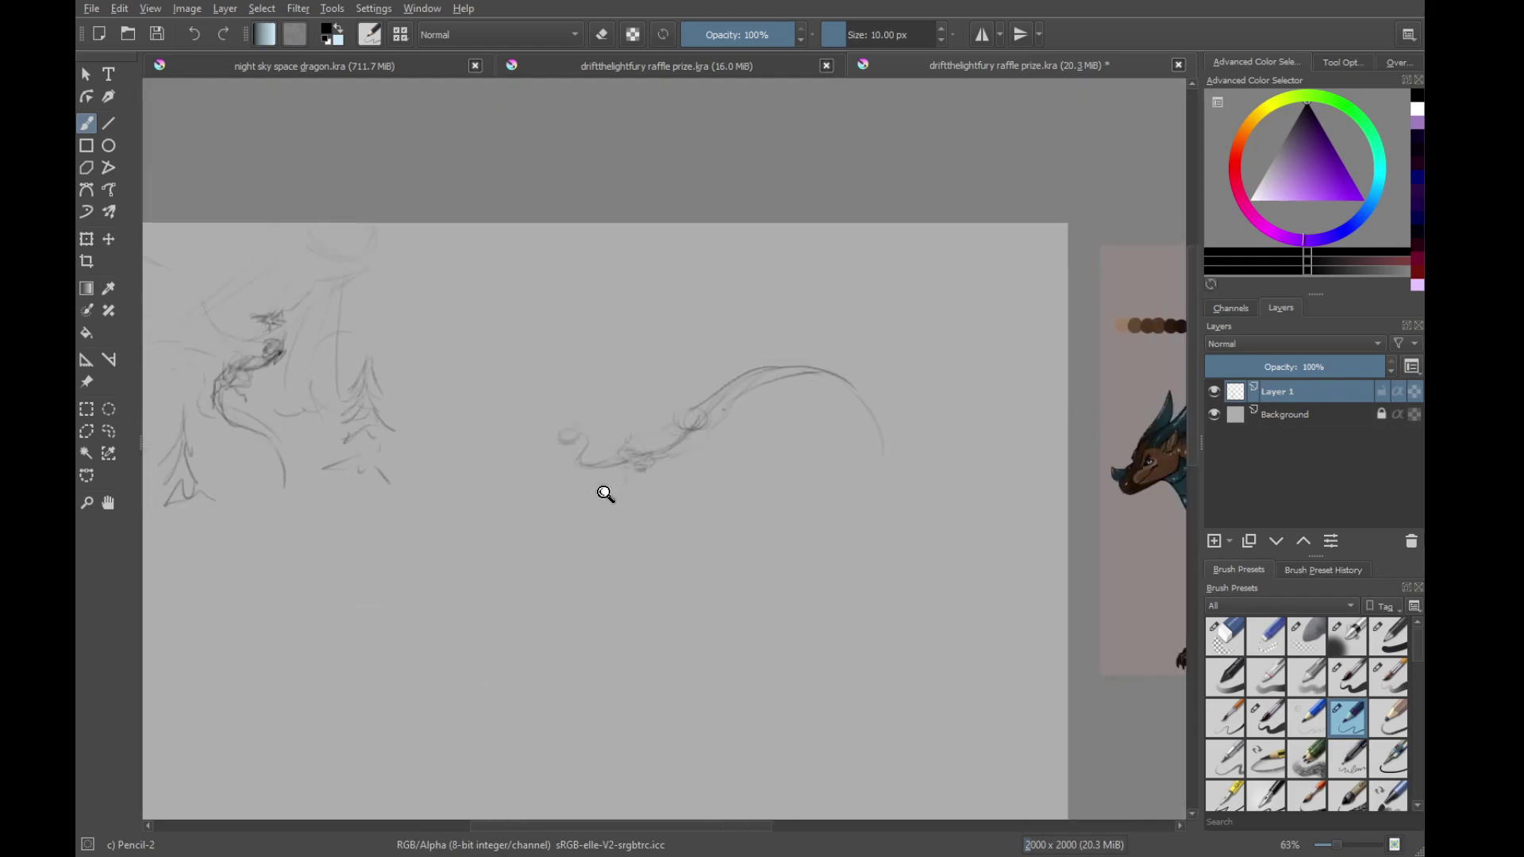
{"action": "mouse_move", "coordinate": [614, 500]}
{"action": "left_mouse_down"}
{"action": "mouse_move", "coordinate": [584, 594]}
{"action": "mouse_move", "coordinate": [538, 565]}
{"action": "left_mouse_up"}
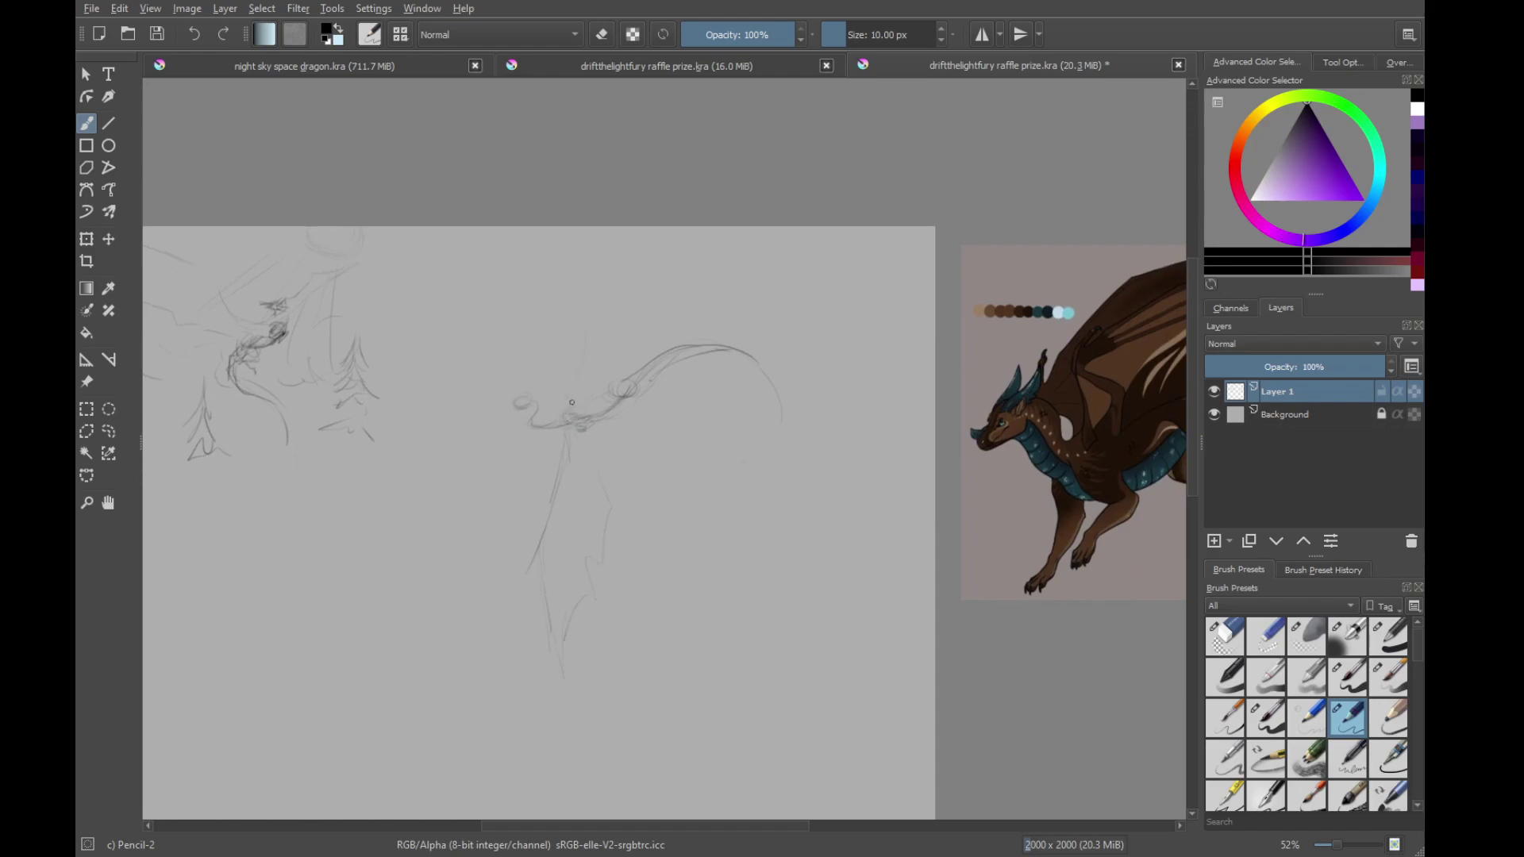
{"action": "left_click_drag", "start_coordinate": [621, 316], "coordinate": [563, 401]}
{"action": "left_click_drag", "start_coordinate": [434, 533], "coordinate": [713, 425]}
{"action": "left_click_drag", "start_coordinate": [572, 481], "coordinate": [579, 459]}
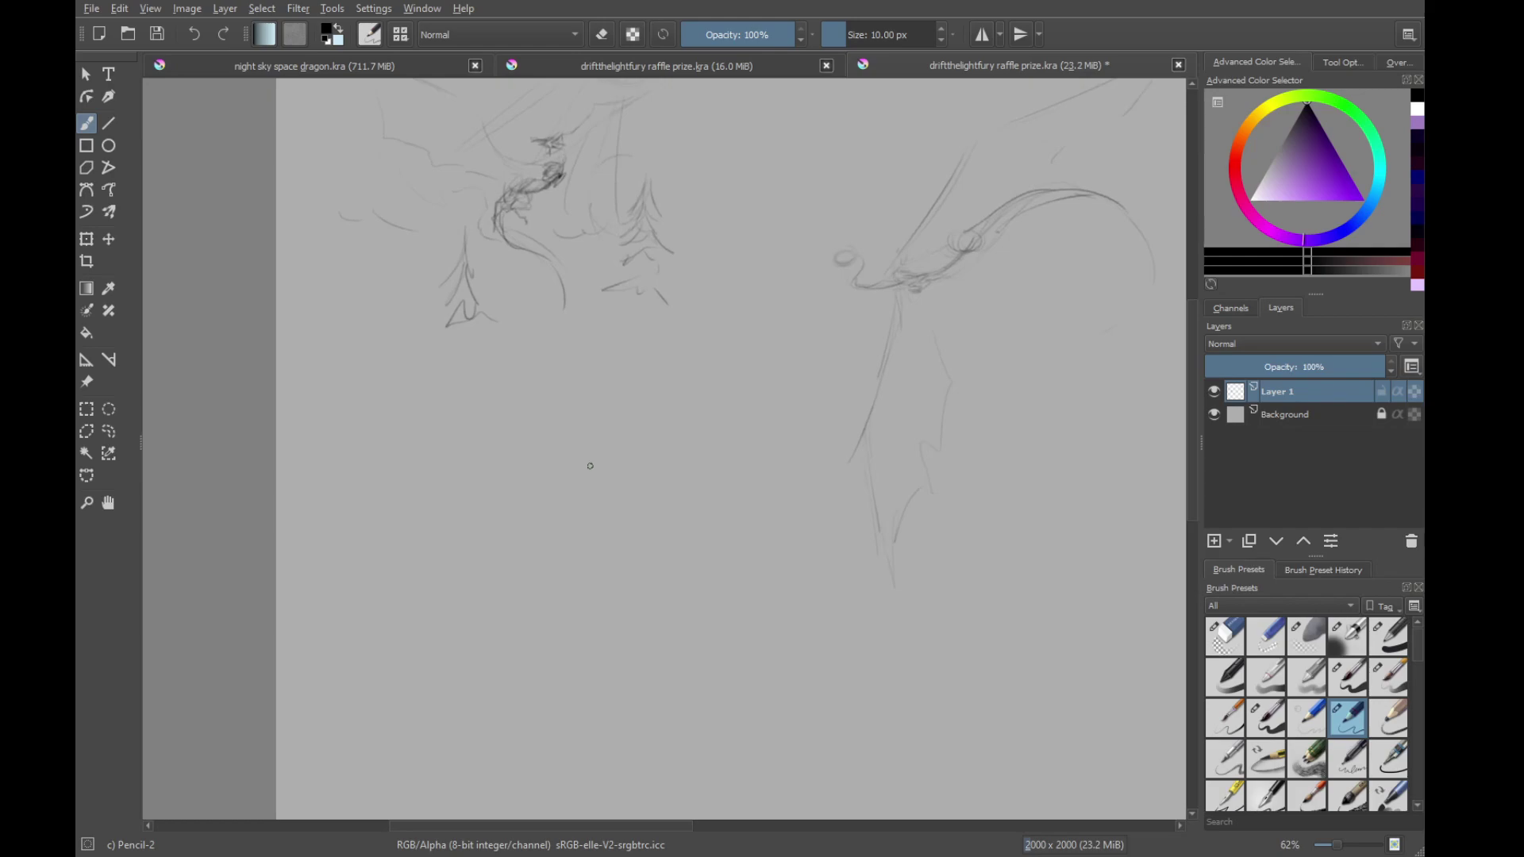
Start a larger third dragon in the canvas's lower-left area with a light head circle and a large scalloped wing
{"action": "mouse_move", "coordinate": [531, 558]}
{"action": "left_mouse_down"}
{"action": "mouse_move", "coordinate": [490, 479]}
{"action": "mouse_move", "coordinate": [554, 537]}
{"action": "mouse_move", "coordinate": [547, 507]}
{"action": "mouse_move", "coordinate": [582, 442]}
{"action": "mouse_move", "coordinate": [597, 493]}
{"action": "left_mouse_up"}
{"action": "left_click_drag", "start_coordinate": [512, 459], "coordinate": [521, 503]}
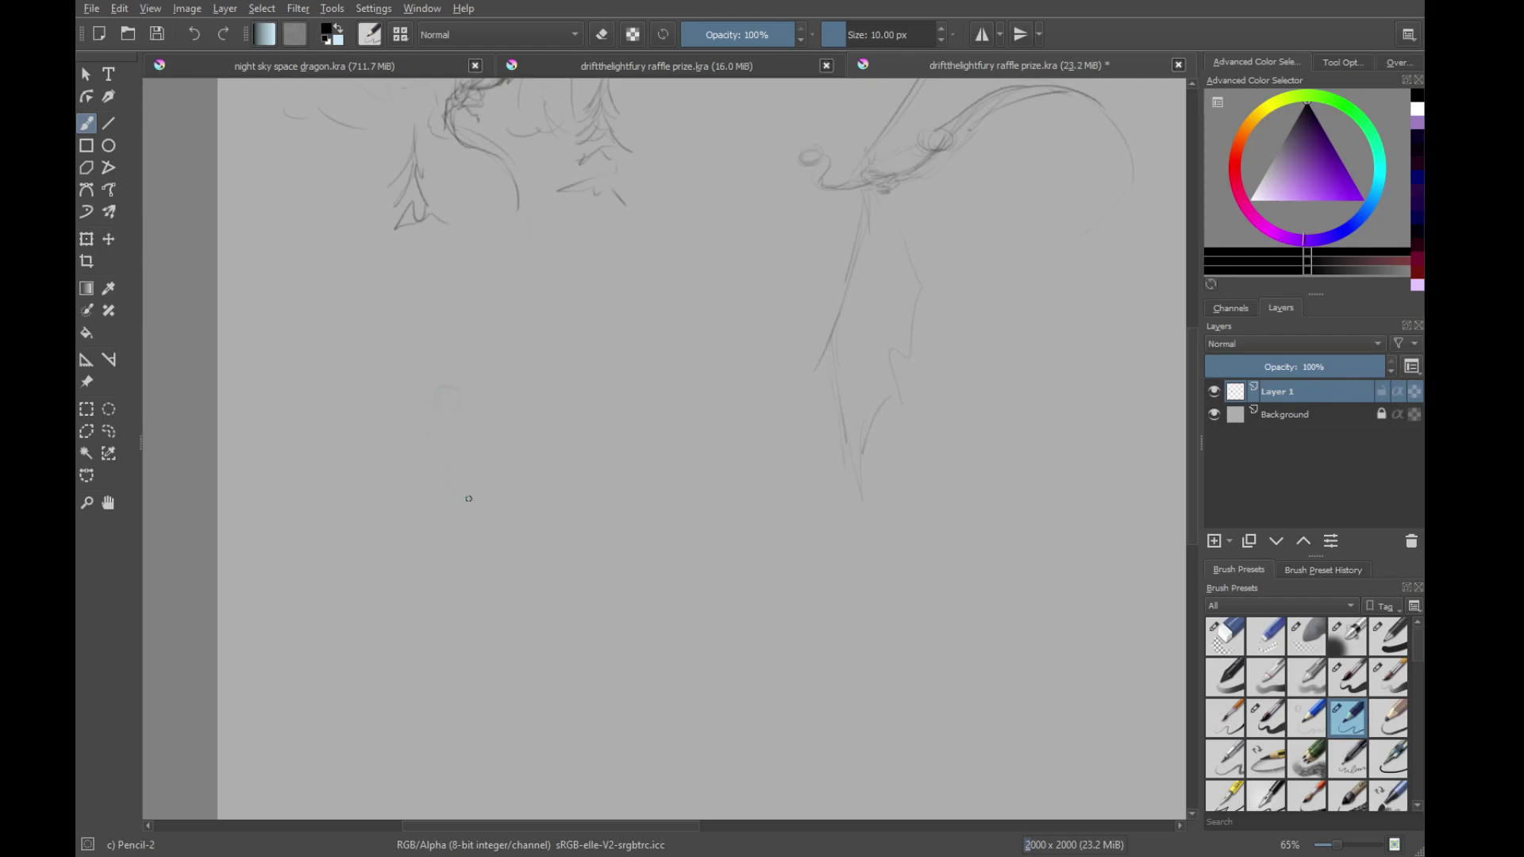
{"action": "mouse_move", "coordinate": [598, 318]}
{"action": "left_mouse_down"}
{"action": "mouse_move", "coordinate": [773, 166]}
{"action": "mouse_move", "coordinate": [730, 270]}
{"action": "left_mouse_up"}
{"action": "mouse_move", "coordinate": [708, 353]}
{"action": "left_mouse_down"}
{"action": "mouse_move", "coordinate": [632, 445]}
{"action": "mouse_move", "coordinate": [568, 575]}
{"action": "mouse_move", "coordinate": [572, 632]}
{"action": "mouse_move", "coordinate": [632, 432]}
{"action": "left_mouse_up"}
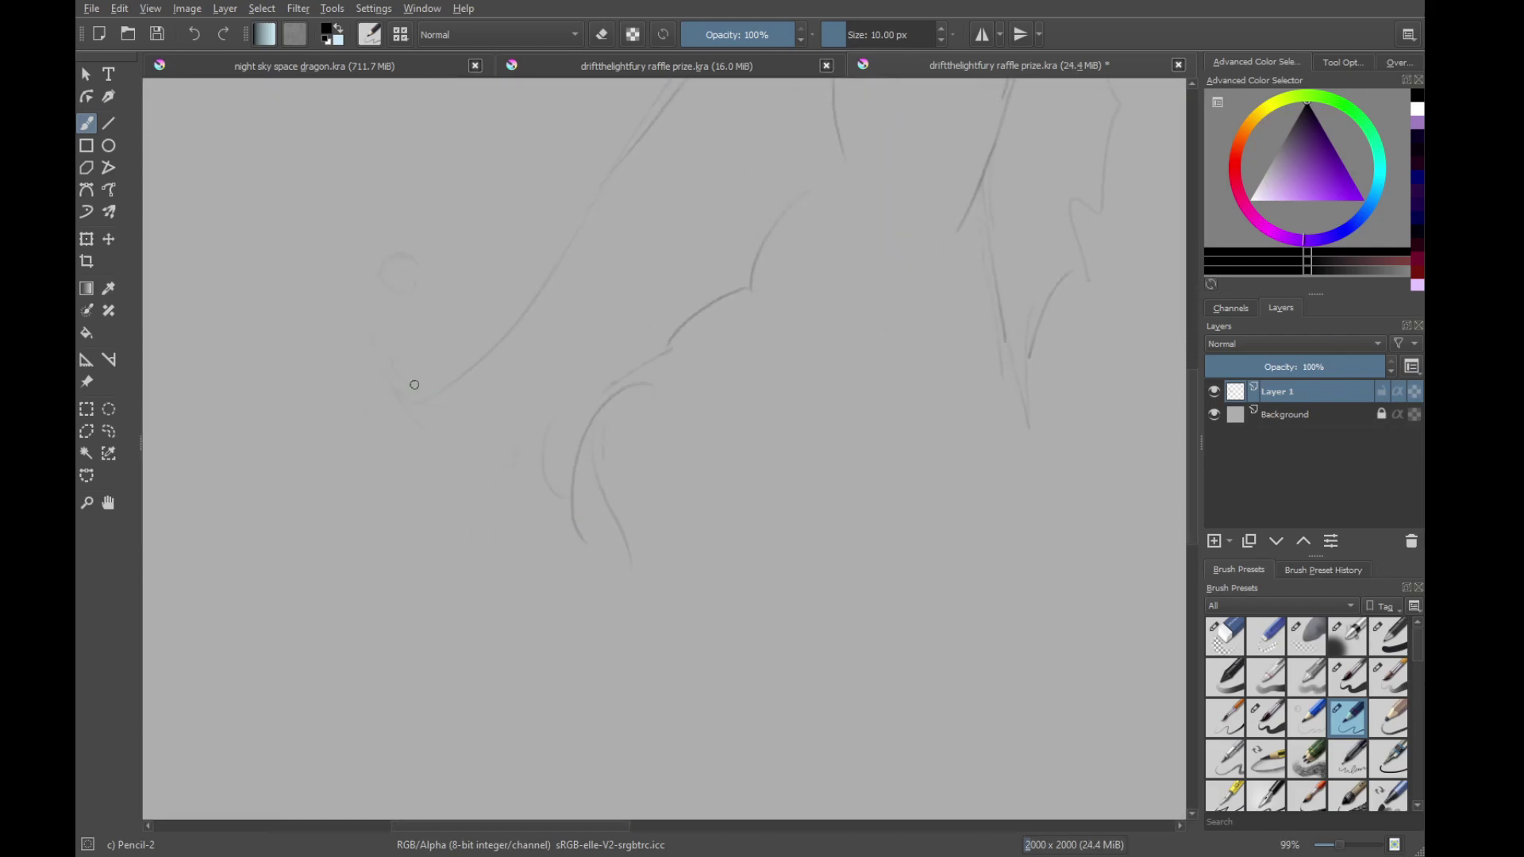
Draw the third dragon's long body curve from the chest under the wing into an S-shaped tail
{"action": "mouse_move", "coordinate": [414, 384]}
{"action": "left_mouse_down"}
{"action": "mouse_move", "coordinate": [526, 520]}
{"action": "mouse_move", "coordinate": [633, 537]}
{"action": "mouse_move", "coordinate": [472, 468]}
{"action": "mouse_move", "coordinate": [758, 474]}
{"action": "left_mouse_up"}
{"action": "left_click_drag", "start_coordinate": [524, 460], "coordinate": [686, 424]}
{"action": "left_click_drag", "start_coordinate": [364, 358], "coordinate": [498, 415]}
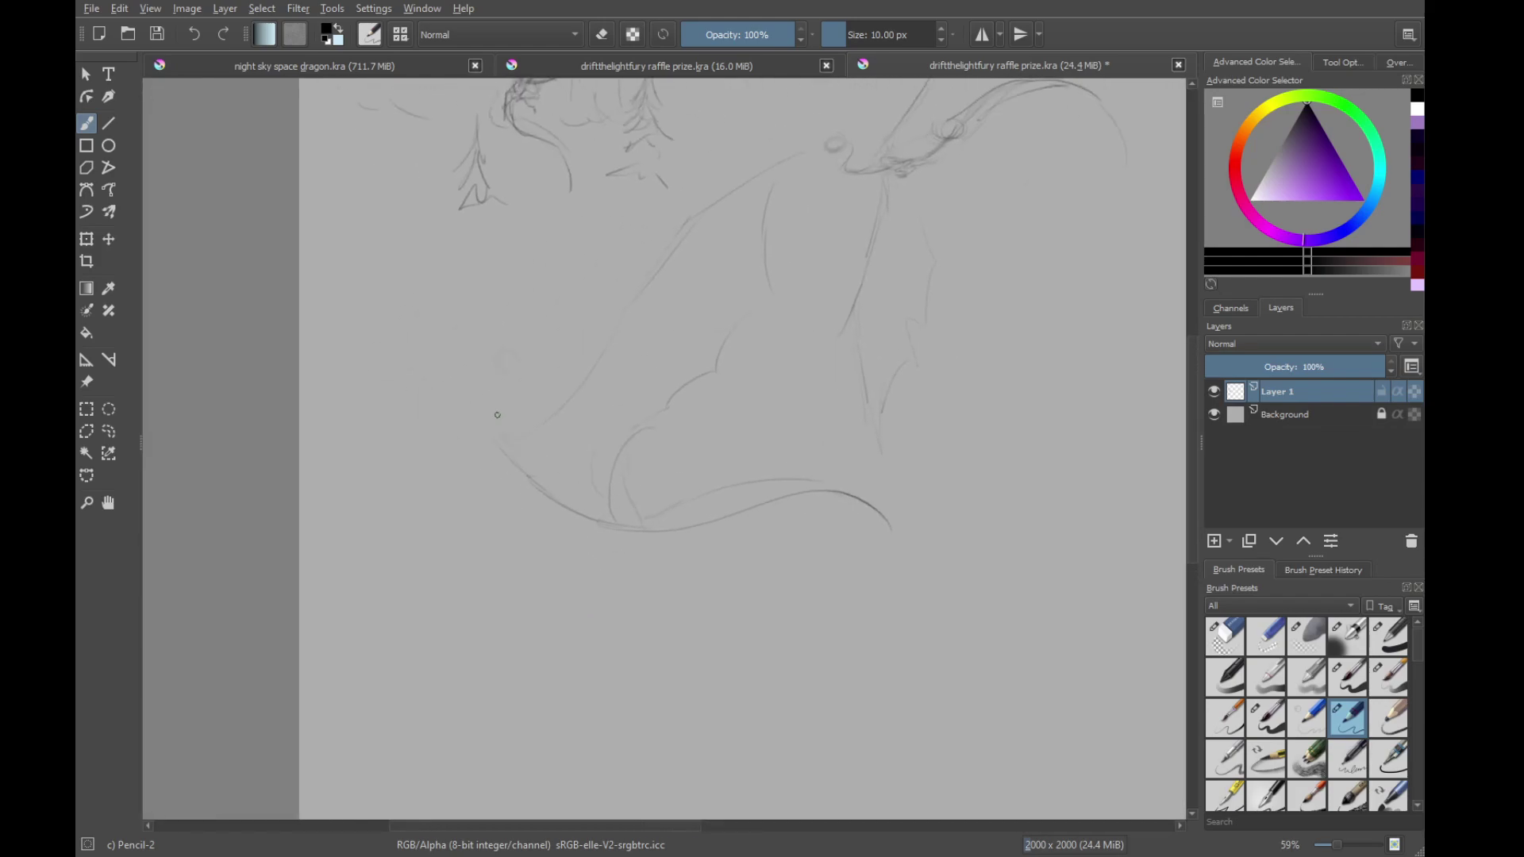
Build up the third dragon's head, chest and haunch, and sketch its hind leg reaching back with a foot
{"action": "left_click_drag", "start_coordinate": [570, 452], "coordinate": [526, 413]}
{"action": "left_click_drag", "start_coordinate": [592, 454], "coordinate": [552, 449]}
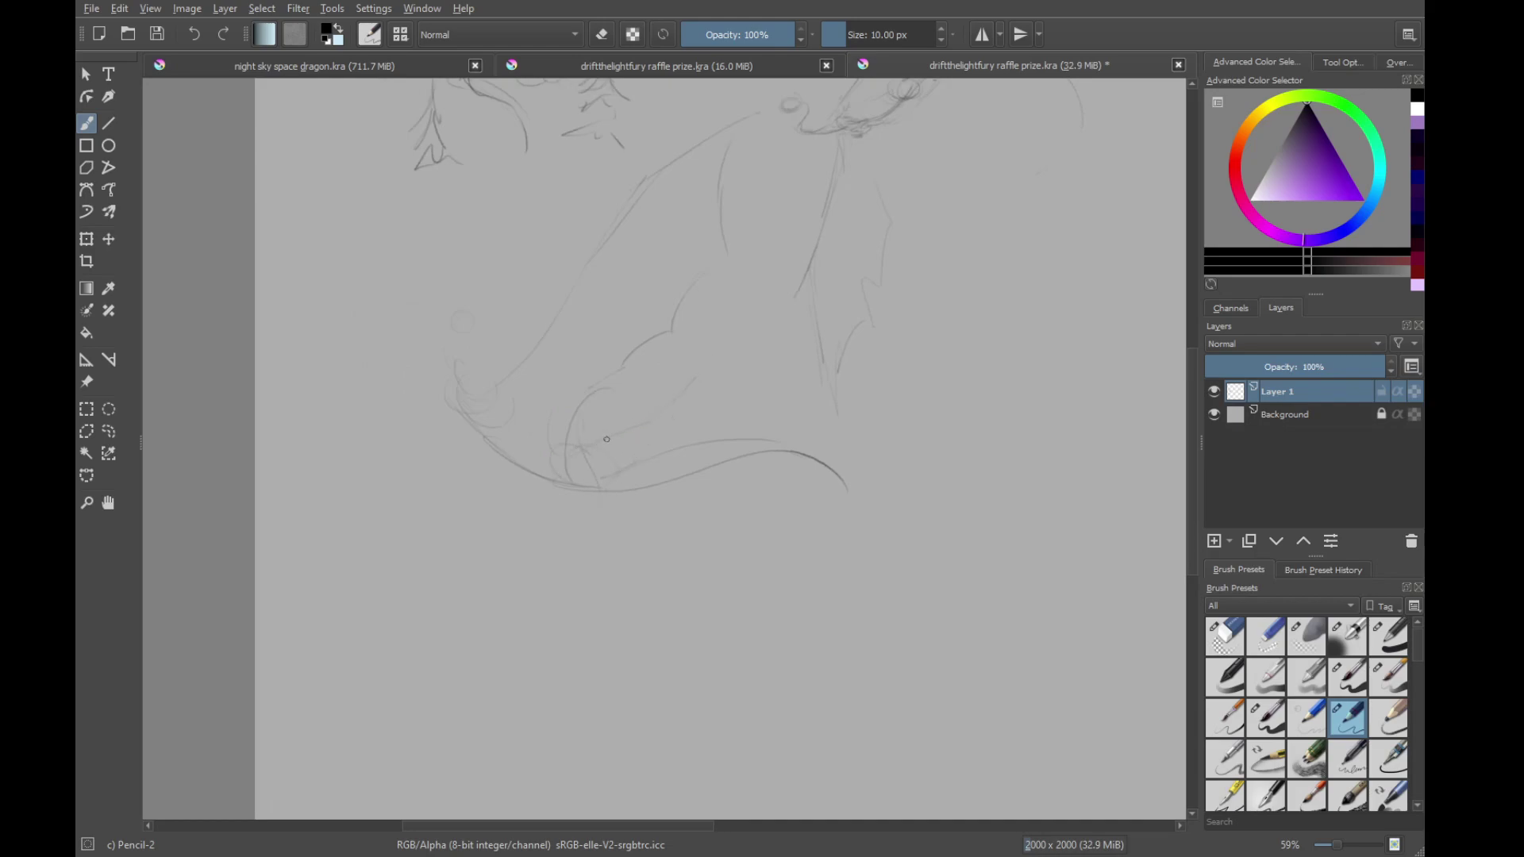
{"action": "key", "text": "ctrl+z"}
{"action": "mouse_move", "coordinate": [676, 404]}
{"action": "left_mouse_down"}
{"action": "mouse_move", "coordinate": [692, 396]}
{"action": "mouse_move", "coordinate": [671, 401]}
{"action": "left_mouse_up"}
{"action": "left_click_drag", "start_coordinate": [562, 423], "coordinate": [606, 478]}
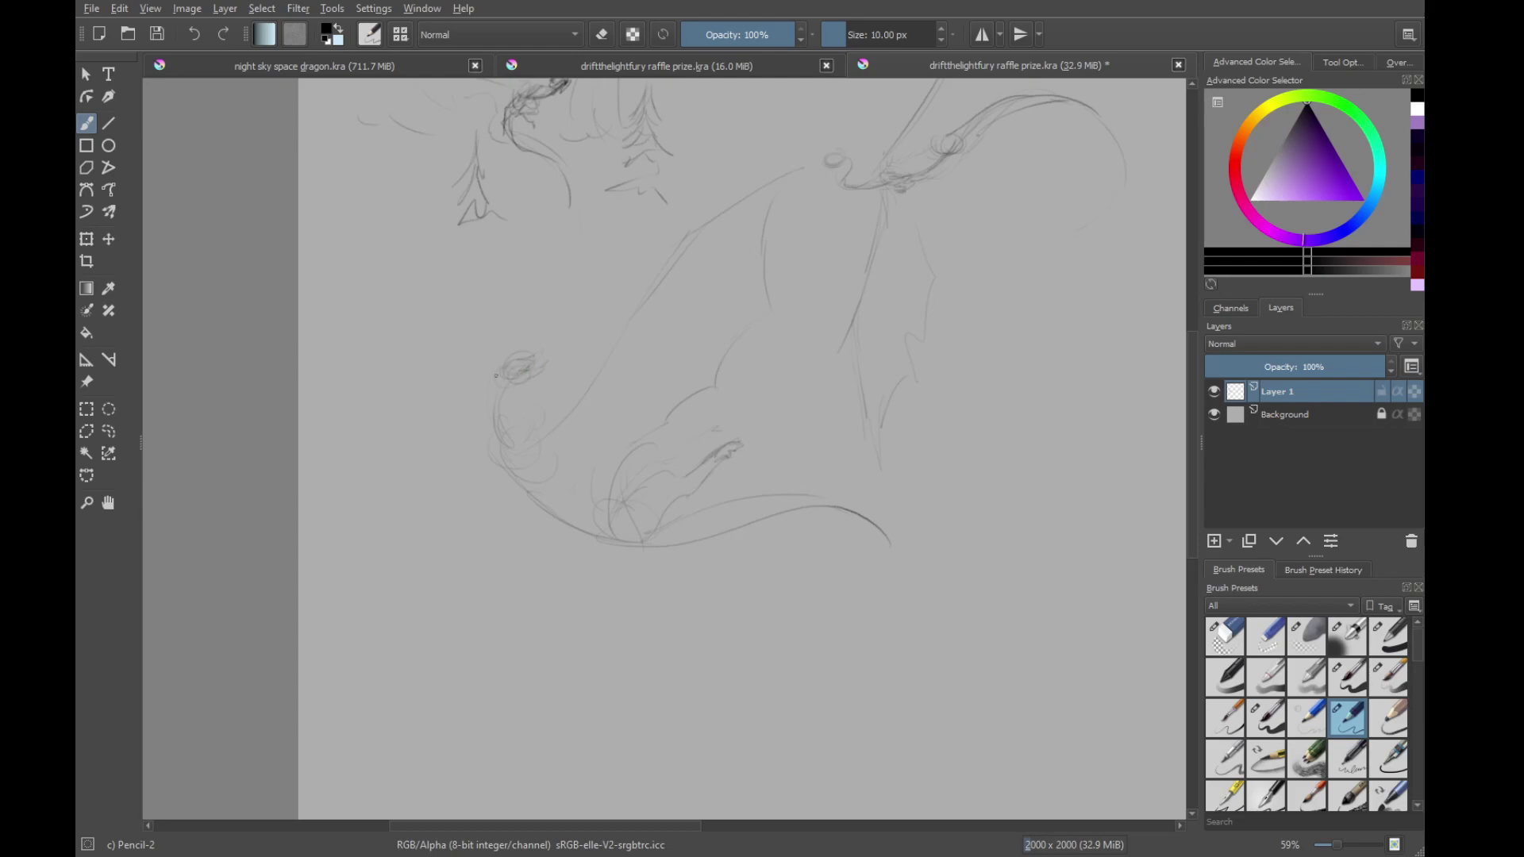
Redraw the third dragon's wing front edge farther out and add a lower contour along the belly and tail
{"action": "mouse_move", "coordinate": [554, 400]}
{"action": "left_mouse_down"}
{"action": "mouse_move", "coordinate": [520, 357]}
{"action": "mouse_move", "coordinate": [586, 235]}
{"action": "left_mouse_up"}
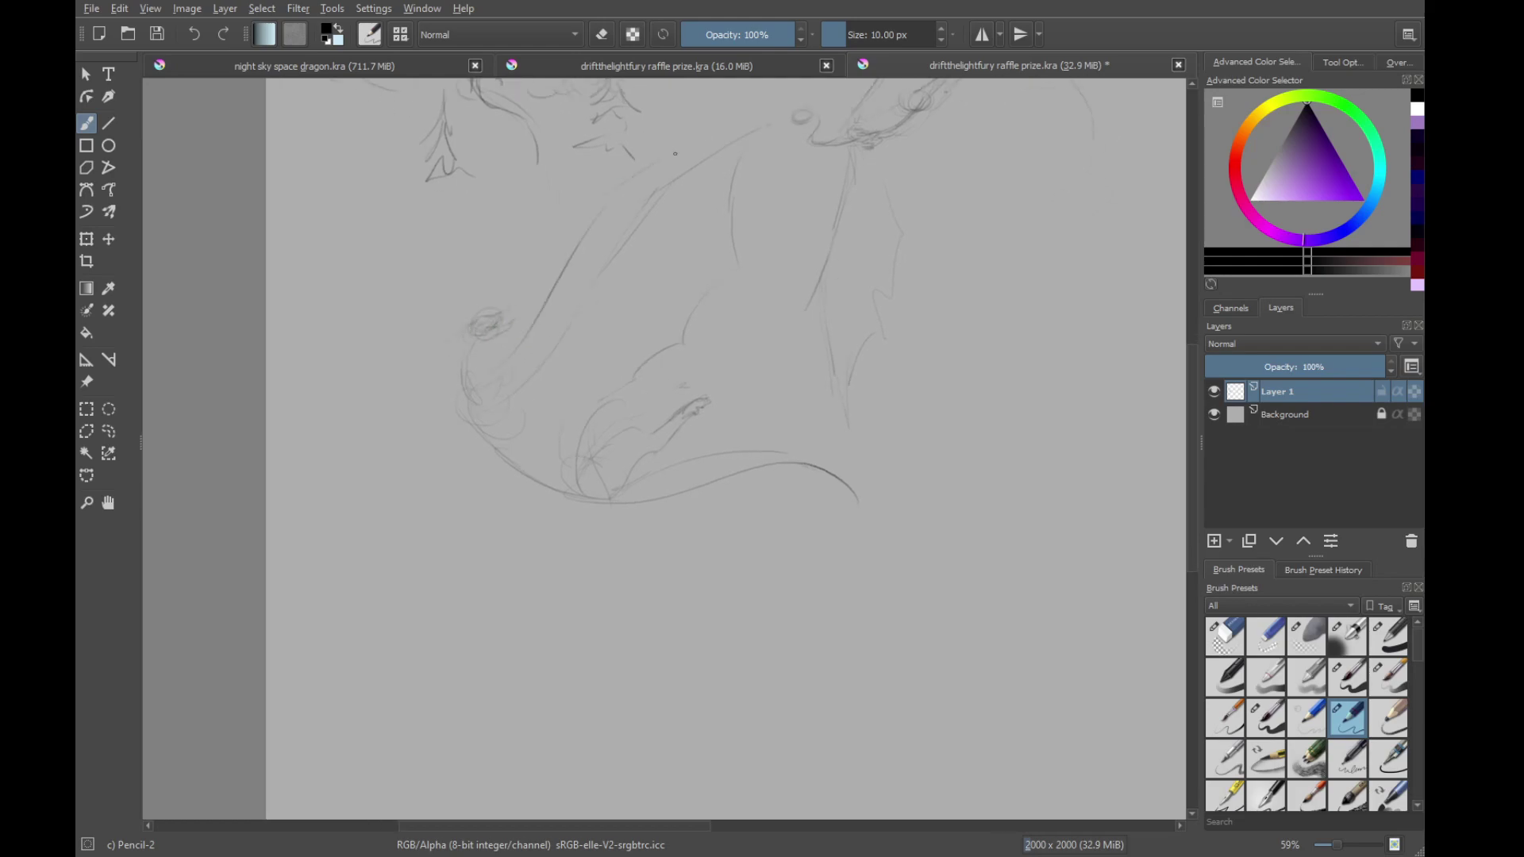
{"action": "mouse_move", "coordinate": [647, 337]}
{"action": "left_mouse_down"}
{"action": "mouse_move", "coordinate": [637, 465]}
{"action": "mouse_move", "coordinate": [701, 397]}
{"action": "mouse_move", "coordinate": [703, 358]}
{"action": "left_mouse_up"}
{"action": "mouse_move", "coordinate": [657, 454]}
{"action": "left_mouse_down"}
{"action": "mouse_move", "coordinate": [626, 462]}
{"action": "mouse_move", "coordinate": [597, 509]}
{"action": "left_mouse_up"}
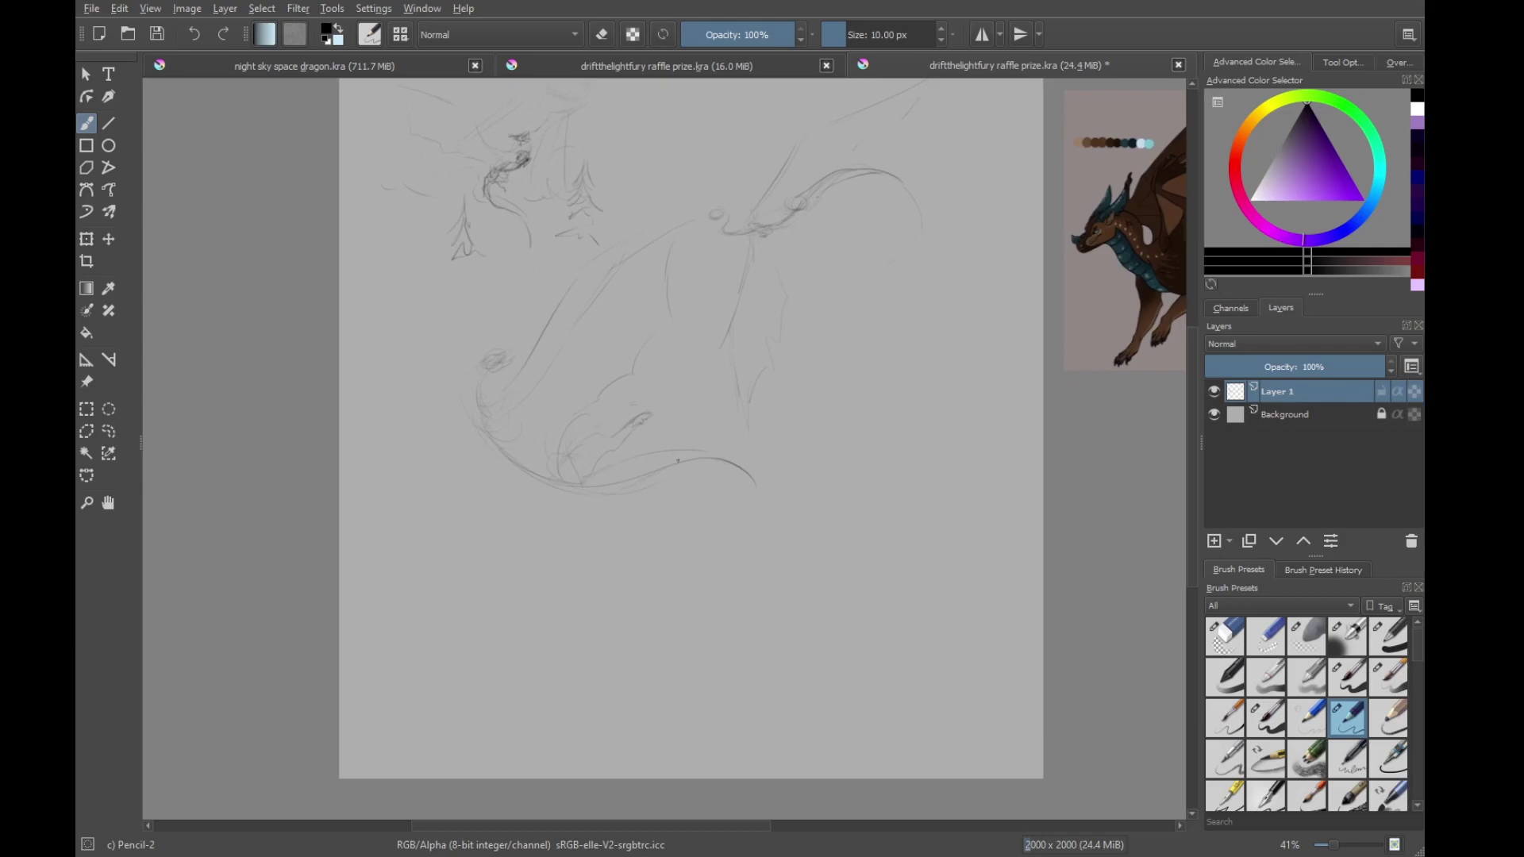
Erase the entire second dragon sketch from the right side of the canvas and return to the pencil brush
{"action": "scroll", "coordinate": [638, 472], "scroll_direction": "up", "scroll_amount": 3}
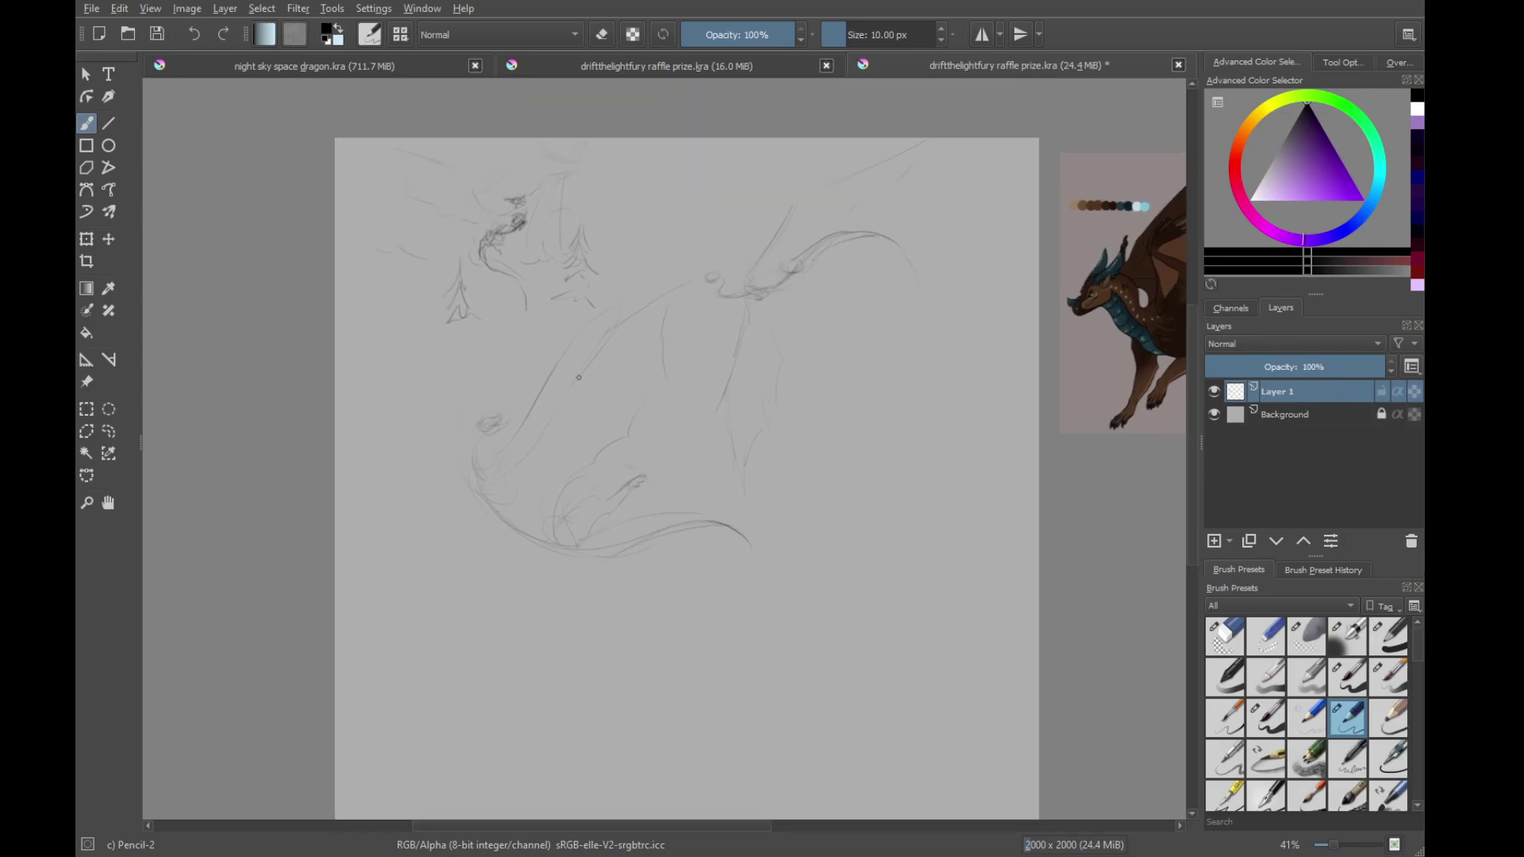
{"action": "key", "text": "slash"}
{"action": "mouse_move", "coordinate": [723, 260]}
{"action": "left_mouse_down"}
{"action": "mouse_move", "coordinate": [709, 291]}
{"action": "mouse_move", "coordinate": [803, 223]}
{"action": "mouse_move", "coordinate": [746, 231]}
{"action": "mouse_move", "coordinate": [815, 208]}
{"action": "mouse_move", "coordinate": [808, 237]}
{"action": "mouse_move", "coordinate": [913, 216]}
{"action": "mouse_move", "coordinate": [861, 274]}
{"action": "mouse_move", "coordinate": [915, 259]}
{"action": "mouse_move", "coordinate": [920, 280]}
{"action": "mouse_move", "coordinate": [730, 373]}
{"action": "mouse_move", "coordinate": [731, 459]}
{"action": "mouse_move", "coordinate": [753, 506]}
{"action": "left_mouse_up"}
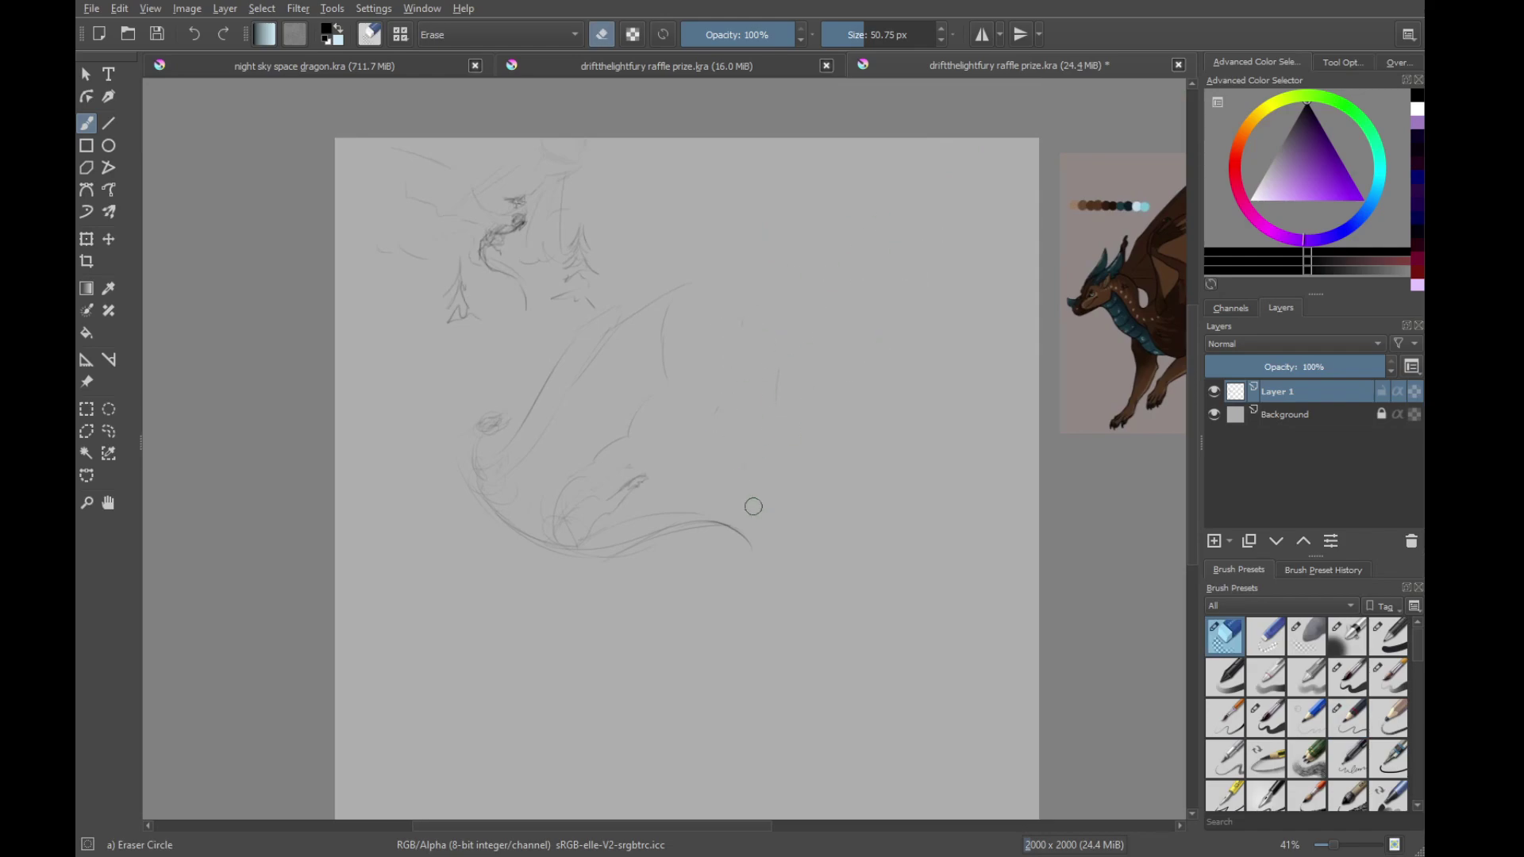
{"action": "mouse_move", "coordinate": [767, 312]}
{"action": "left_mouse_down"}
{"action": "mouse_move", "coordinate": [764, 379]}
{"action": "mouse_move", "coordinate": [709, 463]}
{"action": "left_mouse_up"}
{"action": "key", "text": "slash"}
{"action": "mouse_move", "coordinate": [598, 520]}
{"action": "left_mouse_down"}
{"action": "mouse_move", "coordinate": [600, 470]}
{"action": "mouse_move", "coordinate": [598, 509]}
{"action": "left_mouse_up"}
{"action": "left_click_drag", "start_coordinate": [609, 441], "coordinate": [603, 494]}
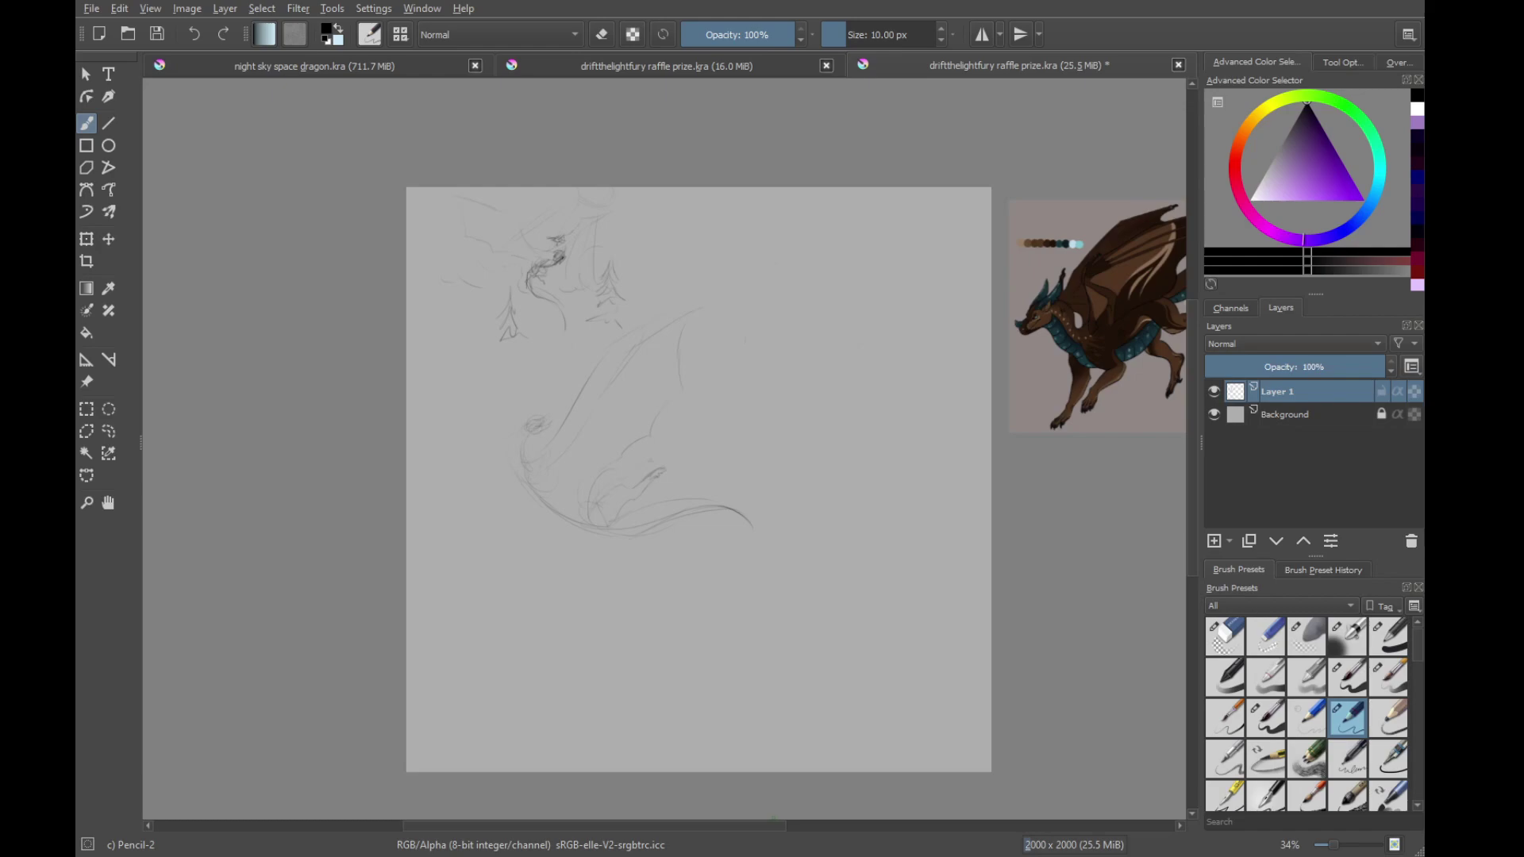
{"action": "left_click_drag", "start_coordinate": [631, 452], "coordinate": [720, 501]}
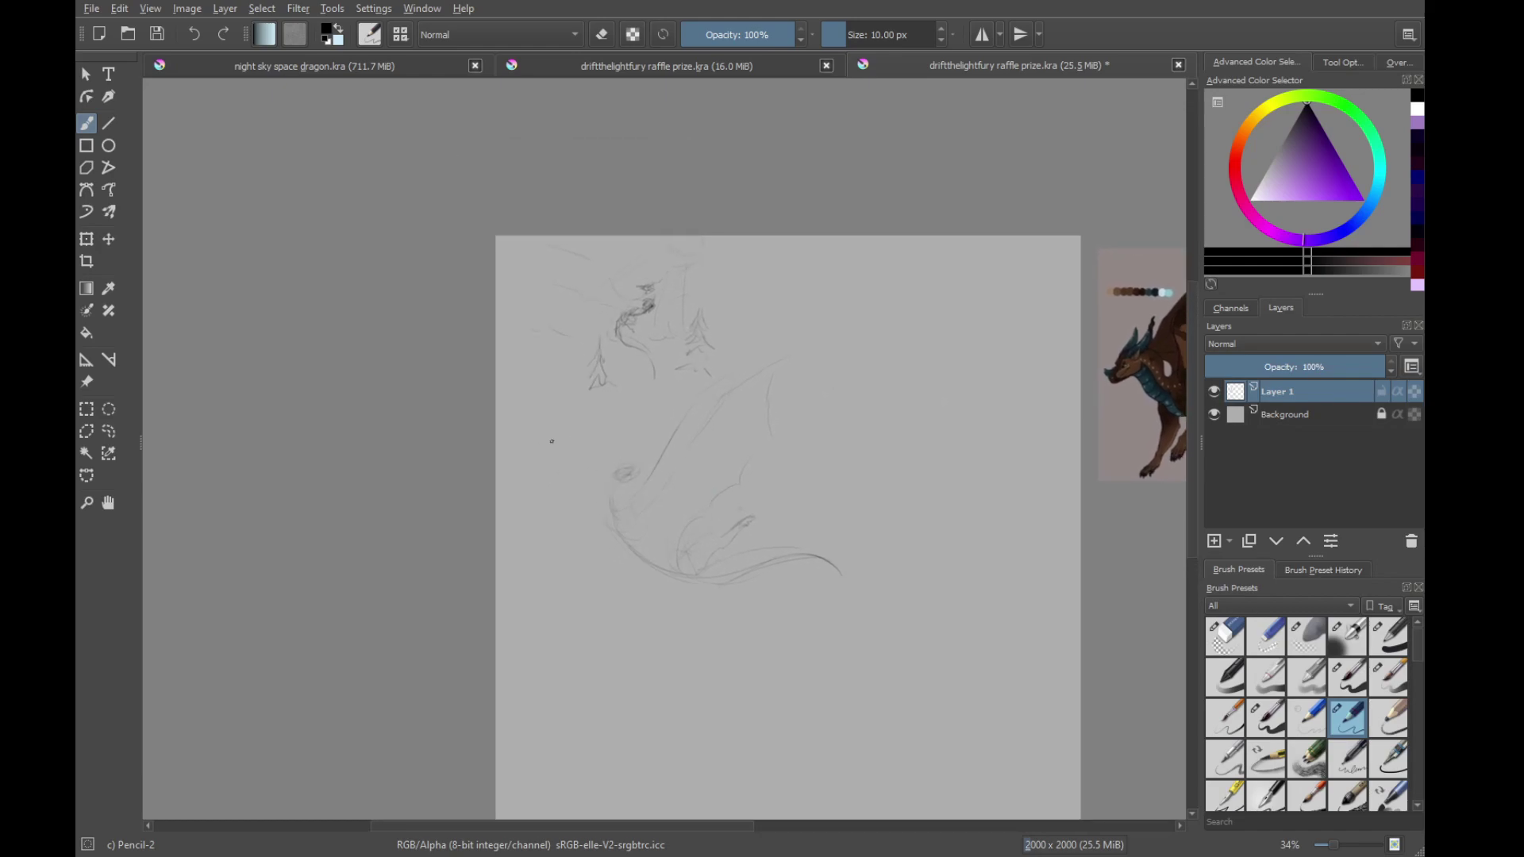
Cut the freehand-selected first dragon and tree sketch into a new image saved as sketchie.kra, then close it and deselect
{"action": "left_click", "coordinate": [109, 430]}
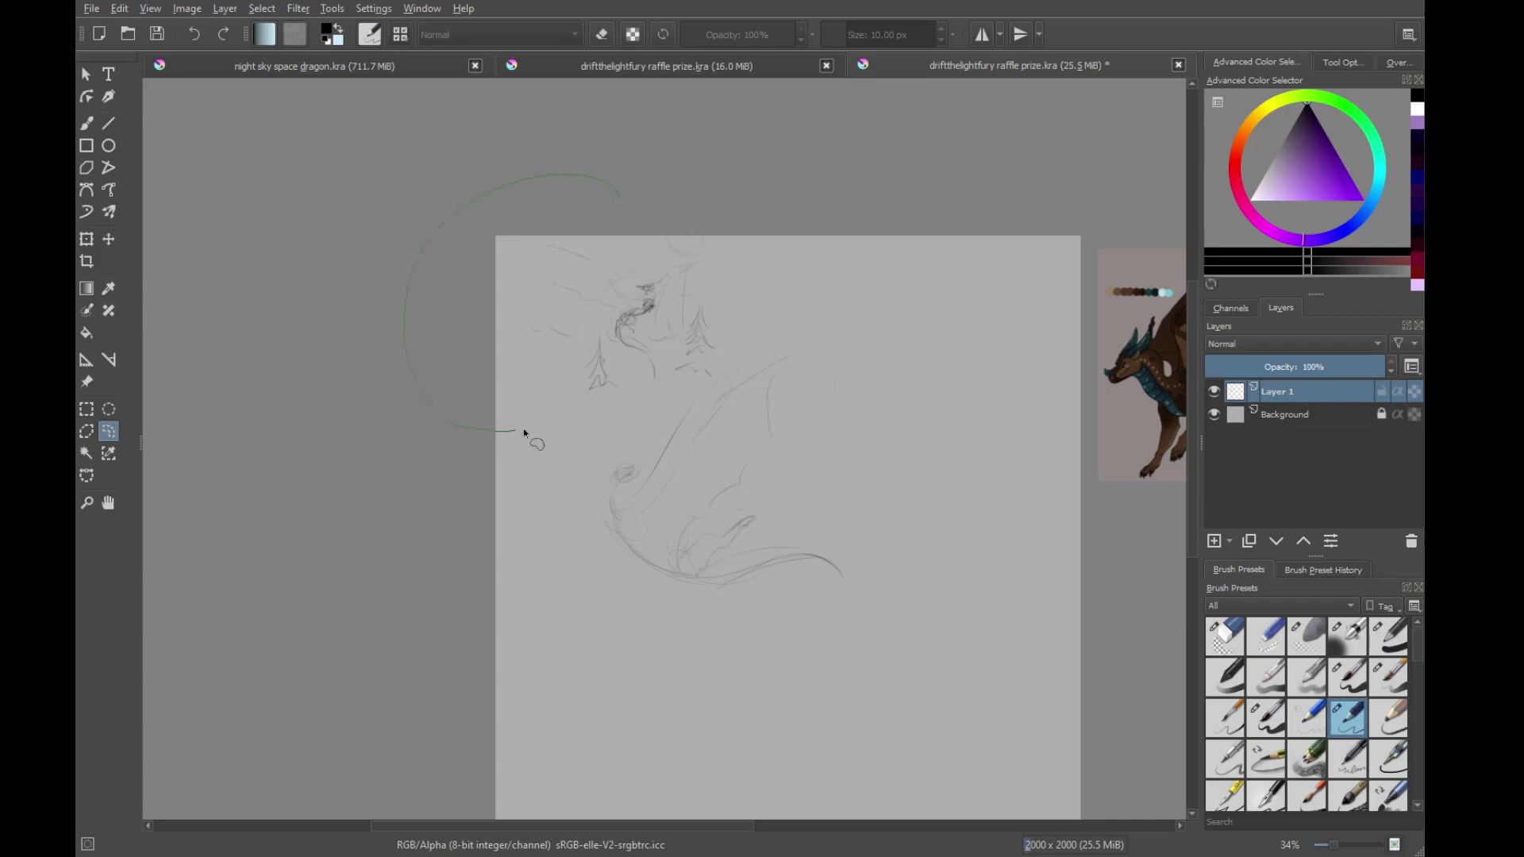
{"action": "mouse_move", "coordinate": [522, 427]}
{"action": "left_mouse_down"}
{"action": "mouse_move", "coordinate": [714, 391]}
{"action": "mouse_move", "coordinate": [587, 168]}
{"action": "left_mouse_up"}
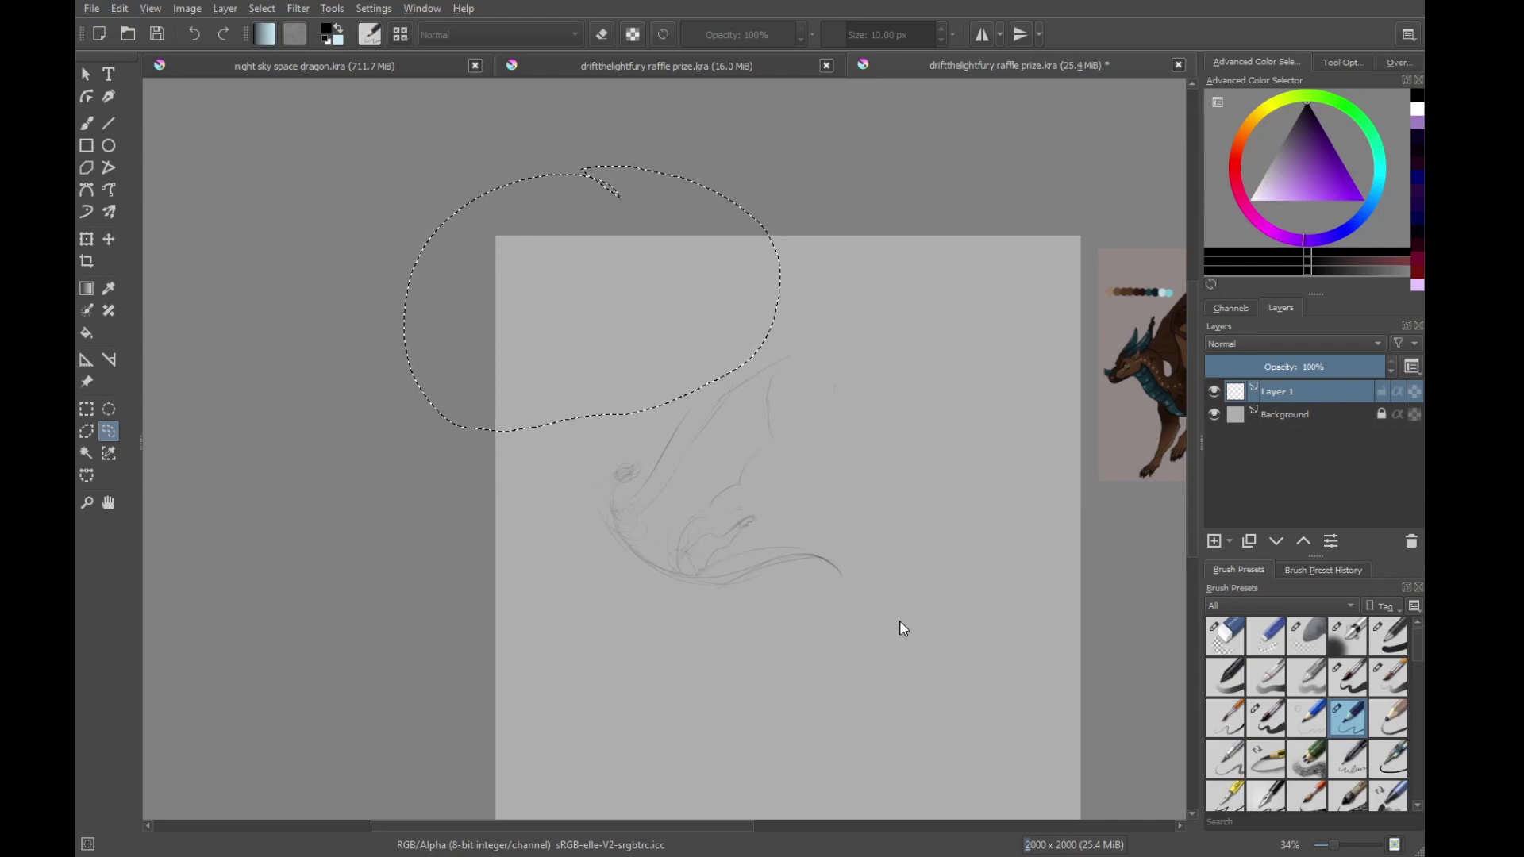
{"action": "key", "text": "ctrl+shift+n"}
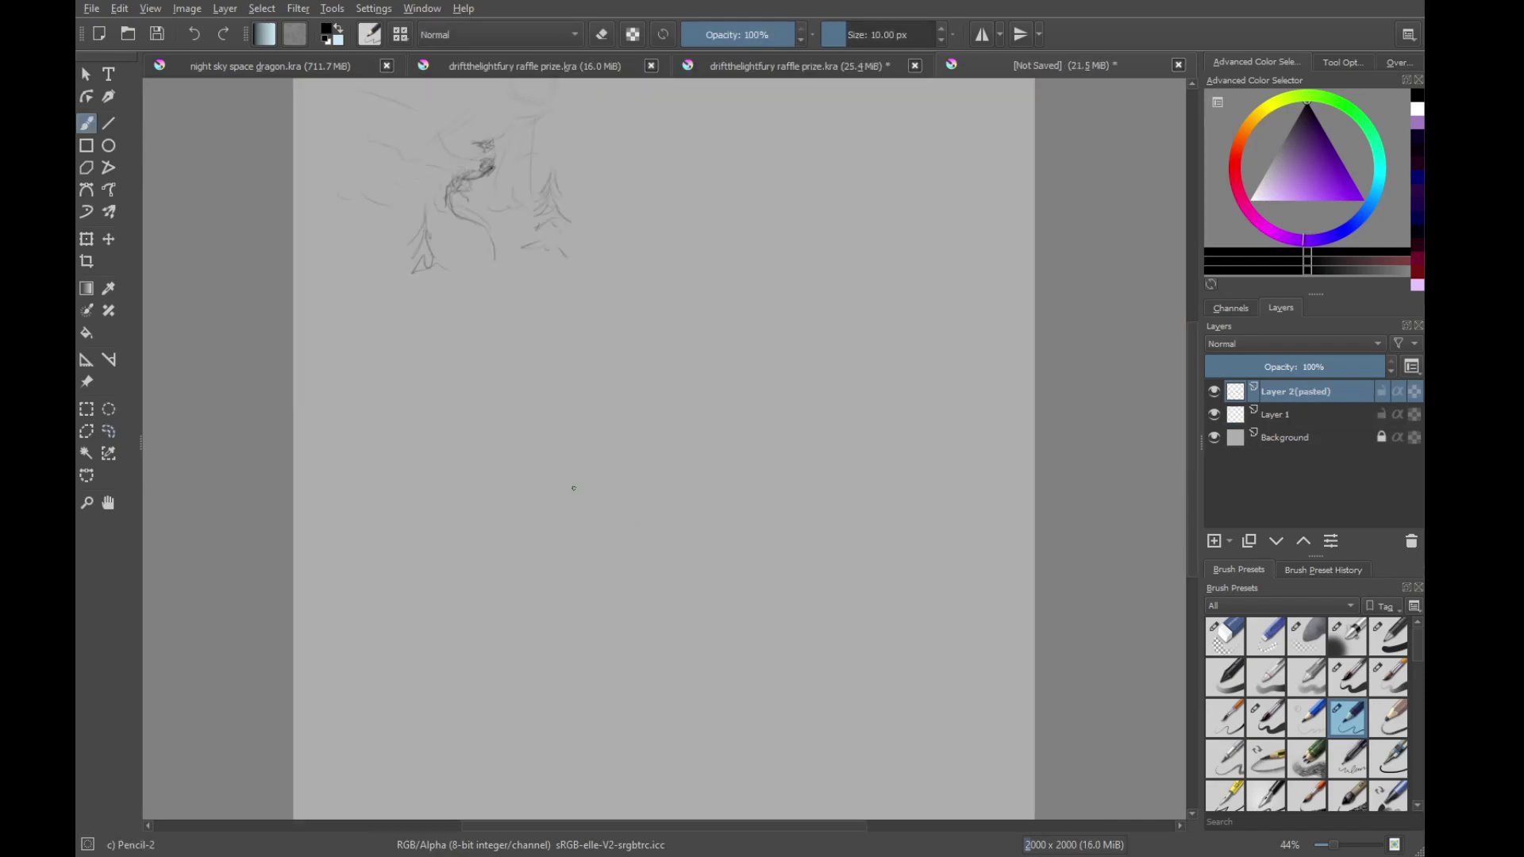
{"action": "left_click_drag", "start_coordinate": [573, 487], "coordinate": [699, 557]}
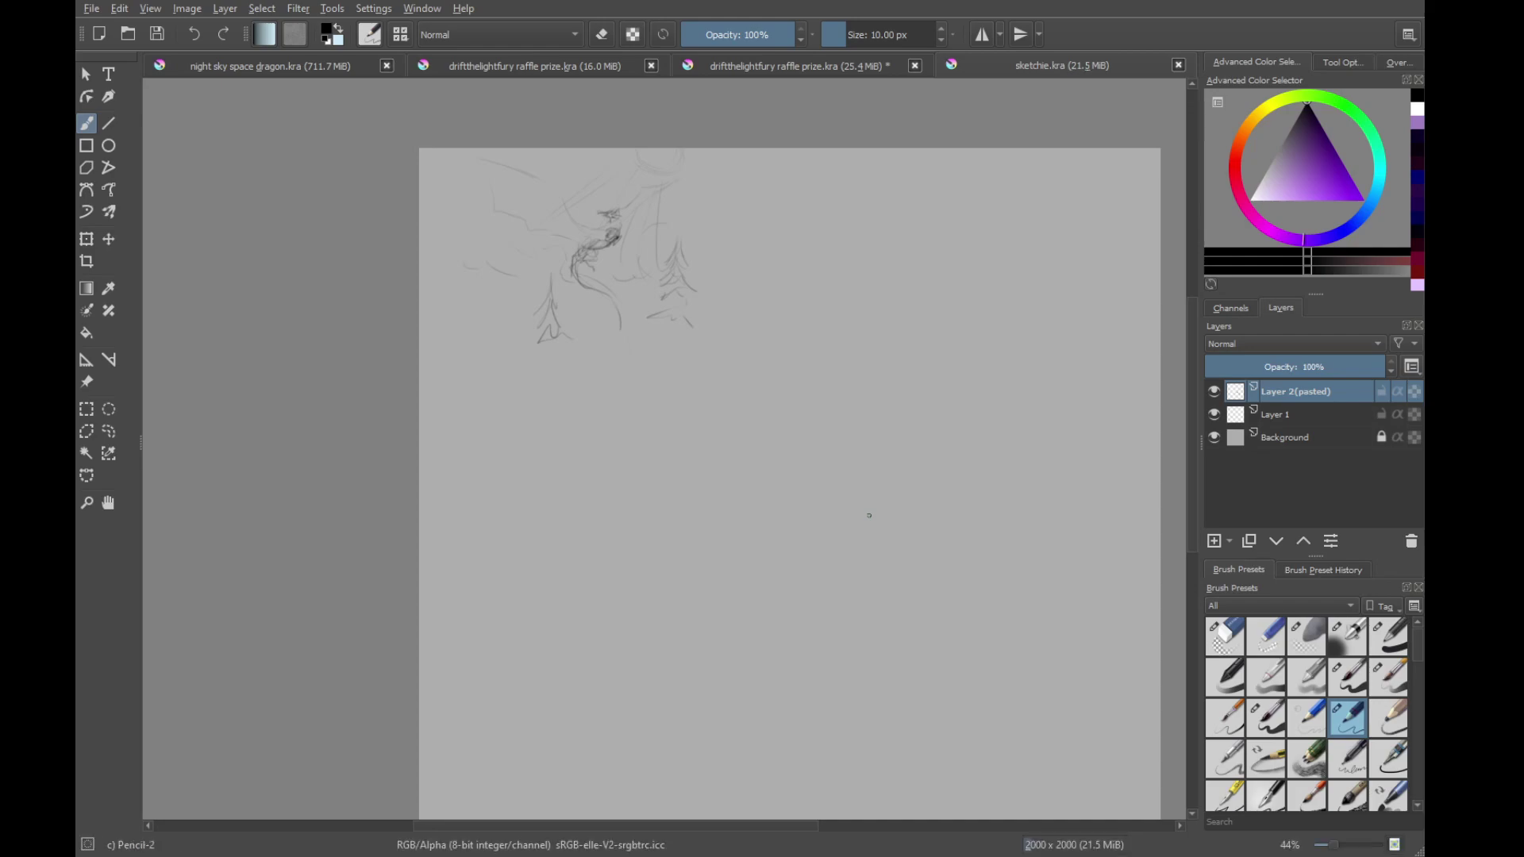
{"action": "left_click", "coordinate": [1178, 66]}
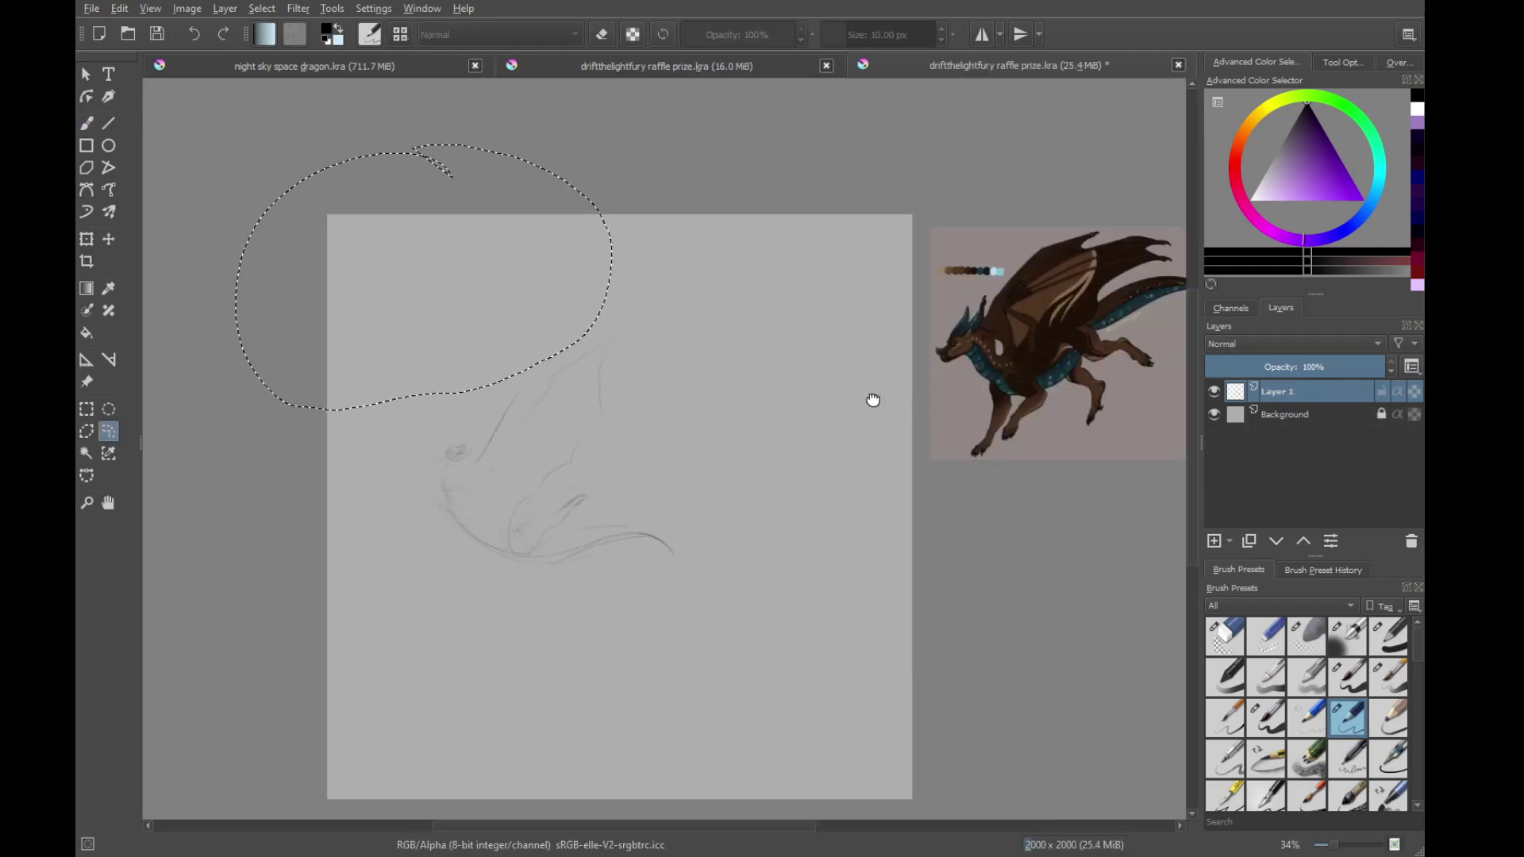
{"action": "key", "text": "ctrl+shift+a"}
{"action": "left_click", "coordinate": [87, 123]}
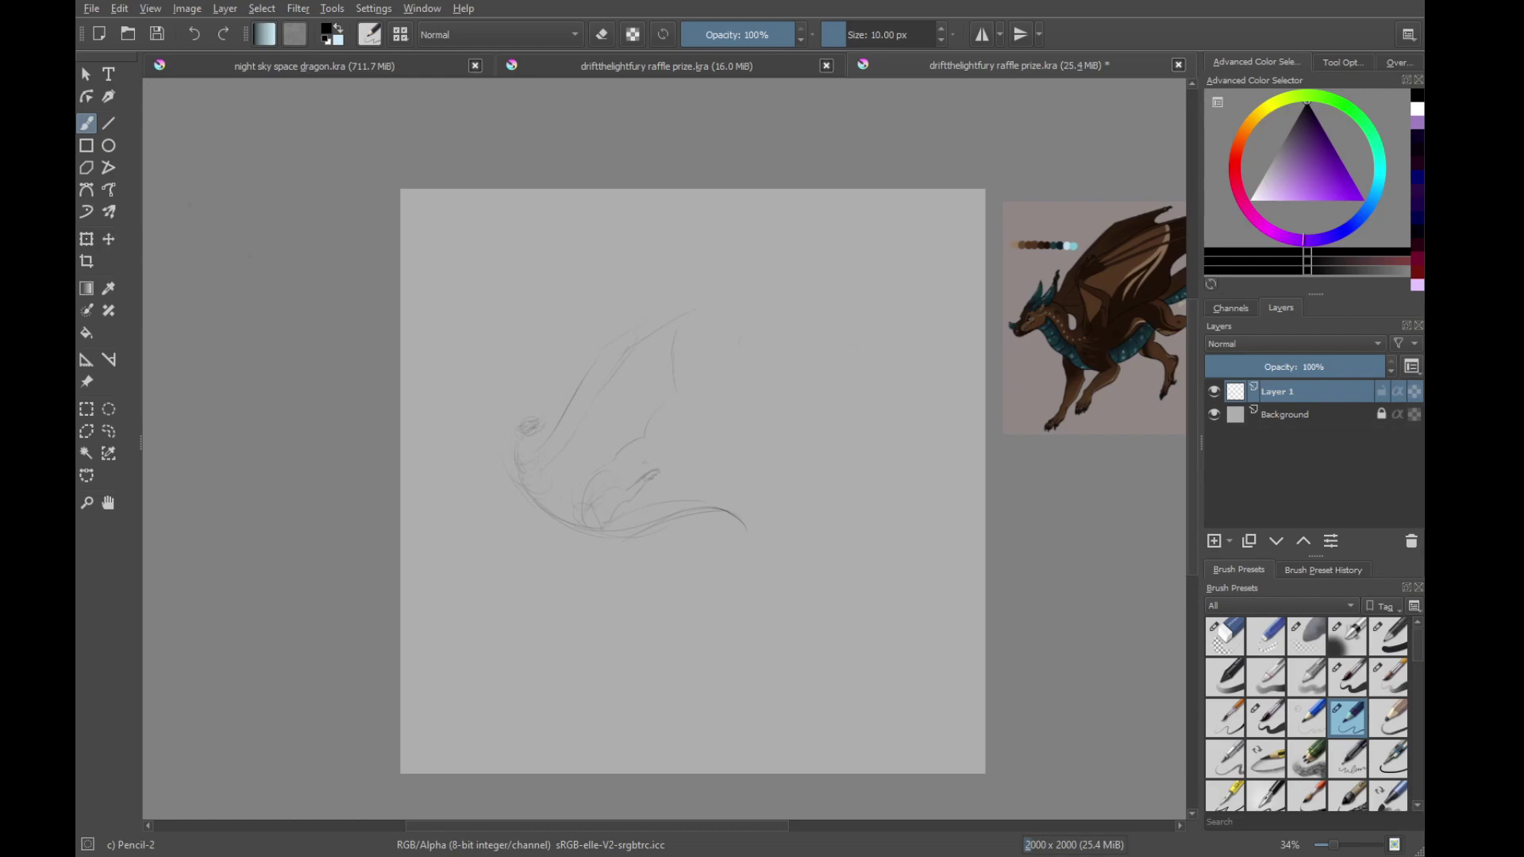
{"action": "left_click", "coordinate": [87, 239]}
{"action": "left_click_drag", "start_coordinate": [701, 545], "coordinate": [646, 442]}
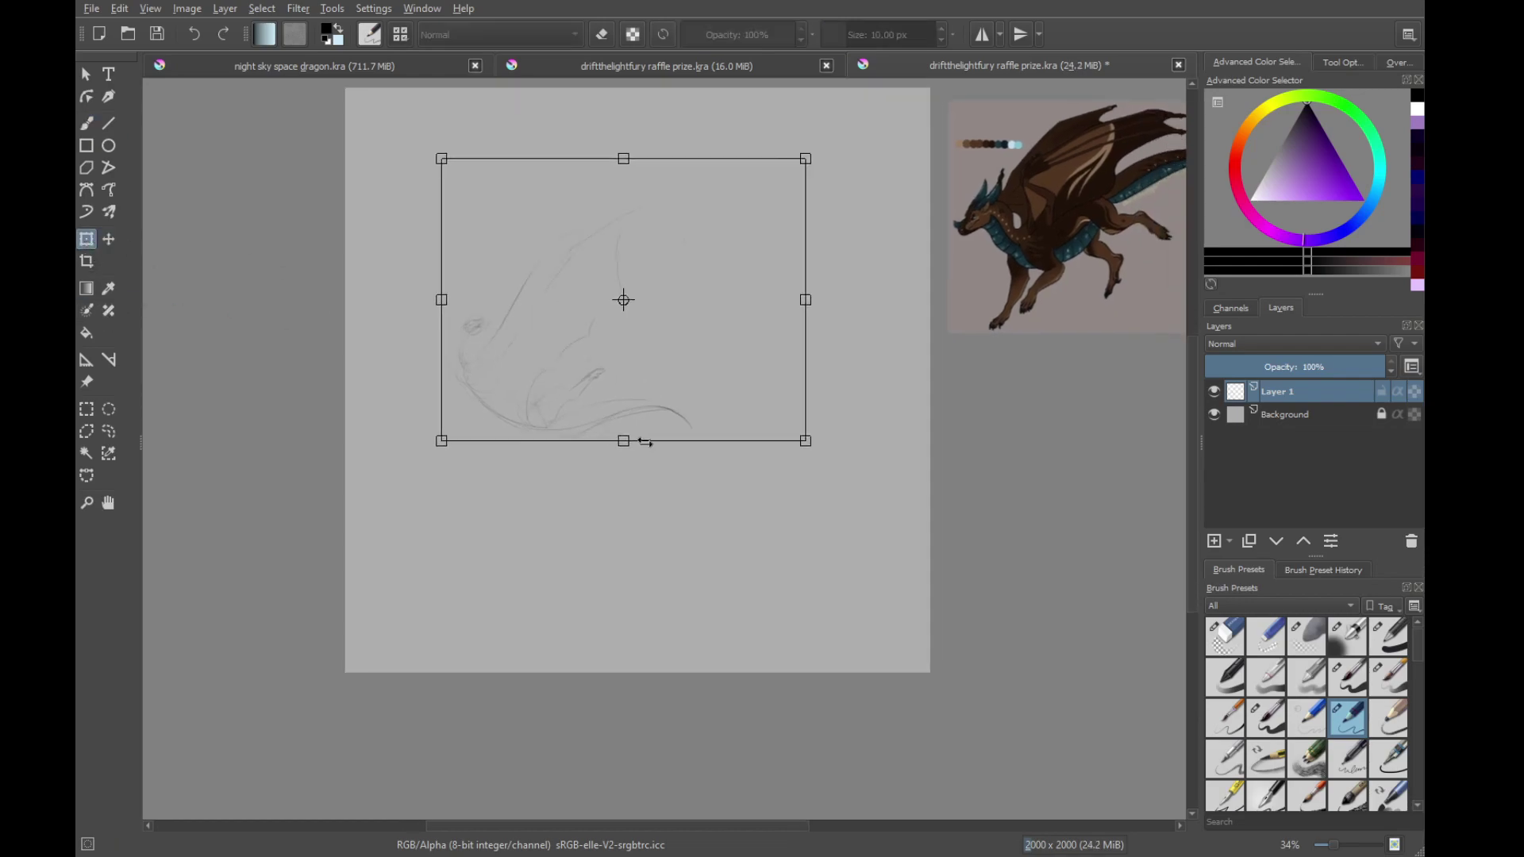
{"action": "mouse_move", "coordinate": [717, 403]}
{"action": "left_mouse_down"}
{"action": "mouse_move", "coordinate": [720, 440]}
{"action": "mouse_move", "coordinate": [703, 429]}
{"action": "left_mouse_up"}
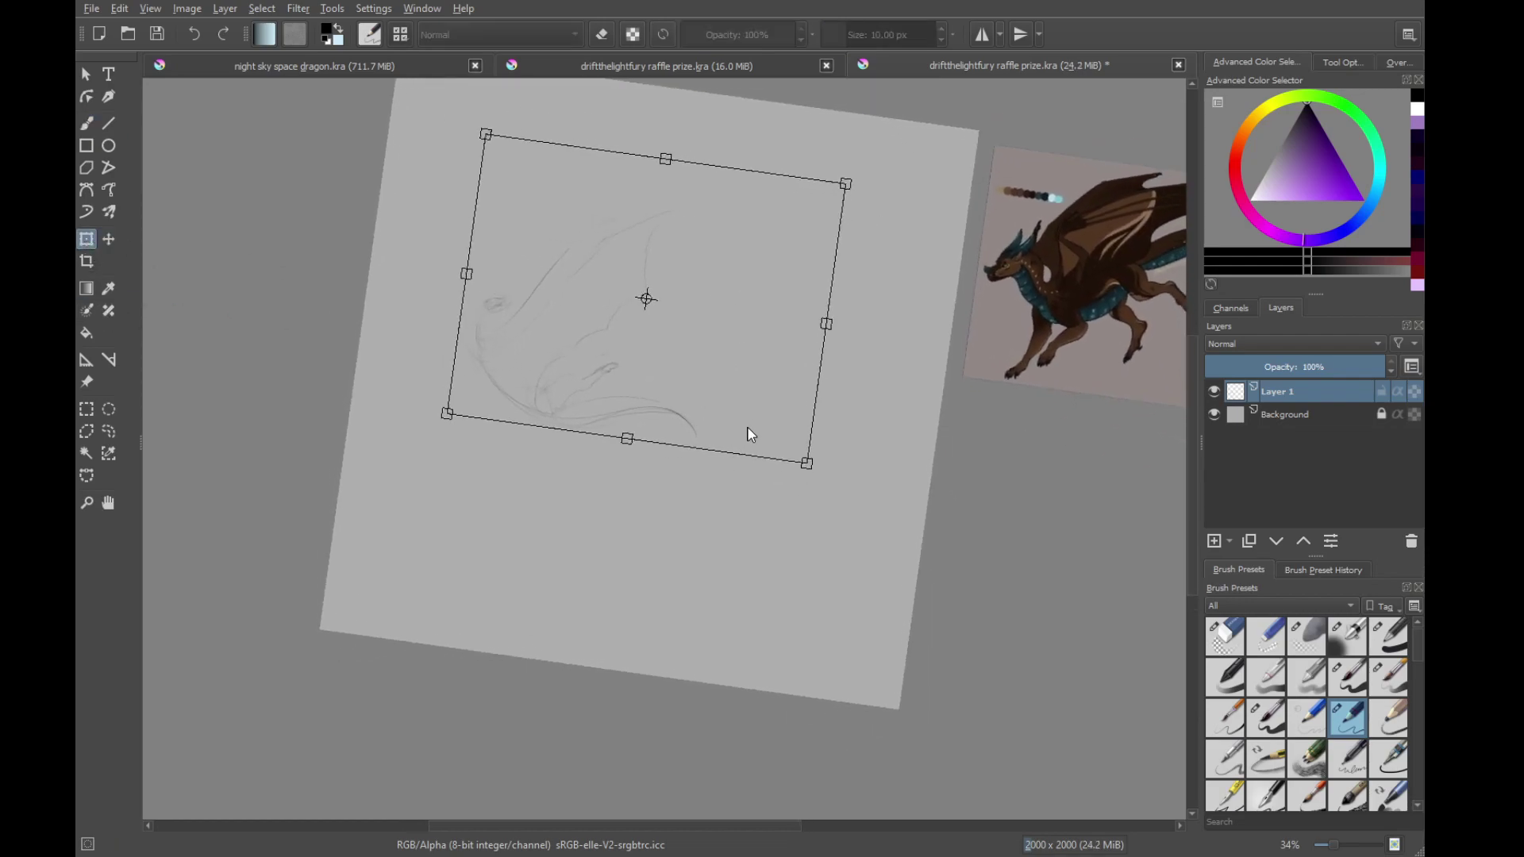
{"action": "left_click_drag", "start_coordinate": [440, 407], "coordinate": [384, 351]}
{"action": "left_click", "coordinate": [86, 123]}
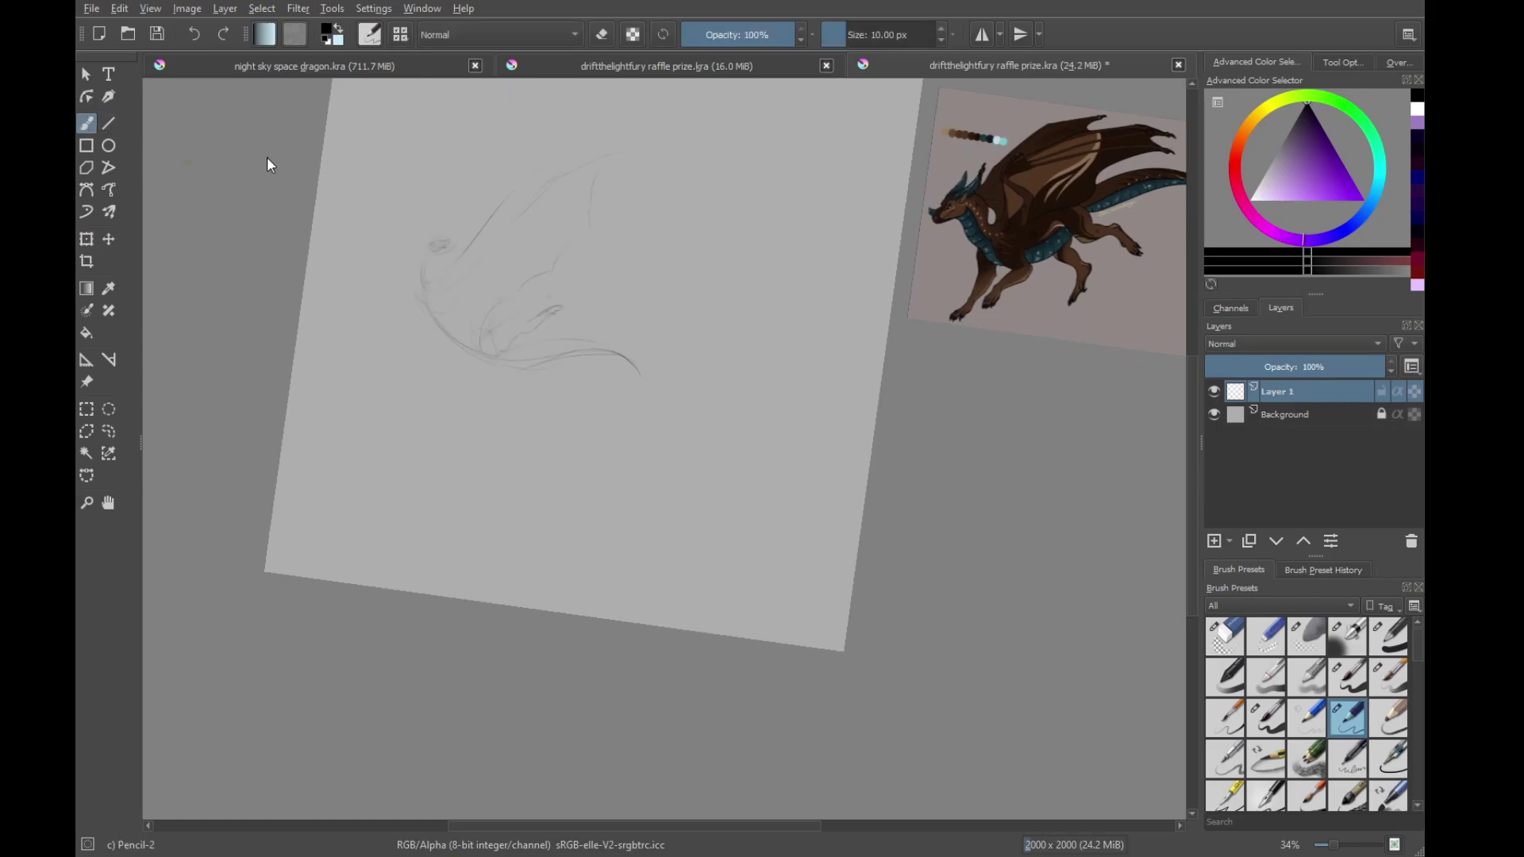
{"action": "right_click", "coordinate": [267, 156]}
{"action": "left_click", "coordinate": [323, 104]}
{"action": "left_click", "coordinate": [178, 125]}
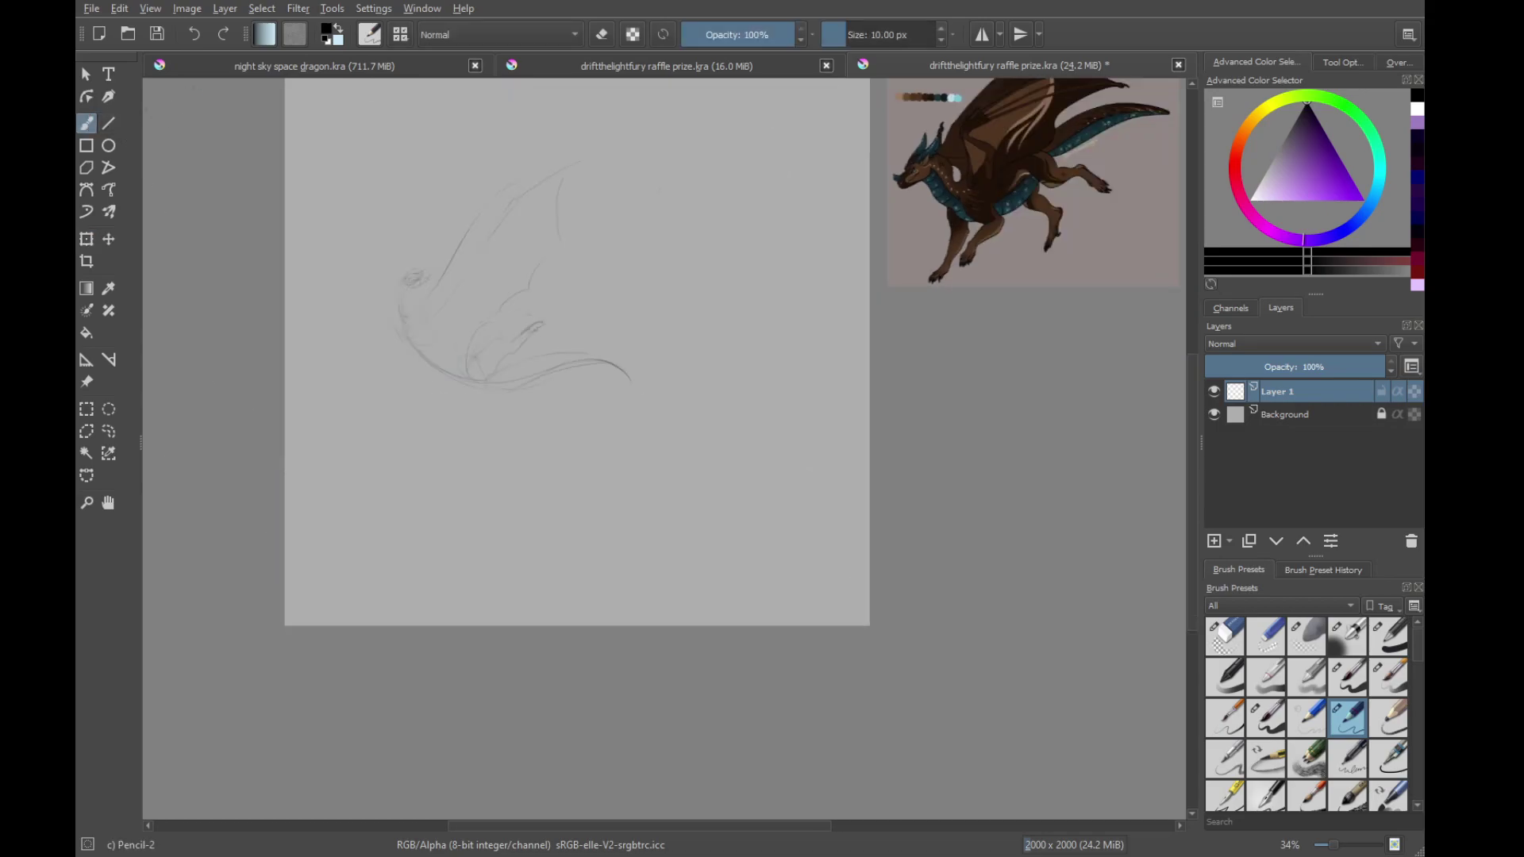
Enlarge the remaining dragon sketch with the Transform tool so it fills most of the canvas
{"action": "left_click", "coordinate": [90, 237]}
{"action": "left_click_drag", "start_coordinate": [559, 354], "coordinate": [637, 448]}
{"action": "left_click_drag", "start_coordinate": [826, 488], "coordinate": [893, 623]}
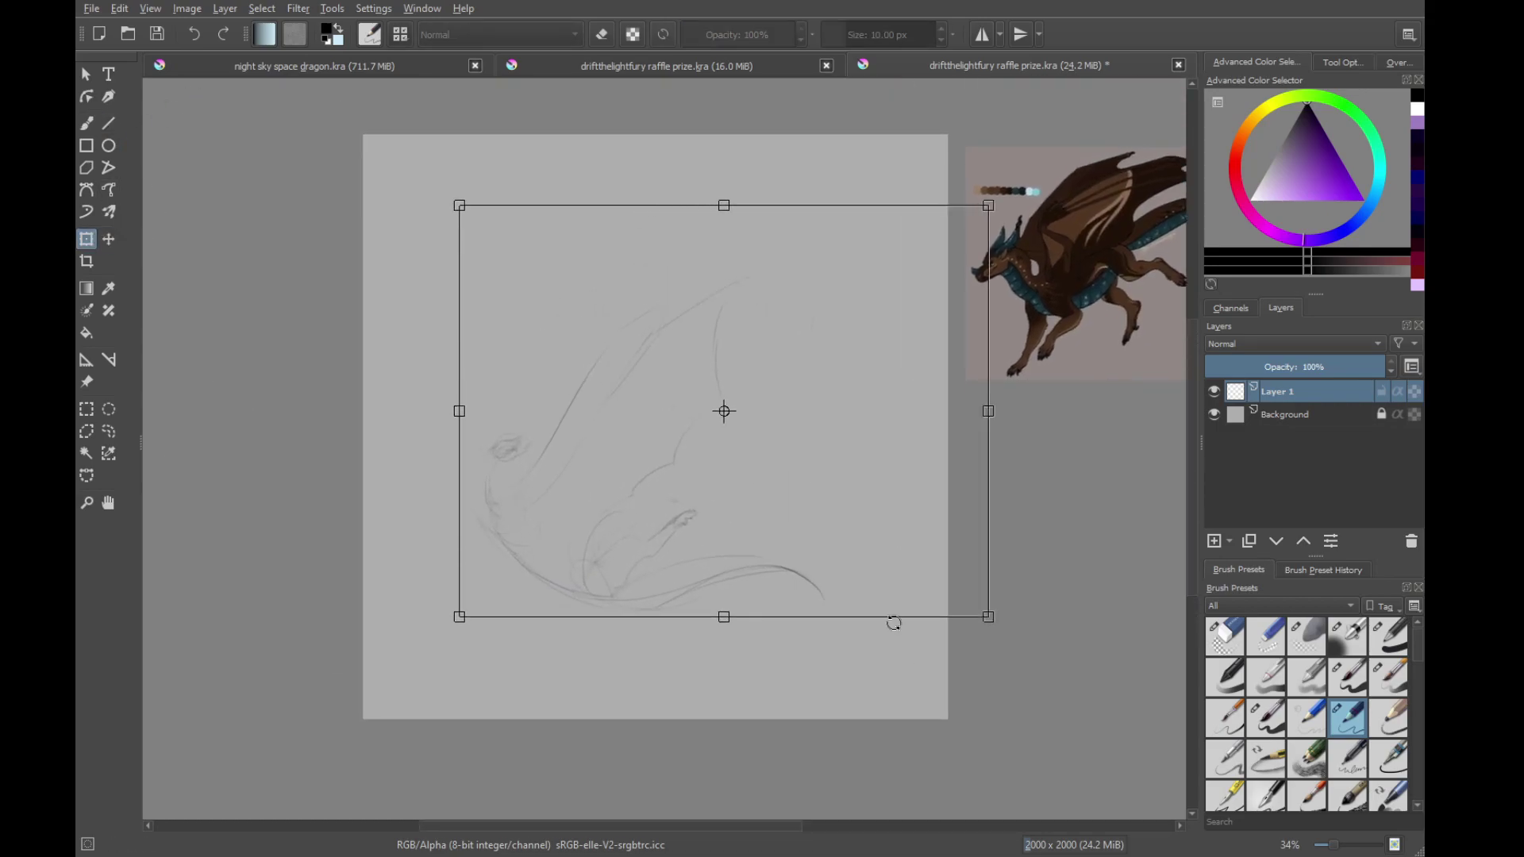
{"action": "mouse_move", "coordinate": [840, 559]}
{"action": "left_mouse_down"}
{"action": "mouse_move", "coordinate": [823, 574]}
{"action": "mouse_move", "coordinate": [772, 426]}
{"action": "left_mouse_up"}
{"action": "left_click_drag", "start_coordinate": [929, 503], "coordinate": [1153, 647]}
{"action": "left_click_drag", "start_coordinate": [861, 508], "coordinate": [874, 564]}
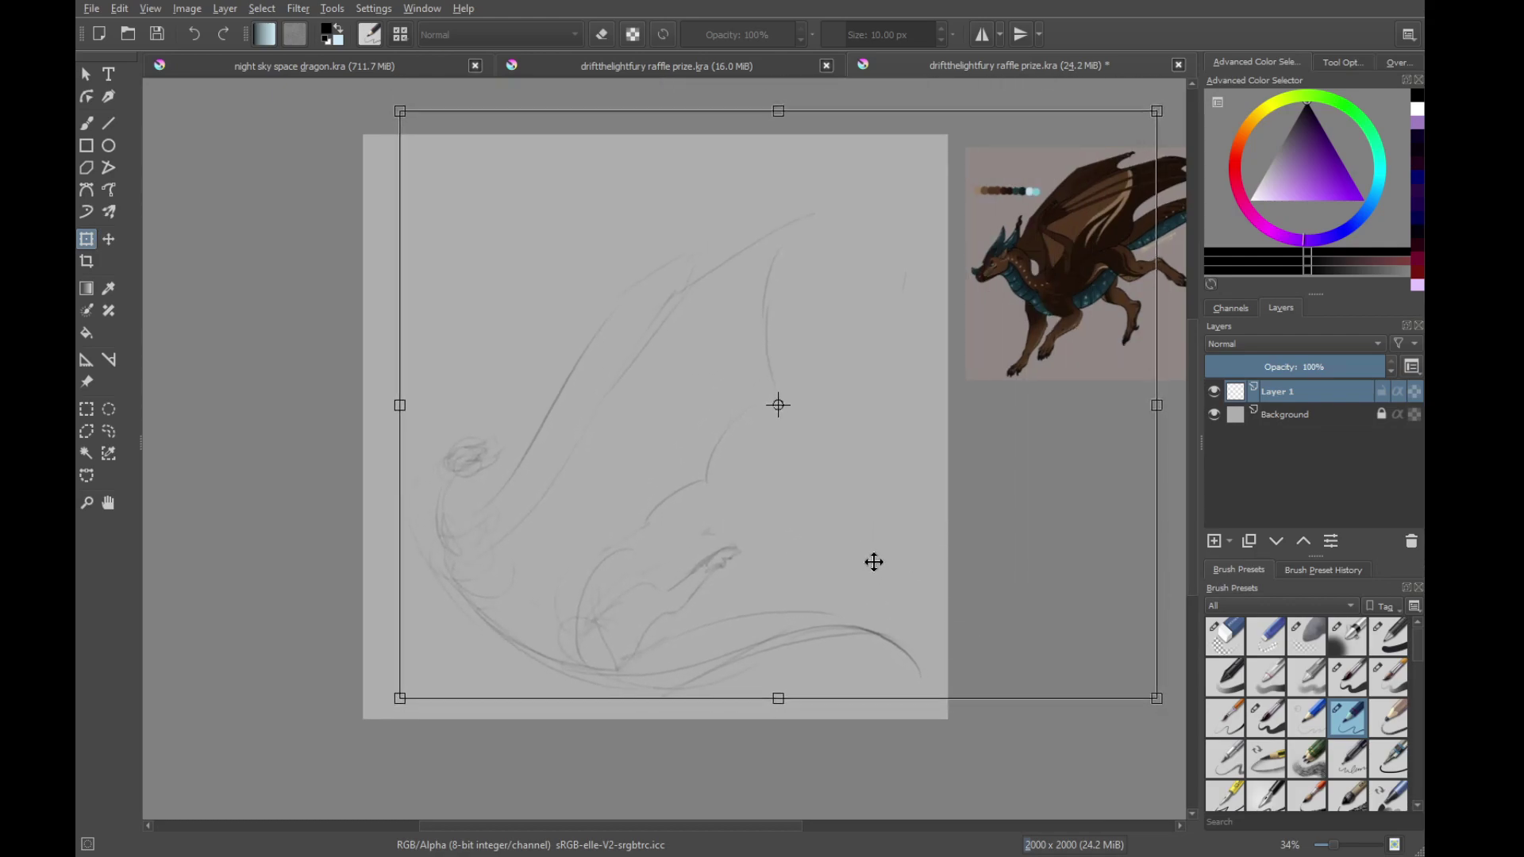
{"action": "scroll", "coordinate": [874, 561], "scroll_direction": "up", "scroll_amount": 1}
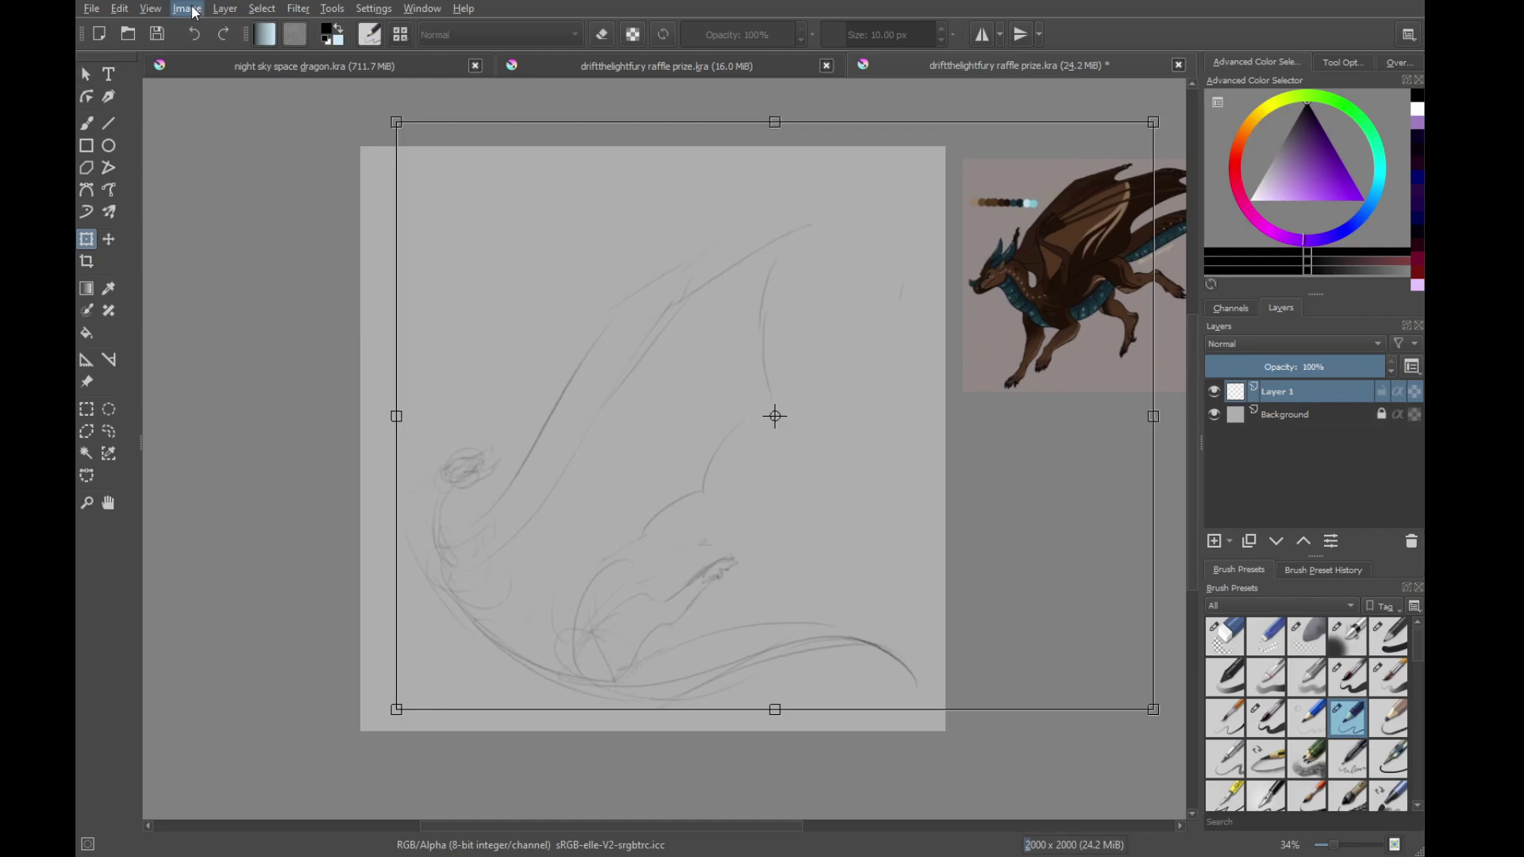
{"action": "key", "text": "Return"}
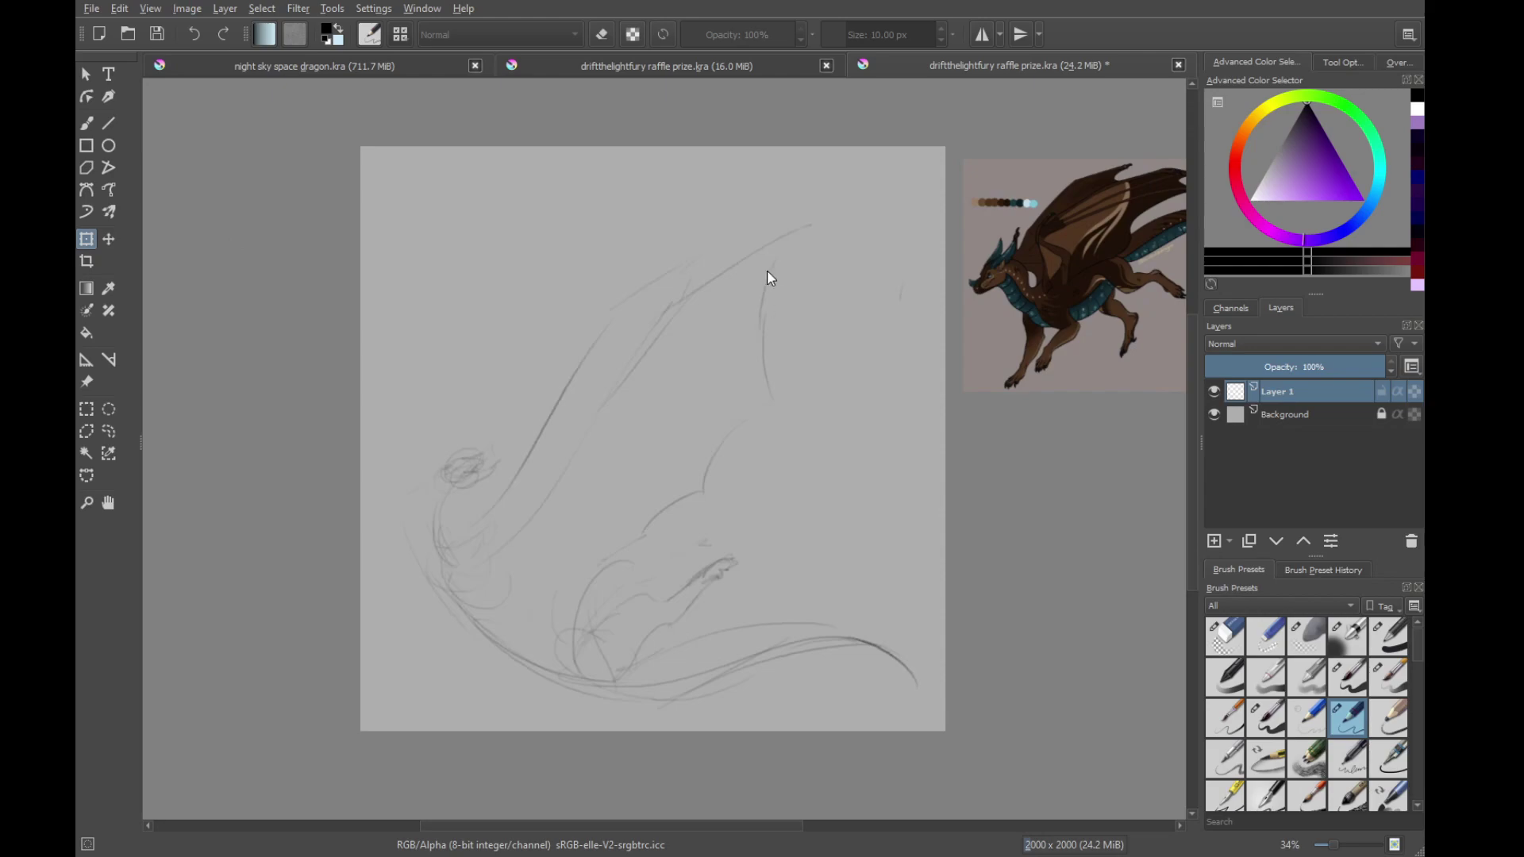
Extend the canvas to 2000 x 2750 px and move the dragon sketch up toward the canvas centre
{"action": "left_click", "coordinate": [776, 566]}
{"action": "scroll", "coordinate": [775, 559], "scroll_direction": "down", "scroll_amount": 2}
{"action": "left_click_drag", "start_coordinate": [728, 541], "coordinate": [741, 595]}
{"action": "scroll", "coordinate": [741, 572], "scroll_direction": "up", "scroll_amount": 1}
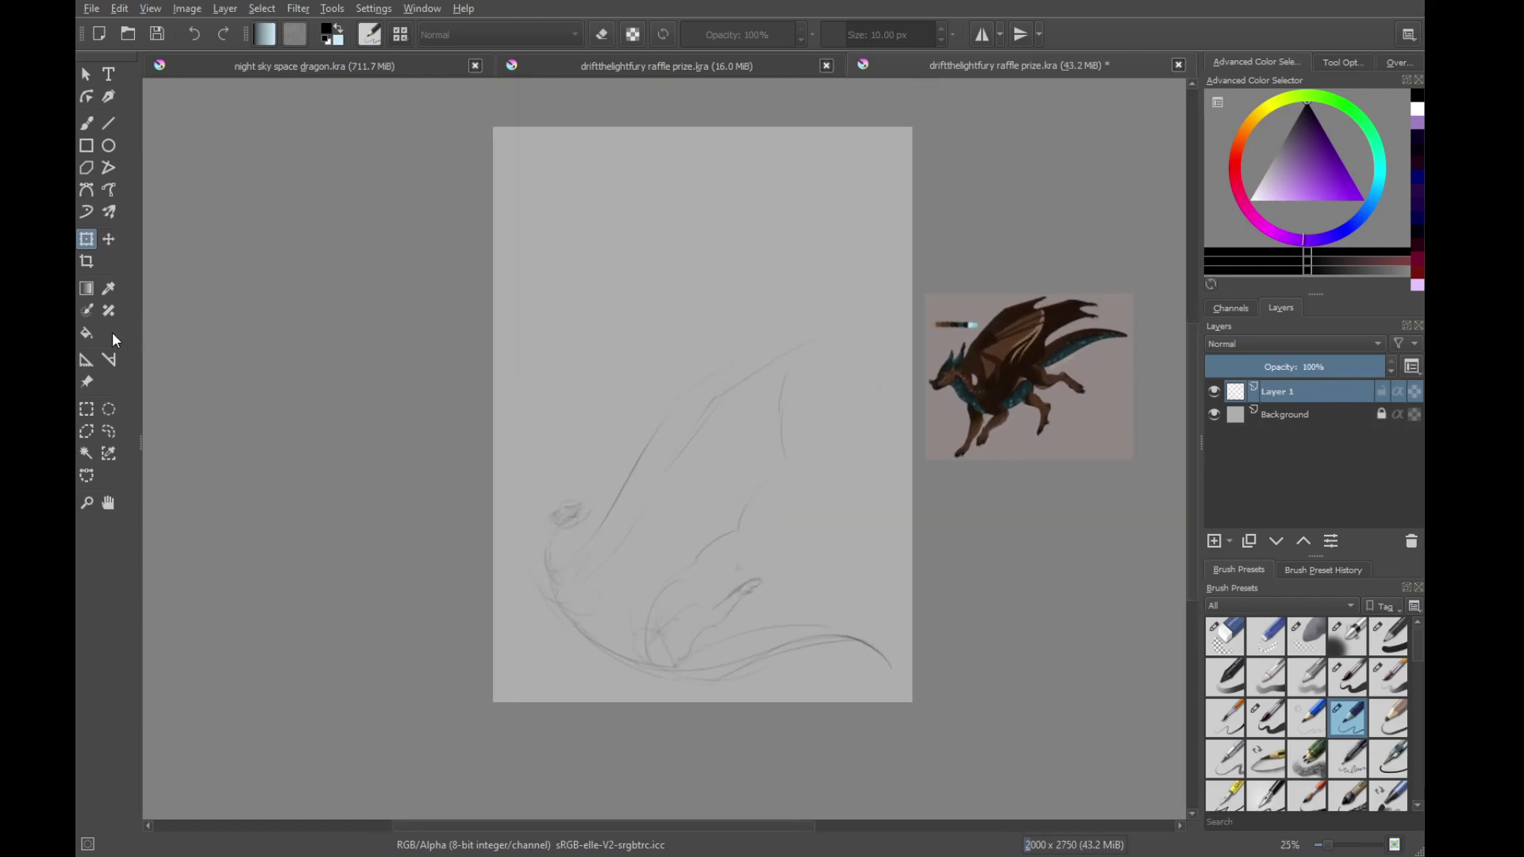
{"action": "left_click", "coordinate": [109, 242]}
{"action": "left_click_drag", "start_coordinate": [711, 473], "coordinate": [704, 403]}
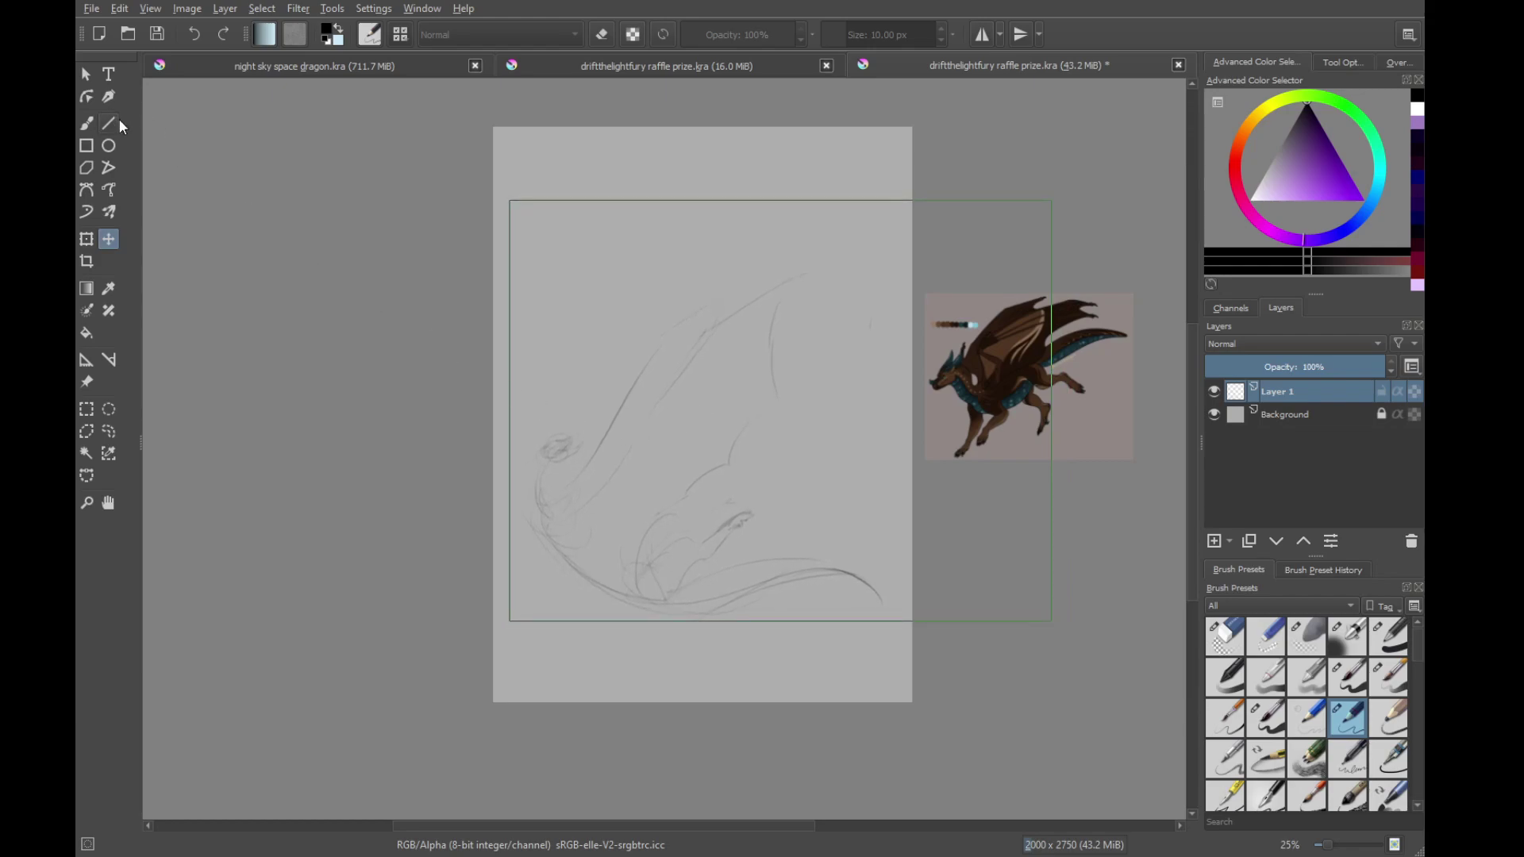
Add a new layer above the rough sketch and pencil the outer curve of the dragon's neck down from the head
{"action": "left_click", "coordinate": [87, 123]}
{"action": "left_click", "coordinate": [1222, 542]}
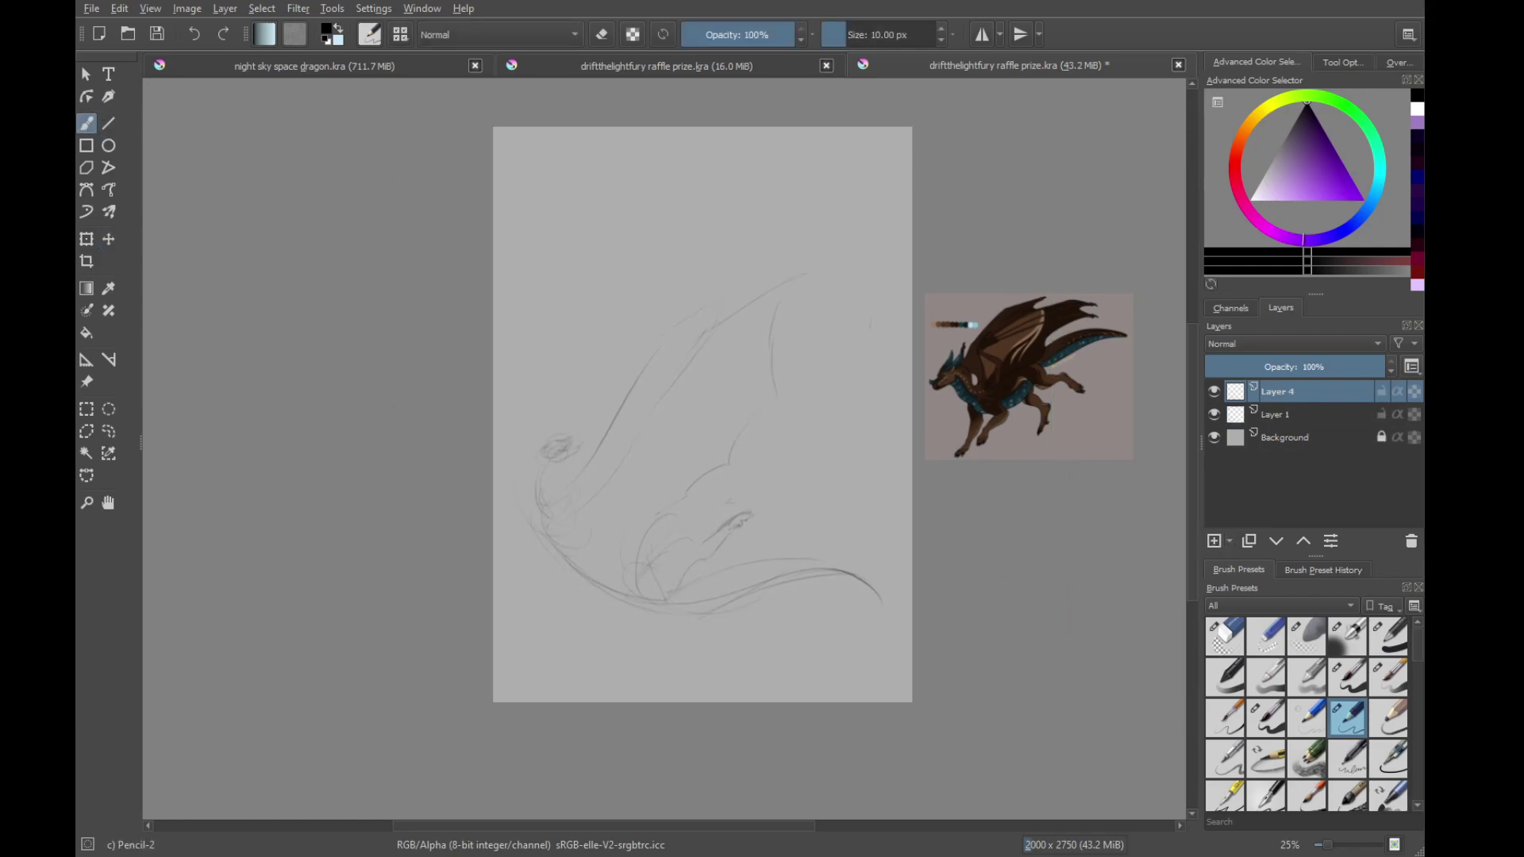
{"action": "left_click_drag", "start_coordinate": [770, 498], "coordinate": [906, 575]}
{"action": "left_click_drag", "start_coordinate": [749, 582], "coordinate": [694, 486]}
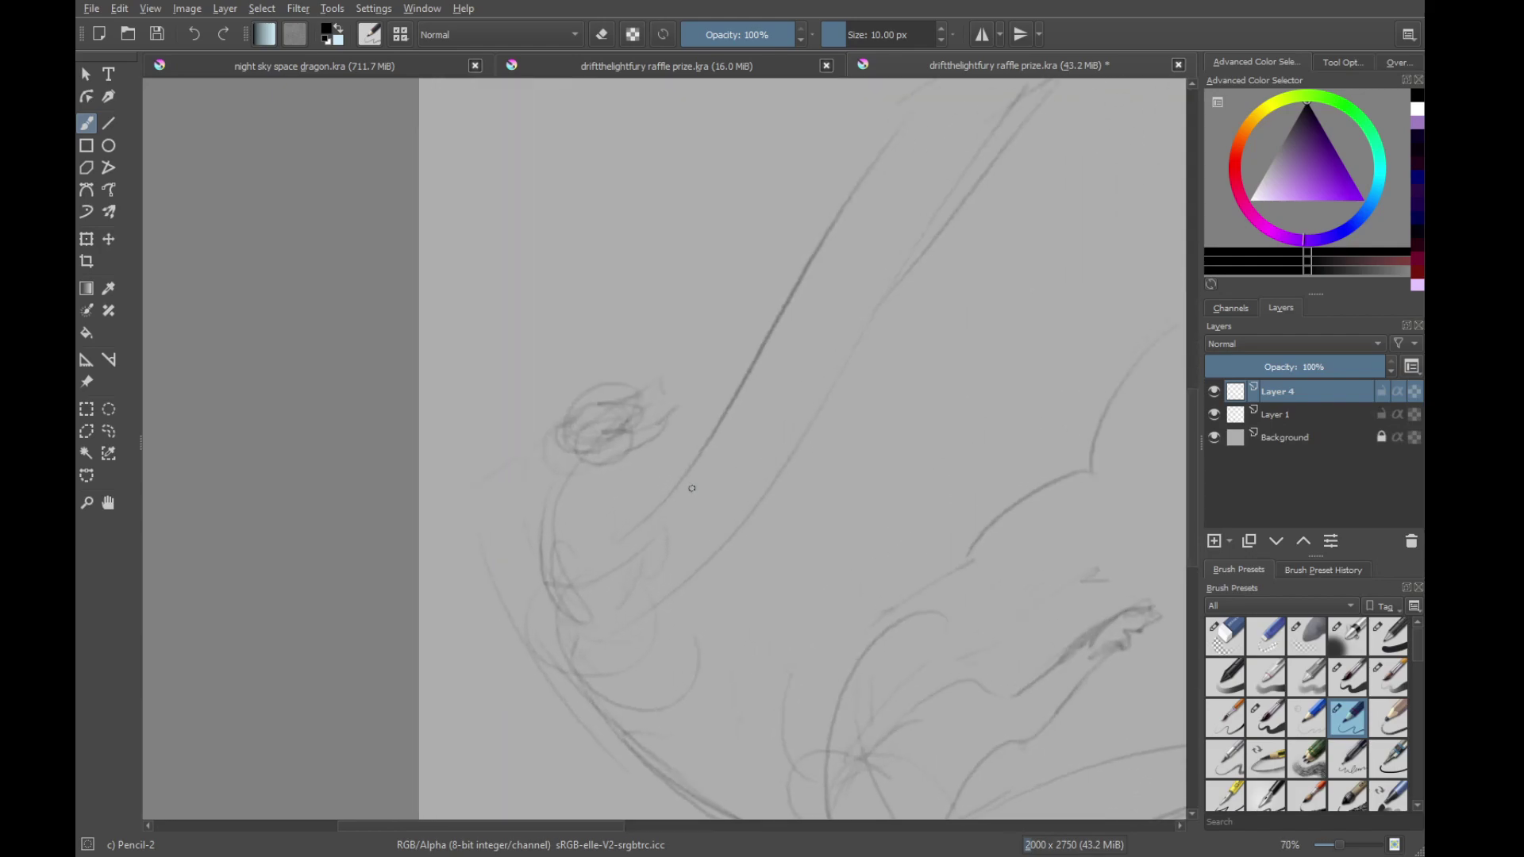
{"action": "mouse_move", "coordinate": [787, 529]}
{"action": "left_mouse_down"}
{"action": "mouse_move", "coordinate": [935, 553]}
{"action": "mouse_move", "coordinate": [837, 453]}
{"action": "mouse_move", "coordinate": [751, 503]}
{"action": "mouse_move", "coordinate": [780, 551]}
{"action": "left_mouse_up"}
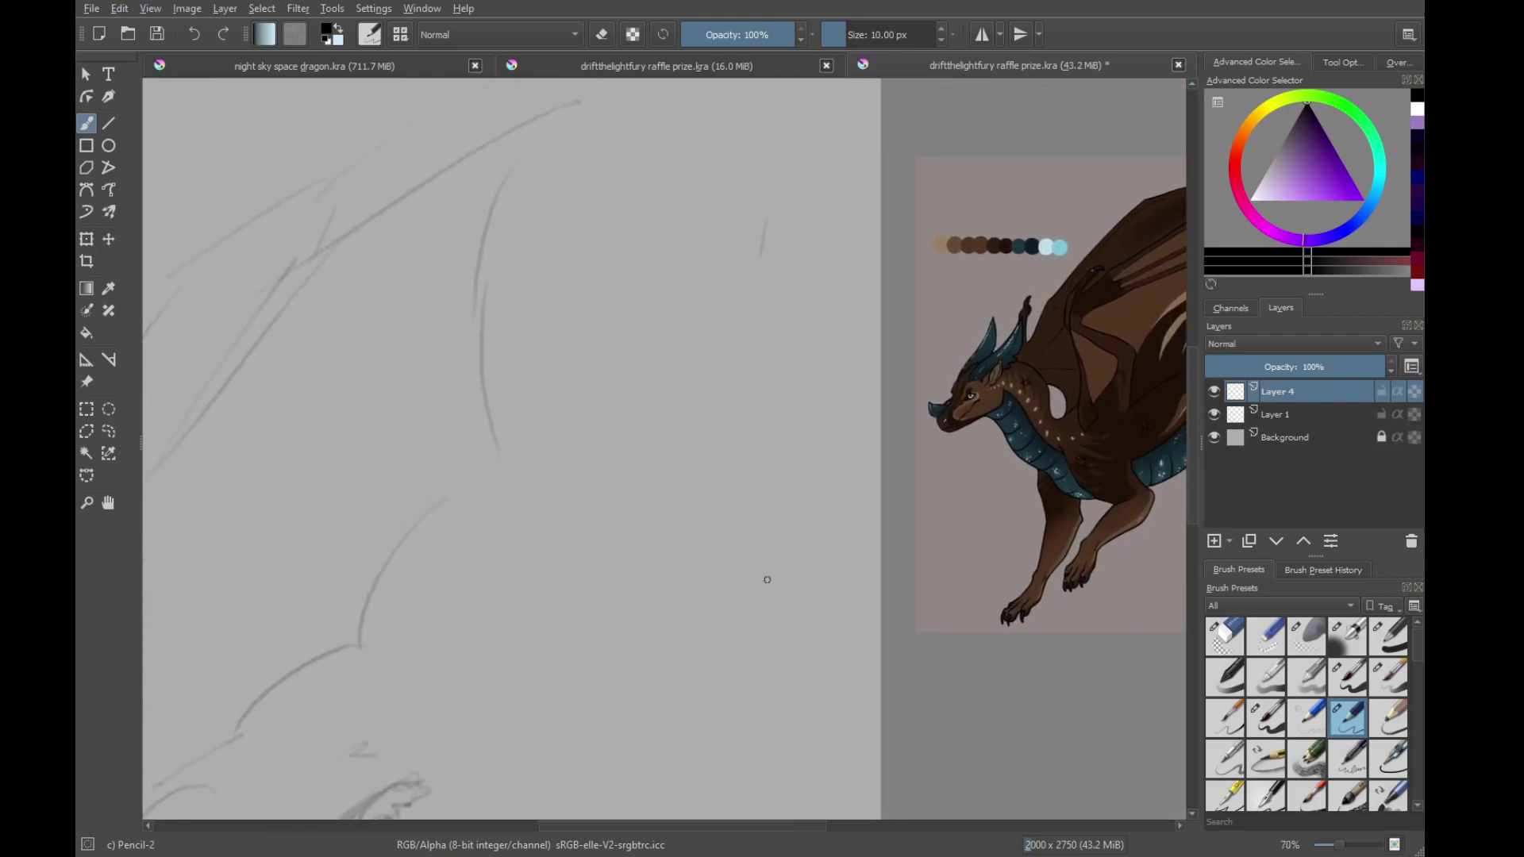
{"action": "left_click_drag", "start_coordinate": [445, 643], "coordinate": [949, 463]}
{"action": "mouse_move", "coordinate": [517, 545]}
{"action": "left_mouse_down"}
{"action": "mouse_move", "coordinate": [841, 489]}
{"action": "mouse_move", "coordinate": [915, 540]}
{"action": "left_mouse_up"}
{"action": "left_click_drag", "start_coordinate": [702, 511], "coordinate": [730, 451]}
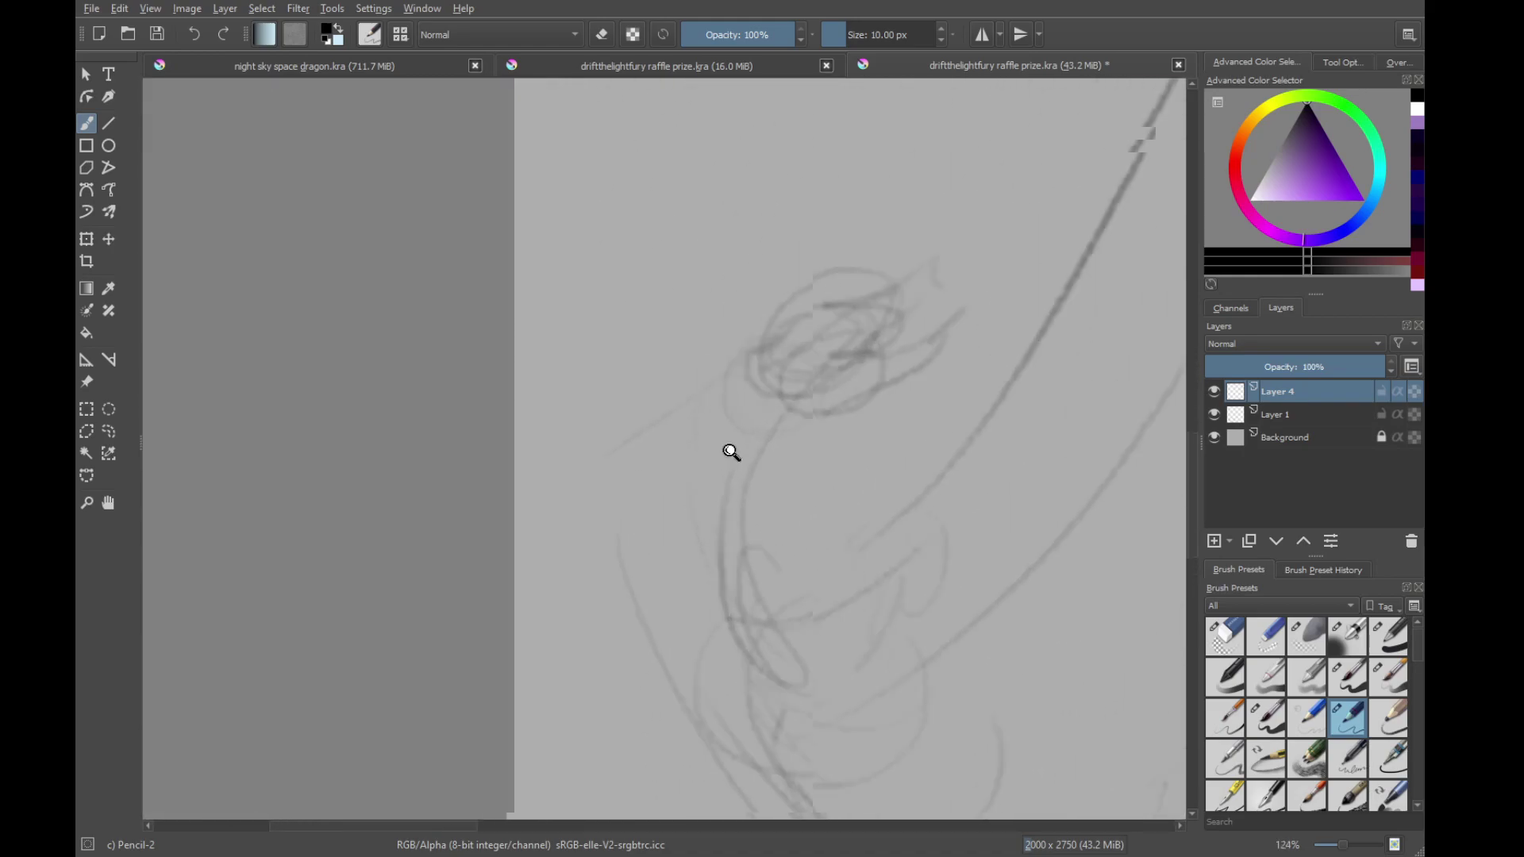
{"action": "scroll", "coordinate": [731, 453], "scroll_direction": "up", "scroll_amount": 1}
{"action": "mouse_move", "coordinate": [797, 318]}
{"action": "left_mouse_down"}
{"action": "mouse_move", "coordinate": [646, 470]}
{"action": "mouse_move", "coordinate": [643, 538]}
{"action": "mouse_move", "coordinate": [715, 715]}
{"action": "left_mouse_up"}
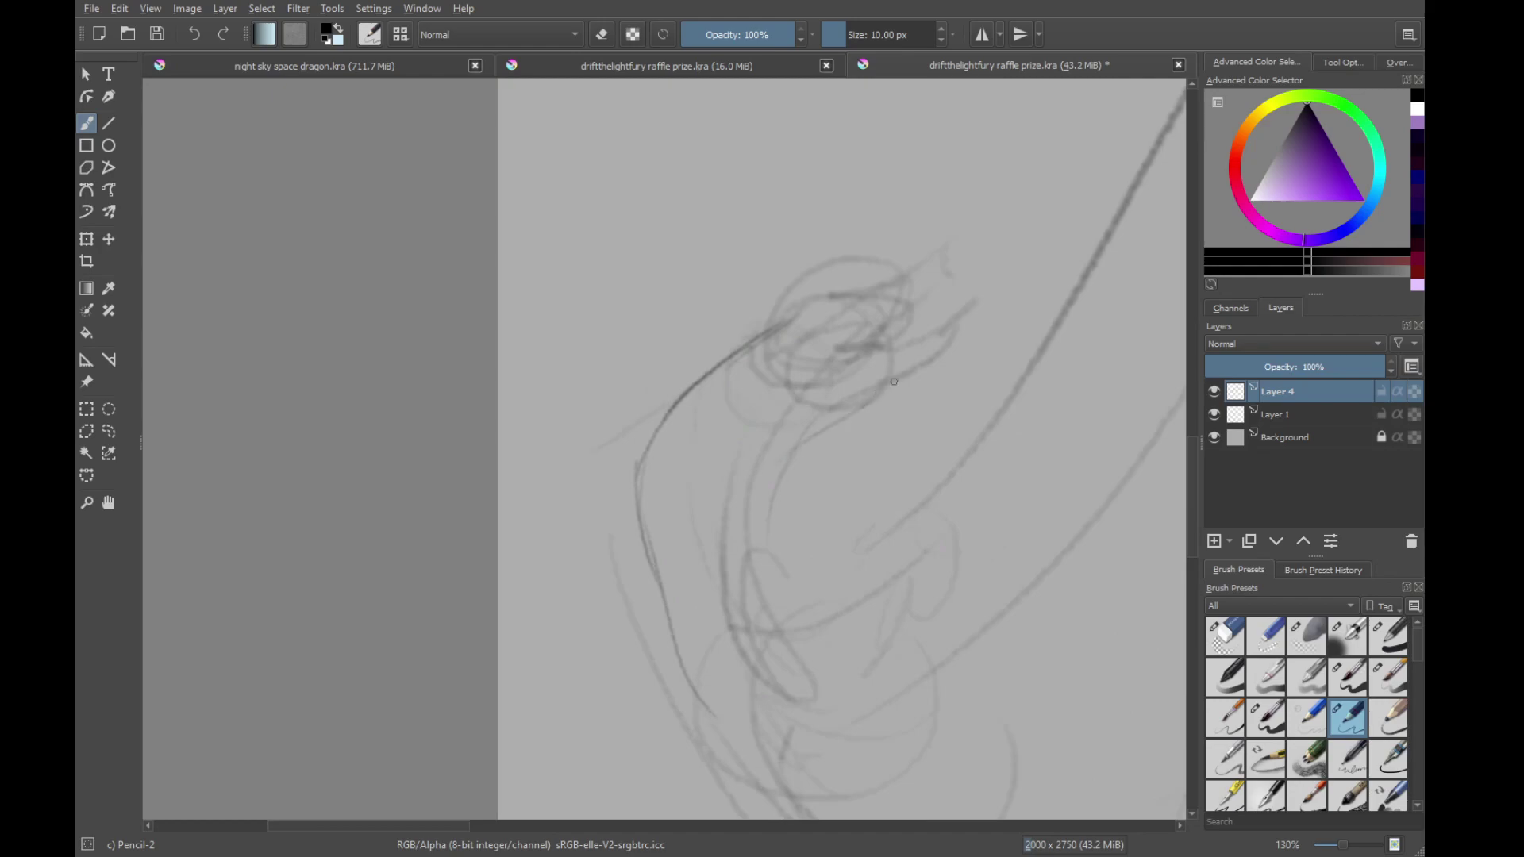
Pencil the inner neck curve from under the head down toward the chest, undoing the last stray stroke
{"action": "mouse_move", "coordinate": [894, 381]}
{"action": "left_mouse_down"}
{"action": "mouse_move", "coordinate": [798, 477]}
{"action": "mouse_move", "coordinate": [770, 573]}
{"action": "left_mouse_up"}
{"action": "mouse_move", "coordinate": [779, 477]}
{"action": "left_mouse_down"}
{"action": "mouse_move", "coordinate": [822, 580]}
{"action": "mouse_move", "coordinate": [870, 600]}
{"action": "left_mouse_up"}
{"action": "left_click_drag", "start_coordinate": [827, 510], "coordinate": [744, 537]}
{"action": "mouse_move", "coordinate": [738, 325]}
{"action": "left_mouse_down"}
{"action": "mouse_move", "coordinate": [800, 412]}
{"action": "mouse_move", "coordinate": [720, 335]}
{"action": "mouse_move", "coordinate": [740, 319]}
{"action": "left_mouse_up"}
{"action": "key", "text": "ctrl+z"}
{"action": "scroll", "coordinate": [740, 321], "scroll_direction": "down", "scroll_amount": 4}
{"action": "mouse_move", "coordinate": [877, 439]}
{"action": "left_mouse_down"}
{"action": "mouse_move", "coordinate": [761, 427]}
{"action": "mouse_move", "coordinate": [355, 576]}
{"action": "left_mouse_up"}
{"action": "mouse_move", "coordinate": [779, 397]}
{"action": "left_mouse_down"}
{"action": "mouse_move", "coordinate": [769, 476]}
{"action": "mouse_move", "coordinate": [847, 323]}
{"action": "mouse_move", "coordinate": [802, 389]}
{"action": "left_mouse_up"}
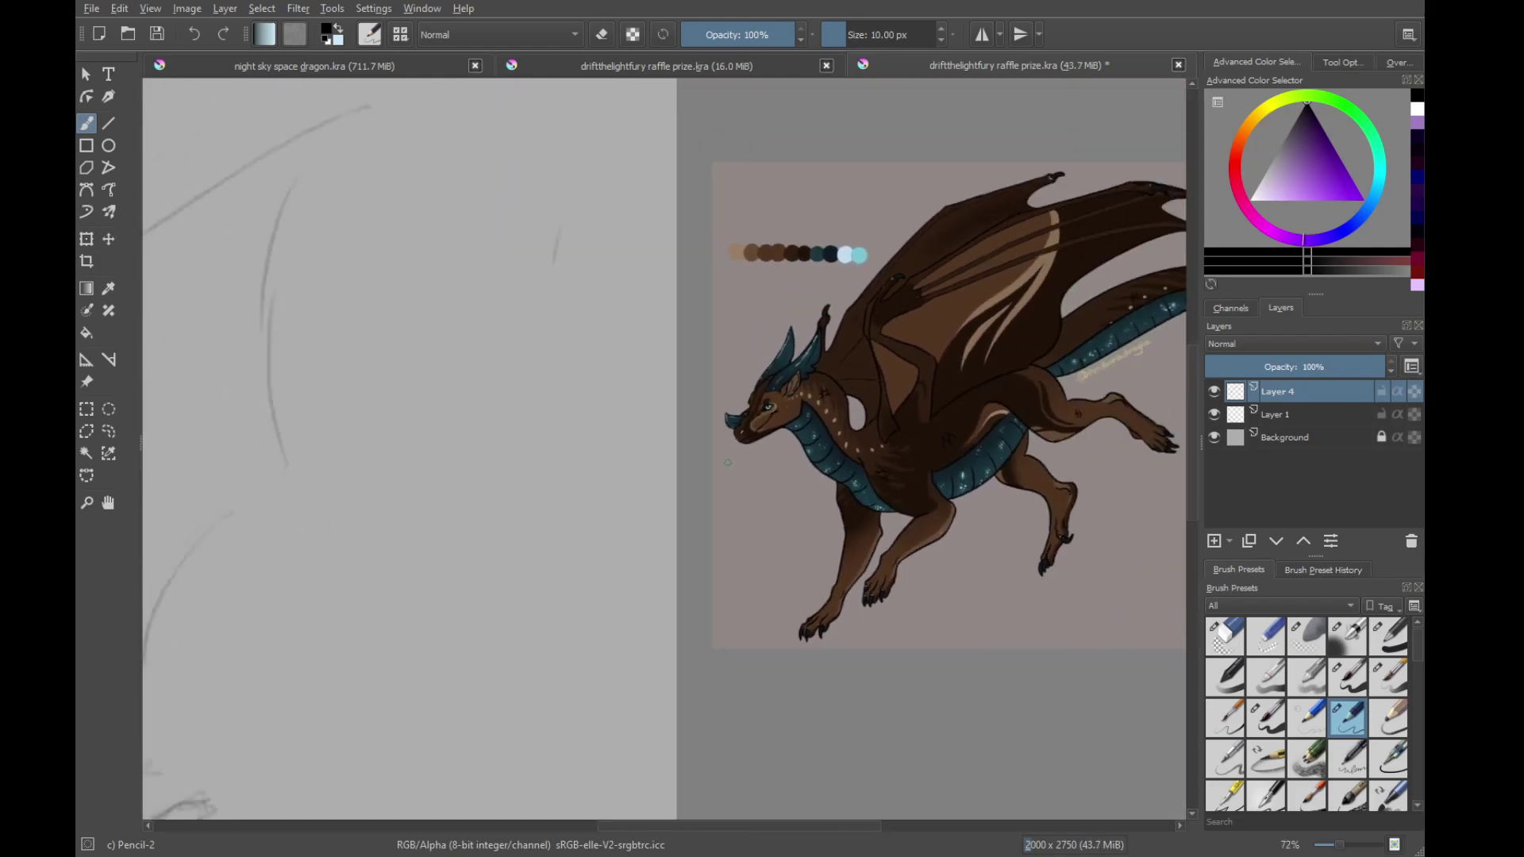
Try a line along the top of the head toward the snout, and undo the last three strokes
{"action": "left_click_drag", "start_coordinate": [476, 515], "coordinate": [1059, 442]}
{"action": "left_click_drag", "start_coordinate": [558, 504], "coordinate": [1085, 490]}
{"action": "mouse_move", "coordinate": [756, 514]}
{"action": "left_mouse_down"}
{"action": "mouse_move", "coordinate": [809, 378]}
{"action": "mouse_move", "coordinate": [780, 371]}
{"action": "left_mouse_up"}
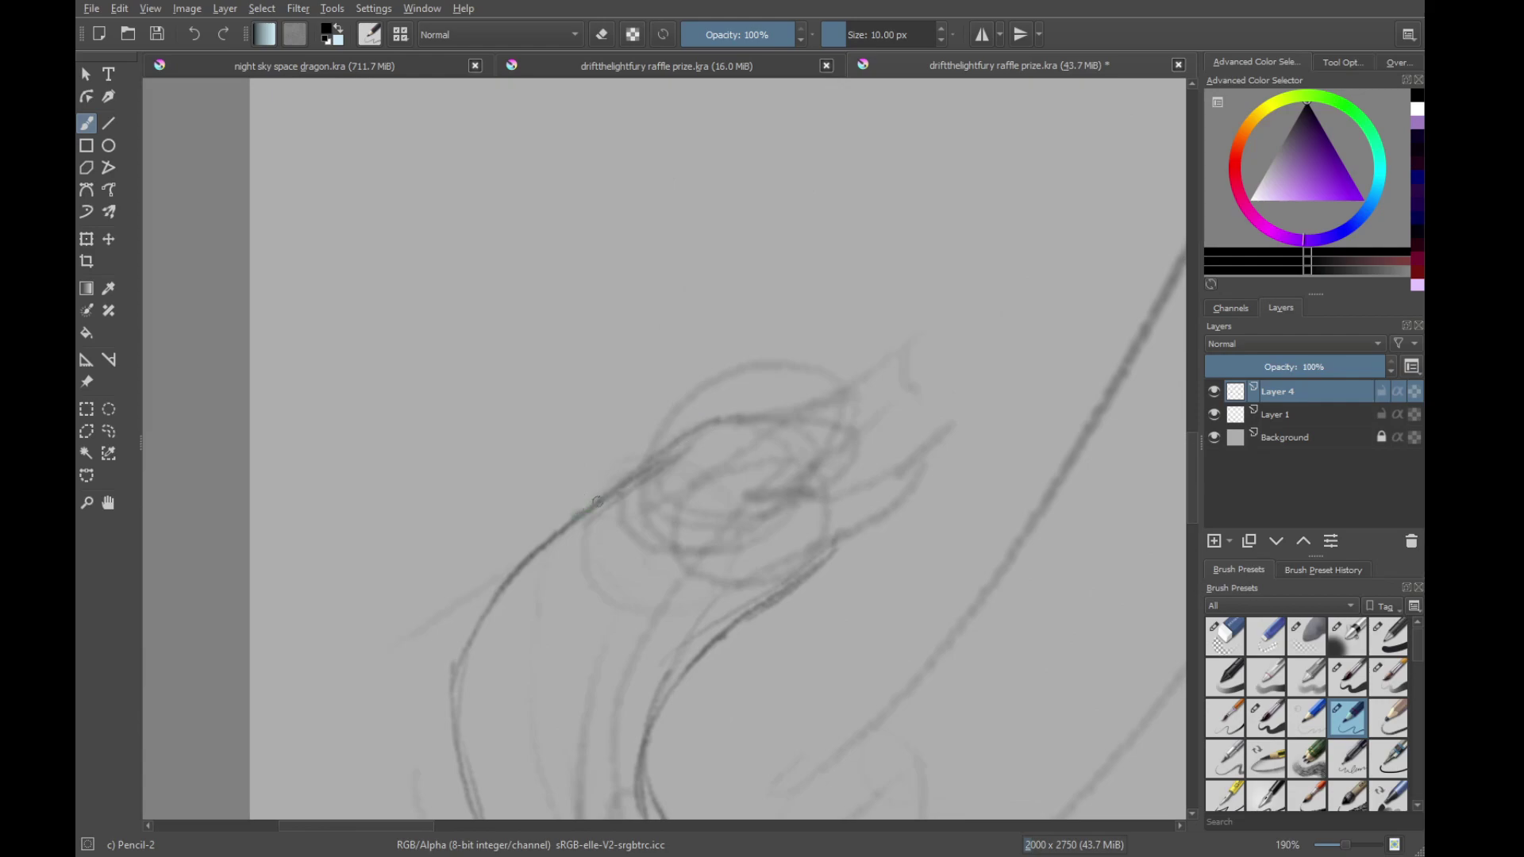
{"action": "mouse_move", "coordinate": [598, 501]}
{"action": "left_mouse_down"}
{"action": "mouse_move", "coordinate": [695, 439]}
{"action": "mouse_move", "coordinate": [770, 425]}
{"action": "mouse_move", "coordinate": [710, 423]}
{"action": "mouse_move", "coordinate": [903, 395]}
{"action": "left_mouse_up"}
{"action": "left_click_drag", "start_coordinate": [944, 342], "coordinate": [969, 527]}
{"action": "left_click_drag", "start_coordinate": [1032, 357], "coordinate": [341, 437]}
{"action": "left_click_drag", "start_coordinate": [905, 365], "coordinate": [770, 436]}
{"action": "left_click_drag", "start_coordinate": [769, 444], "coordinate": [769, 295]}
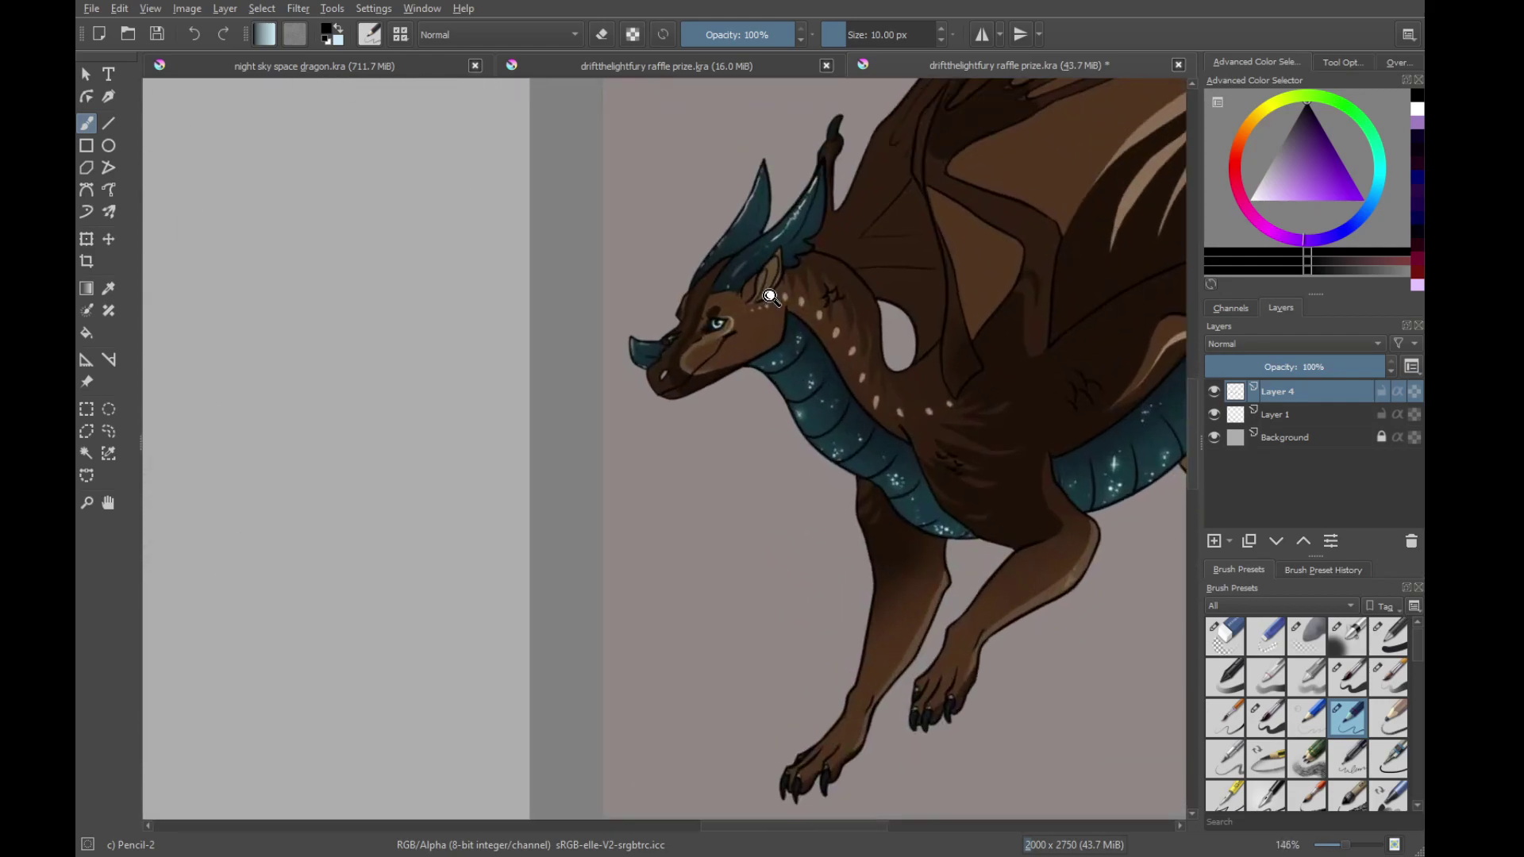
{"action": "scroll", "coordinate": [770, 296], "scroll_direction": "up", "scroll_amount": 2}
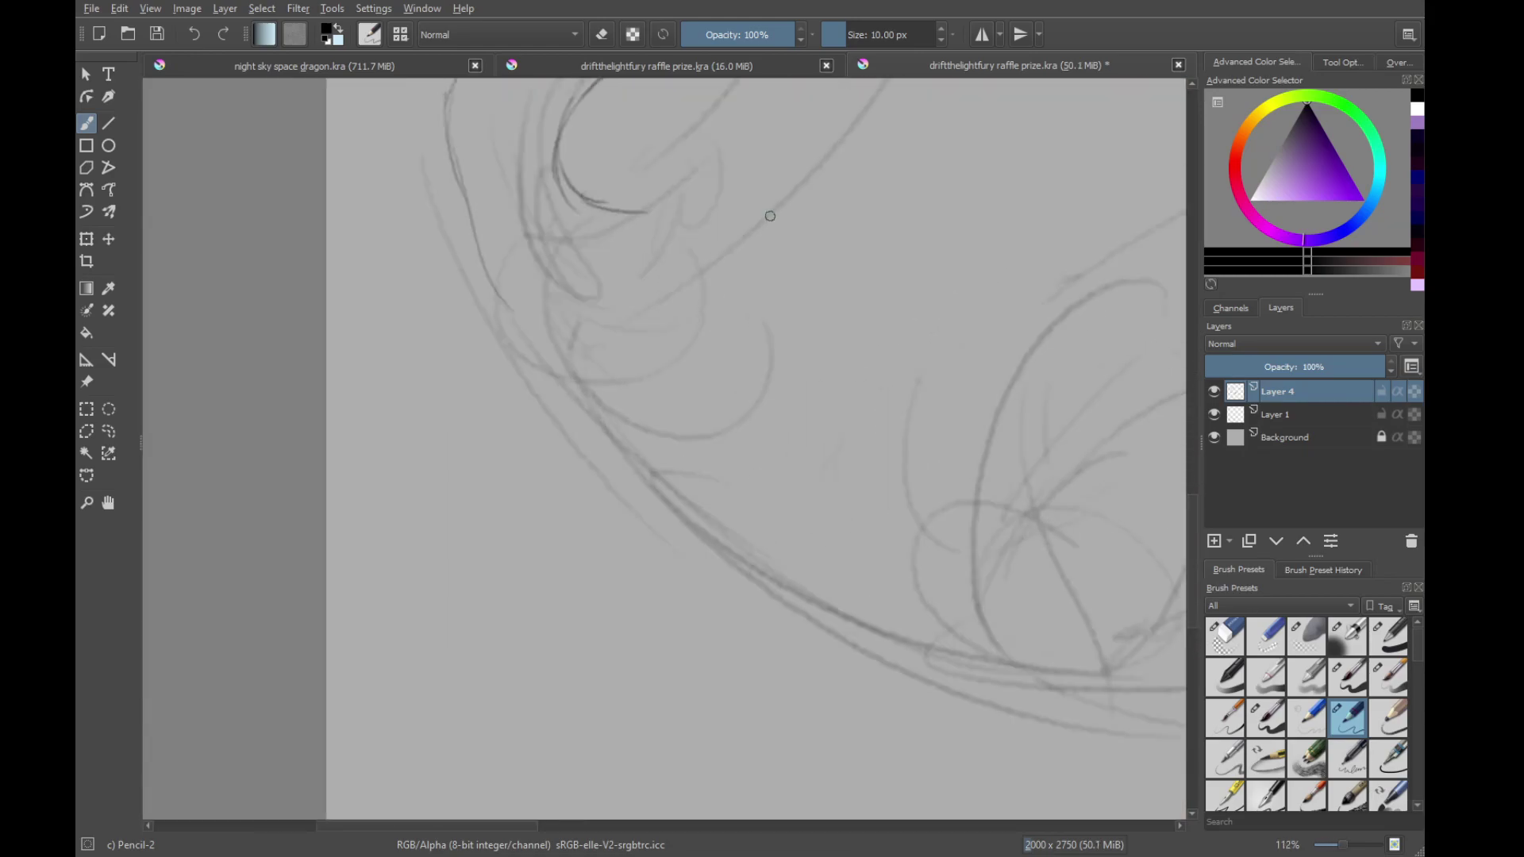
{"action": "mouse_move", "coordinate": [770, 216]}
{"action": "left_mouse_down"}
{"action": "mouse_move", "coordinate": [704, 377]}
{"action": "mouse_move", "coordinate": [717, 455]}
{"action": "mouse_move", "coordinate": [747, 498]}
{"action": "mouse_move", "coordinate": [817, 414]}
{"action": "left_mouse_up"}
{"action": "key", "text": "ctrl+z"}
{"action": "key", "text": "ctrl+z"}
{"action": "key", "text": "ctrl+z"}
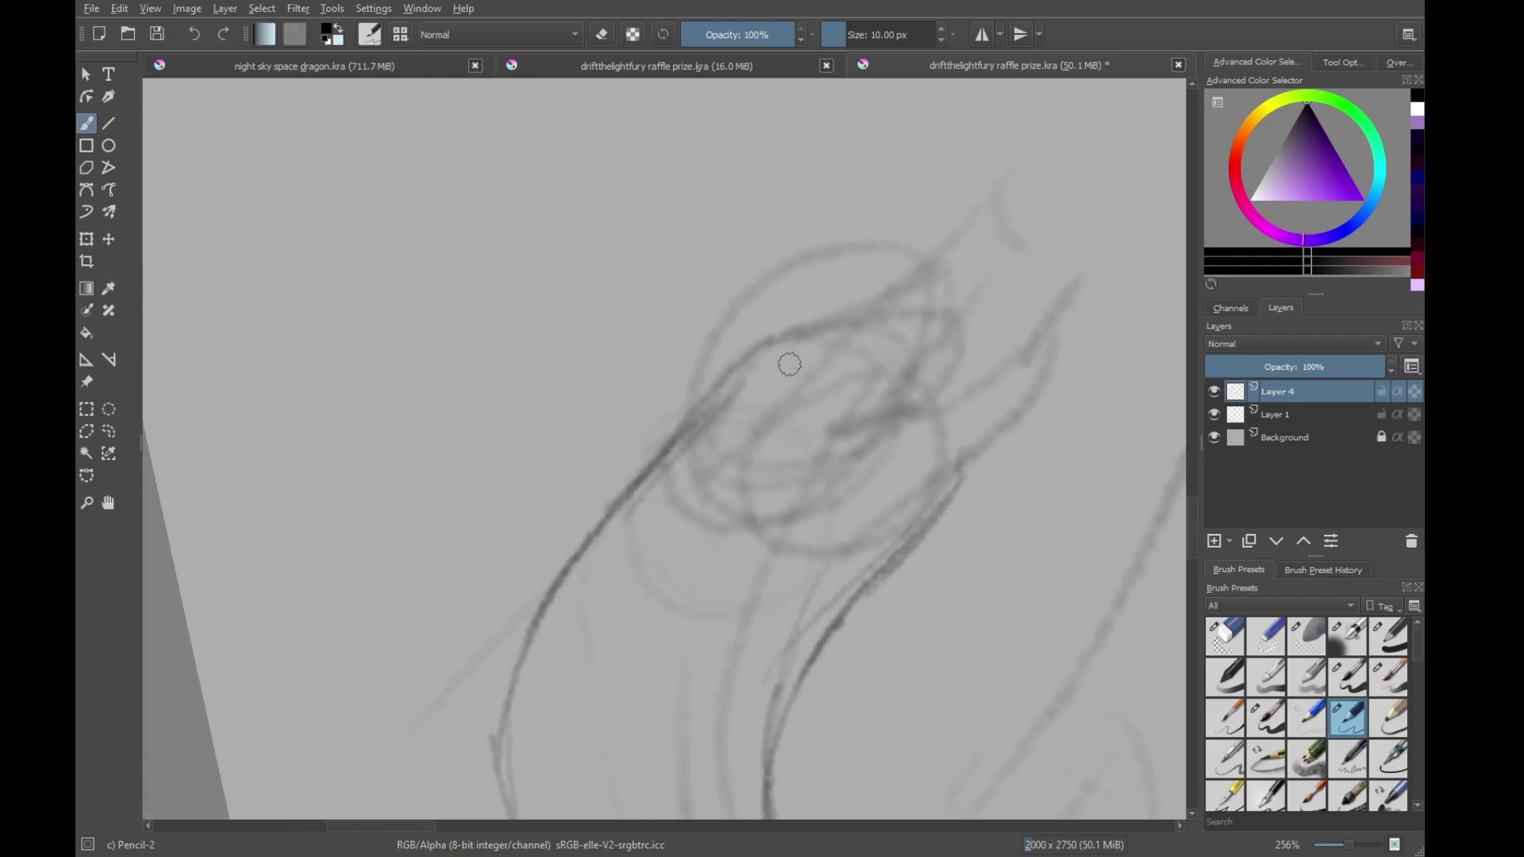
Sketch a circle for the dragon's skull and draw the forehead line running out to the upper snout
{"action": "mouse_move", "coordinate": [766, 349]}
{"action": "left_mouse_down"}
{"action": "mouse_move", "coordinate": [942, 450]}
{"action": "mouse_move", "coordinate": [732, 514]}
{"action": "mouse_move", "coordinate": [801, 325]}
{"action": "left_mouse_up"}
{"action": "mouse_move", "coordinate": [718, 437]}
{"action": "left_mouse_down"}
{"action": "mouse_move", "coordinate": [668, 490]}
{"action": "mouse_move", "coordinate": [729, 381]}
{"action": "mouse_move", "coordinate": [763, 367]}
{"action": "left_mouse_up"}
{"action": "left_click_drag", "start_coordinate": [705, 394], "coordinate": [790, 369]}
{"action": "key", "text": "ctrl+z"}
{"action": "key", "text": "ctrl+z"}
{"action": "mouse_move", "coordinate": [654, 457]}
{"action": "left_mouse_down"}
{"action": "mouse_move", "coordinate": [801, 368]}
{"action": "mouse_move", "coordinate": [734, 386]}
{"action": "mouse_move", "coordinate": [841, 355]}
{"action": "left_mouse_up"}
{"action": "left_click_drag", "start_coordinate": [921, 334], "coordinate": [857, 367]}
{"action": "left_click_drag", "start_coordinate": [698, 403], "coordinate": [852, 345]}
{"action": "left_click_drag", "start_coordinate": [768, 384], "coordinate": [956, 321]}
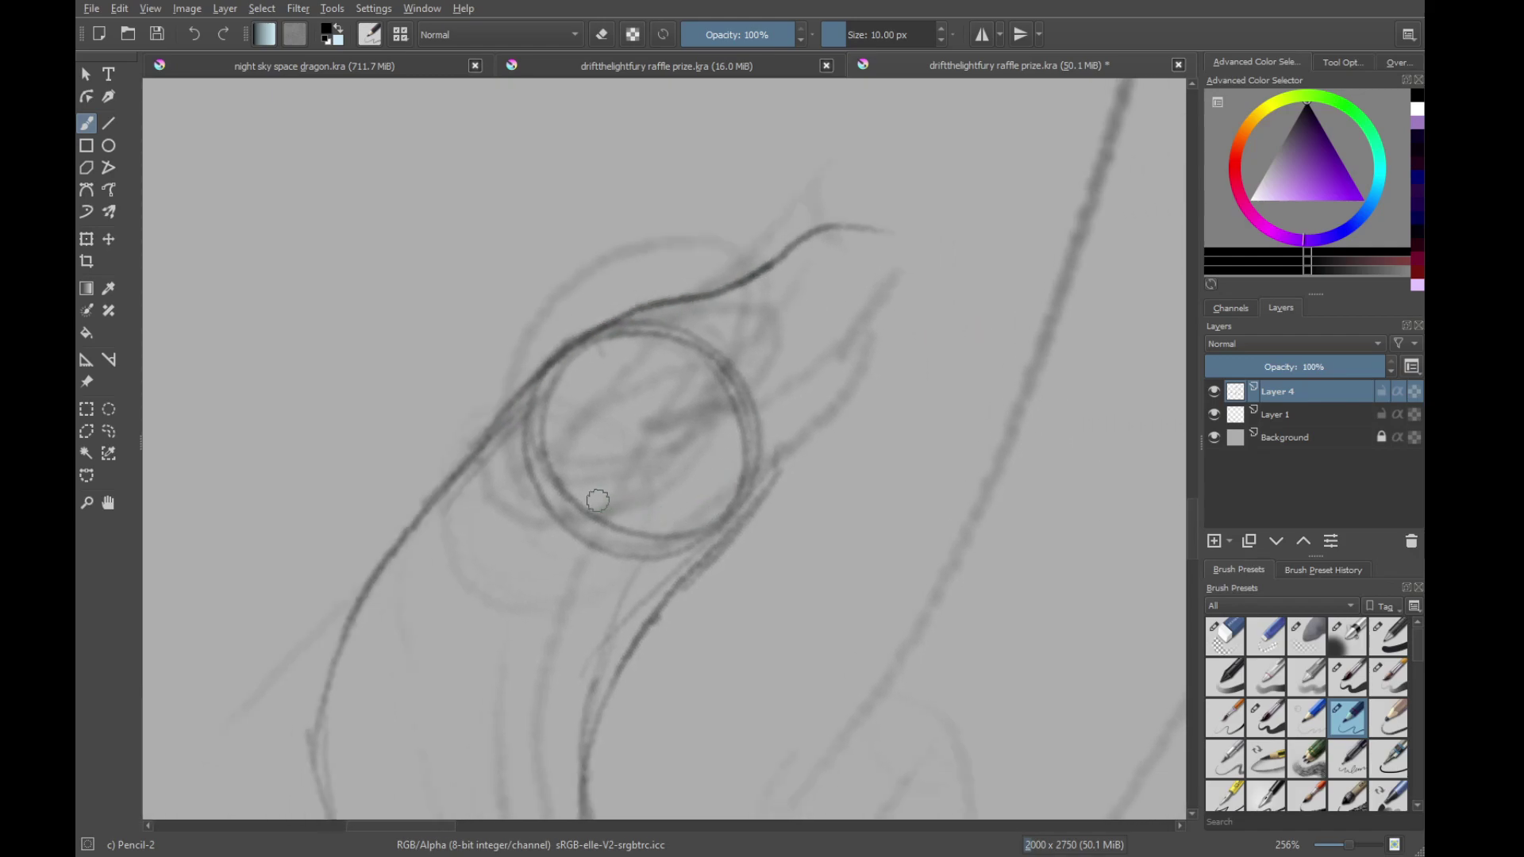
Pencil guide lines for the lower jaw below the skull circle and draw the front of the snout
{"action": "mouse_move", "coordinate": [597, 500]}
{"action": "left_mouse_down"}
{"action": "mouse_move", "coordinate": [690, 554]}
{"action": "mouse_move", "coordinate": [884, 477]}
{"action": "left_mouse_up"}
{"action": "left_click_drag", "start_coordinate": [774, 508], "coordinate": [889, 457]}
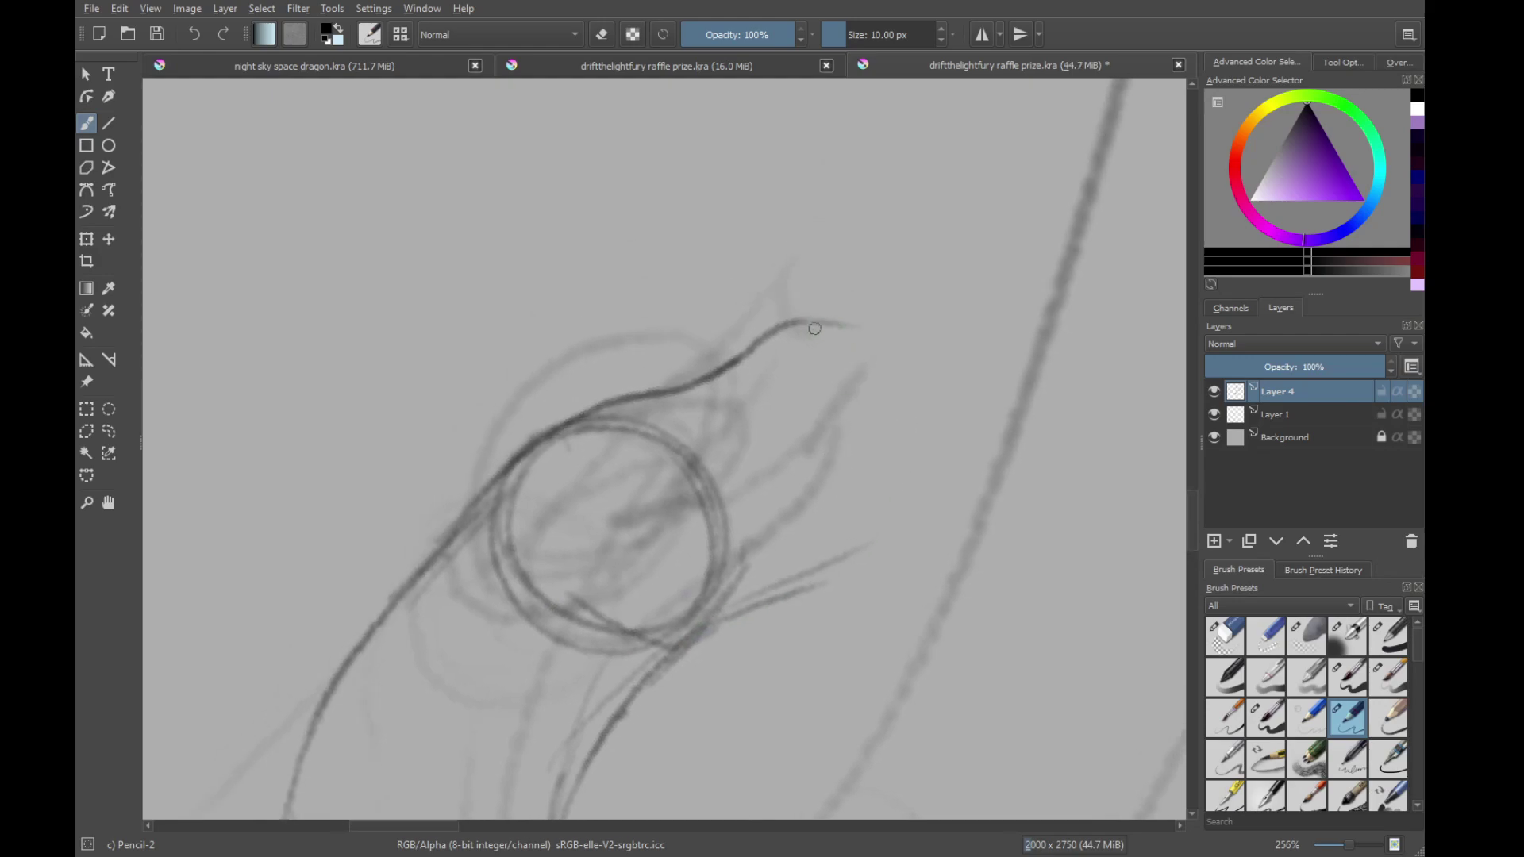
{"action": "mouse_move", "coordinate": [814, 328]}
{"action": "left_mouse_down"}
{"action": "mouse_move", "coordinate": [856, 332]}
{"action": "mouse_move", "coordinate": [859, 369]}
{"action": "mouse_move", "coordinate": [786, 450]}
{"action": "left_mouse_up"}
{"action": "scroll", "coordinate": [608, 500], "scroll_direction": "down", "scroll_amount": 7}
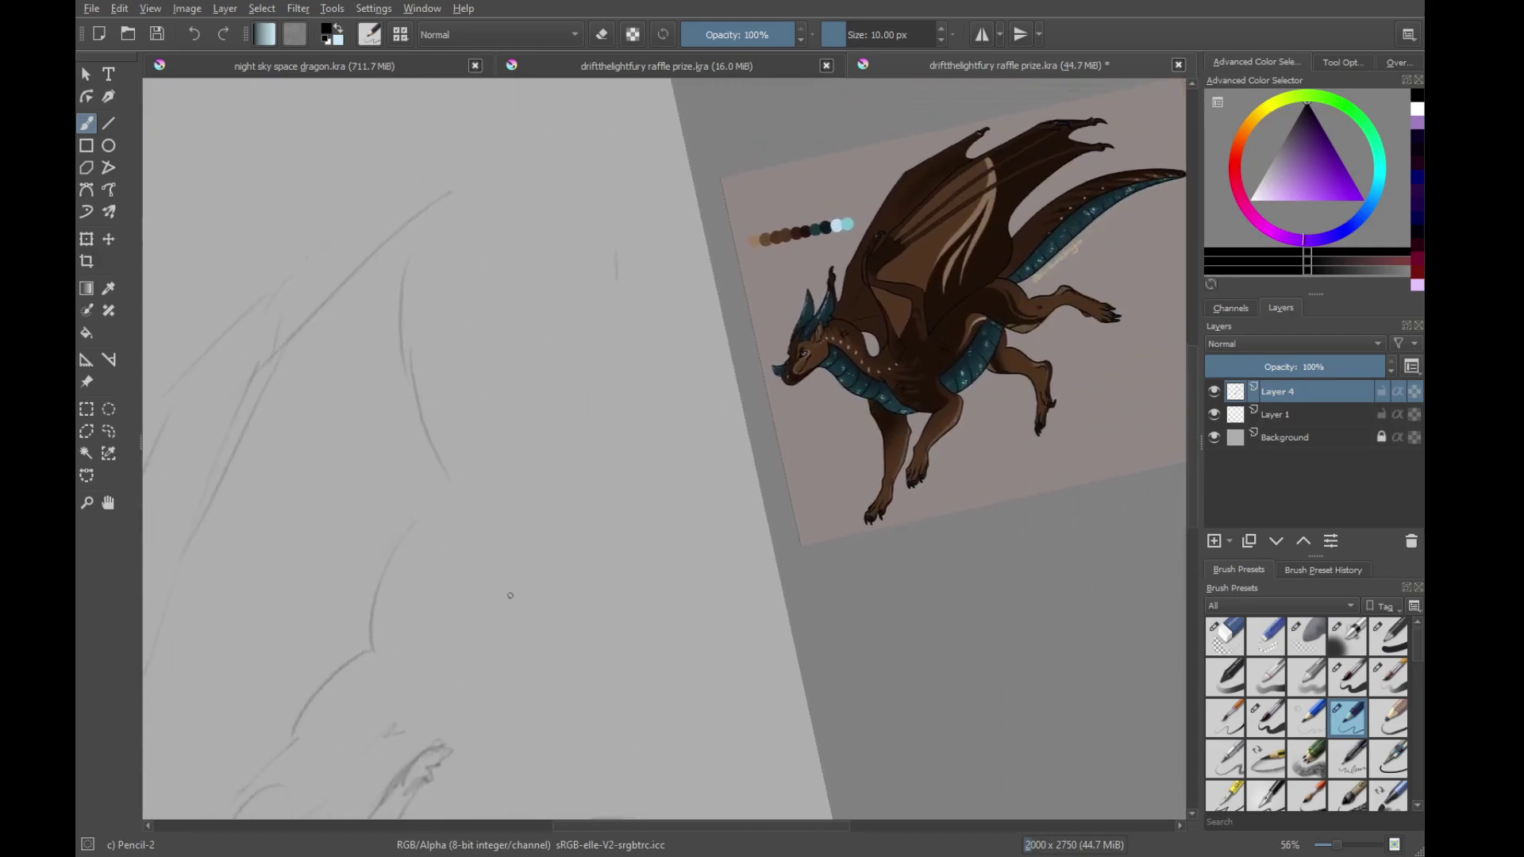
{"action": "scroll", "coordinate": [510, 596], "scroll_direction": "up", "scroll_amount": 7}
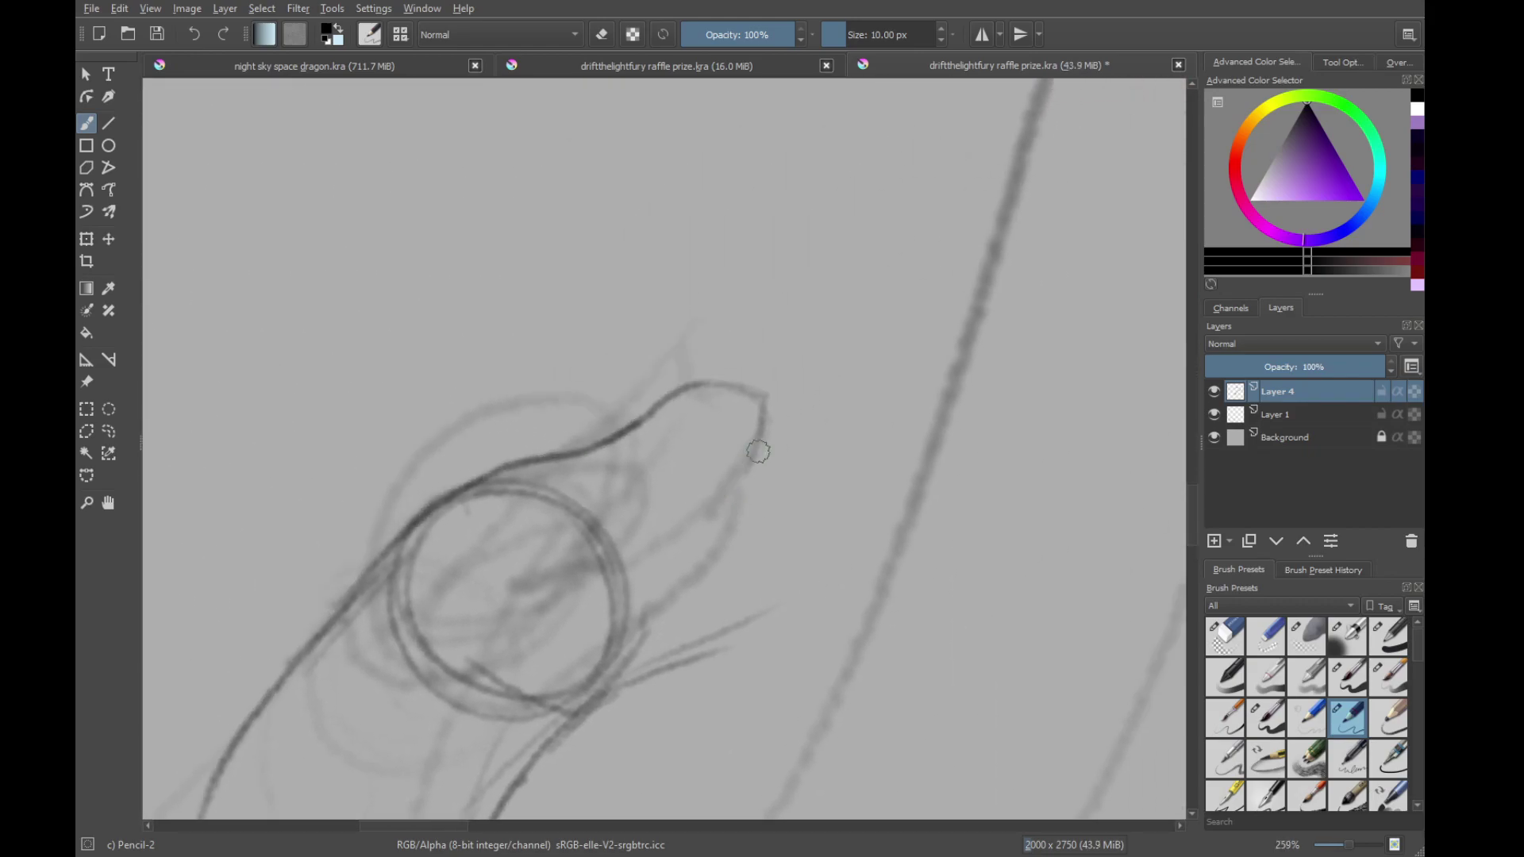
{"action": "scroll", "coordinate": [718, 452], "scroll_direction": "up", "scroll_amount": 1}
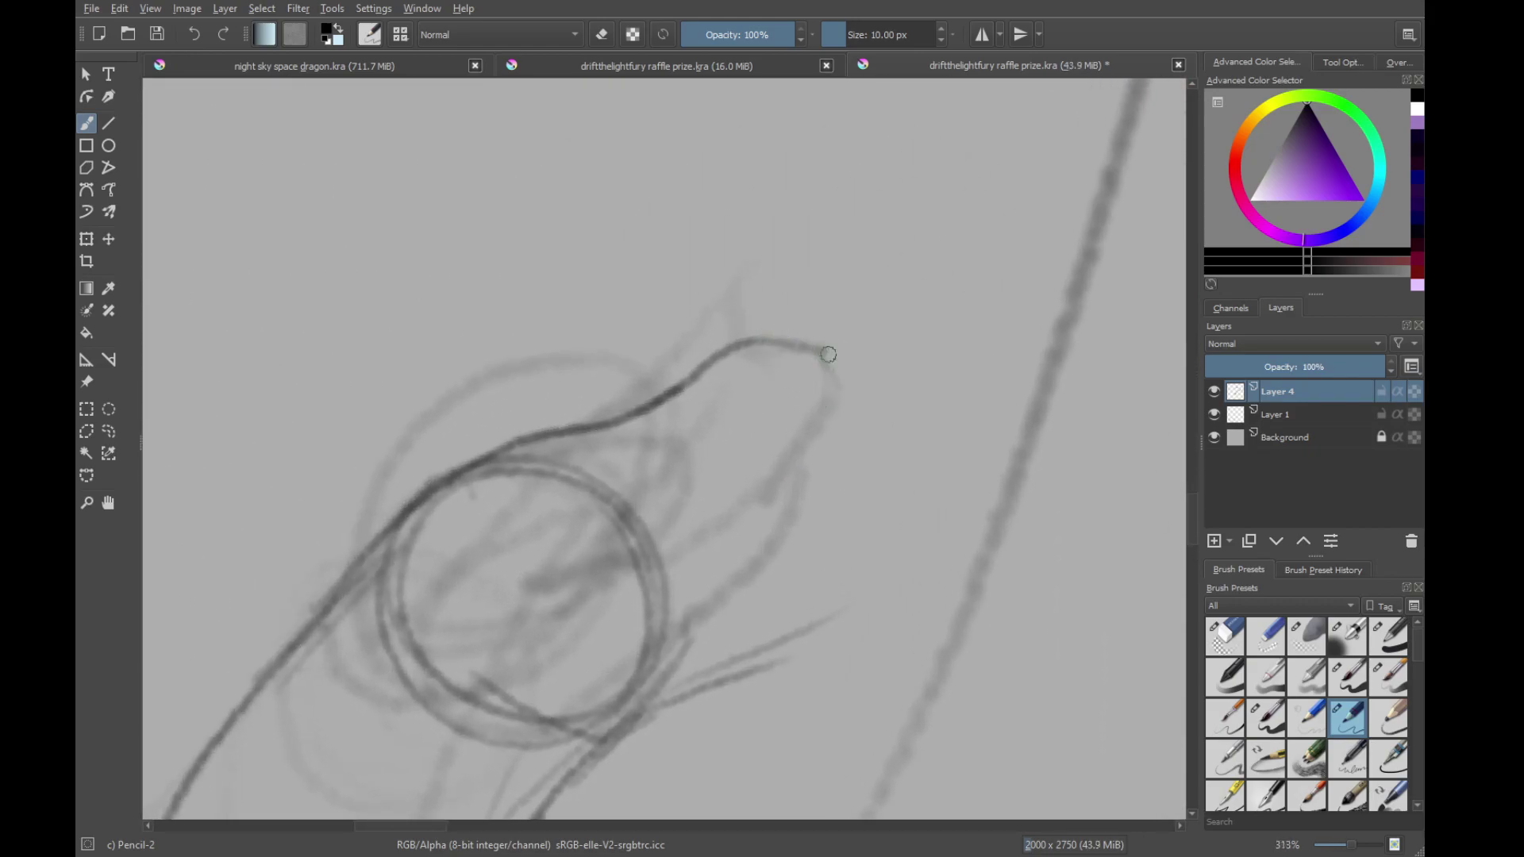
Outline the open mouth with the upper jaw's underside, the lower jaw's top and bottom edges, and the chin
{"action": "mouse_move", "coordinate": [828, 354]}
{"action": "left_mouse_down"}
{"action": "mouse_move", "coordinate": [768, 468]}
{"action": "mouse_move", "coordinate": [710, 534]}
{"action": "mouse_move", "coordinate": [535, 619]}
{"action": "mouse_move", "coordinate": [595, 562]}
{"action": "left_mouse_up"}
{"action": "mouse_move", "coordinate": [595, 562]}
{"action": "left_mouse_down"}
{"action": "mouse_move", "coordinate": [532, 623]}
{"action": "mouse_move", "coordinate": [622, 597]}
{"action": "mouse_move", "coordinate": [755, 603]}
{"action": "mouse_move", "coordinate": [817, 575]}
{"action": "mouse_move", "coordinate": [863, 643]}
{"action": "left_mouse_up"}
{"action": "left_click_drag", "start_coordinate": [669, 663], "coordinate": [723, 548]}
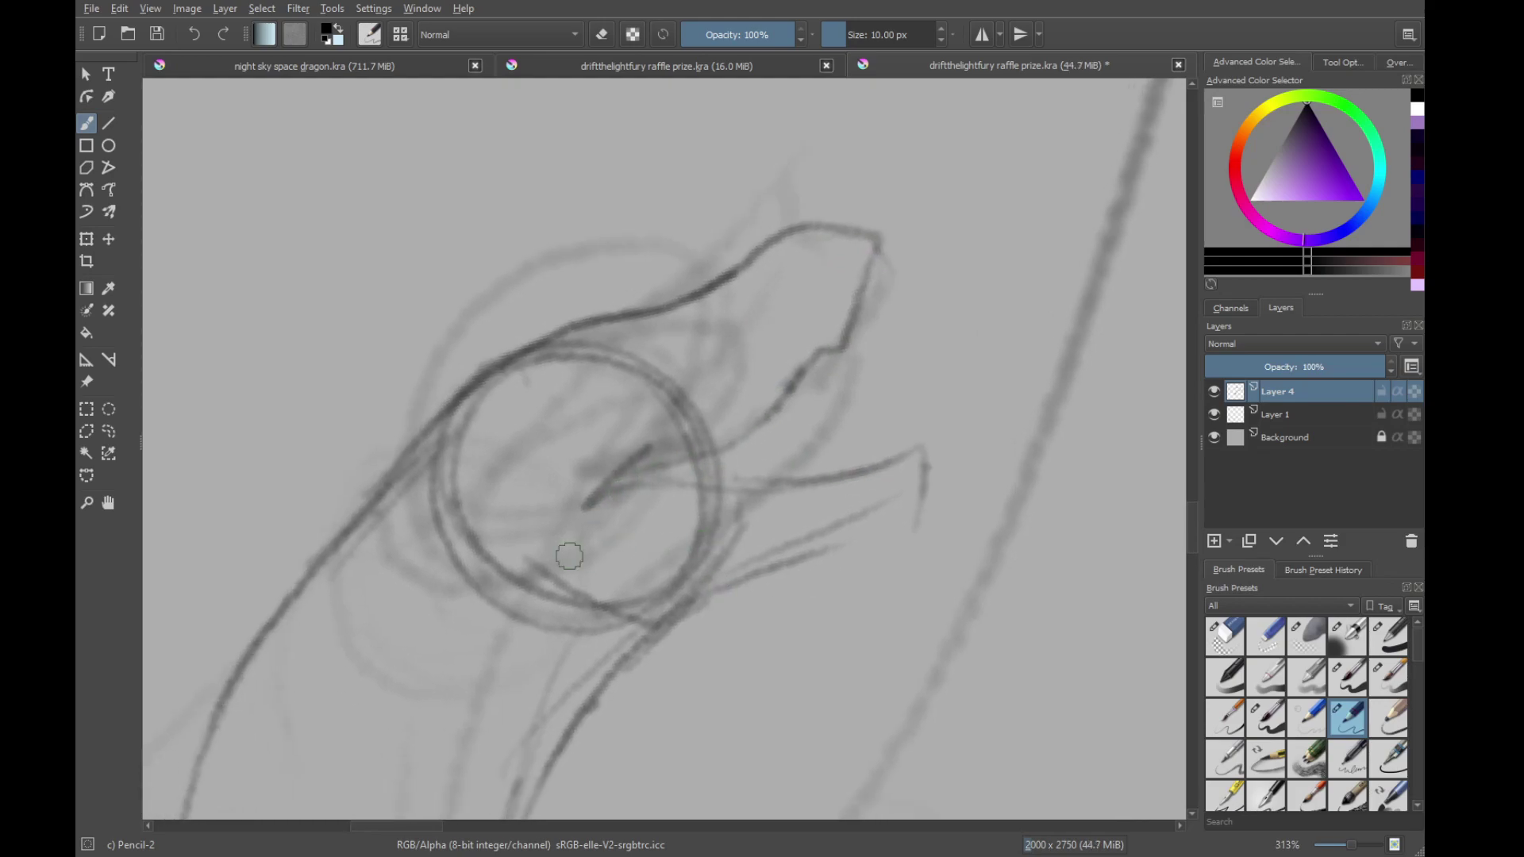
{"action": "left_click_drag", "start_coordinate": [687, 605], "coordinate": [856, 554]}
{"action": "left_click_drag", "start_coordinate": [751, 569], "coordinate": [893, 524]}
{"action": "left_click_drag", "start_coordinate": [916, 470], "coordinate": [908, 524]}
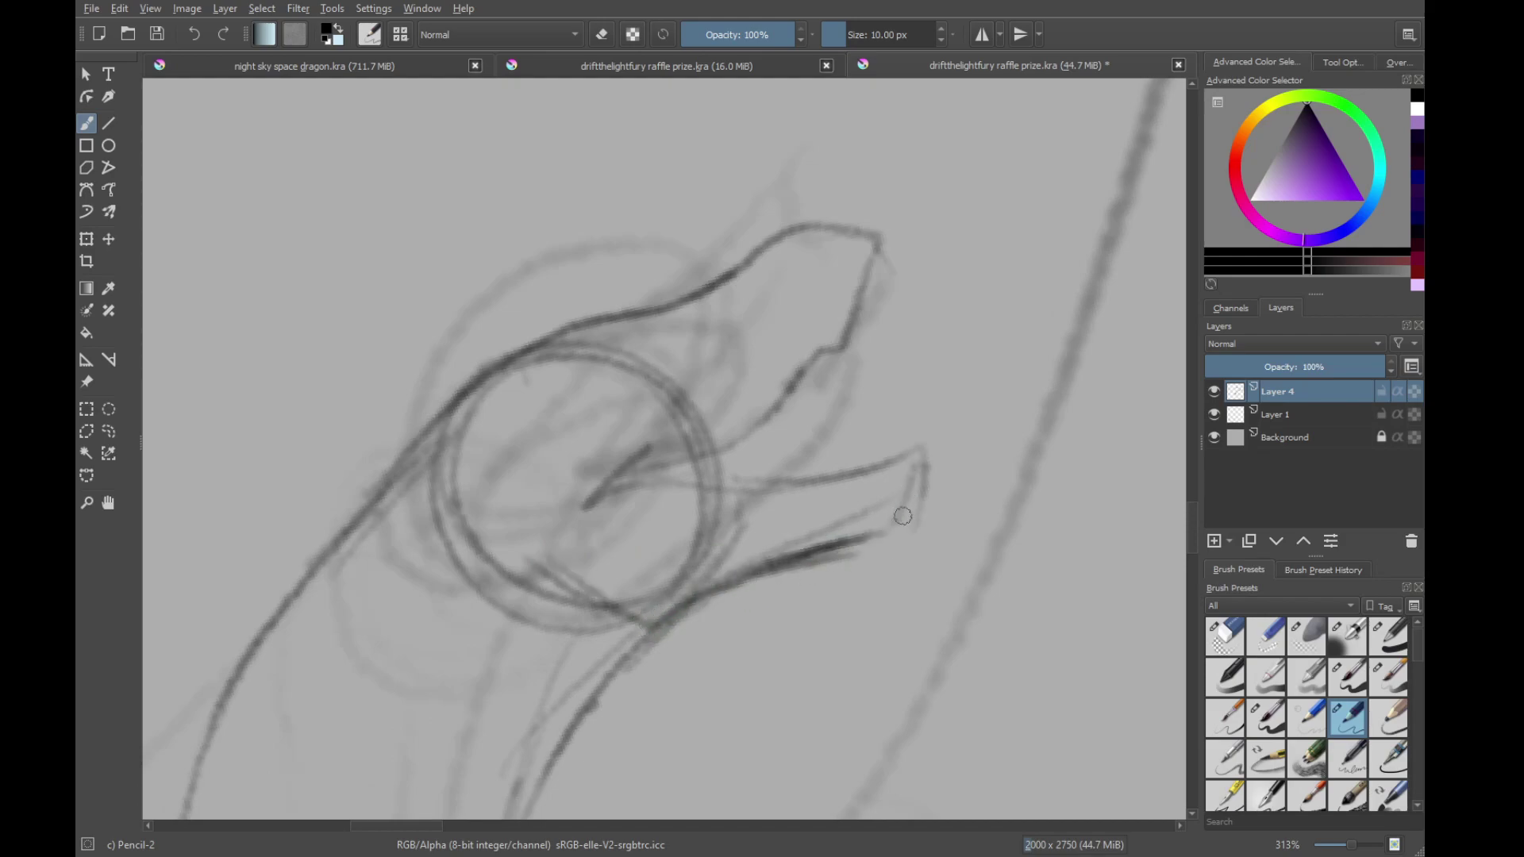
Move the dragon reference image onto the canvas beside the sketched head and return to the pencil brush
{"action": "left_click_drag", "start_coordinate": [793, 276], "coordinate": [806, 523]}
{"action": "scroll", "coordinate": [799, 390], "scroll_direction": "down", "scroll_amount": 8}
{"action": "mouse_move", "coordinate": [1108, 399]}
{"action": "left_mouse_down"}
{"action": "mouse_move", "coordinate": [761, 456]}
{"action": "mouse_move", "coordinate": [859, 521]}
{"action": "left_mouse_up"}
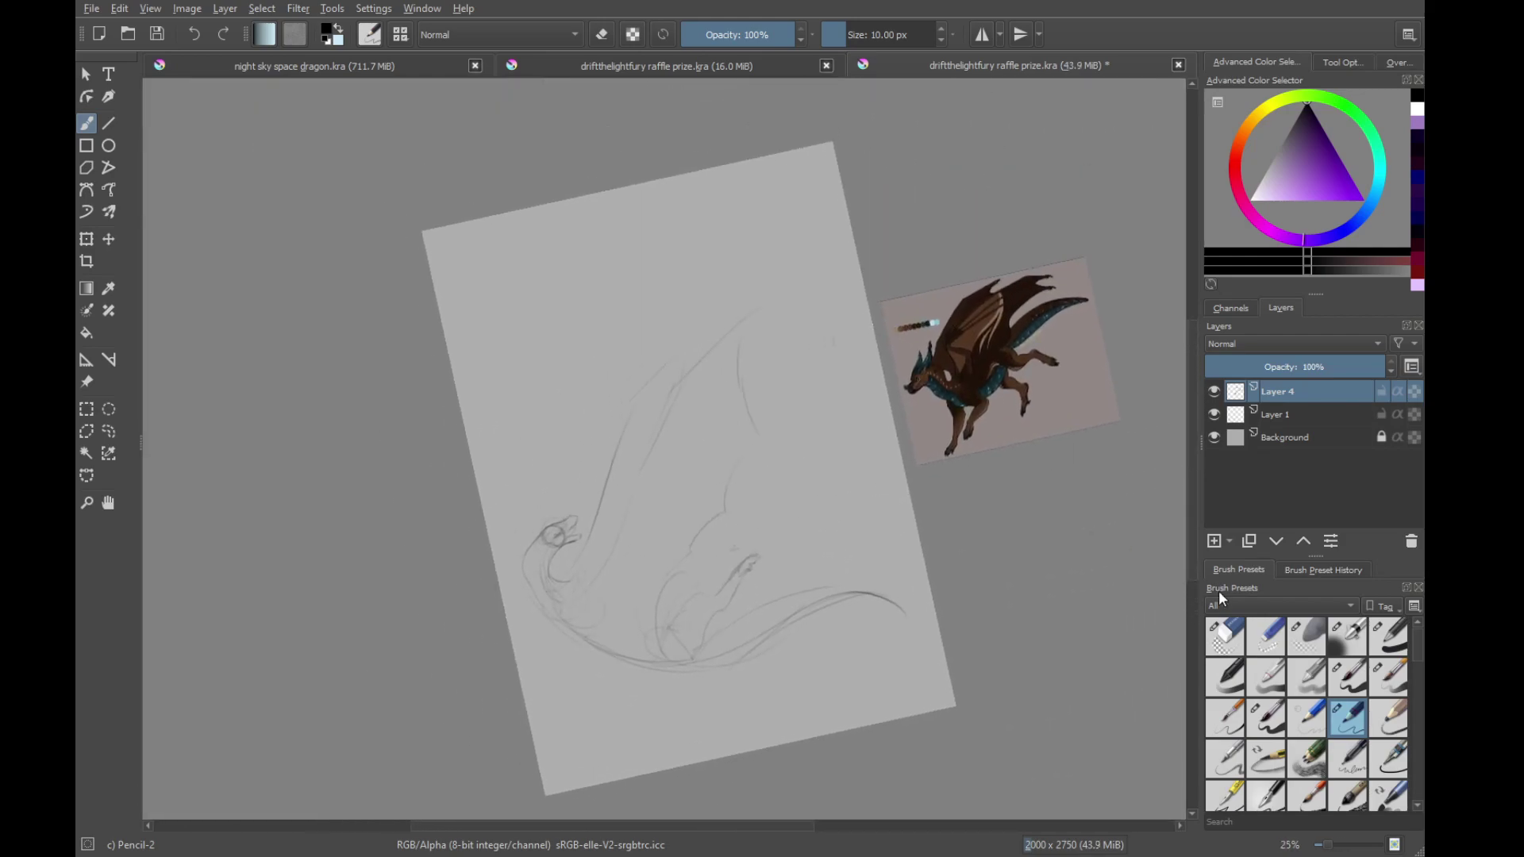
{"action": "left_click", "coordinate": [87, 382]}
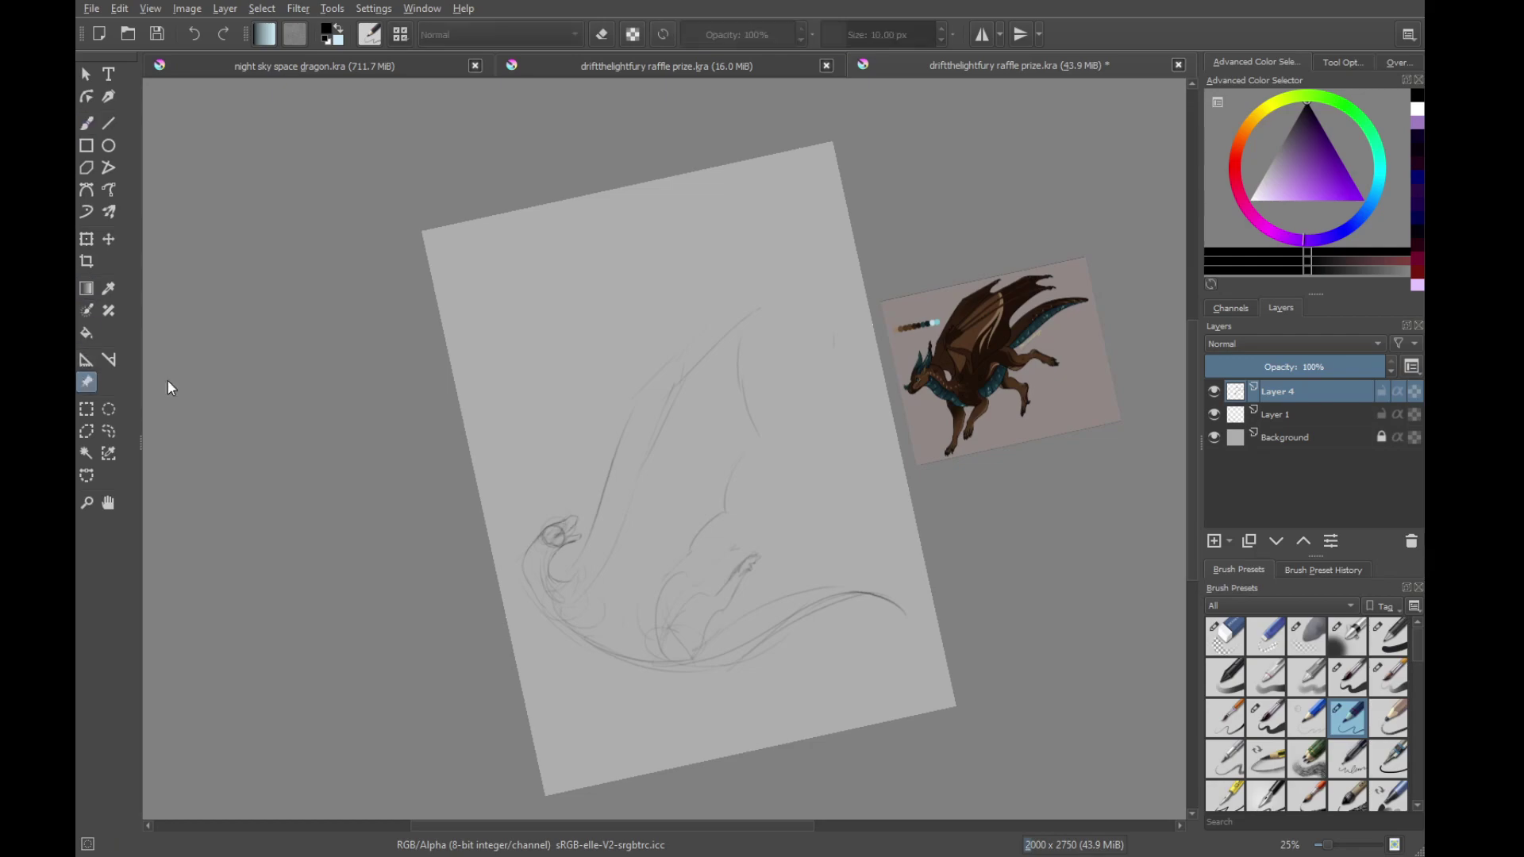
{"action": "left_click", "coordinate": [1012, 326]}
{"action": "left_click_drag", "start_coordinate": [1013, 327], "coordinate": [728, 446]}
{"action": "left_click_drag", "start_coordinate": [578, 527], "coordinate": [850, 312]}
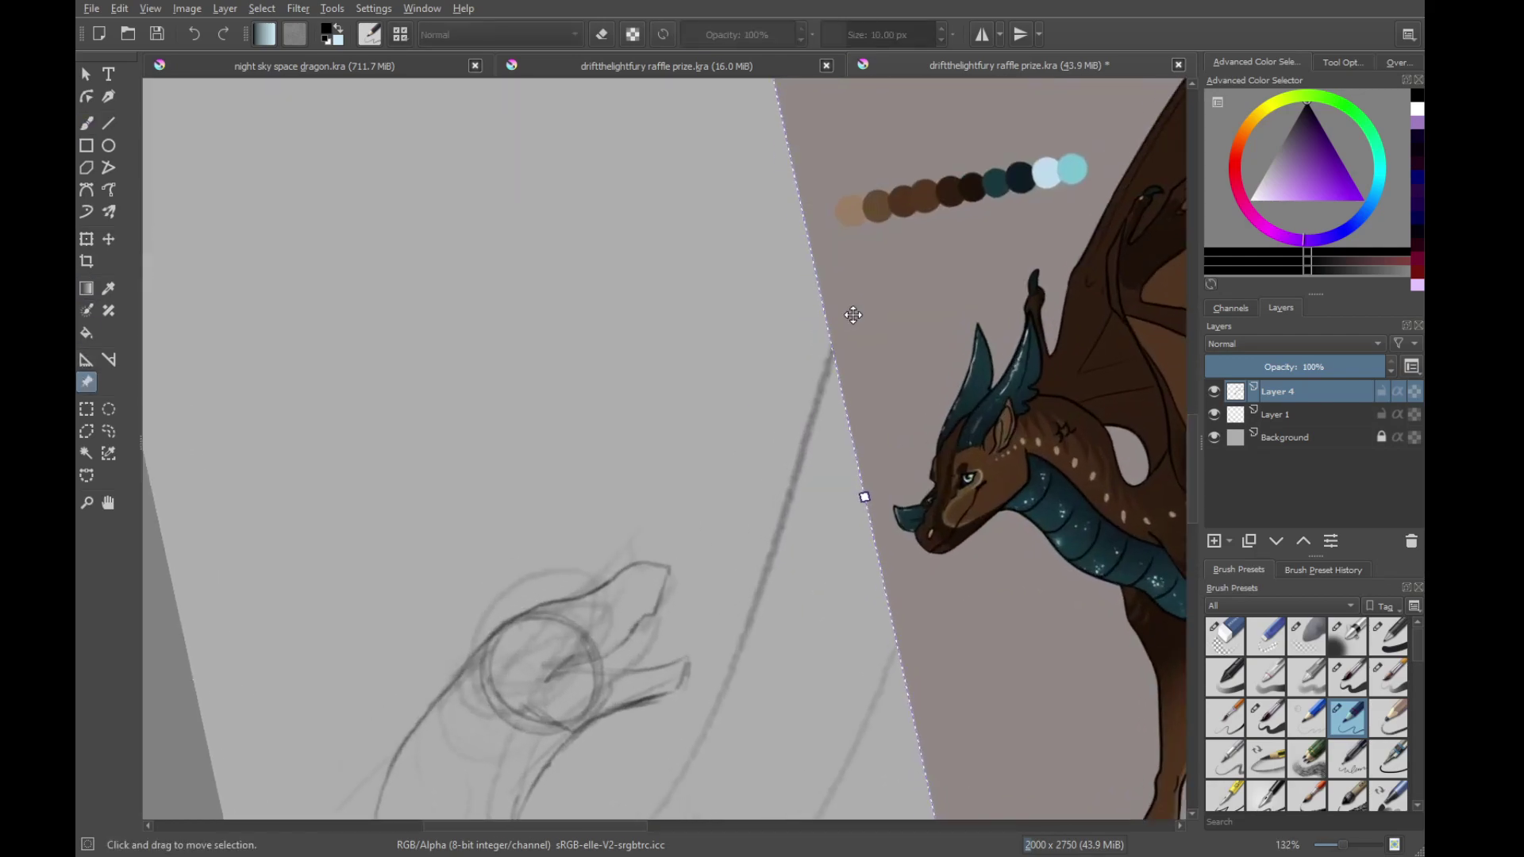
{"action": "left_click_drag", "start_coordinate": [864, 487], "coordinate": [707, 361]}
{"action": "left_click", "coordinate": [86, 124]}
Try a pointed shape at the back of the skull circle and undo its strokes
{"action": "left_click_drag", "start_coordinate": [525, 600], "coordinate": [598, 495]}
{"action": "left_click_drag", "start_coordinate": [436, 523], "coordinate": [504, 504]}
{"action": "scroll", "coordinate": [441, 585], "scroll_direction": "up", "scroll_amount": 2}
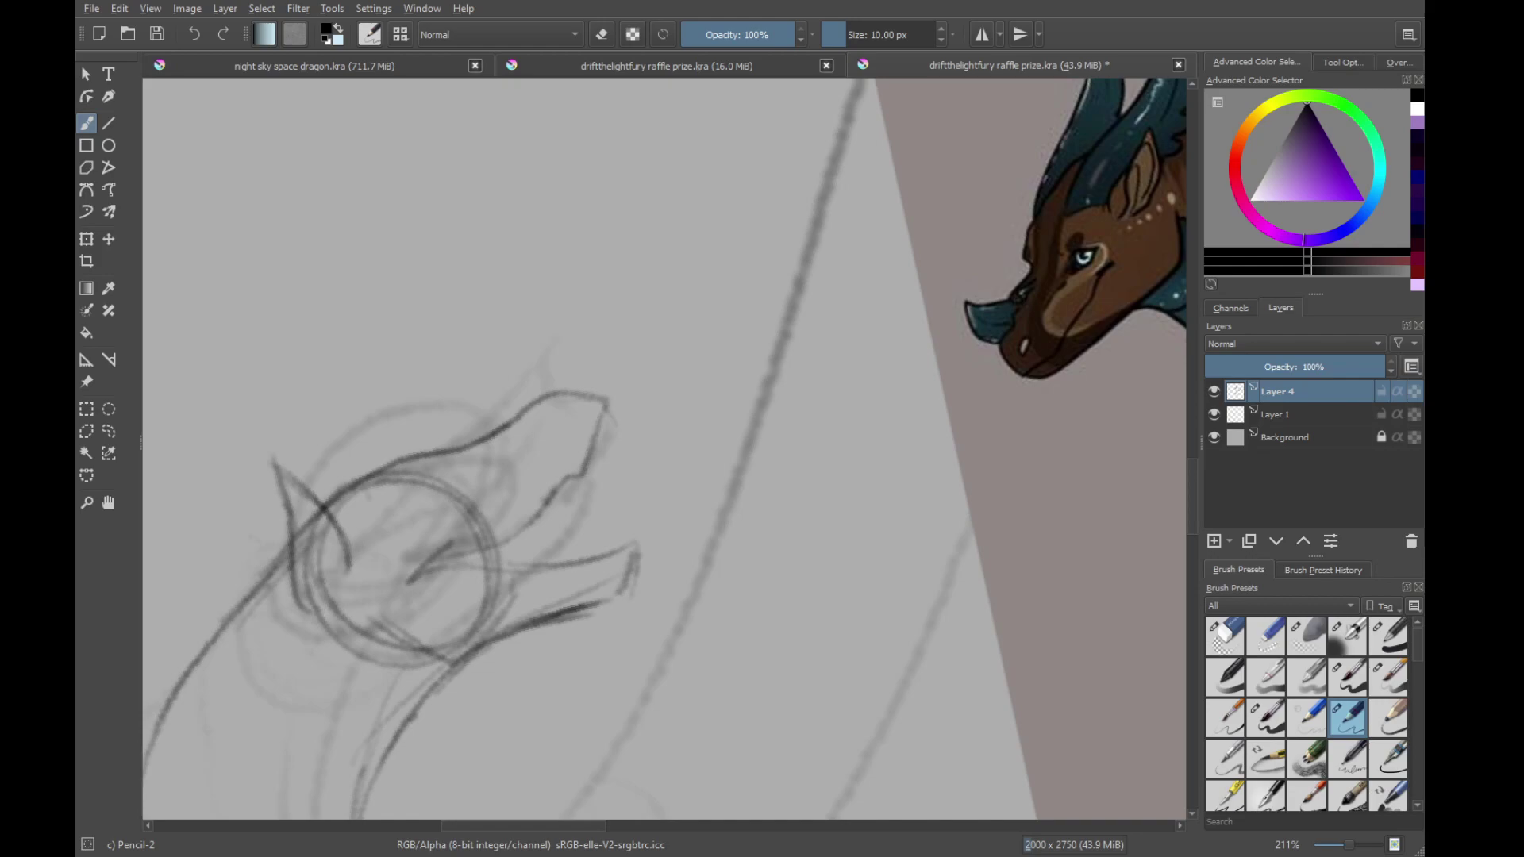
{"action": "key", "text": "ctrl+z"}
{"action": "key", "text": "ctrl+z"}
{"action": "key", "text": "ctrl+z"}
{"action": "key", "text": "ctrl+z"}
{"action": "key", "text": "ctrl+z"}
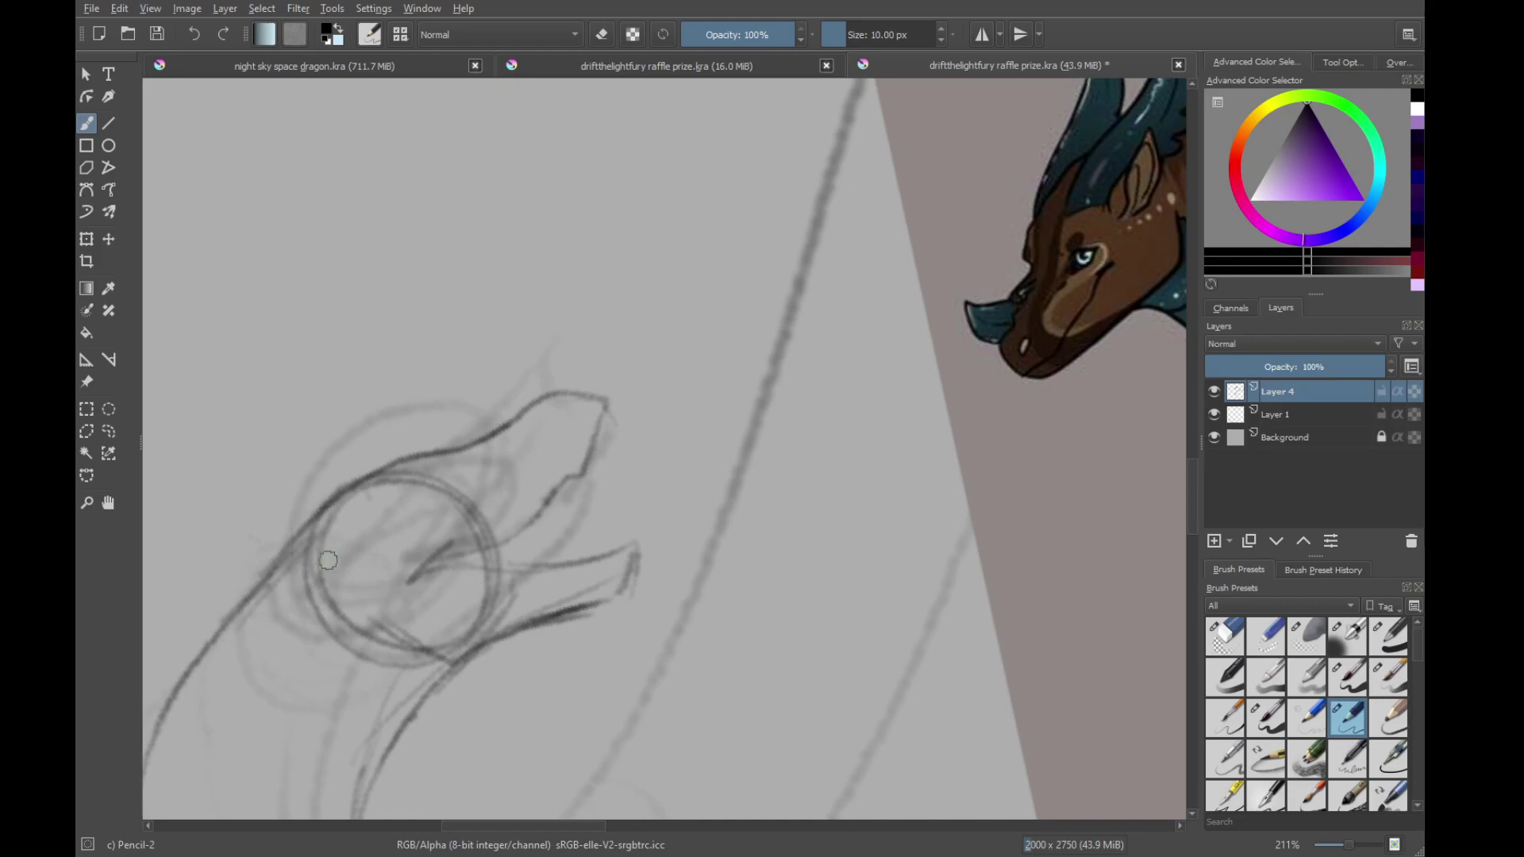
{"action": "key", "text": "ctrl+shift+z"}
{"action": "key", "text": "ctrl+z"}
{"action": "mouse_move", "coordinate": [326, 562]}
{"action": "left_mouse_down"}
{"action": "mouse_move", "coordinate": [303, 606]}
{"action": "mouse_move", "coordinate": [366, 568]}
{"action": "left_mouse_up"}
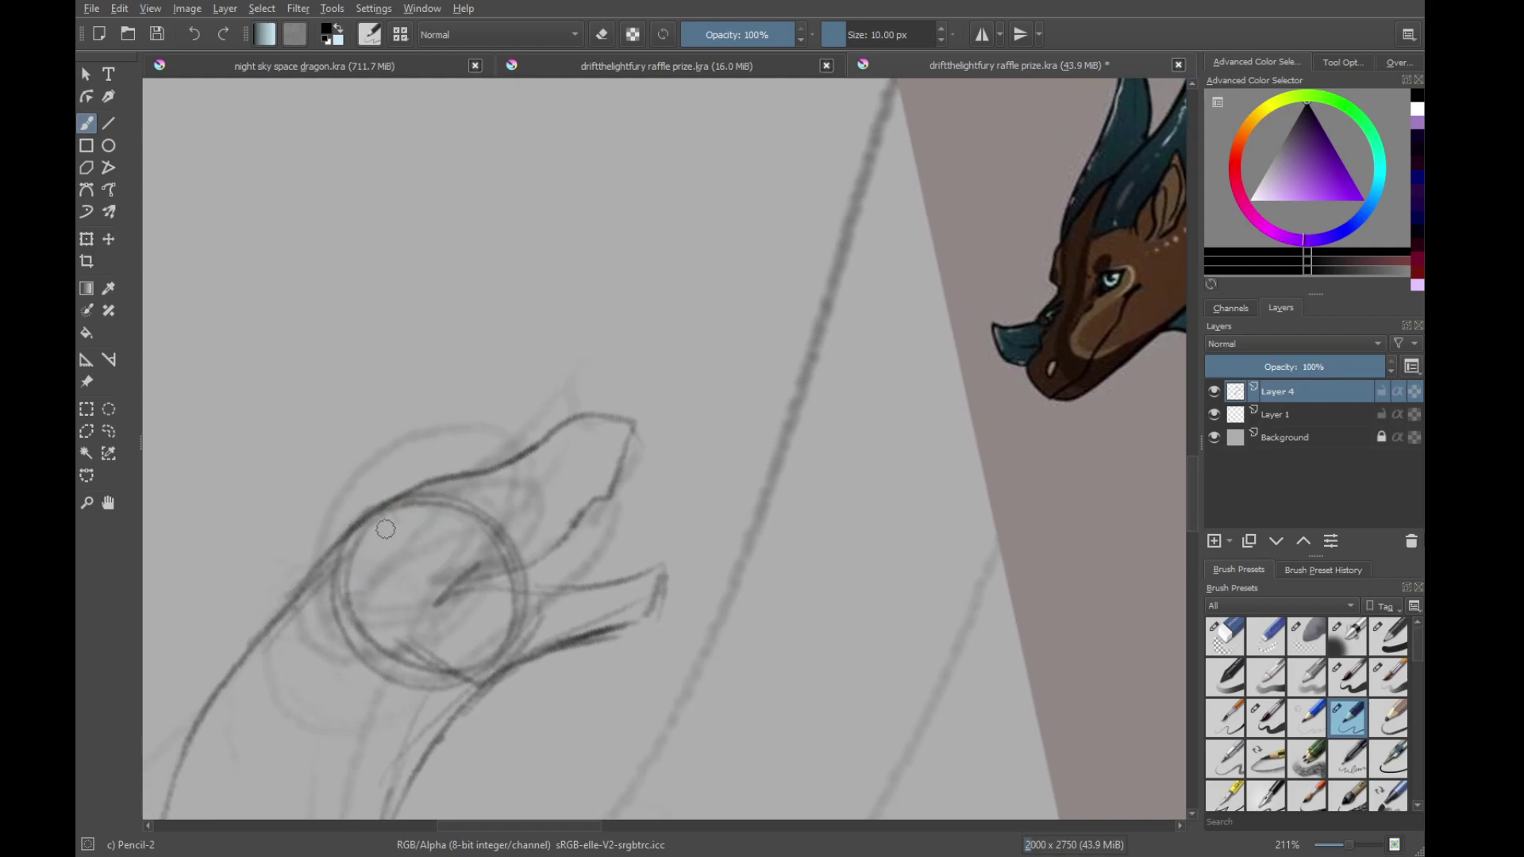
Draw a long tapering horn sweeping back from the top rear of the dragon's skull
{"action": "mouse_move", "coordinate": [273, 578]}
{"action": "left_mouse_down"}
{"action": "mouse_move", "coordinate": [504, 527]}
{"action": "mouse_move", "coordinate": [262, 680]}
{"action": "mouse_move", "coordinate": [669, 368]}
{"action": "mouse_move", "coordinate": [642, 382]}
{"action": "left_mouse_up"}
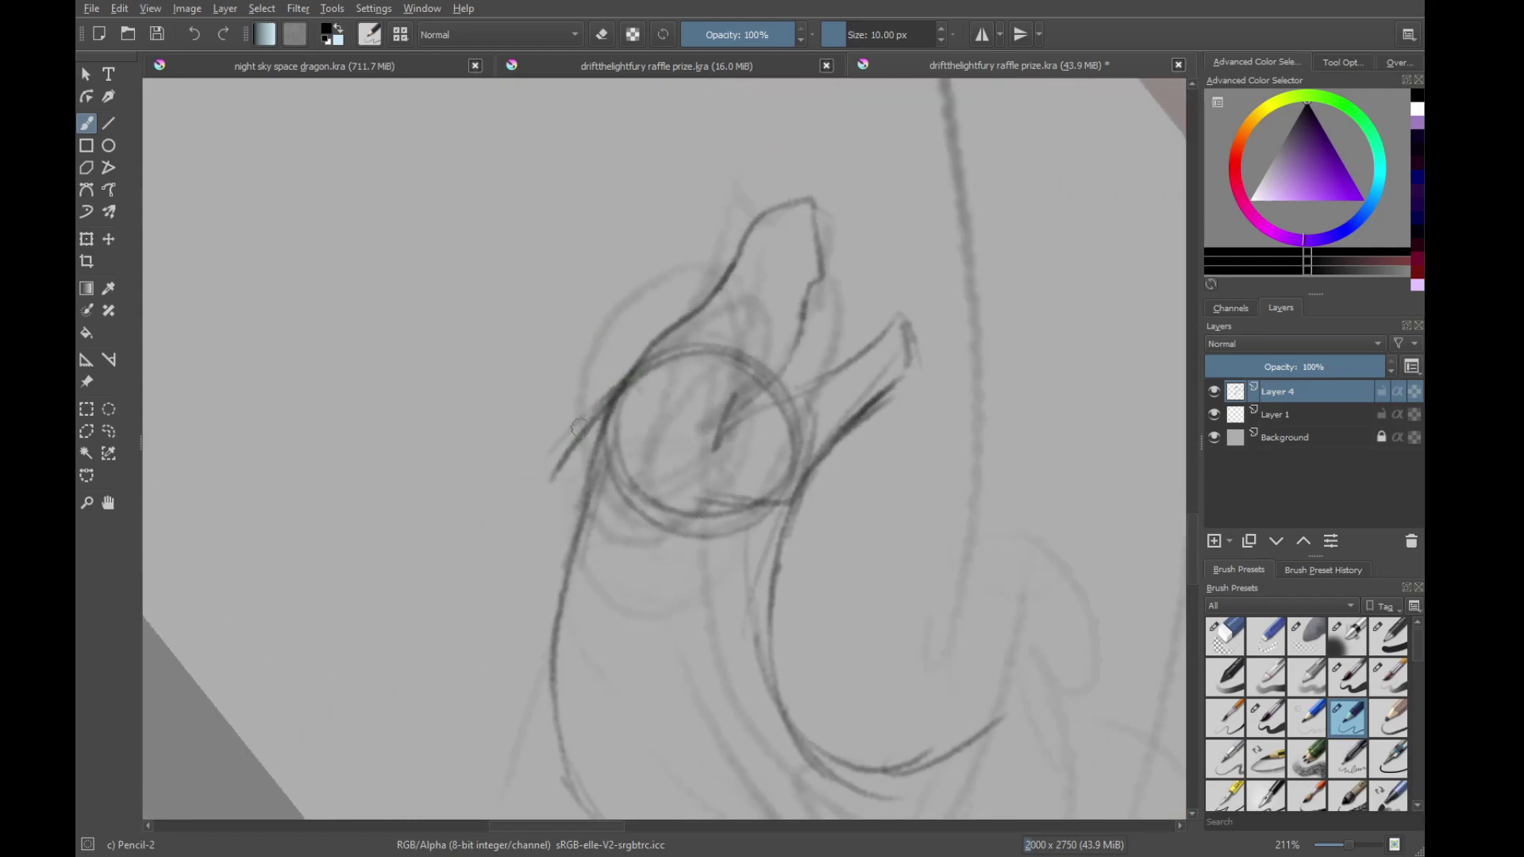
{"action": "left_click_drag", "start_coordinate": [556, 475], "coordinate": [416, 612]}
{"action": "mouse_move", "coordinate": [931, 144]}
{"action": "left_mouse_down"}
{"action": "mouse_move", "coordinate": [463, 496]}
{"action": "mouse_move", "coordinate": [357, 715]}
{"action": "mouse_move", "coordinate": [691, 303]}
{"action": "left_mouse_up"}
{"action": "left_click_drag", "start_coordinate": [192, 760], "coordinate": [516, 463]}
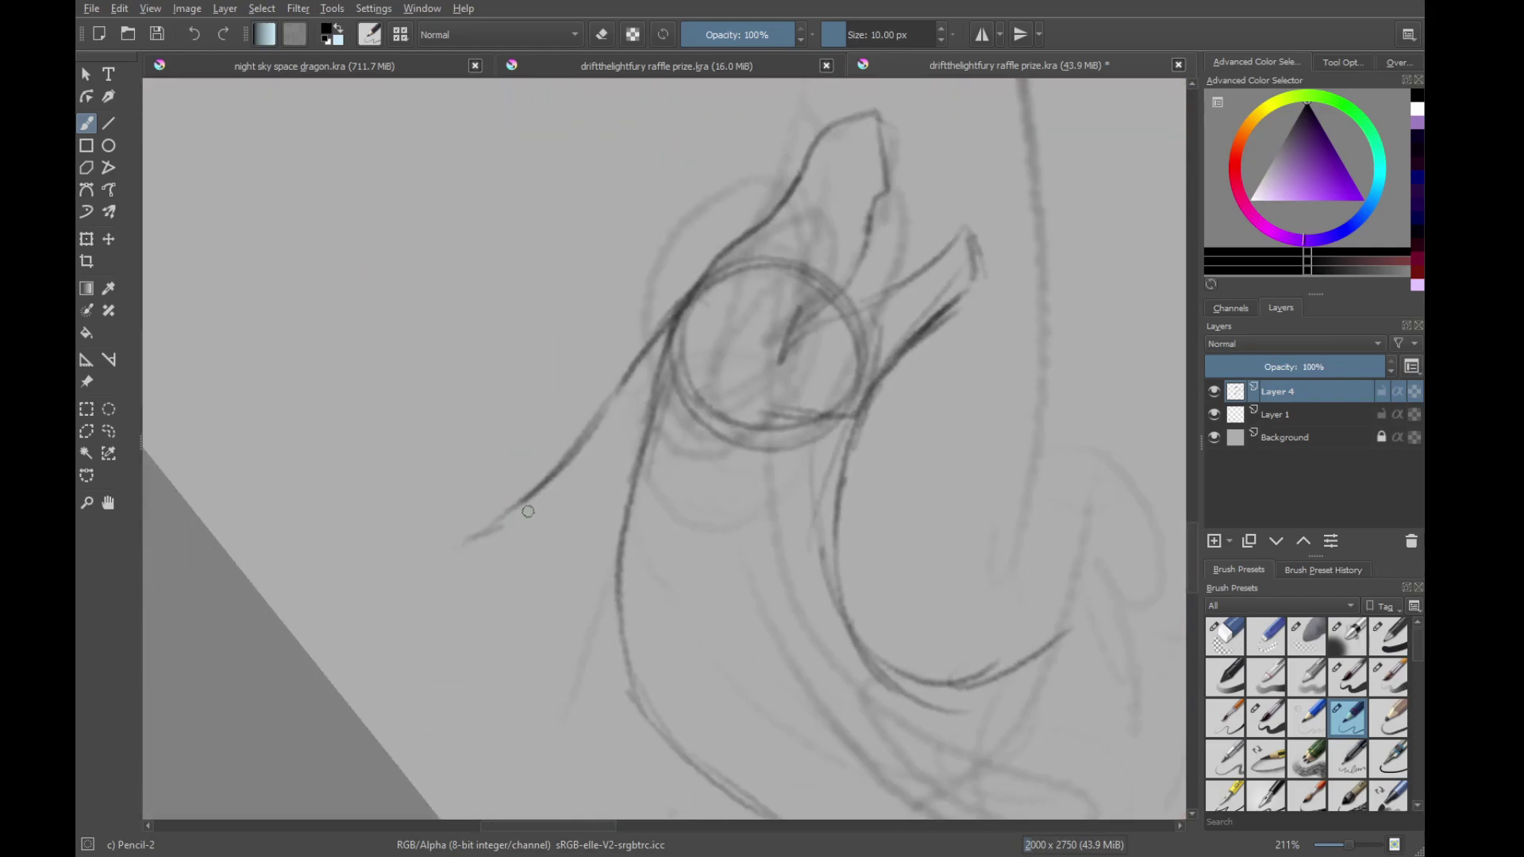
{"action": "mouse_move", "coordinate": [774, 210]}
{"action": "left_mouse_down"}
{"action": "mouse_move", "coordinate": [554, 400]}
{"action": "mouse_move", "coordinate": [350, 786]}
{"action": "mouse_move", "coordinate": [584, 383]}
{"action": "left_mouse_up"}
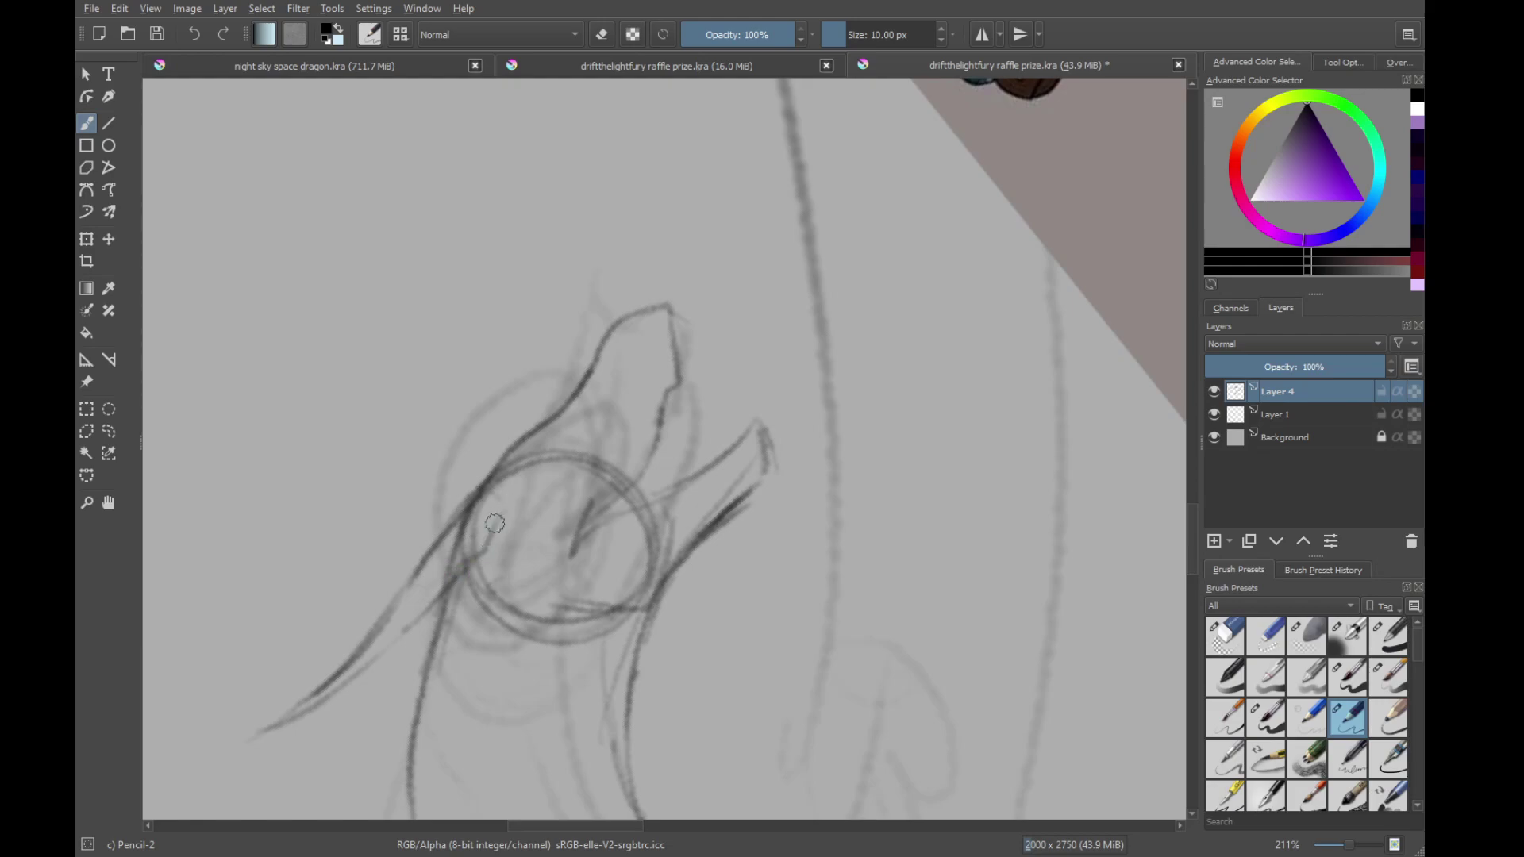
Sketch a bold curved ridge around the horn's base, running from the top rear of the skull down inside the circle
{"action": "mouse_move", "coordinate": [514, 514]}
{"action": "left_mouse_down"}
{"action": "mouse_move", "coordinate": [392, 749]}
{"action": "mouse_move", "coordinate": [516, 540]}
{"action": "left_mouse_up"}
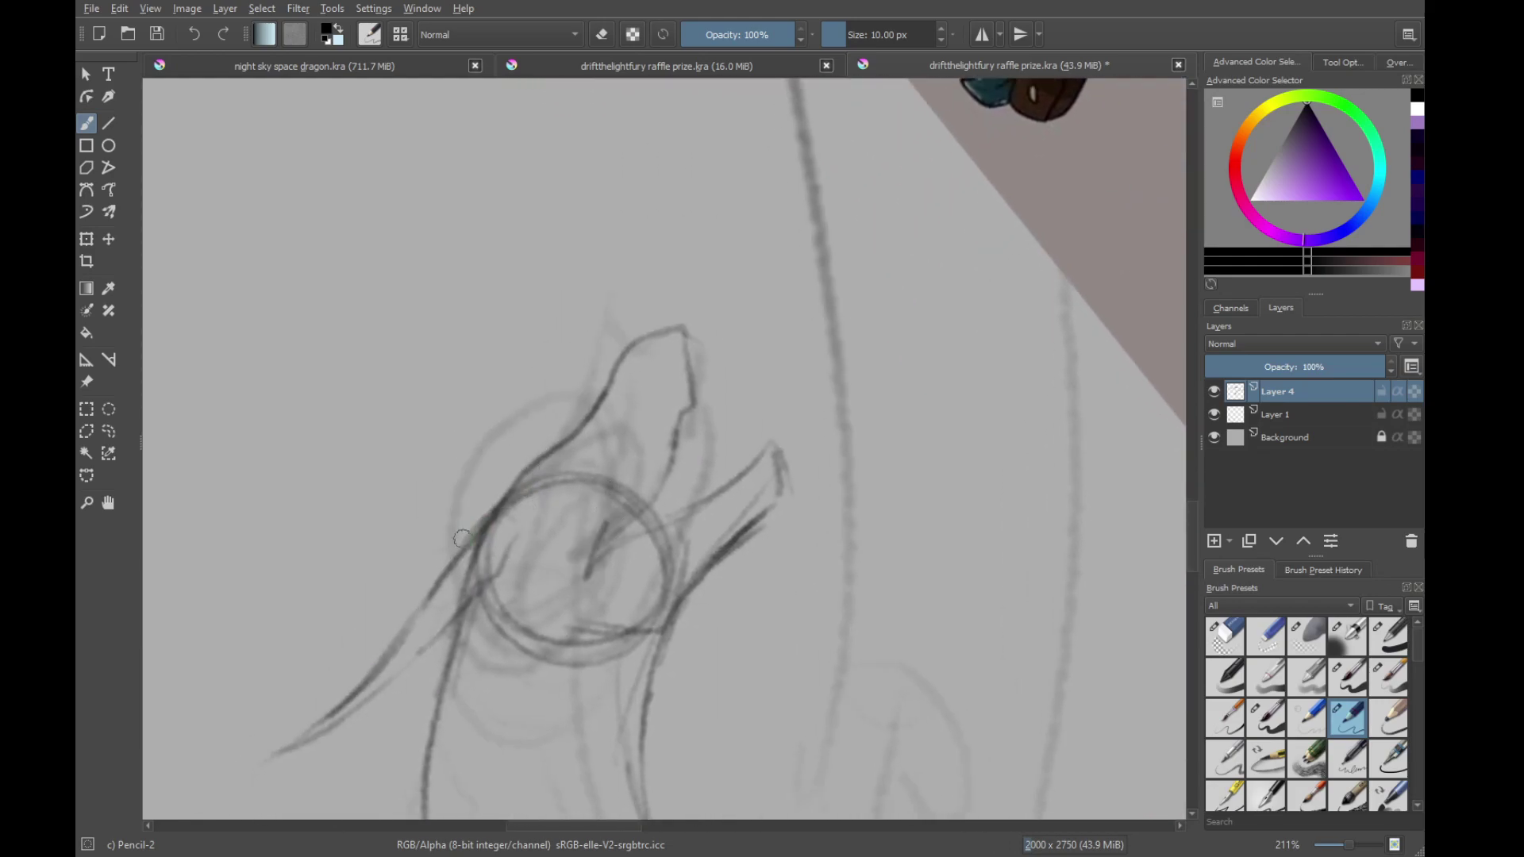
{"action": "mouse_move", "coordinate": [523, 470]}
{"action": "left_mouse_down"}
{"action": "mouse_move", "coordinate": [473, 555]}
{"action": "mouse_move", "coordinate": [513, 432]}
{"action": "mouse_move", "coordinate": [543, 510]}
{"action": "left_mouse_up"}
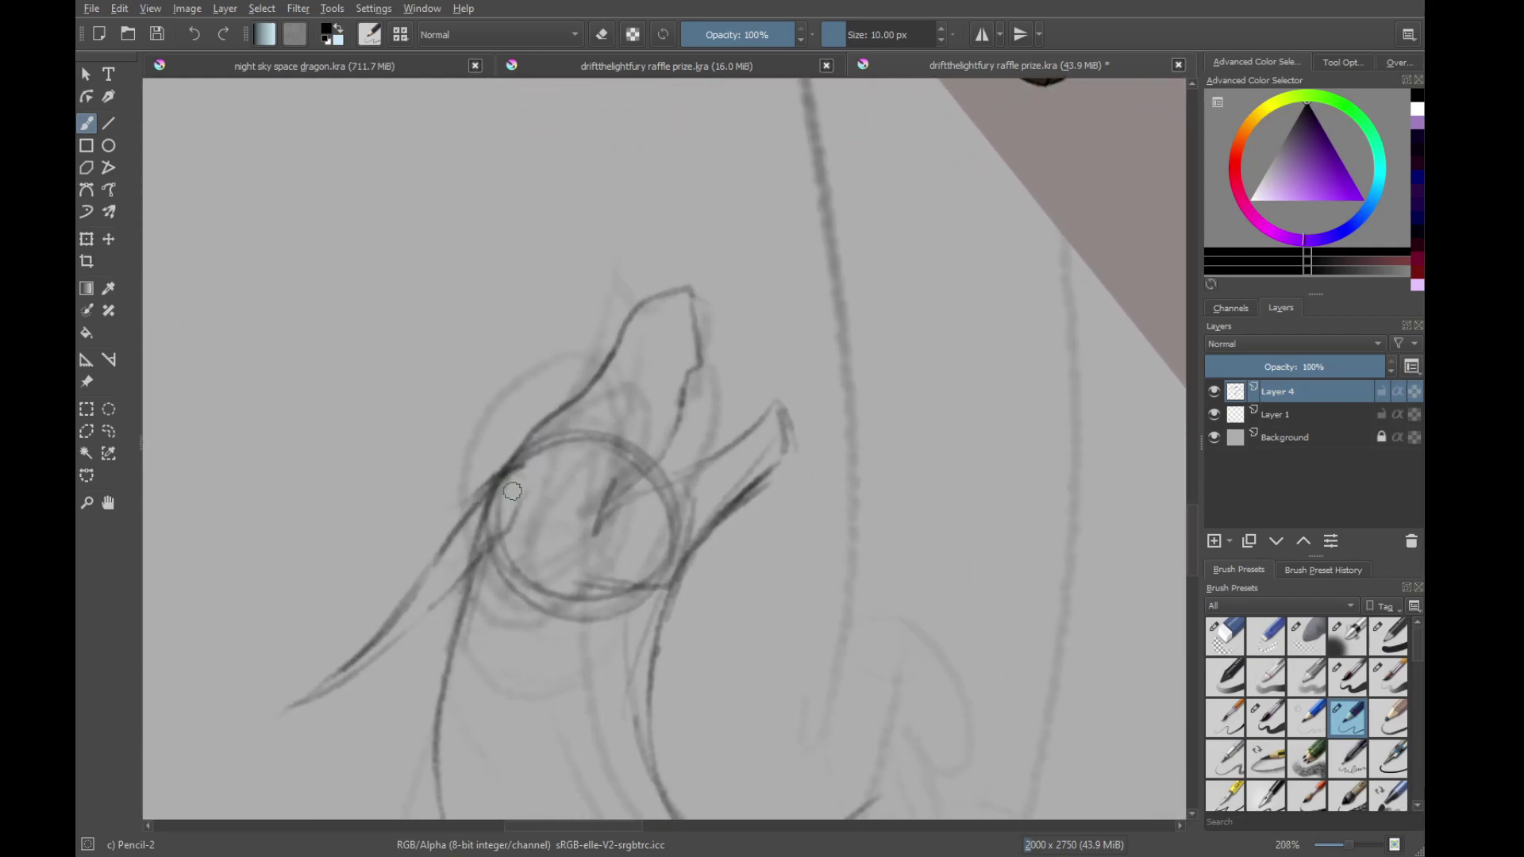
{"action": "mouse_move", "coordinate": [477, 425]}
{"action": "left_mouse_down"}
{"action": "mouse_move", "coordinate": [487, 559]}
{"action": "mouse_move", "coordinate": [487, 431]}
{"action": "mouse_move", "coordinate": [530, 531]}
{"action": "left_mouse_up"}
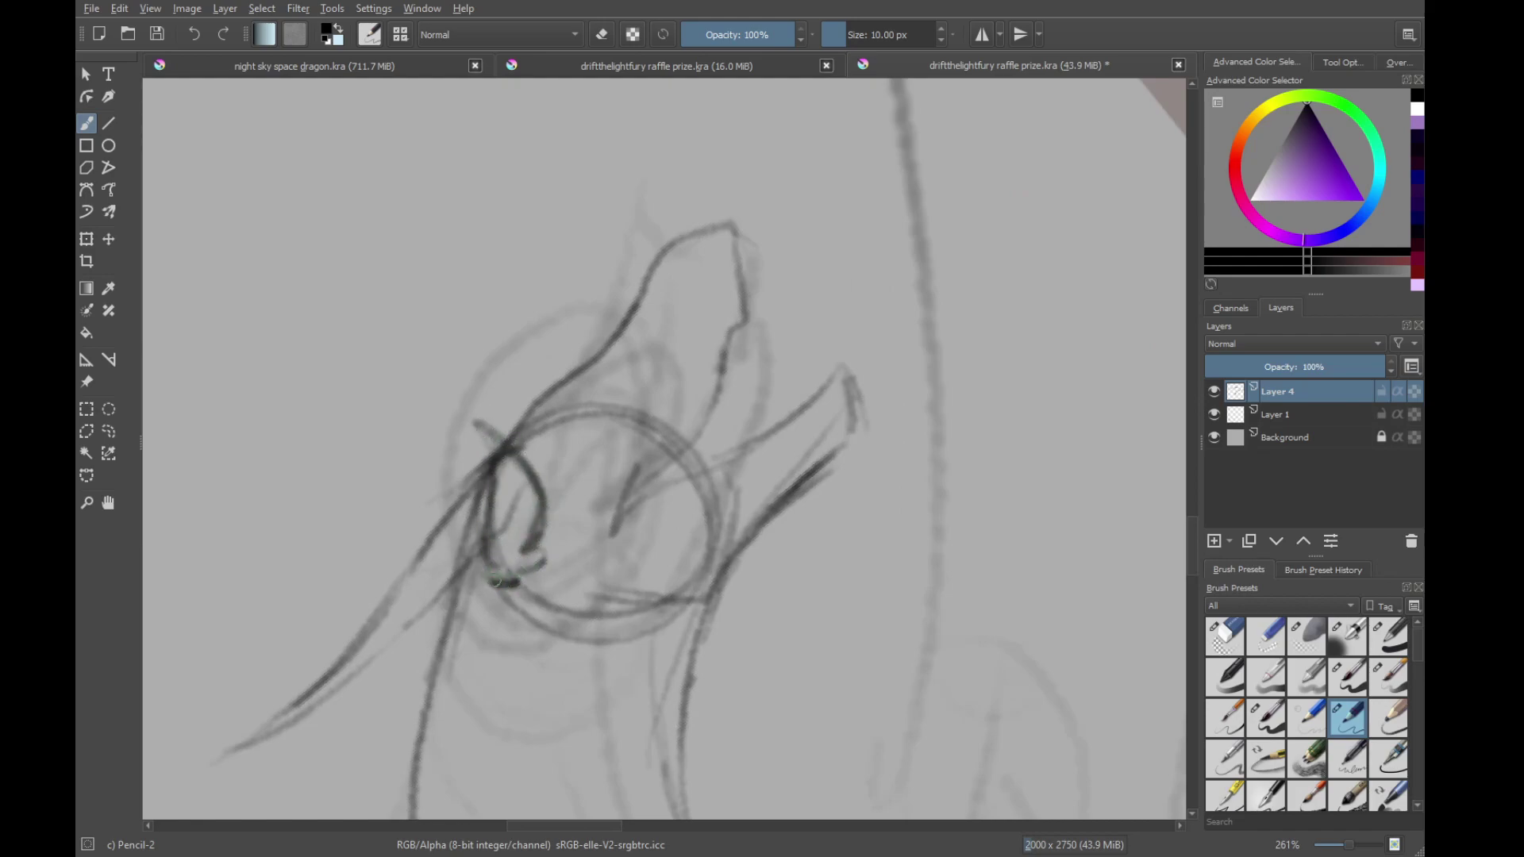
{"action": "mouse_move", "coordinate": [516, 508]}
{"action": "left_mouse_down"}
{"action": "mouse_move", "coordinate": [550, 392]}
{"action": "mouse_move", "coordinate": [561, 539]}
{"action": "mouse_move", "coordinate": [588, 454]}
{"action": "left_mouse_up"}
{"action": "left_click_drag", "start_coordinate": [446, 568], "coordinate": [485, 464]}
{"action": "left_click_drag", "start_coordinate": [514, 387], "coordinate": [453, 680]}
{"action": "left_click_drag", "start_coordinate": [357, 633], "coordinate": [485, 542]}
{"action": "scroll", "coordinate": [485, 544], "scroll_direction": "up", "scroll_amount": 4}
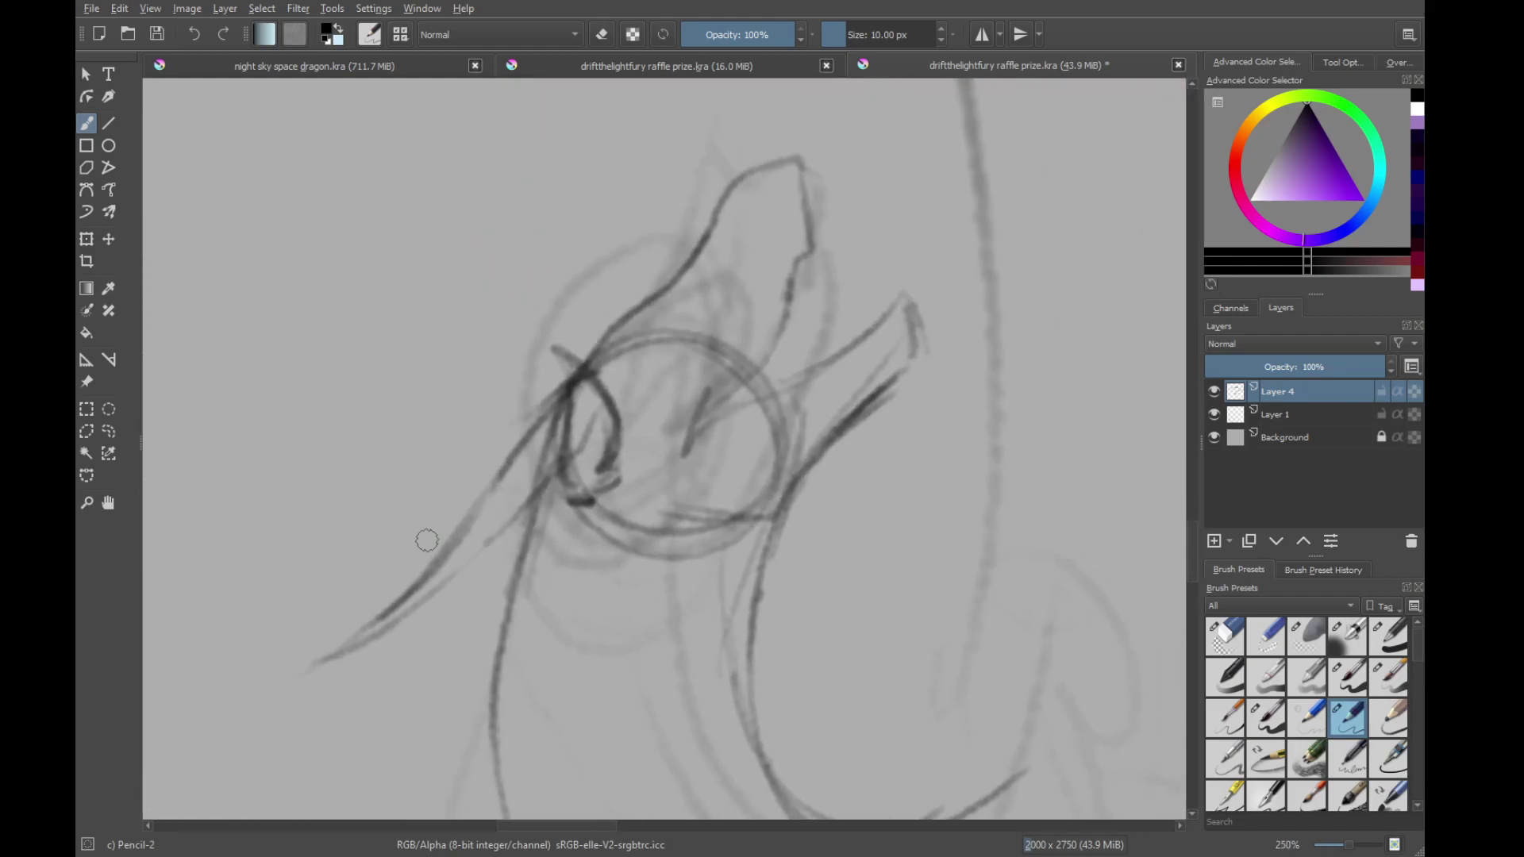
Erase the rear of the horn and redraw its upper and lower edges as a longer S-curve ending in a swept-out tip
{"action": "left_click_drag", "start_coordinate": [410, 588], "coordinate": [500, 452]}
{"action": "left_click_drag", "start_coordinate": [464, 514], "coordinate": [528, 419]}
{"action": "key", "text": "ctrl+z"}
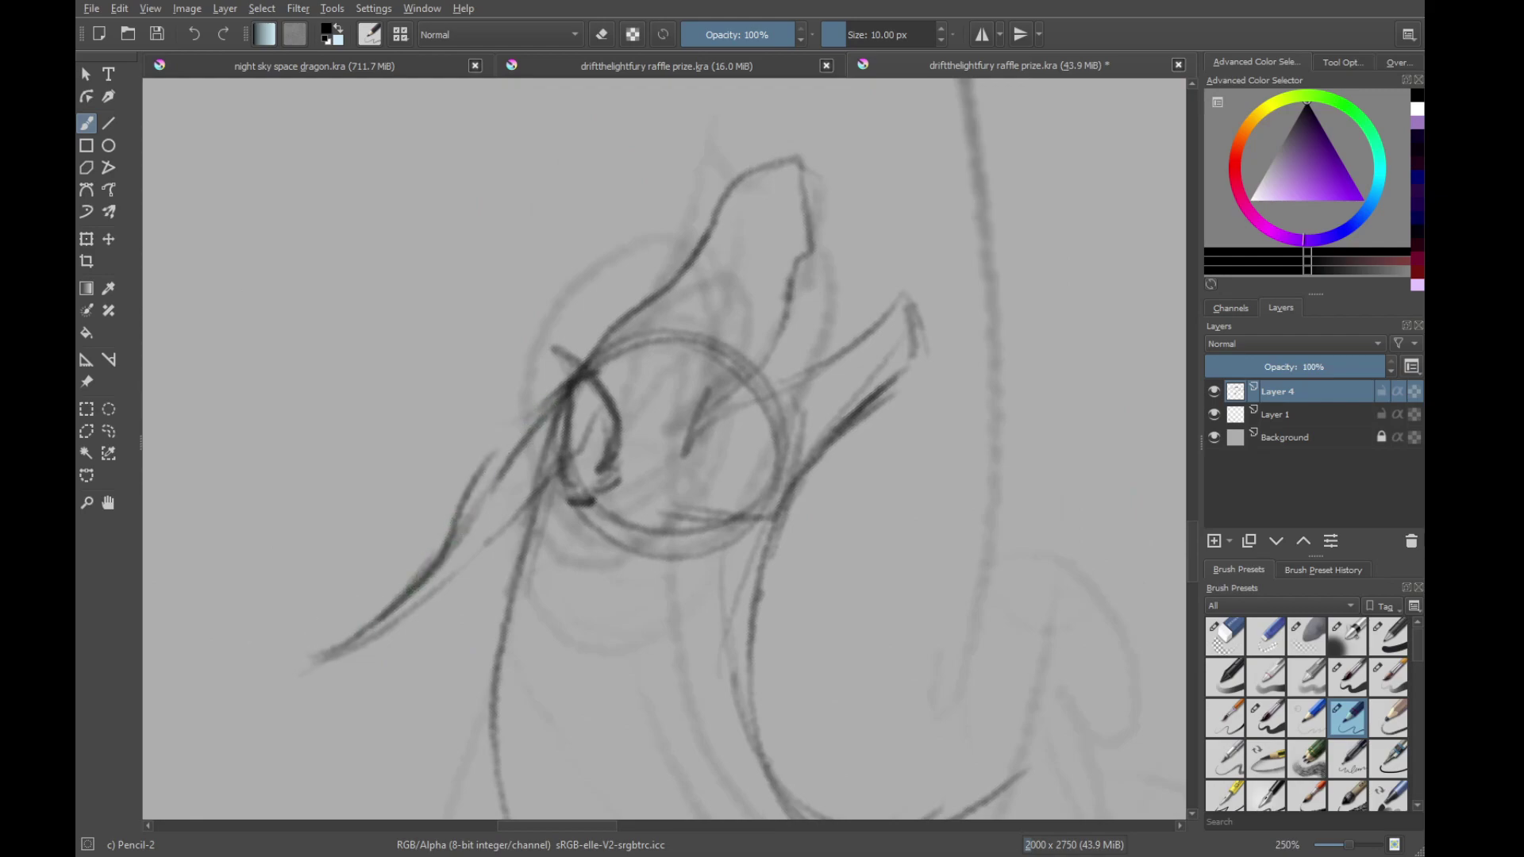
{"action": "key", "text": "ctrl+z"}
{"action": "key", "text": "/"}
{"action": "mouse_move", "coordinate": [313, 619]}
{"action": "left_mouse_down"}
{"action": "mouse_move", "coordinate": [452, 442]}
{"action": "mouse_move", "coordinate": [500, 421]}
{"action": "mouse_move", "coordinate": [487, 384]}
{"action": "mouse_move", "coordinate": [484, 474]}
{"action": "mouse_move", "coordinate": [349, 612]}
{"action": "left_mouse_up"}
{"action": "key", "text": "e"}
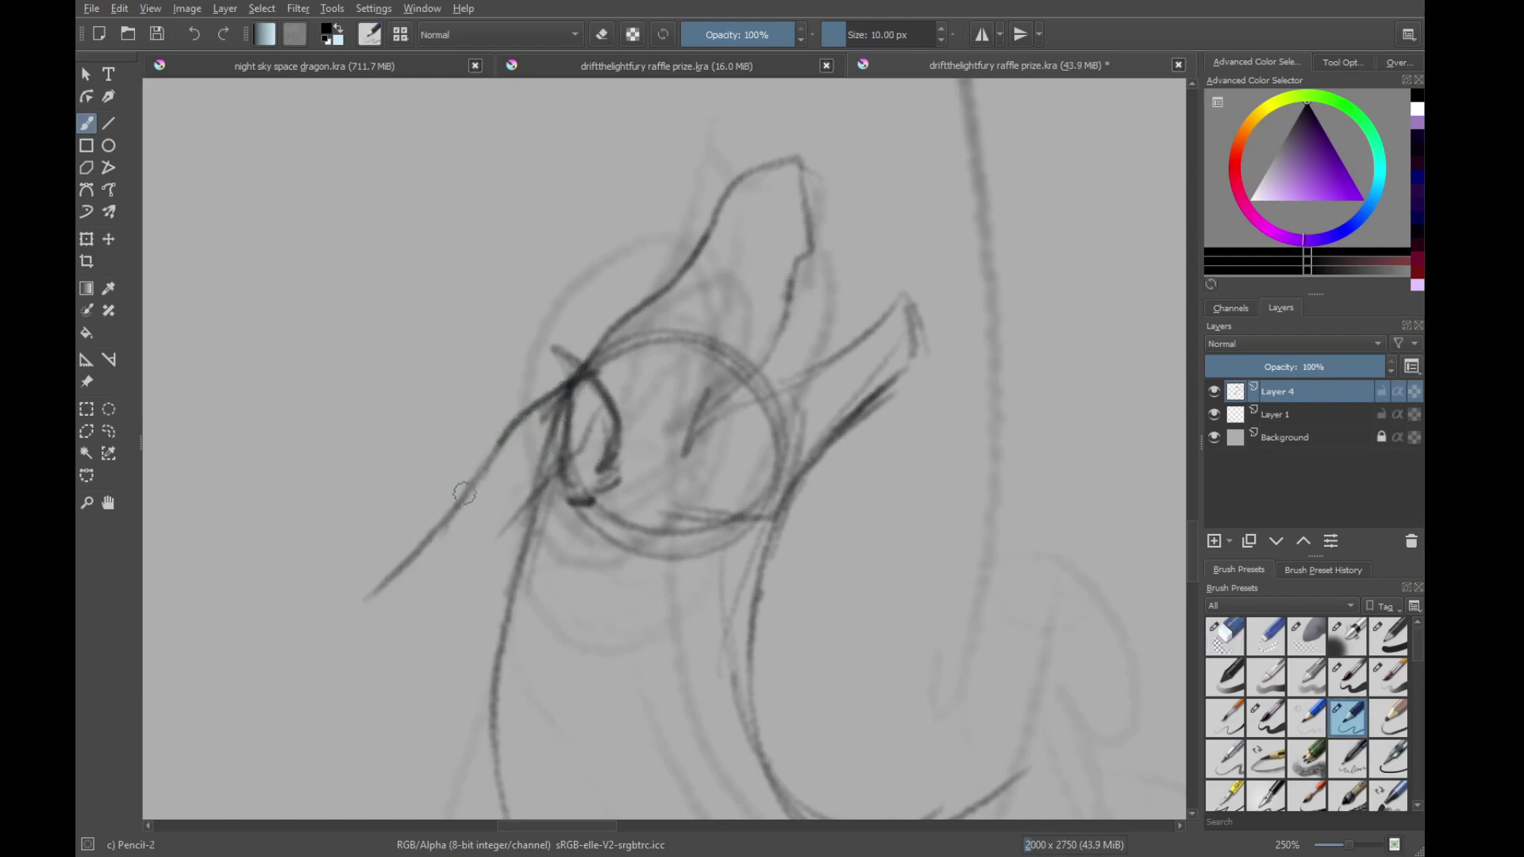
{"action": "left_click_drag", "start_coordinate": [460, 490], "coordinate": [316, 627]}
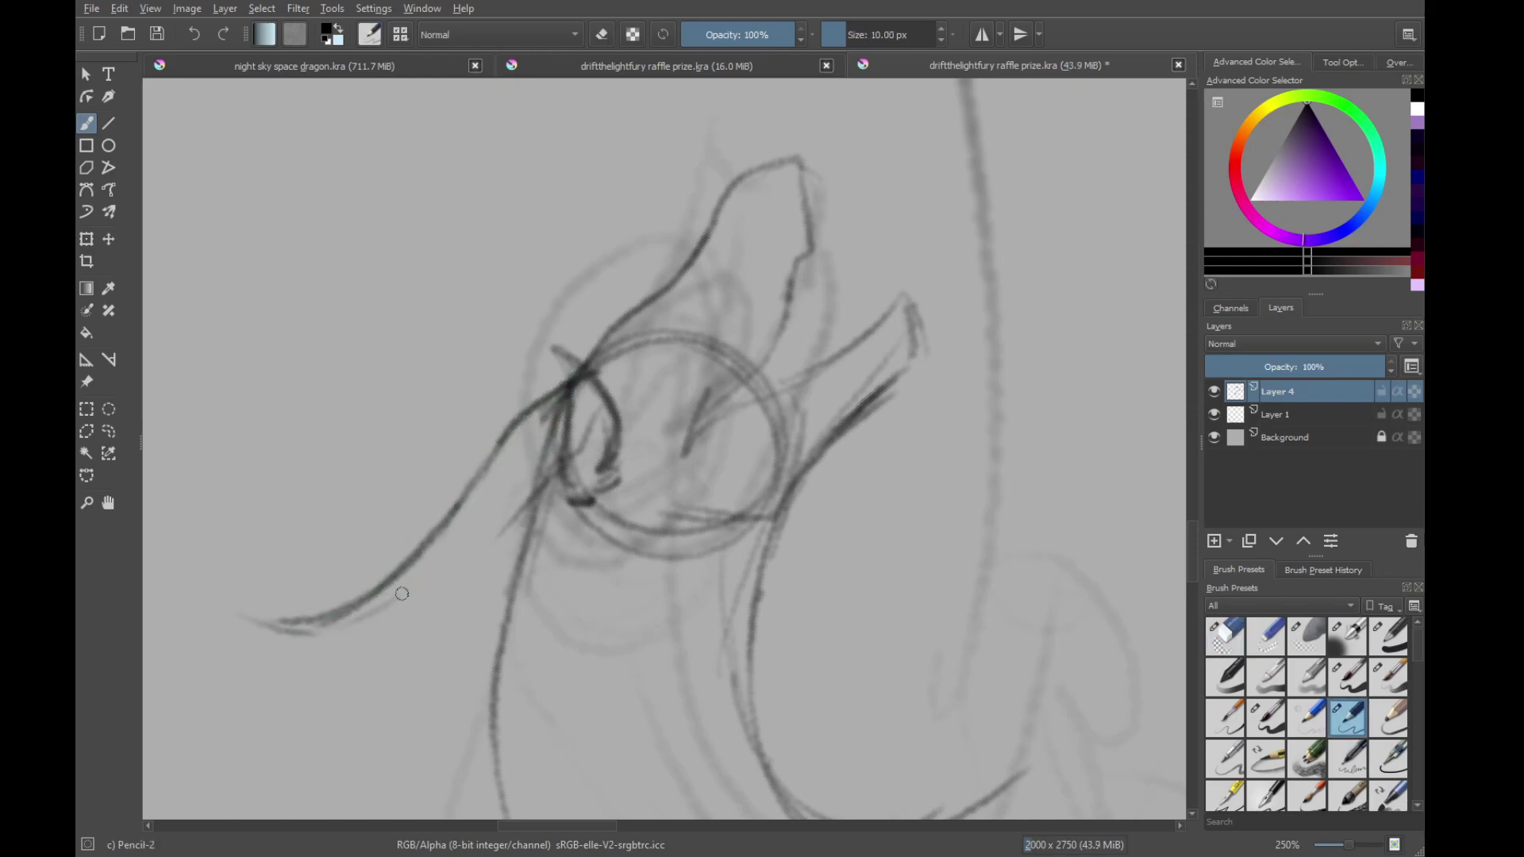
{"action": "mouse_move", "coordinate": [401, 594]}
{"action": "left_mouse_down"}
{"action": "mouse_move", "coordinate": [485, 505]}
{"action": "mouse_move", "coordinate": [560, 462]}
{"action": "left_mouse_up"}
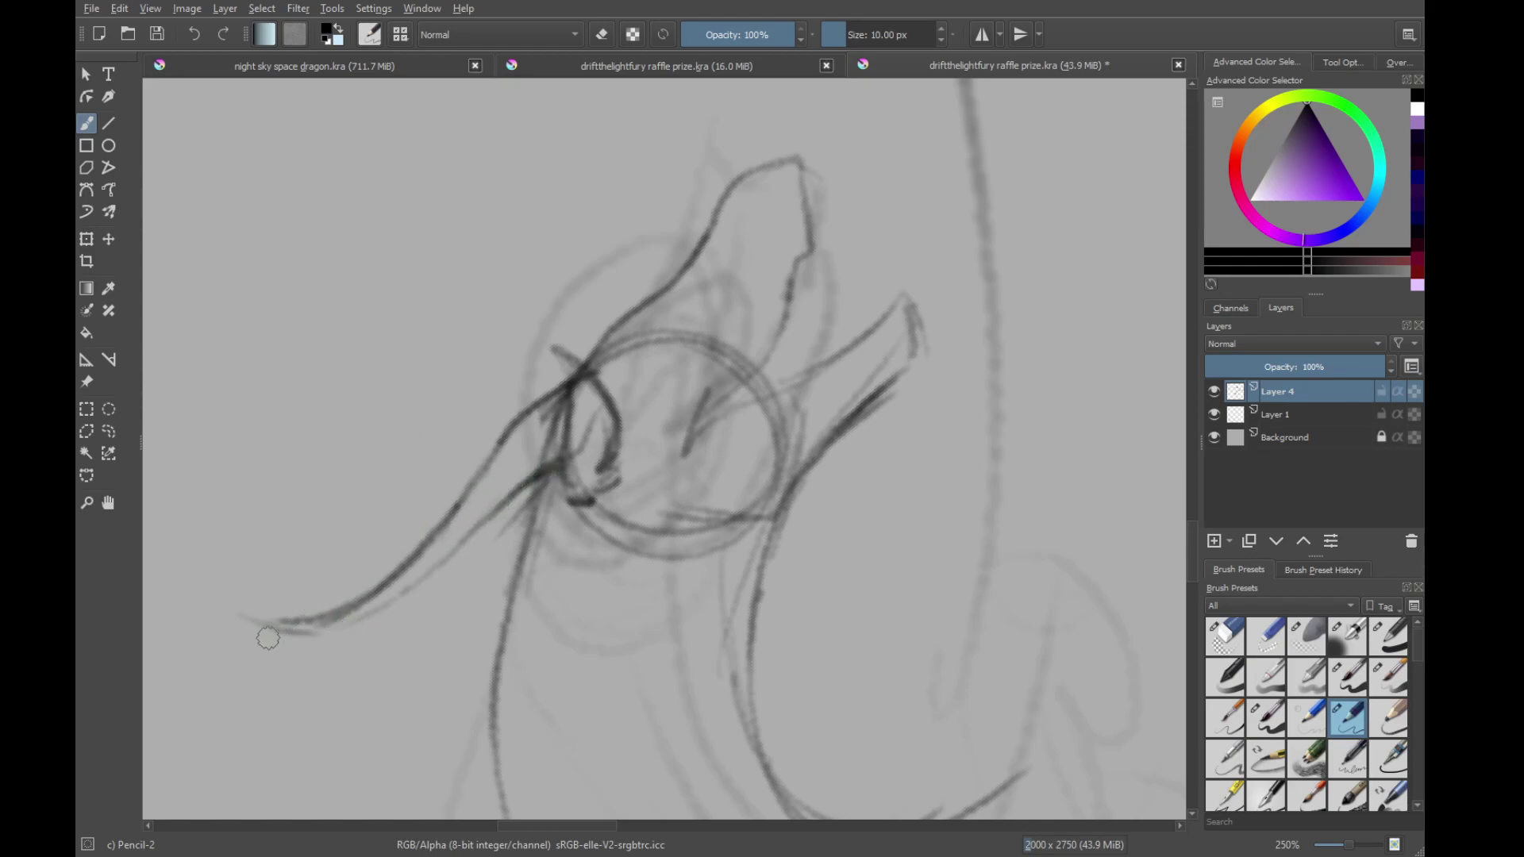
Try a scalloped frill beneath the horn, from its tip to the back of the skull
{"action": "mouse_move", "coordinate": [387, 454]}
{"action": "left_mouse_down"}
{"action": "mouse_move", "coordinate": [368, 660]}
{"action": "mouse_move", "coordinate": [426, 409]}
{"action": "mouse_move", "coordinate": [475, 286]}
{"action": "left_mouse_up"}
{"action": "left_click_drag", "start_coordinate": [230, 592], "coordinate": [357, 651]}
{"action": "mouse_move", "coordinate": [354, 651]}
{"action": "left_mouse_down"}
{"action": "mouse_move", "coordinate": [539, 611]}
{"action": "mouse_move", "coordinate": [623, 556]}
{"action": "mouse_move", "coordinate": [689, 462]}
{"action": "left_mouse_up"}
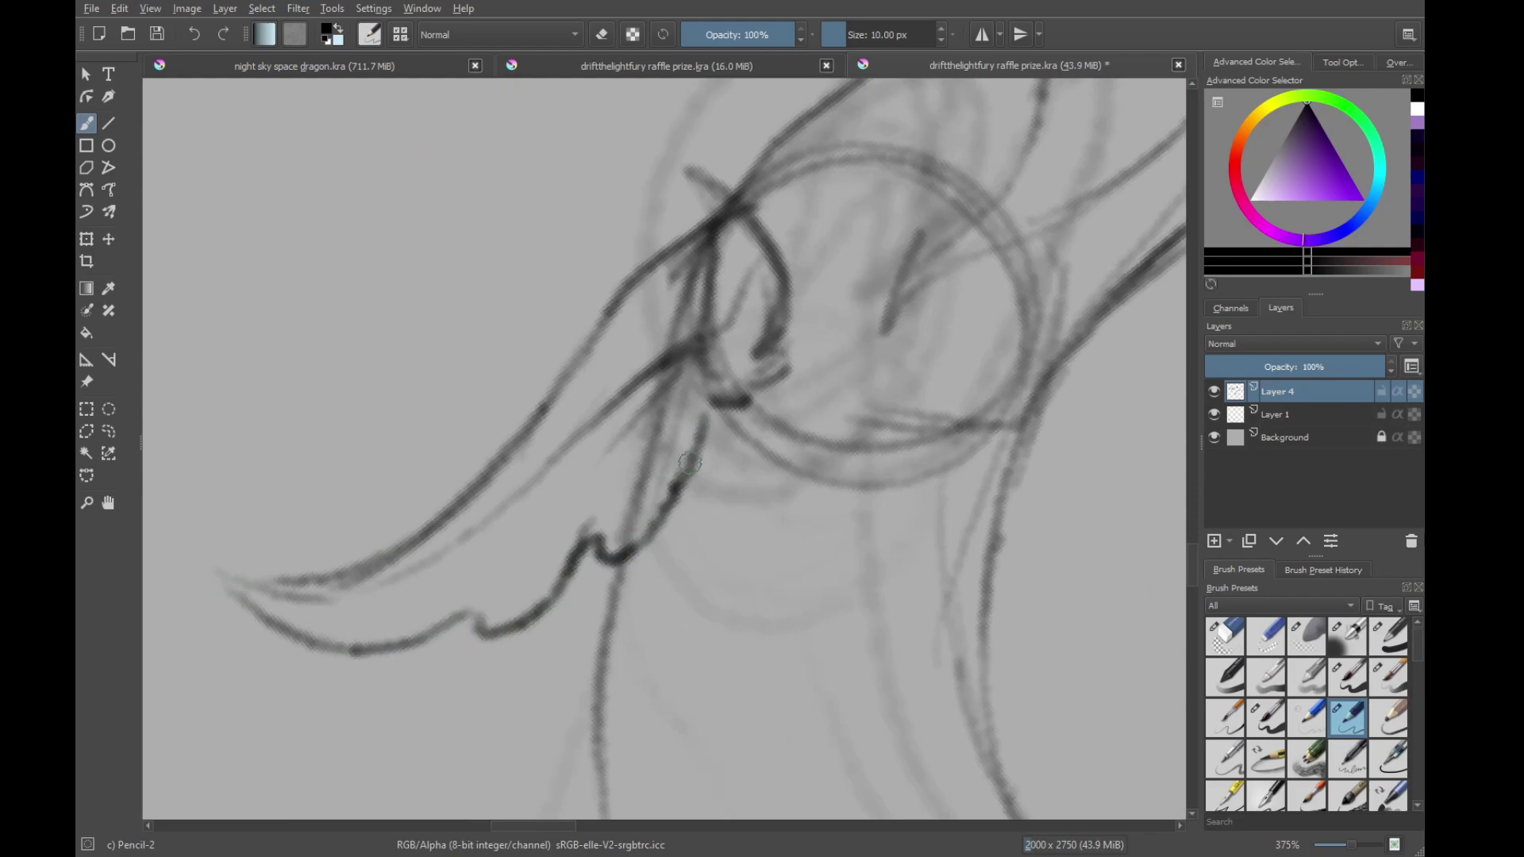
{"action": "left_click_drag", "start_coordinate": [714, 346], "coordinate": [694, 364]}
{"action": "left_click_drag", "start_coordinate": [824, 180], "coordinate": [499, 570]}
{"action": "left_click_drag", "start_coordinate": [358, 595], "coordinate": [419, 538]}
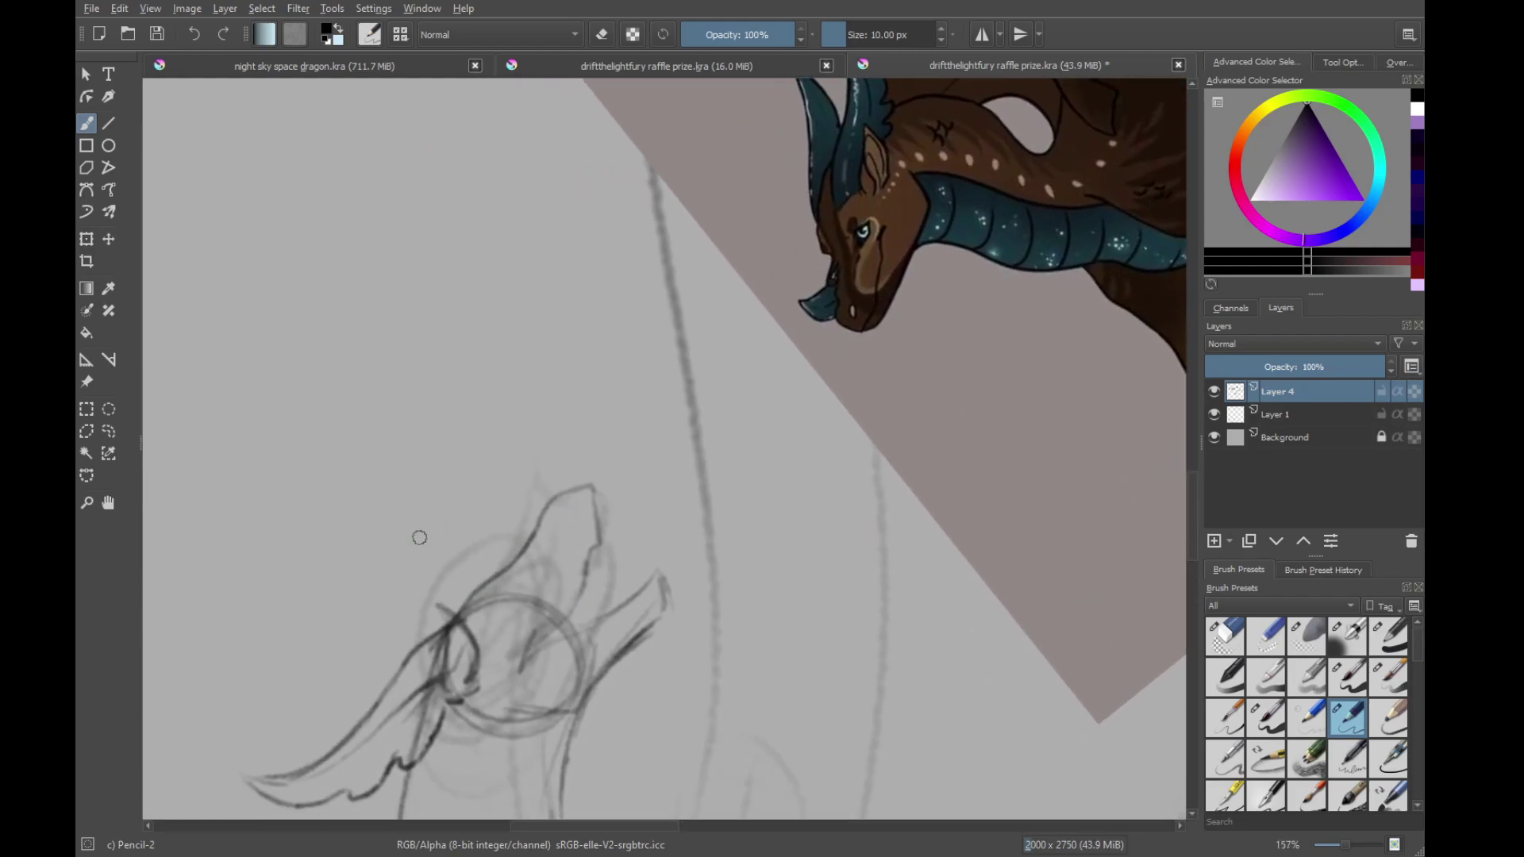
Undo the strokes of the scalloped frill beneath the horn
{"action": "left_click_drag", "start_coordinate": [491, 623], "coordinate": [578, 585]}
{"action": "left_click_drag", "start_coordinate": [500, 666], "coordinate": [625, 639]}
{"action": "key", "text": "ctrl+z"}
{"action": "key", "text": "ctrl+z"}
{"action": "mouse_move", "coordinate": [548, 469]}
{"action": "left_mouse_down"}
{"action": "mouse_move", "coordinate": [509, 644]}
{"action": "mouse_move", "coordinate": [452, 786]}
{"action": "mouse_move", "coordinate": [643, 378]}
{"action": "left_mouse_up"}
{"action": "left_click_drag", "start_coordinate": [497, 508], "coordinate": [571, 401]}
{"action": "left_click_drag", "start_coordinate": [547, 572], "coordinate": [547, 516]}
{"action": "key", "text": "ctrl+z"}
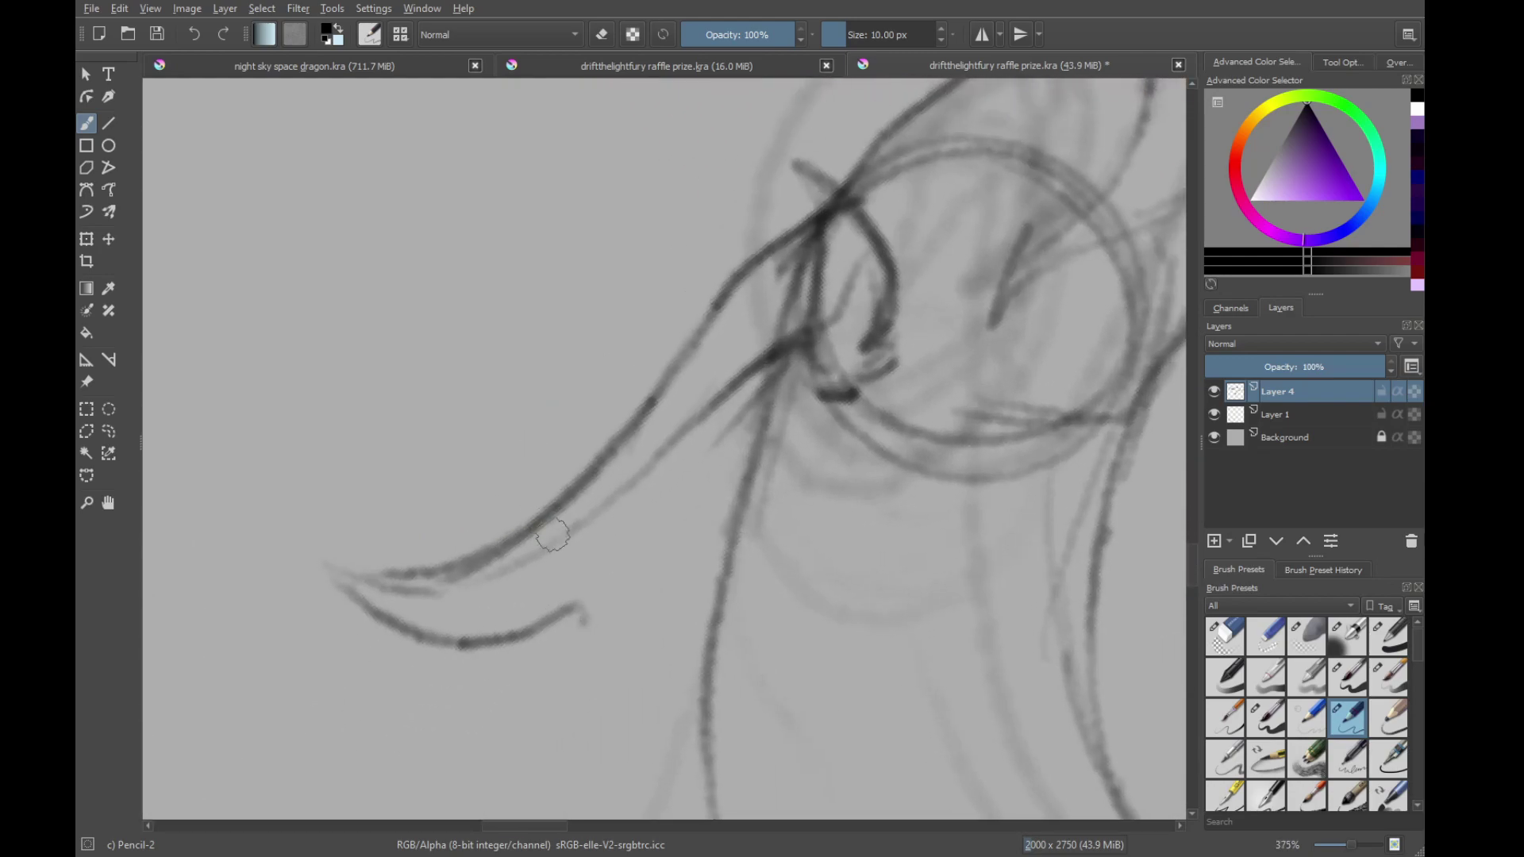
{"action": "key", "text": "ctrl+z"}
Redraw the frill's wavy lower edge from the horn's tip to the back of the skull and sketch a nostril on the muzzle
{"action": "mouse_move", "coordinate": [341, 591]}
{"action": "left_mouse_down"}
{"action": "mouse_move", "coordinate": [545, 636]}
{"action": "mouse_move", "coordinate": [631, 547]}
{"action": "mouse_move", "coordinate": [659, 587]}
{"action": "mouse_move", "coordinate": [805, 399]}
{"action": "mouse_move", "coordinate": [552, 600]}
{"action": "left_mouse_up"}
{"action": "mouse_move", "coordinate": [688, 416]}
{"action": "left_mouse_down"}
{"action": "mouse_move", "coordinate": [812, 397]}
{"action": "mouse_move", "coordinate": [726, 627]}
{"action": "mouse_move", "coordinate": [769, 530]}
{"action": "left_mouse_up"}
{"action": "mouse_move", "coordinate": [771, 433]}
{"action": "left_mouse_down"}
{"action": "mouse_move", "coordinate": [731, 388]}
{"action": "mouse_move", "coordinate": [652, 522]}
{"action": "left_mouse_up"}
{"action": "mouse_move", "coordinate": [687, 470]}
{"action": "left_mouse_down"}
{"action": "mouse_move", "coordinate": [670, 425]}
{"action": "mouse_move", "coordinate": [684, 315]}
{"action": "mouse_move", "coordinate": [707, 340]}
{"action": "mouse_move", "coordinate": [731, 279]}
{"action": "mouse_move", "coordinate": [714, 384]}
{"action": "mouse_move", "coordinate": [762, 364]}
{"action": "mouse_move", "coordinate": [684, 348]}
{"action": "mouse_move", "coordinate": [731, 370]}
{"action": "mouse_move", "coordinate": [718, 454]}
{"action": "mouse_move", "coordinate": [659, 572]}
{"action": "left_mouse_up"}
{"action": "key", "text": "ctrl+z"}
{"action": "key", "text": "ctrl+z"}
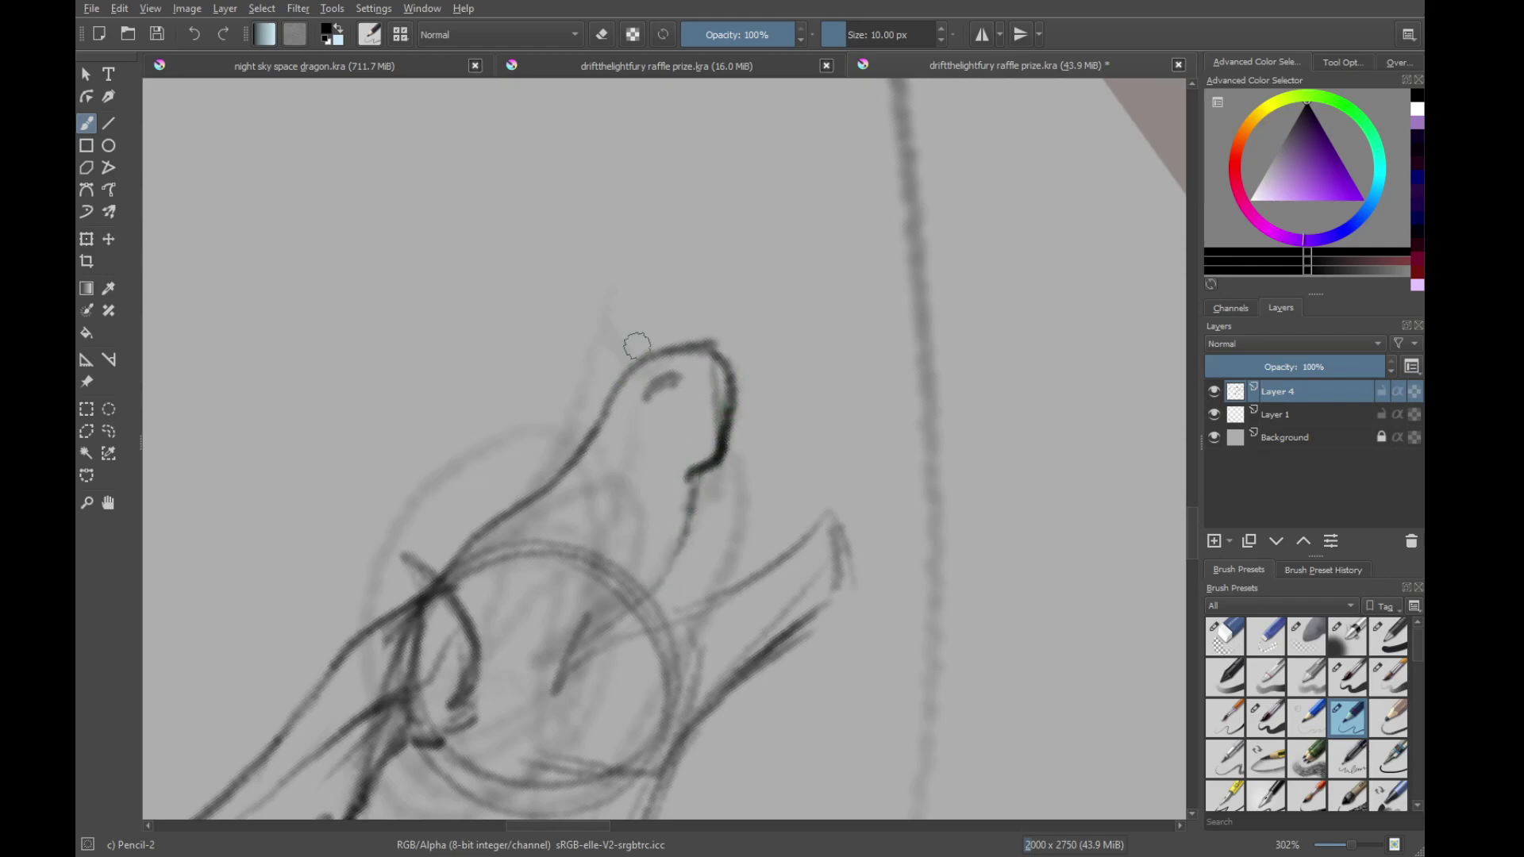
Erase the front of the muzzle and redraw it with a blunt tip and a mouth line running back into the skull circle
{"action": "key", "text": "slash"}
{"action": "mouse_move", "coordinate": [725, 412]}
{"action": "left_mouse_down"}
{"action": "mouse_move", "coordinate": [735, 402]}
{"action": "mouse_move", "coordinate": [674, 539]}
{"action": "left_mouse_up"}
{"action": "key", "text": "slash"}
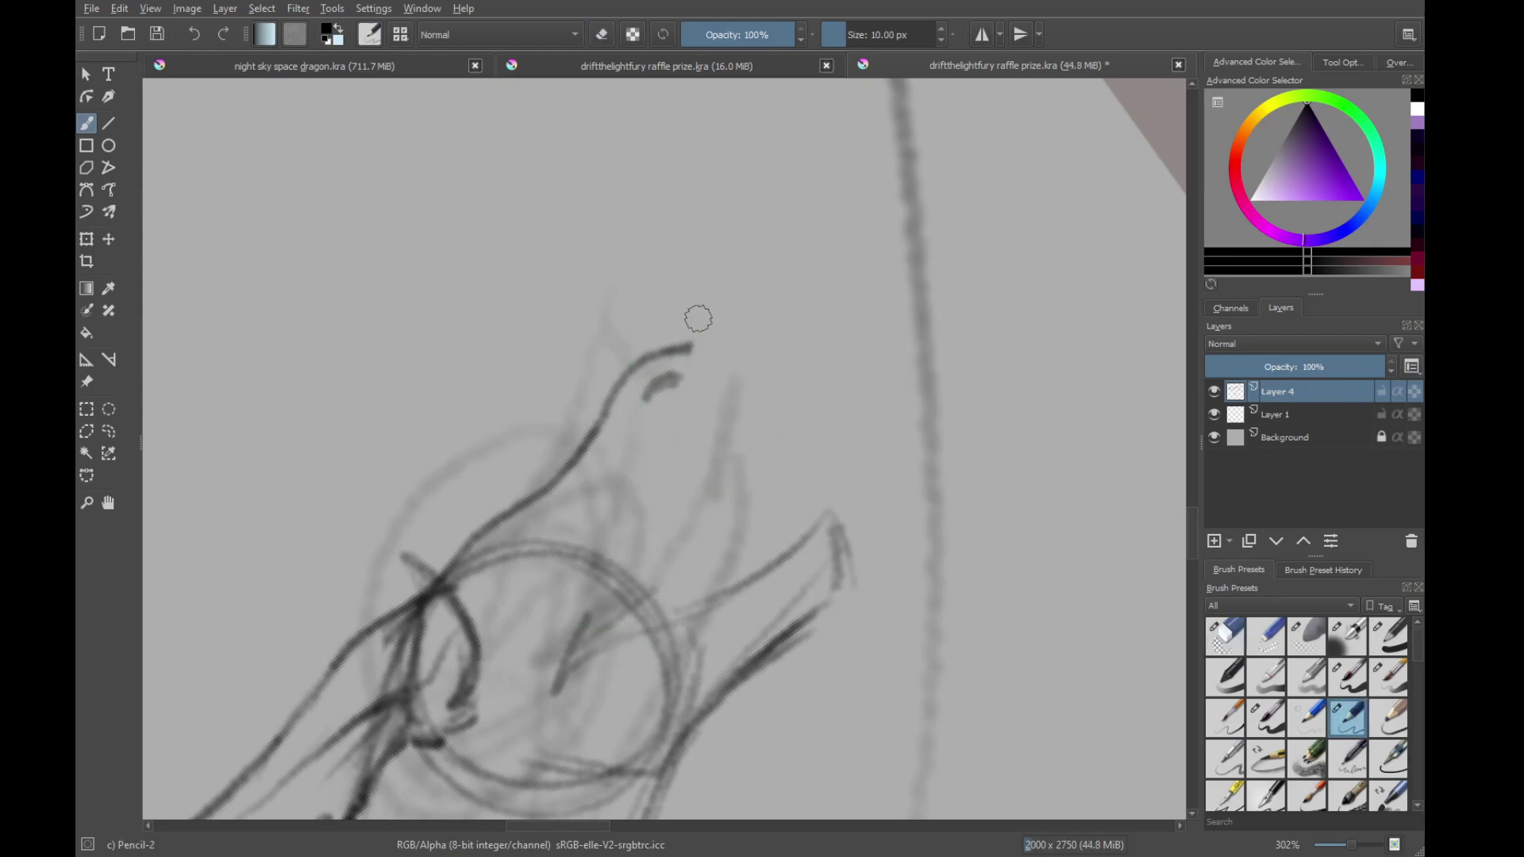
{"action": "mouse_move", "coordinate": [724, 367]}
{"action": "left_mouse_down"}
{"action": "mouse_move", "coordinate": [716, 460]}
{"action": "mouse_move", "coordinate": [633, 591]}
{"action": "left_mouse_up"}
{"action": "left_click_drag", "start_coordinate": [595, 639], "coordinate": [635, 597]}
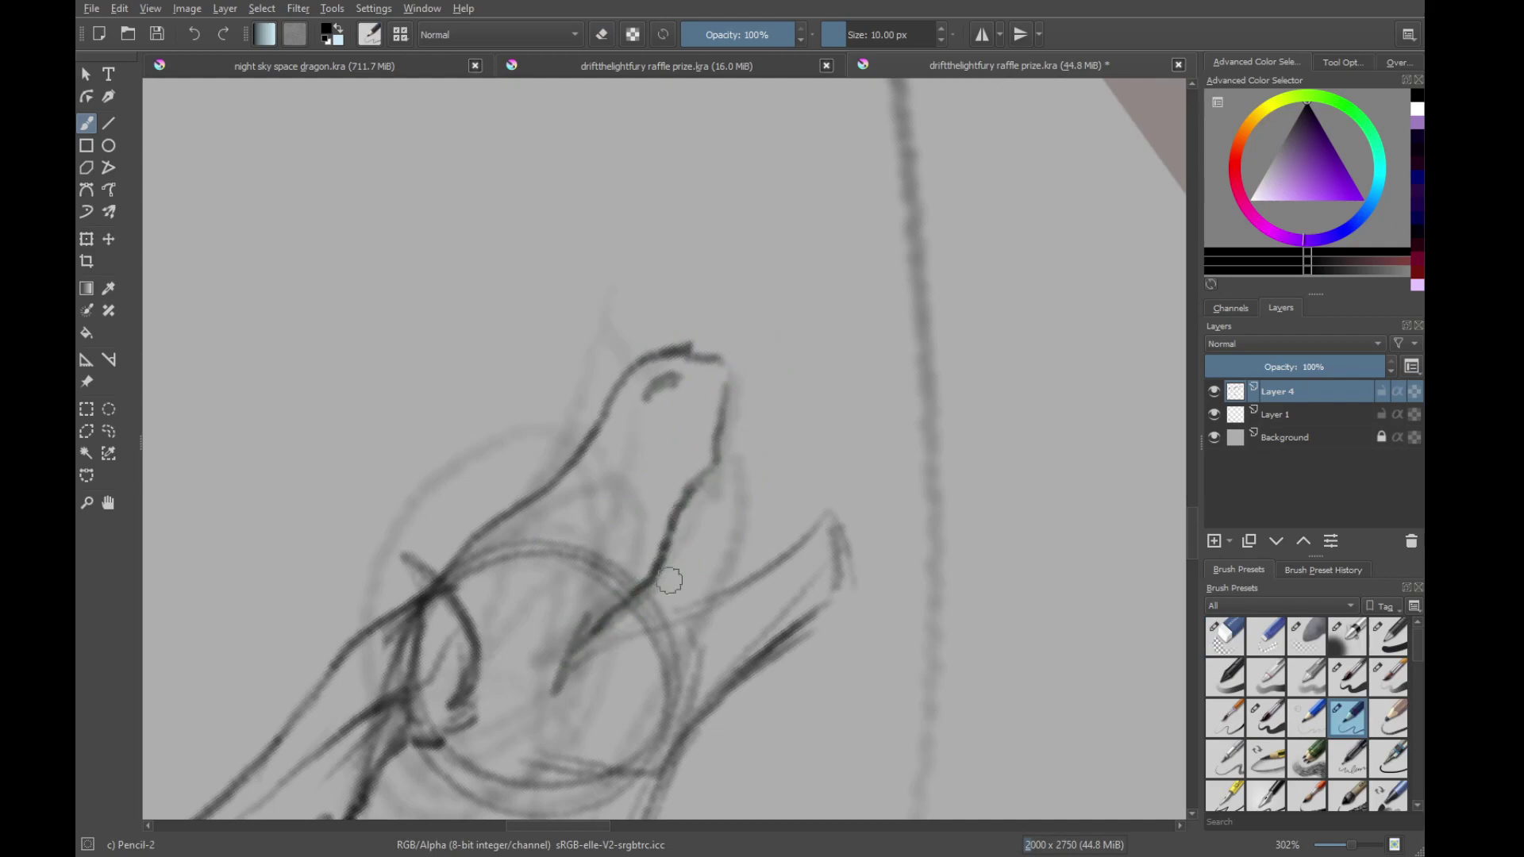
Erase the muzzle and the front of the lower jaw back to short stubs at the skull circle
{"action": "mouse_move", "coordinate": [735, 365]}
{"action": "left_mouse_down", "text": "shift"}
{"action": "mouse_move", "coordinate": [779, 446]}
{"action": "mouse_move", "coordinate": [709, 520]}
{"action": "mouse_move", "coordinate": [699, 406]}
{"action": "mouse_move", "coordinate": [754, 415]}
{"action": "mouse_move", "coordinate": [728, 531]}
{"action": "left_mouse_up", "text": "shift"}
{"action": "left_click_drag", "start_coordinate": [788, 410], "coordinate": [793, 470], "text": "shift"}
{"action": "left_click_drag", "start_coordinate": [768, 569], "coordinate": [722, 639]}
{"action": "mouse_move", "coordinate": [708, 599]}
{"action": "left_mouse_down", "text": "ctrl"}
{"action": "mouse_move", "coordinate": [707, 326]}
{"action": "mouse_move", "coordinate": [707, 541]}
{"action": "left_mouse_up", "text": "ctrl"}
{"action": "key", "text": "slash"}
{"action": "mouse_move", "coordinate": [730, 258]}
{"action": "left_mouse_down"}
{"action": "mouse_move", "coordinate": [701, 307]}
{"action": "mouse_move", "coordinate": [521, 305]}
{"action": "left_mouse_up"}
{"action": "mouse_move", "coordinate": [661, 473]}
{"action": "left_mouse_down"}
{"action": "mouse_move", "coordinate": [646, 485]}
{"action": "mouse_move", "coordinate": [733, 609]}
{"action": "left_mouse_up"}
{"action": "key", "text": "slash"}
Try a top edge for the snout extending forward from the brow and undo its strokes
{"action": "mouse_move", "coordinate": [466, 292]}
{"action": "left_mouse_down"}
{"action": "mouse_move", "coordinate": [648, 386]}
{"action": "mouse_move", "coordinate": [633, 391]}
{"action": "left_mouse_up"}
{"action": "mouse_move", "coordinate": [525, 468]}
{"action": "left_mouse_down"}
{"action": "mouse_move", "coordinate": [640, 431]}
{"action": "mouse_move", "coordinate": [782, 420]}
{"action": "left_mouse_up"}
{"action": "left_click_drag", "start_coordinate": [641, 429], "coordinate": [976, 345]}
{"action": "left_click_drag", "start_coordinate": [880, 371], "coordinate": [968, 385]}
{"action": "left_click_drag", "start_coordinate": [914, 368], "coordinate": [1015, 430]}
{"action": "left_click_drag", "start_coordinate": [1036, 483], "coordinate": [889, 406]}
{"action": "key", "text": "ctrl+z"}
{"action": "key", "text": "ctrl+z"}
{"action": "key", "text": "ctrl+z"}
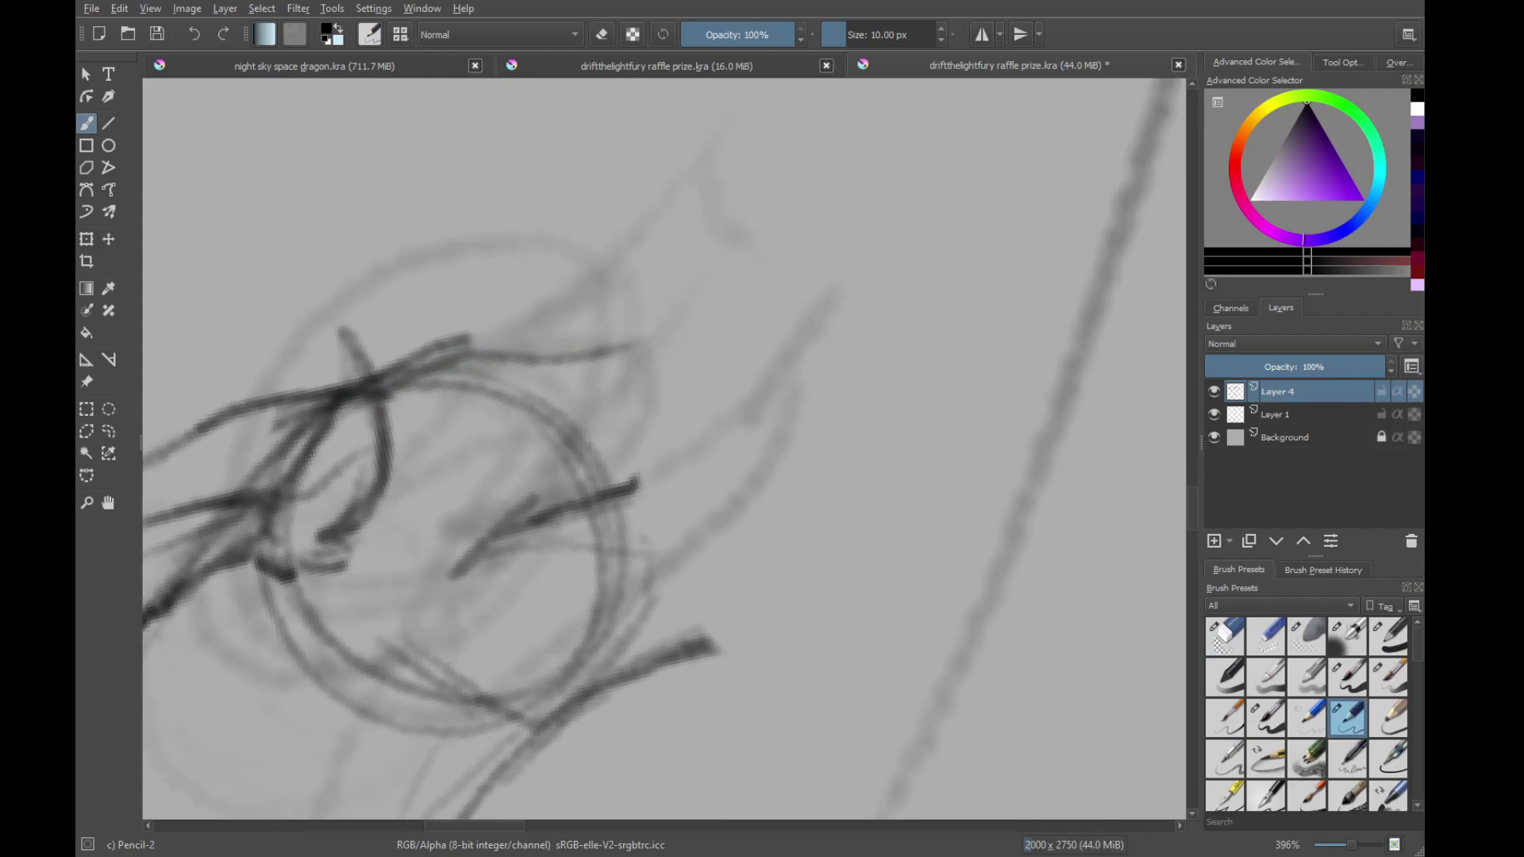
{"action": "mouse_move", "coordinate": [476, 357]}
{"action": "left_mouse_down"}
{"action": "mouse_move", "coordinate": [622, 357]}
{"action": "mouse_move", "coordinate": [750, 322]}
{"action": "left_mouse_up"}
{"action": "key", "text": "ctrl+z"}
{"action": "key", "text": "ctrl+z"}
Erase the leftover brow line and redraw the snout's top edge with a shallow dip and a downward-sloping nose
{"action": "key", "text": "slash"}
{"action": "mouse_move", "coordinate": [516, 321]}
{"action": "left_mouse_down"}
{"action": "mouse_move", "coordinate": [460, 347]}
{"action": "mouse_move", "coordinate": [604, 333]}
{"action": "left_mouse_up"}
{"action": "key", "text": "e"}
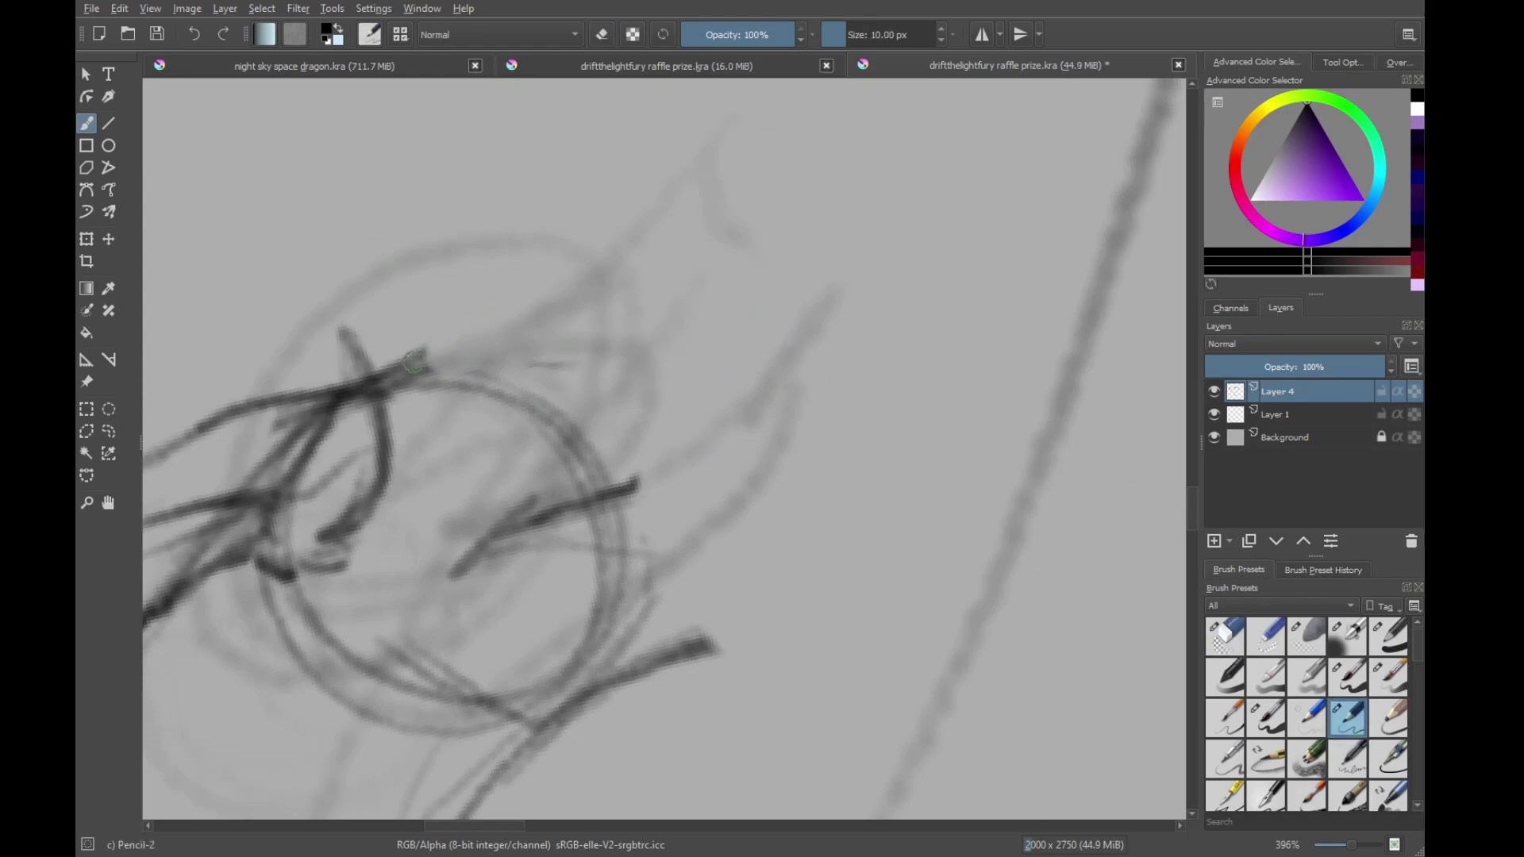
{"action": "mouse_move", "coordinate": [420, 362]}
{"action": "left_mouse_down"}
{"action": "mouse_move", "coordinate": [509, 353]}
{"action": "mouse_move", "coordinate": [603, 375]}
{"action": "left_mouse_up"}
{"action": "left_click_drag", "start_coordinate": [508, 366], "coordinate": [712, 350]}
{"action": "left_click_drag", "start_coordinate": [539, 356], "coordinate": [817, 341]}
{"action": "left_click_drag", "start_coordinate": [786, 347], "coordinate": [858, 372]}
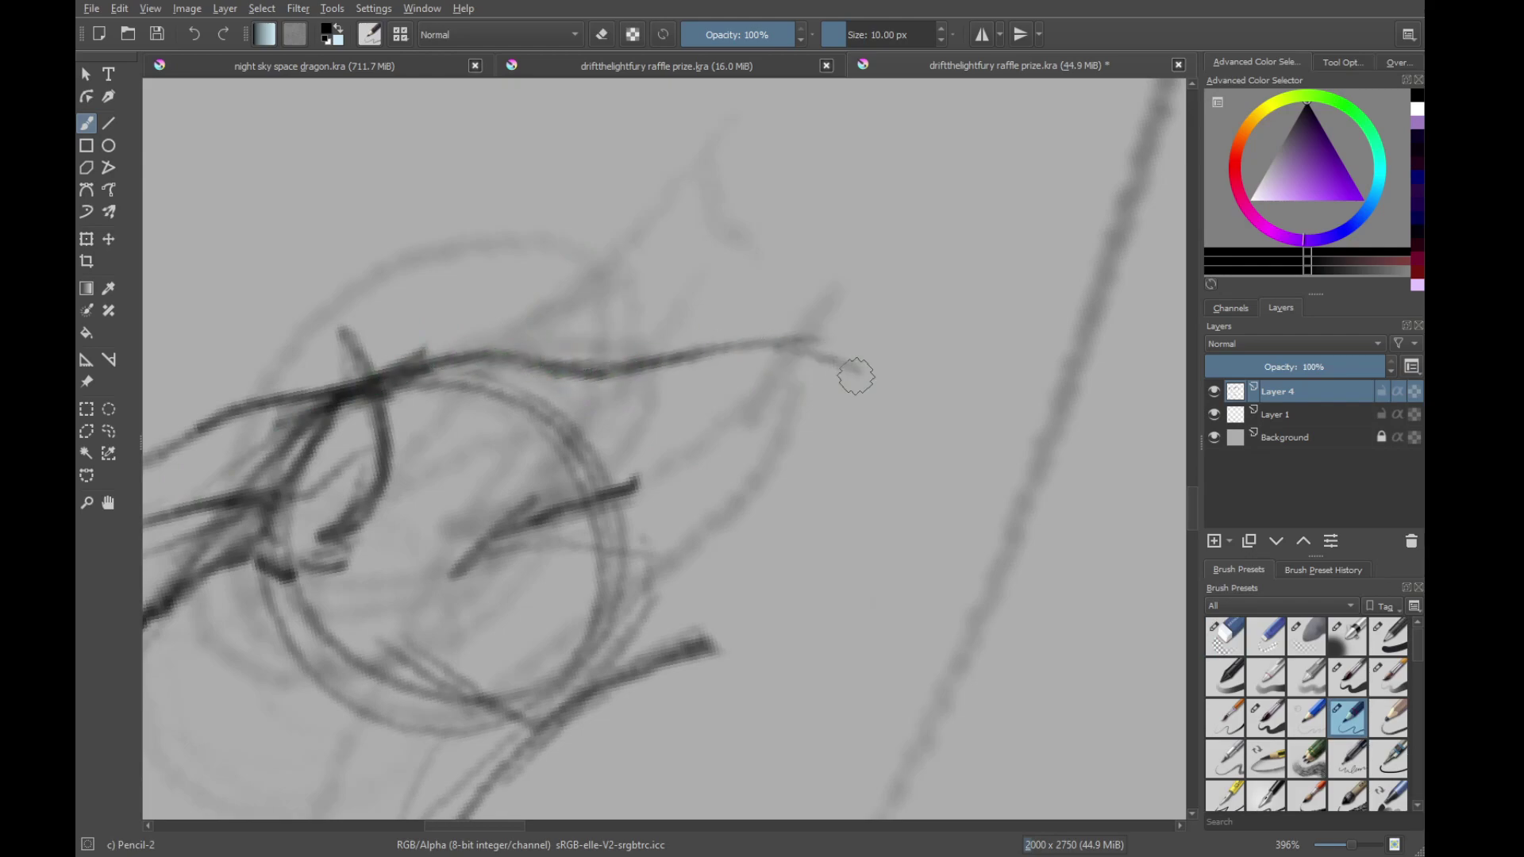
Erase the snout's top edge back to a short stub above the skull circle
{"action": "mouse_move", "coordinate": [612, 324]}
{"action": "left_mouse_down"}
{"action": "mouse_move", "coordinate": [605, 415]}
{"action": "mouse_move", "coordinate": [666, 282]}
{"action": "left_mouse_up"}
{"action": "scroll", "coordinate": [669, 284], "scroll_direction": "up", "scroll_amount": 1}
{"action": "mouse_move", "coordinate": [651, 381]}
{"action": "left_mouse_down"}
{"action": "mouse_move", "coordinate": [911, 374]}
{"action": "mouse_move", "coordinate": [925, 412]}
{"action": "mouse_move", "coordinate": [843, 505]}
{"action": "mouse_move", "coordinate": [560, 571]}
{"action": "left_mouse_up"}
{"action": "left_click_drag", "start_coordinate": [618, 408], "coordinate": [588, 595]}
{"action": "mouse_move", "coordinate": [754, 453]}
{"action": "left_mouse_down"}
{"action": "mouse_move", "coordinate": [686, 361]}
{"action": "mouse_move", "coordinate": [756, 480]}
{"action": "mouse_move", "coordinate": [688, 432]}
{"action": "left_mouse_up"}
{"action": "left_click_drag", "start_coordinate": [577, 540], "coordinate": [634, 524]}
{"action": "left_click_drag", "start_coordinate": [634, 524], "coordinate": [632, 387]}
{"action": "left_click_drag", "start_coordinate": [676, 434], "coordinate": [680, 409]}
{"action": "key", "text": "/"}
{"action": "mouse_move", "coordinate": [717, 343]}
{"action": "left_mouse_down"}
{"action": "mouse_move", "coordinate": [724, 367]}
{"action": "mouse_move", "coordinate": [492, 373]}
{"action": "mouse_move", "coordinate": [586, 414]}
{"action": "left_mouse_up"}
{"action": "key", "text": "/"}
Extend the mouth line backward across the skull circle toward the horn's base
{"action": "mouse_move", "coordinate": [427, 447]}
{"action": "left_mouse_down"}
{"action": "mouse_move", "coordinate": [439, 374]}
{"action": "mouse_move", "coordinate": [695, 370]}
{"action": "left_mouse_up"}
{"action": "left_click_drag", "start_coordinate": [536, 549], "coordinate": [818, 460]}
{"action": "left_click_drag", "start_coordinate": [607, 509], "coordinate": [795, 458]}
{"action": "left_click_drag", "start_coordinate": [702, 402], "coordinate": [574, 480]}
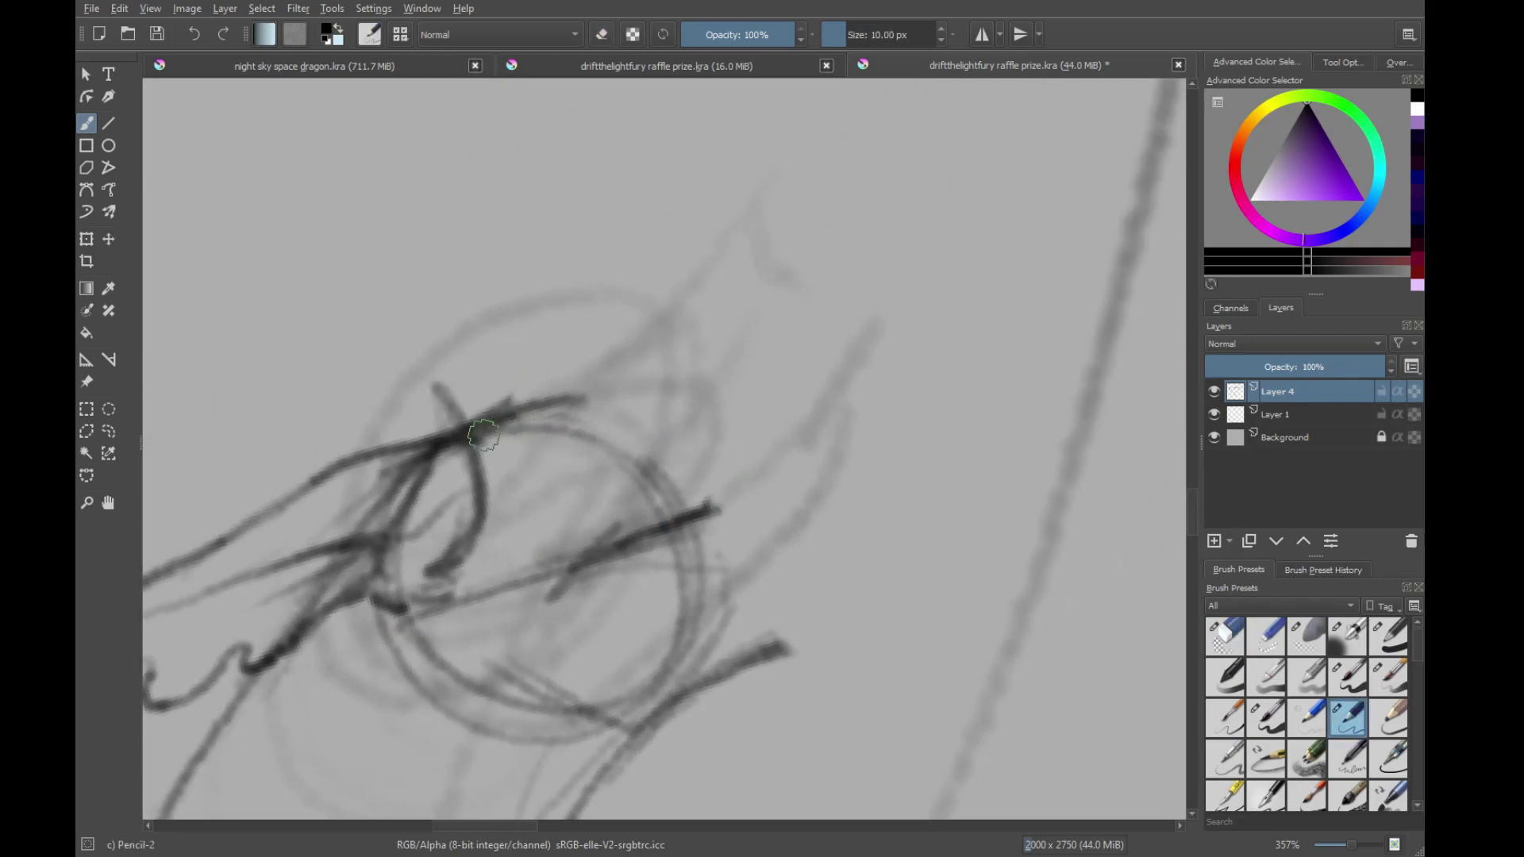
Try an upper jaw with a dipped bridge, a blunt nose and a stepped lip line
{"action": "left_click_drag", "start_coordinate": [522, 417], "coordinate": [692, 434]}
{"action": "left_click_drag", "start_coordinate": [624, 389], "coordinate": [712, 428]}
{"action": "key", "text": "ctrl+z"}
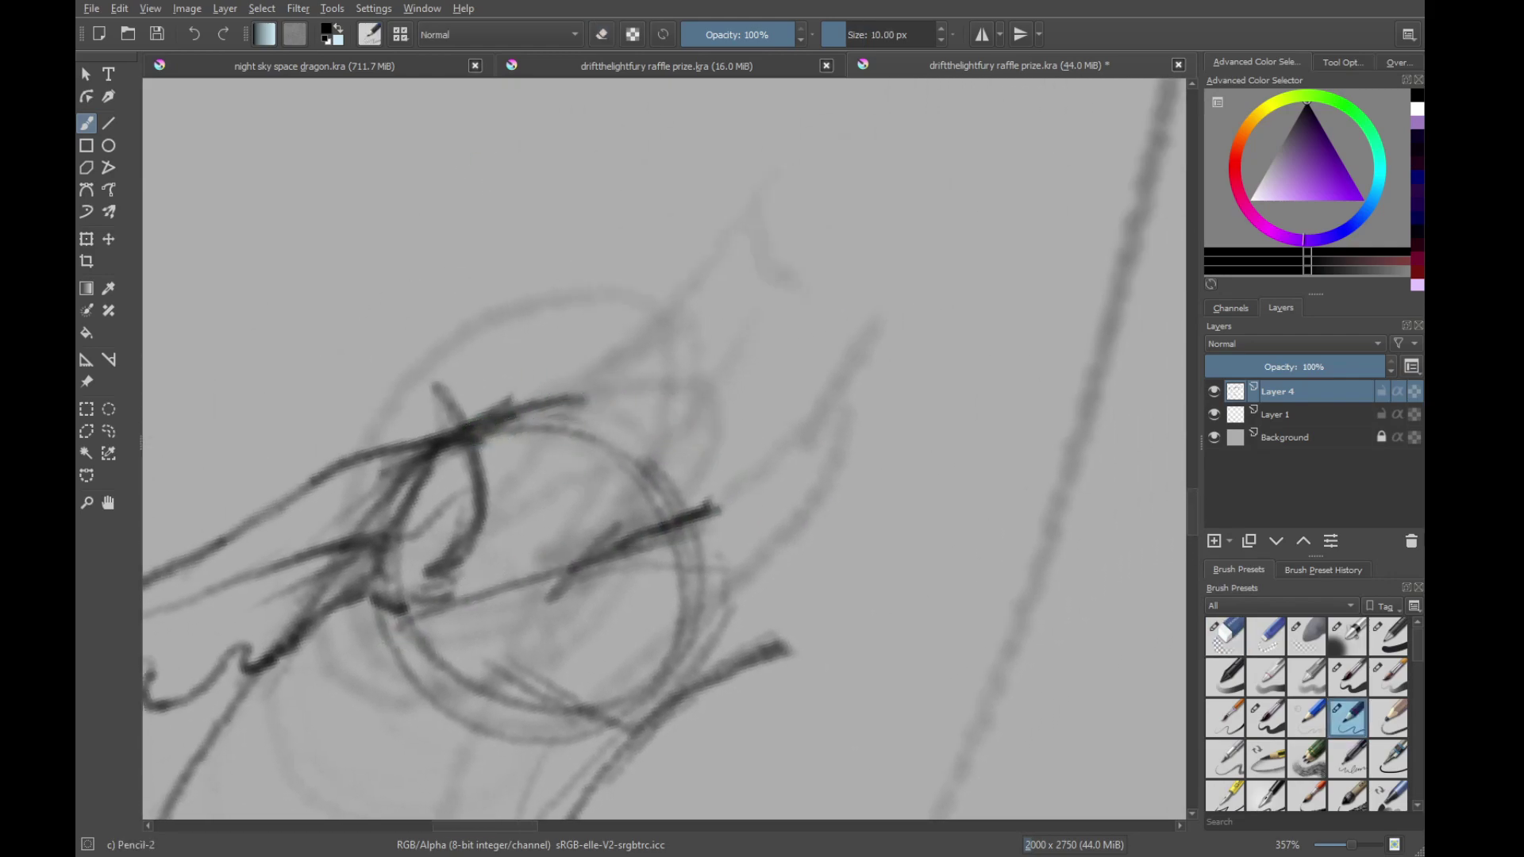
{"action": "mouse_move", "coordinate": [587, 397]}
{"action": "left_mouse_down"}
{"action": "mouse_move", "coordinate": [696, 423]}
{"action": "mouse_move", "coordinate": [803, 403]}
{"action": "left_mouse_up"}
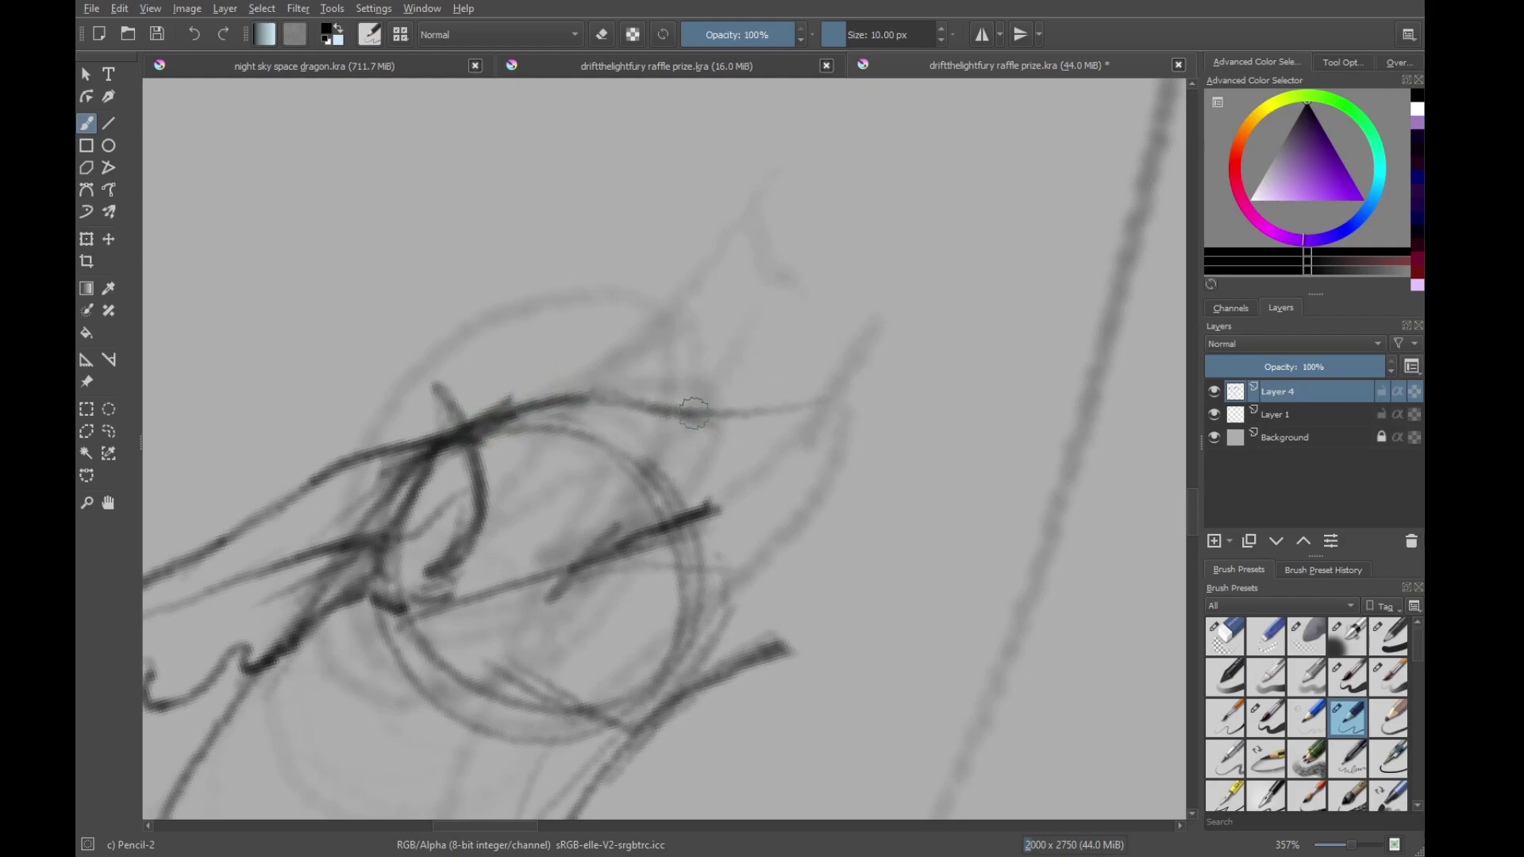
{"action": "left_click_drag", "start_coordinate": [699, 411], "coordinate": [884, 374]}
{"action": "mouse_move", "coordinate": [774, 403]}
{"action": "left_mouse_down"}
{"action": "mouse_move", "coordinate": [931, 409]}
{"action": "mouse_move", "coordinate": [948, 436]}
{"action": "left_mouse_up"}
{"action": "mouse_move", "coordinate": [884, 395]}
{"action": "left_mouse_down"}
{"action": "mouse_move", "coordinate": [964, 454]}
{"action": "mouse_move", "coordinate": [867, 494]}
{"action": "mouse_move", "coordinate": [738, 509]}
{"action": "mouse_move", "coordinate": [554, 579]}
{"action": "mouse_move", "coordinate": [775, 503]}
{"action": "mouse_move", "coordinate": [936, 378]}
{"action": "left_mouse_up"}
{"action": "key", "text": "slash"}
{"action": "key", "text": "slash"}
{"action": "mouse_move", "coordinate": [806, 310]}
{"action": "left_mouse_down"}
{"action": "mouse_move", "coordinate": [806, 335]}
{"action": "mouse_move", "coordinate": [509, 636]}
{"action": "mouse_move", "coordinate": [525, 645]}
{"action": "left_mouse_up"}
{"action": "mouse_move", "coordinate": [564, 522]}
{"action": "left_mouse_down"}
{"action": "mouse_move", "coordinate": [629, 588]}
{"action": "mouse_move", "coordinate": [559, 538]}
{"action": "mouse_move", "coordinate": [520, 655]}
{"action": "mouse_move", "coordinate": [612, 534]}
{"action": "mouse_move", "coordinate": [635, 344]}
{"action": "mouse_move", "coordinate": [676, 519]}
{"action": "mouse_move", "coordinate": [764, 392]}
{"action": "mouse_move", "coordinate": [770, 355]}
{"action": "left_mouse_up"}
Undo the upper jaw's nose, lip line and bridge strokes
{"action": "key", "text": "ctrl+z"}
{"action": "key", "text": "ctrl+z"}
{"action": "key", "text": "ctrl+z"}
{"action": "key", "text": "ctrl+z"}
{"action": "key", "text": "ctrl+z"}
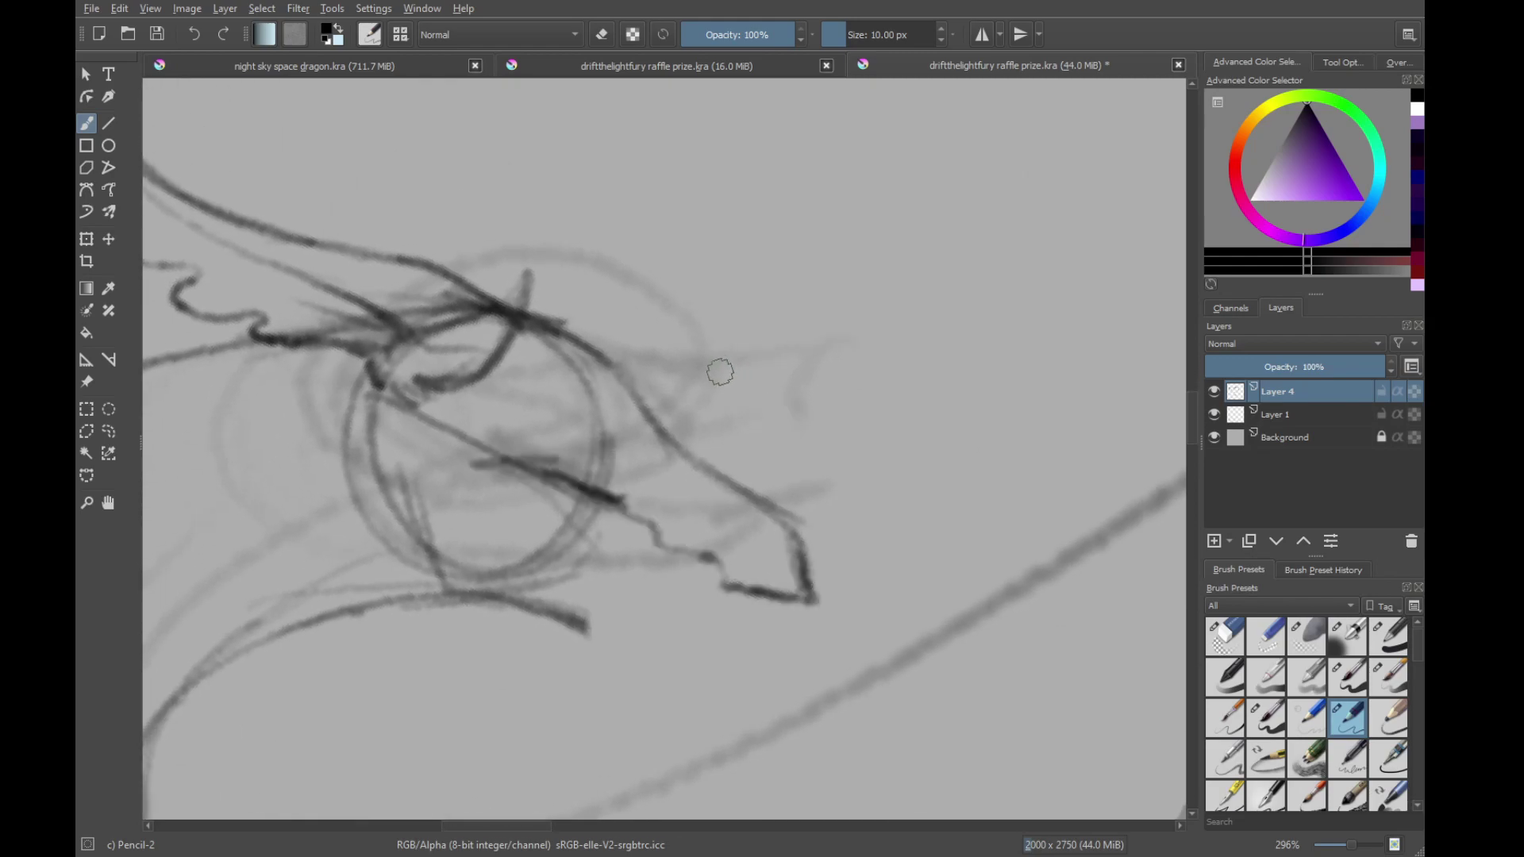
{"action": "key", "text": "ctrl+z"}
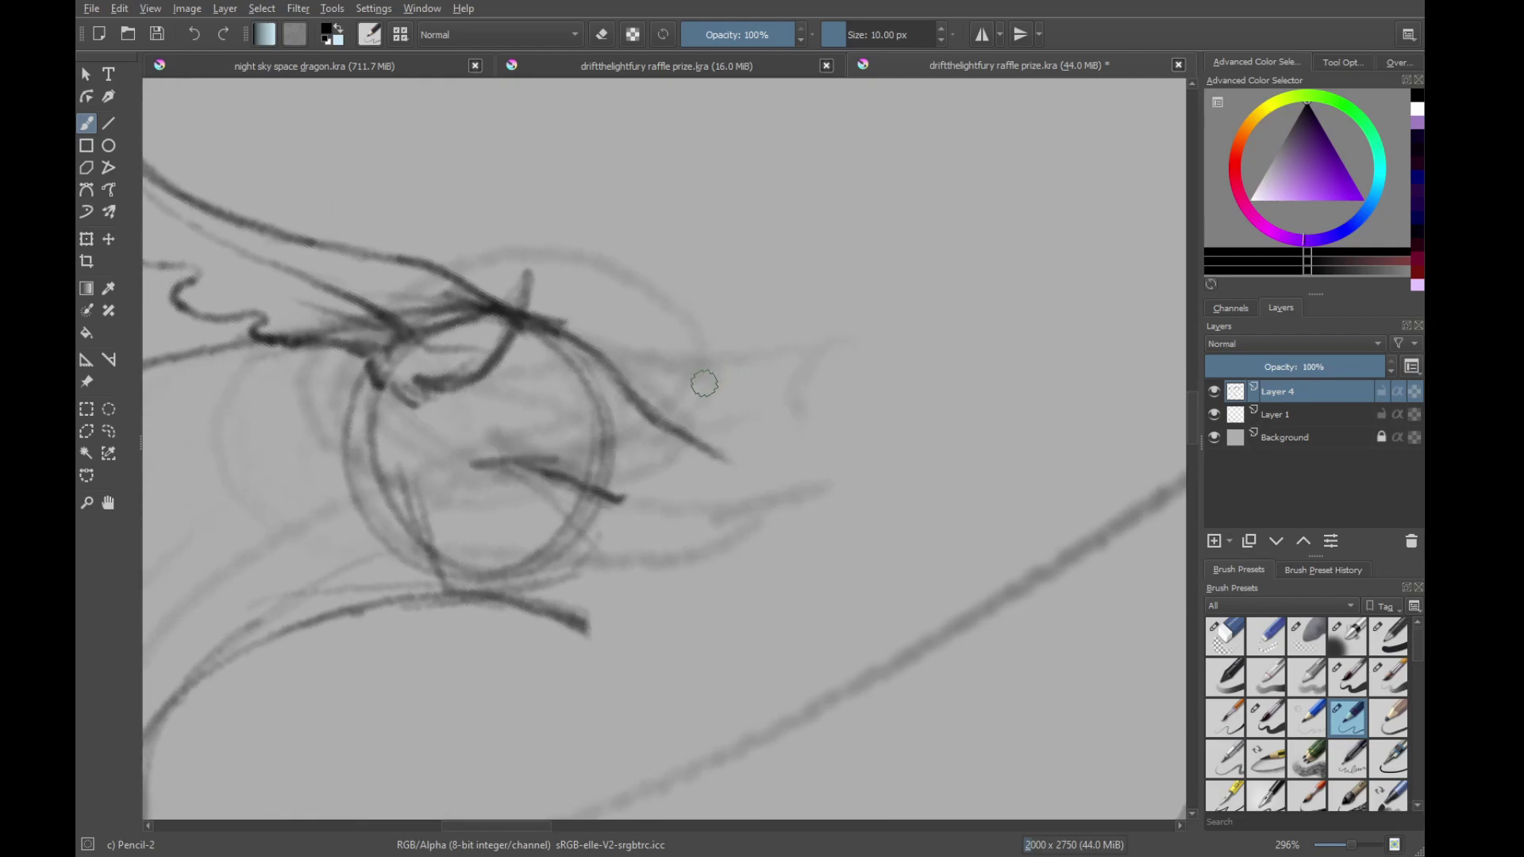
Trim the brow and lower jaw stubs and redraw the mouth line straight across the middle of the skull circle
{"action": "mouse_move", "coordinate": [580, 417]}
{"action": "left_mouse_down"}
{"action": "mouse_move", "coordinate": [649, 449]}
{"action": "mouse_move", "coordinate": [707, 388]}
{"action": "mouse_move", "coordinate": [766, 502]}
{"action": "mouse_move", "coordinate": [716, 511]}
{"action": "left_mouse_up"}
{"action": "key", "text": "slash"}
{"action": "left_click_drag", "start_coordinate": [655, 665], "coordinate": [622, 687]}
{"action": "key", "text": "slash"}
{"action": "left_click_drag", "start_coordinate": [496, 498], "coordinate": [707, 512]}
{"action": "mouse_move", "coordinate": [587, 505]}
{"action": "left_mouse_down"}
{"action": "mouse_move", "coordinate": [758, 511]}
{"action": "mouse_move", "coordinate": [711, 520]}
{"action": "left_mouse_up"}
{"action": "left_click_drag", "start_coordinate": [602, 383], "coordinate": [709, 429]}
{"action": "left_click_drag", "start_coordinate": [660, 472], "coordinate": [639, 460]}
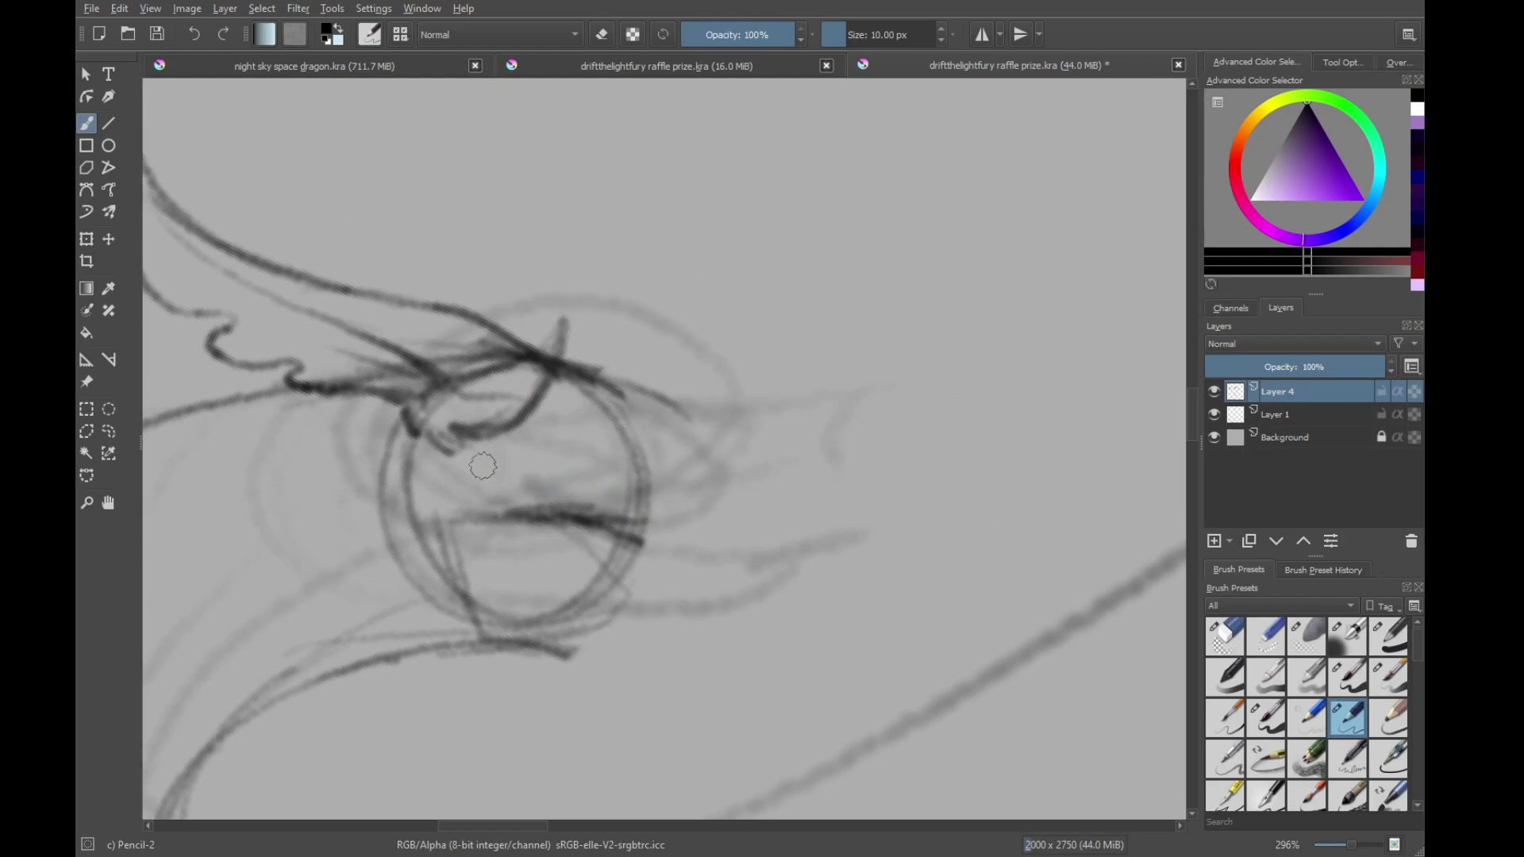
{"action": "left_click_drag", "start_coordinate": [420, 518], "coordinate": [635, 523]}
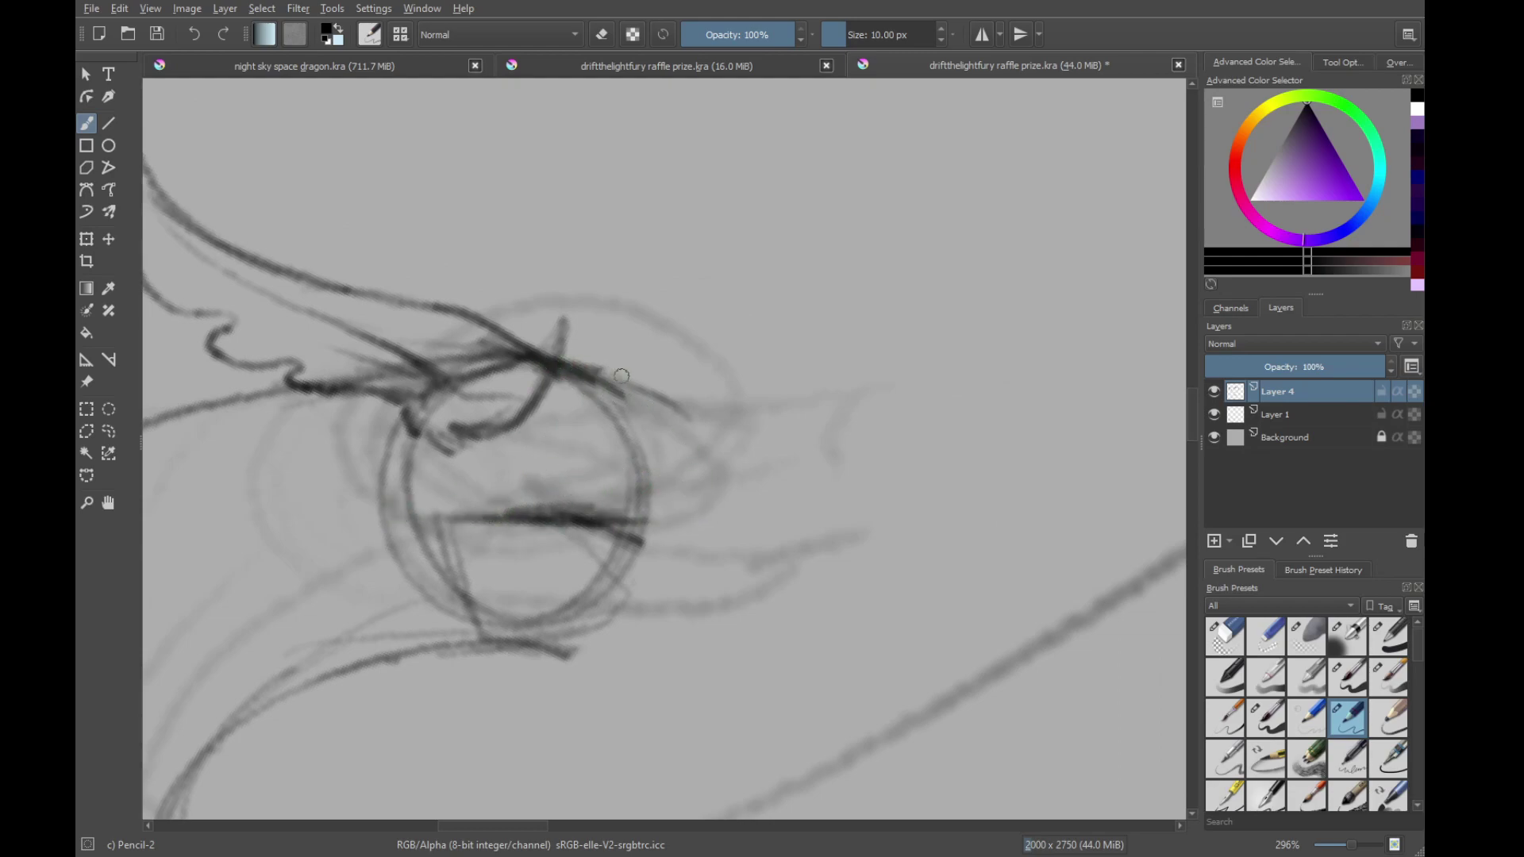
Draw the upper jaw with a brow bump, dipped bridge, blunt nose and jagged lip line joining the mouth corner
{"action": "mouse_move", "coordinate": [622, 376]}
{"action": "left_mouse_down"}
{"action": "mouse_move", "coordinate": [698, 433]}
{"action": "mouse_move", "coordinate": [851, 496]}
{"action": "mouse_move", "coordinate": [847, 559]}
{"action": "left_mouse_up"}
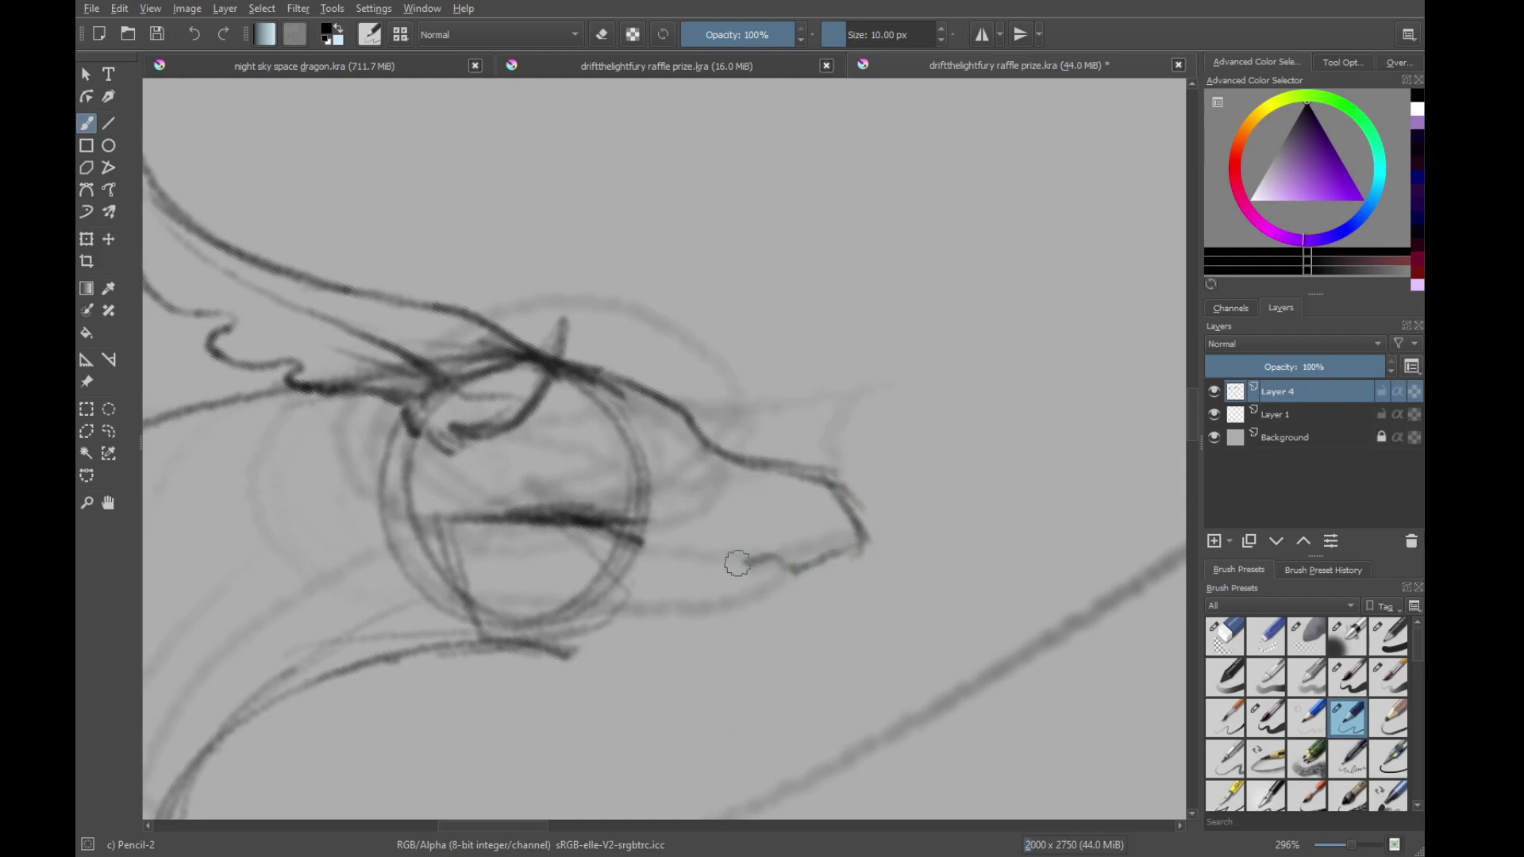
{"action": "mouse_move", "coordinate": [734, 567]}
{"action": "left_mouse_down"}
{"action": "mouse_move", "coordinate": [508, 508]}
{"action": "mouse_move", "coordinate": [572, 507]}
{"action": "mouse_move", "coordinate": [627, 523]}
{"action": "mouse_move", "coordinate": [619, 541]}
{"action": "mouse_move", "coordinate": [637, 443]}
{"action": "left_mouse_up"}
{"action": "key", "text": "/"}
{"action": "key", "text": "/"}
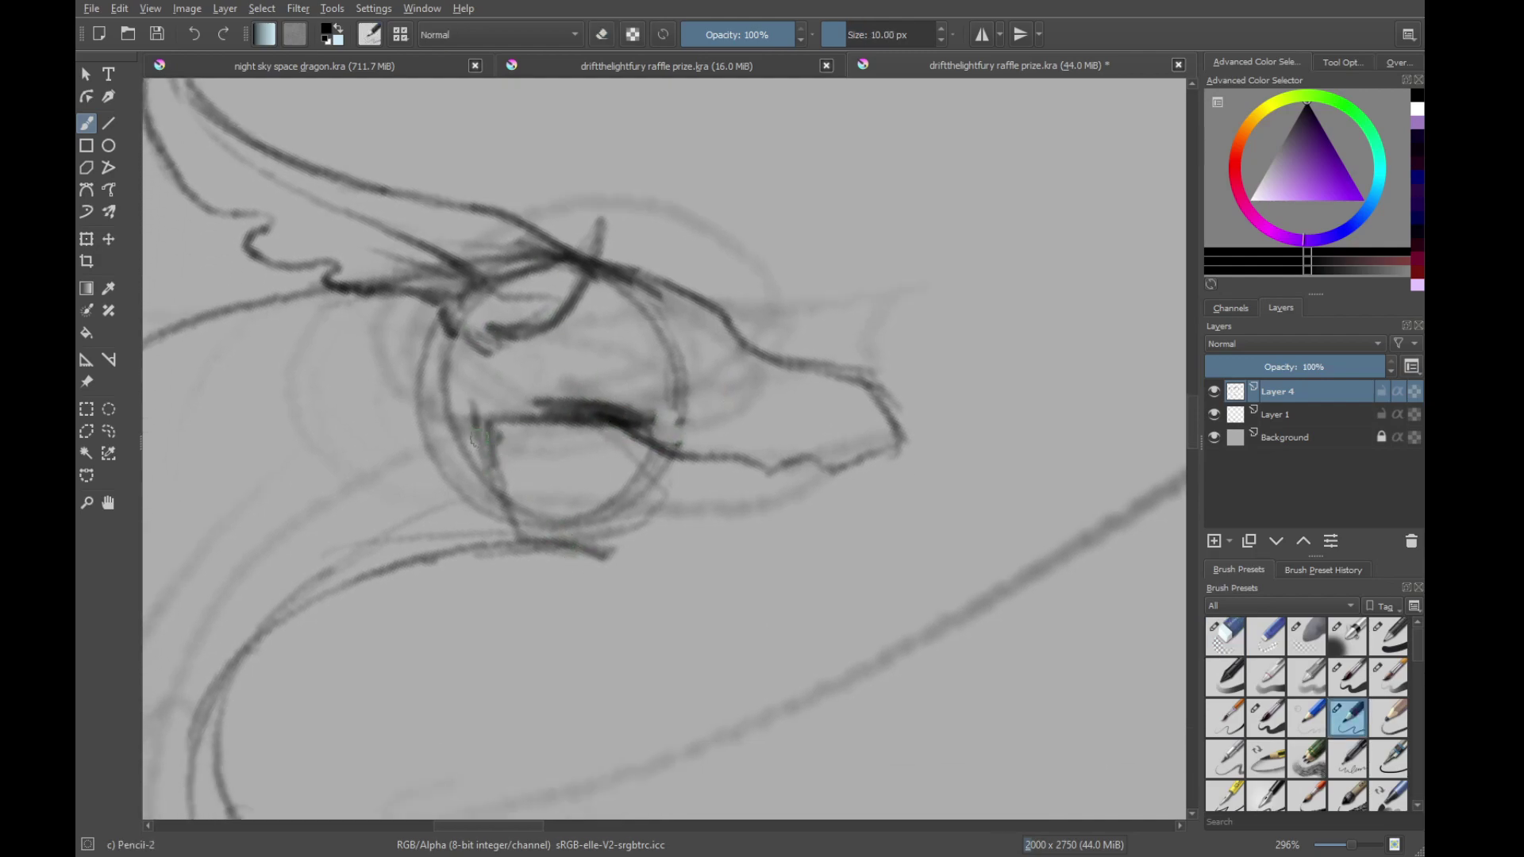
Draw the opened lower jaw with its rear corner, top and bottom edges, using a swing arc from the nose to set its length
{"action": "mouse_move", "coordinate": [481, 436]}
{"action": "left_mouse_down"}
{"action": "mouse_move", "coordinate": [597, 584]}
{"action": "mouse_move", "coordinate": [702, 639]}
{"action": "left_mouse_up"}
{"action": "mouse_move", "coordinate": [901, 433]}
{"action": "left_mouse_down"}
{"action": "mouse_move", "coordinate": [795, 657]}
{"action": "mouse_move", "coordinate": [732, 690]}
{"action": "left_mouse_up"}
{"action": "left_click_drag", "start_coordinate": [531, 556], "coordinate": [723, 667]}
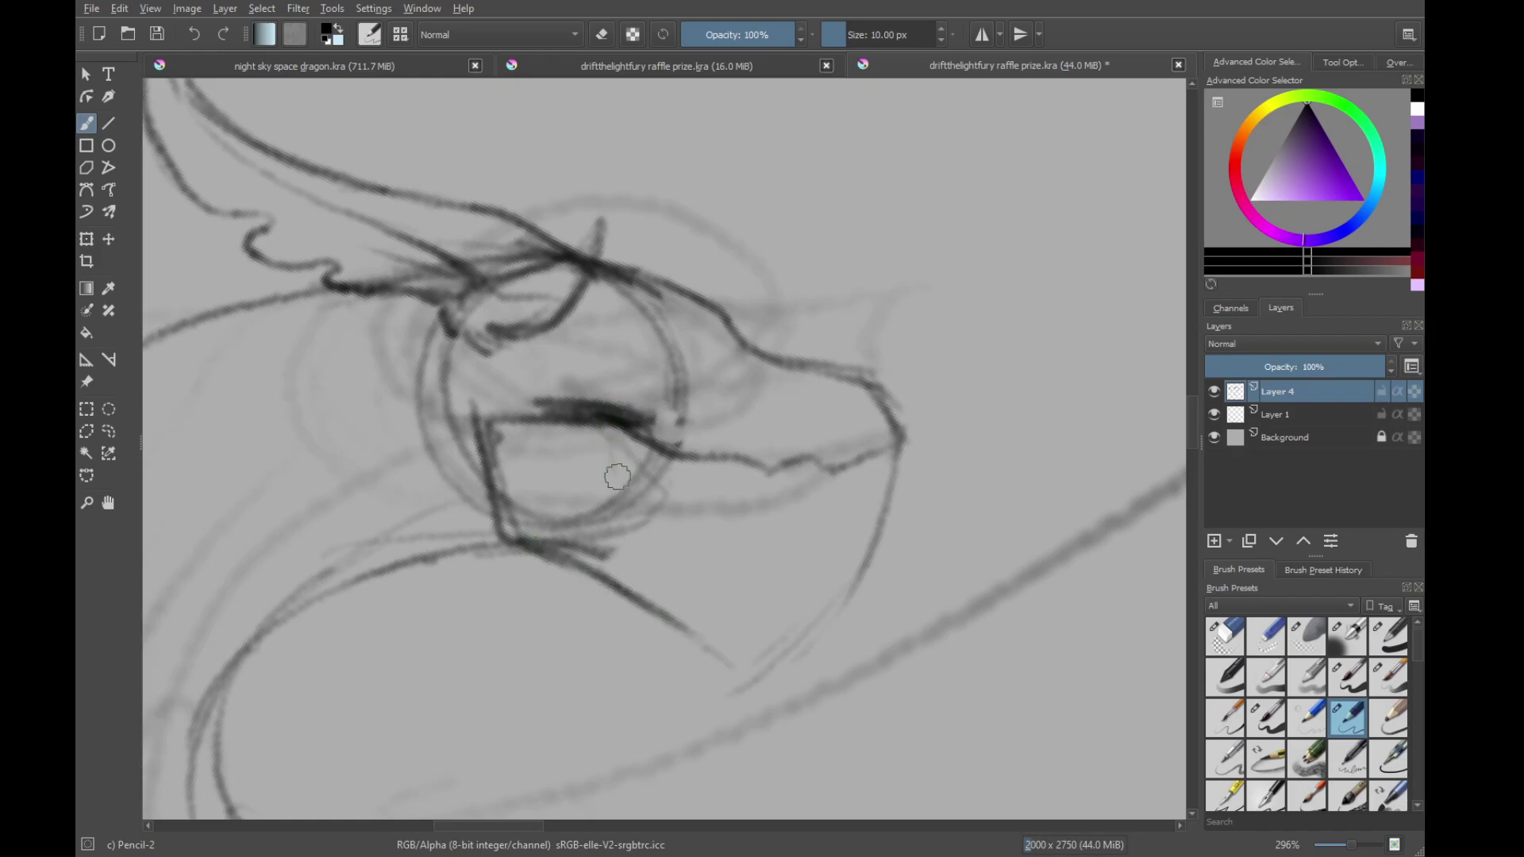
{"action": "mouse_move", "coordinate": [617, 485]}
{"action": "left_mouse_down"}
{"action": "mouse_move", "coordinate": [762, 626]}
{"action": "mouse_move", "coordinate": [756, 669]}
{"action": "left_mouse_up"}
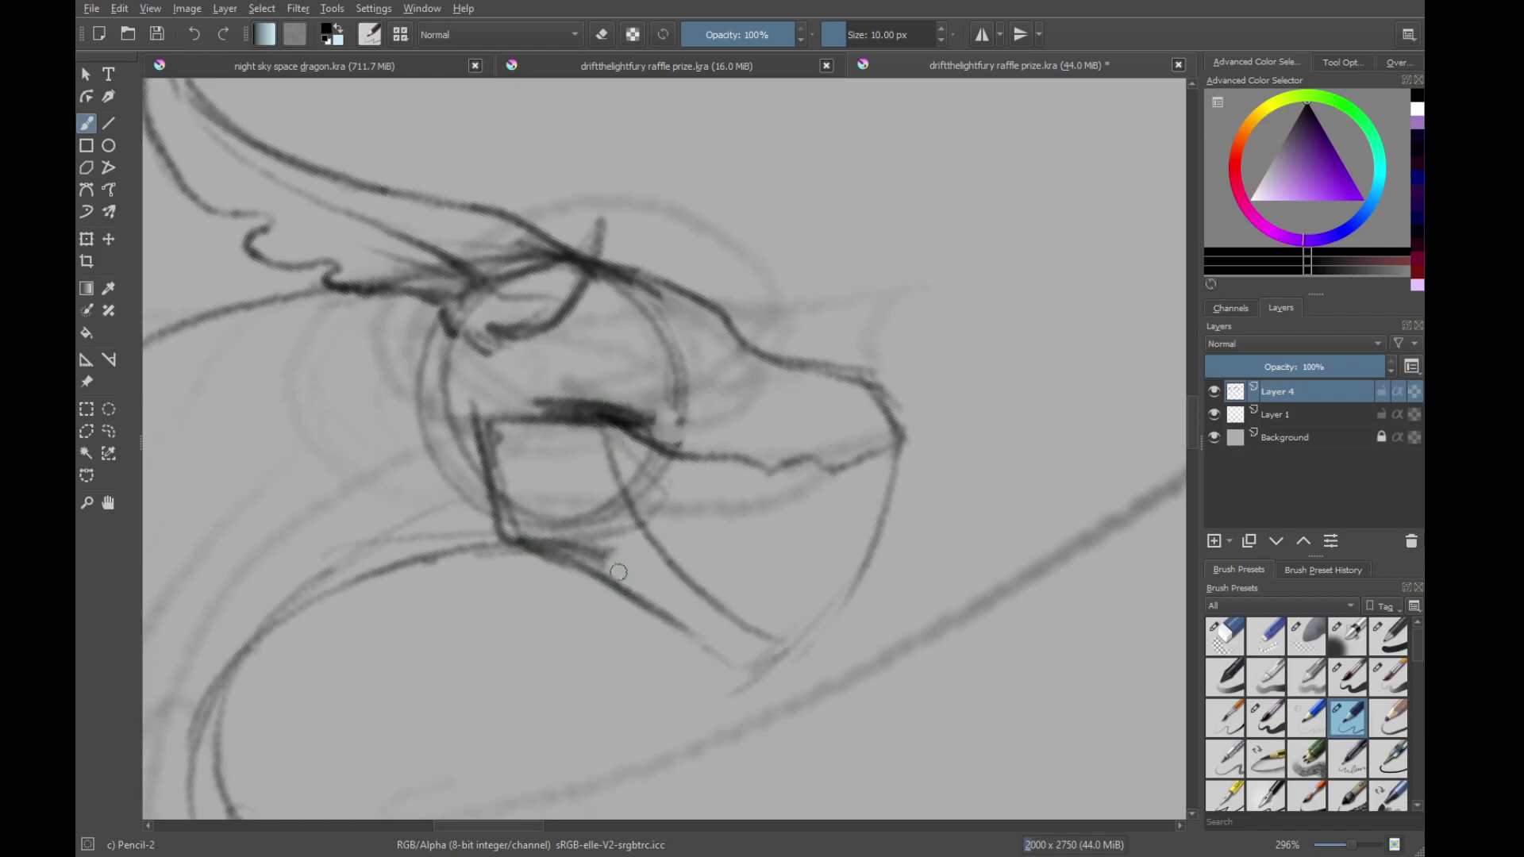
{"action": "mouse_move", "coordinate": [618, 571]}
{"action": "left_mouse_down"}
{"action": "mouse_move", "coordinate": [746, 662]}
{"action": "mouse_move", "coordinate": [786, 645]}
{"action": "left_mouse_up"}
{"action": "mouse_move", "coordinate": [718, 536]}
{"action": "left_mouse_down"}
{"action": "mouse_move", "coordinate": [701, 564]}
{"action": "mouse_move", "coordinate": [719, 557]}
{"action": "left_mouse_up"}
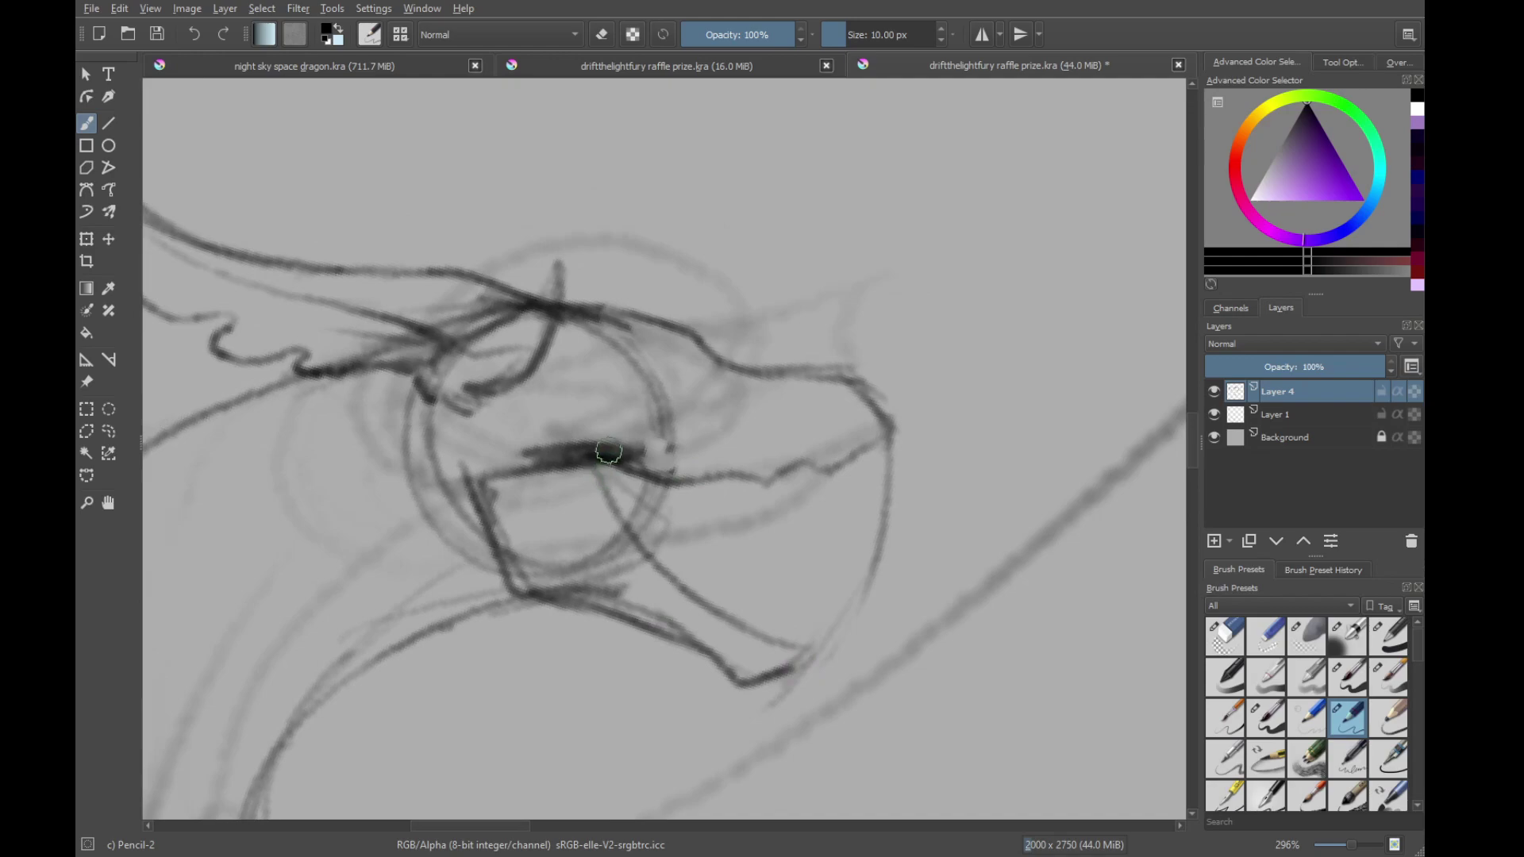
Darken the lower jaw's edges and chin, and erase the construction arc in front of the mouth
{"action": "left_click_drag", "start_coordinate": [704, 462], "coordinate": [703, 423]}
{"action": "mouse_move", "coordinate": [727, 324]}
{"action": "left_mouse_down"}
{"action": "mouse_move", "coordinate": [667, 561]}
{"action": "mouse_move", "coordinate": [734, 276]}
{"action": "left_mouse_up"}
{"action": "mouse_move", "coordinate": [575, 564]}
{"action": "left_mouse_down"}
{"action": "mouse_move", "coordinate": [619, 548]}
{"action": "mouse_move", "coordinate": [706, 564]}
{"action": "left_mouse_up"}
{"action": "mouse_move", "coordinate": [665, 499]}
{"action": "left_mouse_down"}
{"action": "mouse_move", "coordinate": [738, 565]}
{"action": "mouse_move", "coordinate": [789, 559]}
{"action": "left_mouse_up"}
{"action": "left_click_drag", "start_coordinate": [663, 563], "coordinate": [988, 481]}
{"action": "left_click_drag", "start_coordinate": [897, 455], "coordinate": [825, 583]}
{"action": "left_click_drag", "start_coordinate": [850, 374], "coordinate": [865, 433]}
{"action": "key", "text": "slash"}
{"action": "mouse_move", "coordinate": [867, 500]}
{"action": "left_mouse_down"}
{"action": "mouse_move", "coordinate": [856, 523]}
{"action": "mouse_move", "coordinate": [891, 598]}
{"action": "mouse_move", "coordinate": [861, 627]}
{"action": "mouse_move", "coordinate": [773, 493]}
{"action": "left_mouse_up"}
{"action": "key", "text": "slash"}
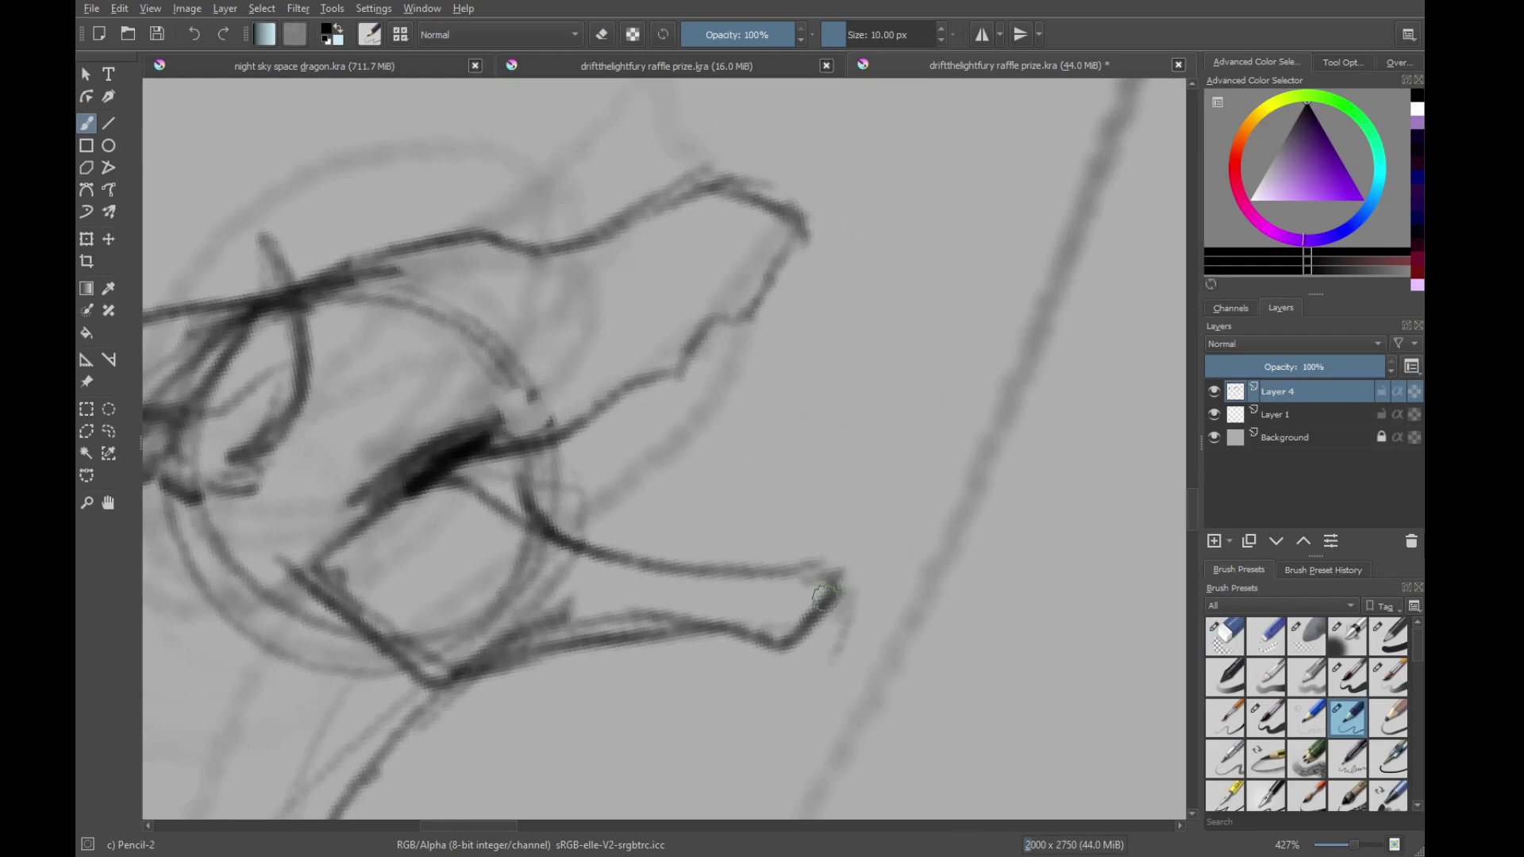
Add a small oval nostril near the tip of the dragon's snout
{"action": "left_click_drag", "start_coordinate": [505, 420], "coordinate": [727, 480]}
{"action": "left_click_drag", "start_coordinate": [785, 341], "coordinate": [544, 437]}
{"action": "key", "text": "6"}
{"action": "left_click_drag", "start_coordinate": [644, 349], "coordinate": [872, 439]}
{"action": "mouse_move", "coordinate": [610, 430]}
{"action": "left_mouse_down"}
{"action": "mouse_move", "coordinate": [877, 464]}
{"action": "mouse_move", "coordinate": [940, 449]}
{"action": "left_mouse_up"}
{"action": "left_click_drag", "start_coordinate": [878, 349], "coordinate": [853, 603]}
{"action": "left_click_drag", "start_coordinate": [788, 489], "coordinate": [853, 241]}
{"action": "key", "text": "e"}
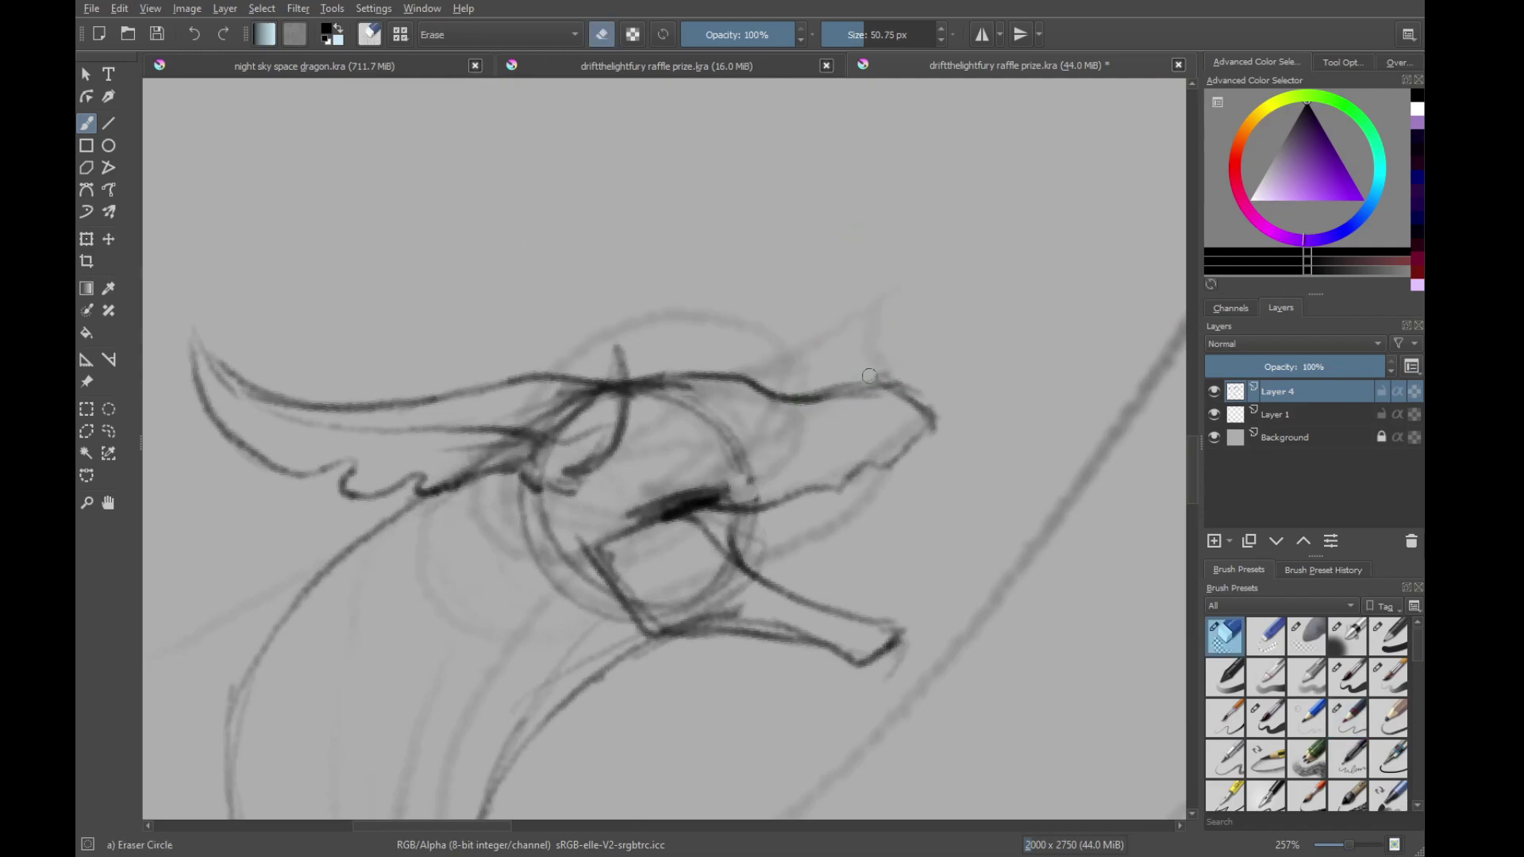
{"action": "key", "text": "e"}
{"action": "scroll", "coordinate": [817, 439], "scroll_direction": "up", "scroll_amount": 2}
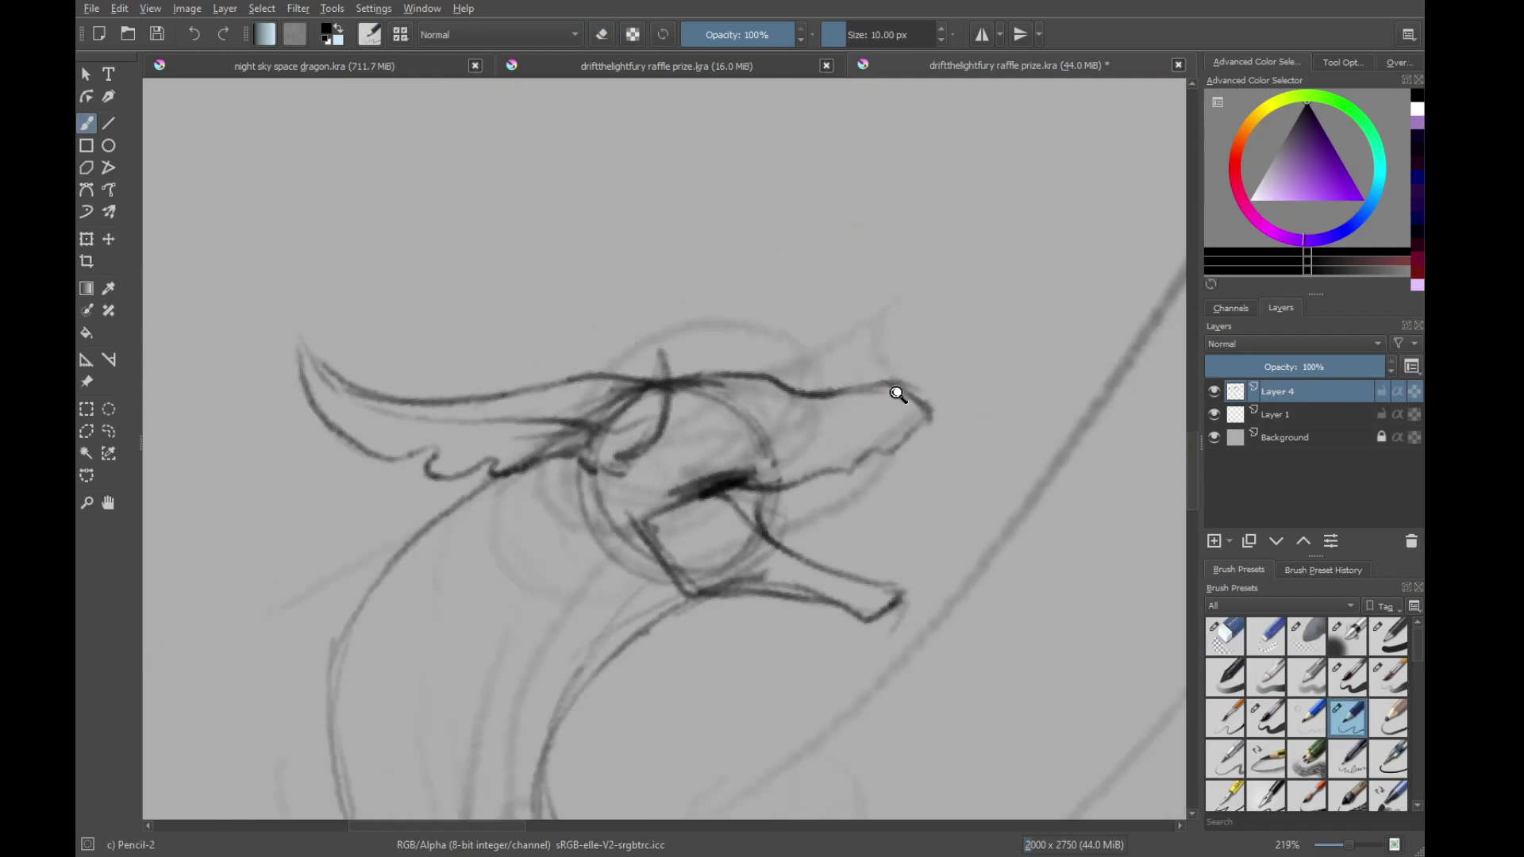
{"action": "scroll", "coordinate": [816, 439], "scroll_direction": "up", "scroll_amount": 3}
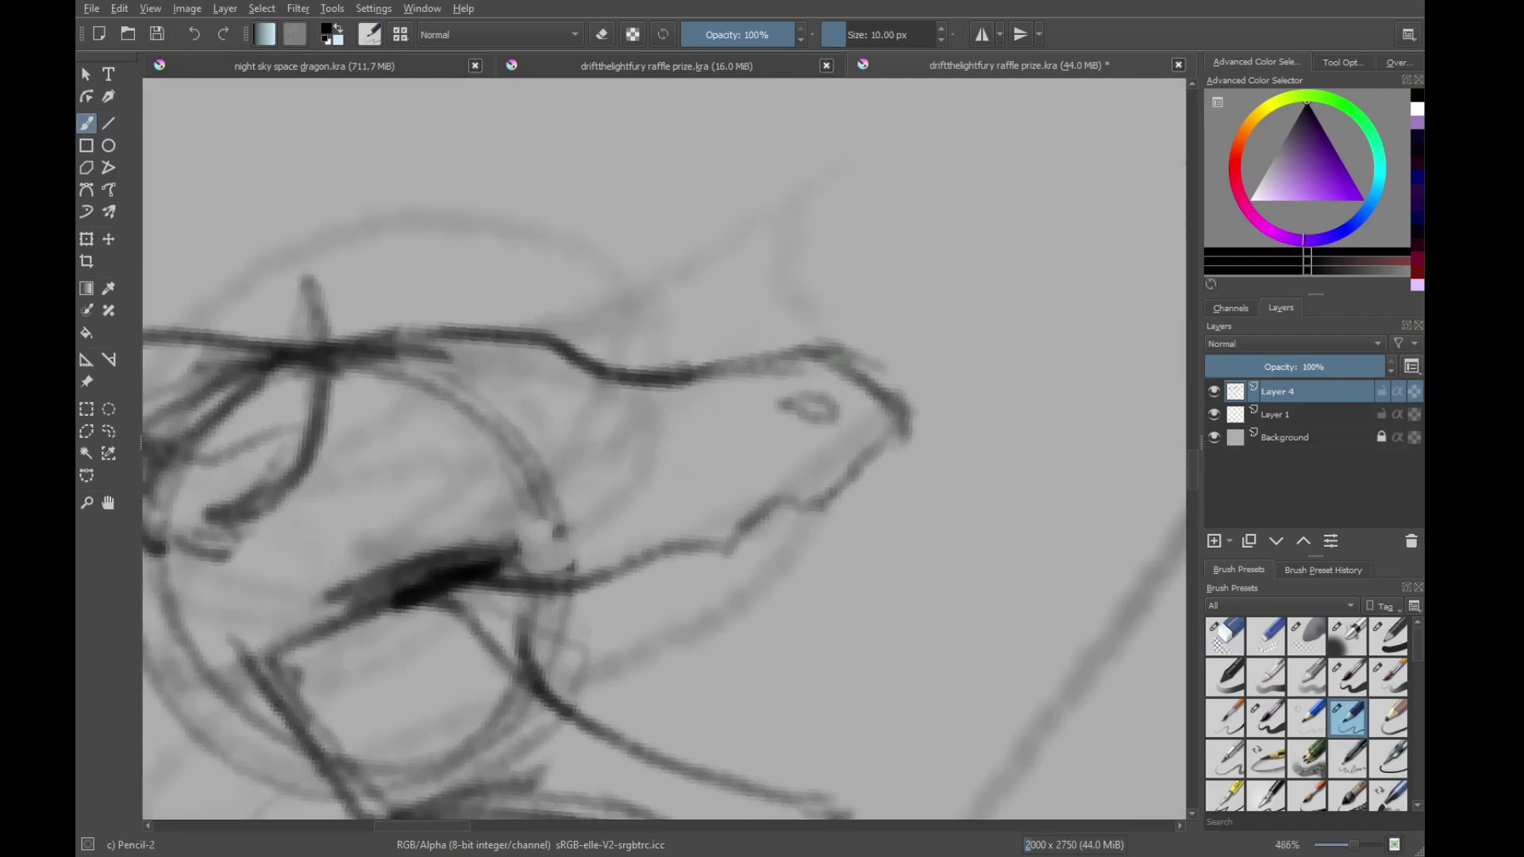
{"action": "scroll", "coordinate": [695, 585], "scroll_direction": "down", "scroll_amount": 6}
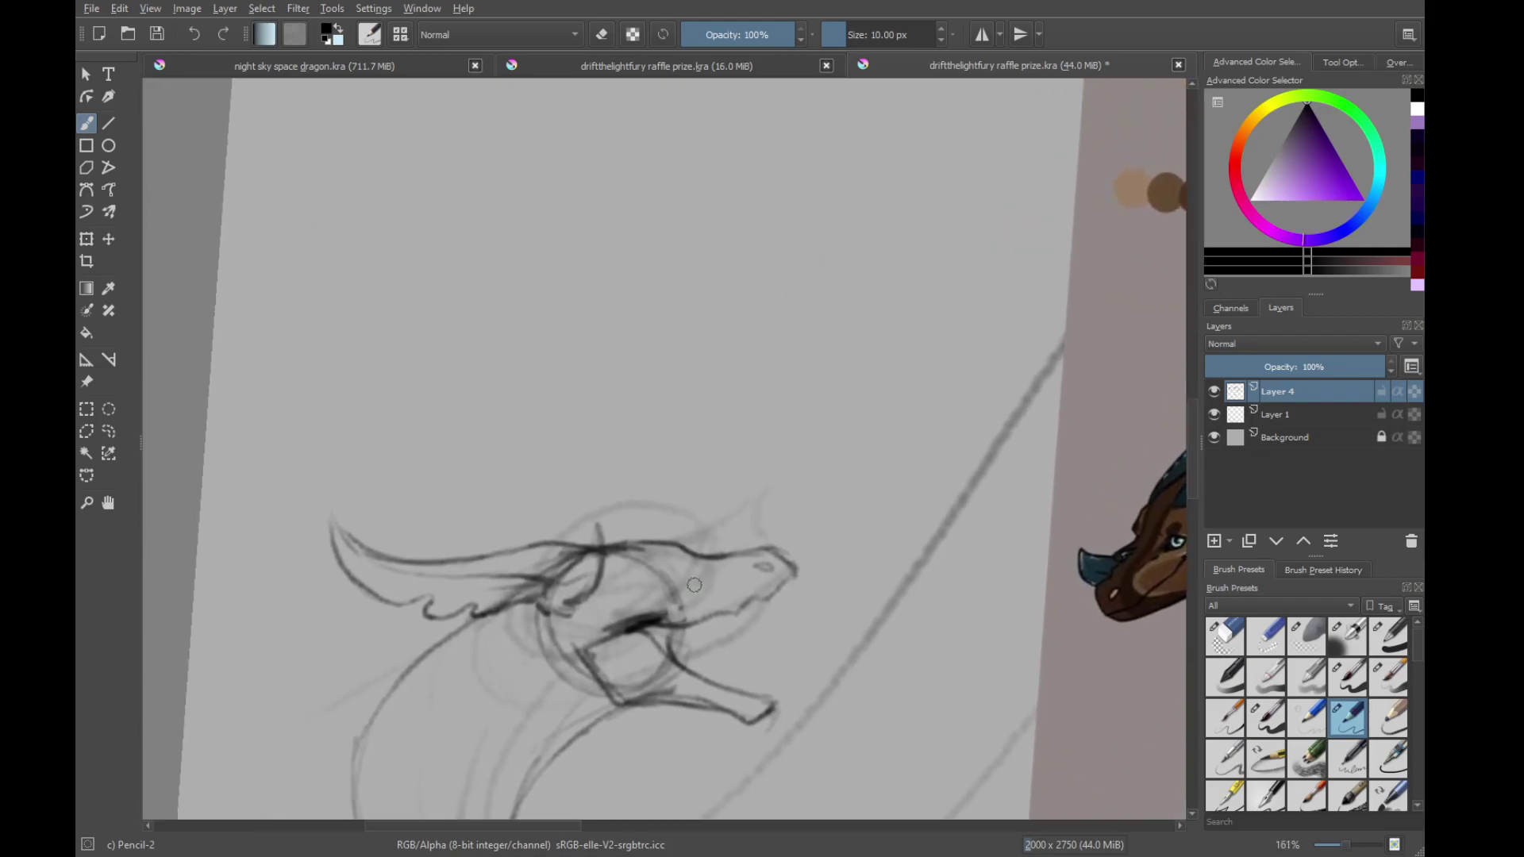
{"action": "left_click_drag", "start_coordinate": [685, 592], "coordinate": [707, 472]}
{"action": "left_click_drag", "start_coordinate": [925, 456], "coordinate": [786, 429]}
{"action": "scroll", "coordinate": [787, 430], "scroll_direction": "up", "scroll_amount": 2}
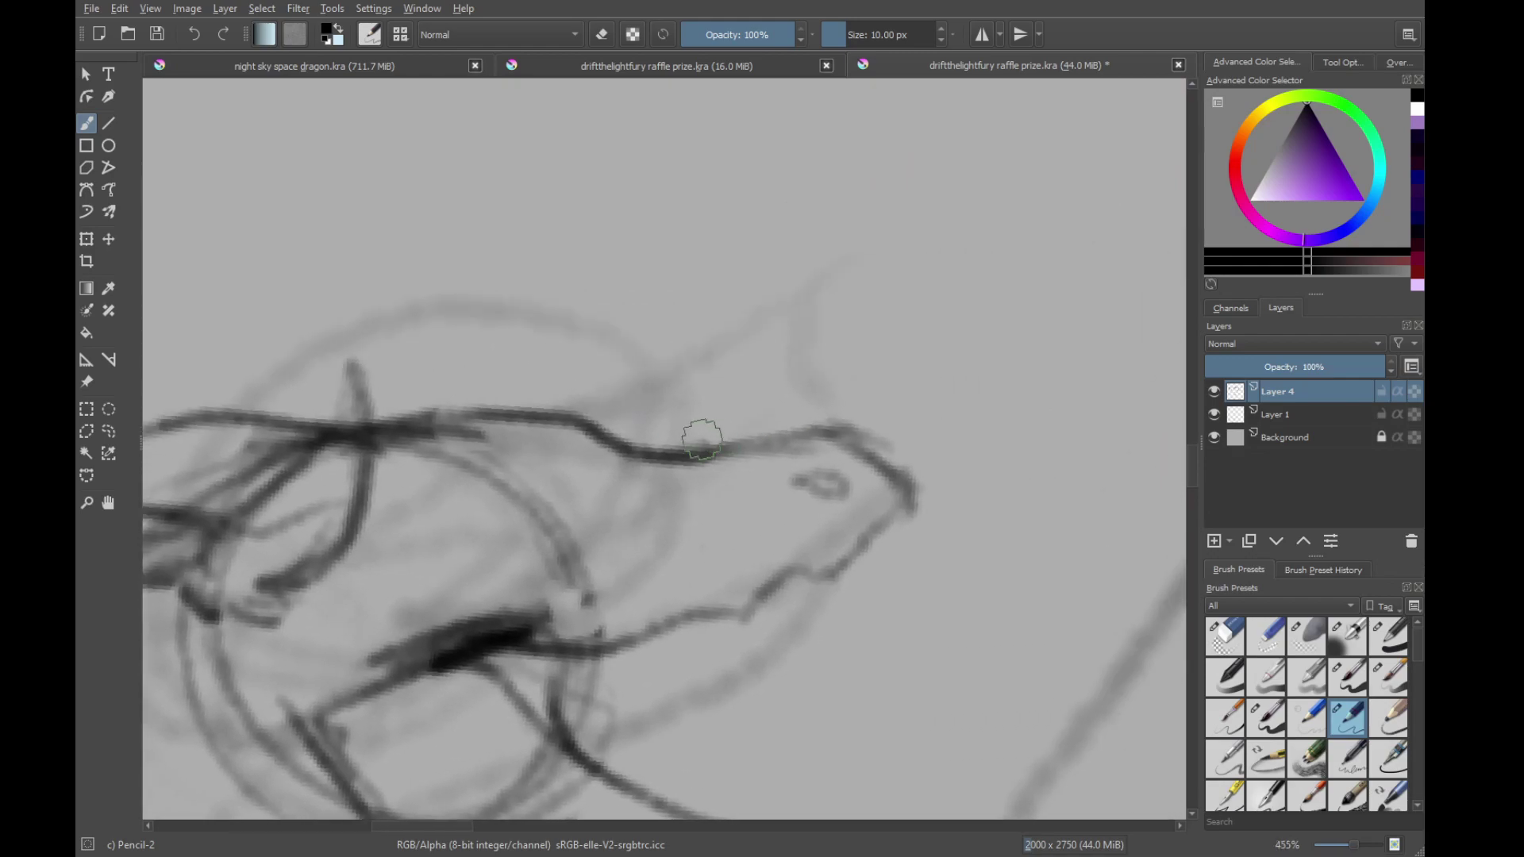
{"action": "scroll", "coordinate": [635, 477], "scroll_direction": "down", "scroll_amount": 6}
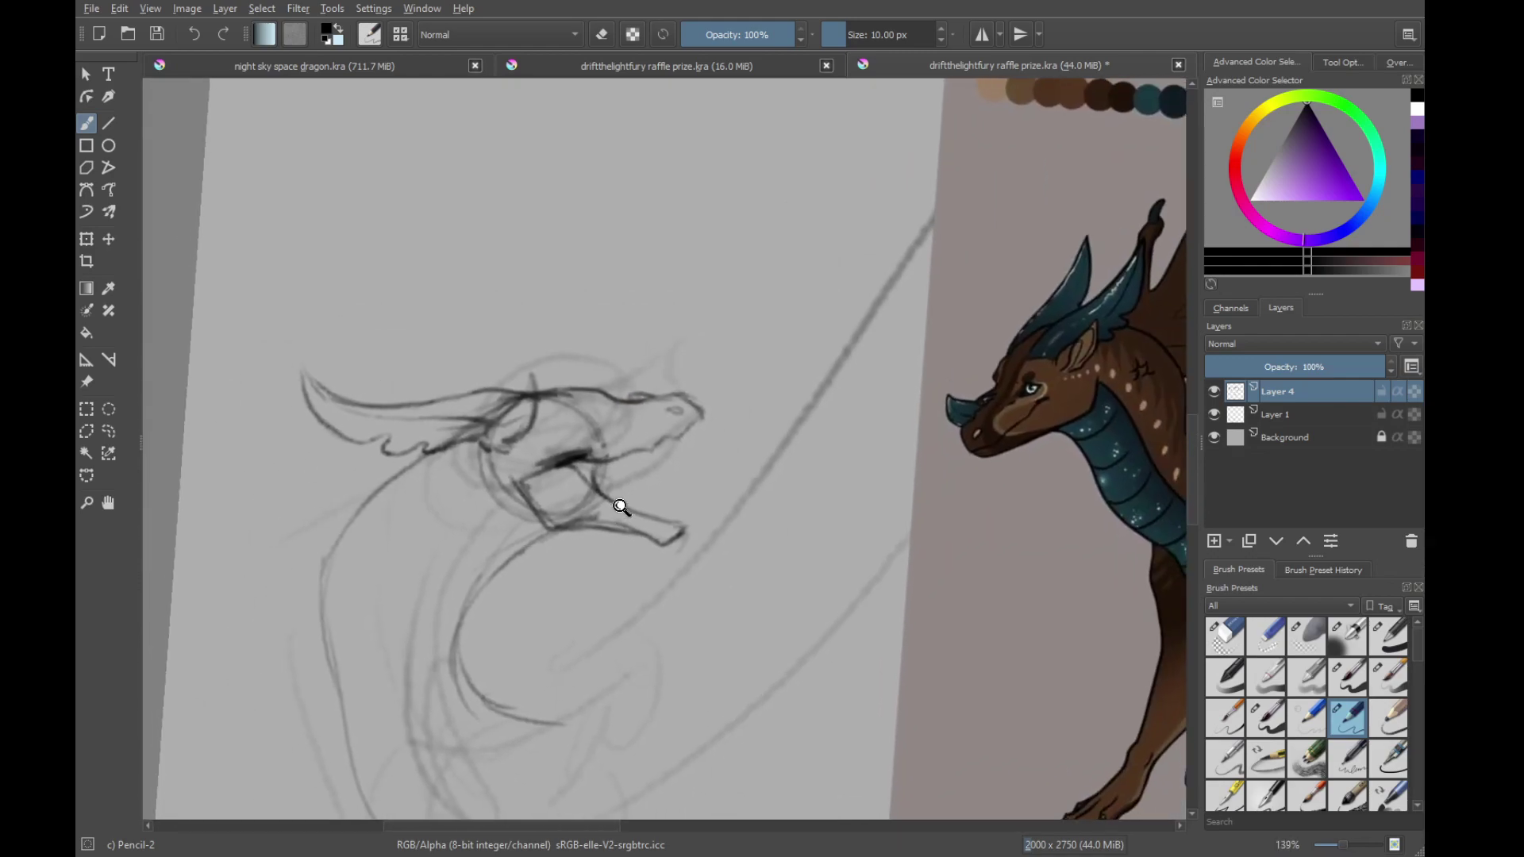
{"action": "scroll", "coordinate": [624, 484], "scroll_direction": "up", "scroll_amount": 5}
{"action": "scroll", "coordinate": [742, 364], "scroll_direction": "down", "scroll_amount": 5}
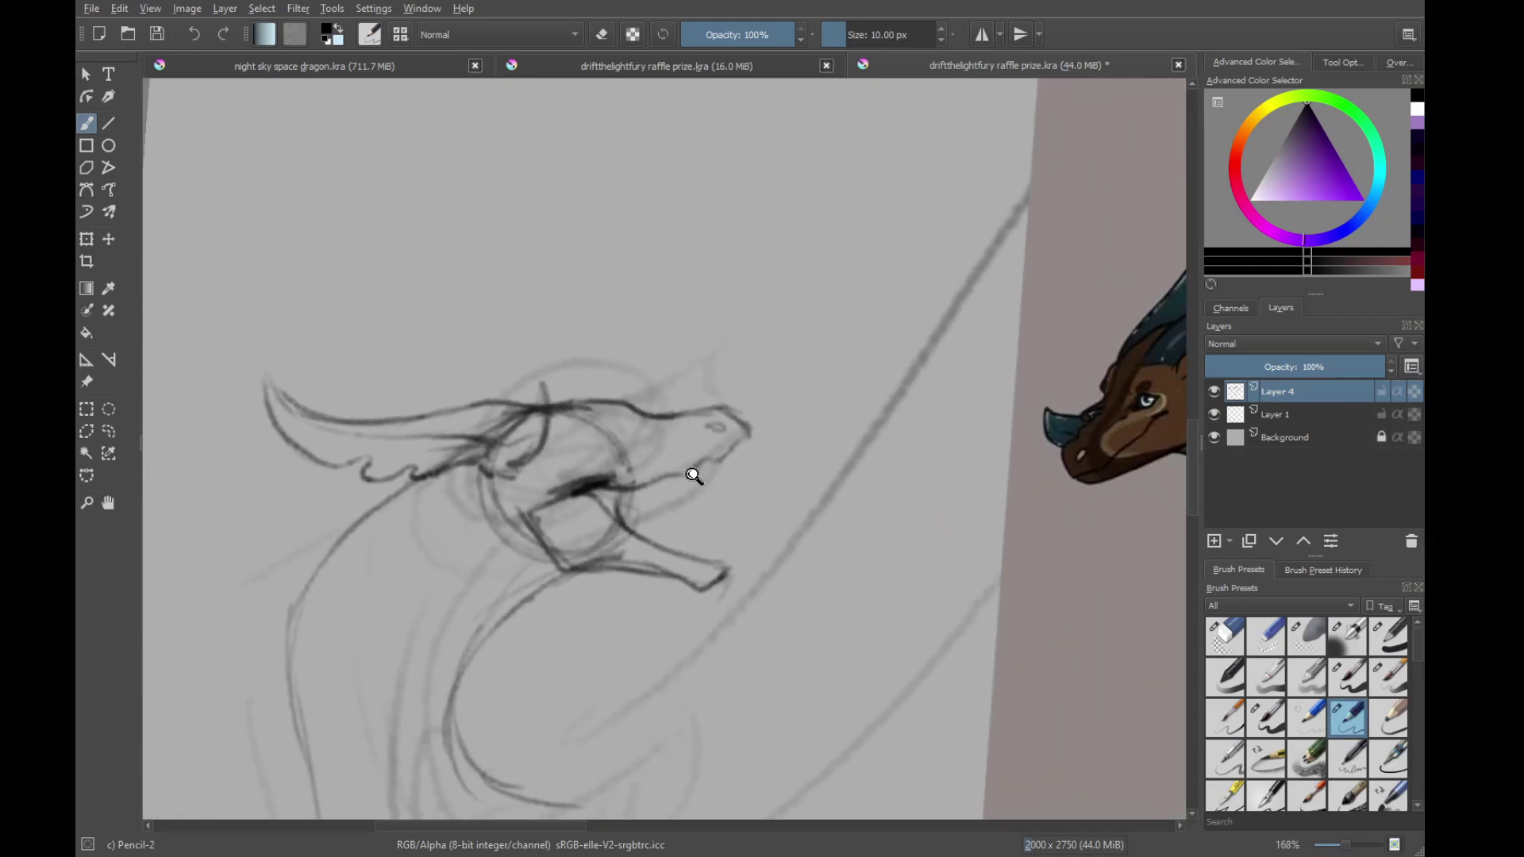
{"action": "scroll", "coordinate": [689, 474], "scroll_direction": "up", "scroll_amount": 1}
{"action": "scroll", "coordinate": [688, 475], "scroll_direction": "up", "scroll_amount": 5}
{"action": "mouse_move", "coordinate": [651, 500]}
{"action": "left_mouse_down"}
{"action": "mouse_move", "coordinate": [723, 376]}
{"action": "mouse_move", "coordinate": [762, 466]}
{"action": "mouse_move", "coordinate": [742, 516]}
{"action": "left_mouse_up"}
{"action": "scroll", "coordinate": [714, 492], "scroll_direction": "down", "scroll_amount": 6}
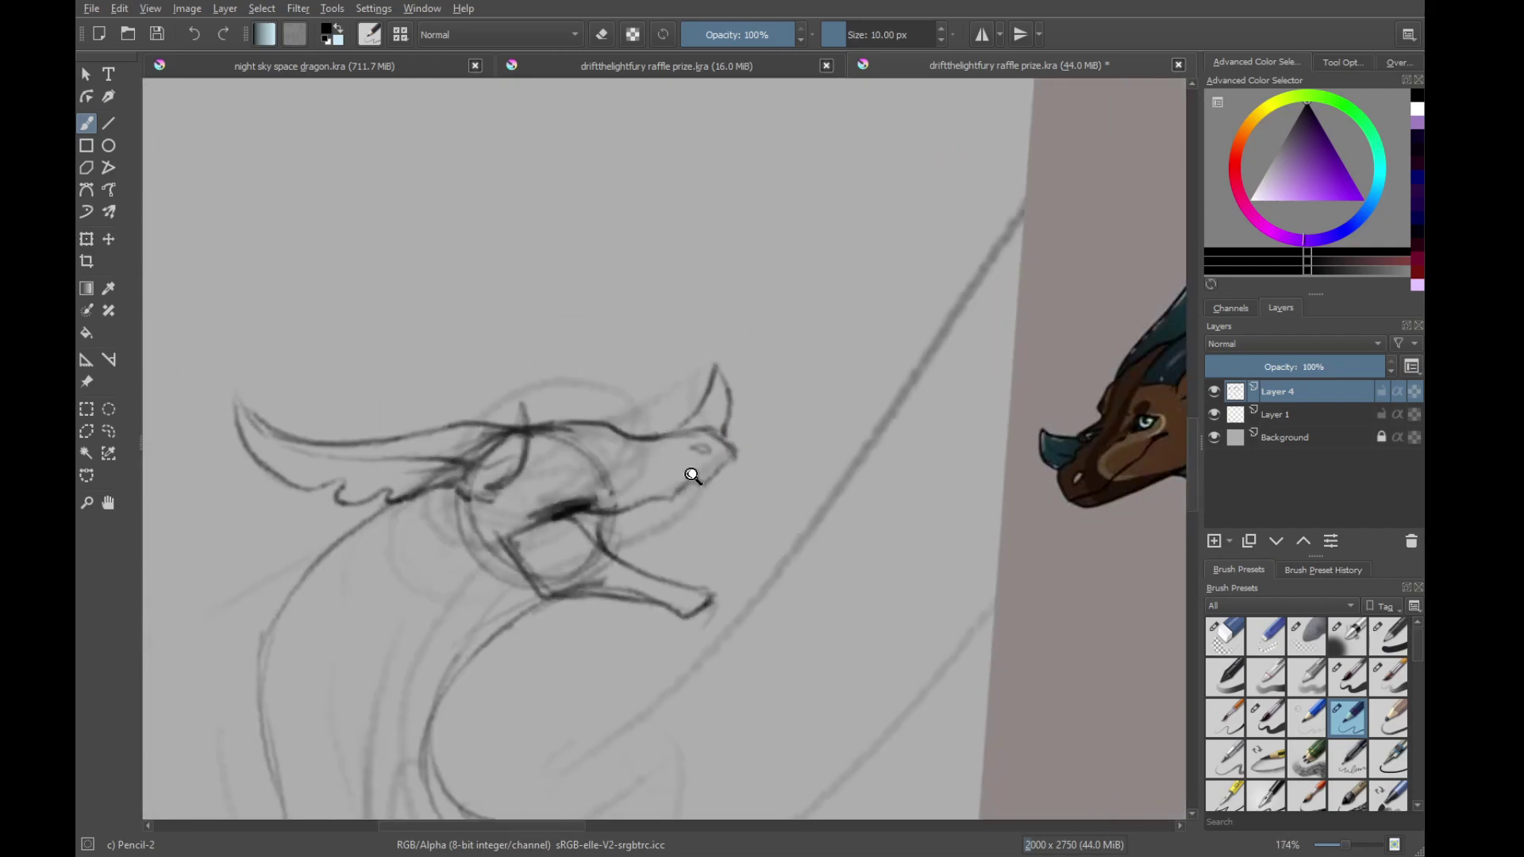
{"action": "scroll", "coordinate": [677, 512], "scroll_direction": "up", "scroll_amount": 6}
{"action": "key", "text": "ctrl+z"}
{"action": "key", "text": "ctrl+z"}
{"action": "key", "text": "ctrl+z"}
{"action": "key", "text": "ctrl+z"}
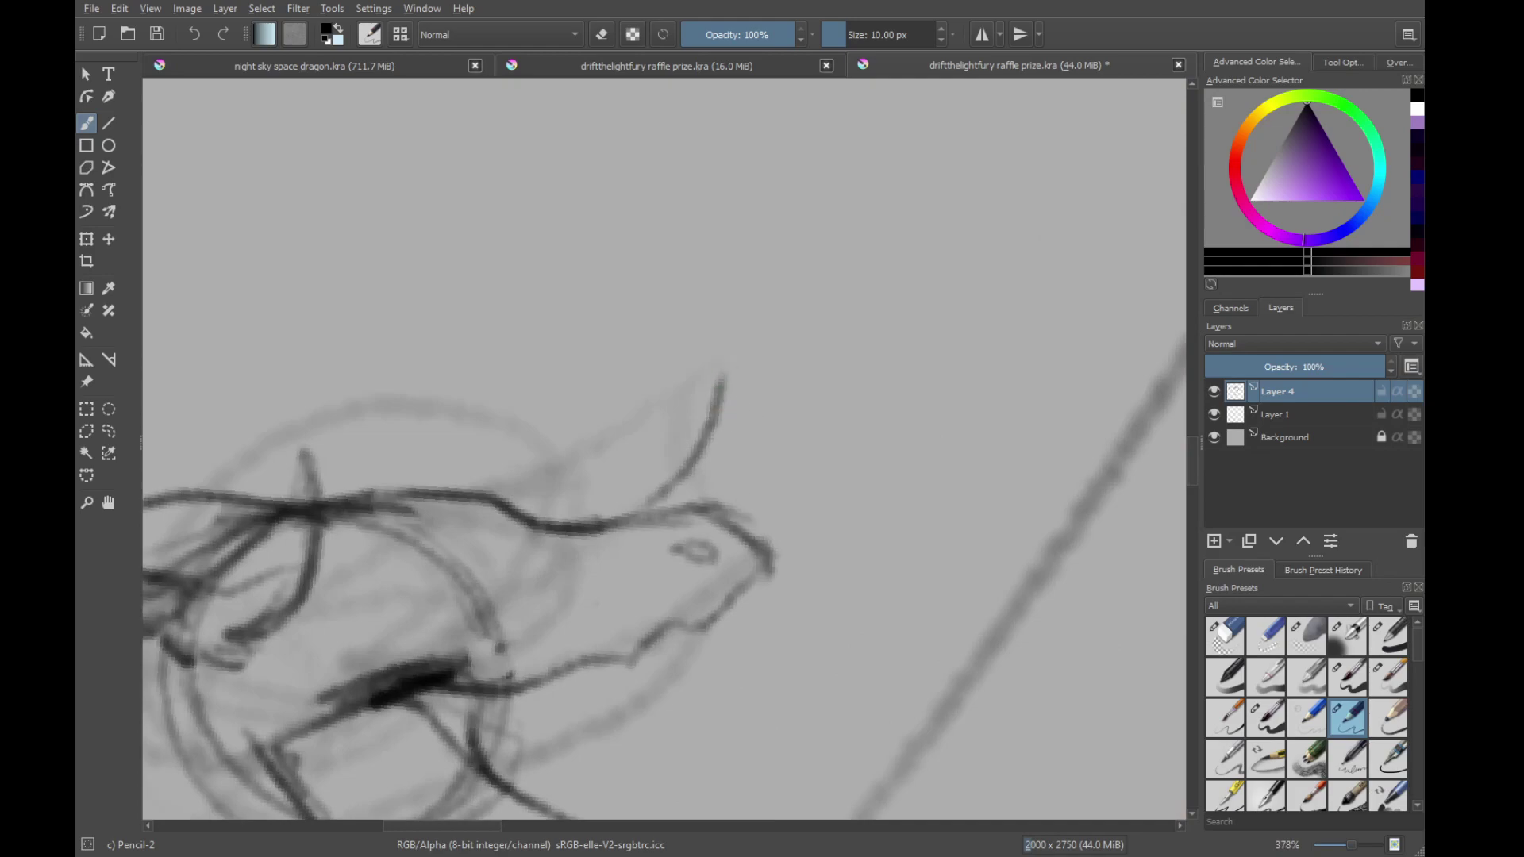
{"action": "key", "text": "ctrl+z"}
{"action": "key", "text": "ctrl+z"}
{"action": "key", "text": "ctrl+z"}
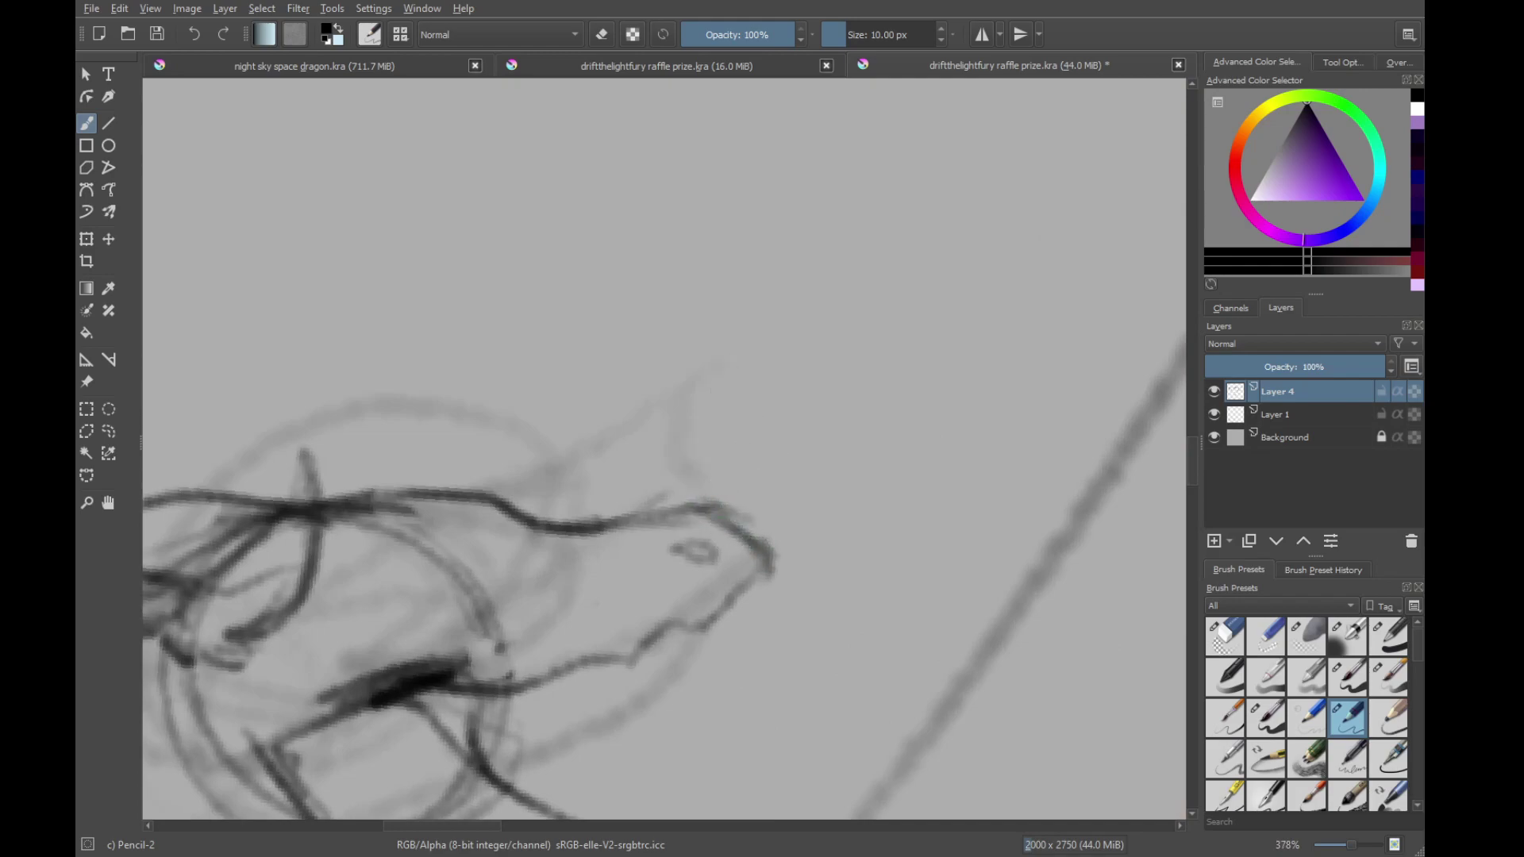
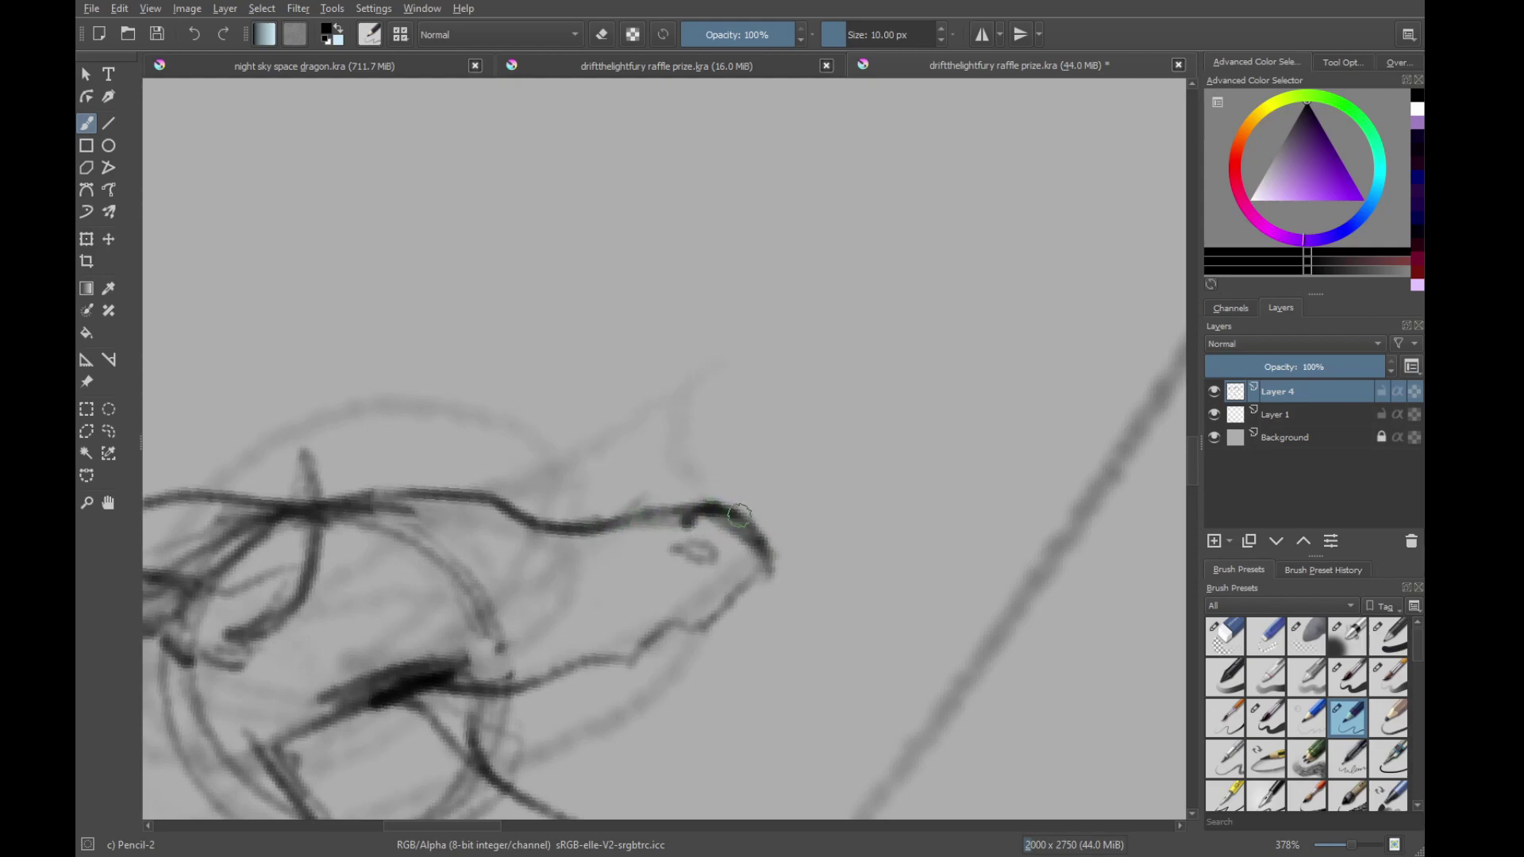
Draw a curved nose horn rising from the snout tip, with a short inner contour line and a small bump behind its base
{"action": "mouse_move", "coordinate": [737, 499]}
{"action": "left_mouse_down"}
{"action": "mouse_move", "coordinate": [765, 433]}
{"action": "mouse_move", "coordinate": [750, 373]}
{"action": "left_mouse_up"}
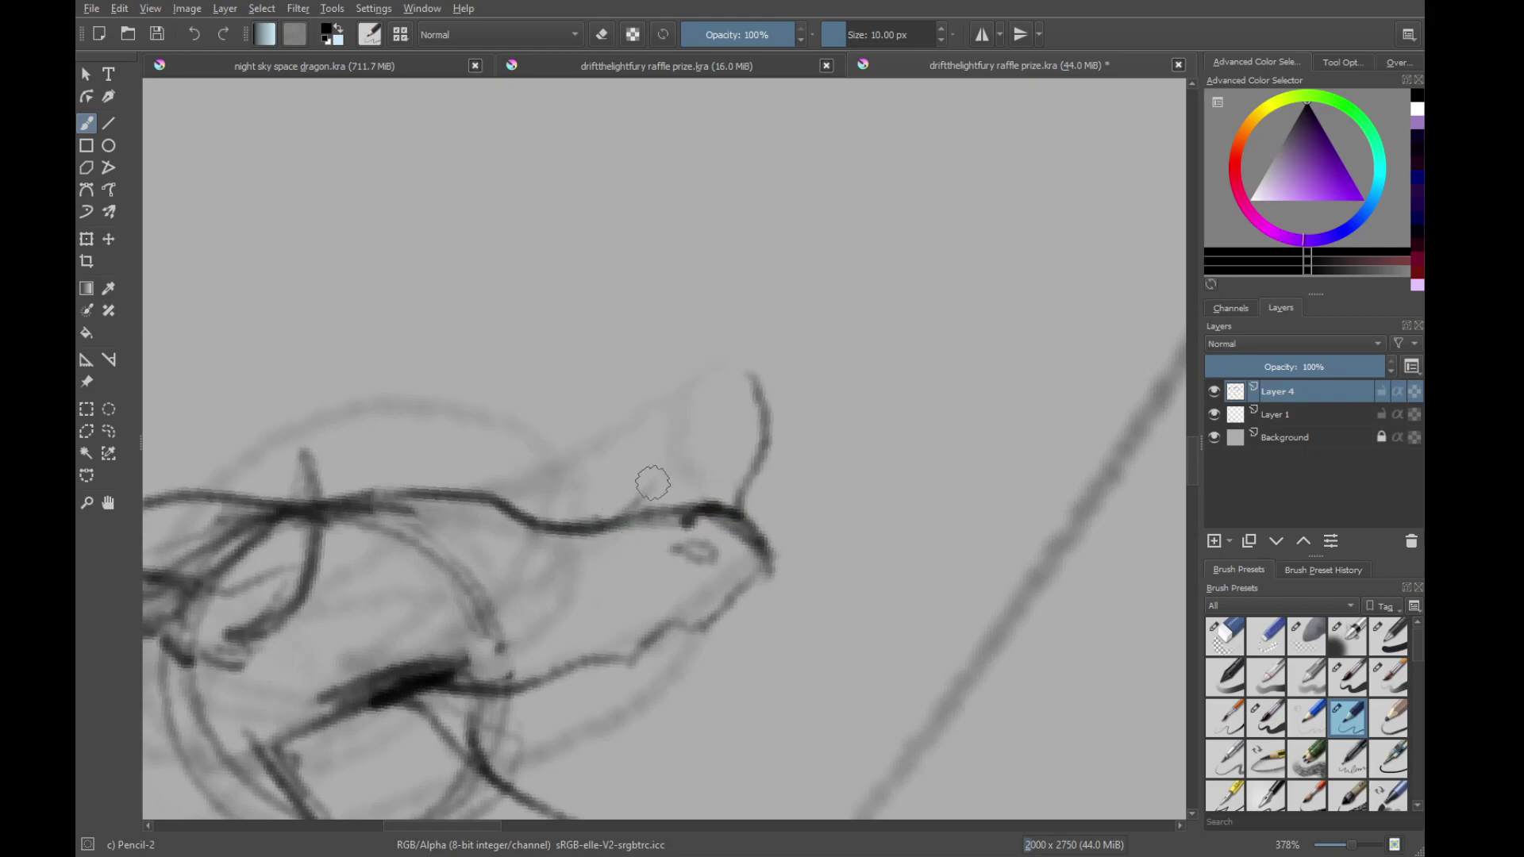
{"action": "mouse_move", "coordinate": [653, 482]}
{"action": "left_mouse_down"}
{"action": "mouse_move", "coordinate": [726, 374]}
{"action": "mouse_move", "coordinate": [680, 561]}
{"action": "mouse_move", "coordinate": [714, 361]}
{"action": "left_mouse_up"}
{"action": "key", "text": "ctrl+z"}
{"action": "mouse_move", "coordinate": [602, 523]}
{"action": "left_mouse_down"}
{"action": "mouse_move", "coordinate": [701, 429]}
{"action": "mouse_move", "coordinate": [761, 401]}
{"action": "mouse_move", "coordinate": [740, 516]}
{"action": "left_mouse_up"}
{"action": "left_click_drag", "start_coordinate": [732, 404], "coordinate": [595, 541]}
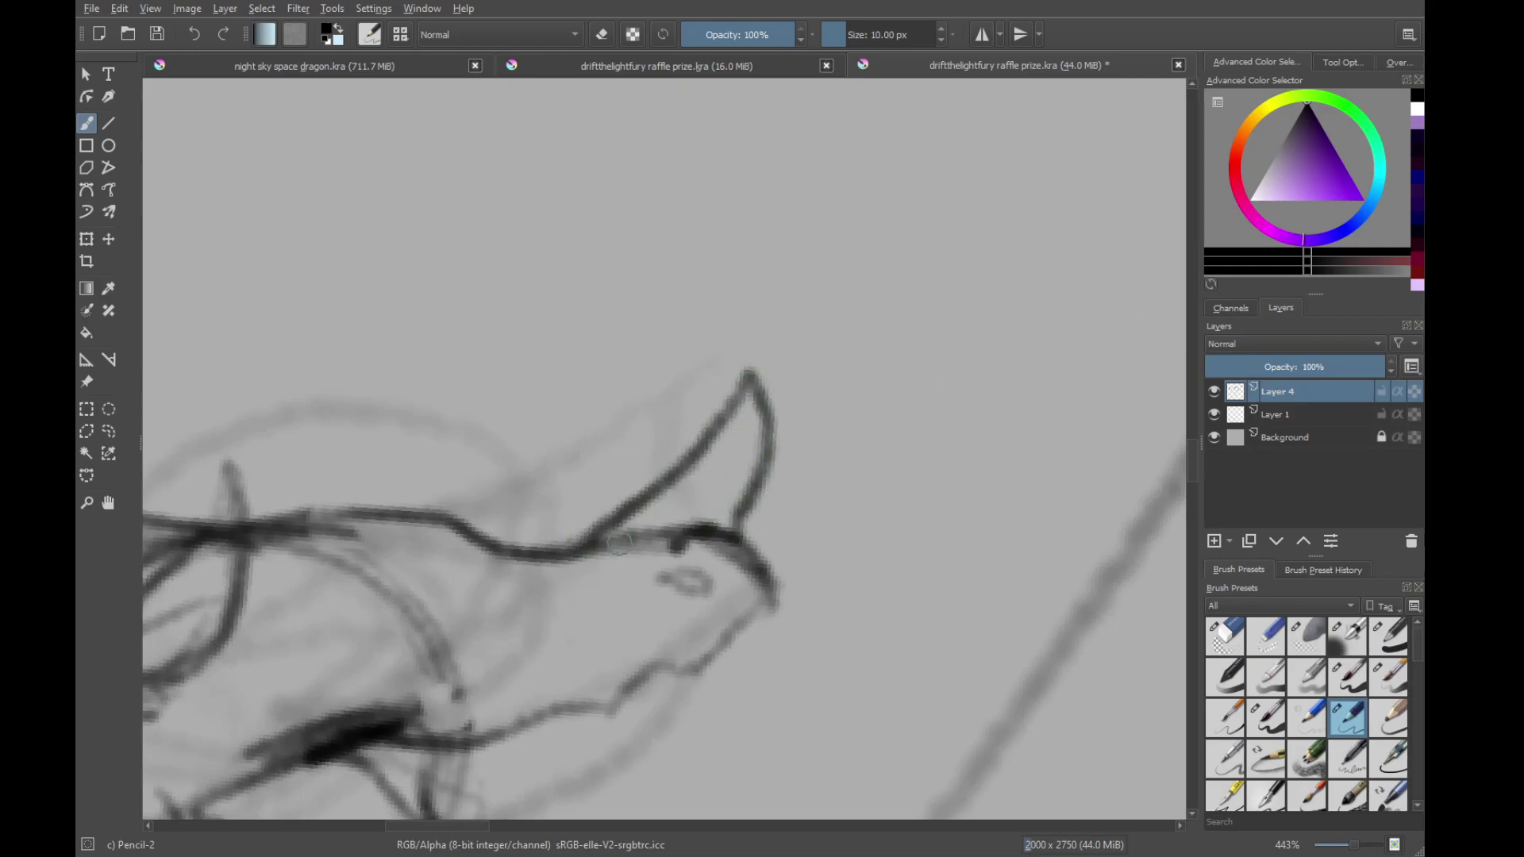
{"action": "left_click_drag", "start_coordinate": [681, 517], "coordinate": [736, 436]}
{"action": "mouse_move", "coordinate": [538, 538]}
{"action": "left_mouse_down"}
{"action": "mouse_move", "coordinate": [673, 486]}
{"action": "mouse_move", "coordinate": [616, 646]}
{"action": "mouse_move", "coordinate": [610, 634]}
{"action": "left_mouse_up"}
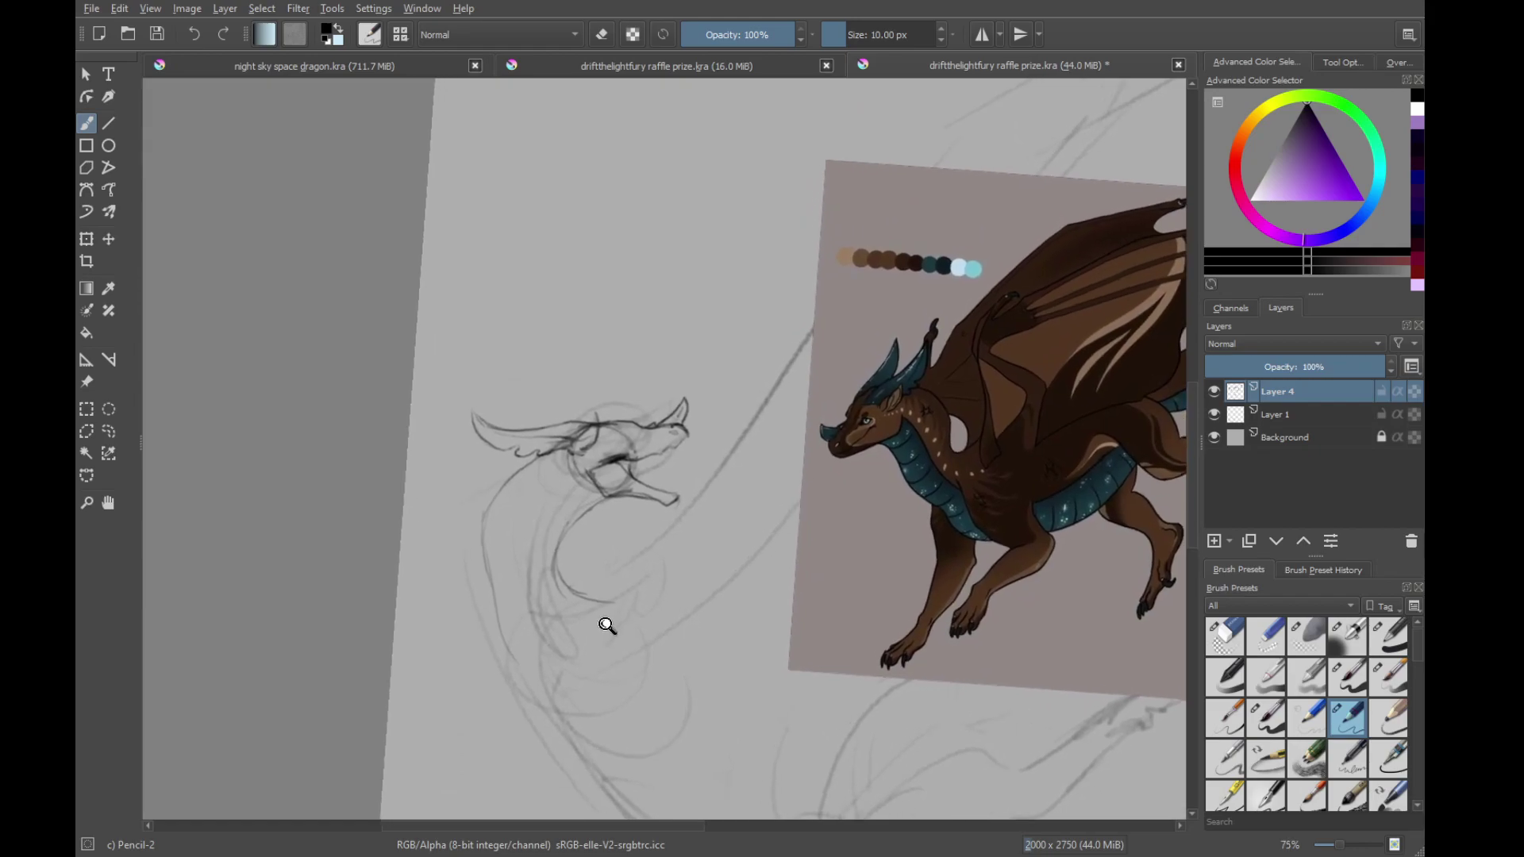
Draw a second swept-back horn above the existing one, with a curved upper edge, pointed tip and short lower edge joining the first horn
{"action": "scroll", "coordinate": [607, 429], "scroll_direction": "up", "scroll_amount": 7}
{"action": "left_click_drag", "start_coordinate": [585, 413], "coordinate": [589, 475]}
{"action": "mouse_move", "coordinate": [589, 468]}
{"action": "left_mouse_down"}
{"action": "mouse_move", "coordinate": [851, 443]}
{"action": "mouse_move", "coordinate": [647, 354]}
{"action": "left_mouse_up"}
{"action": "mouse_move", "coordinate": [641, 440]}
{"action": "left_mouse_down"}
{"action": "mouse_move", "coordinate": [647, 514]}
{"action": "mouse_move", "coordinate": [631, 531]}
{"action": "mouse_move", "coordinate": [647, 423]}
{"action": "mouse_move", "coordinate": [564, 627]}
{"action": "left_mouse_up"}
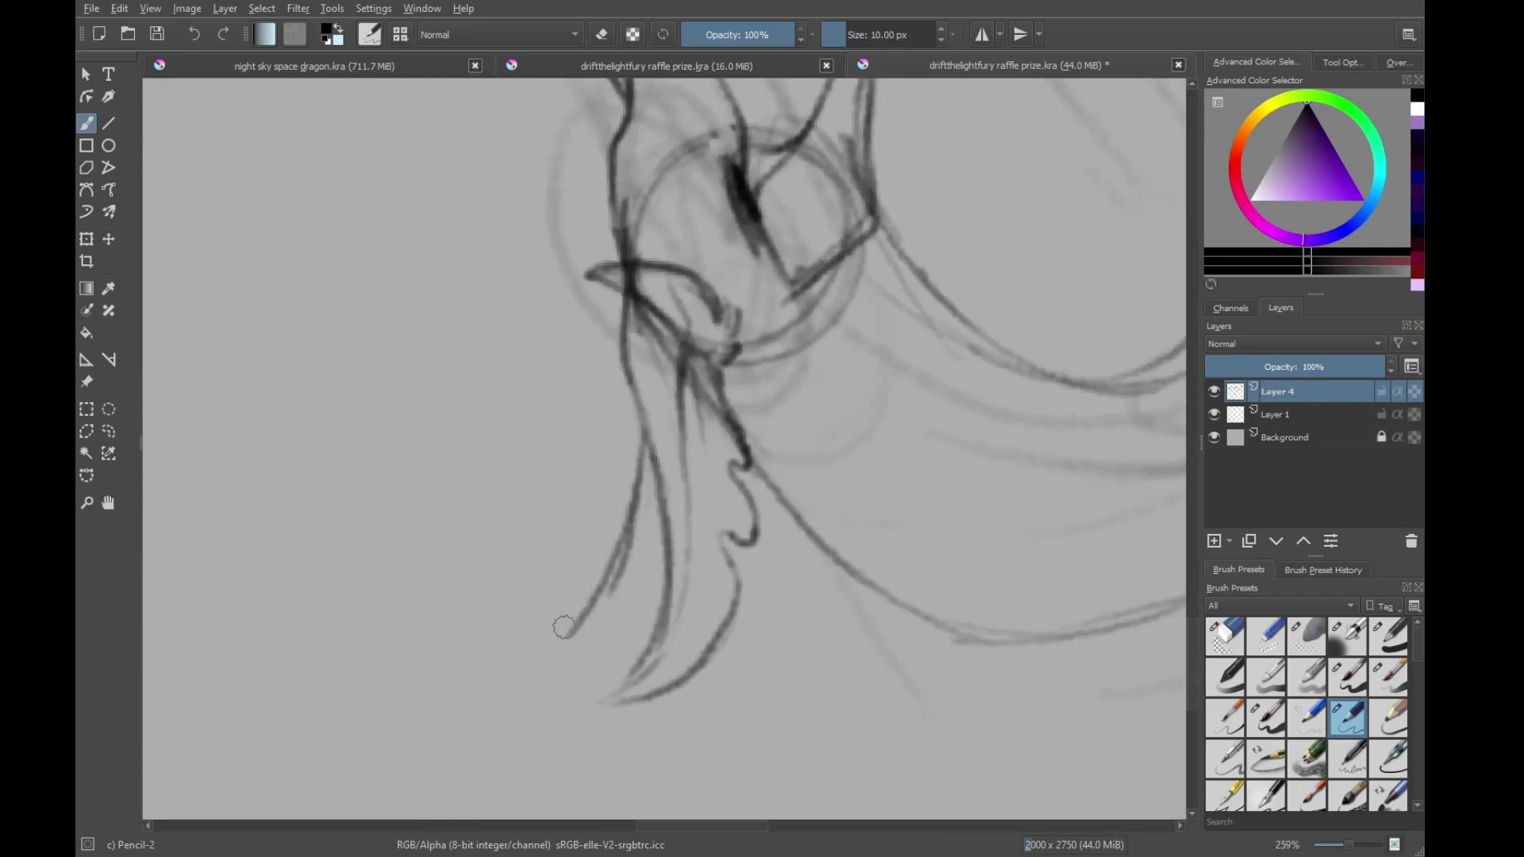
{"action": "mouse_move", "coordinate": [634, 526]}
{"action": "left_mouse_down"}
{"action": "mouse_move", "coordinate": [569, 632]}
{"action": "mouse_move", "coordinate": [642, 565]}
{"action": "left_mouse_up"}
{"action": "left_click_drag", "start_coordinate": [549, 649], "coordinate": [652, 604]}
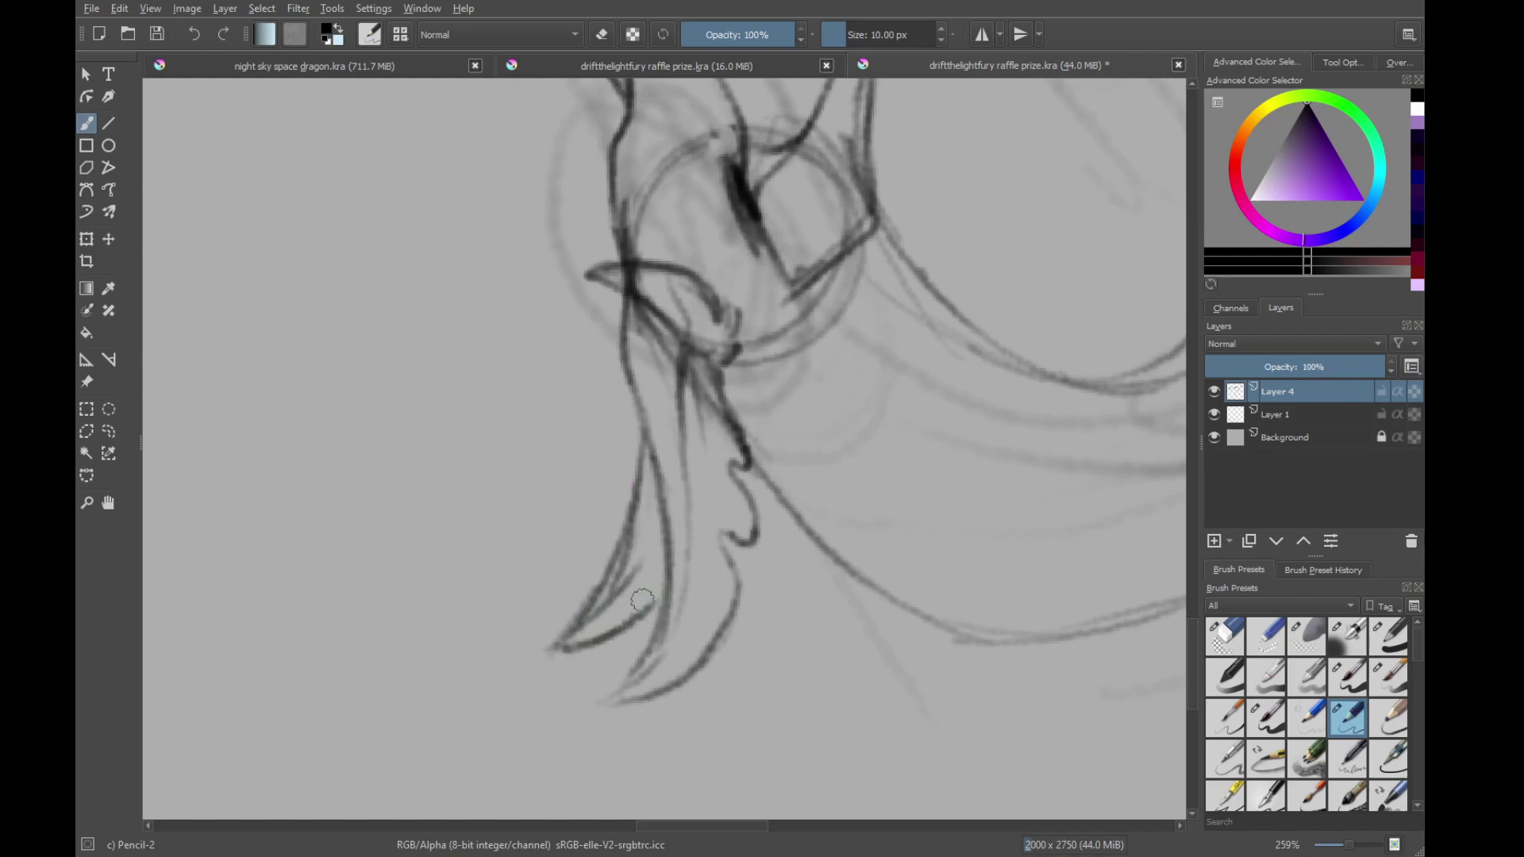
{"action": "scroll", "coordinate": [644, 559], "scroll_direction": "down", "scroll_amount": 4}
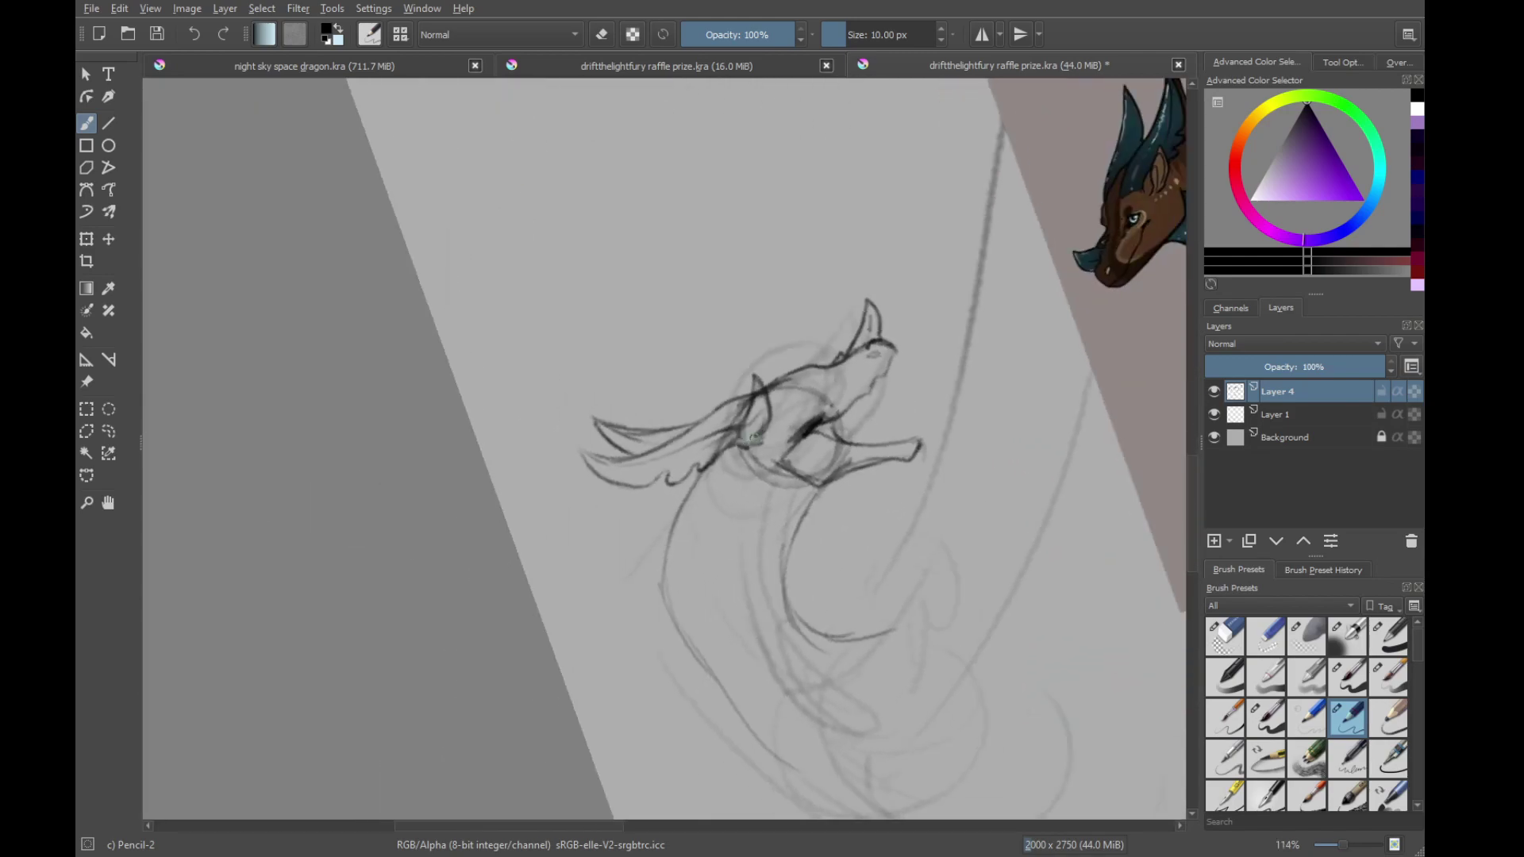
{"action": "scroll", "coordinate": [665, 533], "scroll_direction": "up", "scroll_amount": 4}
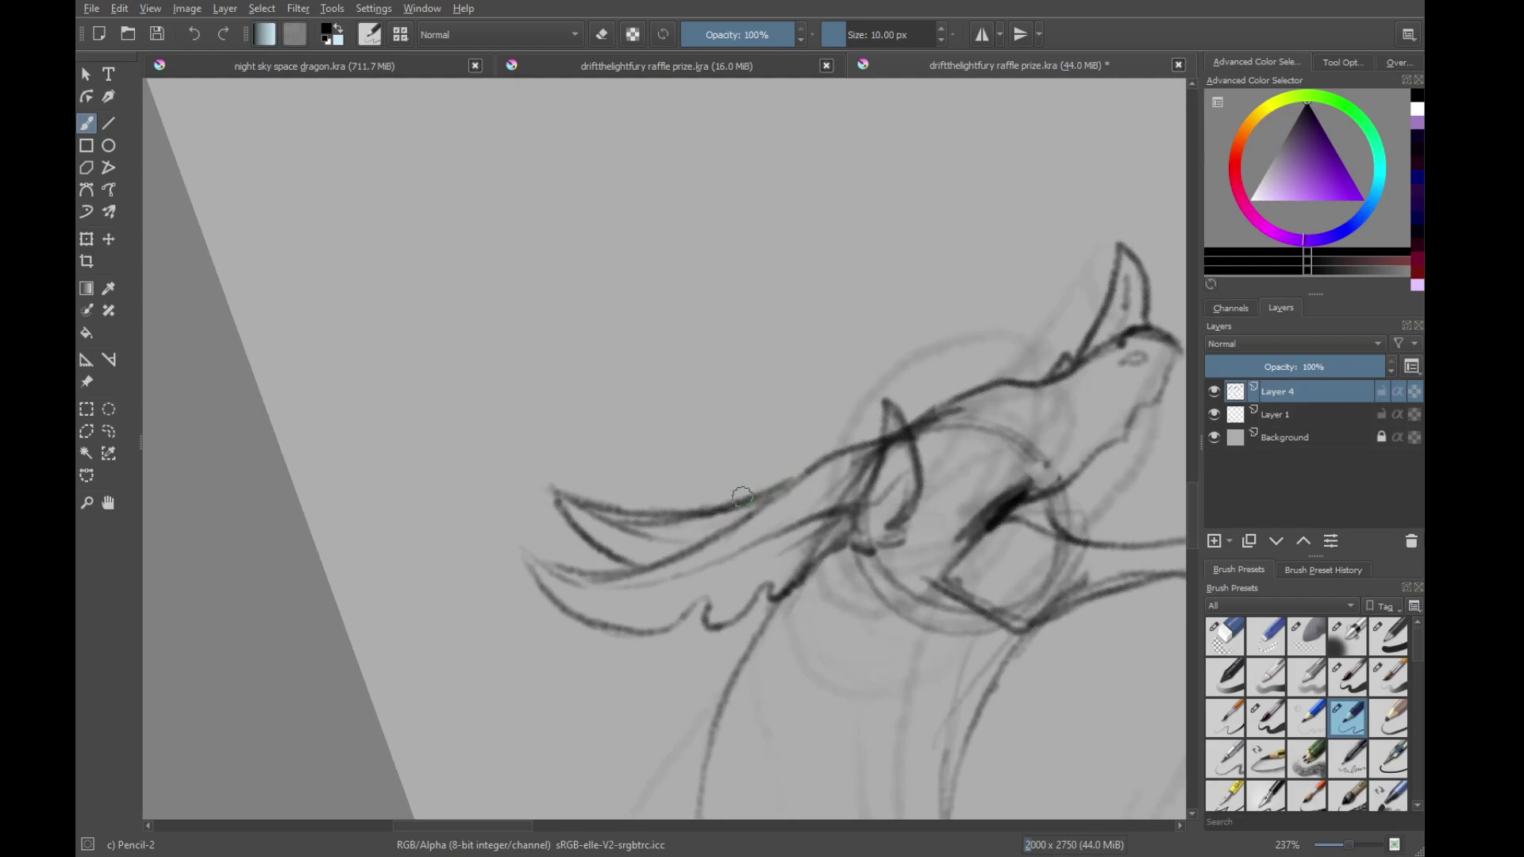
{"action": "left_click_drag", "start_coordinate": [852, 577], "coordinate": [677, 382]}
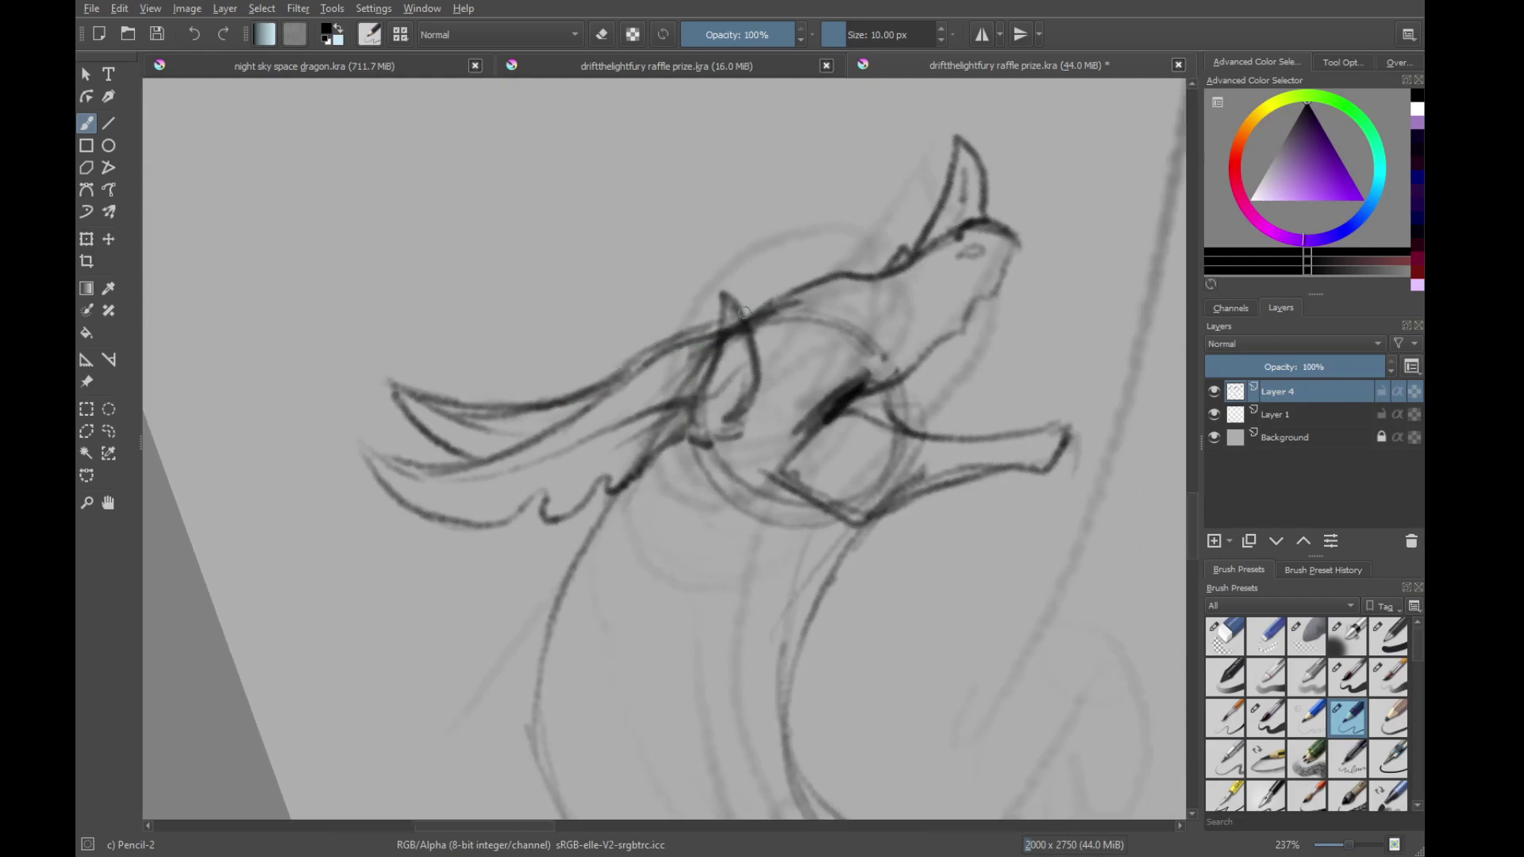
{"action": "scroll", "coordinate": [663, 436], "scroll_direction": "down", "scroll_amount": 4}
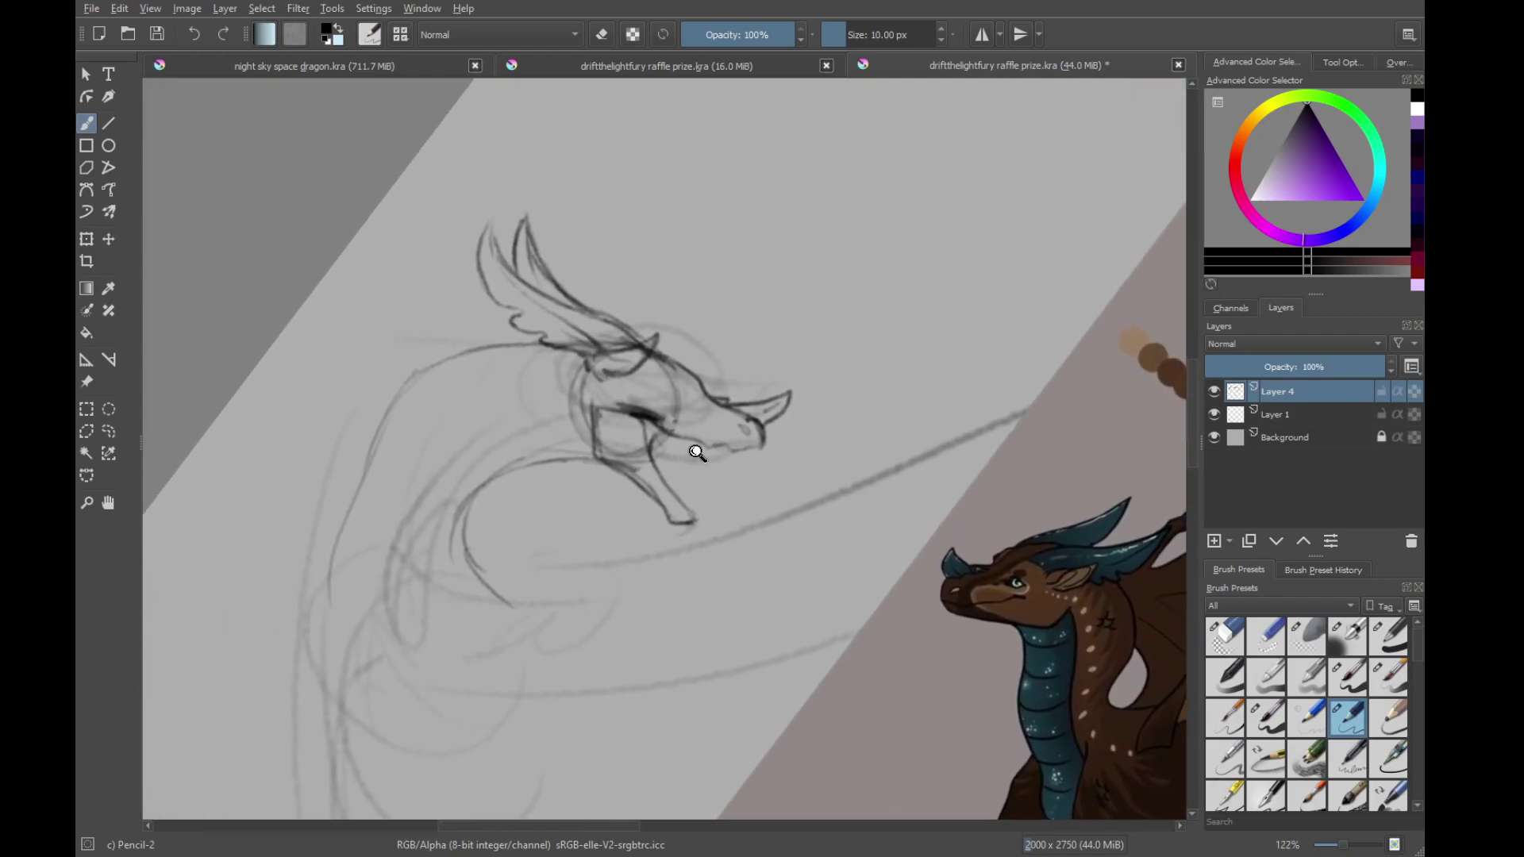
{"action": "scroll", "coordinate": [698, 453], "scroll_direction": "up", "scroll_amount": 7}
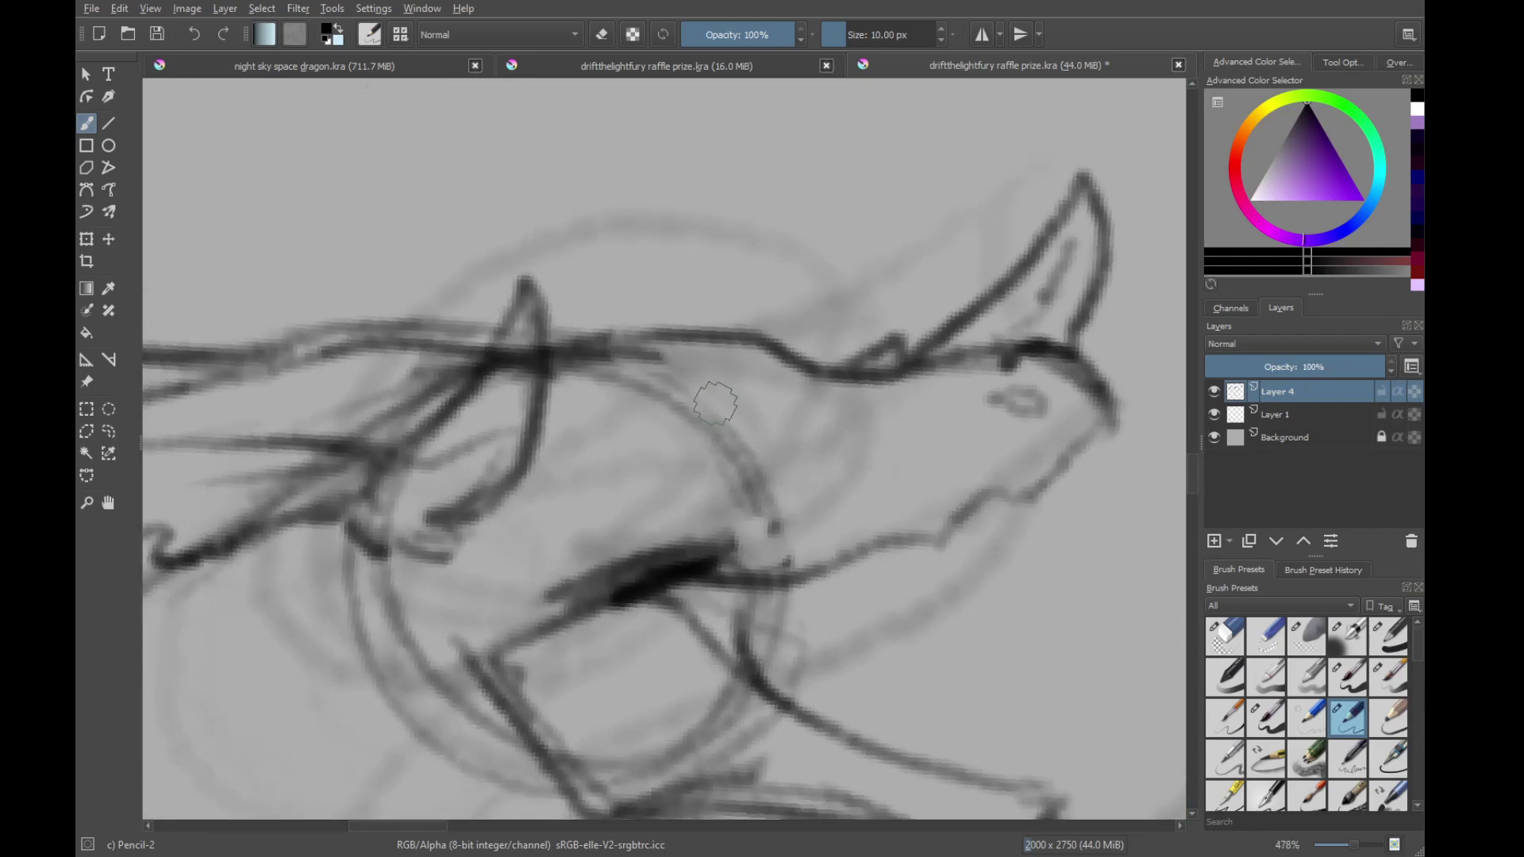
{"action": "left_click_drag", "start_coordinate": [692, 359], "coordinate": [748, 362]}
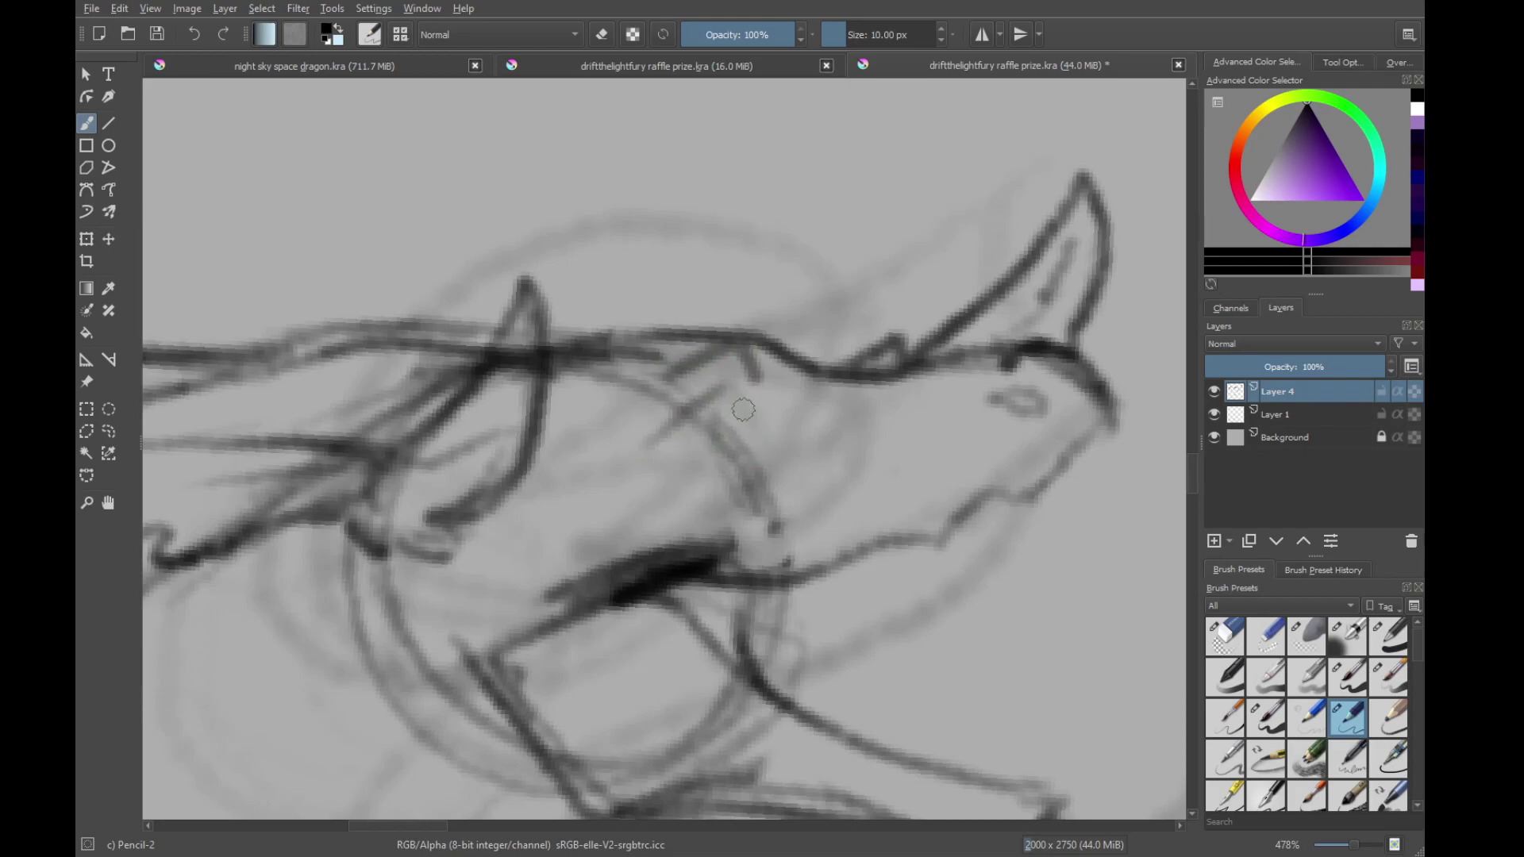
{"action": "scroll", "coordinate": [691, 582], "scroll_direction": "down", "scroll_amount": 7}
{"action": "scroll", "coordinate": [773, 388], "scroll_direction": "up", "scroll_amount": 8}
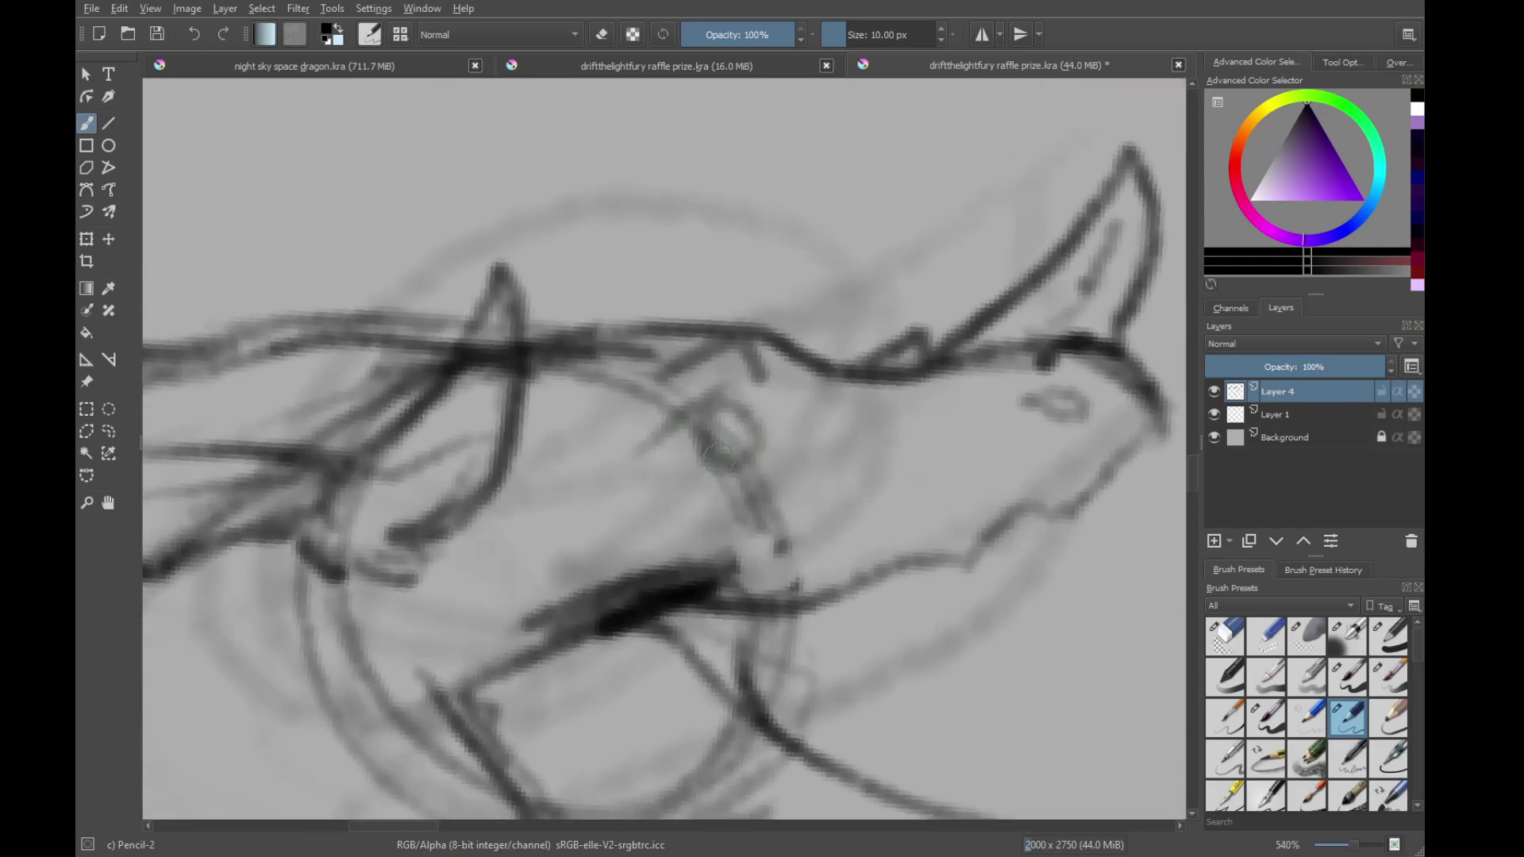
{"action": "left_click_drag", "start_coordinate": [718, 454], "coordinate": [724, 457]}
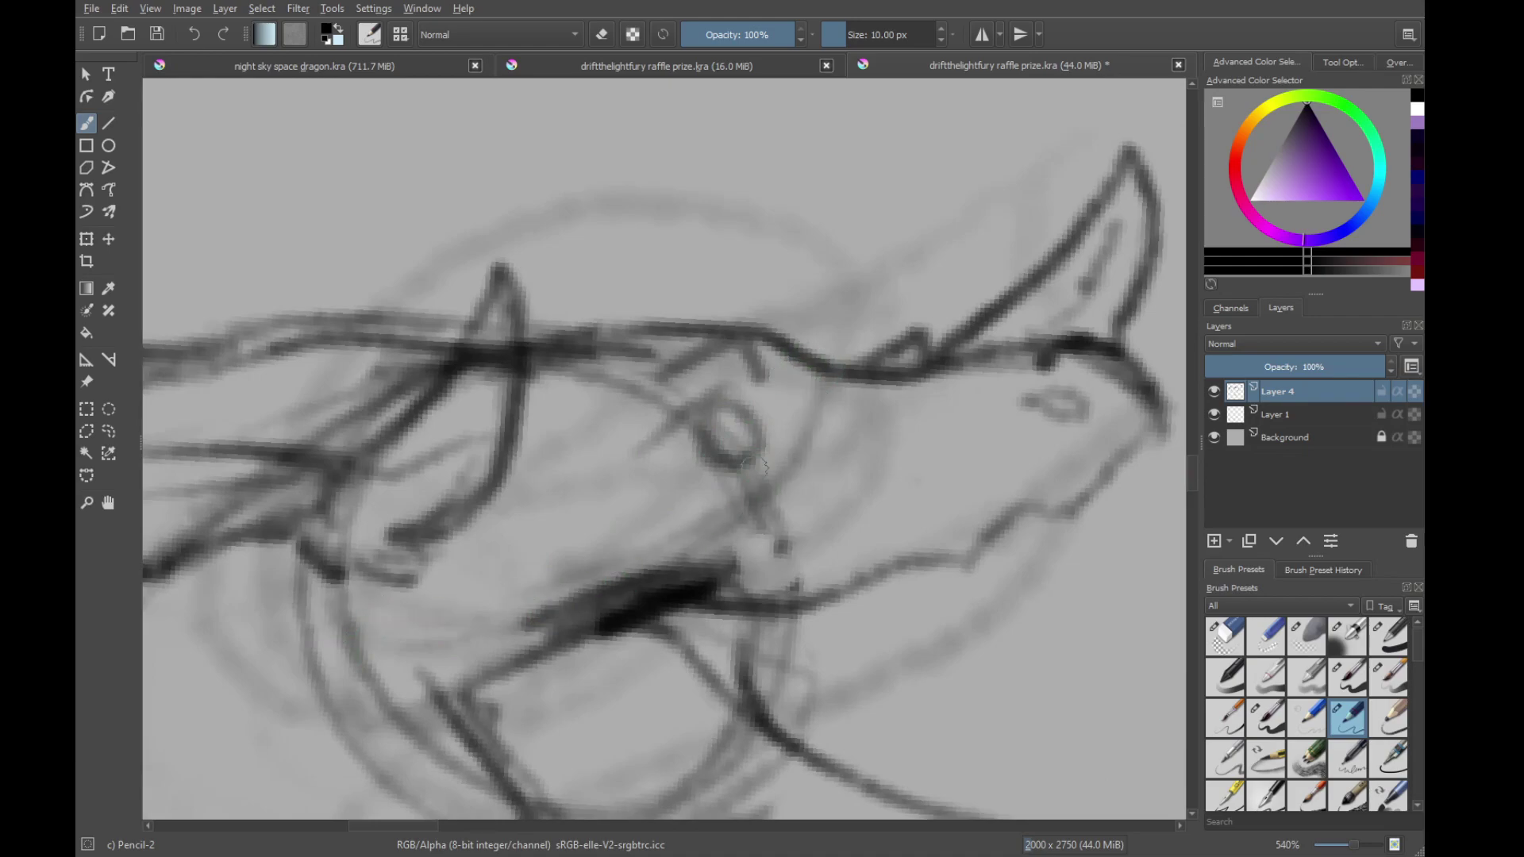
{"action": "left_click_drag", "start_coordinate": [781, 393], "coordinate": [722, 393]}
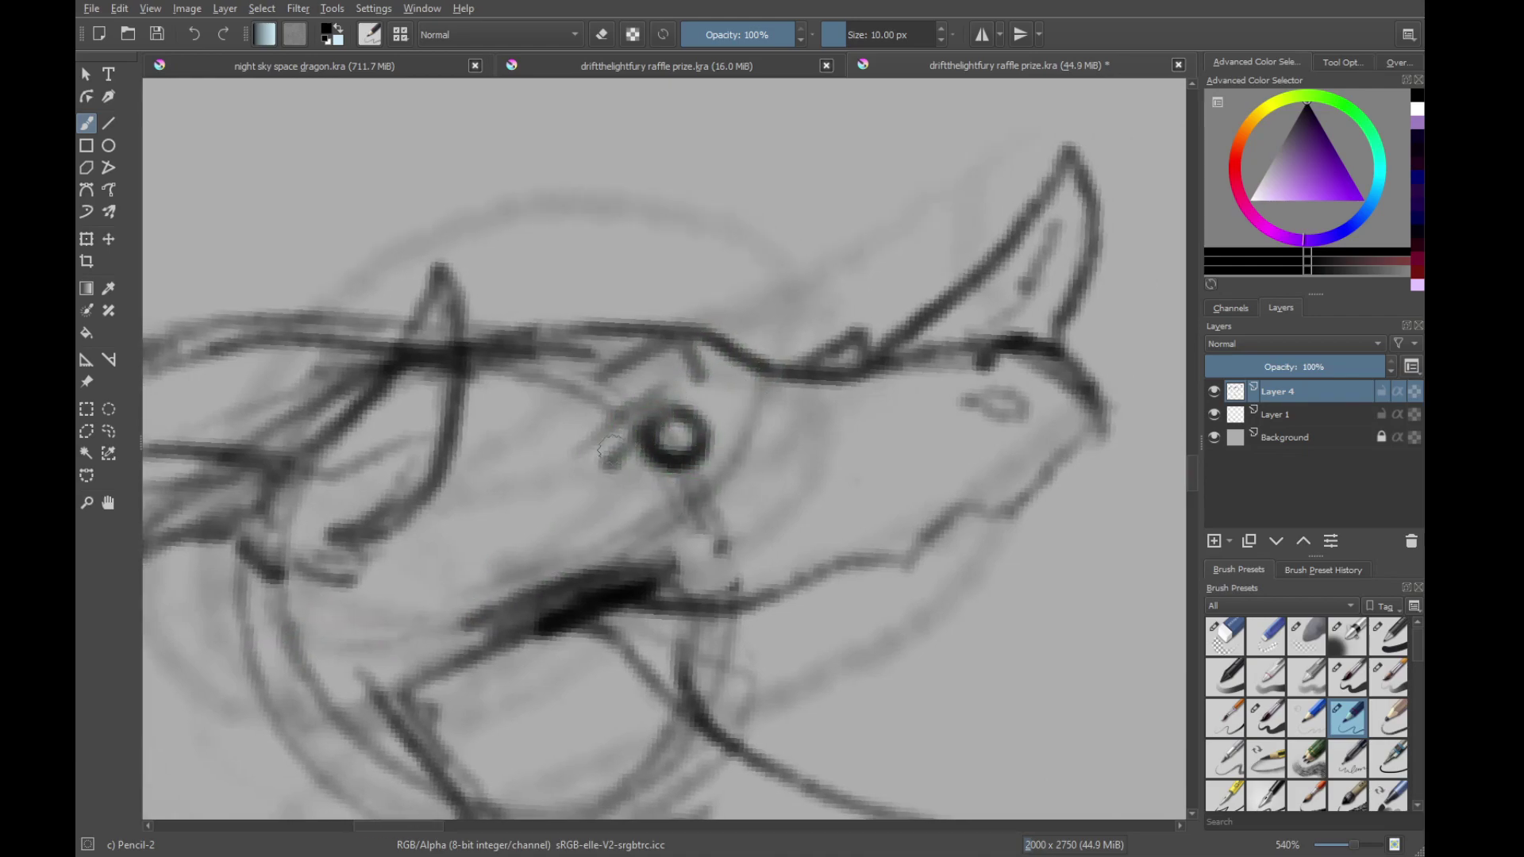
{"action": "left_click_drag", "start_coordinate": [631, 470], "coordinate": [748, 452]}
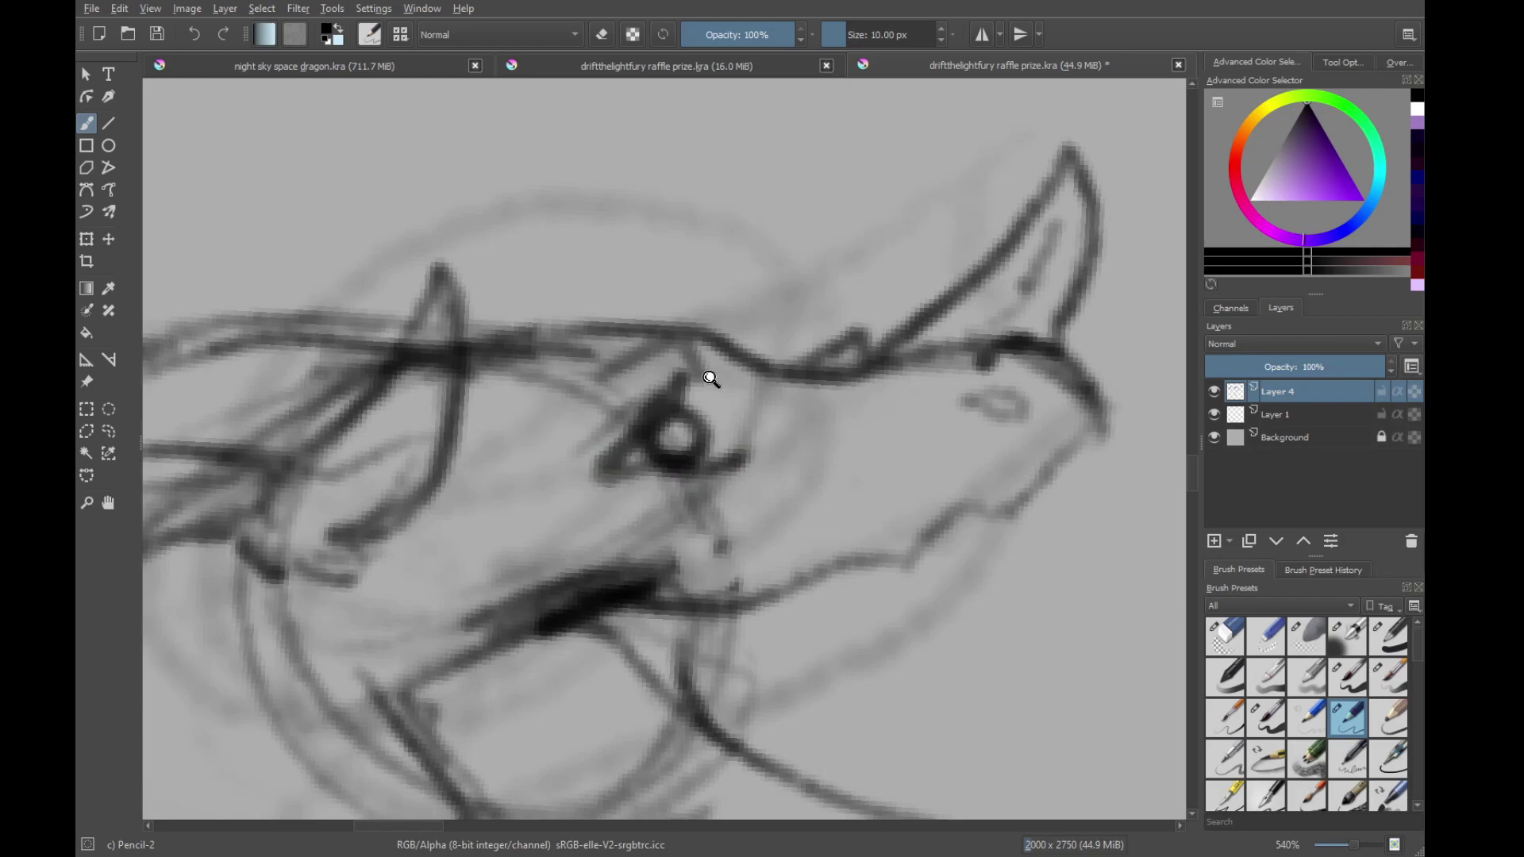
{"action": "mouse_move", "coordinate": [711, 378]}
{"action": "left_mouse_down"}
{"action": "mouse_move", "coordinate": [677, 673]}
{"action": "mouse_move", "coordinate": [741, 567]}
{"action": "mouse_move", "coordinate": [755, 477]}
{"action": "mouse_move", "coordinate": [734, 431]}
{"action": "left_mouse_up"}
Erase the rough eye, brow marks and overlapping guide-circle lines beneath the brow bump, and return to the pencil brush
{"action": "key", "text": "e"}
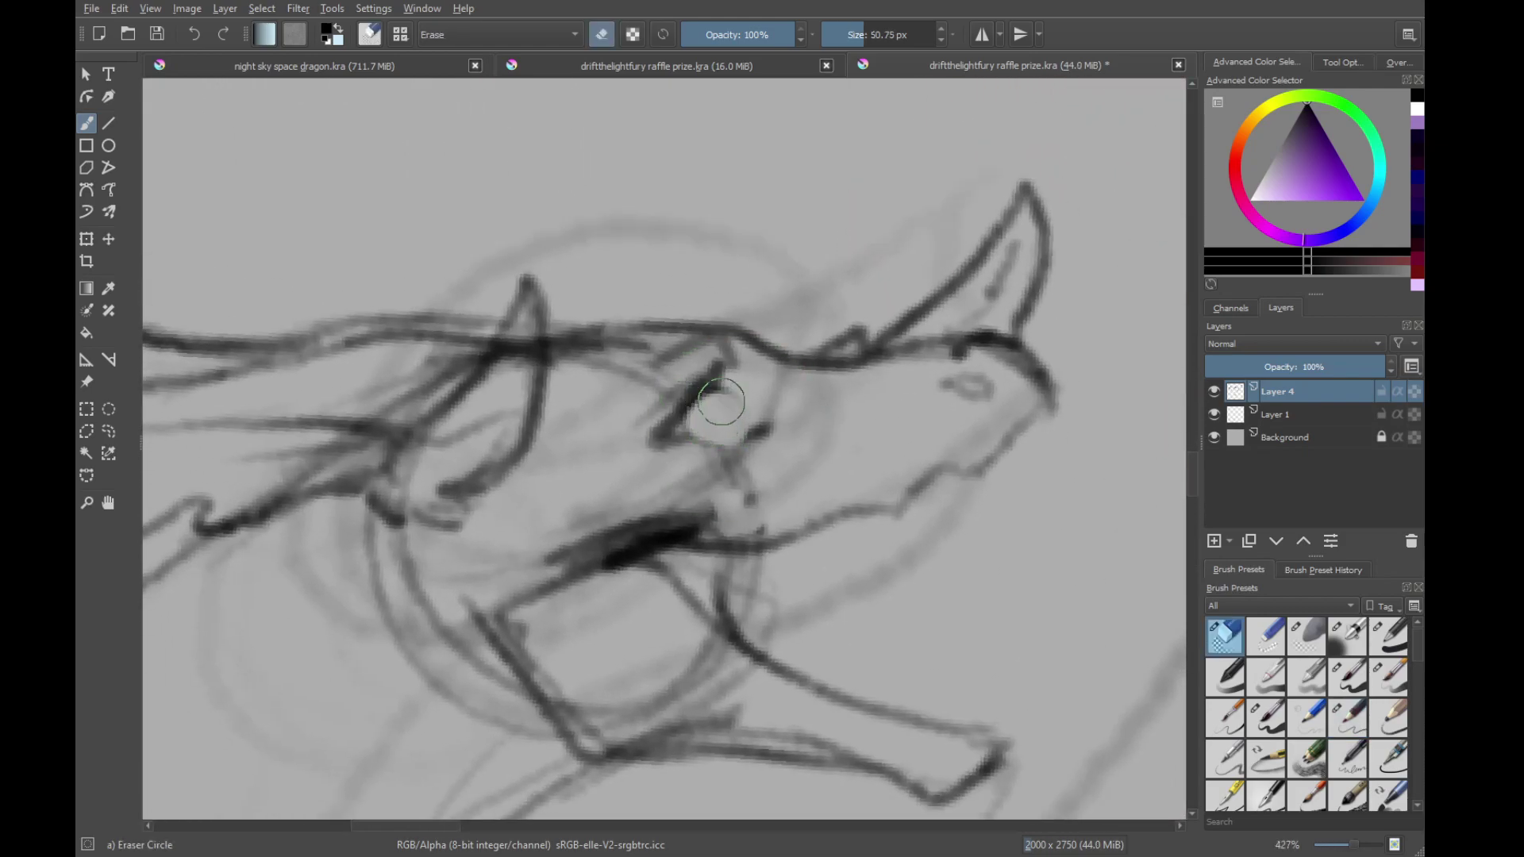
{"action": "key", "text": "e"}
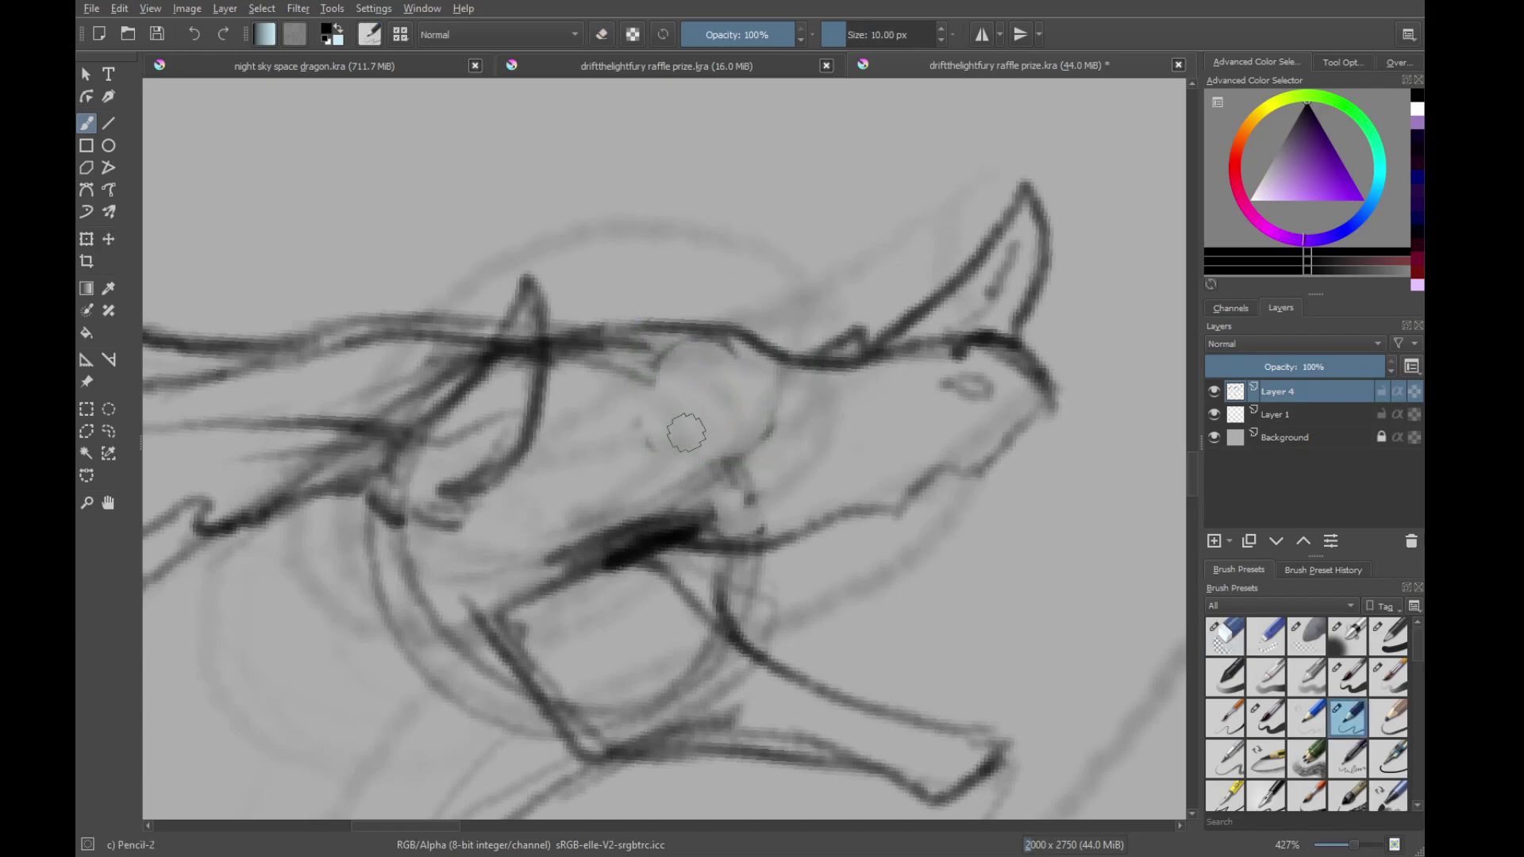
{"action": "left_click_drag", "start_coordinate": [713, 405], "coordinate": [738, 508]}
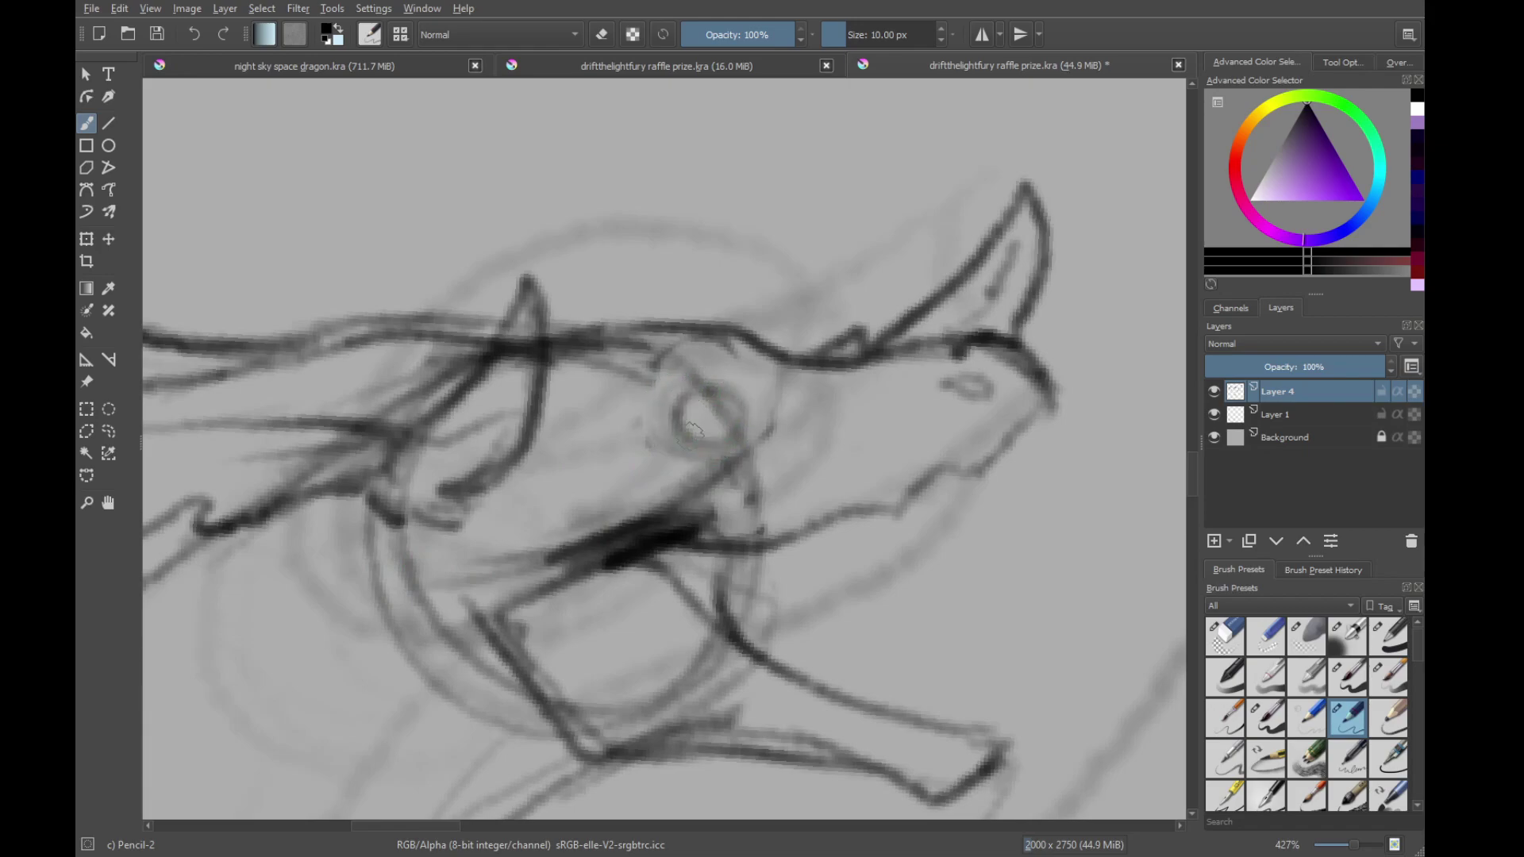
{"action": "left_click_drag", "start_coordinate": [724, 391], "coordinate": [726, 393]}
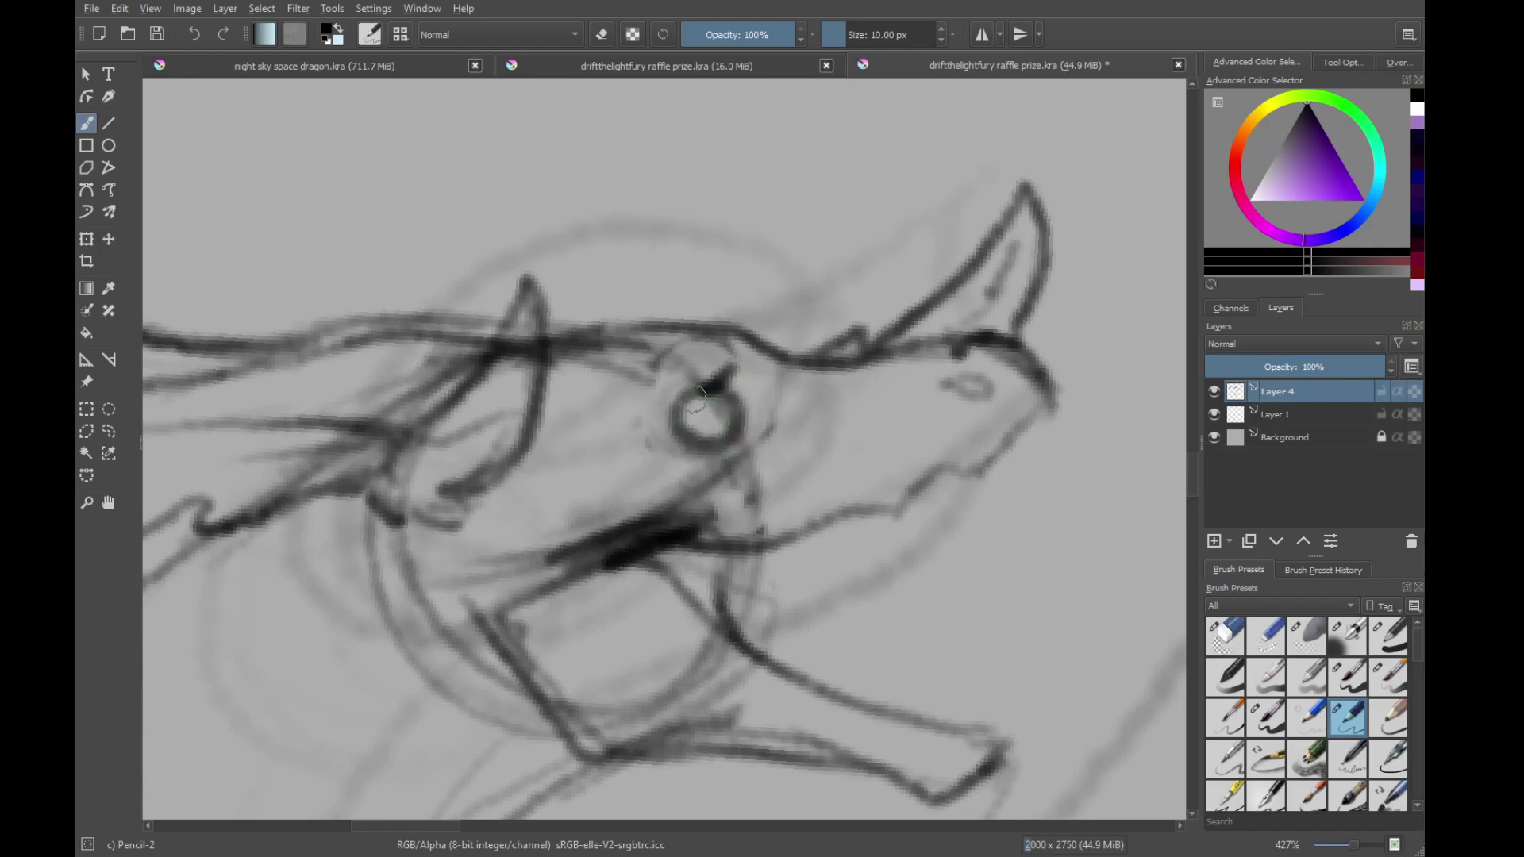
{"action": "left_click_drag", "start_coordinate": [740, 419], "coordinate": [790, 425]}
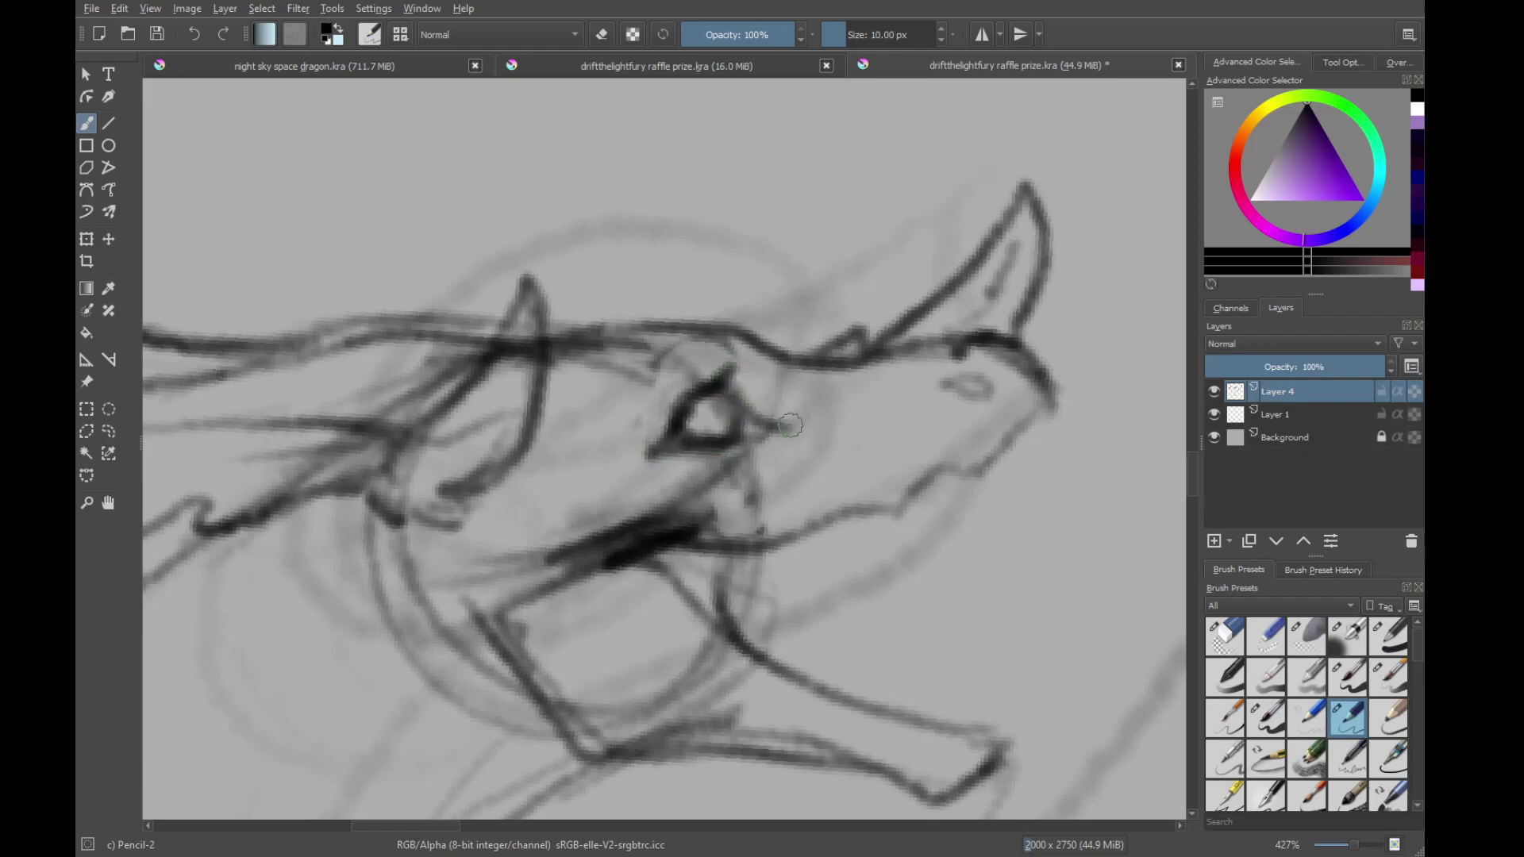
{"action": "left_click_drag", "start_coordinate": [749, 343], "coordinate": [746, 250]}
{"action": "key", "text": "ctrl+z"}
{"action": "key", "text": "ctrl+z"}
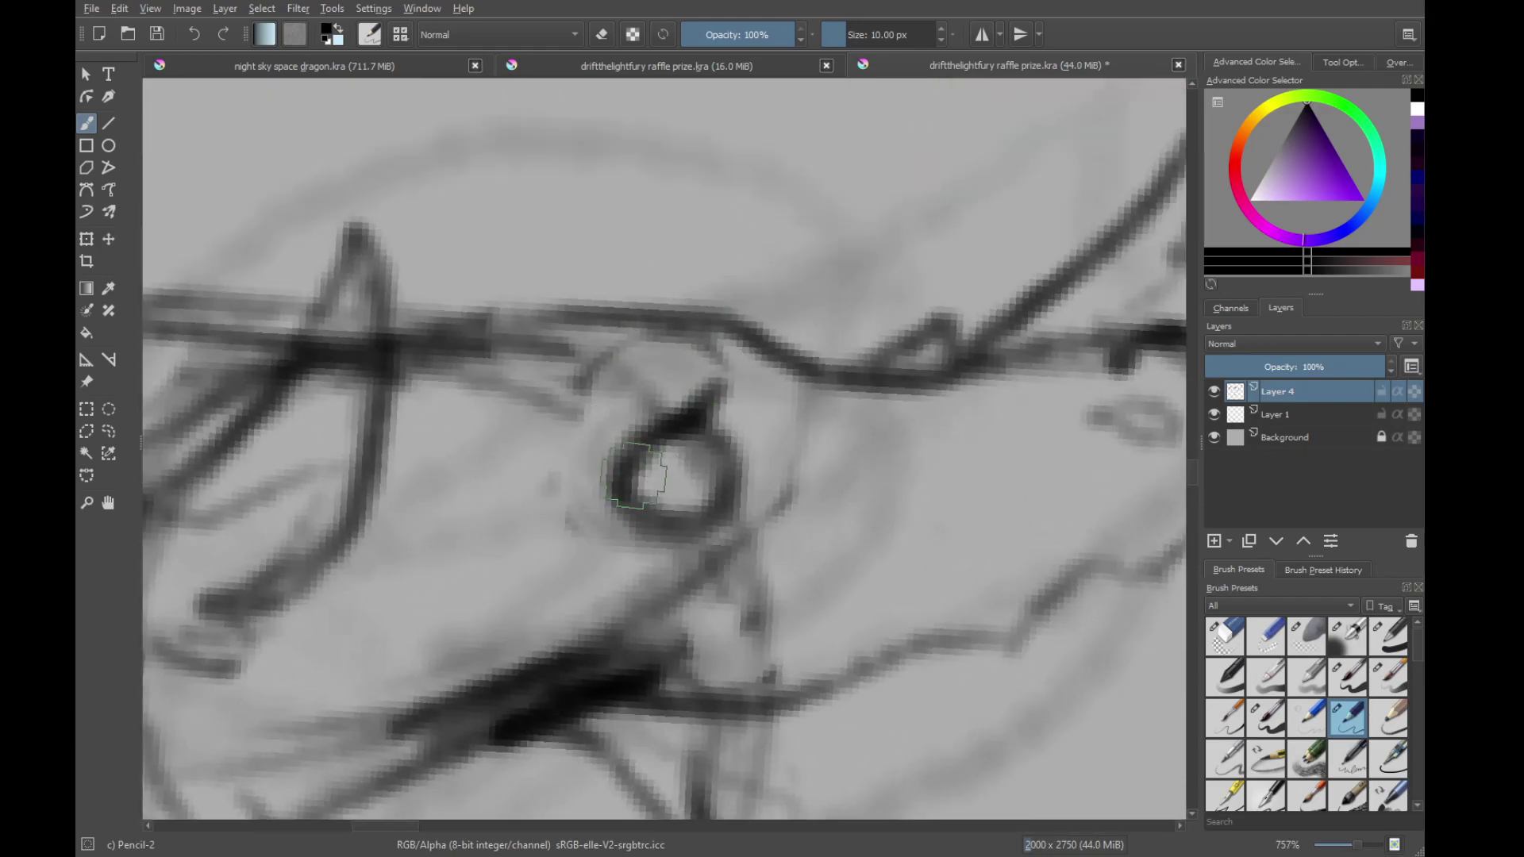
{"action": "mouse_move", "coordinate": [603, 463]}
{"action": "left_mouse_down"}
{"action": "mouse_move", "coordinate": [702, 504]}
{"action": "mouse_move", "coordinate": [732, 496]}
{"action": "left_mouse_up"}
{"action": "key", "text": "ctrl+z"}
{"action": "key", "text": "ctrl+z"}
{"action": "key", "text": "ctrl+z"}
{"action": "key", "text": "ctrl+z"}
{"action": "scroll", "coordinate": [741, 534], "scroll_direction": "down", "scroll_amount": 10}
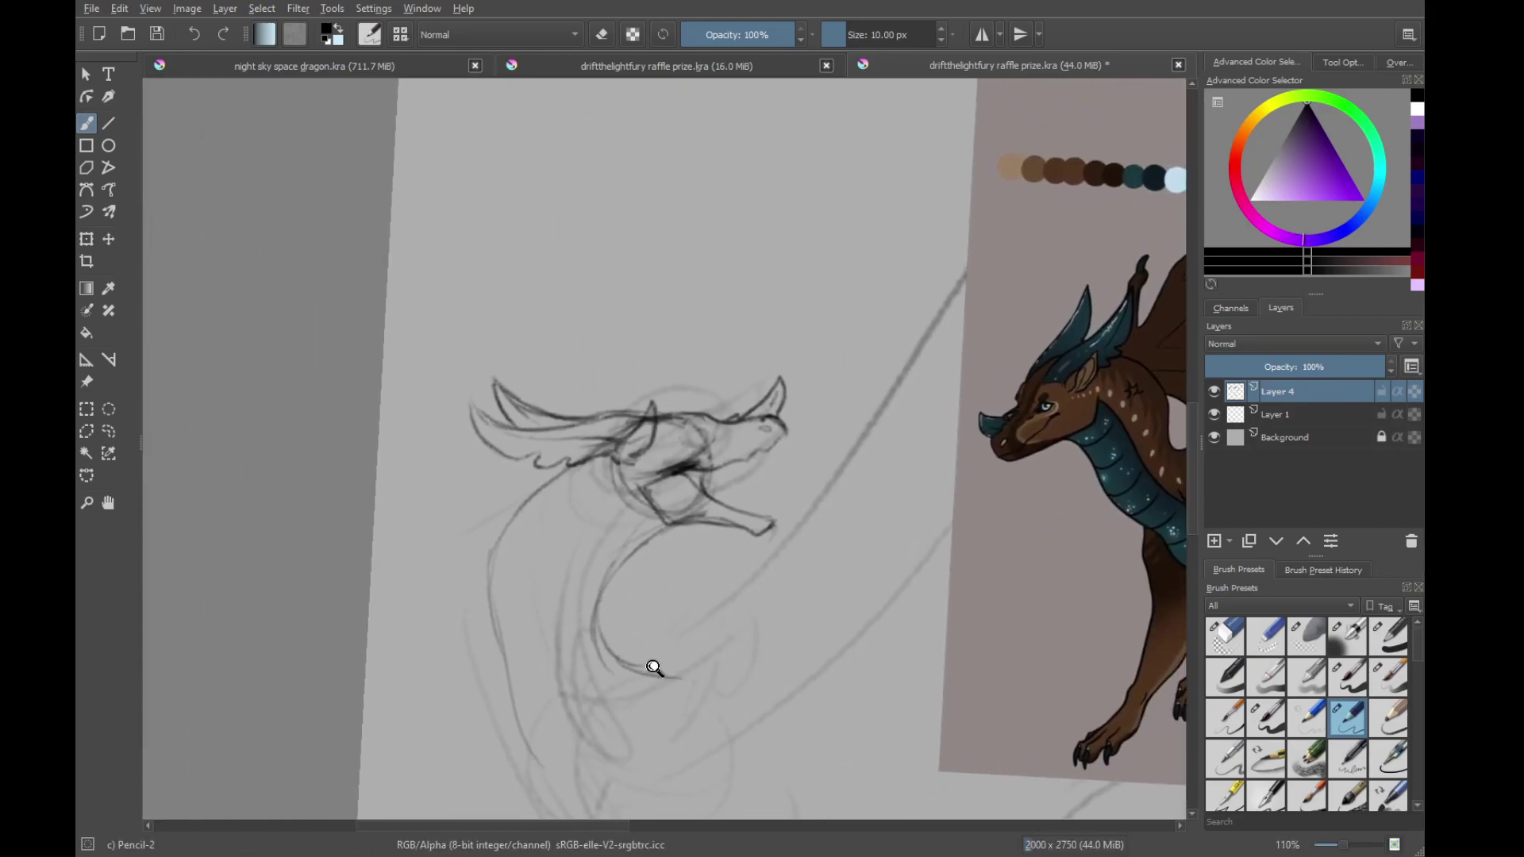
{"action": "left_click_drag", "start_coordinate": [658, 661], "coordinate": [575, 476]}
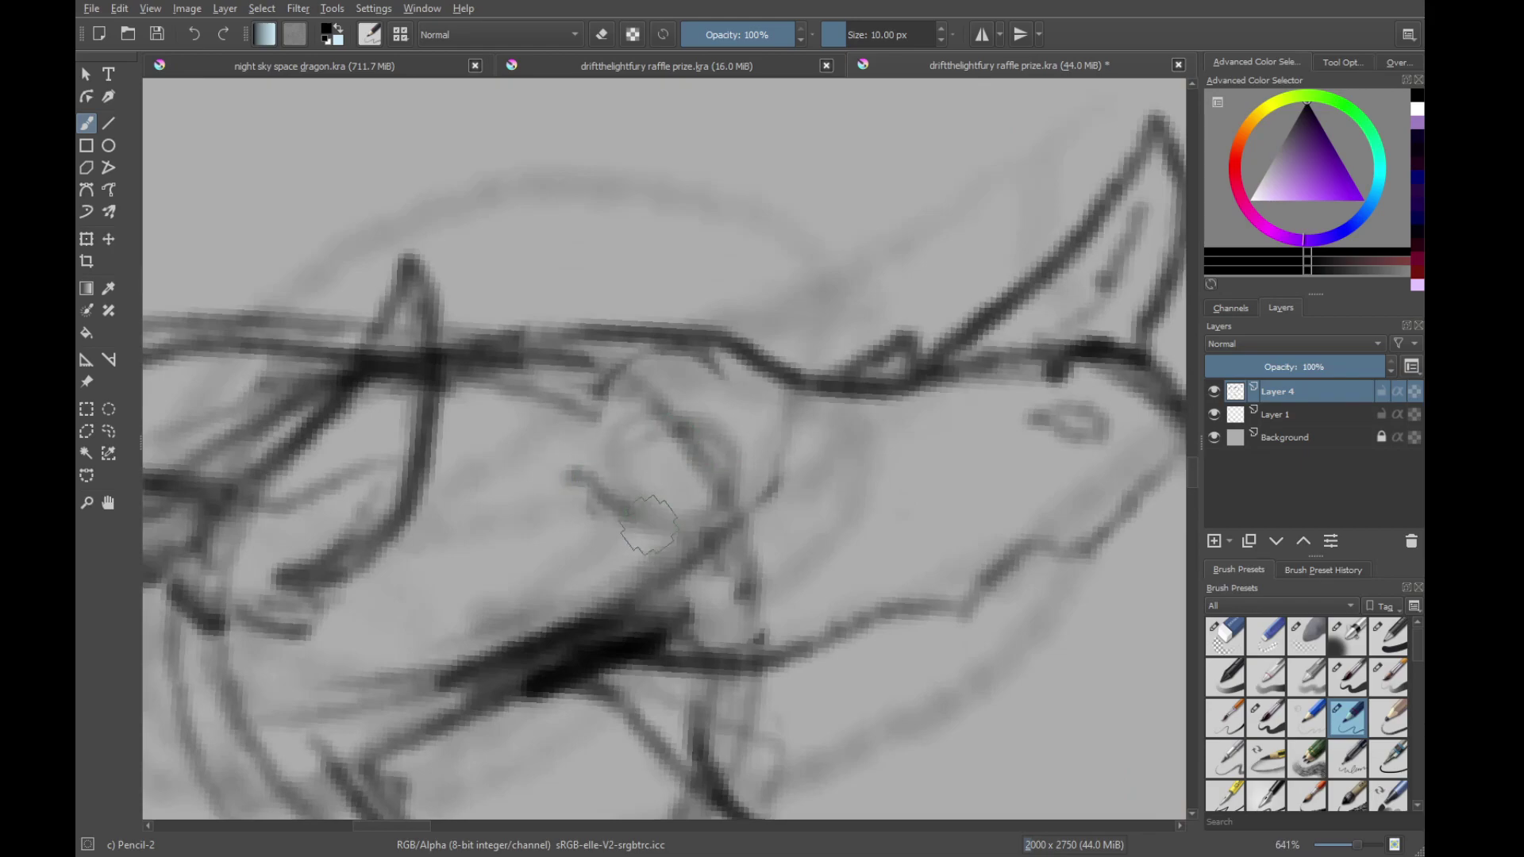
{"action": "key", "text": "ctrl+z"}
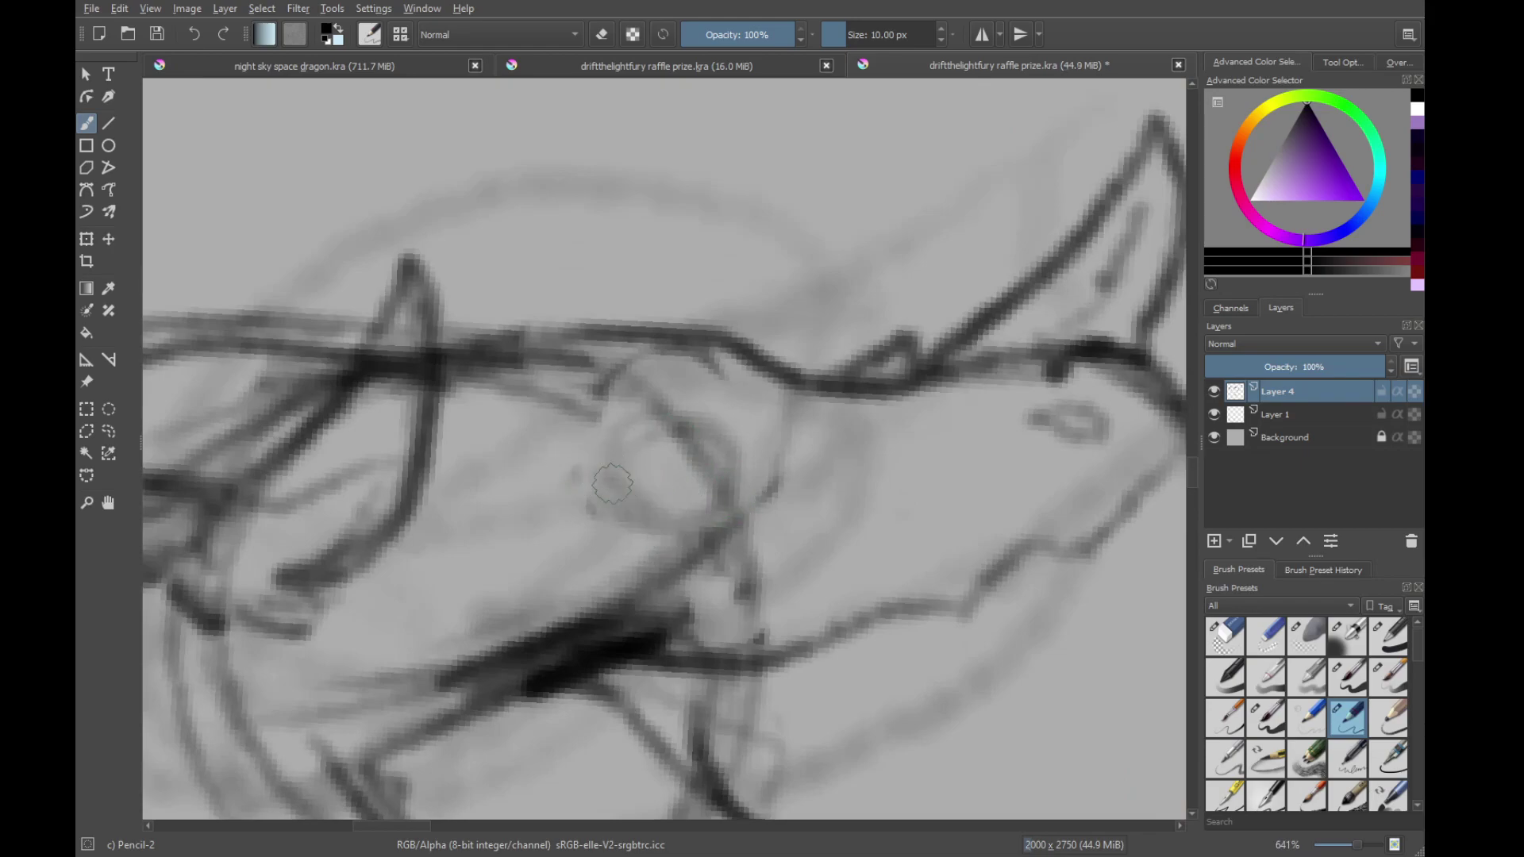
{"action": "mouse_move", "coordinate": [599, 480]}
{"action": "left_mouse_down"}
{"action": "mouse_move", "coordinate": [699, 513]}
{"action": "mouse_move", "coordinate": [817, 473]}
{"action": "left_mouse_up"}
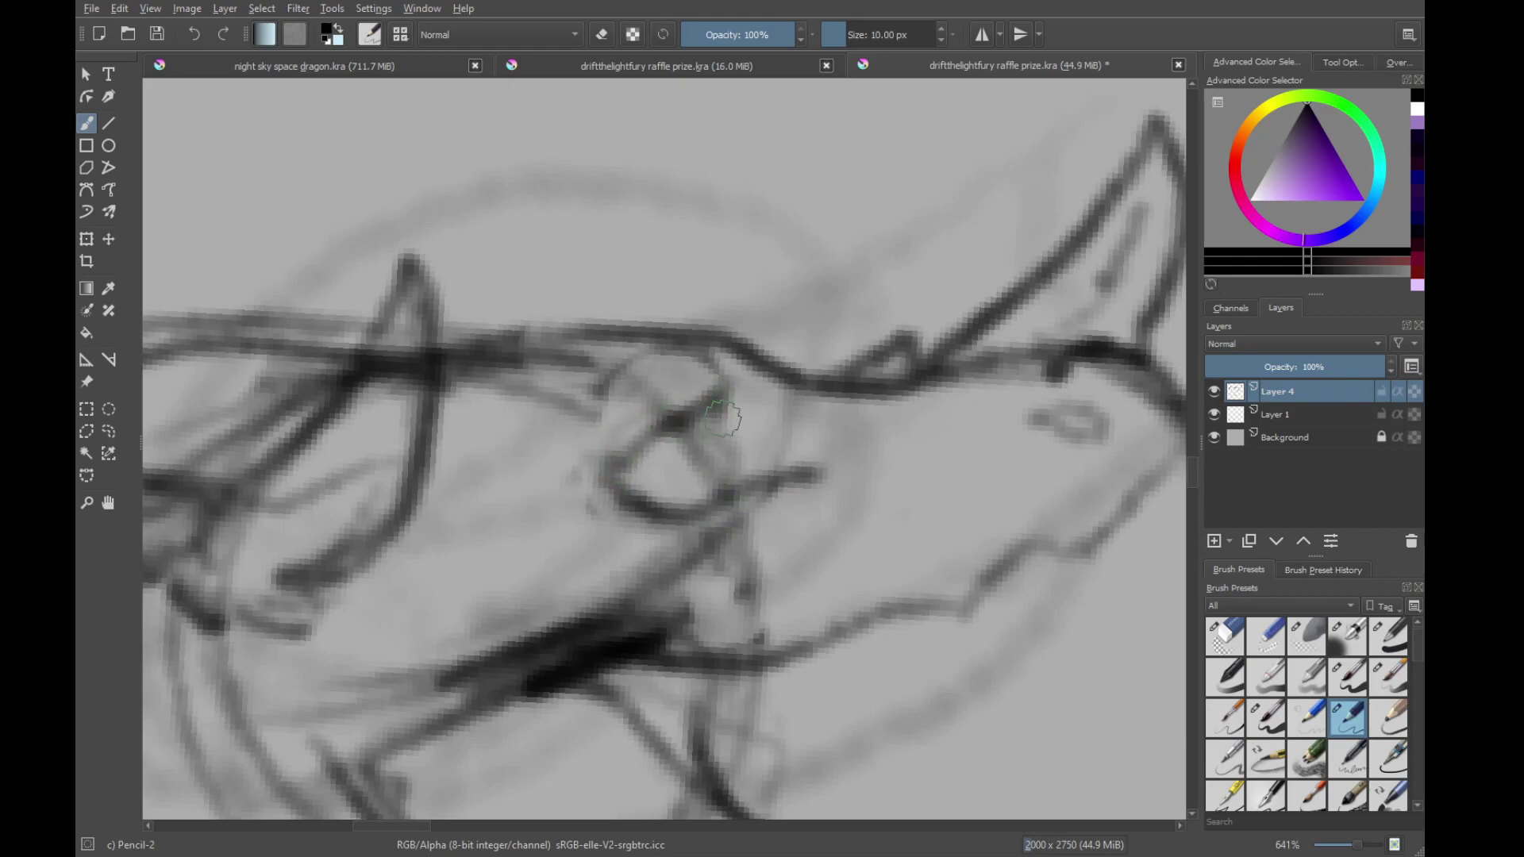
{"action": "mouse_move", "coordinate": [763, 472]}
{"action": "left_mouse_down"}
{"action": "mouse_move", "coordinate": [721, 653]}
{"action": "mouse_move", "coordinate": [741, 476]}
{"action": "mouse_move", "coordinate": [769, 442]}
{"action": "mouse_move", "coordinate": [764, 389]}
{"action": "left_mouse_up"}
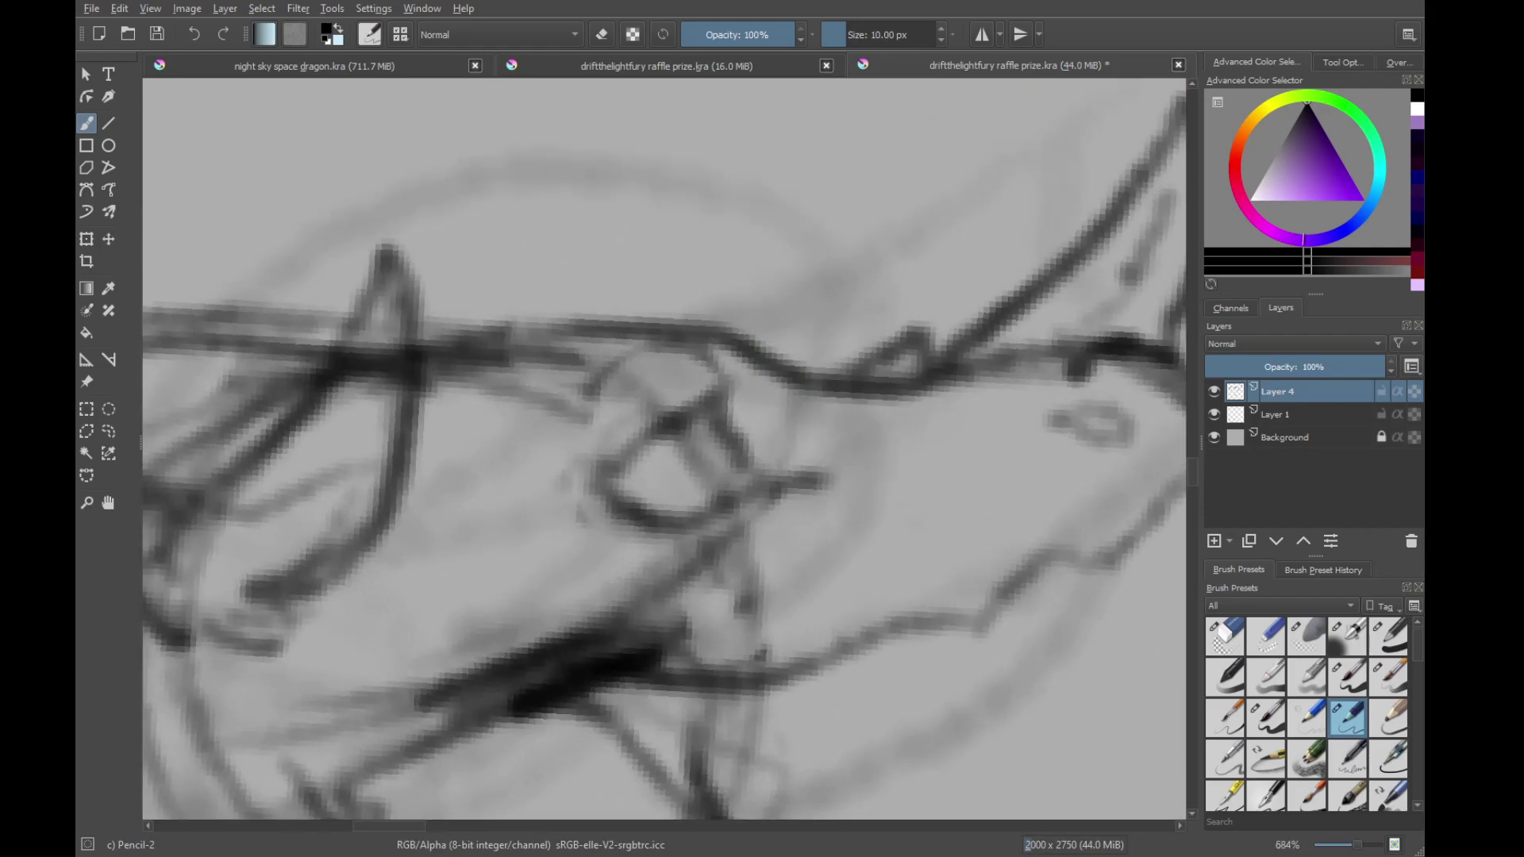
{"action": "key", "text": "ctrl+z"}
{"action": "key", "text": "ctrl+z"}
{"action": "key", "text": "ctrl+z"}
{"action": "key", "text": "ctrl+z"}
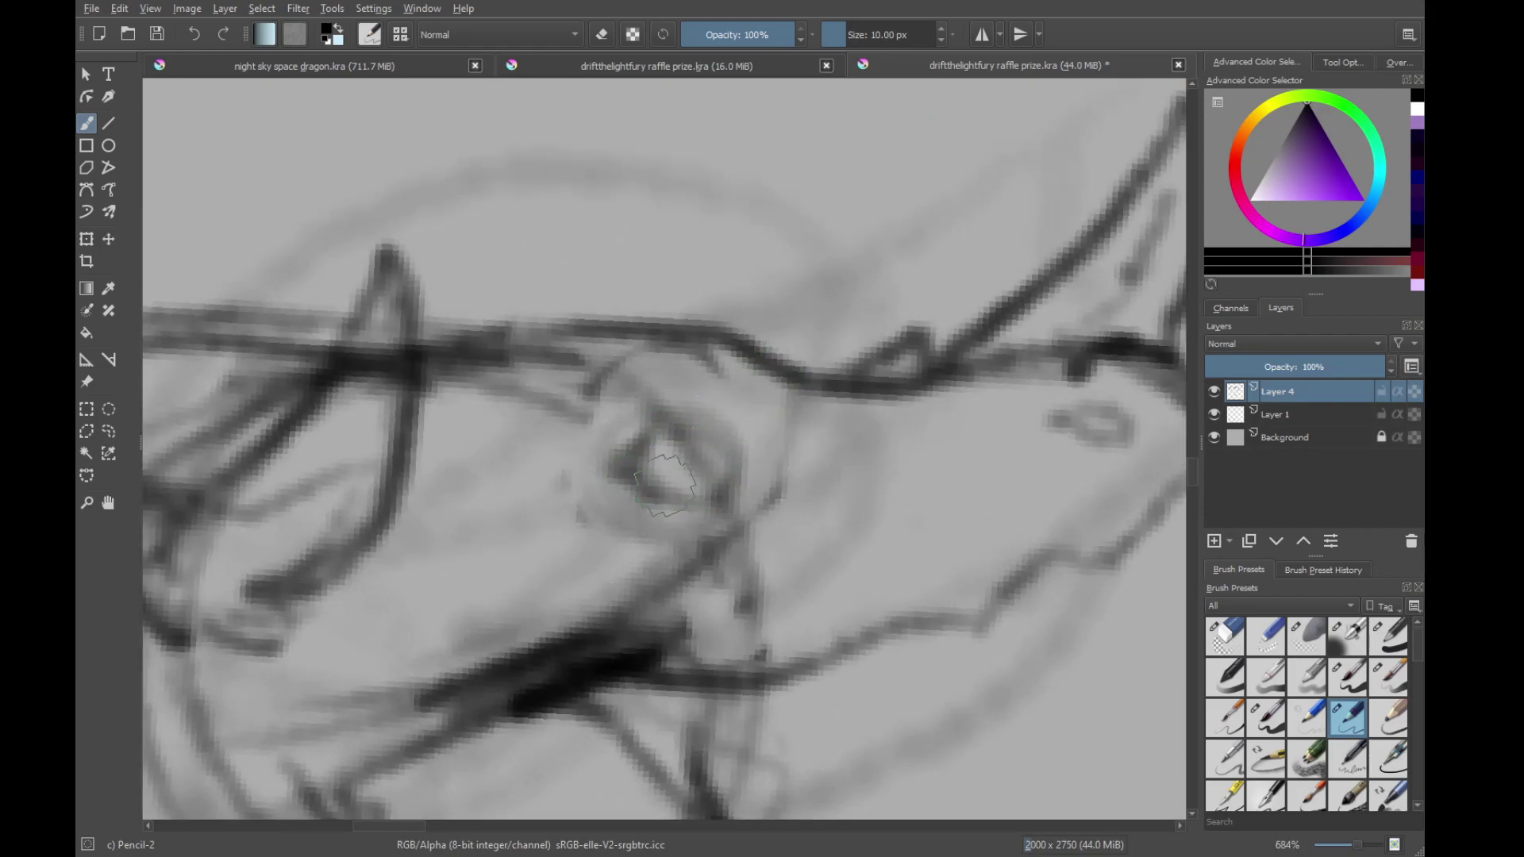
Draw an almond-shaped eye with a pointed front corner beneath the brow bump, adding darkened lids and a brow ridge line above it
{"action": "left_click_drag", "start_coordinate": [752, 460], "coordinate": [774, 480]}
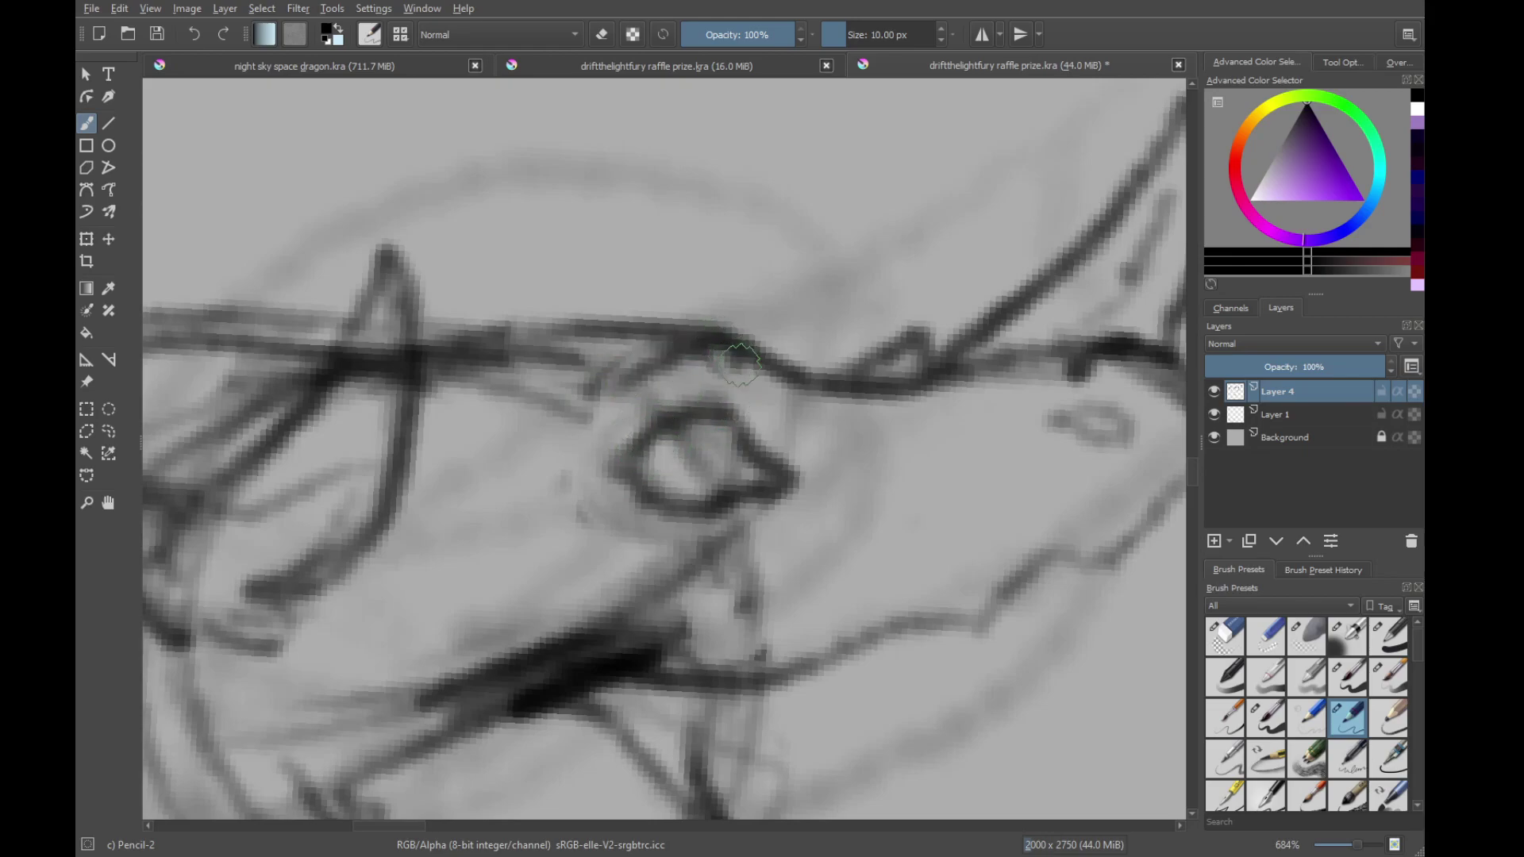
{"action": "mouse_move", "coordinate": [708, 449]}
{"action": "left_mouse_down"}
{"action": "mouse_move", "coordinate": [701, 633]}
{"action": "mouse_move", "coordinate": [705, 427]}
{"action": "left_mouse_up"}
{"action": "mouse_move", "coordinate": [659, 480]}
{"action": "left_mouse_down"}
{"action": "mouse_move", "coordinate": [709, 477]}
{"action": "mouse_move", "coordinate": [669, 461]}
{"action": "left_mouse_up"}
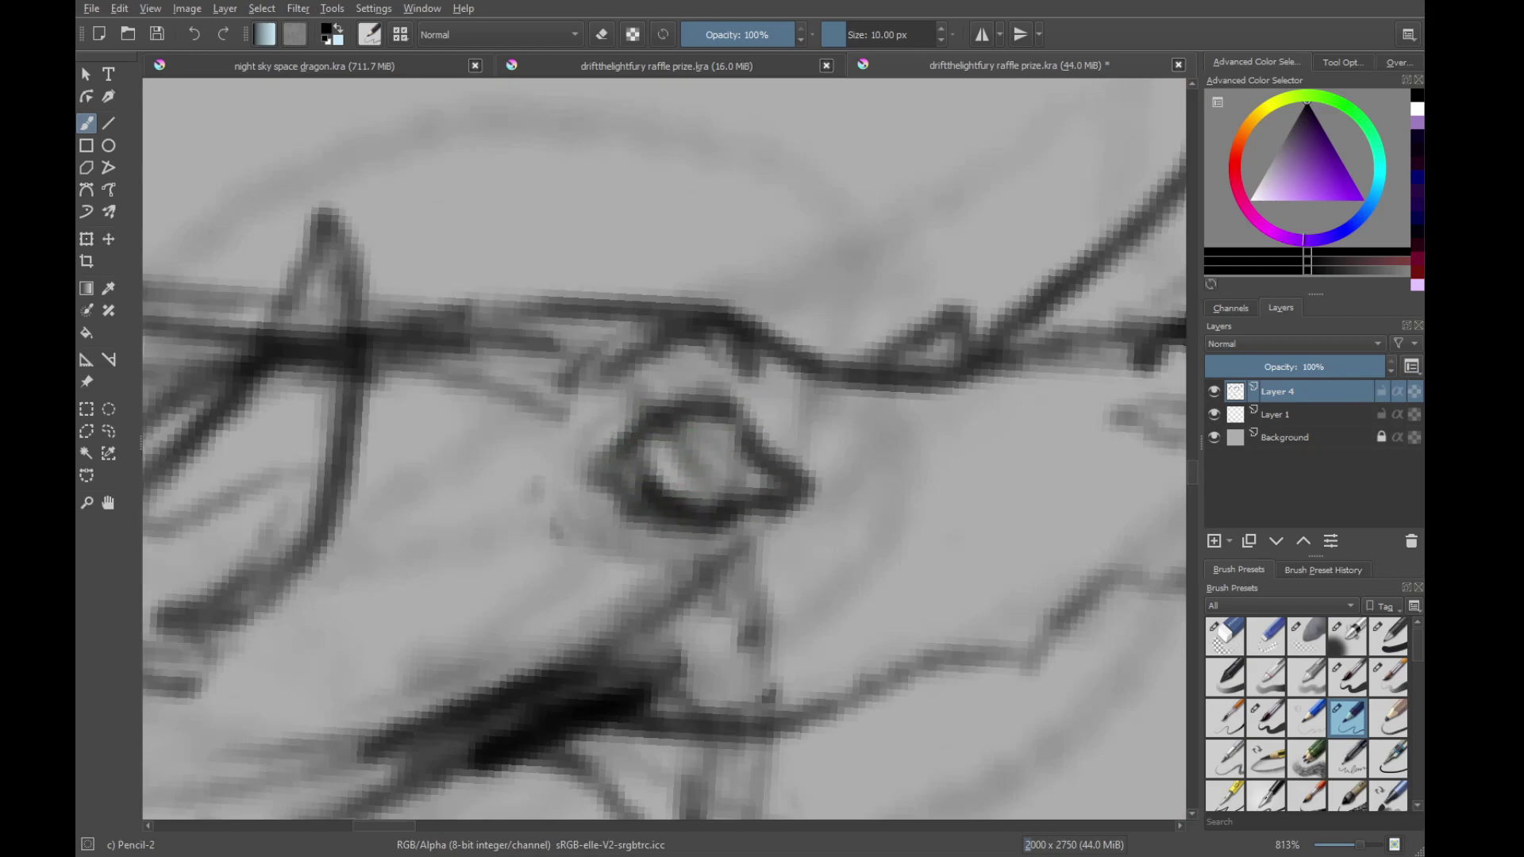
Darken the lower jaw outline along its underside from the jaw corner, rounding it up to the chin tip
{"action": "scroll", "coordinate": [697, 669], "scroll_direction": "down", "scroll_amount": 15}
{"action": "left_click_drag", "start_coordinate": [696, 668], "coordinate": [687, 501]}
{"action": "left_click_drag", "start_coordinate": [608, 612], "coordinate": [632, 529]}
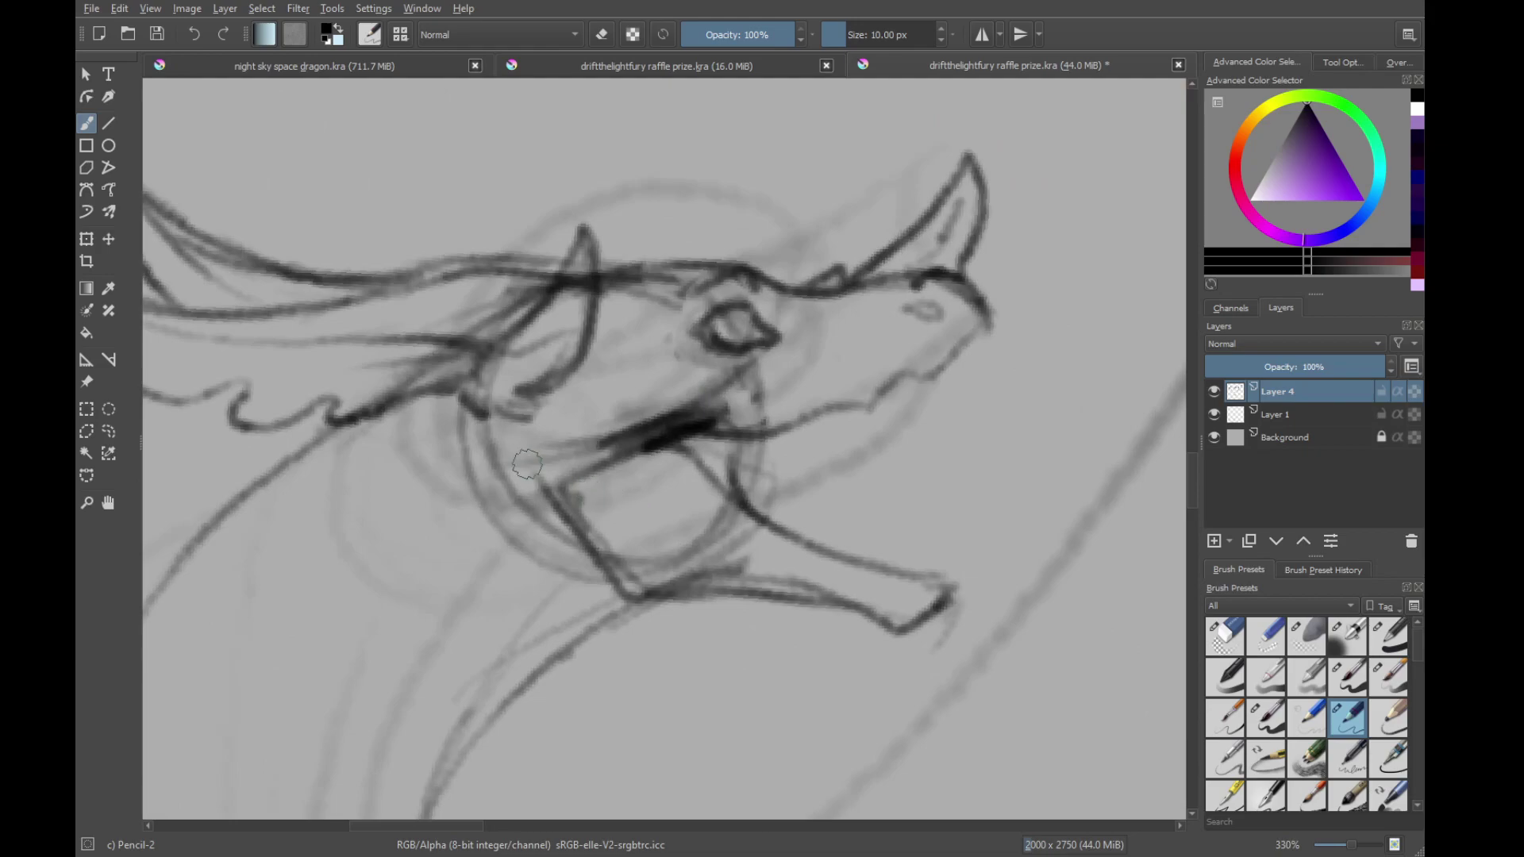
{"action": "mouse_move", "coordinate": [565, 478]}
{"action": "left_mouse_down"}
{"action": "mouse_move", "coordinate": [636, 581]}
{"action": "mouse_move", "coordinate": [682, 595]}
{"action": "mouse_move", "coordinate": [637, 591]}
{"action": "mouse_move", "coordinate": [943, 612]}
{"action": "left_mouse_up"}
{"action": "mouse_move", "coordinate": [793, 462]}
{"action": "left_mouse_down"}
{"action": "mouse_move", "coordinate": [765, 627]}
{"action": "mouse_move", "coordinate": [807, 574]}
{"action": "mouse_move", "coordinate": [794, 469]}
{"action": "left_mouse_up"}
{"action": "left_click_drag", "start_coordinate": [810, 431], "coordinate": [765, 340]}
{"action": "left_click_drag", "start_coordinate": [852, 454], "coordinate": [756, 353]}
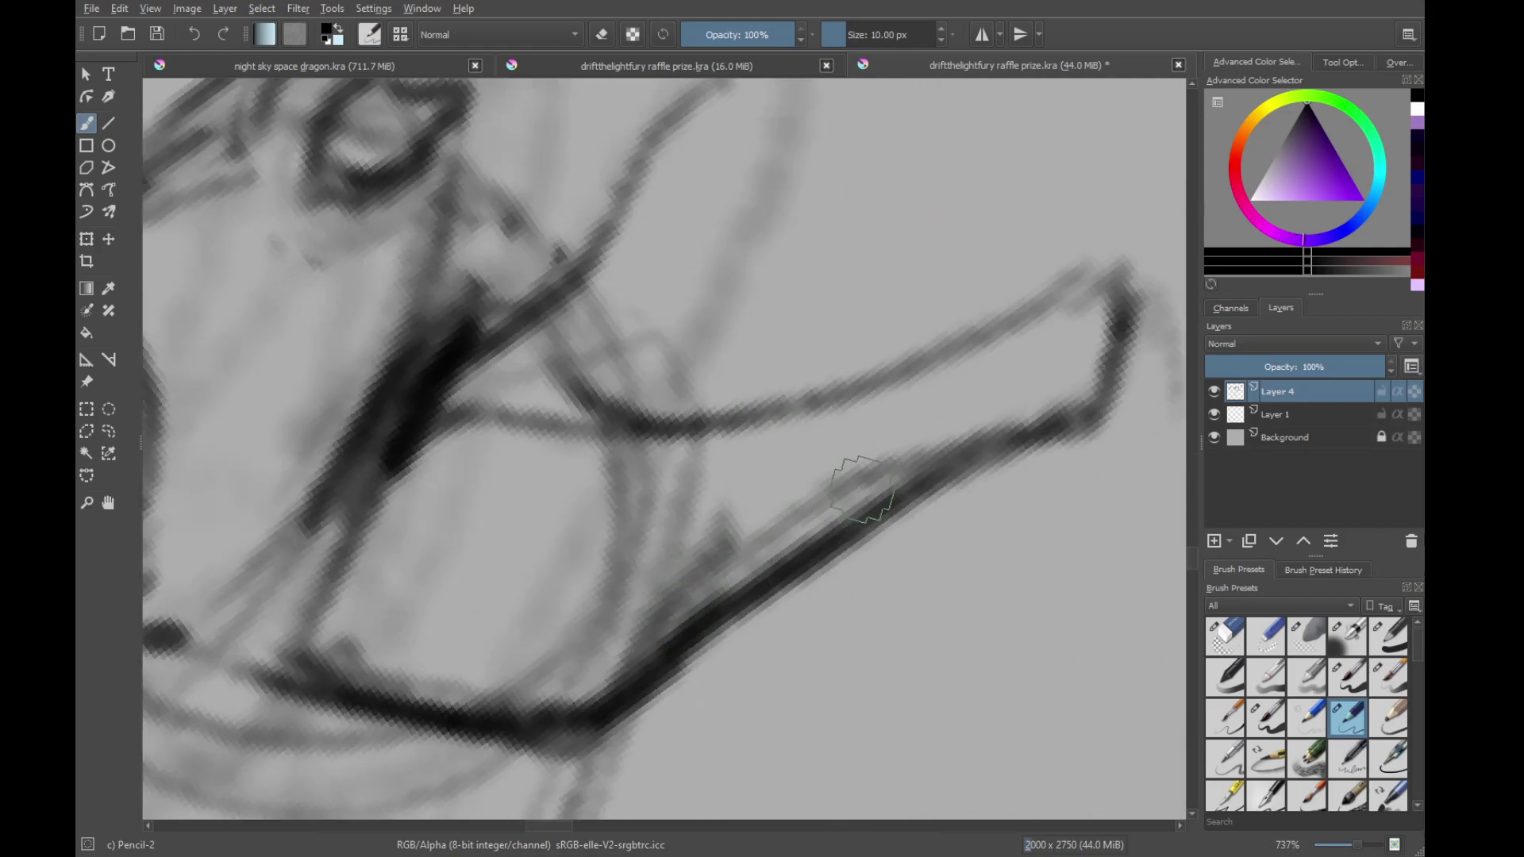
{"action": "mouse_move", "coordinate": [862, 489]}
{"action": "left_mouse_down"}
{"action": "mouse_move", "coordinate": [612, 485]}
{"action": "mouse_move", "coordinate": [846, 354]}
{"action": "mouse_move", "coordinate": [865, 325]}
{"action": "left_mouse_up"}
{"action": "mouse_move", "coordinate": [774, 450]}
{"action": "left_mouse_down"}
{"action": "mouse_move", "coordinate": [870, 298]}
{"action": "mouse_move", "coordinate": [671, 399]}
{"action": "left_mouse_up"}
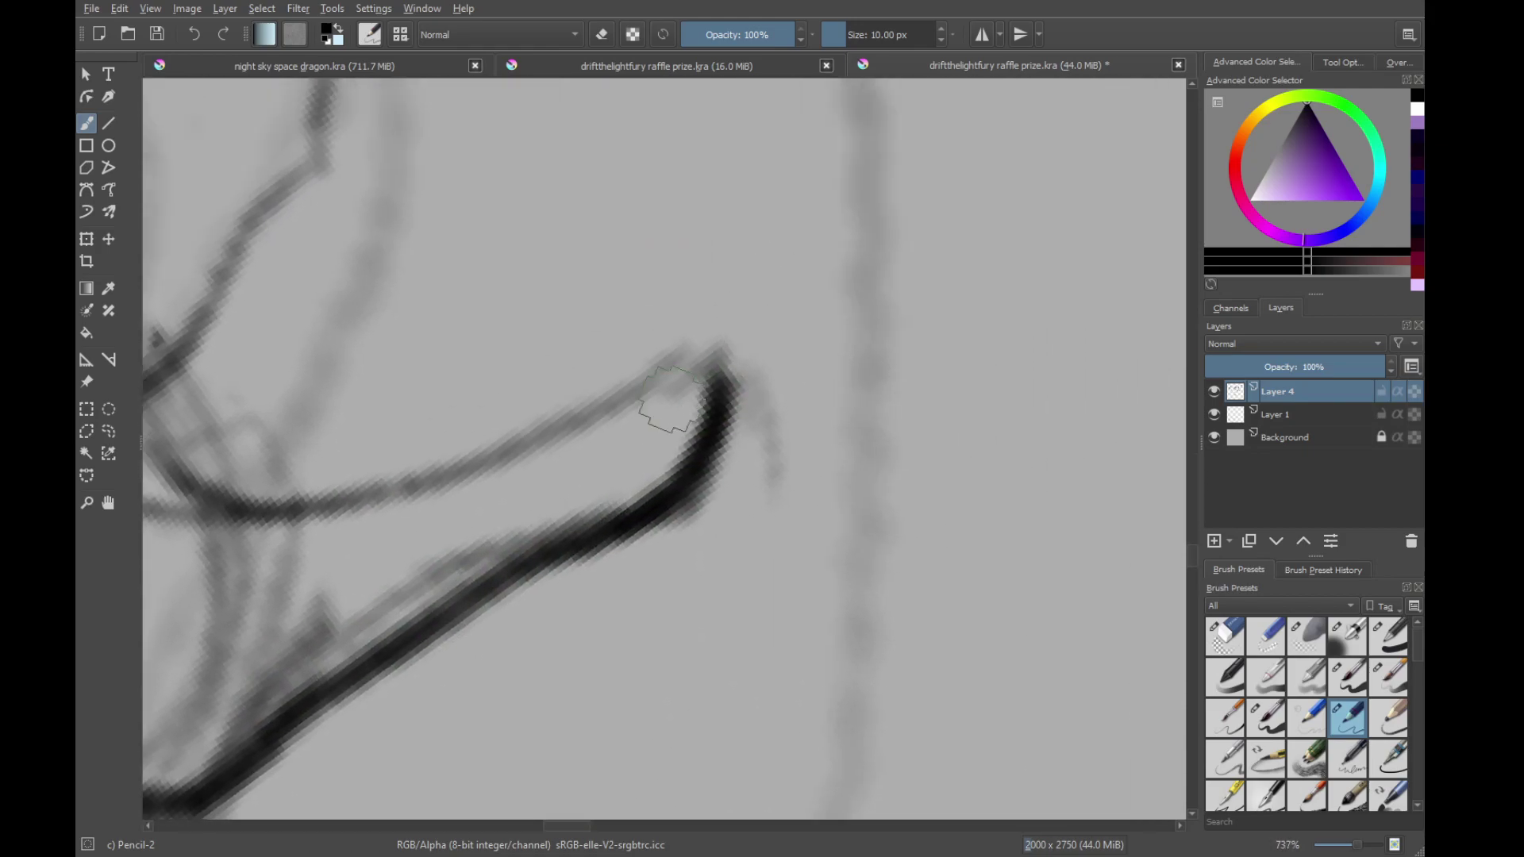
Erase the stray marks beyond the chin tip and return to the pencil brush to refine the tip
{"action": "key", "text": "slash"}
{"action": "mouse_move", "coordinate": [618, 588]}
{"action": "left_mouse_down"}
{"action": "mouse_move", "coordinate": [684, 588]}
{"action": "mouse_move", "coordinate": [756, 475]}
{"action": "mouse_move", "coordinate": [746, 385]}
{"action": "left_mouse_up"}
{"action": "key", "text": "slash"}
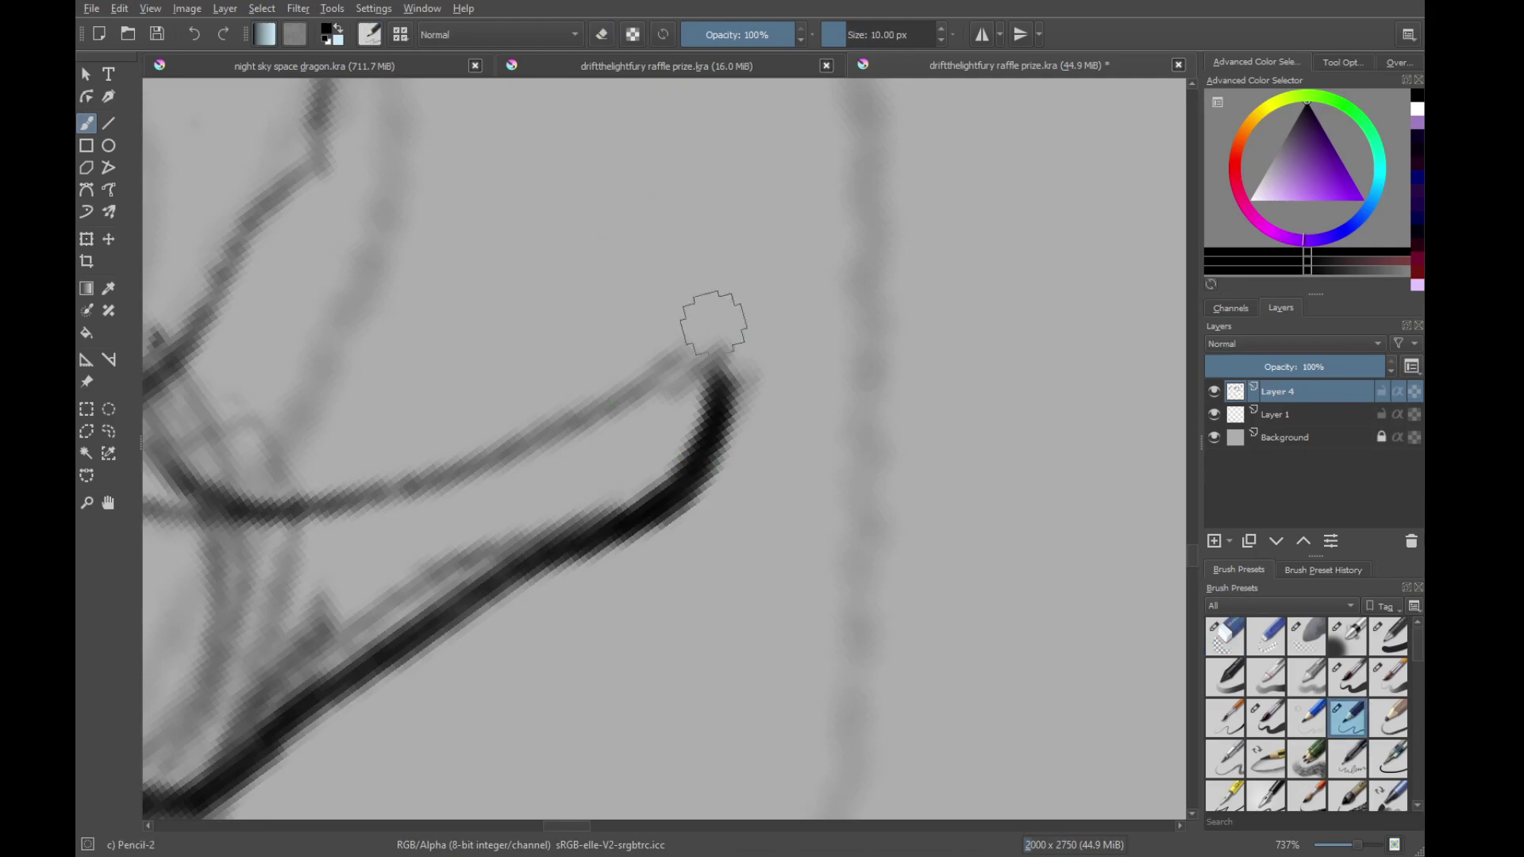
{"action": "left_click_drag", "start_coordinate": [713, 323], "coordinate": [709, 429]}
Darken the corner of the mouth and draw a row of small pointed teeth hanging along the upper jaw
{"action": "left_click_drag", "start_coordinate": [846, 359], "coordinate": [877, 527]}
{"action": "left_click_drag", "start_coordinate": [603, 365], "coordinate": [649, 568]}
{"action": "left_click_drag", "start_coordinate": [650, 568], "coordinate": [625, 331]}
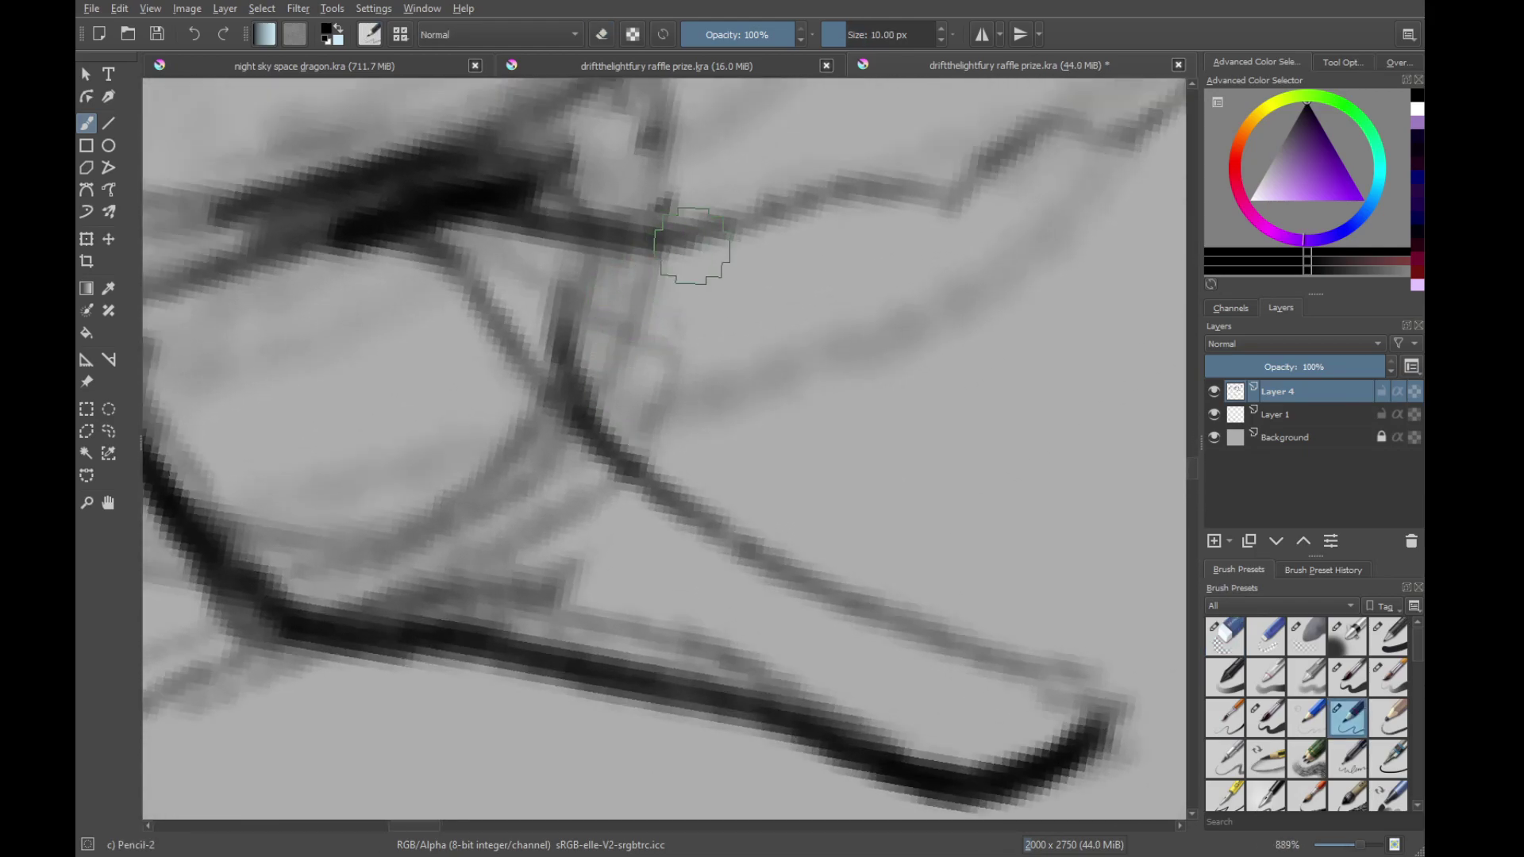
{"action": "left_click_drag", "start_coordinate": [639, 242], "coordinate": [583, 371]}
{"action": "left_click_drag", "start_coordinate": [865, 302], "coordinate": [497, 584]}
{"action": "mouse_move", "coordinate": [902, 374]}
{"action": "left_mouse_down"}
{"action": "mouse_move", "coordinate": [905, 347]}
{"action": "mouse_move", "coordinate": [854, 499]}
{"action": "left_mouse_up"}
{"action": "mouse_move", "coordinate": [823, 417]}
{"action": "left_mouse_down"}
{"action": "mouse_move", "coordinate": [844, 492]}
{"action": "mouse_move", "coordinate": [813, 472]}
{"action": "left_mouse_up"}
{"action": "left_click_drag", "start_coordinate": [840, 404], "coordinate": [821, 464]}
{"action": "mouse_move", "coordinate": [790, 401]}
{"action": "left_mouse_down"}
{"action": "mouse_move", "coordinate": [811, 462]}
{"action": "mouse_move", "coordinate": [731, 417]}
{"action": "mouse_move", "coordinate": [710, 462]}
{"action": "left_mouse_up"}
{"action": "left_click_drag", "start_coordinate": [675, 415], "coordinate": [695, 461]}
{"action": "mouse_move", "coordinate": [615, 513]}
{"action": "left_mouse_down"}
{"action": "mouse_move", "coordinate": [773, 463]}
{"action": "mouse_move", "coordinate": [746, 449]}
{"action": "left_mouse_up"}
{"action": "mouse_move", "coordinate": [714, 408]}
{"action": "left_mouse_down"}
{"action": "mouse_move", "coordinate": [704, 461]}
{"action": "mouse_move", "coordinate": [644, 444]}
{"action": "left_mouse_up"}
{"action": "left_click_drag", "start_coordinate": [623, 429], "coordinate": [605, 459]}
{"action": "left_click_drag", "start_coordinate": [481, 547], "coordinate": [684, 343]}
Draw small rounded teeth along the back half of the lower jaw's upper edge
{"action": "left_click_drag", "start_coordinate": [658, 450], "coordinate": [711, 484]}
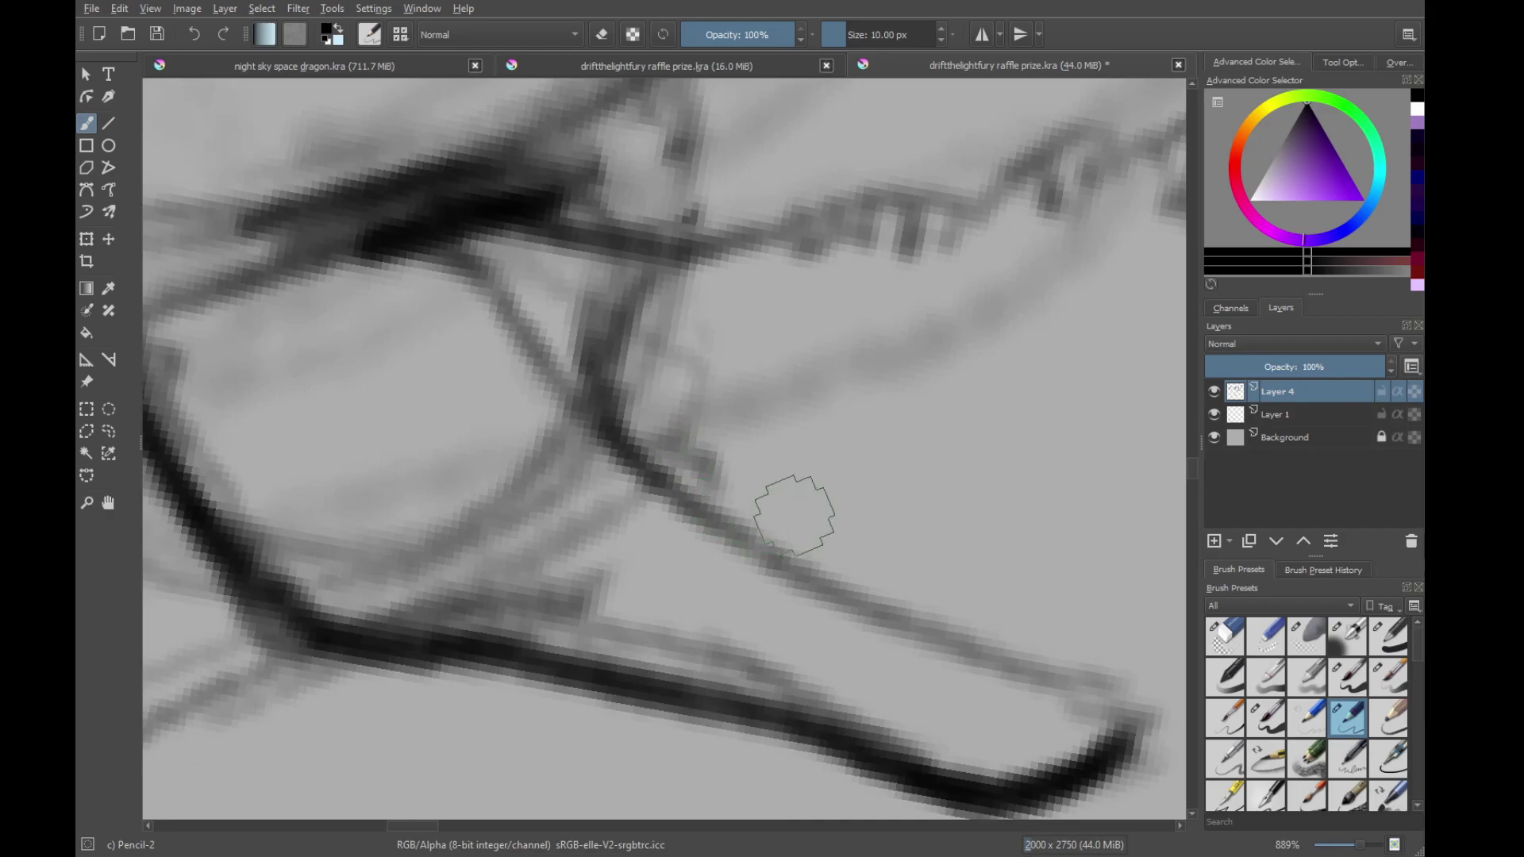
{"action": "left_click_drag", "start_coordinate": [794, 515], "coordinate": [700, 456]}
{"action": "mouse_move", "coordinate": [645, 466]}
{"action": "left_mouse_down"}
{"action": "mouse_move", "coordinate": [680, 438]}
{"action": "mouse_move", "coordinate": [736, 514]}
{"action": "left_mouse_up"}
{"action": "mouse_move", "coordinate": [767, 523]}
{"action": "left_mouse_down"}
{"action": "mouse_move", "coordinate": [656, 455]}
{"action": "mouse_move", "coordinate": [701, 447]}
{"action": "mouse_move", "coordinate": [712, 476]}
{"action": "left_mouse_up"}
{"action": "left_click_drag", "start_coordinate": [796, 393], "coordinate": [767, 481]}
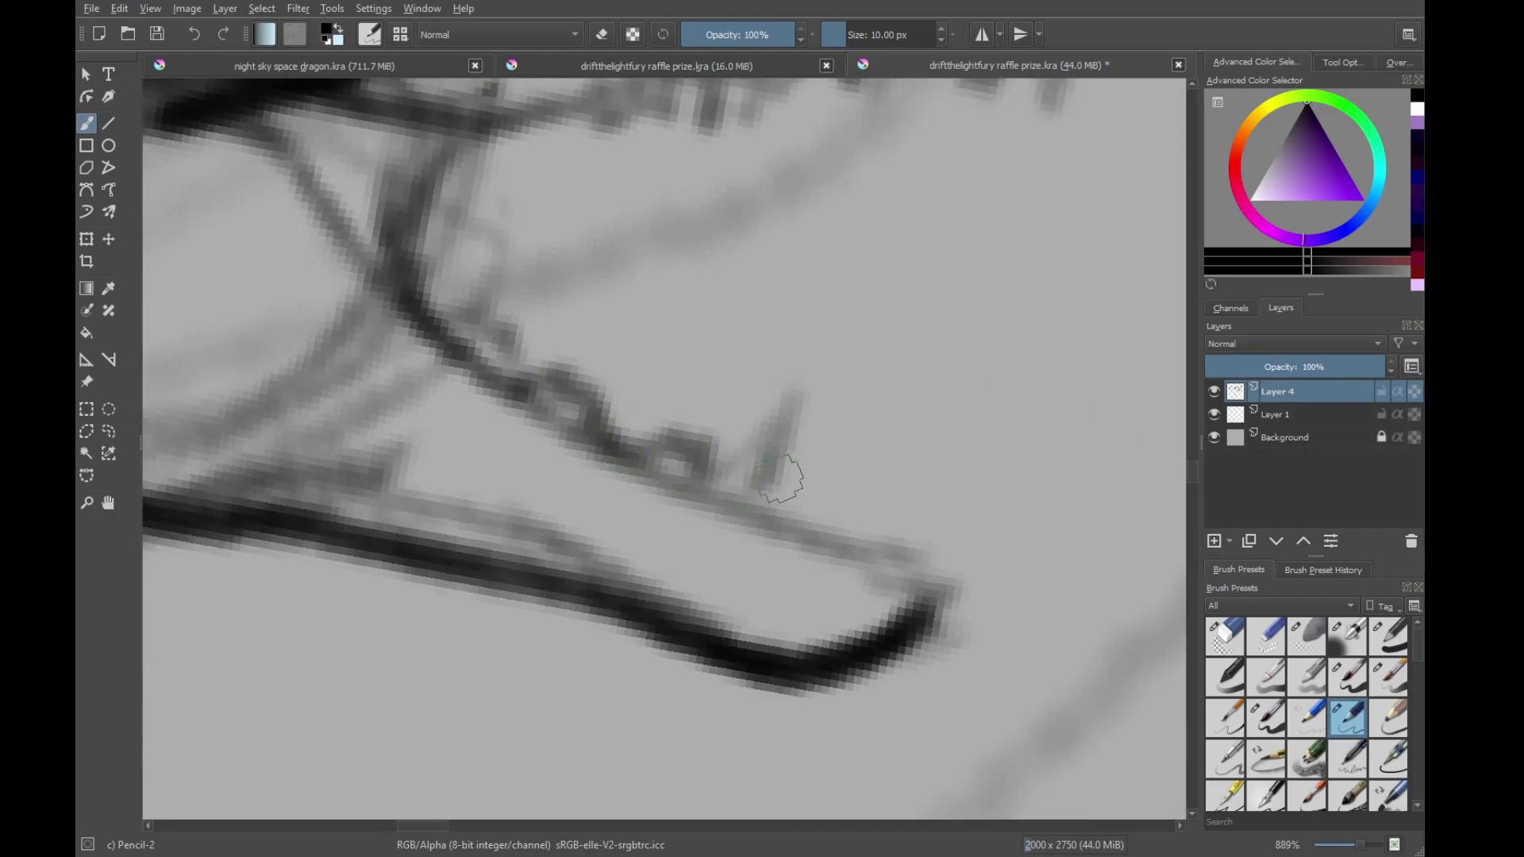
{"action": "left_click_drag", "start_coordinate": [836, 431], "coordinate": [780, 510]}
{"action": "mouse_move", "coordinate": [785, 515]}
{"action": "left_mouse_down"}
{"action": "mouse_move", "coordinate": [864, 483]}
{"action": "mouse_move", "coordinate": [816, 529]}
{"action": "left_mouse_up"}
{"action": "left_click_drag", "start_coordinate": [948, 412], "coordinate": [880, 533]}
{"action": "key", "text": "ctrl+z"}
{"action": "key", "text": "ctrl+z"}
{"action": "key", "text": "ctrl+z"}
{"action": "key", "text": "ctrl+z"}
{"action": "key", "text": "ctrl+z"}
{"action": "key", "text": "ctrl+z"}
Draw short pointed teeth along the front half of the lower jaw up to the chin tip
{"action": "mouse_move", "coordinate": [649, 476]}
{"action": "left_mouse_down"}
{"action": "mouse_move", "coordinate": [670, 439]}
{"action": "mouse_move", "coordinate": [717, 473]}
{"action": "mouse_move", "coordinate": [781, 451]}
{"action": "left_mouse_up"}
{"action": "left_click_drag", "start_coordinate": [801, 485], "coordinate": [773, 504]}
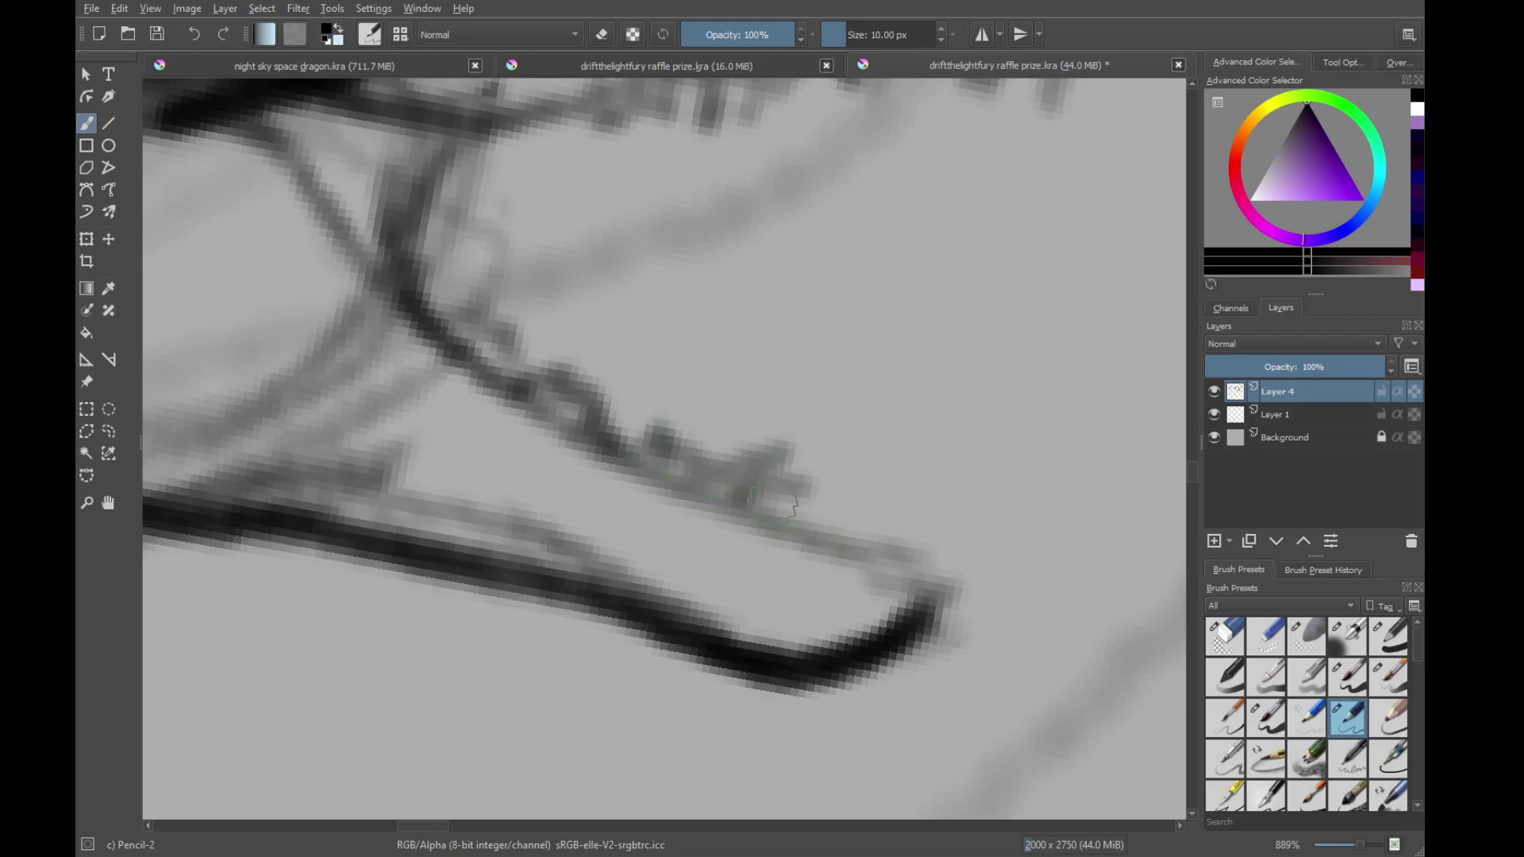
{"action": "left_click_drag", "start_coordinate": [899, 442], "coordinate": [802, 520]}
{"action": "left_click_drag", "start_coordinate": [918, 468], "coordinate": [853, 540]}
{"action": "left_click_drag", "start_coordinate": [953, 486], "coordinate": [921, 530]}
{"action": "left_click_drag", "start_coordinate": [949, 350], "coordinate": [765, 611]}
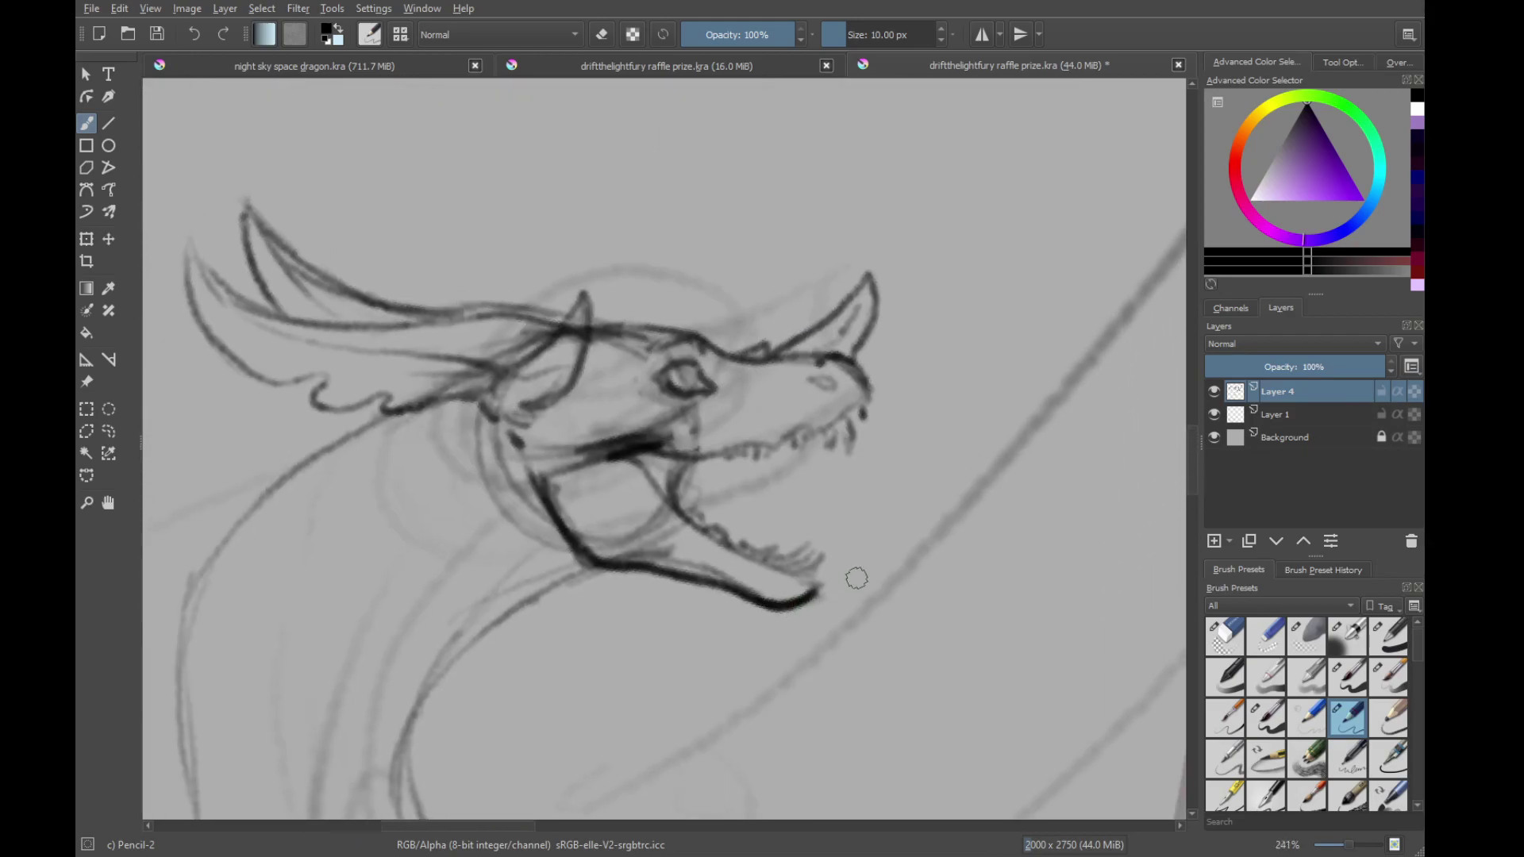
Move the reference dragon image outward over the canvas's right edge, clear of the sketch, and return to the brush
{"action": "left_click_drag", "start_coordinate": [910, 530], "coordinate": [930, 420]}
{"action": "left_click_drag", "start_coordinate": [743, 446], "coordinate": [748, 466]}
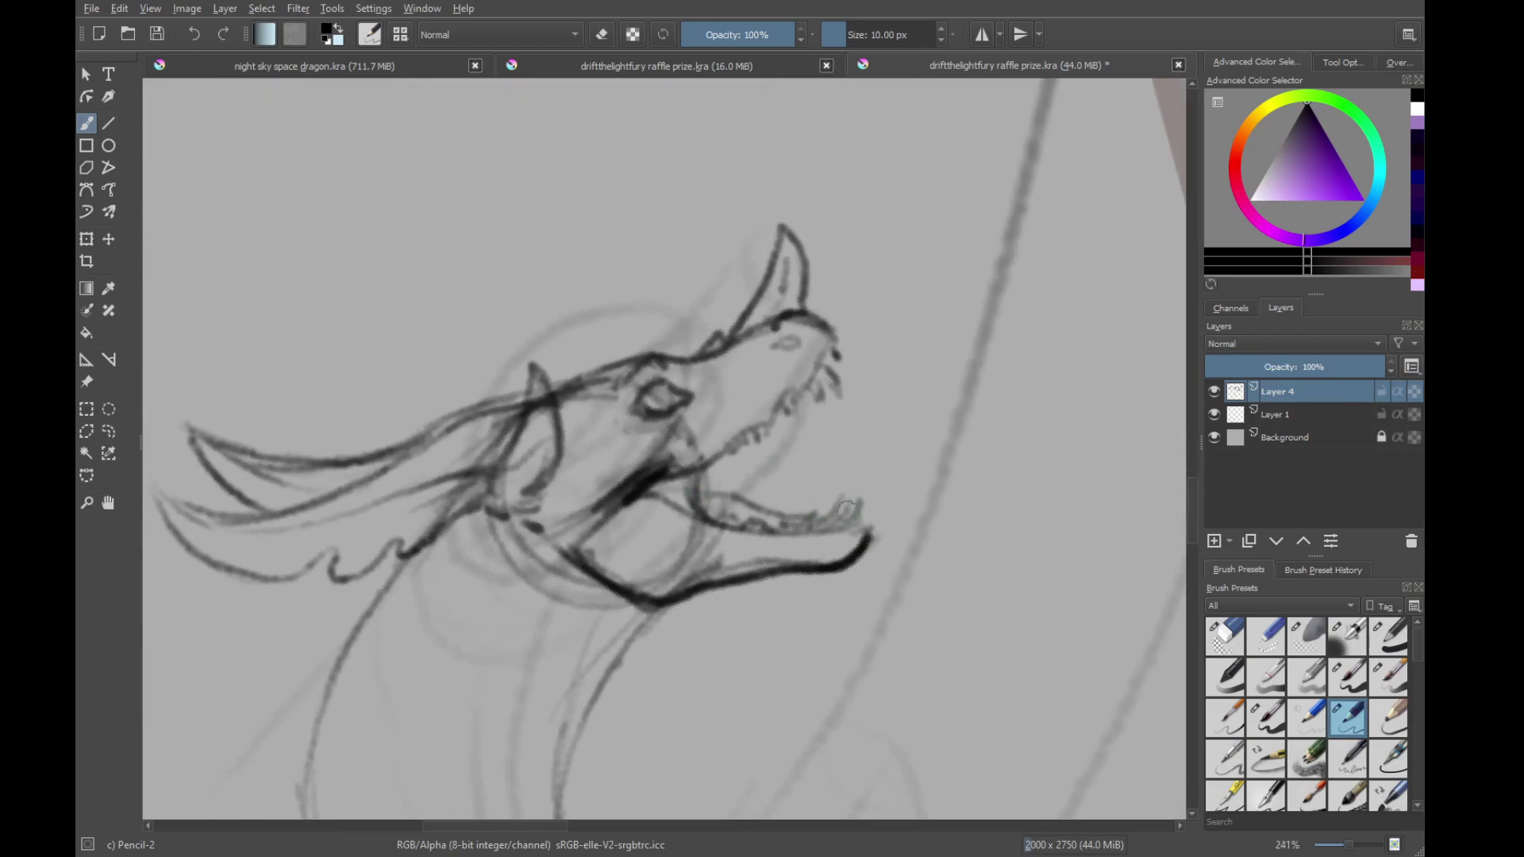
{"action": "scroll", "coordinate": [846, 508], "scroll_direction": "down", "scroll_amount": 5}
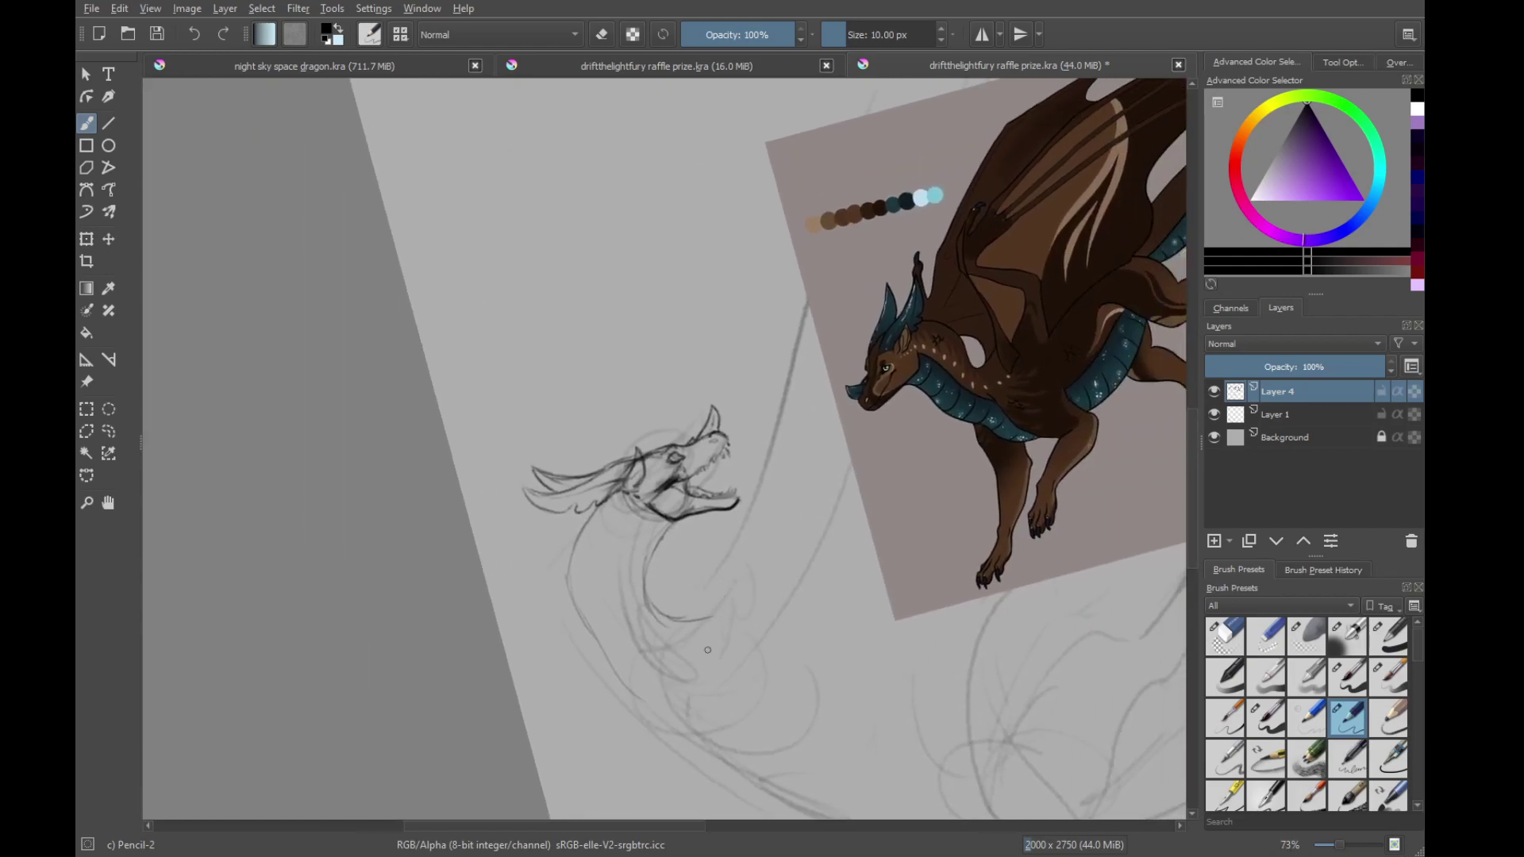
{"action": "left_click_drag", "start_coordinate": [642, 595], "coordinate": [764, 483]}
{"action": "left_click_drag", "start_coordinate": [884, 554], "coordinate": [716, 478]}
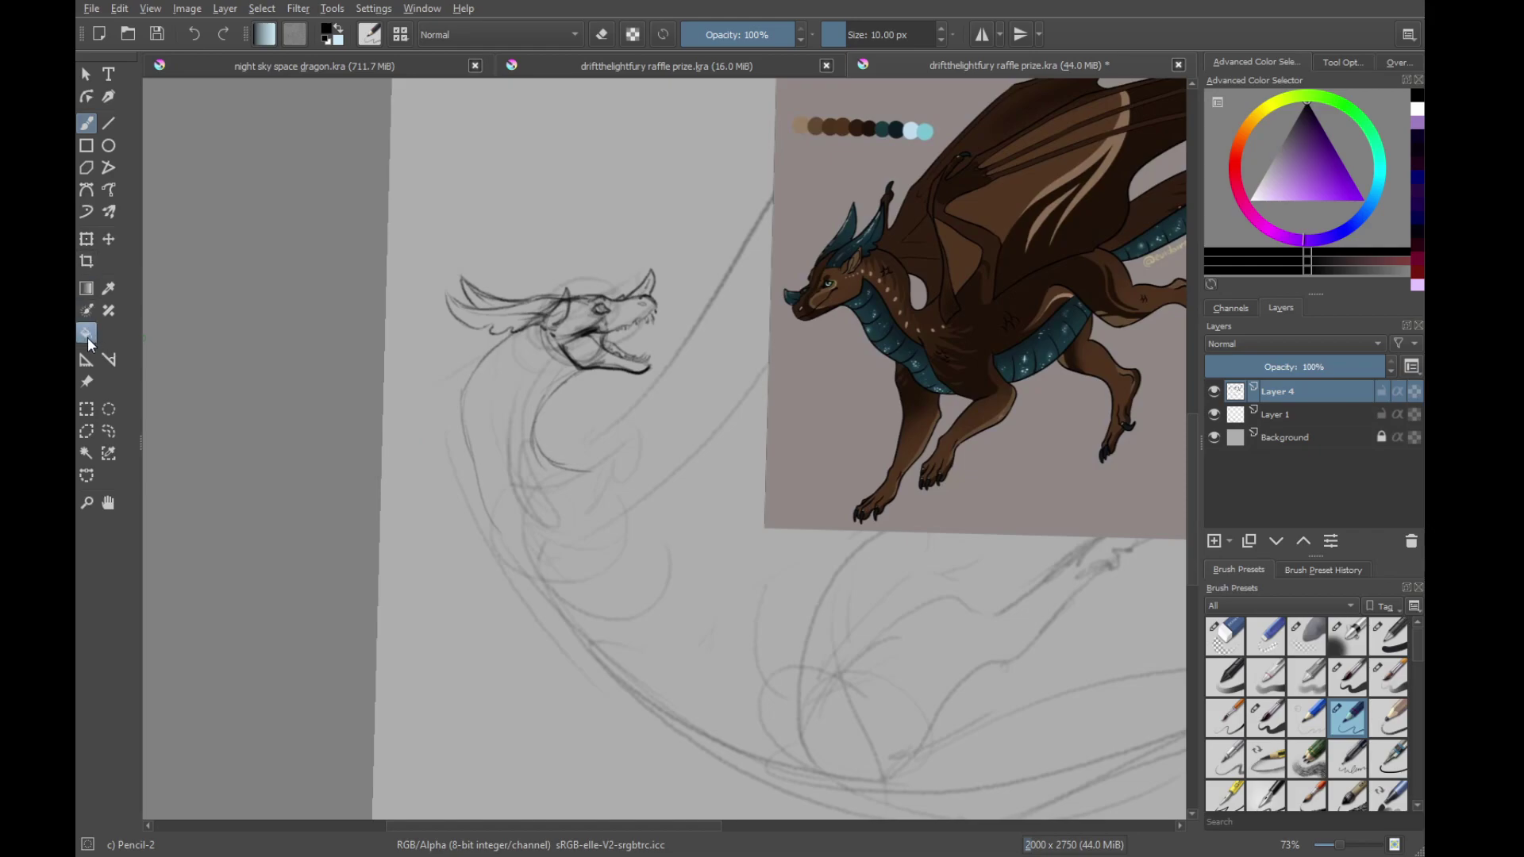
{"action": "left_click", "coordinate": [87, 382]}
{"action": "left_click_drag", "start_coordinate": [976, 316], "coordinate": [700, 542]}
{"action": "scroll", "coordinate": [749, 373], "scroll_direction": "down", "scroll_amount": 2}
{"action": "left_click_drag", "start_coordinate": [756, 496], "coordinate": [1018, 322]}
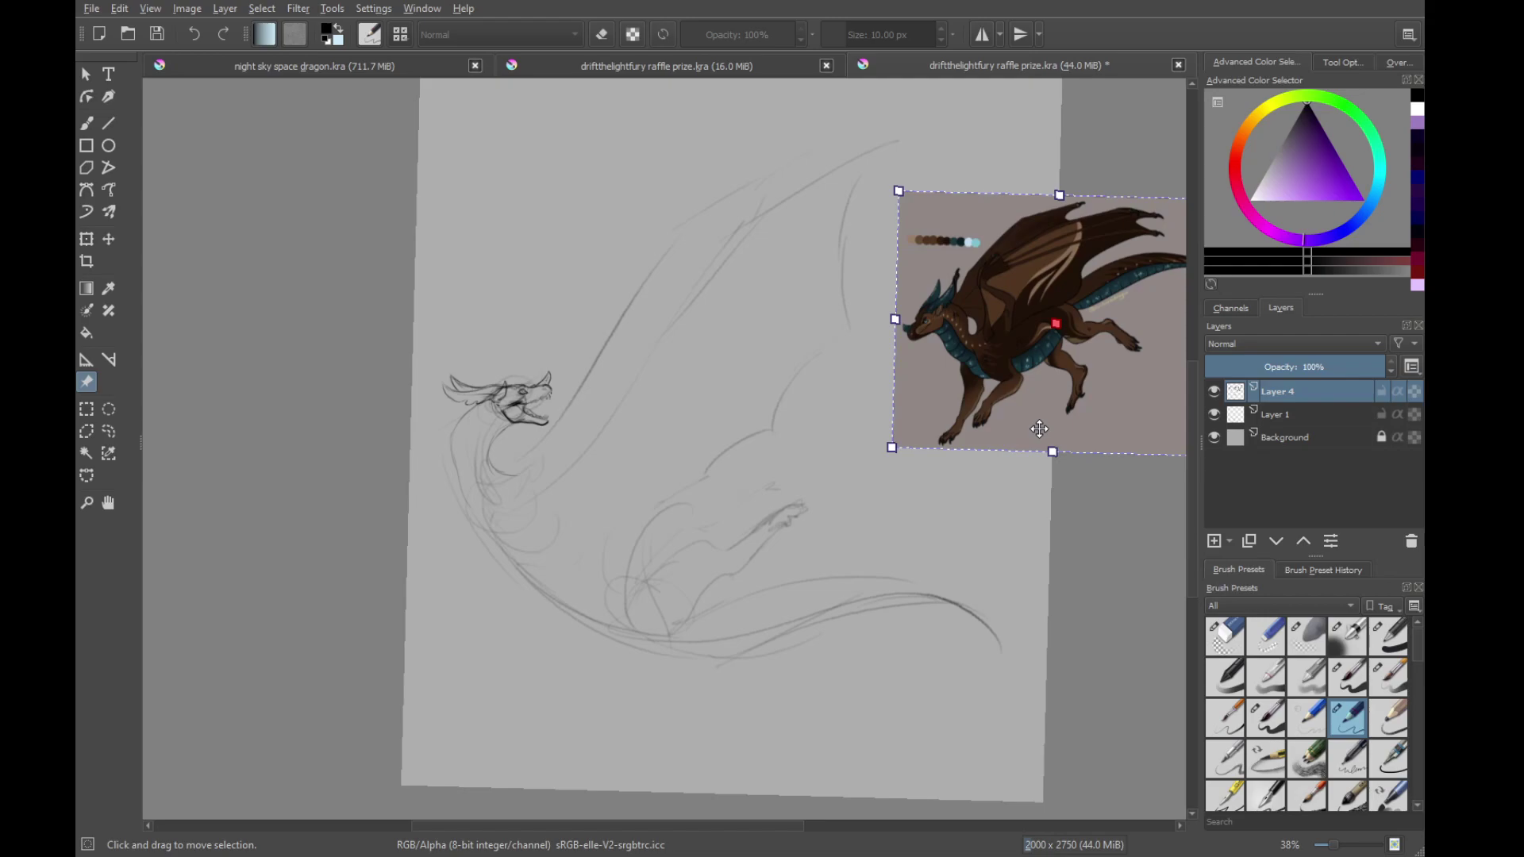
{"action": "left_click", "coordinate": [84, 123]}
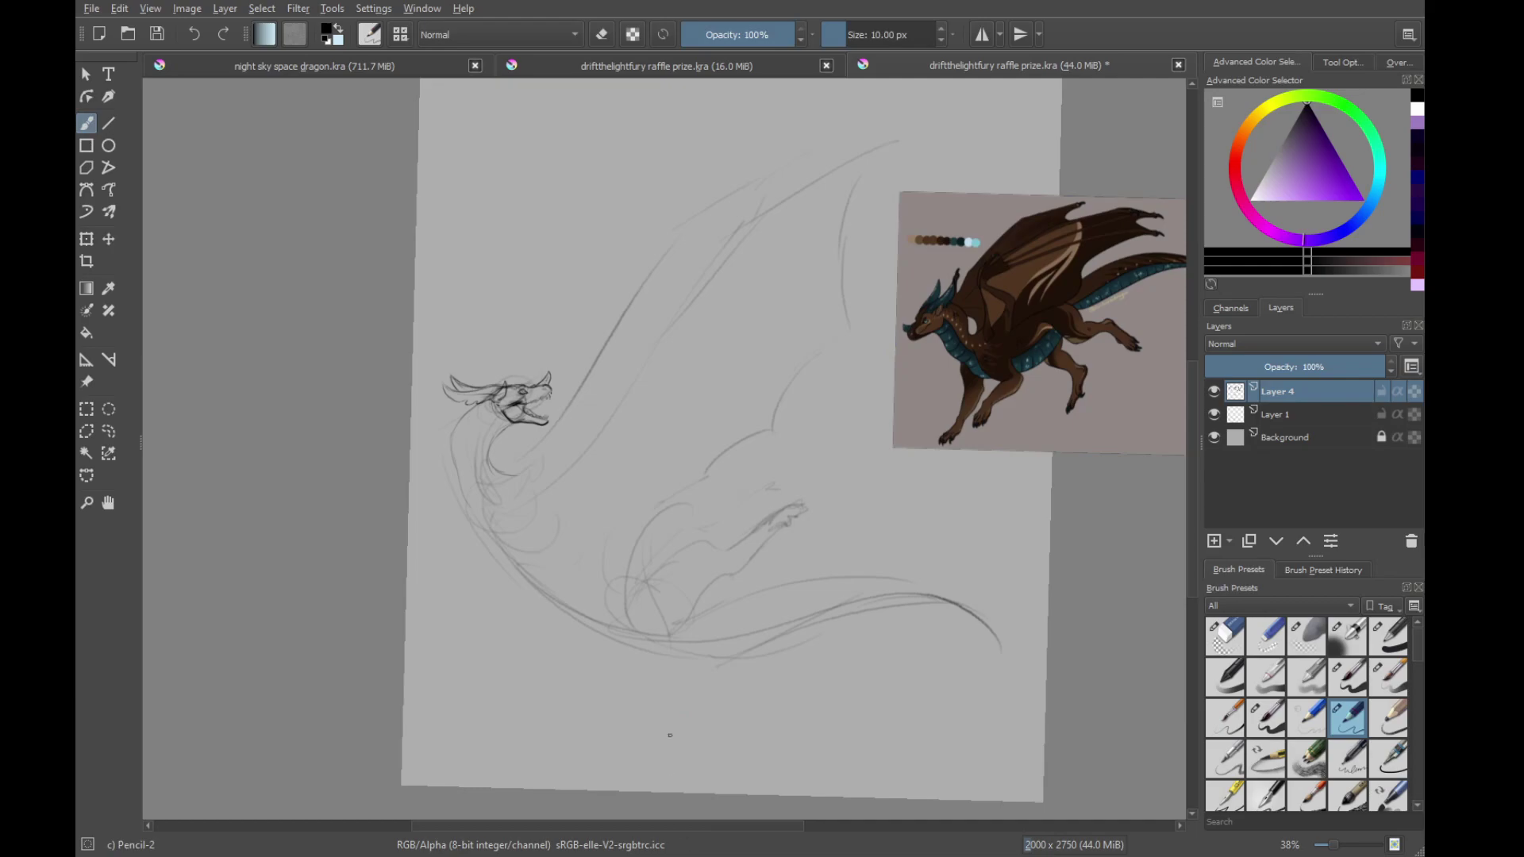
Draw the back outline of the neck curving down from beneath the swept-back horns
{"action": "mouse_move", "coordinate": [632, 511]}
{"action": "left_mouse_down"}
{"action": "mouse_move", "coordinate": [690, 608]}
{"action": "mouse_move", "coordinate": [671, 640]}
{"action": "left_mouse_up"}
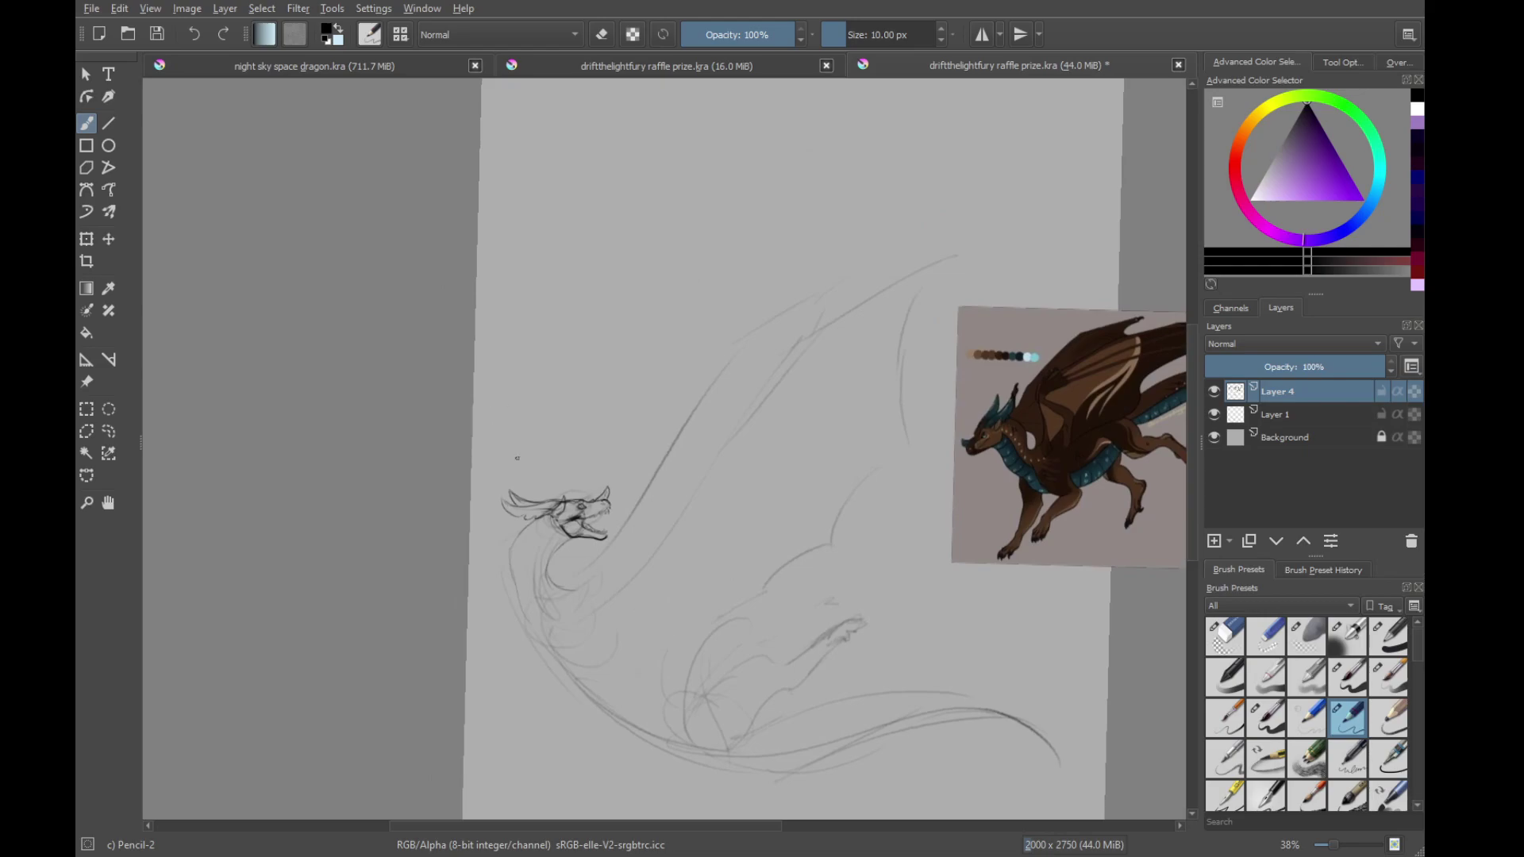
{"action": "left_click_drag", "start_coordinate": [934, 577], "coordinate": [704, 601]}
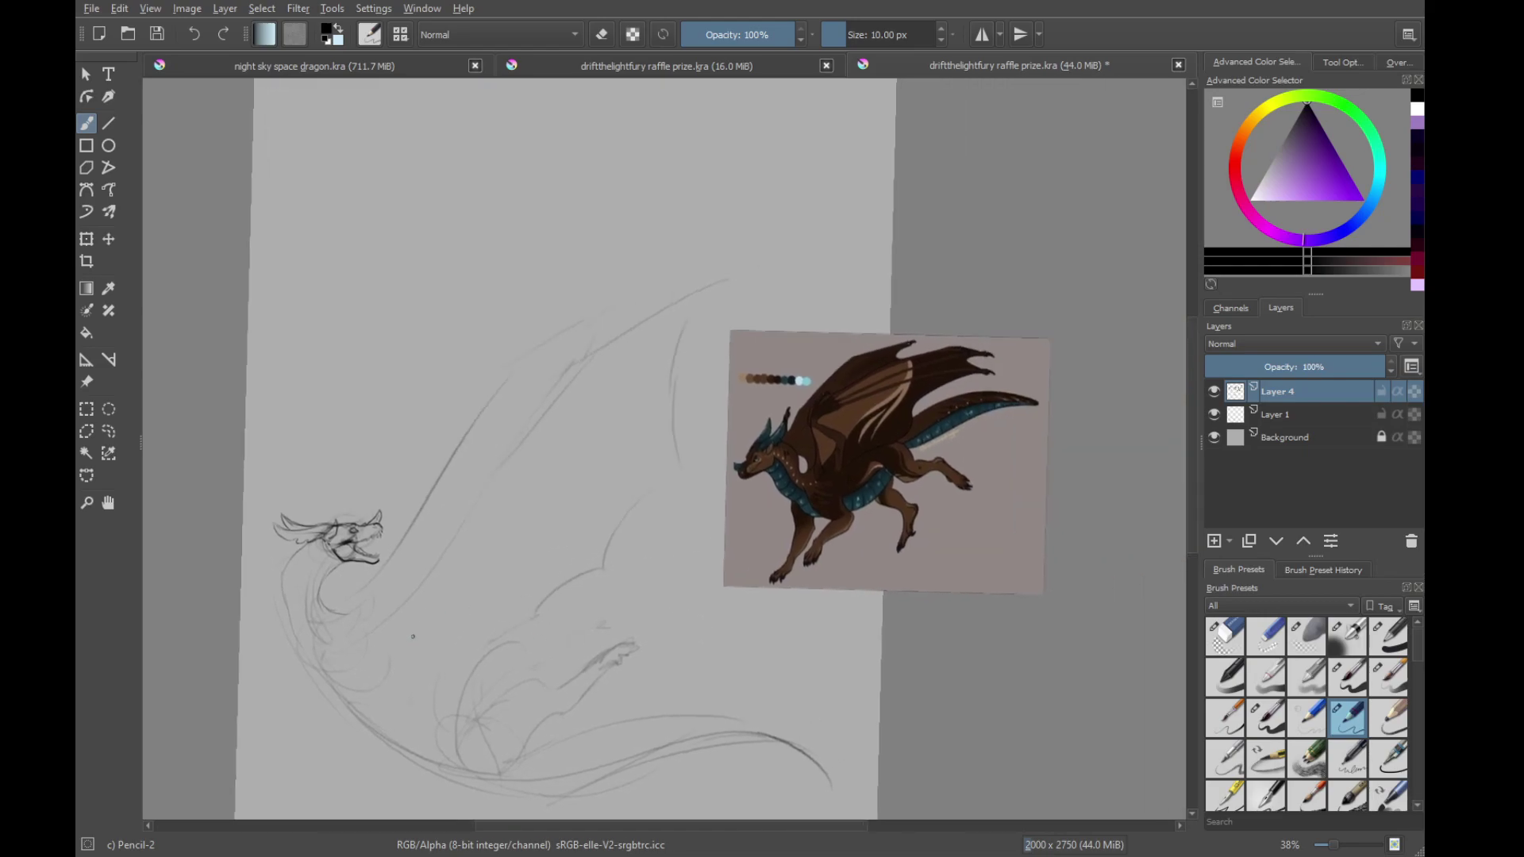
{"action": "mouse_move", "coordinate": [413, 636]}
{"action": "left_mouse_down"}
{"action": "mouse_move", "coordinate": [688, 671]}
{"action": "mouse_move", "coordinate": [627, 609]}
{"action": "mouse_move", "coordinate": [632, 527]}
{"action": "left_mouse_up"}
{"action": "left_click_drag", "start_coordinate": [603, 444], "coordinate": [785, 530]}
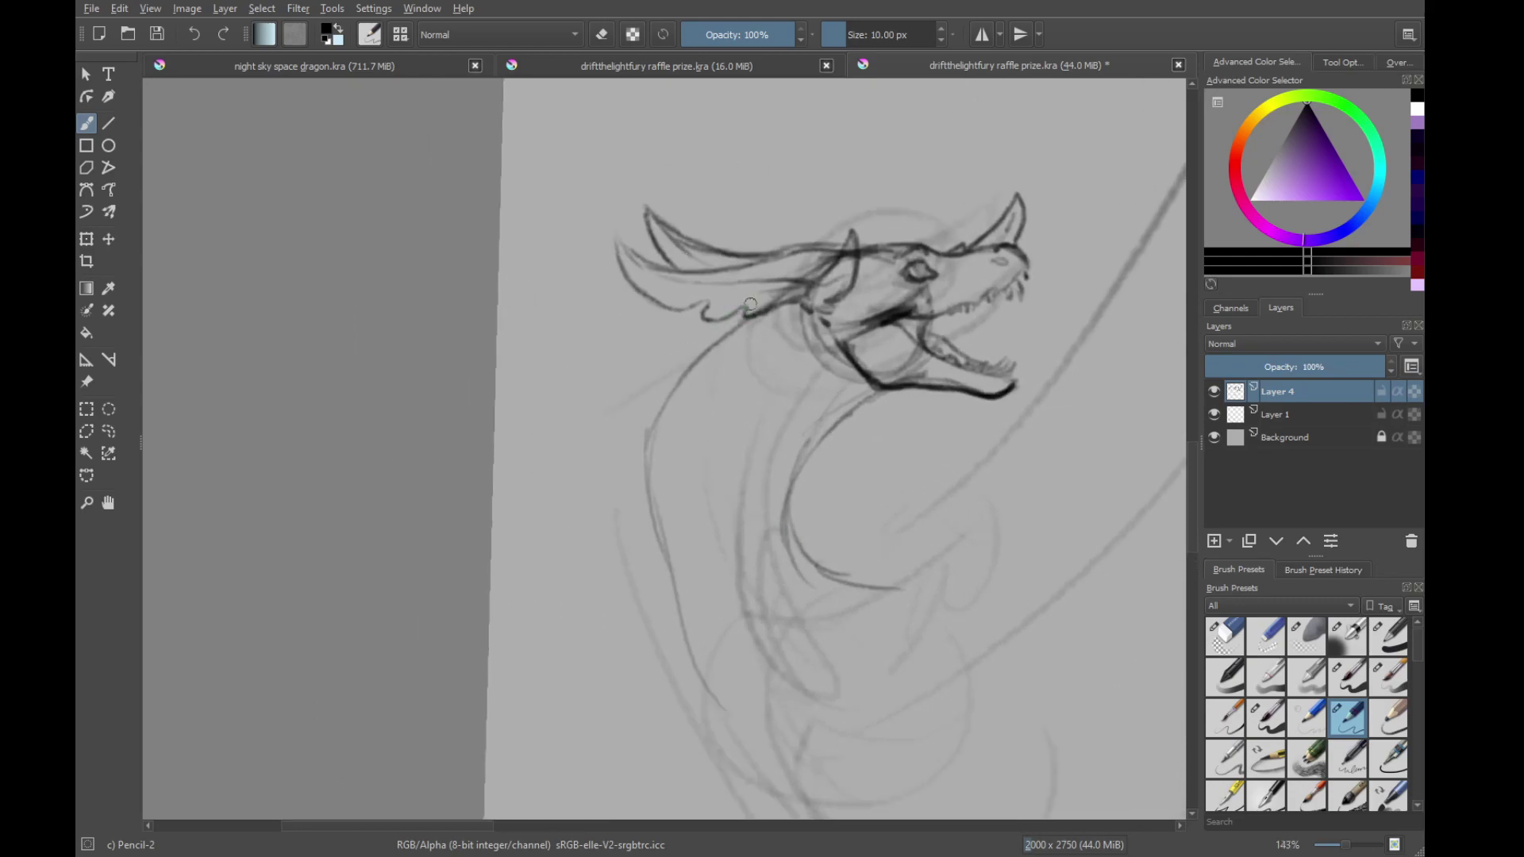
{"action": "left_click_drag", "start_coordinate": [664, 343], "coordinate": [619, 391]}
{"action": "mouse_move", "coordinate": [702, 319]}
{"action": "left_mouse_down"}
{"action": "mouse_move", "coordinate": [633, 414]}
{"action": "mouse_move", "coordinate": [653, 505]}
{"action": "left_mouse_up"}
{"action": "mouse_move", "coordinate": [653, 381]}
{"action": "left_mouse_down"}
{"action": "mouse_move", "coordinate": [652, 505]}
{"action": "mouse_move", "coordinate": [674, 572]}
{"action": "left_mouse_up"}
Erase the old neck line below the horns and extend the neck's outer outline down toward the chest with the pencil
{"action": "key", "text": "slash"}
{"action": "mouse_move", "coordinate": [684, 452]}
{"action": "left_mouse_down"}
{"action": "mouse_move", "coordinate": [666, 426]}
{"action": "mouse_move", "coordinate": [735, 339]}
{"action": "left_mouse_up"}
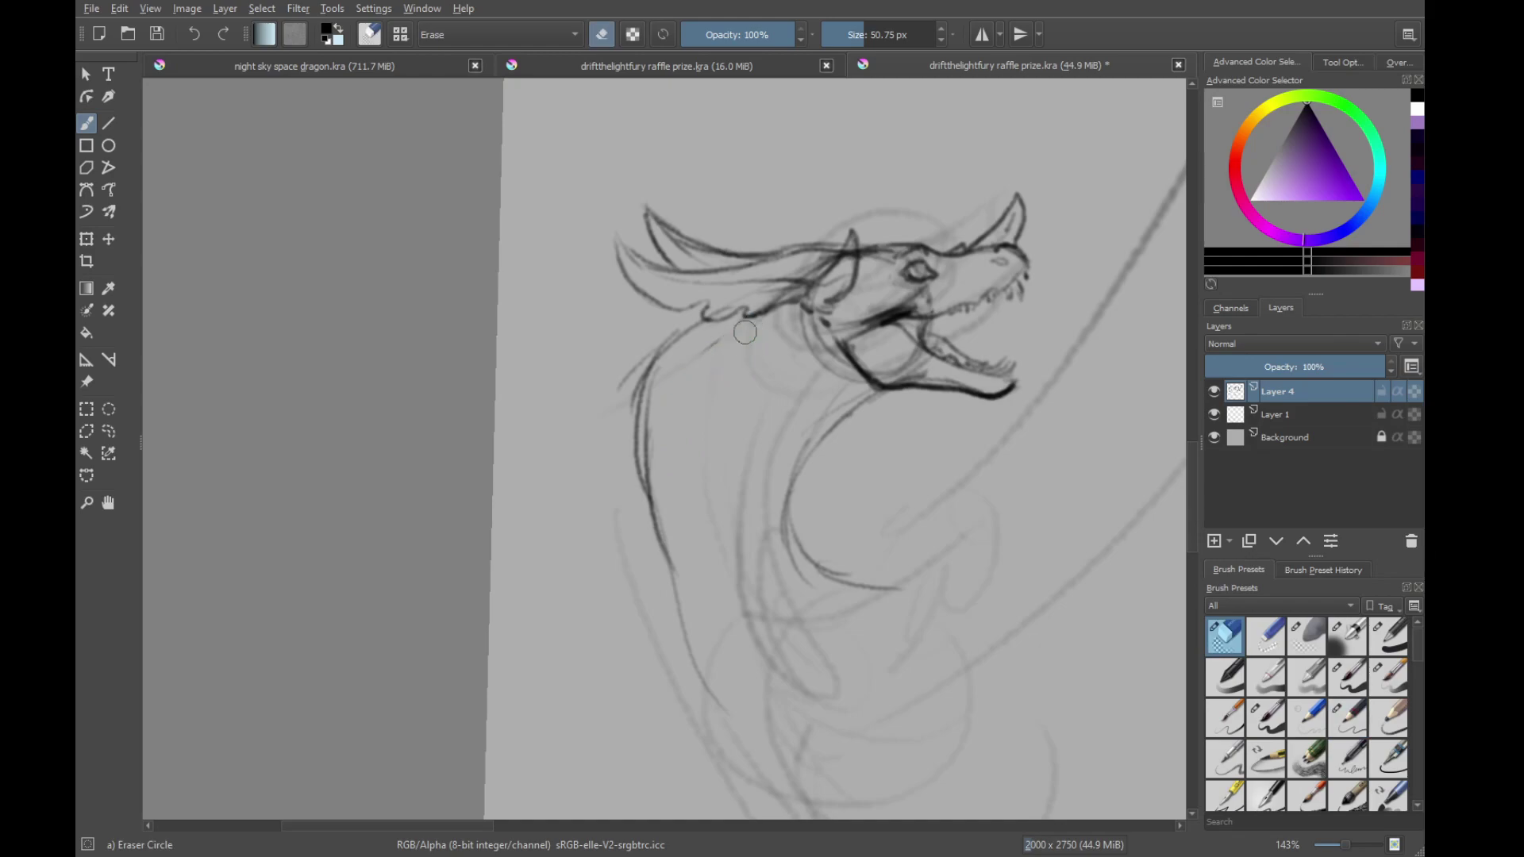
{"action": "key", "text": "slash"}
{"action": "left_click_drag", "start_coordinate": [659, 372], "coordinate": [673, 568]}
{"action": "left_click_drag", "start_coordinate": [641, 414], "coordinate": [714, 690]}
{"action": "mouse_move", "coordinate": [962, 395]}
{"action": "left_mouse_down"}
{"action": "mouse_move", "coordinate": [869, 389]}
{"action": "mouse_move", "coordinate": [802, 472]}
{"action": "mouse_move", "coordinate": [807, 539]}
{"action": "mouse_move", "coordinate": [856, 599]}
{"action": "left_mouse_up"}
{"action": "mouse_move", "coordinate": [680, 548]}
{"action": "left_mouse_down"}
{"action": "mouse_move", "coordinate": [701, 492]}
{"action": "mouse_move", "coordinate": [726, 640]}
{"action": "mouse_move", "coordinate": [749, 677]}
{"action": "left_mouse_up"}
{"action": "left_click_drag", "start_coordinate": [759, 594], "coordinate": [744, 647]}
Continue the throat curve into an arched shoulder line and add an inner arc over the shoulder circle
{"action": "mouse_move", "coordinate": [769, 578]}
{"action": "left_mouse_down"}
{"action": "mouse_move", "coordinate": [741, 481]}
{"action": "mouse_move", "coordinate": [850, 434]}
{"action": "mouse_move", "coordinate": [798, 390]}
{"action": "mouse_move", "coordinate": [650, 396]}
{"action": "left_mouse_up"}
{"action": "mouse_move", "coordinate": [809, 425]}
{"action": "left_mouse_down"}
{"action": "mouse_move", "coordinate": [798, 391]}
{"action": "mouse_move", "coordinate": [588, 393]}
{"action": "left_mouse_up"}
{"action": "left_click_drag", "start_coordinate": [943, 296], "coordinate": [668, 622]}
{"action": "left_click_drag", "start_coordinate": [428, 678], "coordinate": [833, 453]}
{"action": "left_click_drag", "start_coordinate": [641, 536], "coordinate": [654, 410]}
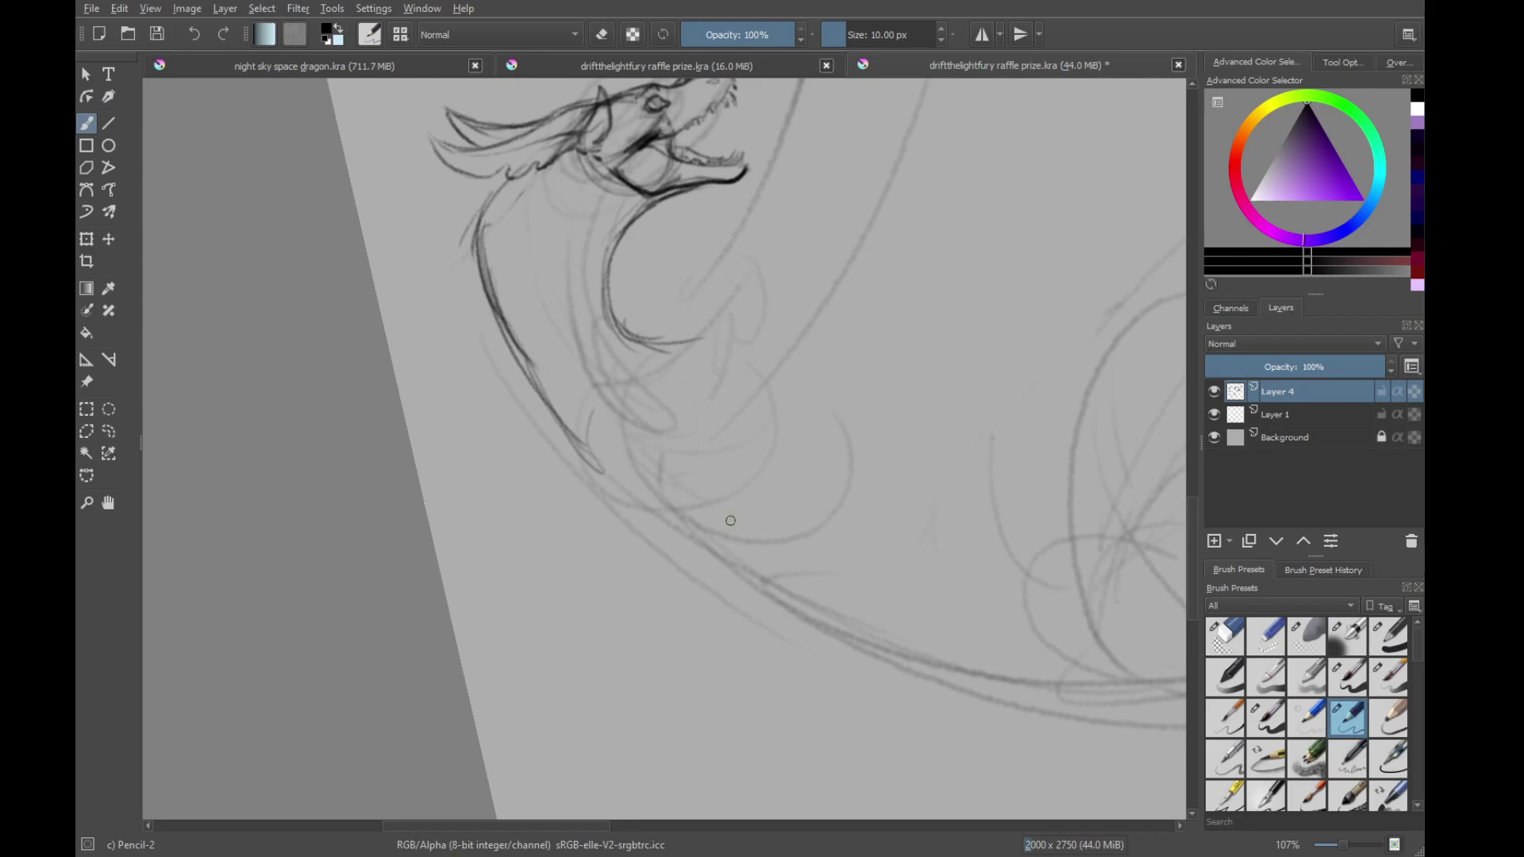
{"action": "mouse_move", "coordinate": [730, 521]}
{"action": "left_mouse_down"}
{"action": "mouse_move", "coordinate": [640, 426]}
{"action": "mouse_move", "coordinate": [545, 603]}
{"action": "mouse_move", "coordinate": [587, 389]}
{"action": "mouse_move", "coordinate": [740, 431]}
{"action": "left_mouse_up"}
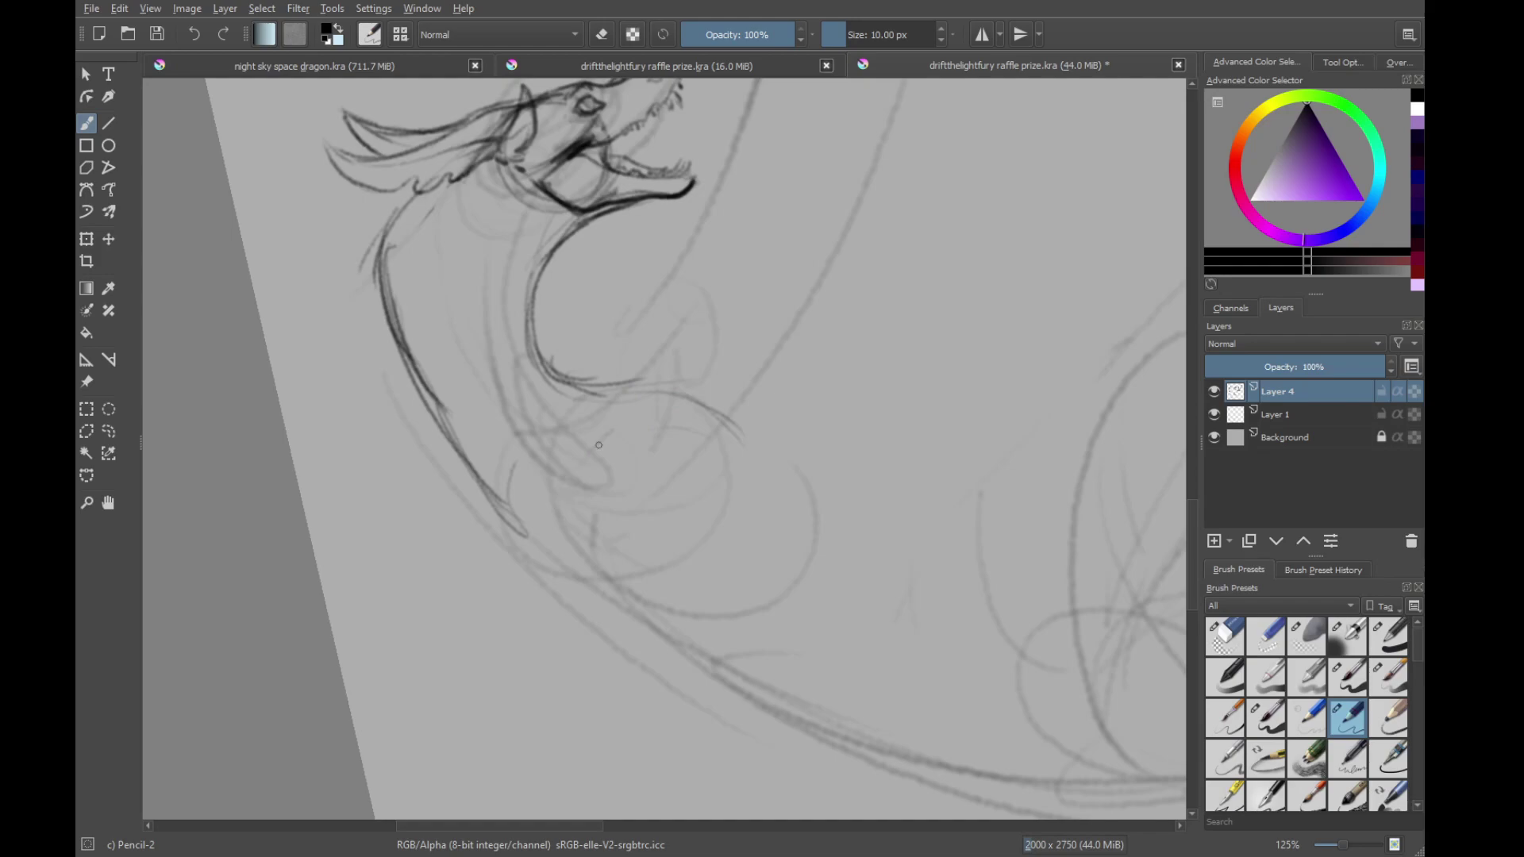
{"action": "mouse_move", "coordinate": [546, 496]}
{"action": "left_mouse_down"}
{"action": "mouse_move", "coordinate": [604, 436]}
{"action": "mouse_move", "coordinate": [651, 415]}
{"action": "mouse_move", "coordinate": [710, 406]}
{"action": "left_mouse_up"}
{"action": "mouse_move", "coordinate": [624, 416]}
{"action": "left_mouse_down"}
{"action": "mouse_move", "coordinate": [734, 423]}
{"action": "mouse_move", "coordinate": [670, 475]}
{"action": "mouse_move", "coordinate": [629, 446]}
{"action": "mouse_move", "coordinate": [685, 432]}
{"action": "mouse_move", "coordinate": [724, 455]}
{"action": "left_mouse_up"}
{"action": "left_click_drag", "start_coordinate": [551, 424], "coordinate": [681, 439]}
{"action": "left_click_drag", "start_coordinate": [674, 381], "coordinate": [653, 551]}
{"action": "scroll", "coordinate": [684, 472], "scroll_direction": "up", "scroll_amount": 5}
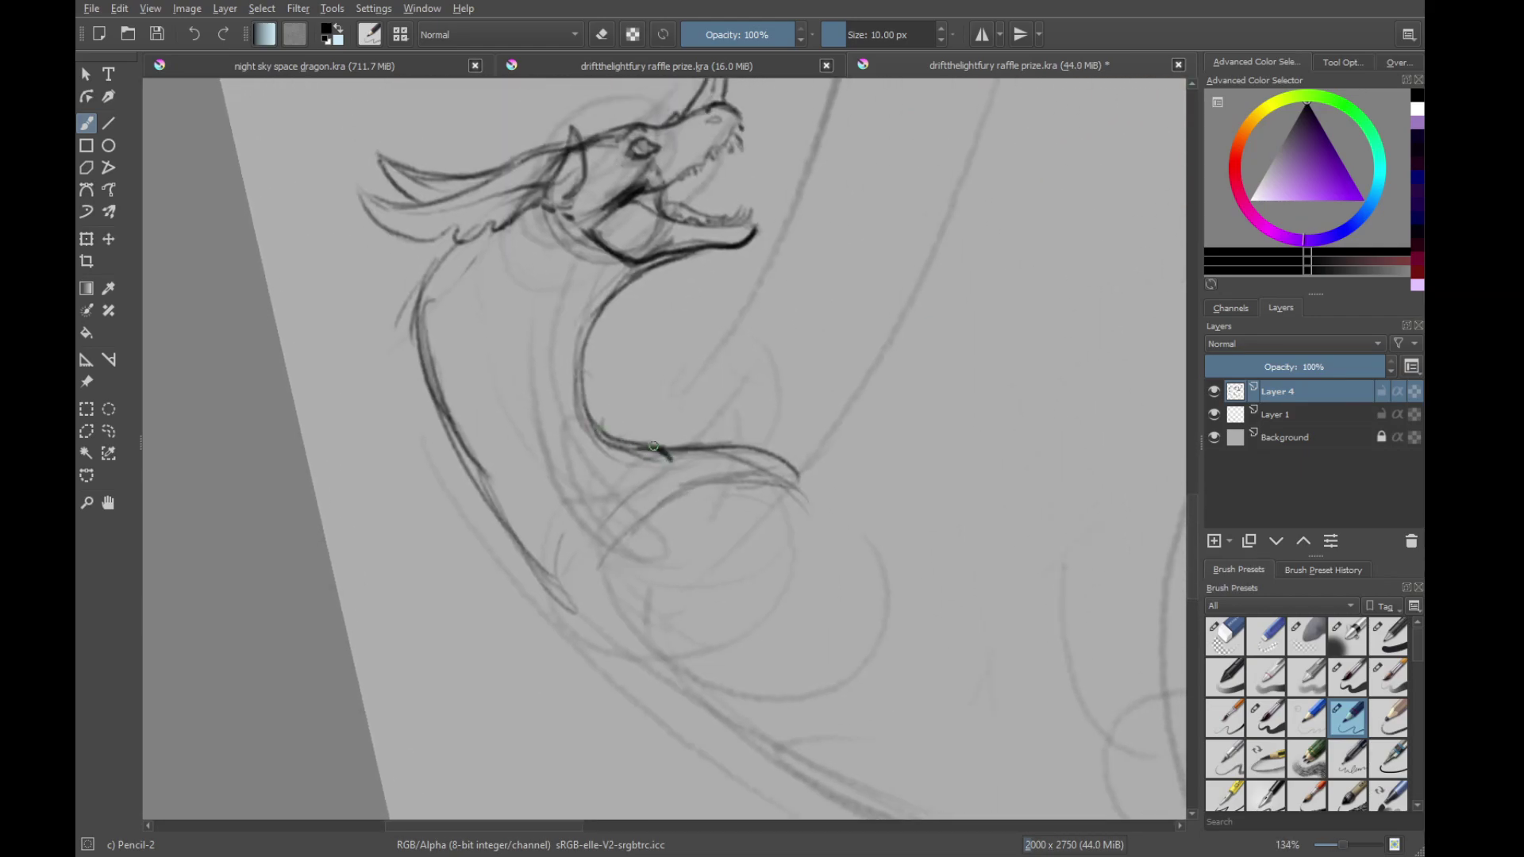
Darken the join between throat and shoulder and reinforce the arched shoulder line with overlapping strokes
{"action": "left_click_drag", "start_coordinate": [671, 461], "coordinate": [753, 449]}
{"action": "key", "text": "ctrl+z"}
{"action": "mouse_move", "coordinate": [656, 454]}
{"action": "left_mouse_down"}
{"action": "mouse_move", "coordinate": [665, 463]}
{"action": "mouse_move", "coordinate": [562, 371]}
{"action": "mouse_move", "coordinate": [635, 462]}
{"action": "left_mouse_up"}
{"action": "left_click_drag", "start_coordinate": [525, 349], "coordinate": [725, 491]}
{"action": "left_click_drag", "start_coordinate": [659, 521], "coordinate": [788, 470]}
{"action": "mouse_move", "coordinate": [669, 510]}
{"action": "left_mouse_down"}
{"action": "mouse_move", "coordinate": [890, 511]}
{"action": "mouse_move", "coordinate": [797, 468]}
{"action": "mouse_move", "coordinate": [949, 524]}
{"action": "left_mouse_up"}
{"action": "left_click_drag", "start_coordinate": [819, 590], "coordinate": [819, 484]}
{"action": "left_click_drag", "start_coordinate": [646, 620], "coordinate": [676, 567]}
Darken the lower part of the neck's outer outline and extend it in a curve around the base of the chest
{"action": "mouse_move", "coordinate": [558, 484]}
{"action": "left_mouse_down"}
{"action": "mouse_move", "coordinate": [631, 457]}
{"action": "mouse_move", "coordinate": [595, 612]}
{"action": "mouse_move", "coordinate": [626, 518]}
{"action": "left_mouse_up"}
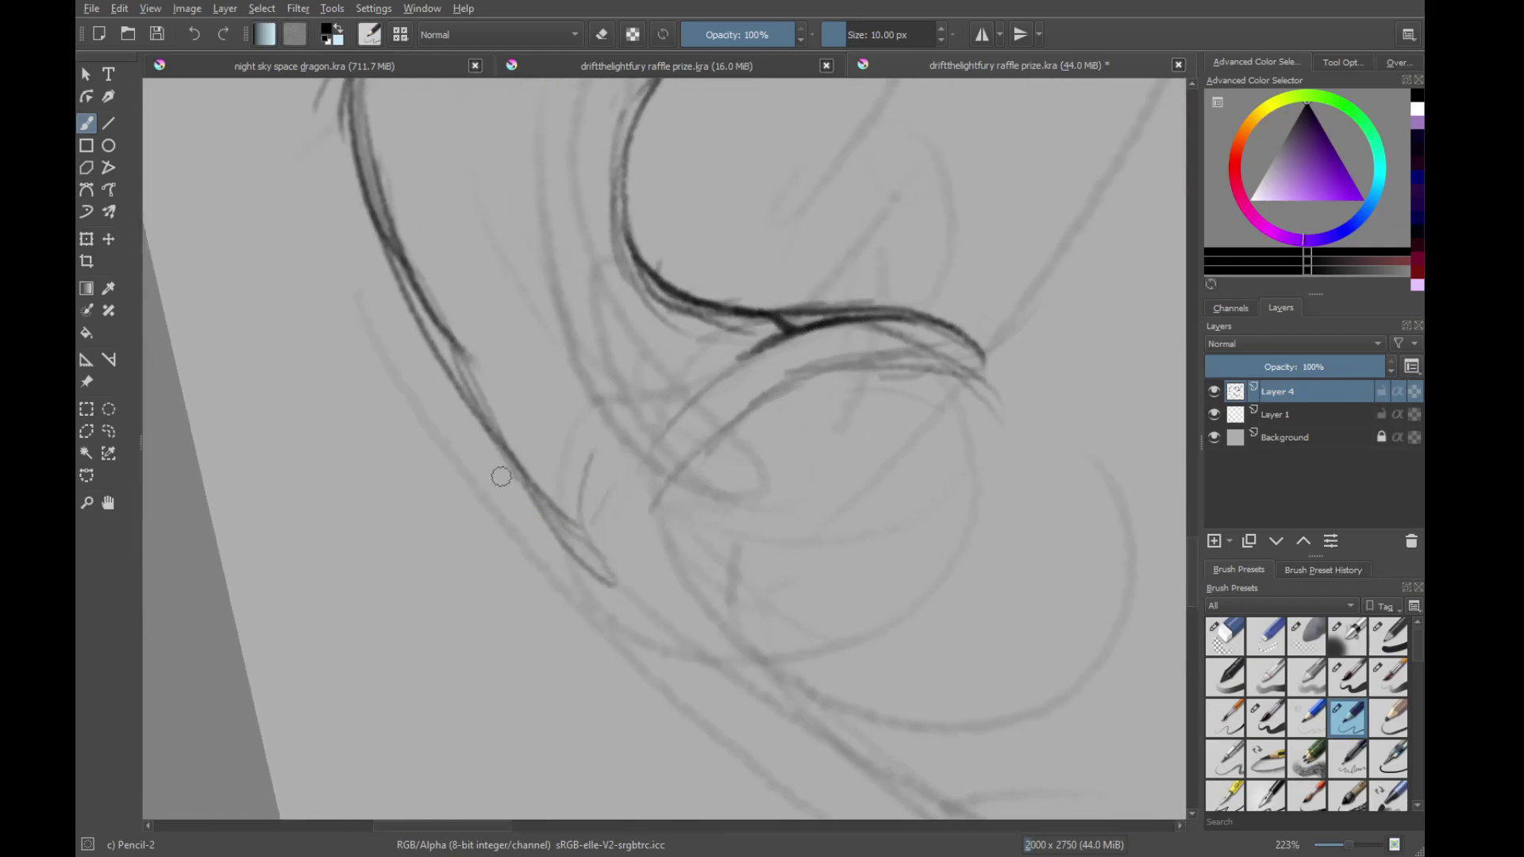
{"action": "left_click_drag", "start_coordinate": [379, 218], "coordinate": [514, 468]}
{"action": "left_click_drag", "start_coordinate": [440, 327], "coordinate": [560, 524]}
{"action": "left_click_drag", "start_coordinate": [524, 474], "coordinate": [597, 566]}
{"action": "left_click_drag", "start_coordinate": [637, 475], "coordinate": [567, 398]}
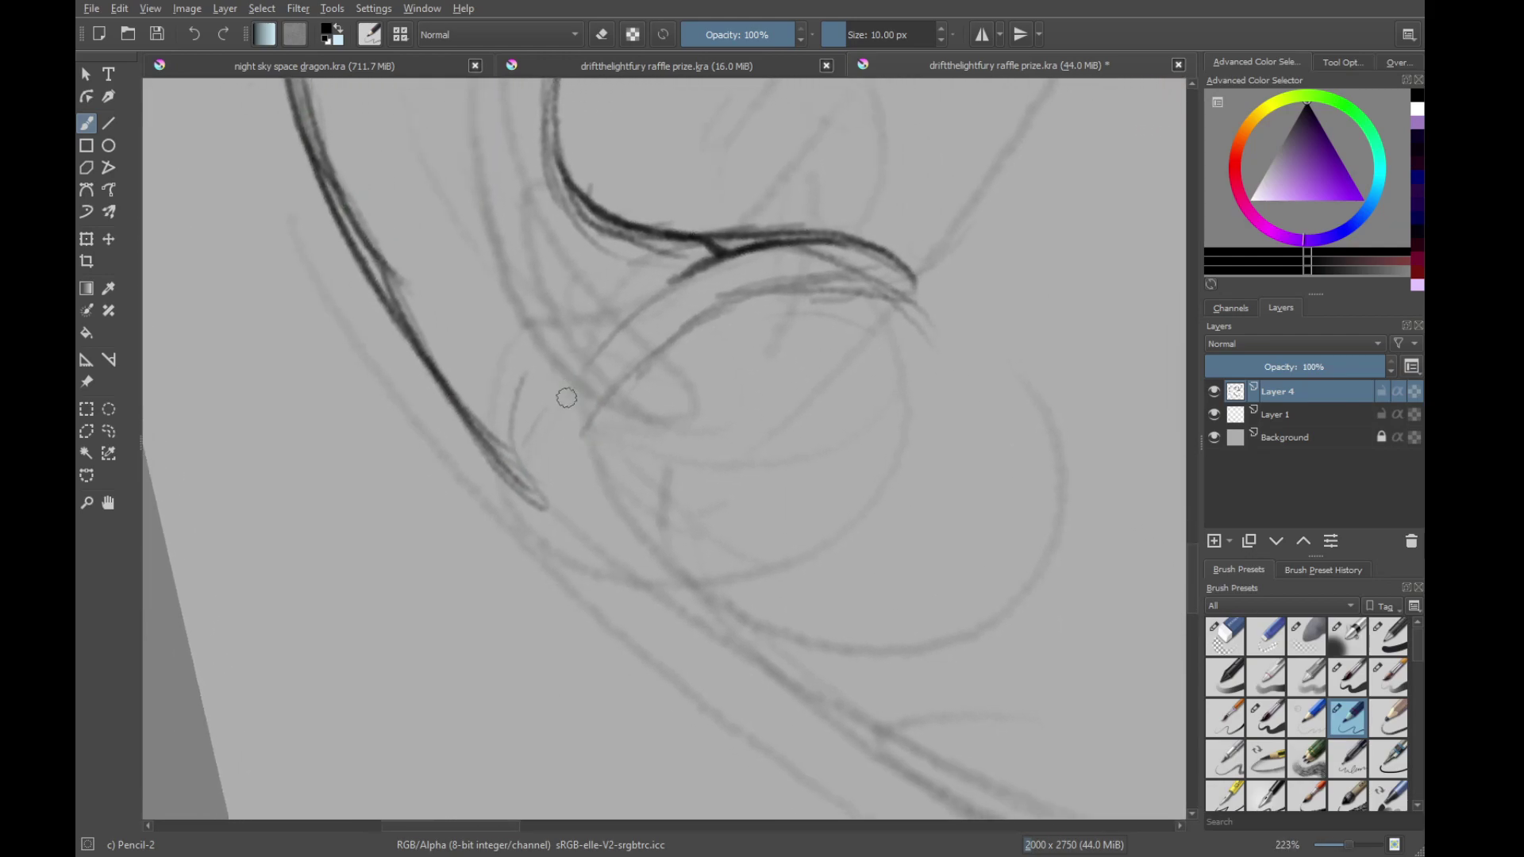
{"action": "mouse_move", "coordinate": [531, 478]}
{"action": "left_mouse_down"}
{"action": "mouse_move", "coordinate": [615, 607]}
{"action": "mouse_move", "coordinate": [674, 647]}
{"action": "left_mouse_up"}
{"action": "mouse_move", "coordinate": [533, 505]}
{"action": "left_mouse_down"}
{"action": "mouse_move", "coordinate": [657, 610]}
{"action": "mouse_move", "coordinate": [625, 623]}
{"action": "mouse_move", "coordinate": [662, 634]}
{"action": "left_mouse_up"}
{"action": "scroll", "coordinate": [683, 466], "scroll_direction": "down", "scroll_amount": 8}
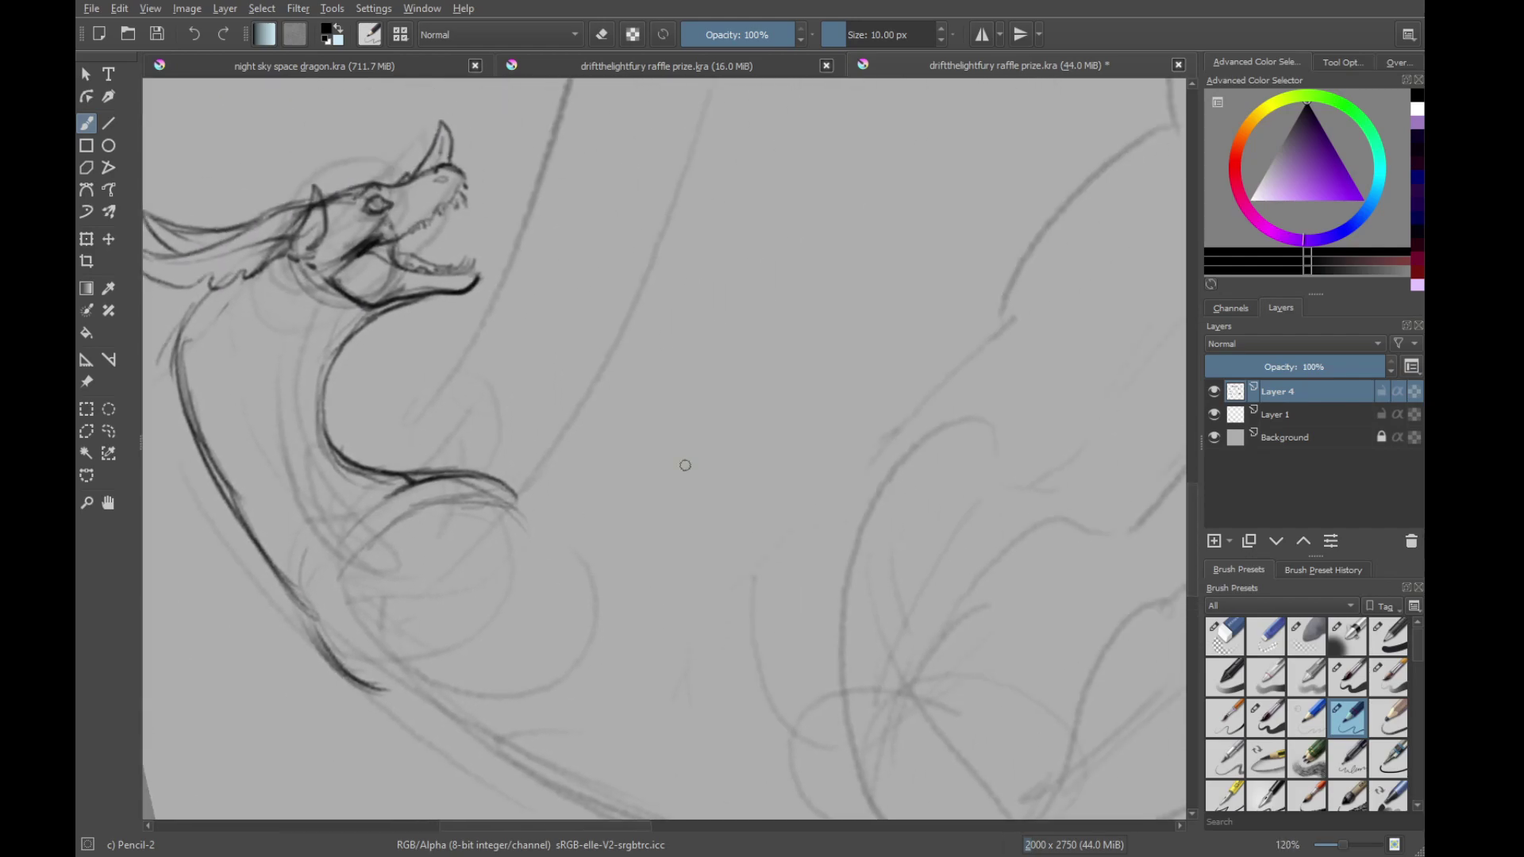
Draw a line sweeping from the front of the chest beneath the shoulder up into the wing's lower edge
{"action": "left_click_drag", "start_coordinate": [680, 466], "coordinate": [680, 483]}
{"action": "mouse_move", "coordinate": [1084, 146]}
{"action": "left_mouse_down"}
{"action": "mouse_move", "coordinate": [796, 470]}
{"action": "mouse_move", "coordinate": [859, 320]}
{"action": "mouse_move", "coordinate": [846, 380]}
{"action": "left_mouse_up"}
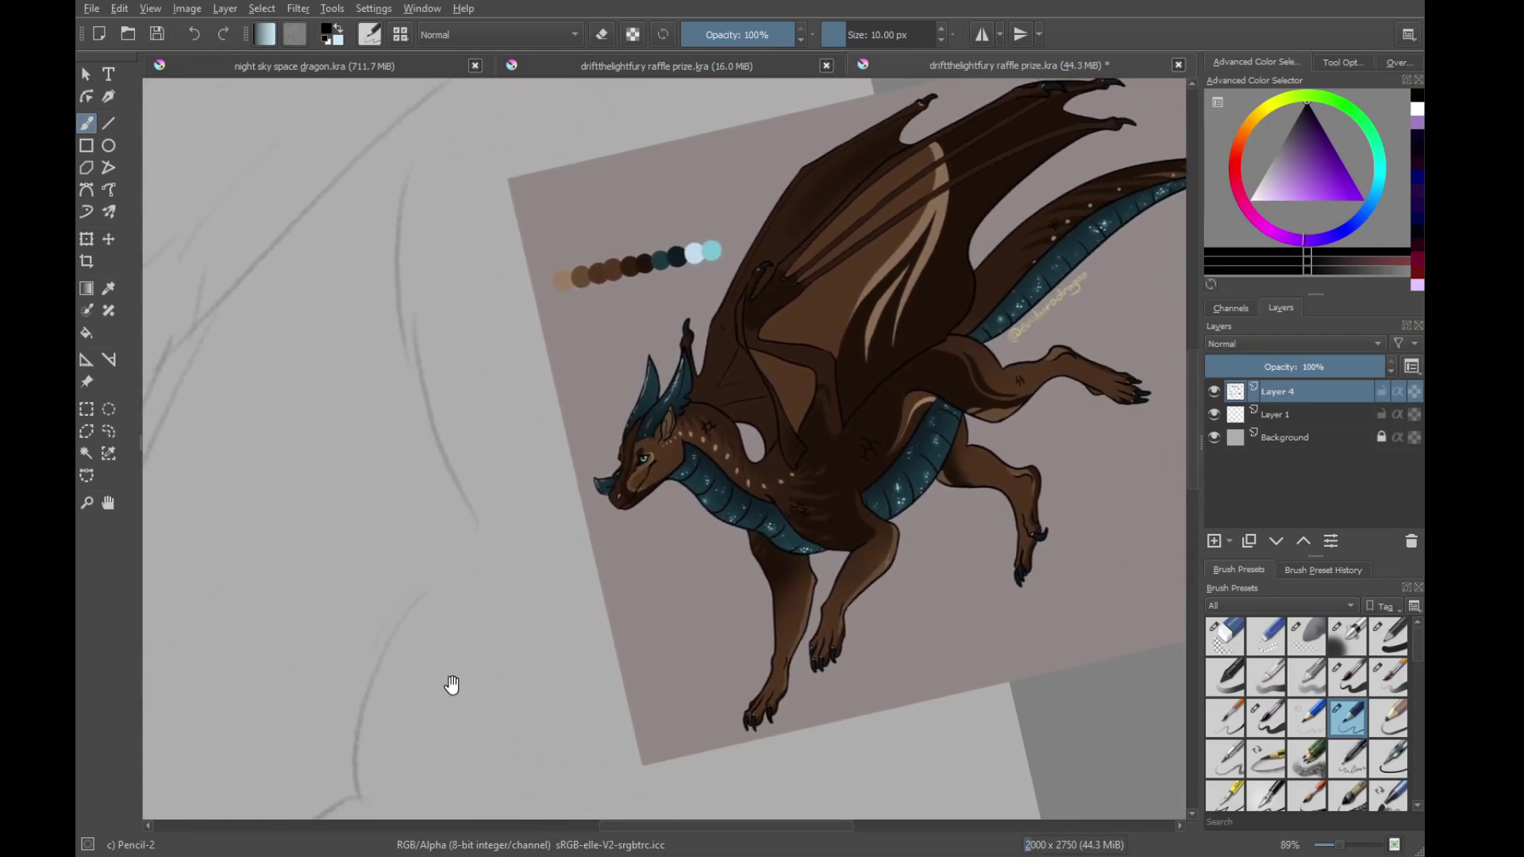
{"action": "mouse_move", "coordinate": [158, 798]}
{"action": "left_mouse_down"}
{"action": "mouse_move", "coordinate": [727, 422]}
{"action": "mouse_move", "coordinate": [950, 296]}
{"action": "left_mouse_up"}
{"action": "scroll", "coordinate": [577, 554], "scroll_direction": "up", "scroll_amount": 2}
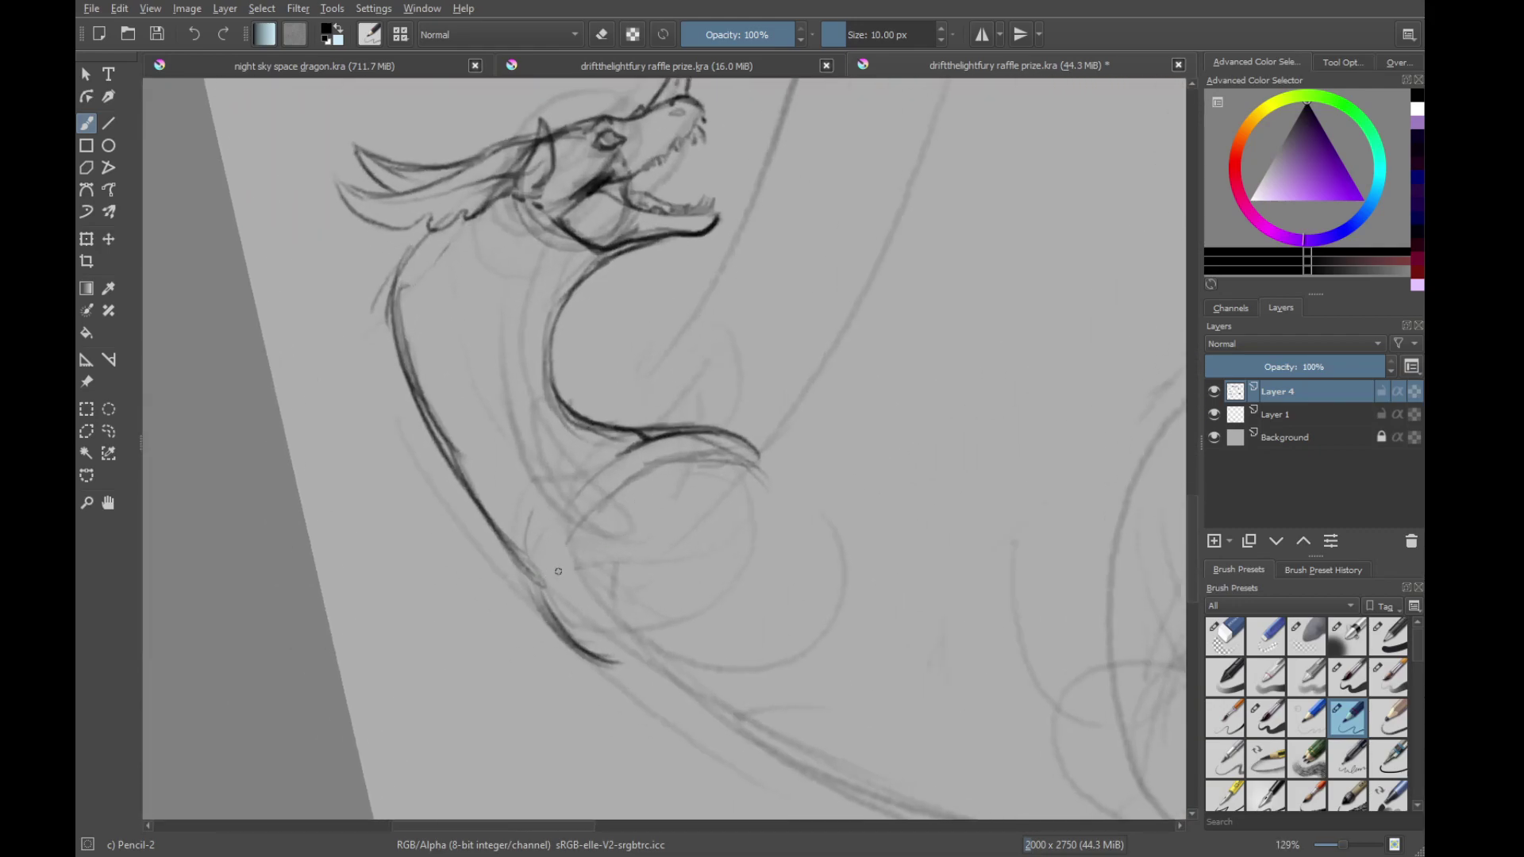
{"action": "mouse_move", "coordinate": [569, 563]}
{"action": "left_mouse_down"}
{"action": "mouse_move", "coordinate": [658, 546]}
{"action": "mouse_move", "coordinate": [746, 496]}
{"action": "left_mouse_up"}
{"action": "left_click_drag", "start_coordinate": [673, 537], "coordinate": [784, 427]}
{"action": "left_click_drag", "start_coordinate": [715, 500], "coordinate": [848, 332]}
Connect the line beneath the shoulder to the chest outline with a short stroke and sketch a wavy line along the lower chest
{"action": "mouse_move", "coordinate": [867, 246]}
{"action": "left_mouse_down"}
{"action": "mouse_move", "coordinate": [697, 434]}
{"action": "mouse_move", "coordinate": [301, 665]}
{"action": "left_mouse_up"}
{"action": "scroll", "coordinate": [551, 537], "scroll_direction": "down", "scroll_amount": 2}
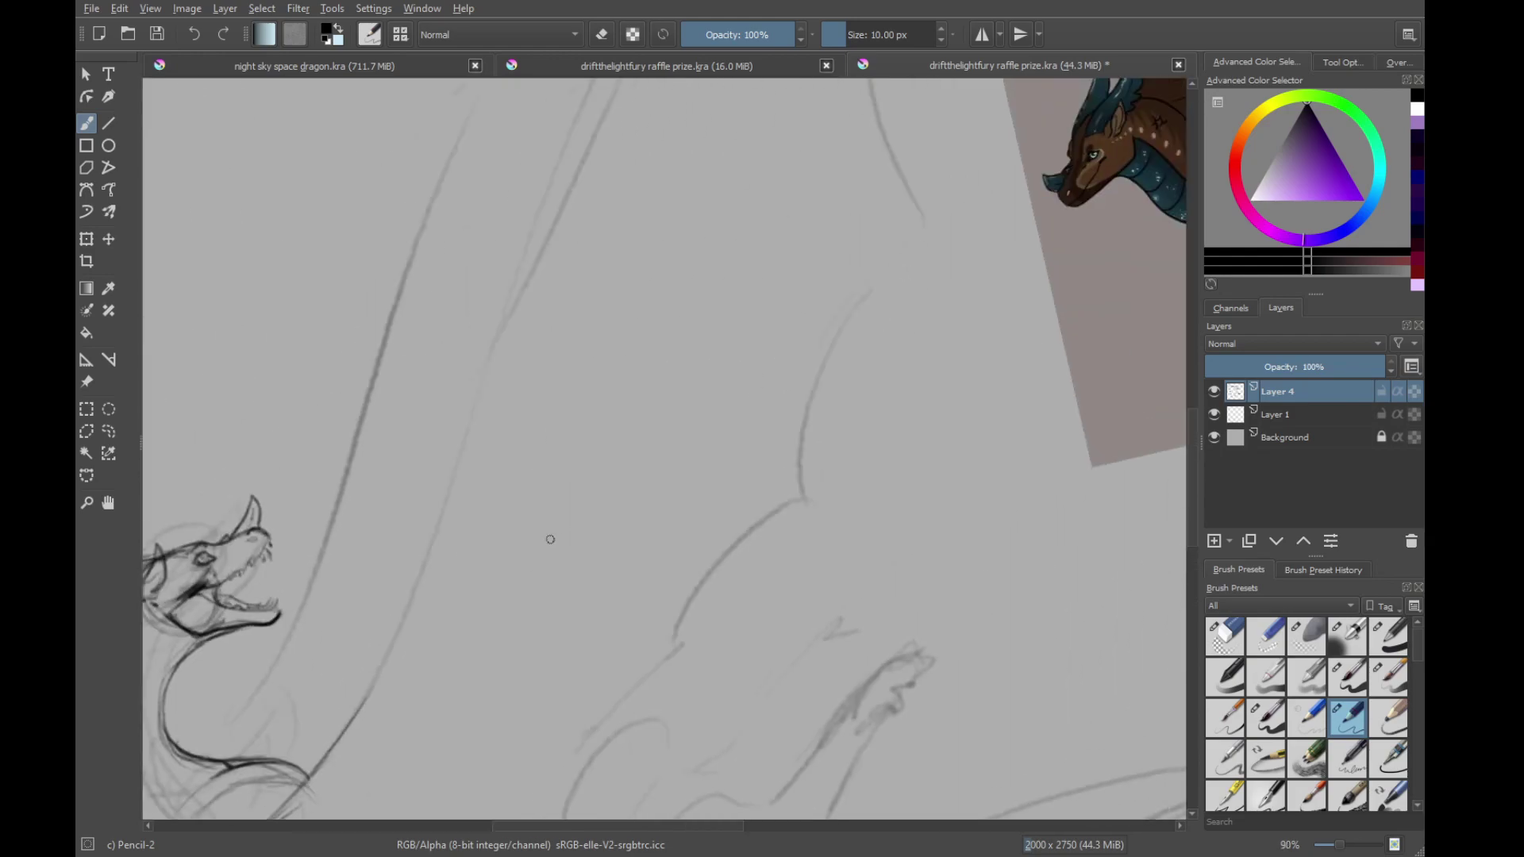
{"action": "left_click_drag", "start_coordinate": [844, 327], "coordinate": [630, 550]}
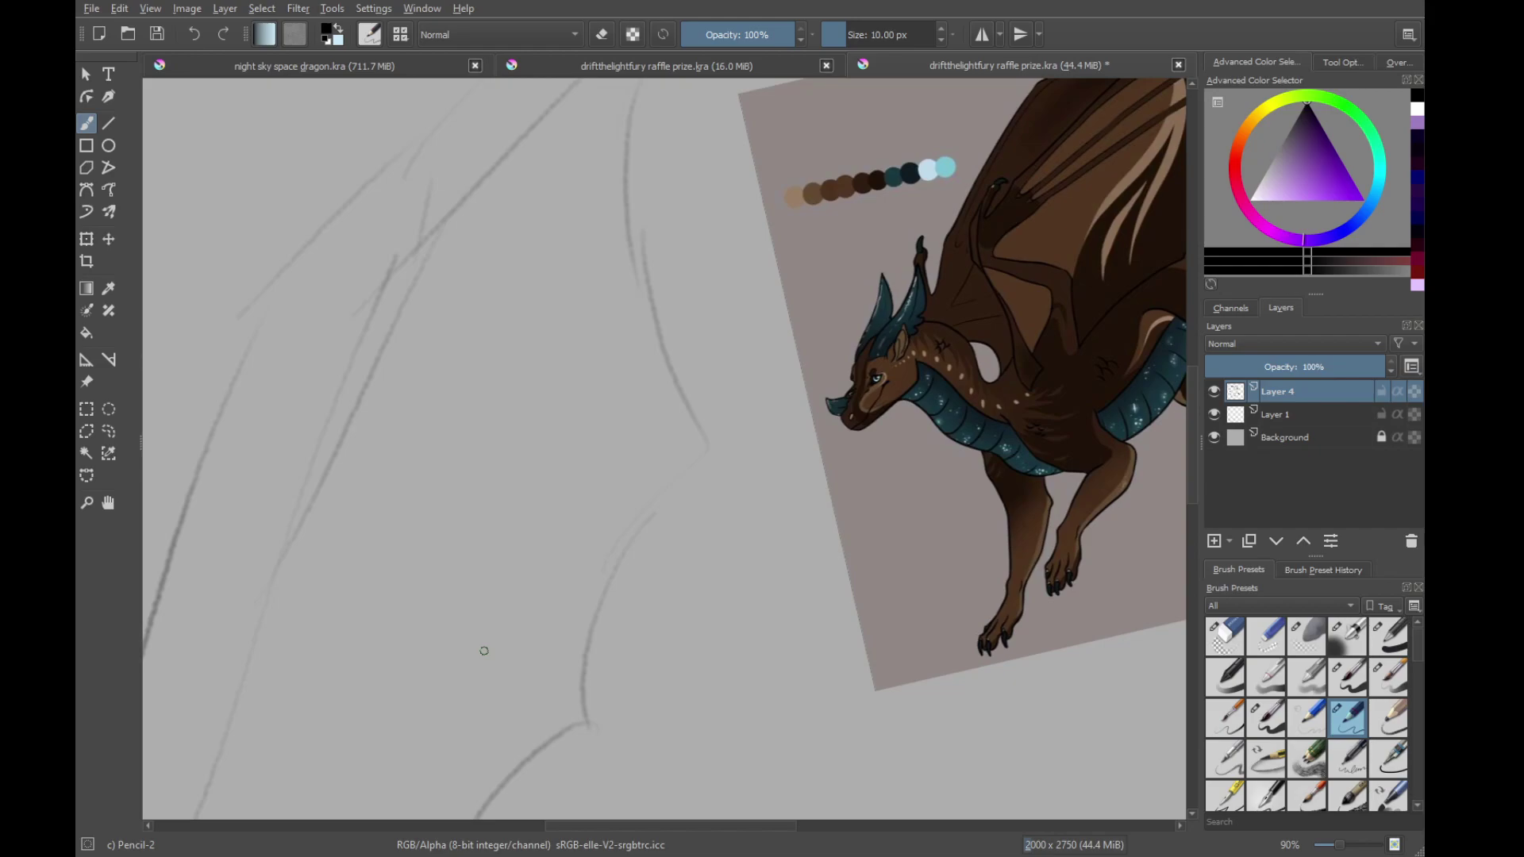
{"action": "left_click_drag", "start_coordinate": [503, 614], "coordinate": [683, 286]}
{"action": "mouse_move", "coordinate": [455, 564]}
{"action": "left_mouse_down"}
{"action": "mouse_move", "coordinate": [684, 332]}
{"action": "mouse_move", "coordinate": [692, 492]}
{"action": "mouse_move", "coordinate": [702, 262]}
{"action": "left_mouse_up"}
{"action": "left_click_drag", "start_coordinate": [550, 493], "coordinate": [865, 478]}
{"action": "mouse_move", "coordinate": [557, 578]}
{"action": "left_mouse_down"}
{"action": "mouse_move", "coordinate": [619, 485]}
{"action": "mouse_move", "coordinate": [598, 463]}
{"action": "left_mouse_up"}
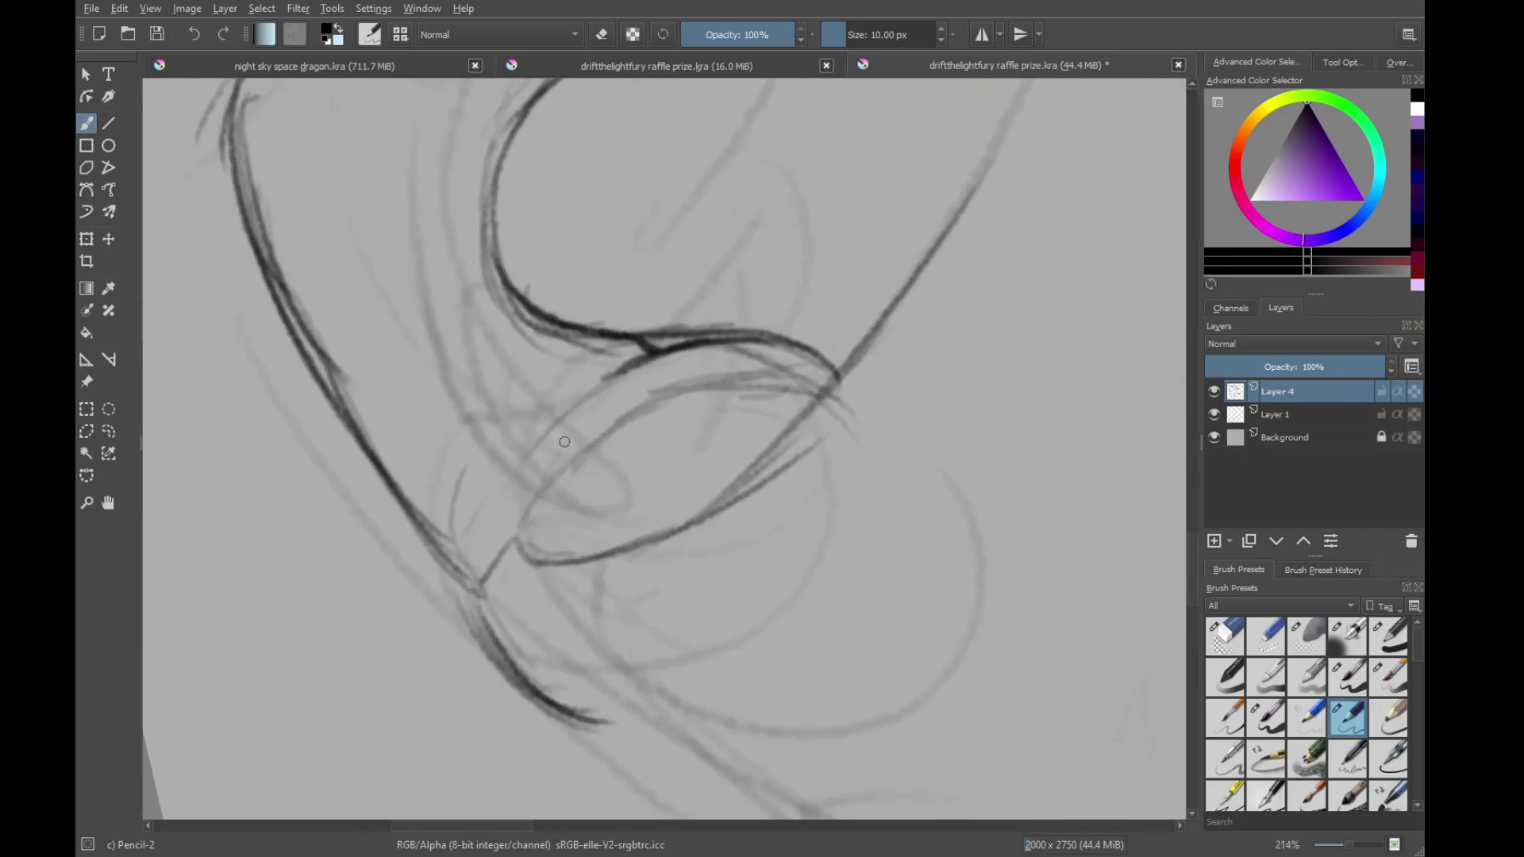
{"action": "scroll", "coordinate": [523, 499], "scroll_direction": "down", "scroll_amount": 3}
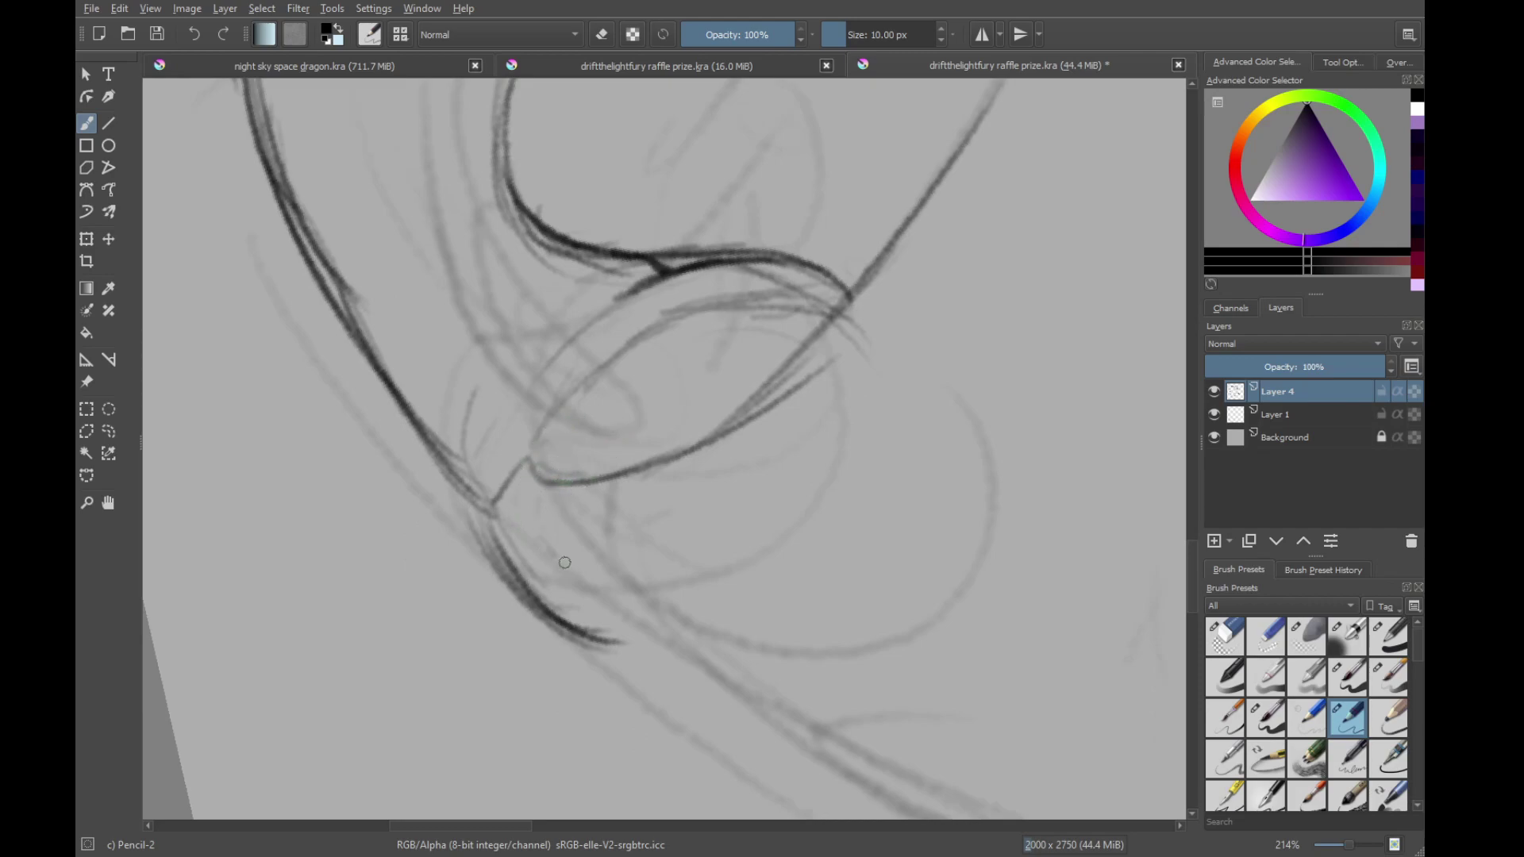
{"action": "left_click_drag", "start_coordinate": [627, 619], "coordinate": [765, 523]}
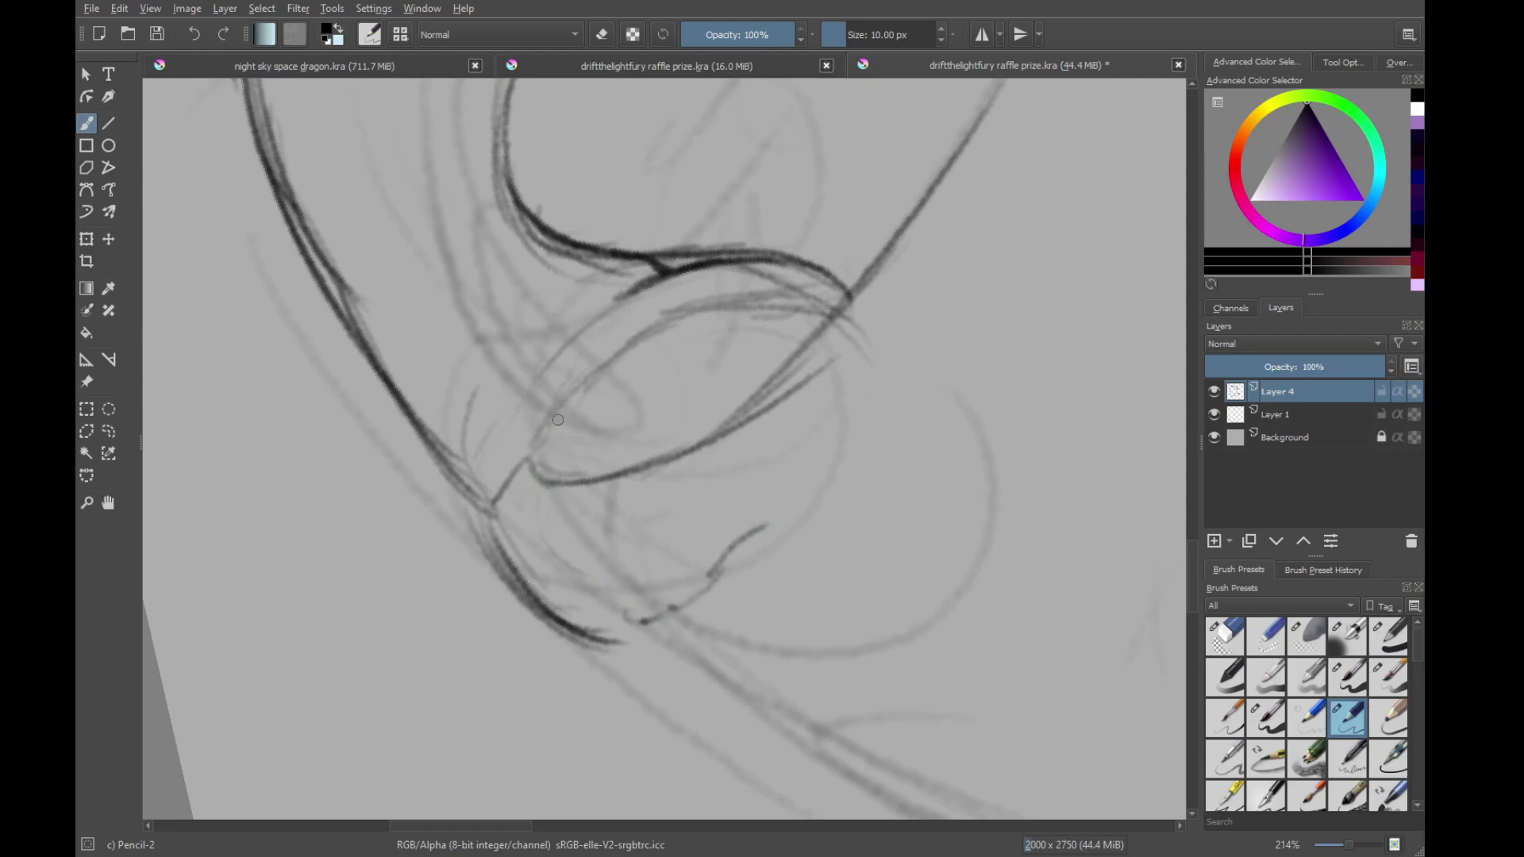
{"action": "left_click_drag", "start_coordinate": [540, 435], "coordinate": [665, 440]}
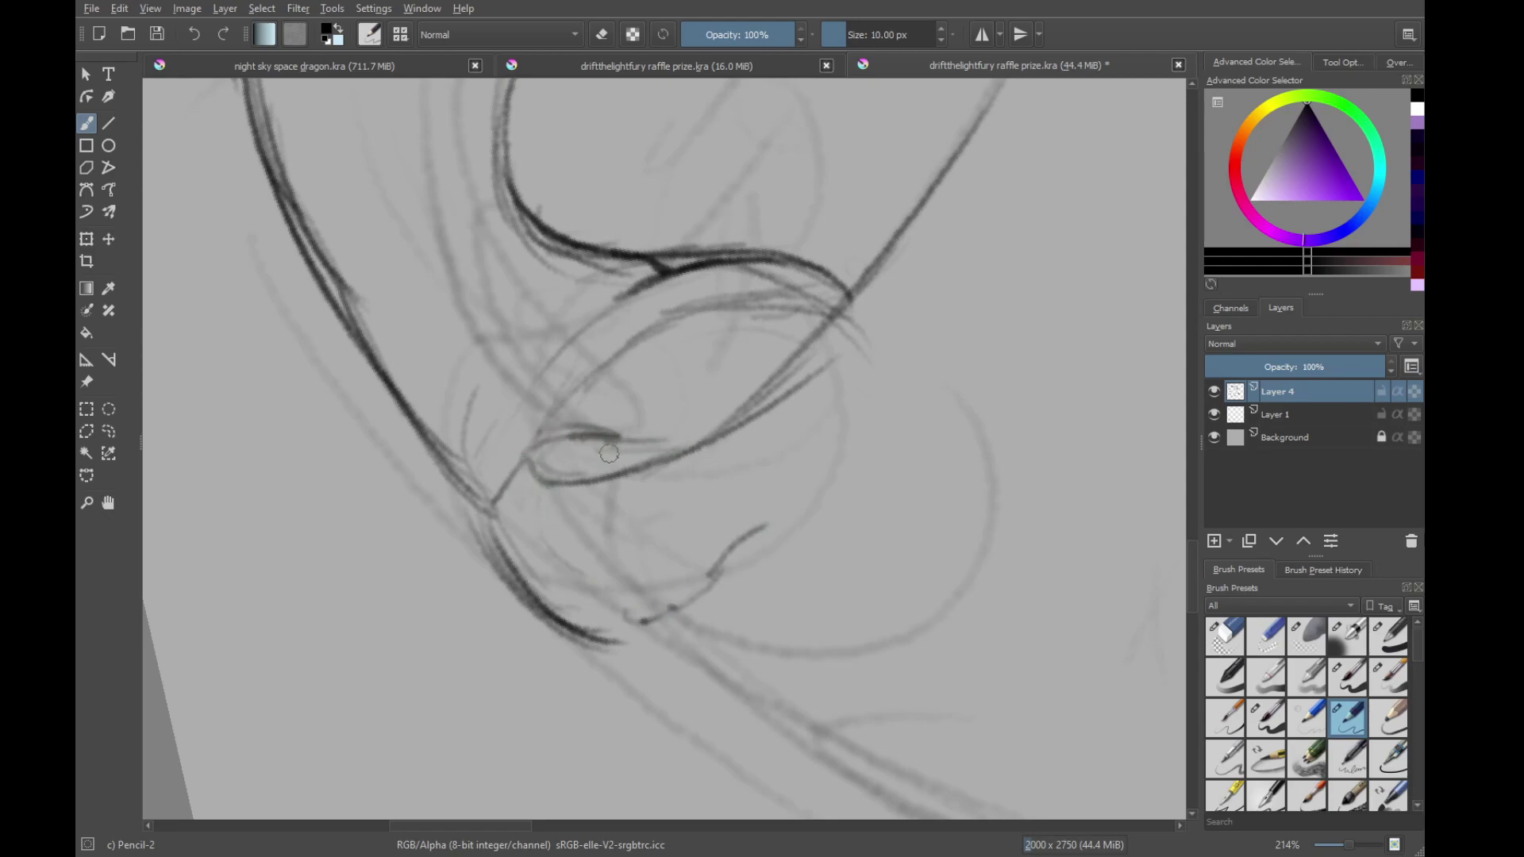
{"action": "key", "text": "ctrl+z"}
{"action": "key", "text": "ctrl+z"}
{"action": "key", "text": "ctrl+z"}
Draw a curved fold above the shoulder's lower tip, round the chest front into it, and add light strokes beneath
{"action": "mouse_move", "coordinate": [544, 482]}
{"action": "left_mouse_down"}
{"action": "mouse_move", "coordinate": [595, 439]}
{"action": "mouse_move", "coordinate": [651, 427]}
{"action": "left_mouse_up"}
{"action": "mouse_move", "coordinate": [559, 464]}
{"action": "left_mouse_down"}
{"action": "mouse_move", "coordinate": [654, 434]}
{"action": "mouse_move", "coordinate": [623, 434]}
{"action": "left_mouse_up"}
{"action": "mouse_move", "coordinate": [540, 476]}
{"action": "left_mouse_down"}
{"action": "mouse_move", "coordinate": [588, 481]}
{"action": "mouse_move", "coordinate": [669, 446]}
{"action": "mouse_move", "coordinate": [793, 357]}
{"action": "mouse_move", "coordinate": [500, 504]}
{"action": "mouse_move", "coordinate": [542, 558]}
{"action": "mouse_move", "coordinate": [519, 588]}
{"action": "left_mouse_up"}
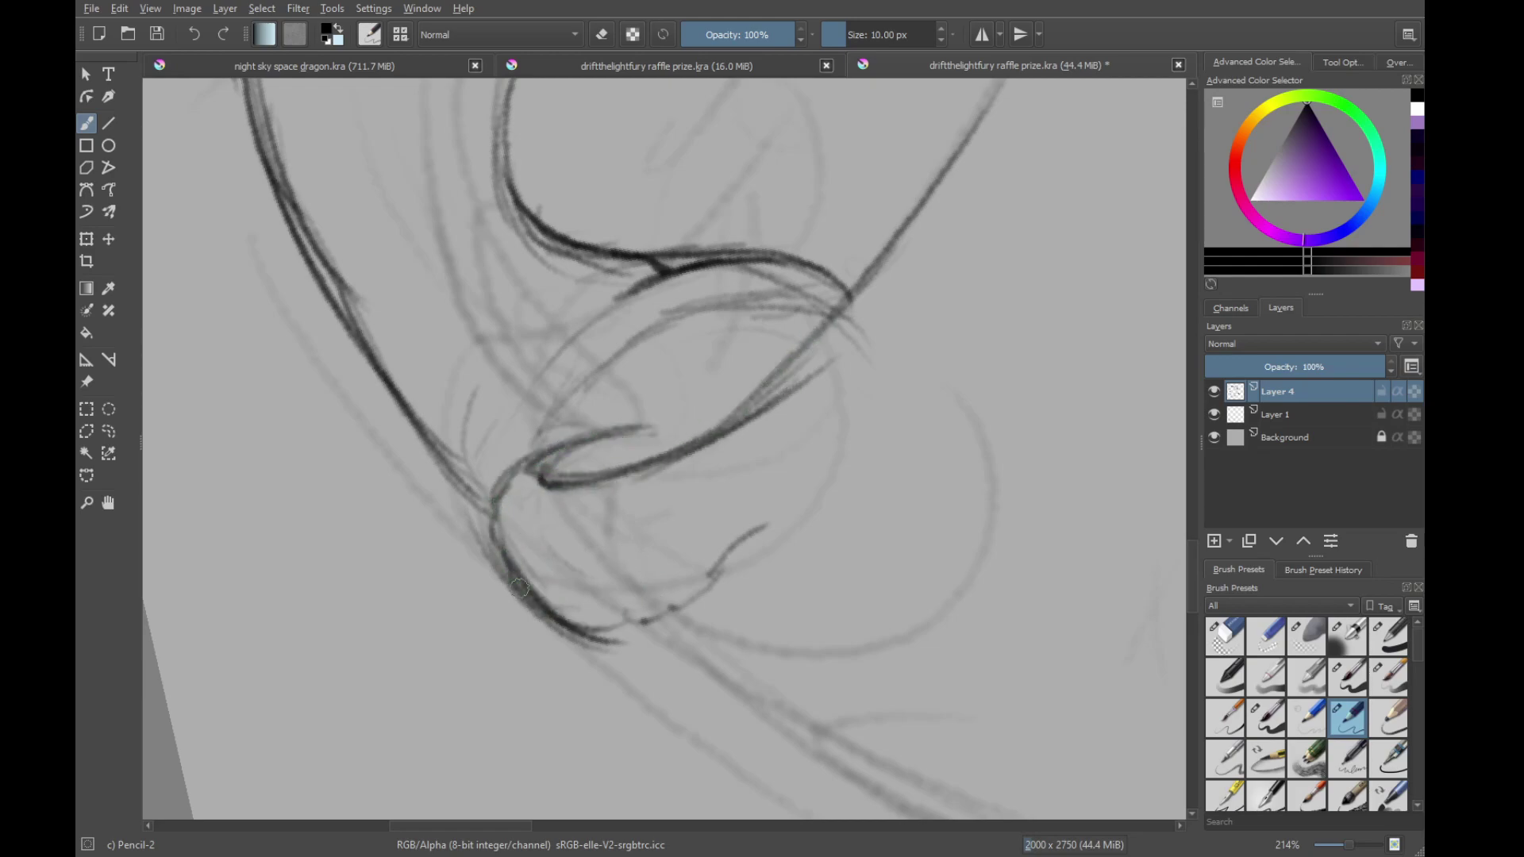
{"action": "mouse_move", "coordinate": [558, 484]}
{"action": "left_mouse_down"}
{"action": "mouse_move", "coordinate": [711, 491]}
{"action": "mouse_move", "coordinate": [609, 519]}
{"action": "left_mouse_up"}
{"action": "mouse_move", "coordinate": [522, 615]}
{"action": "left_mouse_down"}
{"action": "mouse_move", "coordinate": [585, 602]}
{"action": "mouse_move", "coordinate": [669, 527]}
{"action": "left_mouse_up"}
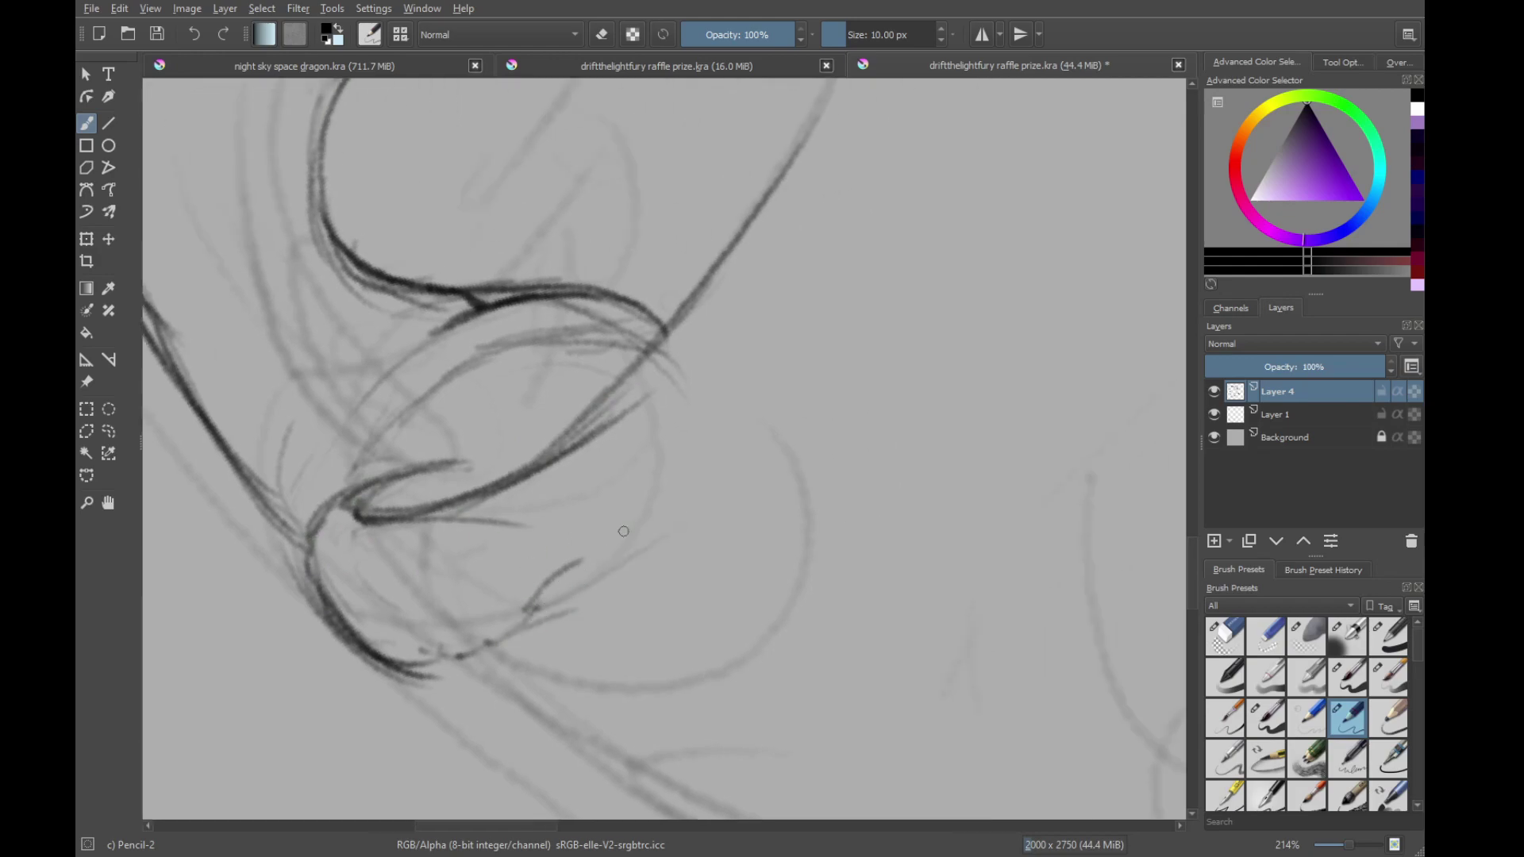
Outline the shoulder's upper edge from its lower tip up and across to the wing joint, reinforcing it with curved strokes
{"action": "left_click_drag", "start_coordinate": [621, 368], "coordinate": [735, 565]}
{"action": "mouse_move", "coordinate": [571, 560]}
{"action": "left_mouse_down"}
{"action": "mouse_move", "coordinate": [476, 647]}
{"action": "mouse_move", "coordinate": [750, 534]}
{"action": "left_mouse_up"}
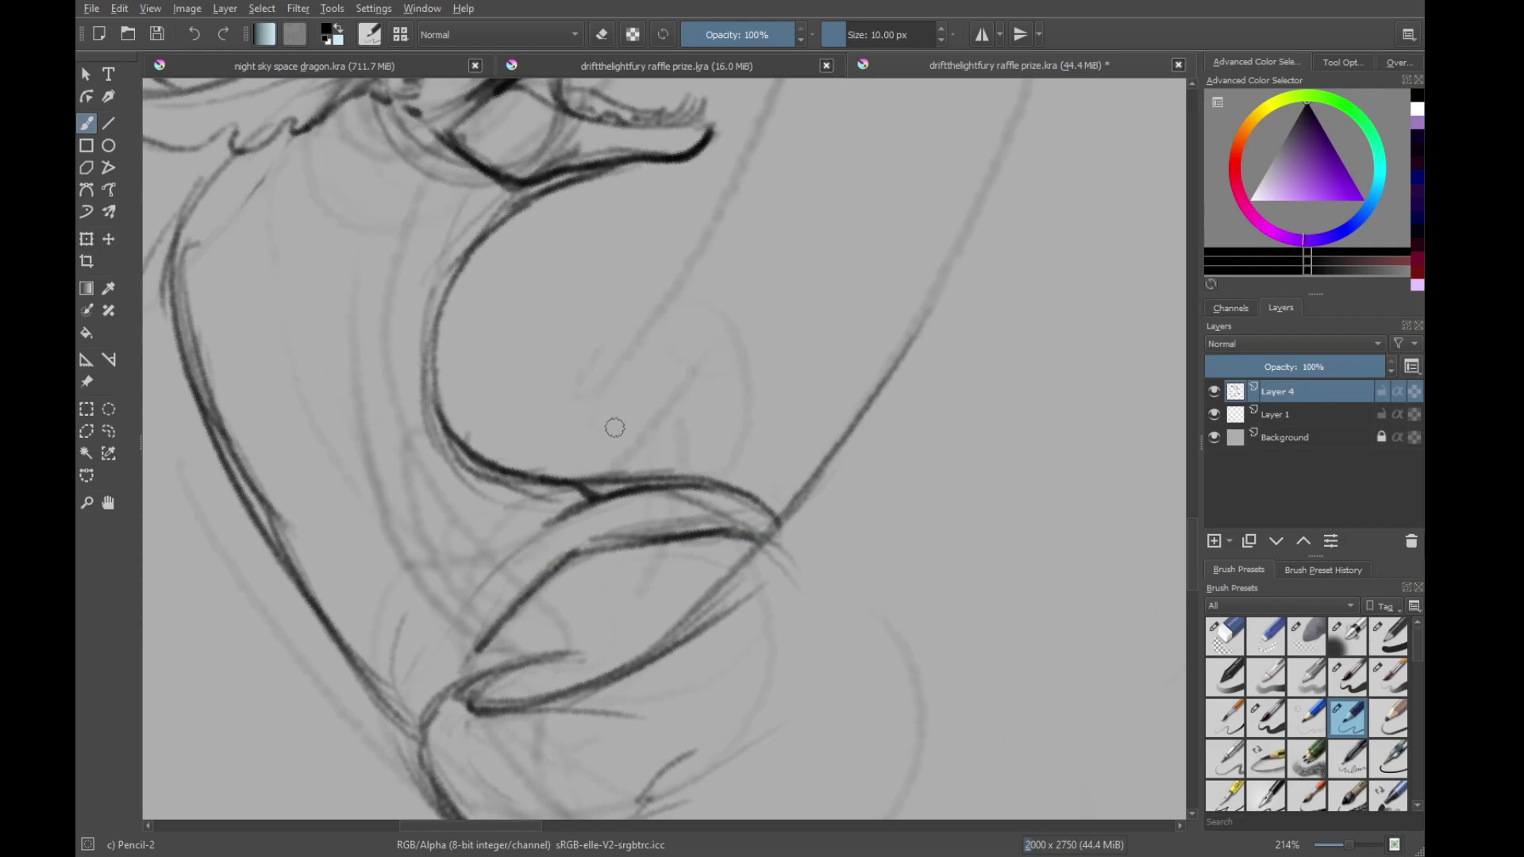
{"action": "key", "text": "/"}
{"action": "mouse_move", "coordinate": [619, 465]}
{"action": "left_mouse_down"}
{"action": "mouse_move", "coordinate": [600, 483]}
{"action": "mouse_move", "coordinate": [659, 467]}
{"action": "mouse_move", "coordinate": [527, 541]}
{"action": "mouse_move", "coordinate": [613, 515]}
{"action": "mouse_move", "coordinate": [683, 532]}
{"action": "left_mouse_up"}
{"action": "key", "text": "/"}
{"action": "mouse_move", "coordinate": [574, 554]}
{"action": "left_mouse_down"}
{"action": "mouse_move", "coordinate": [681, 566]}
{"action": "mouse_move", "coordinate": [627, 533]}
{"action": "mouse_move", "coordinate": [697, 536]}
{"action": "left_mouse_up"}
{"action": "left_click_drag", "start_coordinate": [456, 661], "coordinate": [684, 585]}
{"action": "mouse_move", "coordinate": [616, 493]}
{"action": "left_mouse_down"}
{"action": "mouse_move", "coordinate": [596, 747]}
{"action": "mouse_move", "coordinate": [619, 633]}
{"action": "mouse_move", "coordinate": [605, 584]}
{"action": "mouse_move", "coordinate": [629, 521]}
{"action": "mouse_move", "coordinate": [646, 577]}
{"action": "left_mouse_up"}
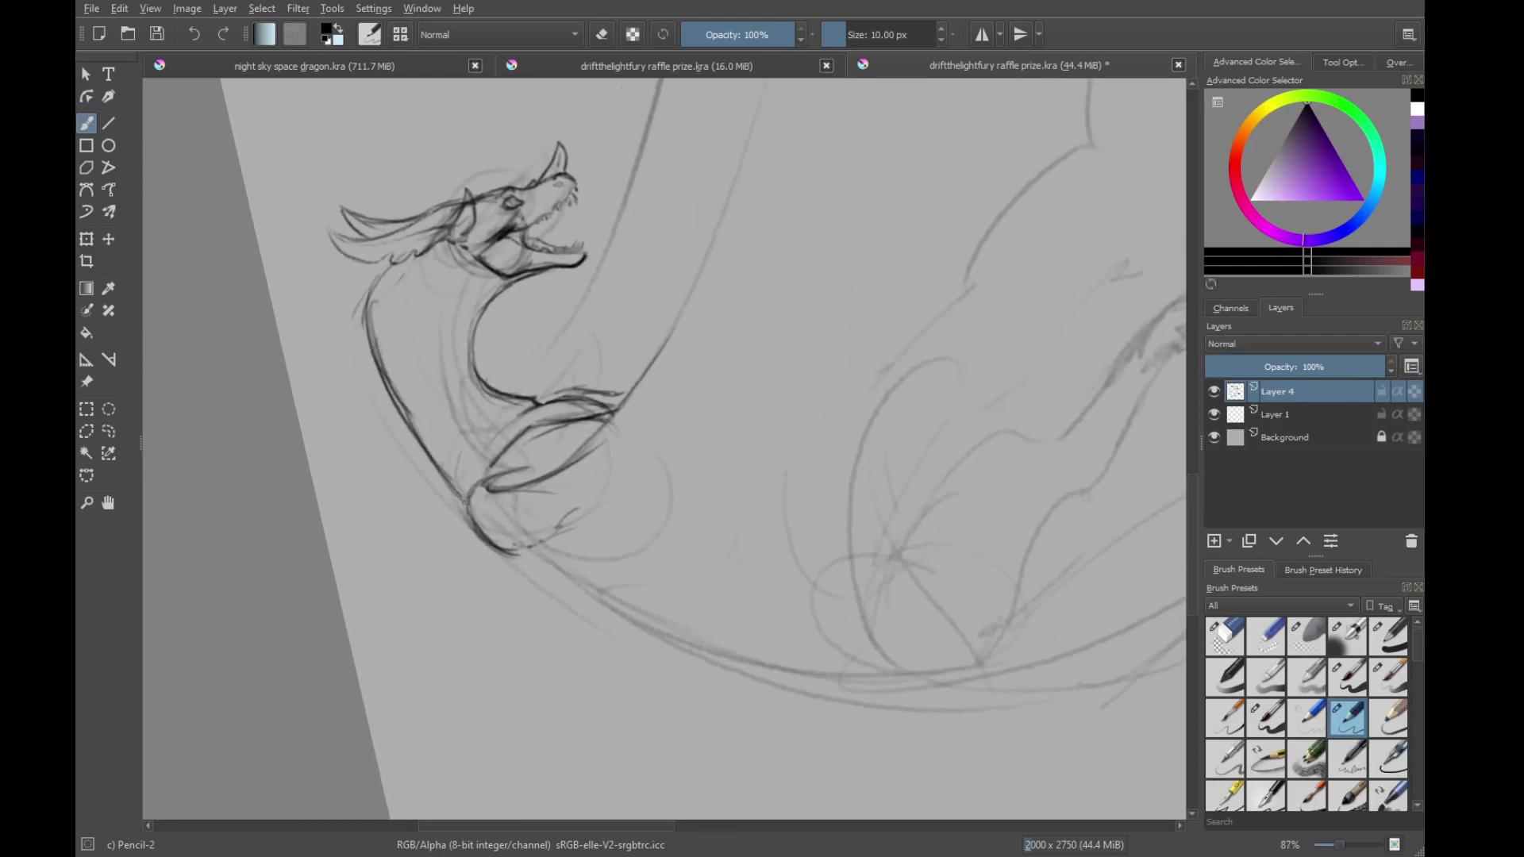
Sketch the belly outline in a long curve from the base of the chest back toward the hip
{"action": "left_click_drag", "start_coordinate": [465, 503], "coordinate": [481, 524]}
{"action": "mouse_move", "coordinate": [548, 582]}
{"action": "left_mouse_down"}
{"action": "mouse_move", "coordinate": [466, 549]}
{"action": "mouse_move", "coordinate": [623, 635]}
{"action": "left_mouse_up"}
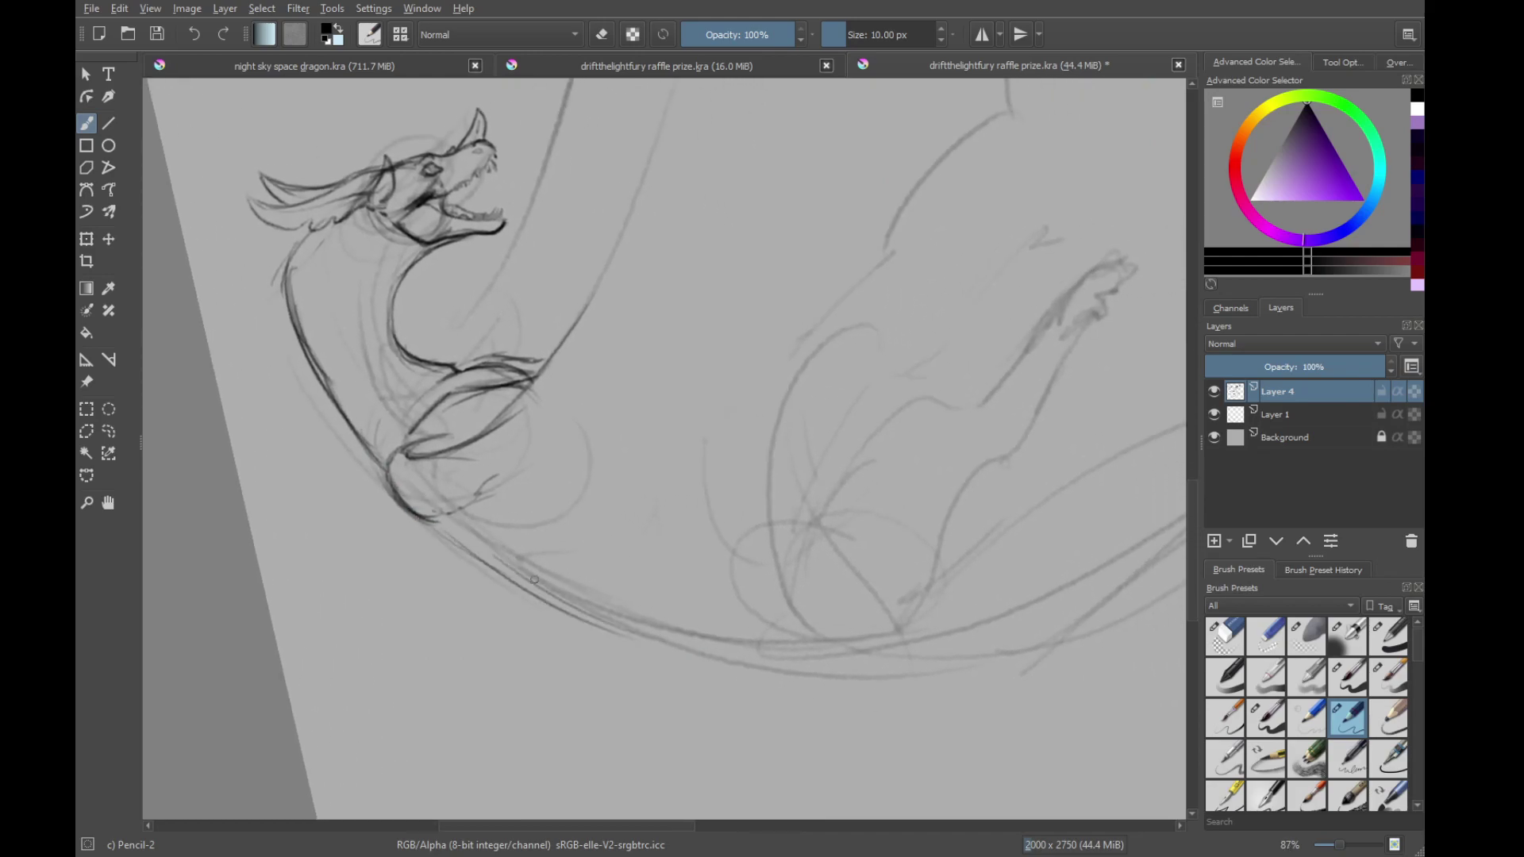
{"action": "left_click_drag", "start_coordinate": [548, 589], "coordinate": [693, 658]}
{"action": "key", "text": "ctrl+z"}
{"action": "key", "text": "ctrl+z"}
{"action": "mouse_move", "coordinate": [556, 341]}
{"action": "left_mouse_down"}
{"action": "mouse_move", "coordinate": [820, 449]}
{"action": "mouse_move", "coordinate": [715, 620]}
{"action": "left_mouse_up"}
{"action": "mouse_move", "coordinate": [568, 616]}
{"action": "left_mouse_down"}
{"action": "mouse_move", "coordinate": [610, 622]}
{"action": "mouse_move", "coordinate": [659, 293]}
{"action": "mouse_move", "coordinate": [891, 480]}
{"action": "left_mouse_up"}
{"action": "left_click_drag", "start_coordinate": [710, 488], "coordinate": [710, 421]}
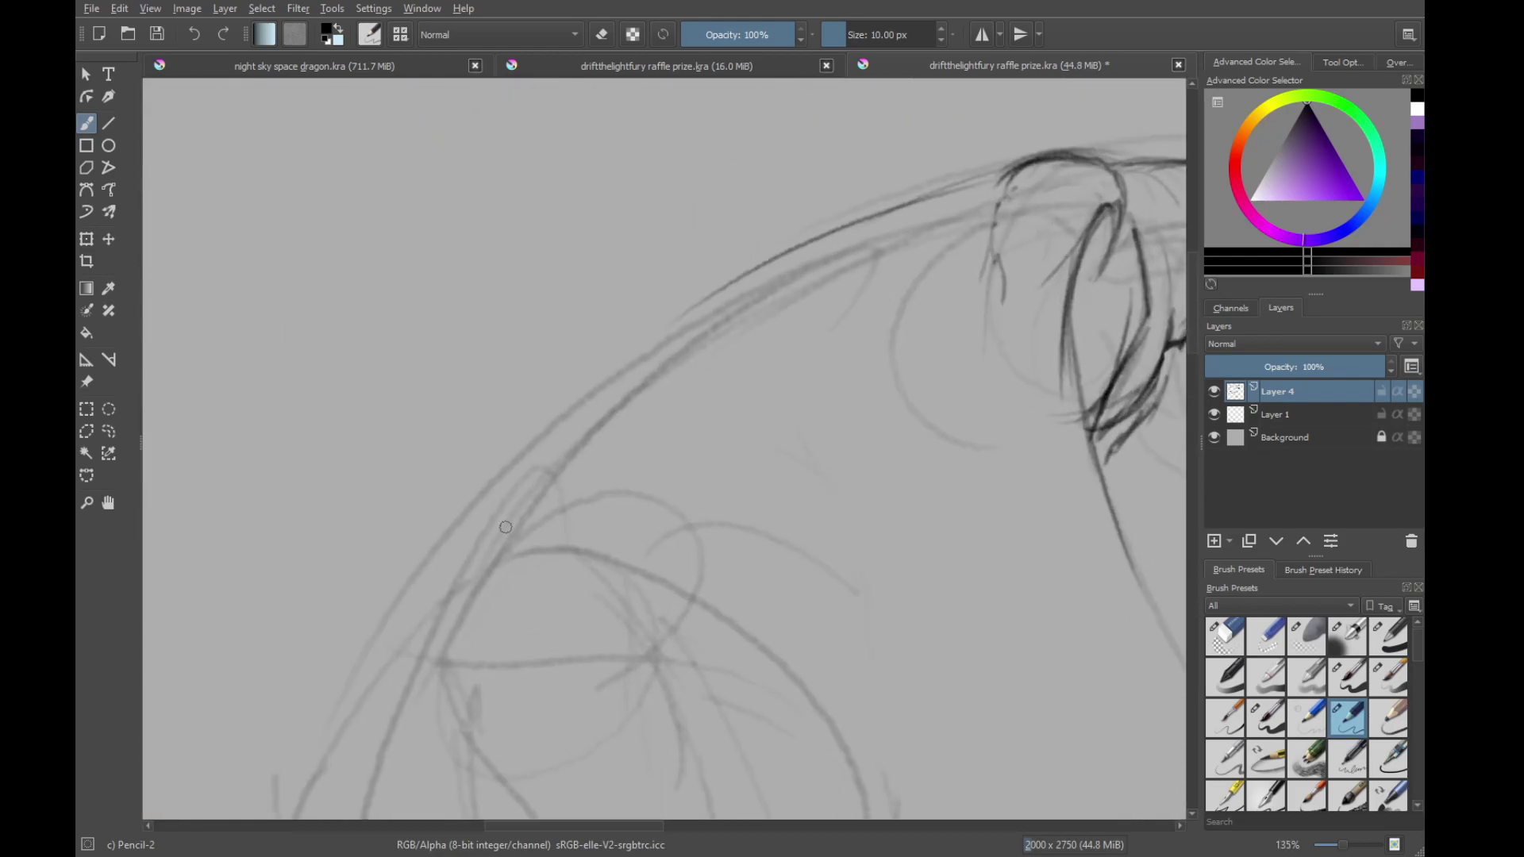
{"action": "left_click_drag", "start_coordinate": [503, 524], "coordinate": [746, 274]}
{"action": "left_click_drag", "start_coordinate": [738, 355], "coordinate": [851, 532]}
{"action": "left_click_drag", "start_coordinate": [851, 533], "coordinate": [690, 265]}
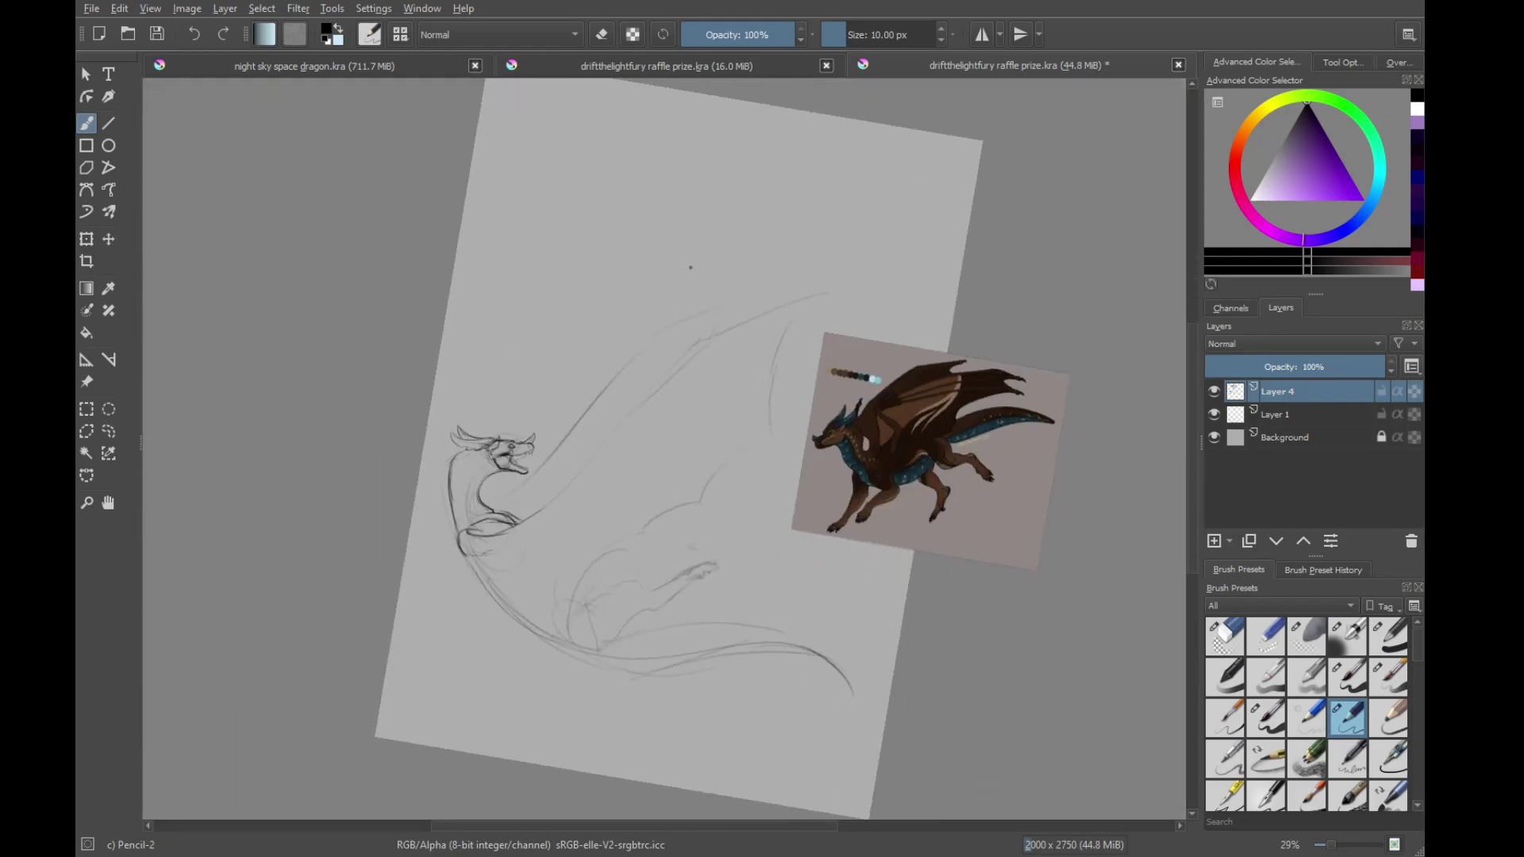
Finish the belly outline at the hip and join it to a curved line rising along the haunch
{"action": "mouse_move", "coordinate": [964, 433]}
{"action": "left_mouse_down"}
{"action": "mouse_move", "coordinate": [712, 496]}
{"action": "mouse_move", "coordinate": [755, 350]}
{"action": "mouse_move", "coordinate": [714, 503]}
{"action": "left_mouse_up"}
{"action": "left_click_drag", "start_coordinate": [442, 623], "coordinate": [778, 419]}
{"action": "left_click_drag", "start_coordinate": [734, 282], "coordinate": [861, 405]}
{"action": "left_click_drag", "start_coordinate": [667, 588], "coordinate": [666, 316]}
{"action": "mouse_move", "coordinate": [692, 316]}
{"action": "left_mouse_down"}
{"action": "mouse_move", "coordinate": [619, 616]}
{"action": "mouse_move", "coordinate": [637, 741]}
{"action": "left_mouse_up"}
{"action": "mouse_move", "coordinate": [586, 562]}
{"action": "left_mouse_down"}
{"action": "mouse_move", "coordinate": [645, 621]}
{"action": "mouse_move", "coordinate": [680, 561]}
{"action": "left_mouse_up"}
{"action": "left_click_drag", "start_coordinate": [720, 479], "coordinate": [789, 333]}
{"action": "left_click_drag", "start_coordinate": [878, 117], "coordinate": [742, 369]}
{"action": "left_click_drag", "start_coordinate": [742, 369], "coordinate": [732, 444]}
{"action": "mouse_move", "coordinate": [732, 444]}
{"action": "left_mouse_down"}
{"action": "mouse_move", "coordinate": [712, 680]}
{"action": "mouse_move", "coordinate": [707, 521]}
{"action": "mouse_move", "coordinate": [681, 512]}
{"action": "mouse_move", "coordinate": [732, 480]}
{"action": "left_mouse_up"}
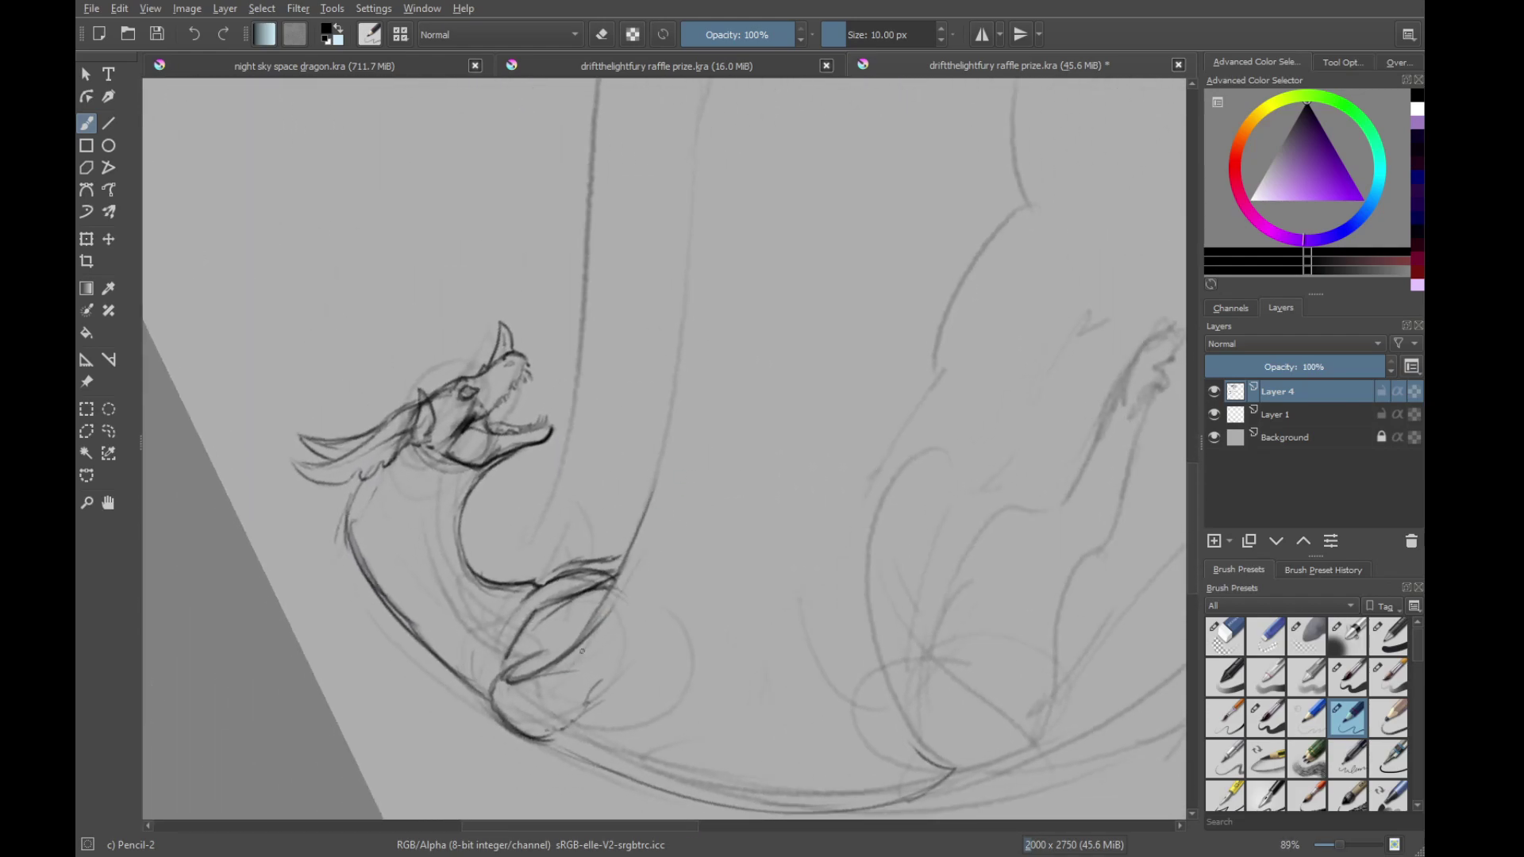
Draw the rear edge of the wing arm from the shoulder to a bent elbow and up the forearm
{"action": "left_click_drag", "start_coordinate": [603, 616], "coordinate": [693, 450]}
{"action": "left_click_drag", "start_coordinate": [729, 340], "coordinate": [668, 522]}
{"action": "left_click_drag", "start_coordinate": [625, 645], "coordinate": [648, 324]}
{"action": "left_click_drag", "start_coordinate": [655, 449], "coordinate": [657, 310]}
{"action": "left_click_drag", "start_coordinate": [658, 324], "coordinate": [622, 505]}
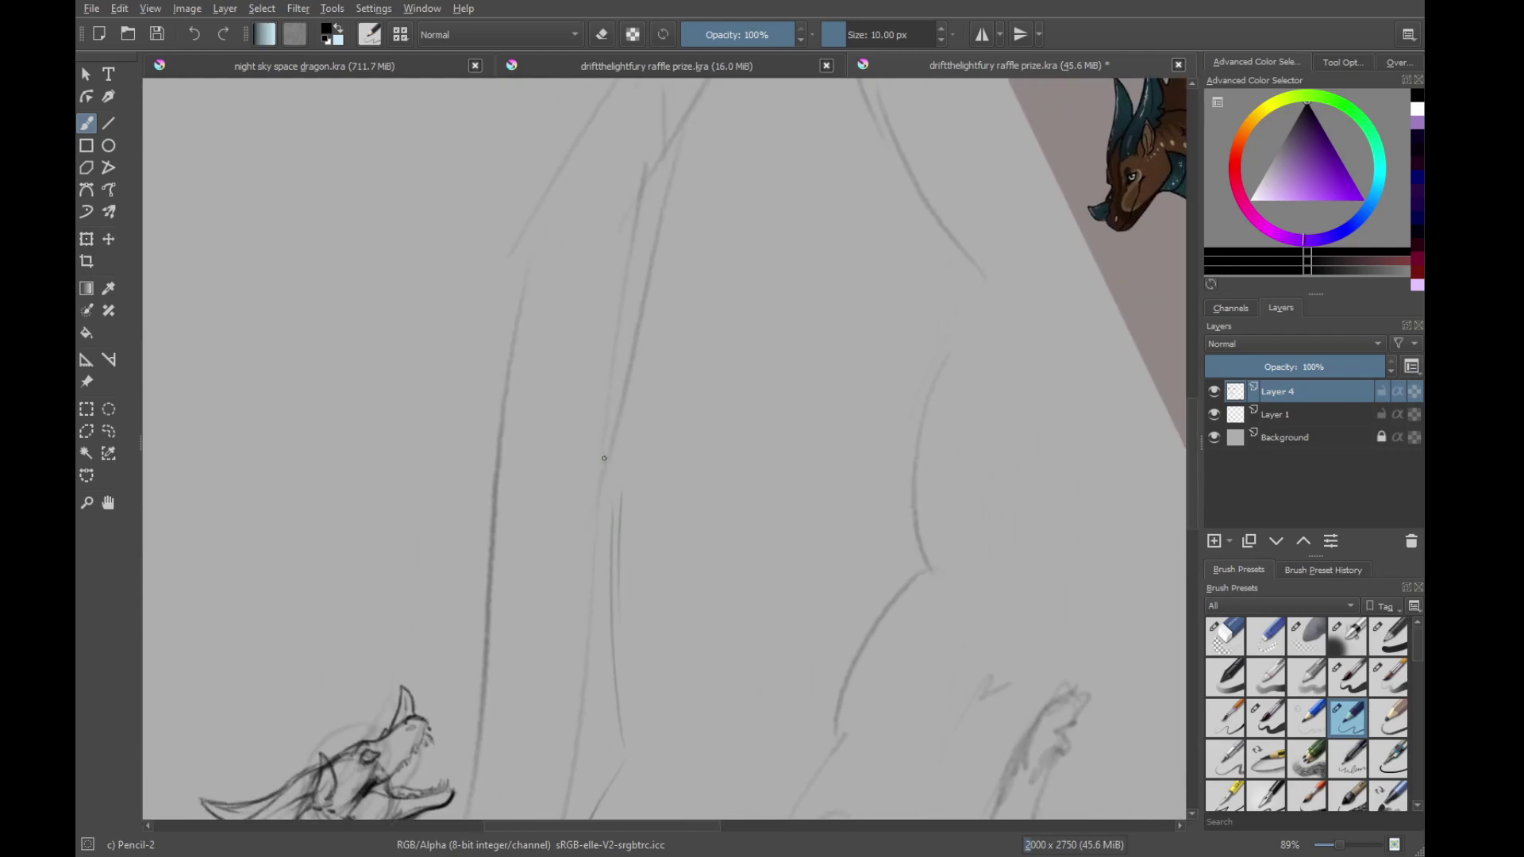
Sketch a small hooked thumb claw at the wing's wrist and tie it into the forearm lines
{"action": "left_click_drag", "start_coordinate": [836, 191], "coordinate": [478, 610]}
{"action": "left_click_drag", "start_coordinate": [254, 810], "coordinate": [634, 458]}
{"action": "left_click_drag", "start_coordinate": [631, 543], "coordinate": [632, 514]}
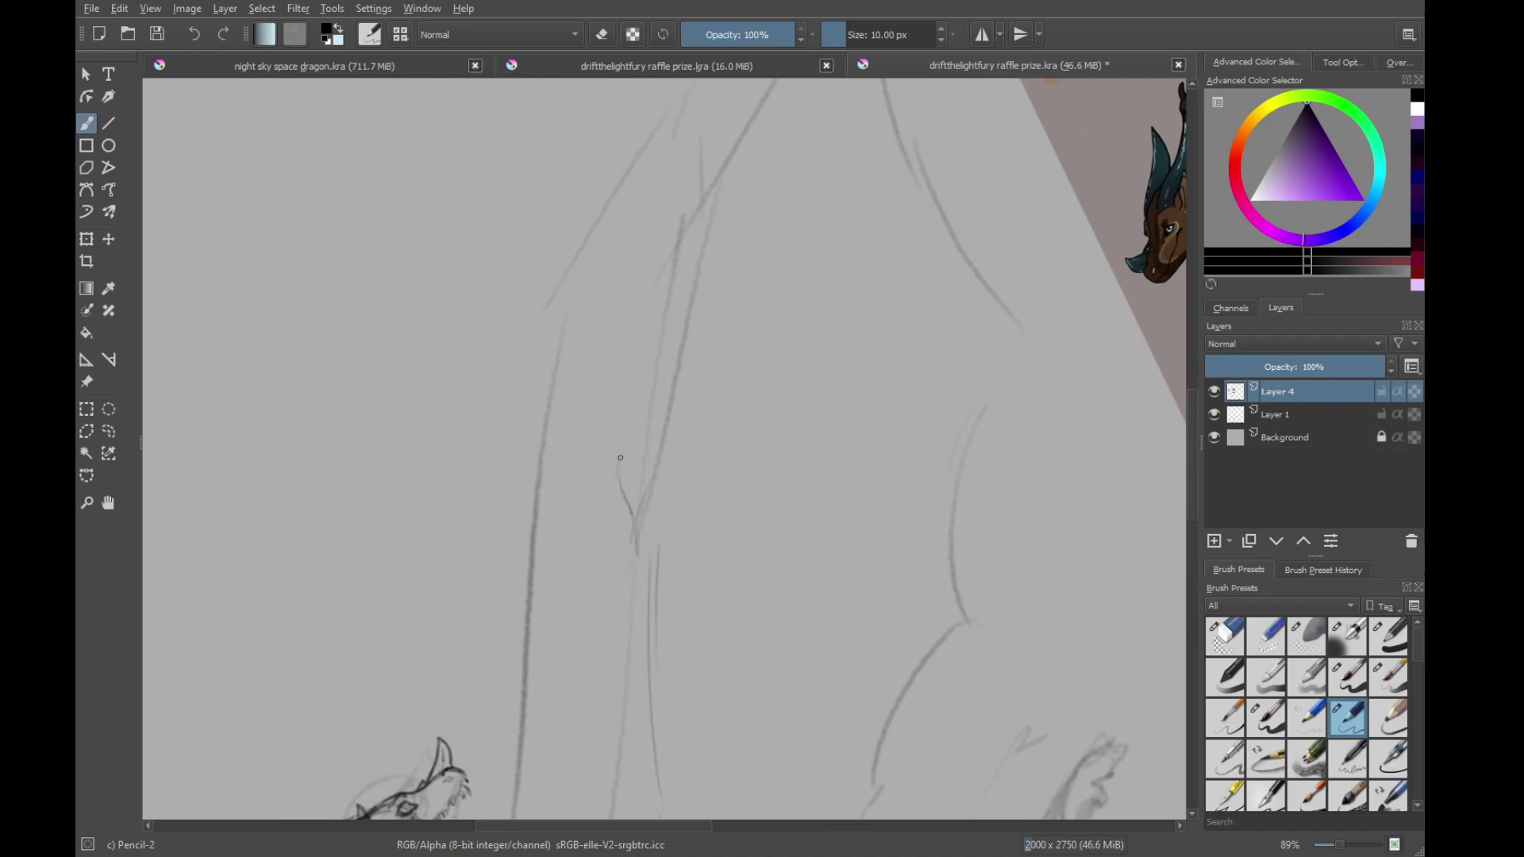
{"action": "scroll", "coordinate": [643, 461], "scroll_direction": "up", "scroll_amount": 2}
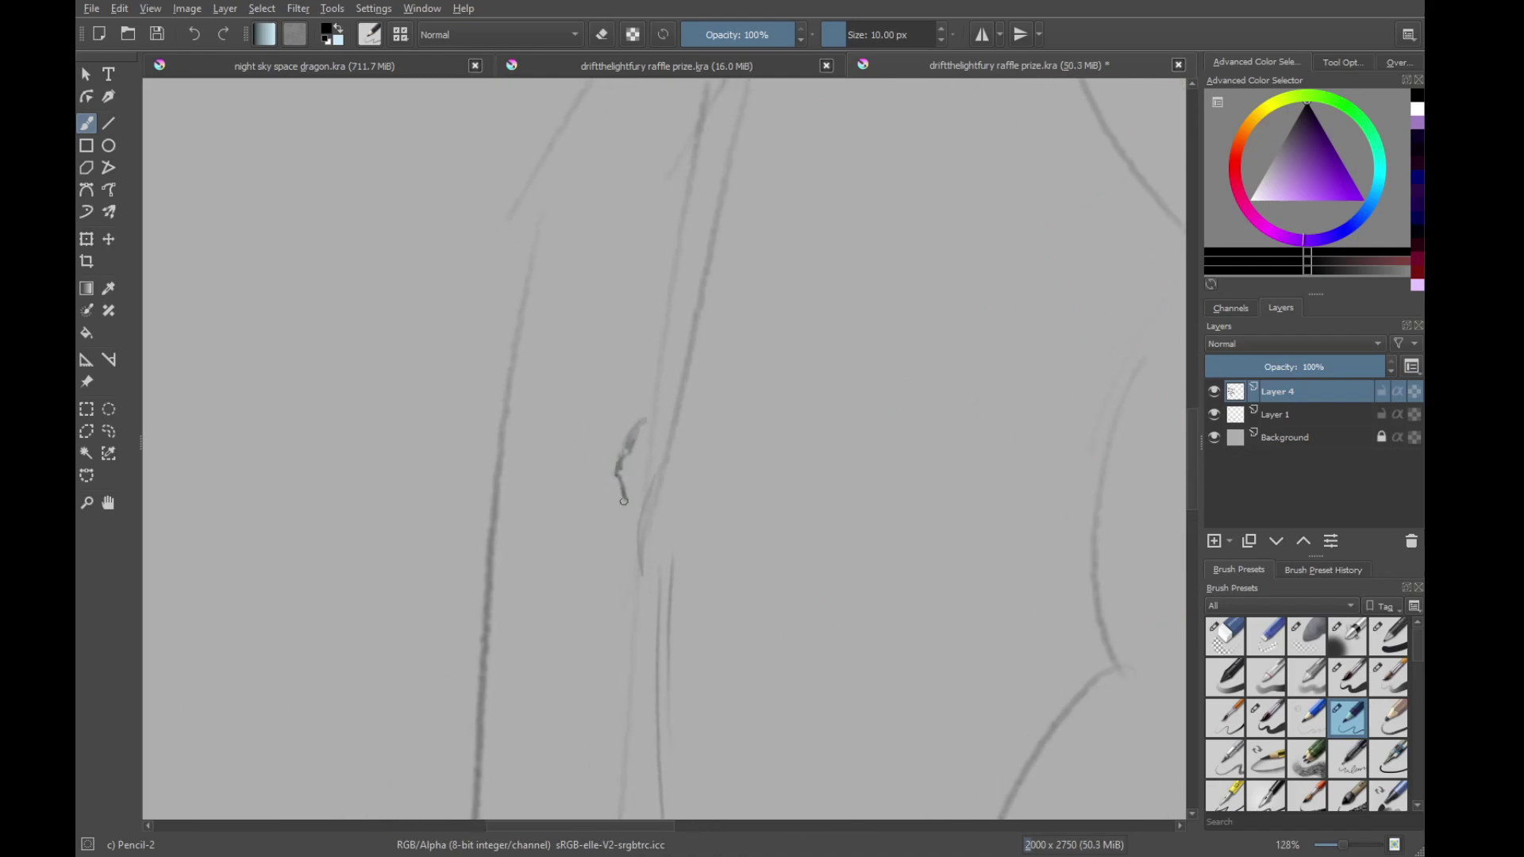
{"action": "left_click_drag", "start_coordinate": [624, 501], "coordinate": [639, 545]}
{"action": "left_click_drag", "start_coordinate": [638, 494], "coordinate": [658, 498]}
{"action": "mouse_move", "coordinate": [742, 404]}
{"action": "left_mouse_down"}
{"action": "mouse_move", "coordinate": [738, 504]}
{"action": "mouse_move", "coordinate": [744, 413]}
{"action": "left_mouse_up"}
{"action": "left_click_drag", "start_coordinate": [644, 529], "coordinate": [678, 440]}
{"action": "mouse_move", "coordinate": [652, 358]}
{"action": "left_mouse_down"}
{"action": "mouse_move", "coordinate": [612, 531]}
{"action": "mouse_move", "coordinate": [626, 497]}
{"action": "mouse_move", "coordinate": [612, 416]}
{"action": "mouse_move", "coordinate": [621, 471]}
{"action": "left_mouse_up"}
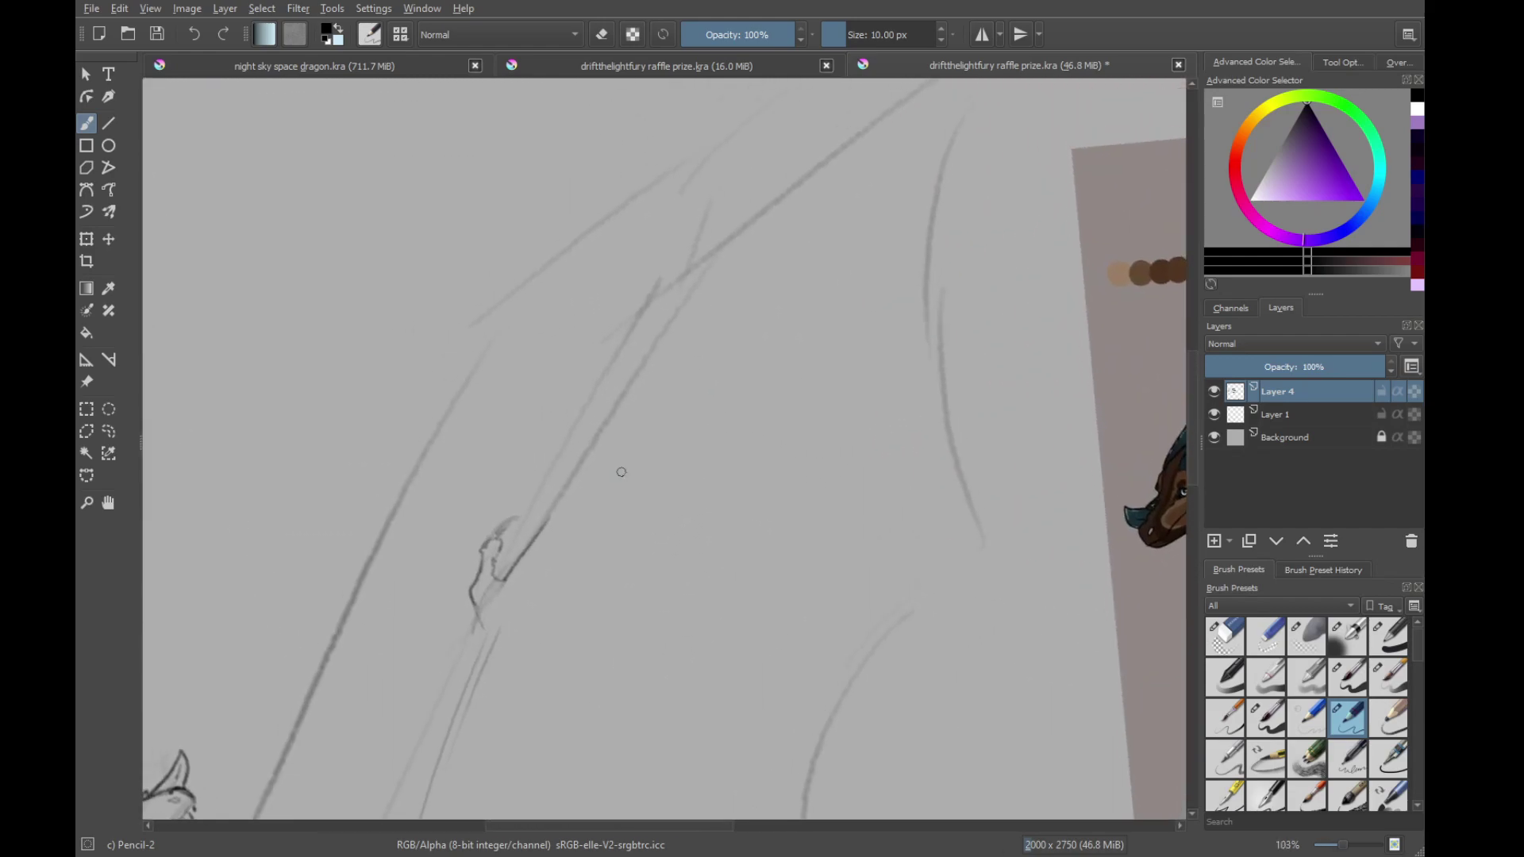
Draw the first wing finger from the wrist through its joints to the wing tip, ending it in a small claw
{"action": "key", "text": "ctrl+z"}
{"action": "left_click_drag", "start_coordinate": [549, 515], "coordinate": [687, 340]}
{"action": "mouse_move", "coordinate": [754, 313]}
{"action": "left_mouse_down"}
{"action": "mouse_move", "coordinate": [384, 421]}
{"action": "mouse_move", "coordinate": [312, 530]}
{"action": "left_mouse_up"}
{"action": "mouse_move", "coordinate": [531, 517]}
{"action": "left_mouse_down"}
{"action": "mouse_move", "coordinate": [384, 534]}
{"action": "mouse_move", "coordinate": [765, 428]}
{"action": "mouse_move", "coordinate": [802, 392]}
{"action": "left_mouse_up"}
{"action": "mouse_move", "coordinate": [468, 465]}
{"action": "left_mouse_down"}
{"action": "mouse_move", "coordinate": [624, 308]}
{"action": "mouse_move", "coordinate": [790, 191]}
{"action": "left_mouse_up"}
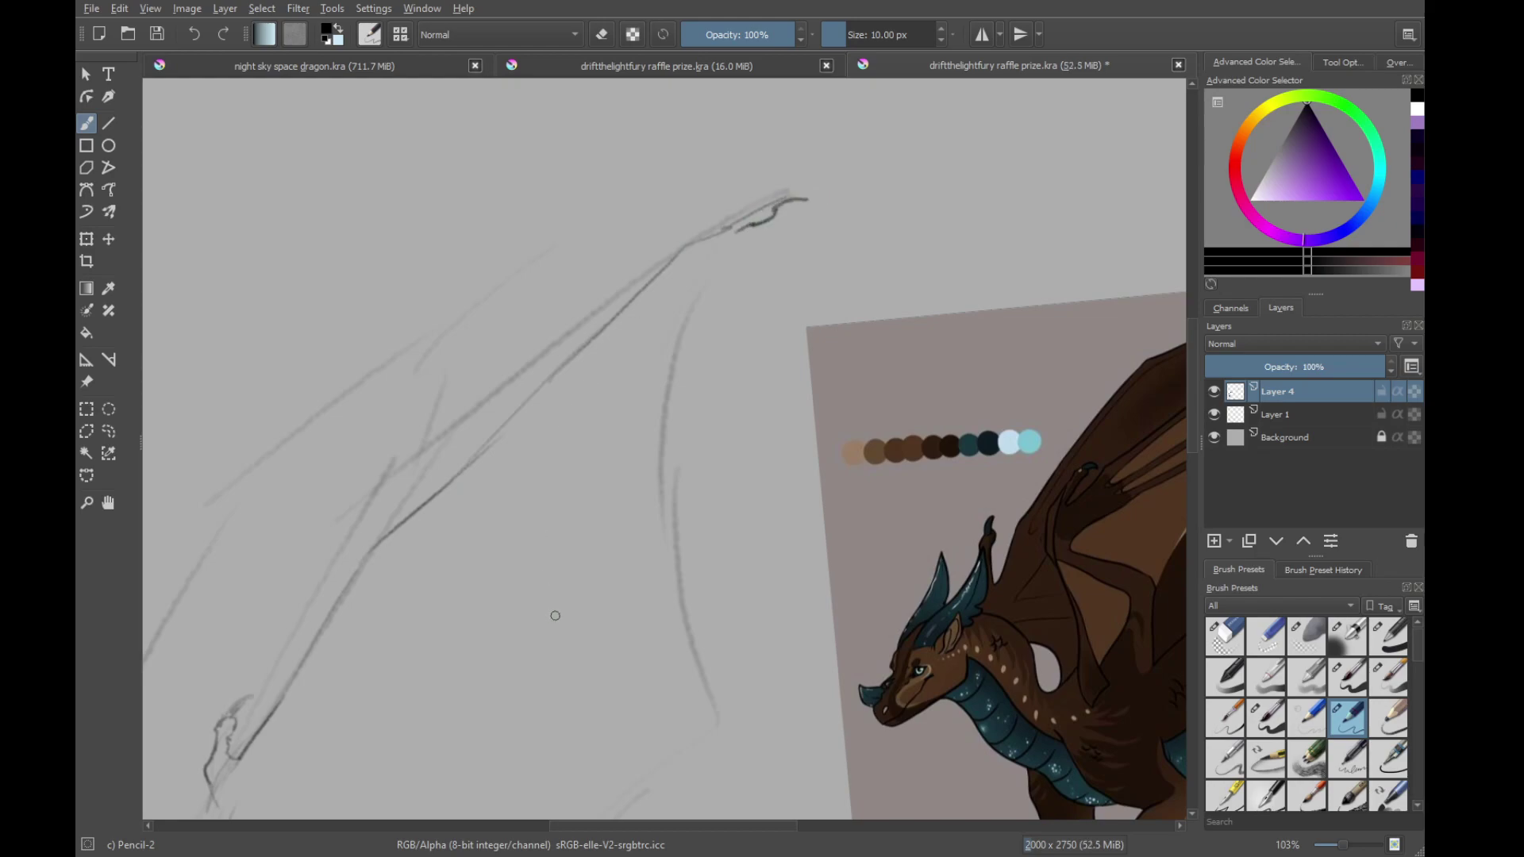
Draw the lower sections of the second wing finger outward from the wrist with a bend at the middle joint
{"action": "left_click_drag", "start_coordinate": [554, 616], "coordinate": [675, 381]}
{"action": "left_click_drag", "start_coordinate": [531, 714], "coordinate": [602, 605]}
{"action": "mouse_move", "coordinate": [575, 466]}
{"action": "left_mouse_down"}
{"action": "mouse_move", "coordinate": [656, 503]}
{"action": "mouse_move", "coordinate": [703, 392]}
{"action": "mouse_move", "coordinate": [775, 333]}
{"action": "mouse_move", "coordinate": [623, 473]}
{"action": "left_mouse_up"}
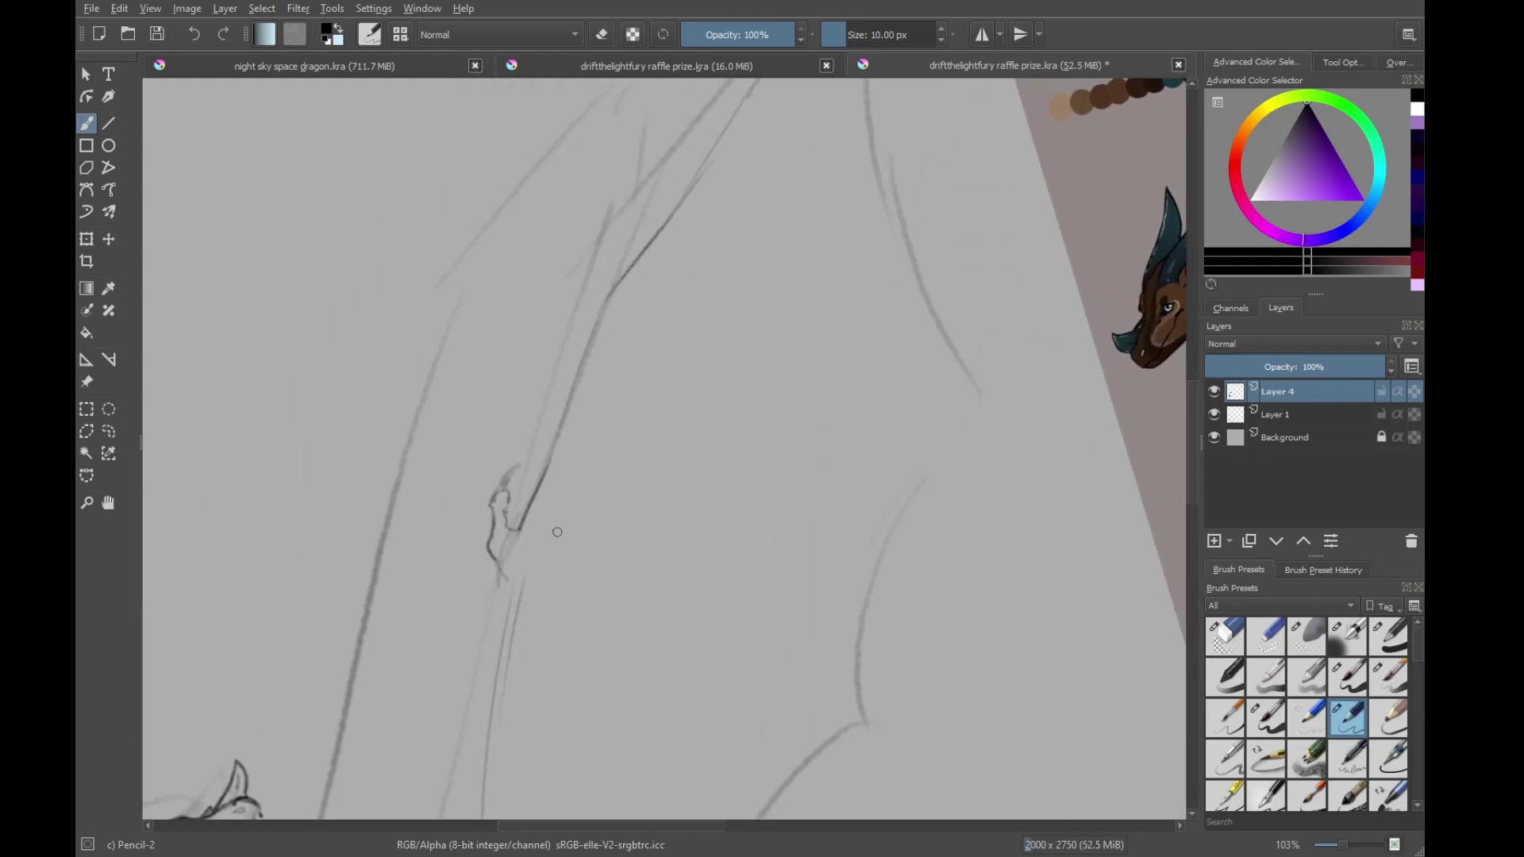
{"action": "mouse_move", "coordinate": [765, 354]}
{"action": "left_mouse_down"}
{"action": "mouse_move", "coordinate": [625, 442]}
{"action": "mouse_move", "coordinate": [786, 341]}
{"action": "mouse_move", "coordinate": [784, 402]}
{"action": "left_mouse_up"}
{"action": "mouse_move", "coordinate": [783, 401]}
{"action": "left_mouse_down"}
{"action": "mouse_move", "coordinate": [663, 401]}
{"action": "mouse_move", "coordinate": [527, 546]}
{"action": "left_mouse_up"}
Move the reference image farther away from the wing sketch and return to the brush
{"action": "left_click", "coordinate": [90, 384]}
{"action": "left_click_drag", "start_coordinate": [704, 436], "coordinate": [912, 330]}
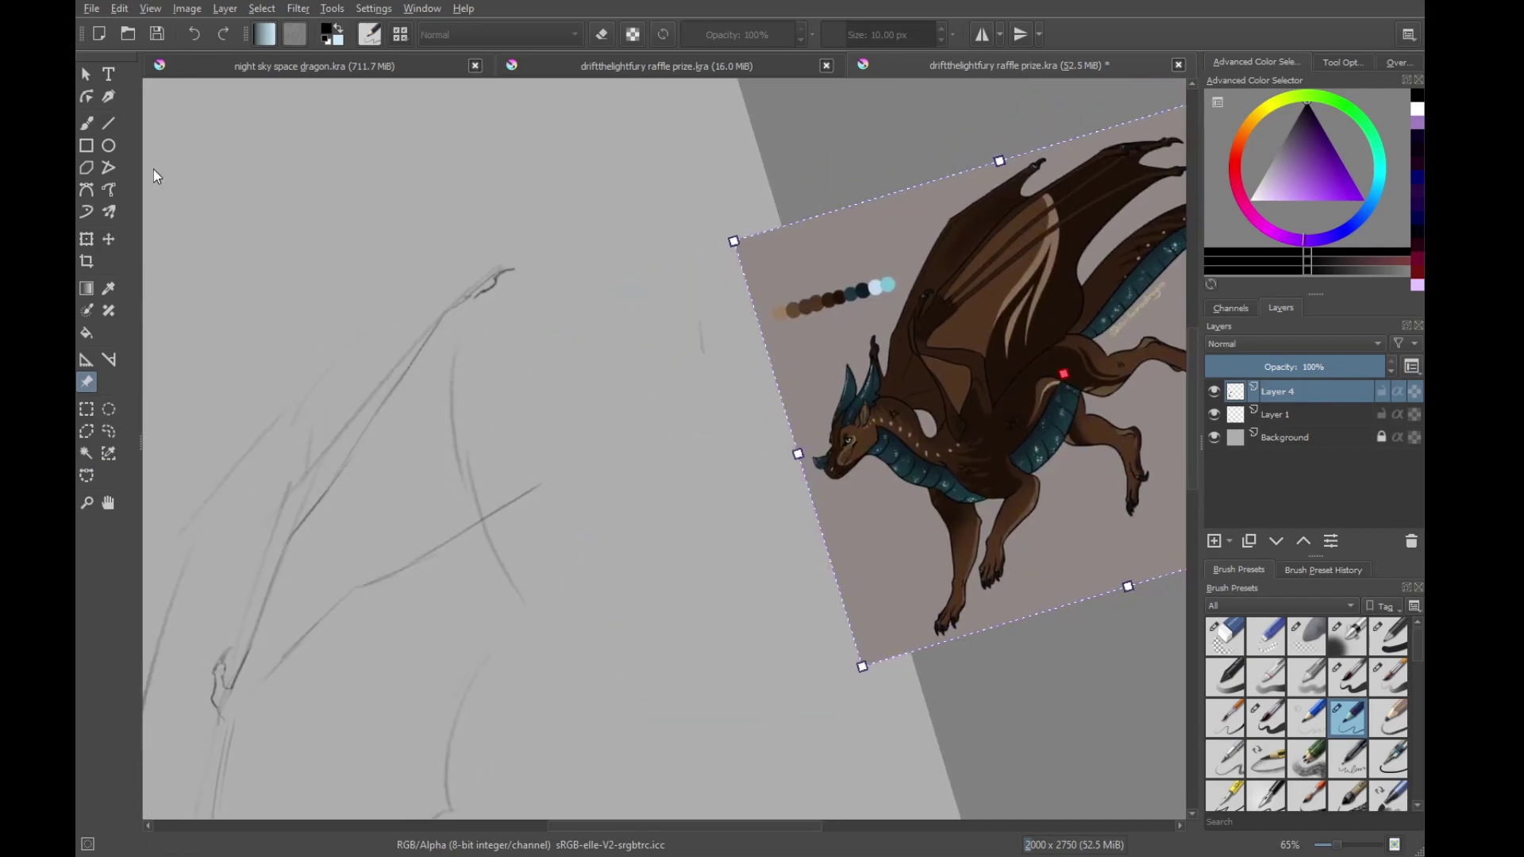
{"action": "left_click", "coordinate": [87, 120]}
Extend the second wing finger to a curved tip and lightly start the third finger beneath it
{"action": "scroll", "coordinate": [556, 470], "scroll_direction": "up", "scroll_amount": 1}
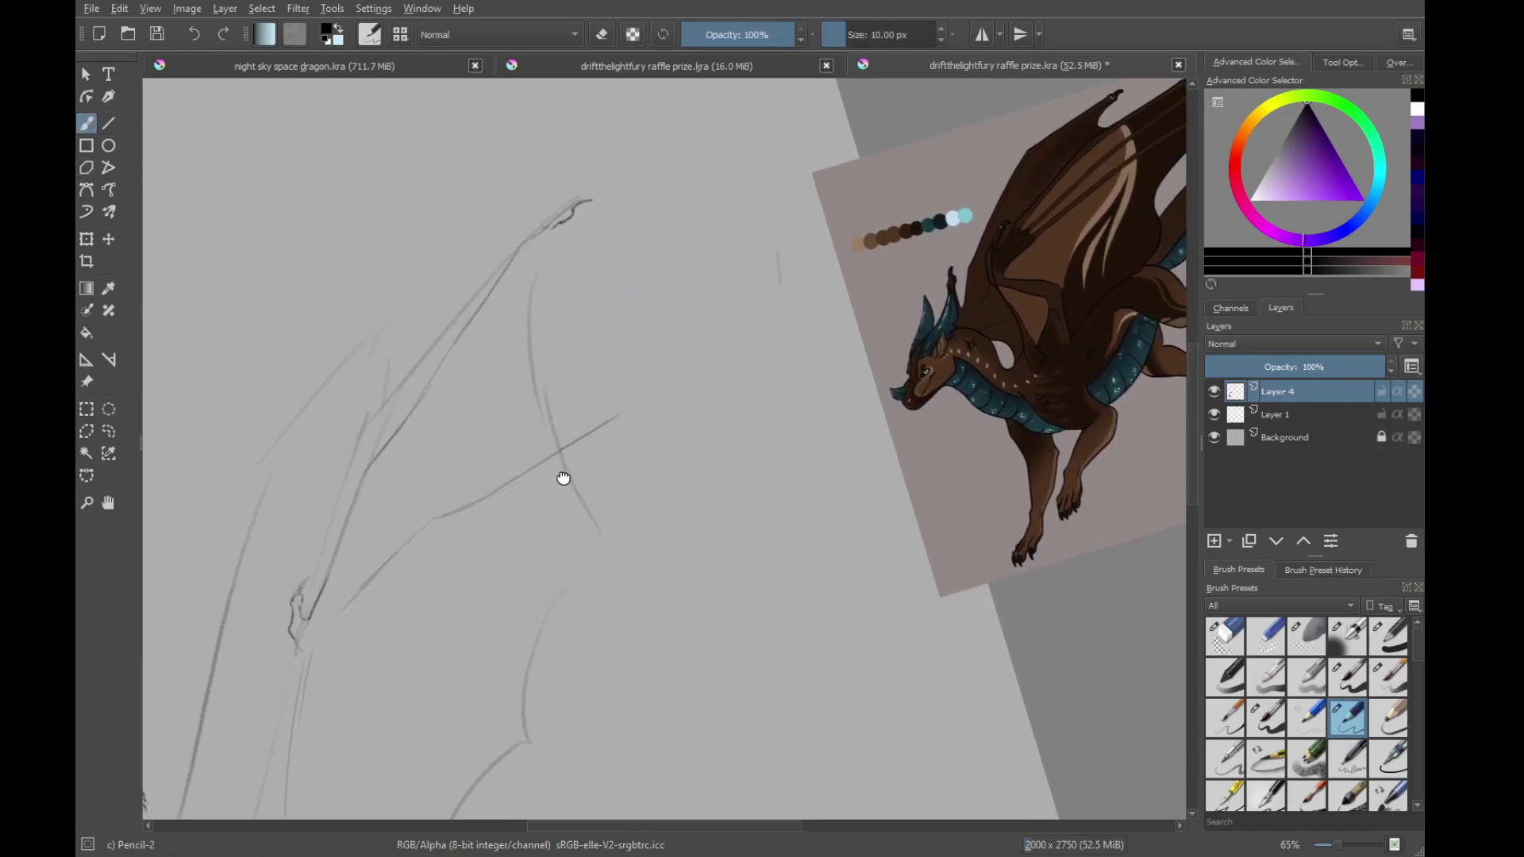
{"action": "scroll", "coordinate": [620, 400], "scroll_direction": "up", "scroll_amount": 1}
{"action": "left_click_drag", "start_coordinate": [676, 392], "coordinate": [734, 385]}
{"action": "left_click_drag", "start_coordinate": [522, 558], "coordinate": [592, 313]}
{"action": "left_click_drag", "start_coordinate": [449, 413], "coordinate": [645, 353]}
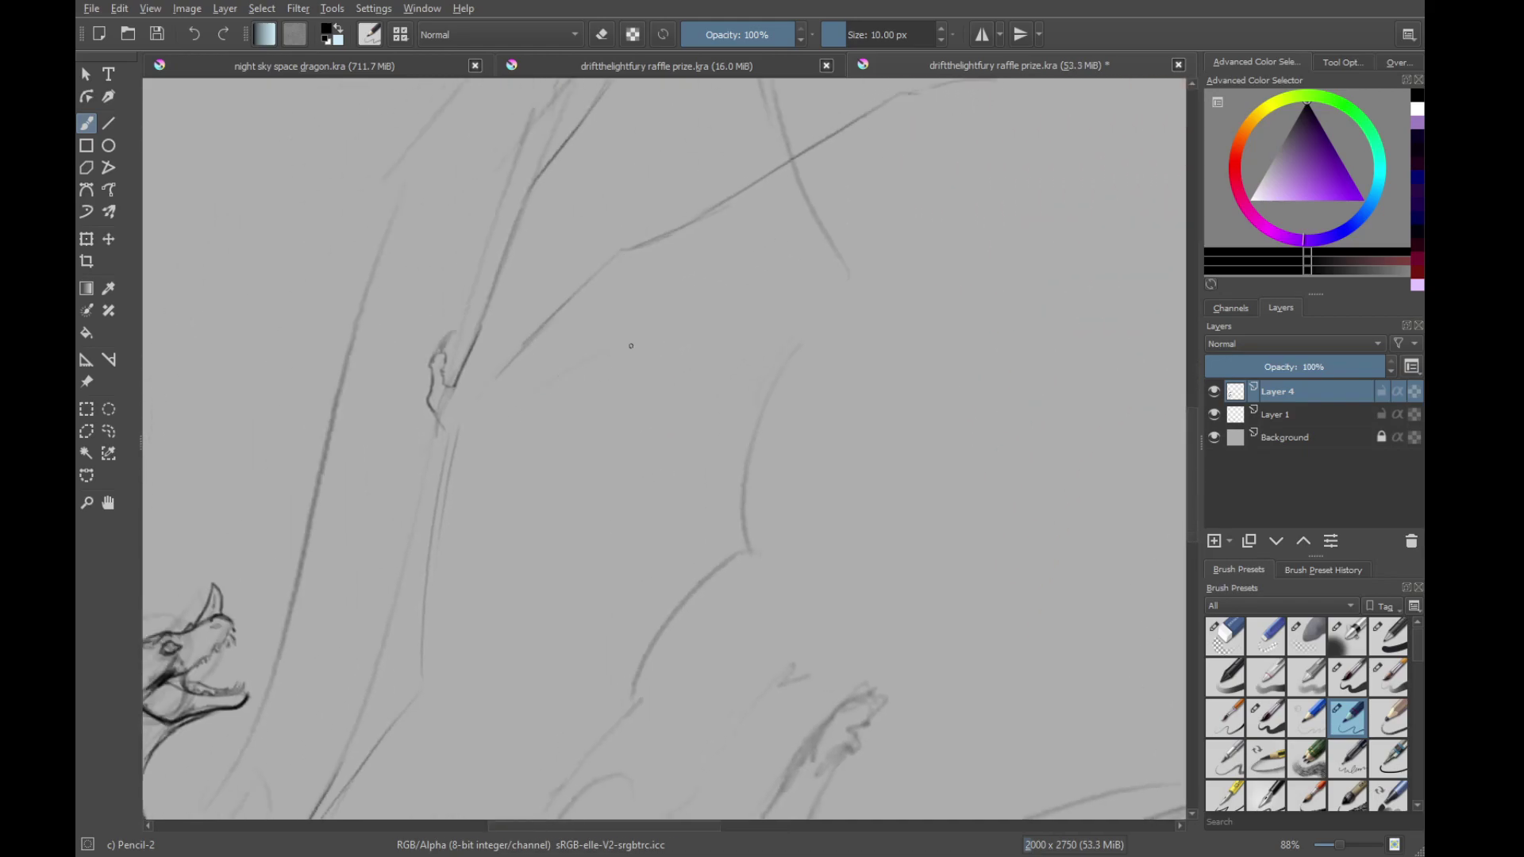
{"action": "scroll", "coordinate": [603, 377], "scroll_direction": "up", "scroll_amount": 2}
{"action": "scroll", "coordinate": [599, 381], "scroll_direction": "right", "scroll_amount": 3}
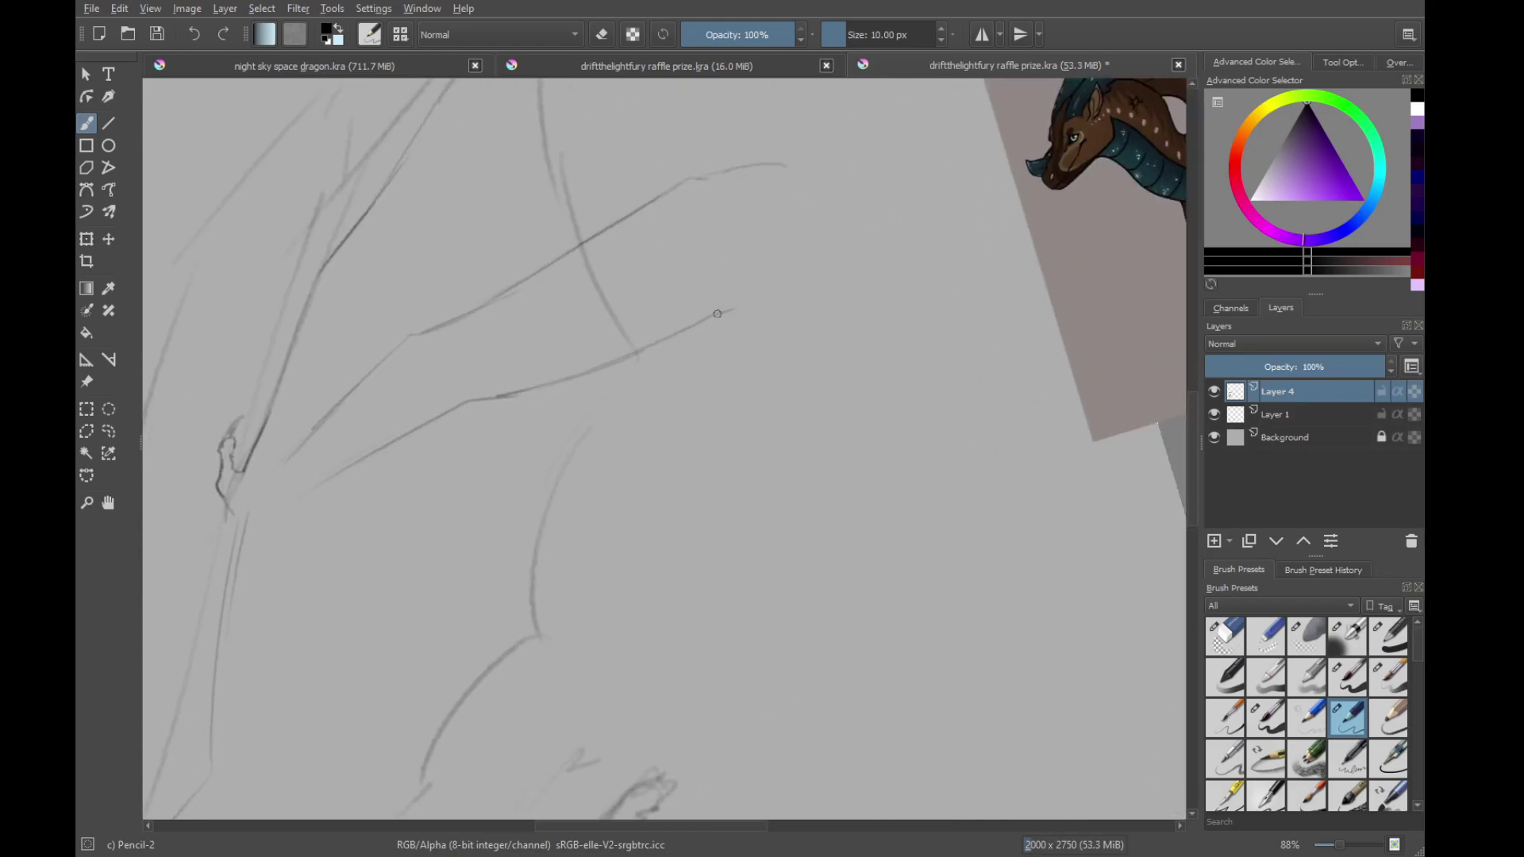
{"action": "mouse_move", "coordinate": [800, 298]}
{"action": "left_mouse_down"}
{"action": "mouse_move", "coordinate": [442, 674]}
{"action": "mouse_move", "coordinate": [648, 397]}
{"action": "left_mouse_up"}
{"action": "left_click_drag", "start_coordinate": [392, 575], "coordinate": [637, 439]}
{"action": "mouse_move", "coordinate": [666, 327]}
{"action": "left_mouse_down"}
{"action": "mouse_move", "coordinate": [622, 513]}
{"action": "mouse_move", "coordinate": [826, 308]}
{"action": "left_mouse_up"}
{"action": "key", "text": "ctrl+z"}
{"action": "key", "text": "ctrl+z"}
{"action": "key", "text": "ctrl+z"}
{"action": "key", "text": "ctrl+z"}
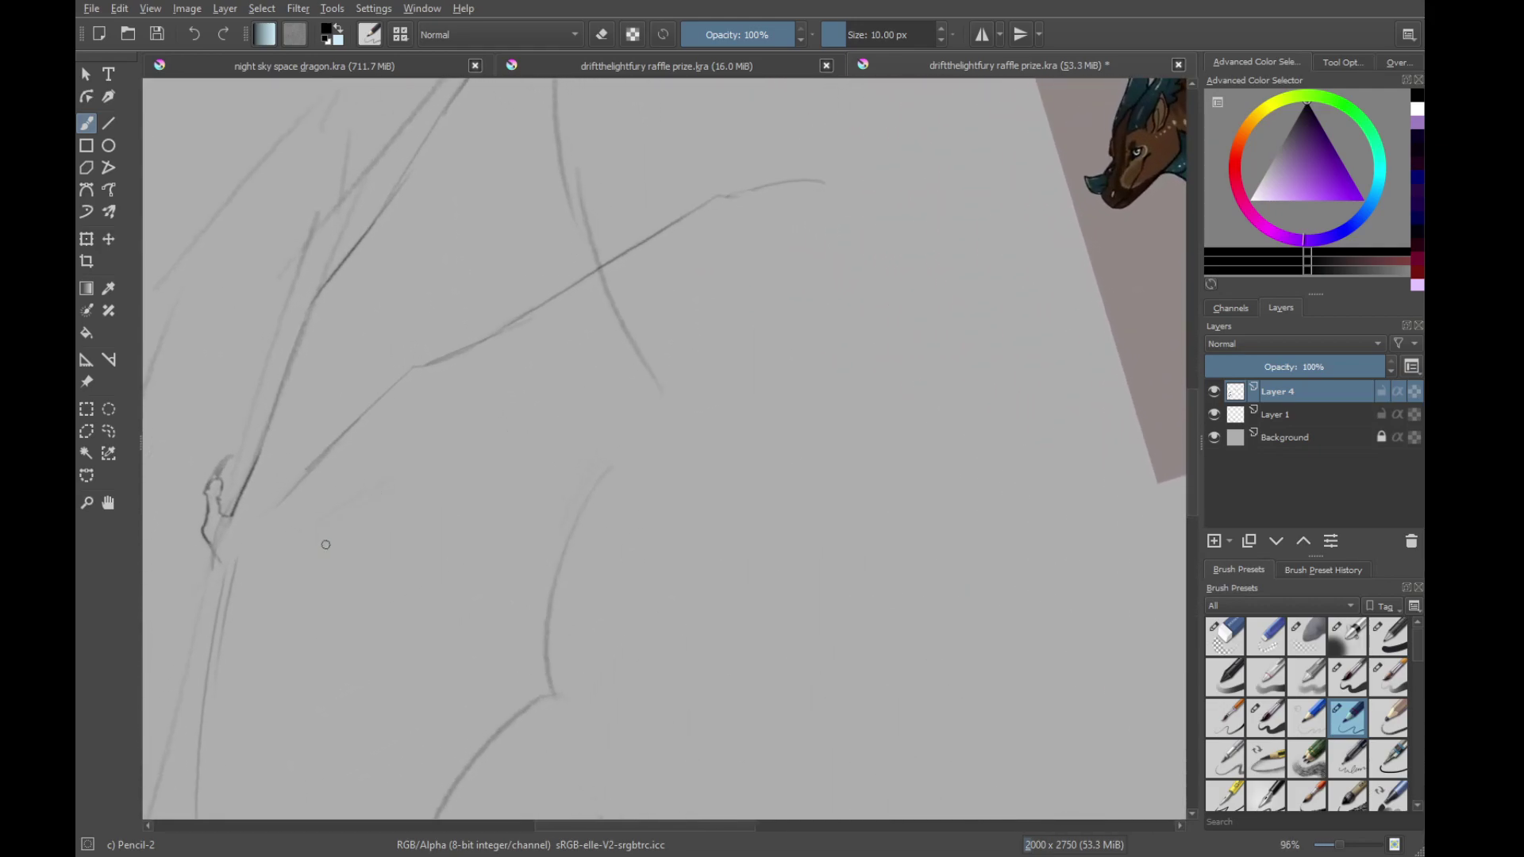
Draw the third wing finger close beneath the second, following its bends and ending in a curved tip
{"action": "left_click_drag", "start_coordinate": [326, 545], "coordinate": [441, 509]}
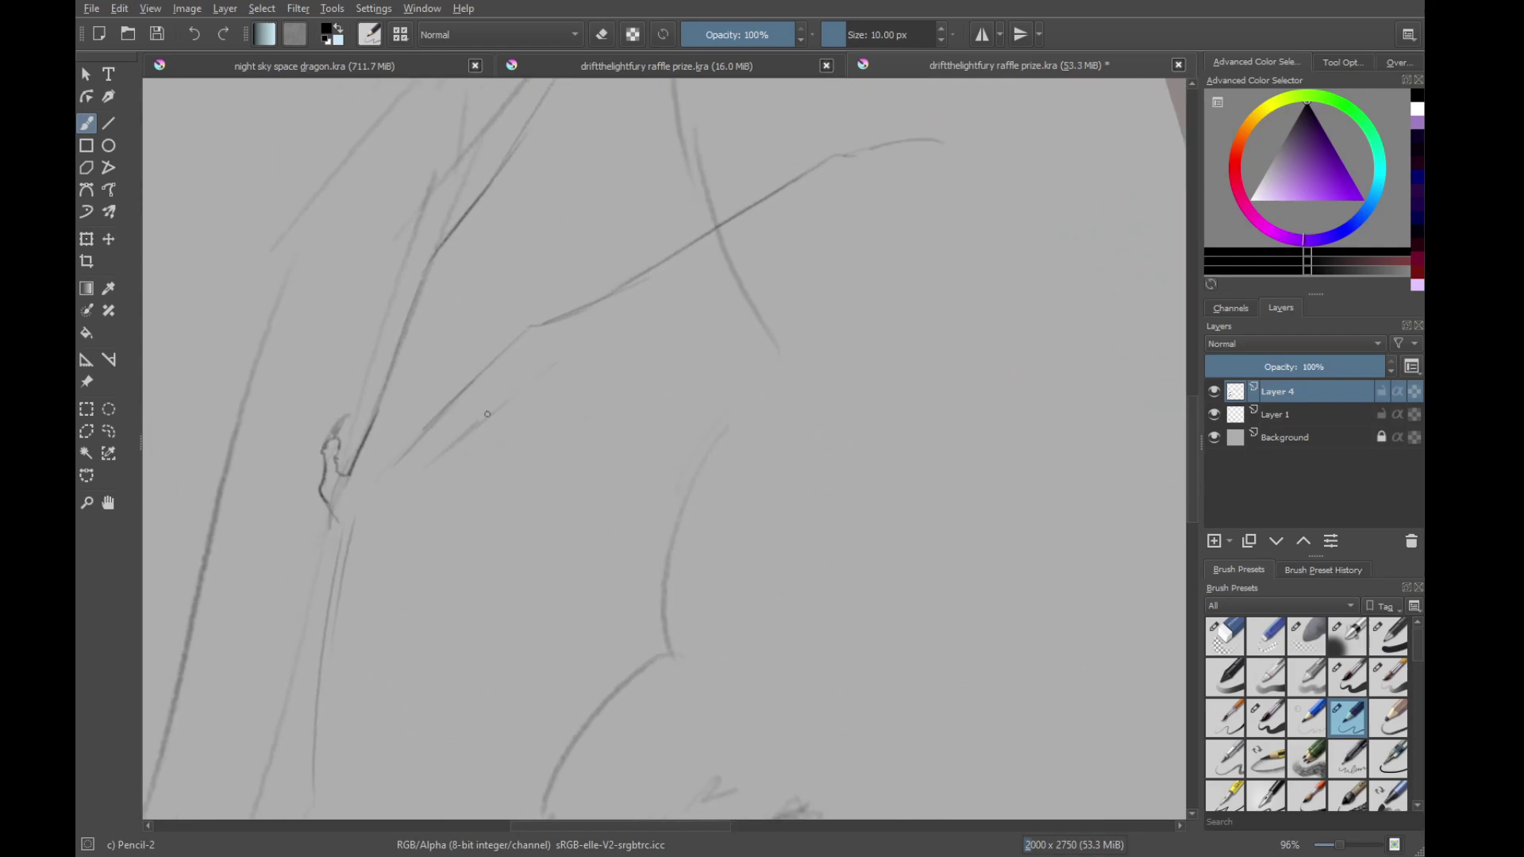
{"action": "left_click_drag", "start_coordinate": [488, 413], "coordinate": [883, 194]}
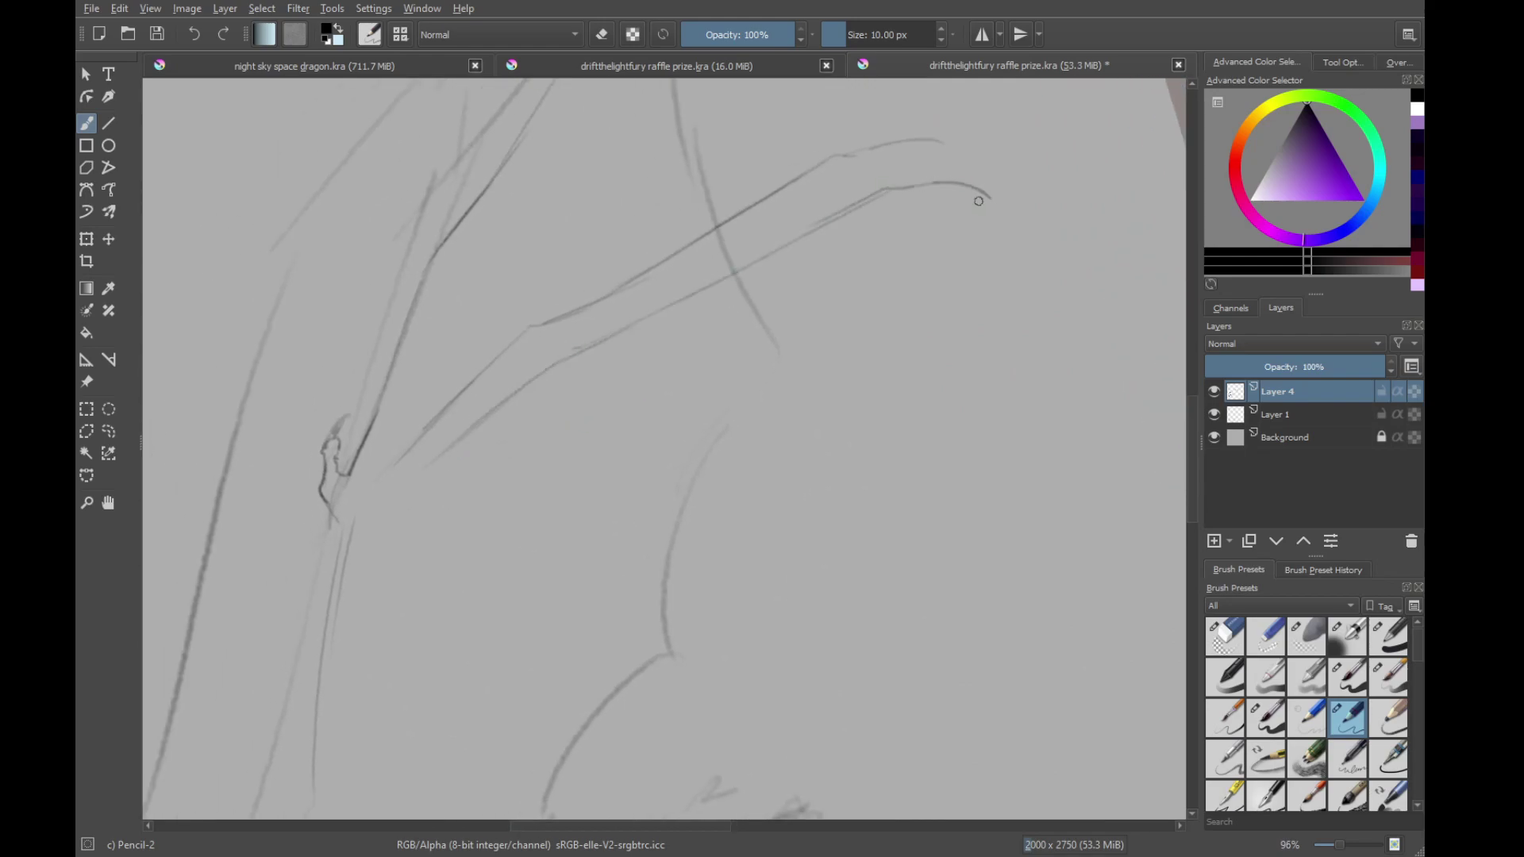
{"action": "mouse_move", "coordinate": [889, 132]}
{"action": "left_mouse_down"}
{"action": "mouse_move", "coordinate": [714, 350]}
{"action": "mouse_move", "coordinate": [727, 342]}
{"action": "mouse_move", "coordinate": [666, 368]}
{"action": "left_mouse_up"}
Shape curved claws on the tips of the second and third wing fingers
{"action": "scroll", "coordinate": [710, 369], "scroll_direction": "up", "scroll_amount": 2}
{"action": "mouse_move", "coordinate": [728, 394]}
{"action": "left_mouse_down"}
{"action": "mouse_move", "coordinate": [704, 357]}
{"action": "mouse_move", "coordinate": [640, 325]}
{"action": "mouse_move", "coordinate": [820, 355]}
{"action": "left_mouse_up"}
{"action": "left_click_drag", "start_coordinate": [688, 365], "coordinate": [650, 371]}
{"action": "mouse_move", "coordinate": [546, 476]}
{"action": "left_mouse_down"}
{"action": "mouse_move", "coordinate": [579, 381]}
{"action": "mouse_move", "coordinate": [989, 4]}
{"action": "left_mouse_up"}
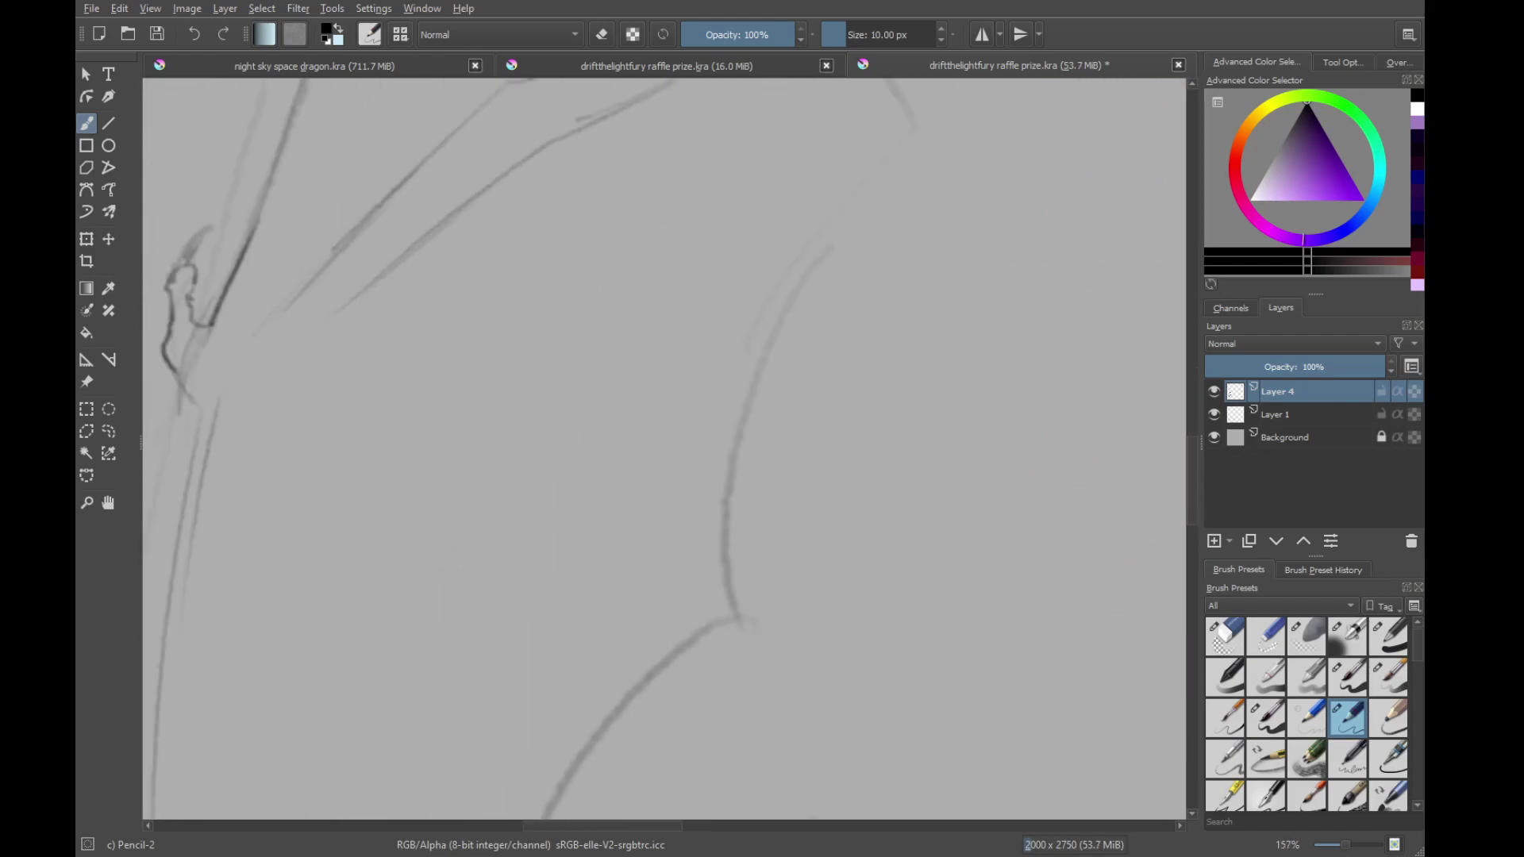
Darken the forearm line just below the thumb claw and connect it to the wrist with short strokes
{"action": "scroll", "coordinate": [952, 313], "scroll_direction": "down", "scroll_amount": 3}
{"action": "left_click_drag", "start_coordinate": [715, 403], "coordinate": [697, 514]}
{"action": "left_click_drag", "start_coordinate": [594, 573], "coordinate": [714, 318]}
{"action": "left_click_drag", "start_coordinate": [723, 308], "coordinate": [797, 373]}
{"action": "left_click_drag", "start_coordinate": [669, 315], "coordinate": [638, 454]}
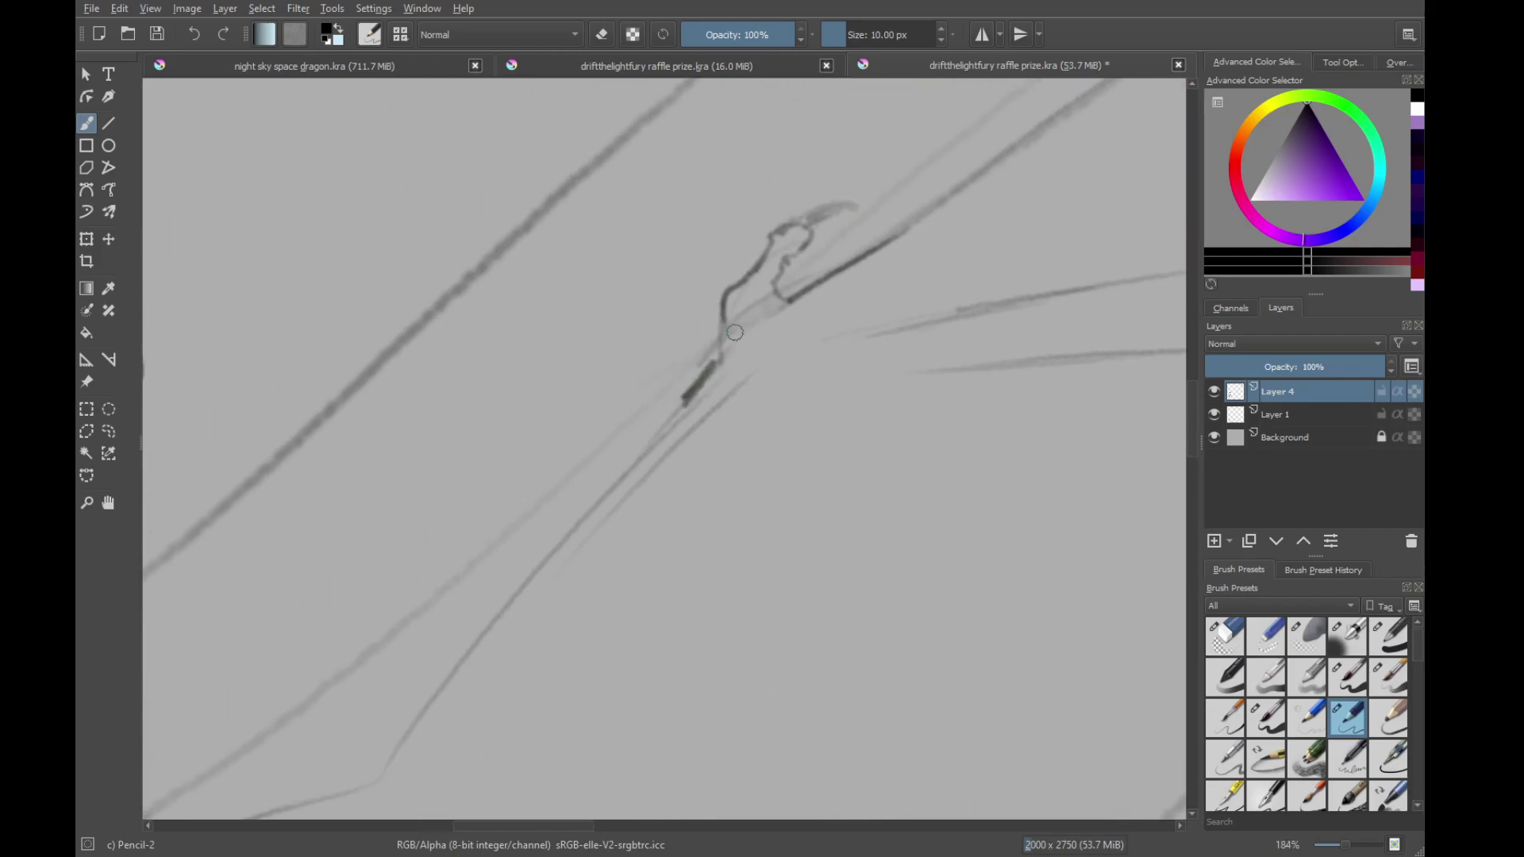
{"action": "left_click_drag", "start_coordinate": [688, 397], "coordinate": [664, 438]}
{"action": "left_click_drag", "start_coordinate": [754, 395], "coordinate": [683, 341]}
{"action": "left_click_drag", "start_coordinate": [869, 350], "coordinate": [778, 250]}
{"action": "left_click_drag", "start_coordinate": [818, 295], "coordinate": [735, 307]}
{"action": "left_click_drag", "start_coordinate": [623, 343], "coordinate": [644, 454]}
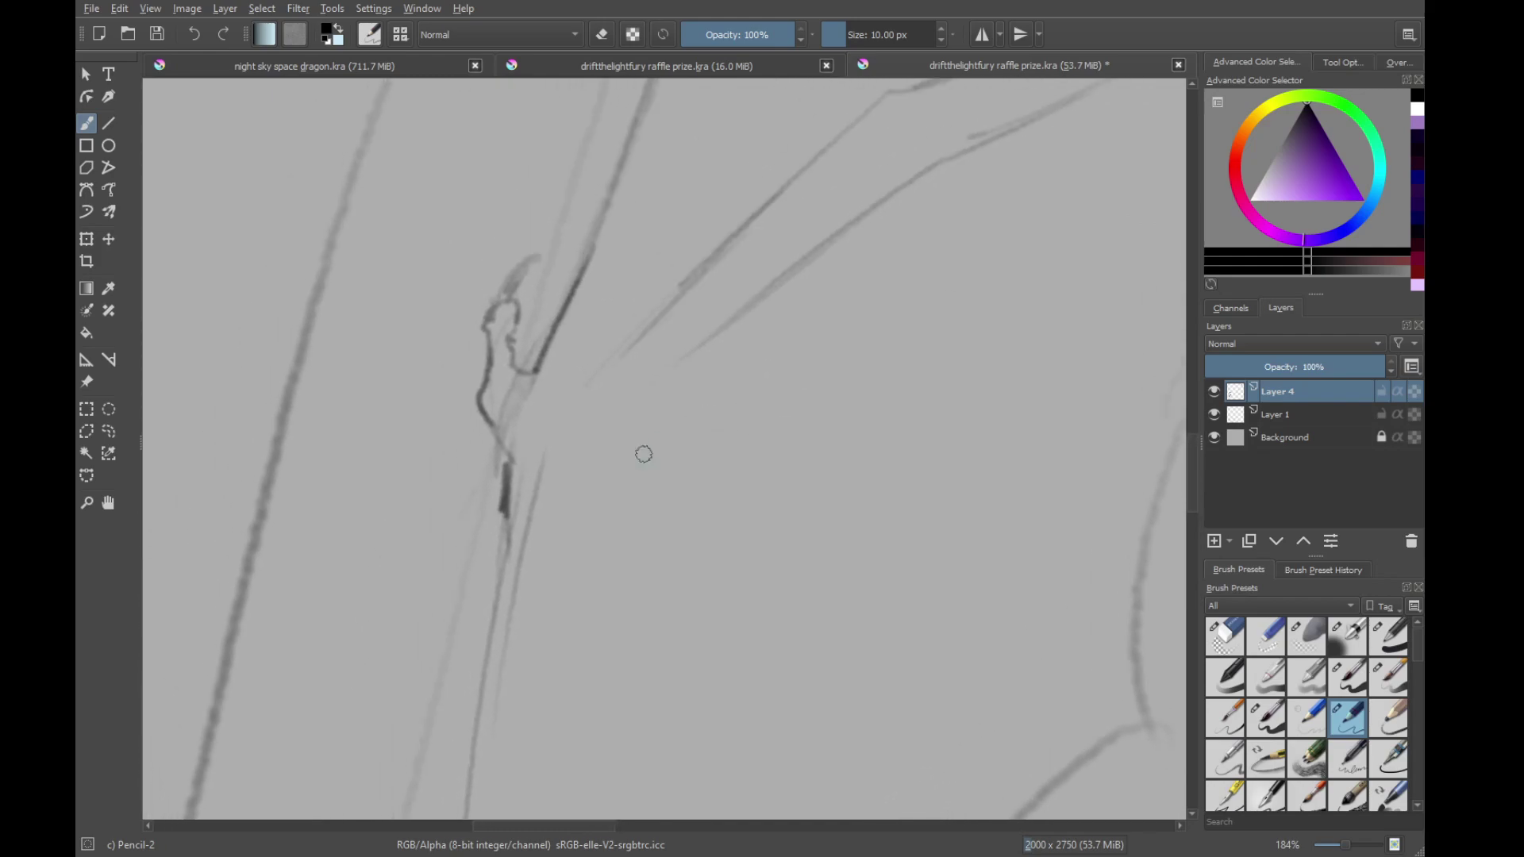
Mark the knuckles at the bases of the three wing fingers with short, dark hooked strokes
{"action": "left_click_drag", "start_coordinate": [592, 556], "coordinate": [596, 530]}
{"action": "mouse_move", "coordinate": [635, 267]}
{"action": "left_mouse_down"}
{"action": "mouse_move", "coordinate": [613, 423]}
{"action": "mouse_move", "coordinate": [575, 473]}
{"action": "mouse_move", "coordinate": [664, 393]}
{"action": "left_mouse_up"}
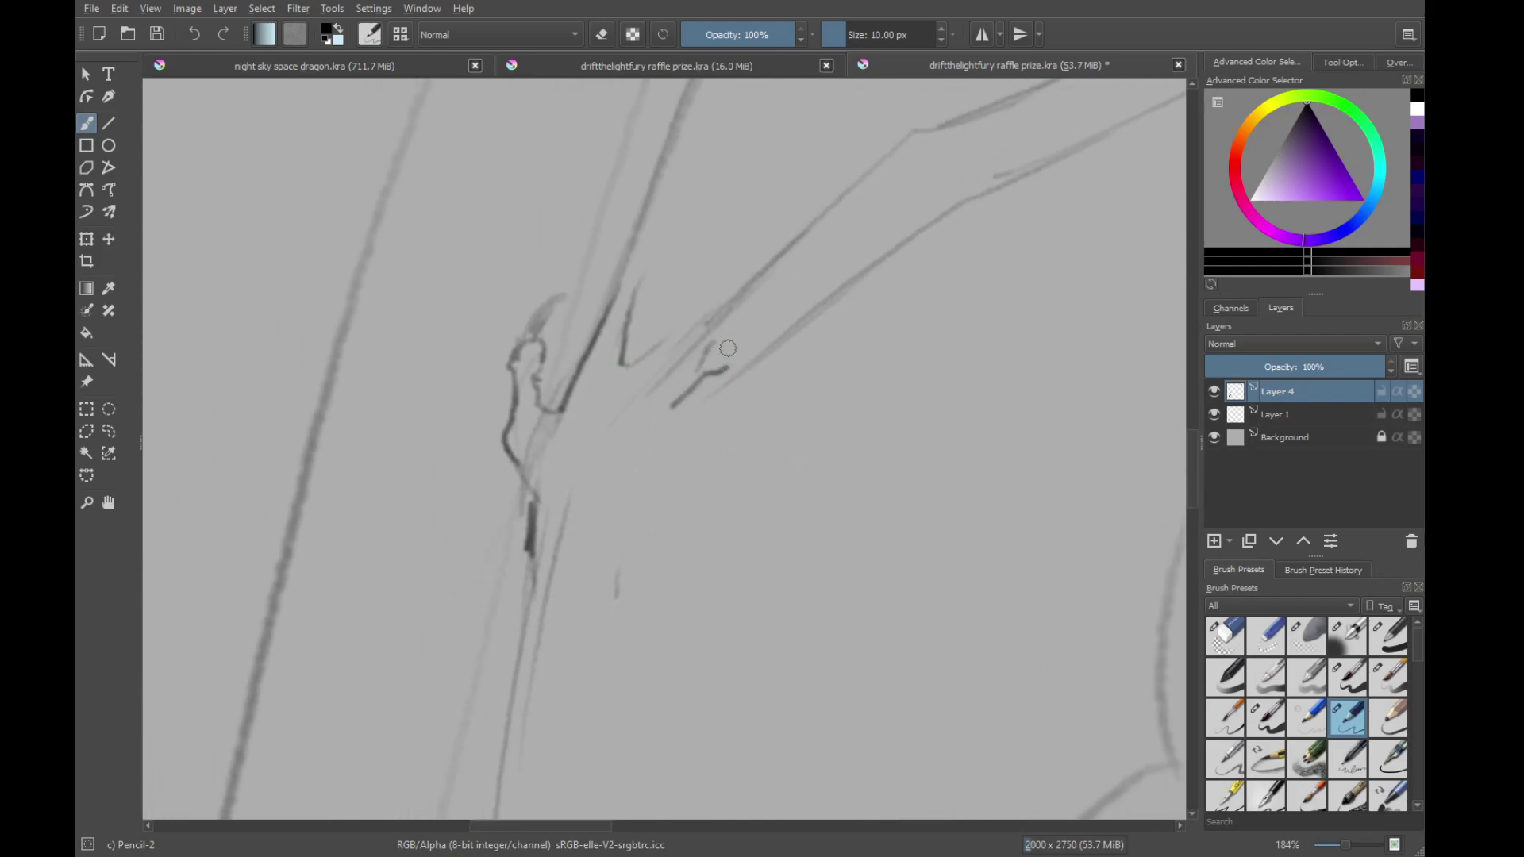
{"action": "key", "text": "ctrl+z"}
{"action": "key", "text": "ctrl+z"}
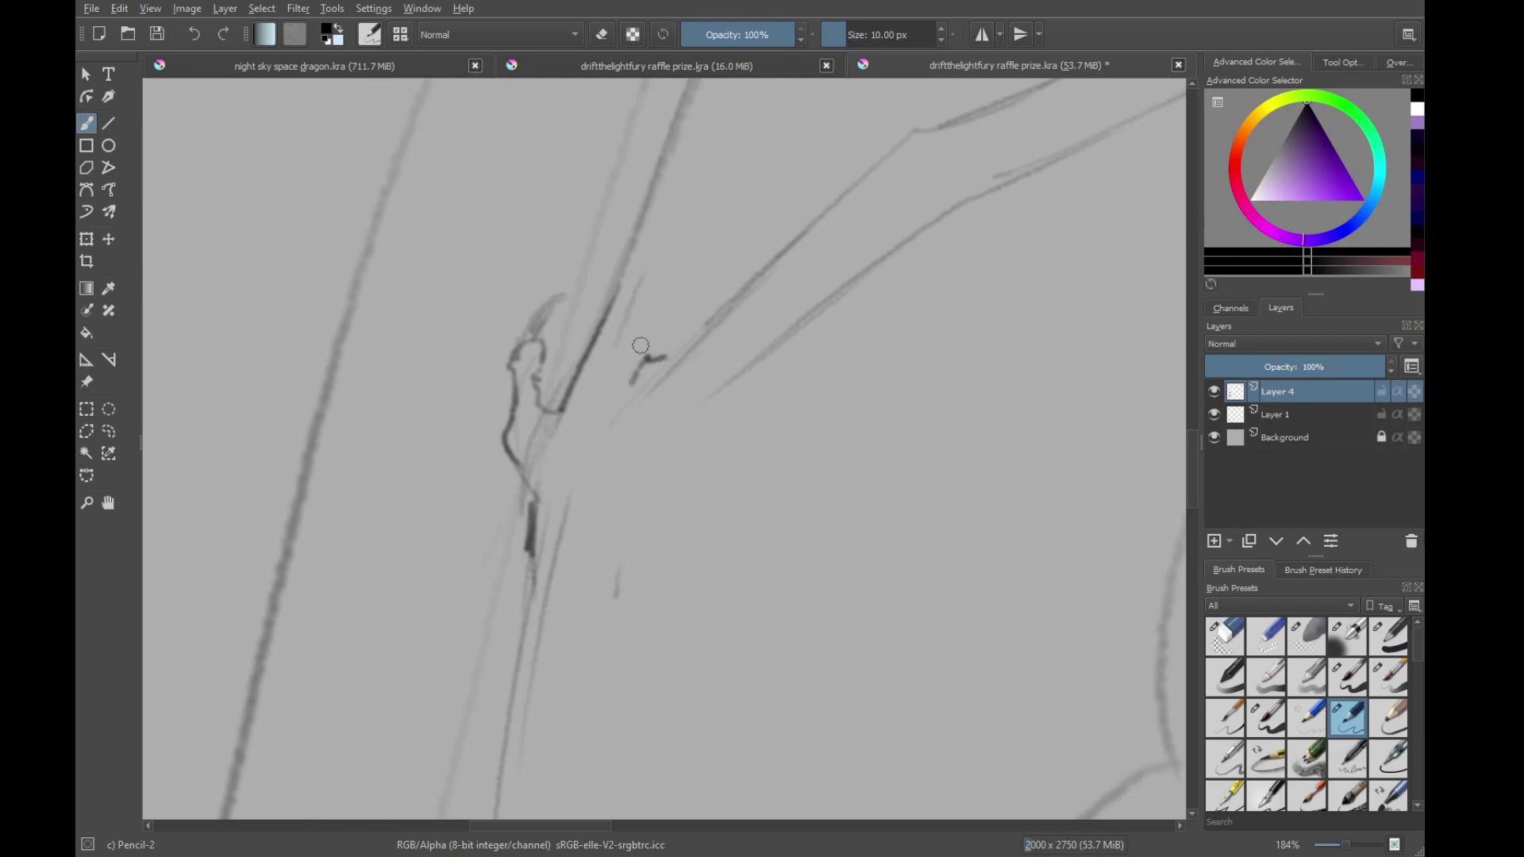
{"action": "left_click_drag", "start_coordinate": [641, 345], "coordinate": [686, 393]}
{"action": "left_click_drag", "start_coordinate": [701, 338], "coordinate": [633, 347]}
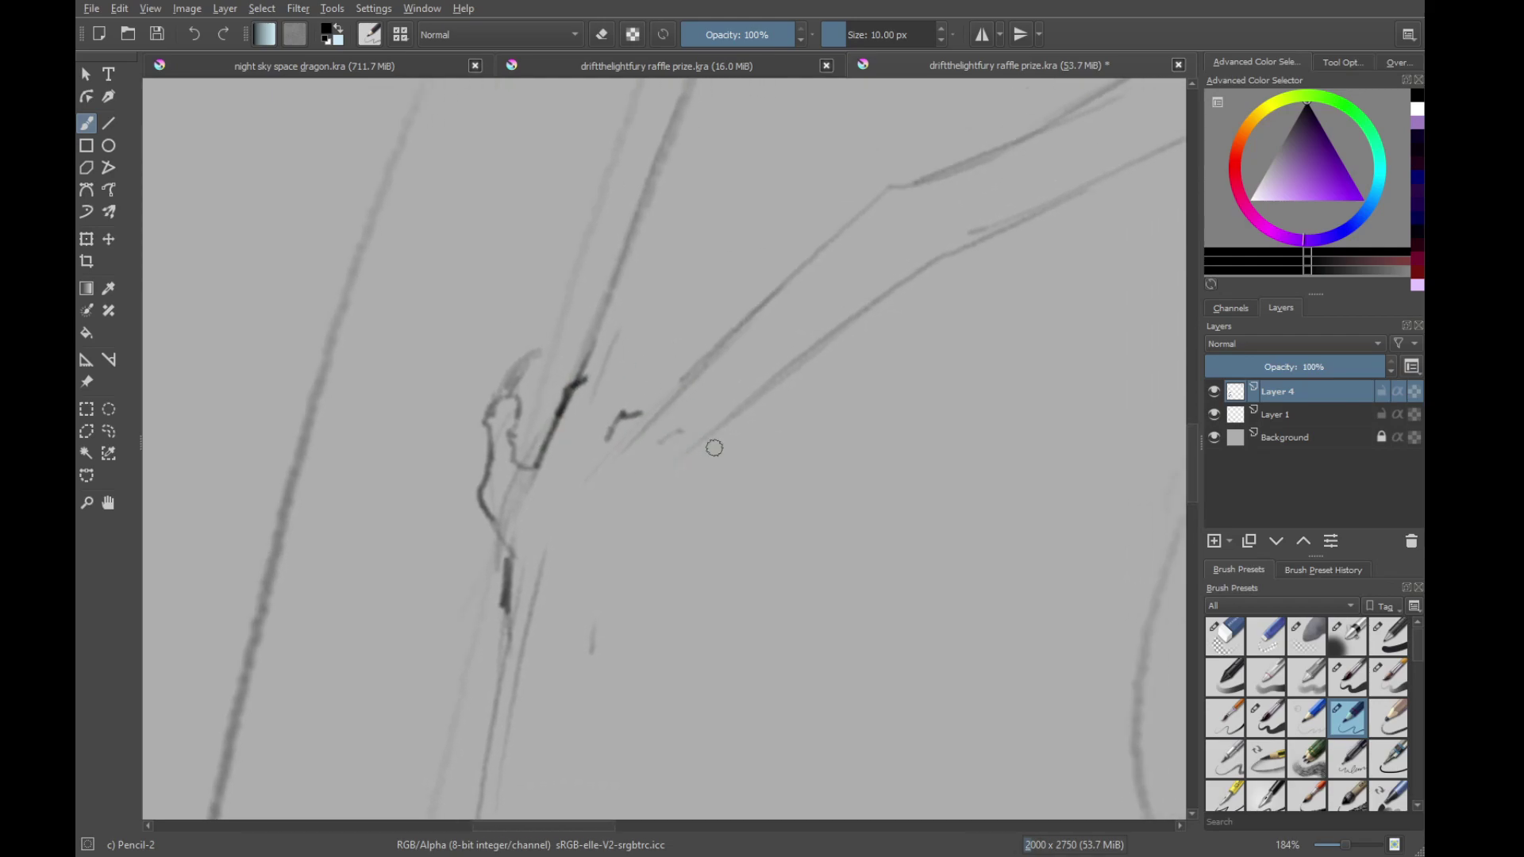
{"action": "left_click_drag", "start_coordinate": [688, 459], "coordinate": [695, 443]}
{"action": "mouse_move", "coordinate": [684, 371]}
{"action": "left_mouse_down"}
{"action": "mouse_move", "coordinate": [643, 571]}
{"action": "mouse_move", "coordinate": [710, 384]}
{"action": "left_mouse_up"}
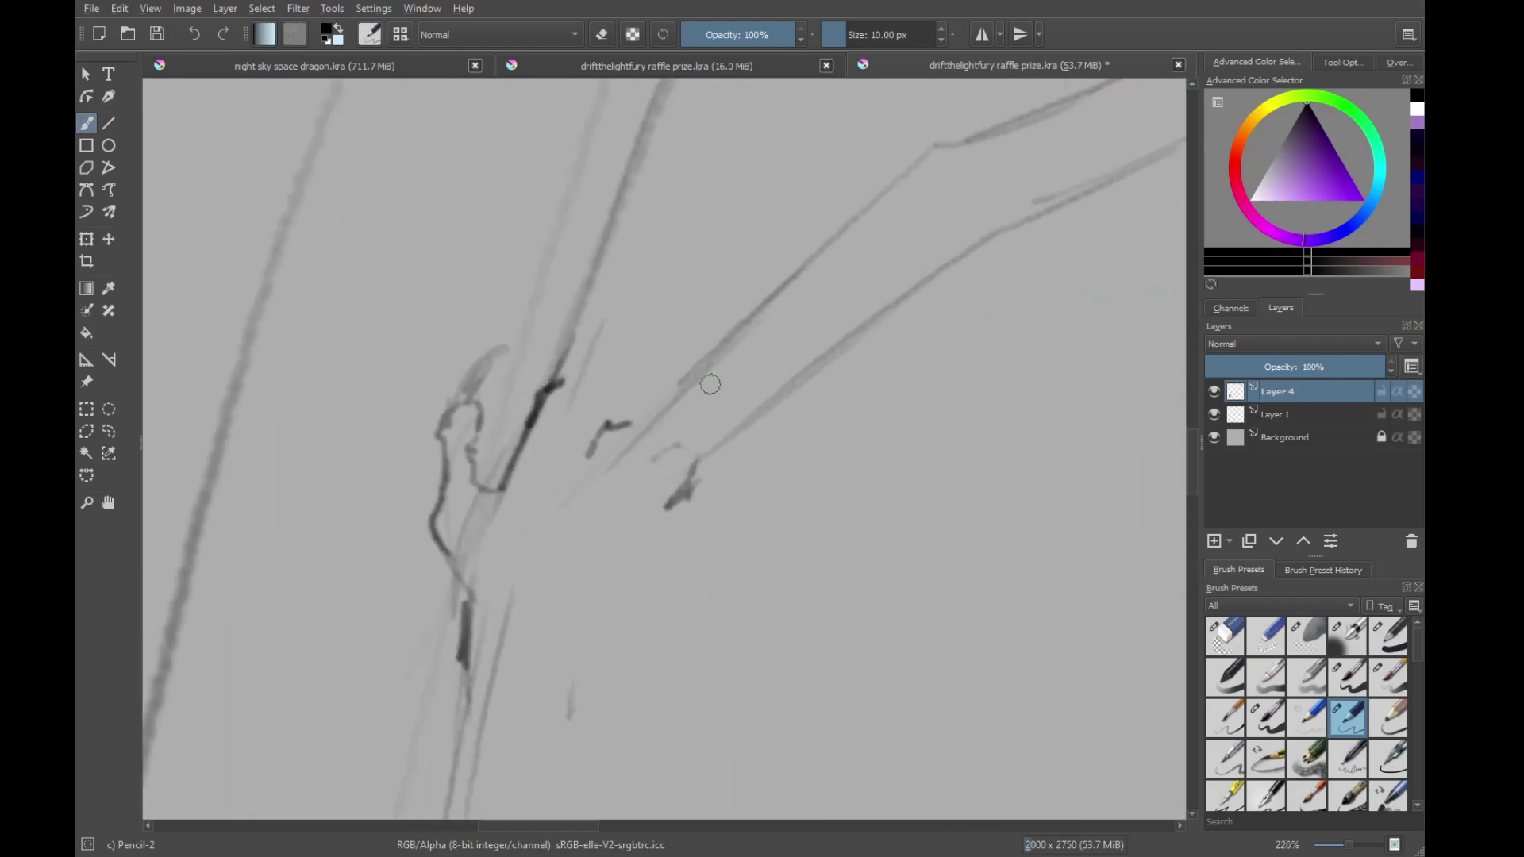
Darken the bends at the middle and tip joints of the second and third wing fingers
{"action": "left_click_drag", "start_coordinate": [644, 467], "coordinate": [768, 357]}
{"action": "mouse_move", "coordinate": [645, 381]}
{"action": "left_mouse_down"}
{"action": "mouse_move", "coordinate": [568, 483]}
{"action": "mouse_move", "coordinate": [844, 238]}
{"action": "mouse_move", "coordinate": [897, 228]}
{"action": "left_mouse_up"}
{"action": "mouse_move", "coordinate": [851, 281]}
{"action": "left_mouse_down"}
{"action": "mouse_move", "coordinate": [546, 467]}
{"action": "mouse_move", "coordinate": [488, 521]}
{"action": "left_mouse_up"}
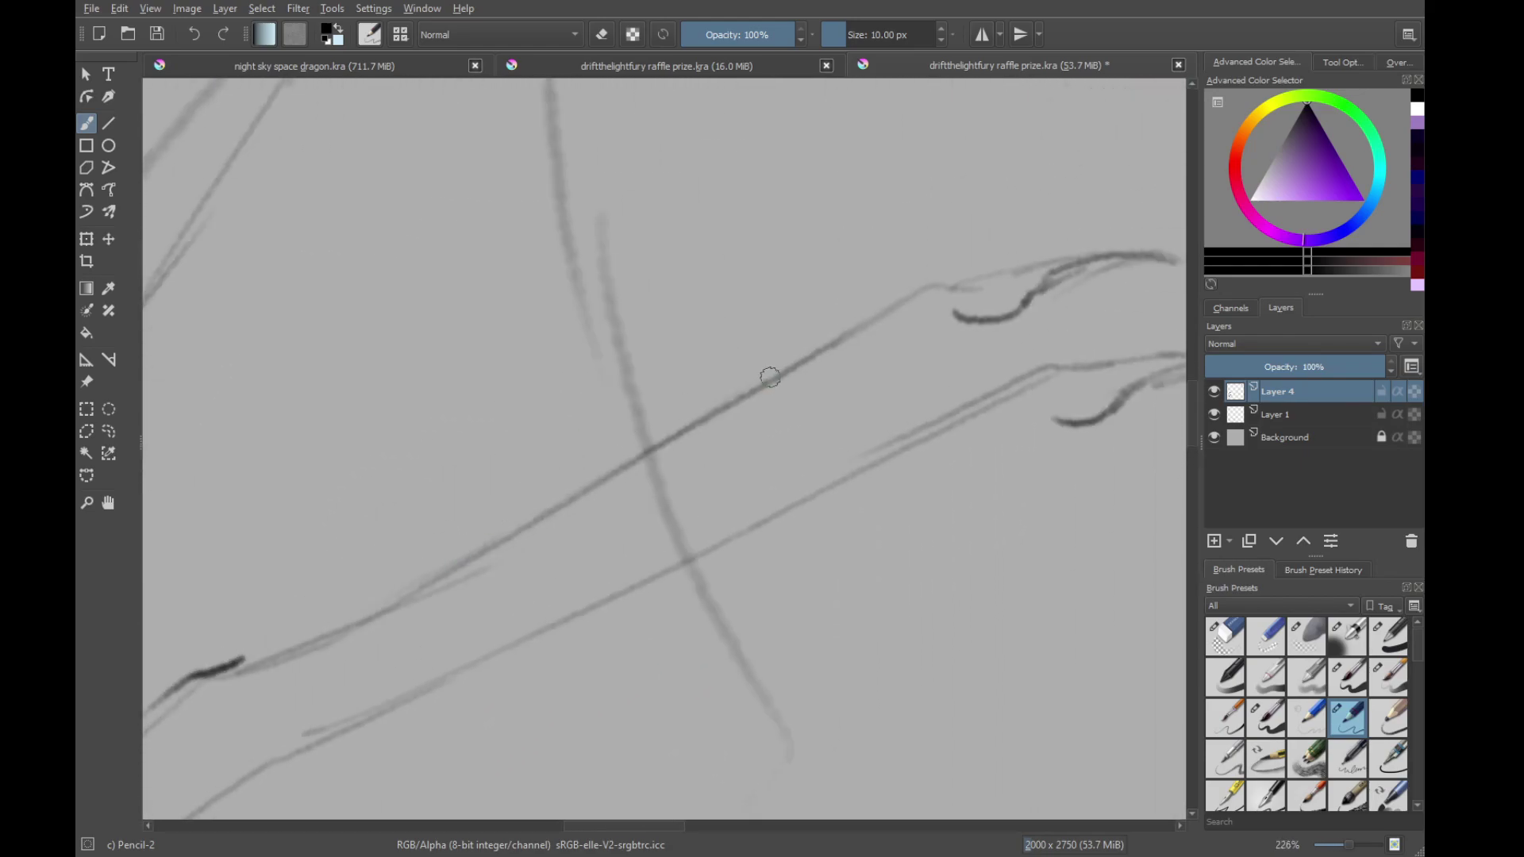
{"action": "left_click_drag", "start_coordinate": [935, 288], "coordinate": [900, 302]}
{"action": "left_click_drag", "start_coordinate": [346, 746], "coordinate": [708, 359]}
{"action": "left_click_drag", "start_coordinate": [597, 404], "coordinate": [662, 365]}
{"action": "left_click_drag", "start_coordinate": [1056, 184], "coordinate": [493, 540]}
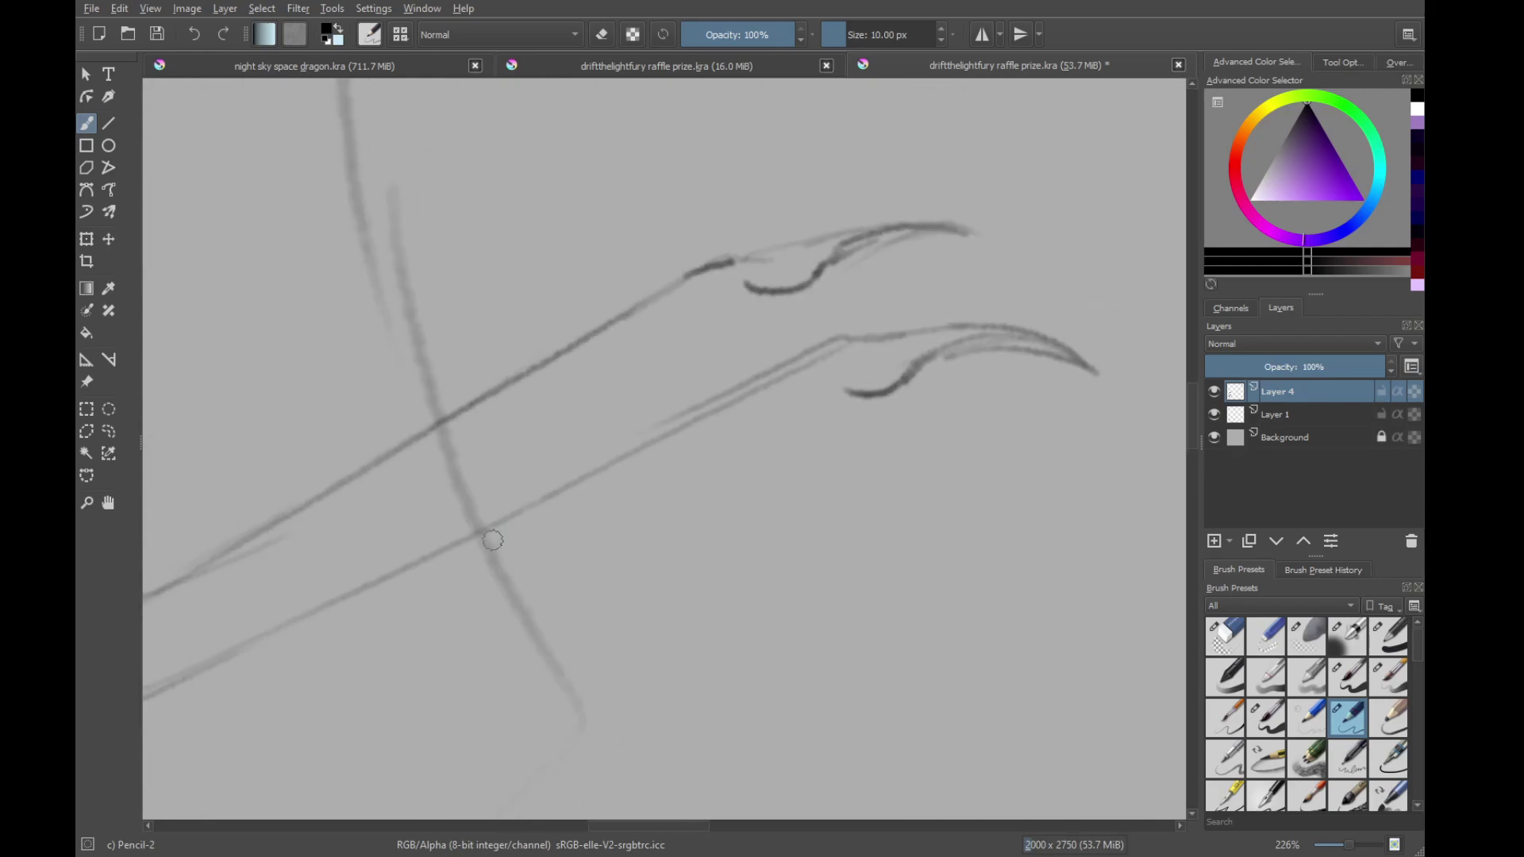
{"action": "mouse_move", "coordinate": [801, 359]}
{"action": "left_mouse_down"}
{"action": "mouse_move", "coordinate": [891, 555]}
{"action": "mouse_move", "coordinate": [622, 503]}
{"action": "mouse_move", "coordinate": [779, 513]}
{"action": "mouse_move", "coordinate": [712, 399]}
{"action": "left_mouse_up"}
Draw the curved edge of the wing membrane from the first fingertip down to the second fingertip
{"action": "left_click_drag", "start_coordinate": [781, 294], "coordinate": [719, 476]}
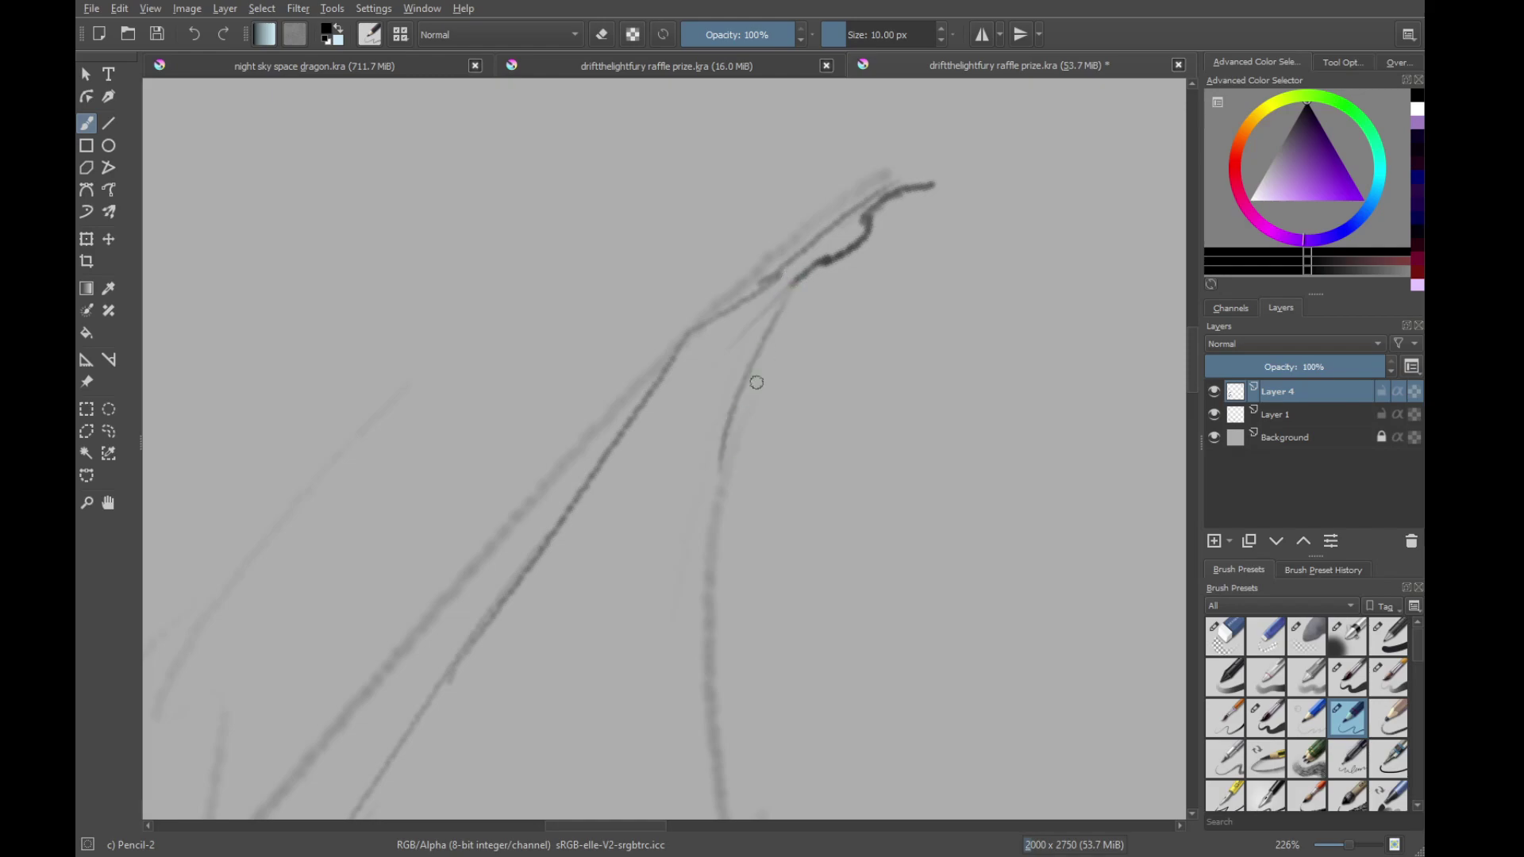
{"action": "mouse_move", "coordinate": [754, 380]}
{"action": "left_mouse_down"}
{"action": "mouse_move", "coordinate": [823, 146]}
{"action": "mouse_move", "coordinate": [789, 278]}
{"action": "mouse_move", "coordinate": [917, 349]}
{"action": "mouse_move", "coordinate": [760, 385]}
{"action": "left_mouse_up"}
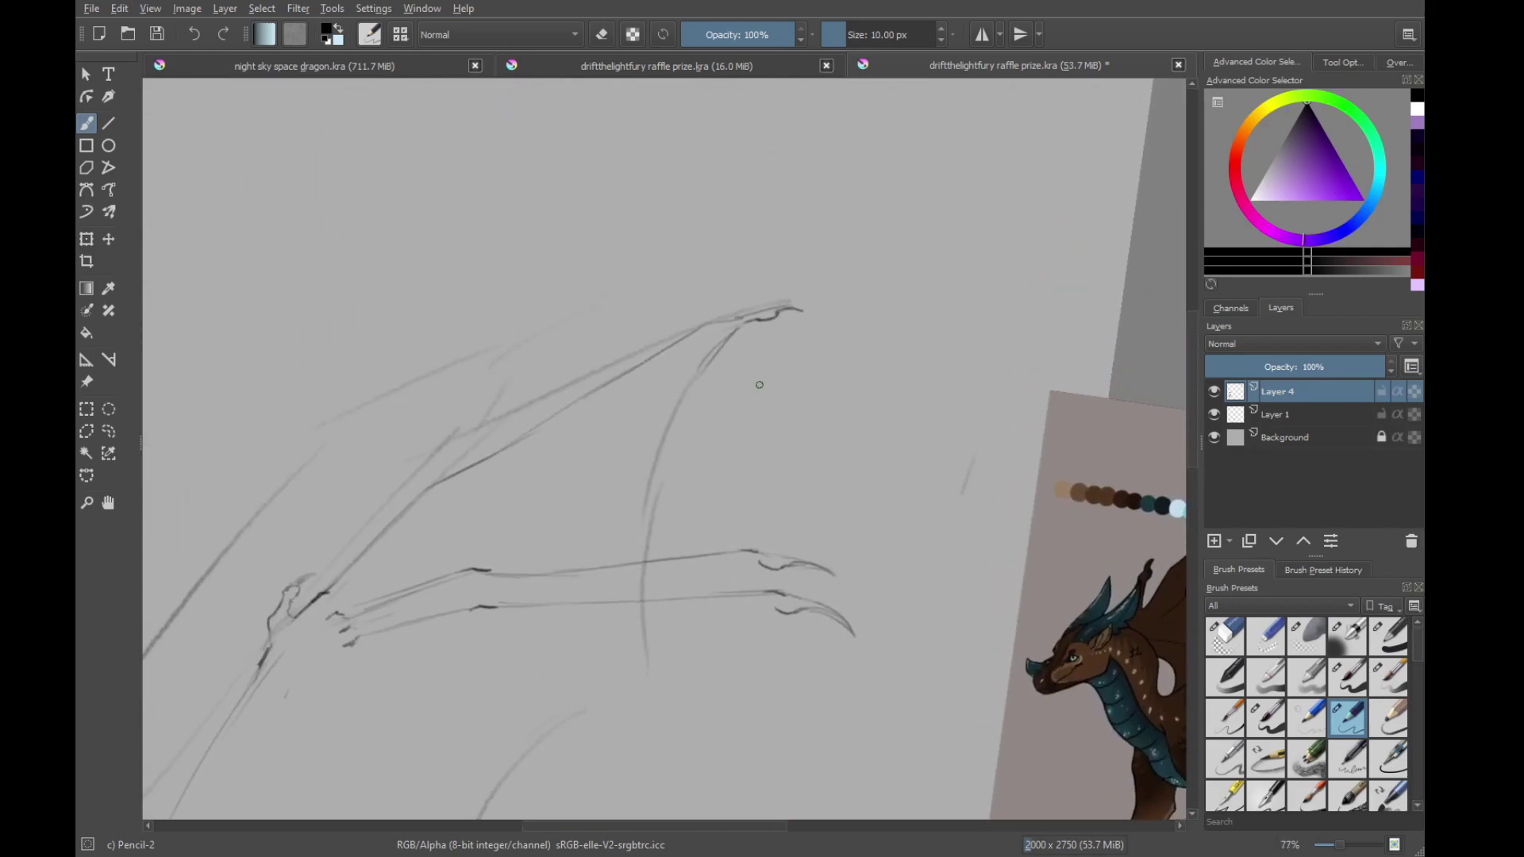
{"action": "mouse_move", "coordinate": [733, 494]}
{"action": "left_mouse_down"}
{"action": "mouse_move", "coordinate": [757, 444]}
{"action": "mouse_move", "coordinate": [745, 482]}
{"action": "left_mouse_up"}
{"action": "mouse_move", "coordinate": [749, 428]}
{"action": "left_mouse_down"}
{"action": "mouse_move", "coordinate": [690, 421]}
{"action": "mouse_move", "coordinate": [405, 555]}
{"action": "mouse_move", "coordinate": [782, 369]}
{"action": "left_mouse_up"}
{"action": "scroll", "coordinate": [742, 397], "scroll_direction": "up", "scroll_amount": 4}
{"action": "key", "text": "ctrl+z"}
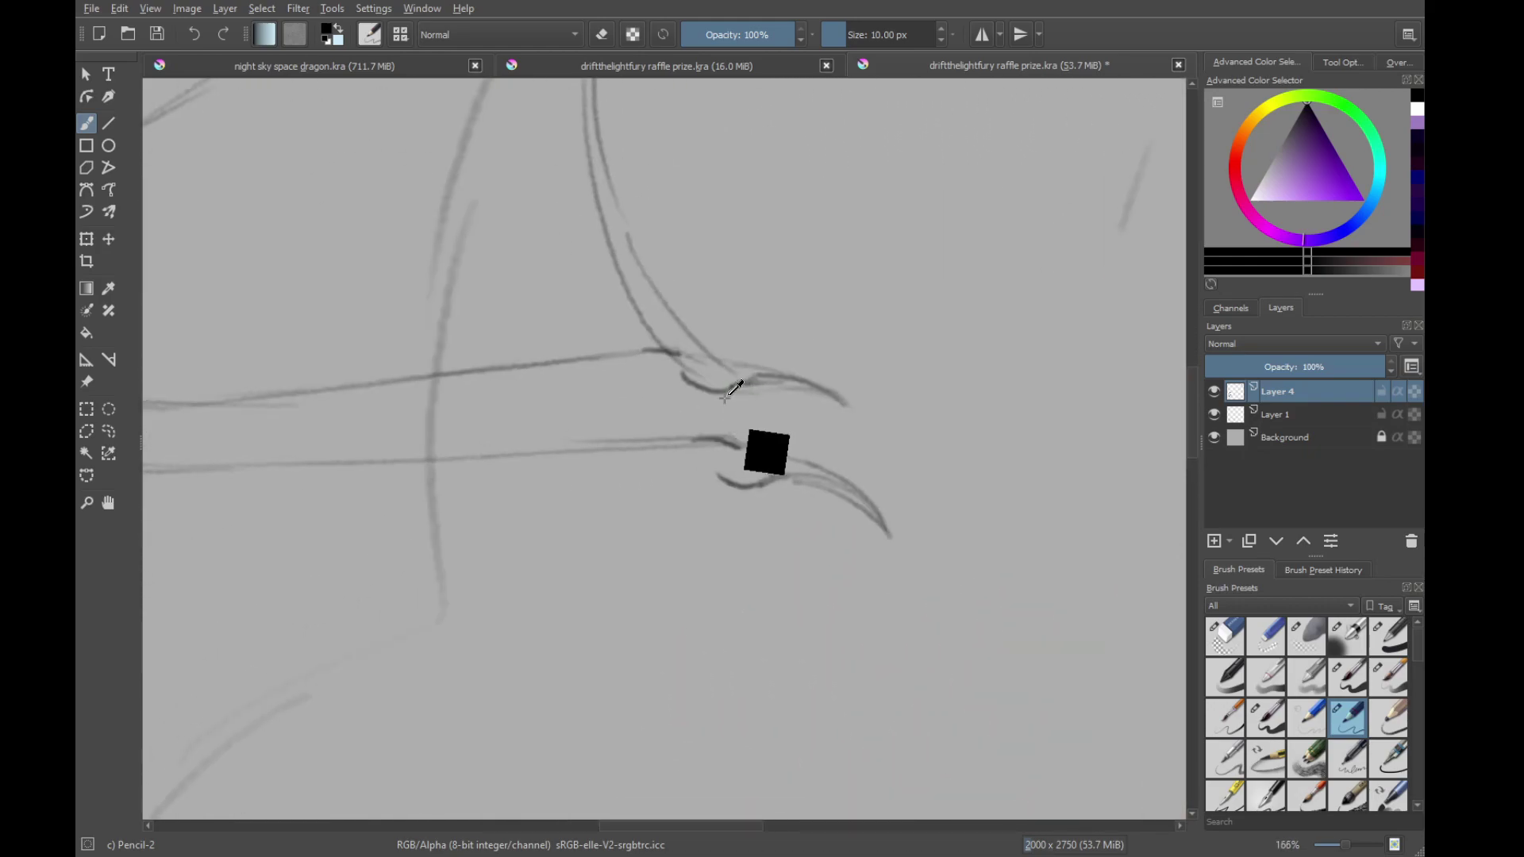
Link the second and third wing fingertips with a short, dark curve for the membrane edge
{"action": "mouse_move", "coordinate": [680, 333]}
{"action": "left_mouse_down"}
{"action": "mouse_move", "coordinate": [660, 558]}
{"action": "mouse_move", "coordinate": [736, 287]}
{"action": "left_mouse_up"}
{"action": "left_click_drag", "start_coordinate": [683, 397], "coordinate": [797, 508]}
{"action": "mouse_move", "coordinate": [561, 565]}
{"action": "left_mouse_down"}
{"action": "mouse_move", "coordinate": [640, 439]}
{"action": "mouse_move", "coordinate": [784, 309]}
{"action": "left_mouse_up"}
{"action": "mouse_move", "coordinate": [785, 309]}
{"action": "left_mouse_down"}
{"action": "mouse_move", "coordinate": [693, 540]}
{"action": "mouse_move", "coordinate": [780, 529]}
{"action": "left_mouse_up"}
{"action": "mouse_move", "coordinate": [600, 663]}
{"action": "left_mouse_down"}
{"action": "mouse_move", "coordinate": [595, 636]}
{"action": "mouse_move", "coordinate": [573, 638]}
{"action": "left_mouse_up"}
{"action": "left_click_drag", "start_coordinate": [498, 695], "coordinate": [732, 406]}
{"action": "key", "text": "ctrl+z"}
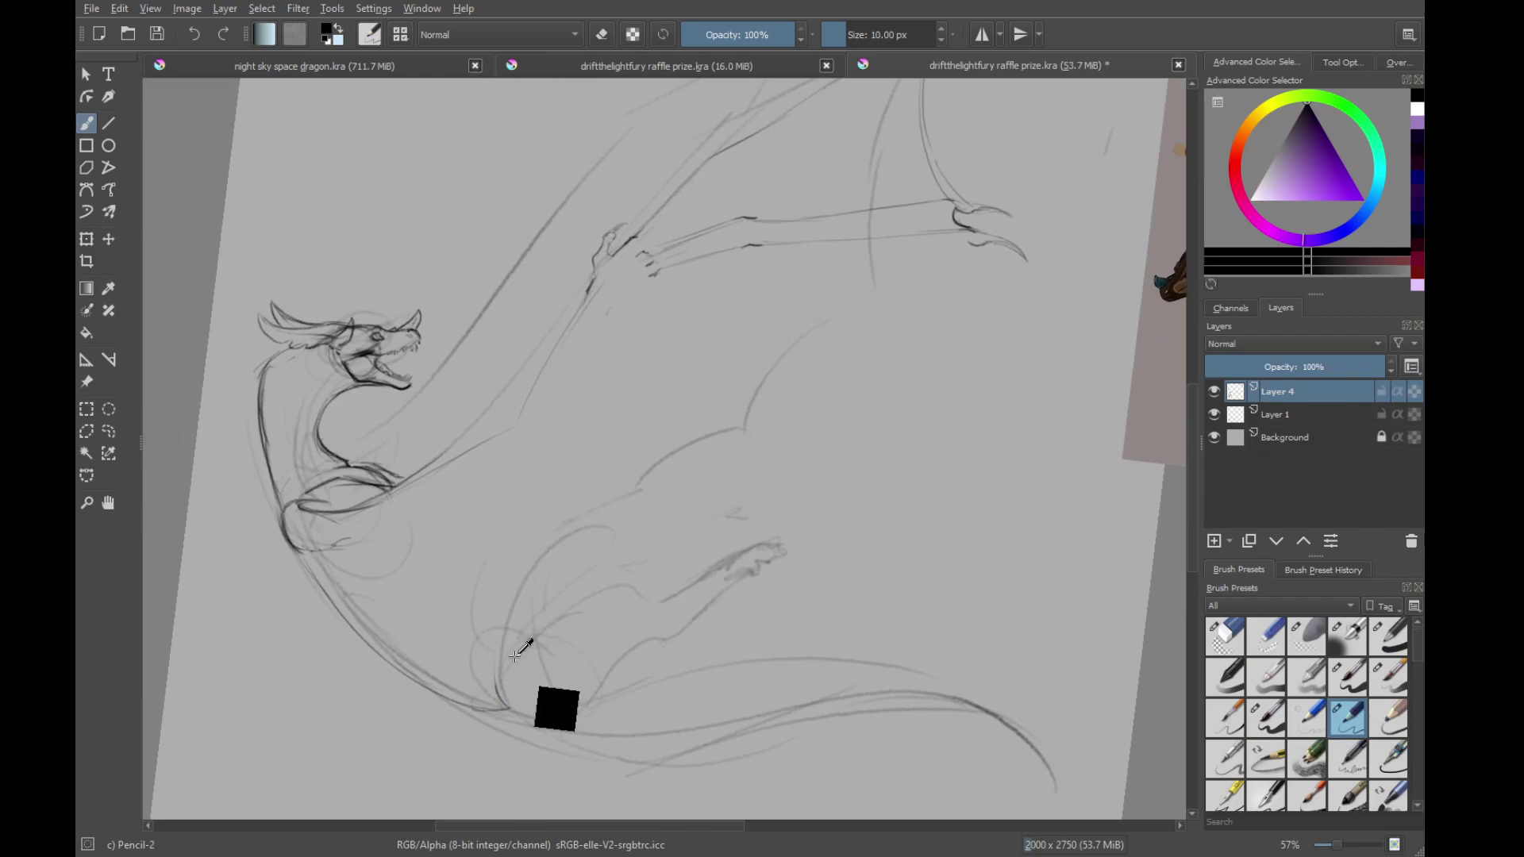
{"action": "left_click_drag", "start_coordinate": [500, 657], "coordinate": [773, 395]}
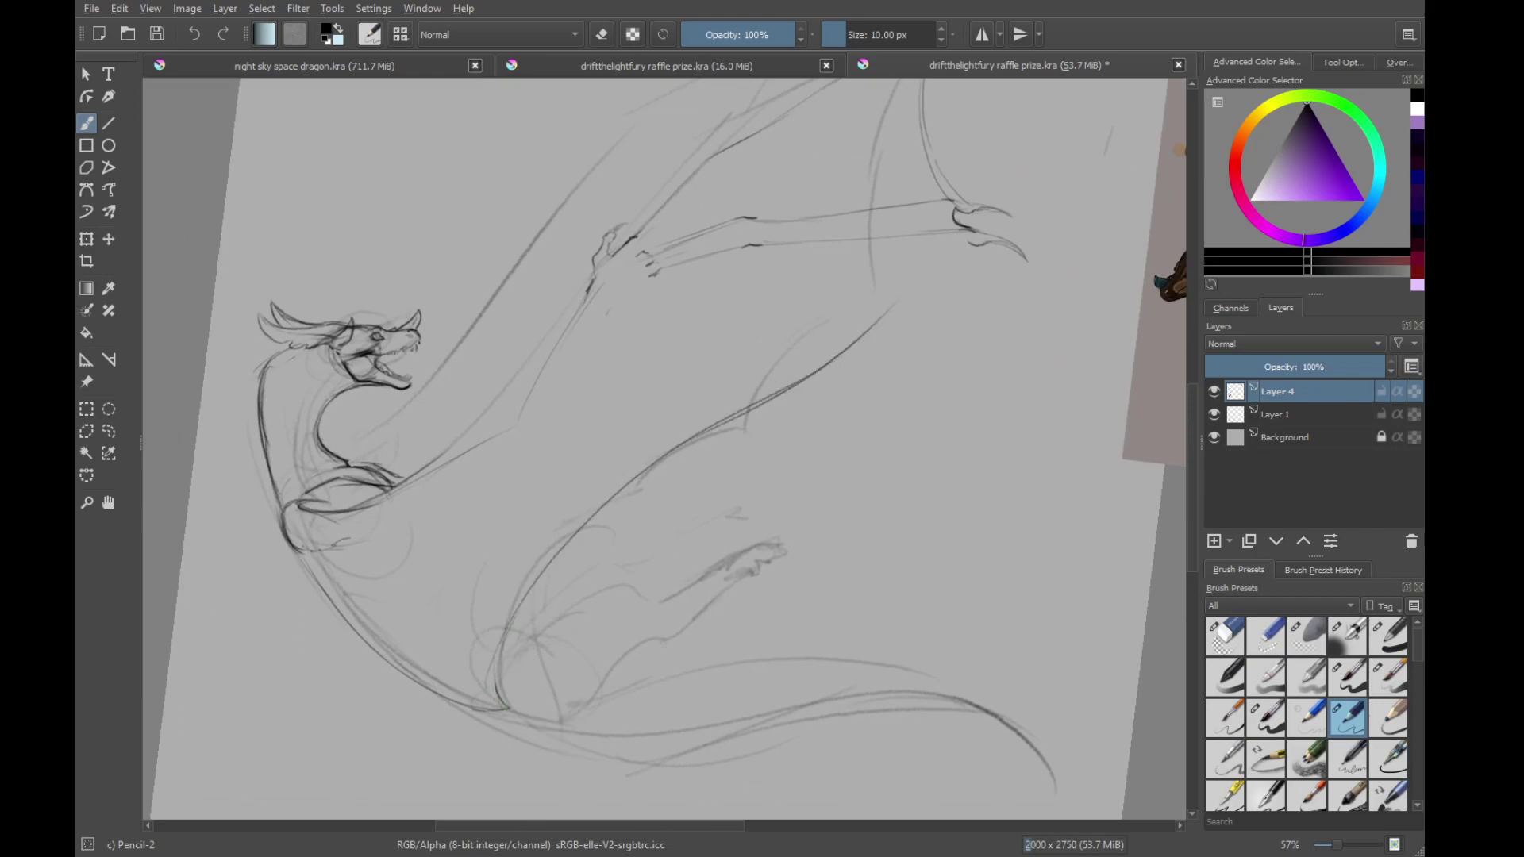
{"action": "key", "text": "ctrl+z"}
{"action": "left_click_drag", "start_coordinate": [940, 265], "coordinate": [638, 521]}
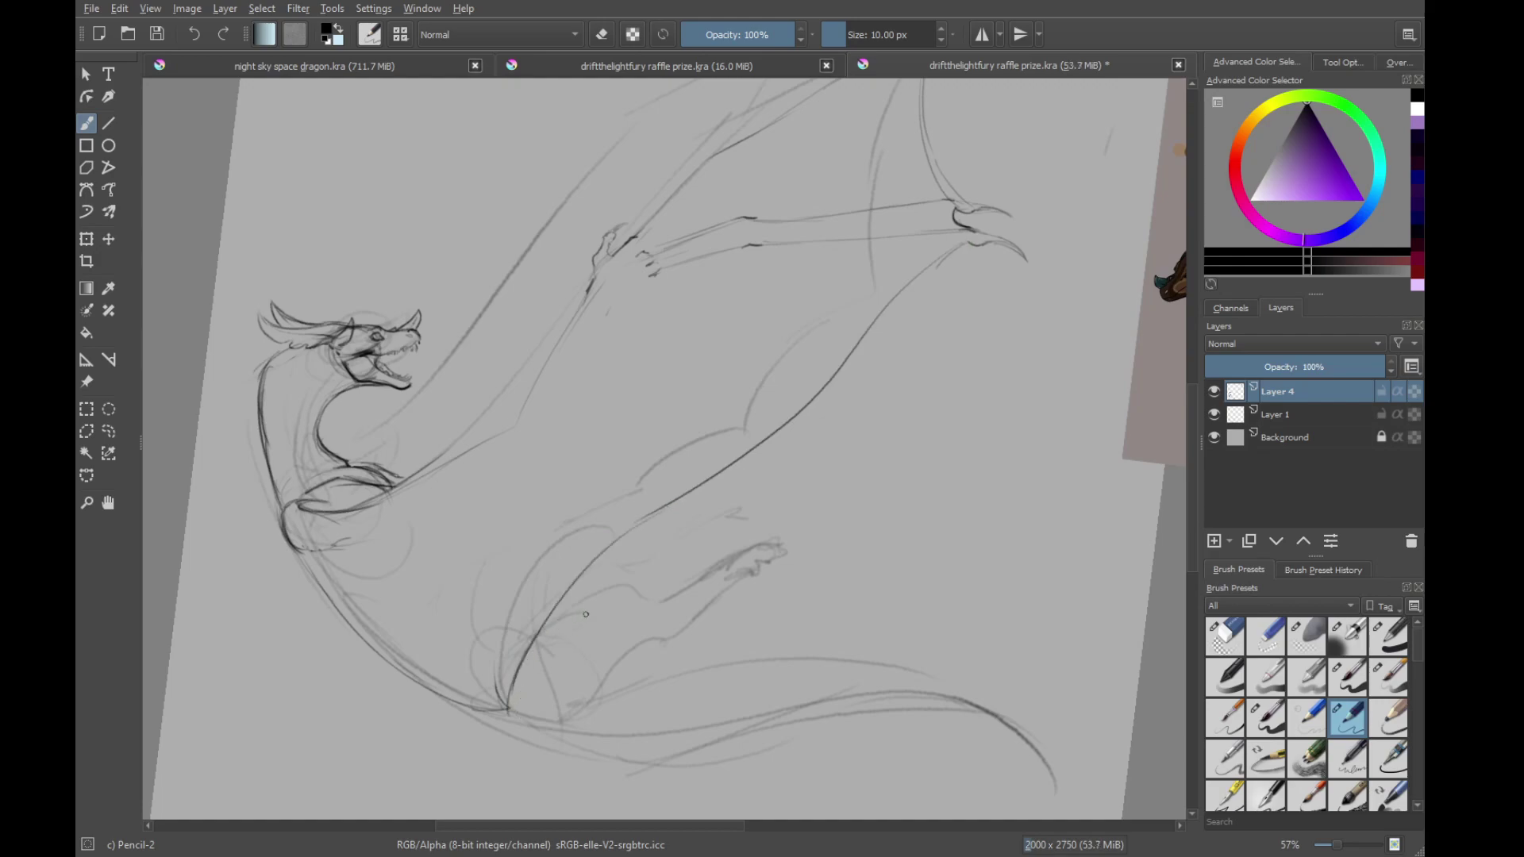
{"action": "key", "text": "ctrl+z"}
{"action": "key", "text": "ctrl+z"}
Replace the wing membrane's trailing edge with one long sweeping curve from the third fingertip down to the hip, tidying its lower end
{"action": "mouse_move", "coordinate": [885, 391]}
{"action": "left_mouse_down"}
{"action": "mouse_move", "coordinate": [562, 543]}
{"action": "mouse_move", "coordinate": [487, 553]}
{"action": "left_mouse_up"}
{"action": "mouse_move", "coordinate": [412, 674]}
{"action": "left_mouse_down"}
{"action": "mouse_move", "coordinate": [673, 580]}
{"action": "mouse_move", "coordinate": [645, 617]}
{"action": "mouse_move", "coordinate": [794, 421]}
{"action": "mouse_move", "coordinate": [1024, 246]}
{"action": "mouse_move", "coordinate": [891, 341]}
{"action": "mouse_move", "coordinate": [891, 322]}
{"action": "mouse_move", "coordinate": [846, 346]}
{"action": "left_mouse_up"}
{"action": "key", "text": "ctrl+z"}
{"action": "key", "text": "ctrl+z"}
{"action": "key", "text": "ctrl+z"}
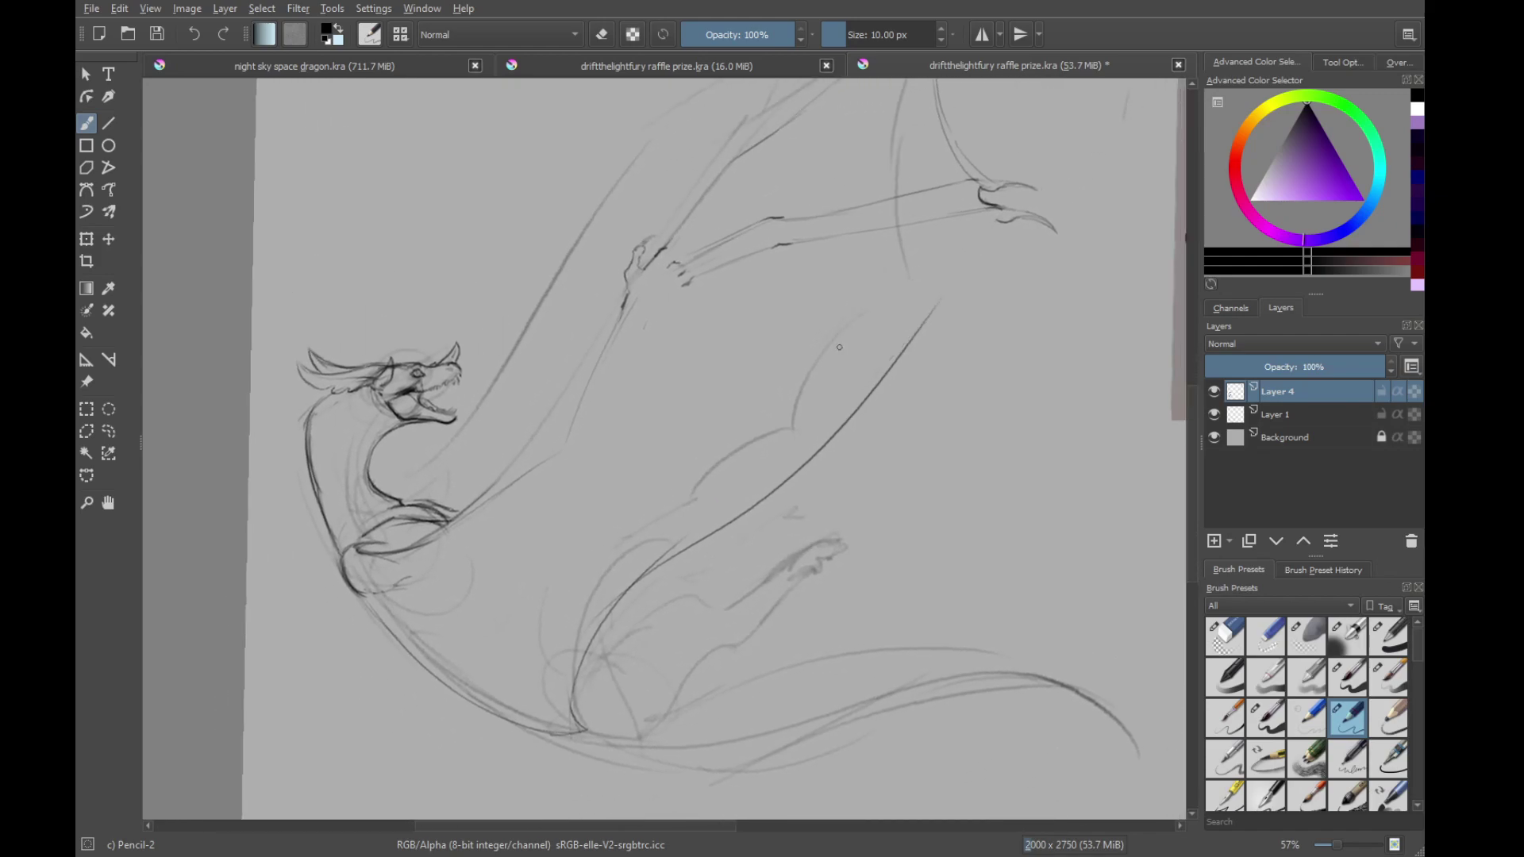
{"action": "mouse_move", "coordinate": [1002, 220]}
{"action": "left_mouse_down"}
{"action": "mouse_move", "coordinate": [823, 365]}
{"action": "mouse_move", "coordinate": [653, 649]}
{"action": "left_mouse_up"}
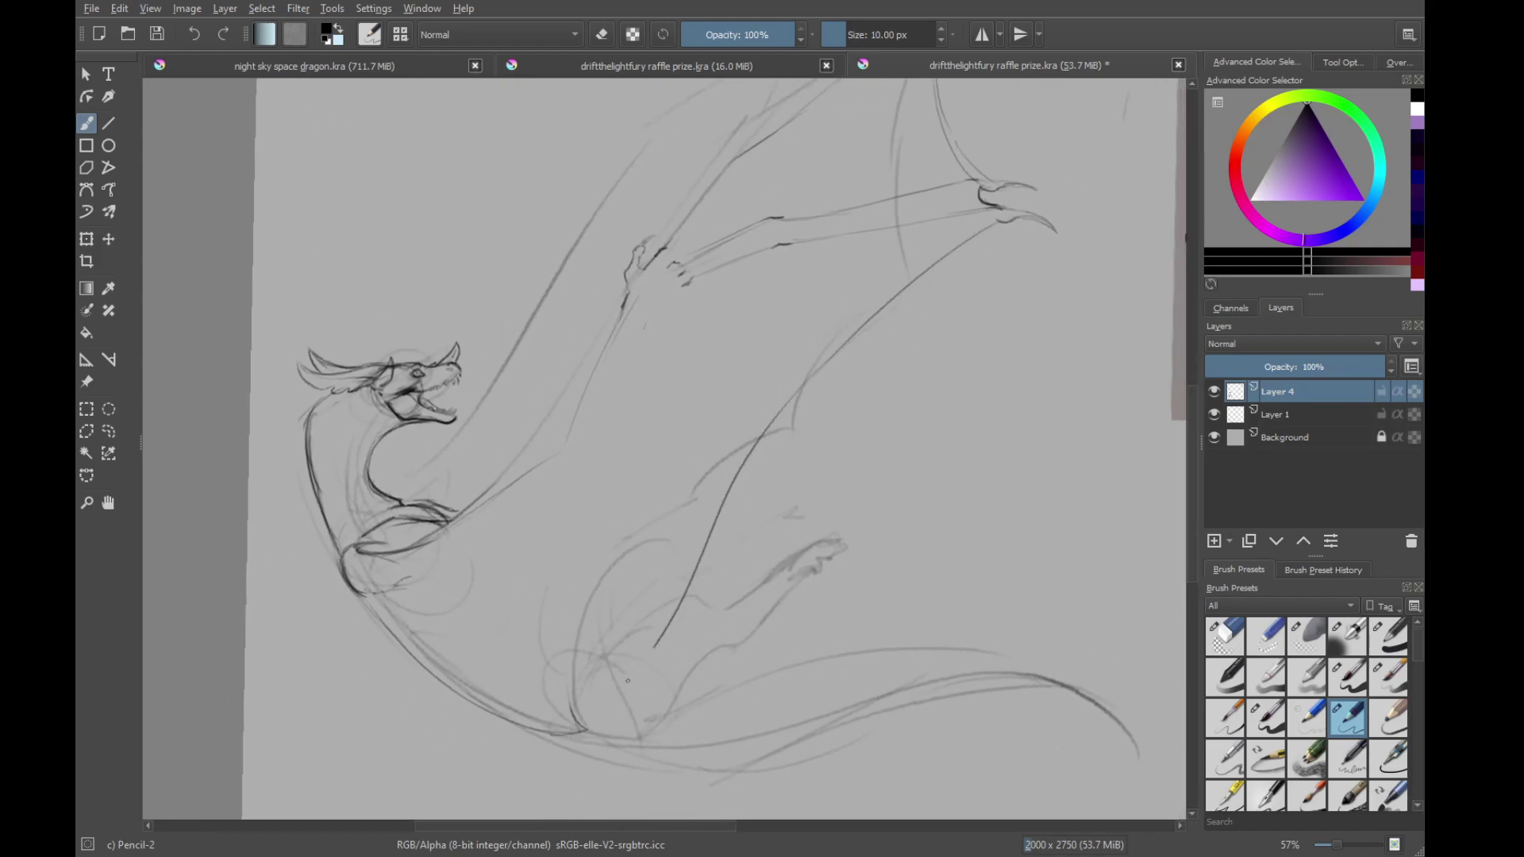
{"action": "left_click_drag", "start_coordinate": [578, 489], "coordinate": [622, 411]}
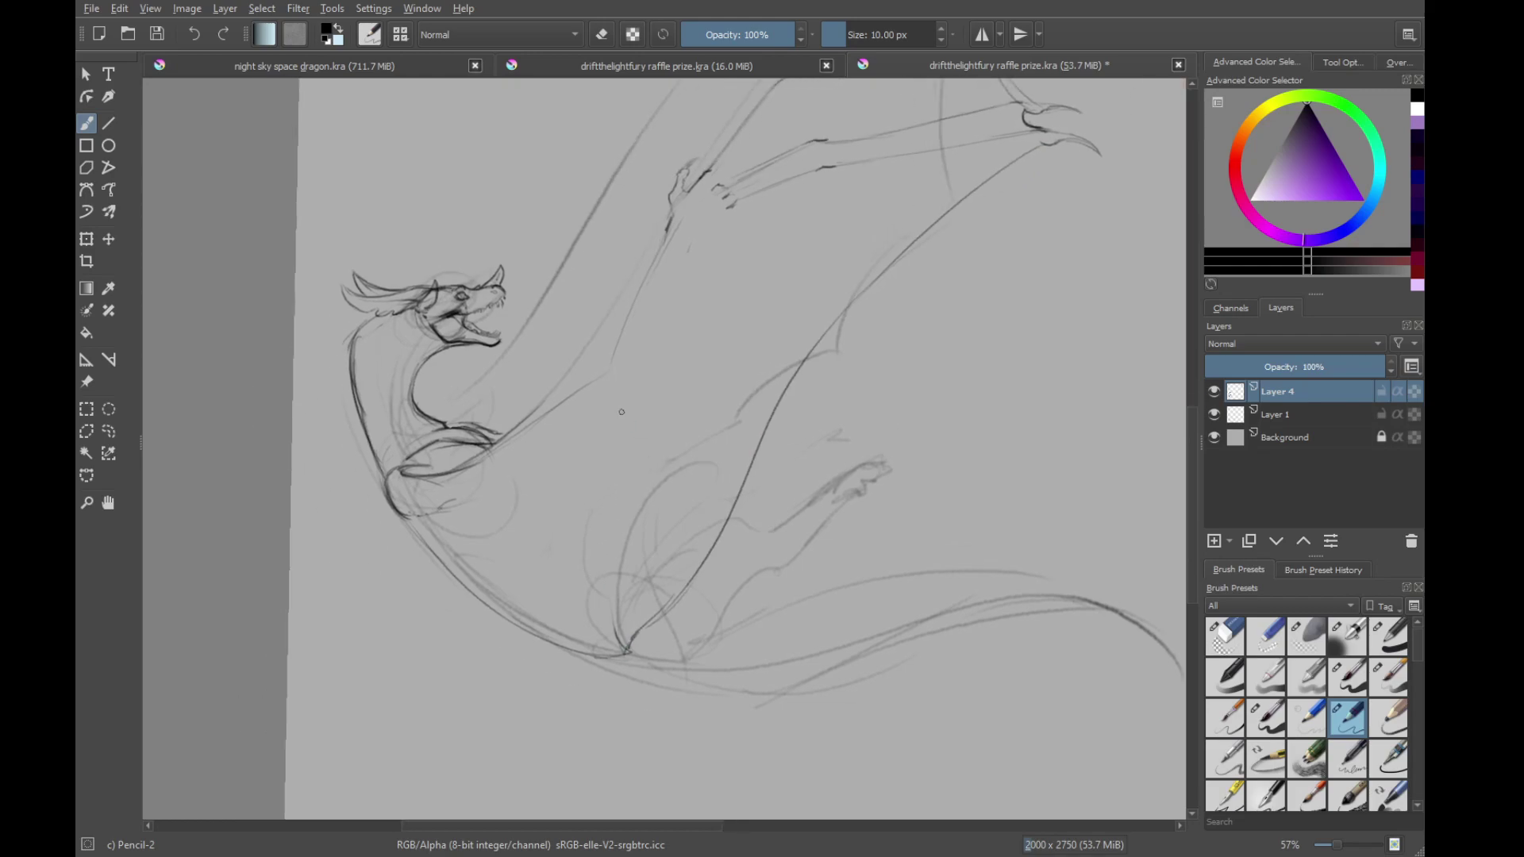
{"action": "key", "text": "slash"}
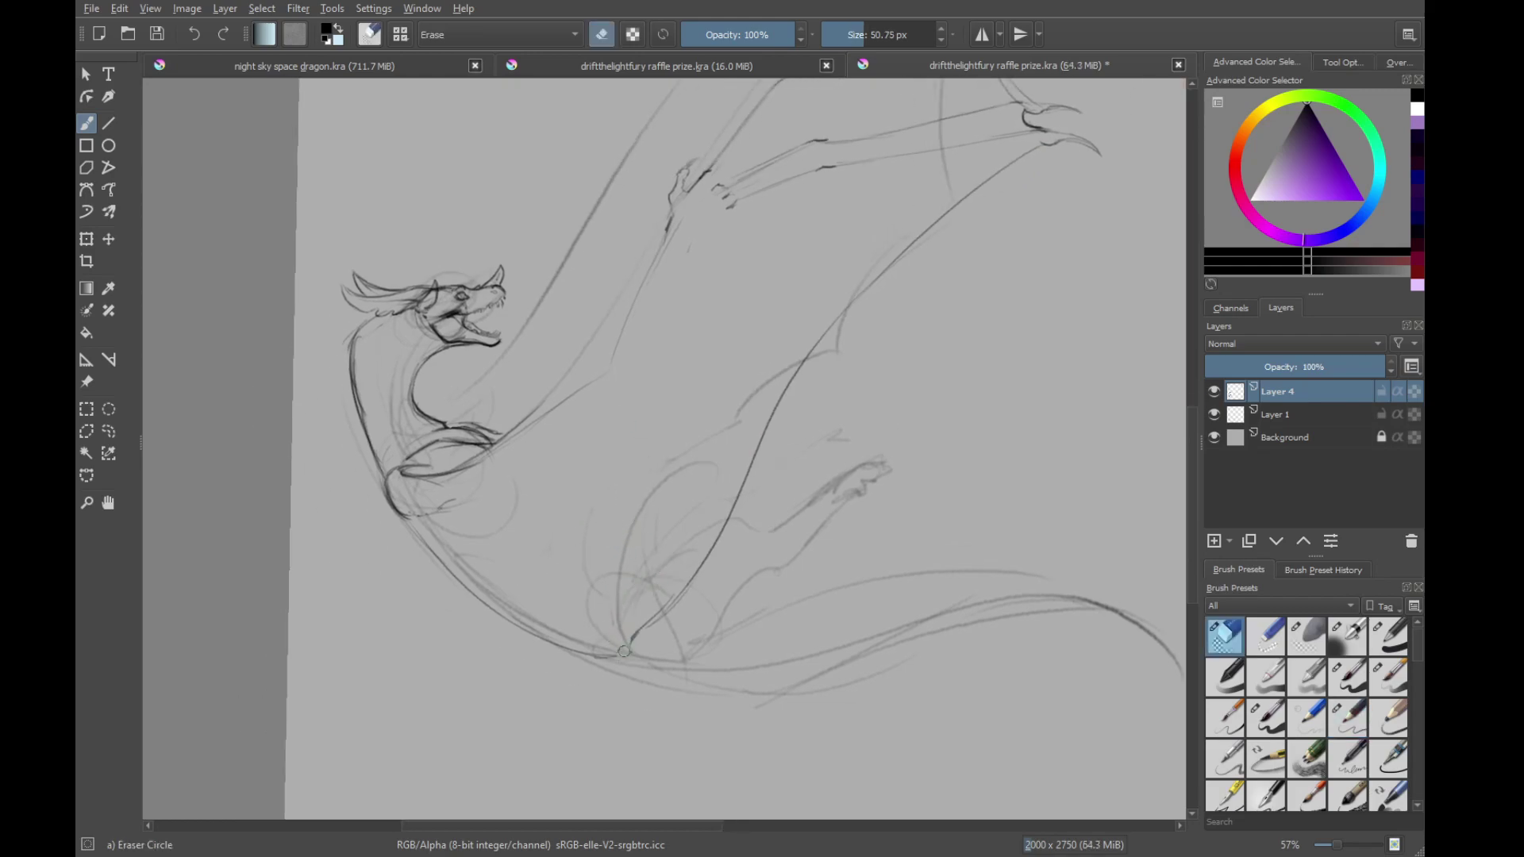
{"action": "key", "text": "e"}
Erase the lower dark line of the shoulder shape where the wing arm joins the body
{"action": "scroll", "coordinate": [554, 571], "scroll_direction": "up", "scroll_amount": 5}
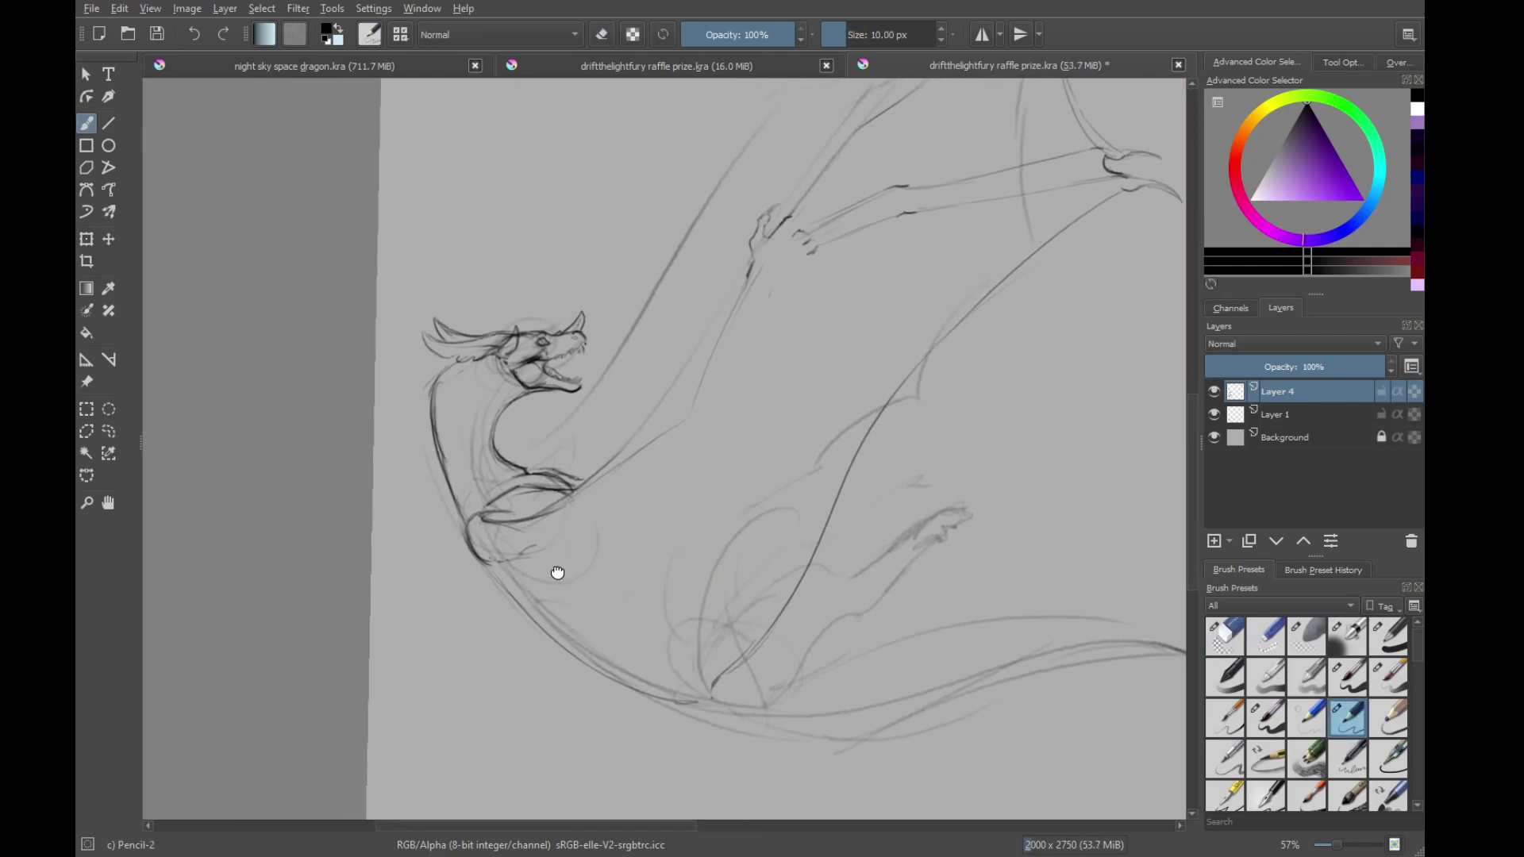
{"action": "scroll", "coordinate": [592, 484], "scroll_direction": "up", "scroll_amount": 2}
{"action": "left_click_drag", "start_coordinate": [512, 509], "coordinate": [682, 475]}
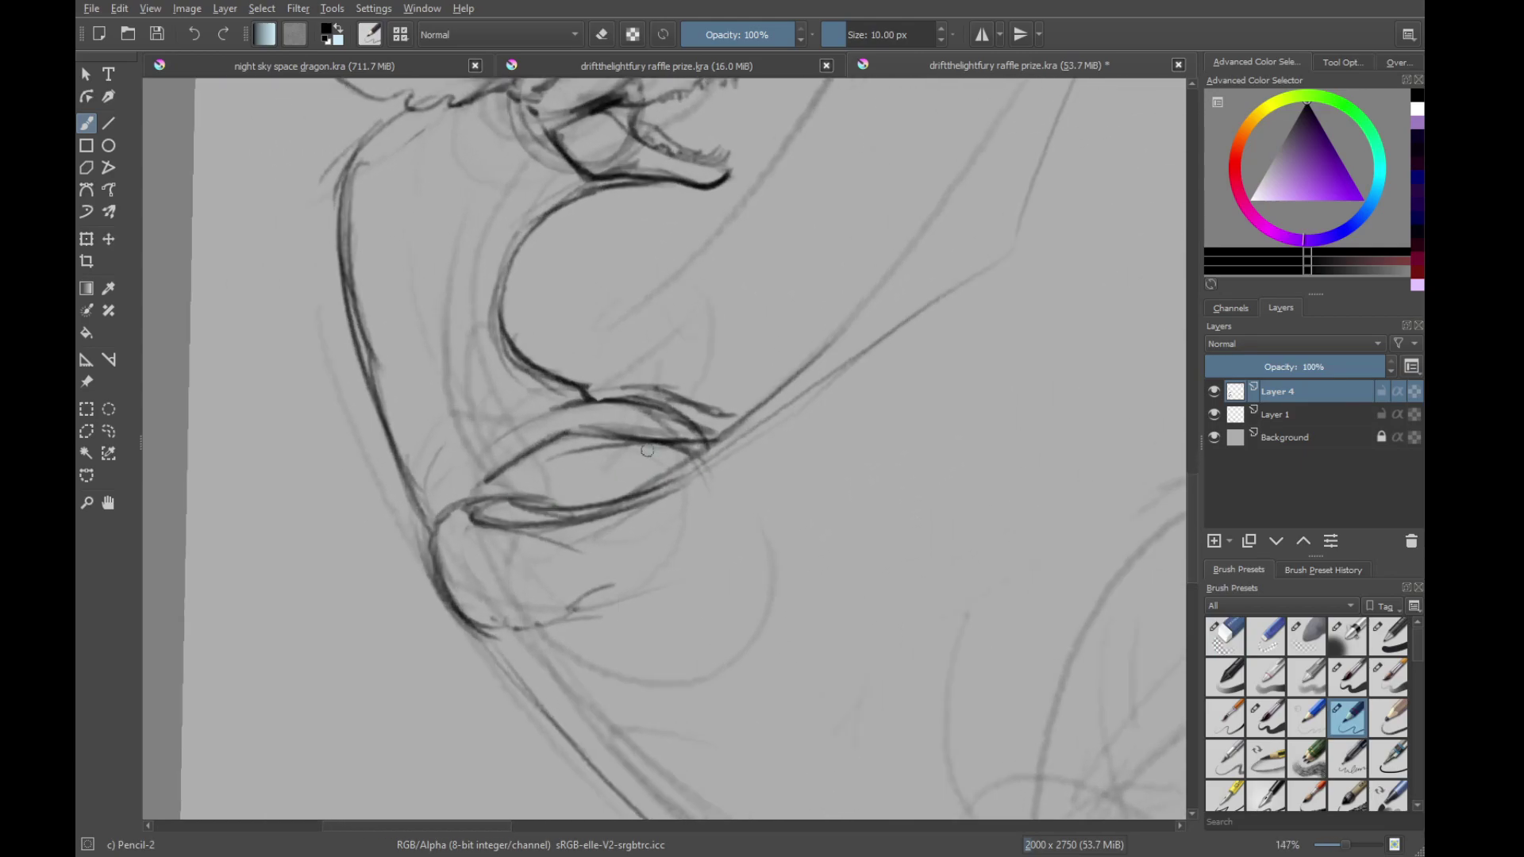
{"action": "key", "text": "slash"}
{"action": "mouse_move", "coordinate": [545, 551]}
{"action": "left_mouse_down"}
{"action": "mouse_move", "coordinate": [480, 524]}
{"action": "mouse_move", "coordinate": [540, 528]}
{"action": "mouse_move", "coordinate": [620, 496]}
{"action": "mouse_move", "coordinate": [662, 508]}
{"action": "left_mouse_up"}
{"action": "key", "text": "e"}
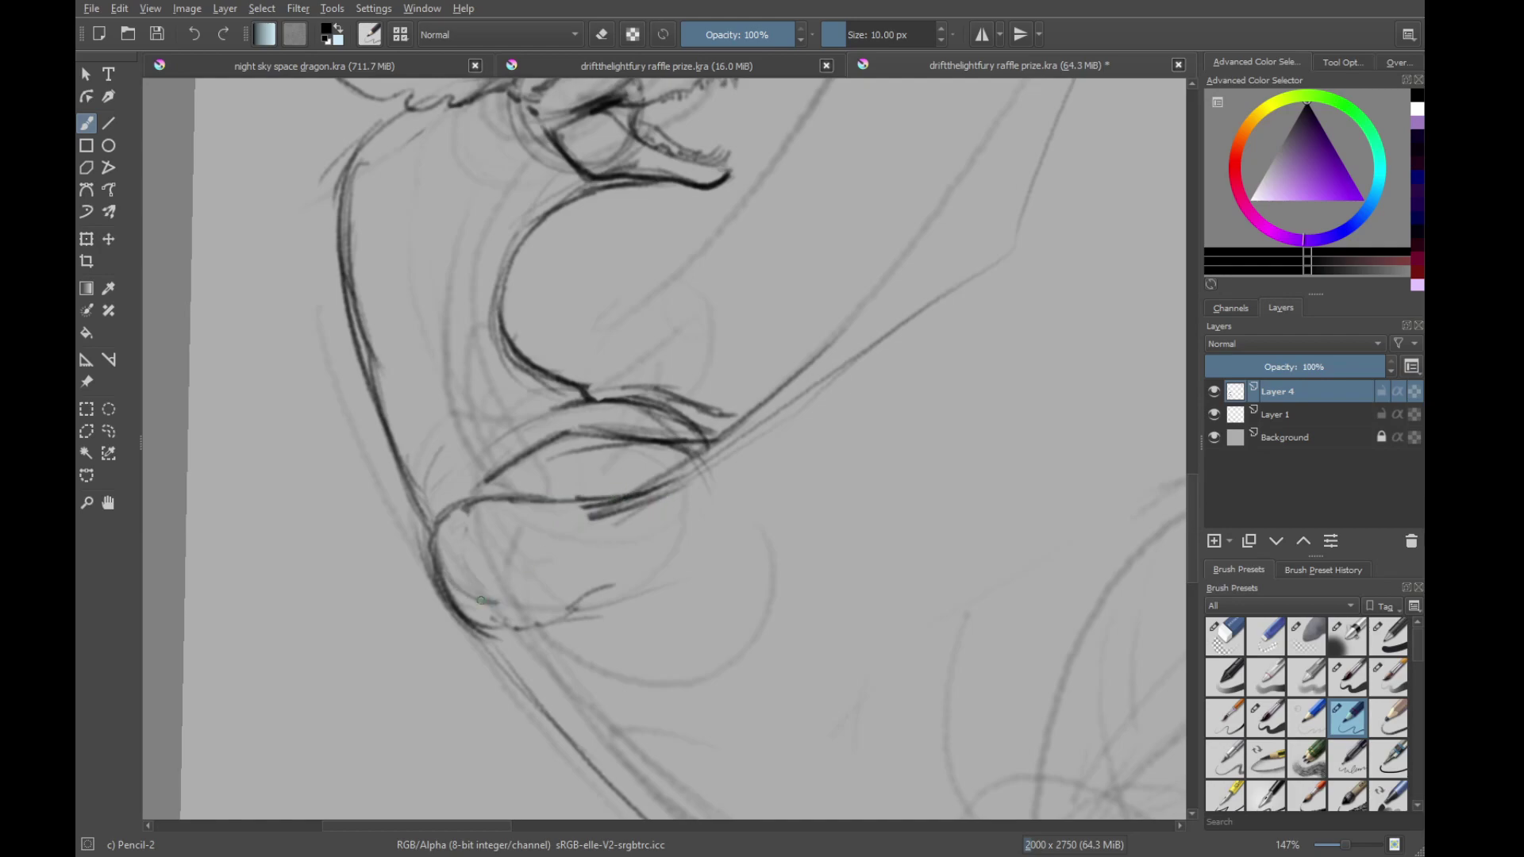
Sketch the shoulder's lower contour and the edges of the upper wing arm as it rises toward the elbow
{"action": "left_click_drag", "start_coordinate": [513, 601], "coordinate": [469, 533]}
{"action": "mouse_move", "coordinate": [505, 523]}
{"action": "left_mouse_down"}
{"action": "mouse_move", "coordinate": [711, 541]}
{"action": "mouse_move", "coordinate": [876, 438]}
{"action": "left_mouse_up"}
{"action": "left_click_drag", "start_coordinate": [962, 350], "coordinate": [746, 498]}
{"action": "left_click_drag", "start_coordinate": [634, 577], "coordinate": [731, 481]}
{"action": "mouse_move", "coordinate": [741, 457]}
{"action": "left_mouse_down"}
{"action": "mouse_move", "coordinate": [545, 639]}
{"action": "mouse_move", "coordinate": [603, 656]}
{"action": "left_mouse_up"}
{"action": "left_click_drag", "start_coordinate": [468, 706], "coordinate": [642, 511]}
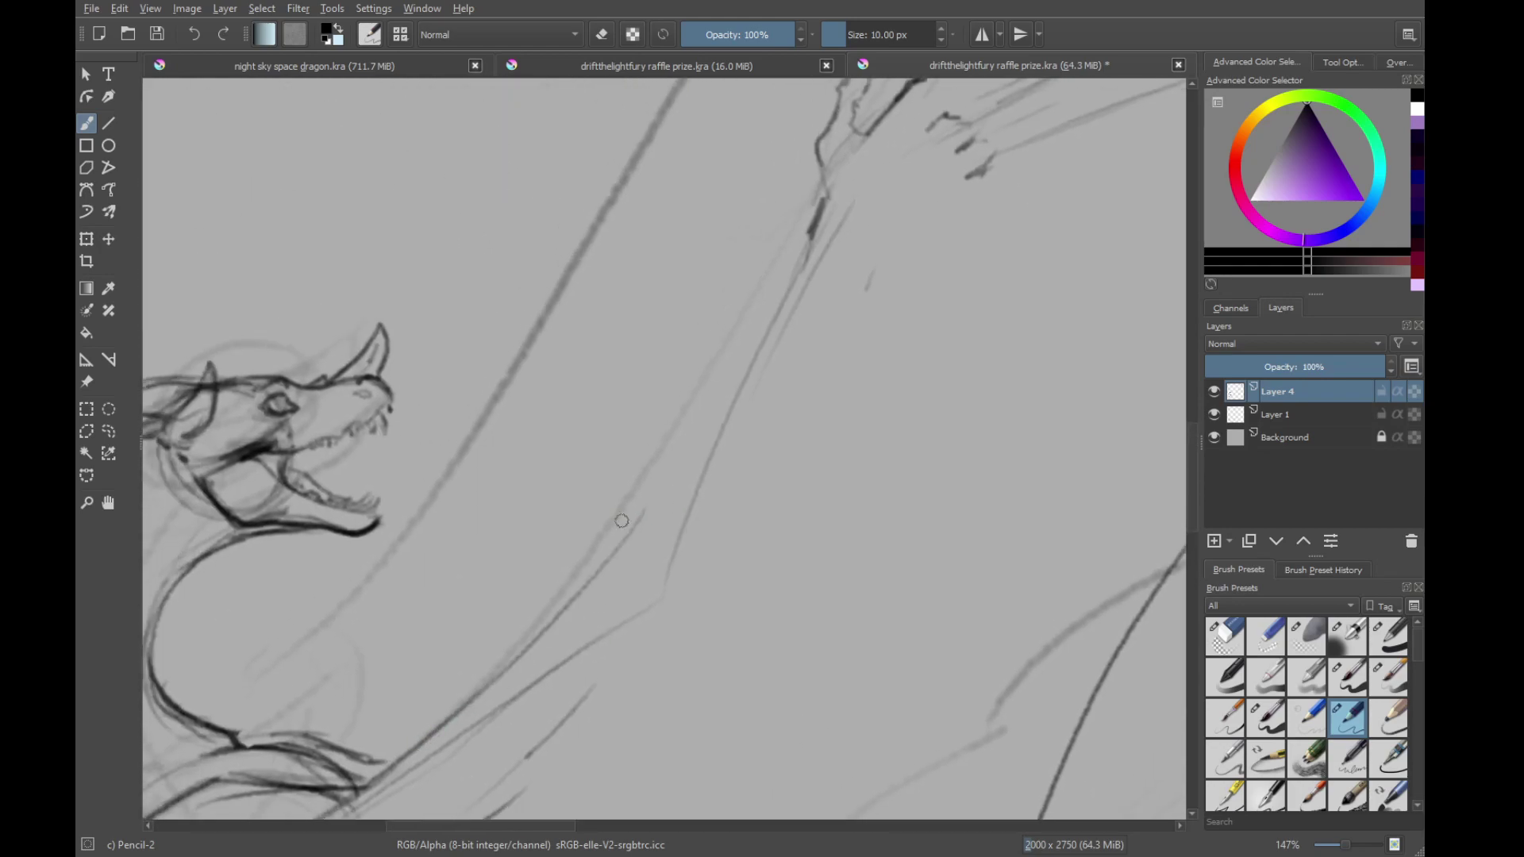
Draw the forearm's upper edge as a dark curve from near the elbow up to the wing wrist
{"action": "left_click_drag", "start_coordinate": [508, 675], "coordinate": [794, 268]}
{"action": "left_click_drag", "start_coordinate": [706, 405], "coordinate": [794, 257]}
{"action": "left_click_drag", "start_coordinate": [785, 255], "coordinate": [707, 428]}
{"action": "mouse_move", "coordinate": [642, 564]}
{"action": "left_mouse_down"}
{"action": "mouse_move", "coordinate": [754, 286]}
{"action": "mouse_move", "coordinate": [723, 448]}
{"action": "left_mouse_up"}
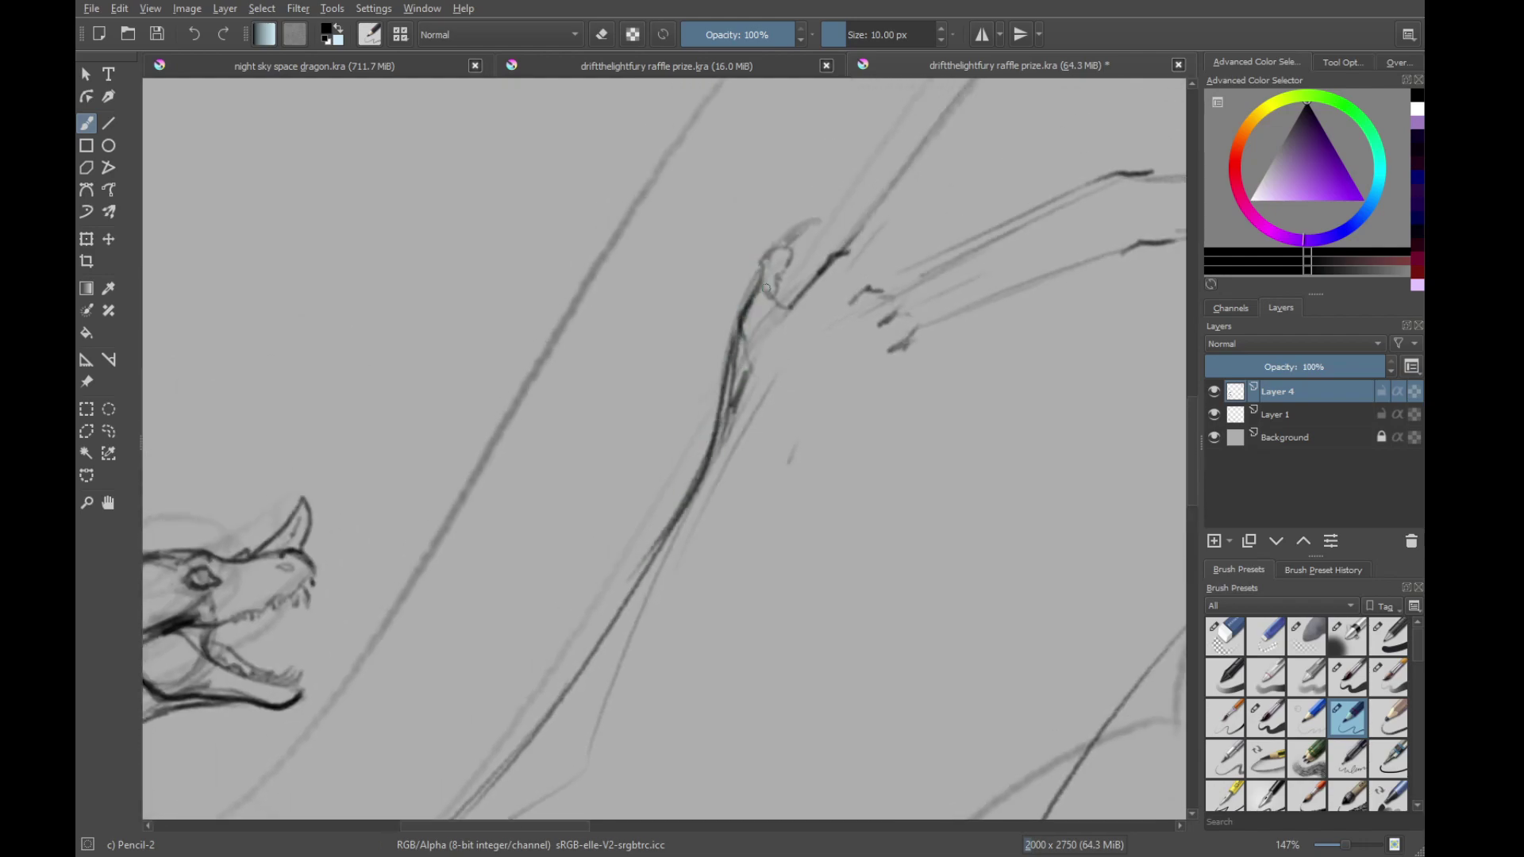
{"action": "left_click_drag", "start_coordinate": [775, 286], "coordinate": [796, 310]}
{"action": "left_click_drag", "start_coordinate": [781, 427], "coordinate": [768, 219]}
Define the inner bend of the wing elbow with a short hooked stroke
{"action": "mouse_move", "coordinate": [622, 517]}
{"action": "left_mouse_down"}
{"action": "mouse_move", "coordinate": [828, 300]}
{"action": "mouse_move", "coordinate": [692, 454]}
{"action": "left_mouse_up"}
{"action": "left_click_drag", "start_coordinate": [789, 344], "coordinate": [673, 471]}
{"action": "left_click_drag", "start_coordinate": [558, 602], "coordinate": [646, 518]}
{"action": "left_click_drag", "start_coordinate": [676, 465], "coordinate": [649, 516]}
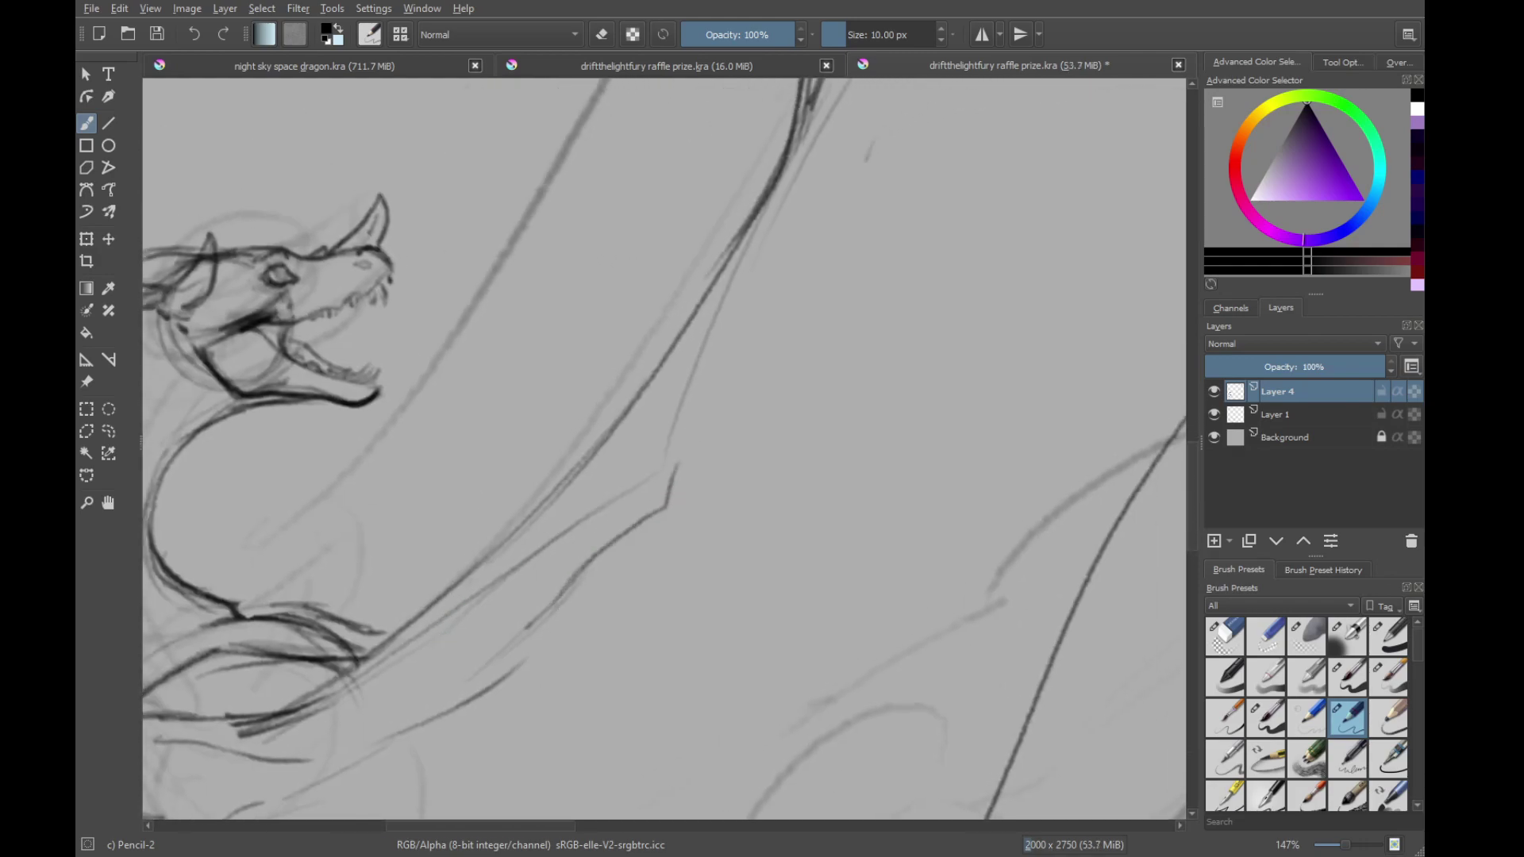
{"action": "key", "text": "ctrl+z"}
{"action": "key", "text": "ctrl+z"}
{"action": "mouse_move", "coordinate": [445, 603]}
{"action": "left_mouse_down"}
{"action": "mouse_move", "coordinate": [638, 460]}
{"action": "mouse_move", "coordinate": [585, 575]}
{"action": "mouse_move", "coordinate": [652, 396]}
{"action": "left_mouse_up"}
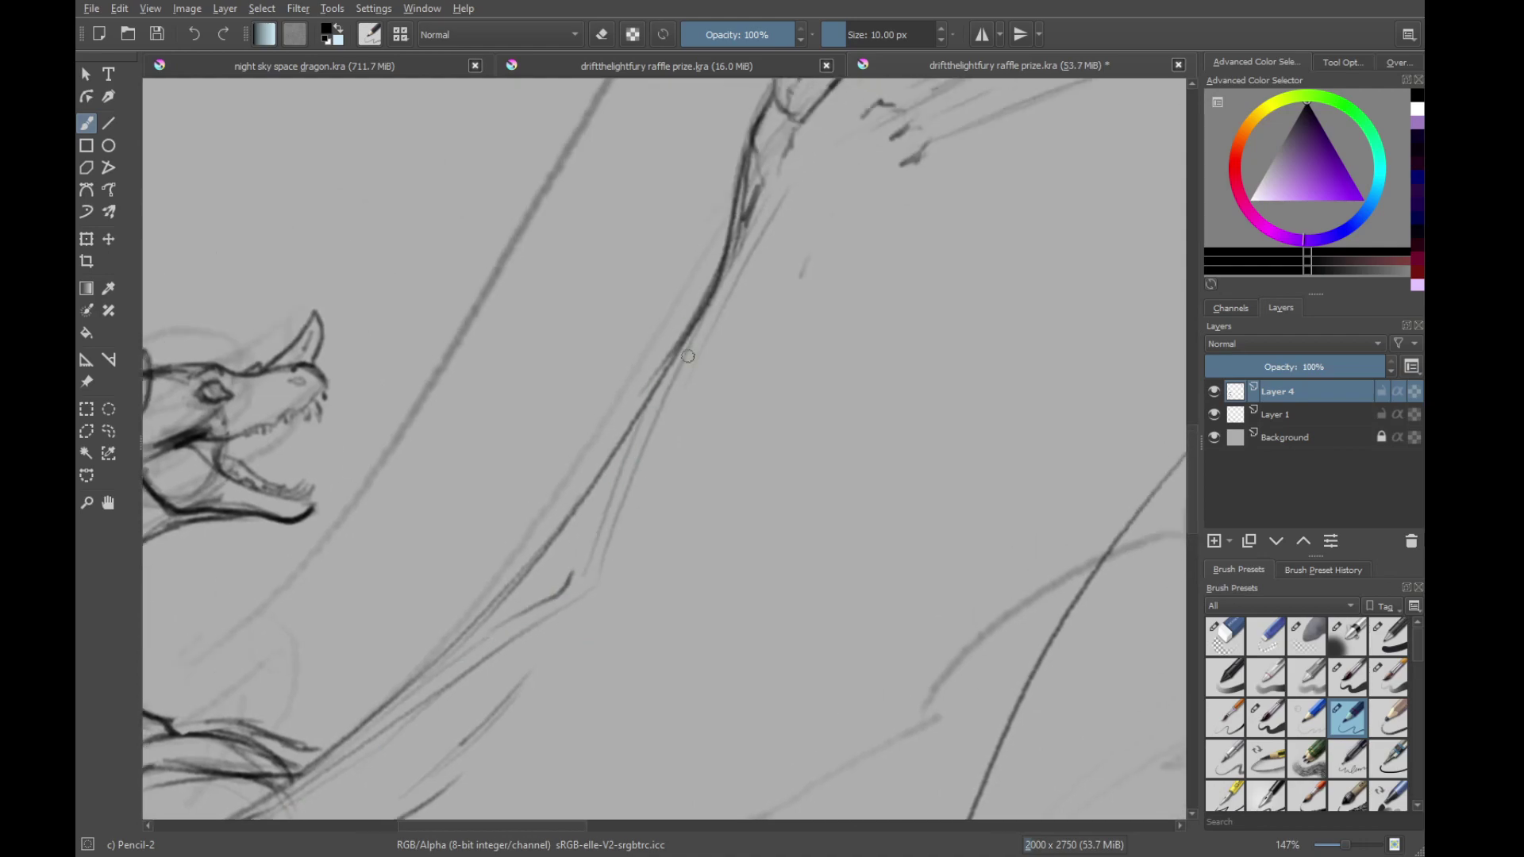
Draw the forearm's lower edge from the outer elbow up to the knuckle of the third wing finger
{"action": "left_click_drag", "start_coordinate": [669, 488], "coordinate": [583, 643]}
{"action": "left_click_drag", "start_coordinate": [560, 728], "coordinate": [639, 576]}
{"action": "left_click_drag", "start_coordinate": [610, 630], "coordinate": [720, 380]}
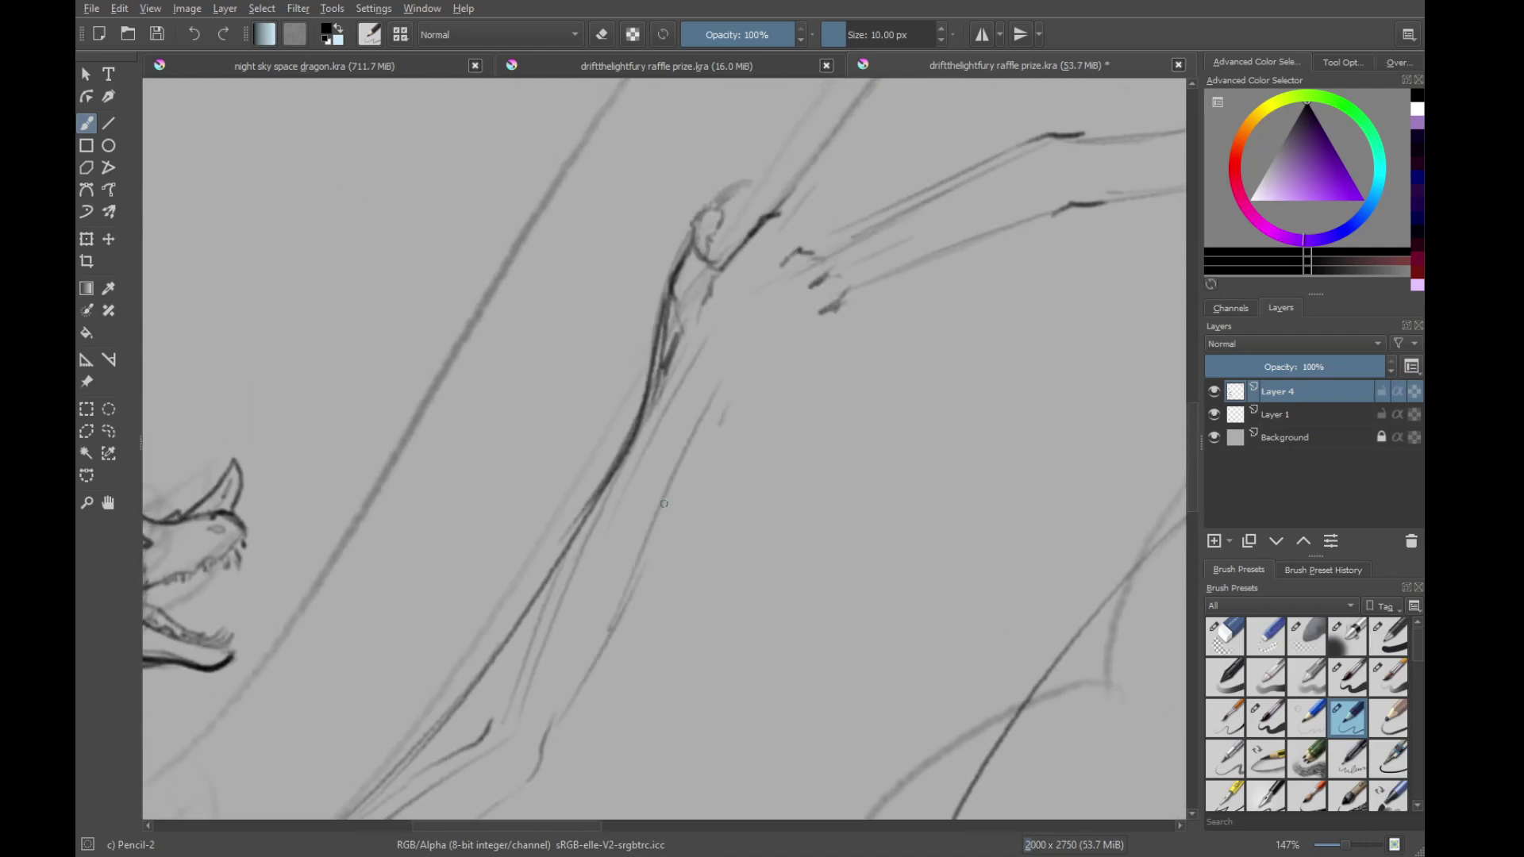
{"action": "left_click_drag", "start_coordinate": [677, 476], "coordinate": [774, 331]}
{"action": "left_click_drag", "start_coordinate": [722, 376], "coordinate": [826, 293]}
{"action": "mouse_move", "coordinate": [779, 292]}
{"action": "left_mouse_down"}
{"action": "mouse_move", "coordinate": [717, 413]}
{"action": "mouse_move", "coordinate": [771, 298]}
{"action": "left_mouse_up"}
{"action": "key", "text": "ctrl+z"}
{"action": "mouse_move", "coordinate": [754, 319]}
{"action": "left_mouse_down"}
{"action": "mouse_move", "coordinate": [608, 505]}
{"action": "mouse_move", "coordinate": [692, 367]}
{"action": "left_mouse_up"}
{"action": "key", "text": "ctrl+z"}
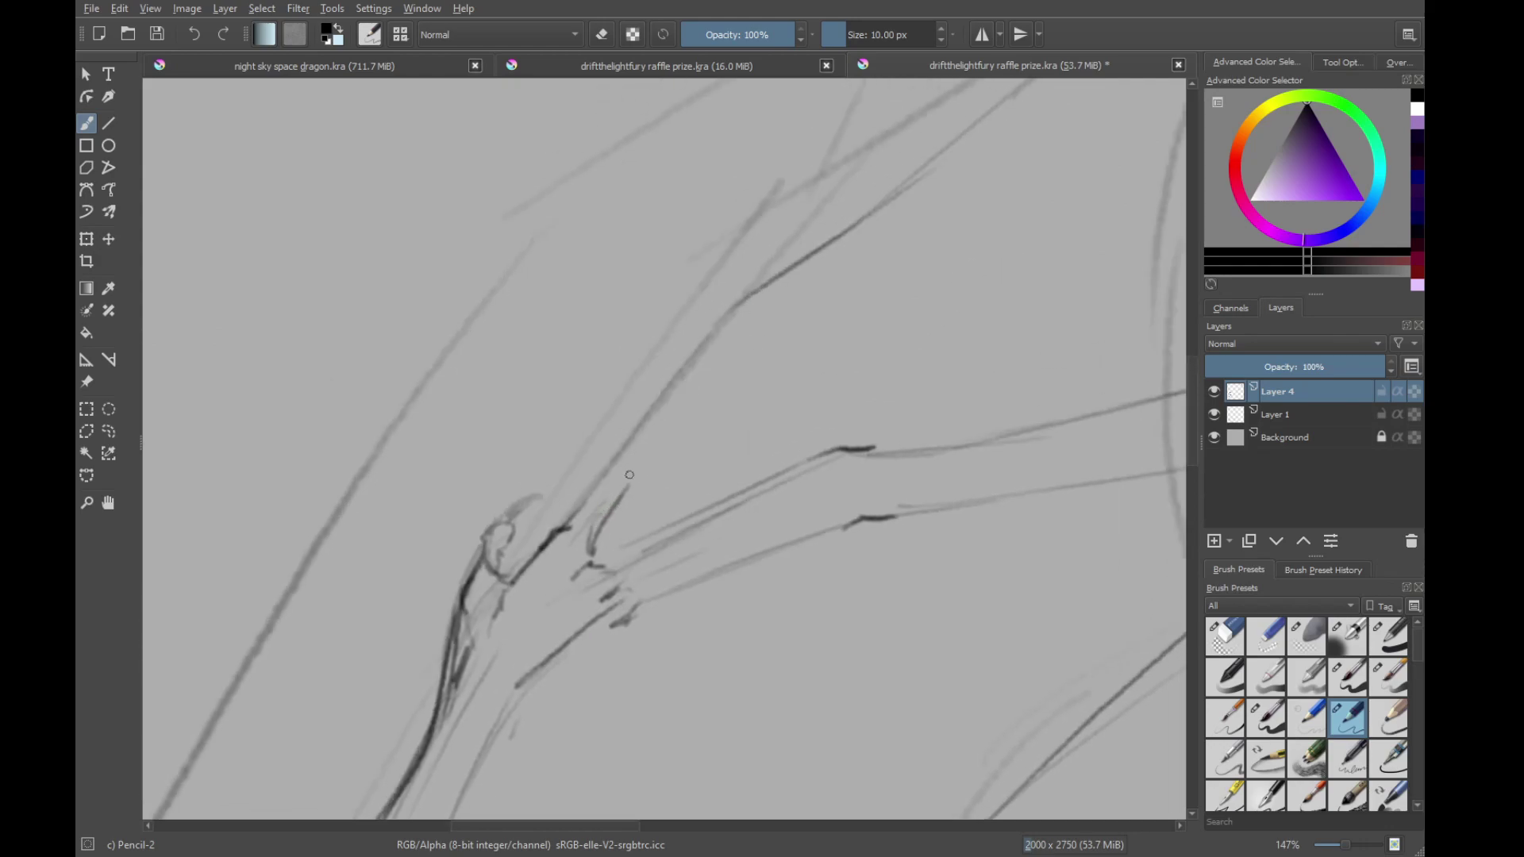
Give the first wing finger thickness by drawing its lower edge from the knuckle past the middle joint
{"action": "left_click_drag", "start_coordinate": [624, 478], "coordinate": [781, 294]}
{"action": "left_click_drag", "start_coordinate": [698, 394], "coordinate": [683, 411]}
{"action": "left_click_drag", "start_coordinate": [846, 236], "coordinate": [627, 442]}
{"action": "mouse_move", "coordinate": [600, 467]}
{"action": "left_mouse_down"}
{"action": "mouse_move", "coordinate": [769, 320]}
{"action": "mouse_move", "coordinate": [927, 219]}
{"action": "left_mouse_up"}
{"action": "left_click_drag", "start_coordinate": [673, 502], "coordinate": [722, 252]}
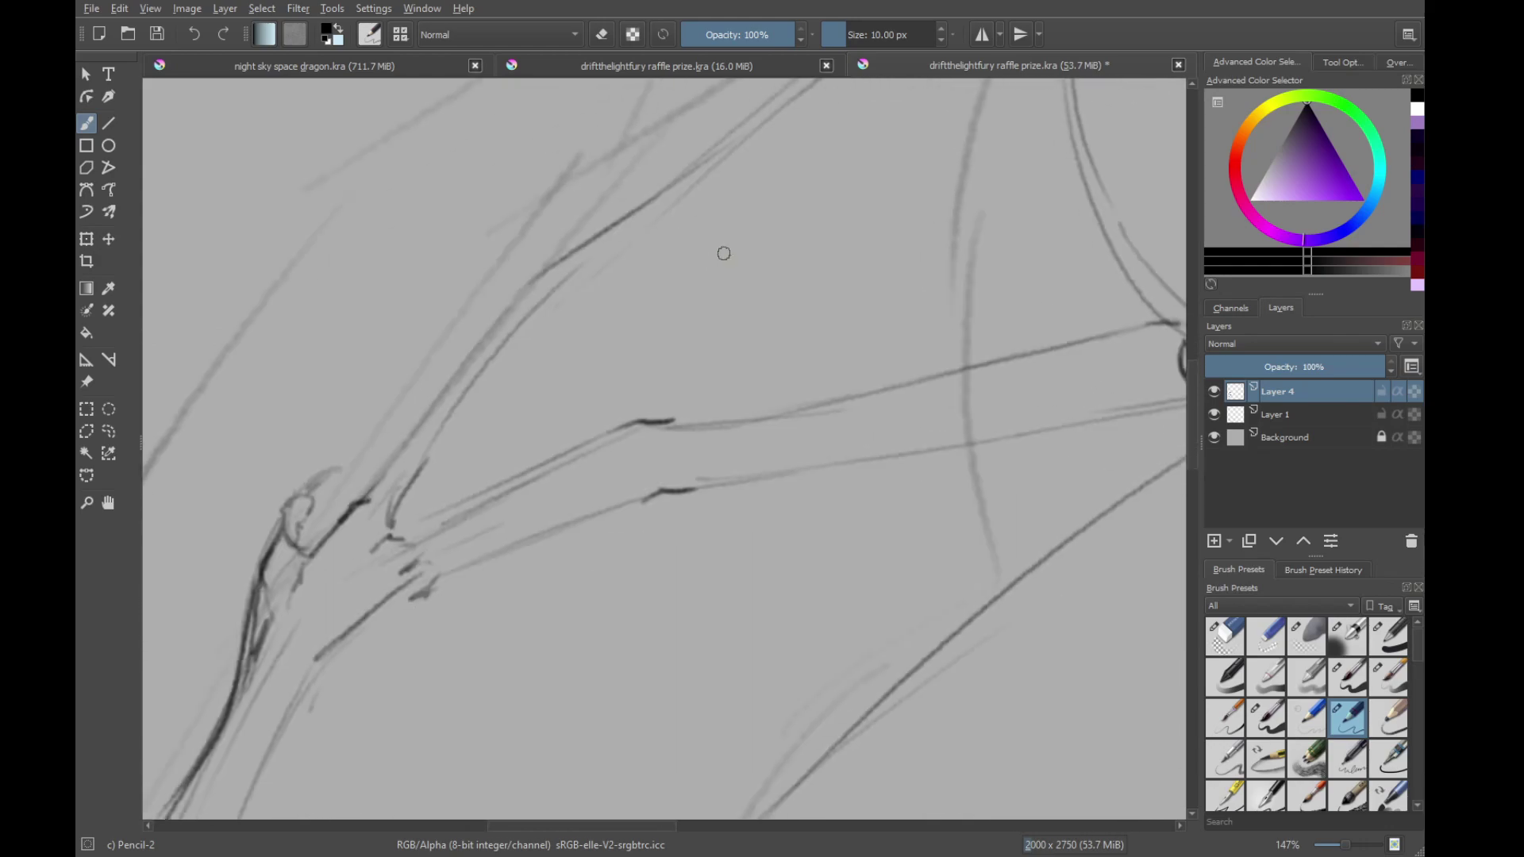
Give the second wing finger thickness with an inner edge line from its middle joint toward the fingertip
{"action": "left_click_drag", "start_coordinate": [758, 396], "coordinate": [684, 359]}
{"action": "left_click_drag", "start_coordinate": [622, 606], "coordinate": [678, 460]}
{"action": "left_click_drag", "start_coordinate": [778, 313], "coordinate": [693, 426]}
{"action": "key", "text": "ctrl+z"}
{"action": "left_click_drag", "start_coordinate": [527, 746], "coordinate": [548, 619]}
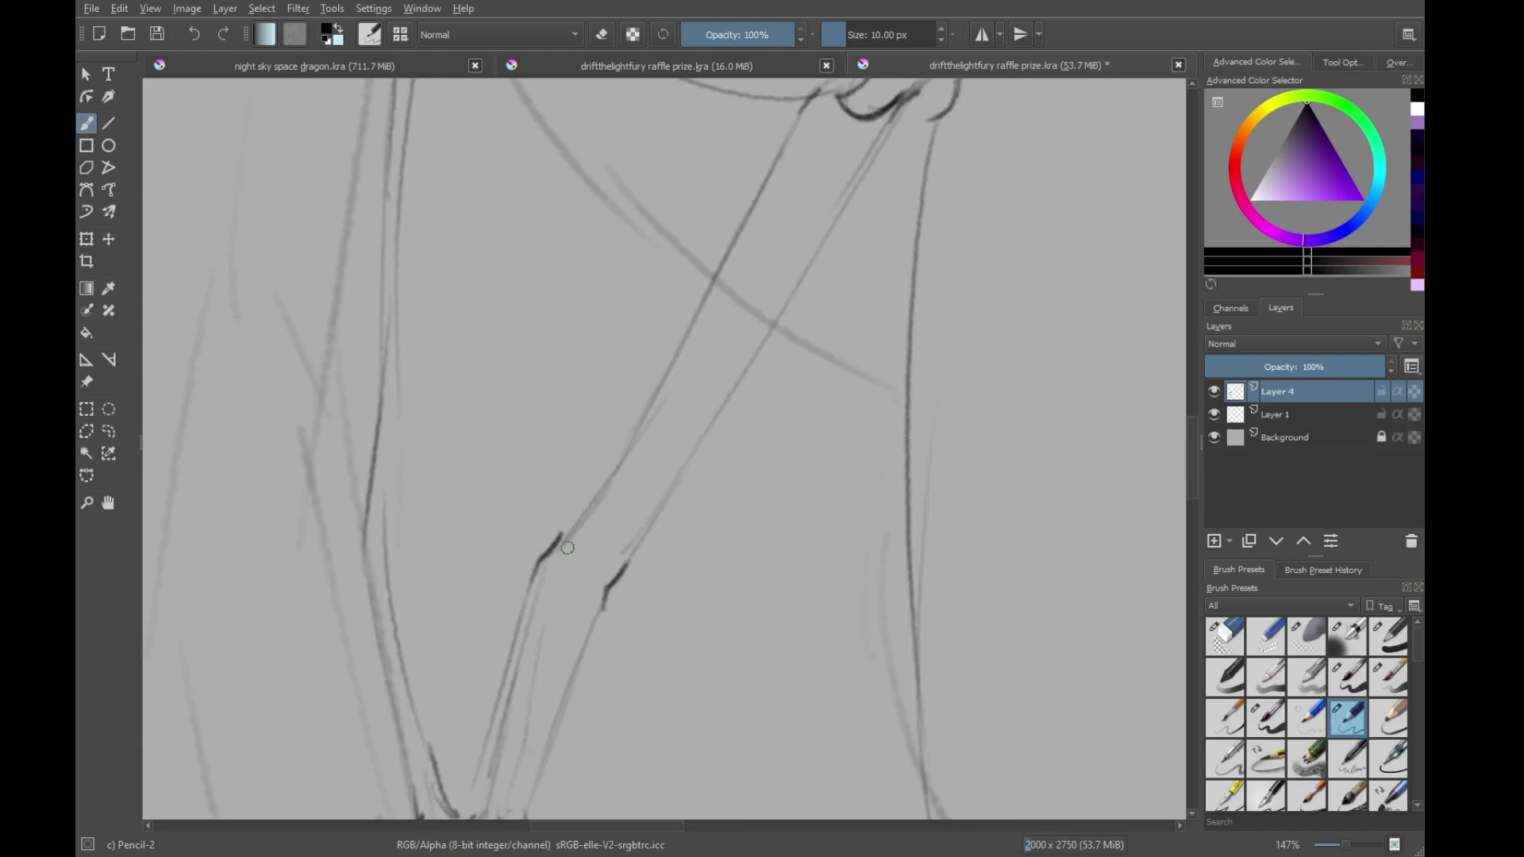
{"action": "left_click_drag", "start_coordinate": [689, 381], "coordinate": [589, 534]}
{"action": "left_click_drag", "start_coordinate": [524, 635], "coordinate": [693, 339]}
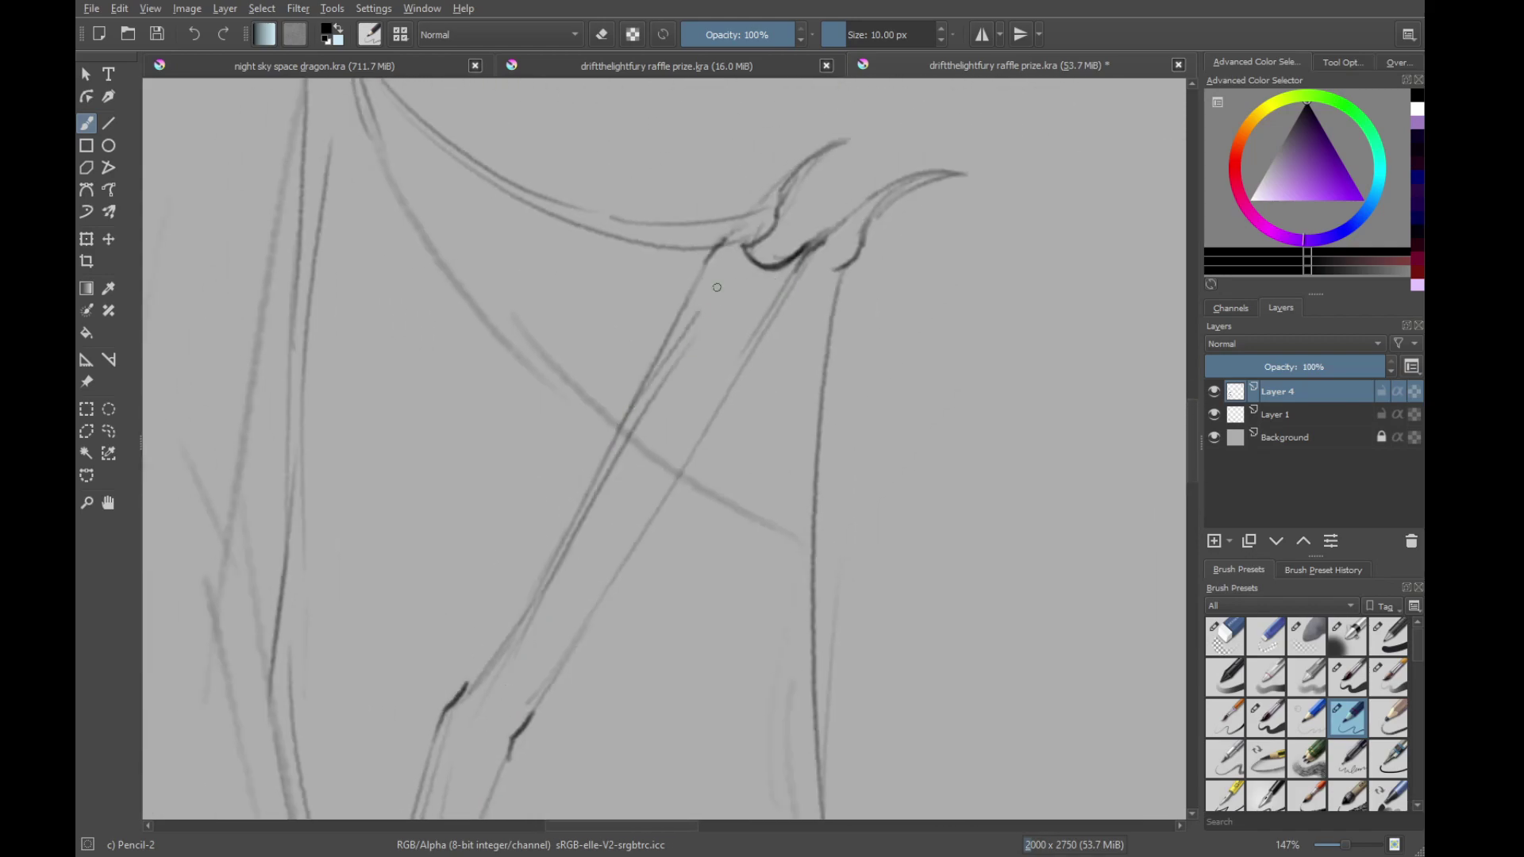
Add a parallel inner edge along the third wing finger from the knuckle past its middle joint
{"action": "scroll", "coordinate": [527, 555], "scroll_direction": "down", "scroll_amount": 4}
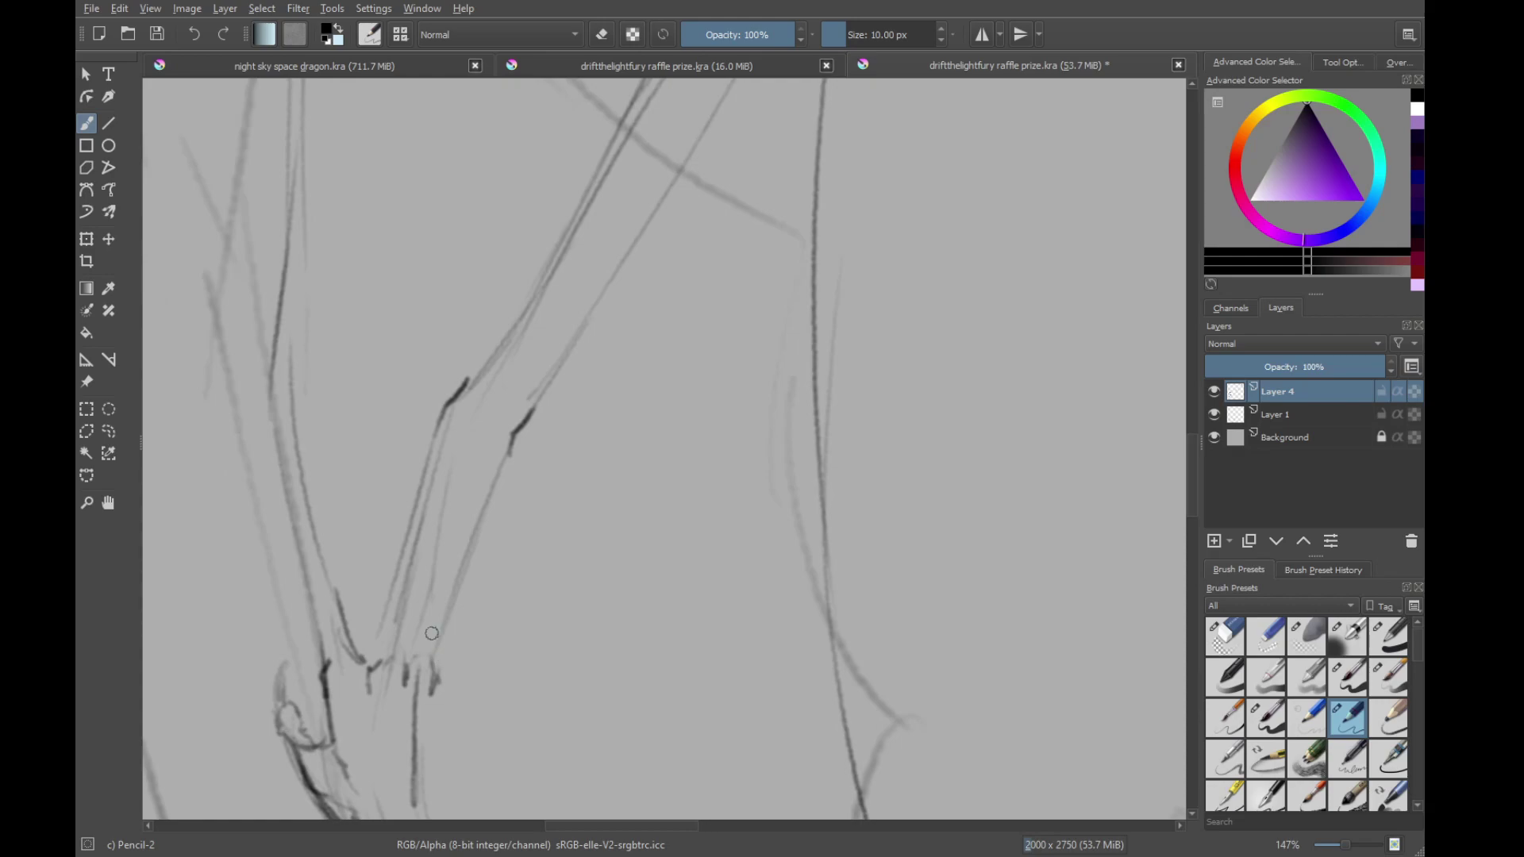
{"action": "left_click_drag", "start_coordinate": [423, 633], "coordinate": [495, 470]}
{"action": "left_click_drag", "start_coordinate": [544, 360], "coordinate": [514, 497]}
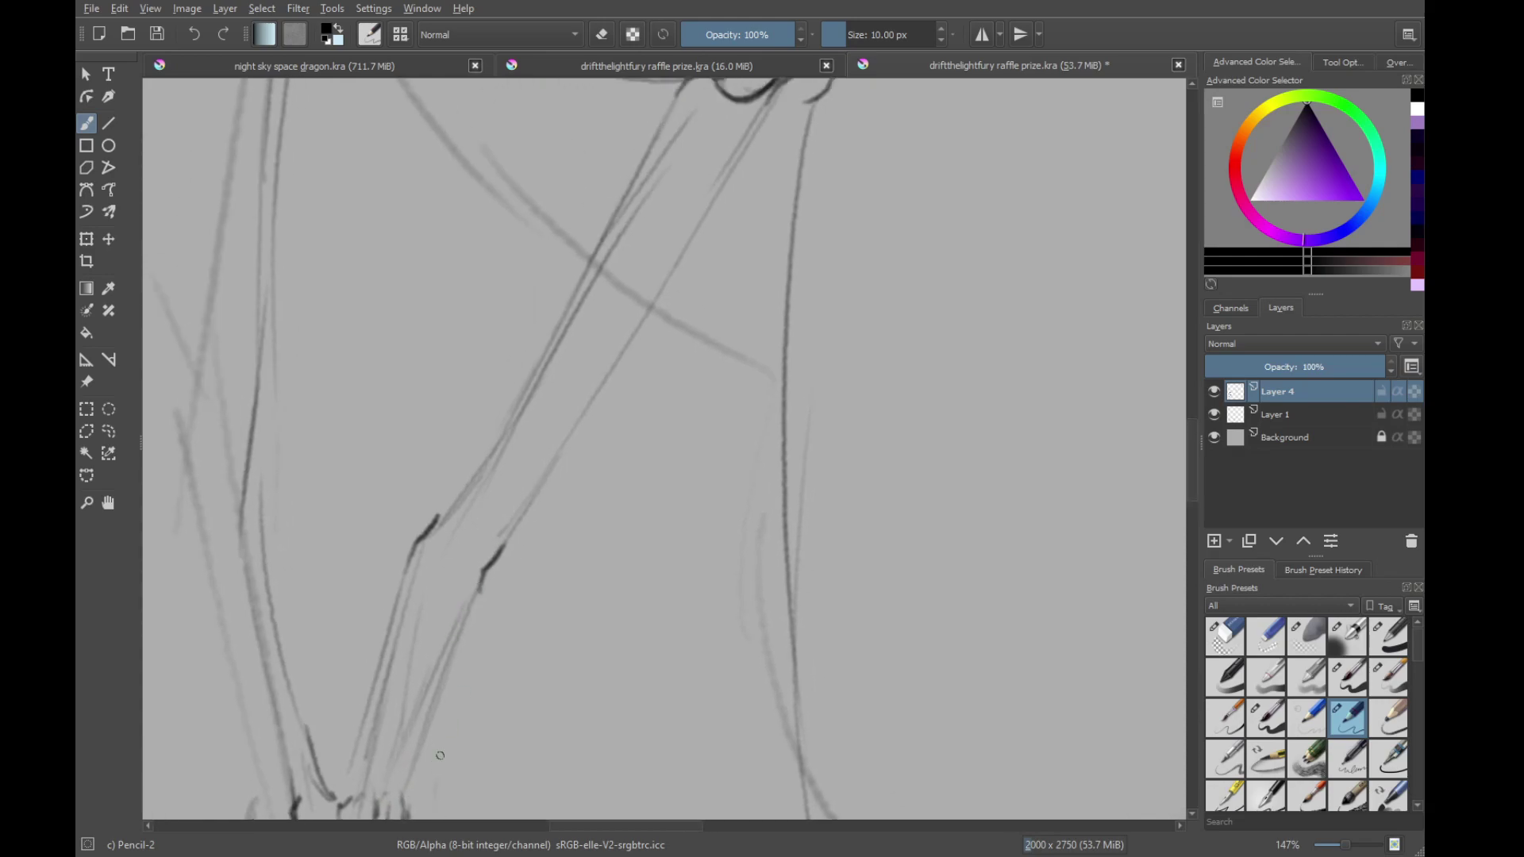
{"action": "left_click_drag", "start_coordinate": [720, 252], "coordinate": [631, 405]}
{"action": "left_click_drag", "start_coordinate": [510, 591], "coordinate": [612, 391]}
Compare the refined lines with the underlying sketch by toggling the visibility of Layer 1
{"action": "left_click_drag", "start_coordinate": [669, 311], "coordinate": [646, 442]}
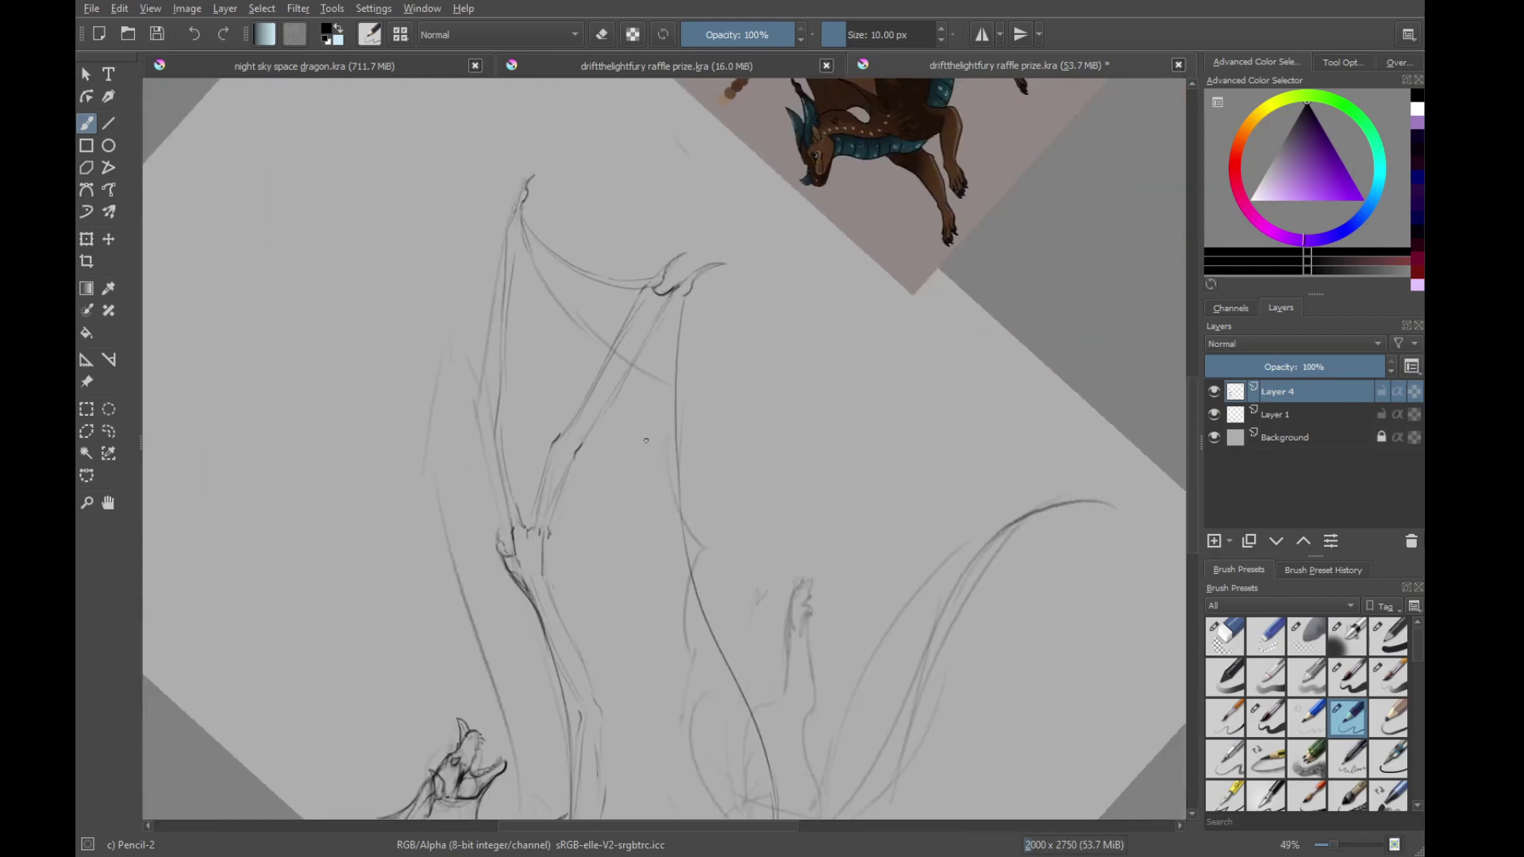
{"action": "left_click_drag", "start_coordinate": [838, 331], "coordinate": [857, 405]}
{"action": "left_click_drag", "start_coordinate": [761, 366], "coordinate": [781, 413]}
{"action": "mouse_move", "coordinate": [683, 510]}
{"action": "left_mouse_down"}
{"action": "mouse_move", "coordinate": [819, 370]}
{"action": "mouse_move", "coordinate": [865, 439]}
{"action": "left_mouse_up"}
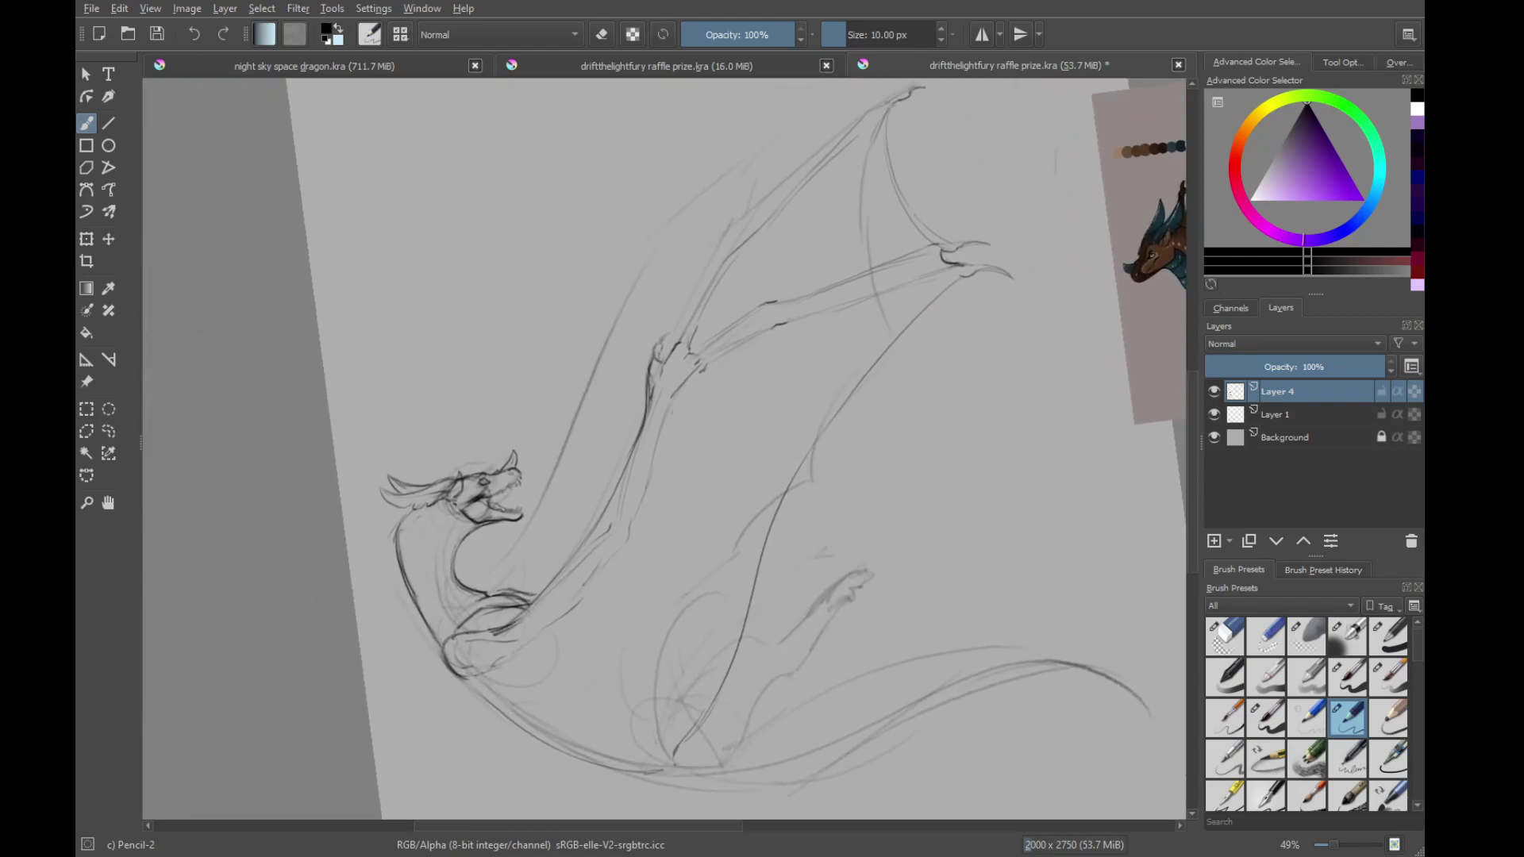
{"action": "left_click", "coordinate": [1213, 414]}
{"action": "left_click", "coordinate": [1214, 414]}
Draw the underside of the thigh as a dark curve branching from the belly line just before the hip
{"action": "mouse_move", "coordinate": [955, 640]}
{"action": "left_mouse_down"}
{"action": "mouse_move", "coordinate": [924, 455]}
{"action": "mouse_move", "coordinate": [851, 449]}
{"action": "mouse_move", "coordinate": [757, 608]}
{"action": "mouse_move", "coordinate": [924, 735]}
{"action": "left_mouse_up"}
{"action": "scroll", "coordinate": [605, 534], "scroll_direction": "up", "scroll_amount": 3}
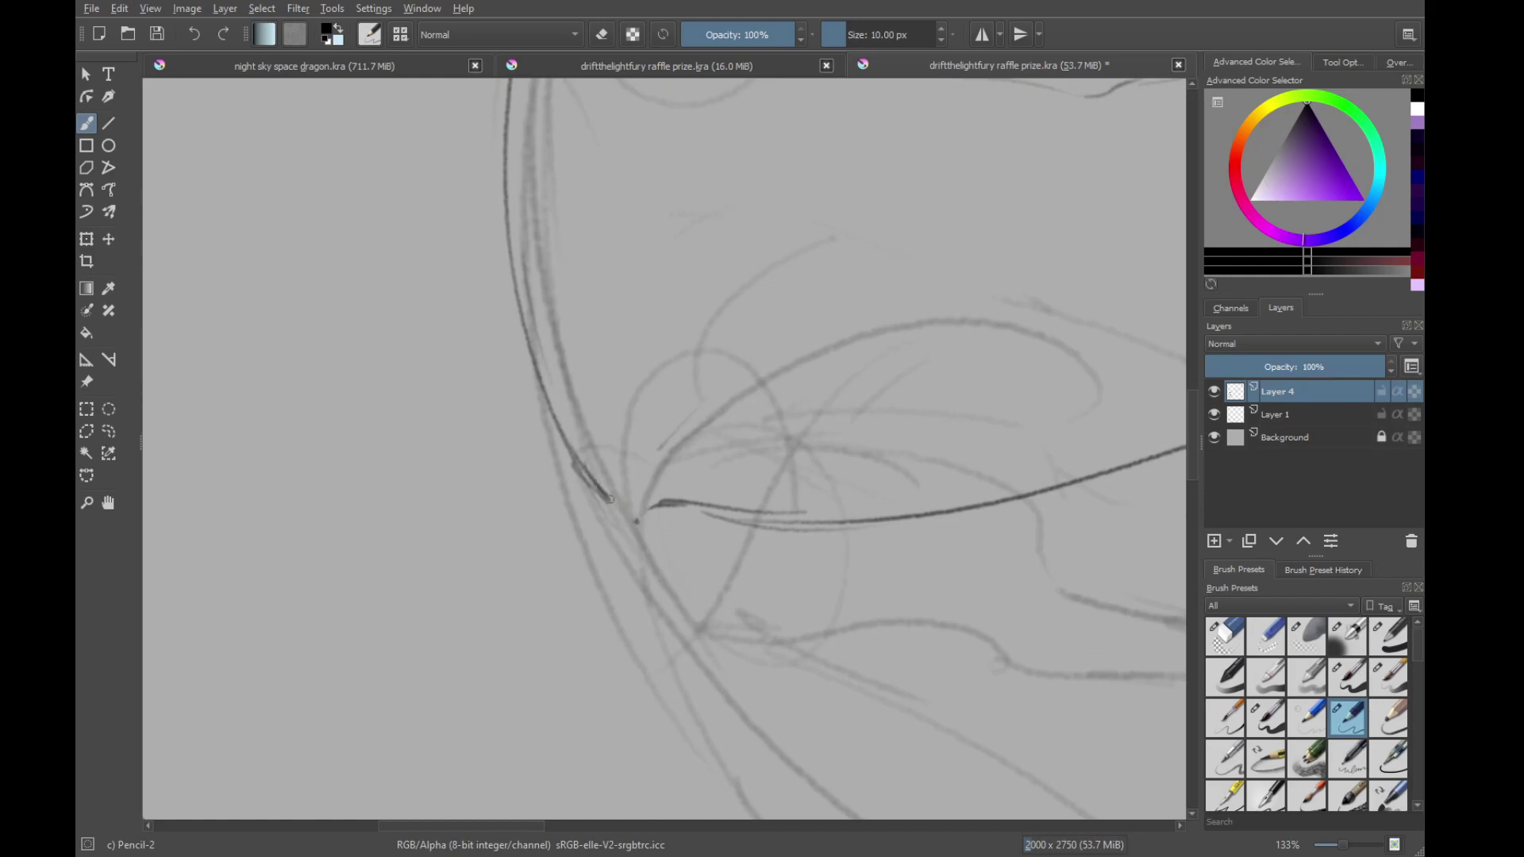
{"action": "left_click_drag", "start_coordinate": [577, 468], "coordinate": [706, 647]}
{"action": "left_click_drag", "start_coordinate": [583, 500], "coordinate": [746, 663]}
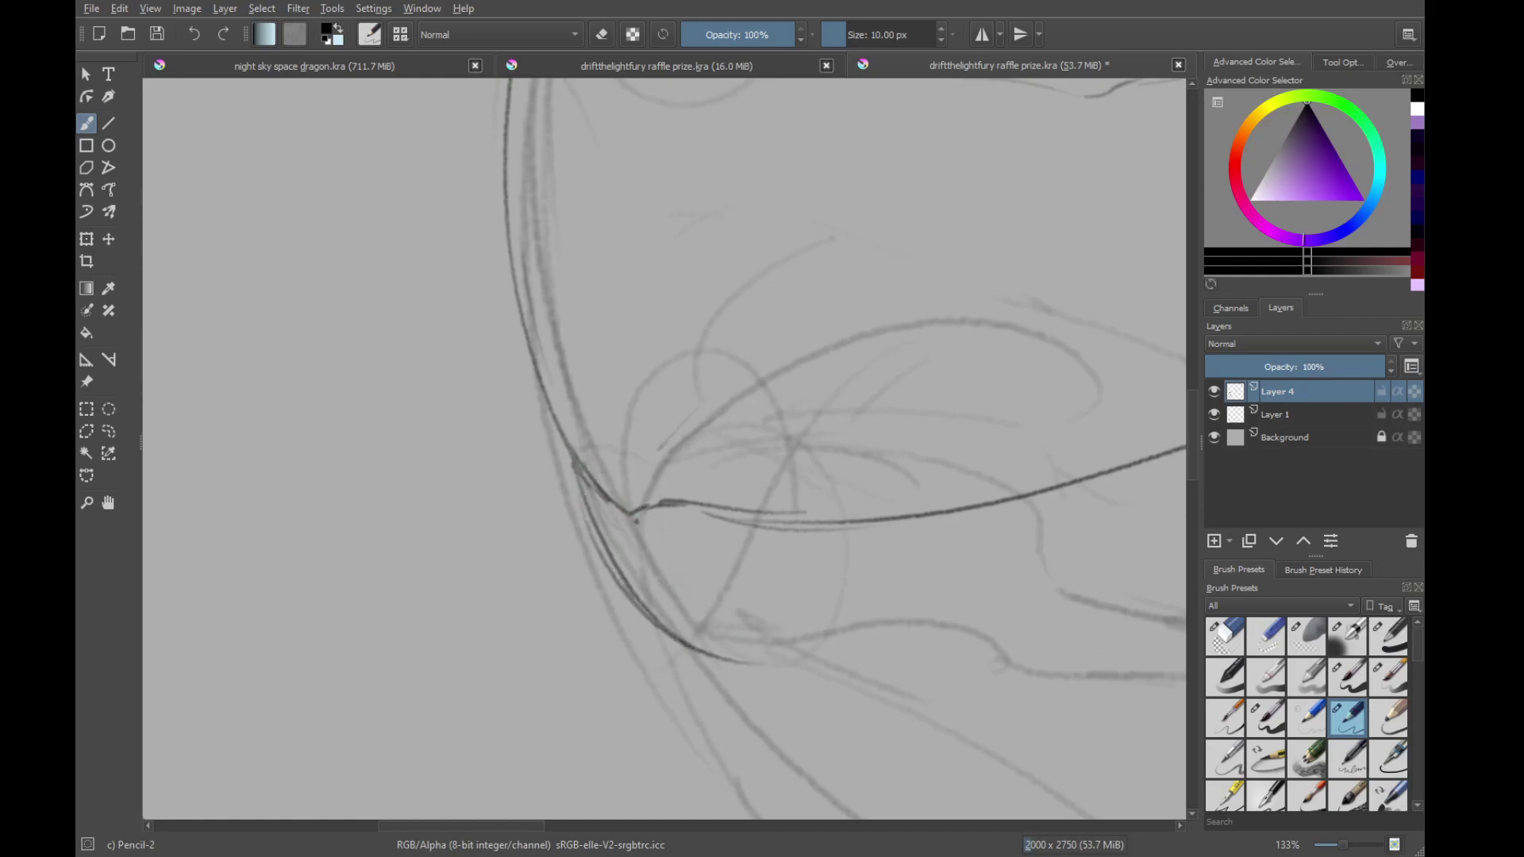
{"action": "left_click_drag", "start_coordinate": [637, 601], "coordinate": [841, 623]}
Try outlining the hind leg with dark lines from the thigh past the hock toward the foot, consulting the dragon reference
{"action": "scroll", "coordinate": [841, 624], "scroll_direction": "down", "scroll_amount": 3}
{"action": "left_click_drag", "start_coordinate": [1055, 488], "coordinate": [837, 473]}
{"action": "mouse_move", "coordinate": [837, 473]}
{"action": "left_mouse_down"}
{"action": "mouse_move", "coordinate": [833, 401]}
{"action": "mouse_move", "coordinate": [777, 315]}
{"action": "left_mouse_up"}
{"action": "left_click_drag", "start_coordinate": [848, 394], "coordinate": [558, 683]}
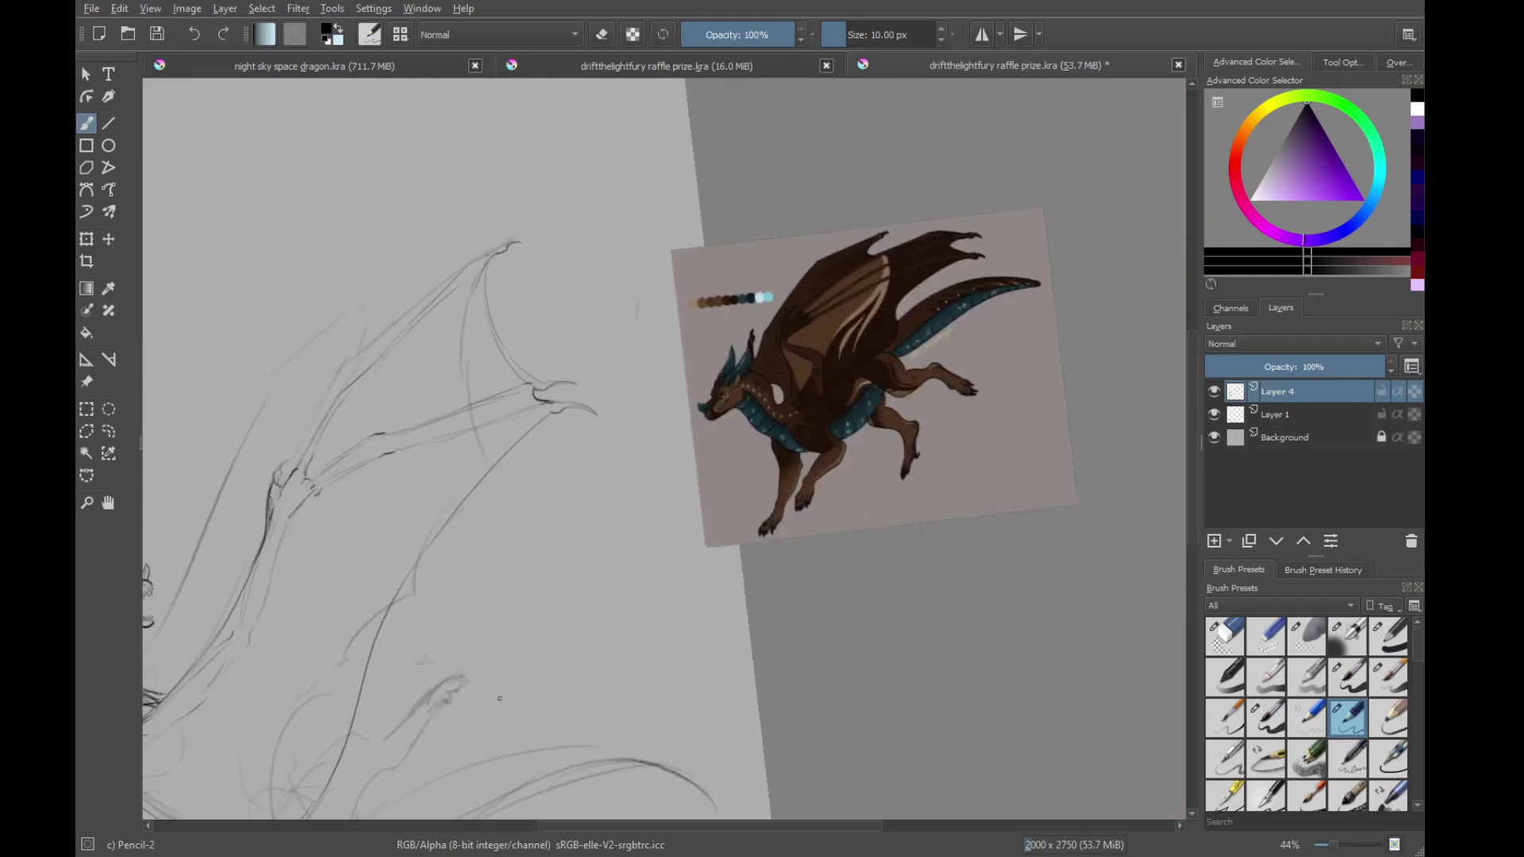
{"action": "scroll", "coordinate": [499, 699], "scroll_direction": "up", "scroll_amount": 8}
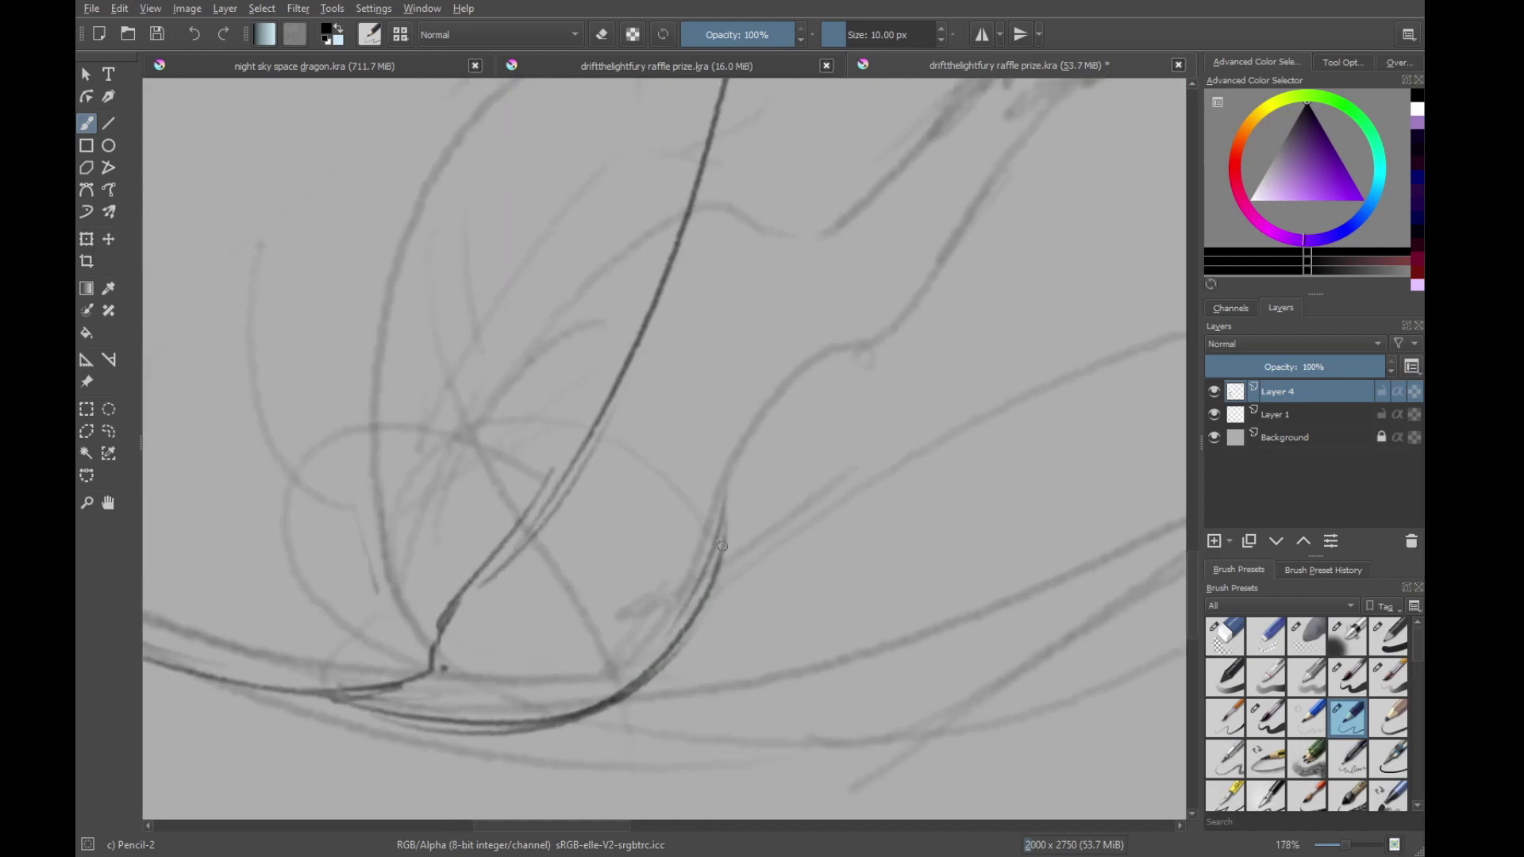
{"action": "left_click_drag", "start_coordinate": [721, 554], "coordinate": [738, 476]}
{"action": "left_click_drag", "start_coordinate": [706, 601], "coordinate": [785, 380]}
{"action": "mouse_move", "coordinate": [741, 488]}
{"action": "left_mouse_down"}
{"action": "mouse_move", "coordinate": [787, 352]}
{"action": "mouse_move", "coordinate": [737, 449]}
{"action": "left_mouse_up"}
{"action": "left_click_drag", "start_coordinate": [691, 585], "coordinate": [729, 476]}
{"action": "mouse_move", "coordinate": [736, 472]}
{"action": "left_mouse_down"}
{"action": "mouse_move", "coordinate": [798, 450]}
{"action": "mouse_move", "coordinate": [702, 533]}
{"action": "mouse_move", "coordinate": [771, 466]}
{"action": "left_mouse_up"}
{"action": "left_click_drag", "start_coordinate": [773, 469], "coordinate": [699, 542]}
{"action": "left_click_drag", "start_coordinate": [680, 602], "coordinate": [718, 523]}
{"action": "left_click_drag", "start_coordinate": [719, 518], "coordinate": [834, 346]}
{"action": "left_click_drag", "start_coordinate": [589, 529], "coordinate": [819, 398]}
{"action": "left_click_drag", "start_coordinate": [706, 350], "coordinate": [825, 373]}
{"action": "mouse_move", "coordinate": [811, 364]}
{"action": "left_mouse_down"}
{"action": "mouse_move", "coordinate": [670, 478]}
{"action": "mouse_move", "coordinate": [815, 363]}
{"action": "left_mouse_up"}
{"action": "mouse_move", "coordinate": [699, 483]}
{"action": "left_mouse_down"}
{"action": "mouse_move", "coordinate": [861, 316]}
{"action": "mouse_move", "coordinate": [705, 634]}
{"action": "left_mouse_up"}
{"action": "scroll", "coordinate": [792, 369], "scroll_direction": "down", "scroll_amount": 5}
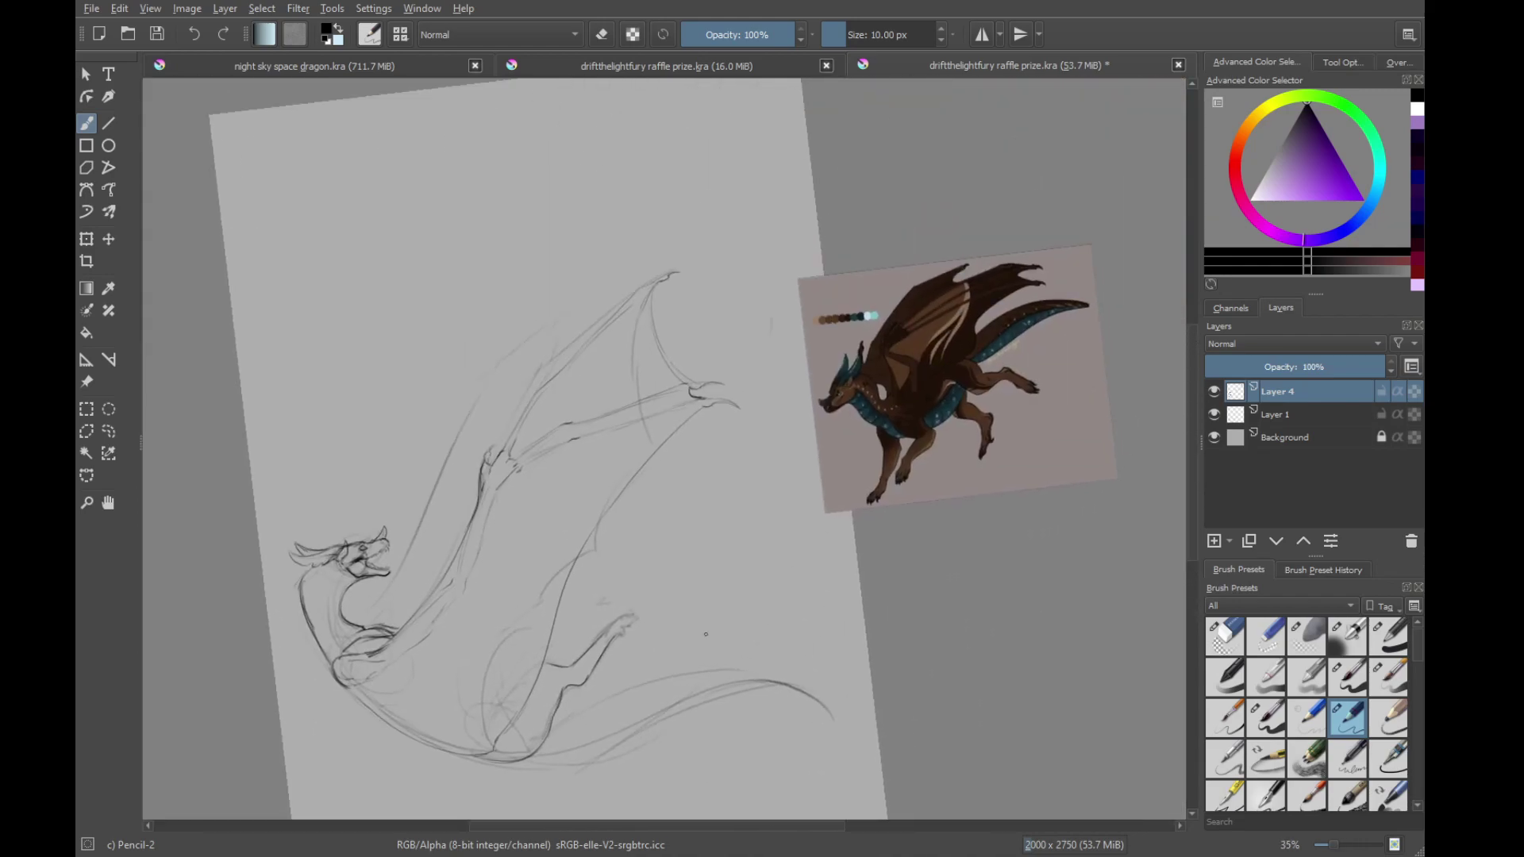
Erase the dark hind leg outline beyond the curved underside of the thigh
{"action": "left_click_drag", "start_coordinate": [590, 671], "coordinate": [699, 540]}
{"action": "left_click_drag", "start_coordinate": [727, 565], "coordinate": [758, 476]}
{"action": "left_click_drag", "start_coordinate": [584, 605], "coordinate": [741, 534]}
{"action": "mouse_move", "coordinate": [729, 561]}
{"action": "left_mouse_down"}
{"action": "mouse_move", "coordinate": [775, 455]}
{"action": "mouse_move", "coordinate": [713, 537]}
{"action": "left_mouse_up"}
{"action": "key", "text": "/"}
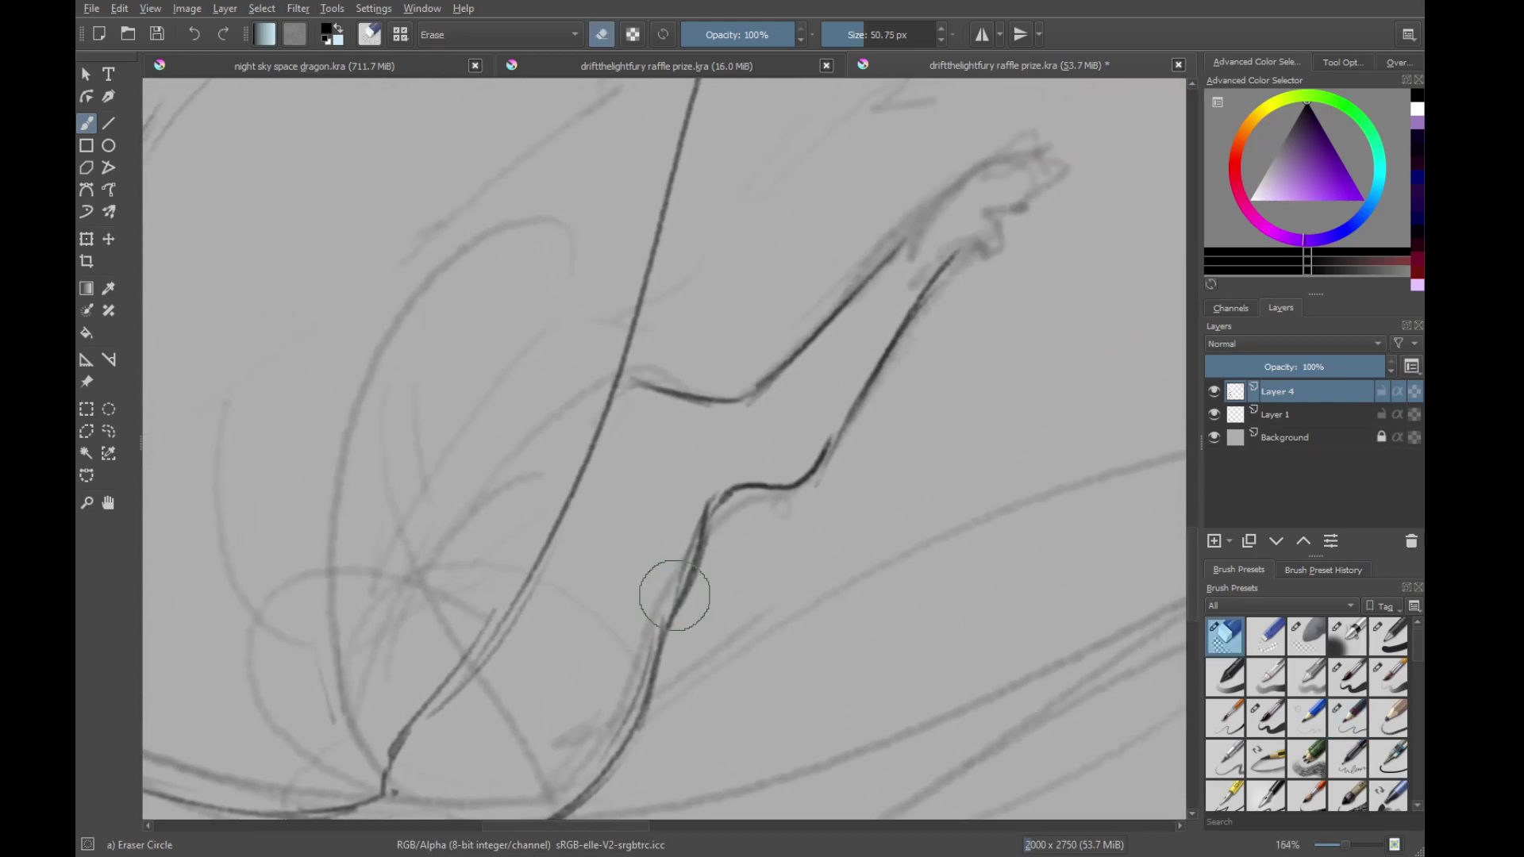
{"action": "left_click_drag", "start_coordinate": [674, 595], "coordinate": [714, 508]}
{"action": "mouse_move", "coordinate": [714, 508]}
{"action": "left_mouse_down"}
{"action": "mouse_move", "coordinate": [686, 624]}
{"action": "mouse_move", "coordinate": [976, 248]}
{"action": "mouse_move", "coordinate": [680, 350]}
{"action": "left_mouse_up"}
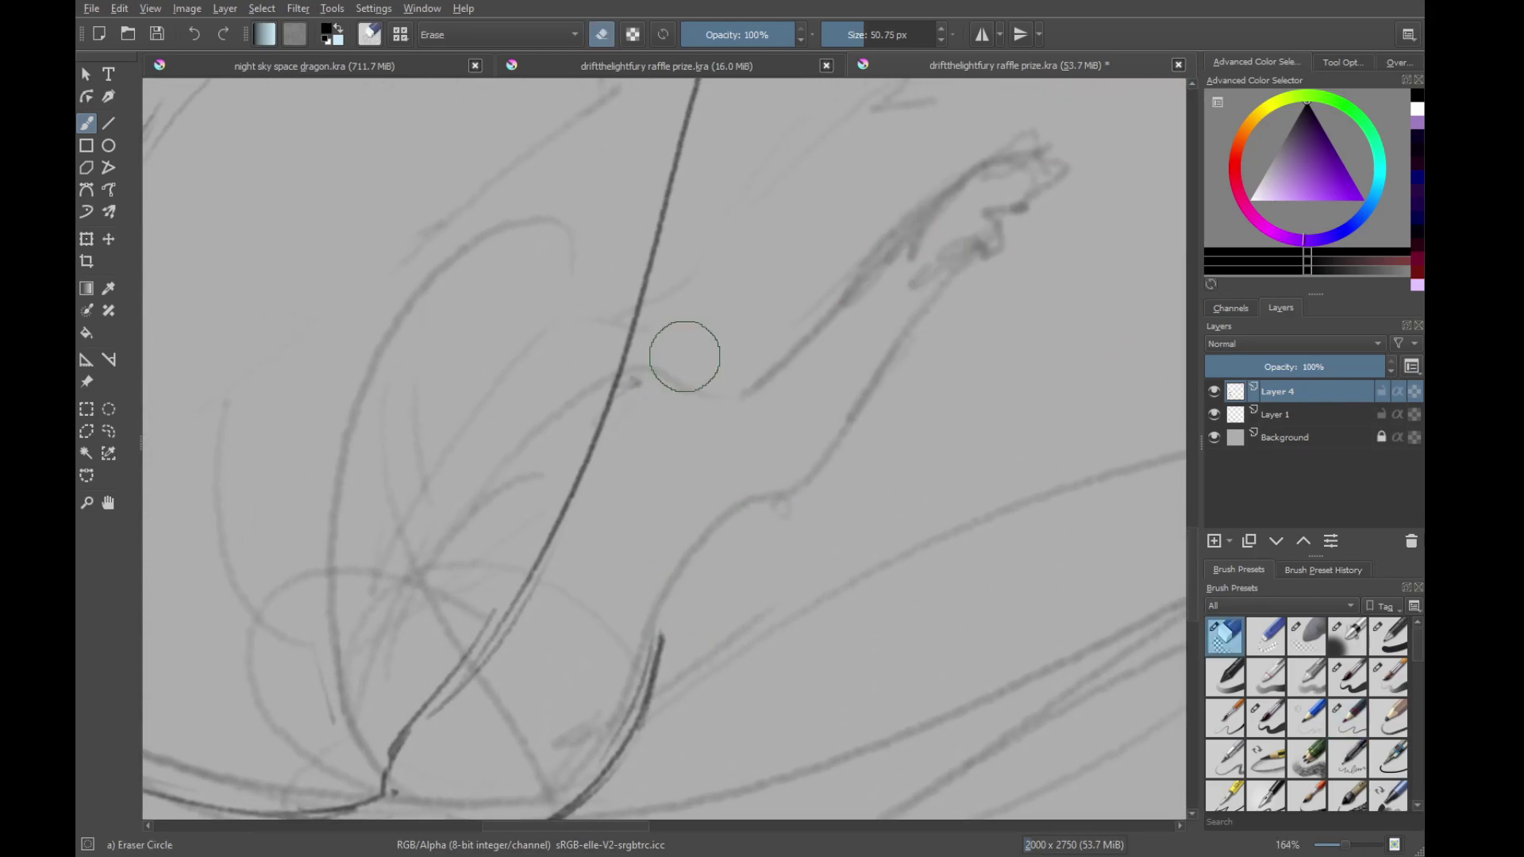
{"action": "key", "text": "e"}
{"action": "left_click_drag", "start_coordinate": [706, 530], "coordinate": [733, 499]}
{"action": "left_click_drag", "start_coordinate": [679, 438], "coordinate": [784, 460]}
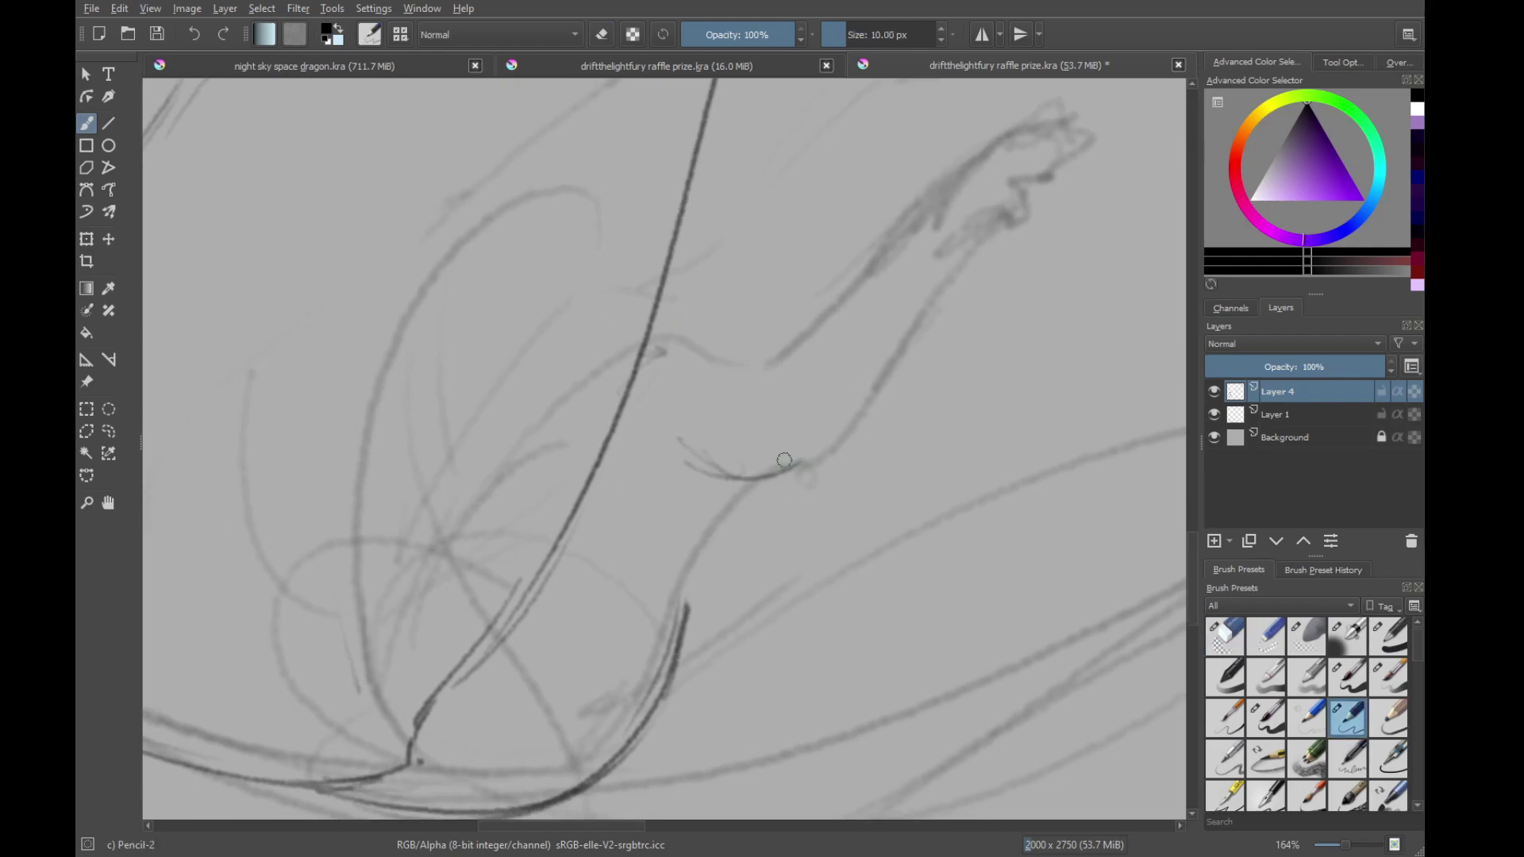
{"action": "left_click_drag", "start_coordinate": [820, 363], "coordinate": [717, 503]}
{"action": "left_click_drag", "start_coordinate": [1179, 290], "coordinate": [619, 609]}
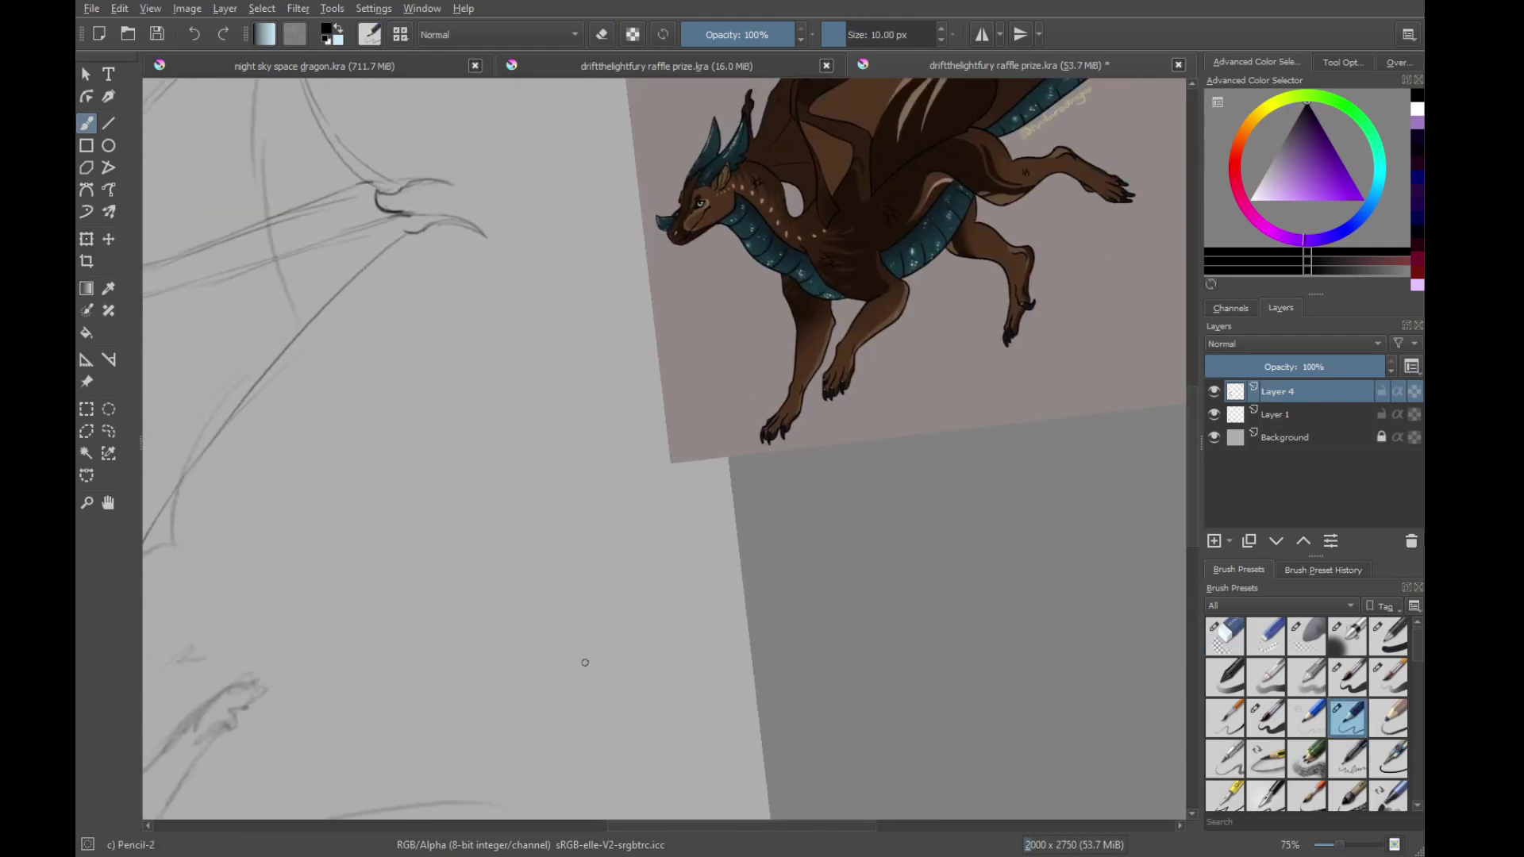
{"action": "left_click_drag", "start_coordinate": [296, 724], "coordinate": [631, 583]}
{"action": "scroll", "coordinate": [631, 582], "scroll_direction": "up", "scroll_amount": 4}
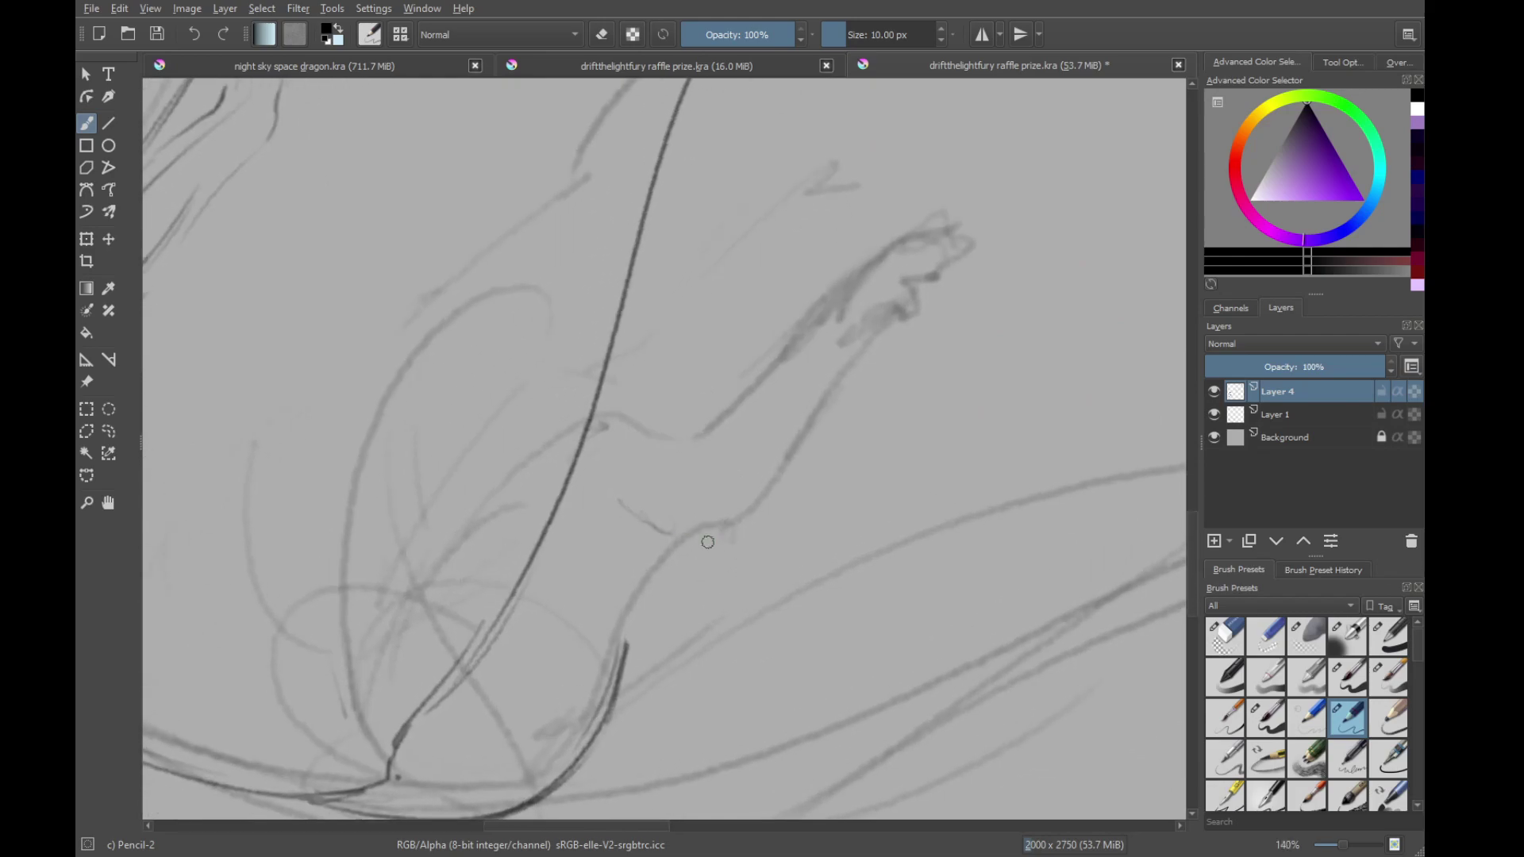
{"action": "key", "text": "ctrl+z"}
Draw the hind leg's upper edge from the membrane to the foot and its lower edge from the hock to the foot
{"action": "mouse_move", "coordinate": [593, 450]}
{"action": "left_mouse_down"}
{"action": "mouse_move", "coordinate": [630, 486]}
{"action": "mouse_move", "coordinate": [750, 475]}
{"action": "mouse_move", "coordinate": [930, 314]}
{"action": "left_mouse_up"}
{"action": "left_click_drag", "start_coordinate": [805, 537], "coordinate": [830, 485]}
{"action": "left_click_drag", "start_coordinate": [815, 530], "coordinate": [892, 423]}
{"action": "mouse_move", "coordinate": [884, 429]}
{"action": "left_mouse_down"}
{"action": "mouse_move", "coordinate": [950, 369]}
{"action": "mouse_move", "coordinate": [976, 313]}
{"action": "left_mouse_up"}
{"action": "left_click_drag", "start_coordinate": [927, 333], "coordinate": [848, 397]}
{"action": "left_click_drag", "start_coordinate": [703, 588], "coordinate": [843, 461]}
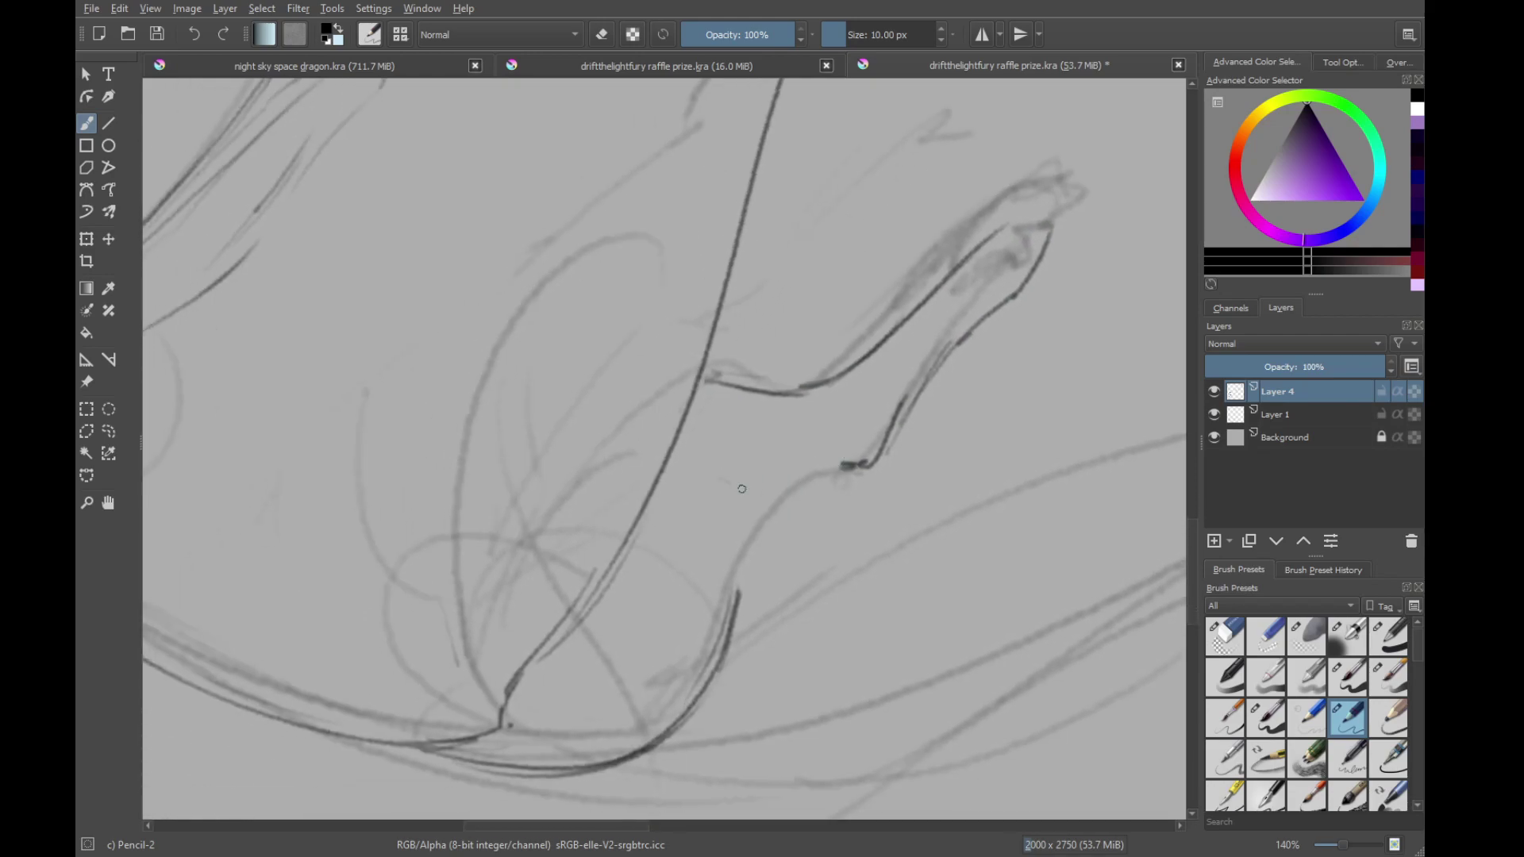
Extend the back of the thigh upward and link it to the hock with a dark curve
{"action": "mouse_move", "coordinate": [742, 489]}
{"action": "left_mouse_down"}
{"action": "mouse_move", "coordinate": [853, 464]}
{"action": "mouse_move", "coordinate": [723, 490]}
{"action": "mouse_move", "coordinate": [743, 611]}
{"action": "left_mouse_up"}
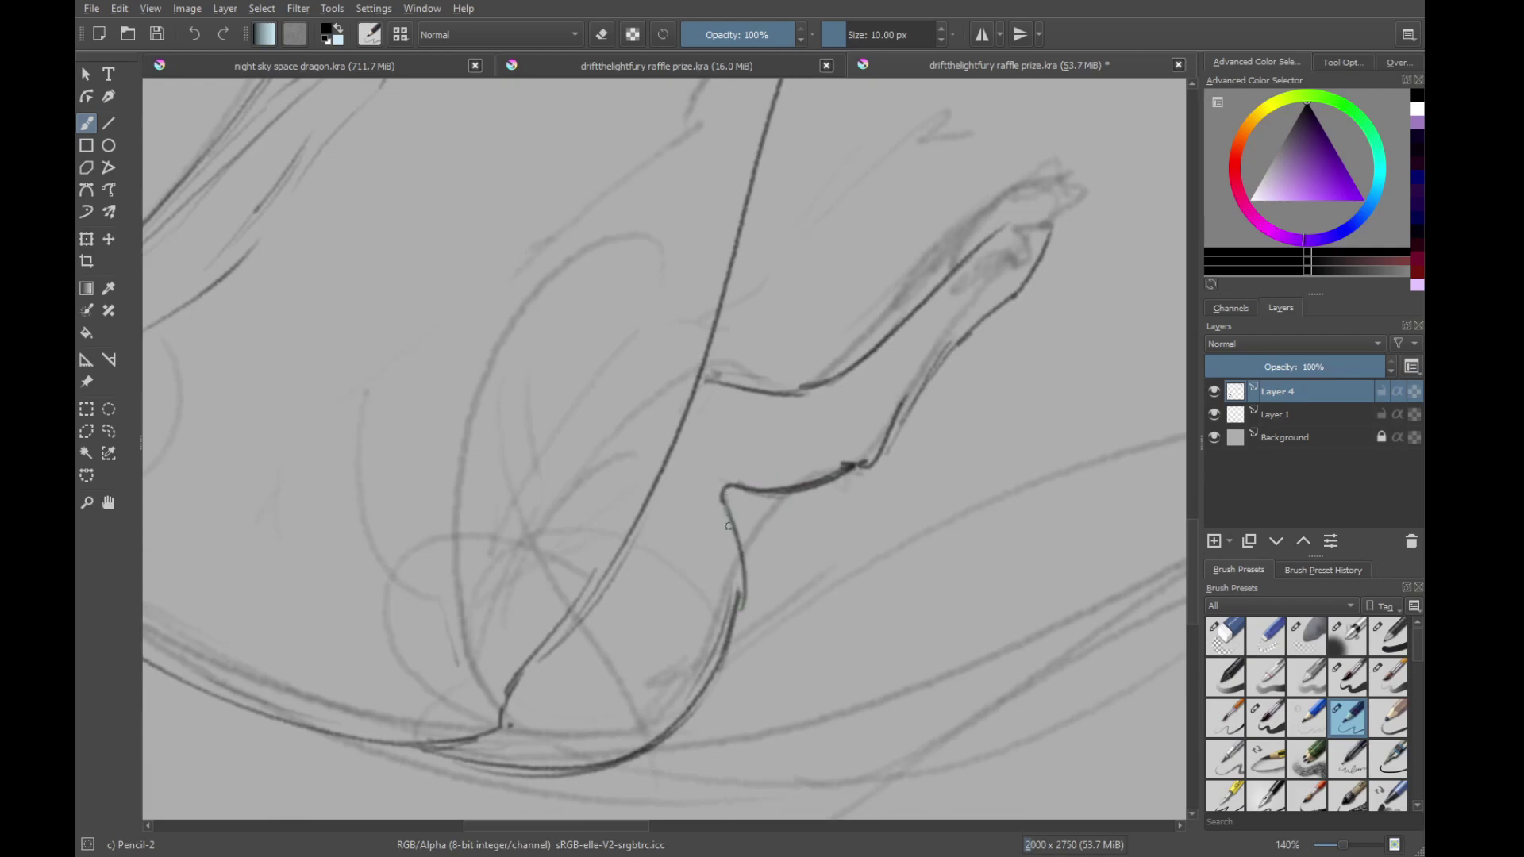
{"action": "mouse_move", "coordinate": [686, 713]}
{"action": "left_mouse_down"}
{"action": "mouse_move", "coordinate": [740, 583]}
{"action": "mouse_move", "coordinate": [732, 507]}
{"action": "left_mouse_up"}
{"action": "left_click_drag", "start_coordinate": [738, 573], "coordinate": [723, 514]}
{"action": "left_click_drag", "start_coordinate": [707, 462], "coordinate": [819, 466]}
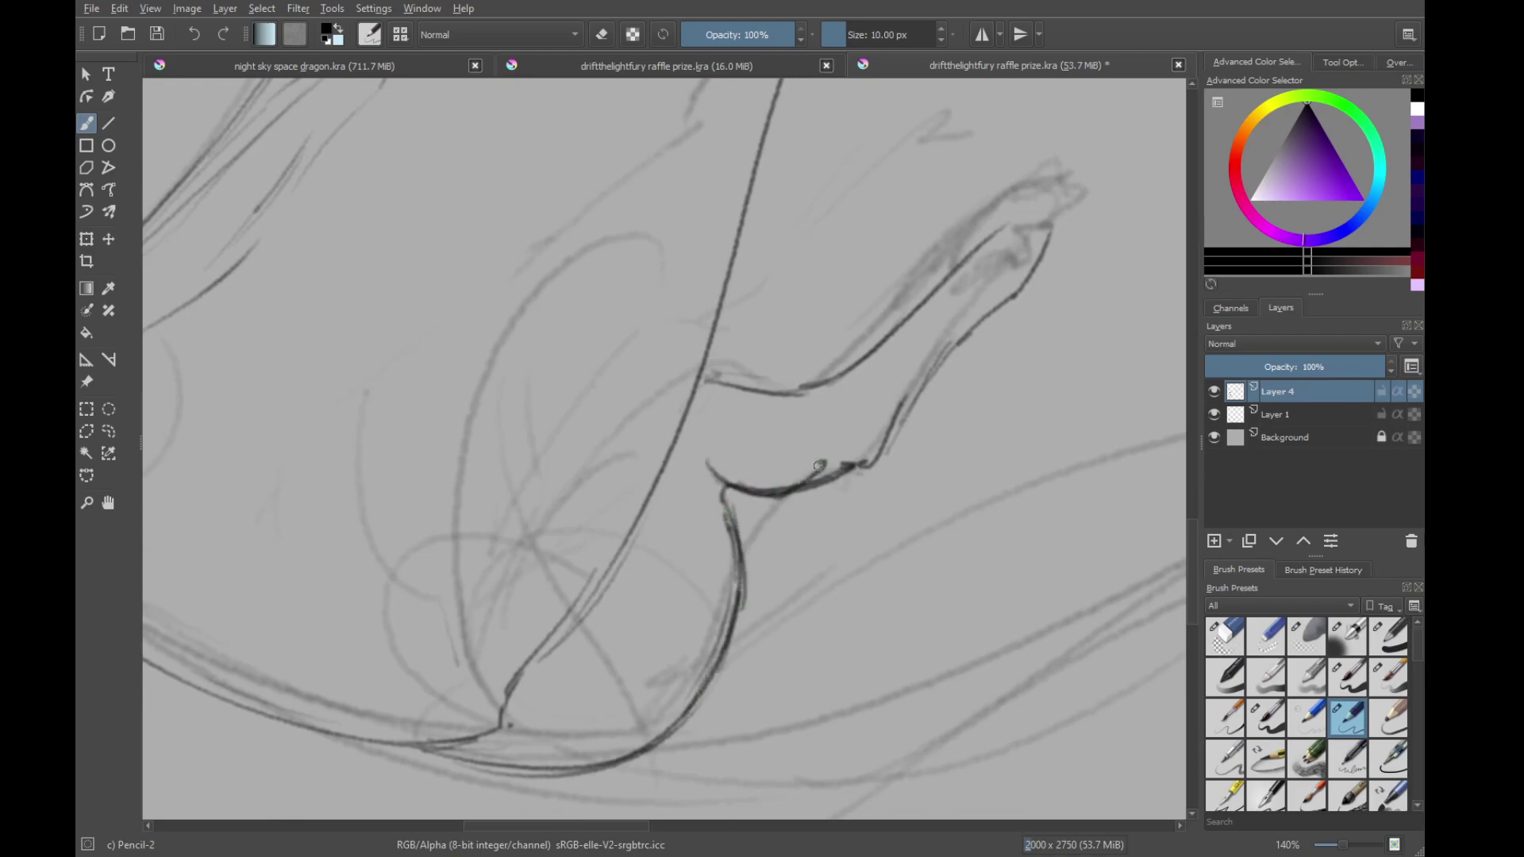
Erase the dark curve linking the thigh to the hock
{"action": "left_click_drag", "start_coordinate": [899, 298], "coordinate": [746, 710]}
{"action": "left_click_drag", "start_coordinate": [724, 346], "coordinate": [775, 404]}
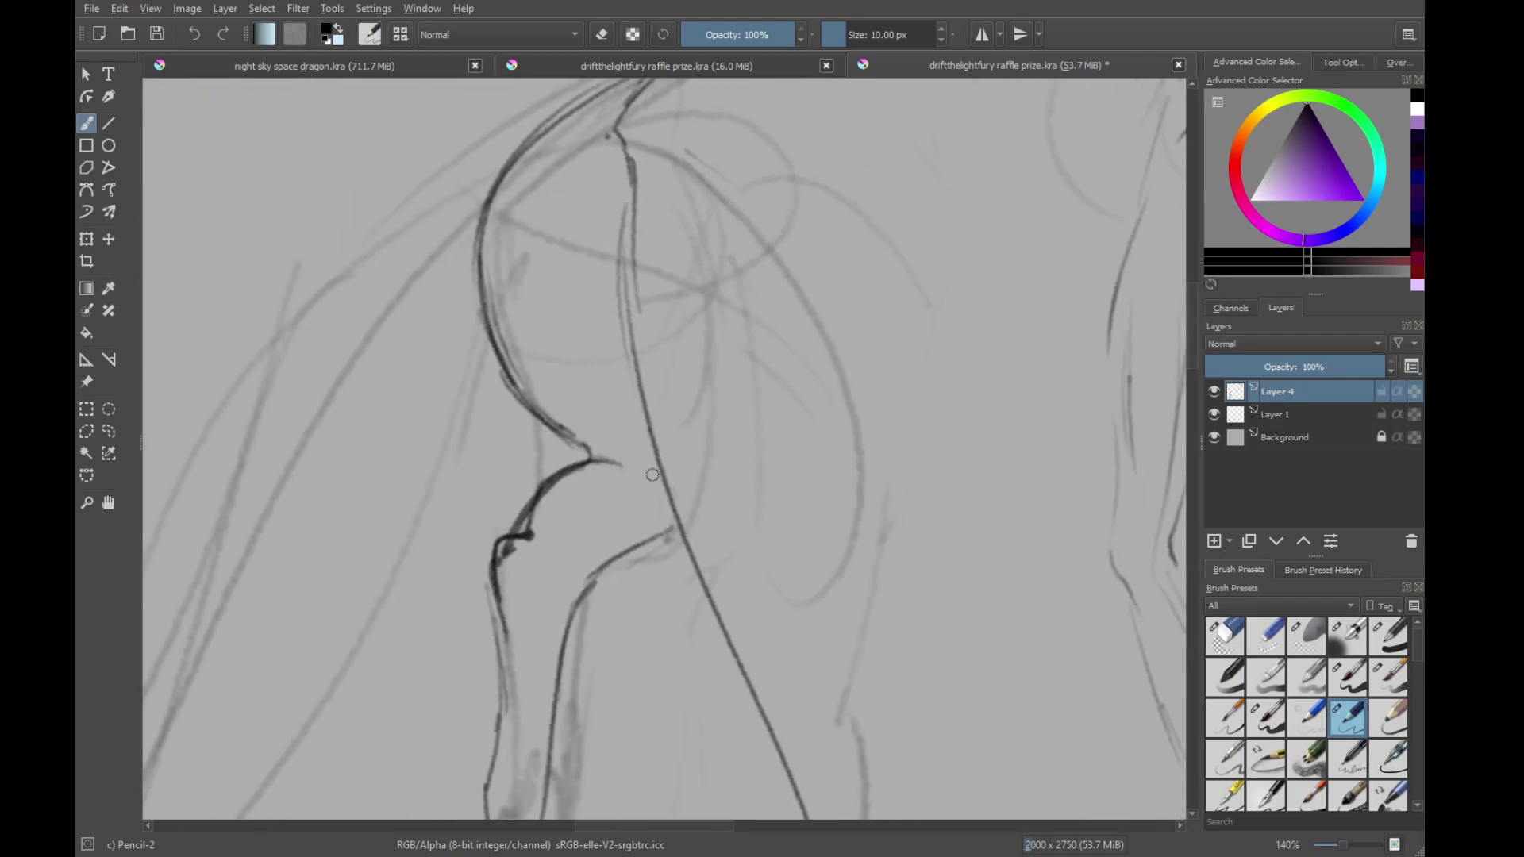
{"action": "left_click_drag", "start_coordinate": [612, 418], "coordinate": [874, 394]}
{"action": "key", "text": "slash"}
{"action": "mouse_move", "coordinate": [782, 468]}
{"action": "left_mouse_down"}
{"action": "mouse_move", "coordinate": [773, 519]}
{"action": "mouse_move", "coordinate": [837, 408]}
{"action": "left_mouse_up"}
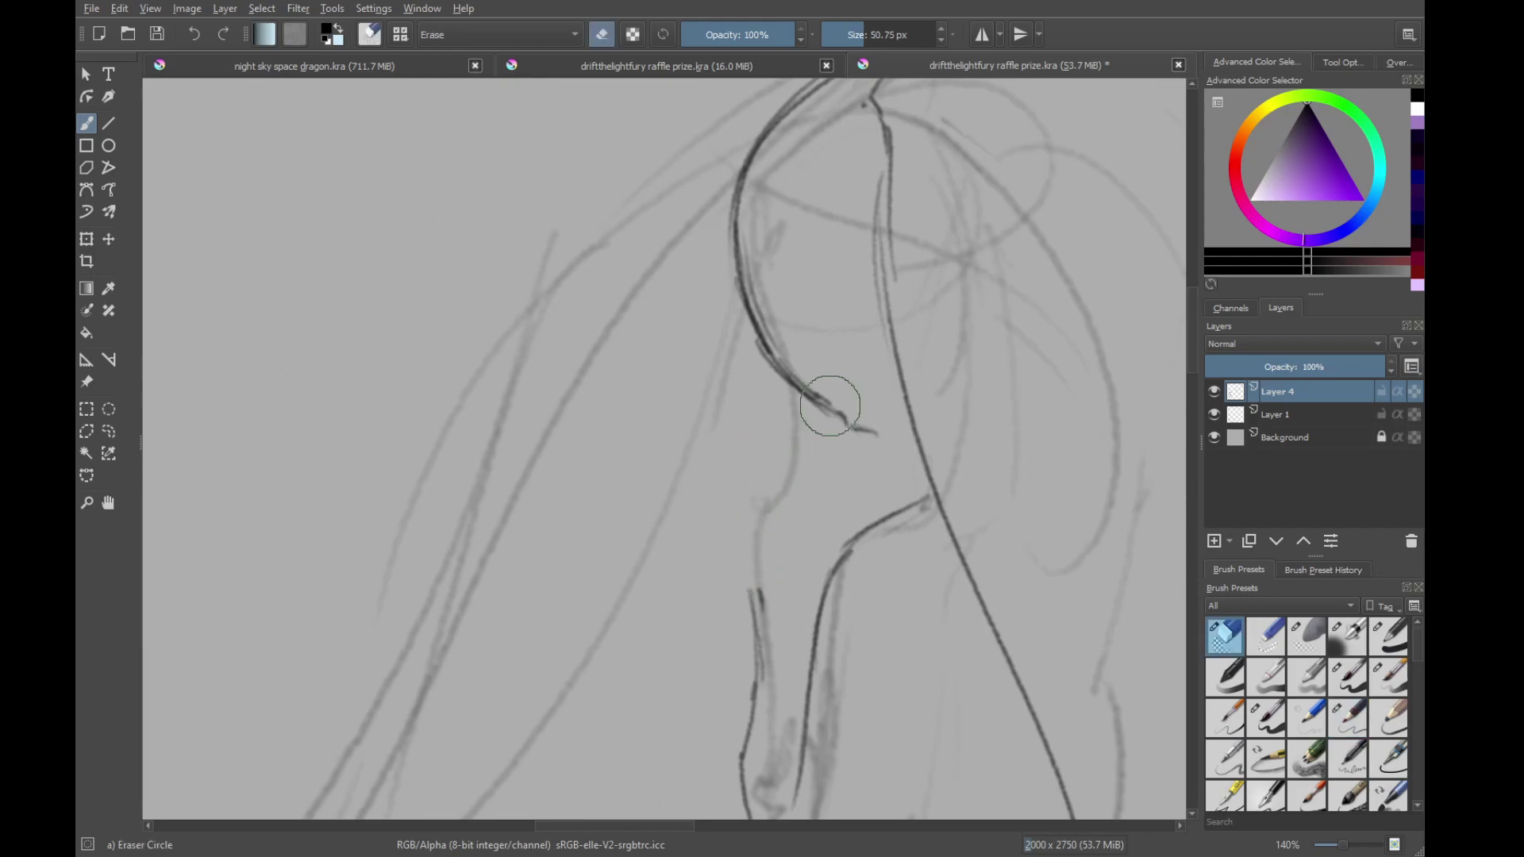
Draw the back of the hind leg up around the hock and join it to the lower end of the thigh
{"action": "key", "text": "/"}
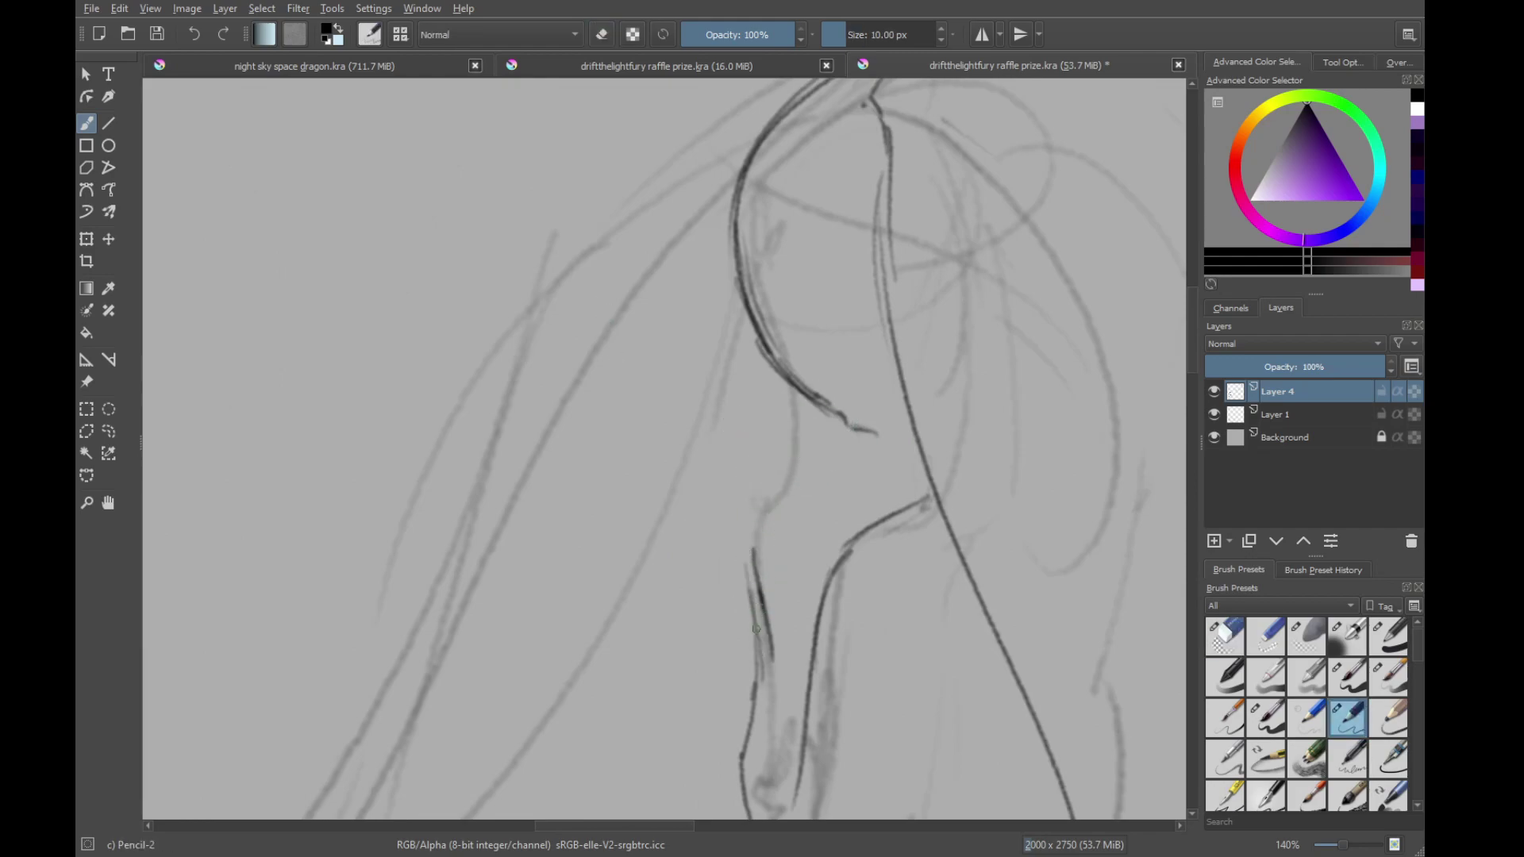
{"action": "mouse_move", "coordinate": [736, 535]}
{"action": "left_mouse_down"}
{"action": "mouse_move", "coordinate": [757, 654]}
{"action": "mouse_move", "coordinate": [743, 520]}
{"action": "left_mouse_up"}
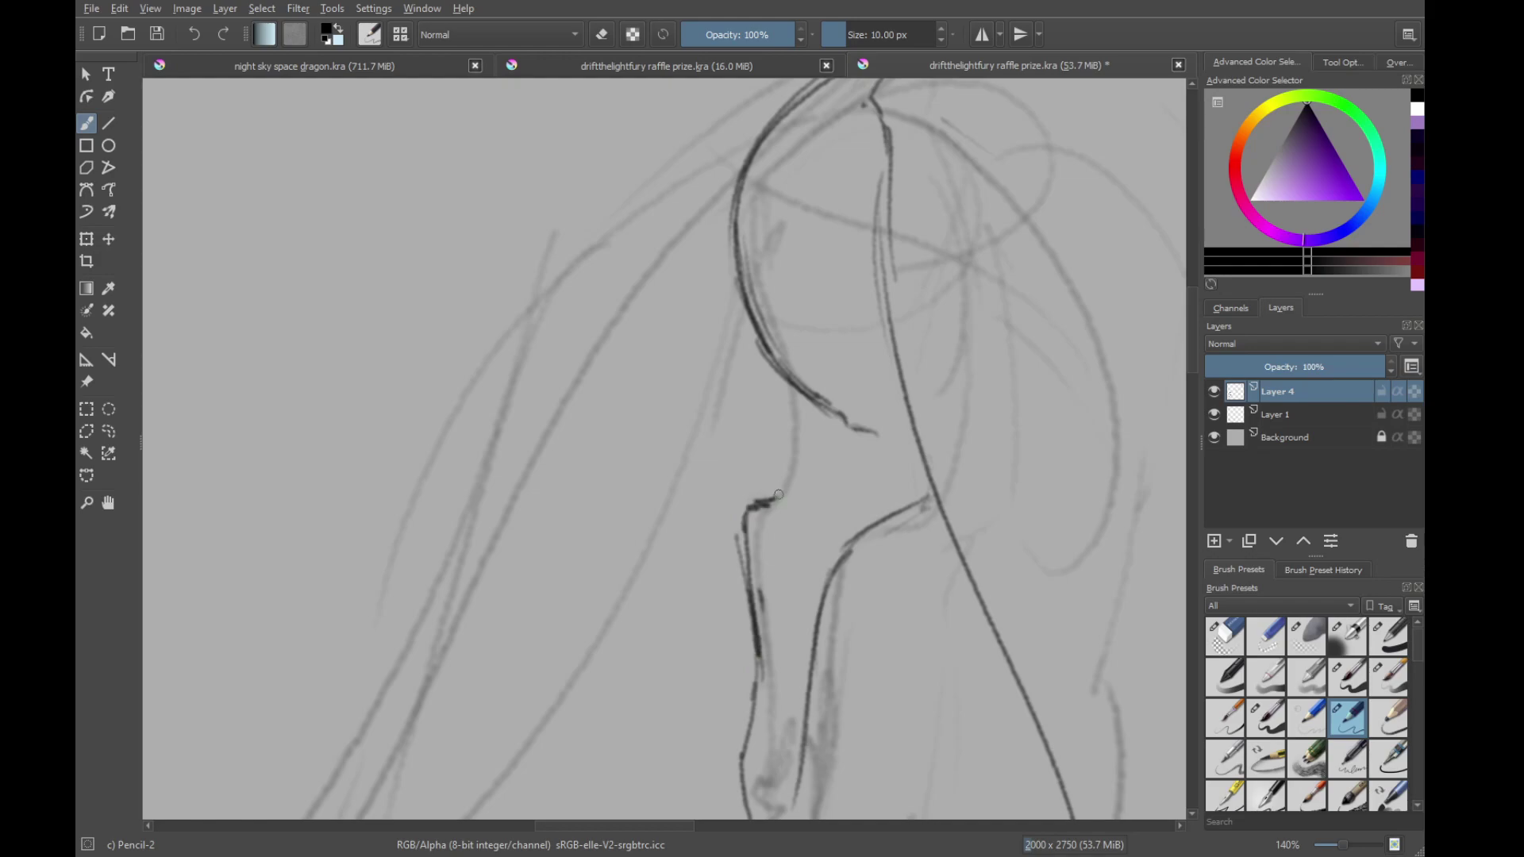
{"action": "left_click_drag", "start_coordinate": [827, 438], "coordinate": [862, 439]}
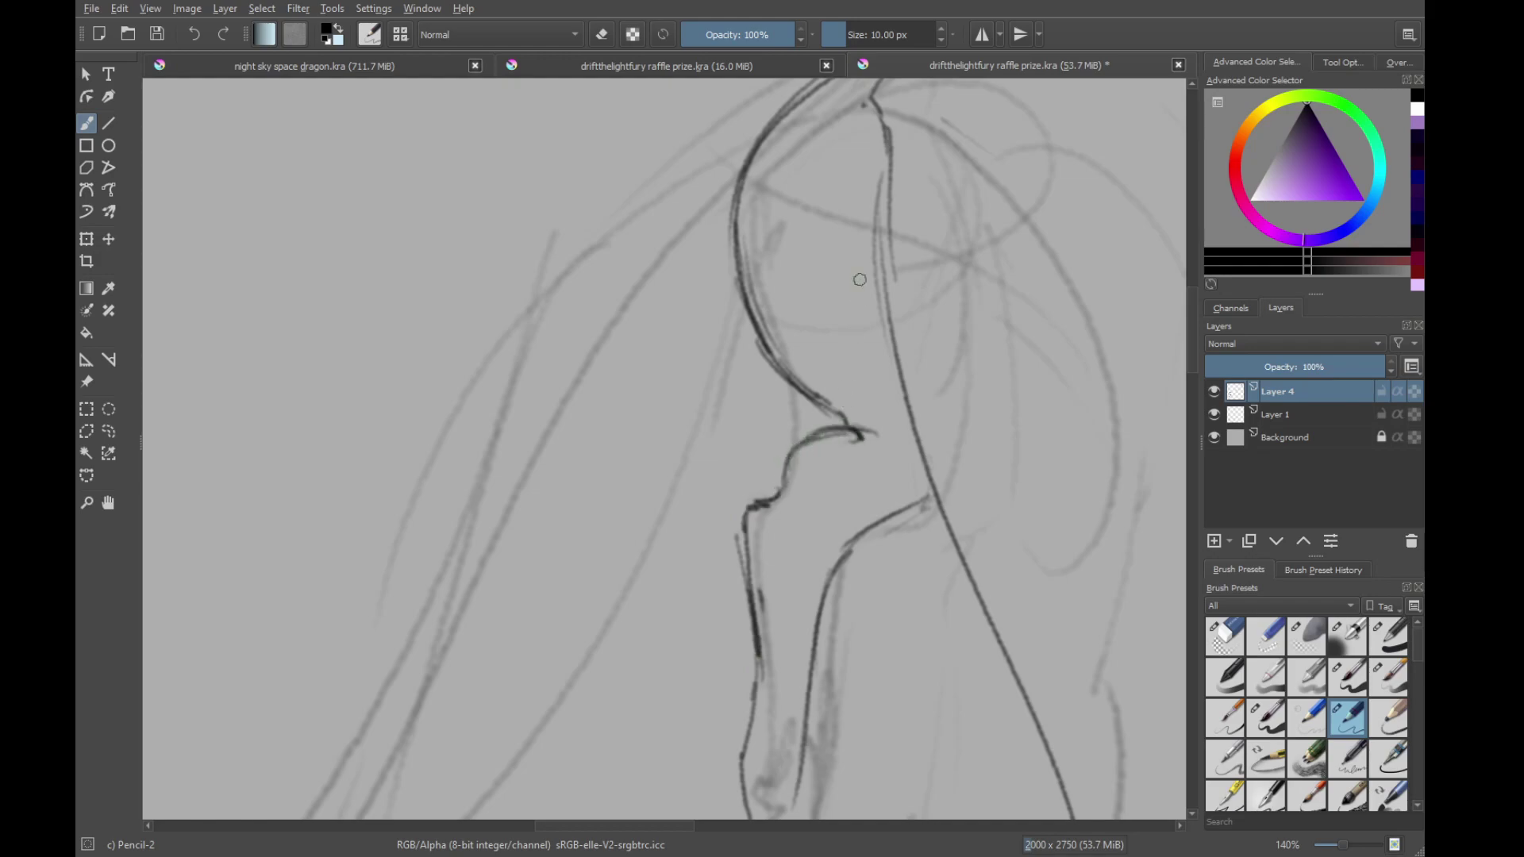
{"action": "left_click_drag", "start_coordinate": [861, 278], "coordinate": [801, 519]}
{"action": "mouse_move", "coordinate": [767, 389]}
{"action": "left_mouse_down"}
{"action": "mouse_move", "coordinate": [727, 468]}
{"action": "mouse_move", "coordinate": [803, 593]}
{"action": "left_mouse_up"}
{"action": "left_click_drag", "start_coordinate": [825, 702], "coordinate": [801, 469]}
{"action": "left_click_drag", "start_coordinate": [705, 537], "coordinate": [777, 500]}
{"action": "left_click_drag", "start_coordinate": [783, 477], "coordinate": [806, 444]}
{"action": "left_click", "coordinate": [822, 441]}
Extend the near hind leg's upper edge into the foot and sketch the first toes with pointed claws
{"action": "left_click_drag", "start_coordinate": [707, 601], "coordinate": [758, 473]}
{"action": "mouse_move", "coordinate": [744, 663]}
{"action": "left_mouse_down"}
{"action": "mouse_move", "coordinate": [888, 404]}
{"action": "mouse_move", "coordinate": [815, 277]}
{"action": "left_mouse_up"}
{"action": "mouse_move", "coordinate": [887, 212]}
{"action": "left_mouse_down"}
{"action": "mouse_move", "coordinate": [793, 321]}
{"action": "mouse_move", "coordinate": [810, 343]}
{"action": "left_mouse_up"}
{"action": "left_click_drag", "start_coordinate": [809, 342], "coordinate": [758, 556]}
{"action": "left_click_drag", "start_coordinate": [759, 556], "coordinate": [612, 764]}
{"action": "left_click_drag", "start_coordinate": [913, 499], "coordinate": [950, 360]}
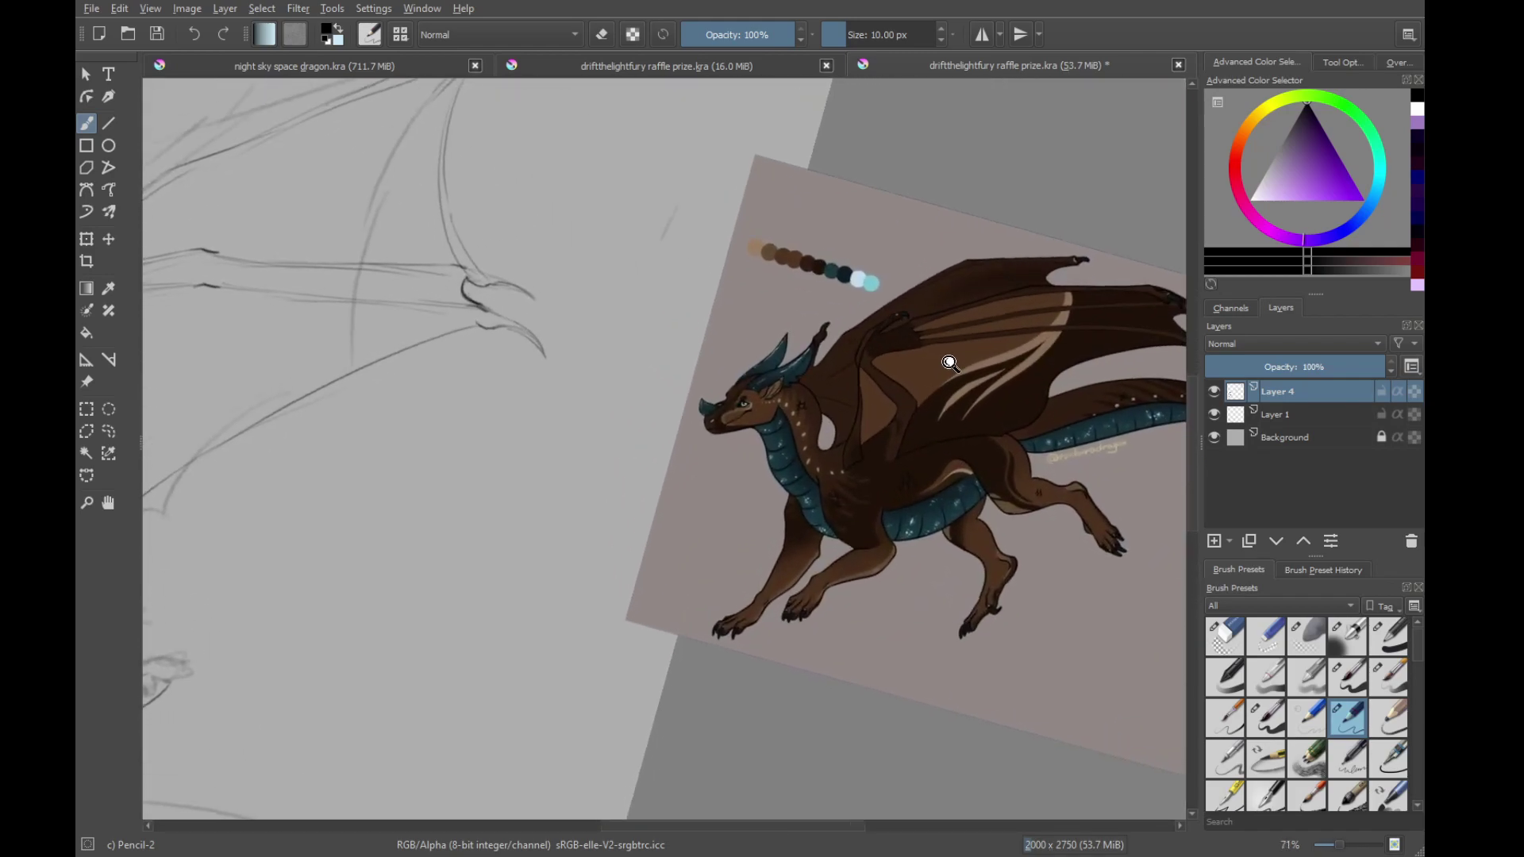
{"action": "left_click_drag", "start_coordinate": [646, 535], "coordinate": [1105, 316]}
{"action": "left_click_drag", "start_coordinate": [794, 524], "coordinate": [814, 382]}
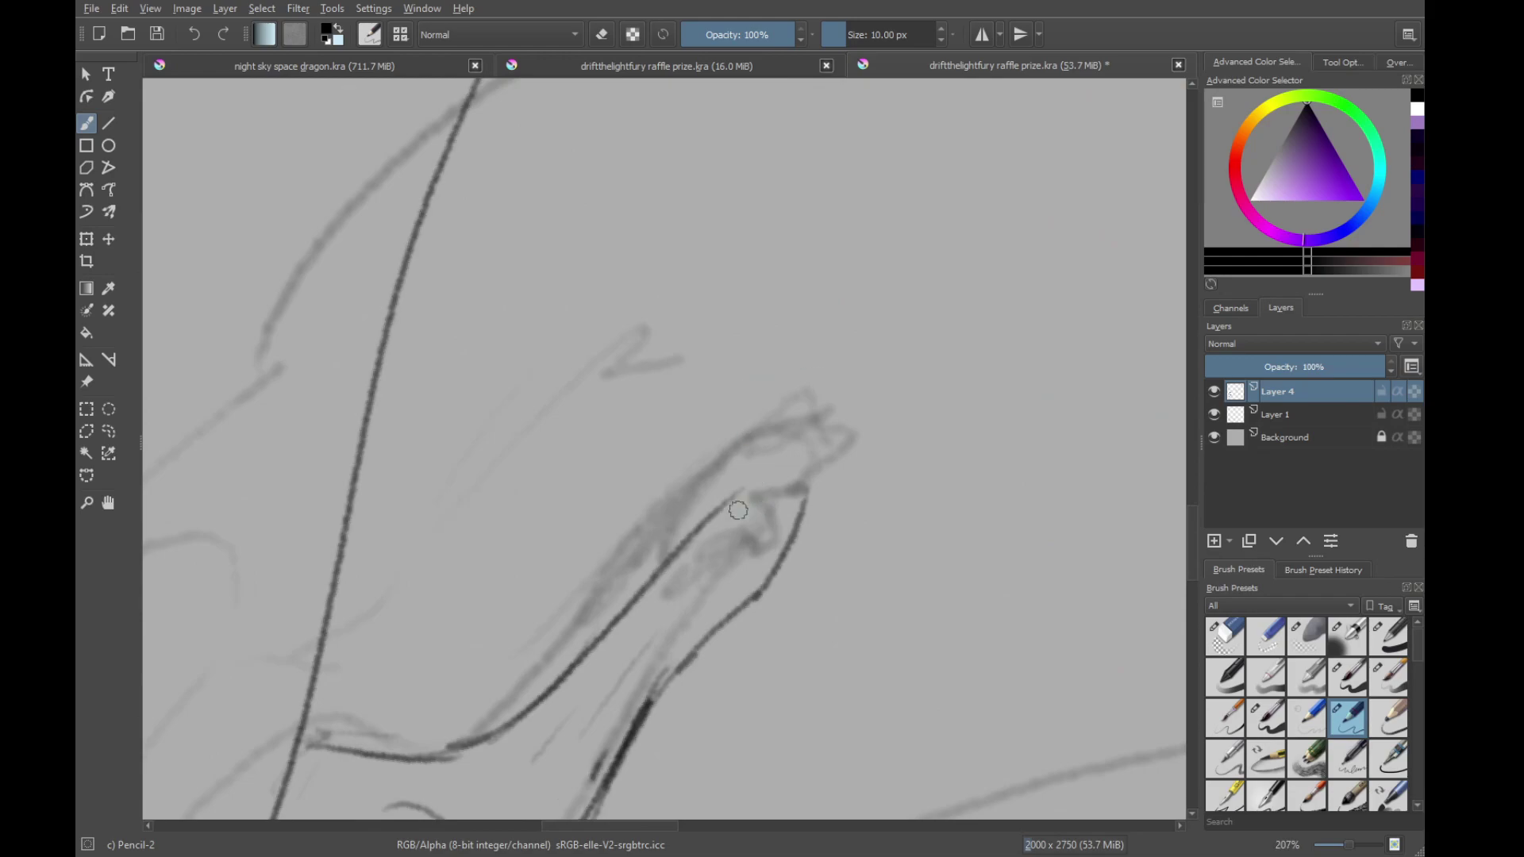
{"action": "mouse_move", "coordinate": [635, 607]}
{"action": "left_mouse_down"}
{"action": "mouse_move", "coordinate": [821, 400]}
{"action": "mouse_move", "coordinate": [873, 388]}
{"action": "mouse_move", "coordinate": [893, 416]}
{"action": "left_mouse_up"}
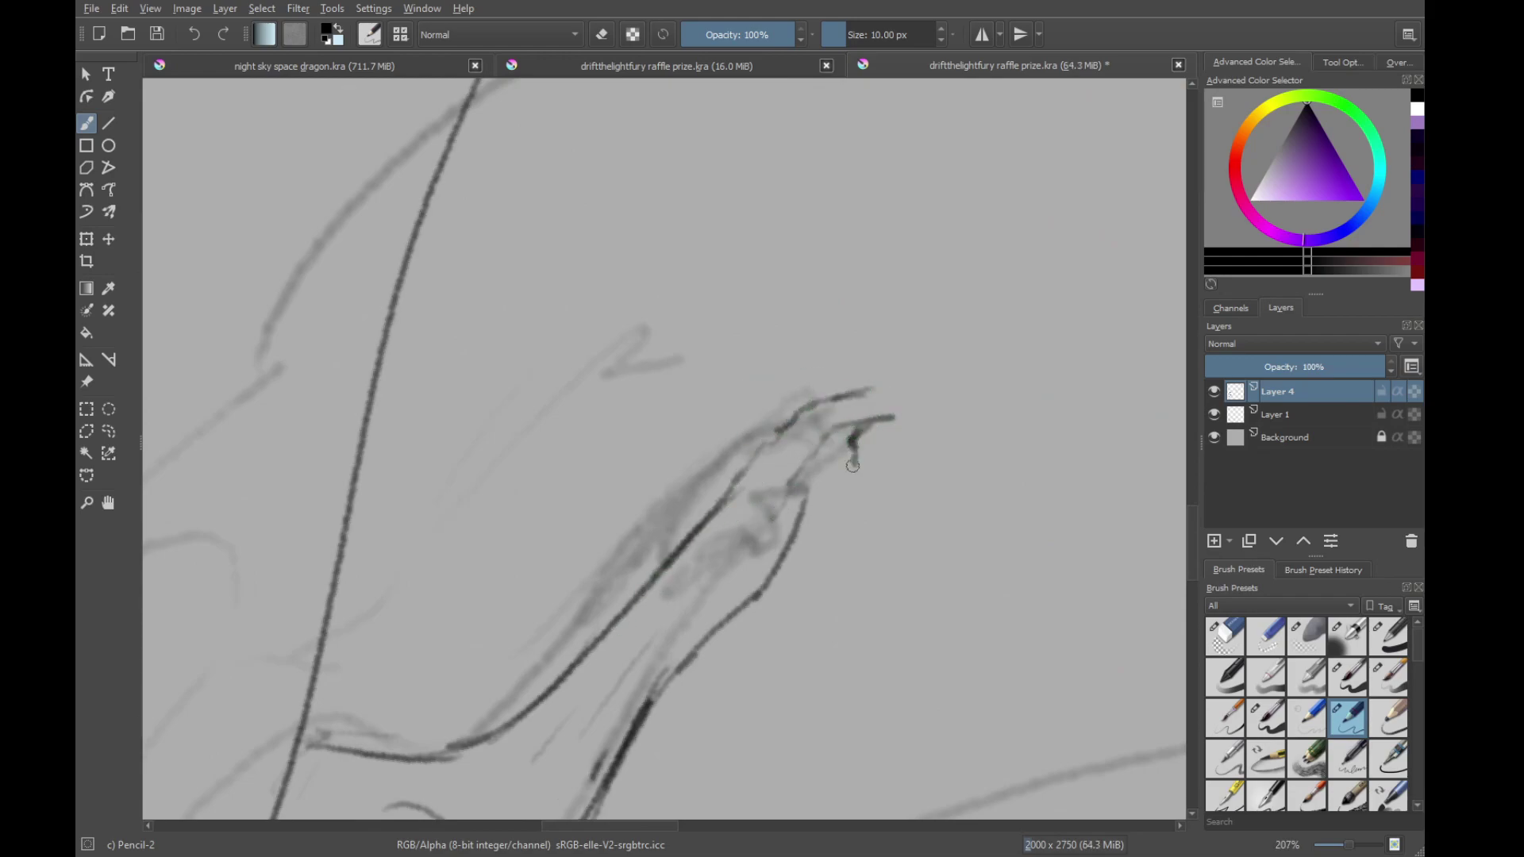
{"action": "left_click_drag", "start_coordinate": [820, 508], "coordinate": [765, 583]}
{"action": "left_click_drag", "start_coordinate": [817, 359], "coordinate": [821, 401]}
{"action": "mouse_move", "coordinate": [912, 343]}
{"action": "left_mouse_down"}
{"action": "mouse_move", "coordinate": [564, 598]}
{"action": "mouse_move", "coordinate": [467, 703]}
{"action": "mouse_move", "coordinate": [550, 609]}
{"action": "mouse_move", "coordinate": [888, 333]}
{"action": "mouse_move", "coordinate": [946, 261]}
{"action": "left_mouse_up"}
Complete the near hind foot's claws and underside, and darken its upper contour and the toe dividing line
{"action": "mouse_move", "coordinate": [483, 587]}
{"action": "left_mouse_down"}
{"action": "mouse_move", "coordinate": [579, 574]}
{"action": "mouse_move", "coordinate": [821, 481]}
{"action": "left_mouse_up"}
{"action": "scroll", "coordinate": [820, 481], "scroll_direction": "up", "scroll_amount": 3}
{"action": "left_click_drag", "start_coordinate": [944, 394], "coordinate": [923, 418]}
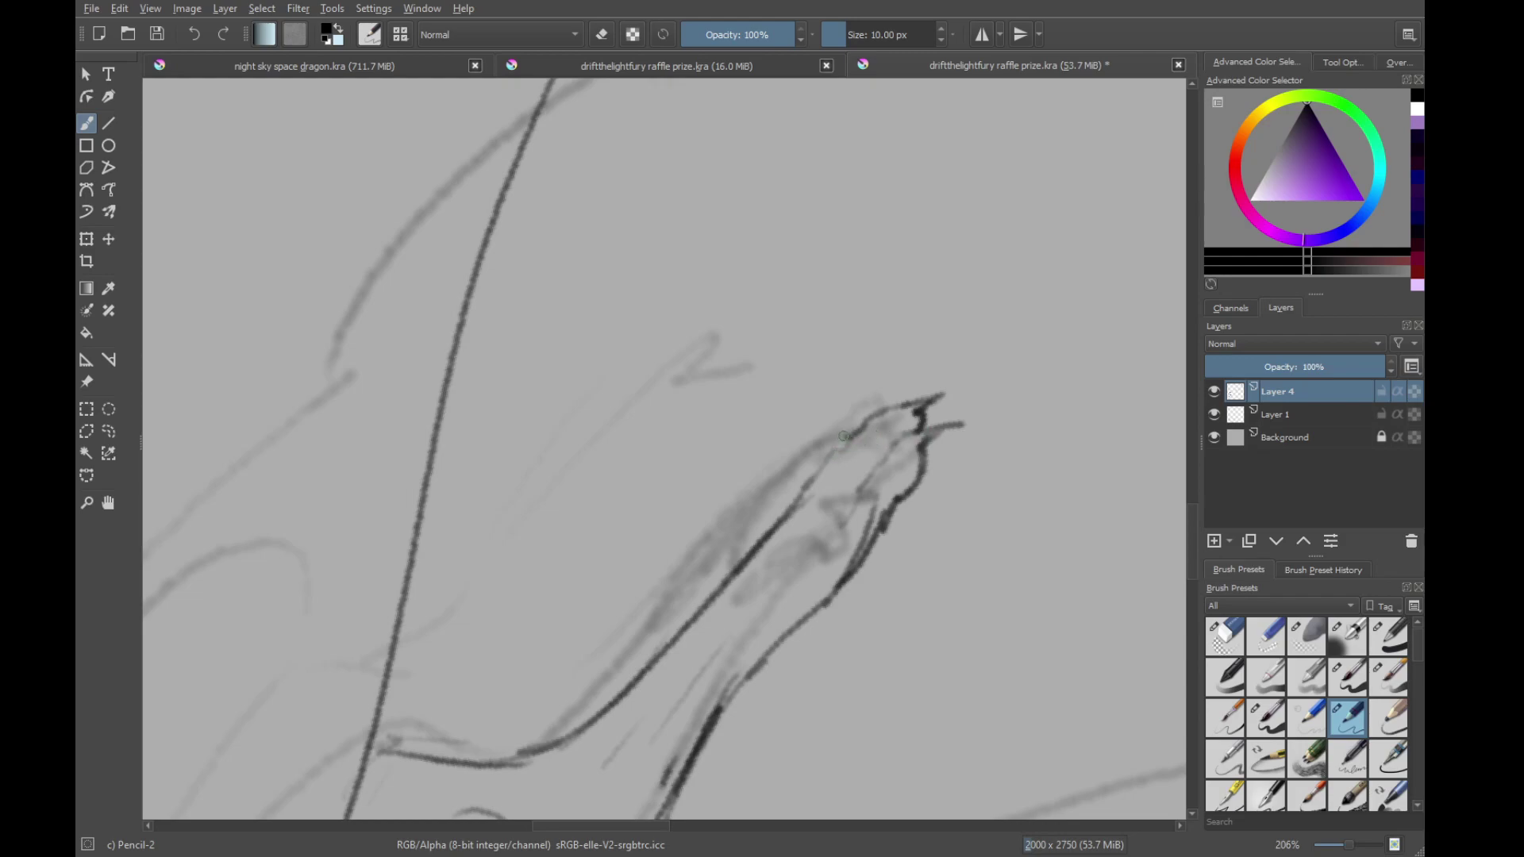
{"action": "mouse_move", "coordinate": [800, 530]}
{"action": "left_mouse_down"}
{"action": "mouse_move", "coordinate": [852, 459]}
{"action": "mouse_move", "coordinate": [834, 448]}
{"action": "mouse_move", "coordinate": [792, 509]}
{"action": "mouse_move", "coordinate": [781, 383]}
{"action": "left_mouse_up"}
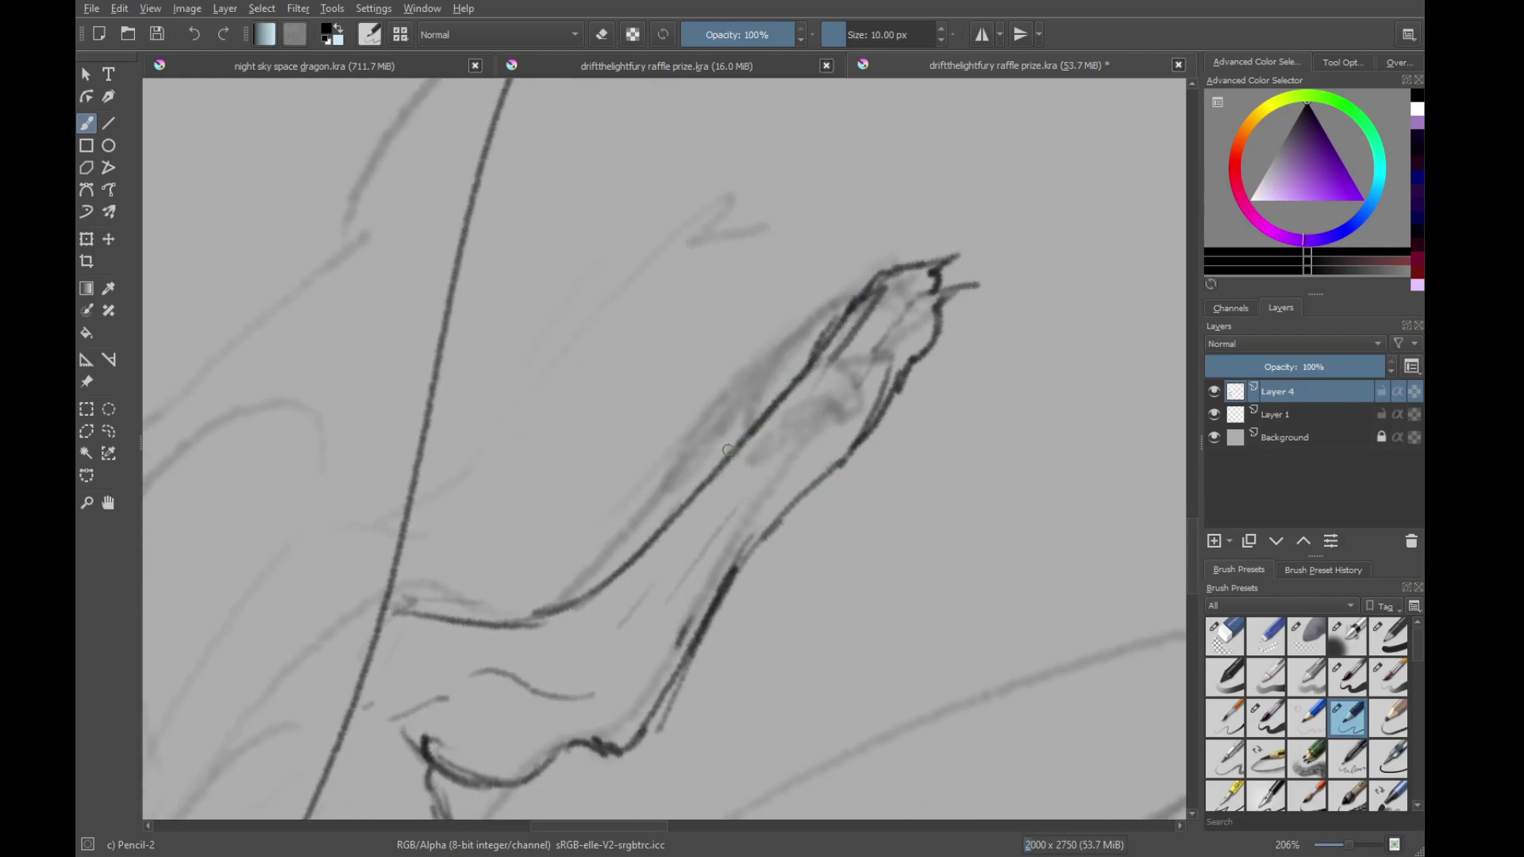
{"action": "left_click_drag", "start_coordinate": [728, 449], "coordinate": [797, 409]}
Draw the far hind leg's upper edge emerging from behind the membrane and bending upward above the near leg
{"action": "scroll", "coordinate": [791, 595], "scroll_direction": "down", "scroll_amount": 8}
{"action": "left_click_drag", "start_coordinate": [854, 333], "coordinate": [833, 335]}
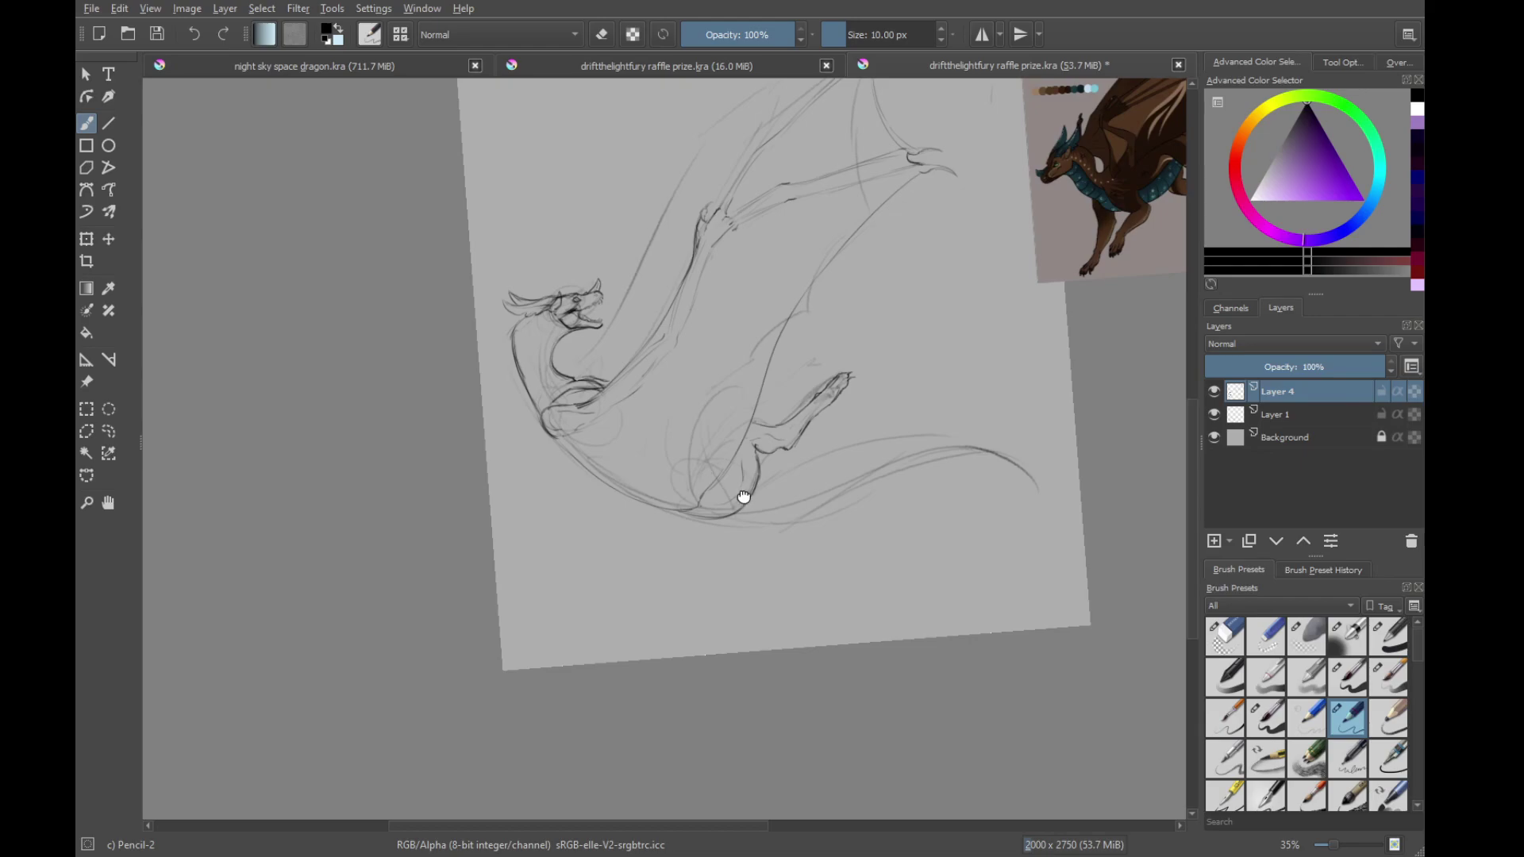
{"action": "left_click_drag", "start_coordinate": [744, 496], "coordinate": [741, 564]}
{"action": "scroll", "coordinate": [806, 468], "scroll_direction": "up", "scroll_amount": 4}
{"action": "left_click_drag", "start_coordinate": [429, 675], "coordinate": [569, 589]}
{"action": "left_click_drag", "start_coordinate": [826, 272], "coordinate": [779, 339]}
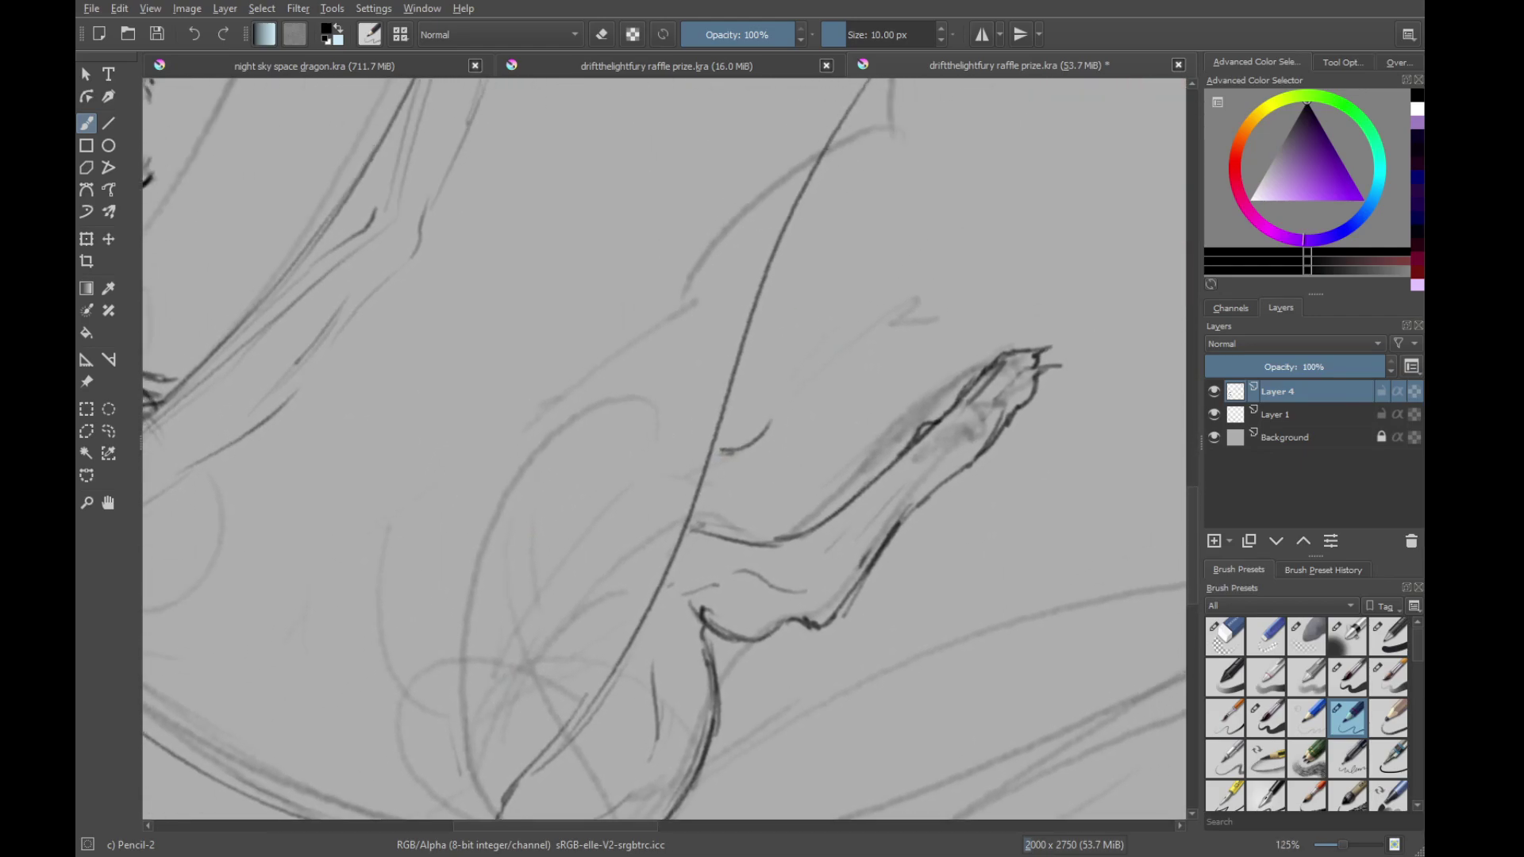
{"action": "mouse_move", "coordinate": [712, 469]}
{"action": "left_mouse_down"}
{"action": "mouse_move", "coordinate": [746, 459]}
{"action": "mouse_move", "coordinate": [782, 353]}
{"action": "left_mouse_up"}
{"action": "left_click_drag", "start_coordinate": [765, 422], "coordinate": [810, 300]}
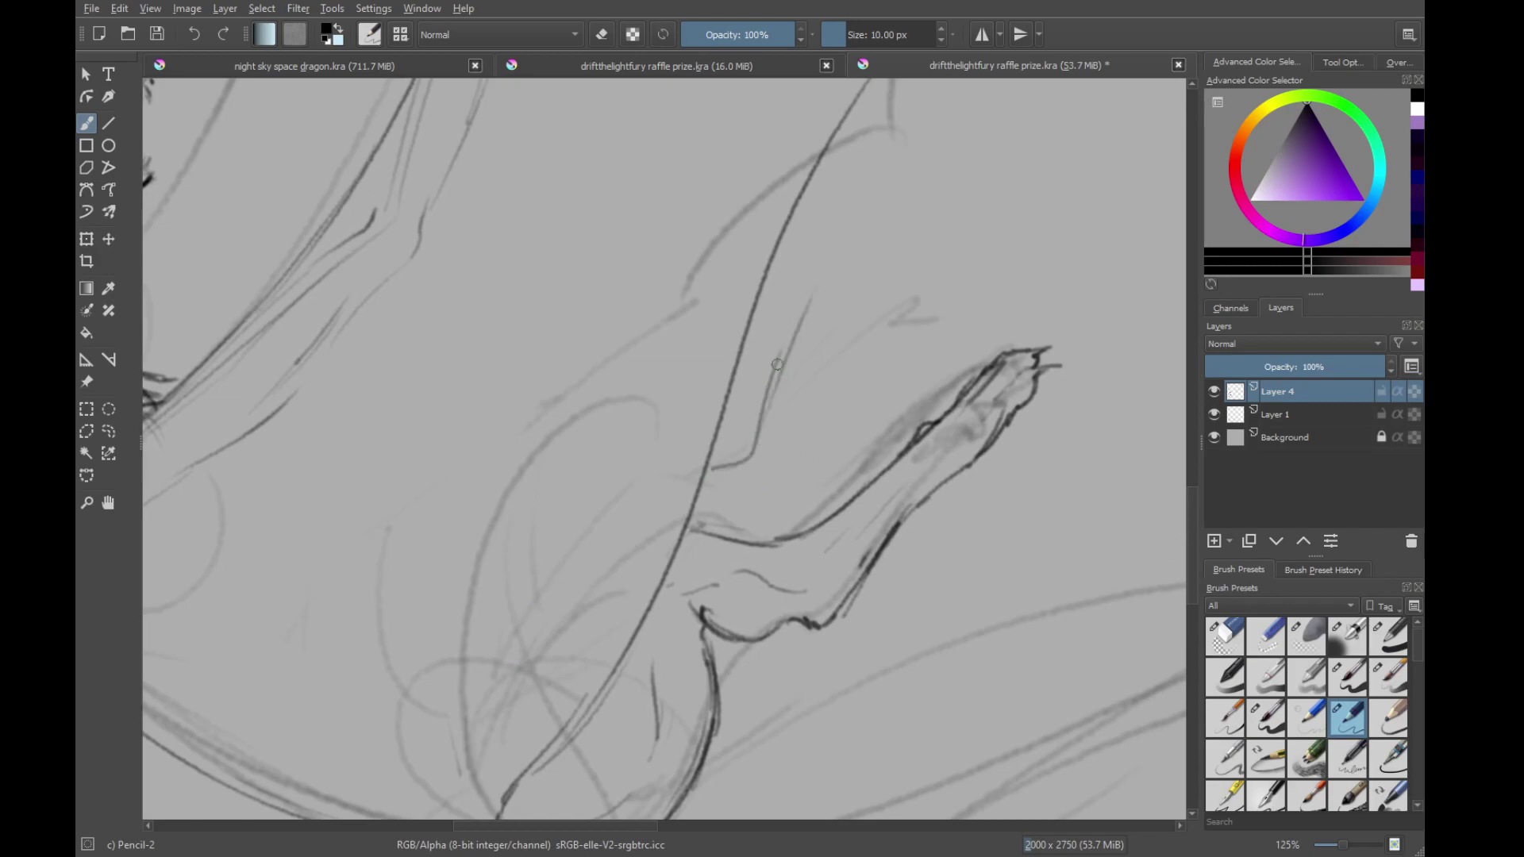
{"action": "left_click_drag", "start_coordinate": [785, 358], "coordinate": [723, 485]}
{"action": "key", "text": "ctrl+z"}
Extend the far hind leg's upper edge and sketch a foot with several clawed toes at its end
{"action": "mouse_move", "coordinate": [702, 565]}
{"action": "left_mouse_down"}
{"action": "mouse_move", "coordinate": [742, 424]}
{"action": "mouse_move", "coordinate": [704, 462]}
{"action": "left_mouse_up"}
{"action": "scroll", "coordinate": [746, 433], "scroll_direction": "up", "scroll_amount": 3}
{"action": "mouse_move", "coordinate": [688, 505]}
{"action": "left_mouse_down"}
{"action": "mouse_move", "coordinate": [744, 382]}
{"action": "mouse_move", "coordinate": [791, 351]}
{"action": "mouse_move", "coordinate": [777, 408]}
{"action": "left_mouse_up"}
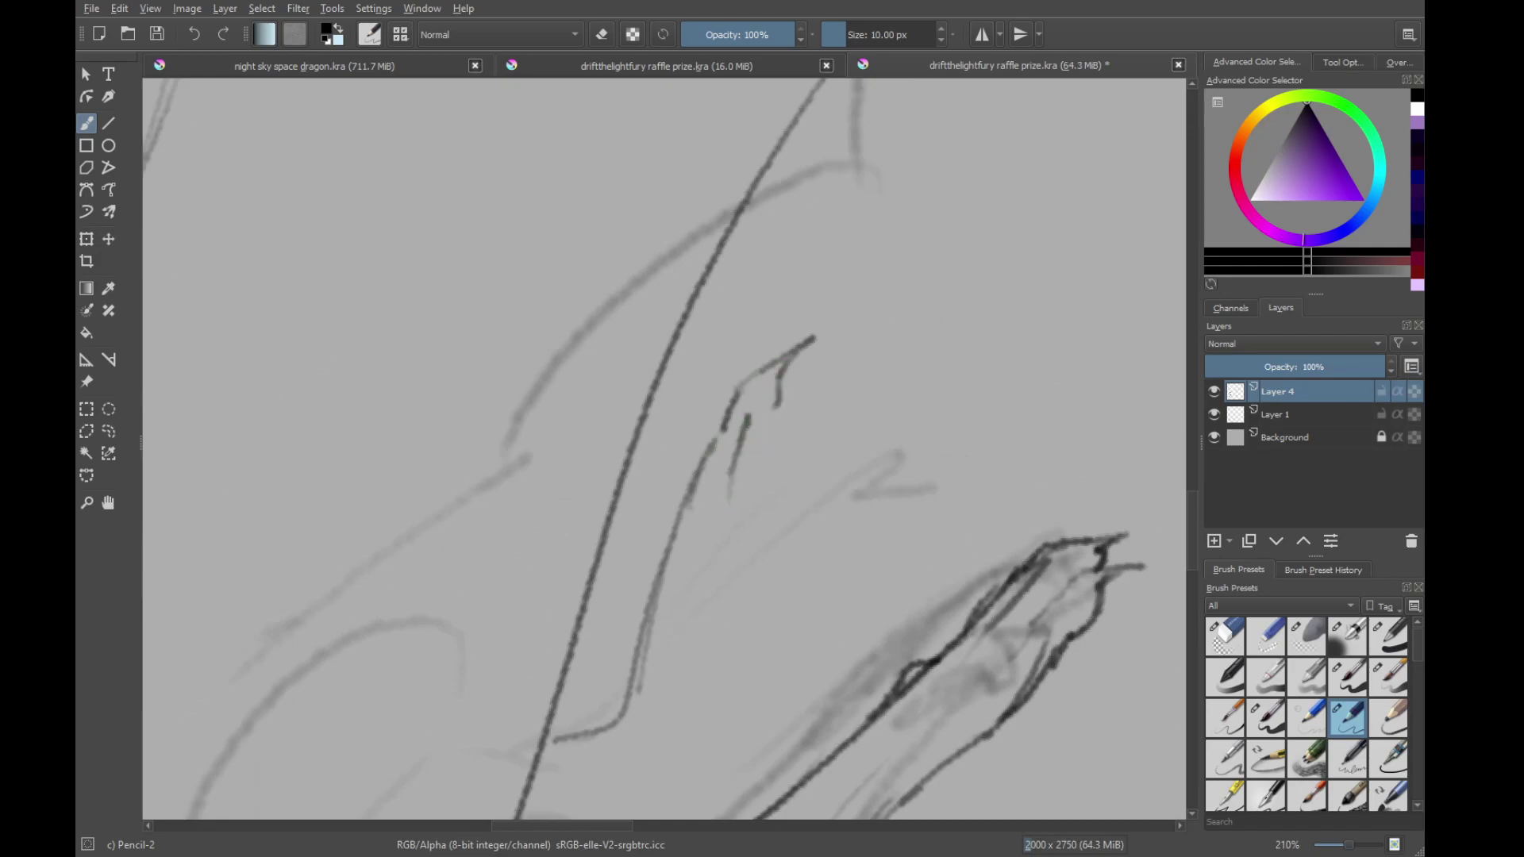
{"action": "mouse_move", "coordinate": [731, 462]}
{"action": "left_mouse_down"}
{"action": "mouse_move", "coordinate": [761, 401]}
{"action": "mouse_move", "coordinate": [815, 364]}
{"action": "mouse_move", "coordinate": [766, 470]}
{"action": "left_mouse_up"}
{"action": "mouse_move", "coordinate": [782, 373]}
{"action": "left_mouse_down"}
{"action": "mouse_move", "coordinate": [762, 473]}
{"action": "mouse_move", "coordinate": [805, 382]}
{"action": "left_mouse_up"}
{"action": "left_click_drag", "start_coordinate": [764, 511], "coordinate": [754, 470]}
{"action": "left_click_drag", "start_coordinate": [716, 538], "coordinate": [771, 491]}
{"action": "left_click_drag", "start_coordinate": [781, 433], "coordinate": [738, 540]}
Draw the far hind leg's lower edge rising from the heel above the near leg
{"action": "key", "text": "ctrl+z"}
{"action": "mouse_move", "coordinate": [663, 652]}
{"action": "left_mouse_down"}
{"action": "mouse_move", "coordinate": [744, 588]}
{"action": "mouse_move", "coordinate": [766, 472]}
{"action": "mouse_move", "coordinate": [755, 435]}
{"action": "mouse_move", "coordinate": [805, 412]}
{"action": "mouse_move", "coordinate": [787, 457]}
{"action": "left_mouse_up"}
{"action": "key", "text": "ctrl+z"}
{"action": "key", "text": "ctrl+z"}
{"action": "key", "text": "ctrl+z"}
{"action": "left_click_drag", "start_coordinate": [801, 327], "coordinate": [720, 412]}
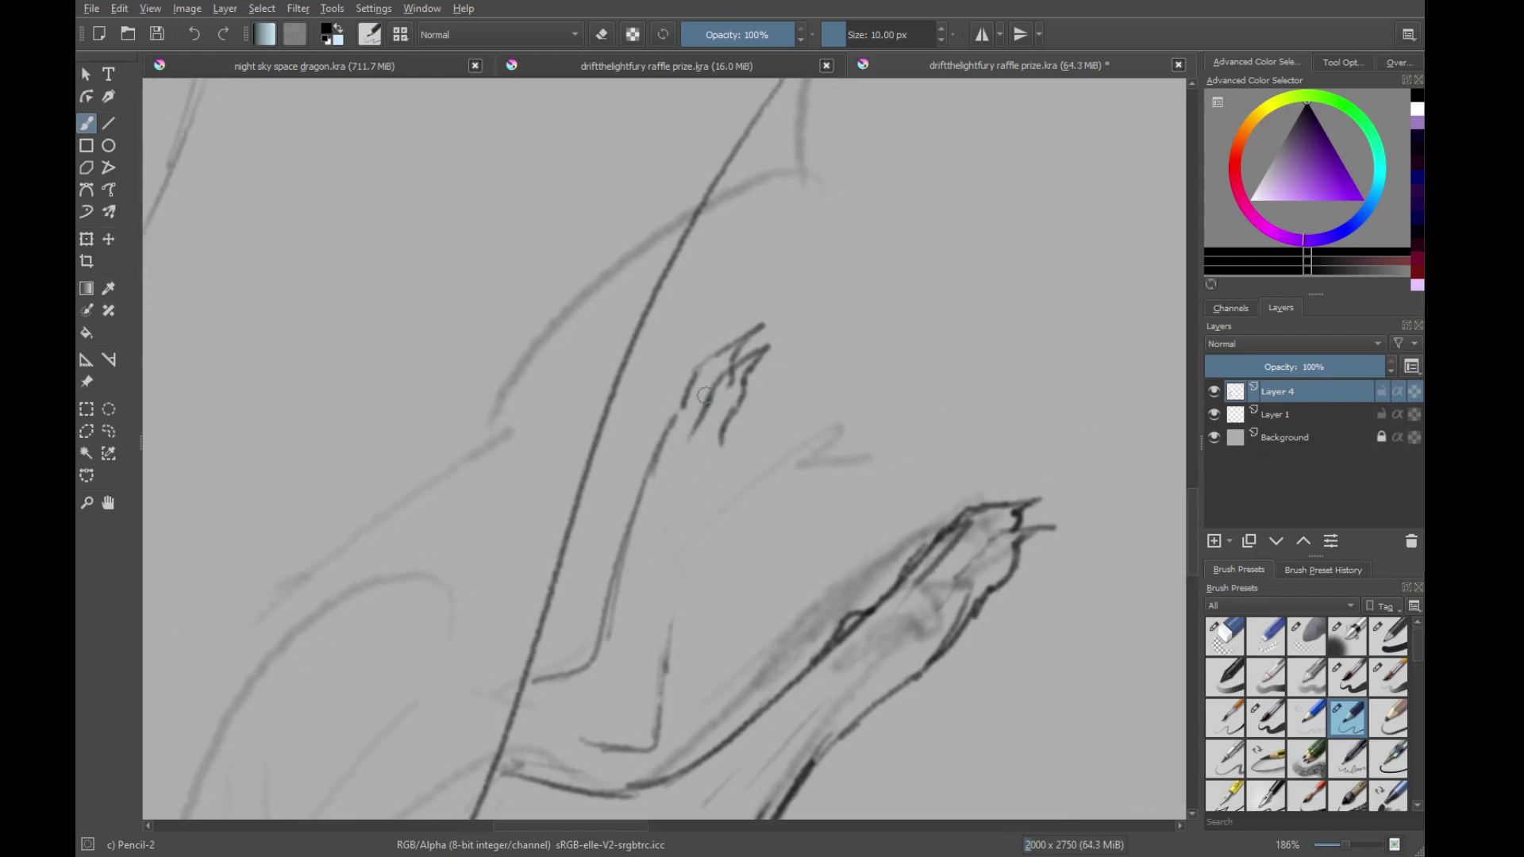
Erase the far hind foot and the upper part of its leg, keeping the short lines near the heel
{"action": "key", "text": "slash"}
{"action": "mouse_move", "coordinate": [782, 366]}
{"action": "left_mouse_down"}
{"action": "mouse_move", "coordinate": [691, 507]}
{"action": "mouse_move", "coordinate": [708, 449]}
{"action": "mouse_move", "coordinate": [666, 675]}
{"action": "mouse_move", "coordinate": [739, 524]}
{"action": "left_mouse_up"}
{"action": "key", "text": "e"}
{"action": "key", "text": "e"}
{"action": "mouse_move", "coordinate": [889, 357]}
{"action": "left_mouse_down"}
{"action": "mouse_move", "coordinate": [826, 370]}
{"action": "mouse_move", "coordinate": [752, 557]}
{"action": "left_mouse_up"}
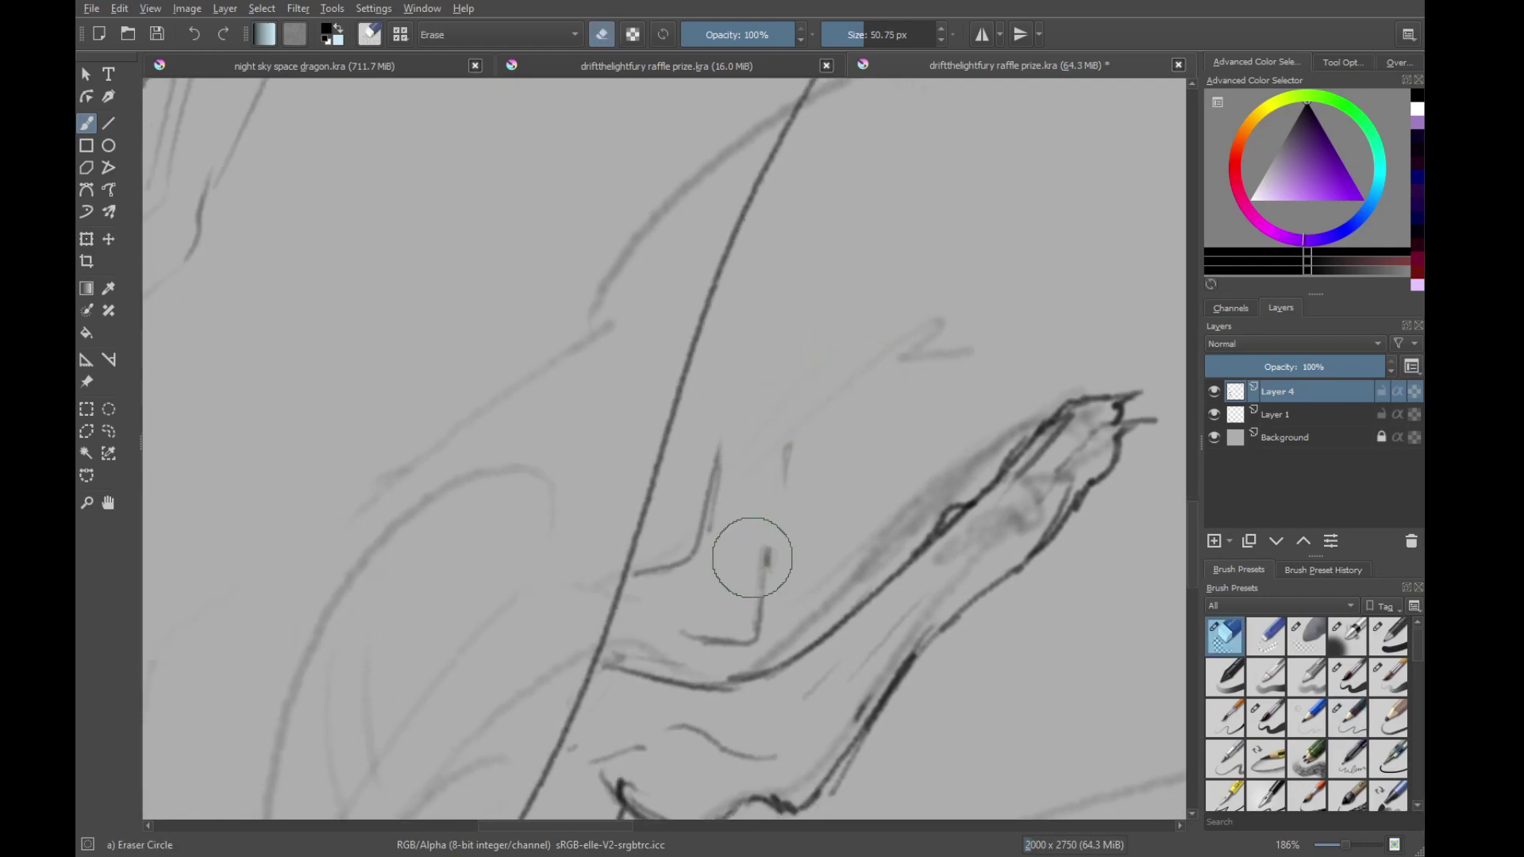
Shape the far leg's hock where it meets the near leg and redraw its lower edge upward in darker strokes
{"action": "key", "text": "/"}
{"action": "mouse_move", "coordinate": [706, 643]}
{"action": "left_mouse_down"}
{"action": "mouse_move", "coordinate": [763, 559]}
{"action": "mouse_move", "coordinate": [693, 591]}
{"action": "mouse_move", "coordinate": [769, 557]}
{"action": "mouse_move", "coordinate": [788, 519]}
{"action": "left_mouse_up"}
{"action": "mouse_move", "coordinate": [786, 425]}
{"action": "left_mouse_down"}
{"action": "mouse_move", "coordinate": [755, 616]}
{"action": "mouse_move", "coordinate": [783, 603]}
{"action": "left_mouse_up"}
{"action": "left_click_drag", "start_coordinate": [800, 678], "coordinate": [802, 522]}
{"action": "left_click_drag", "start_coordinate": [793, 645], "coordinate": [797, 488]}
{"action": "left_click_drag", "start_coordinate": [792, 675], "coordinate": [809, 509]}
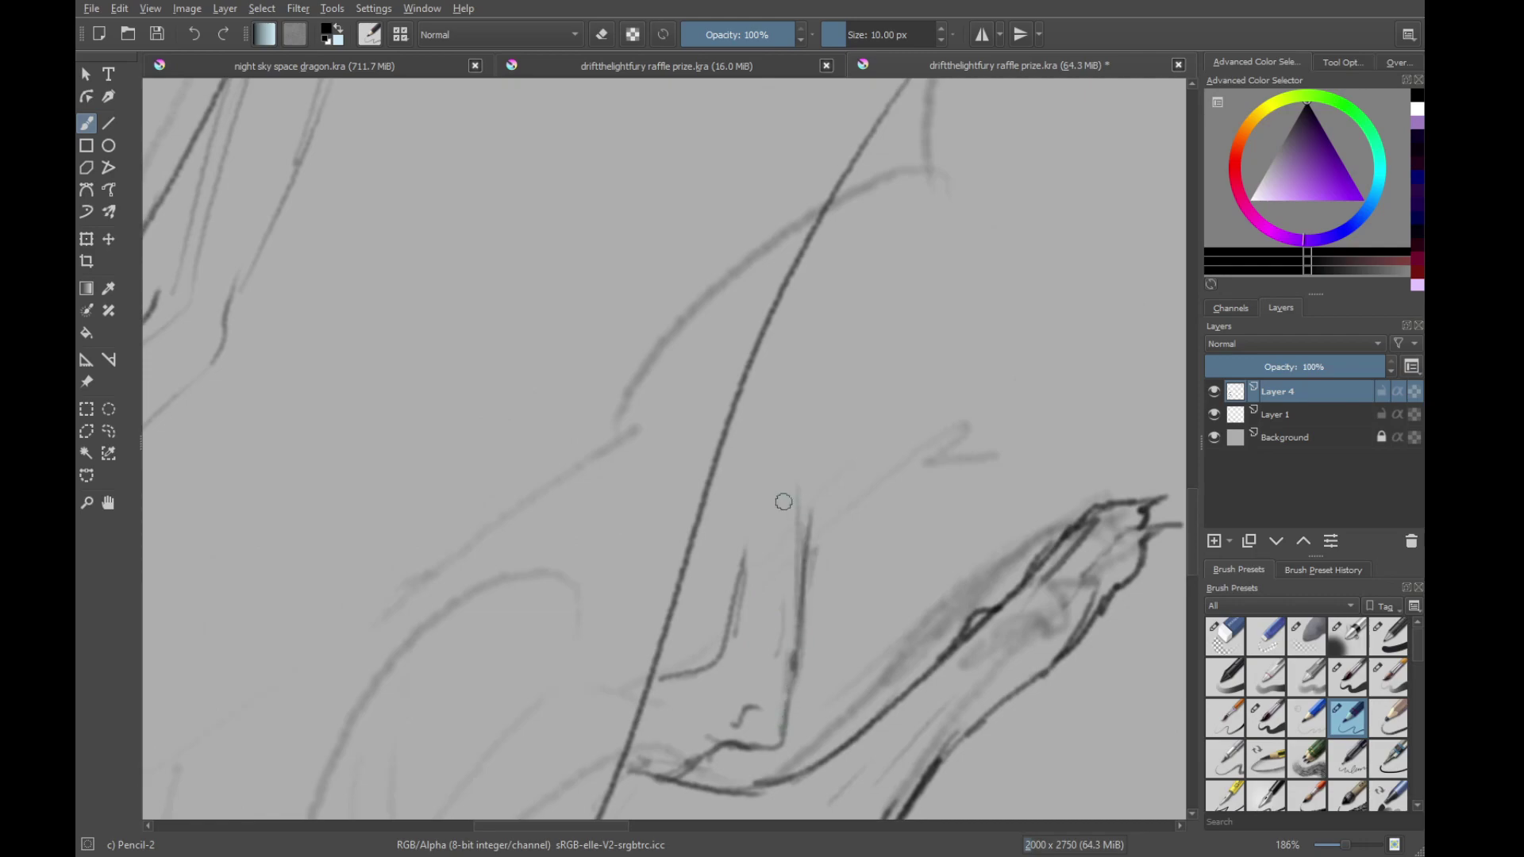
Extend the far leg's upper edge to the foot and outline the foot with its toes and claws
{"action": "left_click_drag", "start_coordinate": [743, 615], "coordinate": [758, 499]}
{"action": "mouse_move", "coordinate": [740, 600]}
{"action": "left_mouse_down"}
{"action": "mouse_move", "coordinate": [777, 410]}
{"action": "mouse_move", "coordinate": [836, 438]}
{"action": "mouse_move", "coordinate": [813, 498]}
{"action": "mouse_move", "coordinate": [825, 397]}
{"action": "left_mouse_up"}
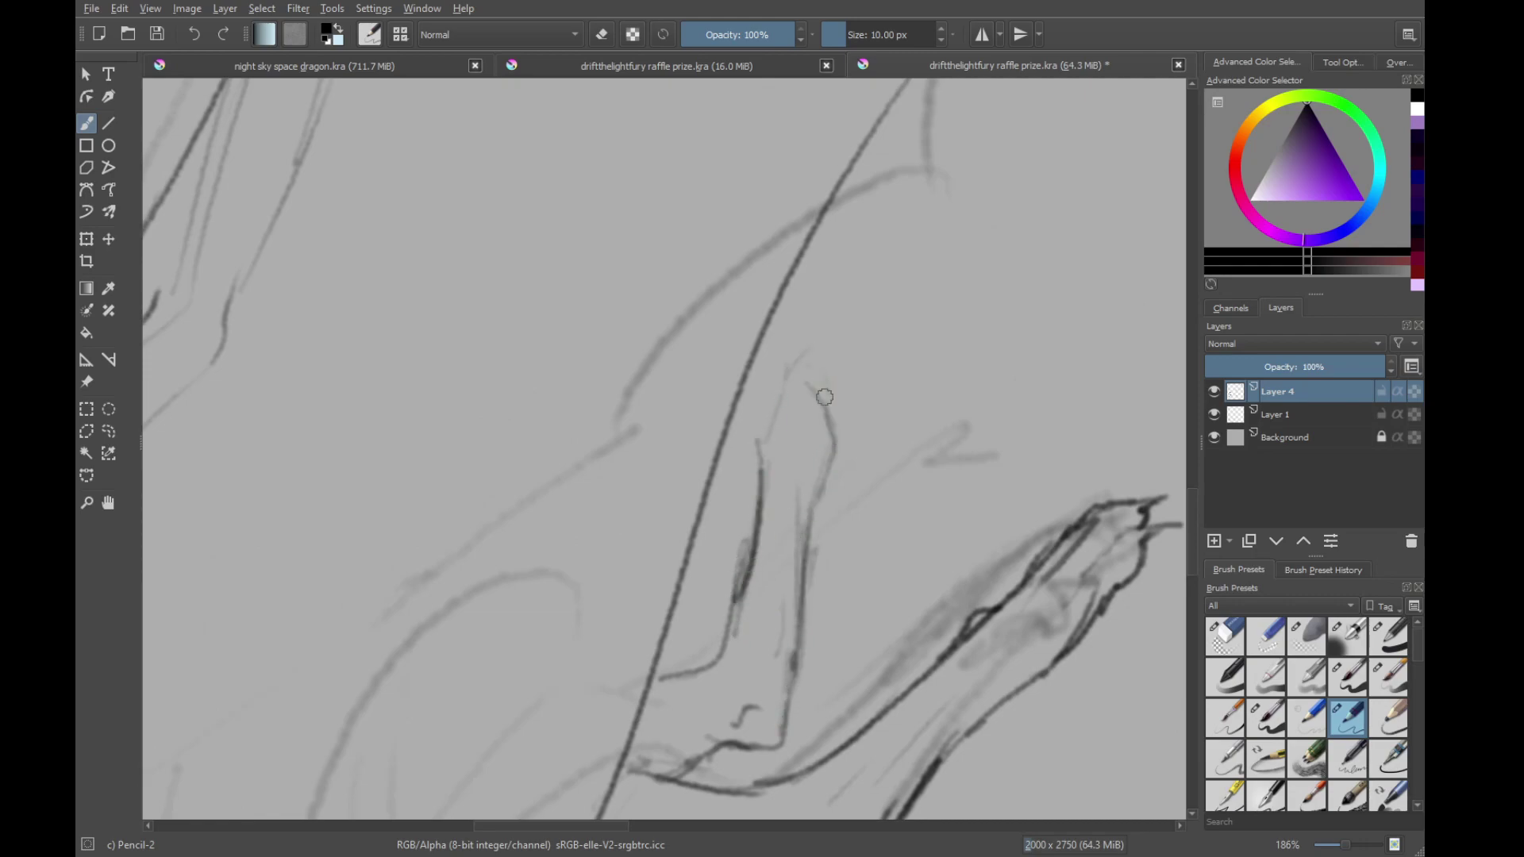
{"action": "left_click_drag", "start_coordinate": [824, 333], "coordinate": [789, 439]}
{"action": "mouse_move", "coordinate": [768, 495]}
{"action": "left_mouse_down"}
{"action": "mouse_move", "coordinate": [794, 445]}
{"action": "mouse_move", "coordinate": [838, 426]}
{"action": "left_mouse_up"}
{"action": "mouse_move", "coordinate": [823, 436]}
{"action": "left_mouse_down"}
{"action": "mouse_move", "coordinate": [814, 477]}
{"action": "mouse_move", "coordinate": [789, 435]}
{"action": "mouse_move", "coordinate": [736, 554]}
{"action": "mouse_move", "coordinate": [748, 461]}
{"action": "mouse_move", "coordinate": [782, 427]}
{"action": "mouse_move", "coordinate": [780, 446]}
{"action": "left_mouse_up"}
{"action": "left_click_drag", "start_coordinate": [812, 529], "coordinate": [802, 441]}
{"action": "left_click_drag", "start_coordinate": [742, 530], "coordinate": [771, 463]}
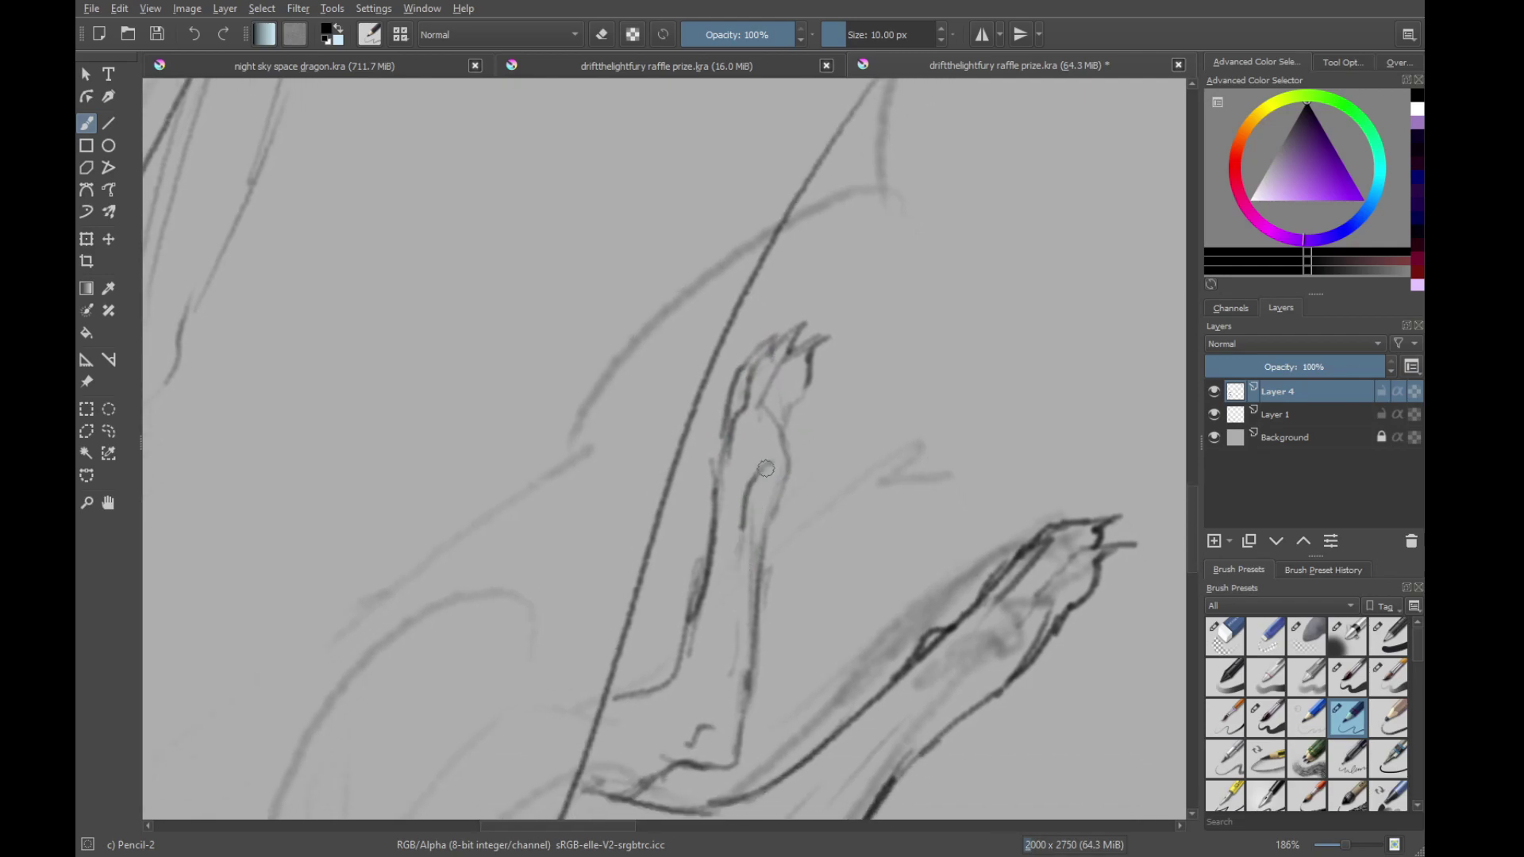
{"action": "key", "text": "ctrl+z"}
Add a small hooked claw behind the far hind foot and darken the lines separating its toes
{"action": "mouse_move", "coordinate": [682, 424]}
{"action": "left_mouse_down"}
{"action": "mouse_move", "coordinate": [651, 627]}
{"action": "mouse_move", "coordinate": [731, 510]}
{"action": "left_mouse_up"}
{"action": "left_click_drag", "start_coordinate": [840, 439], "coordinate": [704, 527]}
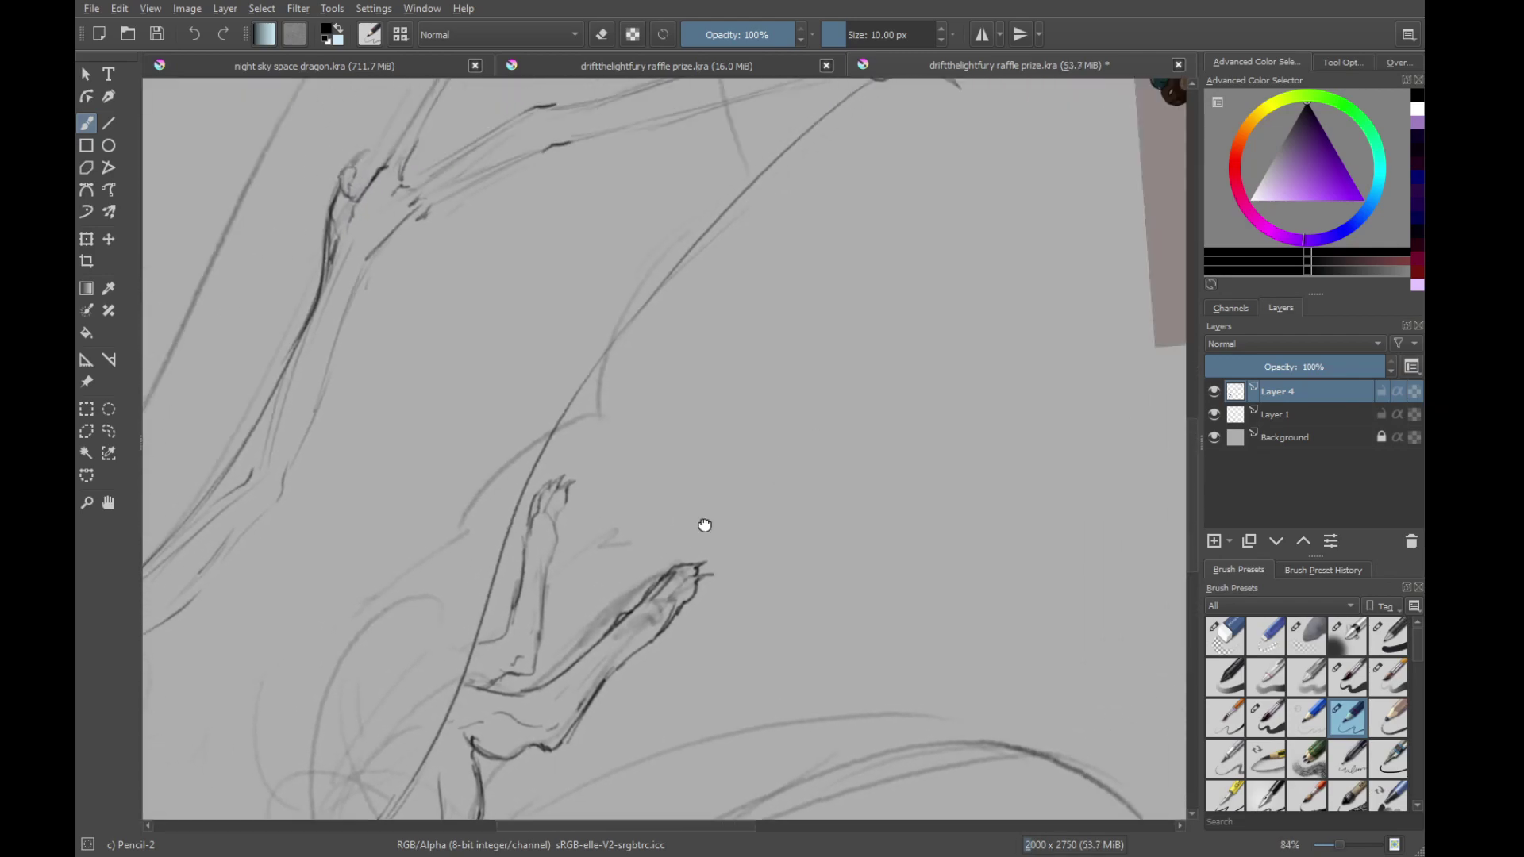
{"action": "left_click_drag", "start_coordinate": [1006, 217], "coordinate": [610, 534]}
{"action": "left_click_drag", "start_coordinate": [463, 728], "coordinate": [718, 500]}
{"action": "mouse_move", "coordinate": [442, 657]}
{"action": "left_mouse_down"}
{"action": "mouse_move", "coordinate": [636, 571]}
{"action": "mouse_move", "coordinate": [735, 503]}
{"action": "mouse_move", "coordinate": [761, 421]}
{"action": "mouse_move", "coordinate": [734, 490]}
{"action": "left_mouse_up"}
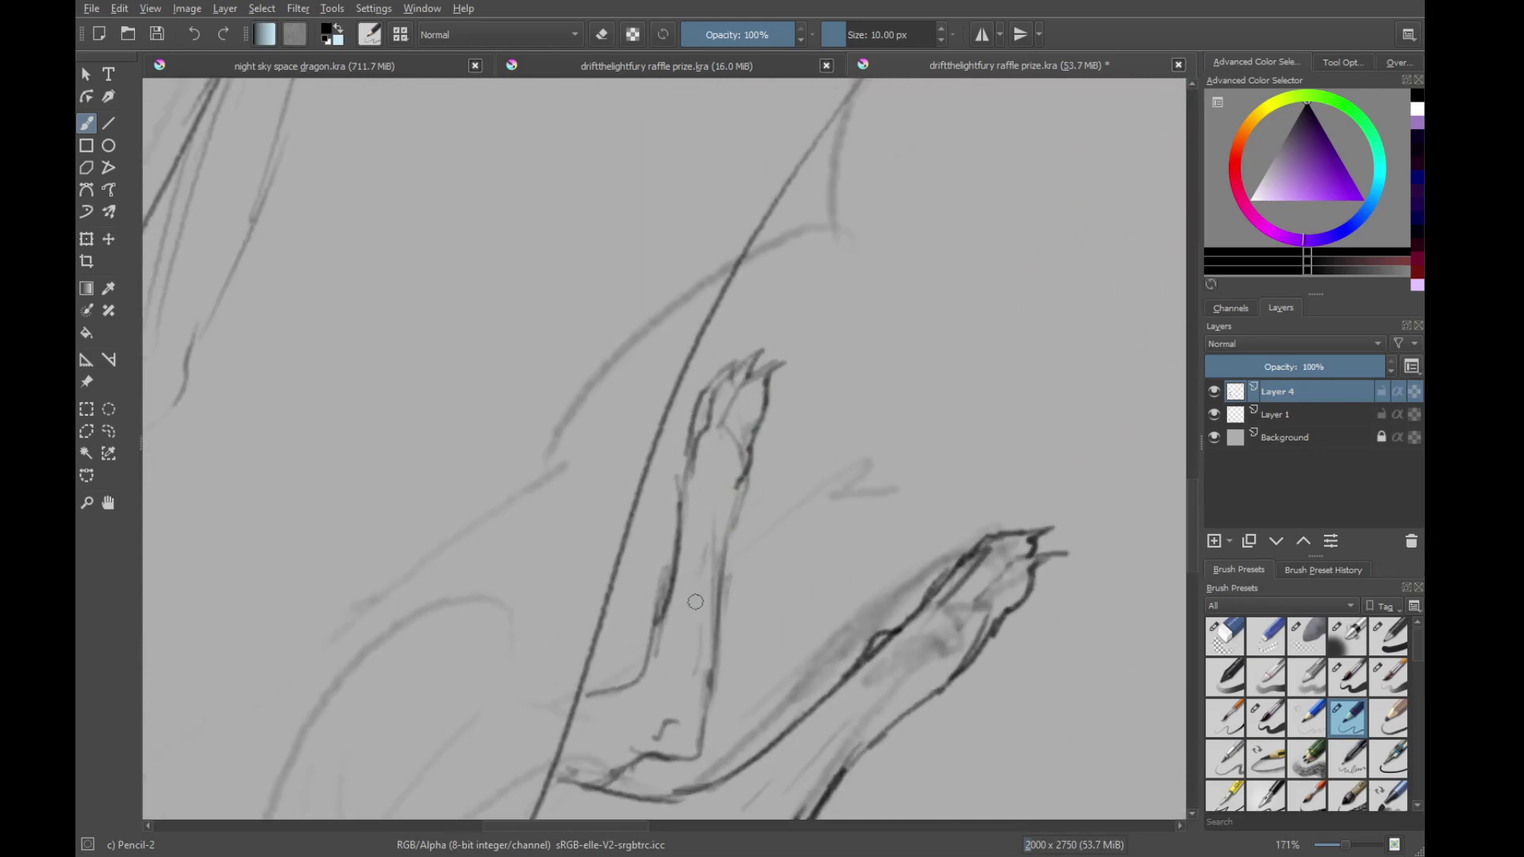
{"action": "mouse_move", "coordinate": [703, 573]}
{"action": "left_mouse_down"}
{"action": "mouse_move", "coordinate": [714, 511]}
{"action": "mouse_move", "coordinate": [745, 489]}
{"action": "mouse_move", "coordinate": [756, 515]}
{"action": "mouse_move", "coordinate": [730, 524]}
{"action": "mouse_move", "coordinate": [755, 513]}
{"action": "mouse_move", "coordinate": [743, 490]}
{"action": "mouse_move", "coordinate": [720, 616]}
{"action": "left_mouse_up"}
{"action": "scroll", "coordinate": [711, 468], "scroll_direction": "down", "scroll_amount": 2}
{"action": "scroll", "coordinate": [711, 468], "scroll_direction": "up", "scroll_amount": 3}
{"action": "mouse_move", "coordinate": [743, 488]}
{"action": "left_mouse_down"}
{"action": "mouse_move", "coordinate": [735, 402]}
{"action": "mouse_move", "coordinate": [710, 481]}
{"action": "left_mouse_up"}
{"action": "mouse_move", "coordinate": [729, 414]}
{"action": "left_mouse_down"}
{"action": "mouse_move", "coordinate": [743, 375]}
{"action": "mouse_move", "coordinate": [789, 344]}
{"action": "left_mouse_up"}
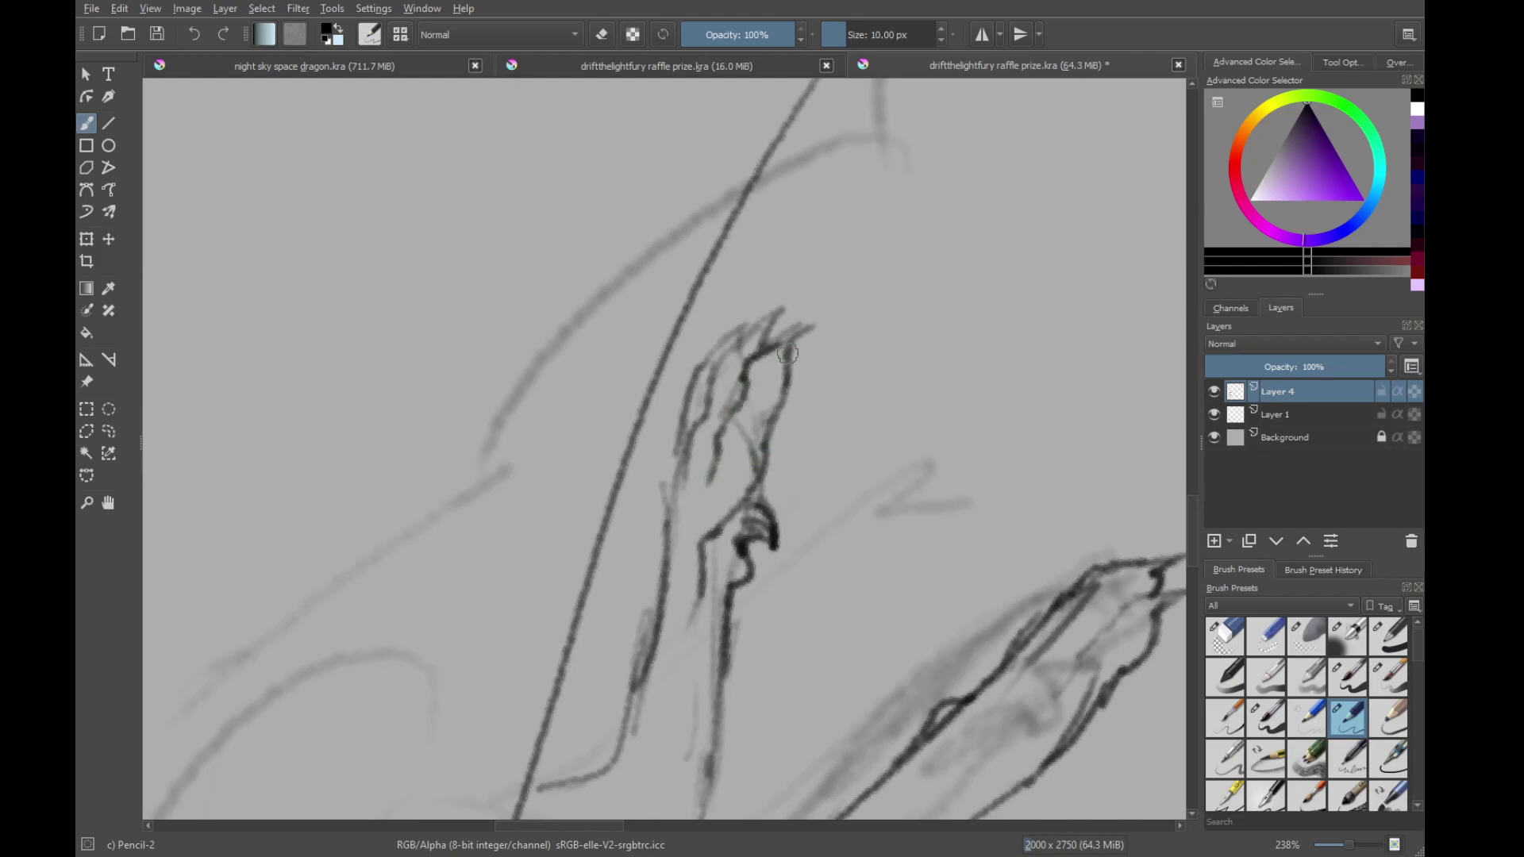
Draw the tail's upper edge as a dark curve rising from behind the thigh
{"action": "scroll", "coordinate": [794, 321], "scroll_direction": "down", "scroll_amount": 6}
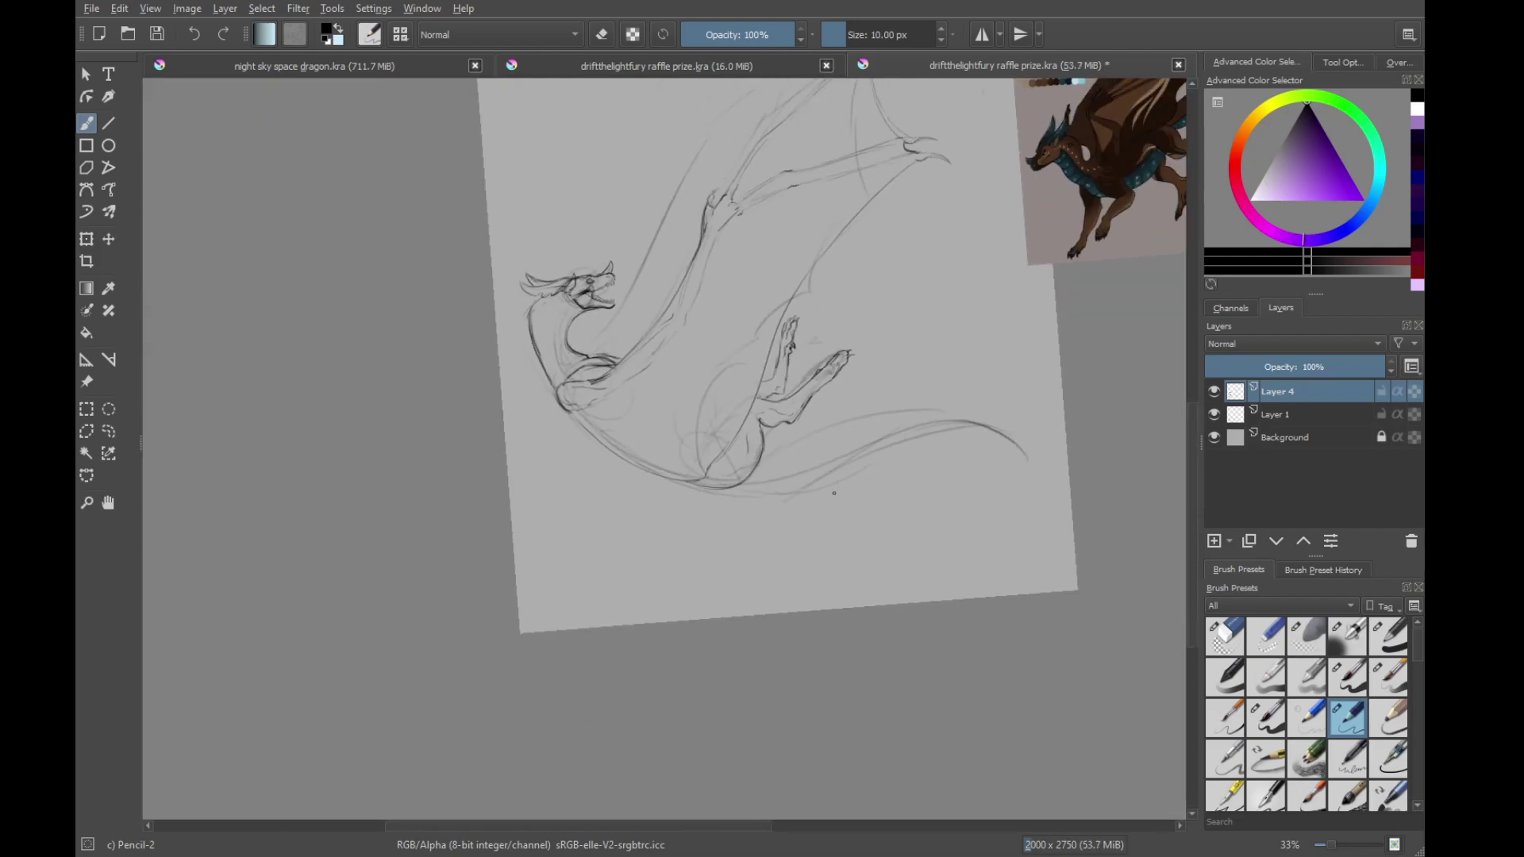
{"action": "left_click_drag", "start_coordinate": [834, 493], "coordinate": [592, 516]}
{"action": "scroll", "coordinate": [592, 516], "scroll_direction": "up", "scroll_amount": 3}
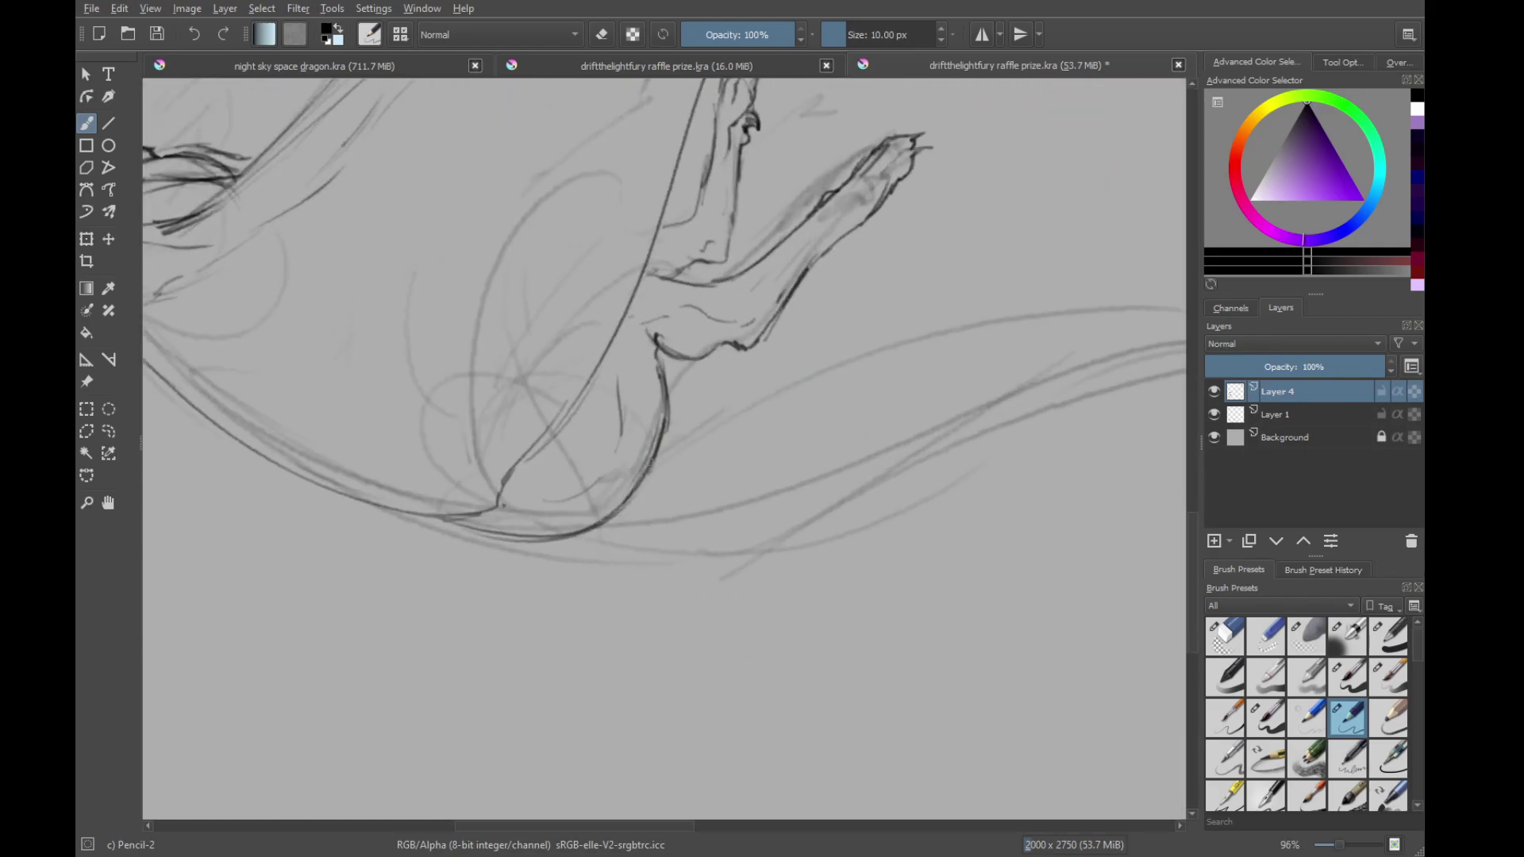
{"action": "left_click_drag", "start_coordinate": [673, 423], "coordinate": [846, 331]}
{"action": "mouse_move", "coordinate": [1040, 311]}
{"action": "left_mouse_down"}
{"action": "mouse_move", "coordinate": [1034, 296]}
{"action": "mouse_move", "coordinate": [710, 312]}
{"action": "left_mouse_up"}
{"action": "left_click_drag", "start_coordinate": [710, 312], "coordinate": [625, 635]}
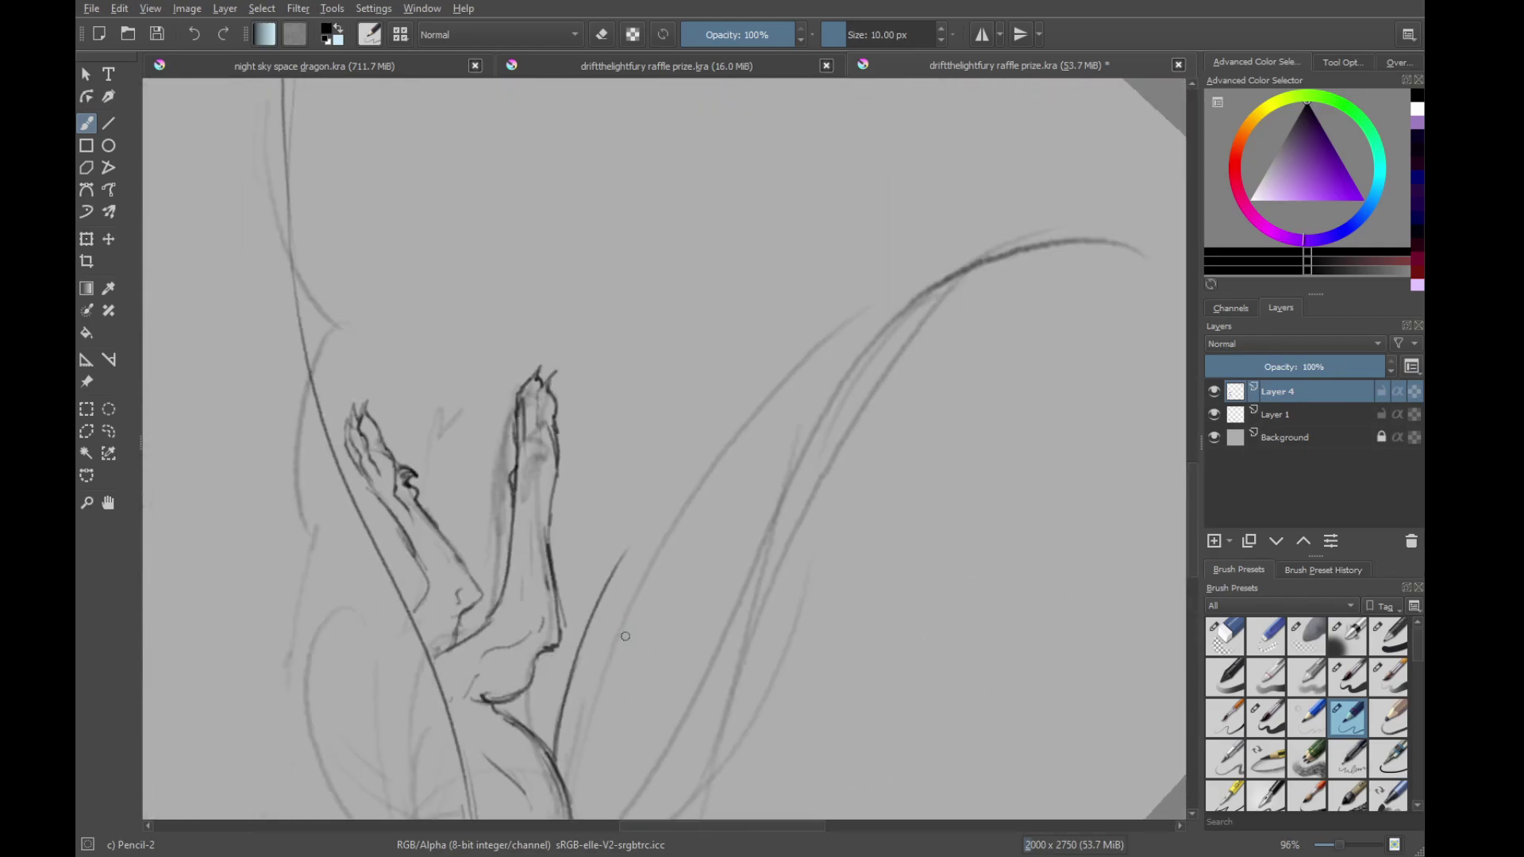
{"action": "left_click_drag", "start_coordinate": [569, 713], "coordinate": [663, 487]}
{"action": "left_click_drag", "start_coordinate": [716, 419], "coordinate": [757, 381]}
Redraw the tail's upper edge as a longer curve ending in an upturned tip
{"action": "mouse_move", "coordinate": [623, 587]}
{"action": "left_mouse_down"}
{"action": "mouse_move", "coordinate": [788, 337]}
{"action": "mouse_move", "coordinate": [957, 233]}
{"action": "left_mouse_up"}
{"action": "key", "text": "ctrl+z"}
{"action": "key", "text": "ctrl+z"}
{"action": "mouse_move", "coordinate": [573, 684]}
{"action": "left_mouse_down"}
{"action": "mouse_move", "coordinate": [717, 421]}
{"action": "mouse_move", "coordinate": [910, 255]}
{"action": "left_mouse_up"}
{"action": "left_click_drag", "start_coordinate": [810, 278], "coordinate": [659, 575]}
{"action": "left_click_drag", "start_coordinate": [607, 671], "coordinate": [767, 397]}
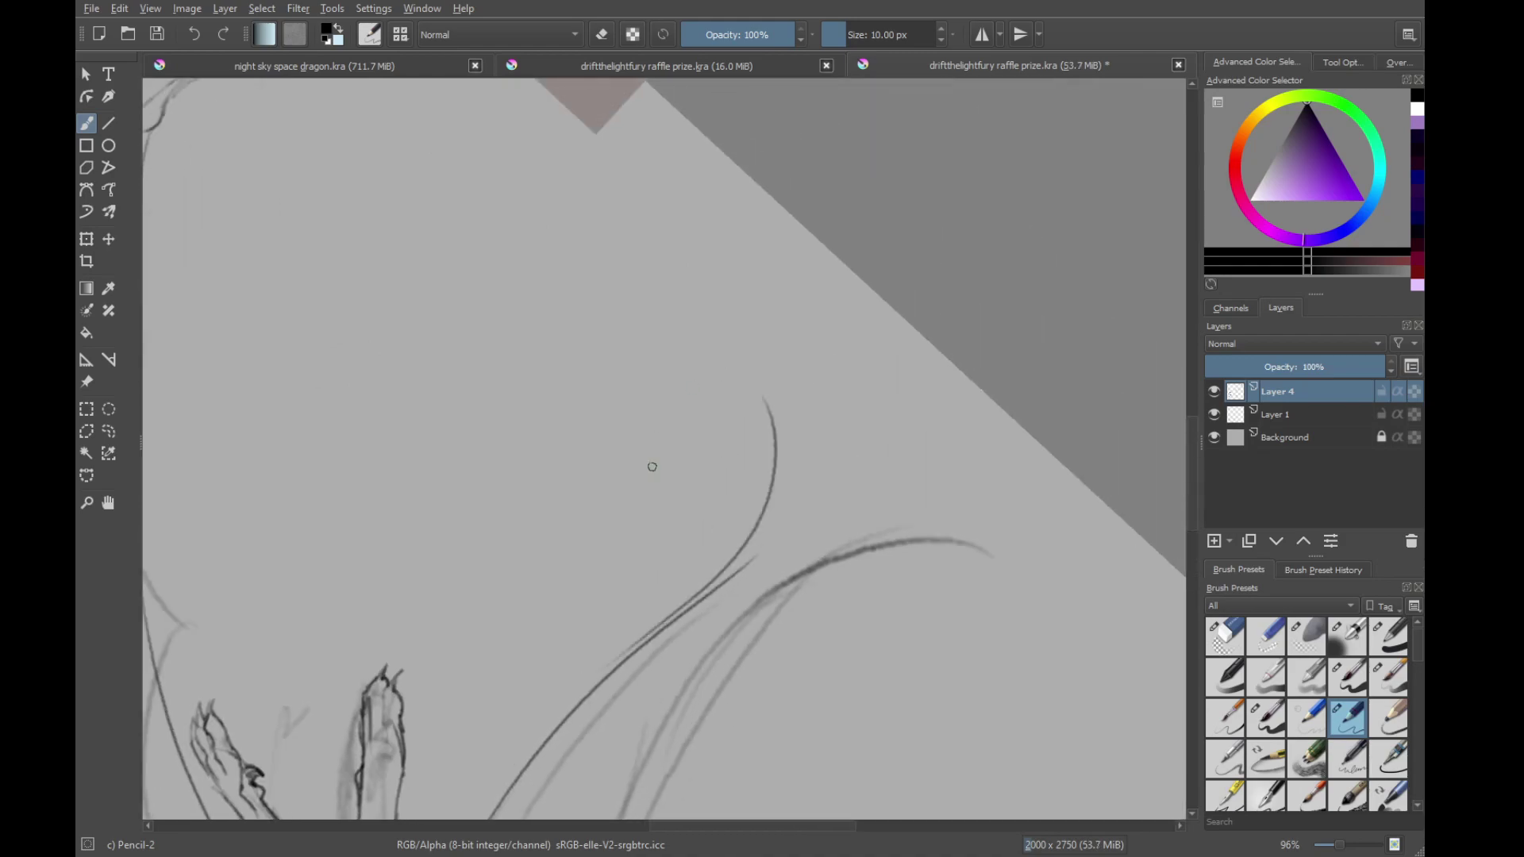
Draw the start of the tail's lower edge from beneath the thigh
{"action": "left_click_drag", "start_coordinate": [635, 635], "coordinate": [670, 398]}
{"action": "scroll", "coordinate": [669, 670], "scroll_direction": "down", "scroll_amount": 3}
{"action": "mouse_move", "coordinate": [473, 769]}
{"action": "left_mouse_down"}
{"action": "mouse_move", "coordinate": [612, 666]}
{"action": "mouse_move", "coordinate": [745, 495]}
{"action": "left_mouse_up"}
{"action": "key", "text": "ctrl+z"}
{"action": "mouse_move", "coordinate": [484, 770]}
{"action": "left_mouse_down"}
{"action": "mouse_move", "coordinate": [706, 521]}
{"action": "mouse_move", "coordinate": [726, 467]}
{"action": "left_mouse_up"}
{"action": "key", "text": "ctrl+z"}
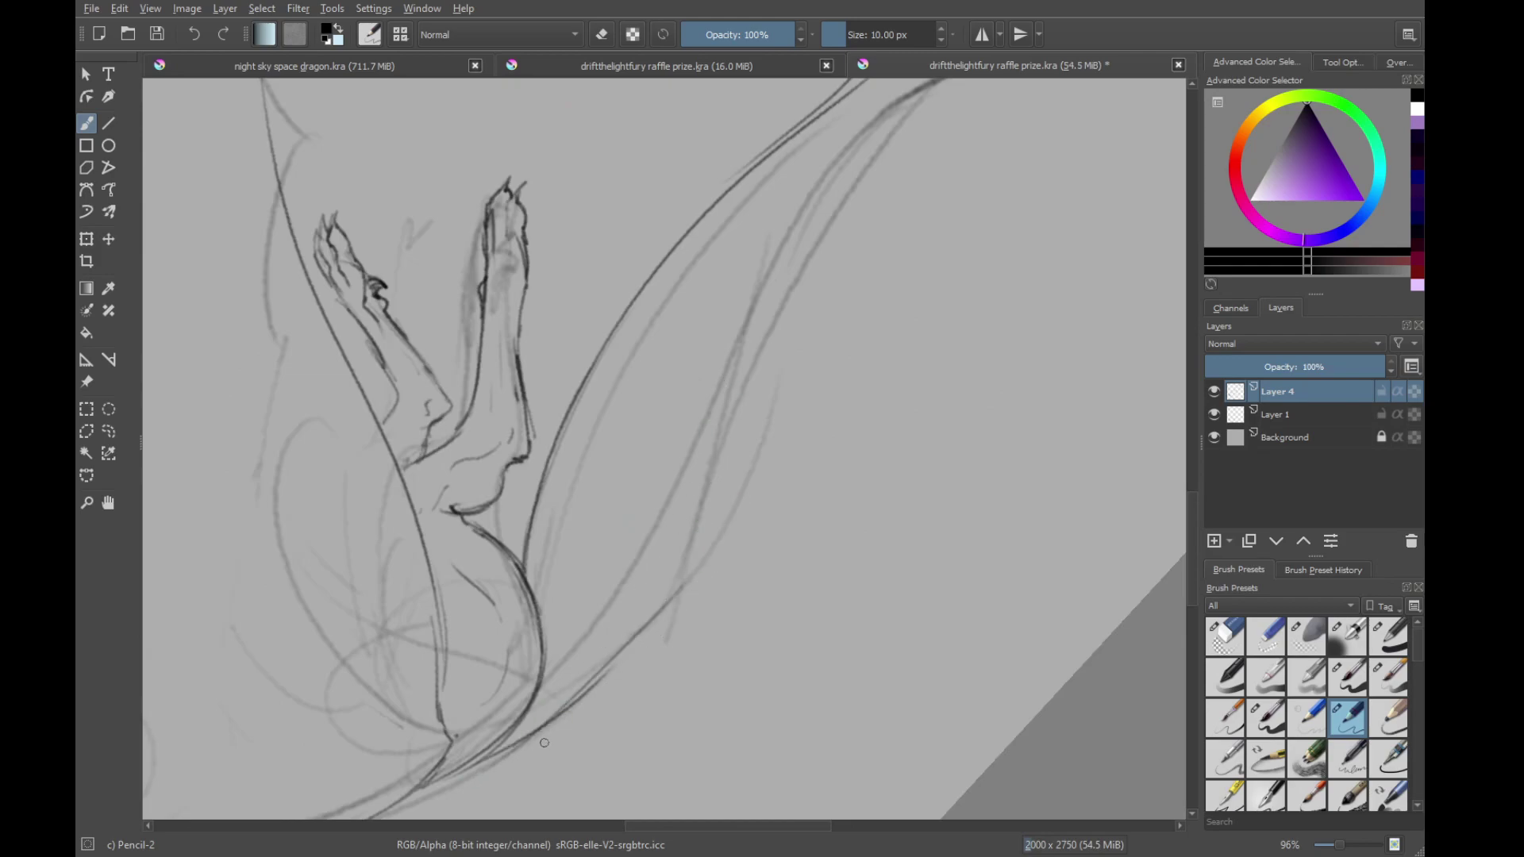
Continue the tail's lower edge along the rough guide toward the tip
{"action": "left_click_drag", "start_coordinate": [581, 695], "coordinate": [680, 544]}
{"action": "left_click_drag", "start_coordinate": [634, 649], "coordinate": [719, 456]}
{"action": "mouse_move", "coordinate": [706, 449]}
{"action": "left_mouse_down"}
{"action": "mouse_move", "coordinate": [606, 677]}
{"action": "mouse_move", "coordinate": [725, 443]}
{"action": "left_mouse_up"}
{"action": "left_click_drag", "start_coordinate": [605, 746], "coordinate": [728, 457]}
{"action": "left_click_drag", "start_coordinate": [622, 635], "coordinate": [790, 372]}
{"action": "left_click_drag", "start_coordinate": [756, 446], "coordinate": [668, 552]}
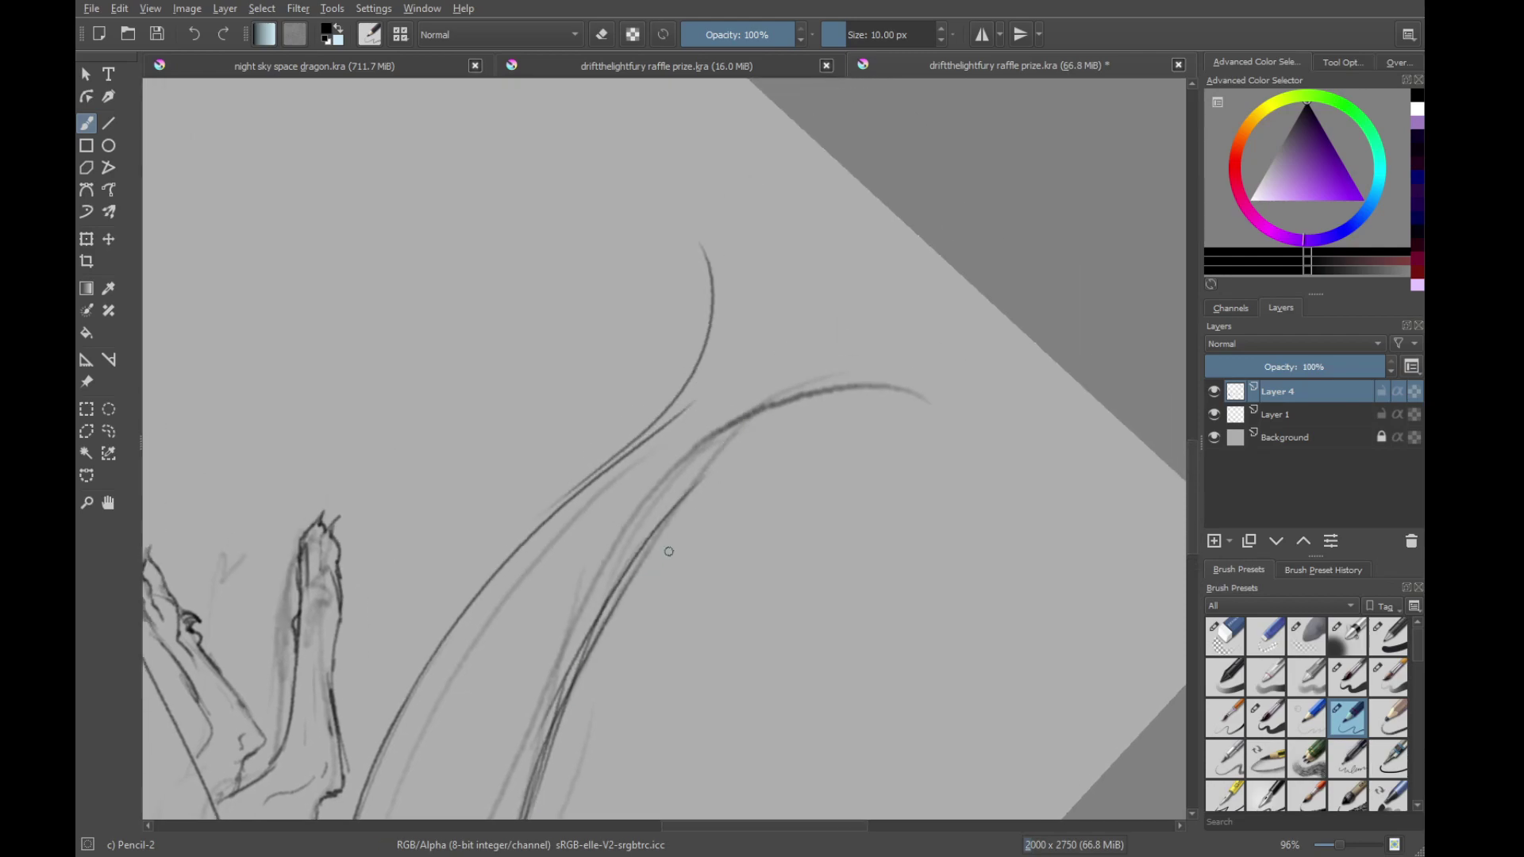
Join the tail's lower edge to the upturned tip and refine the tapered end
{"action": "left_click_drag", "start_coordinate": [602, 619], "coordinate": [718, 451]}
{"action": "left_click_drag", "start_coordinate": [633, 556], "coordinate": [748, 356]}
{"action": "mouse_move", "coordinate": [687, 492]}
{"action": "left_mouse_down"}
{"action": "mouse_move", "coordinate": [740, 311]}
{"action": "mouse_move", "coordinate": [738, 446]}
{"action": "left_mouse_up"}
{"action": "mouse_move", "coordinate": [738, 446]}
{"action": "left_mouse_down"}
{"action": "mouse_move", "coordinate": [545, 366]}
{"action": "mouse_move", "coordinate": [595, 492]}
{"action": "left_mouse_up"}
{"action": "left_click_drag", "start_coordinate": [726, 299], "coordinate": [672, 473]}
{"action": "left_click_drag", "start_coordinate": [684, 377], "coordinate": [681, 510]}
{"action": "left_click_drag", "start_coordinate": [671, 425], "coordinate": [691, 520]}
{"action": "left_click_drag", "start_coordinate": [673, 454], "coordinate": [701, 523]}
{"action": "left_click_drag", "start_coordinate": [701, 469], "coordinate": [742, 394]}
{"action": "mouse_move", "coordinate": [776, 281]}
{"action": "left_mouse_down"}
{"action": "mouse_move", "coordinate": [786, 571]}
{"action": "mouse_move", "coordinate": [839, 450]}
{"action": "mouse_move", "coordinate": [663, 274]}
{"action": "mouse_move", "coordinate": [697, 401]}
{"action": "left_mouse_up"}
{"action": "mouse_move", "coordinate": [702, 553]}
{"action": "left_mouse_down"}
{"action": "mouse_move", "coordinate": [710, 417]}
{"action": "mouse_move", "coordinate": [779, 452]}
{"action": "mouse_move", "coordinate": [809, 418]}
{"action": "left_mouse_up"}
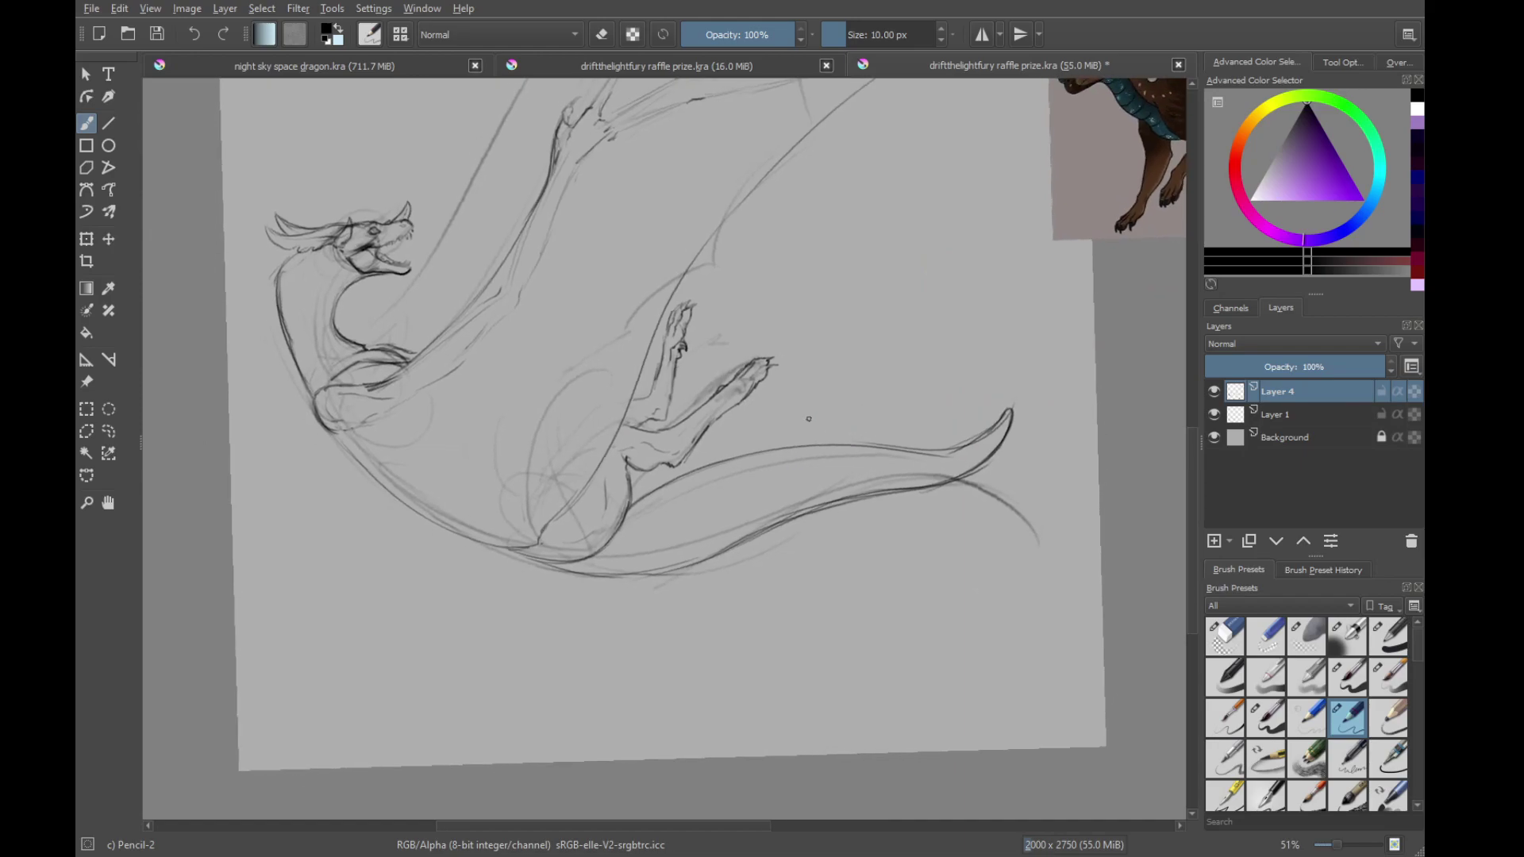
Erase the dark tail outline from the thigh to the upturned tip
{"action": "key", "text": "slash"}
{"action": "mouse_move", "coordinate": [1012, 417]}
{"action": "left_mouse_down"}
{"action": "mouse_move", "coordinate": [908, 518]}
{"action": "mouse_move", "coordinate": [962, 415]}
{"action": "mouse_move", "coordinate": [734, 583]}
{"action": "mouse_move", "coordinate": [895, 442]}
{"action": "mouse_move", "coordinate": [826, 432]}
{"action": "mouse_move", "coordinate": [647, 502]}
{"action": "left_mouse_up"}
{"action": "key", "text": "e"}
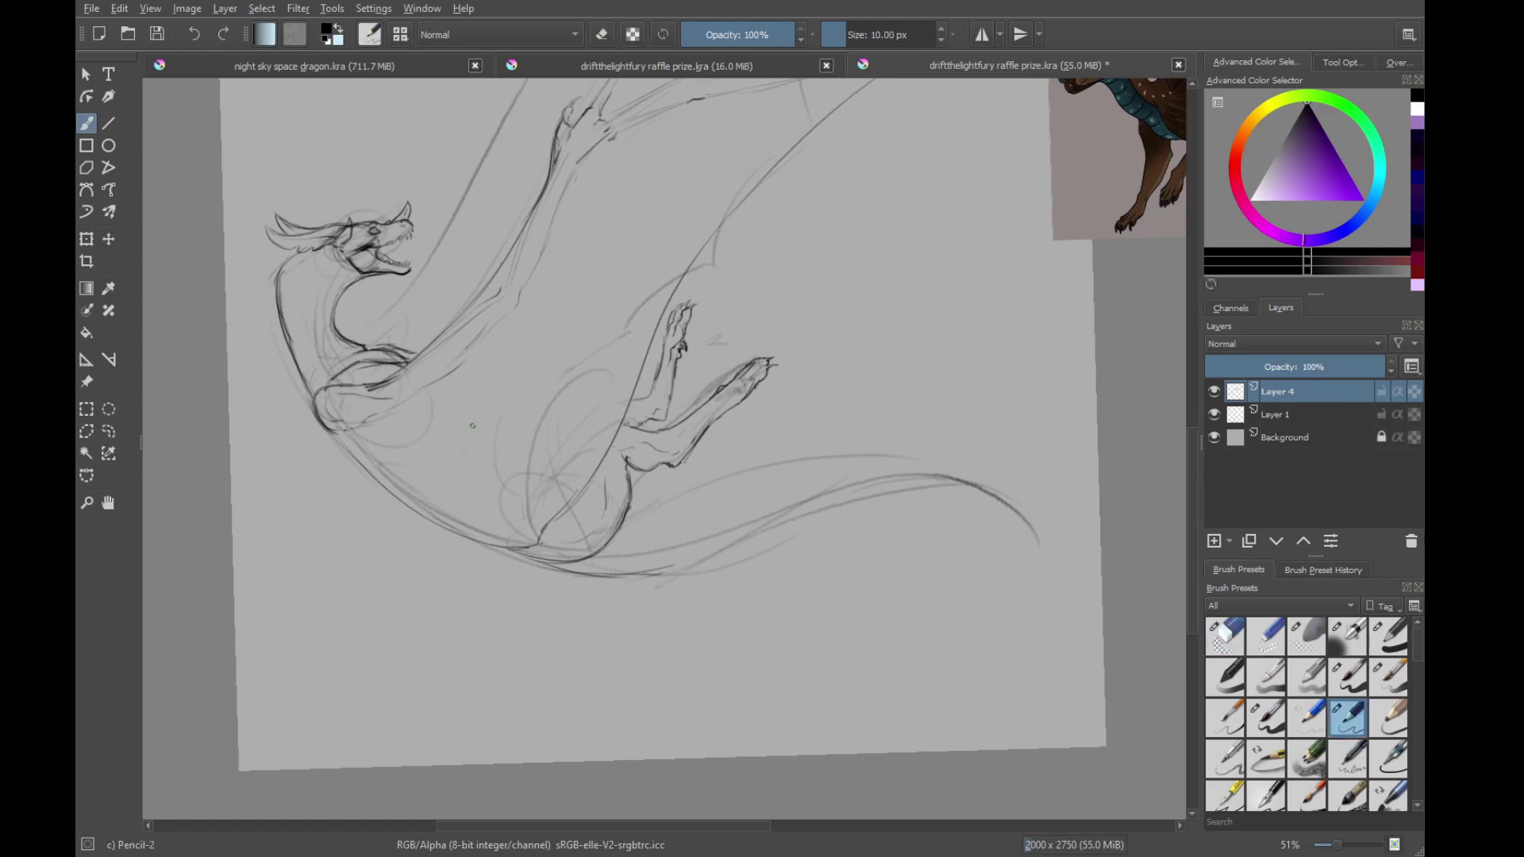
Try several steeper lower tail curves sweeping up from beneath the thigh, undoing each one
{"action": "mouse_move", "coordinate": [586, 614]}
{"action": "left_mouse_down"}
{"action": "mouse_move", "coordinate": [571, 608]}
{"action": "mouse_move", "coordinate": [746, 516]}
{"action": "mouse_move", "coordinate": [911, 303]}
{"action": "left_mouse_up"}
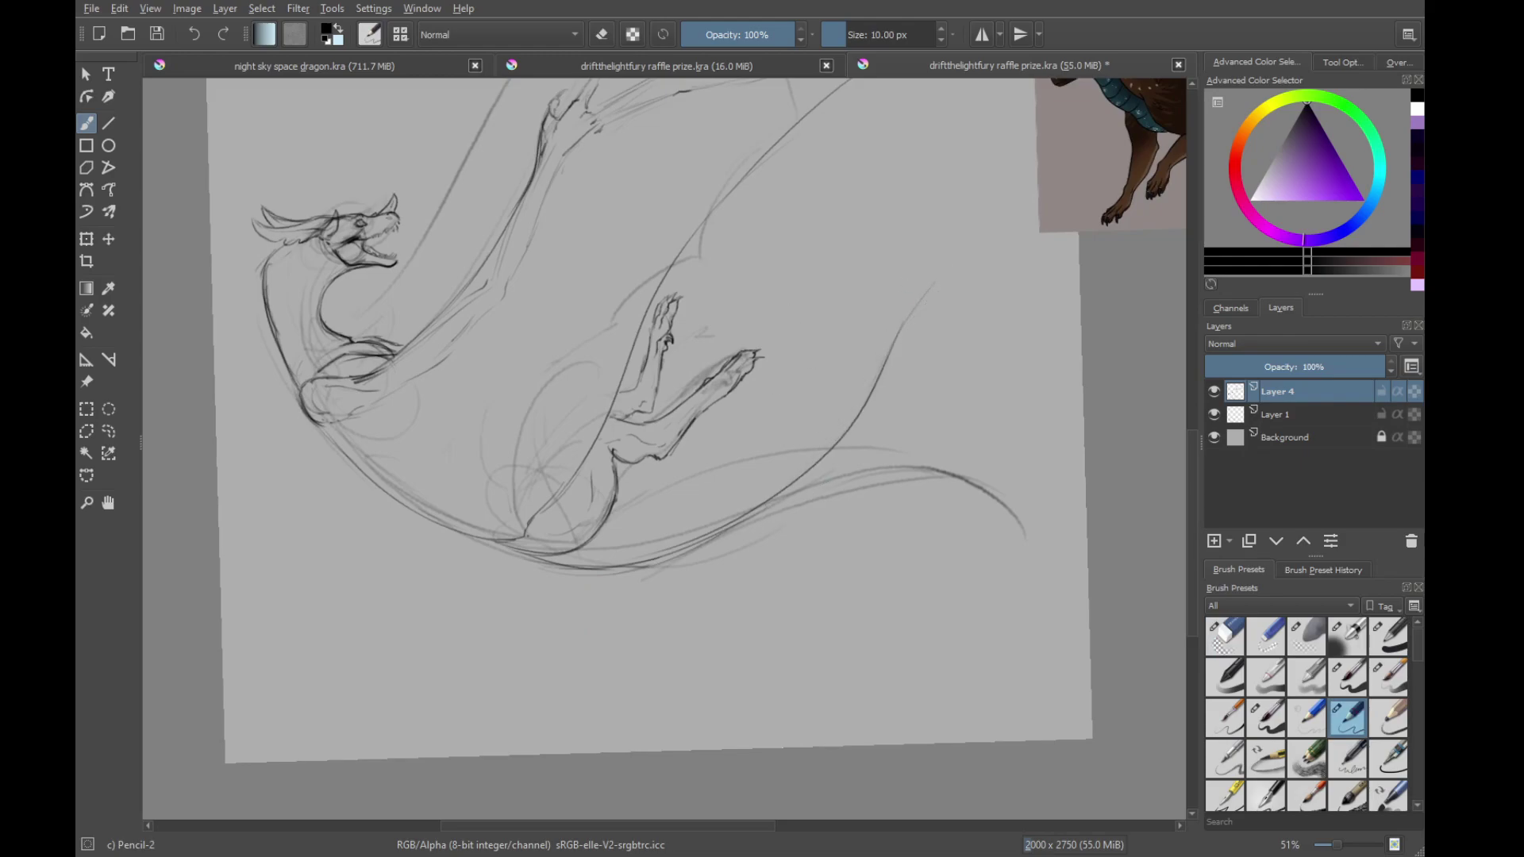
{"action": "key", "text": "ctrl+z"}
{"action": "left_click_drag", "start_coordinate": [571, 565], "coordinate": [853, 394]}
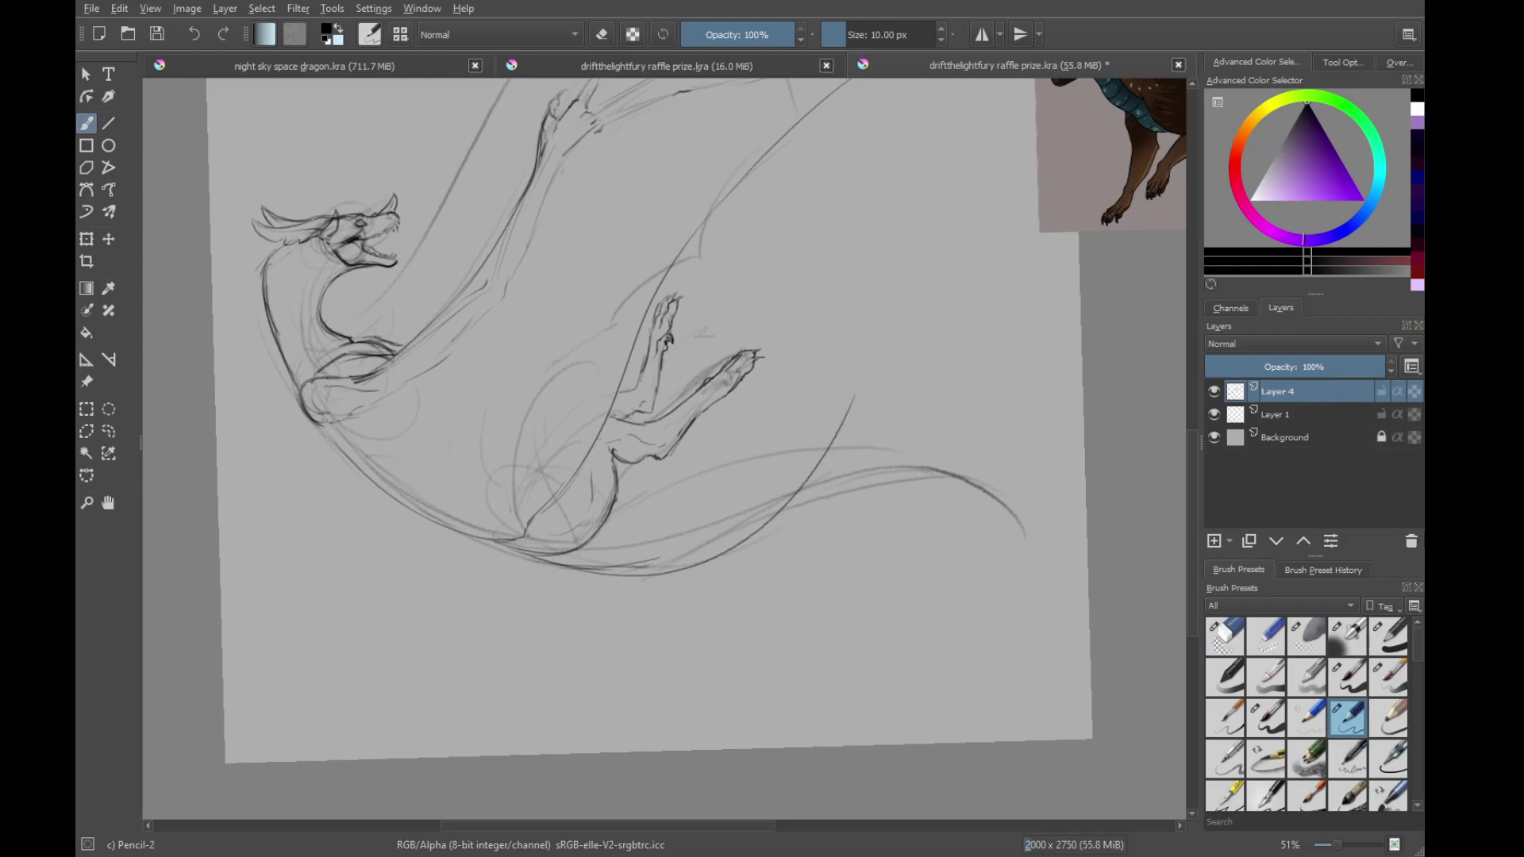
{"action": "key", "text": "ctrl+z"}
{"action": "mouse_move", "coordinate": [614, 566]}
{"action": "left_mouse_down"}
{"action": "mouse_move", "coordinate": [805, 476]}
{"action": "mouse_move", "coordinate": [876, 355]}
{"action": "mouse_move", "coordinate": [957, 272]}
{"action": "left_mouse_up"}
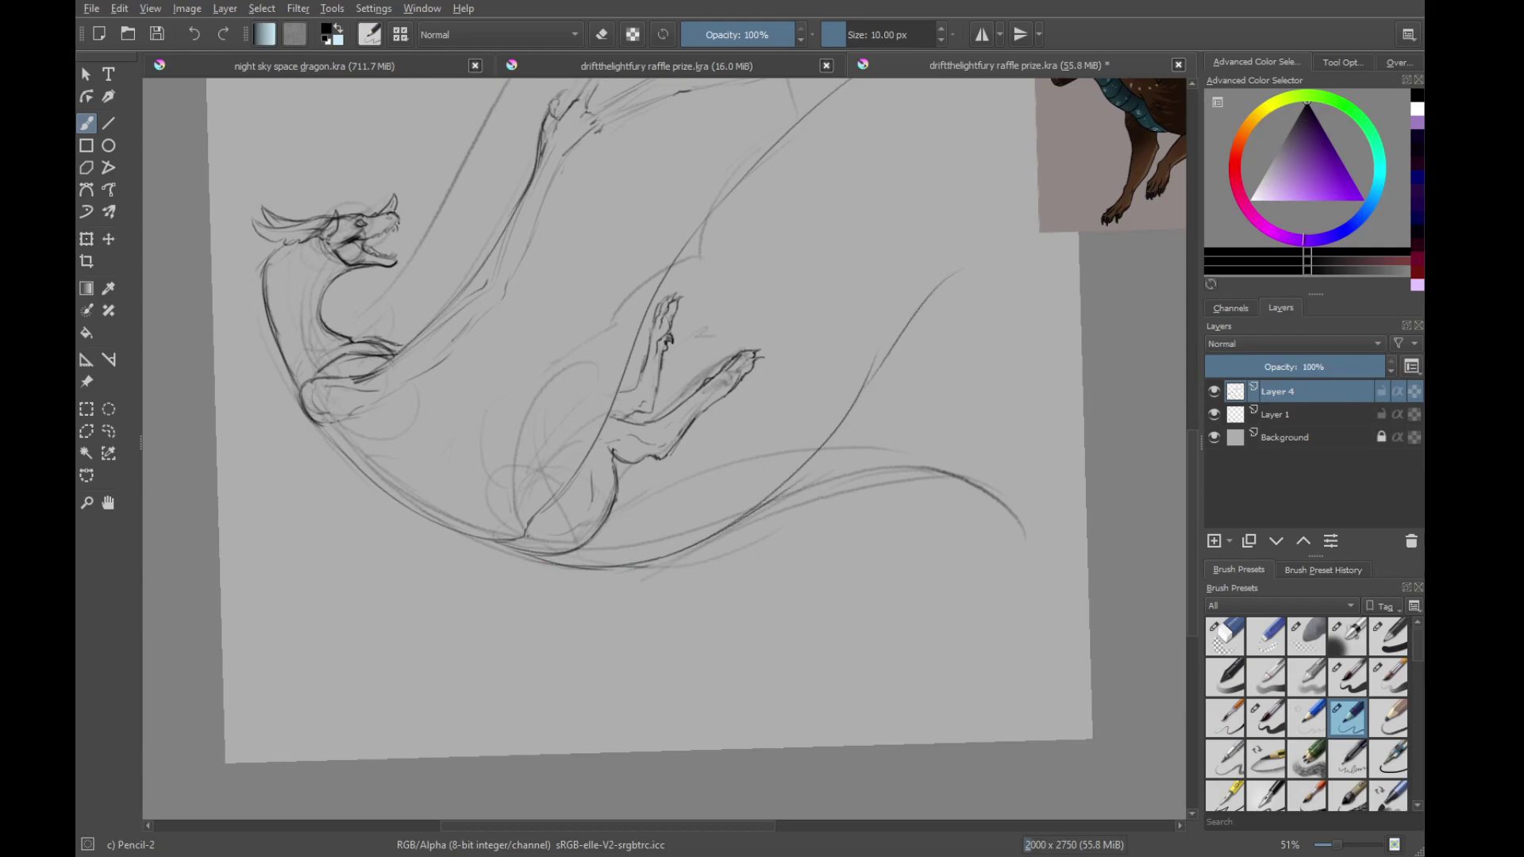
{"action": "key", "text": "ctrl+z"}
Erase the leftover dark tail line beneath the thigh and return to the pencil brush
{"action": "key", "text": "e"}
{"action": "mouse_move", "coordinate": [631, 565]}
{"action": "left_mouse_down"}
{"action": "mouse_move", "coordinate": [548, 585]}
{"action": "mouse_move", "coordinate": [571, 569]}
{"action": "mouse_move", "coordinate": [525, 574]}
{"action": "left_mouse_up"}
{"action": "key", "text": "slash"}
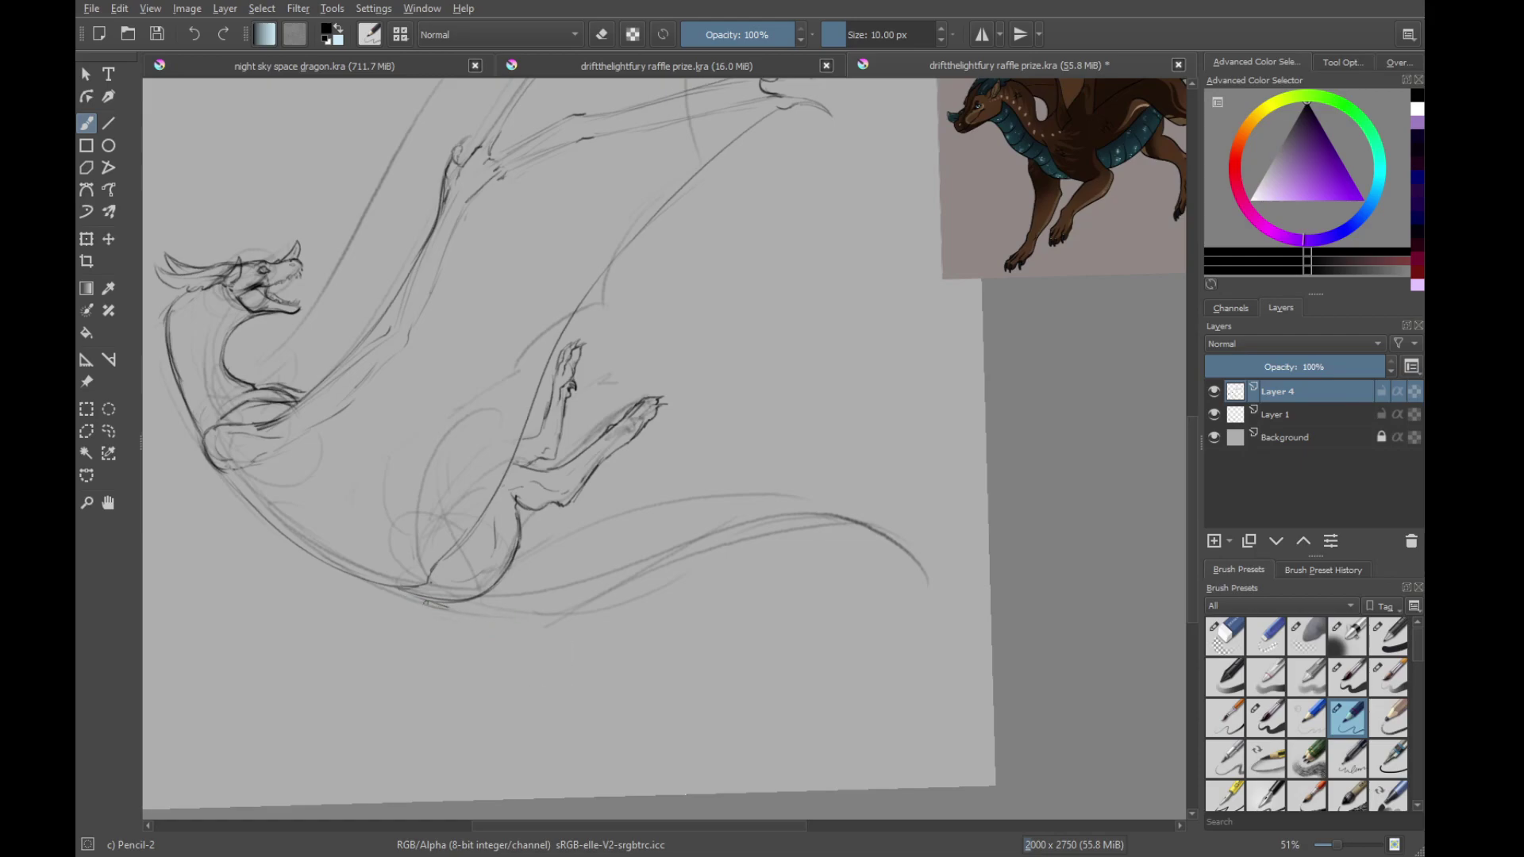
Draw the tail's lower edge dipping below the rough guide and sweeping steeply up to a raised end
{"action": "key", "text": "ctrl+z"}
{"action": "key", "text": "ctrl+z"}
{"action": "left_click_drag", "start_coordinate": [451, 610], "coordinate": [576, 625]}
{"action": "mouse_move", "coordinate": [464, 621]}
{"action": "left_mouse_down"}
{"action": "mouse_move", "coordinate": [580, 635]}
{"action": "mouse_move", "coordinate": [628, 623]}
{"action": "mouse_move", "coordinate": [758, 528]}
{"action": "mouse_move", "coordinate": [786, 444]}
{"action": "mouse_move", "coordinate": [872, 345]}
{"action": "left_mouse_up"}
{"action": "key", "text": "ctrl+z"}
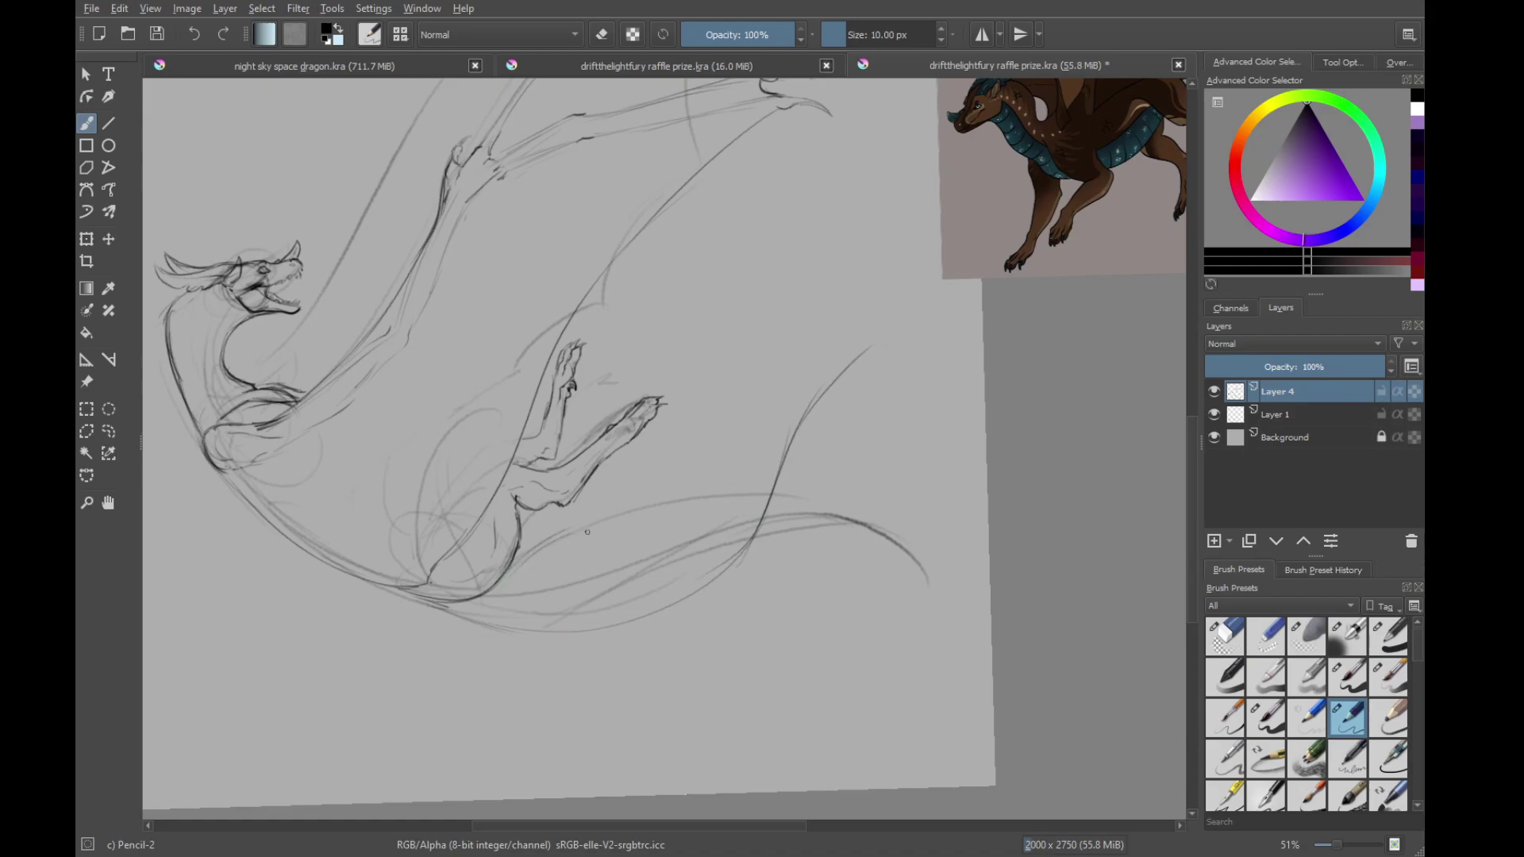
Draw the tail's upper edge from behind the thigh up to the raised tip
{"action": "mouse_move", "coordinate": [560, 530]}
{"action": "left_mouse_down"}
{"action": "mouse_move", "coordinate": [719, 475]}
{"action": "mouse_move", "coordinate": [846, 324]}
{"action": "left_mouse_up"}
{"action": "mouse_move", "coordinate": [729, 452]}
{"action": "left_mouse_down"}
{"action": "mouse_move", "coordinate": [833, 335]}
{"action": "mouse_move", "coordinate": [886, 329]}
{"action": "left_mouse_up"}
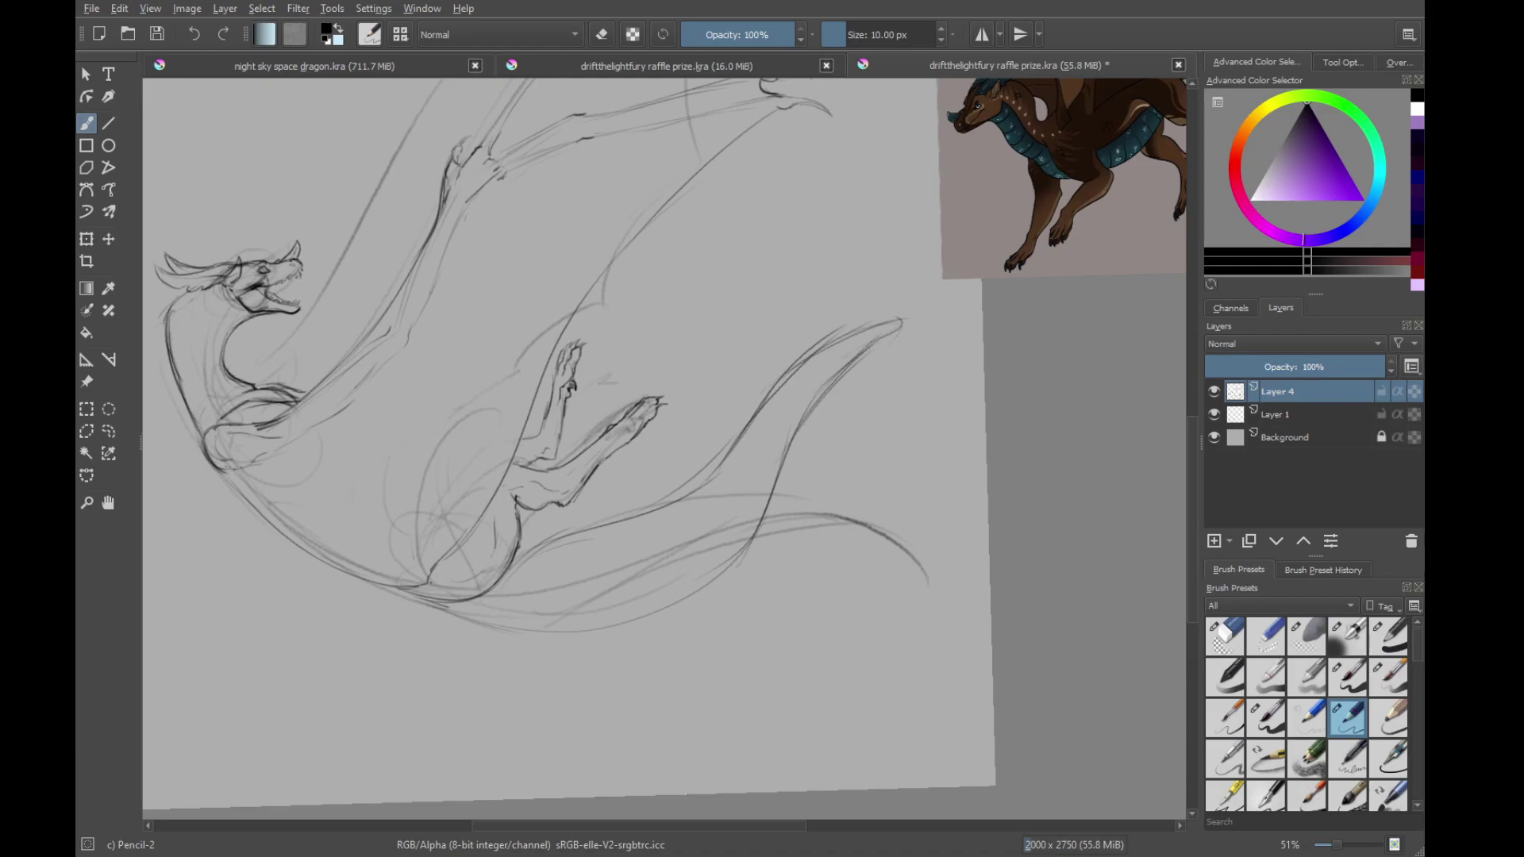
{"action": "scroll", "coordinate": [772, 476], "scroll_direction": "down", "scroll_amount": 5}
{"action": "scroll", "coordinate": [865, 350], "scroll_direction": "up", "scroll_amount": 4}
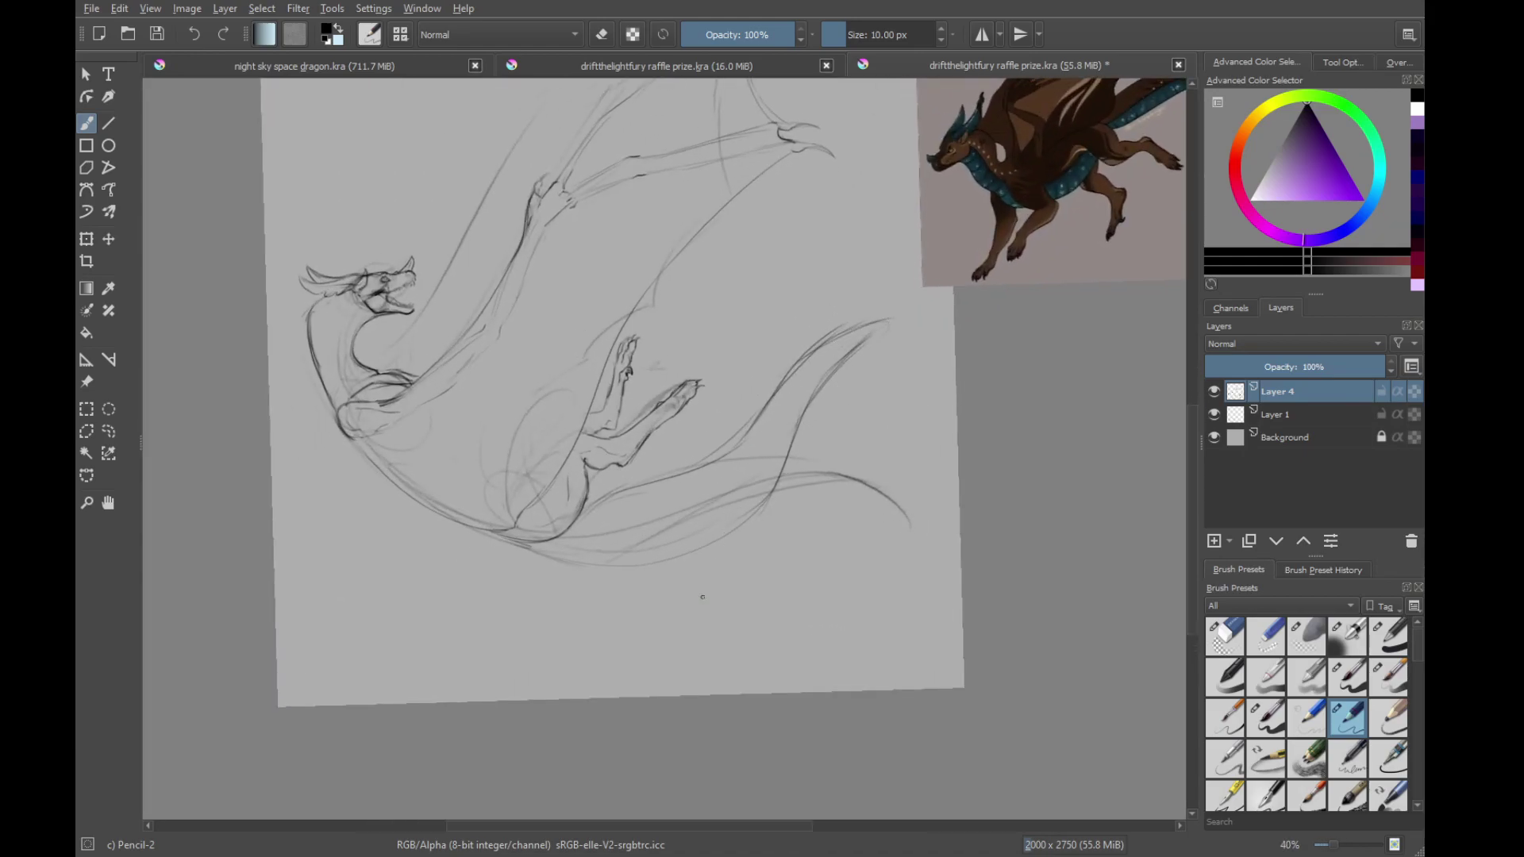
Undo the steep tail curves and bring back the lower tail with the gently raised tip
{"action": "key", "text": "ctrl+z"}
{"action": "key", "text": "ctrl+z"}
{"action": "key", "text": "ctrl+z"}
{"action": "key", "text": "ctrl+z"}
{"action": "key", "text": "ctrl+z"}
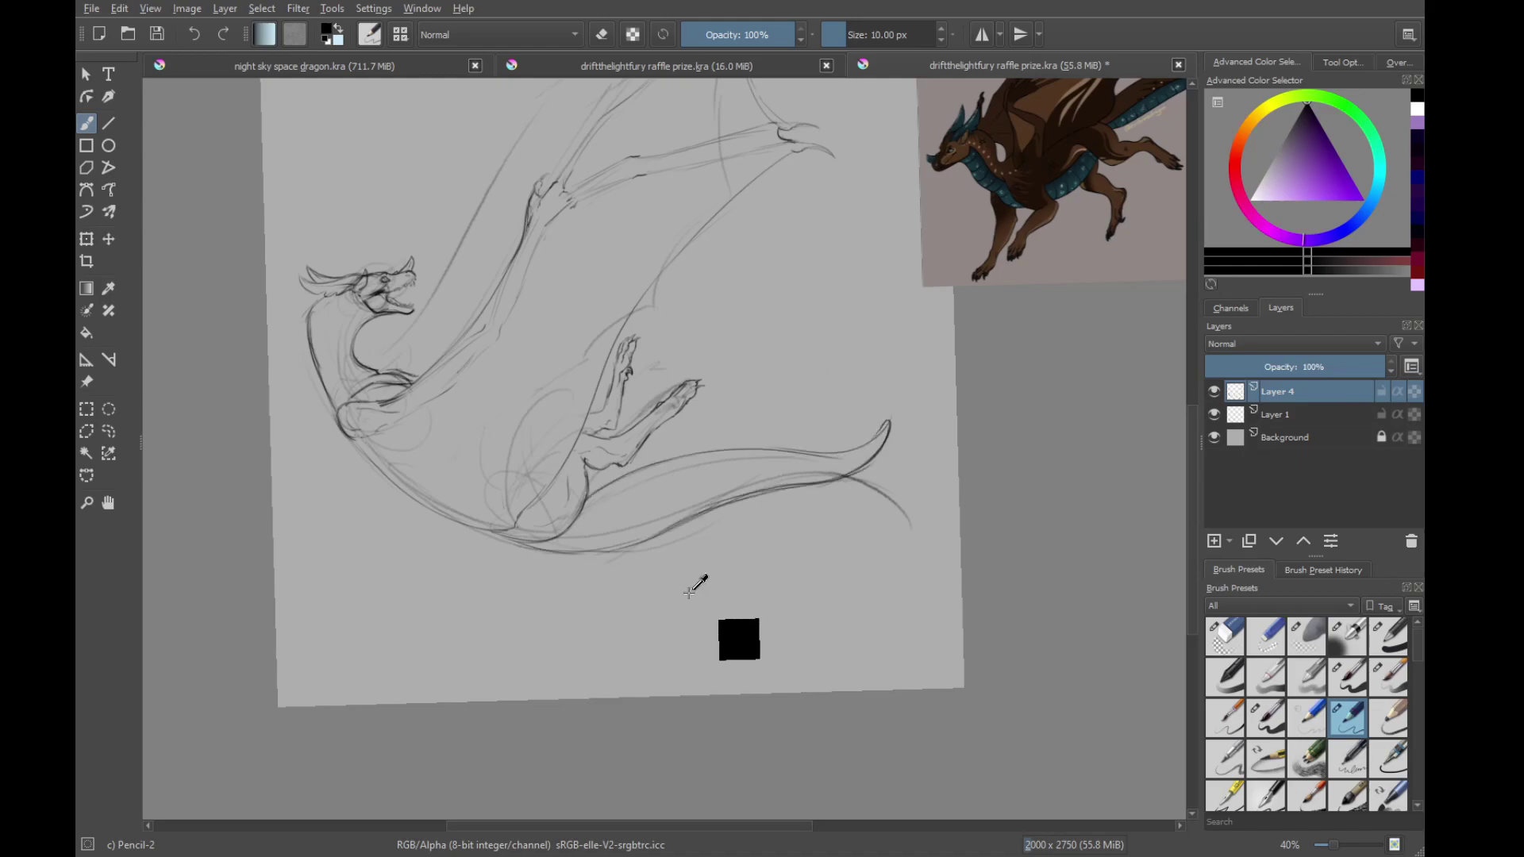
{"action": "key", "text": "ctrl+z"}
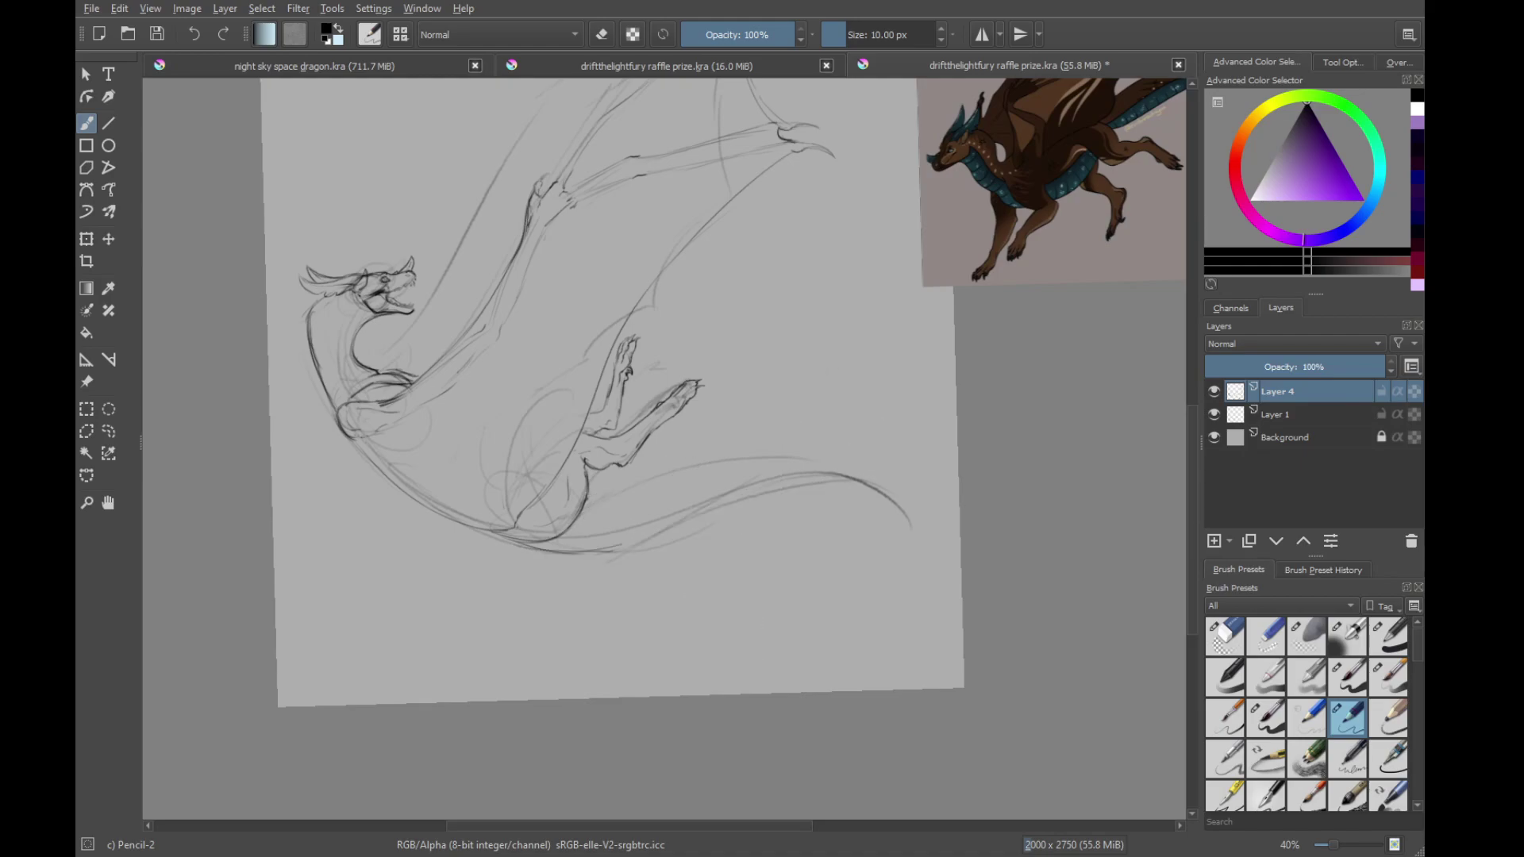
{"action": "key", "text": "ctrl+shift+z"}
{"action": "left_click_drag", "start_coordinate": [690, 589], "coordinate": [721, 663]}
{"action": "scroll", "coordinate": [722, 664], "scroll_direction": "up", "scroll_amount": 5}
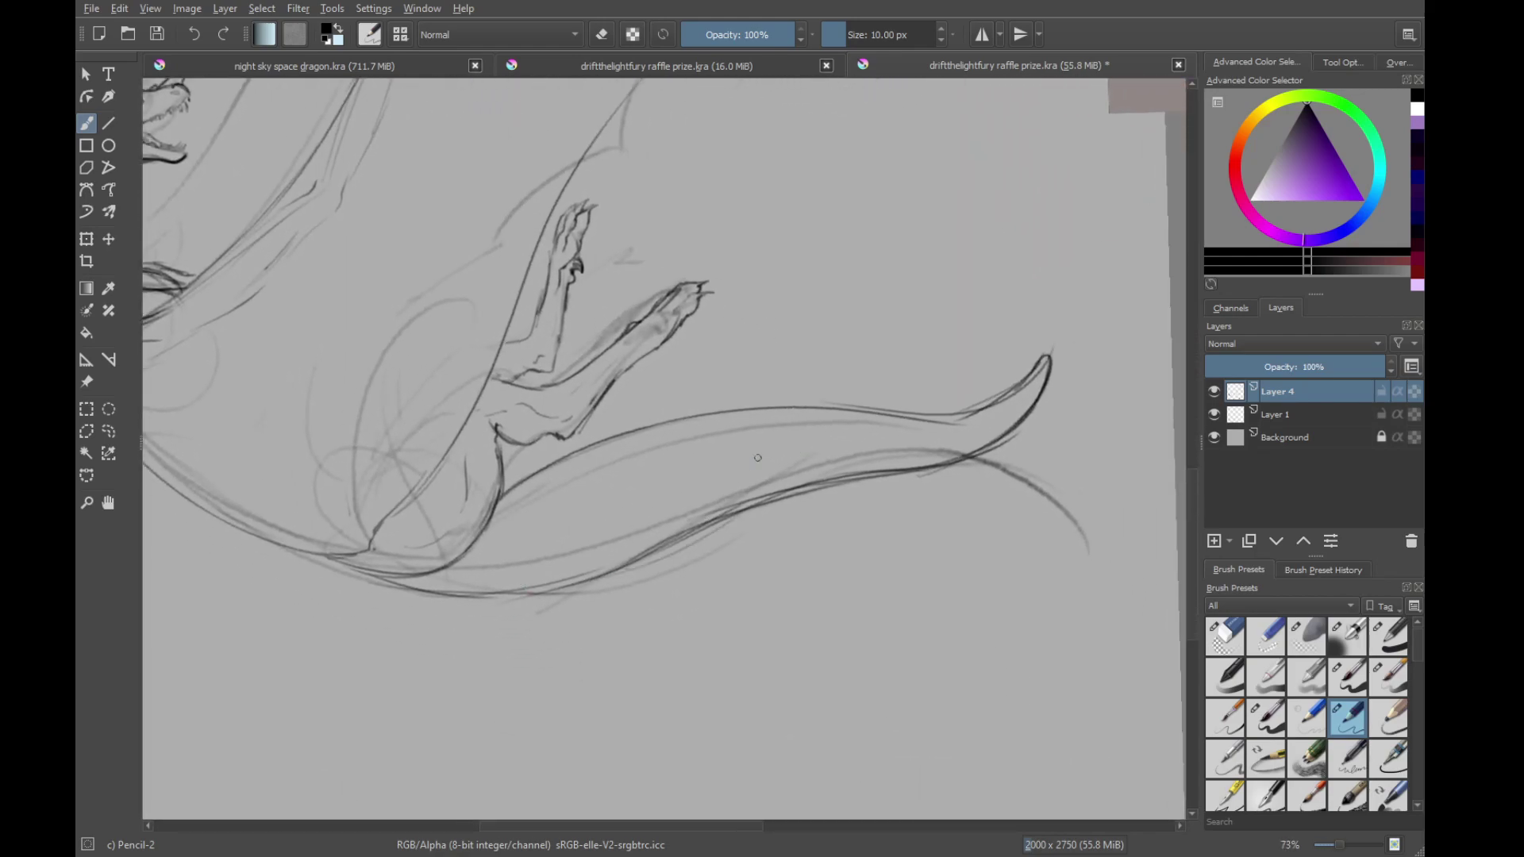
Try a steeper tail end branching off the lower tail and rising above its current tip
{"action": "mouse_move", "coordinate": [926, 371]}
{"action": "left_mouse_down"}
{"action": "mouse_move", "coordinate": [888, 415]}
{"action": "mouse_move", "coordinate": [891, 520]}
{"action": "left_mouse_up"}
{"action": "left_click_drag", "start_coordinate": [842, 420], "coordinate": [930, 374]}
{"action": "mouse_move", "coordinate": [916, 357]}
{"action": "left_mouse_down"}
{"action": "mouse_move", "coordinate": [900, 496]}
{"action": "mouse_move", "coordinate": [952, 514]}
{"action": "mouse_move", "coordinate": [950, 433]}
{"action": "left_mouse_up"}
{"action": "mouse_move", "coordinate": [956, 373]}
{"action": "left_mouse_down"}
{"action": "mouse_move", "coordinate": [835, 573]}
{"action": "mouse_move", "coordinate": [806, 503]}
{"action": "left_mouse_up"}
{"action": "scroll", "coordinate": [834, 576], "scroll_direction": "down", "scroll_amount": 1}
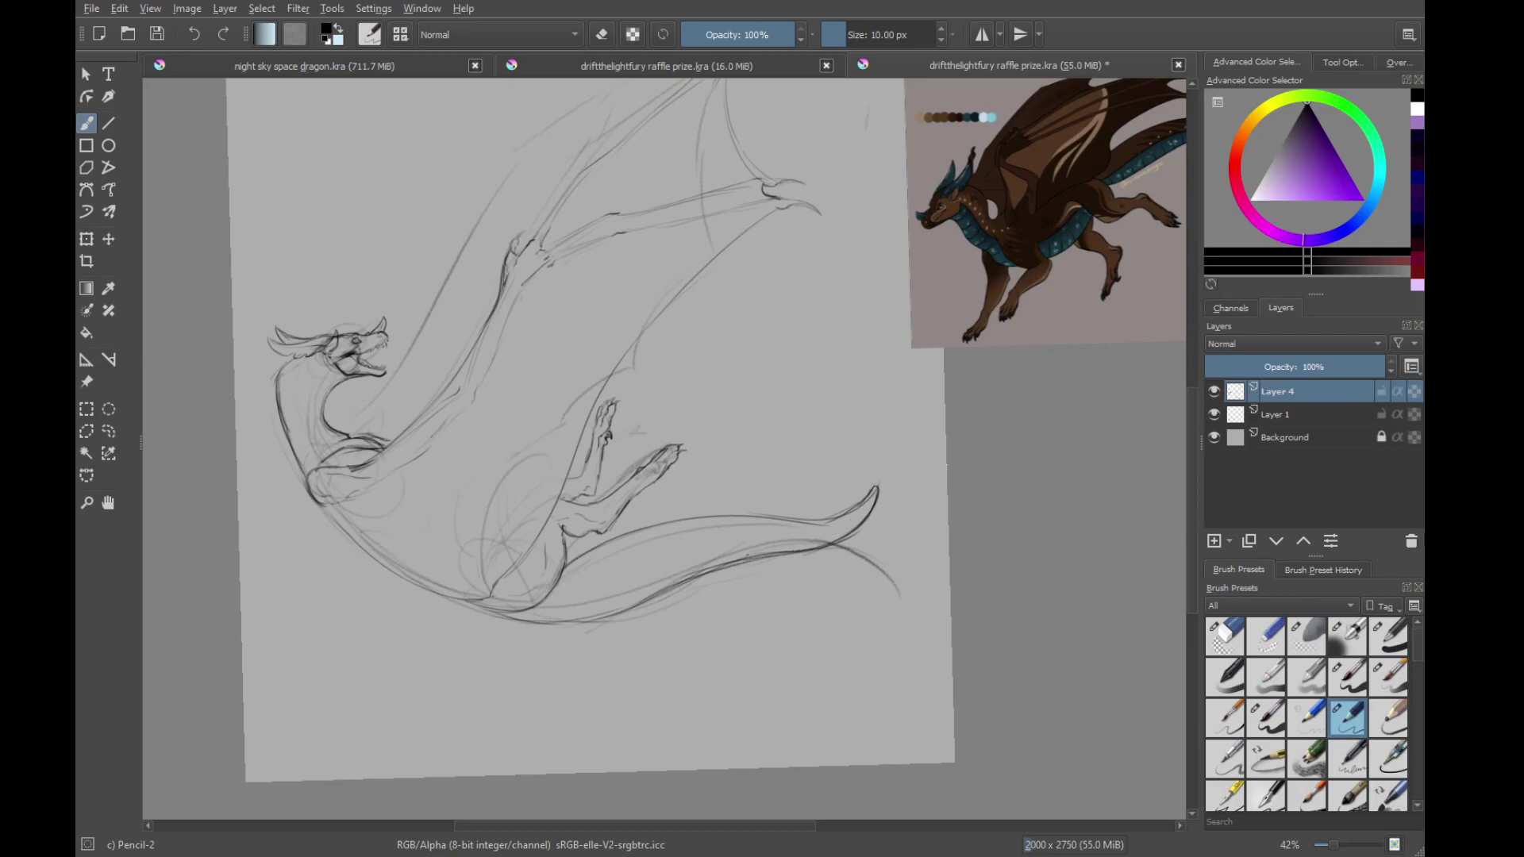
{"action": "left_click_drag", "start_coordinate": [780, 514], "coordinate": [855, 475]}
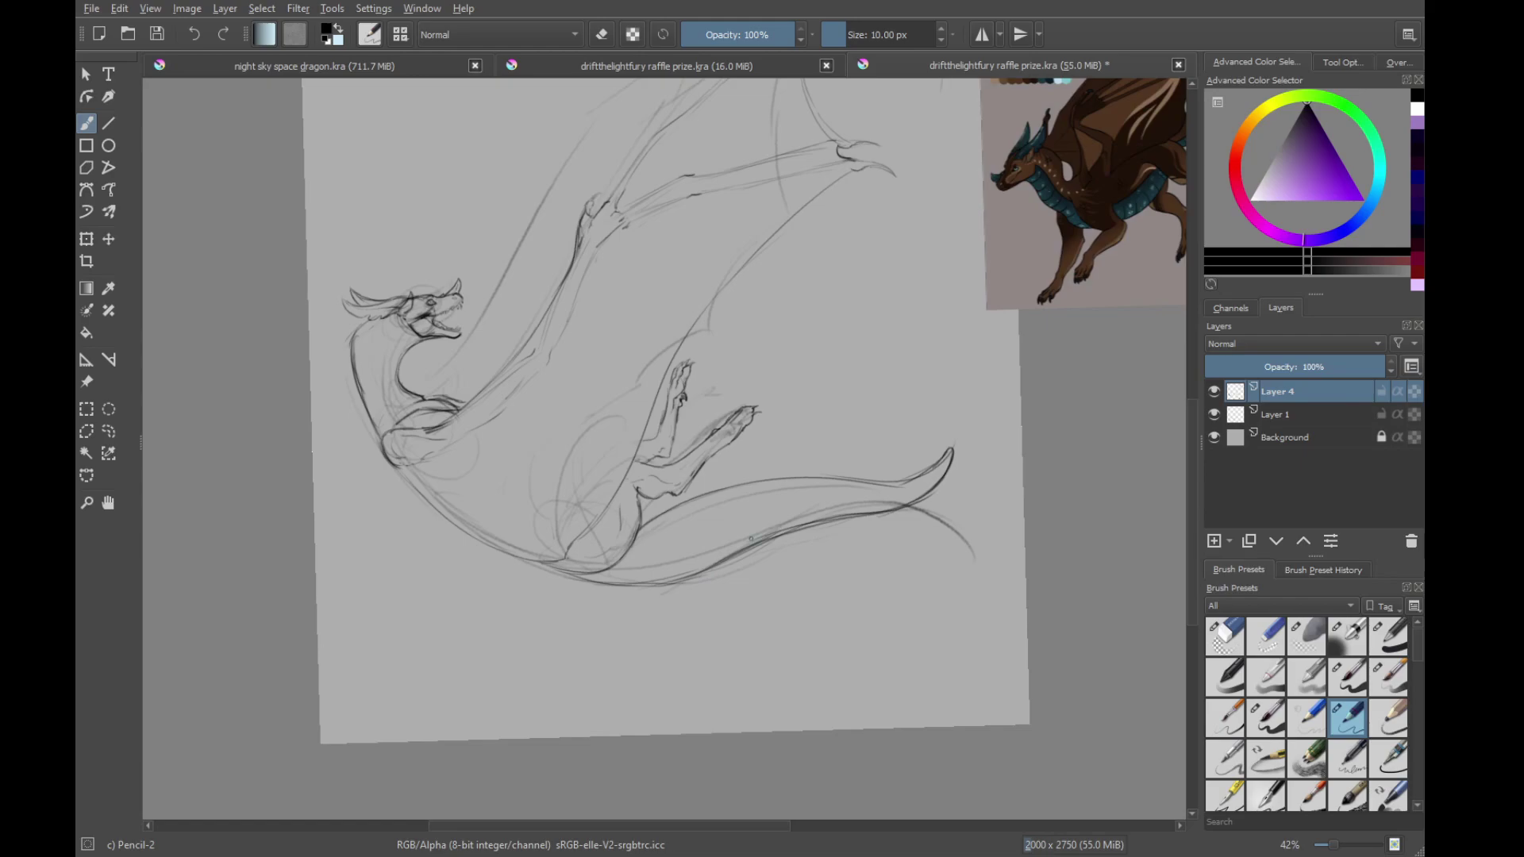
{"action": "left_click_drag", "start_coordinate": [714, 567], "coordinate": [847, 483]}
{"action": "mouse_move", "coordinate": [750, 486]}
{"action": "left_mouse_down"}
{"action": "mouse_move", "coordinate": [859, 456]}
{"action": "mouse_move", "coordinate": [876, 404]}
{"action": "left_mouse_up"}
{"action": "key", "text": "ctrl+z"}
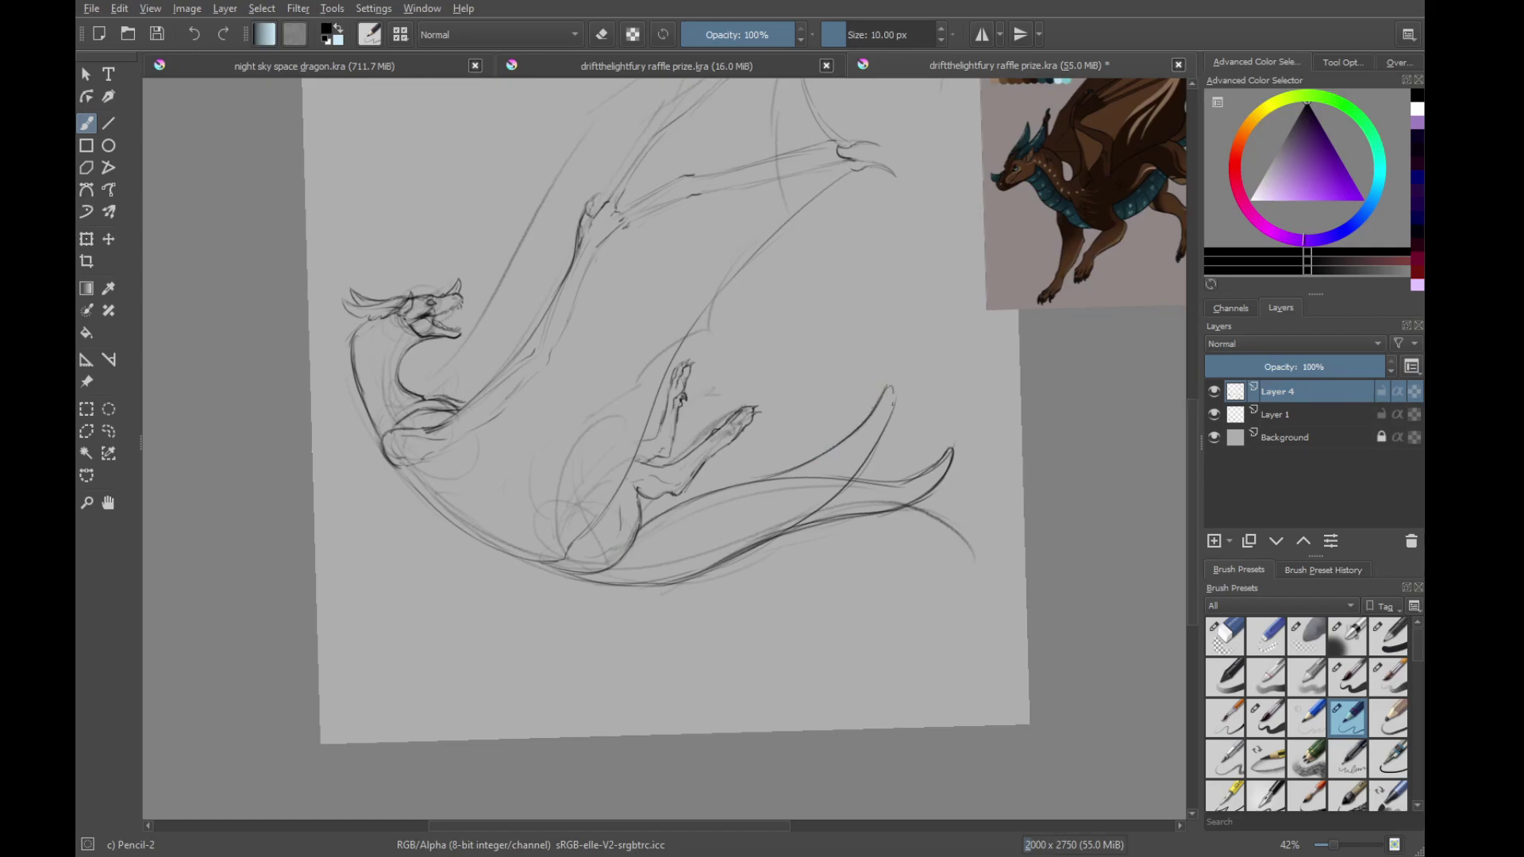
Erase the older tail edges around the steeper tail end
{"action": "key", "text": "slash"}
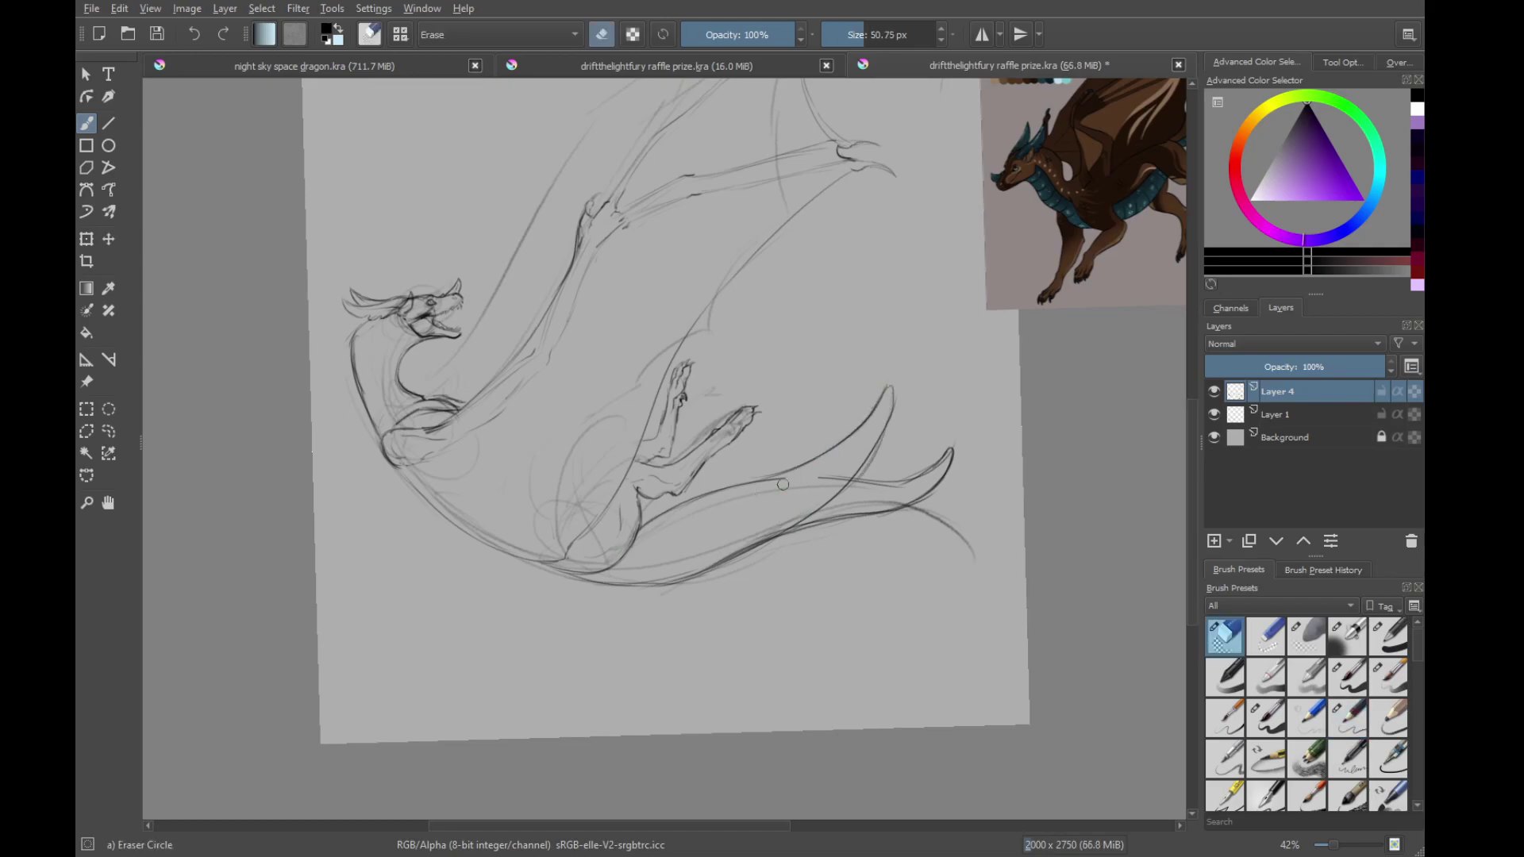
{"action": "left_click_drag", "start_coordinate": [821, 476], "coordinate": [882, 483]}
{"action": "mouse_move", "coordinate": [854, 515]}
{"action": "left_mouse_down"}
{"action": "mouse_move", "coordinate": [814, 522]}
{"action": "mouse_move", "coordinate": [946, 452]}
{"action": "mouse_move", "coordinate": [925, 445]}
{"action": "mouse_move", "coordinate": [656, 667]}
{"action": "mouse_move", "coordinate": [822, 445]}
{"action": "left_mouse_up"}
{"action": "key", "text": "slash"}
{"action": "mouse_move", "coordinate": [671, 547]}
{"action": "left_mouse_down"}
{"action": "mouse_move", "coordinate": [738, 530]}
{"action": "mouse_move", "coordinate": [559, 565]}
{"action": "mouse_move", "coordinate": [694, 503]}
{"action": "mouse_move", "coordinate": [945, 320]}
{"action": "mouse_move", "coordinate": [754, 624]}
{"action": "left_mouse_up"}
{"action": "key", "text": "slash"}
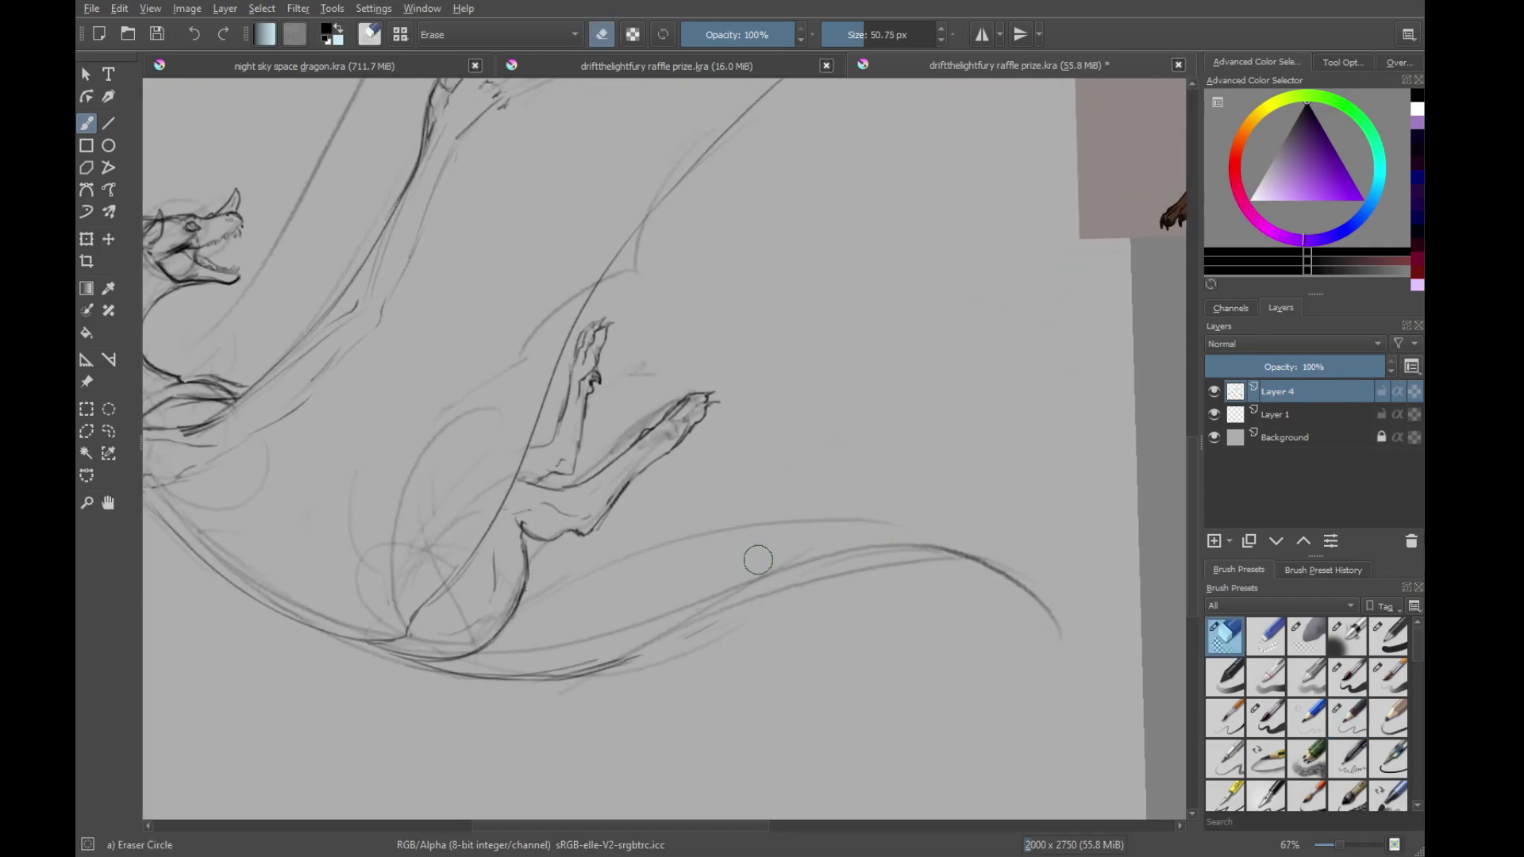
Undo the erasing and the steeper tail end, back to the lower tail on Layer 4
{"action": "key", "text": "ctrl+z"}
{"action": "key", "text": "ctrl+z"}
{"action": "key", "text": "slash"}
{"action": "key", "text": "ctrl+z"}
{"action": "key", "text": "ctrl+z"}
{"action": "key", "text": "ctrl+z"}
{"action": "key", "text": "ctrl+z"}
{"action": "key", "text": "ctrl+z"}
{"action": "key", "text": "ctrl+z"}
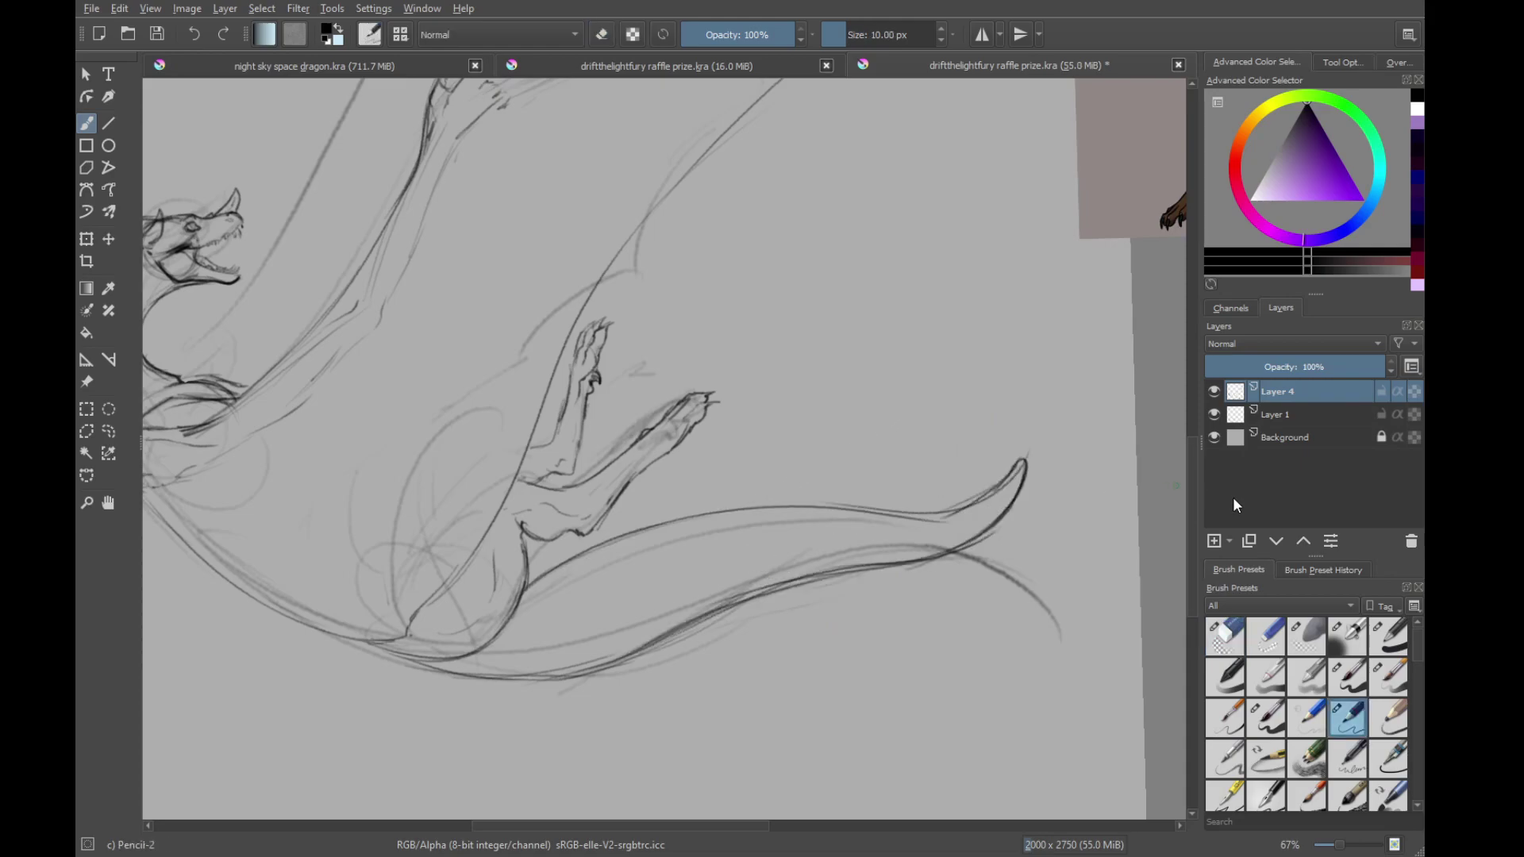
Add a new layer and draw the tail's lower edge sweeping from beneath the thigh steeply up past the old tip
{"action": "left_click", "coordinate": [1213, 540]}
{"action": "scroll", "coordinate": [699, 619], "scroll_direction": "down", "scroll_amount": 3}
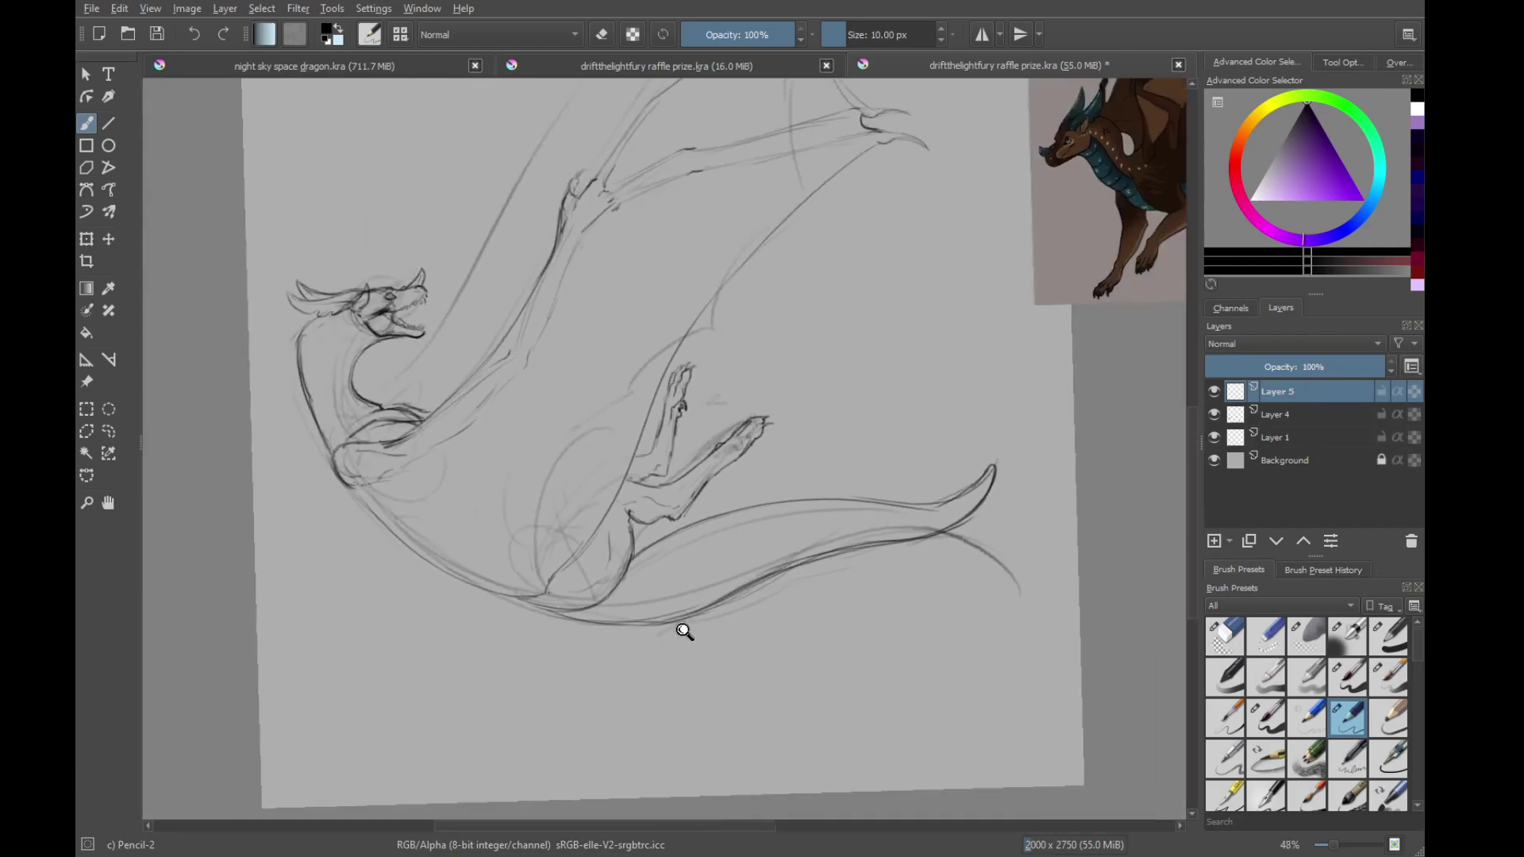
{"action": "mouse_move", "coordinate": [516, 656]}
{"action": "left_mouse_down"}
{"action": "mouse_move", "coordinate": [821, 566]}
{"action": "mouse_move", "coordinate": [885, 424]}
{"action": "left_mouse_up"}
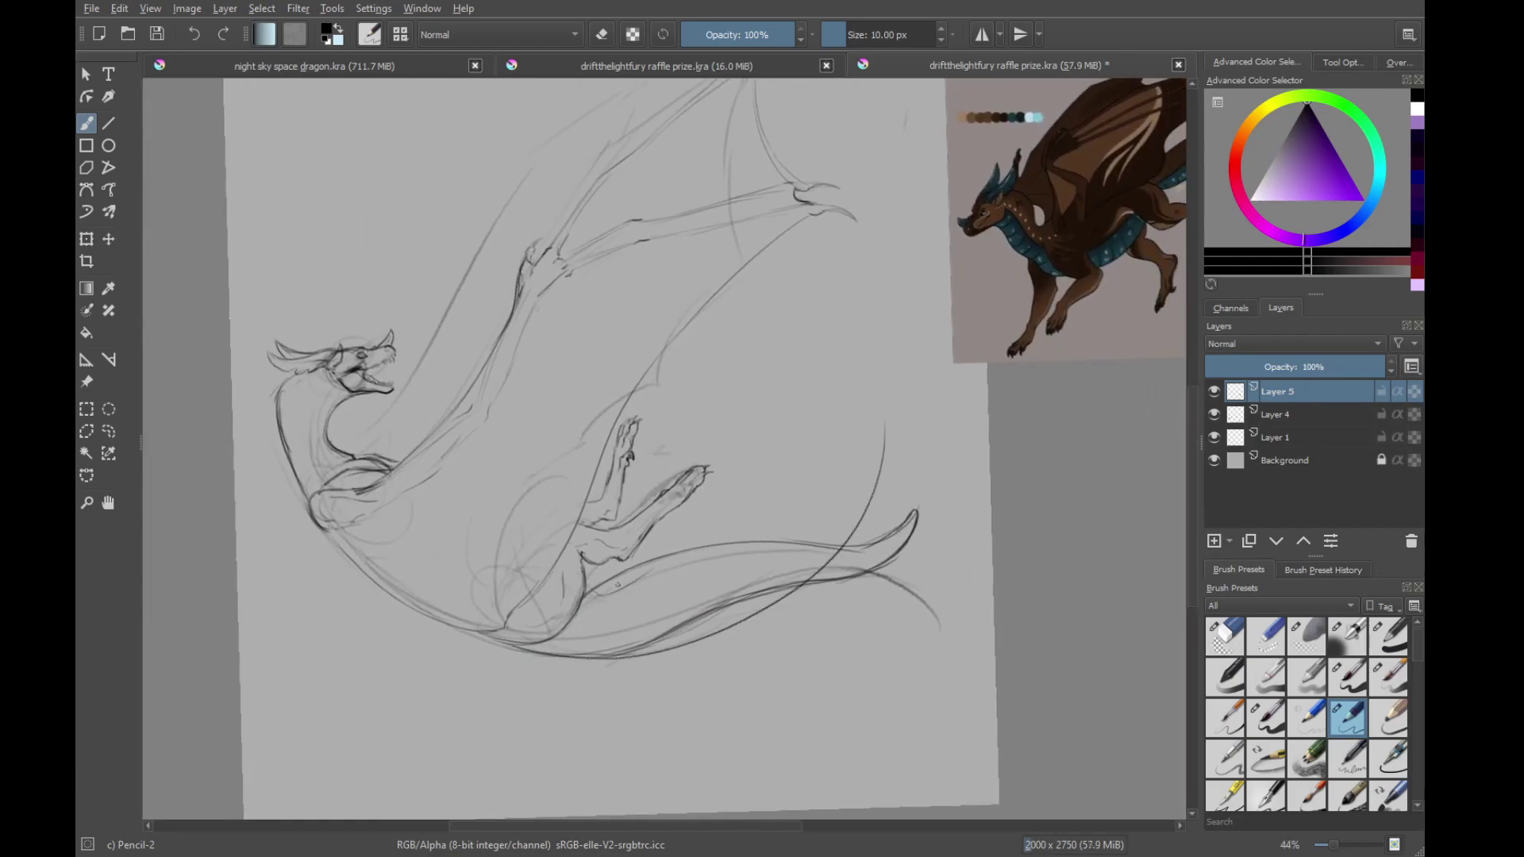
{"action": "left_click_drag", "start_coordinate": [744, 479], "coordinate": [728, 514]}
{"action": "key", "text": "ctrl+z"}
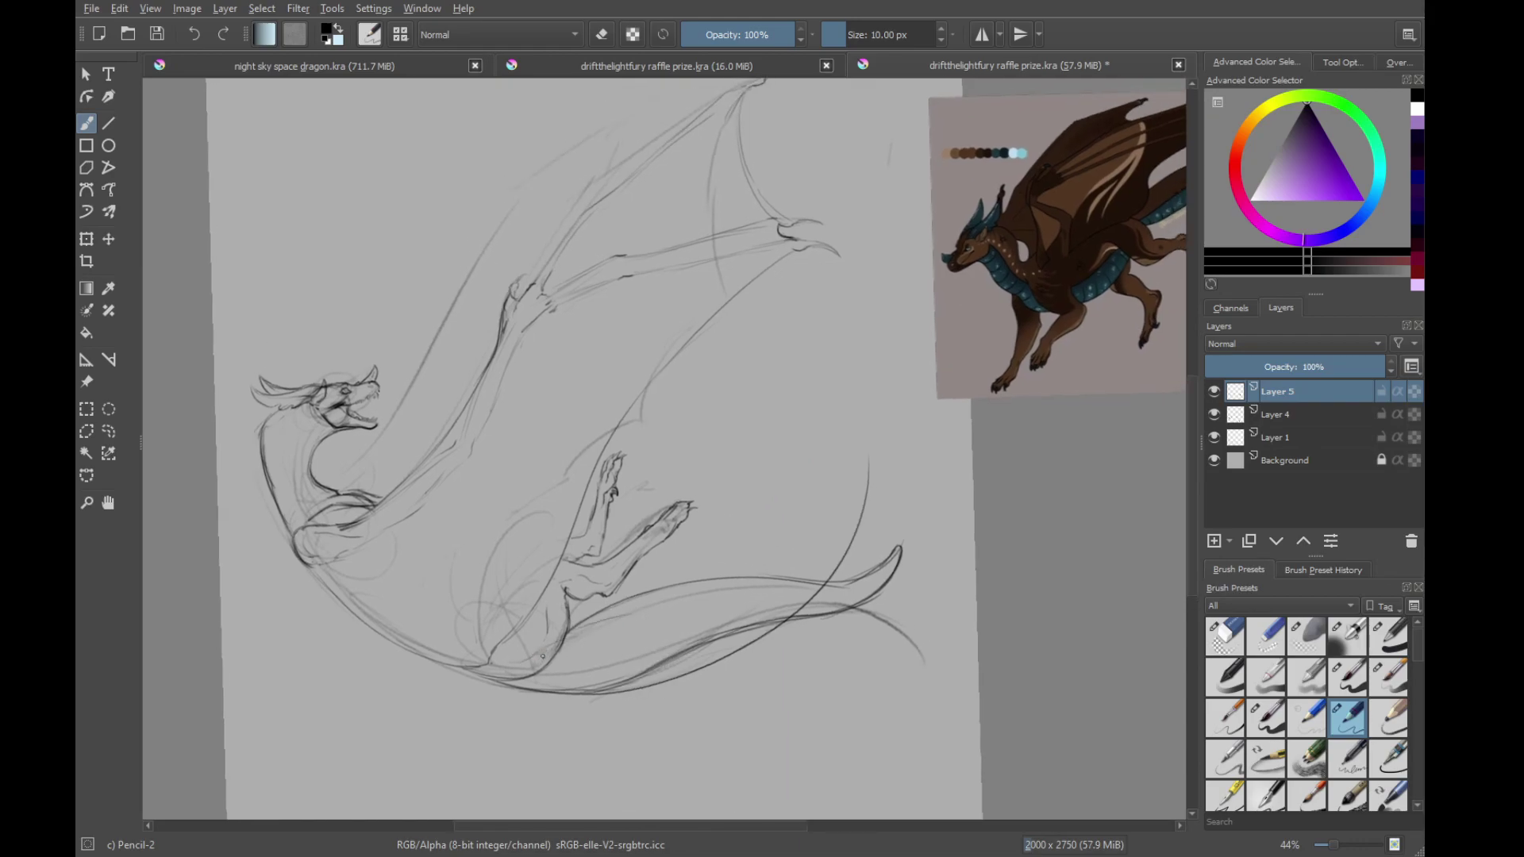
Draw the steep tail's upper edge rising from the thigh and join both edges at a raised tip
{"action": "left_click_drag", "start_coordinate": [722, 578], "coordinate": [843, 495]}
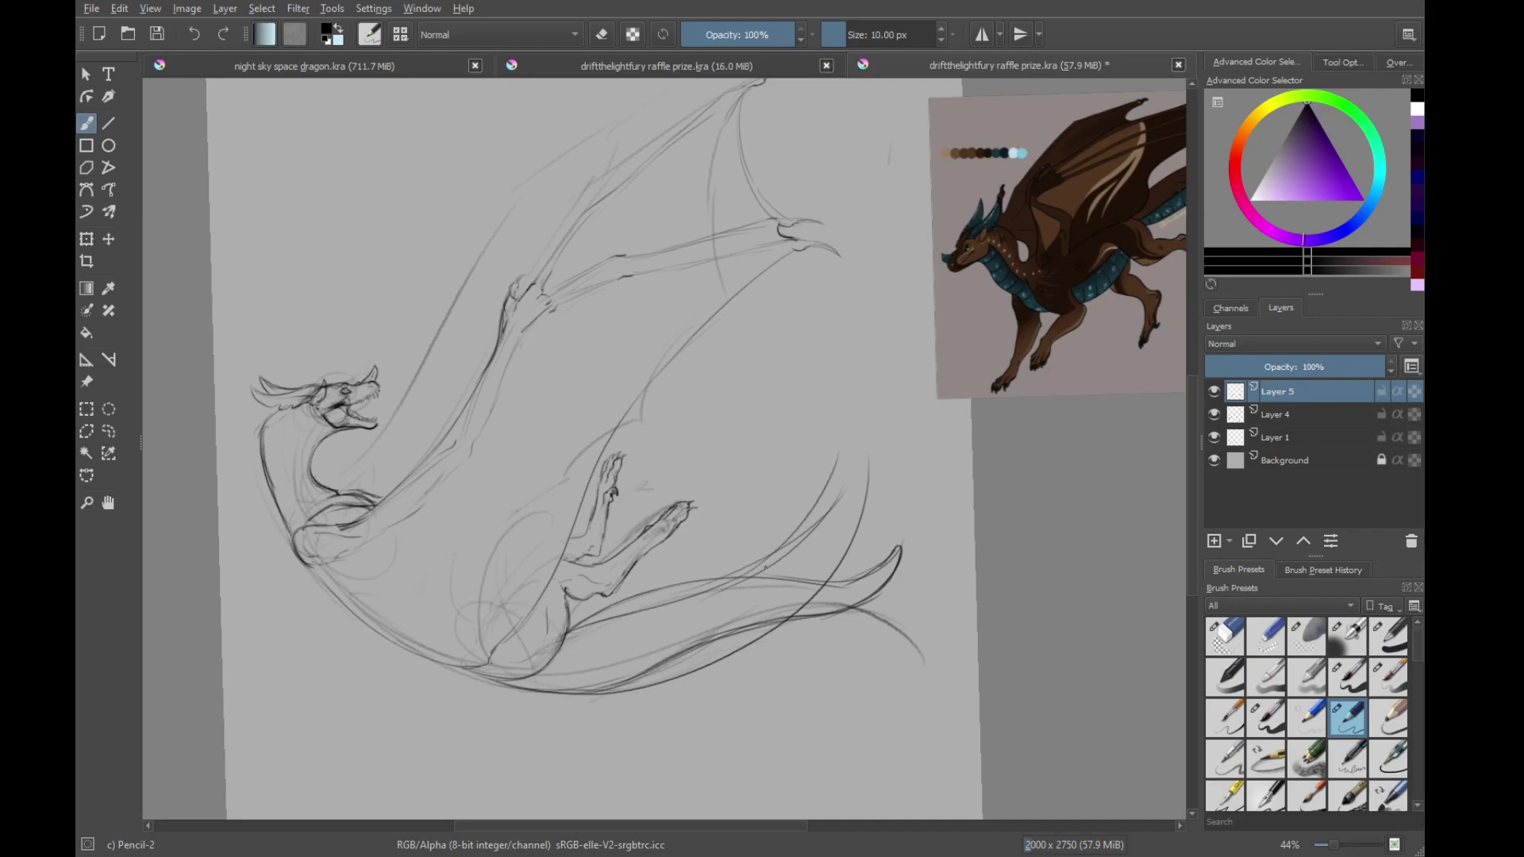
{"action": "left_click_drag", "start_coordinate": [861, 444], "coordinate": [859, 524]}
{"action": "left_click_drag", "start_coordinate": [811, 557], "coordinate": [868, 498]}
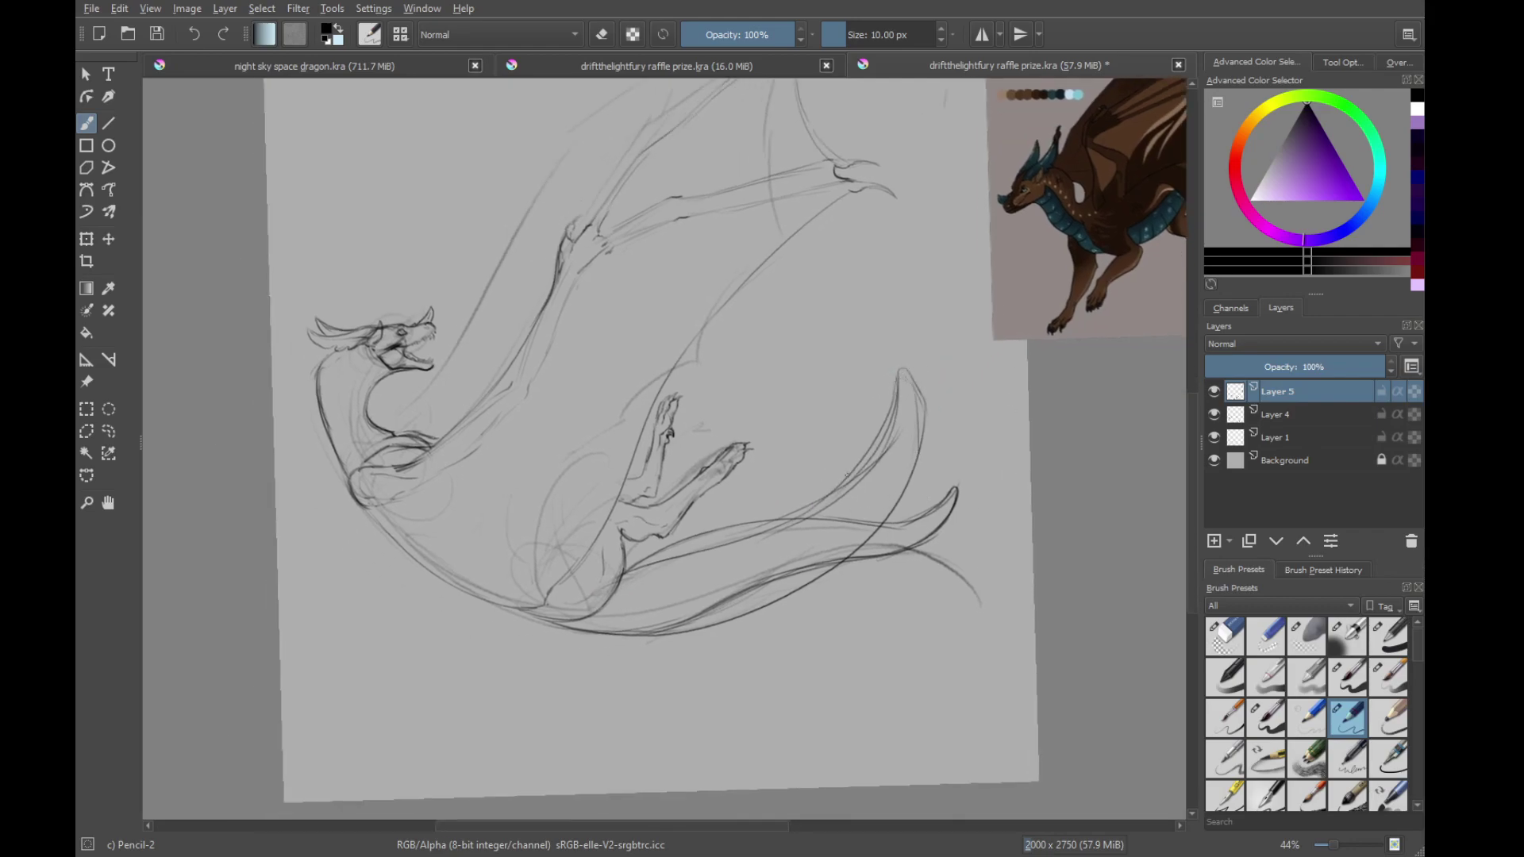
Erase the old lower tail lines on Layer 4, then return to the pencil brush
{"action": "key", "text": "e"}
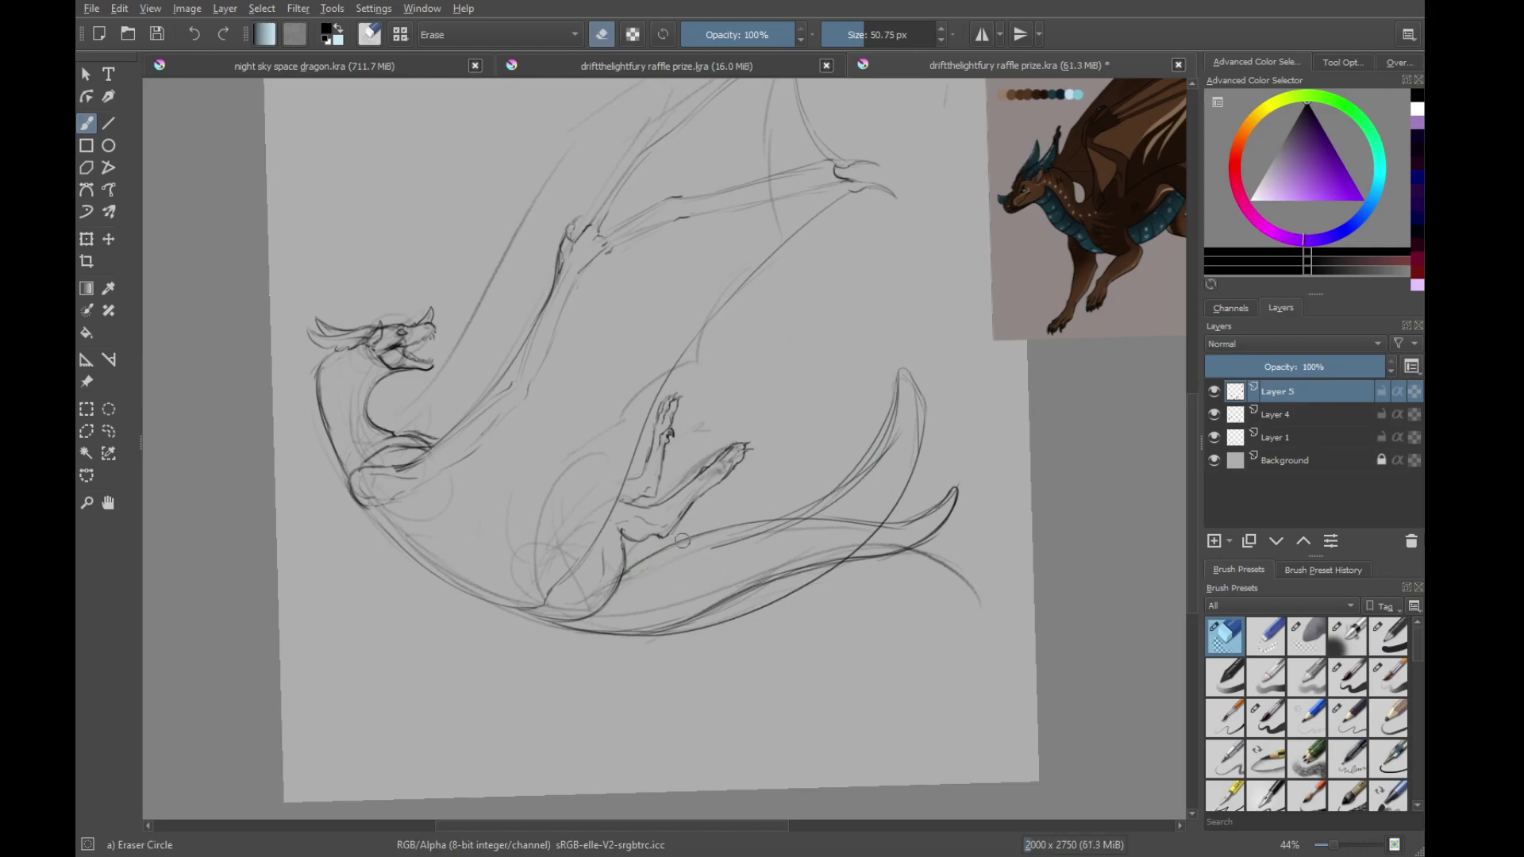
{"action": "mouse_move", "coordinate": [734, 543]}
{"action": "left_mouse_down"}
{"action": "mouse_move", "coordinate": [766, 547]}
{"action": "mouse_move", "coordinate": [827, 514]}
{"action": "left_mouse_up"}
{"action": "key", "text": "ctrl+z"}
{"action": "left_click", "coordinate": [1270, 415]}
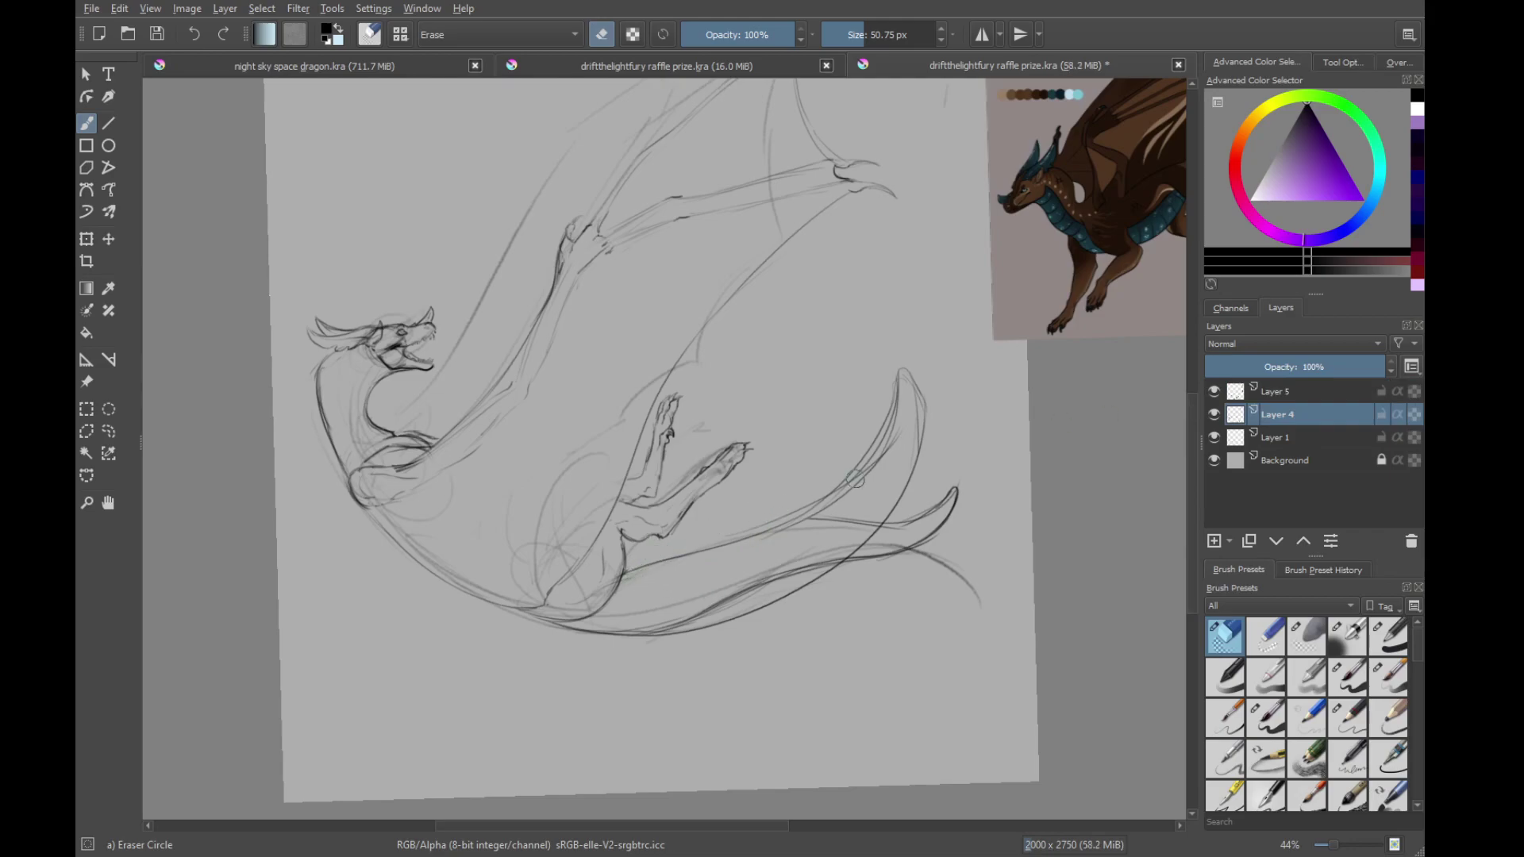
{"action": "mouse_move", "coordinate": [855, 479]}
{"action": "left_mouse_down"}
{"action": "mouse_move", "coordinate": [881, 522]}
{"action": "mouse_move", "coordinate": [936, 516]}
{"action": "mouse_move", "coordinate": [690, 614]}
{"action": "mouse_move", "coordinate": [824, 557]}
{"action": "mouse_move", "coordinate": [774, 536]}
{"action": "mouse_move", "coordinate": [773, 468]}
{"action": "left_mouse_up"}
{"action": "key", "text": "/"}
{"action": "left_click_drag", "start_coordinate": [695, 586], "coordinate": [777, 514]}
Merge Layer 5 with the new tail down into Layer 4 and save the file
{"action": "left_click", "coordinate": [1301, 397]}
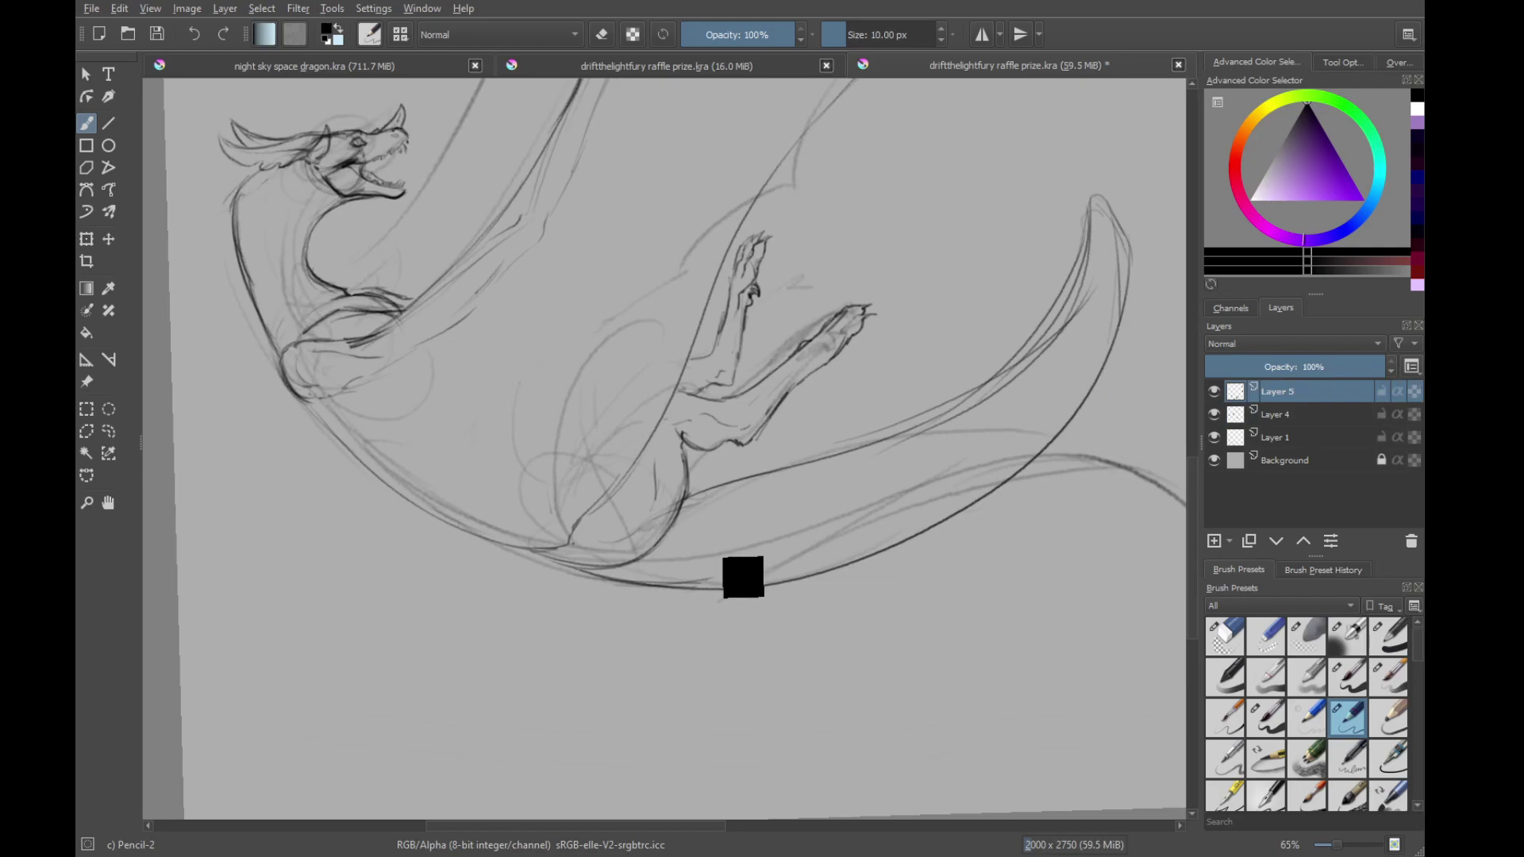
{"action": "key", "text": "shift+Delete"}
{"action": "key", "text": "ctrl+s"}
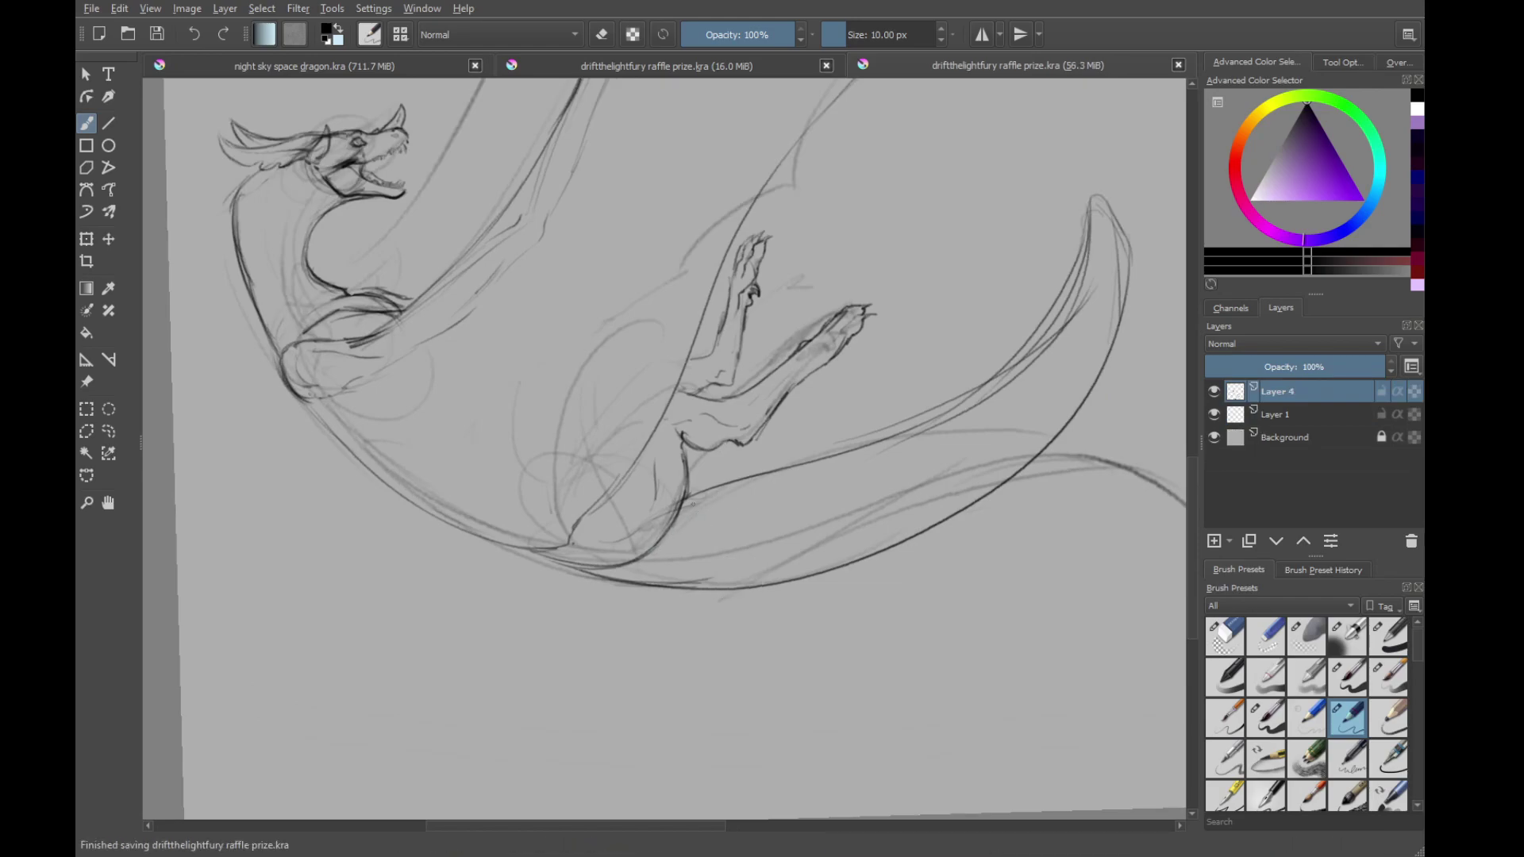
Redraw the tail's upper edge further inward for a slimmer tail and erase the old outer lines near the tip
{"action": "mouse_move", "coordinate": [693, 502]}
{"action": "left_mouse_down"}
{"action": "mouse_move", "coordinate": [1012, 388]}
{"action": "mouse_move", "coordinate": [1038, 334]}
{"action": "mouse_move", "coordinate": [964, 458]}
{"action": "left_mouse_up"}
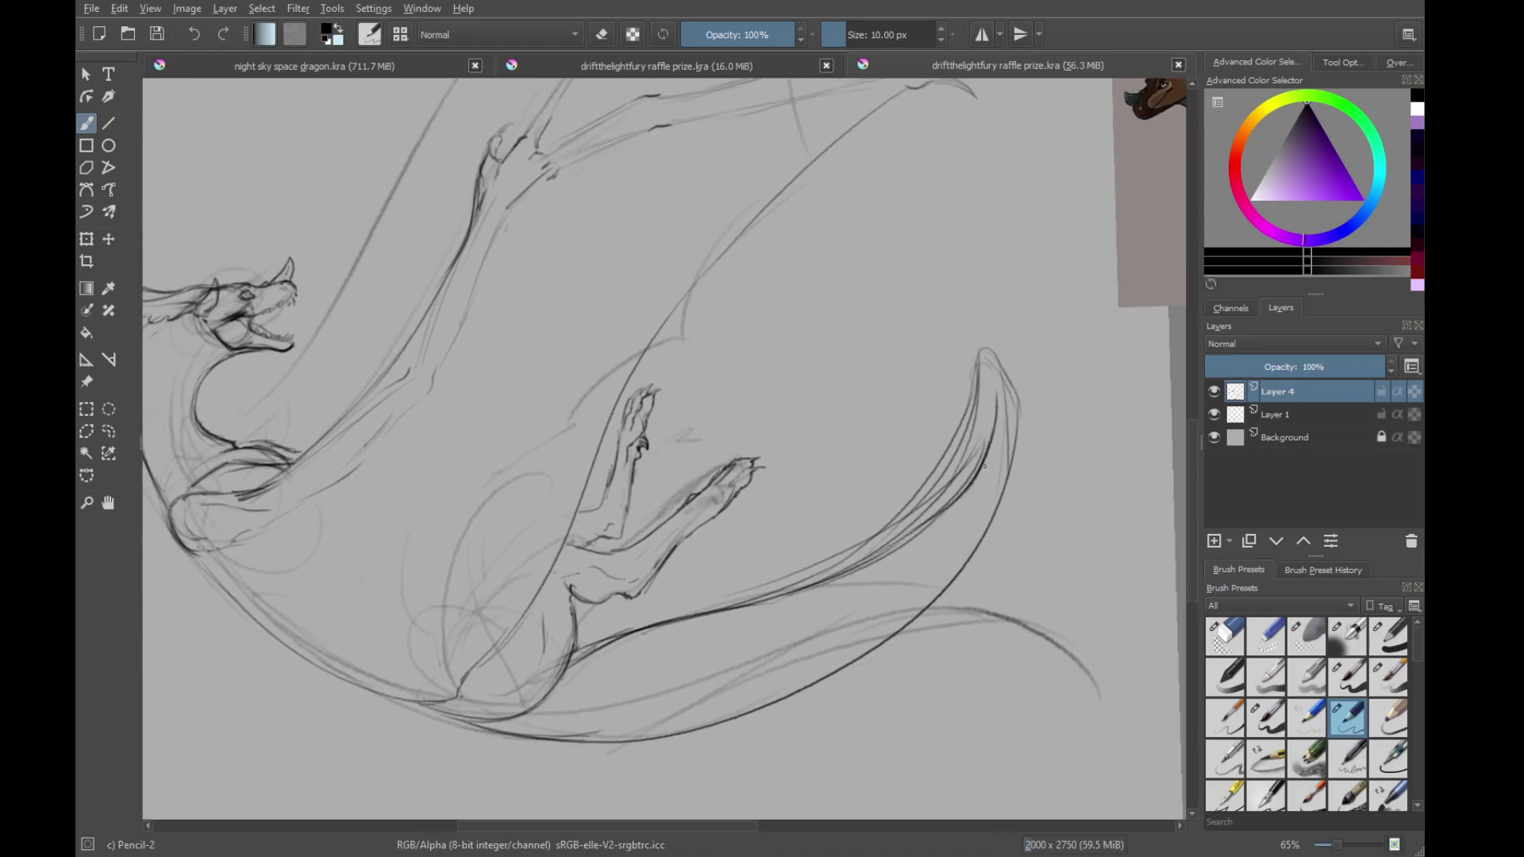
{"action": "left_click_drag", "start_coordinate": [1005, 377], "coordinate": [992, 525]}
{"action": "key", "text": "slash"}
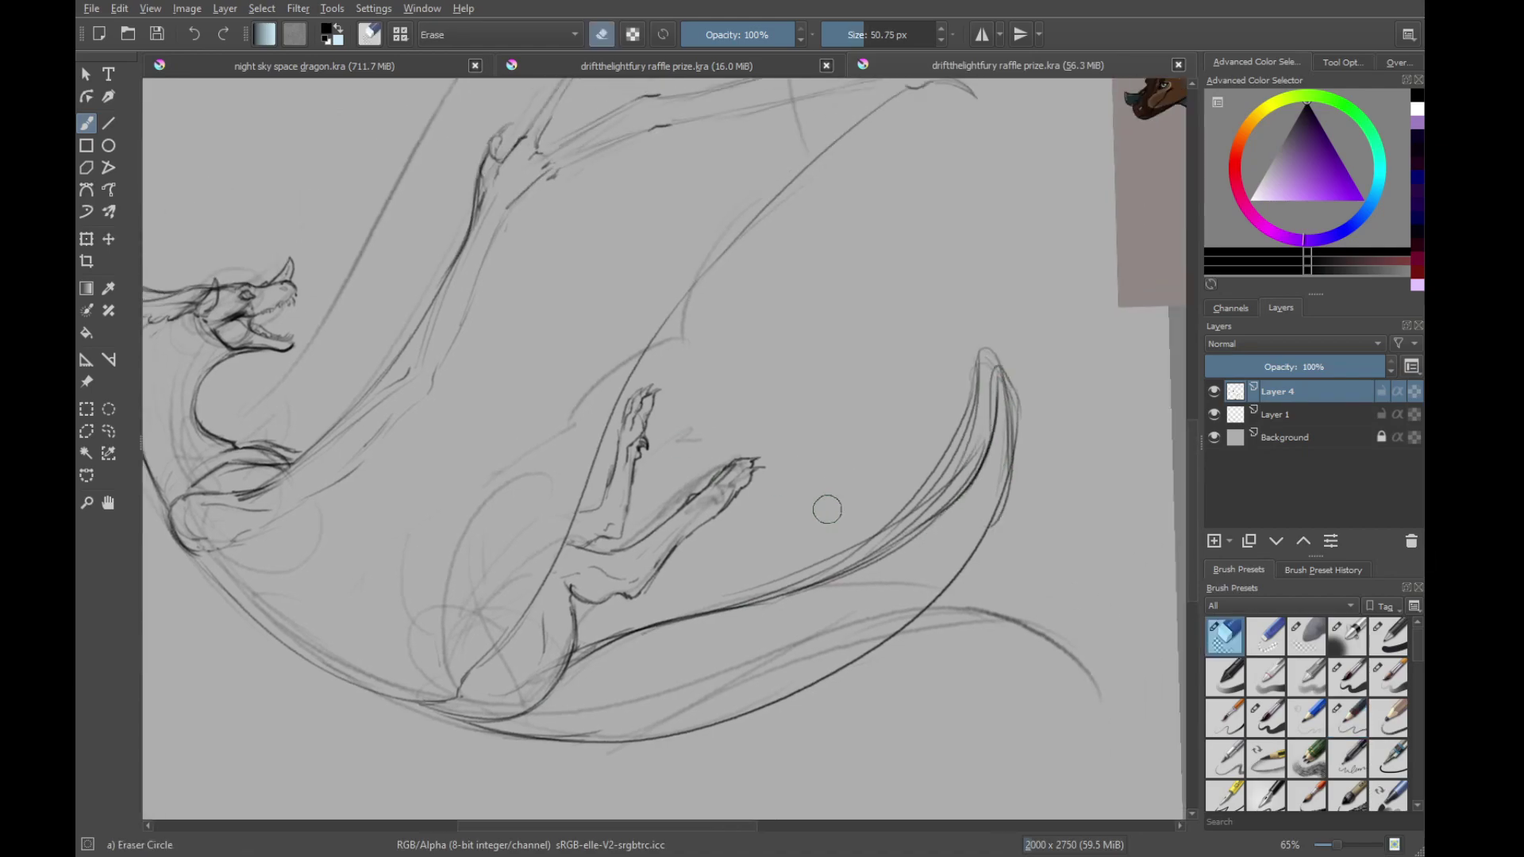
{"action": "mouse_move", "coordinate": [821, 557]}
{"action": "left_mouse_down"}
{"action": "mouse_move", "coordinate": [904, 502]}
{"action": "mouse_move", "coordinate": [962, 376]}
{"action": "mouse_move", "coordinate": [926, 479]}
{"action": "mouse_move", "coordinate": [972, 405]}
{"action": "mouse_move", "coordinate": [947, 483]}
{"action": "mouse_move", "coordinate": [992, 346]}
{"action": "mouse_move", "coordinate": [944, 590]}
{"action": "left_mouse_up"}
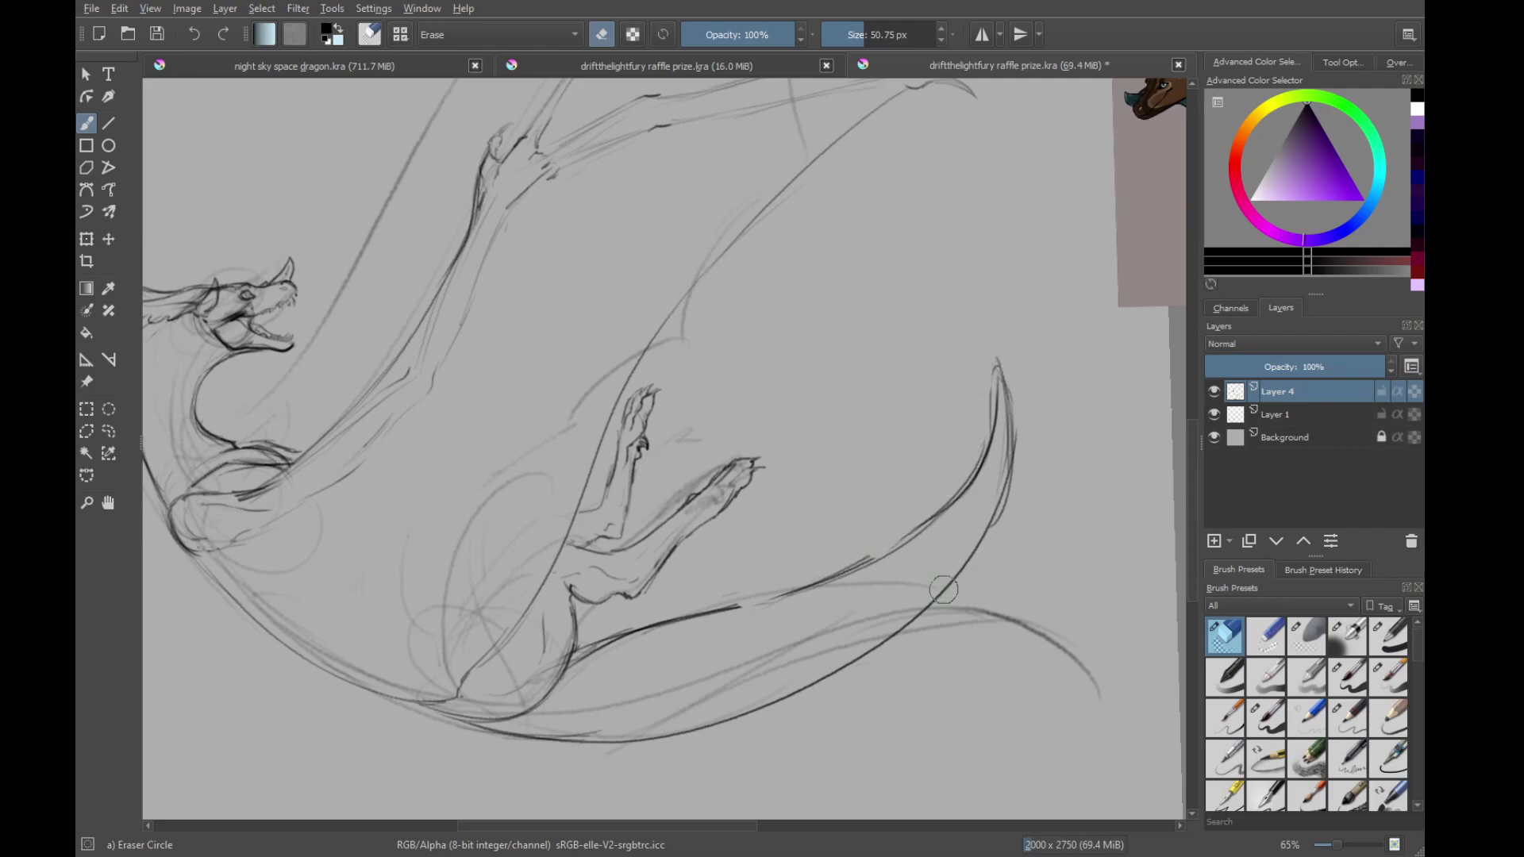
Reinforce the tail's slimmer upper edge with the pencil brush up to the pointed tip
{"action": "key", "text": "e"}
{"action": "left_click_drag", "start_coordinate": [836, 573], "coordinate": [996, 429]}
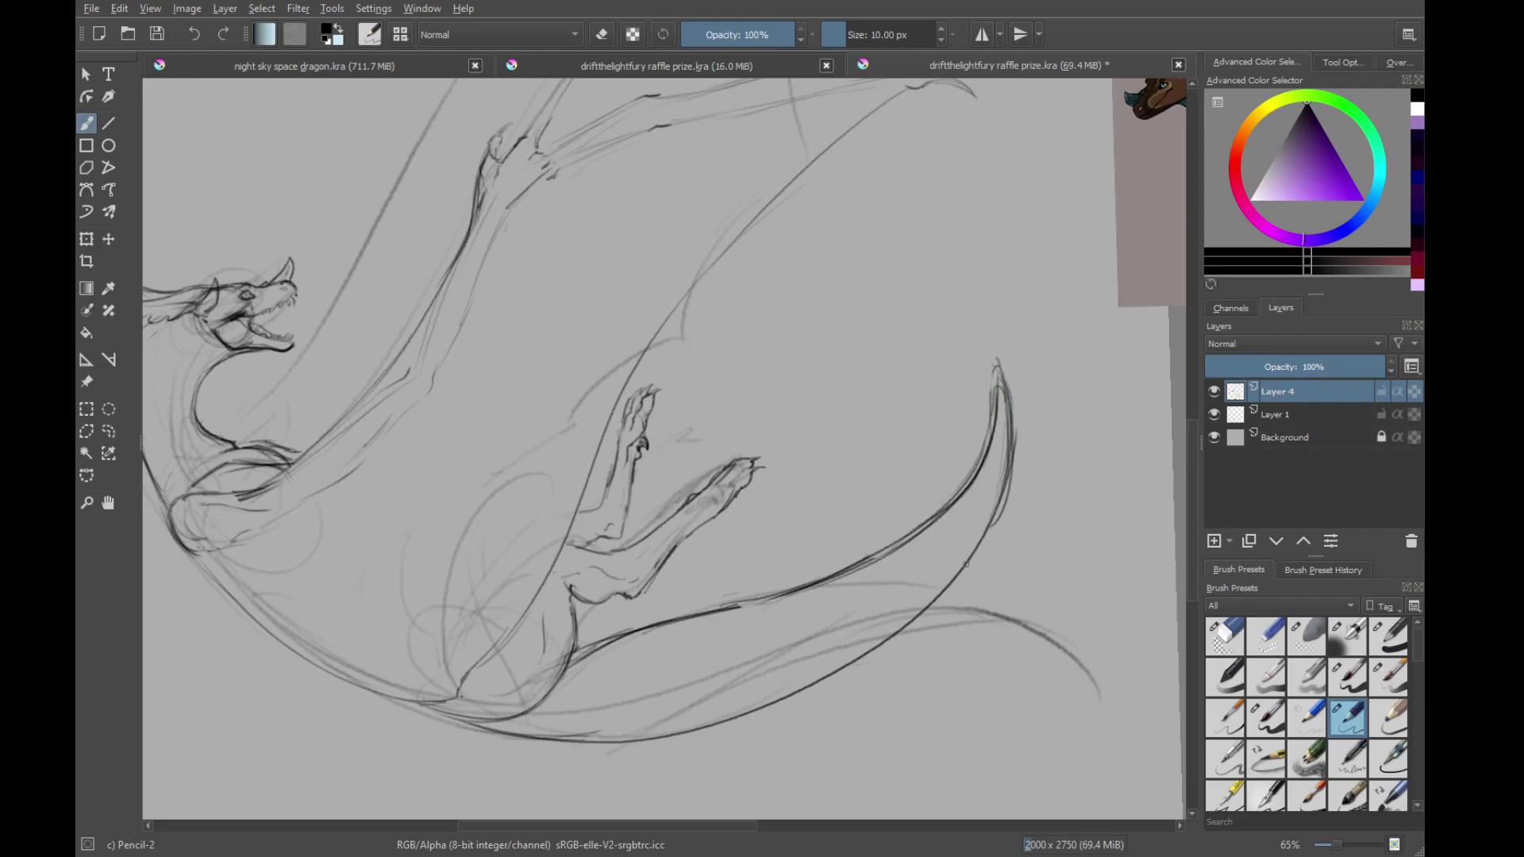
{"action": "left_click_drag", "start_coordinate": [912, 481], "coordinate": [818, 559]}
{"action": "mouse_move", "coordinate": [729, 623]}
{"action": "left_mouse_down"}
{"action": "mouse_move", "coordinate": [789, 581]}
{"action": "mouse_move", "coordinate": [793, 537]}
{"action": "mouse_move", "coordinate": [667, 562]}
{"action": "left_mouse_up"}
{"action": "mouse_move", "coordinate": [771, 576]}
{"action": "left_mouse_down"}
{"action": "mouse_move", "coordinate": [910, 554]}
{"action": "mouse_move", "coordinate": [1034, 496]}
{"action": "left_mouse_up"}
{"action": "left_click_drag", "start_coordinate": [1032, 496], "coordinate": [873, 559]}
{"action": "left_click_drag", "start_coordinate": [943, 387], "coordinate": [943, 492]}
{"action": "left_click_drag", "start_coordinate": [1072, 339], "coordinate": [793, 561]}
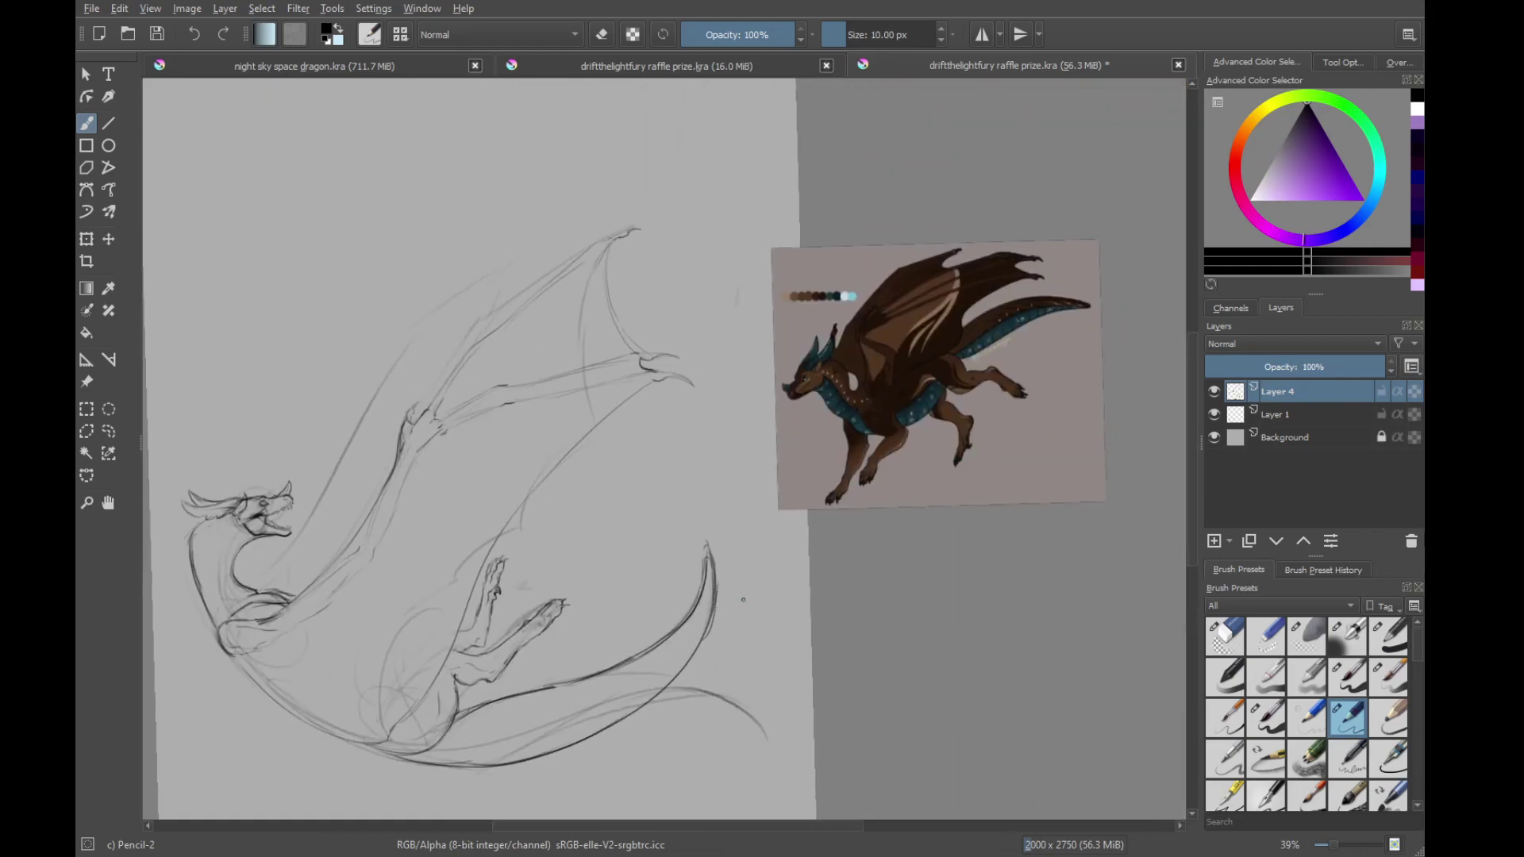
Erase most of the tail's upper edge between the thigh and the tip, then return to the pencil brush
{"action": "left_click_drag", "start_coordinate": [649, 697], "coordinate": [693, 629]}
{"action": "left_click_drag", "start_coordinate": [779, 604], "coordinate": [852, 491]}
{"action": "mouse_move", "coordinate": [610, 575]}
{"action": "left_mouse_down"}
{"action": "mouse_move", "coordinate": [647, 601]}
{"action": "mouse_move", "coordinate": [633, 534]}
{"action": "mouse_move", "coordinate": [578, 596]}
{"action": "mouse_move", "coordinate": [1025, 399]}
{"action": "left_mouse_up"}
{"action": "key", "text": "/"}
{"action": "key", "text": "e"}
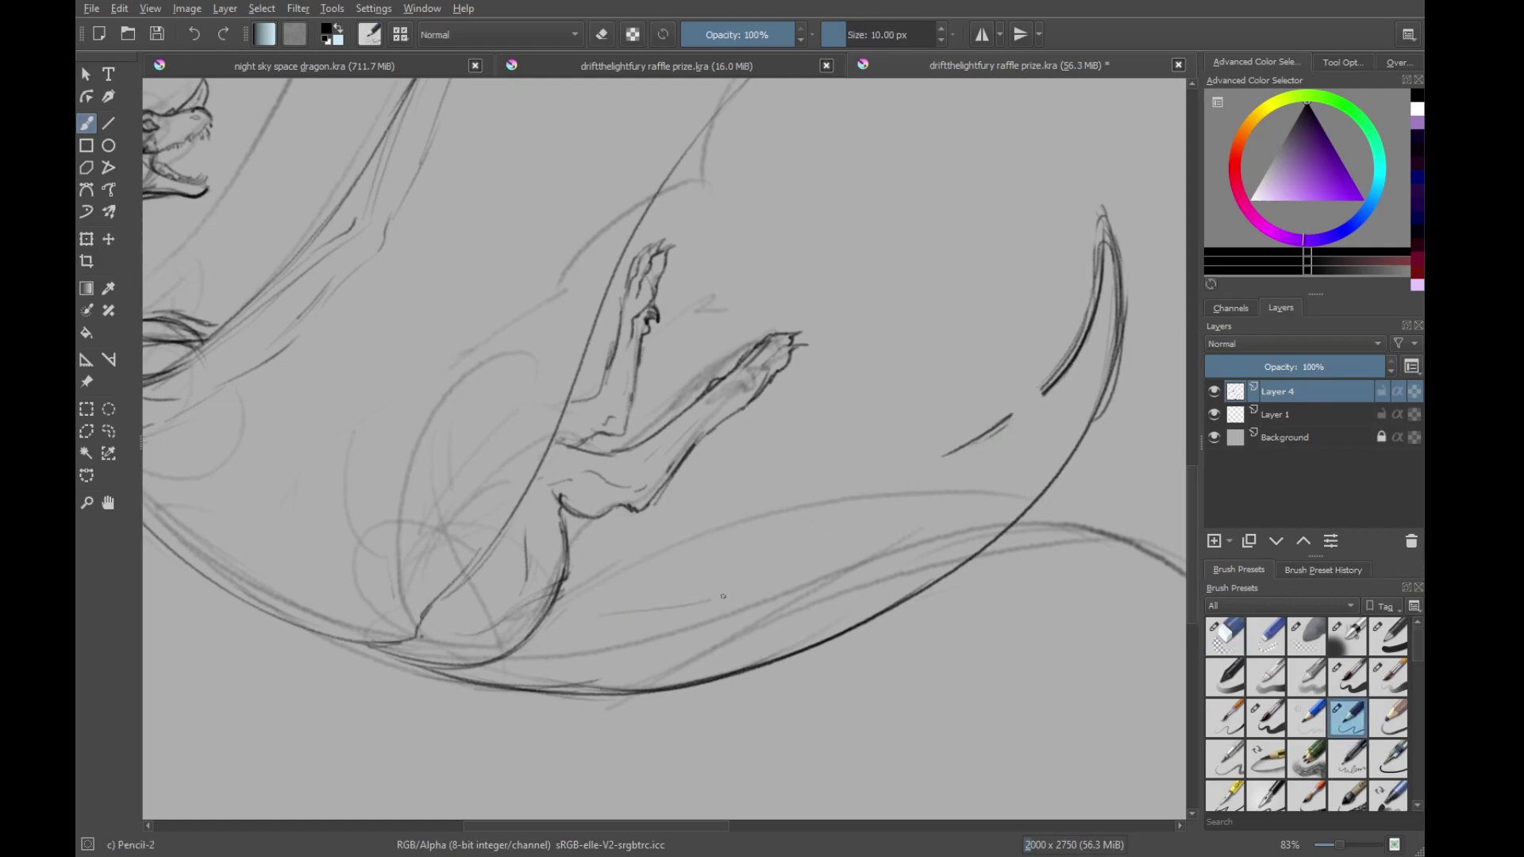
Try several strokes bridging the gap in the tail's upper edge, undoing them
{"action": "mouse_move", "coordinate": [617, 597]}
{"action": "left_mouse_down"}
{"action": "mouse_move", "coordinate": [831, 530]}
{"action": "mouse_move", "coordinate": [1024, 425]}
{"action": "mouse_move", "coordinate": [1058, 333]}
{"action": "mouse_move", "coordinate": [474, 397]}
{"action": "mouse_move", "coordinate": [463, 537]}
{"action": "mouse_move", "coordinate": [489, 578]}
{"action": "mouse_move", "coordinate": [515, 468]}
{"action": "mouse_move", "coordinate": [724, 367]}
{"action": "mouse_move", "coordinate": [796, 408]}
{"action": "mouse_move", "coordinate": [597, 578]}
{"action": "mouse_move", "coordinate": [613, 540]}
{"action": "left_mouse_up"}
{"action": "key", "text": "ctrl+z"}
{"action": "key", "text": "ctrl+z"}
{"action": "key", "text": "ctrl+z"}
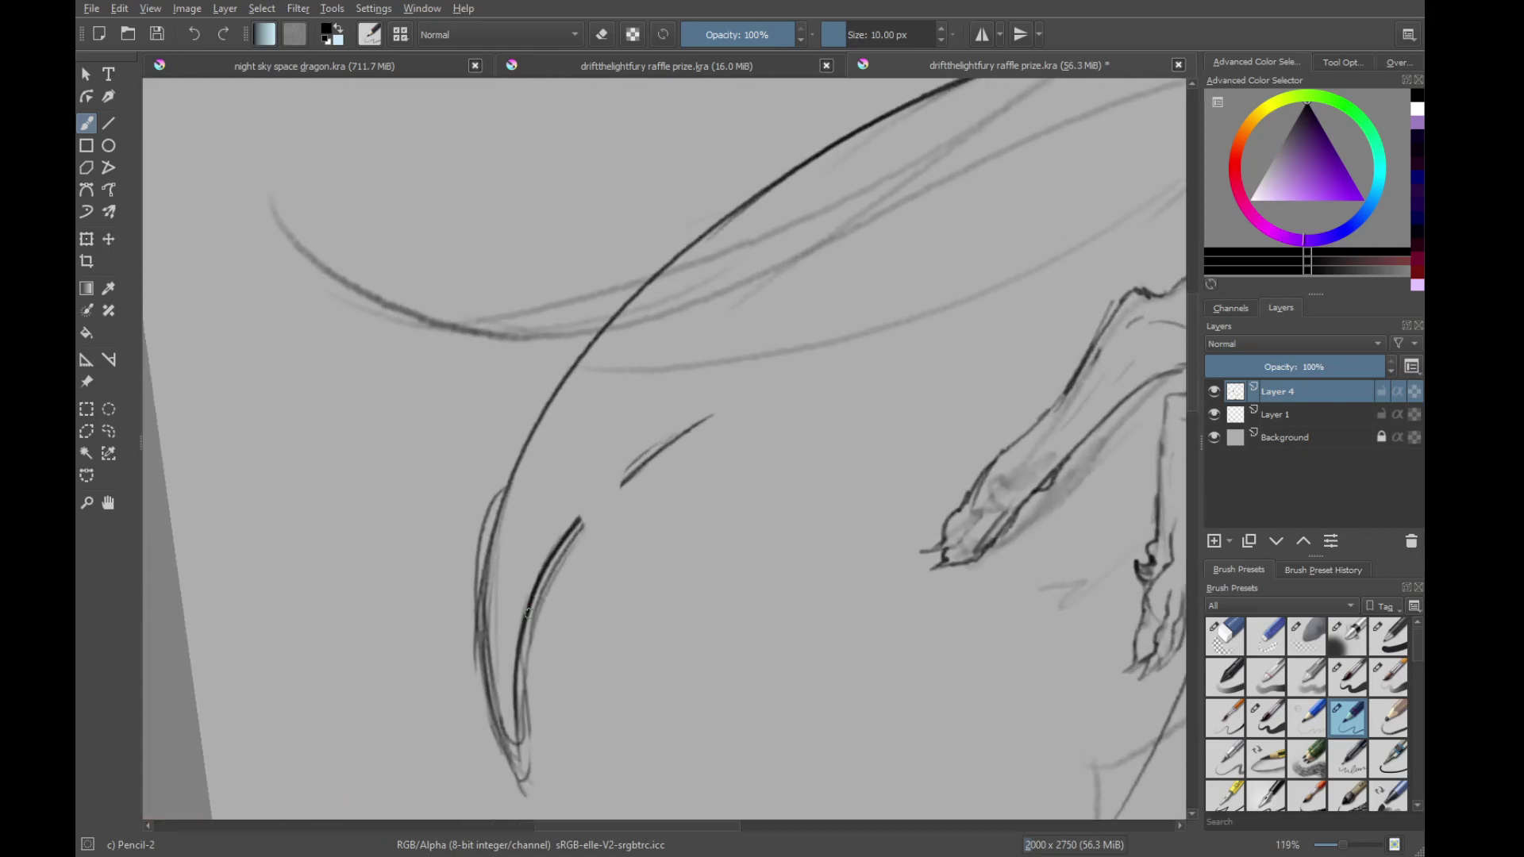
{"action": "left_click_drag", "start_coordinate": [538, 587], "coordinate": [679, 410]}
{"action": "left_click_drag", "start_coordinate": [537, 588], "coordinate": [771, 342]}
{"action": "left_click_drag", "start_coordinate": [487, 629], "coordinate": [853, 284]}
{"action": "left_click_drag", "start_coordinate": [776, 354], "coordinate": [665, 437]}
{"action": "key", "text": "ctrl+z"}
{"action": "key", "text": "ctrl+z"}
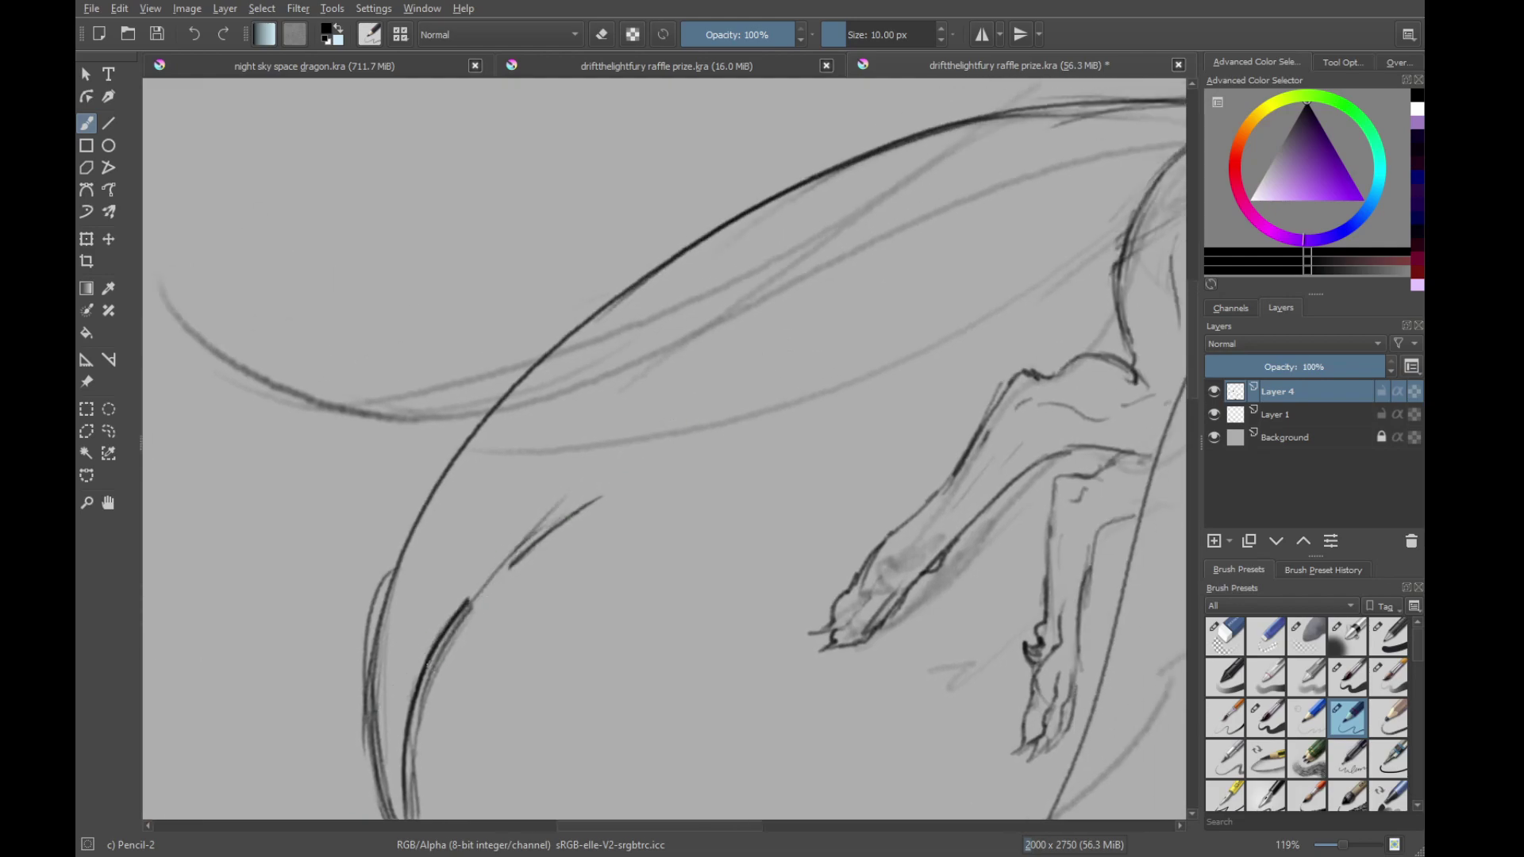
Draw the tail's upper edge in overlapping strokes from the tip segment back to the thigh
{"action": "left_click_drag", "start_coordinate": [476, 595], "coordinate": [728, 386]}
{"action": "left_click_drag", "start_coordinate": [472, 600], "coordinate": [812, 346]}
{"action": "left_click_drag", "start_coordinate": [578, 486], "coordinate": [888, 314]}
{"action": "mouse_move", "coordinate": [886, 314]}
{"action": "left_mouse_down"}
{"action": "mouse_move", "coordinate": [865, 281]}
{"action": "mouse_move", "coordinate": [794, 392]}
{"action": "left_mouse_up"}
{"action": "left_click_drag", "start_coordinate": [528, 587], "coordinate": [830, 382]}
{"action": "left_click_drag", "start_coordinate": [656, 466], "coordinate": [992, 312]}
{"action": "left_click_drag", "start_coordinate": [856, 363], "coordinate": [1018, 275]}
{"action": "left_click_drag", "start_coordinate": [945, 321], "coordinate": [1030, 248]}
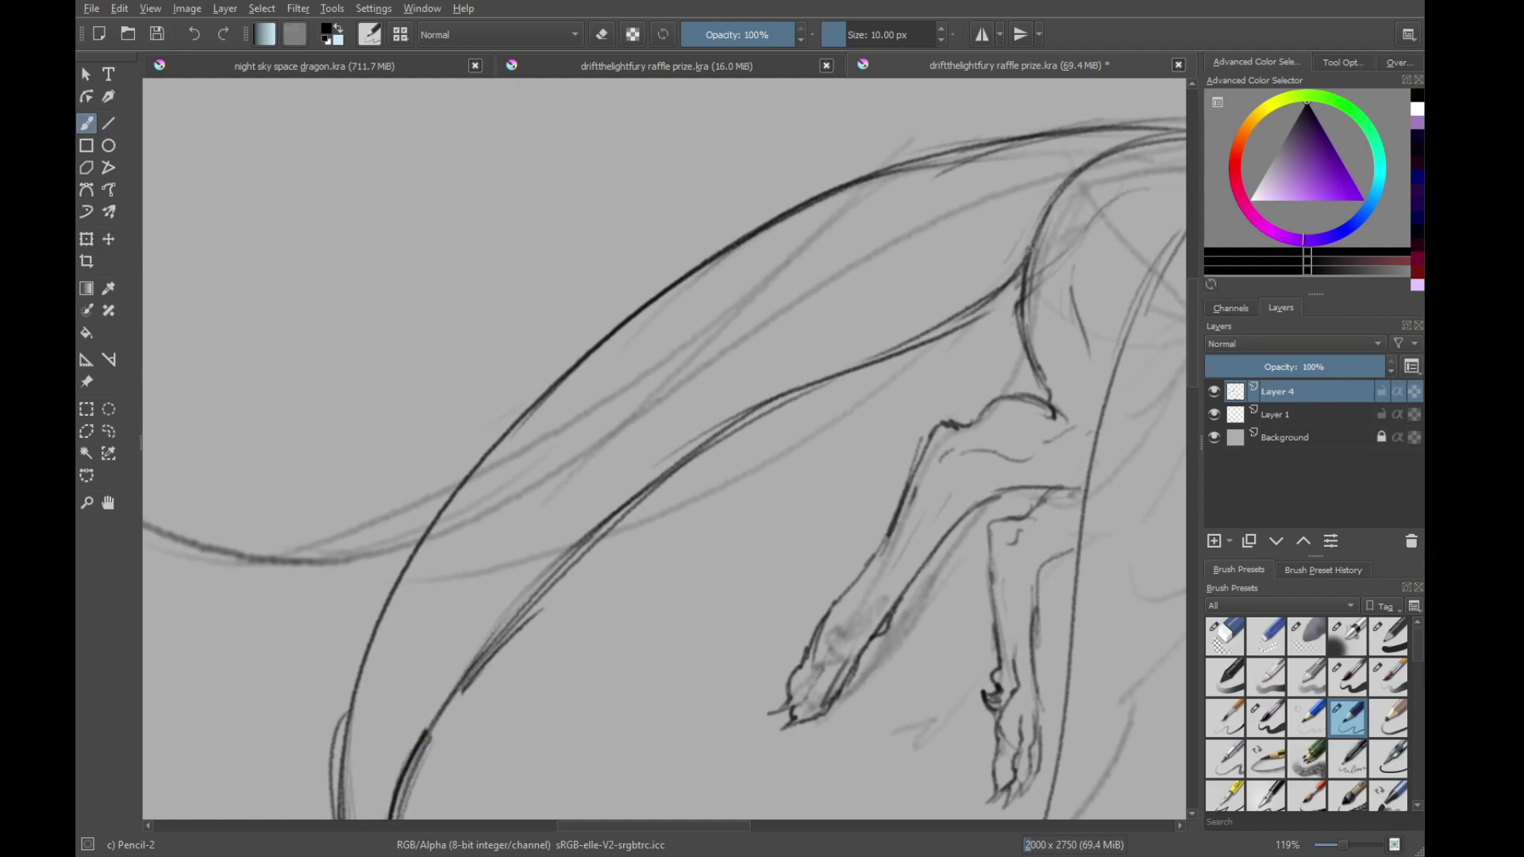
{"action": "mouse_move", "coordinate": [913, 345]}
{"action": "left_mouse_down"}
{"action": "mouse_move", "coordinate": [1038, 258]}
{"action": "mouse_move", "coordinate": [1018, 286]}
{"action": "left_mouse_up"}
{"action": "mouse_move", "coordinate": [828, 383]}
{"action": "left_mouse_down"}
{"action": "mouse_move", "coordinate": [1010, 234]}
{"action": "mouse_move", "coordinate": [949, 264]}
{"action": "mouse_move", "coordinate": [591, 613]}
{"action": "left_mouse_up"}
Erase stray sketch lines along the tail's new upper edge and return to the pencil brush
{"action": "key", "text": "/"}
{"action": "left_click_drag", "start_coordinate": [659, 539], "coordinate": [601, 684]}
{"action": "left_click_drag", "start_coordinate": [825, 353], "coordinate": [588, 675]}
{"action": "mouse_move", "coordinate": [588, 674]}
{"action": "left_mouse_down"}
{"action": "mouse_move", "coordinate": [721, 459]}
{"action": "mouse_move", "coordinate": [885, 306]}
{"action": "left_mouse_up"}
{"action": "mouse_move", "coordinate": [885, 306]}
{"action": "left_mouse_down"}
{"action": "mouse_move", "coordinate": [583, 702]}
{"action": "mouse_move", "coordinate": [604, 579]}
{"action": "mouse_move", "coordinate": [709, 433]}
{"action": "mouse_move", "coordinate": [955, 263]}
{"action": "mouse_move", "coordinate": [439, 612]}
{"action": "mouse_move", "coordinate": [717, 561]}
{"action": "left_mouse_up"}
{"action": "key", "text": "e"}
Erase the tail's pointed end to clear room for a different tip
{"action": "scroll", "coordinate": [954, 264], "scroll_direction": "down", "scroll_amount": 4}
{"action": "scroll", "coordinate": [718, 561], "scroll_direction": "up", "scroll_amount": 5}
{"action": "left_click_drag", "start_coordinate": [815, 285], "coordinate": [746, 653]}
{"action": "left_click_drag", "start_coordinate": [868, 317], "coordinate": [734, 527]}
{"action": "mouse_move", "coordinate": [865, 445]}
{"action": "left_mouse_down"}
{"action": "mouse_move", "coordinate": [569, 265]}
{"action": "mouse_move", "coordinate": [327, 499]}
{"action": "left_mouse_up"}
{"action": "key", "text": "/"}
{"action": "mouse_move", "coordinate": [626, 177]}
{"action": "left_mouse_down"}
{"action": "mouse_move", "coordinate": [477, 516]}
{"action": "mouse_move", "coordinate": [469, 135]}
{"action": "left_mouse_up"}
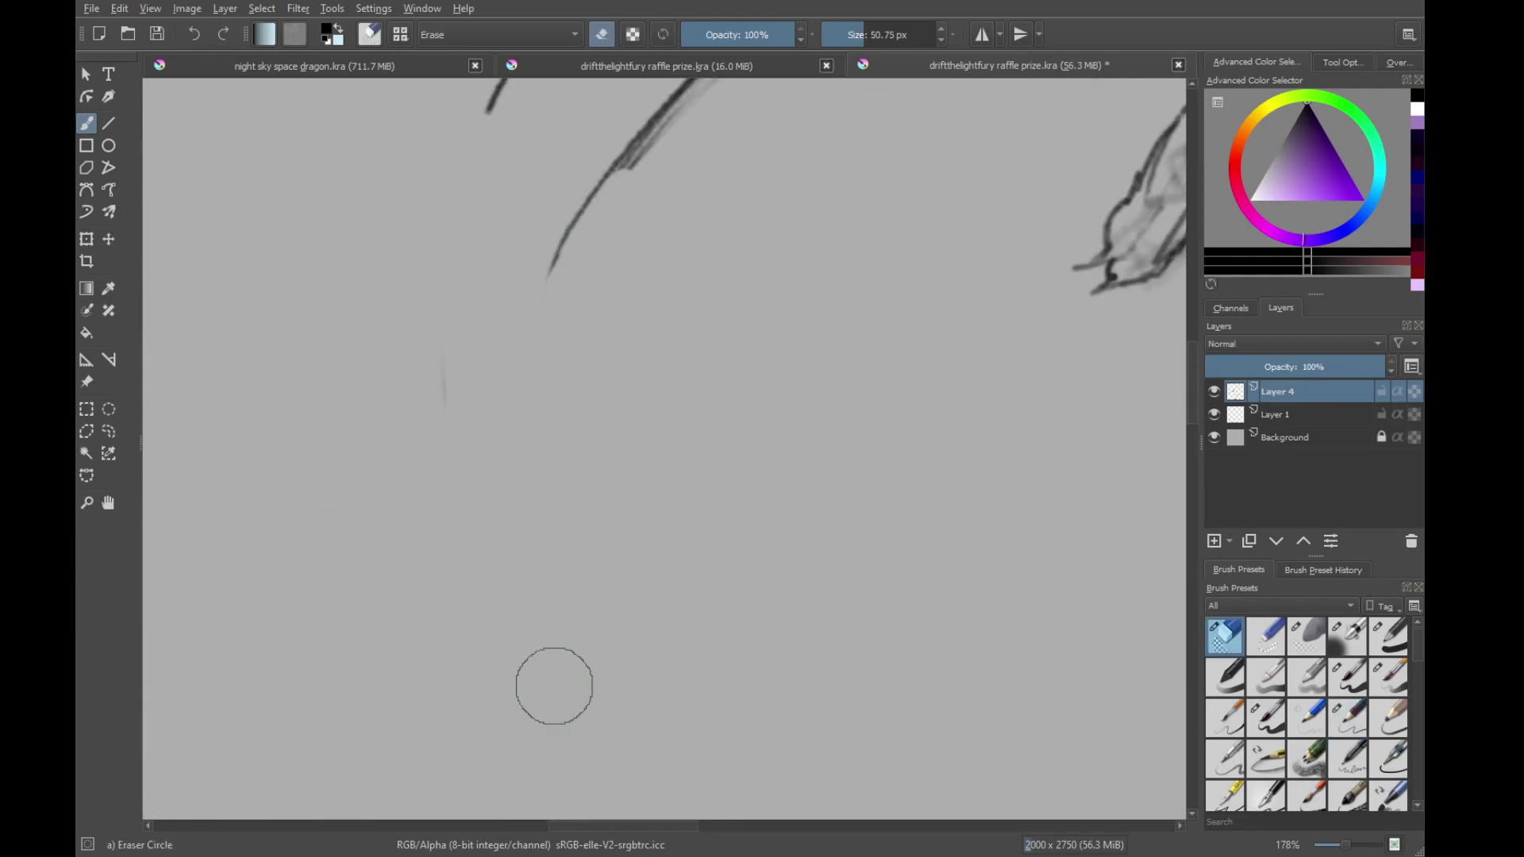
Draw the outer and inner edges of a tail end curling back toward the body
{"action": "key", "text": "/"}
{"action": "mouse_move", "coordinate": [631, 299]}
{"action": "left_mouse_down"}
{"action": "mouse_move", "coordinate": [562, 407]}
{"action": "mouse_move", "coordinate": [717, 367]}
{"action": "mouse_move", "coordinate": [650, 388]}
{"action": "mouse_move", "coordinate": [612, 579]}
{"action": "mouse_move", "coordinate": [619, 518]}
{"action": "left_mouse_up"}
{"action": "scroll", "coordinate": [621, 518], "scroll_direction": "up", "scroll_amount": 5}
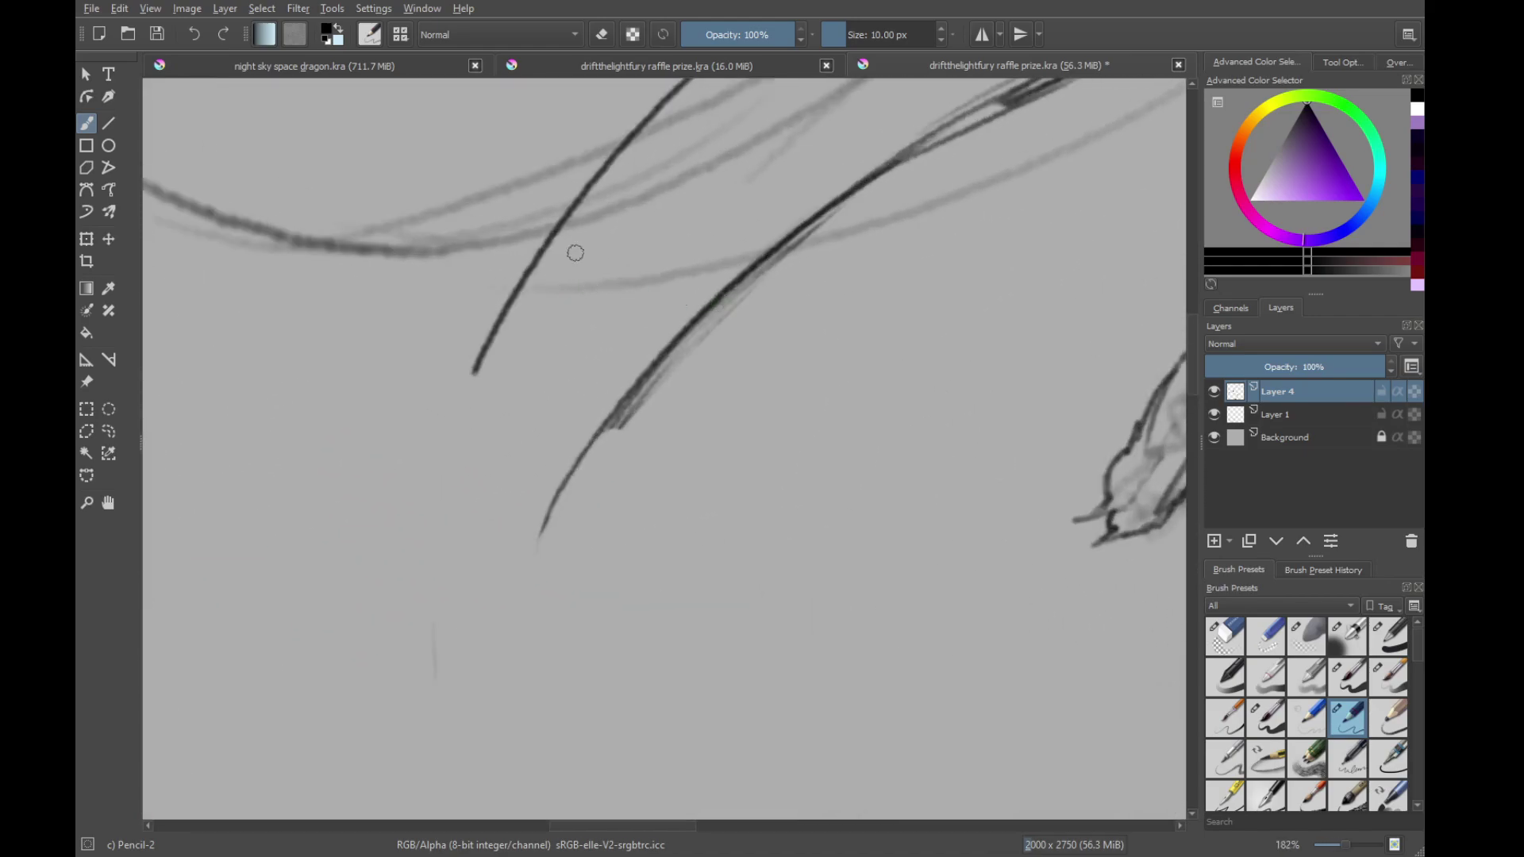
{"action": "mouse_move", "coordinate": [475, 369]}
{"action": "left_mouse_down"}
{"action": "mouse_move", "coordinate": [469, 489]}
{"action": "mouse_move", "coordinate": [524, 719]}
{"action": "left_mouse_up"}
{"action": "left_click_drag", "start_coordinate": [476, 397], "coordinate": [578, 721]}
{"action": "left_click_drag", "start_coordinate": [750, 282], "coordinate": [584, 554]}
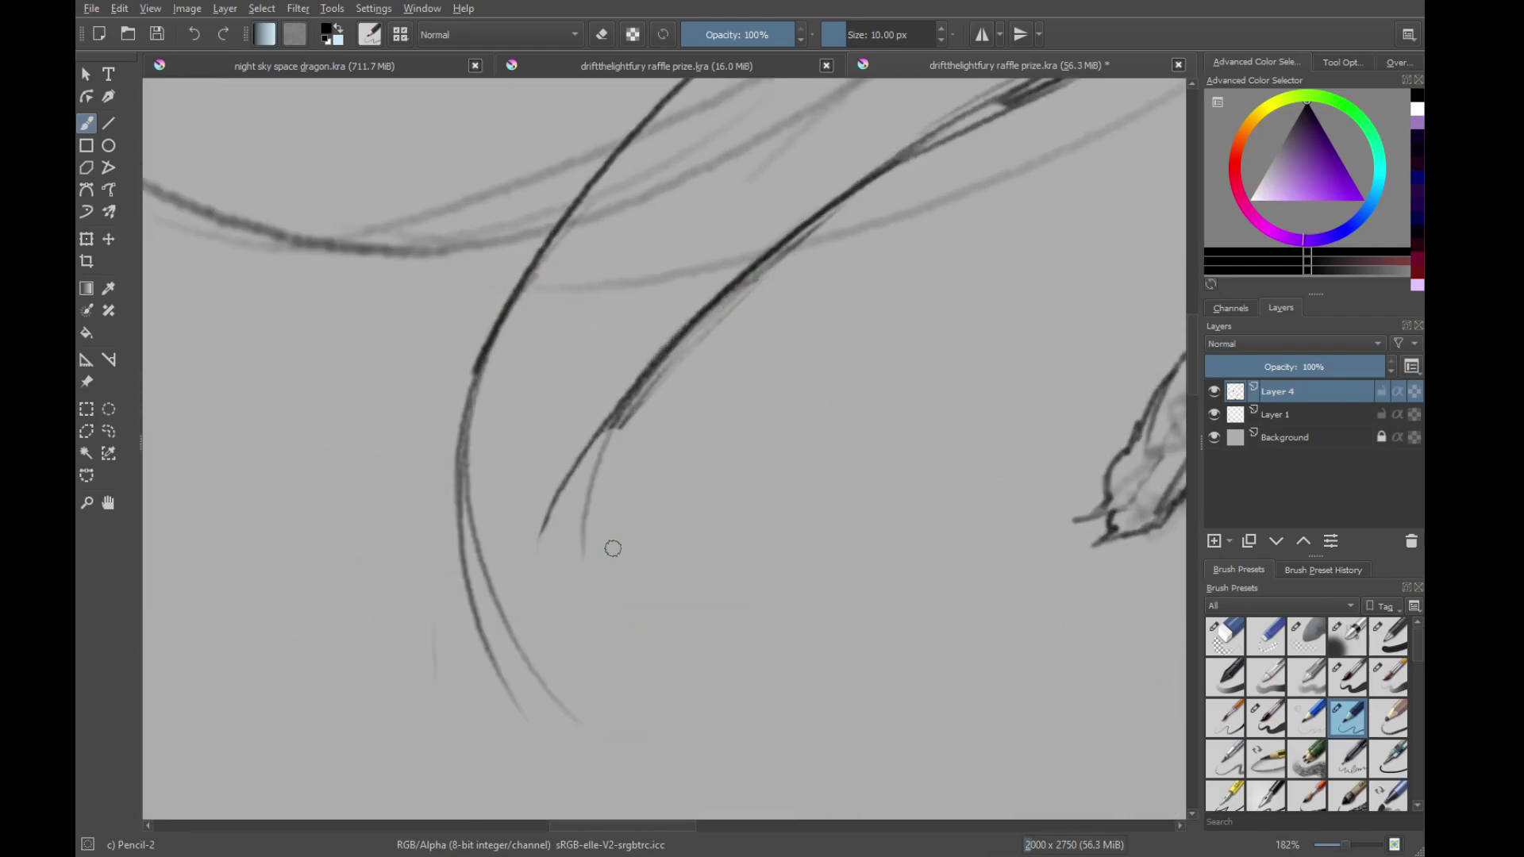
{"action": "mouse_move", "coordinate": [610, 416]}
{"action": "left_mouse_down"}
{"action": "mouse_move", "coordinate": [659, 709]}
{"action": "mouse_move", "coordinate": [678, 717]}
{"action": "left_mouse_up"}
{"action": "left_click_drag", "start_coordinate": [474, 390], "coordinate": [623, 762]}
{"action": "left_click_drag", "start_coordinate": [478, 559], "coordinate": [679, 767]}
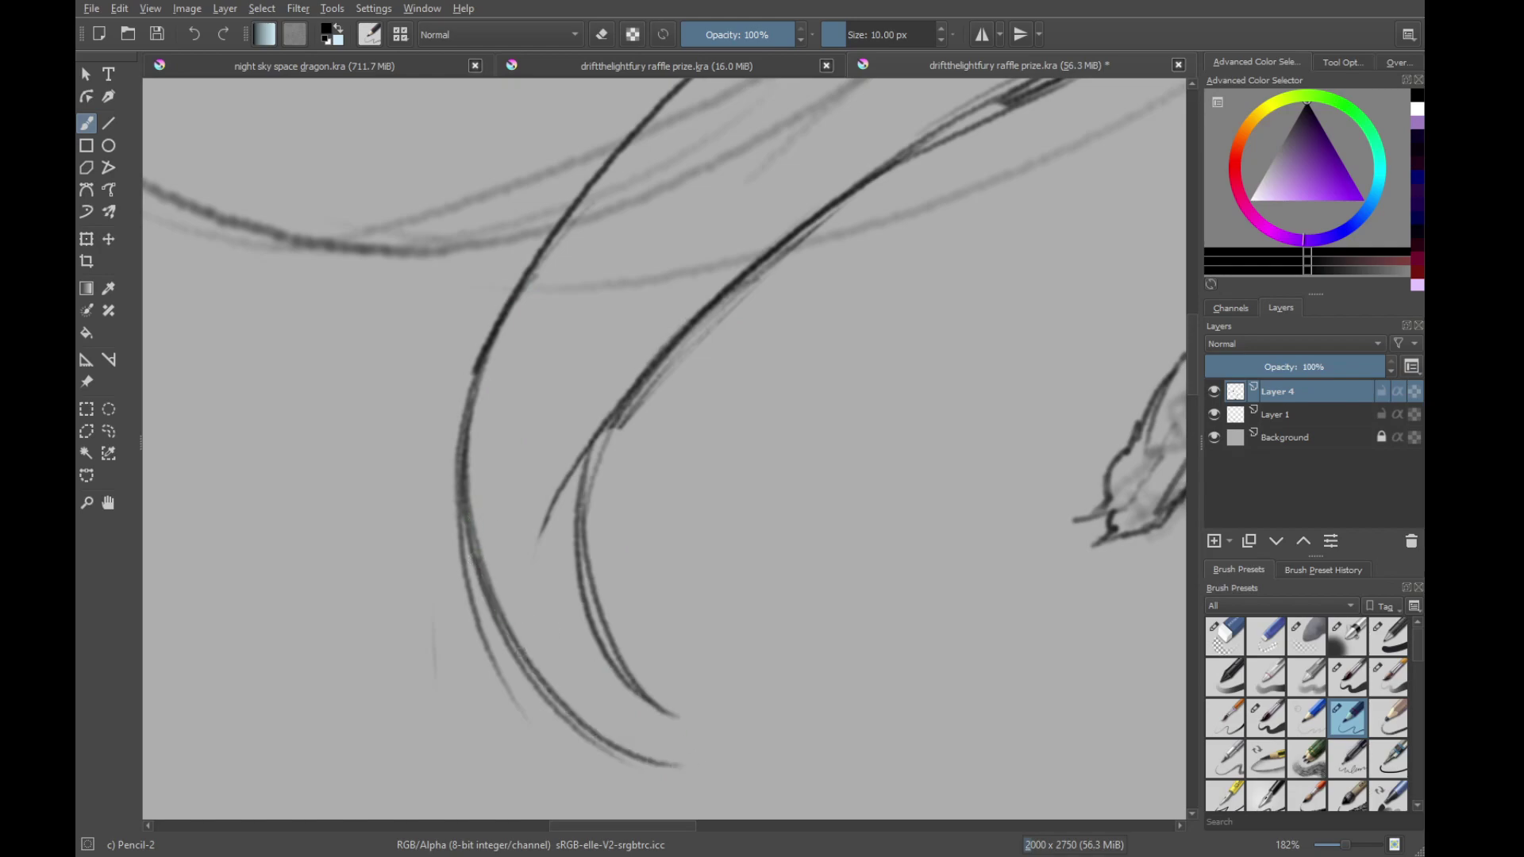
Close the curled tail end with a blunt tip and darken its inner edge
{"action": "left_click_drag", "start_coordinate": [533, 667], "coordinate": [745, 750]}
{"action": "mouse_move", "coordinate": [568, 504]}
{"action": "left_mouse_down"}
{"action": "mouse_move", "coordinate": [578, 565]}
{"action": "mouse_move", "coordinate": [695, 702]}
{"action": "left_mouse_up"}
{"action": "left_click_drag", "start_coordinate": [624, 659], "coordinate": [694, 717]}
{"action": "left_click_drag", "start_coordinate": [579, 567], "coordinate": [719, 753]}
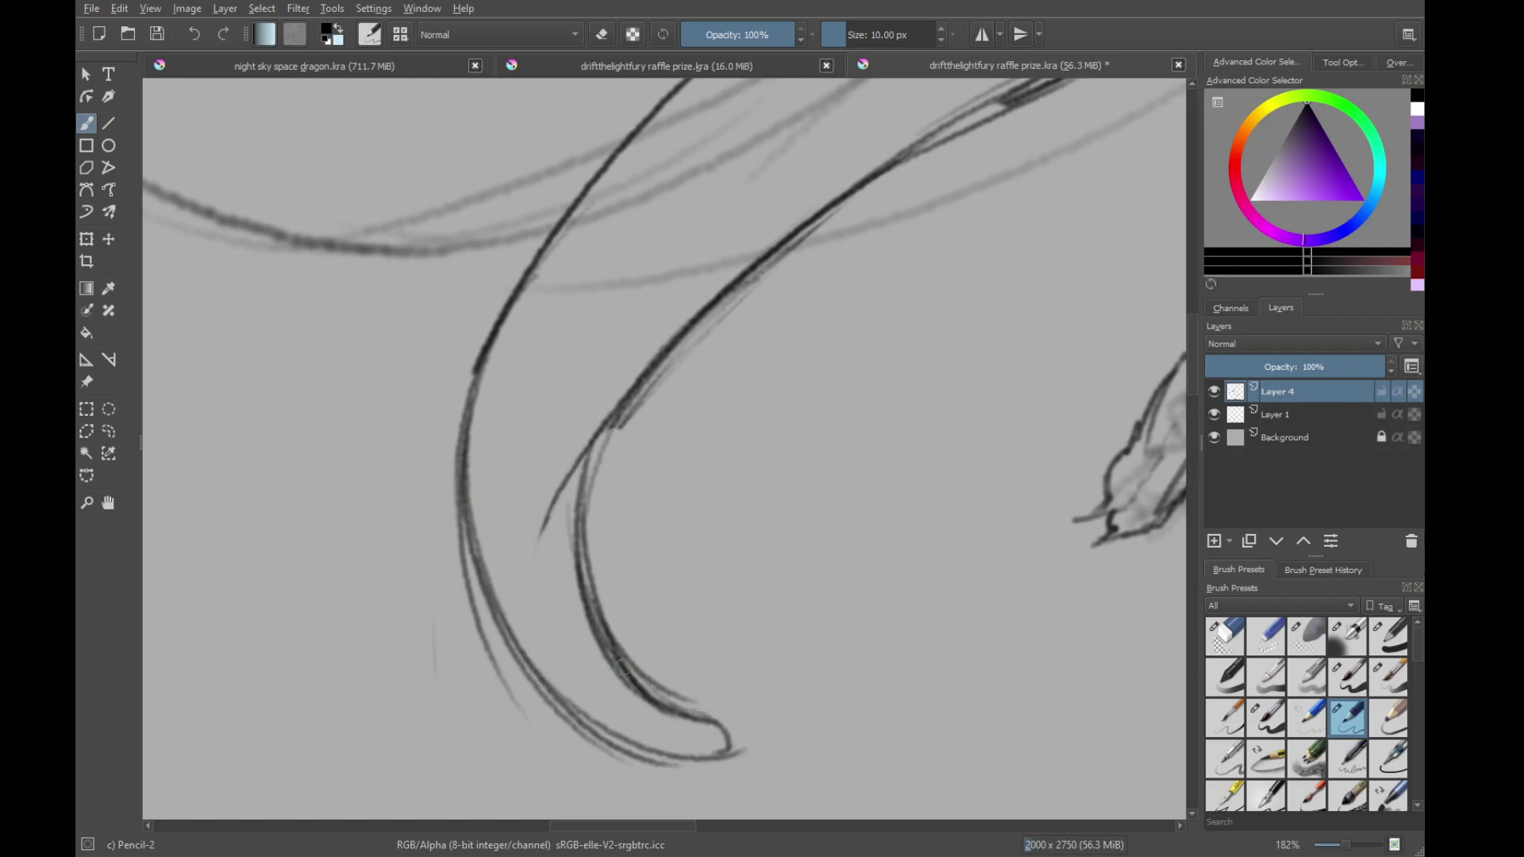
Erase the stray lines inside and outside the curled tail end
{"action": "key", "text": "/"}
{"action": "left_click_drag", "start_coordinate": [536, 560], "coordinate": [592, 436]}
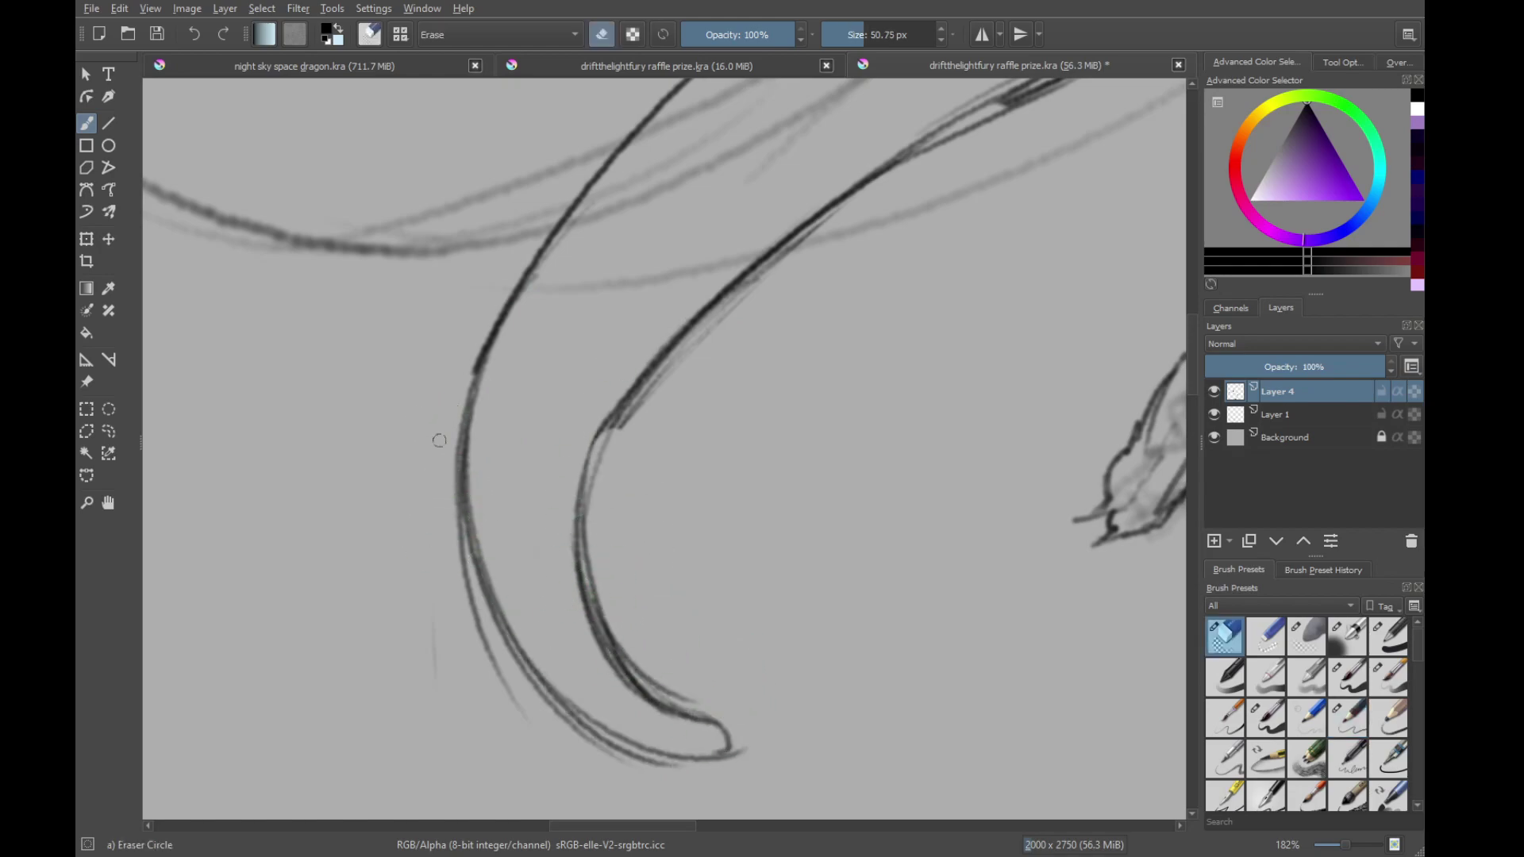
{"action": "left_click_drag", "start_coordinate": [441, 441], "coordinate": [526, 720]}
{"action": "key", "text": "/"}
Undo the curled tail end and the erasing before it to bring back the pointed tip
{"action": "left_click_drag", "start_coordinate": [819, 433], "coordinate": [819, 627]}
{"action": "mouse_move", "coordinate": [953, 448]}
{"action": "left_mouse_down"}
{"action": "mouse_move", "coordinate": [949, 331]}
{"action": "mouse_move", "coordinate": [460, 452]}
{"action": "mouse_move", "coordinate": [464, 421]}
{"action": "left_mouse_up"}
{"action": "left_click_drag", "start_coordinate": [469, 421], "coordinate": [672, 337]}
{"action": "left_click_drag", "start_coordinate": [891, 383], "coordinate": [859, 505]}
{"action": "scroll", "coordinate": [794, 508], "scroll_direction": "up", "scroll_amount": 4}
{"action": "key", "text": "e"}
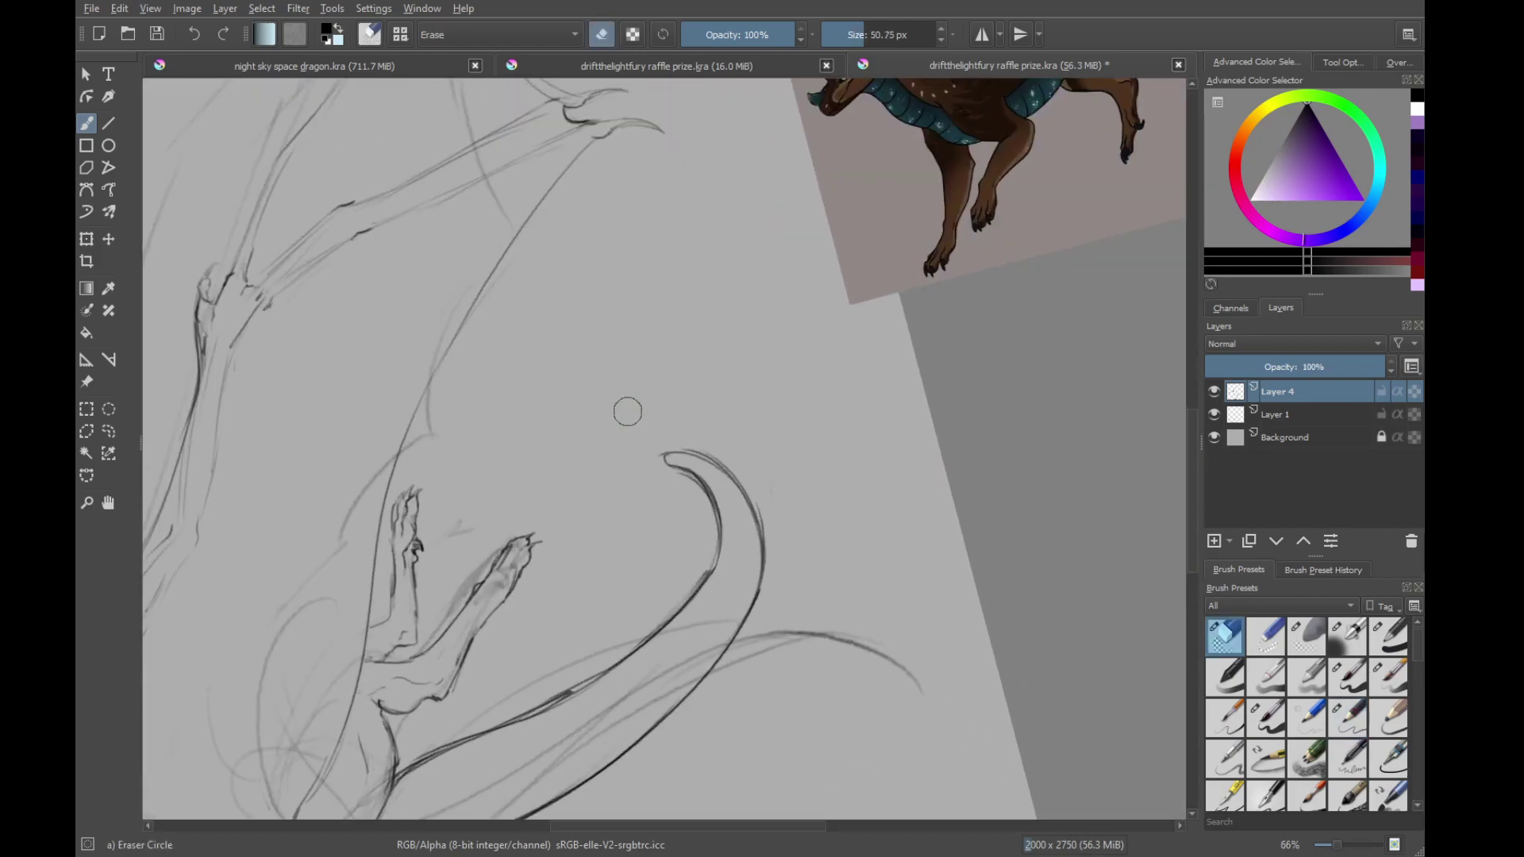
{"action": "key", "text": "ctrl+z"}
{"action": "key", "text": "ctrl+z"}
{"action": "key", "text": "ctrl+z"}
{"action": "key", "text": "ctrl+z"}
{"action": "key", "text": "ctrl+z"}
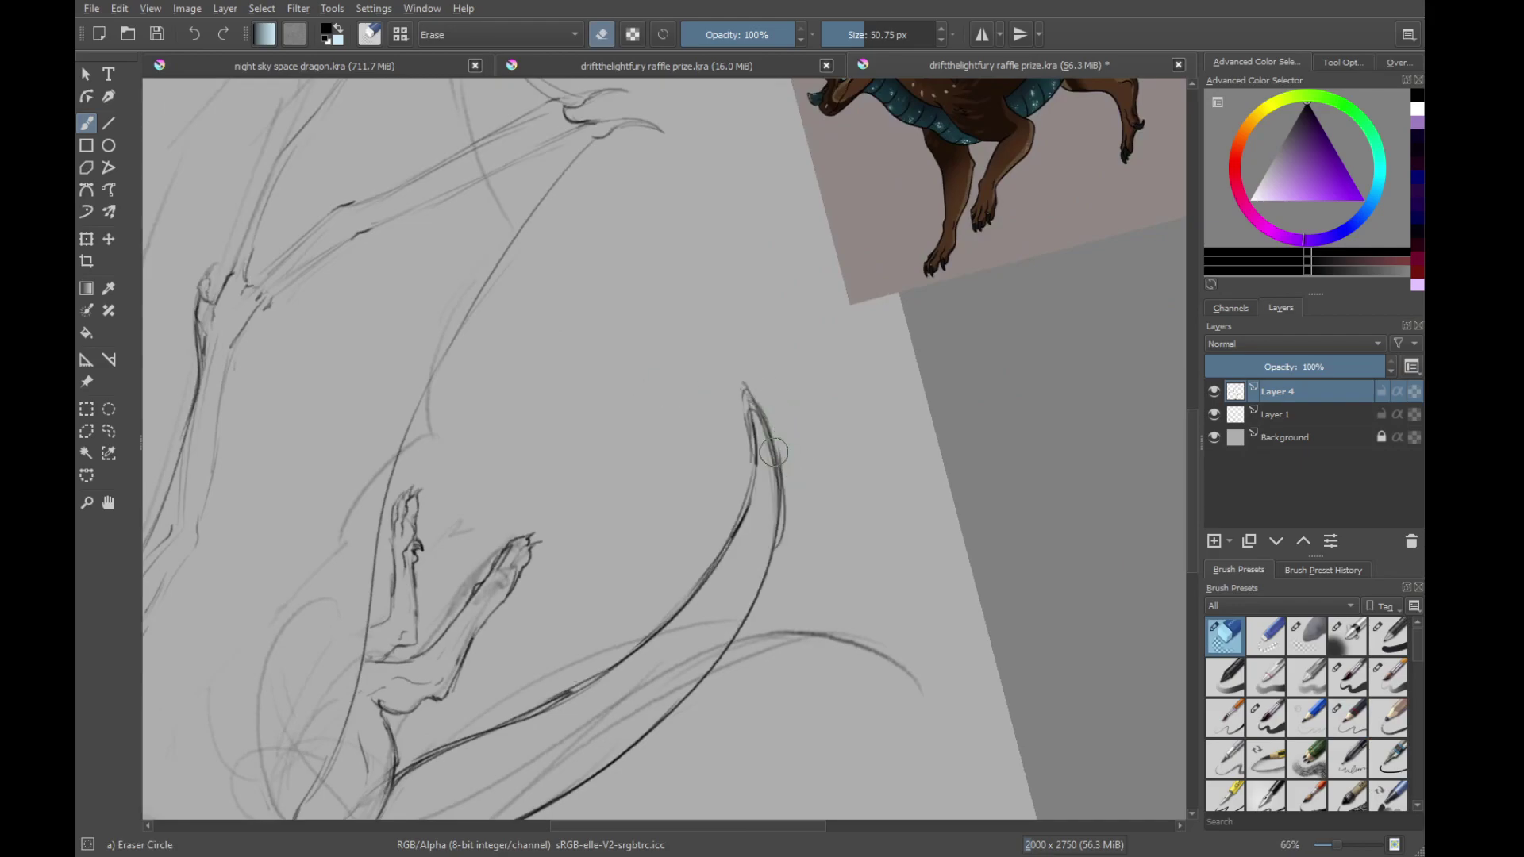
Sketch the far wing's arm with the Pencil-2 brush, drawing its front edge from the shoulder to an angular wrist joint
{"action": "key", "text": "e"}
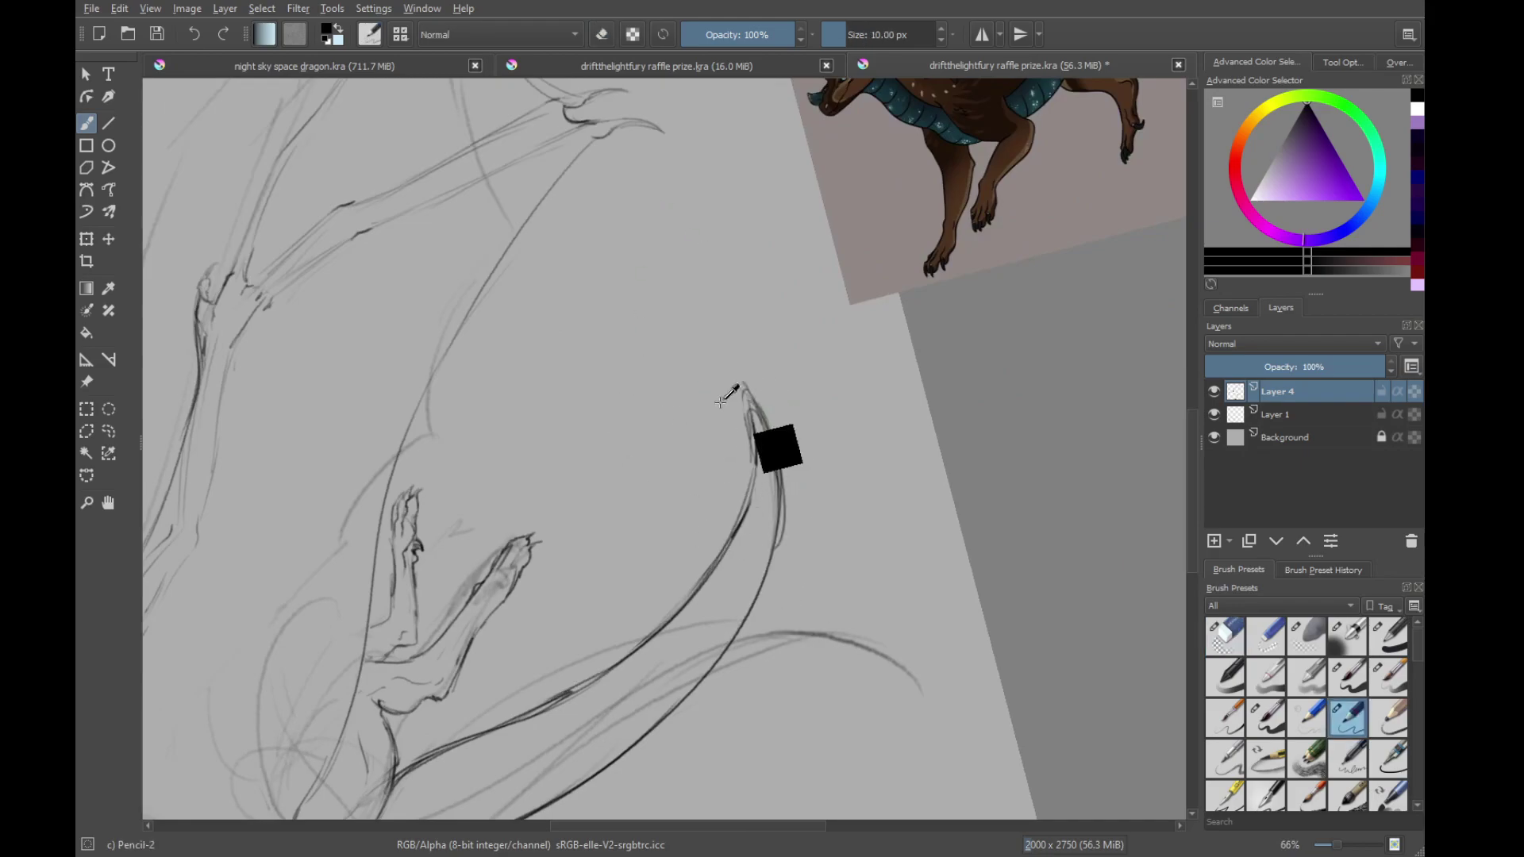
{"action": "scroll", "coordinate": [728, 389], "scroll_direction": "down", "scroll_amount": 3}
{"action": "right_click", "coordinate": [711, 481]}
{"action": "left_click", "coordinate": [707, 330]}
{"action": "right_click", "coordinate": [707, 330]}
{"action": "left_click_drag", "start_coordinate": [720, 450], "coordinate": [828, 516]}
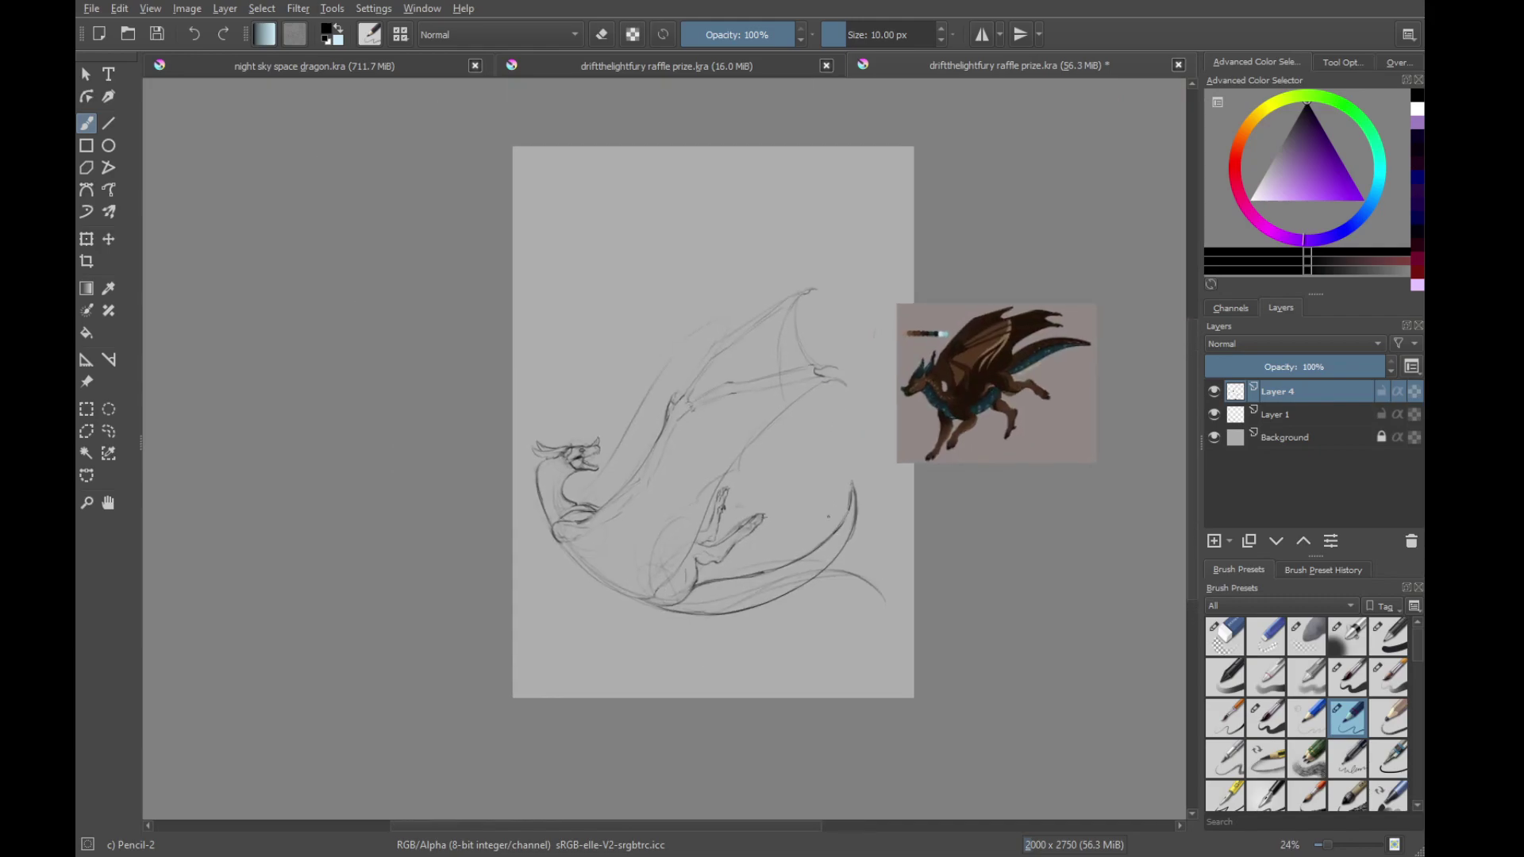
{"action": "left_click_drag", "start_coordinate": [577, 499], "coordinate": [680, 586]}
{"action": "scroll", "coordinate": [811, 581], "scroll_direction": "up", "scroll_amount": 5}
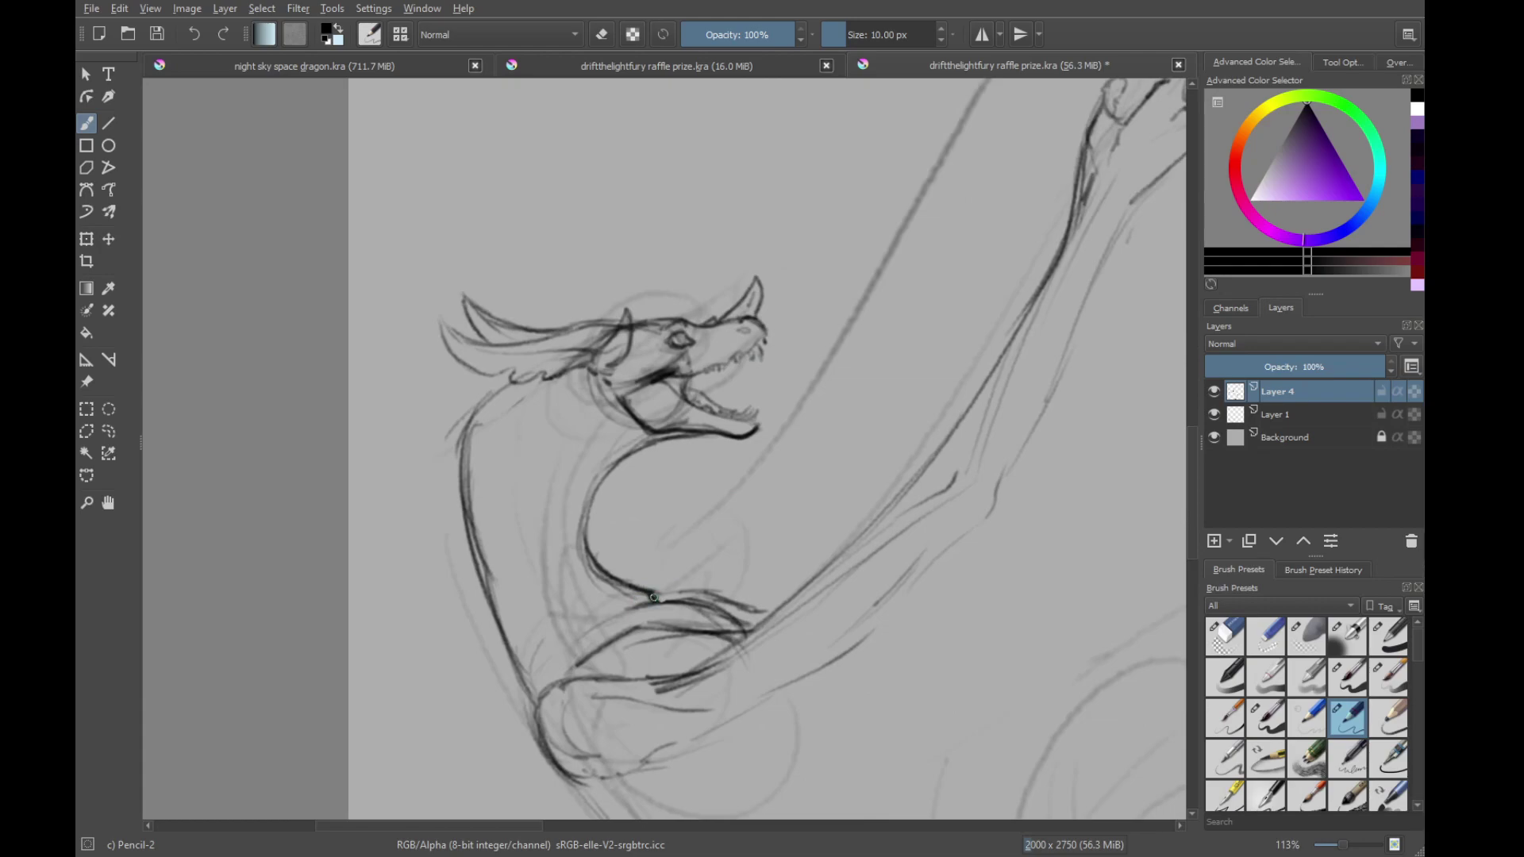
{"action": "left_click_drag", "start_coordinate": [668, 582], "coordinate": [877, 361]}
{"action": "left_click_drag", "start_coordinate": [844, 381], "coordinate": [714, 588]}
{"action": "left_click_drag", "start_coordinate": [618, 691], "coordinate": [760, 530]}
{"action": "left_click_drag", "start_coordinate": [728, 592], "coordinate": [812, 411]}
{"action": "left_click_drag", "start_coordinate": [771, 530], "coordinate": [826, 373]}
{"action": "left_click_drag", "start_coordinate": [818, 313], "coordinate": [784, 430]}
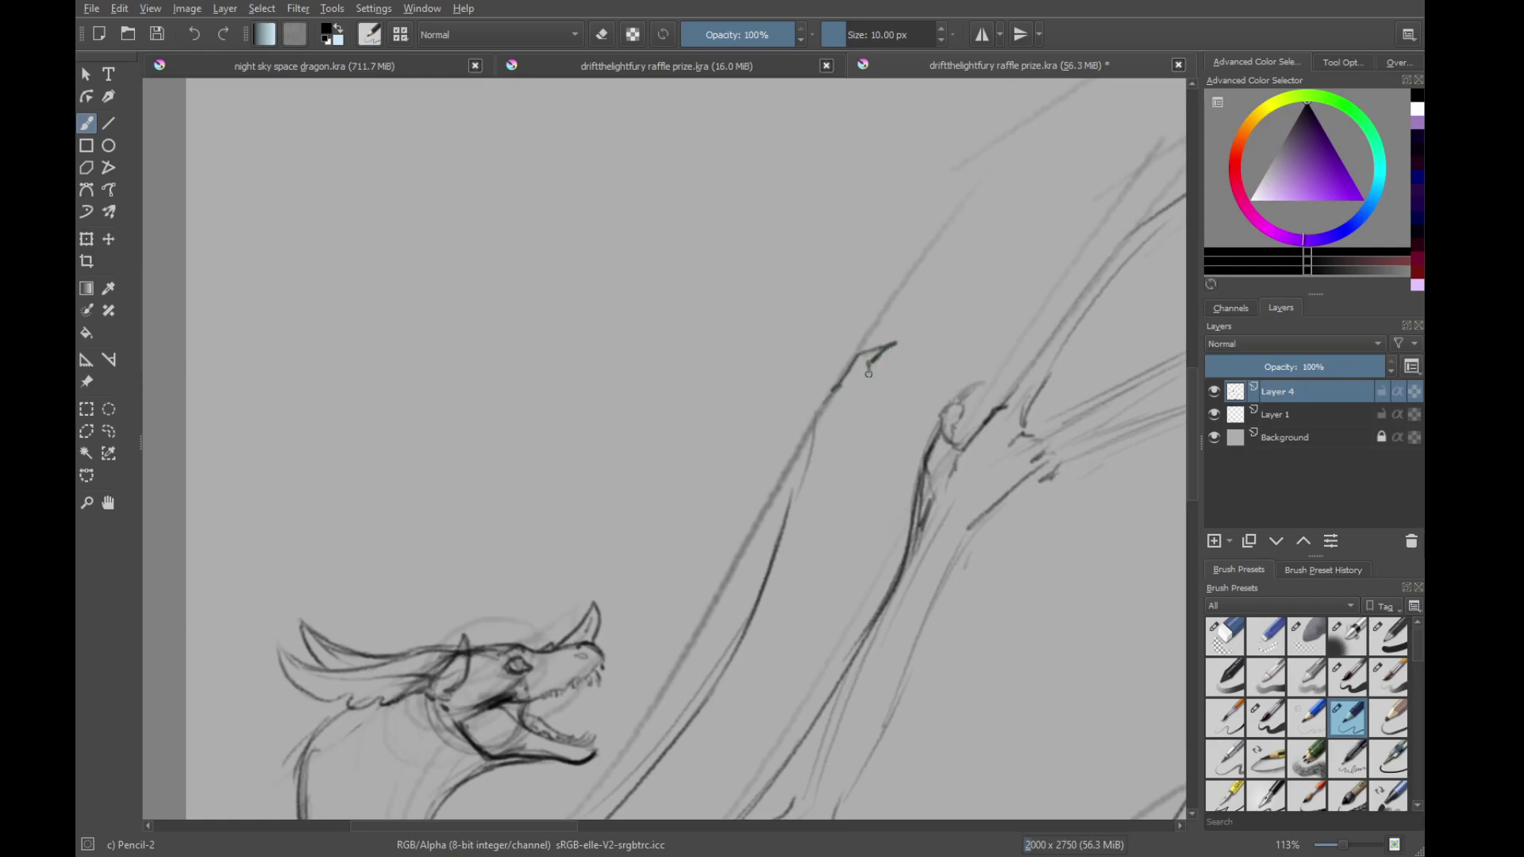
Finish the far wing's wrist contour and draw the leading finger from it up to a small clawed tip
{"action": "mouse_move", "coordinate": [870, 397]}
{"action": "left_mouse_down"}
{"action": "mouse_move", "coordinate": [702, 556]}
{"action": "mouse_move", "coordinate": [813, 446]}
{"action": "mouse_move", "coordinate": [783, 446]}
{"action": "mouse_move", "coordinate": [714, 519]}
{"action": "left_mouse_up"}
{"action": "left_click_drag", "start_coordinate": [684, 578], "coordinate": [713, 542]}
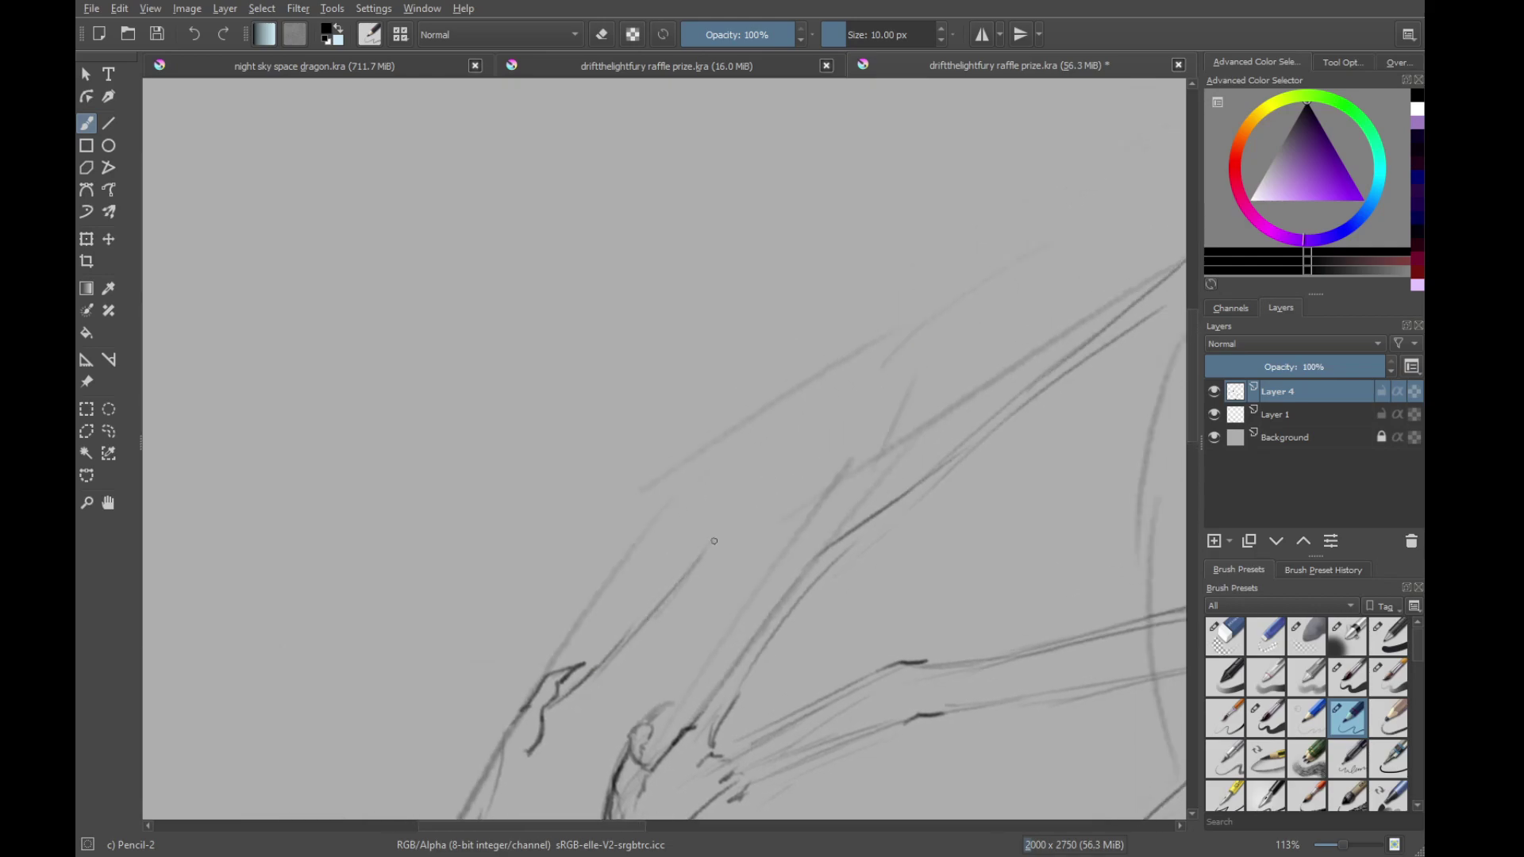
{"action": "left_click_drag", "start_coordinate": [786, 470], "coordinate": [701, 499]}
{"action": "mouse_move", "coordinate": [791, 445]}
{"action": "left_mouse_down"}
{"action": "mouse_move", "coordinate": [930, 347]}
{"action": "mouse_move", "coordinate": [1004, 325]}
{"action": "left_mouse_up"}
{"action": "left_click_drag", "start_coordinate": [883, 395], "coordinate": [786, 471]}
{"action": "mouse_move", "coordinate": [666, 539]}
{"action": "left_mouse_down"}
{"action": "mouse_move", "coordinate": [965, 305]}
{"action": "mouse_move", "coordinate": [1016, 307]}
{"action": "mouse_move", "coordinate": [814, 438]}
{"action": "left_mouse_up"}
{"action": "left_click_drag", "start_coordinate": [604, 568], "coordinate": [819, 411]}
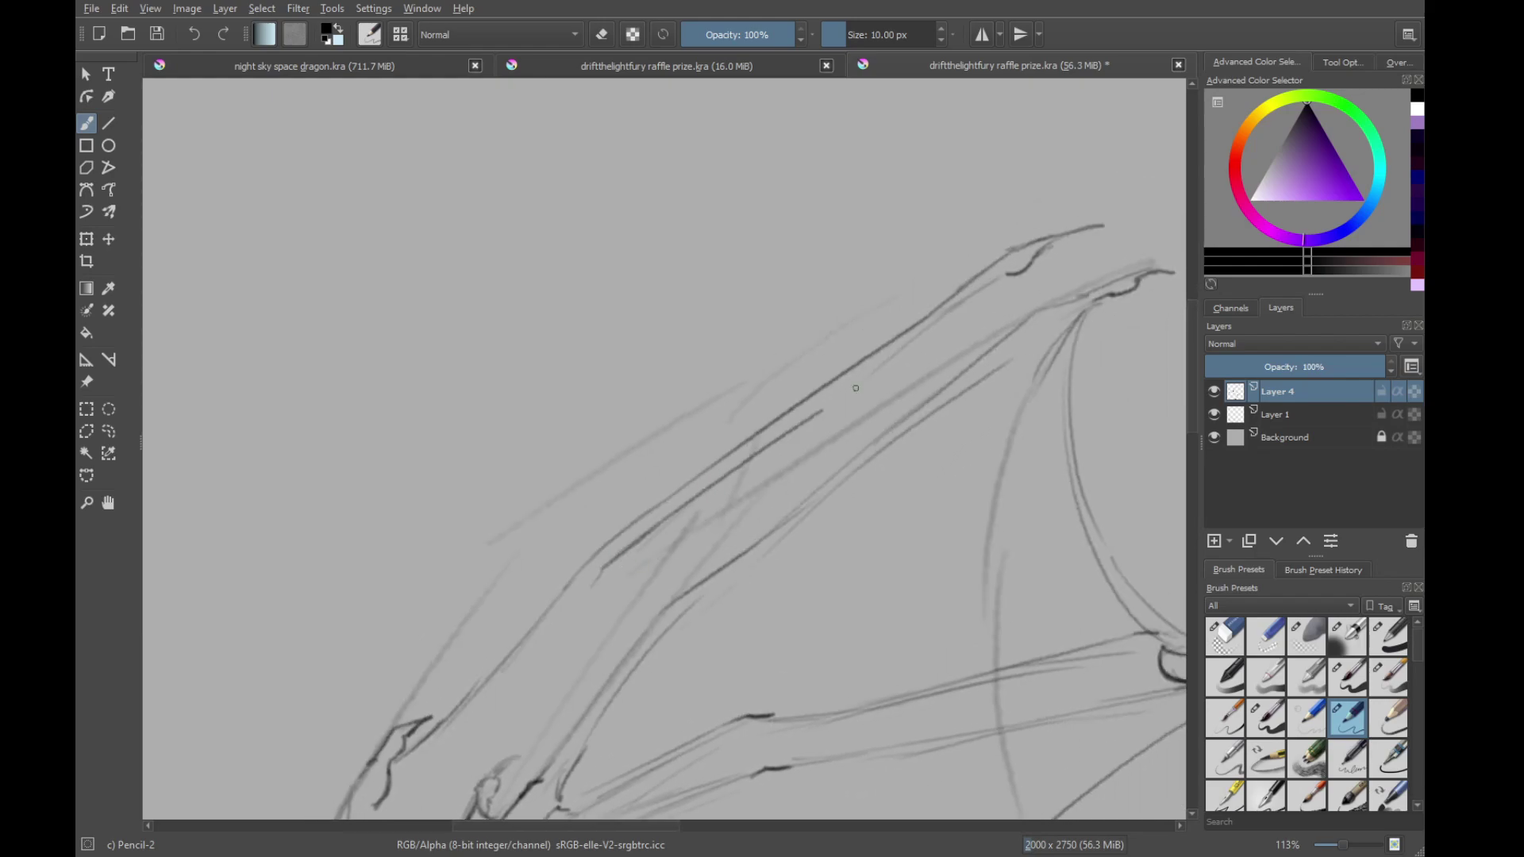
Draw and darken the lower edge of the far wing's leading finger toward its tip
{"action": "left_click_drag", "start_coordinate": [672, 519], "coordinate": [888, 350]}
{"action": "left_click_drag", "start_coordinate": [821, 407], "coordinate": [971, 296]}
{"action": "left_click_drag", "start_coordinate": [795, 507], "coordinate": [757, 542]}
{"action": "left_click_drag", "start_coordinate": [912, 328], "coordinate": [986, 283]}
{"action": "mouse_move", "coordinate": [666, 683]}
{"action": "left_mouse_down"}
{"action": "mouse_move", "coordinate": [643, 469]}
{"action": "mouse_move", "coordinate": [998, 435]}
{"action": "left_mouse_up"}
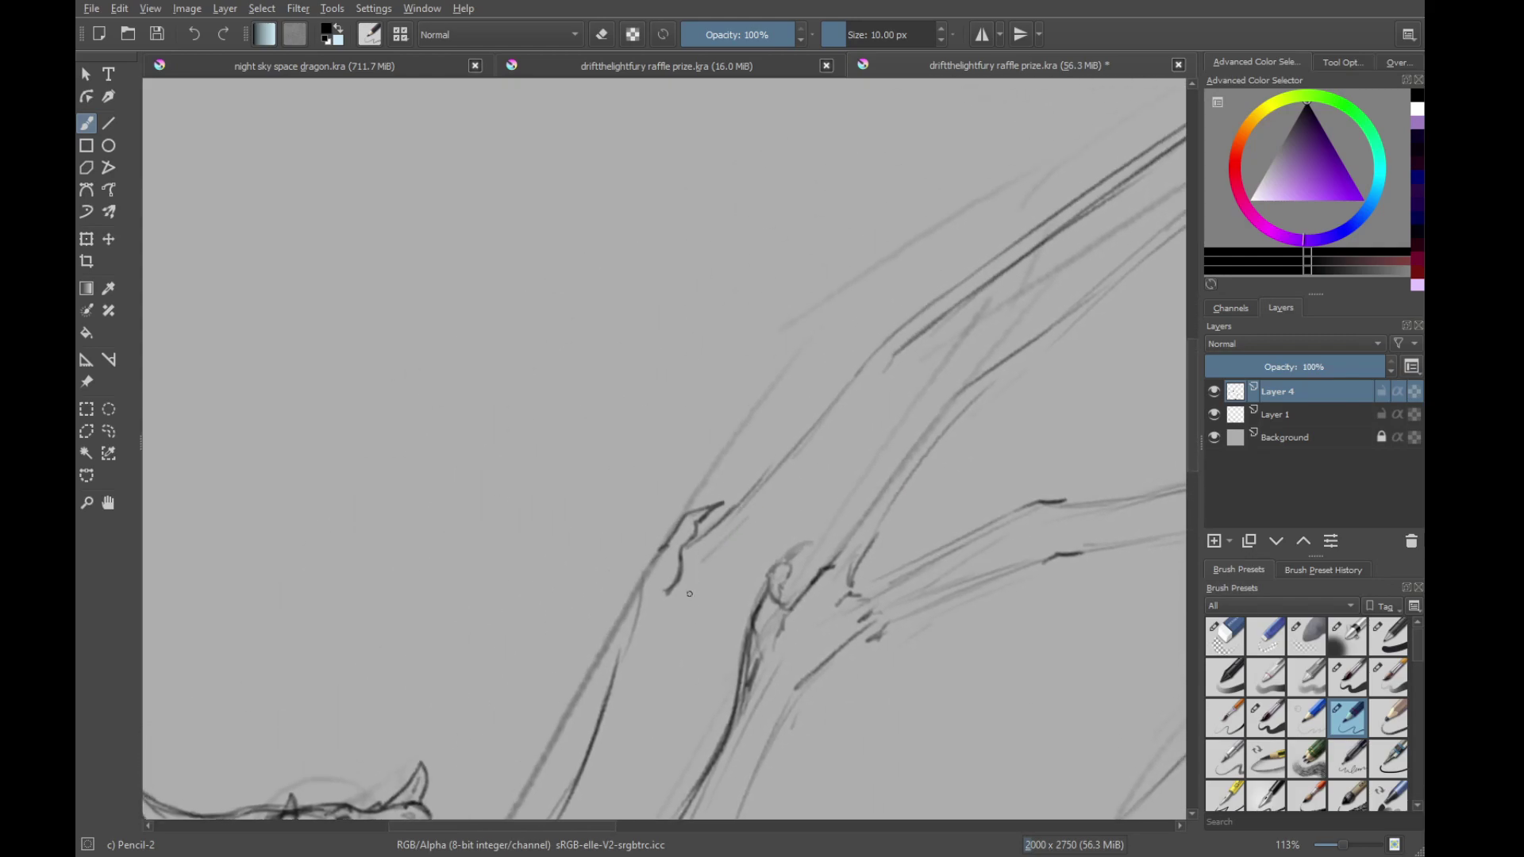
Draw the far wing's second finger from a rounded base up behind the near wing, and start another finger base beneath it
{"action": "left_click_drag", "start_coordinate": [738, 484], "coordinate": [746, 584]}
{"action": "left_click_drag", "start_coordinate": [949, 449], "coordinate": [545, 615]}
{"action": "mouse_move", "coordinate": [792, 569]}
{"action": "left_mouse_down"}
{"action": "mouse_move", "coordinate": [838, 476]}
{"action": "mouse_move", "coordinate": [839, 523]}
{"action": "left_mouse_up"}
{"action": "mouse_move", "coordinate": [572, 607]}
{"action": "left_mouse_down"}
{"action": "mouse_move", "coordinate": [1006, 592]}
{"action": "mouse_move", "coordinate": [1103, 607]}
{"action": "left_mouse_up"}
{"action": "left_click_drag", "start_coordinate": [773, 572], "coordinate": [759, 472]}
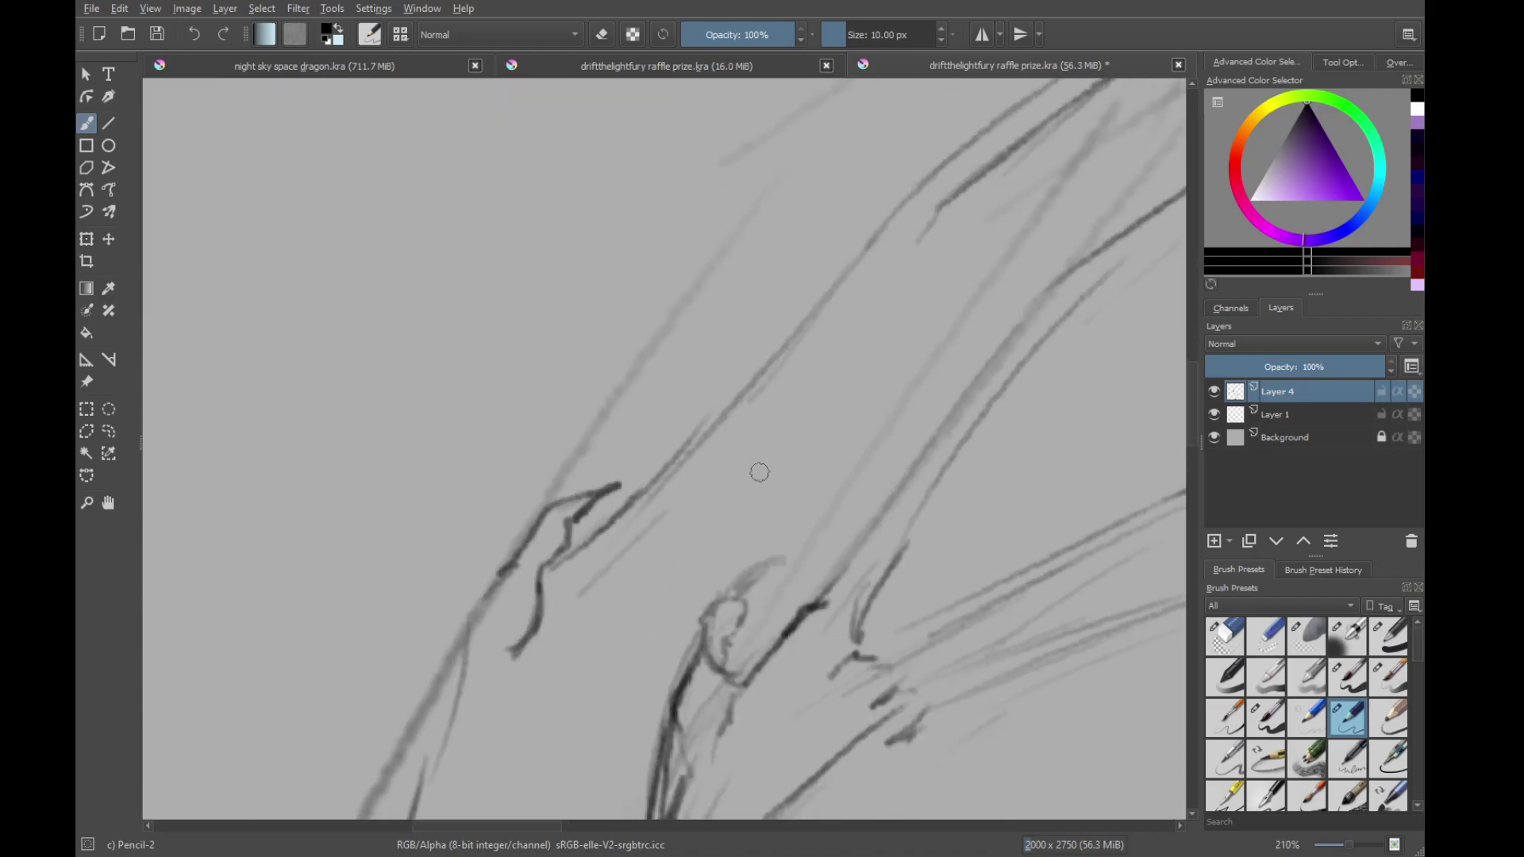
{"action": "left_click_drag", "start_coordinate": [606, 569], "coordinate": [728, 508]}
{"action": "left_click_drag", "start_coordinate": [659, 555], "coordinate": [970, 324]}
{"action": "left_click_drag", "start_coordinate": [833, 428], "coordinate": [1089, 266]}
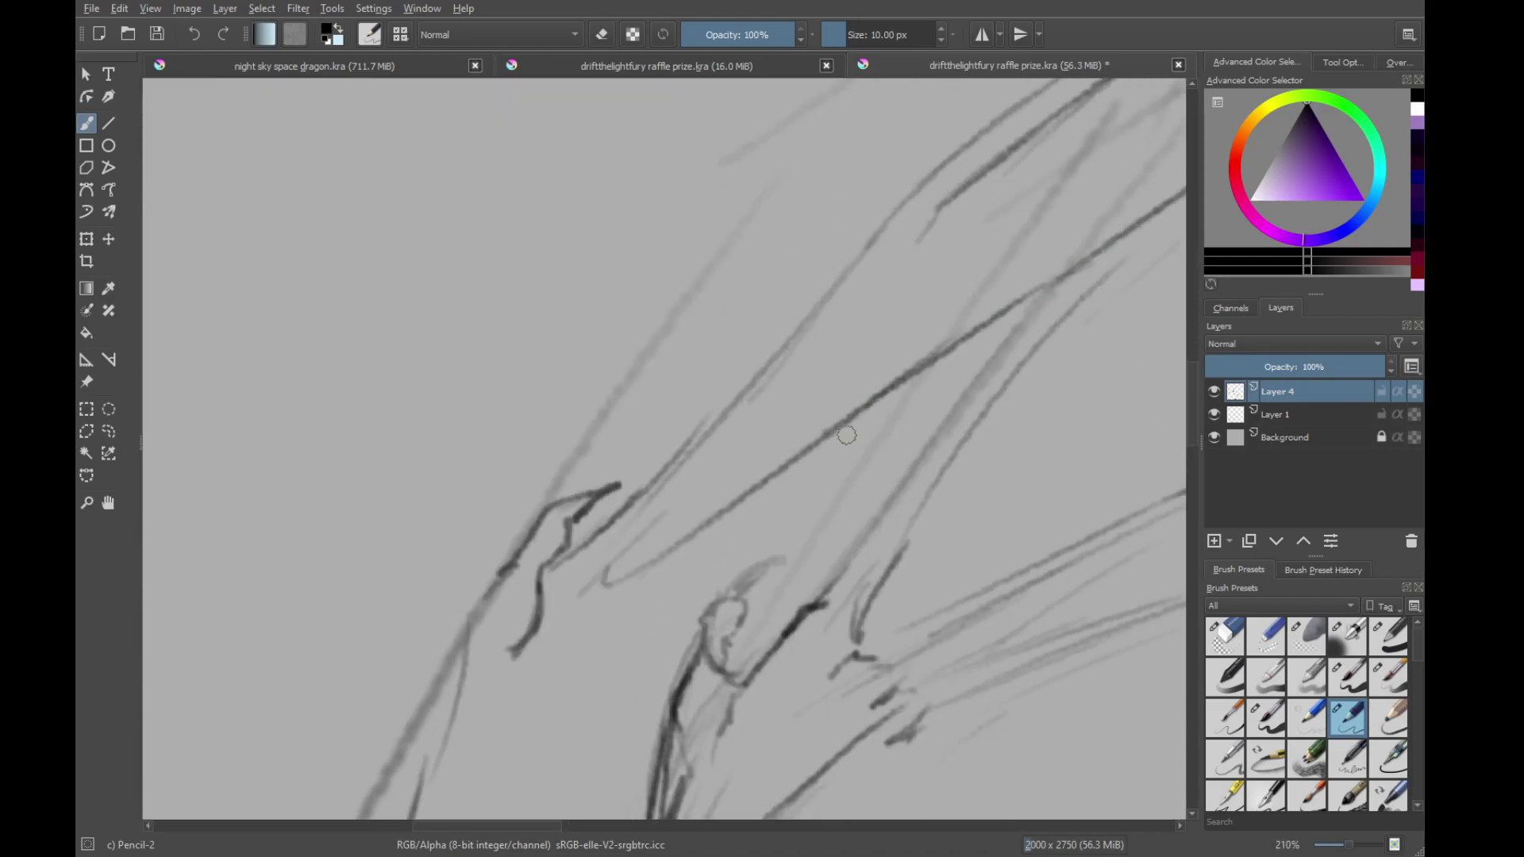
{"action": "left_click_drag", "start_coordinate": [675, 601], "coordinate": [742, 466]}
{"action": "mouse_move", "coordinate": [818, 383]}
{"action": "left_mouse_down"}
{"action": "mouse_move", "coordinate": [731, 455]}
{"action": "mouse_move", "coordinate": [766, 465]}
{"action": "left_mouse_up"}
{"action": "left_click_drag", "start_coordinate": [690, 551], "coordinate": [781, 425]}
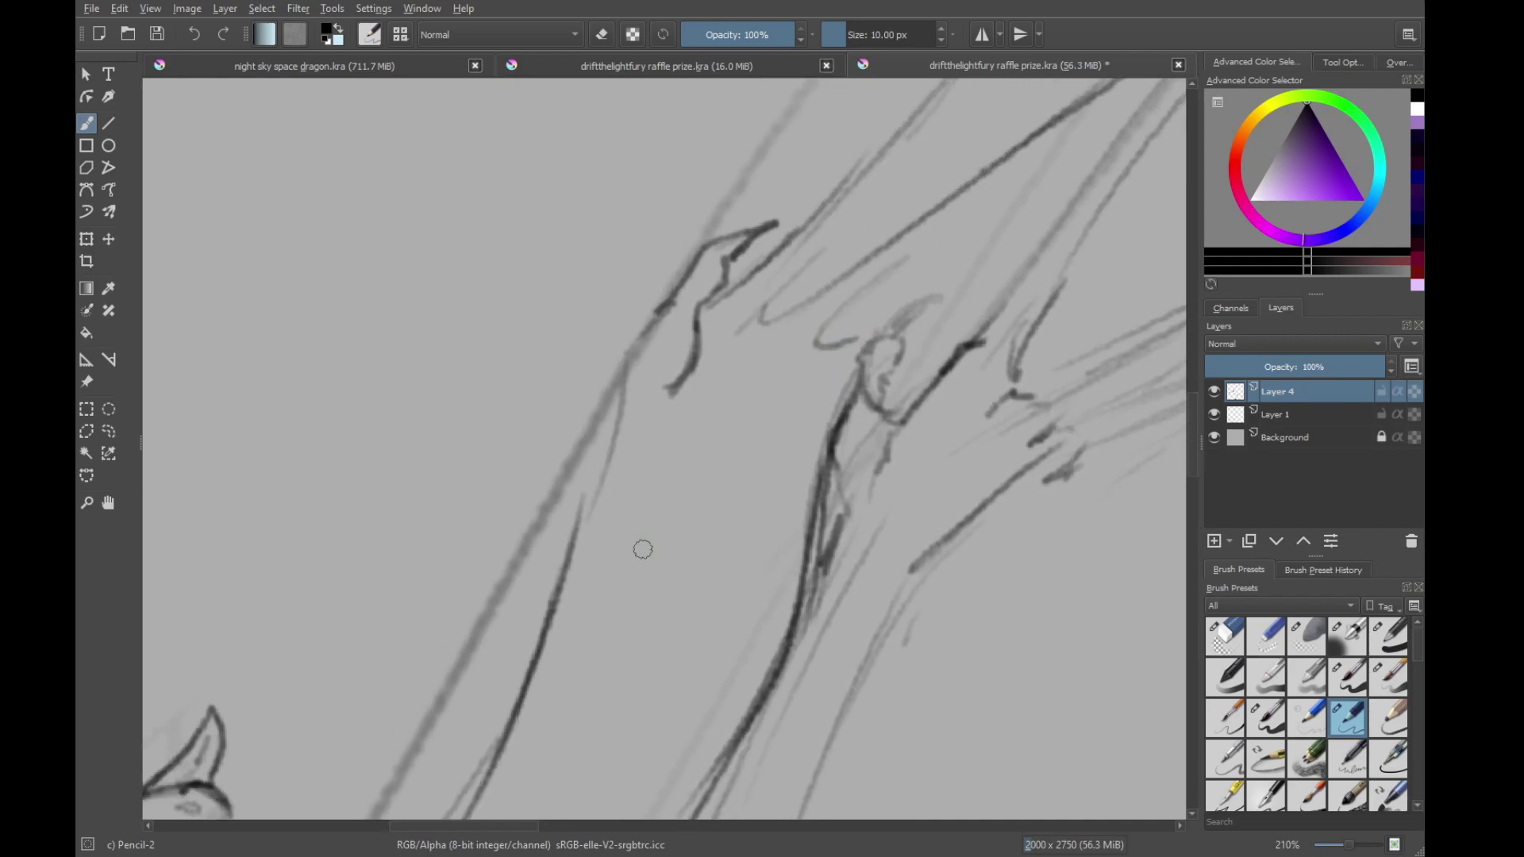
Draw the rear edge of the far forearm below the near wing's wrist and the edge of the lowest far finger above it
{"action": "left_click_drag", "start_coordinate": [619, 632], "coordinate": [739, 459]}
{"action": "left_click_drag", "start_coordinate": [661, 546], "coordinate": [784, 430]}
{"action": "mouse_move", "coordinate": [680, 517]}
{"action": "left_mouse_down"}
{"action": "mouse_move", "coordinate": [862, 360]}
{"action": "mouse_move", "coordinate": [1004, 283]}
{"action": "left_mouse_up"}
{"action": "left_click_drag", "start_coordinate": [921, 327], "coordinate": [1002, 277]}
{"action": "left_click_drag", "start_coordinate": [852, 344], "coordinate": [1048, 240]}
{"action": "left_click_drag", "start_coordinate": [998, 235], "coordinate": [939, 305]}
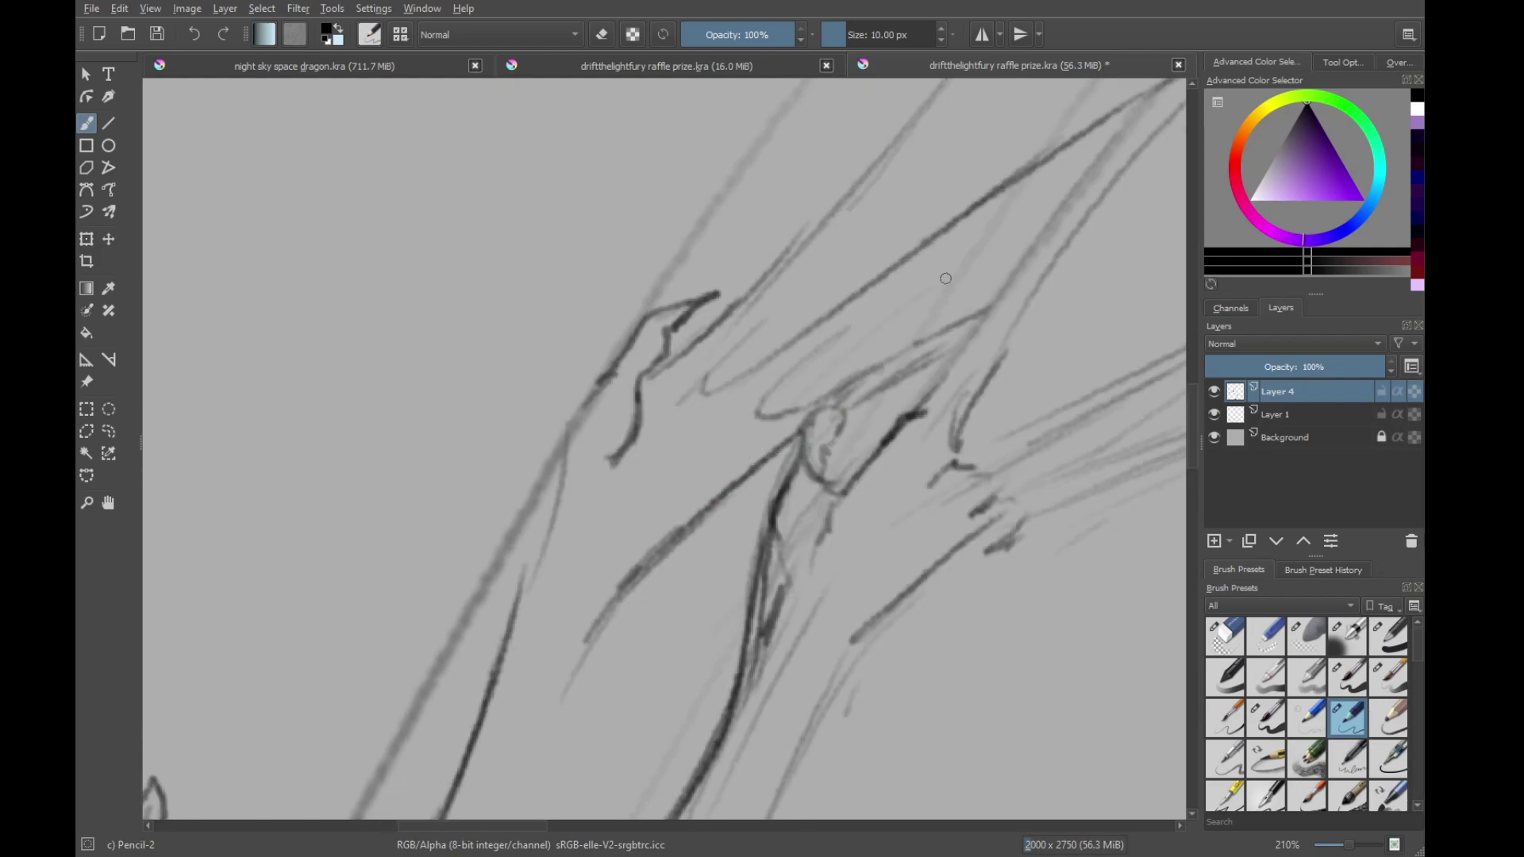
Add the lower edge of the far wing's second finger and strengthen the leading finger's lower edge near the wrist
{"action": "left_click_drag", "start_coordinate": [817, 364], "coordinate": [1075, 167]}
{"action": "left_click_drag", "start_coordinate": [764, 284], "coordinate": [631, 496]}
{"action": "left_click_drag", "start_coordinate": [560, 582], "coordinate": [734, 399]}
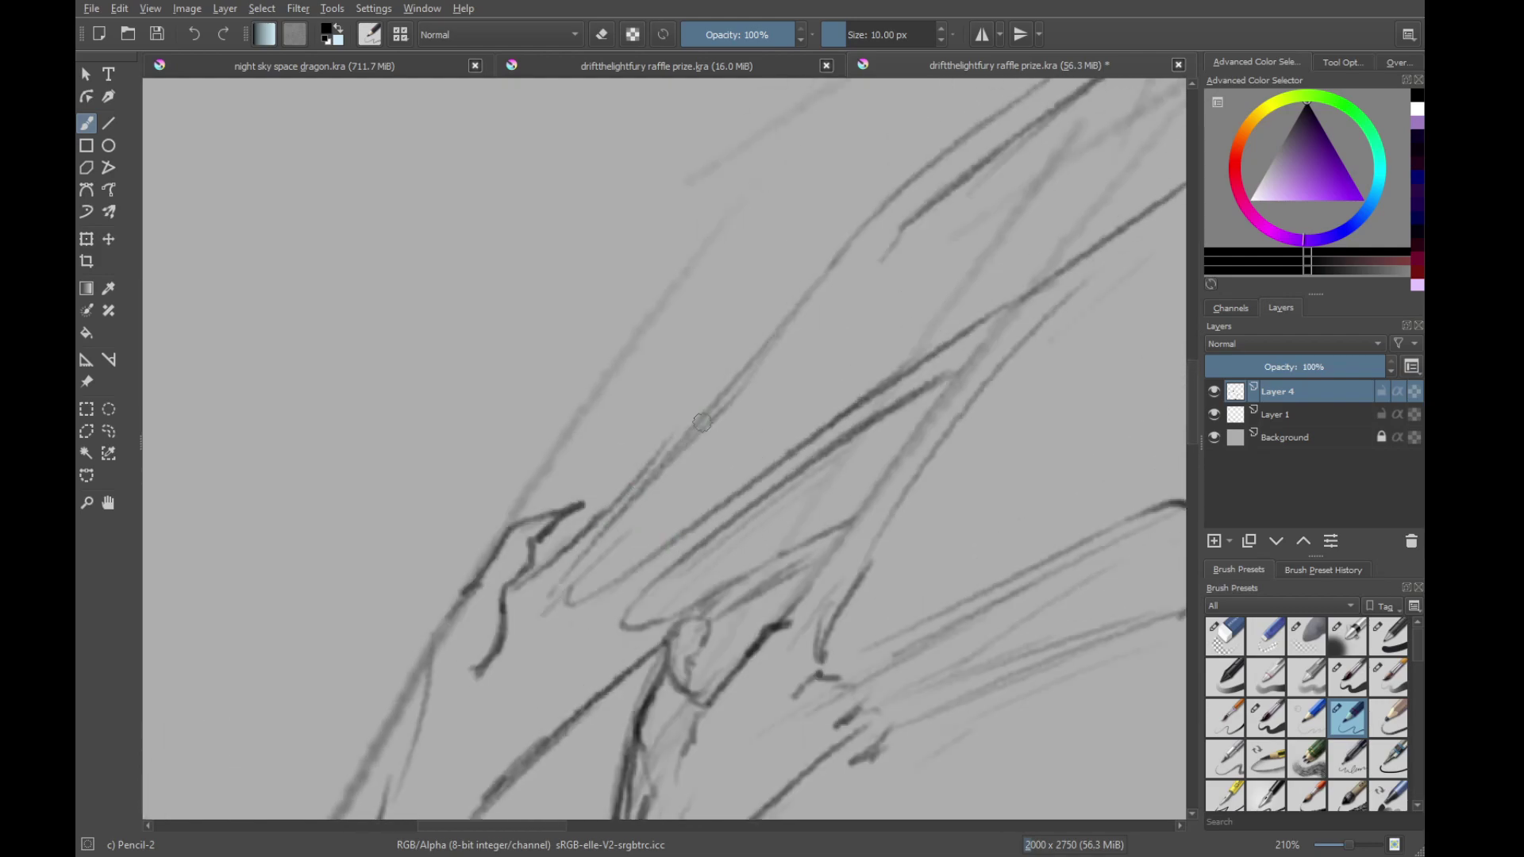
{"action": "left_click_drag", "start_coordinate": [612, 534], "coordinate": [884, 258]}
{"action": "left_click_drag", "start_coordinate": [742, 398], "coordinate": [887, 256]}
{"action": "left_click_drag", "start_coordinate": [651, 572], "coordinate": [745, 454]}
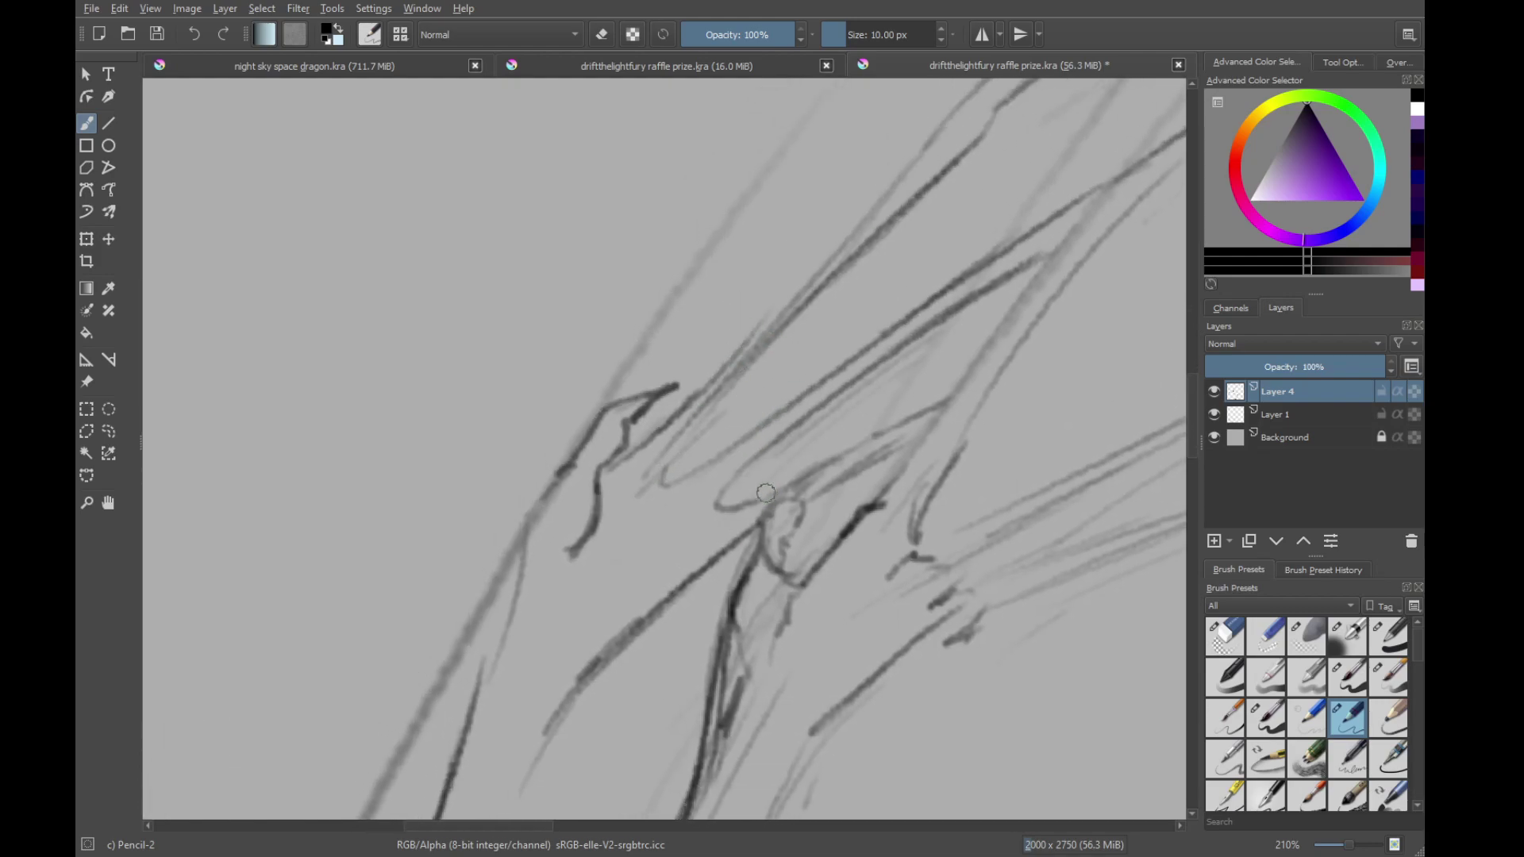
Try to add a darker outer line along the far wing's upper arm beside the dragon's jaw
{"action": "left_click_drag", "start_coordinate": [474, 806], "coordinate": [700, 423]}
{"action": "left_click_drag", "start_coordinate": [397, 810], "coordinate": [897, 365]}
{"action": "mouse_move", "coordinate": [623, 524]}
{"action": "left_mouse_down"}
{"action": "mouse_move", "coordinate": [937, 268]}
{"action": "mouse_move", "coordinate": [706, 520]}
{"action": "left_mouse_up"}
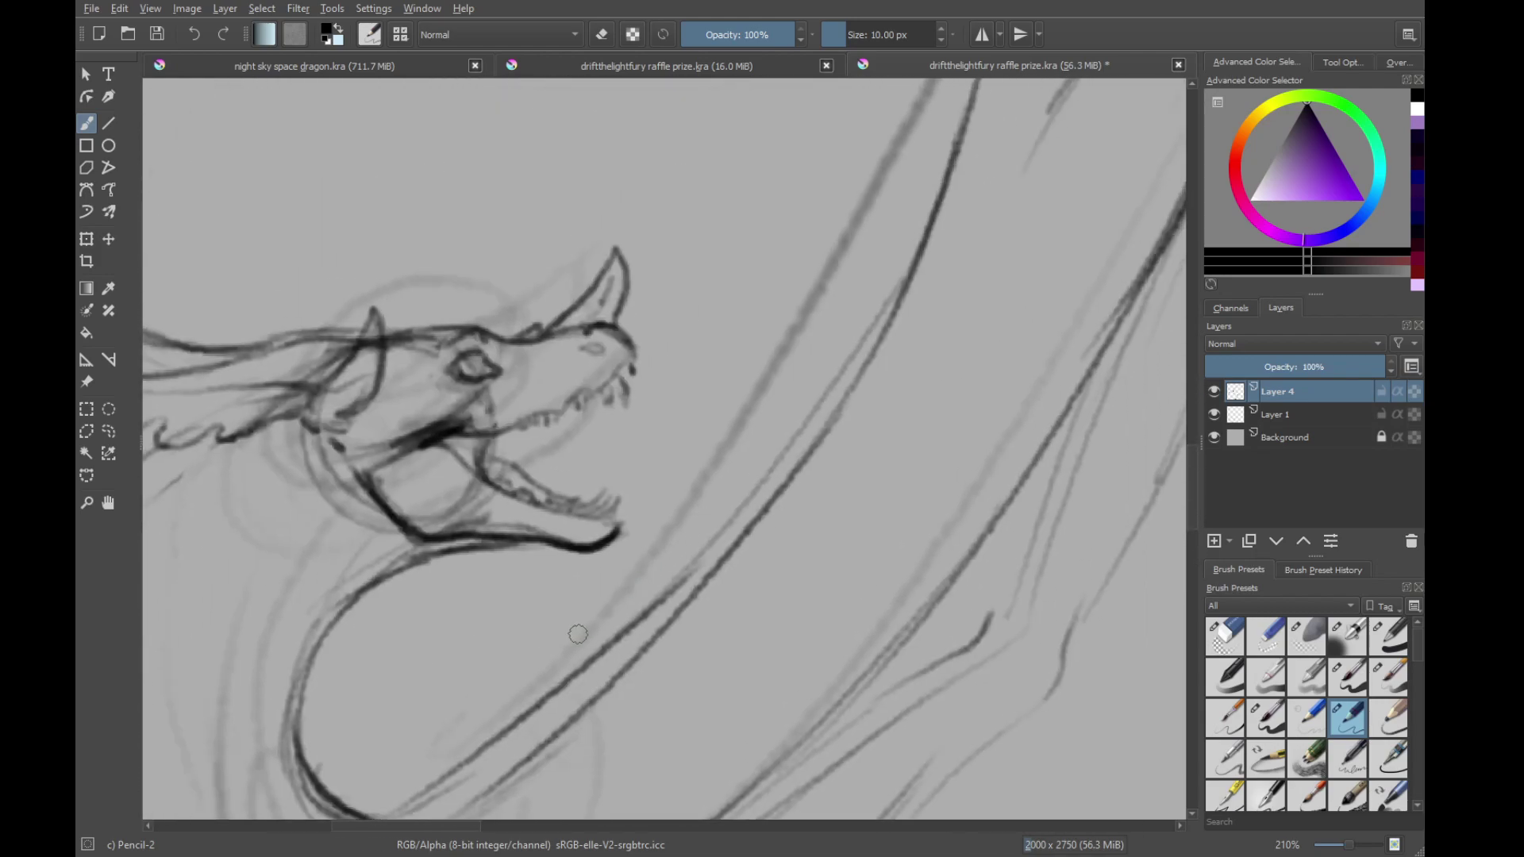
{"action": "left_click_drag", "start_coordinate": [607, 611], "coordinate": [744, 465]}
{"action": "key", "text": "ctrl+z"}
{"action": "key", "text": "ctrl+z"}
Draw the lower edge of the far wing's upper arm from the shoulder, ending in an angled inner contour at the elbow
{"action": "scroll", "coordinate": [680, 590], "scroll_direction": "down", "scroll_amount": 5}
{"action": "scroll", "coordinate": [680, 590], "scroll_direction": "left", "scroll_amount": 2}
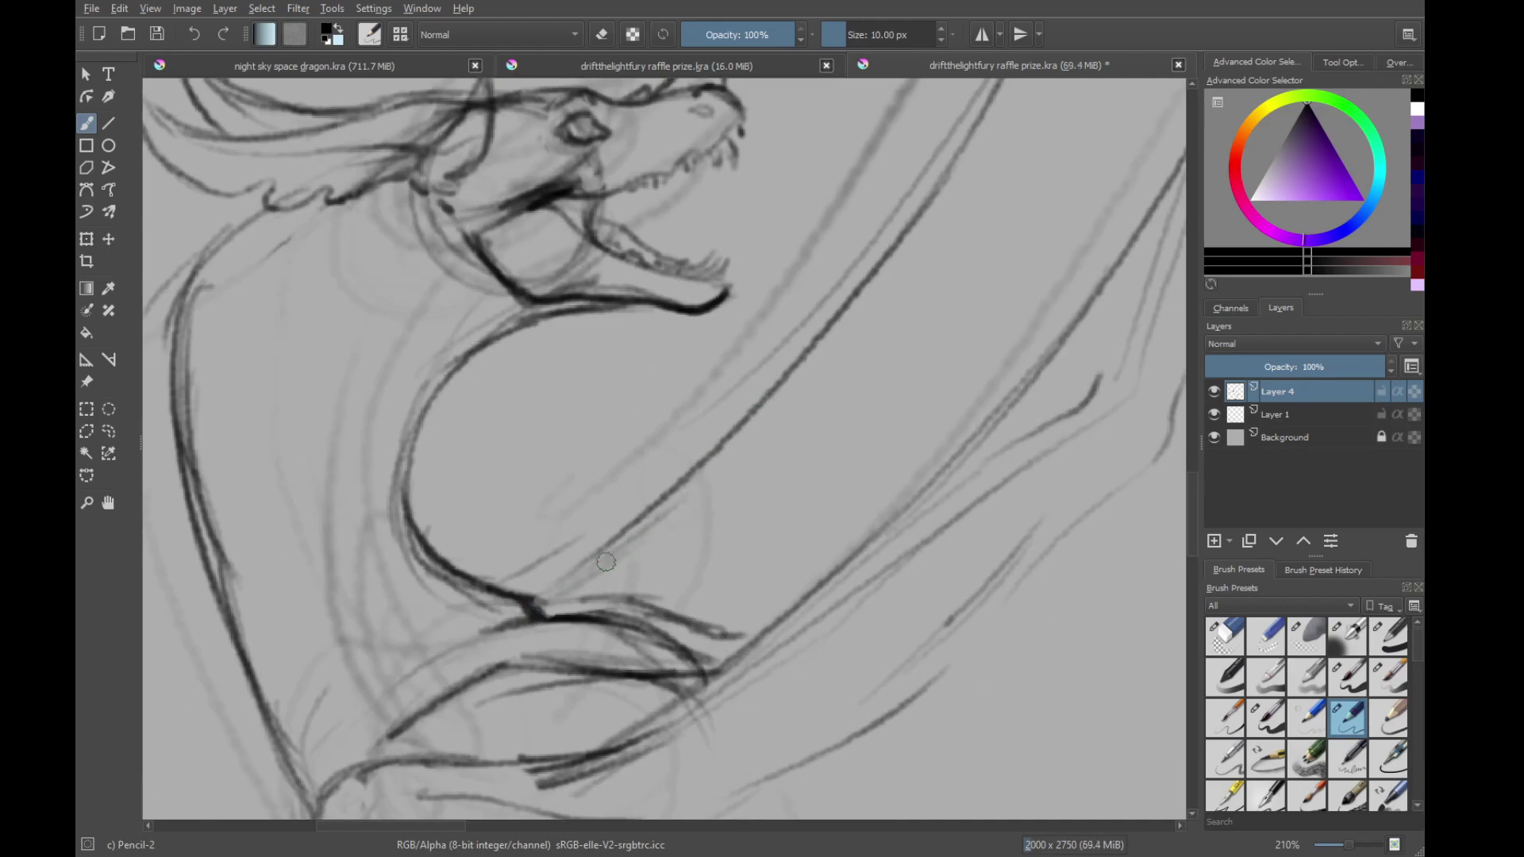
{"action": "mouse_move", "coordinate": [580, 580]}
{"action": "left_mouse_down"}
{"action": "mouse_move", "coordinate": [806, 411]}
{"action": "mouse_move", "coordinate": [928, 289]}
{"action": "left_mouse_up"}
{"action": "left_click_drag", "start_coordinate": [964, 226], "coordinate": [750, 525]}
{"action": "left_click_drag", "start_coordinate": [699, 586], "coordinate": [815, 320]}
{"action": "key", "text": "ctrl+z"}
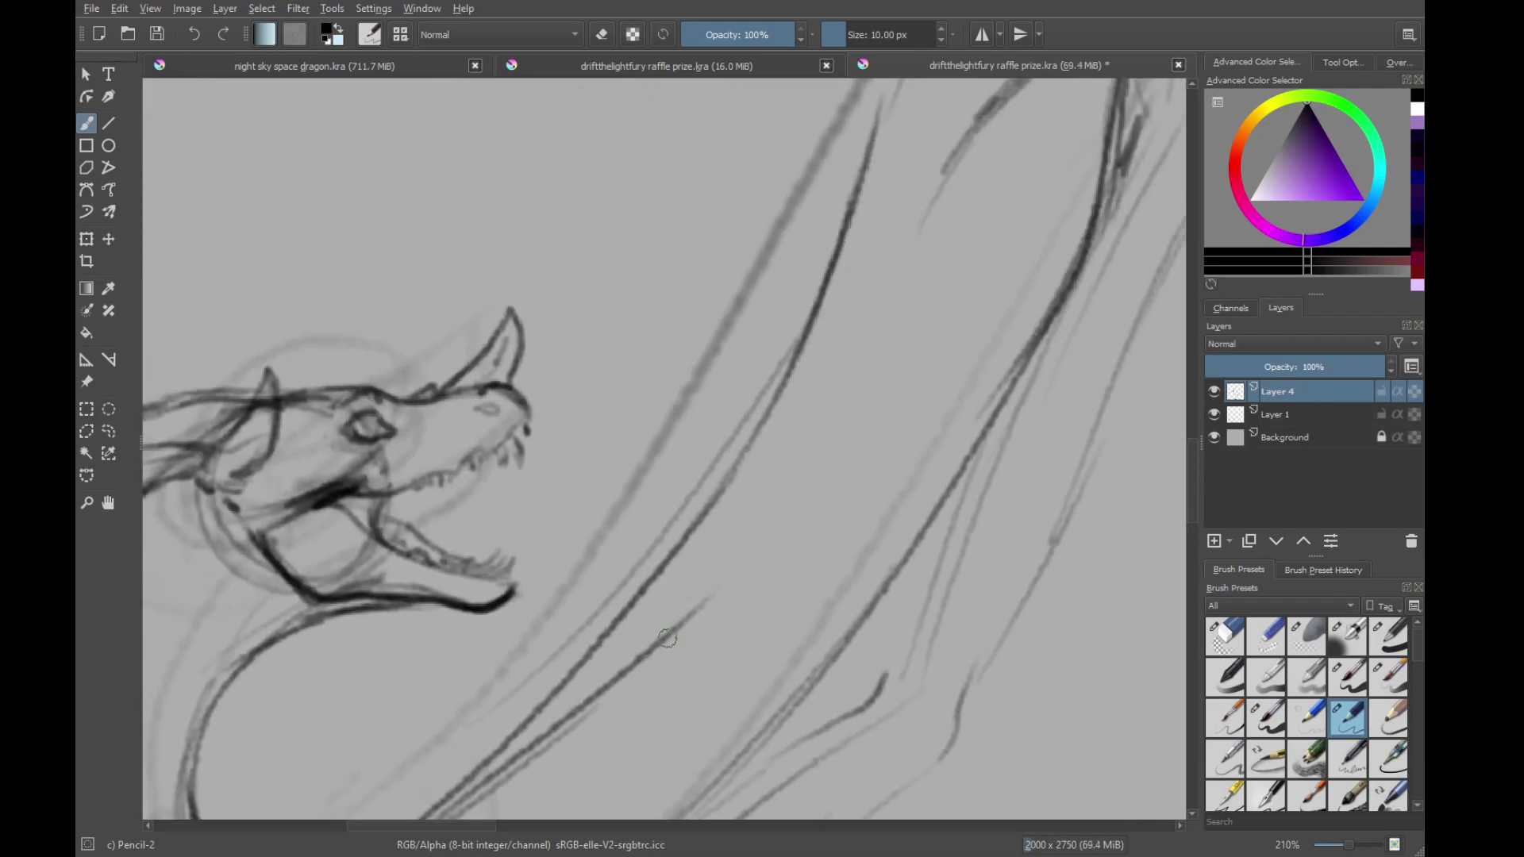
{"action": "mouse_move", "coordinate": [667, 637]}
{"action": "left_mouse_down"}
{"action": "mouse_move", "coordinate": [735, 507]}
{"action": "mouse_move", "coordinate": [816, 278]}
{"action": "left_mouse_up"}
{"action": "scroll", "coordinate": [700, 547], "scroll_direction": "down", "scroll_amount": 5}
{"action": "scroll", "coordinate": [701, 547], "scroll_direction": "left", "scroll_amount": 2}
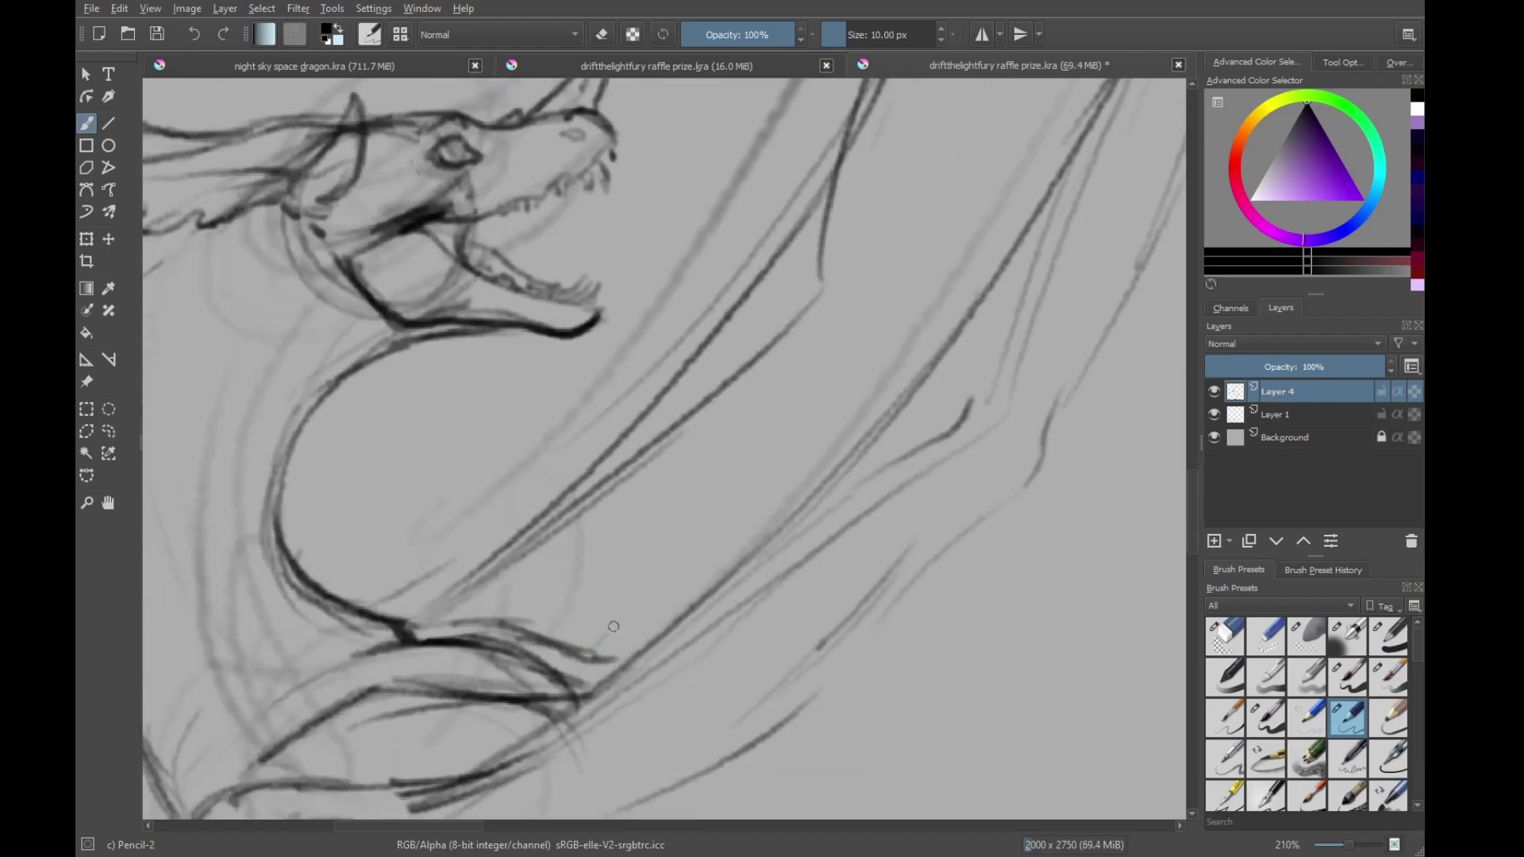
Draw the rear contour of the far wing's arm from the shoulder around the elbow and up the forearm
{"action": "left_click_drag", "start_coordinate": [613, 626], "coordinate": [921, 273]}
{"action": "scroll", "coordinate": [754, 656], "scroll_direction": "up", "scroll_amount": 5}
{"action": "scroll", "coordinate": [754, 656], "scroll_direction": "right", "scroll_amount": 2}
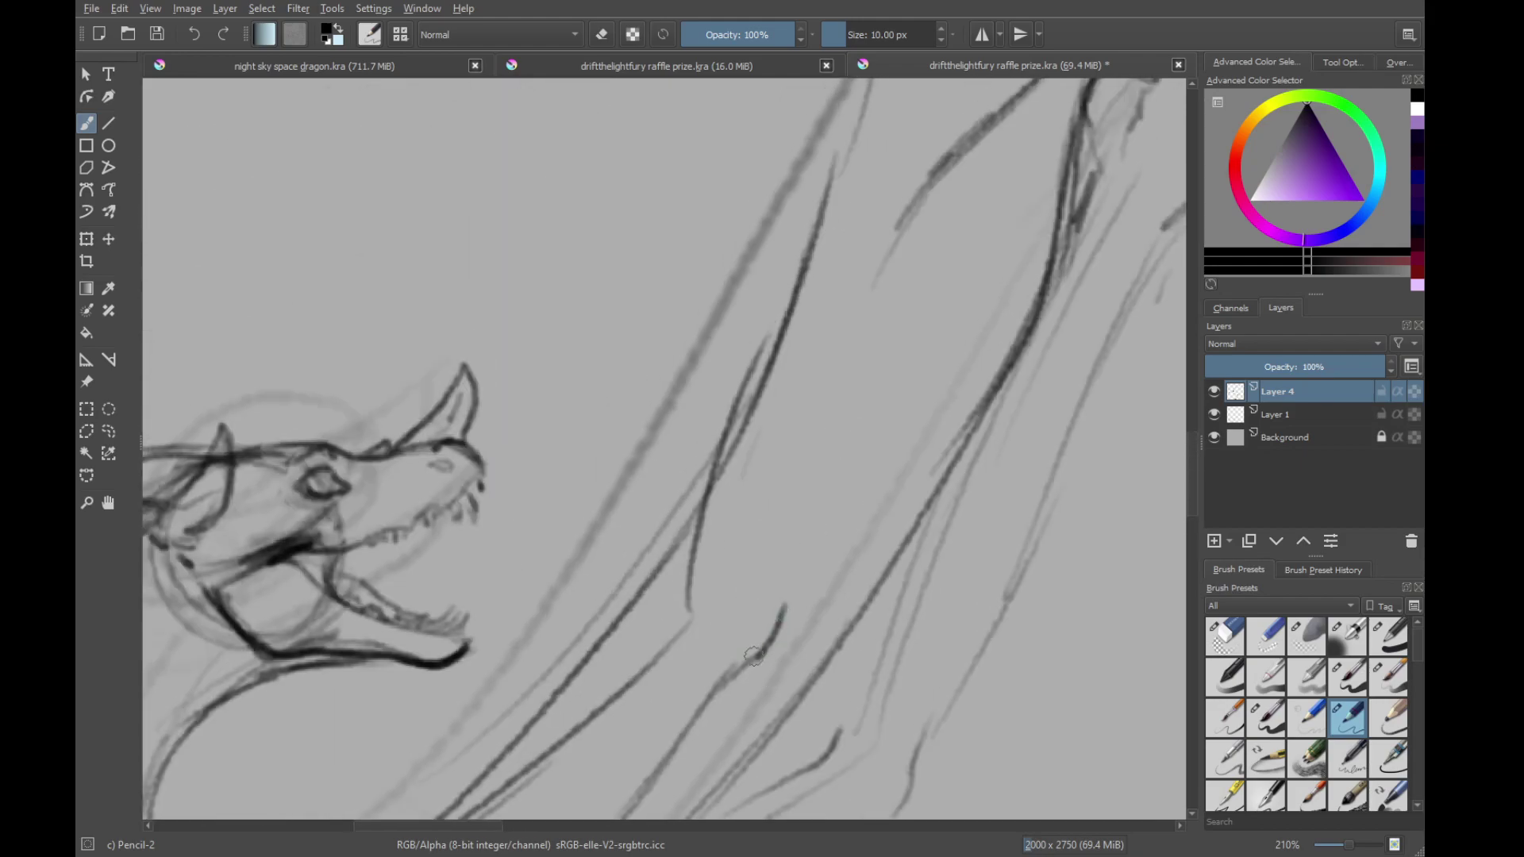
{"action": "left_click_drag", "start_coordinate": [760, 649], "coordinate": [775, 557]}
{"action": "left_click_drag", "start_coordinate": [794, 492], "coordinate": [762, 735]}
{"action": "left_click_drag", "start_coordinate": [736, 750], "coordinate": [821, 500]}
{"action": "mouse_move", "coordinate": [750, 718]}
{"action": "left_mouse_down"}
{"action": "mouse_move", "coordinate": [893, 361]}
{"action": "mouse_move", "coordinate": [792, 632]}
{"action": "mouse_move", "coordinate": [877, 438]}
{"action": "left_mouse_up"}
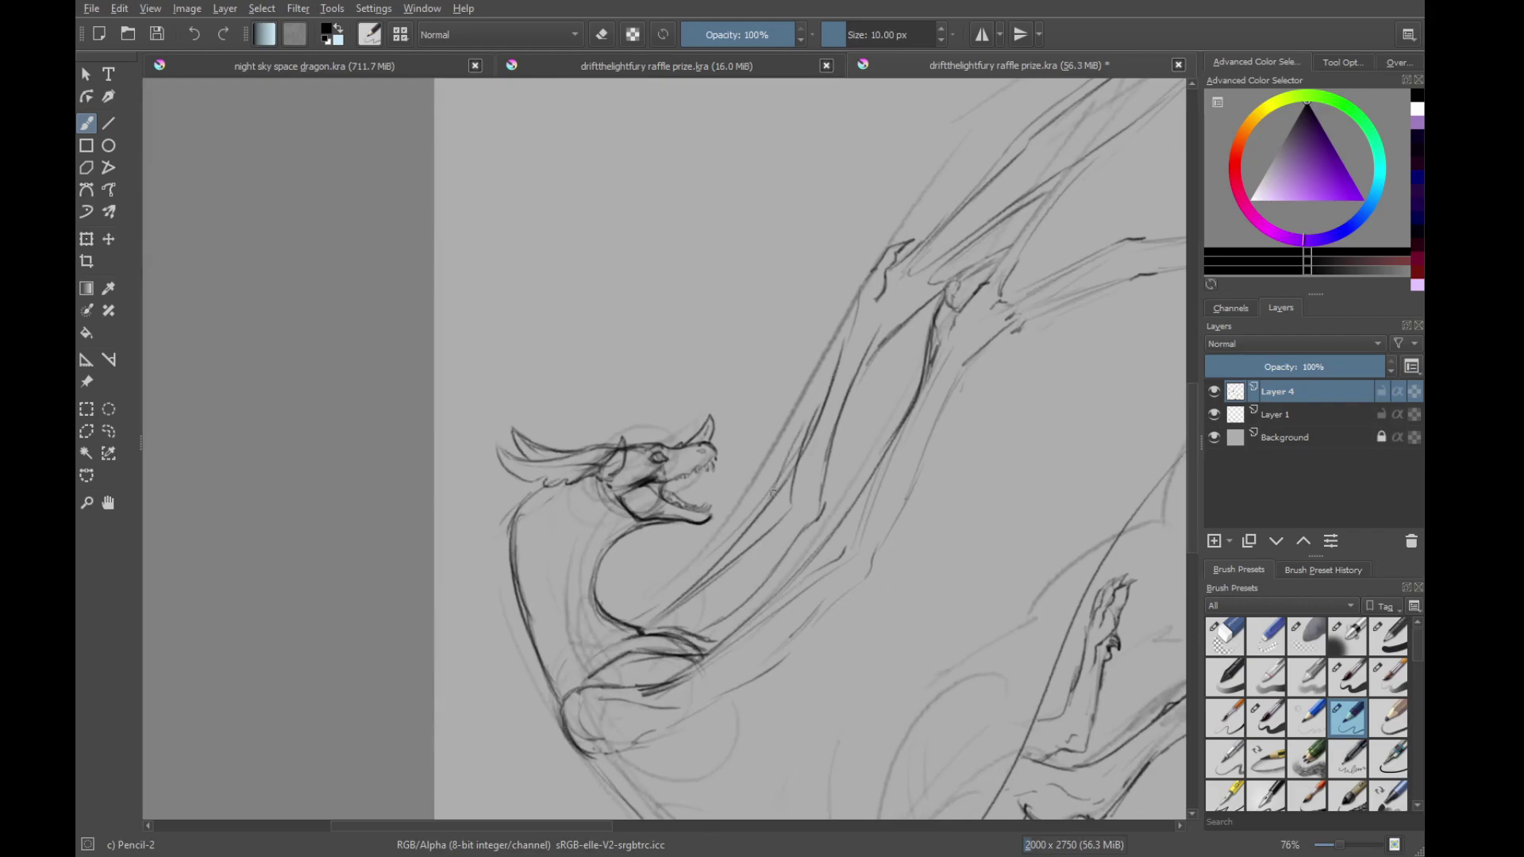
Darken the front edge of the far wing's forearm from the elbow toward the wrist
{"action": "left_click_drag", "start_coordinate": [773, 493], "coordinate": [863, 293]}
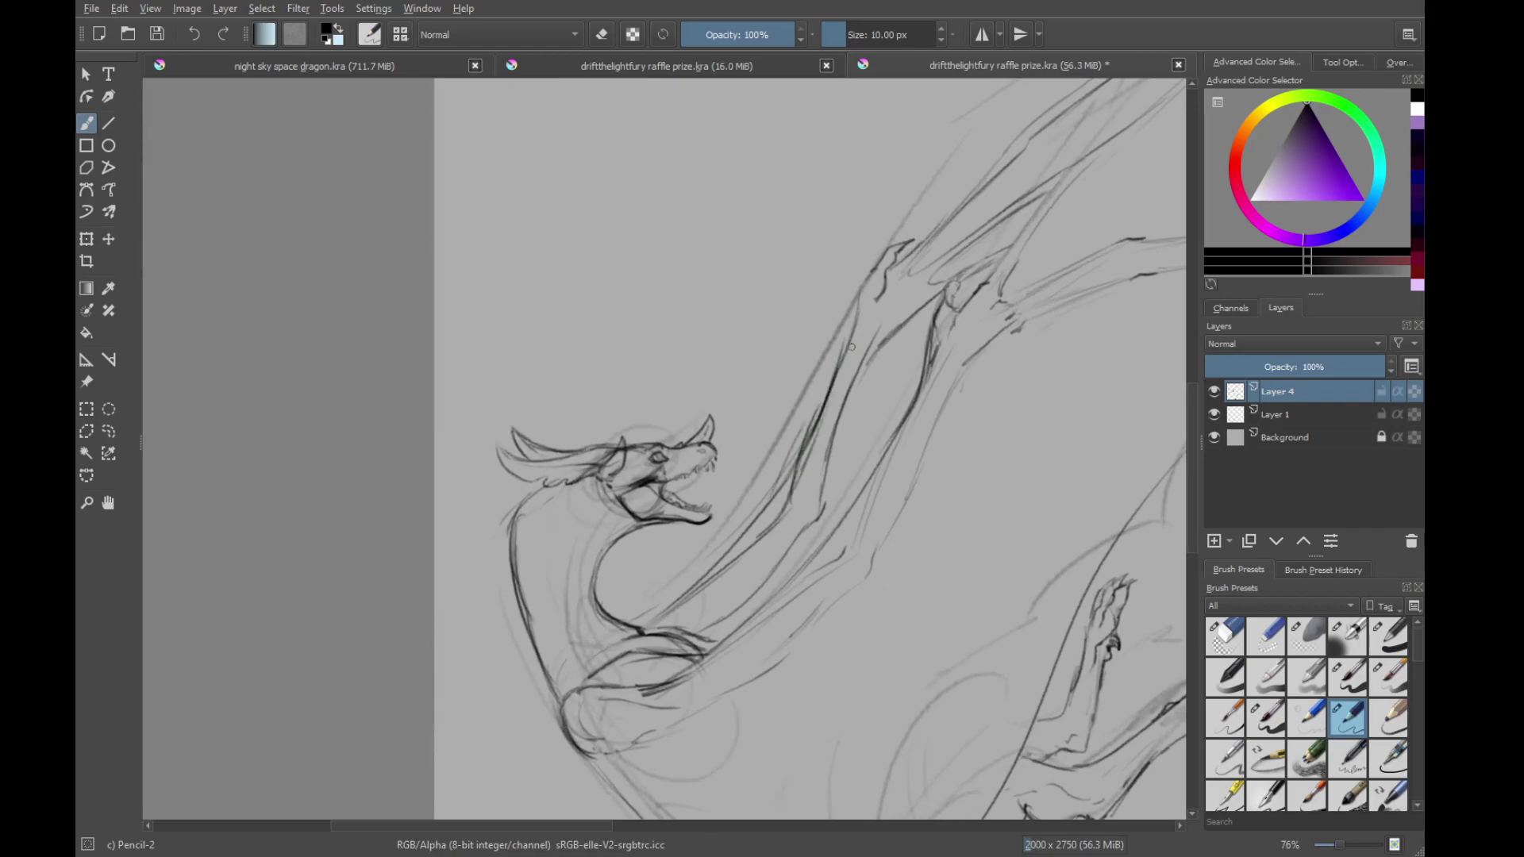
{"action": "left_click_drag", "start_coordinate": [851, 347], "coordinate": [758, 449]}
{"action": "left_click_drag", "start_coordinate": [765, 359], "coordinate": [921, 386]}
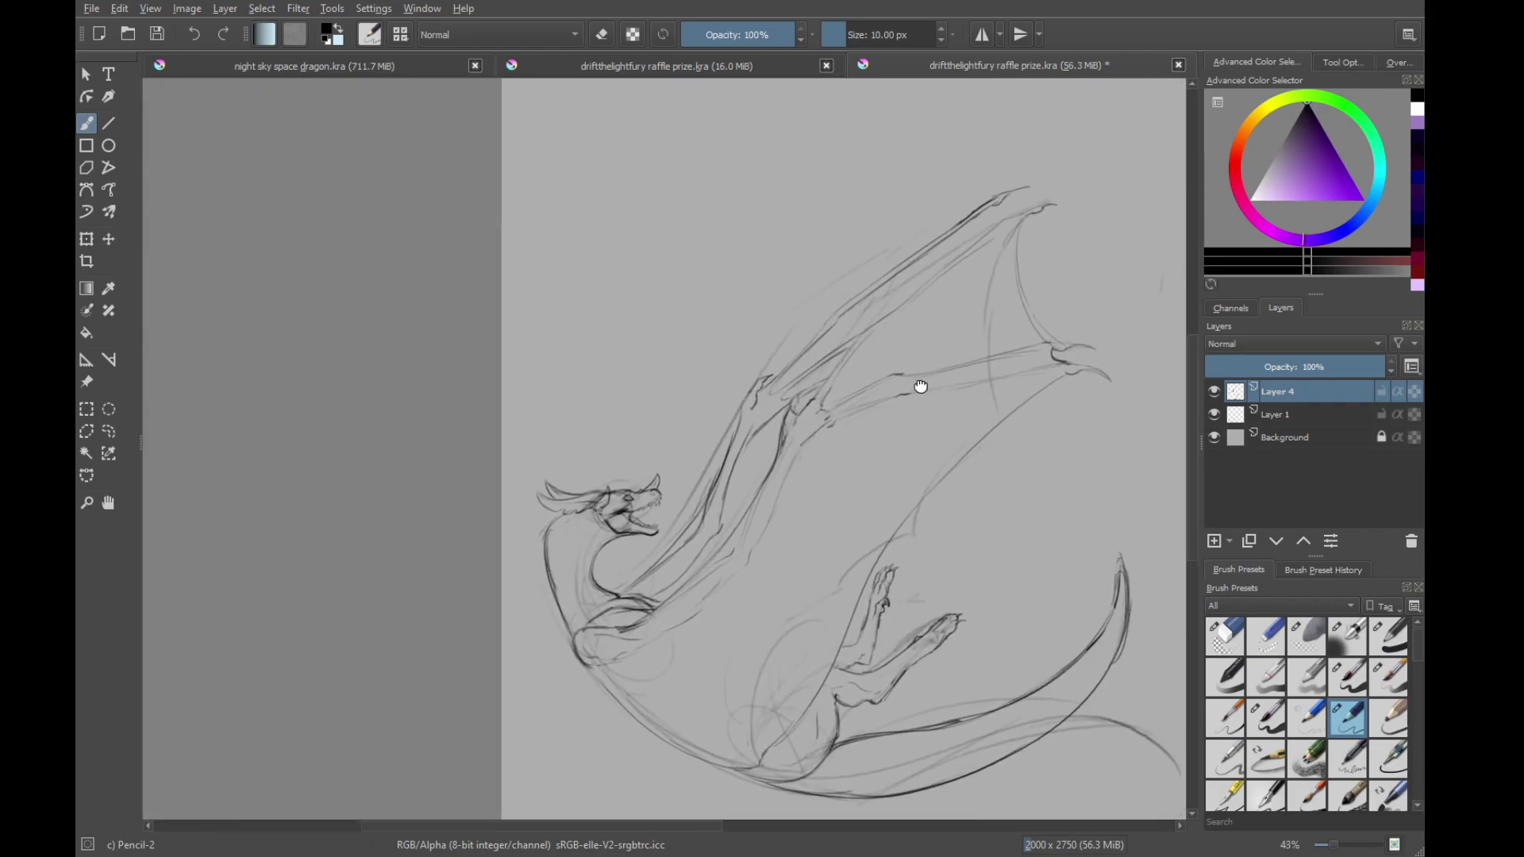
{"action": "scroll", "coordinate": [921, 387], "scroll_direction": "up", "scroll_amount": 6}
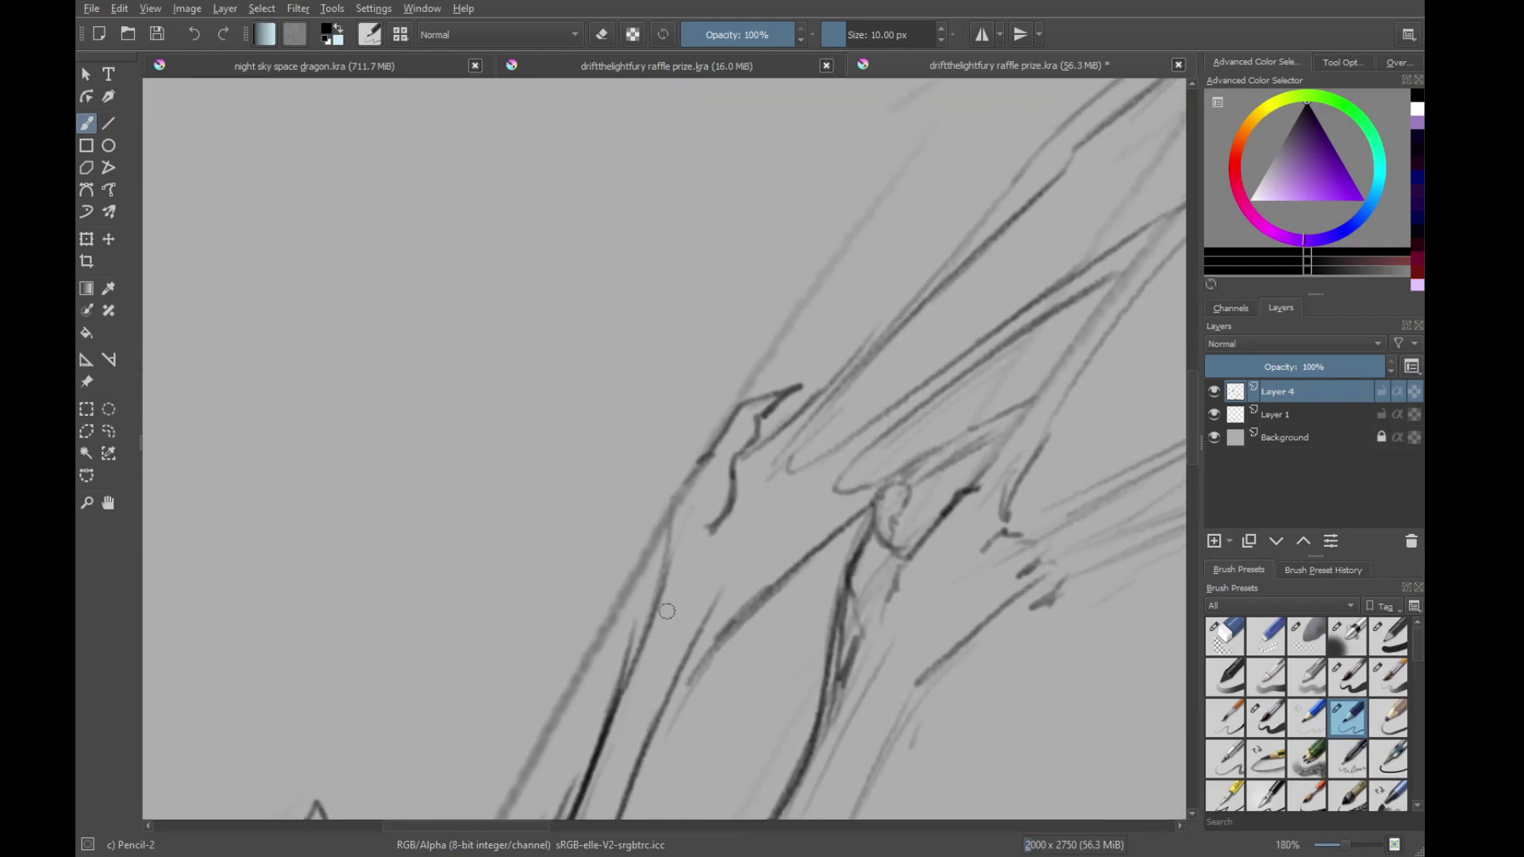
Pencil darker contour strokes along the dragon's wing arm just below the wrist joint
{"action": "mouse_move", "coordinate": [675, 566]}
{"action": "left_mouse_down"}
{"action": "mouse_move", "coordinate": [714, 465]}
{"action": "mouse_move", "coordinate": [694, 516]}
{"action": "left_mouse_up"}
{"action": "left_click_drag", "start_coordinate": [728, 433], "coordinate": [651, 593]}
{"action": "left_click_drag", "start_coordinate": [681, 499], "coordinate": [653, 615]}
Hide Layer 1 with the rough construction sketch and save the document
{"action": "scroll", "coordinate": [749, 444], "scroll_direction": "down", "scroll_amount": 6}
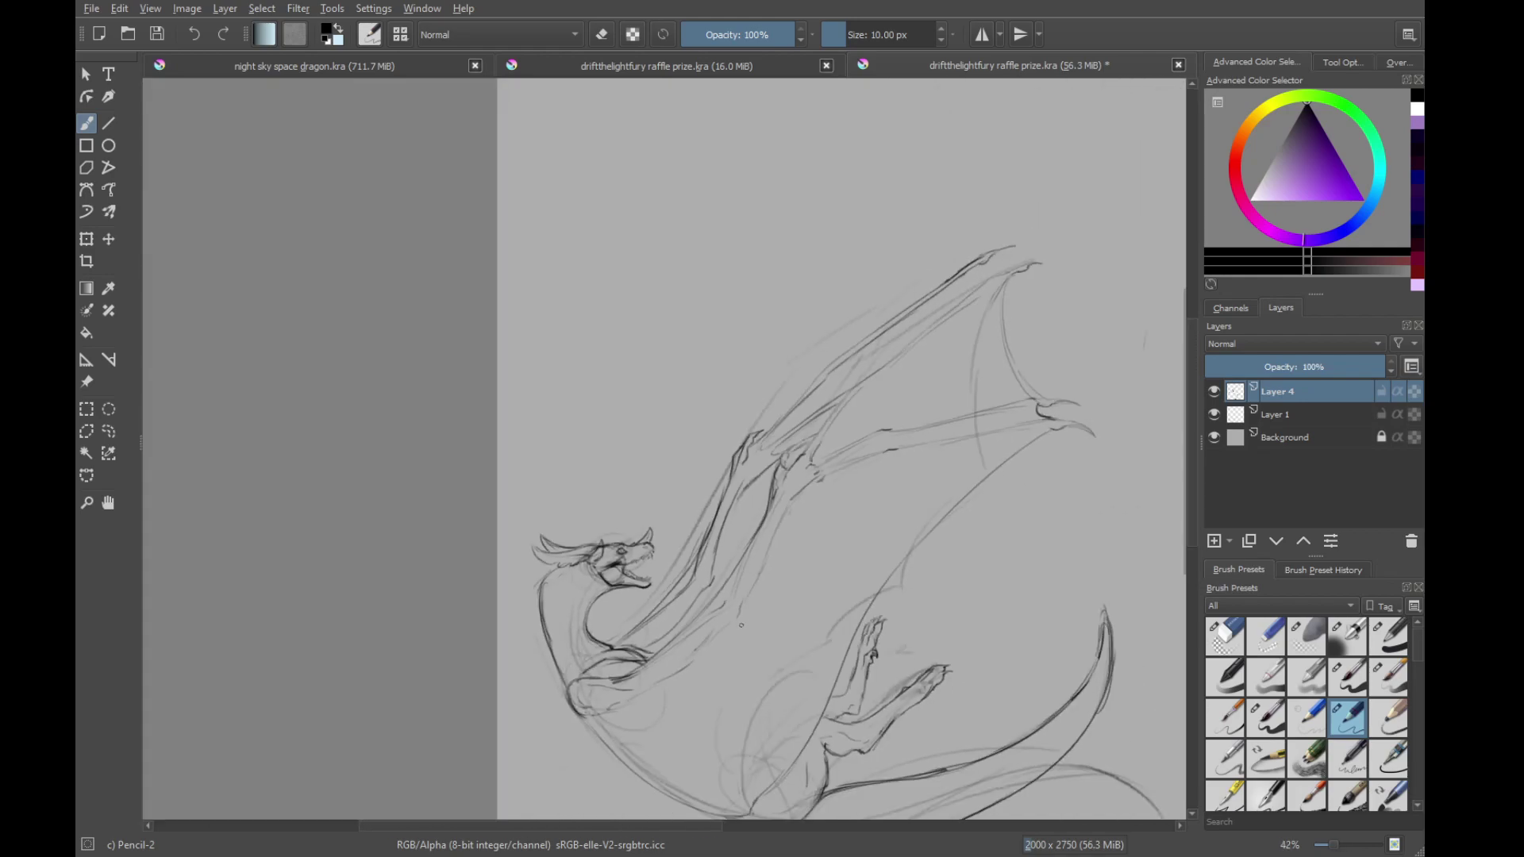
{"action": "mouse_move", "coordinate": [892, 404]}
{"action": "left_mouse_down"}
{"action": "mouse_move", "coordinate": [714, 546]}
{"action": "mouse_move", "coordinate": [673, 608]}
{"action": "mouse_move", "coordinate": [868, 546]}
{"action": "mouse_move", "coordinate": [825, 527]}
{"action": "mouse_move", "coordinate": [550, 513]}
{"action": "mouse_move", "coordinate": [719, 529]}
{"action": "left_mouse_up"}
{"action": "left_click_drag", "start_coordinate": [978, 565], "coordinate": [694, 606]}
{"action": "left_click_drag", "start_coordinate": [885, 555], "coordinate": [932, 606]}
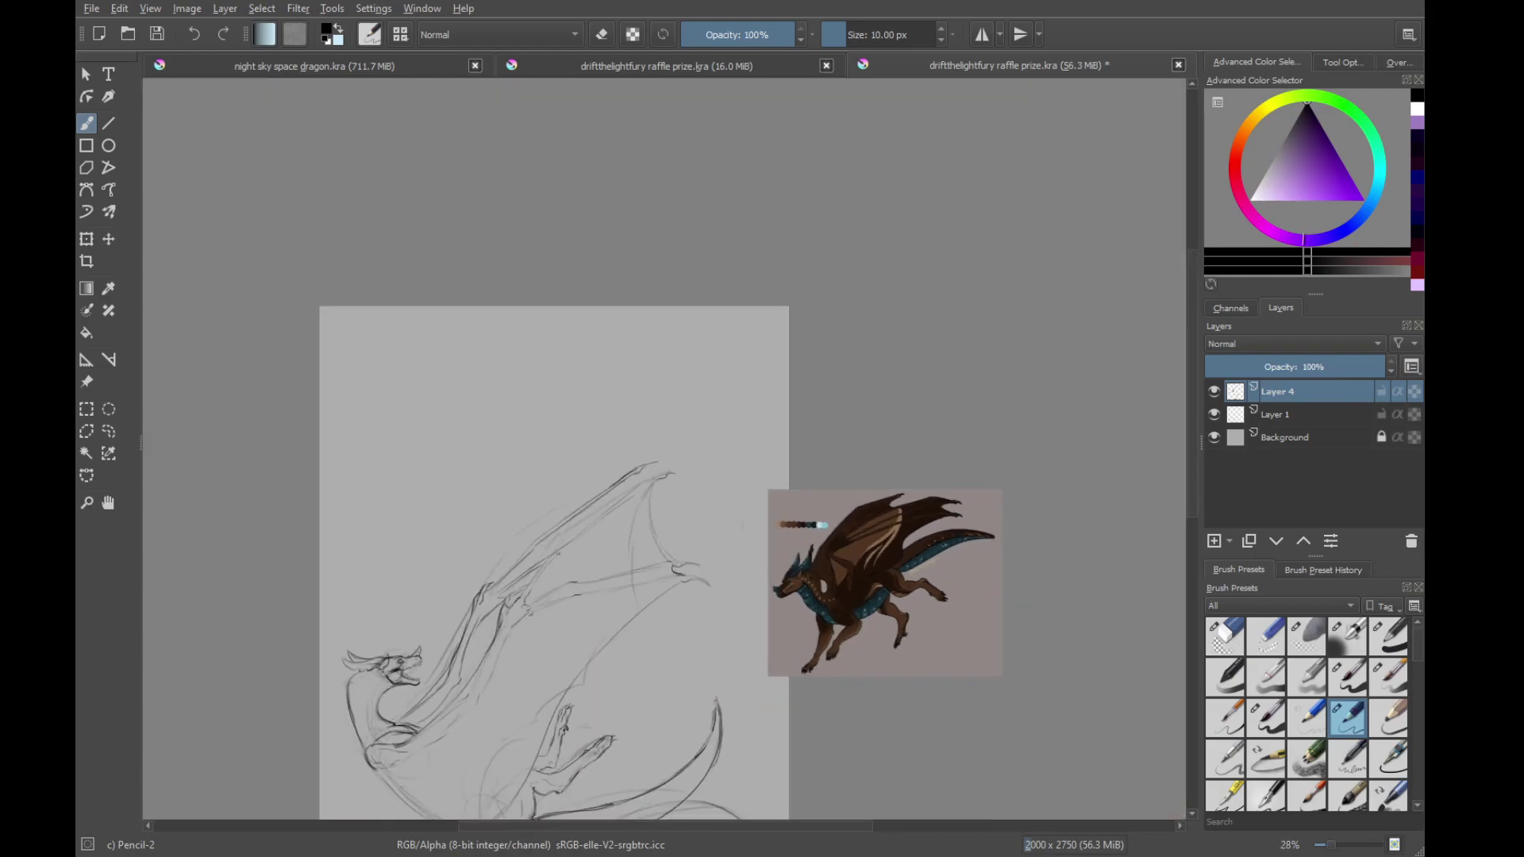
{"action": "left_click_drag", "start_coordinate": [619, 469], "coordinate": [900, 569]}
{"action": "mouse_move", "coordinate": [900, 569]}
{"action": "left_mouse_down"}
{"action": "mouse_move", "coordinate": [899, 453]}
{"action": "mouse_move", "coordinate": [682, 333]}
{"action": "left_mouse_up"}
{"action": "mouse_move", "coordinate": [871, 351]}
{"action": "left_mouse_down"}
{"action": "mouse_move", "coordinate": [865, 481]}
{"action": "mouse_move", "coordinate": [789, 655]}
{"action": "left_mouse_up"}
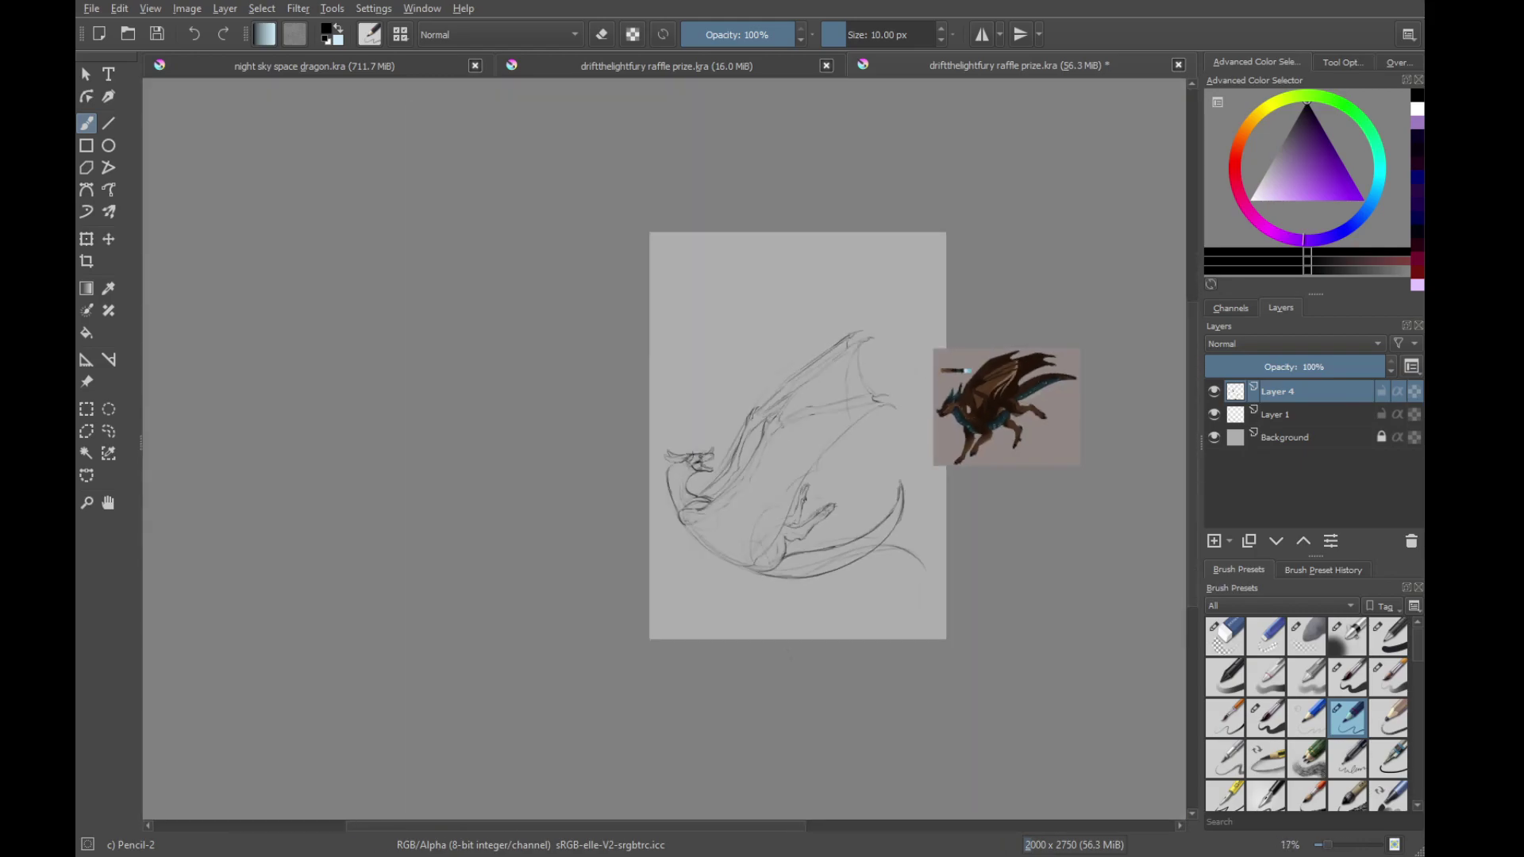
{"action": "left_click", "coordinate": [1214, 414]}
{"action": "key", "text": "ctrl+s"}
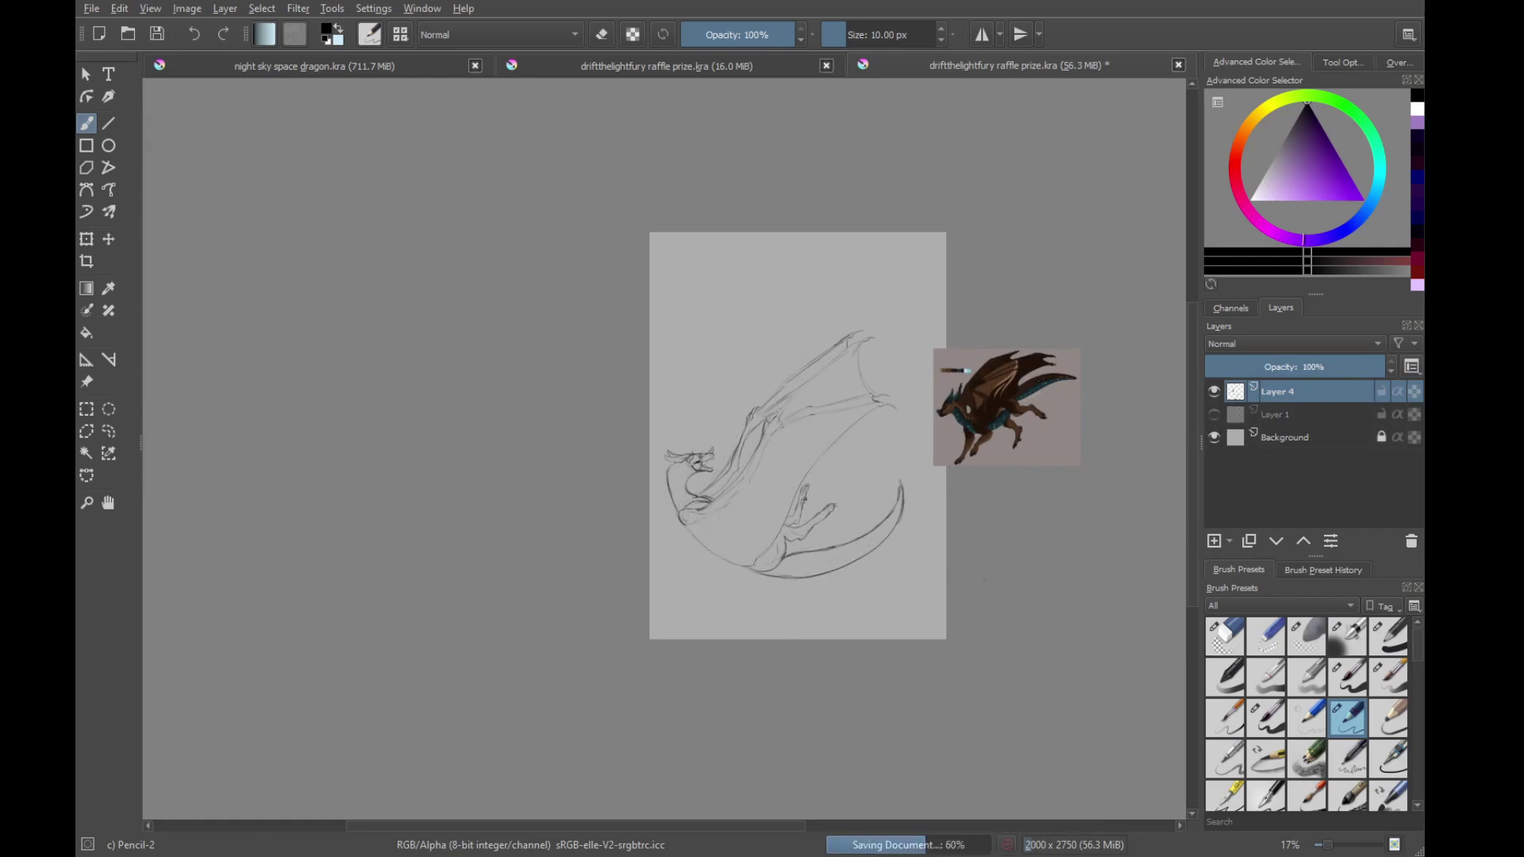
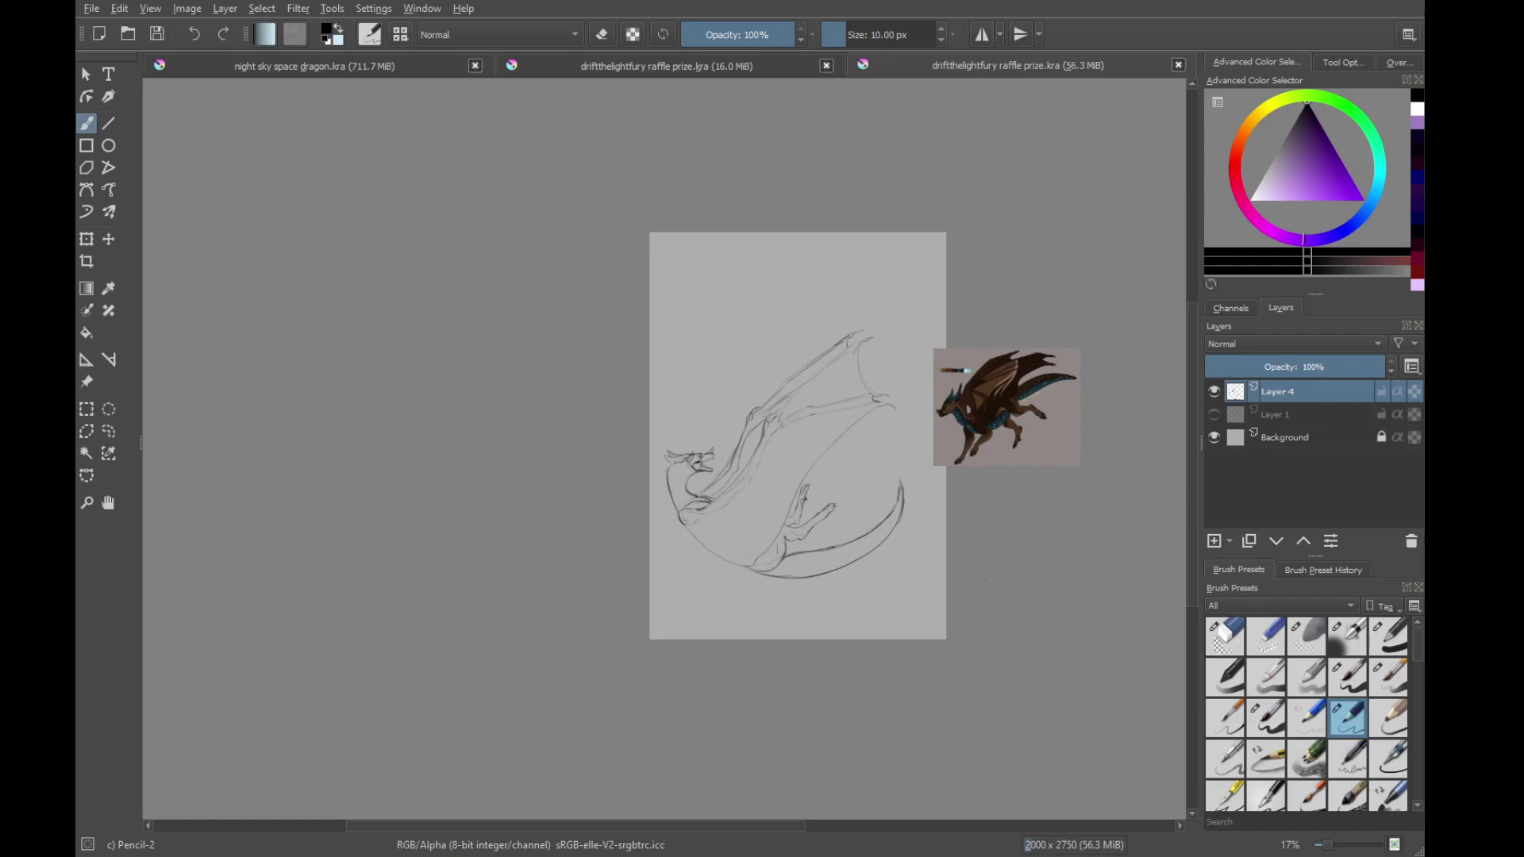
Add a new paint layer between Layer 1 and the line sketch on Layer 4
{"action": "mouse_move", "coordinate": [948, 575]}
{"action": "left_mouse_down"}
{"action": "mouse_move", "coordinate": [1050, 535]}
{"action": "mouse_move", "coordinate": [1018, 571]}
{"action": "left_mouse_up"}
{"action": "left_click", "coordinate": [1283, 437]}
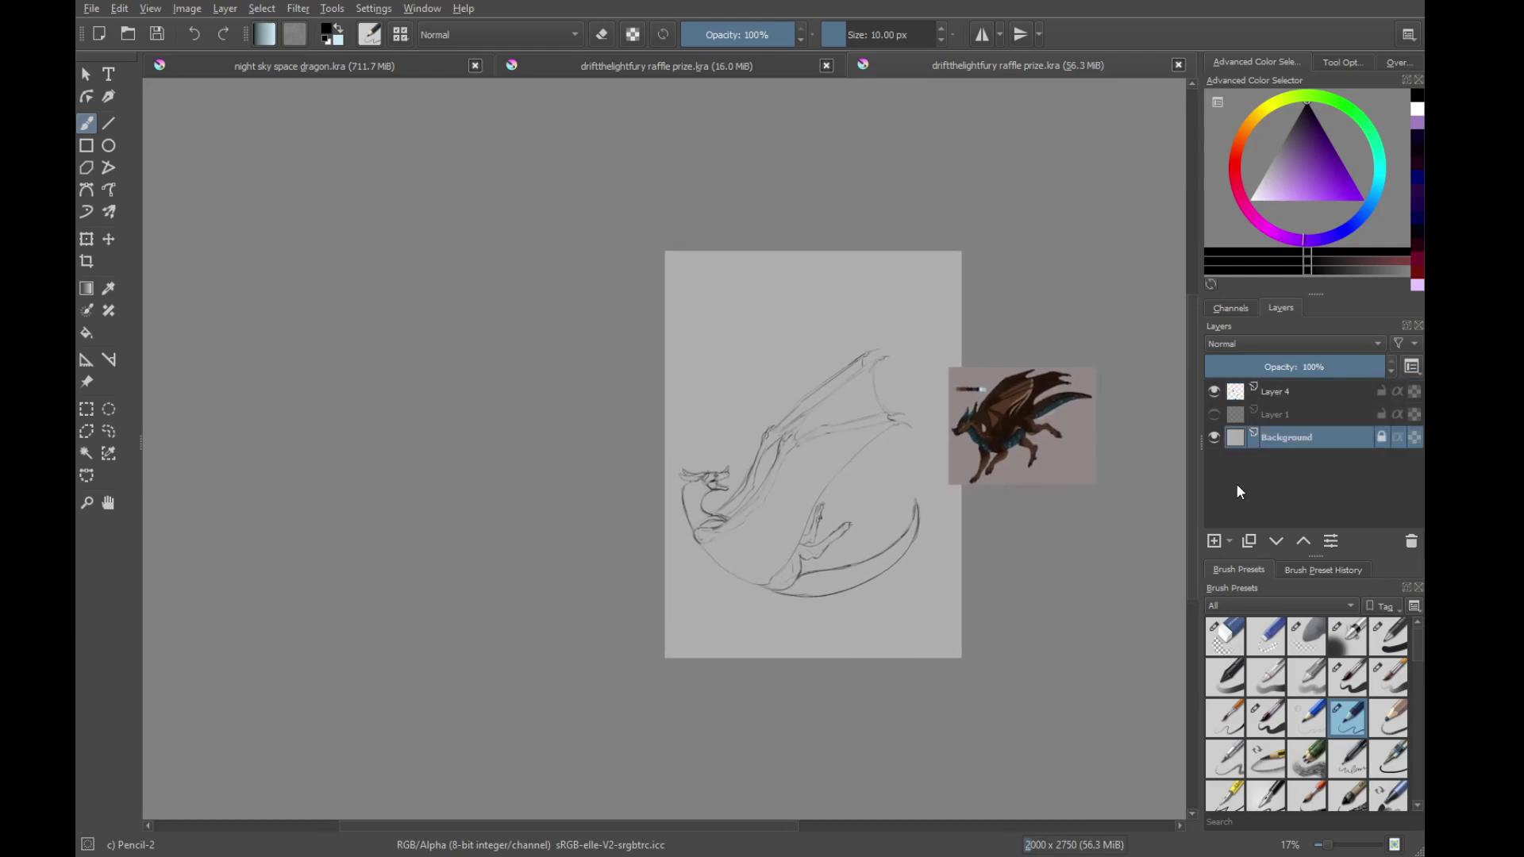
{"action": "left_click", "coordinate": [1208, 548]}
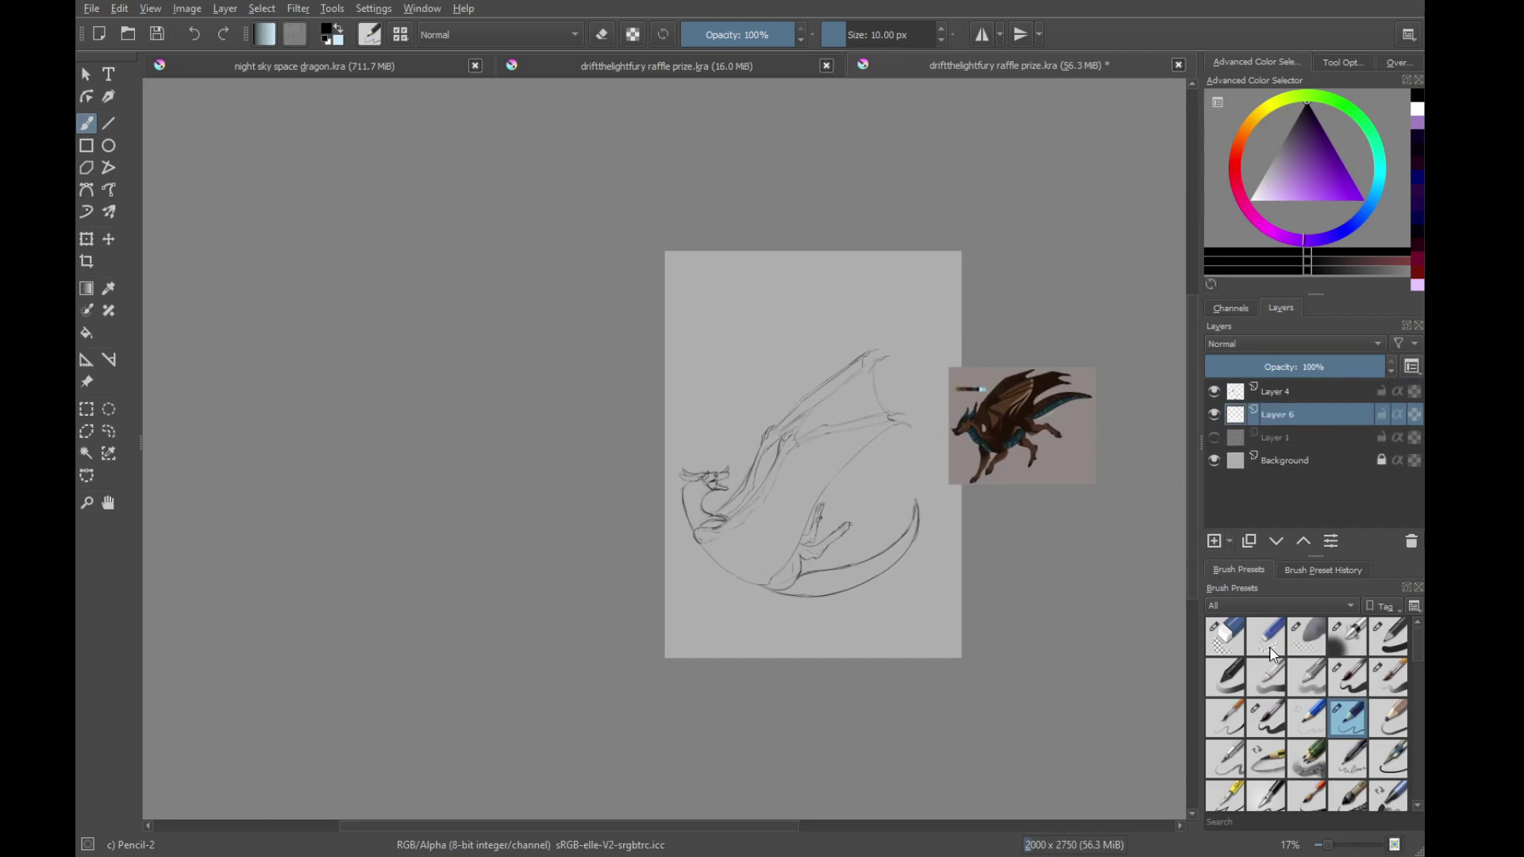
Choose the Airbrush Soft preset and reduce its size to 373.65 px
{"action": "left_click", "coordinate": [1349, 637]}
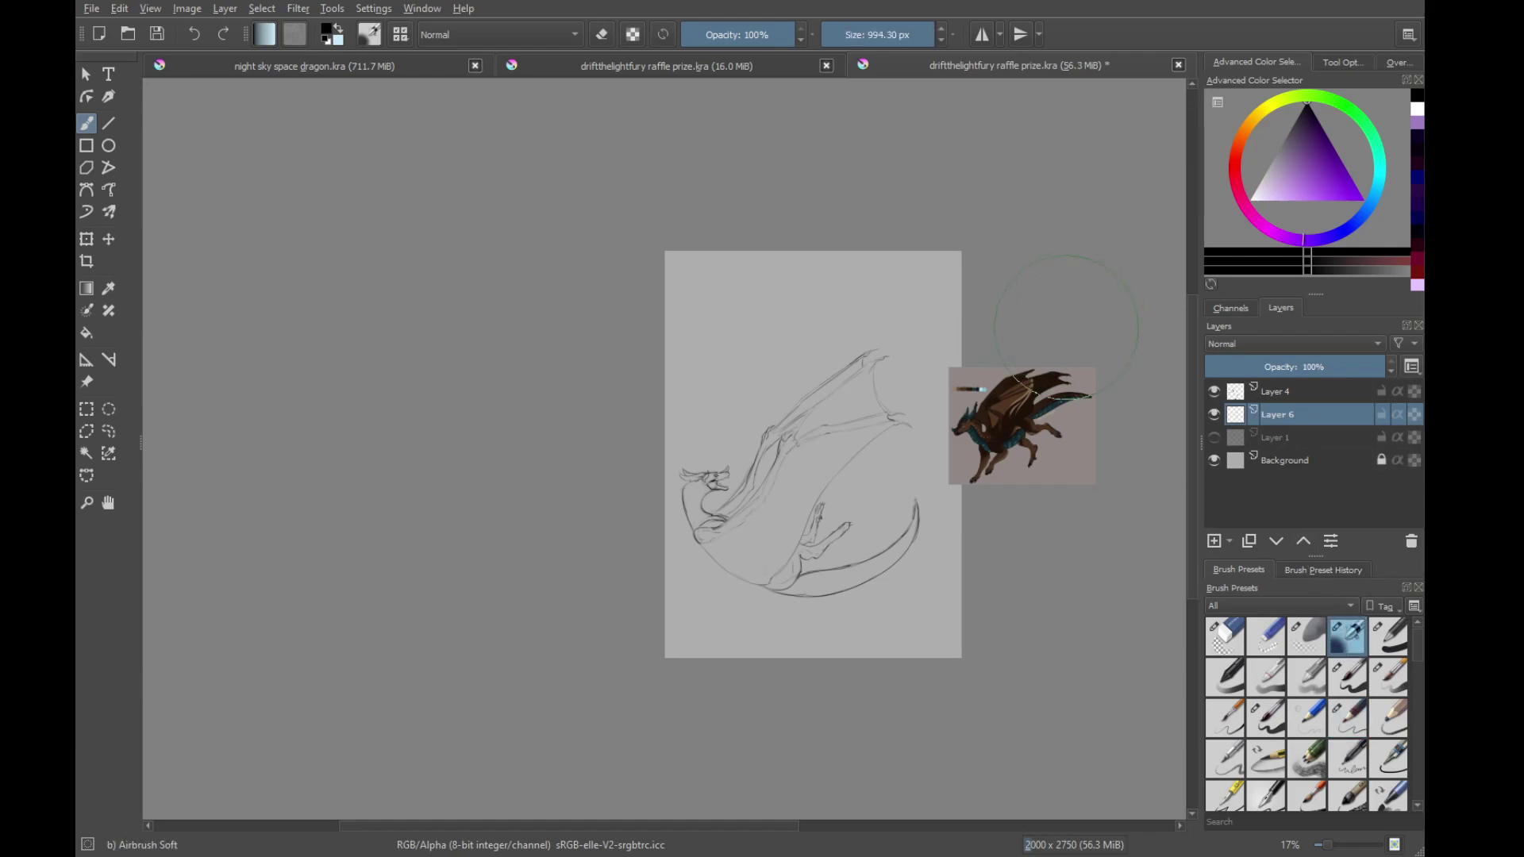
{"action": "mouse_move", "coordinate": [943, 443]}
{"action": "left_mouse_down"}
{"action": "mouse_move", "coordinate": [986, 523]}
{"action": "mouse_move", "coordinate": [959, 437]}
{"action": "left_mouse_up"}
{"action": "scroll", "coordinate": [986, 523], "scroll_direction": "up", "scroll_amount": 1}
{"action": "left_click_drag", "start_coordinate": [928, 560], "coordinate": [952, 546]}
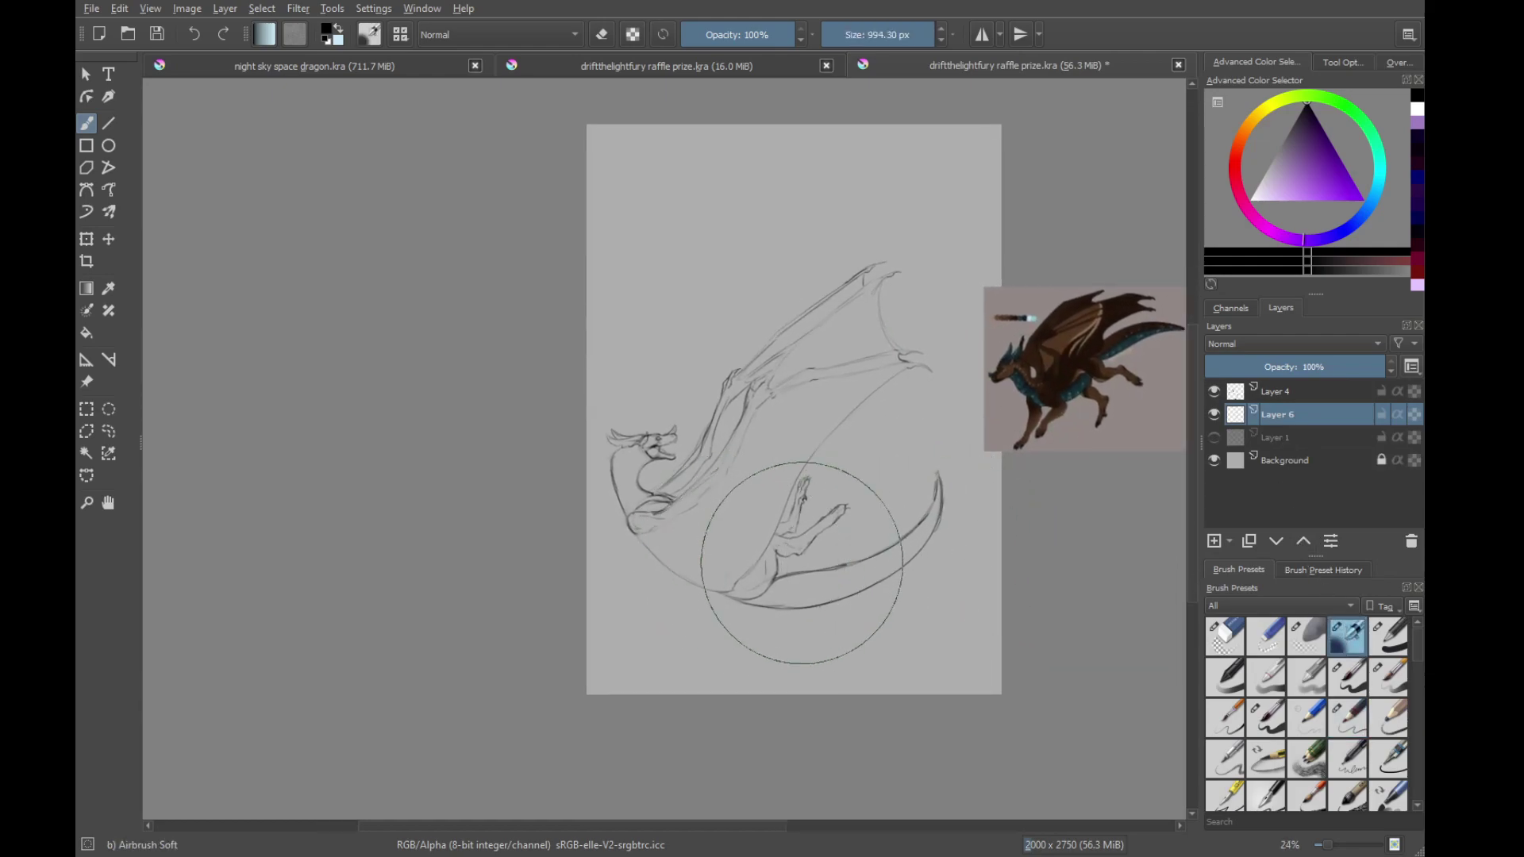
{"action": "left_click_drag", "start_coordinate": [808, 585], "coordinate": [623, 377], "text": "shift"}
{"action": "mouse_move", "coordinate": [765, 552]}
{"action": "left_mouse_down", "text": "shift"}
{"action": "mouse_move", "coordinate": [667, 552]}
{"action": "mouse_move", "coordinate": [756, 542]}
{"action": "mouse_move", "coordinate": [734, 511]}
{"action": "mouse_move", "coordinate": [708, 597]}
{"action": "left_mouse_up", "text": "shift"}
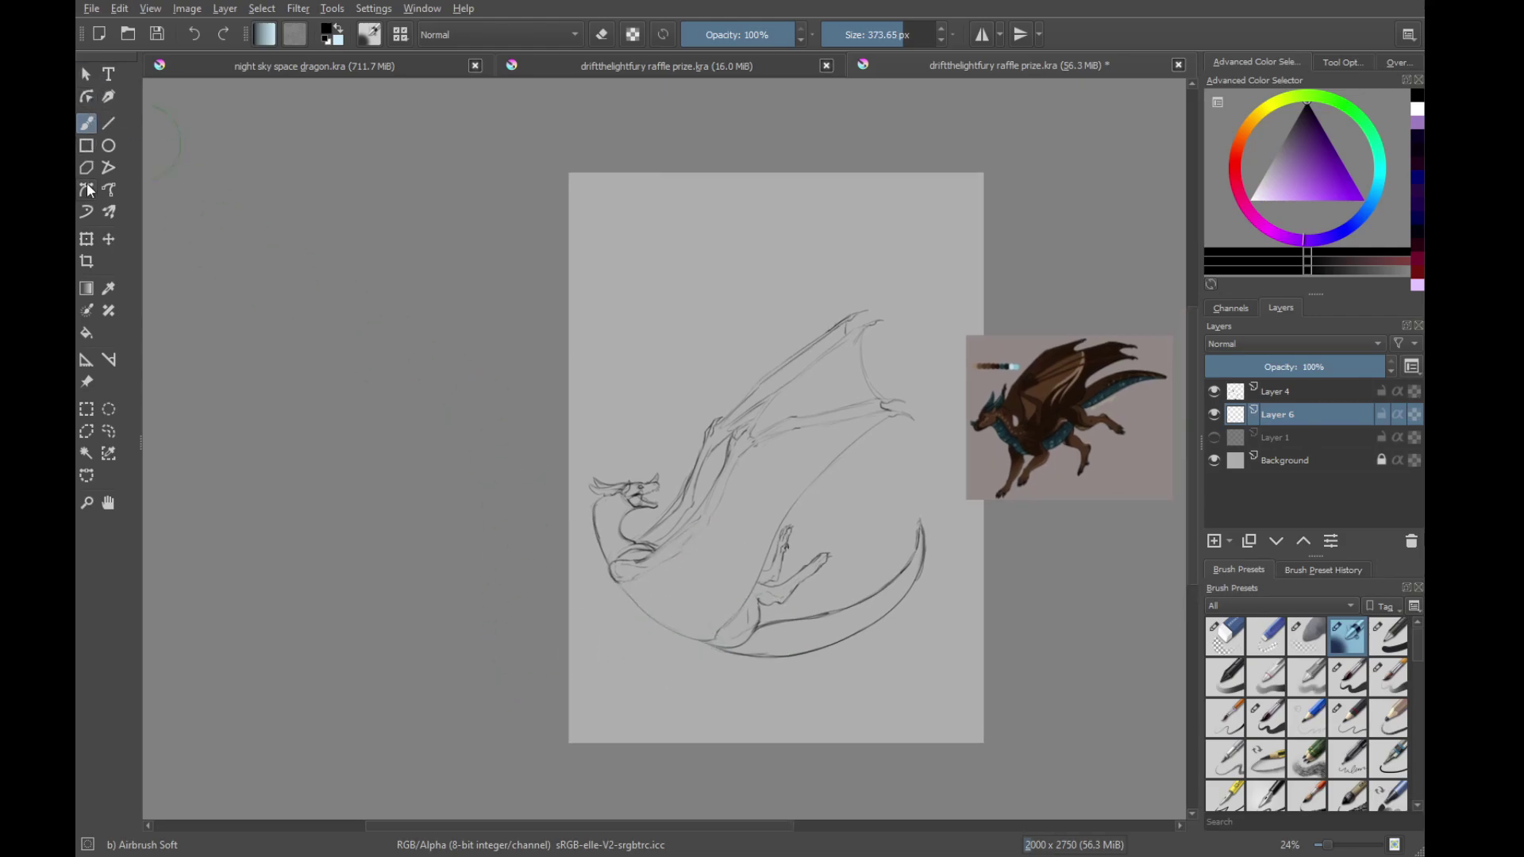
Fill the new layer with a diagonal grey gradient from the canvas's lower-left corner to its upper-right corner
{"action": "left_click", "coordinate": [87, 289]}
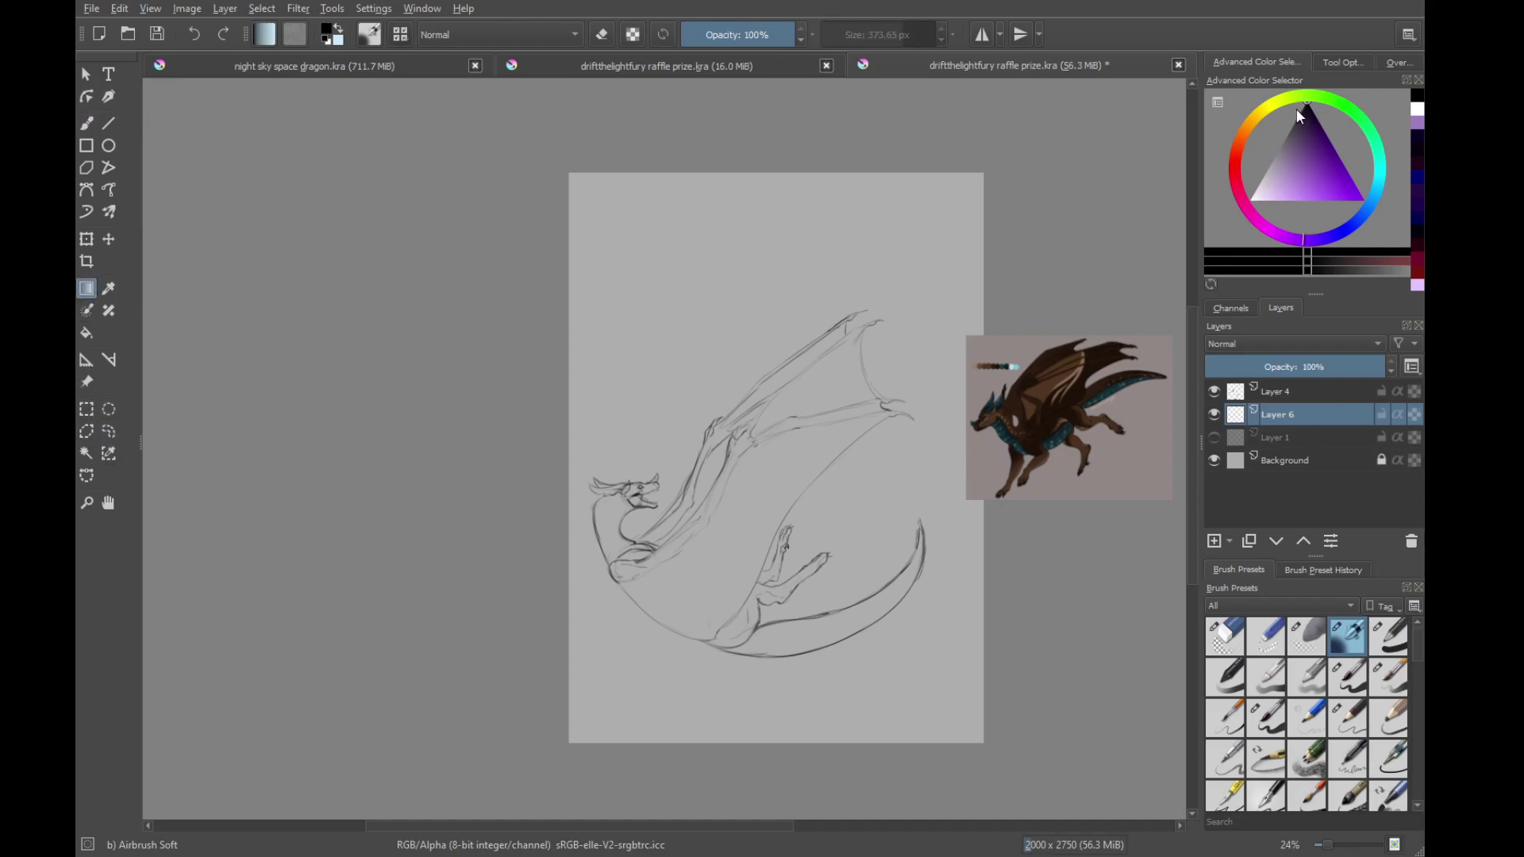
{"action": "left_click_drag", "start_coordinate": [1323, 141], "coordinate": [1240, 188]}
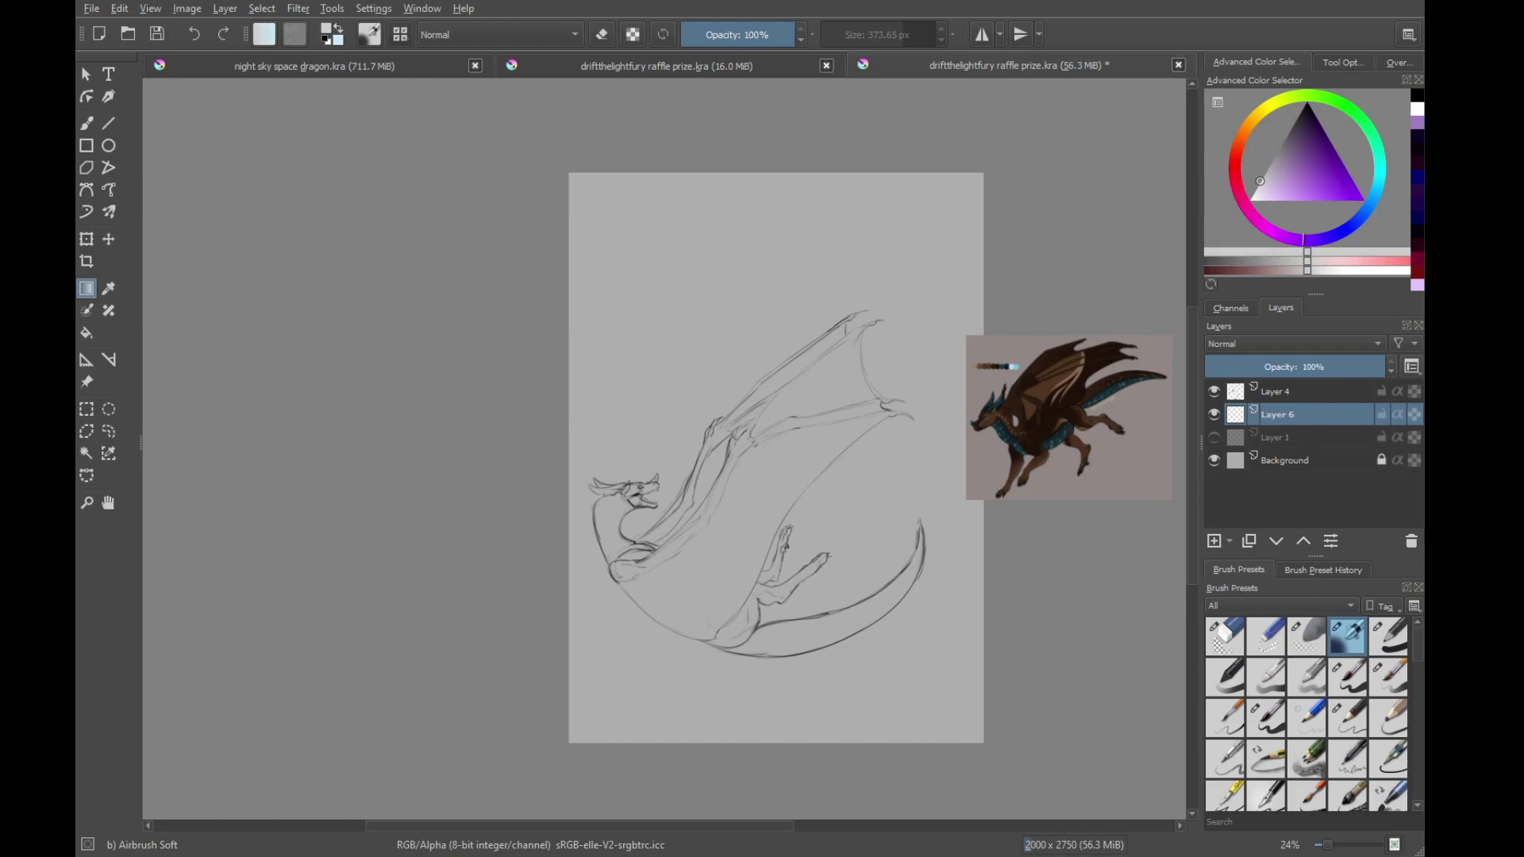
{"action": "left_click", "coordinate": [1375, 192]}
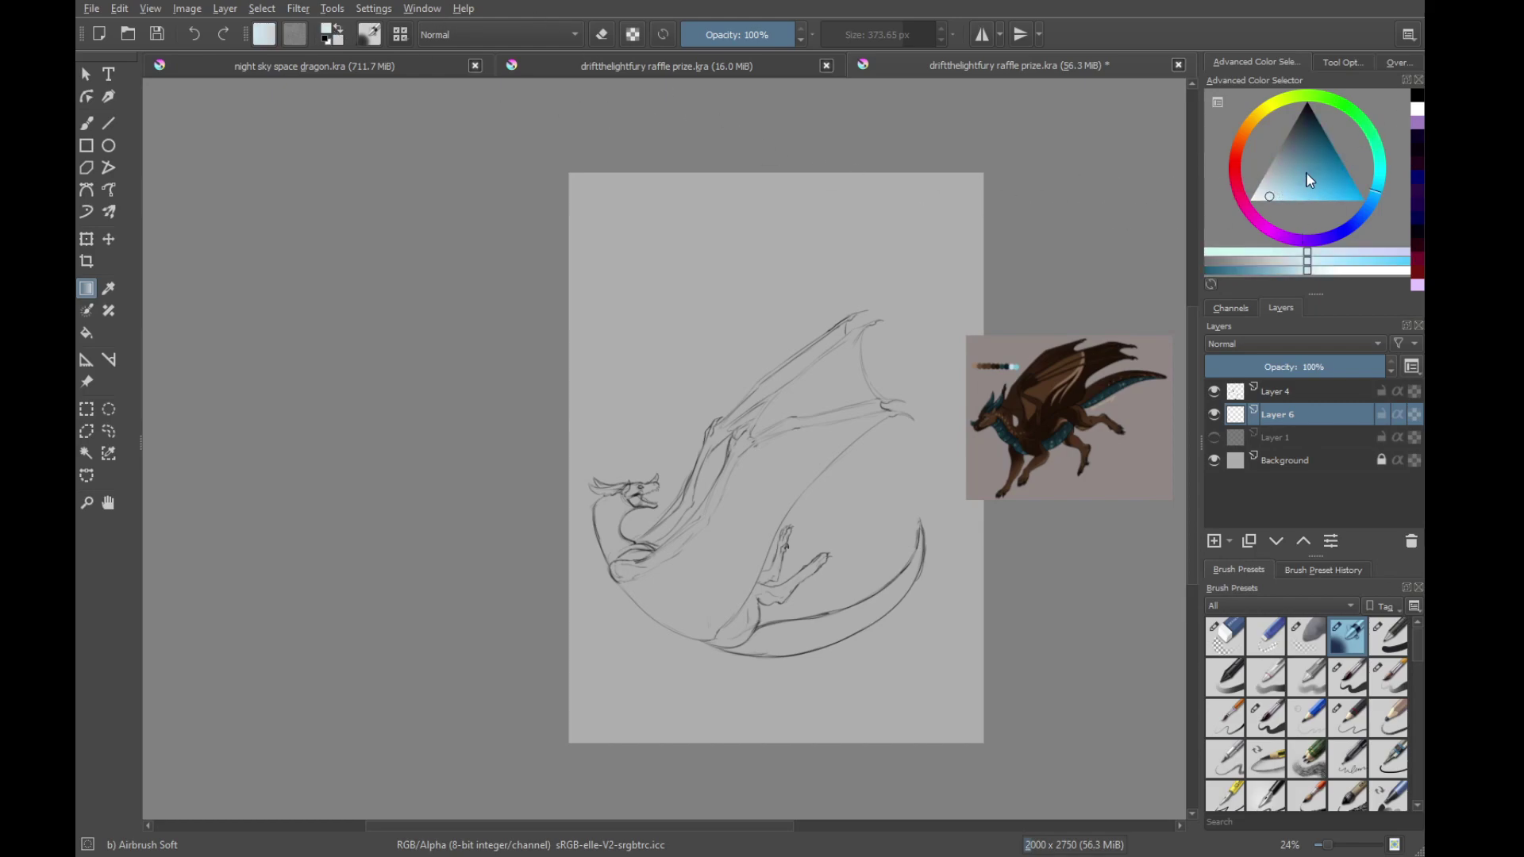
{"action": "left_click_drag", "start_coordinate": [1307, 174], "coordinate": [1250, 176]}
{"action": "left_click", "coordinate": [897, 256], "text": "ctrl"}
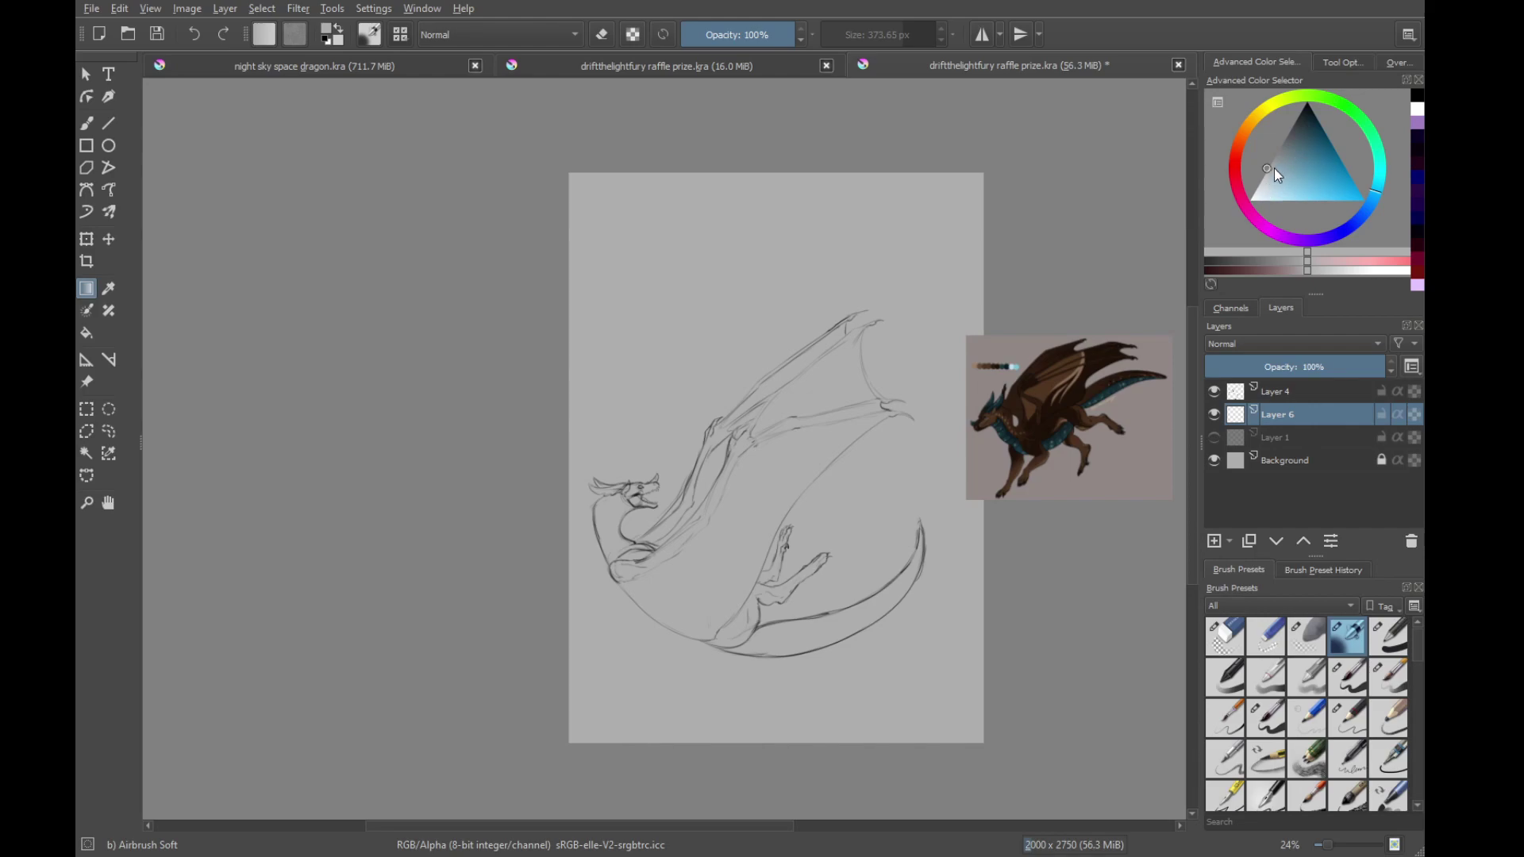
{"action": "left_click_drag", "start_coordinate": [1269, 170], "coordinate": [1272, 162]}
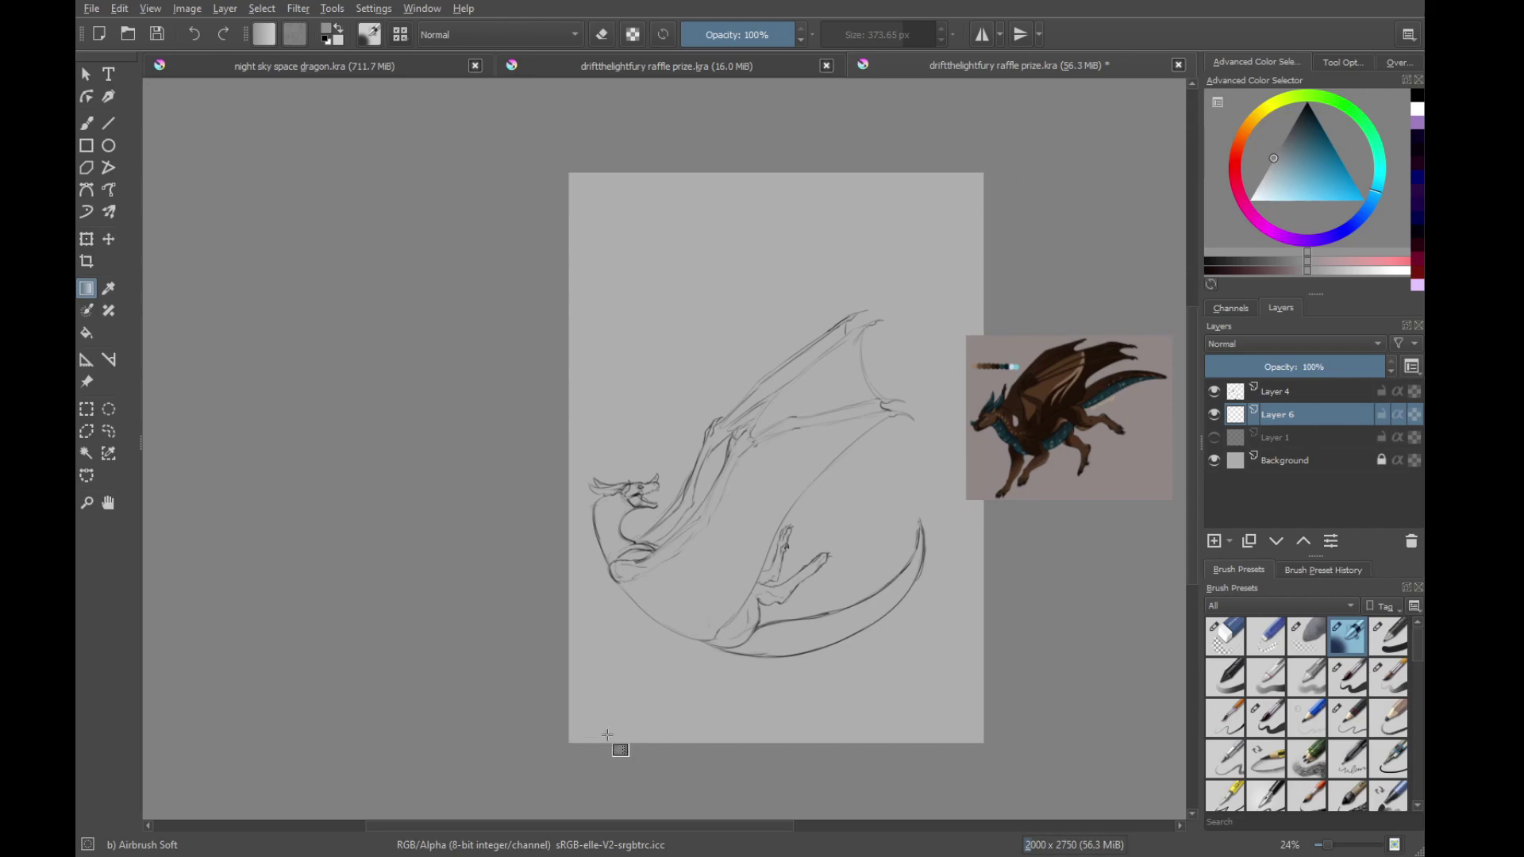
{"action": "left_click_drag", "start_coordinate": [570, 742], "coordinate": [984, 184]}
{"action": "left_click_drag", "start_coordinate": [798, 632], "coordinate": [789, 626]}
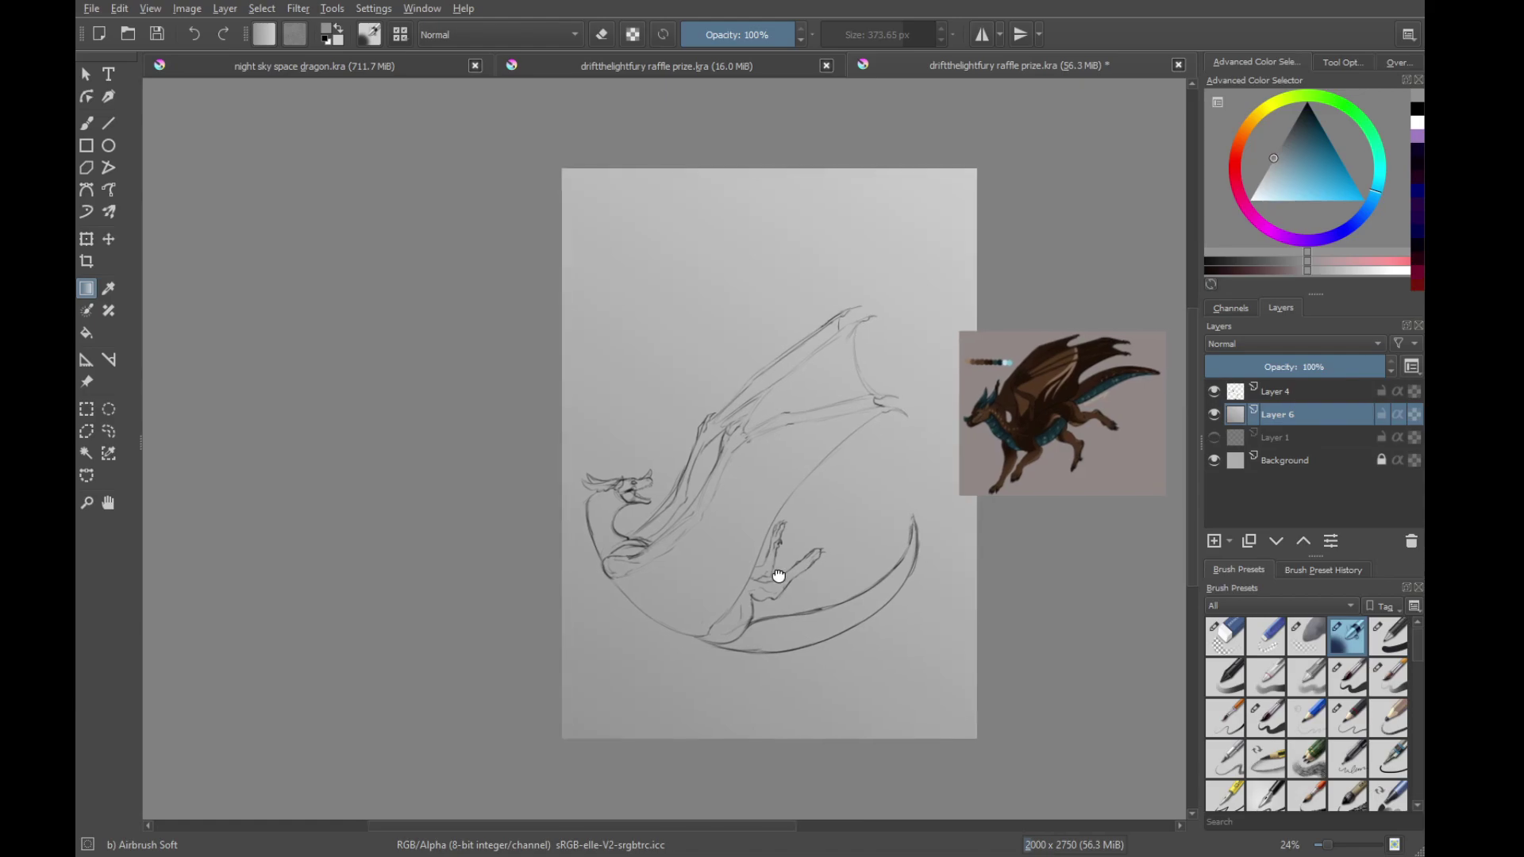
Lighten the other gradient colour and redraw the gradient from the canvas's upper-right corner to its lower-left corner
{"action": "left_click", "coordinate": [339, 29]}
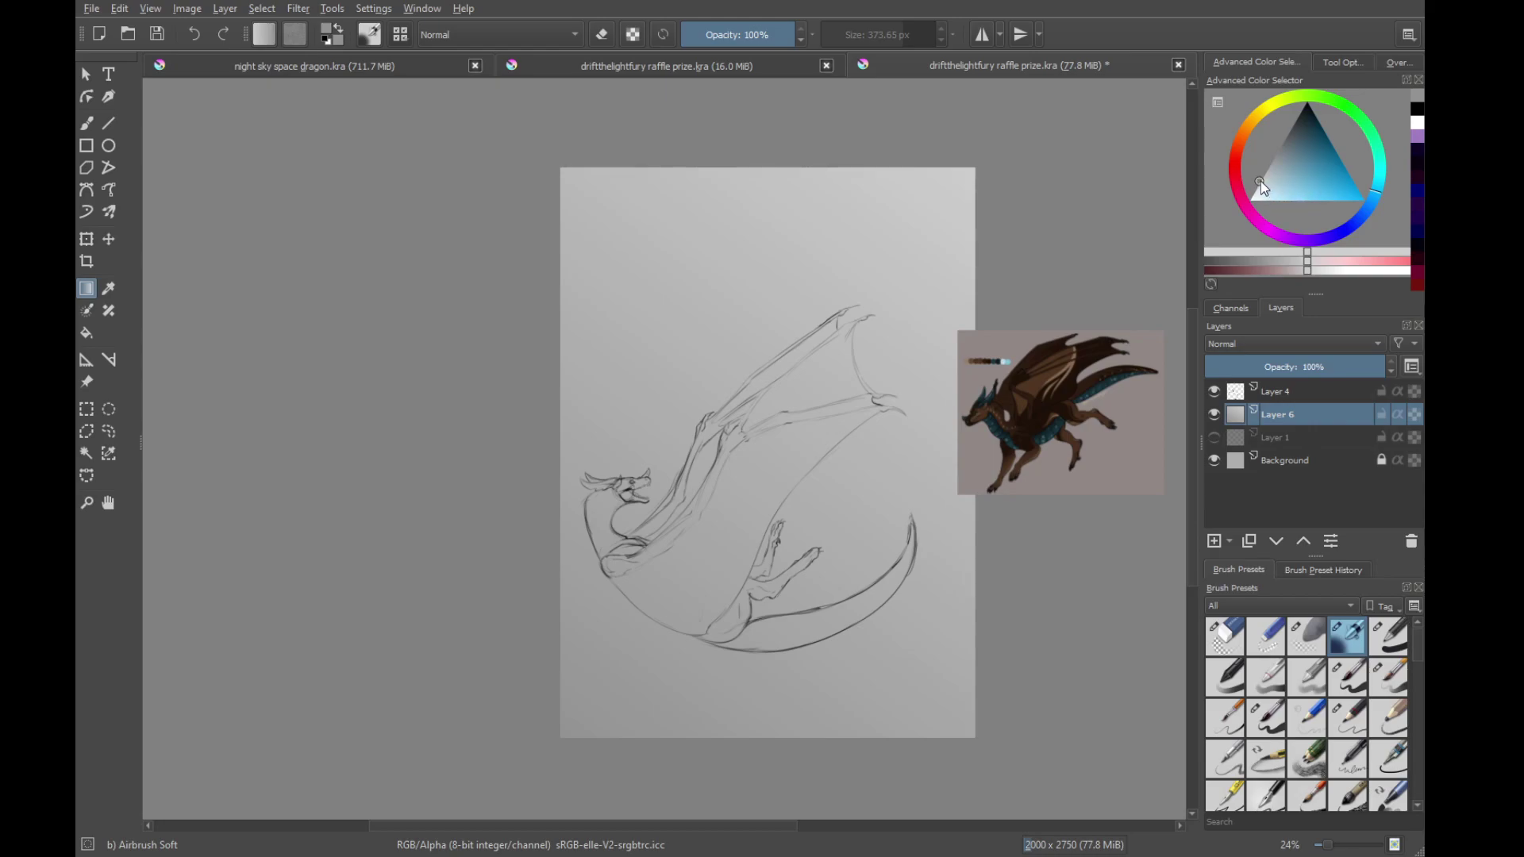
{"action": "mouse_move", "coordinate": [1260, 181]}
{"action": "left_mouse_down"}
{"action": "mouse_move", "coordinate": [1288, 189]}
{"action": "mouse_move", "coordinate": [1259, 185]}
{"action": "left_mouse_up"}
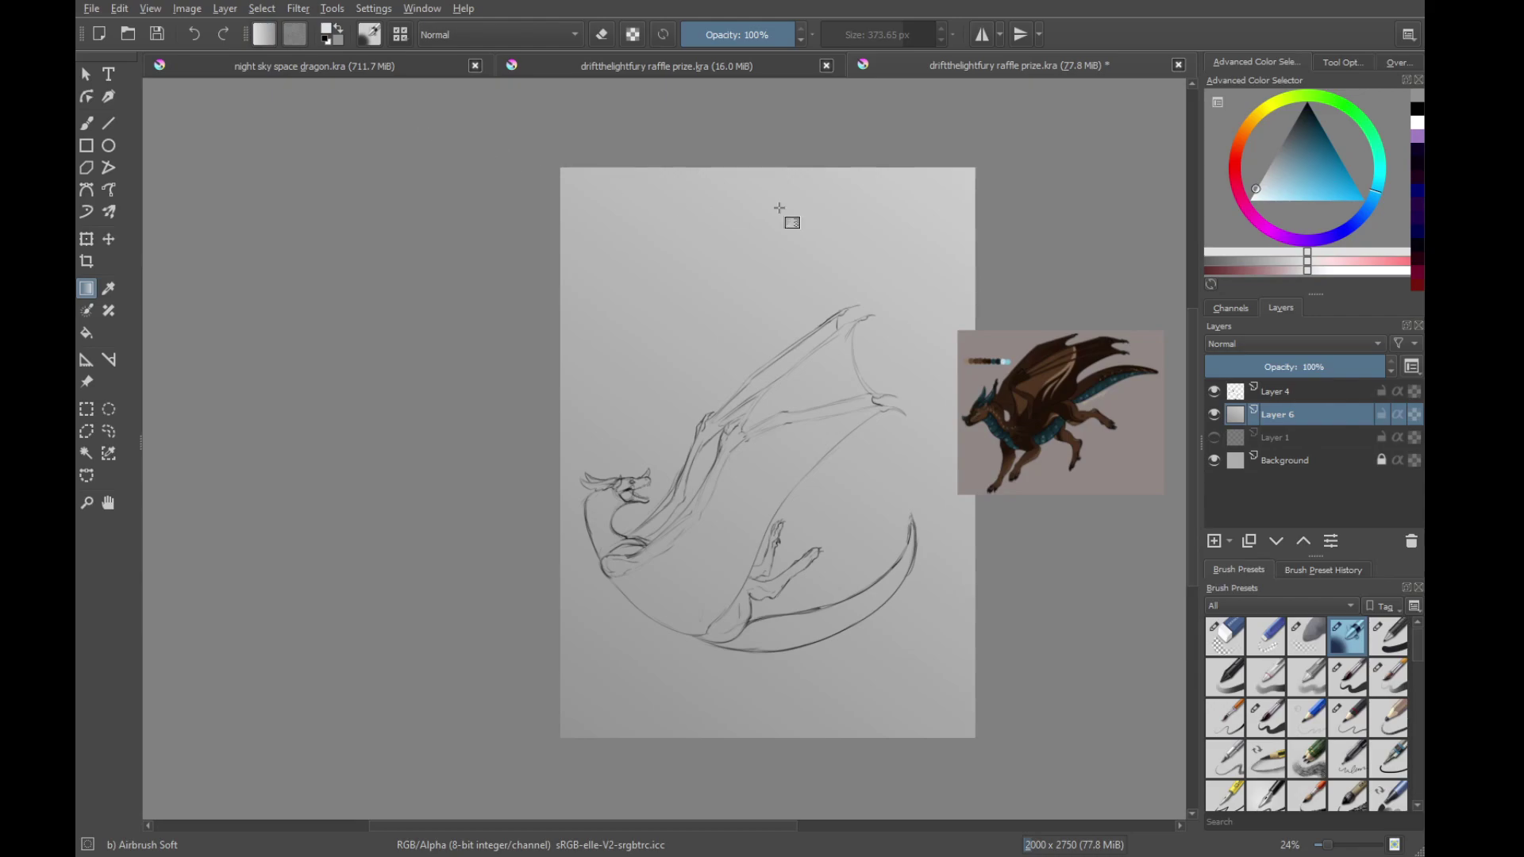
{"action": "left_click_drag", "start_coordinate": [974, 168], "coordinate": [565, 747]}
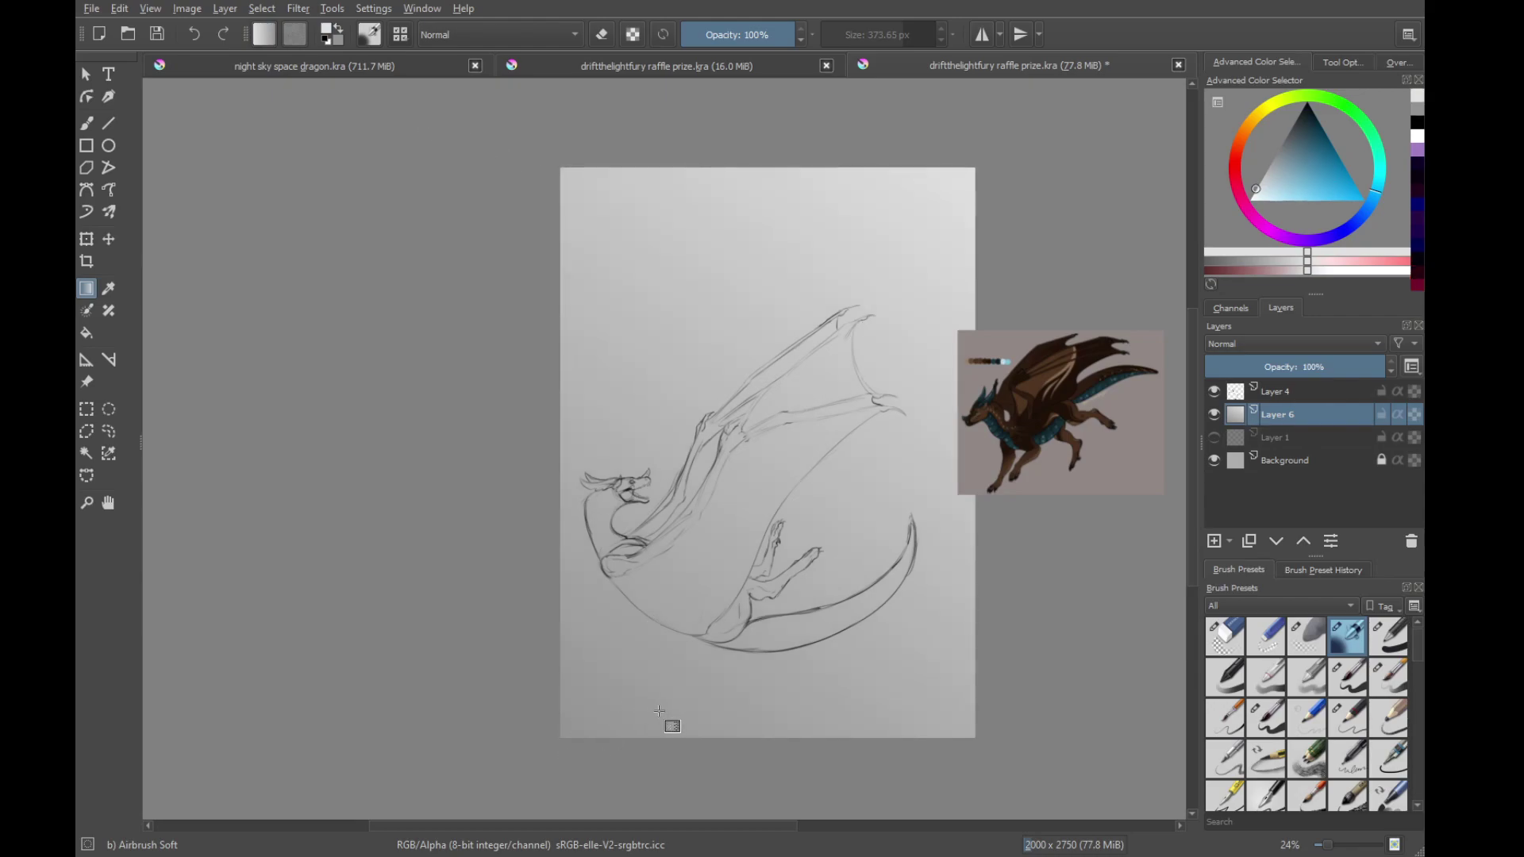
{"action": "left_click_drag", "start_coordinate": [659, 711], "coordinate": [648, 706]}
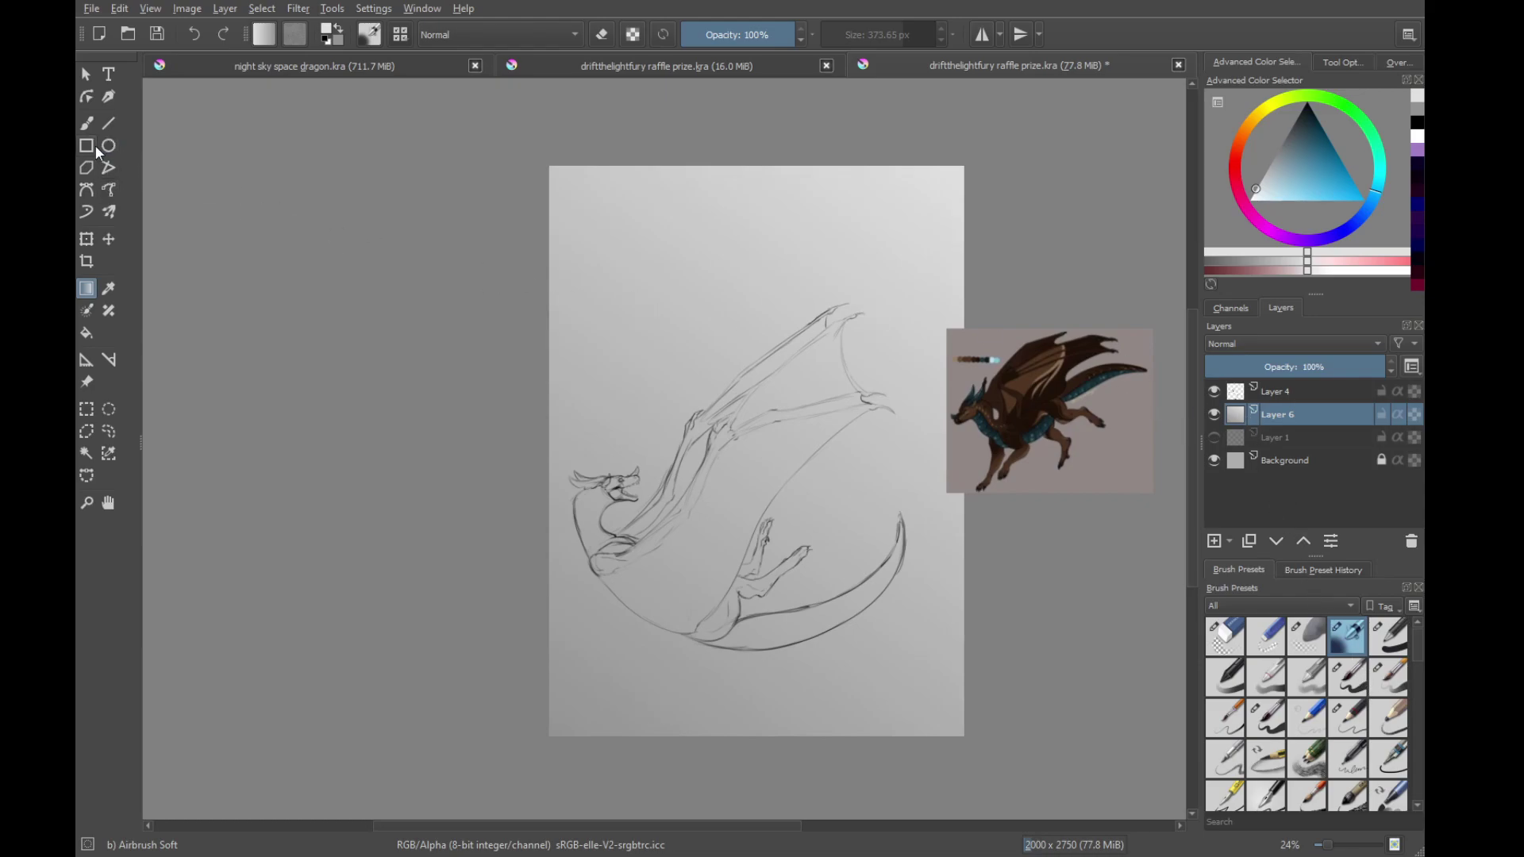
Airbrush soft mid-grey cloud patches around the dragon with the brush size set to 204.70 px
{"action": "left_click", "coordinate": [87, 123]}
{"action": "left_click_drag", "start_coordinate": [1273, 184], "coordinate": [1267, 168]}
{"action": "left_click_drag", "start_coordinate": [608, 317], "coordinate": [472, 238], "text": "shift"}
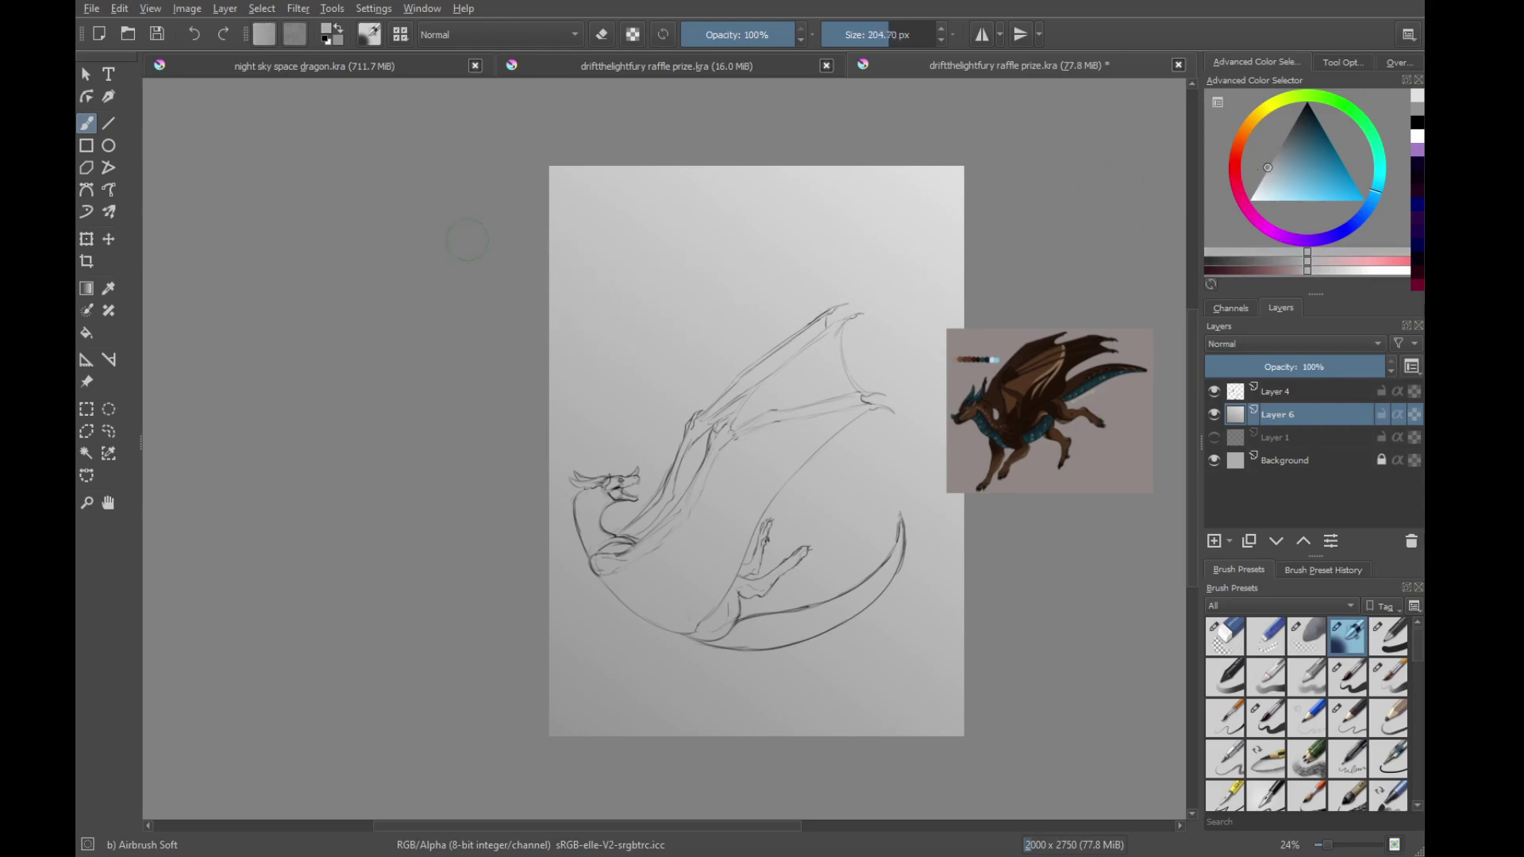
{"action": "mouse_move", "coordinate": [594, 367]}
{"action": "left_mouse_down"}
{"action": "mouse_move", "coordinate": [616, 329]}
{"action": "mouse_move", "coordinate": [638, 343]}
{"action": "mouse_move", "coordinate": [599, 313]}
{"action": "mouse_move", "coordinate": [612, 349]}
{"action": "mouse_move", "coordinate": [631, 350]}
{"action": "mouse_move", "coordinate": [804, 323]}
{"action": "mouse_move", "coordinate": [851, 296]}
{"action": "mouse_move", "coordinate": [658, 312]}
{"action": "mouse_move", "coordinate": [739, 278]}
{"action": "mouse_move", "coordinate": [651, 249]}
{"action": "mouse_move", "coordinate": [580, 312]}
{"action": "mouse_move", "coordinate": [614, 315]}
{"action": "mouse_move", "coordinate": [606, 245]}
{"action": "mouse_move", "coordinate": [714, 247]}
{"action": "mouse_move", "coordinate": [894, 180]}
{"action": "left_mouse_up"}
{"action": "left_click_drag", "start_coordinate": [859, 381], "coordinate": [807, 318]}
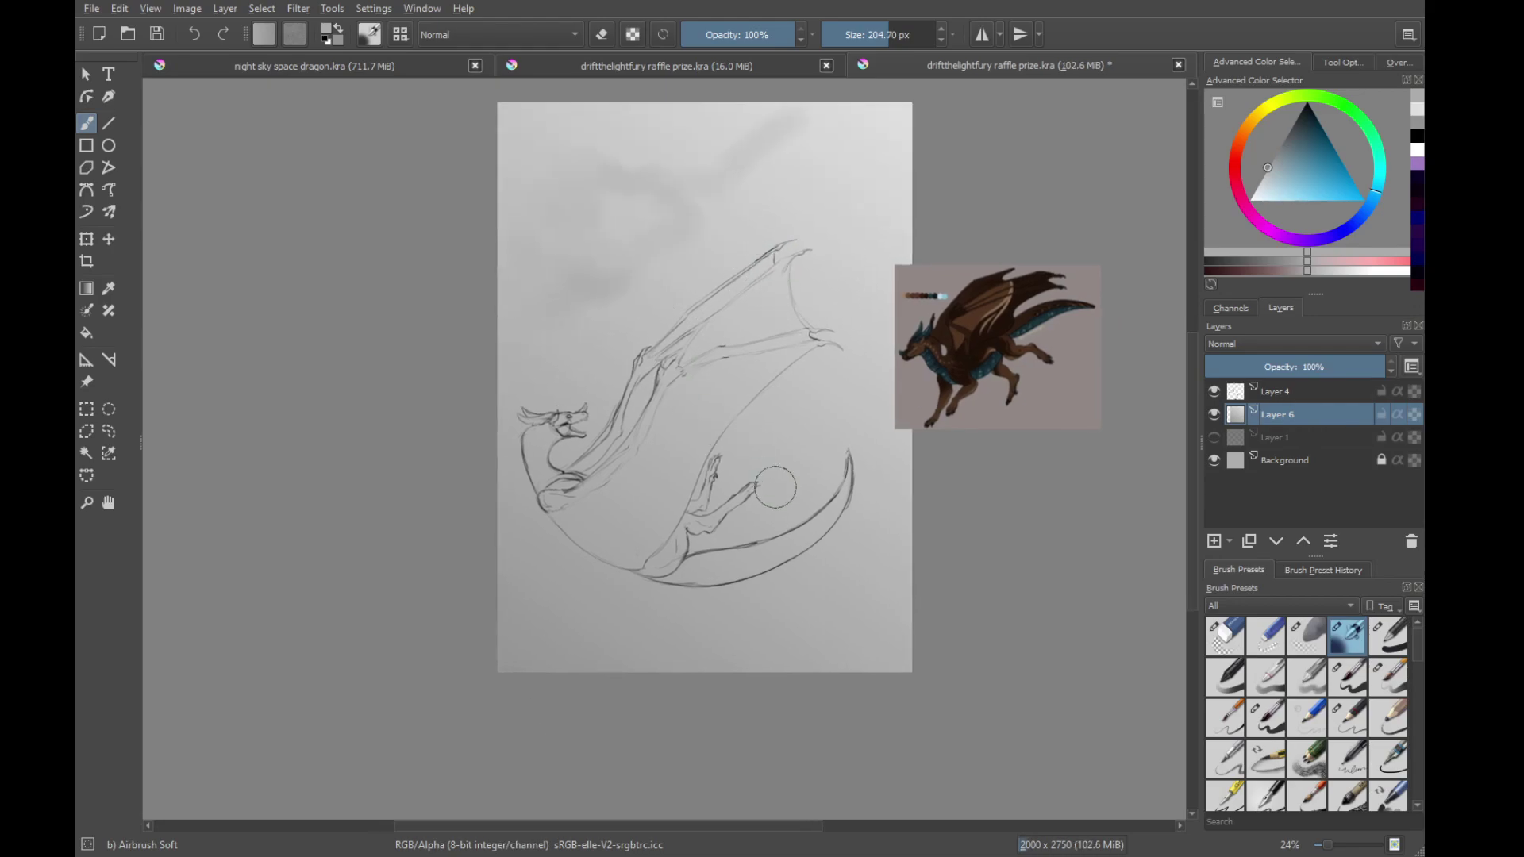
{"action": "mouse_move", "coordinate": [777, 487]}
{"action": "left_mouse_down"}
{"action": "mouse_move", "coordinate": [790, 458]}
{"action": "mouse_move", "coordinate": [842, 444]}
{"action": "mouse_move", "coordinate": [868, 392]}
{"action": "mouse_move", "coordinate": [888, 393]}
{"action": "left_mouse_up"}
{"action": "mouse_move", "coordinate": [651, 661]}
{"action": "left_mouse_down"}
{"action": "mouse_move", "coordinate": [682, 720]}
{"action": "mouse_move", "coordinate": [756, 628]}
{"action": "left_mouse_up"}
Deepen the cloud patches around the dragon with a darker grey airbrush colour
{"action": "left_click", "coordinate": [1281, 143]}
{"action": "mouse_move", "coordinate": [817, 482]}
{"action": "left_mouse_down"}
{"action": "mouse_move", "coordinate": [856, 598]}
{"action": "mouse_move", "coordinate": [781, 495]}
{"action": "left_mouse_up"}
{"action": "mouse_move", "coordinate": [753, 645]}
{"action": "left_mouse_down"}
{"action": "mouse_move", "coordinate": [779, 551]}
{"action": "mouse_move", "coordinate": [870, 445]}
{"action": "left_mouse_up"}
{"action": "mouse_move", "coordinate": [788, 250]}
{"action": "left_mouse_down"}
{"action": "mouse_move", "coordinate": [629, 279]}
{"action": "mouse_move", "coordinate": [585, 309]}
{"action": "mouse_move", "coordinate": [639, 272]}
{"action": "mouse_move", "coordinate": [610, 350]}
{"action": "mouse_move", "coordinate": [817, 187]}
{"action": "mouse_move", "coordinate": [940, 217]}
{"action": "left_mouse_up"}
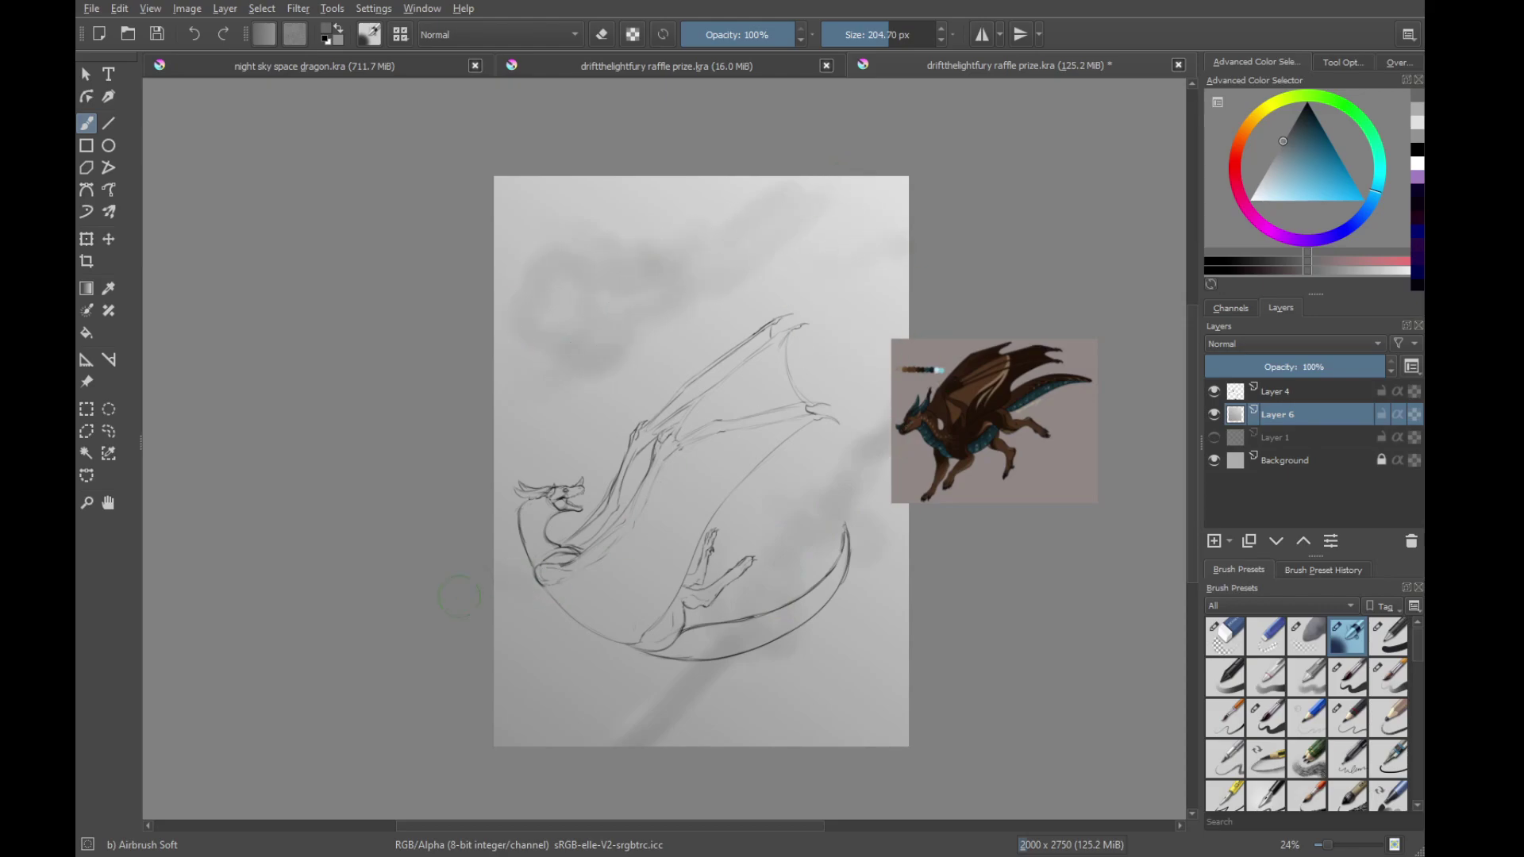
{"action": "mouse_move", "coordinate": [459, 596]}
{"action": "left_mouse_down"}
{"action": "mouse_move", "coordinate": [480, 666]}
{"action": "mouse_move", "coordinate": [595, 694]}
{"action": "left_mouse_up"}
Airbrush white highlights onto the cloud patches in the upper sky and the lower corners
{"action": "left_click", "coordinate": [1252, 199]}
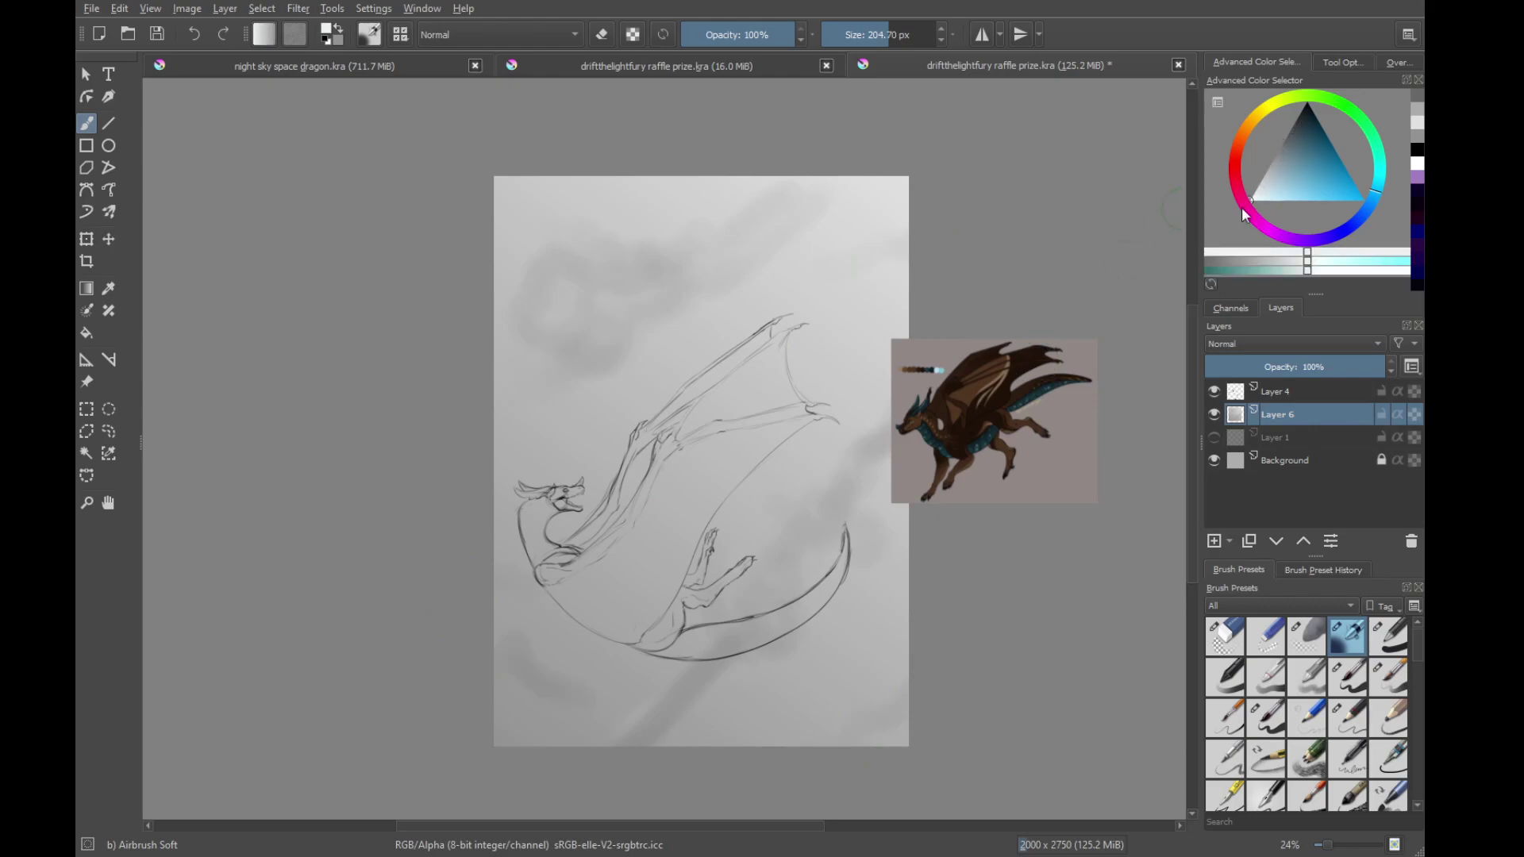
{"action": "mouse_move", "coordinate": [615, 249]}
{"action": "left_mouse_down"}
{"action": "mouse_move", "coordinate": [650, 265]}
{"action": "mouse_move", "coordinate": [555, 288]}
{"action": "mouse_move", "coordinate": [585, 323]}
{"action": "mouse_move", "coordinate": [441, 479]}
{"action": "mouse_move", "coordinate": [442, 444]}
{"action": "left_mouse_up"}
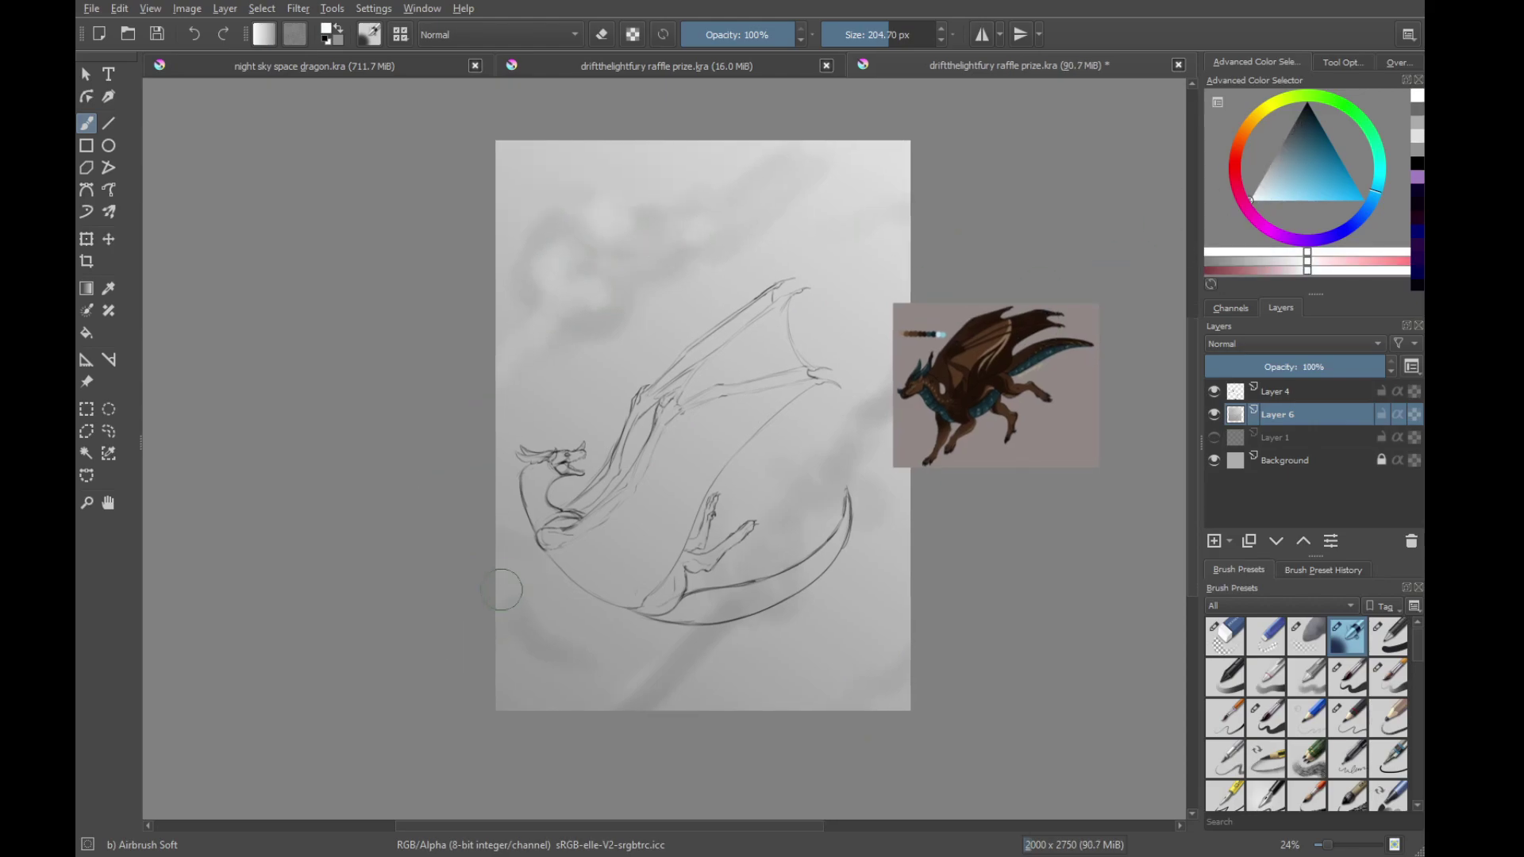
{"action": "mouse_move", "coordinate": [503, 595]}
{"action": "left_mouse_down"}
{"action": "mouse_move", "coordinate": [533, 595]}
{"action": "mouse_move", "coordinate": [558, 652]}
{"action": "mouse_move", "coordinate": [714, 641]}
{"action": "mouse_move", "coordinate": [797, 577]}
{"action": "mouse_move", "coordinate": [823, 458]}
{"action": "mouse_move", "coordinate": [870, 408]}
{"action": "left_mouse_up"}
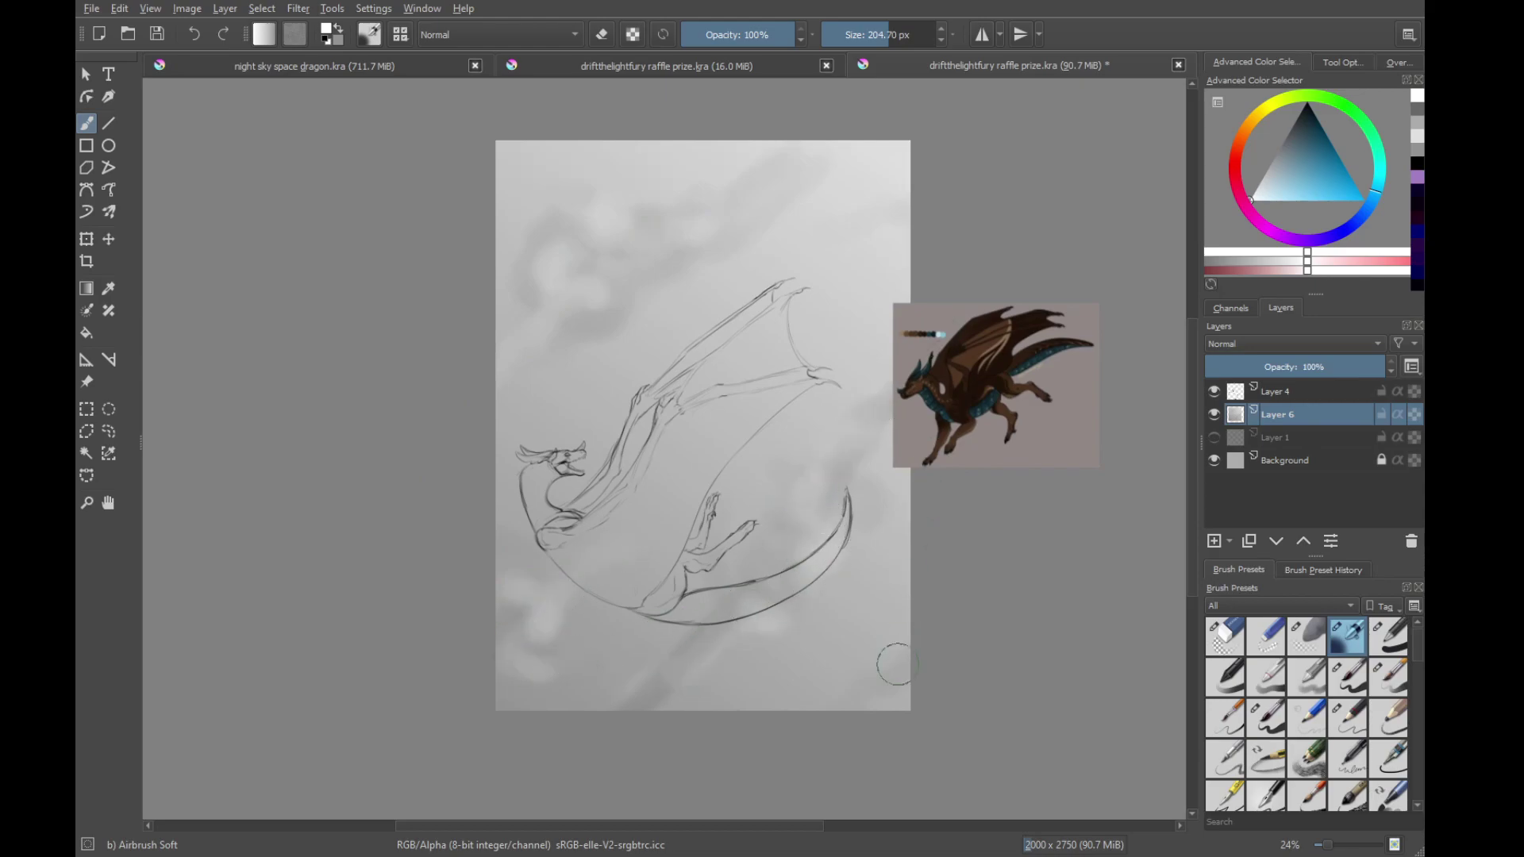
{"action": "mouse_move", "coordinate": [891, 665]}
{"action": "left_mouse_down"}
{"action": "mouse_move", "coordinate": [857, 692]}
{"action": "mouse_move", "coordinate": [889, 668]}
{"action": "left_mouse_up"}
{"action": "mouse_move", "coordinate": [810, 204]}
{"action": "left_mouse_down"}
{"action": "mouse_move", "coordinate": [856, 351]}
{"action": "mouse_move", "coordinate": [925, 289]}
{"action": "left_mouse_up"}
{"action": "left_click_drag", "start_coordinate": [829, 410], "coordinate": [884, 266]}
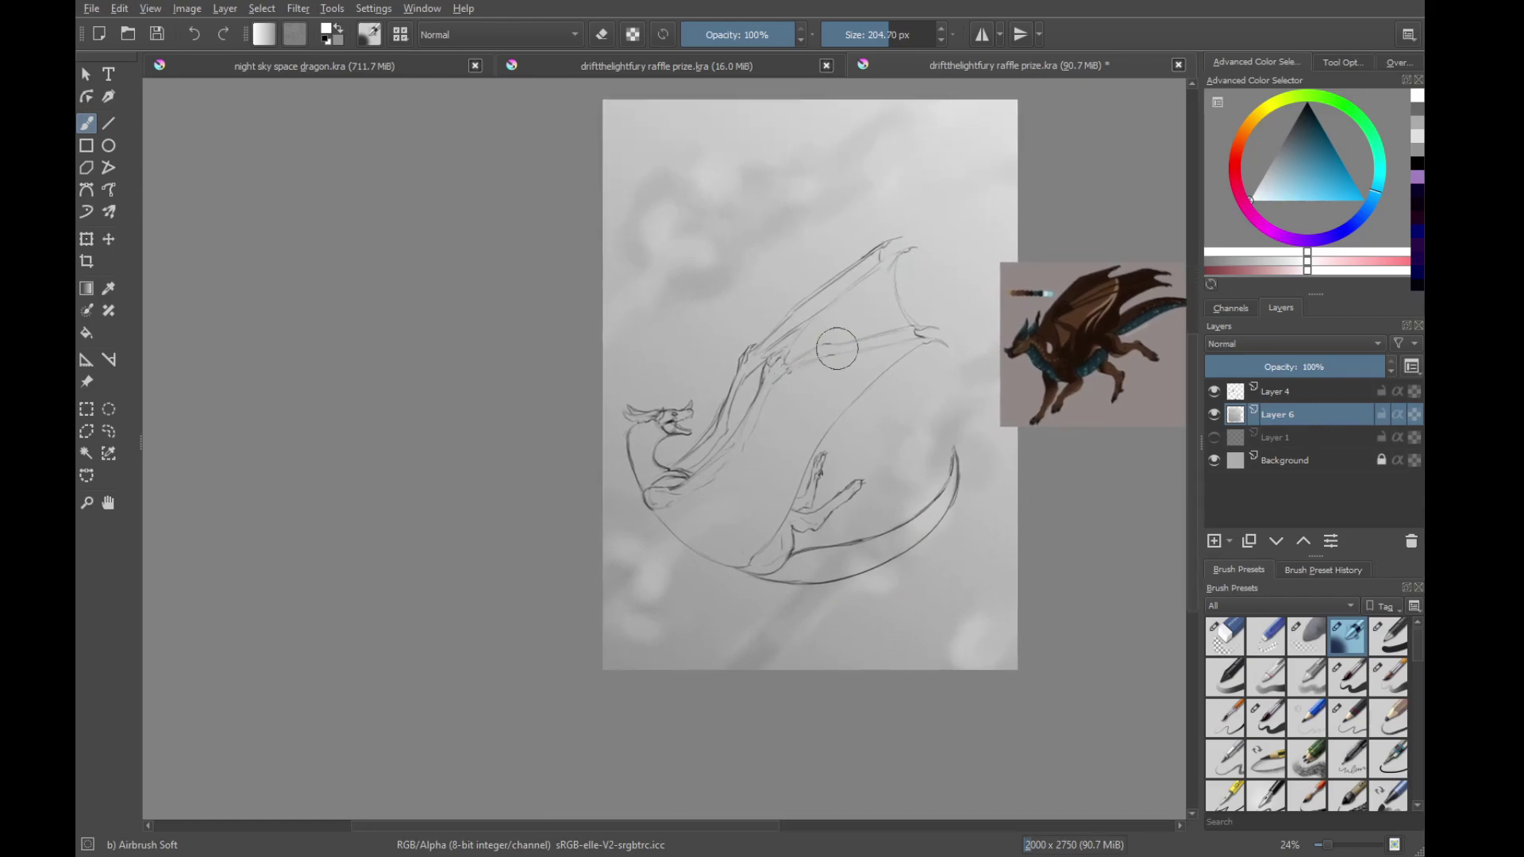
Reduce the airbrush to 96.11 px and paint diagonal white and grey streaks across the background
{"action": "left_click_drag", "start_coordinate": [796, 390], "coordinate": [731, 435]}
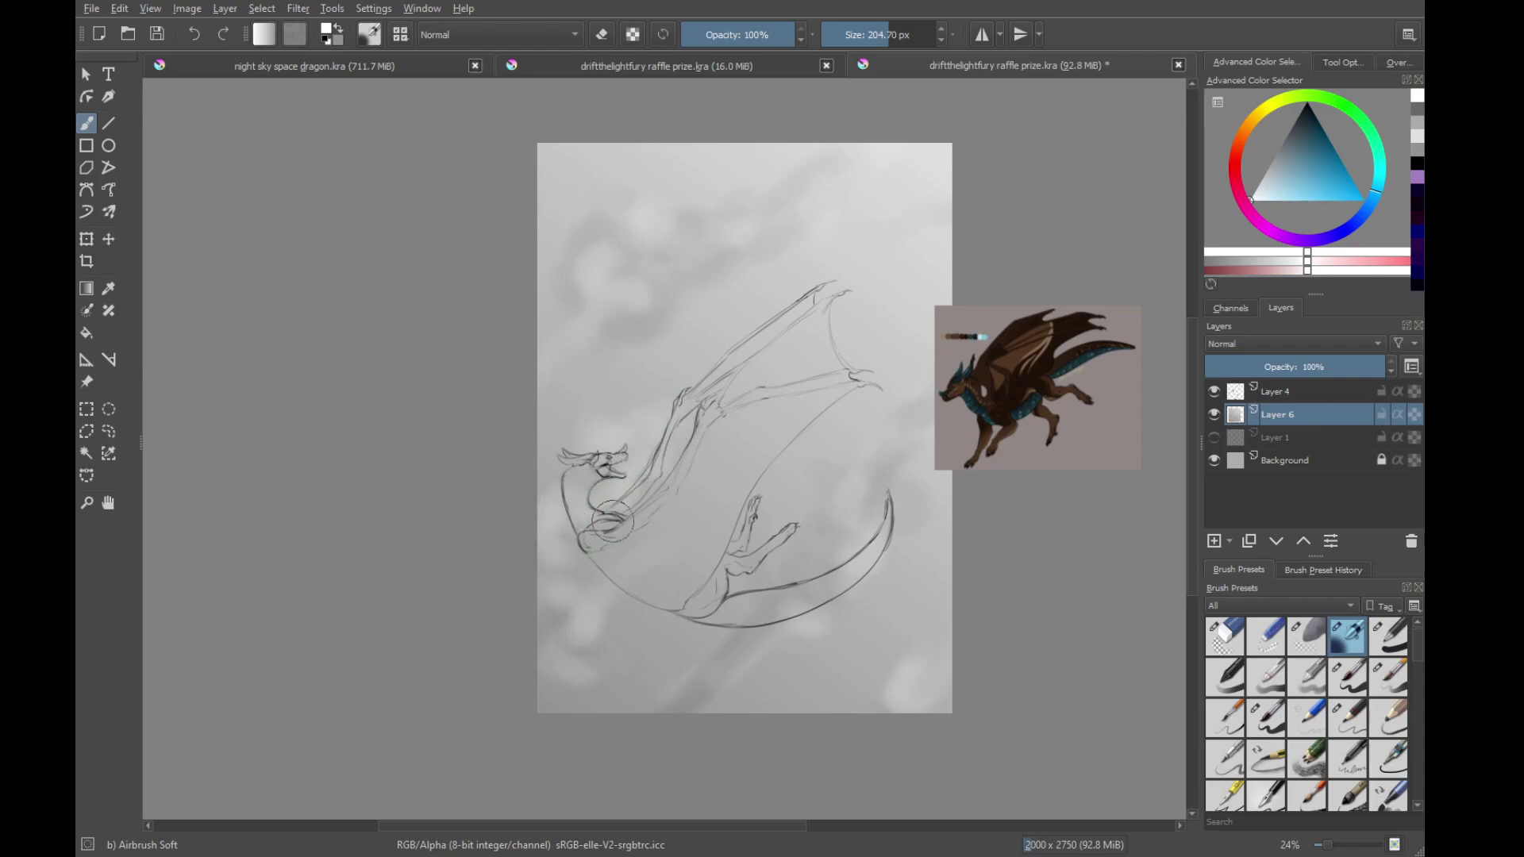
{"action": "left_click_drag", "start_coordinate": [715, 596], "coordinate": [632, 596], "text": "shift"}
{"action": "left_click_drag", "start_coordinate": [707, 507], "coordinate": [930, 255]}
{"action": "left_click", "coordinate": [1418, 113]}
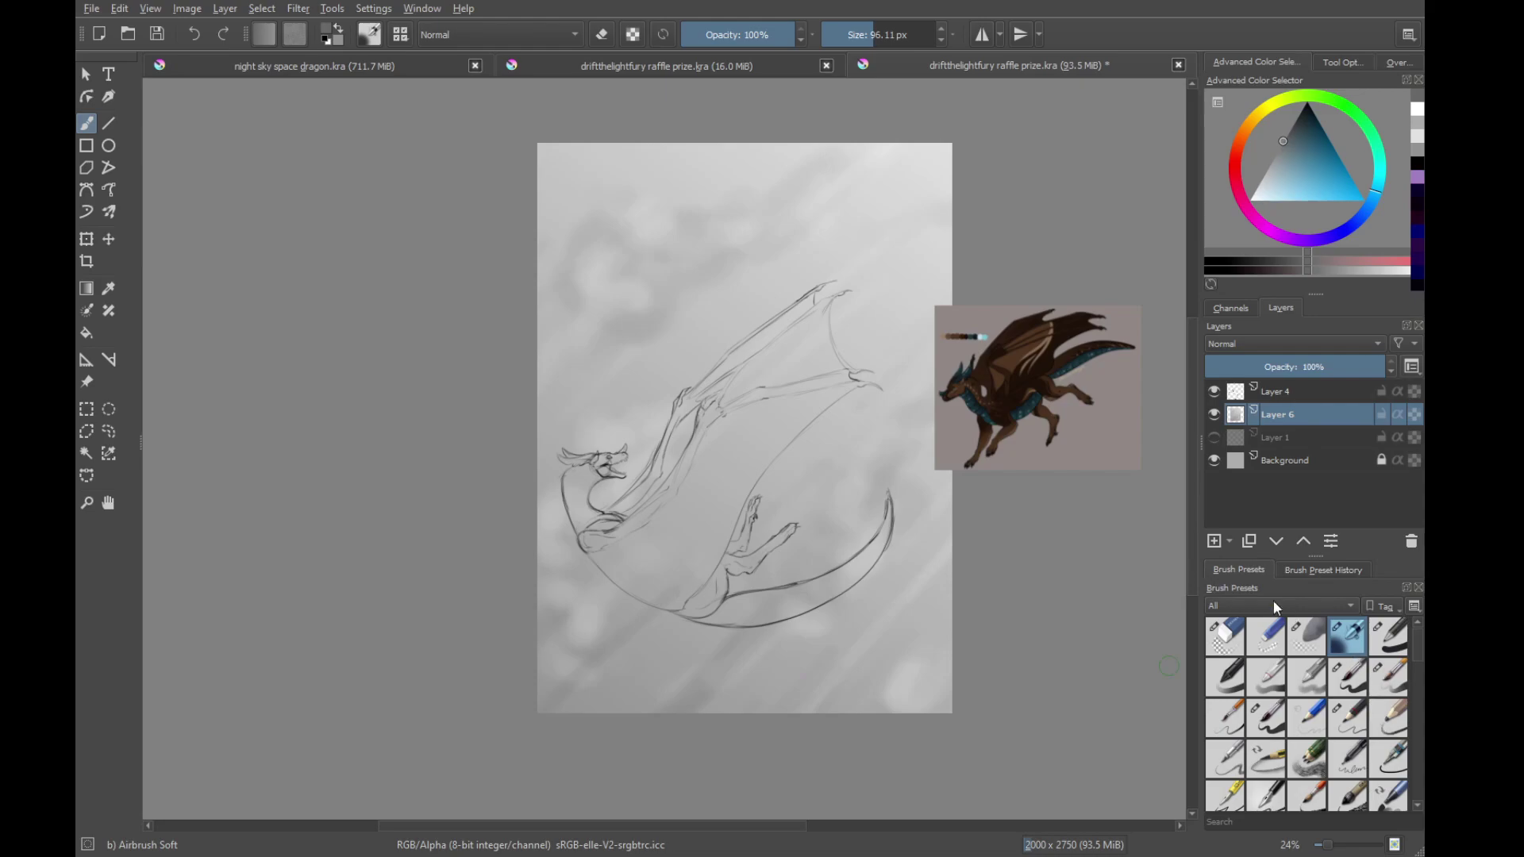
Blend the background clouds and streaks diagonally using the Blender Knife Edge brush at 299.70 px
{"action": "scroll", "coordinate": [1309, 714], "scroll_direction": "down", "scroll_amount": 5}
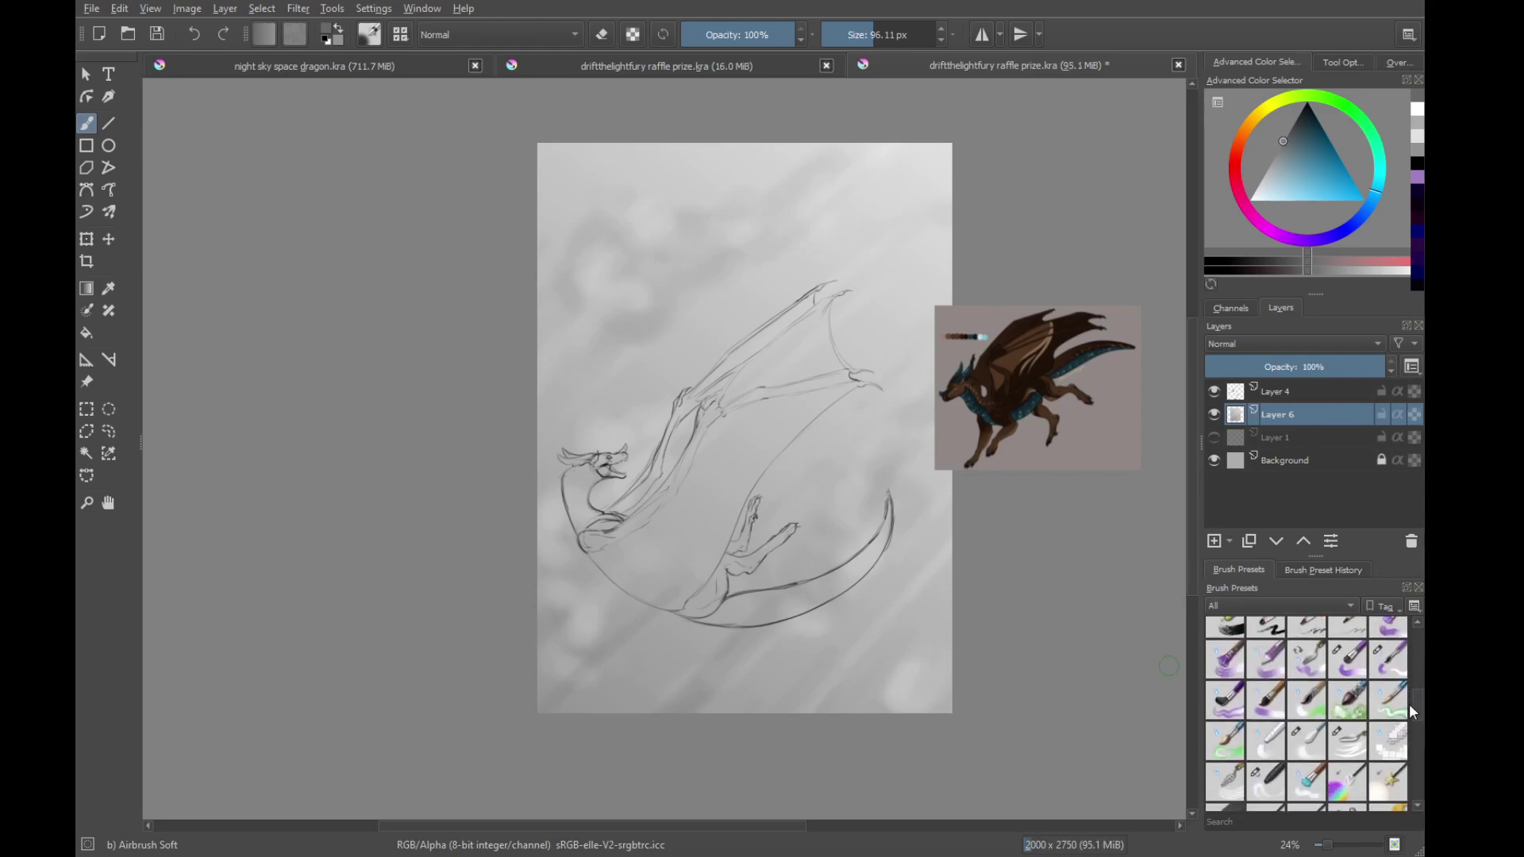
{"action": "left_click", "coordinate": [1347, 746]}
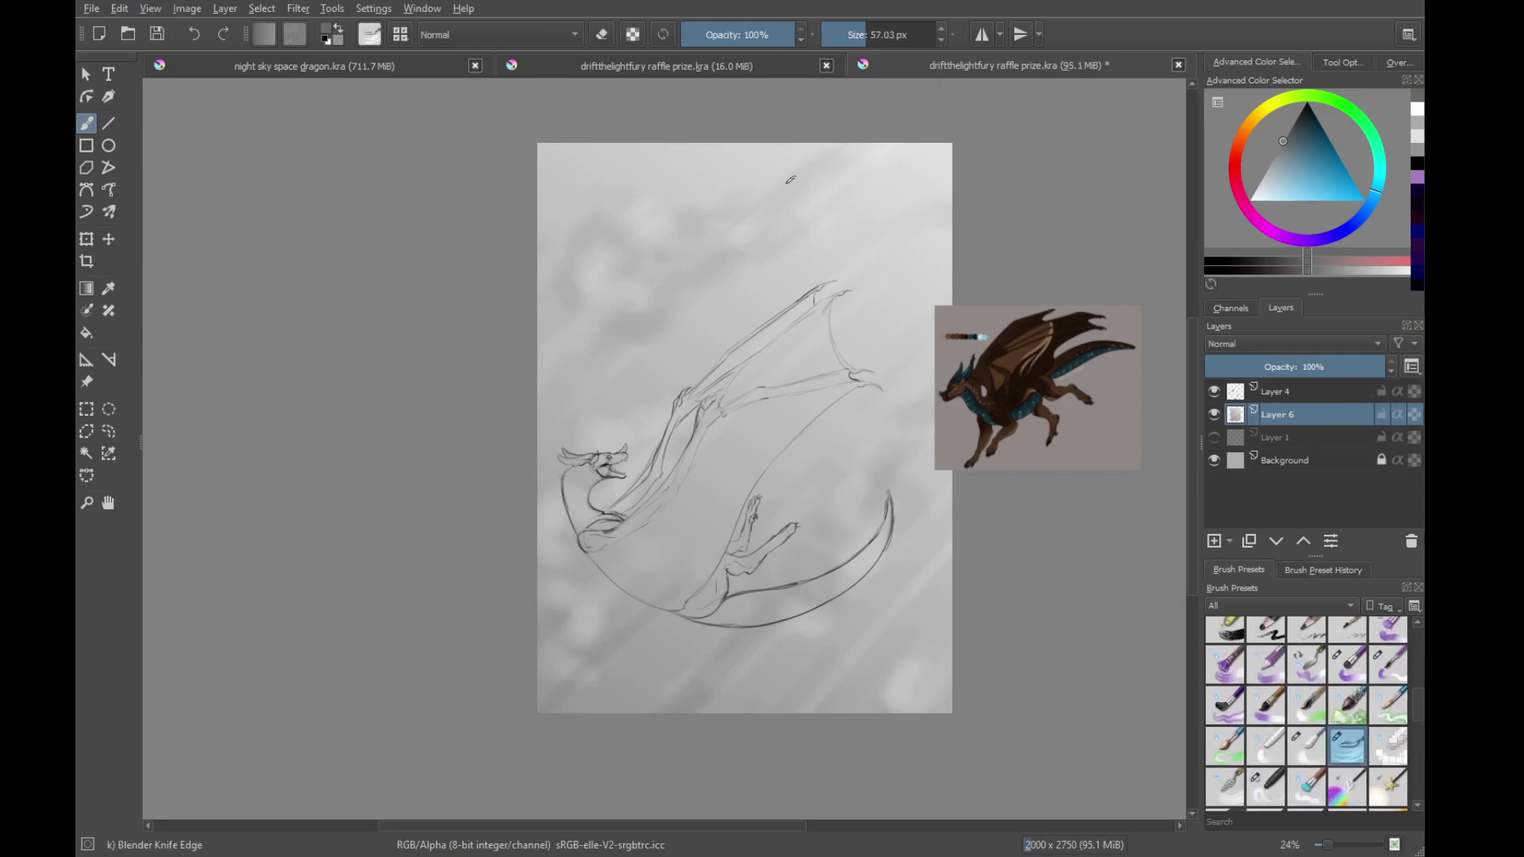
{"action": "left_click_drag", "start_coordinate": [651, 244], "coordinate": [836, 244], "text": "shift"}
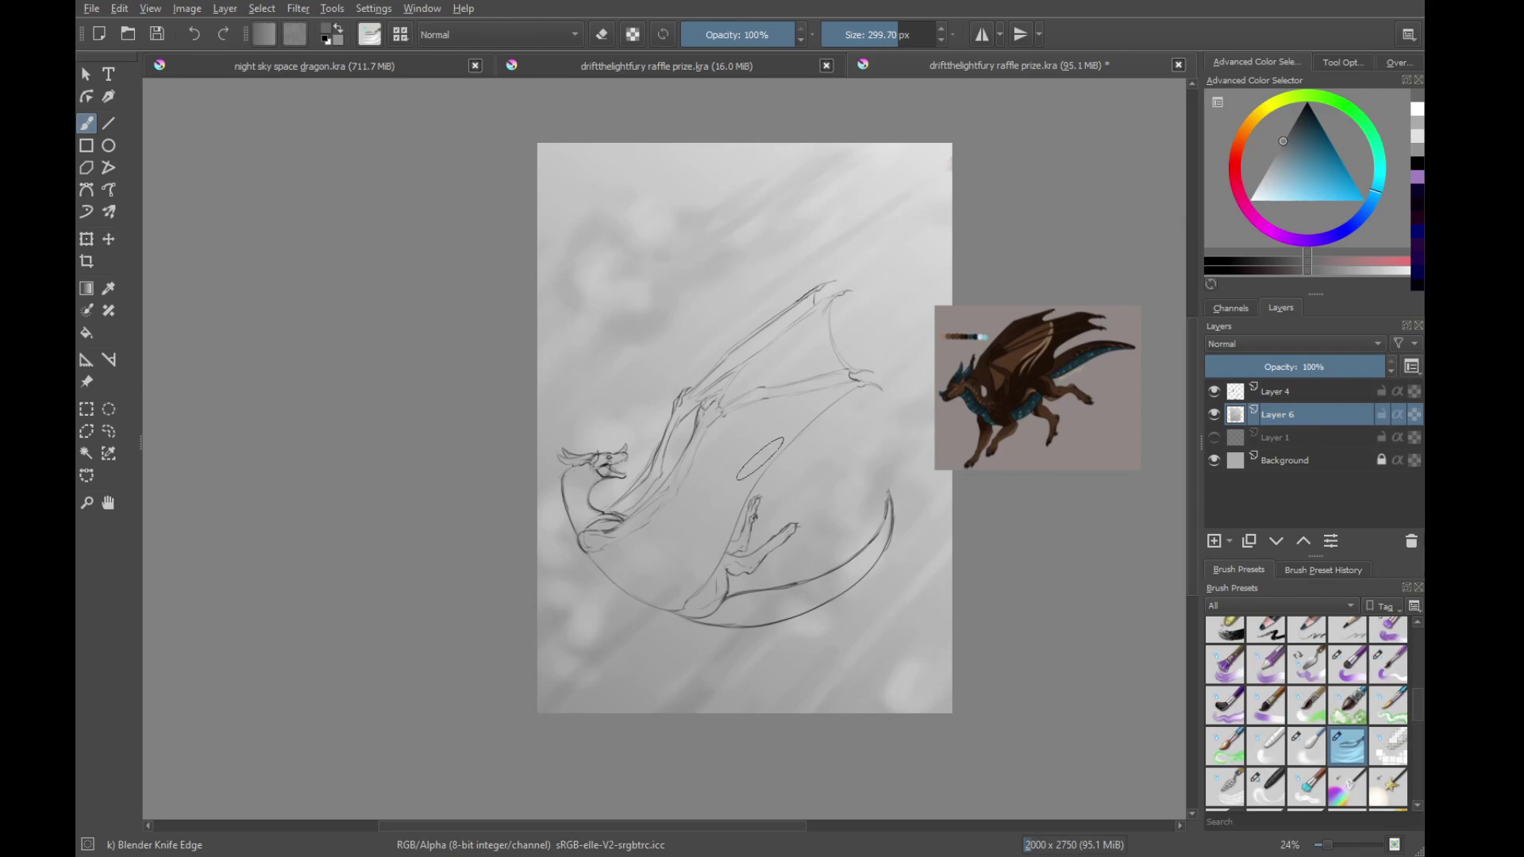
{"action": "scroll", "coordinate": [912, 421], "scroll_direction": "up", "scroll_amount": 3}
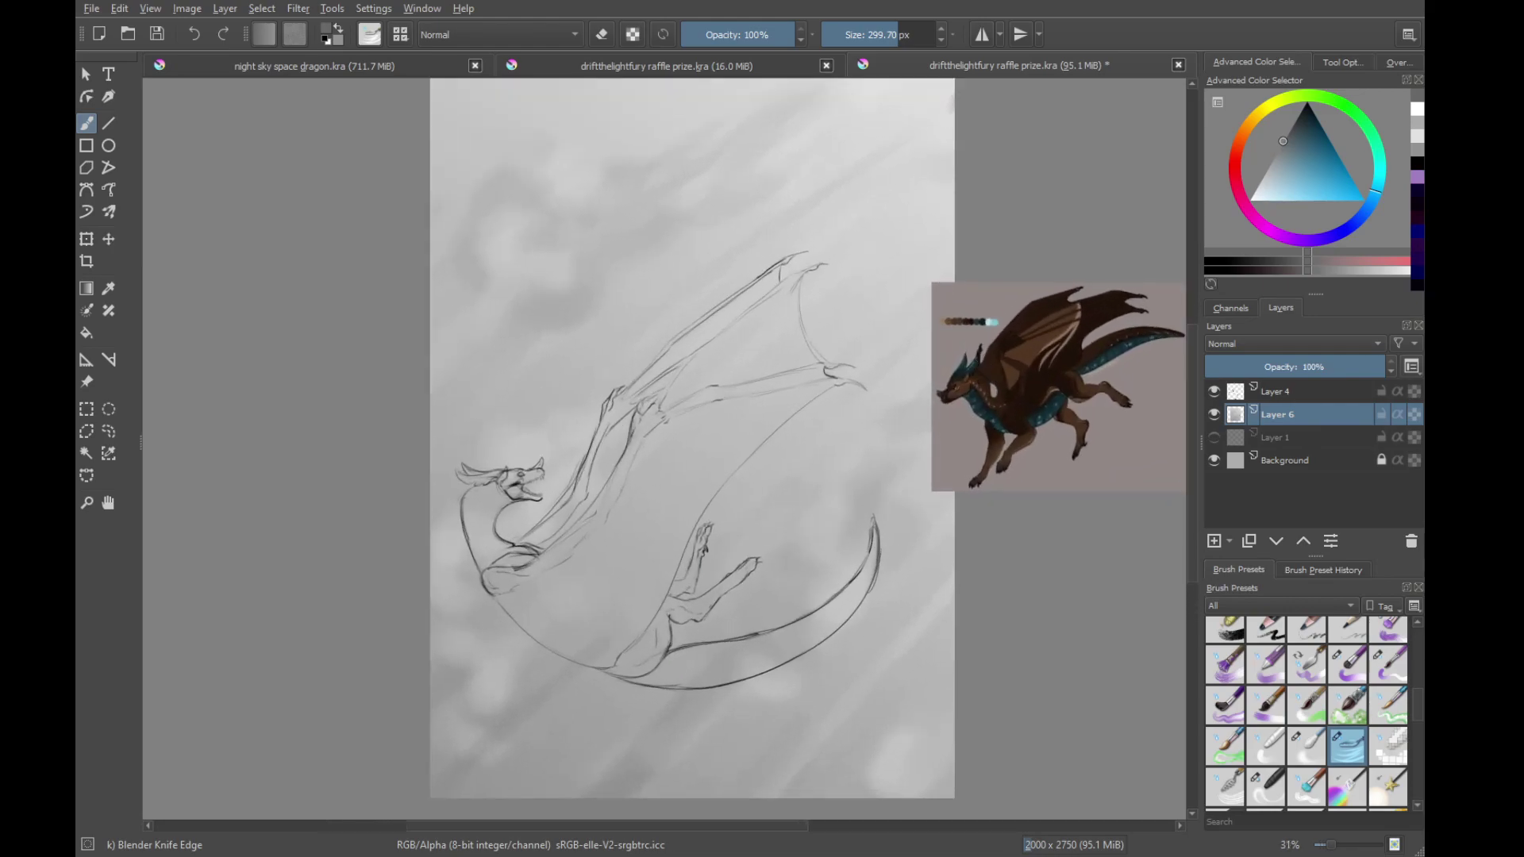
Smear the background clouds around the dragon using the Blender Smear brush at 269.87 px
{"action": "scroll", "coordinate": [875, 708], "scroll_direction": "down", "scroll_amount": 4}
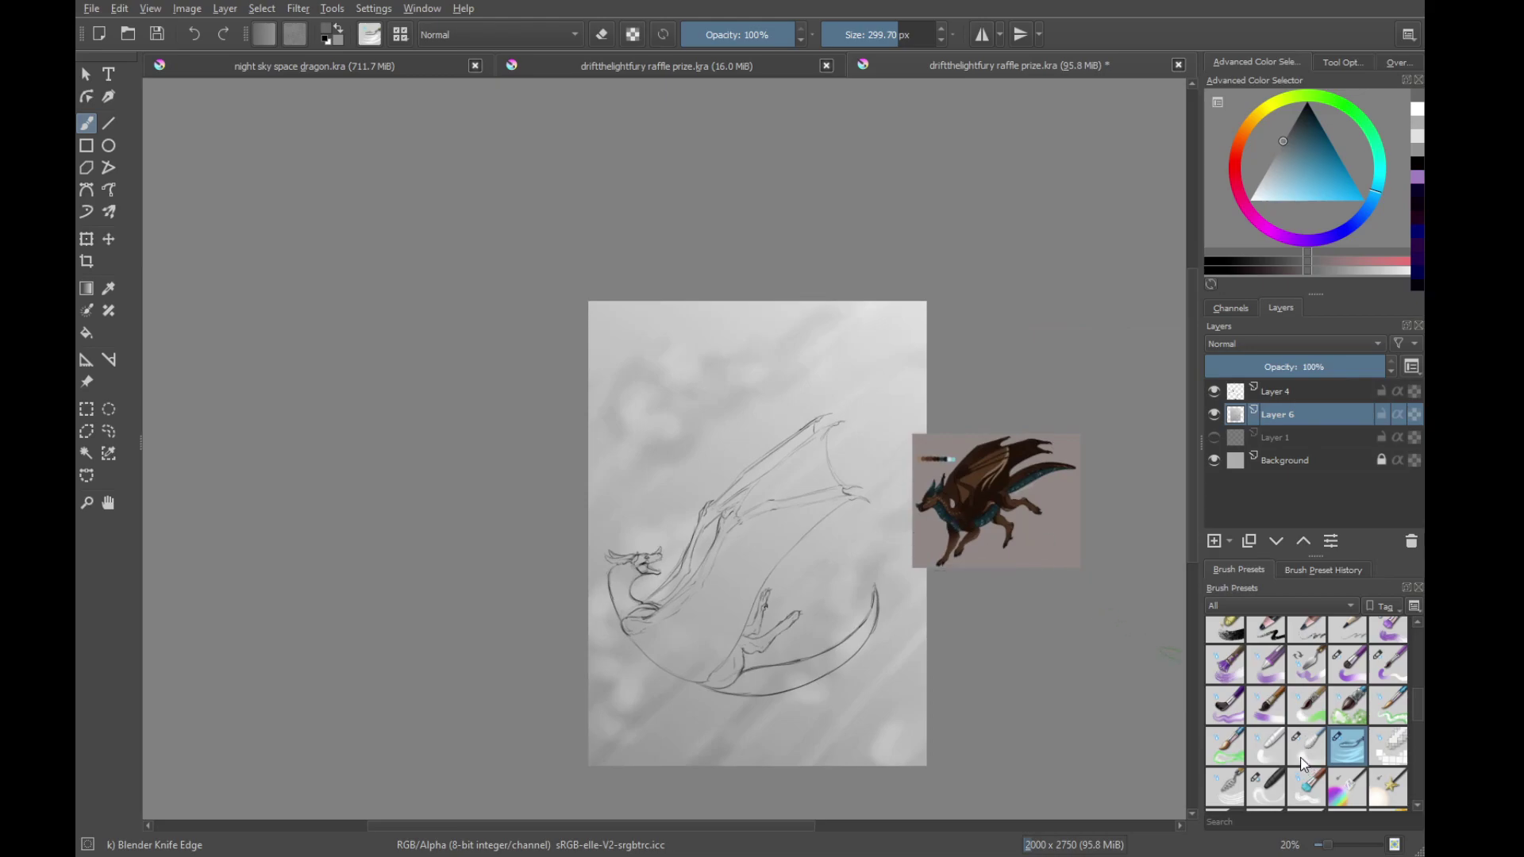
{"action": "left_click", "coordinate": [1267, 796]}
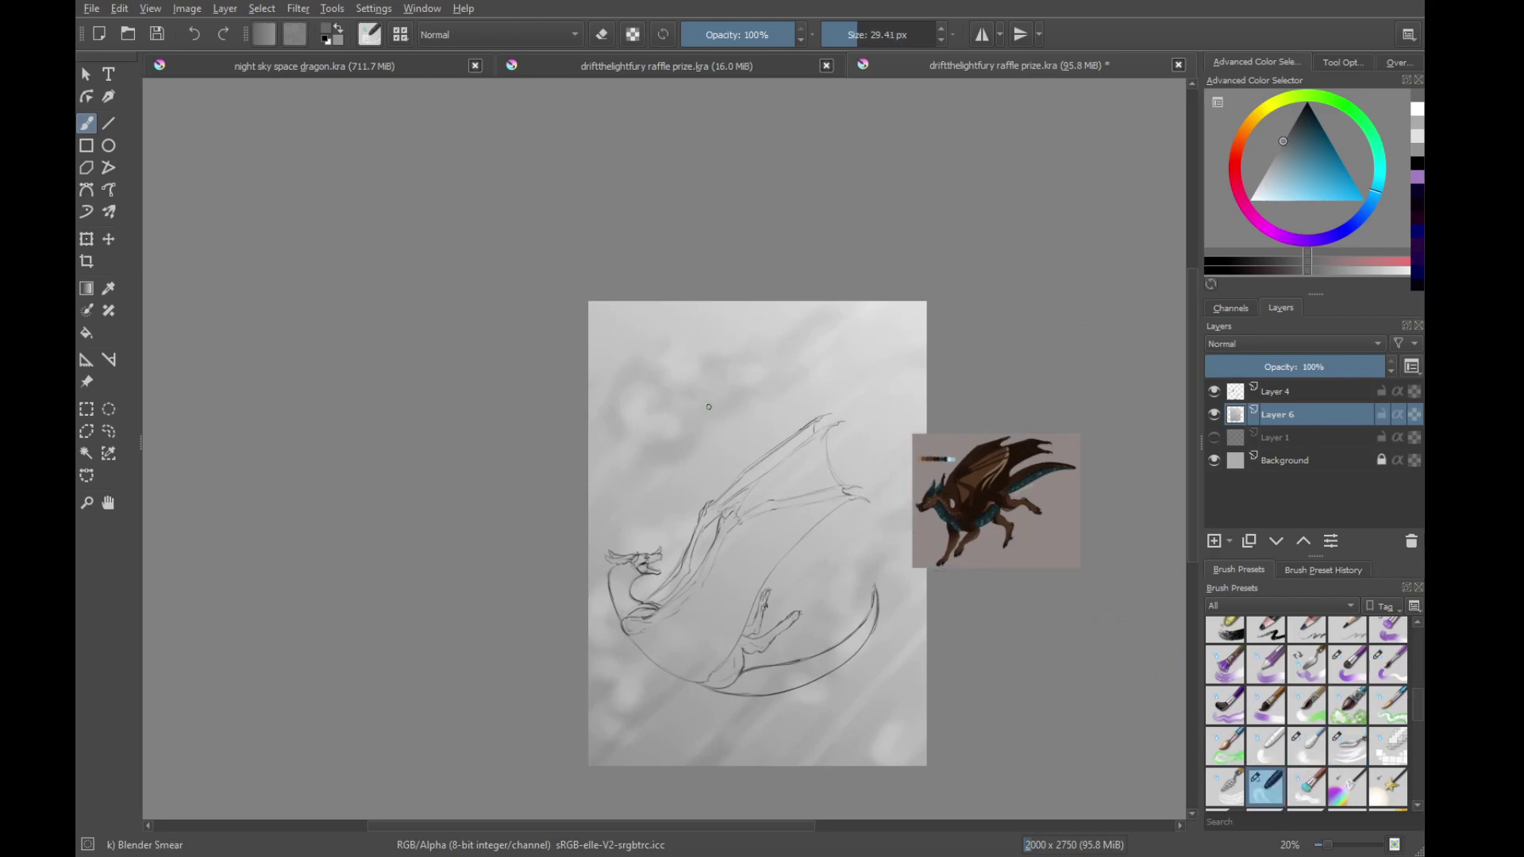
{"action": "left_click_drag", "start_coordinate": [697, 410], "coordinate": [742, 410], "text": "shift"}
{"action": "left_click_drag", "start_coordinate": [669, 375], "coordinate": [808, 374], "text": "shift"}
{"action": "left_click_drag", "start_coordinate": [680, 405], "coordinate": [889, 265]}
{"action": "left_click_drag", "start_coordinate": [765, 452], "coordinate": [776, 396]}
{"action": "left_click_drag", "start_coordinate": [822, 616], "coordinate": [758, 570]}
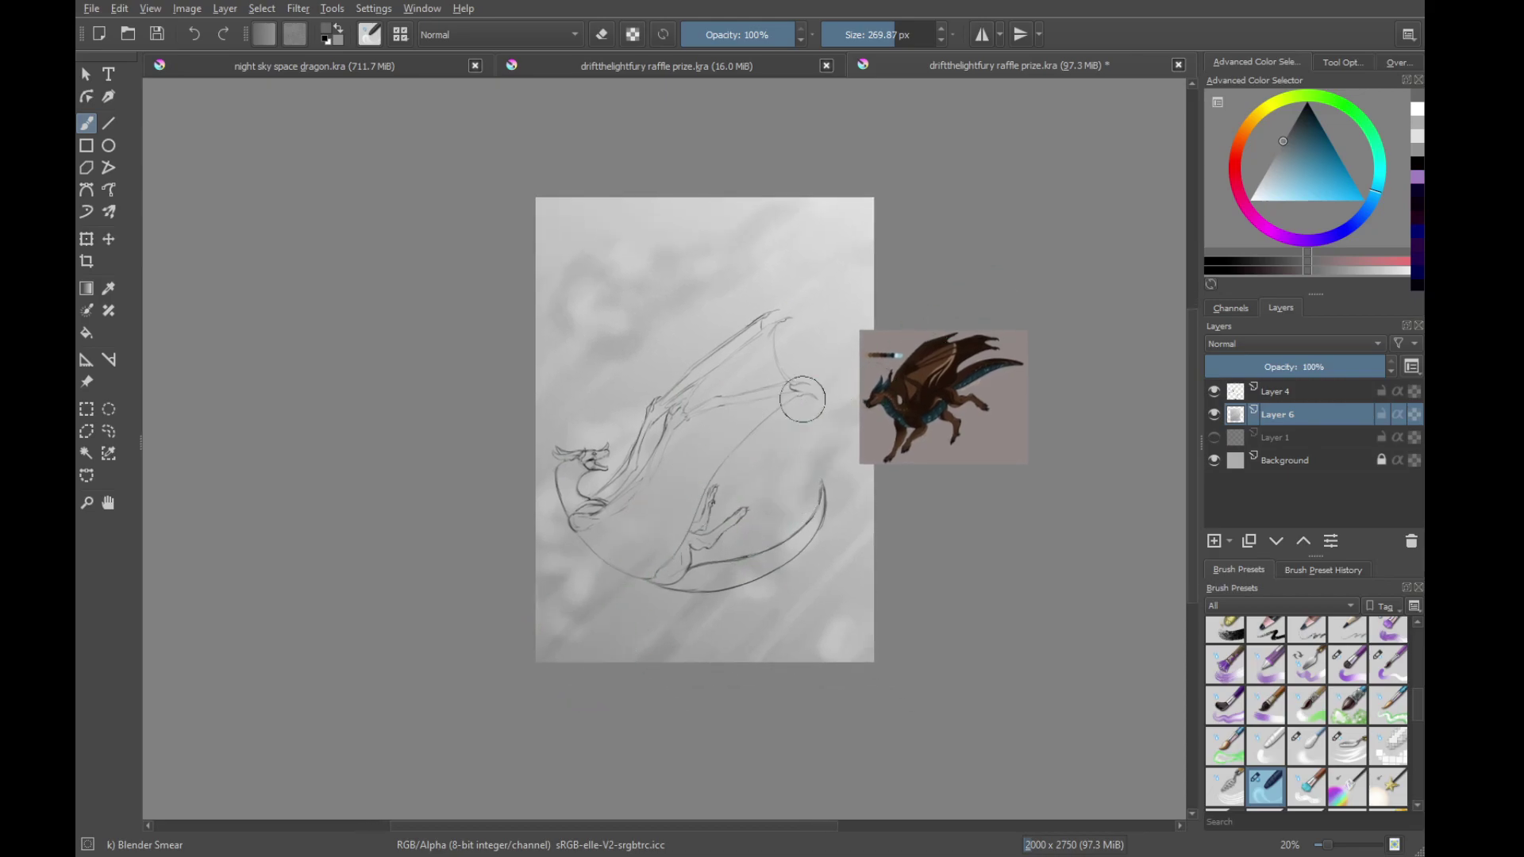
{"action": "left_click_drag", "start_coordinate": [803, 399], "coordinate": [814, 483]}
Rake diagonal streaks across the upper background using the Blender Rake brush at 322.08 px, undoing one stray stroke
{"action": "left_click", "coordinate": [1347, 746]}
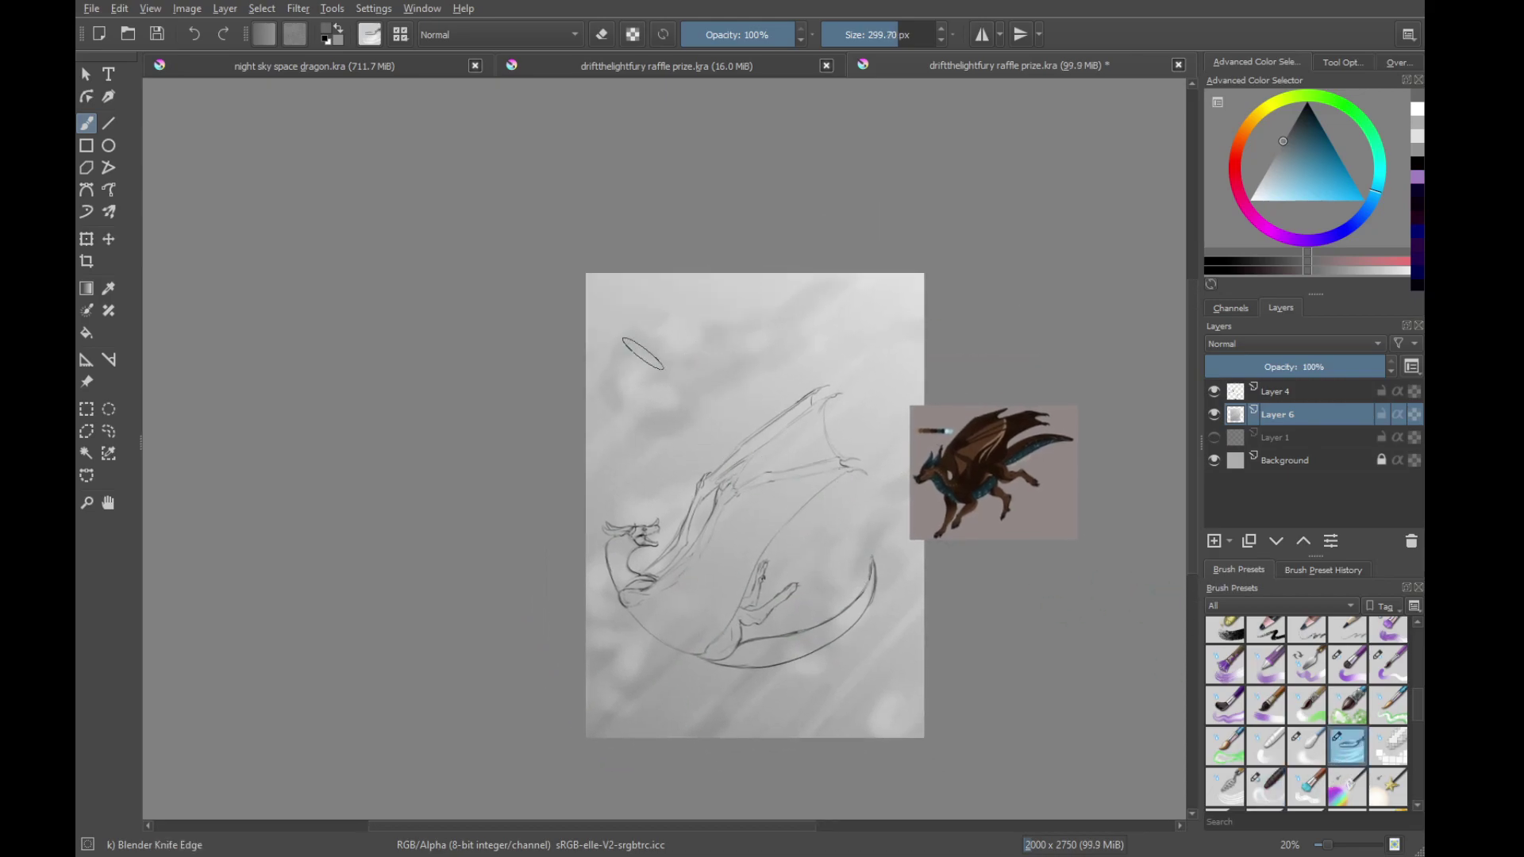
{"action": "key", "text": "bracketleft"}
{"action": "left_click", "coordinate": [1244, 795]}
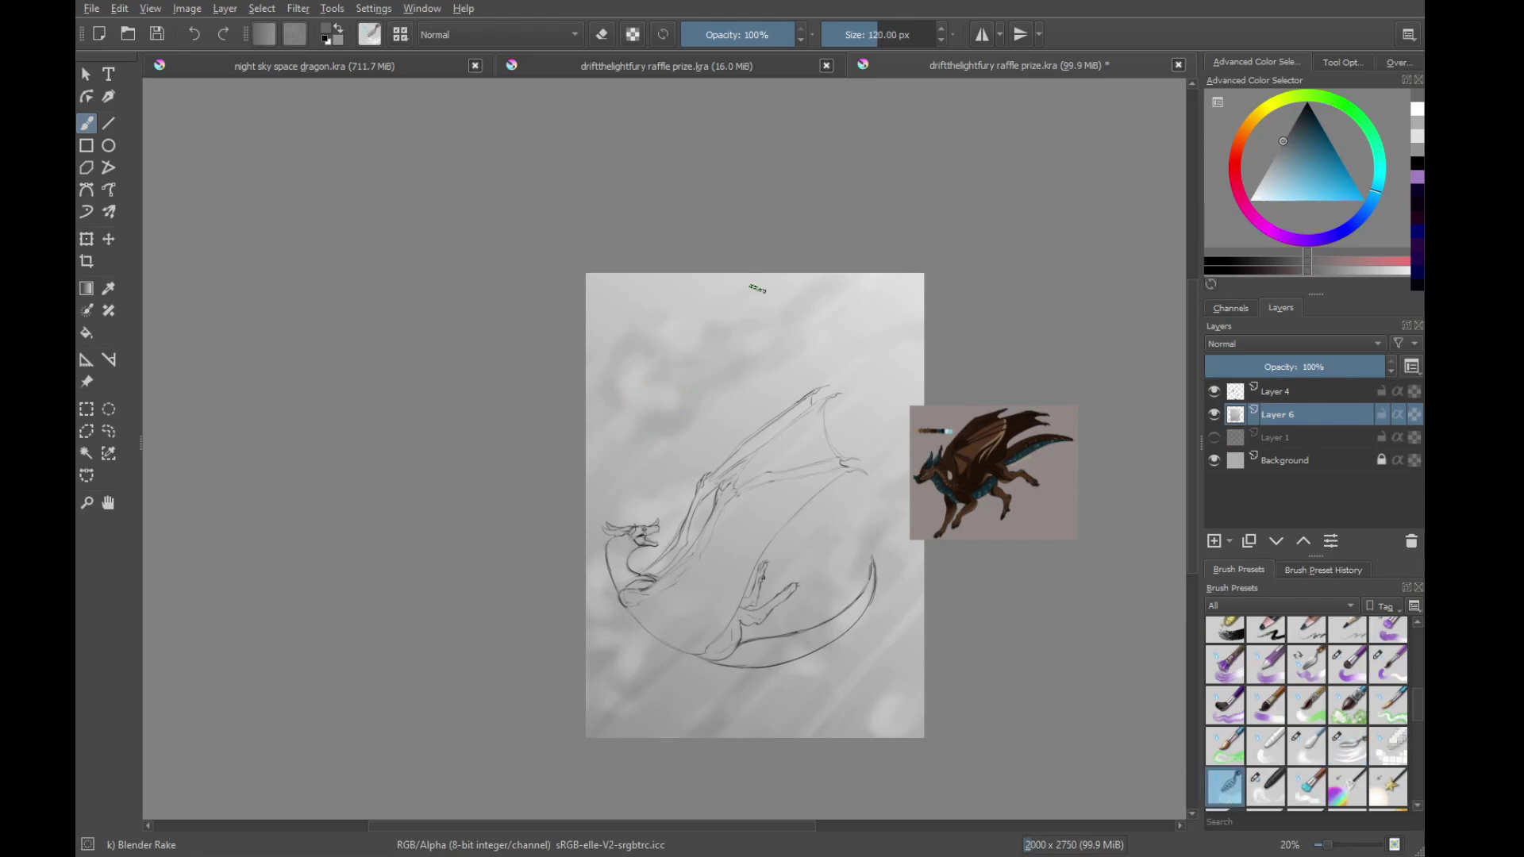
{"action": "left_click_drag", "start_coordinate": [639, 357], "coordinate": [785, 614]}
{"action": "mouse_move", "coordinate": [873, 411]}
{"action": "left_mouse_down"}
{"action": "mouse_move", "coordinate": [857, 436]}
{"action": "mouse_move", "coordinate": [853, 397]}
{"action": "left_mouse_up"}
{"action": "left_click_drag", "start_coordinate": [690, 415], "coordinate": [976, 186]}
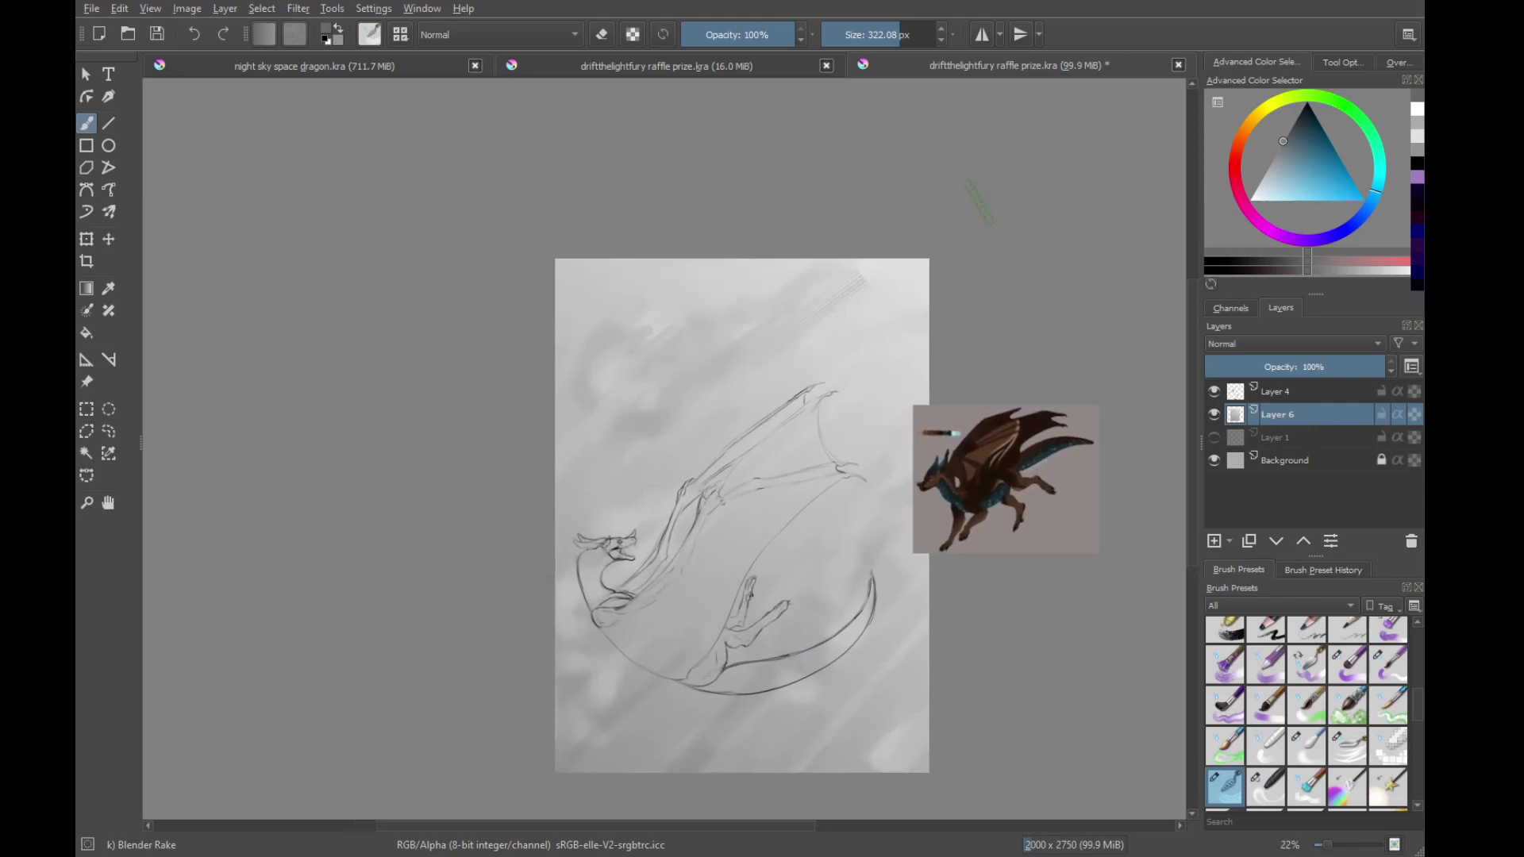
{"action": "key", "text": "ctrl+z"}
{"action": "left_click_drag", "start_coordinate": [853, 321], "coordinate": [615, 546]}
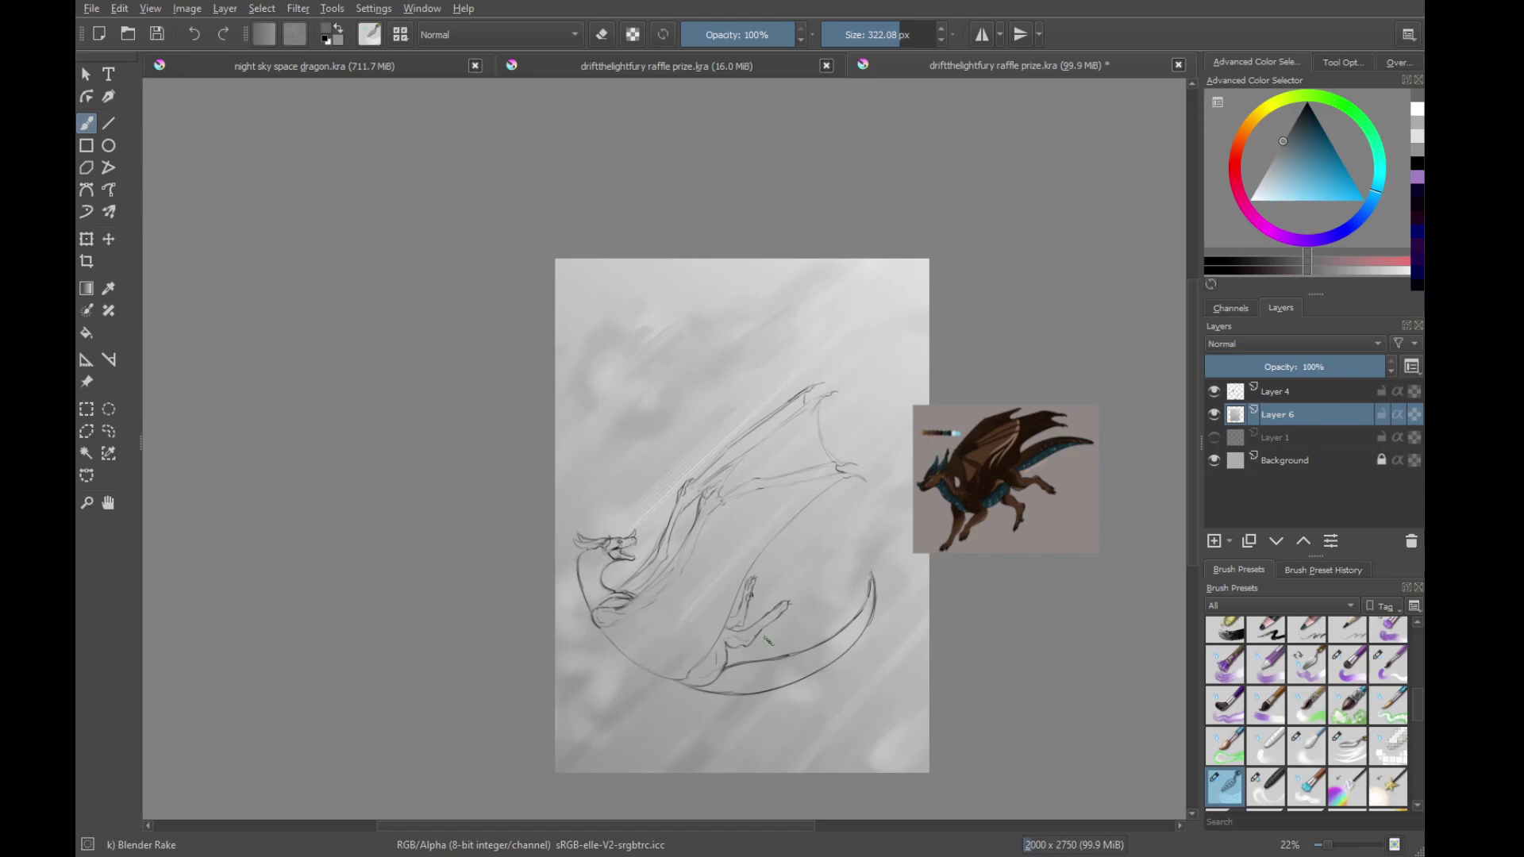
Extend the raked streaks diagonally through the middle and lower background and save the drawing
{"action": "left_click_drag", "start_coordinate": [560, 825], "coordinate": [834, 531]}
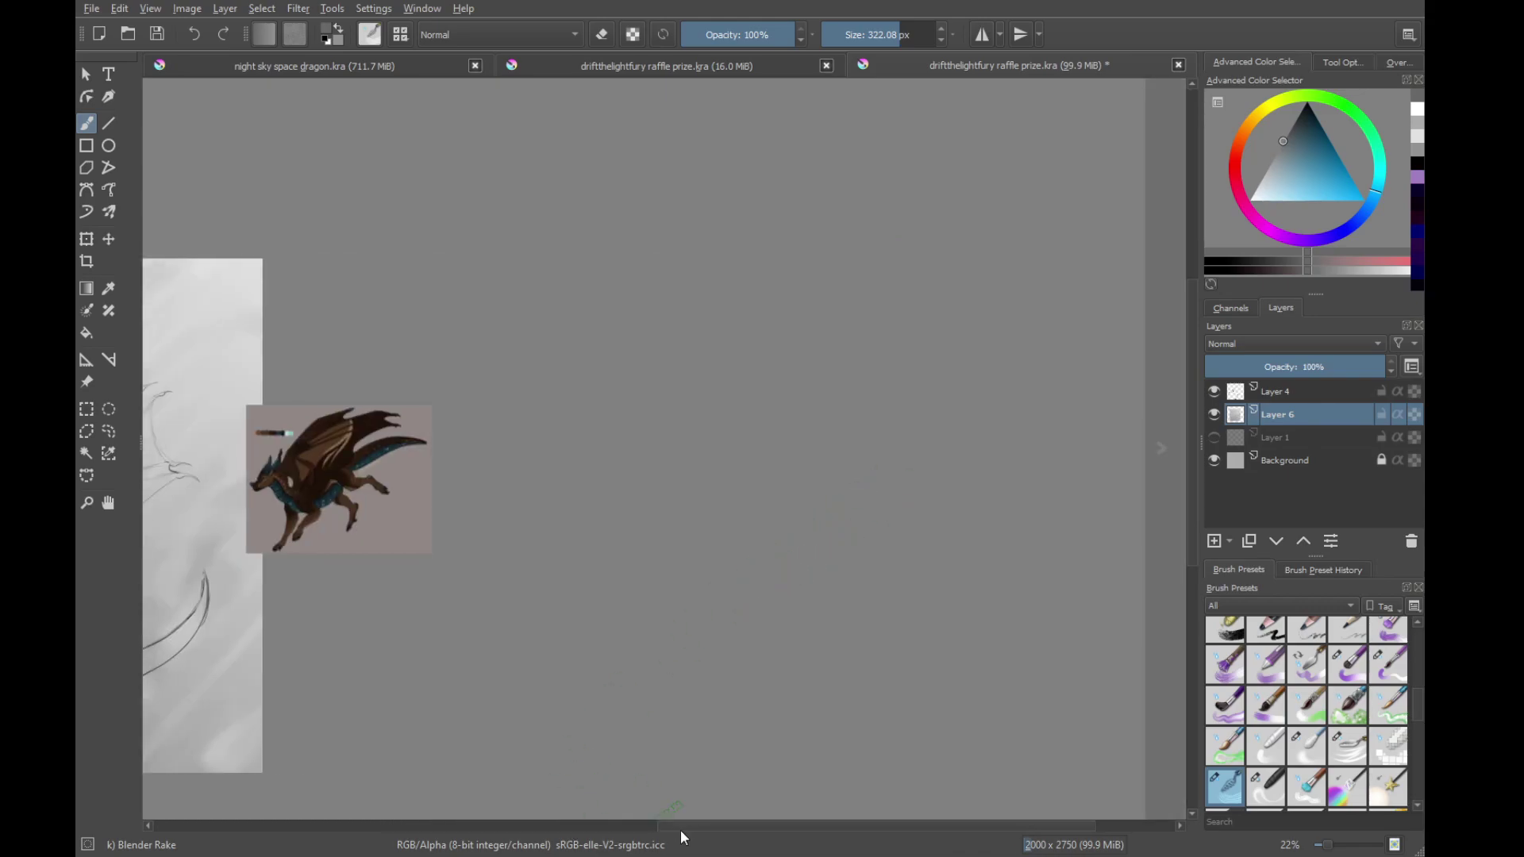
{"action": "left_click_drag", "start_coordinate": [681, 837], "coordinate": [462, 827]}
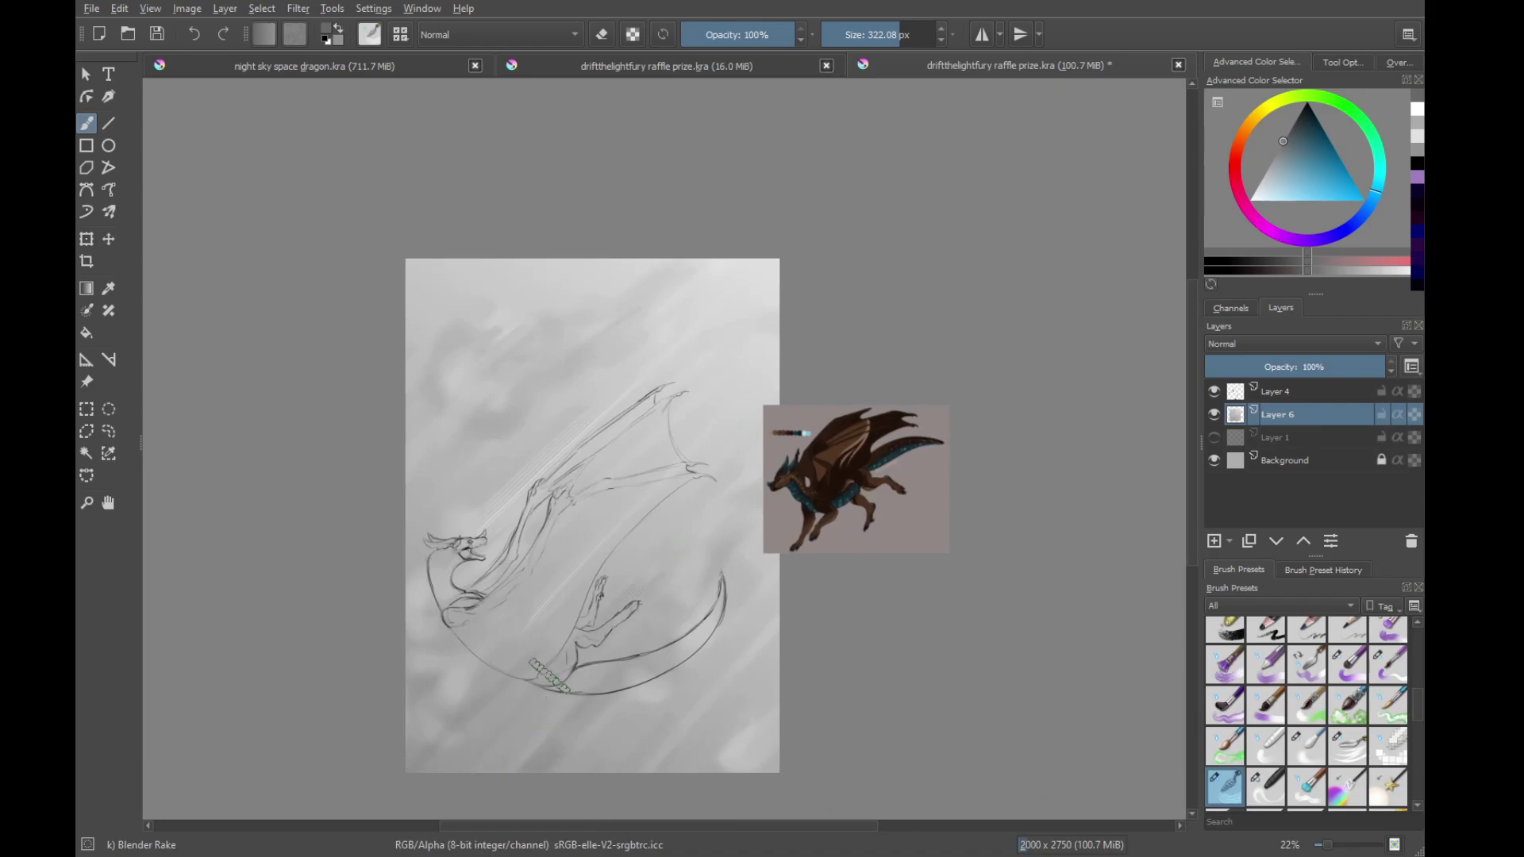
{"action": "left_click_drag", "start_coordinate": [550, 676], "coordinate": [586, 667]}
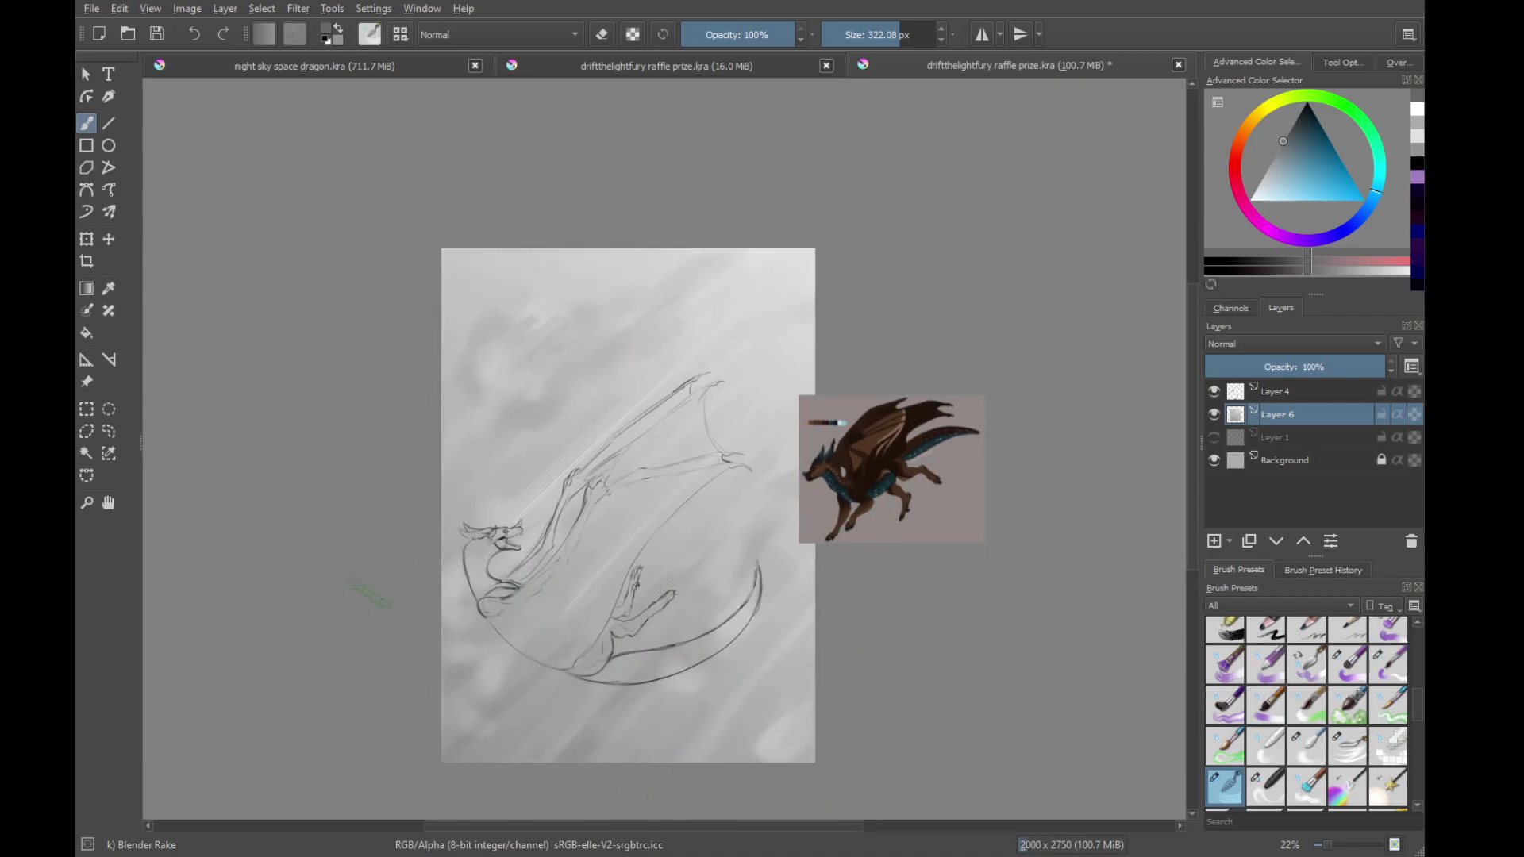
{"action": "left_click_drag", "start_coordinate": [608, 500], "coordinate": [748, 469]}
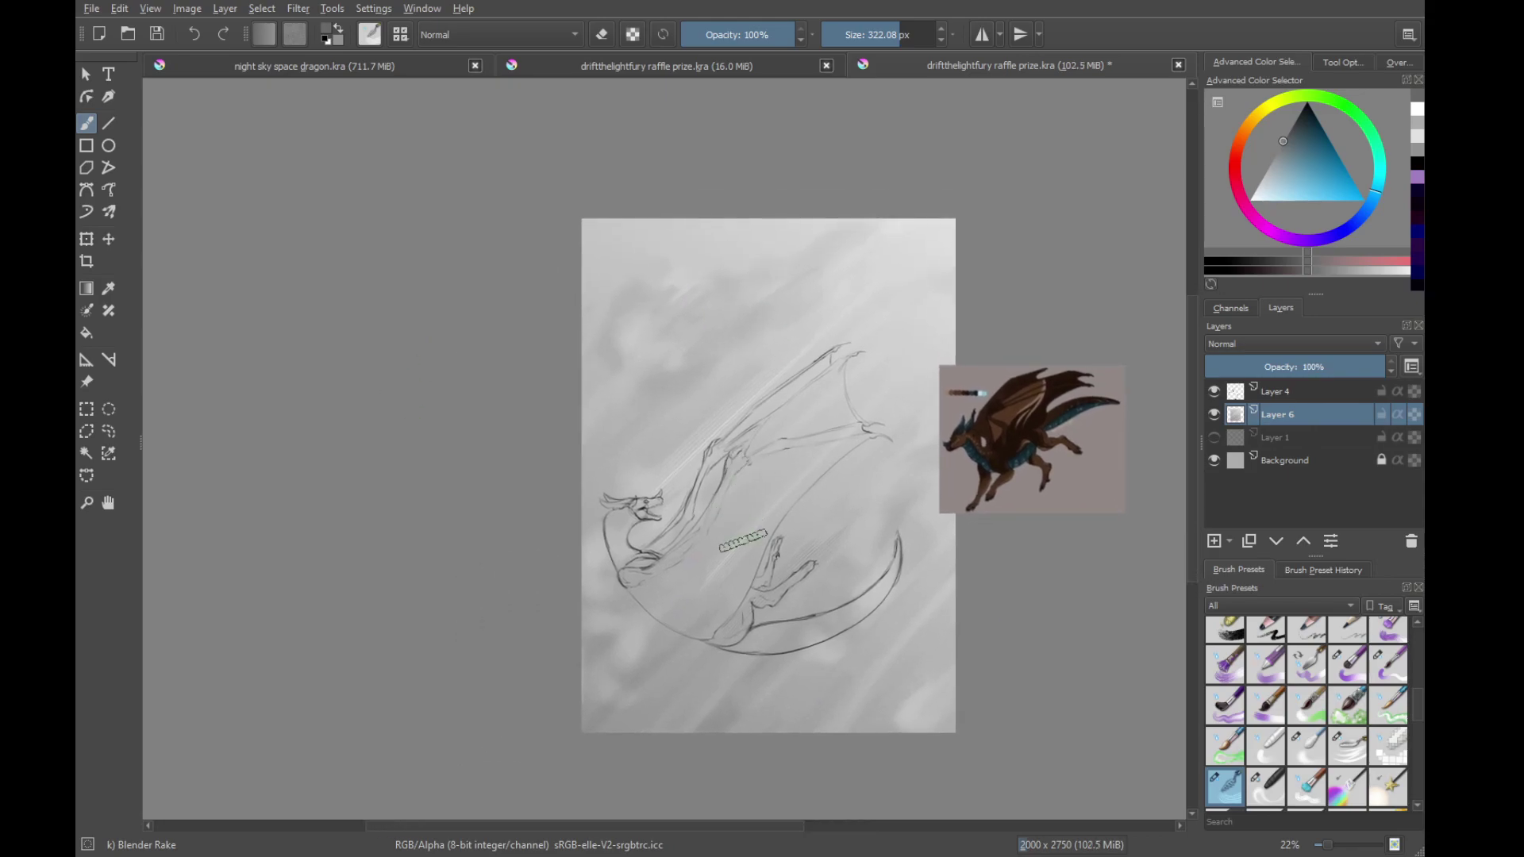
{"action": "key", "text": "ctrl+s"}
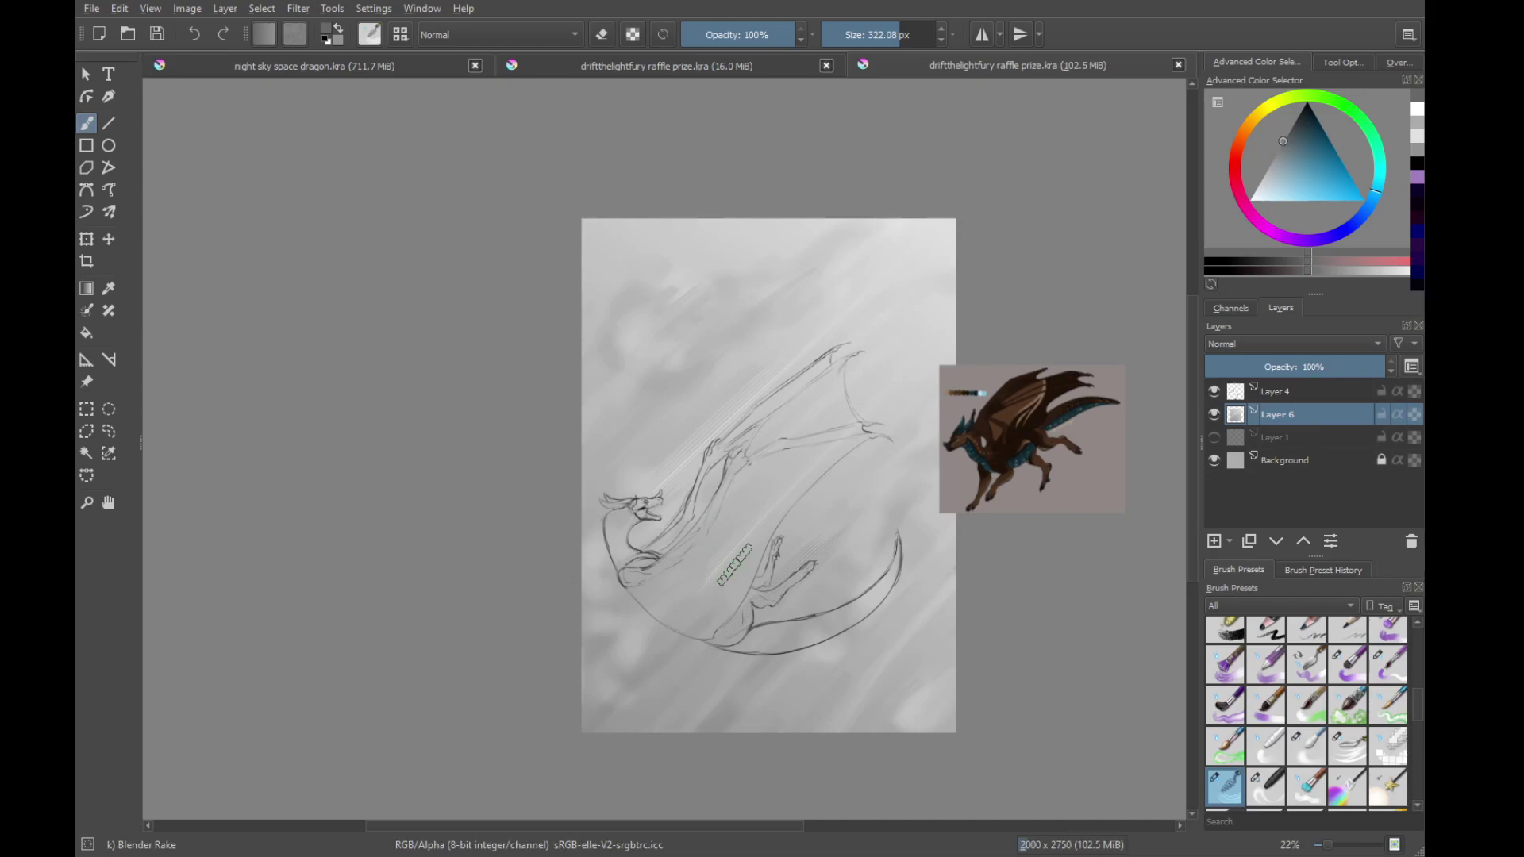
Add a new paint layer above the dragon sketch layer and choose the Wet Paint brush
{"action": "left_click", "coordinate": [1296, 393]}
{"action": "left_click", "coordinate": [1214, 543]}
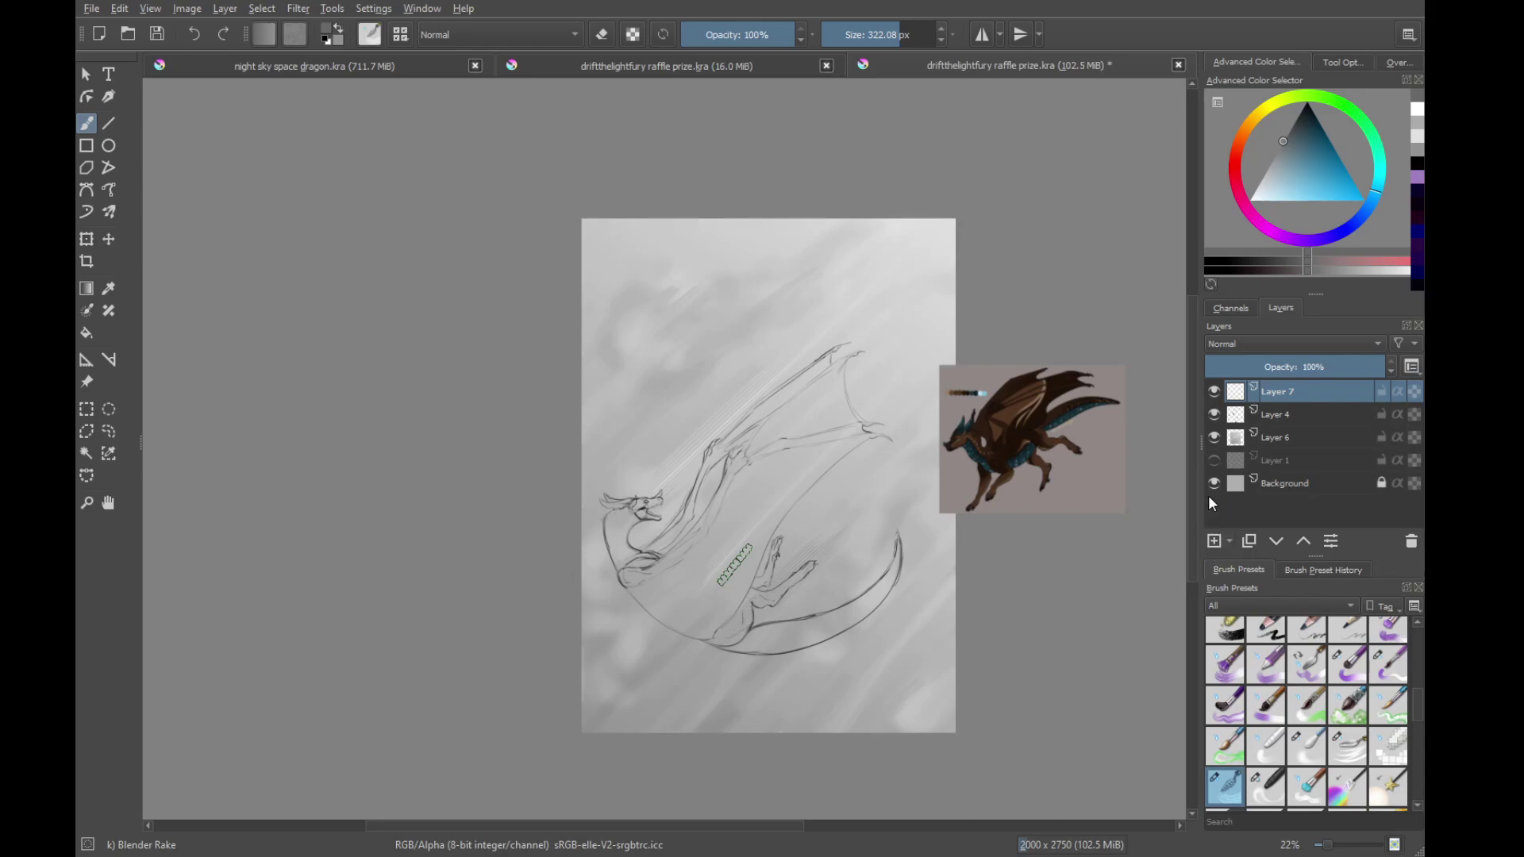
{"action": "left_click_drag", "start_coordinate": [1420, 718], "coordinate": [1417, 609]}
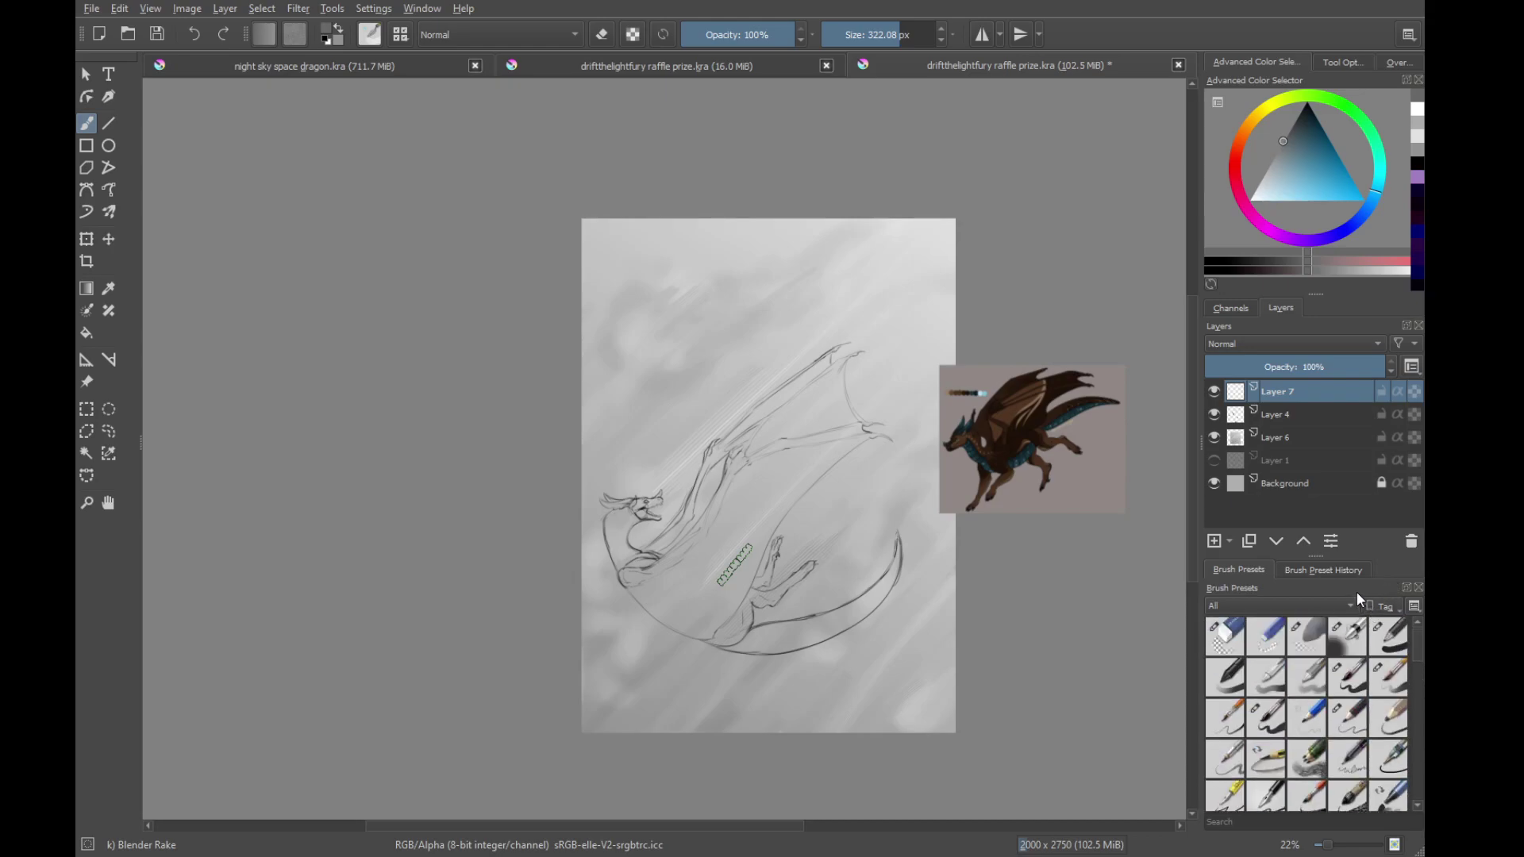
{"action": "scroll", "coordinate": [1417, 659], "scroll_direction": "down", "scroll_amount": 10}
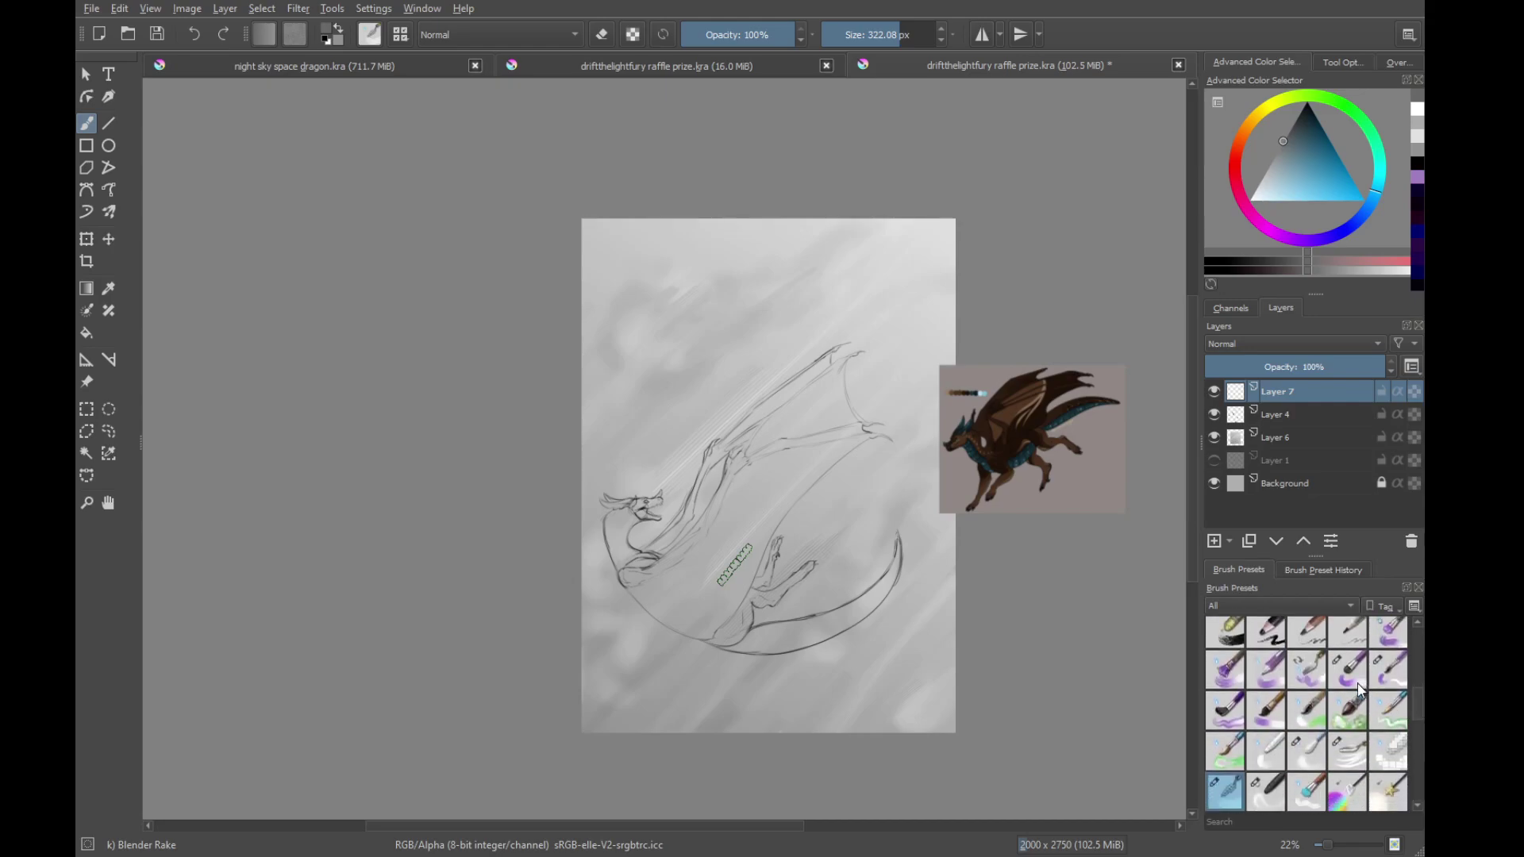
{"action": "left_click", "coordinate": [1364, 685]}
{"action": "left_click_drag", "start_coordinate": [1414, 717], "coordinate": [1412, 608]}
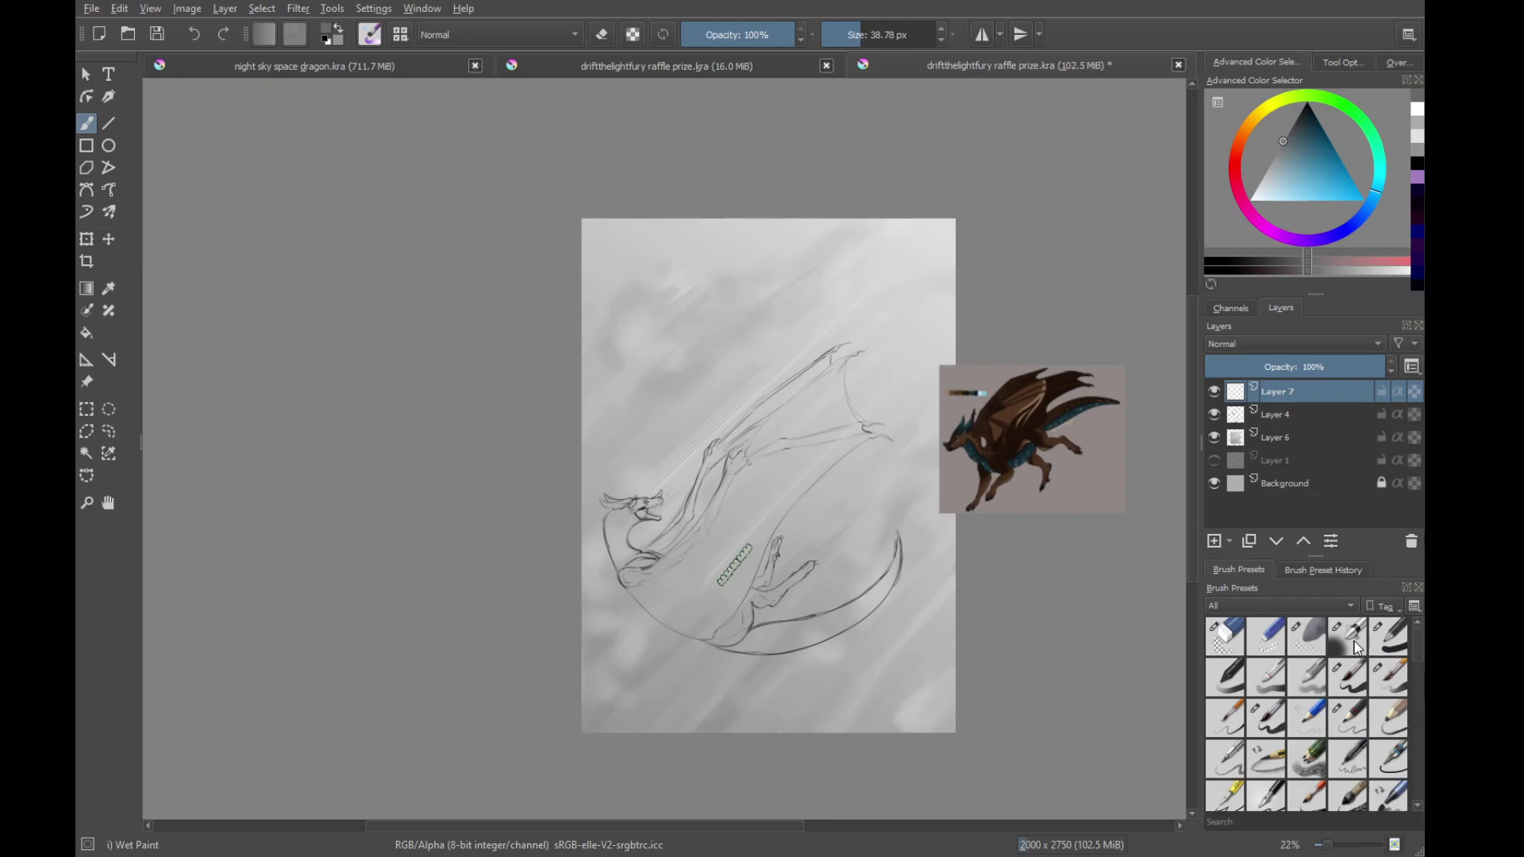
{"action": "scroll", "coordinate": [1341, 667], "scroll_direction": "down", "scroll_amount": 10}
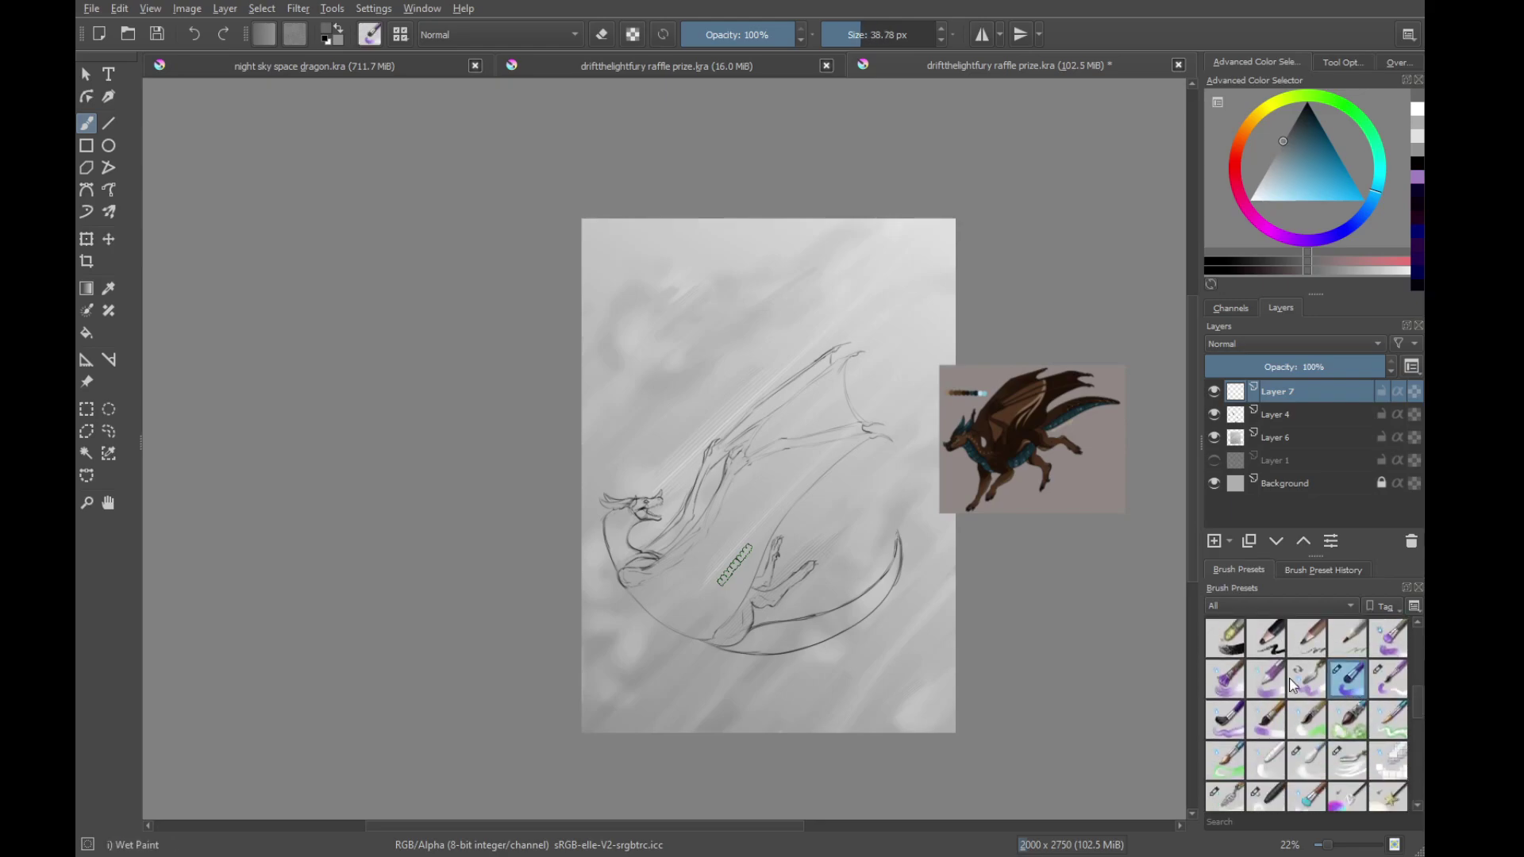
Pick a near-white colour and paint highlights along the upper finger bone of the dragon's near wing at 38.78 px
{"action": "left_click_drag", "start_coordinate": [707, 616], "coordinate": [769, 666]}
{"action": "left_click_drag", "start_coordinate": [701, 619], "coordinate": [807, 582]}
{"action": "left_click_drag", "start_coordinate": [762, 576], "coordinate": [764, 483]}
{"action": "left_click_drag", "start_coordinate": [849, 518], "coordinate": [689, 485]}
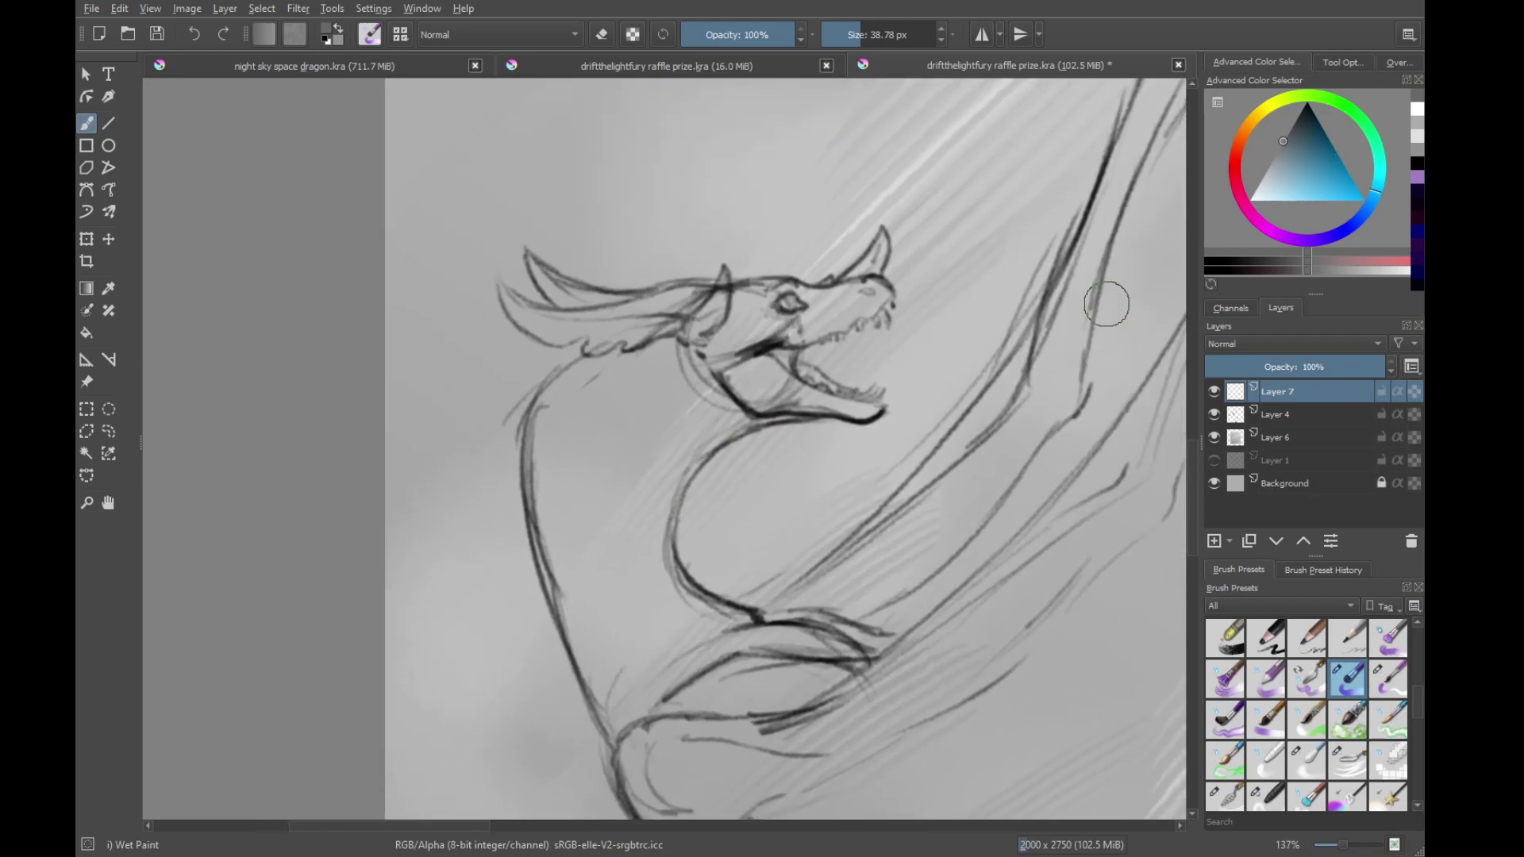
{"action": "left_click", "coordinate": [1256, 188]}
{"action": "left_click", "coordinate": [1247, 202]}
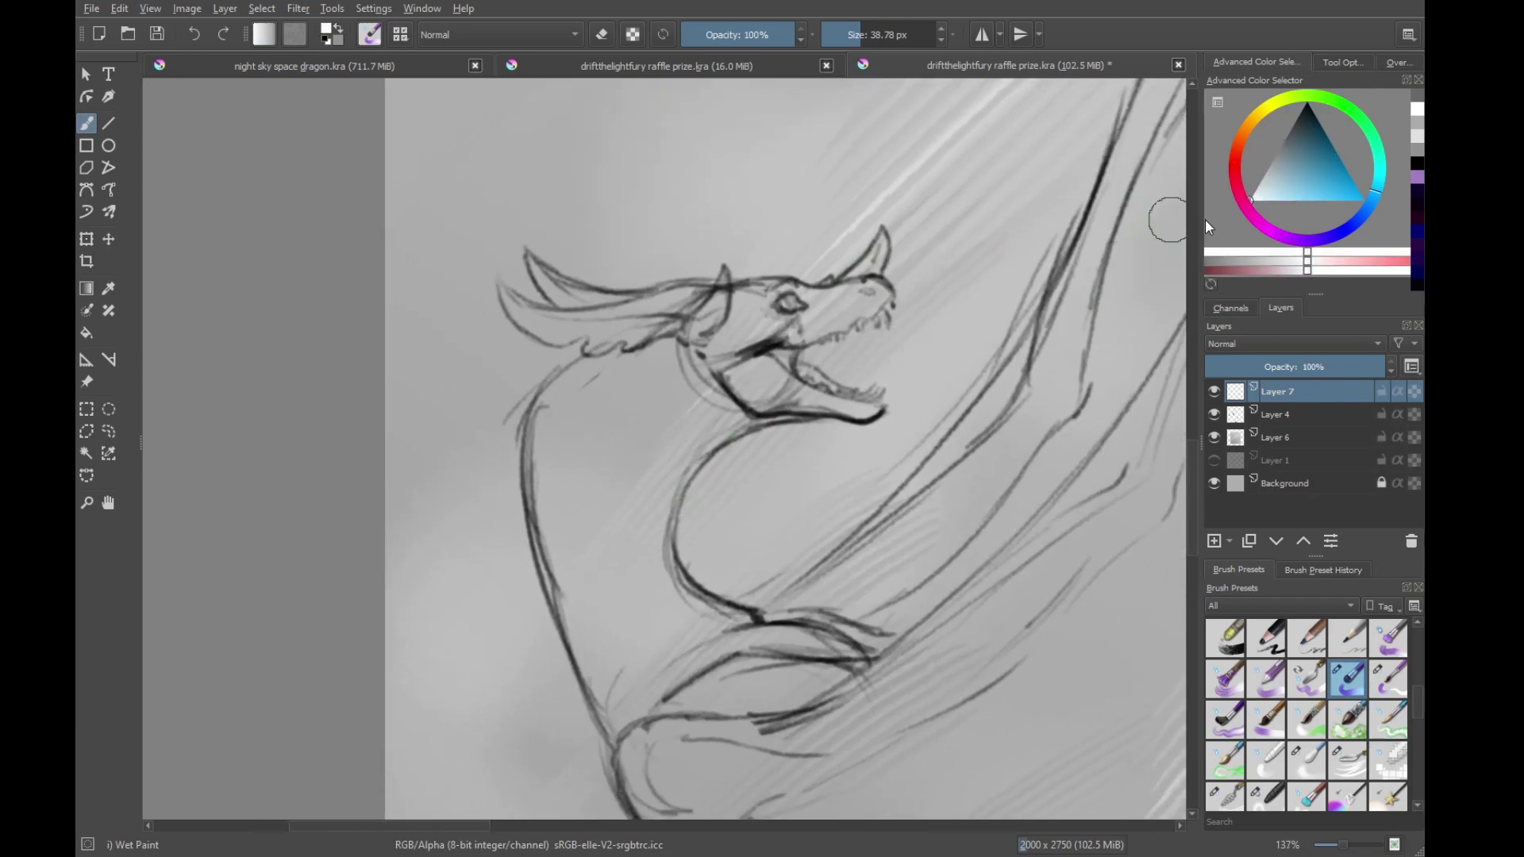
{"action": "left_click", "coordinate": [855, 292]}
{"action": "left_click_drag", "start_coordinate": [872, 310], "coordinate": [827, 377]}
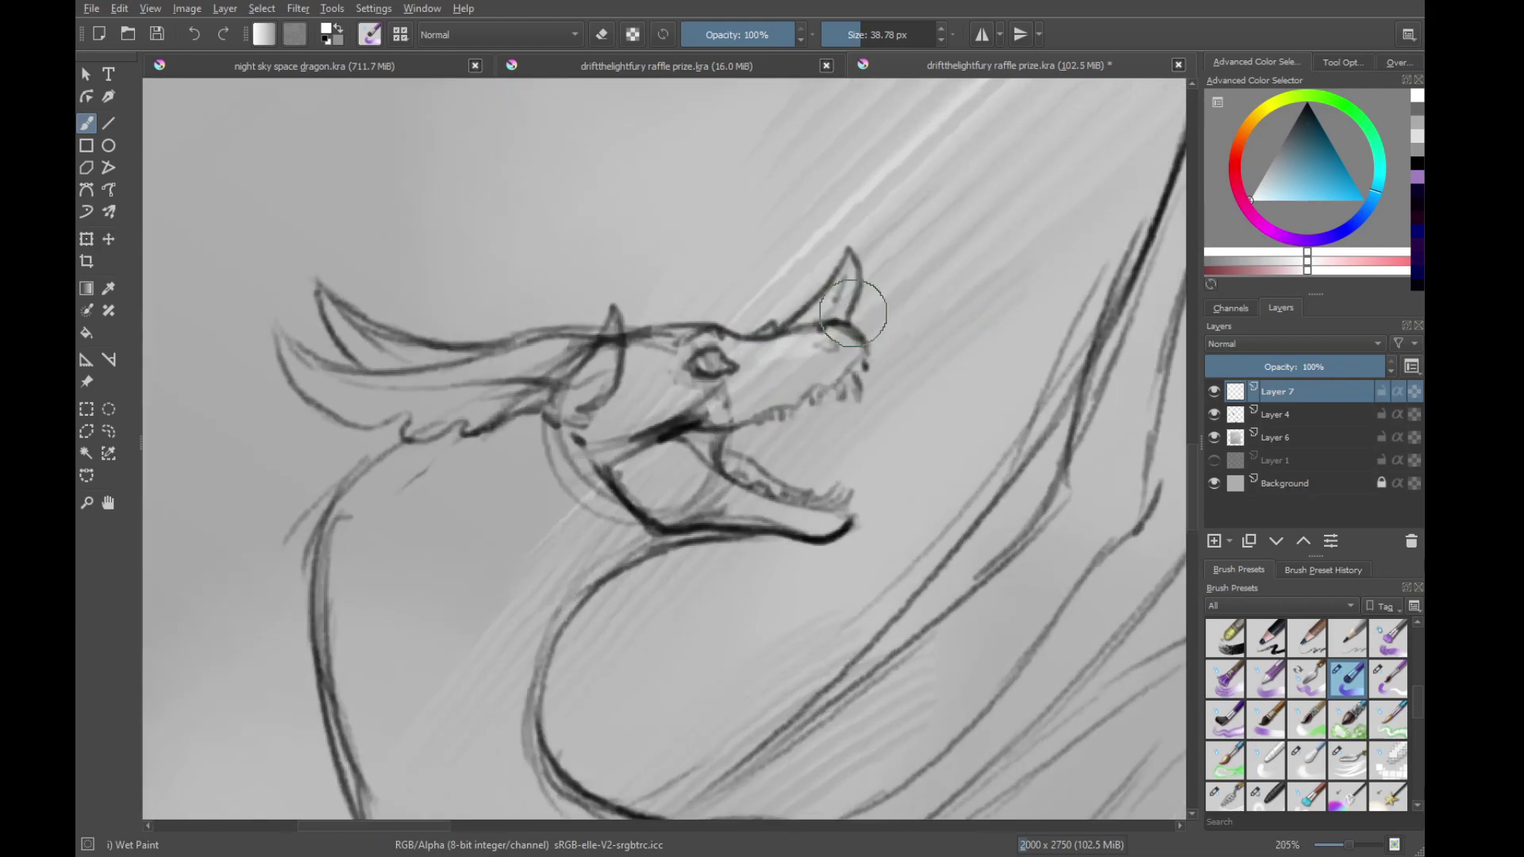
{"action": "scroll", "coordinate": [828, 377], "scroll_direction": "down", "scroll_amount": 7}
{"action": "left_click_drag", "start_coordinate": [714, 358], "coordinate": [872, 236]}
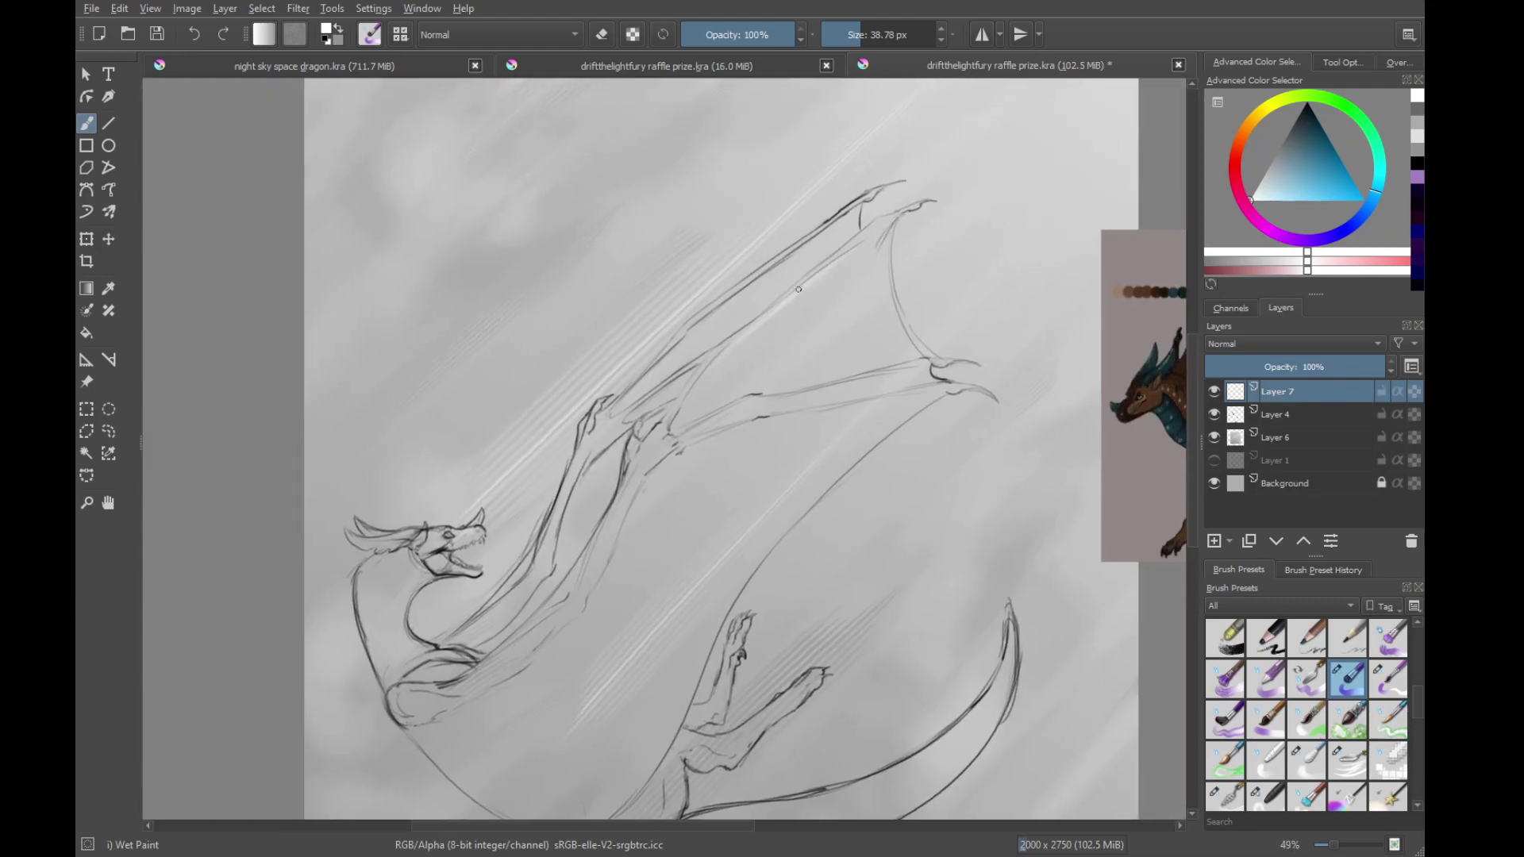
{"action": "left_click_drag", "start_coordinate": [793, 291], "coordinate": [880, 228]}
{"action": "left_click_drag", "start_coordinate": [750, 320], "coordinate": [796, 319]}
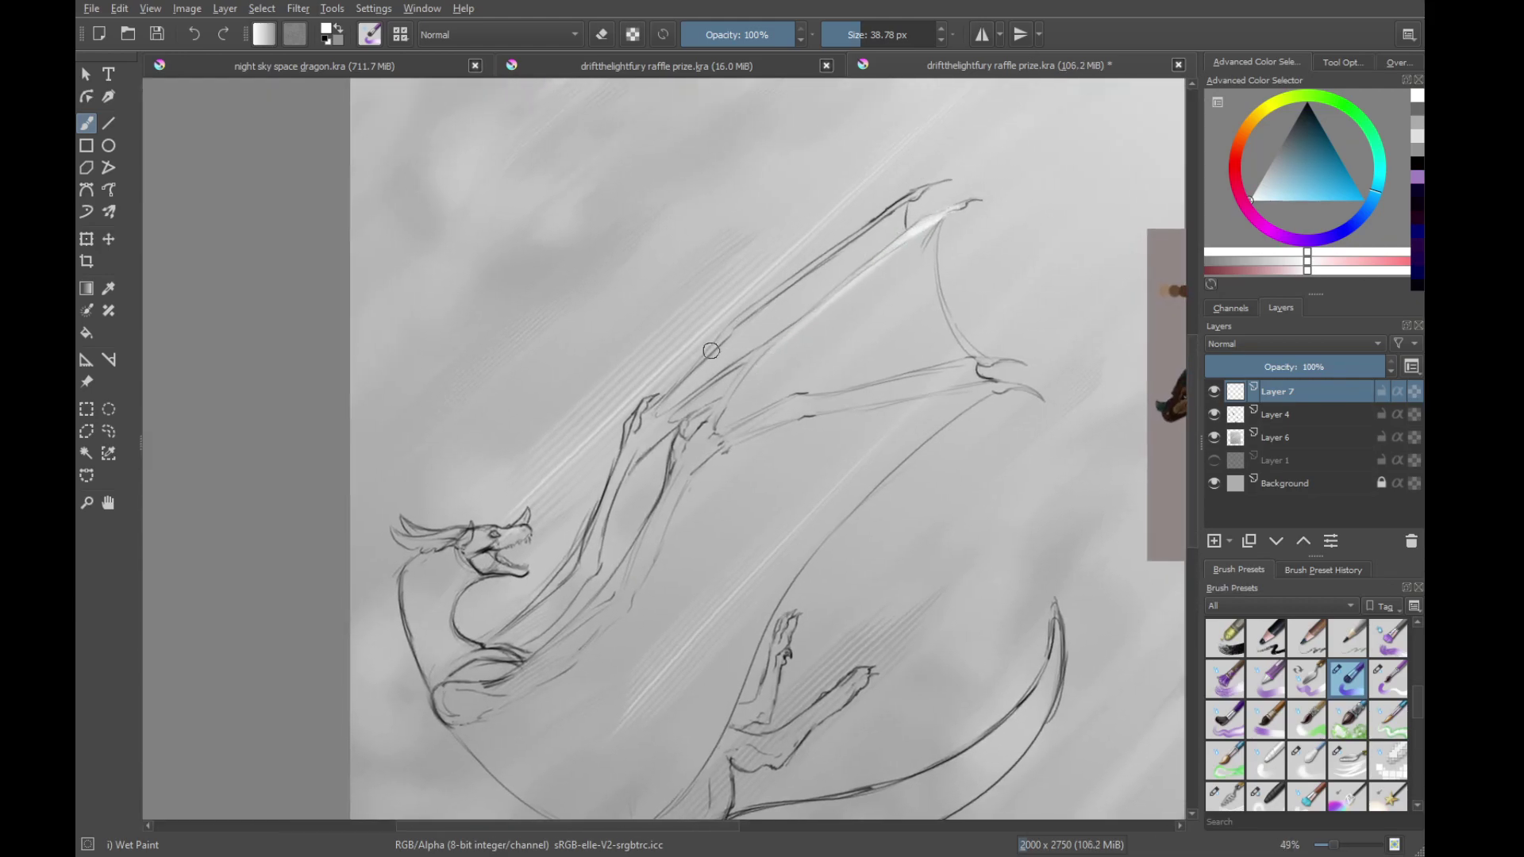
{"action": "left_click_drag", "start_coordinate": [712, 350], "coordinate": [904, 205]}
Enlarge the brush and paint near-white highlights on the membrane between the wing fingers and along the wing's trailing edge
{"action": "left_click_drag", "start_coordinate": [819, 412], "coordinate": [854, 412], "text": "shift"}
{"action": "left_click_drag", "start_coordinate": [800, 292], "coordinate": [889, 232]}
{"action": "mouse_move", "coordinate": [831, 338]}
{"action": "left_mouse_down"}
{"action": "mouse_move", "coordinate": [800, 307]}
{"action": "mouse_move", "coordinate": [861, 300]}
{"action": "mouse_move", "coordinate": [865, 262]}
{"action": "left_mouse_up"}
{"action": "mouse_move", "coordinate": [798, 298]}
{"action": "left_mouse_down"}
{"action": "mouse_move", "coordinate": [905, 242]}
{"action": "mouse_move", "coordinate": [764, 327]}
{"action": "mouse_move", "coordinate": [888, 238]}
{"action": "left_mouse_up"}
{"action": "mouse_move", "coordinate": [786, 324]}
{"action": "left_mouse_down"}
{"action": "mouse_move", "coordinate": [902, 276]}
{"action": "mouse_move", "coordinate": [881, 316]}
{"action": "mouse_move", "coordinate": [956, 344]}
{"action": "left_mouse_up"}
{"action": "left_click_drag", "start_coordinate": [809, 371], "coordinate": [944, 339]}
{"action": "mouse_move", "coordinate": [886, 299]}
{"action": "left_mouse_down"}
{"action": "mouse_move", "coordinate": [911, 190]}
{"action": "mouse_move", "coordinate": [967, 337]}
{"action": "mouse_move", "coordinate": [918, 224]}
{"action": "left_mouse_up"}
{"action": "mouse_move", "coordinate": [752, 533]}
{"action": "left_mouse_down"}
{"action": "mouse_move", "coordinate": [817, 439]}
{"action": "mouse_move", "coordinate": [914, 346]}
{"action": "left_mouse_up"}
{"action": "left_click_drag", "start_coordinate": [853, 385], "coordinate": [976, 297]}
{"action": "left_click_drag", "start_coordinate": [873, 356], "coordinate": [961, 295]}
{"action": "left_click_drag", "start_coordinate": [820, 392], "coordinate": [964, 298]}
Set the Wet Paint brush to 80.38 px and highlight the joints of the near wing in near-white
{"action": "left_click_drag", "start_coordinate": [844, 336], "coordinate": [810, 336], "text": "shift"}
{"action": "left_click_drag", "start_coordinate": [713, 336], "coordinate": [688, 469]}
{"action": "left_click_drag", "start_coordinate": [942, 323], "coordinate": [825, 364]}
{"action": "left_click", "coordinate": [777, 252]}
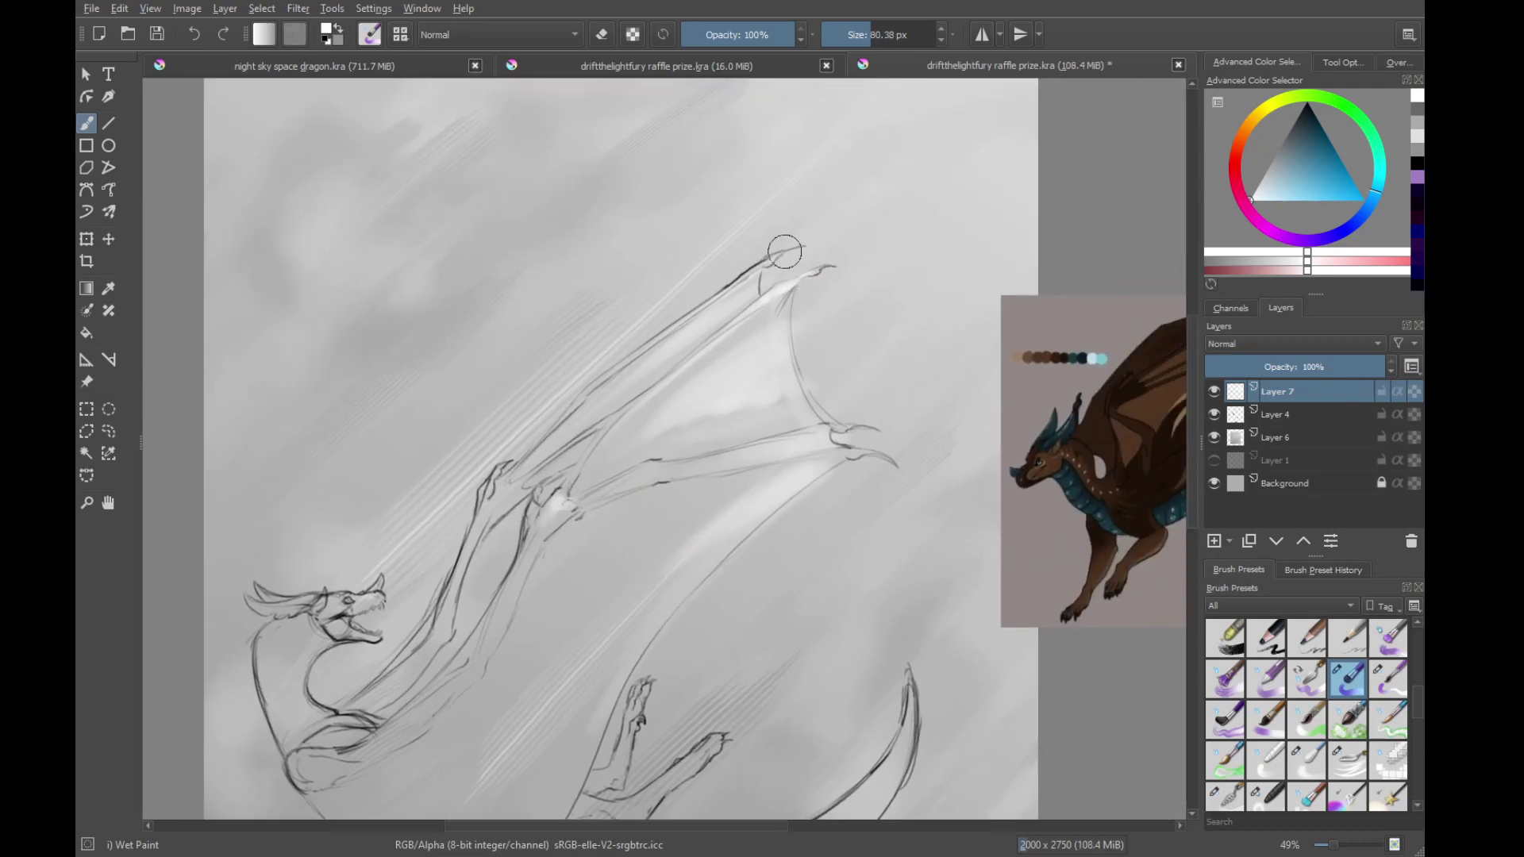
{"action": "left_click", "coordinate": [842, 430]}
Paint near-white highlights on the outer curve of the tail and along the outstretched hind leg
{"action": "left_click_drag", "start_coordinate": [725, 674], "coordinate": [804, 399]}
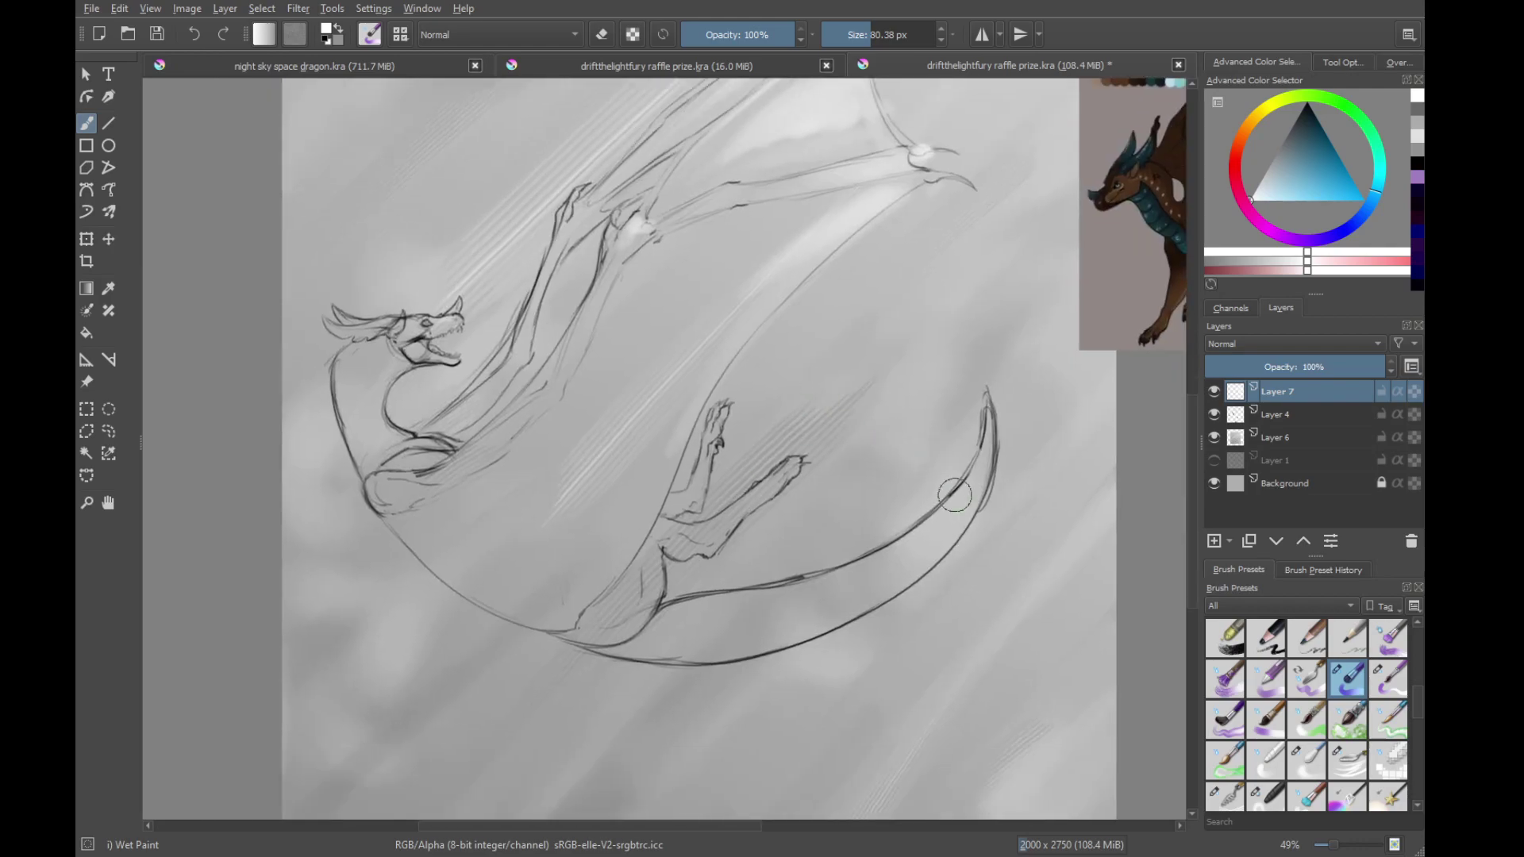
{"action": "left_click_drag", "start_coordinate": [847, 574], "coordinate": [991, 408]}
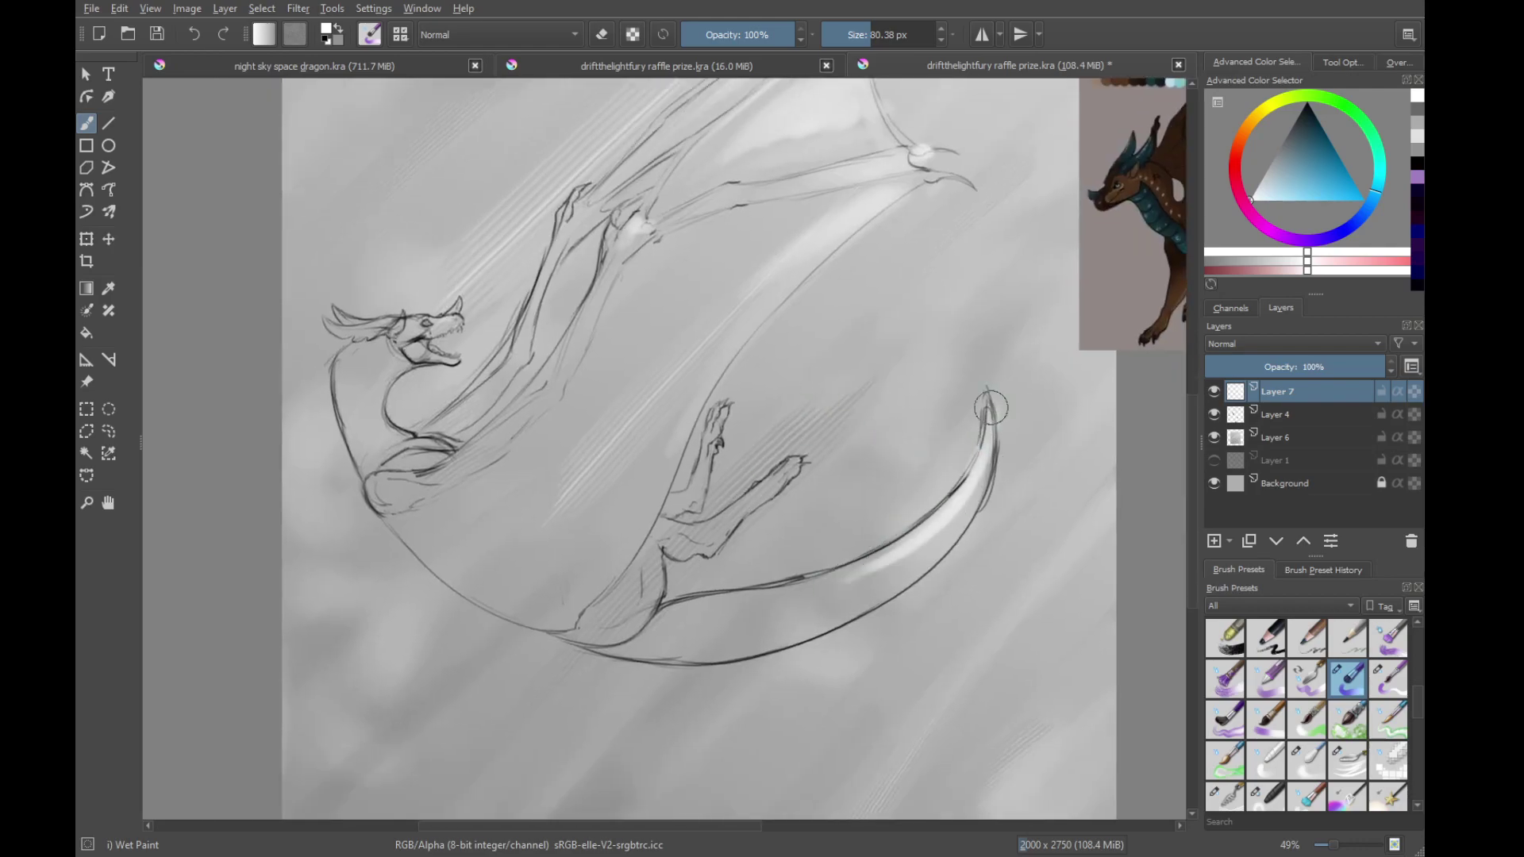
{"action": "left_click_drag", "start_coordinate": [867, 609], "coordinate": [984, 432]}
{"action": "left_click_drag", "start_coordinate": [818, 456], "coordinate": [876, 491]}
{"action": "left_click_drag", "start_coordinate": [790, 554], "coordinate": [849, 504]}
{"action": "left_click_drag", "start_coordinate": [796, 531], "coordinate": [857, 488]}
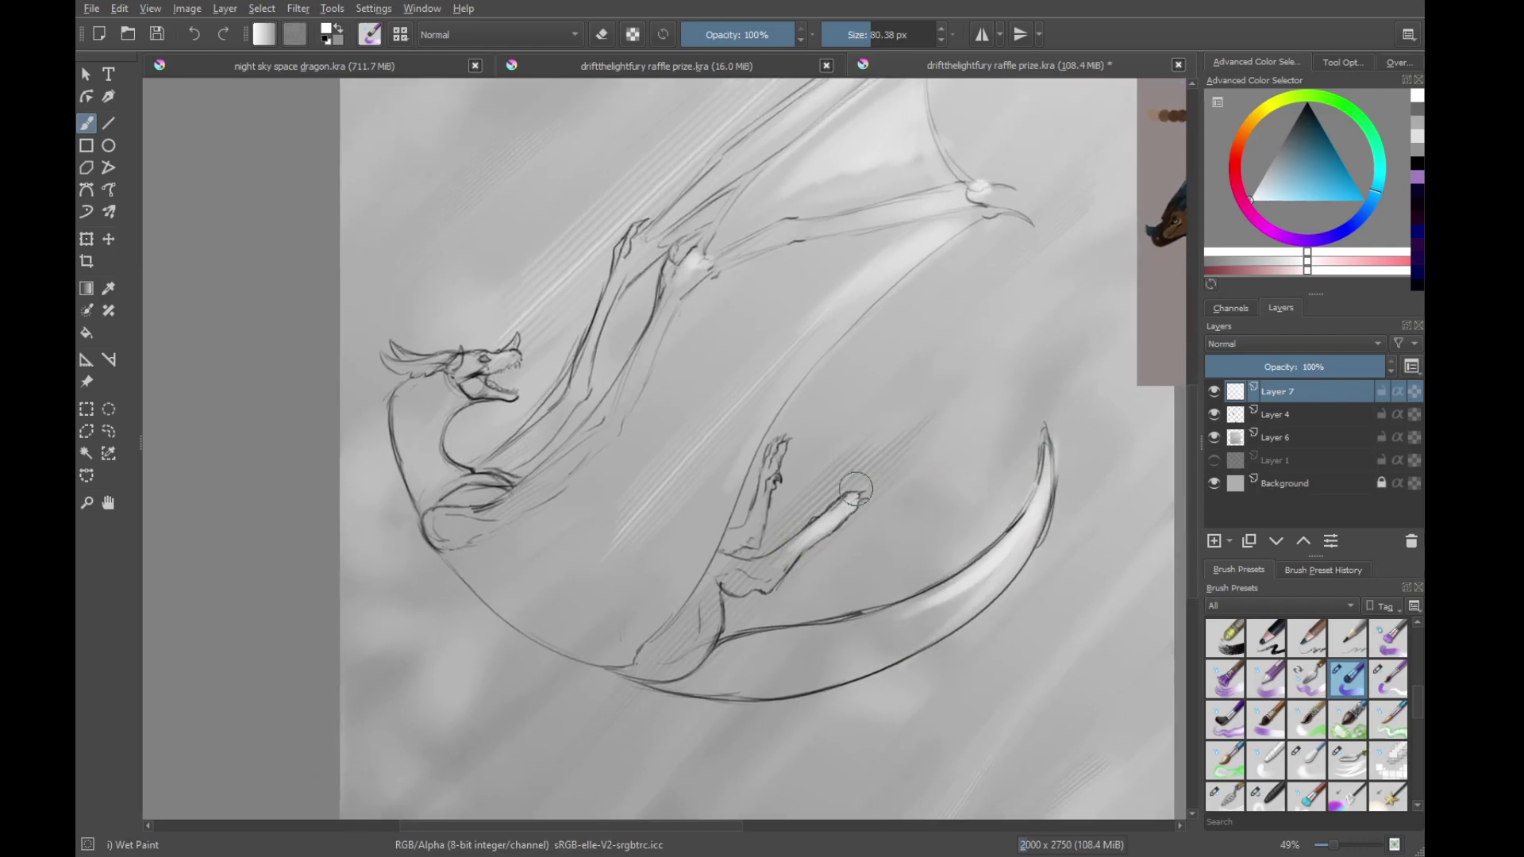
Paint near-white highlights on the dragon's head and the shoulder at the base of the neck
{"action": "left_click_drag", "start_coordinate": [703, 414], "coordinate": [796, 592]}
{"action": "left_click_drag", "start_coordinate": [609, 518], "coordinate": [757, 437]}
{"action": "mouse_move", "coordinate": [627, 461]}
{"action": "left_mouse_down"}
{"action": "mouse_move", "coordinate": [752, 456]}
{"action": "mouse_move", "coordinate": [715, 485]}
{"action": "mouse_move", "coordinate": [745, 496]}
{"action": "mouse_move", "coordinate": [638, 475]}
{"action": "mouse_move", "coordinate": [742, 462]}
{"action": "mouse_move", "coordinate": [716, 483]}
{"action": "left_mouse_up"}
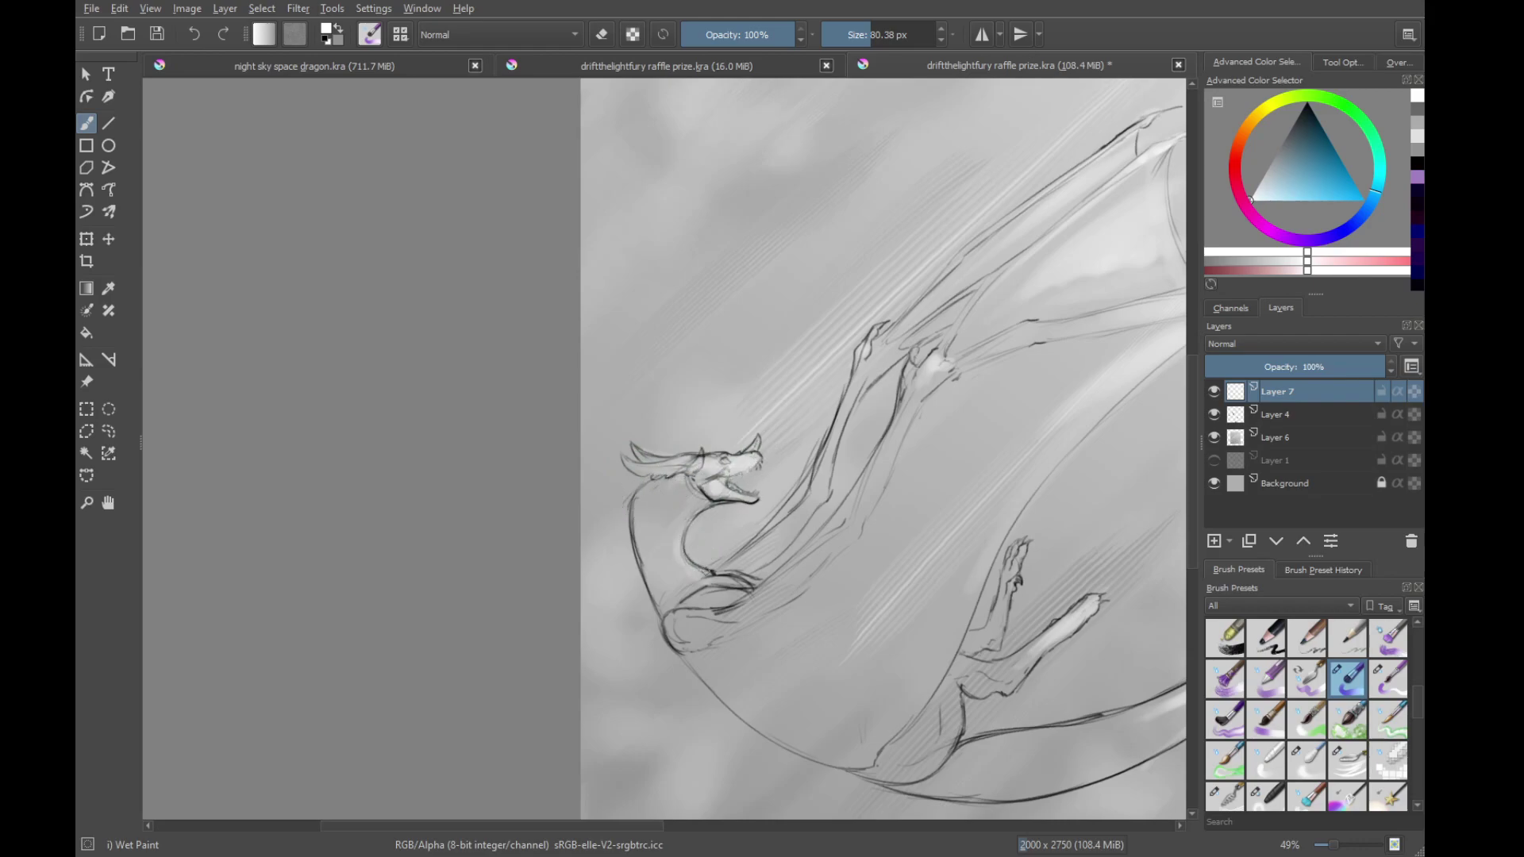
{"action": "mouse_move", "coordinate": [703, 575]}
{"action": "left_mouse_down"}
{"action": "mouse_move", "coordinate": [758, 587]}
{"action": "mouse_move", "coordinate": [706, 607]}
{"action": "mouse_move", "coordinate": [771, 573]}
{"action": "left_mouse_up"}
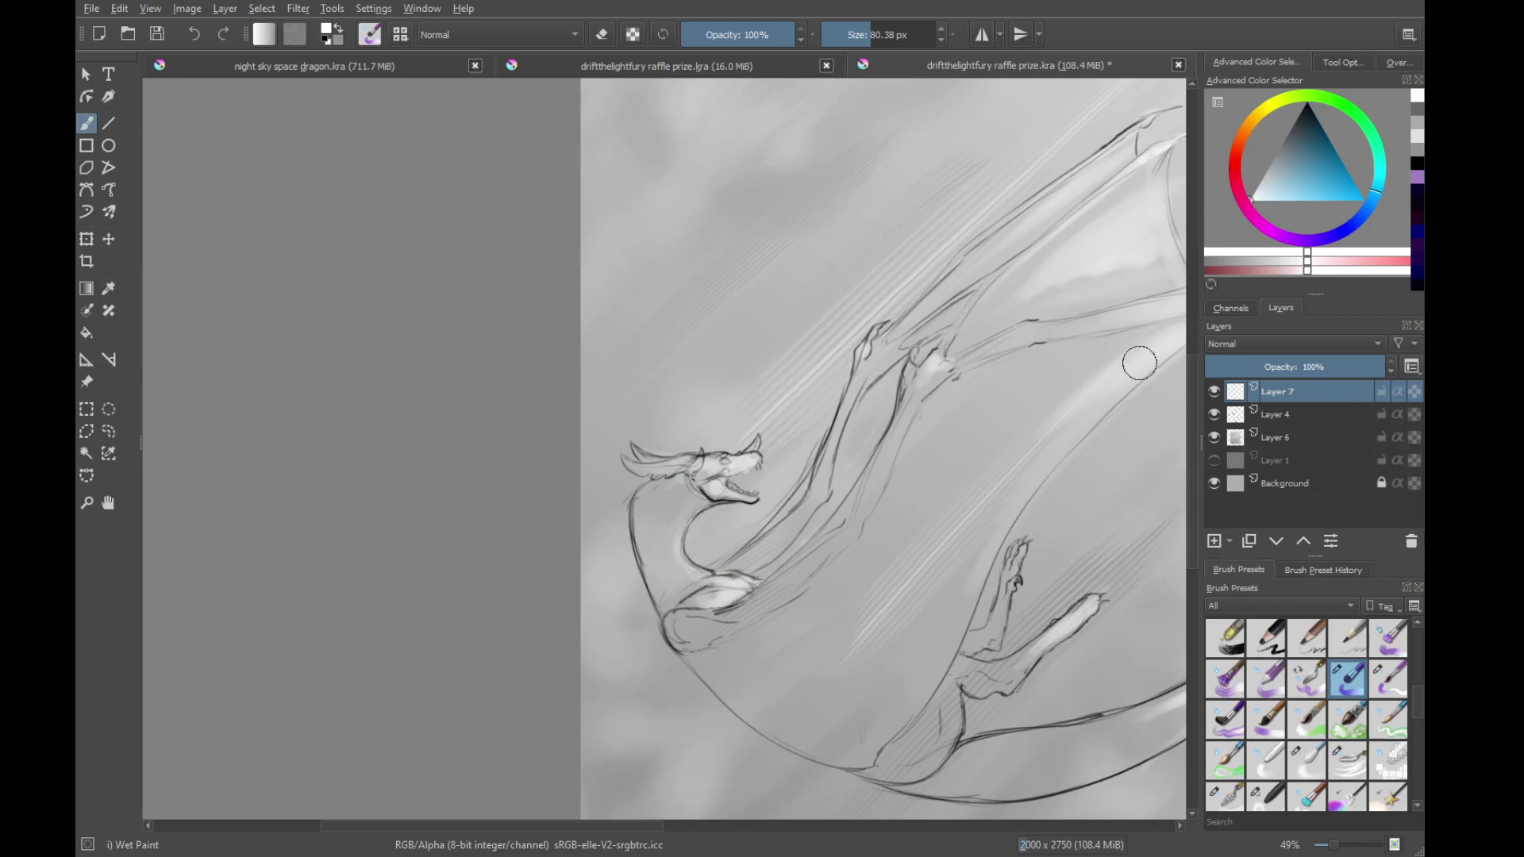
Switch to a light grey and shade the dragon's head and the length of its neck
{"action": "left_click", "coordinate": [1260, 181]}
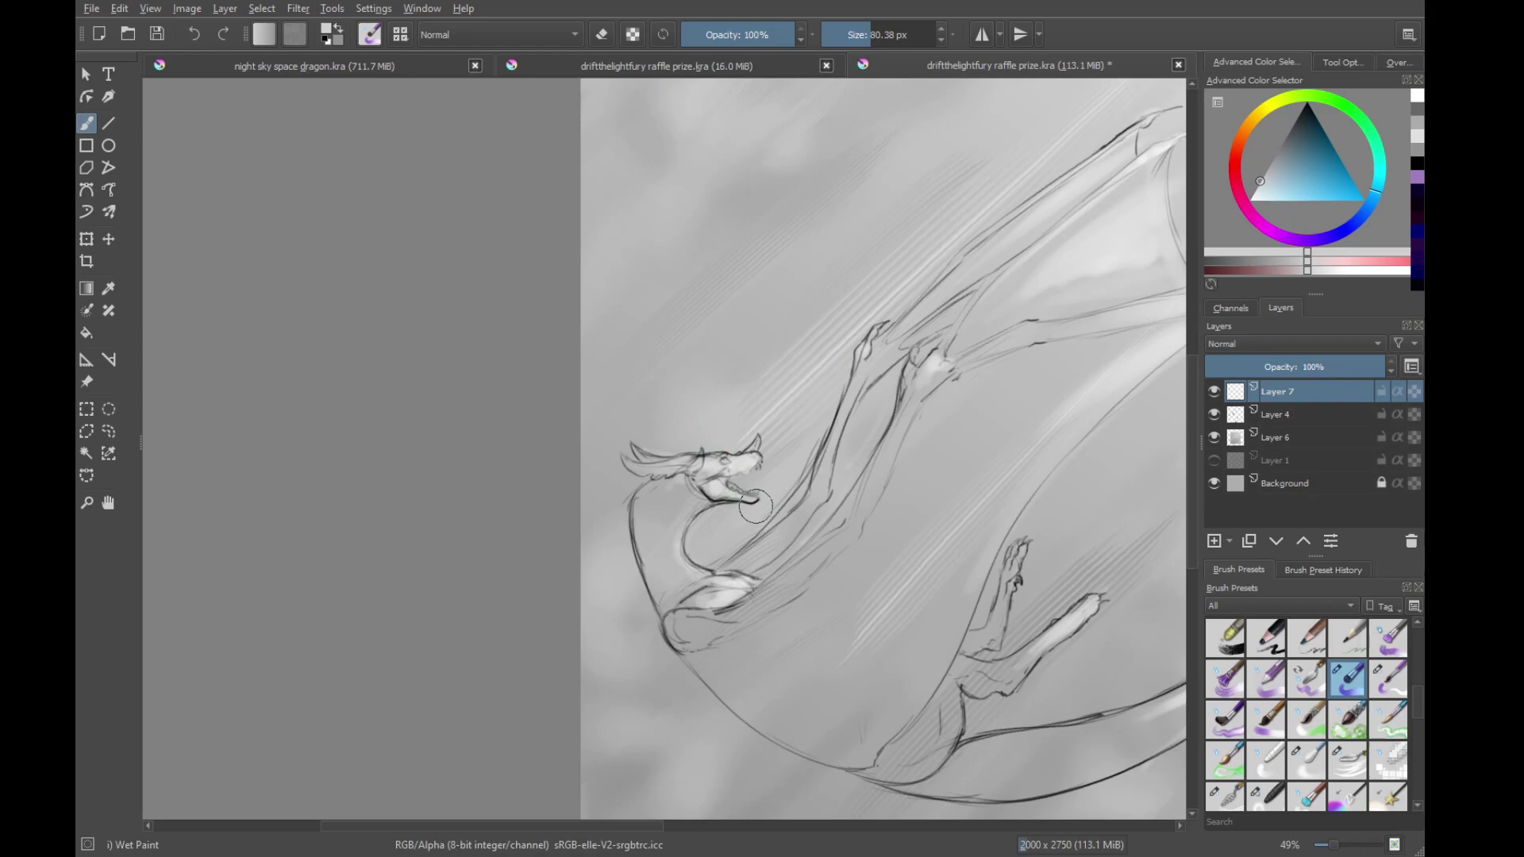
{"action": "left_click_drag", "start_coordinate": [695, 500], "coordinate": [681, 572]}
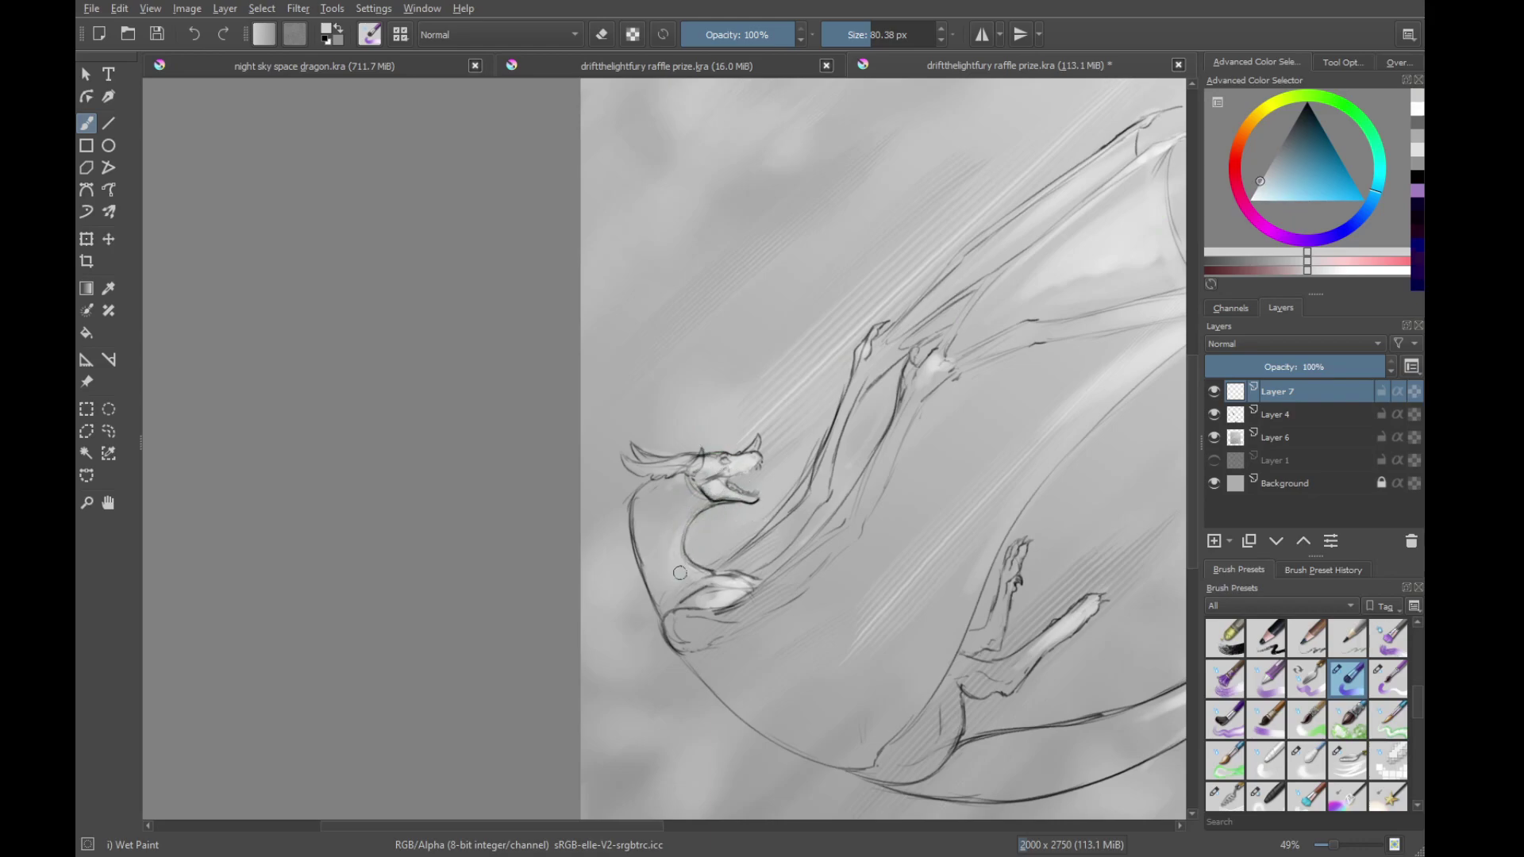
{"action": "left_click_drag", "start_coordinate": [720, 489], "coordinate": [692, 484]}
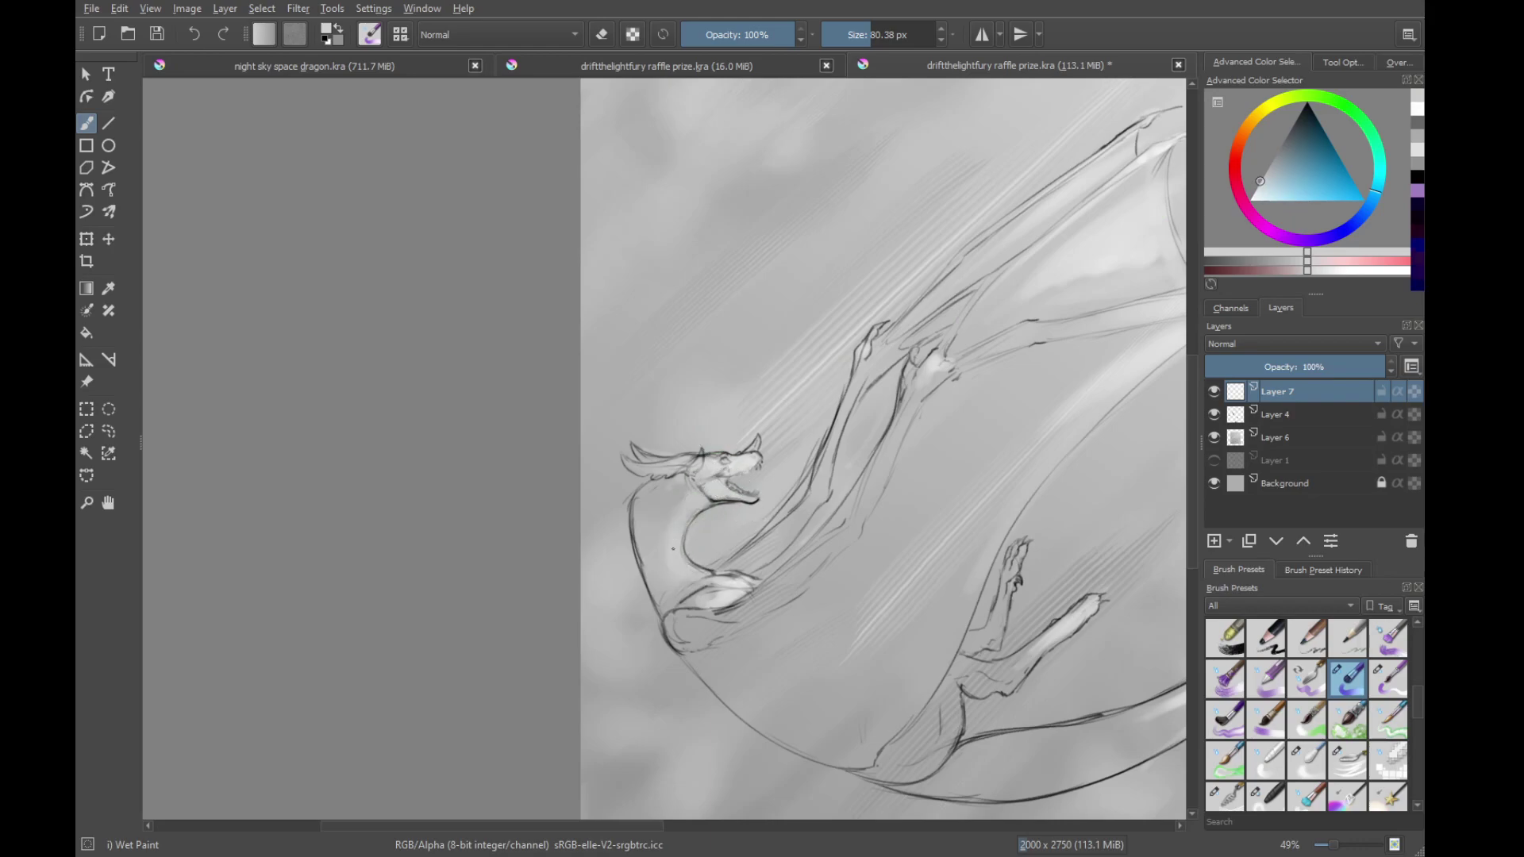
{"action": "left_click_drag", "start_coordinate": [681, 588], "coordinate": [691, 598]}
Set the Wet Paint brush to 120.72 px and paint light grey across the upper part of the lower wing membrane
{"action": "left_click_drag", "start_coordinate": [872, 365], "coordinate": [785, 417]}
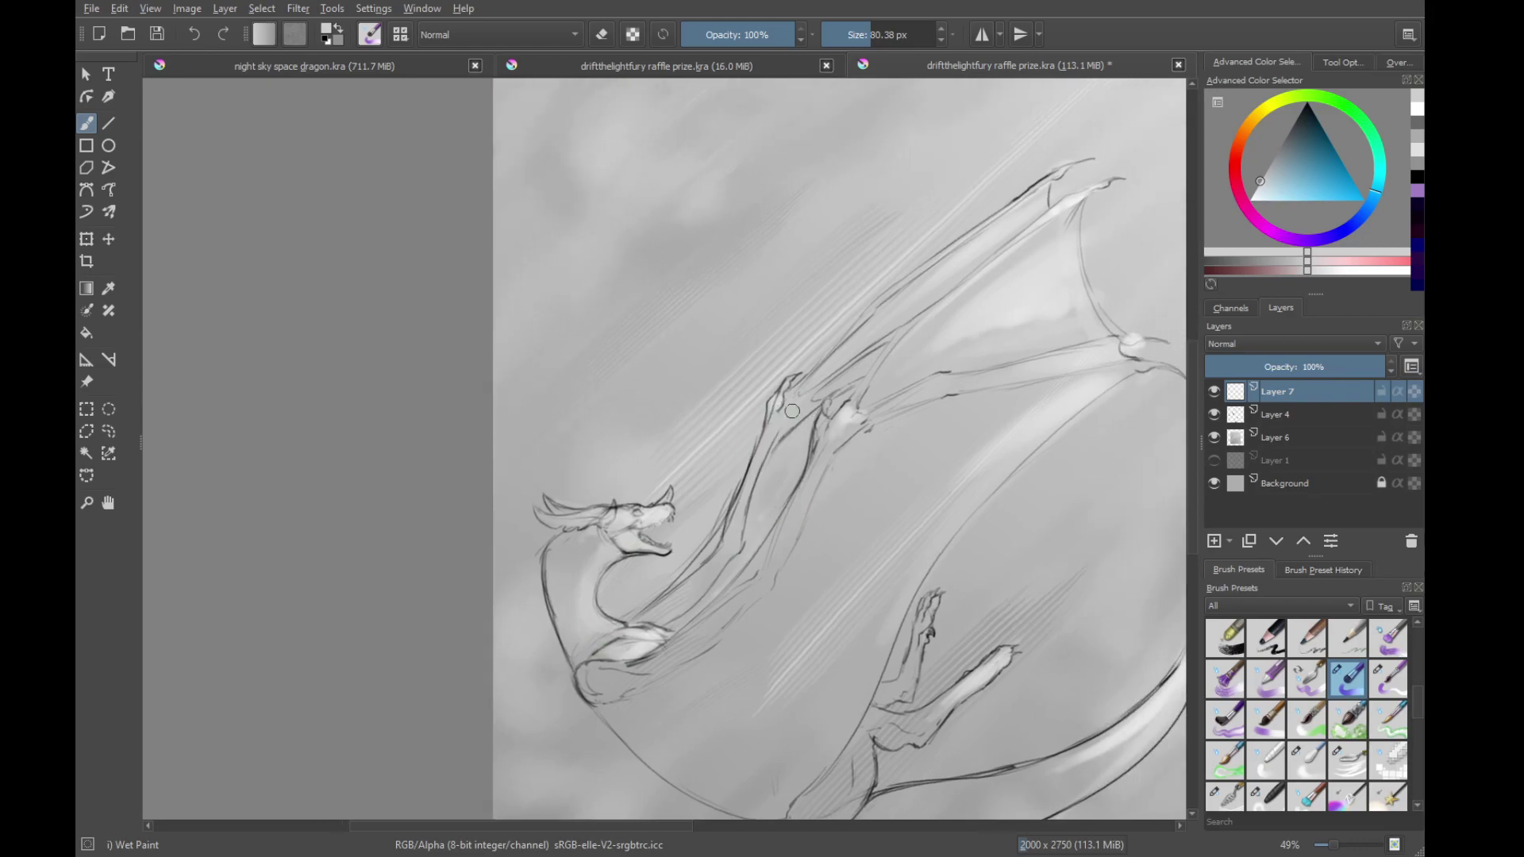
{"action": "left_click_drag", "start_coordinate": [922, 352], "coordinate": [862, 354]}
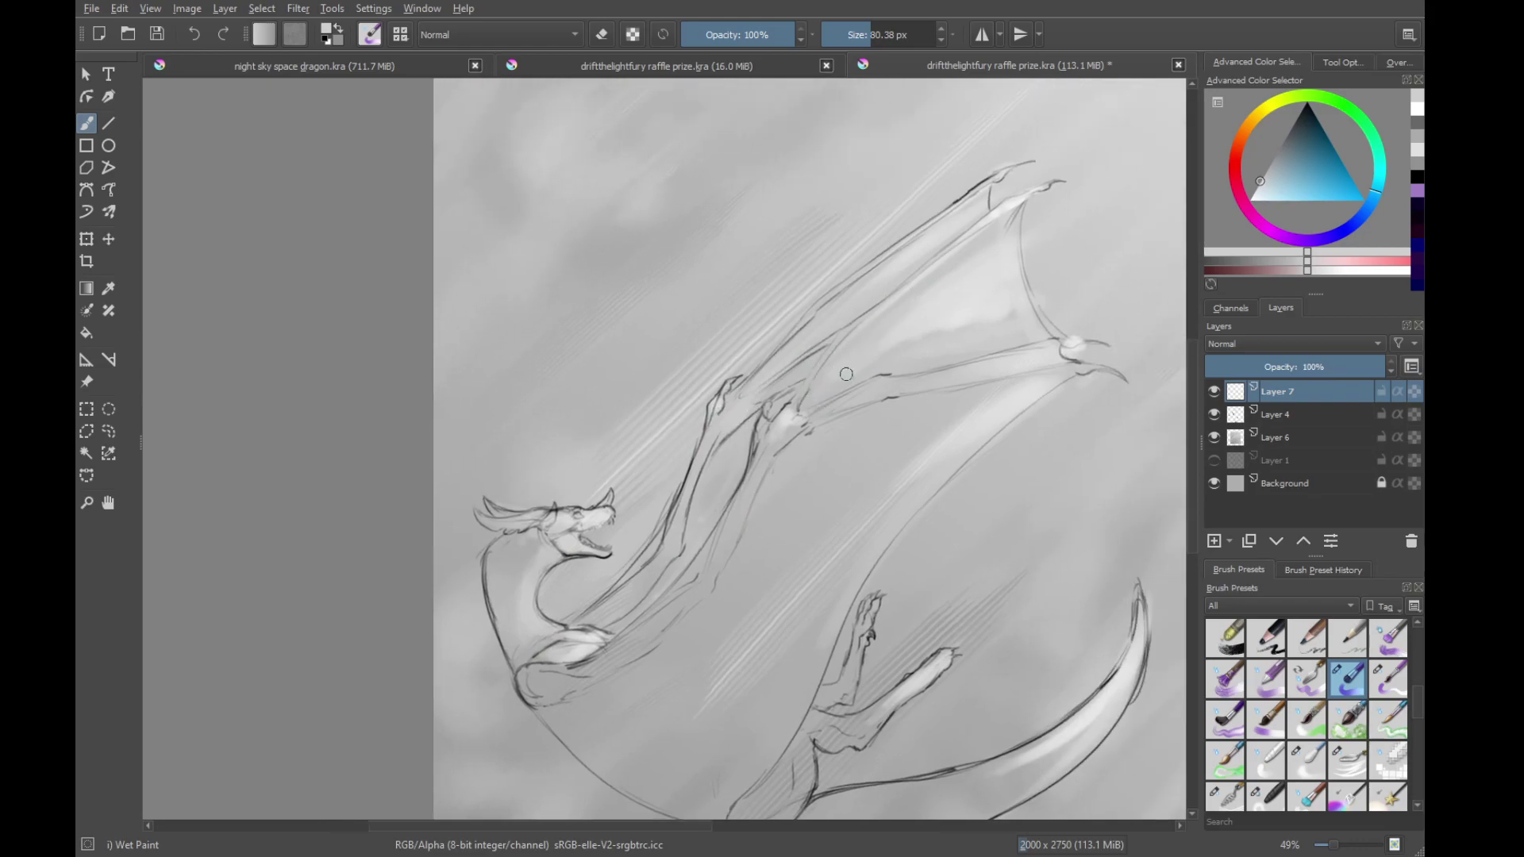
{"action": "scroll", "coordinate": [928, 381], "scroll_direction": "down", "scroll_amount": 2}
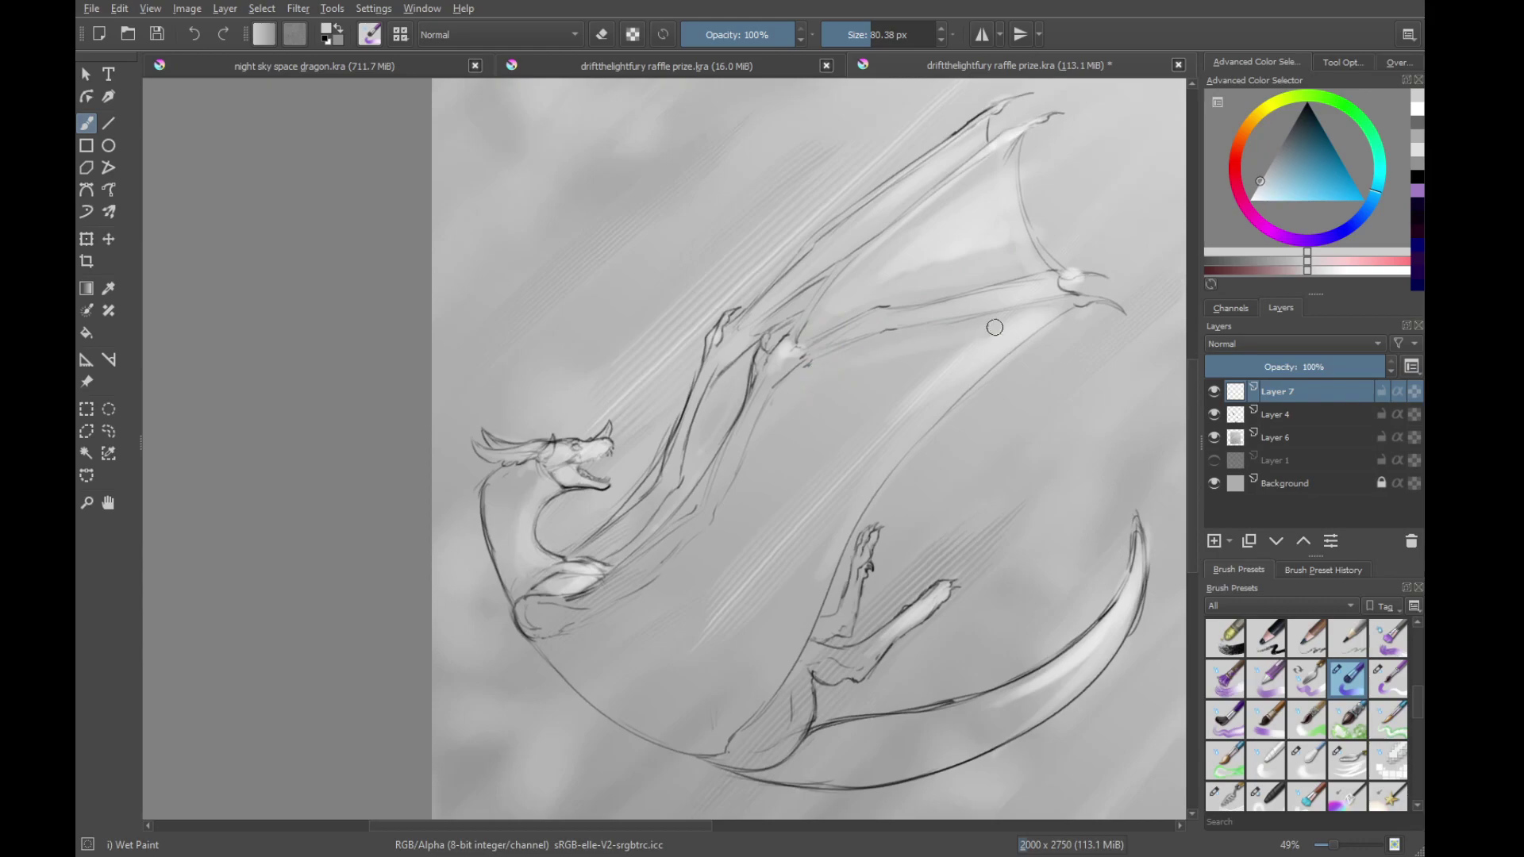
{"action": "left_click_drag", "start_coordinate": [994, 327], "coordinate": [981, 334]}
{"action": "left_click_drag", "start_coordinate": [874, 356], "coordinate": [905, 355], "text": "shift"}
{"action": "left_click_drag", "start_coordinate": [991, 324], "coordinate": [810, 513]}
{"action": "left_click_drag", "start_coordinate": [918, 381], "coordinate": [811, 405]}
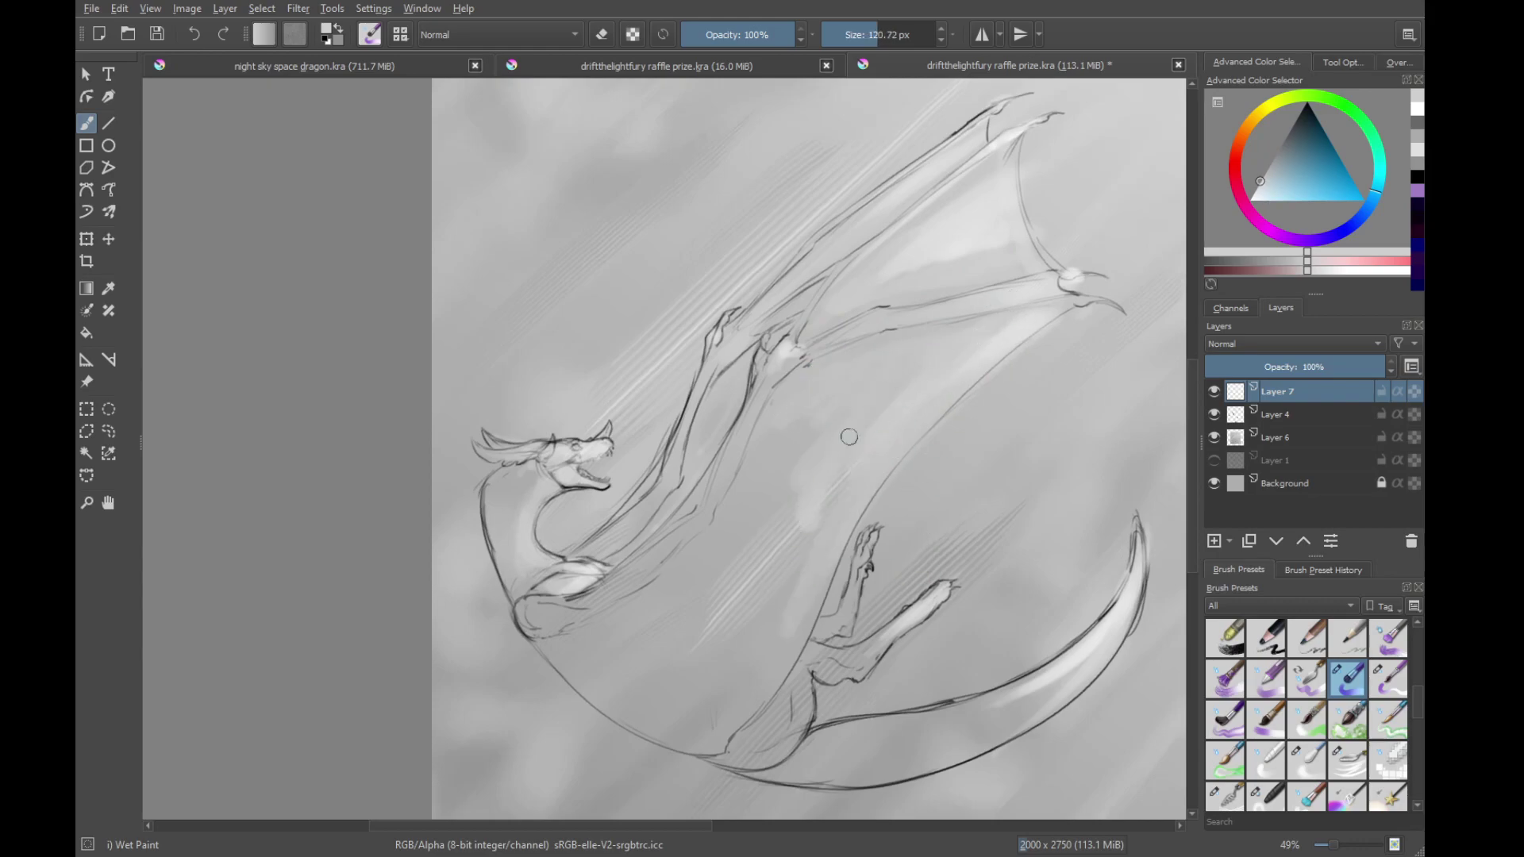
Extend the light grey band down the wing membrane's trailing edge to the hind legs
{"action": "left_click_drag", "start_coordinate": [833, 456], "coordinate": [762, 659]}
{"action": "left_click_drag", "start_coordinate": [830, 498], "coordinate": [769, 668]}
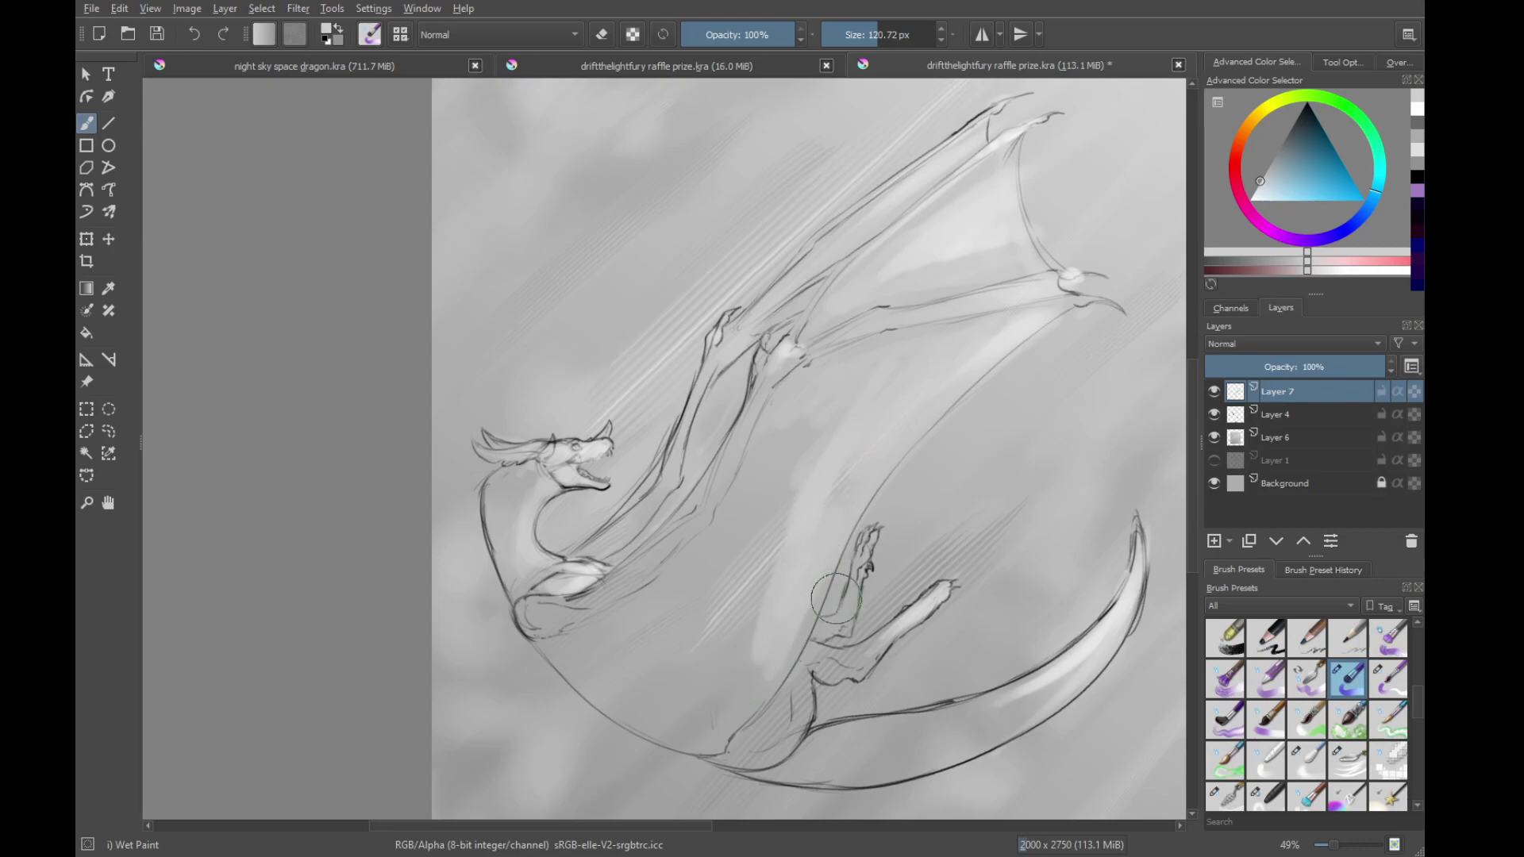
{"action": "left_click_drag", "start_coordinate": [833, 606], "coordinate": [759, 650]}
Paint light grey along the length of the tail and over both hind legs
{"action": "left_click_drag", "start_coordinate": [882, 415], "coordinate": [870, 439]}
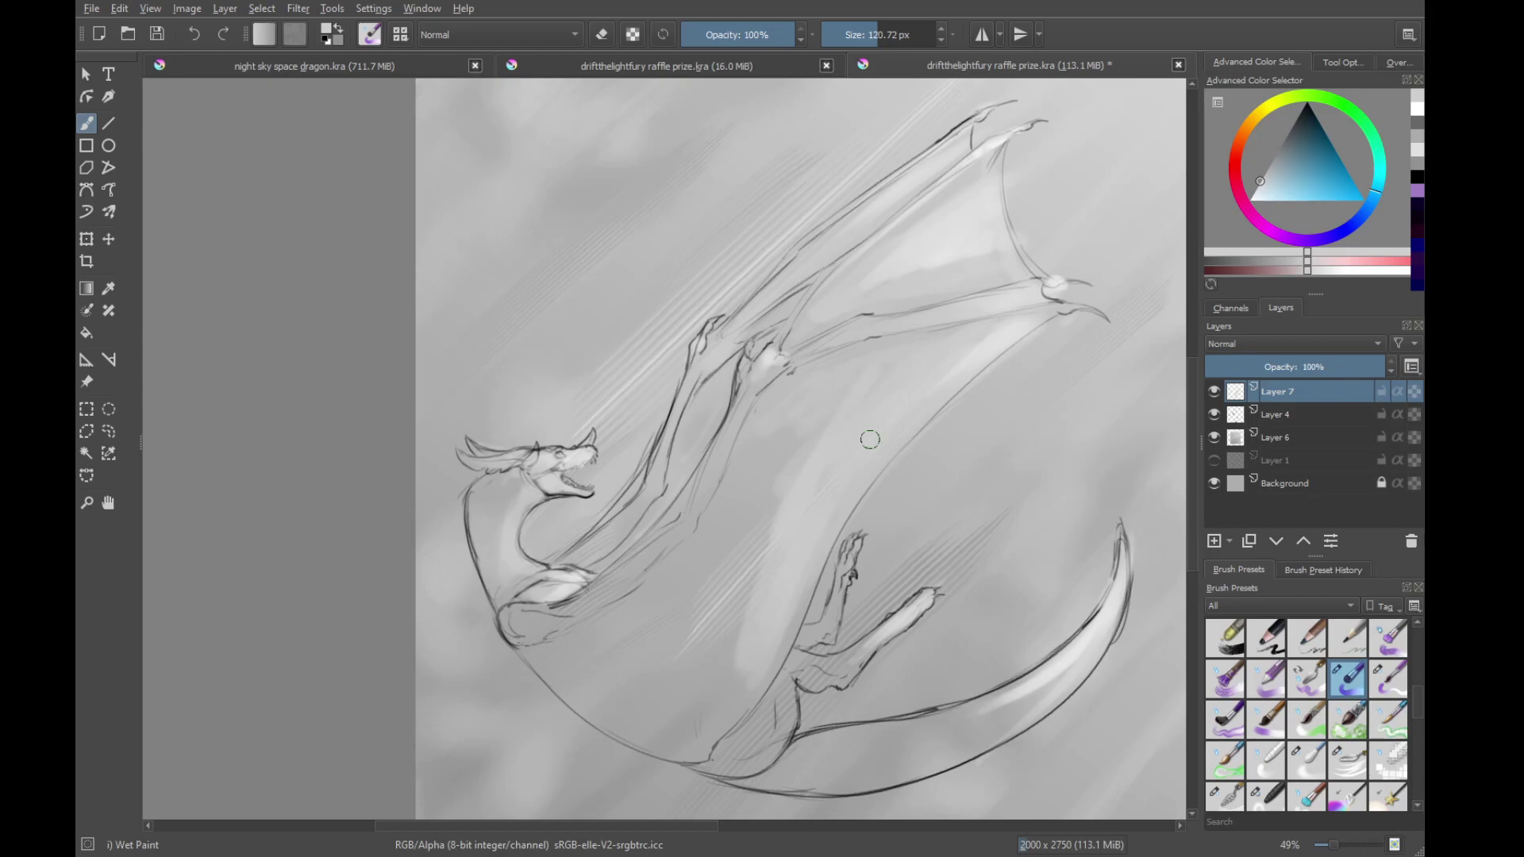
{"action": "mouse_move", "coordinate": [913, 730]}
{"action": "left_mouse_down"}
{"action": "mouse_move", "coordinate": [881, 534]}
{"action": "mouse_move", "coordinate": [813, 565]}
{"action": "mouse_move", "coordinate": [1007, 494]}
{"action": "mouse_move", "coordinate": [1060, 450]}
{"action": "left_mouse_up"}
{"action": "left_click_drag", "start_coordinate": [856, 558], "coordinate": [797, 565]}
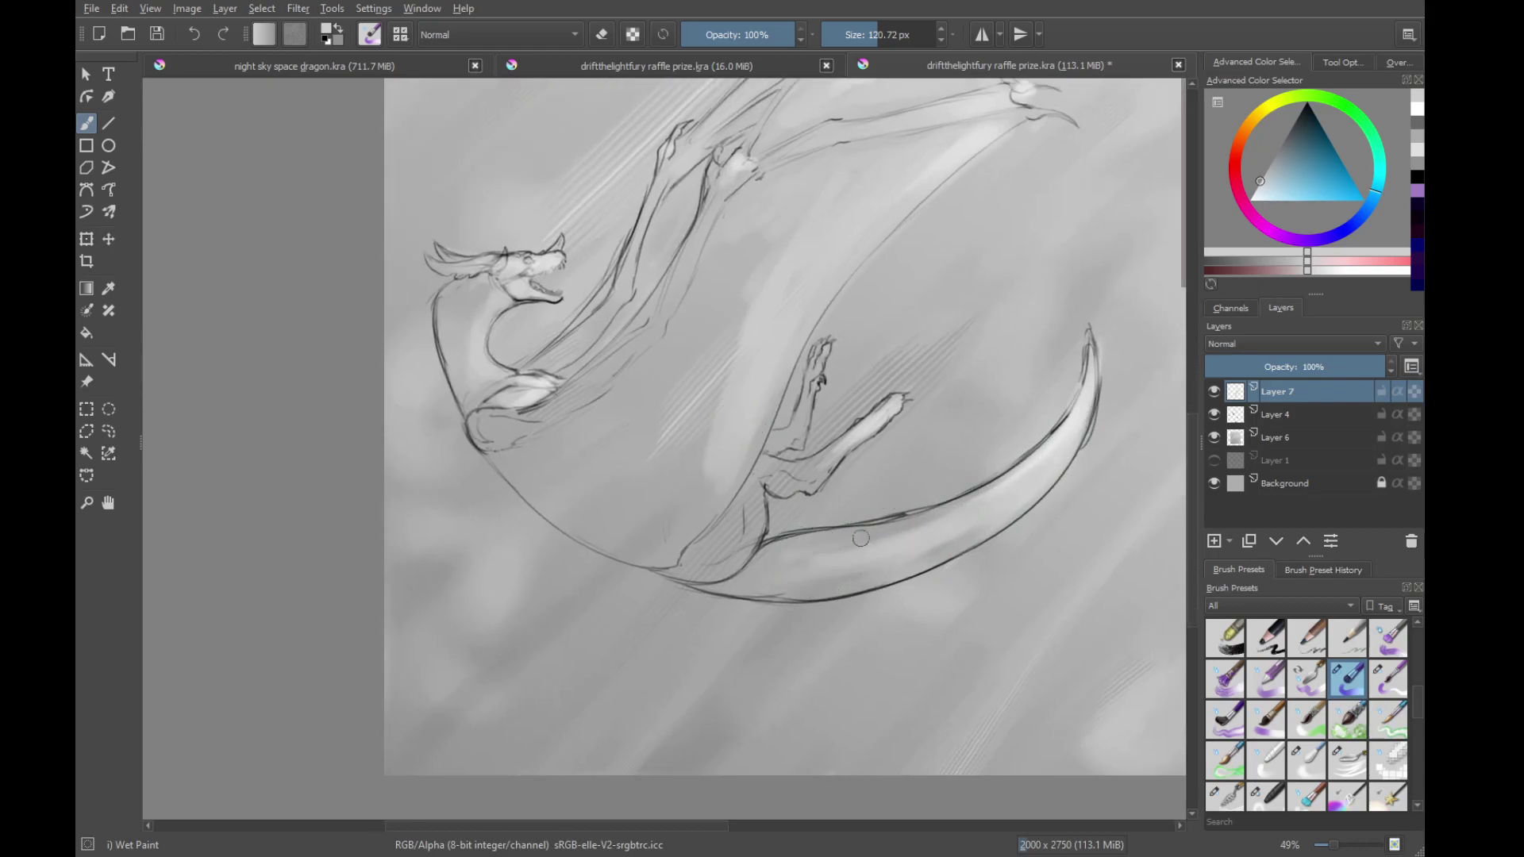
{"action": "mouse_move", "coordinate": [894, 536]}
{"action": "left_mouse_down"}
{"action": "mouse_move", "coordinate": [877, 499]}
{"action": "mouse_move", "coordinate": [811, 468]}
{"action": "mouse_move", "coordinate": [825, 444]}
{"action": "mouse_move", "coordinate": [766, 477]}
{"action": "left_mouse_up"}
{"action": "left_click_drag", "start_coordinate": [827, 367], "coordinate": [784, 433]}
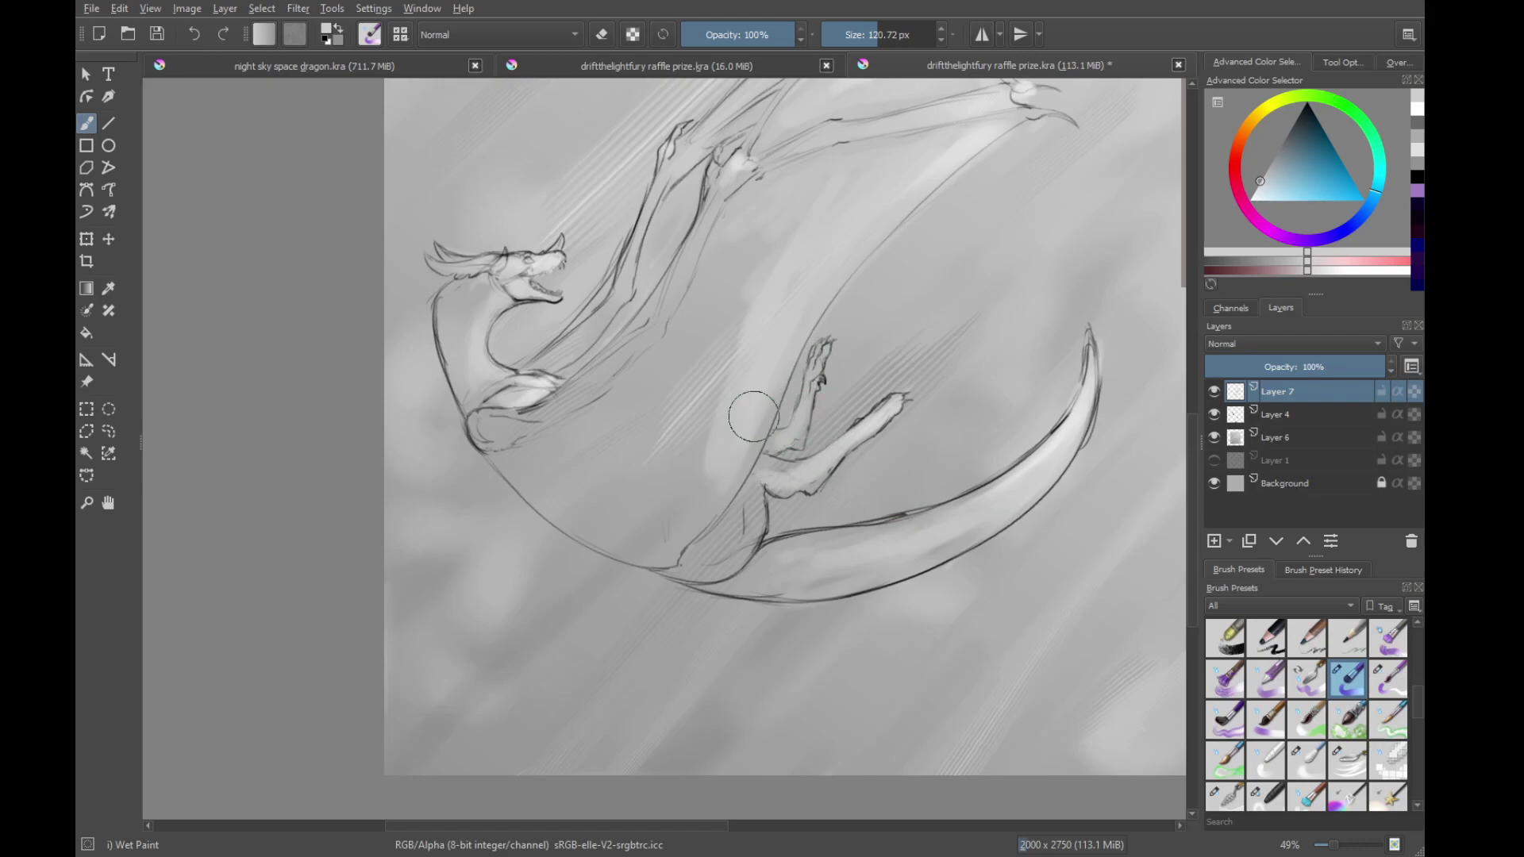
Brush light grey over the neck and belly and along the near wing arm
{"action": "mouse_move", "coordinate": [469, 307]}
{"action": "left_mouse_down"}
{"action": "mouse_move", "coordinate": [703, 498]}
{"action": "mouse_move", "coordinate": [693, 571]}
{"action": "left_mouse_up"}
{"action": "left_click_drag", "start_coordinate": [775, 611], "coordinate": [710, 564]}
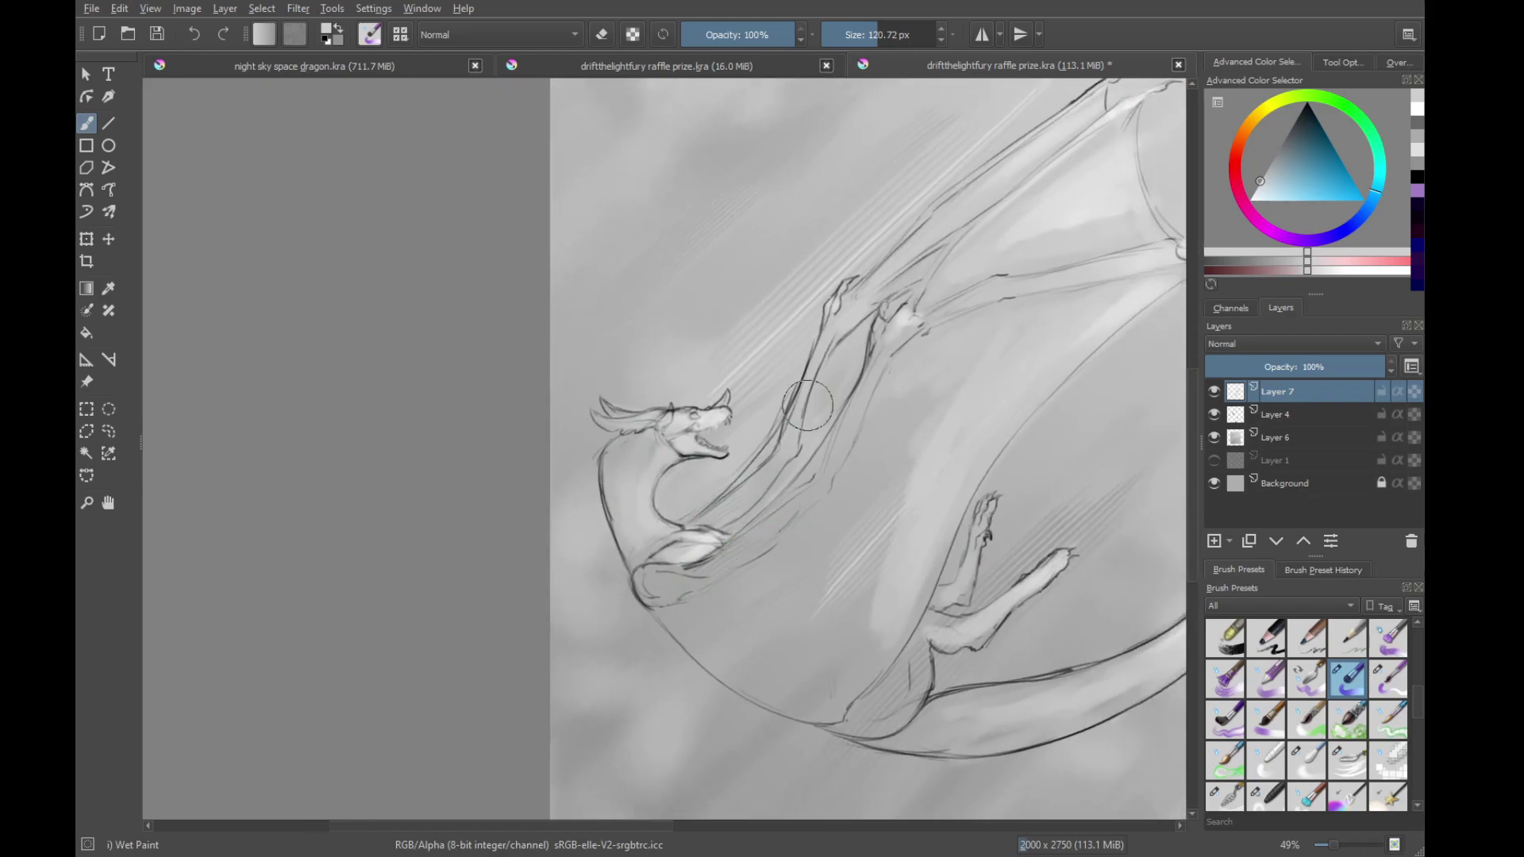
{"action": "left_click_drag", "start_coordinate": [779, 469], "coordinate": [844, 307]}
{"action": "left_click_drag", "start_coordinate": [926, 374], "coordinate": [854, 429]}
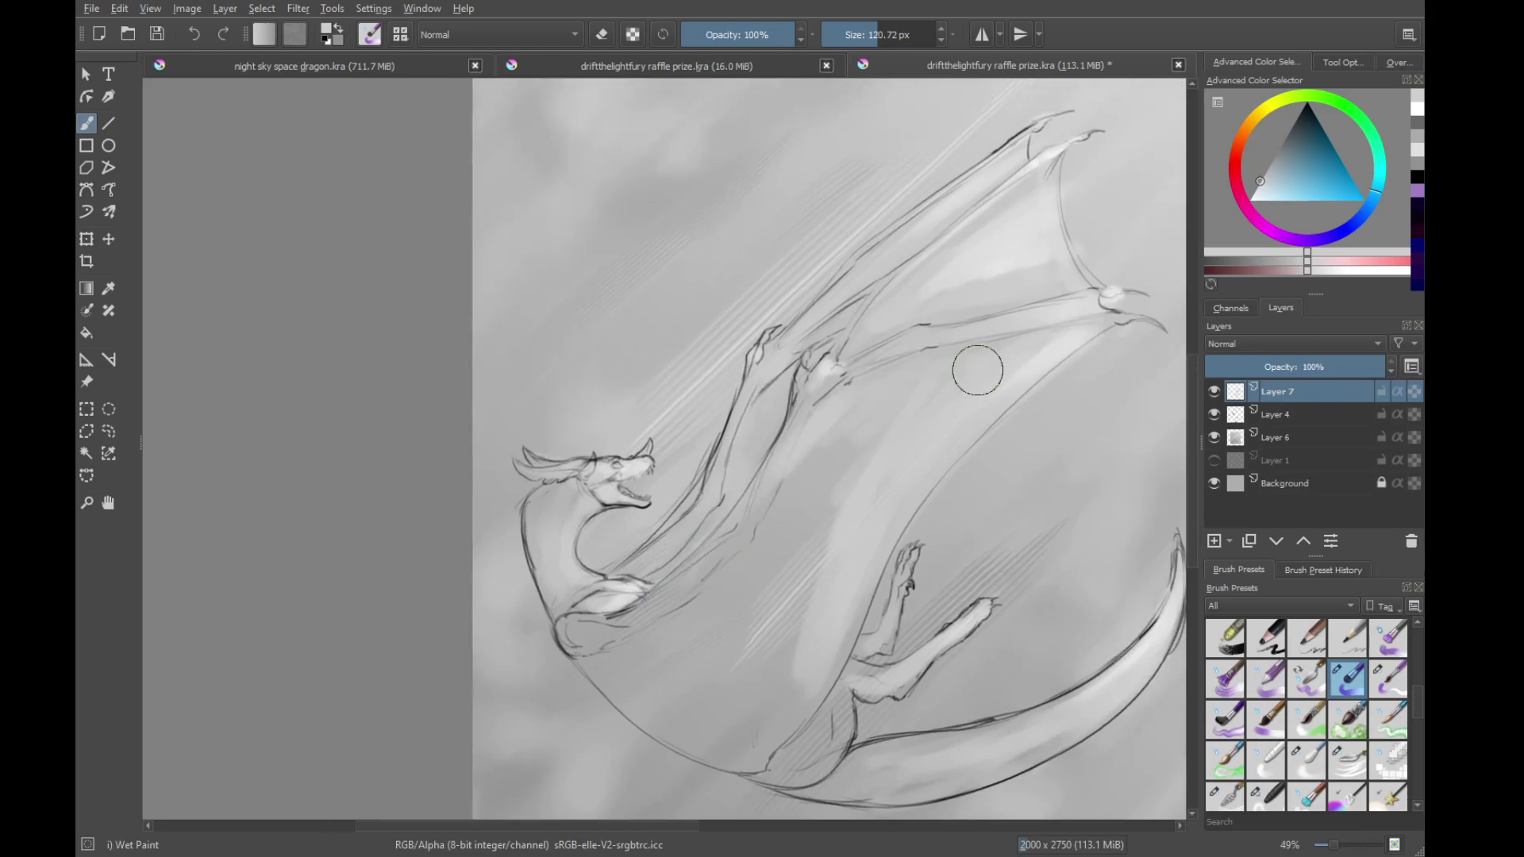
Switch to a mid-dark grey and shade the back of the neck, the shoulder, the belly and the thigh
{"action": "left_click_drag", "start_coordinate": [1288, 175], "coordinate": [1283, 140]}
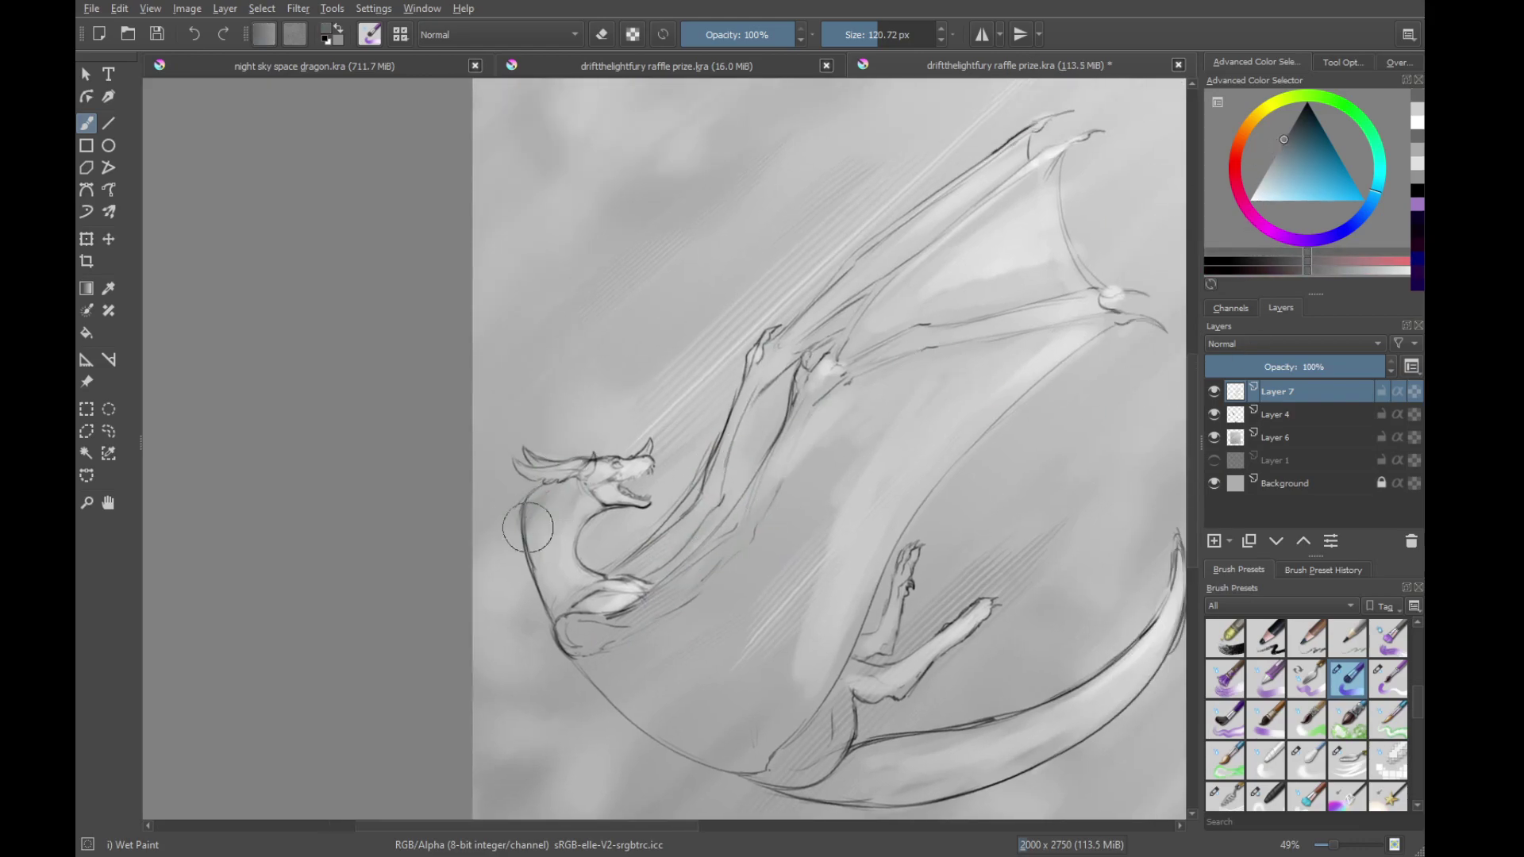
{"action": "mouse_move", "coordinate": [544, 568]}
{"action": "left_mouse_down"}
{"action": "mouse_move", "coordinate": [573, 599]}
{"action": "mouse_move", "coordinate": [711, 523]}
{"action": "left_mouse_up"}
{"action": "scroll", "coordinate": [712, 524], "scroll_direction": "down", "scroll_amount": 2}
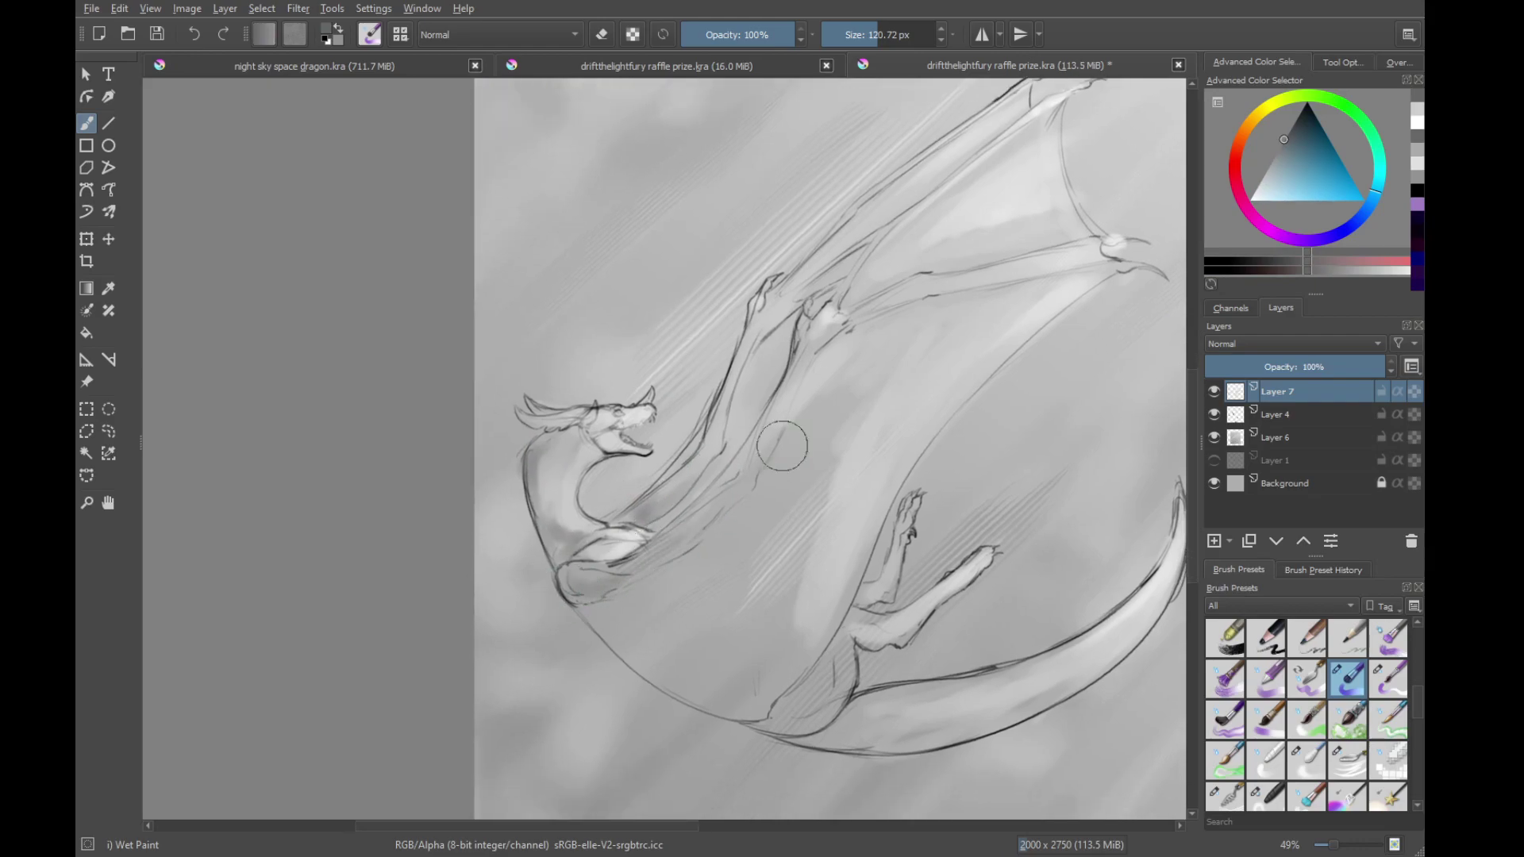
{"action": "scroll", "coordinate": [629, 644], "scroll_direction": "down", "scroll_amount": 2}
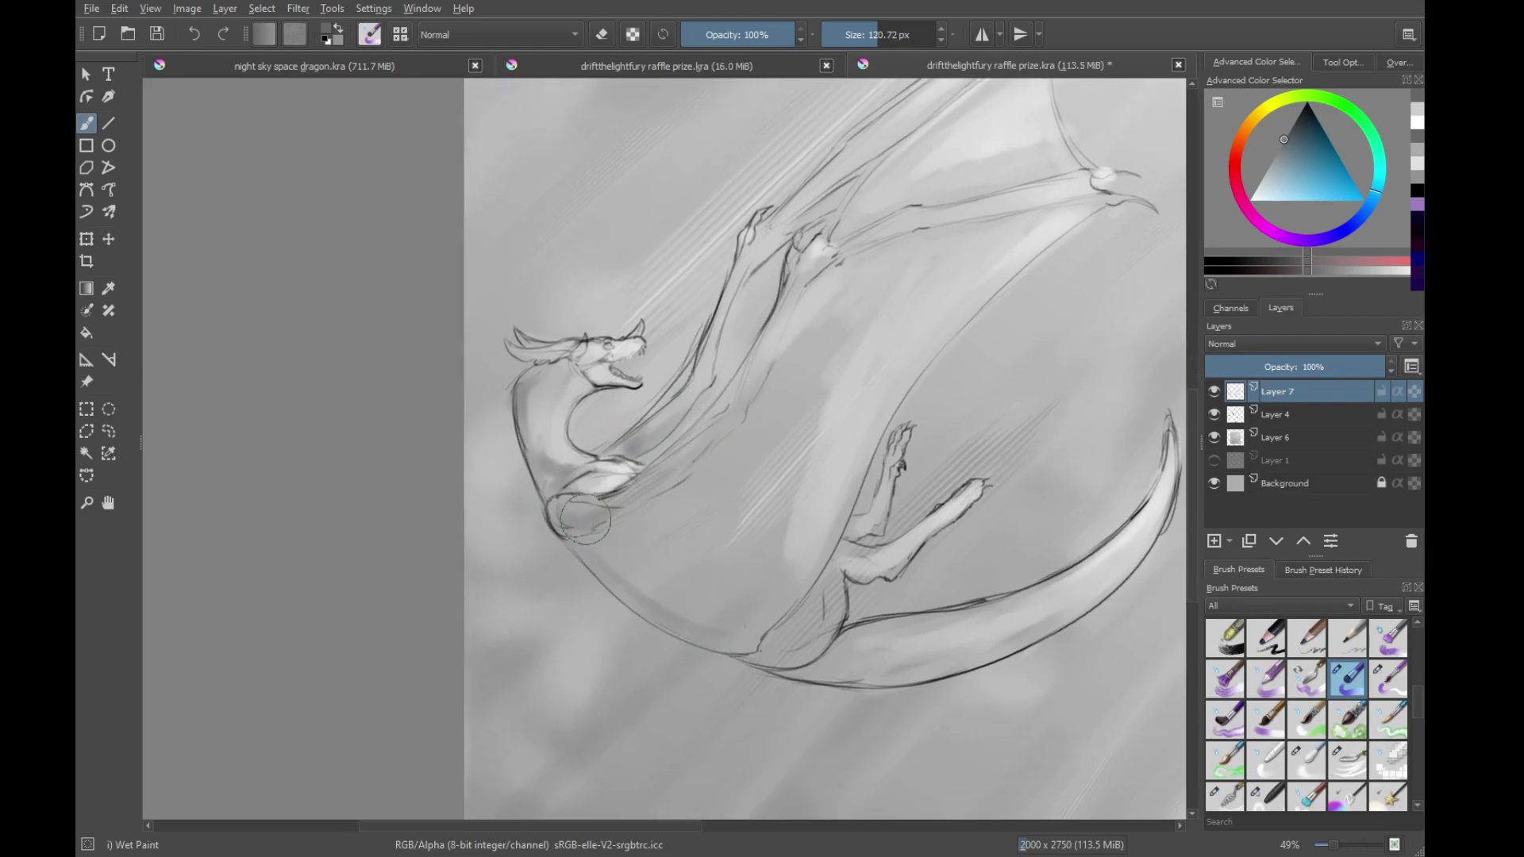
{"action": "scroll", "coordinate": [675, 587], "scroll_direction": "right", "scroll_amount": 3}
{"action": "scroll", "coordinate": [674, 587], "scroll_direction": "down", "scroll_amount": 1}
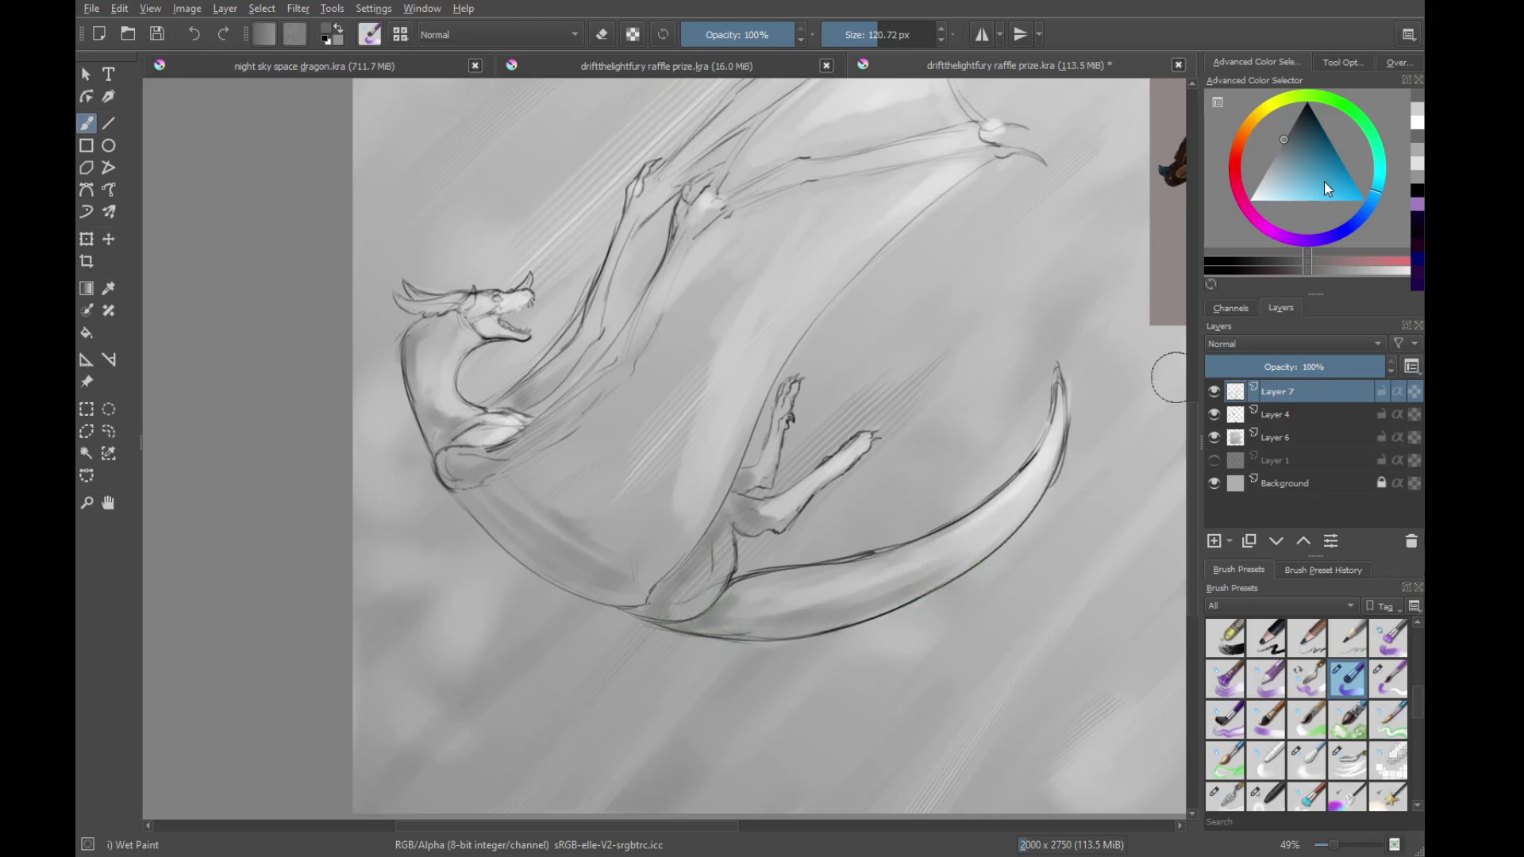
Pick a lighter mid grey and blend the shading along the base and middle of the tail
{"action": "left_click", "coordinate": [1272, 161]}
{"action": "left_click_drag", "start_coordinate": [681, 609], "coordinate": [881, 575]}
{"action": "left_click_drag", "start_coordinate": [776, 611], "coordinate": [915, 585]}
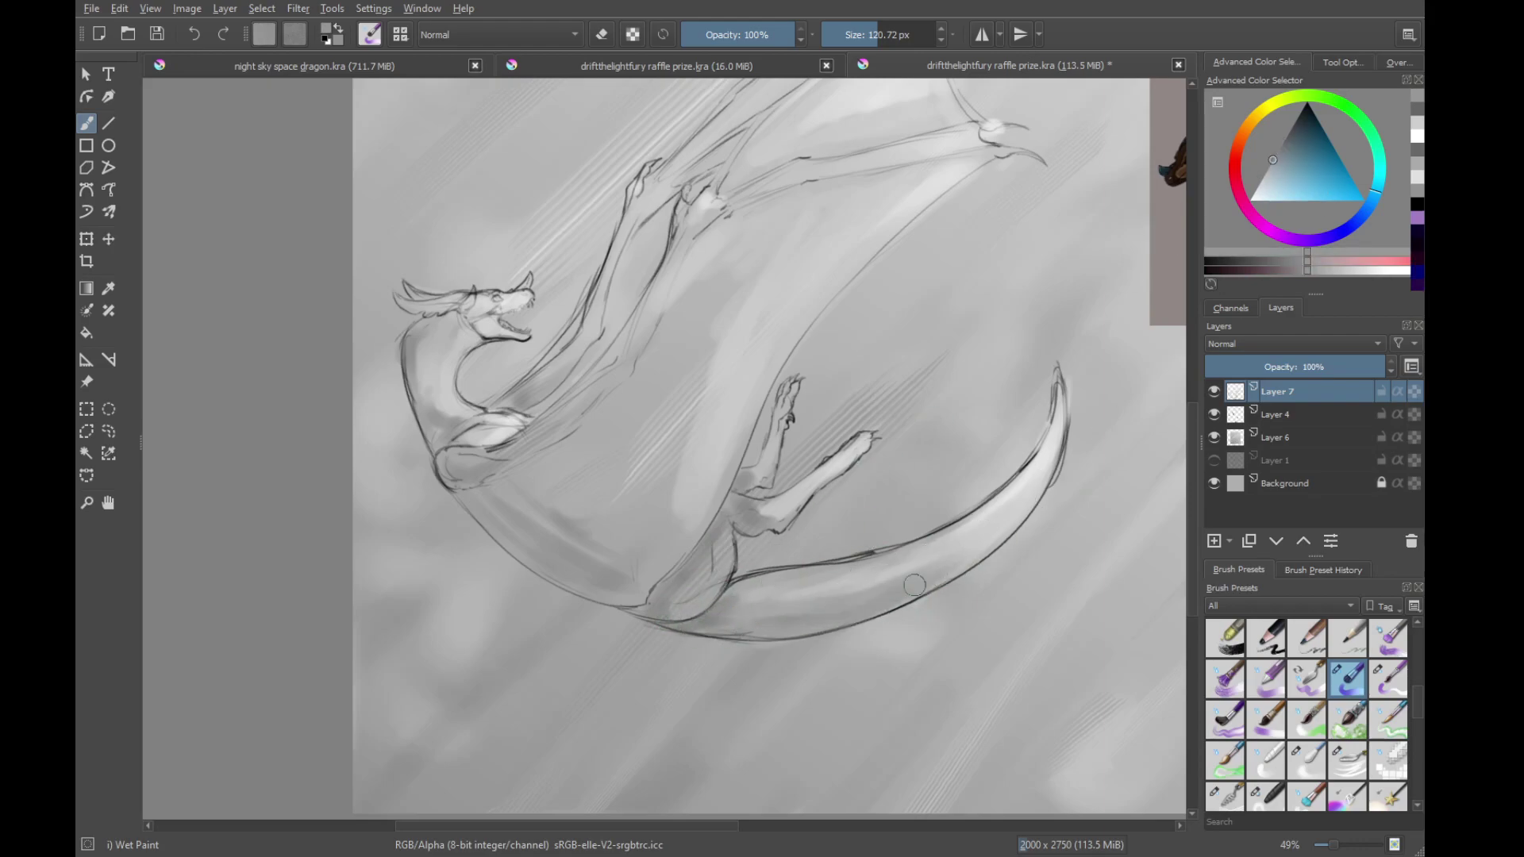
Shade the inner wing membrane beside the body in mid grey and enlarge the brush to 145.19 px
{"action": "left_click_drag", "start_coordinate": [682, 478], "coordinate": [766, 640]}
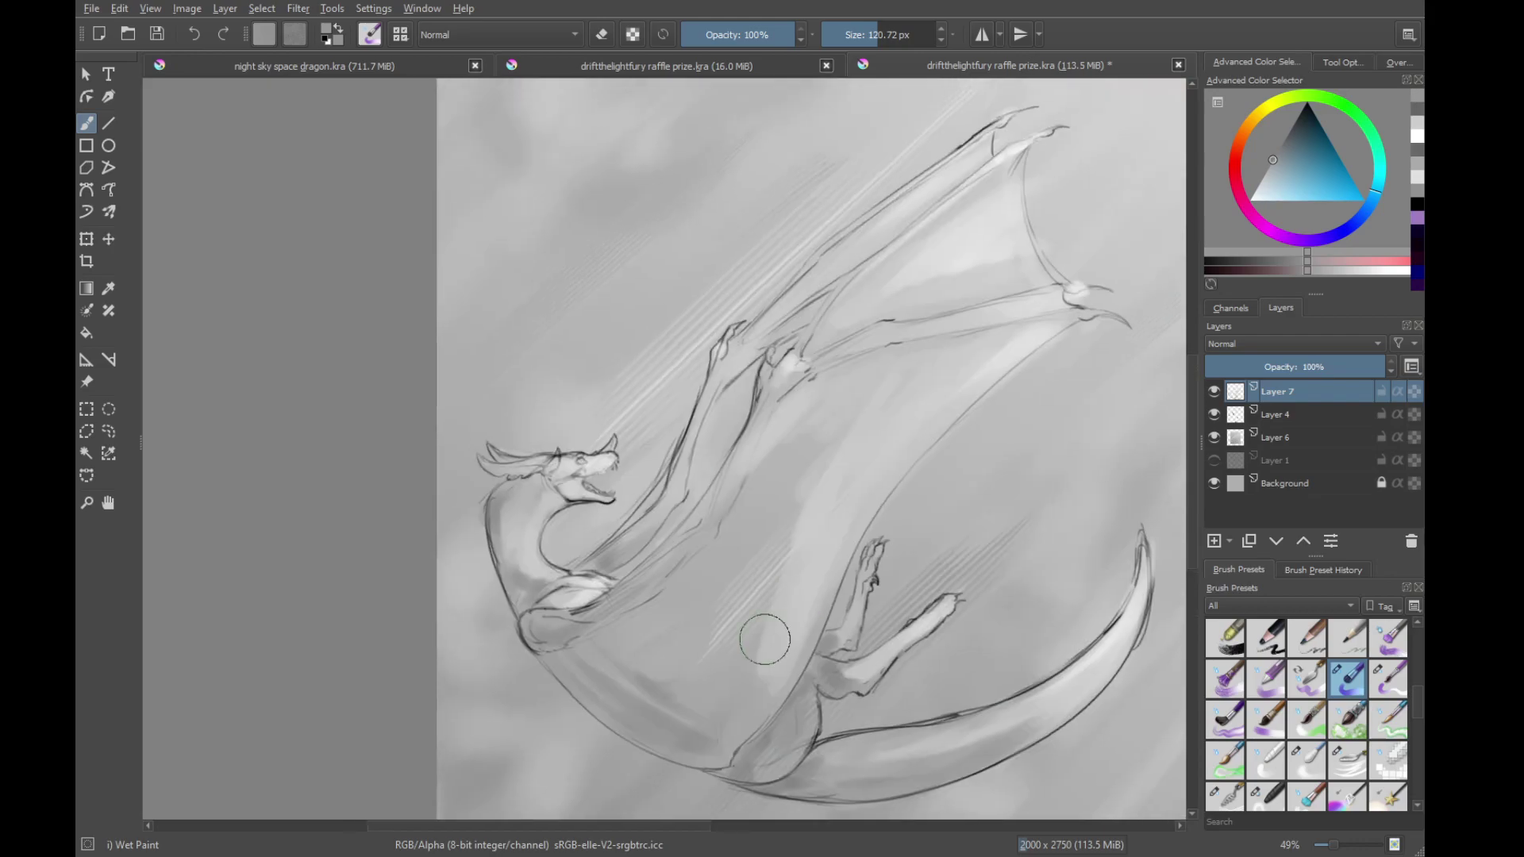
{"action": "mouse_move", "coordinate": [618, 635]}
{"action": "left_mouse_down"}
{"action": "mouse_move", "coordinate": [635, 603]}
{"action": "mouse_move", "coordinate": [636, 635]}
{"action": "mouse_move", "coordinate": [681, 629]}
{"action": "mouse_move", "coordinate": [734, 533]}
{"action": "mouse_move", "coordinate": [748, 545]}
{"action": "mouse_move", "coordinate": [911, 506]}
{"action": "left_mouse_up"}
{"action": "left_click_drag", "start_coordinate": [703, 559], "coordinate": [656, 557]}
{"action": "left_click_drag", "start_coordinate": [678, 481], "coordinate": [711, 534]}
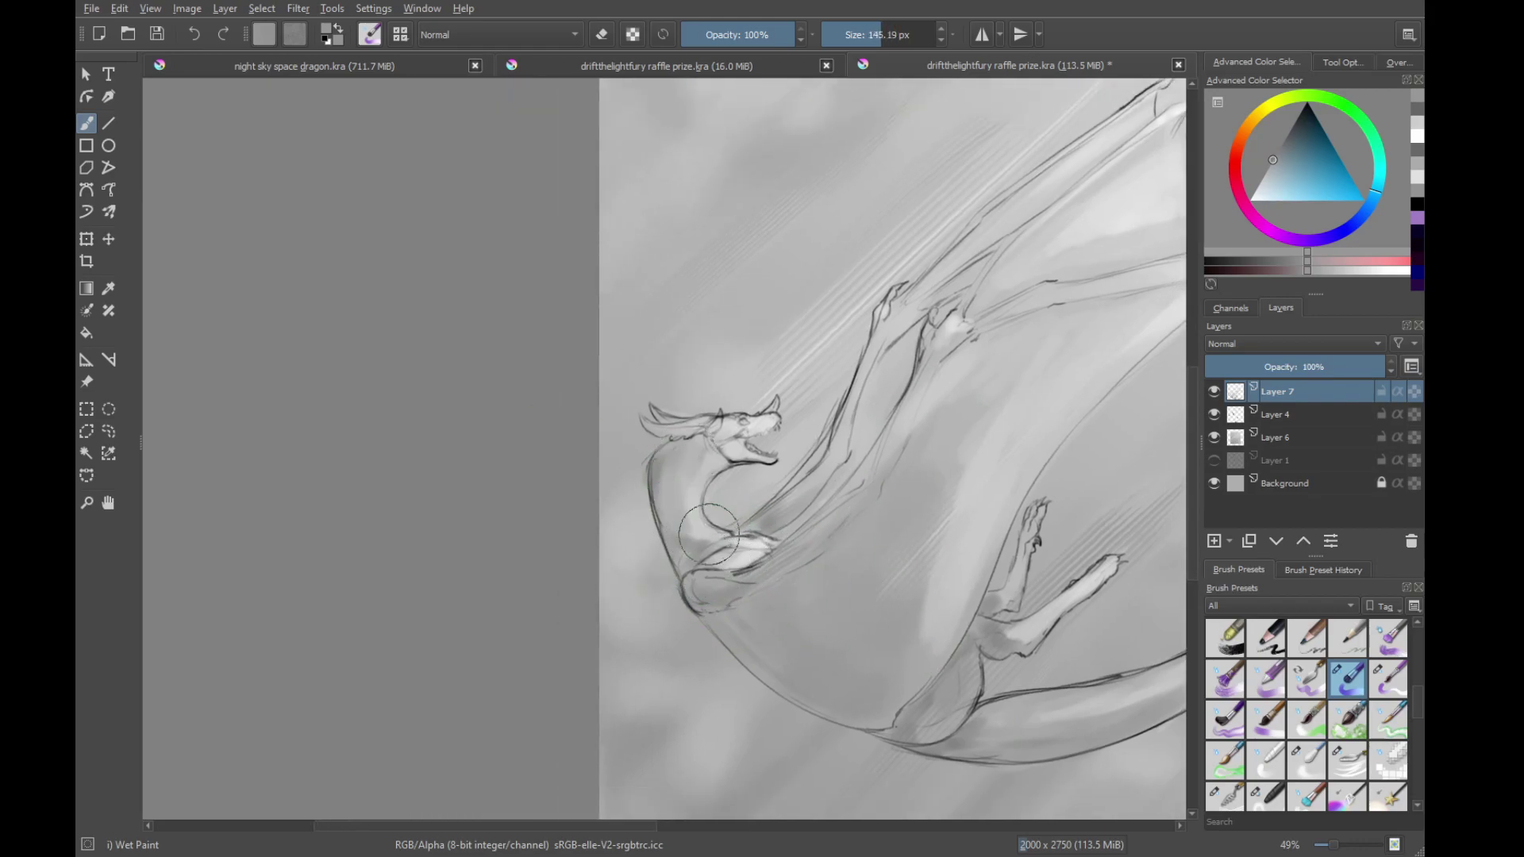
Switch to a dark grey, reduce the brush to 45.72 px and shade under the jaw, along the neck and around the shoulder
{"action": "left_click_drag", "start_coordinate": [1276, 158], "coordinate": [1292, 126]}
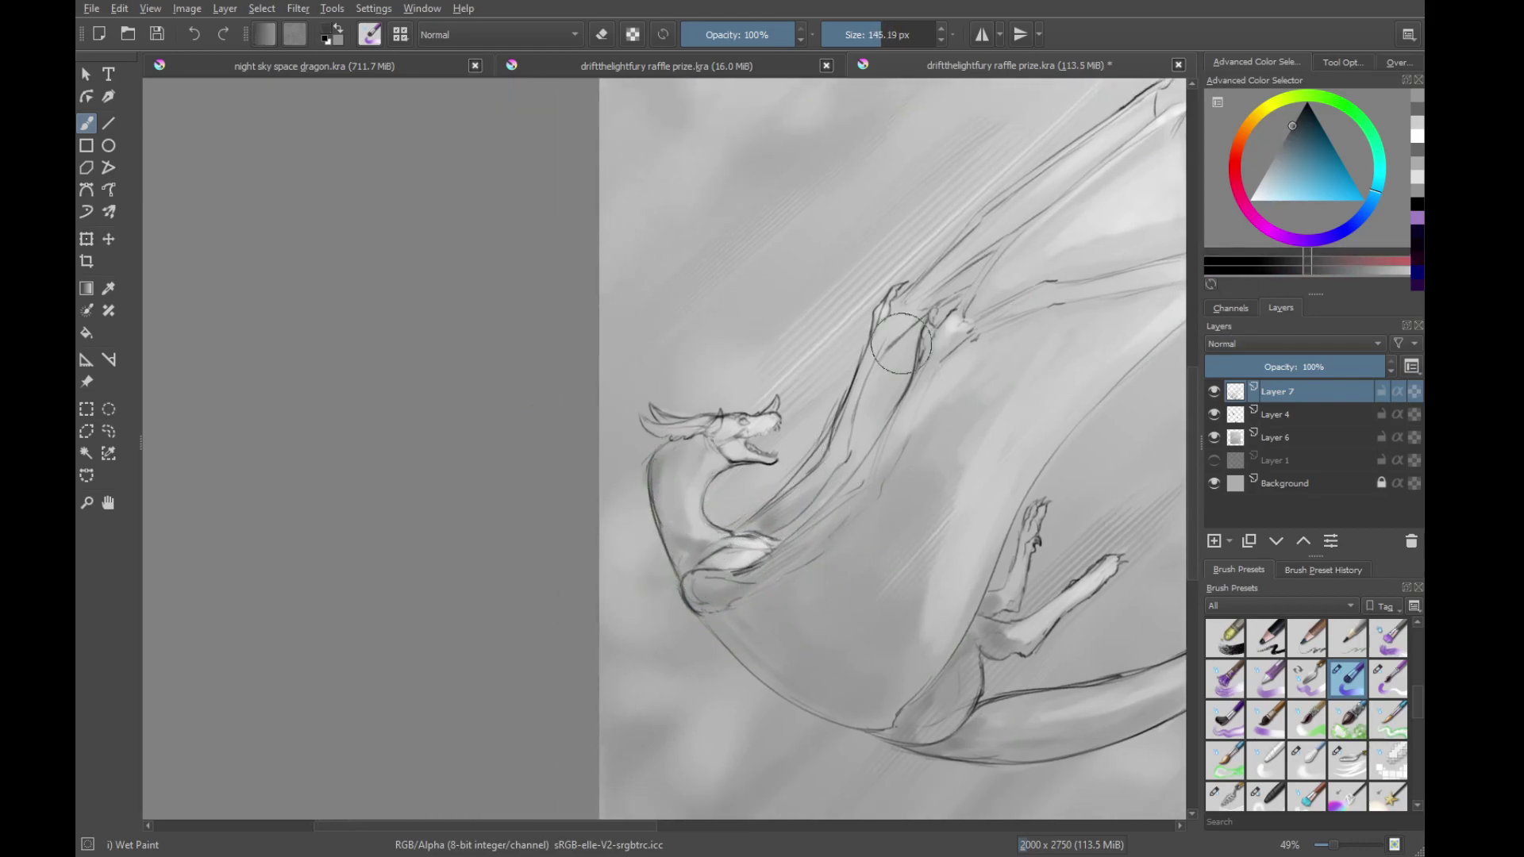
{"action": "mouse_move", "coordinate": [678, 477]}
{"action": "left_mouse_down"}
{"action": "mouse_move", "coordinate": [640, 477]}
{"action": "mouse_move", "coordinate": [693, 439]}
{"action": "left_mouse_up"}
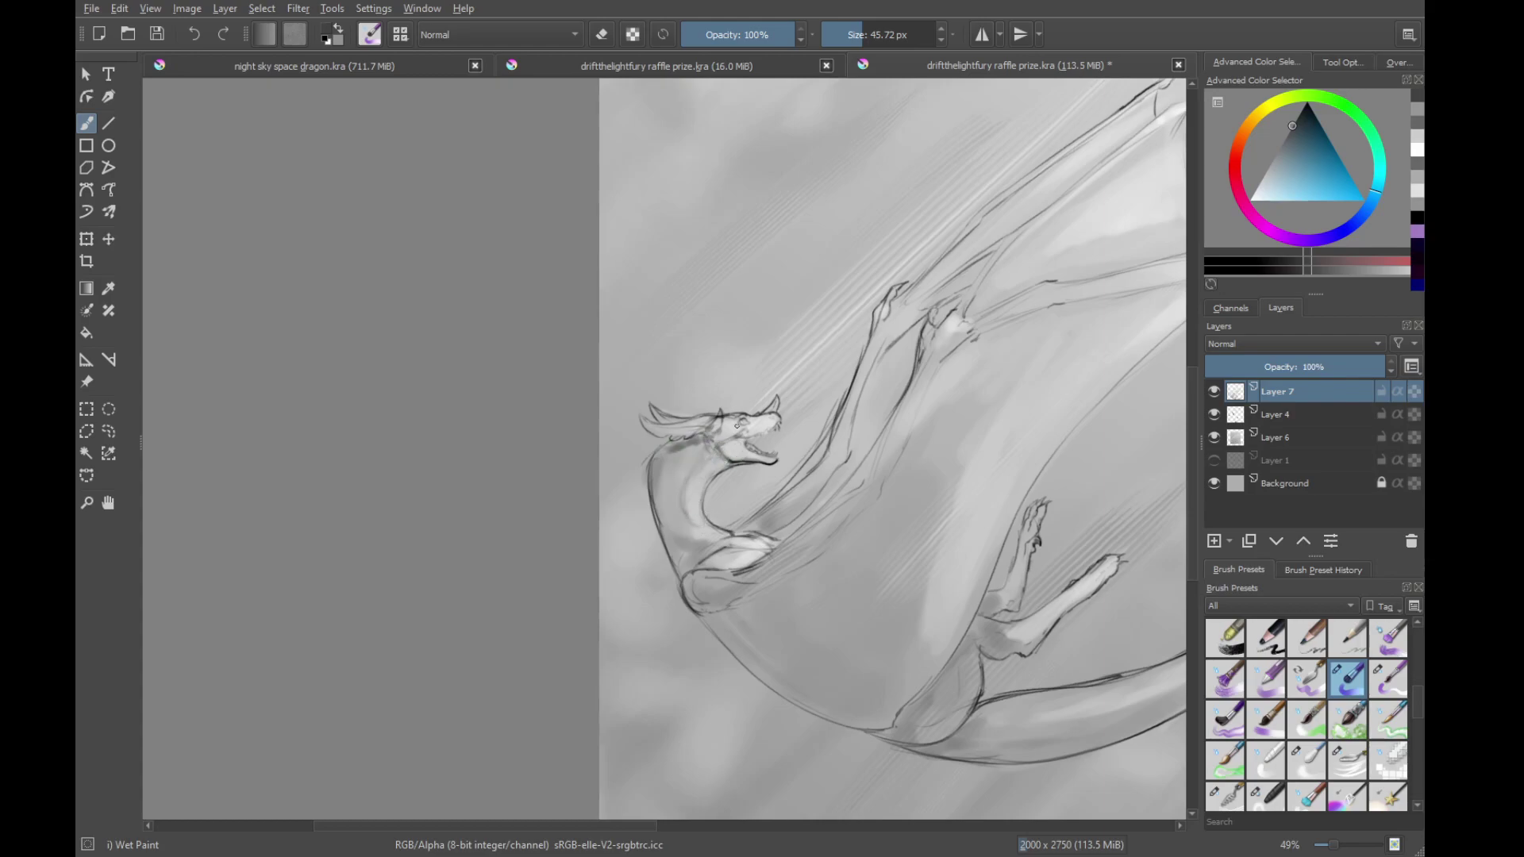
{"action": "left_click_drag", "start_coordinate": [779, 514], "coordinate": [745, 470]}
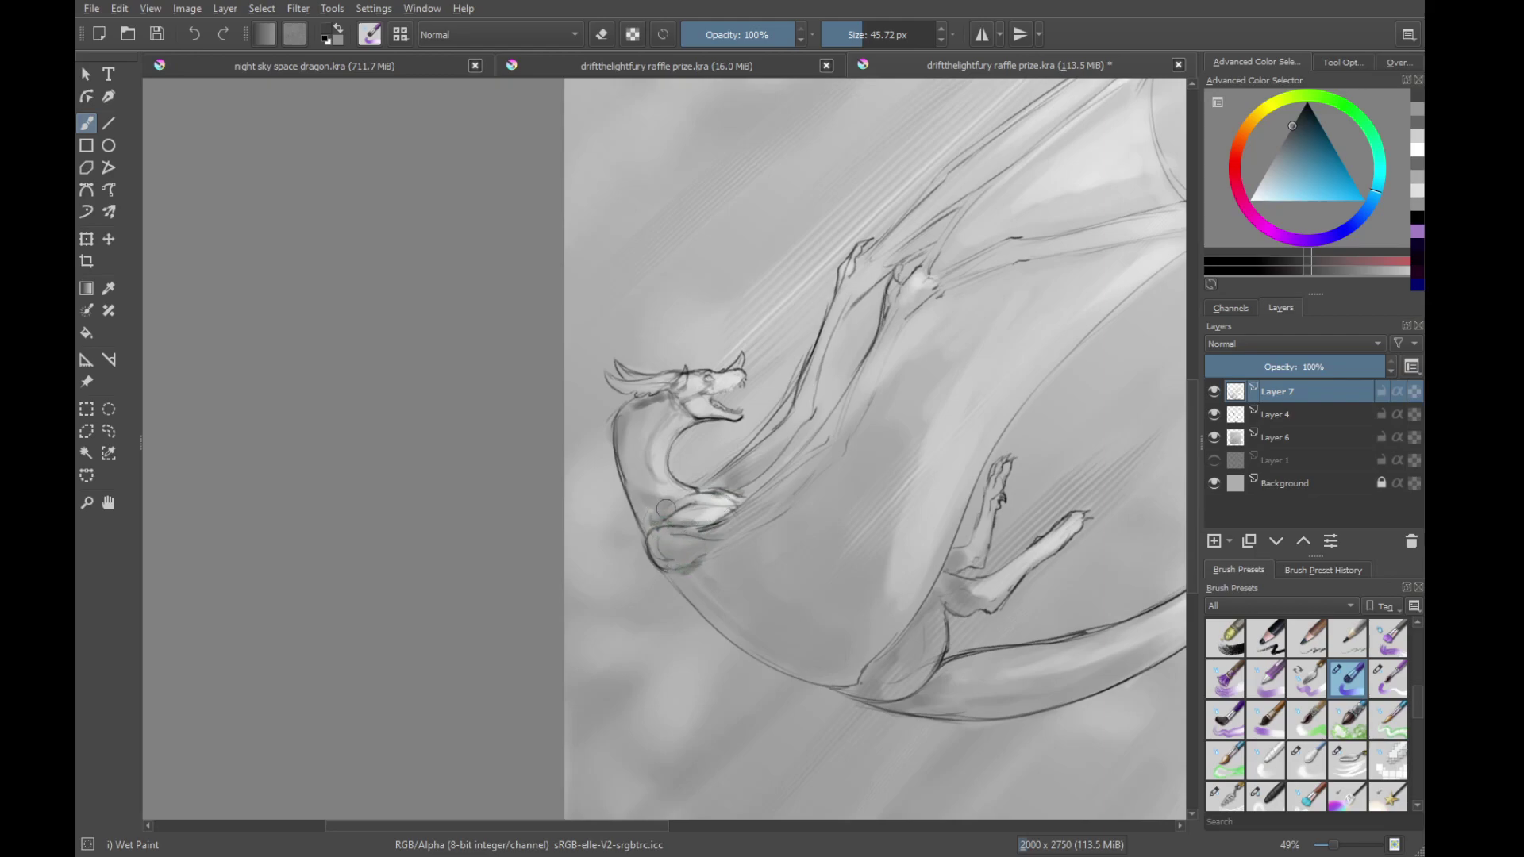
{"action": "left_click_drag", "start_coordinate": [657, 512], "coordinate": [665, 505]}
Shade the thigh in dark grey, and darken the belly with the brush enlarged to 236.46 px
{"action": "mouse_move", "coordinate": [834, 522]}
{"action": "left_mouse_down"}
{"action": "mouse_move", "coordinate": [721, 446]}
{"action": "mouse_move", "coordinate": [657, 426]}
{"action": "left_mouse_up"}
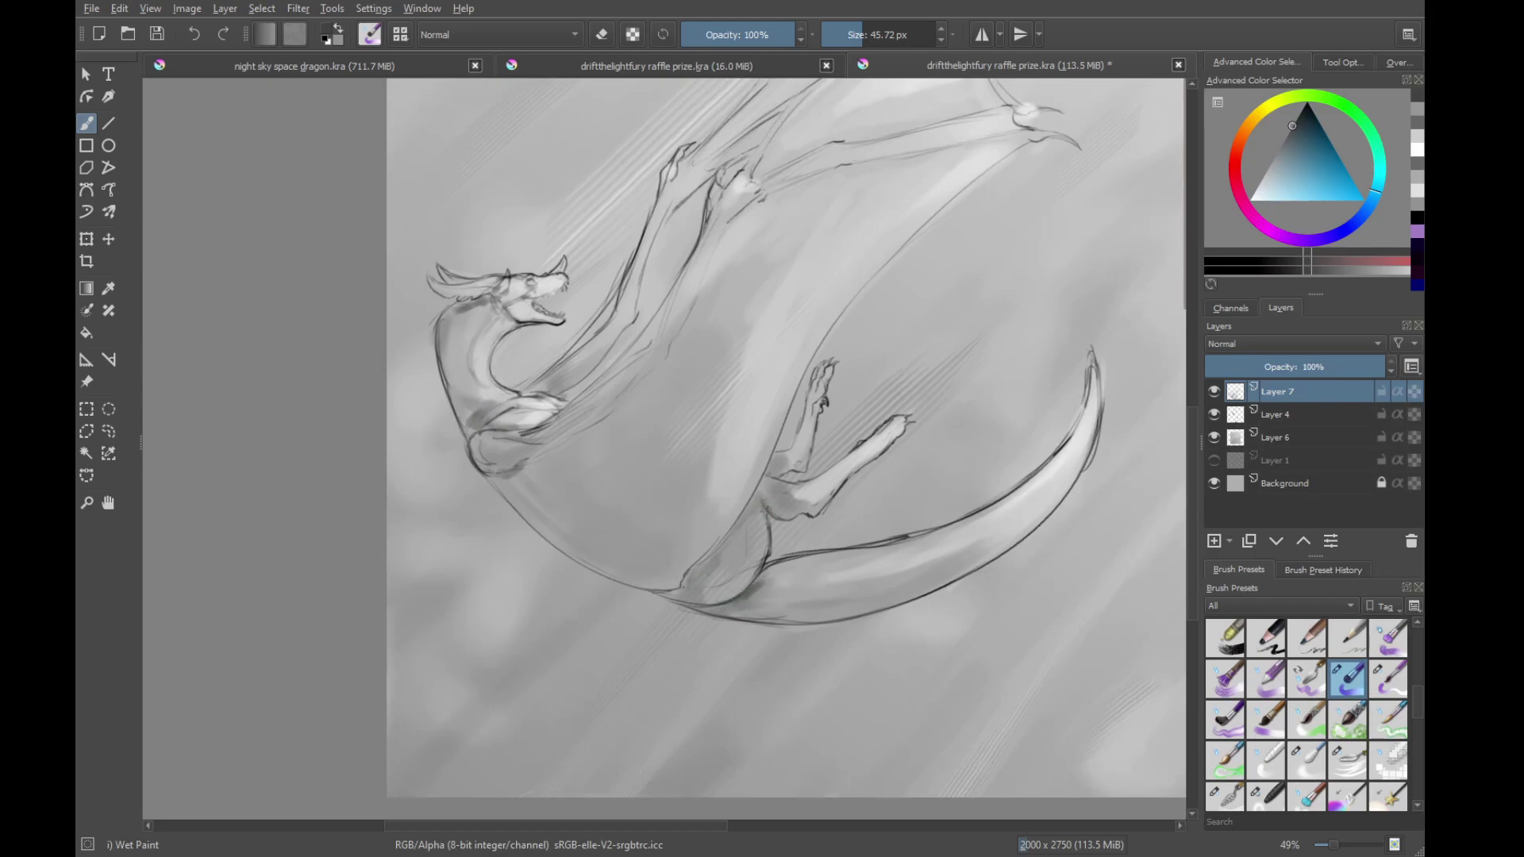
{"action": "left_click_drag", "start_coordinate": [761, 509], "coordinate": [767, 555]}
{"action": "left_click_drag", "start_coordinate": [731, 468], "coordinate": [814, 543]}
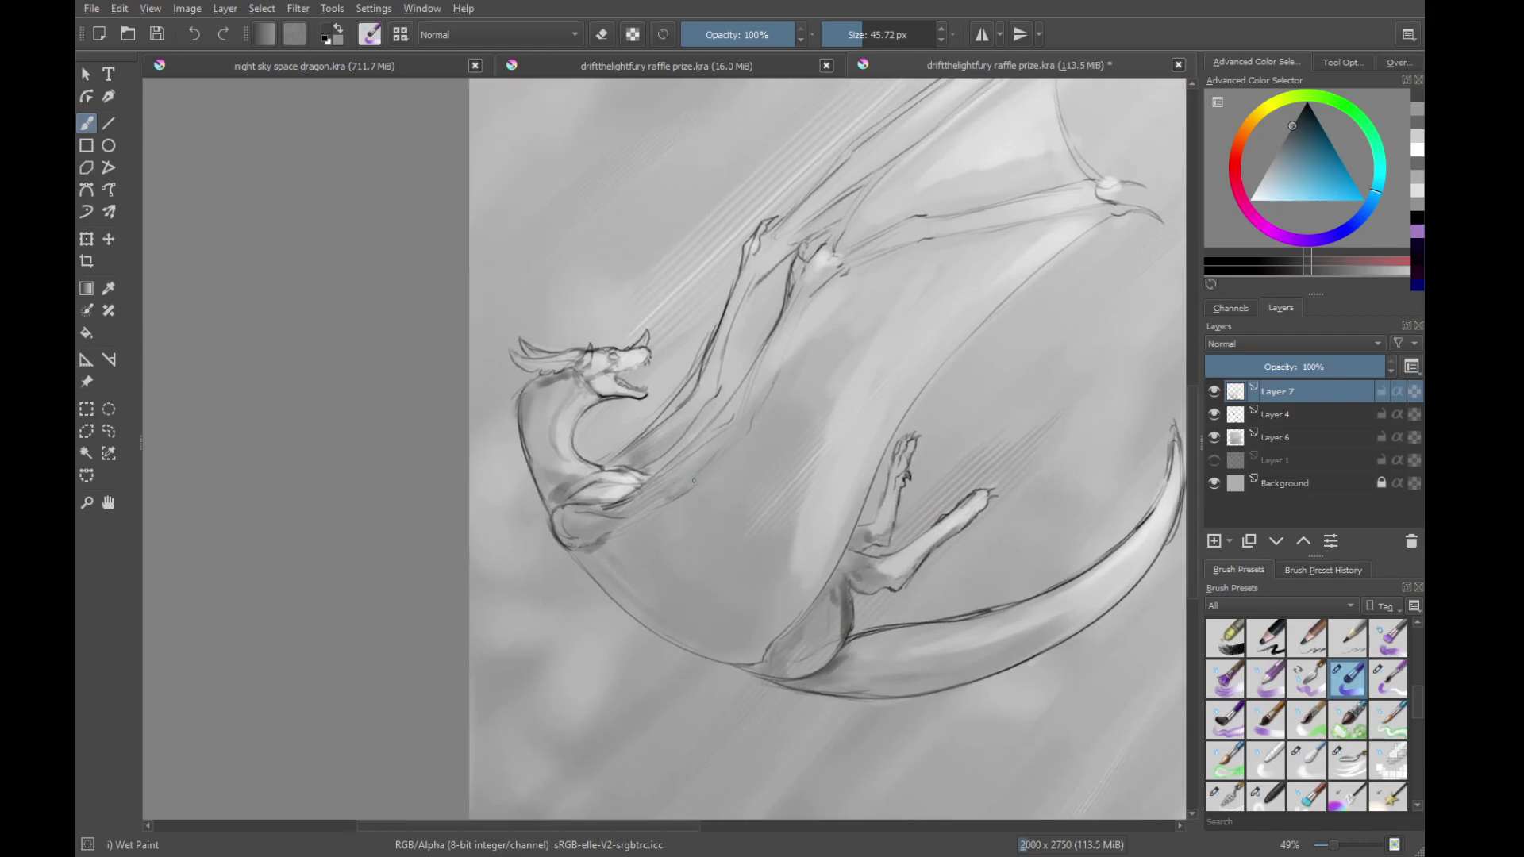
{"action": "mouse_move", "coordinate": [614, 562]}
{"action": "left_mouse_down", "text": "shift"}
{"action": "mouse_move", "coordinate": [690, 563]}
{"action": "mouse_move", "coordinate": [718, 641]}
{"action": "left_mouse_up", "text": "shift"}
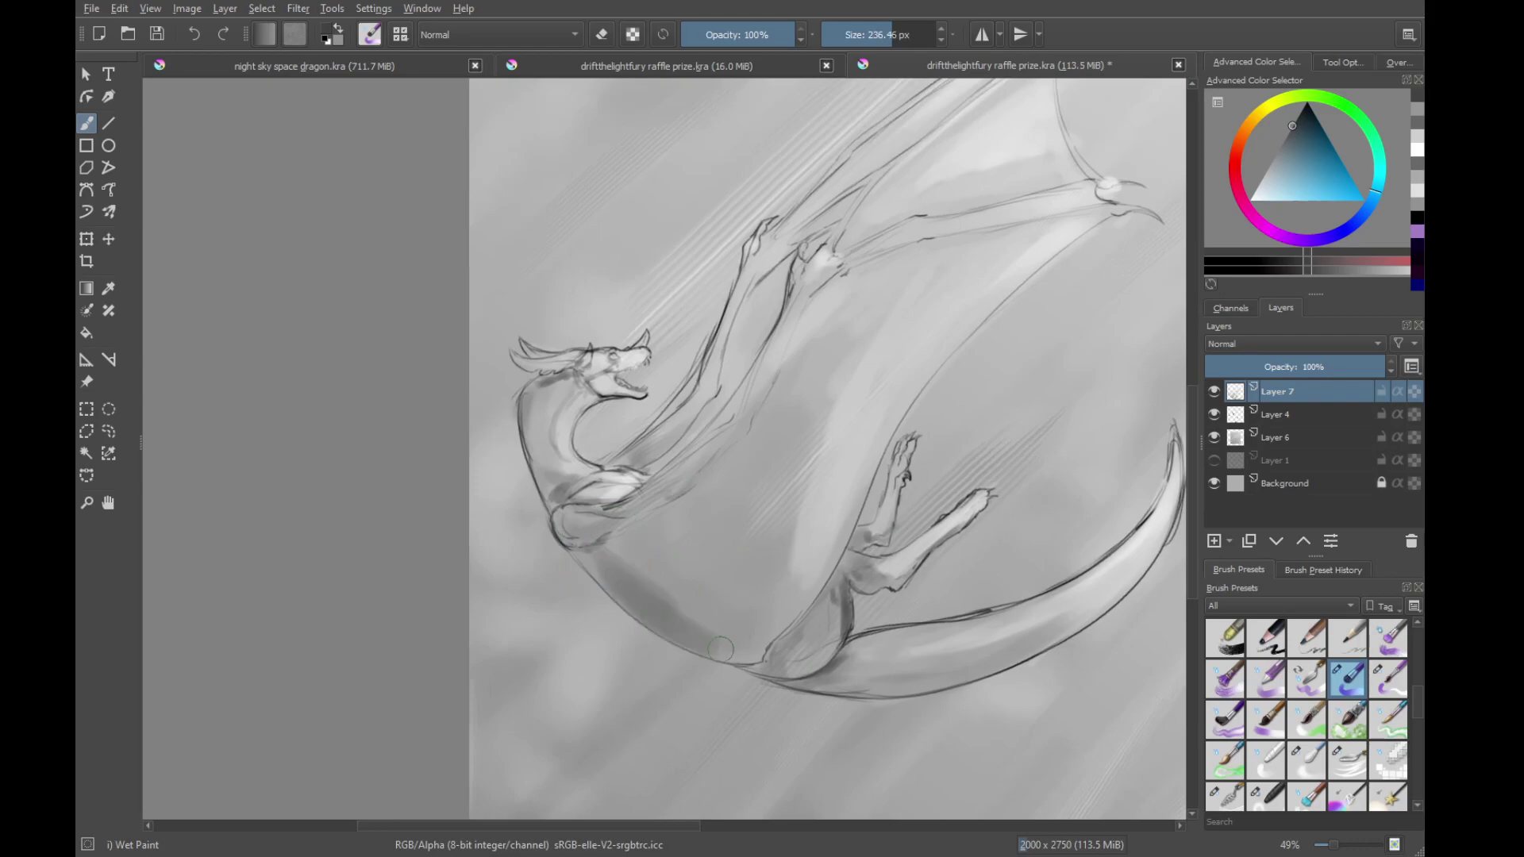
{"action": "scroll", "coordinate": [629, 546], "scroll_direction": "down", "scroll_amount": 3}
{"action": "scroll", "coordinate": [682, 531], "scroll_direction": "up", "scroll_amount": 2}
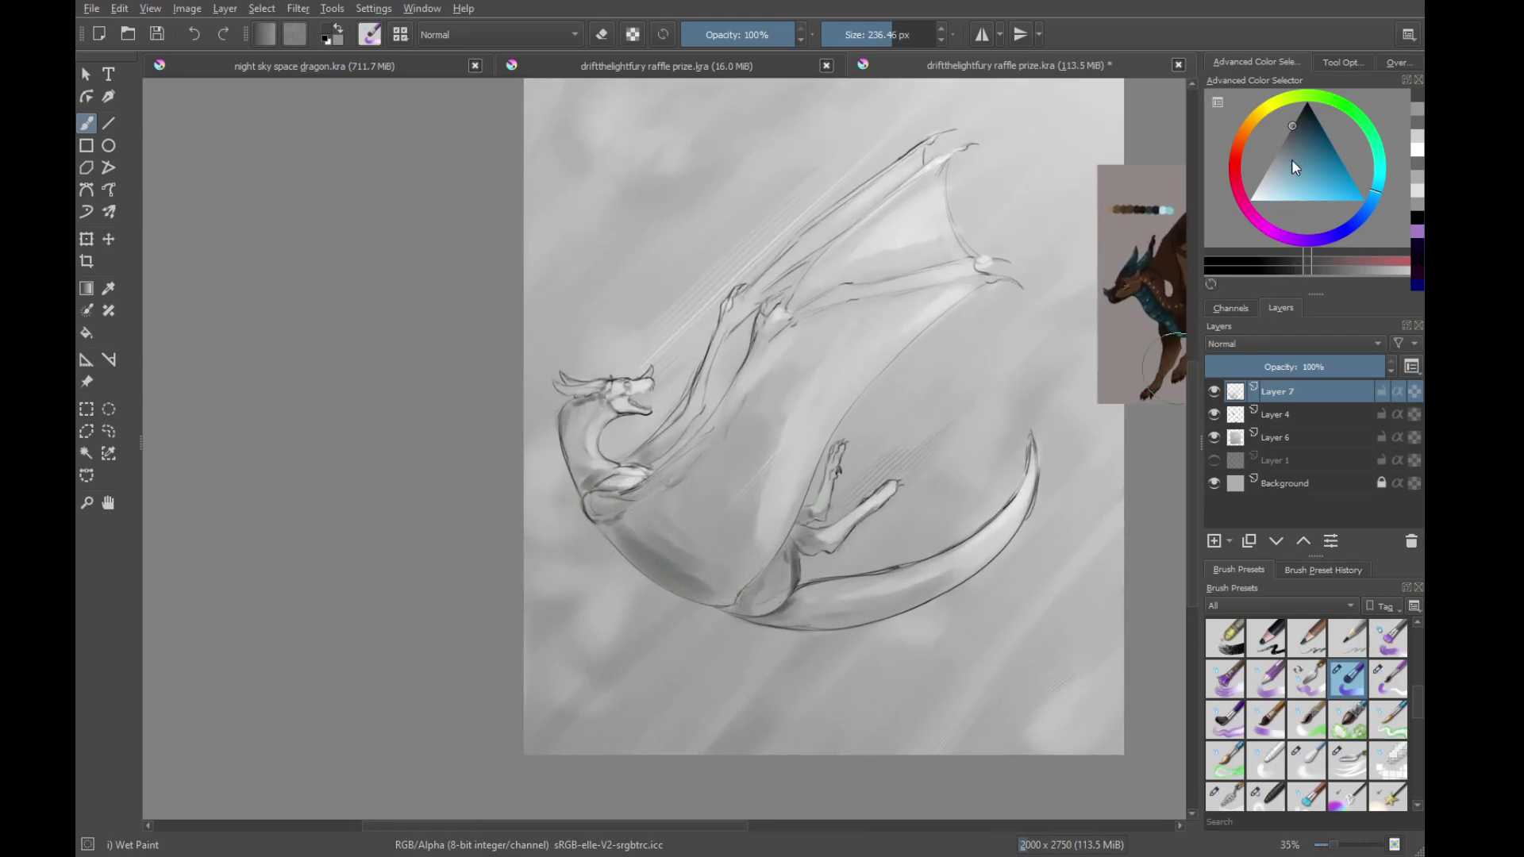
Switch to white at 57.39 px and paint a rim light along the outer edge of the neck and shoulder
{"action": "left_click", "coordinate": [1250, 200]}
{"action": "mouse_move", "coordinate": [575, 464]}
{"action": "left_mouse_down"}
{"action": "mouse_move", "coordinate": [677, 486]}
{"action": "mouse_move", "coordinate": [617, 445]}
{"action": "mouse_move", "coordinate": [664, 446]}
{"action": "mouse_move", "coordinate": [684, 527]}
{"action": "left_mouse_up"}
{"action": "scroll", "coordinate": [675, 520], "scroll_direction": "up", "scroll_amount": 2}
{"action": "left_click_drag", "start_coordinate": [752, 612], "coordinate": [681, 541]}
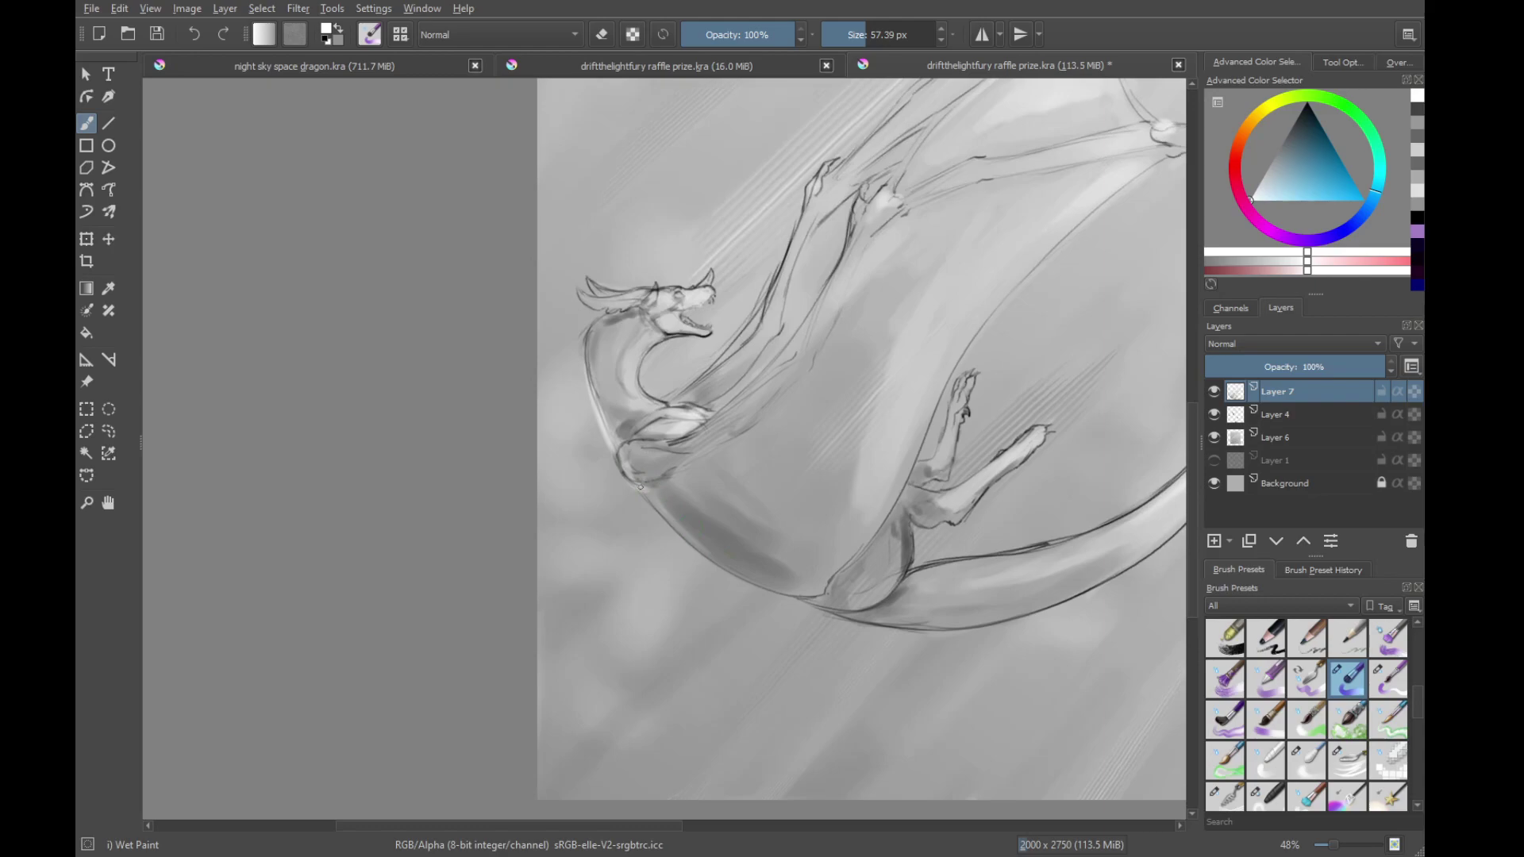
Continue the white rim light along the outer edge of the belly, the hip and the underside of the tail
{"action": "scroll", "coordinate": [639, 485], "scroll_direction": "right", "scroll_amount": 4}
{"action": "scroll", "coordinate": [647, 508], "scroll_direction": "down", "scroll_amount": 2}
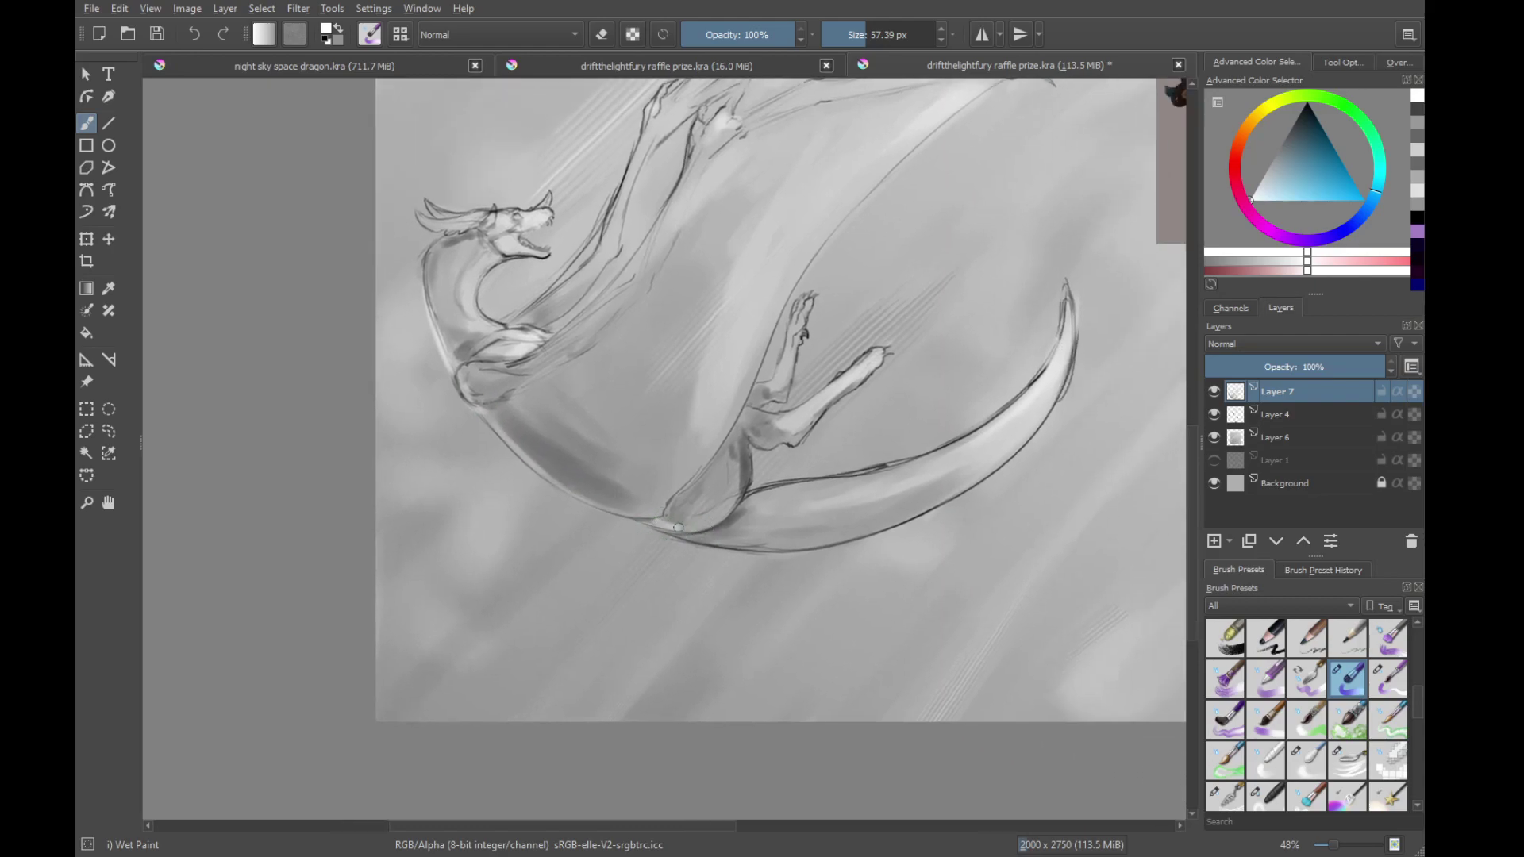
{"action": "left_click_drag", "start_coordinate": [678, 527], "coordinate": [876, 530]}
{"action": "scroll", "coordinate": [771, 457], "scroll_direction": "down", "scroll_amount": 2}
{"action": "left_click_drag", "start_coordinate": [705, 449], "coordinate": [838, 598]}
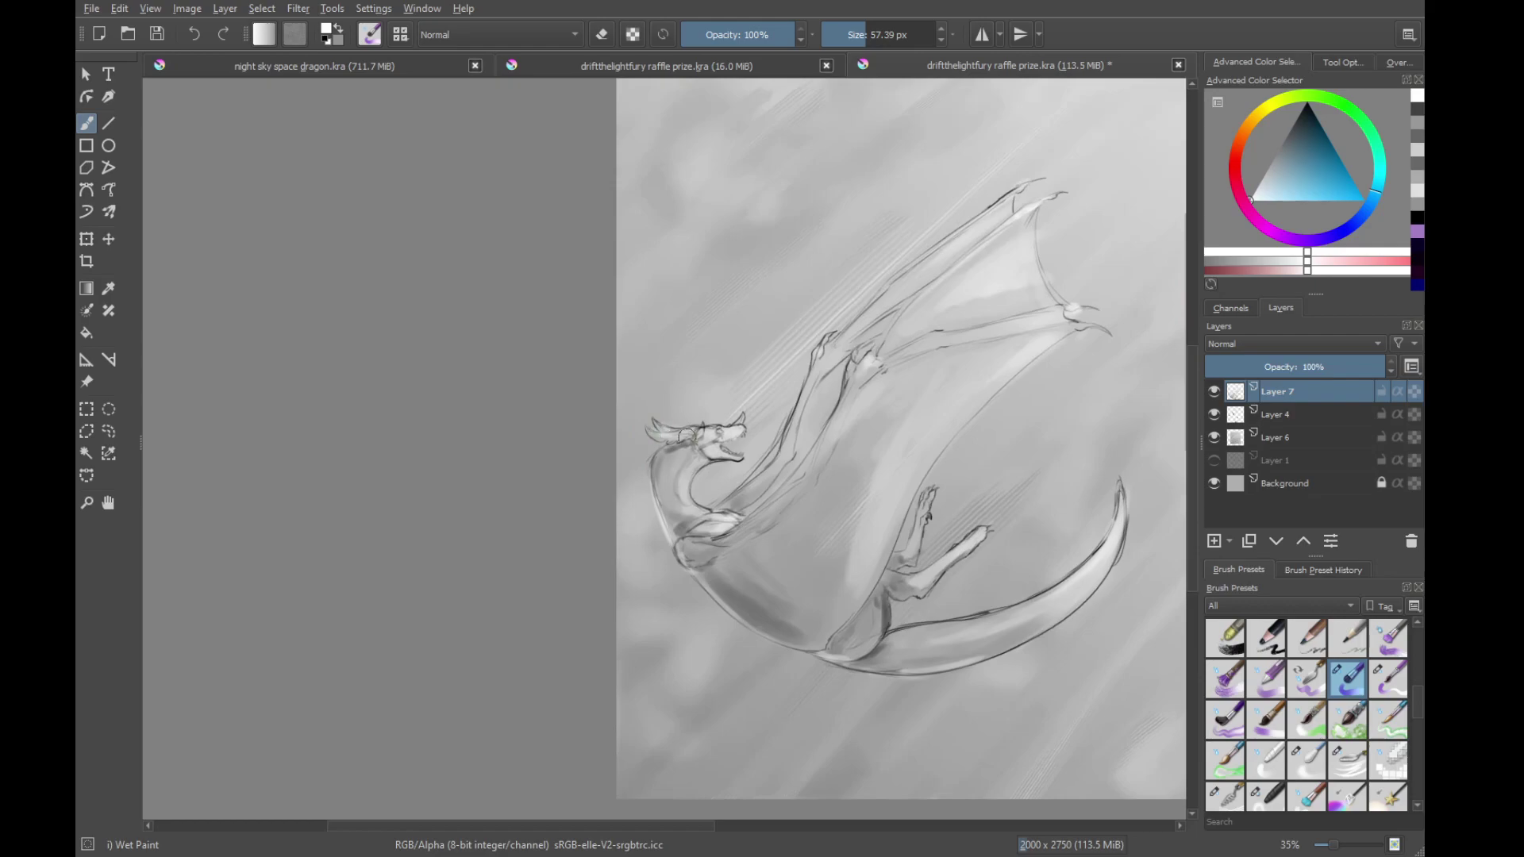
Save the raffle prize painting
{"action": "scroll", "coordinate": [743, 417], "scroll_direction": "down", "scroll_amount": 3}
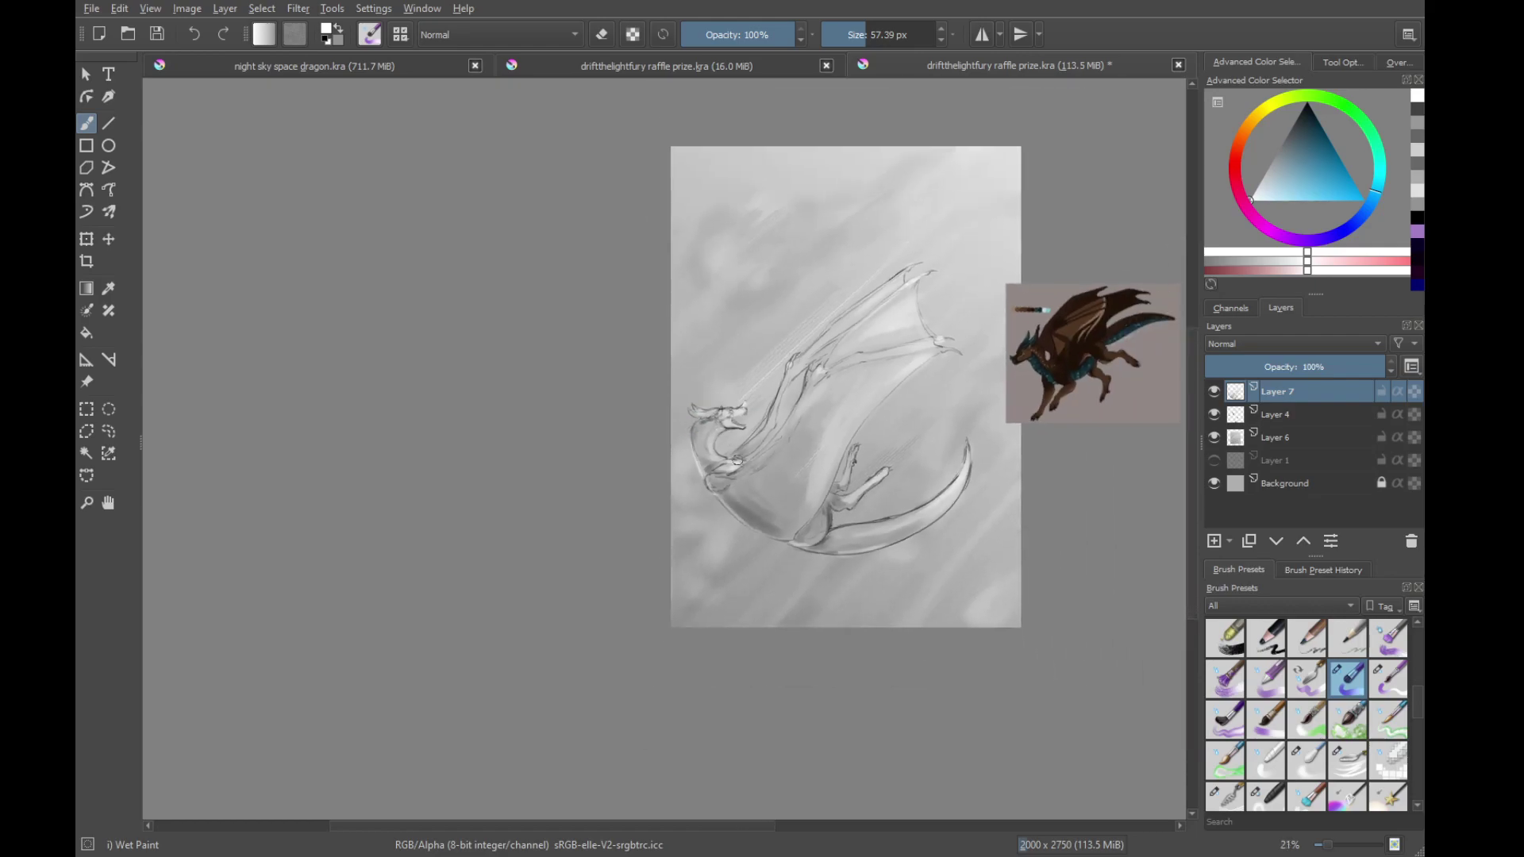
{"action": "left_click_drag", "start_coordinate": [830, 496], "coordinate": [755, 480]}
{"action": "key", "text": "ctrl+s"}
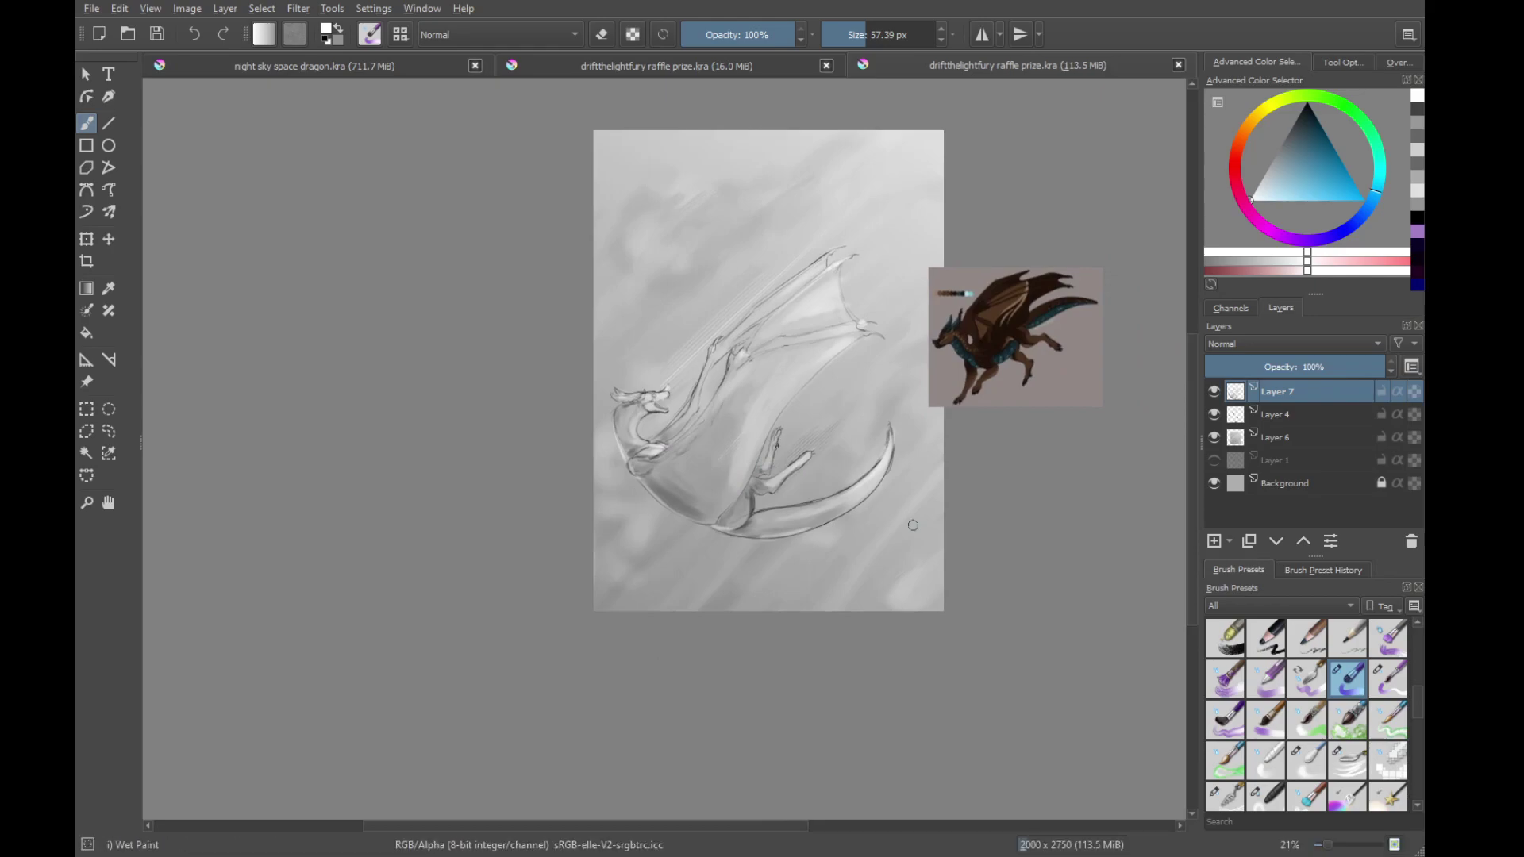
Switch to a mid grey and shade the wing arms with the brush at 63.43 px
{"action": "scroll", "coordinate": [750, 469], "scroll_direction": "up", "scroll_amount": 2}
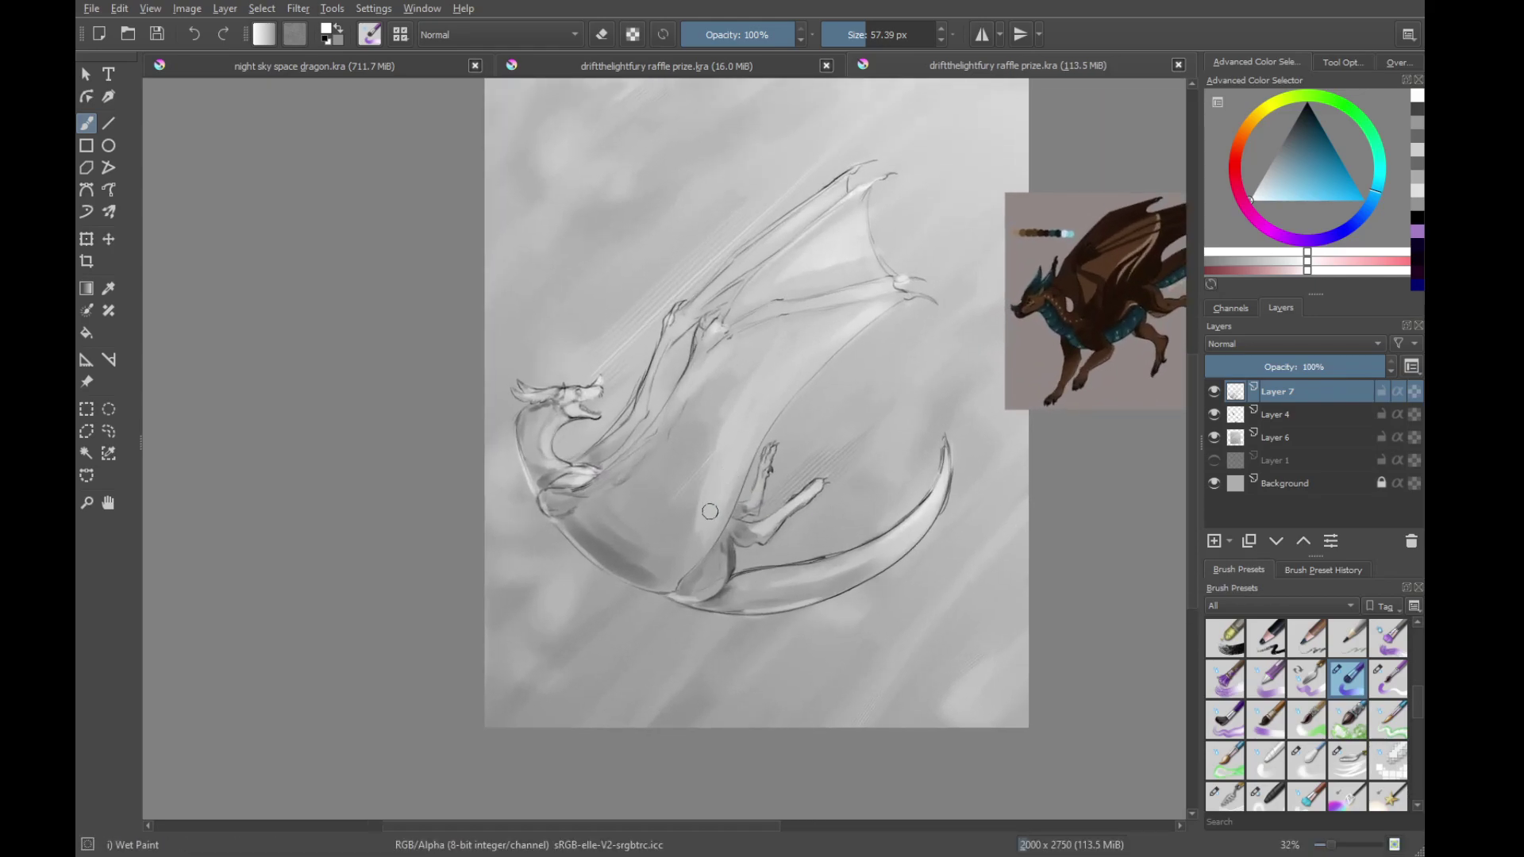
{"action": "scroll", "coordinate": [706, 522], "scroll_direction": "down", "scroll_amount": 2}
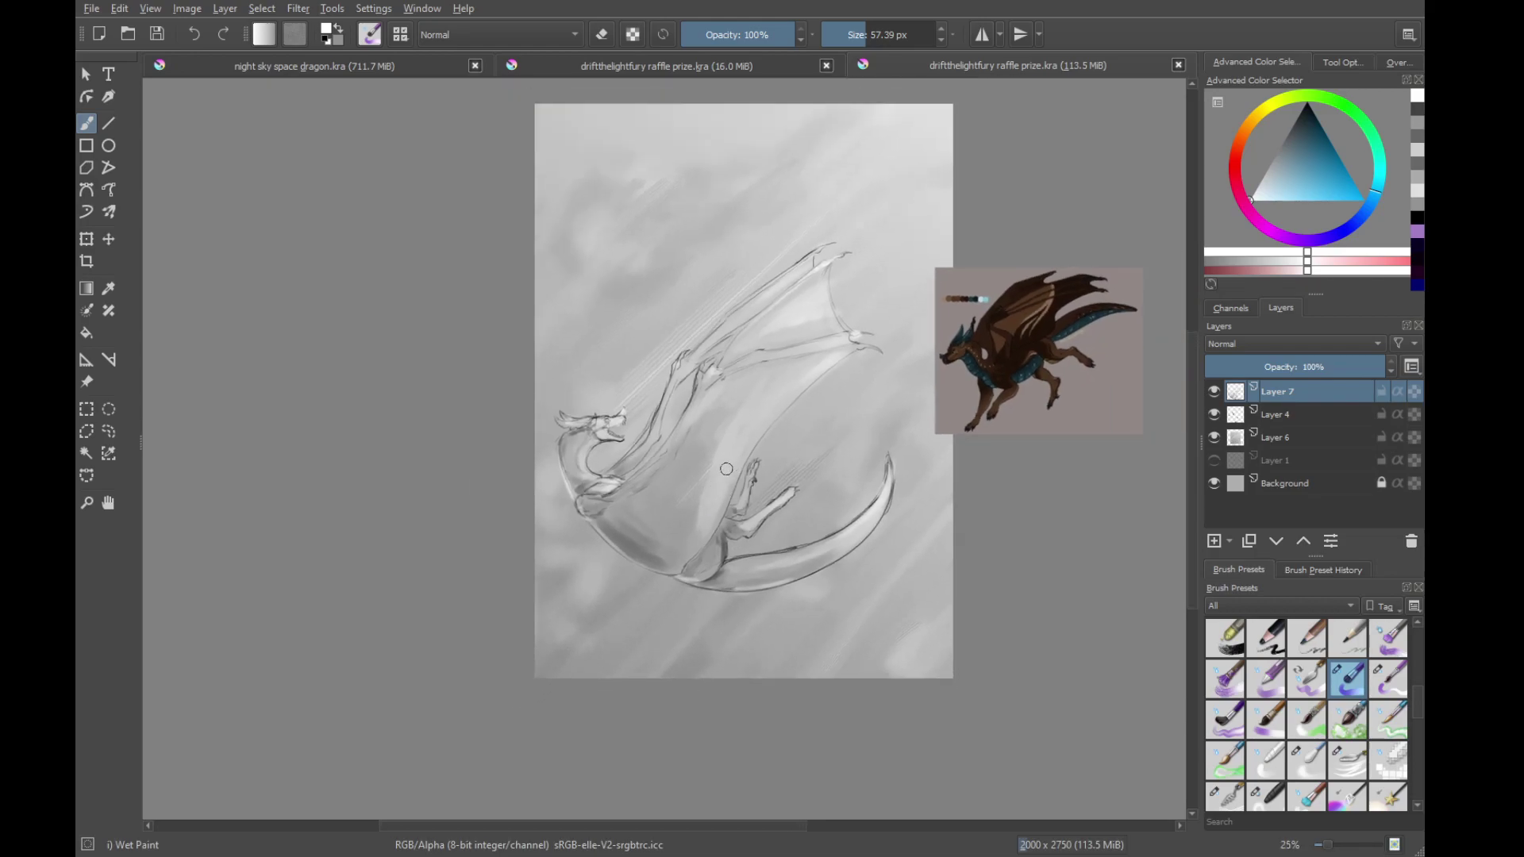
{"action": "left_click_drag", "start_coordinate": [721, 472], "coordinate": [753, 486]}
{"action": "left_click", "coordinate": [1275, 155]}
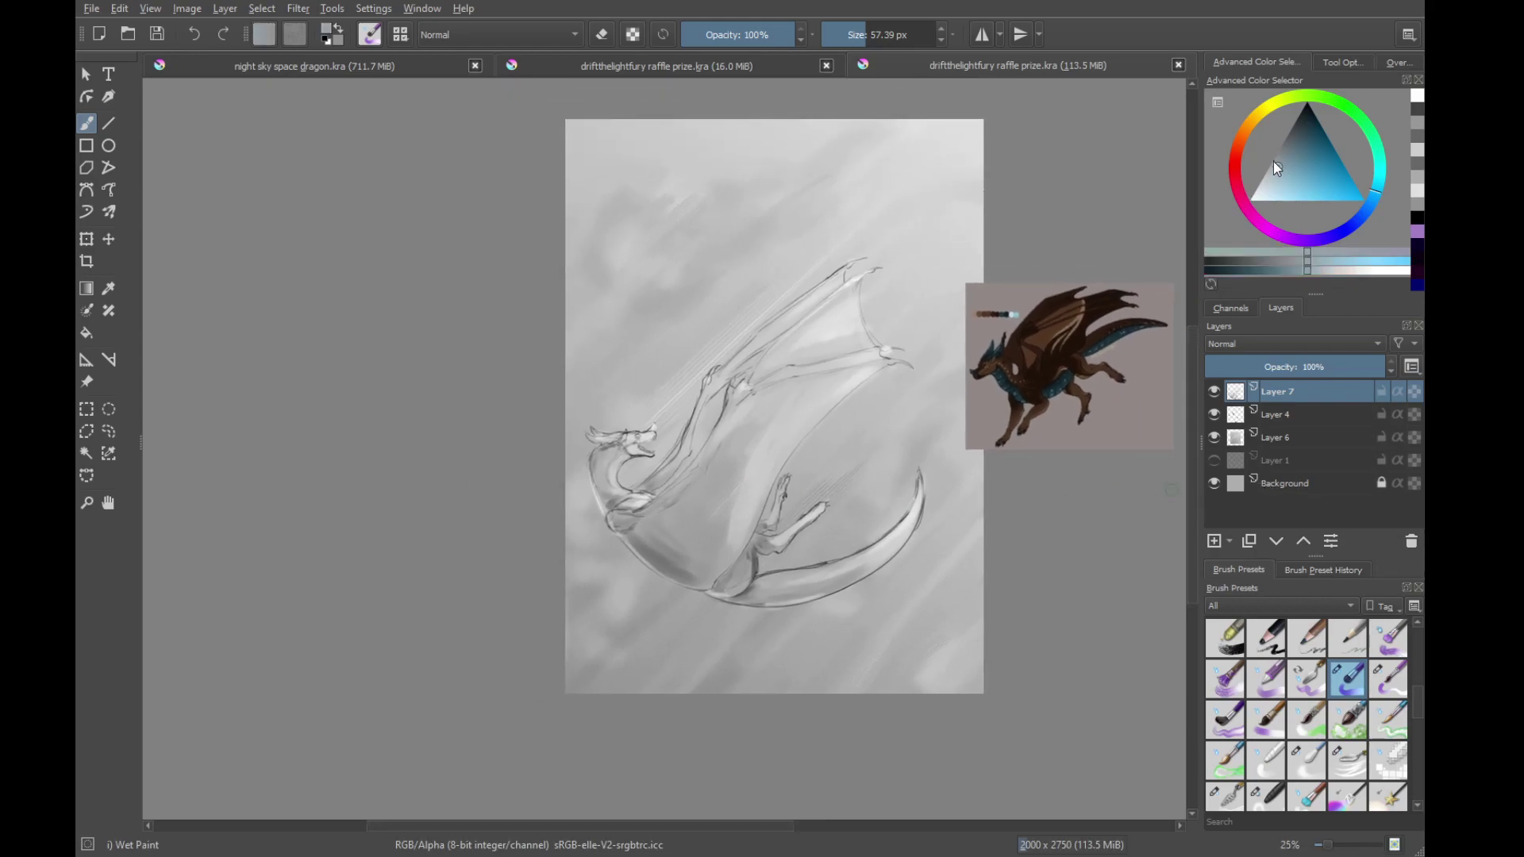
{"action": "left_click_drag", "start_coordinate": [708, 401], "coordinate": [684, 451]}
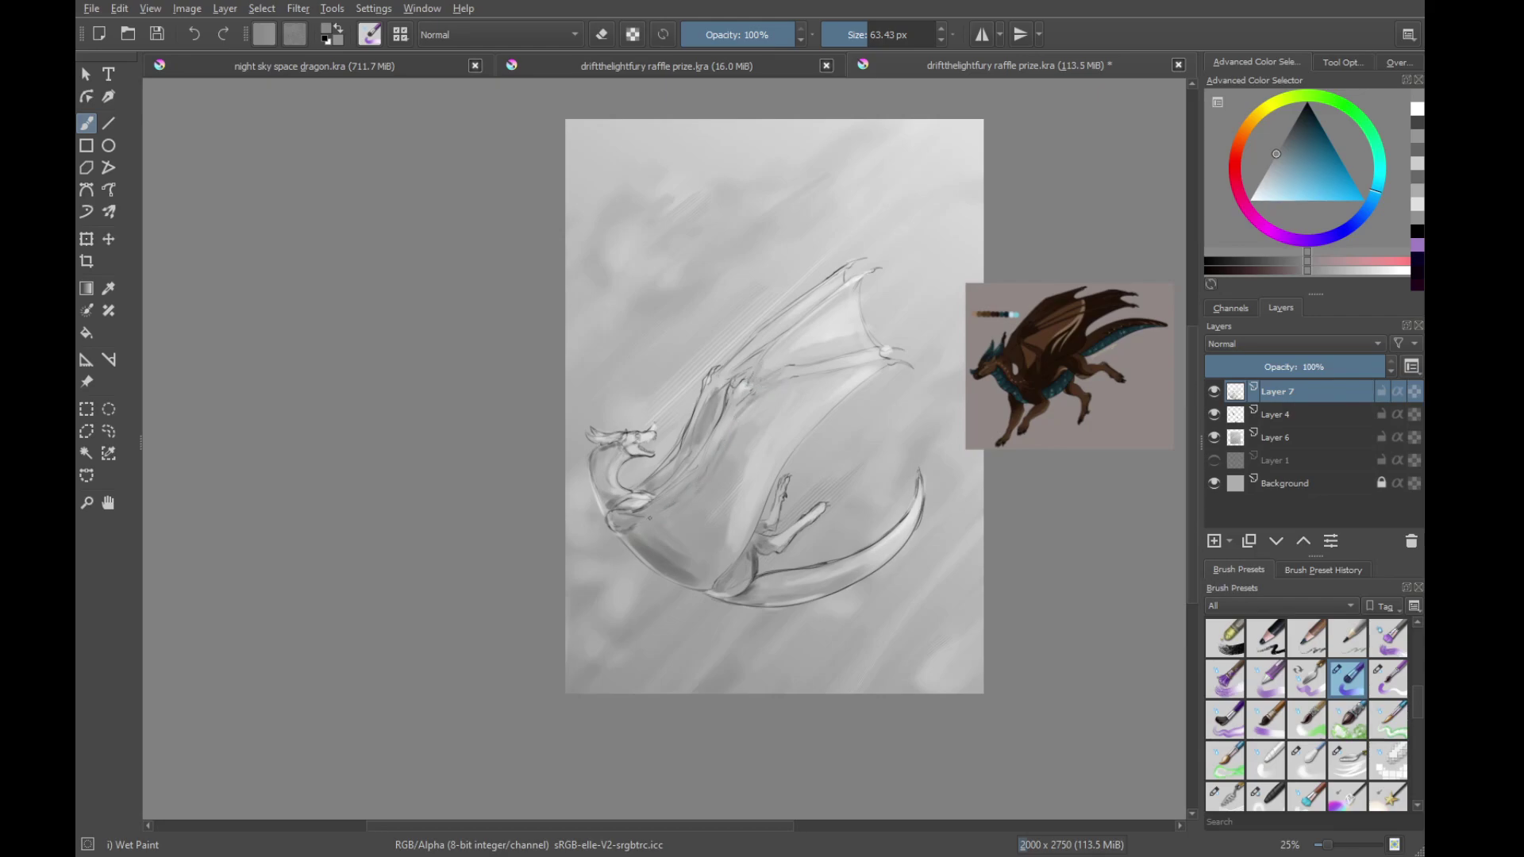
Enlarge the brush to 119.63 px, deepen the grey shading on the lower wing membrane and save the painting
{"action": "left_click_drag", "start_coordinate": [677, 511], "coordinate": [729, 444], "text": "shift"}
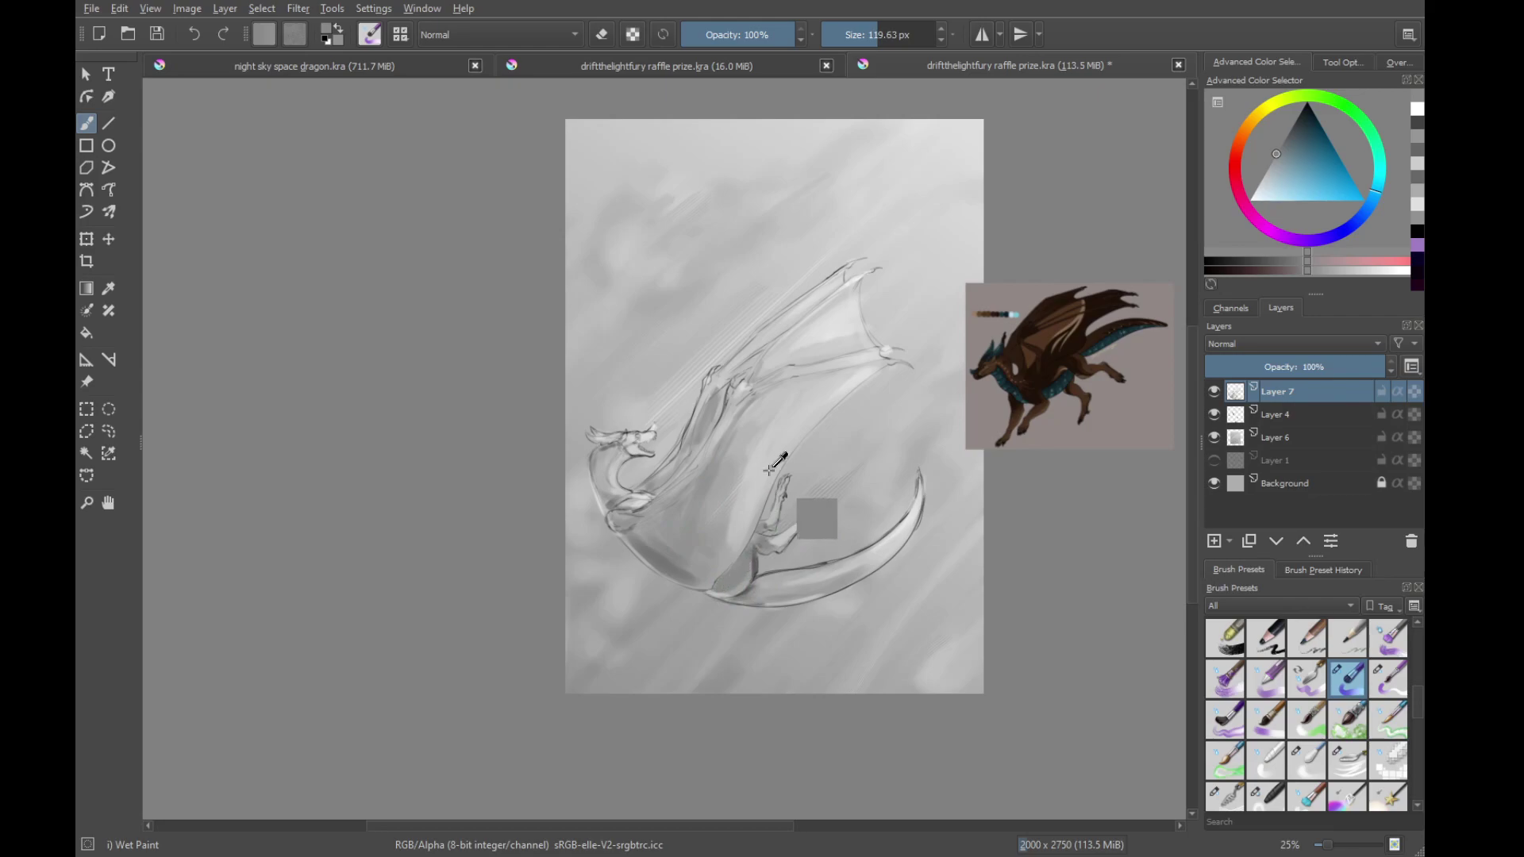
{"action": "left_click_drag", "start_coordinate": [771, 481], "coordinate": [775, 498], "text": "ctrl"}
{"action": "key", "text": "ctrl+s"}
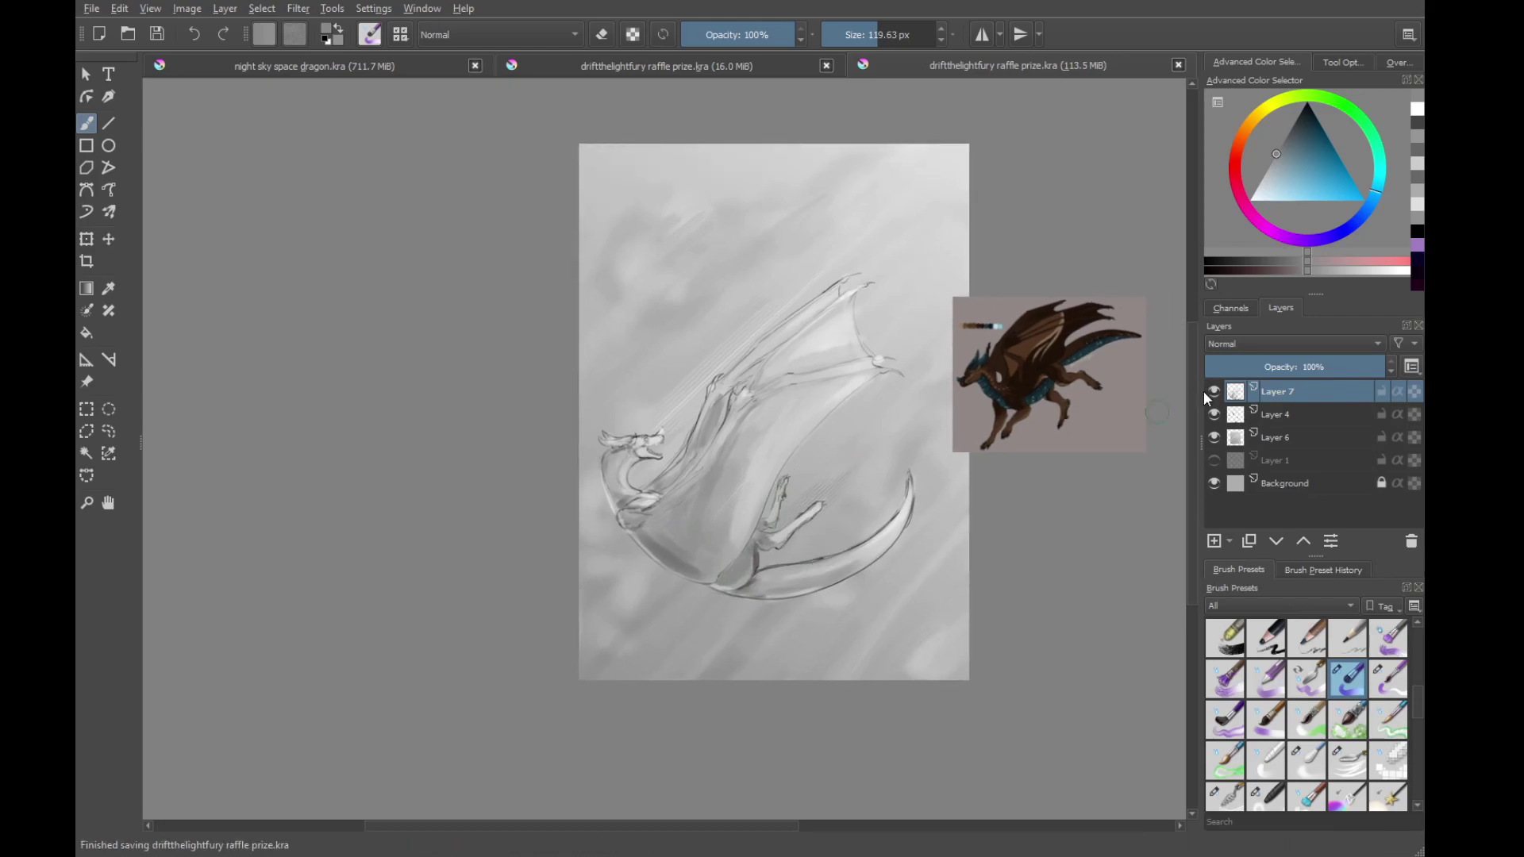
Hide the greyscale painting on Layer 7 and add a new paint layer directly above Layer 4
{"action": "left_click", "coordinate": [1214, 392]}
{"action": "left_click", "coordinate": [1261, 414]}
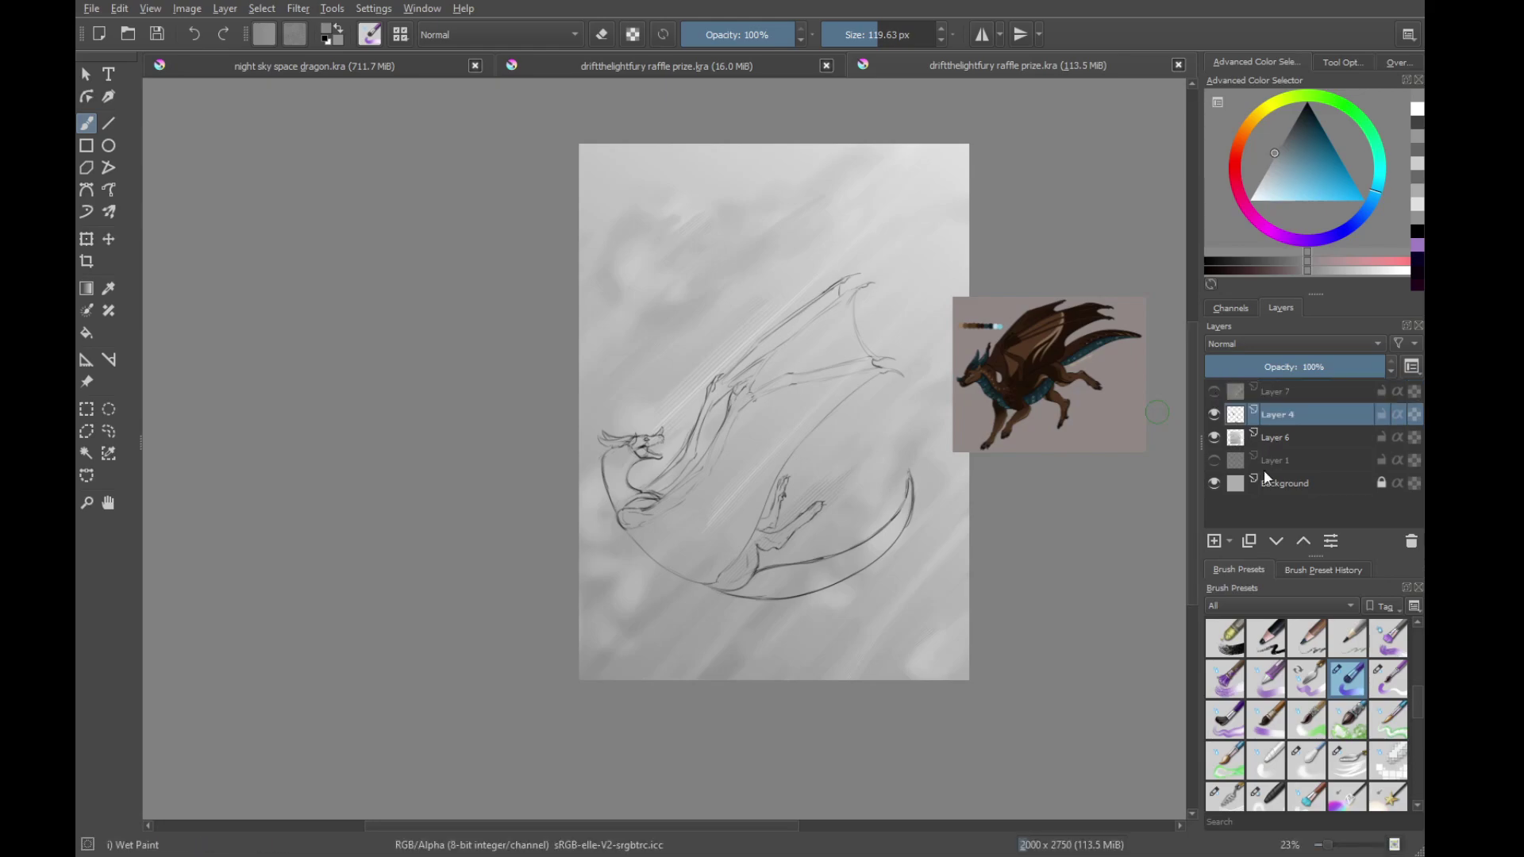
{"action": "left_click", "coordinate": [1214, 543]}
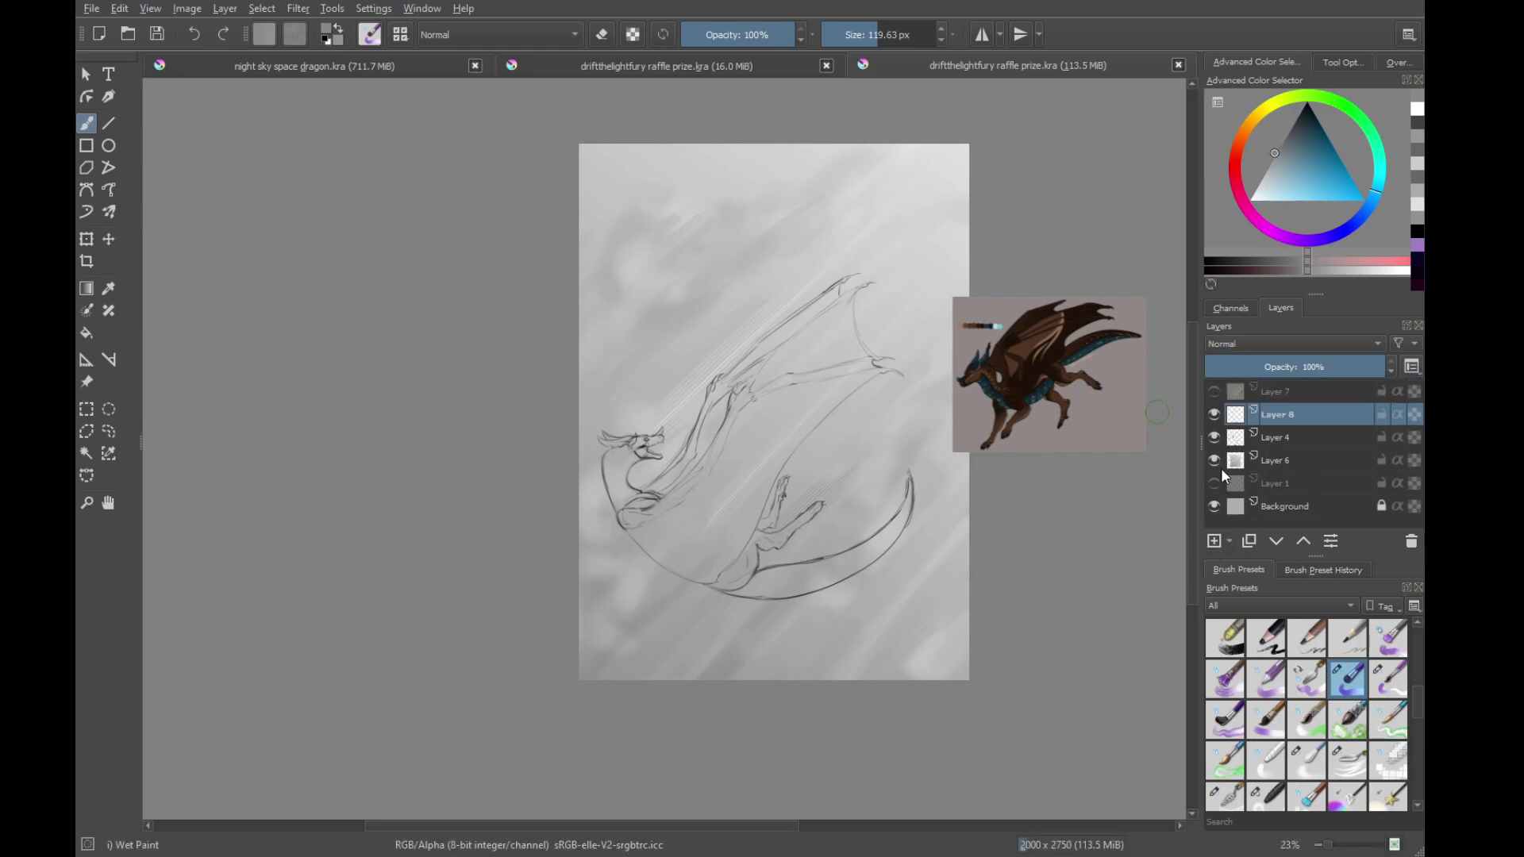
Lower the opacity of the Layer 4 sketch to 44% and switch to the Sketch and Lines brush at 8.17 px
{"action": "left_click", "coordinate": [1273, 439]}
{"action": "left_click", "coordinate": [1283, 367]}
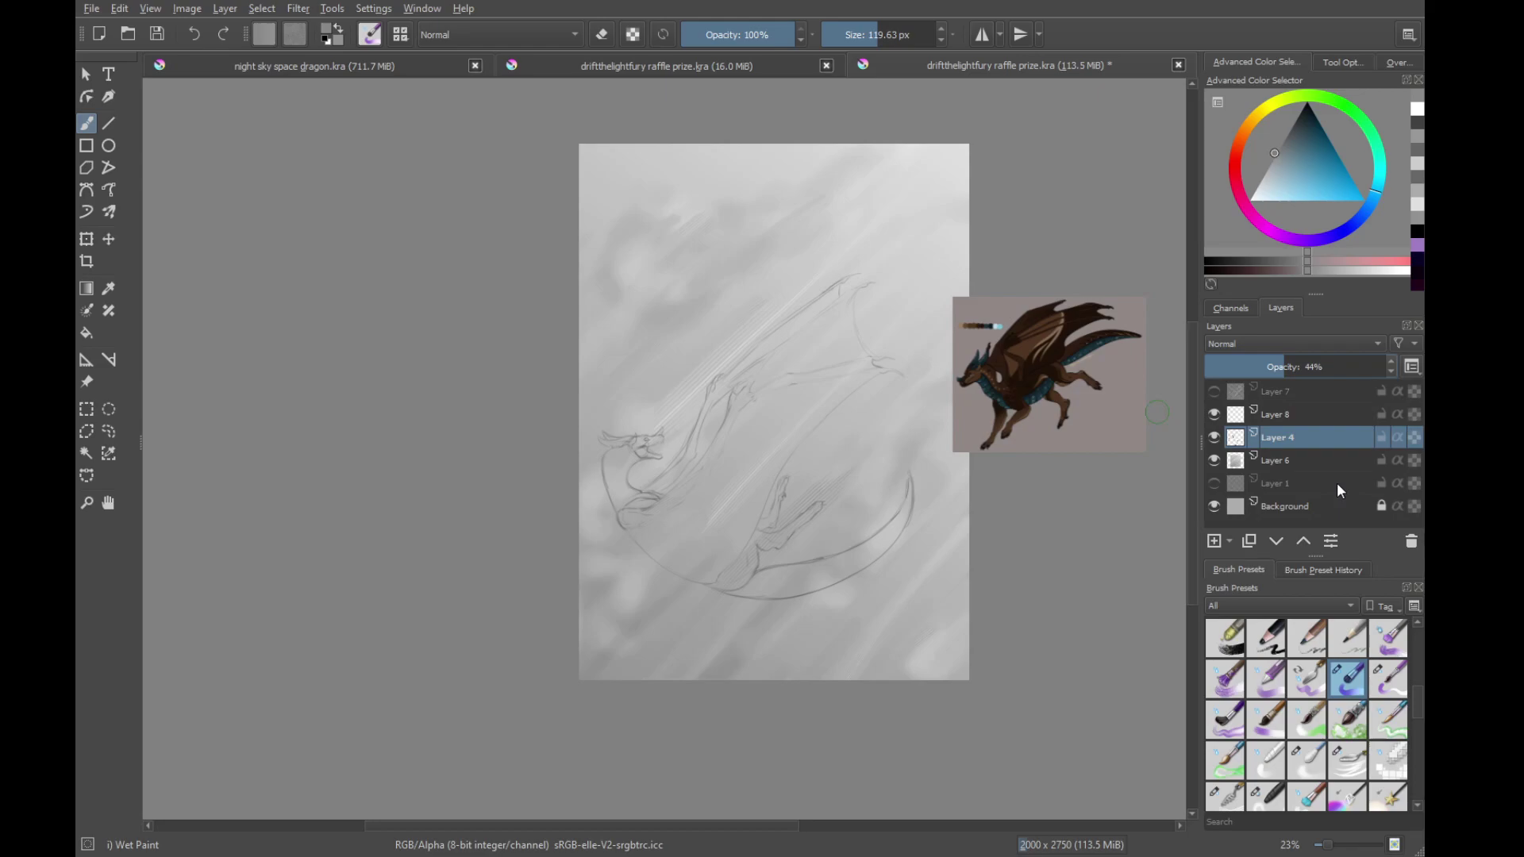
{"action": "left_click_drag", "start_coordinate": [1417, 697], "coordinate": [1327, 641]}
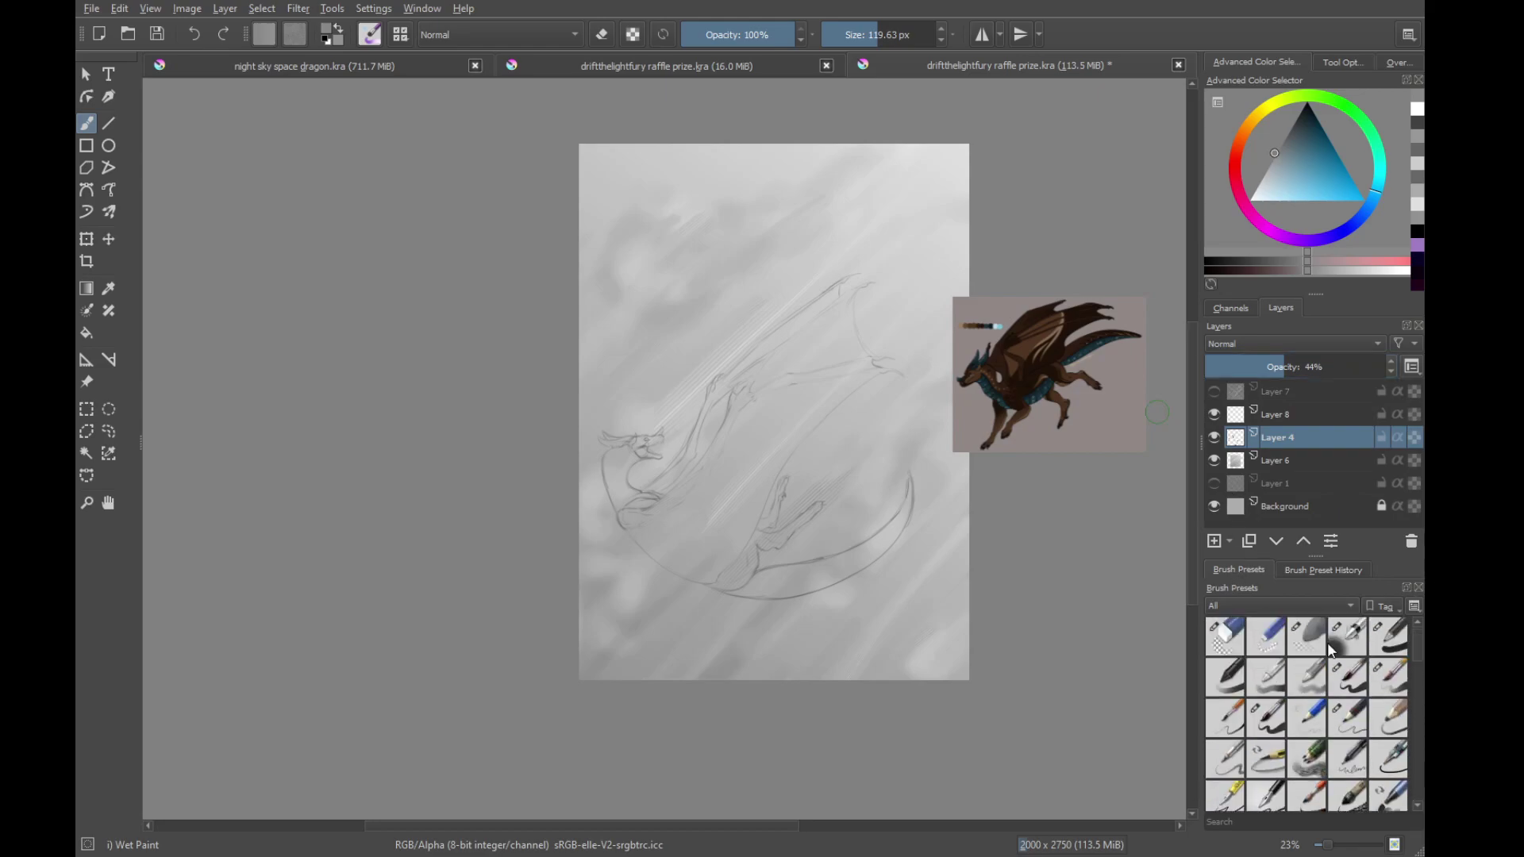
{"action": "left_click", "coordinate": [1273, 732]}
{"action": "mouse_move", "coordinate": [692, 515]}
{"action": "left_mouse_down"}
{"action": "mouse_move", "coordinate": [888, 615]}
{"action": "mouse_move", "coordinate": [827, 516]}
{"action": "mouse_move", "coordinate": [867, 537]}
{"action": "mouse_move", "coordinate": [844, 561]}
{"action": "mouse_move", "coordinate": [845, 417]}
{"action": "left_mouse_up"}
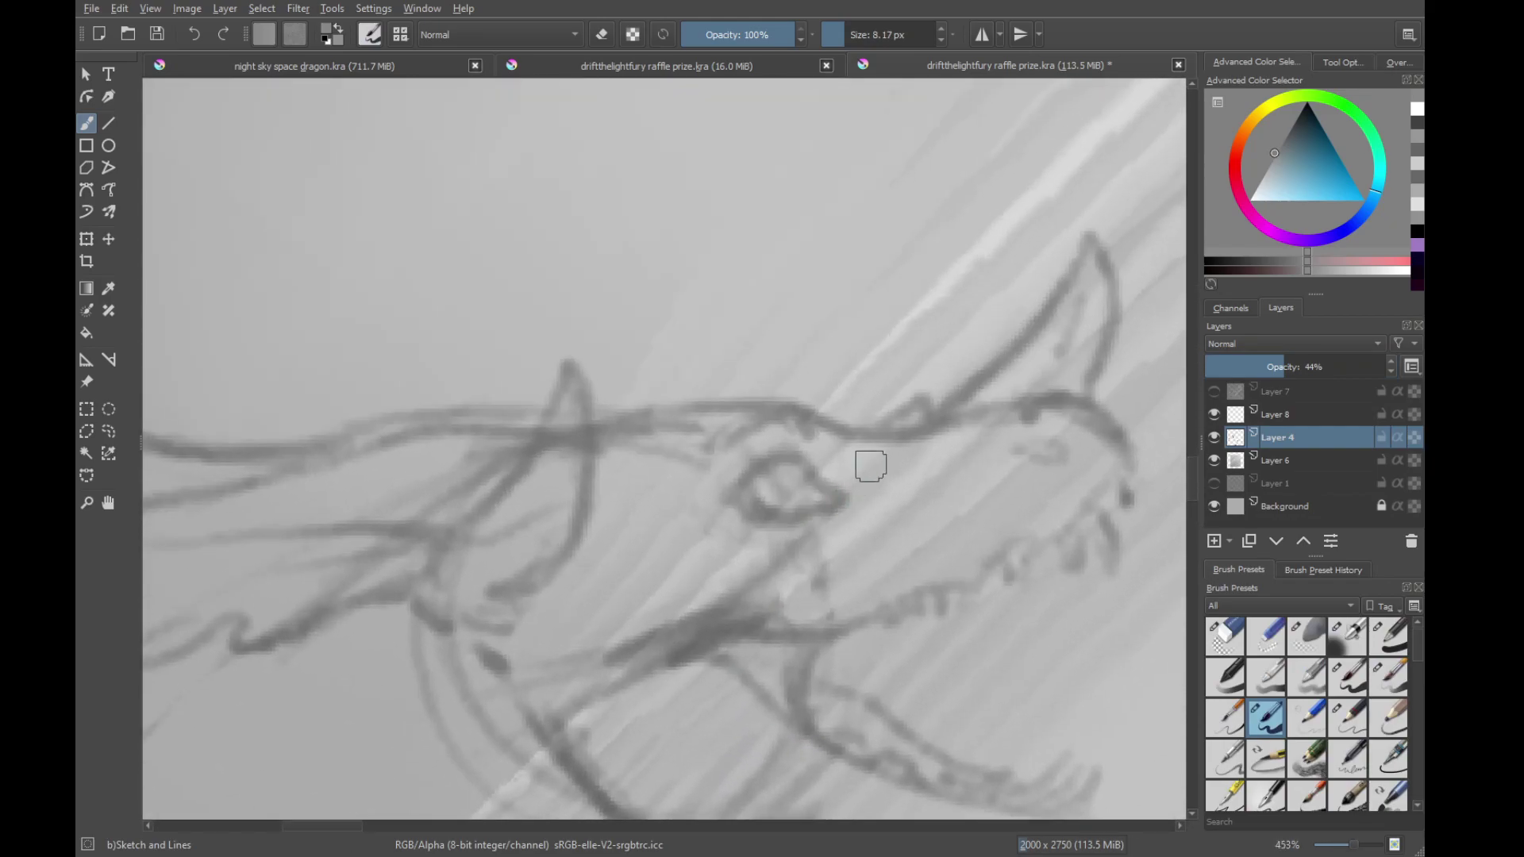
{"action": "left_click_drag", "start_coordinate": [788, 501], "coordinate": [839, 435]}
{"action": "left_click_drag", "start_coordinate": [778, 444], "coordinate": [1036, 342]}
{"action": "left_click_drag", "start_coordinate": [873, 441], "coordinate": [881, 489]}
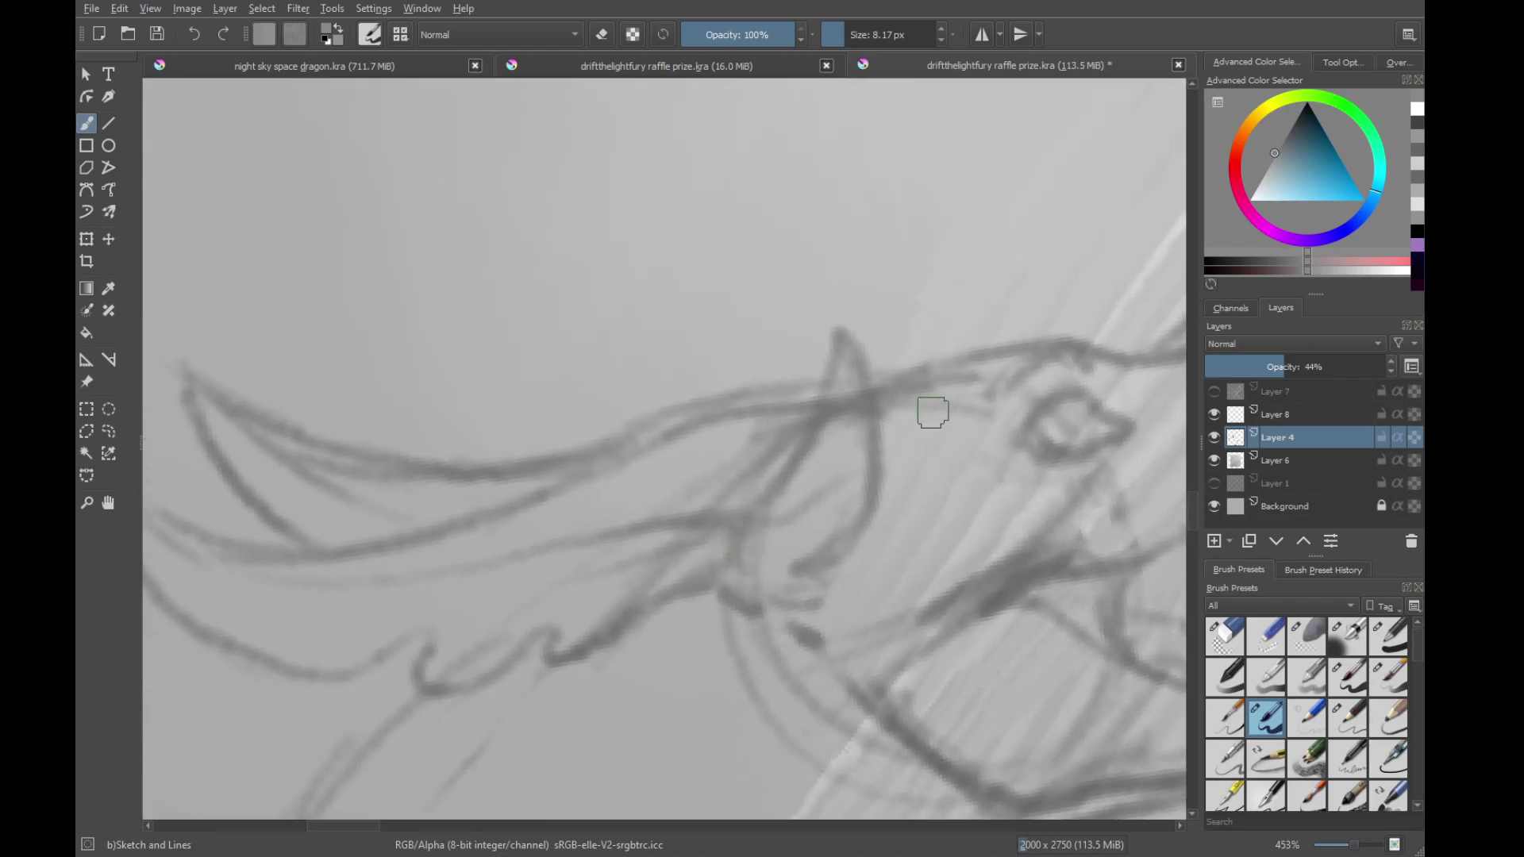
Switch to black and ink the outline and base of the dragon's rear horn on Layer 8
{"action": "left_click", "coordinate": [1307, 103]}
{"action": "left_click_drag", "start_coordinate": [739, 540], "coordinate": [755, 577]}
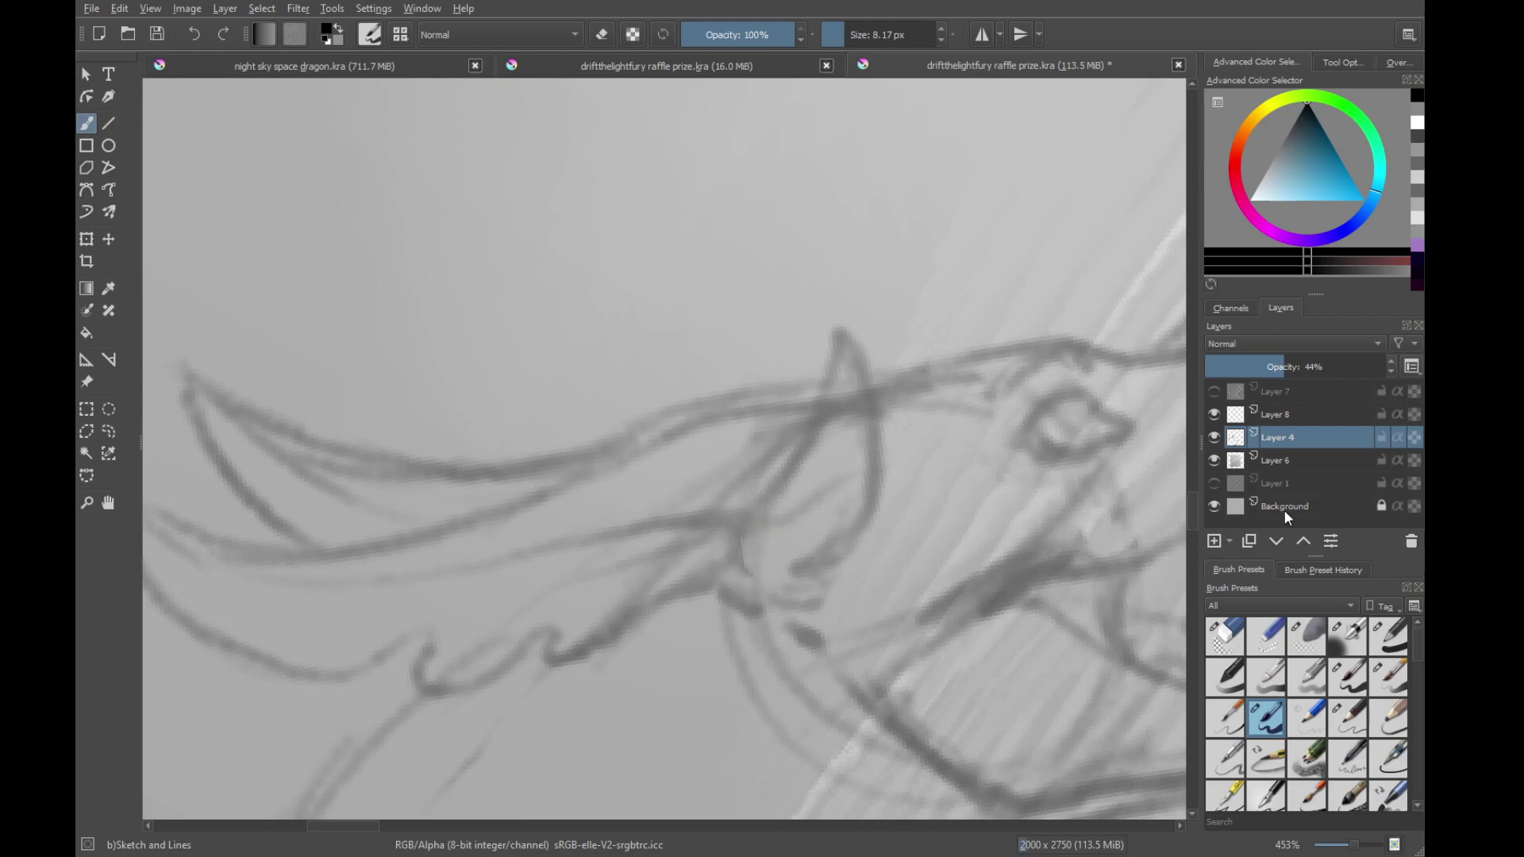
{"action": "left_click", "coordinate": [1212, 415]}
{"action": "left_click", "coordinate": [1235, 414]}
{"action": "left_click_drag", "start_coordinate": [741, 532], "coordinate": [747, 583]}
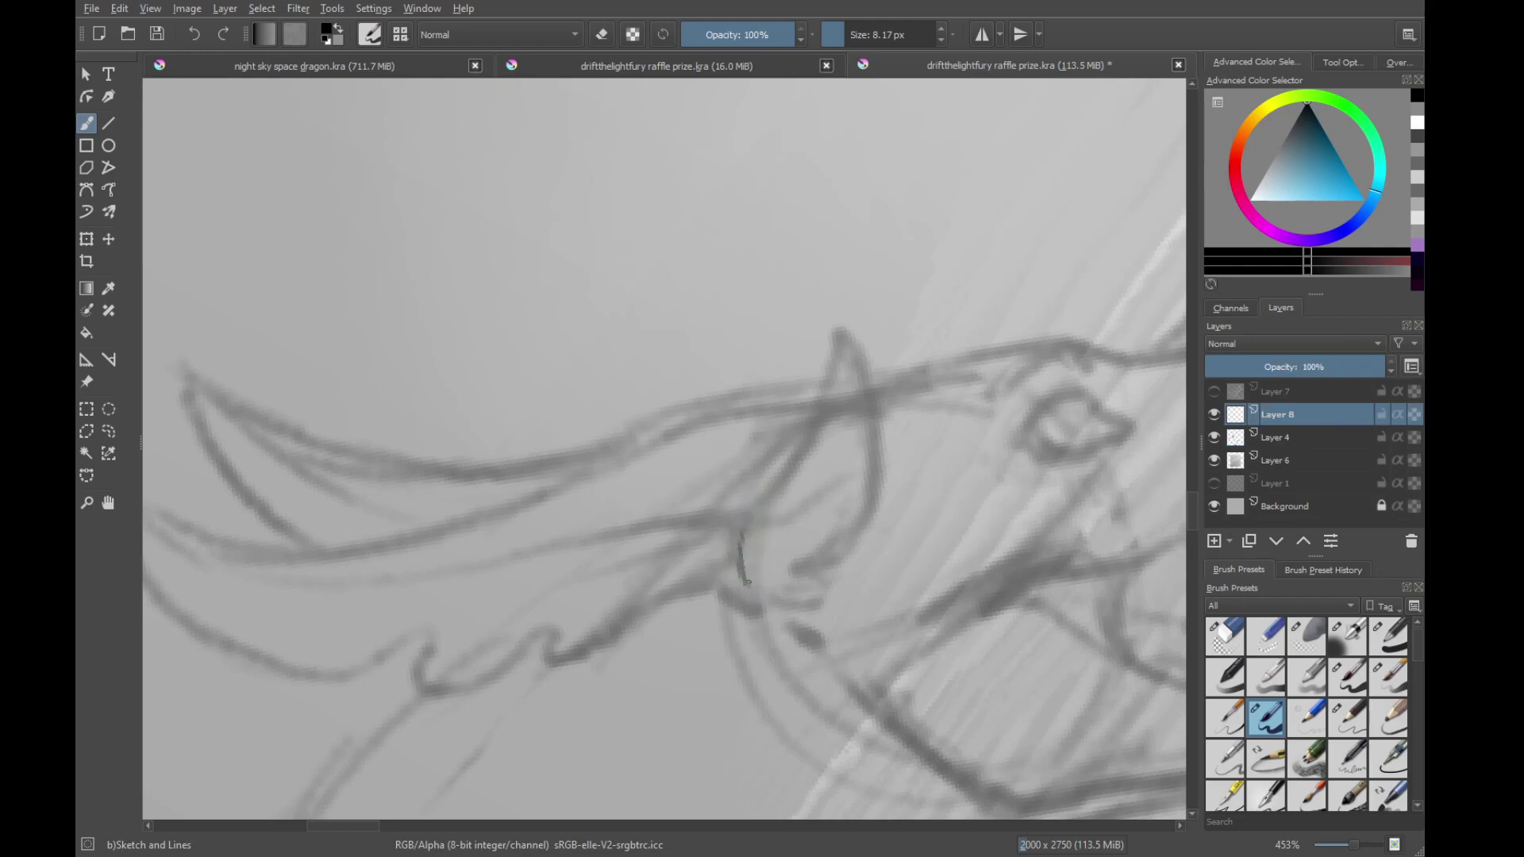
{"action": "mouse_move", "coordinate": [752, 511]}
{"action": "left_mouse_down"}
{"action": "mouse_move", "coordinate": [739, 545]}
{"action": "mouse_move", "coordinate": [818, 390]}
{"action": "left_mouse_up"}
{"action": "mouse_move", "coordinate": [798, 447]}
{"action": "left_mouse_down"}
{"action": "mouse_move", "coordinate": [823, 373]}
{"action": "mouse_move", "coordinate": [861, 479]}
{"action": "mouse_move", "coordinate": [846, 555]}
{"action": "left_mouse_up"}
{"action": "mouse_move", "coordinate": [845, 541]}
{"action": "left_mouse_down"}
{"action": "mouse_move", "coordinate": [865, 438]}
{"action": "mouse_move", "coordinate": [806, 496]}
{"action": "left_mouse_up"}
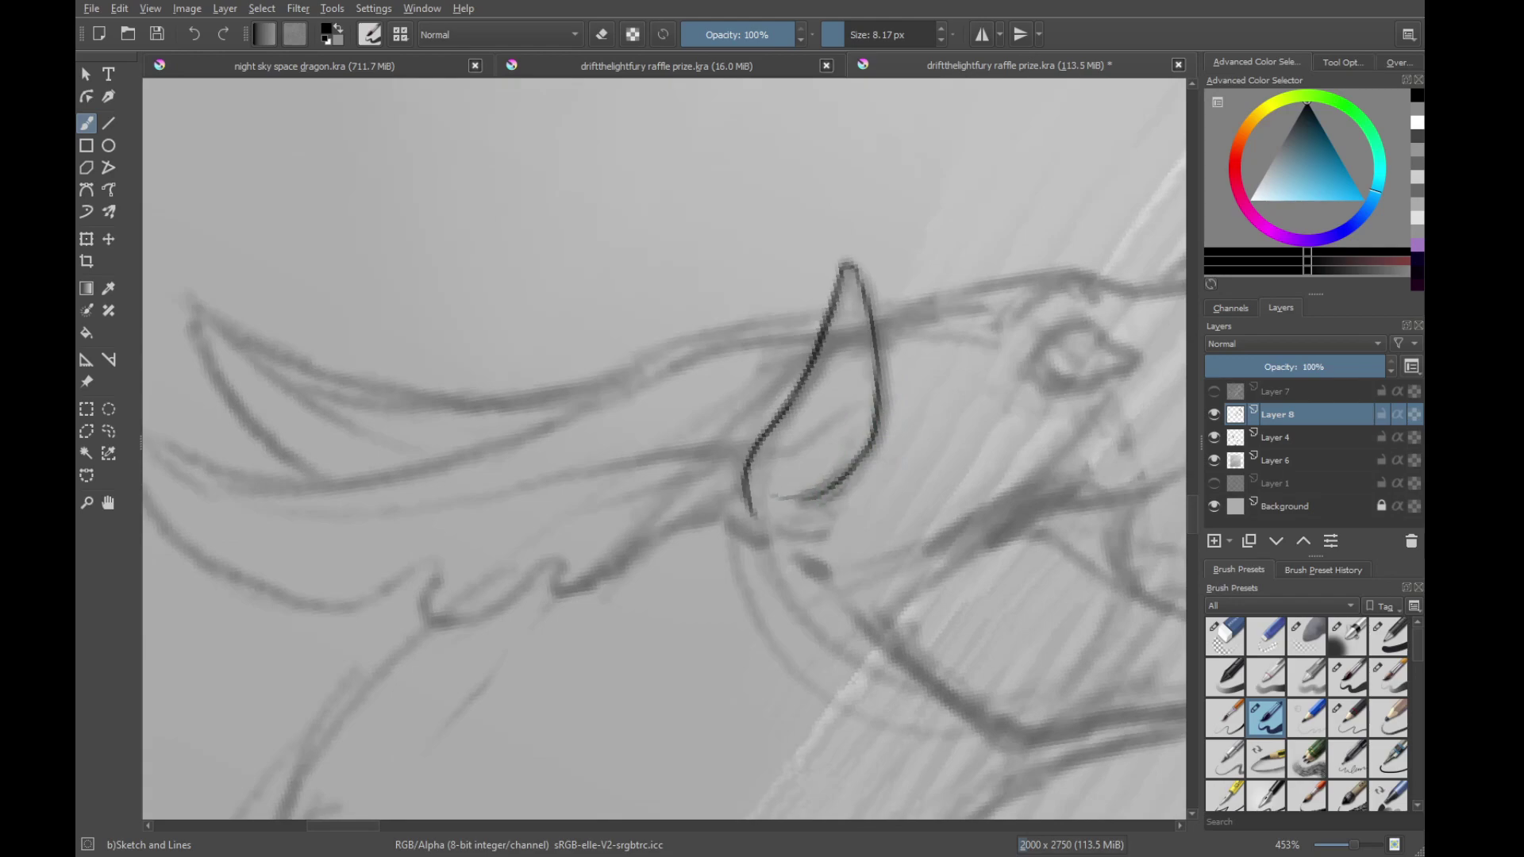
{"action": "mouse_move", "coordinate": [745, 491]}
{"action": "left_mouse_down"}
{"action": "mouse_move", "coordinate": [773, 535]}
{"action": "mouse_move", "coordinate": [760, 537]}
{"action": "mouse_move", "coordinate": [817, 531]}
{"action": "mouse_move", "coordinate": [792, 541]}
{"action": "mouse_move", "coordinate": [843, 548]}
{"action": "mouse_move", "coordinate": [723, 529]}
{"action": "left_mouse_up"}
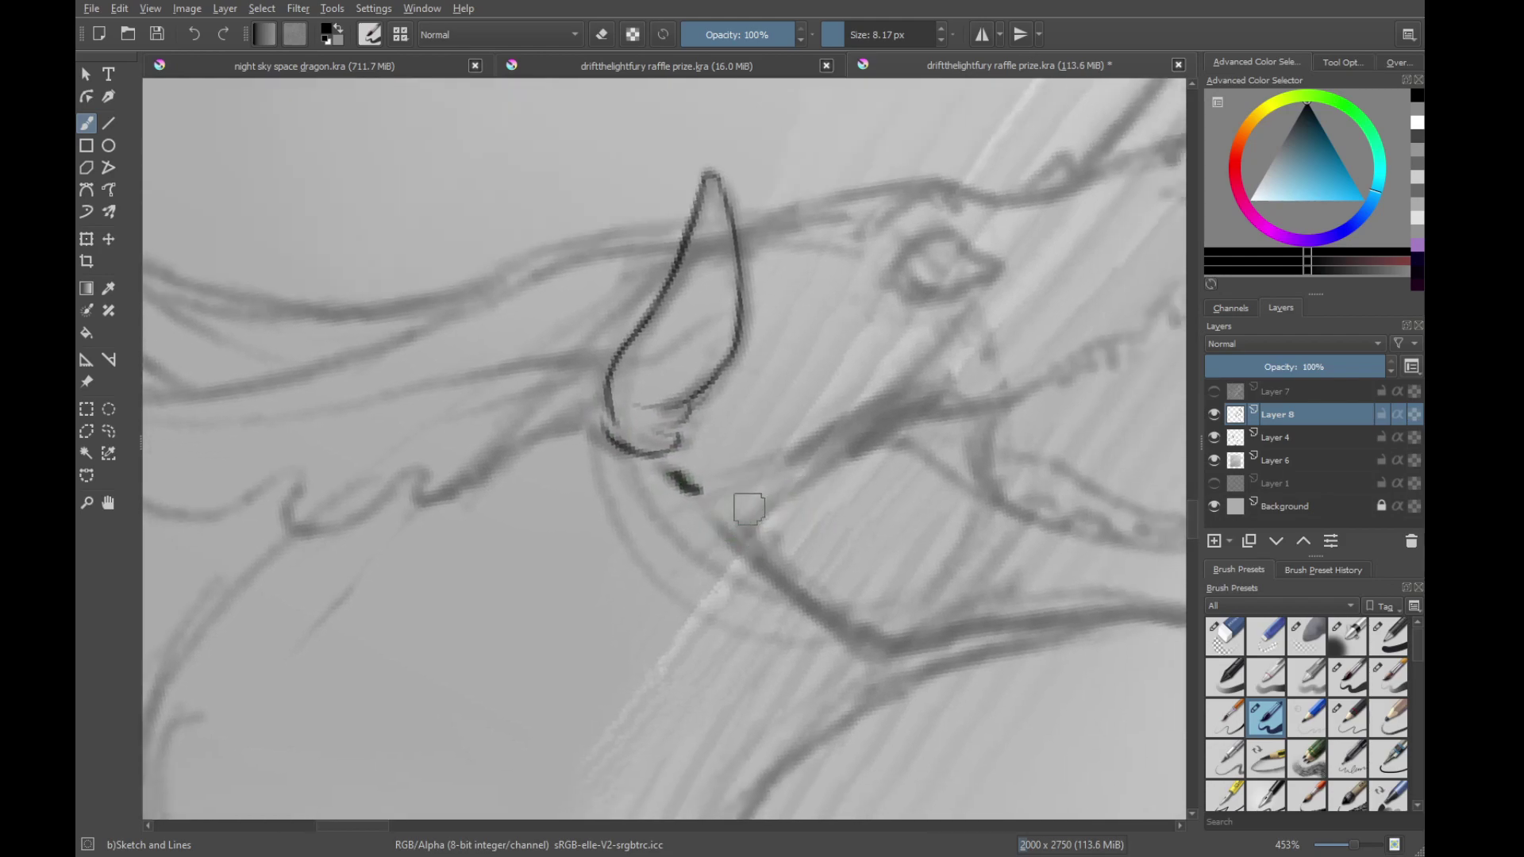
Ink the underside of the lower jaw from behind the cheek forward to the chin
{"action": "left_click_drag", "start_coordinate": [700, 490], "coordinate": [722, 497]}
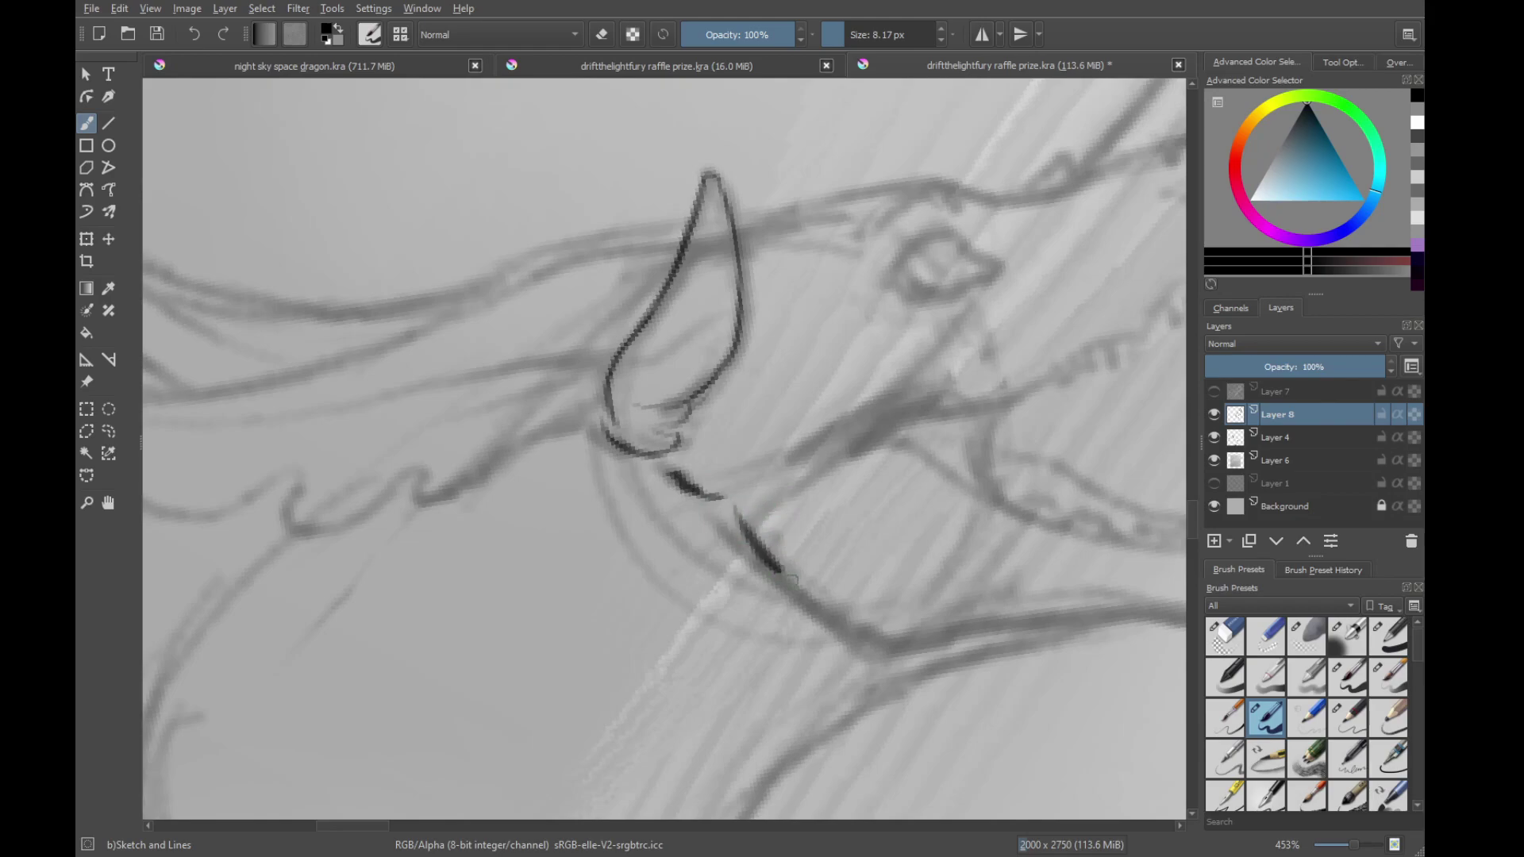
{"action": "left_click_drag", "start_coordinate": [786, 567], "coordinate": [676, 512]}
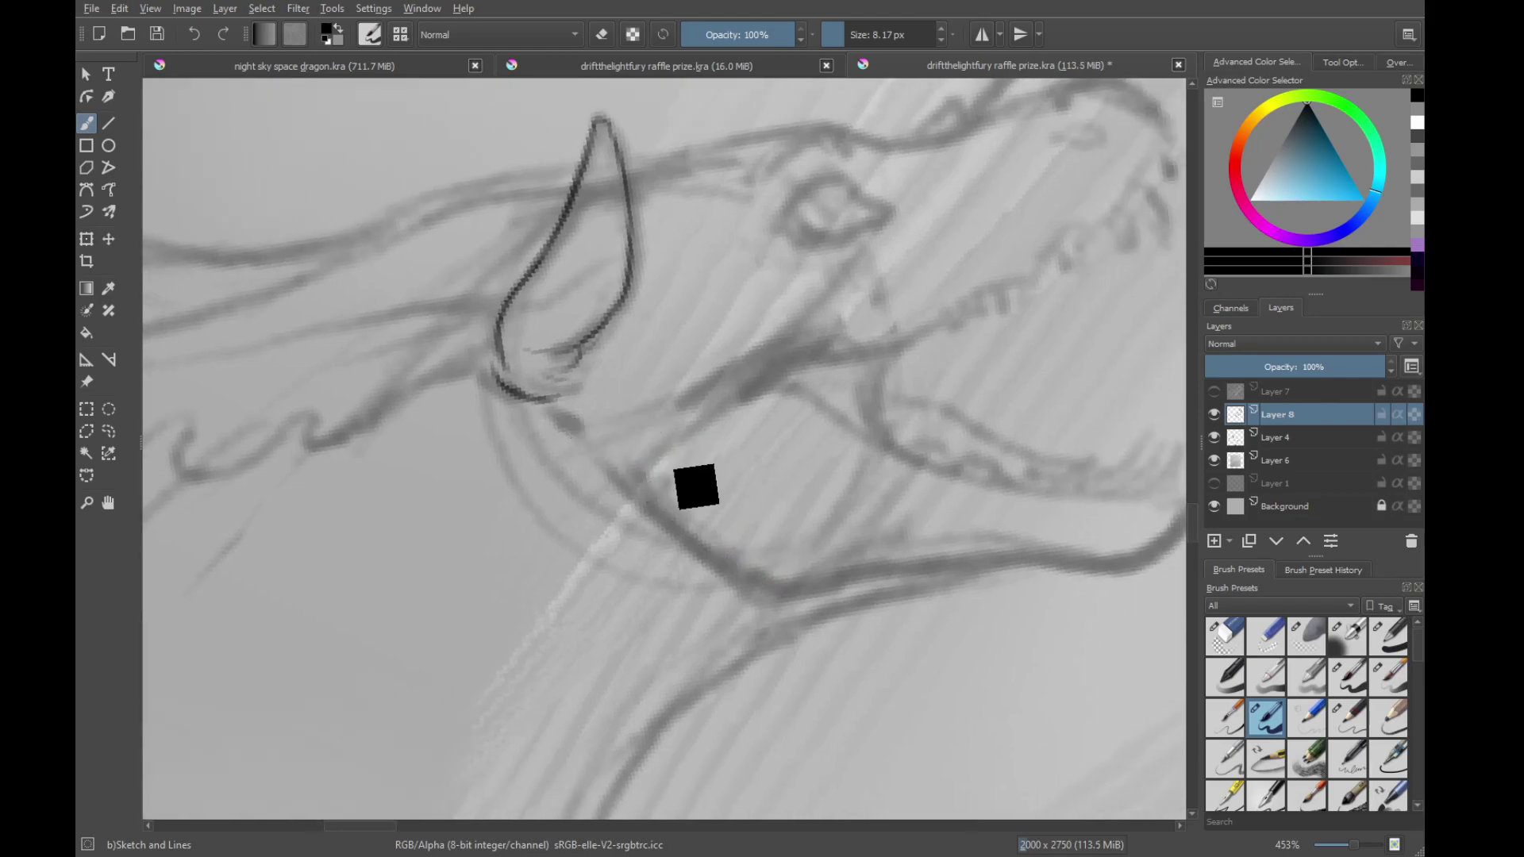
{"action": "mouse_move", "coordinate": [612, 468]}
{"action": "left_mouse_down"}
{"action": "mouse_move", "coordinate": [710, 565]}
{"action": "mouse_move", "coordinate": [758, 587]}
{"action": "left_mouse_up"}
{"action": "mouse_move", "coordinate": [735, 567]}
{"action": "left_mouse_down"}
{"action": "mouse_move", "coordinate": [618, 481]}
{"action": "mouse_move", "coordinate": [779, 493]}
{"action": "left_mouse_up"}
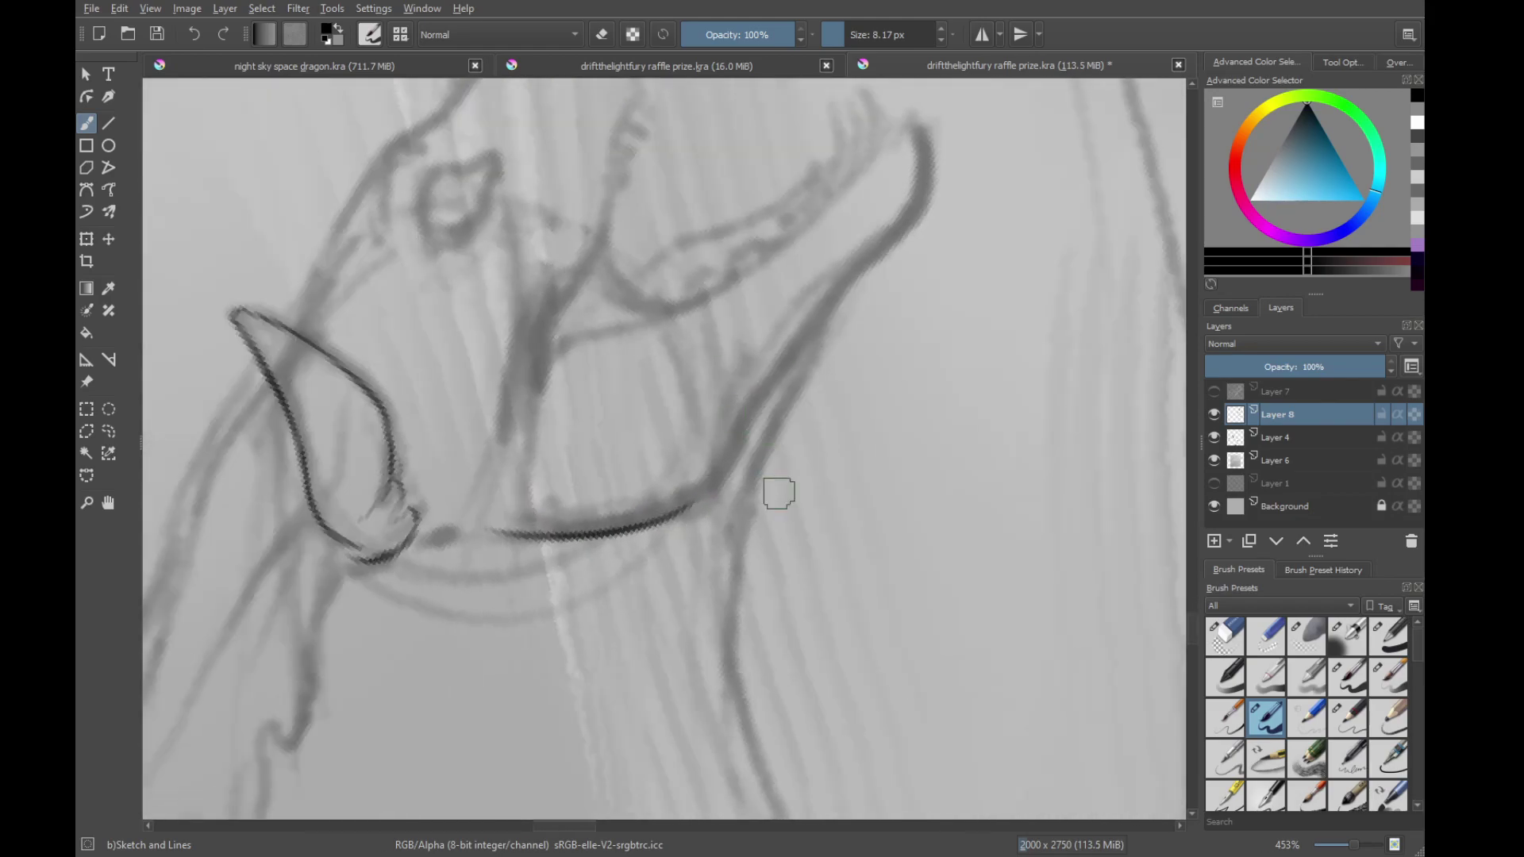
{"action": "left_click_drag", "start_coordinate": [667, 516], "coordinate": [722, 474]}
{"action": "left_click_drag", "start_coordinate": [782, 347], "coordinate": [689, 503]}
{"action": "left_click_drag", "start_coordinate": [621, 635], "coordinate": [717, 490]}
{"action": "left_click_drag", "start_coordinate": [637, 615], "coordinate": [794, 405]}
Ink the top of the head from the horn over the brow ridge and along the snout to the nose
{"action": "left_click_drag", "start_coordinate": [733, 462], "coordinate": [829, 318]}
{"action": "mouse_move", "coordinate": [825, 388]}
{"action": "left_mouse_down"}
{"action": "mouse_move", "coordinate": [822, 304]}
{"action": "mouse_move", "coordinate": [758, 272]}
{"action": "mouse_move", "coordinate": [779, 442]}
{"action": "mouse_move", "coordinate": [837, 516]}
{"action": "mouse_move", "coordinate": [792, 406]}
{"action": "mouse_move", "coordinate": [703, 407]}
{"action": "mouse_move", "coordinate": [822, 320]}
{"action": "mouse_move", "coordinate": [722, 411]}
{"action": "mouse_move", "coordinate": [764, 365]}
{"action": "left_mouse_up"}
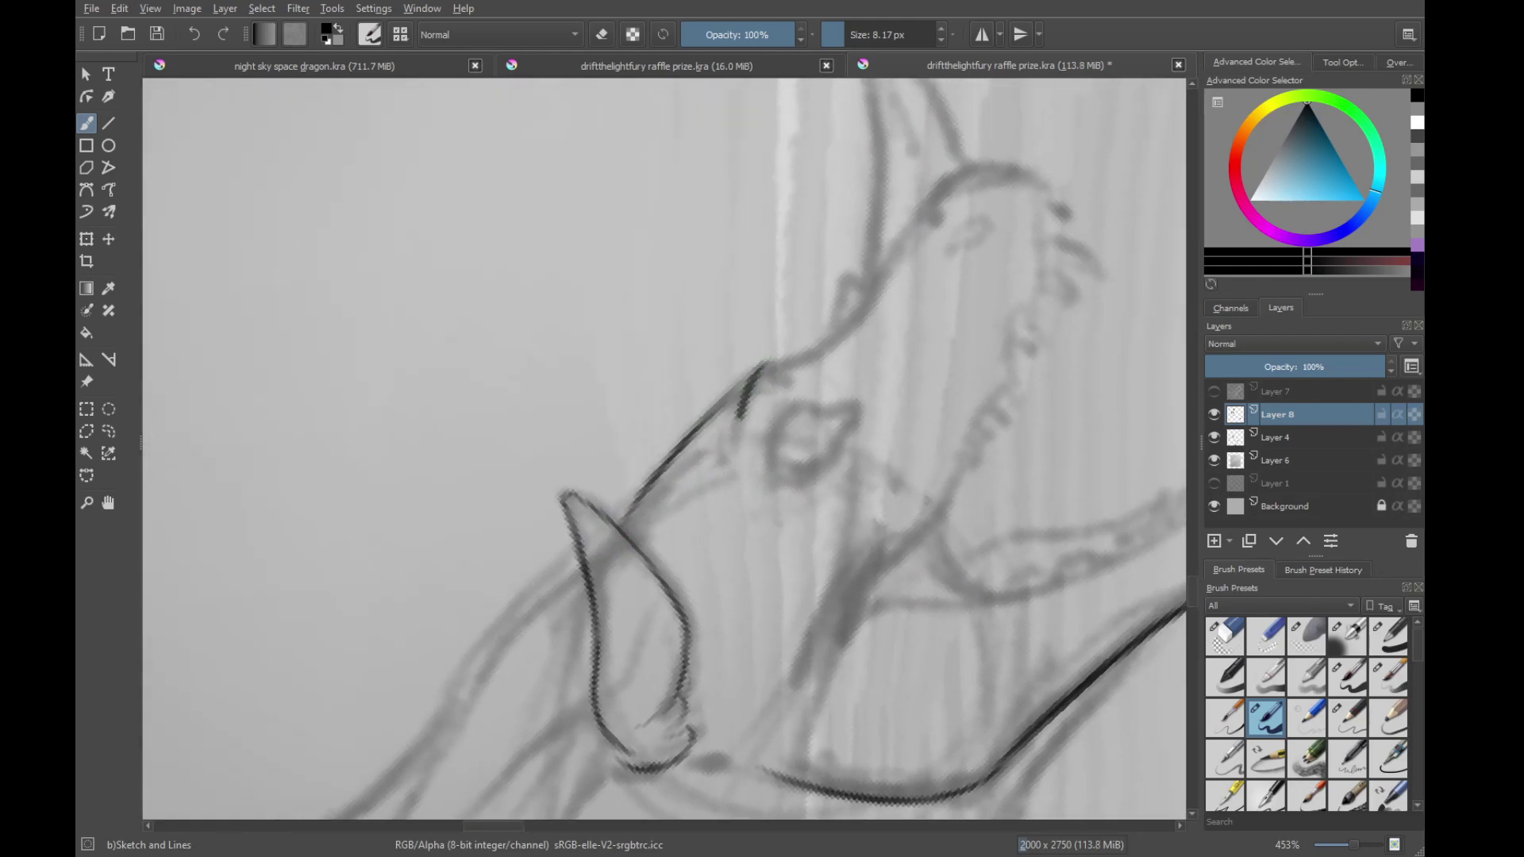
{"action": "left_click_drag", "start_coordinate": [711, 411], "coordinate": [747, 376]}
{"action": "mouse_move", "coordinate": [843, 368]}
{"action": "left_mouse_down"}
{"action": "mouse_move", "coordinate": [741, 462]}
{"action": "mouse_move", "coordinate": [706, 452]}
{"action": "left_mouse_up"}
{"action": "left_click_drag", "start_coordinate": [794, 343], "coordinate": [730, 453]}
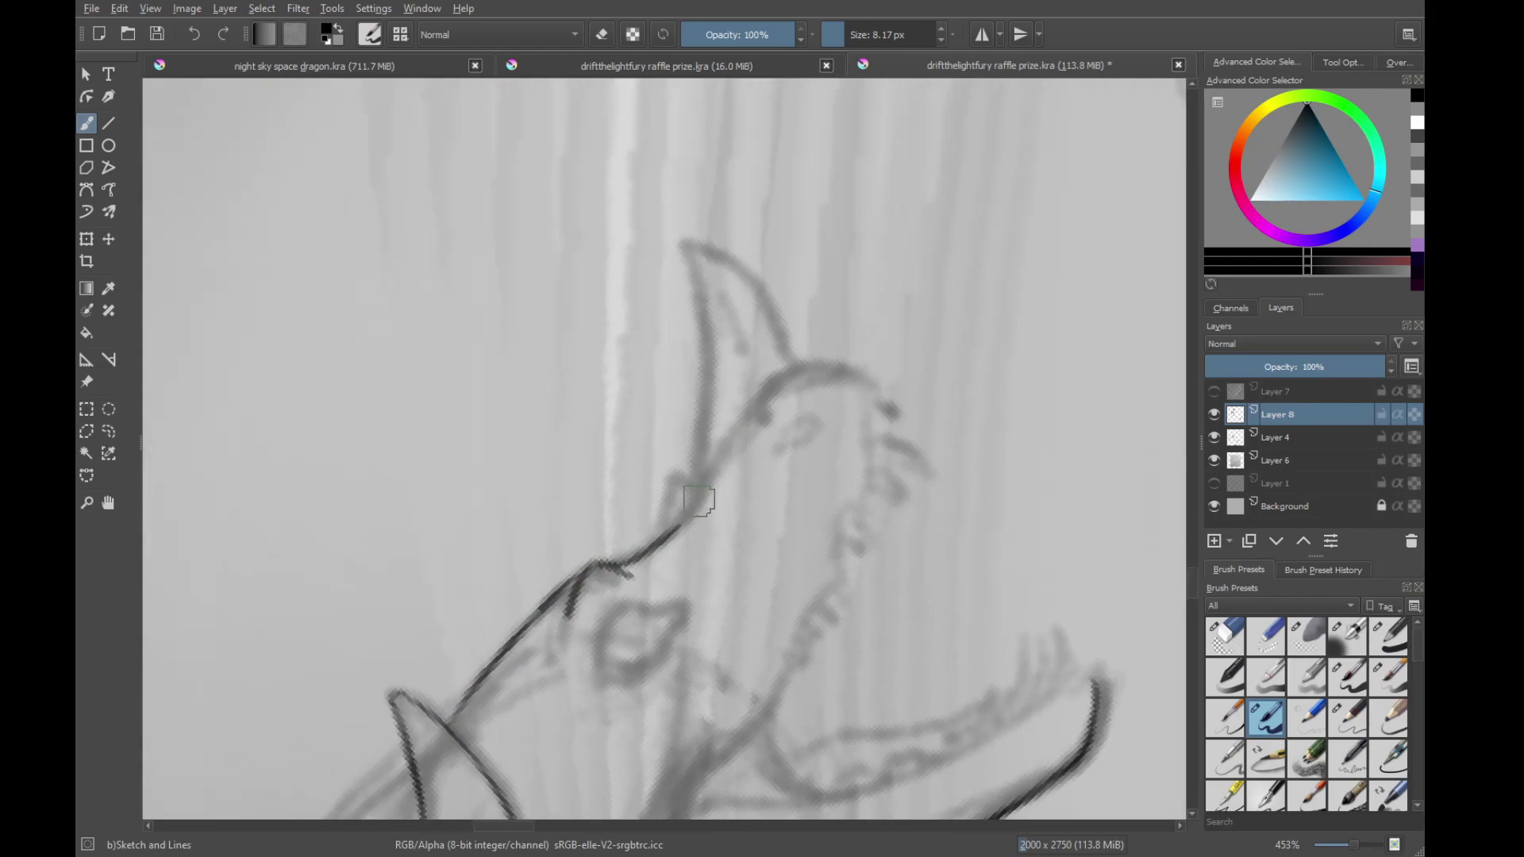
{"action": "mouse_move", "coordinate": [692, 520]}
{"action": "left_mouse_down"}
{"action": "mouse_move", "coordinate": [706, 474]}
{"action": "mouse_move", "coordinate": [653, 540]}
{"action": "mouse_move", "coordinate": [730, 453]}
{"action": "mouse_move", "coordinate": [813, 313]}
{"action": "left_mouse_up"}
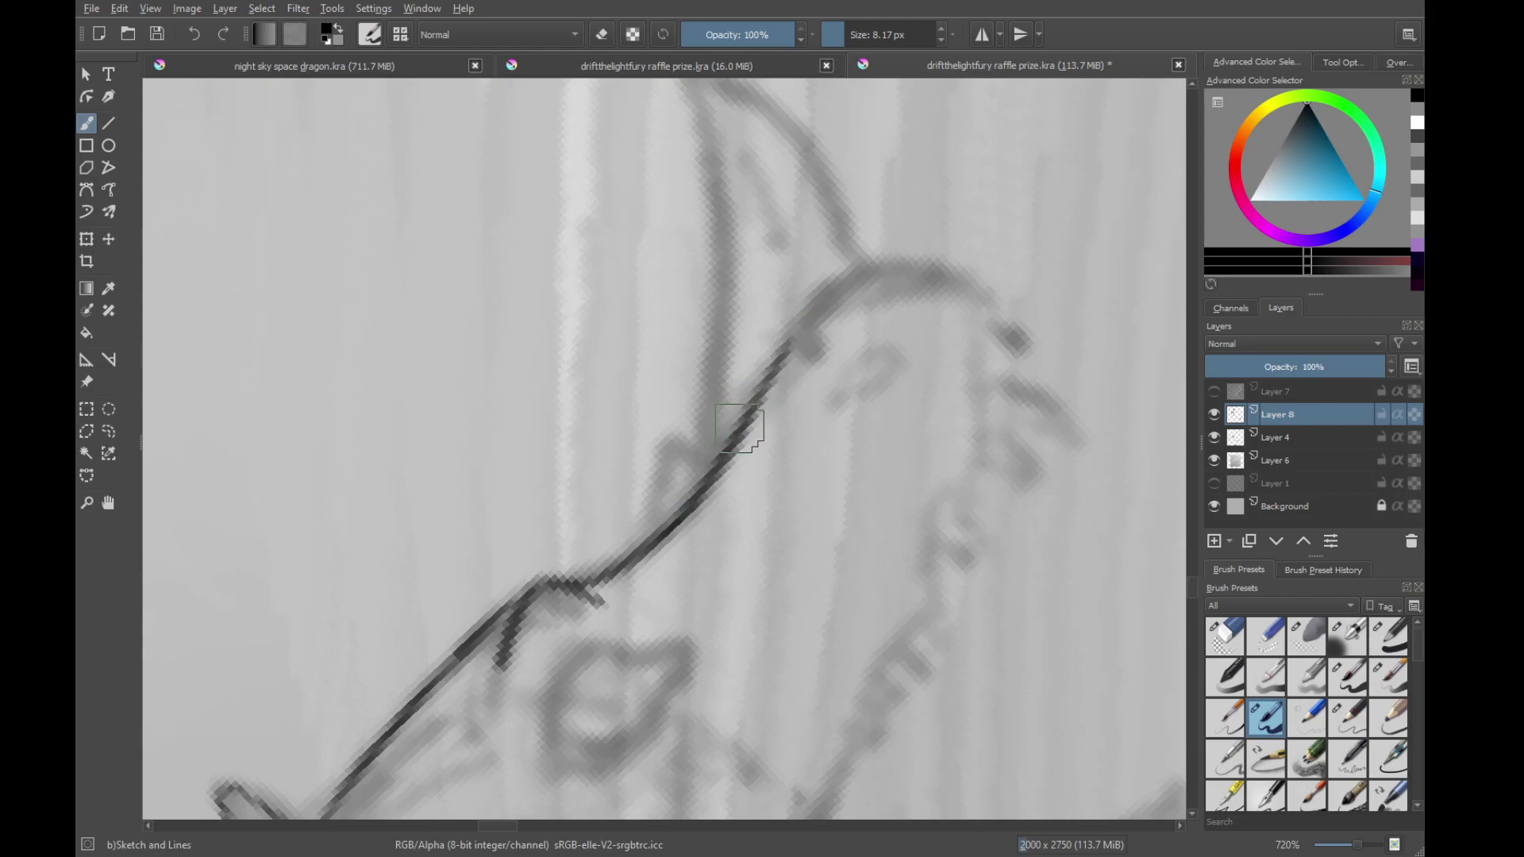
{"action": "mouse_move", "coordinate": [738, 421]}
{"action": "left_mouse_down"}
{"action": "mouse_move", "coordinate": [801, 337]}
{"action": "mouse_move", "coordinate": [767, 379]}
{"action": "mouse_move", "coordinate": [861, 293]}
{"action": "left_mouse_up"}
{"action": "mouse_move", "coordinate": [792, 344]}
{"action": "left_mouse_down"}
{"action": "mouse_move", "coordinate": [893, 278]}
{"action": "mouse_move", "coordinate": [933, 276]}
{"action": "left_mouse_up"}
Ink the wavy edge of the upper lip from the nose tip back to the mouth corner
{"action": "mouse_move", "coordinate": [898, 281]}
{"action": "left_mouse_down"}
{"action": "mouse_move", "coordinate": [970, 280]}
{"action": "mouse_move", "coordinate": [937, 256]}
{"action": "mouse_move", "coordinate": [981, 332]}
{"action": "mouse_move", "coordinate": [811, 324]}
{"action": "mouse_move", "coordinate": [840, 380]}
{"action": "mouse_move", "coordinate": [825, 485]}
{"action": "mouse_move", "coordinate": [869, 350]}
{"action": "mouse_move", "coordinate": [859, 381]}
{"action": "mouse_move", "coordinate": [818, 409]}
{"action": "mouse_move", "coordinate": [802, 490]}
{"action": "mouse_move", "coordinate": [818, 411]}
{"action": "left_mouse_up"}
{"action": "mouse_move", "coordinate": [822, 357]}
{"action": "left_mouse_down"}
{"action": "mouse_move", "coordinate": [801, 444]}
{"action": "mouse_move", "coordinate": [758, 481]}
{"action": "left_mouse_up"}
{"action": "mouse_move", "coordinate": [780, 485]}
{"action": "left_mouse_down"}
{"action": "mouse_move", "coordinate": [873, 362]}
{"action": "mouse_move", "coordinate": [875, 306]}
{"action": "mouse_move", "coordinate": [784, 392]}
{"action": "left_mouse_up"}
{"action": "left_click_drag", "start_coordinate": [844, 329], "coordinate": [778, 445]}
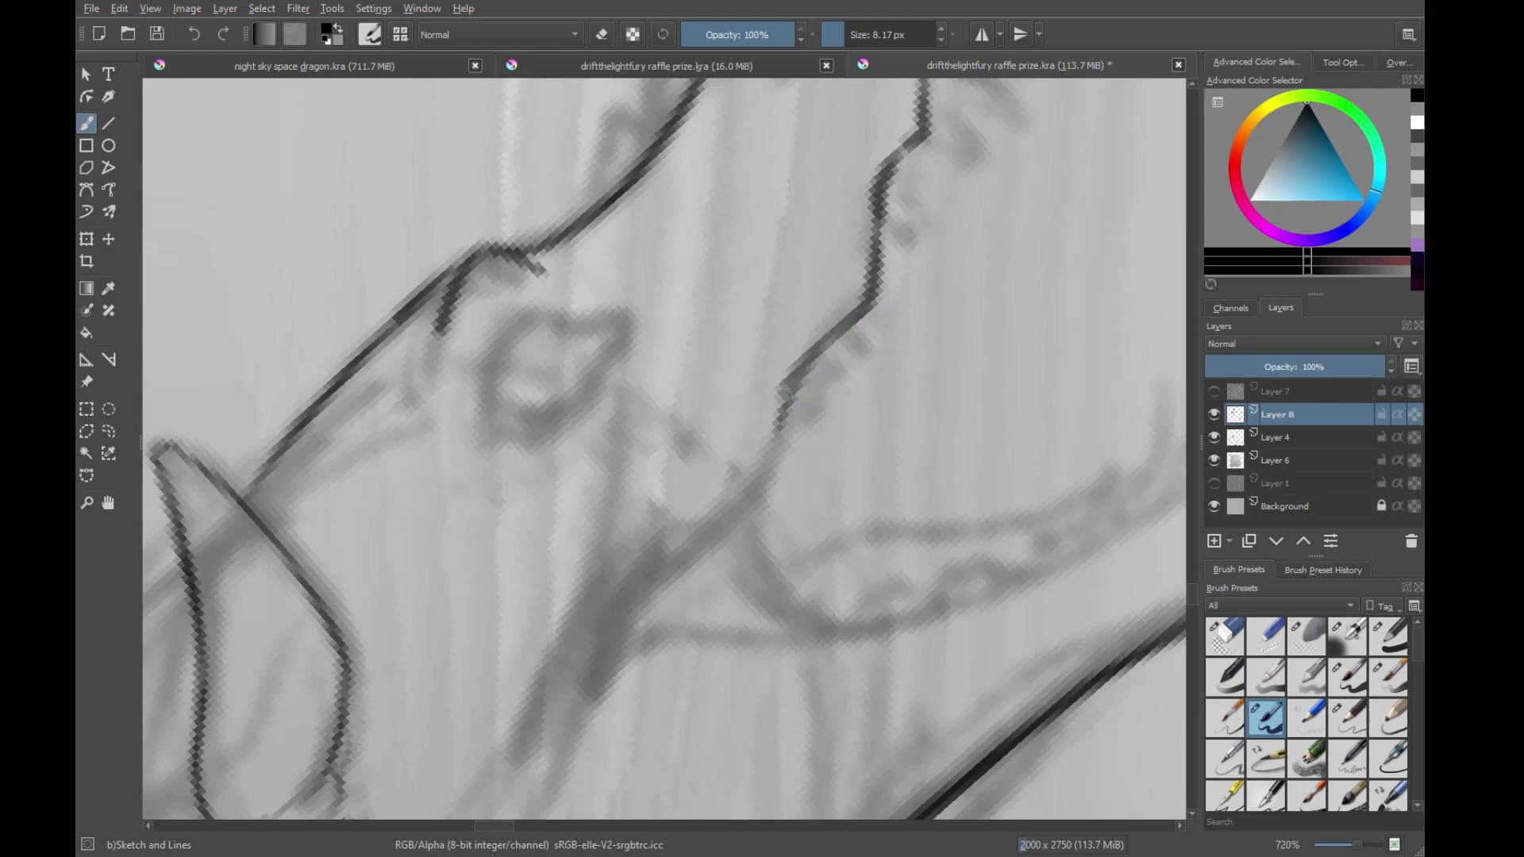
{"action": "left_click_drag", "start_coordinate": [787, 391], "coordinate": [759, 465]}
{"action": "left_click_drag", "start_coordinate": [618, 649], "coordinate": [740, 513]}
{"action": "left_click_drag", "start_coordinate": [675, 560], "coordinate": [769, 444]}
{"action": "key", "text": "ctrl+z"}
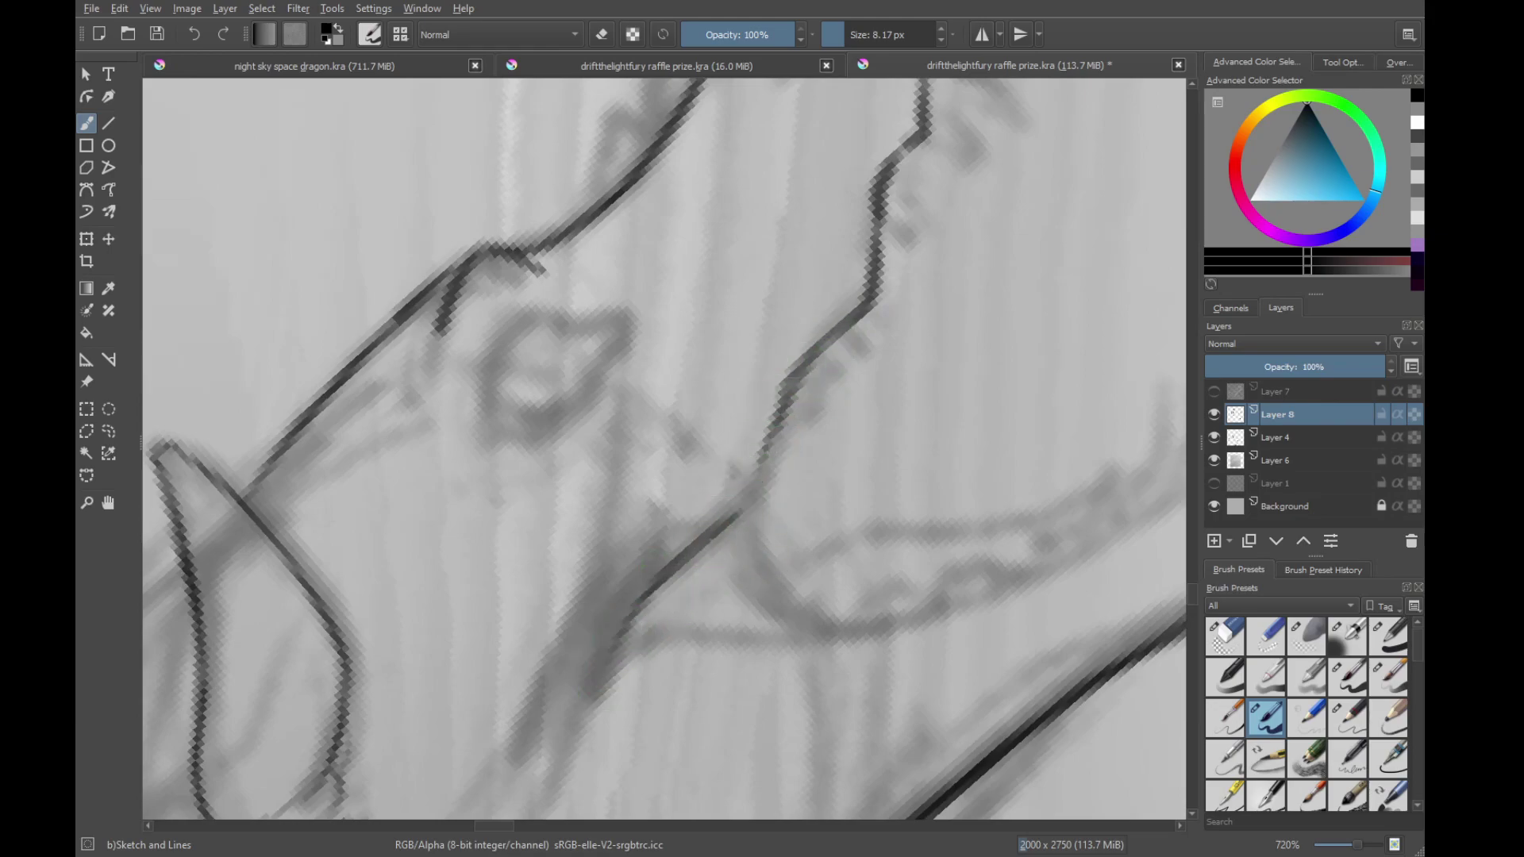
{"action": "left_click_drag", "start_coordinate": [737, 509], "coordinate": [769, 411]}
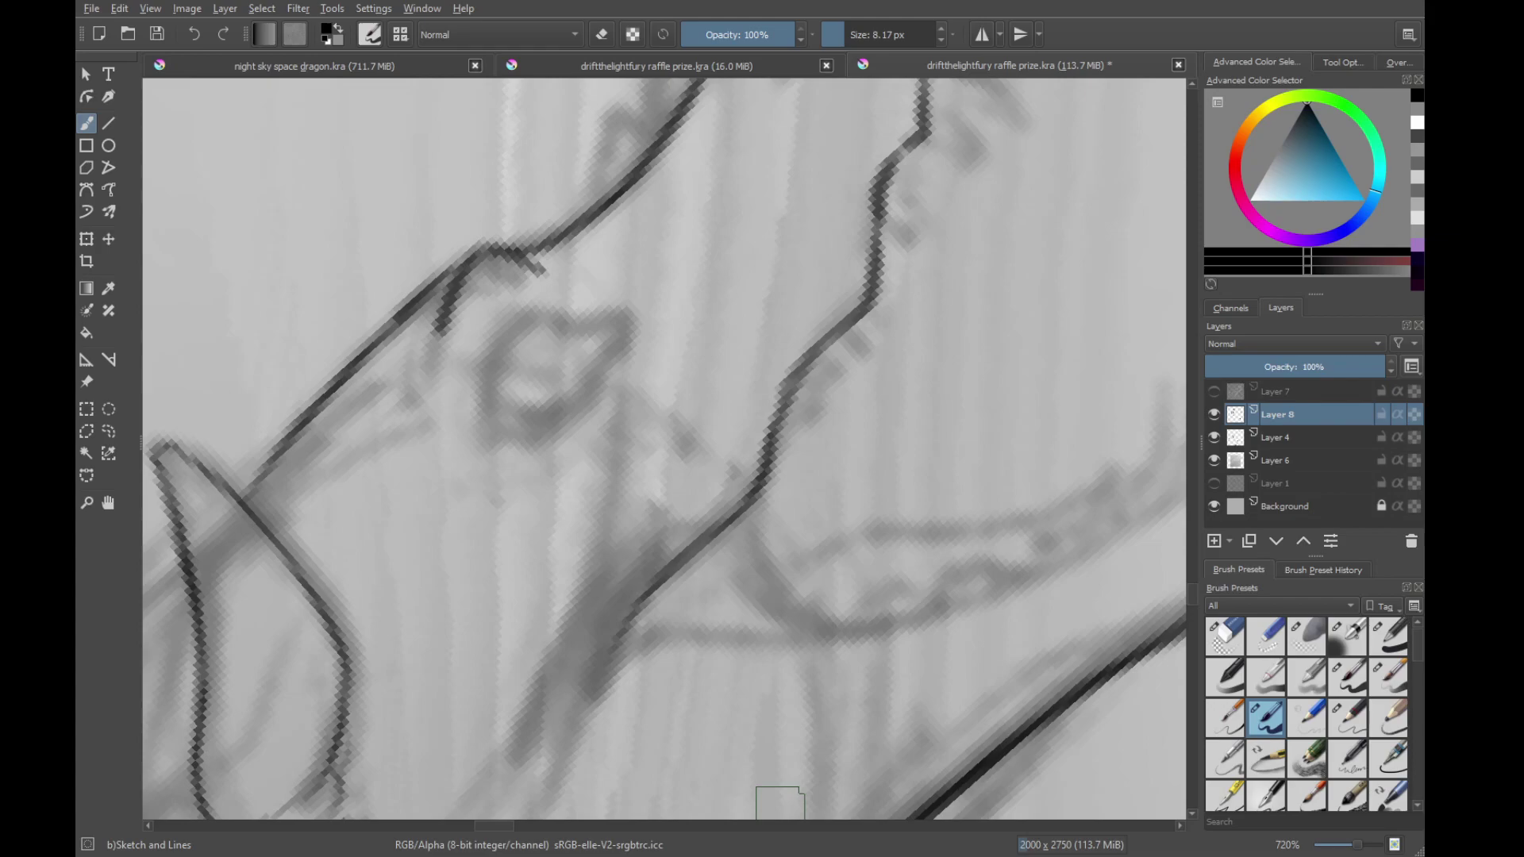
Draw a thick, dark crease at the corner of the dragon's mouth
{"action": "left_click_drag", "start_coordinate": [620, 537], "coordinate": [689, 575]}
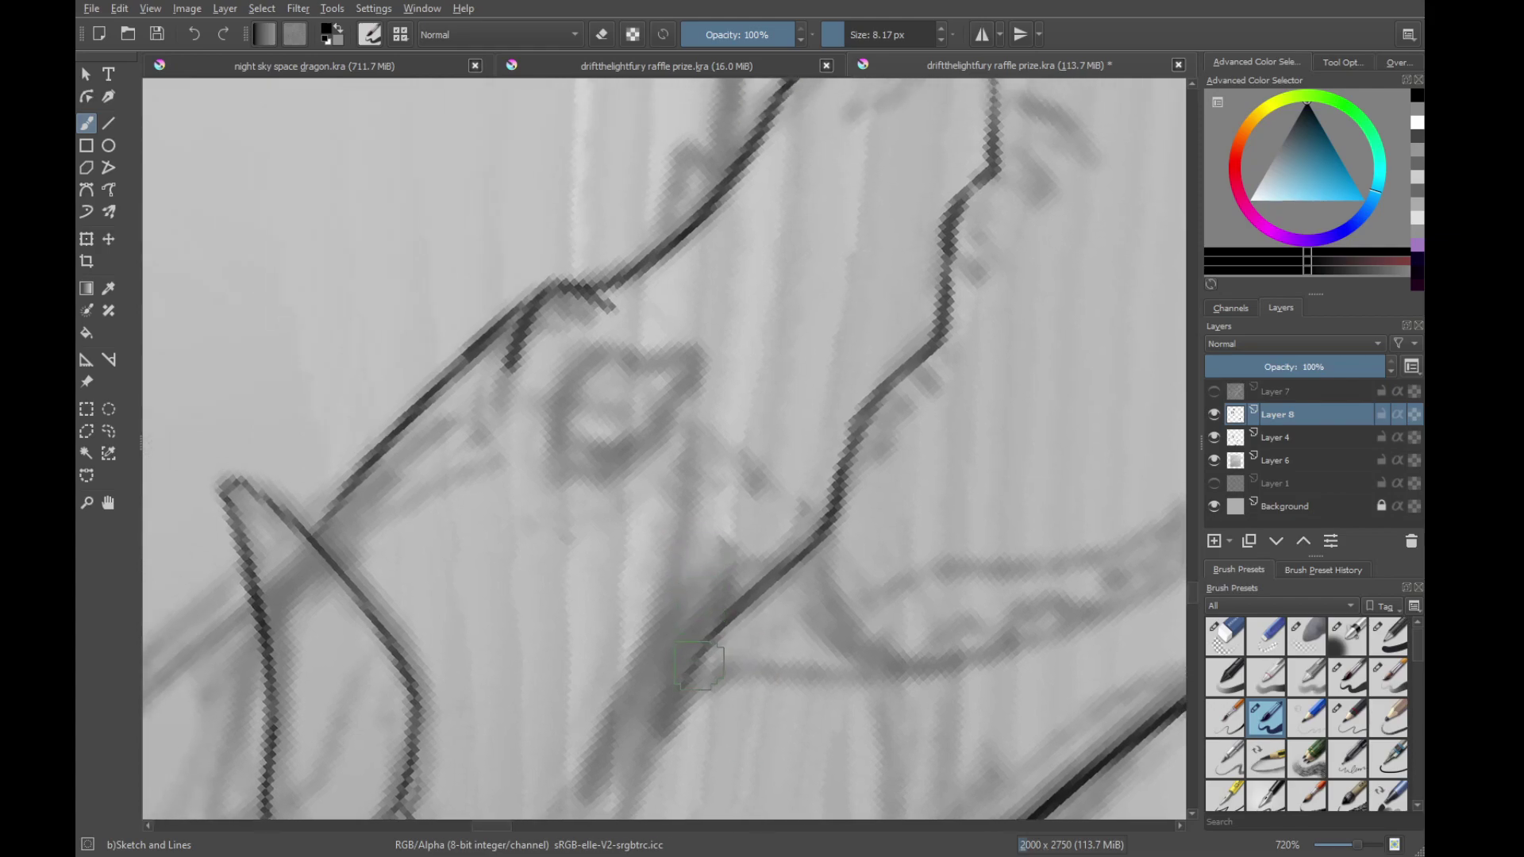
{"action": "left_click_drag", "start_coordinate": [647, 754], "coordinate": [704, 624]}
{"action": "mouse_move", "coordinate": [662, 712]}
{"action": "left_mouse_down"}
{"action": "mouse_move", "coordinate": [710, 605]}
{"action": "mouse_move", "coordinate": [639, 760]}
{"action": "mouse_move", "coordinate": [713, 603]}
{"action": "mouse_move", "coordinate": [703, 677]}
{"action": "left_mouse_up"}
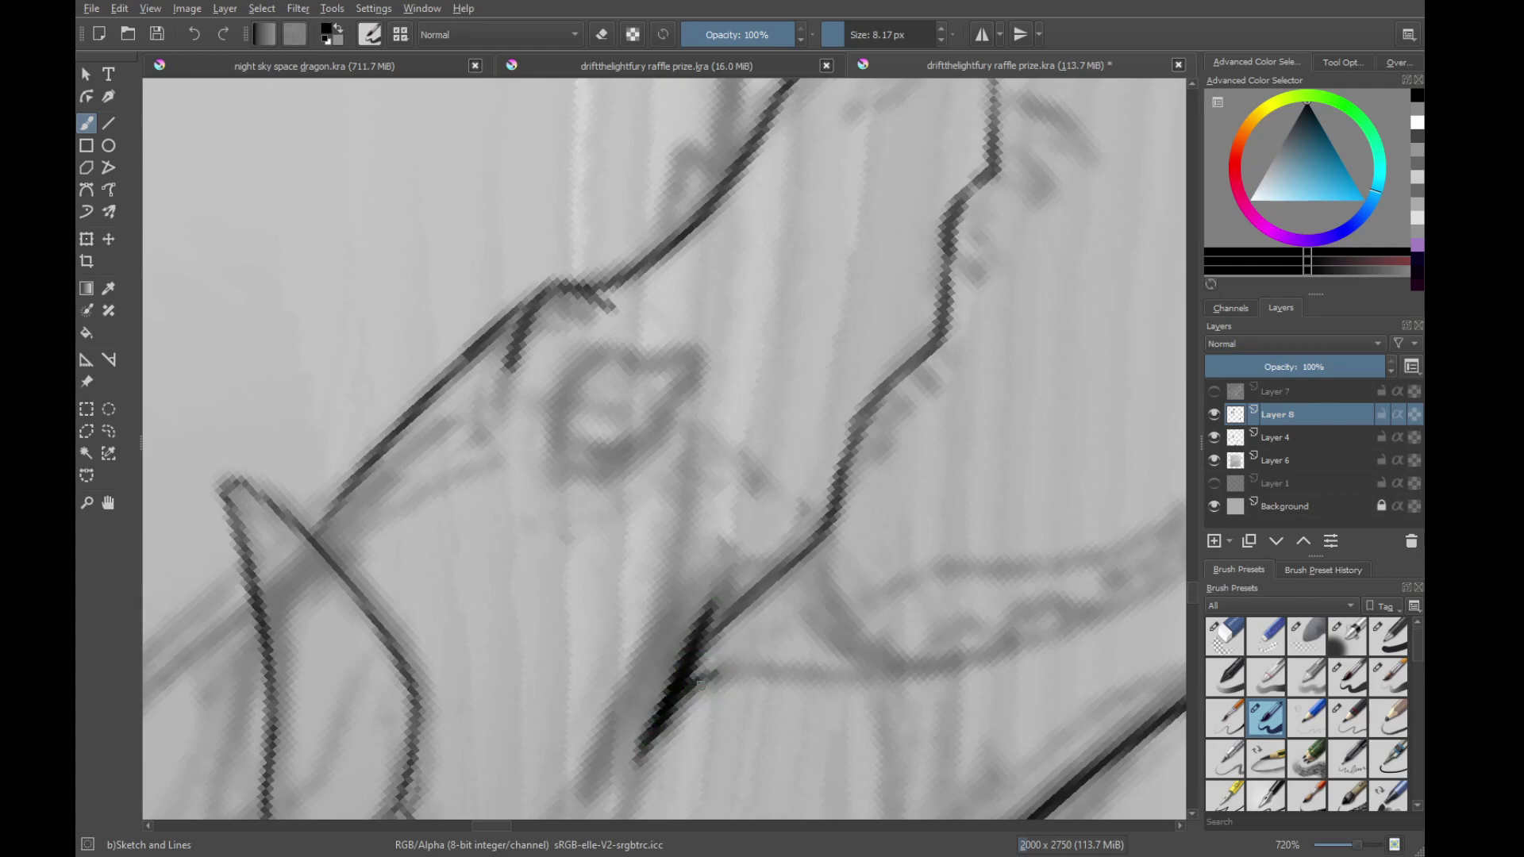
Ink the upper edge of the lower jaw from the mouth corner to the chin tip, redoing the first stroke
{"action": "mouse_move", "coordinate": [905, 641]}
{"action": "left_mouse_down"}
{"action": "mouse_move", "coordinate": [809, 447]}
{"action": "mouse_move", "coordinate": [847, 423]}
{"action": "mouse_move", "coordinate": [849, 369]}
{"action": "left_mouse_up"}
{"action": "mouse_move", "coordinate": [757, 502]}
{"action": "left_mouse_down"}
{"action": "mouse_move", "coordinate": [783, 566]}
{"action": "mouse_move", "coordinate": [904, 426]}
{"action": "left_mouse_up"}
{"action": "left_click_drag", "start_coordinate": [792, 554], "coordinate": [940, 367]}
{"action": "left_click_drag", "start_coordinate": [957, 263], "coordinate": [815, 473]}
{"action": "left_click_drag", "start_coordinate": [782, 599], "coordinate": [883, 457]}
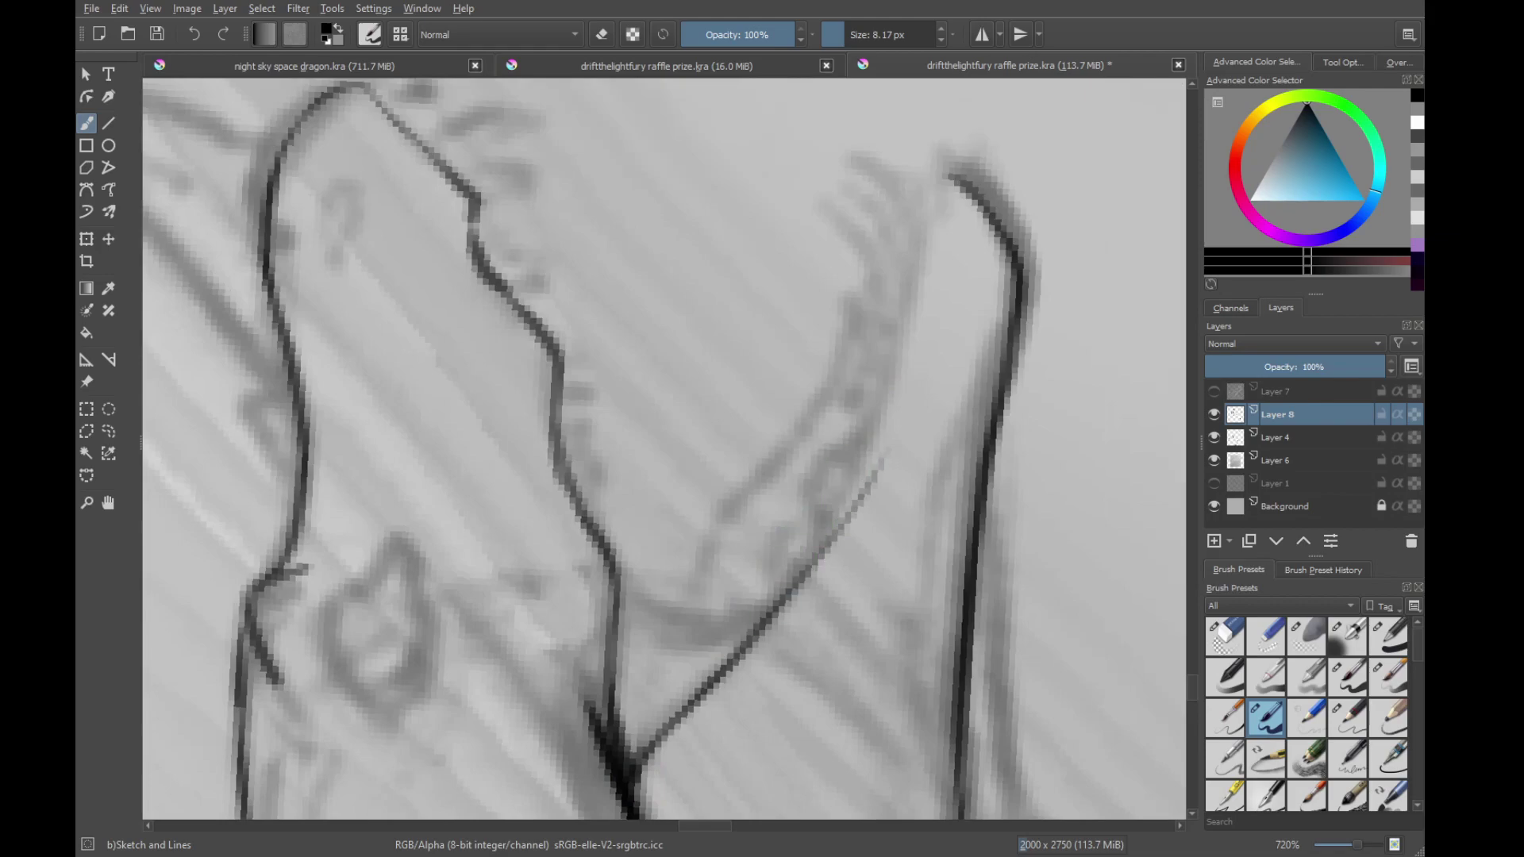
{"action": "key", "text": "ctrl+z"}
{"action": "left_click_drag", "start_coordinate": [760, 641], "coordinate": [858, 469]}
{"action": "mouse_move", "coordinate": [873, 400]}
{"action": "left_mouse_down"}
{"action": "mouse_move", "coordinate": [823, 480]}
{"action": "mouse_move", "coordinate": [806, 559]}
{"action": "mouse_move", "coordinate": [865, 387]}
{"action": "left_mouse_up"}
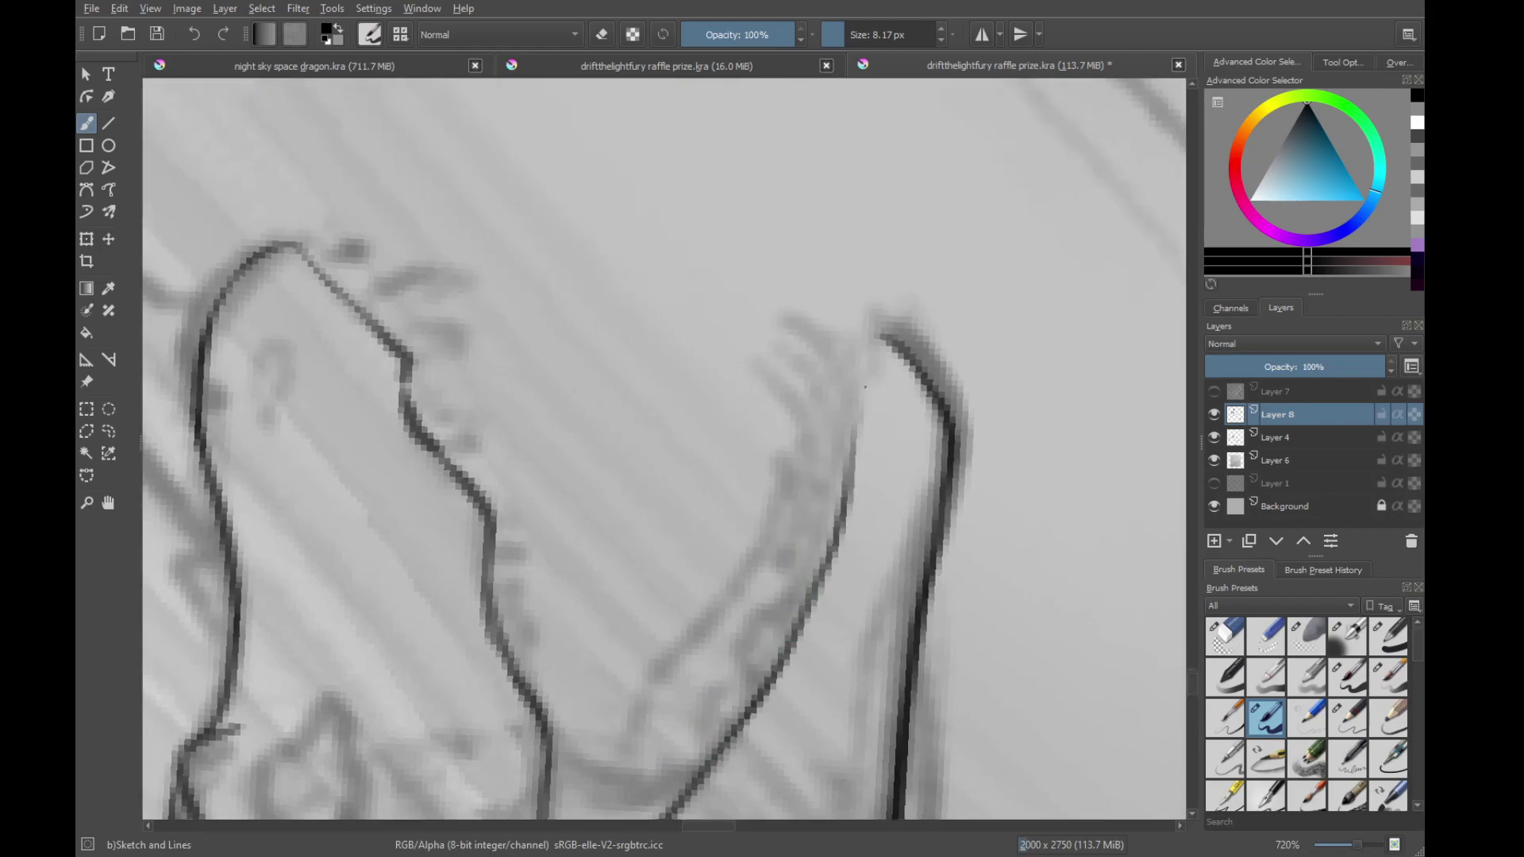
{"action": "left_click_drag", "start_coordinate": [841, 515], "coordinate": [869, 319]}
{"action": "mouse_move", "coordinate": [853, 468]}
{"action": "left_mouse_down"}
{"action": "mouse_move", "coordinate": [881, 333]}
{"action": "mouse_move", "coordinate": [713, 535]}
{"action": "left_mouse_up"}
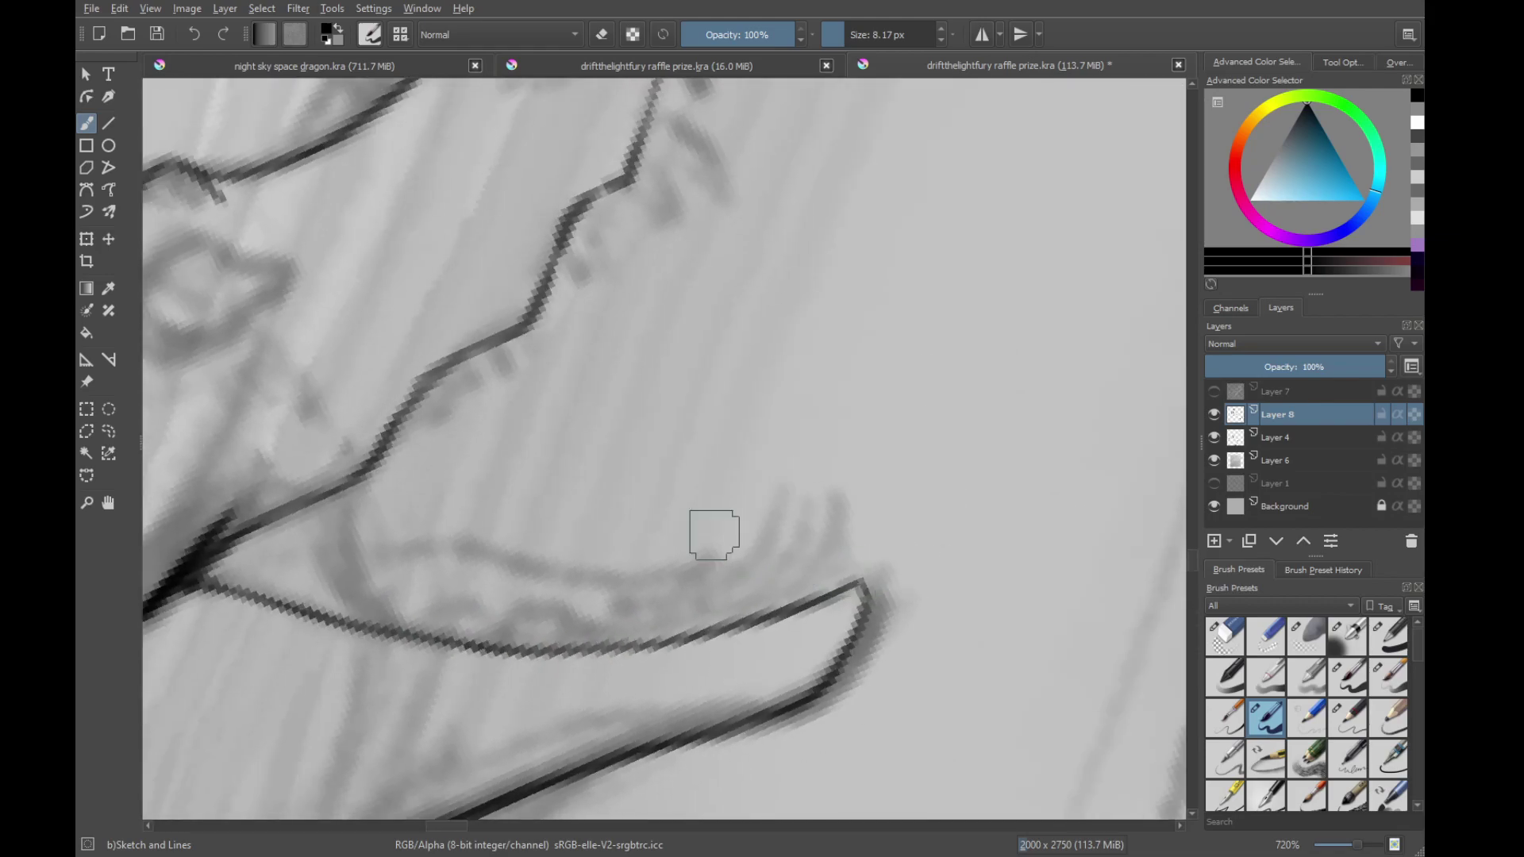
Draw the curved cheek membrane between the jaws and hatch the area behind it
{"action": "left_click_drag", "start_coordinate": [454, 530], "coordinate": [825, 465]}
{"action": "left_click_drag", "start_coordinate": [719, 420], "coordinate": [746, 556]}
{"action": "left_click_drag", "start_coordinate": [709, 496], "coordinate": [754, 559]}
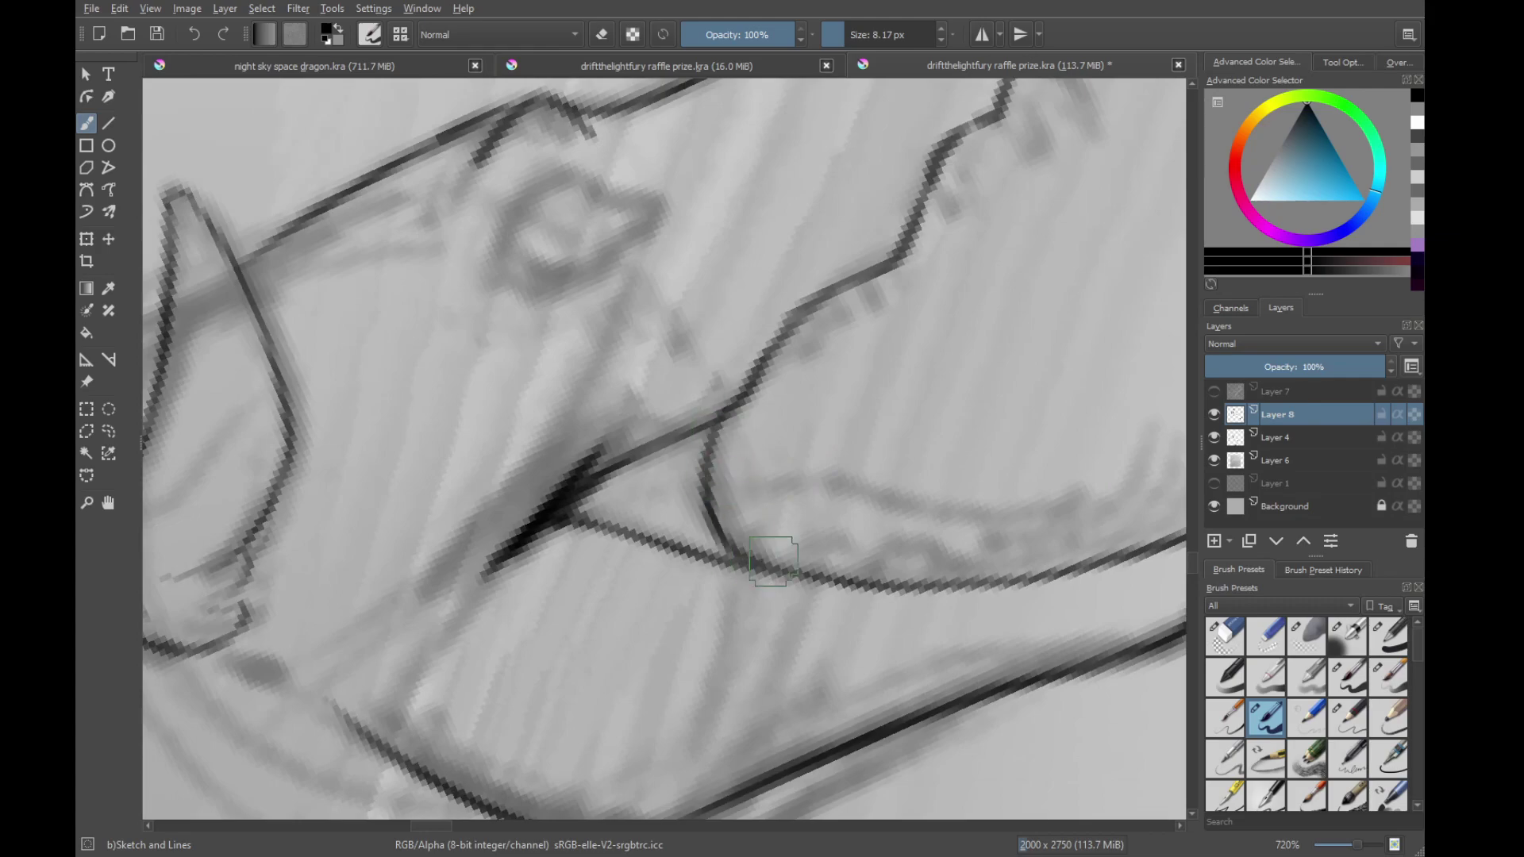
{"action": "mouse_move", "coordinate": [683, 456]}
{"action": "left_mouse_down"}
{"action": "mouse_move", "coordinate": [702, 551]}
{"action": "mouse_move", "coordinate": [686, 531]}
{"action": "left_mouse_up"}
{"action": "left_click_drag", "start_coordinate": [644, 476], "coordinate": [657, 533]}
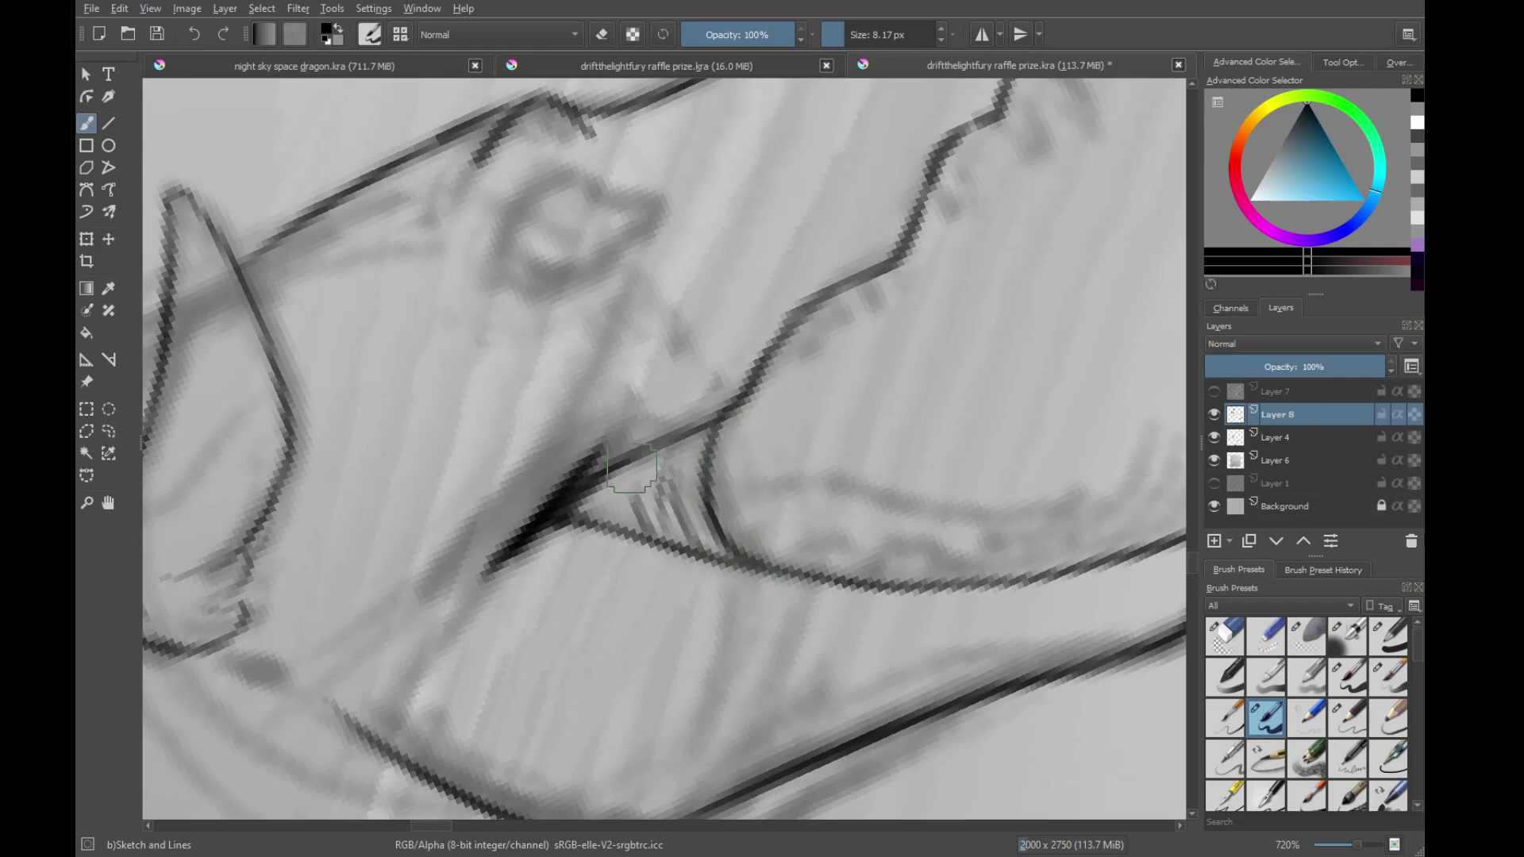
Draw the upper teeth along the lip, from the long front fangs to the small ones at the back
{"action": "left_click_drag", "start_coordinate": [780, 487], "coordinate": [609, 675]}
{"action": "mouse_move", "coordinate": [912, 302]}
{"action": "left_mouse_down", "text": "shift"}
{"action": "mouse_move", "coordinate": [952, 432]}
{"action": "mouse_move", "coordinate": [874, 531]}
{"action": "mouse_move", "coordinate": [873, 473]}
{"action": "left_mouse_up", "text": "shift"}
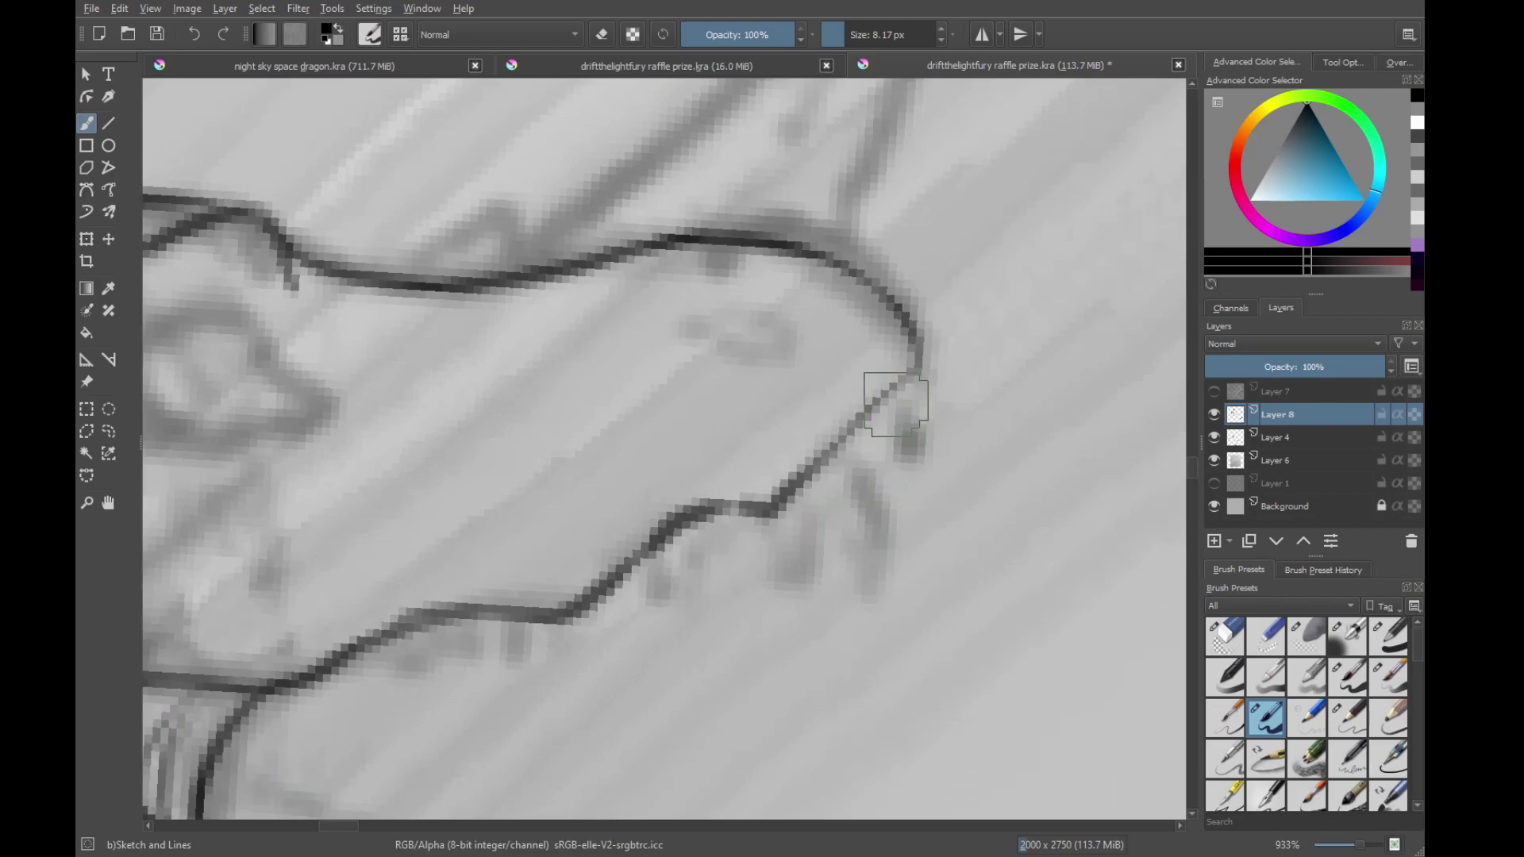
{"action": "mouse_move", "coordinate": [909, 406]}
{"action": "left_mouse_down"}
{"action": "mouse_move", "coordinate": [912, 445]}
{"action": "mouse_move", "coordinate": [872, 528]}
{"action": "mouse_move", "coordinate": [877, 587]}
{"action": "left_mouse_up"}
{"action": "mouse_move", "coordinate": [823, 464]}
{"action": "left_mouse_down"}
{"action": "mouse_move", "coordinate": [872, 586]}
{"action": "mouse_move", "coordinate": [859, 421]}
{"action": "left_mouse_up"}
{"action": "left_click_drag", "start_coordinate": [915, 369], "coordinate": [925, 417]}
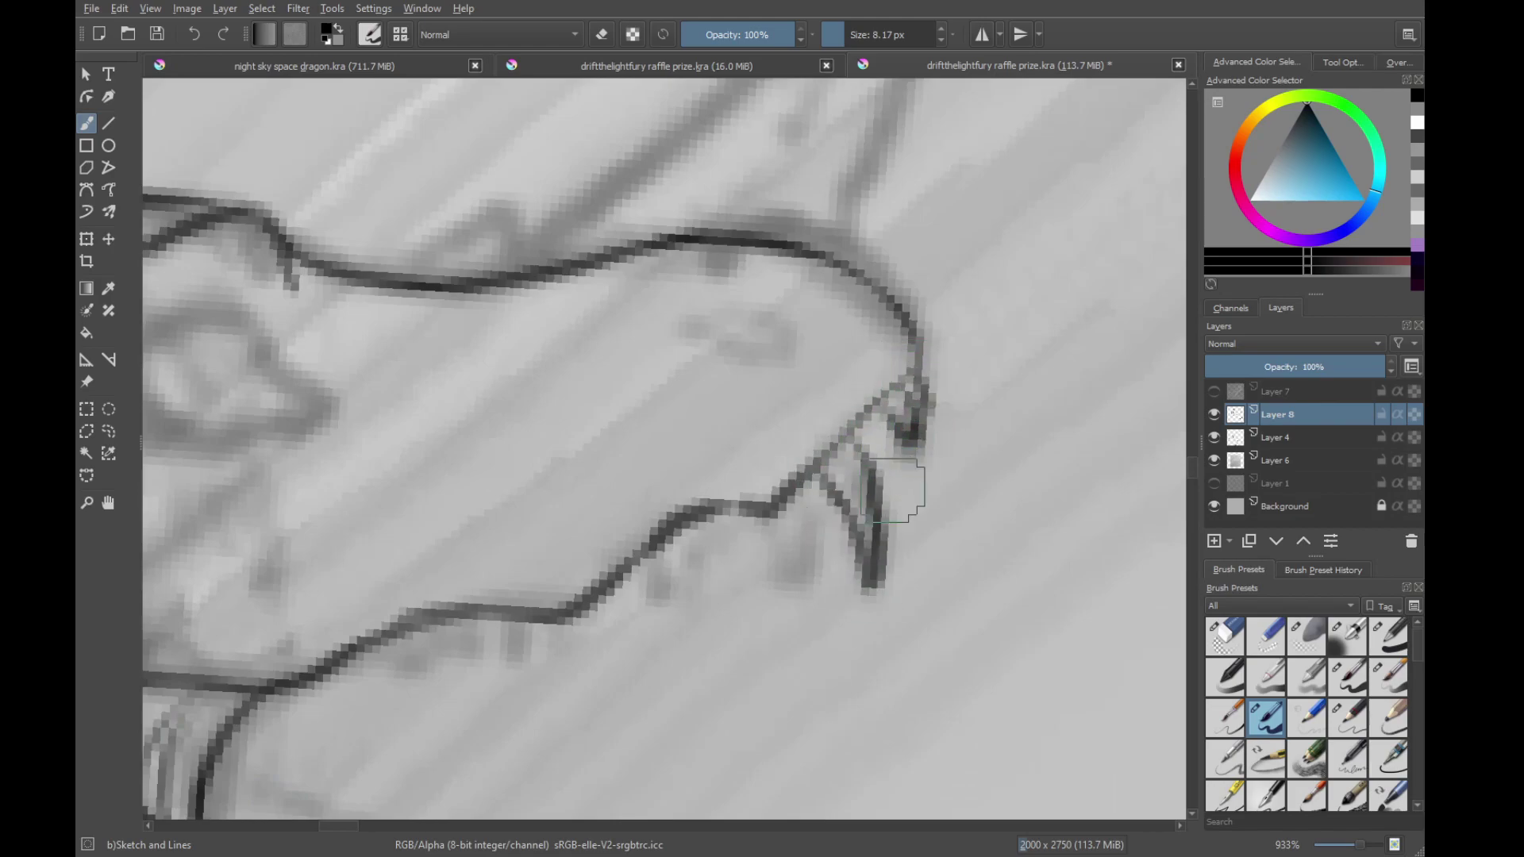
{"action": "left_click_drag", "start_coordinate": [815, 569], "coordinate": [882, 452]}
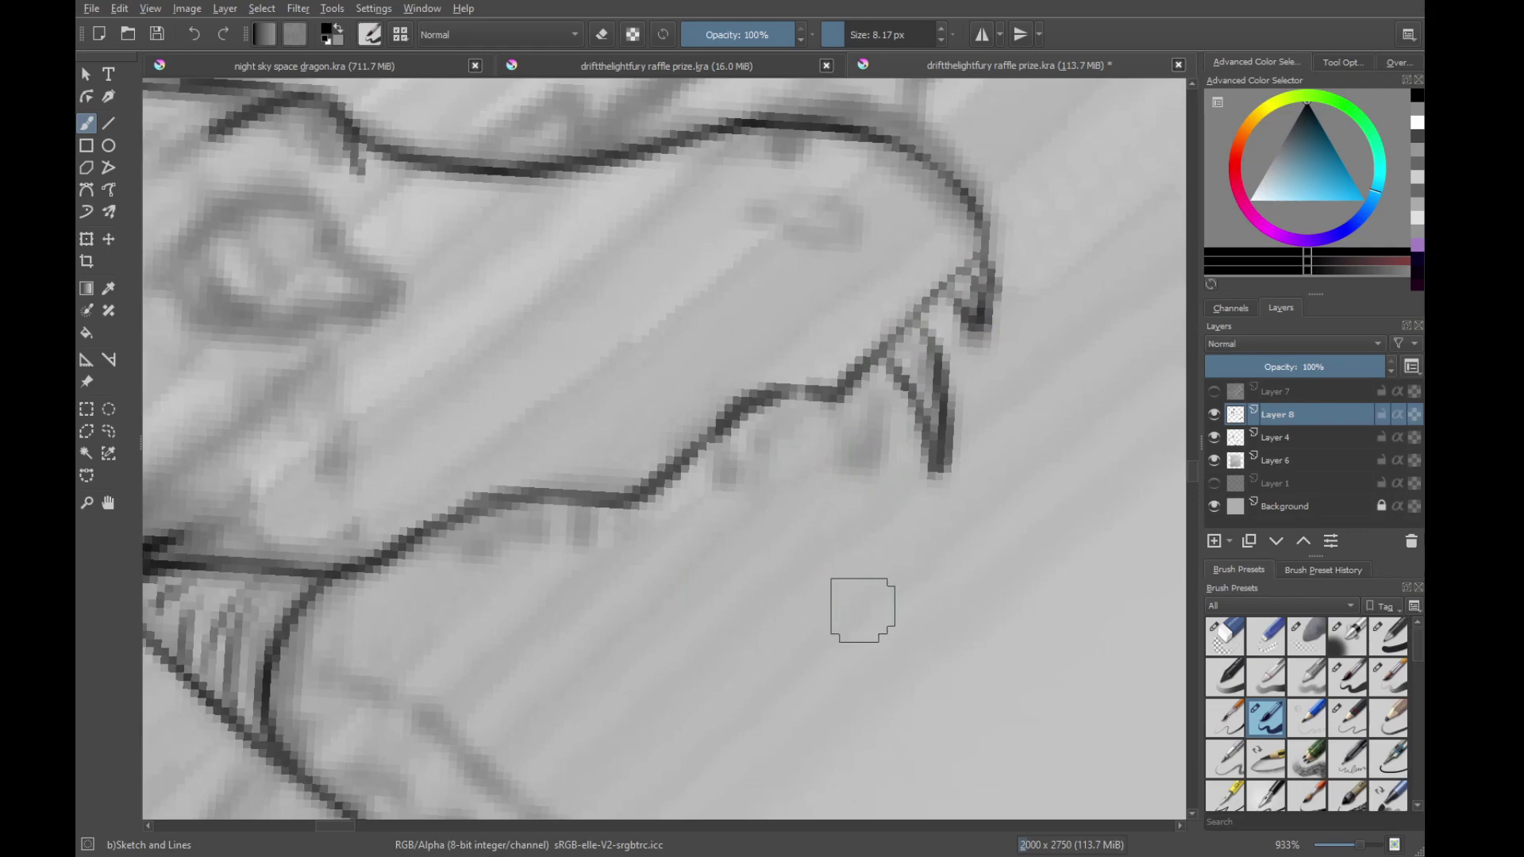
{"action": "left_click_drag", "start_coordinate": [865, 512], "coordinate": [895, 435]}
{"action": "mouse_move", "coordinate": [729, 452]}
{"action": "left_mouse_down"}
{"action": "mouse_move", "coordinate": [772, 490]}
{"action": "mouse_move", "coordinate": [796, 420]}
{"action": "mouse_move", "coordinate": [921, 358]}
{"action": "left_mouse_up"}
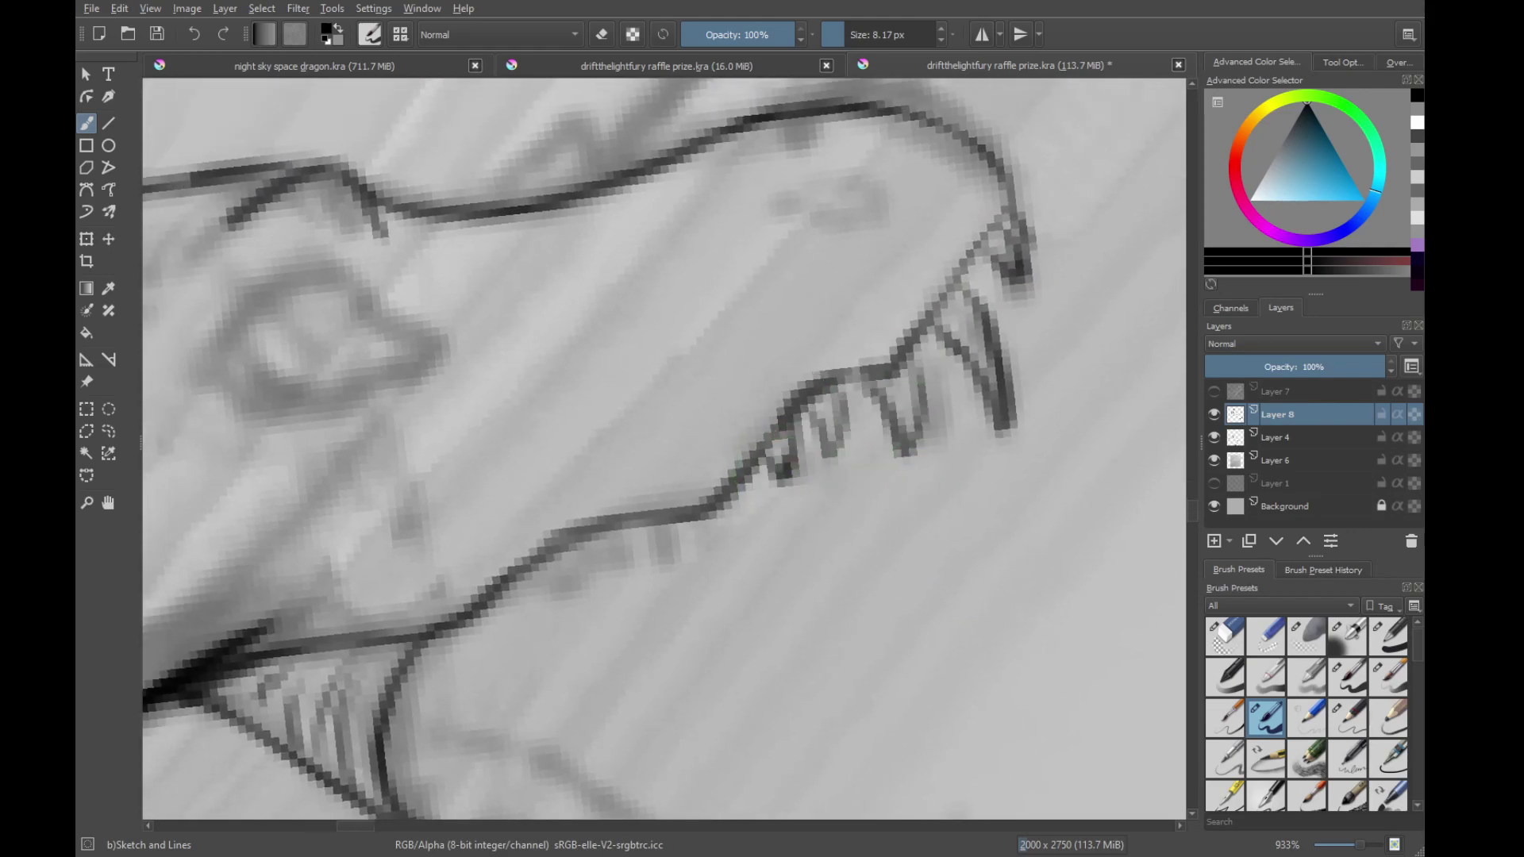
{"action": "left_click_drag", "start_coordinate": [760, 539], "coordinate": [911, 436]}
{"action": "mouse_move", "coordinate": [684, 482]}
{"action": "left_mouse_down"}
{"action": "mouse_move", "coordinate": [718, 435]}
{"action": "mouse_move", "coordinate": [774, 464]}
{"action": "mouse_move", "coordinate": [889, 384]}
{"action": "left_mouse_up"}
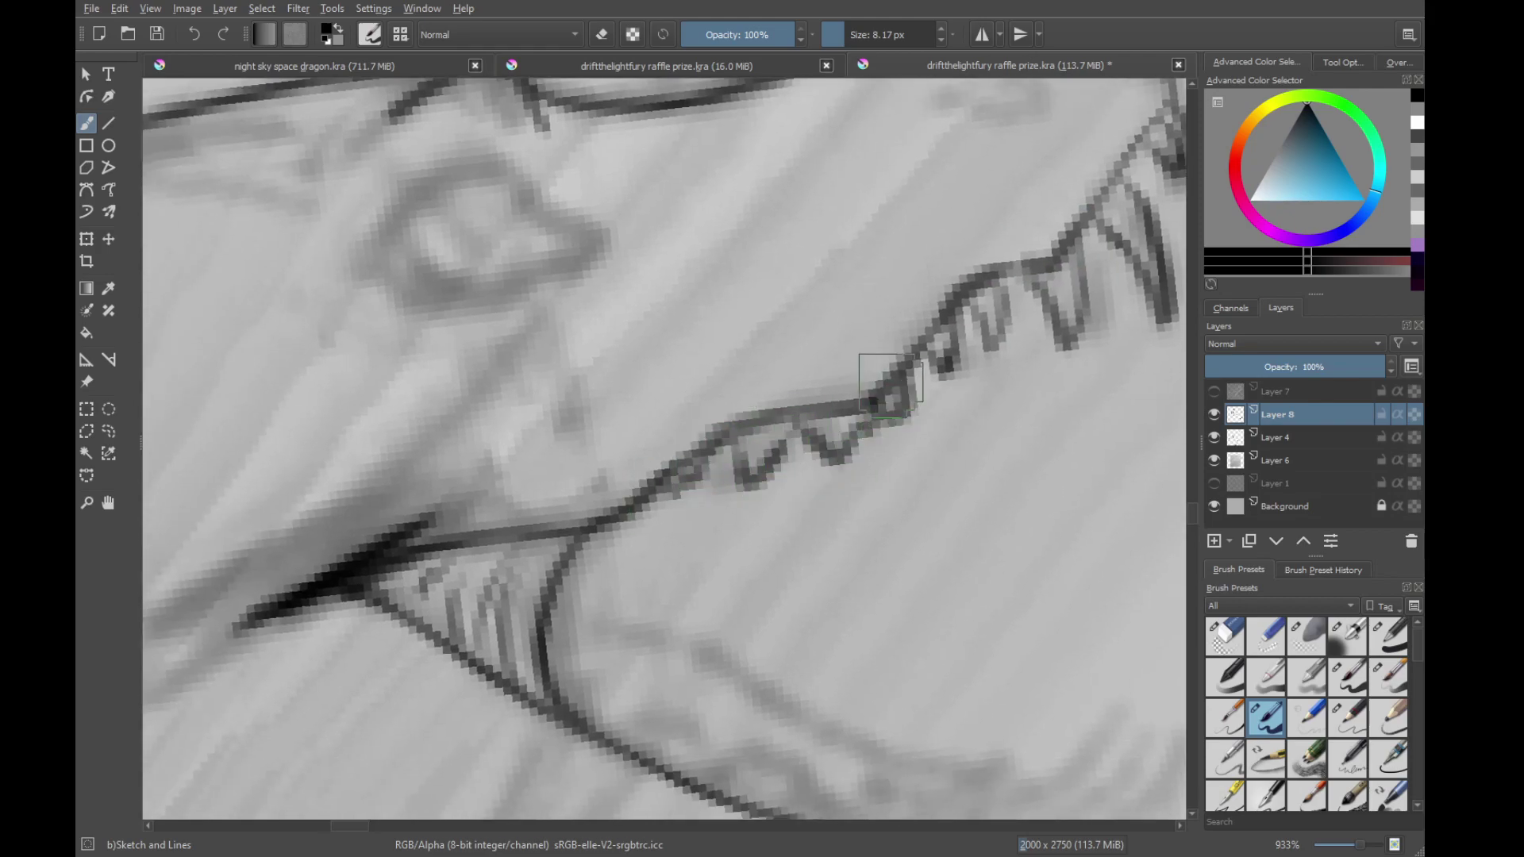
Draw the lower teeth along the jaw edge, from the front fangs to the back of the mouth
{"action": "left_click_drag", "start_coordinate": [1002, 671], "coordinate": [930, 464]}
{"action": "left_click_drag", "start_coordinate": [930, 463], "coordinate": [919, 377]}
{"action": "left_click_drag", "start_coordinate": [992, 521], "coordinate": [799, 538]}
{"action": "mouse_move", "coordinate": [888, 372]}
{"action": "left_mouse_down"}
{"action": "mouse_move", "coordinate": [880, 514]}
{"action": "mouse_move", "coordinate": [945, 462]}
{"action": "mouse_move", "coordinate": [950, 491]}
{"action": "left_mouse_up"}
{"action": "mouse_move", "coordinate": [847, 432]}
{"action": "left_mouse_down"}
{"action": "mouse_move", "coordinate": [861, 530]}
{"action": "mouse_move", "coordinate": [818, 546]}
{"action": "left_mouse_up"}
{"action": "mouse_move", "coordinate": [785, 530]}
{"action": "left_mouse_down"}
{"action": "mouse_move", "coordinate": [859, 466]}
{"action": "mouse_move", "coordinate": [829, 493]}
{"action": "left_mouse_up"}
{"action": "left_click_drag", "start_coordinate": [840, 437], "coordinate": [798, 498]}
{"action": "left_click_drag", "start_coordinate": [765, 521], "coordinate": [838, 494]}
{"action": "mouse_move", "coordinate": [823, 481]}
{"action": "left_mouse_down"}
{"action": "mouse_move", "coordinate": [809, 461]}
{"action": "mouse_move", "coordinate": [732, 475]}
{"action": "mouse_move", "coordinate": [834, 483]}
{"action": "left_mouse_up"}
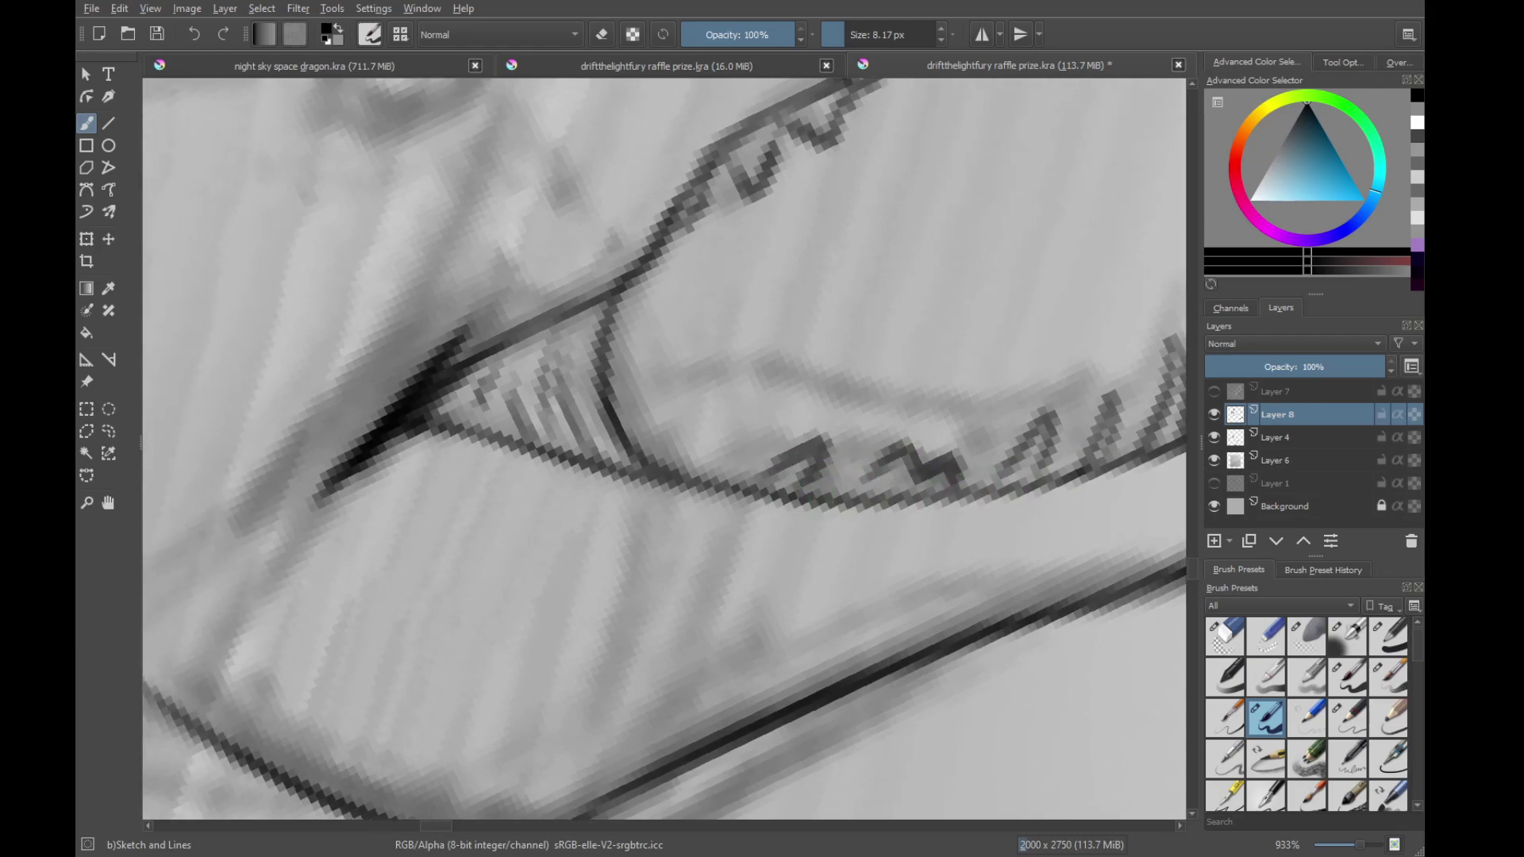
Redraw the rear lower teeth as smaller, simpler points along the jaw edge
{"action": "scroll", "coordinate": [793, 477], "scroll_direction": "down", "scroll_amount": 4}
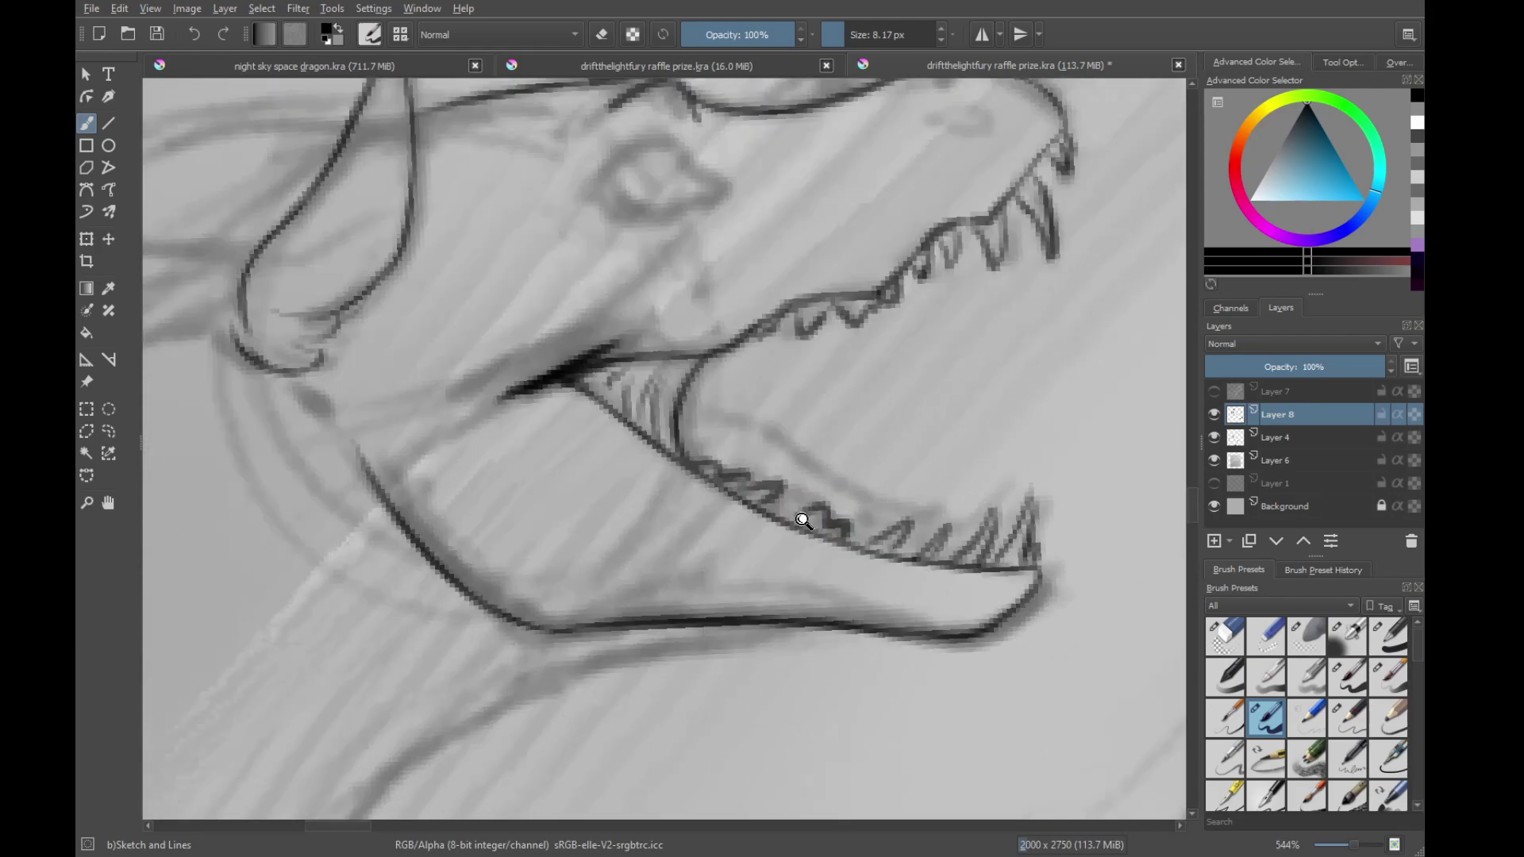
{"action": "scroll", "coordinate": [817, 476], "scroll_direction": "up", "scroll_amount": 3}
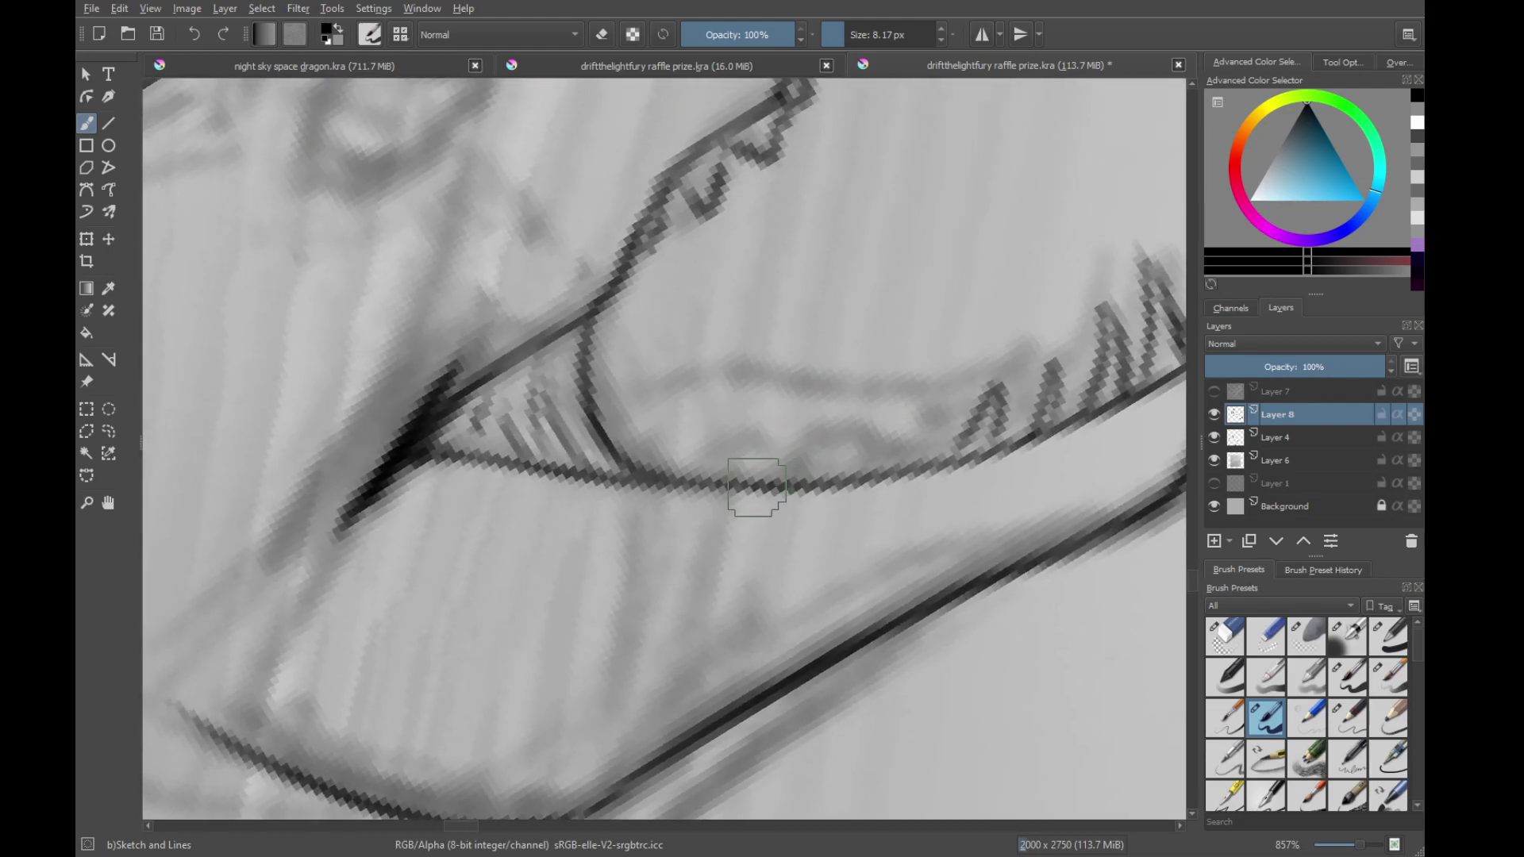
{"action": "mouse_move", "coordinate": [855, 473]}
{"action": "left_mouse_down"}
{"action": "mouse_move", "coordinate": [890, 442]}
{"action": "mouse_move", "coordinate": [938, 469]}
{"action": "left_mouse_up"}
{"action": "mouse_move", "coordinate": [860, 435]}
{"action": "left_mouse_down"}
{"action": "mouse_move", "coordinate": [809, 520]}
{"action": "mouse_move", "coordinate": [829, 511]}
{"action": "left_mouse_up"}
Ink the upper contour of the tongue from the back of the mouth toward the front lower teeth
{"action": "key", "text": "4"}
{"action": "mouse_move", "coordinate": [658, 494]}
{"action": "left_mouse_down"}
{"action": "mouse_move", "coordinate": [609, 546]}
{"action": "mouse_move", "coordinate": [843, 429]}
{"action": "left_mouse_up"}
{"action": "left_click_drag", "start_coordinate": [707, 468], "coordinate": [960, 365]}
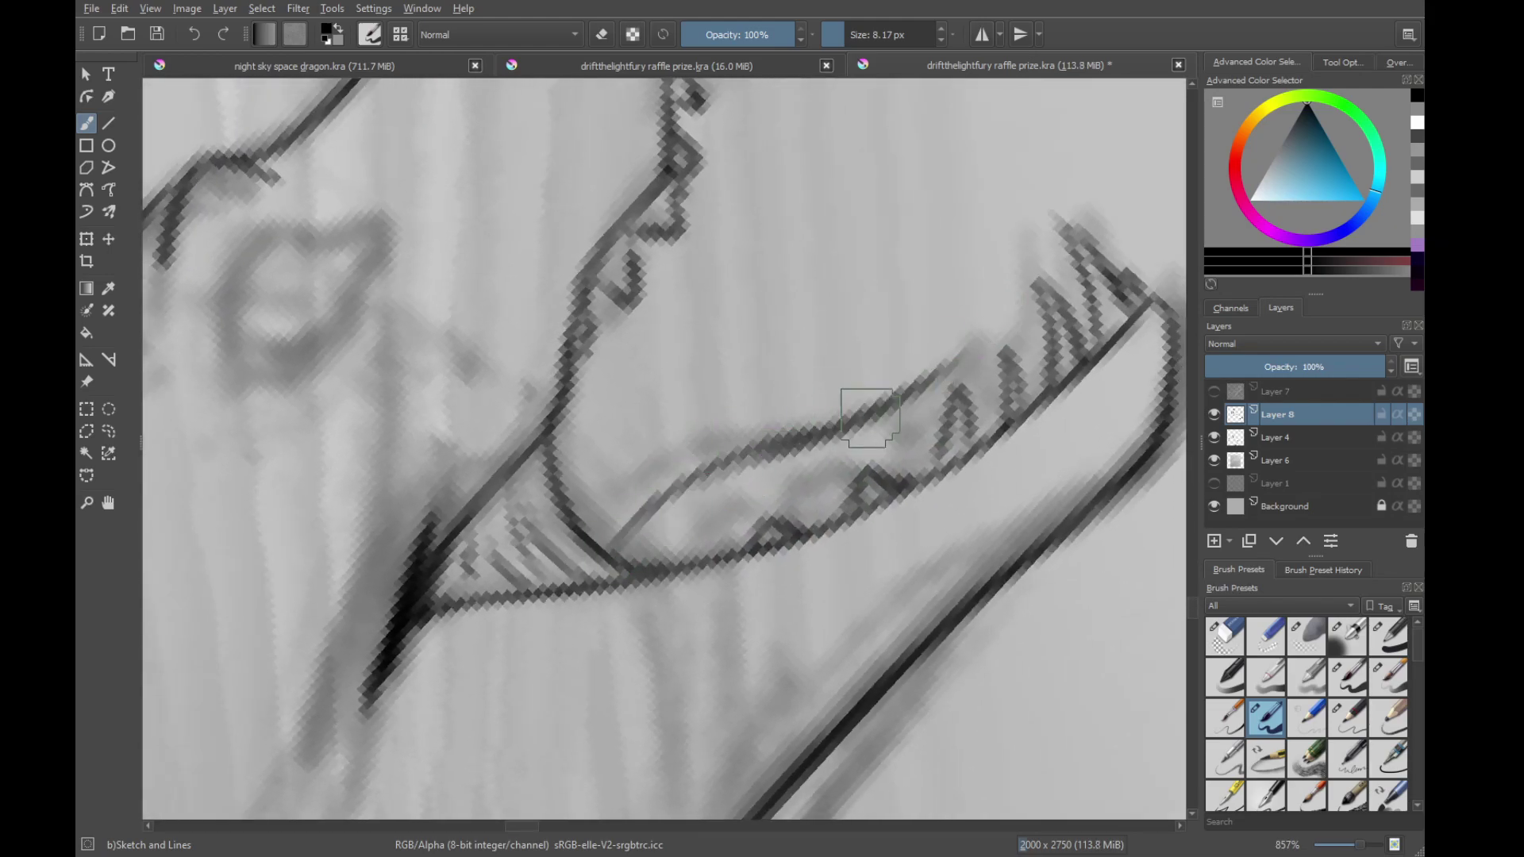
Complete the tongue's upper contour up to the front lower teeth and check the head with the Layer 4 sketch toggled
{"action": "mouse_move", "coordinate": [869, 418]}
{"action": "left_mouse_down"}
{"action": "mouse_move", "coordinate": [1055, 278]}
{"action": "mouse_move", "coordinate": [969, 401]}
{"action": "mouse_move", "coordinate": [1028, 465]}
{"action": "mouse_move", "coordinate": [1031, 540]}
{"action": "left_mouse_up"}
{"action": "left_click_drag", "start_coordinate": [1024, 397], "coordinate": [877, 477]}
{"action": "scroll", "coordinate": [1060, 427], "scroll_direction": "up", "scroll_amount": 4}
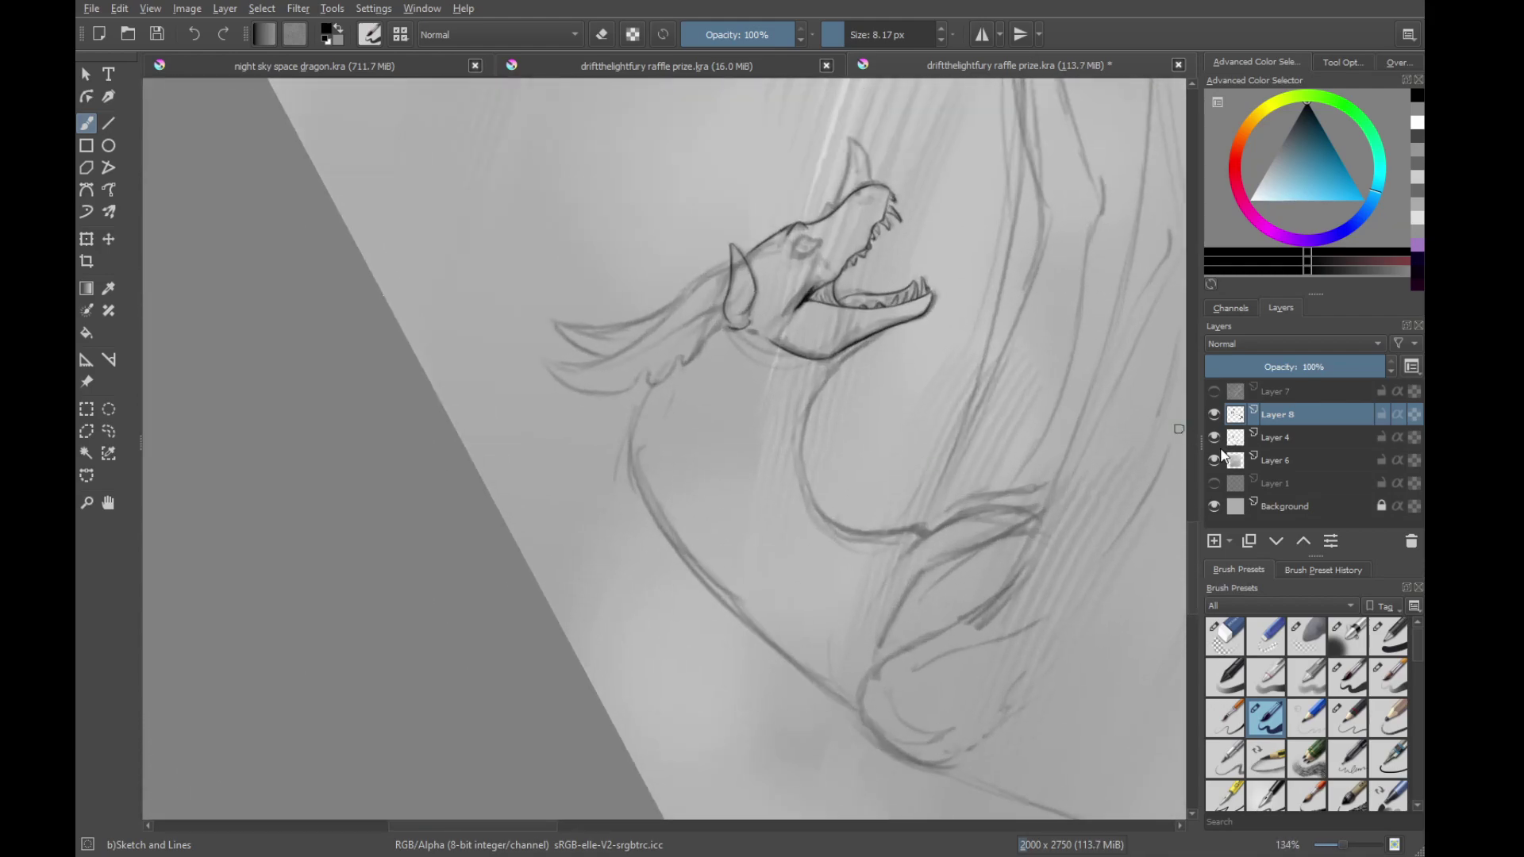
{"action": "left_click", "coordinate": [1215, 439]}
{"action": "left_click", "coordinate": [1215, 438]}
Ink the nostril and the small spike on the bridge of the snout
{"action": "left_click_drag", "start_coordinate": [803, 222], "coordinate": [833, 428]}
{"action": "mouse_move", "coordinate": [833, 428]}
{"action": "left_mouse_down"}
{"action": "mouse_move", "coordinate": [827, 415]}
{"action": "mouse_move", "coordinate": [777, 509]}
{"action": "left_mouse_up"}
{"action": "left_click_drag", "start_coordinate": [862, 499], "coordinate": [861, 325]}
{"action": "mouse_move", "coordinate": [766, 530]}
{"action": "left_mouse_down"}
{"action": "mouse_move", "coordinate": [813, 500]}
{"action": "mouse_move", "coordinate": [827, 524]}
{"action": "mouse_move", "coordinate": [768, 533]}
{"action": "left_mouse_up"}
{"action": "left_click_drag", "start_coordinate": [761, 469], "coordinate": [722, 500]}
{"action": "left_click_drag", "start_coordinate": [627, 506], "coordinate": [762, 522]}
Ink the curved snout horn's outline from base to tip and back, and add thin contour lines inside it
{"action": "mouse_move", "coordinate": [688, 568]}
{"action": "left_mouse_down"}
{"action": "mouse_move", "coordinate": [779, 536]}
{"action": "mouse_move", "coordinate": [911, 359]}
{"action": "left_mouse_up"}
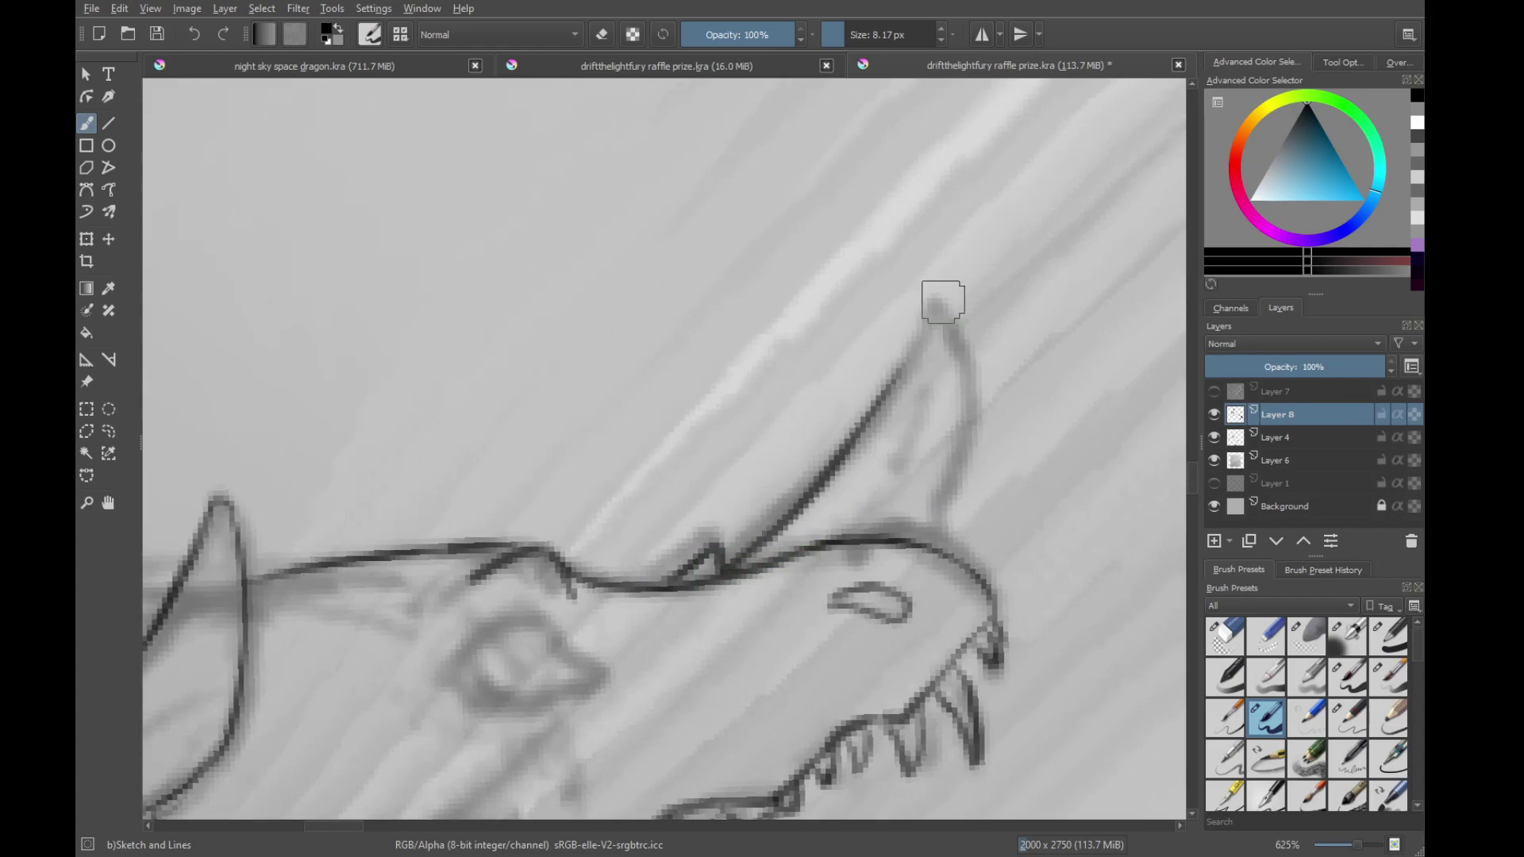
{"action": "left_click_drag", "start_coordinate": [846, 458], "coordinate": [913, 343]}
{"action": "mouse_move", "coordinate": [877, 408]}
{"action": "left_mouse_down"}
{"action": "mouse_move", "coordinate": [933, 309]}
{"action": "mouse_move", "coordinate": [960, 488]}
{"action": "mouse_move", "coordinate": [928, 542]}
{"action": "left_mouse_up"}
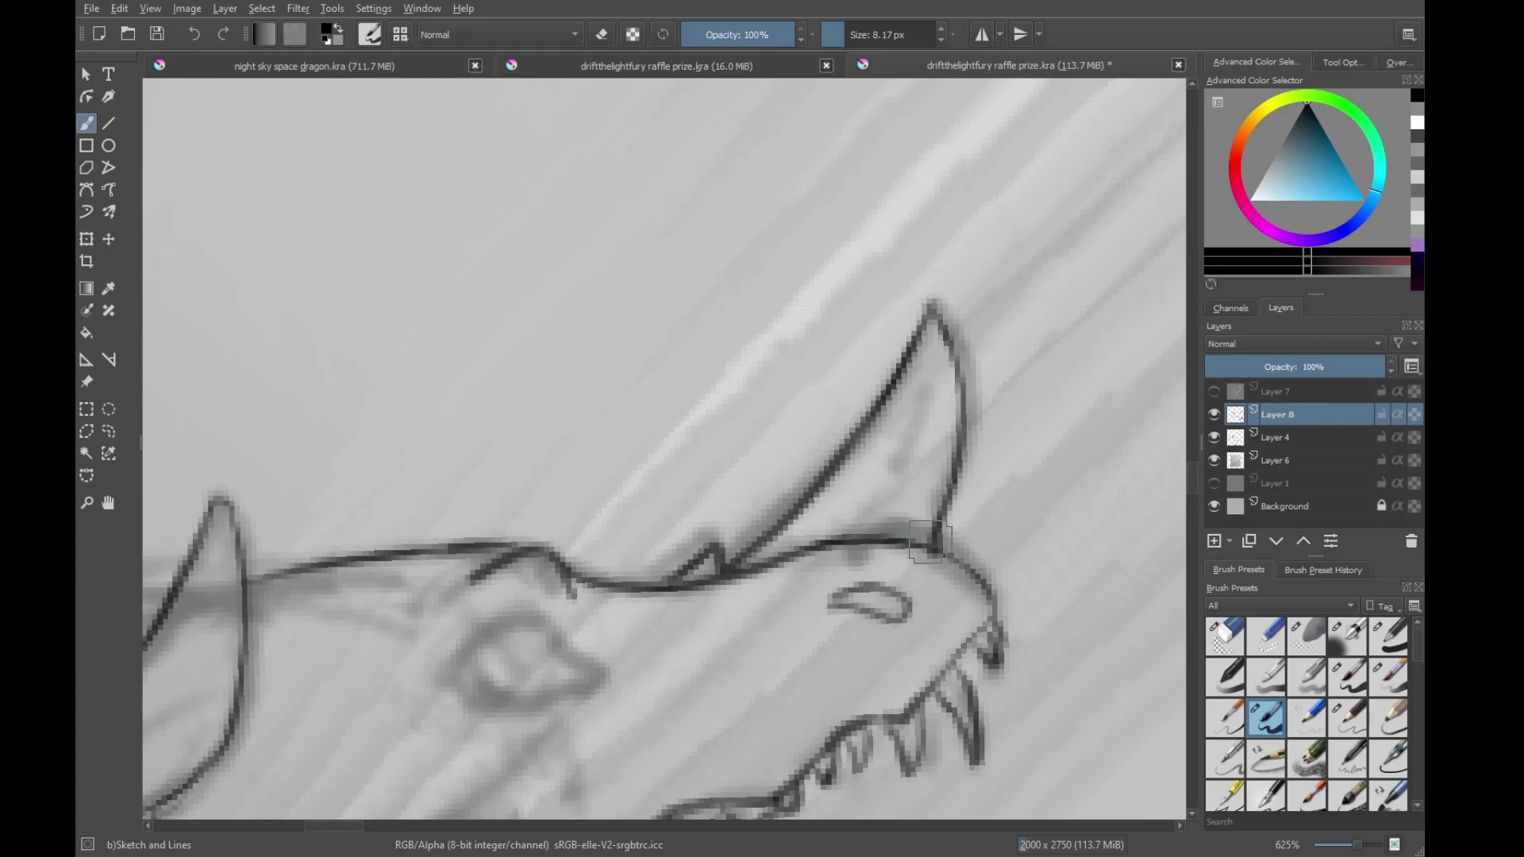
{"action": "key", "text": "ctrl+z"}
{"action": "left_click_drag", "start_coordinate": [953, 491], "coordinate": [944, 524]}
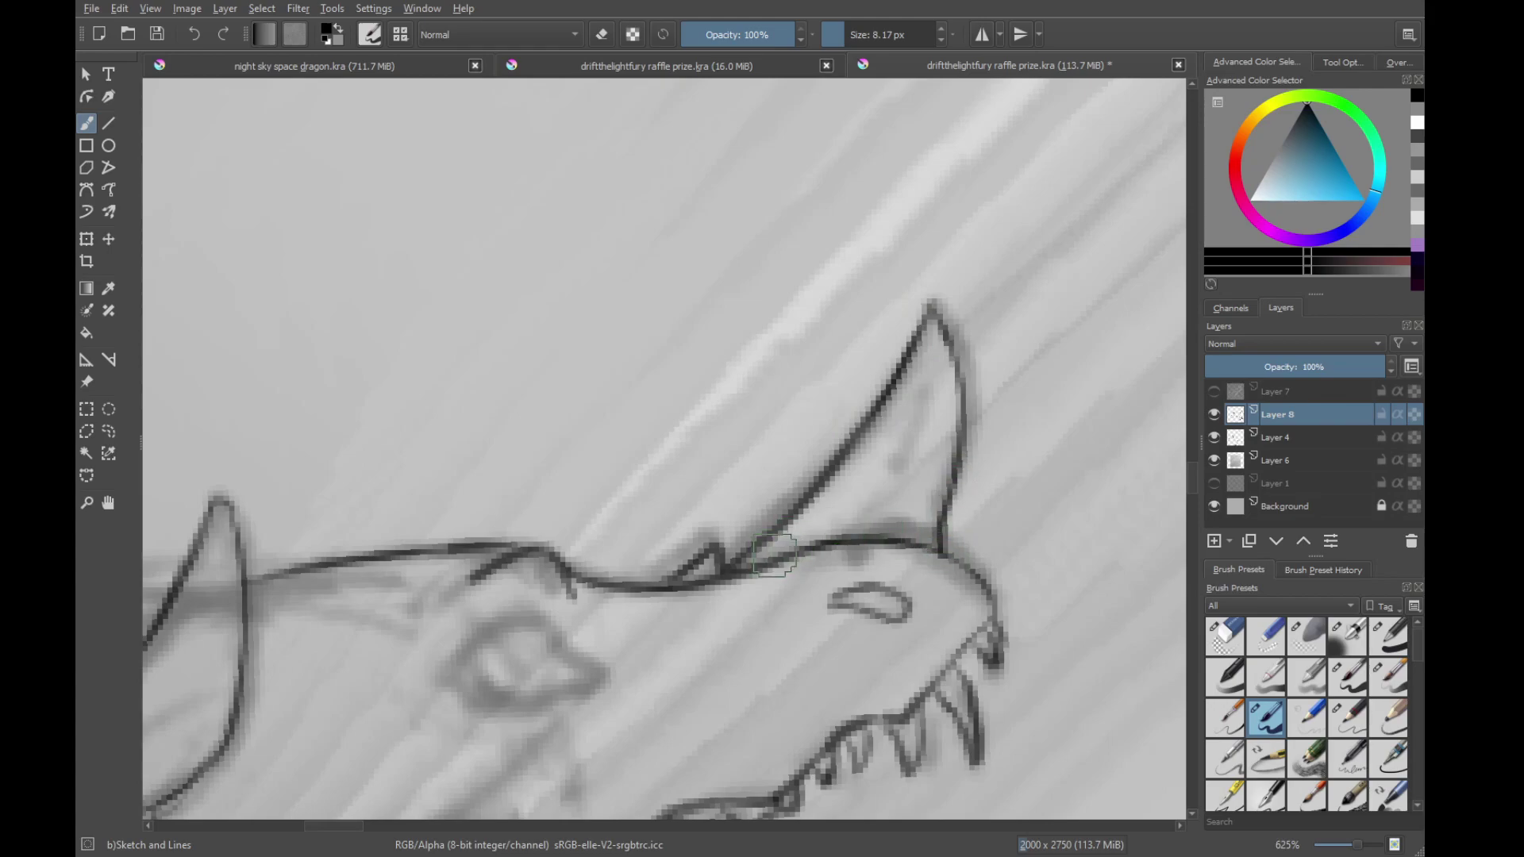
{"action": "mouse_move", "coordinate": [827, 530]}
{"action": "left_mouse_down"}
{"action": "mouse_move", "coordinate": [884, 472]}
{"action": "mouse_move", "coordinate": [922, 389]}
{"action": "left_mouse_up"}
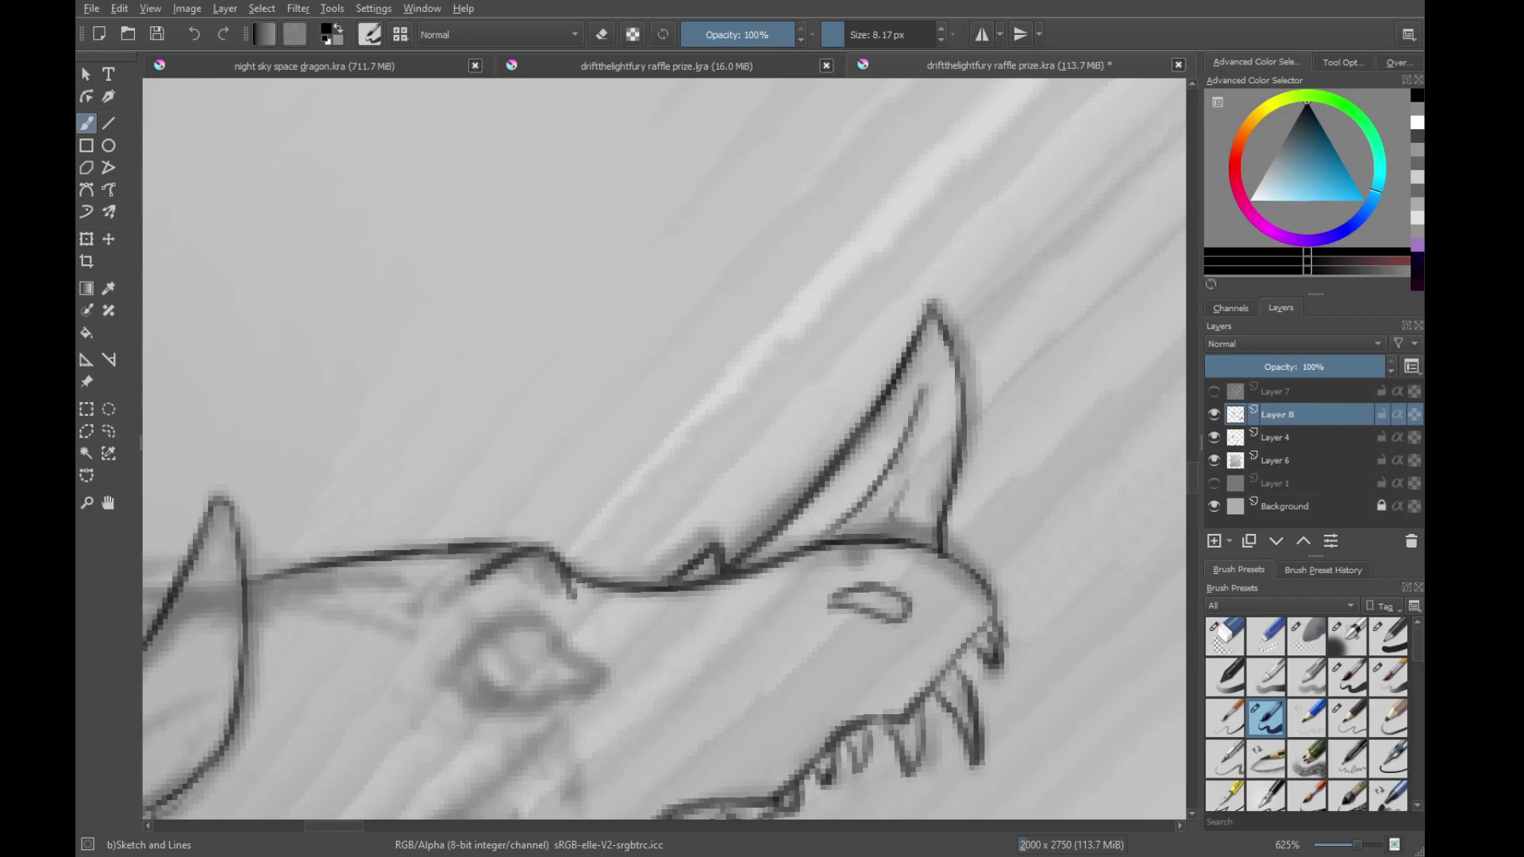
Ink the eye over the sketch with thick upper and lower lid lines forming a rounded outline
{"action": "left_click_drag", "start_coordinate": [630, 592], "coordinate": [765, 476]}
{"action": "mouse_move", "coordinate": [633, 530]}
{"action": "left_mouse_down"}
{"action": "mouse_move", "coordinate": [792, 447]}
{"action": "mouse_move", "coordinate": [784, 433]}
{"action": "left_mouse_up"}
{"action": "left_click_drag", "start_coordinate": [737, 479], "coordinate": [831, 402]}
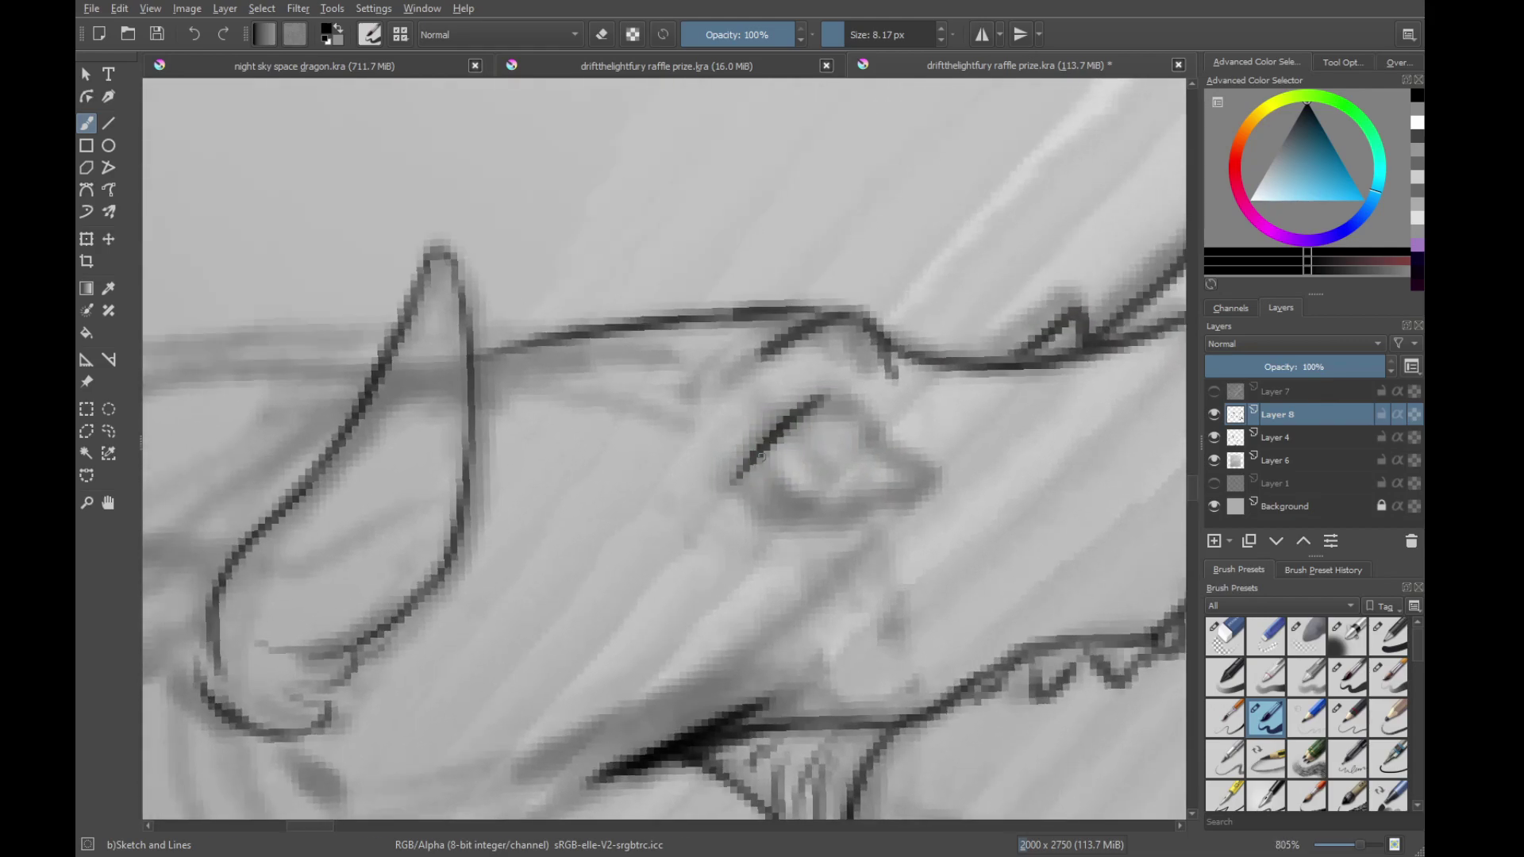
{"action": "left_click_drag", "start_coordinate": [759, 452], "coordinate": [857, 408]}
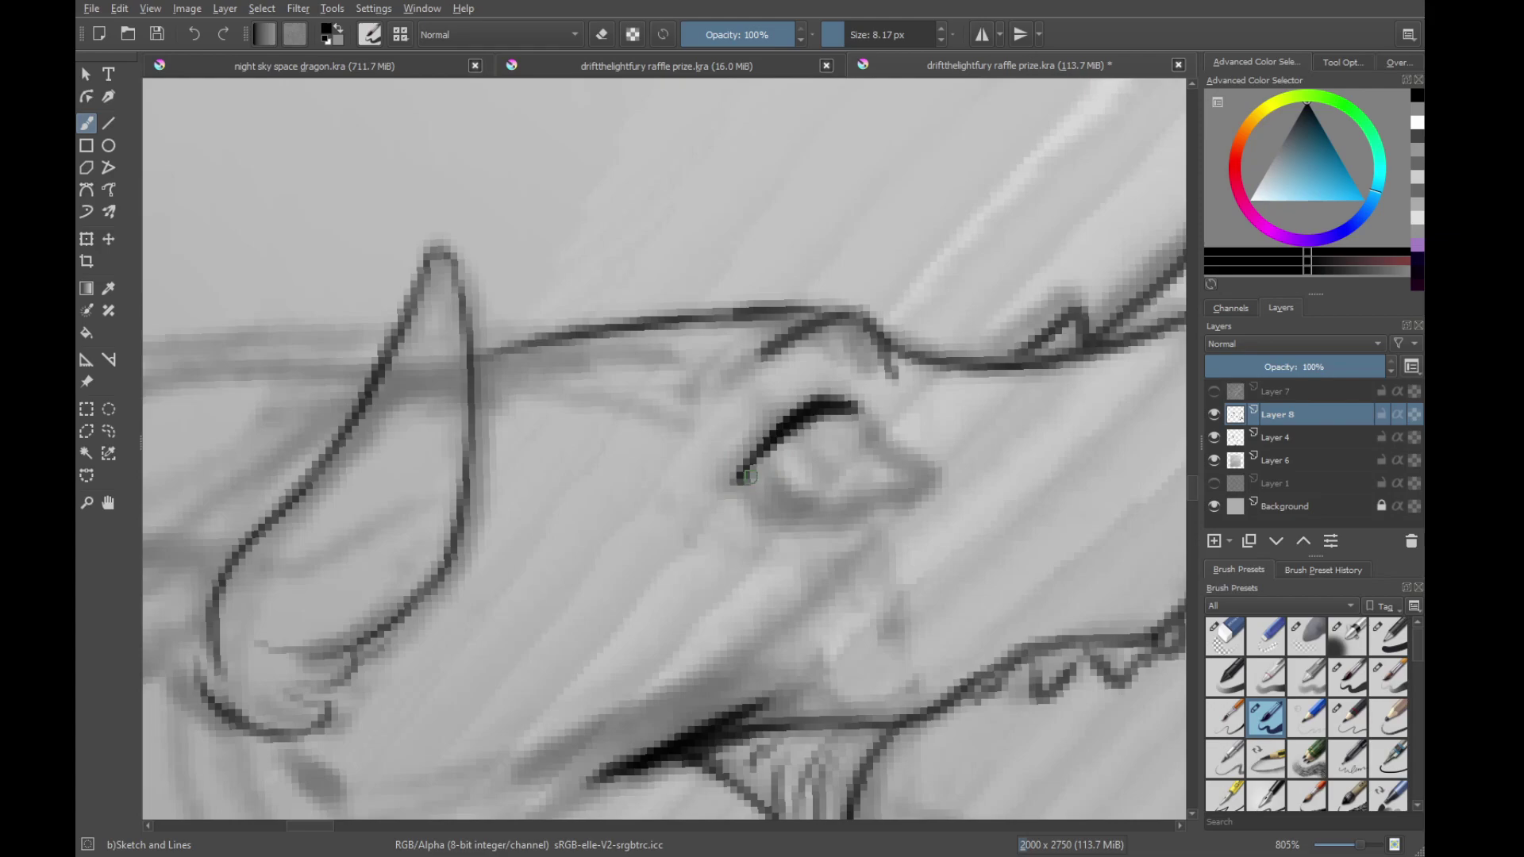
{"action": "mouse_move", "coordinate": [763, 464]}
{"action": "left_mouse_down"}
{"action": "mouse_move", "coordinate": [754, 480]}
{"action": "mouse_move", "coordinate": [826, 512]}
{"action": "mouse_move", "coordinate": [856, 506]}
{"action": "left_mouse_up"}
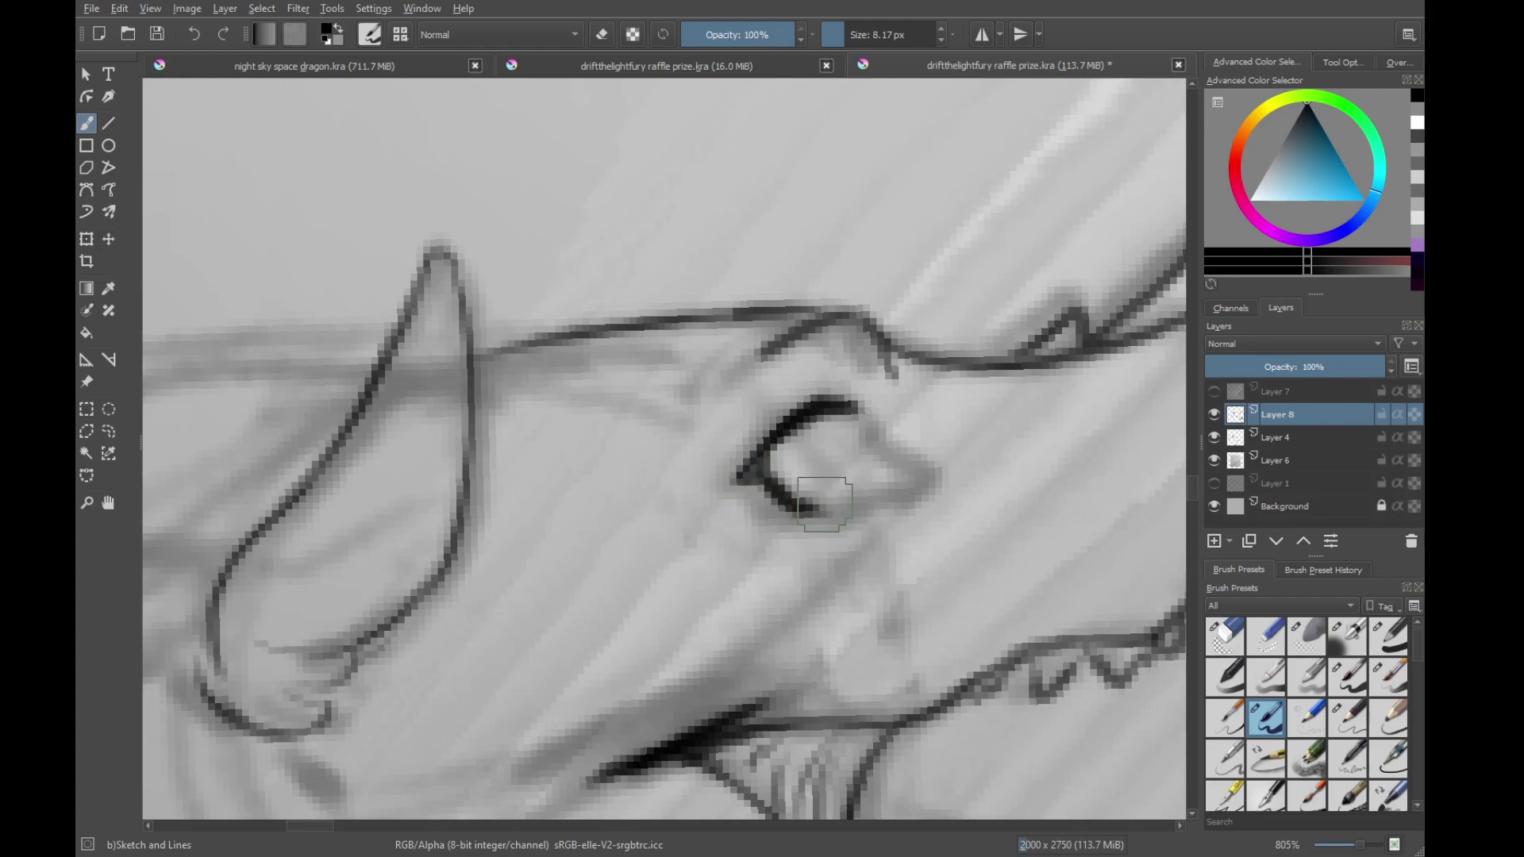
{"action": "mouse_move", "coordinate": [856, 415]}
{"action": "left_mouse_down"}
{"action": "mouse_move", "coordinate": [860, 500]}
{"action": "mouse_move", "coordinate": [855, 419]}
{"action": "mouse_move", "coordinate": [925, 481]}
{"action": "mouse_move", "coordinate": [873, 494]}
{"action": "left_mouse_up"}
{"action": "mouse_move", "coordinate": [873, 486]}
{"action": "left_mouse_down"}
{"action": "mouse_move", "coordinate": [871, 437]}
{"action": "mouse_move", "coordinate": [858, 557]}
{"action": "left_mouse_up"}
Finish the eye's pointed front corner and add thin crease lines behind and beneath the eye
{"action": "left_click_drag", "start_coordinate": [782, 471], "coordinate": [748, 522]}
{"action": "mouse_move", "coordinate": [748, 521]}
{"action": "left_mouse_down"}
{"action": "mouse_move", "coordinate": [759, 568]}
{"action": "mouse_move", "coordinate": [718, 464]}
{"action": "mouse_move", "coordinate": [743, 509]}
{"action": "left_mouse_up"}
{"action": "left_click_drag", "start_coordinate": [830, 532], "coordinate": [901, 459]}
{"action": "left_click_drag", "start_coordinate": [952, 397], "coordinate": [772, 502]}
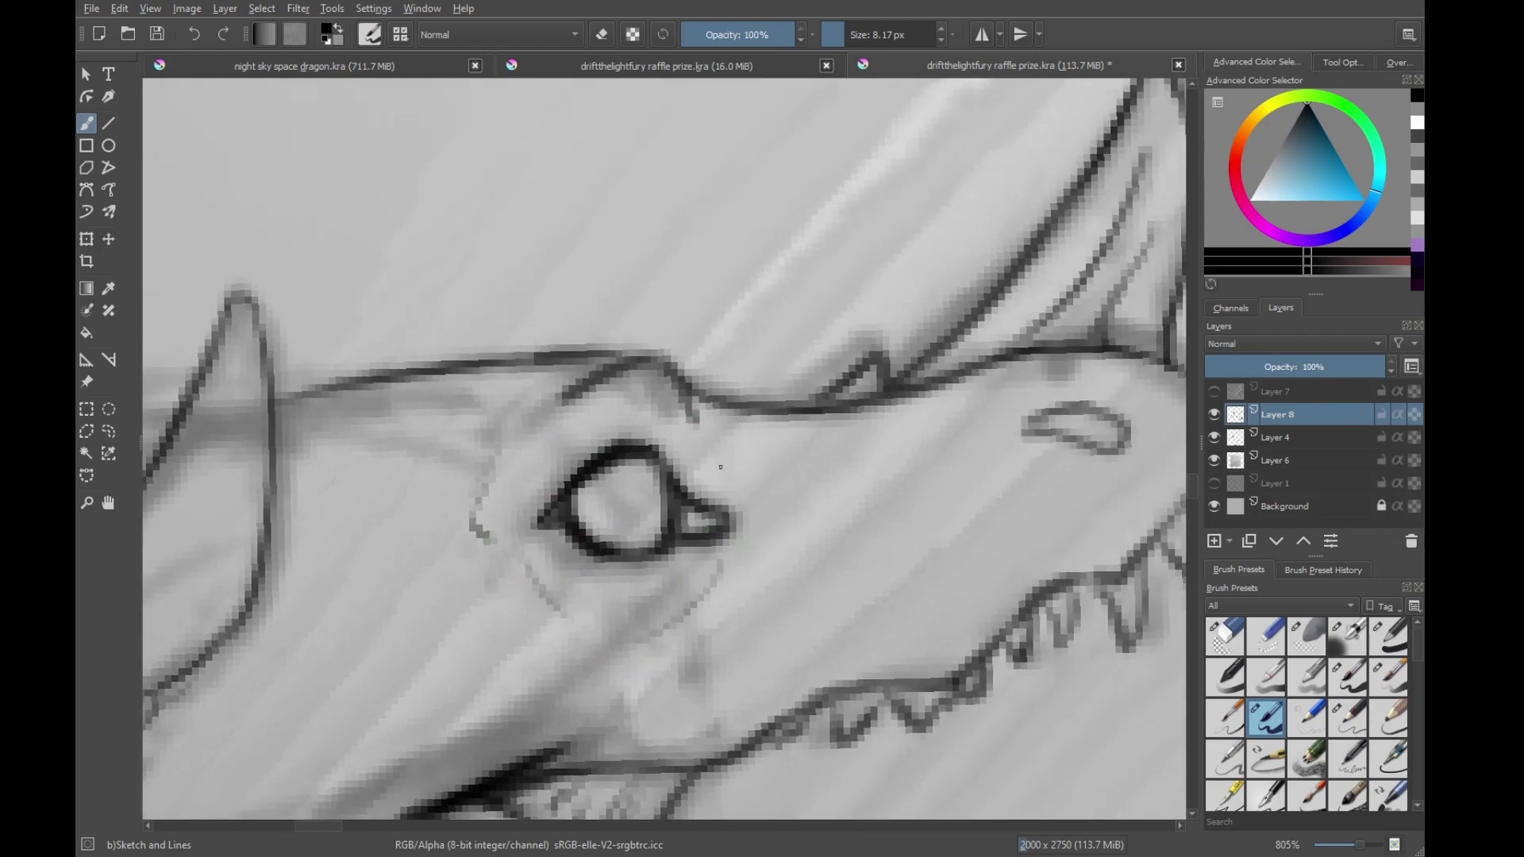
Add short, thin crease lines in front of the eye and along the side of the snout
{"action": "scroll", "coordinate": [720, 466], "scroll_direction": "down", "scroll_amount": 1}
{"action": "scroll", "coordinate": [809, 467], "scroll_direction": "up", "scroll_amount": 1}
{"action": "left_click_drag", "start_coordinate": [801, 445], "coordinate": [941, 424]}
{"action": "left_click_drag", "start_coordinate": [957, 525], "coordinate": [865, 586]}
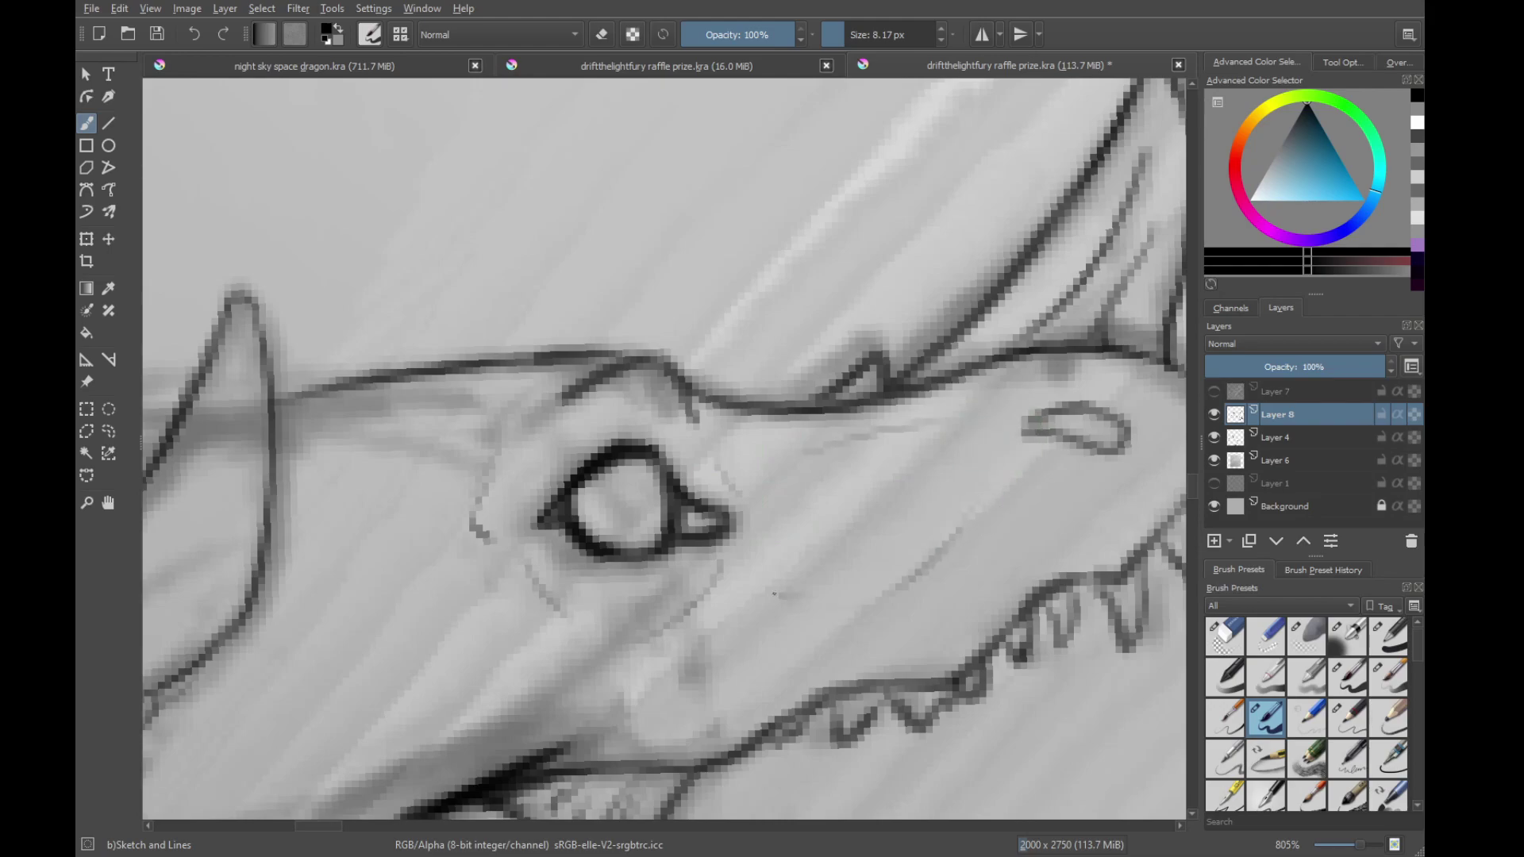
Add thin contour lines on the cheek below the ear and from the mouth corner toward the back of the jaw
{"action": "left_click_drag", "start_coordinate": [623, 557], "coordinate": [1027, 407]}
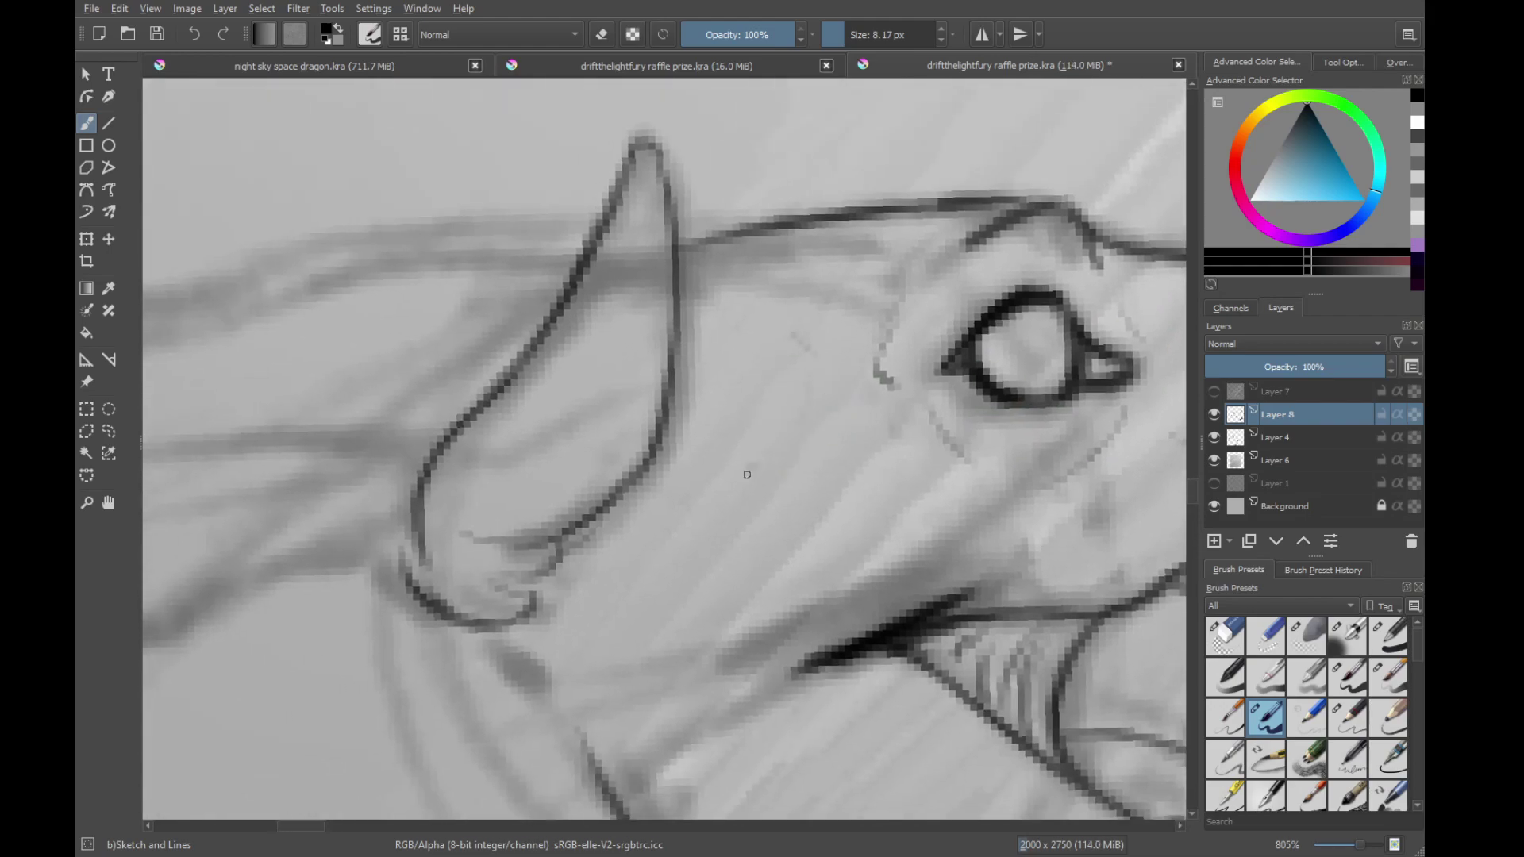
{"action": "left_click_drag", "start_coordinate": [748, 471], "coordinate": [667, 517]}
{"action": "left_click_drag", "start_coordinate": [638, 586], "coordinate": [750, 383]}
{"action": "left_click_drag", "start_coordinate": [619, 449], "coordinate": [687, 501]}
{"action": "mouse_move", "coordinate": [784, 494]}
{"action": "left_mouse_down"}
{"action": "mouse_move", "coordinate": [775, 605]}
{"action": "mouse_move", "coordinate": [795, 460]}
{"action": "mouse_move", "coordinate": [774, 465]}
{"action": "mouse_move", "coordinate": [793, 503]}
{"action": "left_mouse_up"}
{"action": "left_click_drag", "start_coordinate": [972, 587], "coordinate": [751, 482]}
{"action": "key", "text": "ctrl+z"}
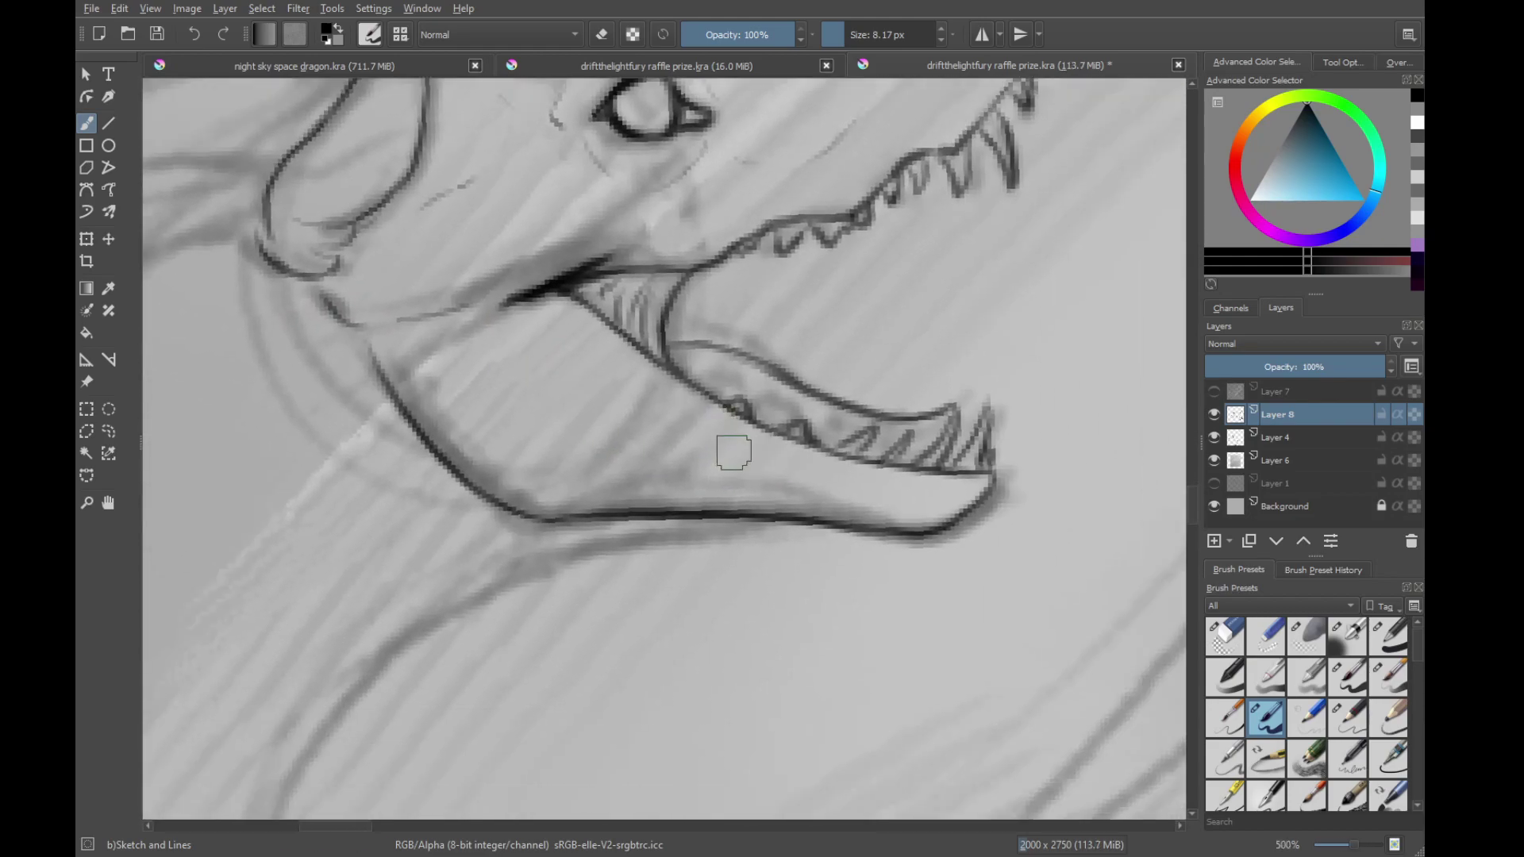
Ink a thin contour line along the side of the lower jaw toward the chin
{"action": "mouse_move", "coordinate": [684, 437]}
{"action": "left_mouse_down"}
{"action": "mouse_move", "coordinate": [817, 517]}
{"action": "mouse_move", "coordinate": [707, 474]}
{"action": "mouse_move", "coordinate": [754, 511]}
{"action": "left_mouse_up"}
{"action": "mouse_move", "coordinate": [879, 530]}
{"action": "left_mouse_down"}
{"action": "mouse_move", "coordinate": [774, 484]}
{"action": "mouse_move", "coordinate": [857, 555]}
{"action": "left_mouse_up"}
{"action": "left_click", "coordinate": [696, 434], "text": "ctrl"}
{"action": "left_click_drag", "start_coordinate": [696, 434], "coordinate": [775, 544]}
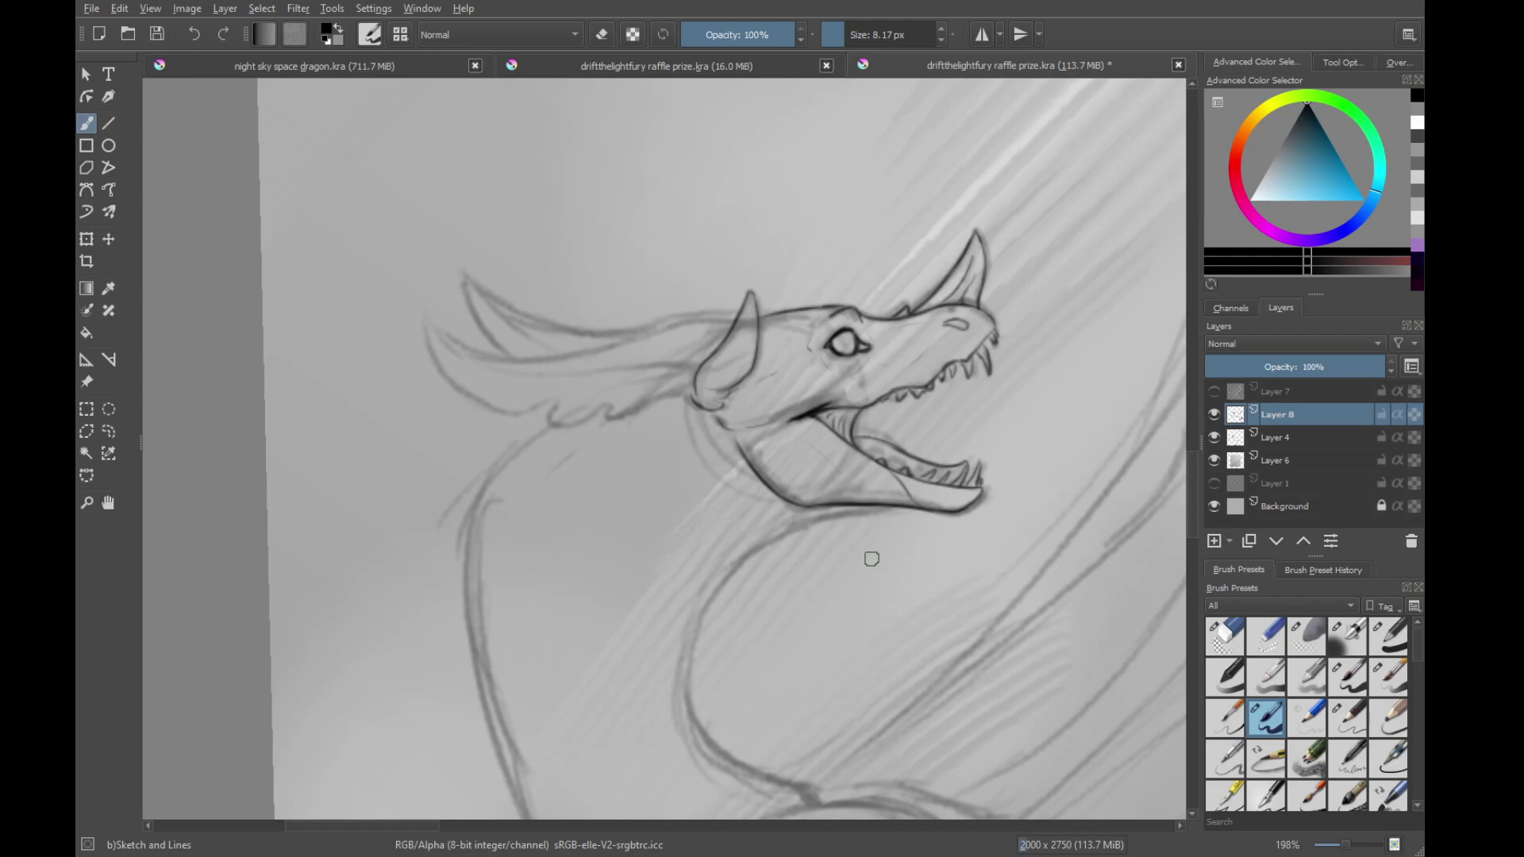
{"action": "left_click_drag", "start_coordinate": [660, 408], "coordinate": [735, 468]}
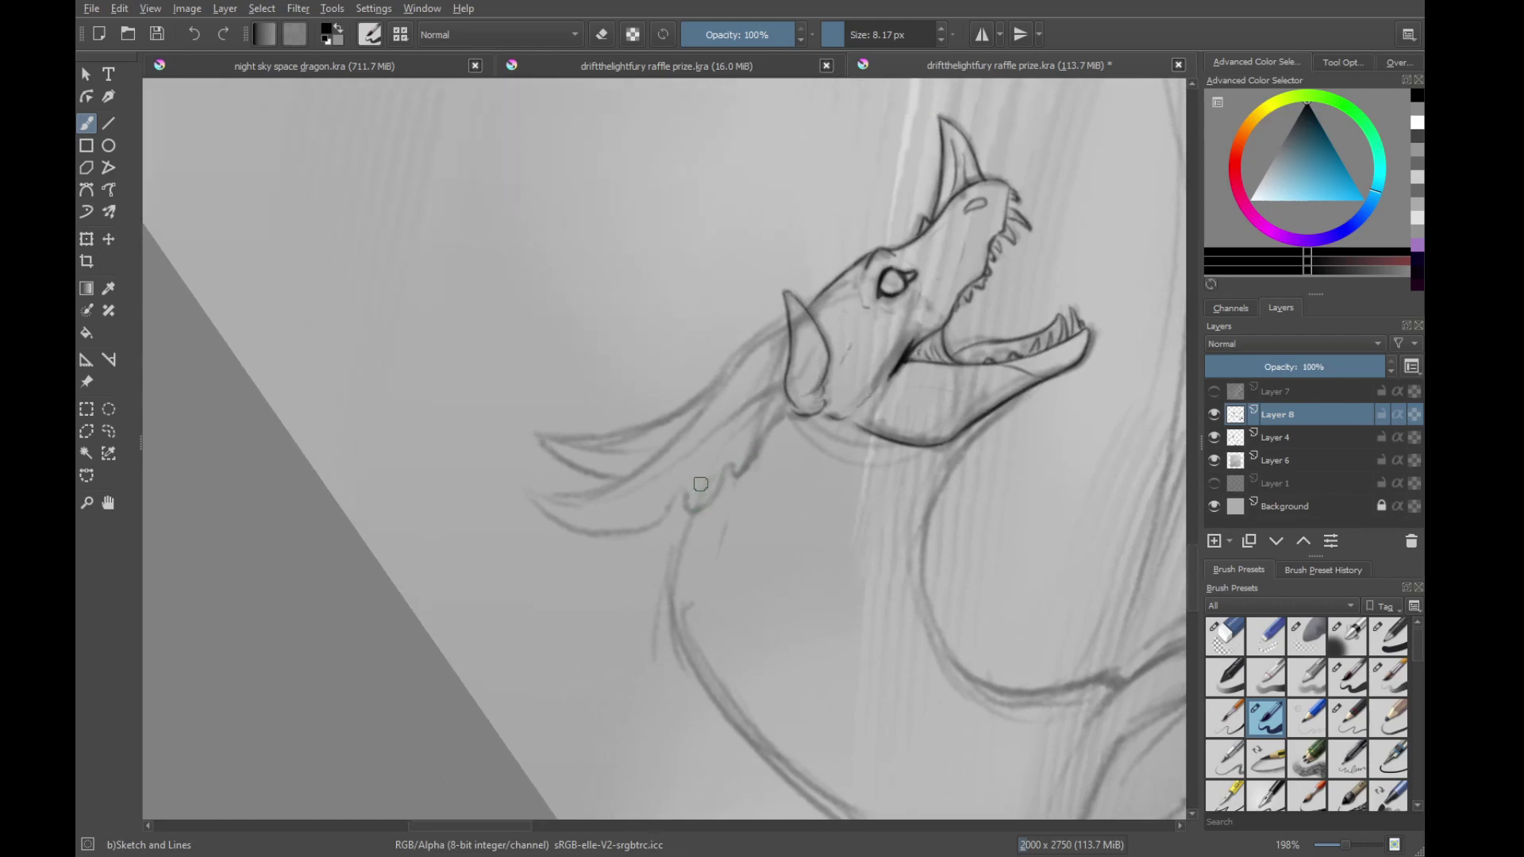
Look through the night sky space dragon painting and the blank raffle prize document, and return to the working drawing
{"action": "left_click", "coordinate": [385, 66]}
{"action": "left_click_drag", "start_coordinate": [651, 405], "coordinate": [764, 380]}
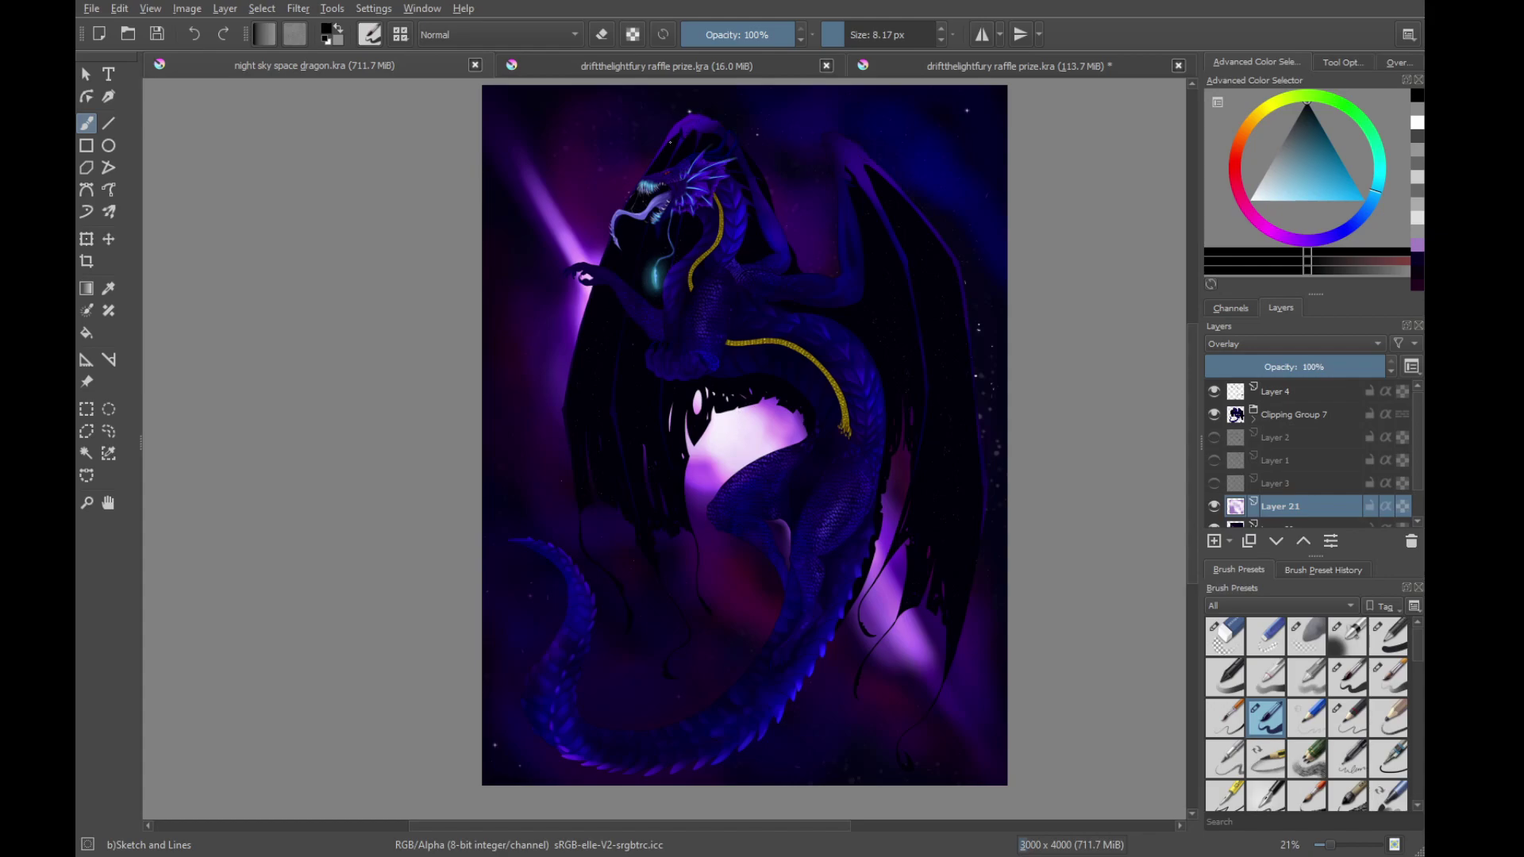
{"action": "left_click", "coordinate": [707, 69]}
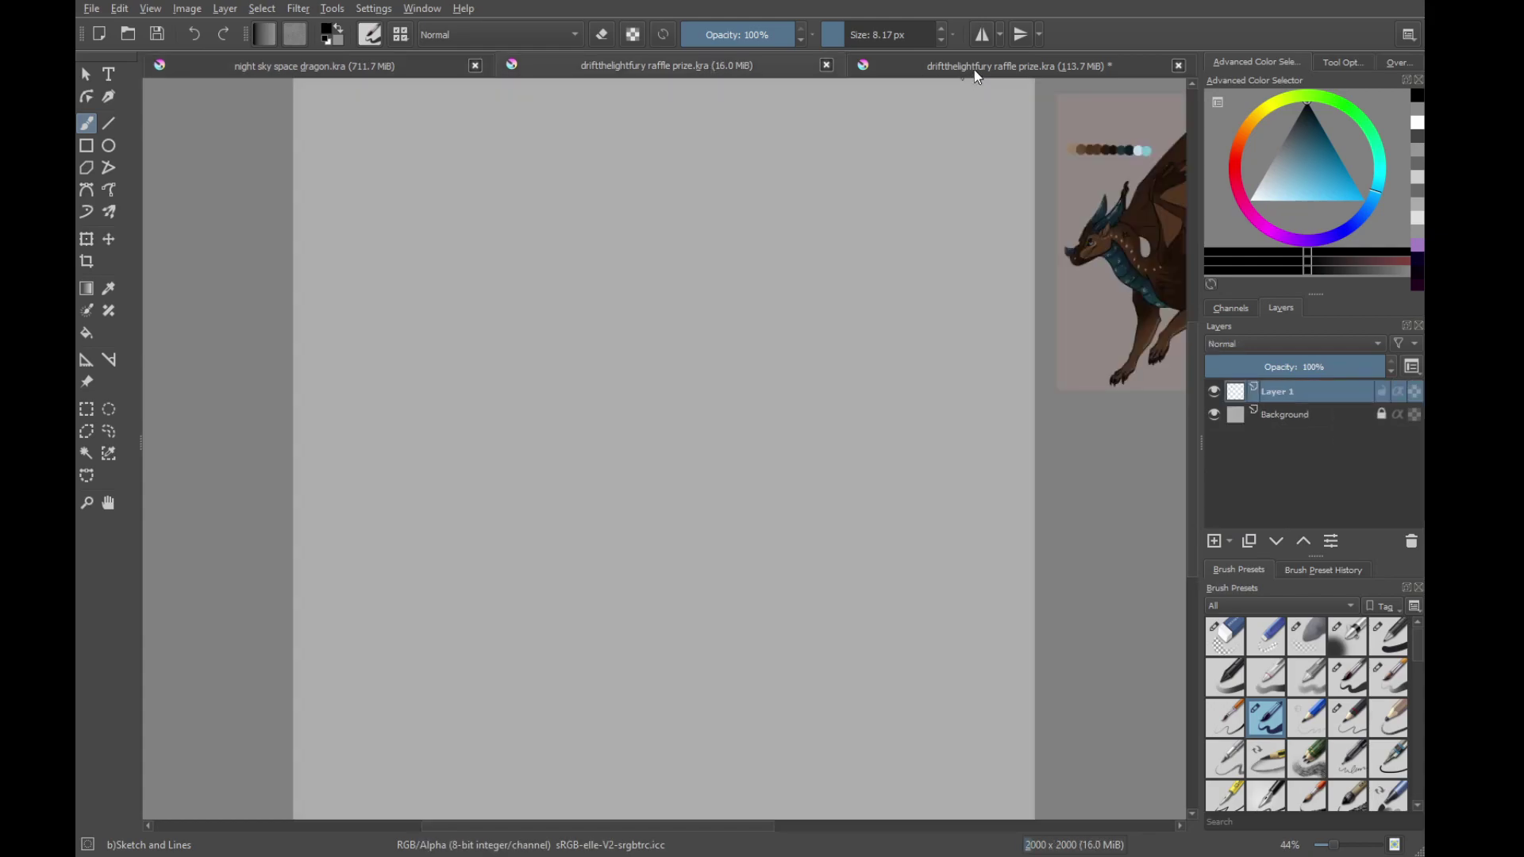
{"action": "left_click", "coordinate": [979, 67]}
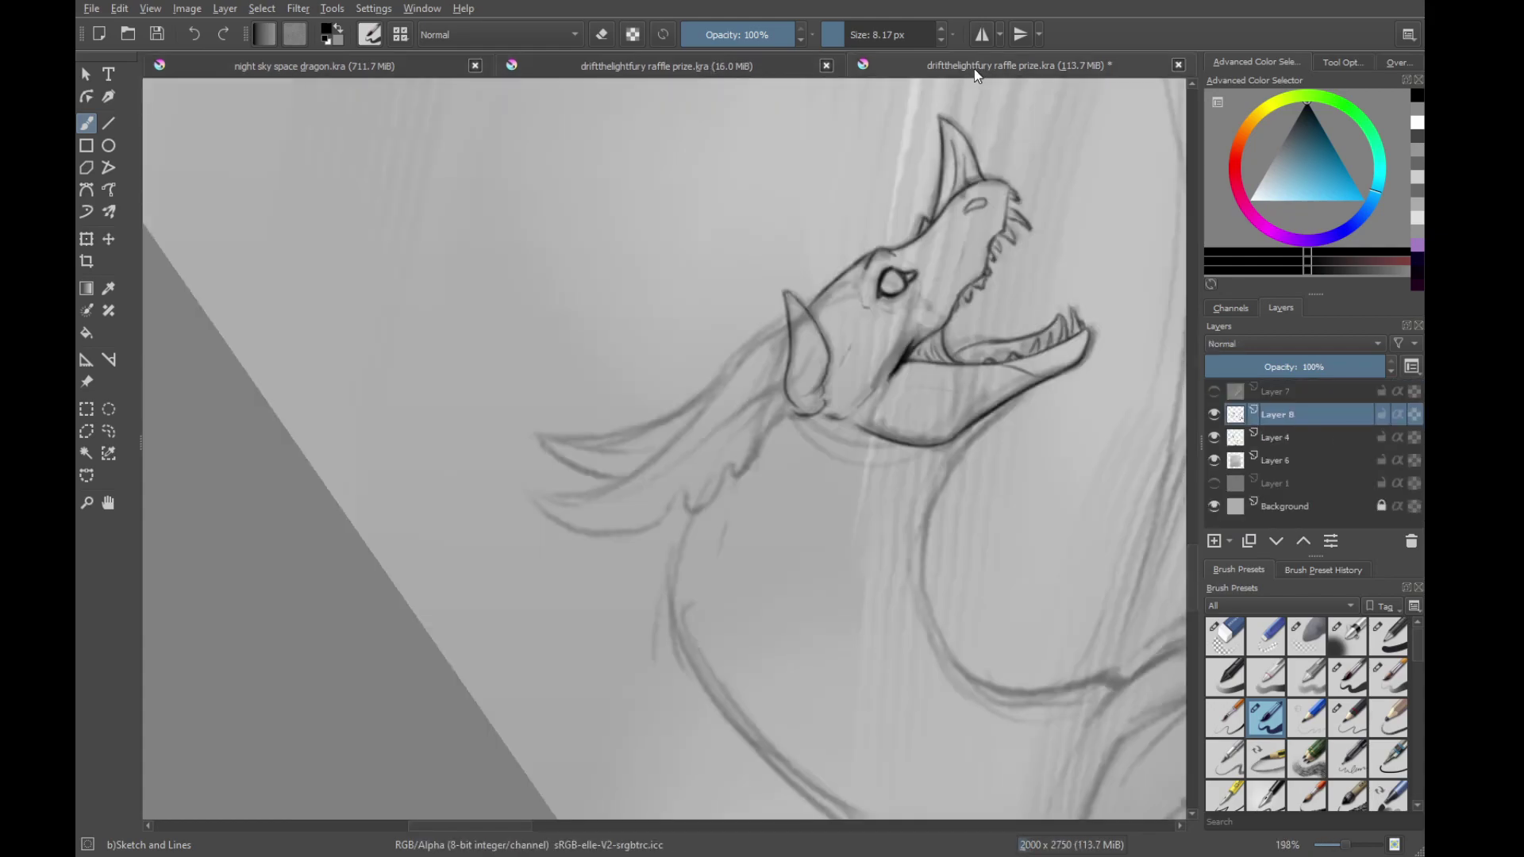
Compare the whole composition with Layer 1, Layer 6, Layer 4 and Layer 7 shown and hidden in turn
{"action": "left_click", "coordinate": [1214, 483]}
{"action": "left_click", "coordinate": [1214, 483]}
{"action": "scroll", "coordinate": [986, 524], "scroll_direction": "down", "scroll_amount": 6}
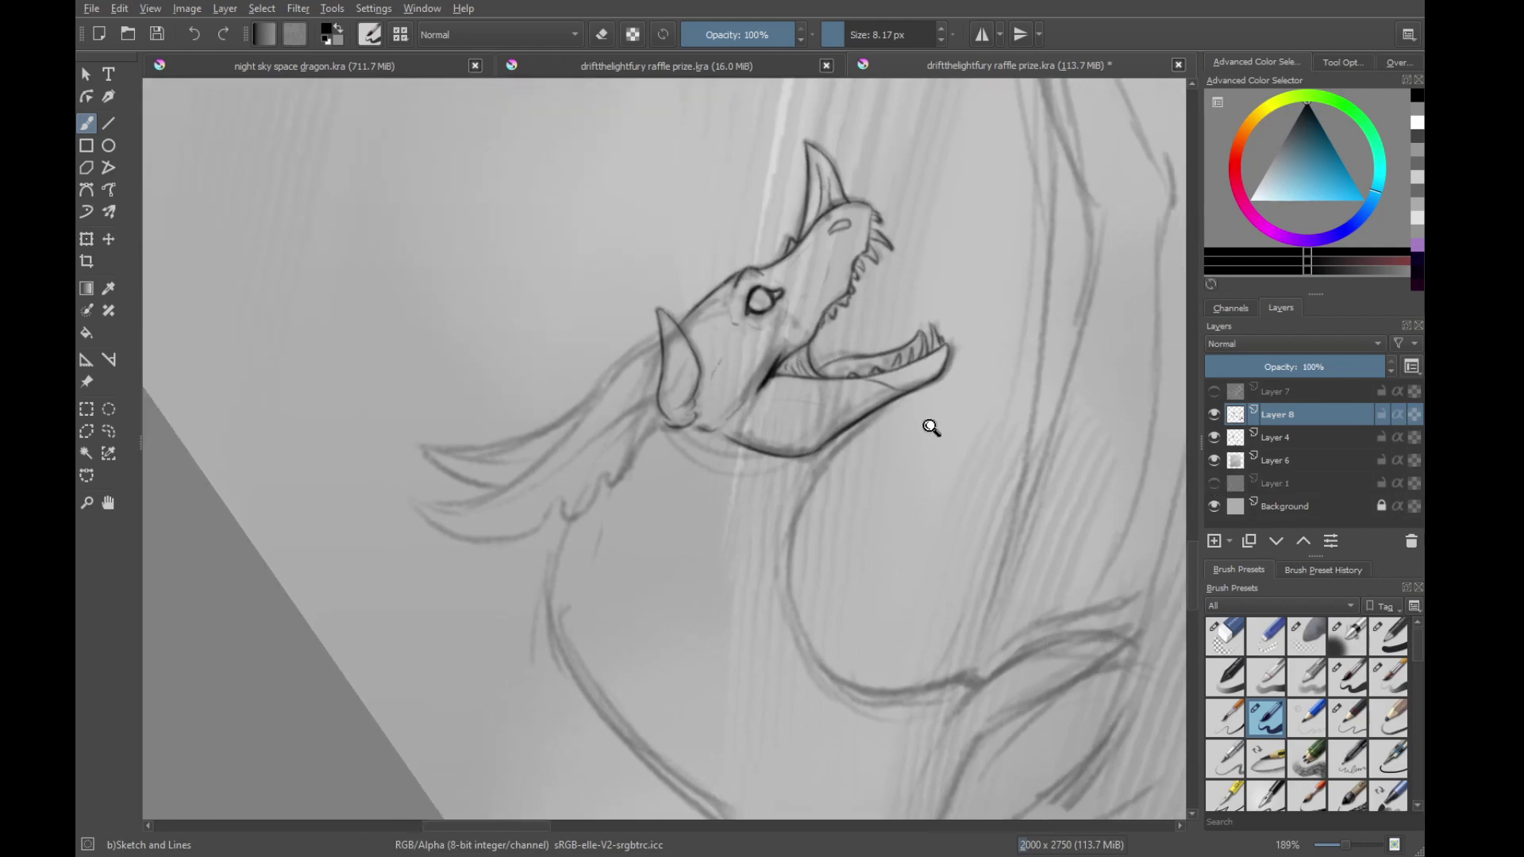
{"action": "scroll", "coordinate": [879, 604], "scroll_direction": "down", "scroll_amount": 3}
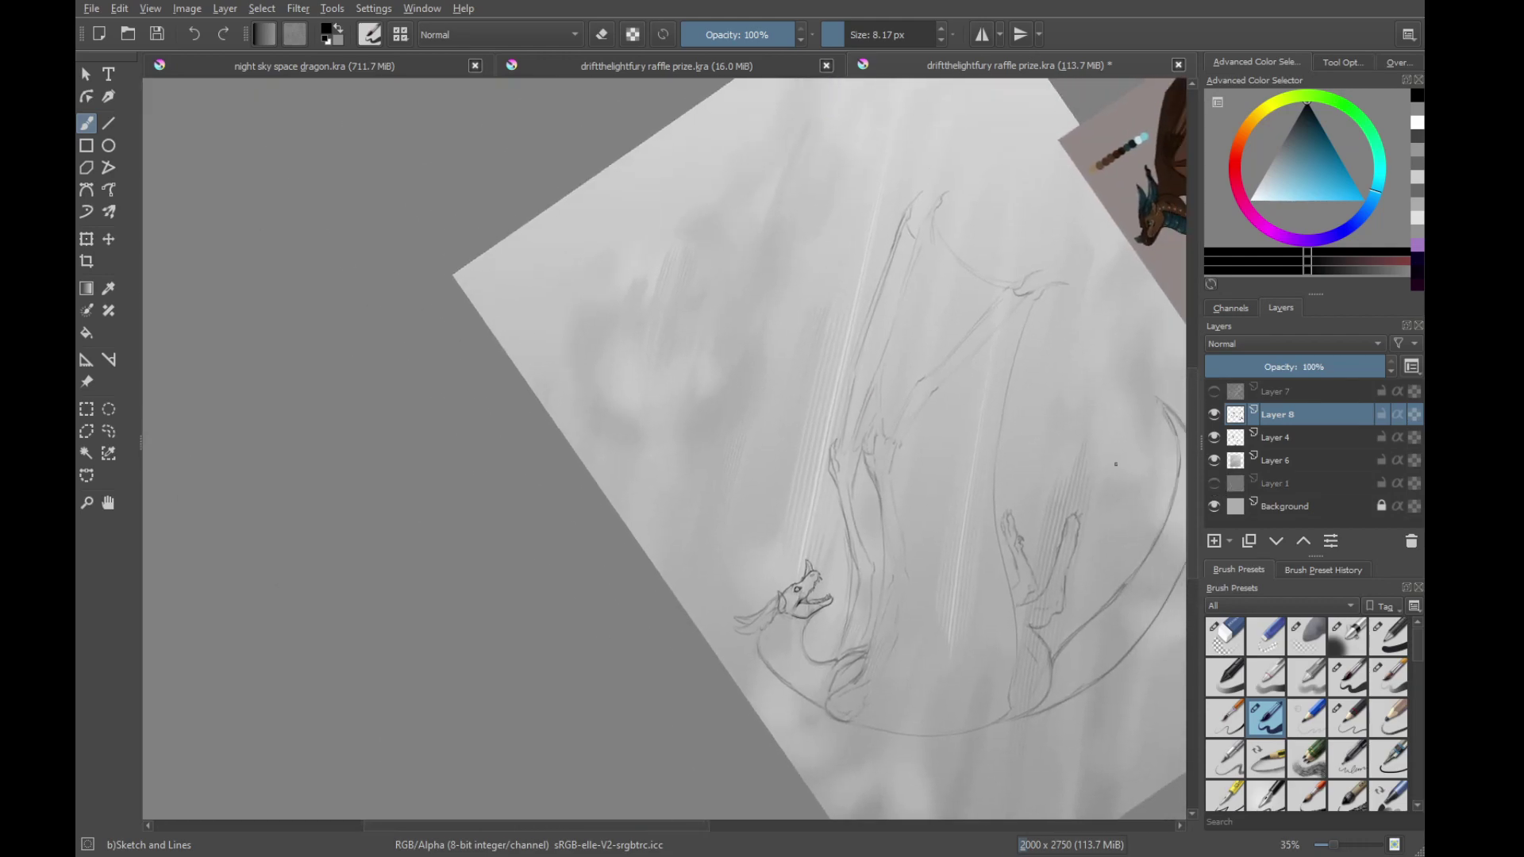
{"action": "left_click", "coordinate": [1214, 460]}
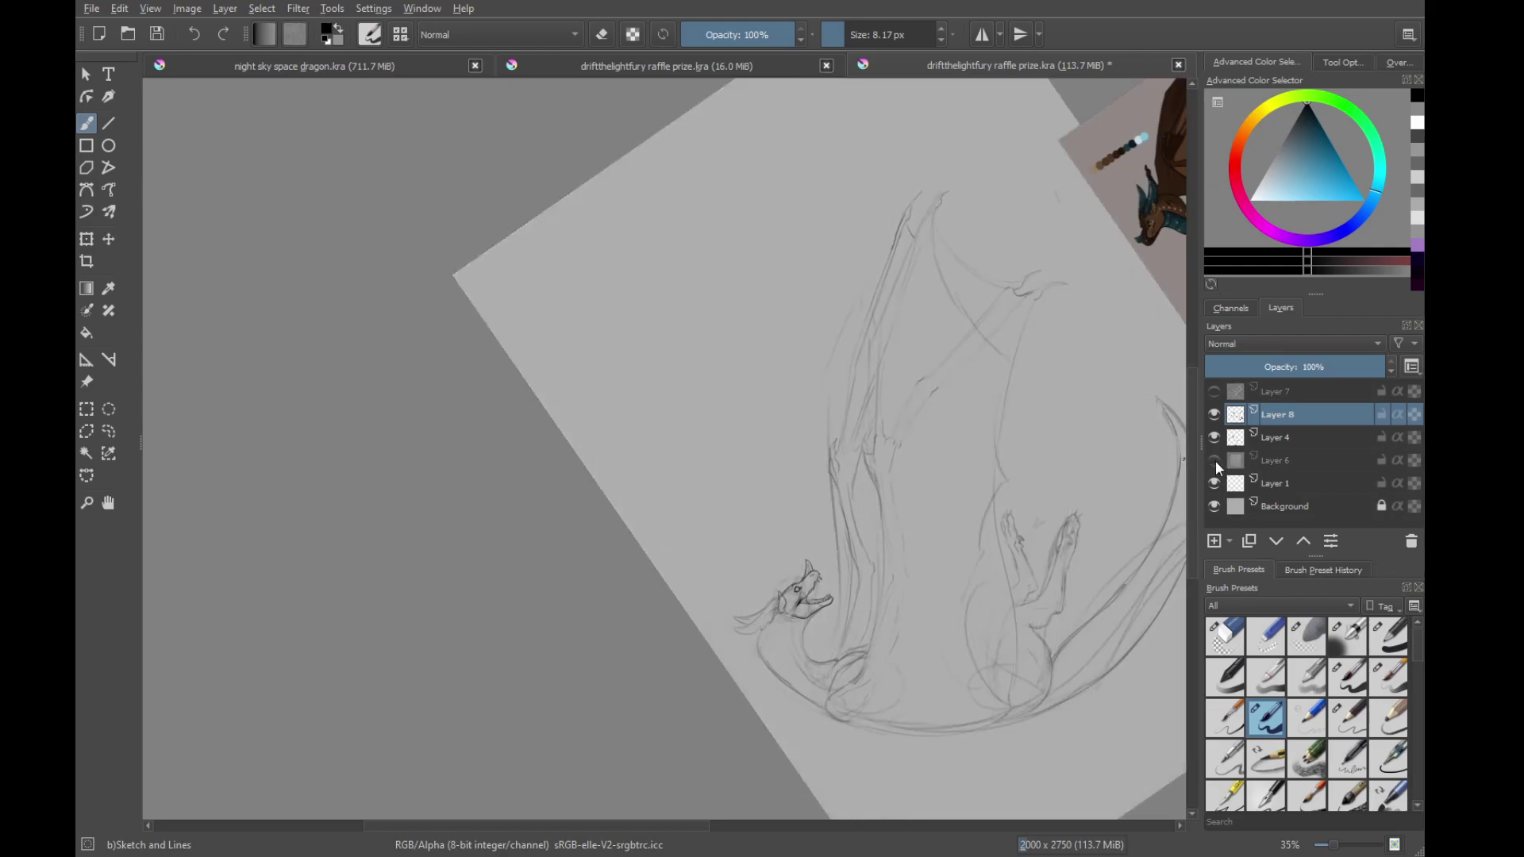
{"action": "left_click", "coordinate": [1214, 484]}
{"action": "left_click", "coordinate": [1214, 483]}
{"action": "left_click", "coordinate": [1215, 483]}
{"action": "left_click", "coordinate": [1214, 461]}
{"action": "left_click", "coordinate": [1216, 458]}
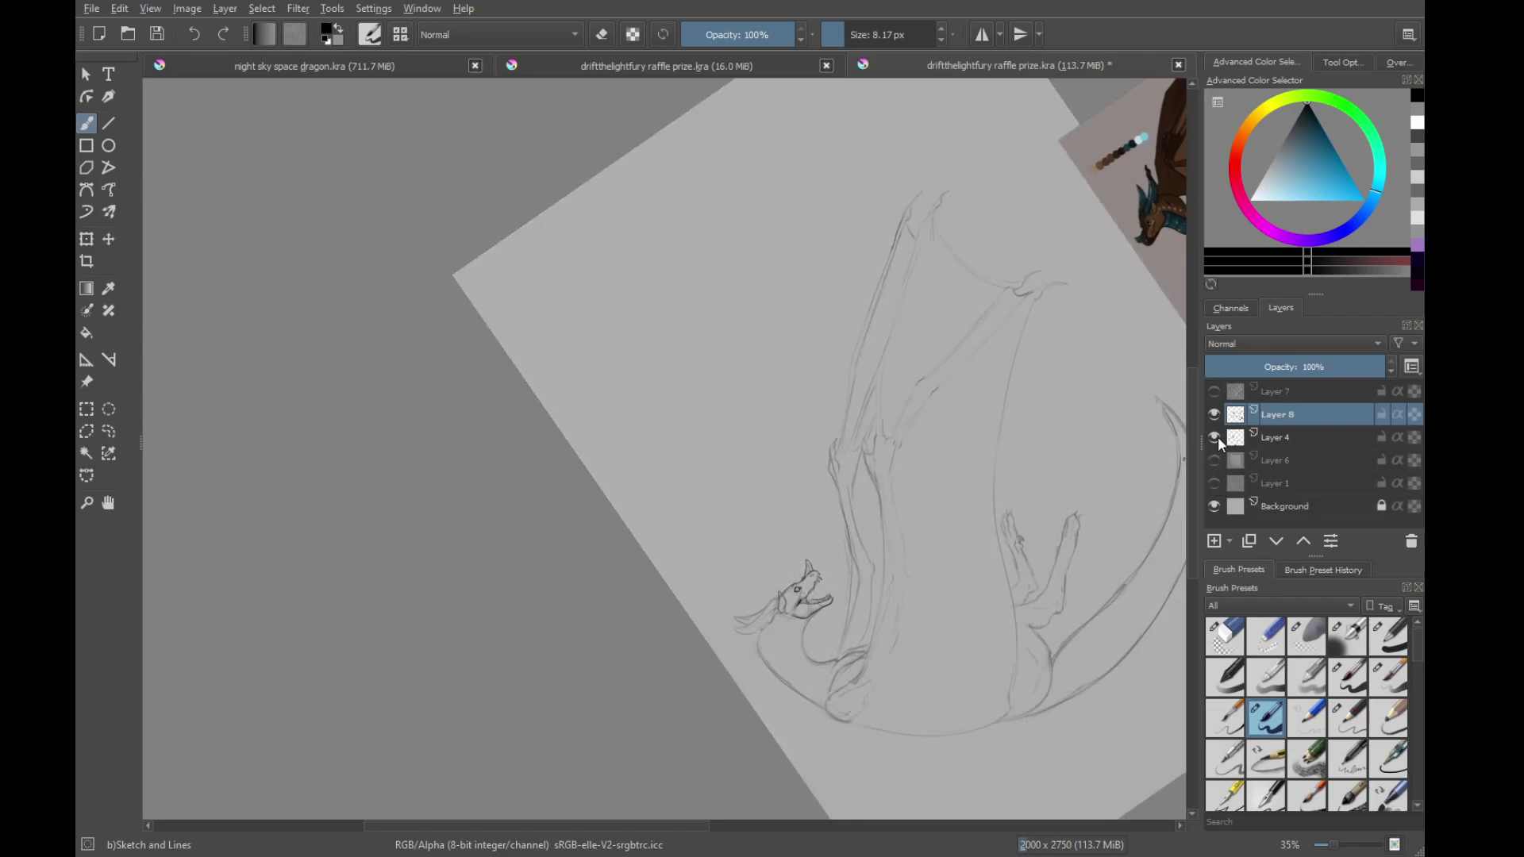
{"action": "left_click", "coordinate": [1216, 438]}
{"action": "left_click", "coordinate": [1216, 441]}
{"action": "left_click", "coordinate": [1216, 392]}
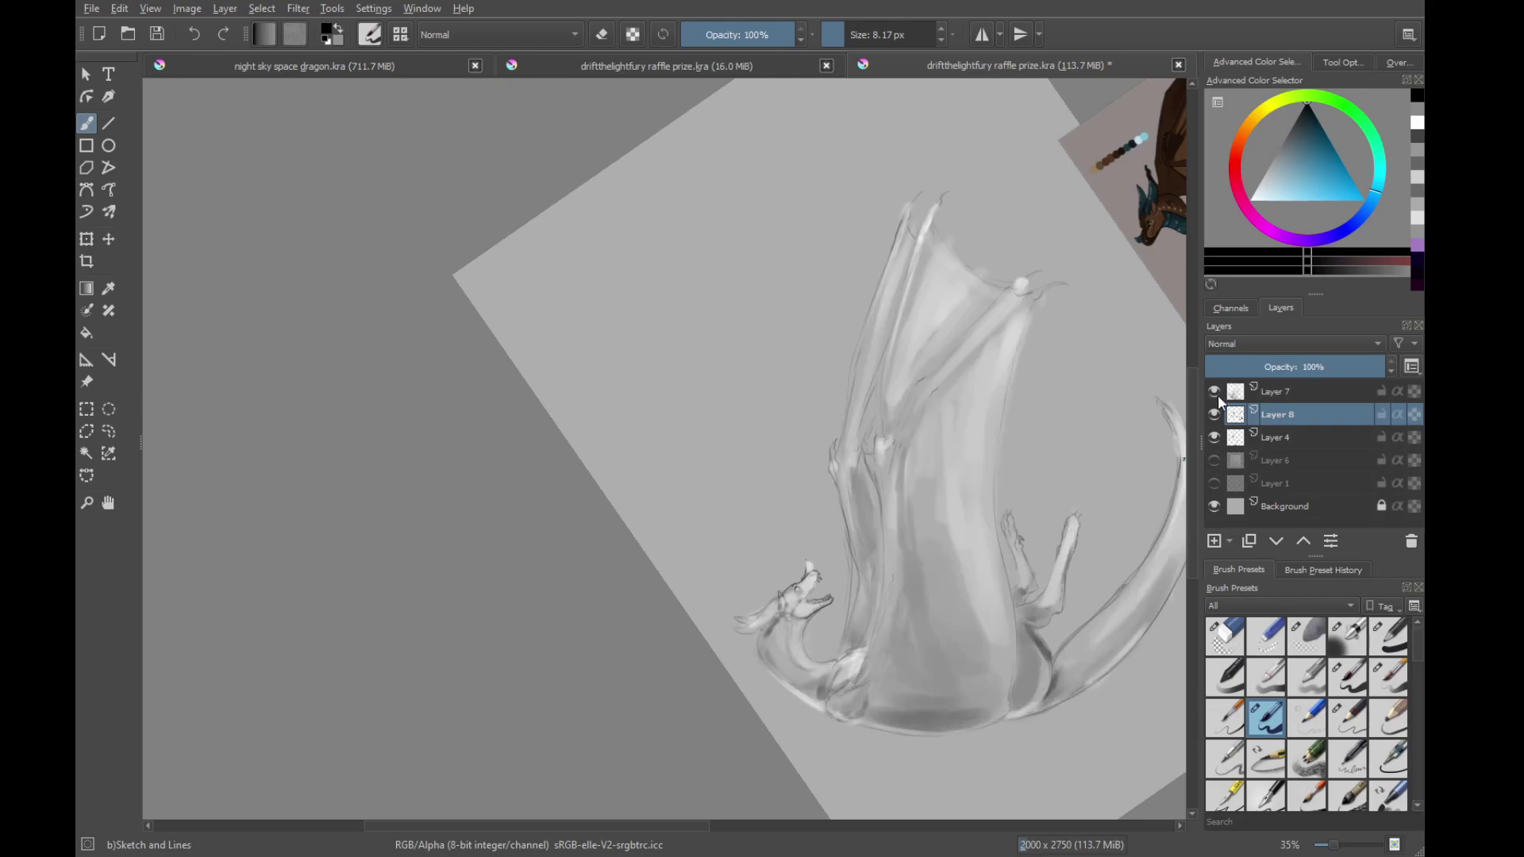
{"action": "left_click", "coordinate": [1215, 392]}
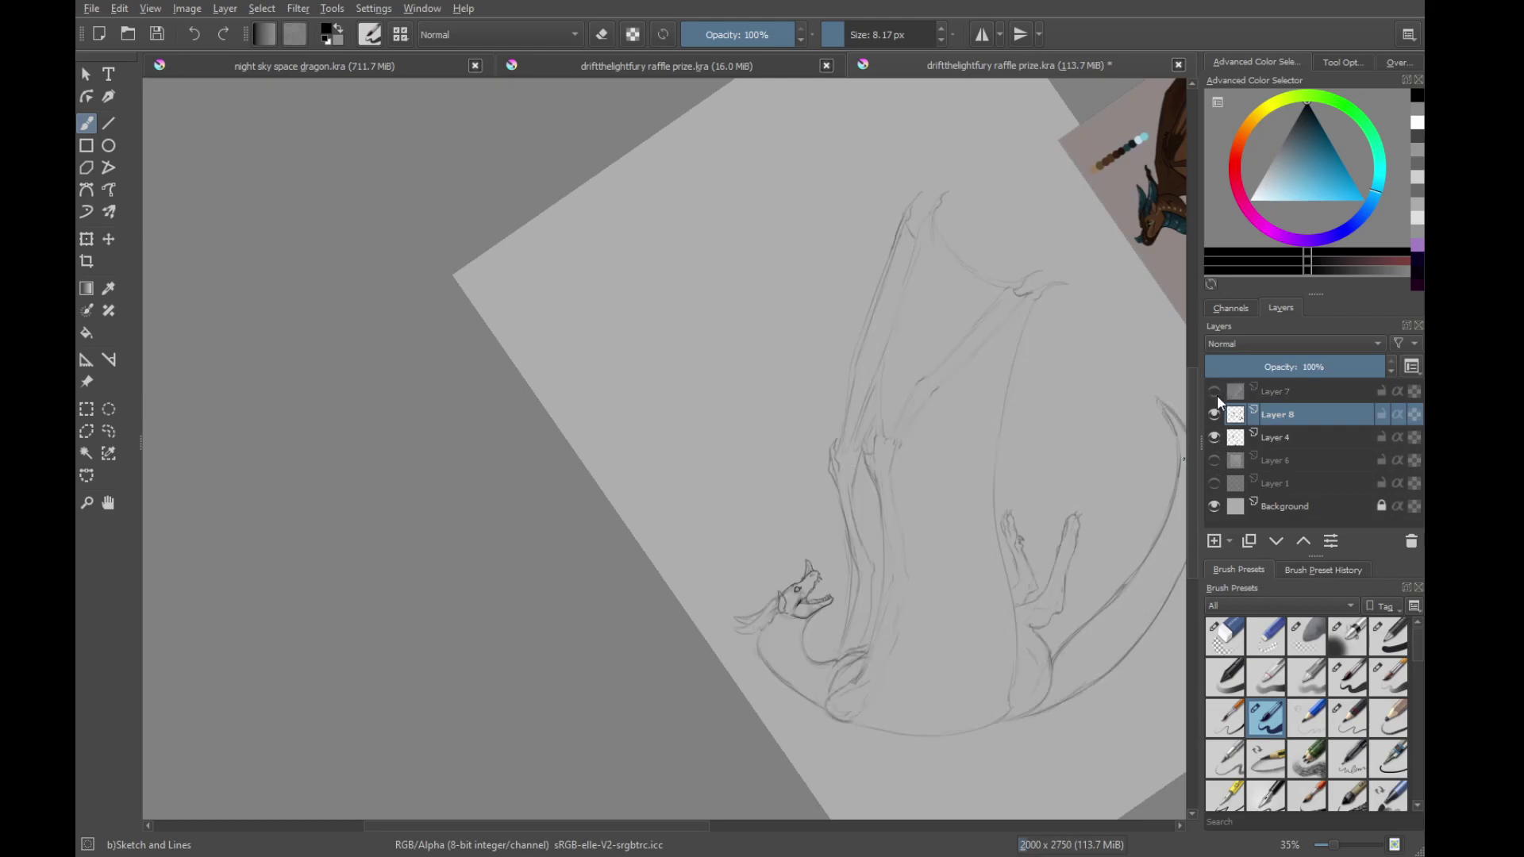
{"action": "left_click", "coordinate": [1214, 483]}
{"action": "left_click", "coordinate": [1216, 481]}
{"action": "left_click", "coordinate": [1216, 460]}
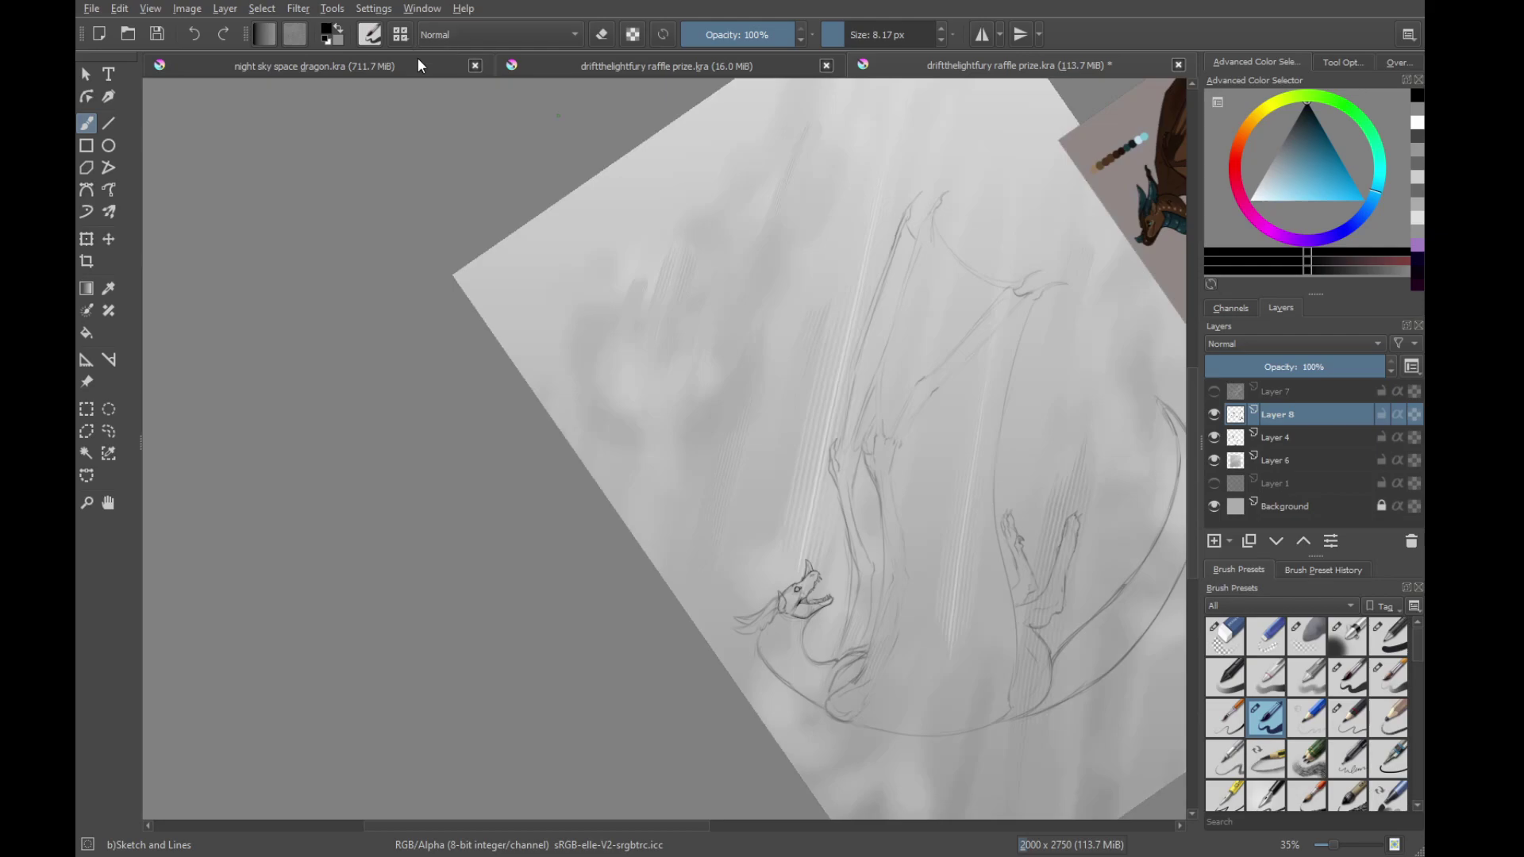
Inspect the blank 2000 x 2000 raffle prize document and return to the working drawing
{"action": "left_click", "coordinate": [668, 67]}
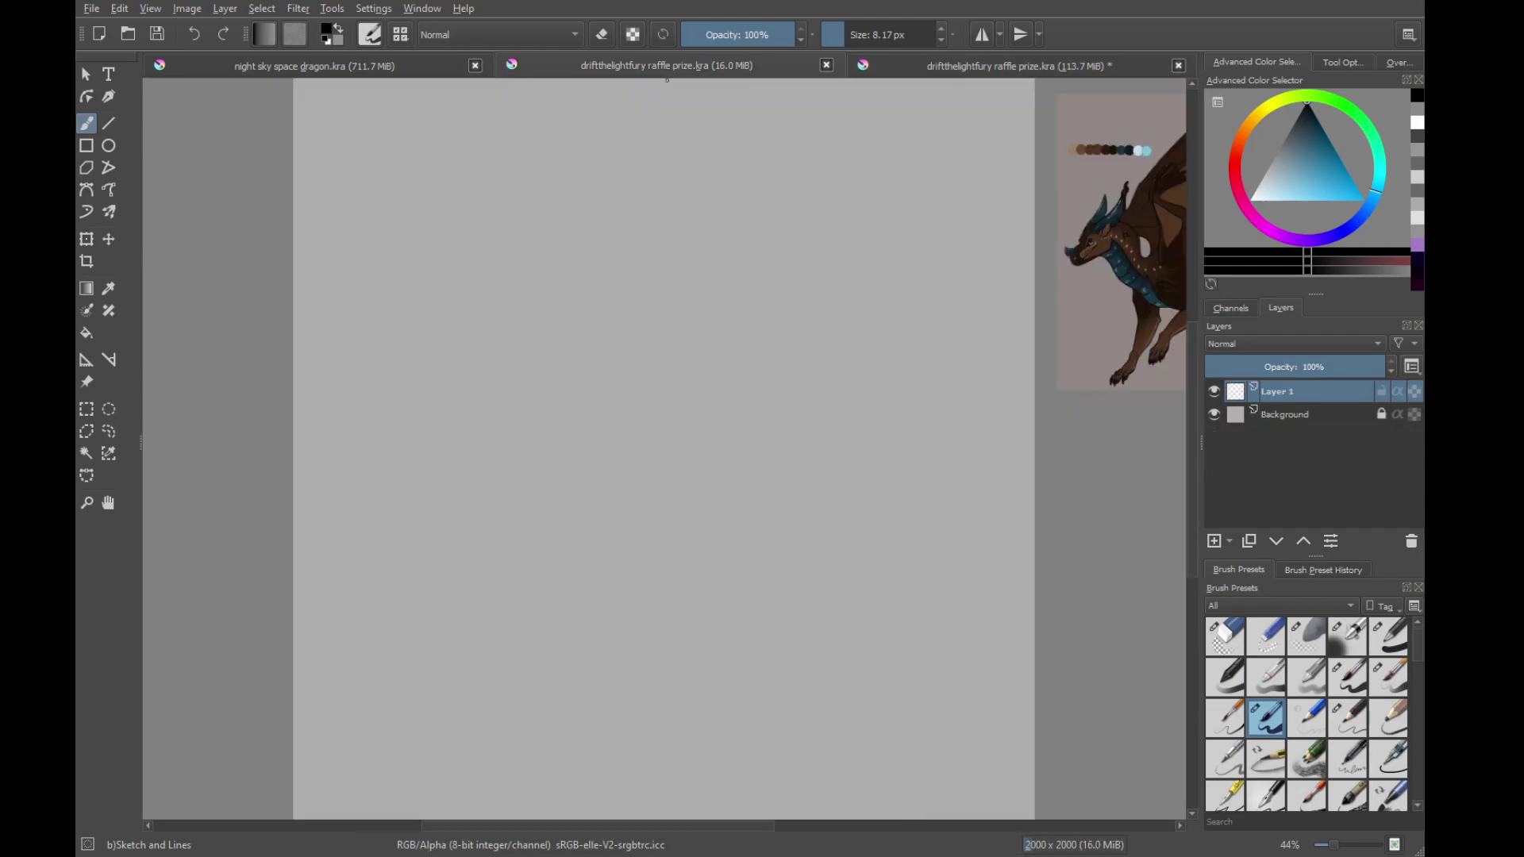
{"action": "scroll", "coordinate": [626, 251], "scroll_direction": "up", "scroll_amount": 3}
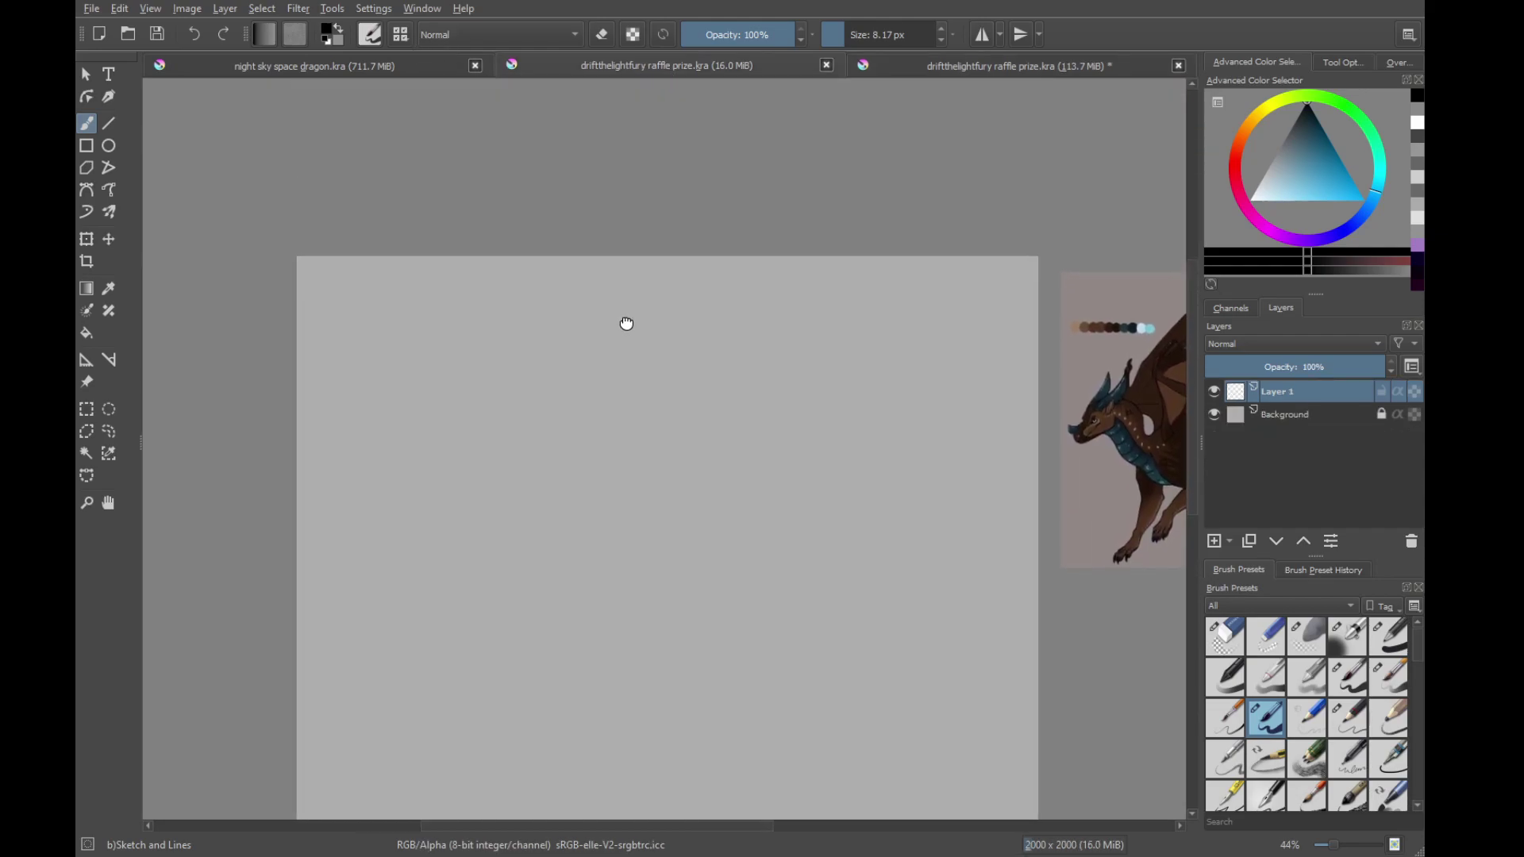
{"action": "scroll", "coordinate": [626, 251], "scroll_direction": "down", "scroll_amount": 4}
{"action": "left_click", "coordinate": [1021, 72]}
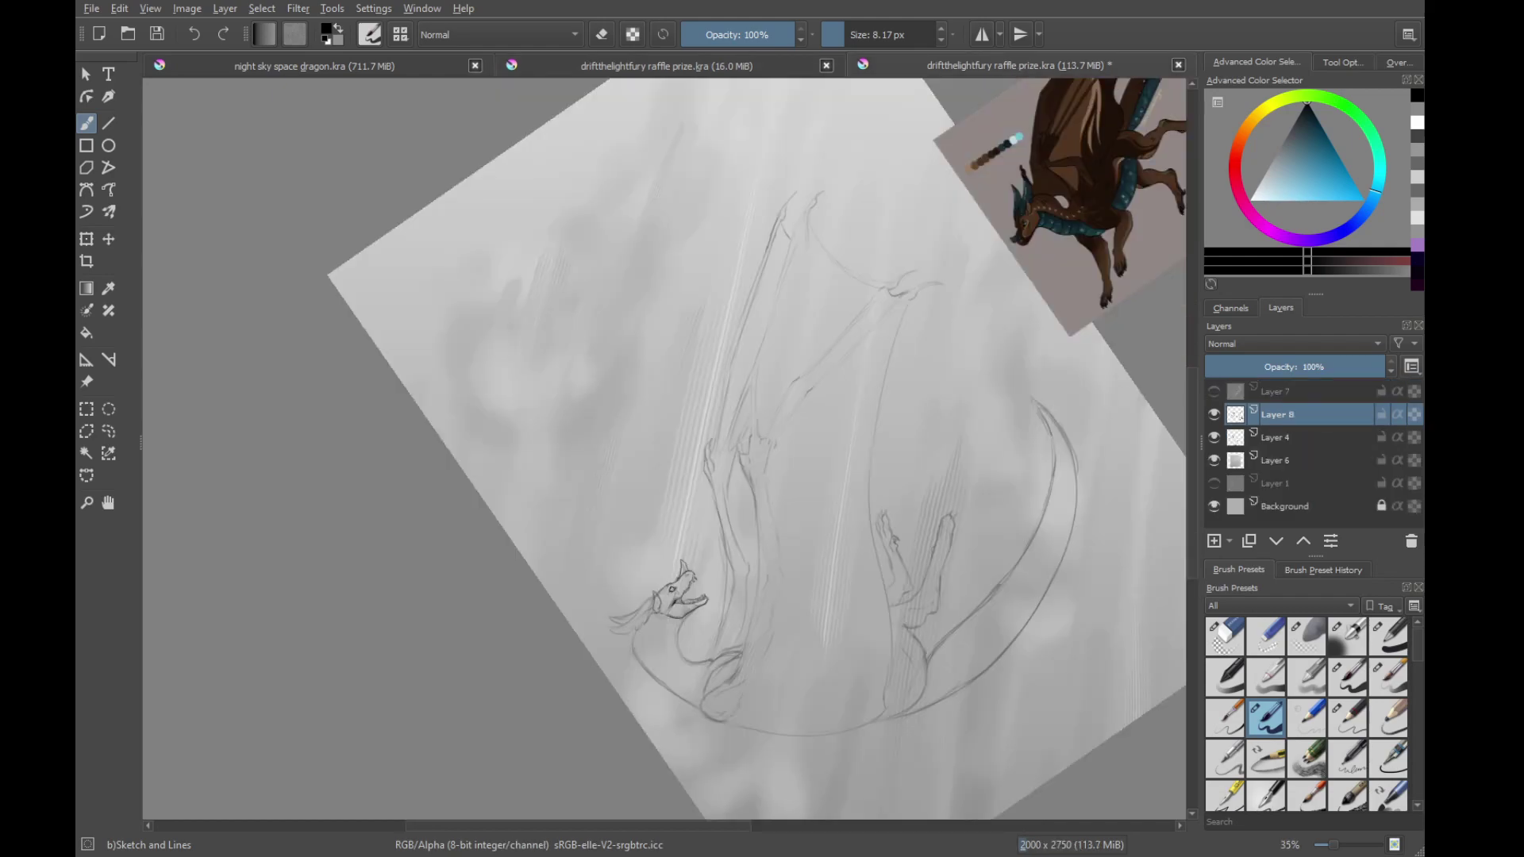
Save the working raffle prize drawing, and close sketchie.kra and the blank 2000 x 2000 raffle prize document
{"action": "key", "text": "ctrl+s"}
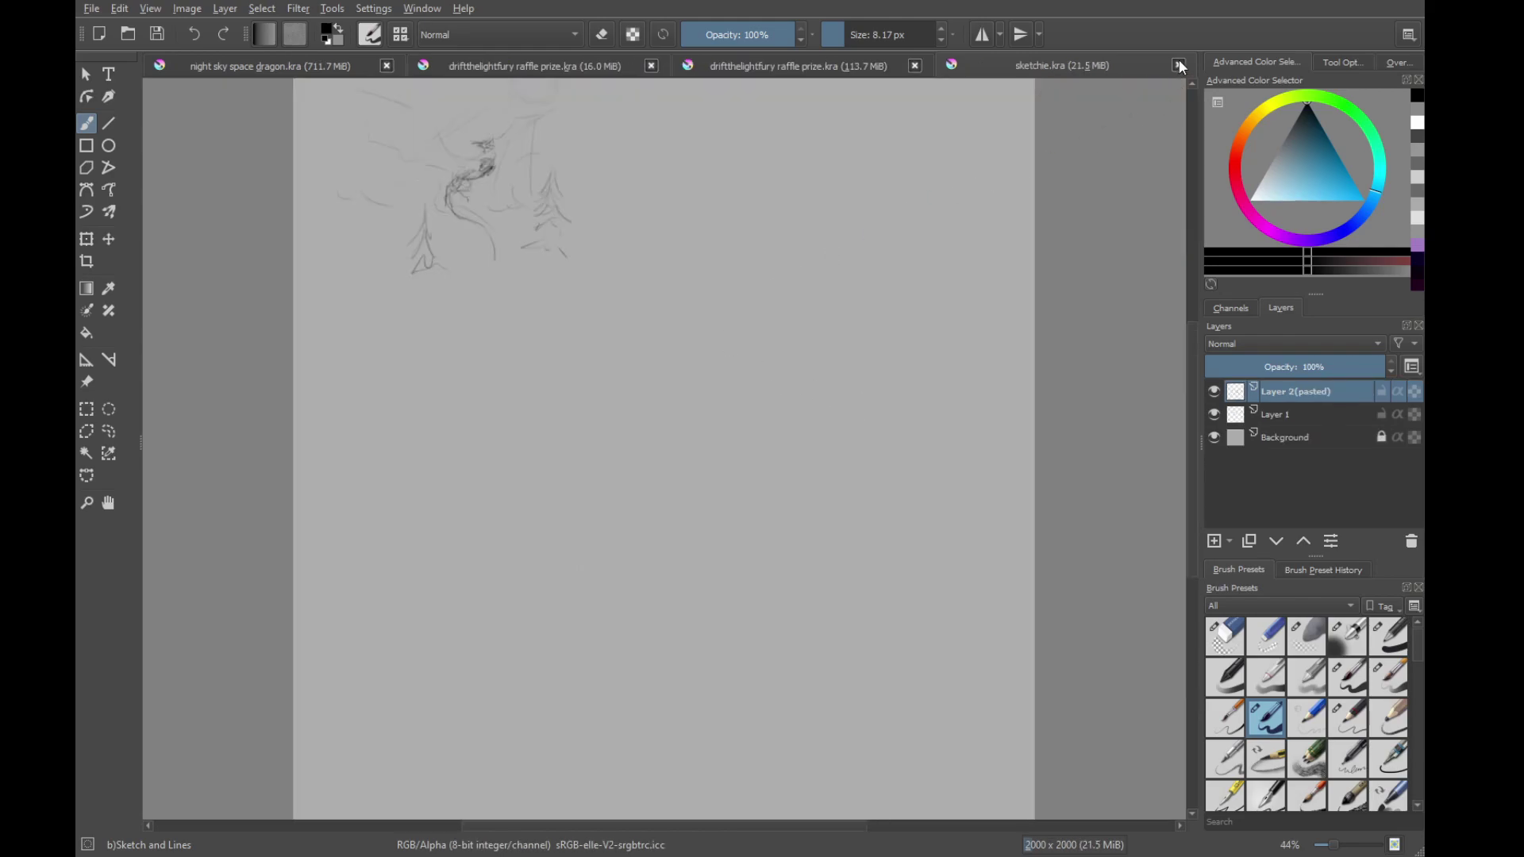
{"action": "left_click", "coordinate": [1179, 65]}
{"action": "left_click", "coordinate": [712, 67]}
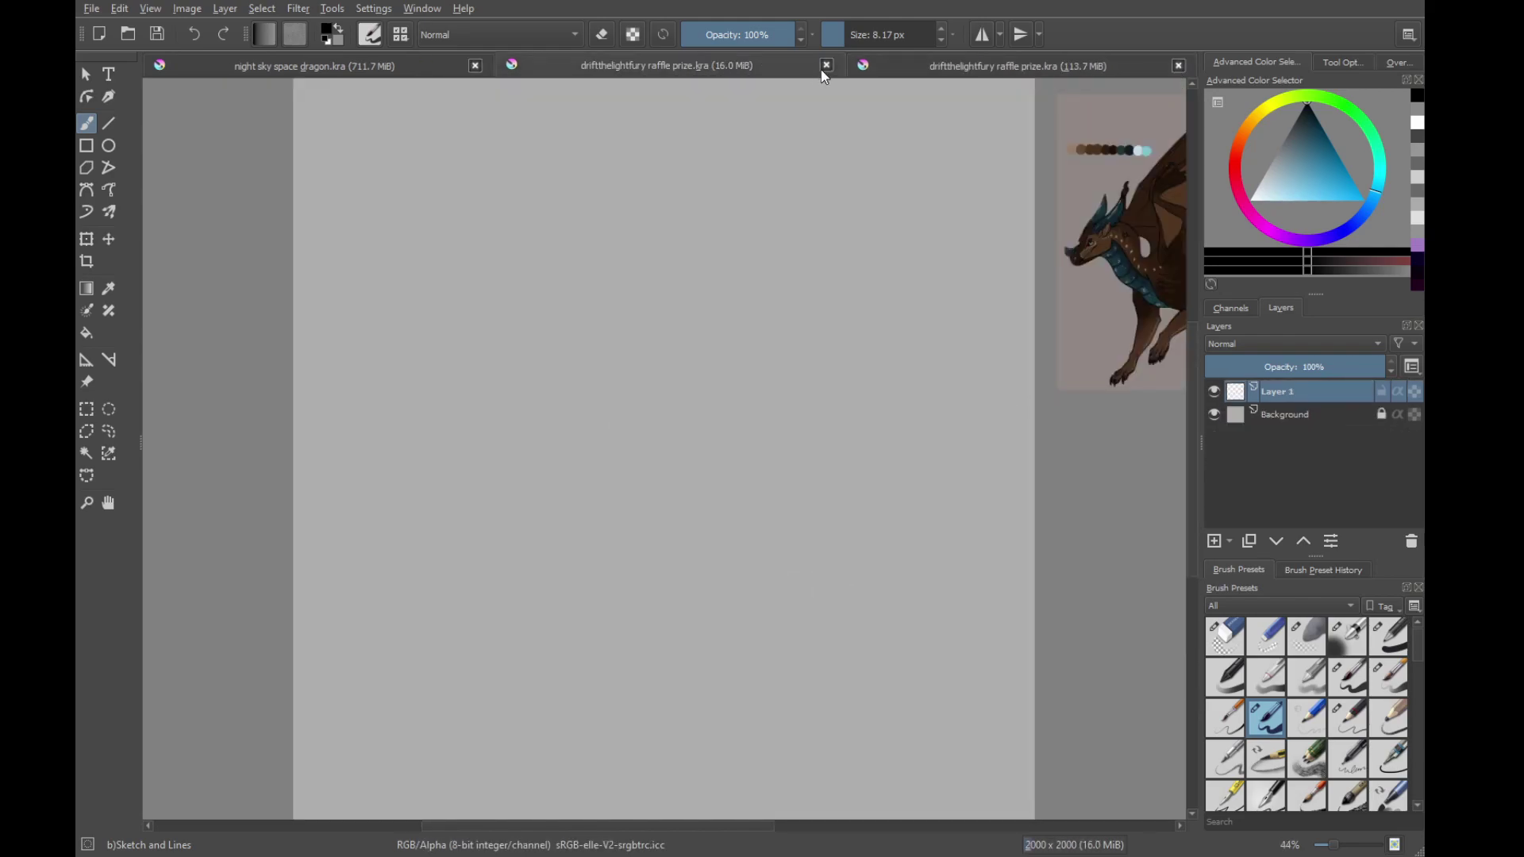
{"action": "left_click", "coordinate": [826, 65]}
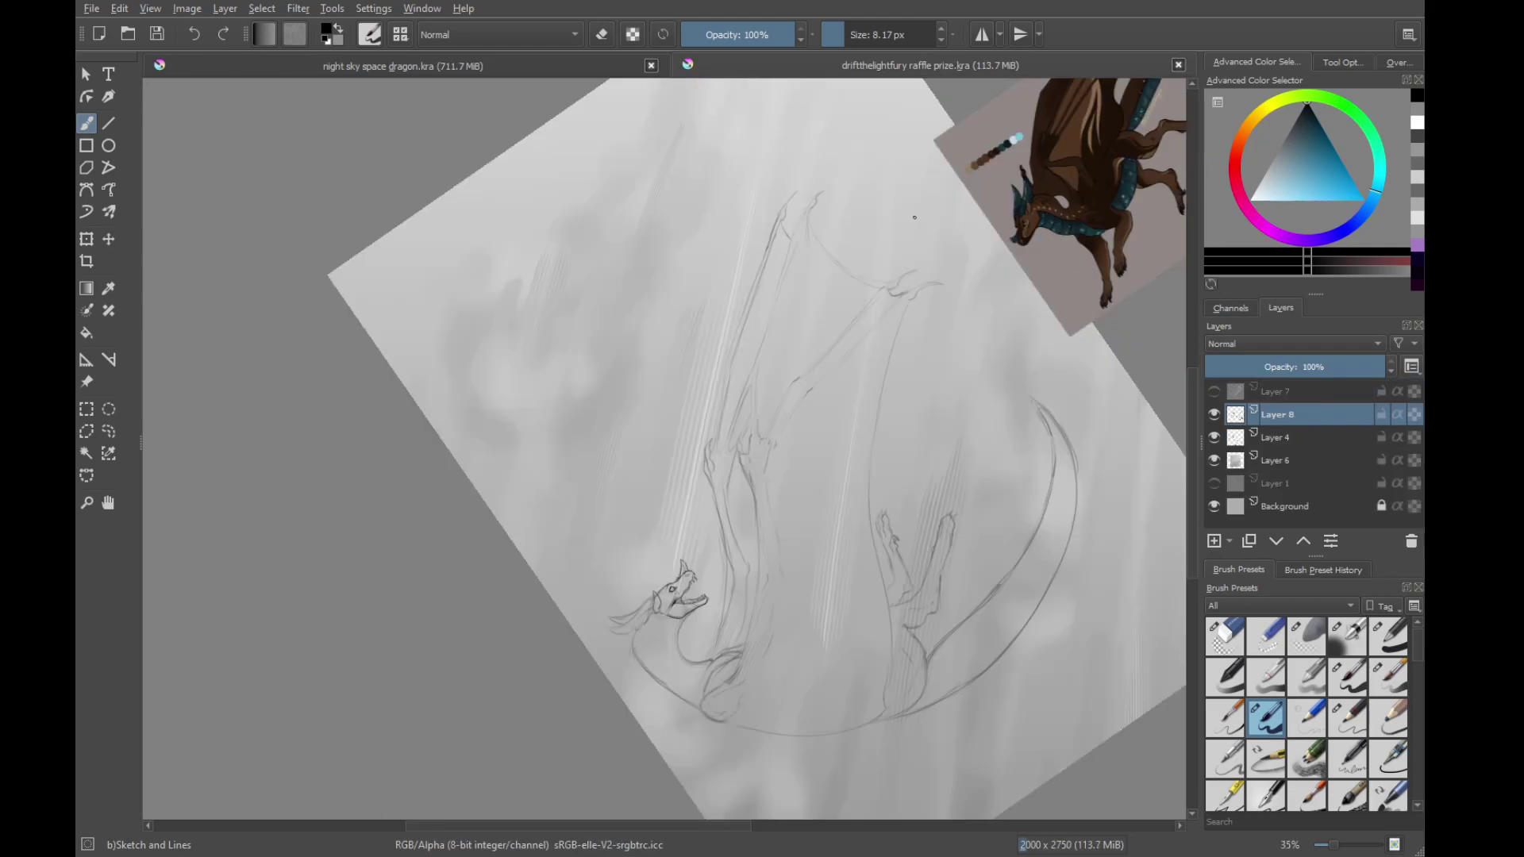
Ink the tip and long outer curve of the lowest horn behind the dragon's head
{"action": "left_click_drag", "start_coordinate": [753, 635], "coordinate": [704, 640]}
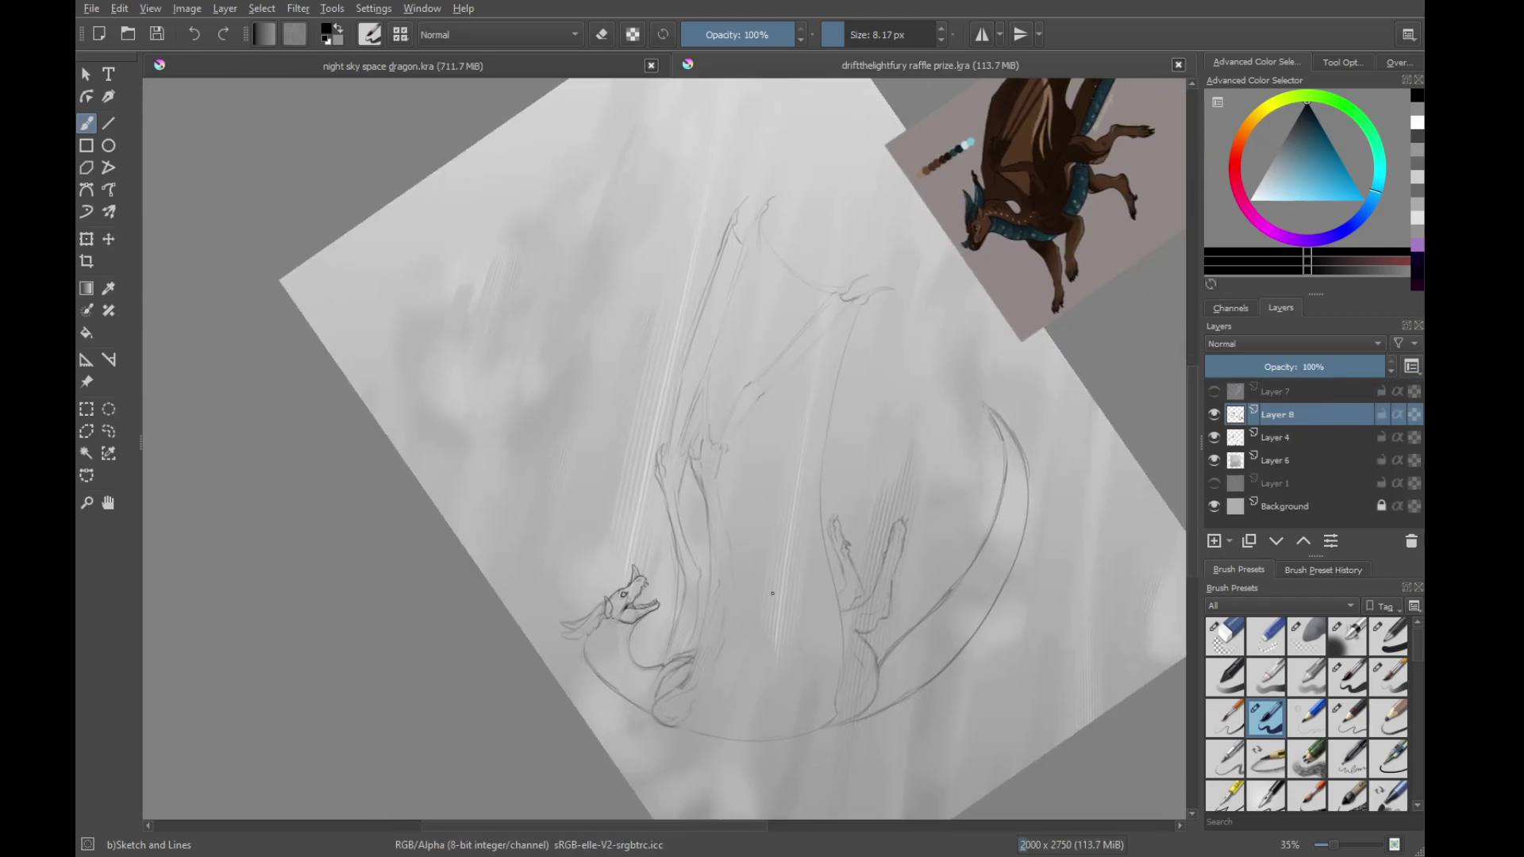
{"action": "scroll", "coordinate": [791, 635], "scroll_direction": "down", "scroll_amount": 3}
{"action": "scroll", "coordinate": [800, 488], "scroll_direction": "right", "scroll_amount": 1}
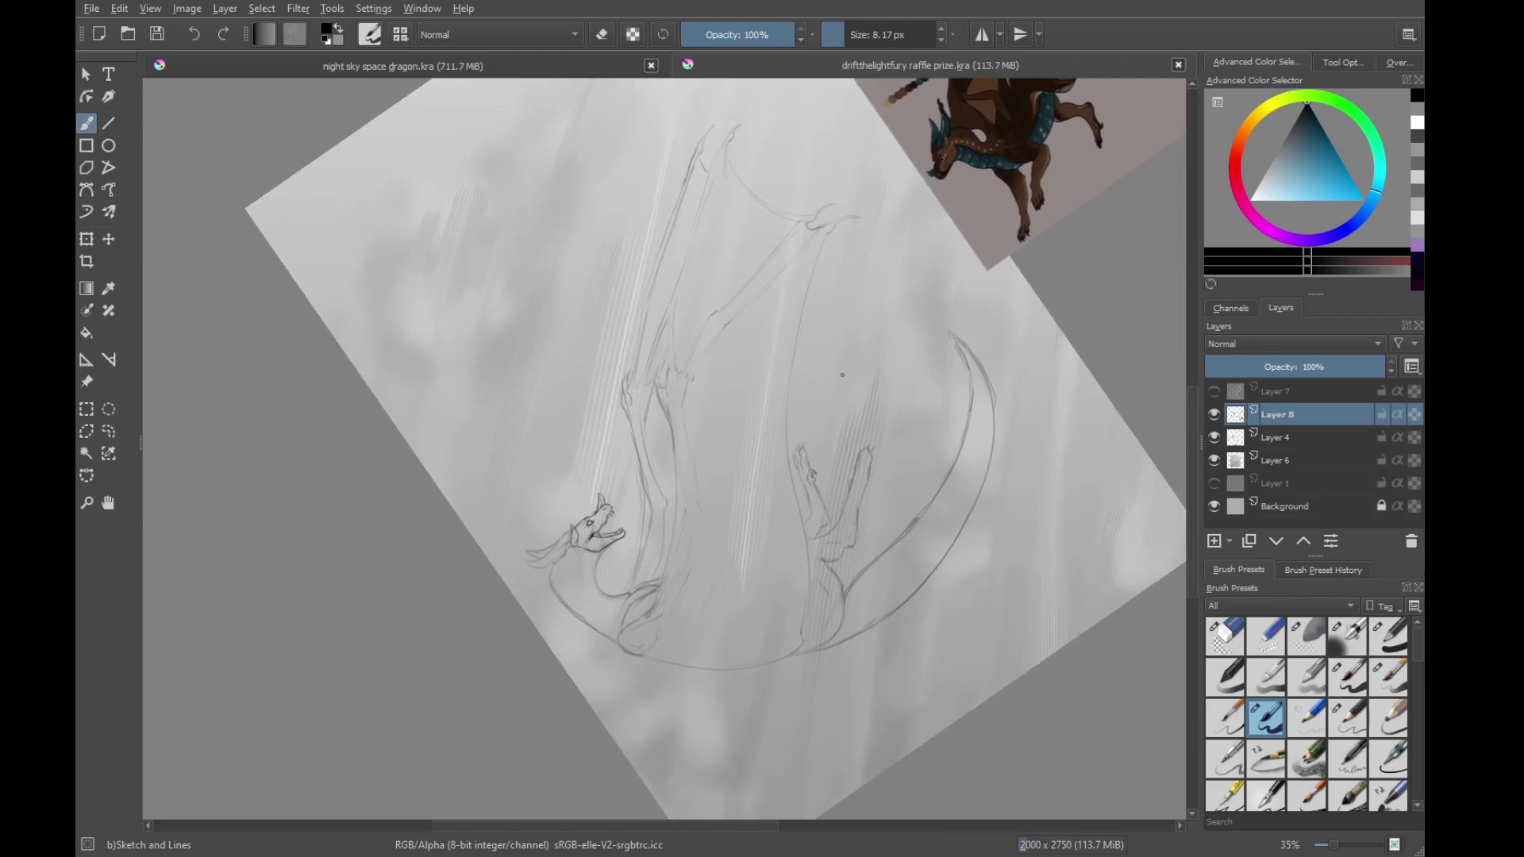
{"action": "mouse_move", "coordinate": [842, 375]}
{"action": "left_mouse_down"}
{"action": "mouse_move", "coordinate": [830, 479]}
{"action": "mouse_move", "coordinate": [847, 479]}
{"action": "left_mouse_up"}
{"action": "left_click_drag", "start_coordinate": [689, 589], "coordinate": [742, 643]}
{"action": "left_click_drag", "start_coordinate": [712, 588], "coordinate": [762, 384]}
{"action": "left_click_drag", "start_coordinate": [826, 473], "coordinate": [713, 483]}
{"action": "left_click_drag", "start_coordinate": [547, 440], "coordinate": [834, 469]}
{"action": "mouse_move", "coordinate": [728, 525]}
{"action": "left_mouse_down"}
{"action": "mouse_move", "coordinate": [760, 564]}
{"action": "mouse_move", "coordinate": [729, 454]}
{"action": "mouse_move", "coordinate": [704, 516]}
{"action": "mouse_move", "coordinate": [701, 402]}
{"action": "mouse_move", "coordinate": [653, 285]}
{"action": "mouse_move", "coordinate": [613, 461]}
{"action": "left_mouse_up"}
{"action": "key", "text": "ctrl+z"}
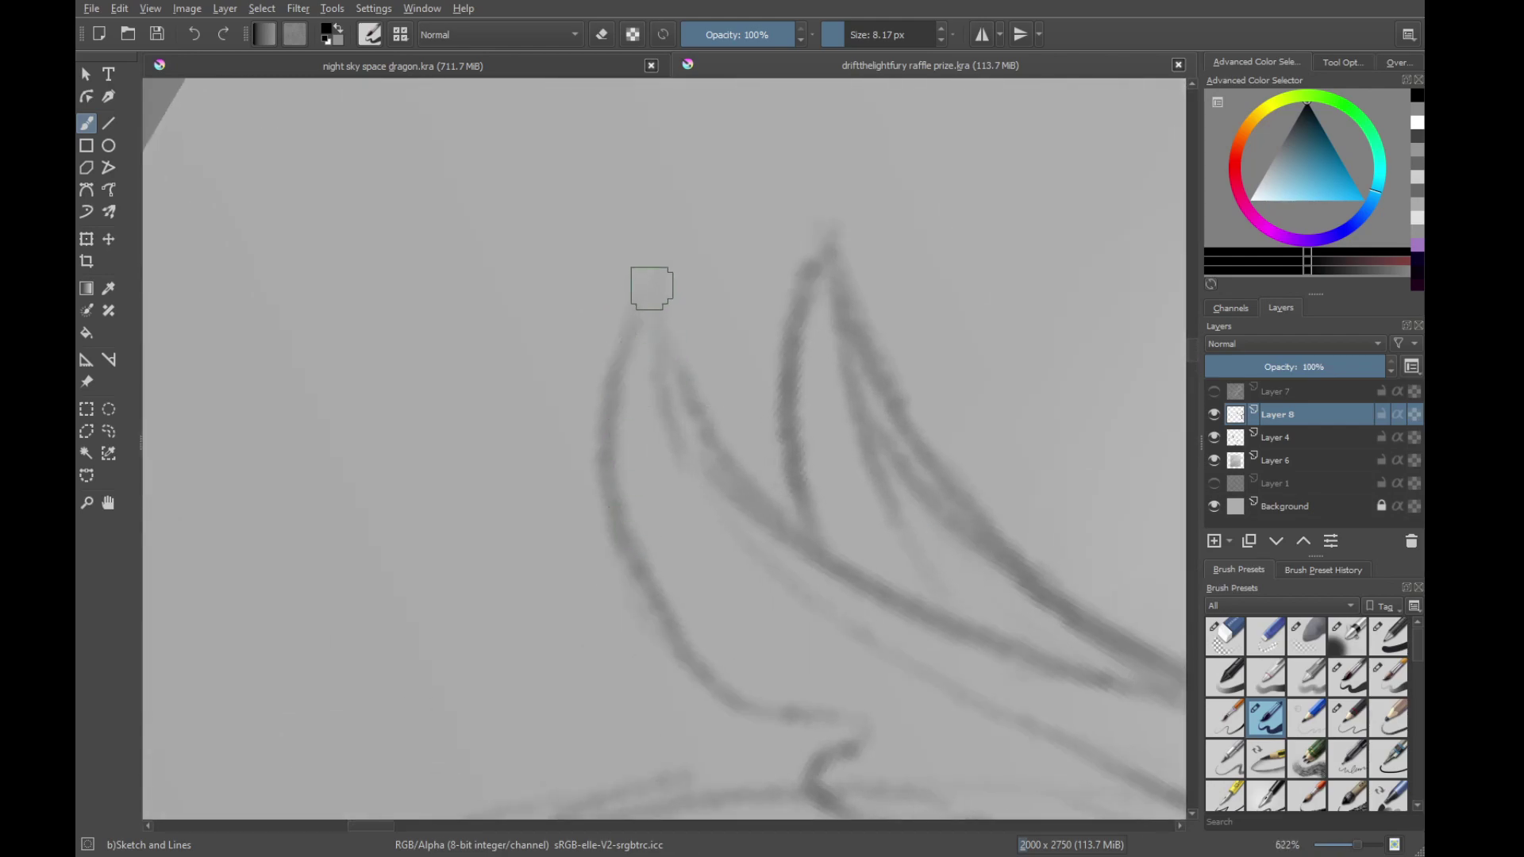
{"action": "left_click_drag", "start_coordinate": [647, 284], "coordinate": [612, 500]}
{"action": "left_click_drag", "start_coordinate": [623, 384], "coordinate": [631, 552]}
{"action": "left_click_drag", "start_coordinate": [662, 627], "coordinate": [601, 454]}
{"action": "left_click_drag", "start_coordinate": [556, 252], "coordinate": [636, 498]}
{"action": "key", "text": "ctrl+z"}
{"action": "mouse_move", "coordinate": [565, 337]}
{"action": "left_mouse_down"}
{"action": "mouse_move", "coordinate": [677, 531]}
{"action": "mouse_move", "coordinate": [641, 461]}
{"action": "left_mouse_up"}
Ink the scalloped frill edge from the base of the lowest horn down to the ear
{"action": "mouse_move", "coordinate": [587, 408]}
{"action": "left_mouse_down"}
{"action": "mouse_move", "coordinate": [765, 452]}
{"action": "mouse_move", "coordinate": [722, 378]}
{"action": "mouse_move", "coordinate": [734, 436]}
{"action": "mouse_move", "coordinate": [647, 483]}
{"action": "mouse_move", "coordinate": [673, 476]}
{"action": "mouse_move", "coordinate": [743, 354]}
{"action": "mouse_move", "coordinate": [765, 346]}
{"action": "mouse_move", "coordinate": [687, 431]}
{"action": "mouse_move", "coordinate": [728, 402]}
{"action": "mouse_move", "coordinate": [749, 319]}
{"action": "mouse_move", "coordinate": [695, 471]}
{"action": "mouse_move", "coordinate": [763, 367]}
{"action": "left_mouse_up"}
{"action": "left_click_drag", "start_coordinate": [718, 437], "coordinate": [773, 359]}
{"action": "key", "text": "ctrl+z"}
{"action": "left_click_drag", "start_coordinate": [649, 505], "coordinate": [1186, 239]}
{"action": "left_click_drag", "start_coordinate": [728, 411], "coordinate": [646, 436]}
{"action": "mouse_move", "coordinate": [591, 536]}
{"action": "left_mouse_down"}
{"action": "mouse_move", "coordinate": [635, 527]}
{"action": "mouse_move", "coordinate": [581, 534]}
{"action": "mouse_move", "coordinate": [625, 506]}
{"action": "mouse_move", "coordinate": [594, 535]}
{"action": "mouse_move", "coordinate": [603, 544]}
{"action": "mouse_move", "coordinate": [614, 532]}
{"action": "mouse_move", "coordinate": [580, 531]}
{"action": "mouse_move", "coordinate": [640, 525]}
{"action": "mouse_move", "coordinate": [584, 530]}
{"action": "mouse_move", "coordinate": [697, 427]}
{"action": "left_mouse_up"}
{"action": "key", "text": "ctrl+z"}
{"action": "mouse_move", "coordinate": [846, 427]}
{"action": "left_mouse_down"}
{"action": "mouse_move", "coordinate": [567, 173]}
{"action": "mouse_move", "coordinate": [949, 313]}
{"action": "mouse_move", "coordinate": [664, 449]}
{"action": "left_mouse_up"}
Ink the lower half of the lowest horn's inner edge, starting from its base behind the ear
{"action": "mouse_move", "coordinate": [512, 651]}
{"action": "left_mouse_down"}
{"action": "mouse_move", "coordinate": [600, 533]}
{"action": "mouse_move", "coordinate": [515, 669]}
{"action": "left_mouse_up"}
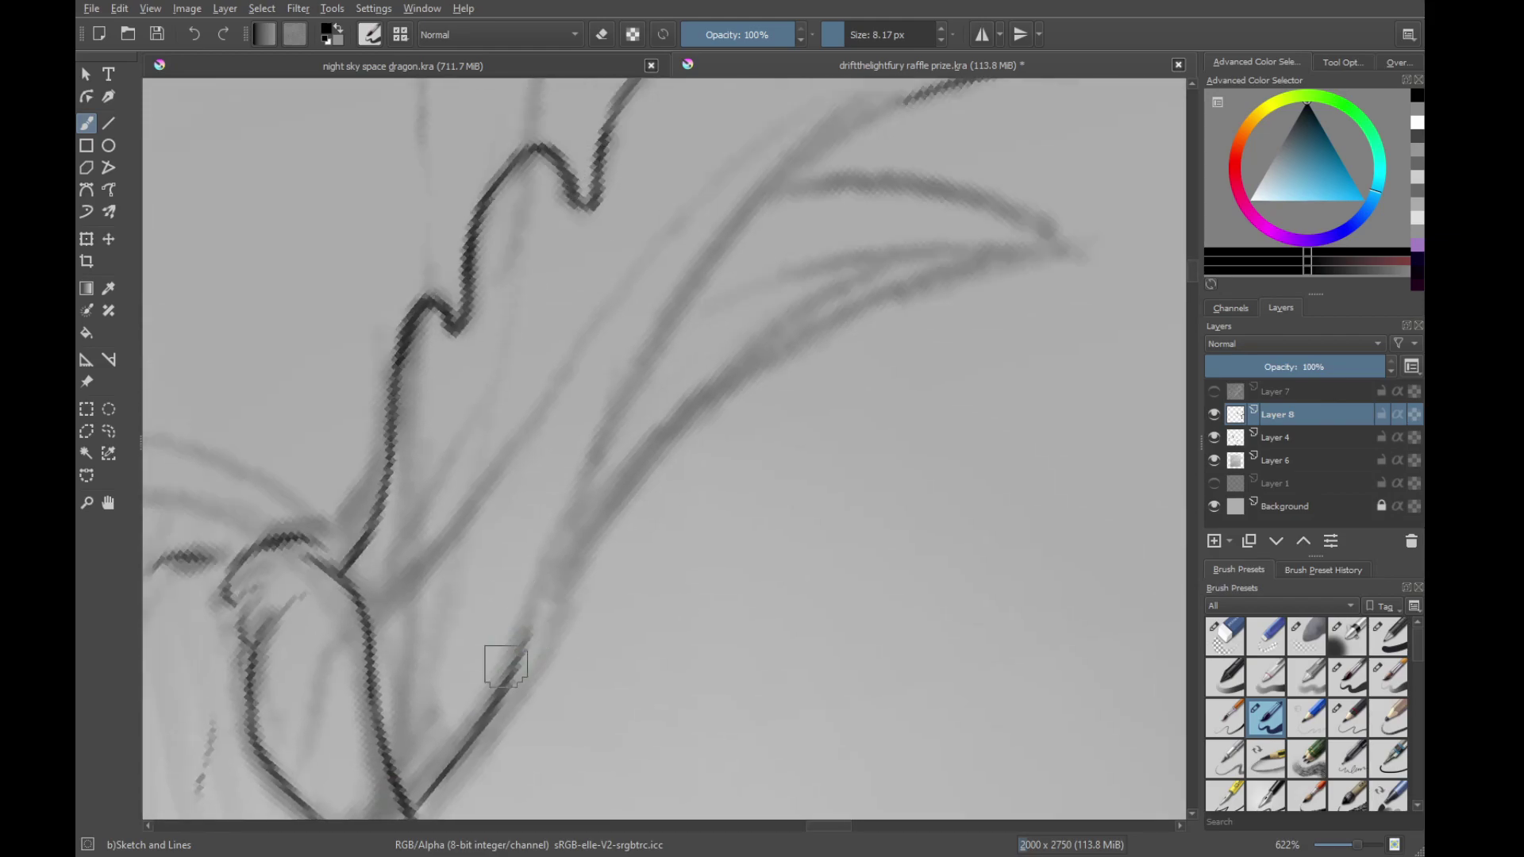
{"action": "left_click_drag", "start_coordinate": [555, 523], "coordinate": [491, 666]}
{"action": "left_click_drag", "start_coordinate": [460, 775], "coordinate": [524, 619]}
{"action": "left_click_drag", "start_coordinate": [482, 751], "coordinate": [631, 411]}
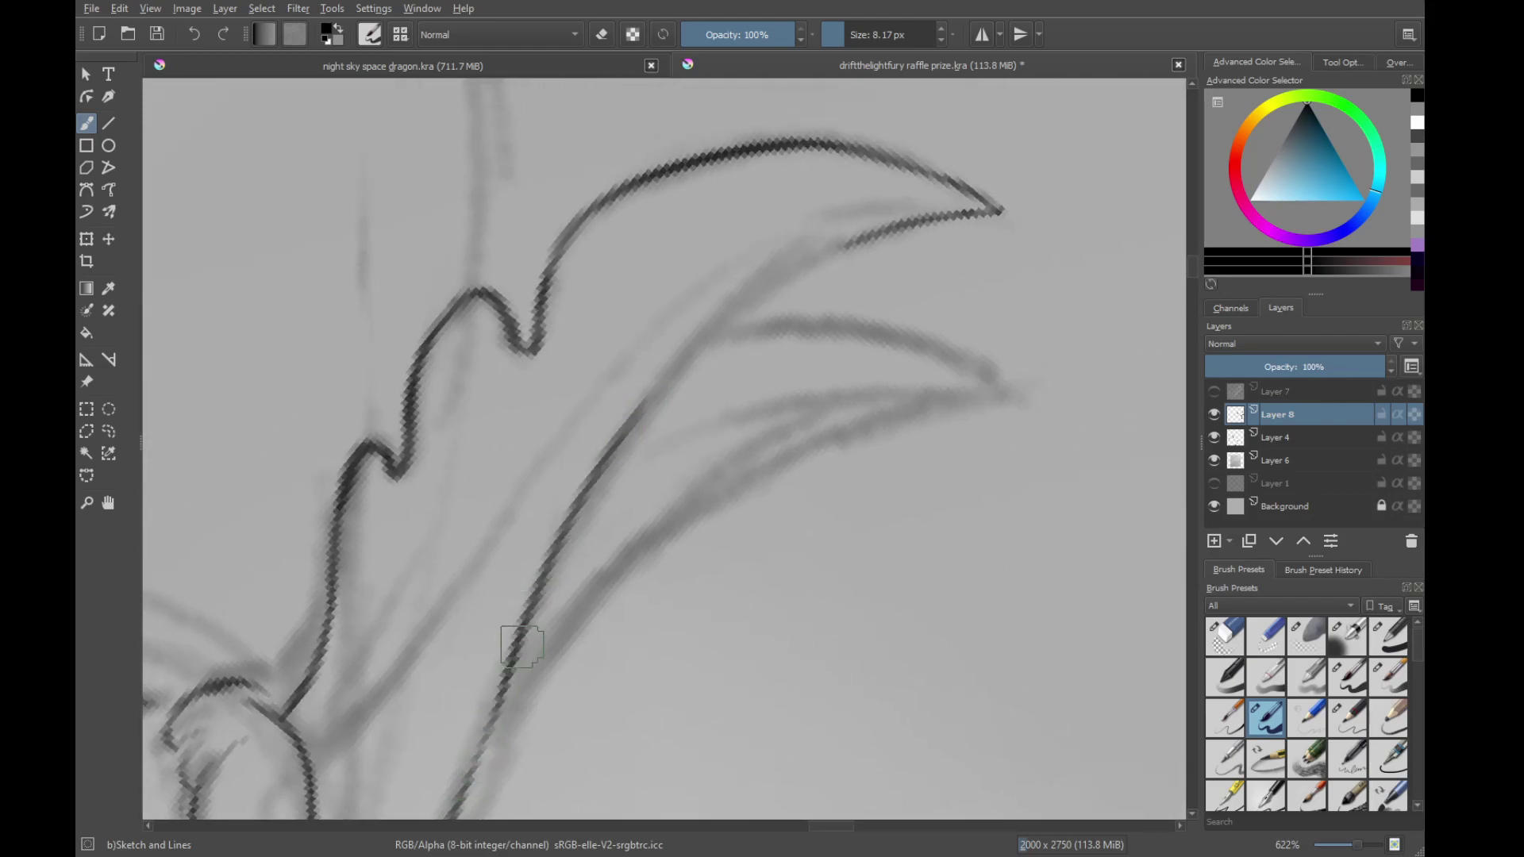
{"action": "key", "text": "ctrl+z"}
{"action": "mouse_move", "coordinate": [476, 760]}
{"action": "left_mouse_down"}
{"action": "mouse_move", "coordinate": [526, 655]}
{"action": "mouse_move", "coordinate": [468, 783]}
{"action": "mouse_move", "coordinate": [561, 544]}
{"action": "left_mouse_up"}
{"action": "key", "text": "ctrl+z"}
{"action": "left_click_drag", "start_coordinate": [500, 730], "coordinate": [643, 433]}
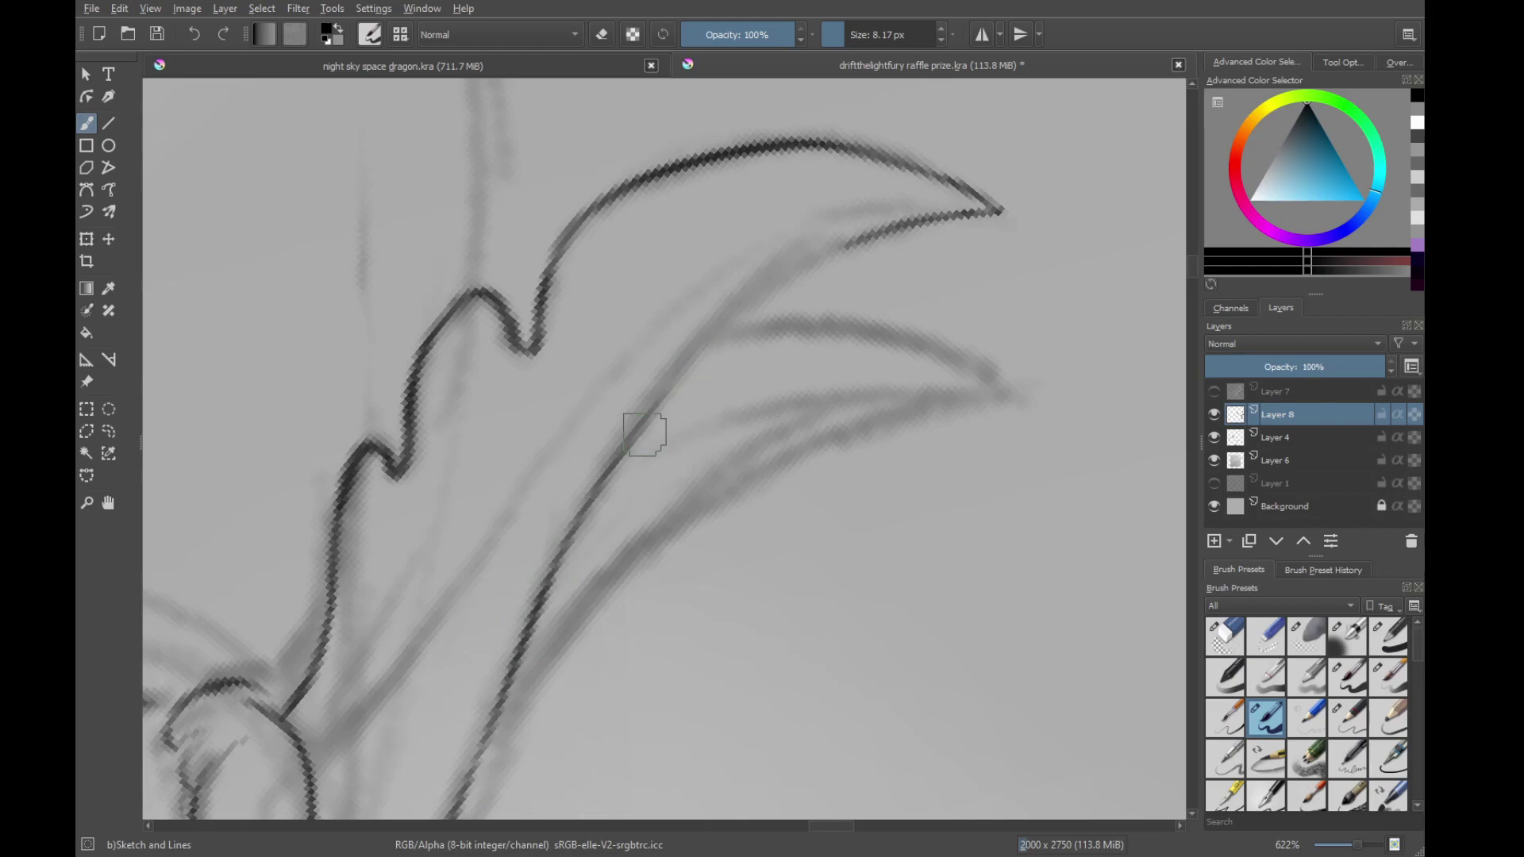
Extend the lowest horn's inner edge in a smooth curve up to meet its tip
{"action": "left_click_drag", "start_coordinate": [547, 607], "coordinate": [798, 284]}
{"action": "key", "text": "ctrl+z"}
{"action": "left_click_drag", "start_coordinate": [601, 490], "coordinate": [772, 288]}
{"action": "mouse_move", "coordinate": [642, 434]}
{"action": "left_mouse_down"}
{"action": "mouse_move", "coordinate": [751, 300]}
{"action": "mouse_move", "coordinate": [851, 242]}
{"action": "left_mouse_up"}
{"action": "left_click_drag", "start_coordinate": [745, 308], "coordinate": [853, 236]}
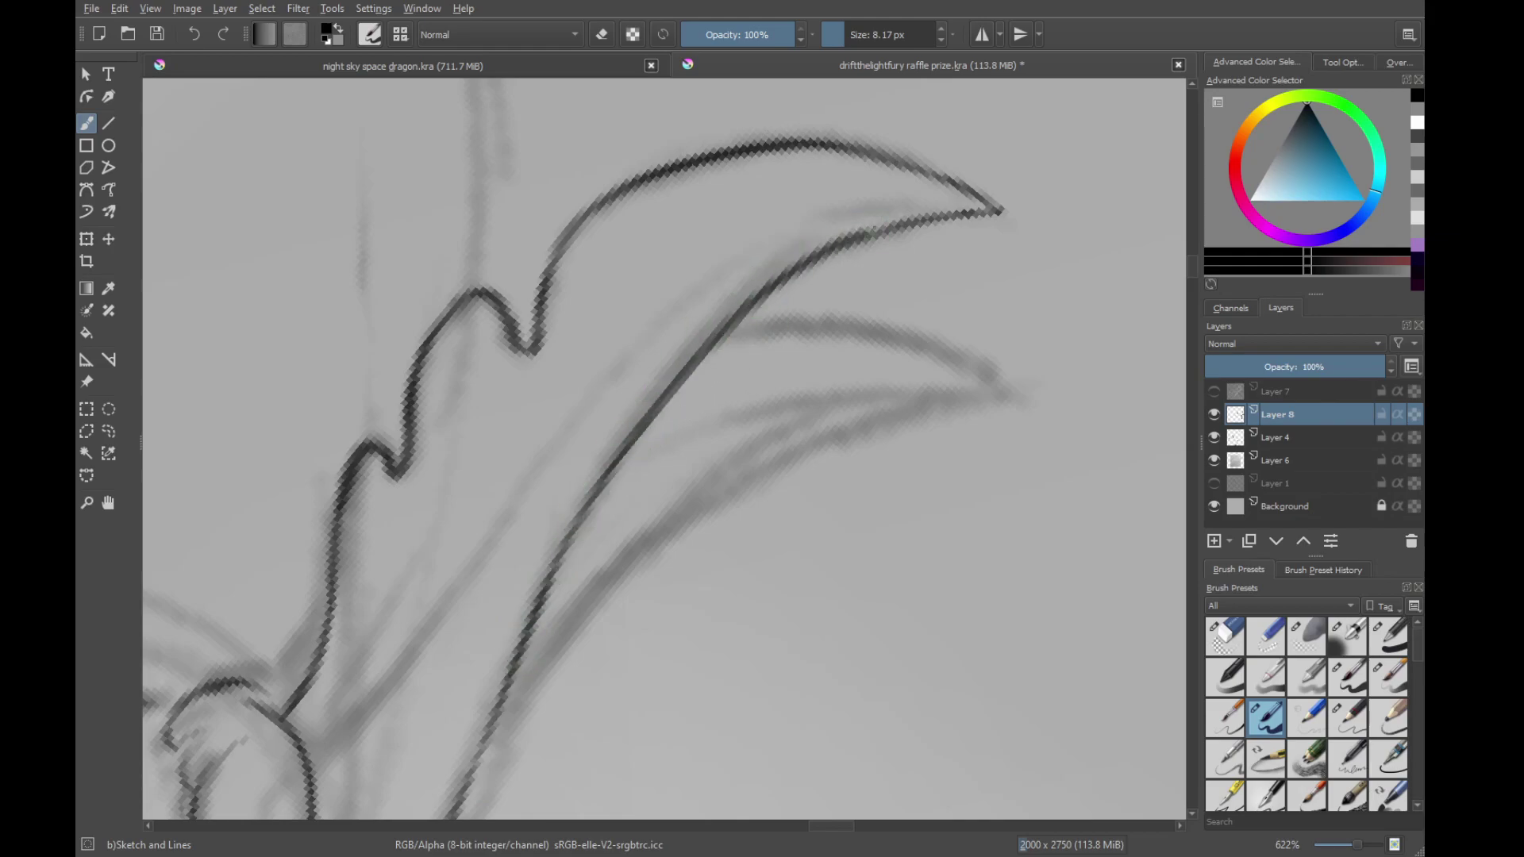
Ink the lengthwise ridge line inside the lowest horn from the ear towards the tip
{"action": "left_click_drag", "start_coordinate": [445, 634], "coordinate": [644, 450]}
{"action": "left_click_drag", "start_coordinate": [520, 580], "coordinate": [640, 439]}
{"action": "left_click_drag", "start_coordinate": [715, 315], "coordinate": [555, 499]}
{"action": "mouse_move", "coordinate": [493, 596]}
{"action": "left_mouse_down"}
{"action": "mouse_move", "coordinate": [721, 313]}
{"action": "mouse_move", "coordinate": [935, 207]}
{"action": "mouse_move", "coordinate": [1041, 210]}
{"action": "left_mouse_up"}
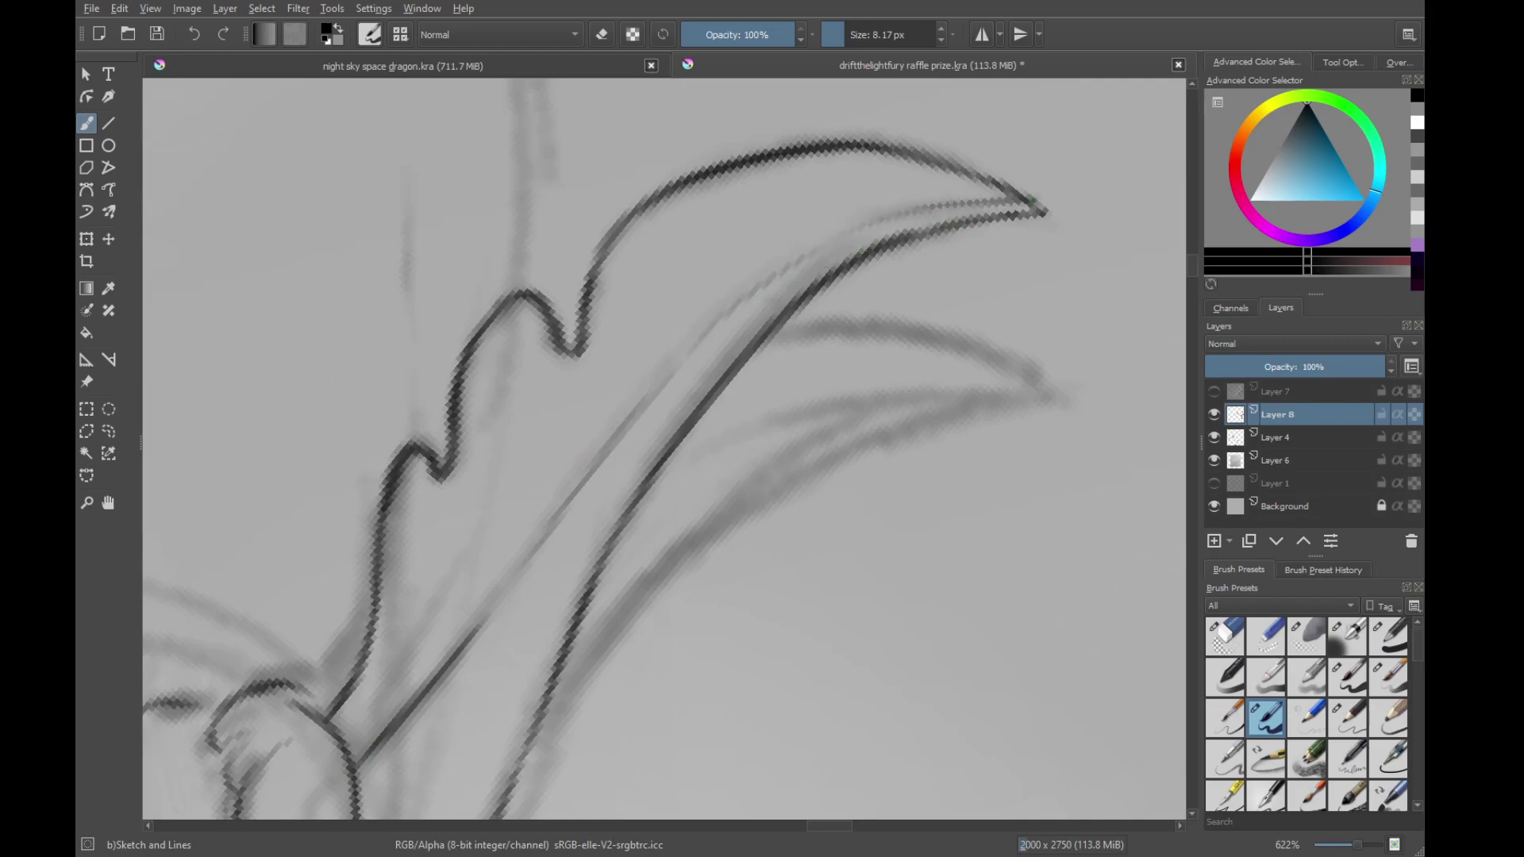
{"action": "left_click_drag", "start_coordinate": [818, 391], "coordinate": [782, 308]}
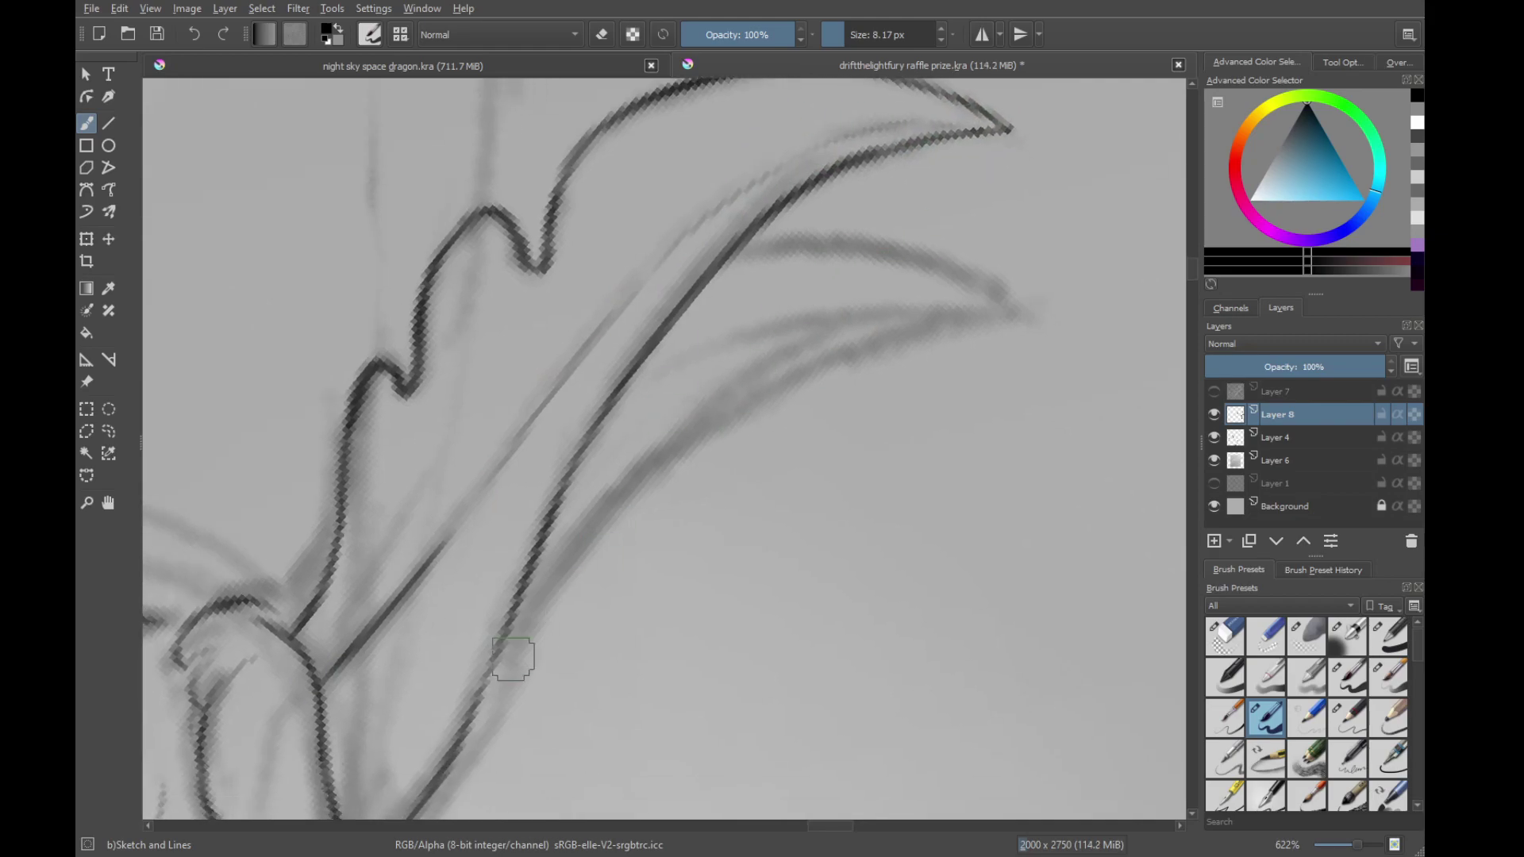
{"action": "left_click_drag", "start_coordinate": [513, 660], "coordinate": [655, 457]}
{"action": "left_click_drag", "start_coordinate": [508, 692], "coordinate": [589, 593]}
{"action": "left_click_drag", "start_coordinate": [525, 662], "coordinate": [659, 460]}
{"action": "left_click_drag", "start_coordinate": [663, 460], "coordinate": [619, 514]}
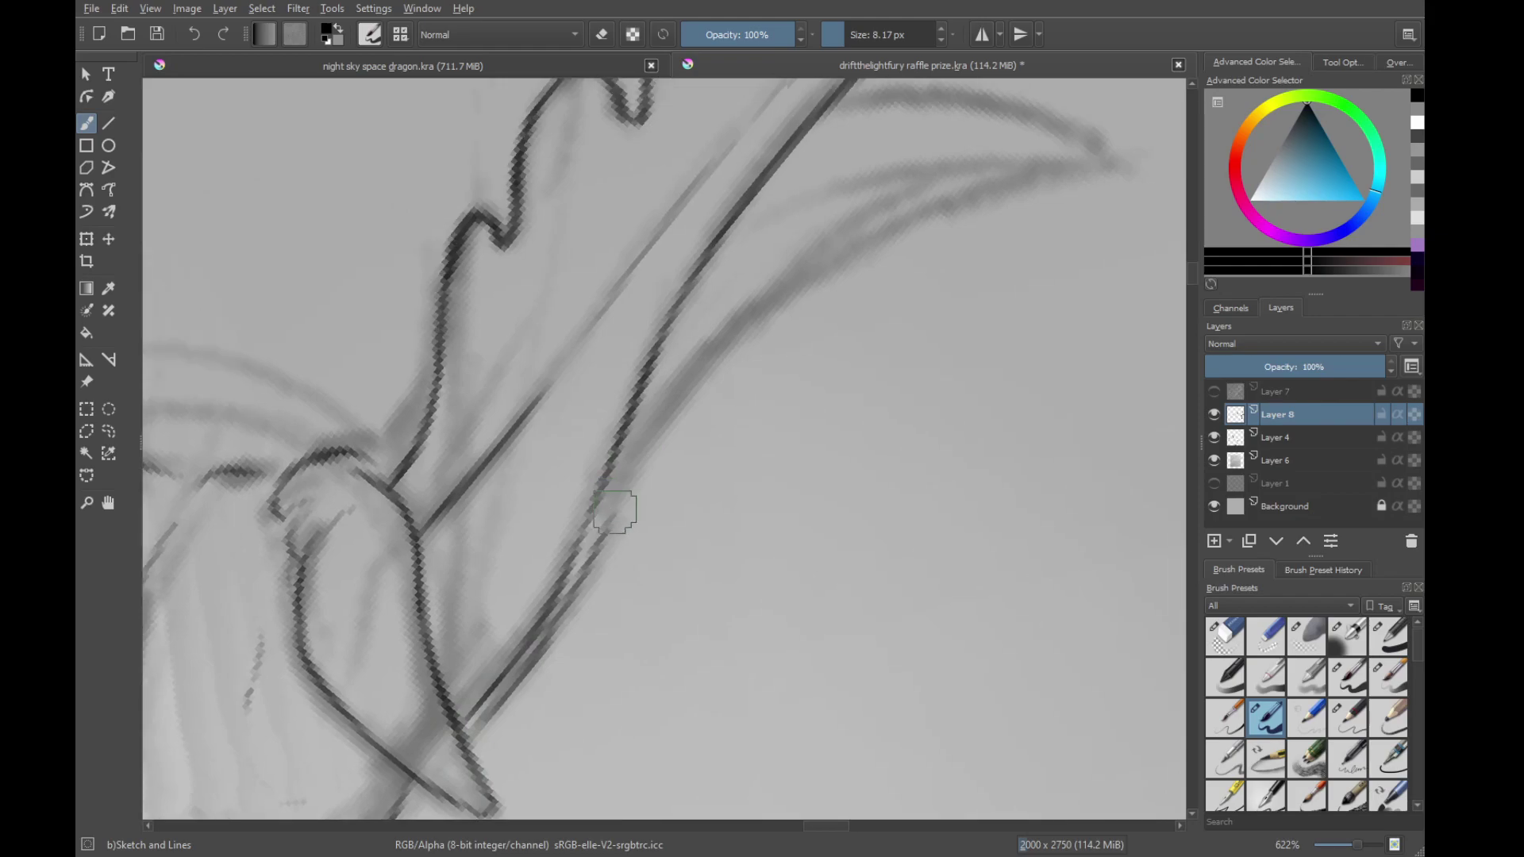
{"action": "key", "text": "ctrl+z"}
{"action": "key", "text": "ctrl+z"}
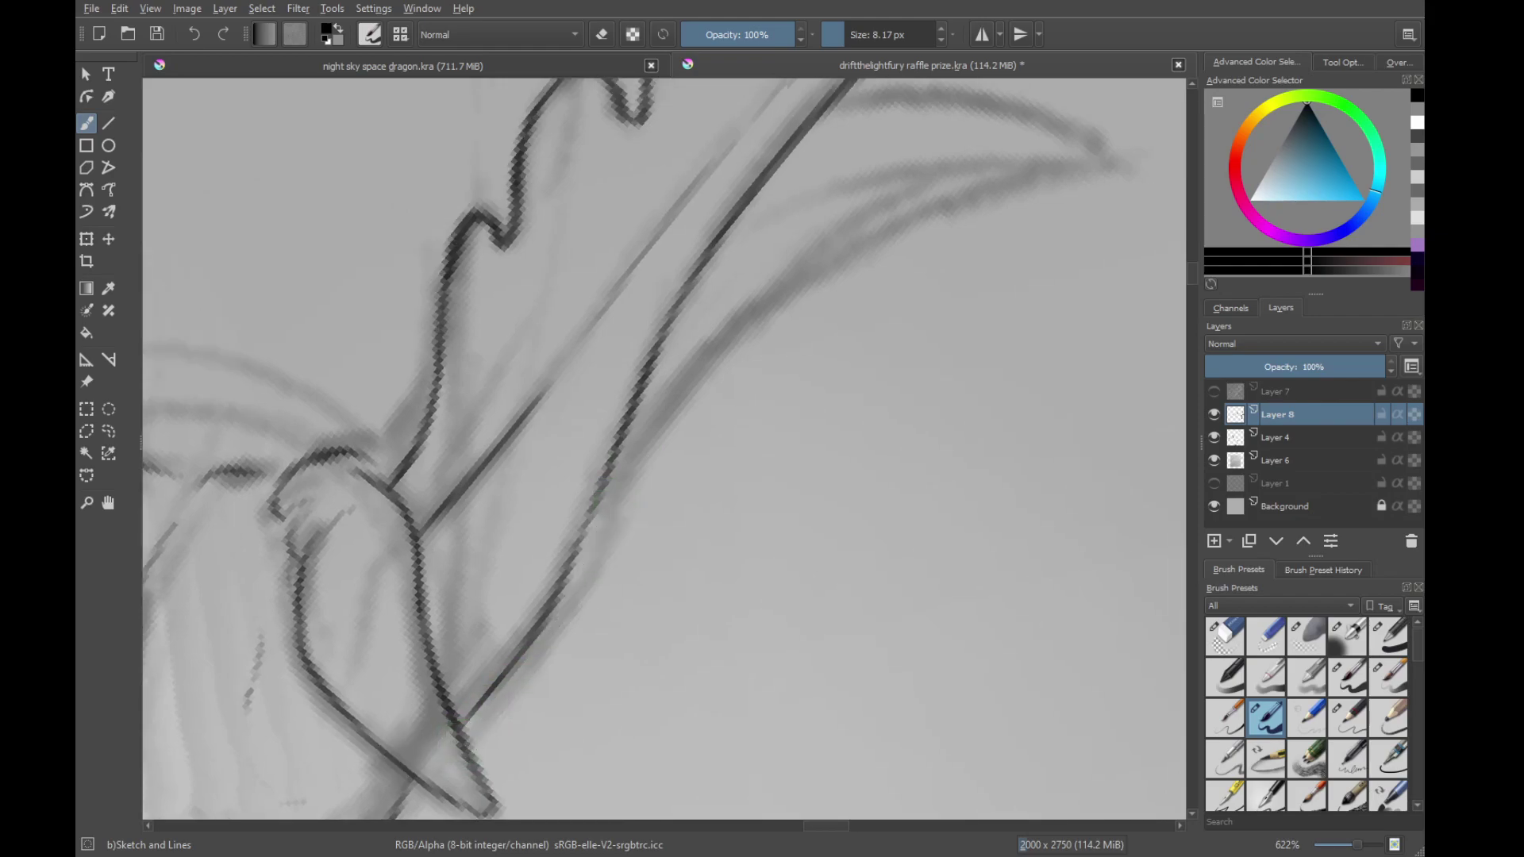
Ink the second horn's long outer edge from its base behind the first horn to near its tip
{"action": "scroll", "coordinate": [592, 548], "scroll_direction": "up", "scroll_amount": 2}
{"action": "left_click_drag", "start_coordinate": [530, 667], "coordinate": [694, 416]}
{"action": "mouse_move", "coordinate": [583, 587]}
{"action": "left_mouse_down"}
{"action": "mouse_move", "coordinate": [730, 392]}
{"action": "mouse_move", "coordinate": [814, 329]}
{"action": "left_mouse_up"}
{"action": "left_click_drag", "start_coordinate": [667, 456], "coordinate": [893, 300]}
{"action": "left_click_drag", "start_coordinate": [802, 346], "coordinate": [1011, 275]}
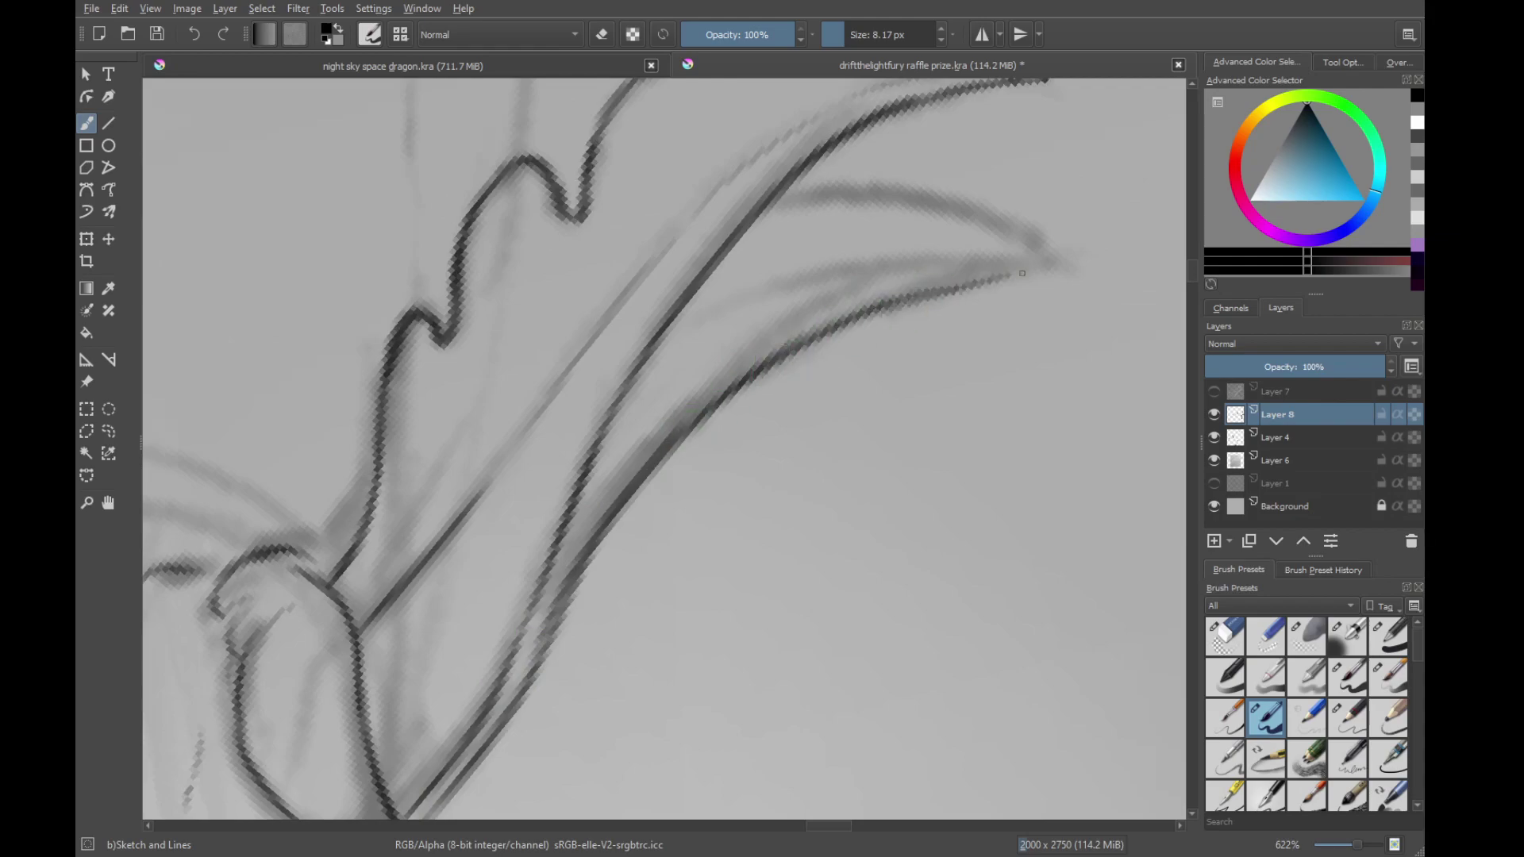
{"action": "mouse_move", "coordinate": [901, 306]}
{"action": "left_mouse_down"}
{"action": "mouse_move", "coordinate": [1038, 274]}
{"action": "mouse_move", "coordinate": [564, 269]}
{"action": "mouse_move", "coordinate": [706, 264]}
{"action": "mouse_move", "coordinate": [752, 362]}
{"action": "left_mouse_up"}
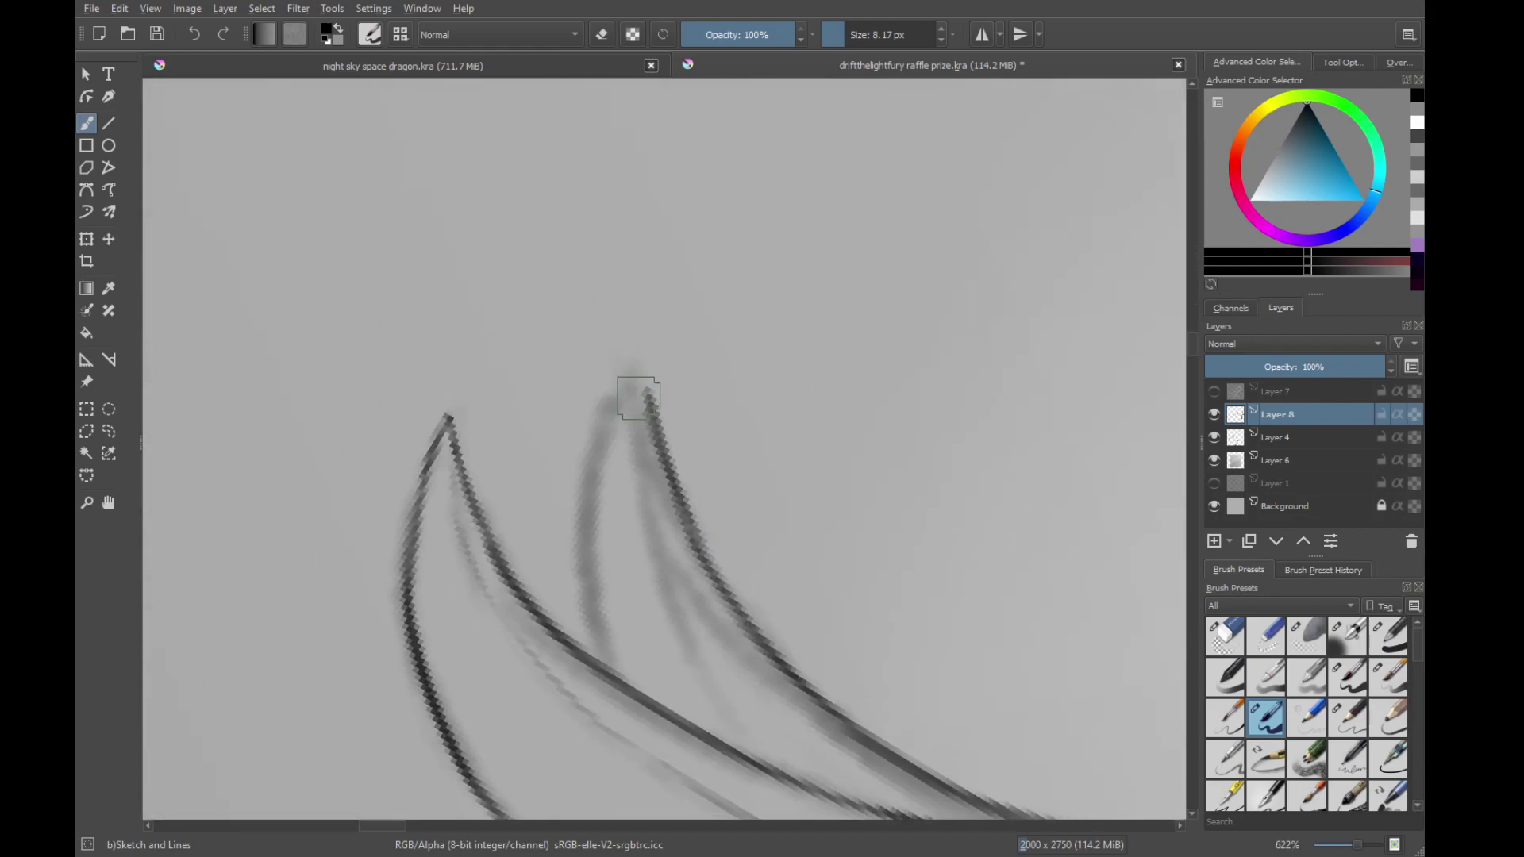
Ink the second horn's short curved edge from its tip down to the first horn and complete its inner detail
{"action": "mouse_move", "coordinate": [649, 401]}
{"action": "left_mouse_down"}
{"action": "mouse_move", "coordinate": [634, 371]}
{"action": "mouse_move", "coordinate": [605, 441]}
{"action": "mouse_move", "coordinate": [602, 587]}
{"action": "left_mouse_up"}
{"action": "key", "text": "ctrl+z"}
{"action": "key", "text": "ctrl+z"}
{"action": "key", "text": "ctrl+z"}
{"action": "mouse_move", "coordinate": [637, 387]}
{"action": "left_mouse_down"}
{"action": "mouse_move", "coordinate": [603, 473]}
{"action": "mouse_move", "coordinate": [595, 613]}
{"action": "left_mouse_up"}
{"action": "left_click_drag", "start_coordinate": [633, 551], "coordinate": [595, 466]}
{"action": "left_click_drag", "start_coordinate": [601, 357], "coordinate": [645, 528]}
{"action": "mouse_move", "coordinate": [698, 606]}
{"action": "left_mouse_down"}
{"action": "mouse_move", "coordinate": [635, 504]}
{"action": "mouse_move", "coordinate": [714, 594]}
{"action": "left_mouse_up"}
{"action": "mouse_move", "coordinate": [604, 393]}
{"action": "left_mouse_down"}
{"action": "mouse_move", "coordinate": [731, 596]}
{"action": "mouse_move", "coordinate": [719, 518]}
{"action": "left_mouse_up"}
{"action": "mouse_move", "coordinate": [750, 498]}
{"action": "left_mouse_down"}
{"action": "mouse_move", "coordinate": [767, 455]}
{"action": "mouse_move", "coordinate": [653, 533]}
{"action": "left_mouse_up"}
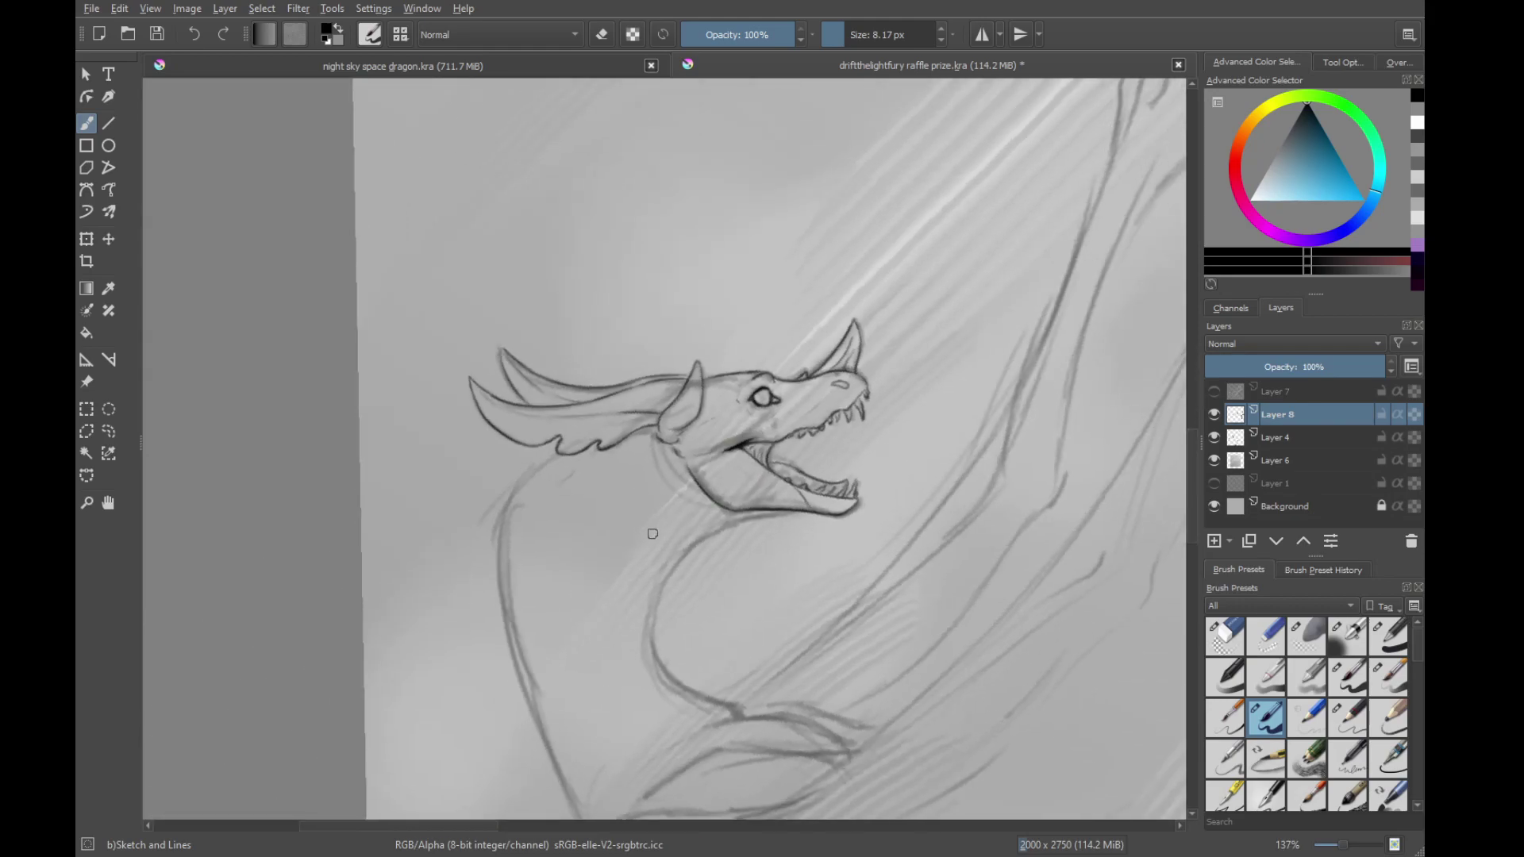
Examine the head, horns, neck and markings on the coloured reference dragon beside the sketch
{"action": "mouse_move", "coordinate": [659, 606]}
{"action": "left_mouse_down"}
{"action": "mouse_move", "coordinate": [697, 555]}
{"action": "mouse_move", "coordinate": [510, 479]}
{"action": "mouse_move", "coordinate": [823, 418]}
{"action": "mouse_move", "coordinate": [697, 429]}
{"action": "mouse_move", "coordinate": [727, 464]}
{"action": "mouse_move", "coordinate": [734, 353]}
{"action": "left_mouse_up"}
{"action": "left_click_drag", "start_coordinate": [843, 463], "coordinate": [483, 534]}
{"action": "mouse_move", "coordinate": [665, 514]}
{"action": "left_mouse_down"}
{"action": "mouse_move", "coordinate": [595, 545]}
{"action": "mouse_move", "coordinate": [604, 518]}
{"action": "left_mouse_up"}
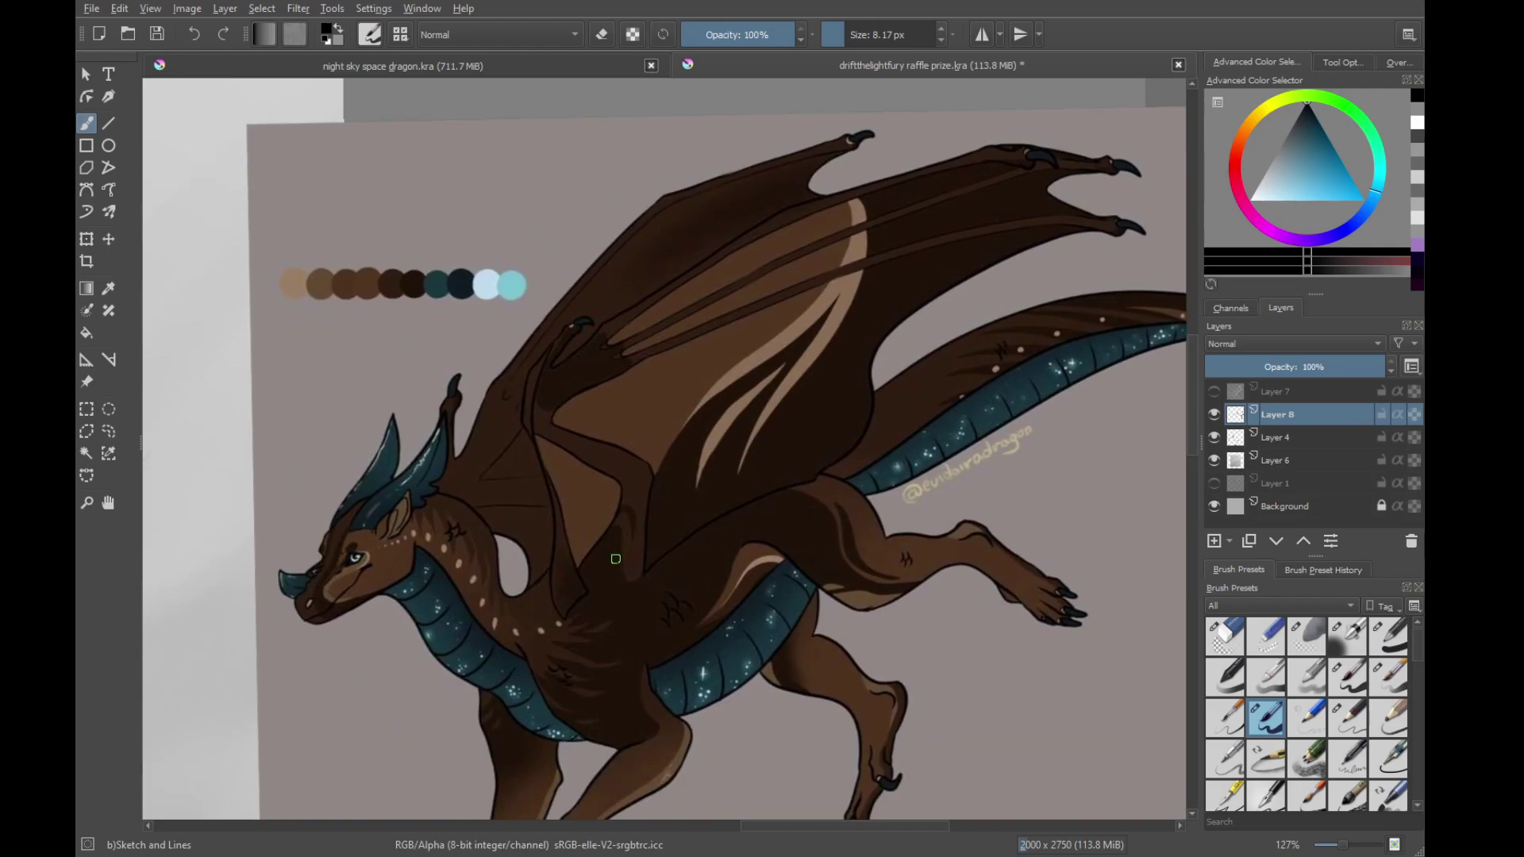
{"action": "mouse_move", "coordinate": [615, 561]}
{"action": "left_mouse_down"}
{"action": "mouse_move", "coordinate": [619, 602]}
{"action": "mouse_move", "coordinate": [777, 469]}
{"action": "mouse_move", "coordinate": [786, 428]}
{"action": "mouse_move", "coordinate": [760, 400]}
{"action": "left_mouse_up"}
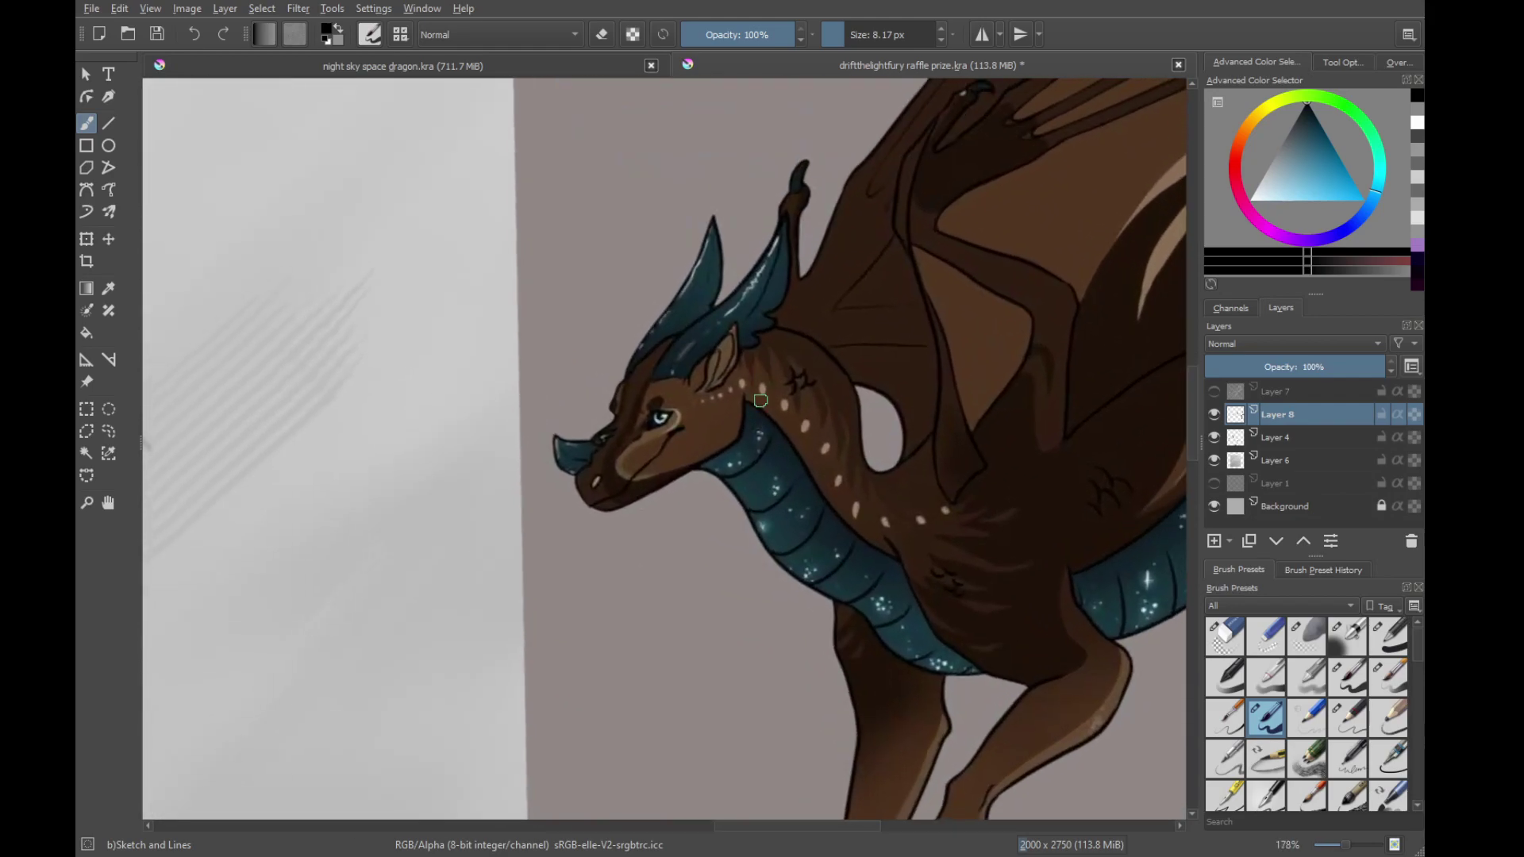
{"action": "mouse_move", "coordinate": [490, 632]}
{"action": "left_mouse_down"}
{"action": "mouse_move", "coordinate": [818, 473]}
{"action": "mouse_move", "coordinate": [748, 555]}
{"action": "mouse_move", "coordinate": [1181, 425]}
{"action": "left_mouse_up"}
{"action": "mouse_move", "coordinate": [713, 406]}
{"action": "left_mouse_down"}
{"action": "mouse_move", "coordinate": [718, 236]}
{"action": "mouse_move", "coordinate": [710, 344]}
{"action": "left_mouse_up"}
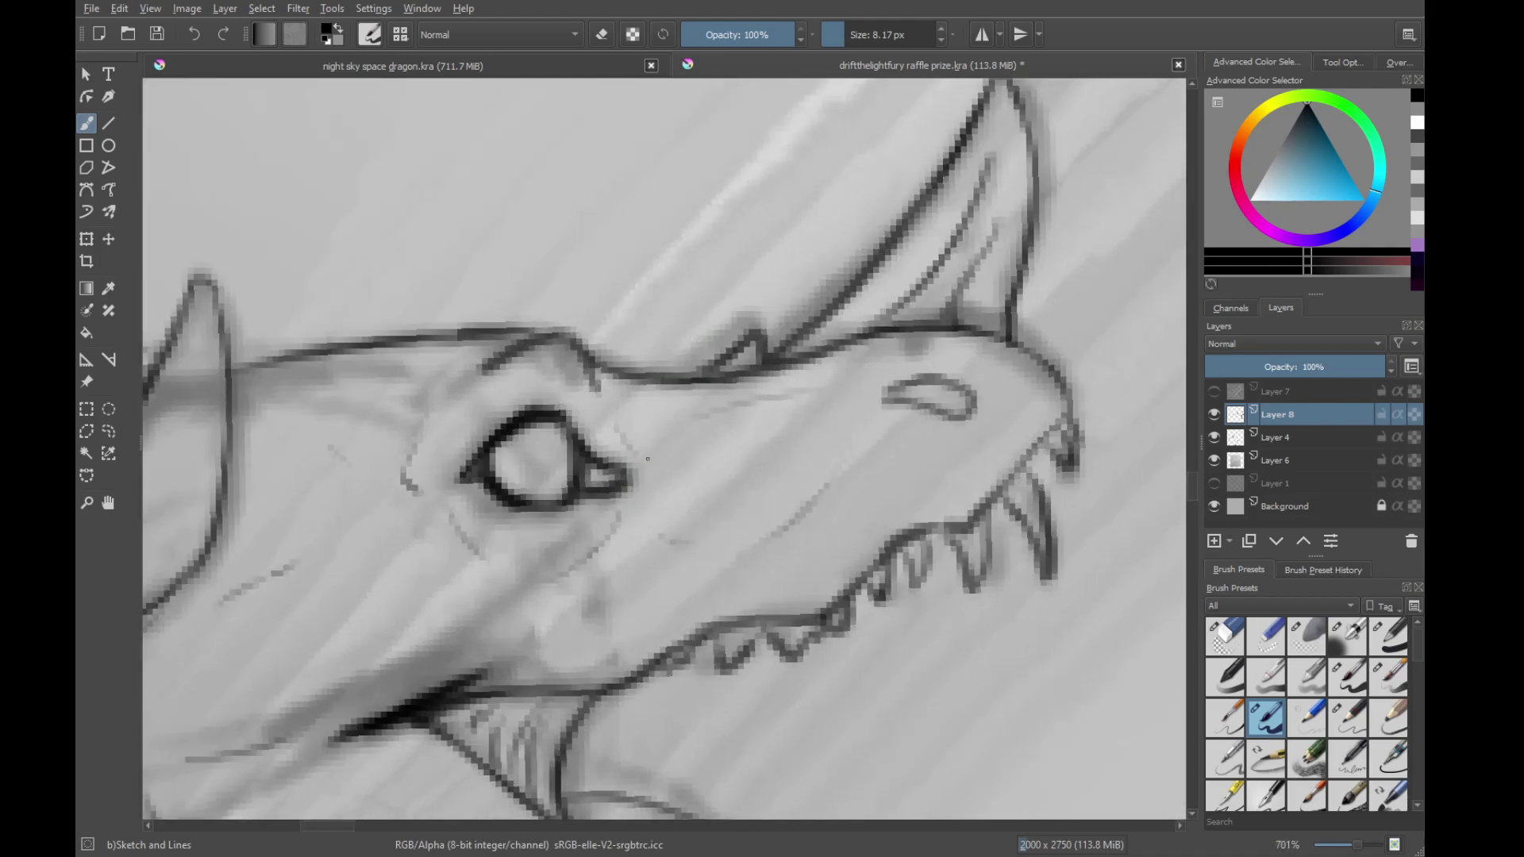
Ink a short crease on the snout in front of the eye and trim it with the circle eraser
{"action": "left_click_drag", "start_coordinate": [650, 466], "coordinate": [778, 435]}
{"action": "key", "text": "slash"}
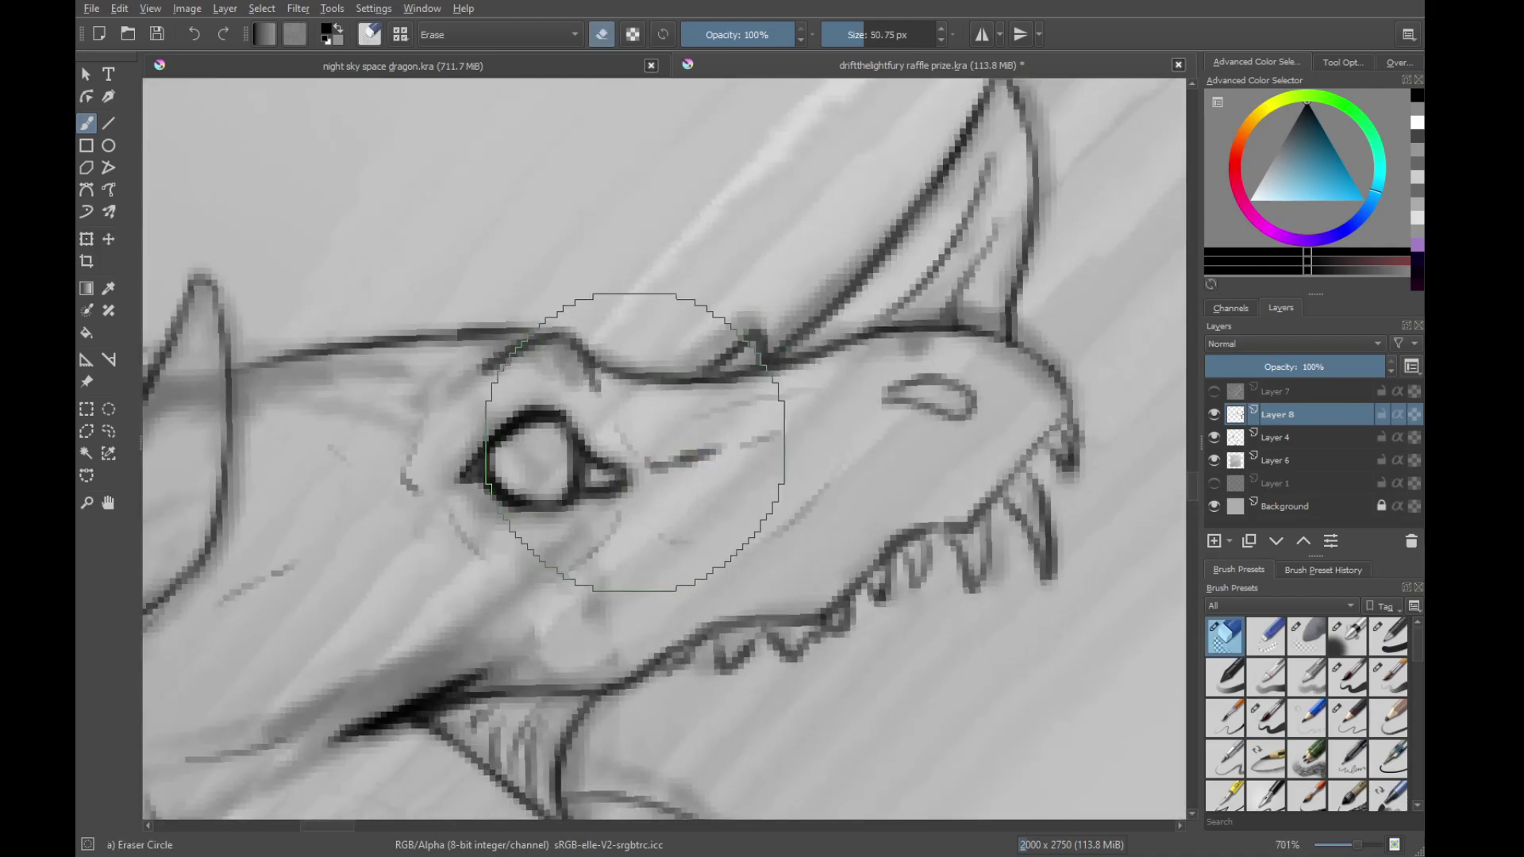
{"action": "mouse_move", "coordinate": [660, 429]}
{"action": "left_mouse_down"}
{"action": "mouse_move", "coordinate": [823, 404]}
{"action": "mouse_move", "coordinate": [802, 389]}
{"action": "left_mouse_up"}
{"action": "key", "text": "slash"}
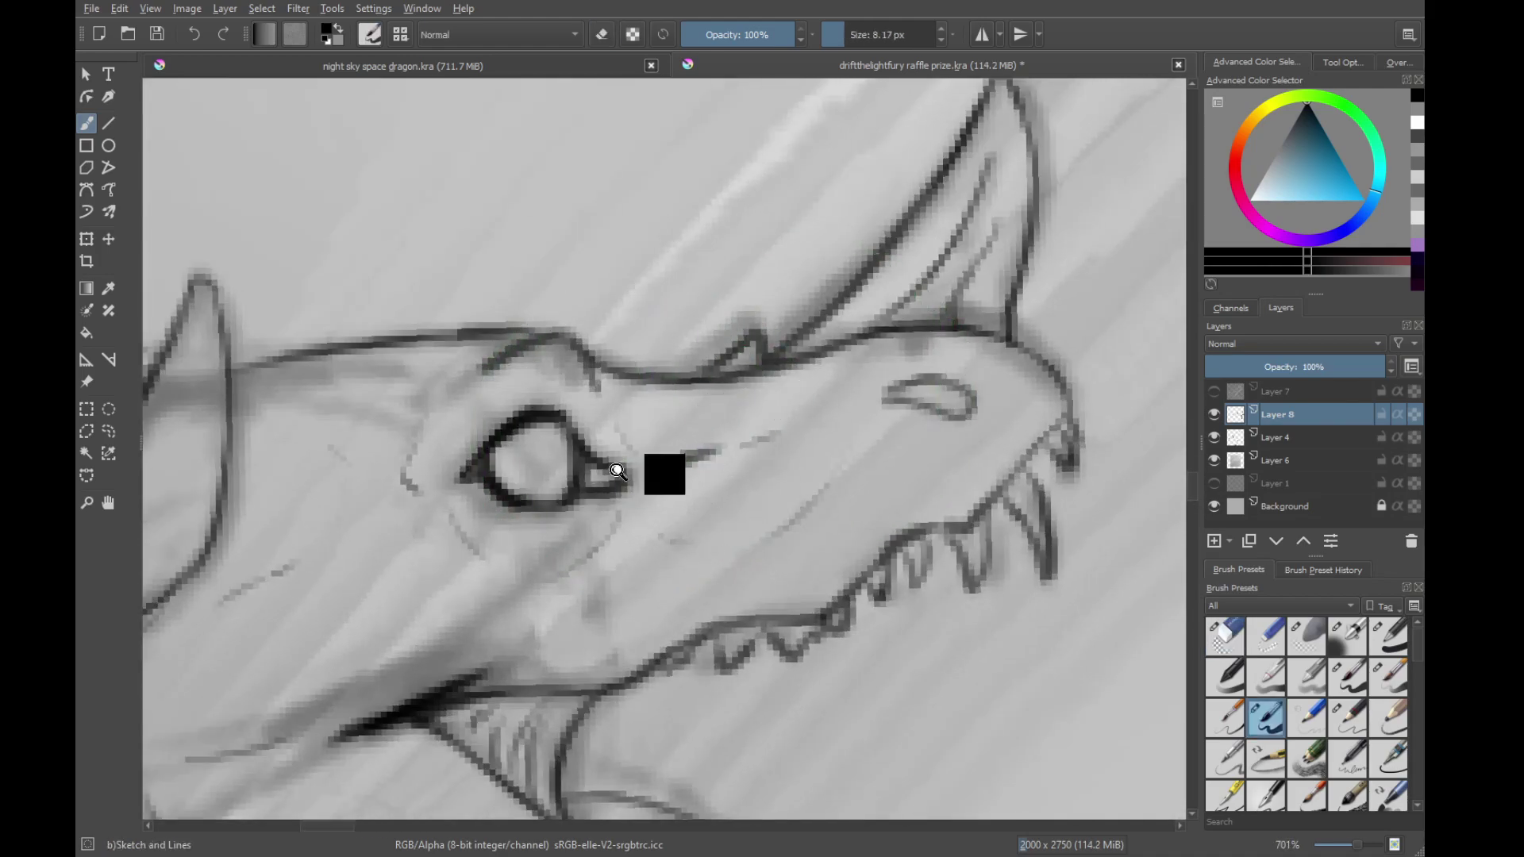
{"action": "left_click_drag", "start_coordinate": [943, 293], "coordinate": [784, 484]}
{"action": "left_click_drag", "start_coordinate": [530, 597], "coordinate": [685, 548]}
{"action": "scroll", "coordinate": [627, 461], "scroll_direction": "up", "scroll_amount": 3}
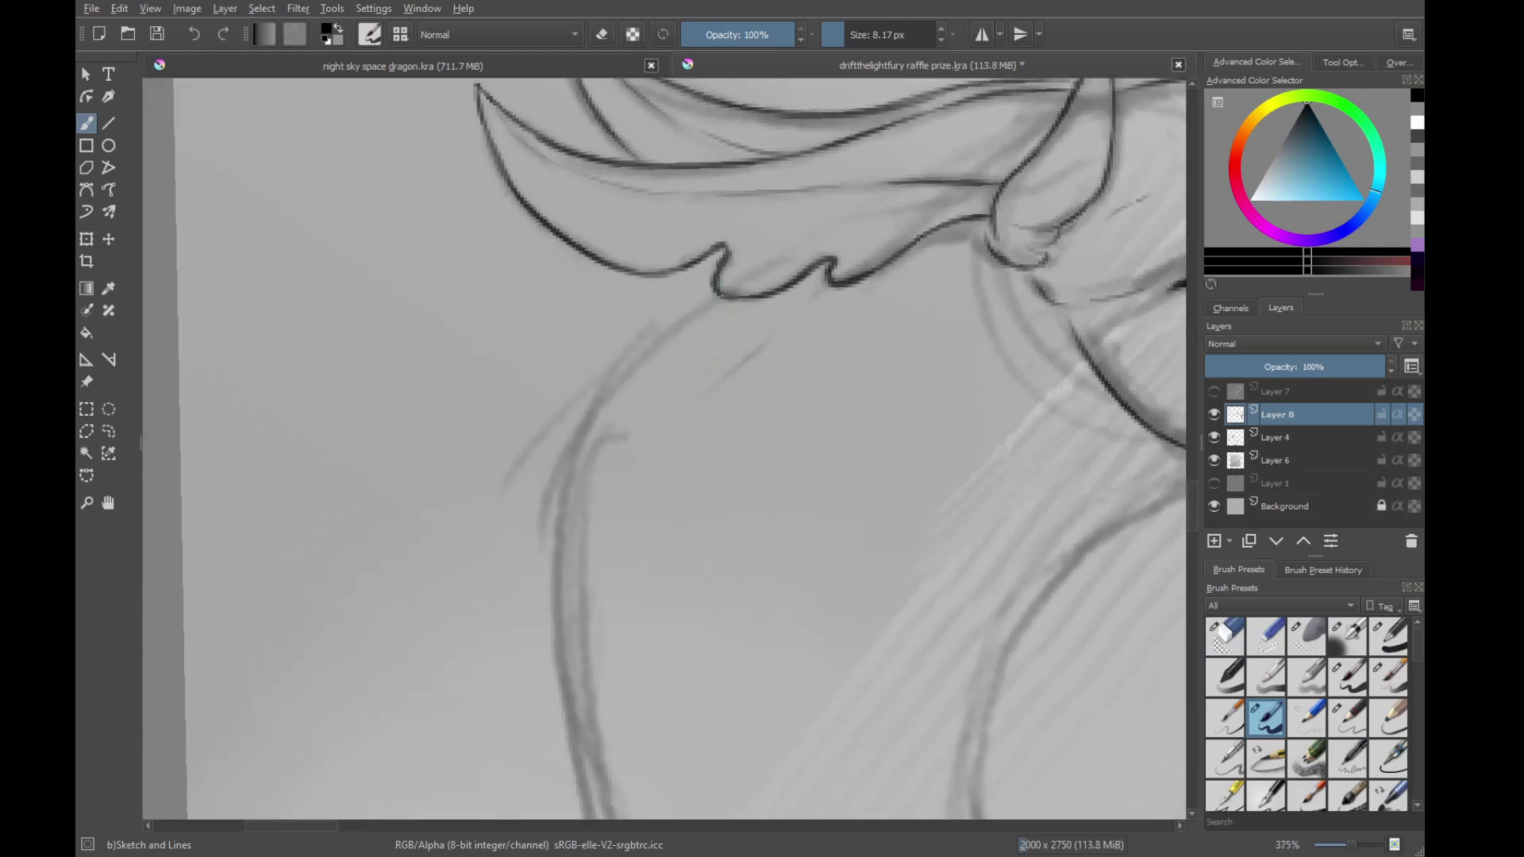
{"action": "mouse_move", "coordinate": [720, 293]}
{"action": "left_mouse_down"}
{"action": "mouse_move", "coordinate": [590, 427]}
{"action": "mouse_move", "coordinate": [545, 548]}
{"action": "left_mouse_up"}
{"action": "key", "text": "ctrl+z"}
{"action": "key", "text": "ctrl+shift+z"}
{"action": "key", "text": "ctrl+z"}
{"action": "left_click_drag", "start_coordinate": [722, 292], "coordinate": [530, 555]}
{"action": "key", "text": "ctrl+z"}
{"action": "mouse_move", "coordinate": [718, 295]}
{"action": "left_mouse_down"}
{"action": "mouse_move", "coordinate": [697, 304]}
{"action": "mouse_move", "coordinate": [555, 559]}
{"action": "mouse_move", "coordinate": [543, 476]}
{"action": "mouse_move", "coordinate": [821, 403]}
{"action": "left_mouse_up"}
{"action": "key", "text": "ctrl+z"}
{"action": "left_click_drag", "start_coordinate": [534, 534], "coordinate": [611, 162]}
{"action": "mouse_move", "coordinate": [476, 619]}
{"action": "left_mouse_down"}
{"action": "mouse_move", "coordinate": [560, 434]}
{"action": "mouse_move", "coordinate": [622, 544]}
{"action": "mouse_move", "coordinate": [571, 411]}
{"action": "mouse_move", "coordinate": [694, 316]}
{"action": "left_mouse_up"}
{"action": "mouse_move", "coordinate": [465, 622]}
{"action": "left_mouse_down"}
{"action": "mouse_move", "coordinate": [603, 323]}
{"action": "mouse_move", "coordinate": [480, 581]}
{"action": "left_mouse_up"}
{"action": "mouse_move", "coordinate": [380, 702]}
{"action": "left_mouse_down"}
{"action": "mouse_move", "coordinate": [829, 205]}
{"action": "mouse_move", "coordinate": [757, 182]}
{"action": "mouse_move", "coordinate": [672, 331]}
{"action": "left_mouse_up"}
{"action": "key", "text": "ctrl+z"}
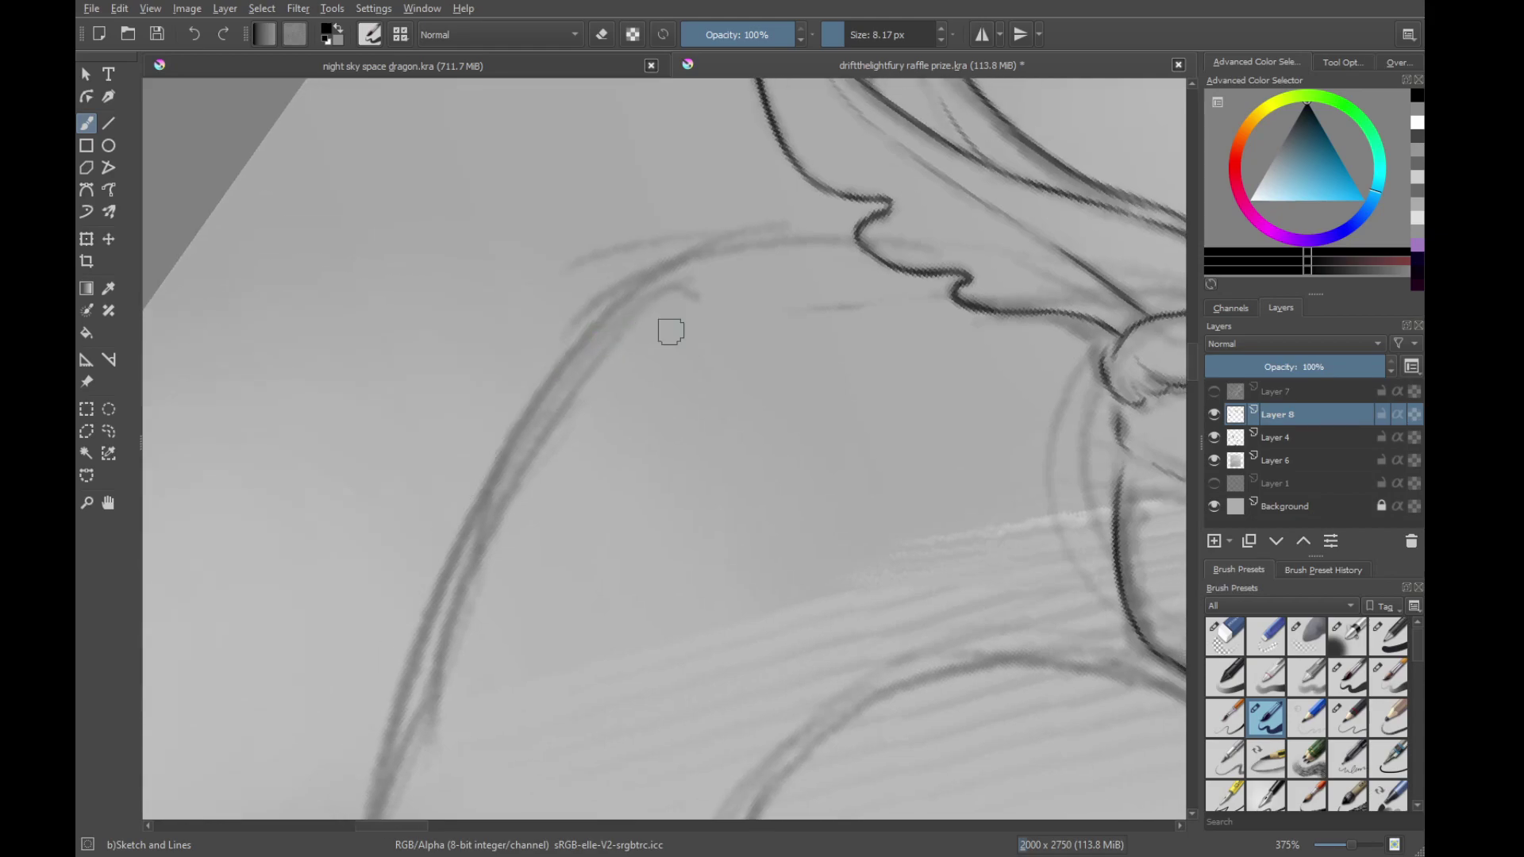
{"action": "mouse_move", "coordinate": [841, 341]}
{"action": "left_mouse_down"}
{"action": "mouse_move", "coordinate": [752, 204]}
{"action": "mouse_move", "coordinate": [469, 316]}
{"action": "left_mouse_up"}
{"action": "mouse_move", "coordinate": [469, 316]}
{"action": "left_mouse_down"}
{"action": "mouse_move", "coordinate": [564, 452]}
{"action": "mouse_move", "coordinate": [786, 698]}
{"action": "left_mouse_up"}
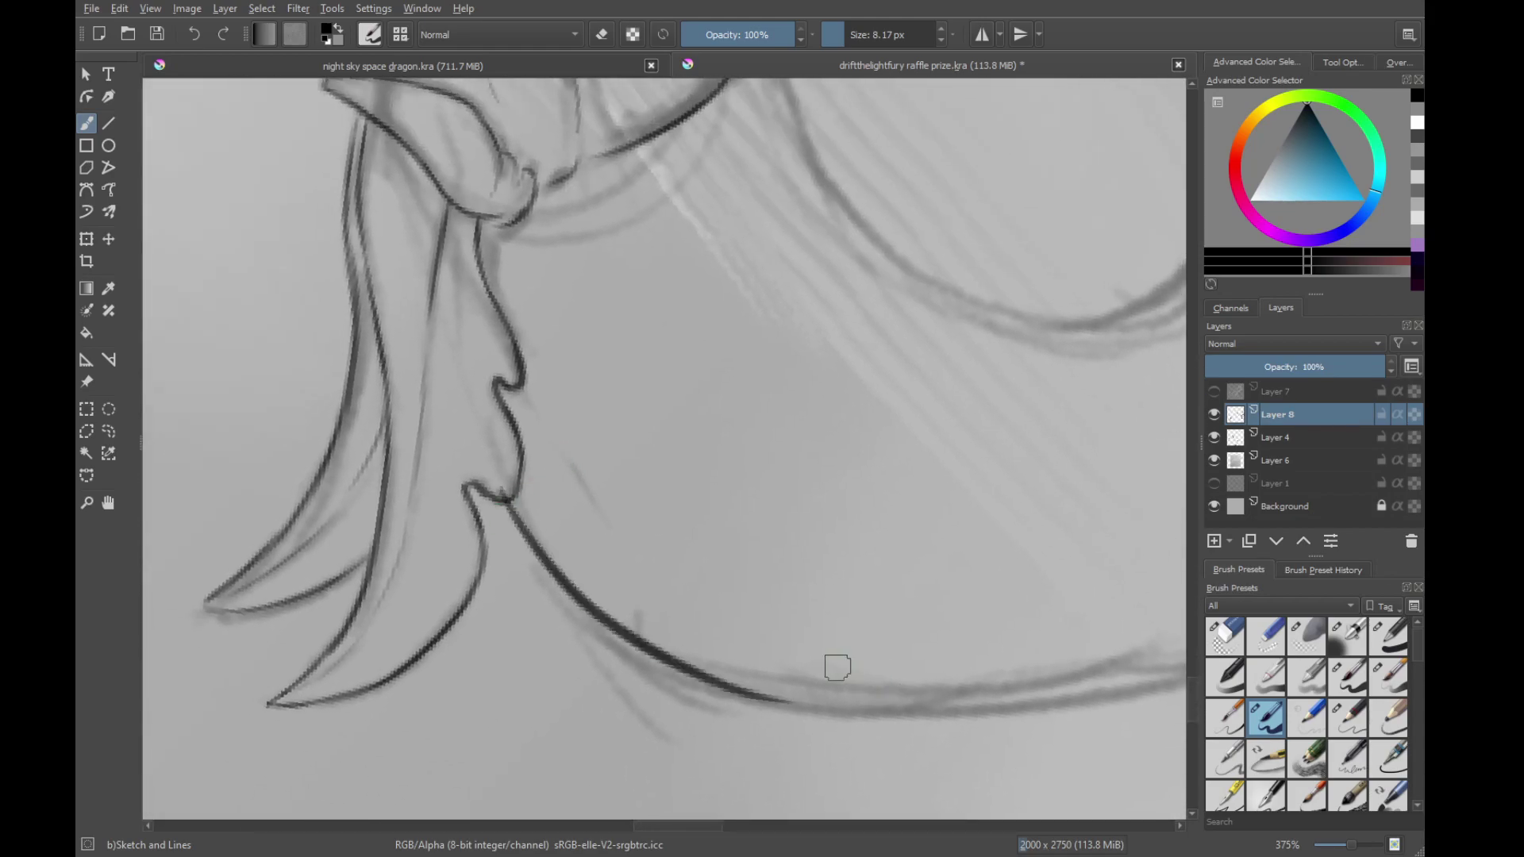
{"action": "mouse_move", "coordinate": [706, 654]}
{"action": "left_mouse_down"}
{"action": "mouse_move", "coordinate": [524, 535]}
{"action": "mouse_move", "coordinate": [853, 581]}
{"action": "left_mouse_up"}
{"action": "key", "text": "ctrl+z"}
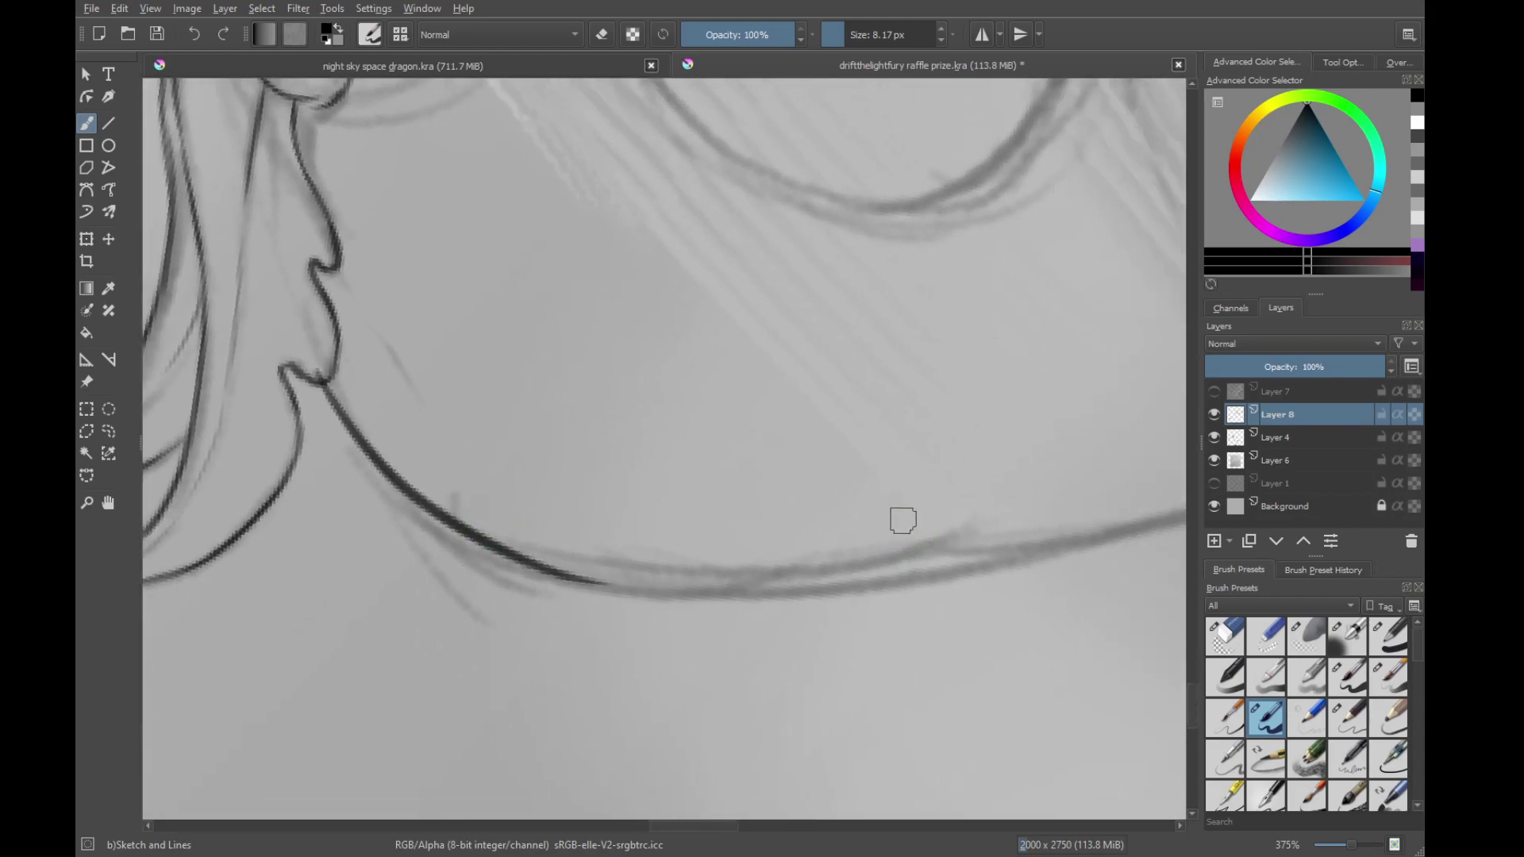
{"action": "left_click_drag", "start_coordinate": [902, 517], "coordinate": [895, 467]}
{"action": "mouse_move", "coordinate": [894, 468]}
{"action": "left_mouse_down"}
{"action": "mouse_move", "coordinate": [759, 436]}
{"action": "mouse_move", "coordinate": [637, 448]}
{"action": "left_mouse_up"}
{"action": "mouse_move", "coordinate": [303, 563]}
{"action": "left_mouse_down"}
{"action": "mouse_move", "coordinate": [766, 470]}
{"action": "mouse_move", "coordinate": [378, 313]}
{"action": "mouse_move", "coordinate": [527, 592]}
{"action": "mouse_move", "coordinate": [809, 251]}
{"action": "mouse_move", "coordinate": [603, 544]}
{"action": "left_mouse_up"}
{"action": "key", "text": "ctrl+z"}
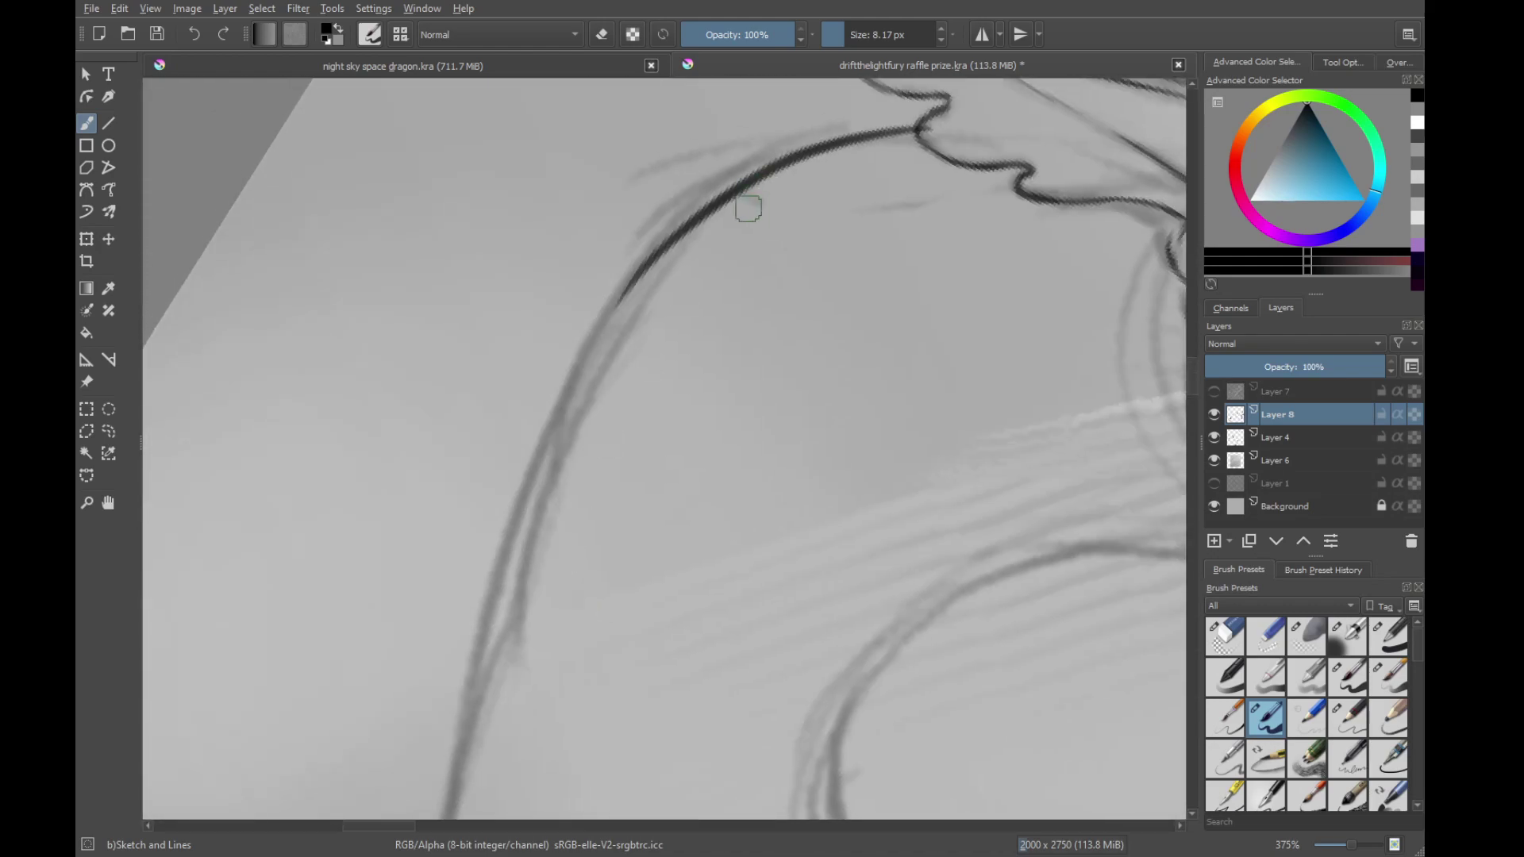
{"action": "key", "text": "ctrl+z"}
{"action": "mouse_move", "coordinate": [758, 200]}
{"action": "left_mouse_down"}
{"action": "mouse_move", "coordinate": [704, 159]}
{"action": "mouse_move", "coordinate": [647, 159]}
{"action": "left_mouse_up"}
{"action": "left_click_drag", "start_coordinate": [659, 159], "coordinate": [665, 329]}
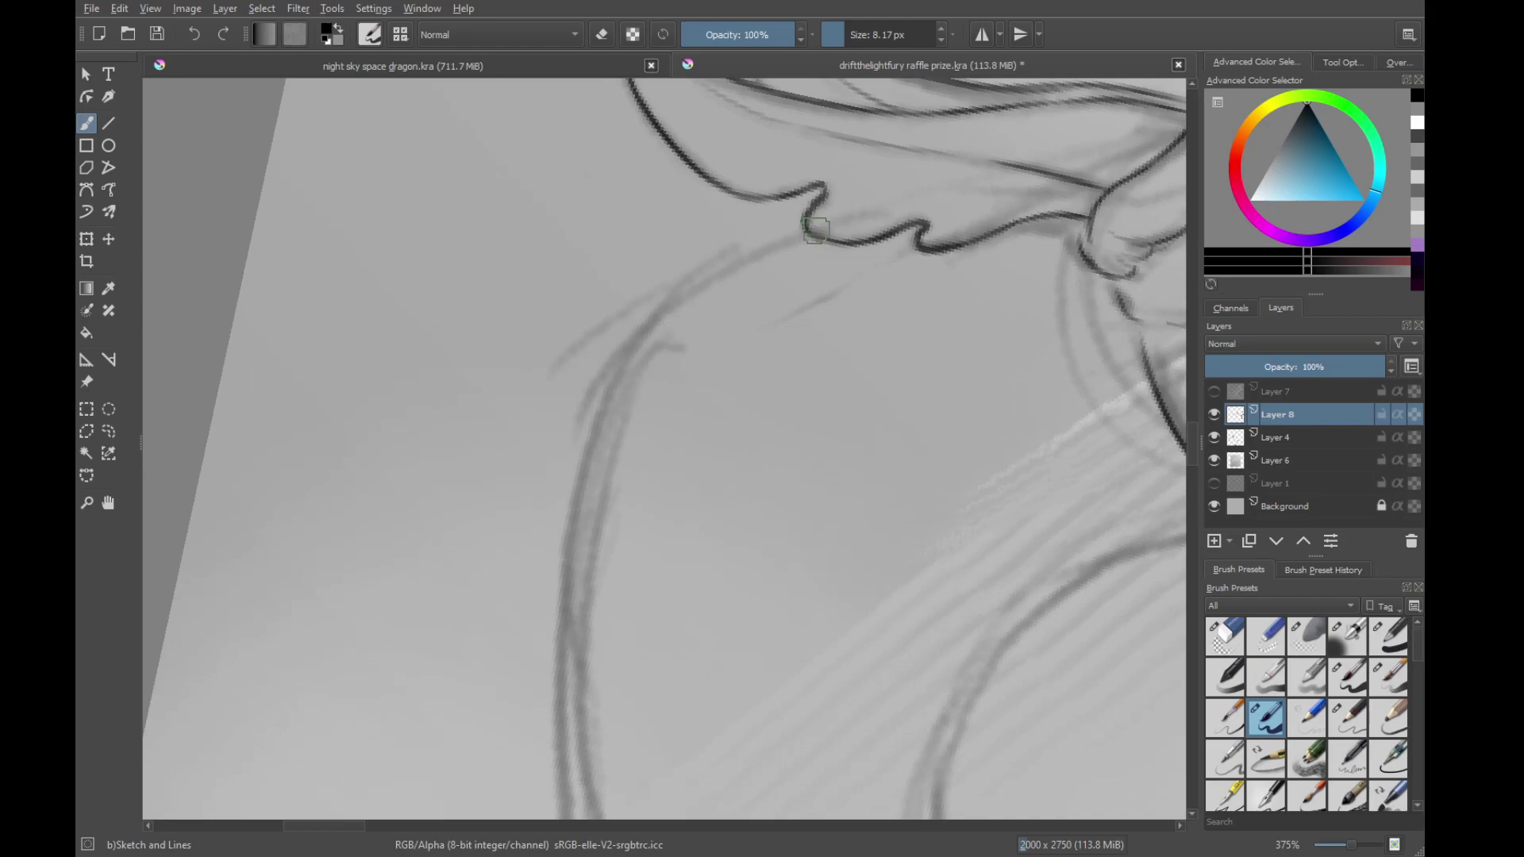
{"action": "left_click_drag", "start_coordinate": [798, 230], "coordinate": [540, 512]}
{"action": "key", "text": "ctrl+z"}
{"action": "mouse_move", "coordinate": [809, 225]}
{"action": "left_mouse_down"}
{"action": "mouse_move", "coordinate": [684, 298]}
{"action": "mouse_move", "coordinate": [545, 594]}
{"action": "left_mouse_up"}
{"action": "left_click_drag", "start_coordinate": [551, 565], "coordinate": [544, 503]}
{"action": "key", "text": "ctrl+z"}
{"action": "left_click_drag", "start_coordinate": [798, 173], "coordinate": [544, 600]}
{"action": "key", "text": "ctrl+z"}
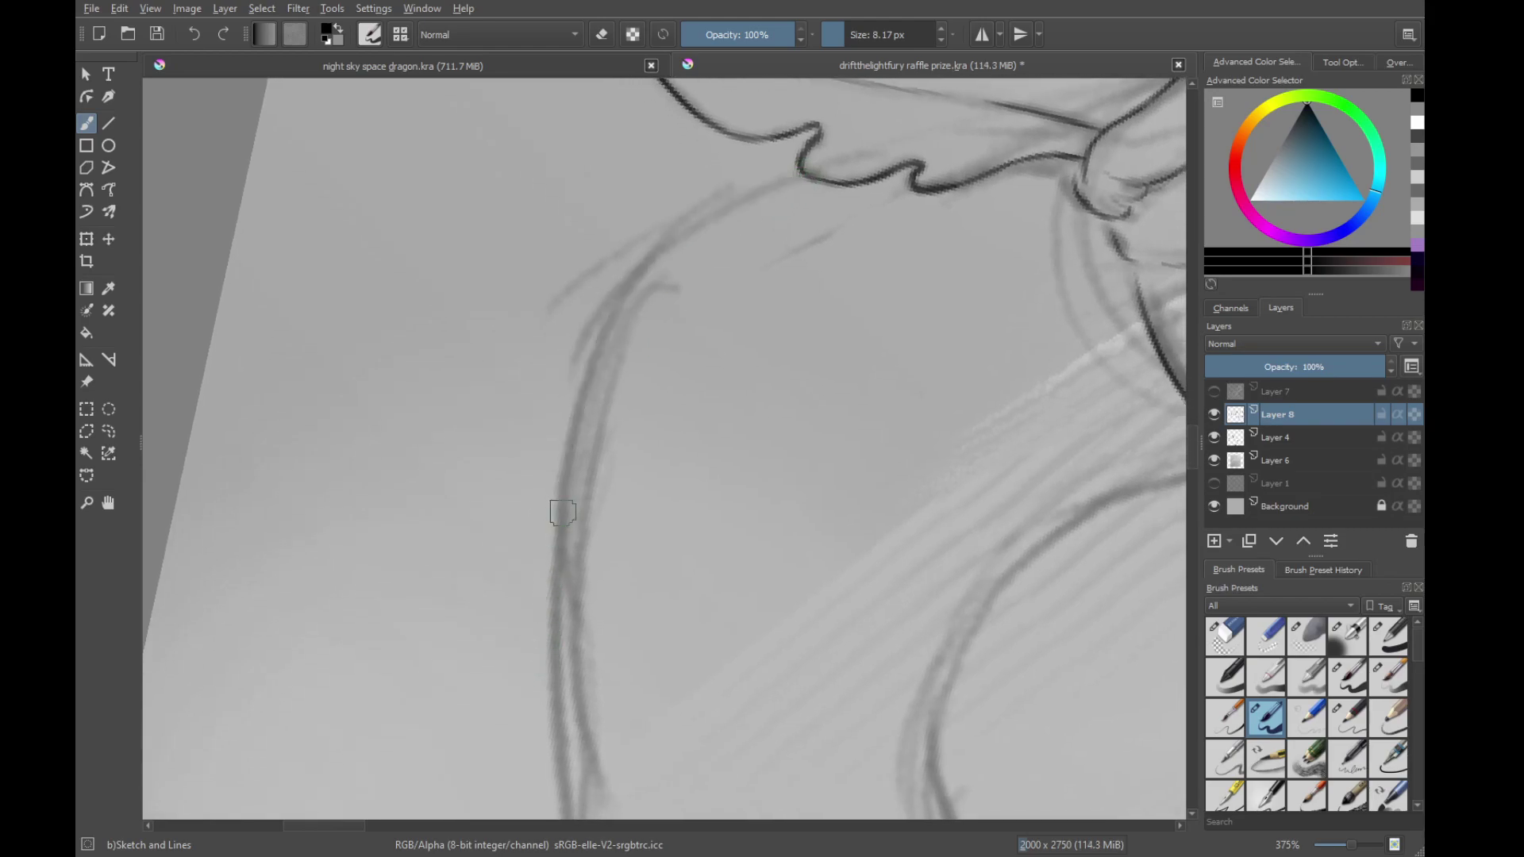
Ink the upper back of the neck as a bold curve running down from the scalloped frill edge
{"action": "left_click_drag", "start_coordinate": [797, 170], "coordinate": [540, 652]}
{"action": "left_click_drag", "start_coordinate": [718, 284], "coordinate": [811, 357]}
{"action": "mouse_move", "coordinate": [555, 591]}
{"action": "left_mouse_down"}
{"action": "mouse_move", "coordinate": [646, 289]}
{"action": "mouse_move", "coordinate": [803, 238]}
{"action": "left_mouse_up"}
{"action": "mouse_move", "coordinate": [447, 687]}
{"action": "left_mouse_down"}
{"action": "mouse_move", "coordinate": [423, 739]}
{"action": "mouse_move", "coordinate": [414, 719]}
{"action": "mouse_move", "coordinate": [660, 268]}
{"action": "left_mouse_up"}
{"action": "key", "text": "ctrl+z"}
{"action": "mouse_move", "coordinate": [758, 143]}
{"action": "left_mouse_down"}
{"action": "mouse_move", "coordinate": [406, 724]}
{"action": "mouse_move", "coordinate": [464, 556]}
{"action": "mouse_move", "coordinate": [772, 148]}
{"action": "mouse_move", "coordinate": [471, 585]}
{"action": "left_mouse_up"}
{"action": "key", "text": "ctrl+z"}
{"action": "key", "text": "ctrl+z"}
{"action": "key", "text": "ctrl+z"}
{"action": "key", "text": "ctrl+z"}
Ink the lower back of the neck from the shoulder and join it to the upper neck curve
{"action": "left_click_drag", "start_coordinate": [410, 750], "coordinate": [494, 504]}
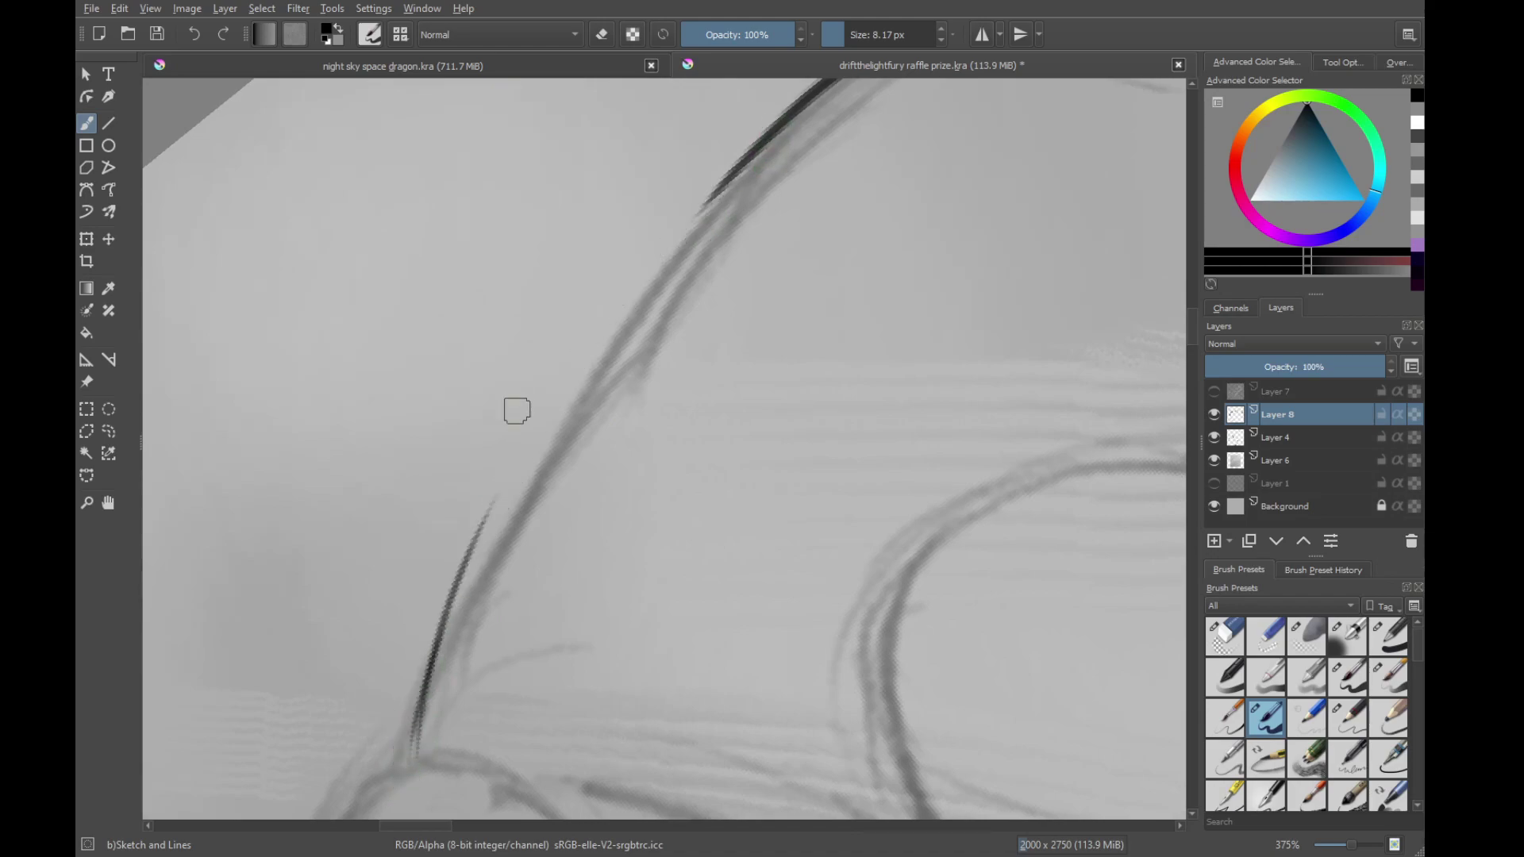
{"action": "key", "text": "ctrl+z"}
{"action": "left_click_drag", "start_coordinate": [414, 740], "coordinate": [492, 516]}
{"action": "left_click_drag", "start_coordinate": [438, 634], "coordinate": [641, 269]}
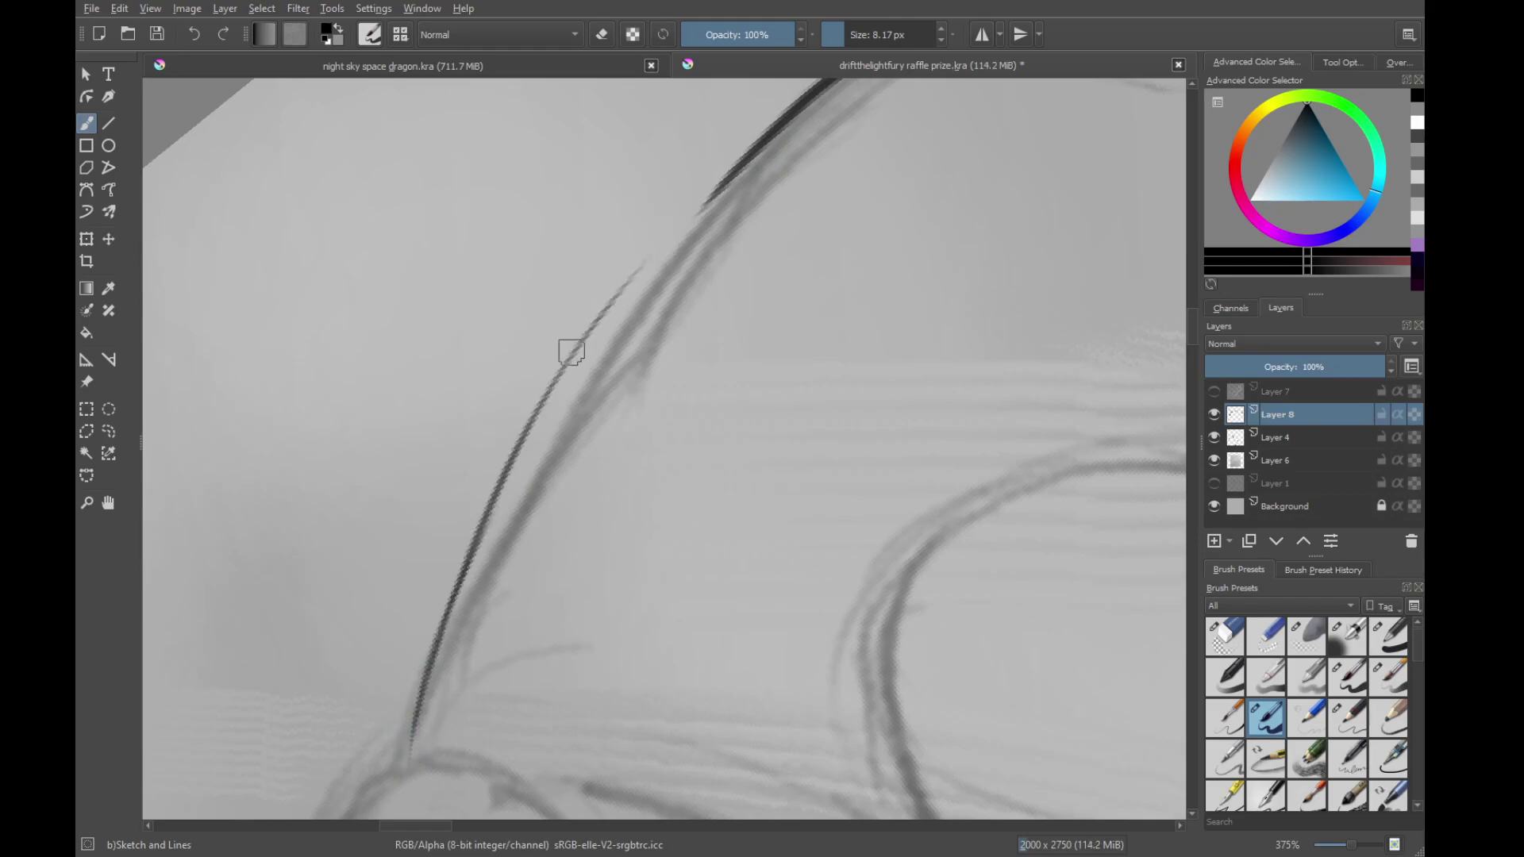
{"action": "left_click_drag", "start_coordinate": [508, 469], "coordinate": [719, 176]}
{"action": "key", "text": "ctrl+z"}
{"action": "key", "text": "ctrl+z"}
{"action": "left_click_drag", "start_coordinate": [435, 643], "coordinate": [579, 359]}
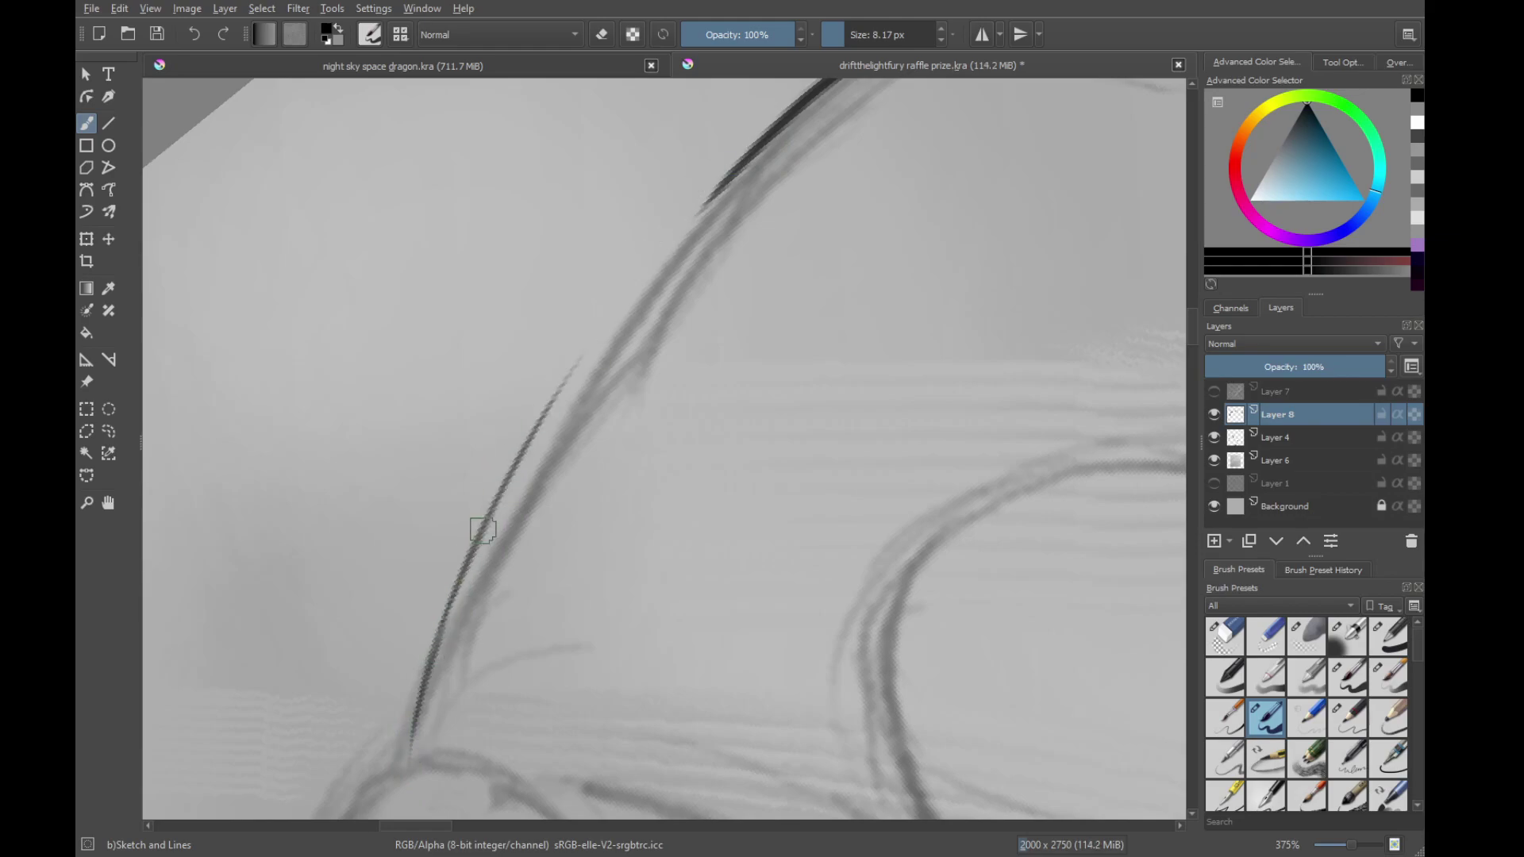
{"action": "left_click_drag", "start_coordinate": [486, 524], "coordinate": [731, 181]}
{"action": "left_click_drag", "start_coordinate": [544, 410], "coordinate": [731, 179]}
Ink the upper throat line from beneath the lower jaw down the inward curve of the neck
{"action": "left_click_drag", "start_coordinate": [600, 604], "coordinate": [443, 381]}
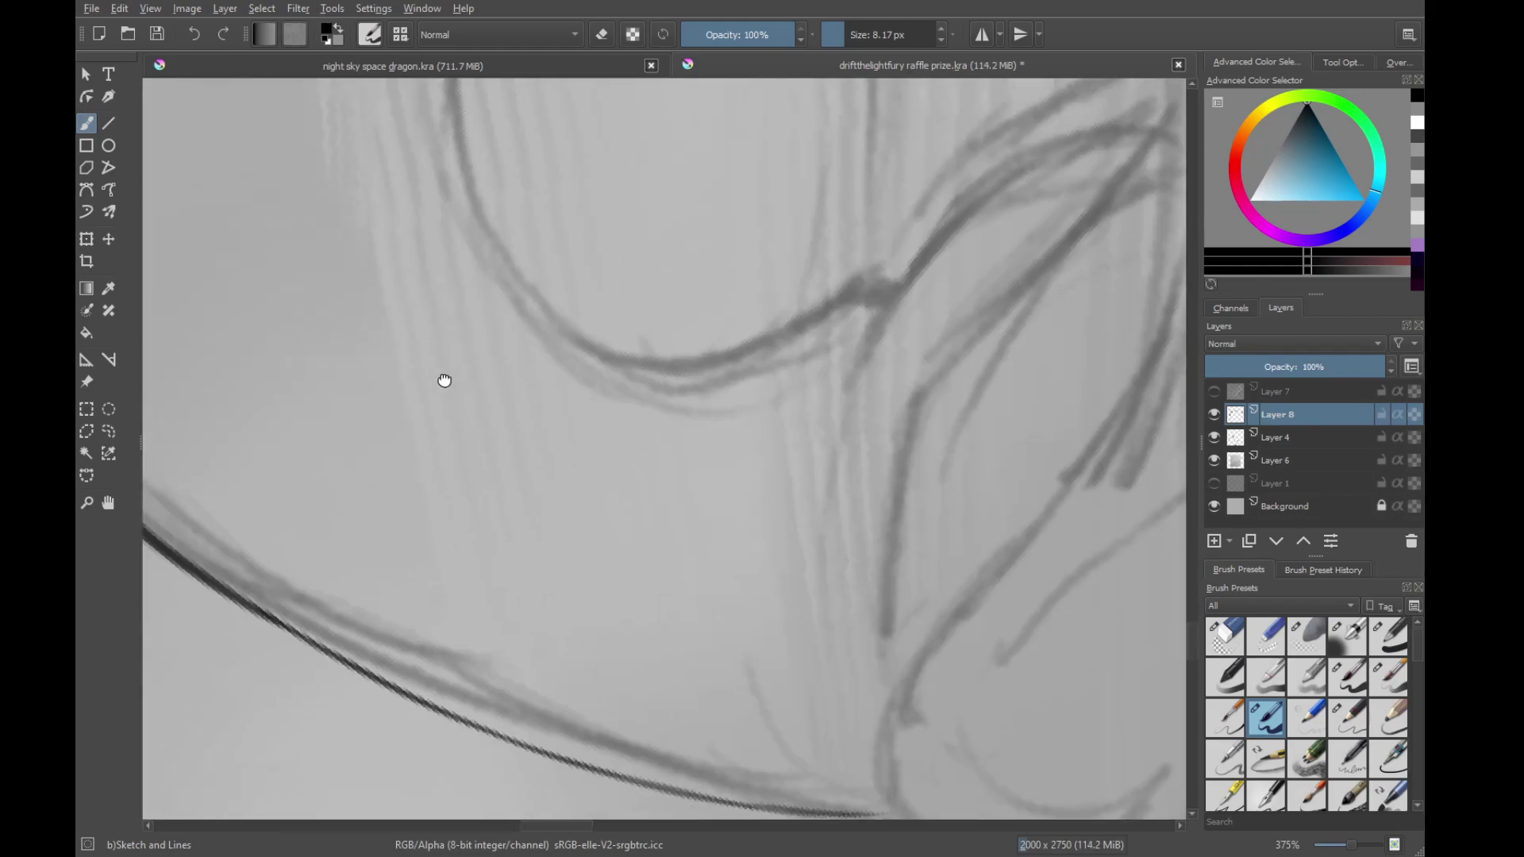
{"action": "left_click_drag", "start_coordinate": [639, 367], "coordinate": [585, 489]}
{"action": "left_click_drag", "start_coordinate": [616, 262], "coordinate": [725, 227]}
{"action": "left_click_drag", "start_coordinate": [651, 381], "coordinate": [682, 190]}
{"action": "left_click_drag", "start_coordinate": [742, 183], "coordinate": [715, 497]}
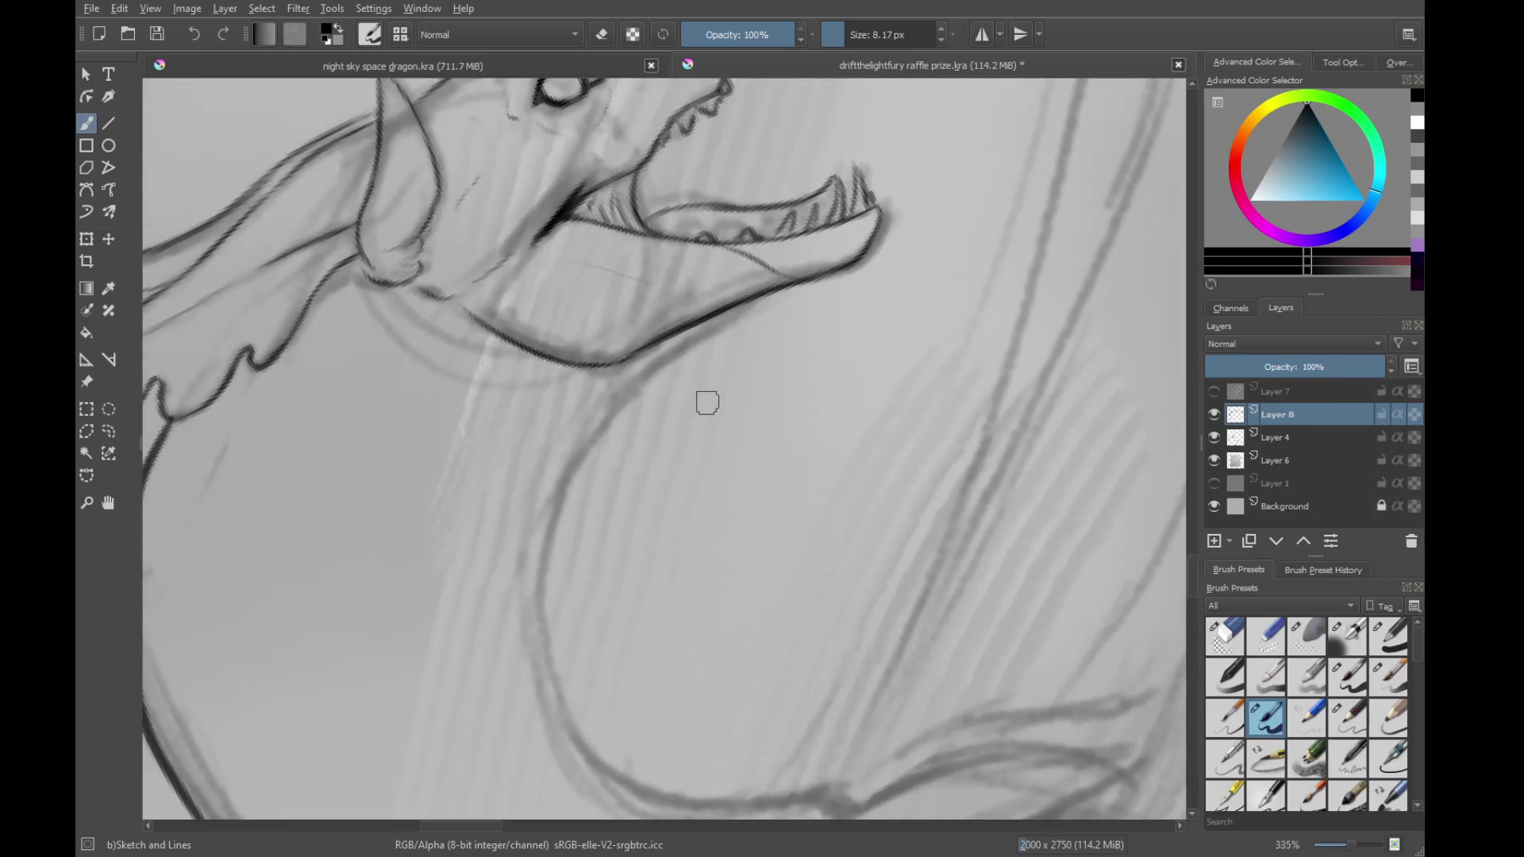
{"action": "key", "text": "4"}
{"action": "left_click_drag", "start_coordinate": [727, 270], "coordinate": [573, 489]}
{"action": "mouse_move", "coordinate": [589, 476]}
{"action": "left_mouse_down"}
{"action": "mouse_move", "coordinate": [575, 401]}
{"action": "mouse_move", "coordinate": [616, 431]}
{"action": "mouse_move", "coordinate": [588, 326]}
{"action": "left_mouse_up"}
{"action": "left_click_drag", "start_coordinate": [684, 223], "coordinate": [521, 500]}
{"action": "key", "text": "ctrl+z"}
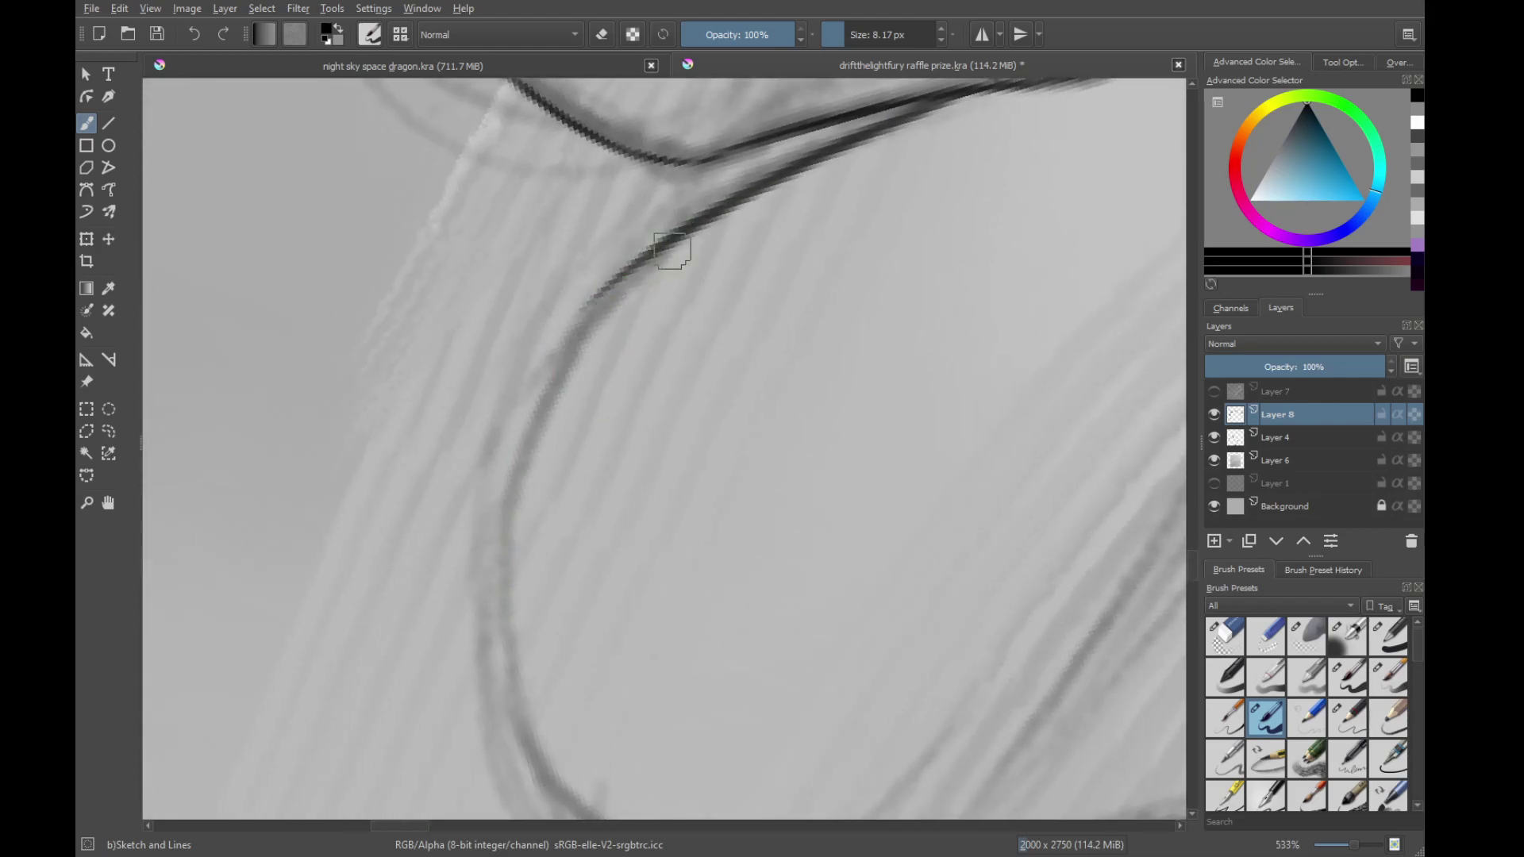
{"action": "left_click_drag", "start_coordinate": [673, 242], "coordinate": [500, 531]}
{"action": "left_click_drag", "start_coordinate": [523, 674], "coordinate": [544, 437]}
{"action": "mouse_move", "coordinate": [538, 209]}
{"action": "left_mouse_down"}
{"action": "mouse_move", "coordinate": [563, 515]}
{"action": "mouse_move", "coordinate": [548, 452]}
{"action": "left_mouse_up"}
Continue the throat line around its lower bend to the point where it meets the limb
{"action": "mouse_move", "coordinate": [501, 327]}
{"action": "left_mouse_down"}
{"action": "mouse_move", "coordinate": [527, 411]}
{"action": "mouse_move", "coordinate": [631, 535]}
{"action": "left_mouse_up"}
{"action": "mouse_move", "coordinate": [596, 480]}
{"action": "left_mouse_down"}
{"action": "mouse_move", "coordinate": [491, 407]}
{"action": "mouse_move", "coordinate": [649, 499]}
{"action": "left_mouse_up"}
{"action": "left_click_drag", "start_coordinate": [530, 446], "coordinate": [816, 498]}
{"action": "key", "text": "ctrl+z"}
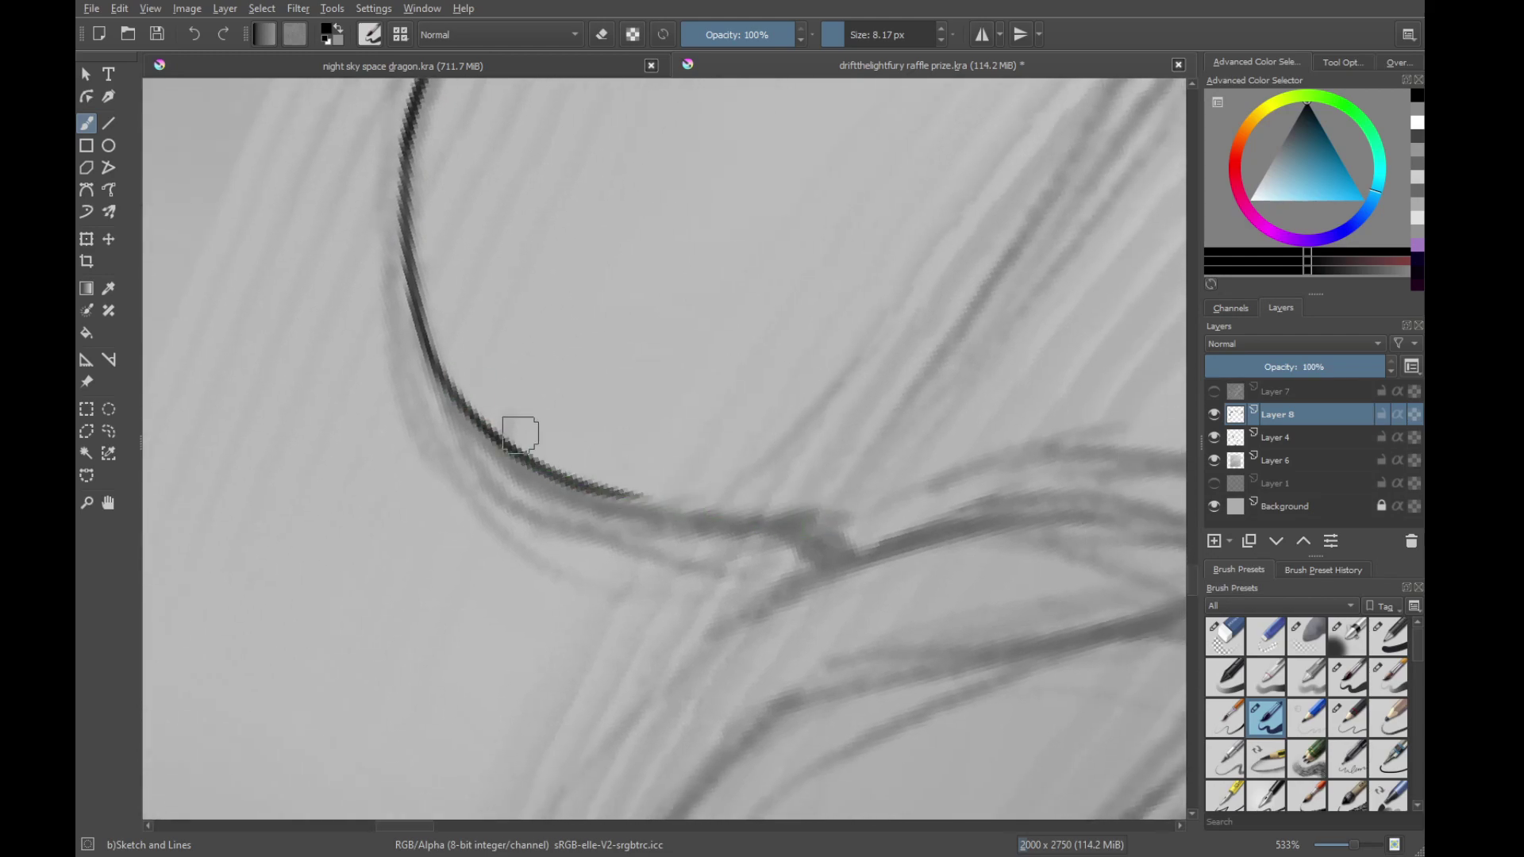
{"action": "left_click_drag", "start_coordinate": [520, 434], "coordinate": [762, 494]}
{"action": "key", "text": "ctrl+z"}
{"action": "left_click_drag", "start_coordinate": [673, 481], "coordinate": [611, 436]}
{"action": "left_click_drag", "start_coordinate": [516, 429], "coordinate": [703, 454]}
{"action": "left_click_drag", "start_coordinate": [627, 458], "coordinate": [779, 495]}
{"action": "left_click_drag", "start_coordinate": [698, 468], "coordinate": [774, 499]}
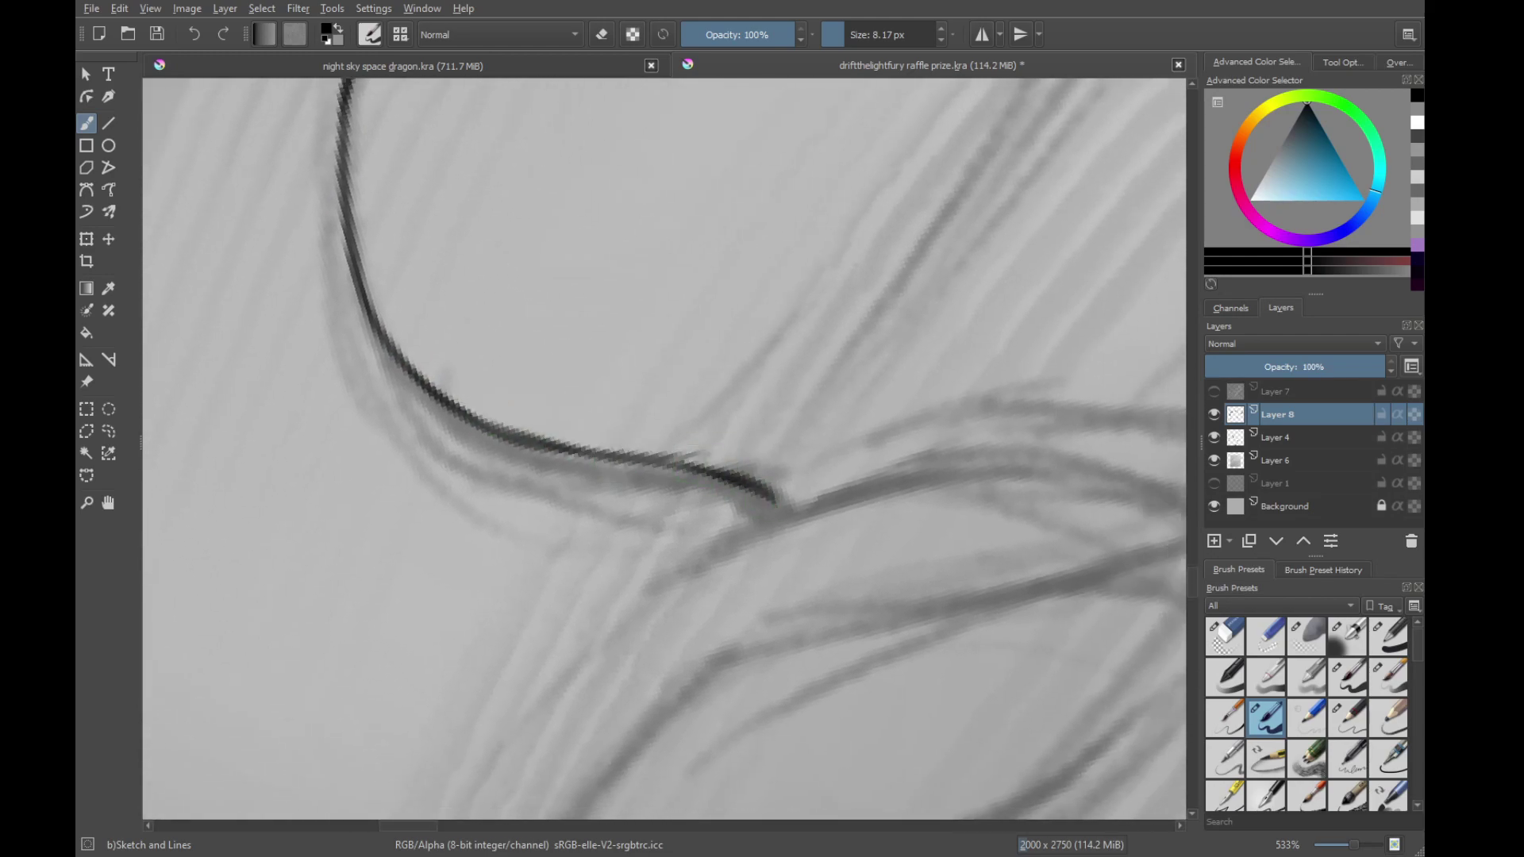
{"action": "mouse_move", "coordinate": [643, 465]}
{"action": "left_mouse_down"}
{"action": "mouse_move", "coordinate": [780, 499]}
{"action": "mouse_move", "coordinate": [640, 369]}
{"action": "left_mouse_up"}
{"action": "mouse_move", "coordinate": [765, 370]}
{"action": "left_mouse_down"}
{"action": "mouse_move", "coordinate": [728, 338]}
{"action": "mouse_move", "coordinate": [735, 304]}
{"action": "left_mouse_up"}
{"action": "left_click_drag", "start_coordinate": [735, 304], "coordinate": [722, 288]}
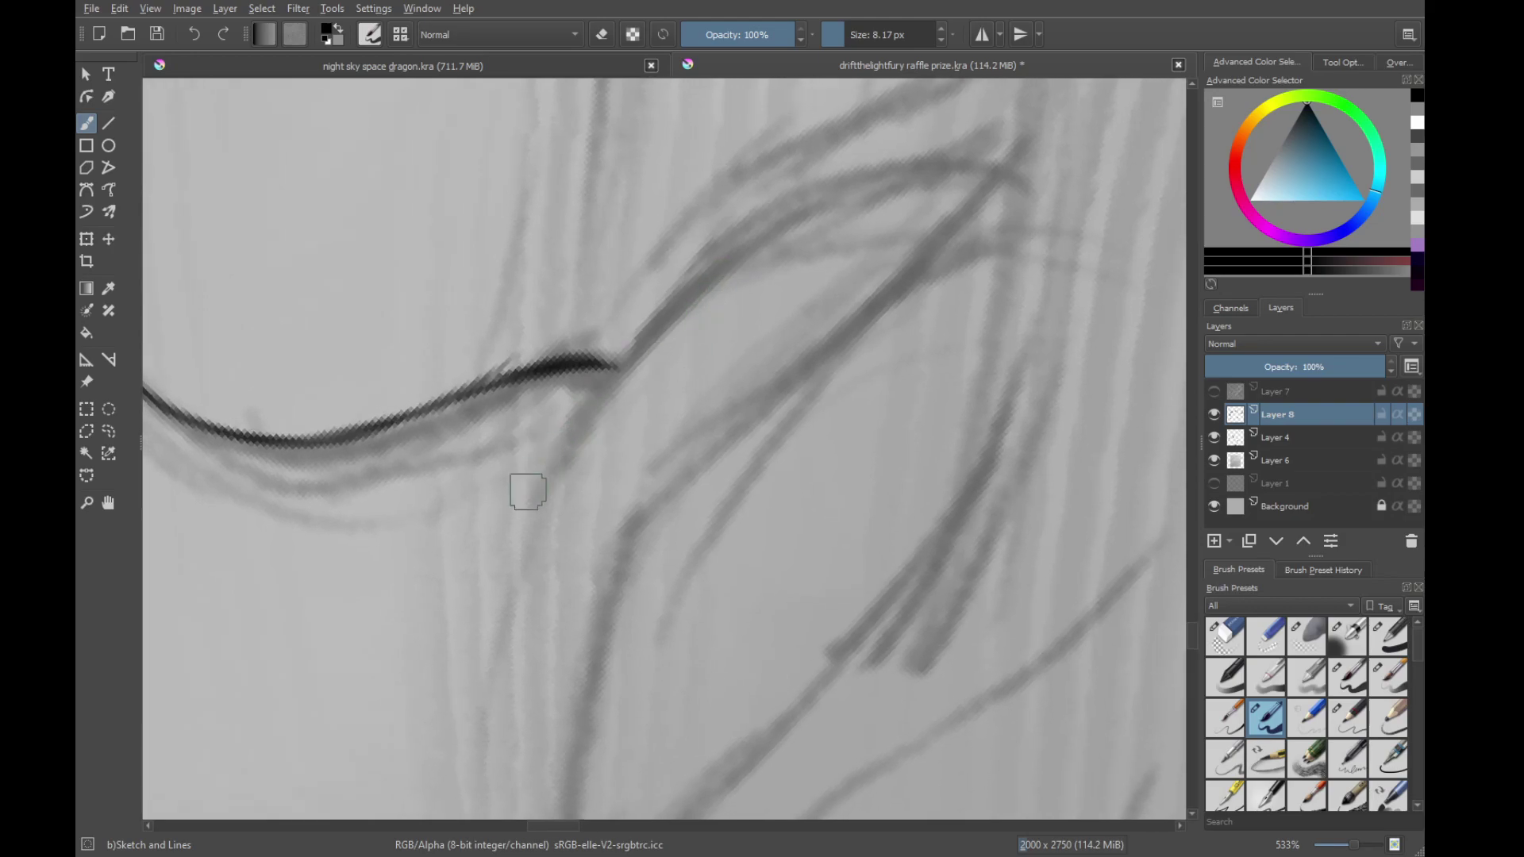
{"action": "left_click_drag", "start_coordinate": [526, 496], "coordinate": [759, 229]}
{"action": "left_click_drag", "start_coordinate": [558, 445], "coordinate": [829, 191]}
{"action": "mouse_move", "coordinate": [765, 254]}
{"action": "left_mouse_down"}
{"action": "mouse_move", "coordinate": [742, 299]}
{"action": "mouse_move", "coordinate": [763, 296]}
{"action": "mouse_move", "coordinate": [765, 255]}
{"action": "left_mouse_up"}
{"action": "key", "text": "ctrl+z"}
{"action": "key", "text": "ctrl+z"}
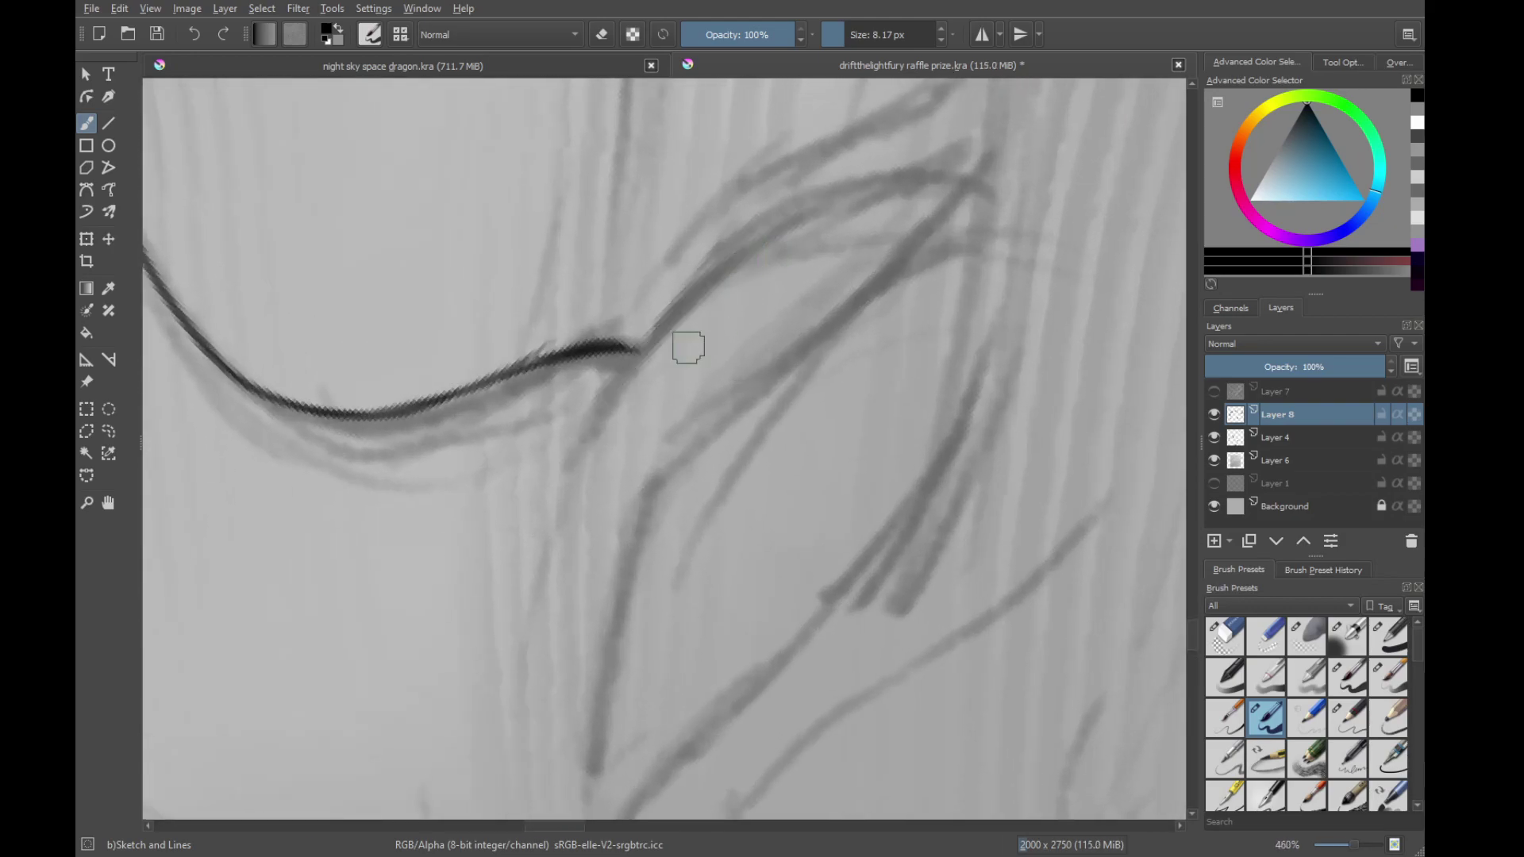
Ink the arched upper edge of the limb outward from the end of the throat line
{"action": "left_click_drag", "start_coordinate": [574, 427], "coordinate": [794, 214]}
{"action": "mouse_move", "coordinate": [635, 350]}
{"action": "left_mouse_down"}
{"action": "mouse_move", "coordinate": [801, 217]}
{"action": "mouse_move", "coordinate": [962, 169]}
{"action": "left_mouse_up"}
{"action": "key", "text": "ctrl+z"}
{"action": "left_click_drag", "start_coordinate": [849, 191], "coordinate": [975, 170]}
Finish inking the arched upper edge of the limb down to its outer end
{"action": "mouse_move", "coordinate": [813, 242]}
{"action": "left_mouse_down"}
{"action": "mouse_move", "coordinate": [780, 341]}
{"action": "mouse_move", "coordinate": [754, 536]}
{"action": "left_mouse_up"}
{"action": "left_click_drag", "start_coordinate": [930, 256], "coordinate": [992, 484]}
{"action": "left_click_drag", "start_coordinate": [901, 326], "coordinate": [833, 167]}
{"action": "mouse_move", "coordinate": [746, 154]}
{"action": "left_mouse_down"}
{"action": "mouse_move", "coordinate": [769, 389]}
{"action": "mouse_move", "coordinate": [767, 282]}
{"action": "mouse_move", "coordinate": [726, 288]}
{"action": "left_mouse_up"}
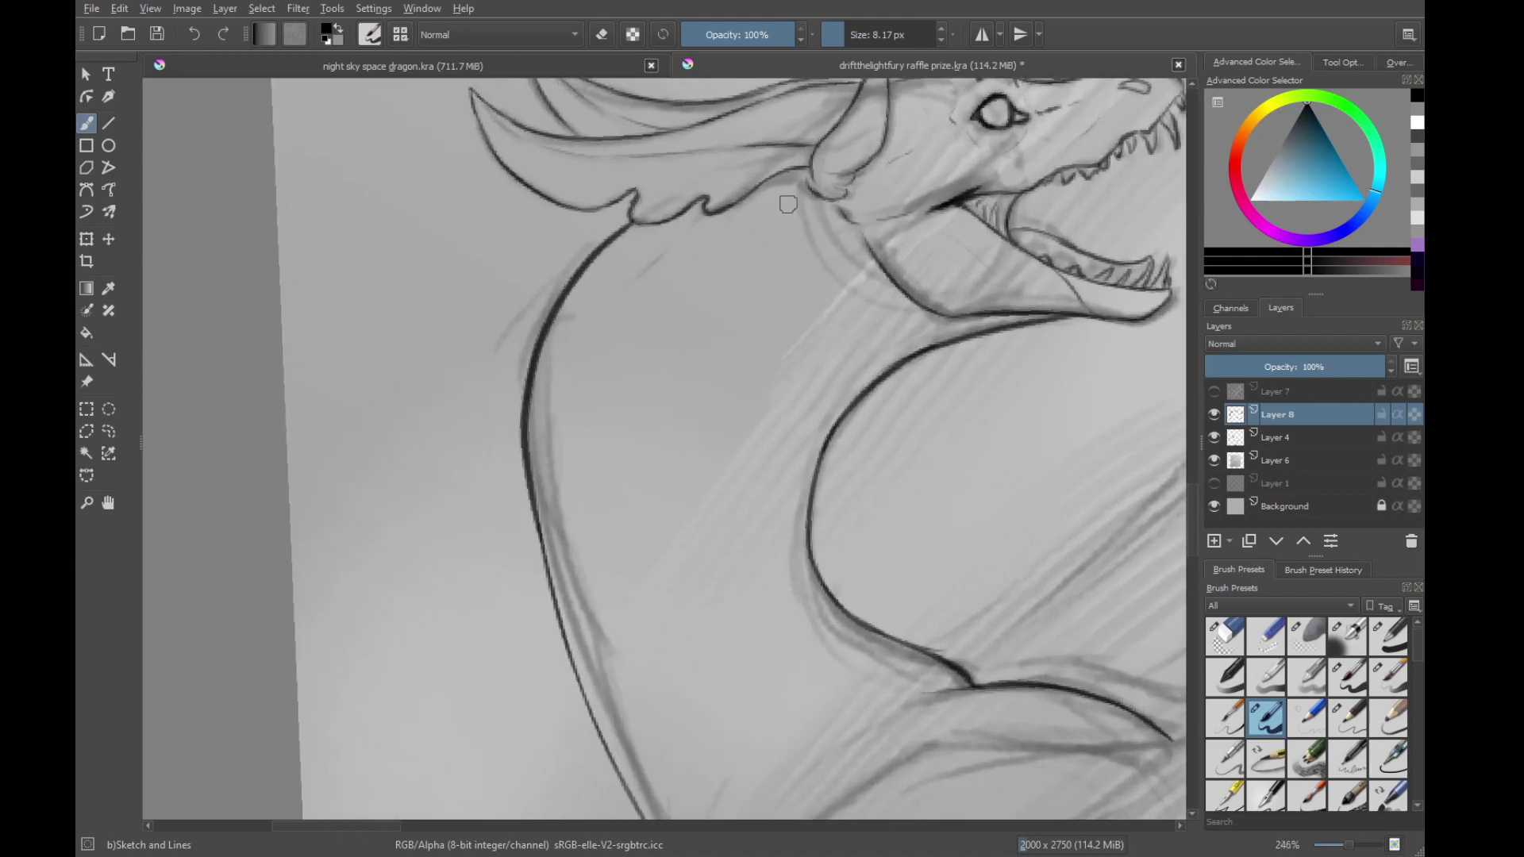
Ink light contour strokes inside the neck, below the jaw and along its middle toward the base
{"action": "left_click_drag", "start_coordinate": [783, 216], "coordinate": [737, 248]}
{"action": "left_click_drag", "start_coordinate": [816, 279], "coordinate": [754, 335]}
{"action": "mouse_move", "coordinate": [676, 447]}
{"action": "left_mouse_down"}
{"action": "mouse_move", "coordinate": [680, 322]}
{"action": "mouse_move", "coordinate": [670, 437]}
{"action": "left_mouse_up"}
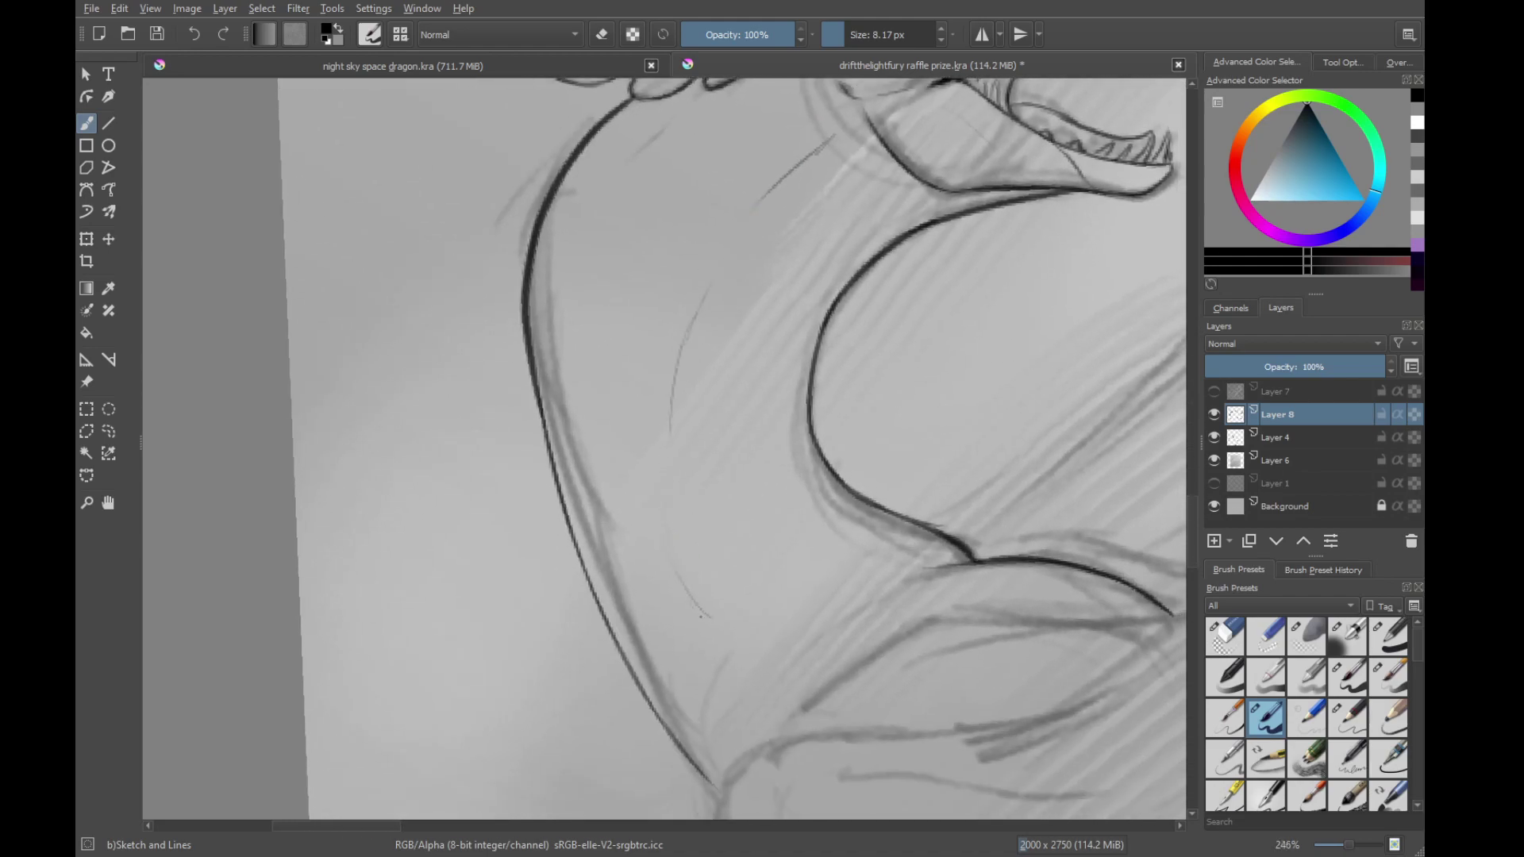
{"action": "left_click_drag", "start_coordinate": [701, 617], "coordinate": [727, 635]}
{"action": "left_click_drag", "start_coordinate": [740, 639], "coordinate": [664, 531]}
{"action": "left_click_drag", "start_coordinate": [578, 395], "coordinate": [568, 584]}
{"action": "left_click_drag", "start_coordinate": [665, 572], "coordinate": [634, 557]}
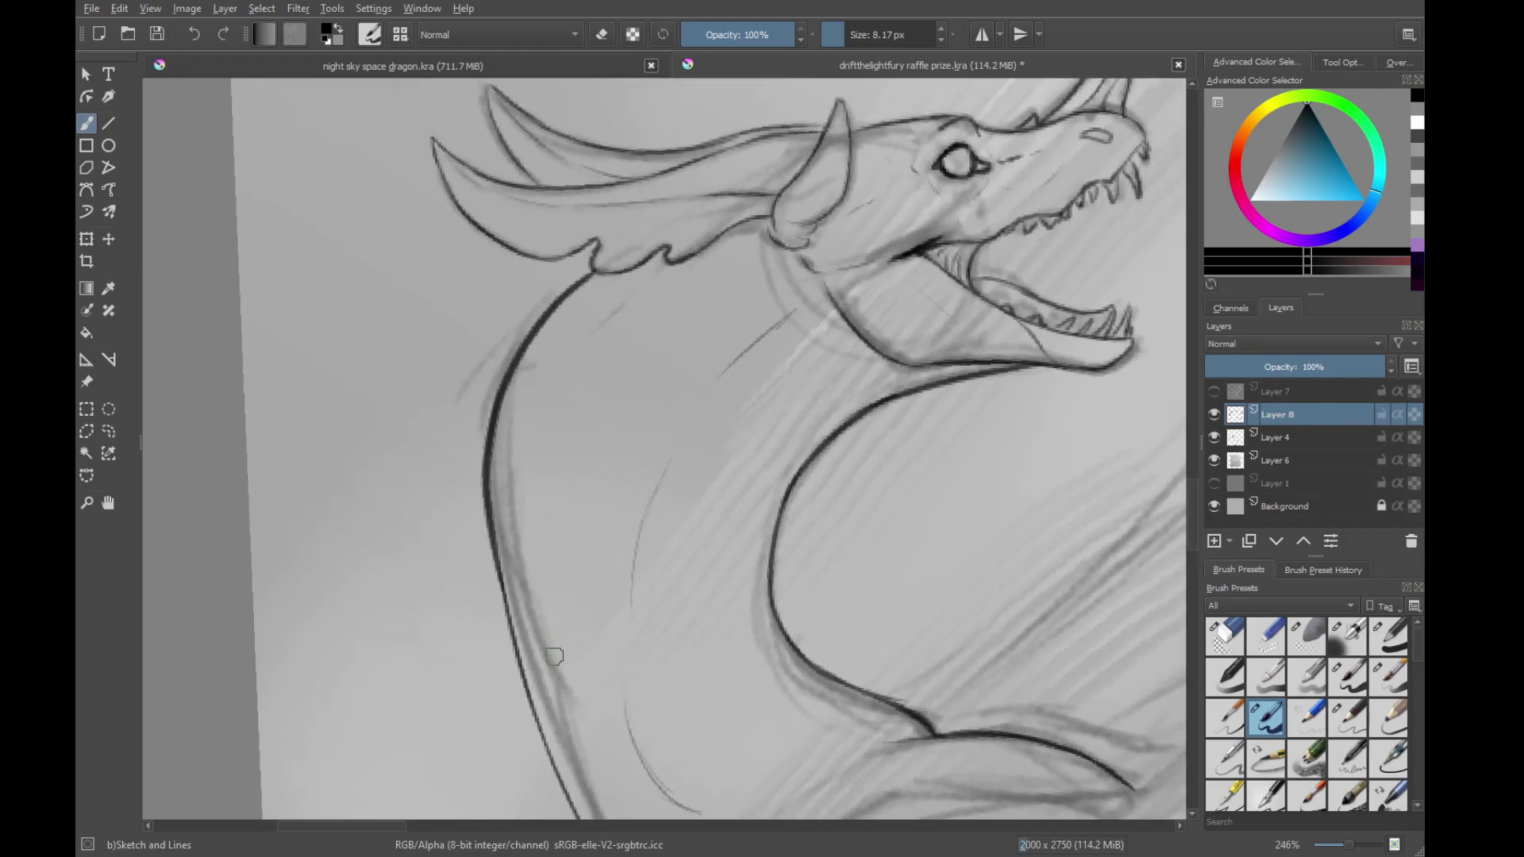
{"action": "scroll", "coordinate": [653, 368], "scroll_direction": "down", "scroll_amount": 4}
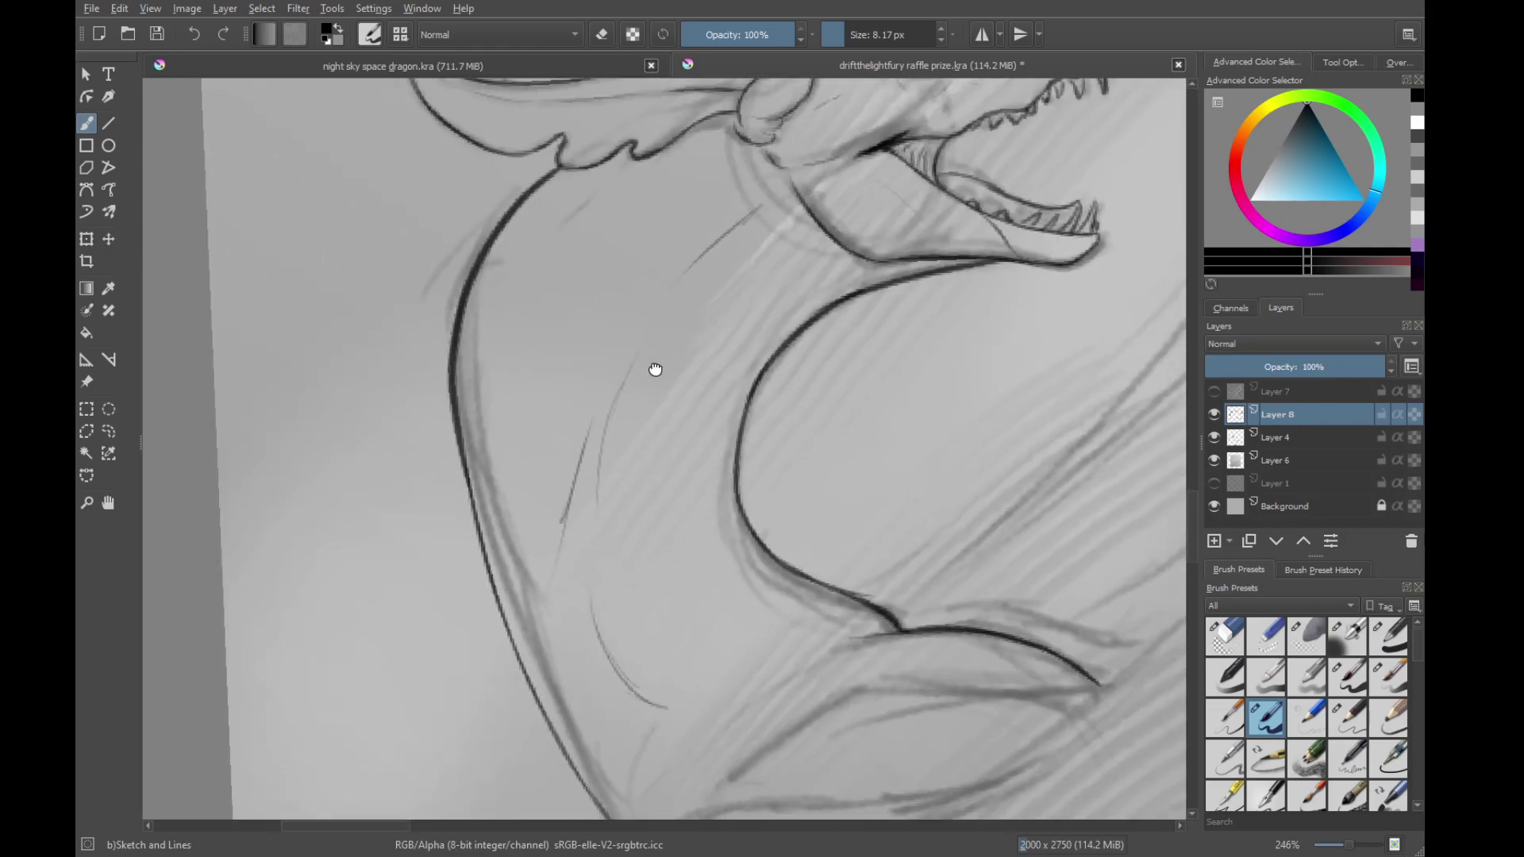
Remove the light contour strokes along the middle of the neck and redraw them as a thin curve
{"action": "scroll", "coordinate": [635, 546], "scroll_direction": "down", "scroll_amount": 5, "text": "ctrl"}
{"action": "scroll", "coordinate": [666, 389], "scroll_direction": "up", "scroll_amount": 4, "text": "ctrl"}
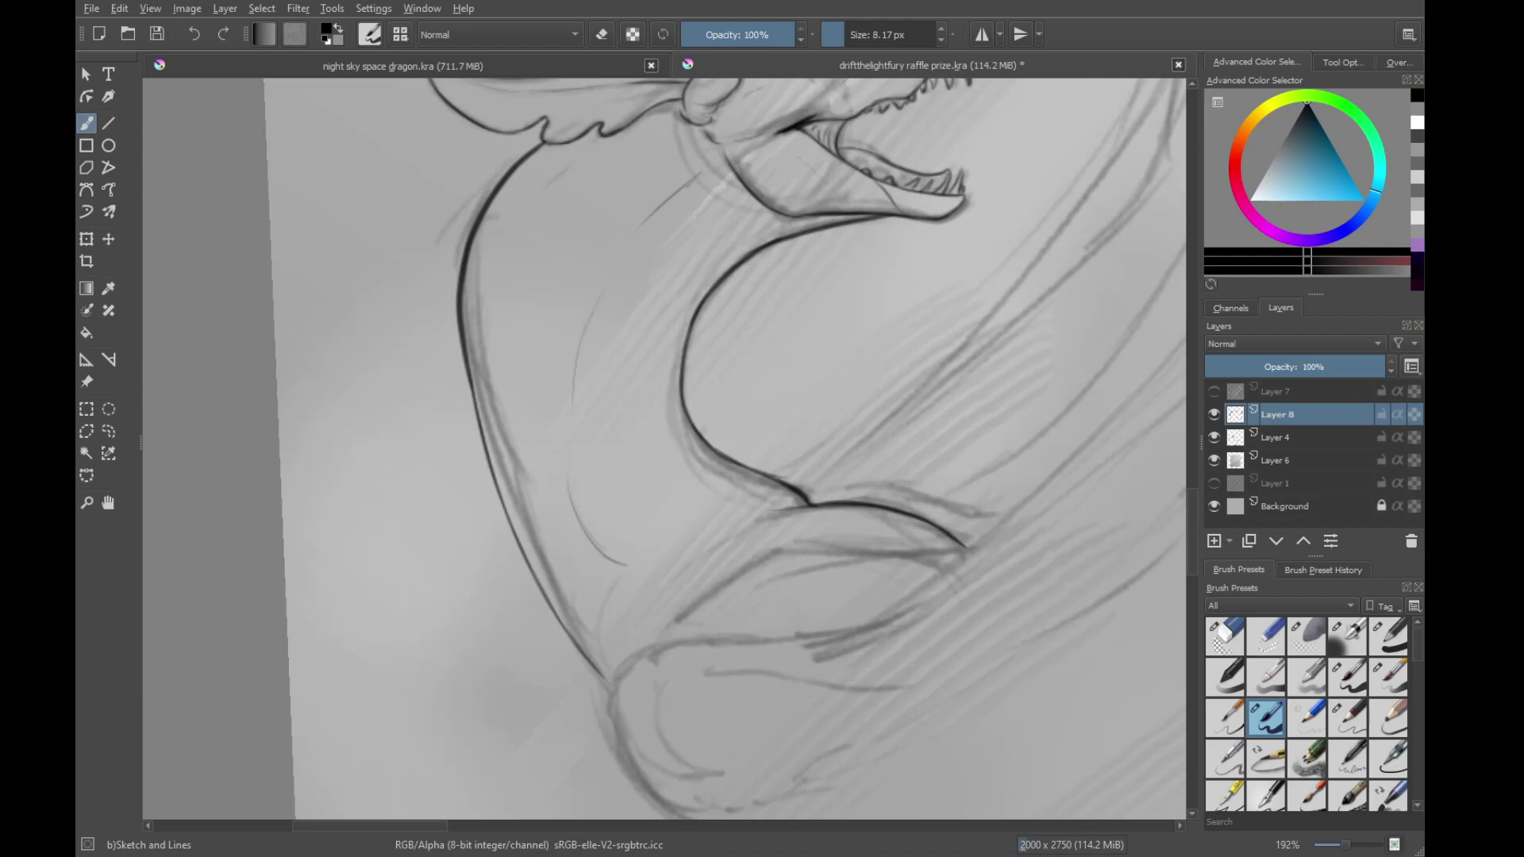
{"action": "key", "text": "ctrl+z"}
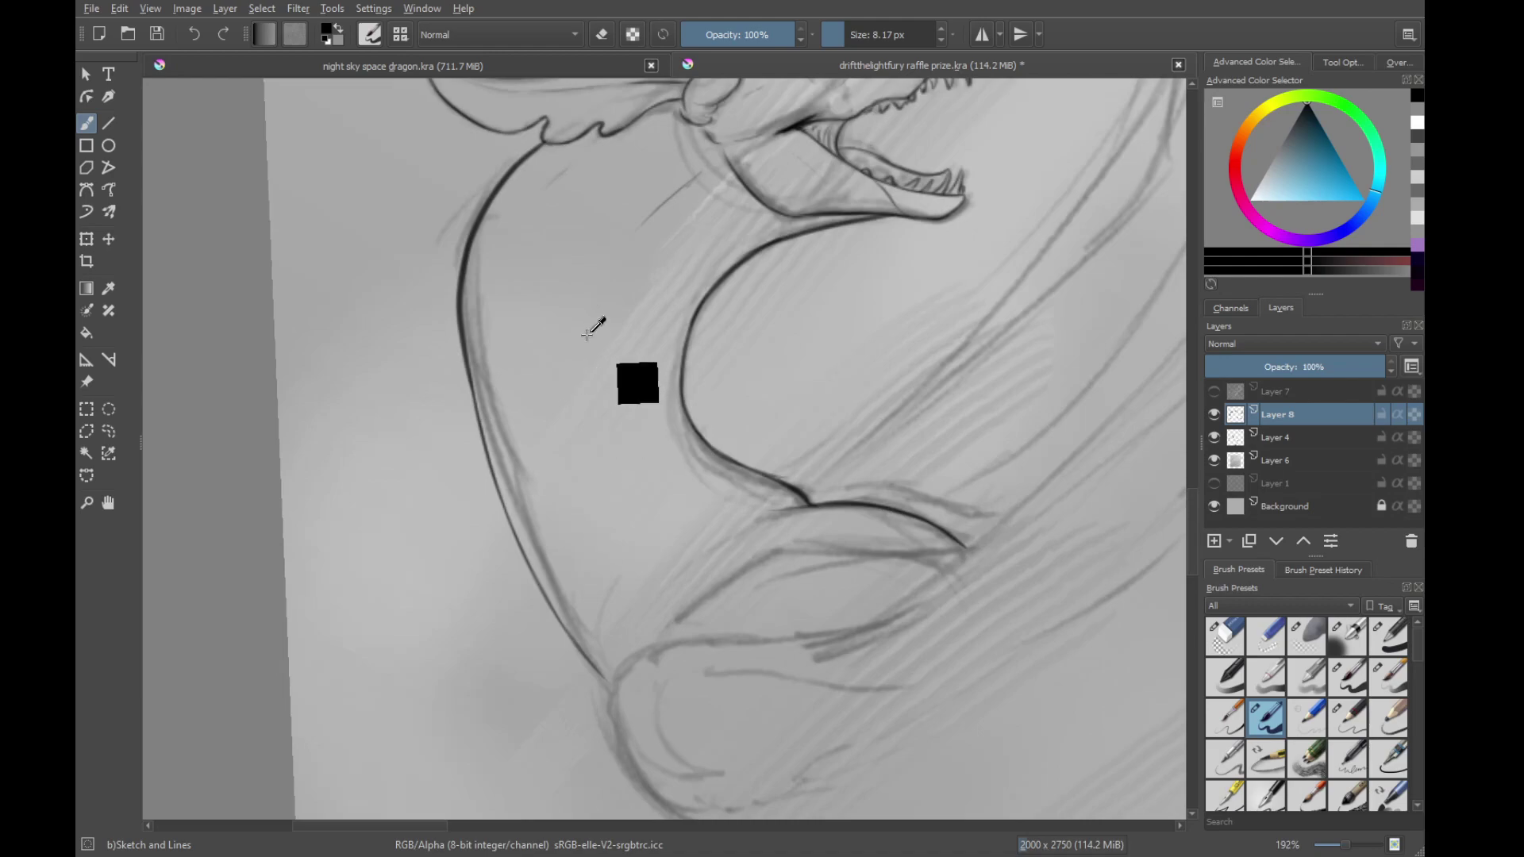
{"action": "left_click_drag", "start_coordinate": [553, 372], "coordinate": [555, 474]}
Ink the front edge of the rounded shoulder downward from the base of the neck
{"action": "scroll", "coordinate": [582, 556], "scroll_direction": "down", "scroll_amount": 8, "text": "ctrl"}
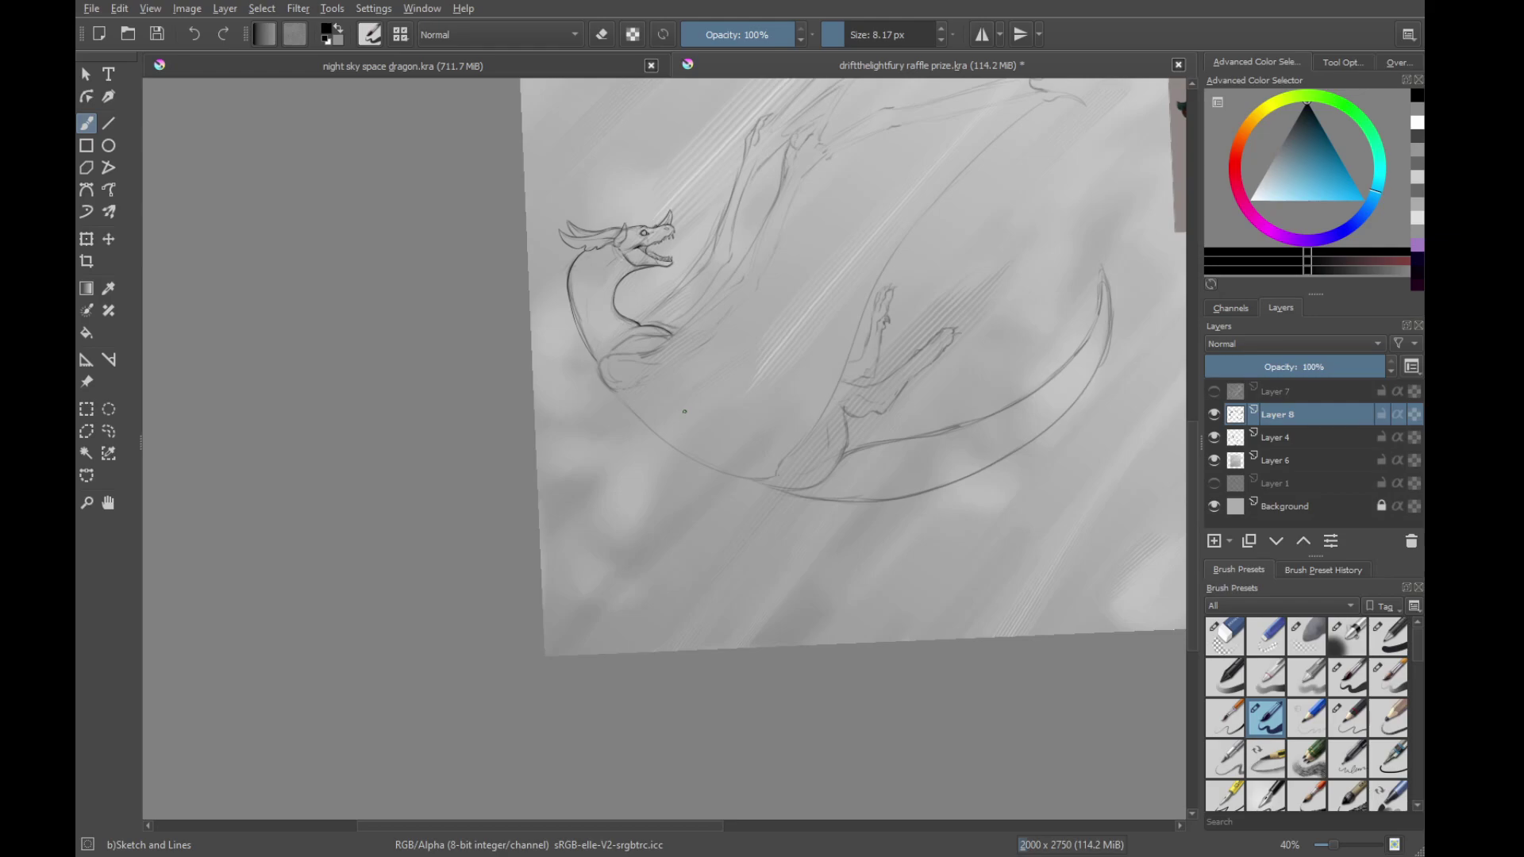
{"action": "left_click_drag", "start_coordinate": [717, 411], "coordinate": [740, 589]}
{"action": "left_click_drag", "start_coordinate": [670, 554], "coordinate": [810, 449]}
{"action": "scroll", "coordinate": [664, 511], "scroll_direction": "up", "scroll_amount": 5}
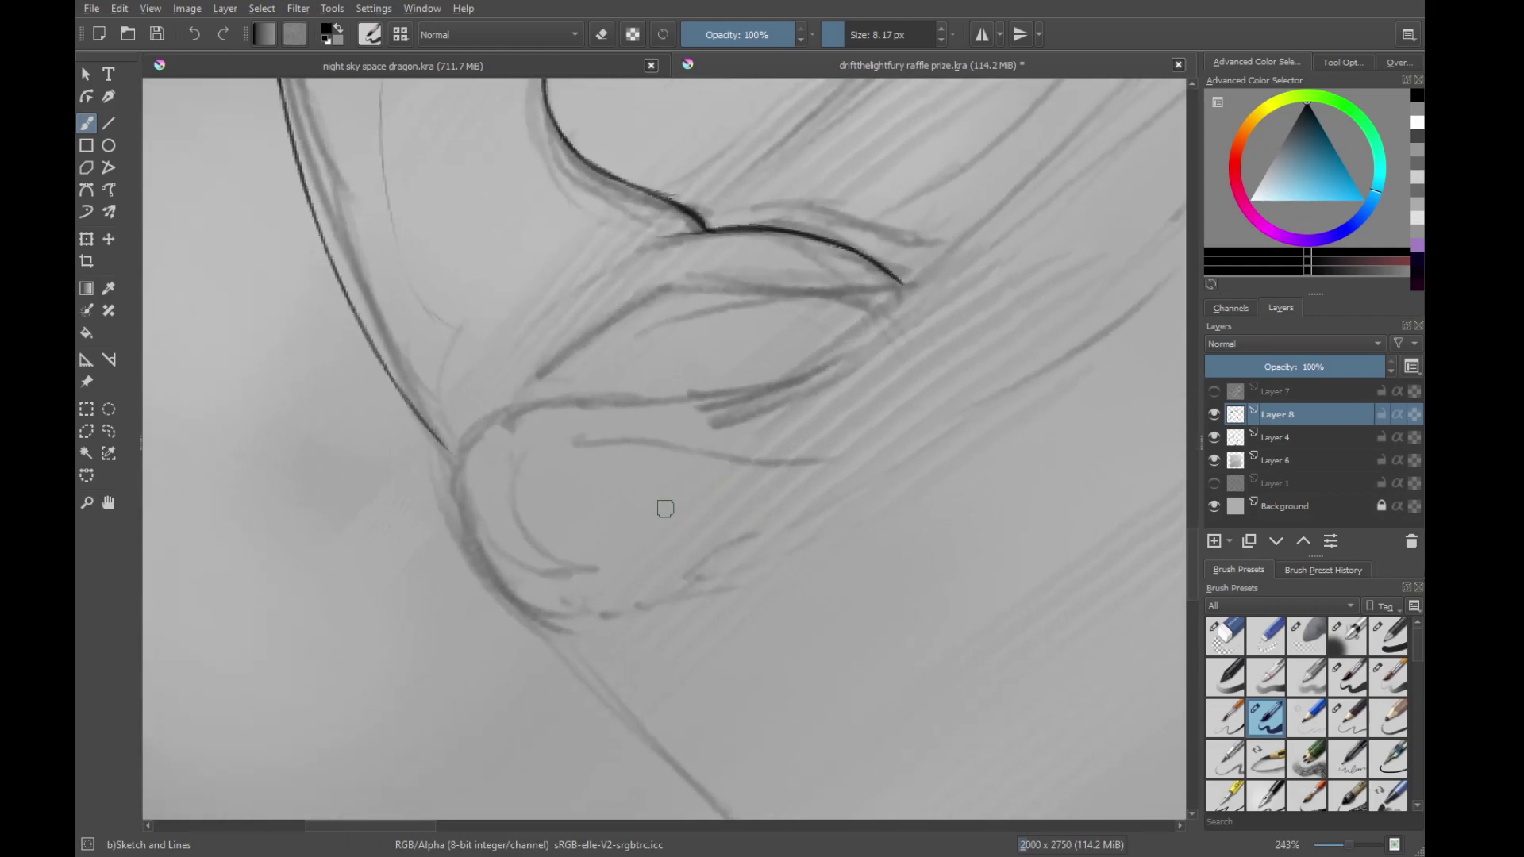
{"action": "left_click_drag", "start_coordinate": [626, 311], "coordinate": [635, 488]}
{"action": "left_click_drag", "start_coordinate": [639, 503], "coordinate": [600, 460]}
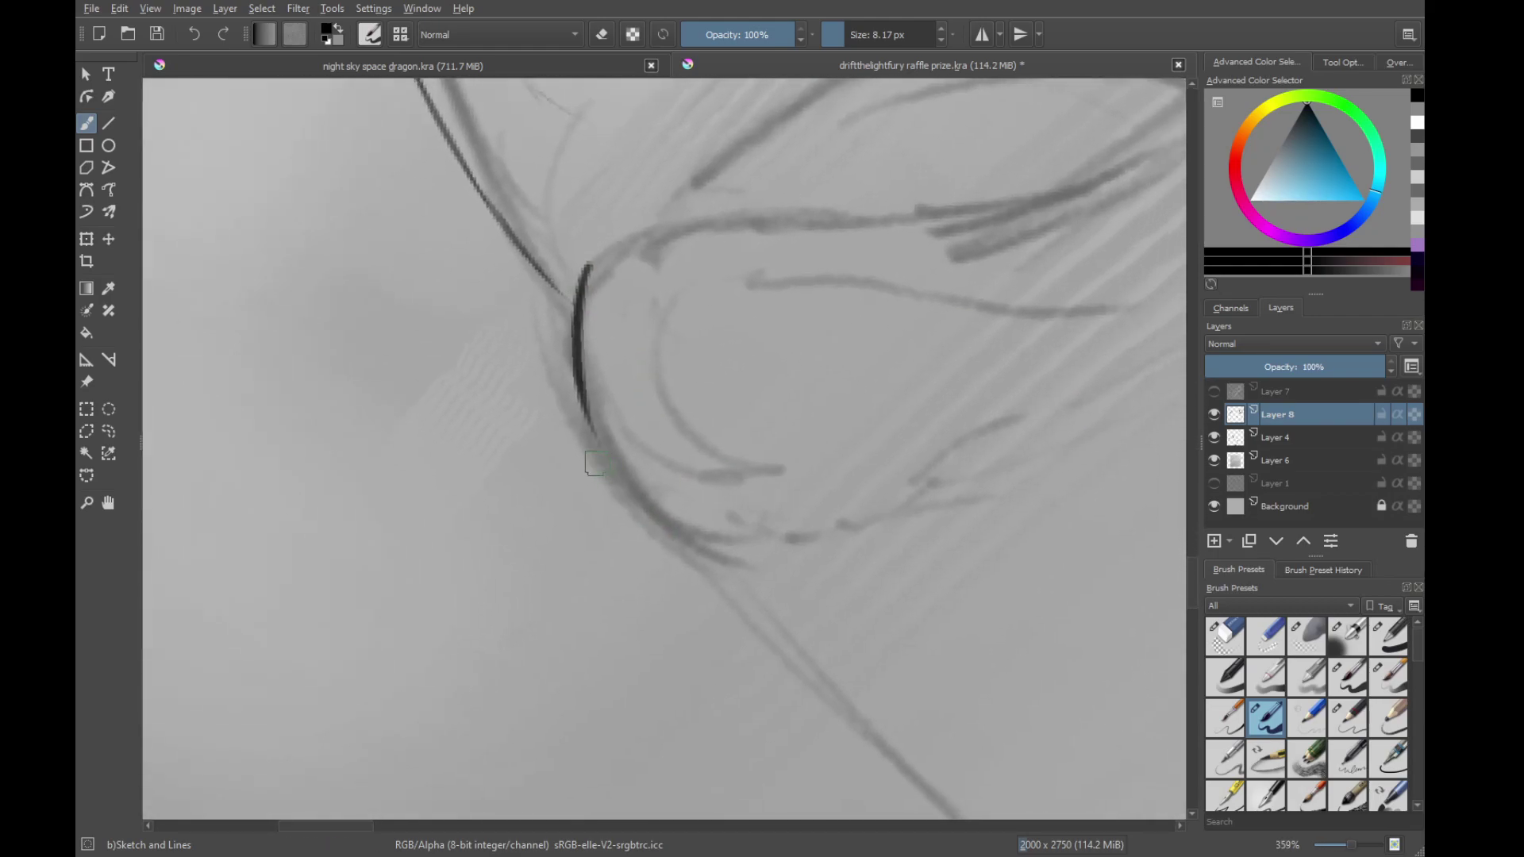
{"action": "key", "text": "ctrl+z"}
{"action": "mouse_move", "coordinate": [603, 269]}
{"action": "left_mouse_down"}
{"action": "mouse_move", "coordinate": [591, 413]}
{"action": "mouse_move", "coordinate": [652, 508]}
{"action": "left_mouse_up"}
{"action": "left_click_drag", "start_coordinate": [654, 510], "coordinate": [618, 476]}
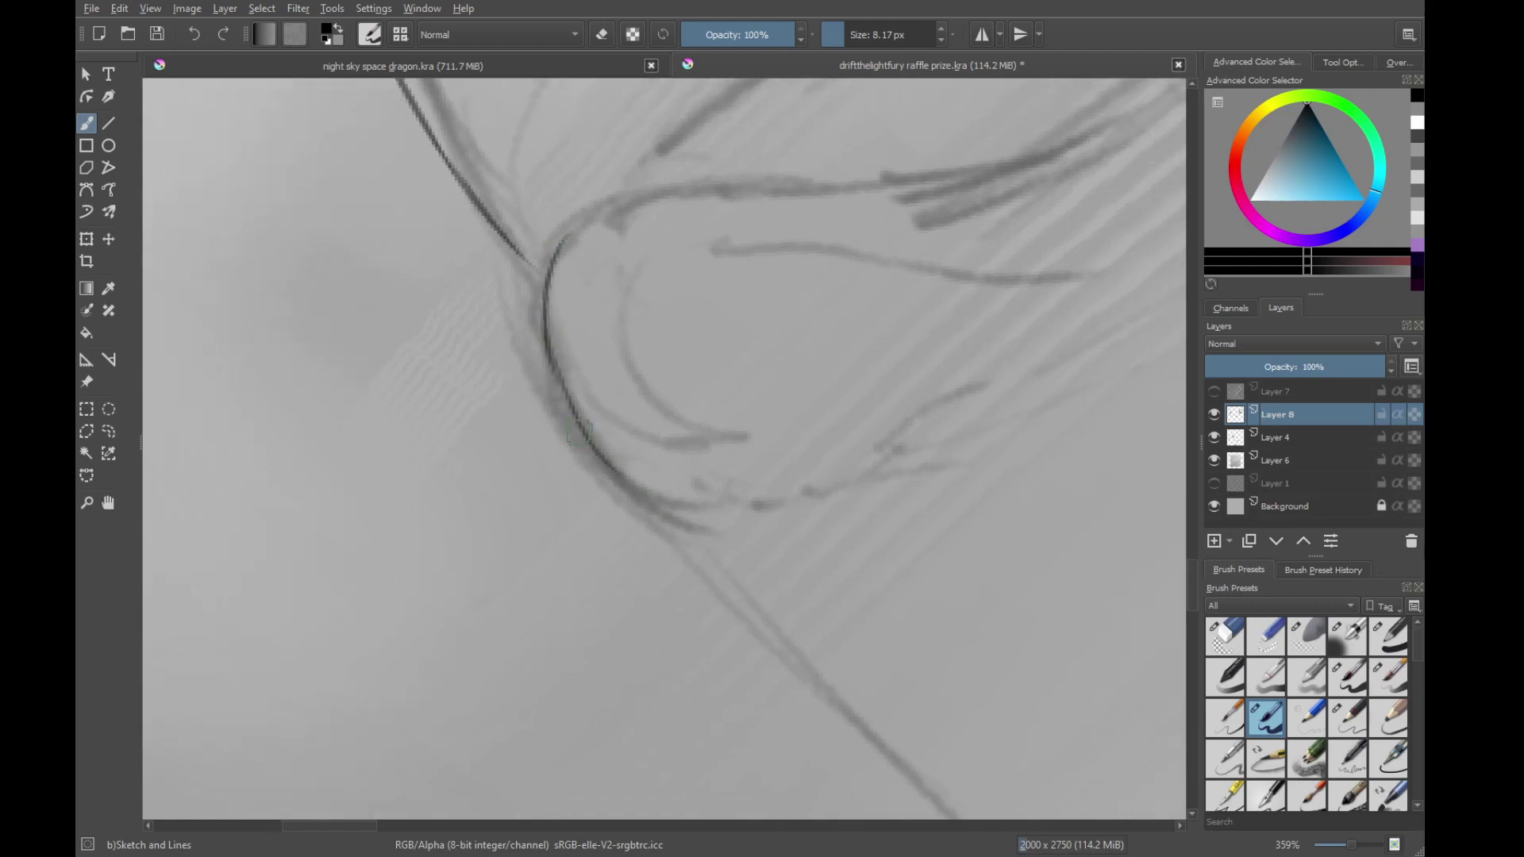
Thicken the rounded shoulder's front edge and carry it around the underside of the shoulder
{"action": "key", "text": "ctrl+z"}
{"action": "left_click_drag", "start_coordinate": [541, 295], "coordinate": [615, 484]}
{"action": "key", "text": "ctrl+z"}
{"action": "left_click_drag", "start_coordinate": [545, 316], "coordinate": [618, 491]}
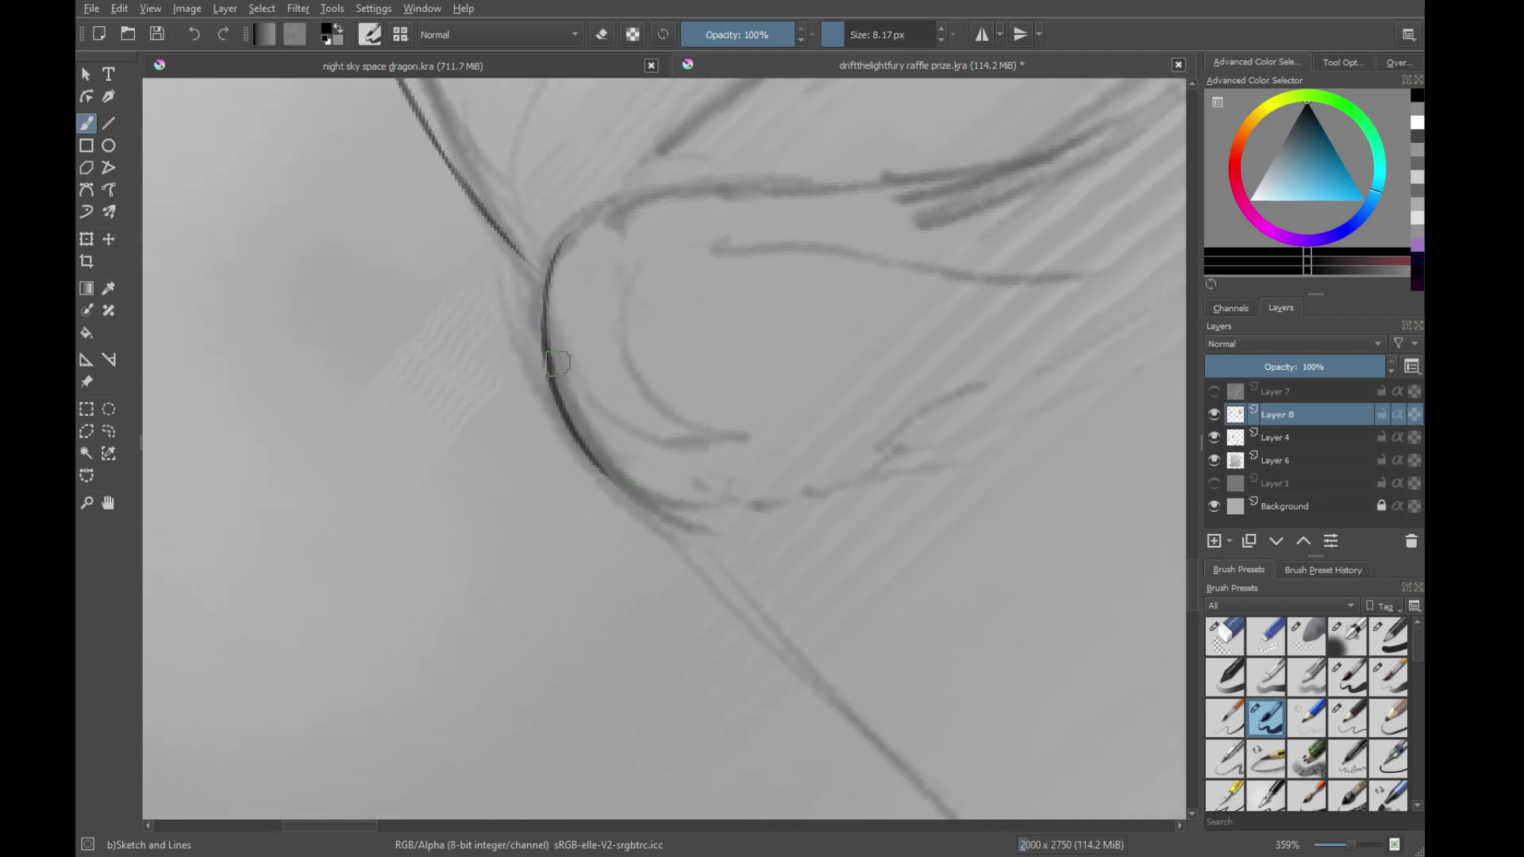
{"action": "left_click_drag", "start_coordinate": [562, 391], "coordinate": [655, 511]}
{"action": "mouse_move", "coordinate": [600, 461]}
{"action": "left_mouse_down"}
{"action": "mouse_move", "coordinate": [698, 517]}
{"action": "mouse_move", "coordinate": [621, 528]}
{"action": "mouse_move", "coordinate": [635, 611]}
{"action": "left_mouse_up"}
{"action": "key", "text": "ctrl+z"}
{"action": "mouse_move", "coordinate": [558, 358]}
{"action": "left_mouse_down"}
{"action": "mouse_move", "coordinate": [617, 460]}
{"action": "mouse_move", "coordinate": [562, 426]}
{"action": "mouse_move", "coordinate": [523, 633]}
{"action": "mouse_move", "coordinate": [540, 635]}
{"action": "left_mouse_up"}
Ink the upper curve of the shoulder and continue it outward along the lower edge of the limb
{"action": "left_click_drag", "start_coordinate": [559, 583], "coordinate": [604, 448]}
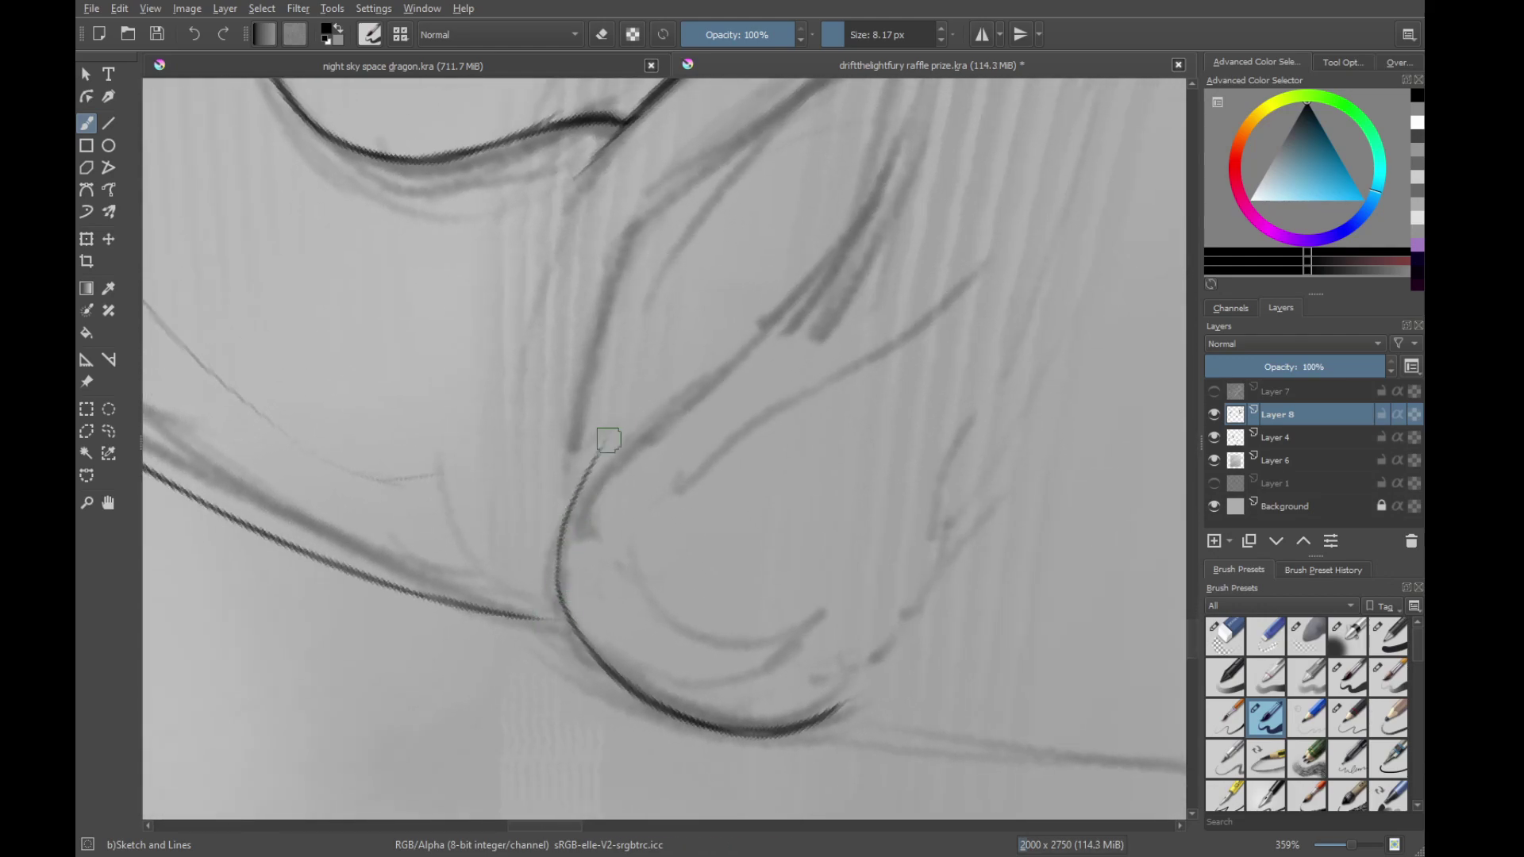
{"action": "mouse_move", "coordinate": [579, 532]}
{"action": "left_mouse_down"}
{"action": "mouse_move", "coordinate": [706, 367]}
{"action": "mouse_move", "coordinate": [664, 459]}
{"action": "mouse_move", "coordinate": [742, 389]}
{"action": "left_mouse_up"}
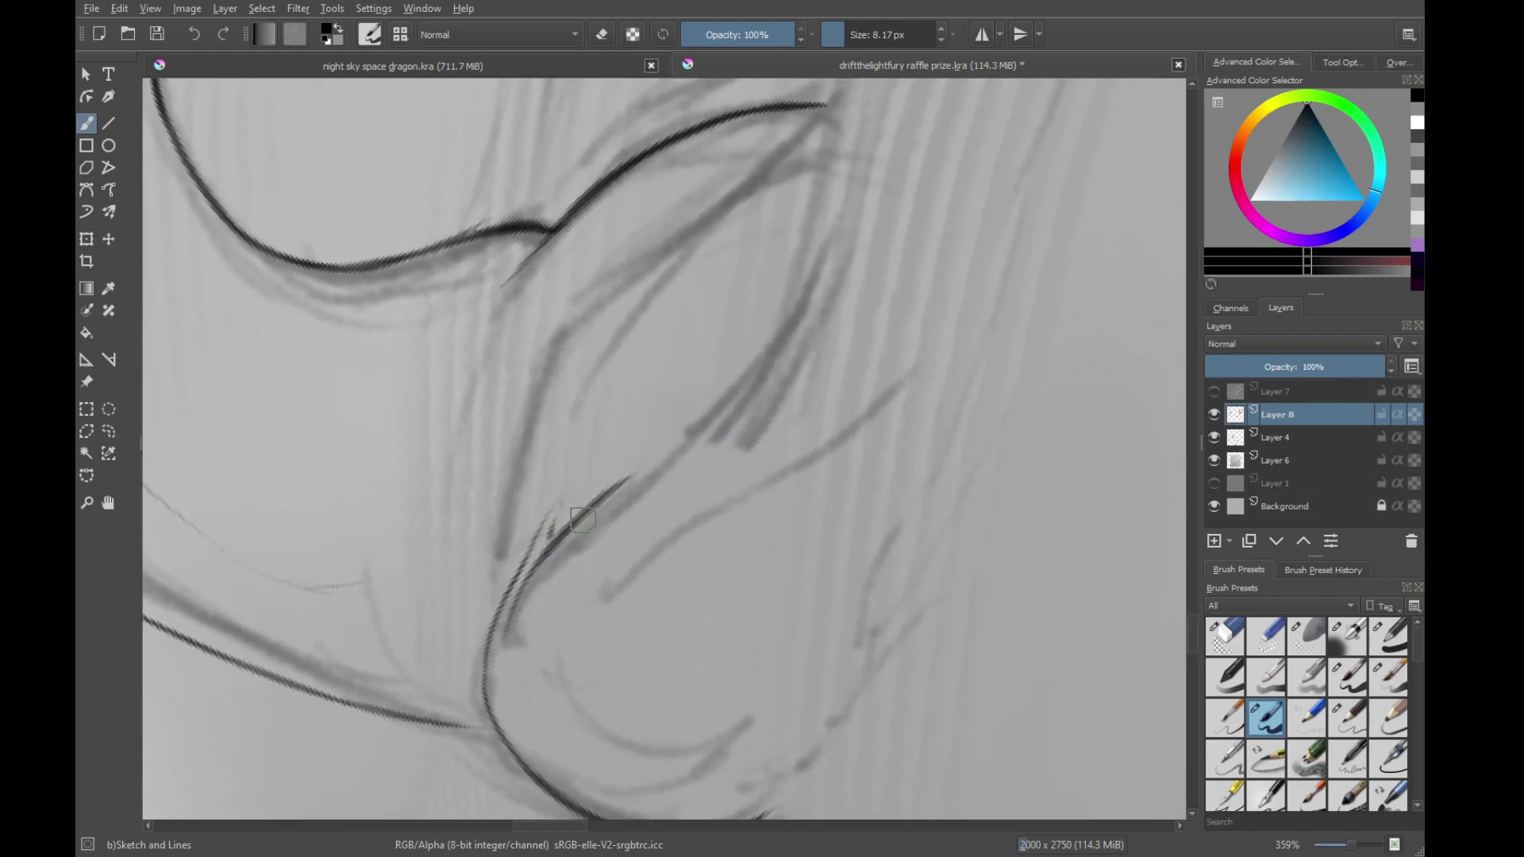
{"action": "left_click_drag", "start_coordinate": [781, 258], "coordinate": [637, 409]}
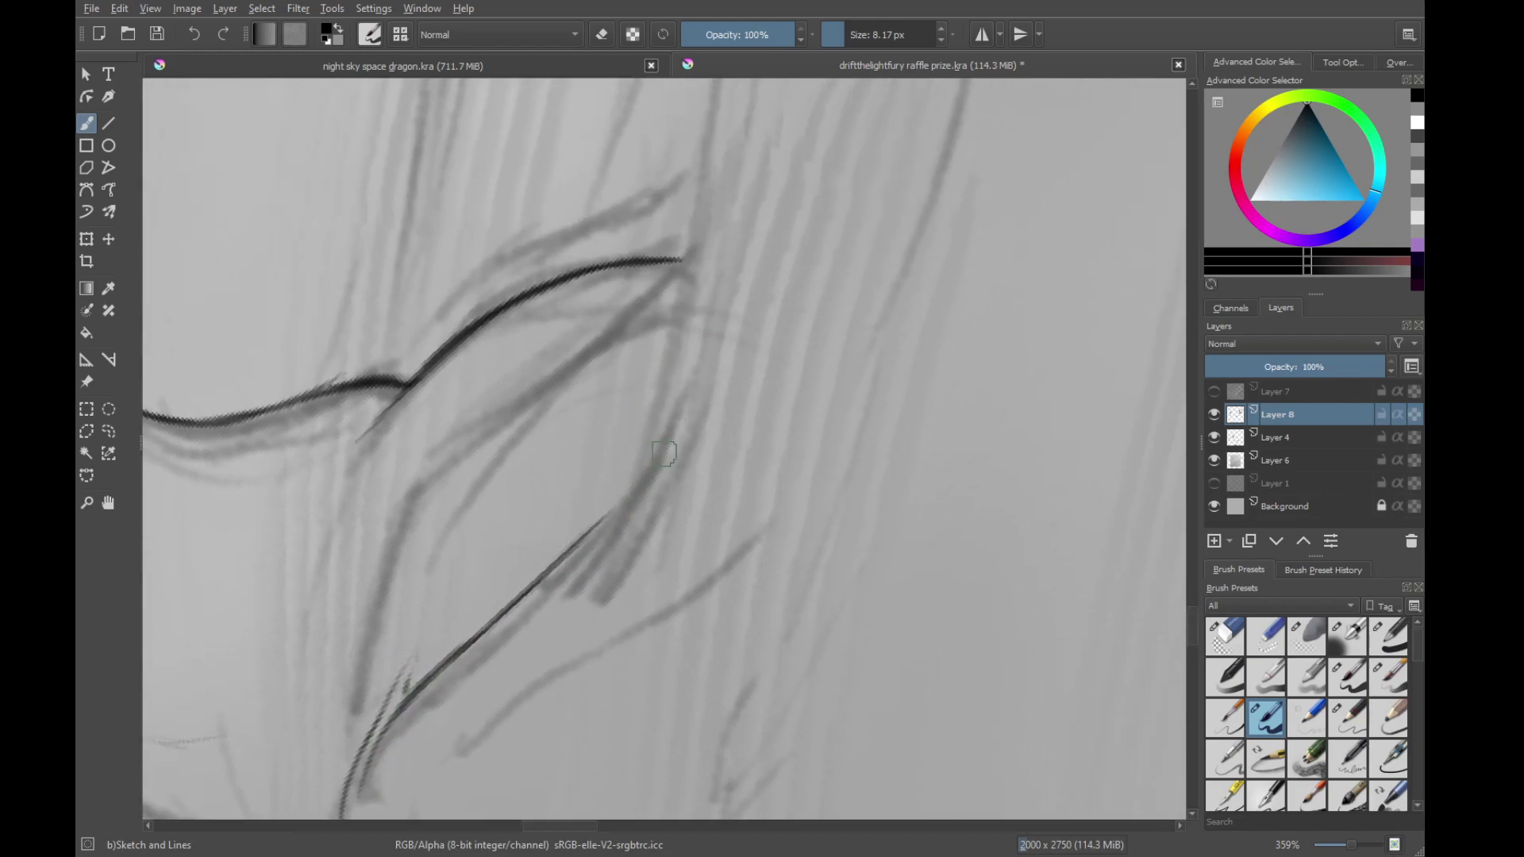
{"action": "left_click_drag", "start_coordinate": [762, 425], "coordinate": [413, 488]}
{"action": "left_click_drag", "start_coordinate": [663, 411], "coordinate": [696, 427]}
{"action": "mouse_move", "coordinate": [563, 546]}
{"action": "left_mouse_down"}
{"action": "mouse_move", "coordinate": [690, 340]}
{"action": "mouse_move", "coordinate": [819, 235]}
{"action": "mouse_move", "coordinate": [820, 310]}
{"action": "mouse_move", "coordinate": [734, 278]}
{"action": "mouse_move", "coordinate": [457, 629]}
{"action": "mouse_move", "coordinate": [862, 233]}
{"action": "mouse_move", "coordinate": [940, 194]}
{"action": "mouse_move", "coordinate": [700, 412]}
{"action": "left_mouse_up"}
{"action": "key", "text": "ctrl+z"}
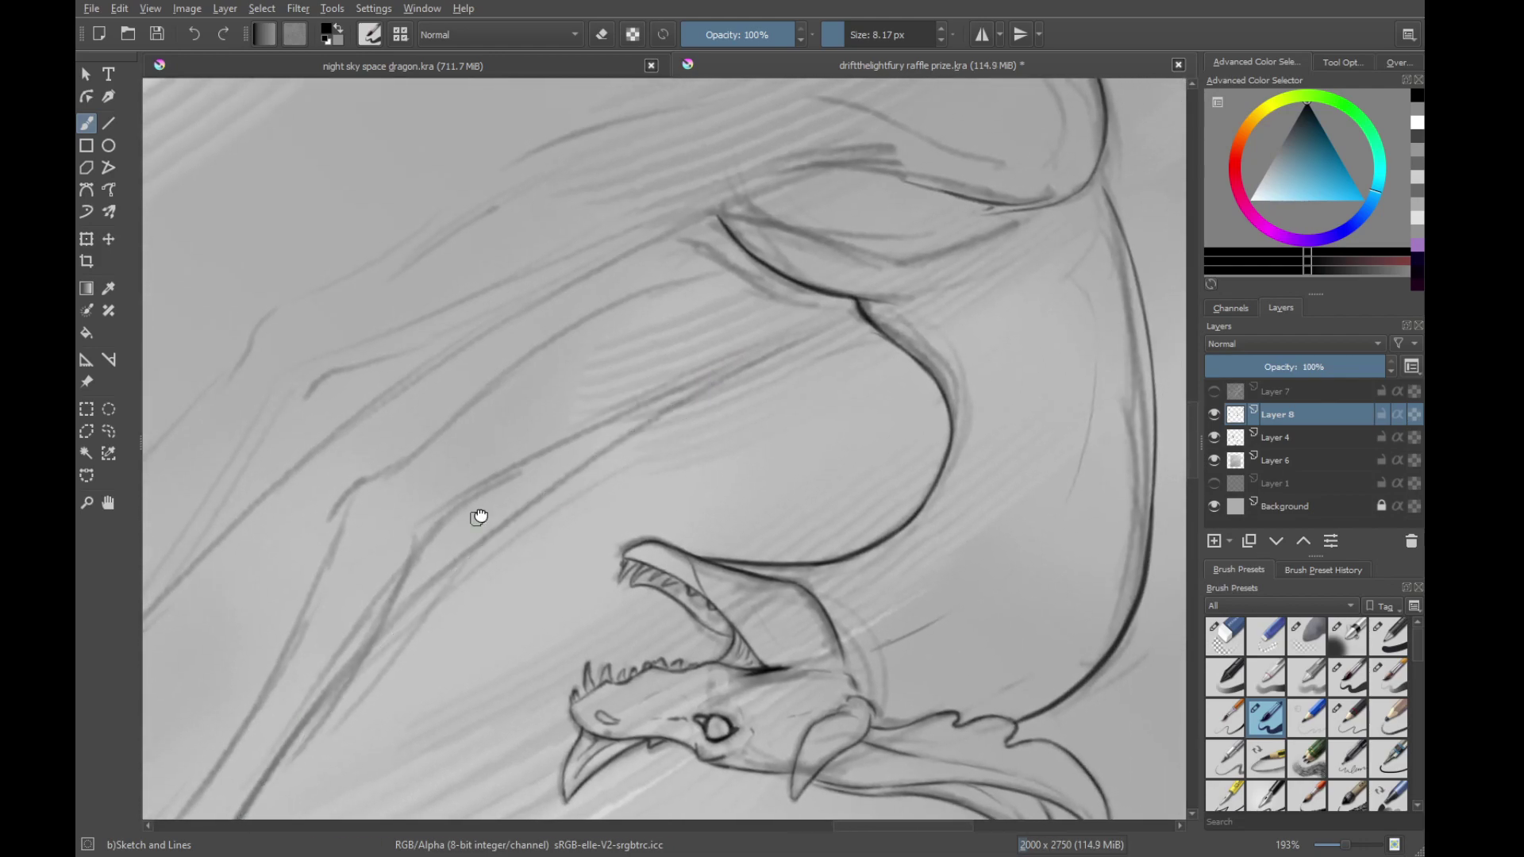
Ink one long sweeping line along the limb, running past the tip of the arched edge toward the shoulder
{"action": "left_click_drag", "start_coordinate": [479, 517], "coordinate": [852, 372]}
{"action": "mouse_move", "coordinate": [397, 626]}
{"action": "left_mouse_down"}
{"action": "mouse_move", "coordinate": [952, 128]}
{"action": "mouse_move", "coordinate": [666, 348]}
{"action": "mouse_move", "coordinate": [900, 230]}
{"action": "mouse_move", "coordinate": [992, 209]}
{"action": "left_mouse_up"}
{"action": "key", "text": "ctrl+z"}
{"action": "mouse_move", "coordinate": [1007, 289]}
{"action": "left_mouse_down"}
{"action": "mouse_move", "coordinate": [934, 184]}
{"action": "mouse_move", "coordinate": [851, 310]}
{"action": "left_mouse_up"}
{"action": "left_click_drag", "start_coordinate": [649, 488], "coordinate": [662, 395]}
{"action": "mouse_move", "coordinate": [470, 488]}
{"action": "left_mouse_down"}
{"action": "mouse_move", "coordinate": [669, 288]}
{"action": "mouse_move", "coordinate": [940, 130]}
{"action": "left_mouse_up"}
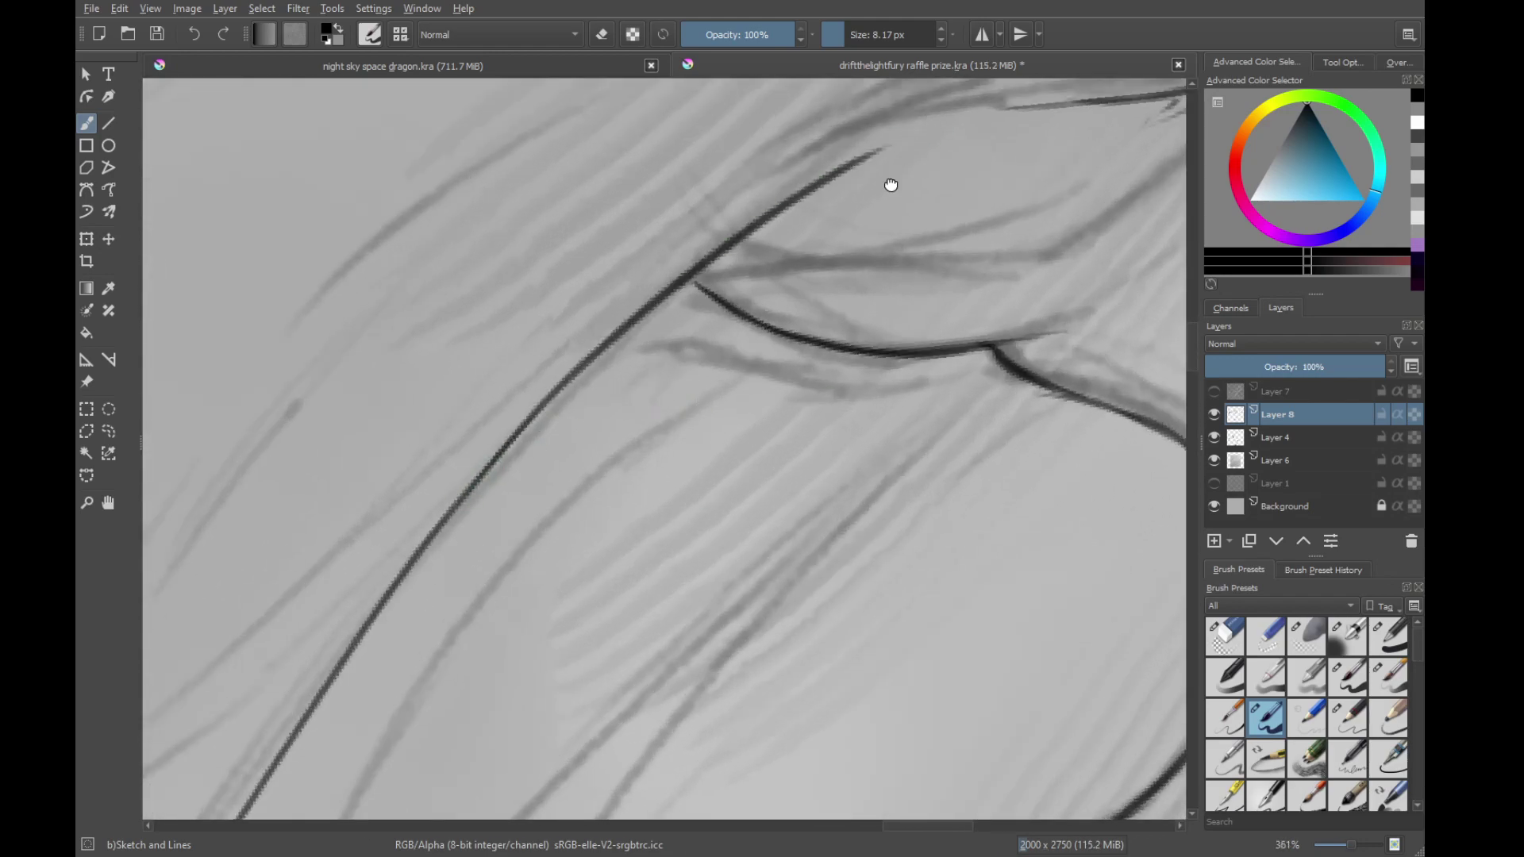
Redo the stroke joining the long limb line to the shoulder's upper edge as one smooth curve
{"action": "mouse_move", "coordinate": [891, 183]}
{"action": "left_mouse_down"}
{"action": "mouse_move", "coordinate": [718, 261]}
{"action": "mouse_move", "coordinate": [562, 462]}
{"action": "mouse_move", "coordinate": [755, 246]}
{"action": "left_mouse_up"}
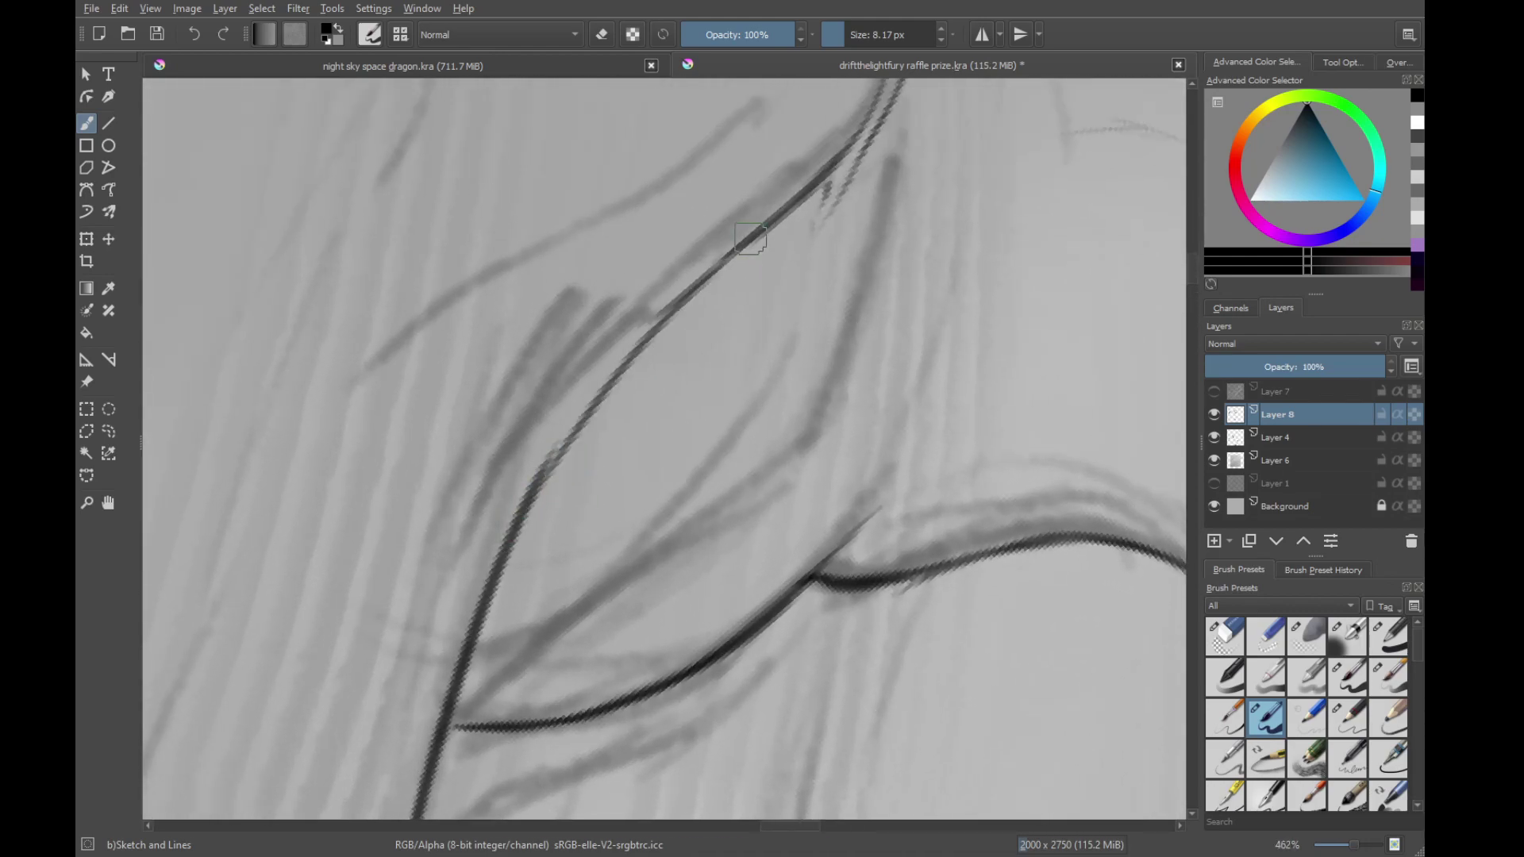
{"action": "key", "text": "ctrl+z"}
{"action": "left_click_drag", "start_coordinate": [549, 458], "coordinate": [736, 248]}
{"action": "key", "text": "ctrl+z"}
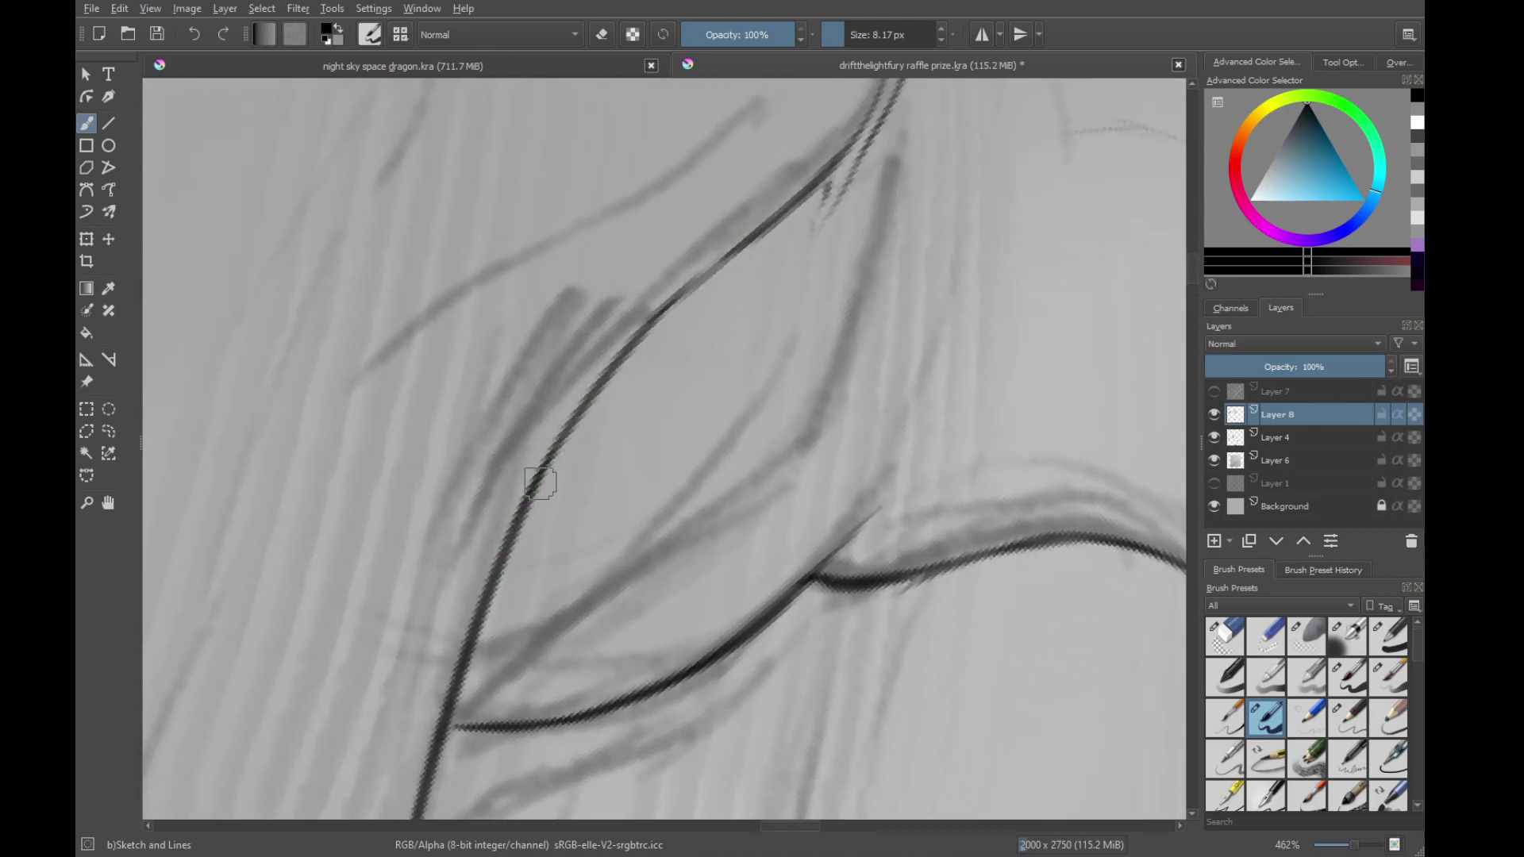
{"action": "left_click_drag", "start_coordinate": [524, 516], "coordinate": [705, 261]}
{"action": "left_click_drag", "start_coordinate": [559, 616], "coordinate": [665, 366]}
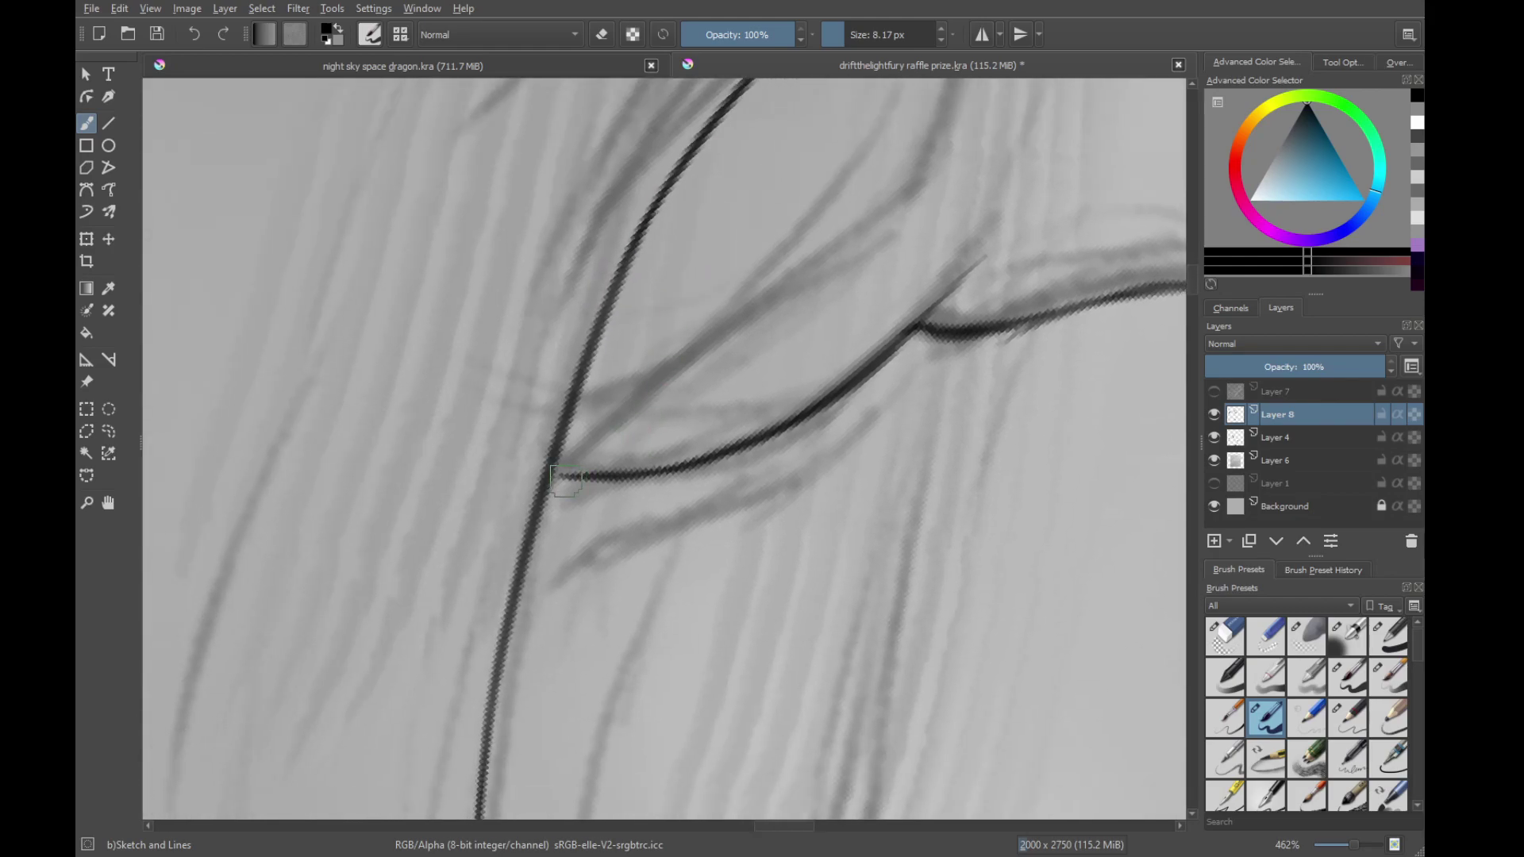
Ink the angled muscle line from the shoulder up to the long limb line and add a thin contour beneath it
{"action": "left_click_drag", "start_coordinate": [797, 373], "coordinate": [747, 159]}
{"action": "left_click_drag", "start_coordinate": [387, 579], "coordinate": [704, 317]}
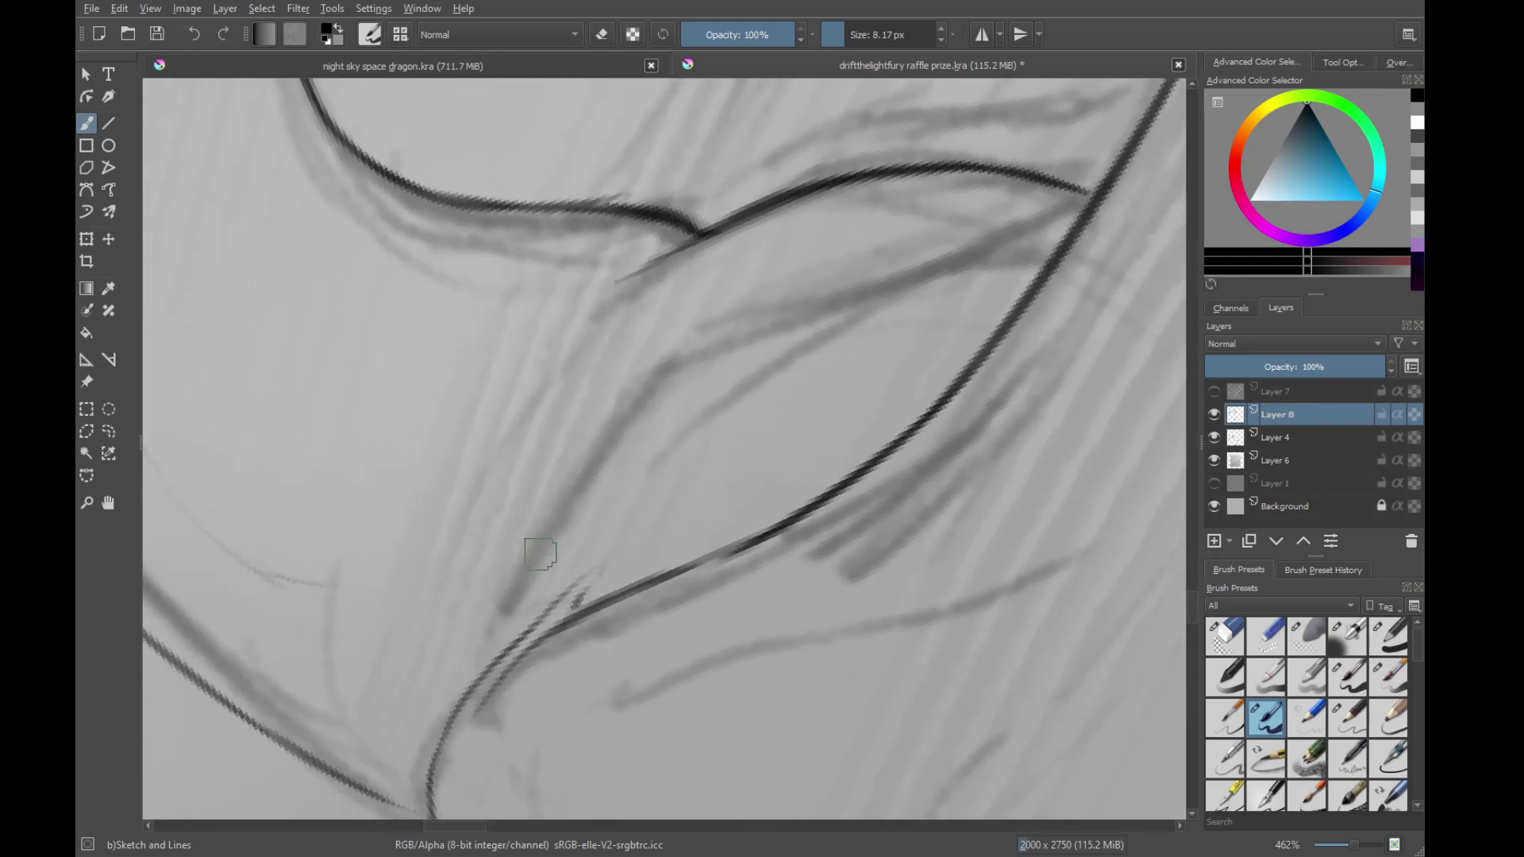
{"action": "left_click_drag", "start_coordinate": [500, 627], "coordinate": [584, 472]}
{"action": "mouse_move", "coordinate": [520, 573]}
{"action": "left_mouse_down"}
{"action": "mouse_move", "coordinate": [671, 356]}
{"action": "mouse_move", "coordinate": [806, 297]}
{"action": "left_mouse_up"}
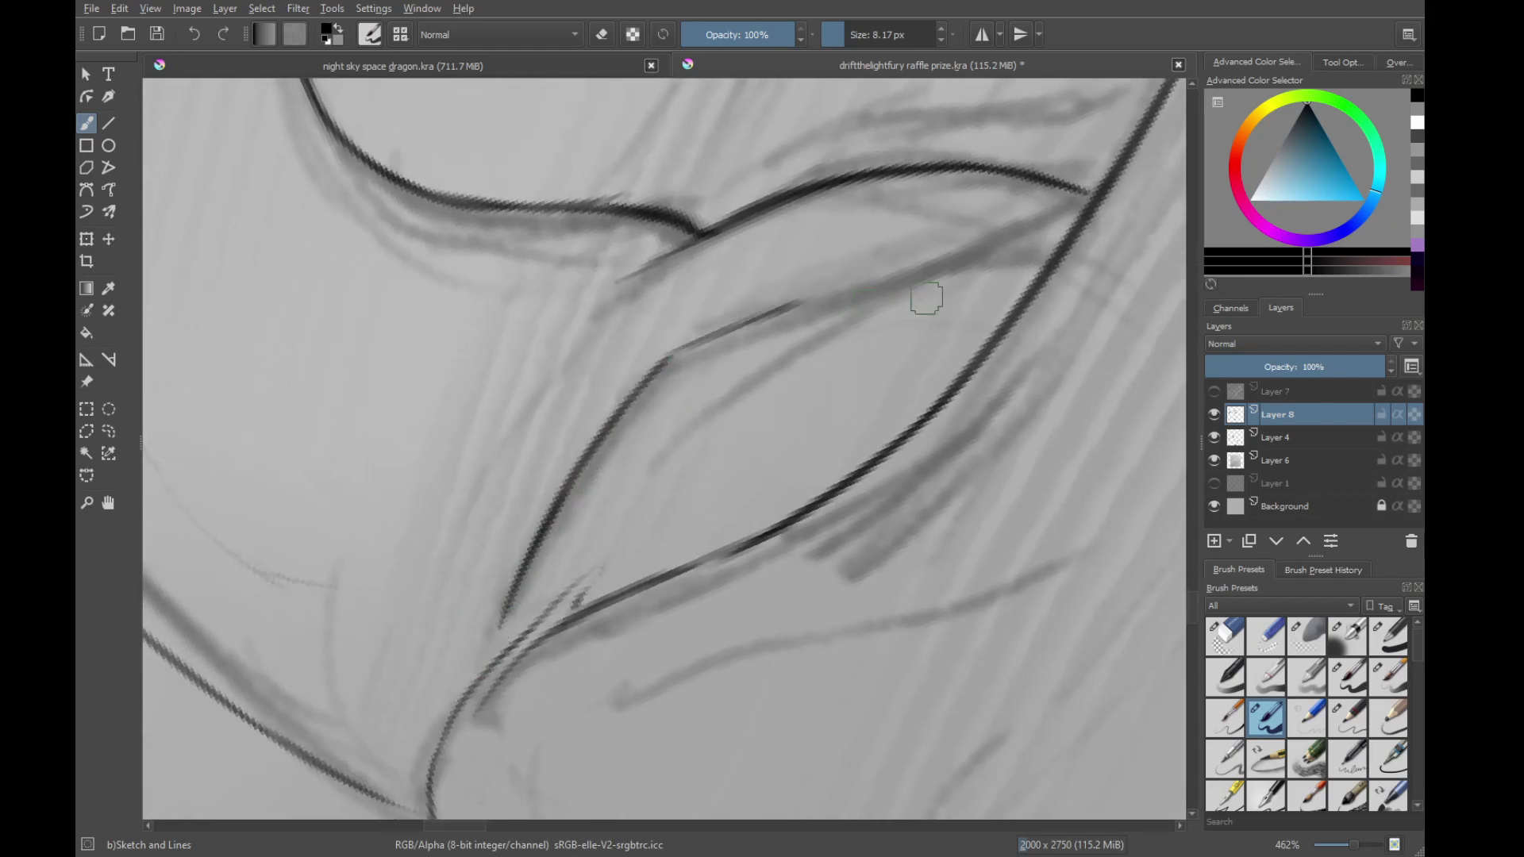
{"action": "mouse_move", "coordinate": [925, 299]}
{"action": "left_mouse_down"}
{"action": "mouse_move", "coordinate": [599, 445]}
{"action": "mouse_move", "coordinate": [839, 235]}
{"action": "left_mouse_up"}
{"action": "left_click_drag", "start_coordinate": [721, 325], "coordinate": [840, 232]}
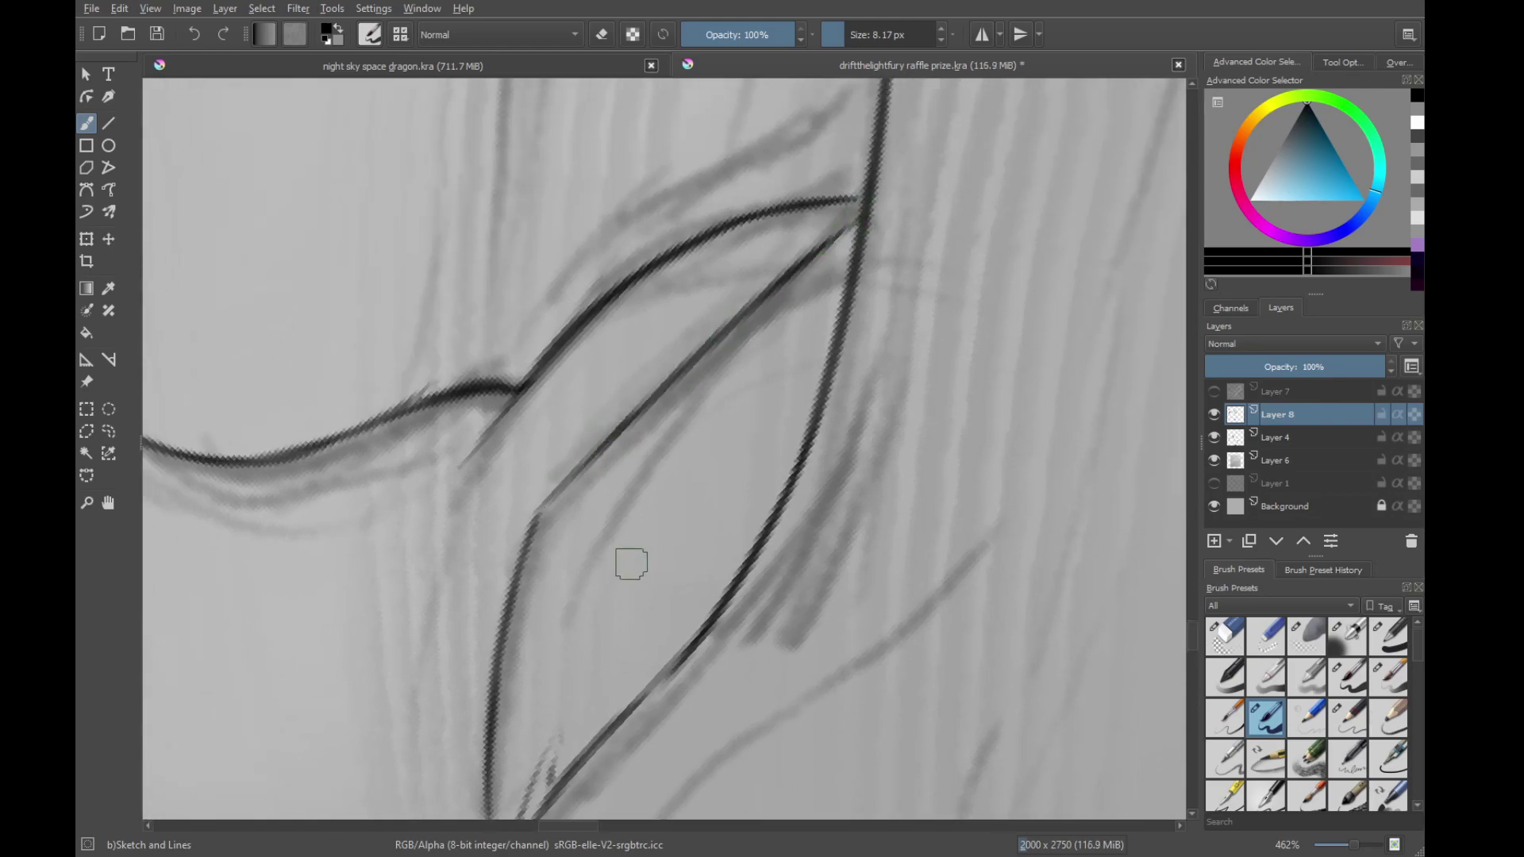
{"action": "mouse_move", "coordinate": [612, 638]}
{"action": "left_mouse_down"}
{"action": "mouse_move", "coordinate": [745, 408]}
{"action": "mouse_move", "coordinate": [815, 343]}
{"action": "left_mouse_up"}
{"action": "mouse_move", "coordinate": [636, 378]}
{"action": "left_mouse_down"}
{"action": "mouse_move", "coordinate": [683, 573]}
{"action": "mouse_move", "coordinate": [733, 431]}
{"action": "mouse_move", "coordinate": [629, 406]}
{"action": "mouse_move", "coordinate": [891, 490]}
{"action": "mouse_move", "coordinate": [825, 535]}
{"action": "left_mouse_up"}
{"action": "mouse_move", "coordinate": [564, 554]}
{"action": "left_mouse_down"}
{"action": "mouse_move", "coordinate": [607, 476]}
{"action": "mouse_move", "coordinate": [941, 235]}
{"action": "left_mouse_up"}
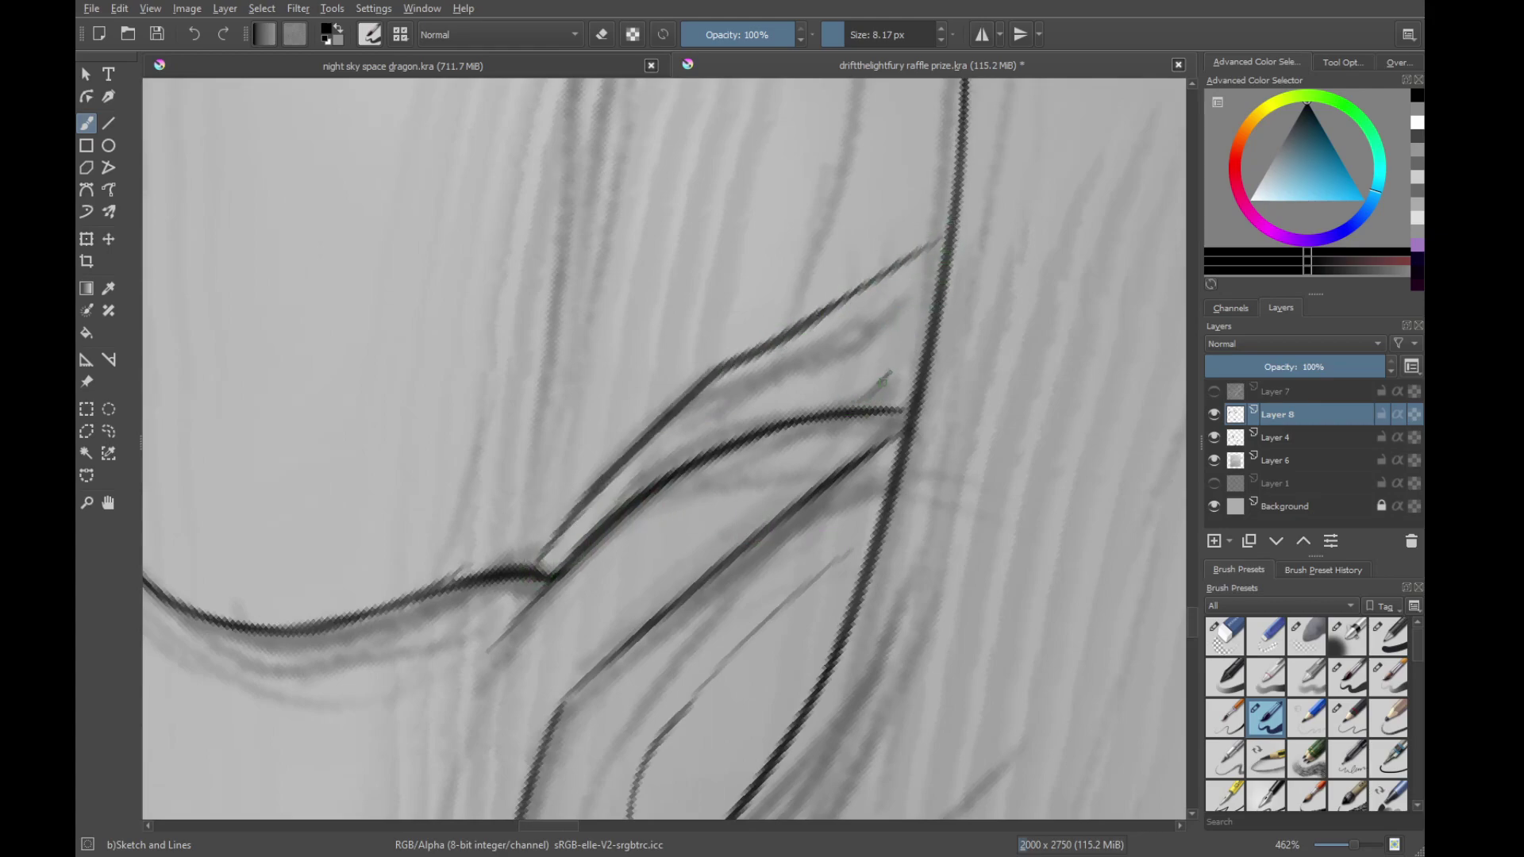
{"action": "mouse_move", "coordinate": [903, 336]}
{"action": "left_mouse_down"}
{"action": "mouse_move", "coordinate": [807, 469]}
{"action": "mouse_move", "coordinate": [796, 555]}
{"action": "mouse_move", "coordinate": [905, 397]}
{"action": "mouse_move", "coordinate": [956, 273]}
{"action": "mouse_move", "coordinate": [891, 405]}
{"action": "left_mouse_up"}
{"action": "scroll", "coordinate": [891, 405], "scroll_direction": "up", "scroll_amount": 5}
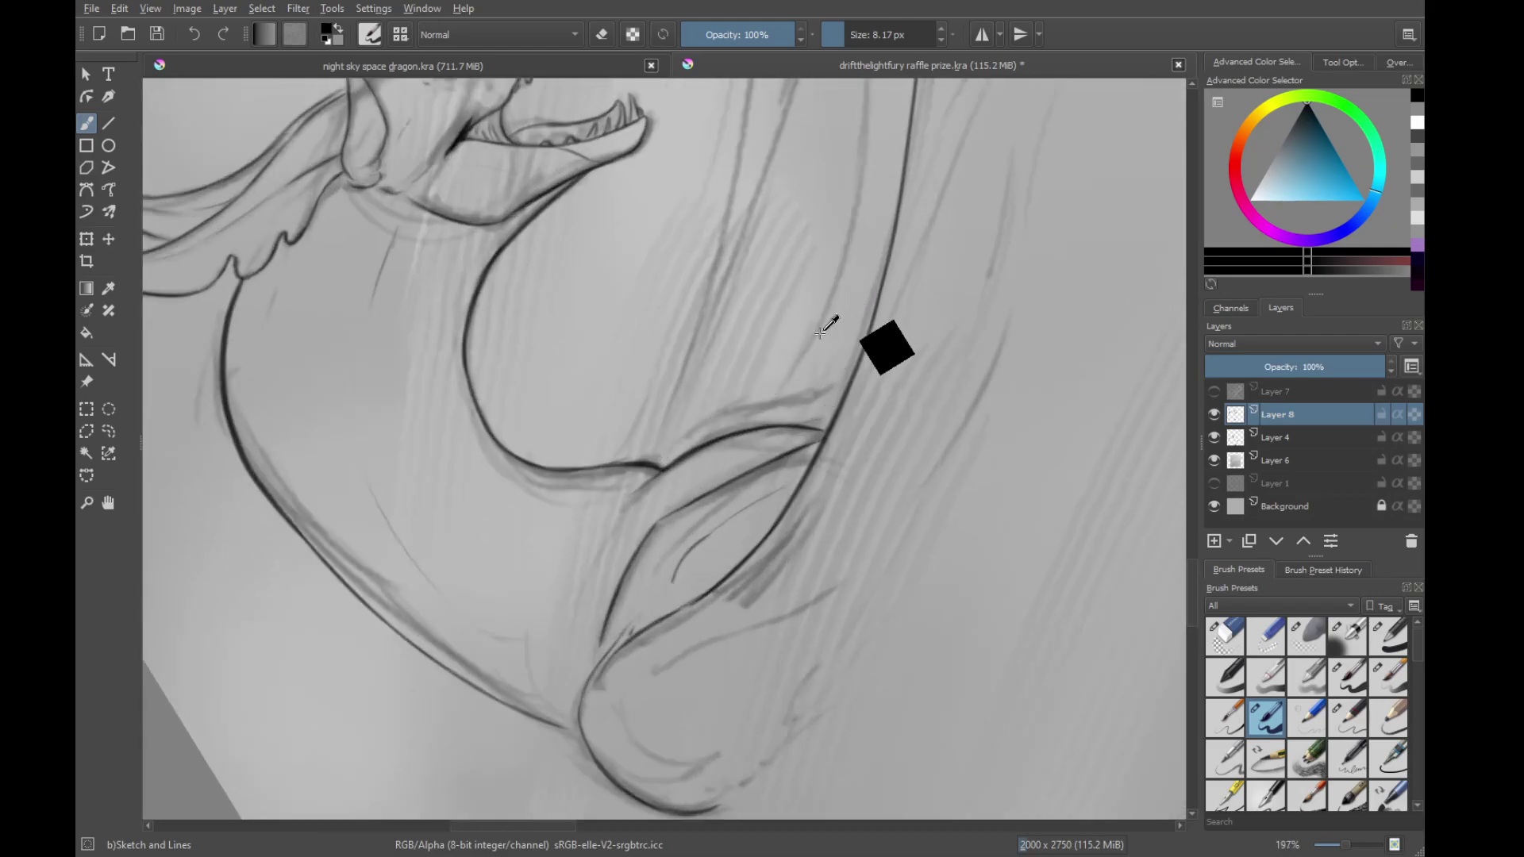
Ink a thinner curve just above the limb's arched edge, from the throat line to the long limb line
{"action": "scroll", "coordinate": [817, 330], "scroll_direction": "up", "scroll_amount": 4}
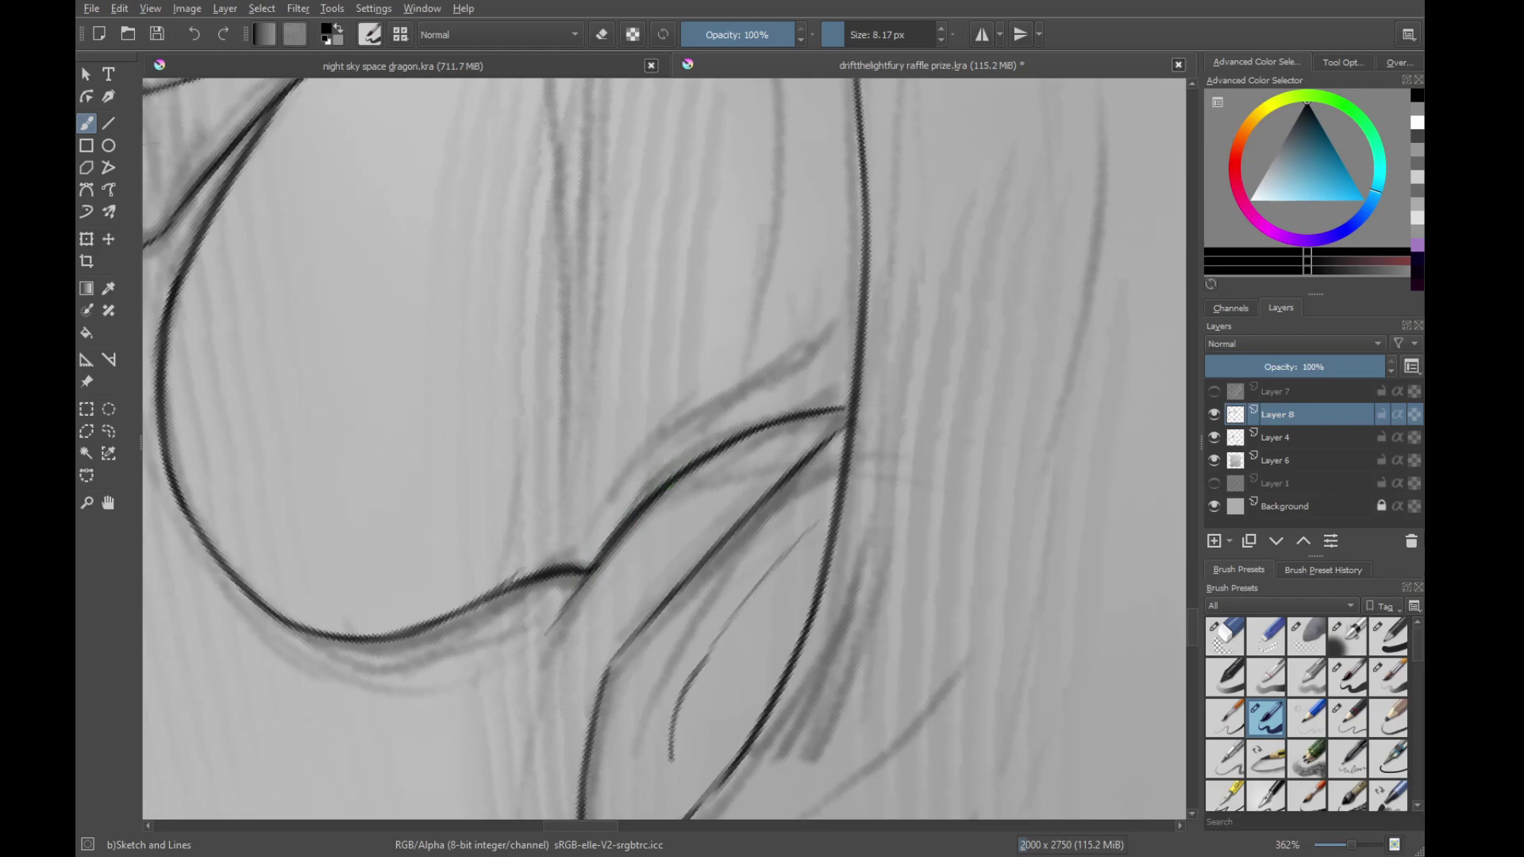
{"action": "mouse_move", "coordinate": [565, 562]}
{"action": "left_mouse_down"}
{"action": "mouse_move", "coordinate": [640, 476]}
{"action": "mouse_move", "coordinate": [836, 362]}
{"action": "left_mouse_up"}
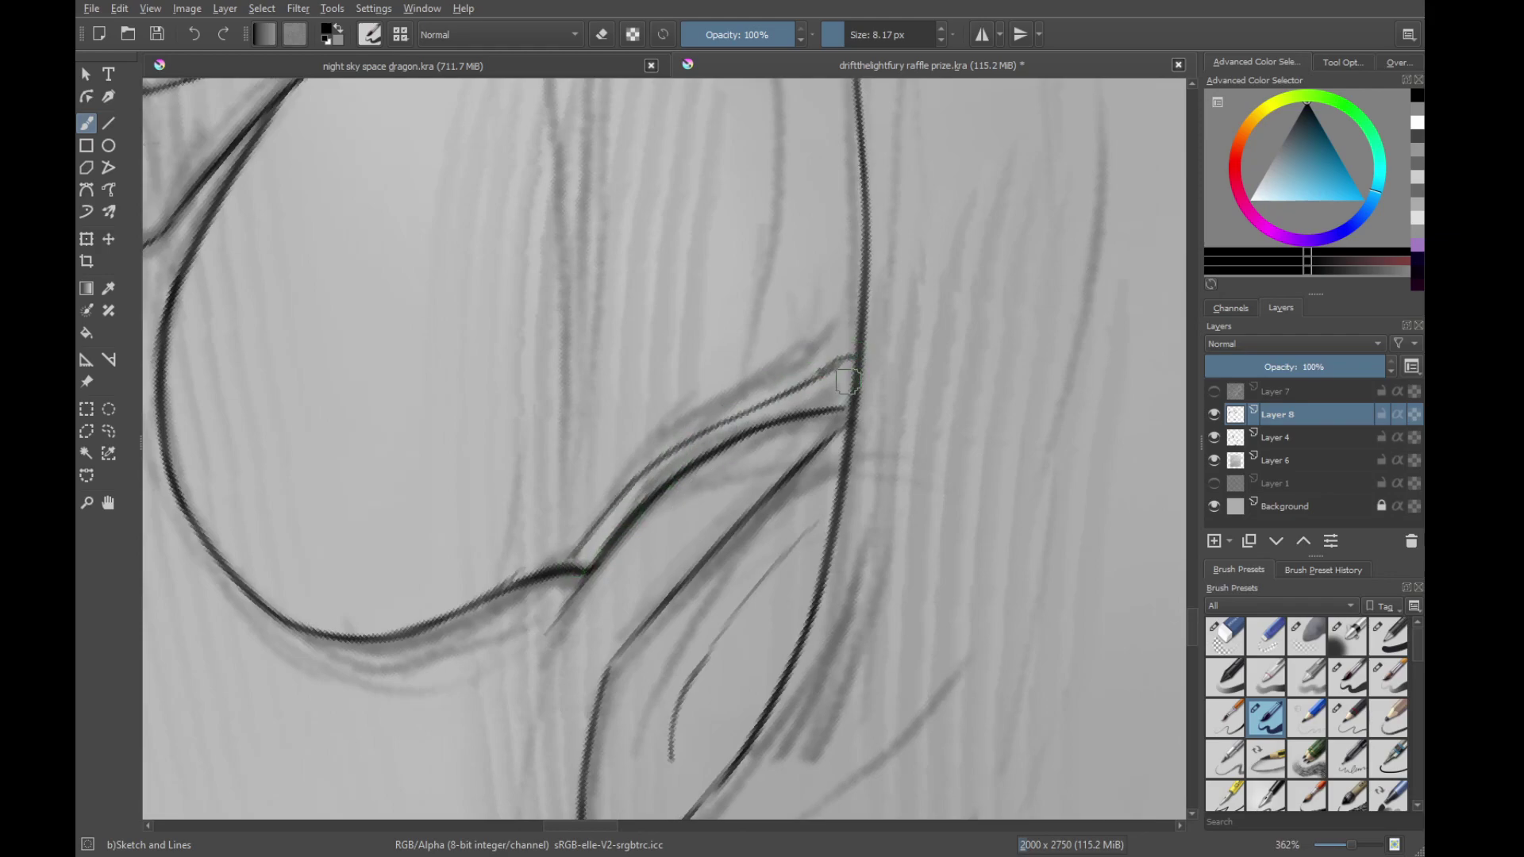
{"action": "scroll", "coordinate": [846, 400], "scroll_direction": "down", "scroll_amount": 4}
Darken the start of the arch and add a light diagonal stroke from its base into the neck
{"action": "left_click_drag", "start_coordinate": [881, 429], "coordinate": [776, 587]}
{"action": "scroll", "coordinate": [776, 588], "scroll_direction": "up", "scroll_amount": 7}
{"action": "mouse_move", "coordinate": [684, 510]}
{"action": "left_mouse_down"}
{"action": "mouse_move", "coordinate": [792, 493]}
{"action": "mouse_move", "coordinate": [746, 428]}
{"action": "left_mouse_up"}
{"action": "left_click_drag", "start_coordinate": [422, 709], "coordinate": [548, 575]}
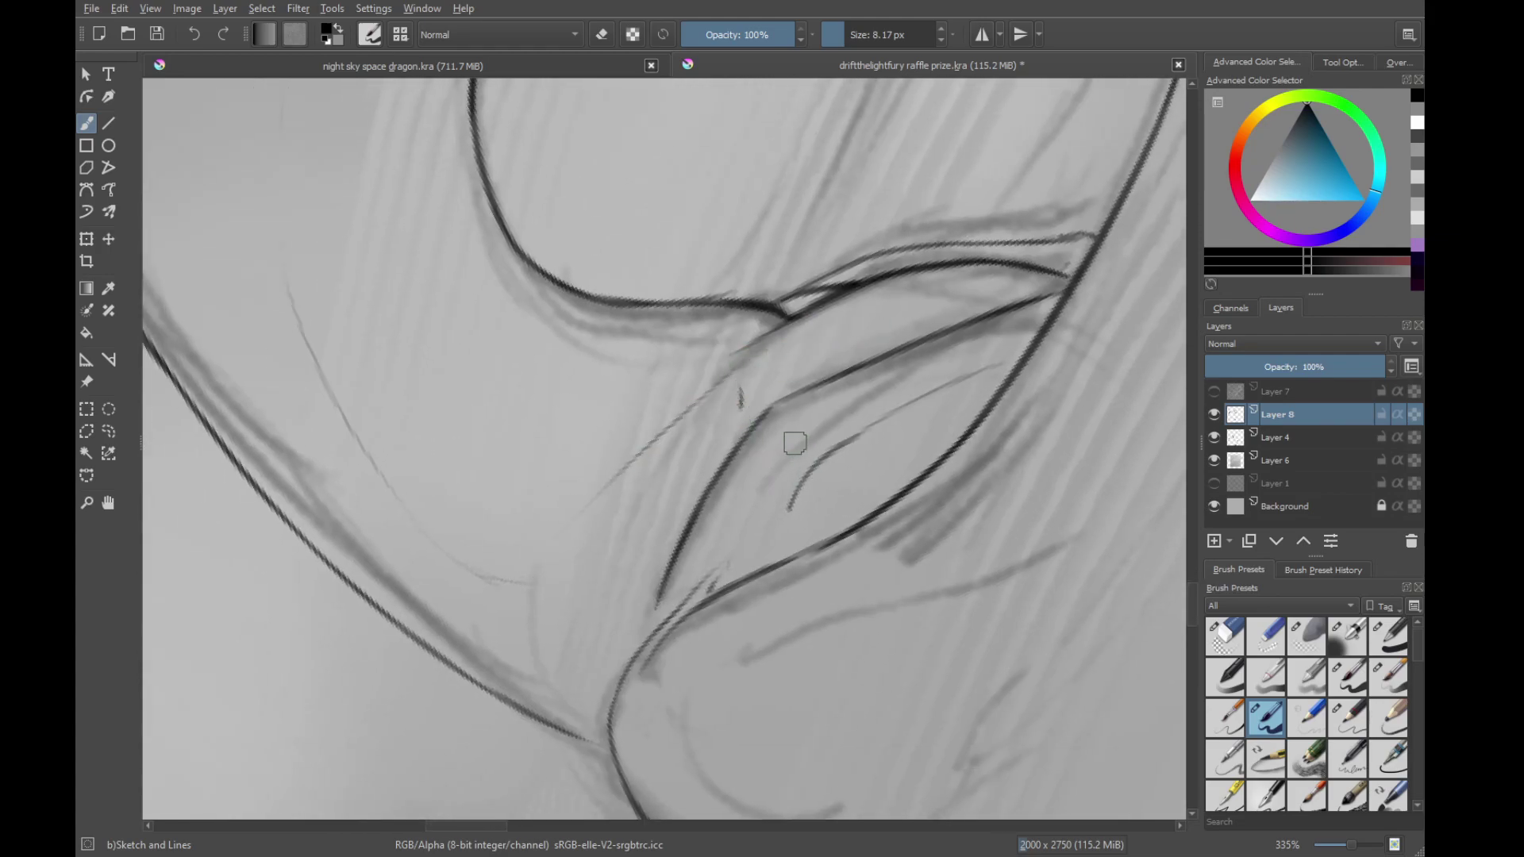
Add short thin contour strokes inside the shoulder, just below the limb's lower edge
{"action": "scroll", "coordinate": [792, 441], "scroll_direction": "down", "scroll_amount": 4}
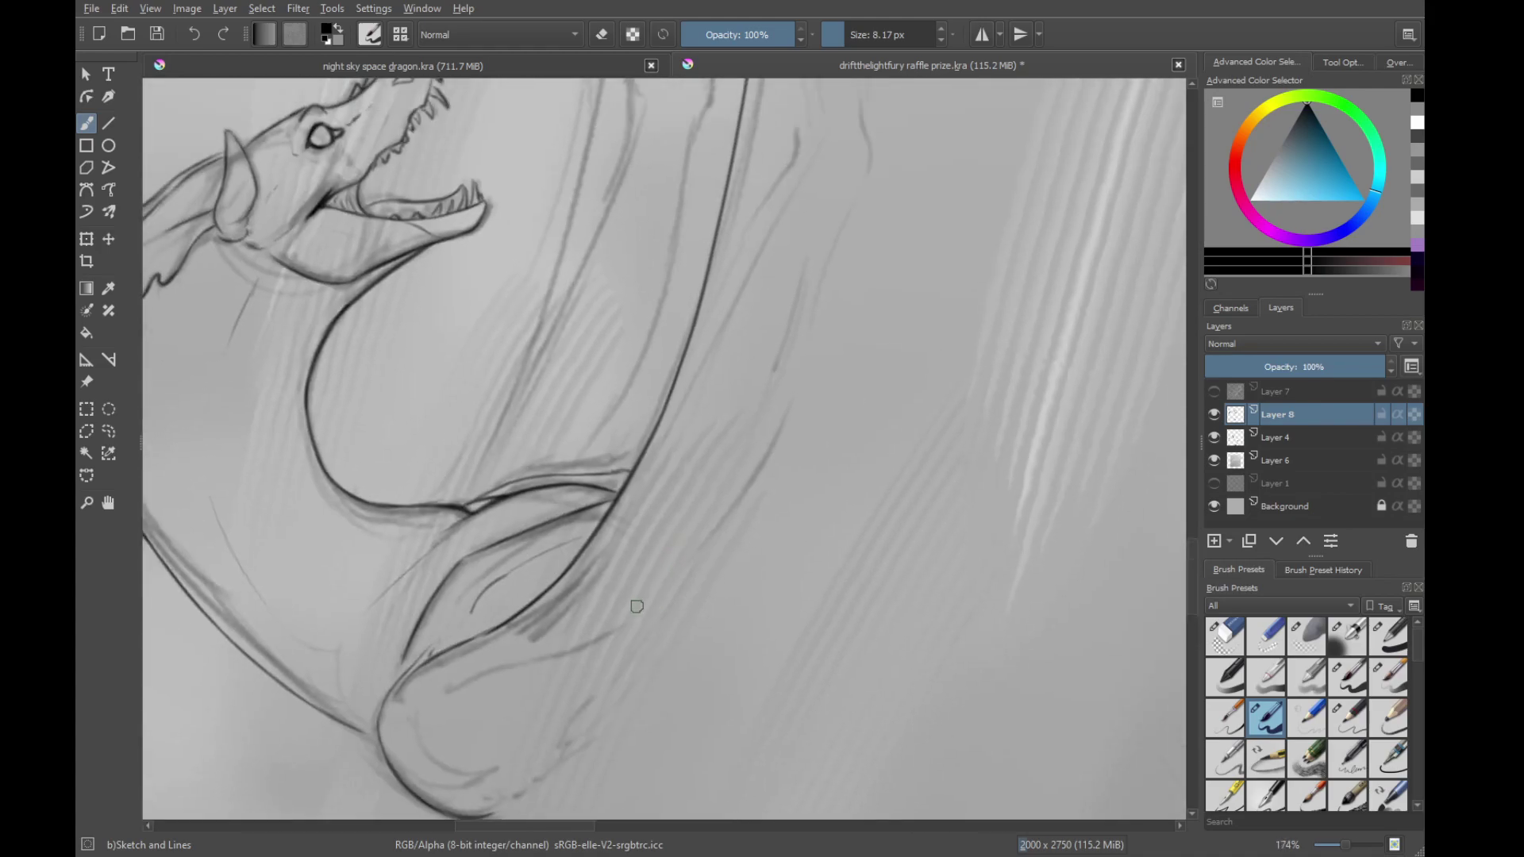
{"action": "scroll", "coordinate": [637, 606], "scroll_direction": "up", "scroll_amount": 4}
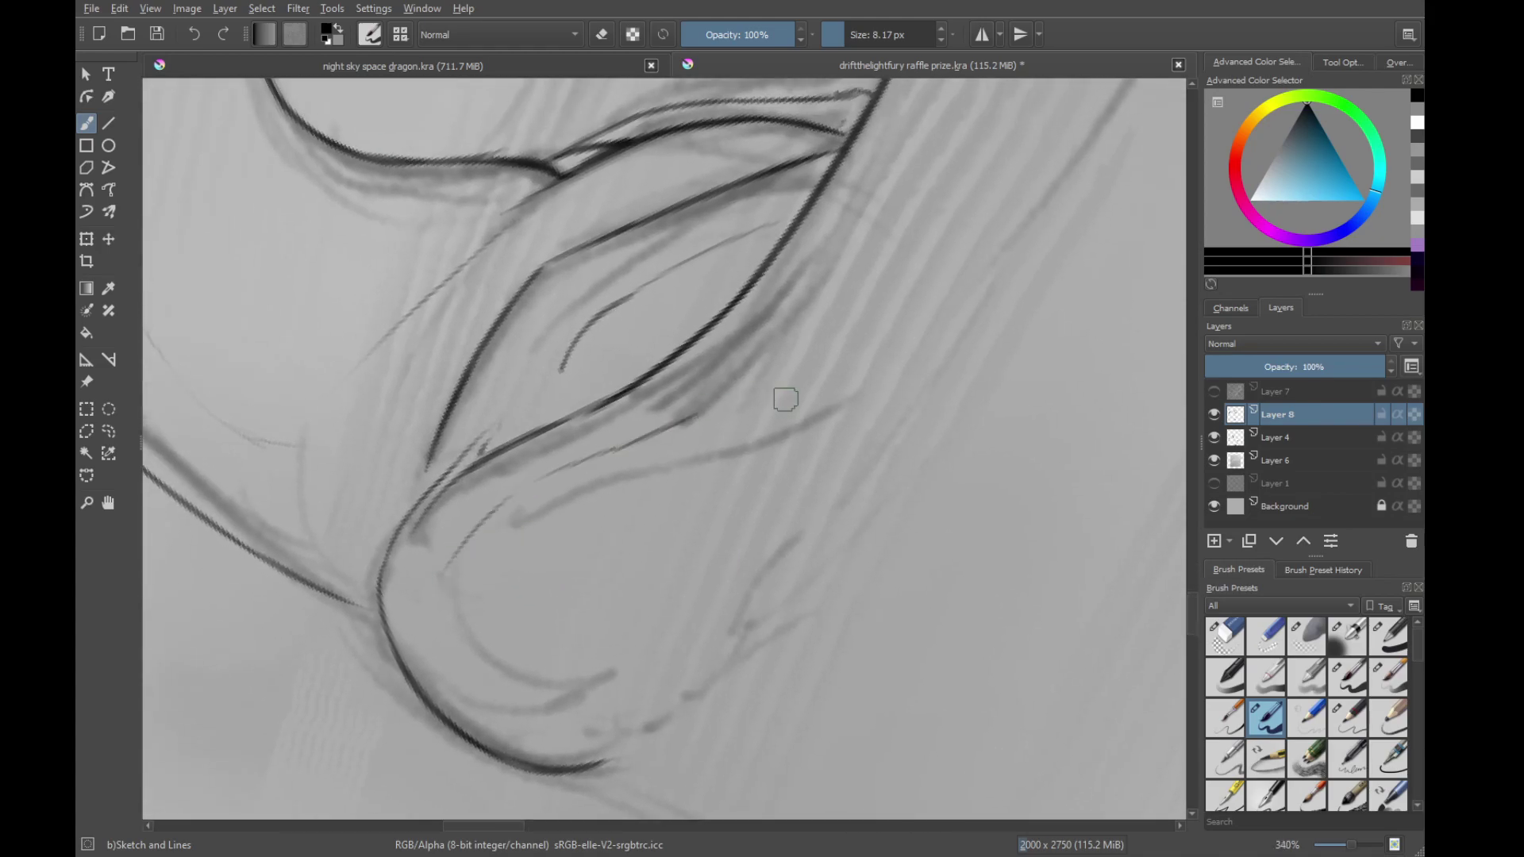
{"action": "left_click_drag", "start_coordinate": [785, 399], "coordinate": [687, 364]}
{"action": "left_click_drag", "start_coordinate": [482, 672], "coordinate": [618, 580]}
{"action": "left_click_drag", "start_coordinate": [964, 142], "coordinate": [625, 527]}
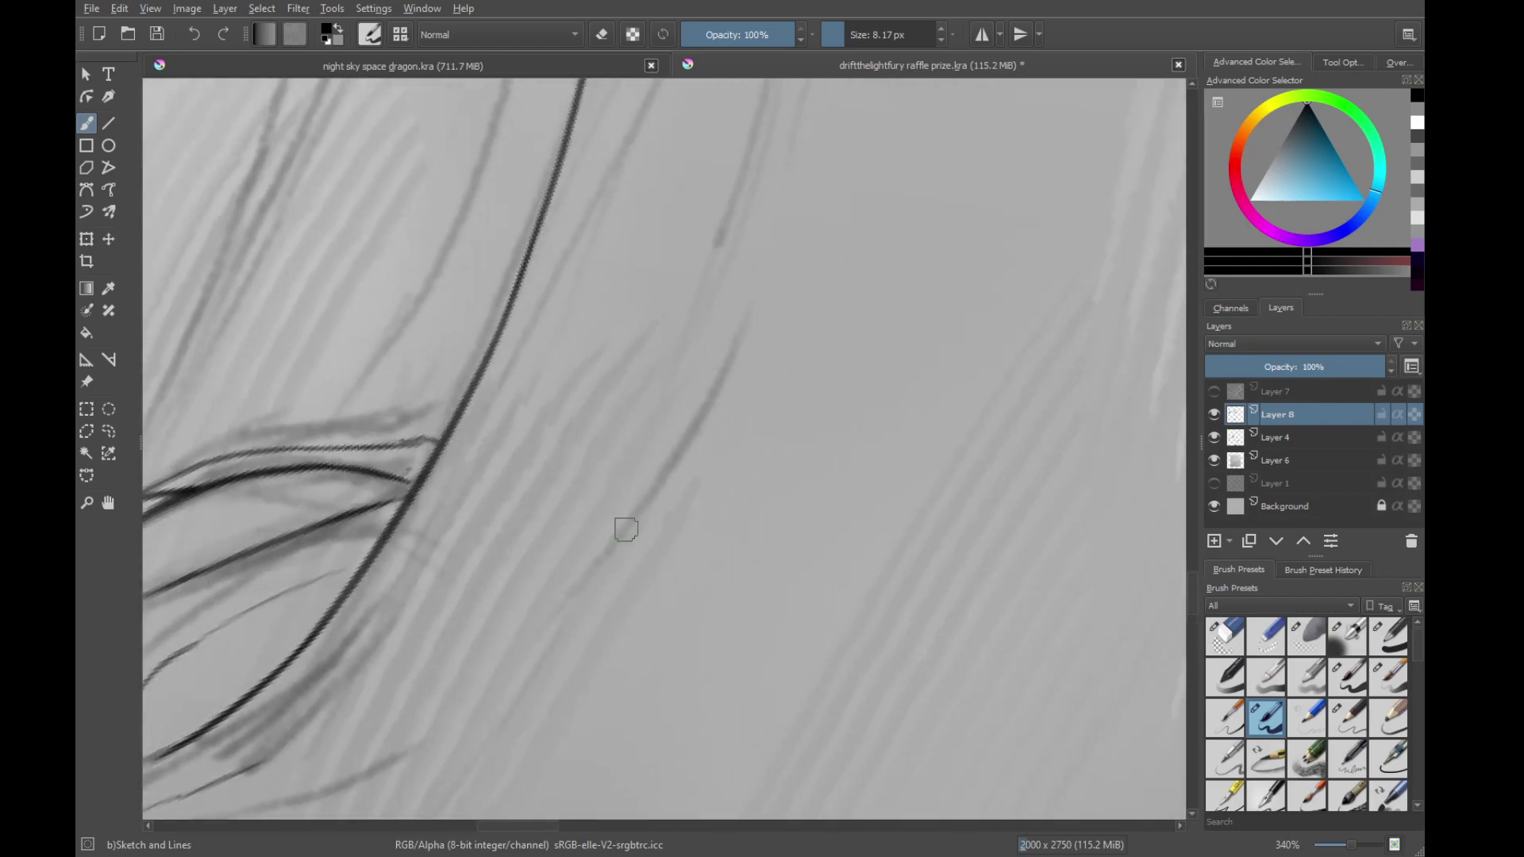
{"action": "mouse_move", "coordinate": [479, 706]}
{"action": "left_mouse_down"}
{"action": "mouse_move", "coordinate": [603, 556]}
{"action": "mouse_move", "coordinate": [737, 333]}
{"action": "left_mouse_up"}
{"action": "left_click_drag", "start_coordinate": [484, 461], "coordinate": [478, 665]}
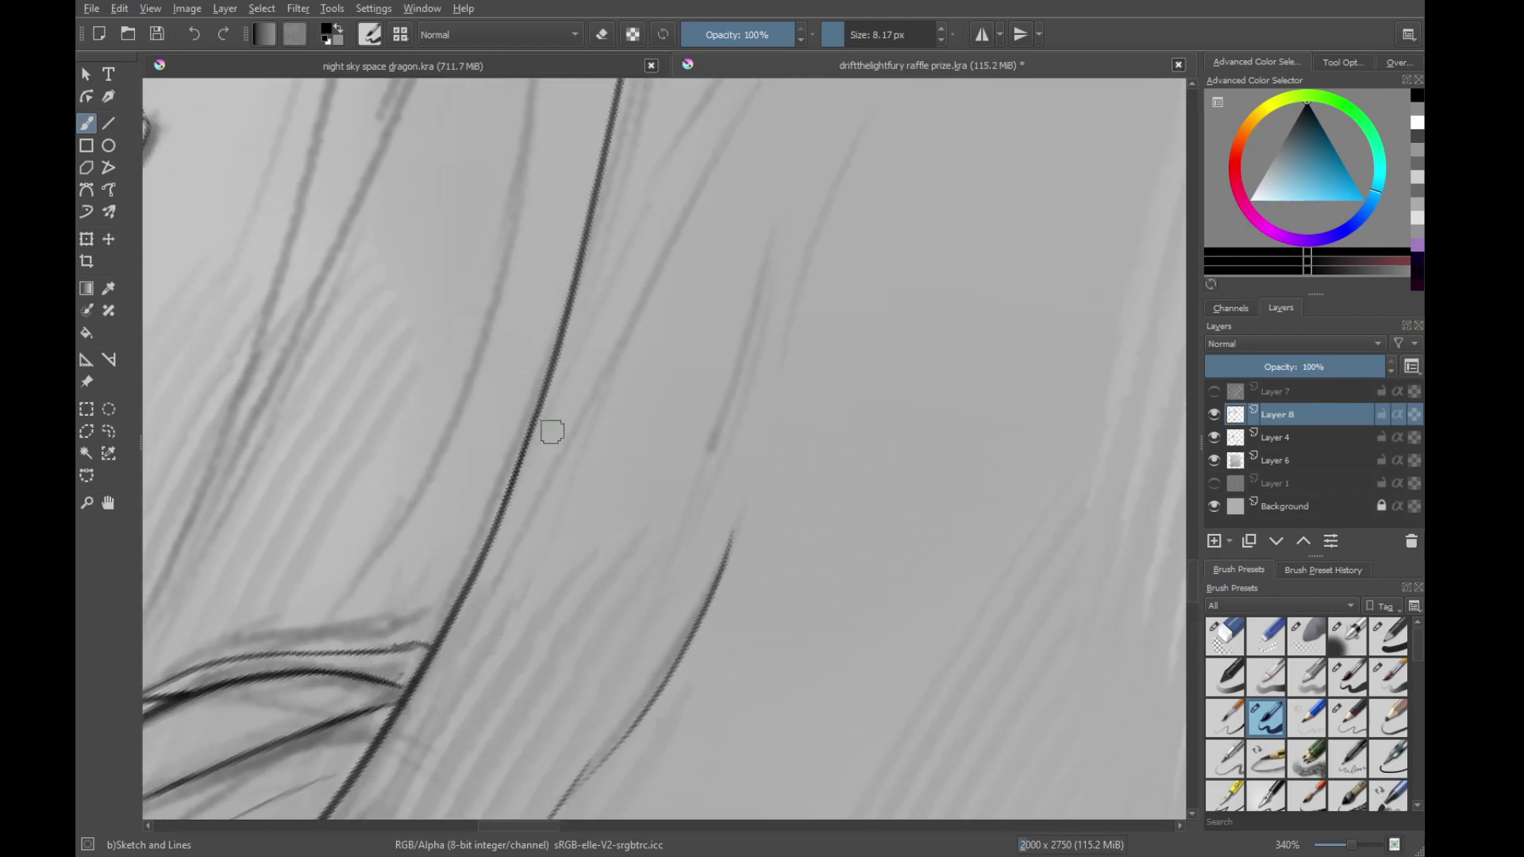
{"action": "left_click_drag", "start_coordinate": [552, 432], "coordinate": [704, 579]}
{"action": "left_click_drag", "start_coordinate": [677, 408], "coordinate": [642, 385]}
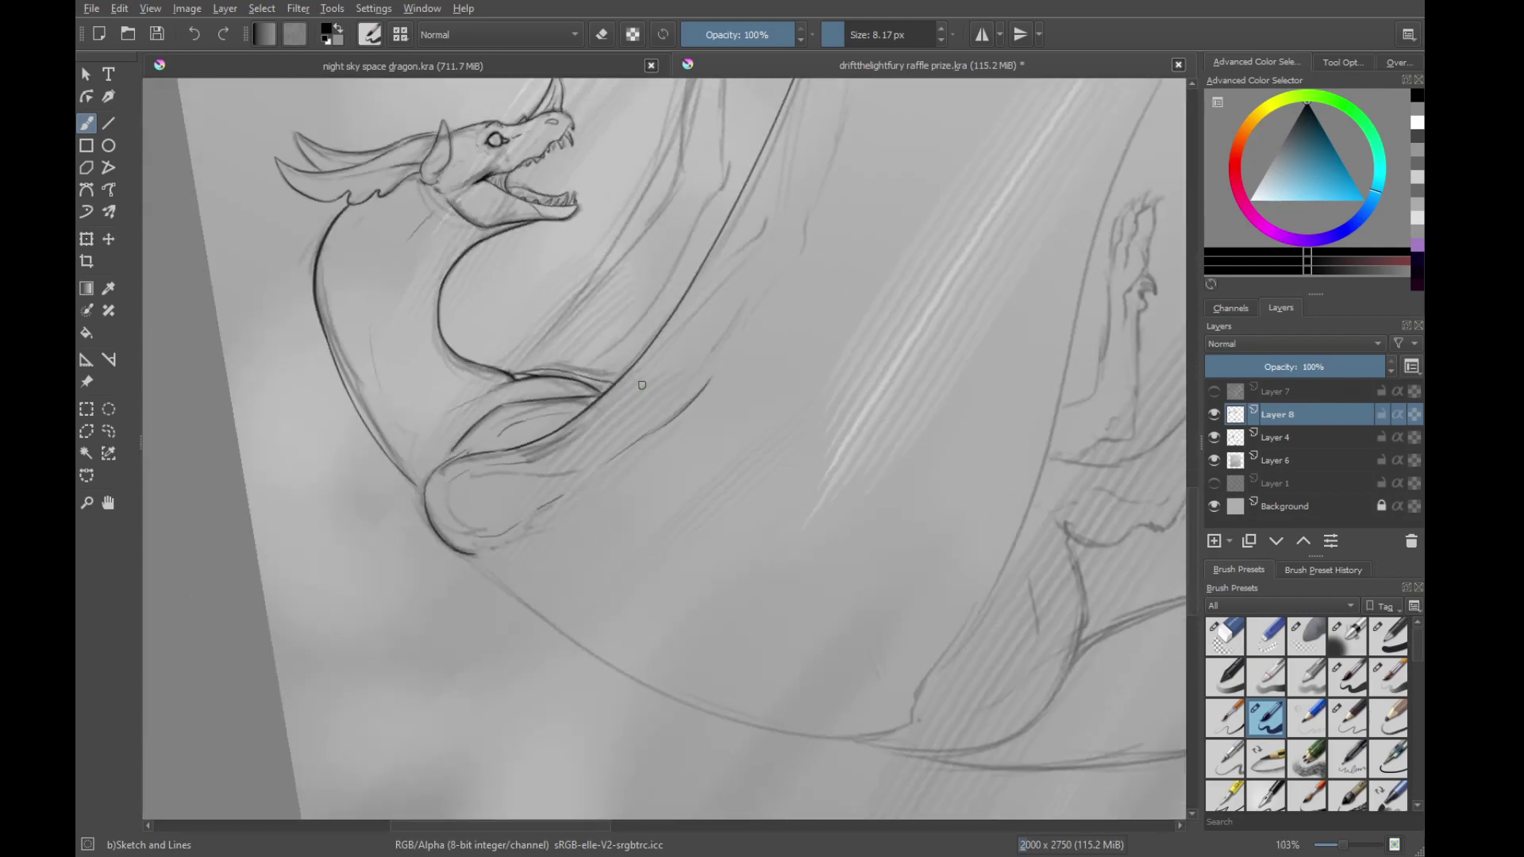
{"action": "scroll", "coordinate": [642, 385], "scroll_direction": "up", "scroll_amount": 5}
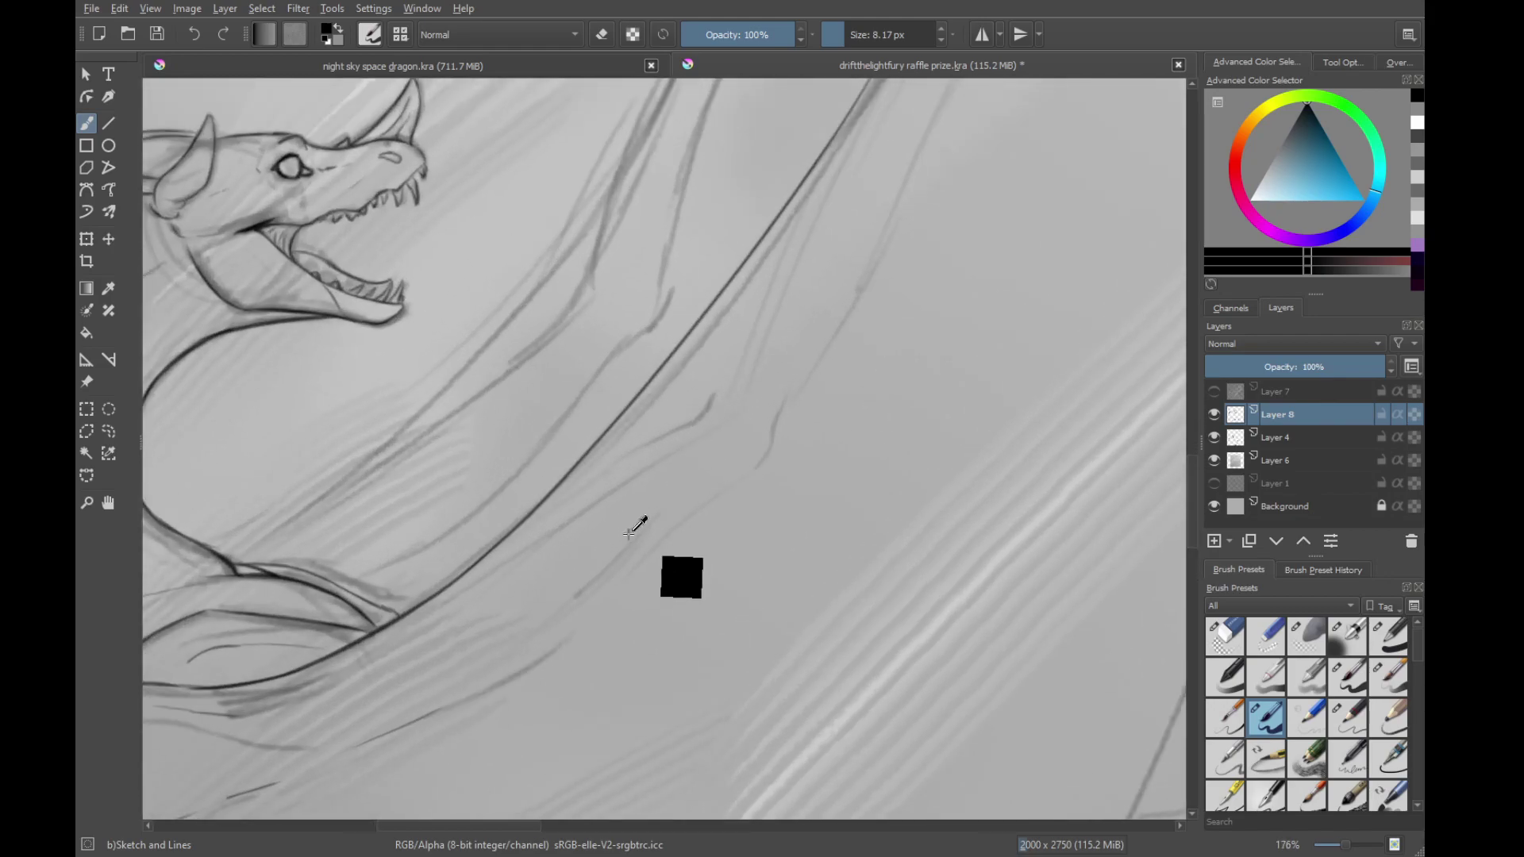
{"action": "mouse_move", "coordinate": [559, 602]}
{"action": "left_mouse_down"}
{"action": "mouse_move", "coordinate": [603, 532]}
{"action": "mouse_move", "coordinate": [568, 558]}
{"action": "mouse_move", "coordinate": [676, 548]}
{"action": "left_mouse_up"}
{"action": "left_click_drag", "start_coordinate": [607, 575], "coordinate": [611, 537]}
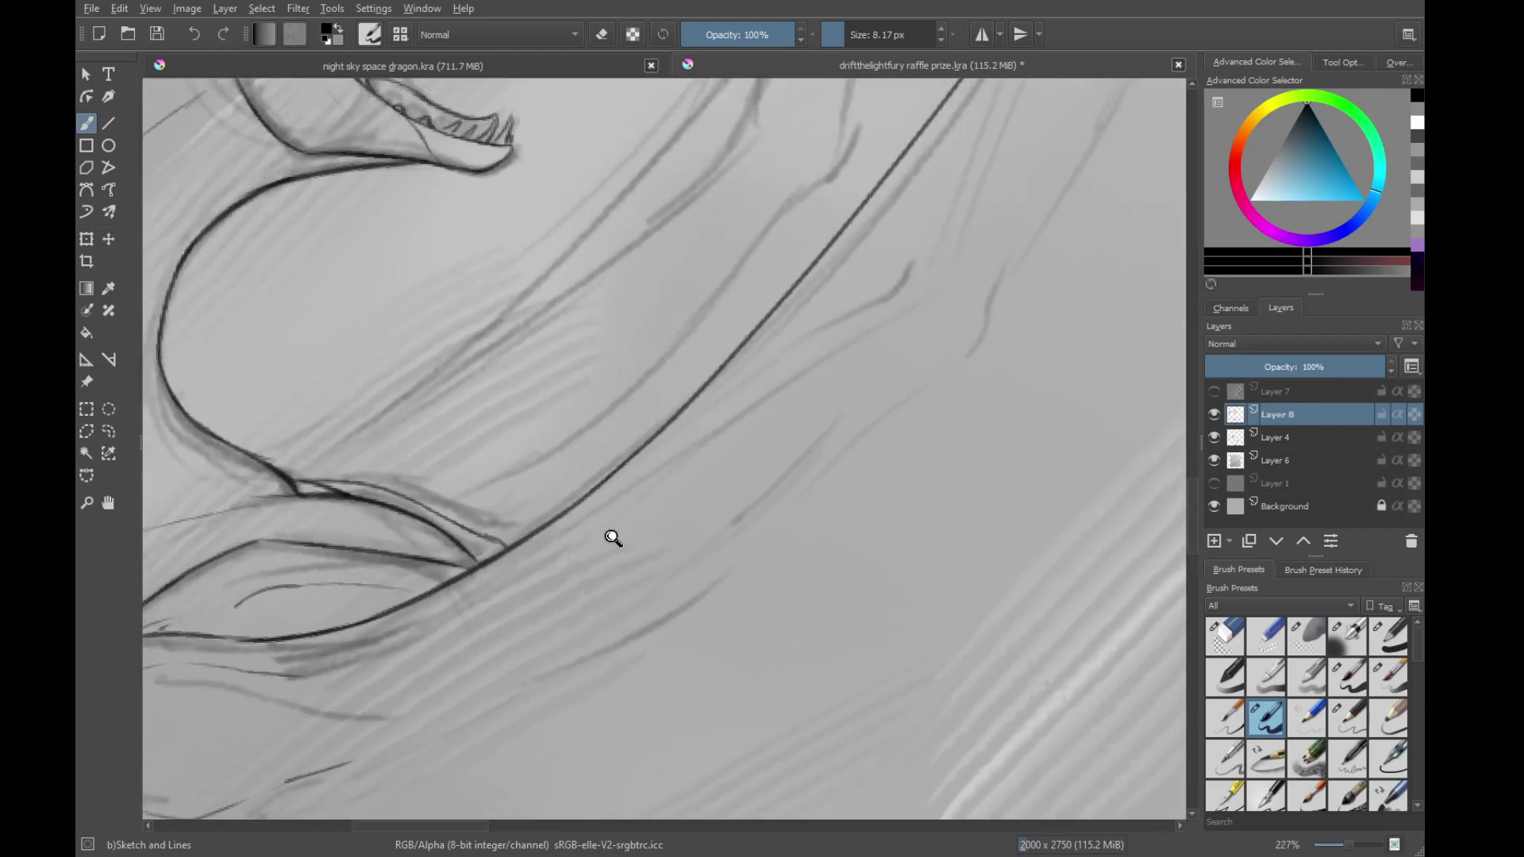
{"action": "scroll", "coordinate": [614, 539], "scroll_direction": "up", "scroll_amount": 1}
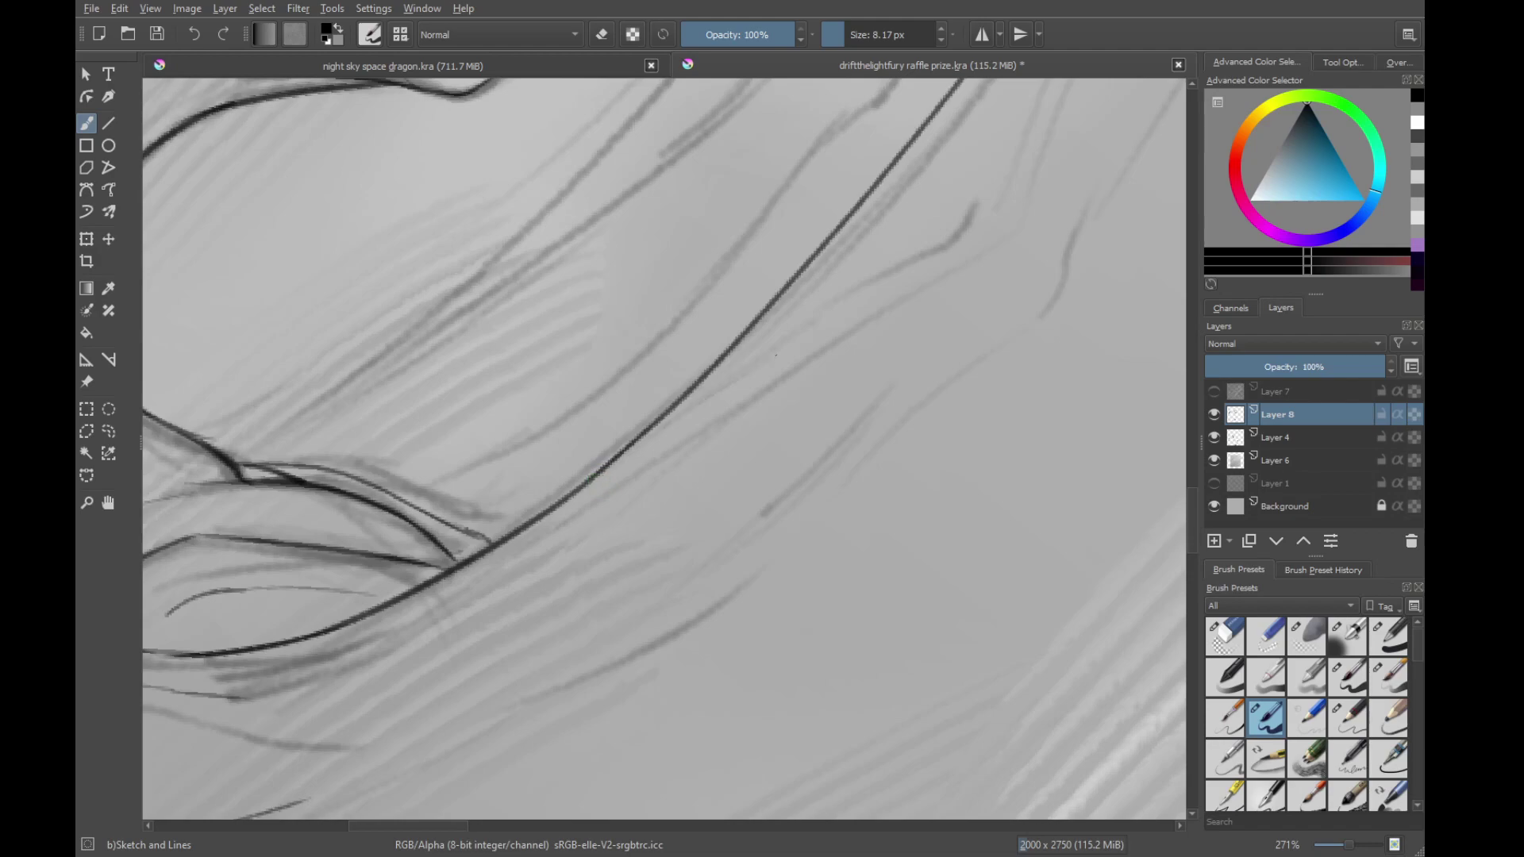
Ink a short line branching off the long limb line and a curved lower contour along the upper arm toward the elbow
{"action": "left_click_drag", "start_coordinate": [681, 405], "coordinate": [845, 317]}
{"action": "scroll", "coordinate": [539, 587], "scroll_direction": "down", "scroll_amount": 2}
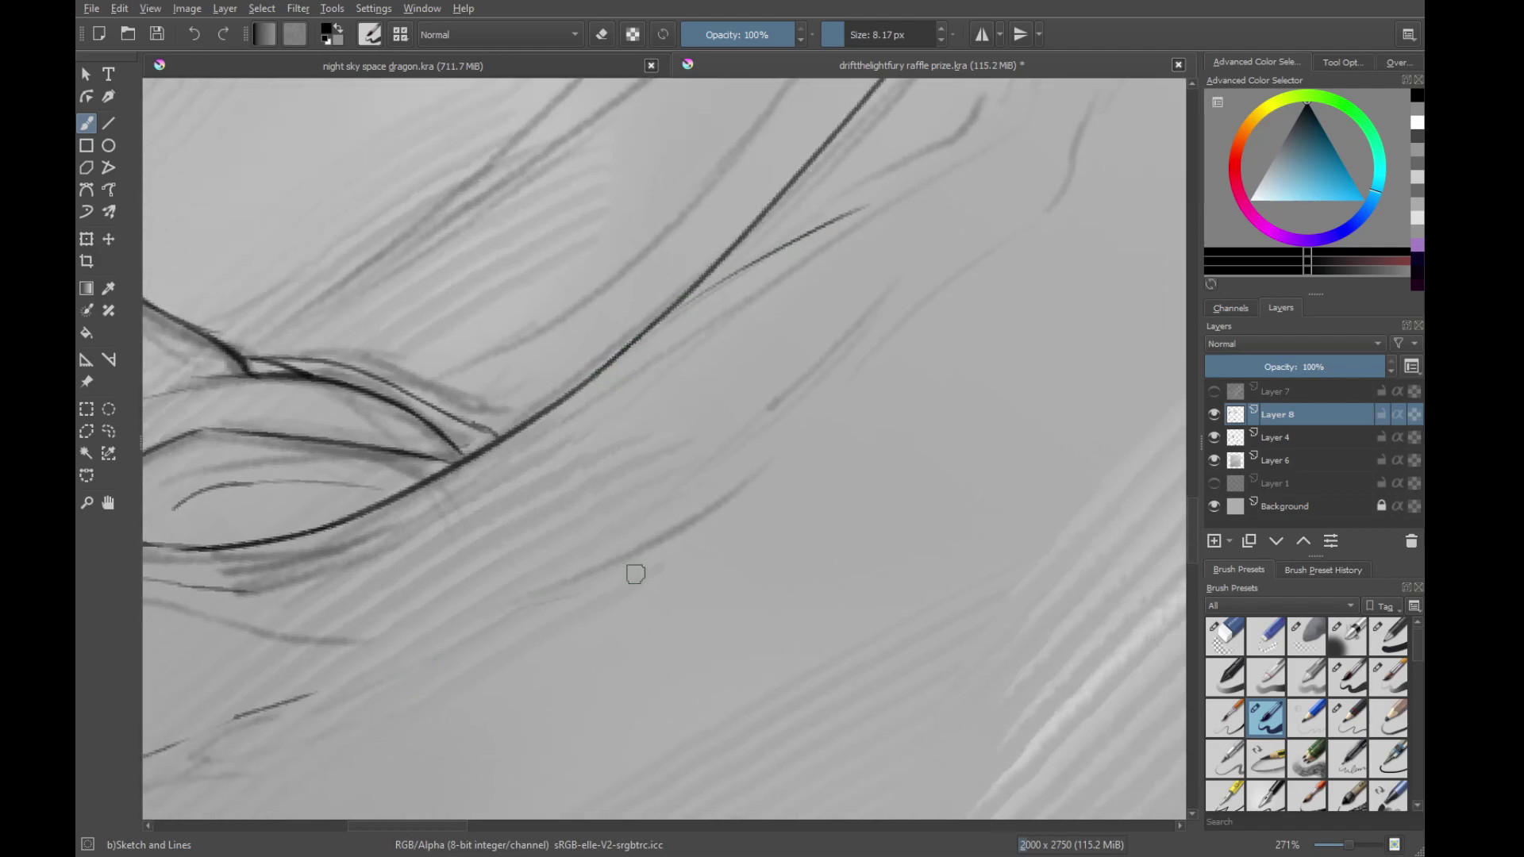
{"action": "left_click_drag", "start_coordinate": [623, 582], "coordinate": [848, 414]}
{"action": "left_click_drag", "start_coordinate": [792, 467], "coordinate": [896, 342]}
{"action": "left_click_drag", "start_coordinate": [924, 255], "coordinate": [652, 545]}
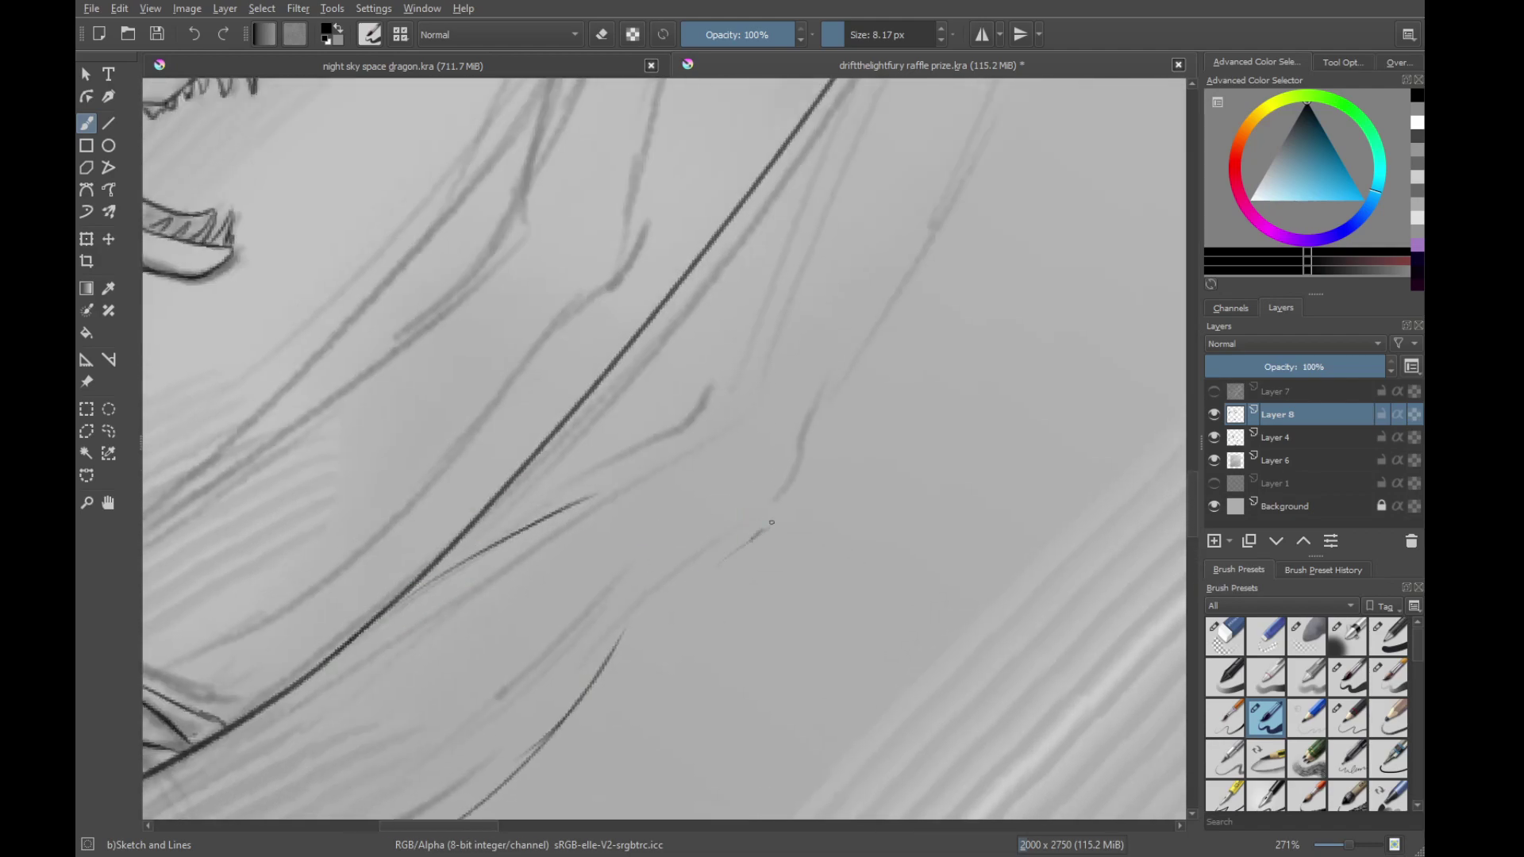
Ink the outer corner of the elbow and the short curve on its inner side over the sketch
{"action": "left_click_drag", "start_coordinate": [772, 522], "coordinate": [796, 464]}
{"action": "key", "text": "ctrl+z"}
{"action": "mouse_move", "coordinate": [712, 579]}
{"action": "left_mouse_down"}
{"action": "mouse_move", "coordinate": [800, 530]}
{"action": "mouse_move", "coordinate": [819, 426]}
{"action": "left_mouse_up"}
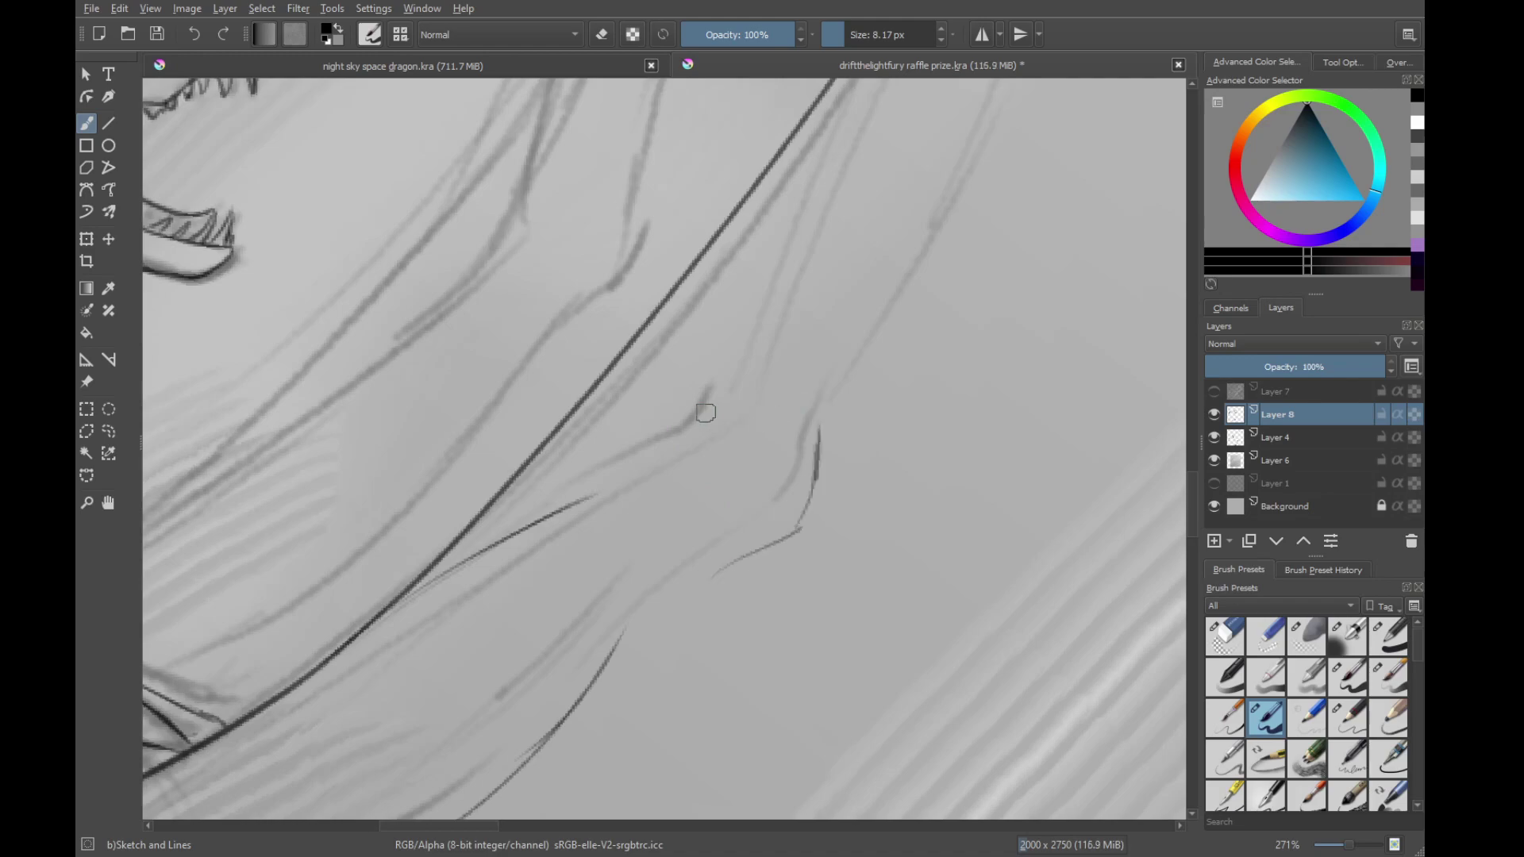
{"action": "mouse_move", "coordinate": [767, 307]}
{"action": "left_mouse_down"}
{"action": "mouse_move", "coordinate": [610, 591]}
{"action": "mouse_move", "coordinate": [705, 373]}
{"action": "left_mouse_up"}
{"action": "mouse_move", "coordinate": [687, 474]}
{"action": "left_mouse_down"}
{"action": "mouse_move", "coordinate": [673, 347]}
{"action": "mouse_move", "coordinate": [777, 357]}
{"action": "left_mouse_up"}
Ink thin forearm lines running from the elbow up toward the wrist
{"action": "left_click_drag", "start_coordinate": [797, 266], "coordinate": [620, 632]}
{"action": "left_click_drag", "start_coordinate": [673, 582], "coordinate": [731, 440]}
{"action": "left_click_drag", "start_coordinate": [703, 515], "coordinate": [780, 327]}
{"action": "left_click_drag", "start_coordinate": [787, 278], "coordinate": [652, 488]}
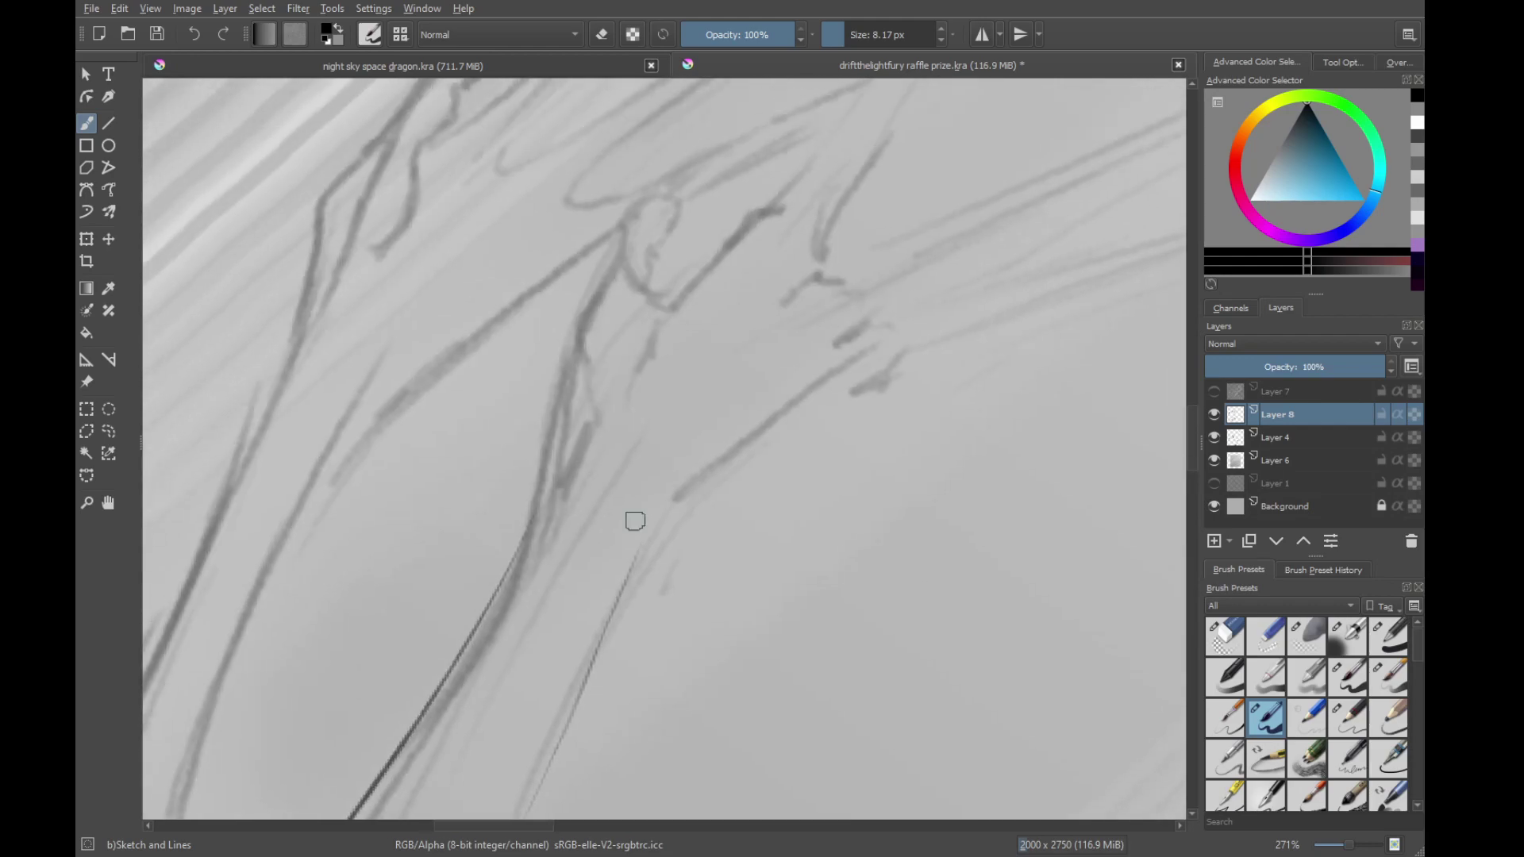
Ink the lower edge of the hand and short angled knuckle strokes at the base of the long wing fingers
{"action": "left_click_drag", "start_coordinate": [743, 462], "coordinate": [740, 431]}
{"action": "mouse_move", "coordinate": [705, 483]}
{"action": "left_mouse_down"}
{"action": "mouse_move", "coordinate": [643, 521]}
{"action": "mouse_move", "coordinate": [727, 415]}
{"action": "left_mouse_up"}
{"action": "mouse_move", "coordinate": [657, 504]}
{"action": "left_mouse_down"}
{"action": "mouse_move", "coordinate": [743, 388]}
{"action": "mouse_move", "coordinate": [652, 496]}
{"action": "mouse_move", "coordinate": [775, 377]}
{"action": "left_mouse_up"}
{"action": "mouse_move", "coordinate": [690, 426]}
{"action": "left_mouse_down"}
{"action": "mouse_move", "coordinate": [707, 469]}
{"action": "mouse_move", "coordinate": [774, 428]}
{"action": "left_mouse_up"}
{"action": "key", "text": "ctrl+z"}
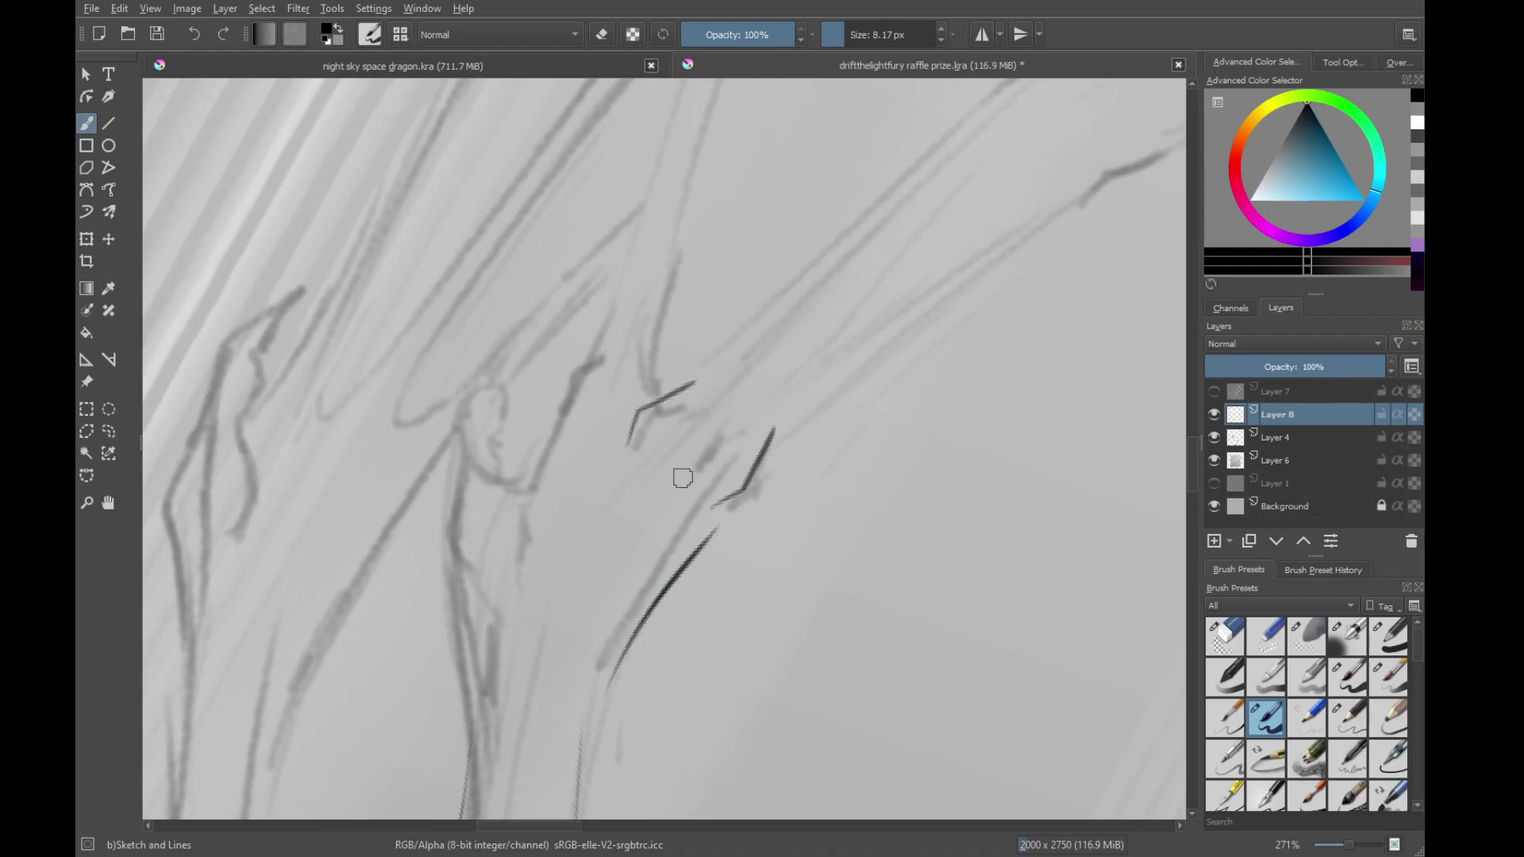
{"action": "left_click_drag", "start_coordinate": [715, 403], "coordinate": [701, 510]}
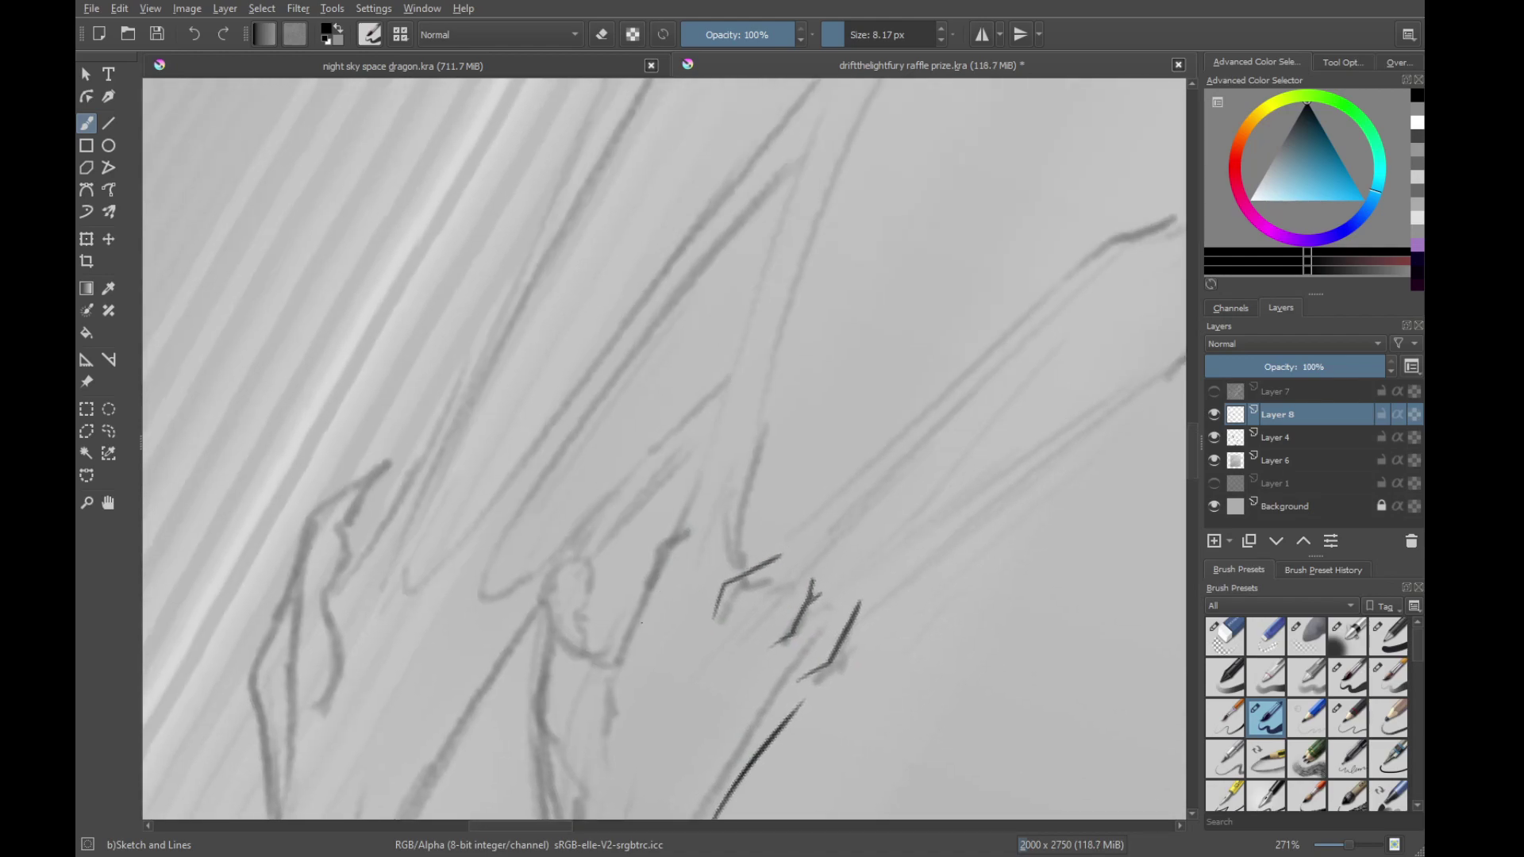
Try inking the thumb-side edge of the hand and a stroke above the top knuckle, and undo them
{"action": "left_click_drag", "start_coordinate": [644, 615], "coordinate": [702, 521]}
{"action": "mouse_move", "coordinate": [717, 616]}
{"action": "left_mouse_down"}
{"action": "mouse_move", "coordinate": [684, 484]}
{"action": "mouse_move", "coordinate": [746, 433]}
{"action": "left_mouse_up"}
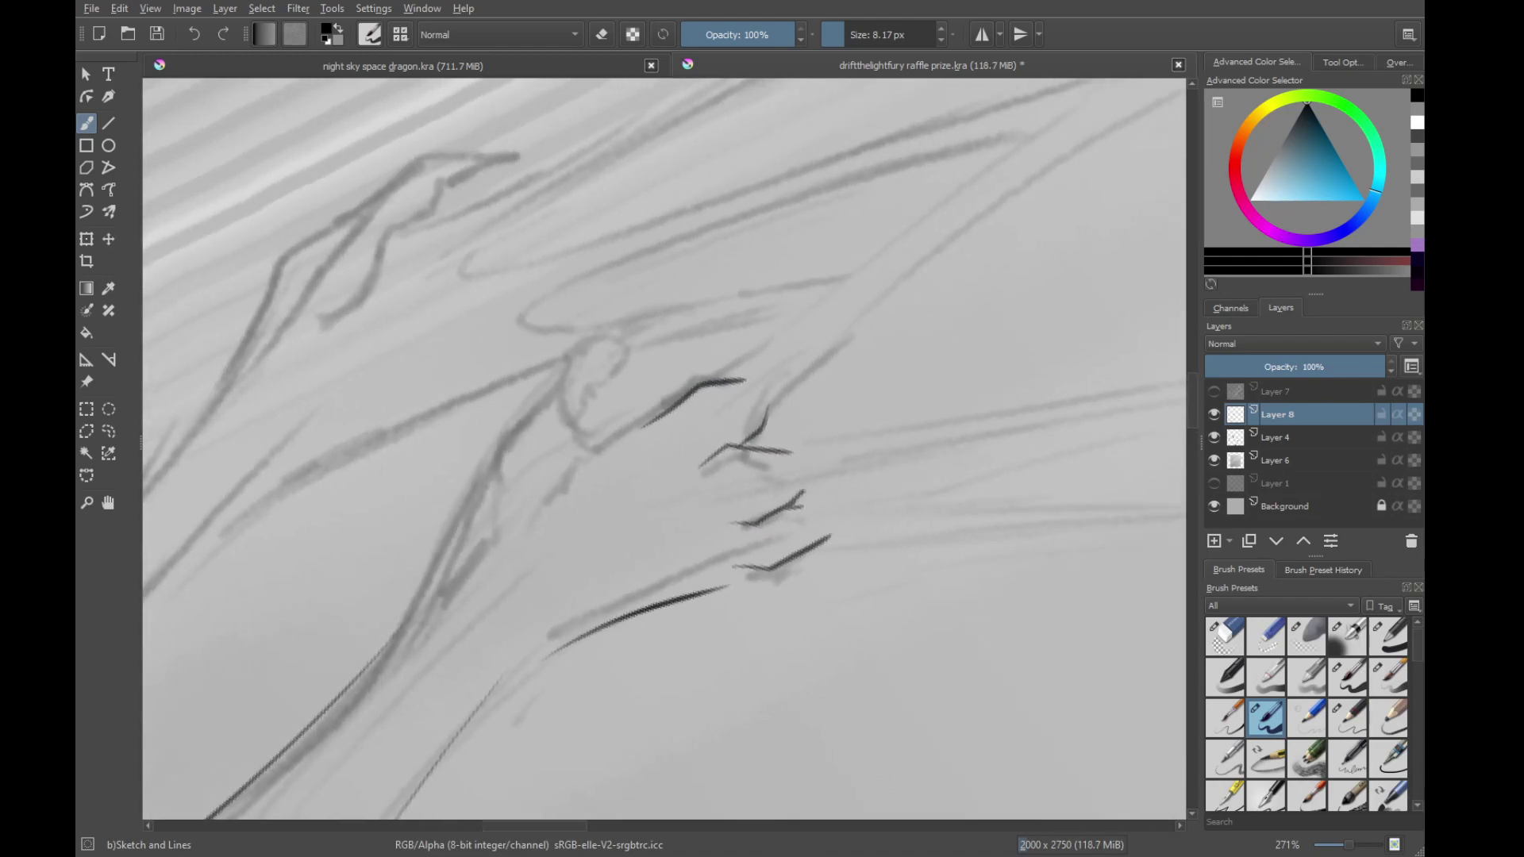
{"action": "key", "text": "ctrl+z"}
{"action": "left_click_drag", "start_coordinate": [652, 451], "coordinate": [689, 475]}
{"action": "key", "text": "ctrl+z"}
{"action": "key", "text": "ctrl+z"}
{"action": "key", "text": "ctrl+z"}
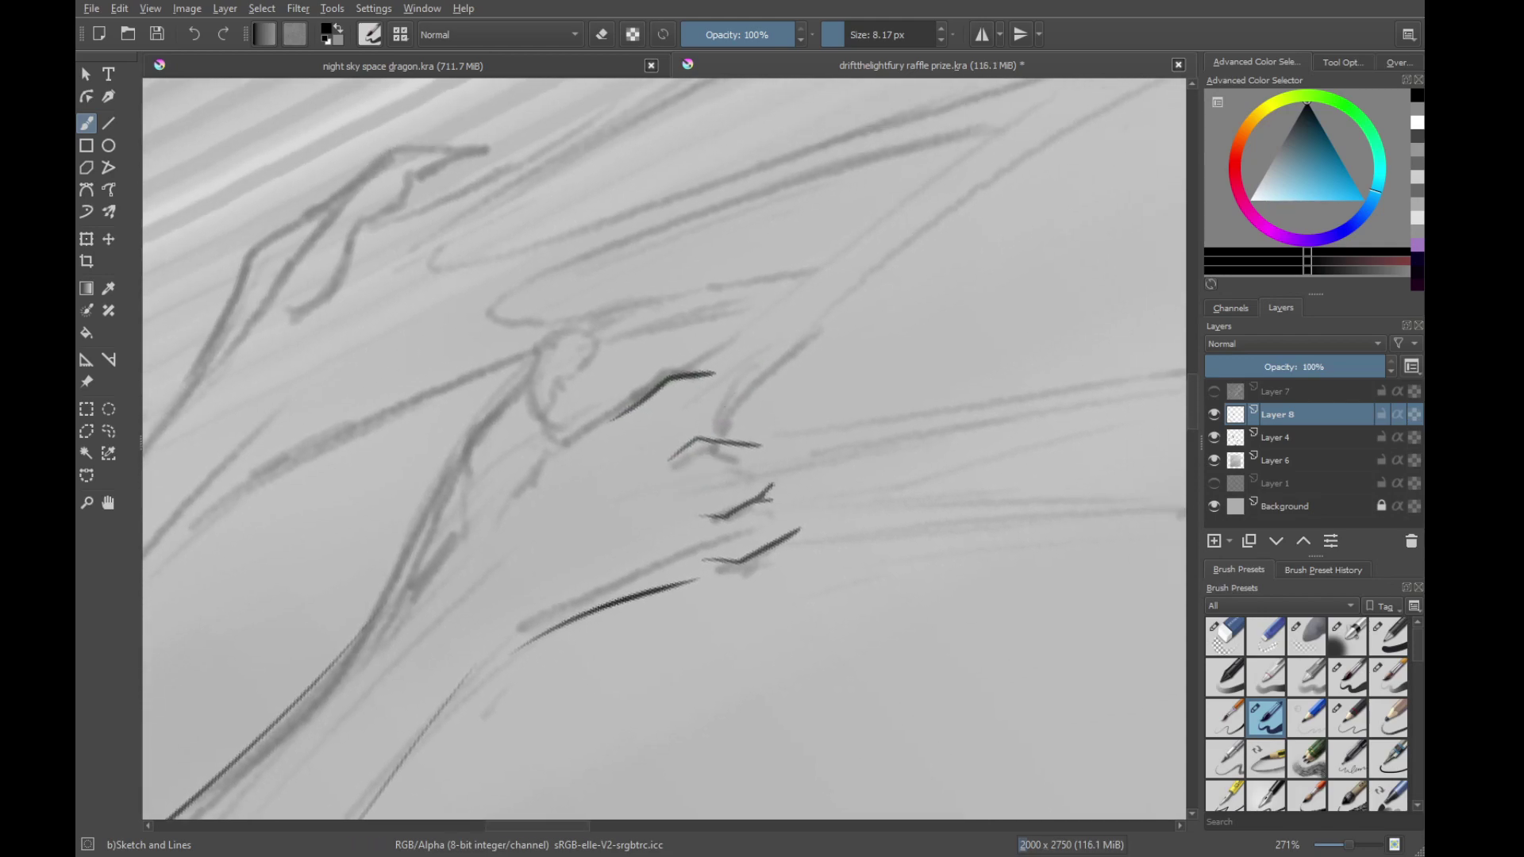
{"action": "key", "text": "ctrl+z"}
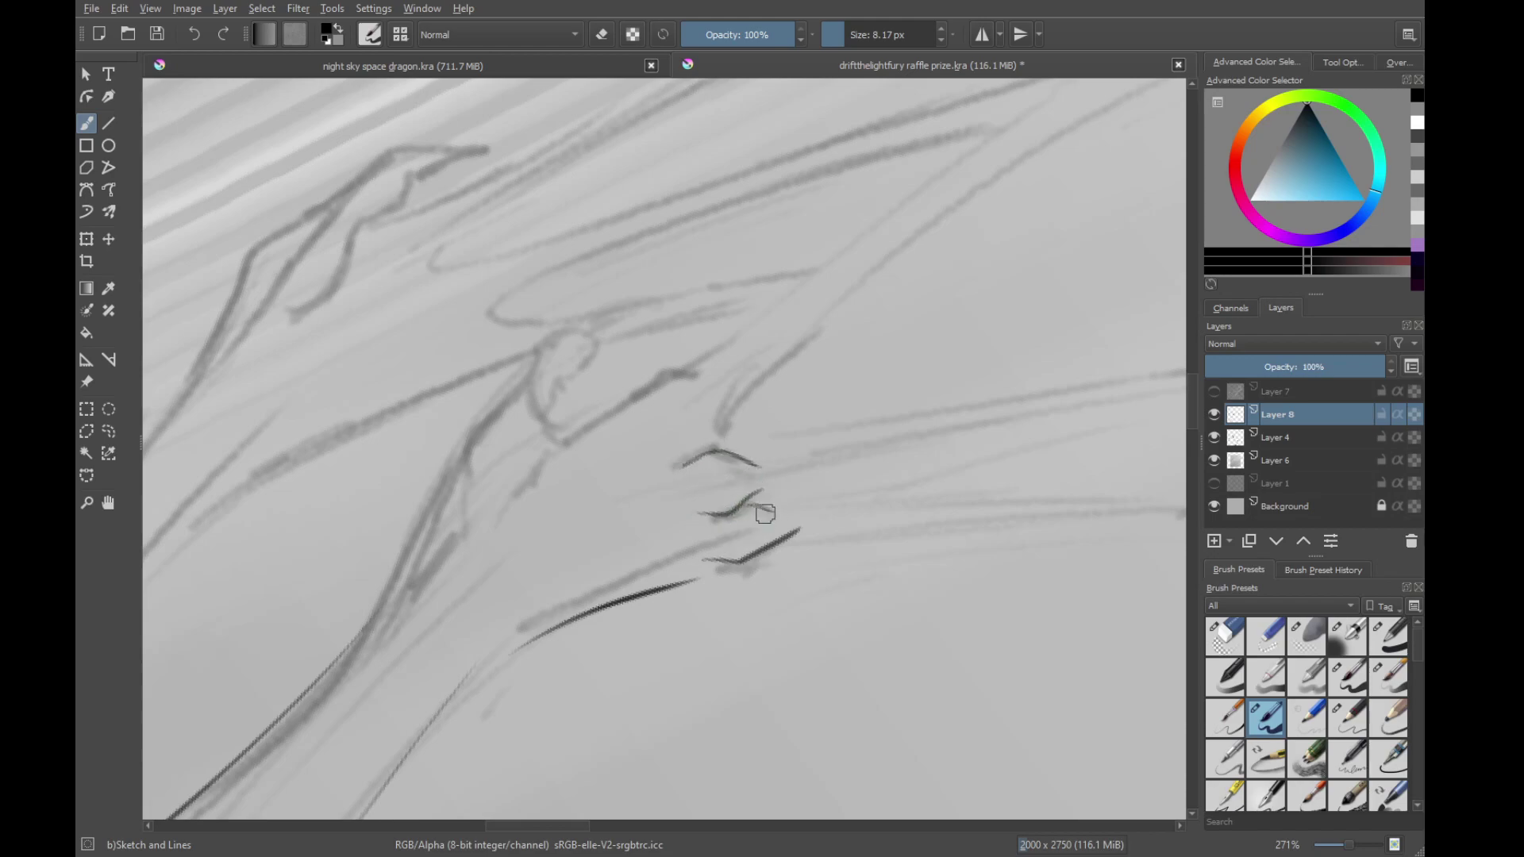
Ink a forked crease joining the top knuckle and start the angled edge between knuckles and thumb
{"action": "left_click_drag", "start_coordinate": [720, 477], "coordinate": [741, 517]}
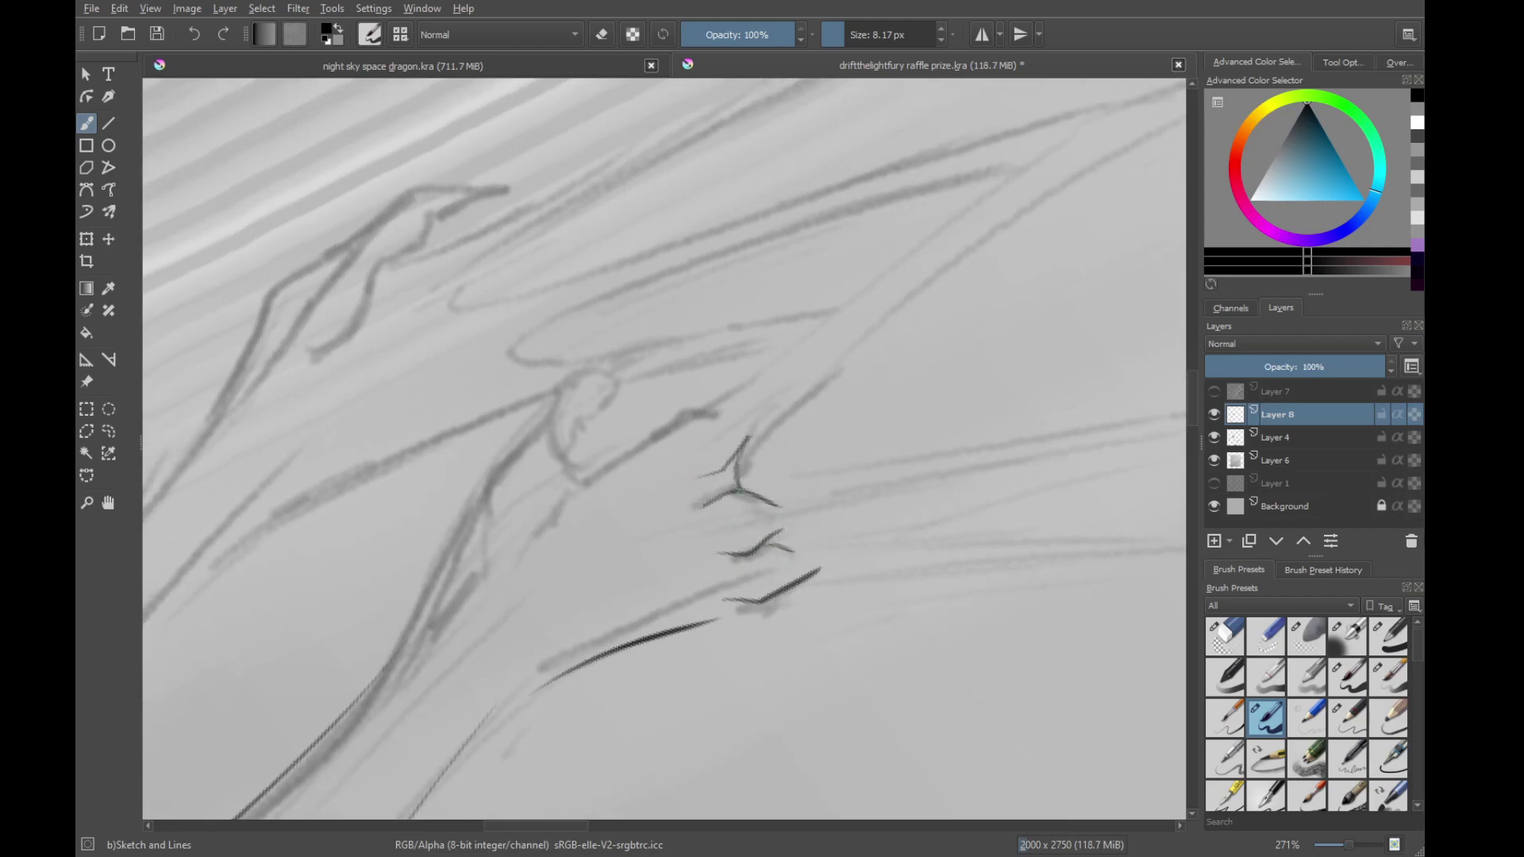
{"action": "key", "text": "ctrl+z"}
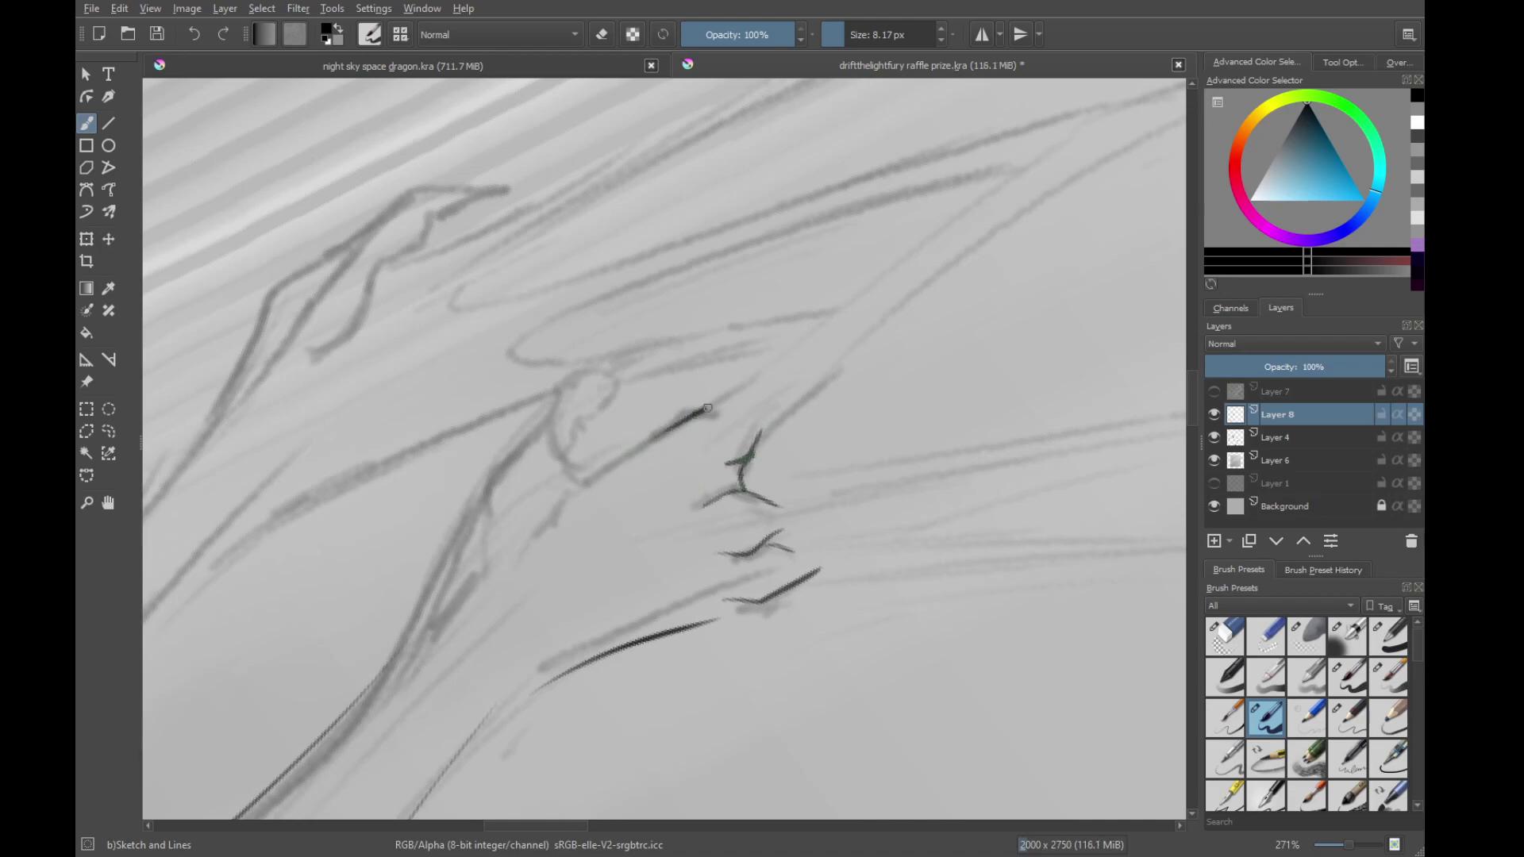
{"action": "left_click_drag", "start_coordinate": [707, 408], "coordinate": [743, 401]}
{"action": "left_click_drag", "start_coordinate": [650, 482], "coordinate": [734, 468]}
{"action": "key", "text": "ctrl+z"}
Ink the thumb-side edge of the hand as one curve sweeping around the rounded base of the thumb
{"action": "left_click_drag", "start_coordinate": [746, 397], "coordinate": [623, 381]}
{"action": "left_click_drag", "start_coordinate": [656, 369], "coordinate": [656, 492]}
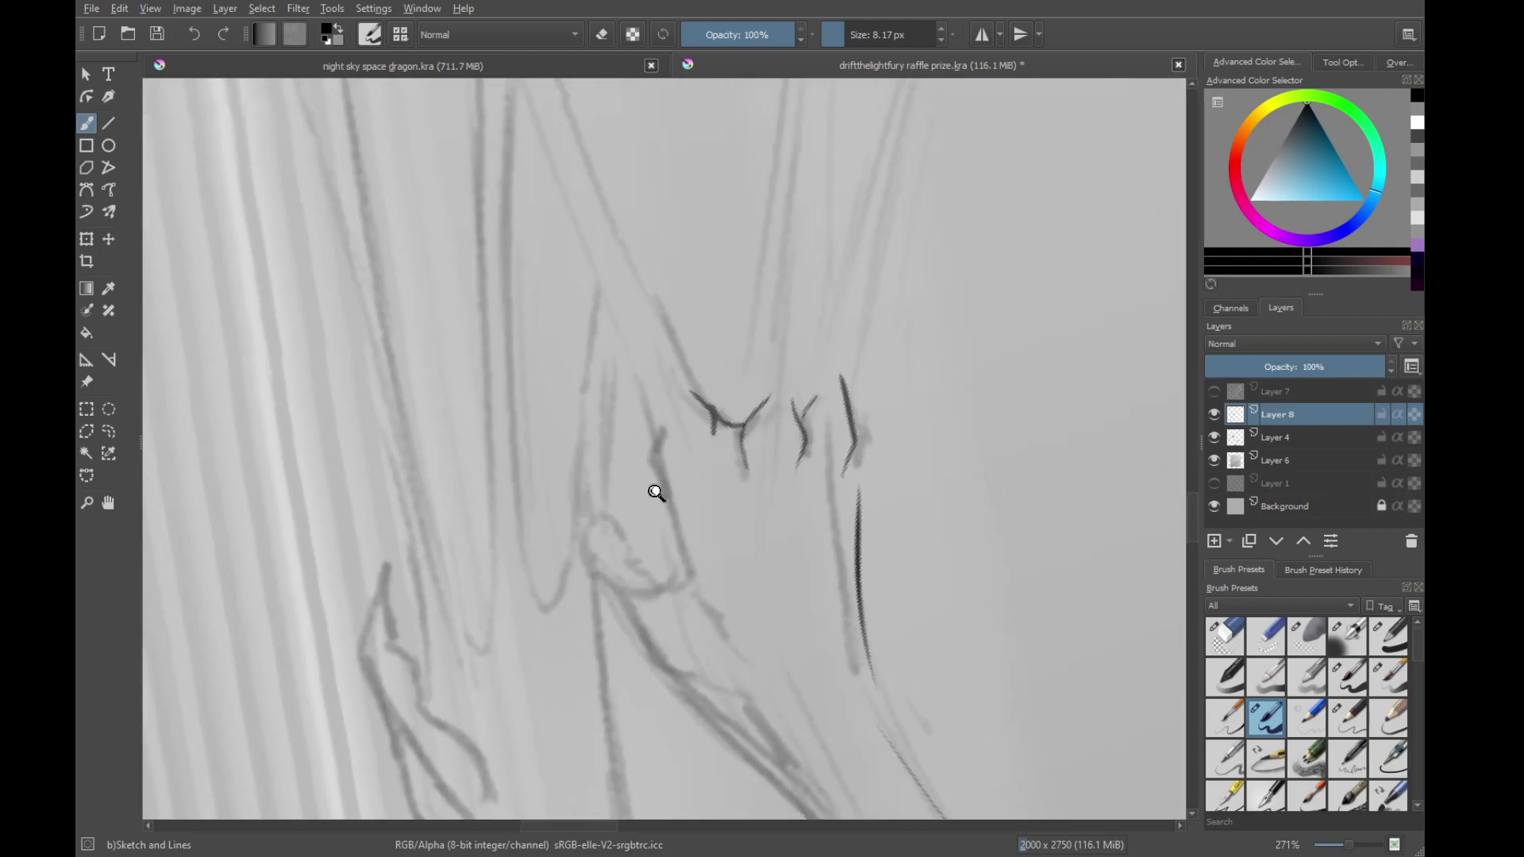
{"action": "scroll", "coordinate": [657, 493], "scroll_direction": "up", "scroll_amount": 3}
{"action": "mouse_move", "coordinate": [640, 344]}
{"action": "left_mouse_down"}
{"action": "mouse_move", "coordinate": [711, 606]}
{"action": "mouse_move", "coordinate": [690, 643]}
{"action": "mouse_move", "coordinate": [547, 641]}
{"action": "left_mouse_up"}
{"action": "mouse_move", "coordinate": [568, 585]}
{"action": "left_mouse_down"}
{"action": "mouse_move", "coordinate": [715, 493]}
{"action": "mouse_move", "coordinate": [760, 265]}
{"action": "mouse_move", "coordinate": [779, 500]}
{"action": "mouse_move", "coordinate": [640, 507]}
{"action": "left_mouse_up"}
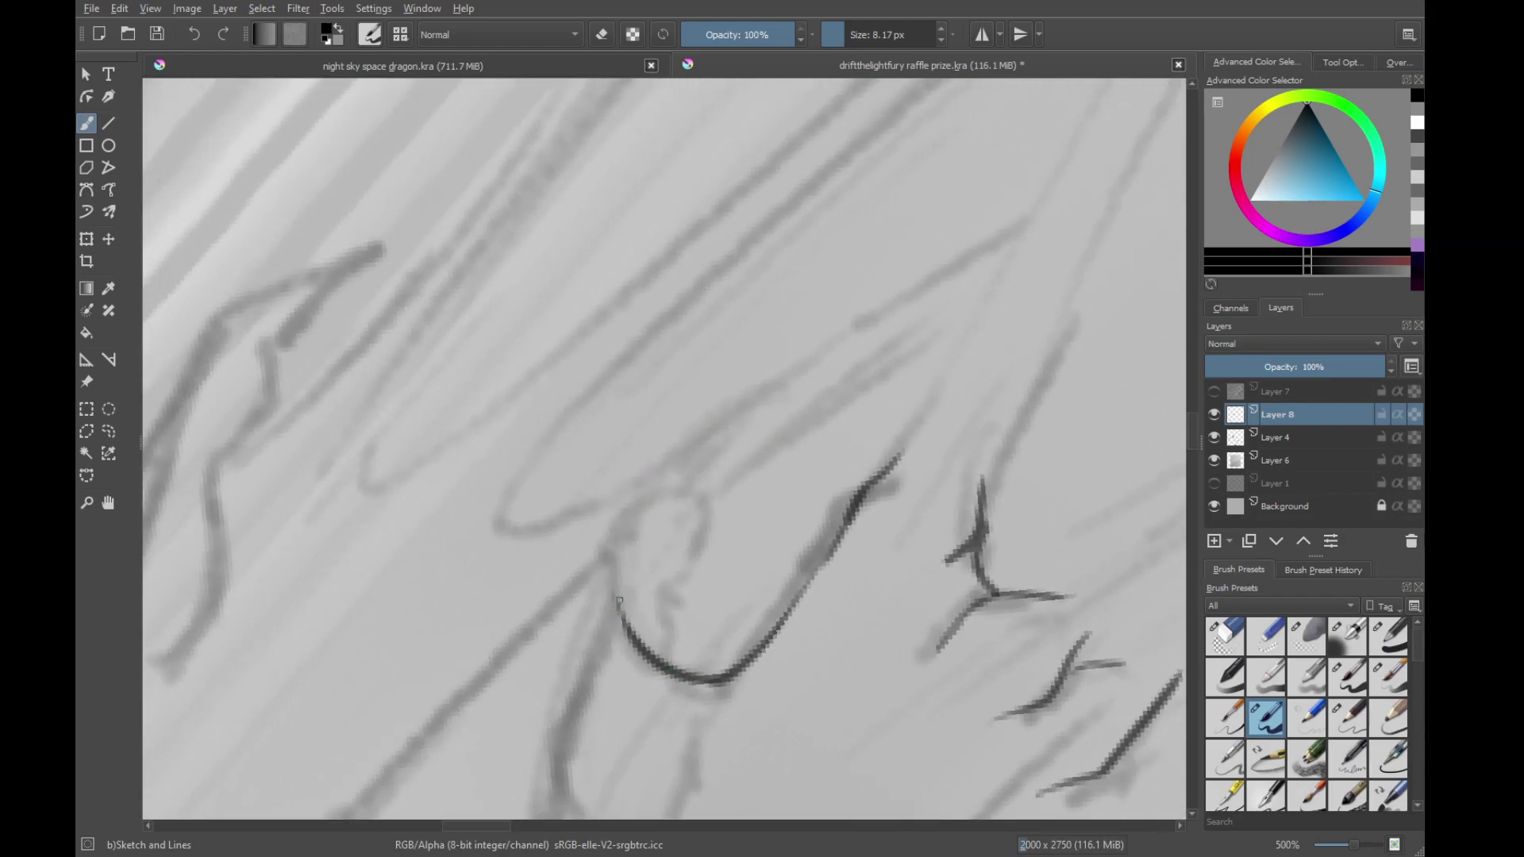
{"action": "mouse_move", "coordinate": [619, 603]}
{"action": "left_mouse_down"}
{"action": "mouse_move", "coordinate": [646, 496]}
{"action": "mouse_move", "coordinate": [734, 422]}
{"action": "mouse_move", "coordinate": [709, 480]}
{"action": "mouse_move", "coordinate": [660, 514]}
{"action": "mouse_move", "coordinate": [711, 480]}
{"action": "mouse_move", "coordinate": [710, 544]}
{"action": "mouse_move", "coordinate": [663, 652]}
{"action": "mouse_move", "coordinate": [689, 515]}
{"action": "left_mouse_up"}
{"action": "key", "text": "ctrl+z"}
Ink the top of the thumb and its curved, pointed claw, discarding the trial stroke for the thumb's tip
{"action": "mouse_move", "coordinate": [726, 401]}
{"action": "left_mouse_down"}
{"action": "mouse_move", "coordinate": [684, 438]}
{"action": "mouse_move", "coordinate": [725, 415]}
{"action": "mouse_move", "coordinate": [748, 346]}
{"action": "left_mouse_up"}
{"action": "key", "text": "ctrl+z"}
{"action": "key", "text": "ctrl+z"}
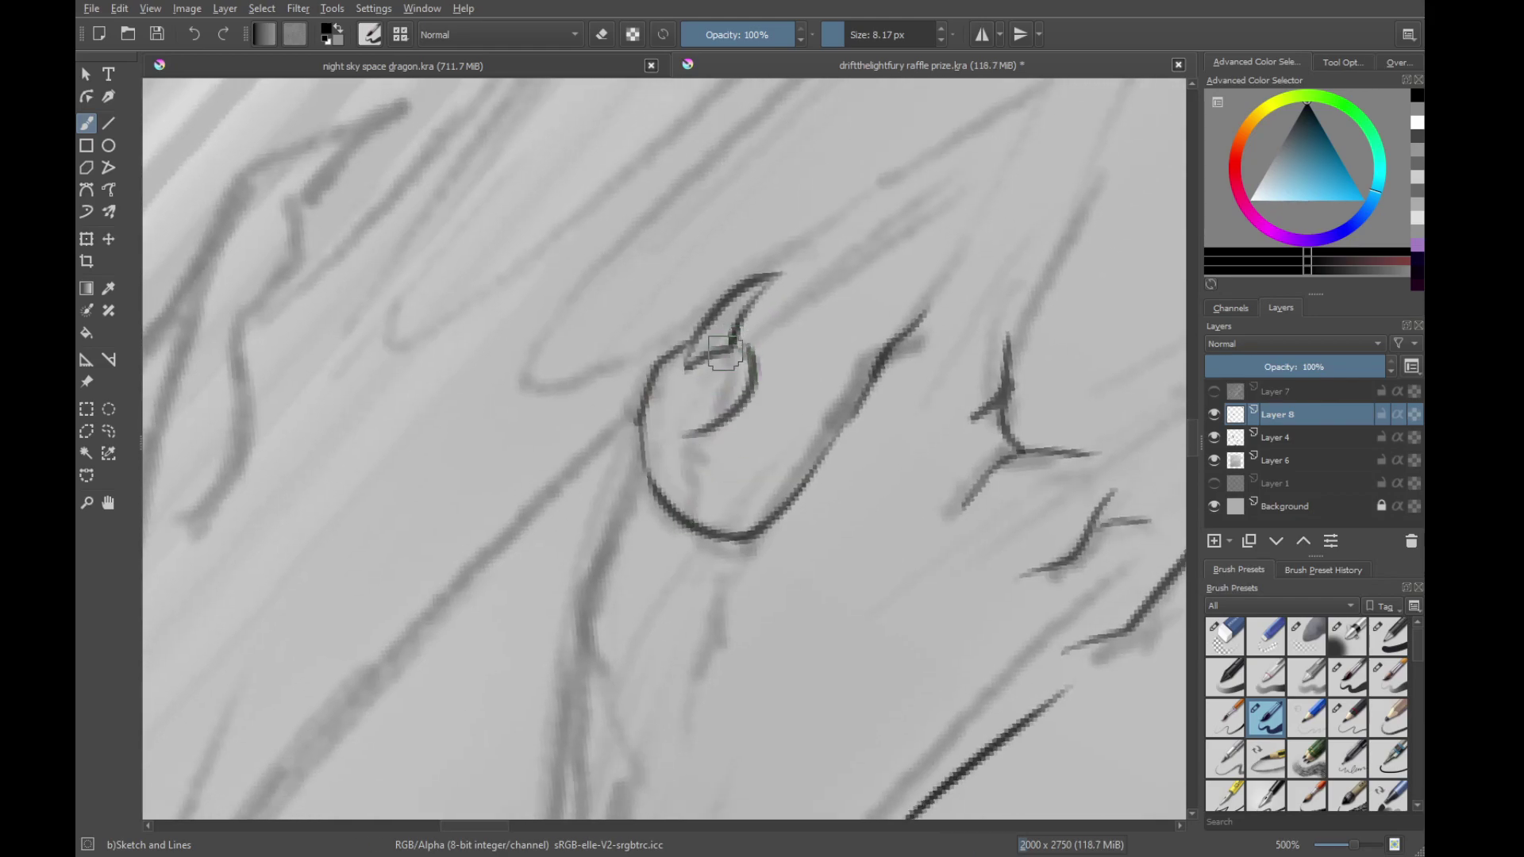
{"action": "key", "text": "ctrl+z"}
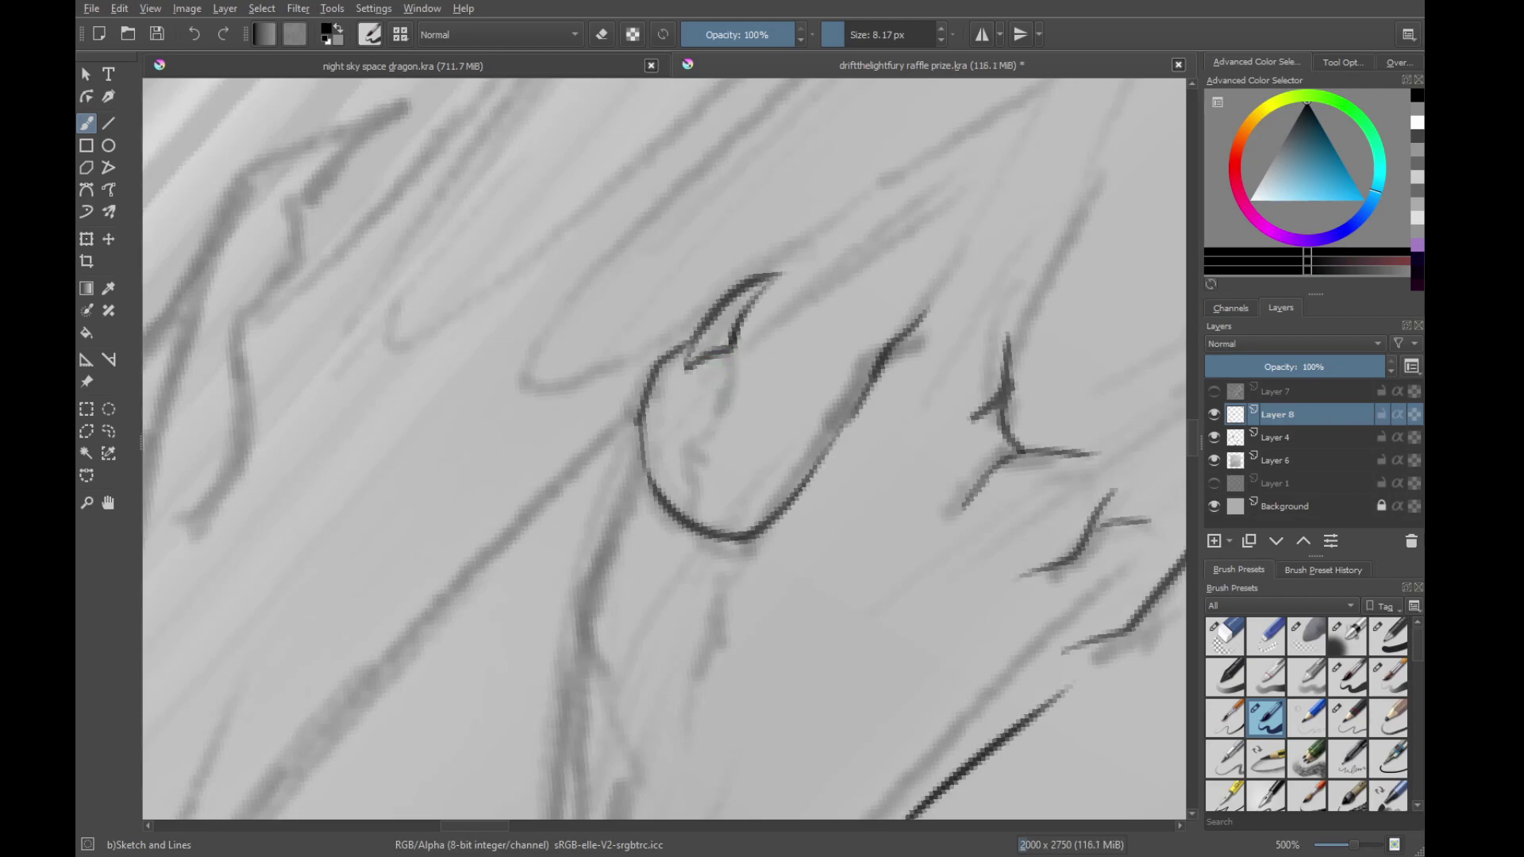
Ink the thumb's rounded tip and inner crease, plus the wrist line running from the thumb toward the forearm
{"action": "mouse_move", "coordinate": [746, 347]}
{"action": "left_mouse_down"}
{"action": "mouse_move", "coordinate": [745, 393]}
{"action": "mouse_move", "coordinate": [680, 443]}
{"action": "mouse_move", "coordinate": [707, 487]}
{"action": "mouse_move", "coordinate": [708, 533]}
{"action": "left_mouse_up"}
{"action": "mouse_move", "coordinate": [669, 426]}
{"action": "left_mouse_down"}
{"action": "mouse_move", "coordinate": [817, 398]}
{"action": "mouse_move", "coordinate": [656, 488]}
{"action": "left_mouse_up"}
{"action": "key", "text": "ctrl+z"}
{"action": "mouse_move", "coordinate": [675, 563]}
{"action": "left_mouse_down"}
{"action": "mouse_move", "coordinate": [670, 527]}
{"action": "mouse_move", "coordinate": [704, 450]}
{"action": "mouse_move", "coordinate": [806, 326]}
{"action": "left_mouse_up"}
{"action": "mouse_move", "coordinate": [677, 529]}
{"action": "left_mouse_down"}
{"action": "mouse_move", "coordinate": [756, 404]}
{"action": "mouse_move", "coordinate": [673, 558]}
{"action": "left_mouse_up"}
{"action": "left_click_drag", "start_coordinate": [790, 455], "coordinate": [807, 391]}
{"action": "left_click_drag", "start_coordinate": [901, 396], "coordinate": [754, 487]}
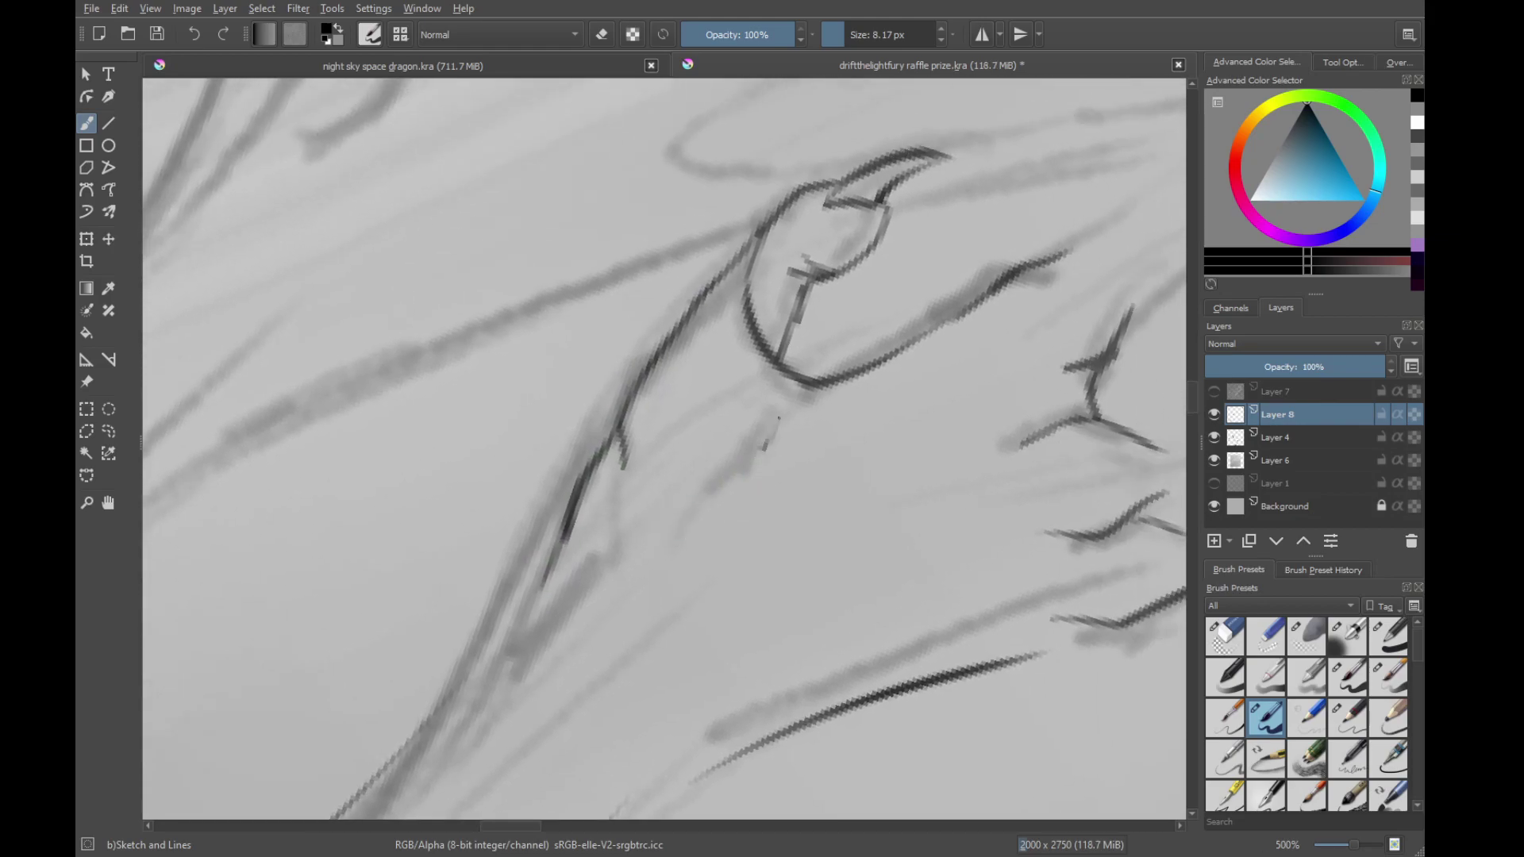
Ink a small hooked crease on the palm just below the base of the thumb, replacing the trial strokes
{"action": "key", "text": "ctrl+z"}
{"action": "left_click_drag", "start_coordinate": [774, 394], "coordinate": [758, 443]}
{"action": "key", "text": "ctrl+z"}
{"action": "left_click_drag", "start_coordinate": [607, 607], "coordinate": [647, 496]}
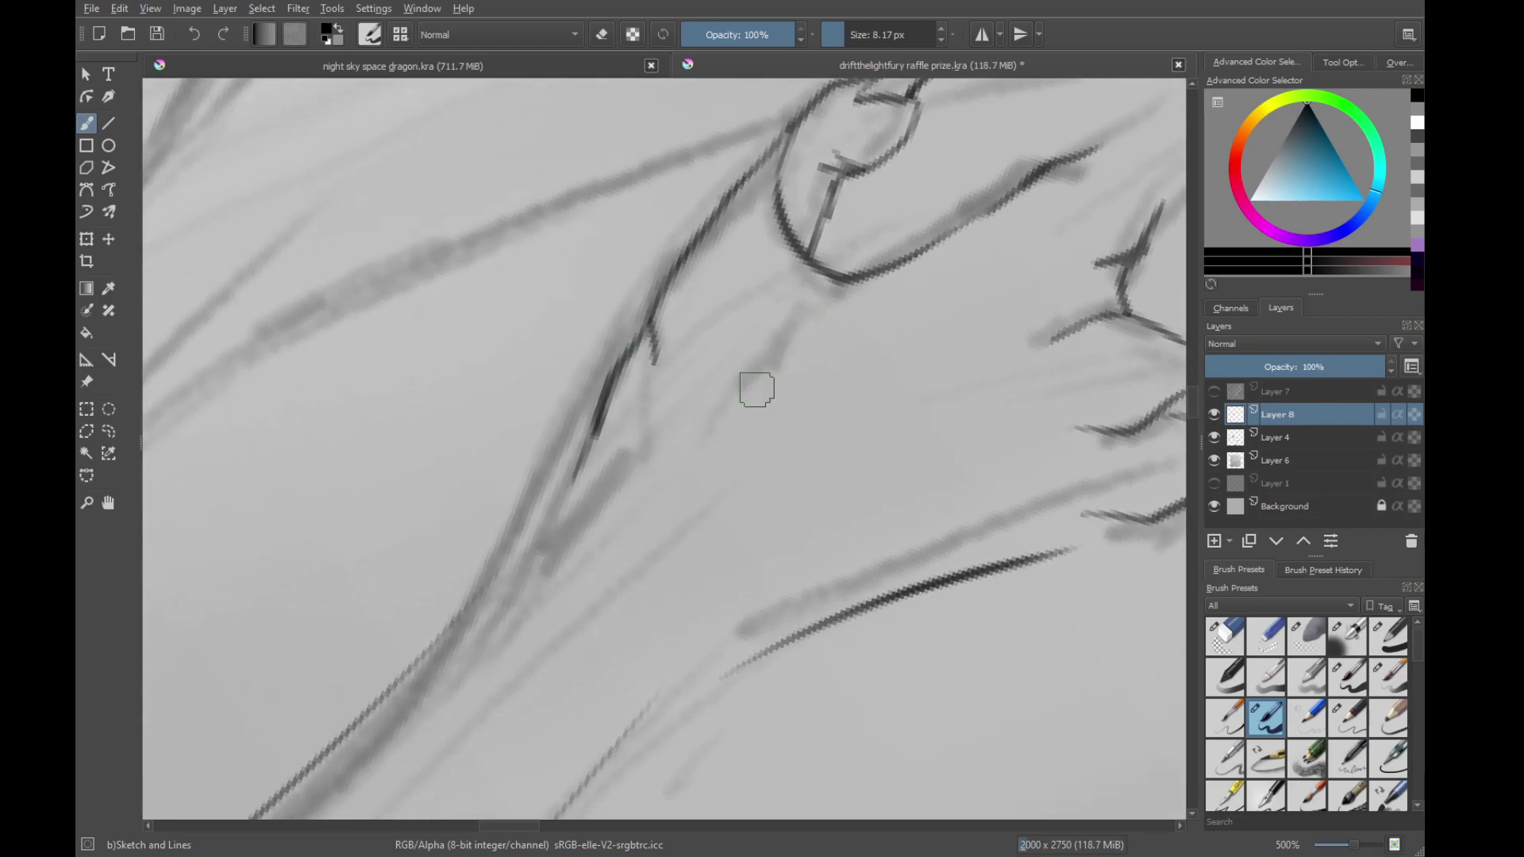
{"action": "mouse_move", "coordinate": [810, 291]}
{"action": "left_mouse_down"}
{"action": "mouse_move", "coordinate": [789, 339]}
{"action": "mouse_move", "coordinate": [830, 313]}
{"action": "left_mouse_up"}
{"action": "left_click_drag", "start_coordinate": [650, 490], "coordinate": [788, 348]}
{"action": "left_click_drag", "start_coordinate": [917, 240], "coordinate": [946, 282]}
{"action": "key", "text": "ctrl+z"}
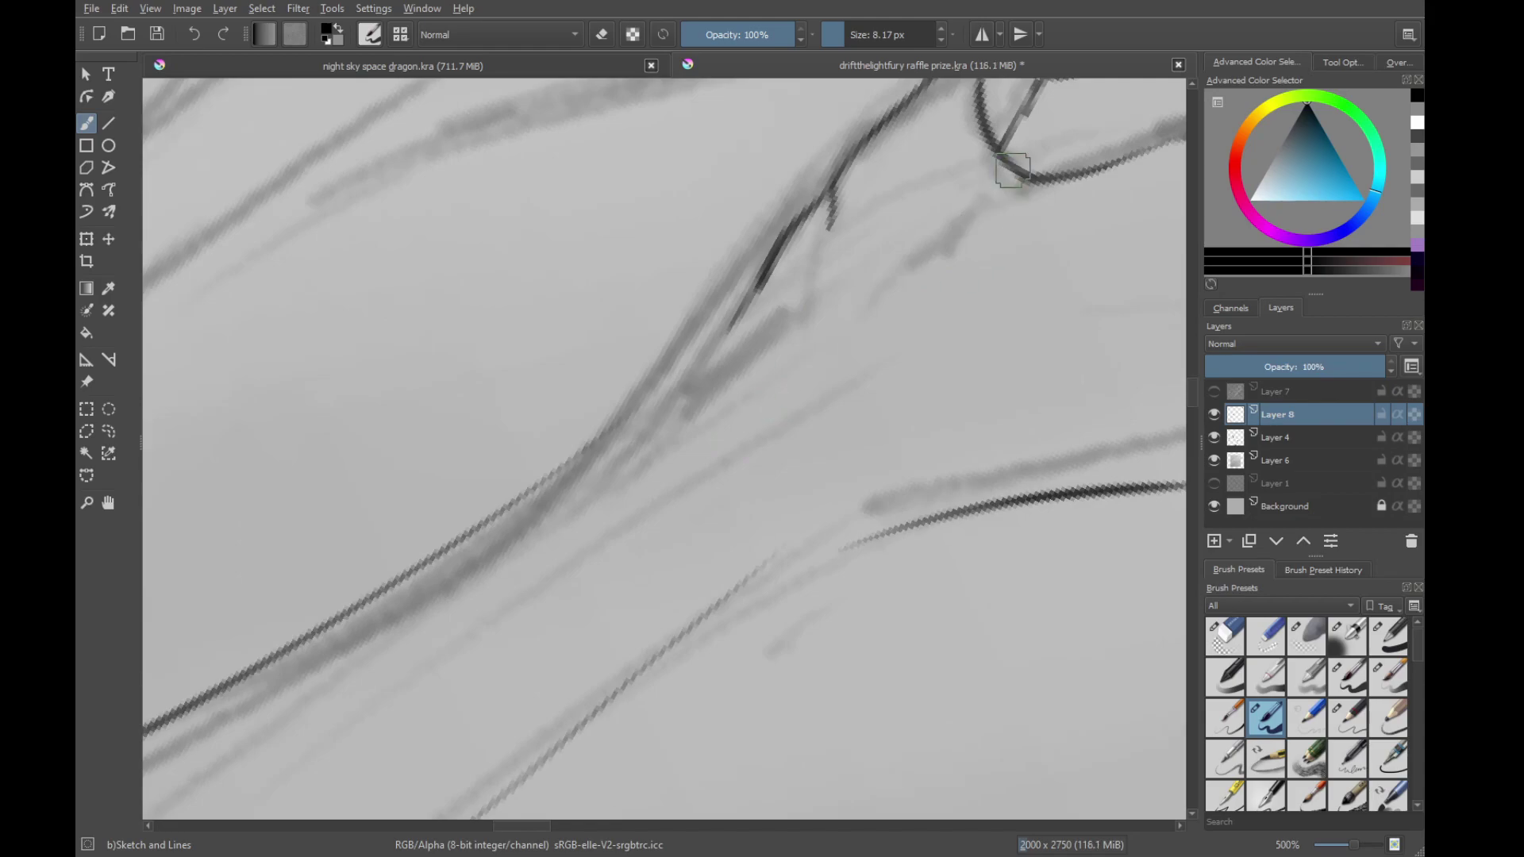
{"action": "left_click_drag", "start_coordinate": [979, 176], "coordinate": [952, 224]}
Extend the wrist line down the forearm and join it smoothly to the long limb line
{"action": "left_click_drag", "start_coordinate": [700, 417], "coordinate": [636, 521]}
{"action": "left_click_drag", "start_coordinate": [689, 390], "coordinate": [588, 508]}
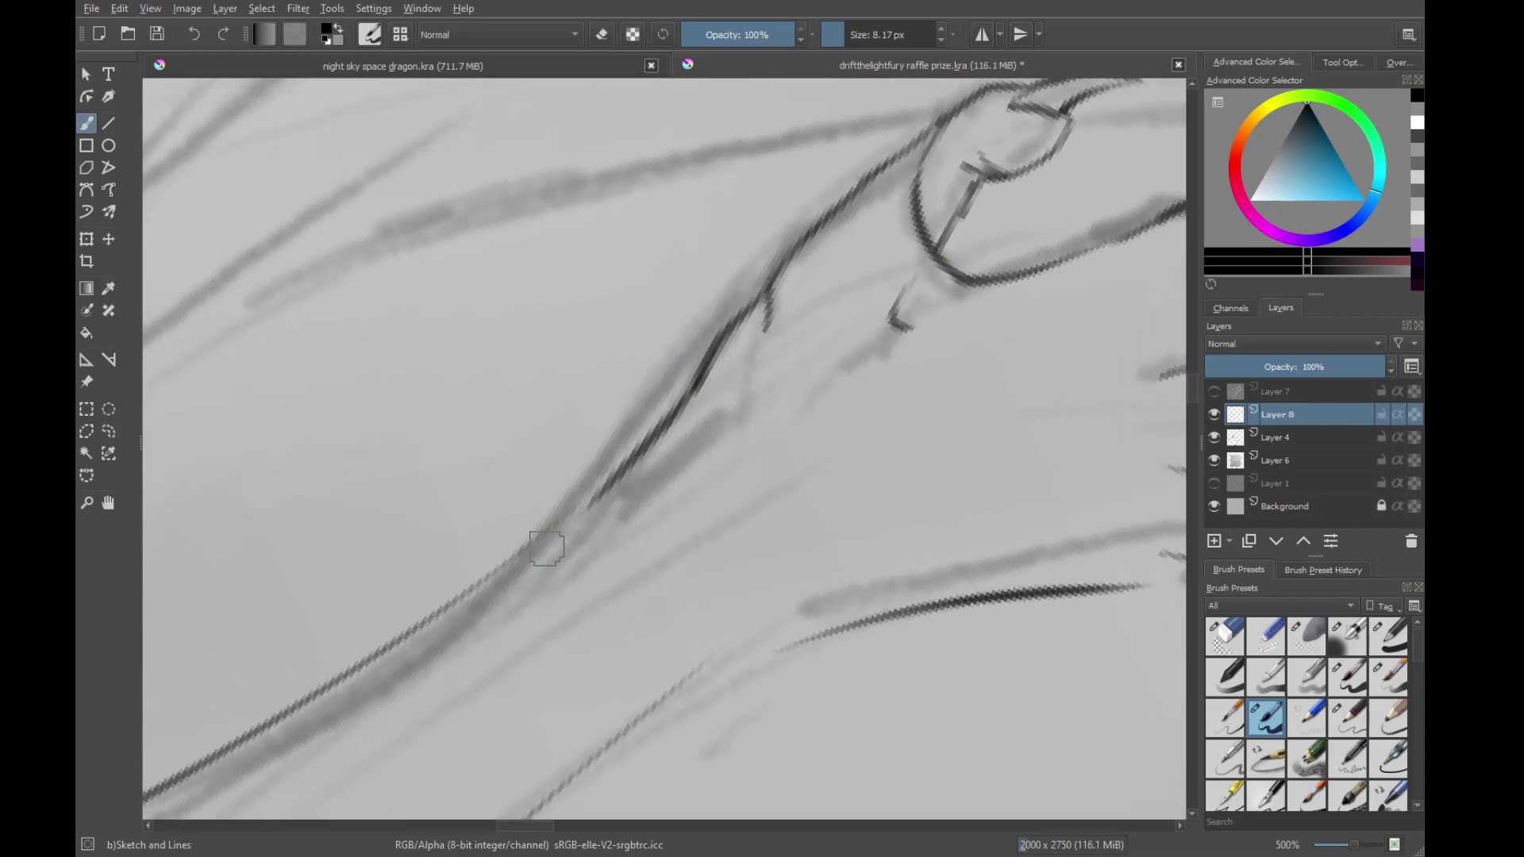
{"action": "mouse_move", "coordinate": [794, 430]}
{"action": "left_mouse_down"}
{"action": "mouse_move", "coordinate": [568, 354]}
{"action": "mouse_move", "coordinate": [569, 538]}
{"action": "mouse_move", "coordinate": [592, 617]}
{"action": "left_mouse_up"}
{"action": "mouse_move", "coordinate": [736, 325]}
{"action": "left_mouse_down"}
{"action": "mouse_move", "coordinate": [790, 375]}
{"action": "mouse_move", "coordinate": [738, 507]}
{"action": "mouse_move", "coordinate": [779, 350]}
{"action": "left_mouse_up"}
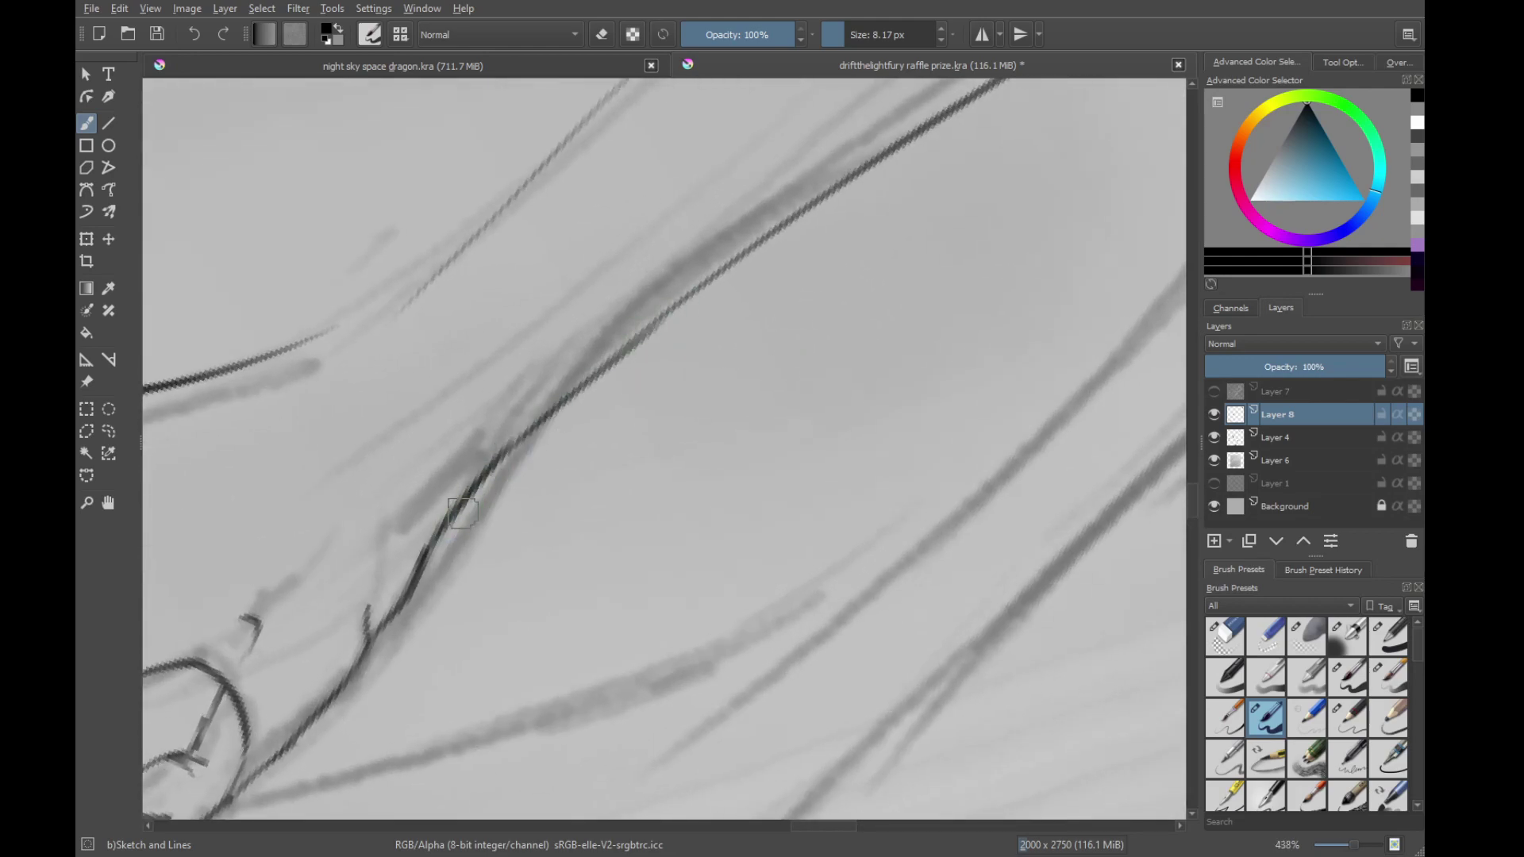
{"action": "left_click_drag", "start_coordinate": [563, 355], "coordinate": [794, 446]}
Ink a short curved contour stroke beneath the lower edge of the shoulder
{"action": "mouse_move", "coordinate": [512, 601]}
{"action": "left_mouse_down"}
{"action": "mouse_move", "coordinate": [572, 588]}
{"action": "mouse_move", "coordinate": [630, 526]}
{"action": "mouse_move", "coordinate": [630, 698]}
{"action": "left_mouse_up"}
{"action": "left_click_drag", "start_coordinate": [854, 265], "coordinate": [745, 503]}
{"action": "mouse_move", "coordinate": [858, 340]}
{"action": "left_mouse_down"}
{"action": "mouse_move", "coordinate": [905, 507]}
{"action": "mouse_move", "coordinate": [731, 485]}
{"action": "left_mouse_up"}
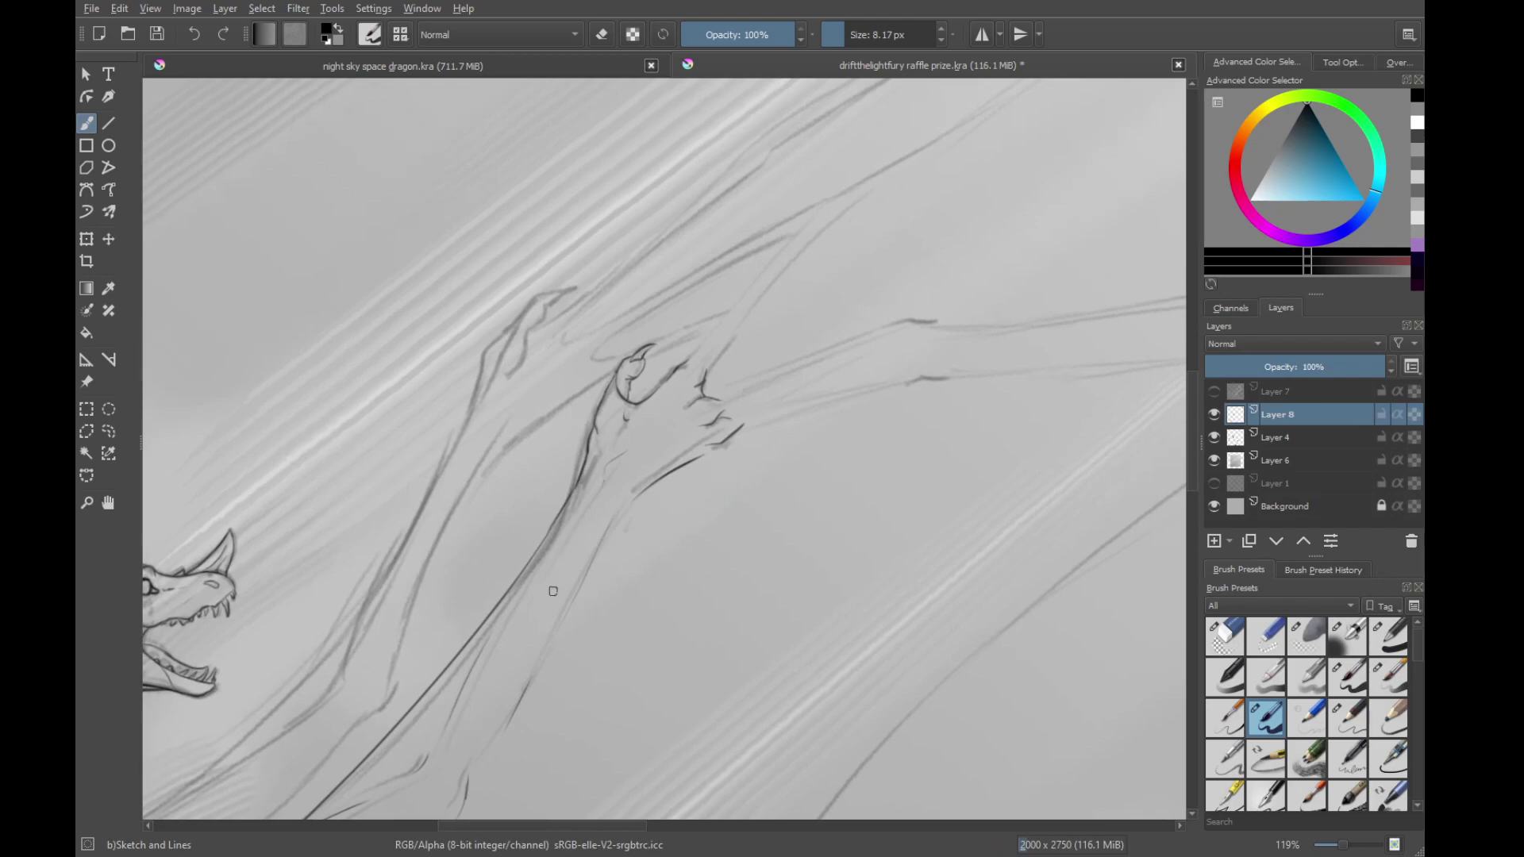
{"action": "mouse_move", "coordinate": [554, 592]}
{"action": "left_mouse_down"}
{"action": "mouse_move", "coordinate": [619, 573]}
{"action": "mouse_move", "coordinate": [759, 470]}
{"action": "left_mouse_up"}
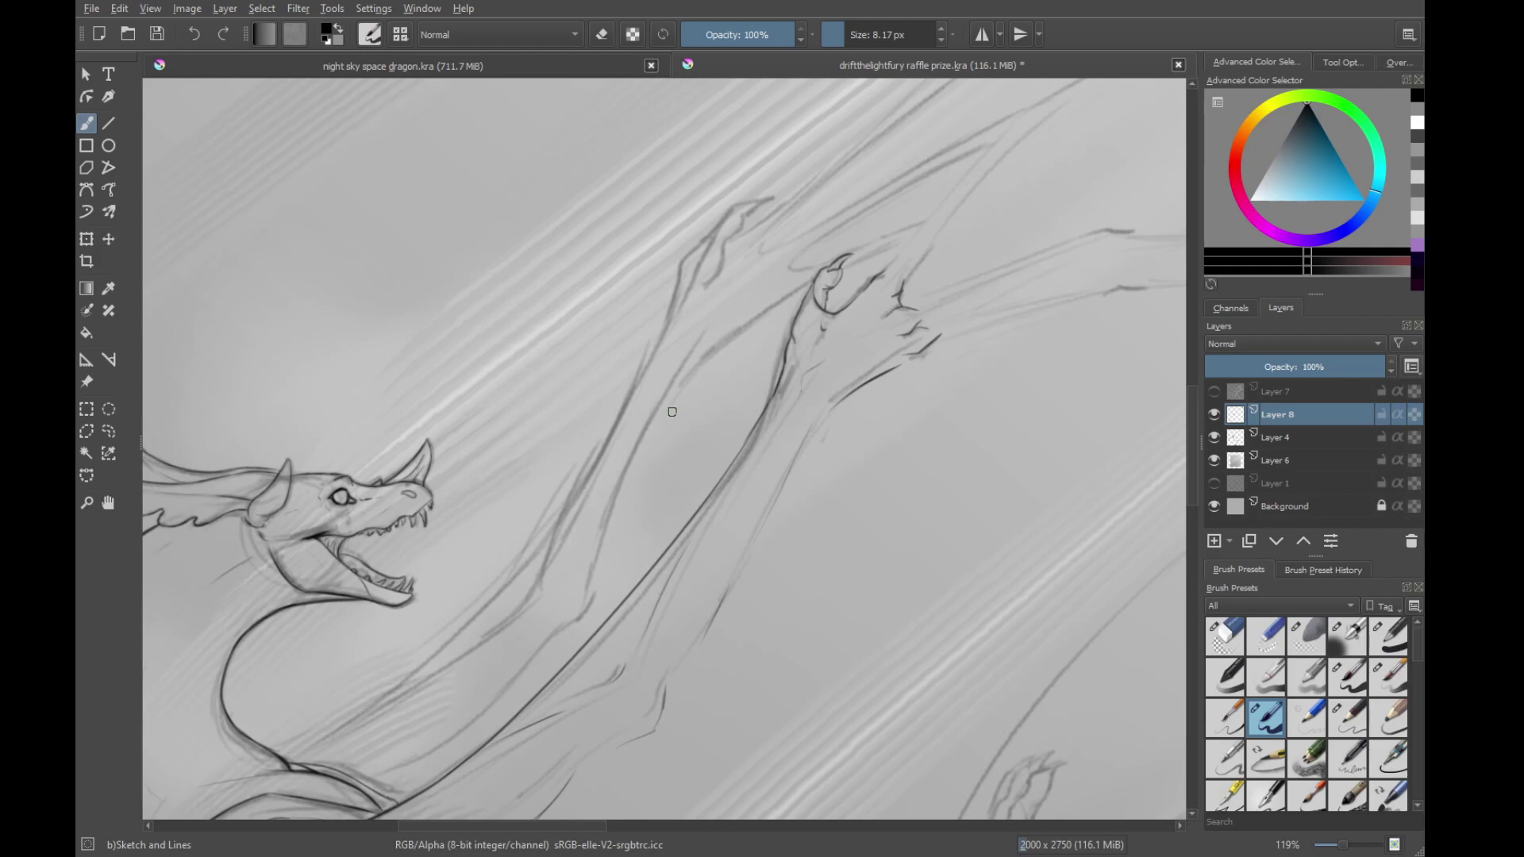
{"action": "left_click_drag", "start_coordinate": [552, 758], "coordinate": [655, 548]}
{"action": "mouse_move", "coordinate": [619, 672]}
{"action": "left_mouse_down"}
{"action": "mouse_move", "coordinate": [689, 591]}
{"action": "mouse_move", "coordinate": [607, 615]}
{"action": "mouse_move", "coordinate": [418, 613]}
{"action": "left_mouse_up"}
{"action": "scroll", "coordinate": [415, 637], "scroll_direction": "down", "scroll_amount": 4}
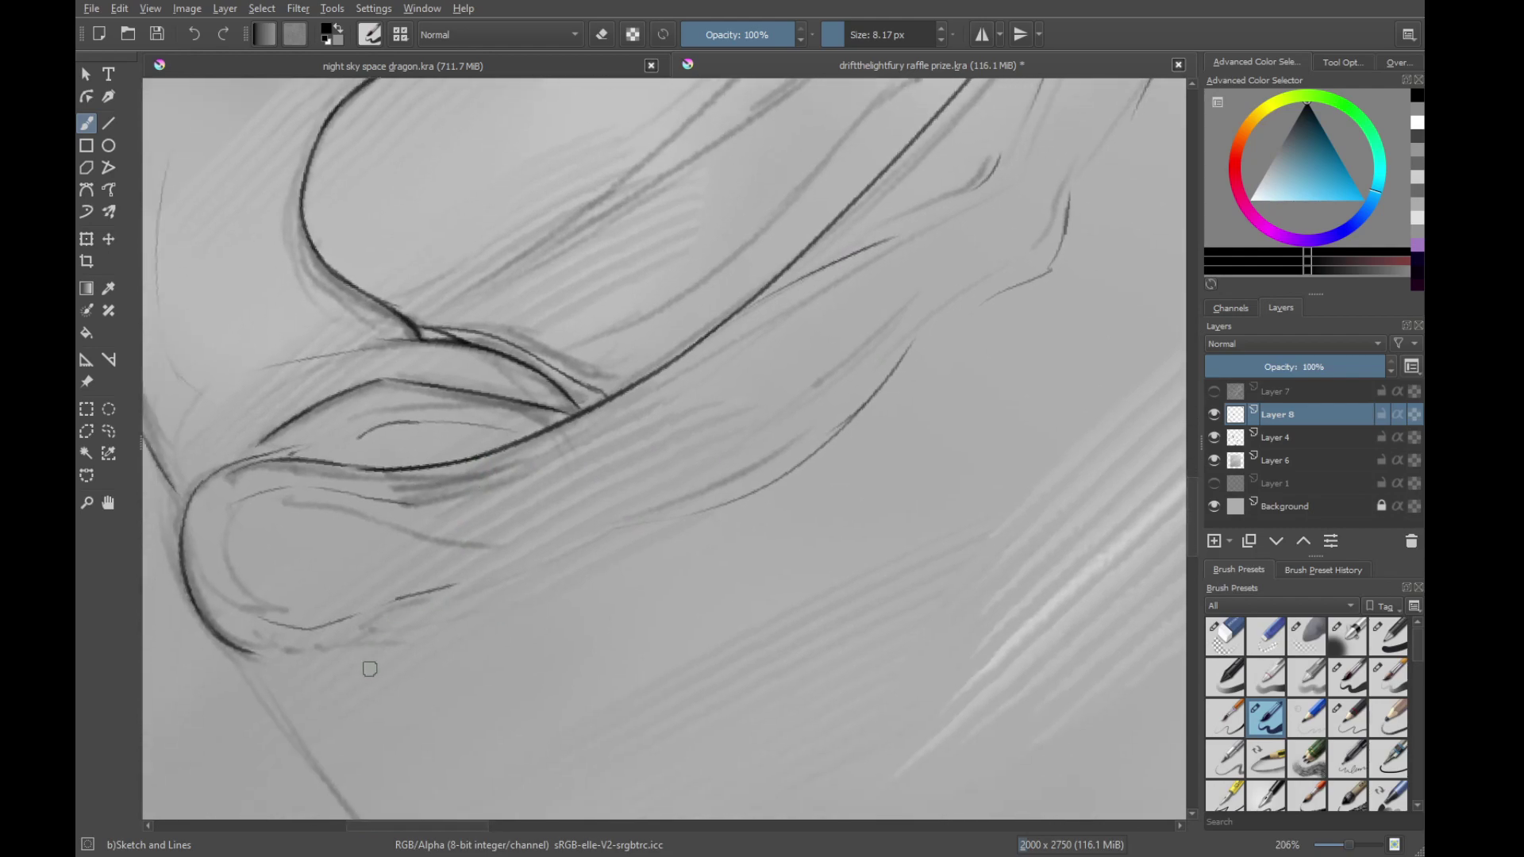
{"action": "mouse_move", "coordinate": [530, 609]}
{"action": "left_mouse_down"}
{"action": "mouse_move", "coordinate": [729, 548]}
{"action": "mouse_move", "coordinate": [634, 603]}
{"action": "left_mouse_up"}
{"action": "key", "text": "ctrl+z"}
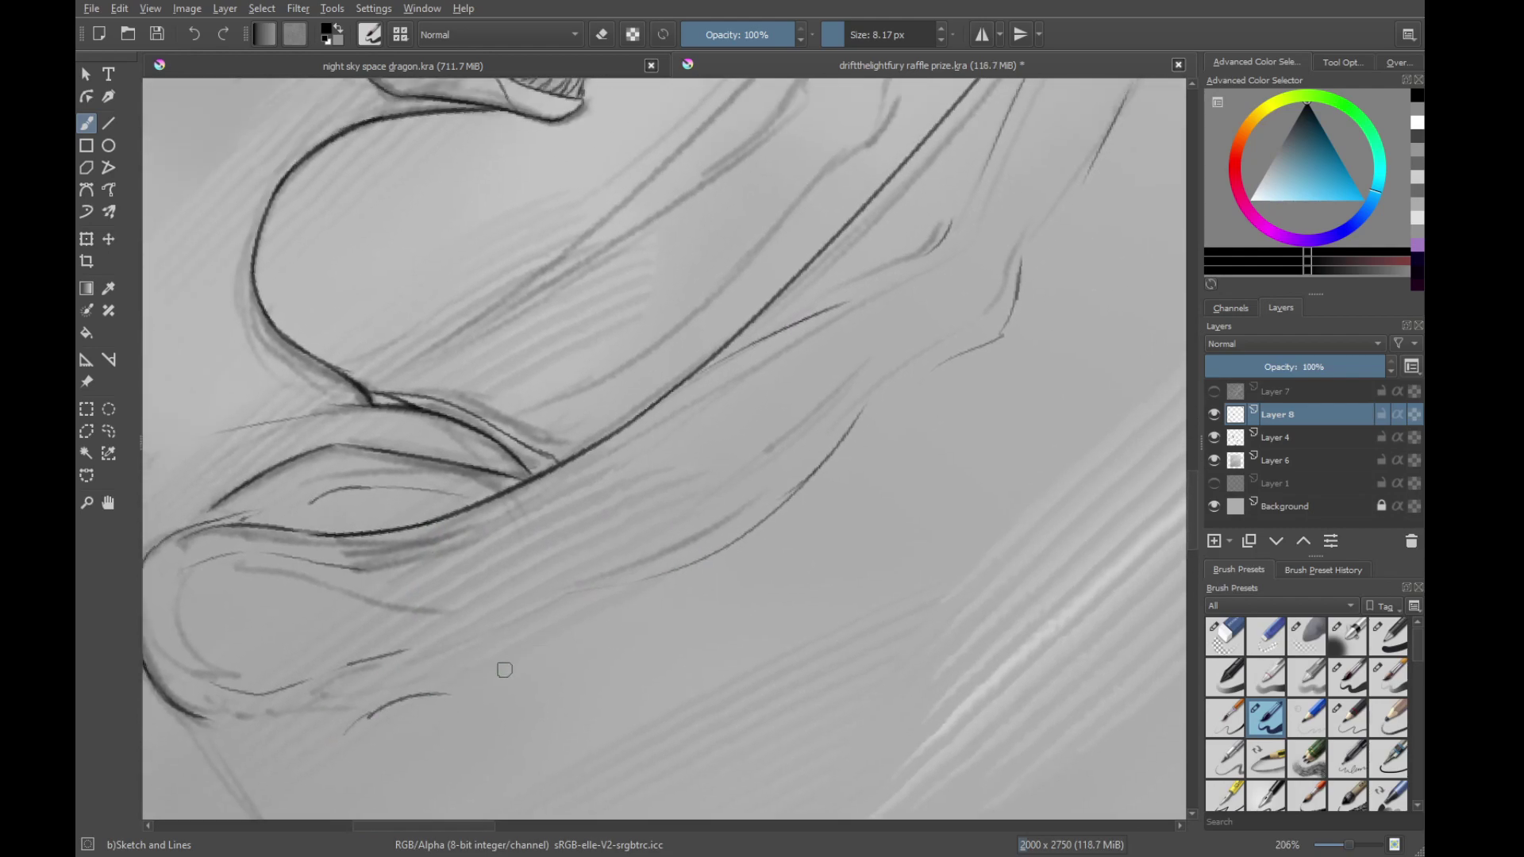
Try a fuller lower curve beneath the upper arm and erase the inked curves along that edge
{"action": "mouse_move", "coordinate": [501, 669]}
{"action": "left_mouse_down"}
{"action": "mouse_move", "coordinate": [631, 625]}
{"action": "mouse_move", "coordinate": [765, 544]}
{"action": "left_mouse_up"}
{"action": "key", "text": "e"}
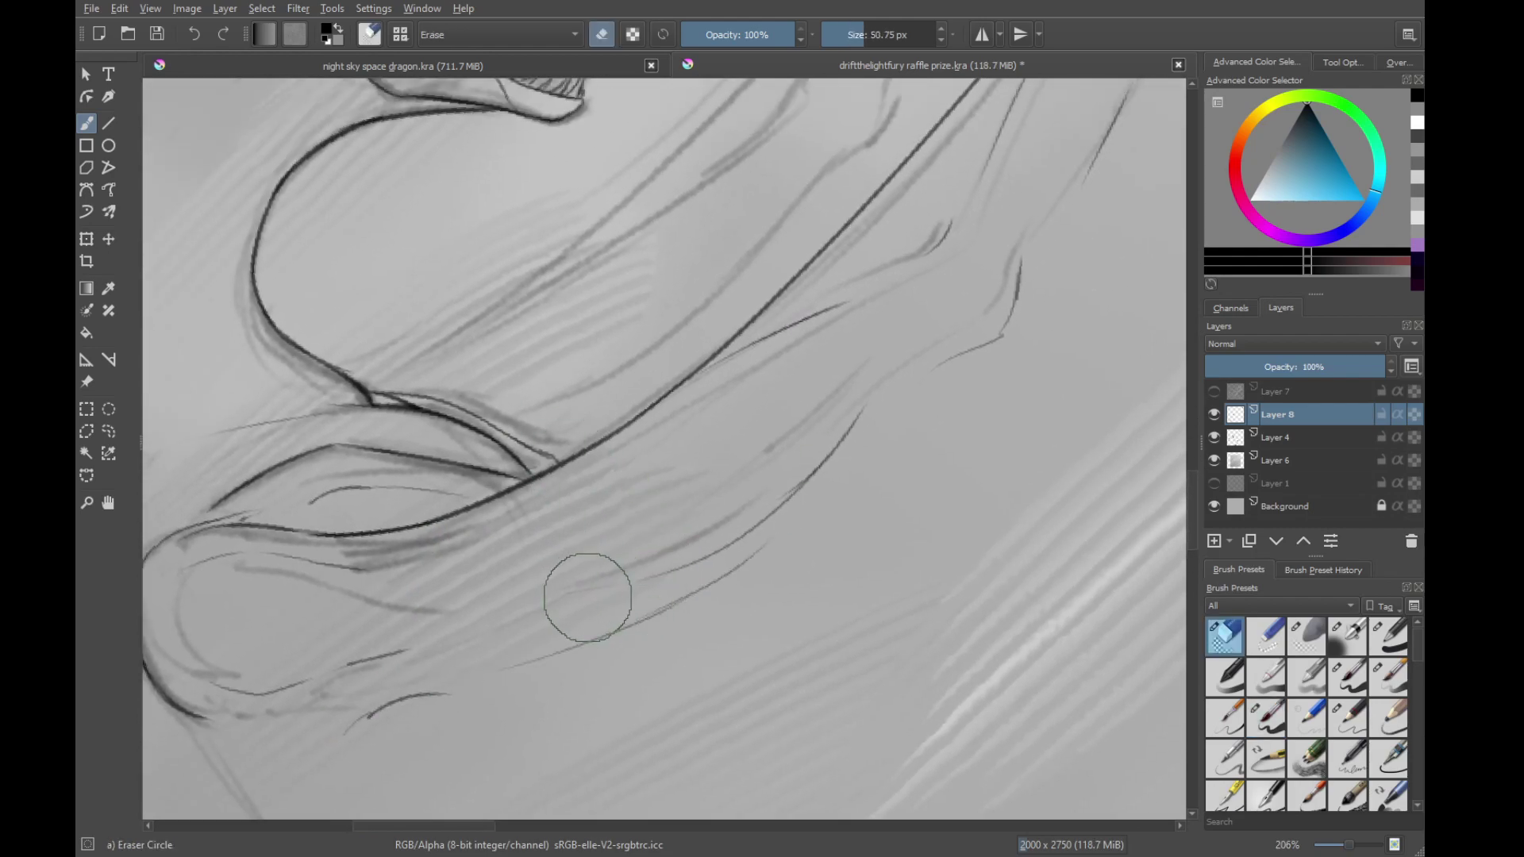
{"action": "mouse_move", "coordinate": [586, 611]}
{"action": "left_mouse_down"}
{"action": "mouse_move", "coordinate": [728, 504]}
{"action": "mouse_move", "coordinate": [799, 517]}
{"action": "mouse_move", "coordinate": [516, 664]}
{"action": "mouse_move", "coordinate": [488, 649]}
{"action": "left_mouse_up"}
{"action": "key", "text": "/"}
{"action": "left_click_drag", "start_coordinate": [543, 600], "coordinate": [683, 605]}
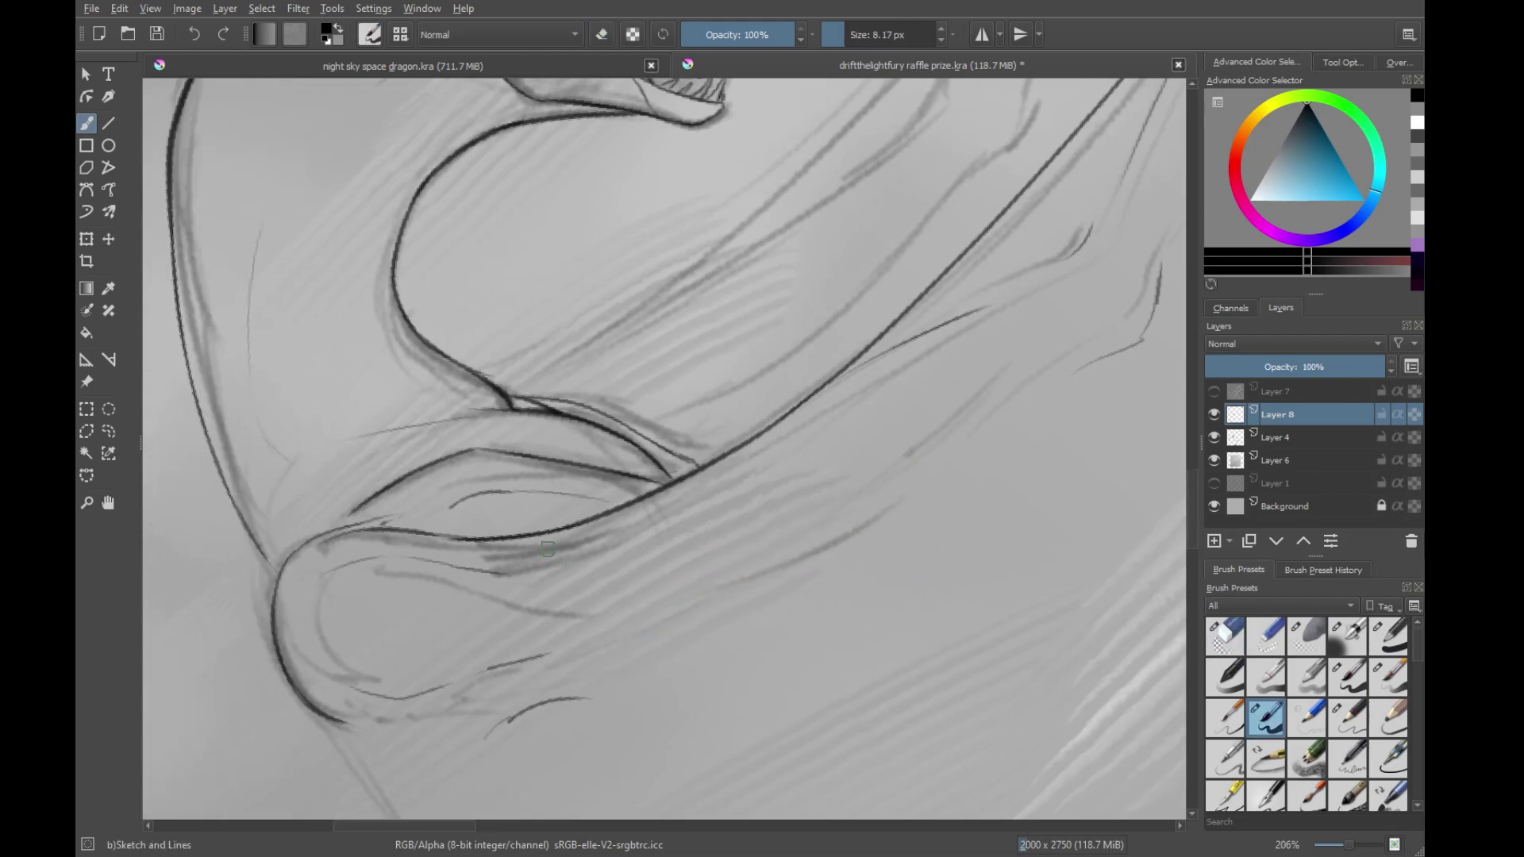
Ink a lower, fuller contour beneath the upper arm with a short accent stroke toward the elbow
{"action": "left_click_drag", "start_coordinate": [687, 509], "coordinate": [605, 524]}
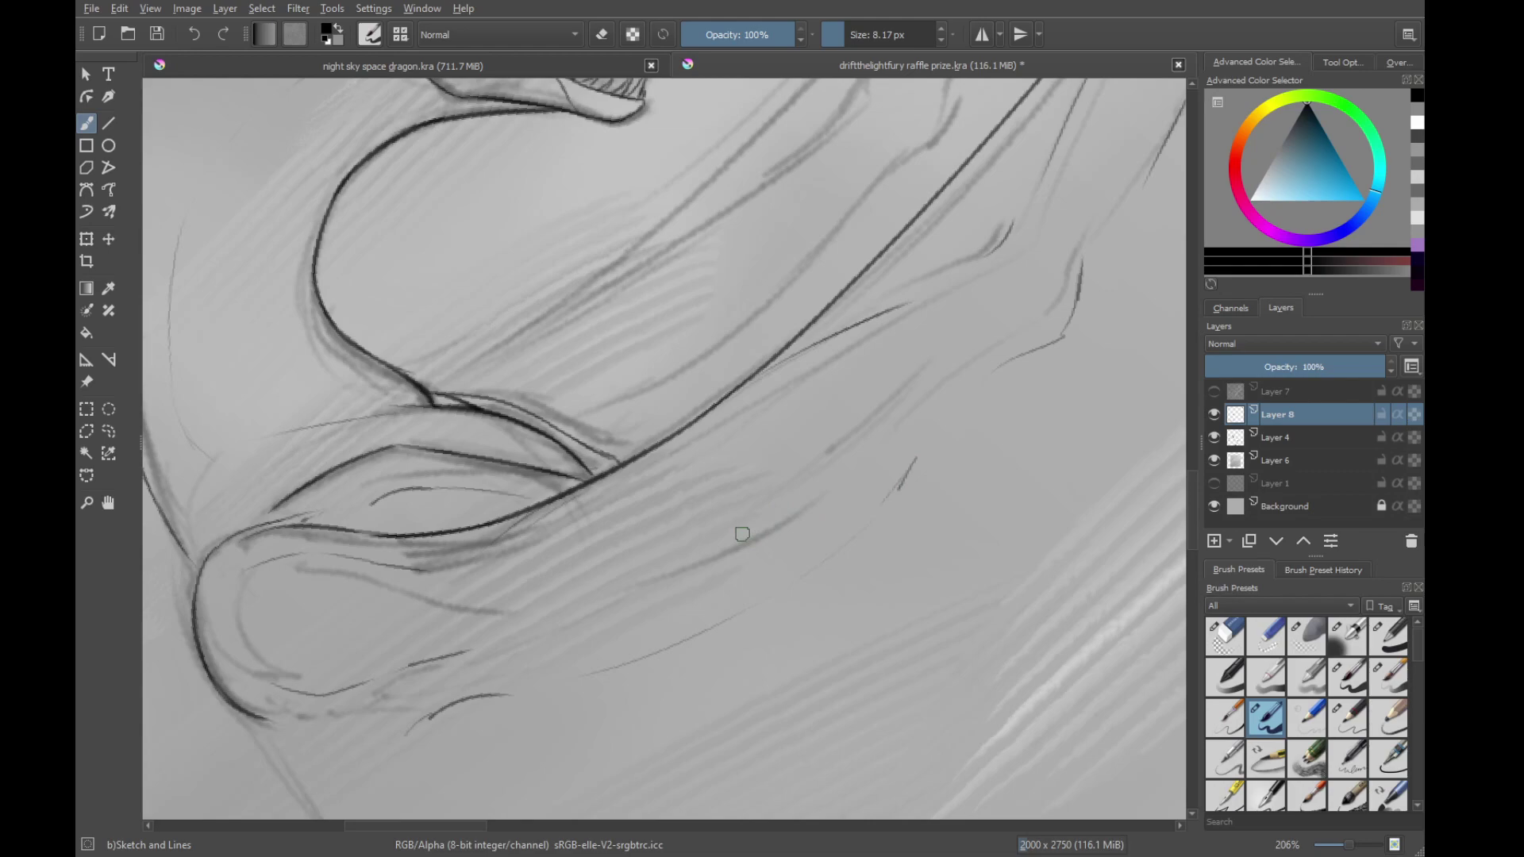
{"action": "left_click_drag", "start_coordinate": [493, 532], "coordinate": [753, 504]}
{"action": "mouse_move", "coordinate": [718, 642]}
{"action": "left_mouse_down"}
{"action": "mouse_move", "coordinate": [707, 442]}
{"action": "mouse_move", "coordinate": [678, 684]}
{"action": "left_mouse_up"}
Ink the outer edge of the far limb's hand from the wrist up to the base of the claw
{"action": "left_click_drag", "start_coordinate": [767, 362], "coordinate": [673, 614]}
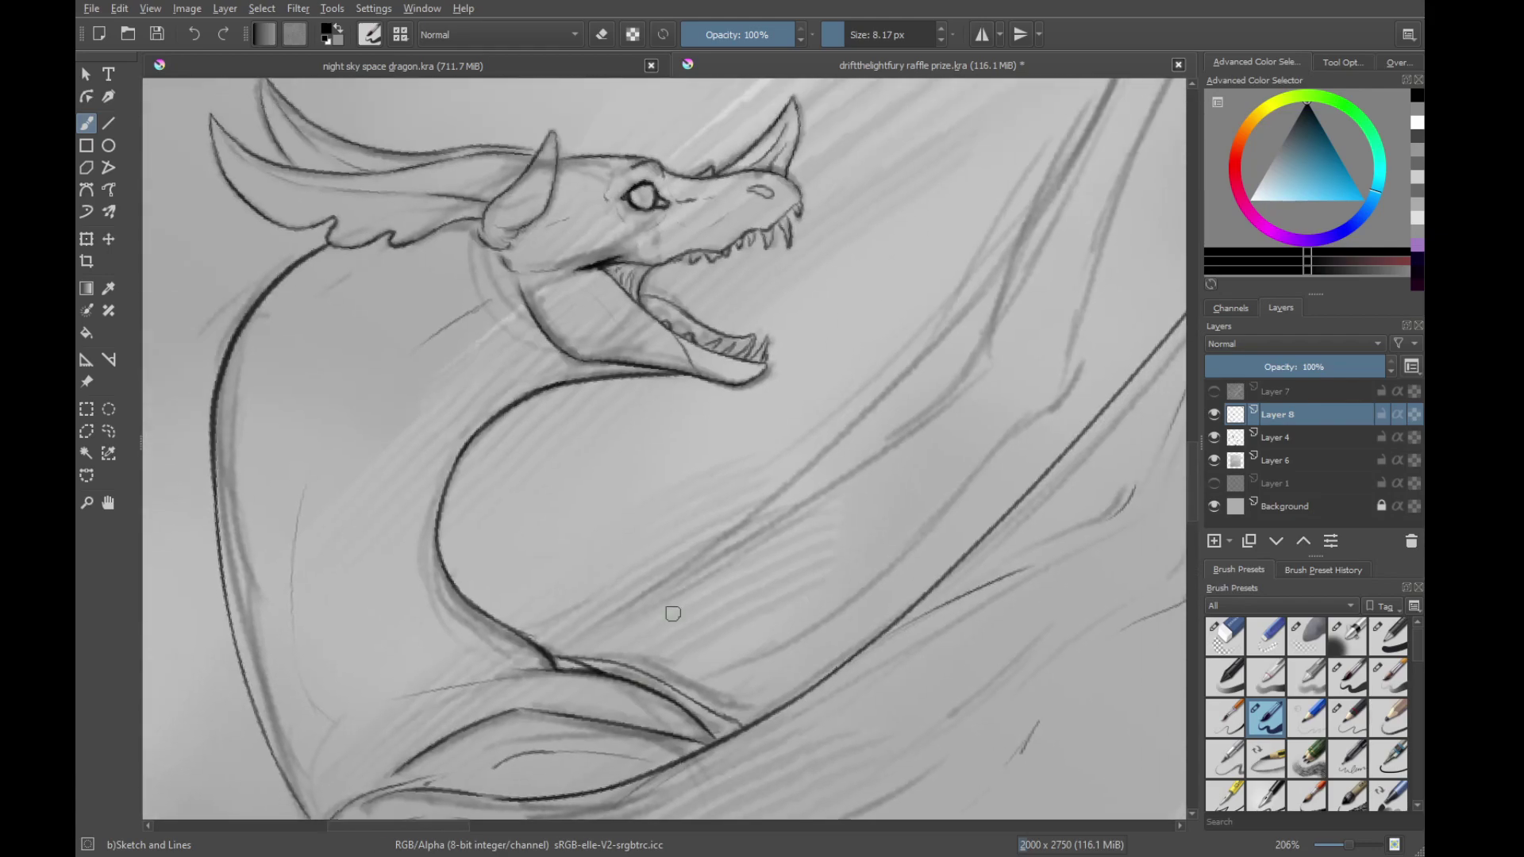
{"action": "left_click_drag", "start_coordinate": [776, 571], "coordinate": [776, 528]}
{"action": "left_click_drag", "start_coordinate": [776, 528], "coordinate": [721, 545]}
{"action": "left_click_drag", "start_coordinate": [772, 643], "coordinate": [714, 564]}
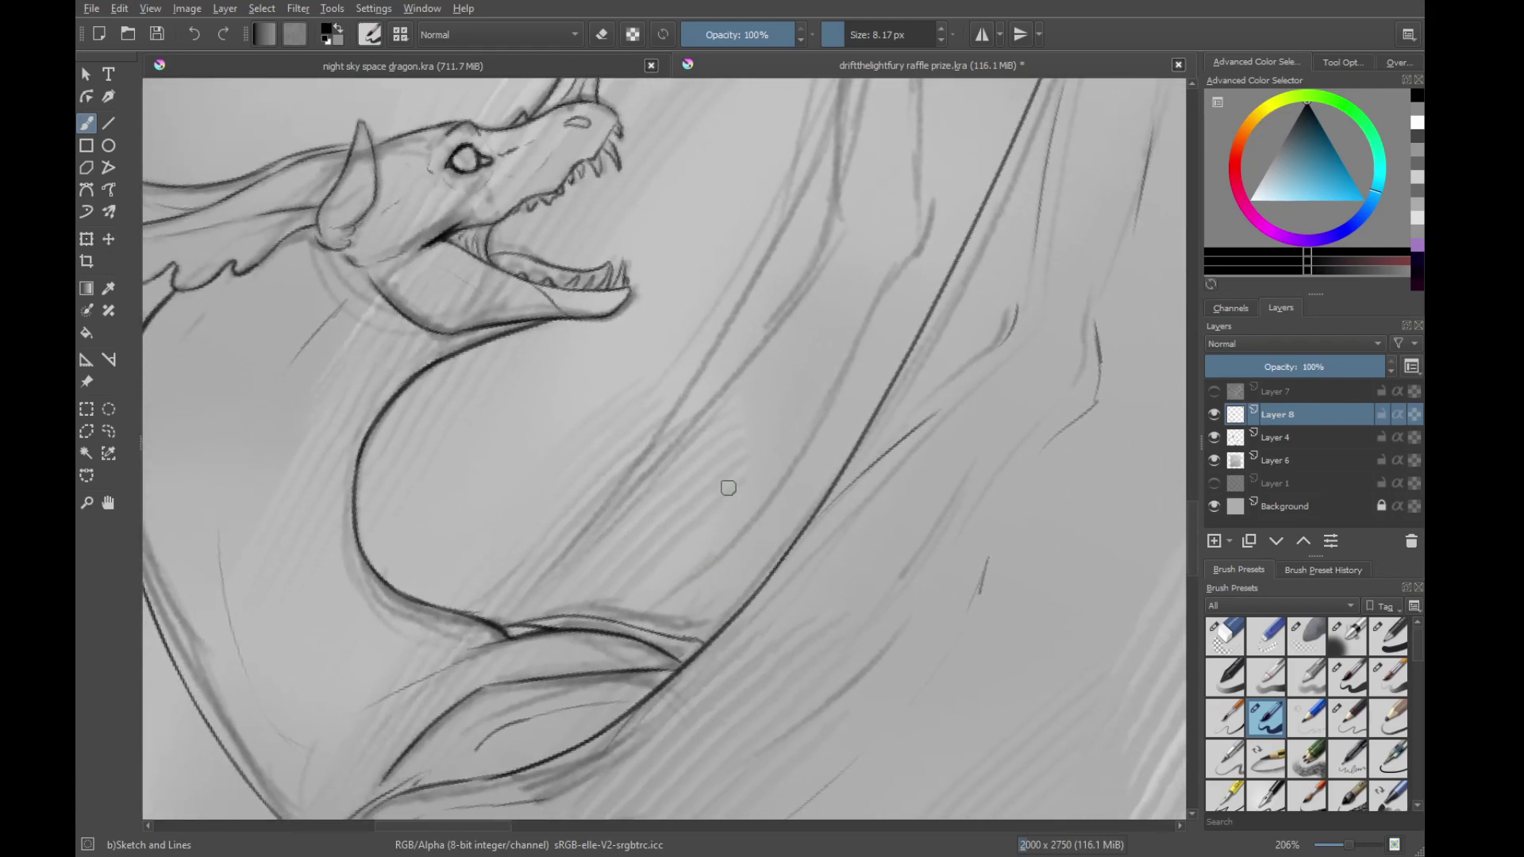
{"action": "mouse_move", "coordinate": [784, 377]}
{"action": "left_mouse_down"}
{"action": "mouse_move", "coordinate": [797, 428]}
{"action": "mouse_move", "coordinate": [877, 330]}
{"action": "mouse_move", "coordinate": [752, 503]}
{"action": "mouse_move", "coordinate": [775, 605]}
{"action": "mouse_move", "coordinate": [696, 572]}
{"action": "left_mouse_up"}
{"action": "left_click_drag", "start_coordinate": [657, 638], "coordinate": [700, 508]}
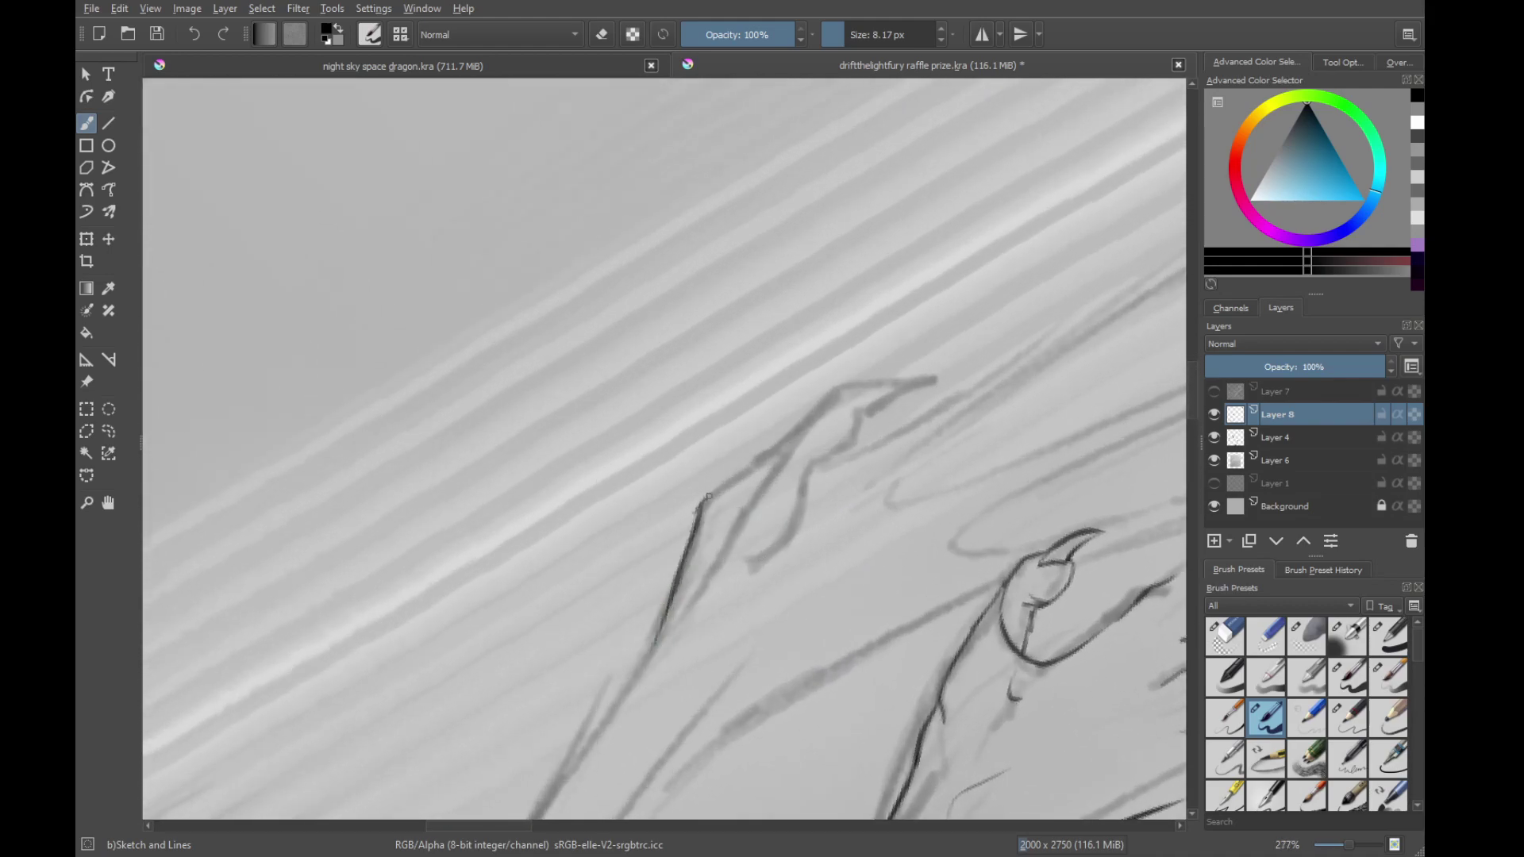
{"action": "mouse_move", "coordinate": [877, 361]}
{"action": "left_mouse_down"}
{"action": "mouse_move", "coordinate": [807, 265]}
{"action": "mouse_move", "coordinate": [757, 413]}
{"action": "left_mouse_up"}
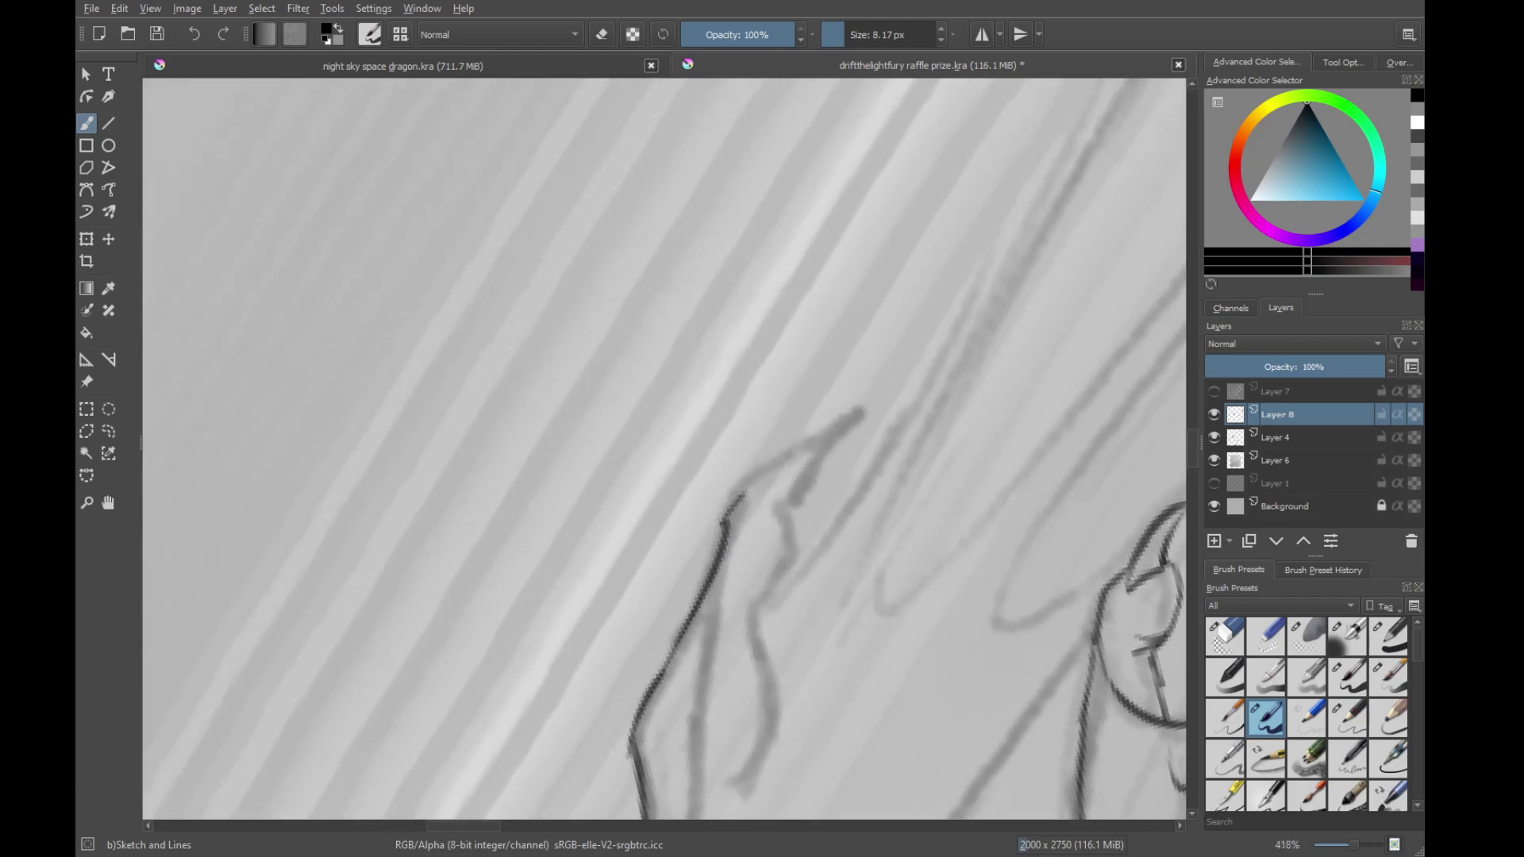
Ink the pointed claw at the tip of the far hand's finger and clear the trial fingertip curve
{"action": "key", "text": "ctrl+z"}
{"action": "mouse_move", "coordinate": [690, 604]}
{"action": "left_mouse_down"}
{"action": "mouse_move", "coordinate": [737, 494]}
{"action": "mouse_move", "coordinate": [802, 441]}
{"action": "mouse_move", "coordinate": [742, 493]}
{"action": "mouse_move", "coordinate": [803, 540]}
{"action": "left_mouse_up"}
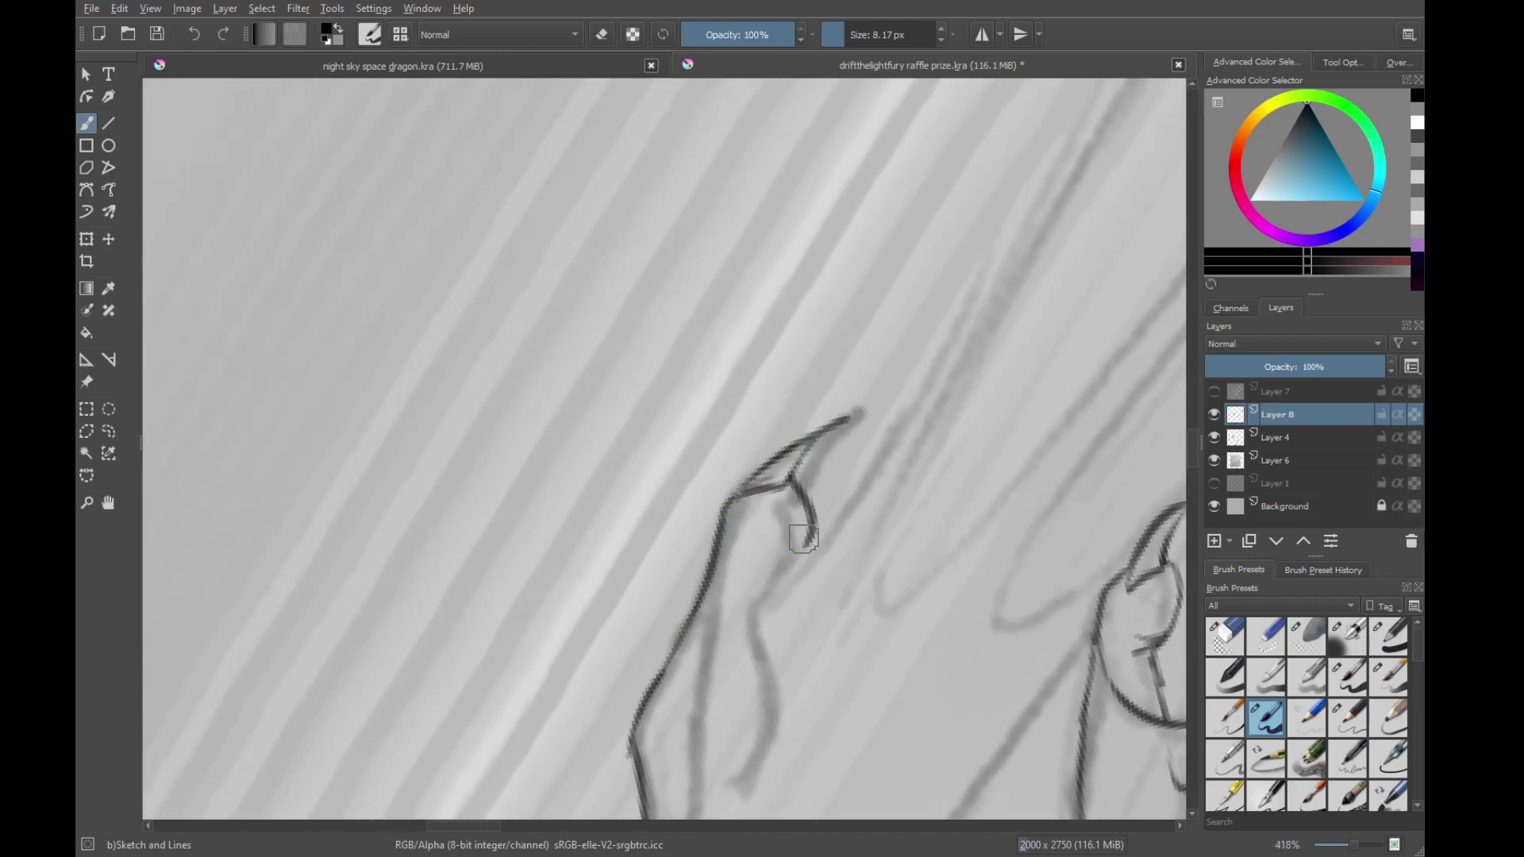
{"action": "key", "text": "ctrl+z"}
Ink the far finger's rounded tip and the wavy inner contour running down from it, redoing unsatisfactory strokes
{"action": "mouse_move", "coordinate": [791, 481]}
{"action": "left_mouse_down"}
{"action": "mouse_move", "coordinate": [803, 528]}
{"action": "mouse_move", "coordinate": [764, 577]}
{"action": "mouse_move", "coordinate": [790, 758]}
{"action": "left_mouse_up"}
{"action": "left_click_drag", "start_coordinate": [769, 699], "coordinate": [754, 512]}
{"action": "key", "text": "ctrl+z"}
{"action": "key", "text": "ctrl+z"}
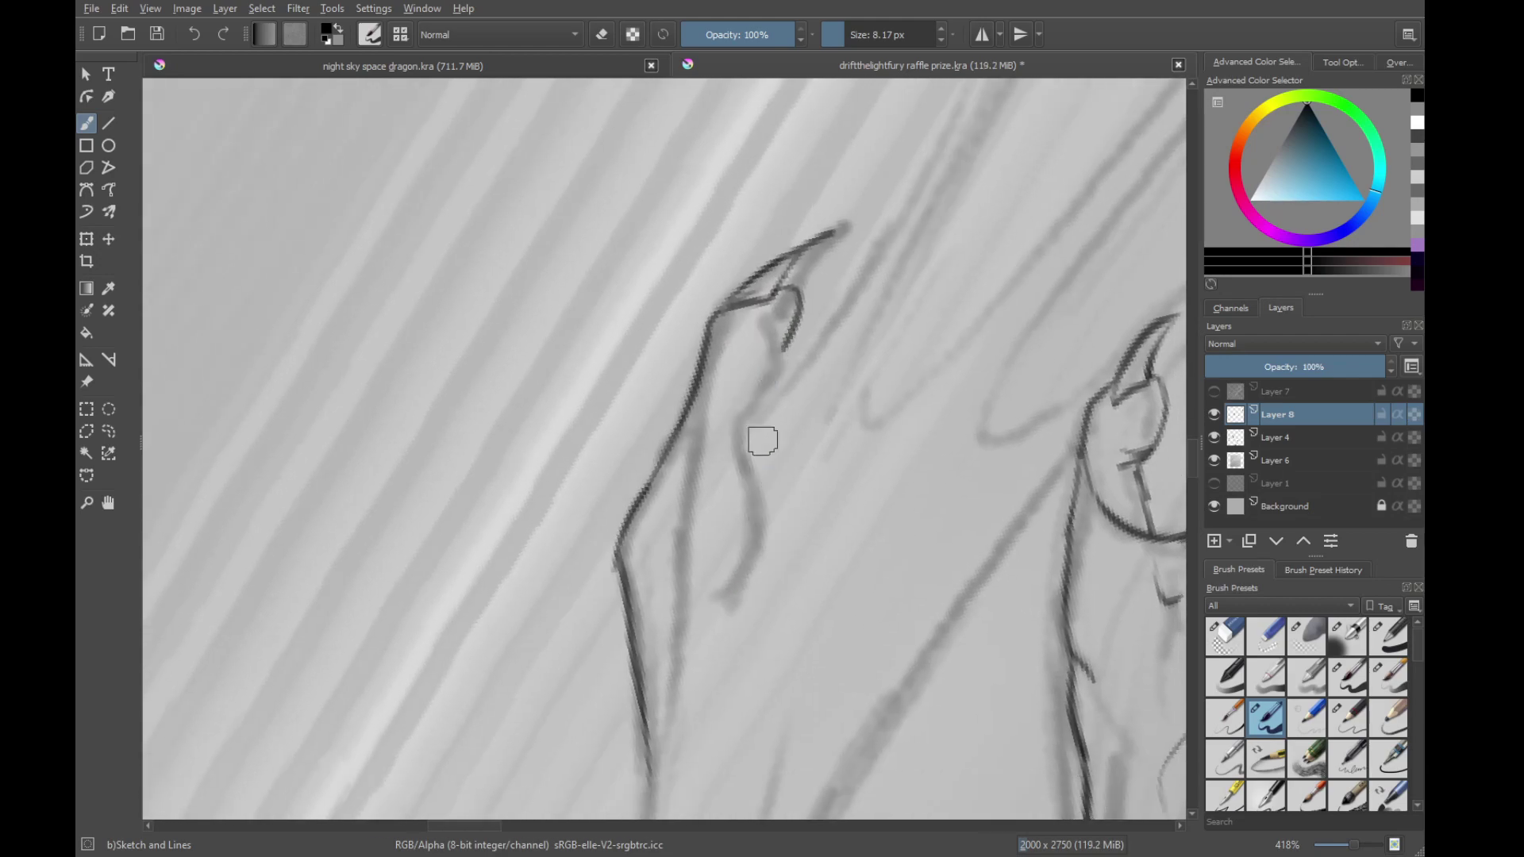
{"action": "mouse_move", "coordinate": [792, 337]}
{"action": "left_mouse_down"}
{"action": "mouse_move", "coordinate": [750, 378]}
{"action": "mouse_move", "coordinate": [739, 548]}
{"action": "mouse_move", "coordinate": [633, 601]}
{"action": "left_mouse_up"}
{"action": "left_click_drag", "start_coordinate": [633, 602], "coordinate": [769, 513]}
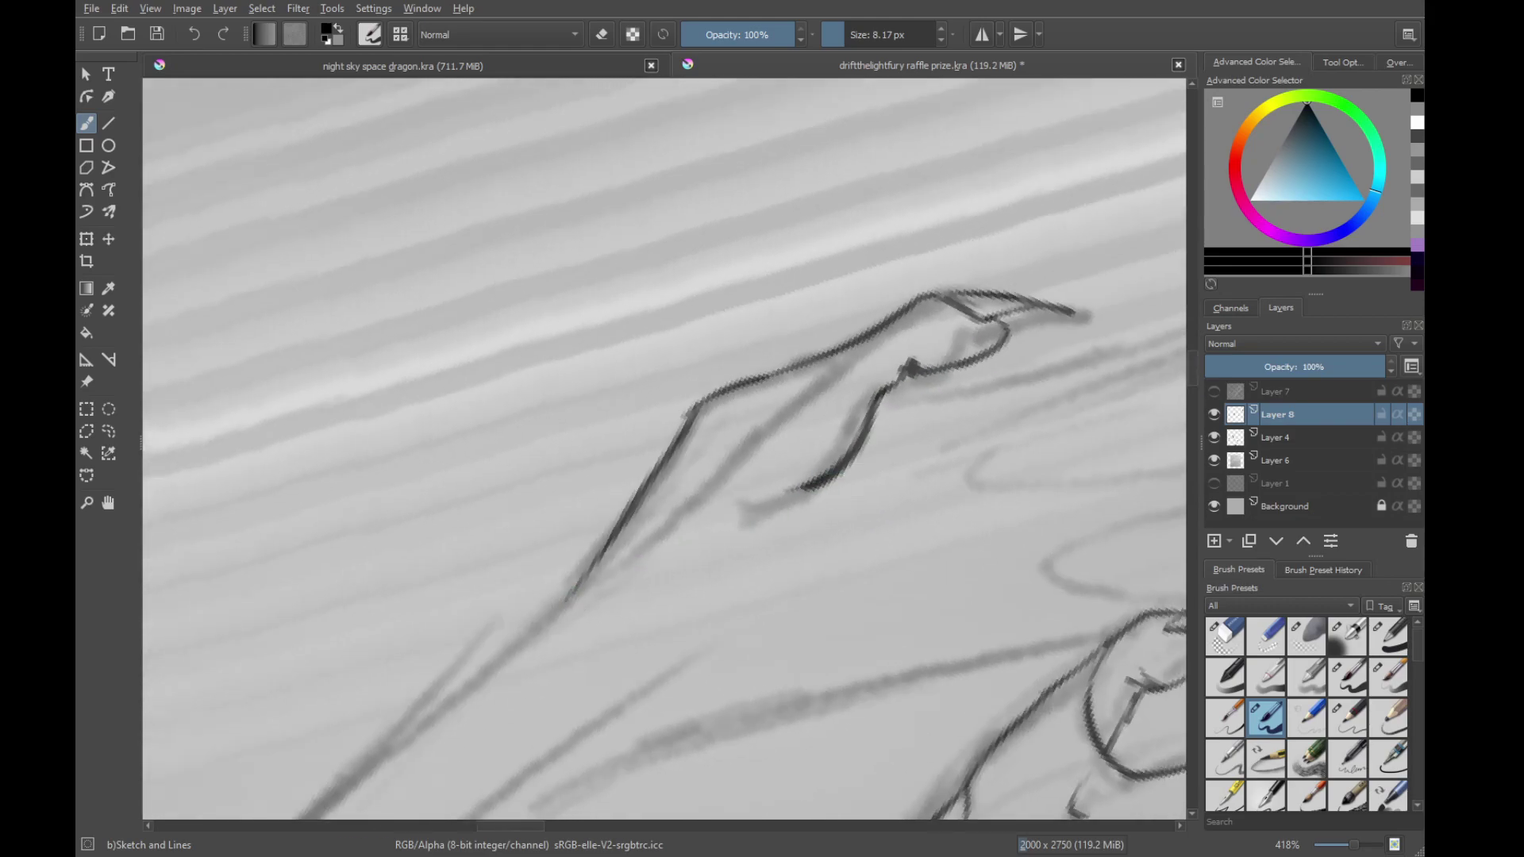
Ink the straight inner line of the far hand from the wrist up toward the clawed finger
{"action": "left_click_drag", "start_coordinate": [573, 591], "coordinate": [810, 388]}
{"action": "left_click_drag", "start_coordinate": [635, 546], "coordinate": [884, 331]}
{"action": "left_click_drag", "start_coordinate": [803, 396], "coordinate": [884, 333]}
{"action": "left_click_drag", "start_coordinate": [932, 397], "coordinate": [923, 390]}
{"action": "left_click_drag", "start_coordinate": [587, 663], "coordinate": [896, 418]}
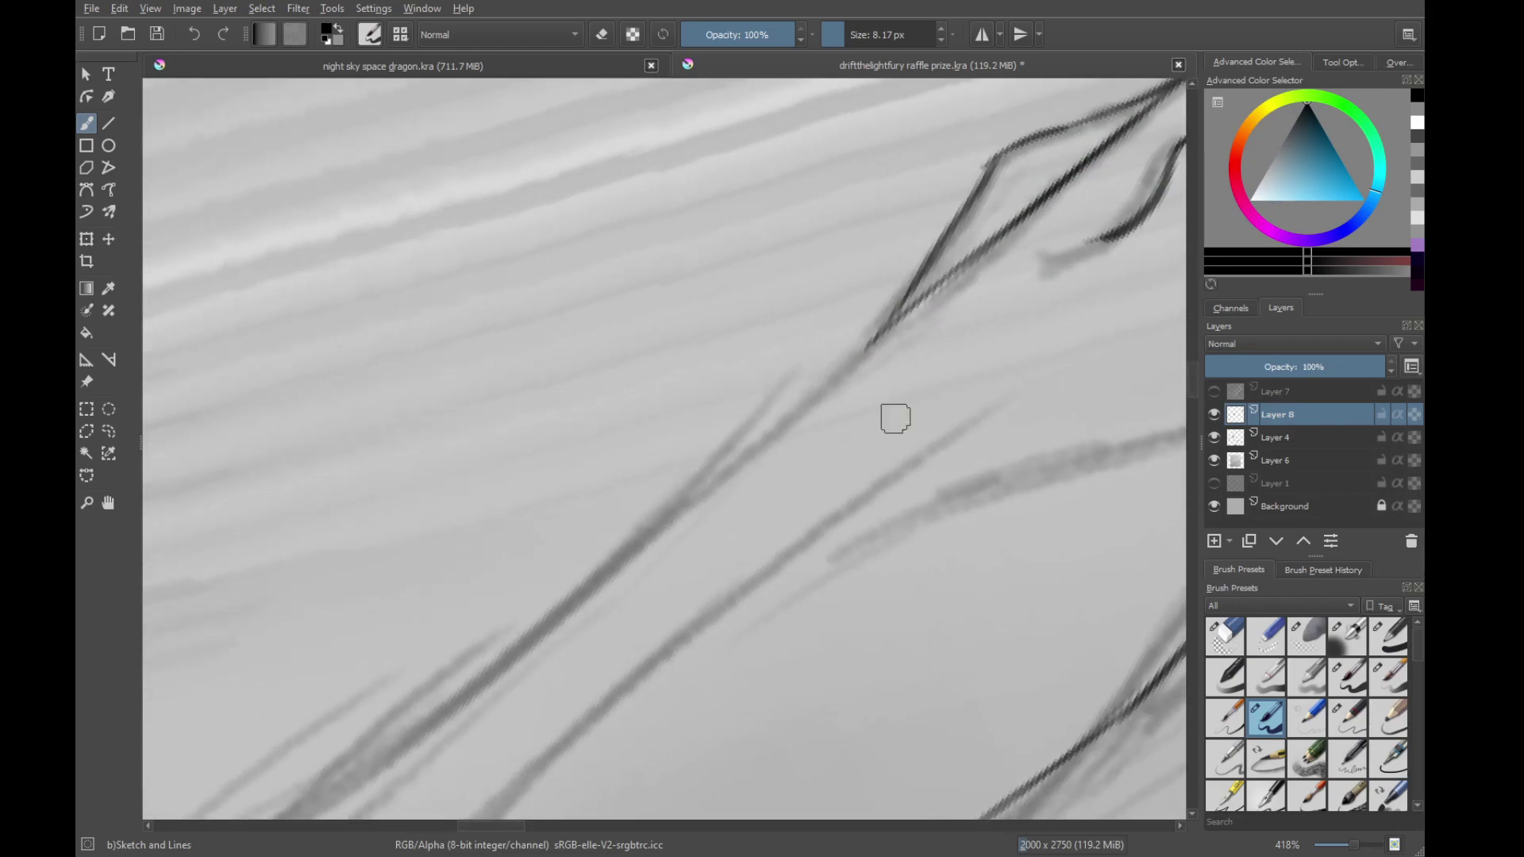
Ink the long head-side line of the far forelimb from the shoulder up toward the wrist, redoing unsatisfactory strokes
{"action": "left_click_drag", "start_coordinate": [508, 667], "coordinate": [1032, 254]}
{"action": "mouse_move", "coordinate": [697, 484]}
{"action": "left_mouse_down"}
{"action": "mouse_move", "coordinate": [928, 296]}
{"action": "mouse_move", "coordinate": [817, 412]}
{"action": "mouse_move", "coordinate": [691, 469]}
{"action": "mouse_move", "coordinate": [878, 442]}
{"action": "mouse_move", "coordinate": [803, 408]}
{"action": "mouse_move", "coordinate": [671, 540]}
{"action": "mouse_move", "coordinate": [577, 582]}
{"action": "left_mouse_up"}
{"action": "left_click_drag", "start_coordinate": [465, 640], "coordinate": [895, 322]}
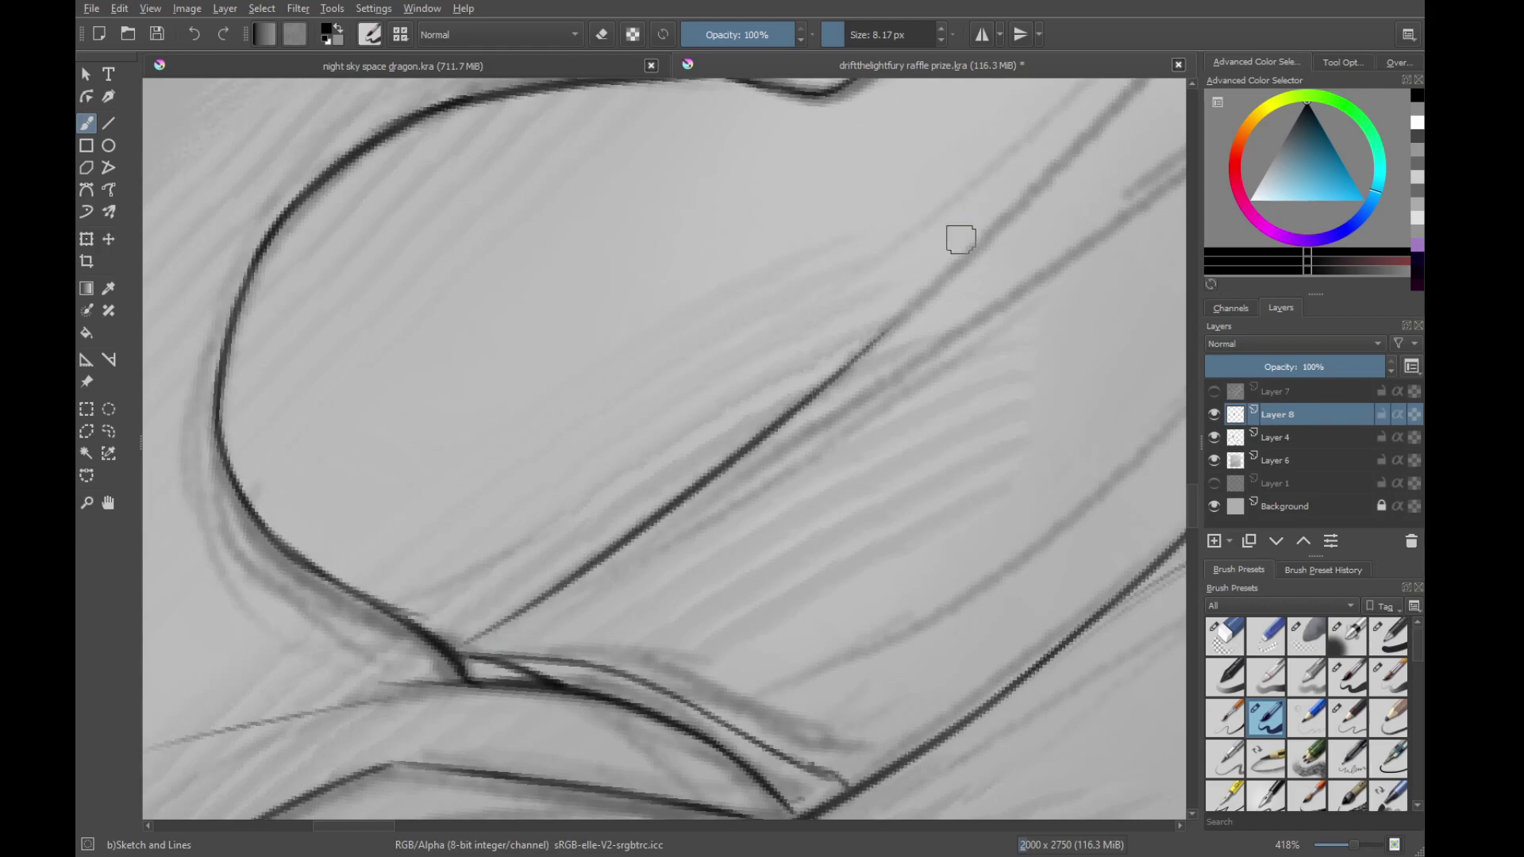
{"action": "left_click_drag", "start_coordinate": [960, 238], "coordinate": [642, 595]}
{"action": "mouse_move", "coordinate": [517, 728]}
{"action": "left_mouse_down"}
{"action": "mouse_move", "coordinate": [906, 324]}
{"action": "mouse_move", "coordinate": [592, 323]}
{"action": "mouse_move", "coordinate": [508, 491]}
{"action": "left_mouse_up"}
{"action": "key", "text": "ctrl+z"}
{"action": "left_click_drag", "start_coordinate": [508, 490], "coordinate": [675, 339]}
{"action": "scroll", "coordinate": [792, 265], "scroll_direction": "down", "scroll_amount": 2}
{"action": "left_click_drag", "start_coordinate": [941, 225], "coordinate": [982, 291]}
{"action": "left_click_drag", "start_coordinate": [409, 655], "coordinate": [936, 230]}
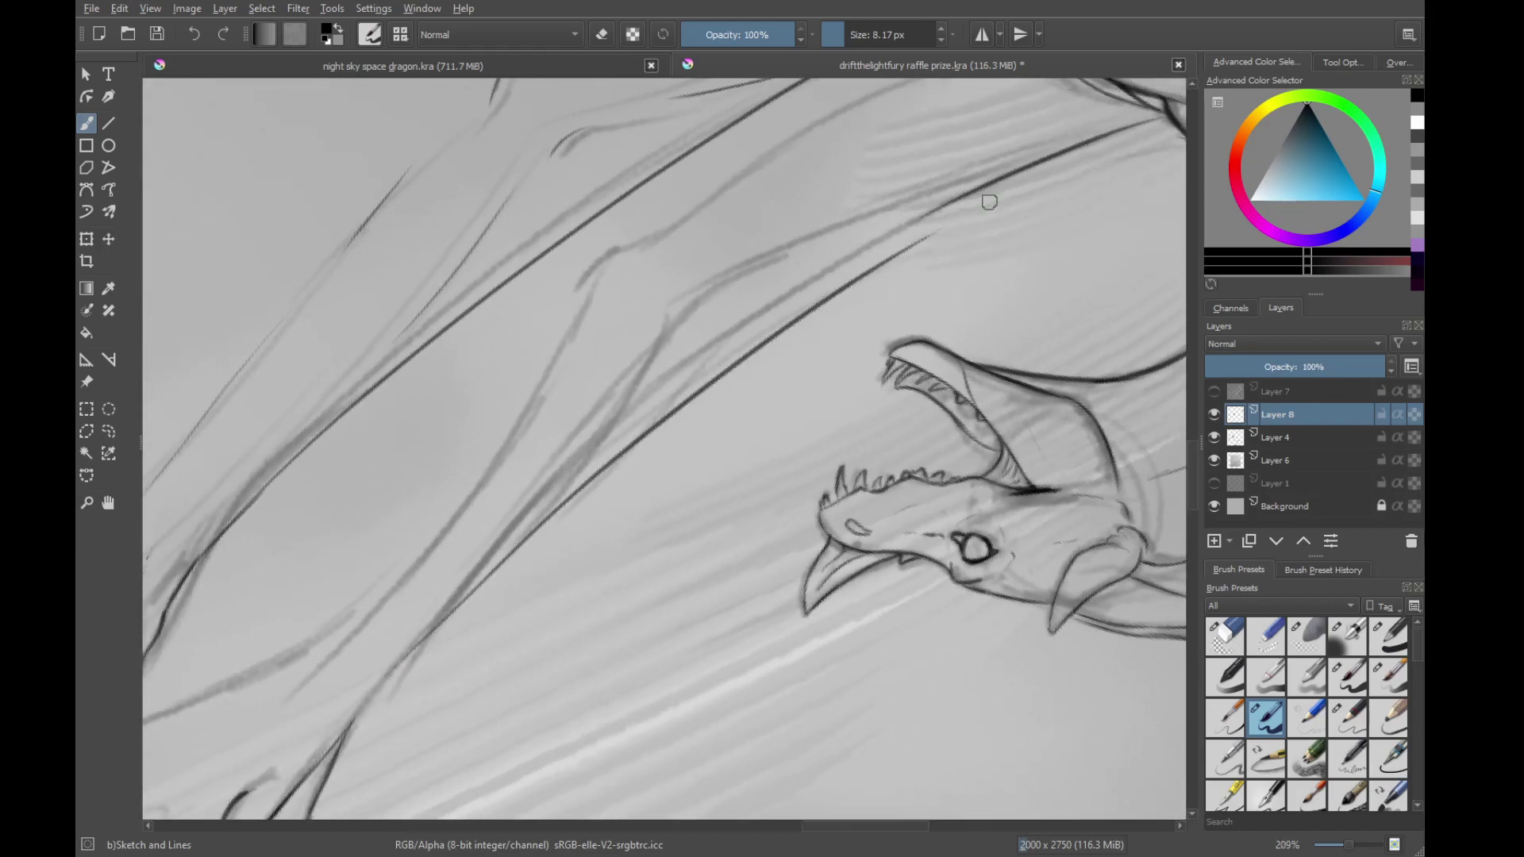
{"action": "key", "text": "ctrl+z"}
{"action": "mouse_move", "coordinate": [386, 696]}
{"action": "left_mouse_down"}
{"action": "mouse_move", "coordinate": [752, 334]}
{"action": "mouse_move", "coordinate": [1020, 162]}
{"action": "left_mouse_up"}
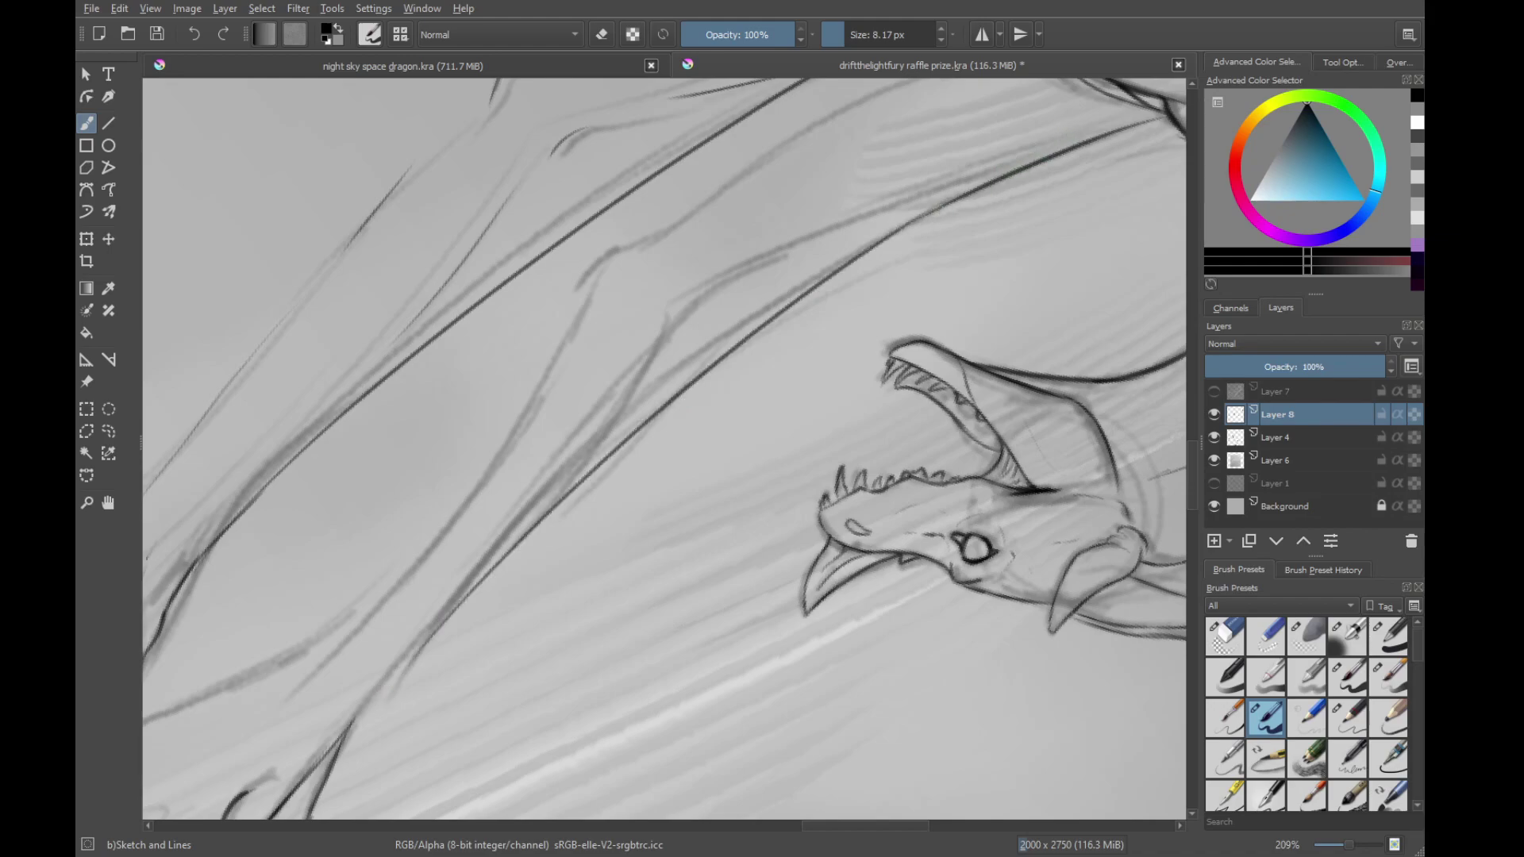
Ink the lower wrist section of the far forelimb's outer line so it joins the hand, redoing the joining stroke
{"action": "left_click_drag", "start_coordinate": [343, 728], "coordinate": [569, 546]}
{"action": "scroll", "coordinate": [568, 546], "scroll_direction": "up", "scroll_amount": 2}
{"action": "left_click_drag", "start_coordinate": [560, 627], "coordinate": [707, 406]}
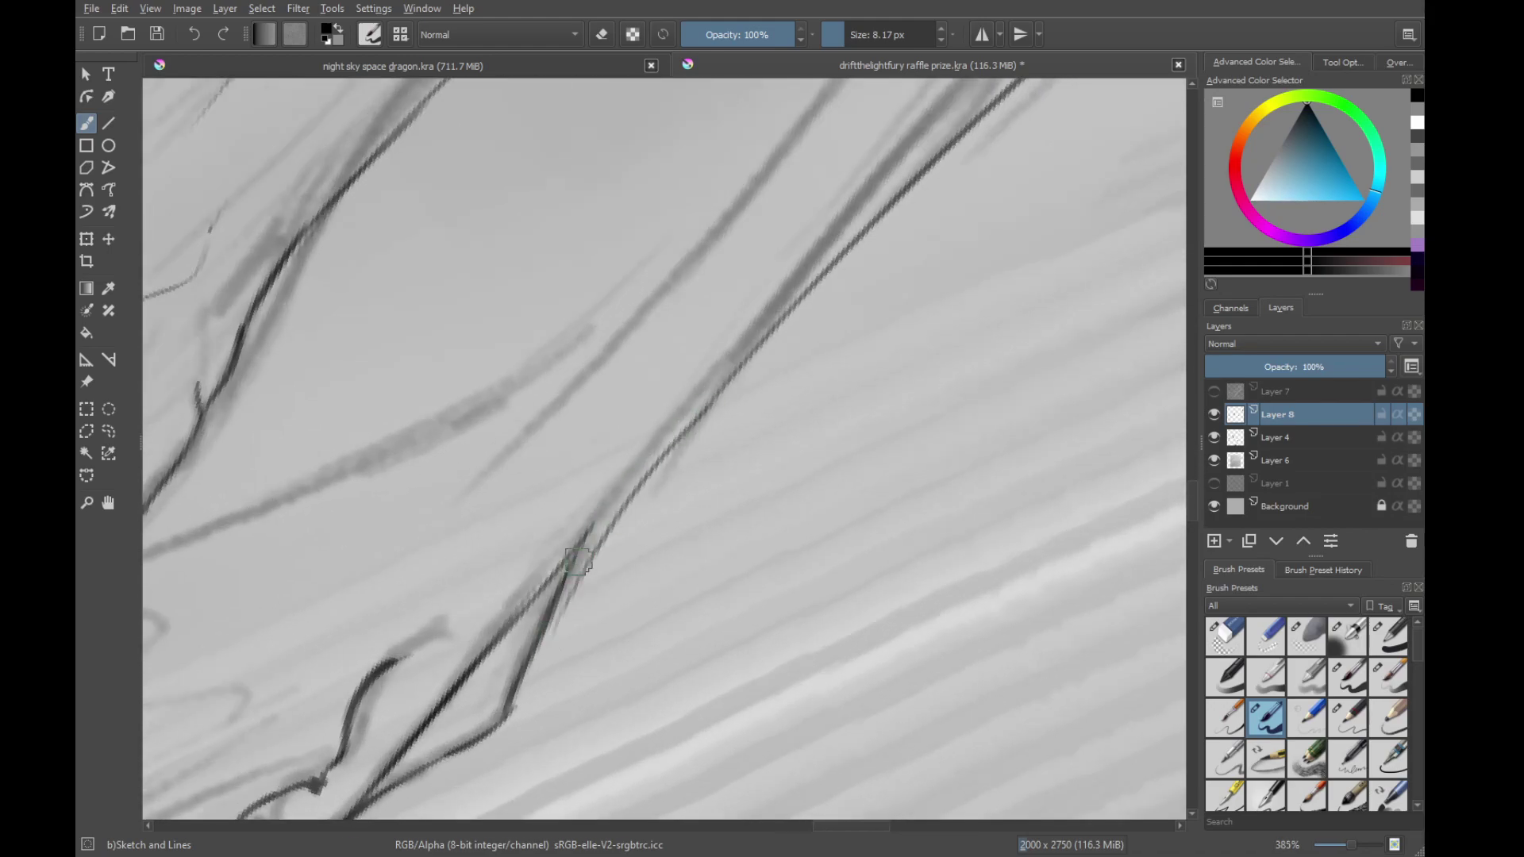
{"action": "left_click_drag", "start_coordinate": [576, 584], "coordinate": [740, 363]}
{"action": "key", "text": "ctrl+z"}
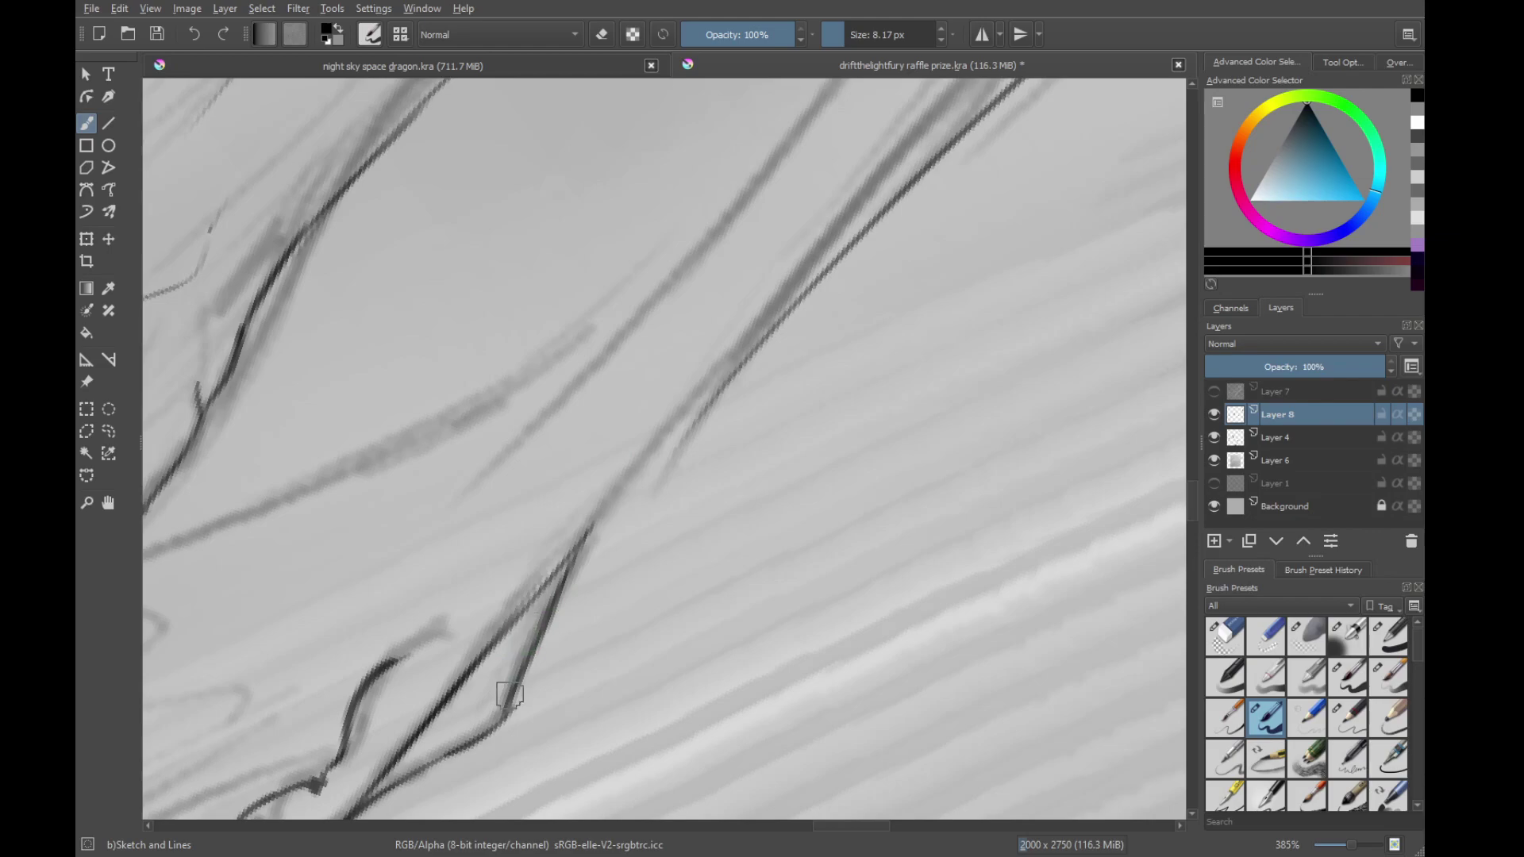
{"action": "left_click_drag", "start_coordinate": [515, 628], "coordinate": [813, 293]}
{"action": "key", "text": "ctrl+z"}
{"action": "left_click_drag", "start_coordinate": [765, 338], "coordinate": [658, 468]}
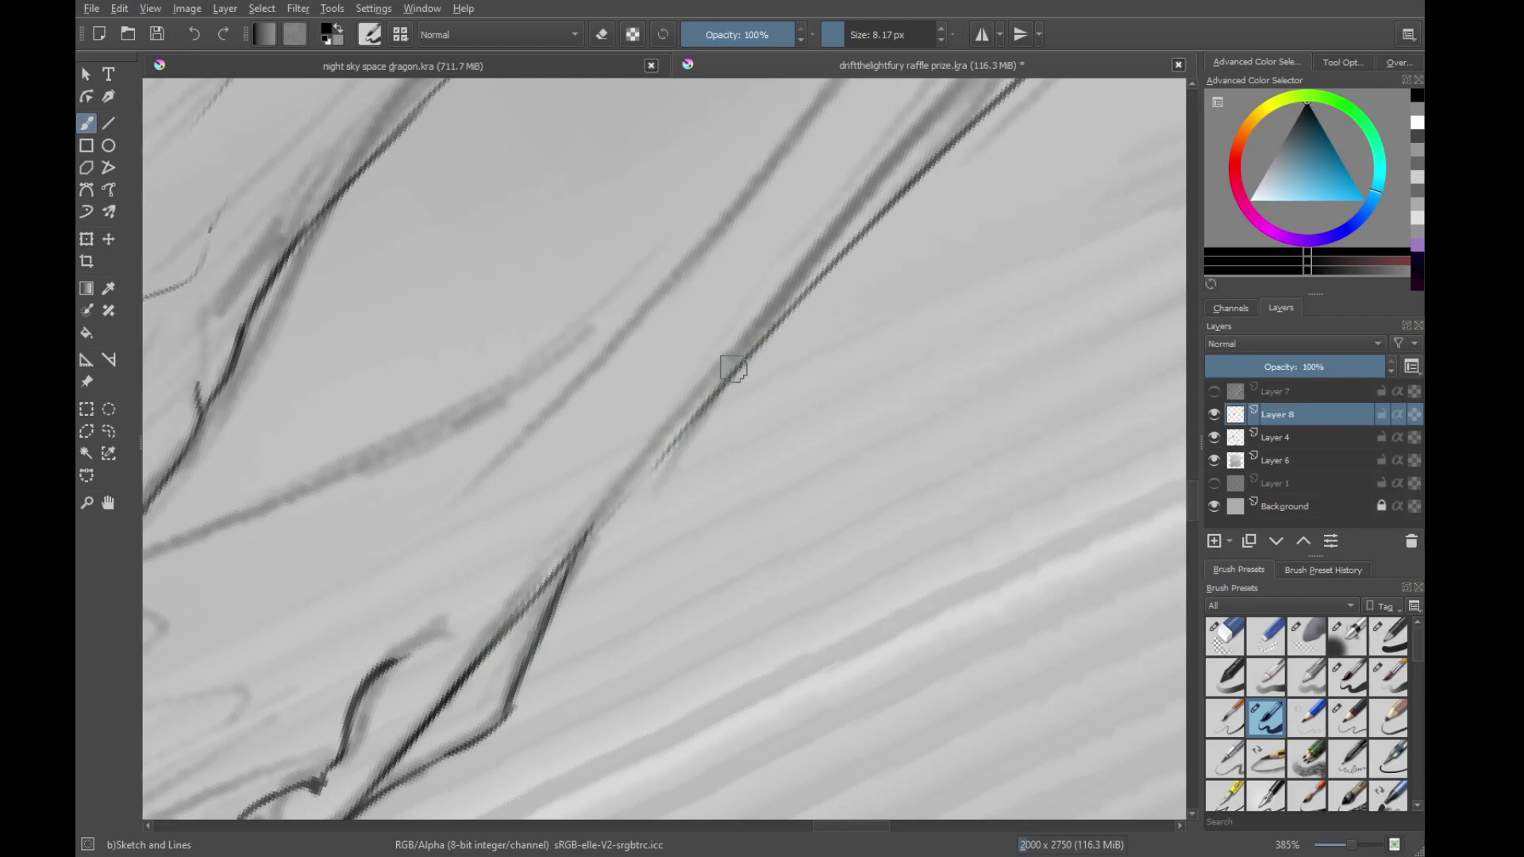
{"action": "mouse_move", "coordinate": [728, 371]}
{"action": "left_mouse_down"}
{"action": "mouse_move", "coordinate": [583, 543]}
{"action": "mouse_move", "coordinate": [553, 611]}
{"action": "left_mouse_up"}
Try to ink the far upper arm's contour branching off the long line near the shoulder, undoing the trial strokes
{"action": "mouse_move", "coordinate": [790, 307]}
{"action": "left_mouse_down"}
{"action": "mouse_move", "coordinate": [752, 371]}
{"action": "mouse_move", "coordinate": [724, 612]}
{"action": "left_mouse_up"}
{"action": "left_click_drag", "start_coordinate": [976, 207], "coordinate": [706, 452]}
{"action": "left_click_drag", "start_coordinate": [893, 324], "coordinate": [753, 385]}
{"action": "left_click_drag", "start_coordinate": [913, 159], "coordinate": [582, 636]}
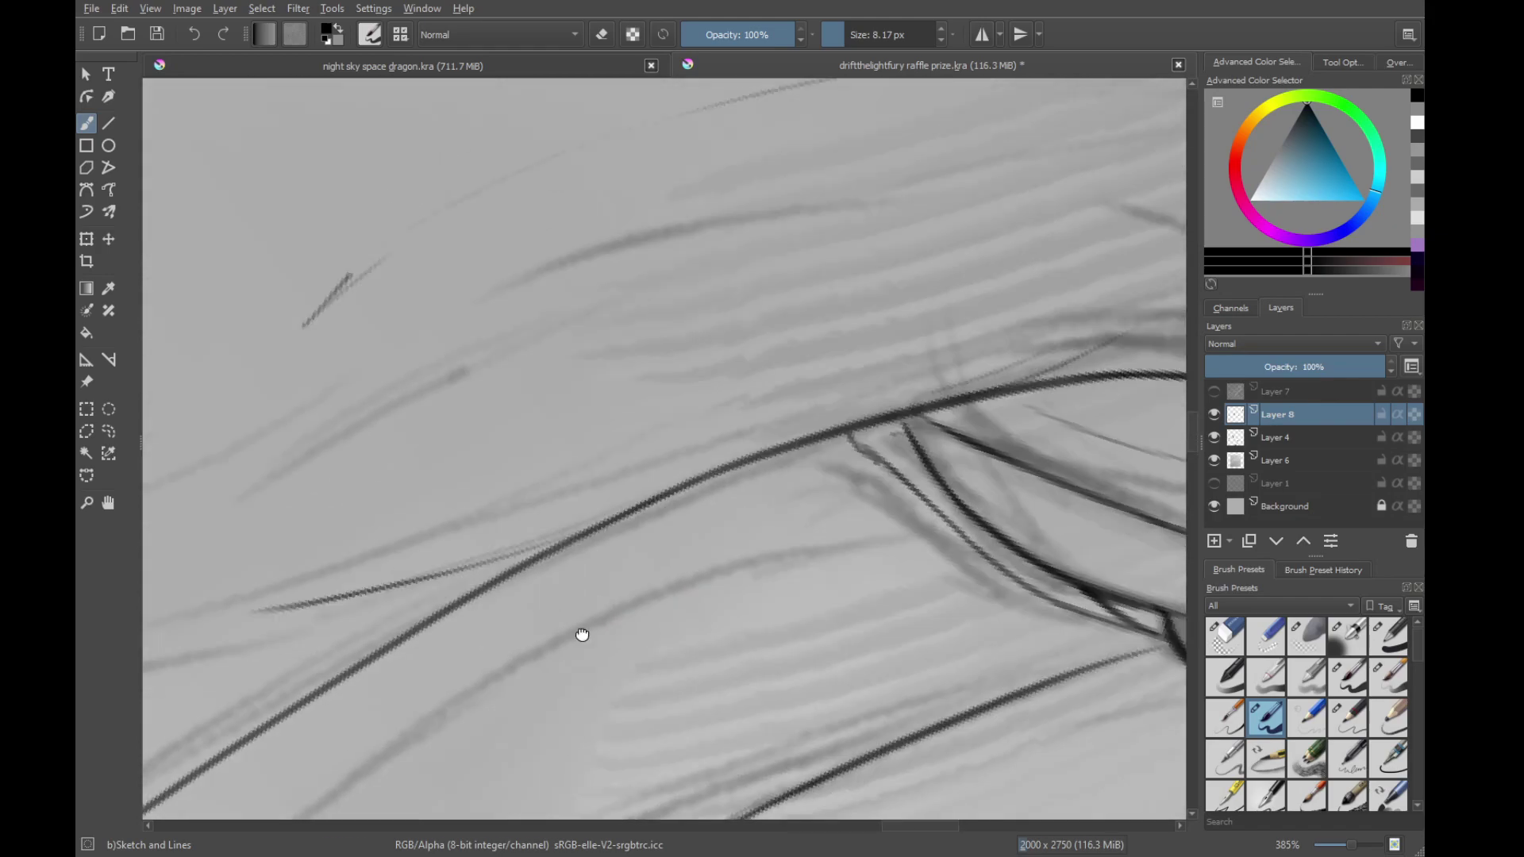
{"action": "left_click_drag", "start_coordinate": [873, 484], "coordinate": [639, 584]}
{"action": "left_click_drag", "start_coordinate": [586, 539], "coordinate": [700, 688]}
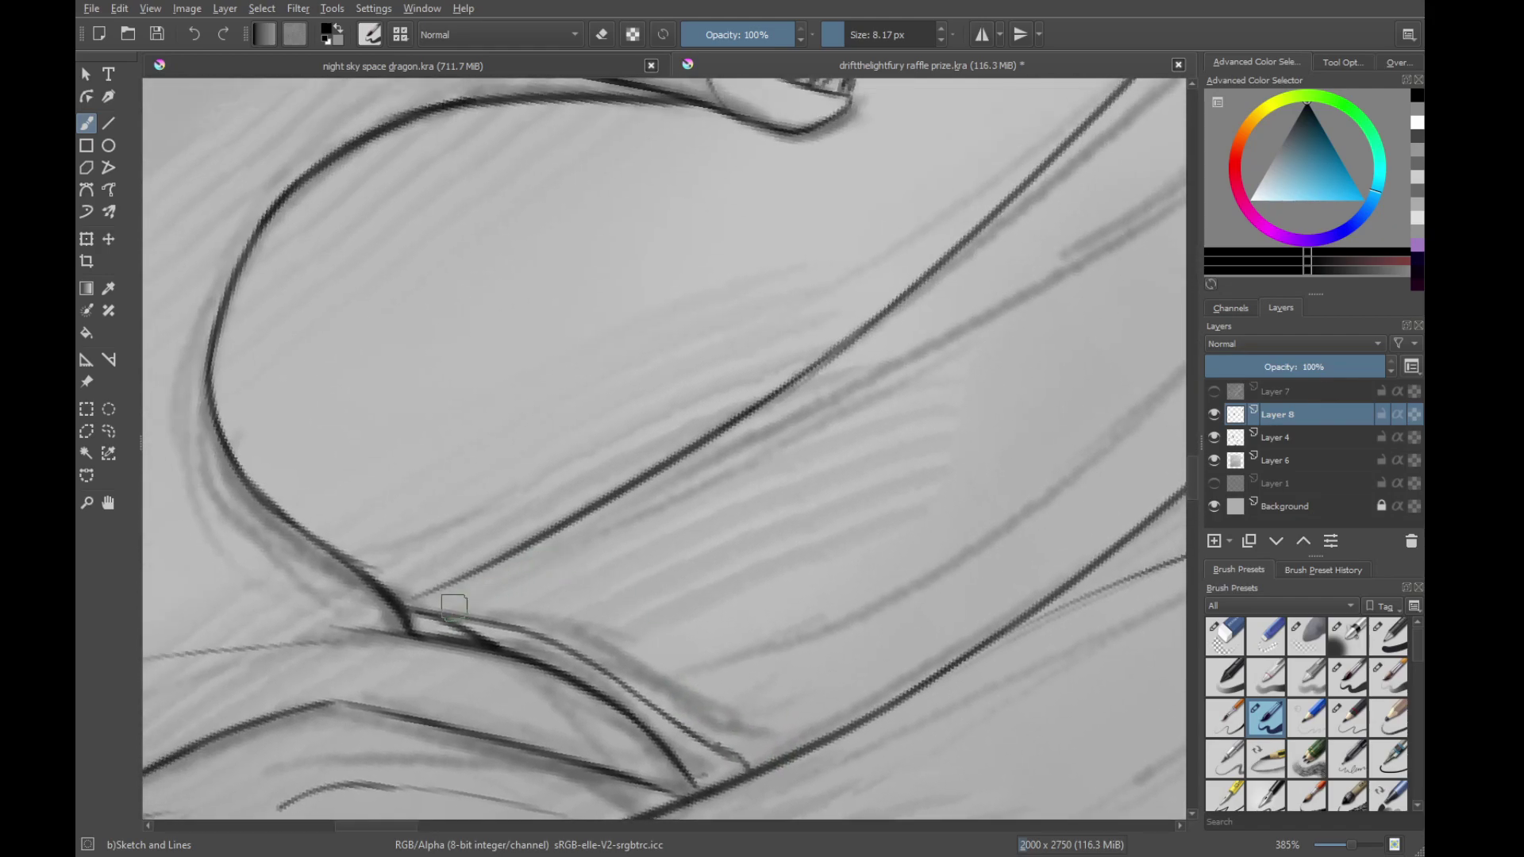
{"action": "mouse_move", "coordinate": [888, 347]}
{"action": "left_mouse_down"}
{"action": "mouse_move", "coordinate": [692, 464]}
{"action": "mouse_move", "coordinate": [861, 371]}
{"action": "left_mouse_up"}
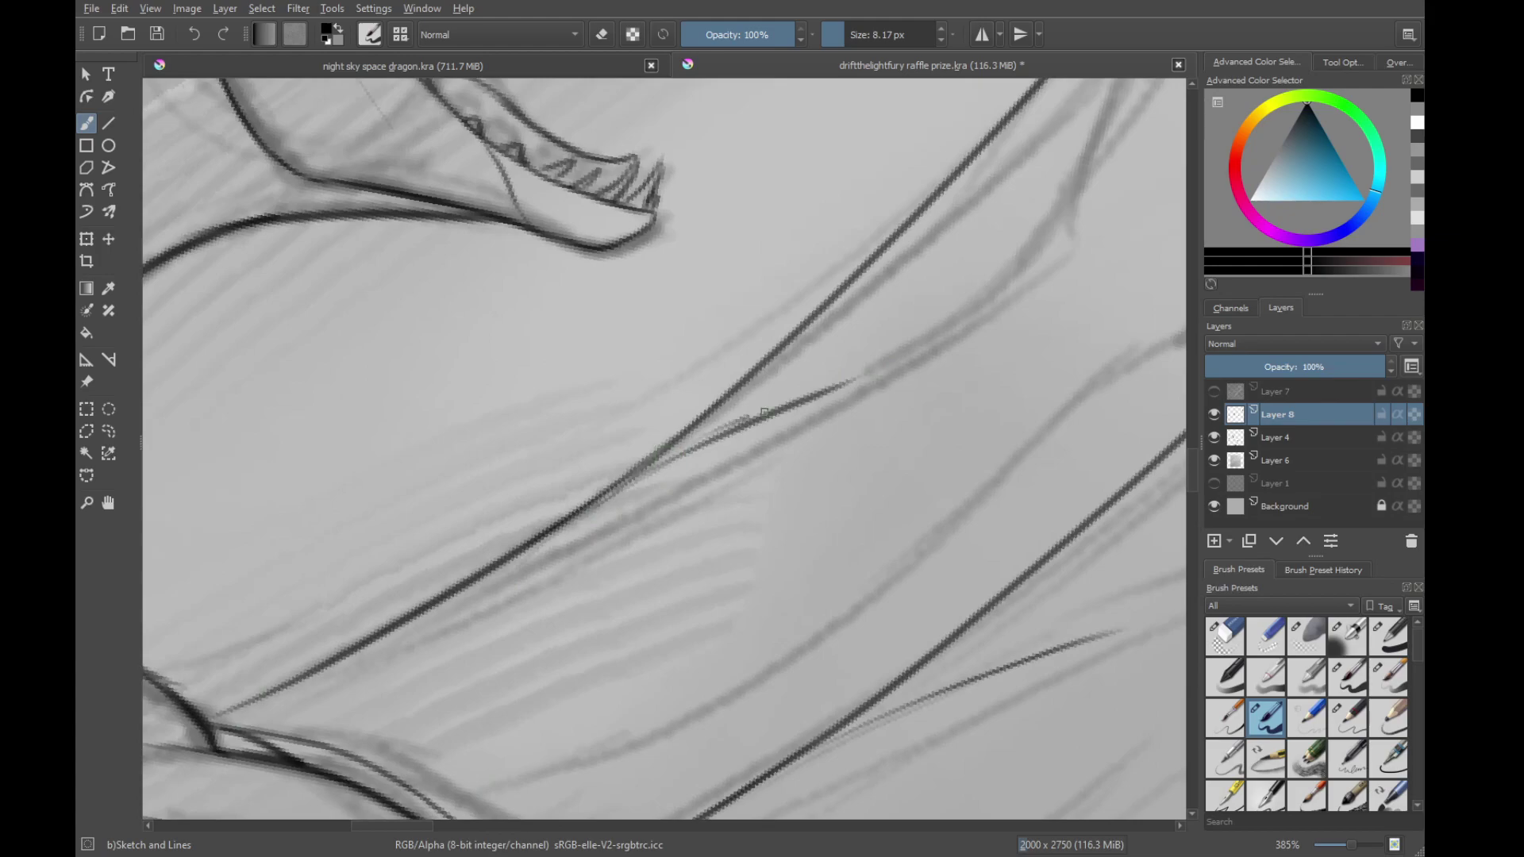
{"action": "mouse_move", "coordinate": [916, 317]}
{"action": "left_mouse_down"}
{"action": "mouse_move", "coordinate": [721, 482]}
{"action": "mouse_move", "coordinate": [827, 404]}
{"action": "left_mouse_up"}
{"action": "left_click_drag", "start_coordinate": [868, 350], "coordinate": [714, 537]}
{"action": "left_click_drag", "start_coordinate": [673, 618], "coordinate": [754, 390]}
{"action": "key", "text": "ctrl+z"}
{"action": "key", "text": "ctrl+z"}
{"action": "key", "text": "ctrl+z"}
{"action": "left_click_drag", "start_coordinate": [557, 665], "coordinate": [925, 312]}
{"action": "key", "text": "ctrl+z"}
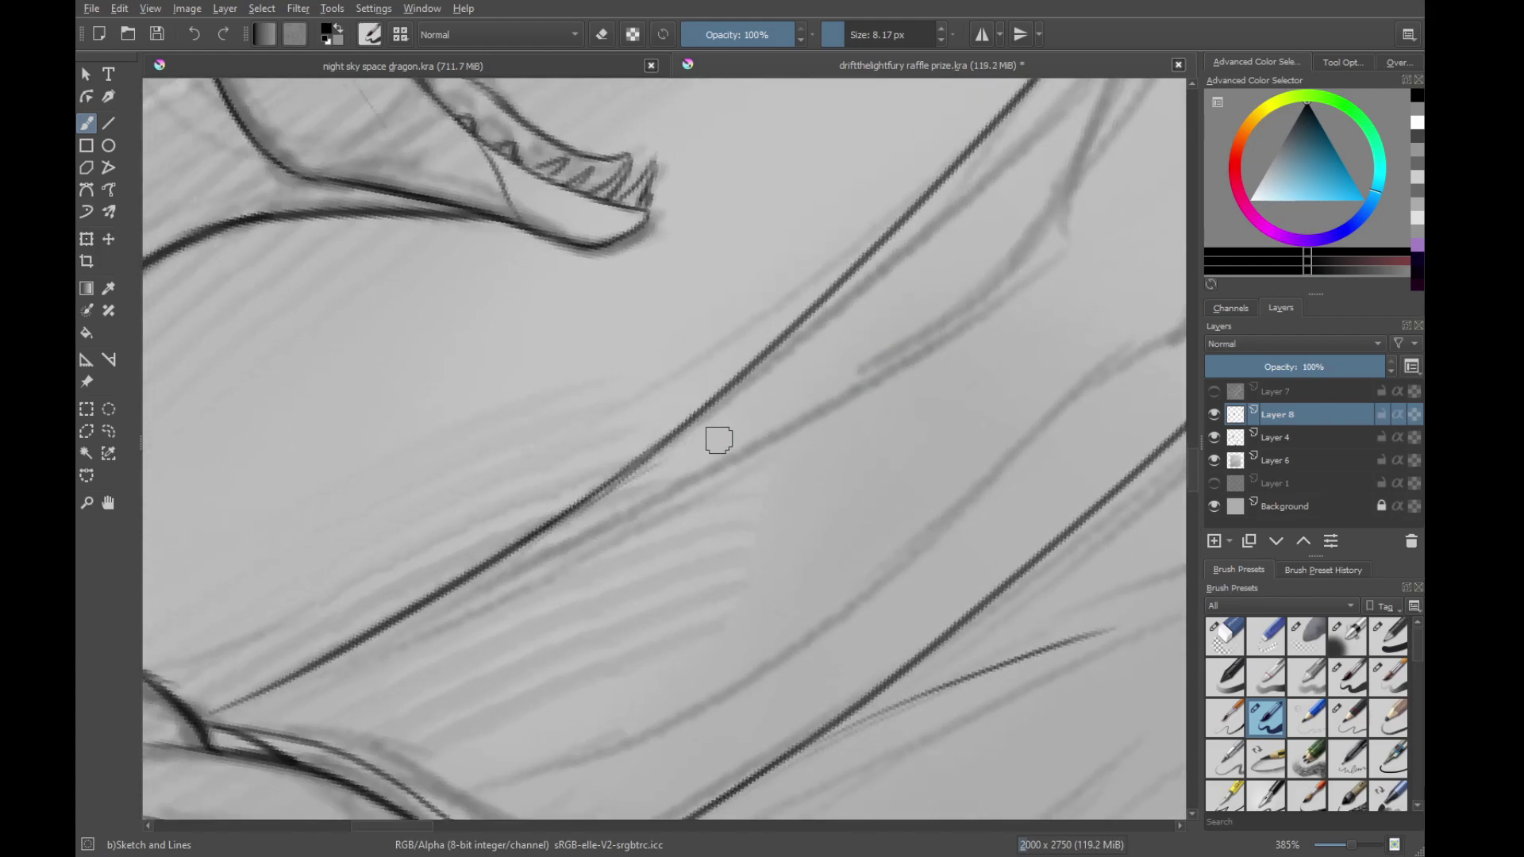
Ink the head-side elbow curve of the far forelimb and the upper arm edge running down from it
{"action": "mouse_move", "coordinate": [846, 411]}
{"action": "left_mouse_down"}
{"action": "mouse_move", "coordinate": [820, 354]}
{"action": "mouse_move", "coordinate": [693, 557]}
{"action": "left_mouse_up"}
{"action": "left_click_drag", "start_coordinate": [827, 308], "coordinate": [782, 422]}
{"action": "left_click_drag", "start_coordinate": [731, 484], "coordinate": [822, 358]}
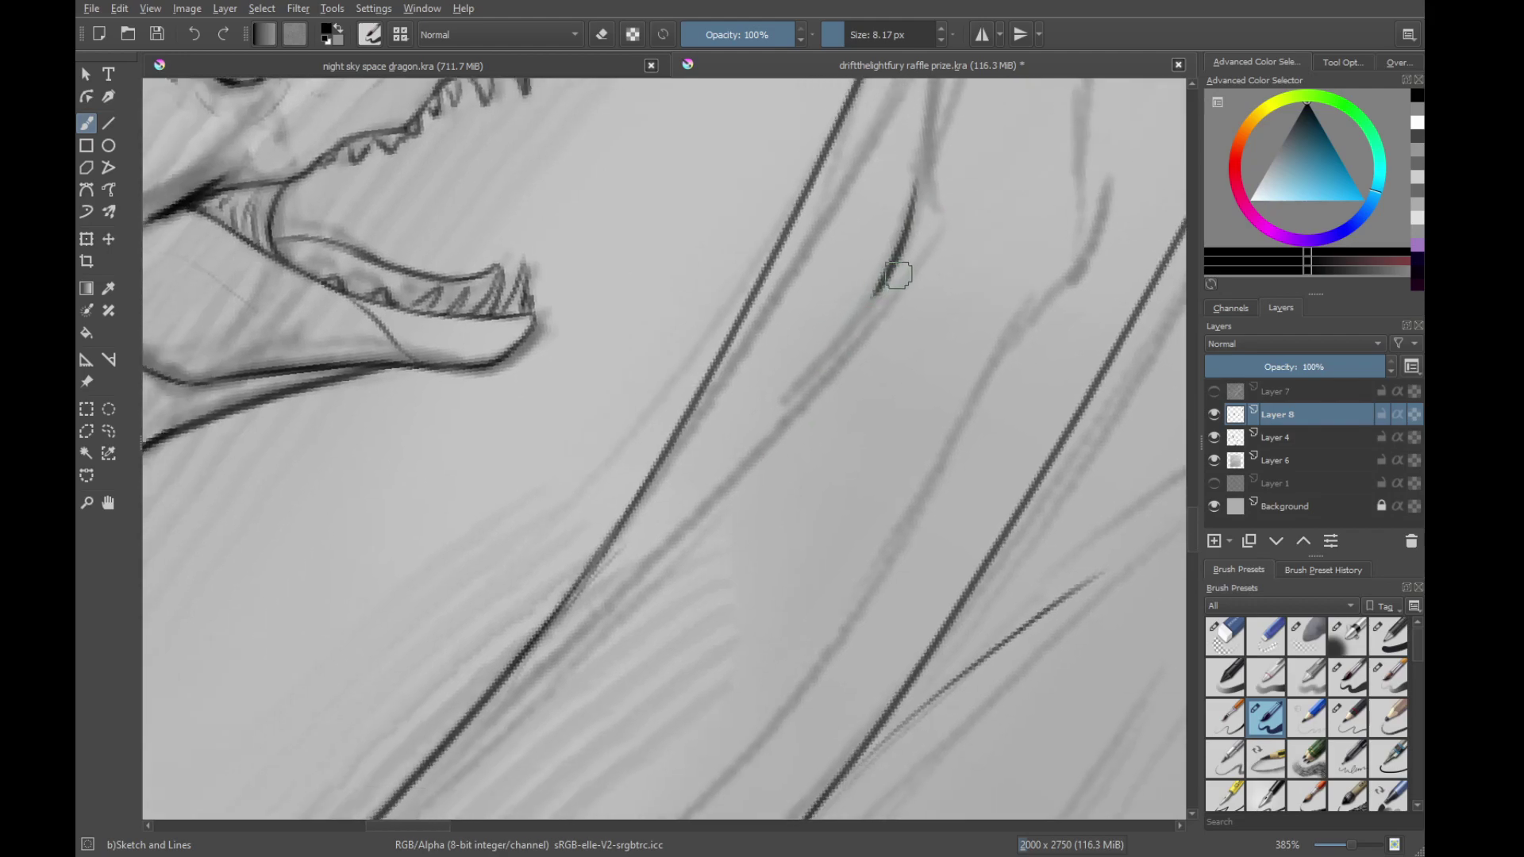
{"action": "left_click_drag", "start_coordinate": [897, 277], "coordinate": [617, 565]}
{"action": "mouse_move", "coordinate": [845, 300]}
{"action": "left_mouse_down"}
{"action": "mouse_move", "coordinate": [653, 684]}
{"action": "mouse_move", "coordinate": [741, 527]}
{"action": "left_mouse_up"}
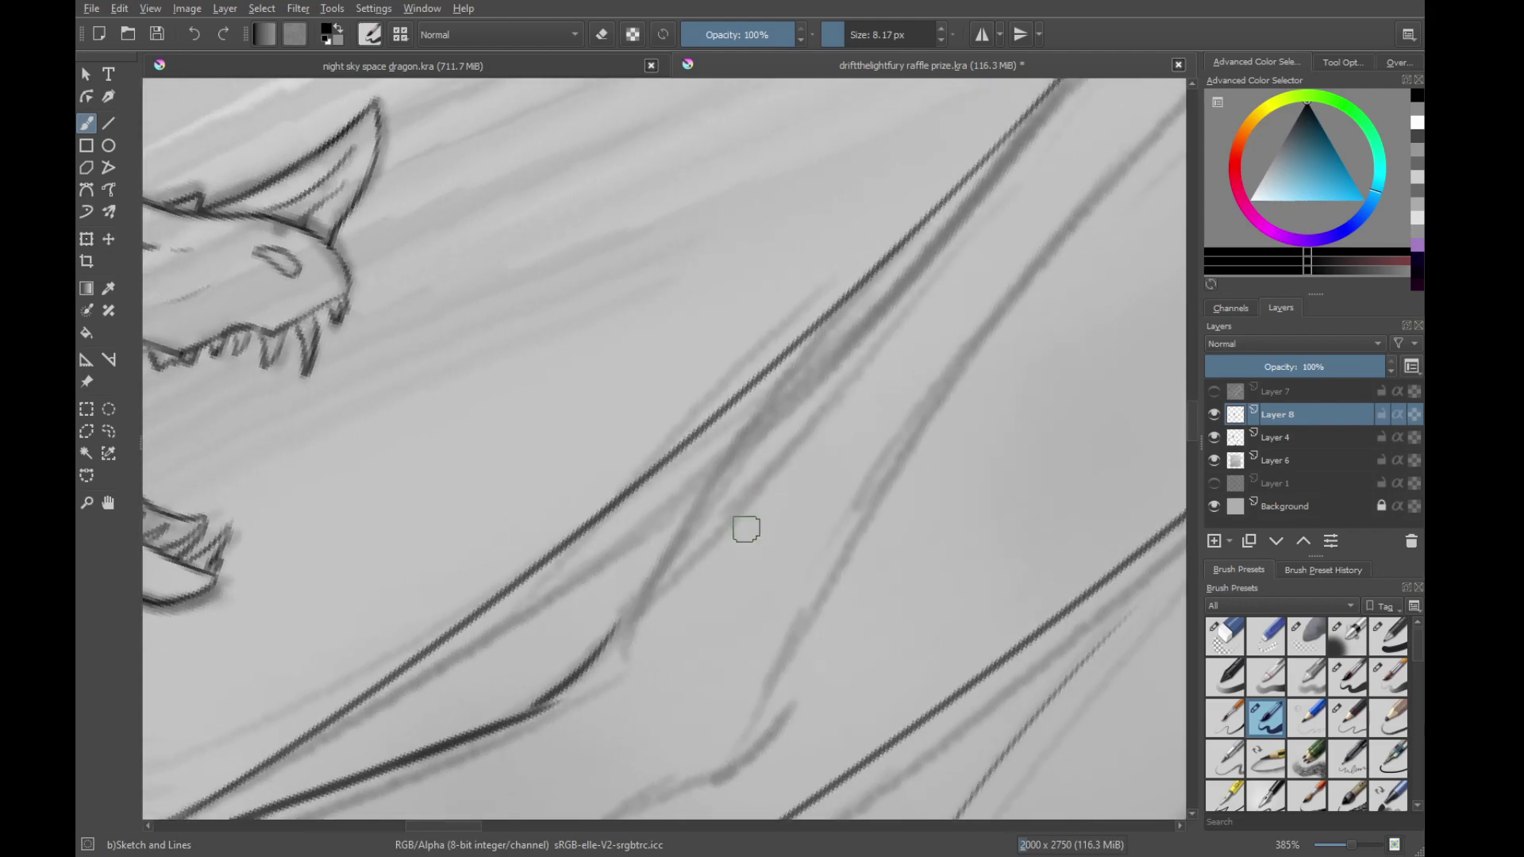
Ink the head-side edge of the far forearm from the elbow up to the long outer line, redoing unsatisfactory strokes
{"action": "mouse_move", "coordinate": [605, 659]}
{"action": "left_mouse_down"}
{"action": "mouse_move", "coordinate": [770, 367]}
{"action": "mouse_move", "coordinate": [782, 409]}
{"action": "left_mouse_up"}
{"action": "key", "text": "ctrl+z"}
{"action": "key", "text": "ctrl+z"}
{"action": "mouse_move", "coordinate": [617, 644]}
{"action": "left_mouse_down"}
{"action": "mouse_move", "coordinate": [698, 492]}
{"action": "mouse_move", "coordinate": [853, 293]}
{"action": "left_mouse_up"}
{"action": "left_click_drag", "start_coordinate": [944, 206], "coordinate": [607, 563]}
{"action": "left_click_drag", "start_coordinate": [593, 627], "coordinate": [707, 492]}
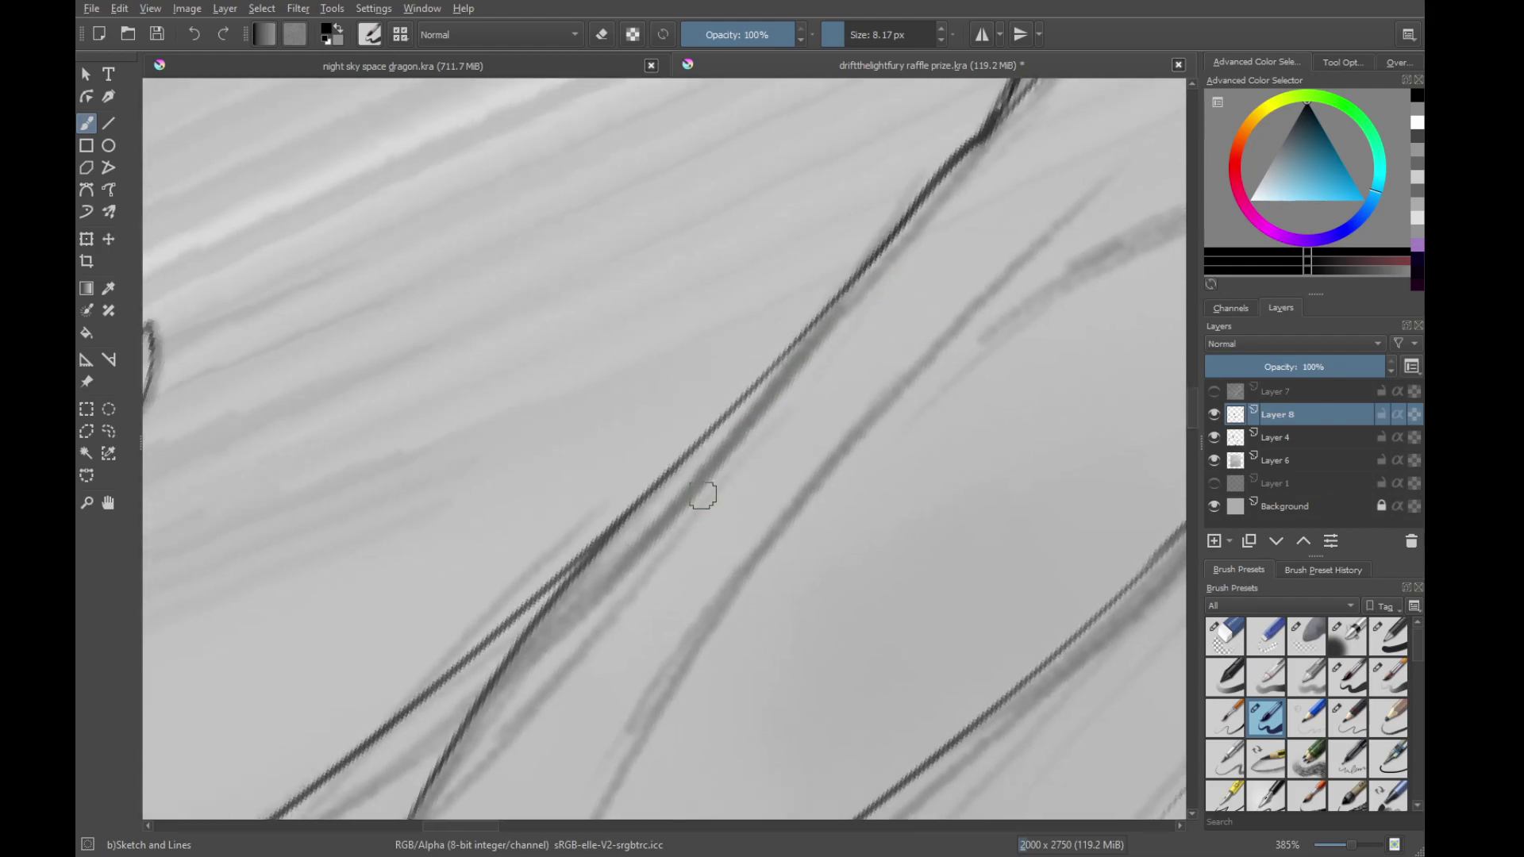
{"action": "key", "text": "ctrl+z"}
{"action": "left_click_drag", "start_coordinate": [436, 786], "coordinate": [536, 641]}
{"action": "left_click_drag", "start_coordinate": [496, 718], "coordinate": [630, 498]}
{"action": "left_click_drag", "start_coordinate": [539, 639], "coordinate": [772, 336]}
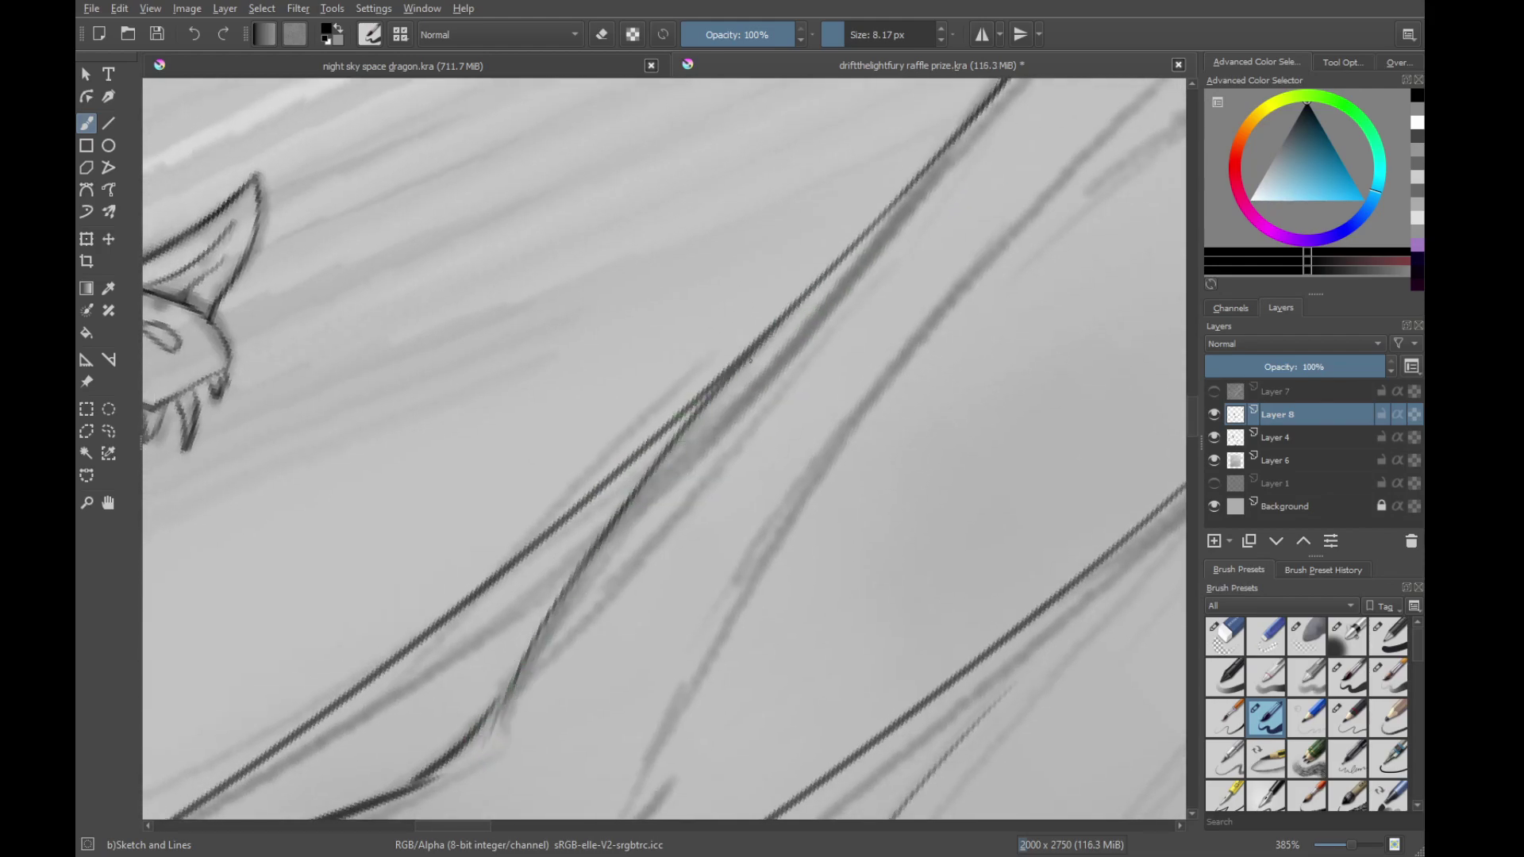
{"action": "left_click_drag", "start_coordinate": [1040, 96], "coordinate": [805, 373]}
{"action": "mouse_move", "coordinate": [700, 498]}
{"action": "left_mouse_down"}
{"action": "mouse_move", "coordinate": [788, 311]}
{"action": "mouse_move", "coordinate": [824, 309]}
{"action": "left_mouse_up"}
{"action": "left_click_drag", "start_coordinate": [516, 720], "coordinate": [810, 388]}
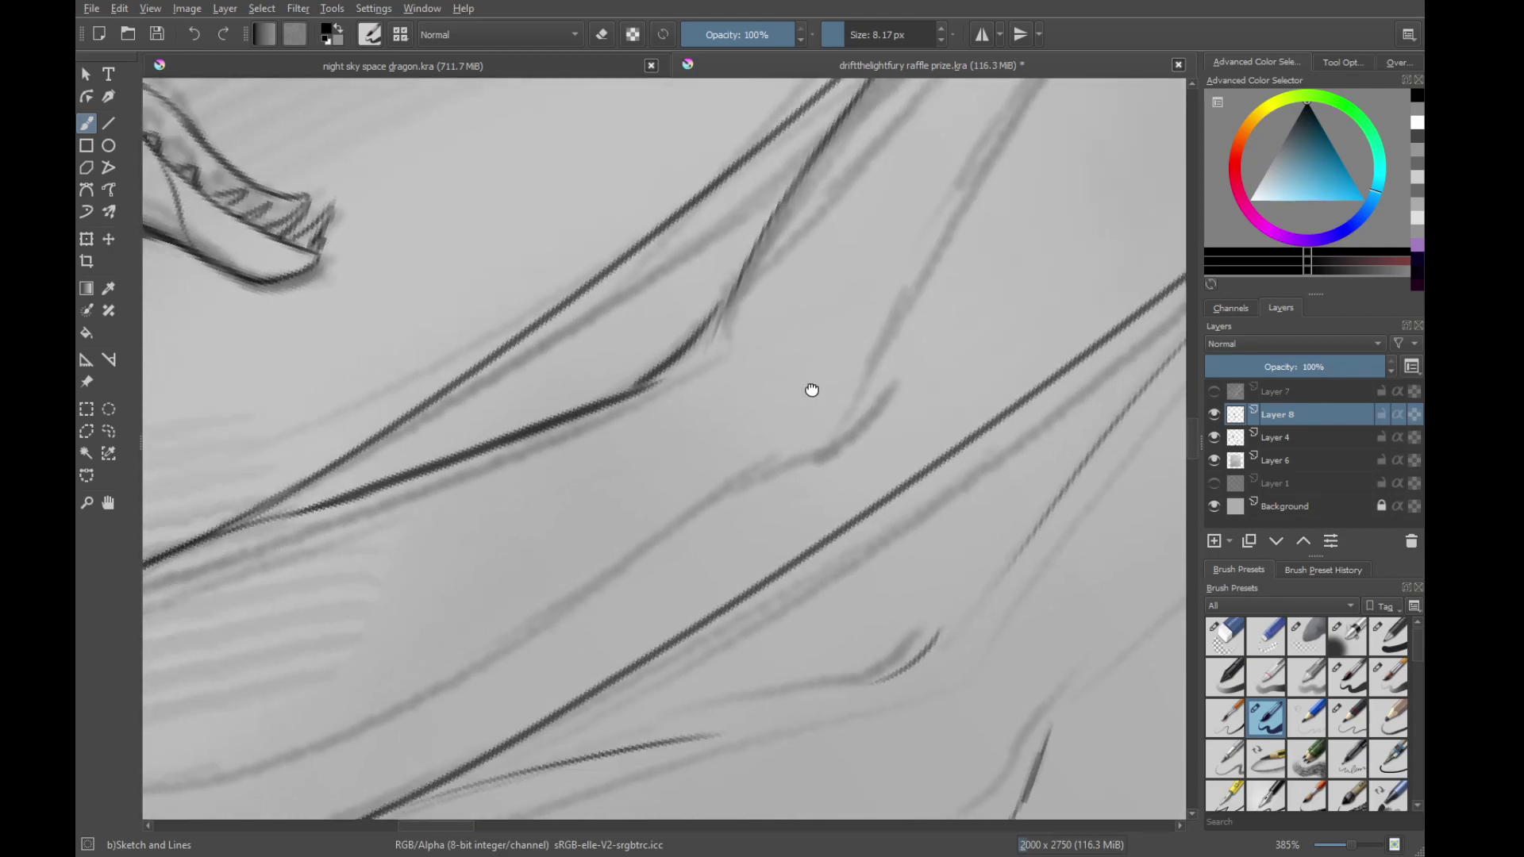
Ink the rear elbow and rear edge of the far forearm up to the wrist, redoing the upper stroke
{"action": "mouse_move", "coordinate": [736, 492]}
{"action": "left_mouse_down"}
{"action": "mouse_move", "coordinate": [863, 365]}
{"action": "mouse_move", "coordinate": [727, 520]}
{"action": "left_mouse_up"}
{"action": "mouse_move", "coordinate": [686, 623]}
{"action": "left_mouse_down"}
{"action": "mouse_move", "coordinate": [848, 338]}
{"action": "mouse_move", "coordinate": [635, 662]}
{"action": "left_mouse_up"}
{"action": "left_click_drag", "start_coordinate": [574, 760], "coordinate": [806, 388]}
{"action": "mouse_move", "coordinate": [814, 369]}
{"action": "left_mouse_down"}
{"action": "mouse_move", "coordinate": [643, 648]}
{"action": "mouse_move", "coordinate": [782, 467]}
{"action": "left_mouse_up"}
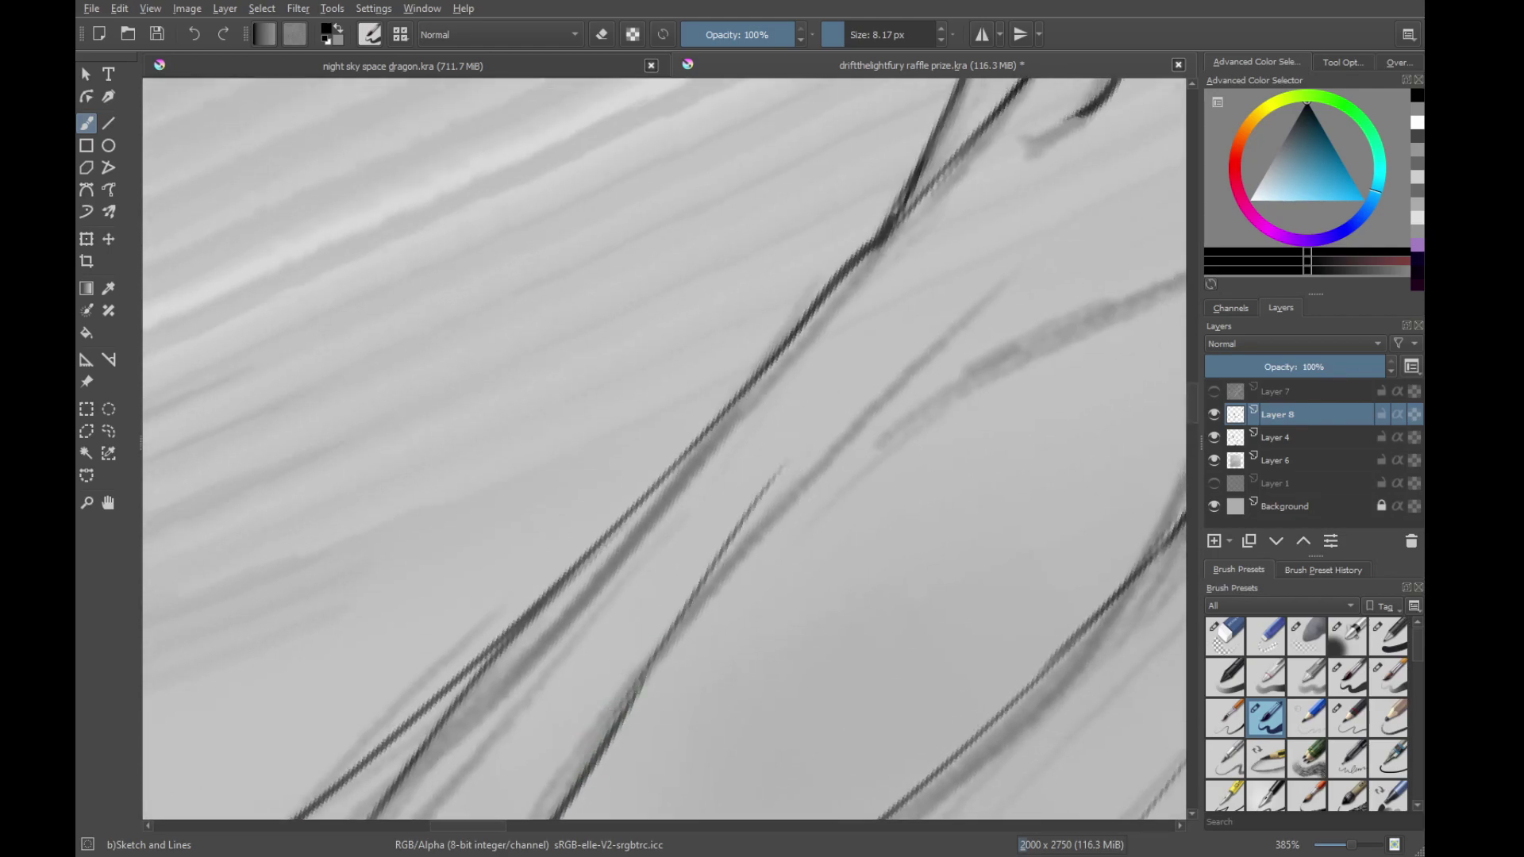
{"action": "left_click_drag", "start_coordinate": [635, 701], "coordinate": [871, 392]}
{"action": "key", "text": "ctrl+z"}
{"action": "key", "text": "ctrl+z"}
{"action": "mouse_move", "coordinate": [629, 723]}
{"action": "left_mouse_down"}
{"action": "mouse_move", "coordinate": [684, 619]}
{"action": "mouse_move", "coordinate": [983, 329]}
{"action": "left_mouse_up"}
{"action": "left_click_drag", "start_coordinate": [1018, 293], "coordinate": [677, 508]}
{"action": "left_click_drag", "start_coordinate": [769, 499], "coordinate": [793, 479], "text": "shift"}
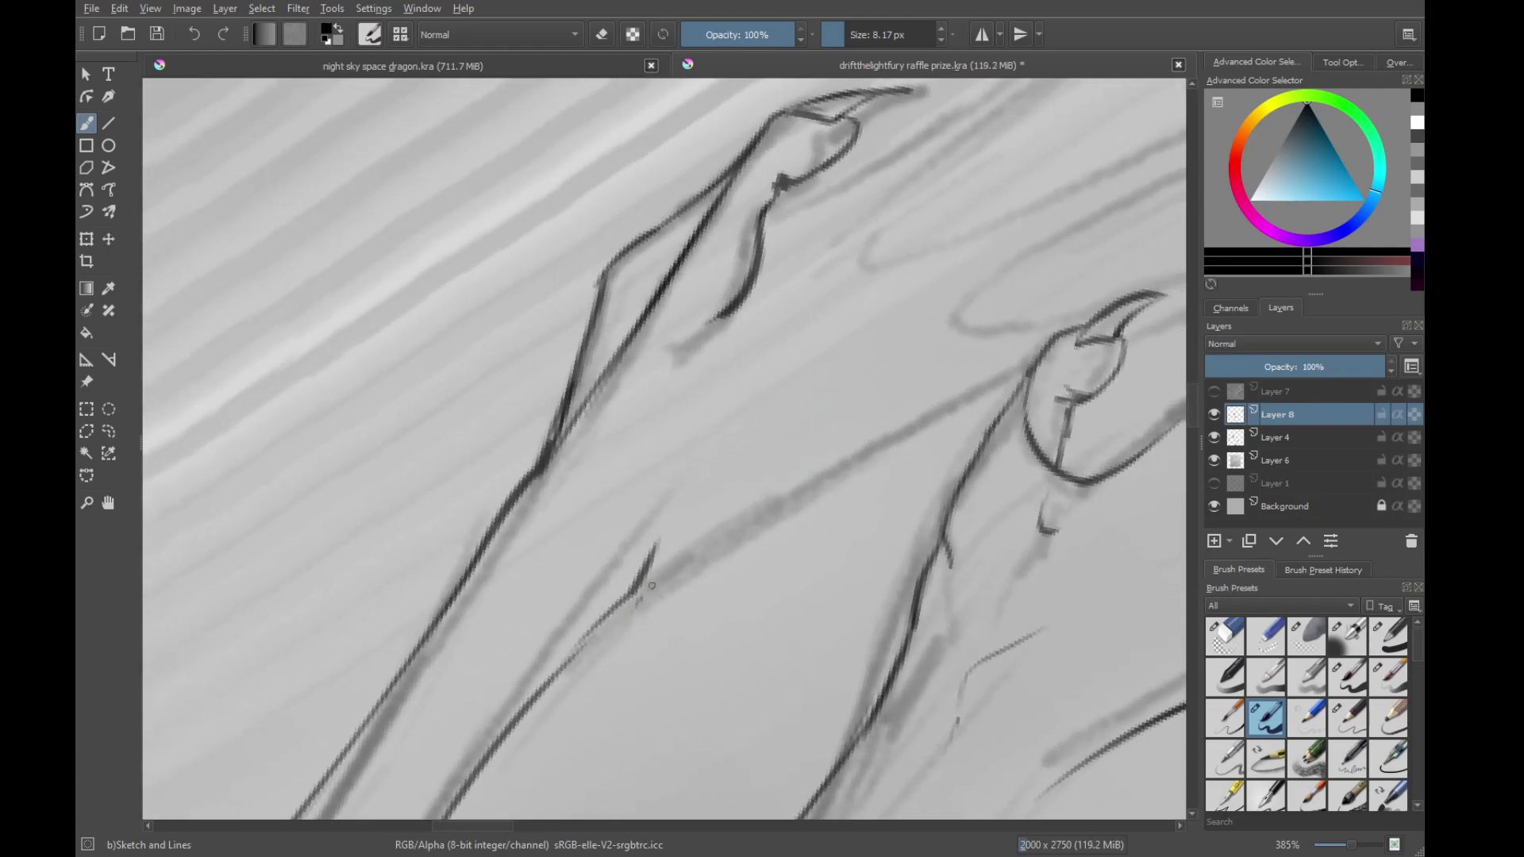
Ink the rear edge of the far hand from the wrist bump diagonally up to the near hand's thumb
{"action": "left_click_drag", "start_coordinate": [644, 594], "coordinate": [752, 514]}
{"action": "left_click_drag", "start_coordinate": [889, 427], "coordinate": [876, 360], "text": "shift"}
{"action": "left_click_drag", "start_coordinate": [671, 594], "coordinate": [967, 287]}
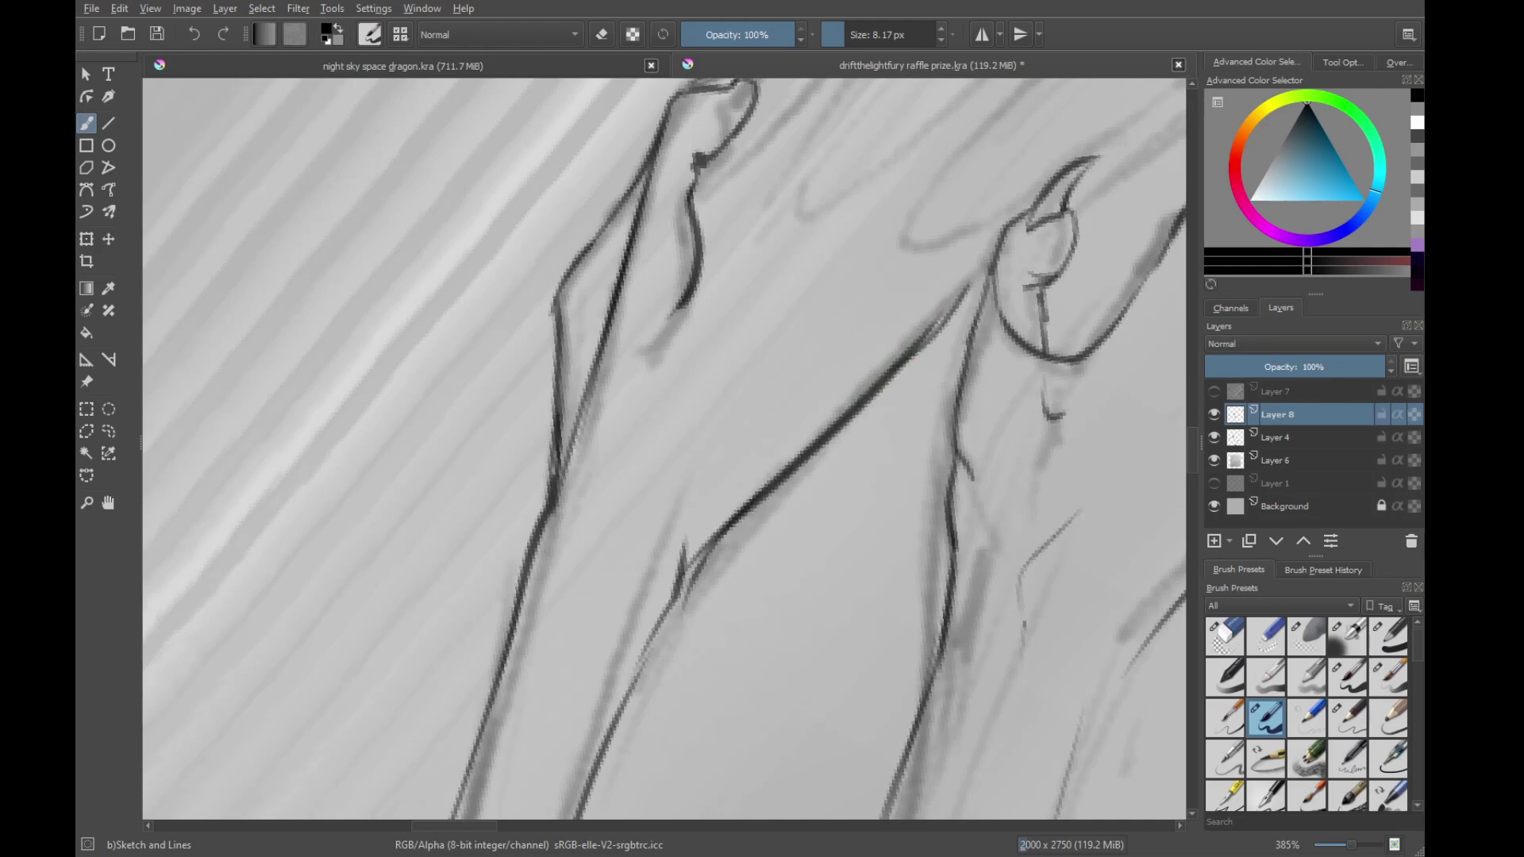
{"action": "left_click_drag", "start_coordinate": [703, 372], "coordinate": [720, 524]}
{"action": "mouse_move", "coordinate": [736, 403]}
{"action": "left_mouse_down"}
{"action": "mouse_move", "coordinate": [757, 450]}
{"action": "mouse_move", "coordinate": [778, 442]}
{"action": "mouse_move", "coordinate": [722, 527]}
{"action": "left_mouse_up"}
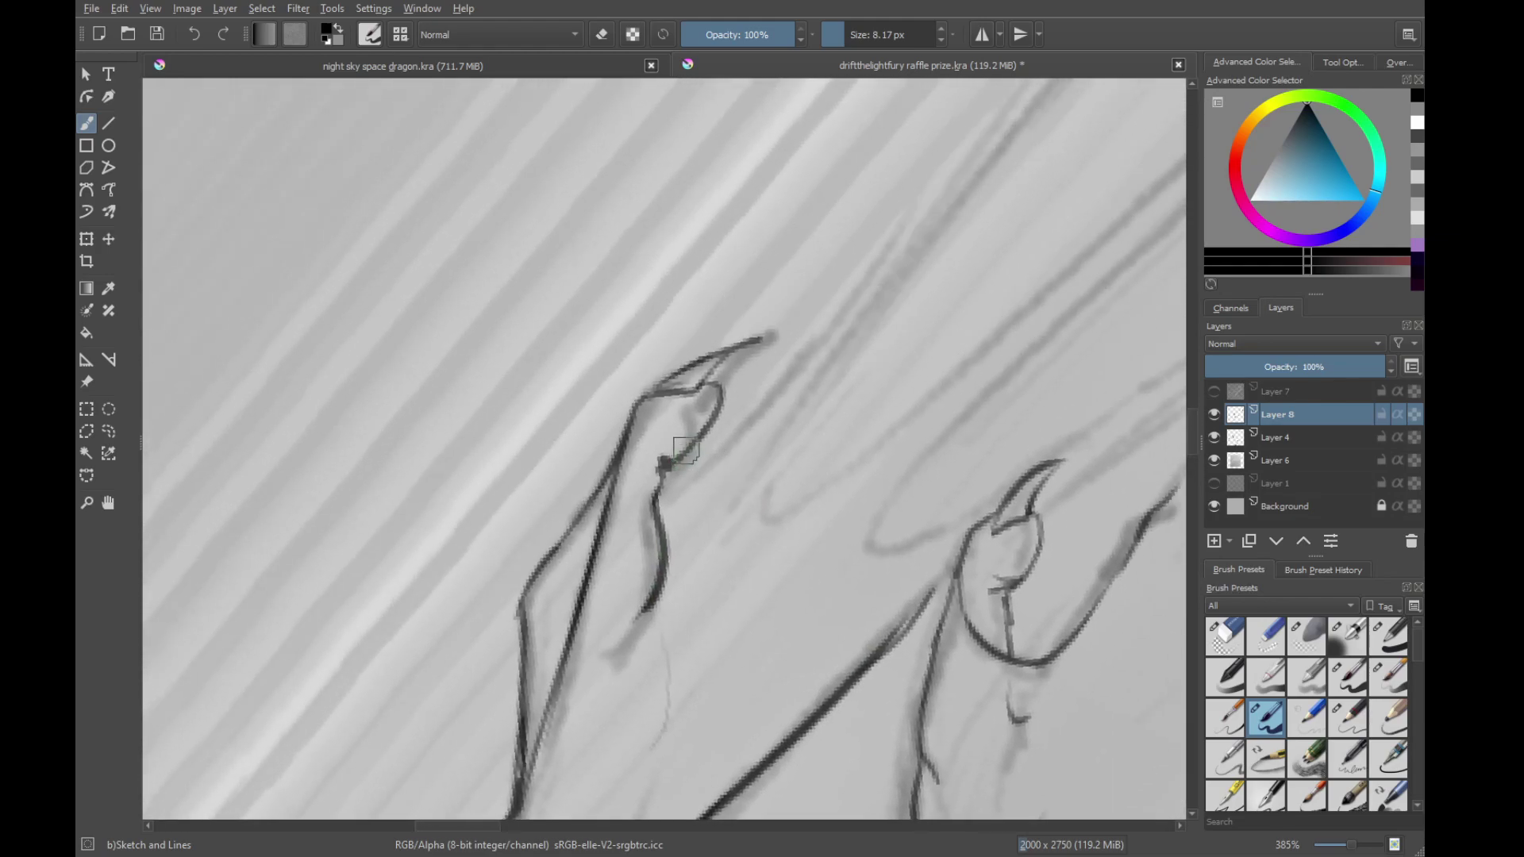
Ink the short hooked knuckle curves along the top of the far hand, beside the clawed finger
{"action": "left_click_drag", "start_coordinate": [708, 467], "coordinate": [780, 395]}
{"action": "left_click_drag", "start_coordinate": [802, 382], "coordinate": [677, 555]}
{"action": "mouse_move", "coordinate": [637, 639]}
{"action": "left_mouse_down"}
{"action": "mouse_move", "coordinate": [729, 514]}
{"action": "mouse_move", "coordinate": [655, 530]}
{"action": "left_mouse_up"}
{"action": "key", "text": "ctrl+z"}
{"action": "left_click_drag", "start_coordinate": [696, 484], "coordinate": [748, 454]}
{"action": "left_click_drag", "start_coordinate": [814, 469], "coordinate": [725, 461]}
{"action": "left_click_drag", "start_coordinate": [694, 539], "coordinate": [761, 492]}
{"action": "scroll", "coordinate": [682, 513], "scroll_direction": "right", "scroll_amount": 3}
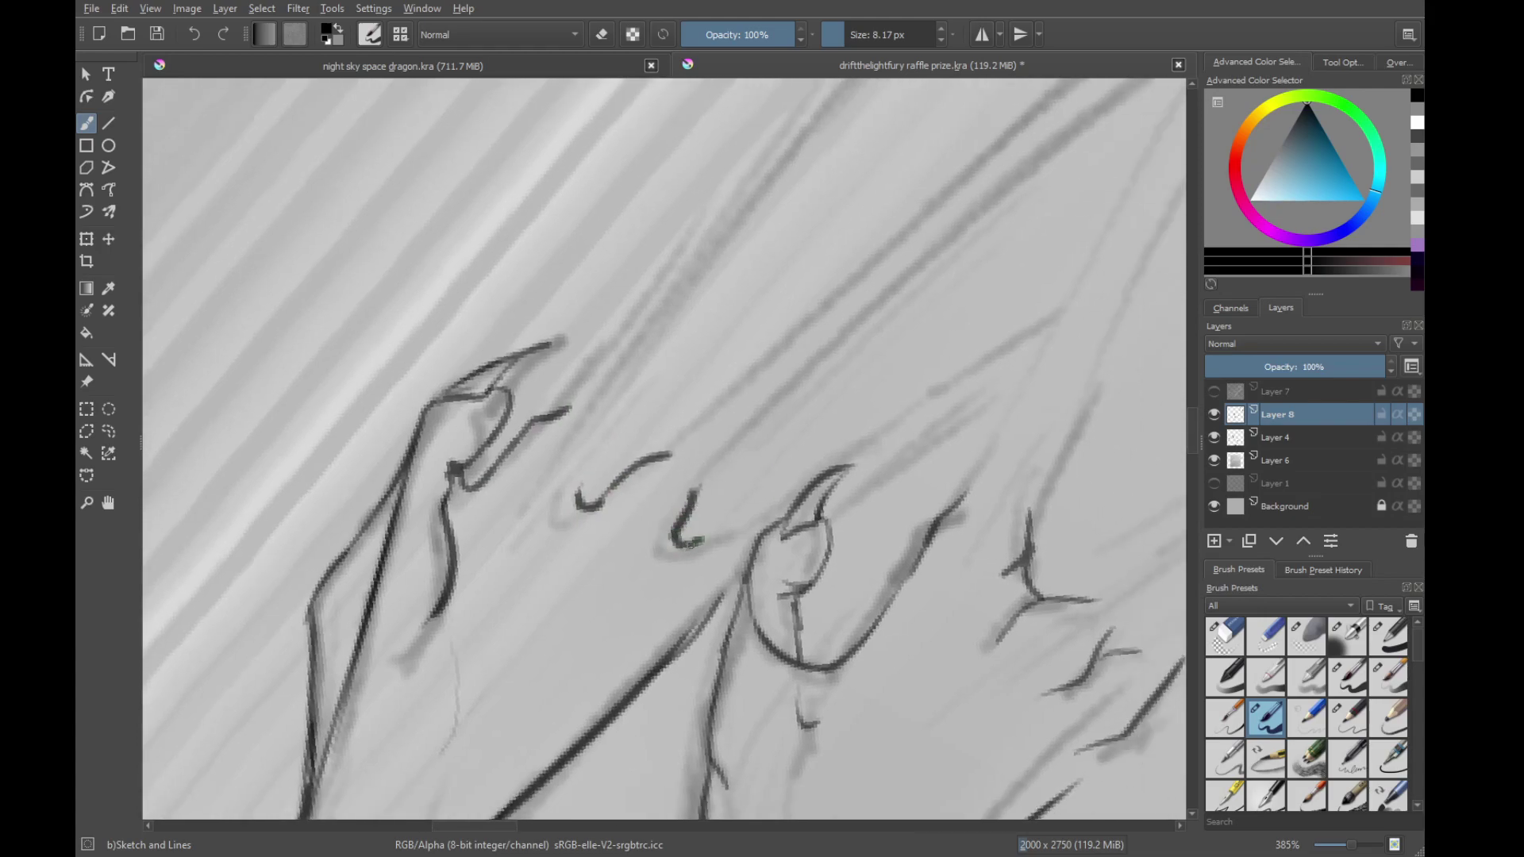
Extend the far hand's knuckle strokes and add light contour lines across the back of the hand
{"action": "left_click_drag", "start_coordinate": [684, 653], "coordinate": [745, 599]}
{"action": "left_click_drag", "start_coordinate": [655, 488], "coordinate": [726, 600]}
{"action": "left_click_drag", "start_coordinate": [662, 612], "coordinate": [723, 530]}
{"action": "left_click_drag", "start_coordinate": [691, 662], "coordinate": [635, 763]}
{"action": "mouse_move", "coordinate": [722, 517]}
{"action": "left_mouse_down"}
{"action": "mouse_move", "coordinate": [644, 669]}
{"action": "mouse_move", "coordinate": [689, 589]}
{"action": "left_mouse_up"}
{"action": "left_click_drag", "start_coordinate": [571, 747], "coordinate": [781, 290]}
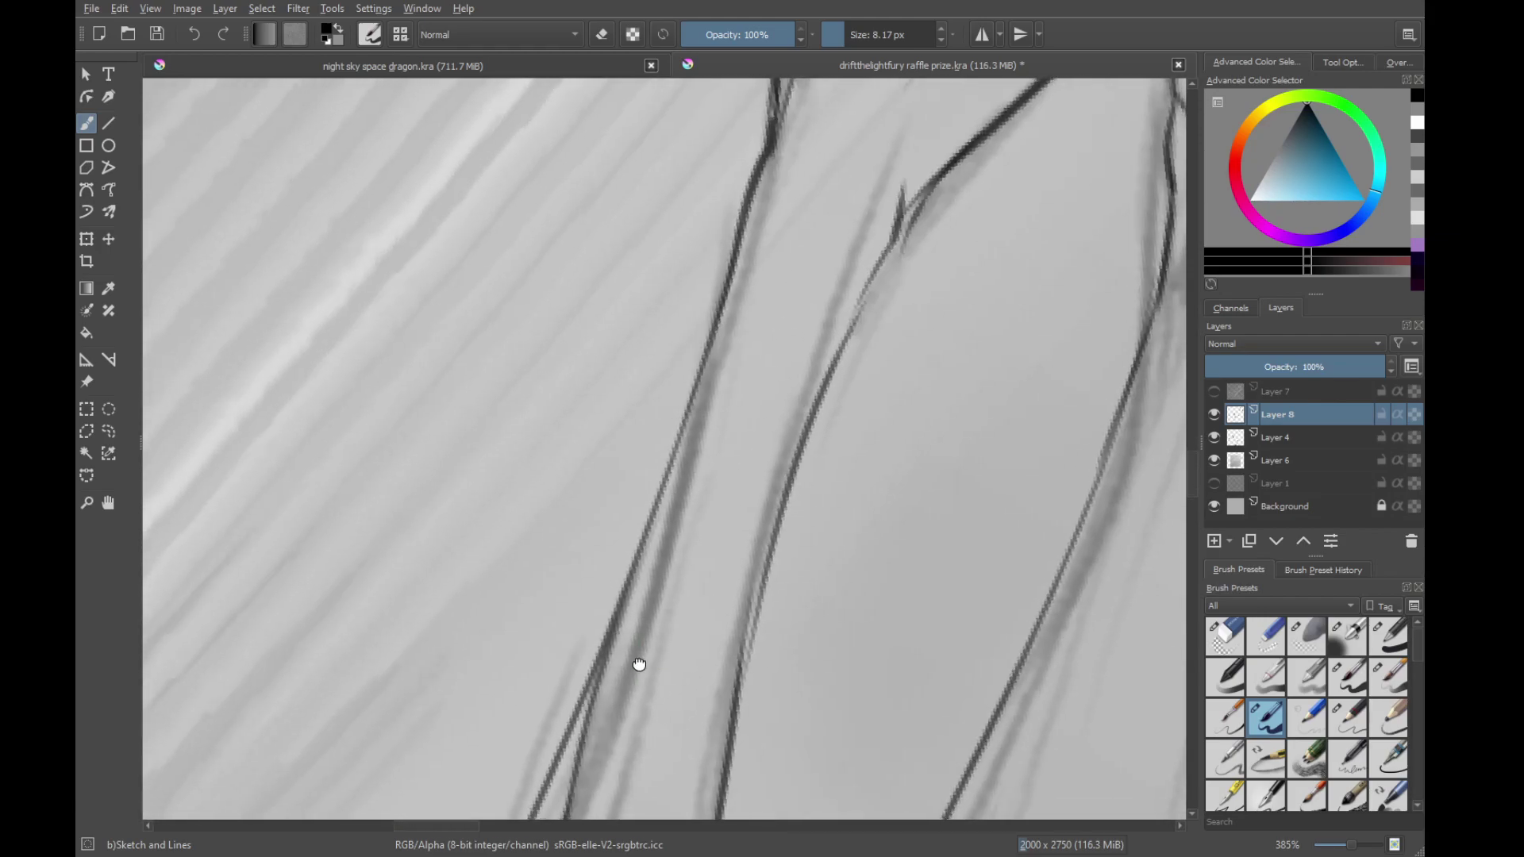
Ink the rear edge of the far upper arm from the elbow down to the shoulder overlap
{"action": "left_click_drag", "start_coordinate": [636, 667], "coordinate": [676, 302]}
{"action": "left_click_drag", "start_coordinate": [677, 675], "coordinate": [730, 257]}
{"action": "left_click_drag", "start_coordinate": [542, 653], "coordinate": [791, 404]}
{"action": "left_click_drag", "start_coordinate": [689, 611], "coordinate": [841, 381]}
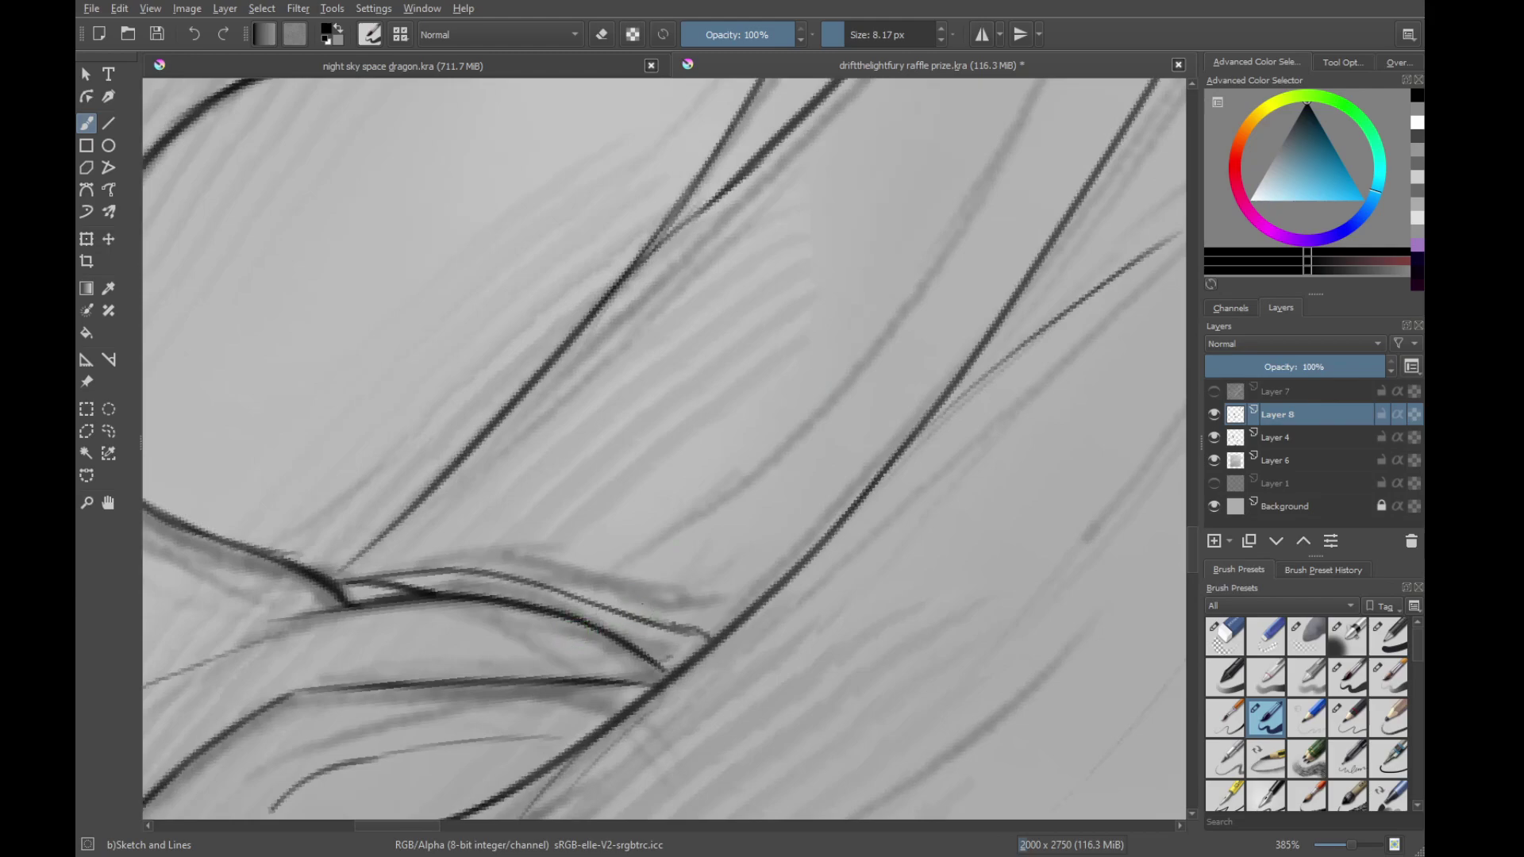
{"action": "left_click_drag", "start_coordinate": [673, 599], "coordinate": [789, 482]}
{"action": "left_click_drag", "start_coordinate": [874, 340], "coordinate": [612, 651]}
{"action": "left_click_drag", "start_coordinate": [542, 770], "coordinate": [764, 454]}
{"action": "left_click_drag", "start_coordinate": [763, 455], "coordinate": [698, 561]}
{"action": "left_click_drag", "start_coordinate": [595, 627], "coordinate": [856, 311]}
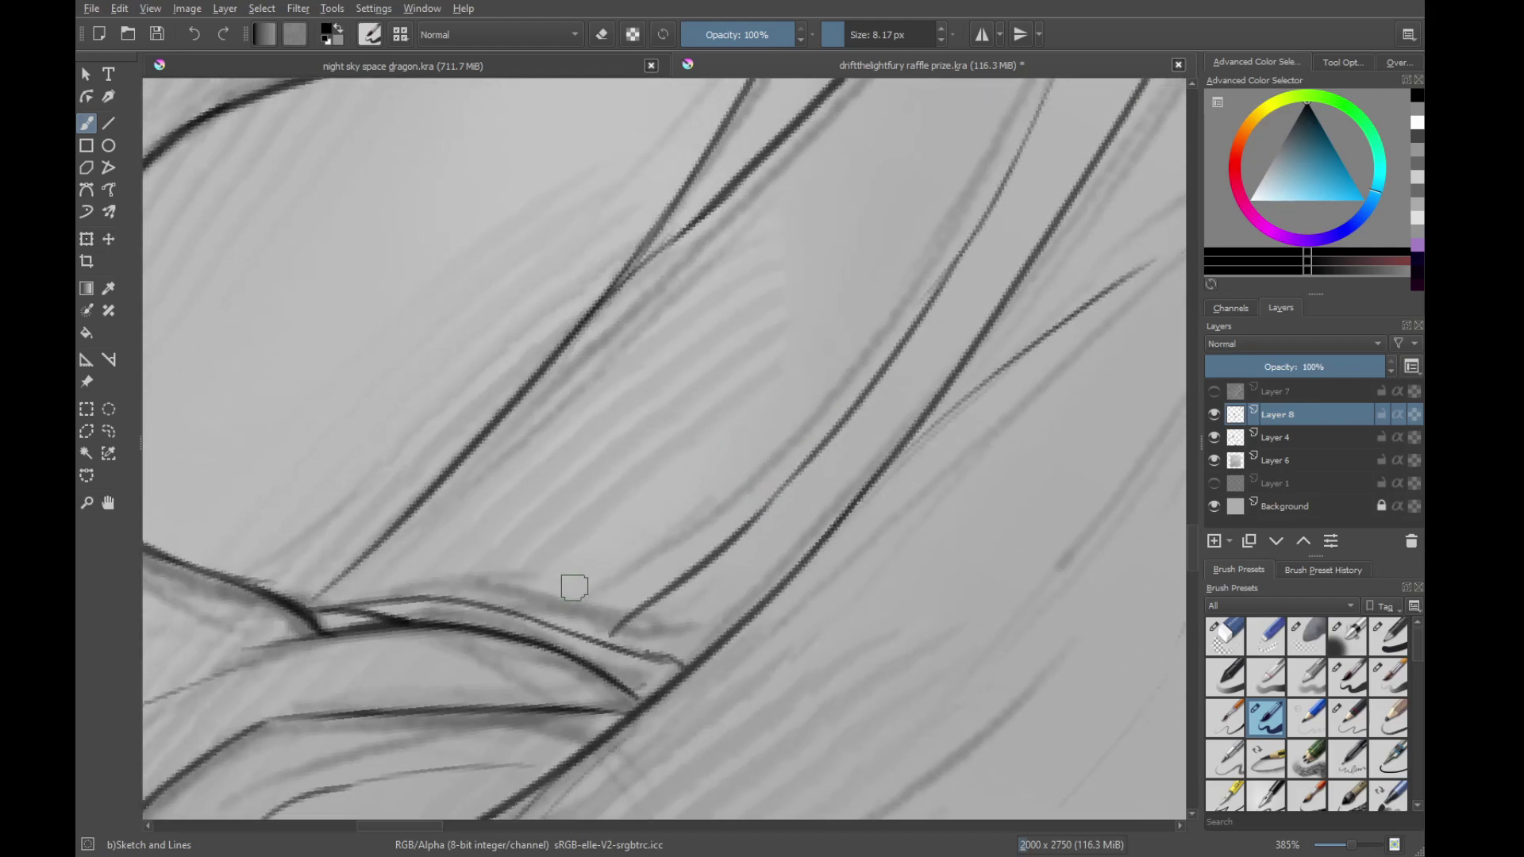
Add light inner contour strokes at the elbow, forearm and upper arm of the far forelimb
{"action": "scroll", "coordinate": [600, 539], "scroll_direction": "up", "scroll_amount": 8}
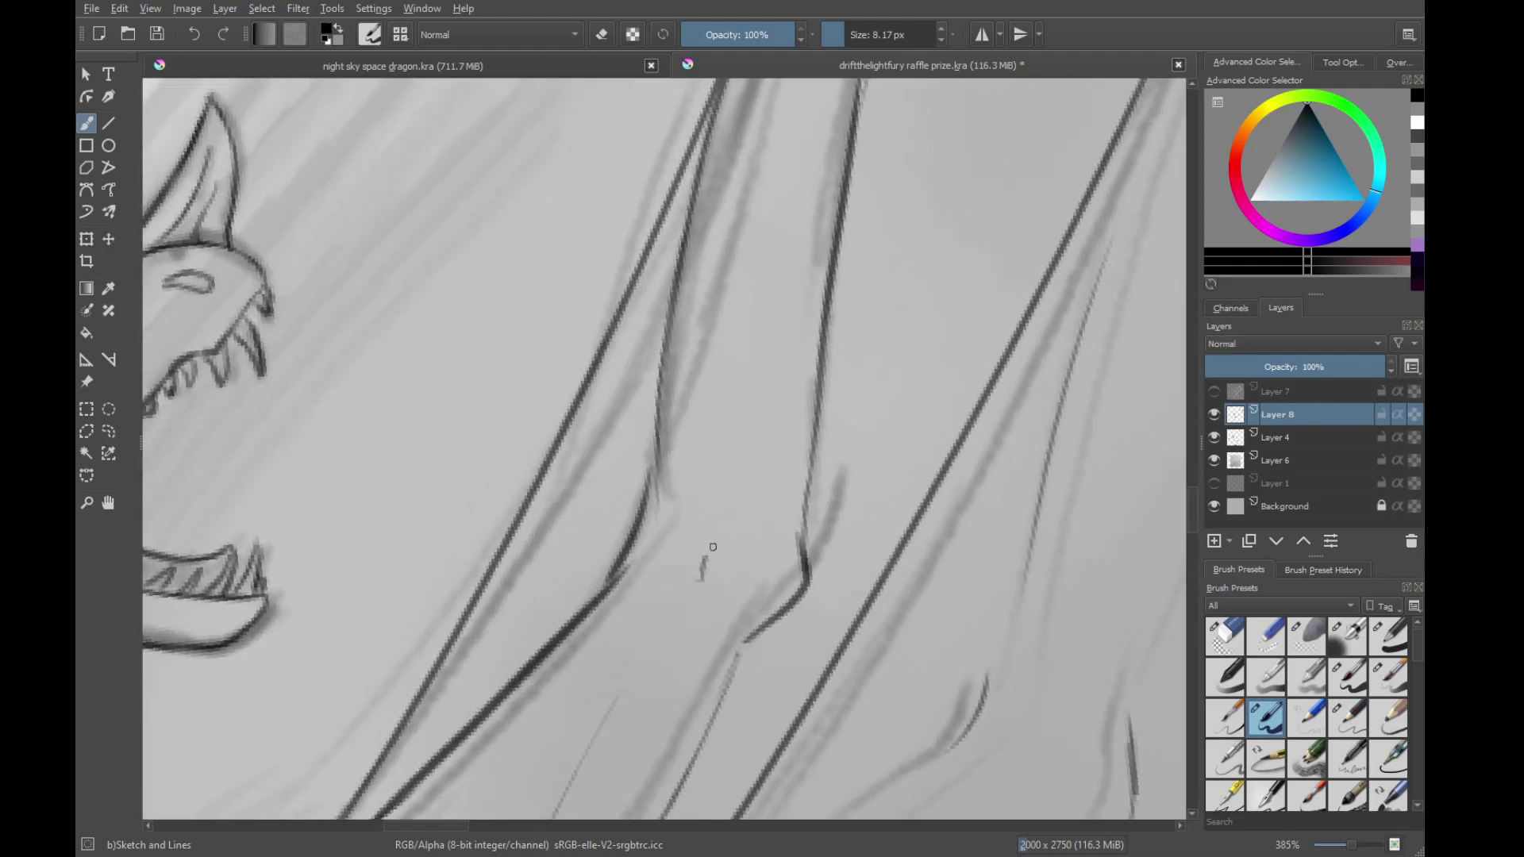
{"action": "left_click_drag", "start_coordinate": [786, 139], "coordinate": [738, 502]}
{"action": "left_click_drag", "start_coordinate": [875, 205], "coordinate": [639, 619]}
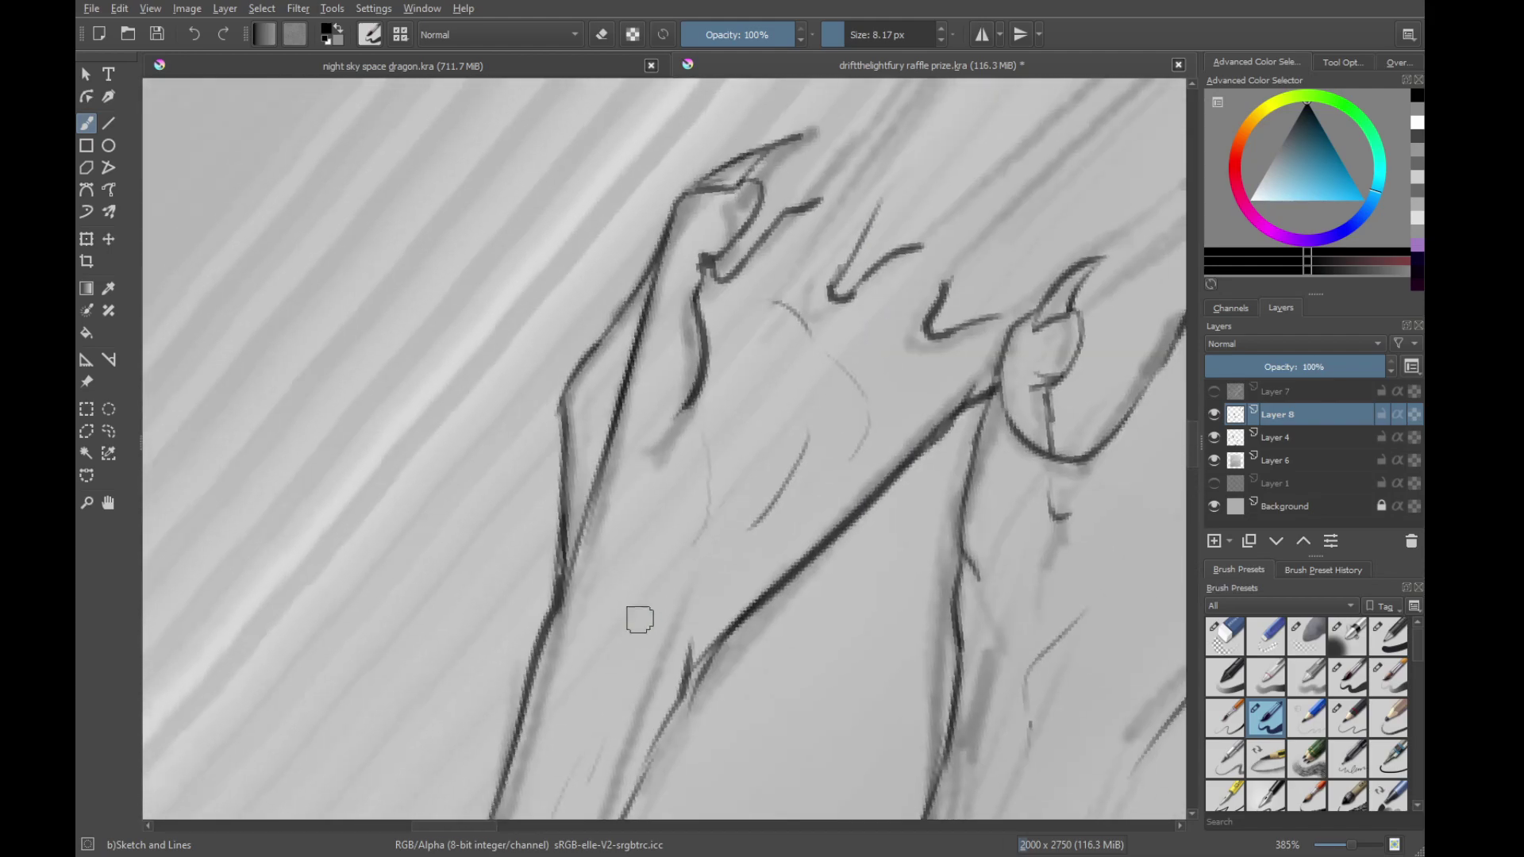
{"action": "mouse_move", "coordinate": [827, 358]}
{"action": "left_mouse_down"}
{"action": "mouse_move", "coordinate": [713, 468]}
{"action": "mouse_move", "coordinate": [703, 610]}
{"action": "mouse_move", "coordinate": [720, 558]}
{"action": "left_mouse_up"}
{"action": "scroll", "coordinate": [723, 559], "scroll_direction": "up", "scroll_amount": 6}
{"action": "scroll", "coordinate": [697, 484], "scroll_direction": "down", "scroll_amount": 8}
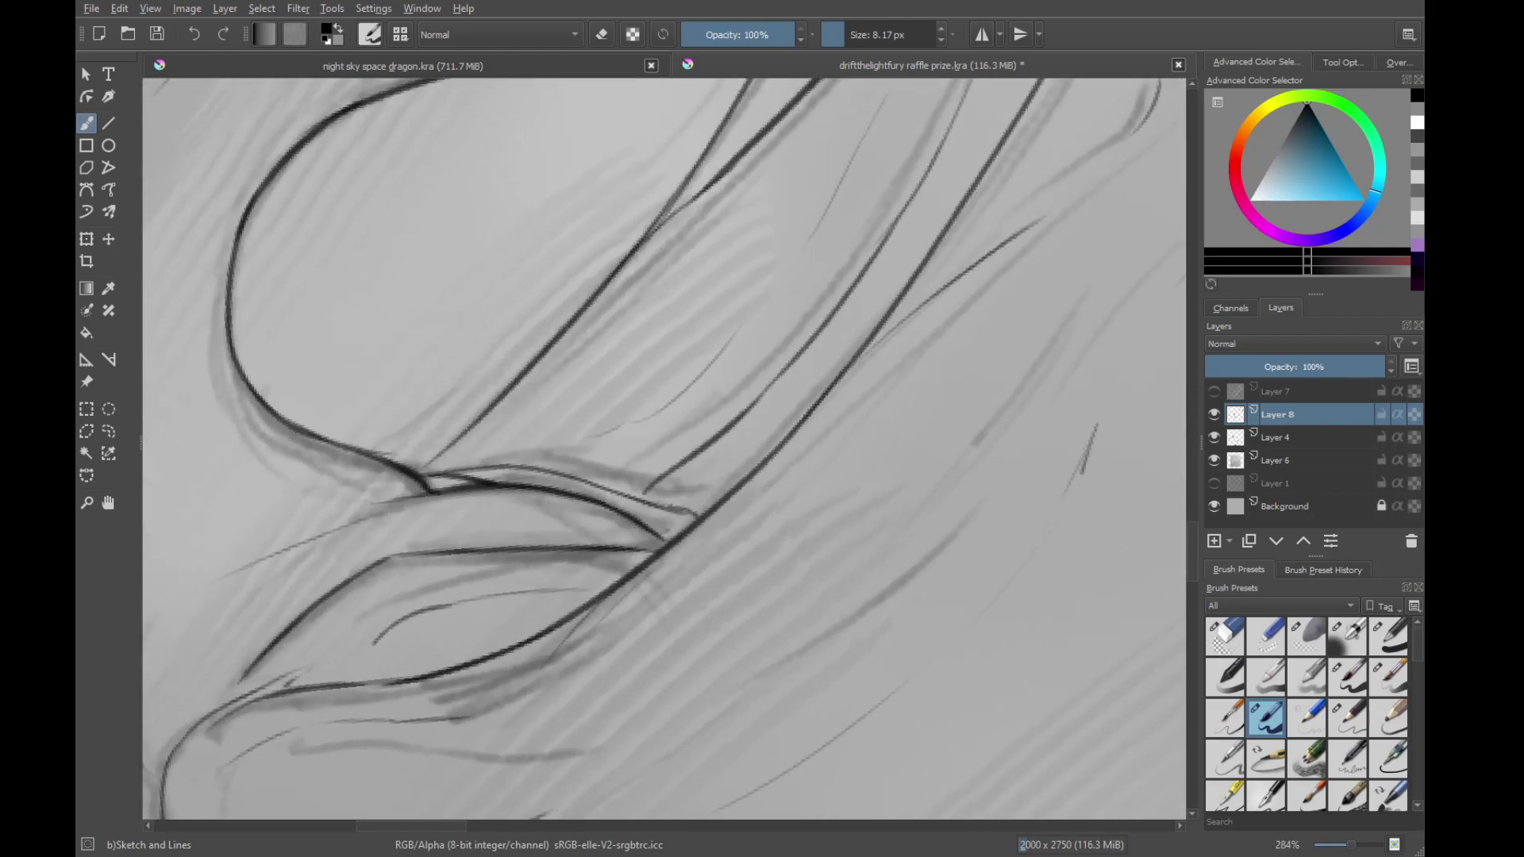
Check the inked dragon without the sketch by hiding Layer 4, and show the layer again
{"action": "left_click_drag", "start_coordinate": [622, 684], "coordinate": [621, 707]}
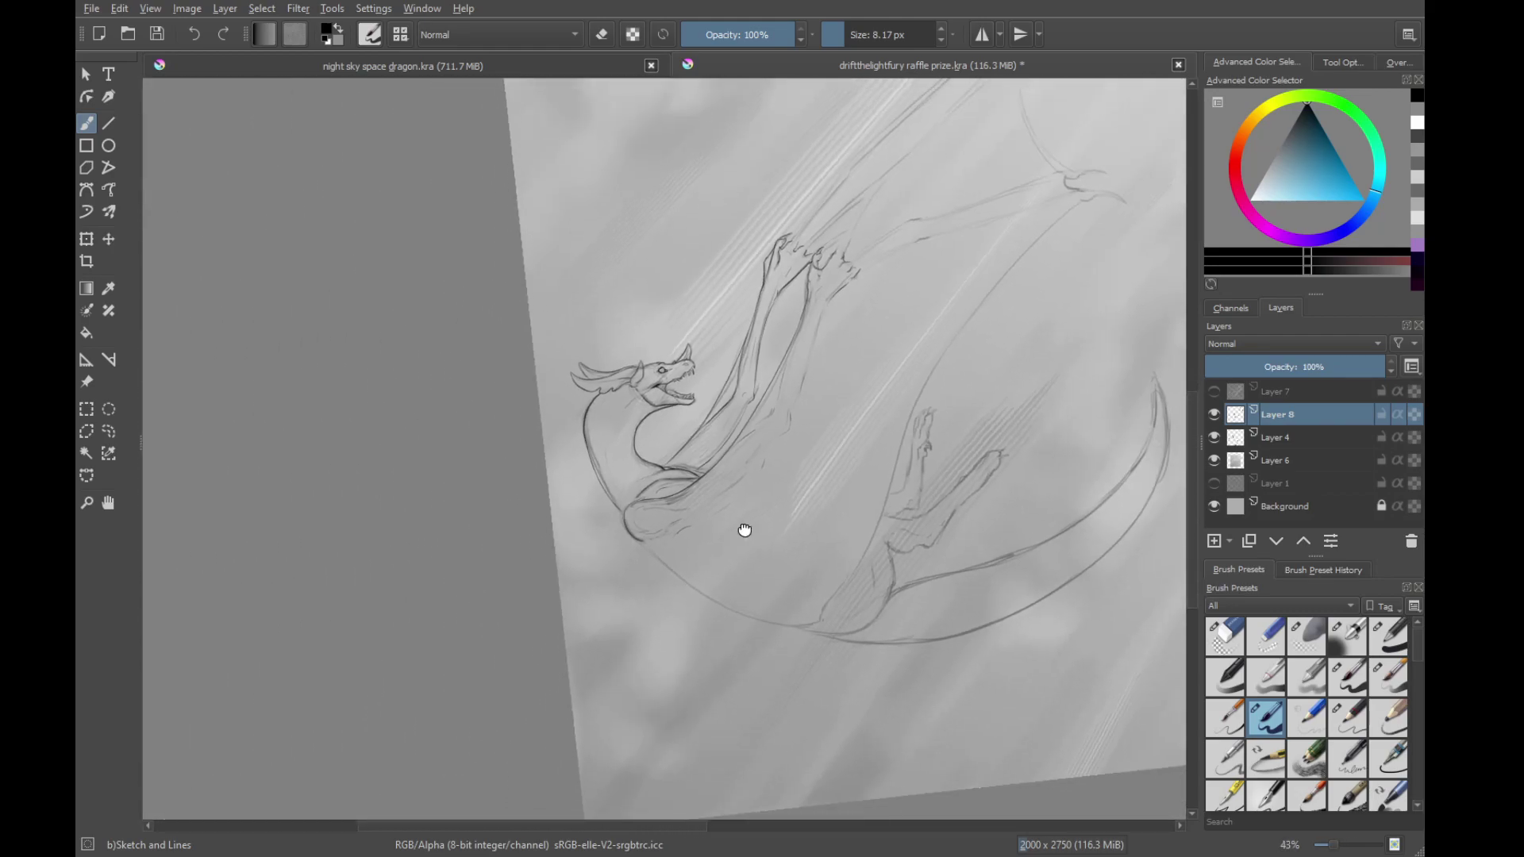
{"action": "mouse_move", "coordinate": [744, 530]}
{"action": "left_mouse_down"}
{"action": "mouse_move", "coordinate": [704, 629]}
{"action": "mouse_move", "coordinate": [754, 575]}
{"action": "left_mouse_up"}
{"action": "left_click", "coordinate": [1216, 439]}
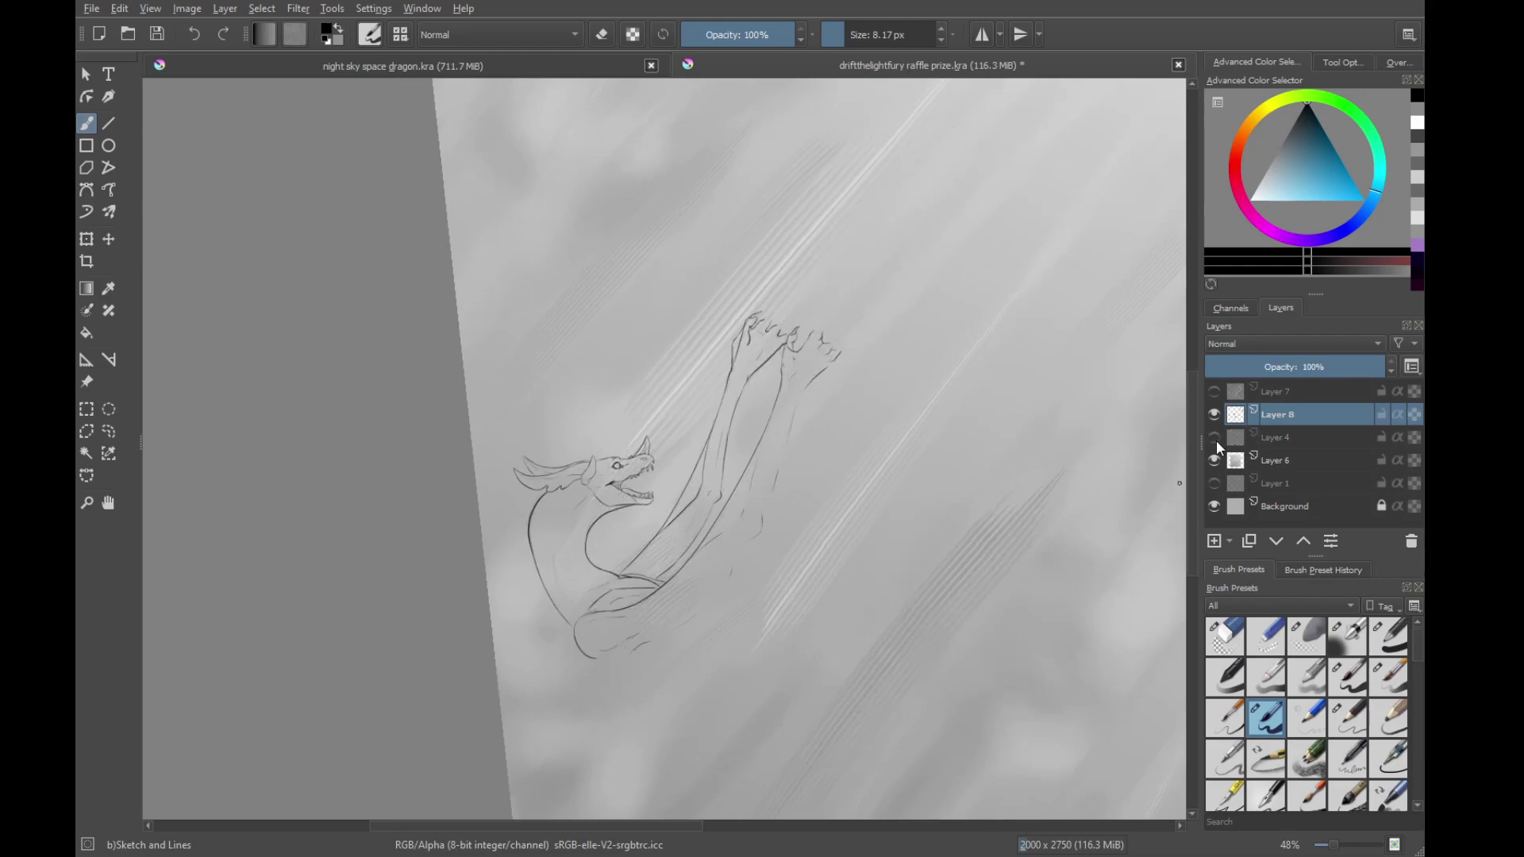
{"action": "left_click", "coordinate": [1216, 440]}
{"action": "left_click_drag", "start_coordinate": [714, 476], "coordinate": [830, 505]}
{"action": "scroll", "coordinate": [908, 534], "scroll_direction": "up", "scroll_amount": 5}
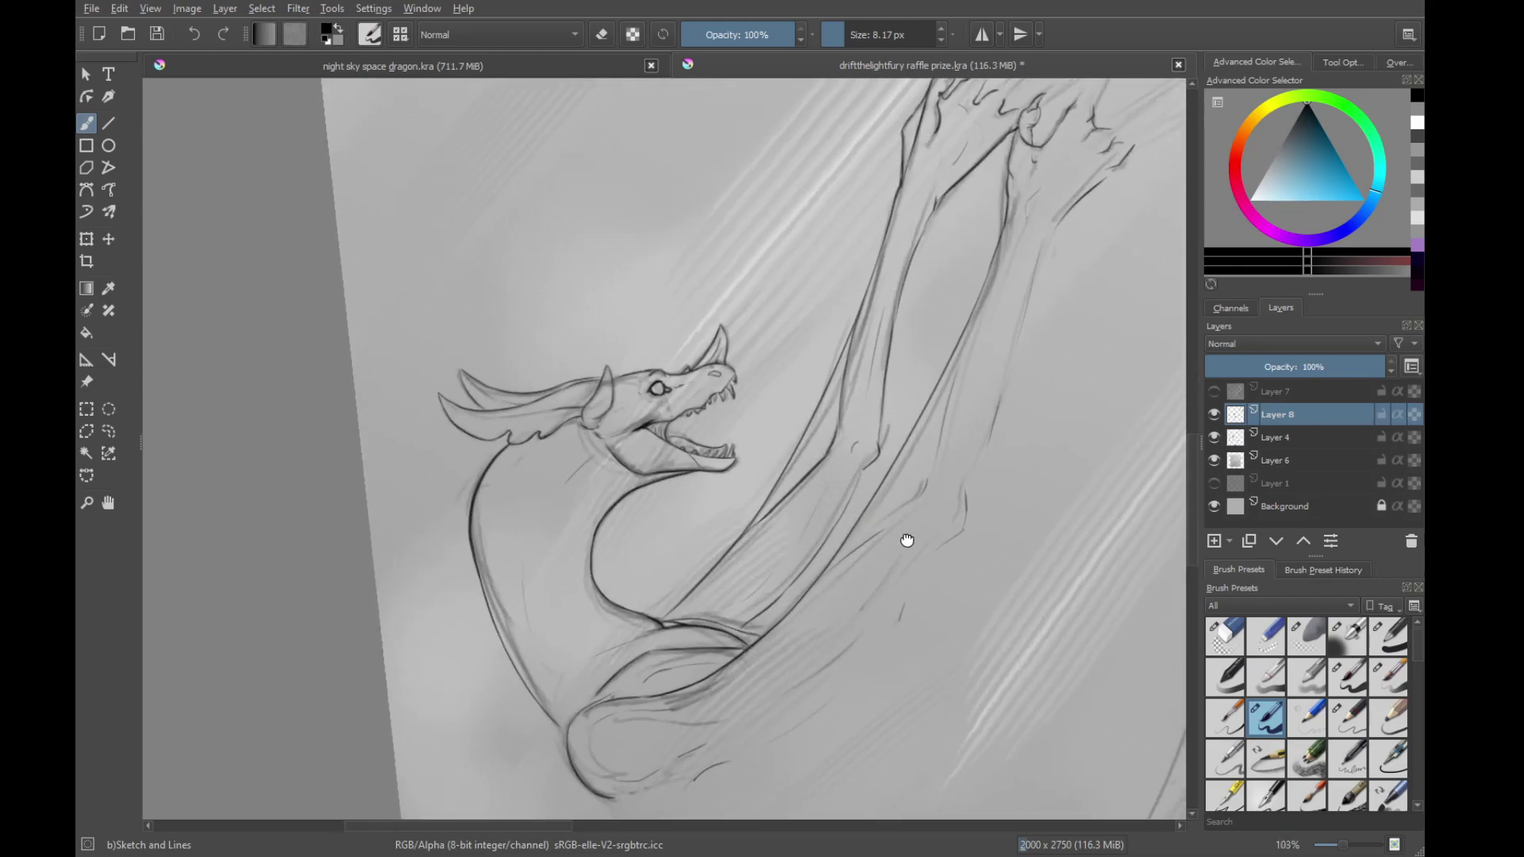
{"action": "left_click", "coordinate": [109, 431]}
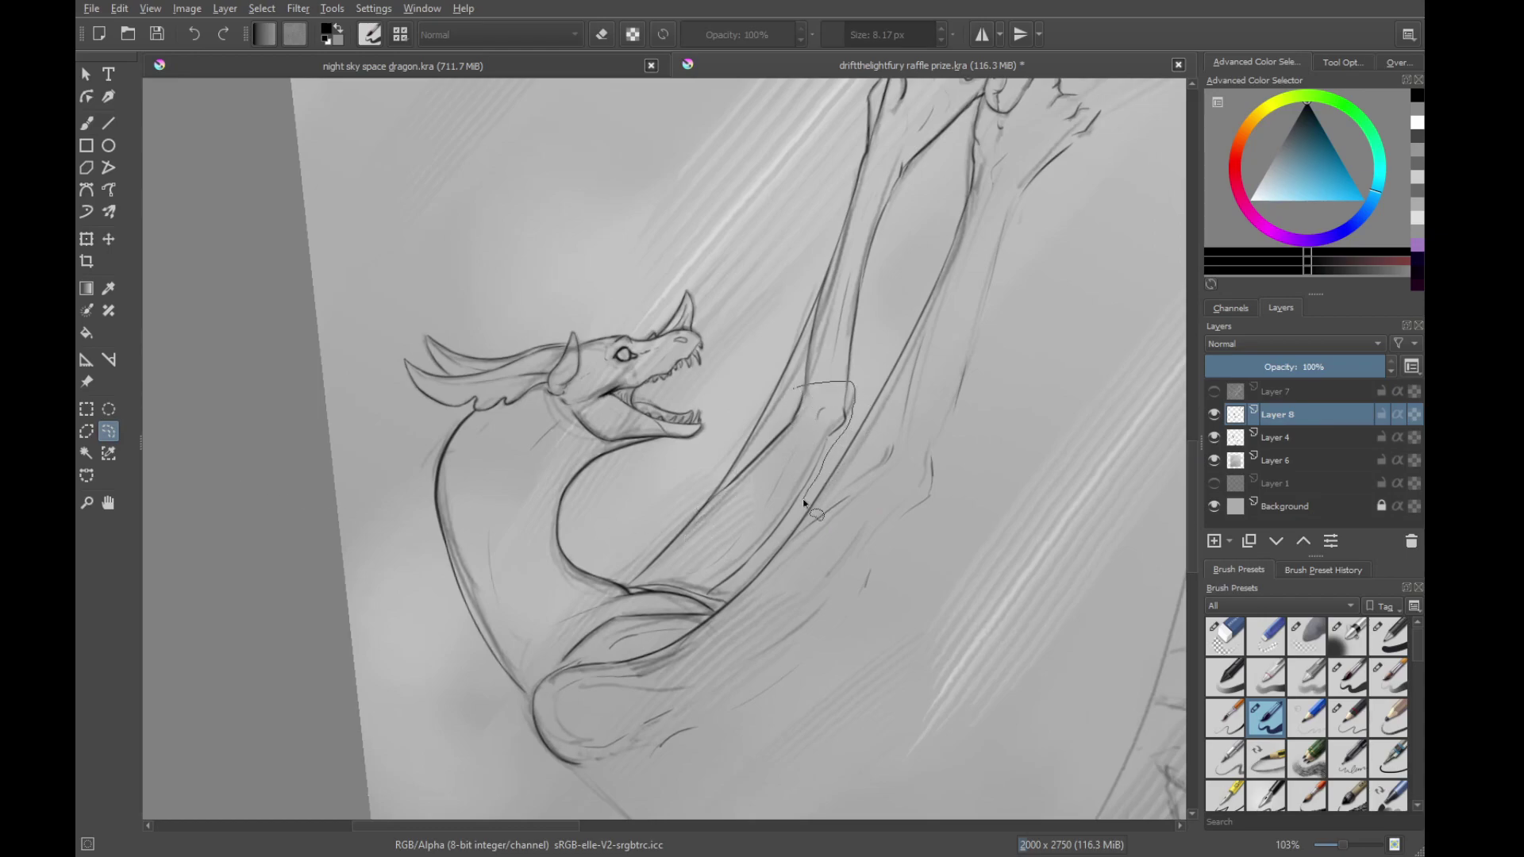
{"action": "left_click_drag", "start_coordinate": [727, 560], "coordinate": [675, 525]}
{"action": "left_click_drag", "start_coordinate": [448, 333], "coordinate": [269, 514]}
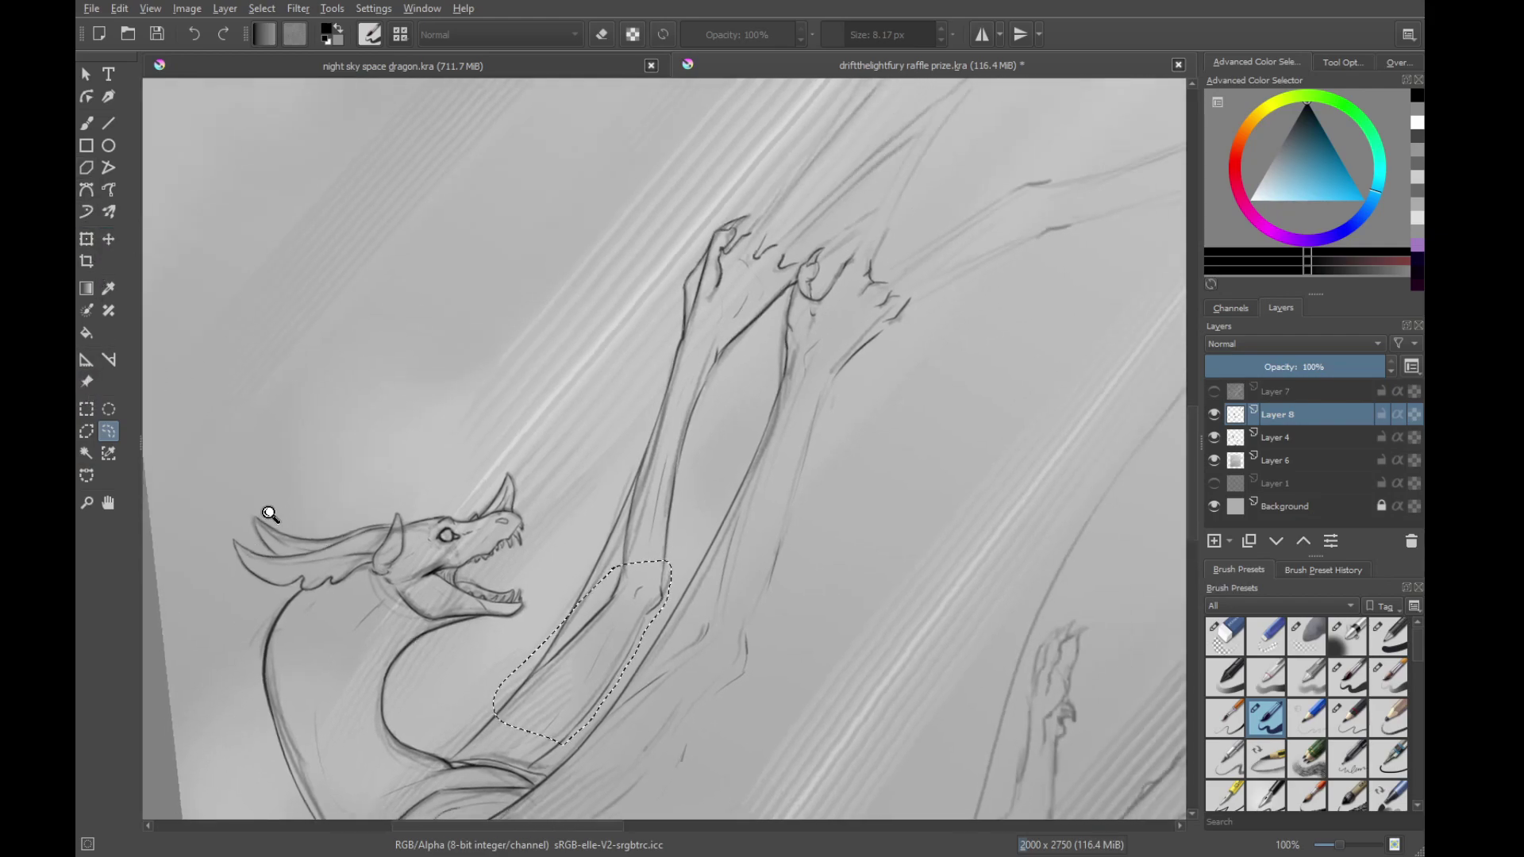
{"action": "scroll", "coordinate": [323, 483], "scroll_direction": "down", "scroll_amount": 2}
{"action": "key", "text": "ctrl+shift+a"}
Erase the leftover straight line across the far upper arm with the Eraser Circle brush and return to the inking brush
{"action": "left_click", "coordinate": [87, 454]}
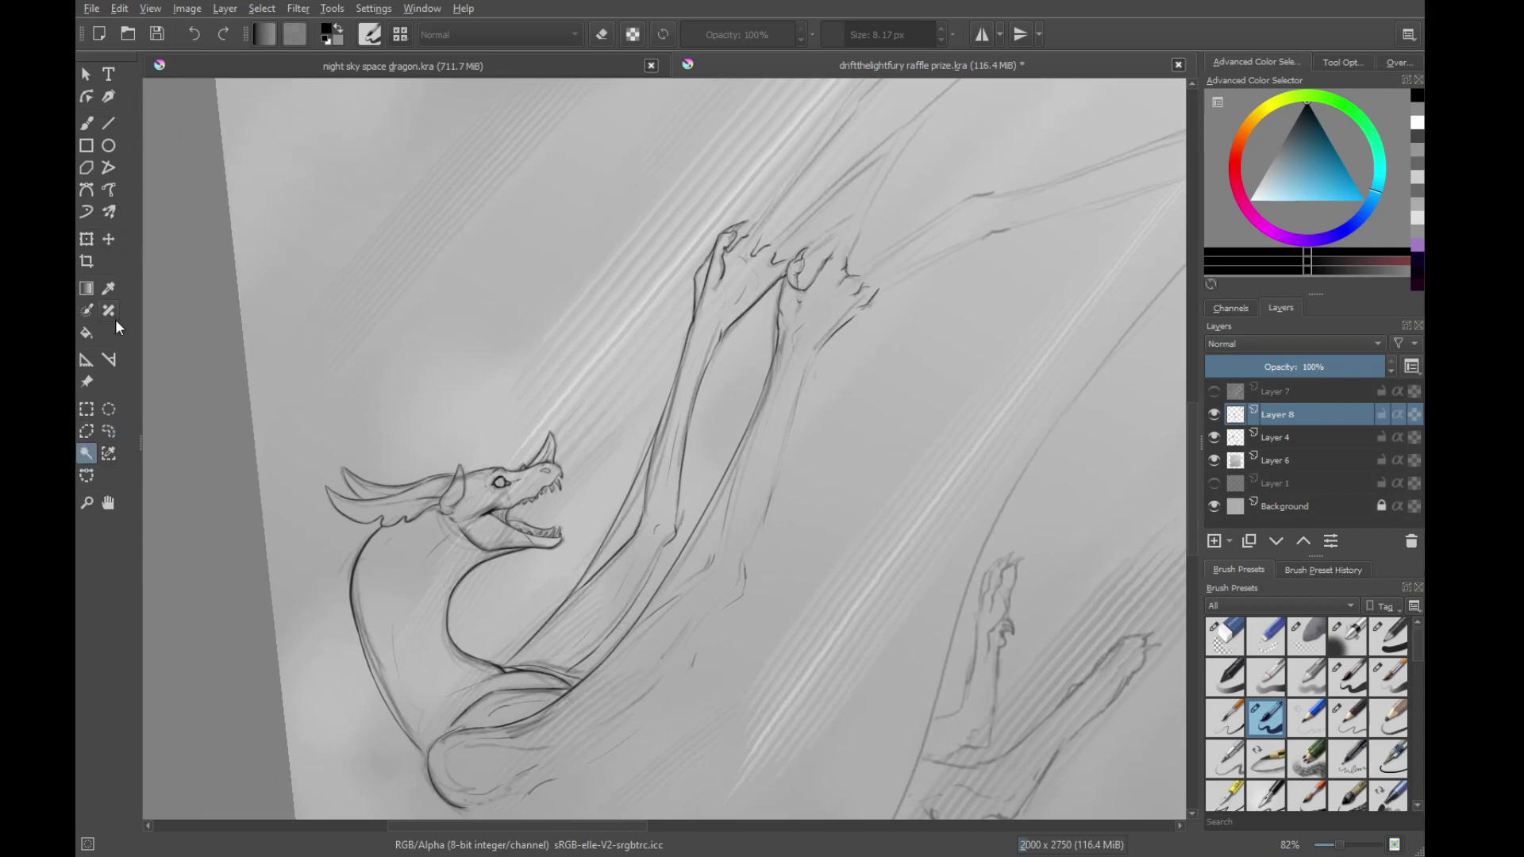
{"action": "left_click", "coordinate": [95, 123]}
{"action": "key", "text": "e"}
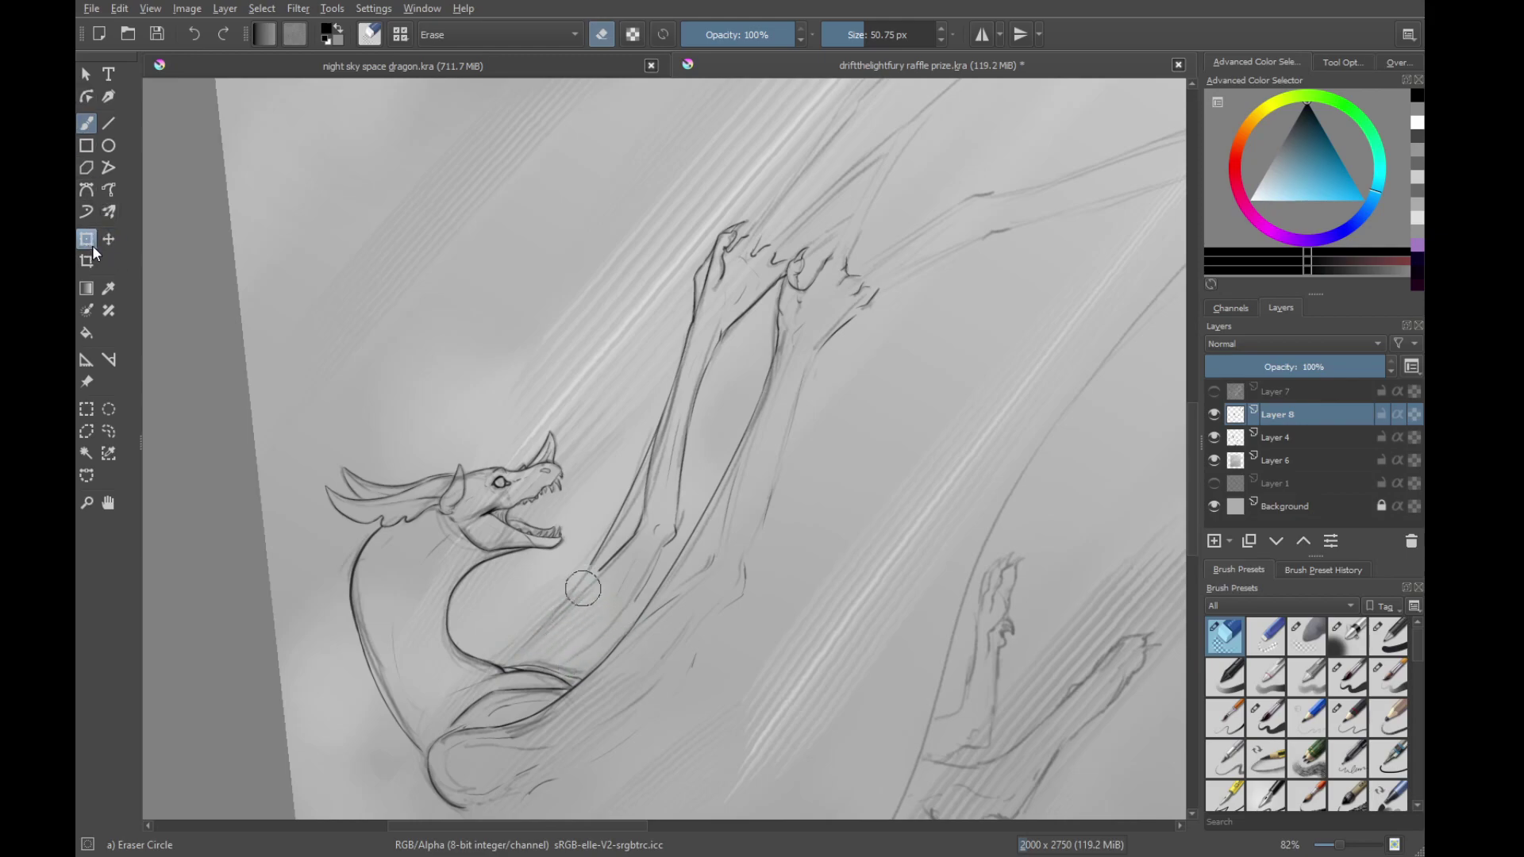
{"action": "left_click", "coordinate": [114, 423]}
{"action": "key", "text": "b"}
{"action": "left_click_drag", "start_coordinate": [847, 317], "coordinate": [783, 358]}
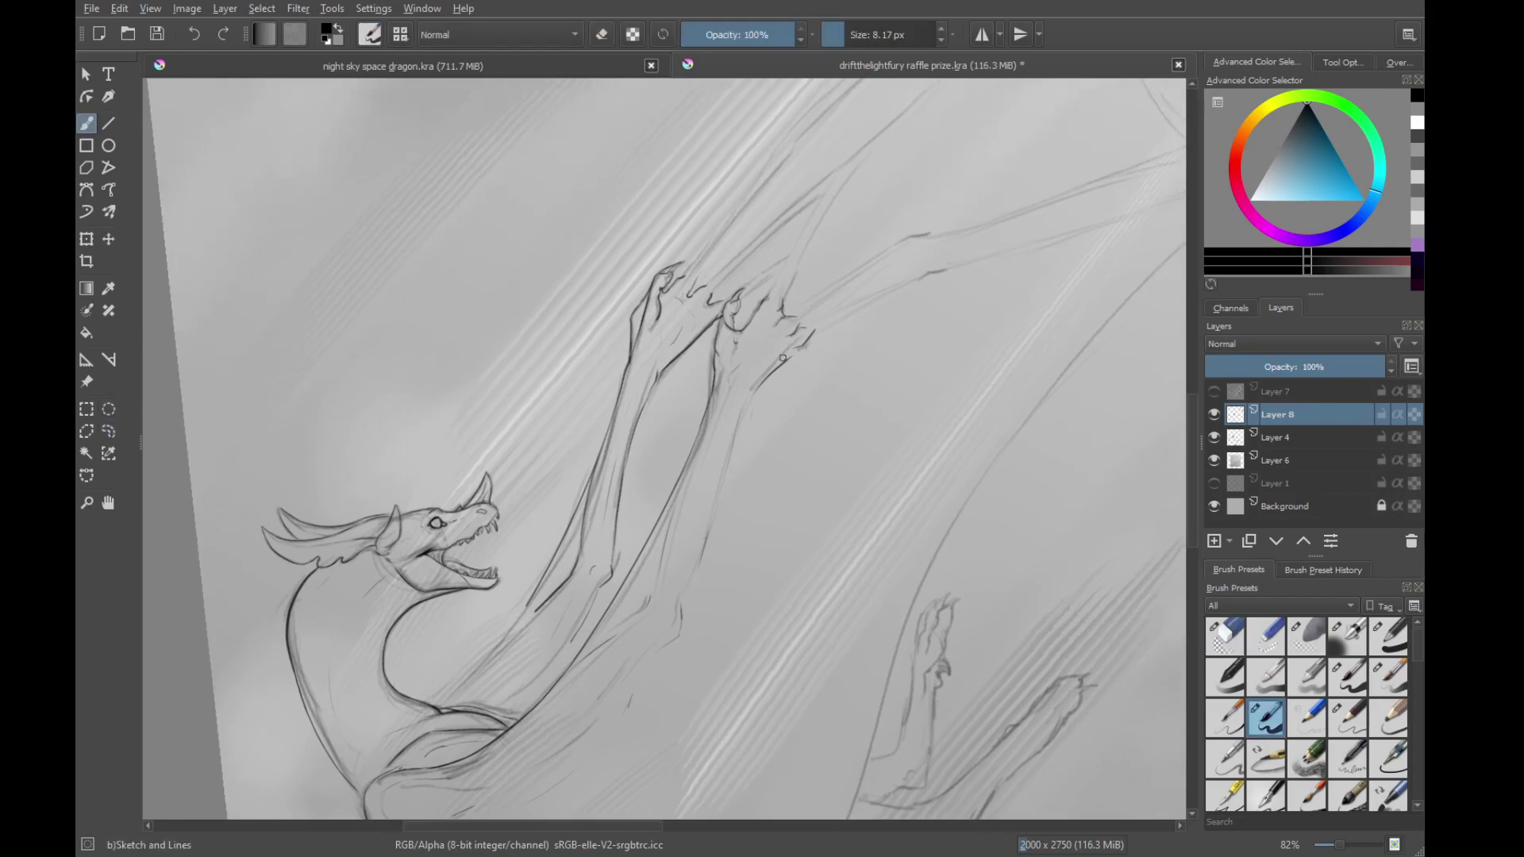
{"action": "scroll", "coordinate": [711, 338], "scroll_direction": "up", "scroll_amount": 5}
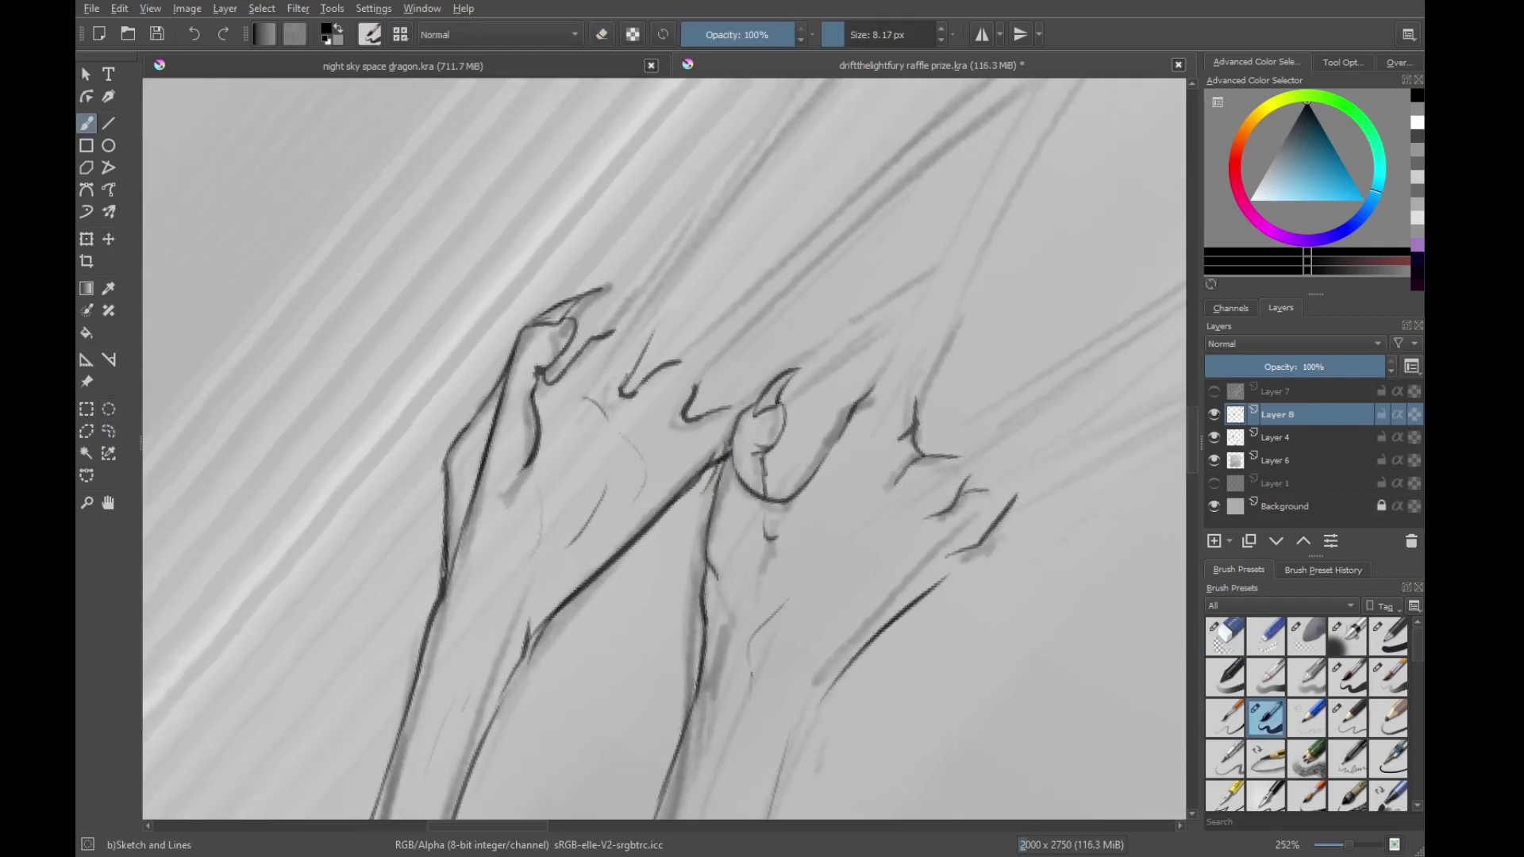
Undo the stray curve over the far hand and enclose the inked far forelimb in a freehand selection
{"action": "mouse_move", "coordinate": [740, 420]}
{"action": "left_mouse_down"}
{"action": "mouse_move", "coordinate": [599, 225]}
{"action": "mouse_move", "coordinate": [411, 405]}
{"action": "left_mouse_up"}
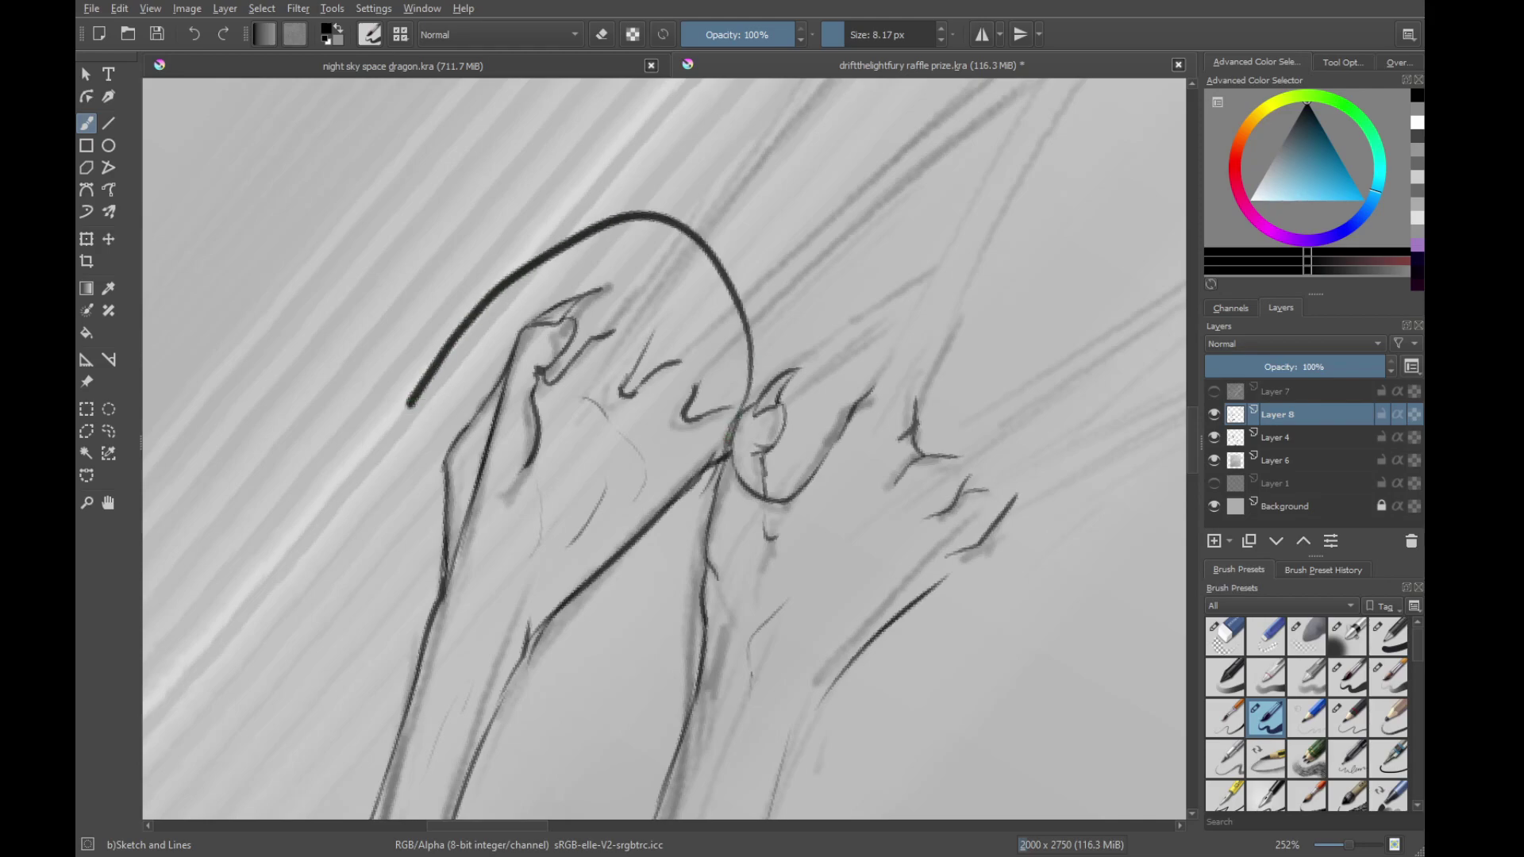
{"action": "key", "text": "ctrl+z"}
{"action": "left_click", "coordinate": [109, 431]}
{"action": "scroll", "coordinate": [607, 439], "scroll_direction": "down", "scroll_amount": 5}
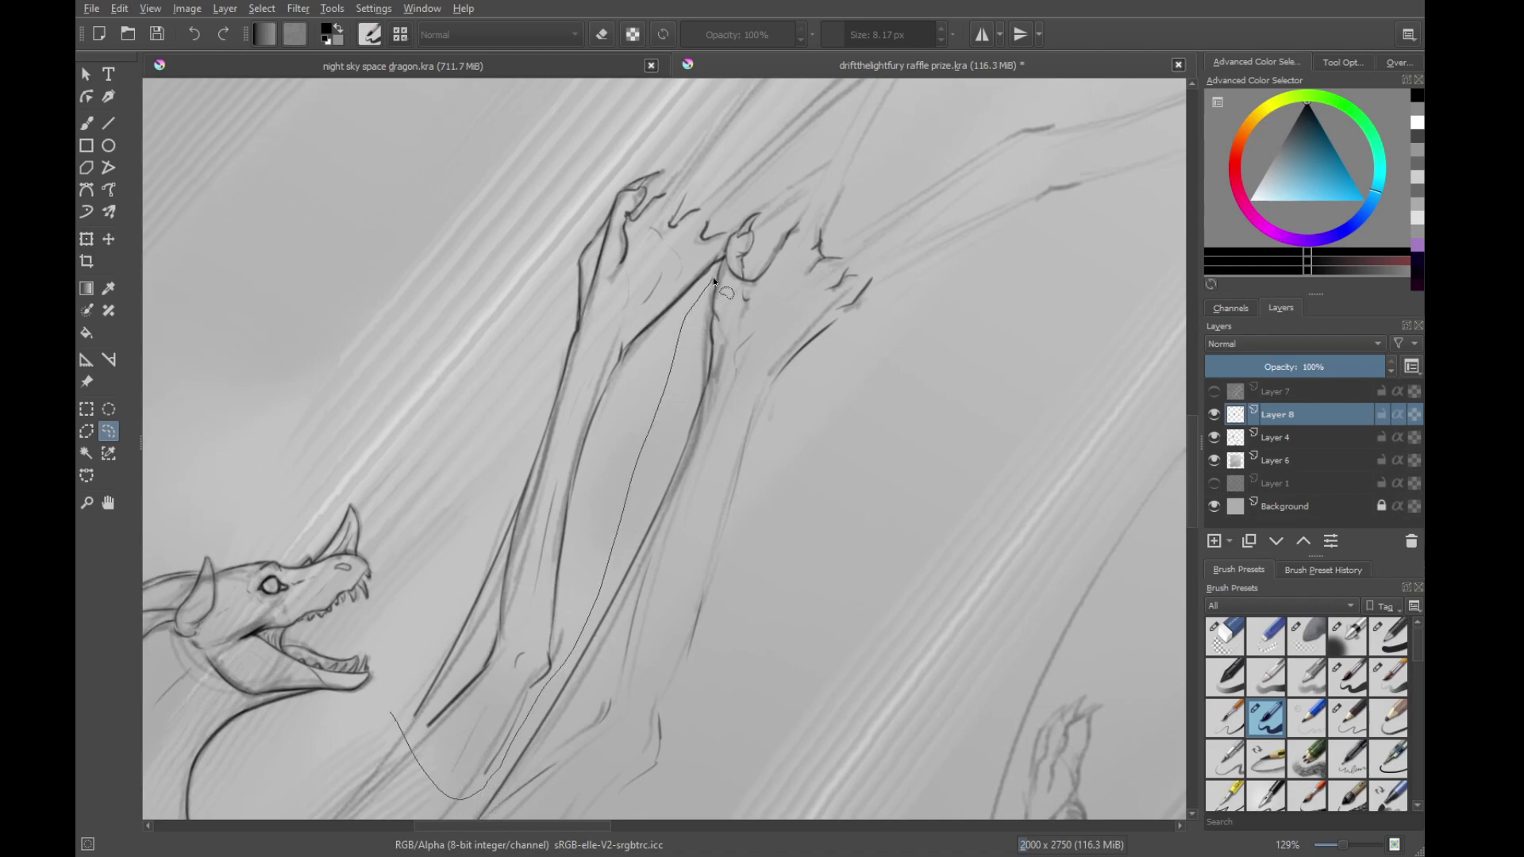
{"action": "mouse_move", "coordinate": [714, 280]}
{"action": "left_mouse_down"}
{"action": "mouse_move", "coordinate": [730, 233]}
{"action": "mouse_move", "coordinate": [538, 222]}
{"action": "mouse_move", "coordinate": [381, 693]}
{"action": "mouse_move", "coordinate": [390, 710]}
{"action": "left_mouse_up"}
{"action": "left_click_drag", "start_coordinate": [384, 699], "coordinate": [497, 419]}
Transform the selected far forelimb lines, shifting them slightly down toward the dragon's head, then deselect and return to the inking brush
{"action": "left_click", "coordinate": [115, 238]}
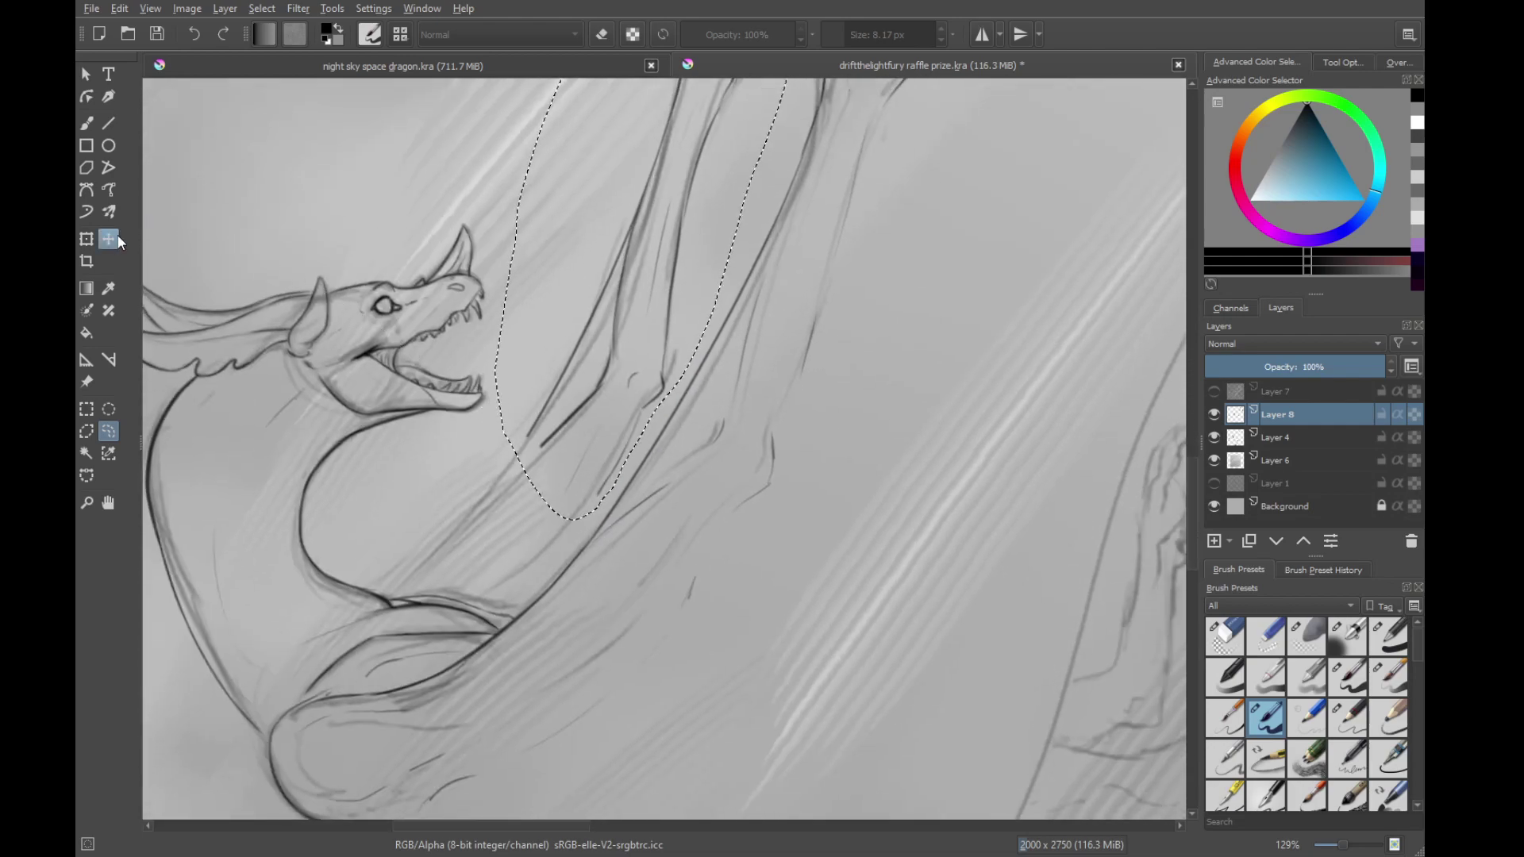
{"action": "left_click", "coordinate": [87, 239]}
{"action": "scroll", "coordinate": [600, 475], "scroll_direction": "down", "scroll_amount": 2}
{"action": "left_click_drag", "start_coordinate": [712, 182], "coordinate": [695, 243]}
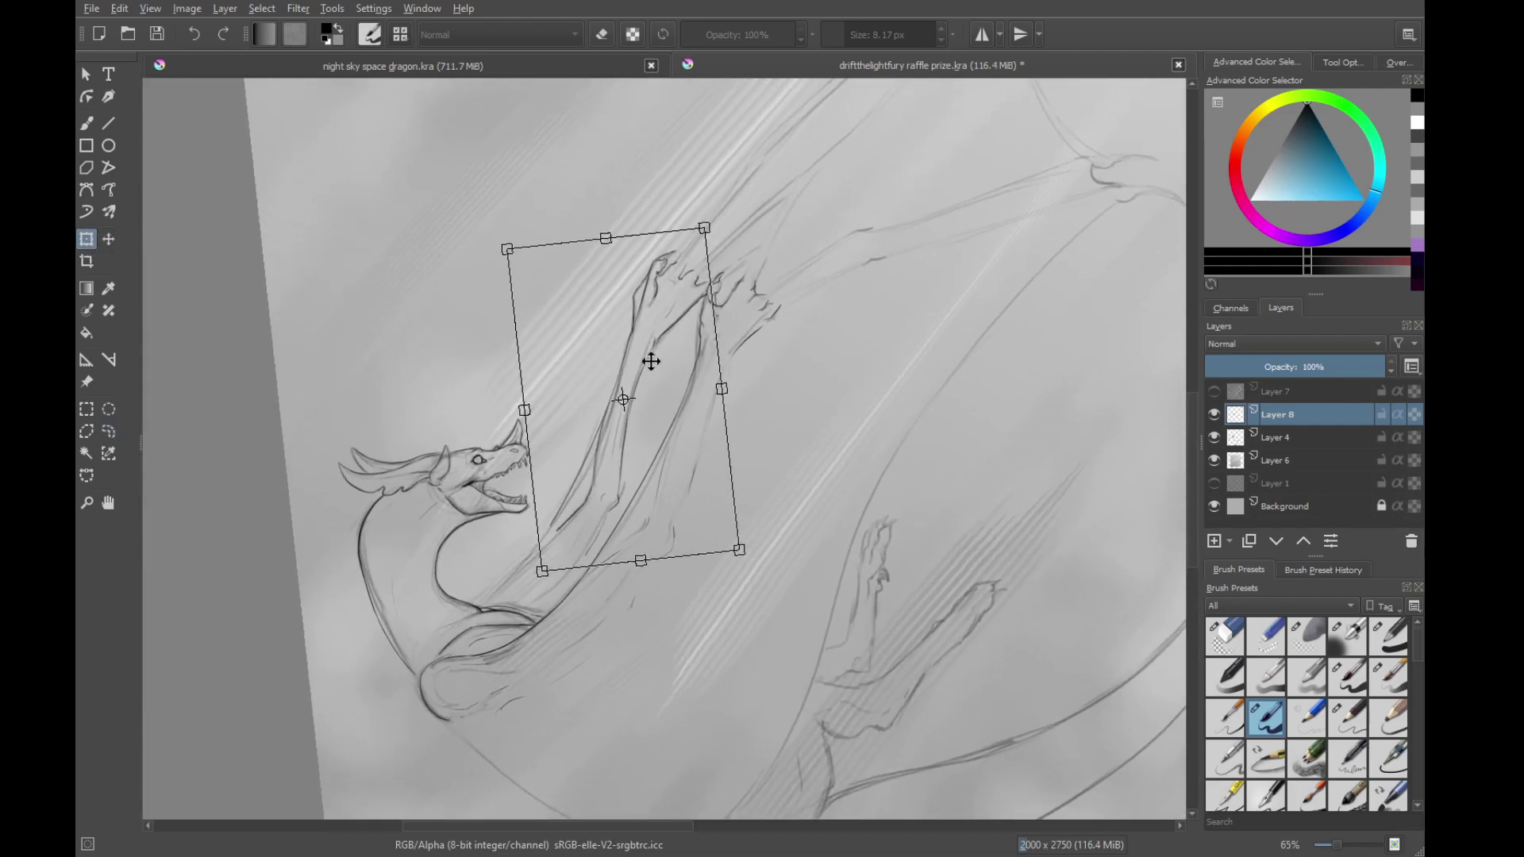
{"action": "mouse_move", "coordinate": [651, 361]}
{"action": "left_mouse_down"}
{"action": "mouse_move", "coordinate": [656, 378]}
{"action": "mouse_move", "coordinate": [616, 409]}
{"action": "left_mouse_up"}
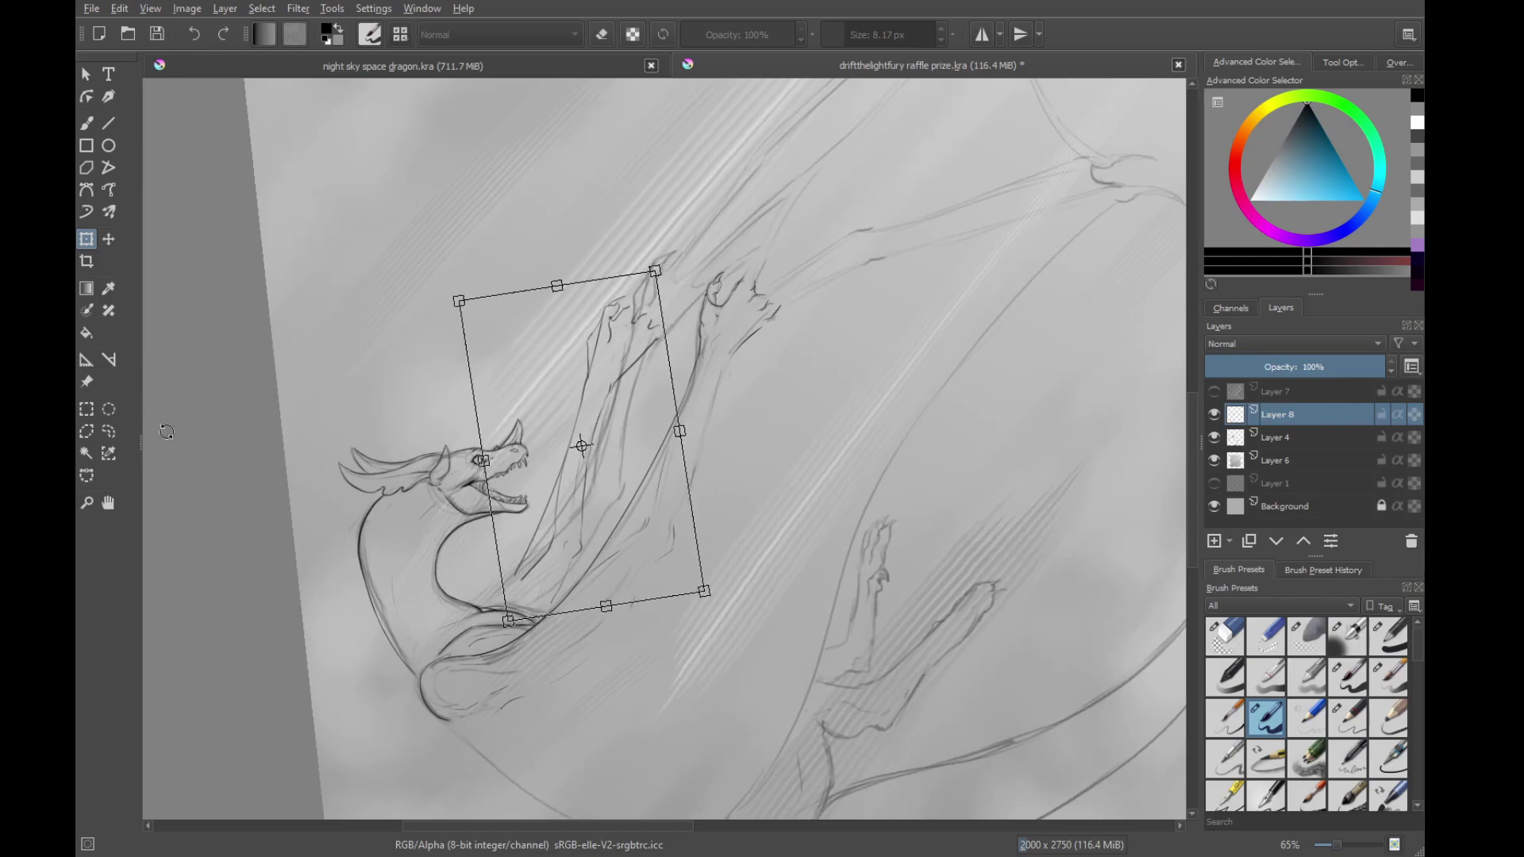
{"action": "left_click", "coordinate": [83, 454]}
{"action": "key", "text": "b"}
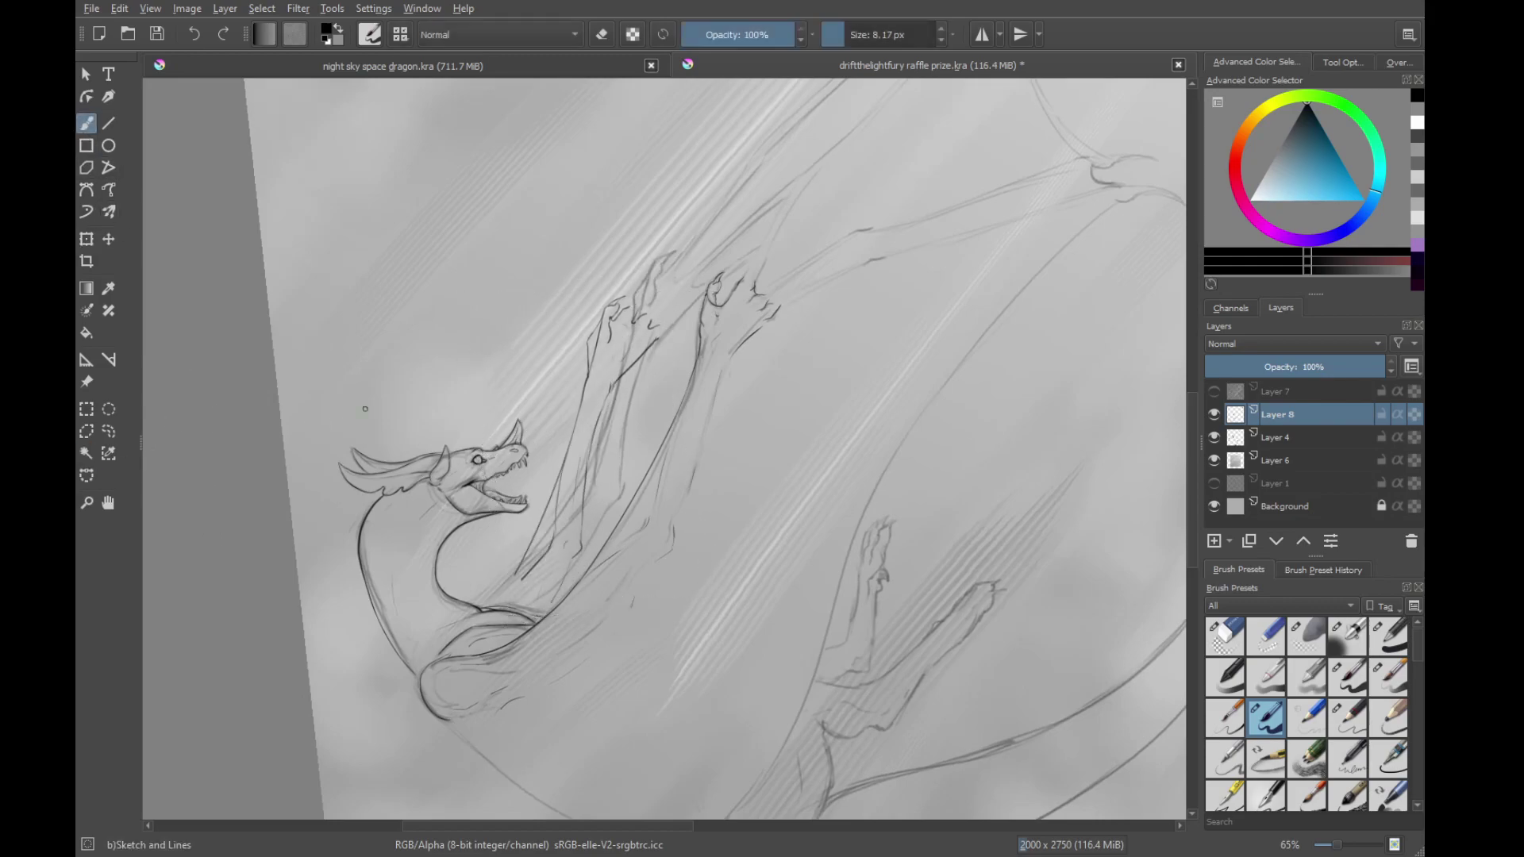
Extend both contour lines of the shifted far upper arm down to the shoulder
{"action": "mouse_move", "coordinate": [536, 586]}
{"action": "left_mouse_down"}
{"action": "mouse_move", "coordinate": [606, 480]}
{"action": "mouse_move", "coordinate": [619, 412]}
{"action": "left_mouse_up"}
{"action": "left_click_drag", "start_coordinate": [524, 613], "coordinate": [686, 456]}
{"action": "left_click_drag", "start_coordinate": [634, 376], "coordinate": [558, 452]}
{"action": "mouse_move", "coordinate": [665, 343]}
{"action": "left_mouse_down"}
{"action": "mouse_move", "coordinate": [475, 530]}
{"action": "mouse_move", "coordinate": [589, 441]}
{"action": "left_mouse_up"}
{"action": "left_click_drag", "start_coordinate": [711, 236], "coordinate": [546, 420]}
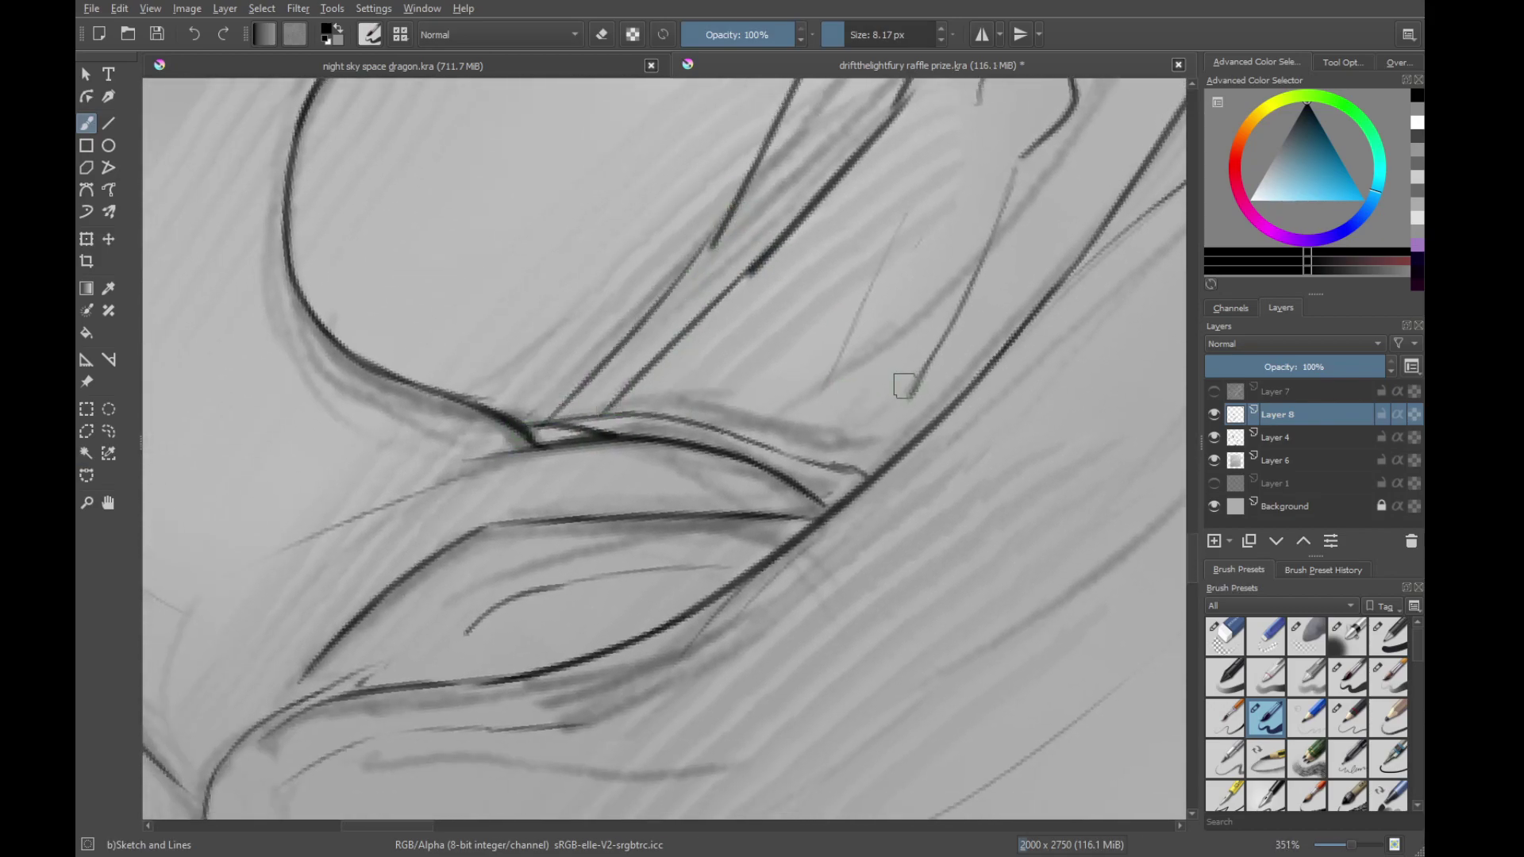
{"action": "left_click_drag", "start_coordinate": [923, 367], "coordinate": [839, 467]}
{"action": "left_click_drag", "start_coordinate": [878, 290], "coordinate": [776, 466]}
{"action": "left_click_drag", "start_coordinate": [956, 298], "coordinate": [756, 487]}
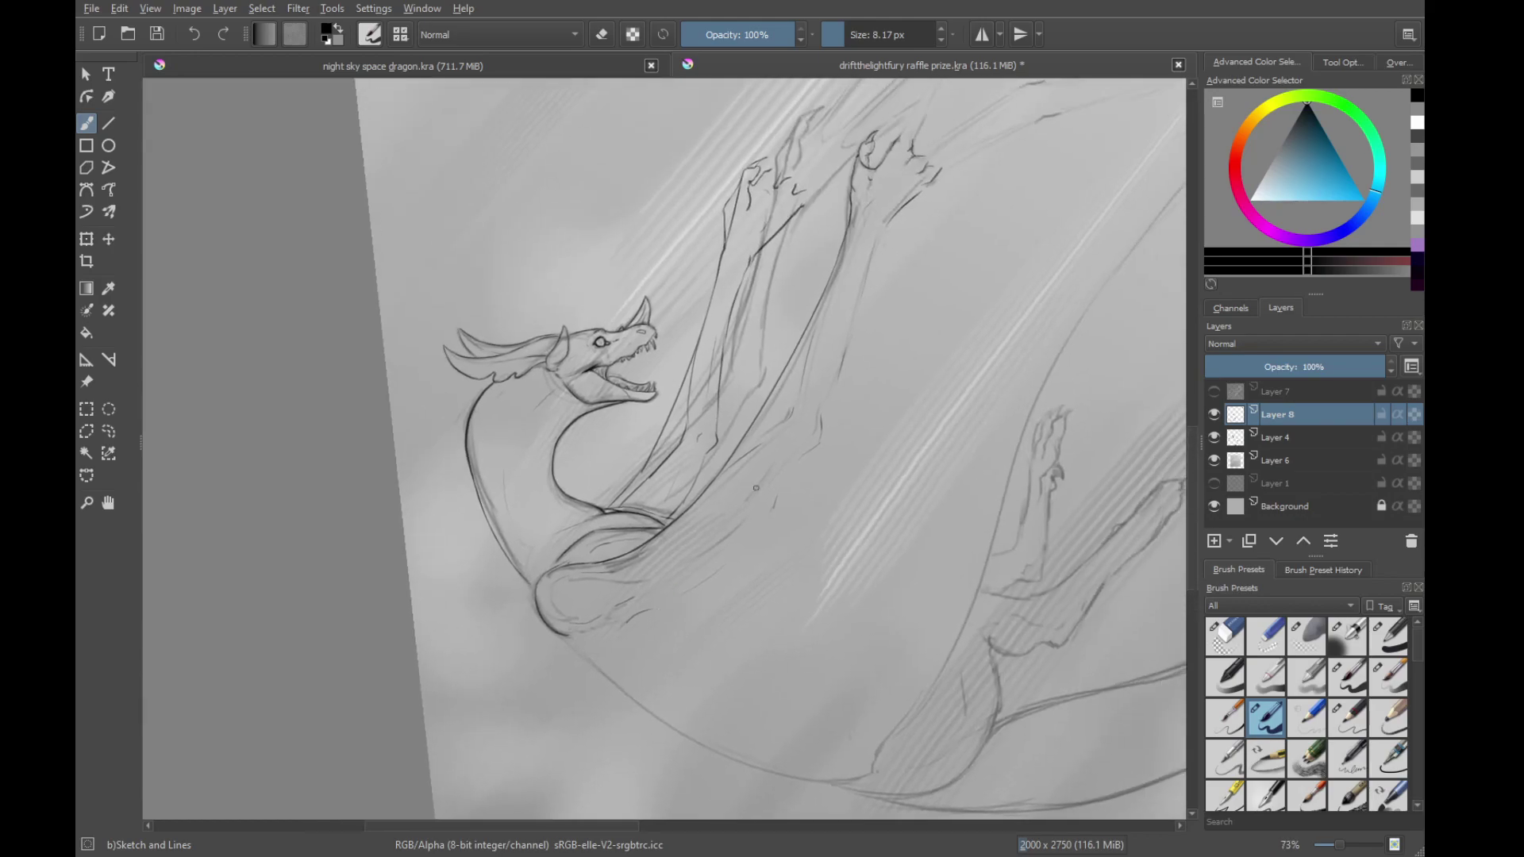
Check the repositioned forelimb without the sketch by hiding Layer 4, and show the layer again
{"action": "scroll", "coordinate": [755, 488], "scroll_direction": "down", "scroll_amount": 2}
{"action": "scroll", "coordinate": [759, 503], "scroll_direction": "up", "scroll_amount": 2}
{"action": "left_click", "coordinate": [1214, 438]}
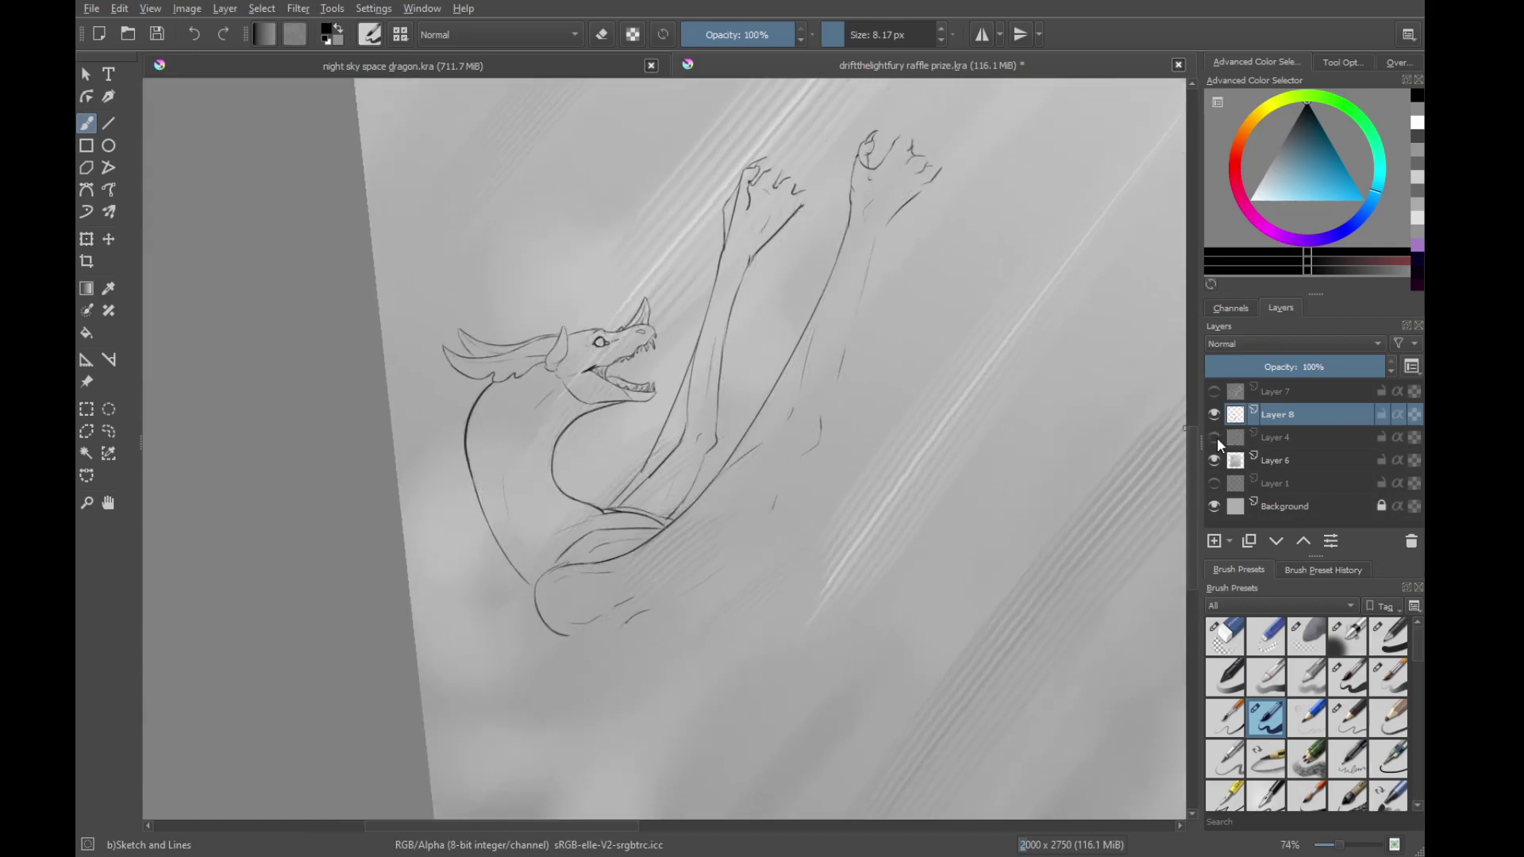
{"action": "left_click", "coordinate": [1216, 440]}
Ink the near wing's first finger along its outer edge from the hand up to the first joint
{"action": "left_click_drag", "start_coordinate": [781, 167], "coordinate": [580, 550]}
{"action": "scroll", "coordinate": [580, 550], "scroll_direction": "up", "scroll_amount": 1}
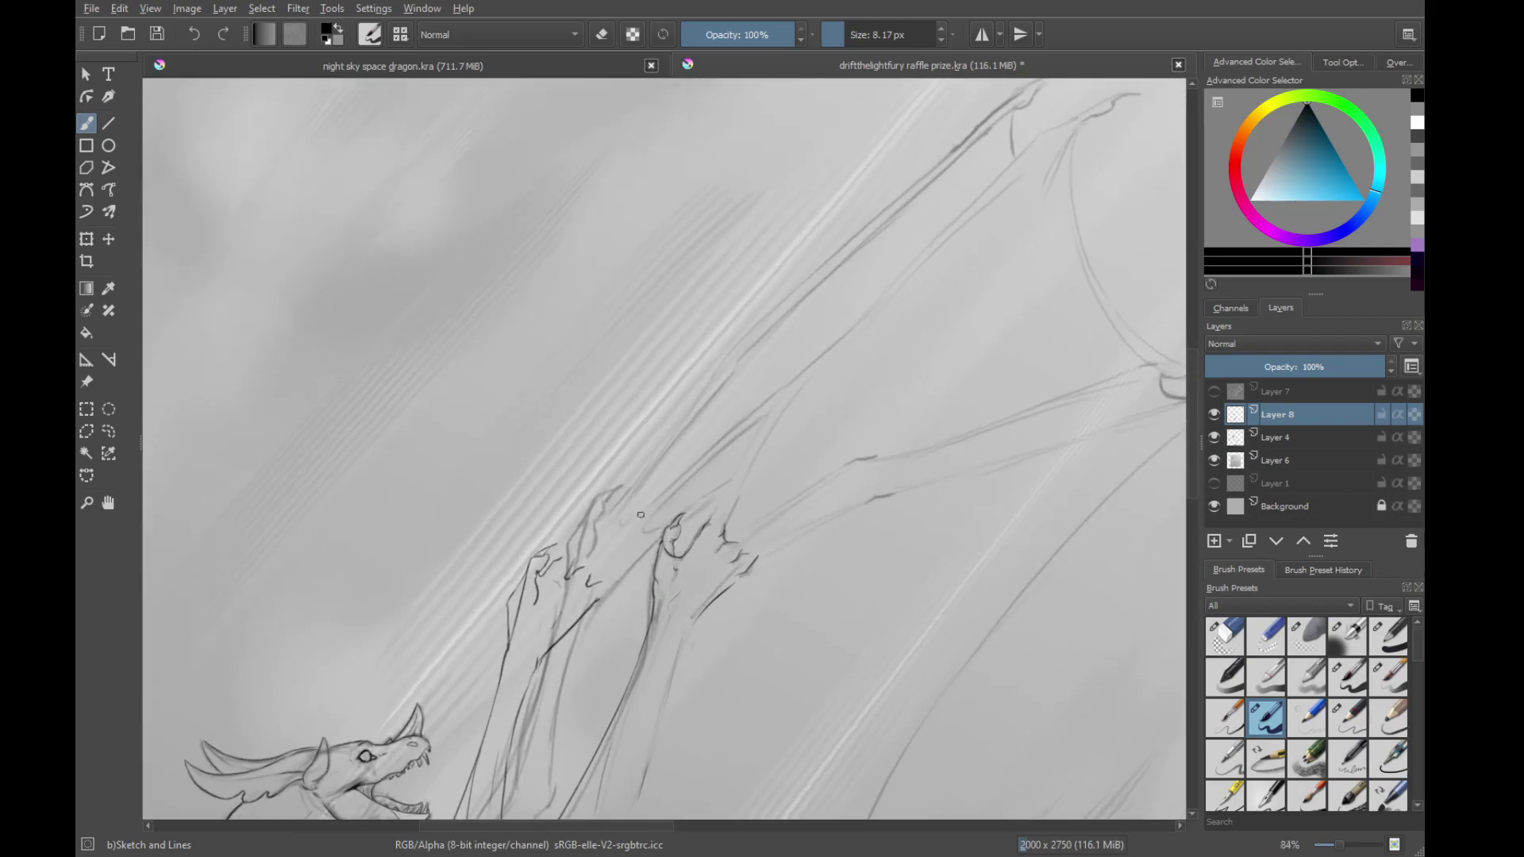
{"action": "left_click_drag", "start_coordinate": [663, 475], "coordinate": [629, 502]}
{"action": "left_click_drag", "start_coordinate": [689, 591], "coordinate": [667, 571]}
{"action": "left_click_drag", "start_coordinate": [778, 539], "coordinate": [673, 437]}
{"action": "left_click_drag", "start_coordinate": [673, 437], "coordinate": [817, 470]}
{"action": "left_click_drag", "start_coordinate": [817, 470], "coordinate": [771, 545]}
{"action": "scroll", "coordinate": [619, 553], "scroll_direction": "up", "scroll_amount": 4}
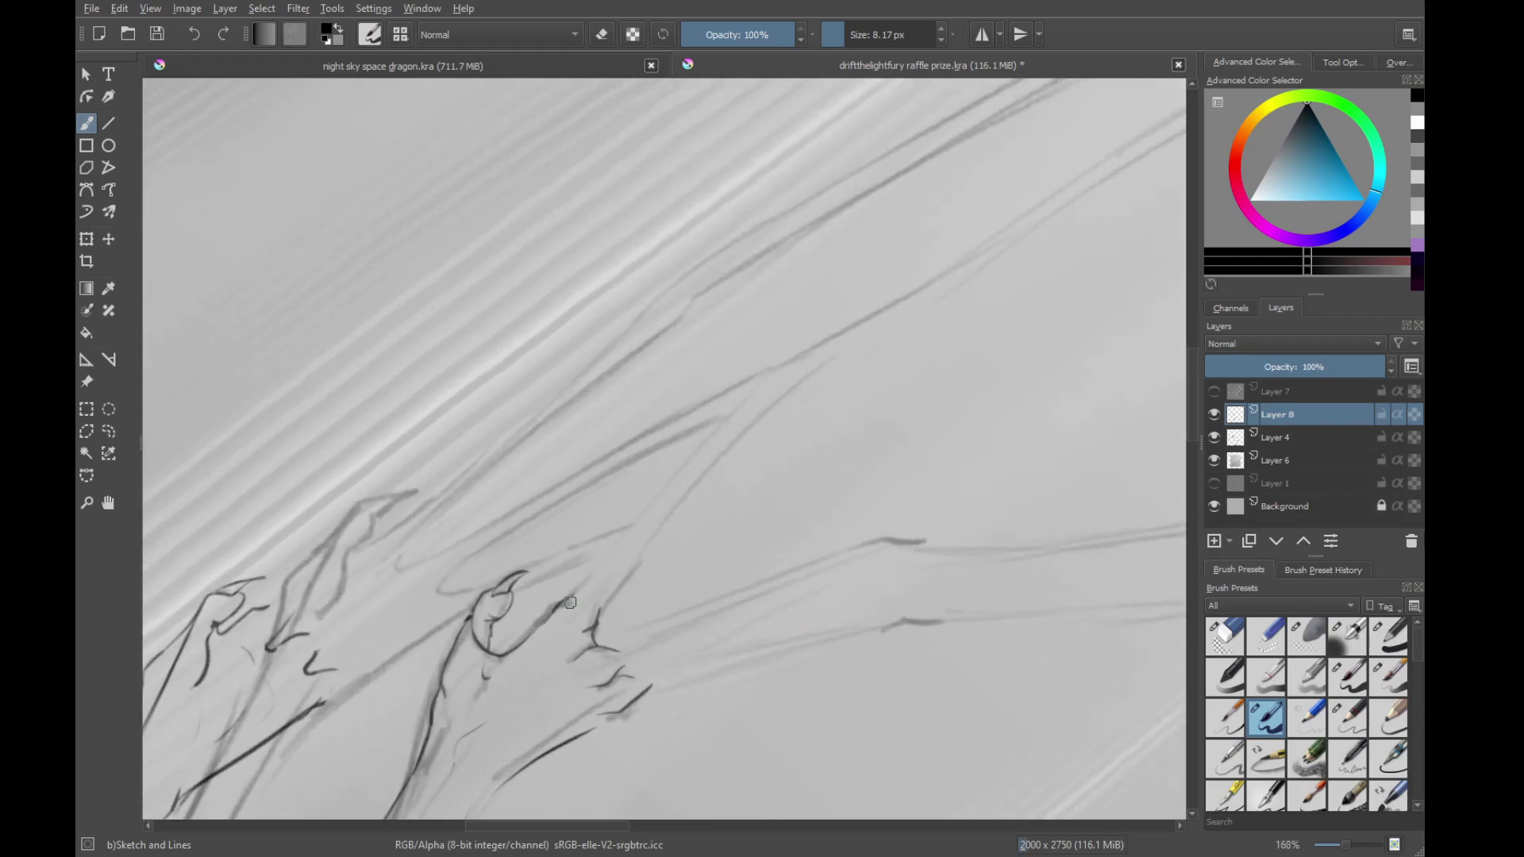
{"action": "scroll", "coordinate": [579, 601], "scroll_direction": "up", "scroll_amount": 1}
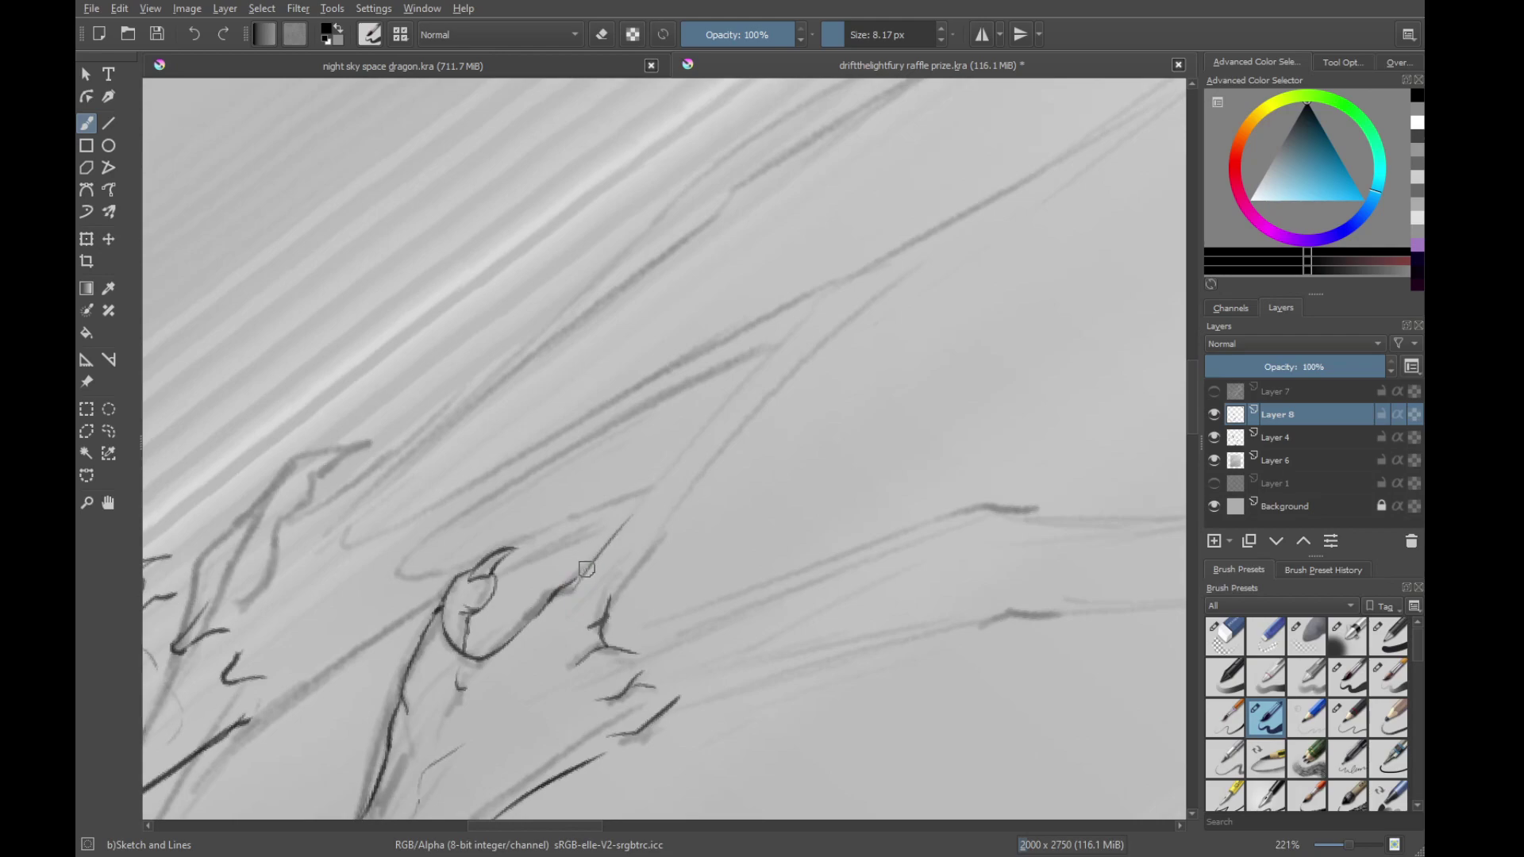
{"action": "mouse_move", "coordinate": [624, 516]}
{"action": "left_mouse_down"}
{"action": "mouse_move", "coordinate": [564, 605]}
{"action": "mouse_move", "coordinate": [735, 419]}
{"action": "mouse_move", "coordinate": [846, 332]}
{"action": "left_mouse_up"}
{"action": "mouse_move", "coordinate": [1012, 303]}
{"action": "left_mouse_down"}
{"action": "mouse_move", "coordinate": [1015, 286]}
{"action": "mouse_move", "coordinate": [635, 553]}
{"action": "left_mouse_up"}
Ink the outer edge of the first wing finger from the joint to the tip, with its claw and fingertip outline
{"action": "left_click_drag", "start_coordinate": [528, 657], "coordinate": [1050, 207]}
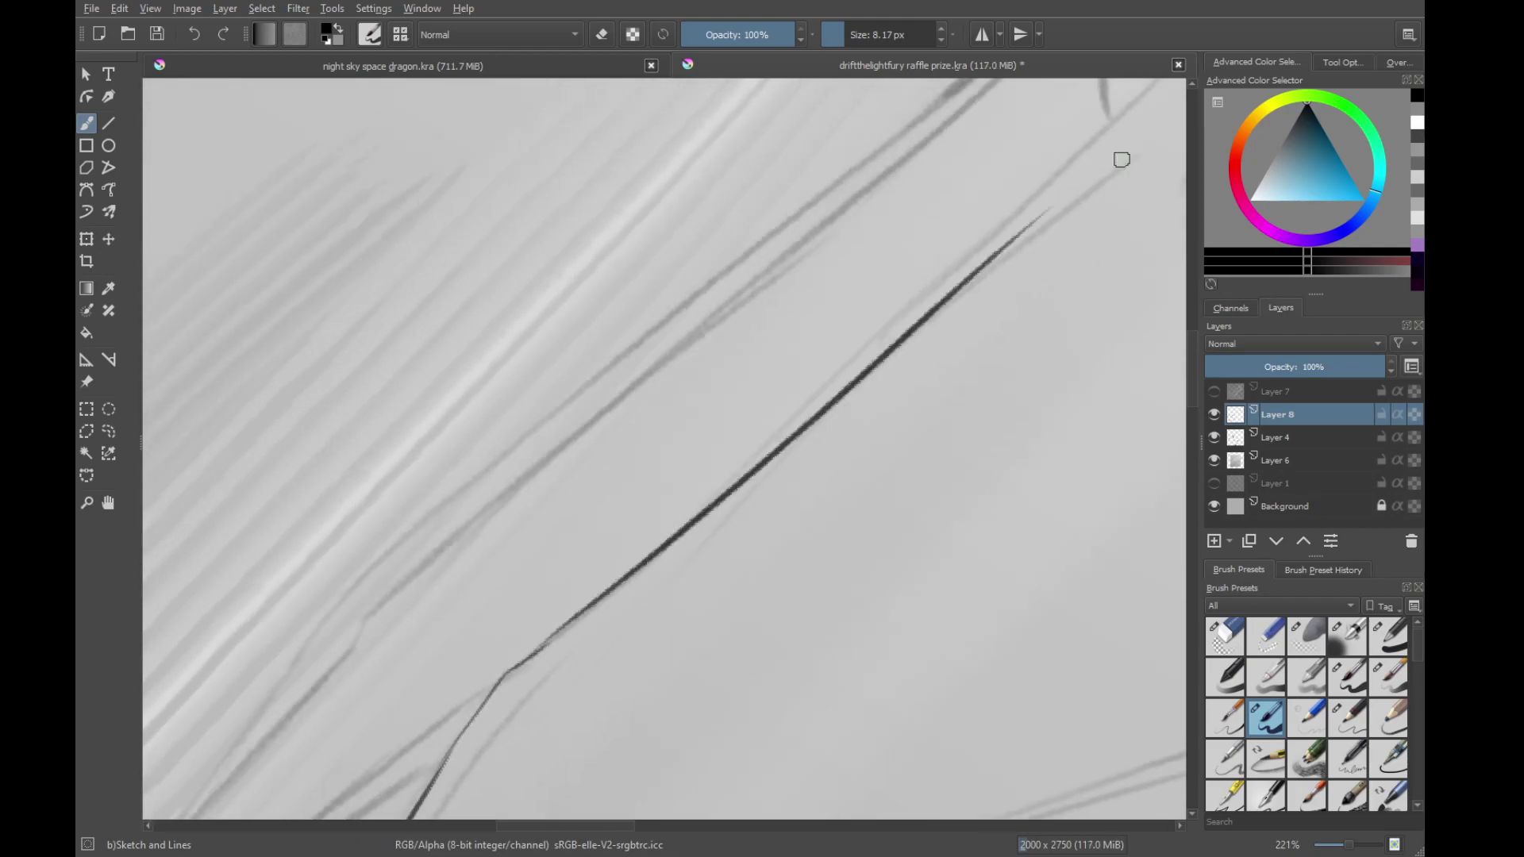
{"action": "key", "text": "ctrl+z"}
{"action": "left_click_drag", "start_coordinate": [581, 617], "coordinate": [1067, 187]}
{"action": "left_click_drag", "start_coordinate": [1102, 170], "coordinate": [741, 486]}
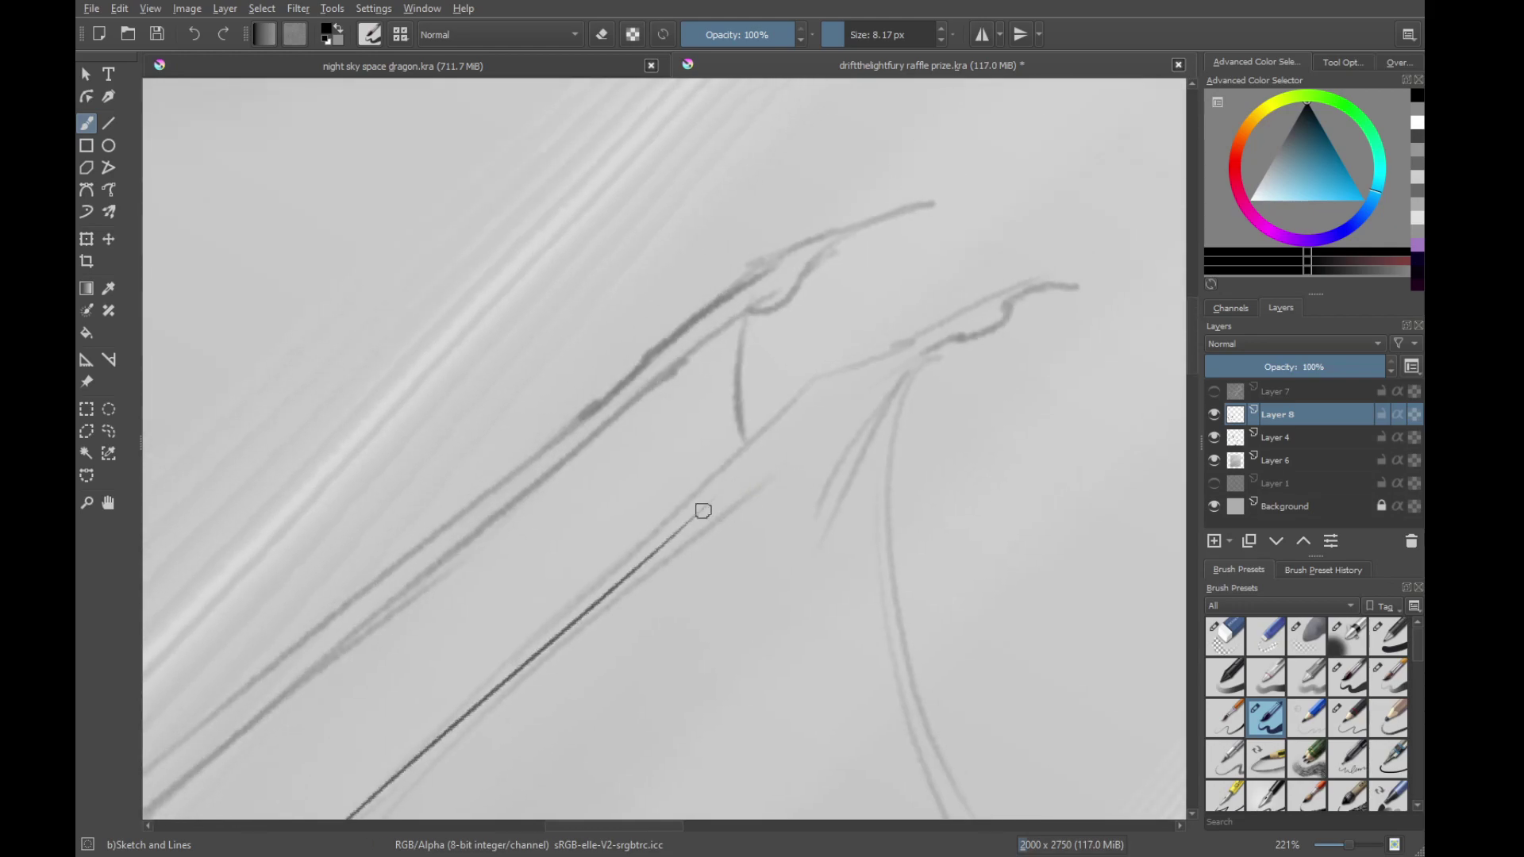
{"action": "mouse_move", "coordinate": [683, 525]}
{"action": "left_mouse_down"}
{"action": "mouse_move", "coordinate": [868, 354]}
{"action": "mouse_move", "coordinate": [843, 406]}
{"action": "left_mouse_up"}
{"action": "key", "text": "ctrl+z"}
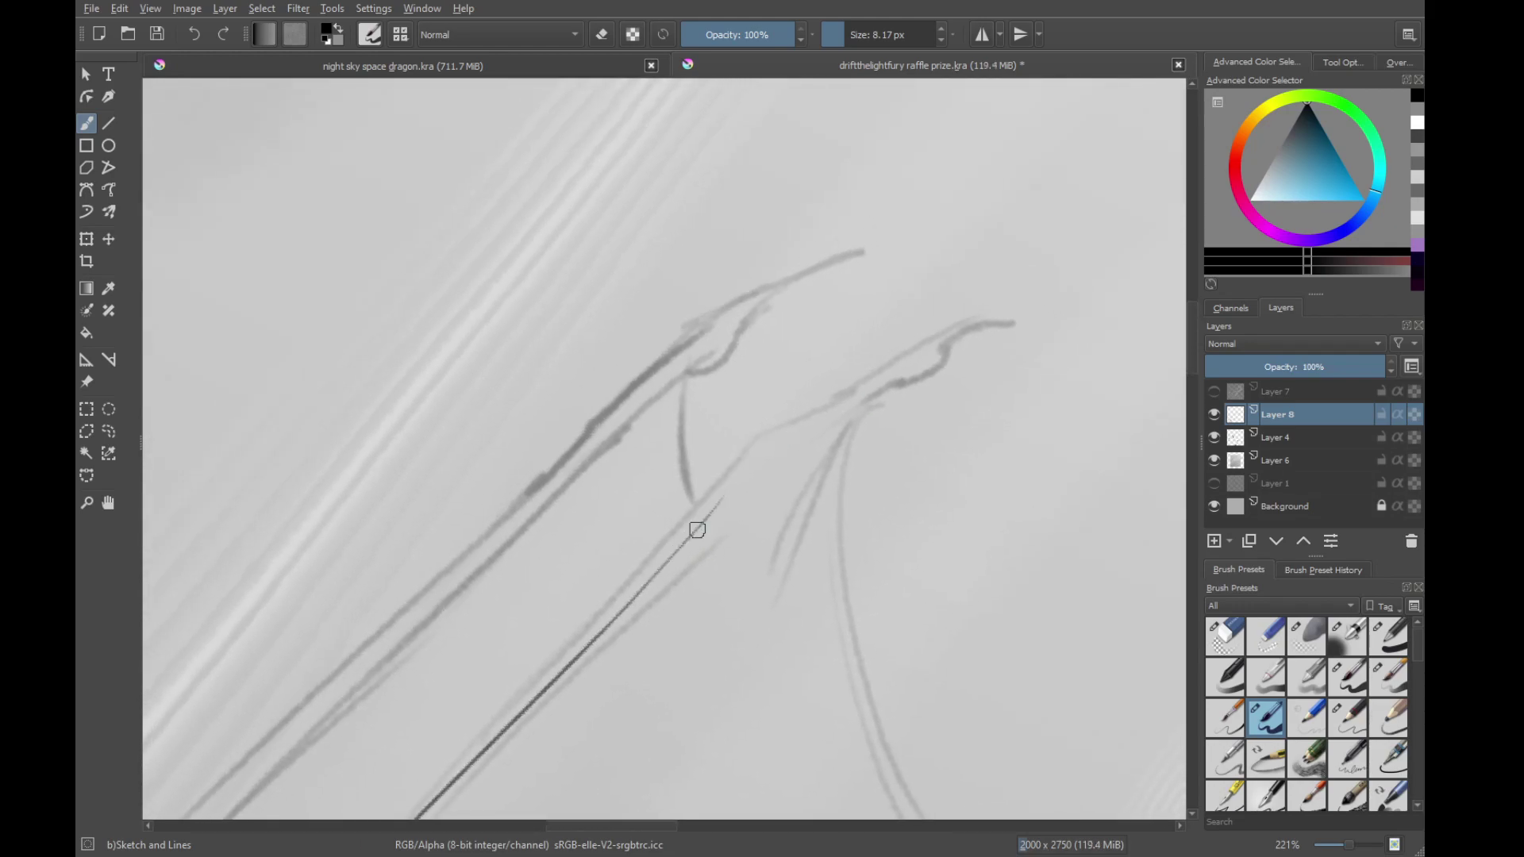
{"action": "mouse_move", "coordinate": [659, 570]}
{"action": "left_mouse_down"}
{"action": "mouse_move", "coordinate": [825, 397]}
{"action": "mouse_move", "coordinate": [804, 408]}
{"action": "mouse_move", "coordinate": [974, 336]}
{"action": "left_mouse_up"}
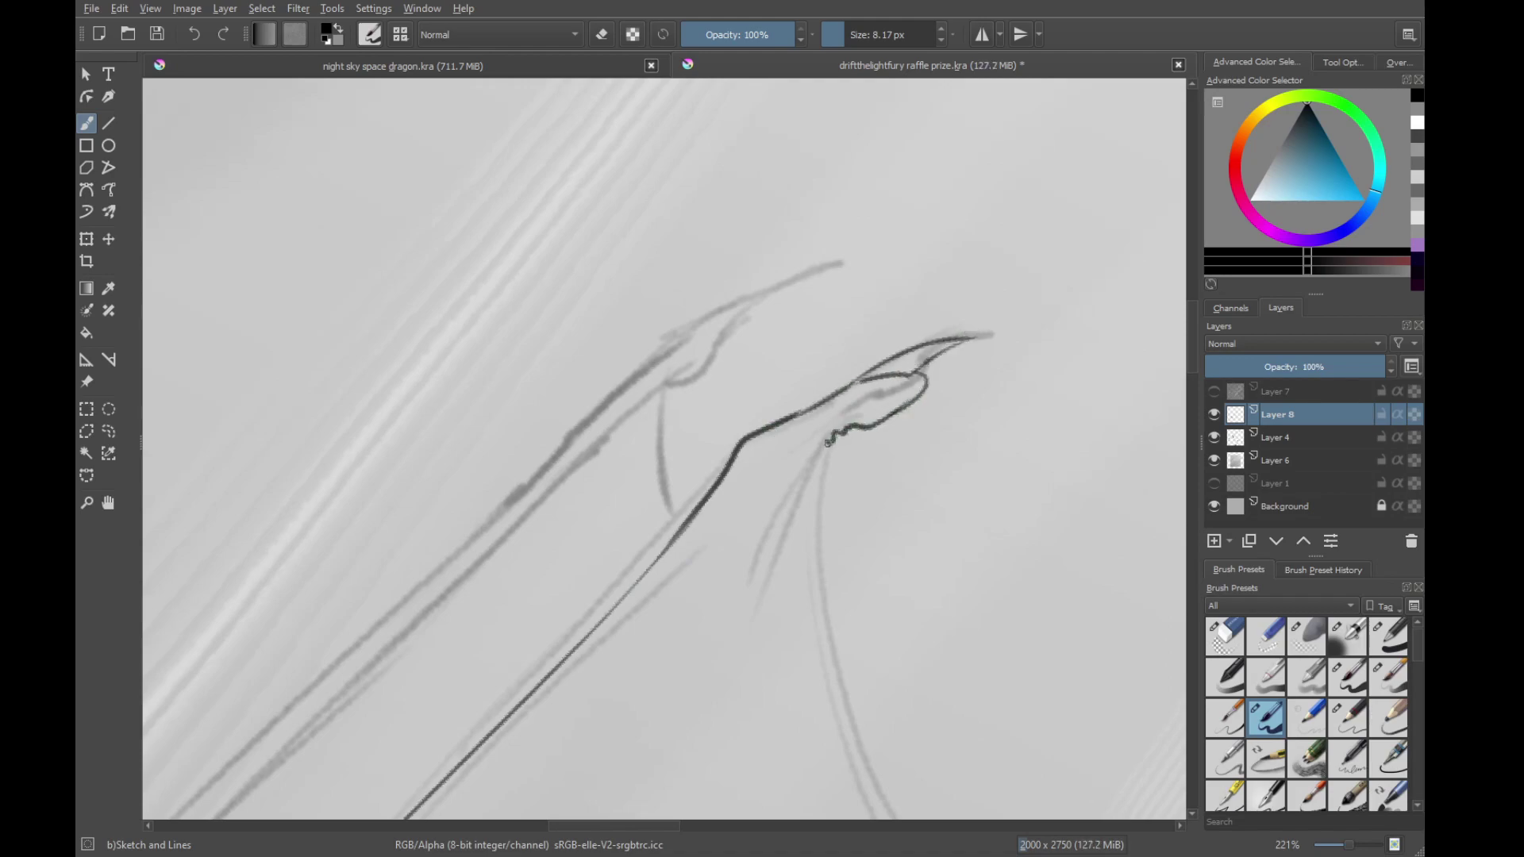
{"action": "left_click_drag", "start_coordinate": [735, 521], "coordinate": [780, 475]}
Ink the inner edge of the first wing finger along the long segment, the joint and the part above the hand
{"action": "mouse_move", "coordinate": [601, 671]}
{"action": "left_mouse_down"}
{"action": "mouse_move", "coordinate": [653, 534]}
{"action": "mouse_move", "coordinate": [863, 236]}
{"action": "left_mouse_up"}
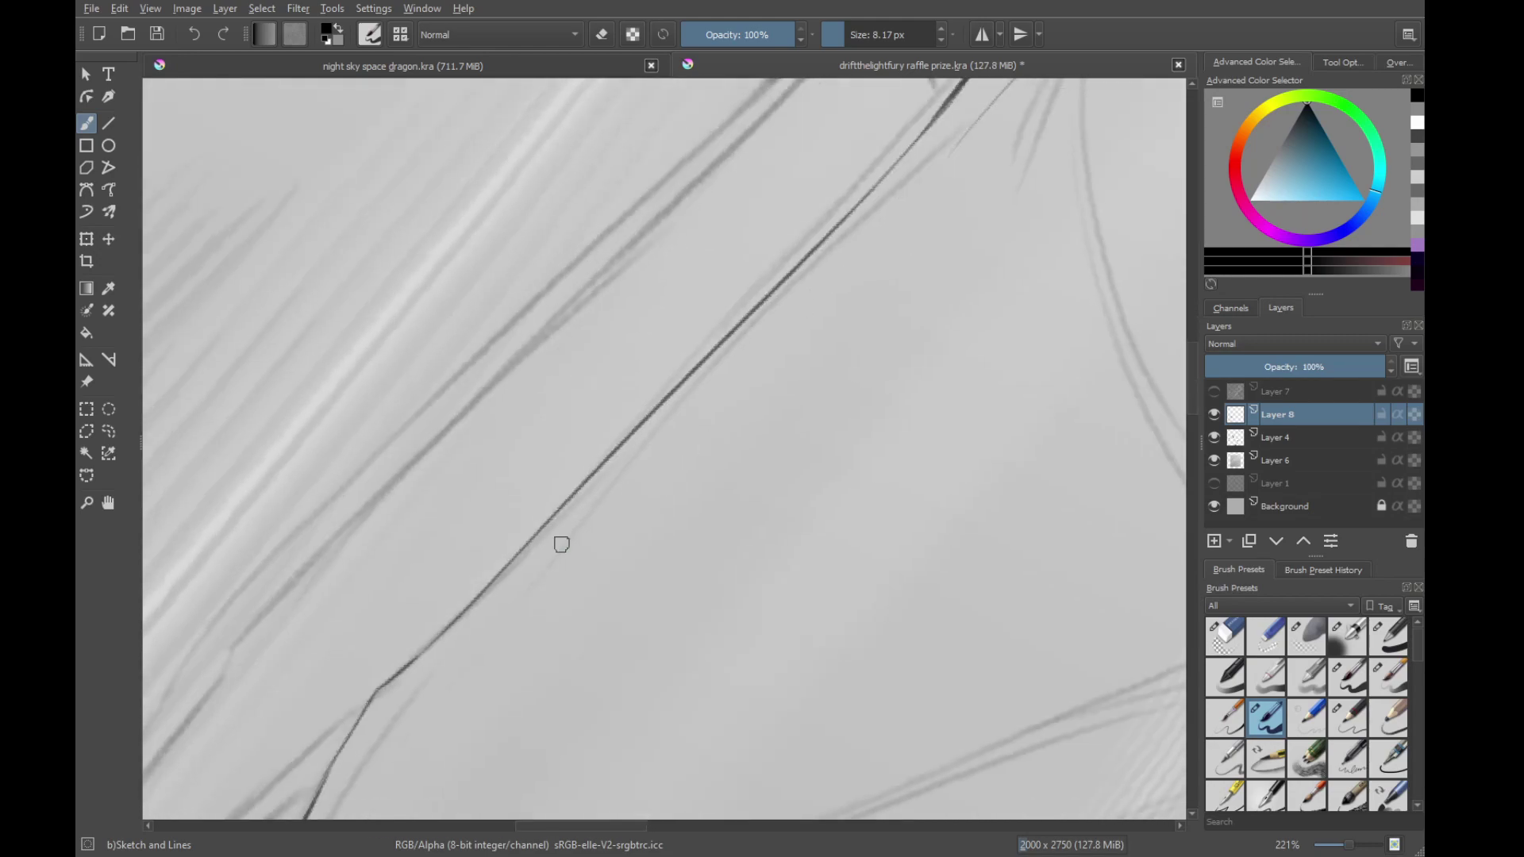
{"action": "left_click_drag", "start_coordinate": [561, 546], "coordinate": [823, 272]}
{"action": "left_click_drag", "start_coordinate": [412, 714], "coordinate": [750, 246]}
{"action": "left_click_drag", "start_coordinate": [592, 528], "coordinate": [668, 369]}
{"action": "left_click_drag", "start_coordinate": [694, 354], "coordinate": [603, 555]}
{"action": "left_click_drag", "start_coordinate": [638, 458], "coordinate": [690, 390]}
{"action": "left_click_drag", "start_coordinate": [675, 583], "coordinate": [738, 311]}
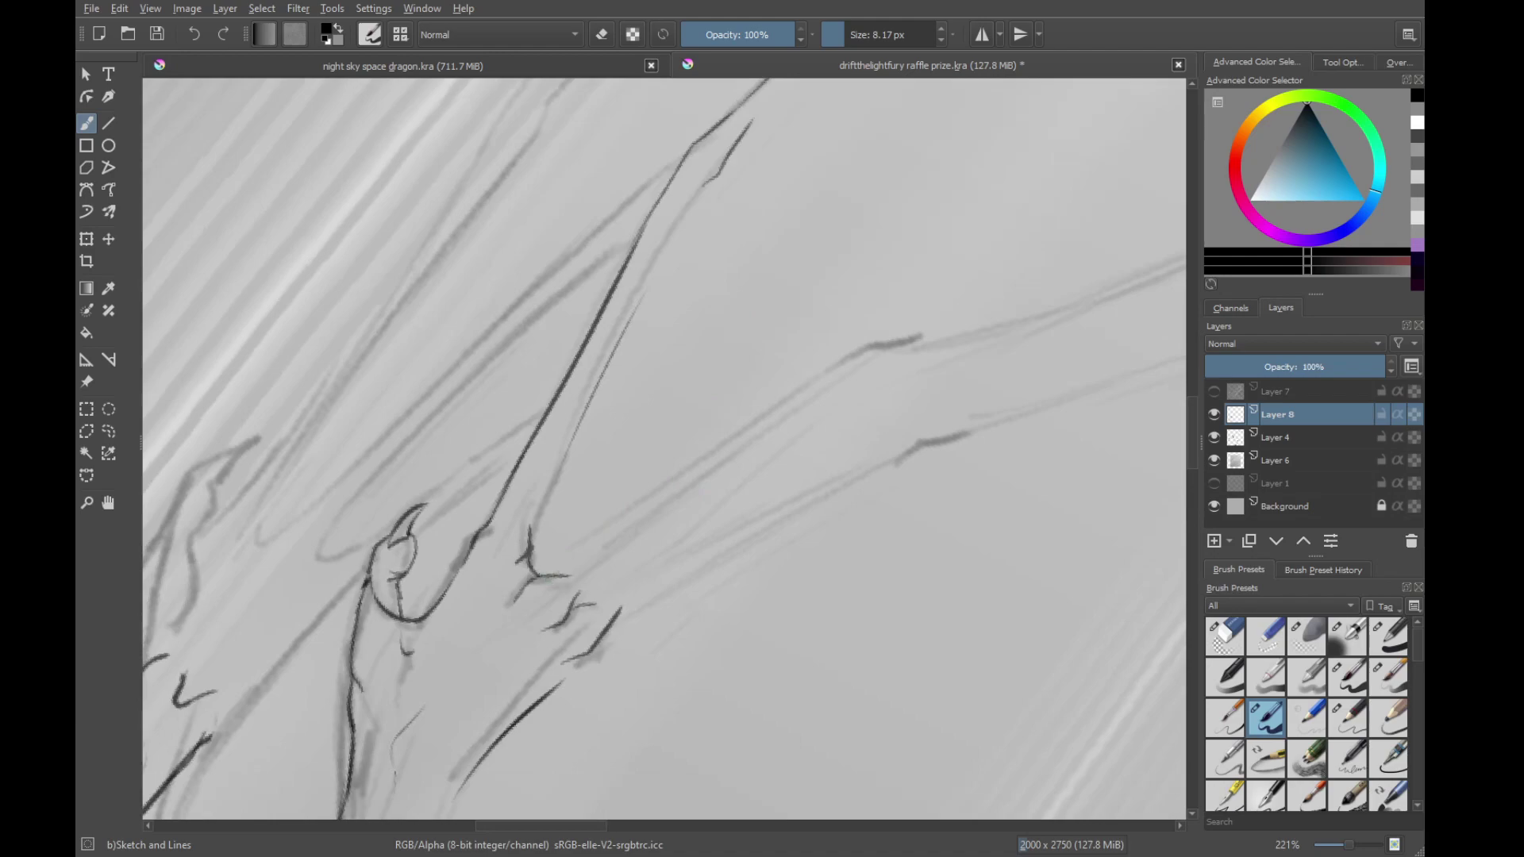
Ink the upper edge of the second wing finger from the hand over its joint to the tip, with its claw and fingertip outline
{"action": "left_click_drag", "start_coordinate": [774, 417], "coordinate": [897, 344]}
{"action": "mouse_move", "coordinate": [1045, 353]}
{"action": "left_mouse_down"}
{"action": "mouse_move", "coordinate": [958, 262]}
{"action": "mouse_move", "coordinate": [592, 547]}
{"action": "mouse_move", "coordinate": [767, 451]}
{"action": "mouse_move", "coordinate": [671, 466]}
{"action": "mouse_move", "coordinate": [846, 369]}
{"action": "left_mouse_up"}
{"action": "key", "text": "ctrl+z"}
{"action": "mouse_move", "coordinate": [867, 374]}
{"action": "left_mouse_down"}
{"action": "mouse_move", "coordinate": [787, 403]}
{"action": "mouse_move", "coordinate": [848, 379]}
{"action": "left_mouse_up"}
{"action": "mouse_move", "coordinate": [982, 425]}
{"action": "left_mouse_down"}
{"action": "mouse_move", "coordinate": [841, 312]}
{"action": "mouse_move", "coordinate": [774, 417]}
{"action": "mouse_move", "coordinate": [729, 381]}
{"action": "left_mouse_up"}
{"action": "left_click_drag", "start_coordinate": [658, 456], "coordinate": [748, 374]}
{"action": "mouse_move", "coordinate": [683, 431]}
{"action": "left_mouse_down"}
{"action": "mouse_move", "coordinate": [885, 308]}
{"action": "mouse_move", "coordinate": [659, 458]}
{"action": "left_mouse_up"}
{"action": "mouse_move", "coordinate": [740, 426]}
{"action": "left_mouse_down"}
{"action": "mouse_move", "coordinate": [714, 481]}
{"action": "mouse_move", "coordinate": [669, 510]}
{"action": "mouse_move", "coordinate": [668, 559]}
{"action": "left_mouse_up"}
{"action": "left_click_drag", "start_coordinate": [718, 554], "coordinate": [565, 550]}
{"action": "left_click_drag", "start_coordinate": [620, 508], "coordinate": [627, 603]}
{"action": "left_click_drag", "start_coordinate": [682, 571], "coordinate": [825, 358]}
{"action": "mouse_move", "coordinate": [830, 358]}
{"action": "left_mouse_down"}
{"action": "mouse_move", "coordinate": [843, 381]}
{"action": "mouse_move", "coordinate": [833, 448]}
{"action": "left_mouse_up"}
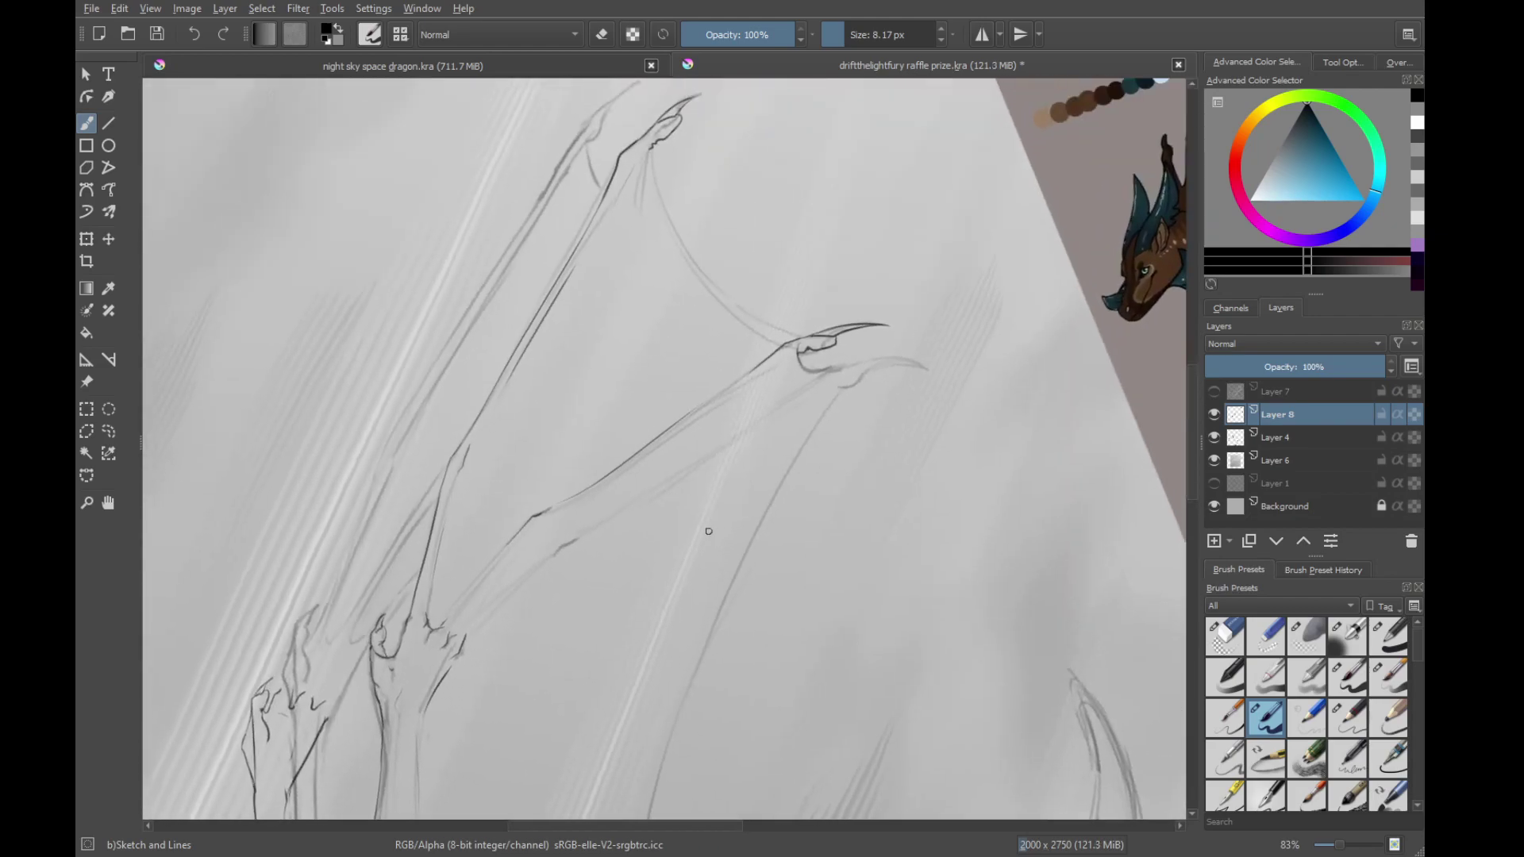
Ink the edge of the lowest wing finger from the hand over its joint and along the long segment toward the tip
{"action": "left_click_drag", "start_coordinate": [690, 531], "coordinate": [688, 508]}
{"action": "left_click_drag", "start_coordinate": [599, 585], "coordinate": [833, 469]}
{"action": "left_click_drag", "start_coordinate": [773, 508], "coordinate": [760, 451]}
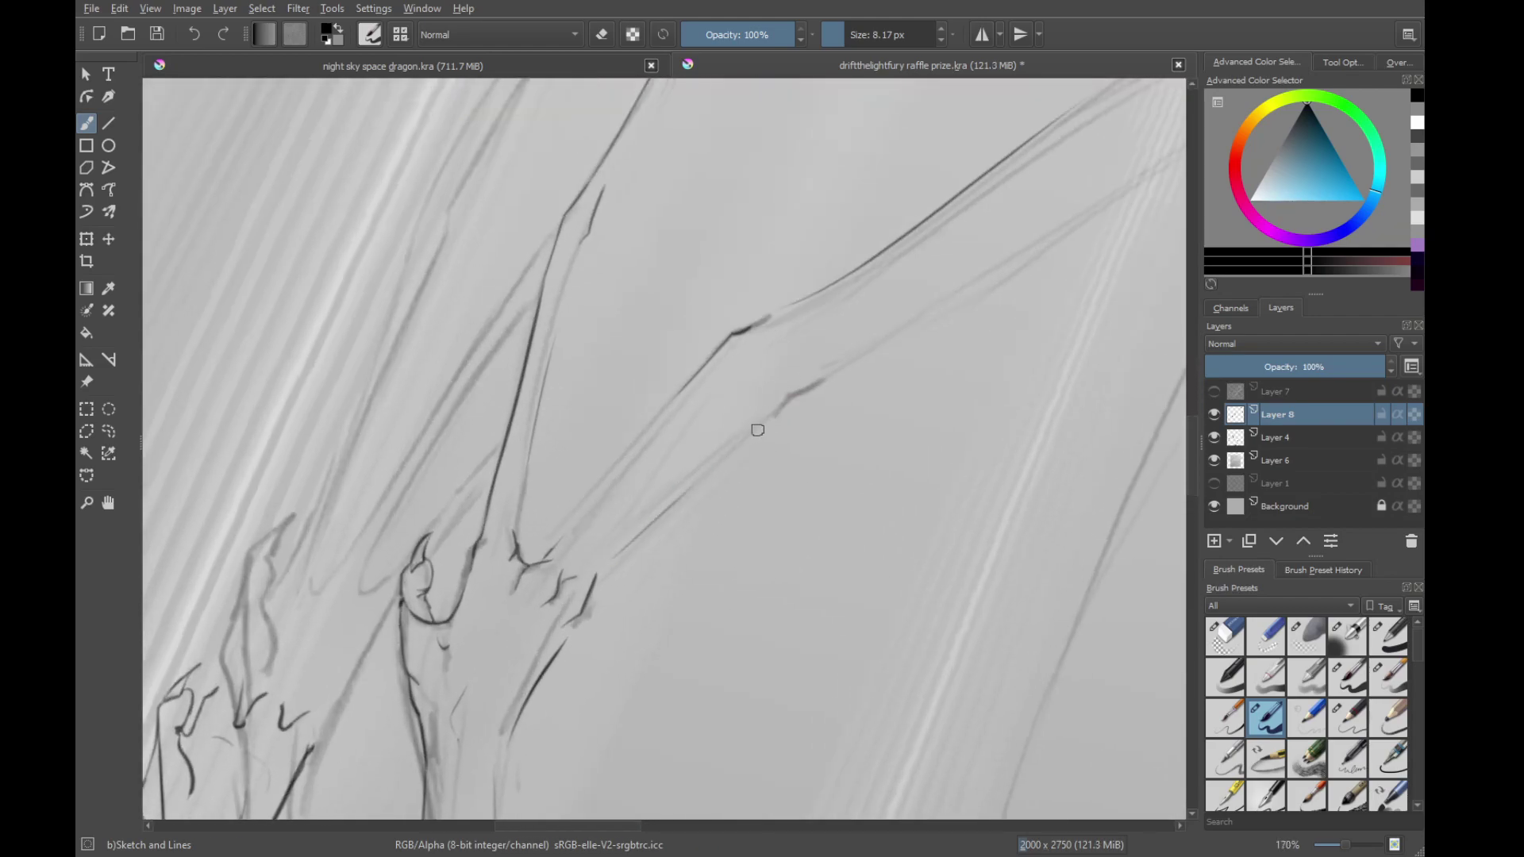
{"action": "mouse_move", "coordinate": [837, 367]}
{"action": "left_mouse_down"}
{"action": "mouse_move", "coordinate": [752, 402]}
{"action": "mouse_move", "coordinate": [646, 520]}
{"action": "mouse_move", "coordinate": [536, 589]}
{"action": "mouse_move", "coordinate": [514, 663]}
{"action": "mouse_move", "coordinate": [543, 574]}
{"action": "mouse_move", "coordinate": [741, 425]}
{"action": "left_mouse_up"}
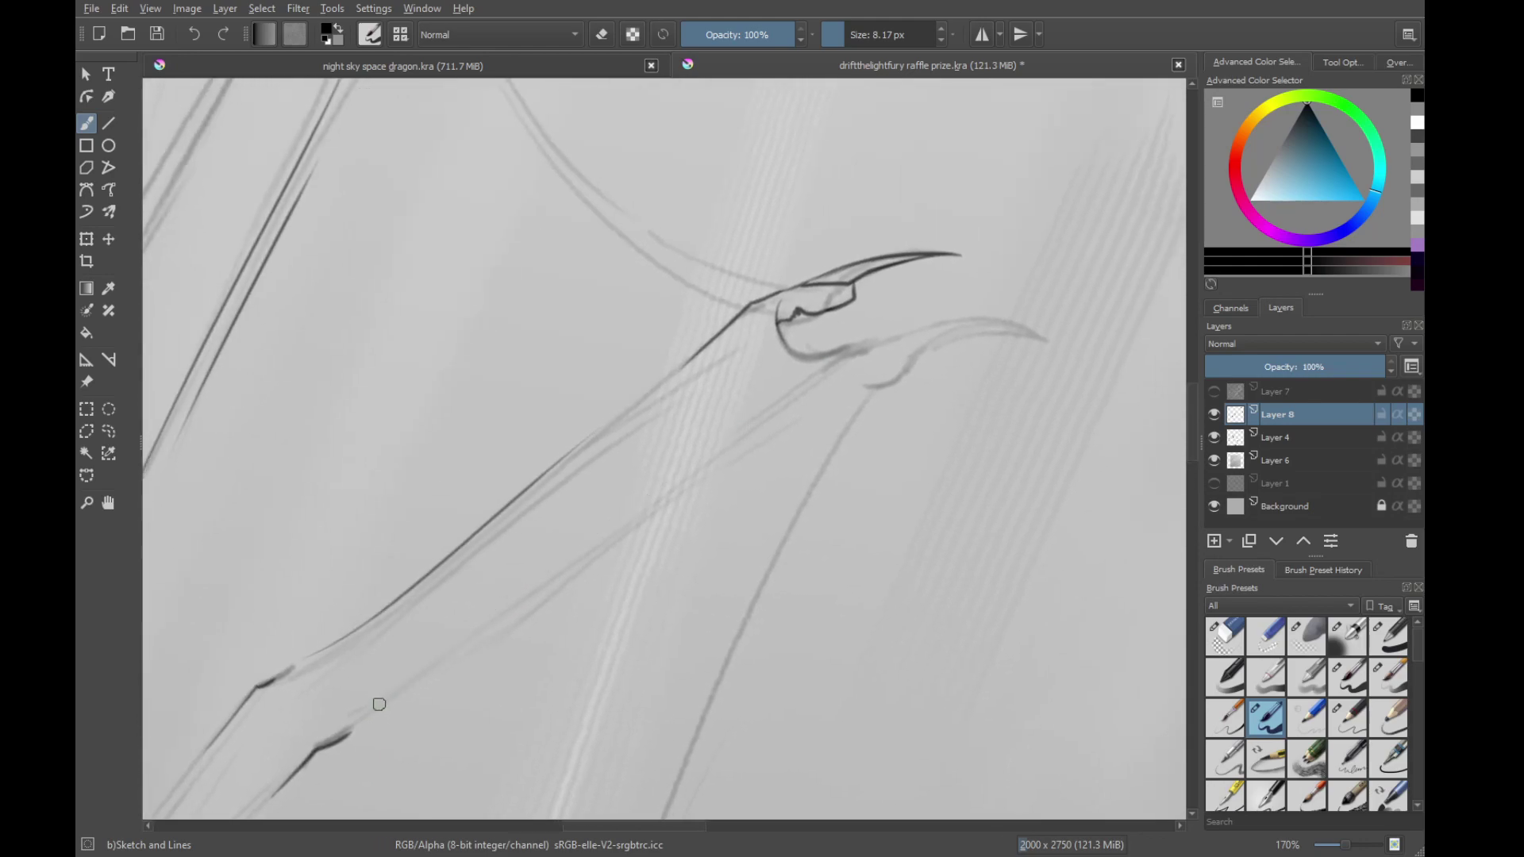
{"action": "left_click_drag", "start_coordinate": [381, 705], "coordinate": [718, 454]}
{"action": "mouse_move", "coordinate": [790, 415]}
{"action": "left_mouse_down"}
{"action": "mouse_move", "coordinate": [697, 484]}
{"action": "mouse_move", "coordinate": [698, 451]}
{"action": "left_mouse_up"}
{"action": "mouse_move", "coordinate": [615, 526]}
{"action": "left_mouse_down"}
{"action": "mouse_move", "coordinate": [762, 423]}
{"action": "mouse_move", "coordinate": [809, 354]}
{"action": "mouse_move", "coordinate": [698, 465]}
{"action": "mouse_move", "coordinate": [877, 358]}
{"action": "left_mouse_up"}
Ink the curved claw and fingertip of the lowest wing finger and start the membrane edge beneath it
{"action": "mouse_move", "coordinate": [966, 356]}
{"action": "left_mouse_down"}
{"action": "mouse_move", "coordinate": [853, 282]}
{"action": "mouse_move", "coordinate": [795, 207]}
{"action": "left_mouse_up"}
{"action": "key", "text": "ctrl+z"}
{"action": "left_click_drag", "start_coordinate": [658, 538], "coordinate": [764, 386]}
{"action": "mouse_move", "coordinate": [711, 455]}
{"action": "left_mouse_down"}
{"action": "mouse_move", "coordinate": [906, 294]}
{"action": "mouse_move", "coordinate": [702, 472]}
{"action": "mouse_move", "coordinate": [748, 524]}
{"action": "left_mouse_up"}
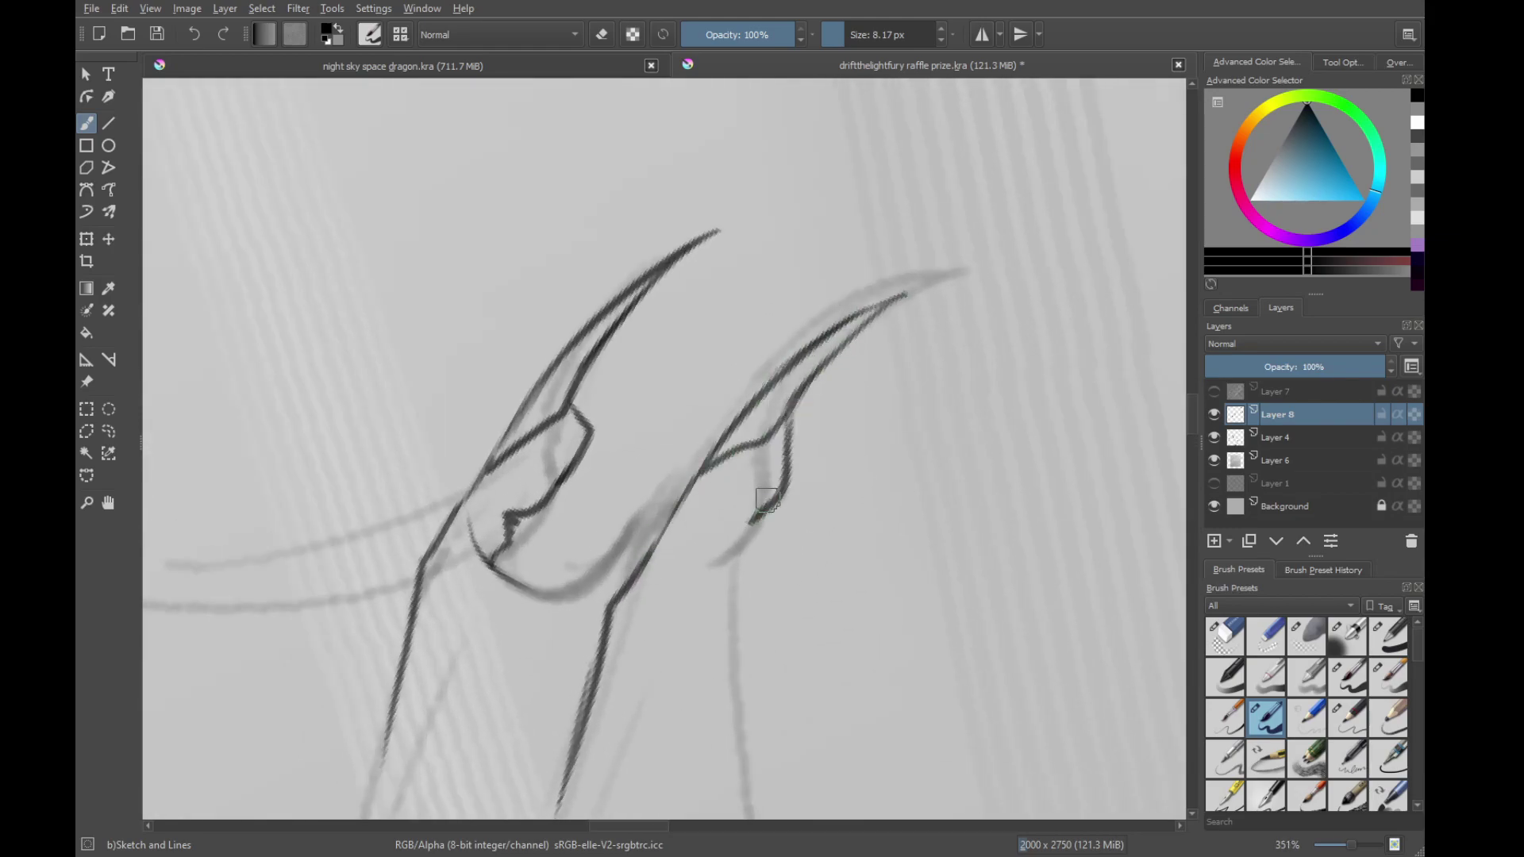
{"action": "key", "text": "ctrl+z"}
{"action": "mouse_move", "coordinate": [770, 437]}
{"action": "left_mouse_down"}
{"action": "mouse_move", "coordinate": [778, 506]}
{"action": "mouse_move", "coordinate": [742, 541]}
{"action": "mouse_move", "coordinate": [721, 367]}
{"action": "mouse_move", "coordinate": [867, 459]}
{"action": "left_mouse_up"}
{"action": "mouse_move", "coordinate": [616, 342]}
{"action": "left_mouse_down"}
{"action": "mouse_move", "coordinate": [758, 449]}
{"action": "mouse_move", "coordinate": [620, 373]}
{"action": "mouse_move", "coordinate": [827, 434]}
{"action": "left_mouse_up"}
{"action": "key", "text": "ctrl+z"}
{"action": "mouse_move", "coordinate": [740, 534]}
{"action": "left_mouse_down"}
{"action": "mouse_move", "coordinate": [817, 405]}
{"action": "mouse_move", "coordinate": [754, 385]}
{"action": "left_mouse_up"}
{"action": "left_click_drag", "start_coordinate": [851, 384], "coordinate": [704, 503]}
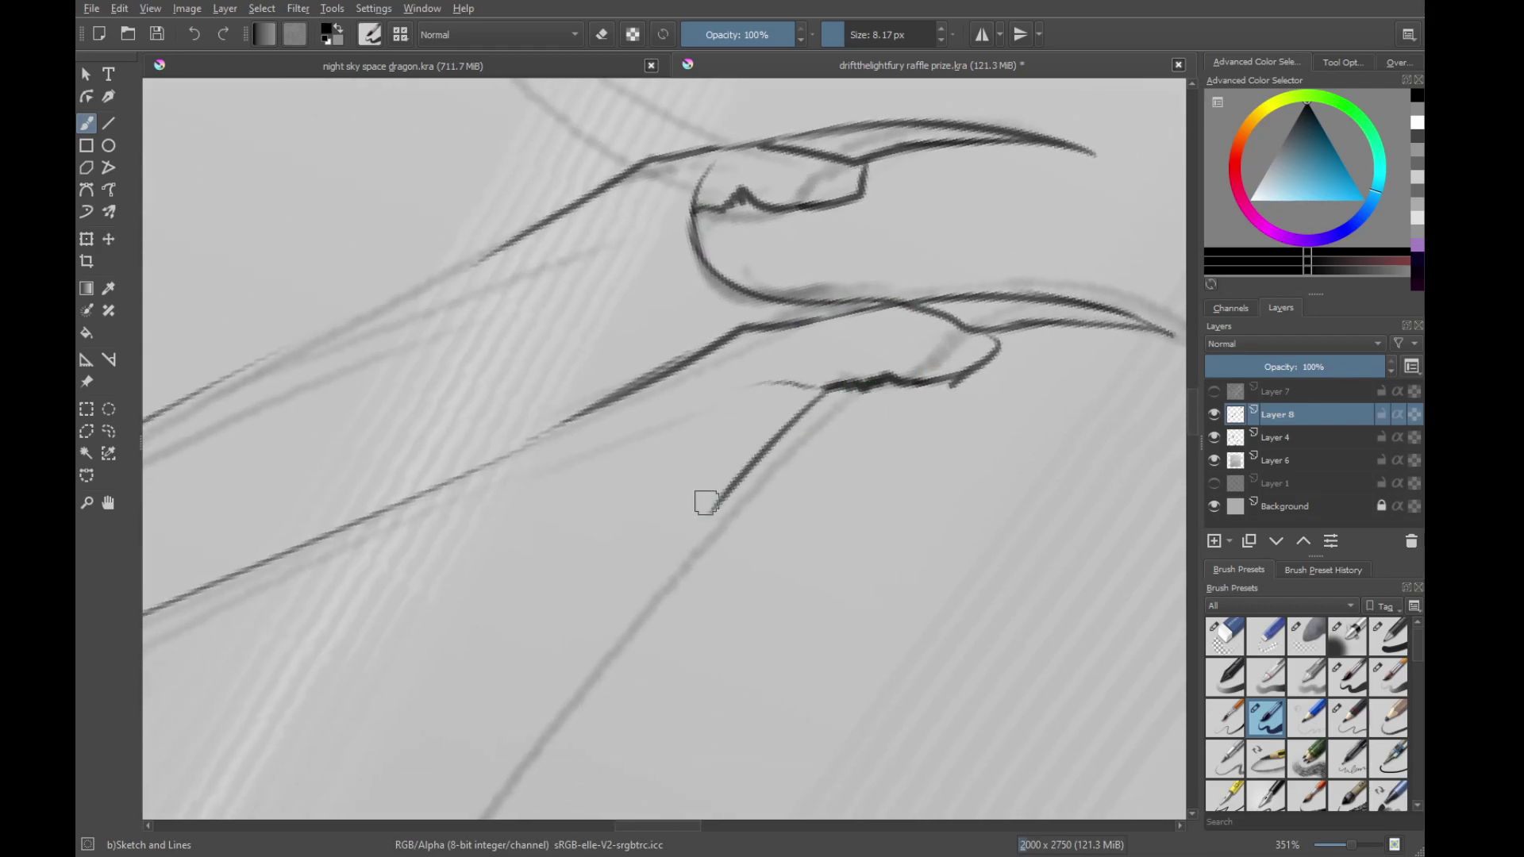
Ink the short upper start of the membrane edge below the first wing finger's tip
{"action": "scroll", "coordinate": [704, 496], "scroll_direction": "down", "scroll_amount": 4}
{"action": "left_click_drag", "start_coordinate": [615, 413], "coordinate": [722, 677]}
{"action": "scroll", "coordinate": [668, 556], "scroll_direction": "up", "scroll_amount": 2}
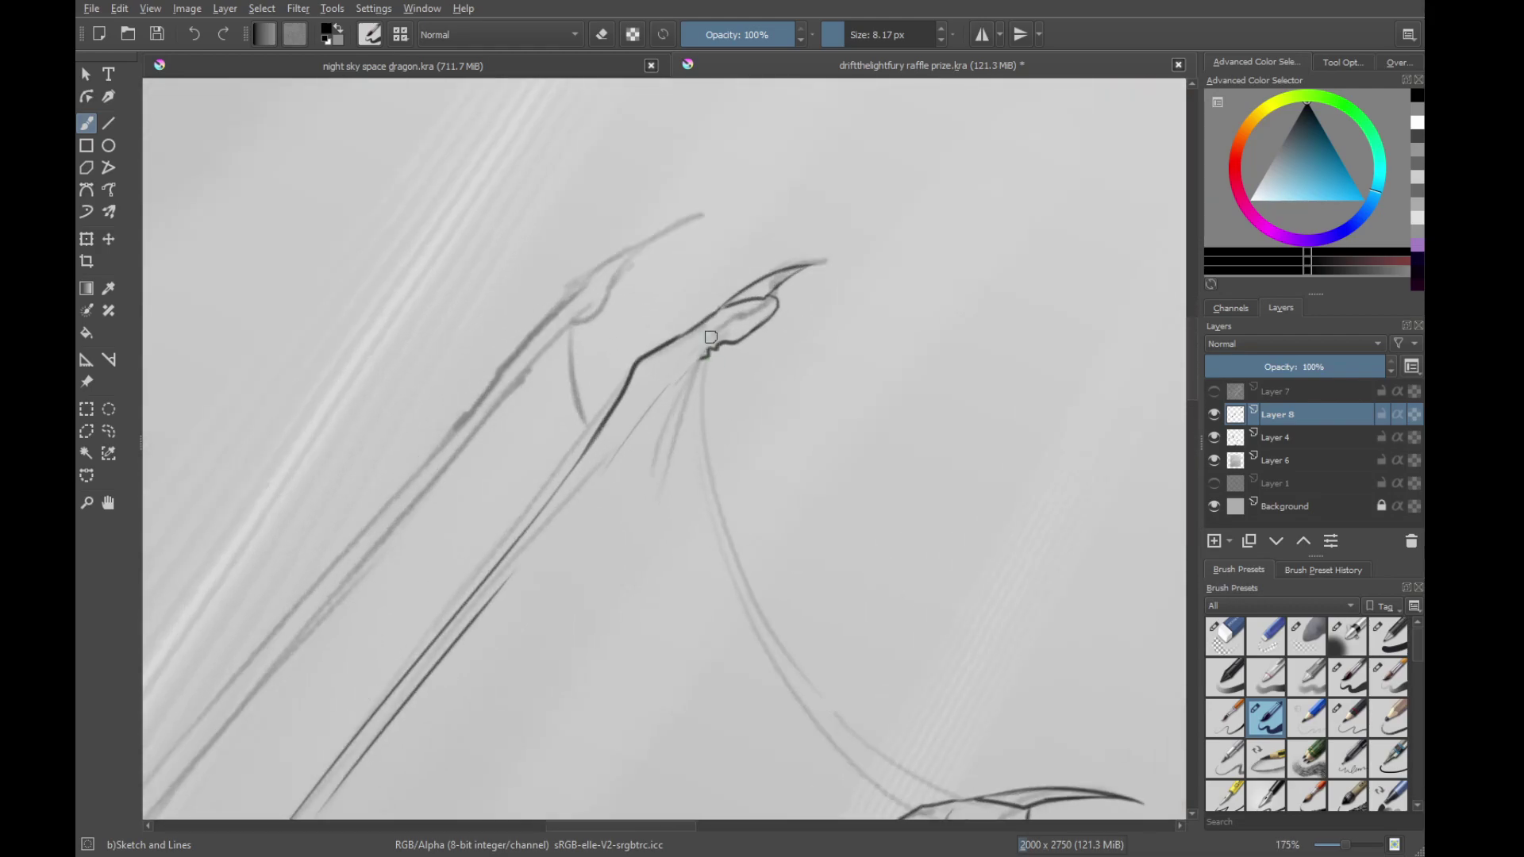
{"action": "left_click_drag", "start_coordinate": [709, 325], "coordinate": [703, 514]}
{"action": "key", "text": "ctrl+z"}
{"action": "mouse_move", "coordinate": [697, 380]}
{"action": "left_mouse_down"}
{"action": "mouse_move", "coordinate": [691, 300]}
{"action": "mouse_move", "coordinate": [684, 475]}
{"action": "left_mouse_up"}
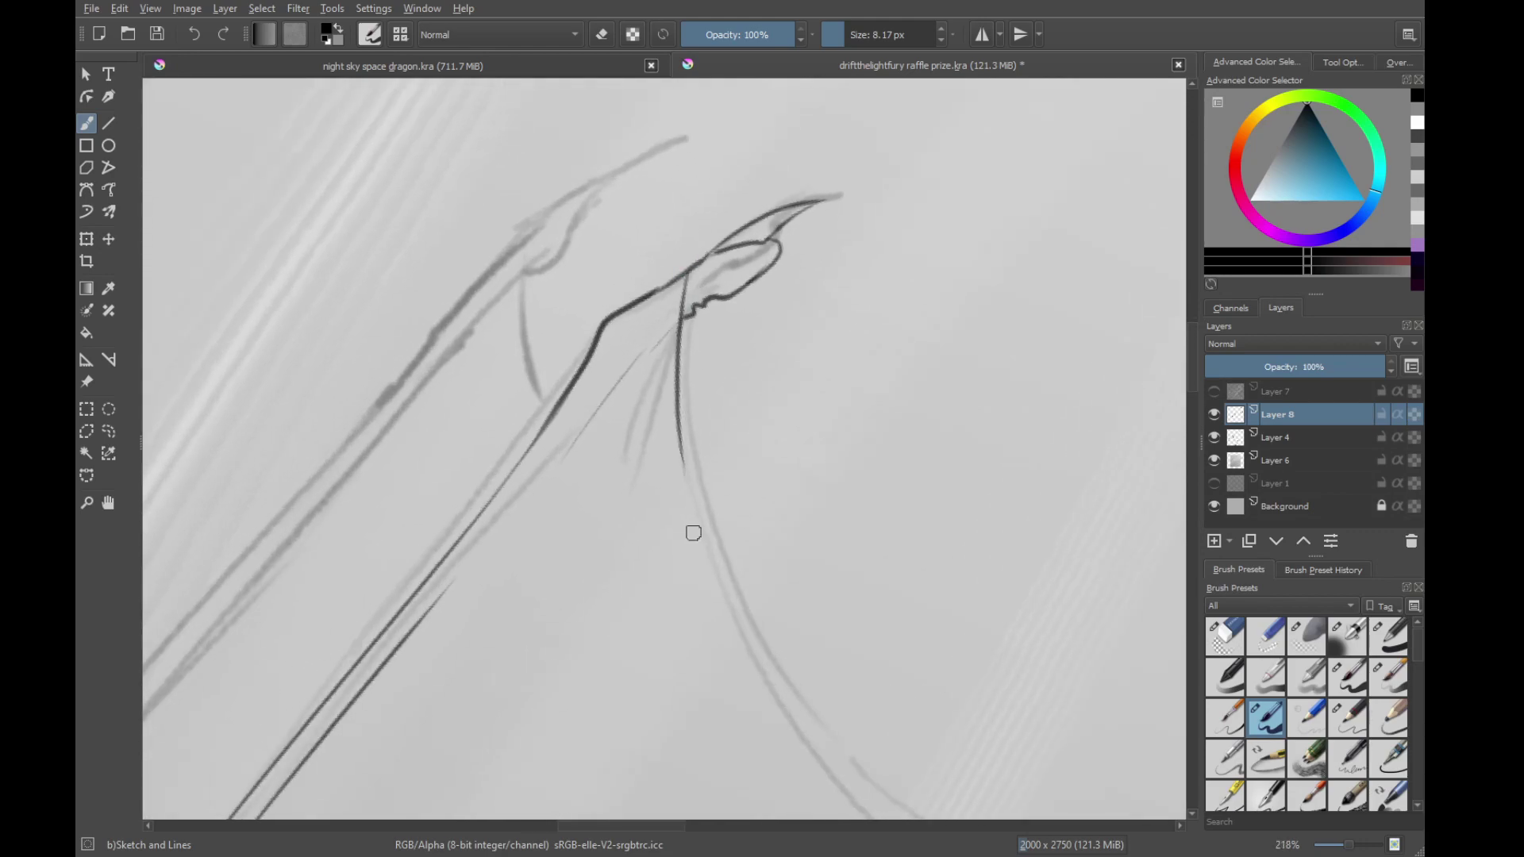
{"action": "left_click_drag", "start_coordinate": [693, 533], "coordinate": [667, 370]}
{"action": "key", "text": "ctrl+z"}
{"action": "mouse_move", "coordinate": [664, 140]}
{"action": "left_mouse_down"}
{"action": "mouse_move", "coordinate": [687, 414]}
{"action": "mouse_move", "coordinate": [669, 368]}
{"action": "left_mouse_up"}
{"action": "mouse_move", "coordinate": [635, 243]}
{"action": "left_mouse_down"}
{"action": "mouse_move", "coordinate": [792, 552]}
{"action": "mouse_move", "coordinate": [631, 386]}
{"action": "left_mouse_up"}
{"action": "key", "text": "ctrl+z"}
{"action": "left_click_drag", "start_coordinate": [514, 135], "coordinate": [838, 493]}
{"action": "key", "text": "ctrl+z"}
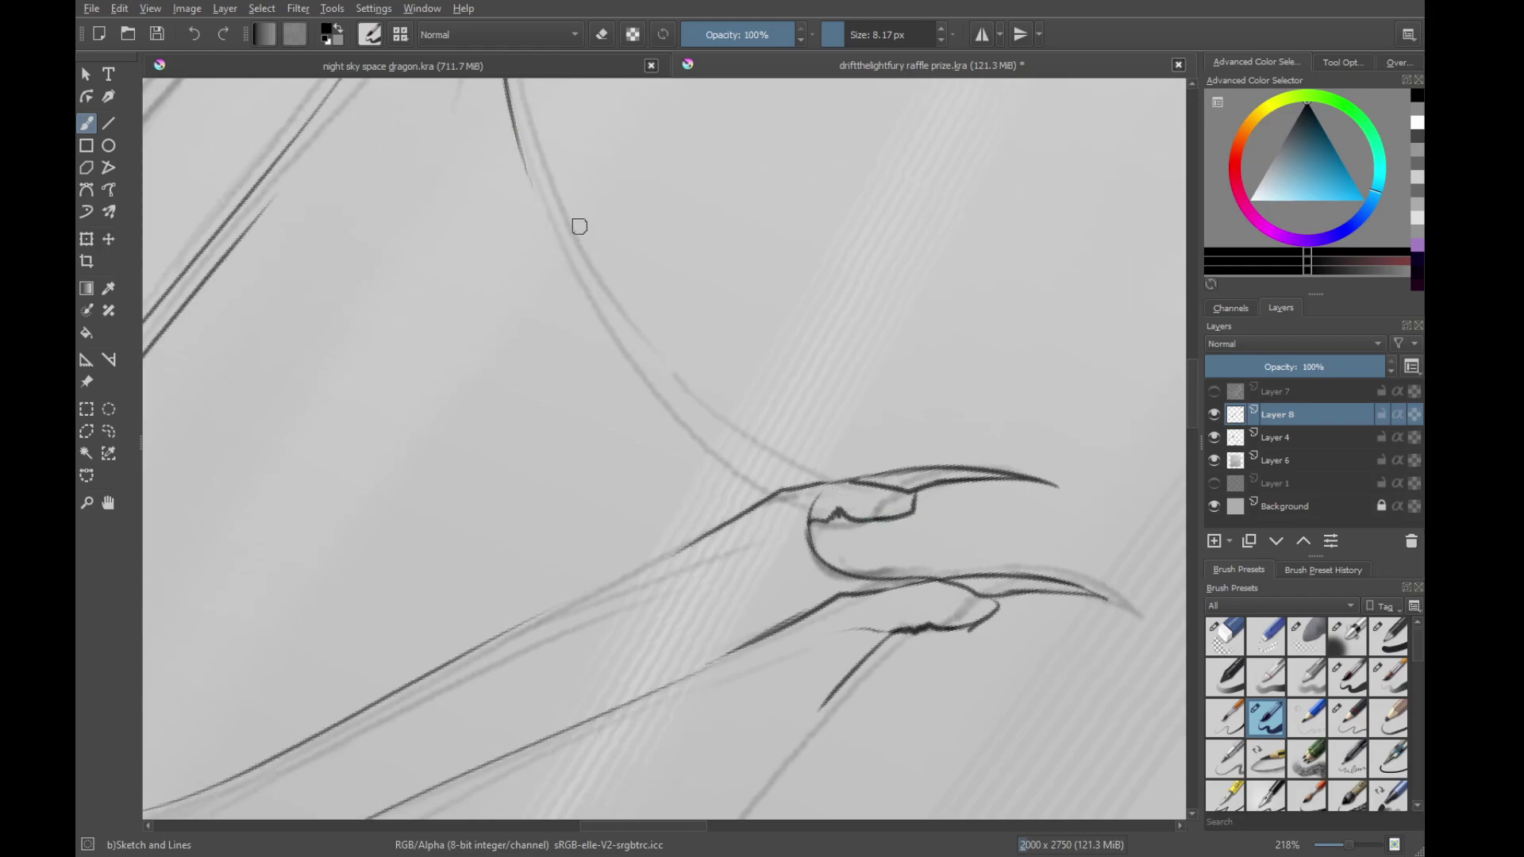
Ink the curved membrane edge from below the first wing fingertip down to the second finger's claw, redoing strokes until smooth
{"action": "left_click_drag", "start_coordinate": [518, 158], "coordinate": [825, 447]}
{"action": "key", "text": "ctrl+z"}
{"action": "mouse_move", "coordinate": [520, 151]}
{"action": "left_mouse_down"}
{"action": "mouse_move", "coordinate": [615, 331]}
{"action": "mouse_move", "coordinate": [810, 480]}
{"action": "left_mouse_up"}
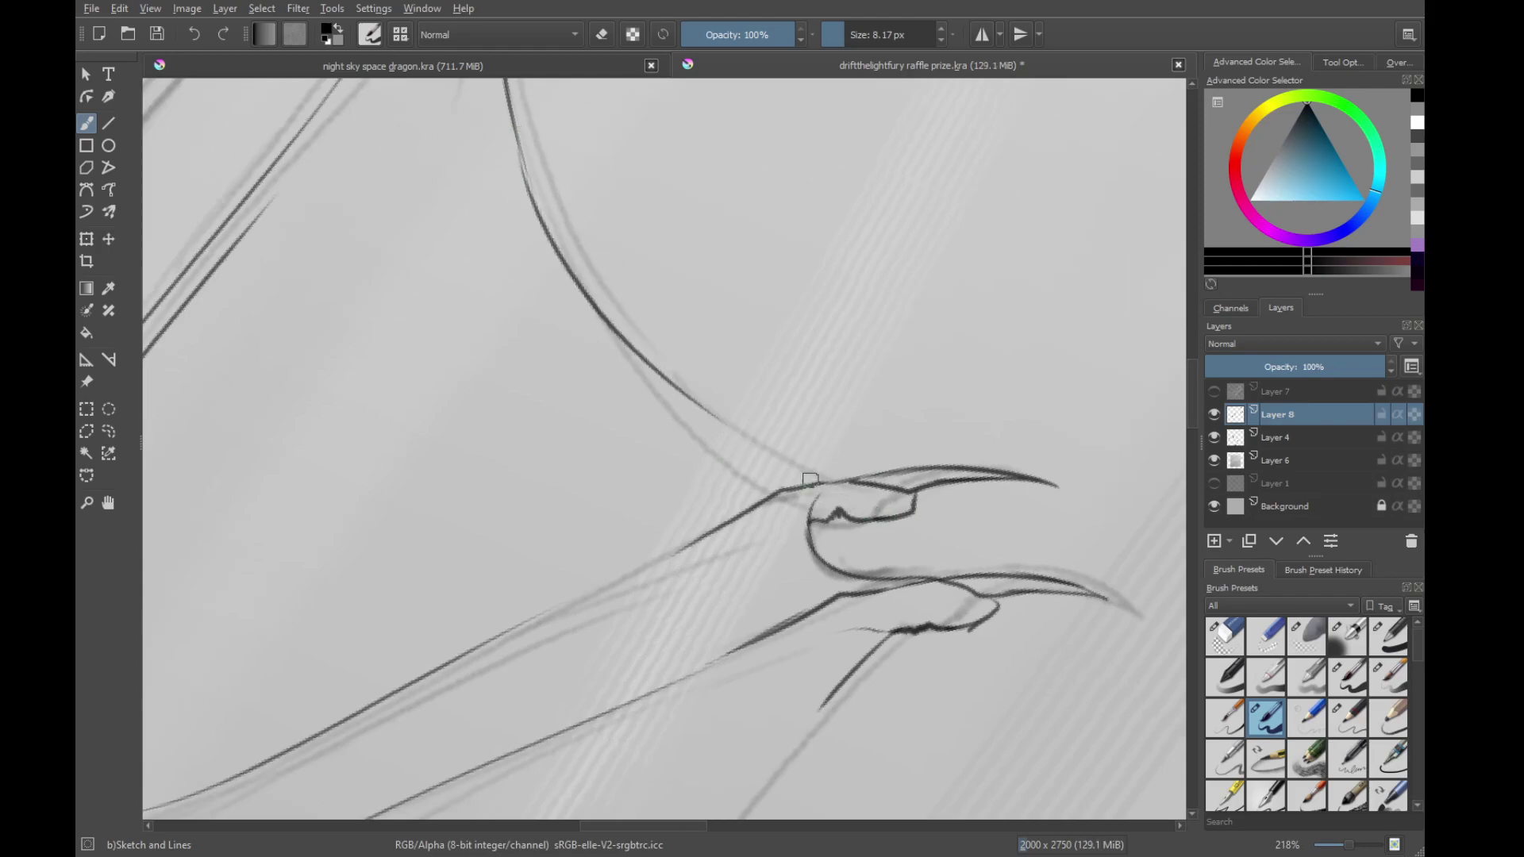
{"action": "key", "text": "ctrl+z"}
{"action": "left_click_drag", "start_coordinate": [516, 141], "coordinate": [809, 473]}
{"action": "key", "text": "ctrl+z"}
{"action": "mouse_move", "coordinate": [519, 140]}
{"action": "left_mouse_down"}
{"action": "mouse_move", "coordinate": [651, 364]}
{"action": "mouse_move", "coordinate": [796, 488]}
{"action": "left_mouse_up"}
{"action": "mouse_move", "coordinate": [681, 387]}
{"action": "left_mouse_down"}
{"action": "mouse_move", "coordinate": [814, 482]}
{"action": "mouse_move", "coordinate": [707, 419]}
{"action": "mouse_move", "coordinate": [812, 474]}
{"action": "mouse_move", "coordinate": [799, 477]}
{"action": "mouse_move", "coordinate": [849, 490]}
{"action": "left_mouse_up"}
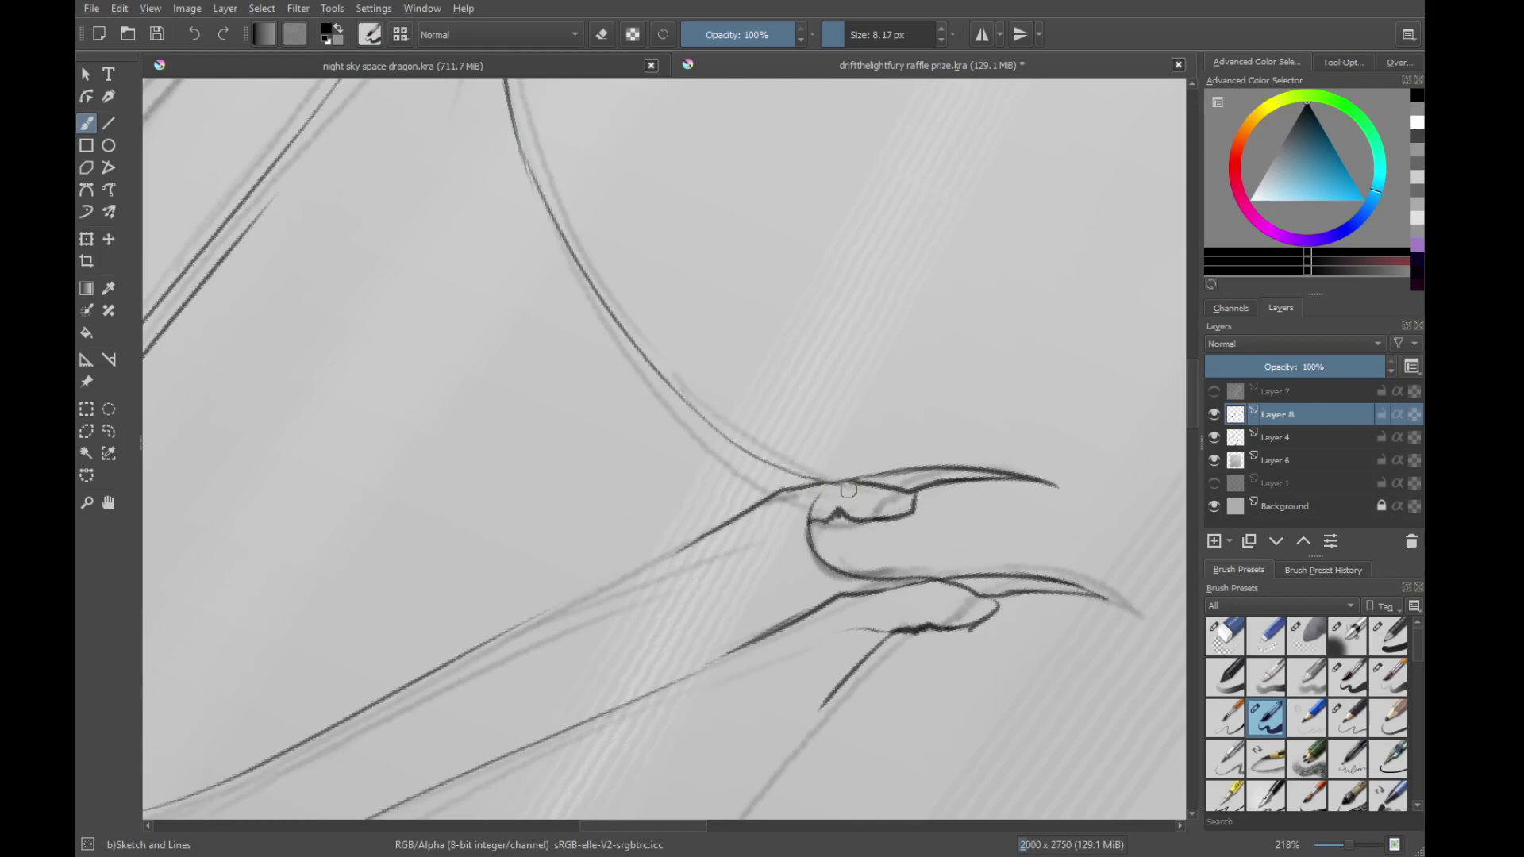
Connect the lower edge of the lowest wing finger to the outer knuckle of the near hand
{"action": "left_click_drag", "start_coordinate": [621, 657], "coordinate": [833, 373]}
{"action": "mouse_move", "coordinate": [976, 402]}
{"action": "left_mouse_down"}
{"action": "mouse_move", "coordinate": [857, 448]}
{"action": "mouse_move", "coordinate": [675, 573]}
{"action": "mouse_move", "coordinate": [905, 401]}
{"action": "mouse_move", "coordinate": [769, 544]}
{"action": "mouse_move", "coordinate": [788, 565]}
{"action": "mouse_move", "coordinate": [762, 559]}
{"action": "mouse_move", "coordinate": [833, 458]}
{"action": "left_mouse_up"}
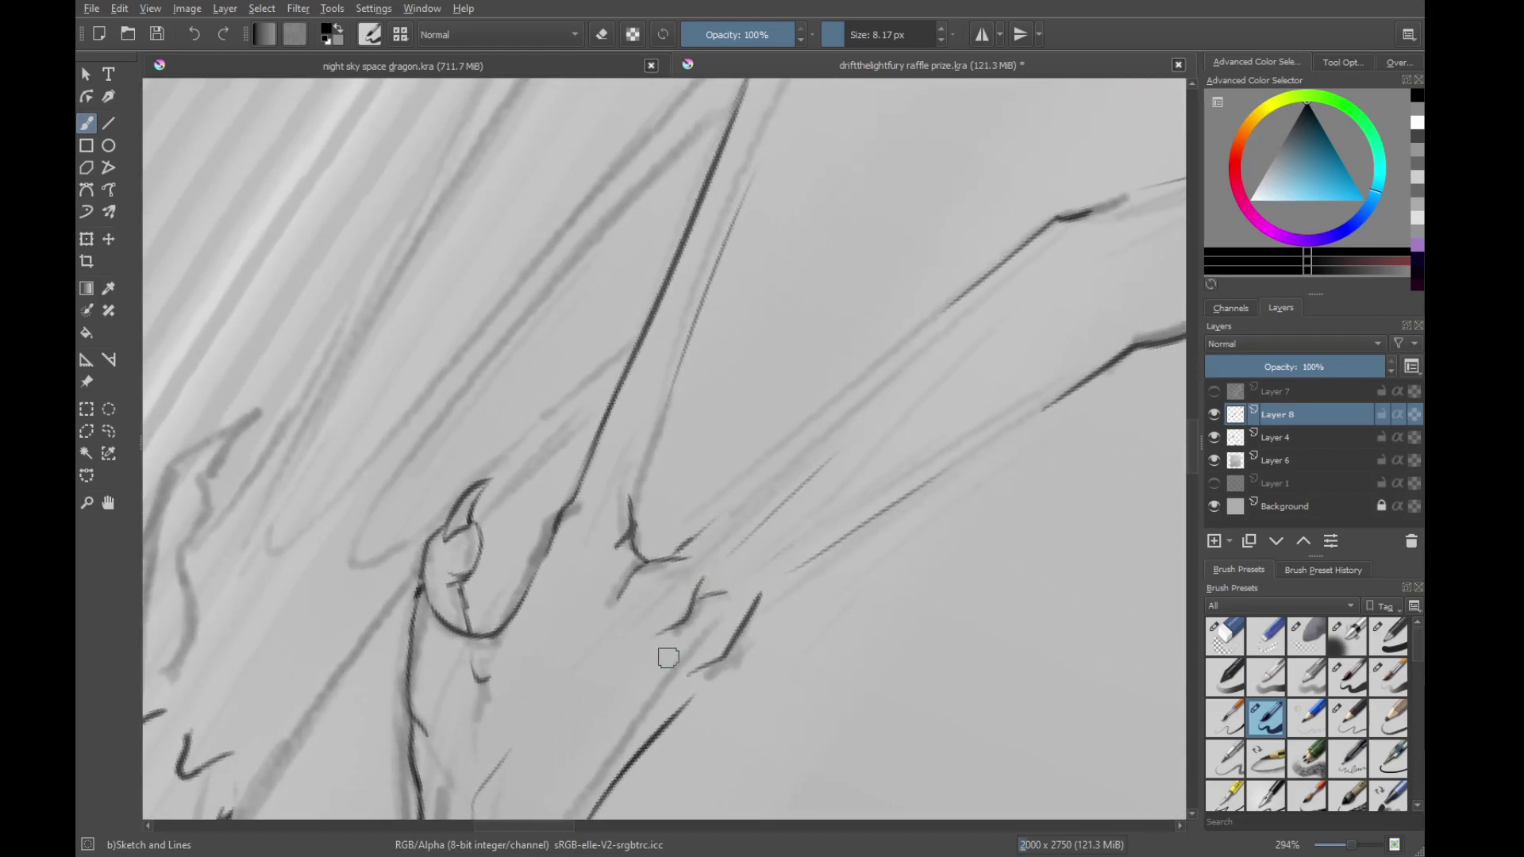
{"action": "left_click_drag", "start_coordinate": [669, 657], "coordinate": [734, 515]}
{"action": "left_click_drag", "start_coordinate": [812, 403], "coordinate": [888, 344]}
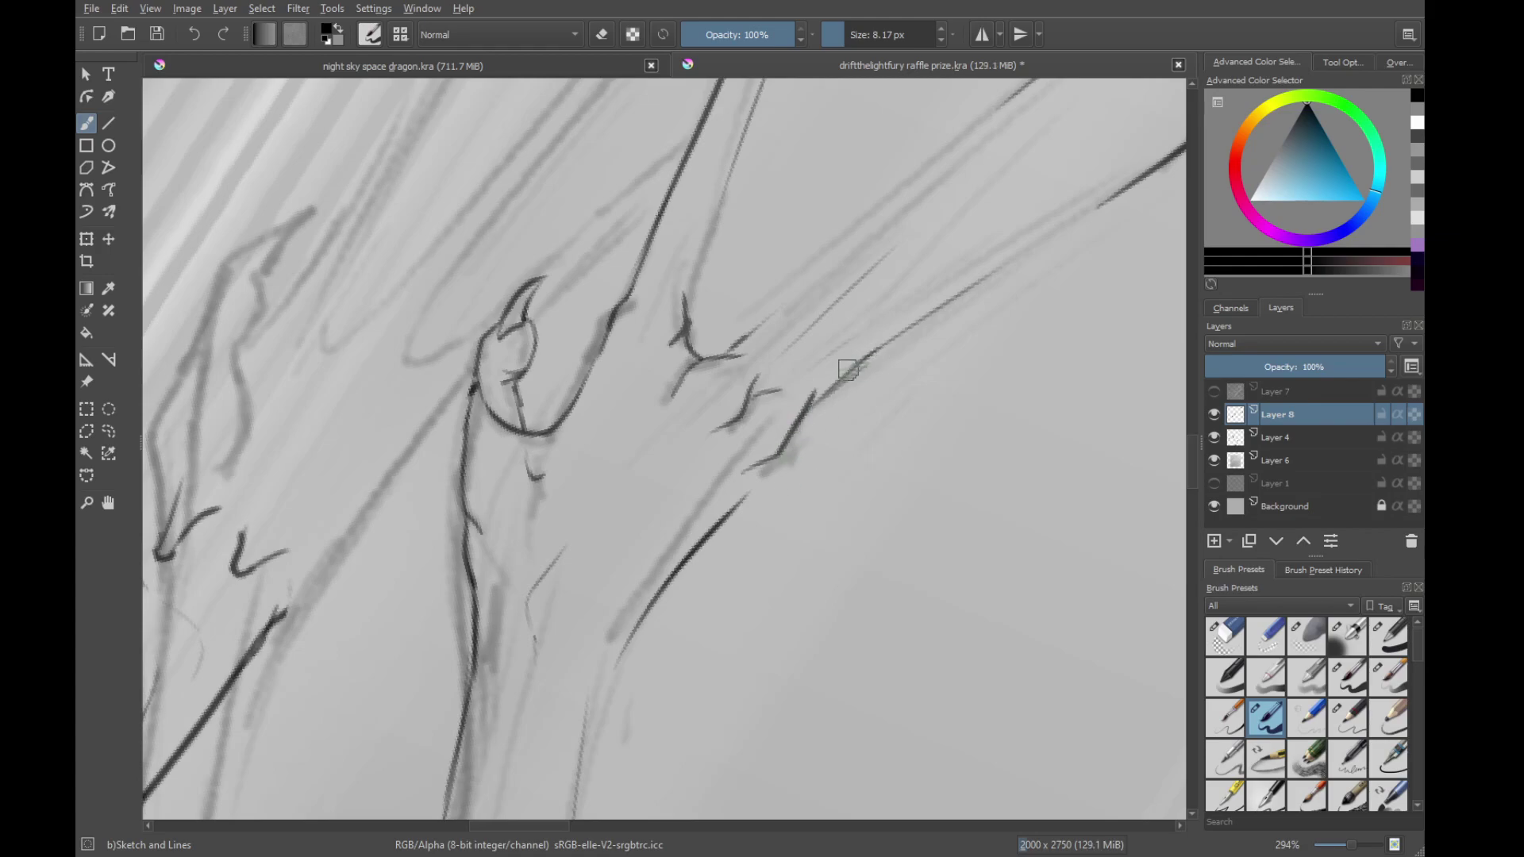
{"action": "key", "text": "ctrl+z"}
{"action": "left_click_drag", "start_coordinate": [803, 414], "coordinate": [888, 341]}
Check the inked near wing without the sketch by hiding Layer 4, and show the layer again
{"action": "scroll", "coordinate": [785, 505], "scroll_direction": "down", "scroll_amount": 6}
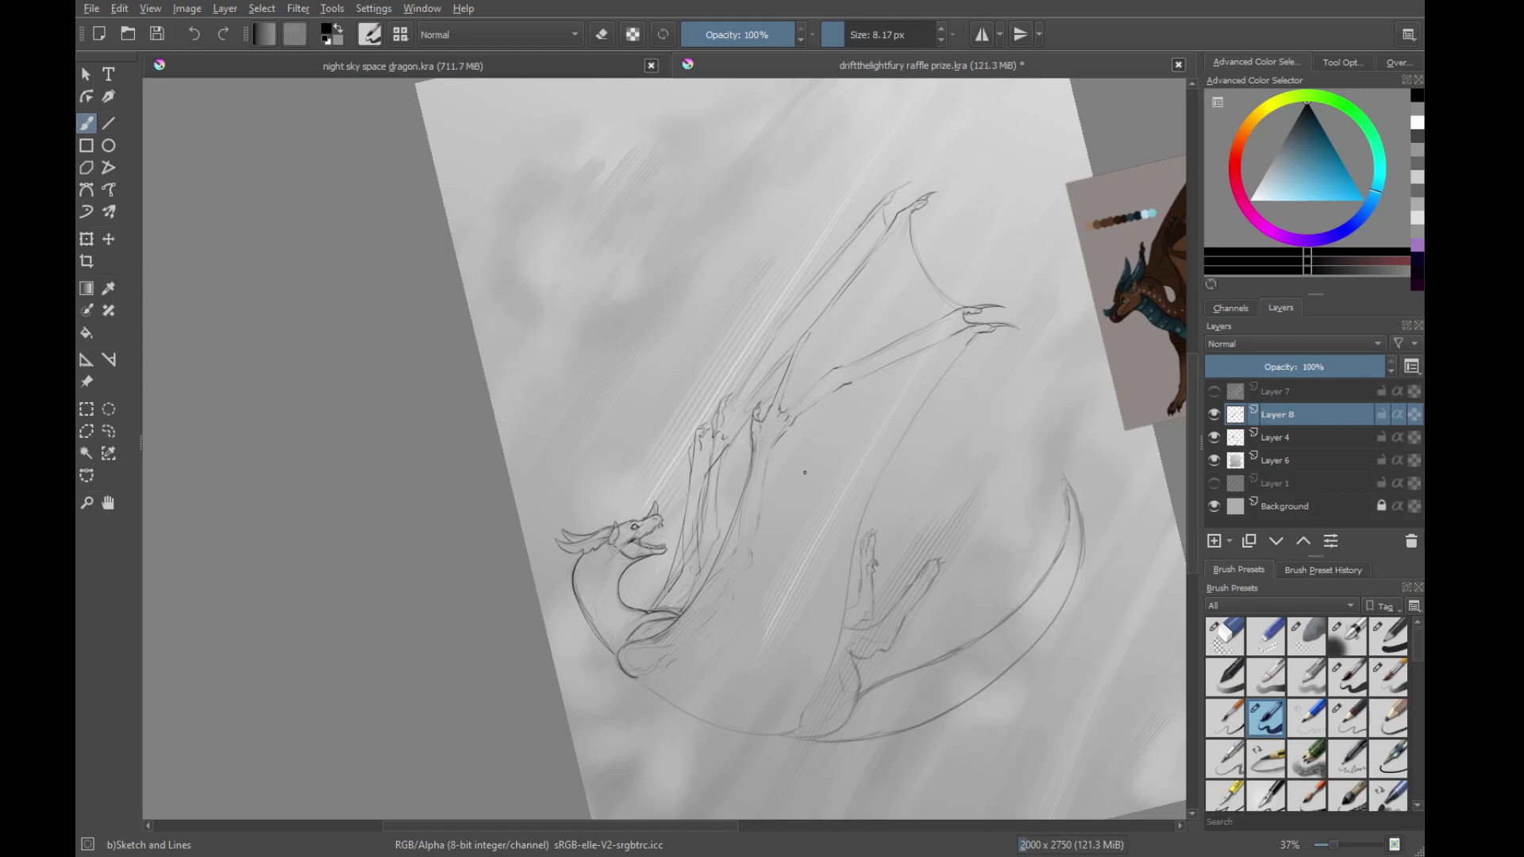
{"action": "left_click", "coordinate": [1213, 438]}
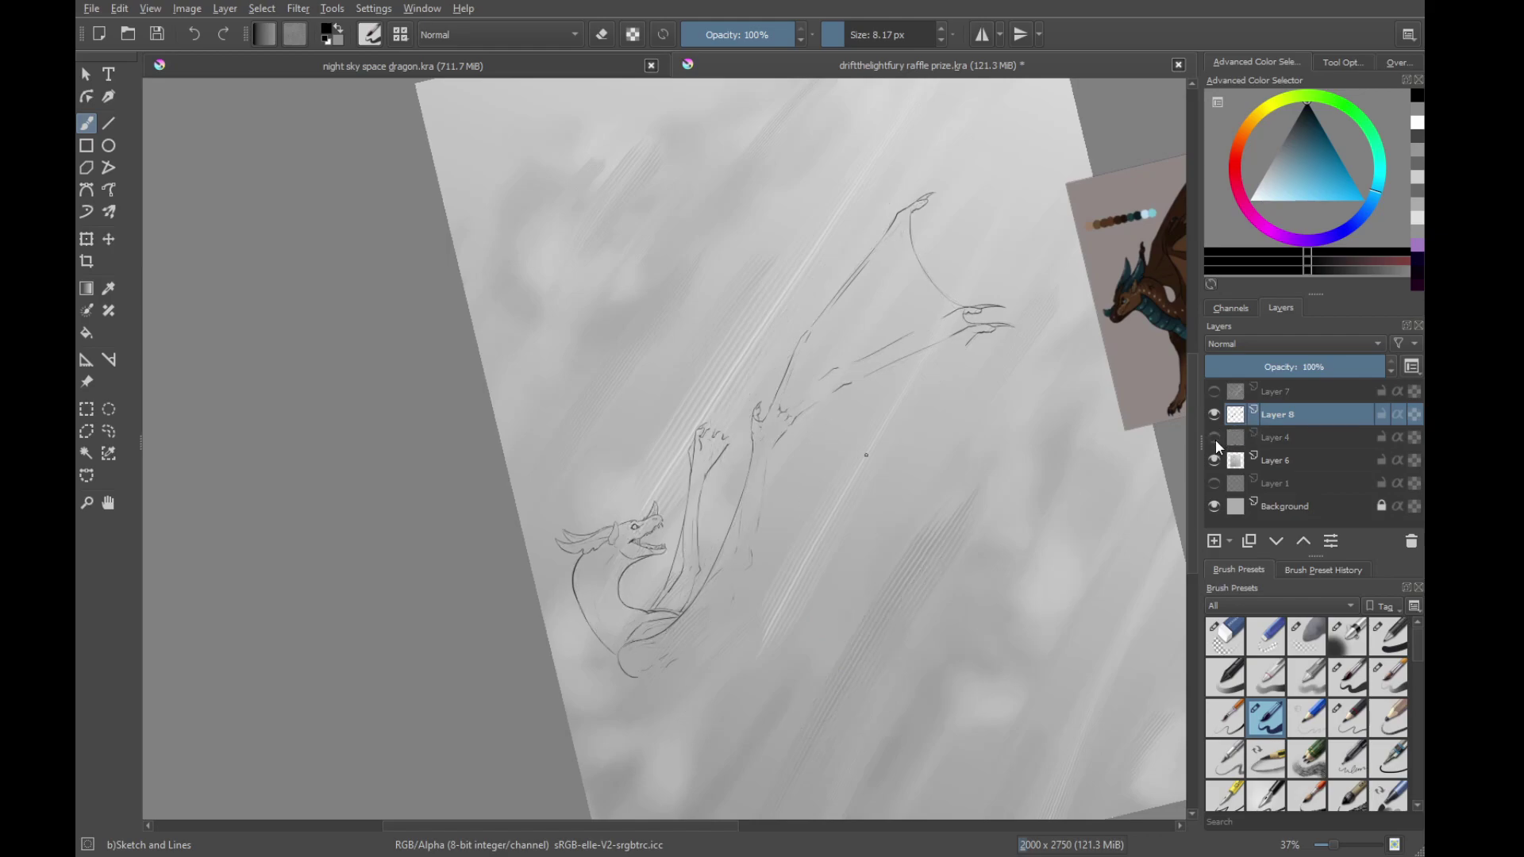
{"action": "left_click", "coordinate": [1214, 437]}
Try inking the far wing's lowest finger from the hand's knuckle, passing behind the near wing's thumb to the near forearm
{"action": "scroll", "coordinate": [847, 520], "scroll_direction": "up", "scroll_amount": 5}
{"action": "scroll", "coordinate": [758, 613], "scroll_direction": "up", "scroll_amount": 2}
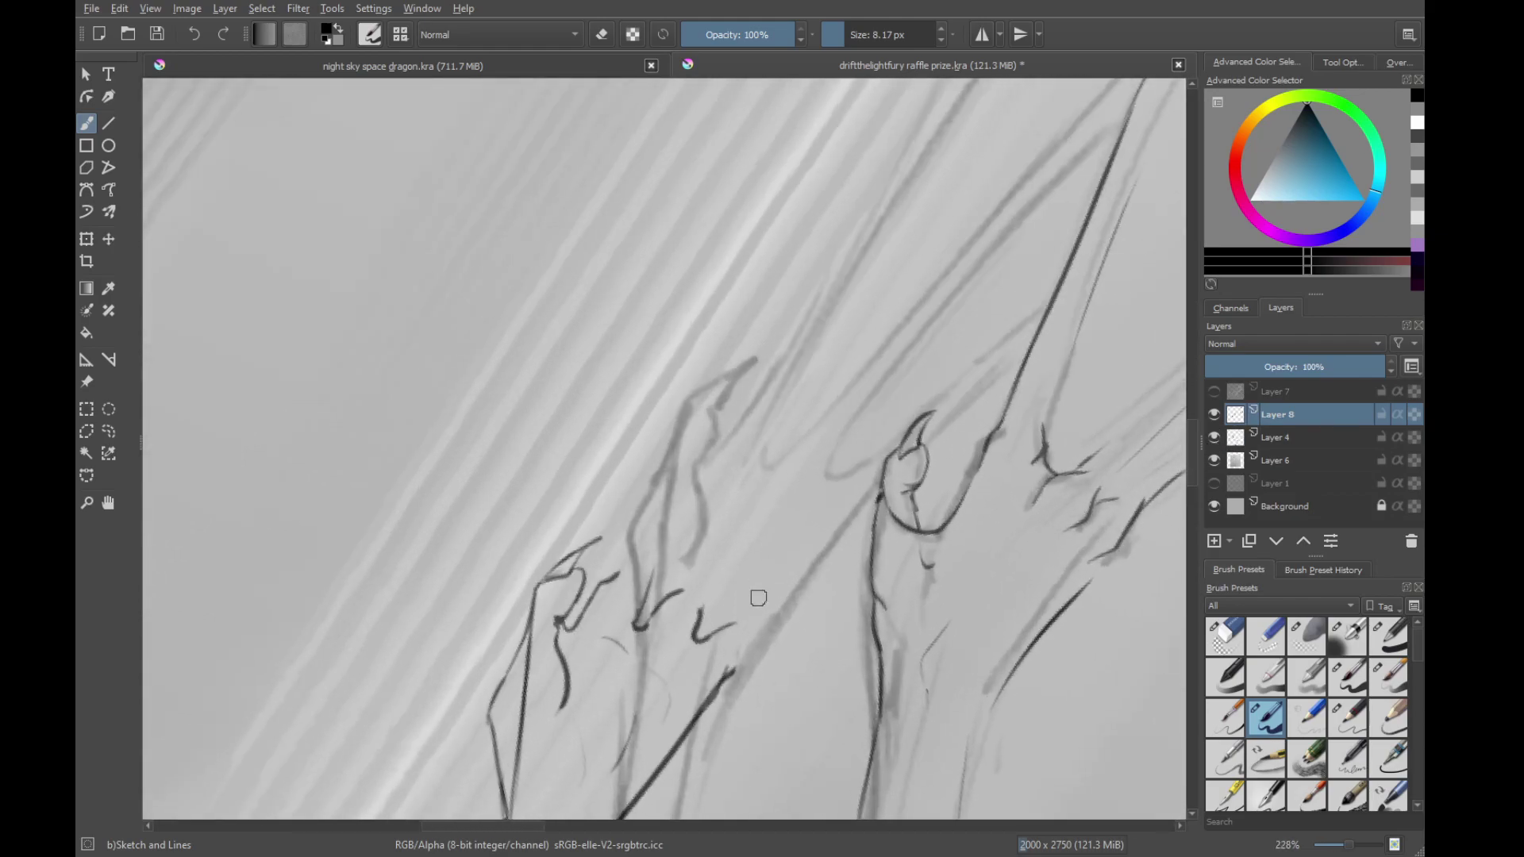
{"action": "left_click_drag", "start_coordinate": [738, 669], "coordinate": [866, 531]}
{"action": "left_click_drag", "start_coordinate": [760, 605], "coordinate": [986, 396]}
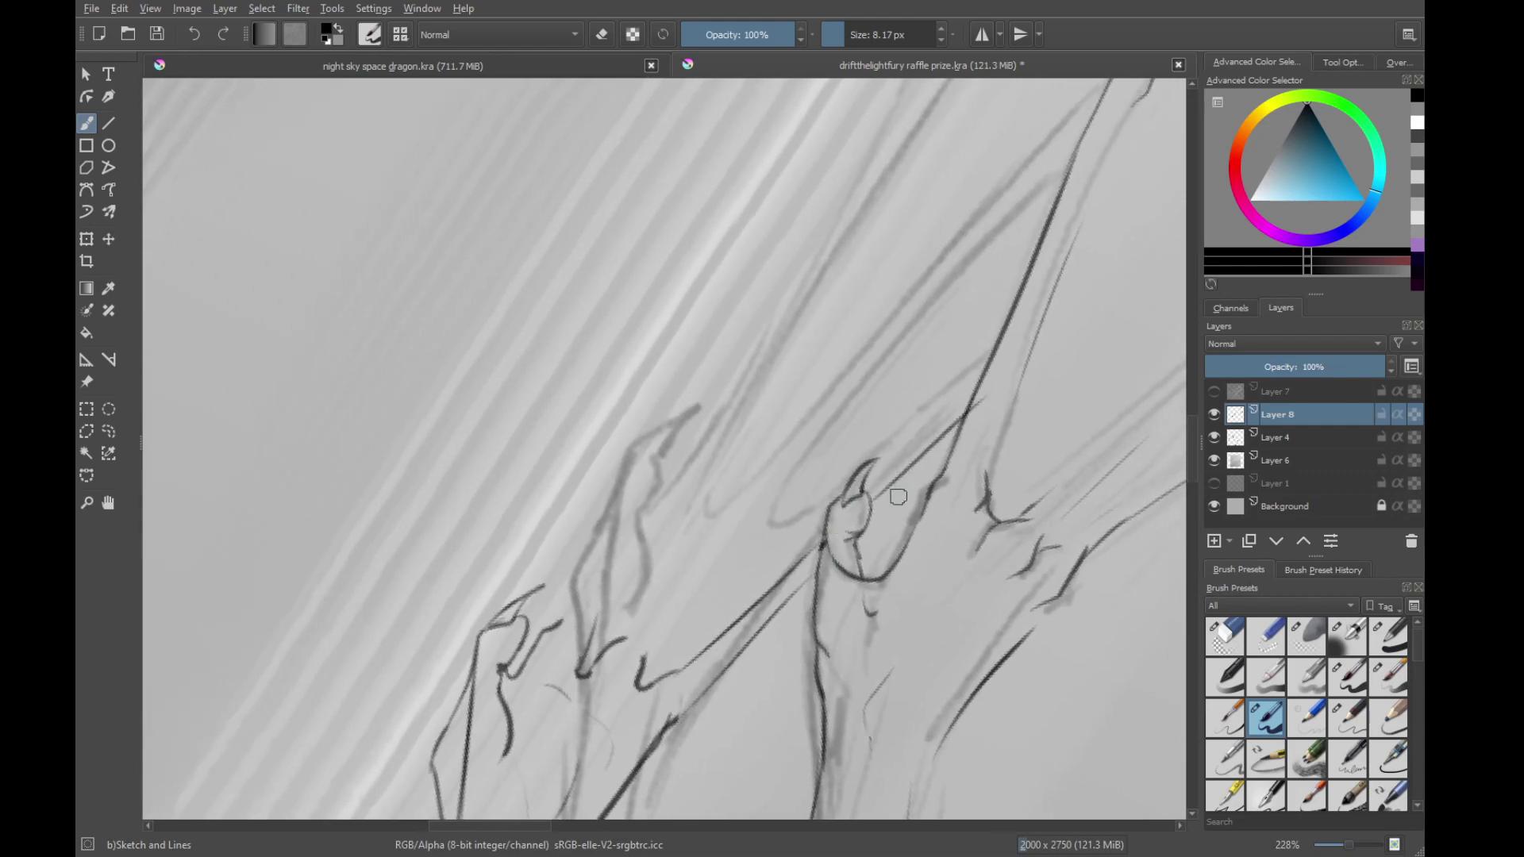
{"action": "key", "text": "ctrl+z"}
{"action": "mouse_move", "coordinate": [866, 500]}
{"action": "left_mouse_down"}
{"action": "mouse_move", "coordinate": [978, 394]}
{"action": "mouse_move", "coordinate": [859, 540]}
{"action": "mouse_move", "coordinate": [949, 448]}
{"action": "left_mouse_up"}
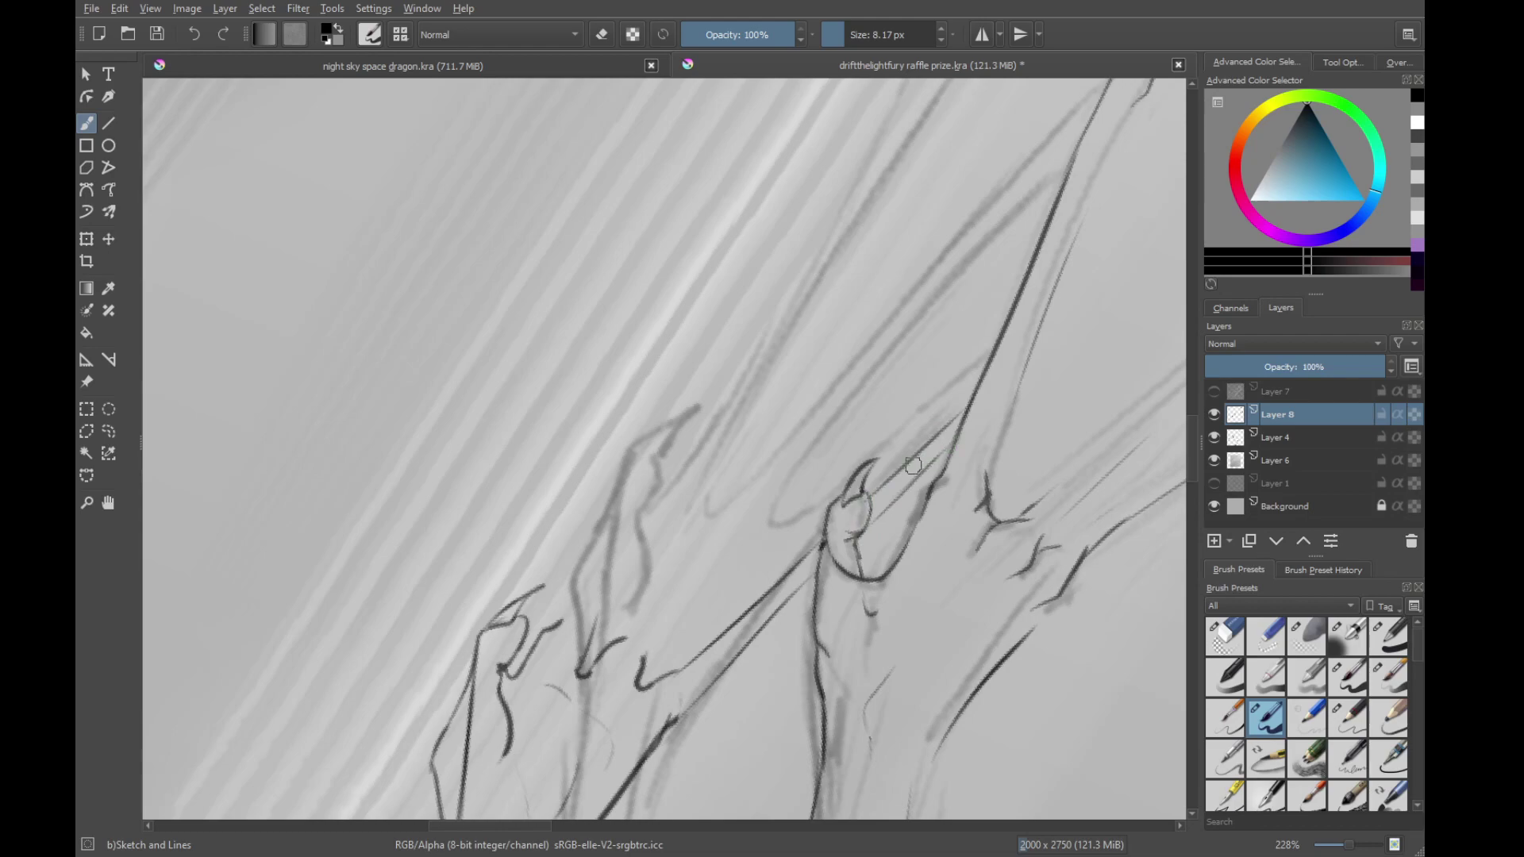
Try inking both long edges of the far wing's middle finger from the hand up to the near wing
{"action": "mouse_move", "coordinate": [649, 660]}
{"action": "left_mouse_down"}
{"action": "mouse_move", "coordinate": [707, 571]}
{"action": "mouse_move", "coordinate": [934, 314]}
{"action": "left_mouse_up"}
{"action": "mouse_move", "coordinate": [941, 306]}
{"action": "left_mouse_down"}
{"action": "mouse_move", "coordinate": [797, 493]}
{"action": "mouse_move", "coordinate": [900, 391]}
{"action": "left_mouse_up"}
{"action": "left_click_drag", "start_coordinate": [566, 679], "coordinate": [714, 539]}
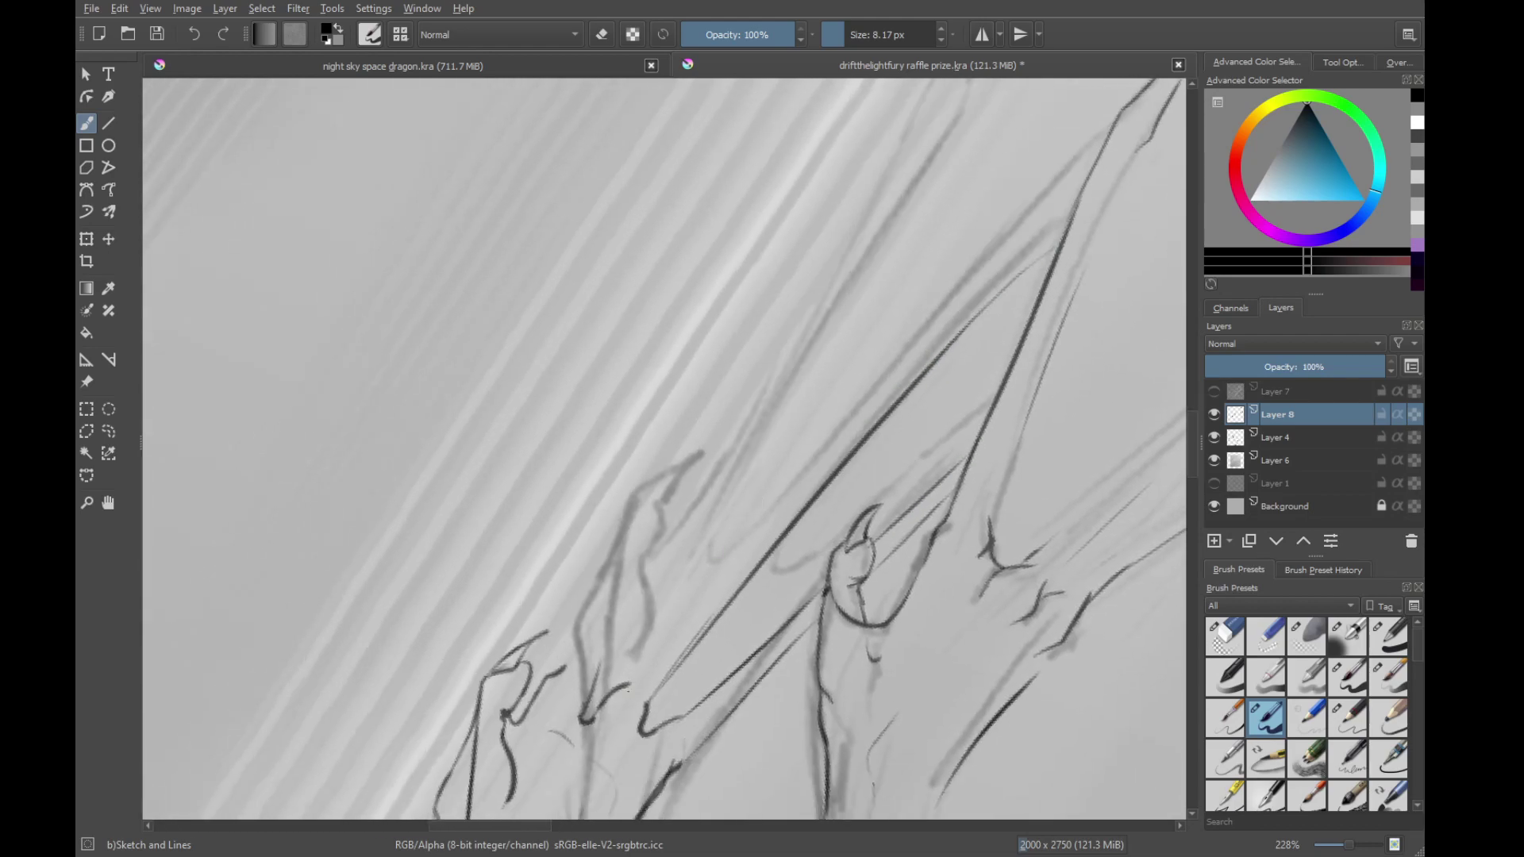
{"action": "left_click_drag", "start_coordinate": [632, 688], "coordinate": [955, 308]}
{"action": "mouse_move", "coordinate": [954, 302]}
{"action": "left_mouse_down"}
{"action": "mouse_move", "coordinate": [786, 512]}
{"action": "mouse_move", "coordinate": [833, 455]}
{"action": "left_mouse_up"}
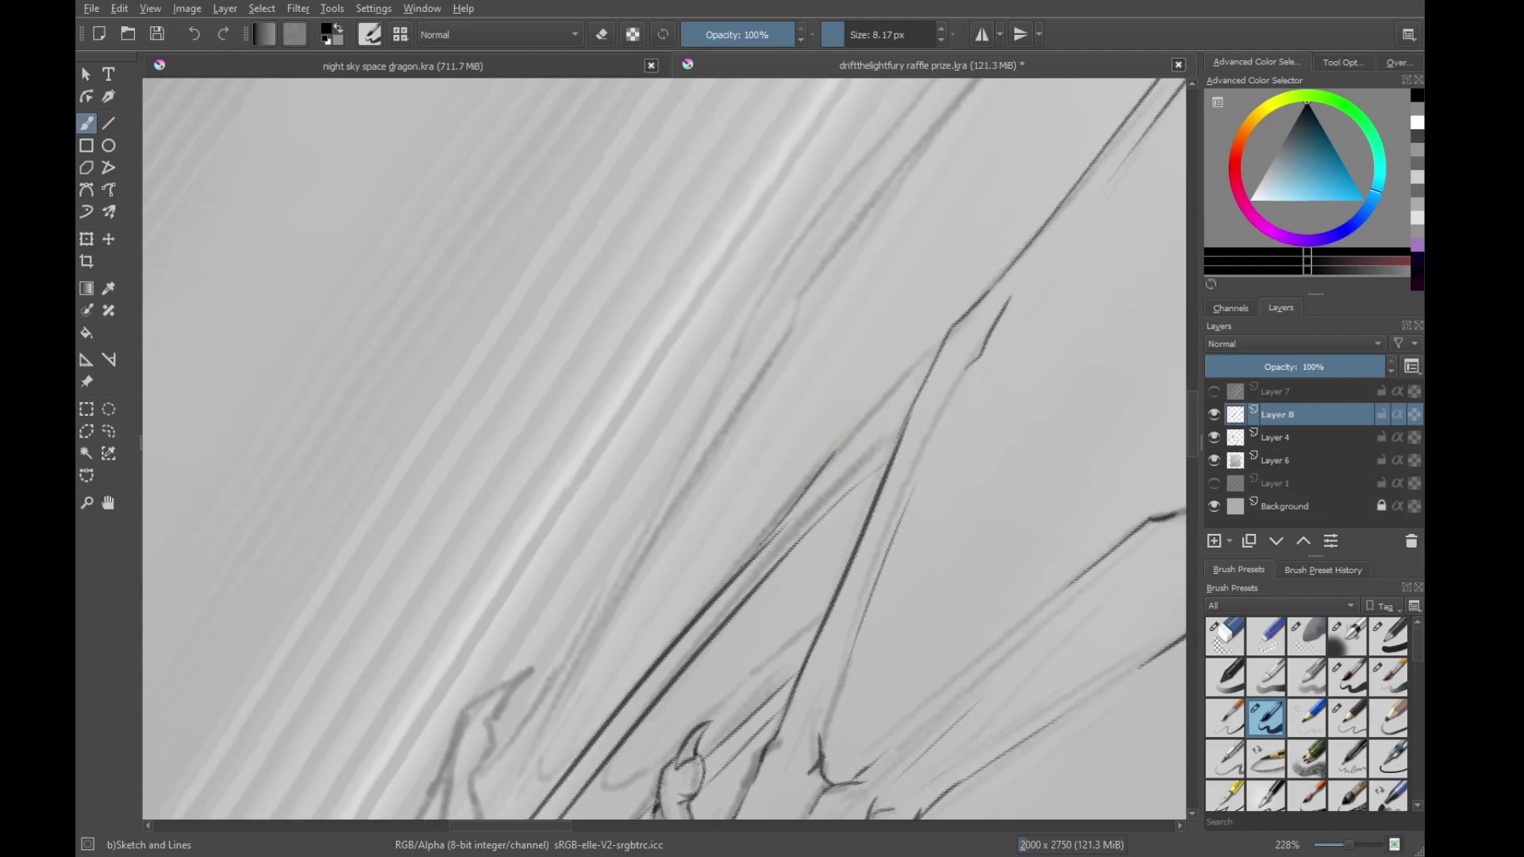
{"action": "left_click_drag", "start_coordinate": [762, 540], "coordinate": [913, 400]}
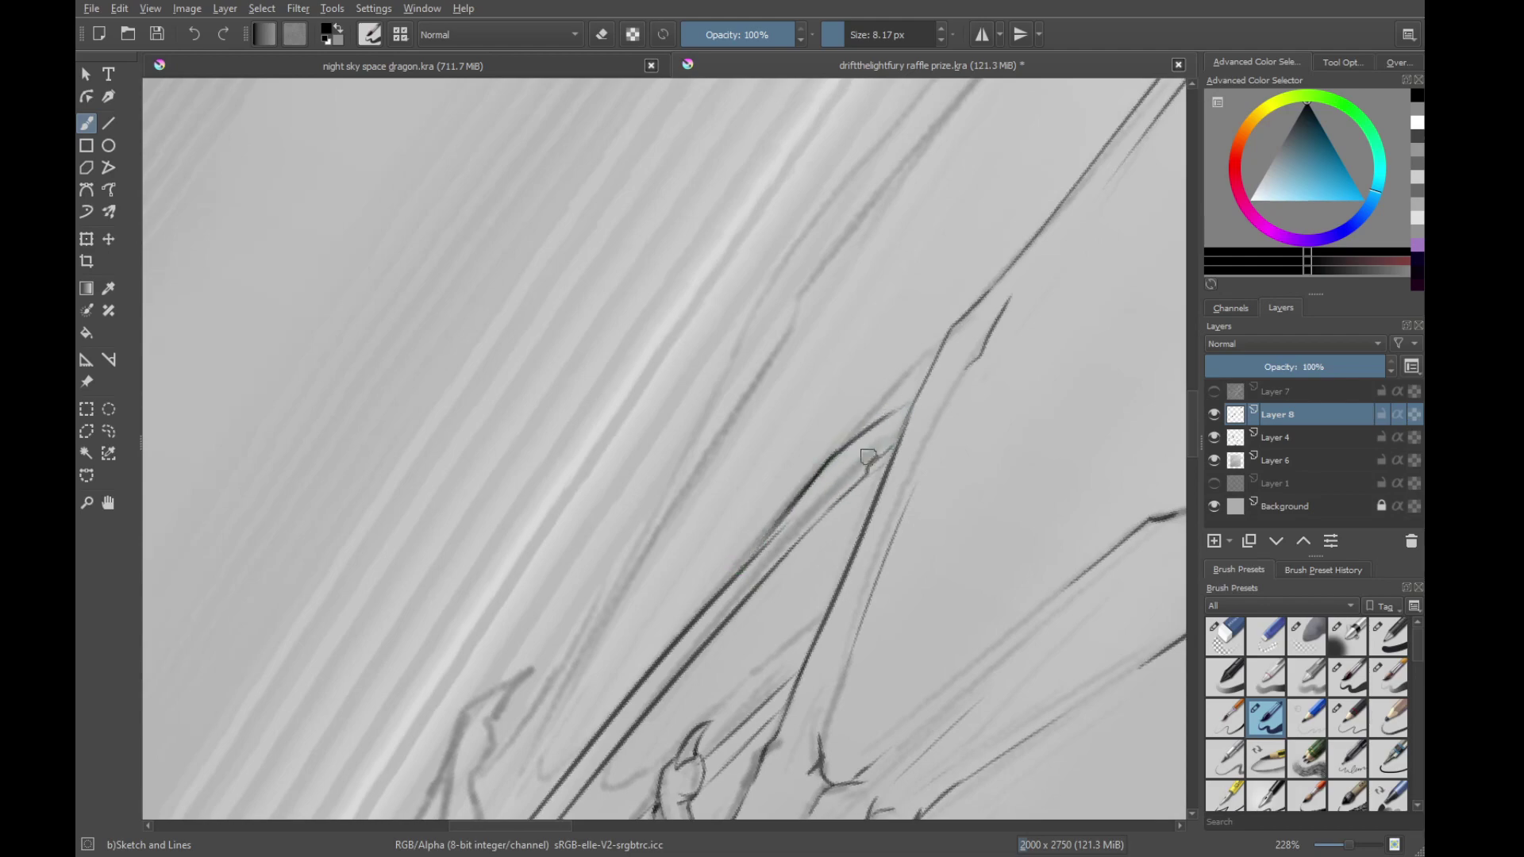
{"action": "left_click_drag", "start_coordinate": [759, 551], "coordinate": [952, 327]}
{"action": "left_click_drag", "start_coordinate": [672, 454], "coordinate": [816, 450]}
Try outlining the far wing's top finger with two parallel edges, and undo the recent far wing finger strokes
{"action": "left_click_drag", "start_coordinate": [681, 623], "coordinate": [883, 376]}
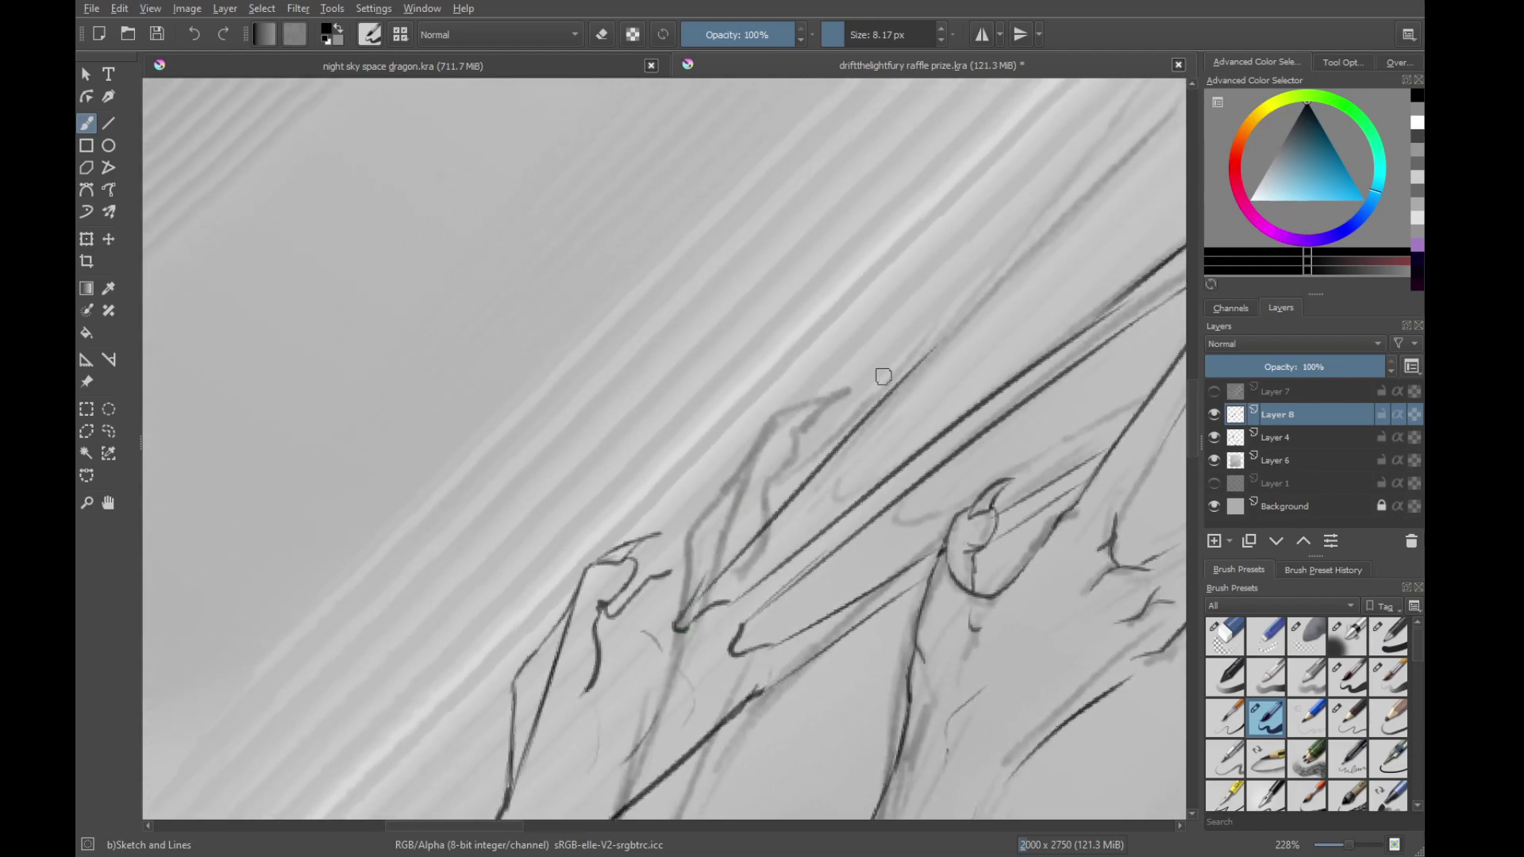
{"action": "key", "text": "ctrl+z"}
{"action": "left_click_drag", "start_coordinate": [681, 619], "coordinate": [936, 344]}
{"action": "left_click_drag", "start_coordinate": [658, 587], "coordinate": [967, 294]}
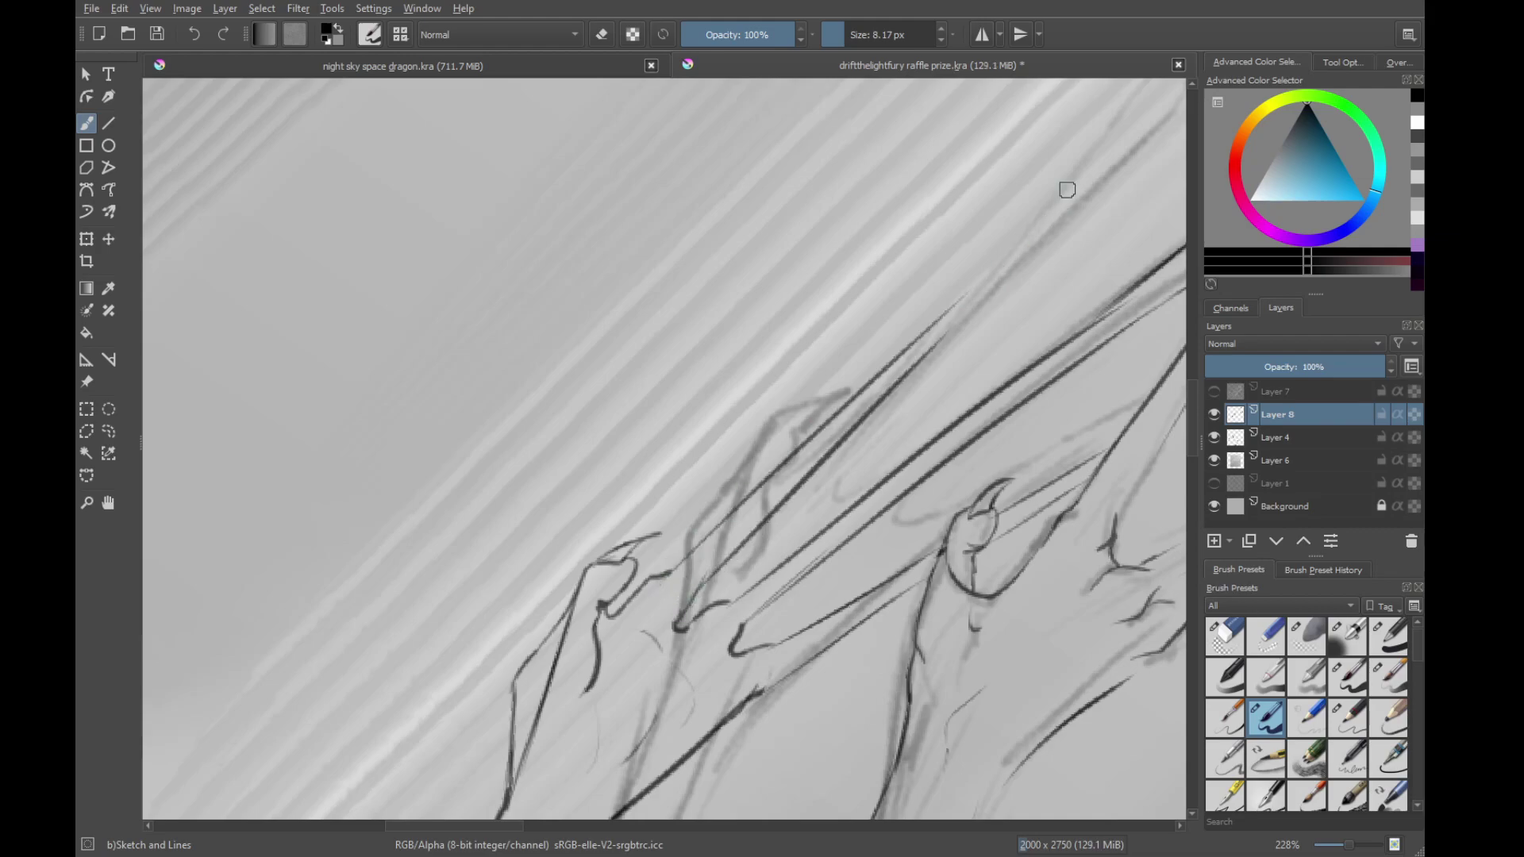
{"action": "mouse_move", "coordinate": [922, 345]}
{"action": "left_mouse_down"}
{"action": "mouse_move", "coordinate": [635, 604]}
{"action": "mouse_move", "coordinate": [855, 383]}
{"action": "left_mouse_up"}
{"action": "key", "text": "ctrl+z"}
{"action": "left_click_drag", "start_coordinate": [626, 601], "coordinate": [899, 355]}
{"action": "mouse_move", "coordinate": [888, 316]}
{"action": "left_mouse_down"}
{"action": "mouse_move", "coordinate": [840, 440]}
{"action": "mouse_move", "coordinate": [844, 485]}
{"action": "mouse_move", "coordinate": [904, 389]}
{"action": "left_mouse_up"}
{"action": "key", "text": "ctrl+z"}
{"action": "key", "text": "ctrl+z"}
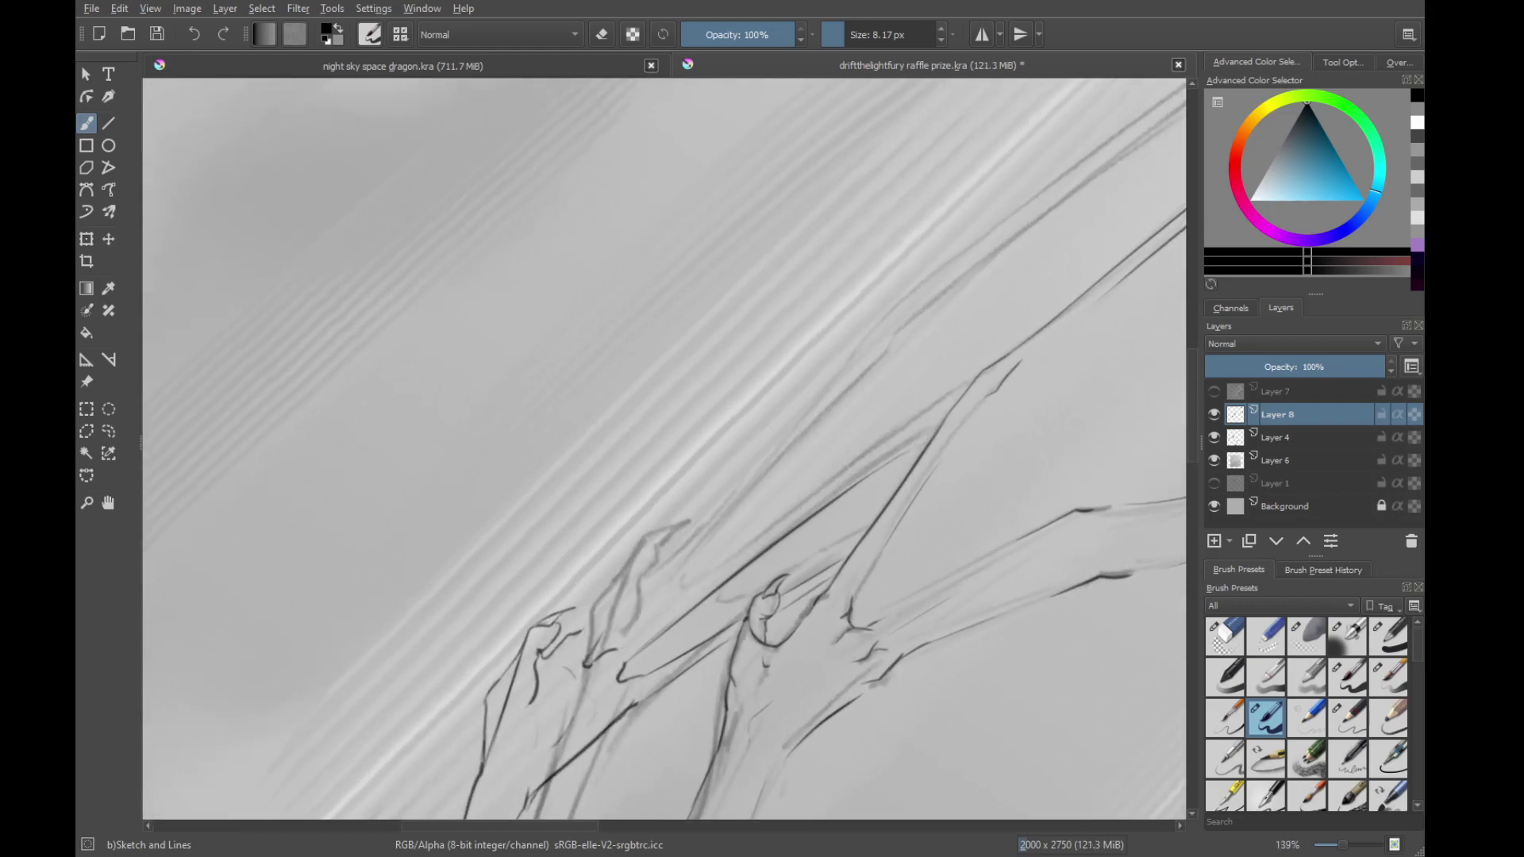
{"action": "key", "text": "ctrl+z"}
{"action": "key", "text": "ctrl+z"}
{"action": "key", "text": "ctrl+z"}
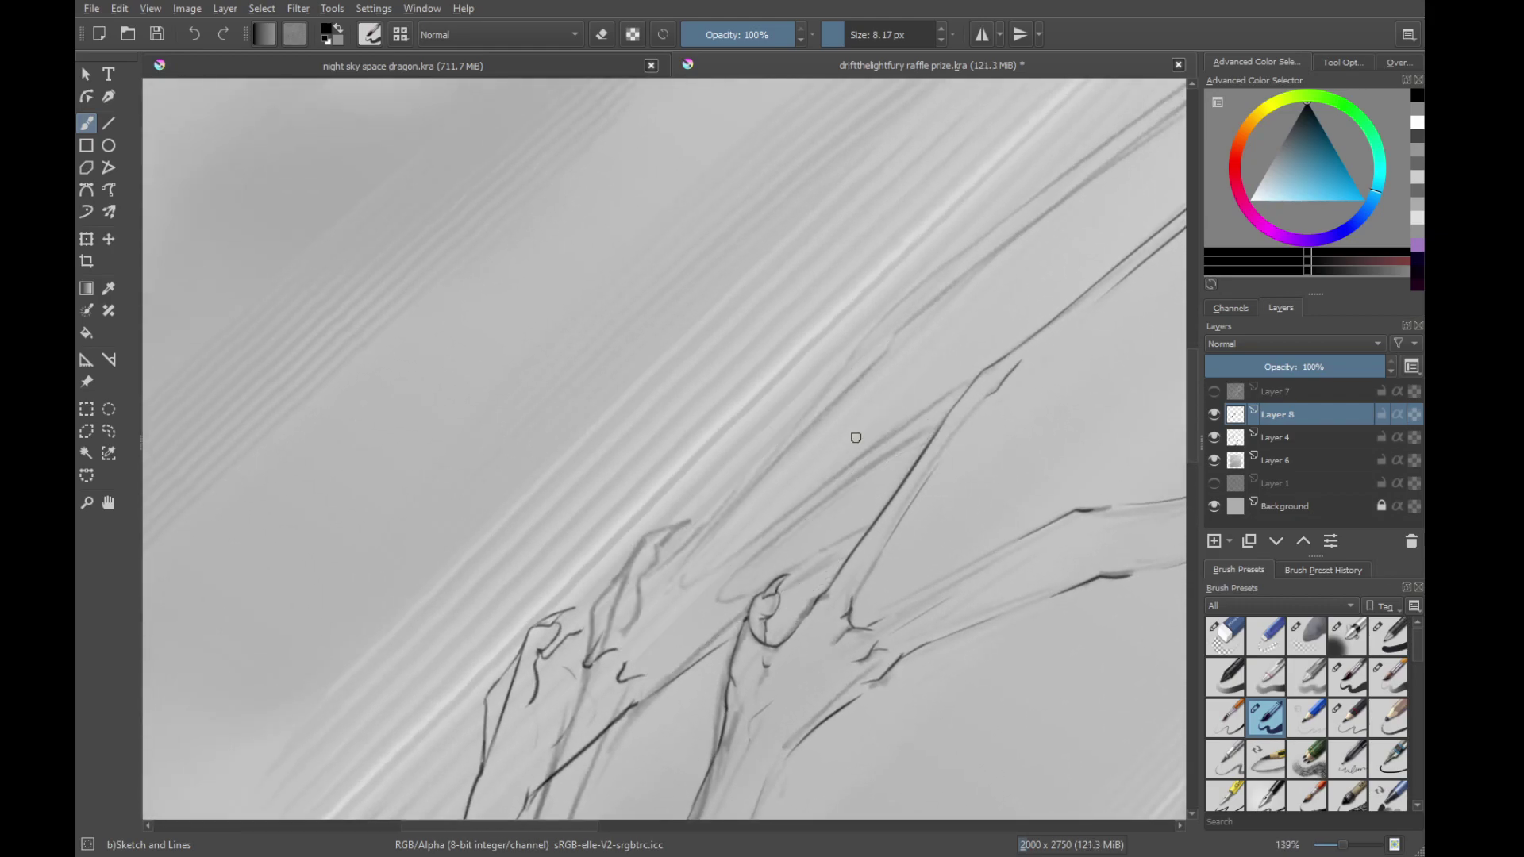
Try a bent front edge for the far wing's top finger from the hand toward the fingertip, and undo it
{"action": "scroll", "coordinate": [718, 588], "scroll_direction": "up", "scroll_amount": 1}
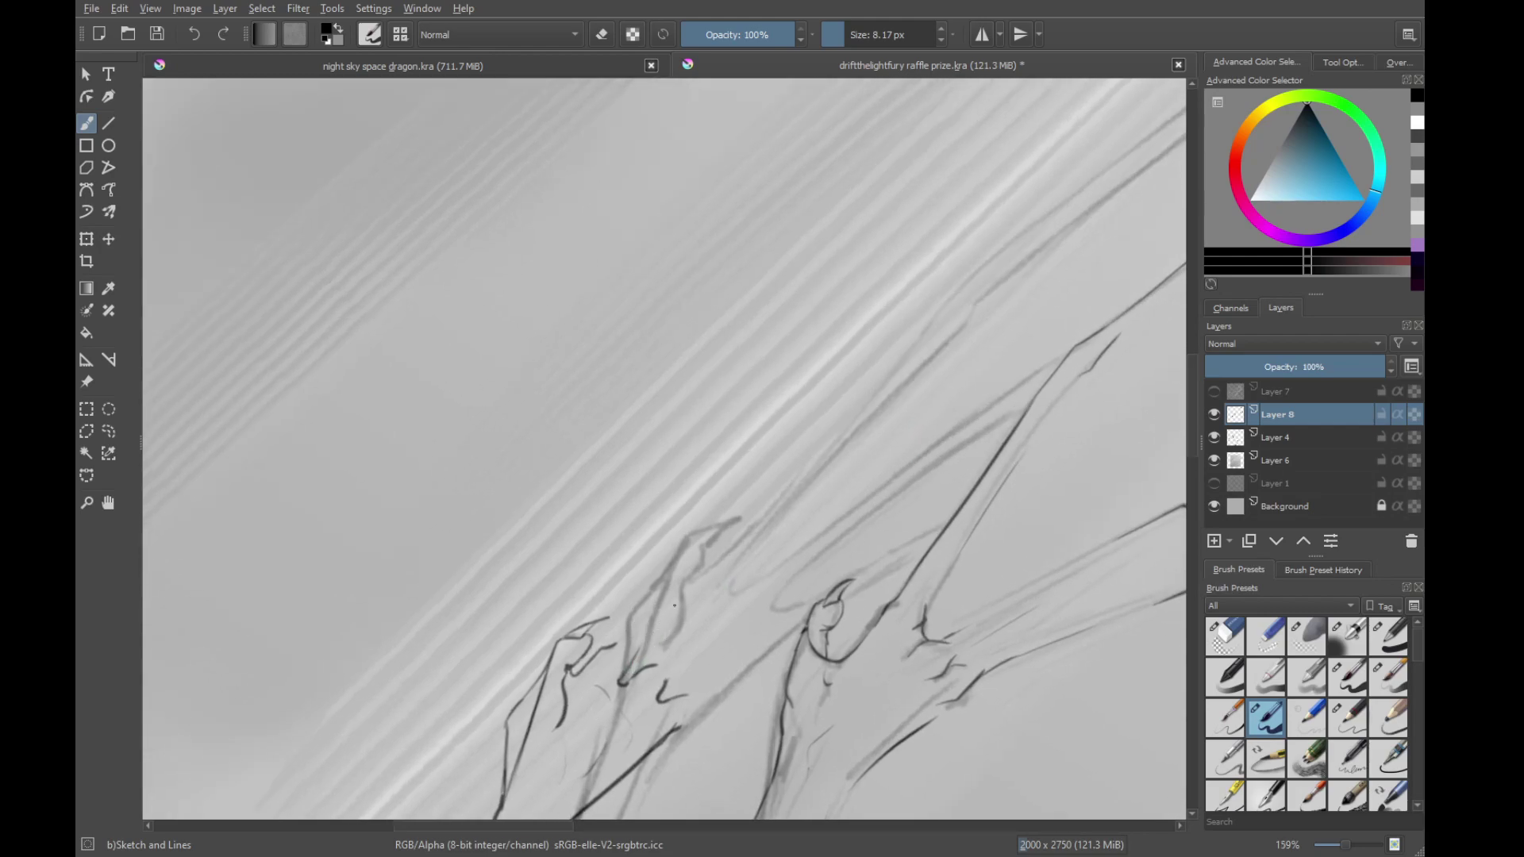
{"action": "left_click_drag", "start_coordinate": [617, 645], "coordinate": [841, 419]}
{"action": "left_click_drag", "start_coordinate": [917, 365], "coordinate": [781, 484]}
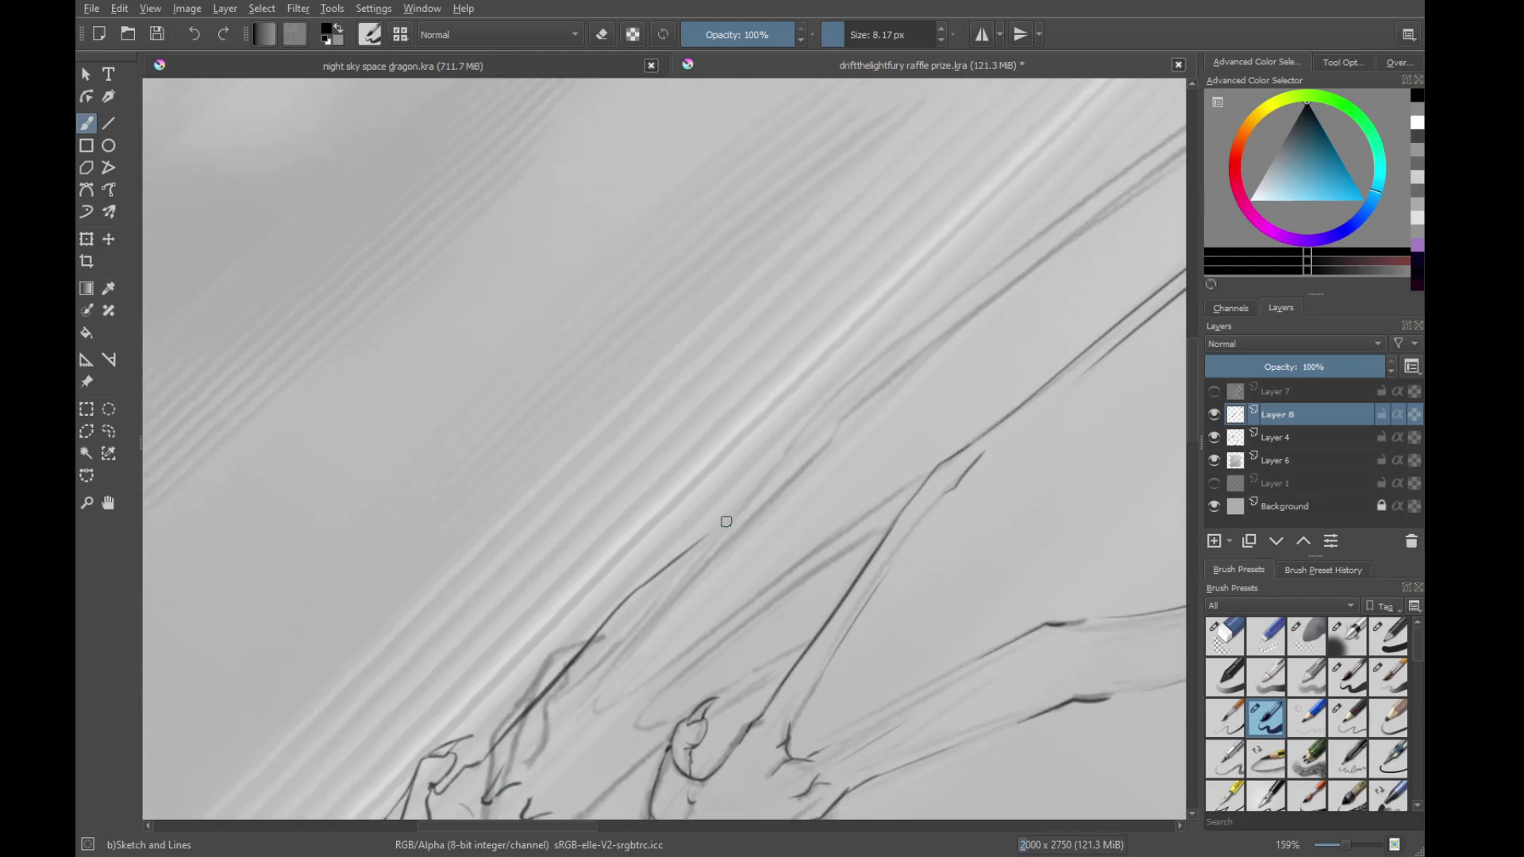
{"action": "left_click_drag", "start_coordinate": [687, 548], "coordinate": [1030, 289]}
{"action": "left_click_drag", "start_coordinate": [1031, 290], "coordinate": [784, 446]}
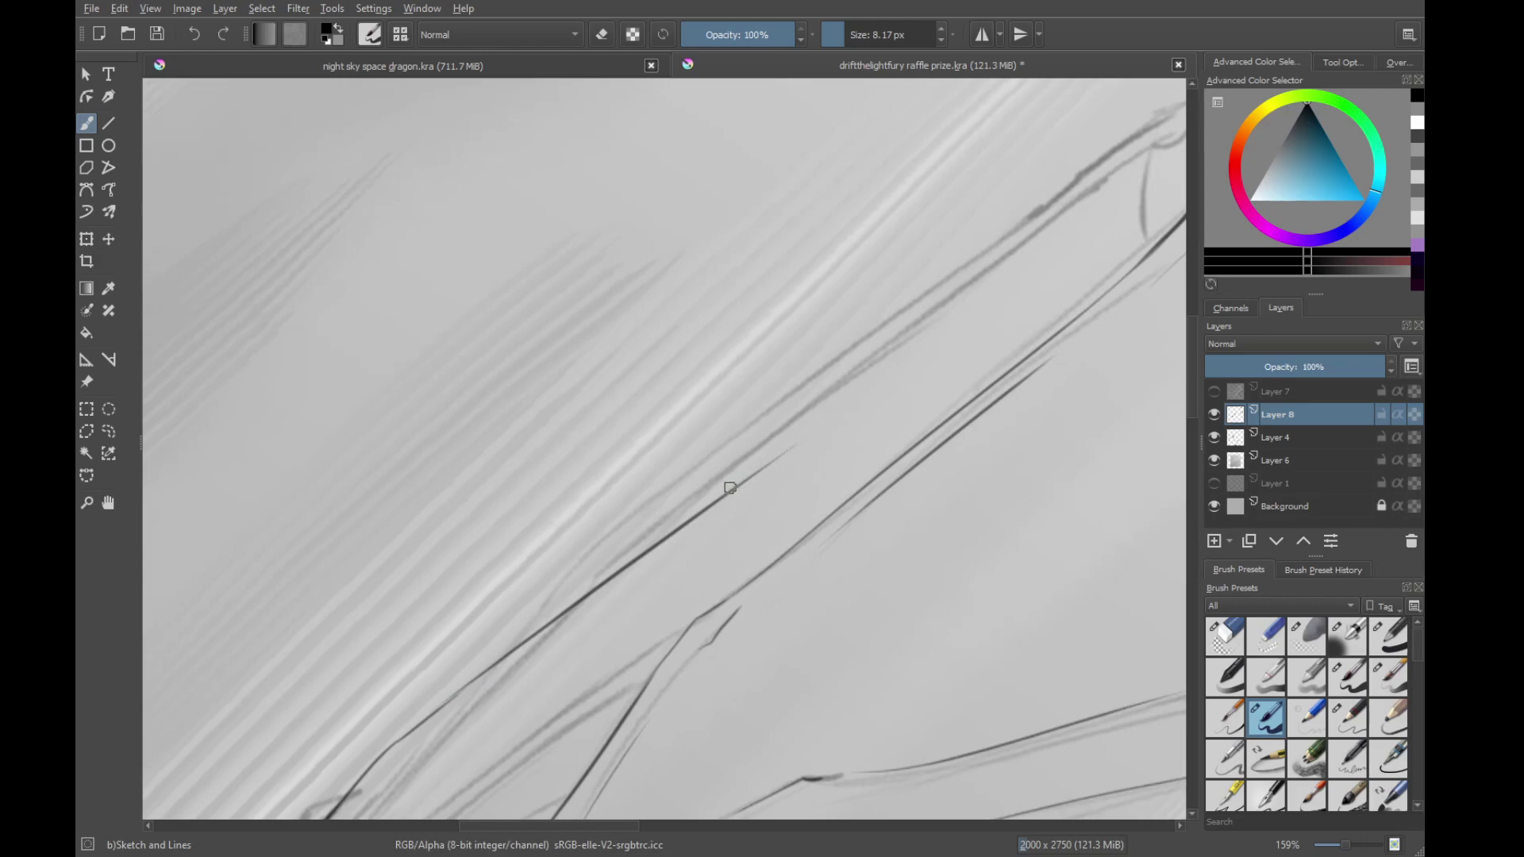
{"action": "key", "text": "ctrl+z"}
{"action": "mouse_move", "coordinate": [536, 662]}
{"action": "left_mouse_down"}
{"action": "mouse_move", "coordinate": [615, 617]}
{"action": "mouse_move", "coordinate": [551, 728]}
{"action": "mouse_move", "coordinate": [570, 663]}
{"action": "mouse_move", "coordinate": [718, 554]}
{"action": "left_mouse_up"}
{"action": "key", "text": "ctrl+z"}
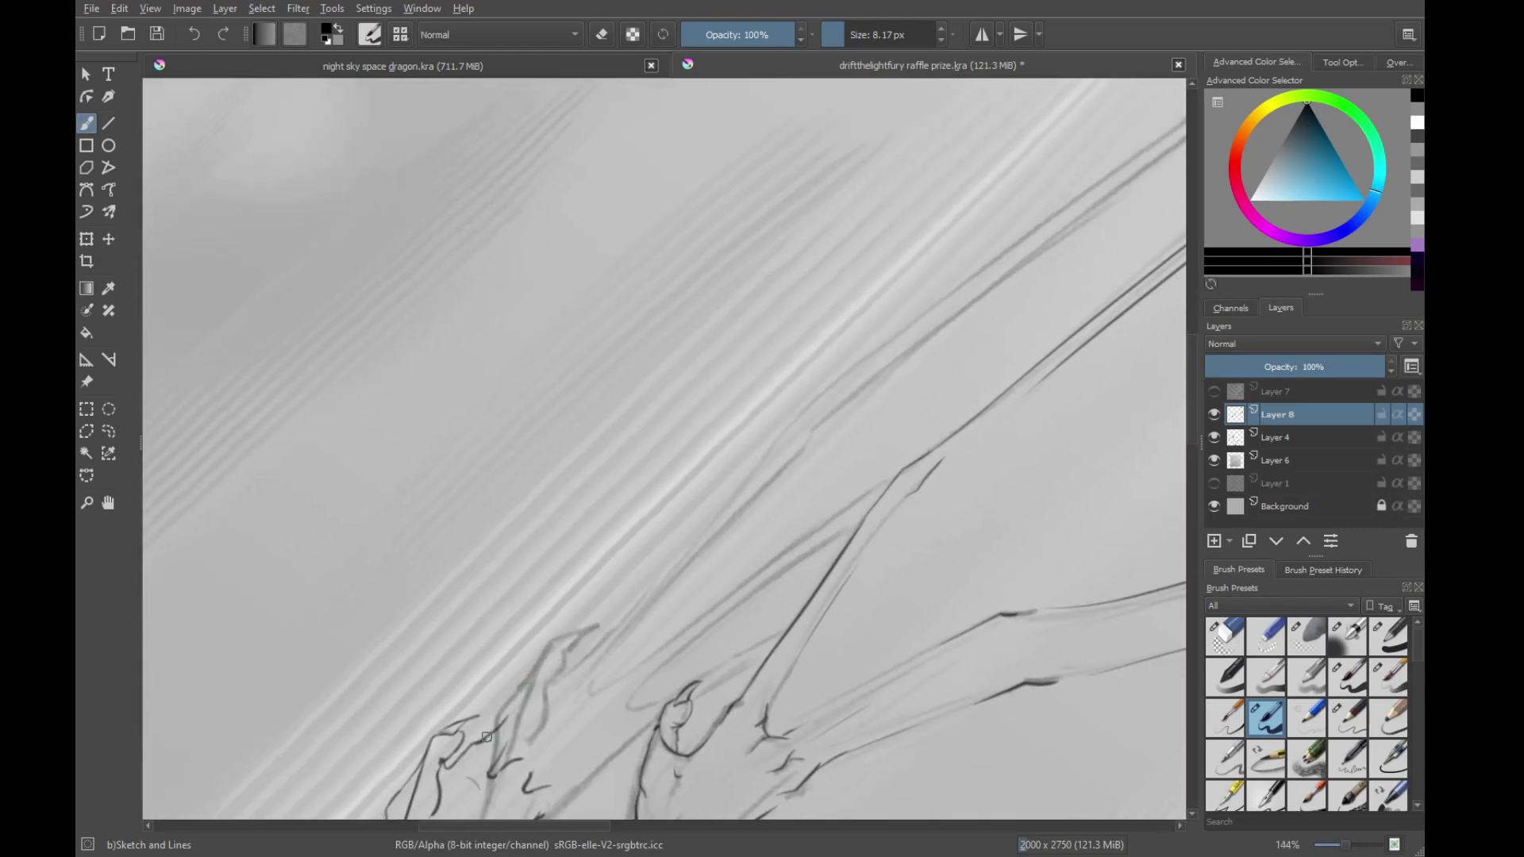
Ink the first section of the far wing's front edge rising from the hand's knuckle, redoing the stroke until it fits
{"action": "left_click_drag", "start_coordinate": [487, 737], "coordinate": [686, 493]}
{"action": "key", "text": "ctrl+z"}
{"action": "left_click_drag", "start_coordinate": [537, 673], "coordinate": [627, 565]}
{"action": "key", "text": "ctrl+z"}
{"action": "left_click_drag", "start_coordinate": [498, 723], "coordinate": [660, 538]}
Extend the far wing's front edge in one long line along the top finger to the sketched fingertip, redoing uneven strokes
{"action": "mouse_move", "coordinate": [630, 559]}
{"action": "left_mouse_down"}
{"action": "mouse_move", "coordinate": [574, 626]}
{"action": "mouse_move", "coordinate": [950, 340]}
{"action": "left_mouse_up"}
{"action": "left_click_drag", "start_coordinate": [995, 293], "coordinate": [668, 548]}
{"action": "left_click_drag", "start_coordinate": [580, 623], "coordinate": [916, 357]}
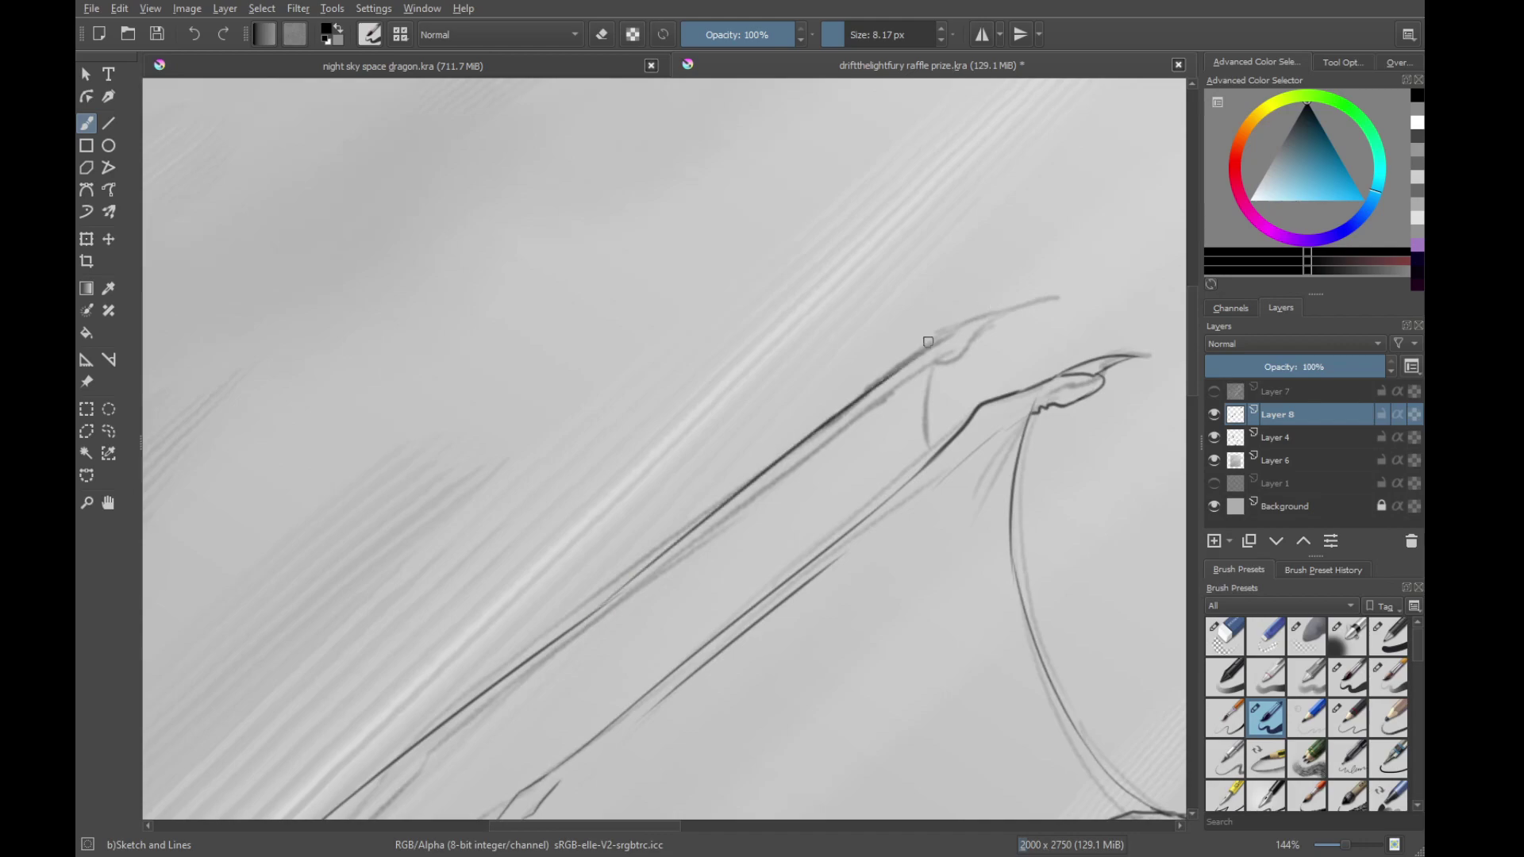
{"action": "key", "text": "ctrl+z"}
{"action": "key", "text": "ctrl+z"}
{"action": "left_click_drag", "start_coordinate": [599, 604], "coordinate": [838, 383]}
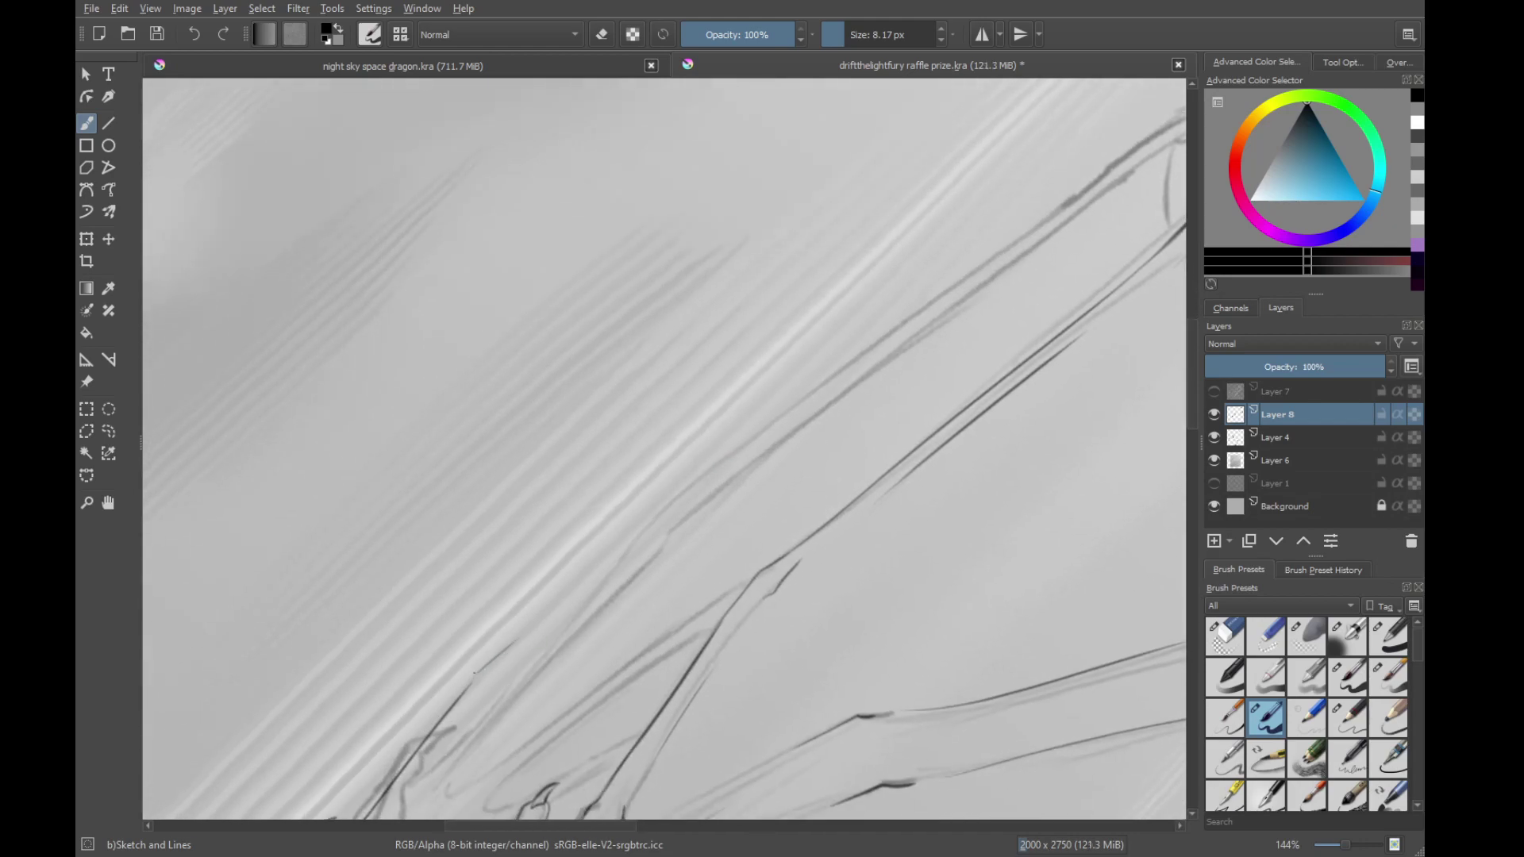
{"action": "left_click_drag", "start_coordinate": [474, 672], "coordinate": [996, 249]}
{"action": "left_click_drag", "start_coordinate": [996, 249], "coordinate": [798, 424]}
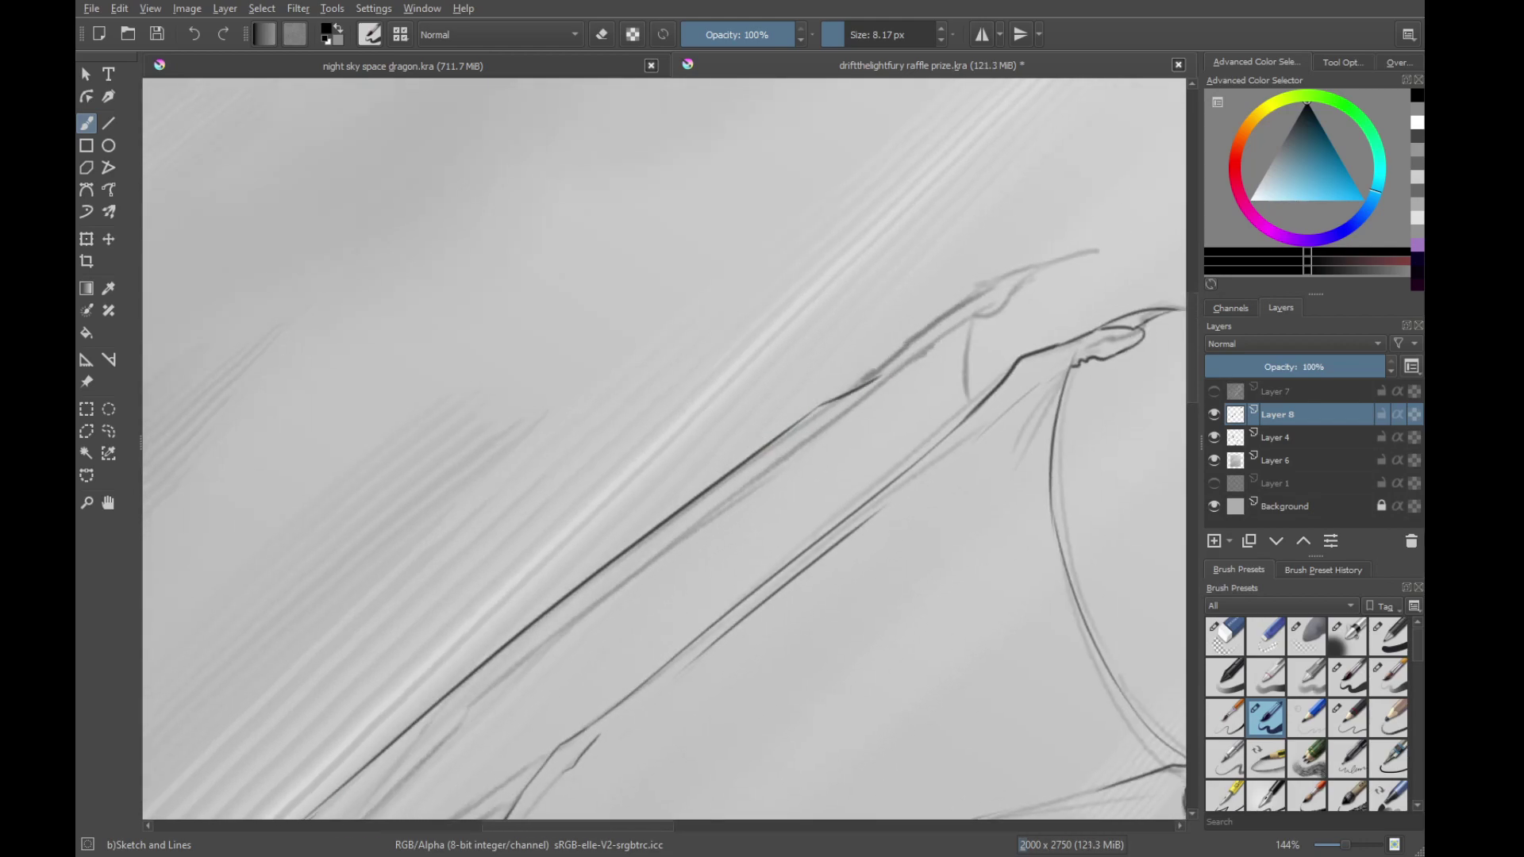
{"action": "key", "text": "ctrl+z"}
{"action": "left_click_drag", "start_coordinate": [717, 544], "coordinate": [1041, 150]}
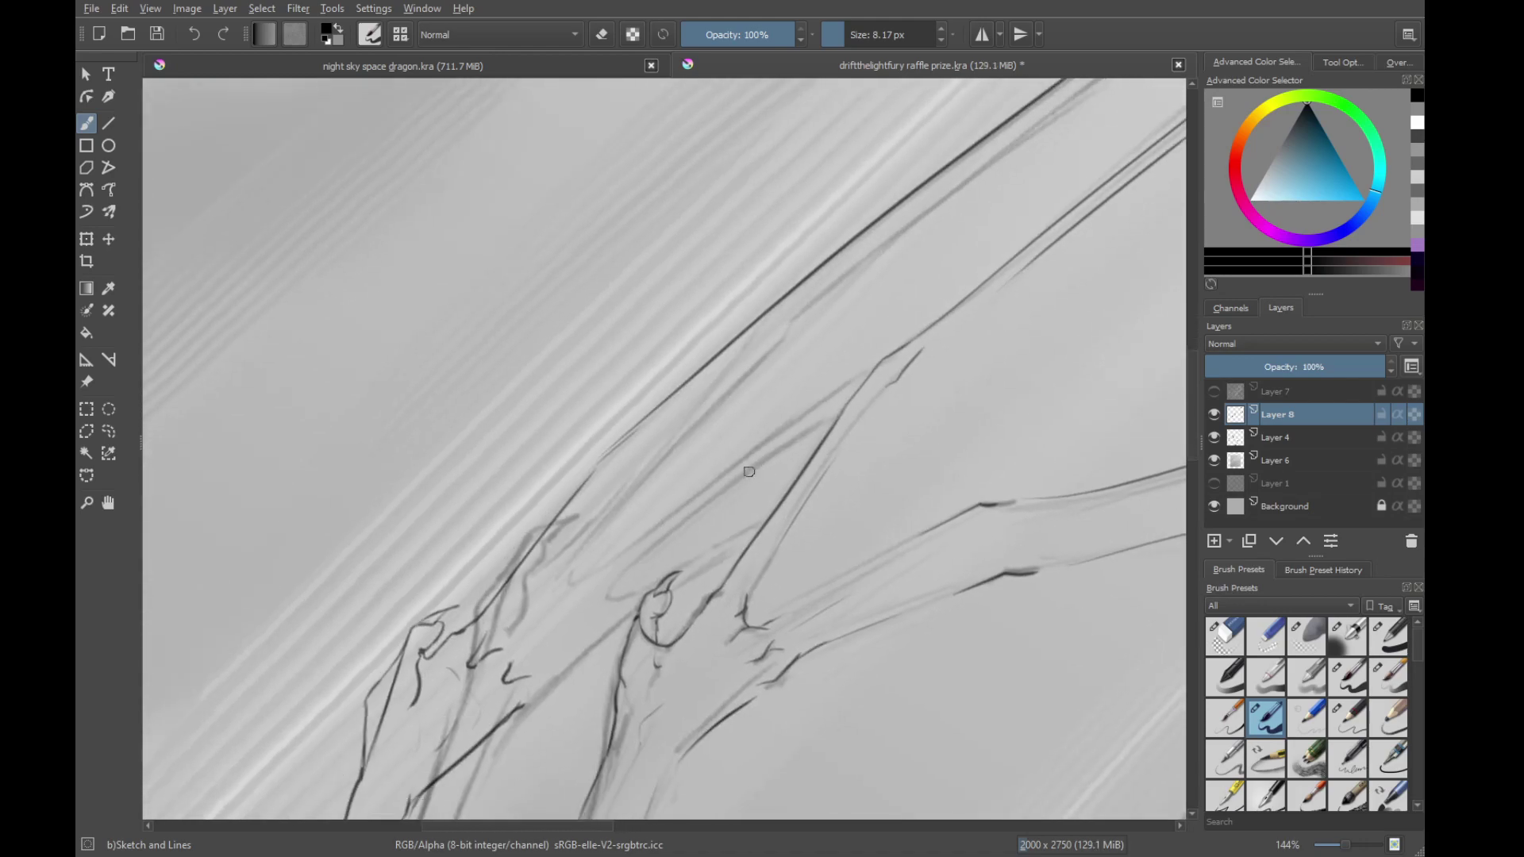
Ink the upper edge of the far wing's middle finger from the hand to the near wing's elongated finger joint
{"action": "left_click_drag", "start_coordinate": [519, 631], "coordinate": [678, 474]}
{"action": "key", "text": "ctrl+z"}
{"action": "mouse_move", "coordinate": [508, 647]}
{"action": "left_mouse_down"}
{"action": "mouse_move", "coordinate": [695, 474]}
{"action": "mouse_move", "coordinate": [876, 355]}
{"action": "left_mouse_up"}
{"action": "left_click_drag", "start_coordinate": [599, 617], "coordinate": [651, 548]}
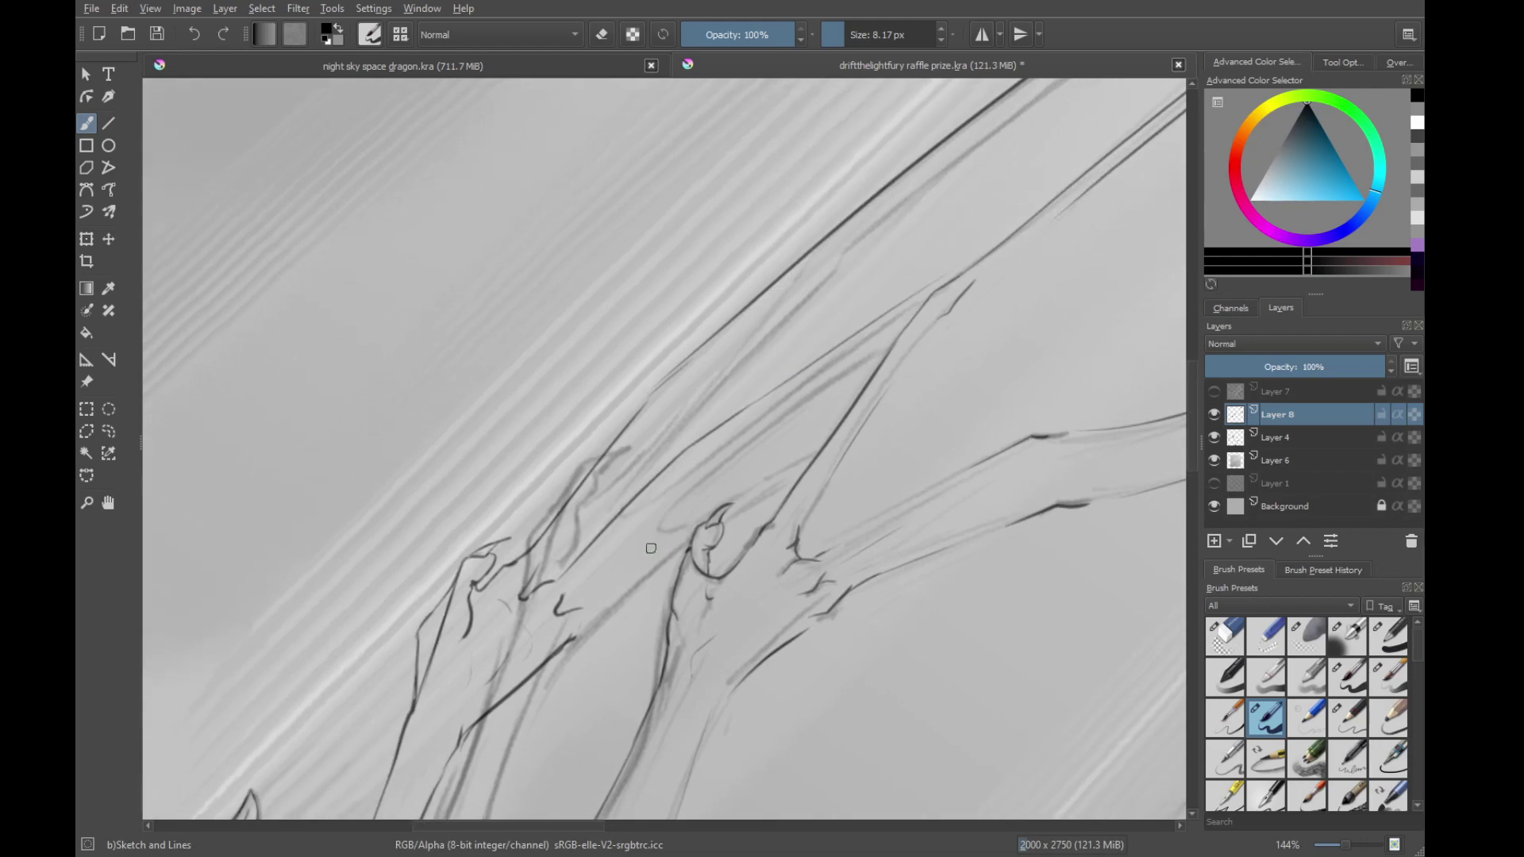
Ink both edges of the far wing's lowest finger from the hand's knuckle to the near wing's thumb
{"action": "left_click_drag", "start_coordinate": [576, 614], "coordinate": [679, 520]}
{"action": "key", "text": "ctrl+z"}
{"action": "mouse_move", "coordinate": [601, 594]}
{"action": "left_mouse_down"}
{"action": "mouse_move", "coordinate": [688, 543]}
{"action": "mouse_move", "coordinate": [654, 595]}
{"action": "left_mouse_up"}
{"action": "key", "text": "ctrl+z"}
{"action": "left_click_drag", "start_coordinate": [618, 668], "coordinate": [657, 671]}
{"action": "left_click_drag", "start_coordinate": [657, 671], "coordinate": [698, 546]}
{"action": "left_click_drag", "start_coordinate": [592, 653], "coordinate": [657, 563]}
{"action": "left_click_drag", "start_coordinate": [665, 565], "coordinate": [605, 643]}
{"action": "left_click_drag", "start_coordinate": [606, 624], "coordinate": [735, 462]}
{"action": "left_click_drag", "start_coordinate": [546, 633], "coordinate": [736, 442]}
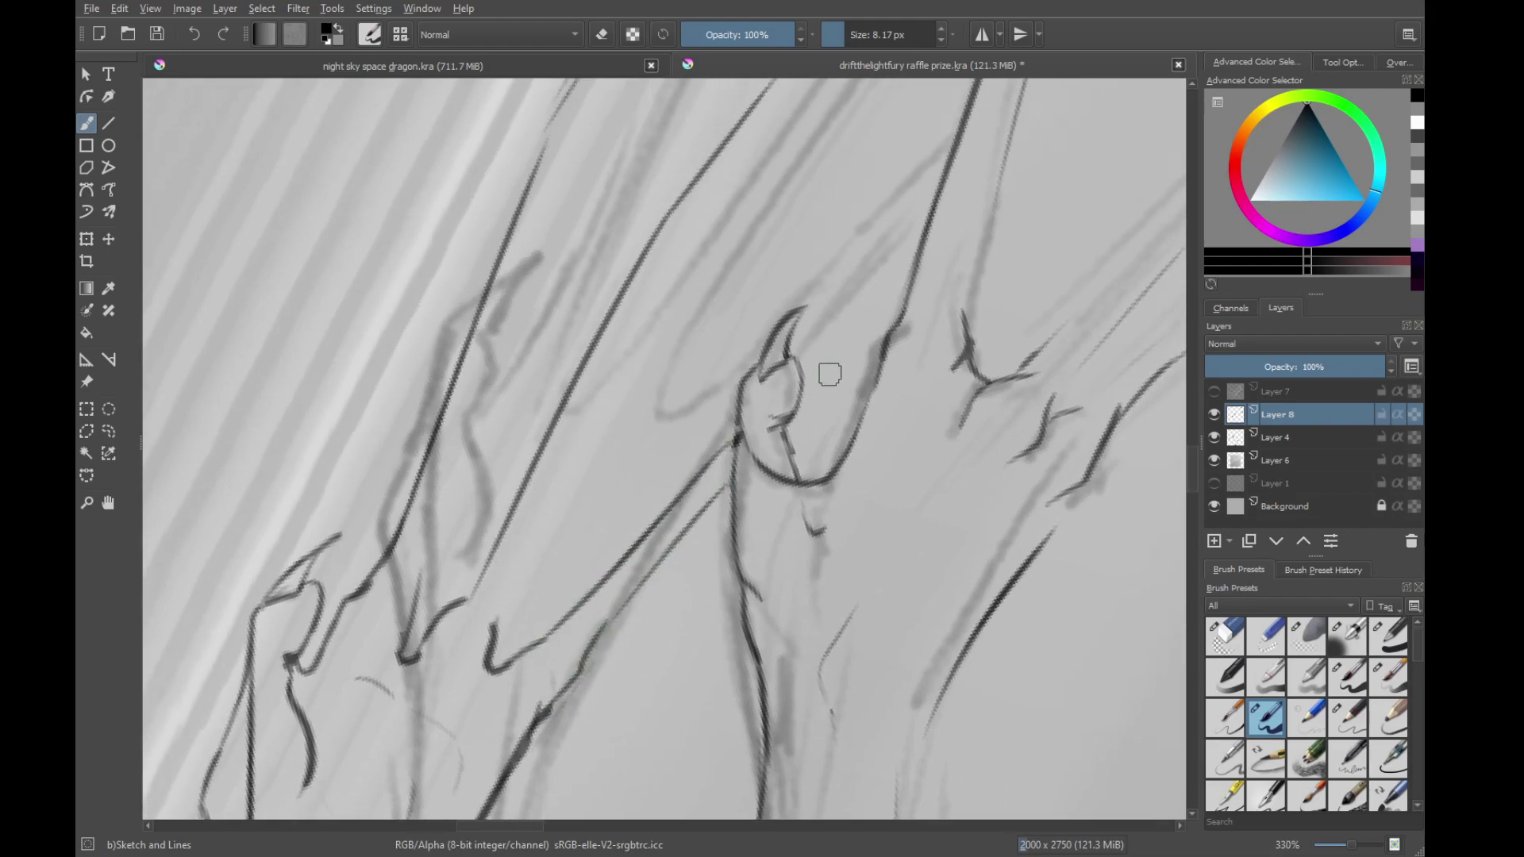
Continue the far wing's lowest finger with two short lines between the near wing's thumb and forearm
{"action": "left_click_drag", "start_coordinate": [804, 390], "coordinate": [875, 349]}
{"action": "left_click_drag", "start_coordinate": [791, 437], "coordinate": [866, 390]}
{"action": "left_click_drag", "start_coordinate": [758, 396], "coordinate": [770, 498]}
{"action": "mouse_move", "coordinate": [615, 592]}
{"action": "left_mouse_down"}
{"action": "mouse_move", "coordinate": [579, 574]}
{"action": "mouse_move", "coordinate": [600, 583]}
{"action": "left_mouse_up"}
Ink the lower edge of the far wing's middle finger, including its joint bump, up to the near wing's edge
{"action": "left_click_drag", "start_coordinate": [442, 718], "coordinate": [498, 625]}
{"action": "left_click_drag", "start_coordinate": [458, 689], "coordinate": [686, 425]}
{"action": "mouse_move", "coordinate": [697, 423]}
{"action": "left_mouse_down"}
{"action": "mouse_move", "coordinate": [663, 466]}
{"action": "mouse_move", "coordinate": [747, 368]}
{"action": "left_mouse_up"}
{"action": "mouse_move", "coordinate": [773, 363]}
{"action": "left_mouse_down"}
{"action": "mouse_move", "coordinate": [592, 531]}
{"action": "mouse_move", "coordinate": [738, 394]}
{"action": "mouse_move", "coordinate": [1024, 208]}
{"action": "left_mouse_up"}
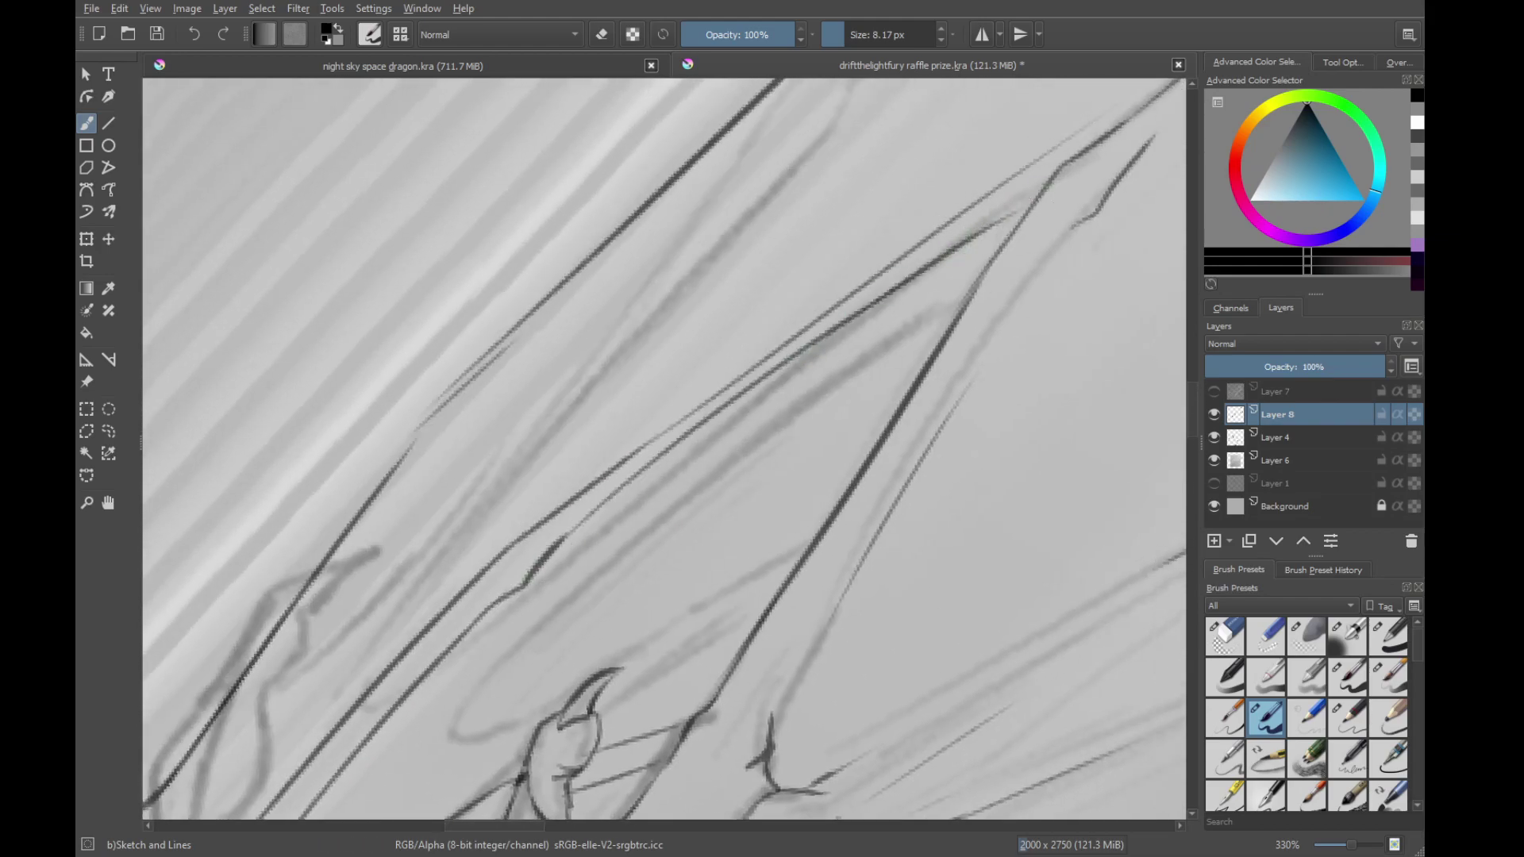
{"action": "mouse_move", "coordinate": [1103, 137]}
{"action": "left_mouse_down"}
{"action": "mouse_move", "coordinate": [922, 293]}
{"action": "mouse_move", "coordinate": [1002, 223]}
{"action": "left_mouse_up"}
{"action": "mouse_move", "coordinate": [240, 720]}
{"action": "left_mouse_down"}
{"action": "mouse_move", "coordinate": [592, 565]}
{"action": "mouse_move", "coordinate": [716, 409]}
{"action": "left_mouse_up"}
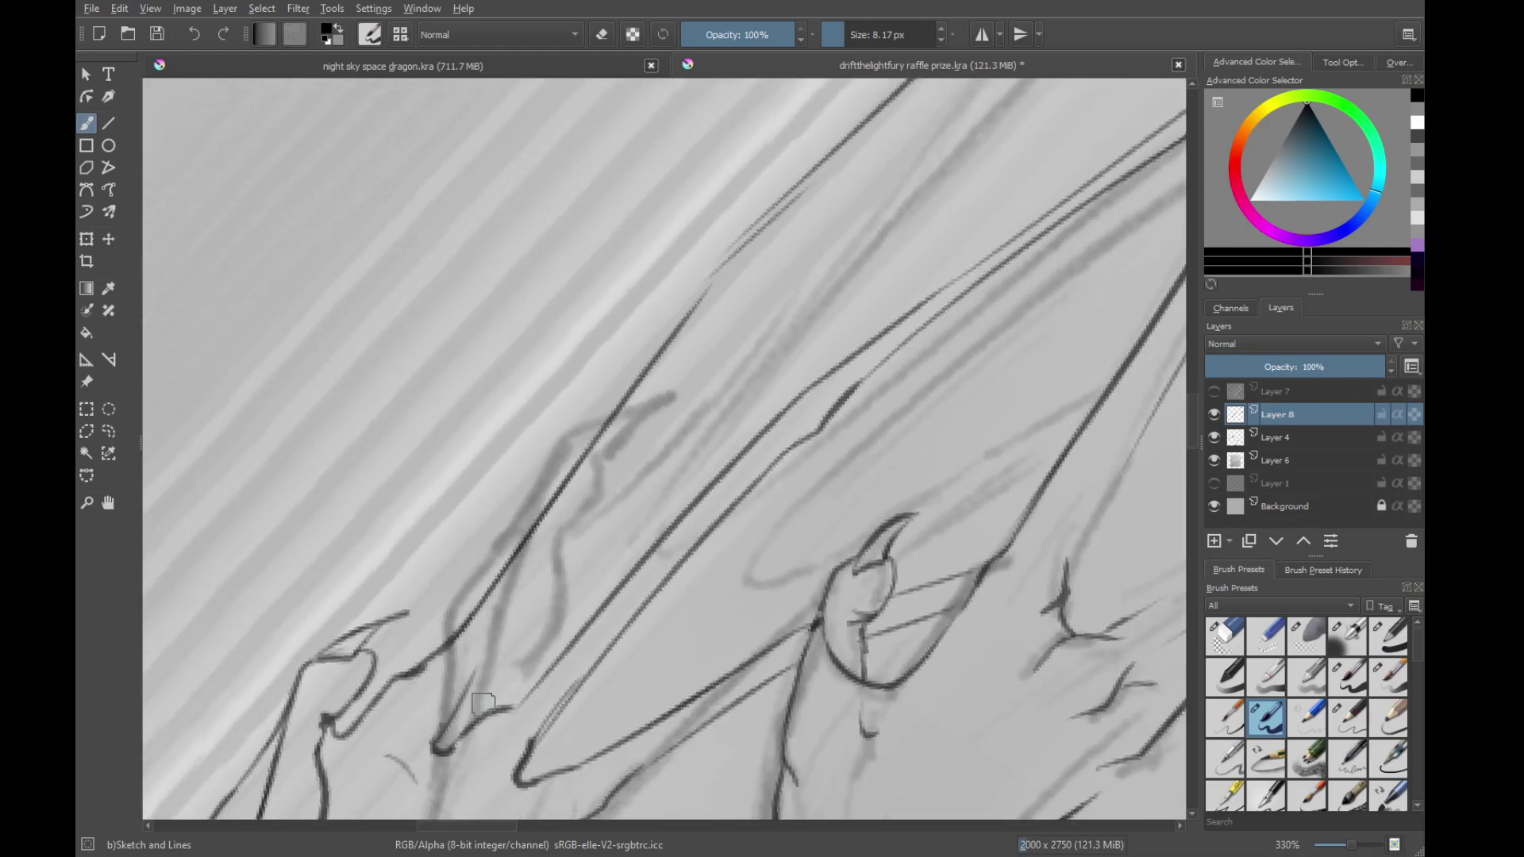
Ink the lower edge of the far wing's top finger from the hand past its first bend
{"action": "mouse_move", "coordinate": [483, 703]}
{"action": "left_mouse_down"}
{"action": "mouse_move", "coordinate": [474, 663]}
{"action": "mouse_move", "coordinate": [617, 449]}
{"action": "mouse_move", "coordinate": [502, 650]}
{"action": "mouse_move", "coordinate": [637, 469]}
{"action": "left_mouse_up"}
{"action": "left_click_drag", "start_coordinate": [750, 426], "coordinate": [598, 590]}
{"action": "left_click_drag", "start_coordinate": [484, 644], "coordinate": [807, 317]}
{"action": "left_click_drag", "start_coordinate": [894, 251], "coordinate": [760, 374]}
{"action": "key", "text": "ctrl+z"}
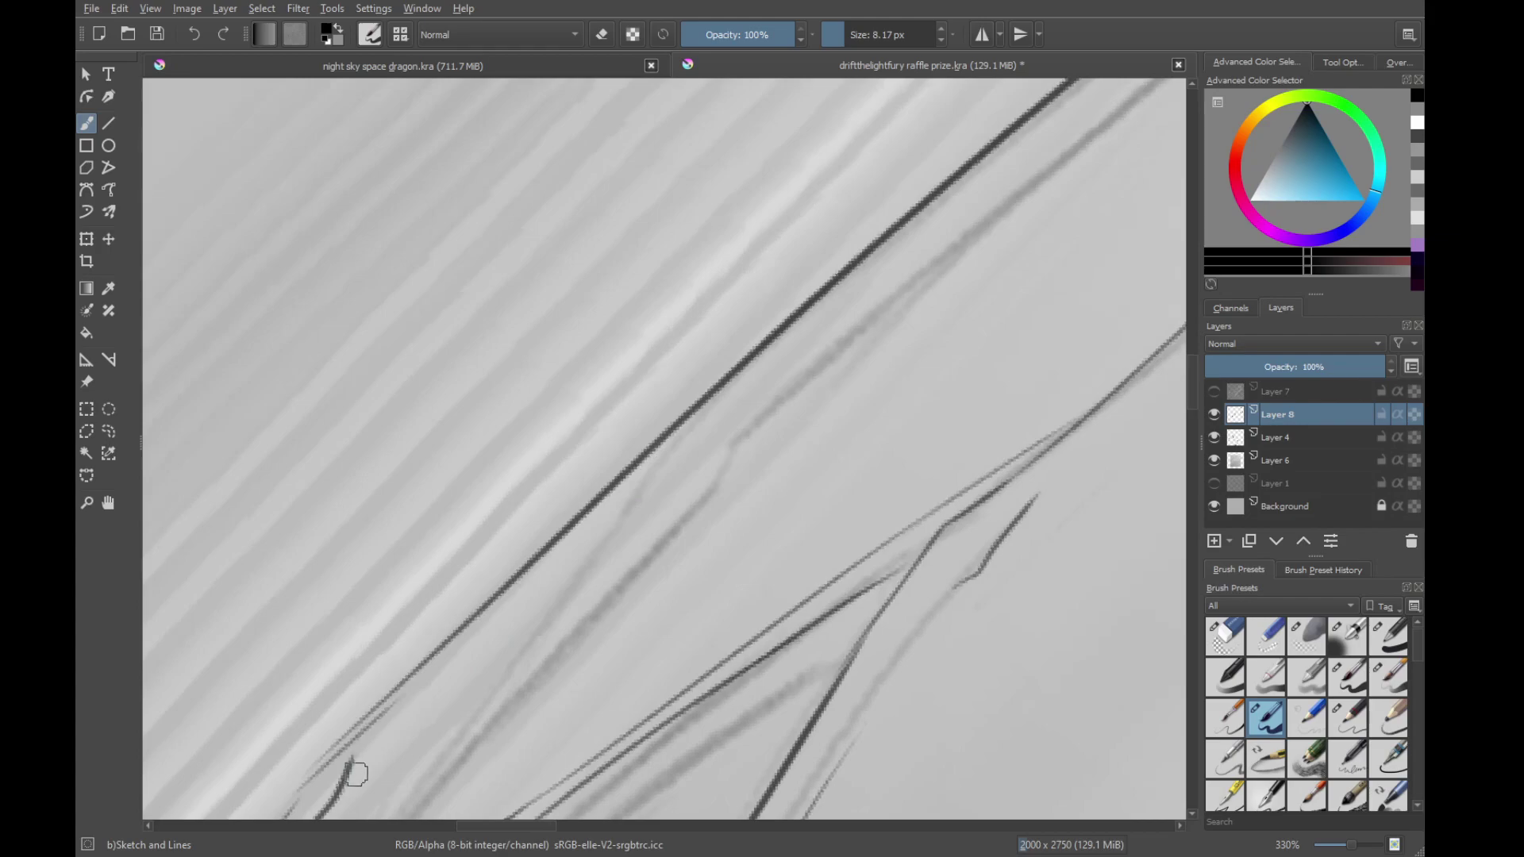
{"action": "left_click_drag", "start_coordinate": [361, 765], "coordinate": [795, 350]}
{"action": "left_click_drag", "start_coordinate": [691, 452], "coordinate": [527, 606]}
Extend the top finger's lower edge close beside the front edge toward the fingertip, redoing strokes until smooth
{"action": "left_click_drag", "start_coordinate": [579, 546], "coordinate": [916, 276]}
{"action": "left_click_drag", "start_coordinate": [790, 364], "coordinate": [540, 589]}
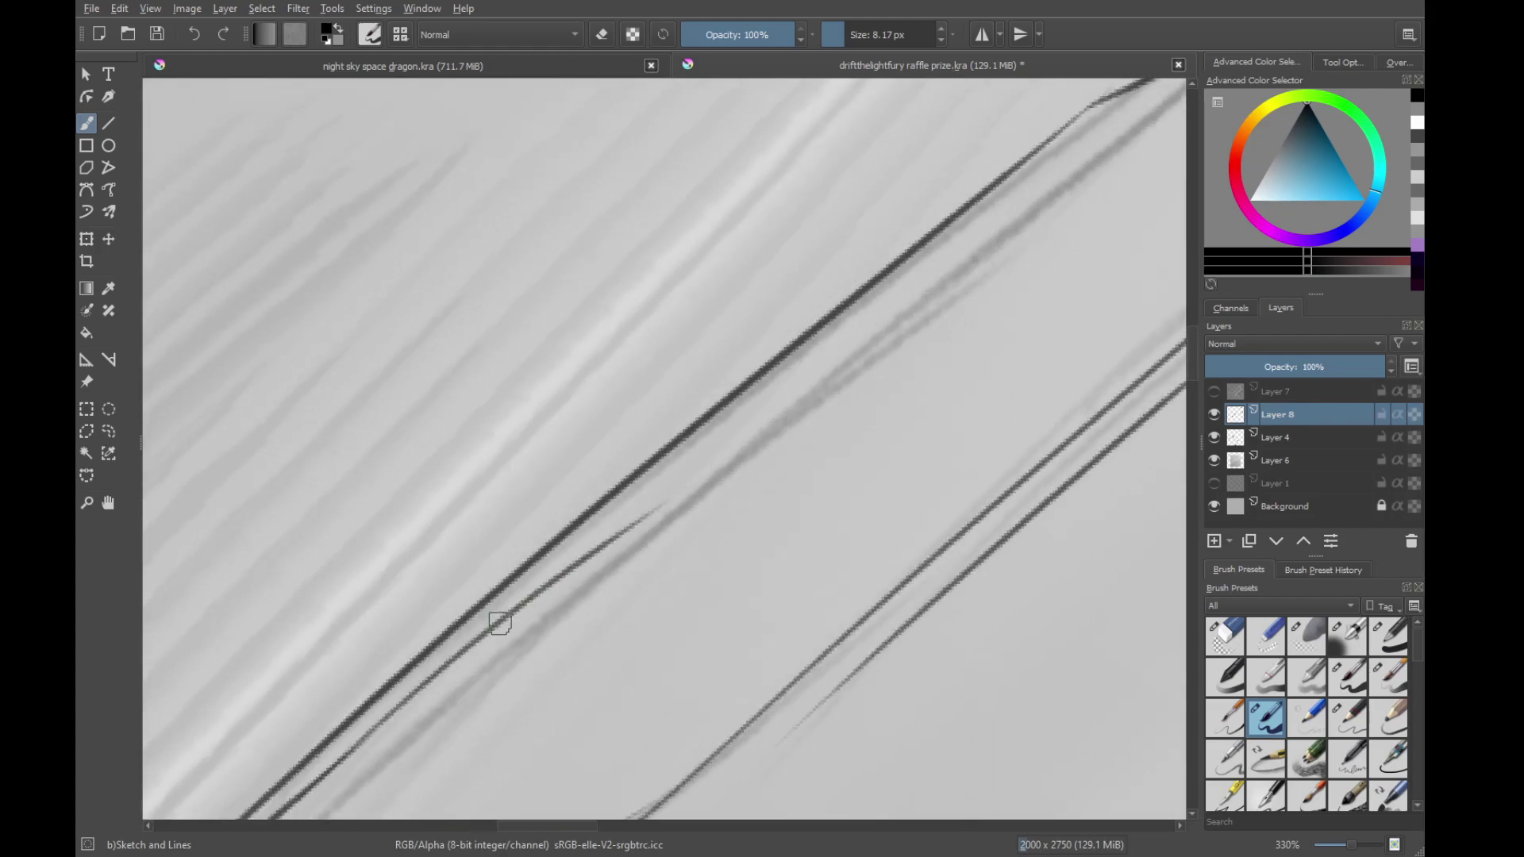
{"action": "key", "text": "ctrl+z"}
{"action": "left_click_drag", "start_coordinate": [402, 710], "coordinate": [466, 644]}
{"action": "mouse_move", "coordinate": [356, 743]}
{"action": "left_mouse_down"}
{"action": "mouse_move", "coordinate": [680, 439]}
{"action": "mouse_move", "coordinate": [957, 216]}
{"action": "left_mouse_up"}
{"action": "left_click_drag", "start_coordinate": [949, 226], "coordinate": [860, 313]}
{"action": "key", "text": "ctrl+z"}
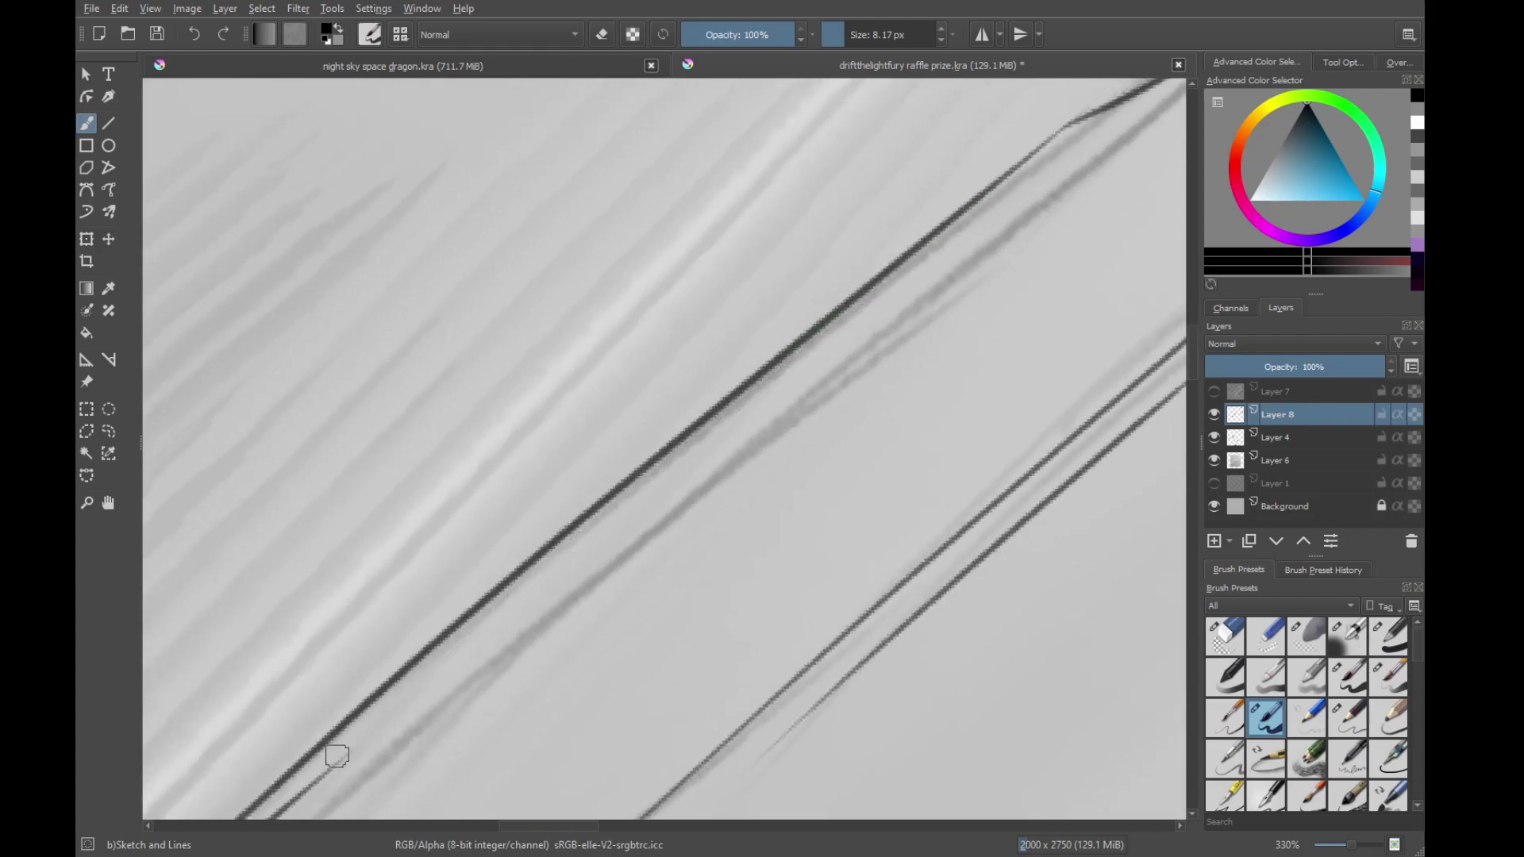
{"action": "left_click_drag", "start_coordinate": [314, 782], "coordinate": [826, 348]}
{"action": "key", "text": "ctrl+z"}
{"action": "left_click_drag", "start_coordinate": [313, 782], "coordinate": [883, 299]}
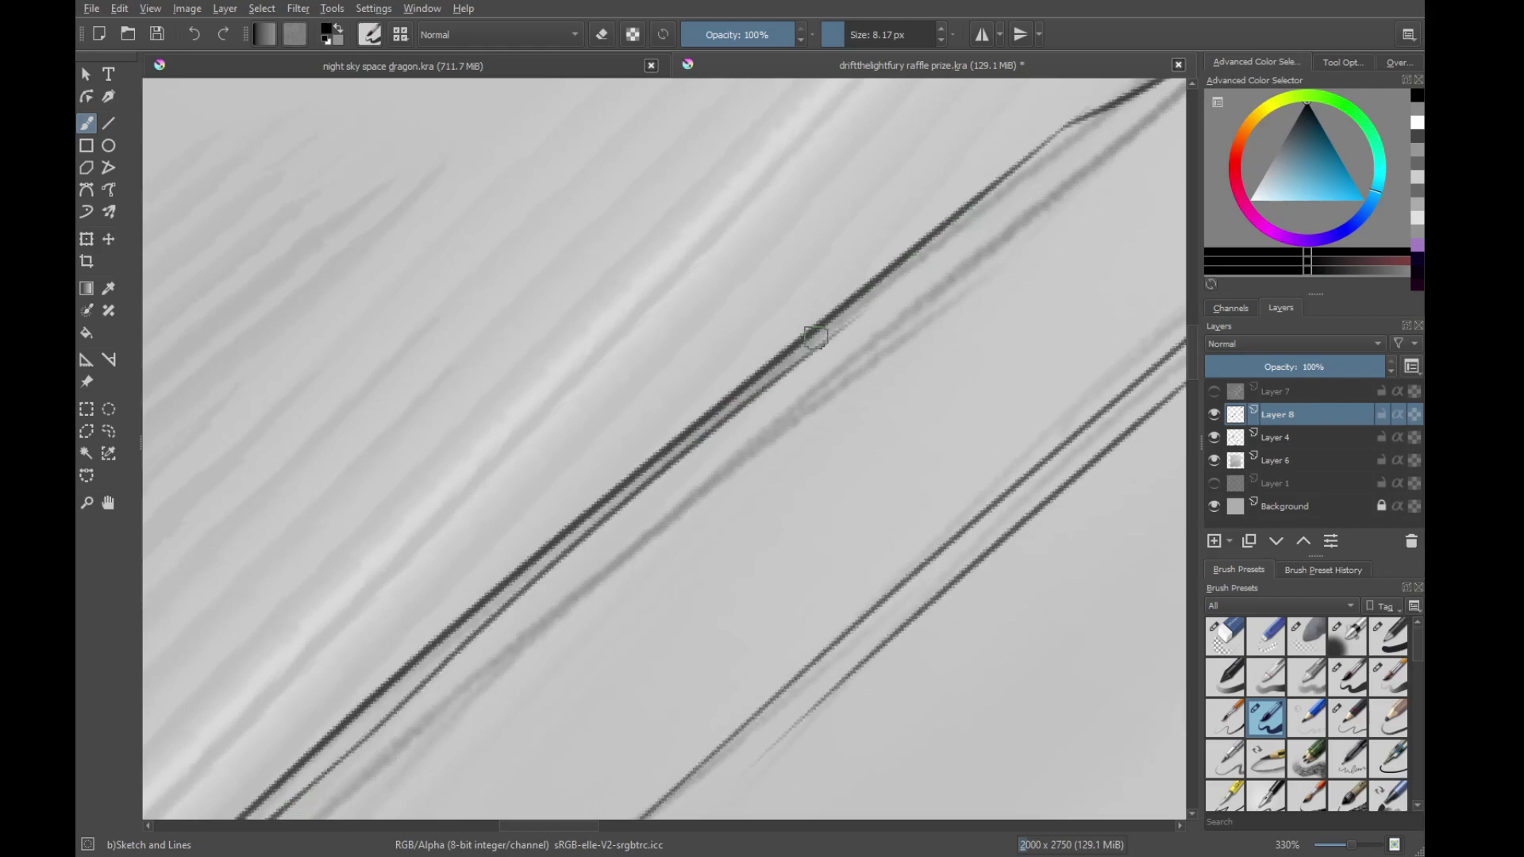
{"action": "key", "text": "ctrl+z"}
{"action": "left_click_drag", "start_coordinate": [311, 784], "coordinate": [933, 263]}
{"action": "left_click_drag", "start_coordinate": [760, 397], "coordinate": [970, 237]}
{"action": "mouse_move", "coordinate": [936, 275]}
{"action": "left_mouse_down"}
{"action": "mouse_move", "coordinate": [677, 490]}
{"action": "mouse_move", "coordinate": [844, 359]}
{"action": "mouse_move", "coordinate": [689, 484]}
{"action": "left_mouse_up"}
{"action": "key", "text": "ctrl+z"}
Ink the claw and the rounded, bumpy fingertip at the end of the far wing's top finger
{"action": "mouse_move", "coordinate": [805, 407]}
{"action": "left_mouse_down"}
{"action": "mouse_move", "coordinate": [795, 382]}
{"action": "mouse_move", "coordinate": [896, 288]}
{"action": "mouse_move", "coordinate": [836, 373]}
{"action": "left_mouse_up"}
{"action": "key", "text": "ctrl+z"}
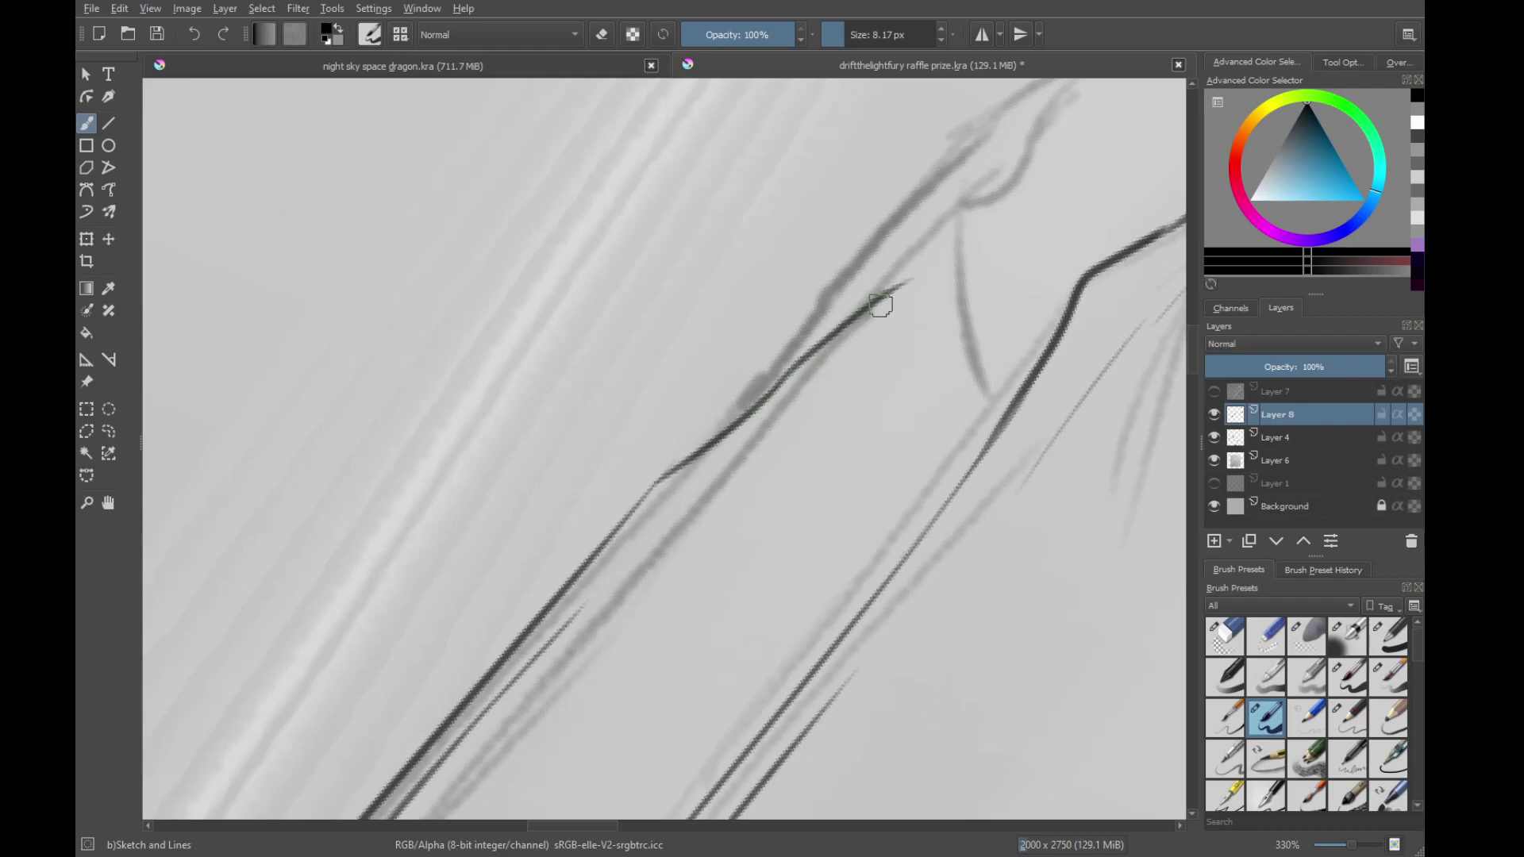
{"action": "mouse_move", "coordinate": [880, 304]}
{"action": "left_mouse_down"}
{"action": "mouse_move", "coordinate": [826, 370]}
{"action": "mouse_move", "coordinate": [768, 395]}
{"action": "mouse_move", "coordinate": [832, 408]}
{"action": "mouse_move", "coordinate": [742, 458]}
{"action": "left_mouse_up"}
{"action": "left_click_drag", "start_coordinate": [699, 511], "coordinate": [731, 418]}
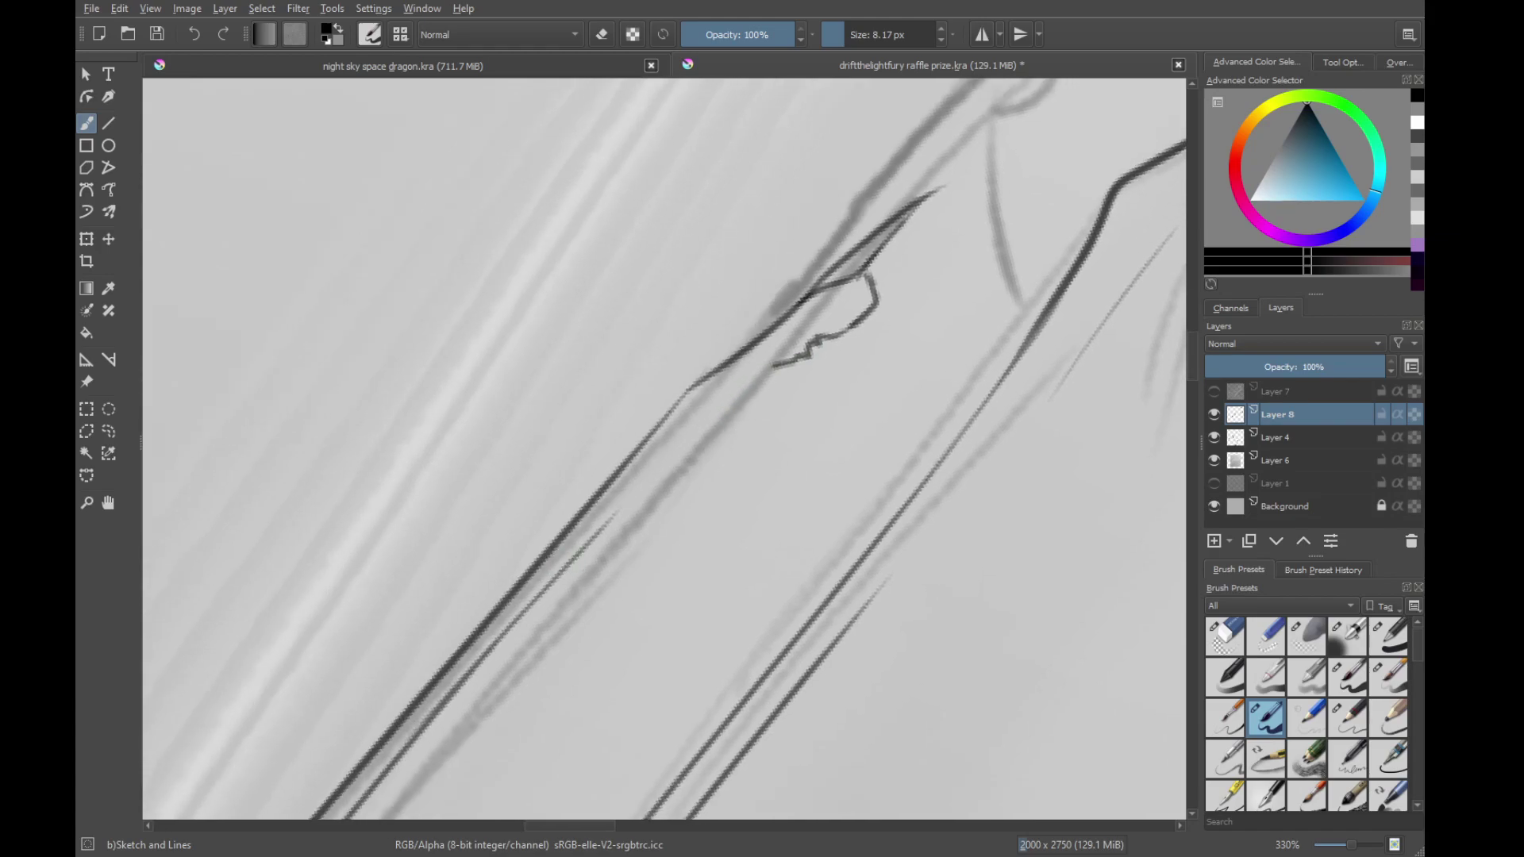
Ink the underside of the far wing's upper finger, joining it to the small pad beneath the claw
{"action": "mouse_move", "coordinate": [591, 547]}
{"action": "left_mouse_down"}
{"action": "mouse_move", "coordinate": [687, 431]}
{"action": "mouse_move", "coordinate": [596, 538]}
{"action": "left_mouse_up"}
{"action": "left_click_drag", "start_coordinate": [645, 481], "coordinate": [769, 364]}
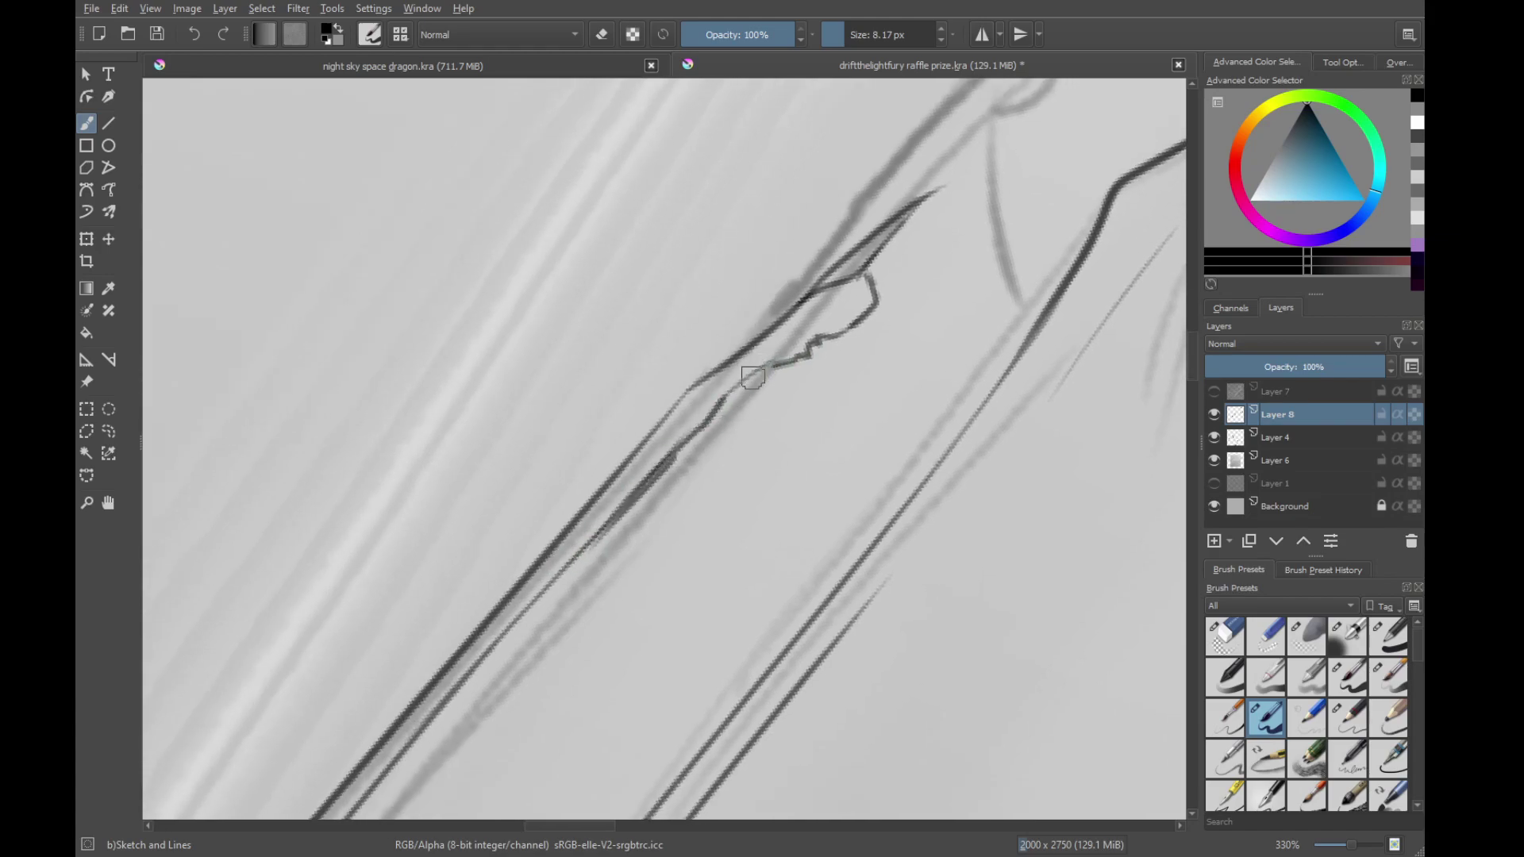
{"action": "key", "text": "ctrl+z"}
{"action": "key", "text": "ctrl+z"}
{"action": "key", "text": "ctrl+z"}
{"action": "mouse_move", "coordinate": [592, 538]}
{"action": "left_mouse_down"}
{"action": "mouse_move", "coordinate": [761, 376]}
{"action": "mouse_move", "coordinate": [774, 604]}
{"action": "left_mouse_up"}
{"action": "left_click_drag", "start_coordinate": [1153, 304], "coordinate": [908, 343]}
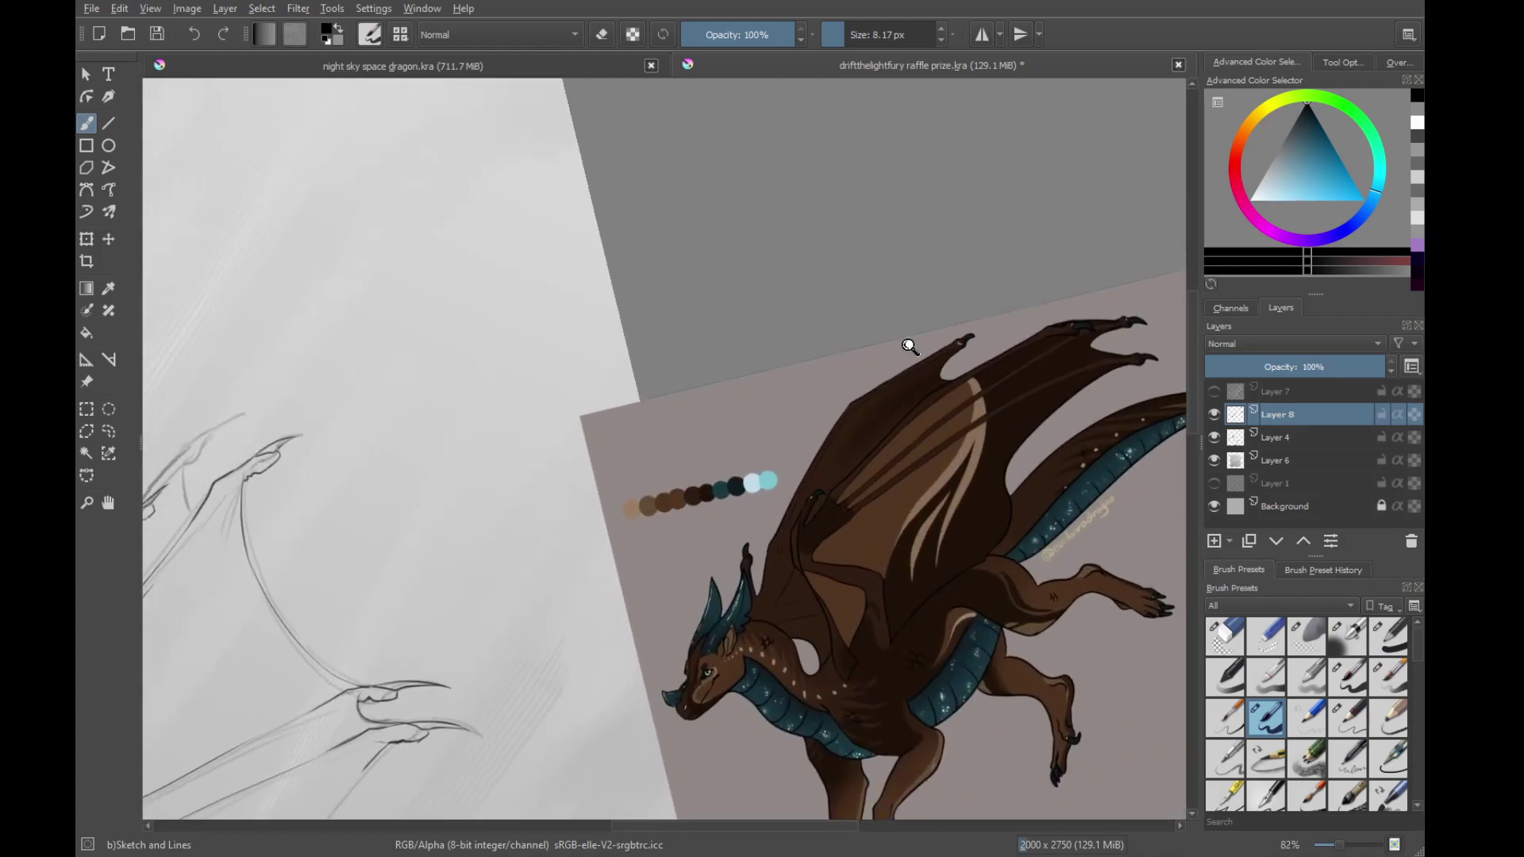
{"action": "left_click_drag", "start_coordinate": [575, 585], "coordinate": [633, 562]}
{"action": "scroll", "coordinate": [633, 561], "scroll_direction": "up", "scroll_amount": 10}
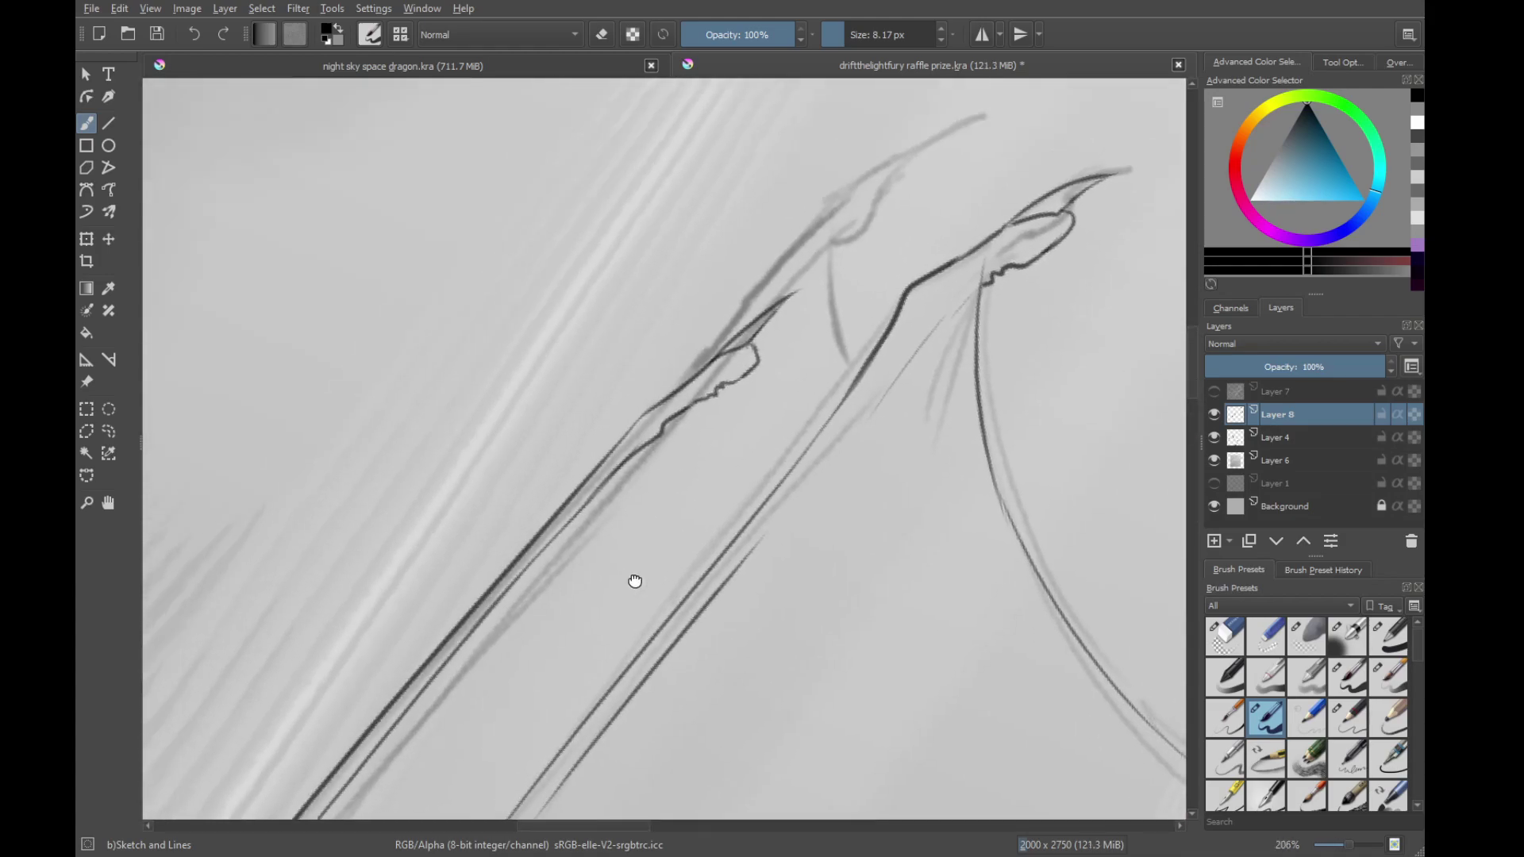
{"action": "left_click_drag", "start_coordinate": [601, 547], "coordinate": [718, 435]}
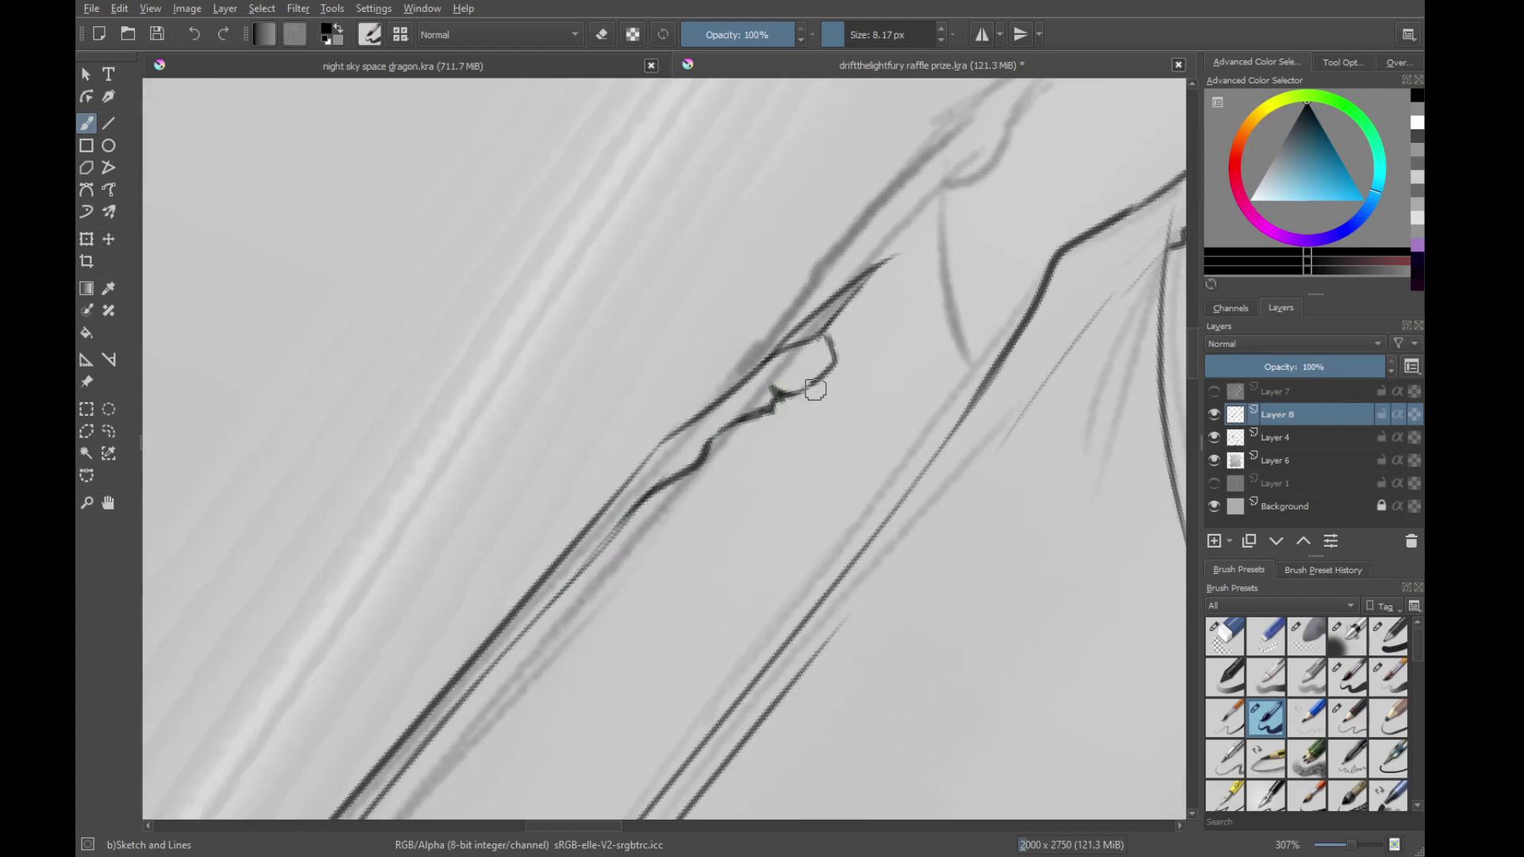
{"action": "mouse_move", "coordinate": [801, 405]}
{"action": "left_mouse_down"}
{"action": "mouse_move", "coordinate": [765, 565]}
{"action": "mouse_move", "coordinate": [800, 405]}
{"action": "left_mouse_up"}
Ink the short curved membrane edge between the upper finger's claw and the neighbouring wing finger
{"action": "left_click_drag", "start_coordinate": [886, 313], "coordinate": [949, 435]}
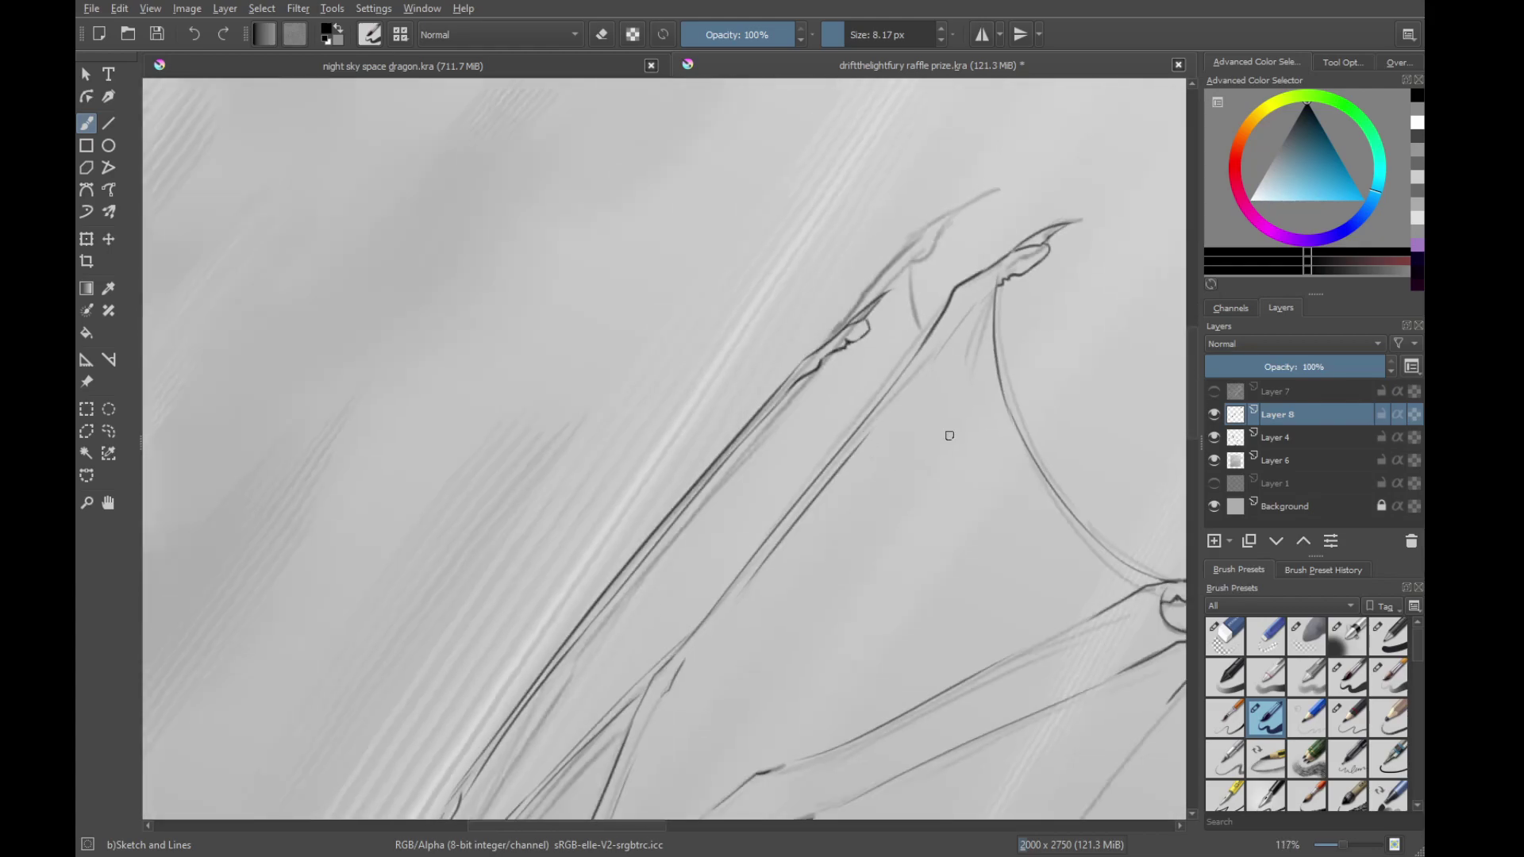
{"action": "scroll", "coordinate": [705, 457], "scroll_direction": "down", "scroll_amount": 5}
{"action": "scroll", "coordinate": [521, 544], "scroll_direction": "up", "scroll_amount": 2}
{"action": "scroll", "coordinate": [927, 462], "scroll_direction": "up", "scroll_amount": 3}
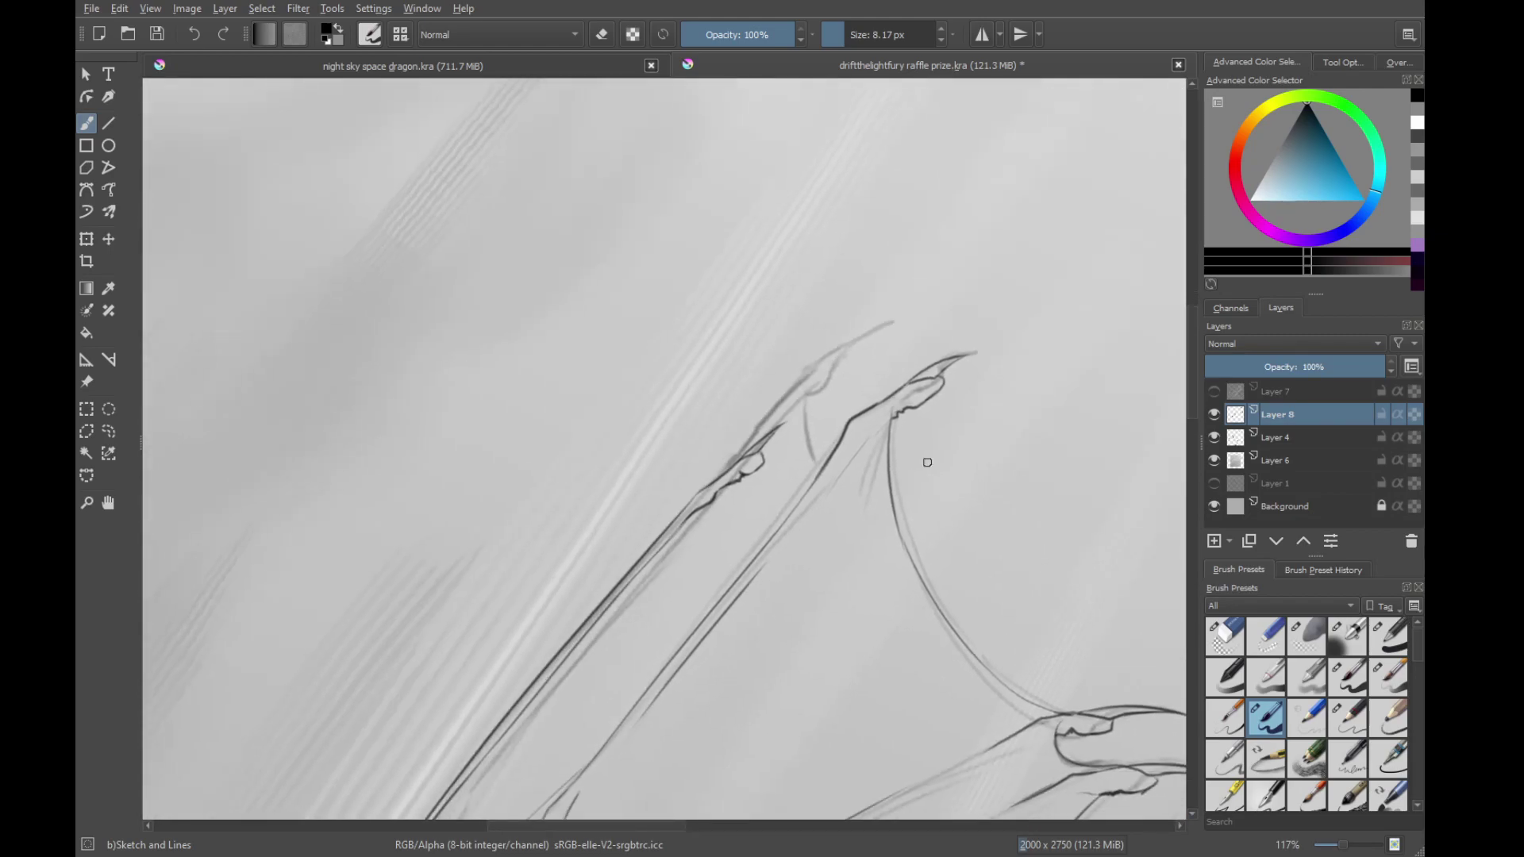
{"action": "scroll", "coordinate": [767, 415], "scroll_direction": "up", "scroll_amount": 4}
{"action": "left_click_drag", "start_coordinate": [775, 403], "coordinate": [824, 506]}
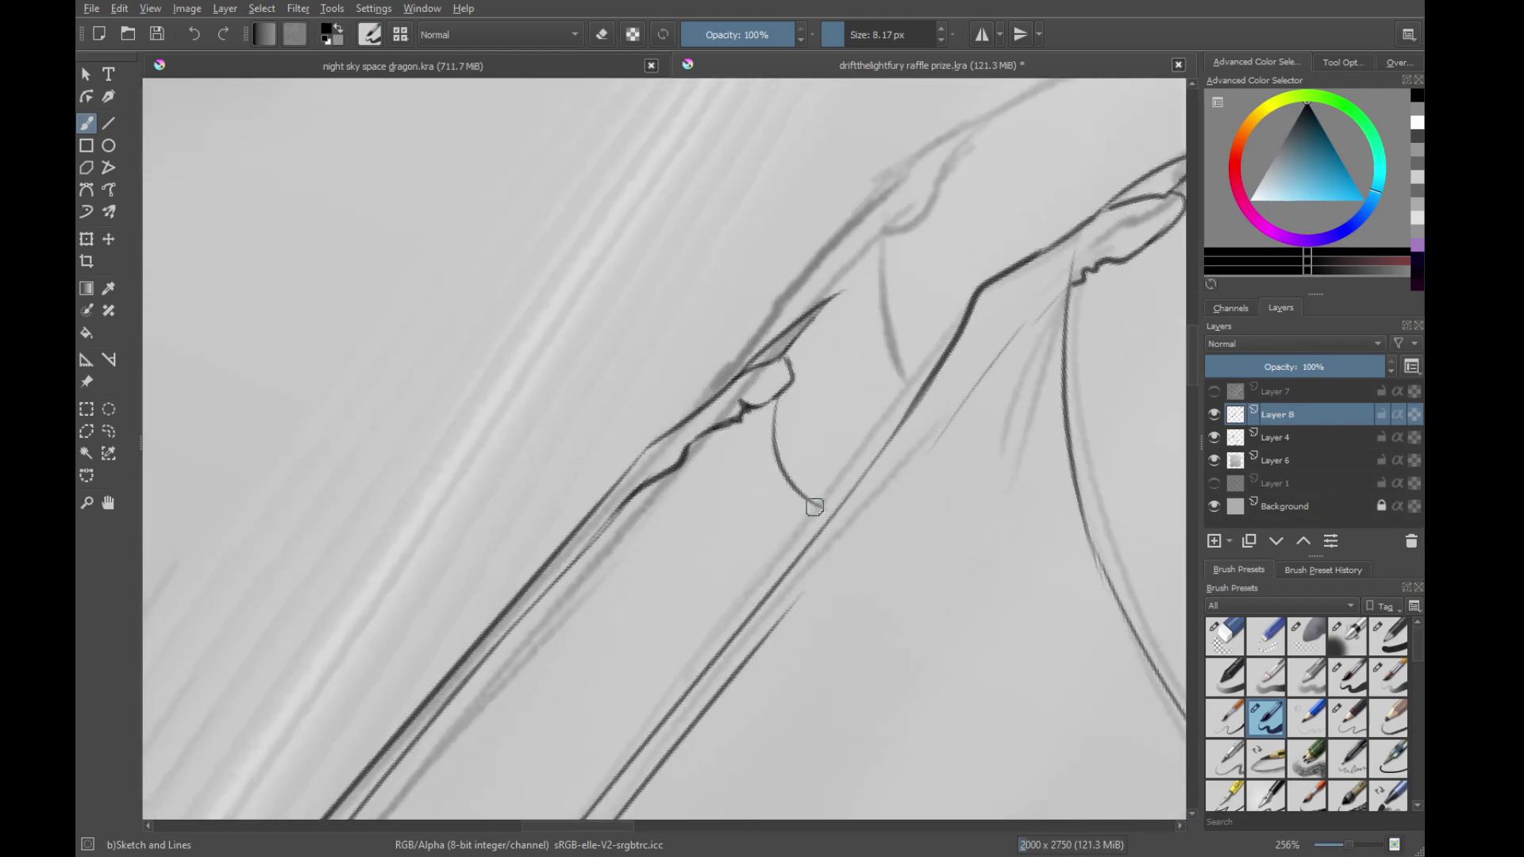
{"action": "scroll", "coordinate": [815, 503], "scroll_direction": "down", "scroll_amount": 6}
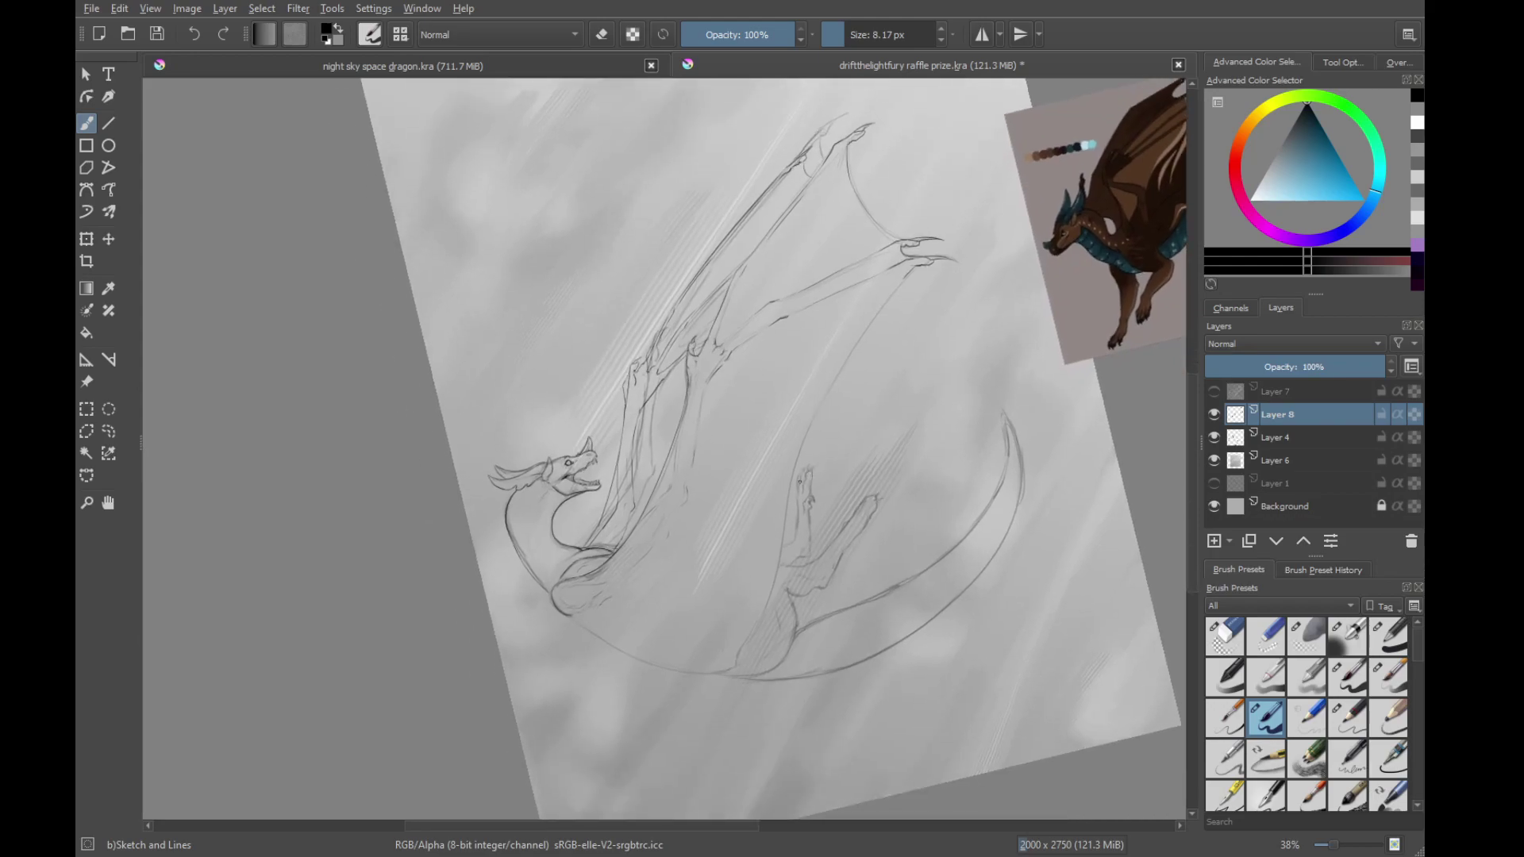
Check the line art by toggling Layer 4 off and back on, and save the drawing
{"action": "left_click", "coordinate": [1214, 438]}
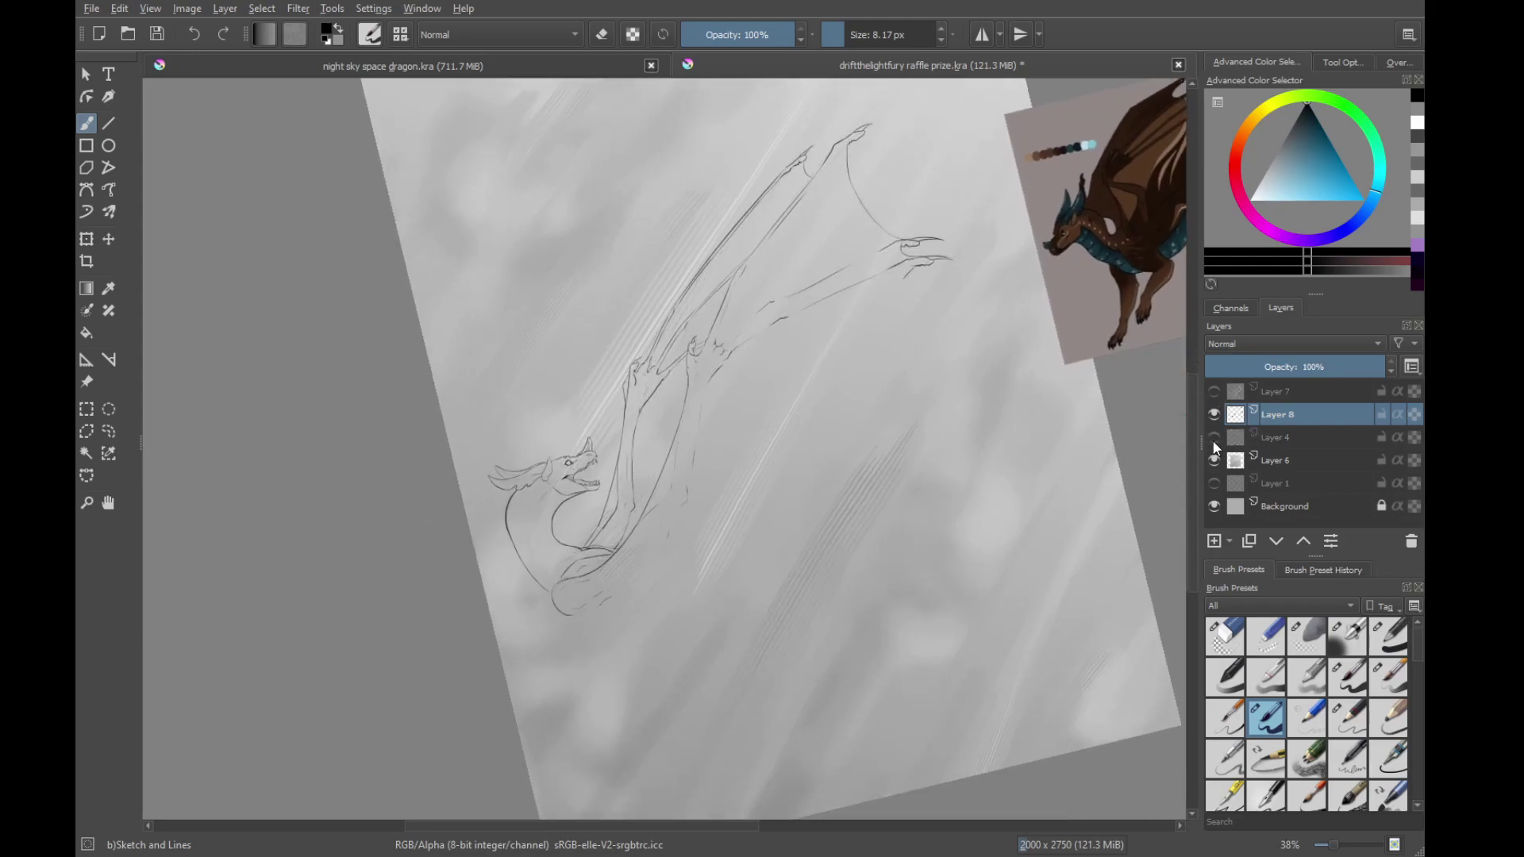
{"action": "left_click", "coordinate": [1214, 437]}
{"action": "key", "text": "ctrl+s"}
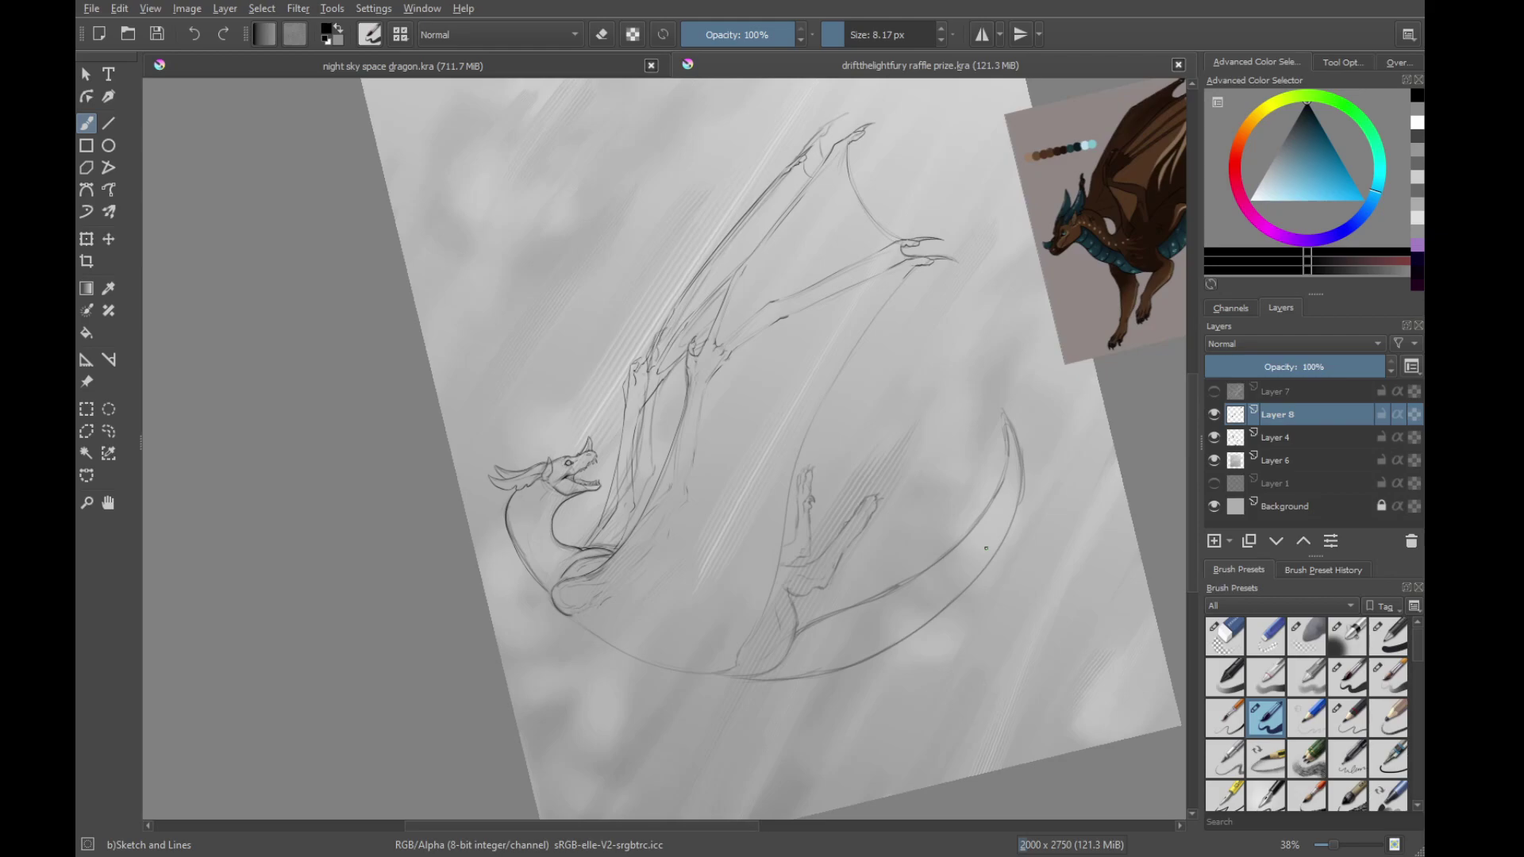
Ink the lower part of the dragon's long body contour from the hip toward the shoulder on Layer 8
{"action": "mouse_move", "coordinate": [720, 522]}
{"action": "left_mouse_down"}
{"action": "mouse_move", "coordinate": [763, 423]}
{"action": "mouse_move", "coordinate": [986, 588]}
{"action": "mouse_move", "coordinate": [781, 755]}
{"action": "left_mouse_up"}
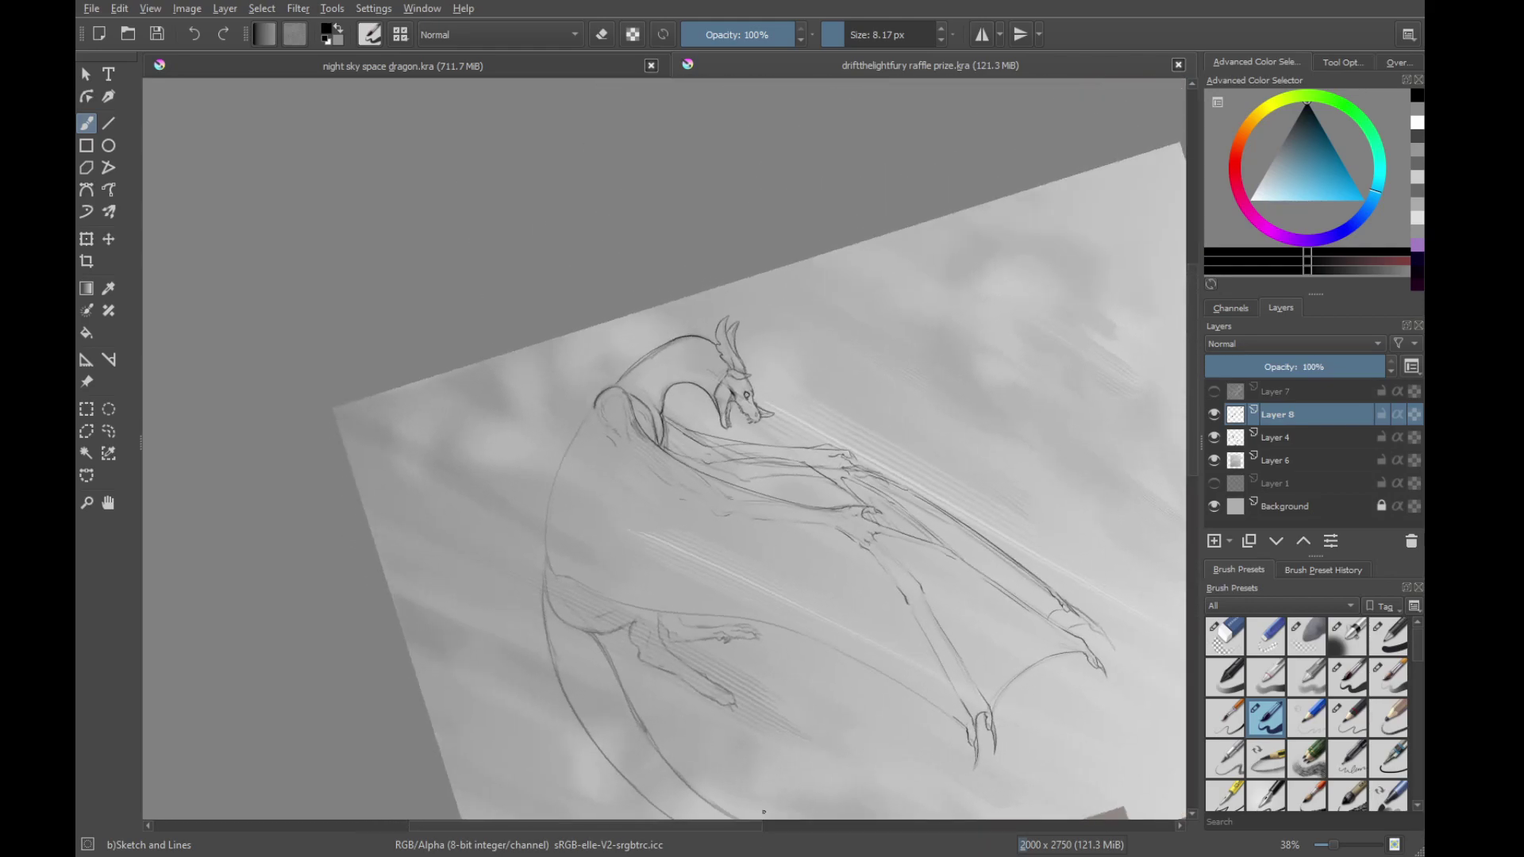
{"action": "scroll", "coordinate": [823, 333], "scroll_direction": "up", "scroll_amount": 4}
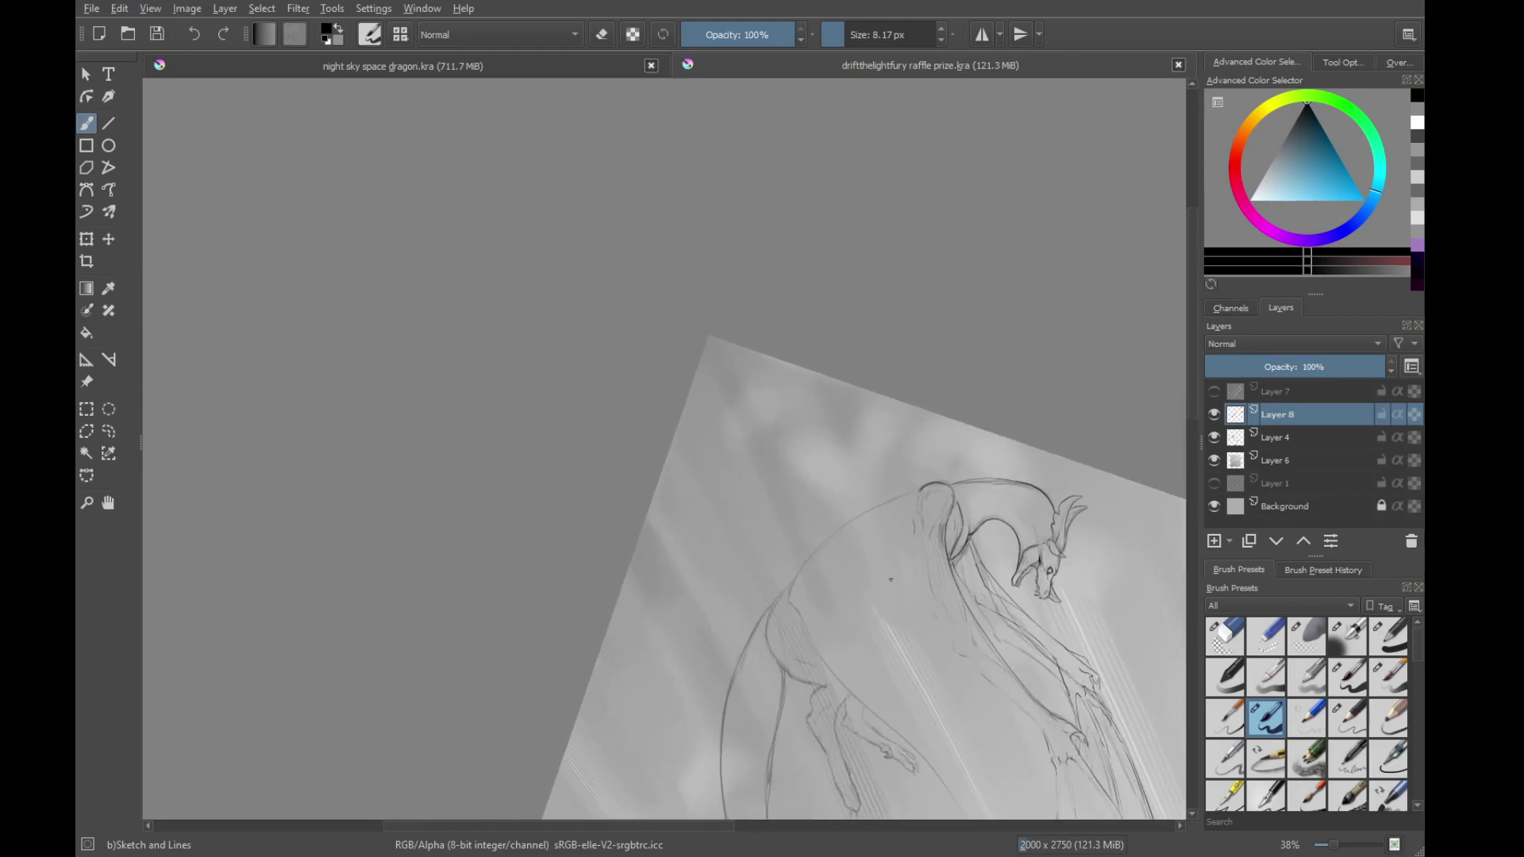
{"action": "scroll", "coordinate": [819, 504], "scroll_direction": "up", "scroll_amount": 4}
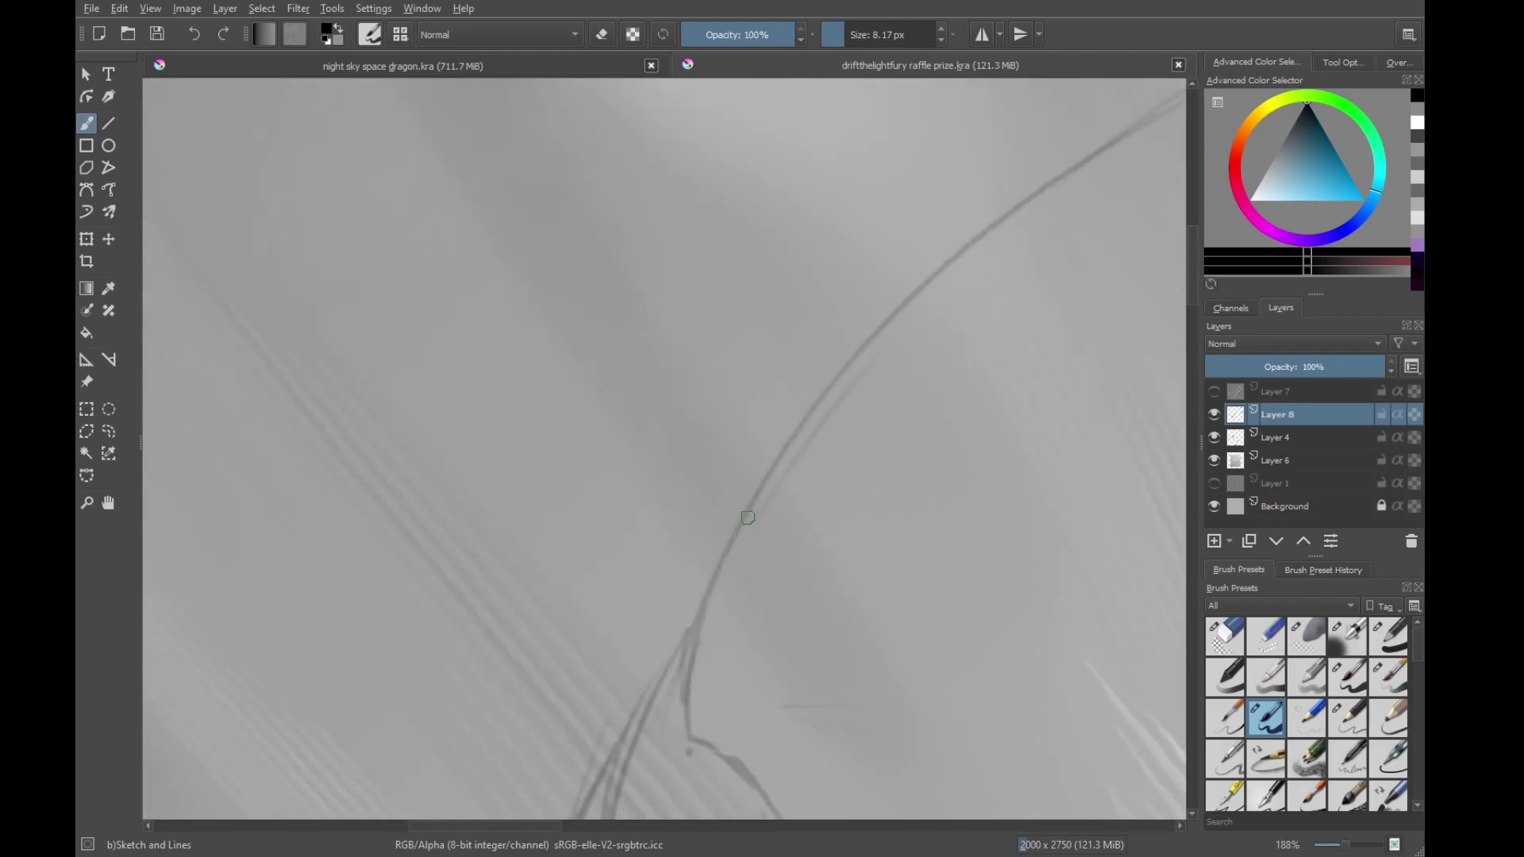
{"action": "left_click_drag", "start_coordinate": [699, 668], "coordinate": [755, 507]}
{"action": "key", "text": "ctrl+z"}
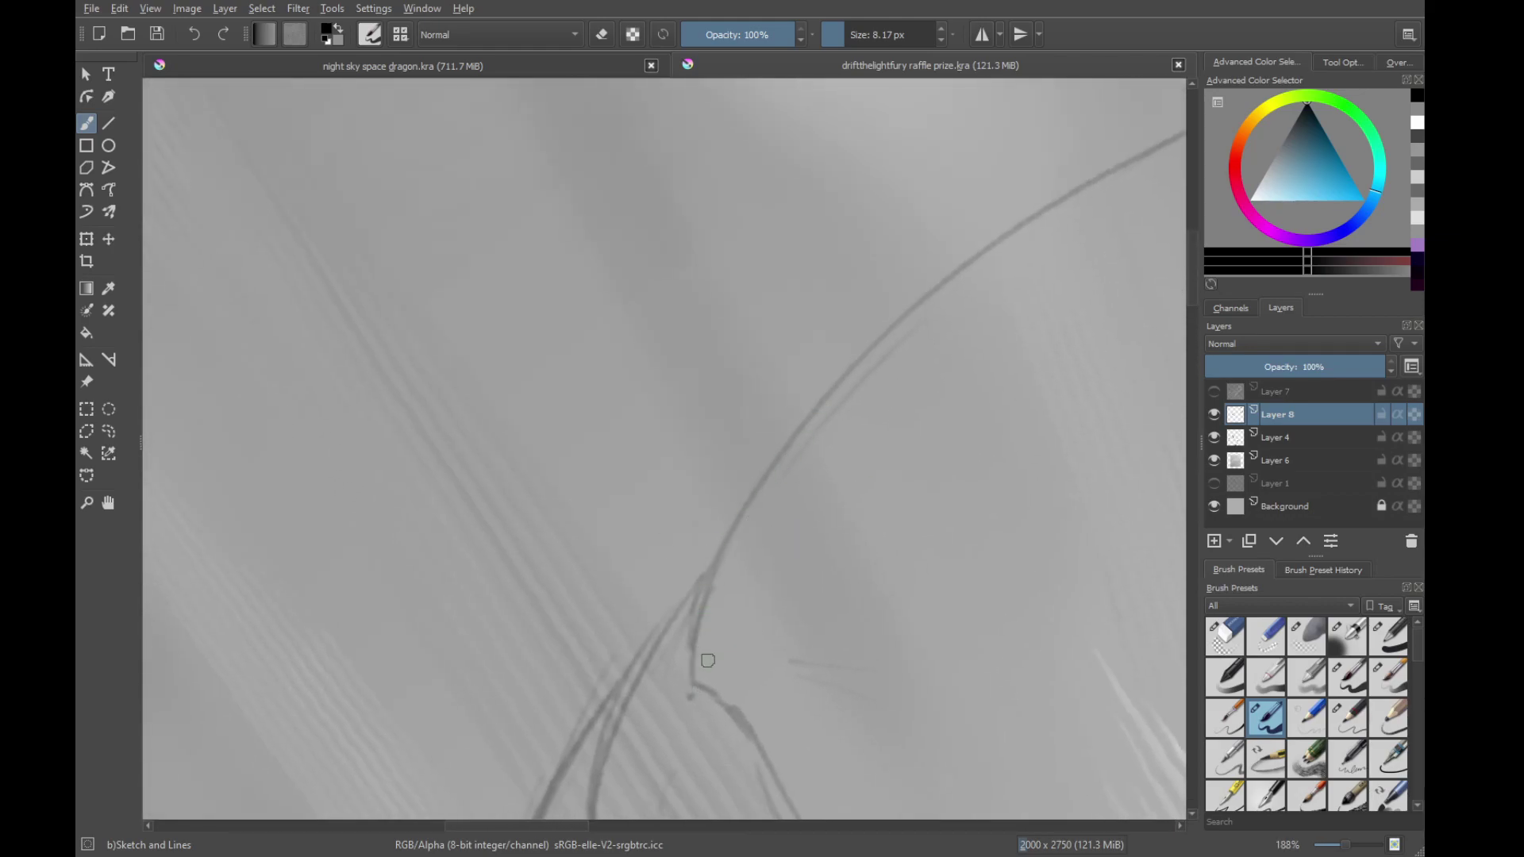
{"action": "left_click_drag", "start_coordinate": [694, 687], "coordinate": [901, 316]}
{"action": "left_click_drag", "start_coordinate": [1000, 269], "coordinate": [840, 442]}
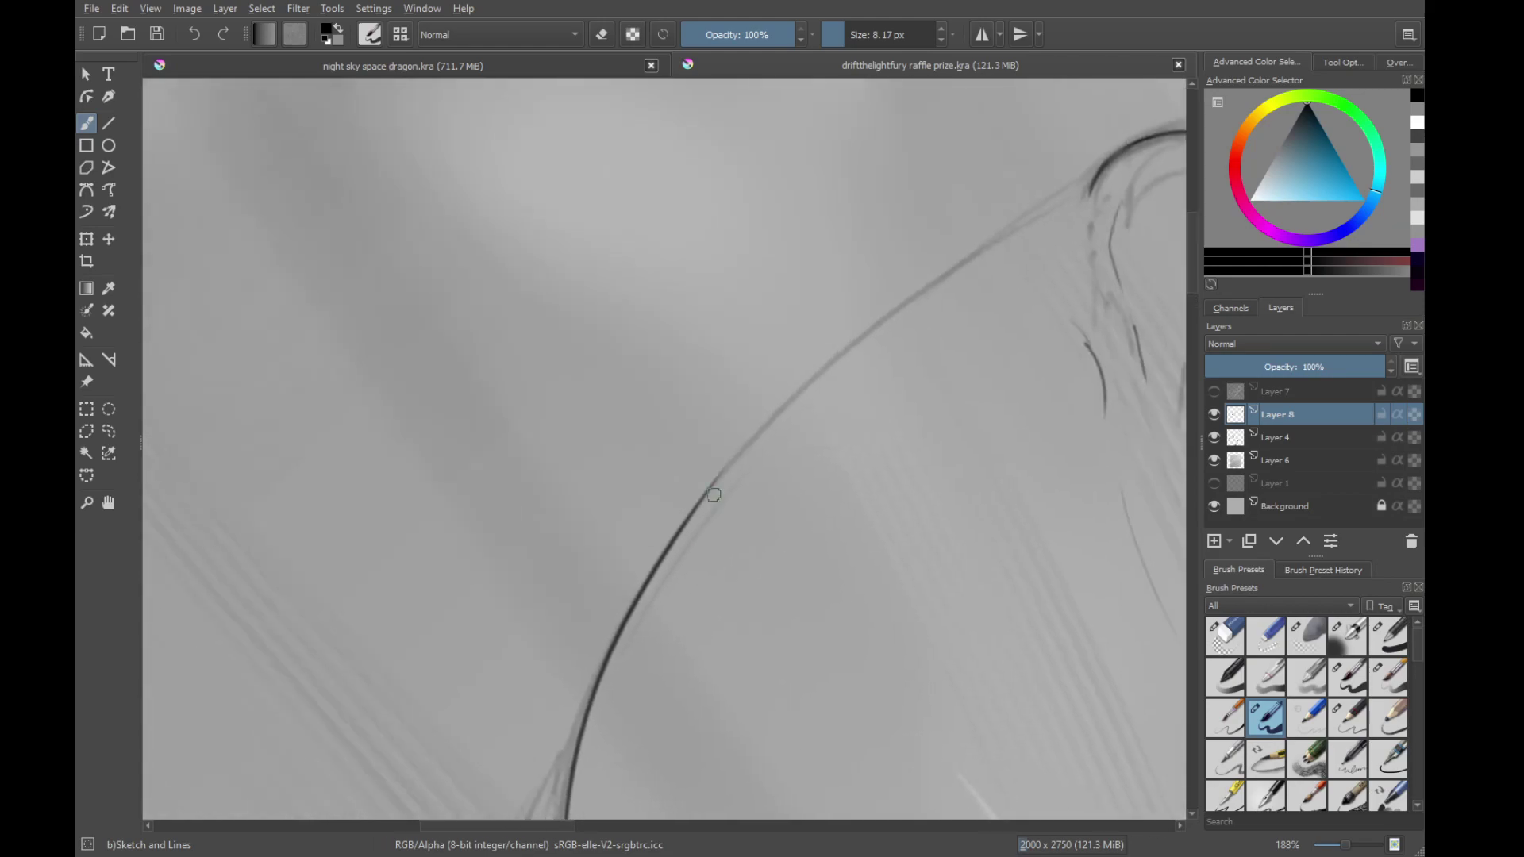
{"action": "left_click_drag", "start_coordinate": [666, 554], "coordinate": [1045, 195]}
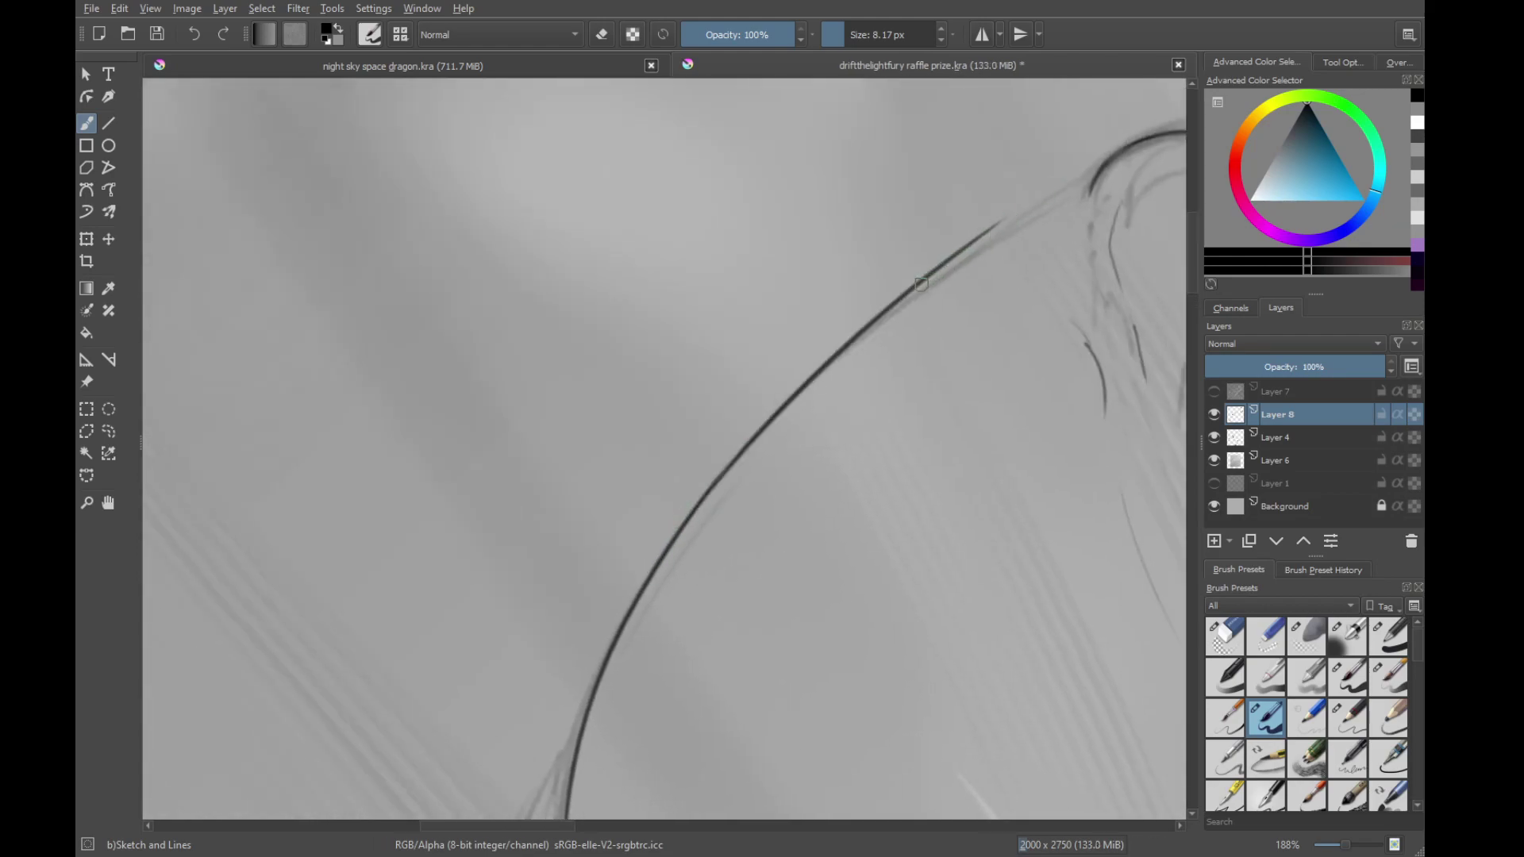
Finish inking the long body contour so it meets the rounded shoulder outline
{"action": "left_click_drag", "start_coordinate": [945, 265], "coordinate": [1099, 168]}
{"action": "key", "text": "ctrl+z"}
{"action": "key", "text": "ctrl+z"}
{"action": "mouse_move", "coordinate": [986, 231]}
{"action": "left_mouse_down"}
{"action": "mouse_move", "coordinate": [1102, 166]}
{"action": "mouse_move", "coordinate": [905, 313]}
{"action": "left_mouse_up"}
{"action": "key", "text": "ctrl+z"}
{"action": "scroll", "coordinate": [1041, 203], "scroll_direction": "up", "scroll_amount": 2}
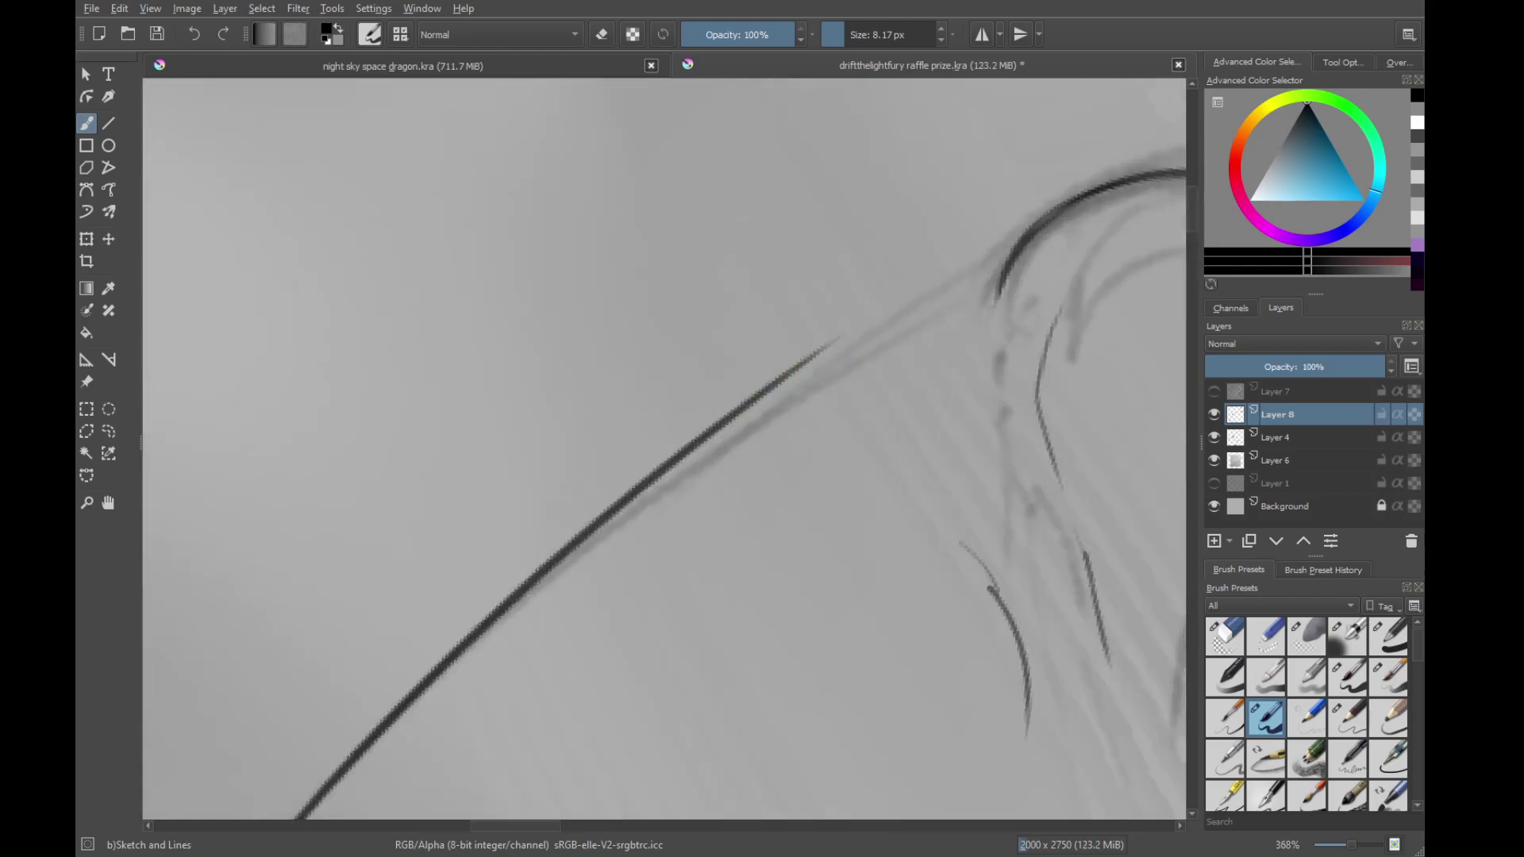
{"action": "left_click_drag", "start_coordinate": [791, 373], "coordinate": [971, 255]}
{"action": "scroll", "coordinate": [825, 589], "scroll_direction": "down", "scroll_amount": 7}
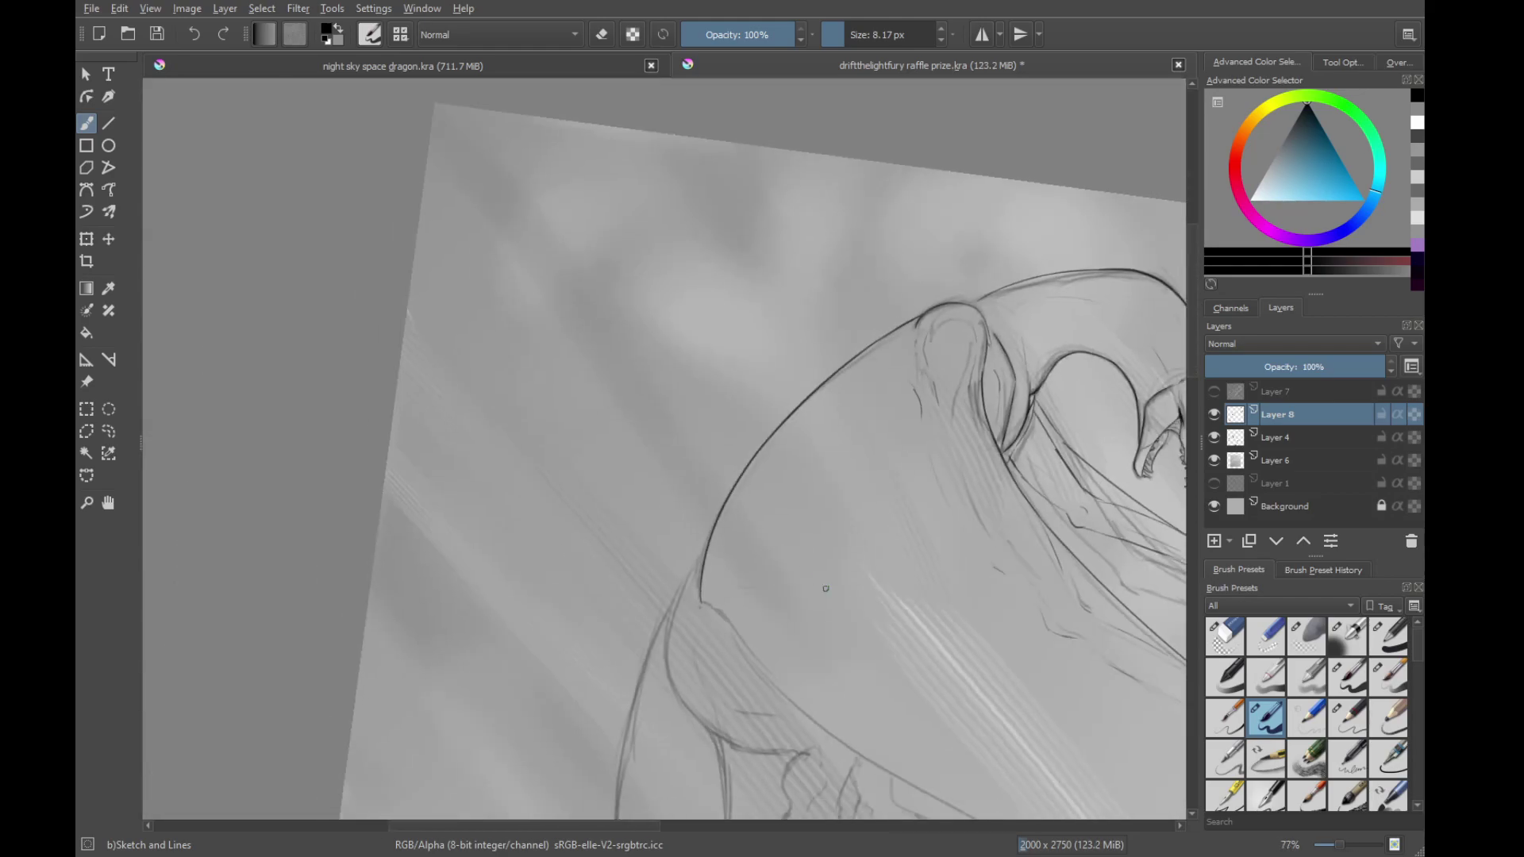
Refine the line at the top of the shoulder arc where the neck's outer contour meets it
{"action": "scroll", "coordinate": [941, 439], "scroll_direction": "down", "scroll_amount": 2}
{"action": "scroll", "coordinate": [821, 404], "scroll_direction": "up", "scroll_amount": 8}
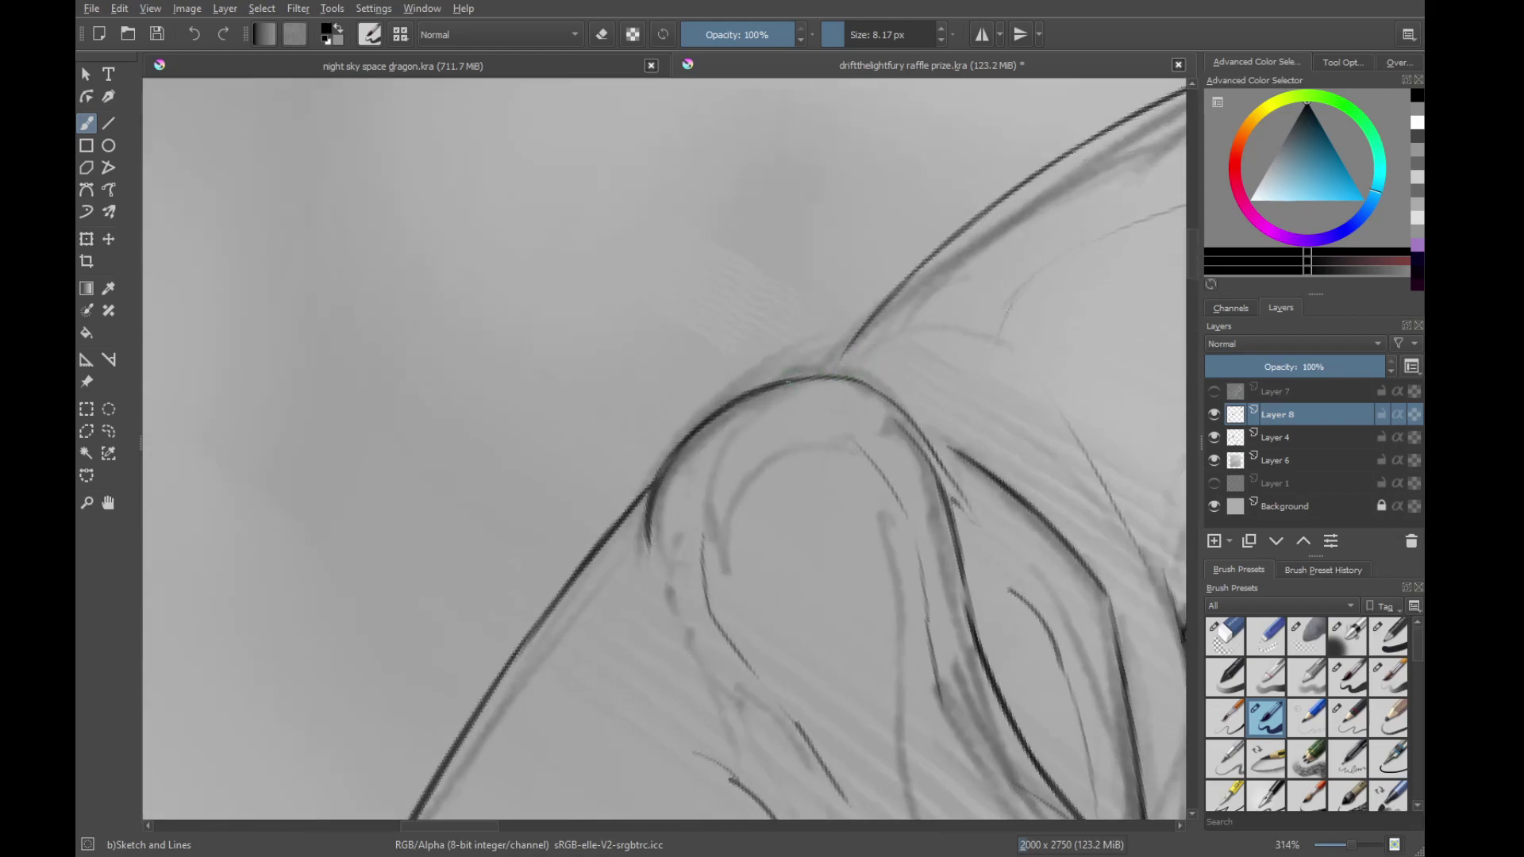
{"action": "left_click_drag", "start_coordinate": [788, 383], "coordinate": [873, 320]}
{"action": "mouse_move", "coordinate": [834, 370]}
{"action": "left_mouse_down"}
{"action": "mouse_move", "coordinate": [881, 311]}
{"action": "mouse_move", "coordinate": [888, 486]}
{"action": "mouse_move", "coordinate": [826, 277]}
{"action": "mouse_move", "coordinate": [717, 228]}
{"action": "mouse_move", "coordinate": [905, 580]}
{"action": "left_mouse_up"}
{"action": "left_click_drag", "start_coordinate": [825, 580], "coordinate": [784, 456]}
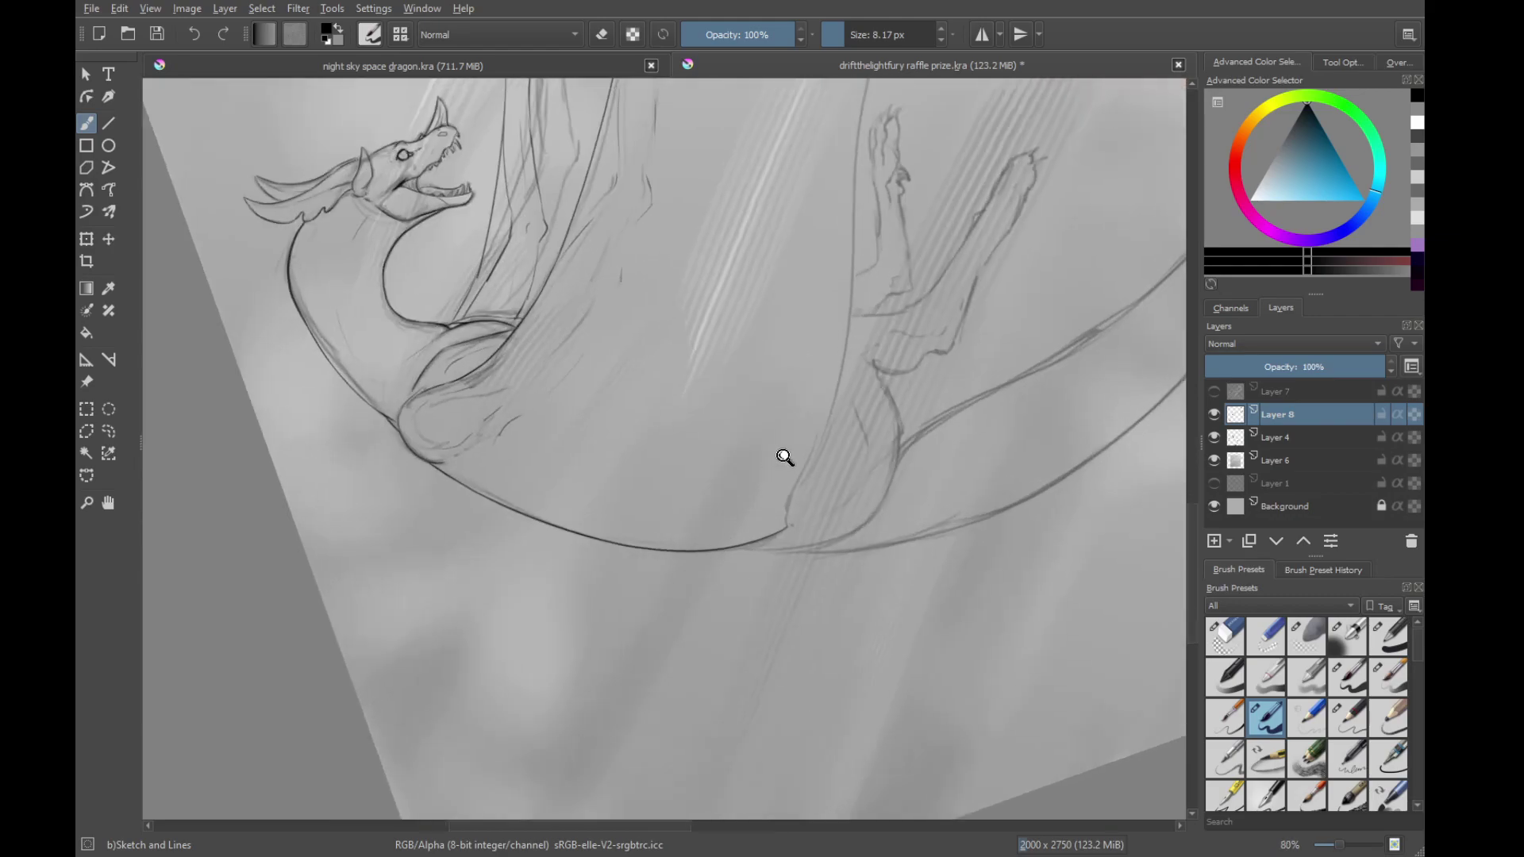
Ink the wing membrane edge from the hip corner up along the base of the hind legs
{"action": "scroll", "coordinate": [785, 457], "scroll_direction": "up", "scroll_amount": 3}
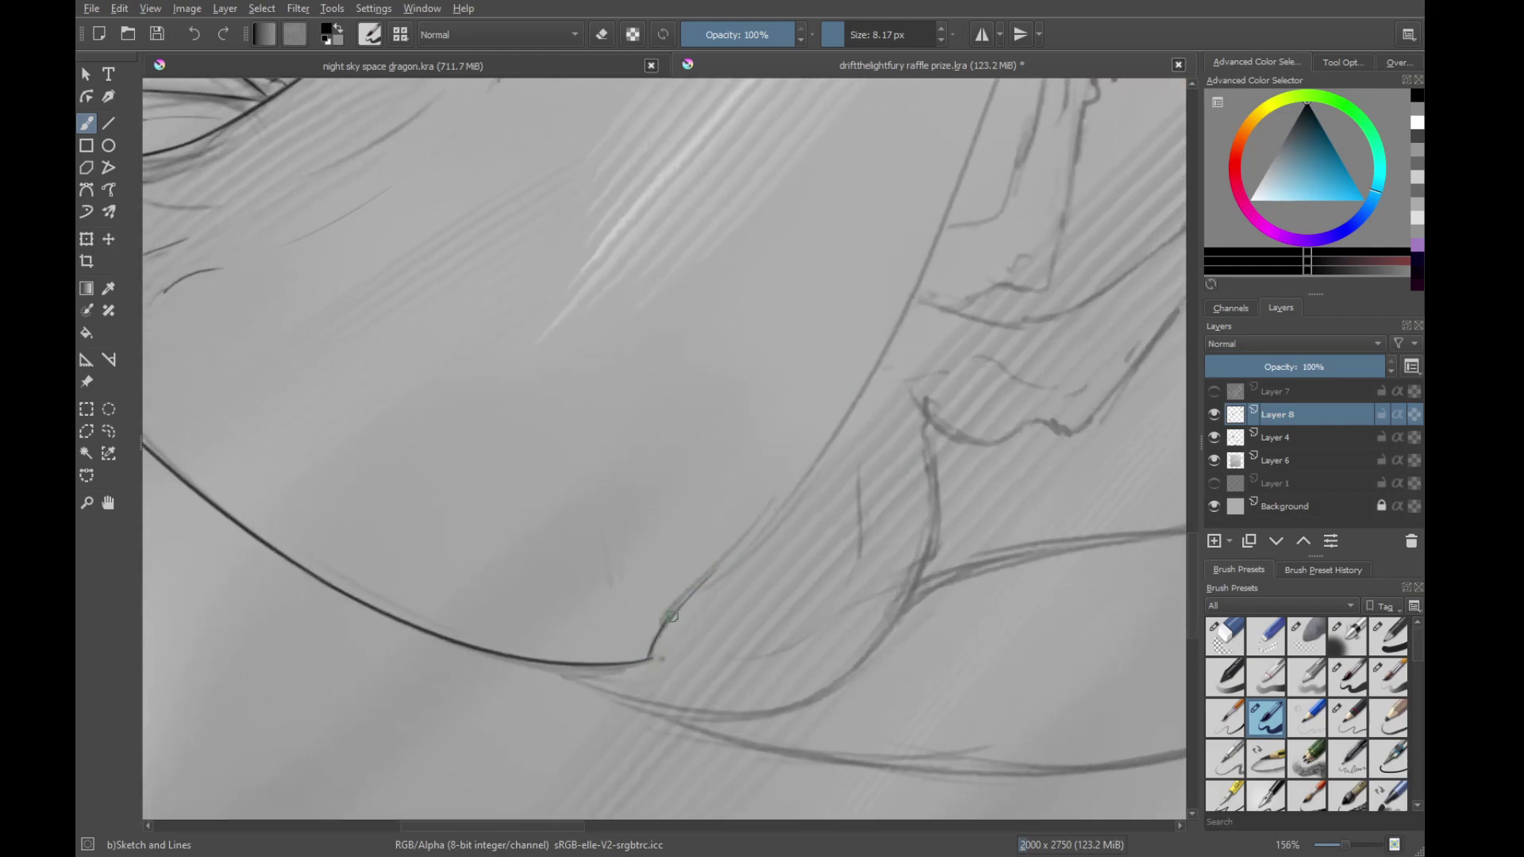
{"action": "key", "text": "ctrl+z"}
{"action": "left_click_drag", "start_coordinate": [669, 616], "coordinate": [886, 352]}
{"action": "mouse_move", "coordinate": [938, 252]}
{"action": "left_mouse_down"}
{"action": "mouse_move", "coordinate": [1020, 224]}
{"action": "mouse_move", "coordinate": [1053, 287]}
{"action": "left_mouse_up"}
{"action": "mouse_move", "coordinate": [882, 449]}
{"action": "left_mouse_down"}
{"action": "mouse_move", "coordinate": [627, 650]}
{"action": "mouse_move", "coordinate": [813, 443]}
{"action": "left_mouse_up"}
{"action": "left_click_drag", "start_coordinate": [716, 557], "coordinate": [909, 319]}
{"action": "left_click_drag", "start_coordinate": [874, 376], "coordinate": [777, 475]}
{"action": "key", "text": "ctrl+z"}
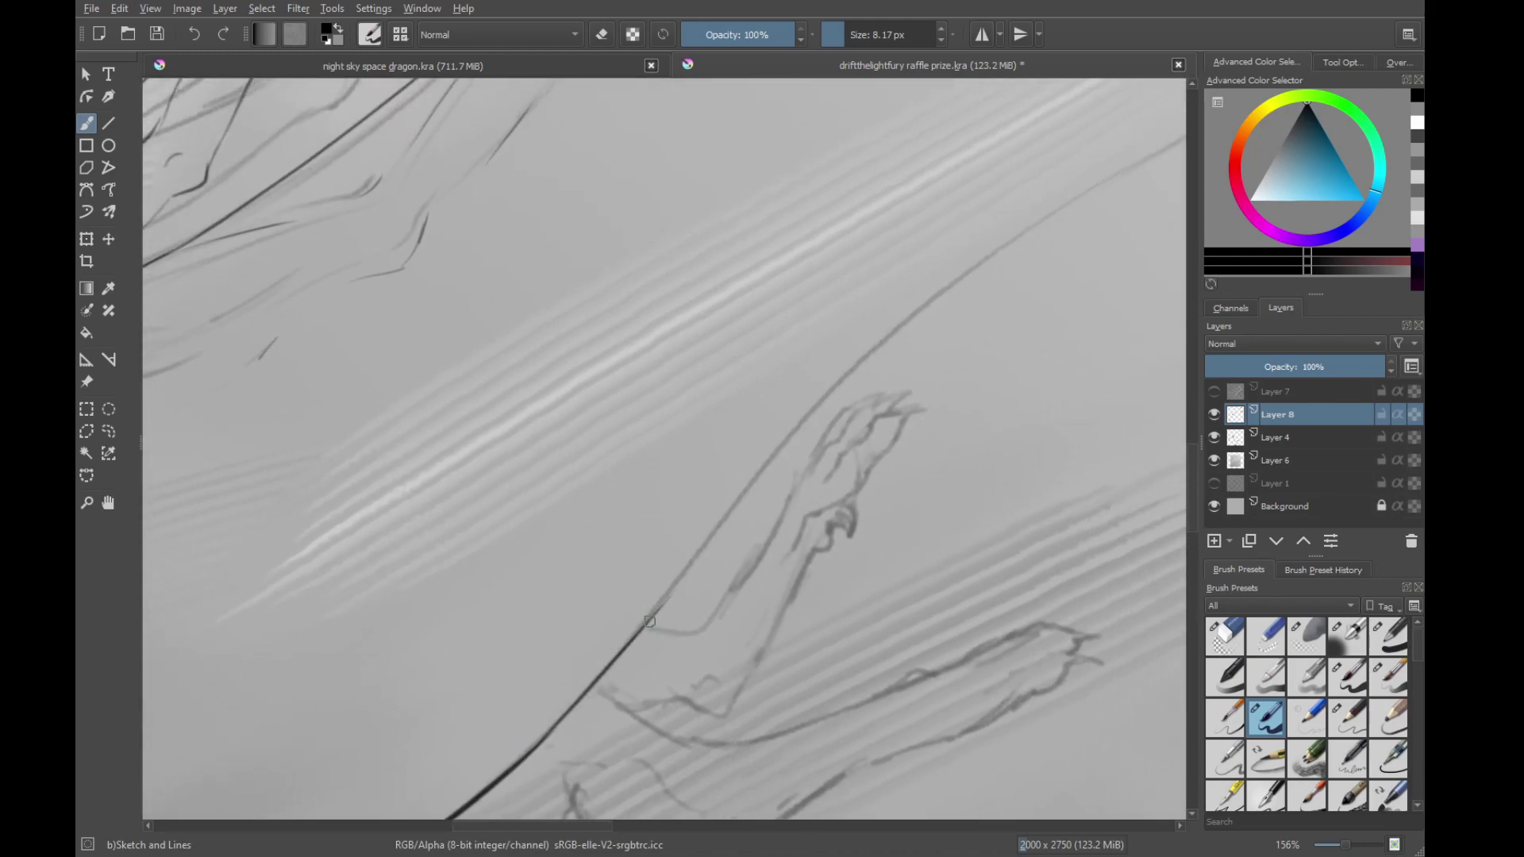
Continue inking the wing membrane's trailing edge past the hind foot up to the lower wing finger's tip
{"action": "left_click_drag", "start_coordinate": [650, 620], "coordinate": [1111, 184]}
{"action": "mouse_move", "coordinate": [1038, 247]}
{"action": "left_mouse_down"}
{"action": "mouse_move", "coordinate": [878, 307]}
{"action": "mouse_move", "coordinate": [741, 406]}
{"action": "left_mouse_up"}
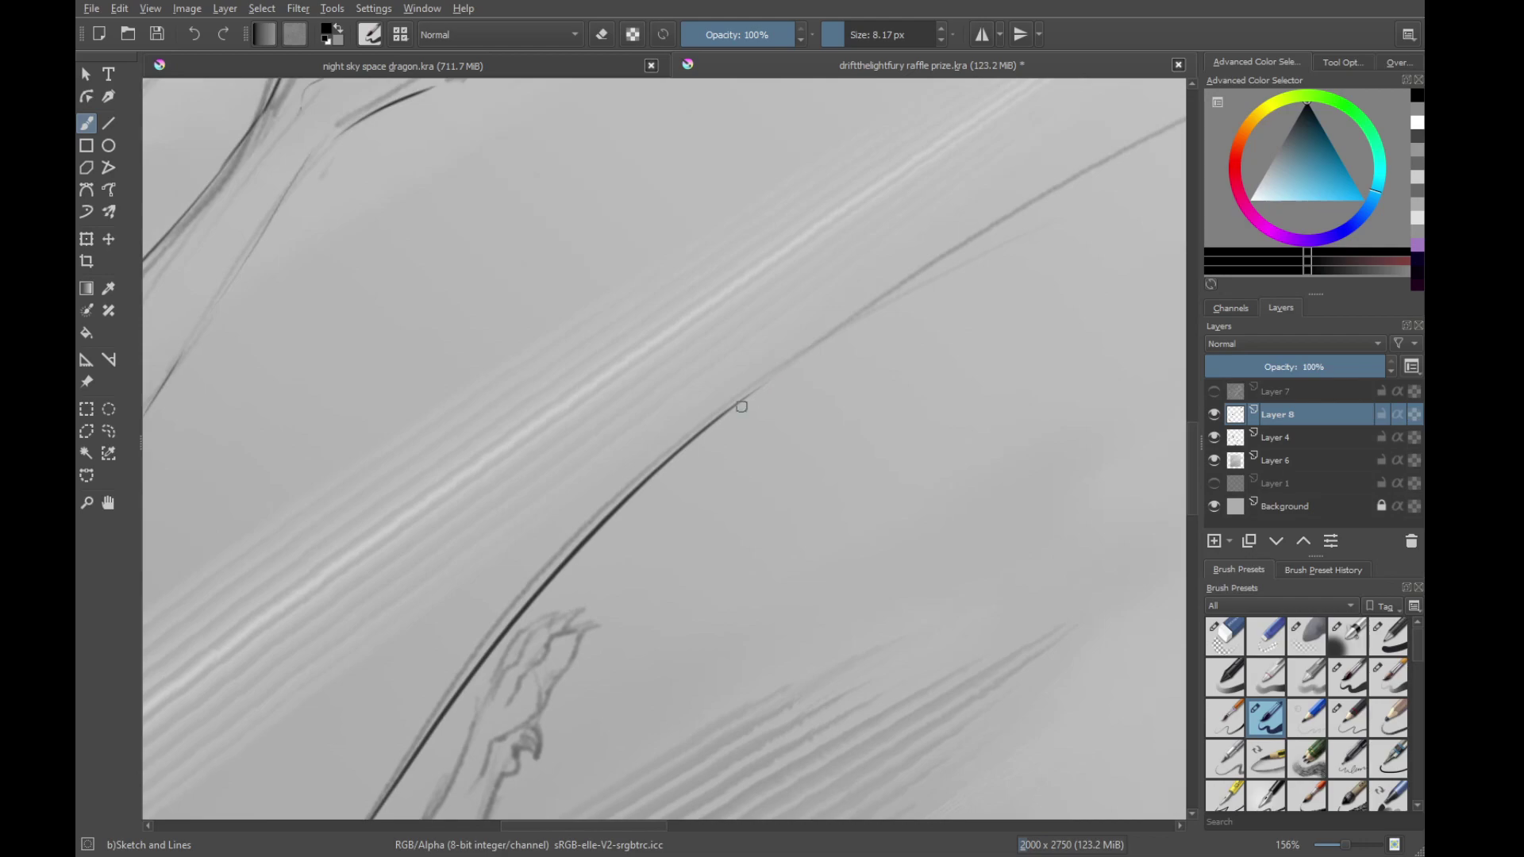
{"action": "left_click_drag", "start_coordinate": [656, 476], "coordinate": [943, 263]}
{"action": "left_click_drag", "start_coordinate": [1036, 228], "coordinate": [715, 468]}
{"action": "key", "text": "ctrl+z"}
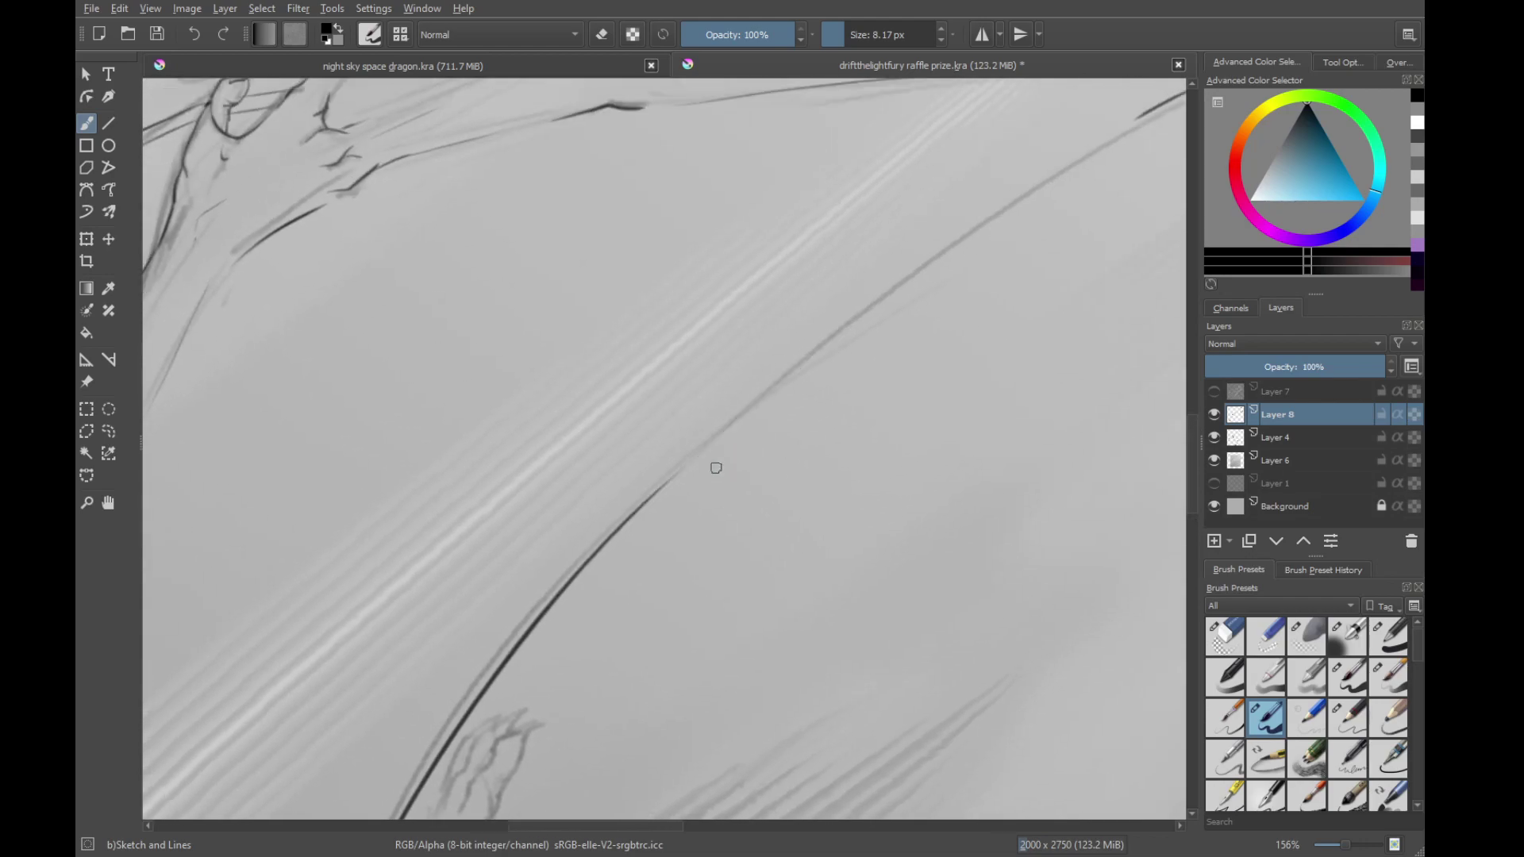
{"action": "left_click_drag", "start_coordinate": [621, 524], "coordinate": [1028, 191]}
{"action": "left_click_drag", "start_coordinate": [902, 279], "coordinate": [1108, 138]}
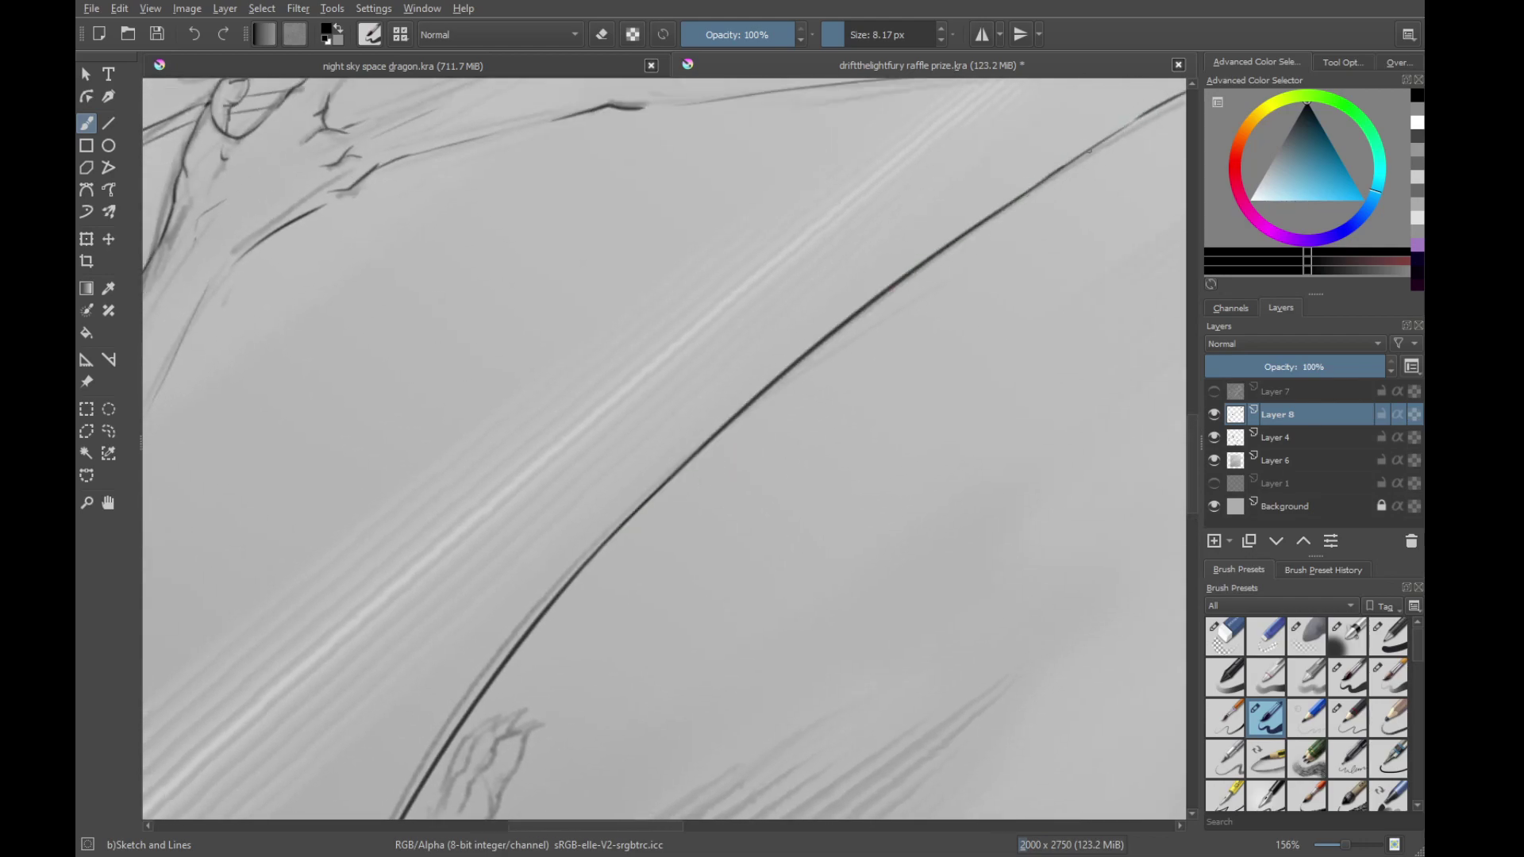
{"action": "scroll", "coordinate": [909, 313], "scroll_direction": "down", "scroll_amount": 6}
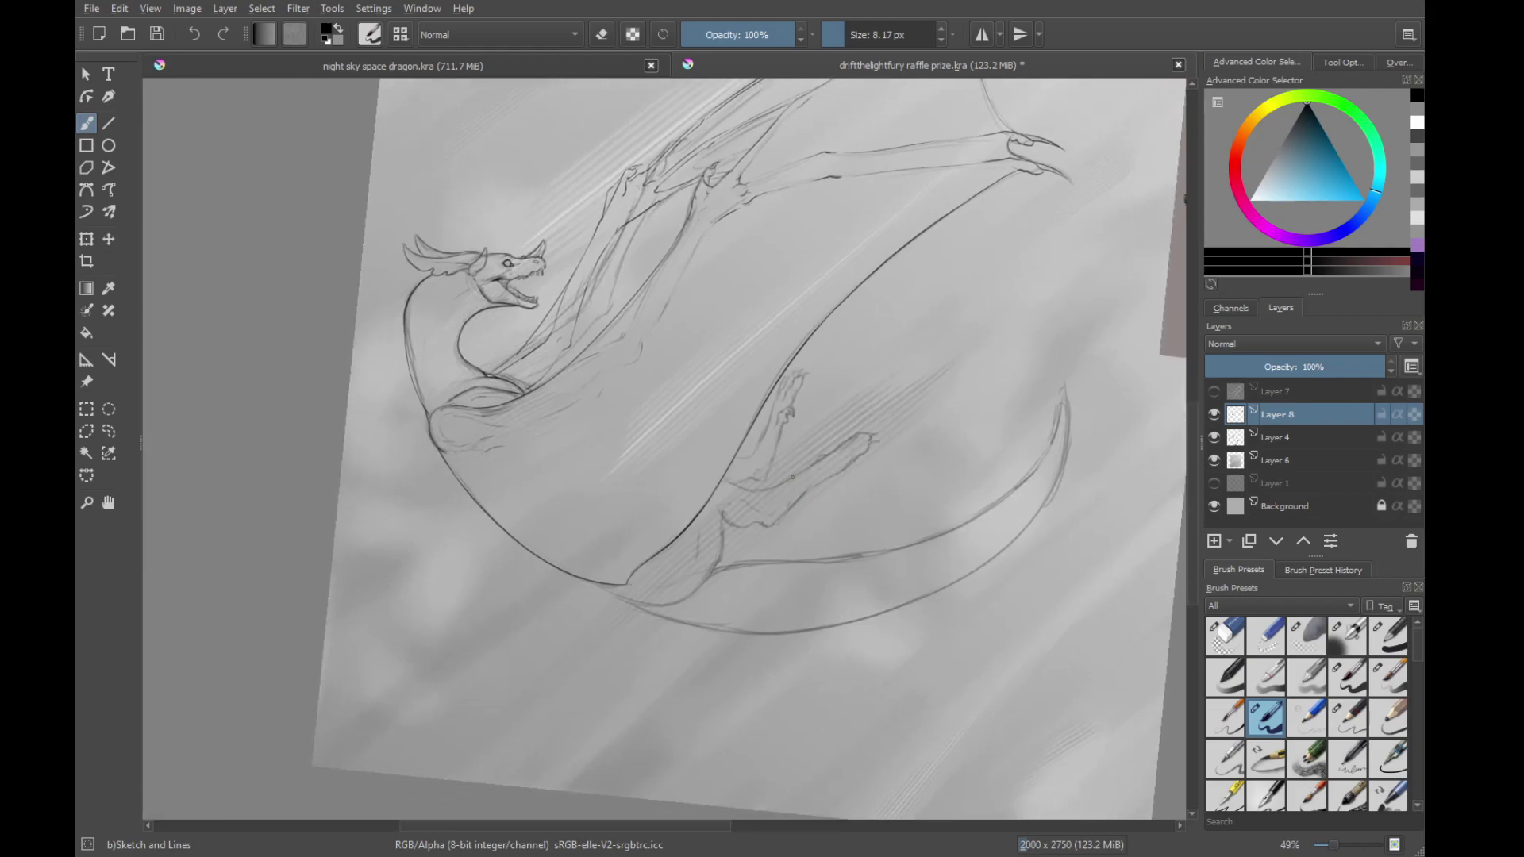
{"action": "mouse_move", "coordinate": [792, 477]}
{"action": "left_mouse_down"}
{"action": "mouse_move", "coordinate": [820, 483]}
{"action": "mouse_move", "coordinate": [746, 512]}
{"action": "left_mouse_up"}
{"action": "scroll", "coordinate": [704, 602], "scroll_direction": "up", "scroll_amount": 6}
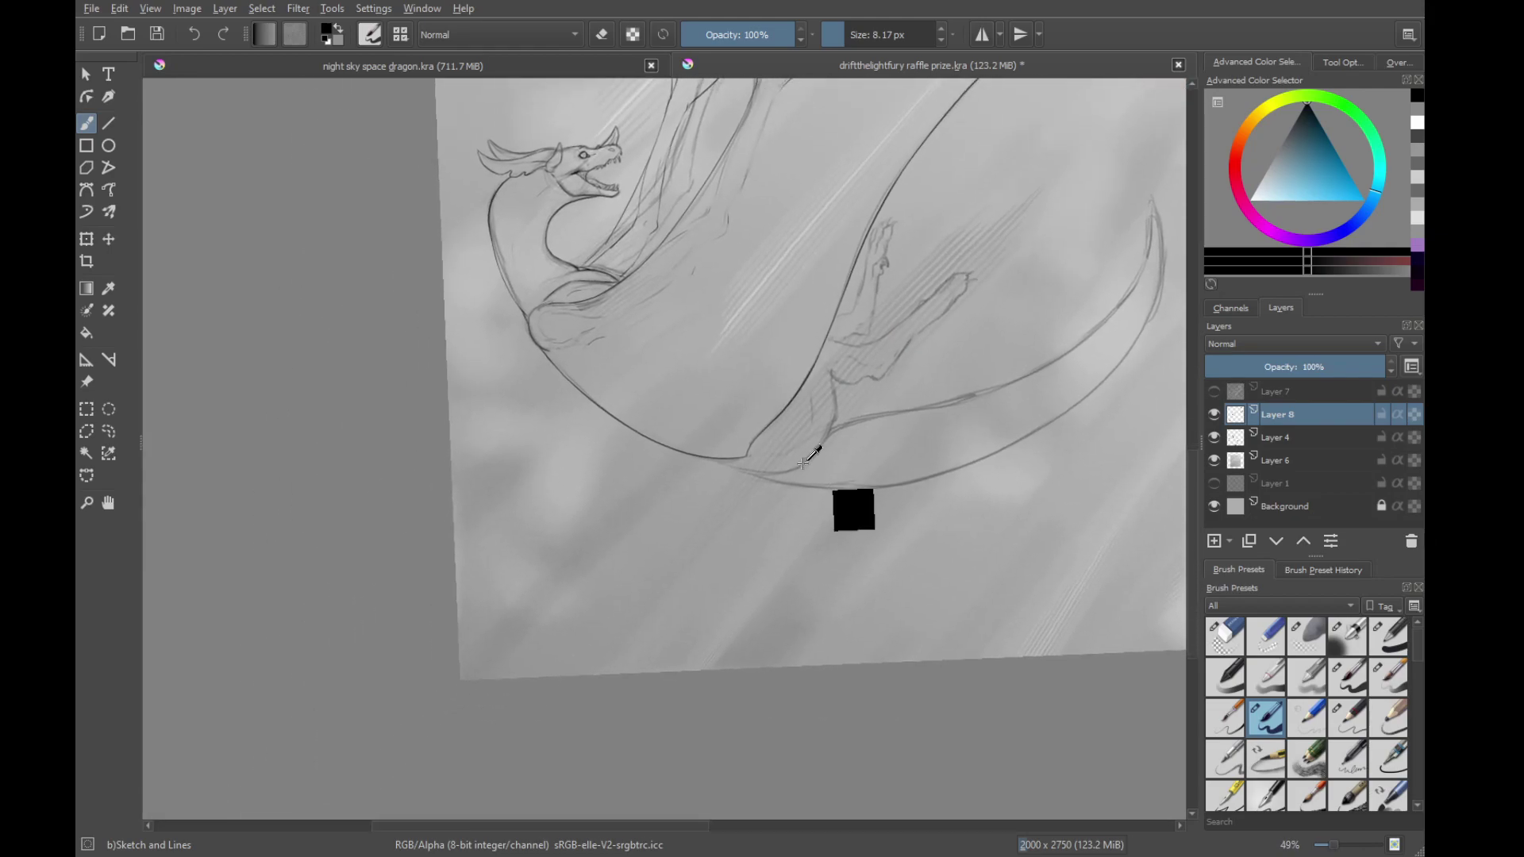
{"action": "left_click_drag", "start_coordinate": [872, 381], "coordinate": [746, 254]}
{"action": "left_click_drag", "start_coordinate": [765, 392], "coordinate": [748, 572]}
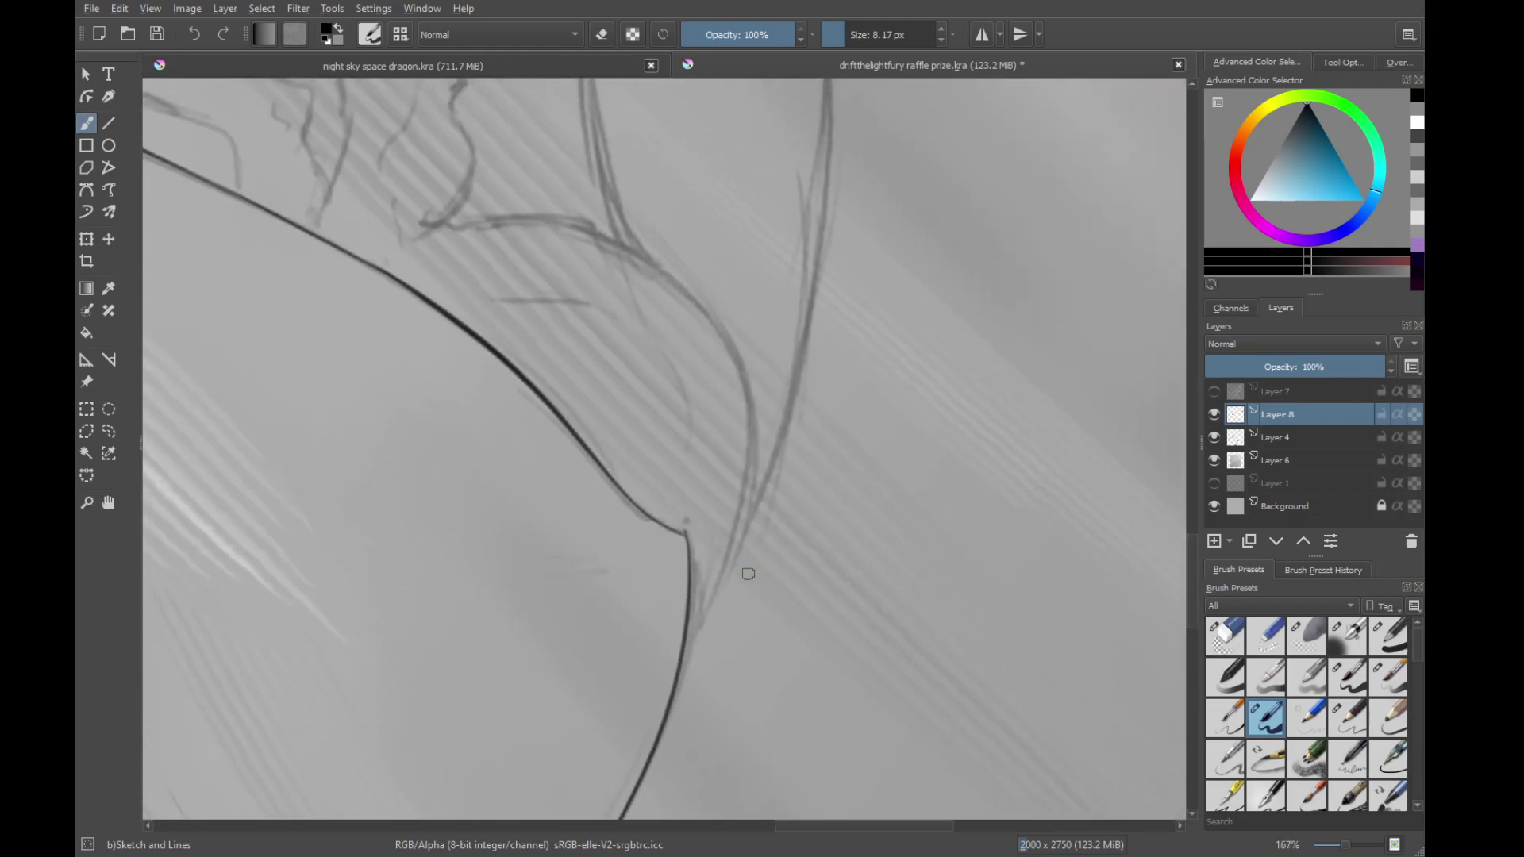
{"action": "scroll", "coordinate": [748, 571], "scroll_direction": "up", "scroll_amount": 2}
{"action": "left_click_drag", "start_coordinate": [658, 703], "coordinate": [744, 499]}
{"action": "left_click_drag", "start_coordinate": [811, 449], "coordinate": [544, 524]}
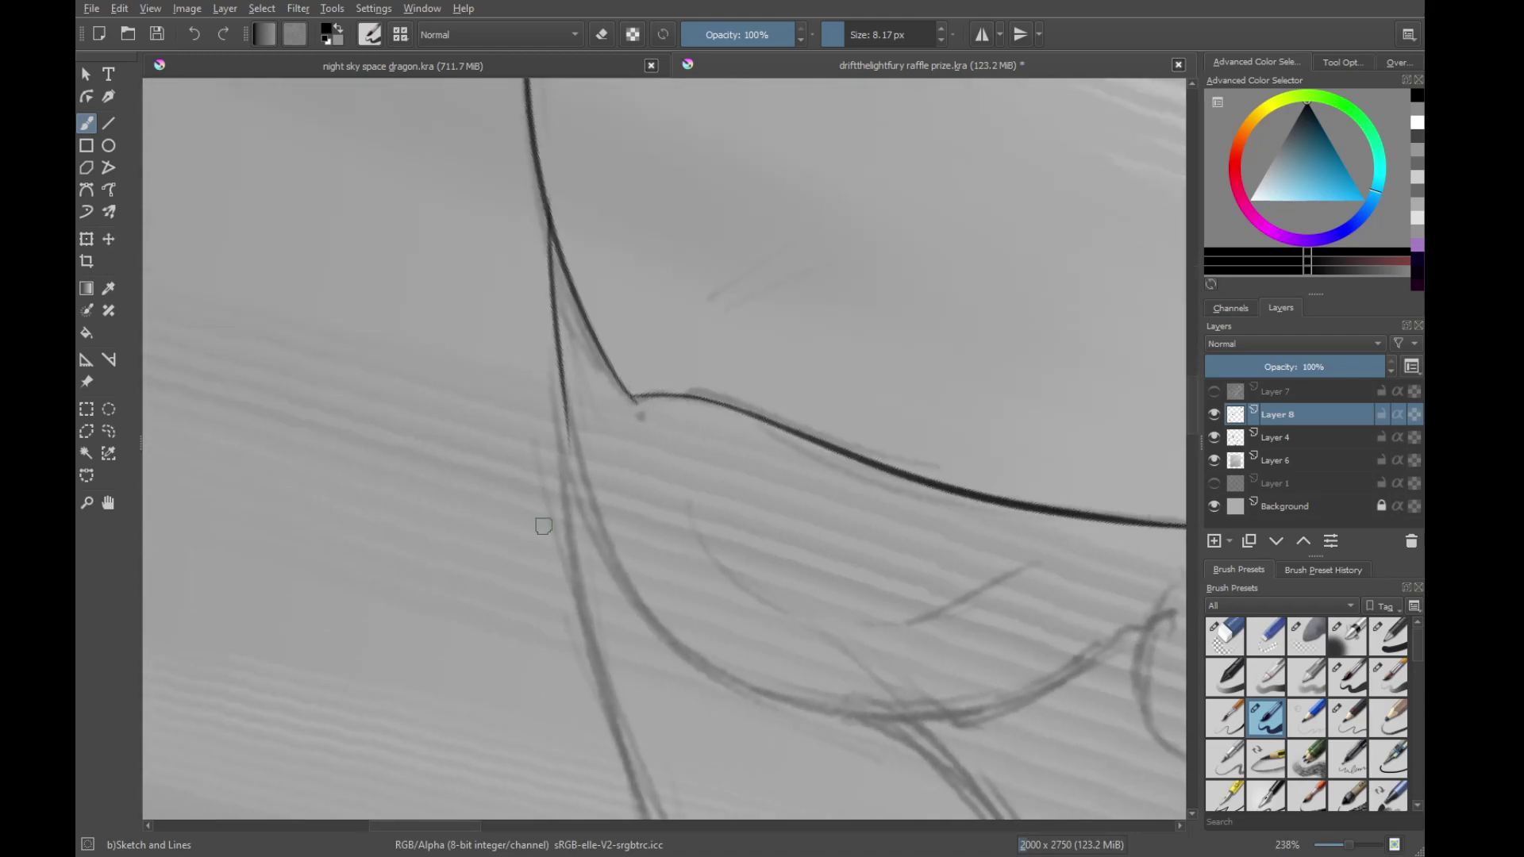
{"action": "key", "text": "ctrl+z"}
Ink the curved rump contour of the near thigh from the end of the body line toward the tail base
{"action": "left_click_drag", "start_coordinate": [664, 242], "coordinate": [855, 334]}
{"action": "mouse_move", "coordinate": [757, 207]}
{"action": "left_mouse_down"}
{"action": "mouse_move", "coordinate": [513, 605]}
{"action": "mouse_move", "coordinate": [517, 741]}
{"action": "left_mouse_up"}
{"action": "left_click_drag", "start_coordinate": [523, 715], "coordinate": [533, 614]}
{"action": "key", "text": "ctrl+z"}
{"action": "left_click_drag", "start_coordinate": [725, 171], "coordinate": [693, 291]}
{"action": "mouse_move", "coordinate": [752, 213]}
{"action": "left_mouse_down"}
{"action": "mouse_move", "coordinate": [675, 280]}
{"action": "mouse_move", "coordinate": [540, 691]}
{"action": "mouse_move", "coordinate": [747, 208]}
{"action": "mouse_move", "coordinate": [514, 699]}
{"action": "left_mouse_up"}
{"action": "key", "text": "ctrl+z"}
{"action": "scroll", "coordinate": [655, 257], "scroll_direction": "down", "scroll_amount": 5}
{"action": "left_click_drag", "start_coordinate": [654, 257], "coordinate": [698, 398]}
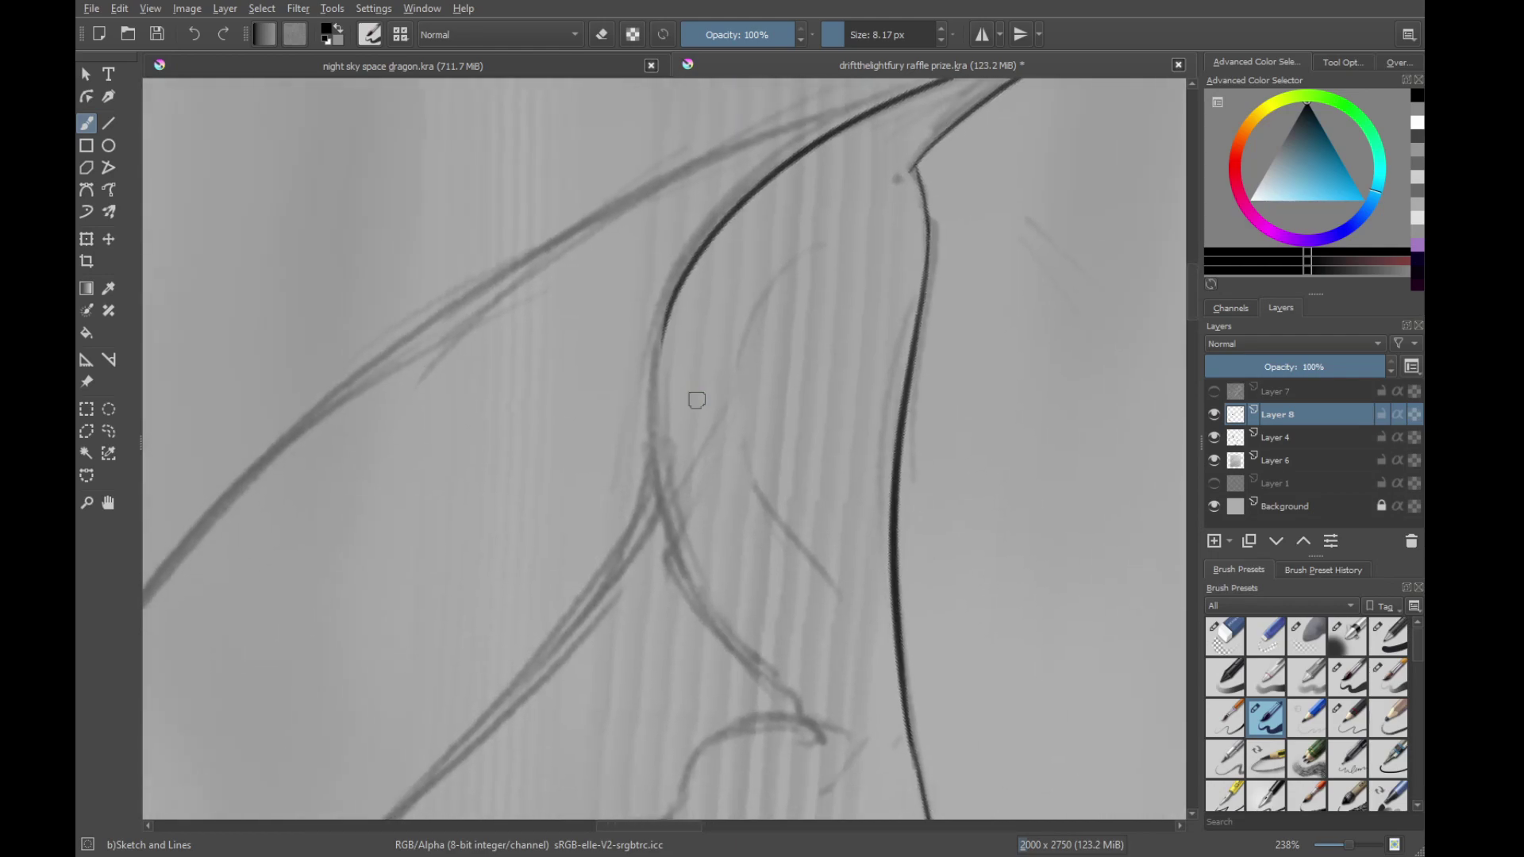
Ink the back of the near thigh from the rump curve past the tail base to the back of the knee
{"action": "mouse_move", "coordinate": [655, 320]}
{"action": "left_mouse_down"}
{"action": "mouse_move", "coordinate": [741, 463]}
{"action": "mouse_move", "coordinate": [705, 381]}
{"action": "mouse_move", "coordinate": [701, 496]}
{"action": "mouse_move", "coordinate": [701, 452]}
{"action": "left_mouse_up"}
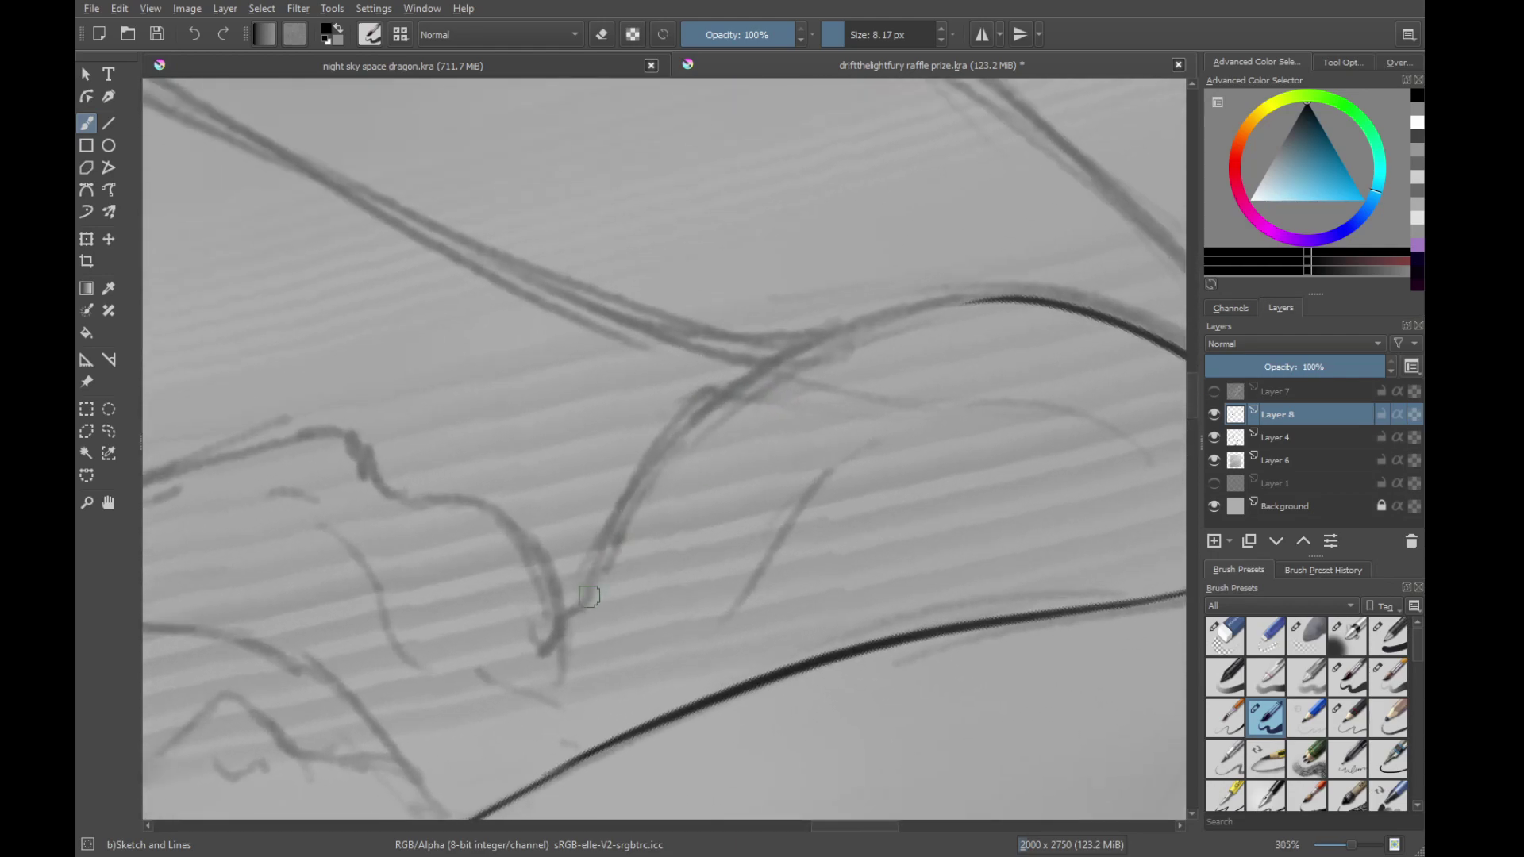
{"action": "mouse_move", "coordinate": [577, 619]}
{"action": "left_mouse_down"}
{"action": "mouse_move", "coordinate": [758, 355]}
{"action": "mouse_move", "coordinate": [697, 354]}
{"action": "mouse_move", "coordinate": [686, 373]}
{"action": "left_mouse_up"}
{"action": "key", "text": "ctrl+z"}
{"action": "mouse_move", "coordinate": [654, 455]}
{"action": "left_mouse_down"}
{"action": "mouse_move", "coordinate": [847, 245]}
{"action": "mouse_move", "coordinate": [882, 241]}
{"action": "left_mouse_up"}
{"action": "left_click_drag", "start_coordinate": [763, 320], "coordinate": [867, 253]}
{"action": "key", "text": "ctrl+z"}
{"action": "key", "text": "ctrl+z"}
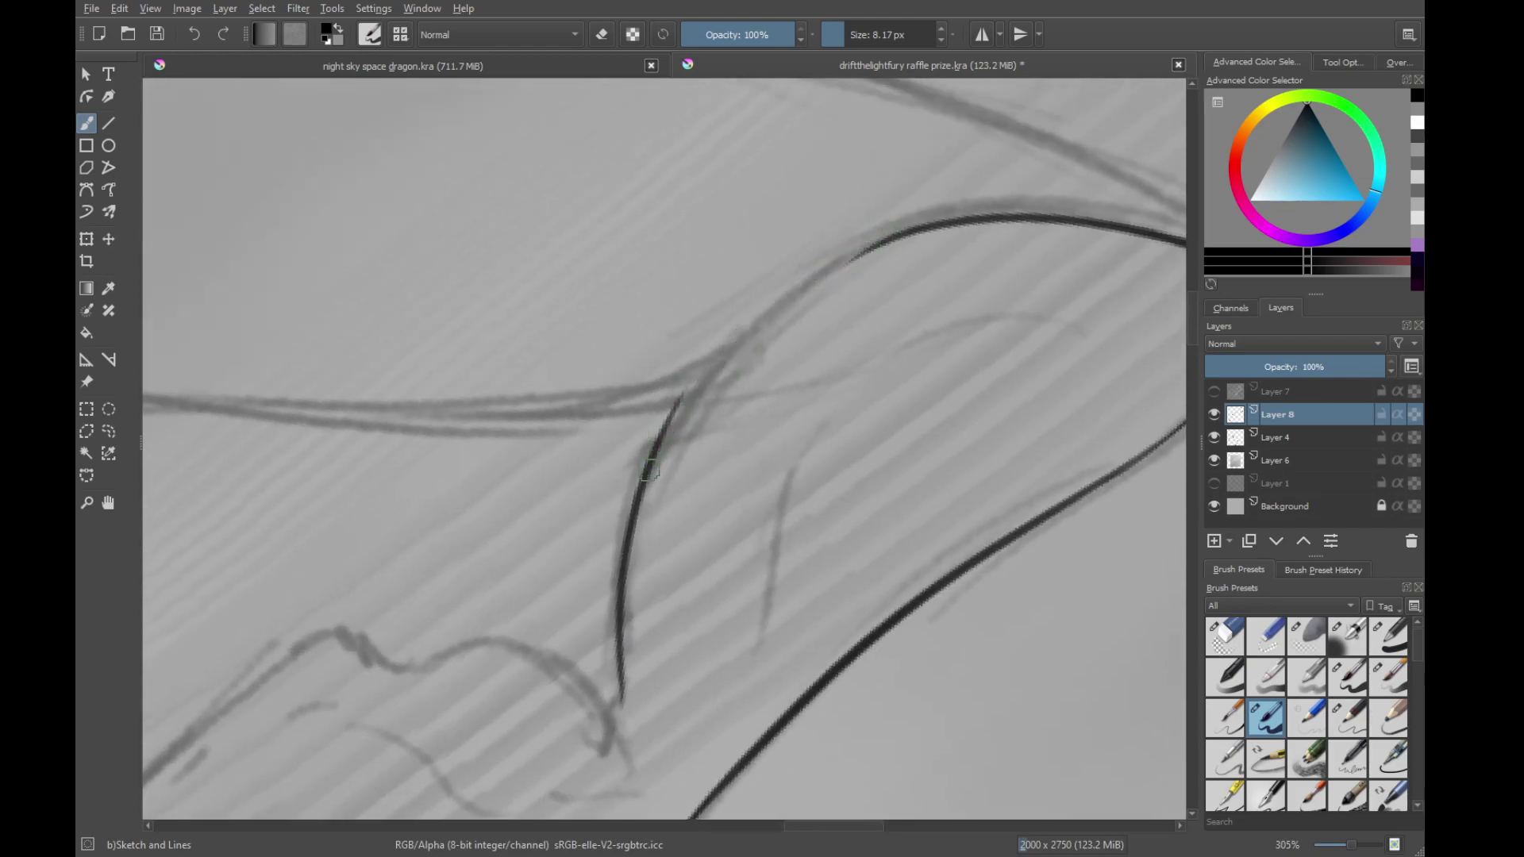
{"action": "left_click_drag", "start_coordinate": [655, 456], "coordinate": [857, 248]}
{"action": "left_click_drag", "start_coordinate": [758, 319], "coordinate": [898, 238]}
{"action": "left_click_drag", "start_coordinate": [707, 618], "coordinate": [786, 433]}
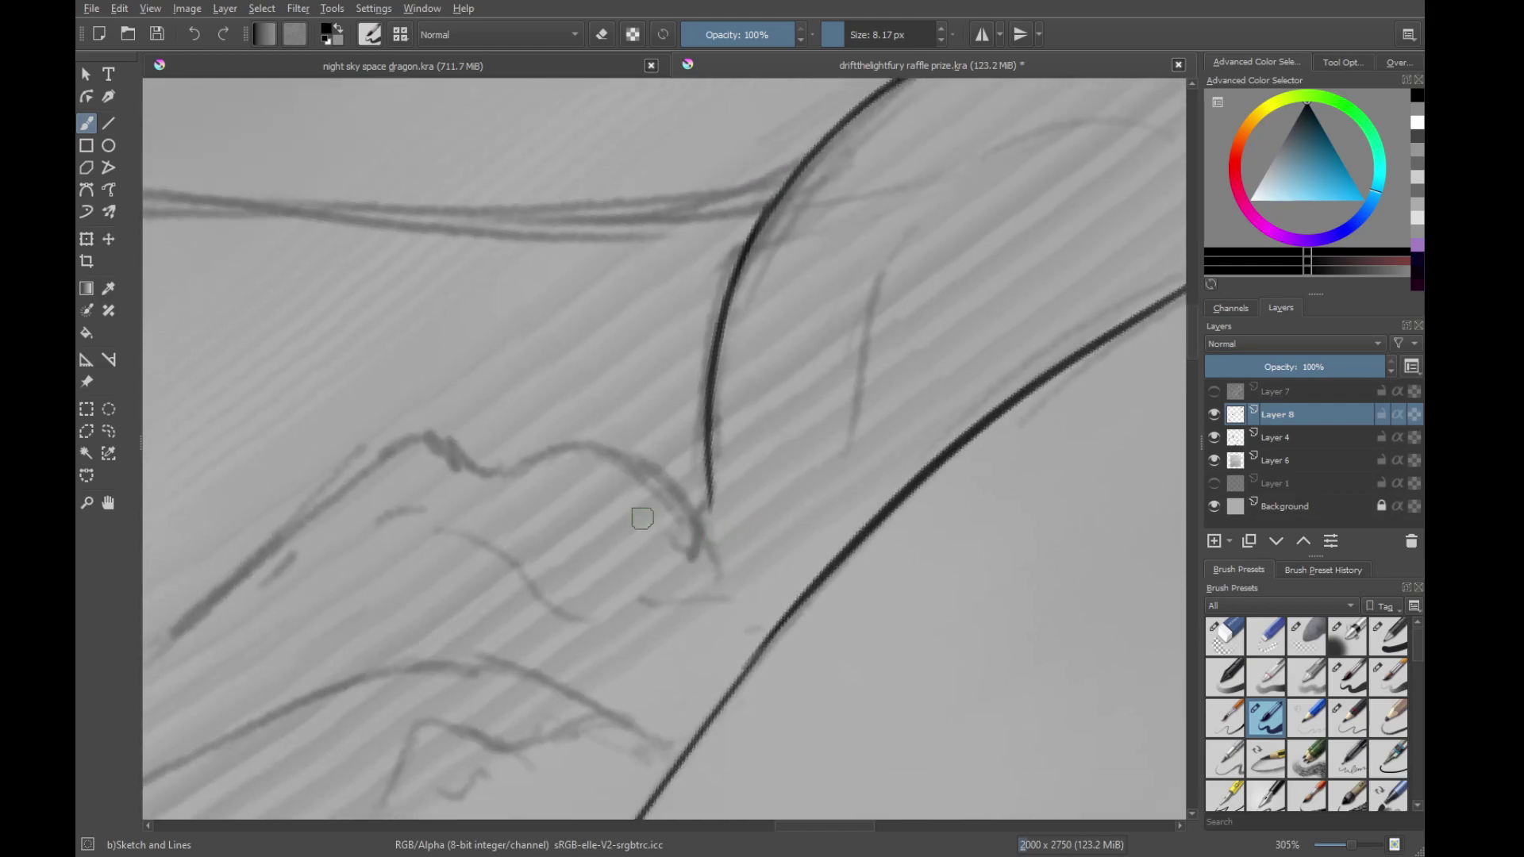
Ink the near hind leg's rounded calf contour between the back of the knee and the heel
{"action": "left_click_drag", "start_coordinate": [642, 516], "coordinate": [706, 507]}
{"action": "left_click_drag", "start_coordinate": [634, 505], "coordinate": [680, 361]}
{"action": "left_click_drag", "start_coordinate": [633, 471], "coordinate": [633, 546]}
{"action": "mouse_move", "coordinate": [623, 563]}
{"action": "left_mouse_down"}
{"action": "mouse_move", "coordinate": [620, 543]}
{"action": "mouse_move", "coordinate": [694, 424]}
{"action": "left_mouse_up"}
{"action": "key", "text": "ctrl+z"}
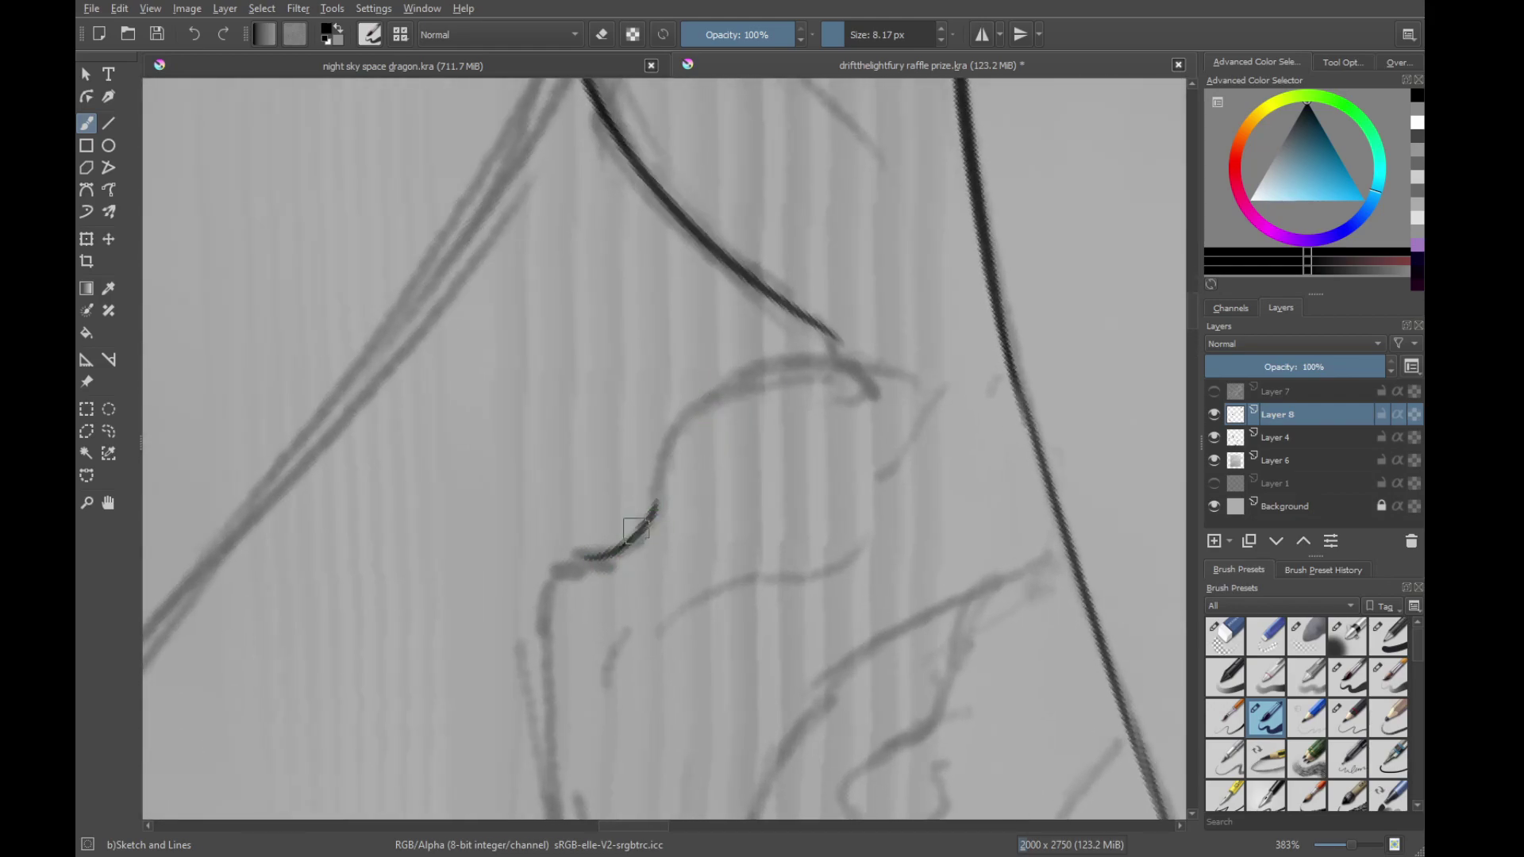
{"action": "mouse_move", "coordinate": [635, 530]}
{"action": "left_mouse_down"}
{"action": "mouse_move", "coordinate": [676, 433]}
{"action": "mouse_move", "coordinate": [737, 394]}
{"action": "mouse_move", "coordinate": [696, 403]}
{"action": "mouse_move", "coordinate": [794, 360]}
{"action": "mouse_move", "coordinate": [867, 393]}
{"action": "left_mouse_up"}
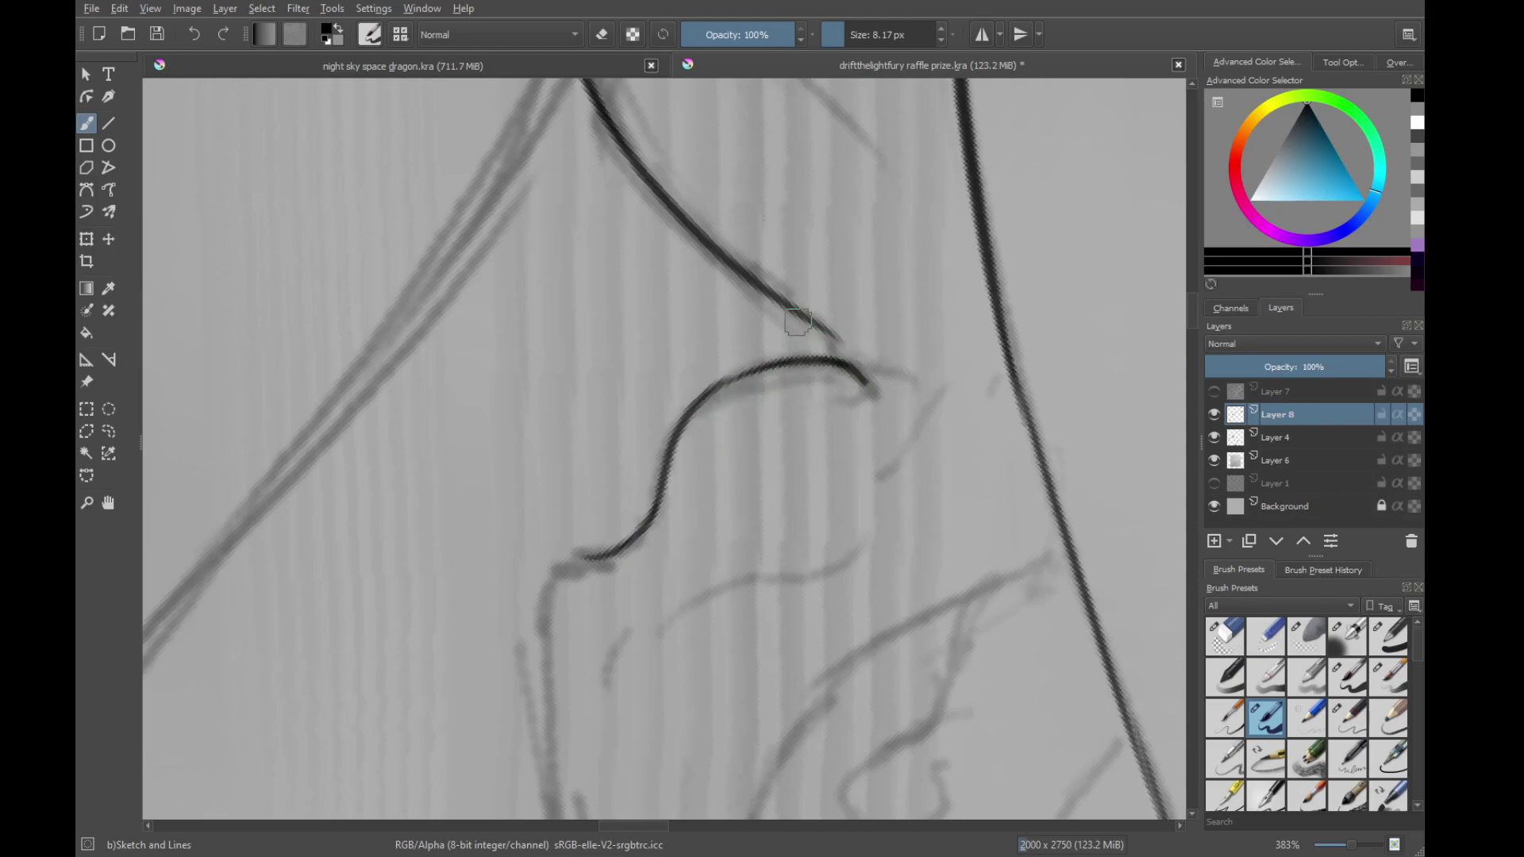
Ink the short crease joining thigh and calf behind the near knee, plus the small muscle lines around the knee and inside the calf
{"action": "left_click_drag", "start_coordinate": [732, 508], "coordinate": [800, 381]}
{"action": "left_click_drag", "start_coordinate": [751, 464], "coordinate": [923, 414]}
{"action": "left_click_drag", "start_coordinate": [918, 329], "coordinate": [824, 437]}
{"action": "left_click_drag", "start_coordinate": [849, 484], "coordinate": [869, 415]}
{"action": "left_click_drag", "start_coordinate": [870, 416], "coordinate": [821, 468]}
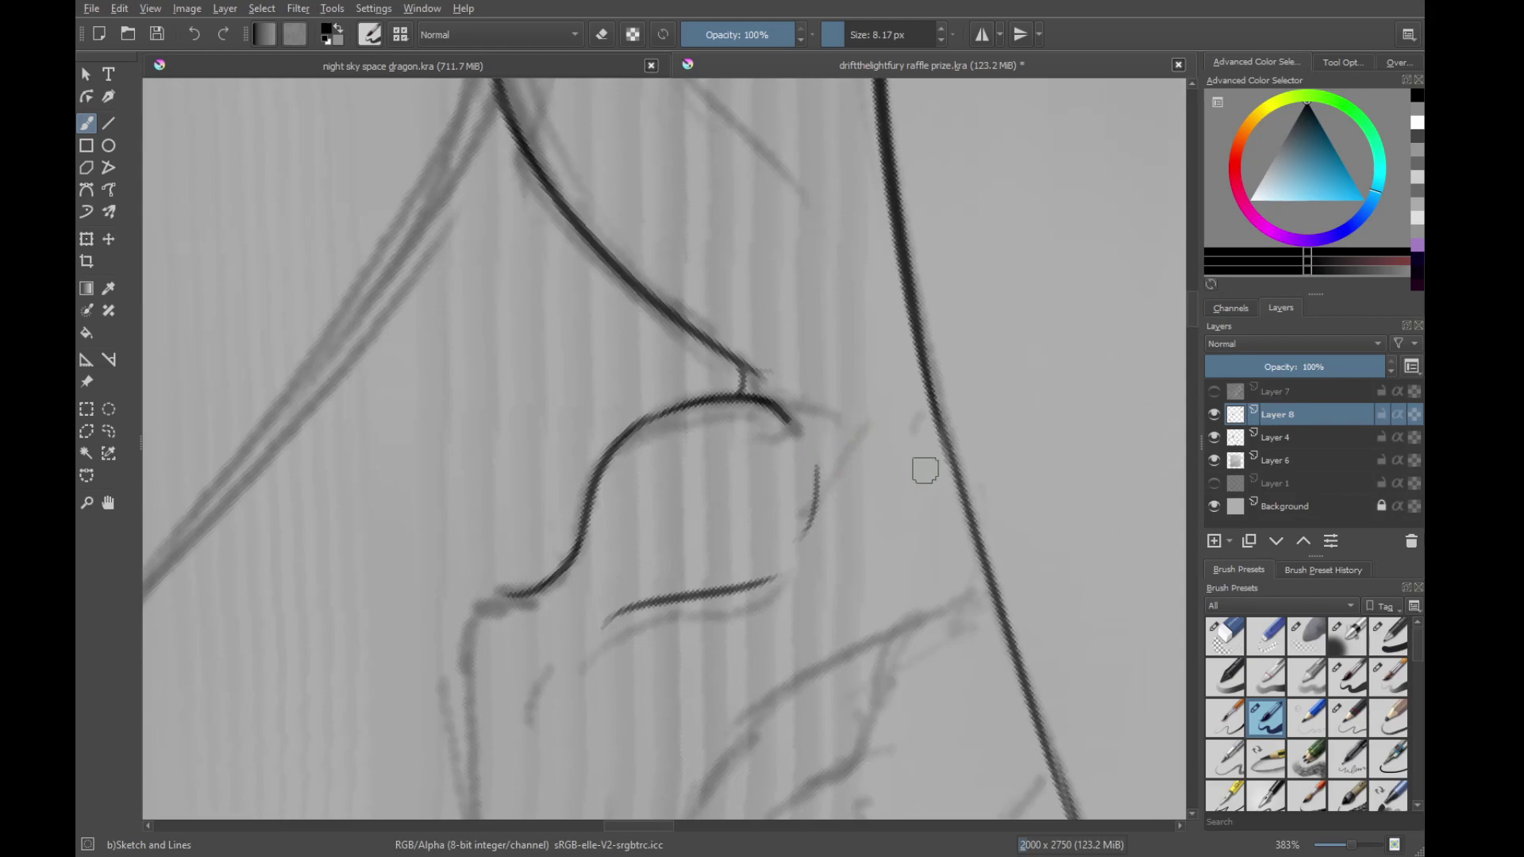
{"action": "left_click_drag", "start_coordinate": [879, 404], "coordinate": [886, 568]}
{"action": "left_click_drag", "start_coordinate": [713, 313], "coordinate": [830, 598]}
{"action": "left_click_drag", "start_coordinate": [839, 296], "coordinate": [821, 542]}
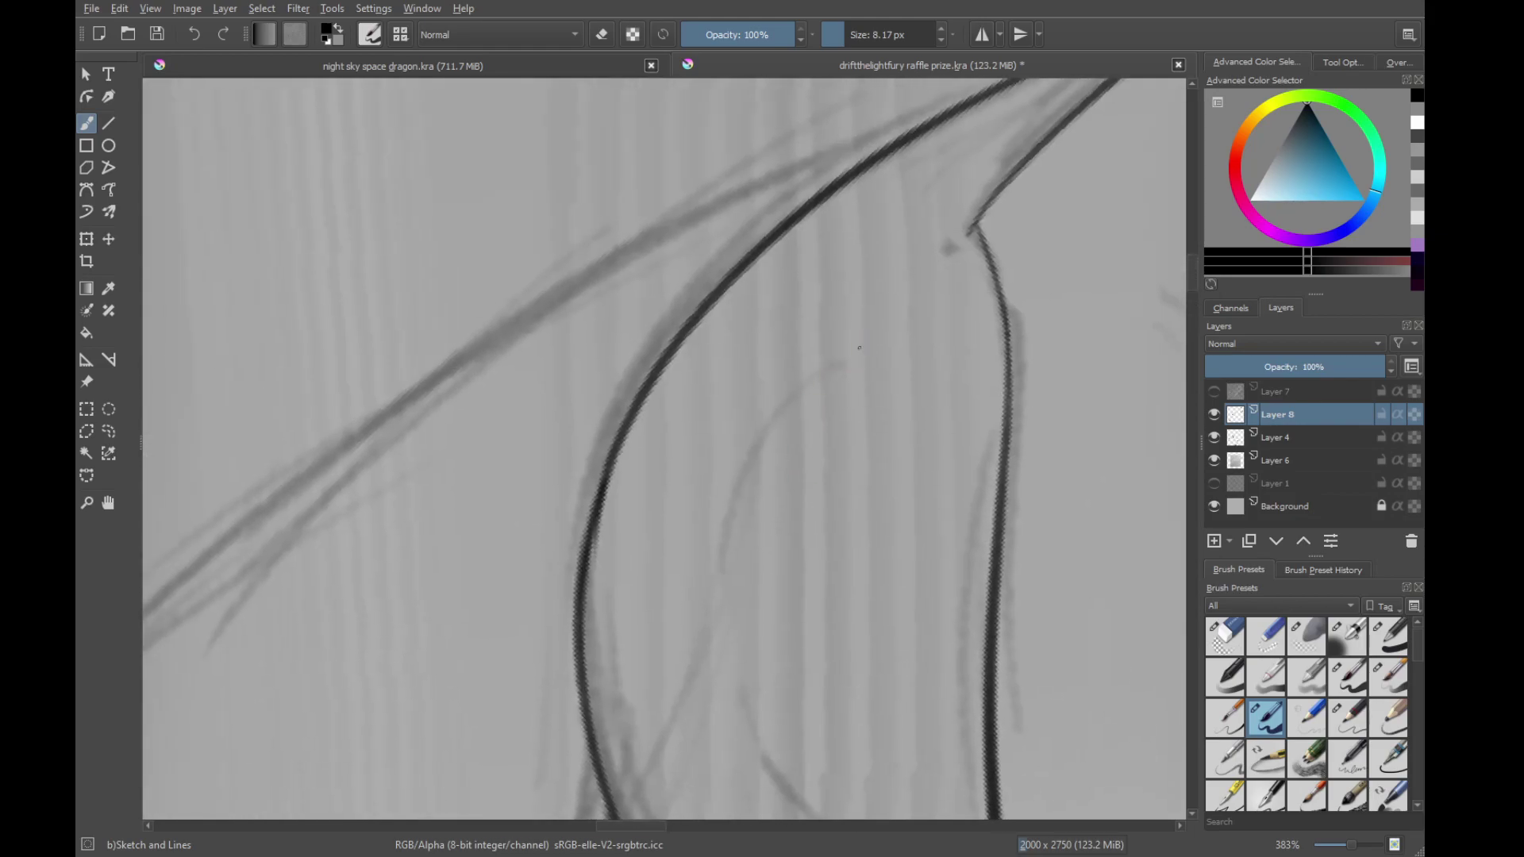
Ink the curved interior muscle lines inside the near thigh
{"action": "left_click_drag", "start_coordinate": [857, 350], "coordinate": [713, 623]}
{"action": "left_click_drag", "start_coordinate": [773, 759], "coordinate": [729, 584]}
{"action": "left_click_drag", "start_coordinate": [691, 524], "coordinate": [876, 726]}
{"action": "key", "text": "ctrl+z"}
{"action": "left_click_drag", "start_coordinate": [785, 699], "coordinate": [683, 412]}
{"action": "left_click_drag", "start_coordinate": [599, 259], "coordinate": [796, 481]}
{"action": "left_click_drag", "start_coordinate": [879, 736], "coordinate": [796, 427]}
{"action": "left_click_drag", "start_coordinate": [798, 373], "coordinate": [817, 418]}
Ink the front edge of the near shin in a smooth curve from mid-shin up to the body line
{"action": "left_click_drag", "start_coordinate": [618, 770], "coordinate": [697, 534]}
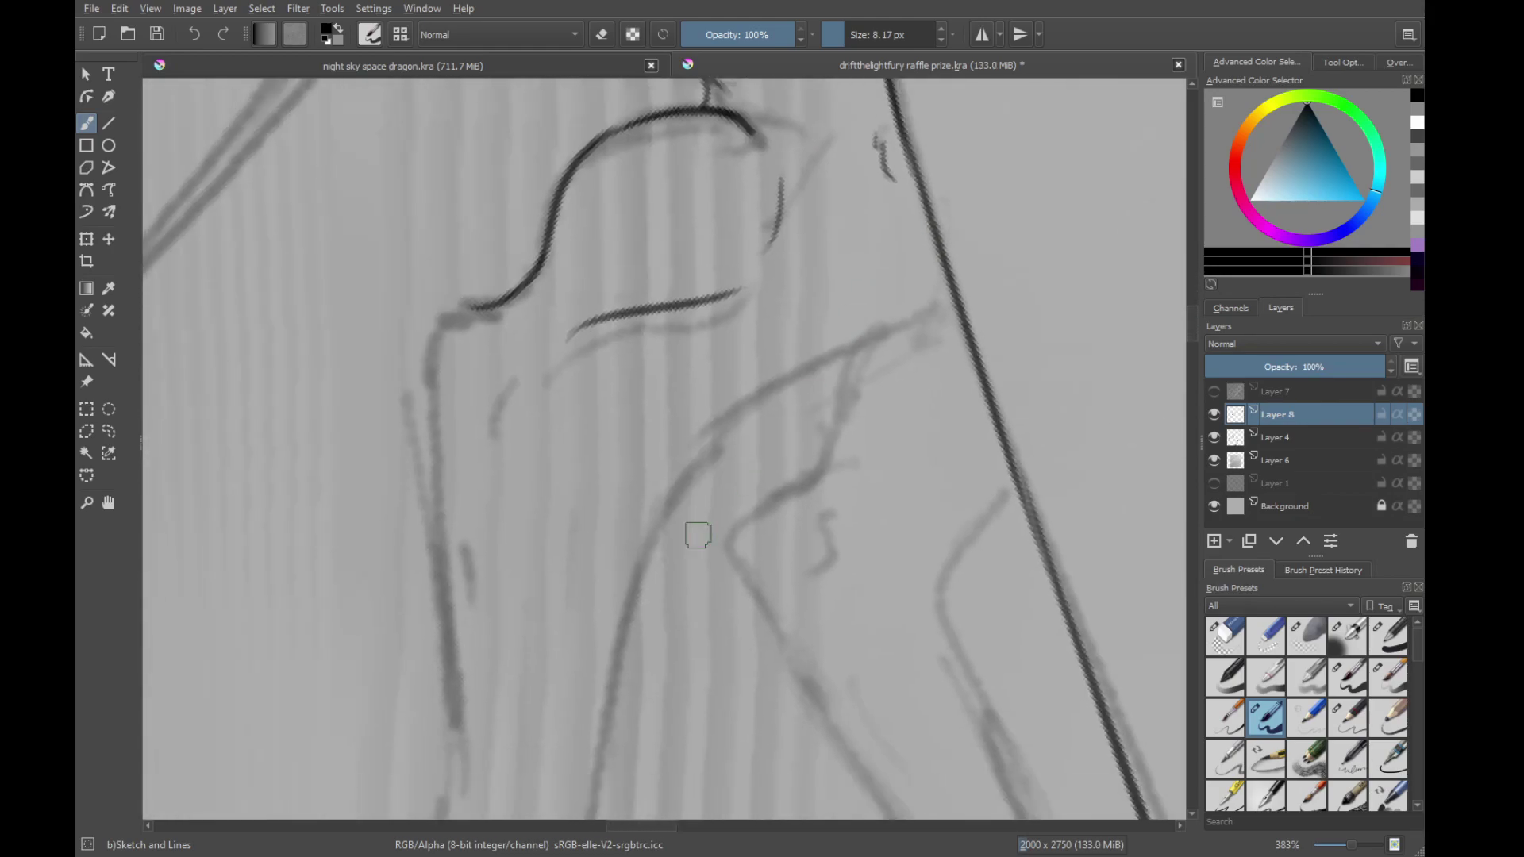
{"action": "mouse_move", "coordinate": [597, 726]}
{"action": "left_mouse_down"}
{"action": "mouse_move", "coordinate": [762, 410]}
{"action": "mouse_move", "coordinate": [827, 350]}
{"action": "left_mouse_up"}
{"action": "key", "text": "ctrl+z"}
{"action": "left_click_drag", "start_coordinate": [613, 682], "coordinate": [800, 349]}
{"action": "key", "text": "ctrl+z"}
{"action": "left_click_drag", "start_coordinate": [620, 652], "coordinate": [764, 401]}
{"action": "key", "text": "ctrl+z"}
{"action": "left_click_drag", "start_coordinate": [620, 675], "coordinate": [763, 390]}
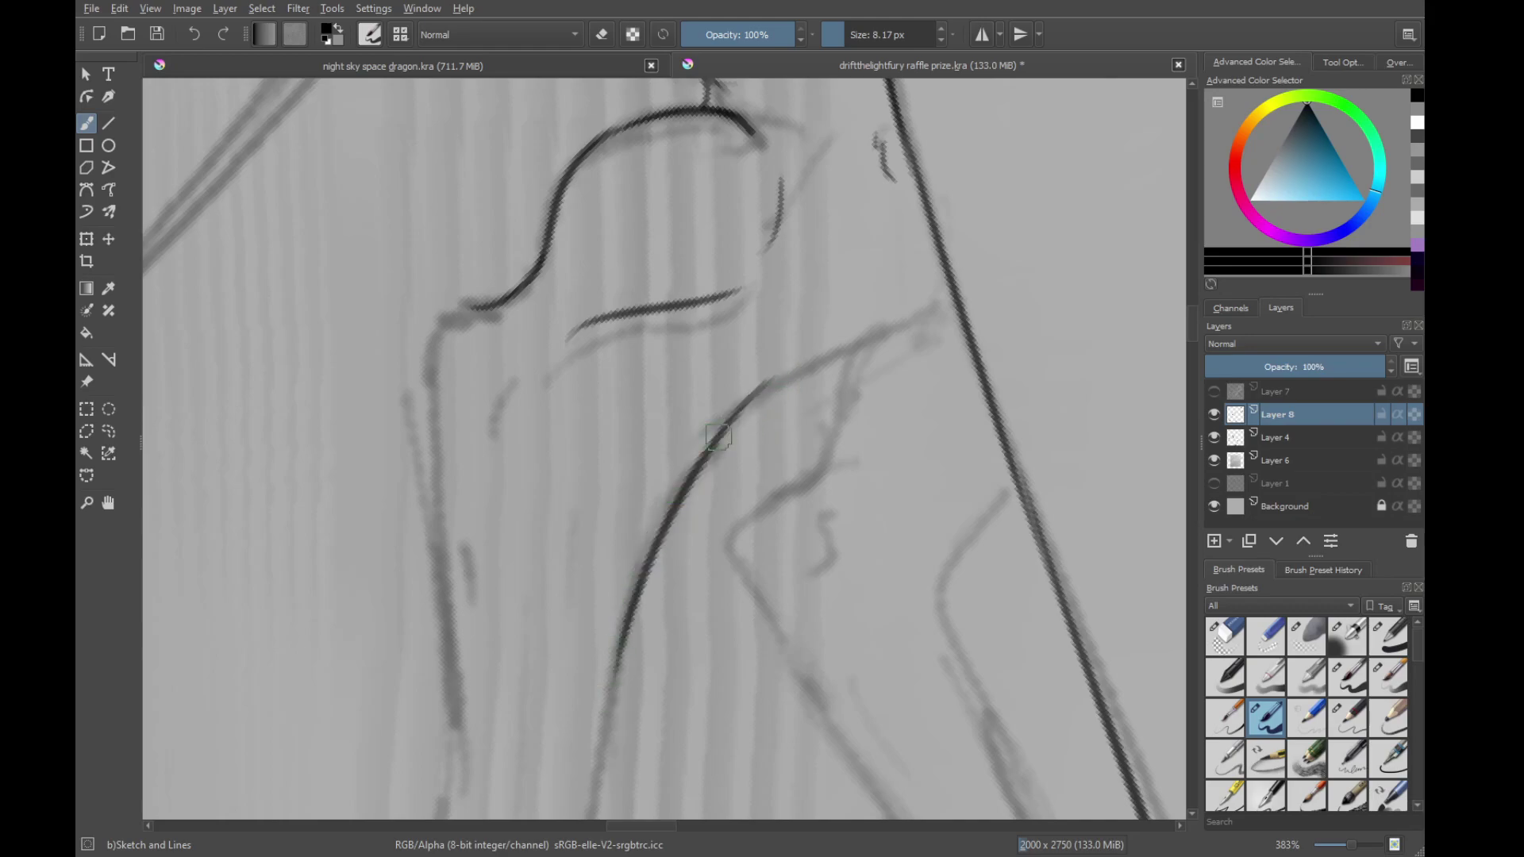
{"action": "left_click_drag", "start_coordinate": [713, 440], "coordinate": [850, 347]}
{"action": "left_click_drag", "start_coordinate": [952, 413], "coordinate": [912, 301]}
{"action": "left_click_drag", "start_coordinate": [913, 301], "coordinate": [892, 352]}
{"action": "left_click_drag", "start_coordinate": [702, 410], "coordinate": [828, 278]}
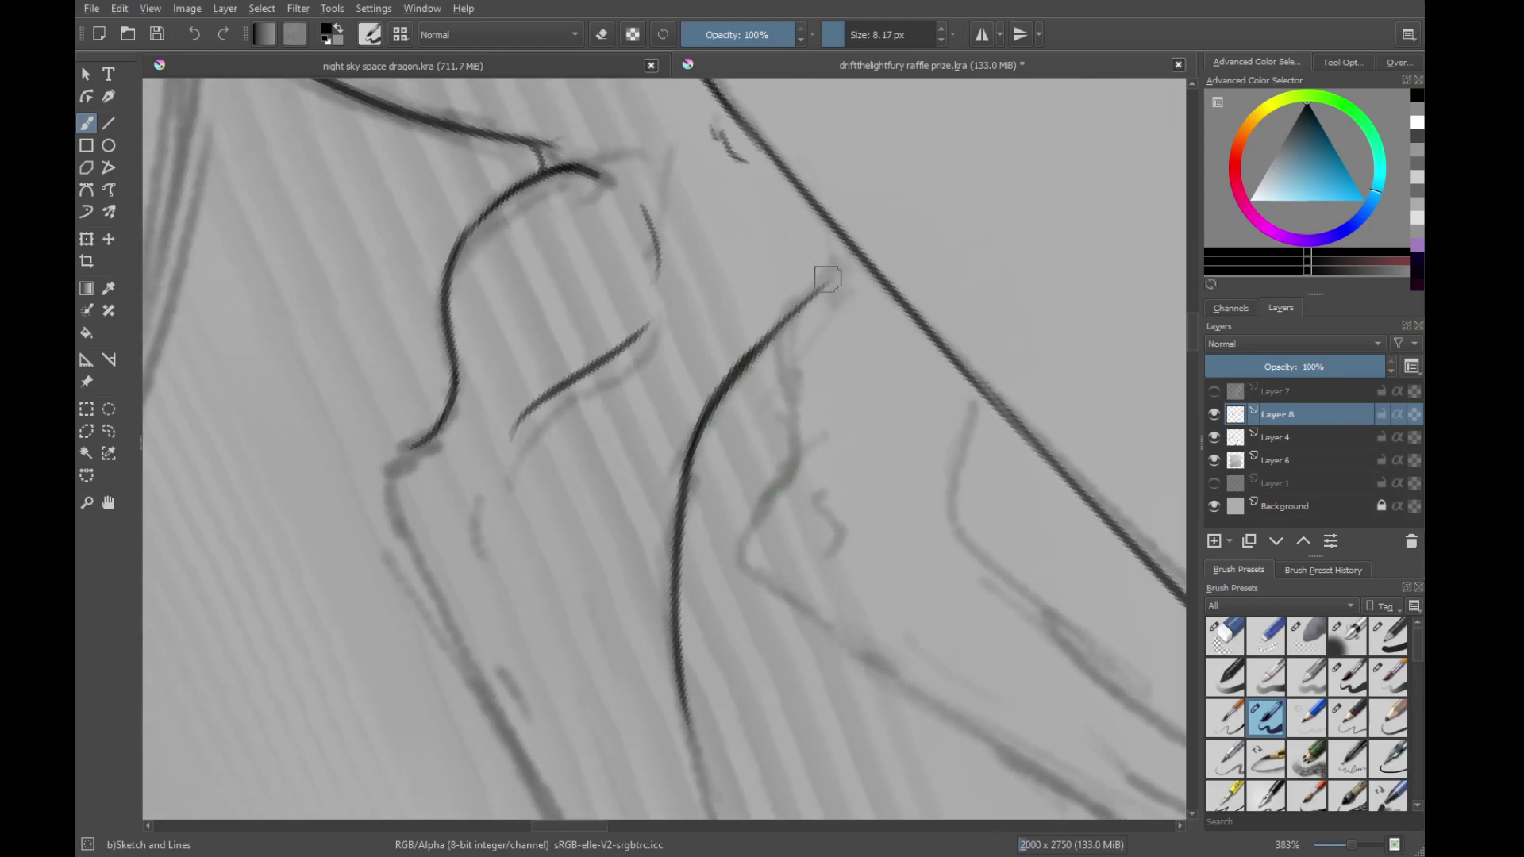
{"action": "left_click_drag", "start_coordinate": [760, 340], "coordinate": [846, 259]}
Ink the near hind leg's rounded heel contour and the small curved crease inside the ankle
{"action": "mouse_move", "coordinate": [400, 409]}
{"action": "left_mouse_down"}
{"action": "mouse_move", "coordinate": [720, 362]}
{"action": "mouse_move", "coordinate": [702, 480]}
{"action": "mouse_move", "coordinate": [748, 544]}
{"action": "mouse_move", "coordinate": [718, 409]}
{"action": "mouse_move", "coordinate": [743, 544]}
{"action": "left_mouse_up"}
{"action": "left_click_drag", "start_coordinate": [767, 602], "coordinate": [729, 525]}
{"action": "key", "text": "ctrl+z"}
{"action": "key", "text": "ctrl+z"}
{"action": "key", "text": "ctrl+z"}
{"action": "left_click_drag", "start_coordinate": [649, 301], "coordinate": [694, 258]}
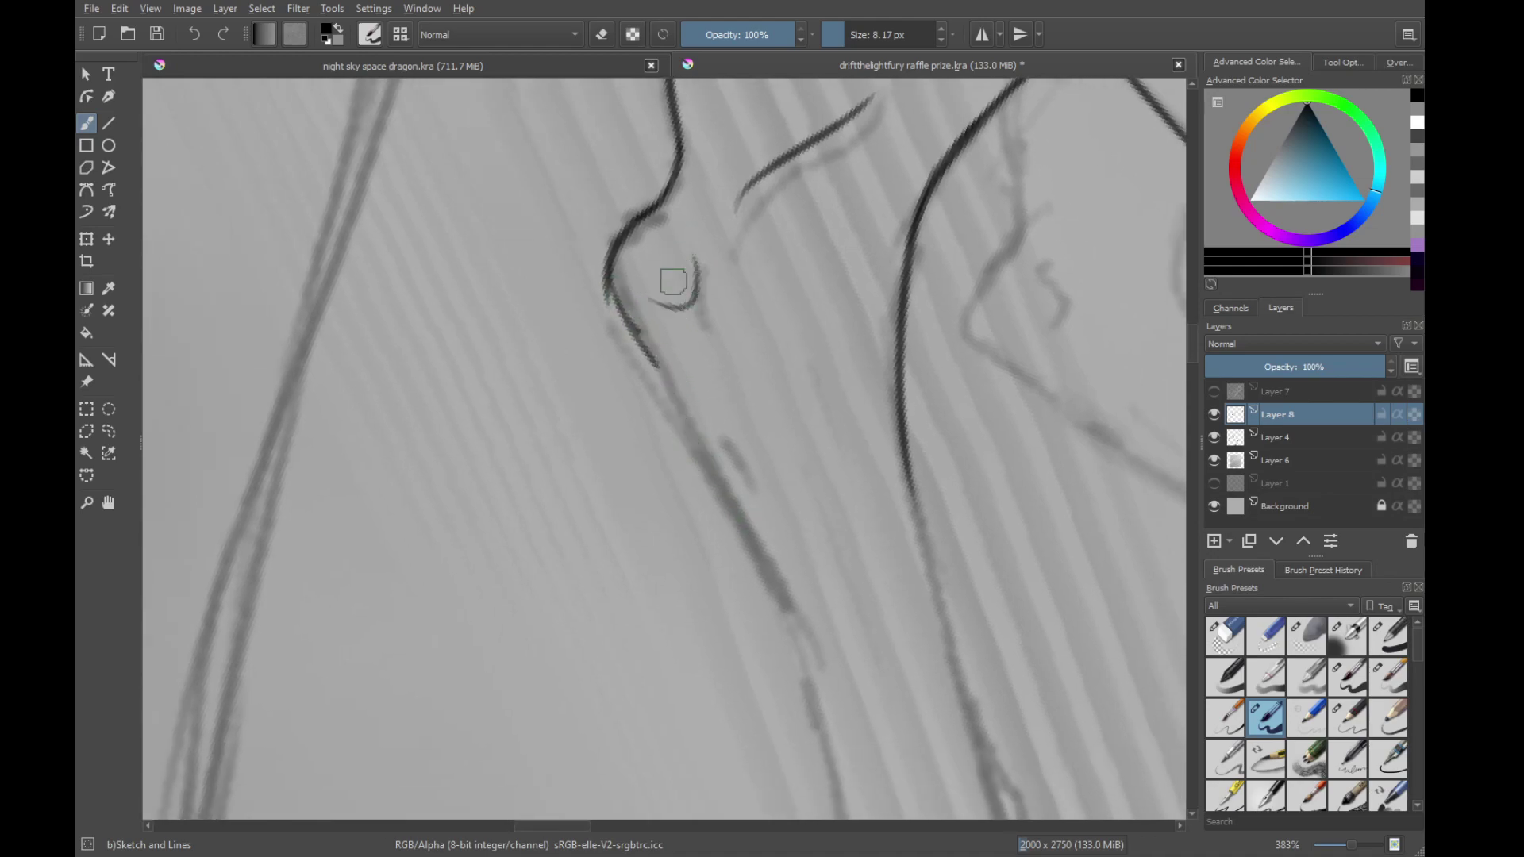
Ink the back edge of the near hind foot from the heel toward the toes
{"action": "left_click_drag", "start_coordinate": [688, 391], "coordinate": [665, 340]}
{"action": "key", "text": "ctrl+z"}
{"action": "mouse_move", "coordinate": [638, 255]}
{"action": "left_mouse_down"}
{"action": "mouse_move", "coordinate": [668, 233]}
{"action": "mouse_move", "coordinate": [679, 404]}
{"action": "left_mouse_up"}
{"action": "key", "text": "ctrl+z"}
{"action": "left_click_drag", "start_coordinate": [754, 169], "coordinate": [857, 462]}
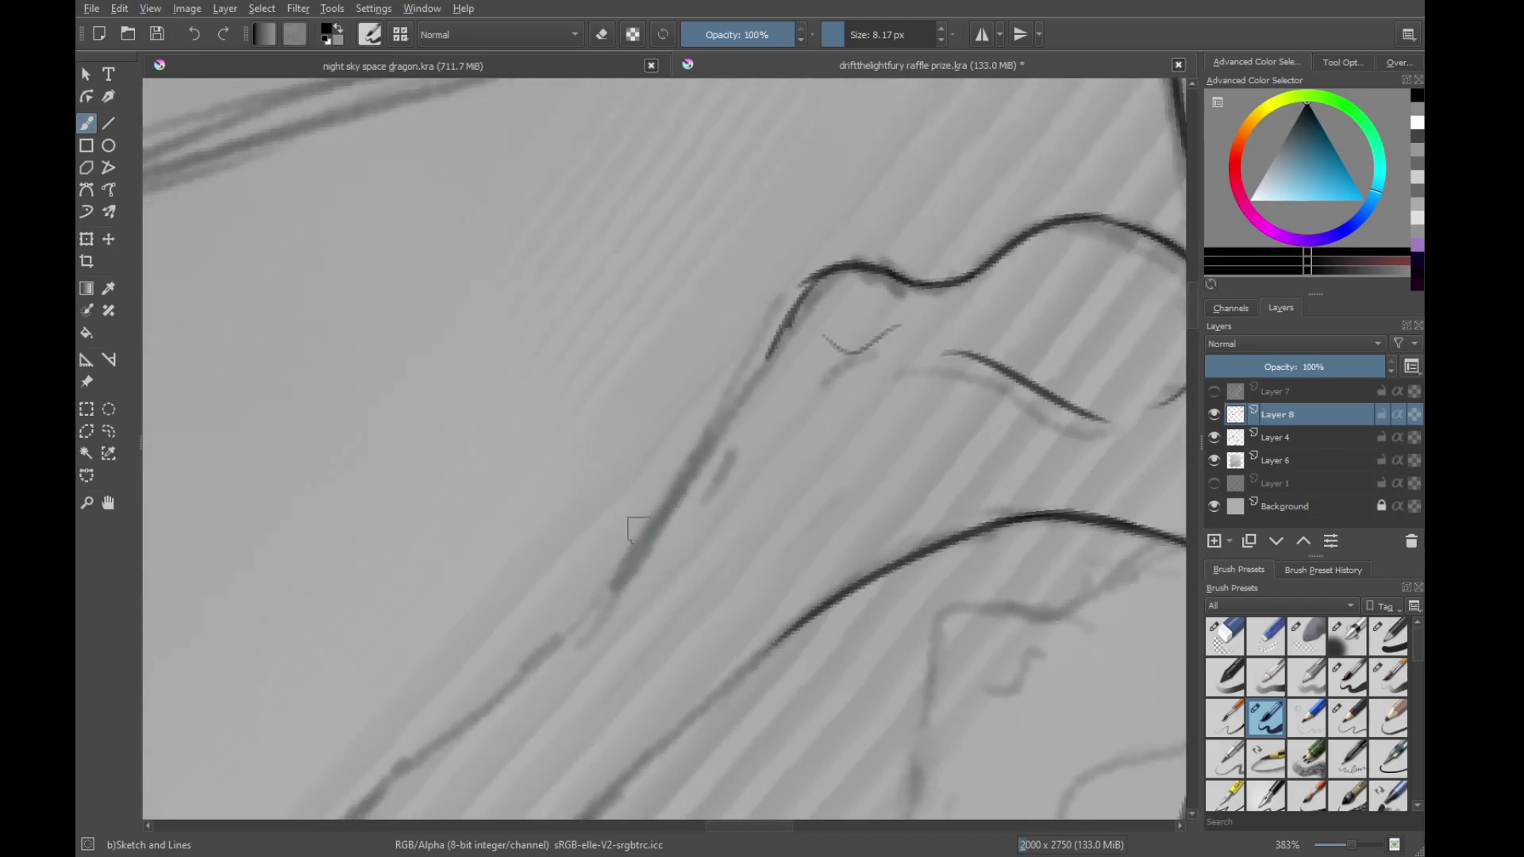
{"action": "left_click_drag", "start_coordinate": [582, 631], "coordinate": [792, 313]}
{"action": "mouse_move", "coordinate": [651, 619]}
{"action": "left_mouse_down"}
{"action": "mouse_move", "coordinate": [793, 394]}
{"action": "mouse_move", "coordinate": [633, 251]}
{"action": "mouse_move", "coordinate": [507, 521]}
{"action": "mouse_move", "coordinate": [587, 426]}
{"action": "mouse_move", "coordinate": [701, 598]}
{"action": "mouse_move", "coordinate": [854, 333]}
{"action": "mouse_move", "coordinate": [768, 450]}
{"action": "left_mouse_up"}
Ink the near hind foot's outermost toe on the sole side, with its pointed claw and rounded toe pad
{"action": "left_click_drag", "start_coordinate": [632, 464], "coordinate": [685, 391]}
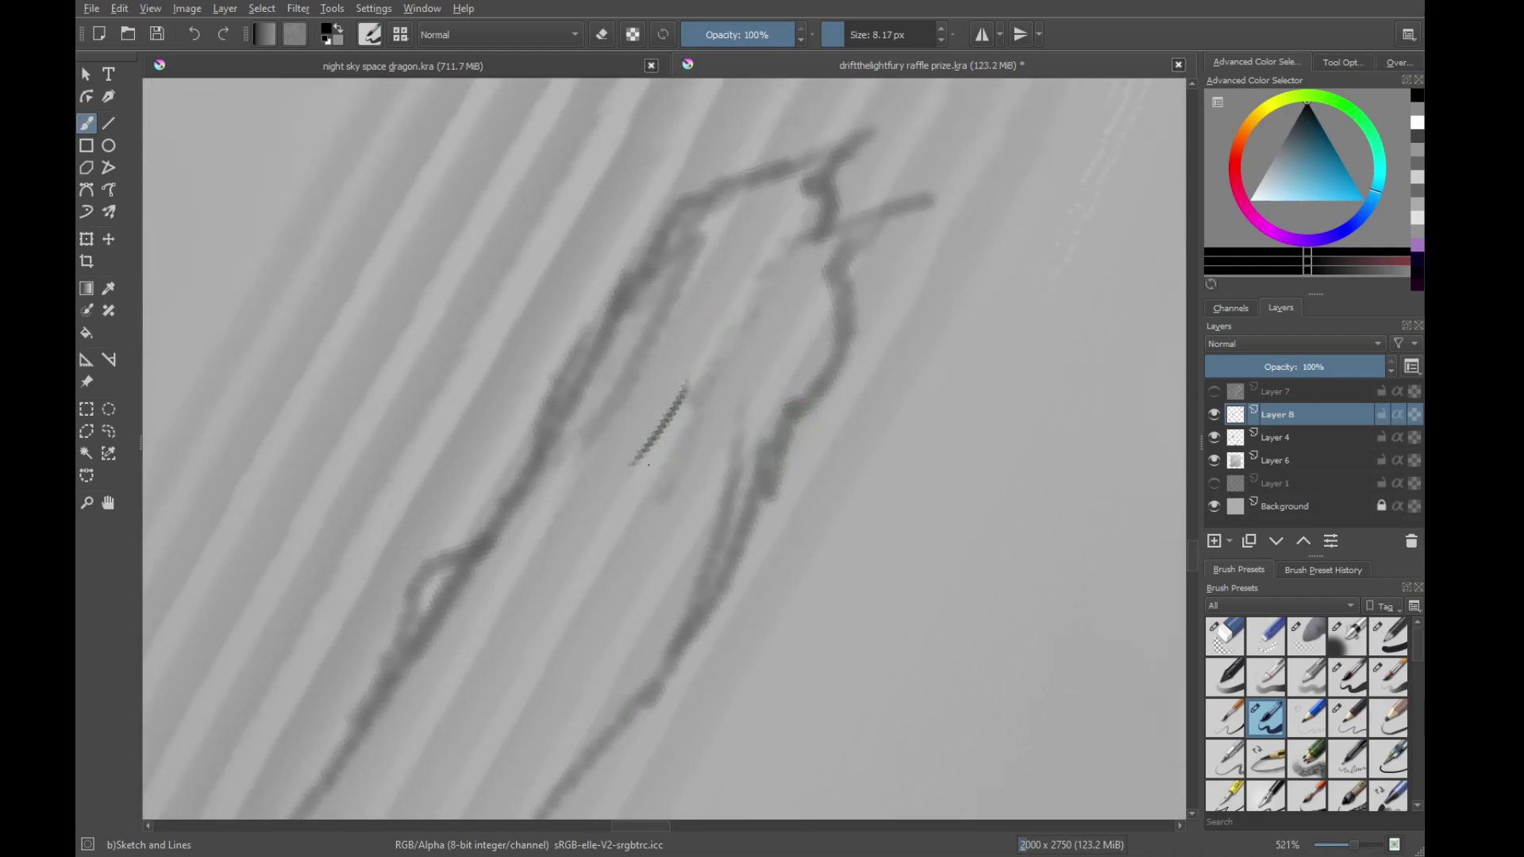
{"action": "left_click_drag", "start_coordinate": [652, 446], "coordinate": [712, 340]}
{"action": "left_click_drag", "start_coordinate": [736, 331], "coordinate": [683, 431]}
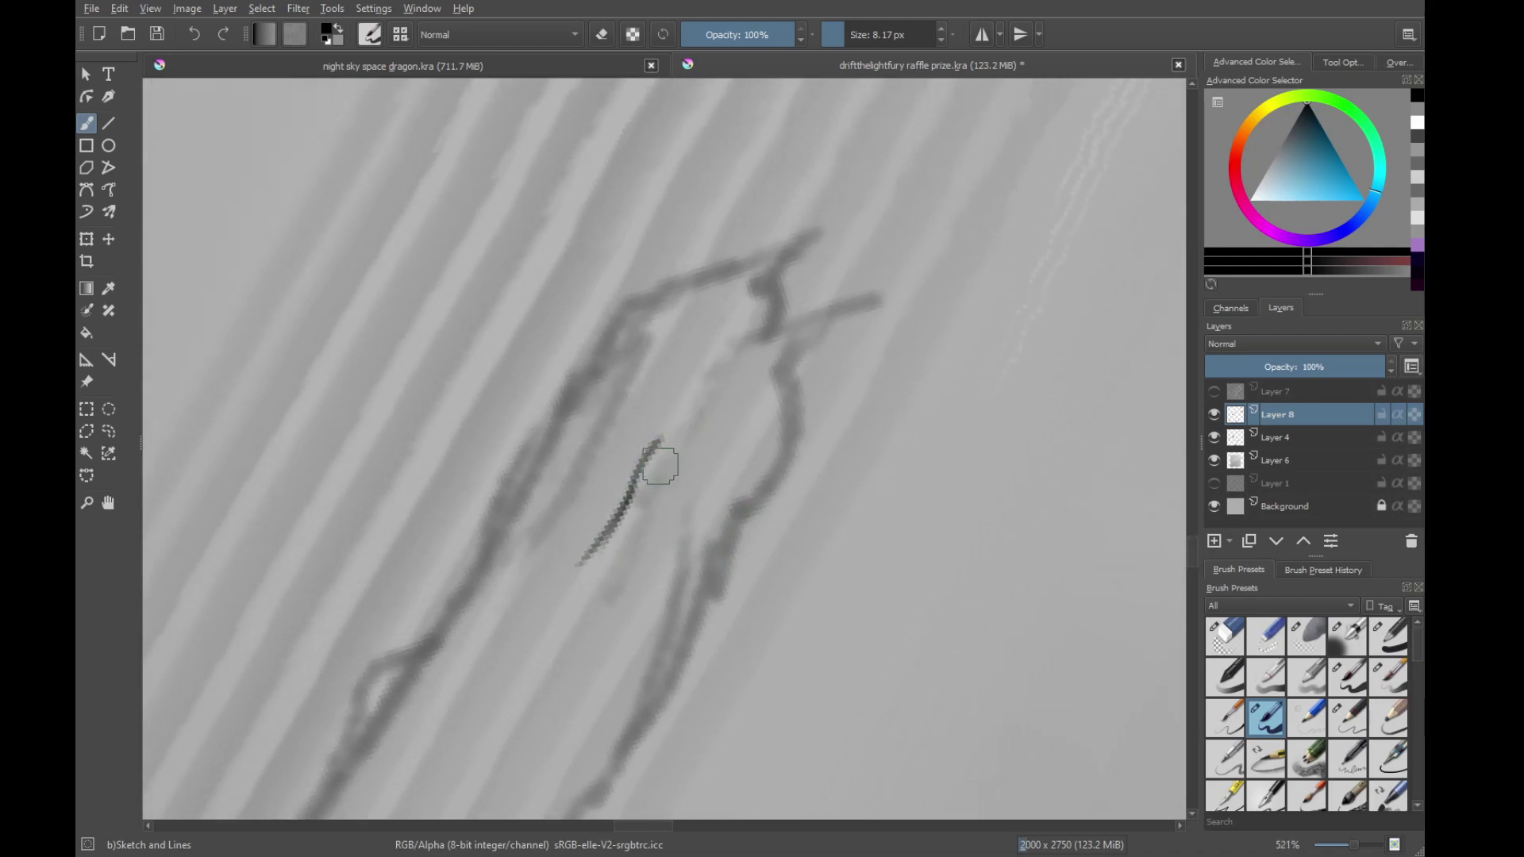
{"action": "key", "text": "ctrl+z"}
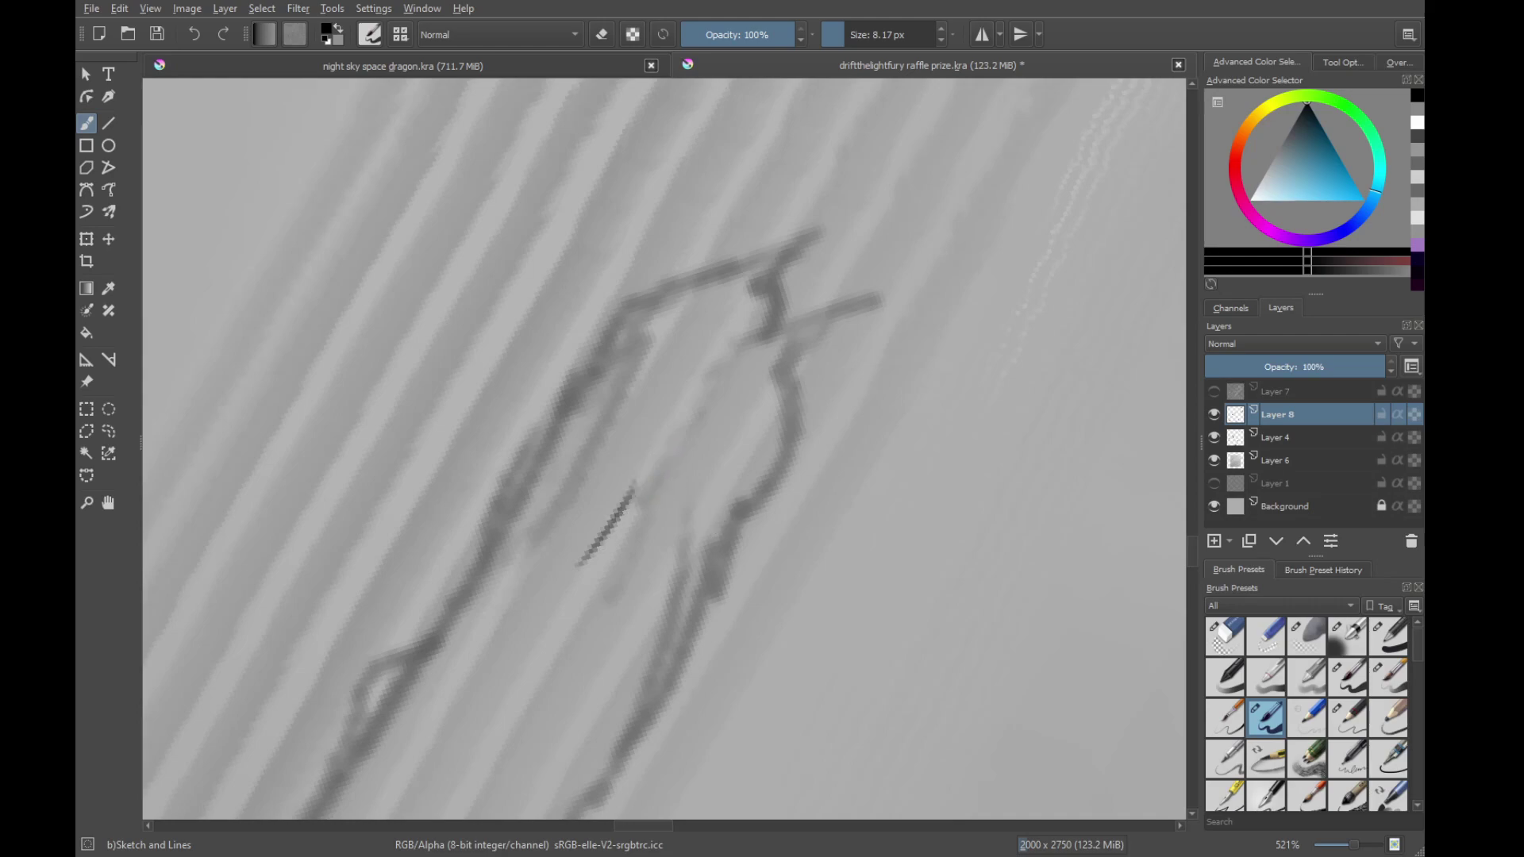
{"action": "key", "text": "ctrl+z"}
{"action": "mouse_move", "coordinate": [589, 554]}
{"action": "left_mouse_down"}
{"action": "mouse_move", "coordinate": [718, 353]}
{"action": "mouse_move", "coordinate": [858, 298]}
{"action": "mouse_move", "coordinate": [797, 350]}
{"action": "mouse_move", "coordinate": [782, 404]}
{"action": "left_mouse_up"}
{"action": "scroll", "coordinate": [747, 349], "scroll_direction": "down", "scroll_amount": 2}
{"action": "key", "text": "ctrl+z"}
{"action": "mouse_move", "coordinate": [764, 324]}
{"action": "left_mouse_down"}
{"action": "mouse_move", "coordinate": [786, 348]}
{"action": "mouse_move", "coordinate": [776, 403]}
{"action": "mouse_move", "coordinate": [784, 374]}
{"action": "mouse_move", "coordinate": [734, 468]}
{"action": "mouse_move", "coordinate": [688, 483]}
{"action": "left_mouse_up"}
{"action": "key", "text": "ctrl+z"}
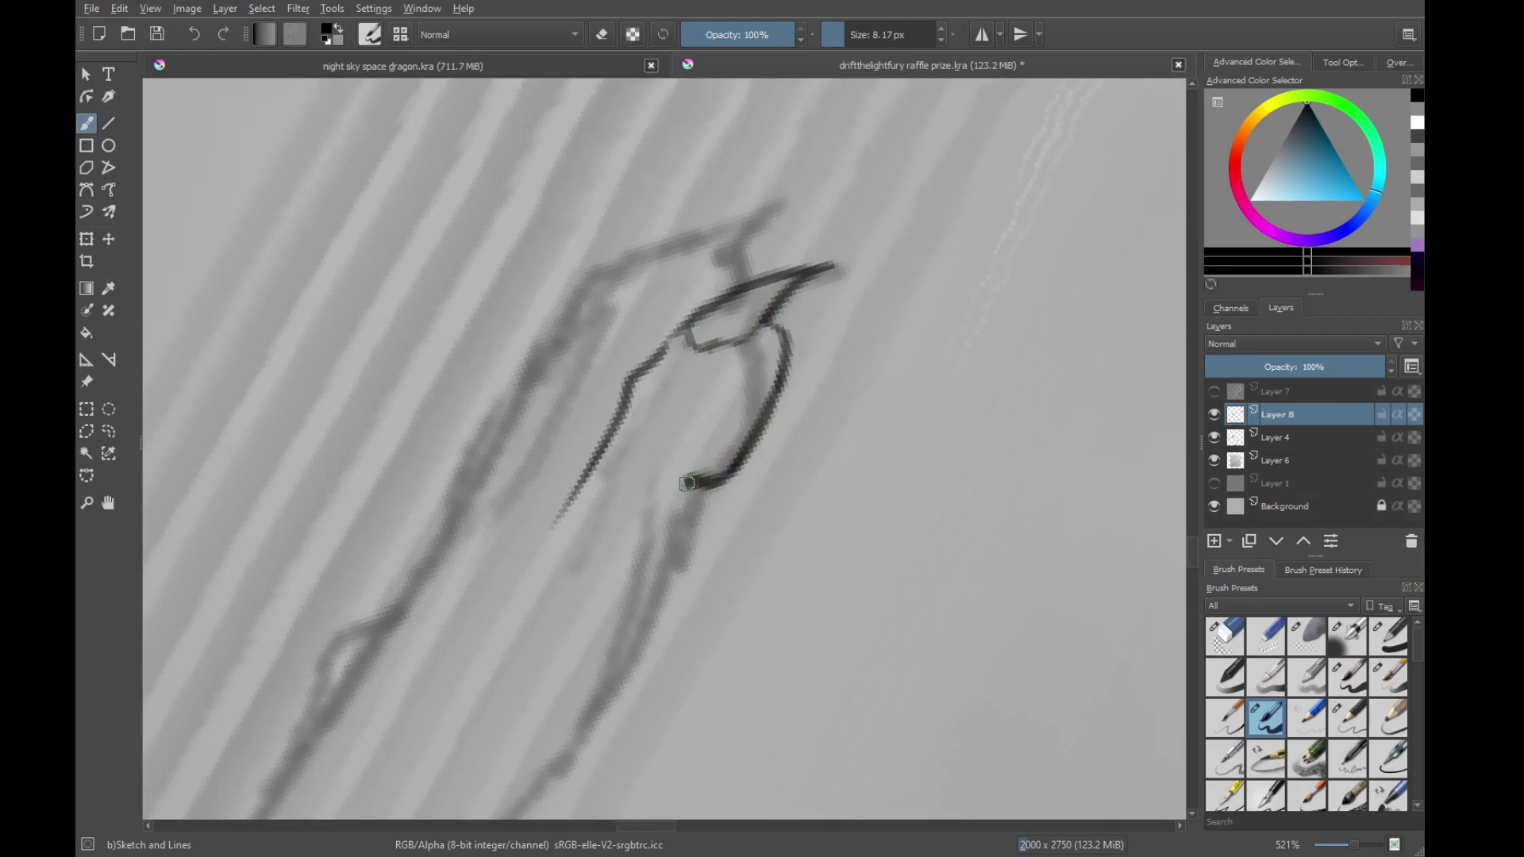
Ink the sole edge of the near hind foot from the toe pad down to the inked back edge
{"action": "left_click_drag", "start_coordinate": [665, 588], "coordinate": [758, 370]}
{"action": "mouse_move", "coordinate": [774, 284]}
{"action": "left_mouse_down"}
{"action": "mouse_move", "coordinate": [743, 422]}
{"action": "mouse_move", "coordinate": [633, 557]}
{"action": "mouse_move", "coordinate": [721, 410]}
{"action": "left_mouse_up"}
{"action": "mouse_move", "coordinate": [558, 641]}
{"action": "left_mouse_down"}
{"action": "mouse_move", "coordinate": [623, 511]}
{"action": "mouse_move", "coordinate": [770, 354]}
{"action": "left_mouse_up"}
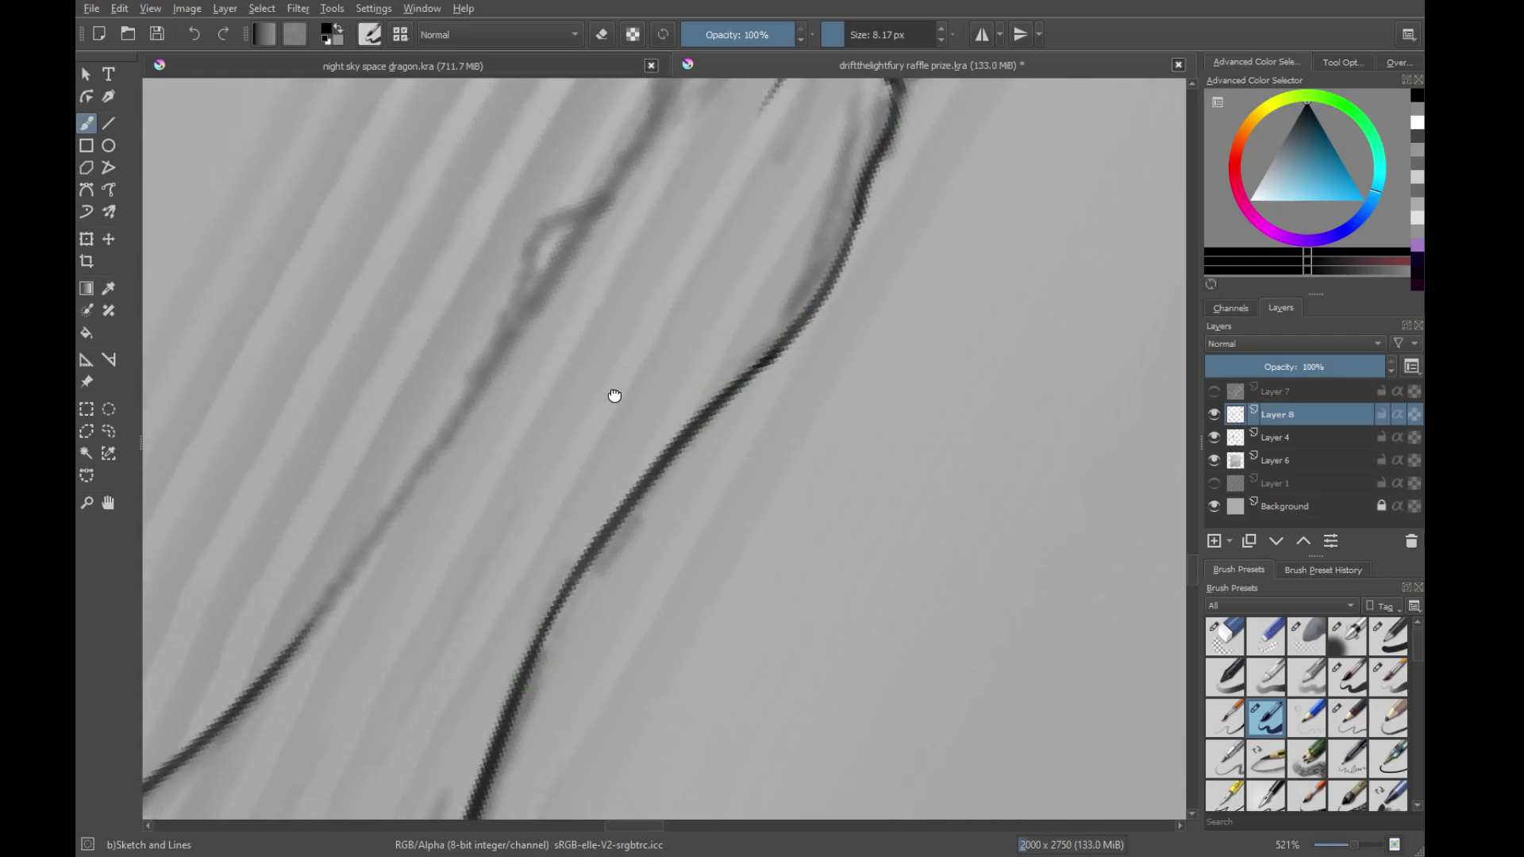
{"action": "left_click_drag", "start_coordinate": [614, 395], "coordinate": [603, 663]}
Ink the near hind foot's second toe and its claw beside the first toe
{"action": "mouse_move", "coordinate": [569, 593]}
{"action": "left_mouse_down"}
{"action": "mouse_move", "coordinate": [696, 385]}
{"action": "mouse_move", "coordinate": [845, 298]}
{"action": "mouse_move", "coordinate": [790, 367]}
{"action": "mouse_move", "coordinate": [700, 401]}
{"action": "left_mouse_up"}
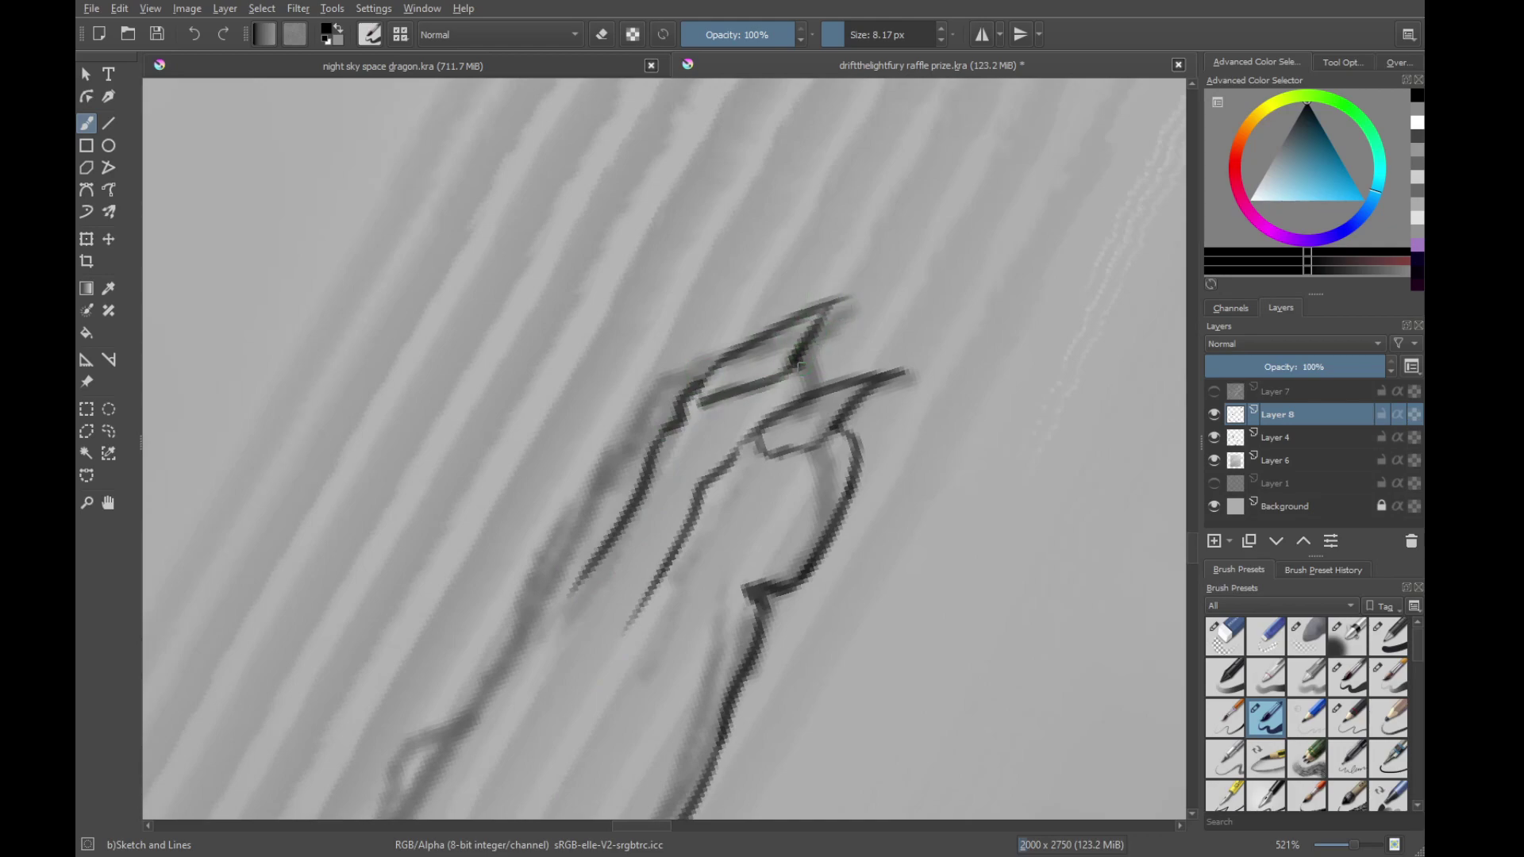
{"action": "left_click_drag", "start_coordinate": [799, 362], "coordinate": [817, 394]}
{"action": "left_click_drag", "start_coordinate": [590, 519], "coordinate": [645, 486]}
{"action": "scroll", "coordinate": [643, 508], "scroll_direction": "up", "scroll_amount": 1}
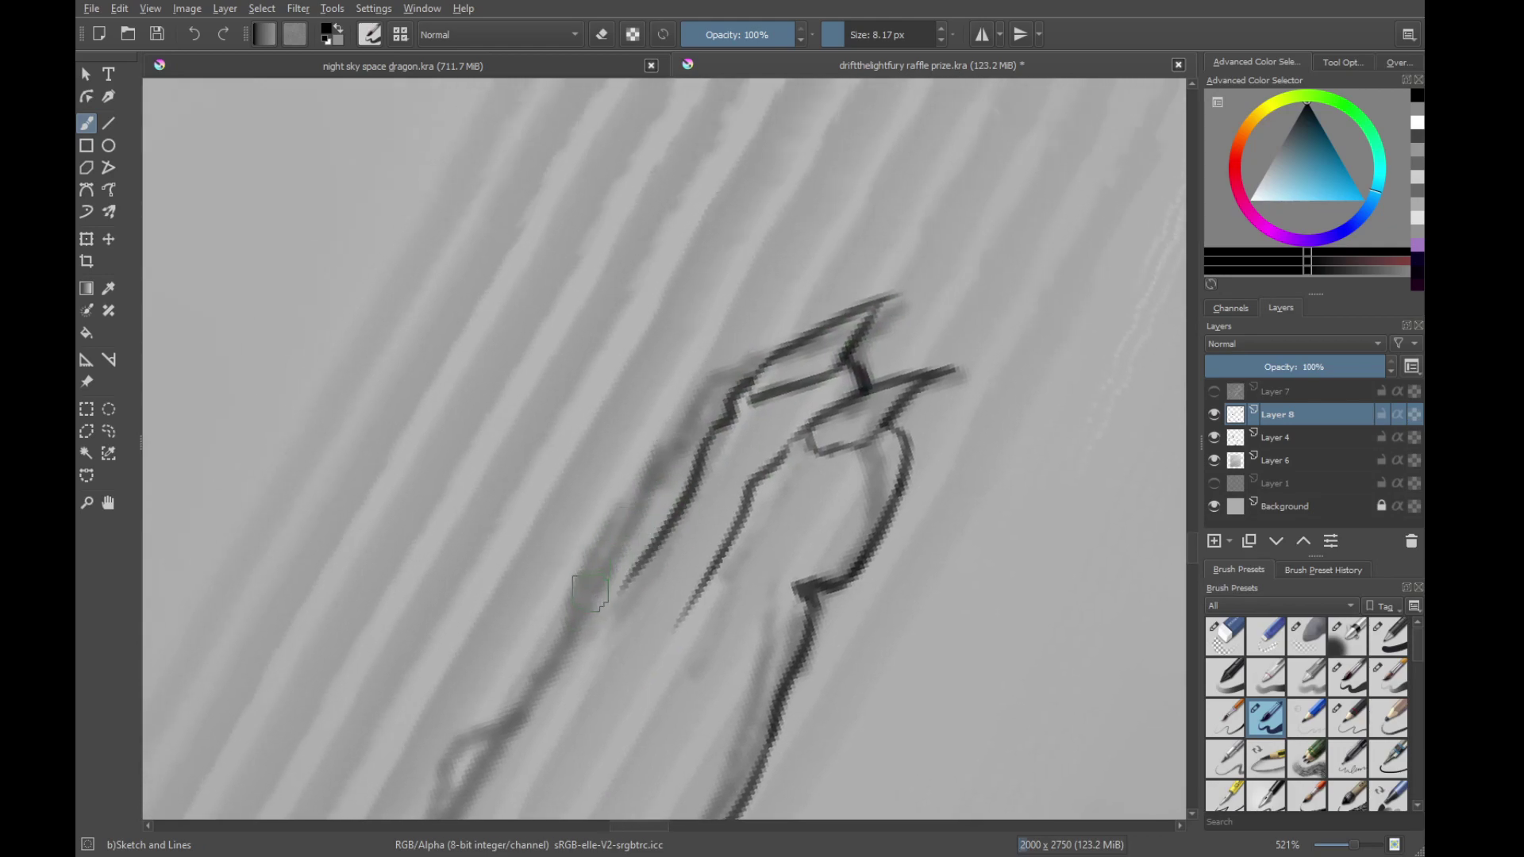
Ink the third toe of the near hind foot along the front side of the second toe
{"action": "mouse_move", "coordinate": [591, 594]}
{"action": "left_mouse_down"}
{"action": "mouse_move", "coordinate": [701, 405]}
{"action": "mouse_move", "coordinate": [805, 338]}
{"action": "mouse_move", "coordinate": [830, 300]}
{"action": "mouse_move", "coordinate": [803, 338]}
{"action": "left_mouse_up"}
{"action": "mouse_move", "coordinate": [615, 573]}
{"action": "left_mouse_down"}
{"action": "mouse_move", "coordinate": [671, 501]}
{"action": "mouse_move", "coordinate": [732, 358]}
{"action": "mouse_move", "coordinate": [721, 397]}
{"action": "left_mouse_up"}
{"action": "left_click_drag", "start_coordinate": [766, 273], "coordinate": [639, 454]}
{"action": "key", "text": "ctrl+z"}
{"action": "key", "text": "ctrl+z"}
{"action": "left_click_drag", "start_coordinate": [743, 278], "coordinate": [704, 381]}
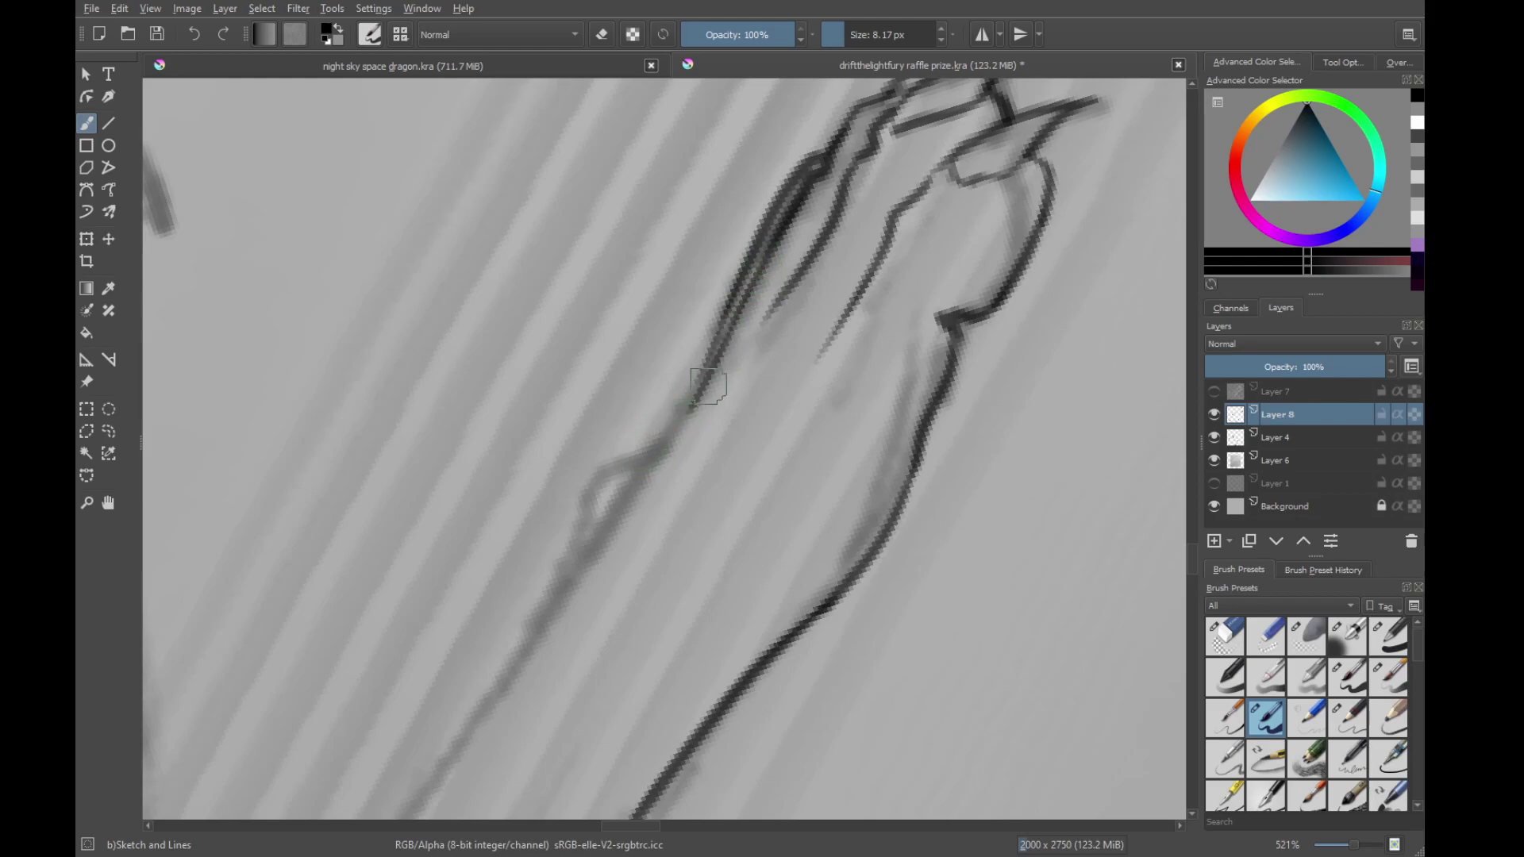
Ink the front edge of the near hind foot from the third toe down to the inked shin line
{"action": "left_click_drag", "start_coordinate": [741, 308], "coordinate": [624, 520]}
{"action": "key", "text": "ctrl+z"}
{"action": "key", "text": "ctrl+z"}
{"action": "left_click_drag", "start_coordinate": [750, 272], "coordinate": [641, 480]}
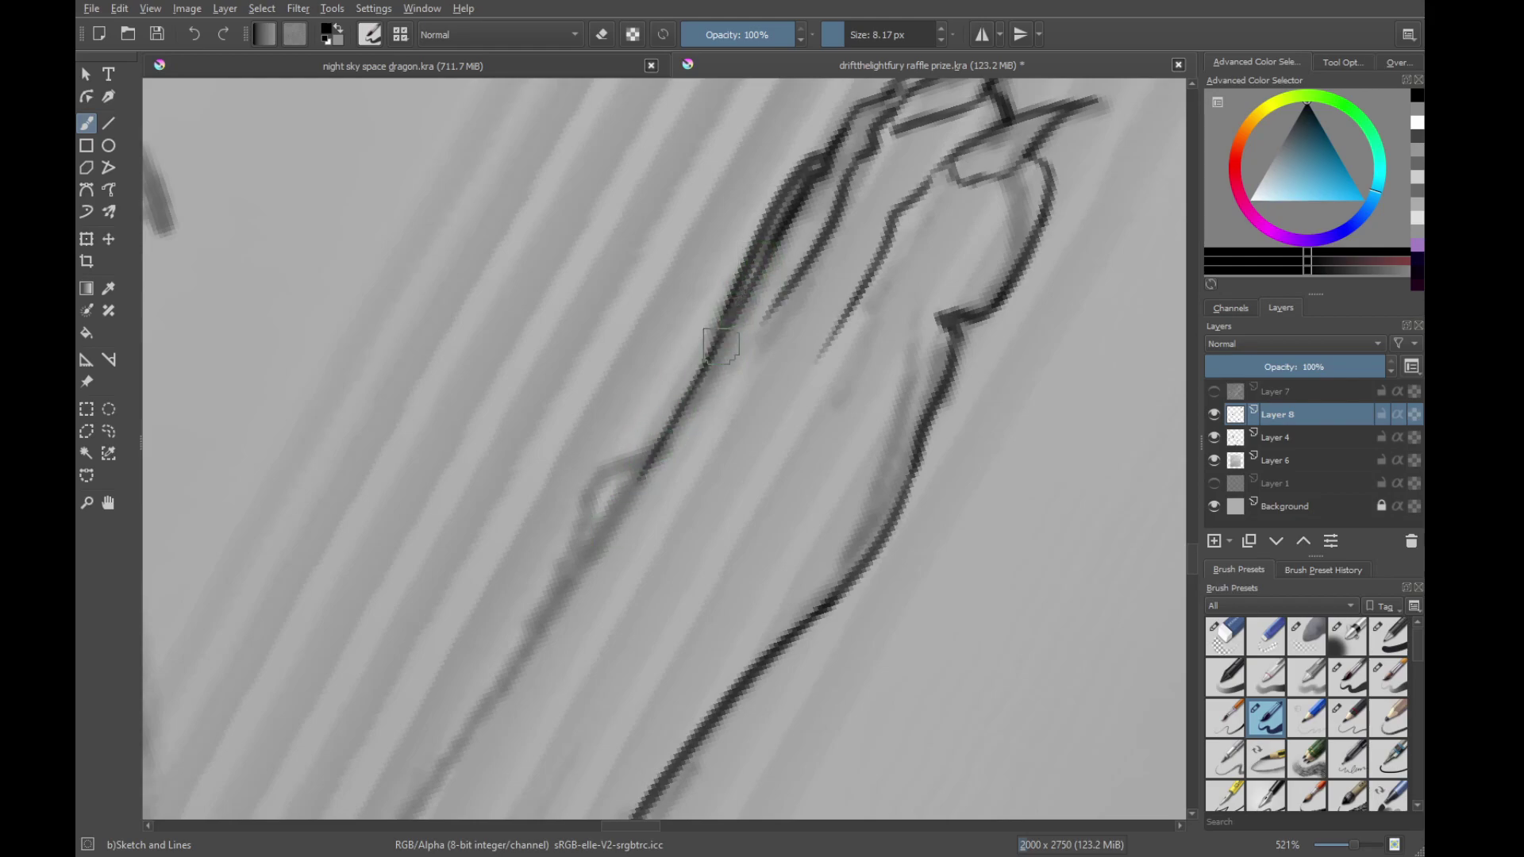
{"action": "left_click_drag", "start_coordinate": [719, 347], "coordinate": [595, 535]}
{"action": "left_click_drag", "start_coordinate": [512, 682], "coordinate": [716, 375]}
{"action": "key", "text": "ctrl+z"}
{"action": "left_click_drag", "start_coordinate": [538, 608], "coordinate": [688, 425]}
{"action": "left_click_drag", "start_coordinate": [708, 360], "coordinate": [644, 486]}
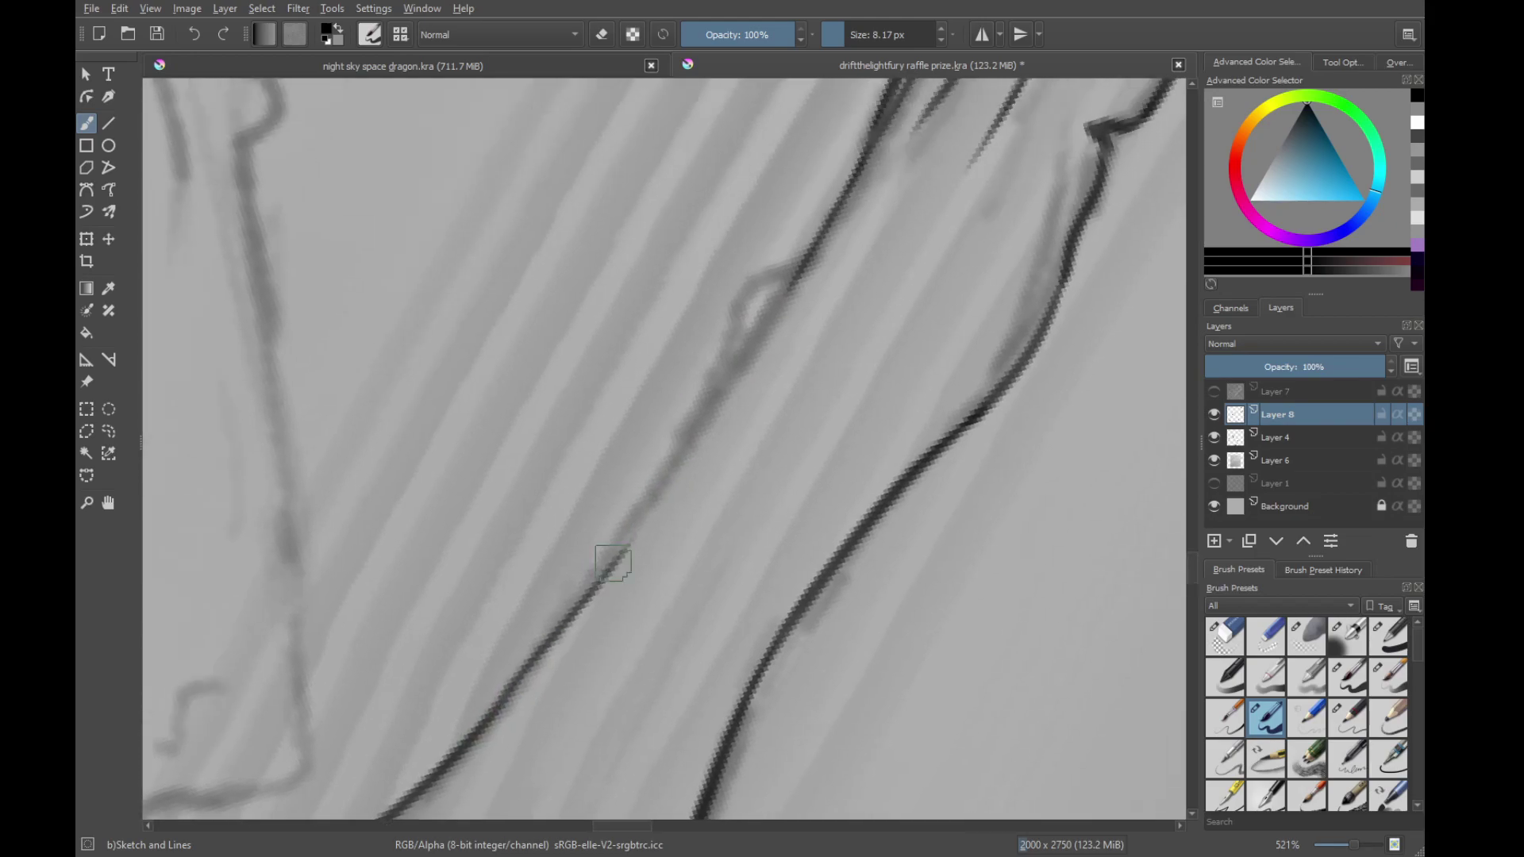
{"action": "key", "text": "ctrl+z"}
{"action": "left_click_drag", "start_coordinate": [491, 711], "coordinate": [706, 413]}
{"action": "left_click_drag", "start_coordinate": [651, 514], "coordinate": [836, 212]}
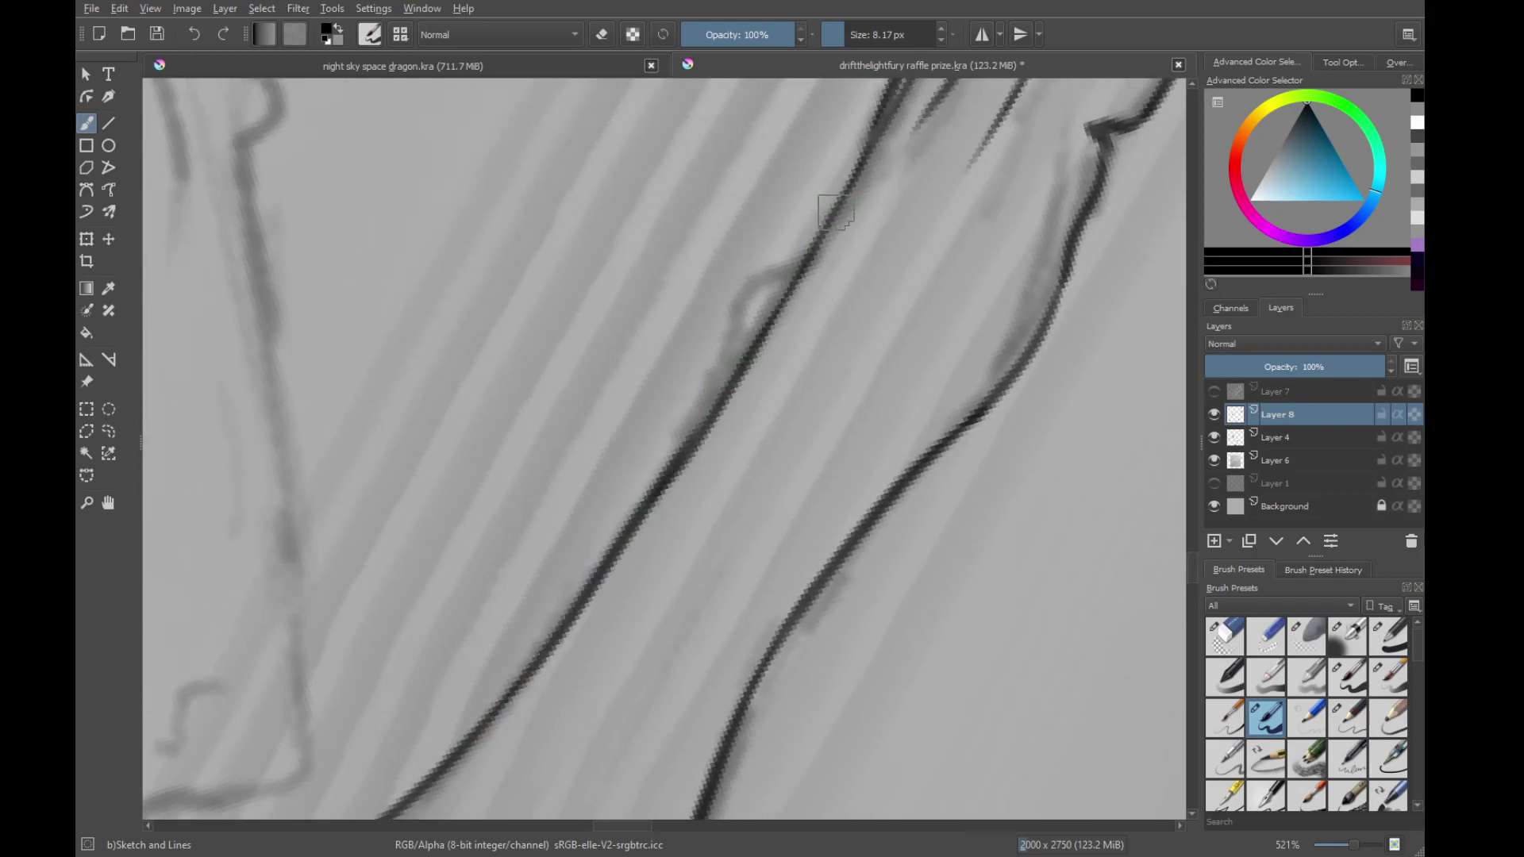
Ink the small bump on the near foot's front edge and a short crease beside the back of the knee
{"action": "left_click_drag", "start_coordinate": [683, 448], "coordinate": [781, 264]}
{"action": "mouse_move", "coordinate": [693, 369]}
{"action": "left_mouse_down"}
{"action": "mouse_move", "coordinate": [717, 535]}
{"action": "mouse_move", "coordinate": [784, 629]}
{"action": "left_mouse_up"}
{"action": "left_click_drag", "start_coordinate": [635, 704], "coordinate": [788, 499]}
{"action": "left_click_drag", "start_coordinate": [739, 571], "coordinate": [743, 491]}
{"action": "left_click_drag", "start_coordinate": [750, 394], "coordinate": [742, 546]}
{"action": "scroll", "coordinate": [742, 546], "scroll_direction": "up", "scroll_amount": 2}
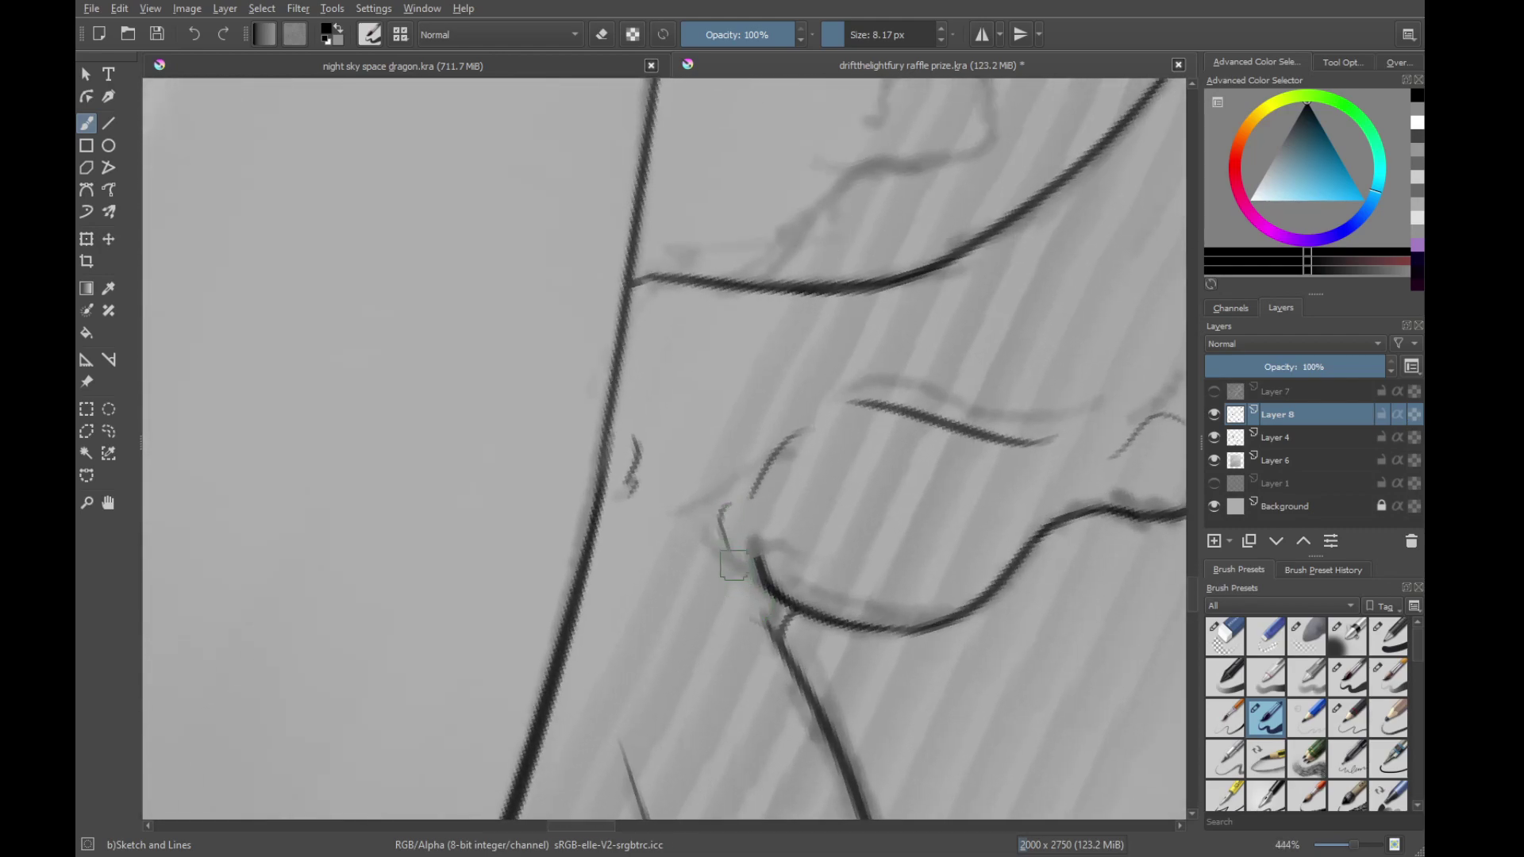
{"action": "scroll", "coordinate": [742, 602], "scroll_direction": "down", "scroll_amount": 4}
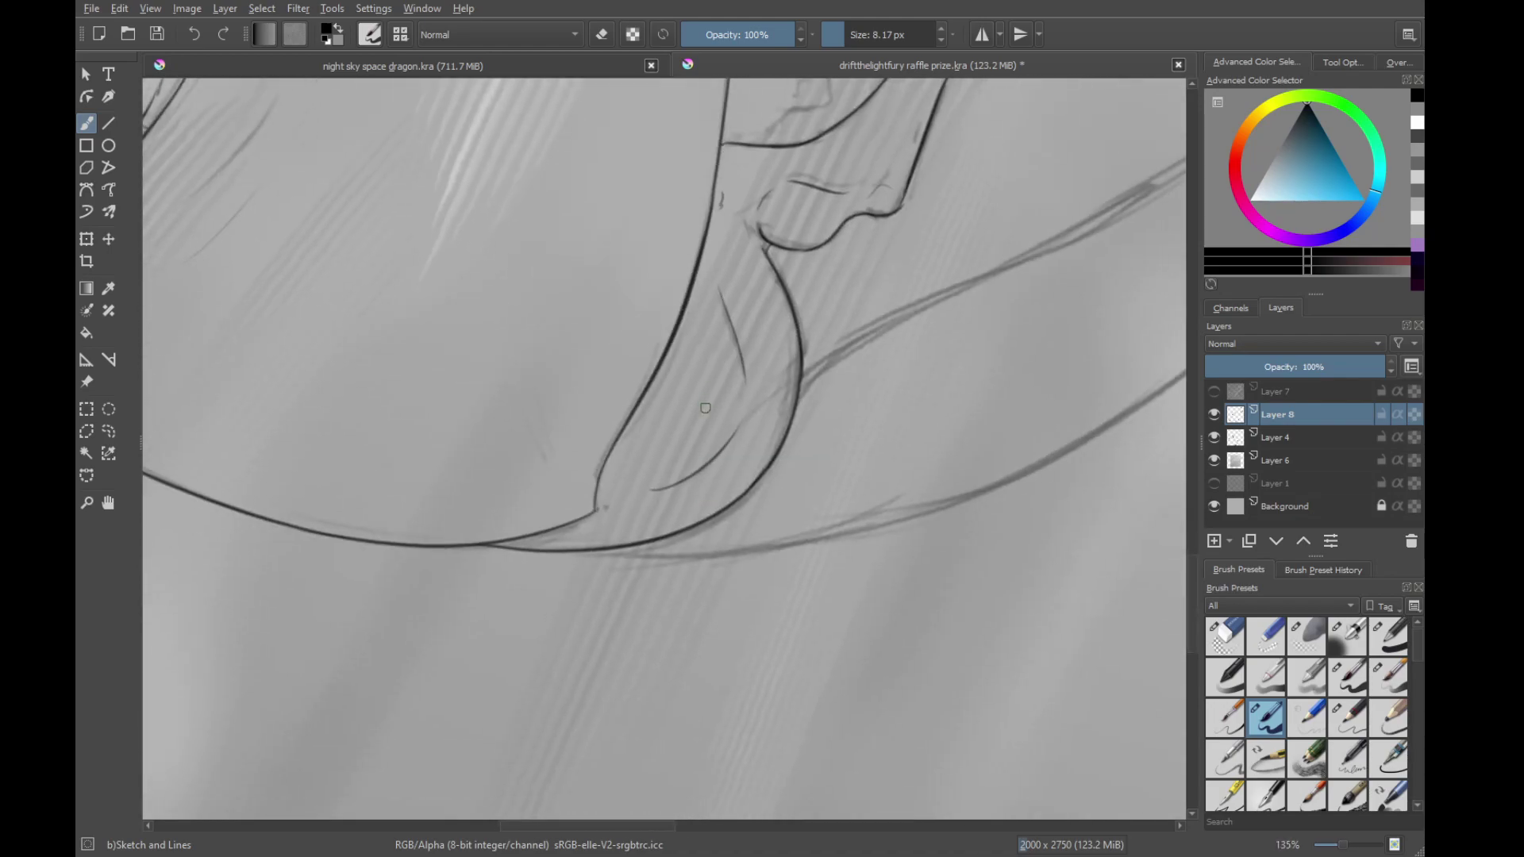
Ink the far hind foot's outermost toe with its claw and pad, and the sole edge down to the rear claw
{"action": "mouse_move", "coordinate": [791, 333]}
{"action": "left_mouse_down"}
{"action": "mouse_move", "coordinate": [802, 401]}
{"action": "mouse_move", "coordinate": [786, 620]}
{"action": "left_mouse_up"}
{"action": "left_click_drag", "start_coordinate": [825, 376], "coordinate": [796, 600]}
{"action": "left_click_drag", "start_coordinate": [739, 500], "coordinate": [751, 529]}
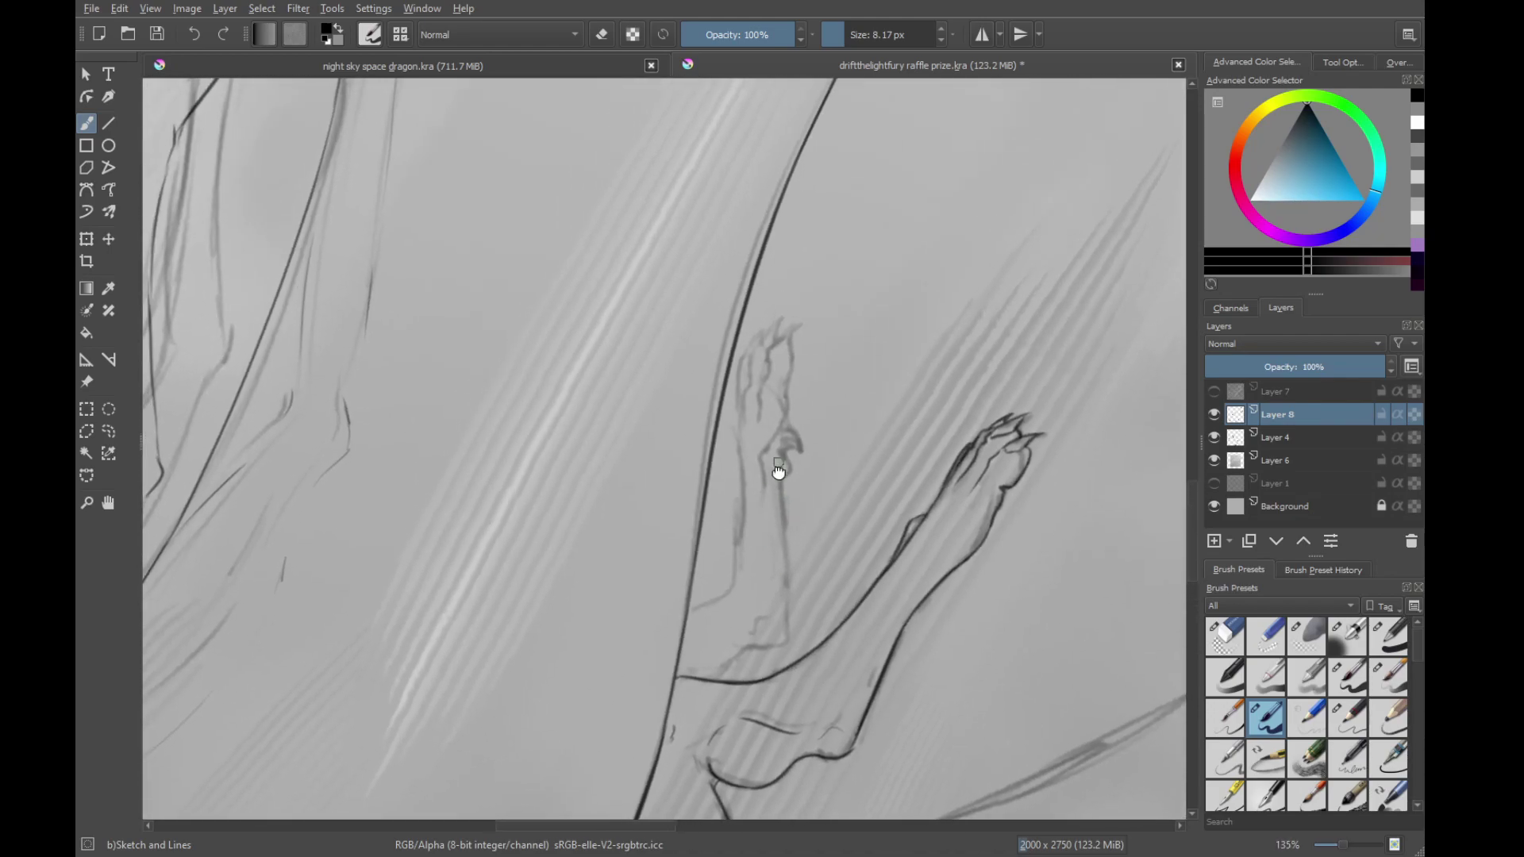
{"action": "key", "text": "6"}
{"action": "key", "text": "6"}
{"action": "left_click_drag", "start_coordinate": [719, 449], "coordinate": [782, 480]}
{"action": "scroll", "coordinate": [753, 508], "scroll_direction": "up", "scroll_amount": 5}
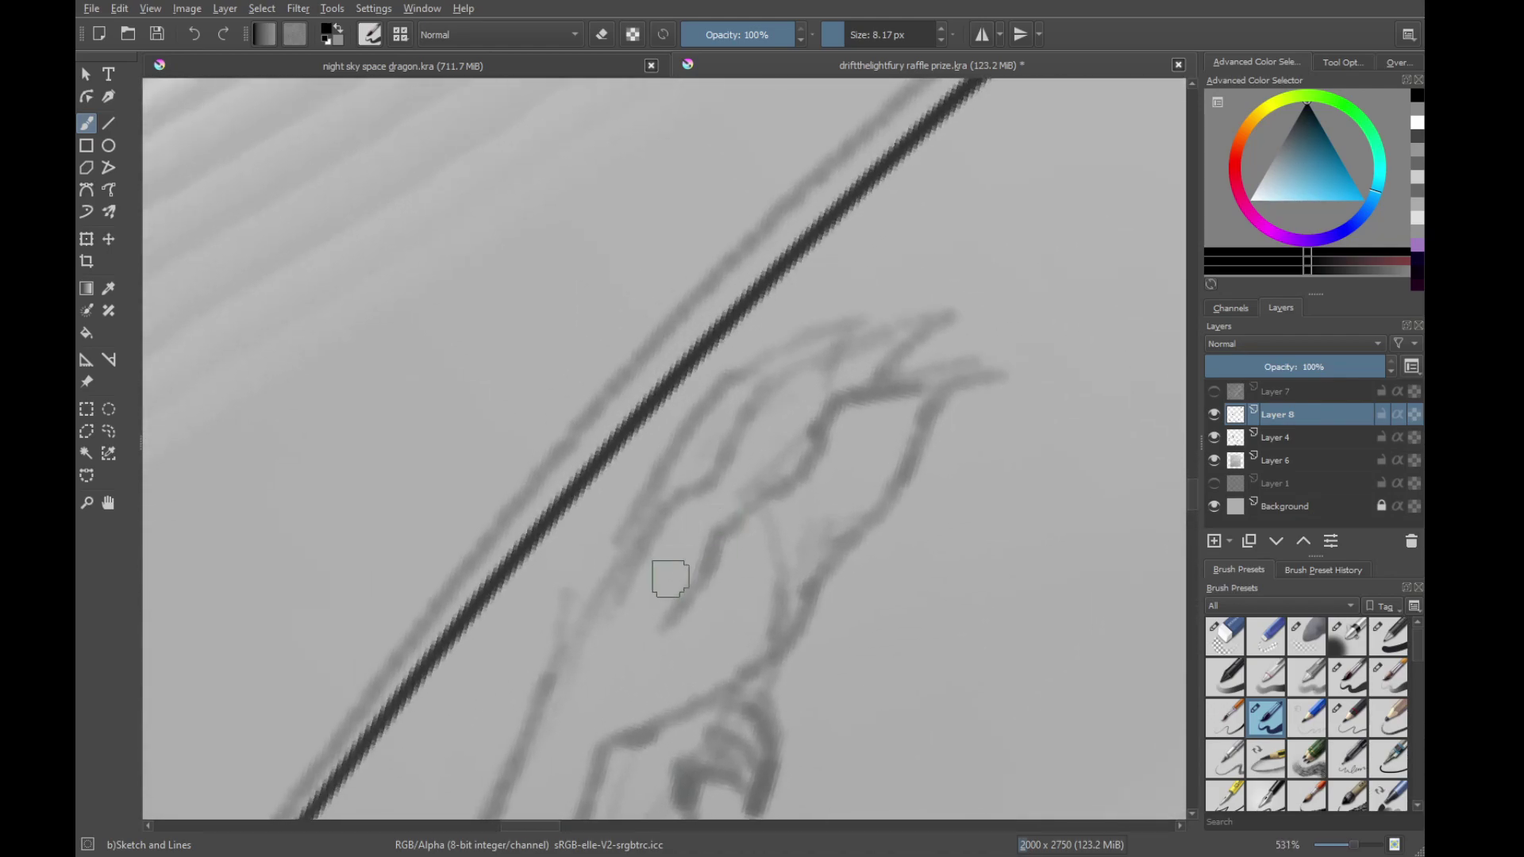
{"action": "mouse_move", "coordinate": [670, 580]}
{"action": "left_mouse_down"}
{"action": "mouse_move", "coordinate": [782, 480]}
{"action": "mouse_move", "coordinate": [825, 410]}
{"action": "left_mouse_up"}
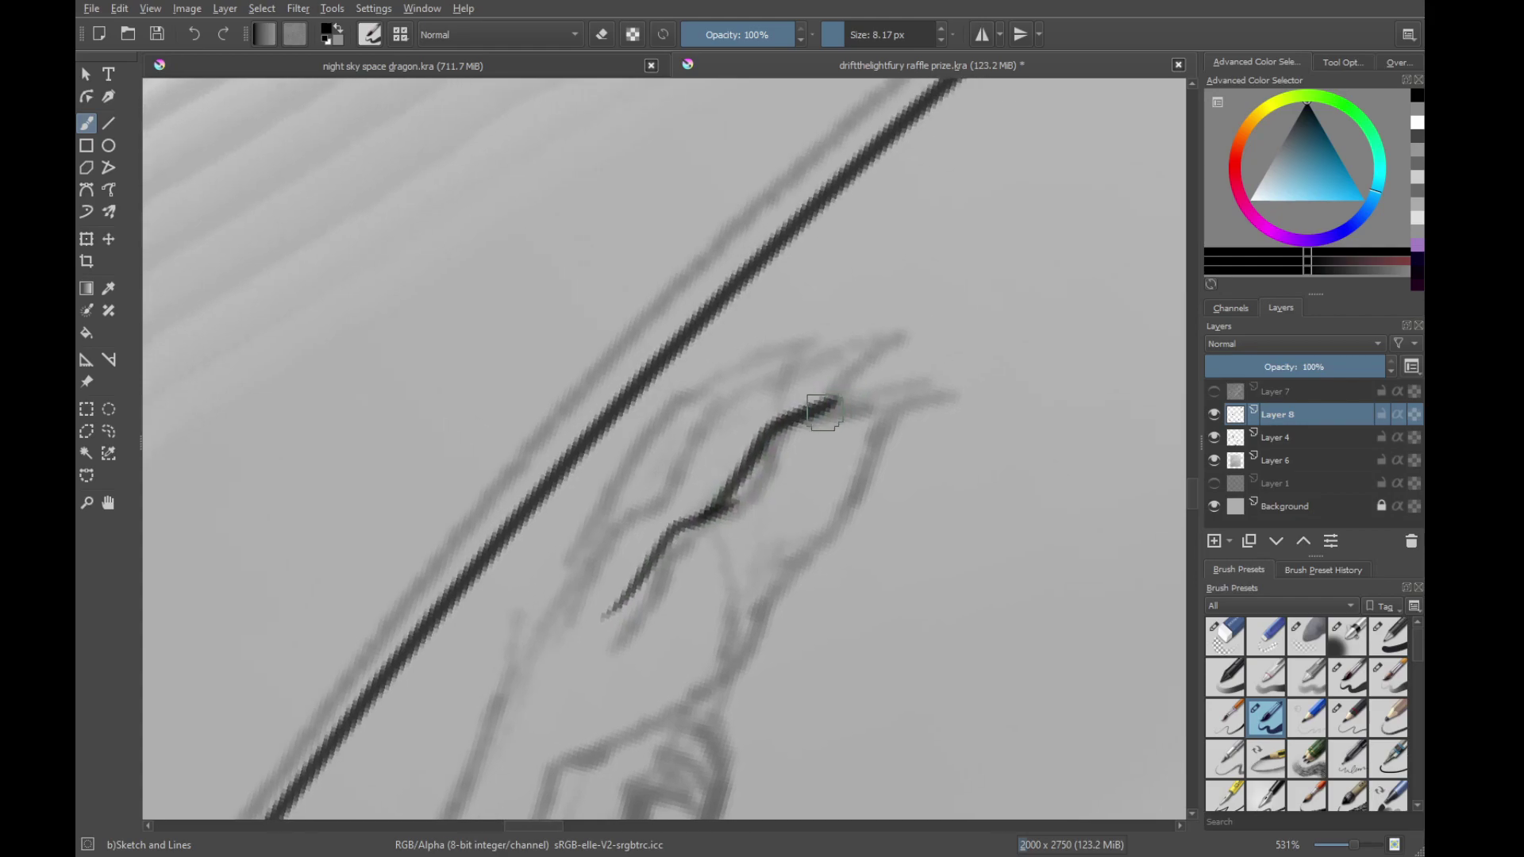
{"action": "key", "text": "ctrl+z"}
{"action": "mouse_move", "coordinate": [611, 603]}
{"action": "left_mouse_down"}
{"action": "mouse_move", "coordinate": [815, 405]}
{"action": "mouse_move", "coordinate": [961, 387]}
{"action": "mouse_move", "coordinate": [869, 424]}
{"action": "mouse_move", "coordinate": [800, 416]}
{"action": "left_mouse_up"}
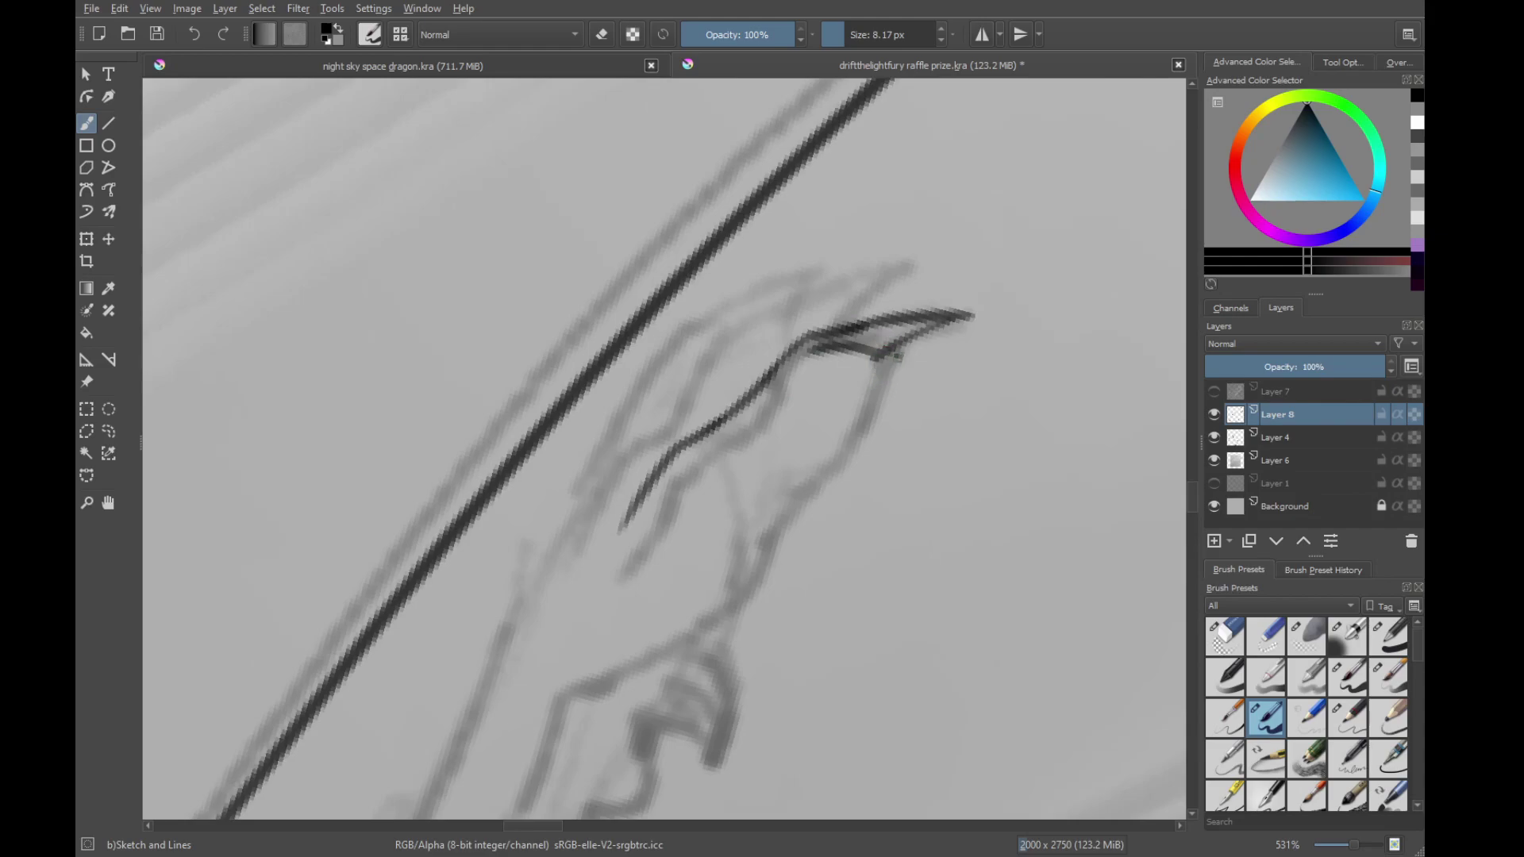
{"action": "mouse_move", "coordinate": [873, 353]}
{"action": "left_mouse_down"}
{"action": "mouse_move", "coordinate": [853, 459]}
{"action": "mouse_move", "coordinate": [790, 488]}
{"action": "mouse_move", "coordinate": [722, 635]}
{"action": "left_mouse_up"}
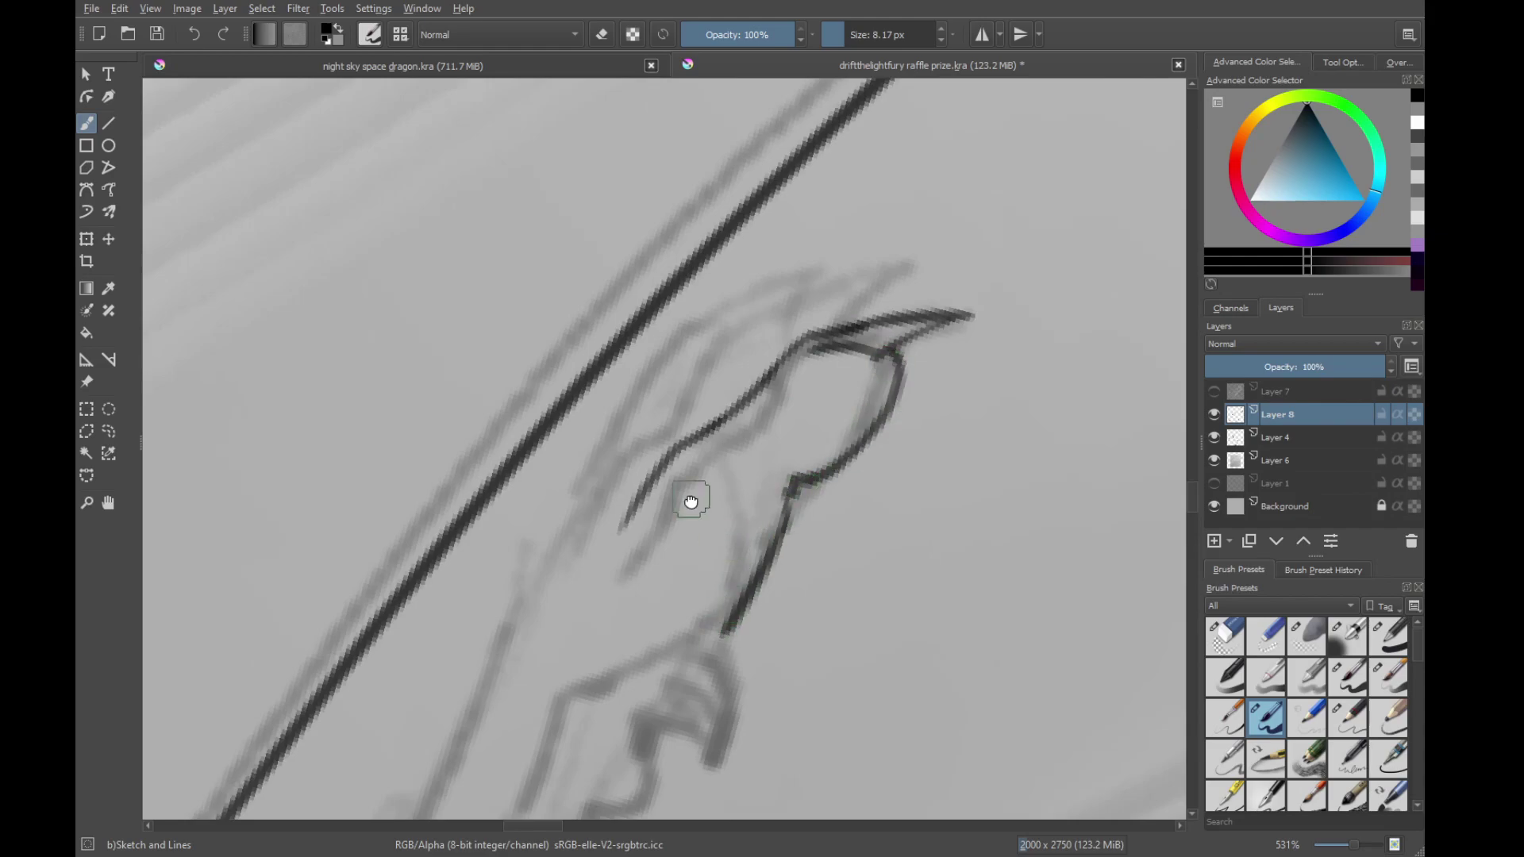
Ink the second toe and pointed claw of the far hind foot
{"action": "left_click_drag", "start_coordinate": [690, 501], "coordinate": [754, 598]}
{"action": "mouse_move", "coordinate": [646, 609]}
{"action": "left_mouse_down"}
{"action": "mouse_move", "coordinate": [796, 431]}
{"action": "mouse_move", "coordinate": [986, 346]}
{"action": "mouse_move", "coordinate": [925, 401]}
{"action": "left_mouse_up"}
{"action": "mouse_move", "coordinate": [827, 408]}
{"action": "left_mouse_down"}
{"action": "mouse_move", "coordinate": [926, 401]}
{"action": "mouse_move", "coordinate": [932, 425]}
{"action": "left_mouse_up"}
{"action": "left_click_drag", "start_coordinate": [811, 459], "coordinate": [844, 463]}
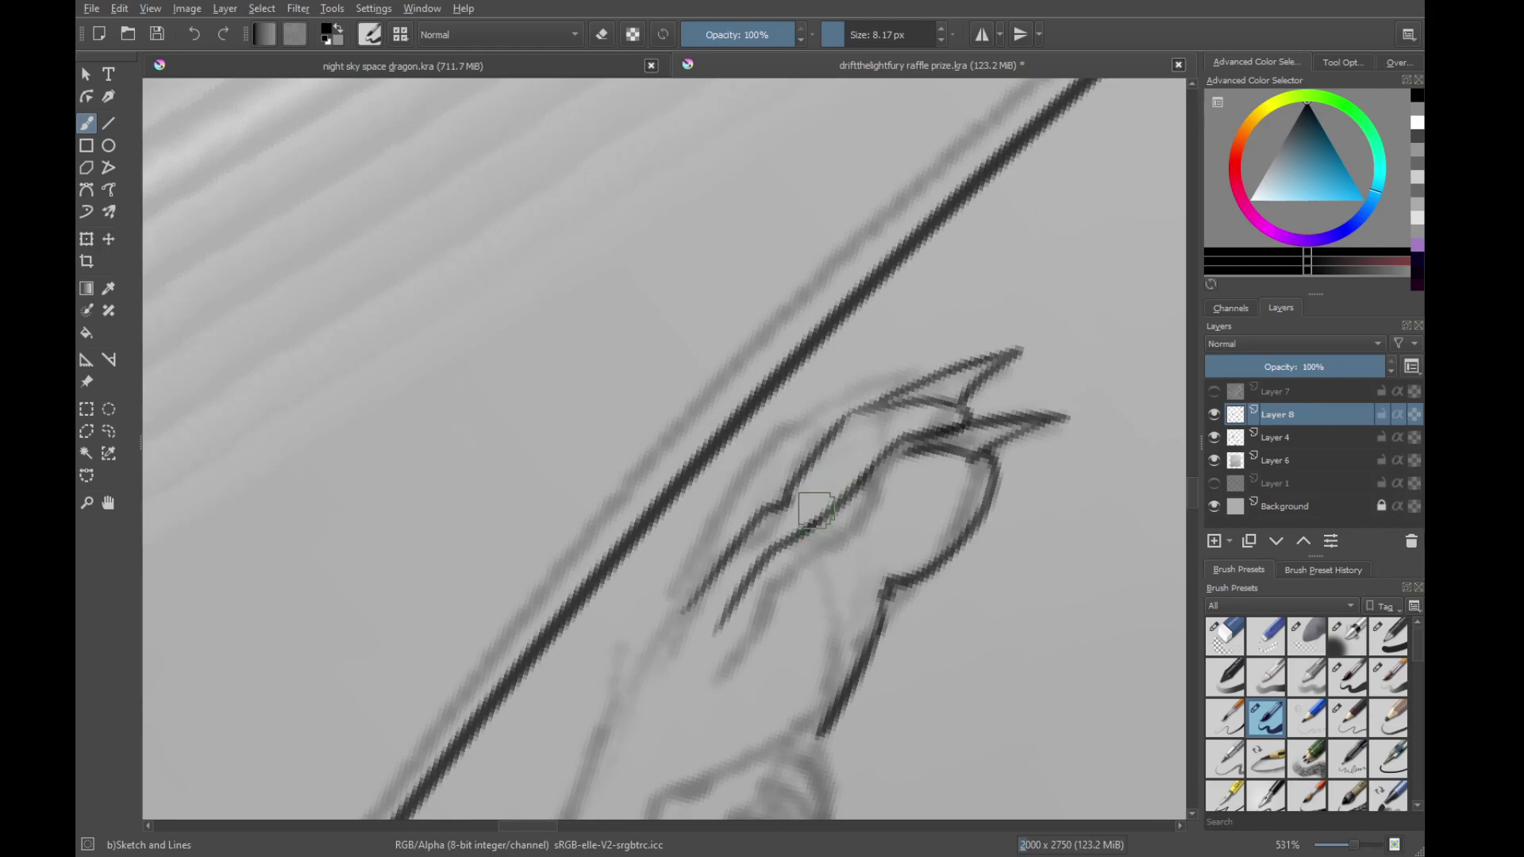
Ink the far hind foot's remaining front toes and claw, and start the foot's front edge below them
{"action": "mouse_move", "coordinate": [679, 591]}
{"action": "left_mouse_down"}
{"action": "mouse_move", "coordinate": [793, 412]}
{"action": "mouse_move", "coordinate": [944, 349]}
{"action": "mouse_move", "coordinate": [817, 409]}
{"action": "left_mouse_up"}
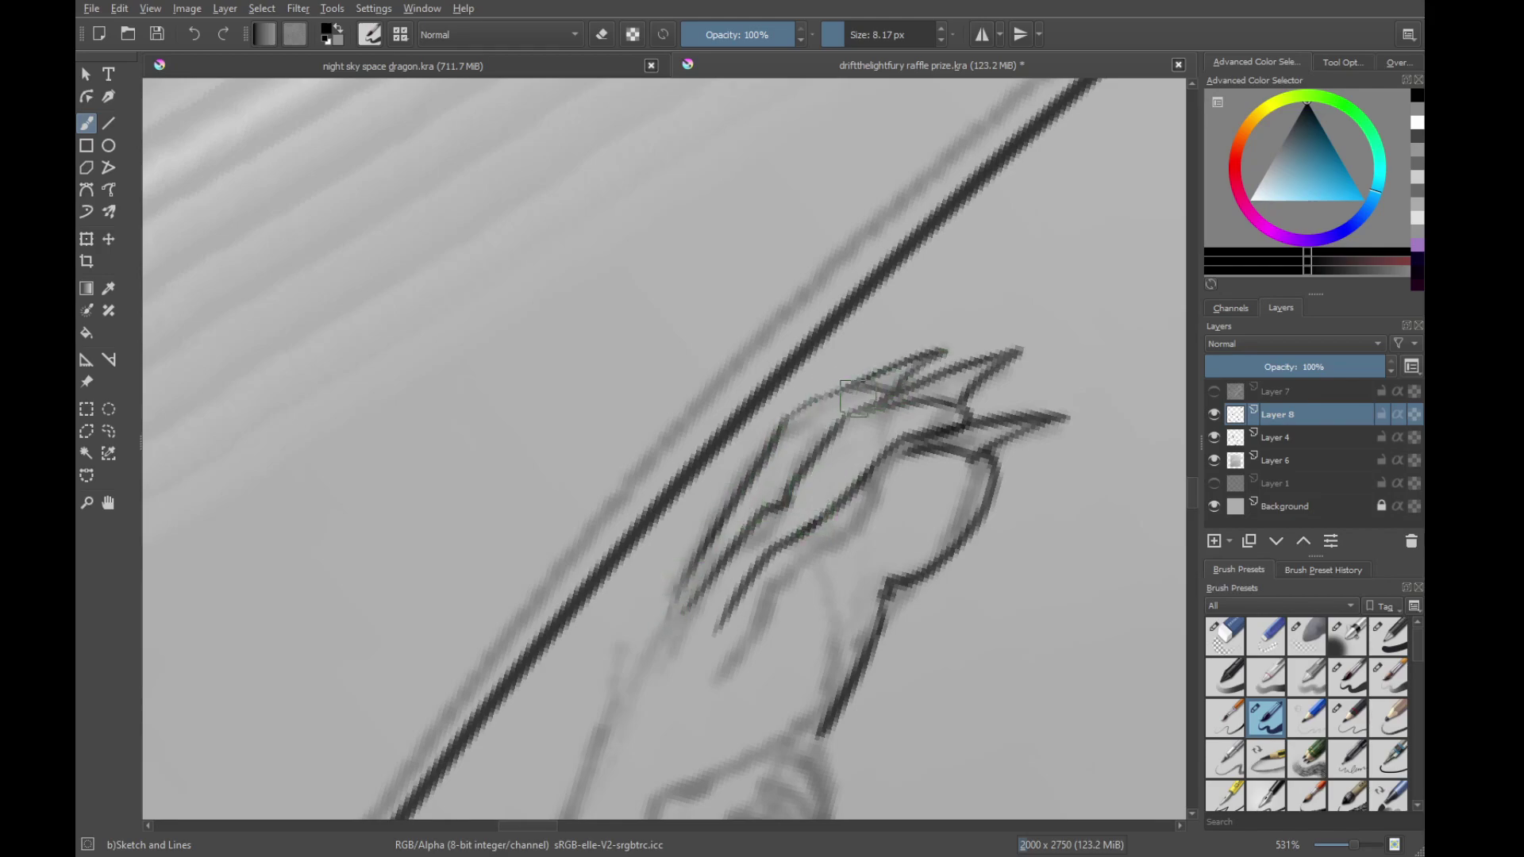
{"action": "left_click_drag", "start_coordinate": [751, 487], "coordinate": [812, 430]}
{"action": "mouse_move", "coordinate": [671, 653]}
{"action": "left_mouse_down"}
{"action": "mouse_move", "coordinate": [757, 468]}
{"action": "mouse_move", "coordinate": [826, 406]}
{"action": "left_mouse_up"}
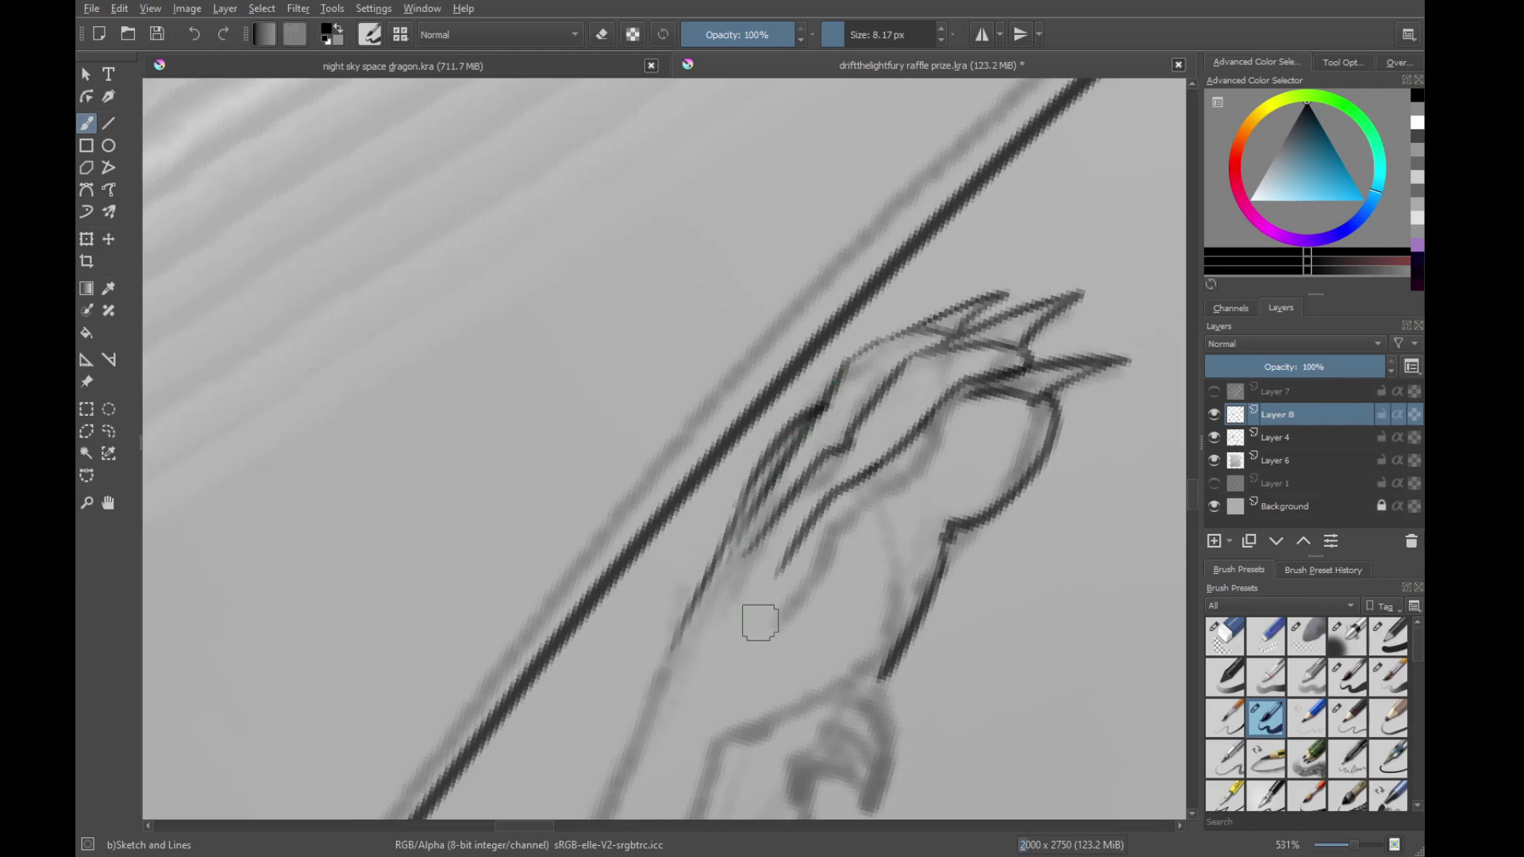
{"action": "left_click_drag", "start_coordinate": [759, 622], "coordinate": [823, 410]}
{"action": "left_click_drag", "start_coordinate": [812, 295], "coordinate": [742, 415]}
{"action": "mouse_move", "coordinate": [884, 463]}
{"action": "left_mouse_down"}
{"action": "mouse_move", "coordinate": [874, 429]}
{"action": "mouse_move", "coordinate": [831, 432]}
{"action": "left_mouse_up"}
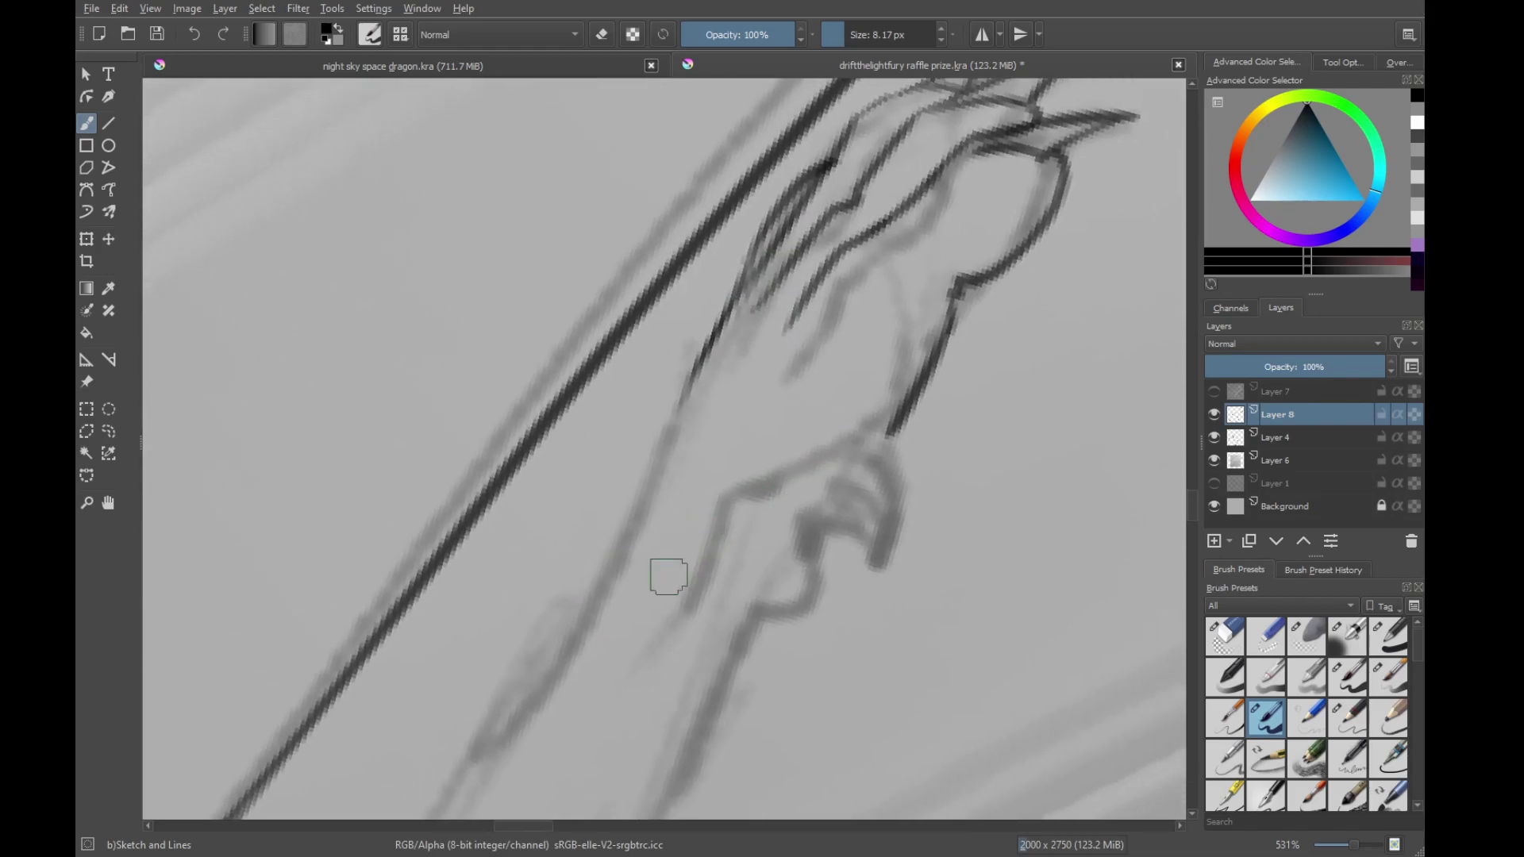
Ink the far hind foot's rear toe with its hooked claw, rounded pad and the start of the back edge below it
{"action": "mouse_move", "coordinate": [668, 577]}
{"action": "left_mouse_down"}
{"action": "mouse_move", "coordinate": [746, 462]}
{"action": "mouse_move", "coordinate": [825, 420]}
{"action": "mouse_move", "coordinate": [913, 476]}
{"action": "left_mouse_up"}
{"action": "mouse_move", "coordinate": [913, 527]}
{"action": "left_mouse_down"}
{"action": "mouse_move", "coordinate": [913, 474]}
{"action": "mouse_move", "coordinate": [902, 546]}
{"action": "left_mouse_up"}
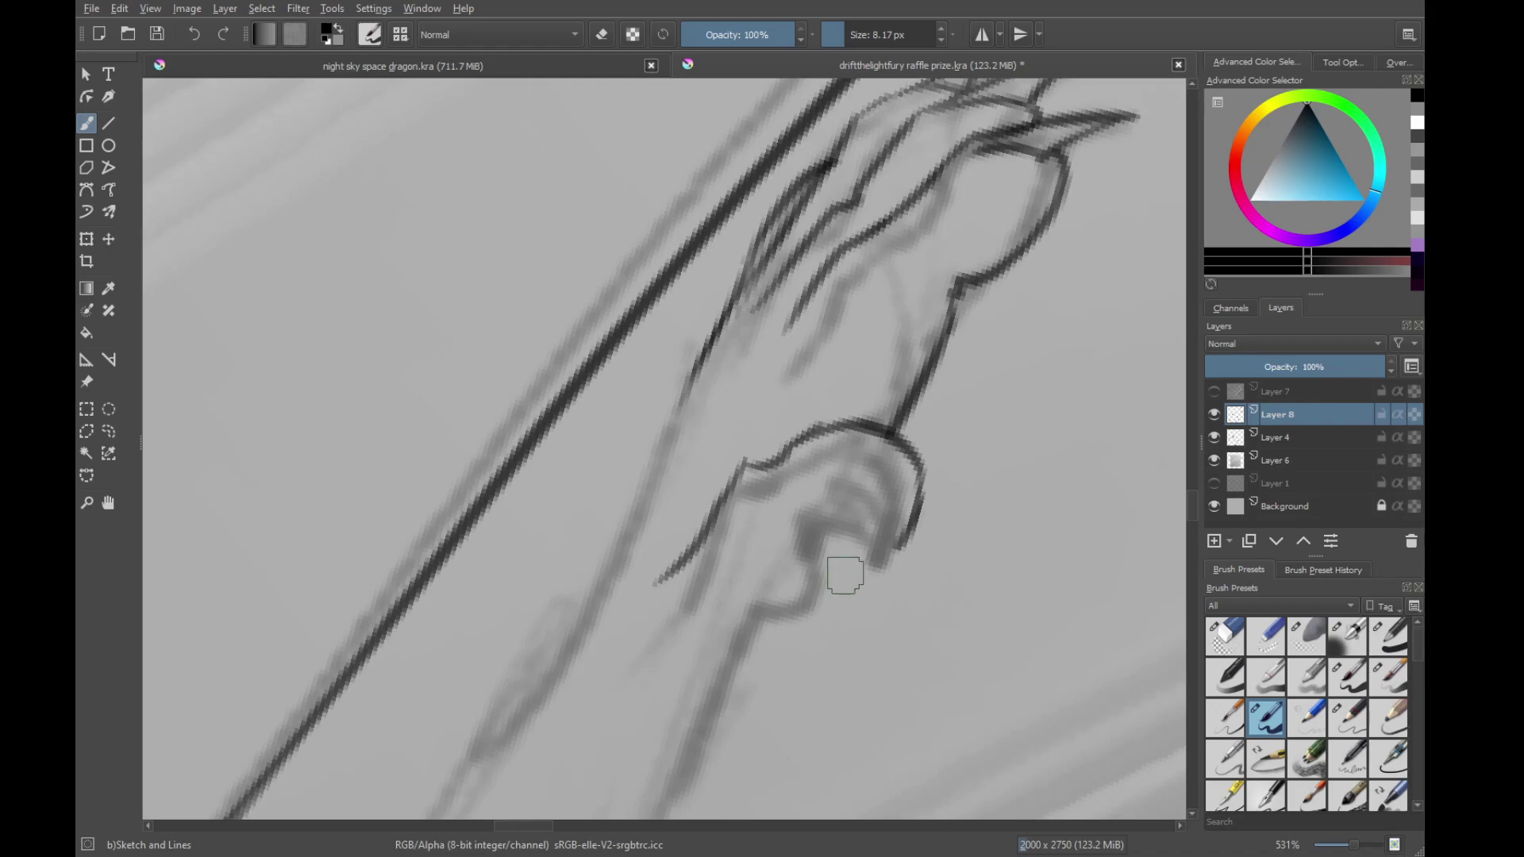
{"action": "left_click_drag", "start_coordinate": [843, 571], "coordinate": [829, 547]}
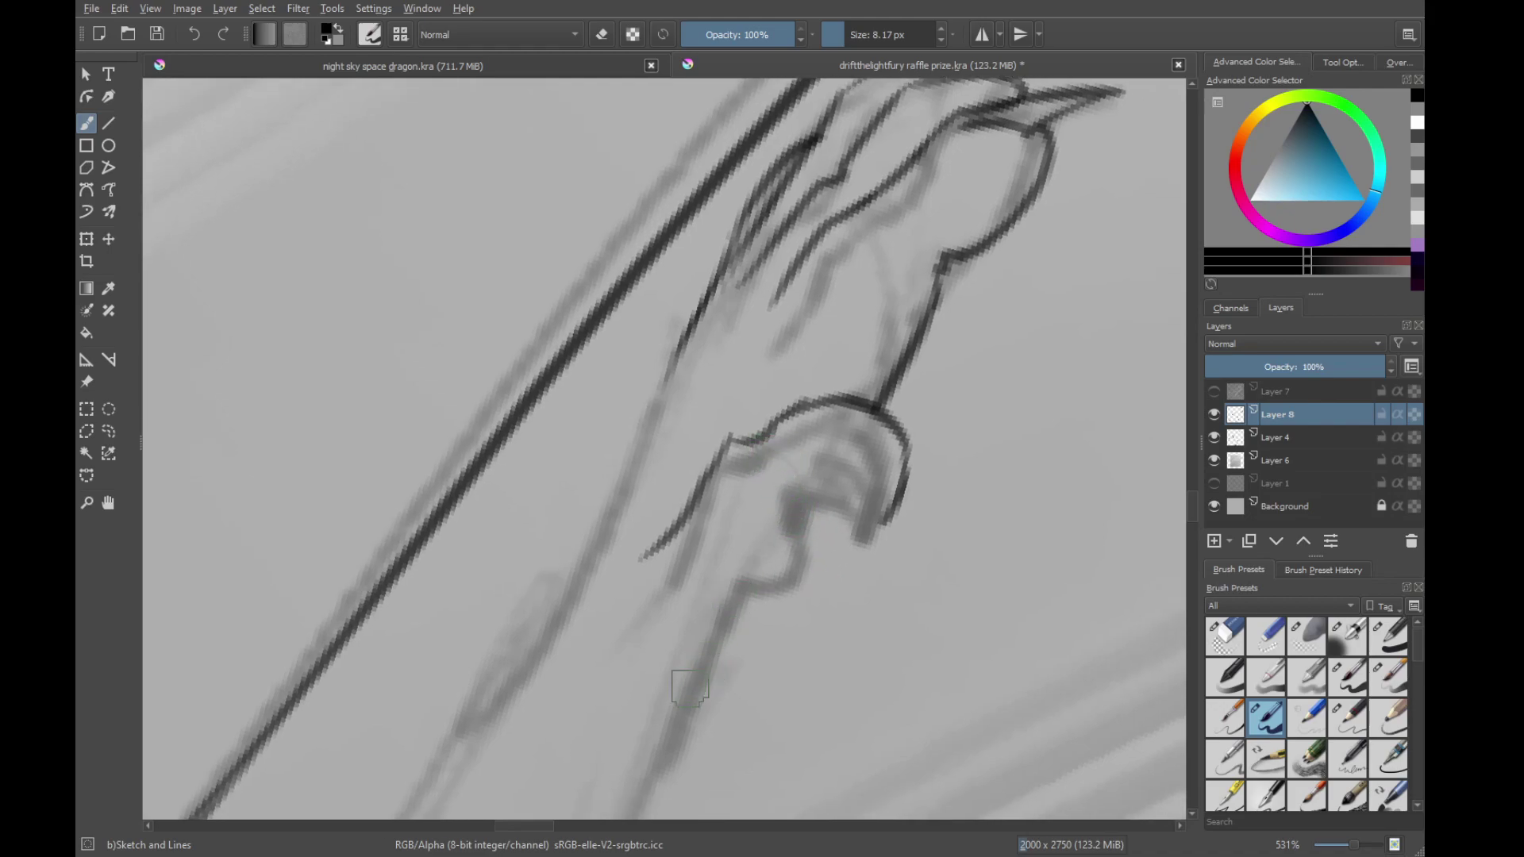
{"action": "mouse_move", "coordinate": [689, 688]}
{"action": "left_mouse_down"}
{"action": "mouse_move", "coordinate": [734, 591]}
{"action": "mouse_move", "coordinate": [781, 565]}
{"action": "mouse_move", "coordinate": [809, 520]}
{"action": "left_mouse_up"}
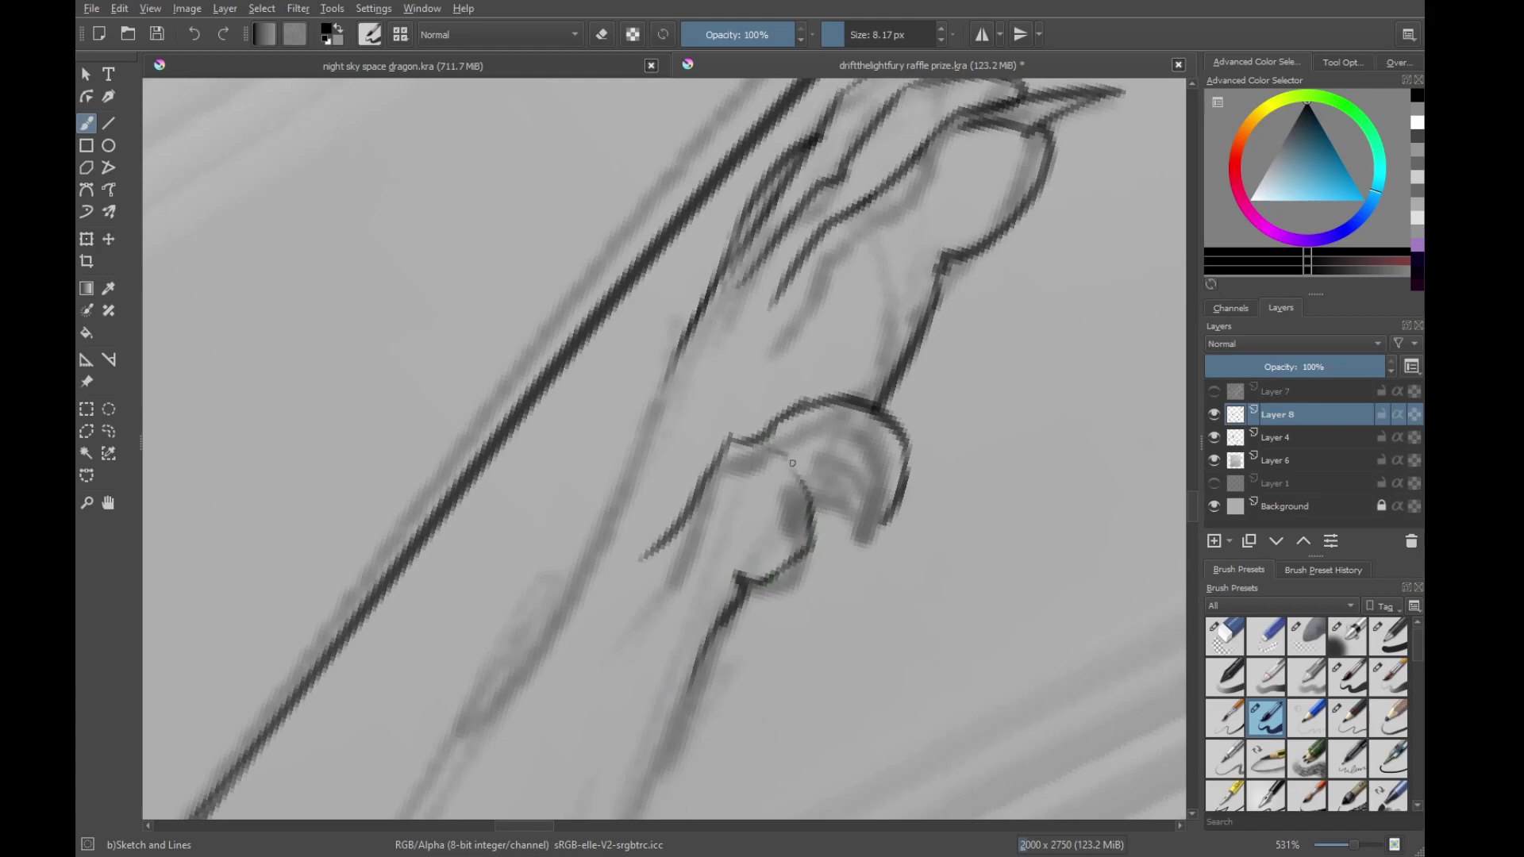
{"action": "left_click_drag", "start_coordinate": [792, 462], "coordinate": [814, 511]}
{"action": "left_click_drag", "start_coordinate": [884, 476], "coordinate": [885, 434]}
{"action": "mouse_move", "coordinate": [822, 492]}
{"action": "left_mouse_down"}
{"action": "mouse_move", "coordinate": [865, 435]}
{"action": "mouse_move", "coordinate": [893, 486]}
{"action": "left_mouse_up"}
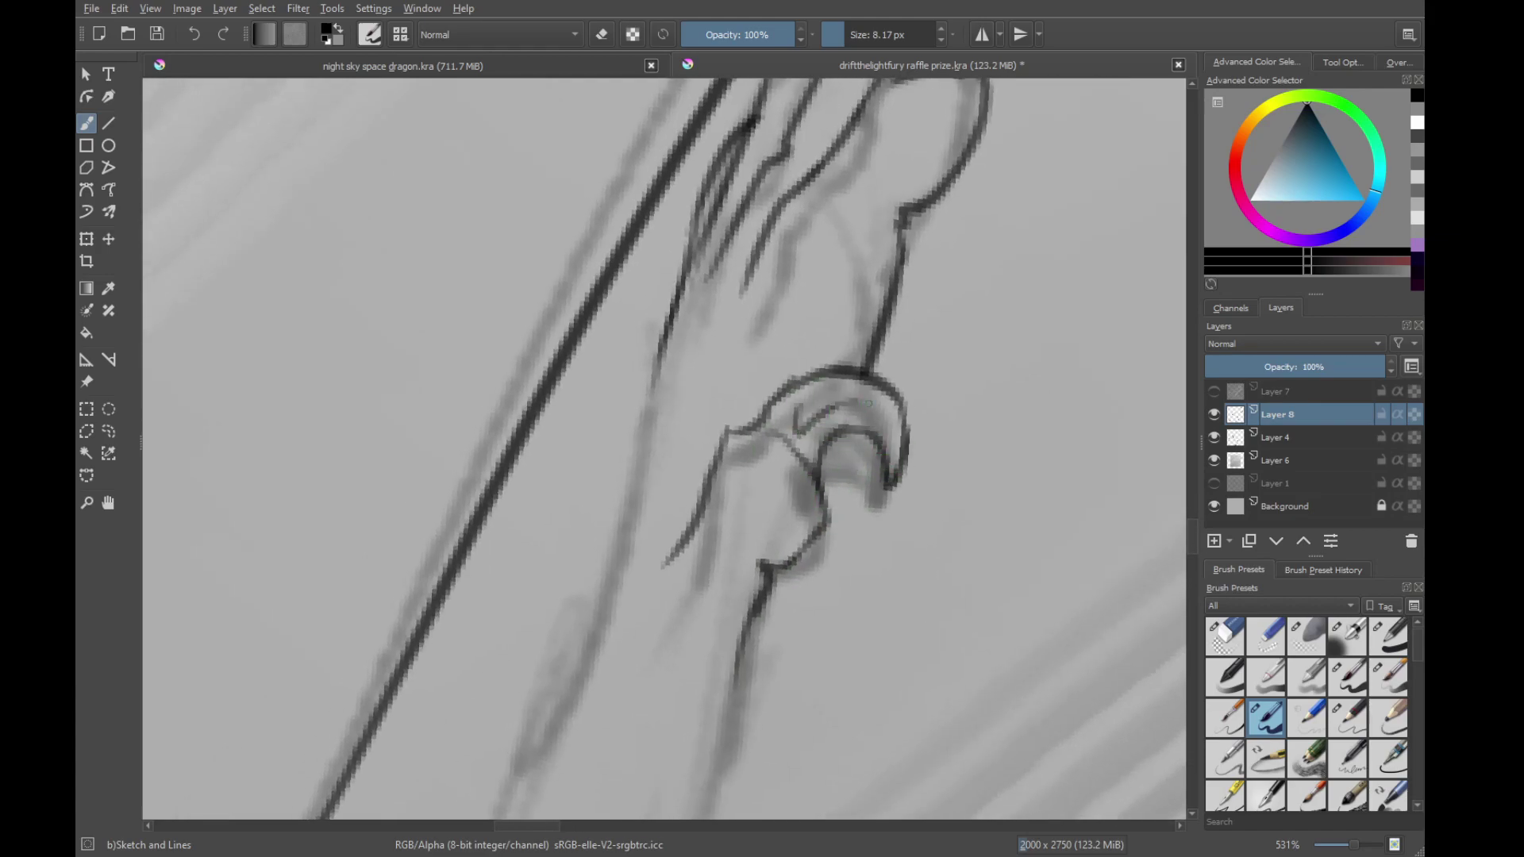
{"action": "left_click_drag", "start_coordinate": [869, 403], "coordinate": [829, 572]}
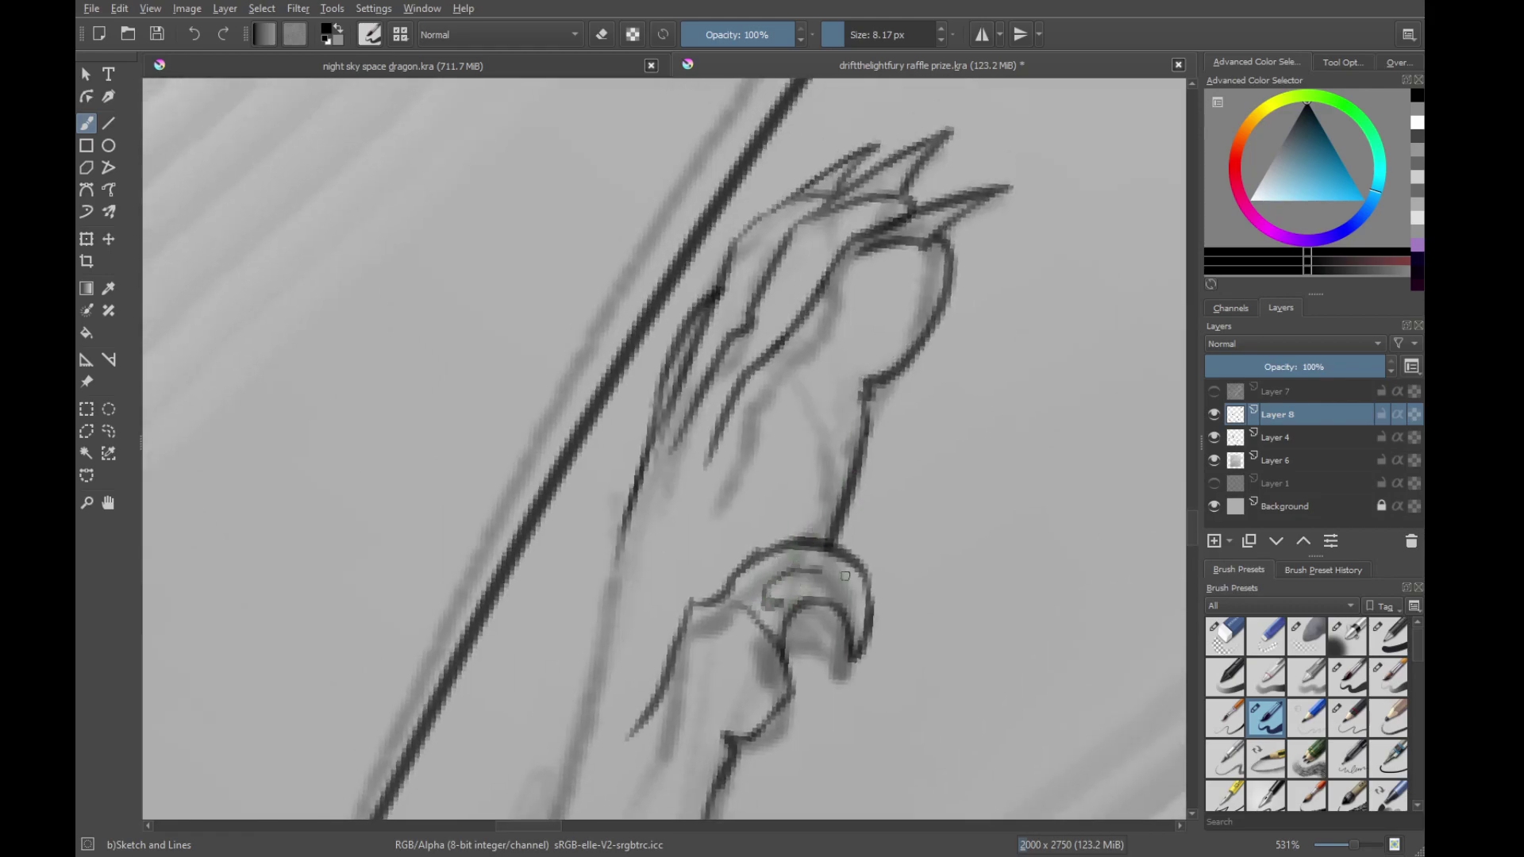
{"action": "left_click_drag", "start_coordinate": [848, 367], "coordinate": [799, 486]}
{"action": "left_click_drag", "start_coordinate": [712, 702], "coordinate": [746, 407]}
{"action": "mouse_move", "coordinate": [803, 323]}
{"action": "left_mouse_down"}
{"action": "mouse_move", "coordinate": [915, 398]}
{"action": "mouse_move", "coordinate": [939, 374]}
{"action": "left_mouse_up"}
{"action": "left_click_drag", "start_coordinate": [599, 548], "coordinate": [750, 588]}
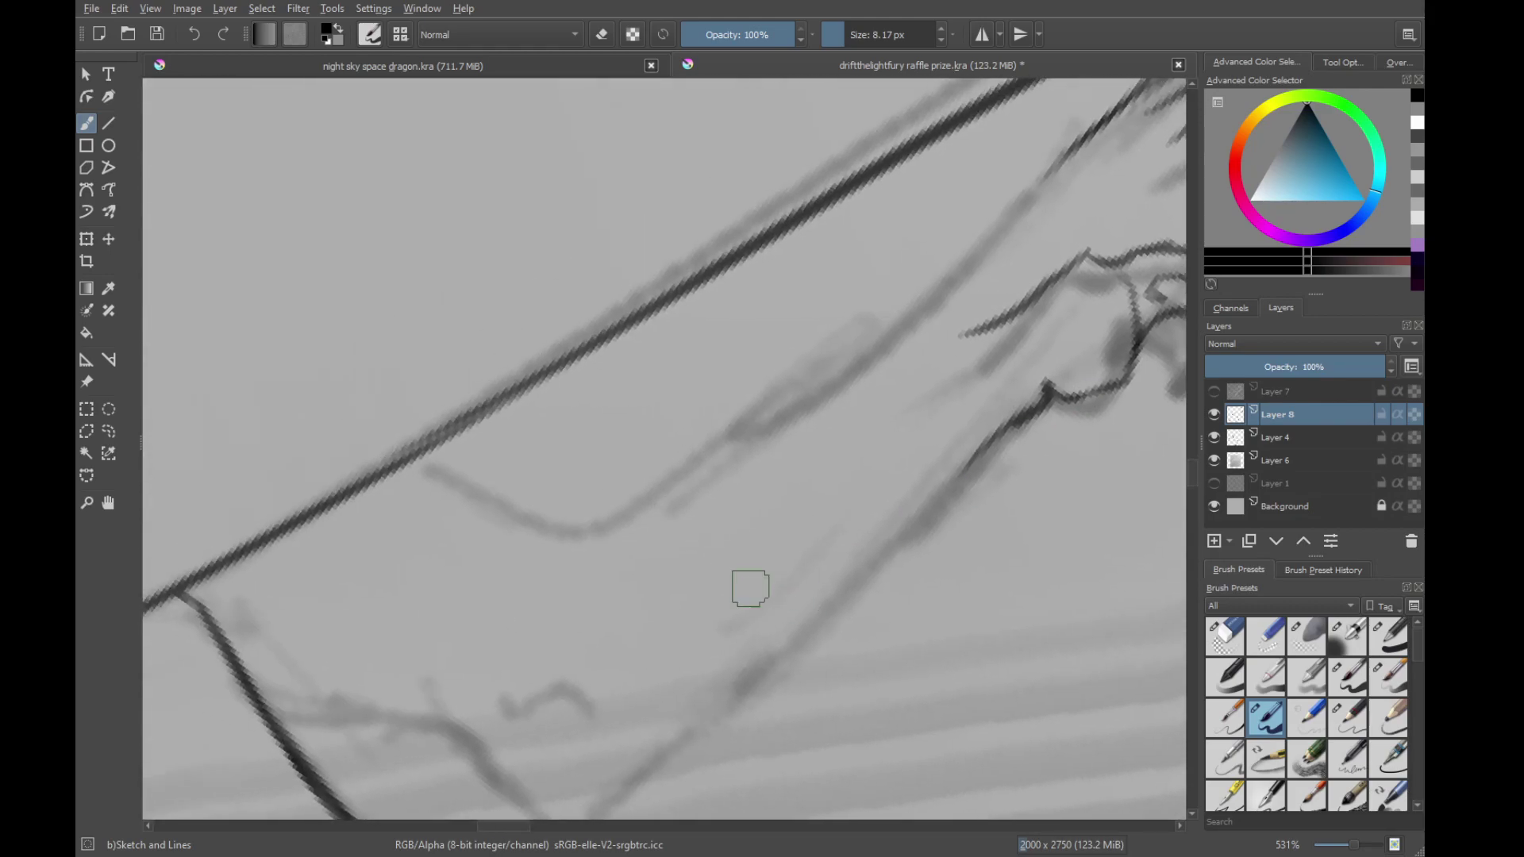
Ink the short curve where the far hind leg's front edge meets the wing membrane line
{"action": "left_click_drag", "start_coordinate": [619, 481], "coordinate": [757, 590]}
{"action": "mouse_move", "coordinate": [565, 568]}
{"action": "left_mouse_down"}
{"action": "mouse_move", "coordinate": [718, 631]}
{"action": "mouse_move", "coordinate": [784, 598]}
{"action": "mouse_move", "coordinate": [603, 655]}
{"action": "mouse_move", "coordinate": [779, 540]}
{"action": "left_mouse_up"}
{"action": "key", "text": "ctrl+z"}
{"action": "key", "text": "ctrl+z"}
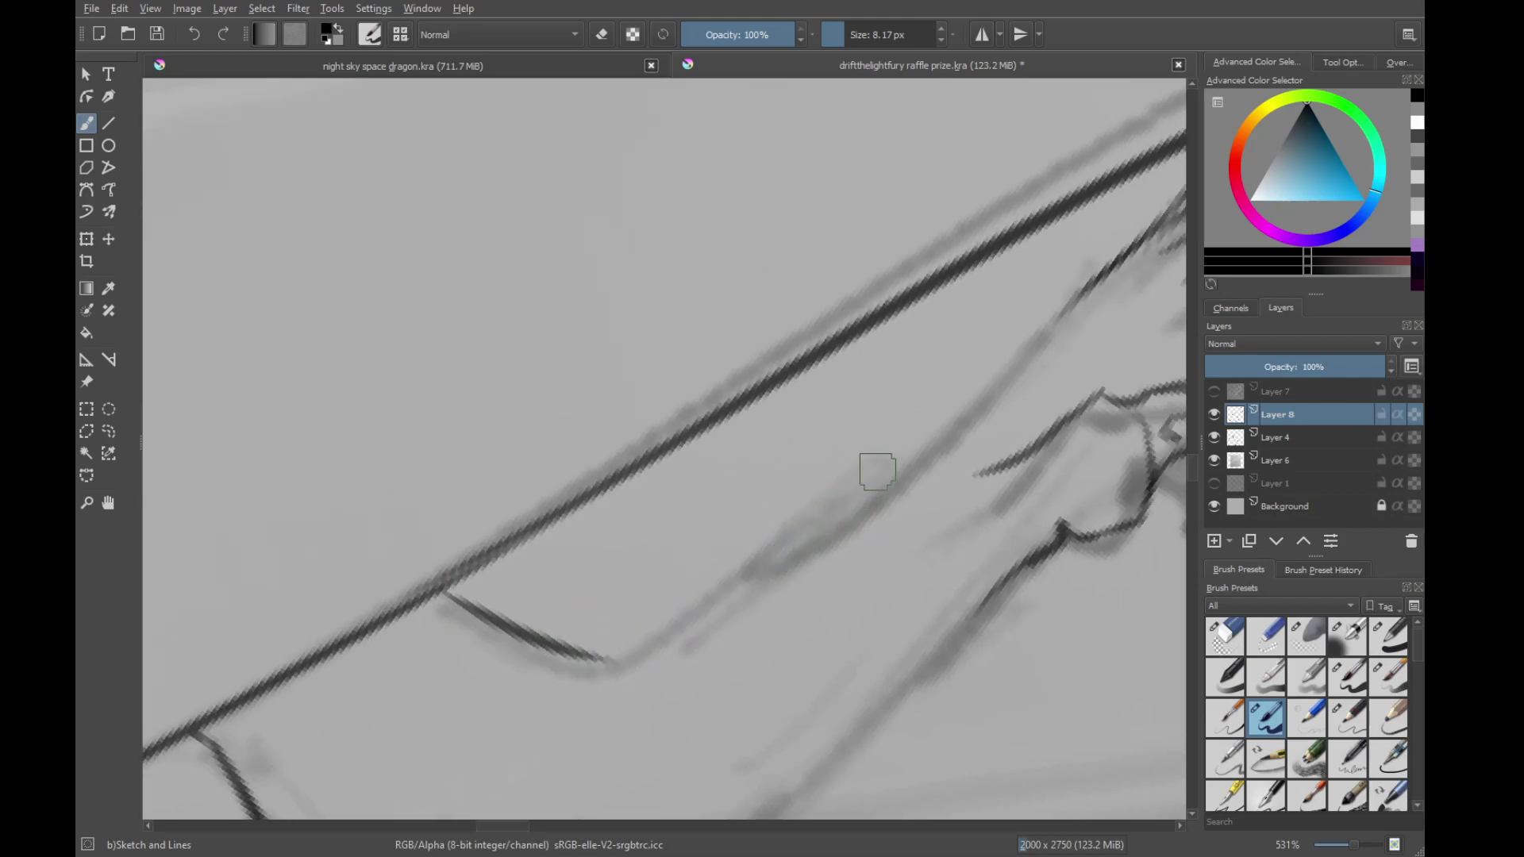
{"action": "left_click_drag", "start_coordinate": [877, 471], "coordinate": [823, 381]}
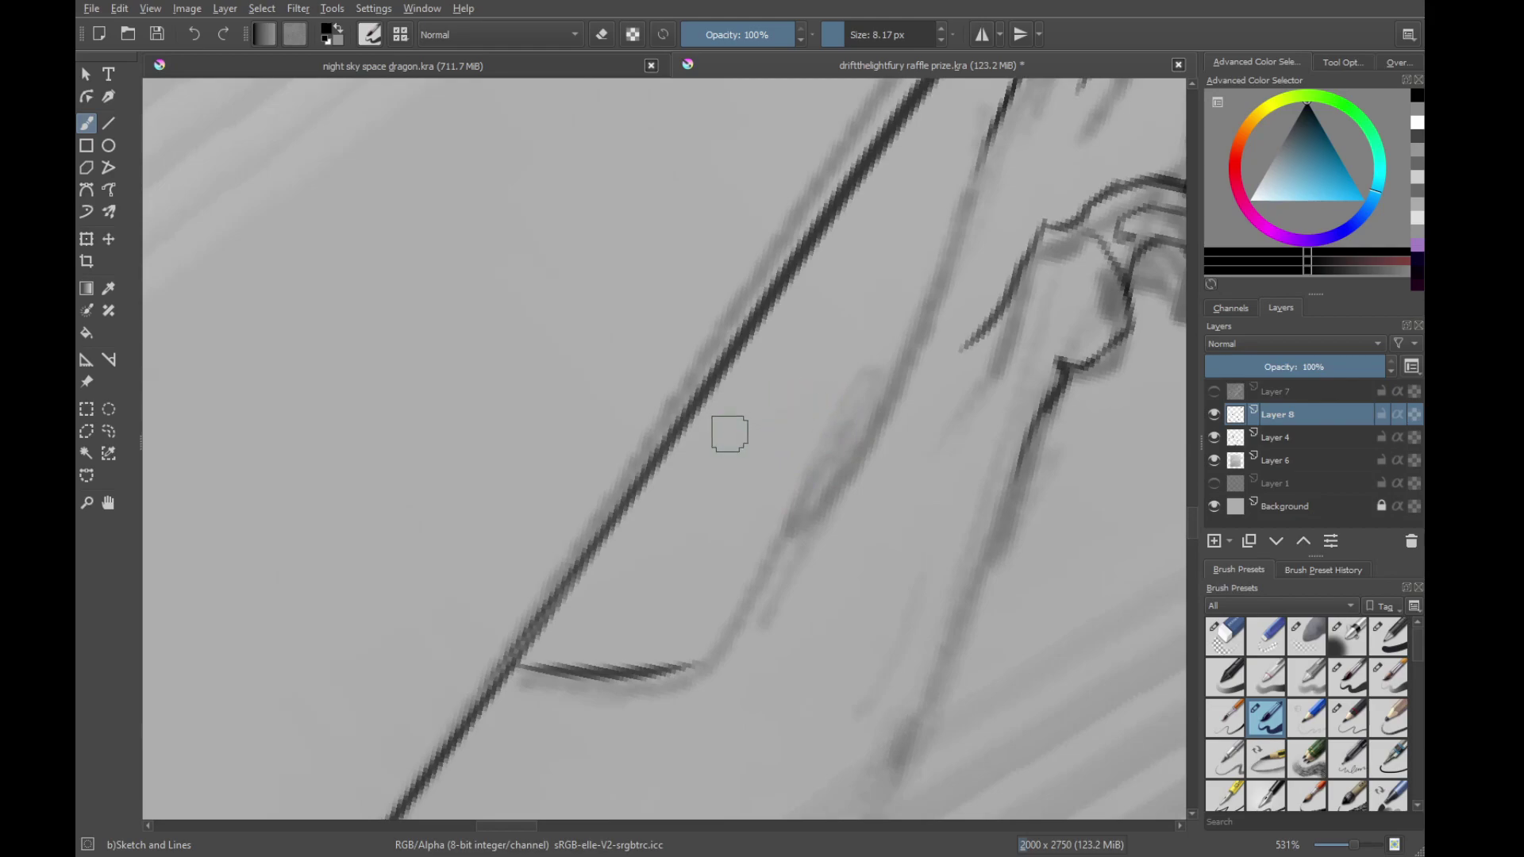
Ink the far hind leg's front edge from the foot up to the short curve at the membrane line
{"action": "mouse_move", "coordinate": [725, 432]}
{"action": "left_mouse_down"}
{"action": "mouse_move", "coordinate": [772, 510]}
{"action": "mouse_move", "coordinate": [765, 309]}
{"action": "mouse_move", "coordinate": [849, 512]}
{"action": "mouse_move", "coordinate": [816, 462]}
{"action": "mouse_move", "coordinate": [745, 445]}
{"action": "mouse_move", "coordinate": [684, 541]}
{"action": "left_mouse_up"}
{"action": "left_click_drag", "start_coordinate": [545, 676], "coordinate": [649, 532]}
{"action": "left_click_drag", "start_coordinate": [578, 631], "coordinate": [826, 351]}
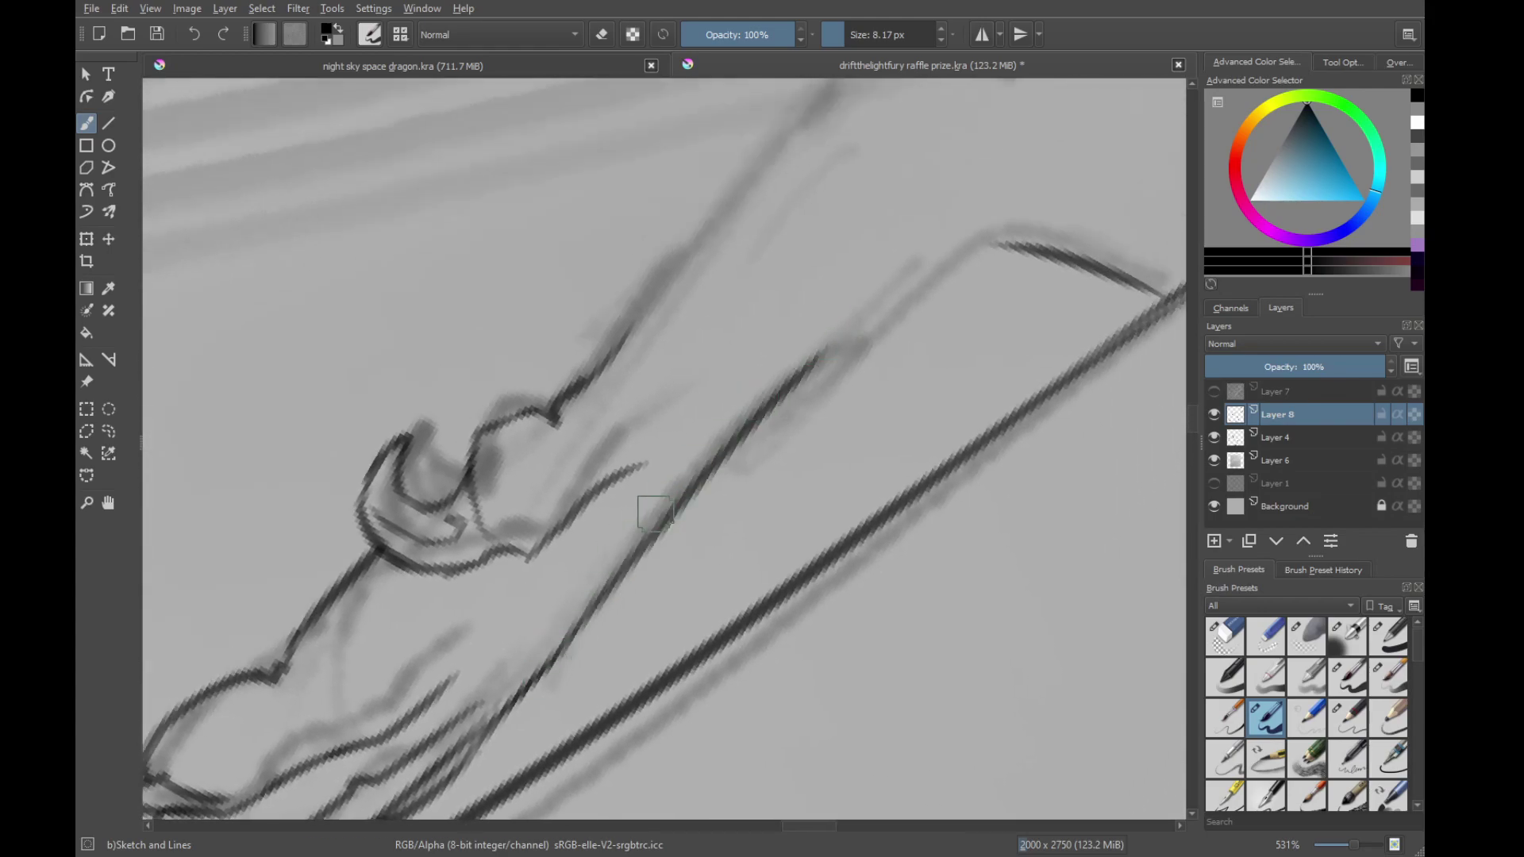
{"action": "left_click_drag", "start_coordinate": [682, 488], "coordinate": [946, 260]}
Ink the far hind leg's back edge from the rear claw pad up towards the hock
{"action": "mouse_move", "coordinate": [826, 354]}
{"action": "left_mouse_down"}
{"action": "mouse_move", "coordinate": [964, 252]}
{"action": "mouse_move", "coordinate": [858, 549]}
{"action": "left_mouse_up"}
{"action": "mouse_move", "coordinate": [552, 631]}
{"action": "left_mouse_down"}
{"action": "mouse_move", "coordinate": [607, 540]}
{"action": "mouse_move", "coordinate": [785, 342]}
{"action": "left_mouse_up"}
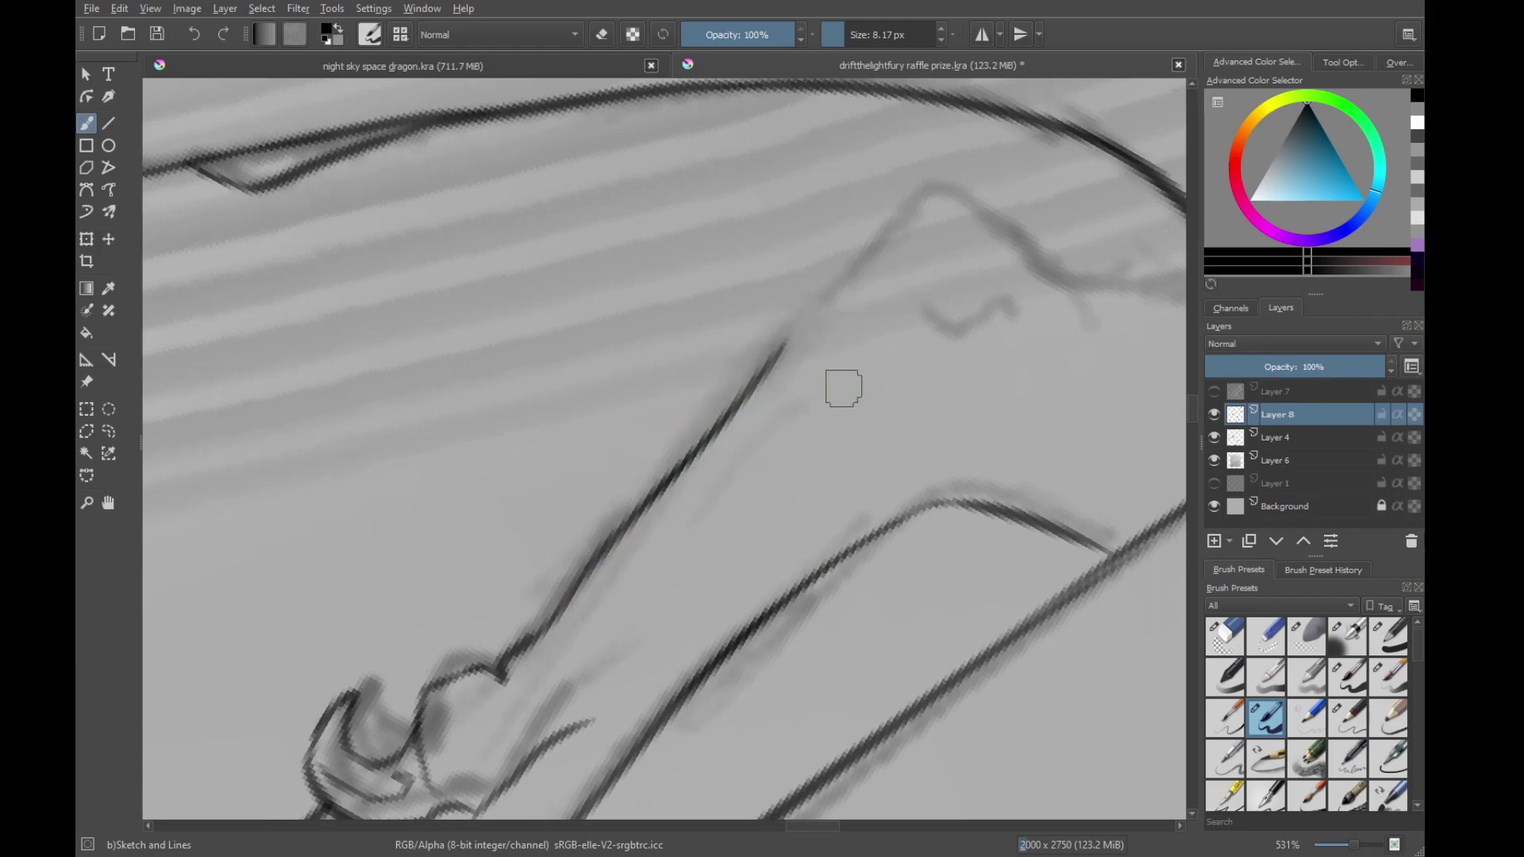
{"action": "left_click_drag", "start_coordinate": [844, 388], "coordinate": [709, 587]}
{"action": "key", "text": "ctrl+z"}
{"action": "left_click_drag", "start_coordinate": [573, 642], "coordinate": [750, 429]}
Ink the far hind leg's pointed hock, the curved edge above it and the small inner contour mark
{"action": "mouse_move", "coordinate": [684, 516]}
{"action": "left_mouse_down"}
{"action": "mouse_move", "coordinate": [784, 398]}
{"action": "mouse_move", "coordinate": [850, 419]}
{"action": "mouse_move", "coordinate": [769, 391]}
{"action": "mouse_move", "coordinate": [855, 453]}
{"action": "mouse_move", "coordinate": [861, 436]}
{"action": "mouse_move", "coordinate": [1020, 435]}
{"action": "left_mouse_up"}
{"action": "mouse_move", "coordinate": [698, 477]}
{"action": "left_mouse_down"}
{"action": "mouse_move", "coordinate": [815, 480]}
{"action": "mouse_move", "coordinate": [1019, 307]}
{"action": "mouse_move", "coordinate": [782, 453]}
{"action": "mouse_move", "coordinate": [865, 455]}
{"action": "mouse_move", "coordinate": [908, 496]}
{"action": "left_mouse_up"}
{"action": "left_click_drag", "start_coordinate": [830, 432], "coordinate": [841, 547]}
{"action": "mouse_move", "coordinate": [944, 496]}
{"action": "left_mouse_down"}
{"action": "mouse_move", "coordinate": [936, 346]}
{"action": "mouse_move", "coordinate": [573, 337]}
{"action": "left_mouse_up"}
{"action": "left_click_drag", "start_coordinate": [572, 437], "coordinate": [724, 516]}
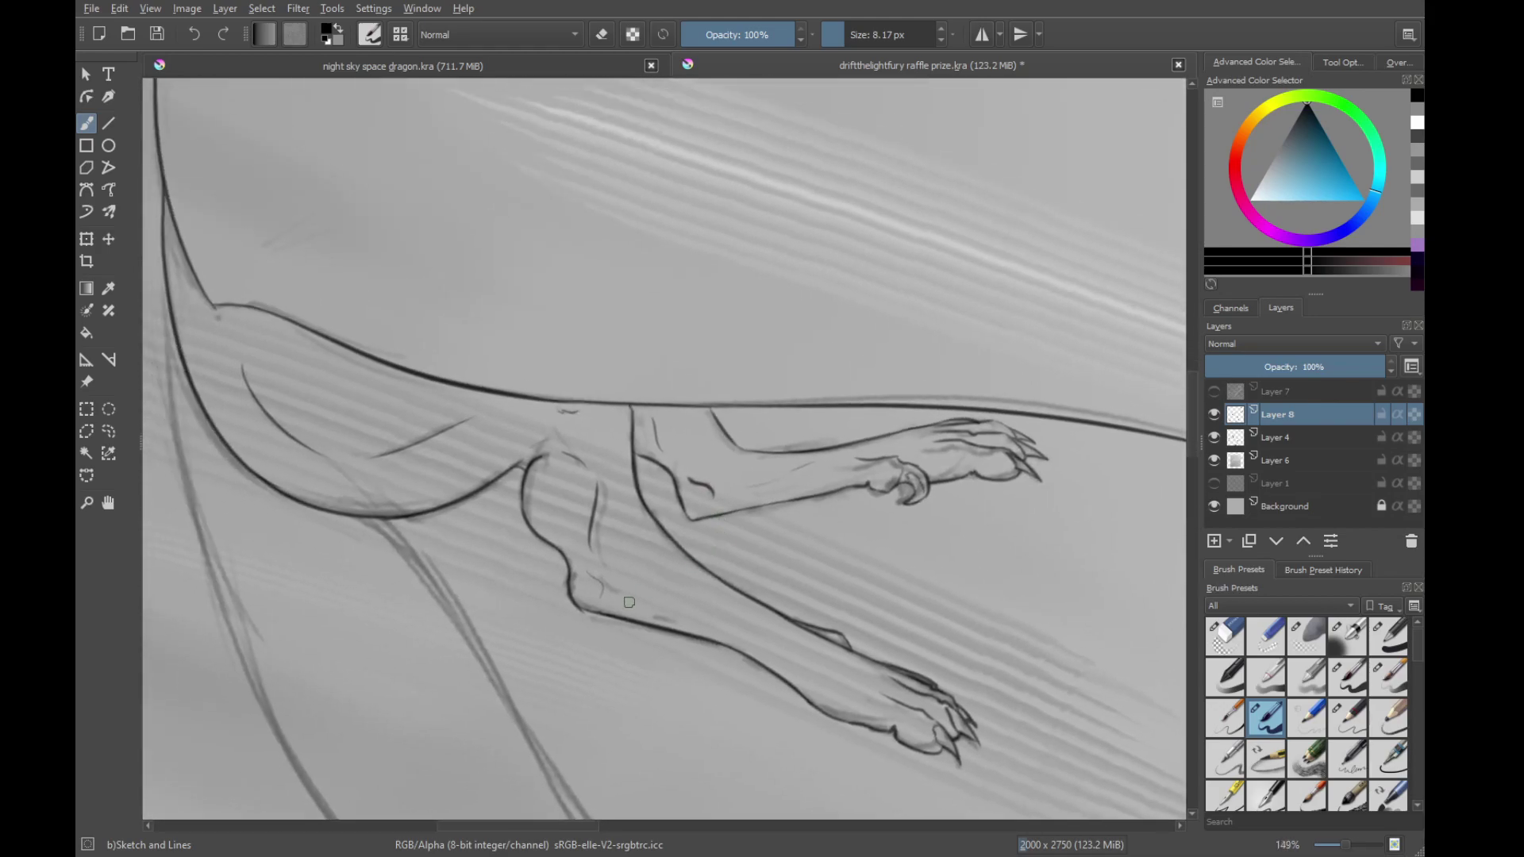
Review the inked hind legs and hips against the sketch, and examine the tail sketch beyond them
{"action": "mouse_move", "coordinate": [615, 608]}
{"action": "left_mouse_down"}
{"action": "mouse_move", "coordinate": [725, 549]}
{"action": "mouse_move", "coordinate": [568, 429]}
{"action": "left_mouse_up"}
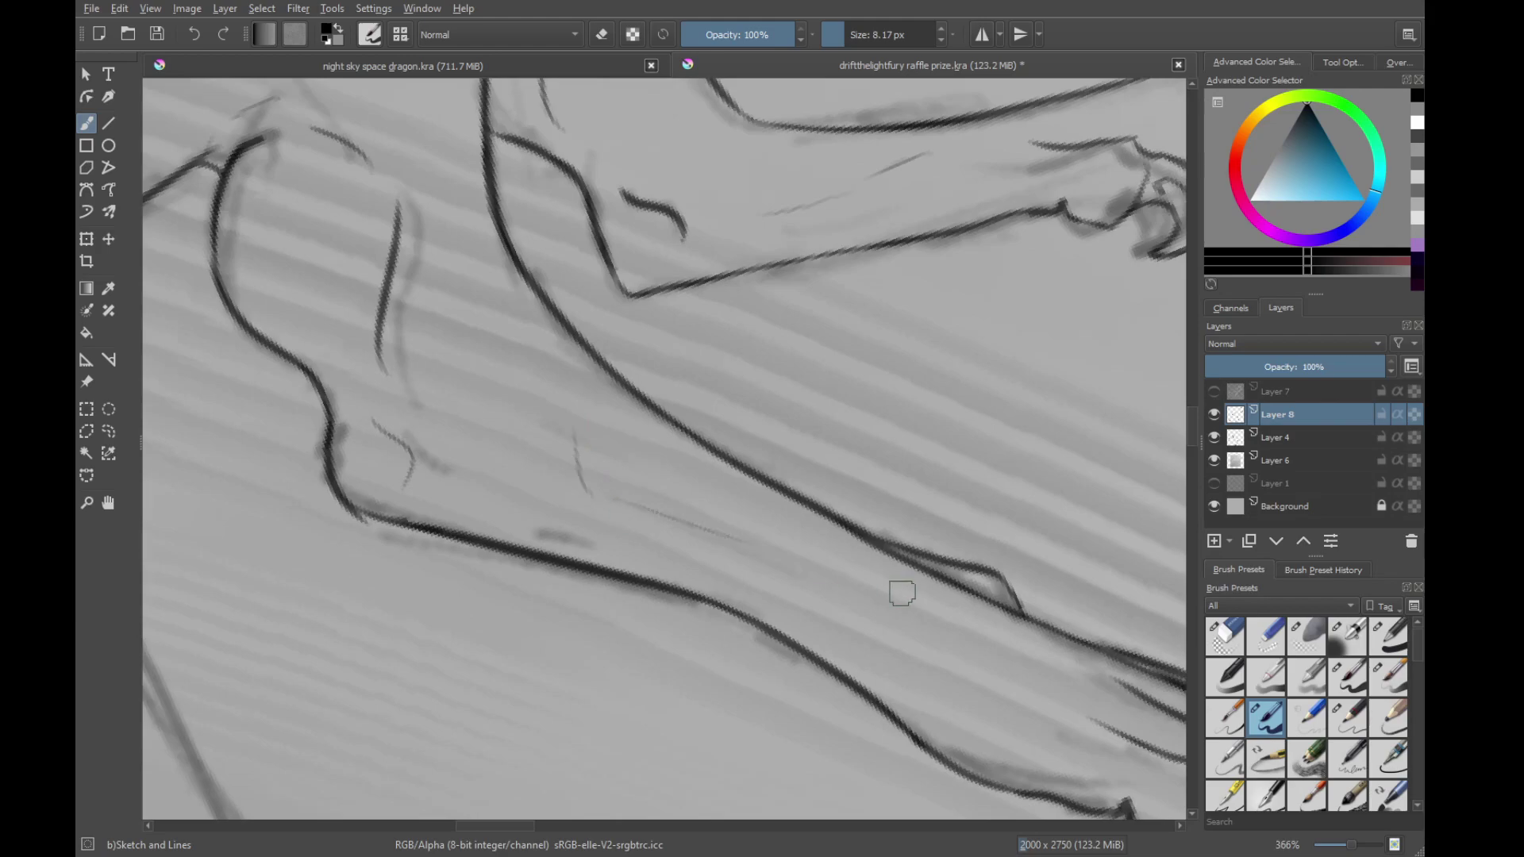
{"action": "mouse_move", "coordinate": [901, 592]}
{"action": "left_mouse_down"}
{"action": "mouse_move", "coordinate": [769, 479]}
{"action": "mouse_move", "coordinate": [724, 500]}
{"action": "left_mouse_up"}
{"action": "scroll", "coordinate": [651, 671], "scroll_direction": "down", "scroll_amount": 6}
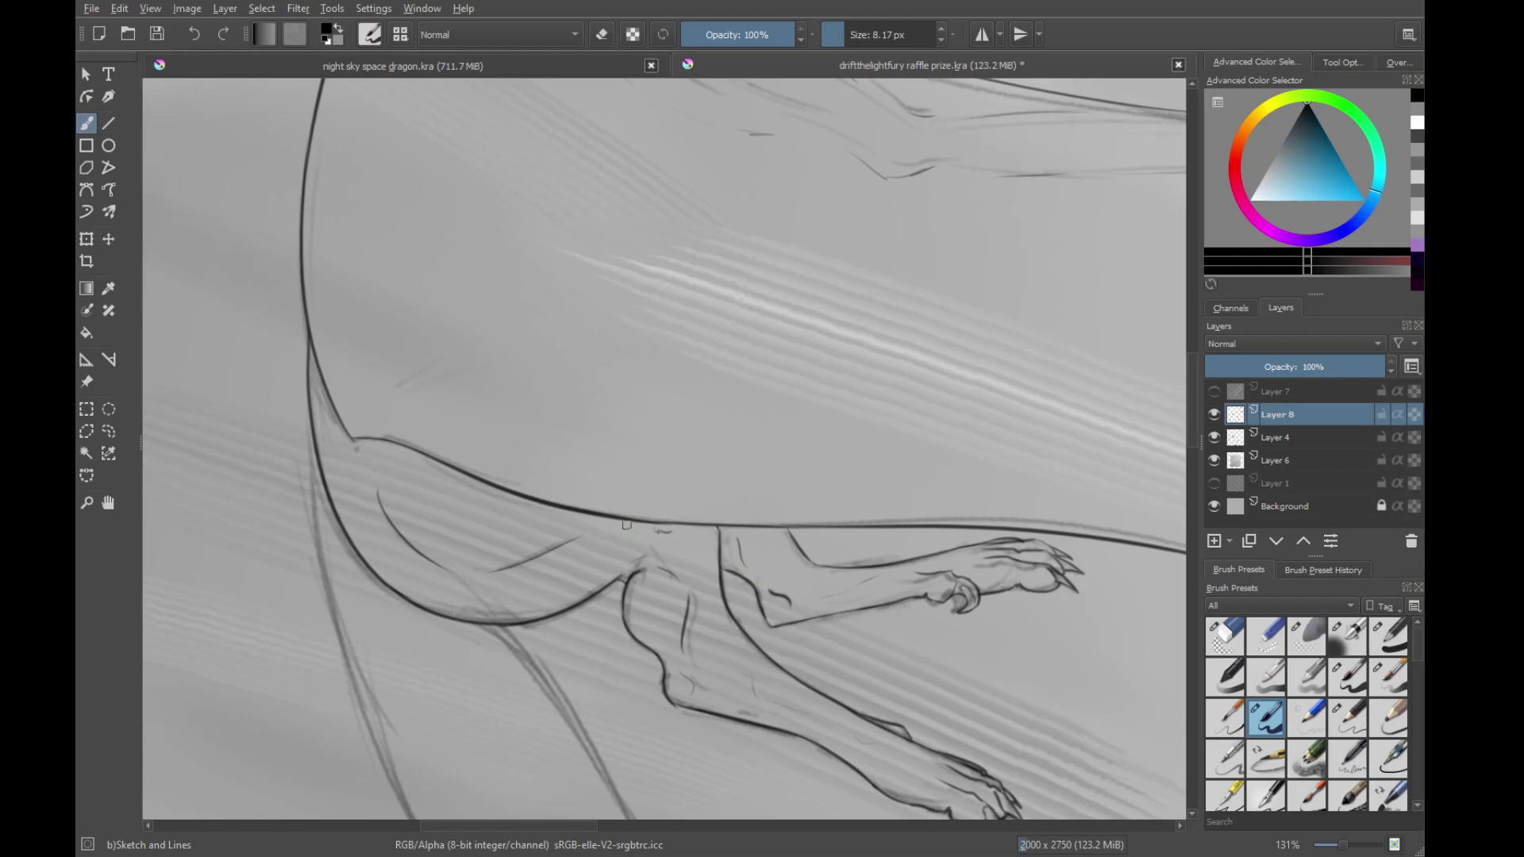
{"action": "left_click_drag", "start_coordinate": [647, 465], "coordinate": [717, 516]}
{"action": "left_click_drag", "start_coordinate": [615, 615], "coordinate": [713, 384]}
{"action": "left_click_drag", "start_coordinate": [853, 306], "coordinate": [813, 460]}
{"action": "left_click_drag", "start_coordinate": [701, 382], "coordinate": [785, 414]}
{"action": "mouse_move", "coordinate": [684, 607]}
{"action": "left_mouse_down"}
{"action": "mouse_move", "coordinate": [831, 420]}
{"action": "mouse_move", "coordinate": [695, 573]}
{"action": "left_mouse_up"}
{"action": "left_click_drag", "start_coordinate": [889, 442], "coordinate": [665, 454]}
{"action": "left_click_drag", "start_coordinate": [850, 263], "coordinate": [946, 396]}
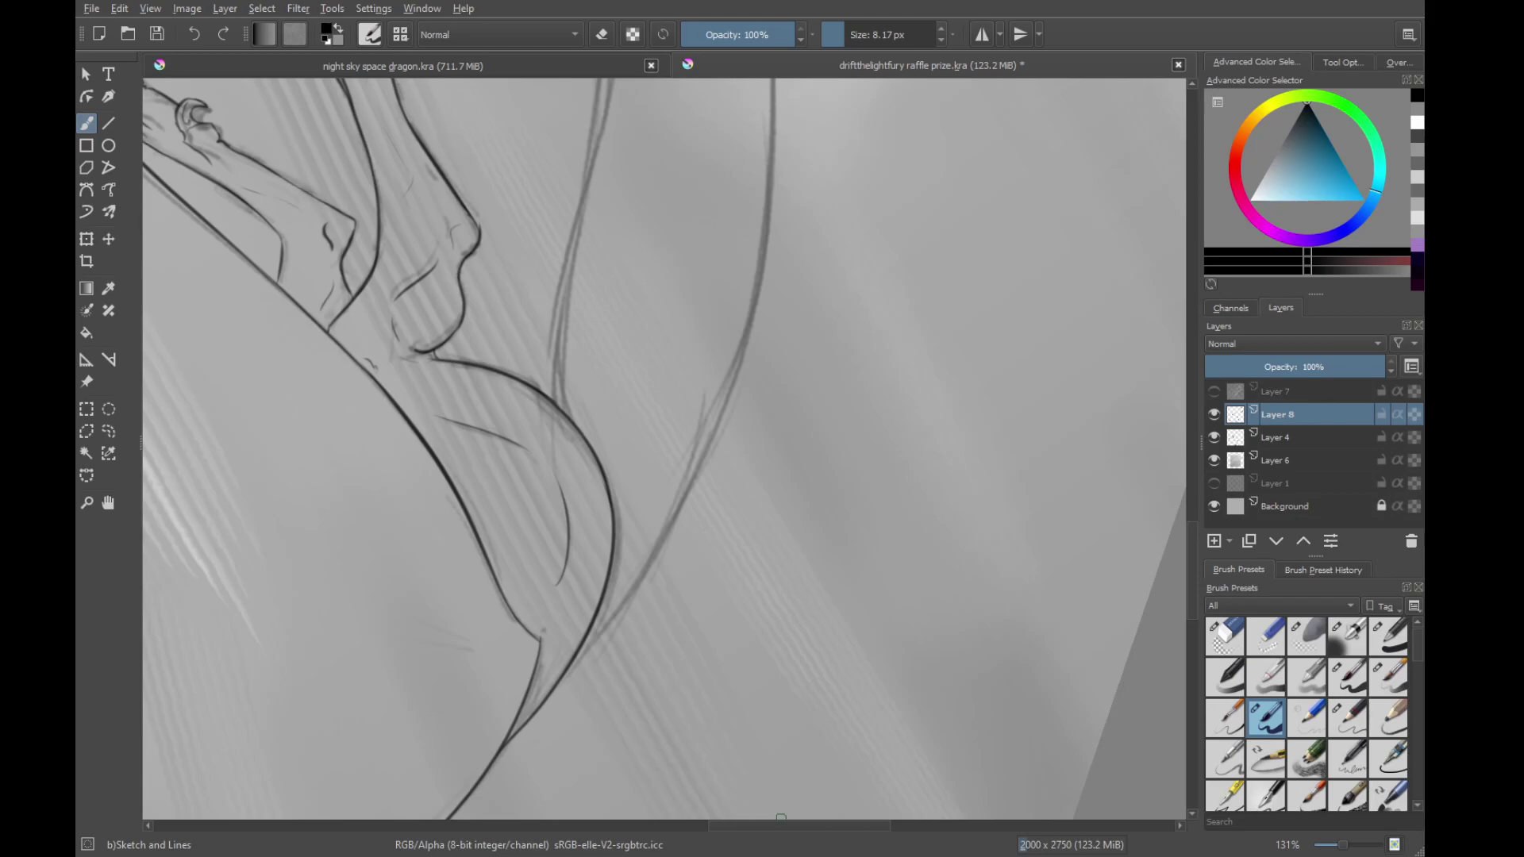
{"action": "left_click_drag", "start_coordinate": [723, 312], "coordinate": [860, 646]}
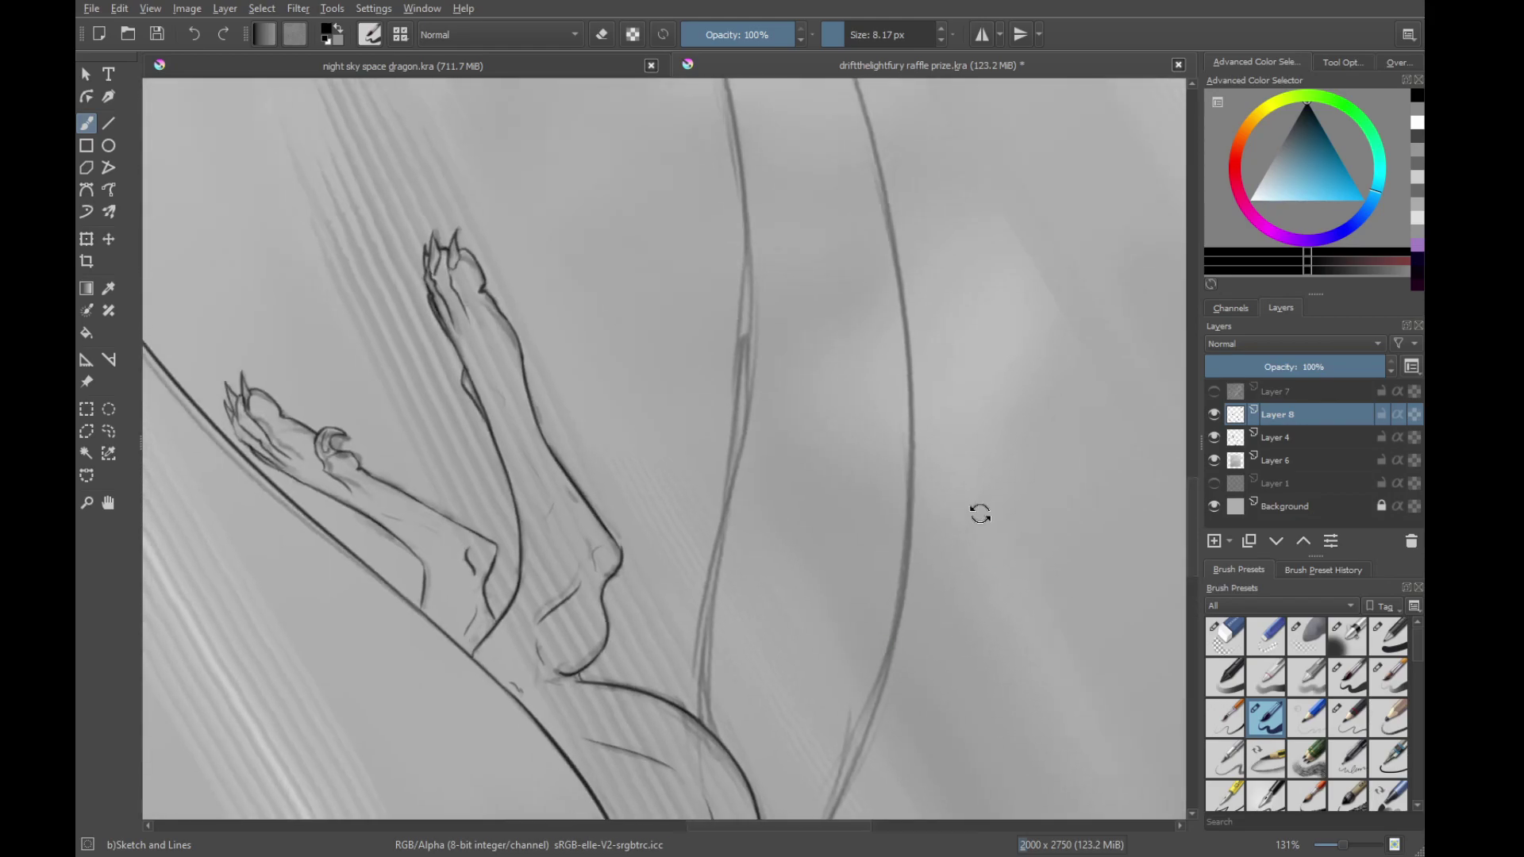
Ink the start of the tail's outer edge, leading off the rump where it meets the thigh curve
{"action": "left_click_drag", "start_coordinate": [980, 513], "coordinate": [666, 135]}
{"action": "mouse_move", "coordinate": [604, 475]}
{"action": "left_mouse_down"}
{"action": "mouse_move", "coordinate": [717, 477]}
{"action": "mouse_move", "coordinate": [992, 381]}
{"action": "left_mouse_up"}
{"action": "left_click_drag", "start_coordinate": [648, 476], "coordinate": [771, 438]}
{"action": "mouse_move", "coordinate": [883, 330]}
{"action": "left_mouse_down"}
{"action": "mouse_move", "coordinate": [921, 487]}
{"action": "mouse_move", "coordinate": [734, 763]}
{"action": "left_mouse_up"}
{"action": "mouse_move", "coordinate": [697, 815]}
{"action": "left_mouse_down"}
{"action": "mouse_move", "coordinate": [667, 606]}
{"action": "mouse_move", "coordinate": [469, 545]}
{"action": "mouse_move", "coordinate": [751, 619]}
{"action": "mouse_move", "coordinate": [741, 553]}
{"action": "left_mouse_up"}
{"action": "left_click_drag", "start_coordinate": [667, 666], "coordinate": [755, 486]}
{"action": "left_click_drag", "start_coordinate": [619, 667], "coordinate": [683, 566]}
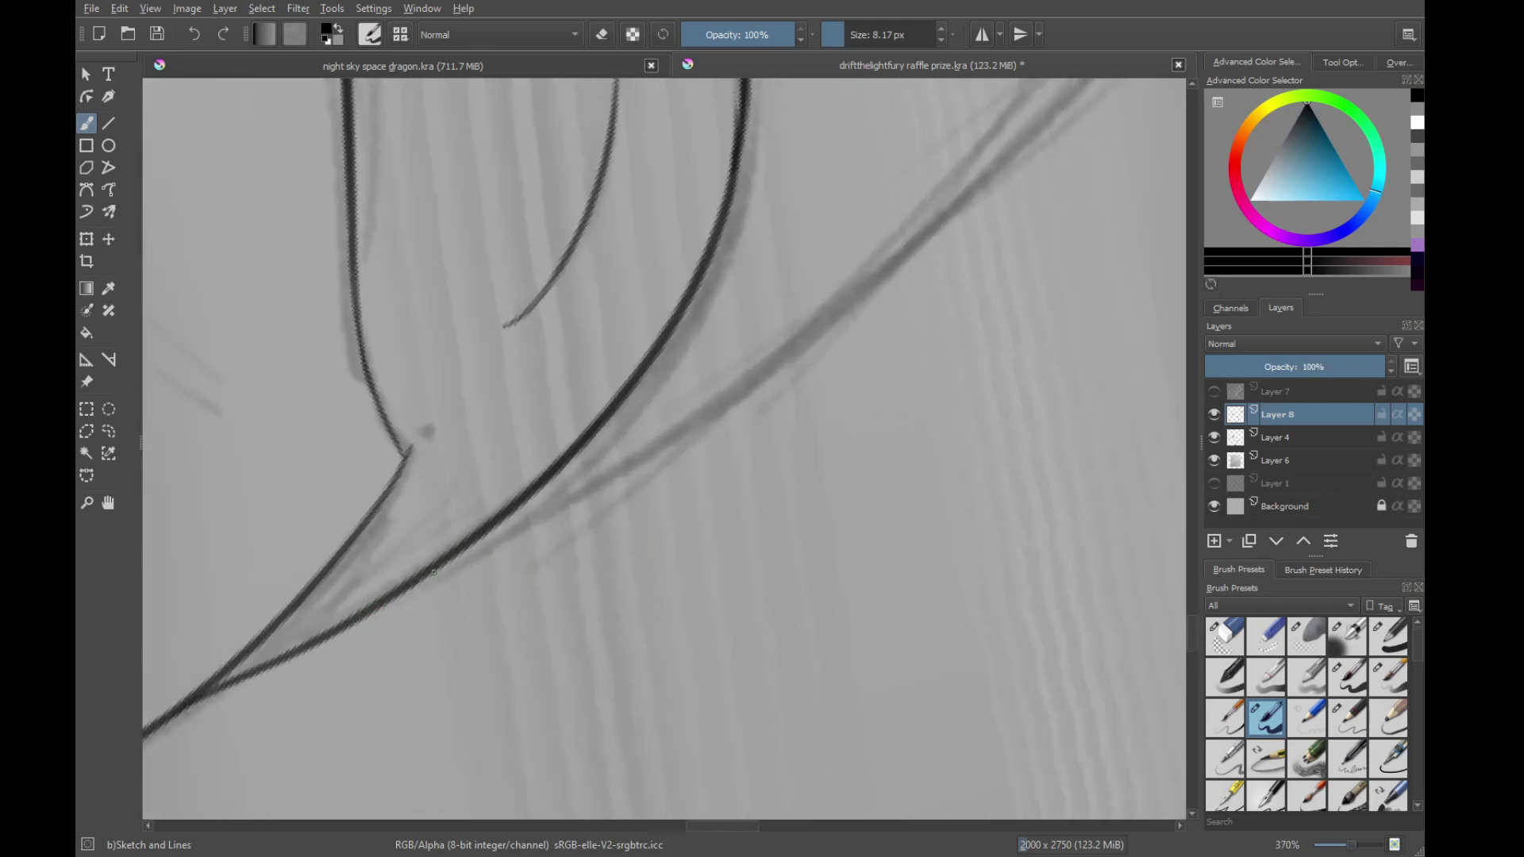
{"action": "left_click_drag", "start_coordinate": [425, 575], "coordinate": [830, 354]}
{"action": "key", "text": "ctrl+z"}
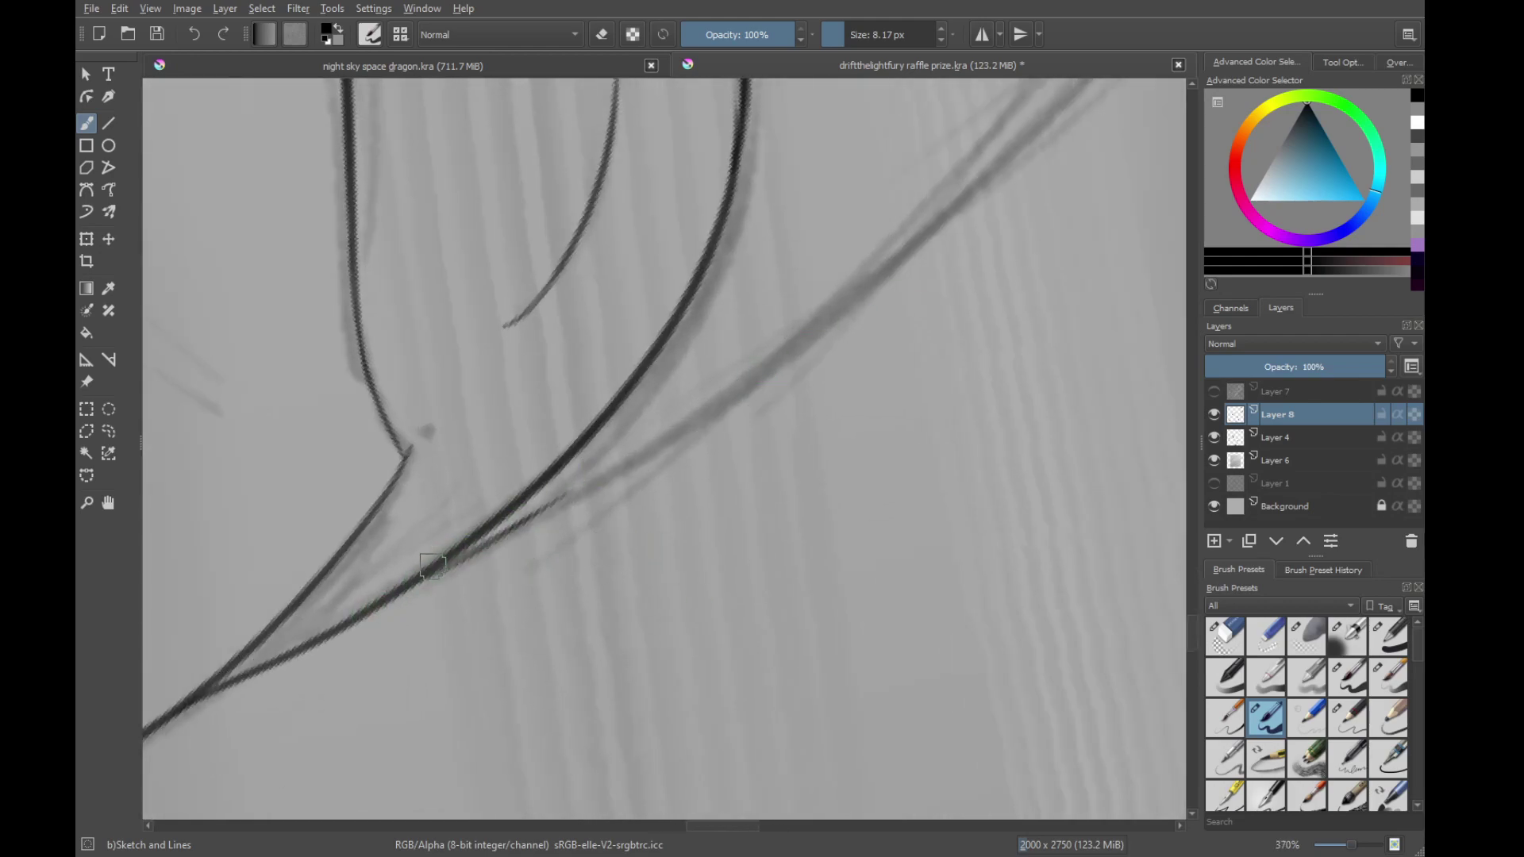
{"action": "mouse_move", "coordinate": [691, 435]}
{"action": "left_mouse_down"}
{"action": "mouse_move", "coordinate": [498, 532]}
{"action": "mouse_move", "coordinate": [872, 287]}
{"action": "left_mouse_up"}
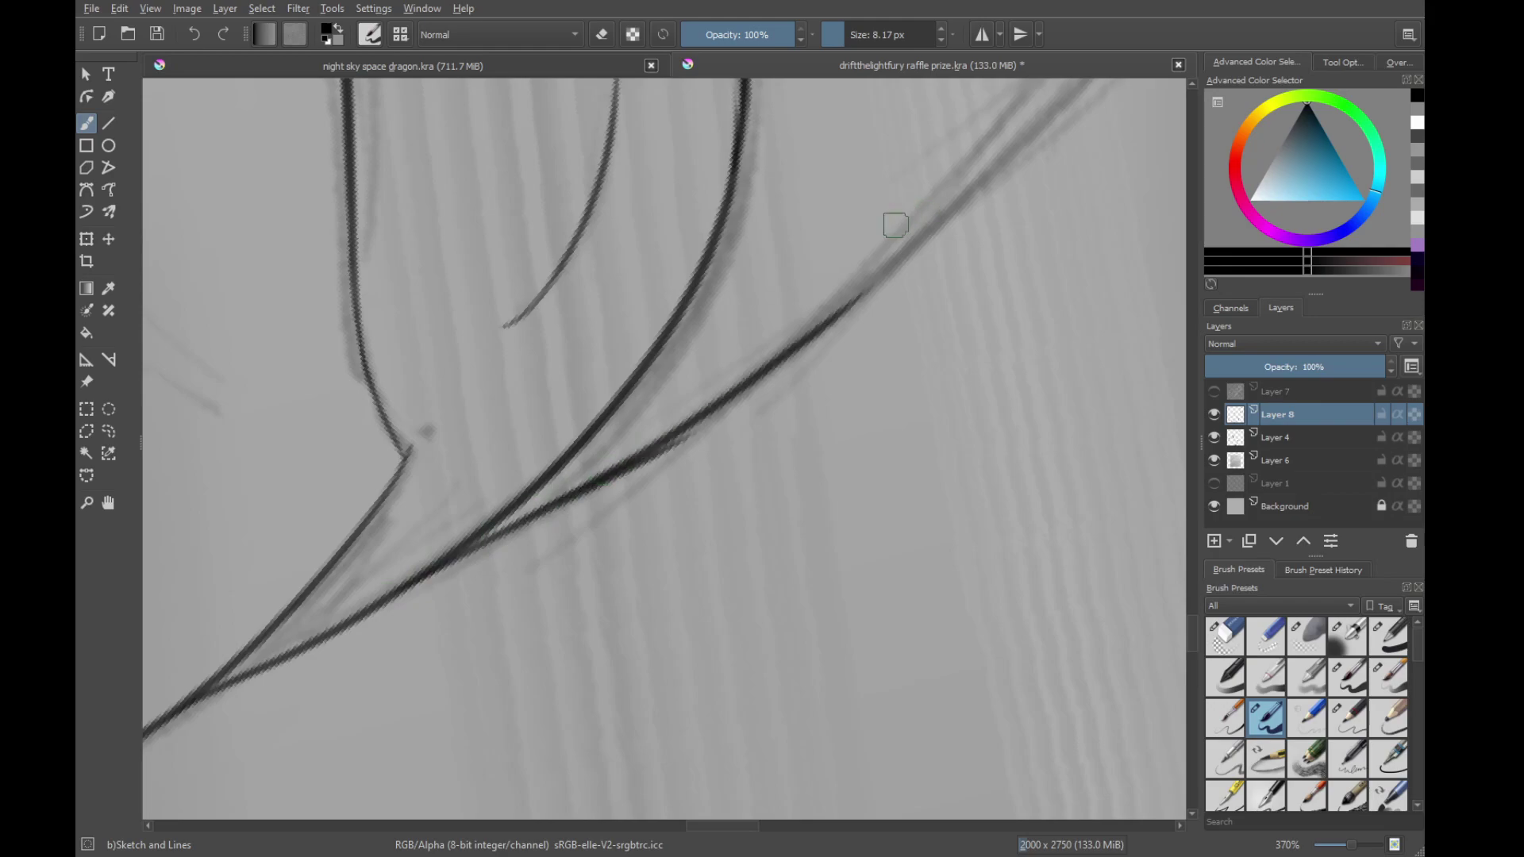
Redraw the tail's outer edge near the rump as one smooth curve up to the stray sketch branch
{"action": "left_click_drag", "start_coordinate": [894, 225], "coordinate": [817, 304]}
{"action": "key", "text": "ctrl+z"}
{"action": "left_click_drag", "start_coordinate": [493, 573], "coordinate": [798, 349]}
{"action": "mouse_move", "coordinate": [831, 327]}
{"action": "left_mouse_down"}
{"action": "mouse_move", "coordinate": [627, 553]}
{"action": "mouse_move", "coordinate": [432, 449]}
{"action": "mouse_move", "coordinate": [976, 336]}
{"action": "mouse_move", "coordinate": [947, 262]}
{"action": "left_mouse_up"}
{"action": "key", "text": "ctrl+z"}
{"action": "mouse_move", "coordinate": [1045, 208]}
{"action": "left_mouse_down"}
{"action": "mouse_move", "coordinate": [1061, 207]}
{"action": "mouse_move", "coordinate": [469, 541]}
{"action": "left_mouse_up"}
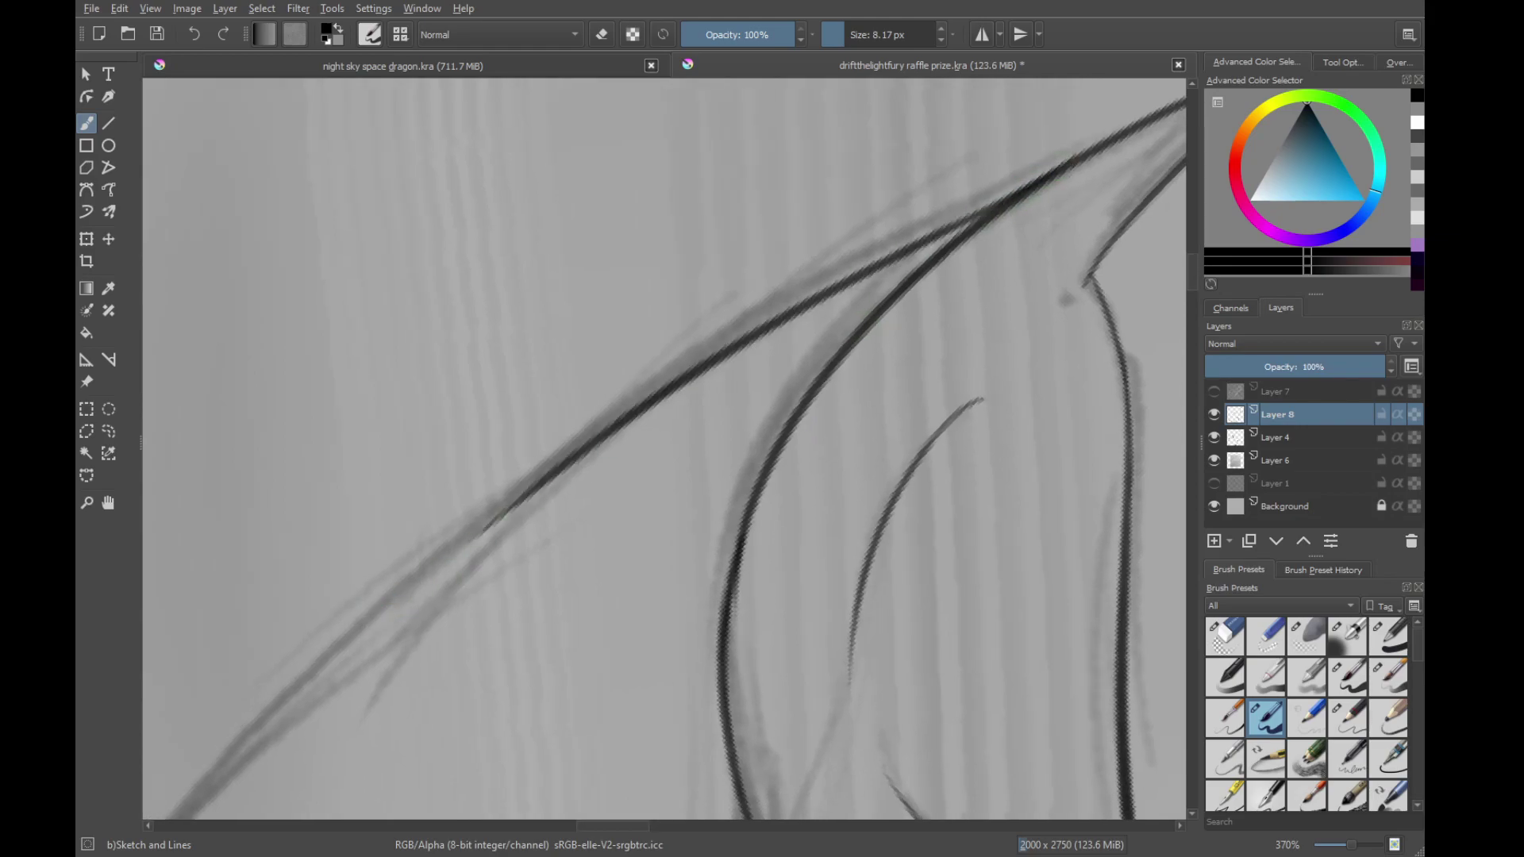
{"action": "key", "text": "ctrl+z"}
{"action": "mouse_move", "coordinate": [1075, 159]}
{"action": "left_mouse_down"}
{"action": "mouse_move", "coordinate": [296, 695]}
{"action": "mouse_move", "coordinate": [756, 358]}
{"action": "left_mouse_up"}
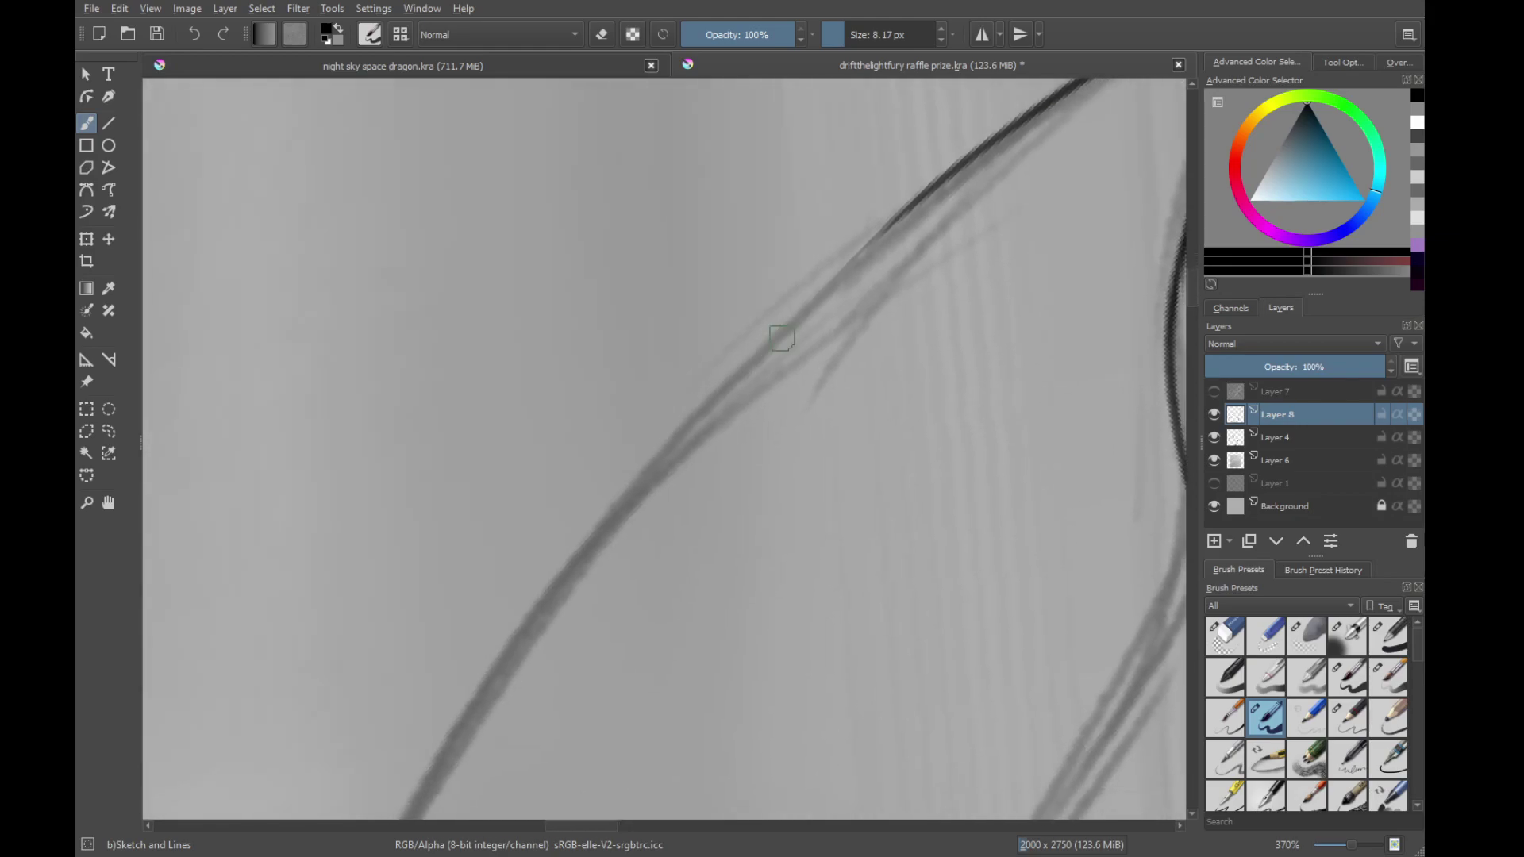
Extend the inked outer edge of the tail past the stray sketch branch
{"action": "left_click_drag", "start_coordinate": [853, 266], "coordinate": [969, 281]}
{"action": "left_click_drag", "start_coordinate": [1052, 177], "coordinate": [496, 612]}
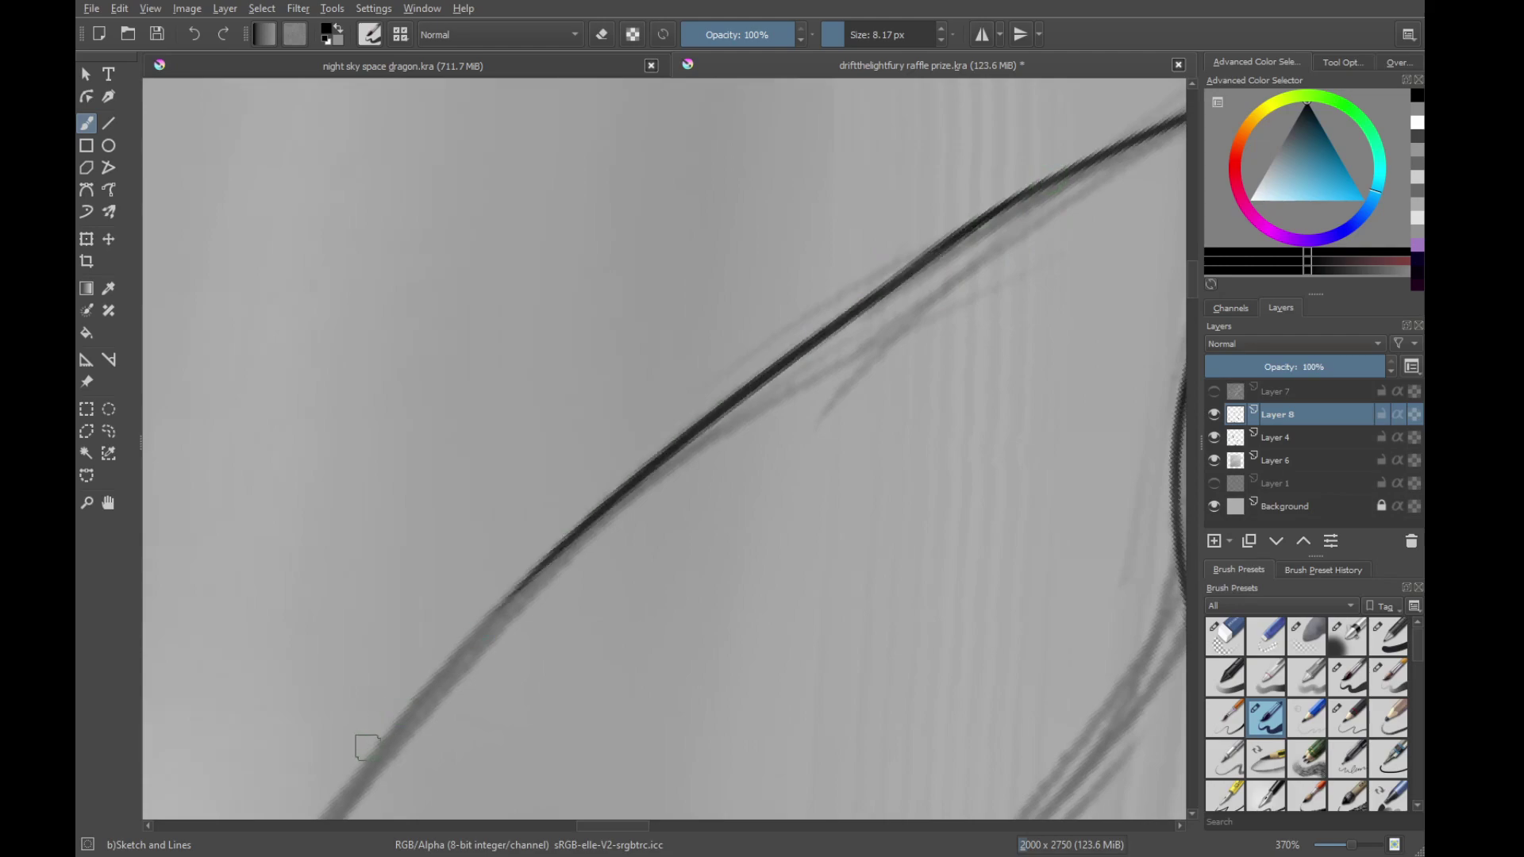
{"action": "left_click_drag", "start_coordinate": [381, 733], "coordinate": [510, 405]}
{"action": "mouse_move", "coordinate": [784, 203]}
{"action": "left_mouse_down"}
{"action": "mouse_move", "coordinate": [892, 277]}
{"action": "mouse_move", "coordinate": [896, 253]}
{"action": "left_mouse_up"}
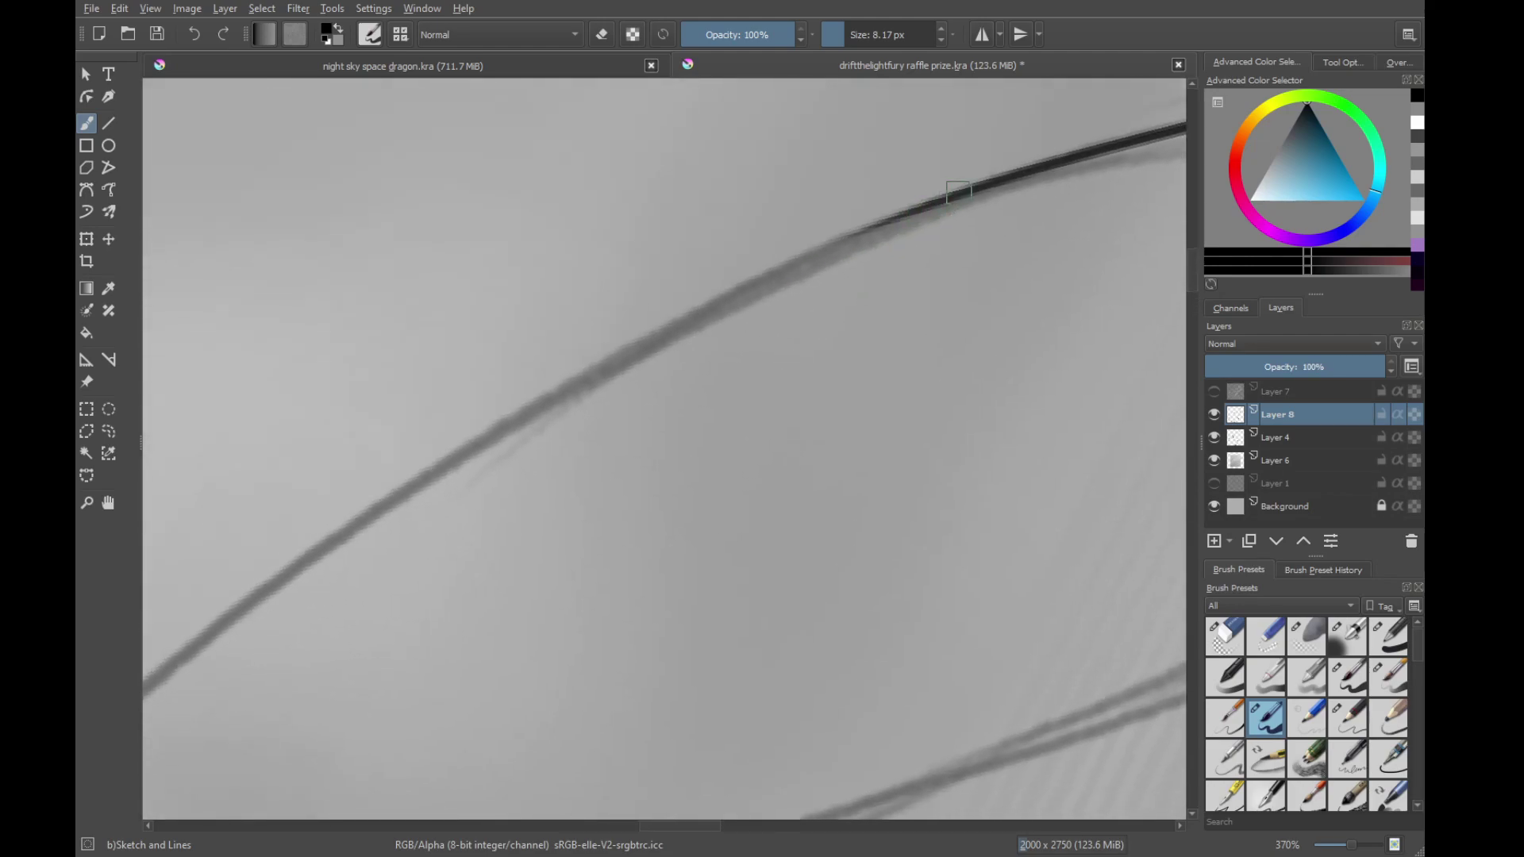
{"action": "mouse_move", "coordinate": [988, 200]}
{"action": "left_mouse_down"}
{"action": "mouse_move", "coordinate": [978, 170]}
{"action": "mouse_move", "coordinate": [536, 433]}
{"action": "mouse_move", "coordinate": [234, 695]}
{"action": "mouse_move", "coordinate": [978, 149]}
{"action": "left_mouse_up"}
{"action": "key", "text": "ctrl+z"}
{"action": "key", "text": "ctrl+z"}
{"action": "mouse_move", "coordinate": [226, 656]}
{"action": "left_mouse_down"}
{"action": "mouse_move", "coordinate": [983, 139]}
{"action": "mouse_move", "coordinate": [164, 692]}
{"action": "mouse_move", "coordinate": [1066, 105]}
{"action": "left_mouse_up"}
{"action": "key", "text": "ctrl+z"}
{"action": "key", "text": "ctrl+z"}
{"action": "key", "text": "ctrl+z"}
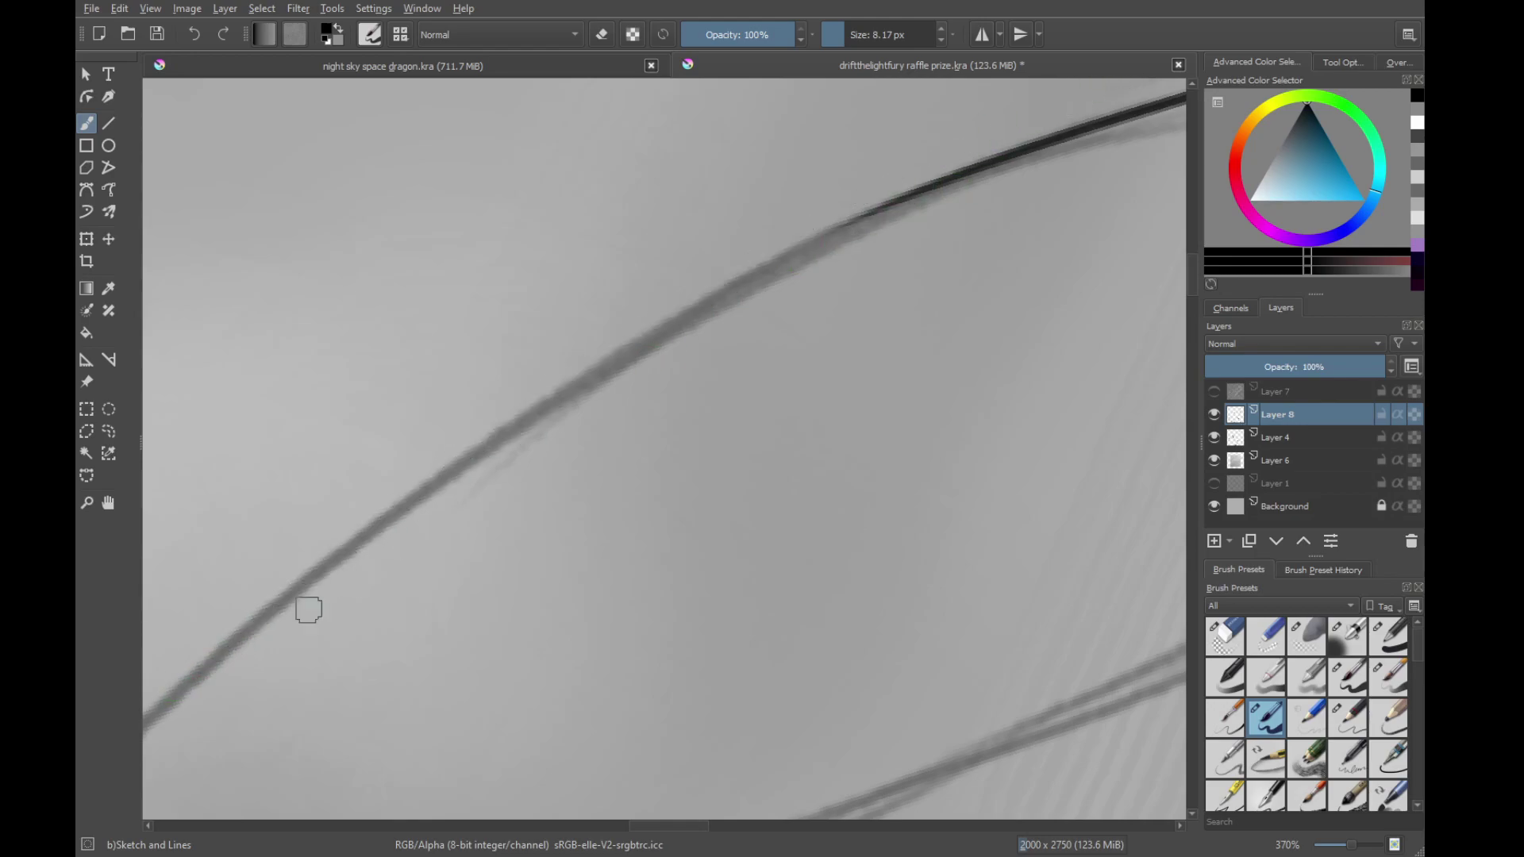
{"action": "mouse_move", "coordinate": [215, 671]}
{"action": "left_mouse_down"}
{"action": "mouse_move", "coordinate": [245, 624]}
{"action": "mouse_move", "coordinate": [1071, 157]}
{"action": "left_mouse_up"}
{"action": "key", "text": "ctrl+z"}
{"action": "mouse_move", "coordinate": [201, 684]}
{"action": "left_mouse_down"}
{"action": "mouse_move", "coordinate": [480, 440]}
{"action": "mouse_move", "coordinate": [1036, 130]}
{"action": "left_mouse_up"}
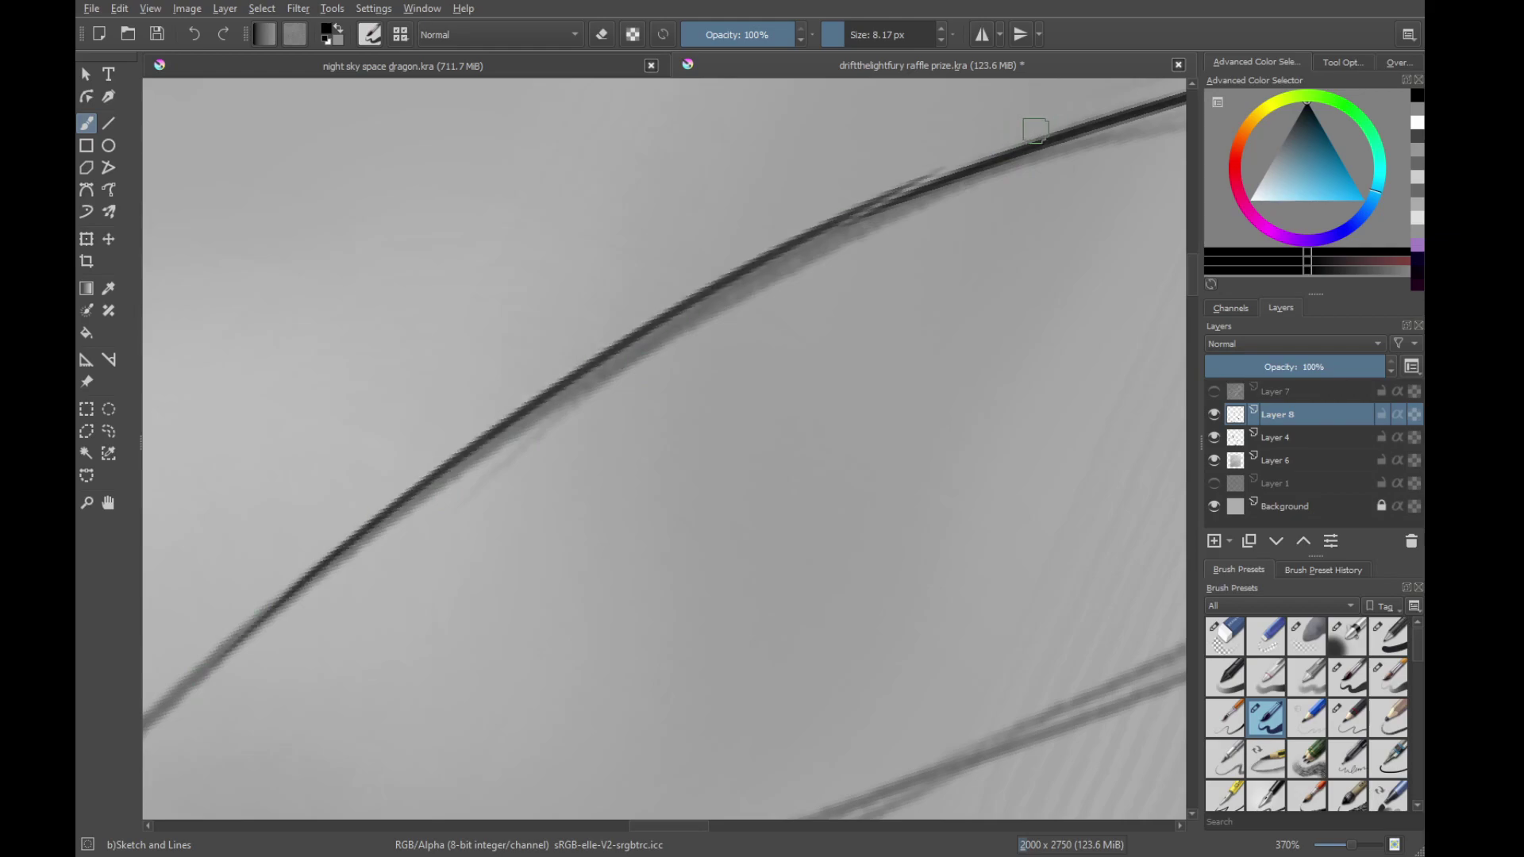
{"action": "key", "text": "ctrl+z"}
{"action": "key", "text": "ctrl+shift+z"}
{"action": "key", "text": "ctrl+z"}
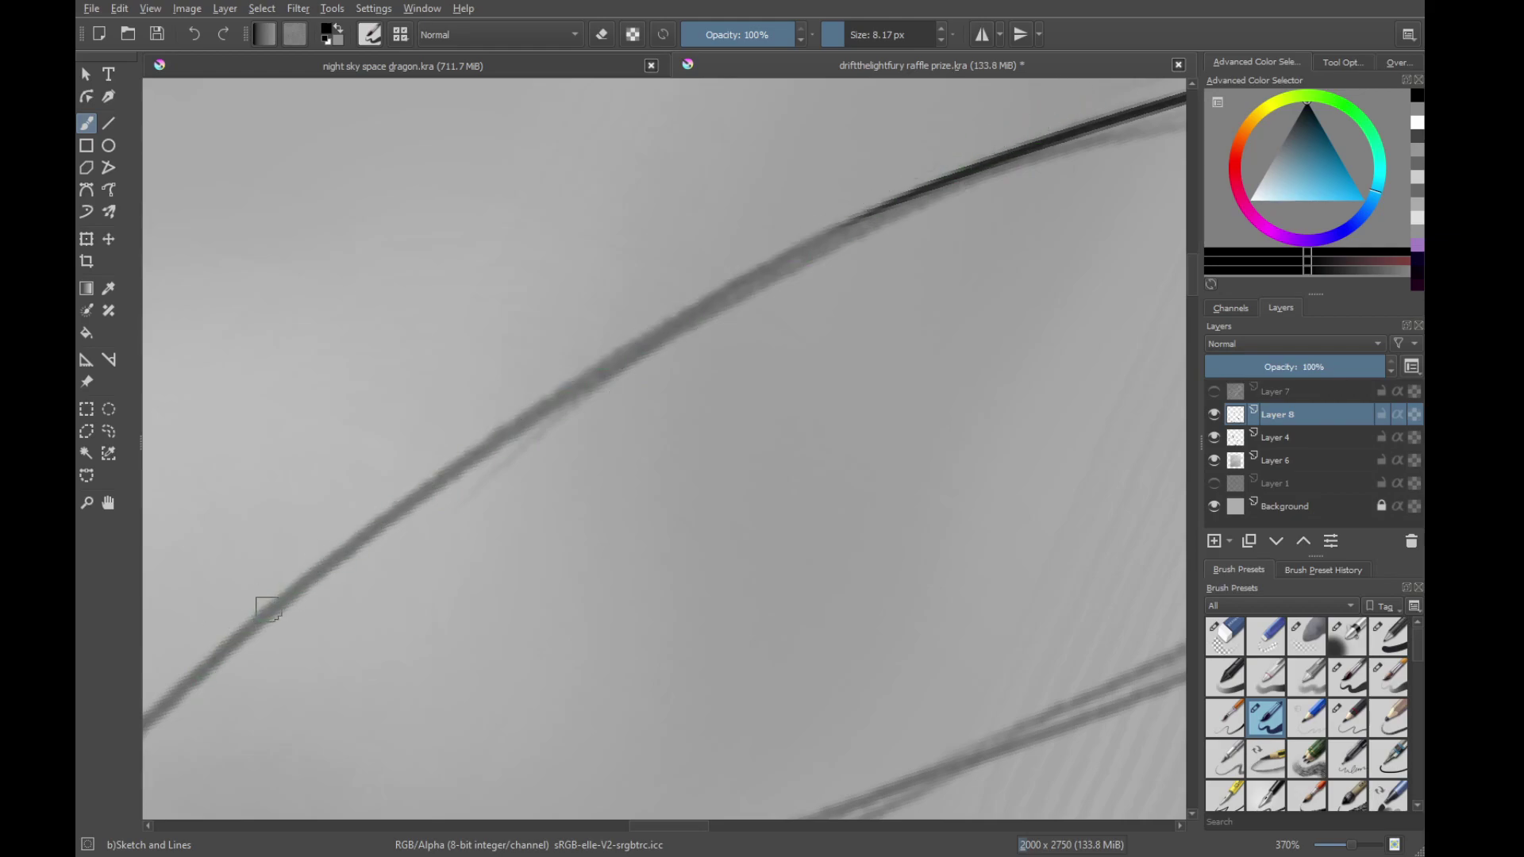
{"action": "mouse_move", "coordinate": [217, 666]}
{"action": "left_mouse_down"}
{"action": "mouse_move", "coordinate": [481, 444]}
{"action": "mouse_move", "coordinate": [951, 176]}
{"action": "left_mouse_up"}
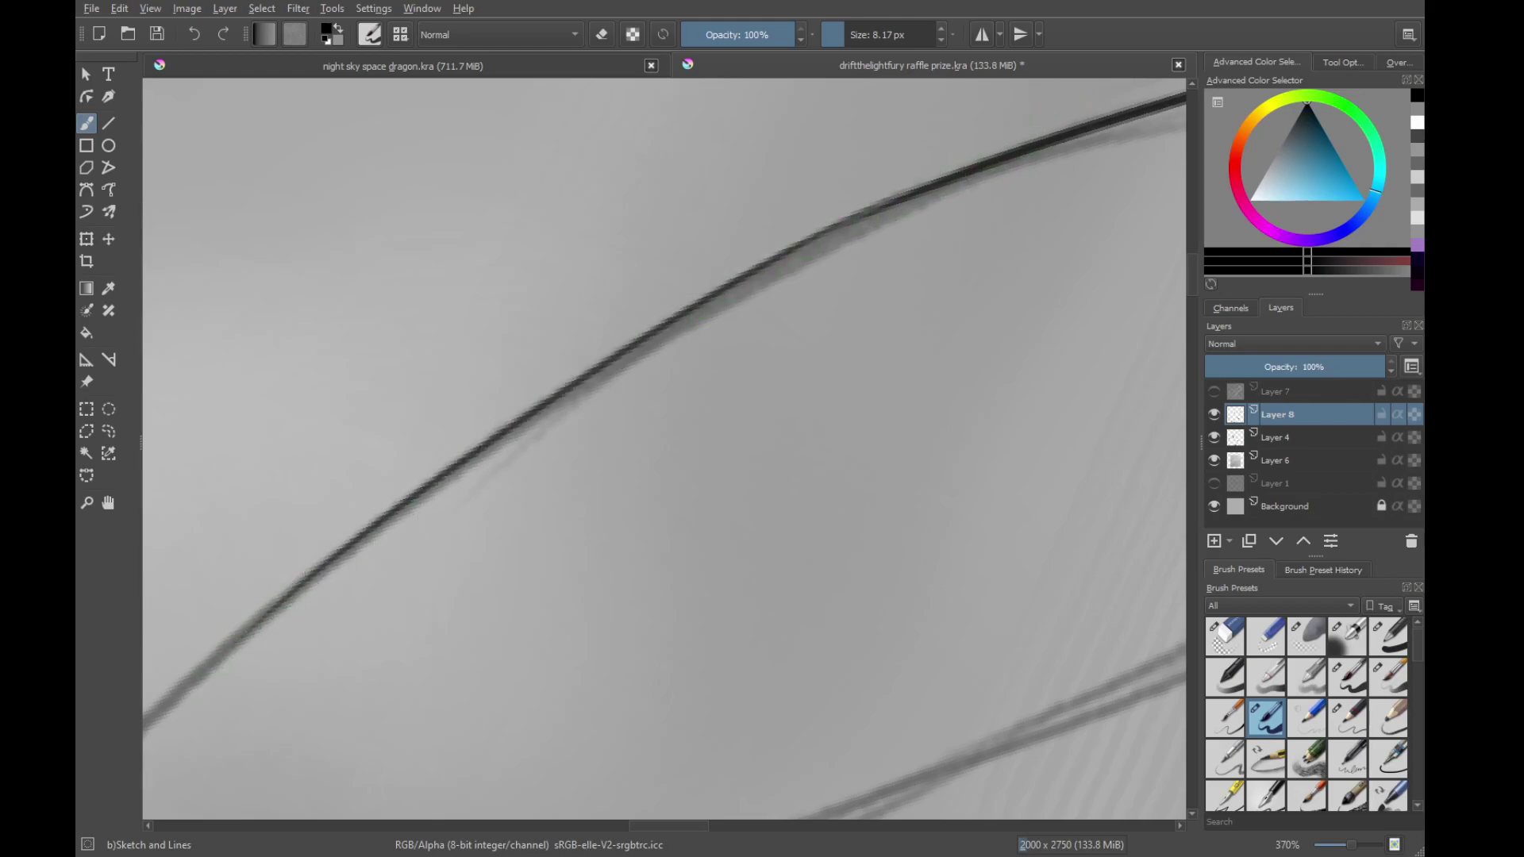
{"action": "left_click_drag", "start_coordinate": [258, 621], "coordinate": [903, 222]}
{"action": "key", "text": "ctrl+z"}
{"action": "key", "text": "ctrl+z"}
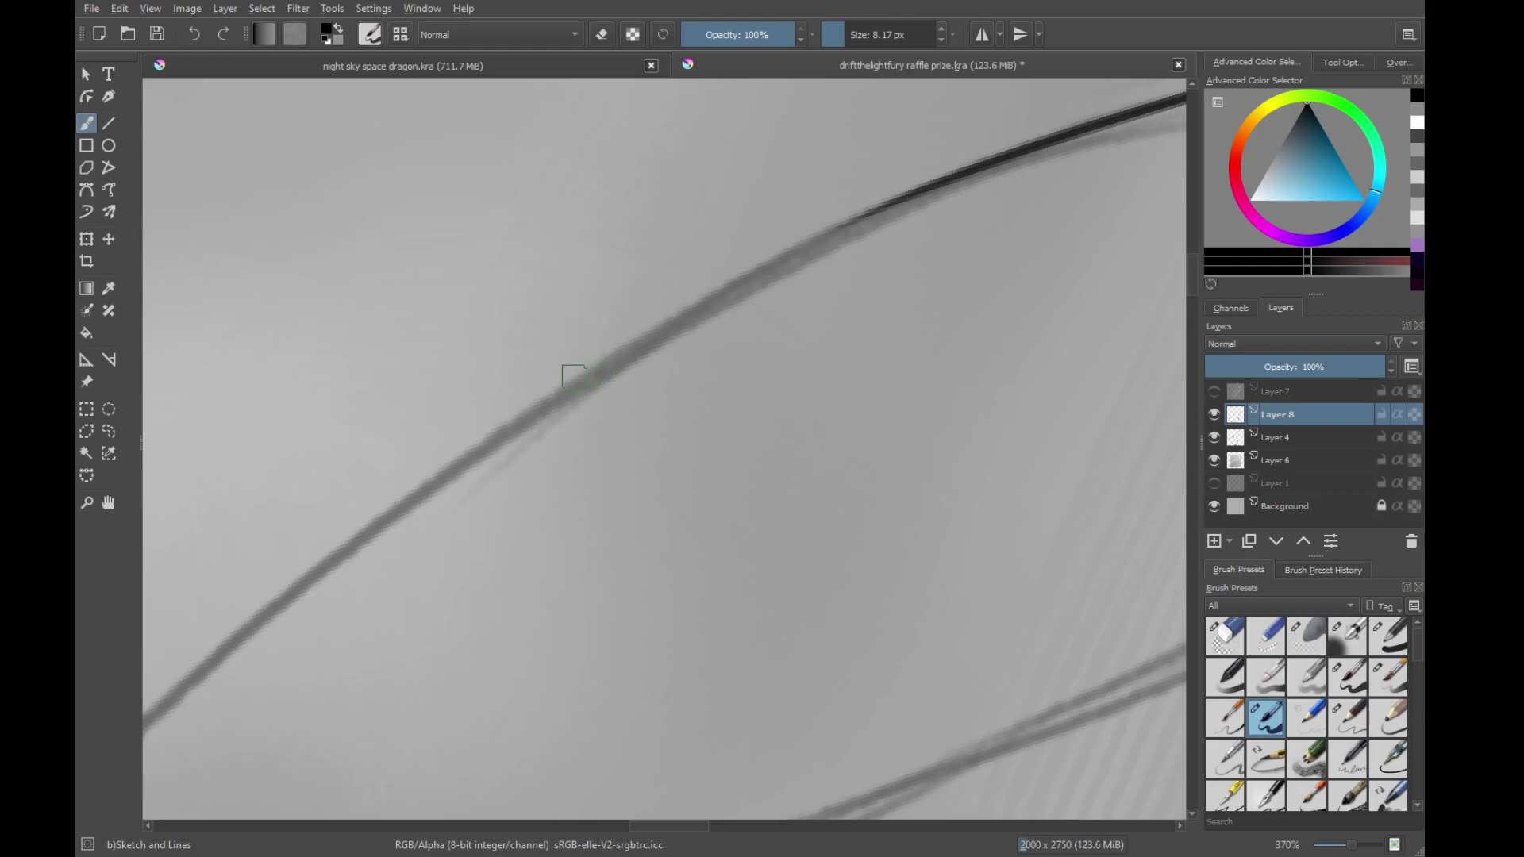
Ink the long middle stretch of the tail's outer edge in one smooth stroke, redoing uneven attempts
{"action": "left_click_drag", "start_coordinate": [1039, 341], "coordinate": [776, 507]}
{"action": "mouse_move", "coordinate": [988, 579]}
{"action": "left_mouse_down"}
{"action": "mouse_move", "coordinate": [722, 507]}
{"action": "mouse_move", "coordinate": [718, 385]}
{"action": "left_mouse_up"}
{"action": "mouse_move", "coordinate": [704, 440]}
{"action": "left_mouse_down"}
{"action": "mouse_move", "coordinate": [779, 545]}
{"action": "mouse_move", "coordinate": [667, 438]}
{"action": "mouse_move", "coordinate": [688, 347]}
{"action": "mouse_move", "coordinate": [719, 378]}
{"action": "left_mouse_up"}
{"action": "key", "text": "ctrl+z"}
{"action": "mouse_move", "coordinate": [795, 452]}
{"action": "left_mouse_down"}
{"action": "mouse_move", "coordinate": [733, 483]}
{"action": "mouse_move", "coordinate": [992, 388]}
{"action": "left_mouse_up"}
{"action": "left_click_drag", "start_coordinate": [464, 675], "coordinate": [849, 468]}
{"action": "key", "text": "ctrl+z"}
{"action": "left_click_drag", "start_coordinate": [469, 669], "coordinate": [1001, 333]}
{"action": "left_click_drag", "start_coordinate": [1102, 208], "coordinate": [765, 486]}
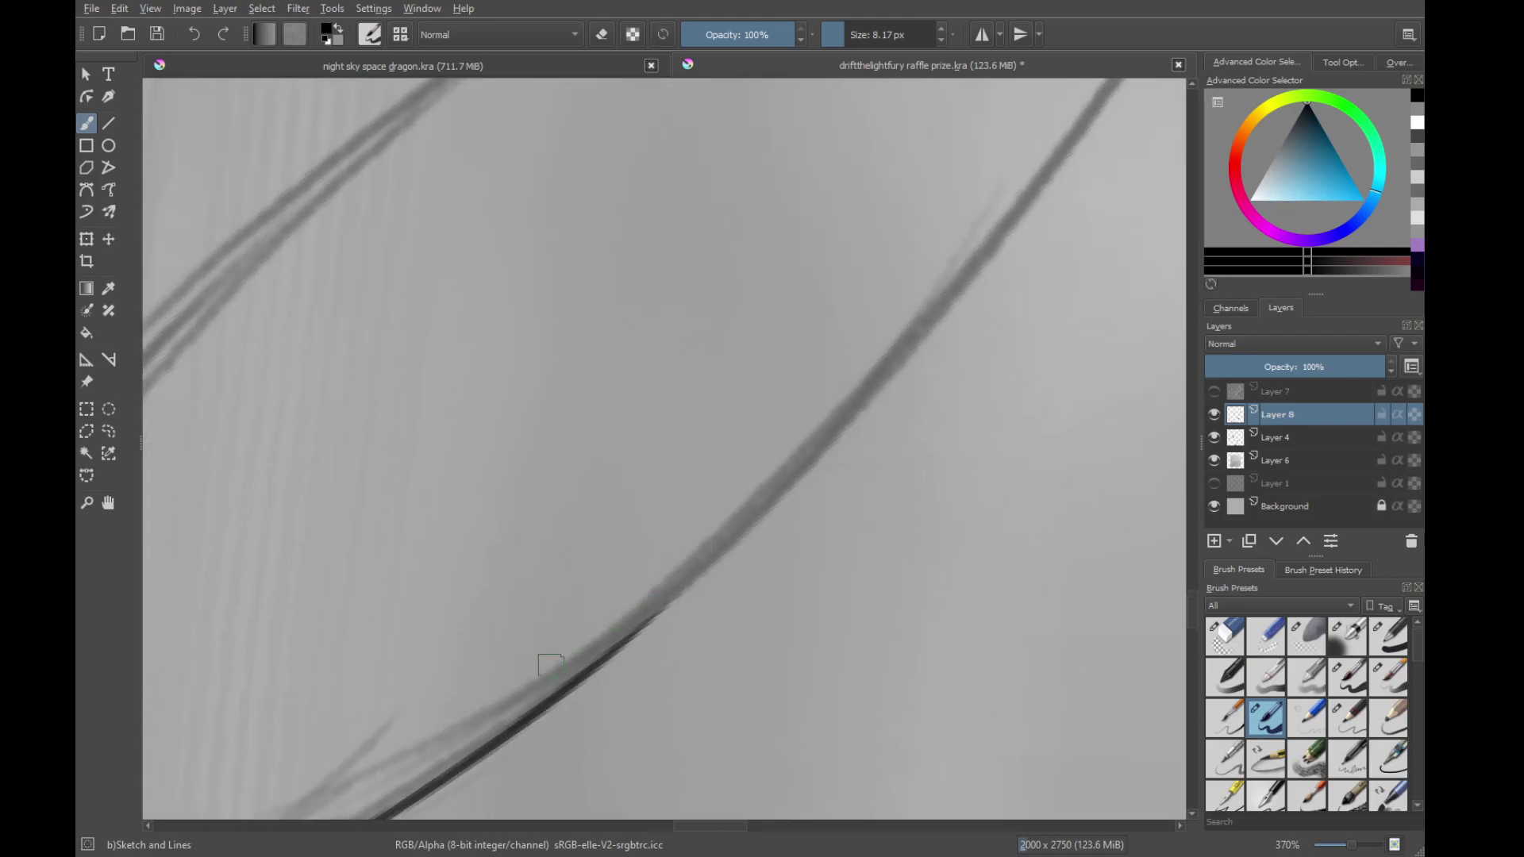
{"action": "mouse_move", "coordinate": [573, 681]}
{"action": "left_mouse_down"}
{"action": "mouse_move", "coordinate": [654, 624]}
{"action": "mouse_move", "coordinate": [824, 427]}
{"action": "left_mouse_up"}
{"action": "key", "text": "ctrl+z"}
{"action": "left_click_drag", "start_coordinate": [545, 705], "coordinate": [1026, 215]}
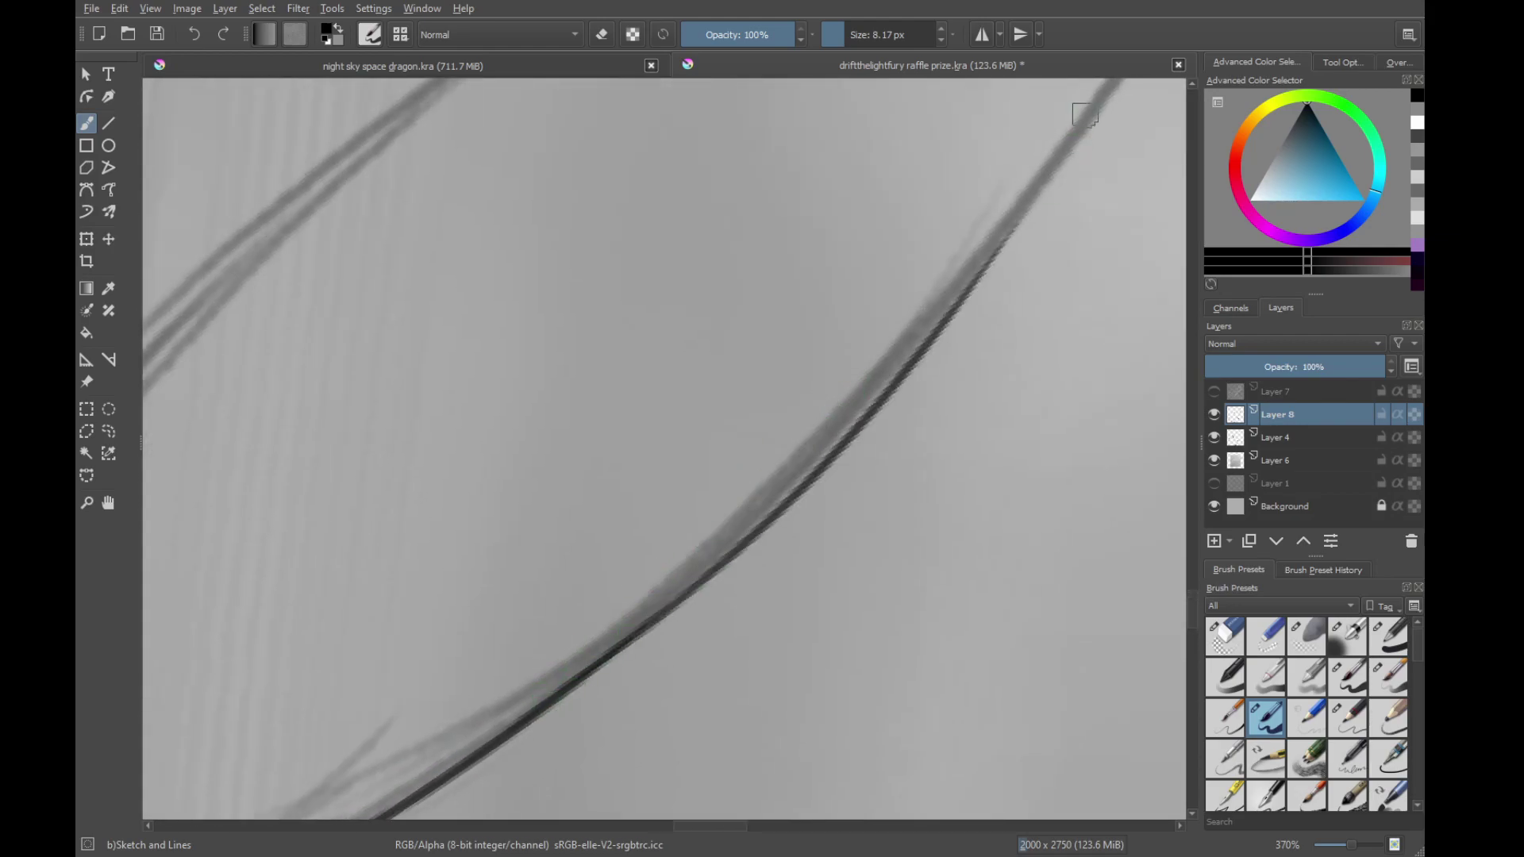
{"action": "key", "text": "ctrl+z"}
{"action": "mouse_move", "coordinate": [821, 372]}
{"action": "left_mouse_down"}
{"action": "mouse_move", "coordinate": [806, 337]}
{"action": "mouse_move", "coordinate": [421, 496]}
{"action": "mouse_move", "coordinate": [841, 327]}
{"action": "left_mouse_up"}
{"action": "key", "text": "ctrl+z"}
{"action": "mouse_move", "coordinate": [770, 223]}
{"action": "left_mouse_down"}
{"action": "mouse_move", "coordinate": [290, 748]}
{"action": "mouse_move", "coordinate": [943, 77]}
{"action": "left_mouse_up"}
{"action": "key", "text": "ctrl+z"}
{"action": "left_click_drag", "start_coordinate": [230, 739], "coordinate": [957, 89]}
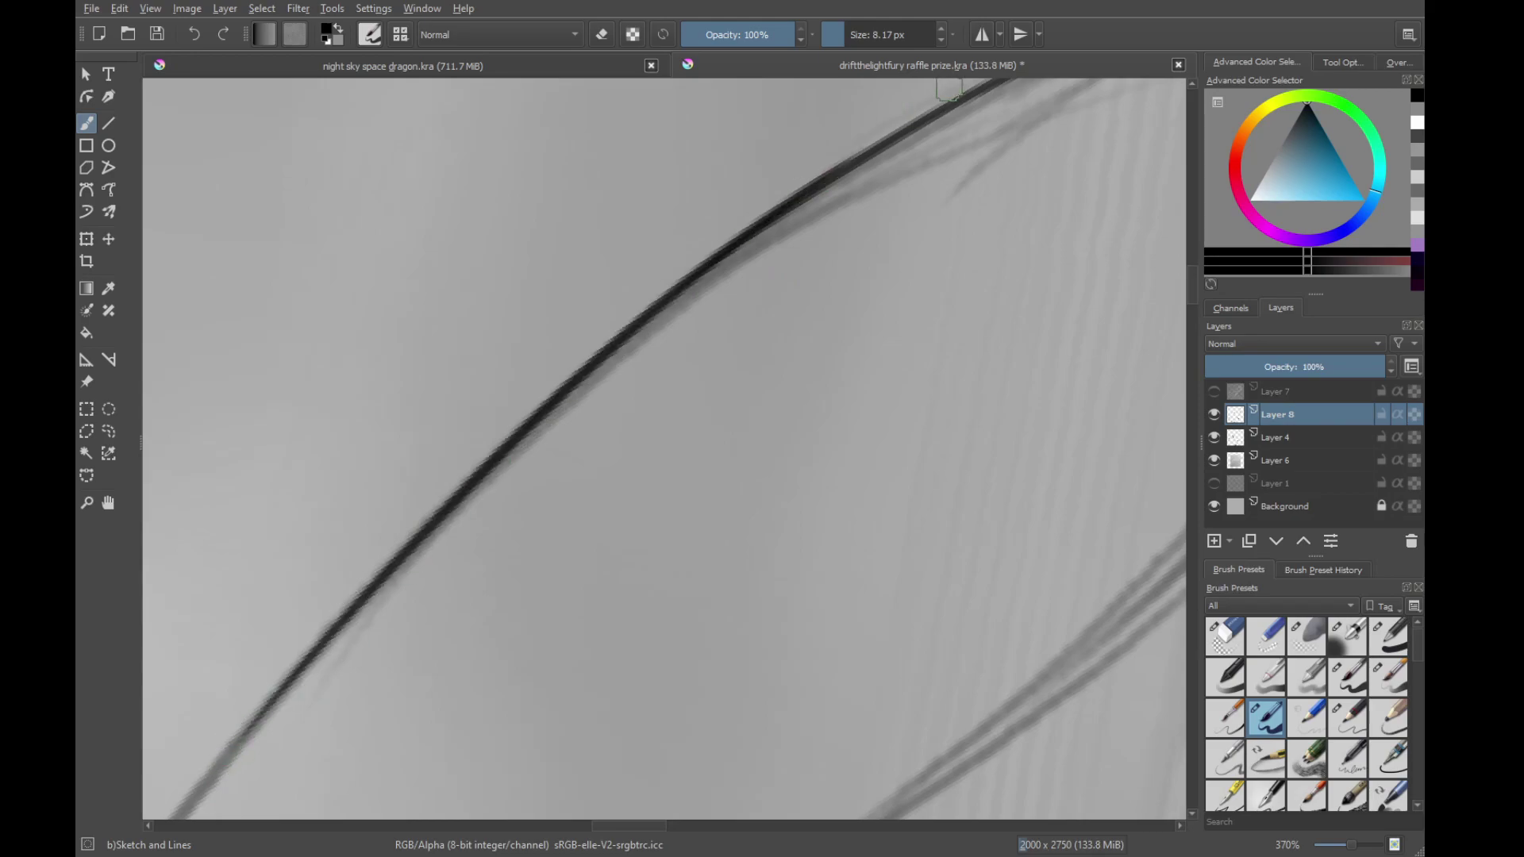
Continue the tail's outer edge line from the middle of the tail towards its tip
{"action": "left_click_drag", "start_coordinate": [291, 738], "coordinate": [666, 234]}
{"action": "left_click_drag", "start_coordinate": [882, 187], "coordinate": [950, 265]}
{"action": "left_click_drag", "start_coordinate": [581, 400], "coordinate": [994, 284]}
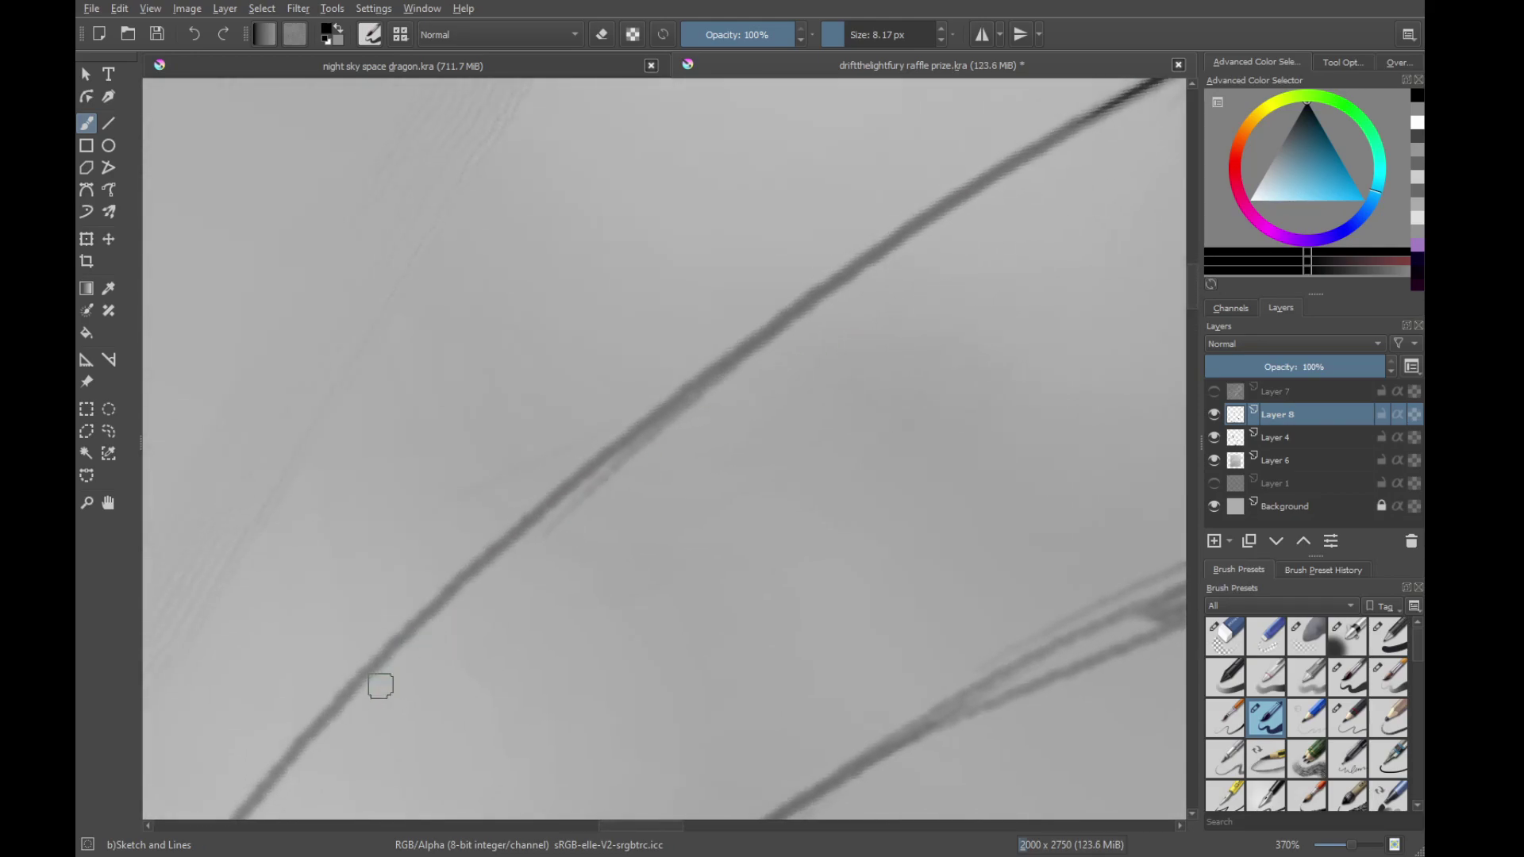
{"action": "mouse_move", "coordinate": [445, 626]}
{"action": "left_mouse_down"}
{"action": "mouse_move", "coordinate": [351, 680]}
{"action": "mouse_move", "coordinate": [1008, 141]}
{"action": "left_mouse_up"}
{"action": "key", "text": "ctrl+z"}
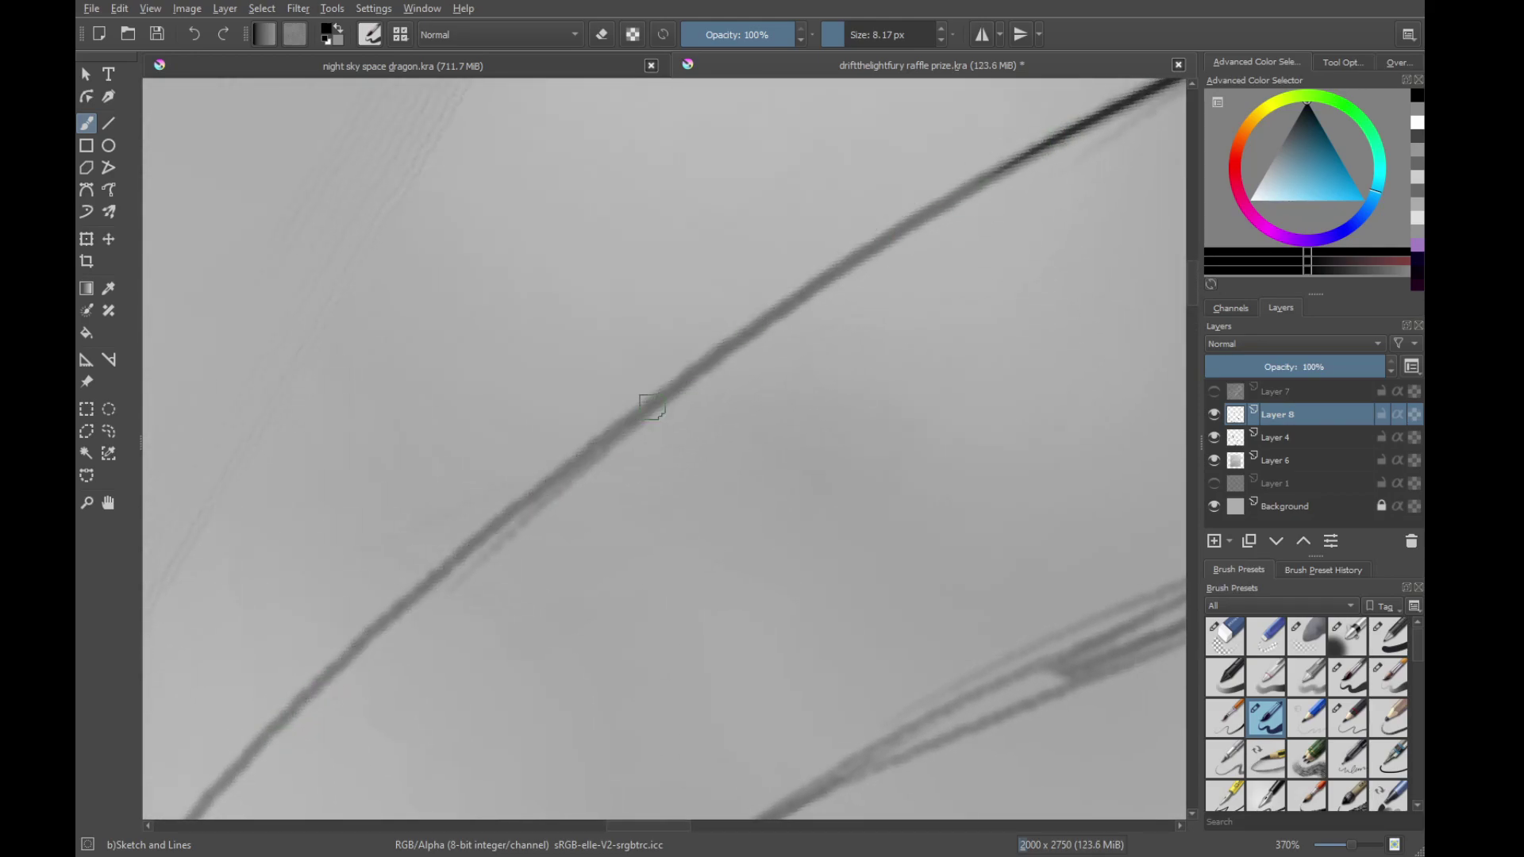
{"action": "mouse_move", "coordinate": [274, 716]}
{"action": "left_mouse_down"}
{"action": "mouse_move", "coordinate": [1077, 88]}
{"action": "mouse_move", "coordinate": [341, 636]}
{"action": "mouse_move", "coordinate": [249, 745]}
{"action": "mouse_move", "coordinate": [350, 643]}
{"action": "mouse_move", "coordinate": [1109, 112]}
{"action": "left_mouse_up"}
{"action": "key", "text": "ctrl+z"}
{"action": "key", "text": "ctrl+z"}
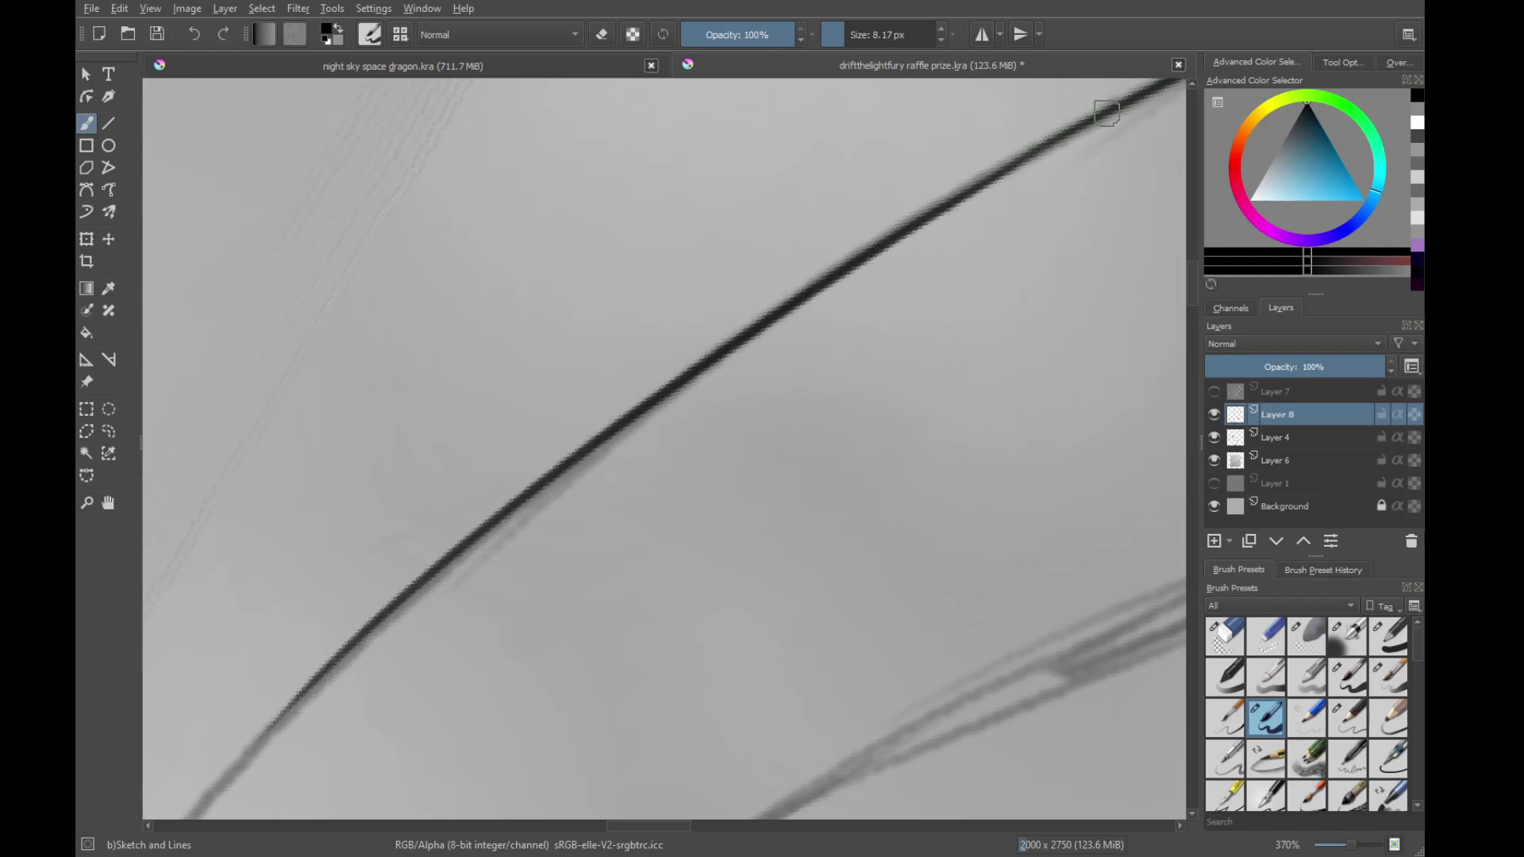
Ink the tail's outer edge down to where the looping sketch line splits off near the tip
{"action": "key", "text": "6"}
{"action": "left_click_drag", "start_coordinate": [447, 650], "coordinate": [721, 353]}
{"action": "left_click_drag", "start_coordinate": [413, 488], "coordinate": [751, 391]}
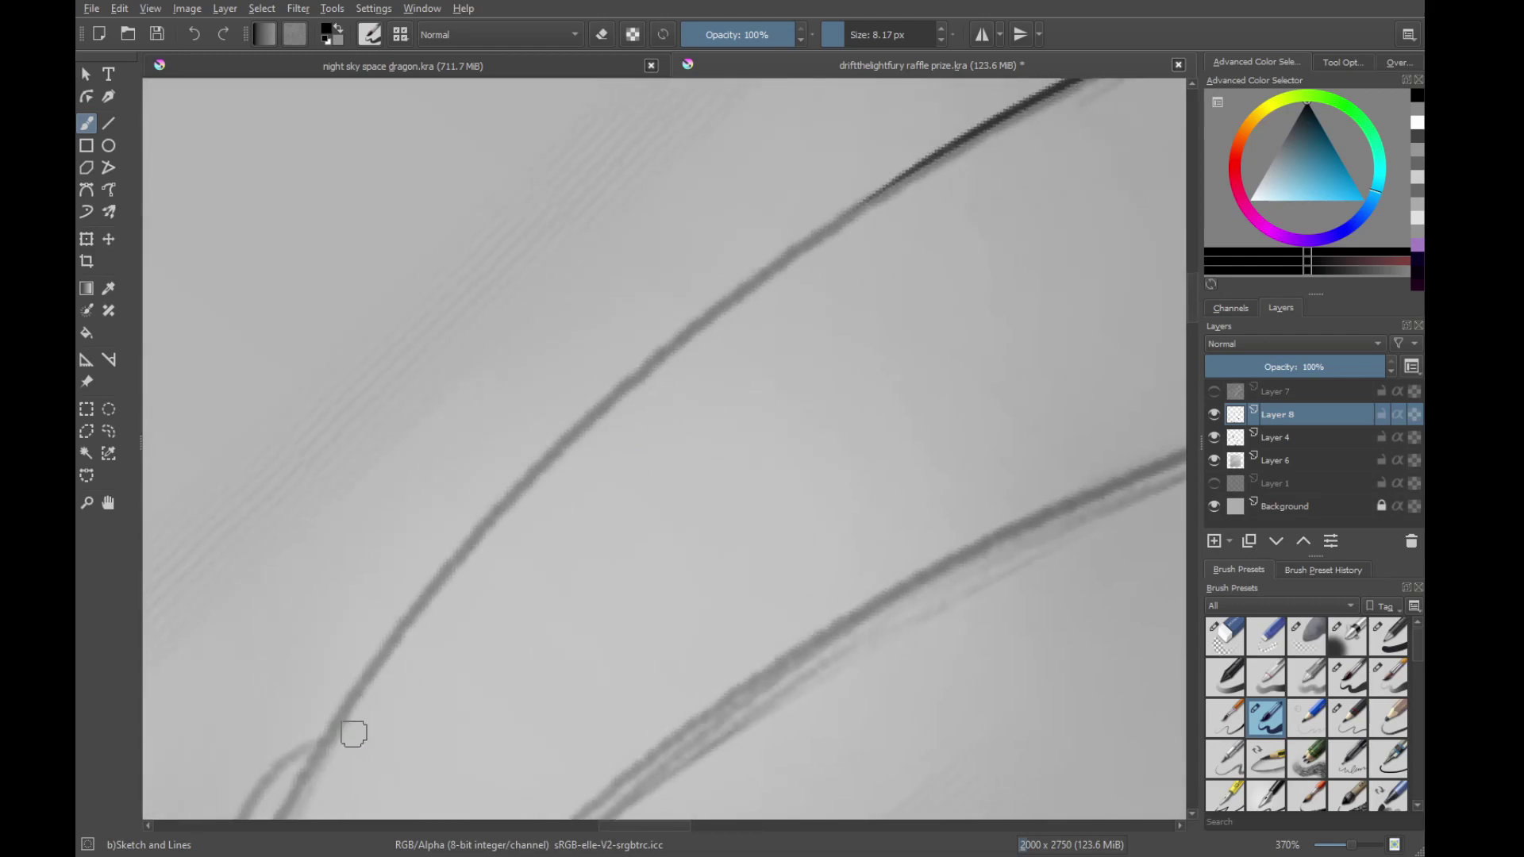
{"action": "mouse_move", "coordinate": [341, 742]}
{"action": "left_mouse_down"}
{"action": "mouse_move", "coordinate": [460, 562]}
{"action": "mouse_move", "coordinate": [919, 167]}
{"action": "mouse_move", "coordinate": [346, 724]}
{"action": "left_mouse_up"}
{"action": "key", "text": "ctrl+z"}
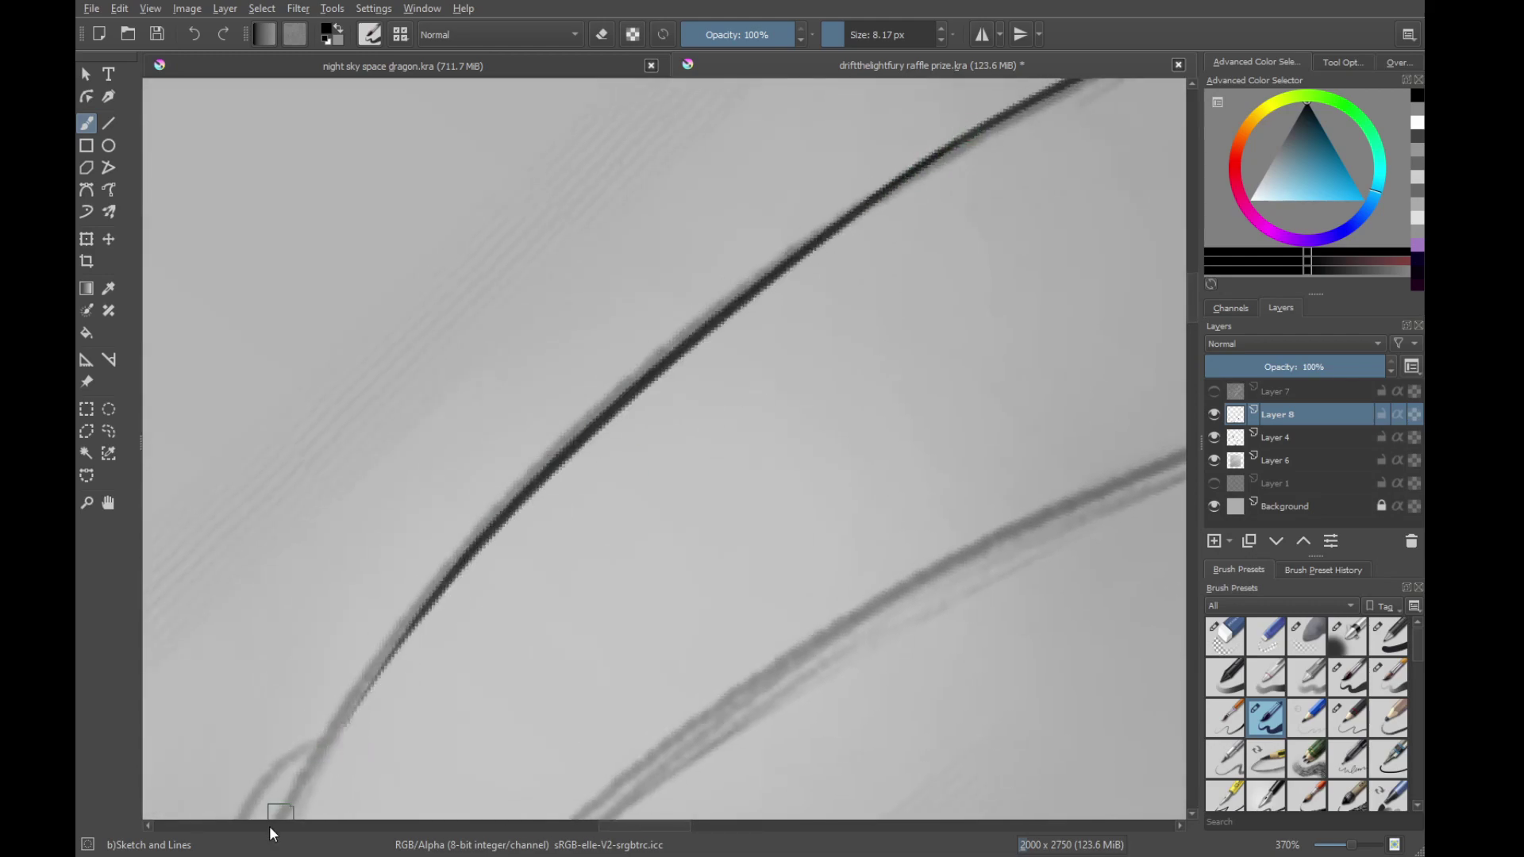
{"action": "key", "text": "ctrl+z"}
{"action": "left_click_drag", "start_coordinate": [301, 782], "coordinate": [917, 173]}
Ink the last curved stretch of the tail's outer edge inside the looping sketch line, down to the tip
{"action": "mouse_move", "coordinate": [482, 684]}
{"action": "left_mouse_down"}
{"action": "mouse_move", "coordinate": [612, 312]}
{"action": "mouse_move", "coordinate": [664, 304]}
{"action": "left_mouse_up"}
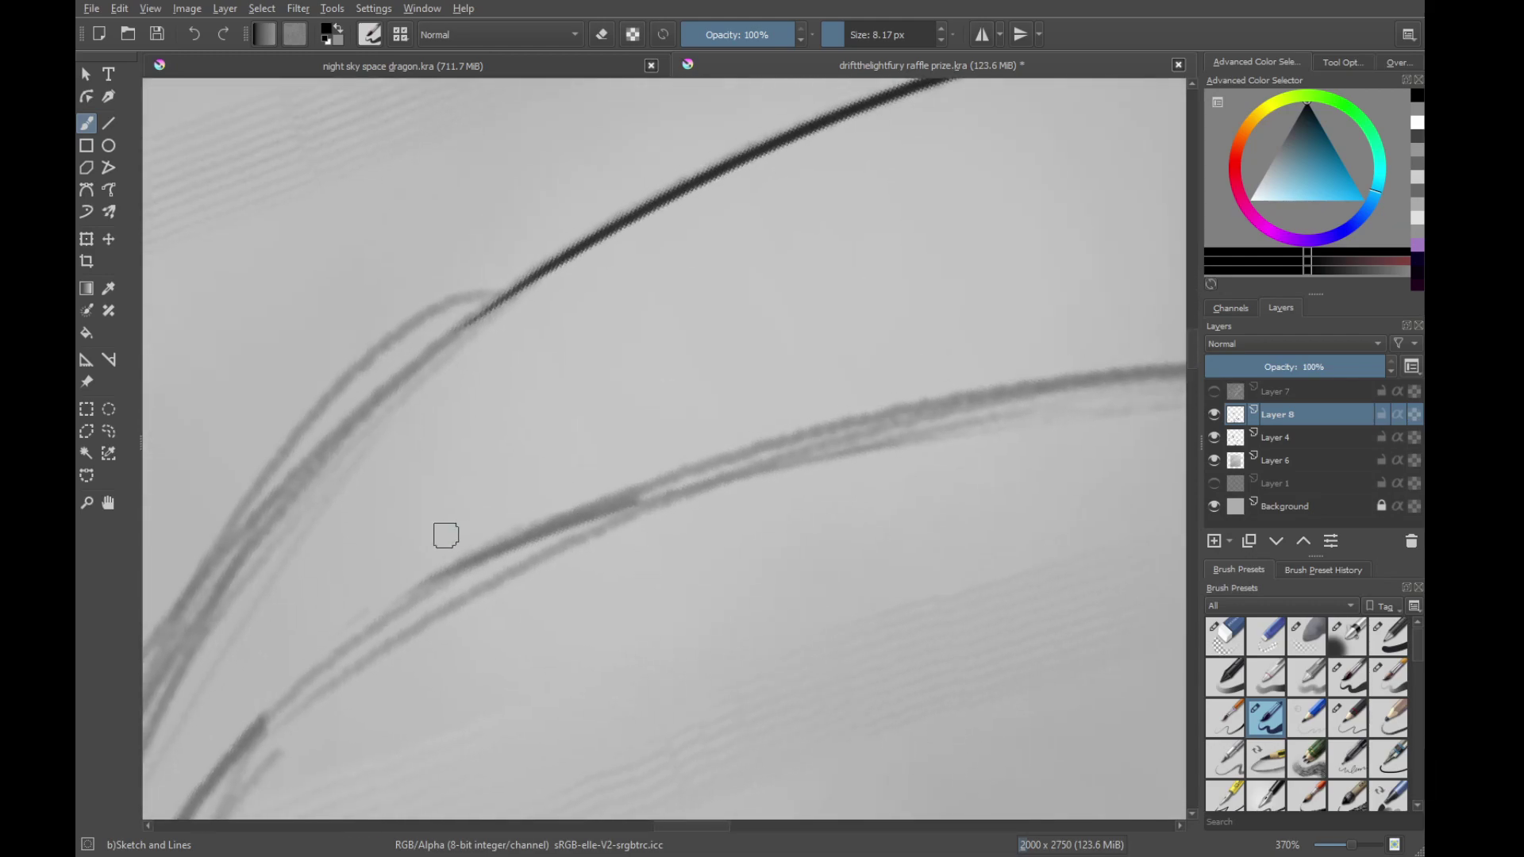
{"action": "left_click_drag", "start_coordinate": [444, 535], "coordinate": [861, 346]}
{"action": "left_click_drag", "start_coordinate": [809, 228], "coordinate": [857, 293]}
{"action": "mouse_move", "coordinate": [396, 710]}
{"action": "left_mouse_down"}
{"action": "mouse_move", "coordinate": [1064, 153]}
{"action": "mouse_move", "coordinate": [684, 373]}
{"action": "mouse_move", "coordinate": [444, 599]}
{"action": "mouse_move", "coordinate": [807, 289]}
{"action": "mouse_move", "coordinate": [1024, 190]}
{"action": "left_mouse_up"}
{"action": "key", "text": "ctrl+z"}
{"action": "key", "text": "ctrl+z"}
Ink the small rounded turn at the tail tip and start the leg-side edge back from it
{"action": "mouse_move", "coordinate": [476, 639]}
{"action": "left_mouse_down"}
{"action": "mouse_move", "coordinate": [551, 516]}
{"action": "mouse_move", "coordinate": [488, 602]}
{"action": "left_mouse_up"}
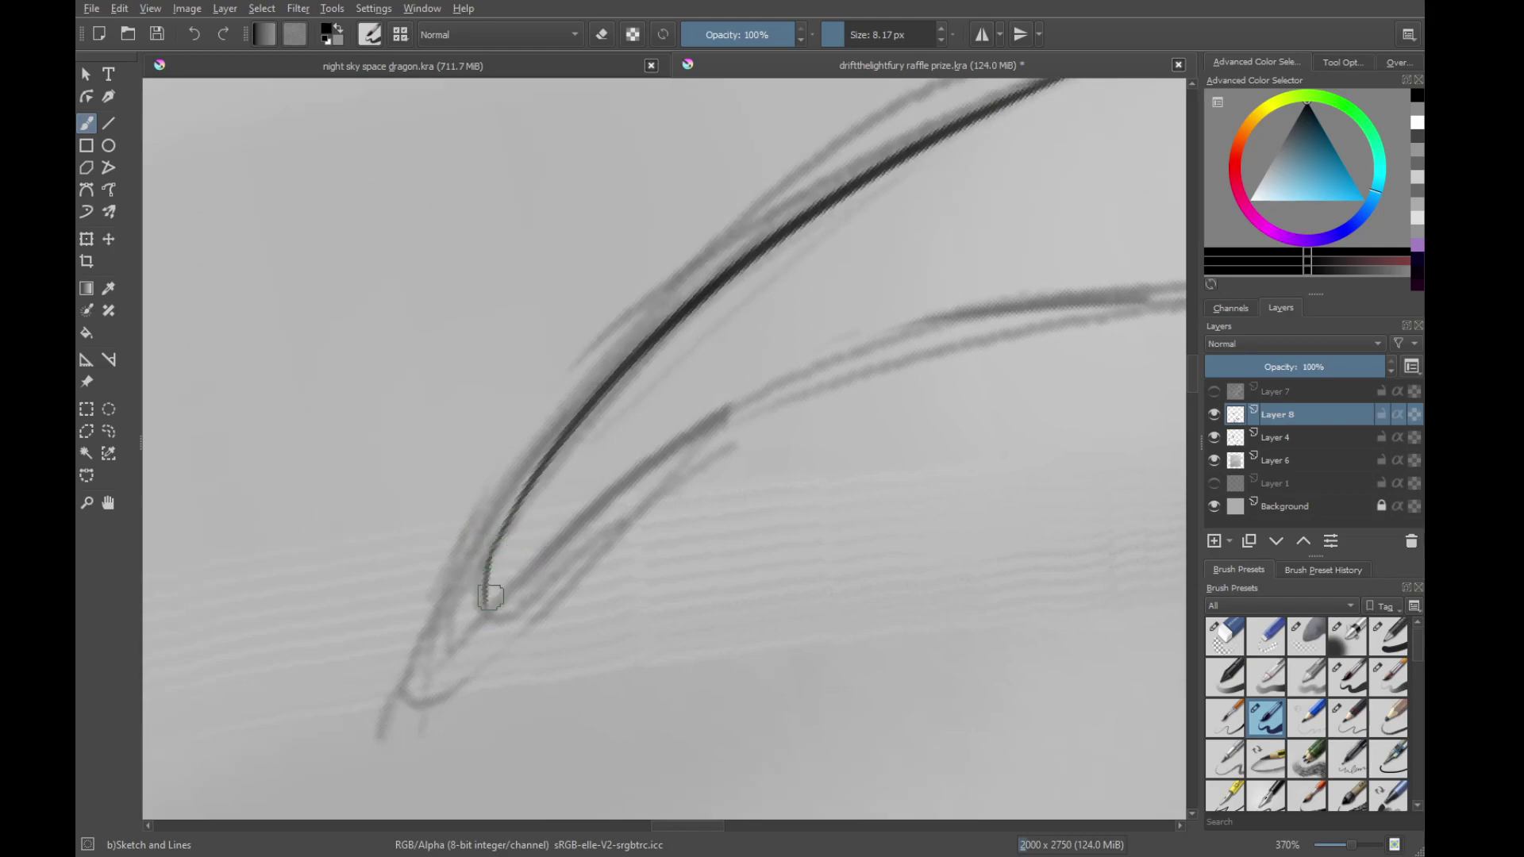
{"action": "key", "text": "ctrl+z"}
{"action": "left_click_drag", "start_coordinate": [504, 533], "coordinate": [500, 616]}
{"action": "key", "text": "ctrl+z"}
{"action": "mouse_move", "coordinate": [514, 504]}
{"action": "left_mouse_down"}
{"action": "mouse_move", "coordinate": [481, 573]}
{"action": "mouse_move", "coordinate": [488, 614]}
{"action": "mouse_move", "coordinate": [520, 611]}
{"action": "left_mouse_up"}
{"action": "left_click_drag", "start_coordinate": [583, 518], "coordinate": [534, 530]}
{"action": "key", "text": "ctrl+z"}
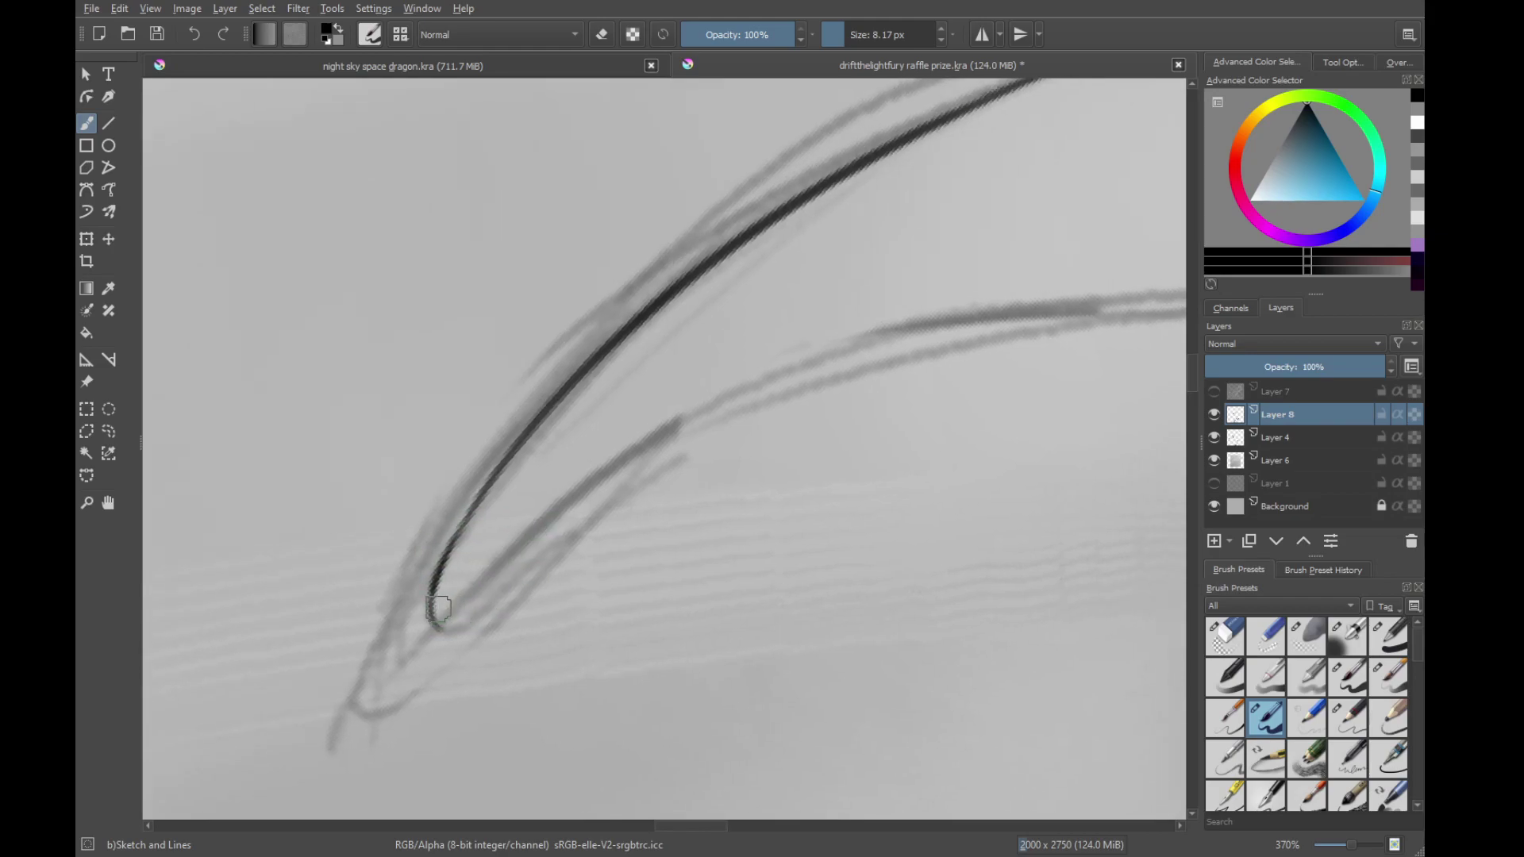
{"action": "left_click_drag", "start_coordinate": [445, 629], "coordinate": [664, 452]}
Ink the first stretch of the tail's leg-side edge just above the tip
{"action": "left_click_drag", "start_coordinate": [907, 373], "coordinate": [547, 527]}
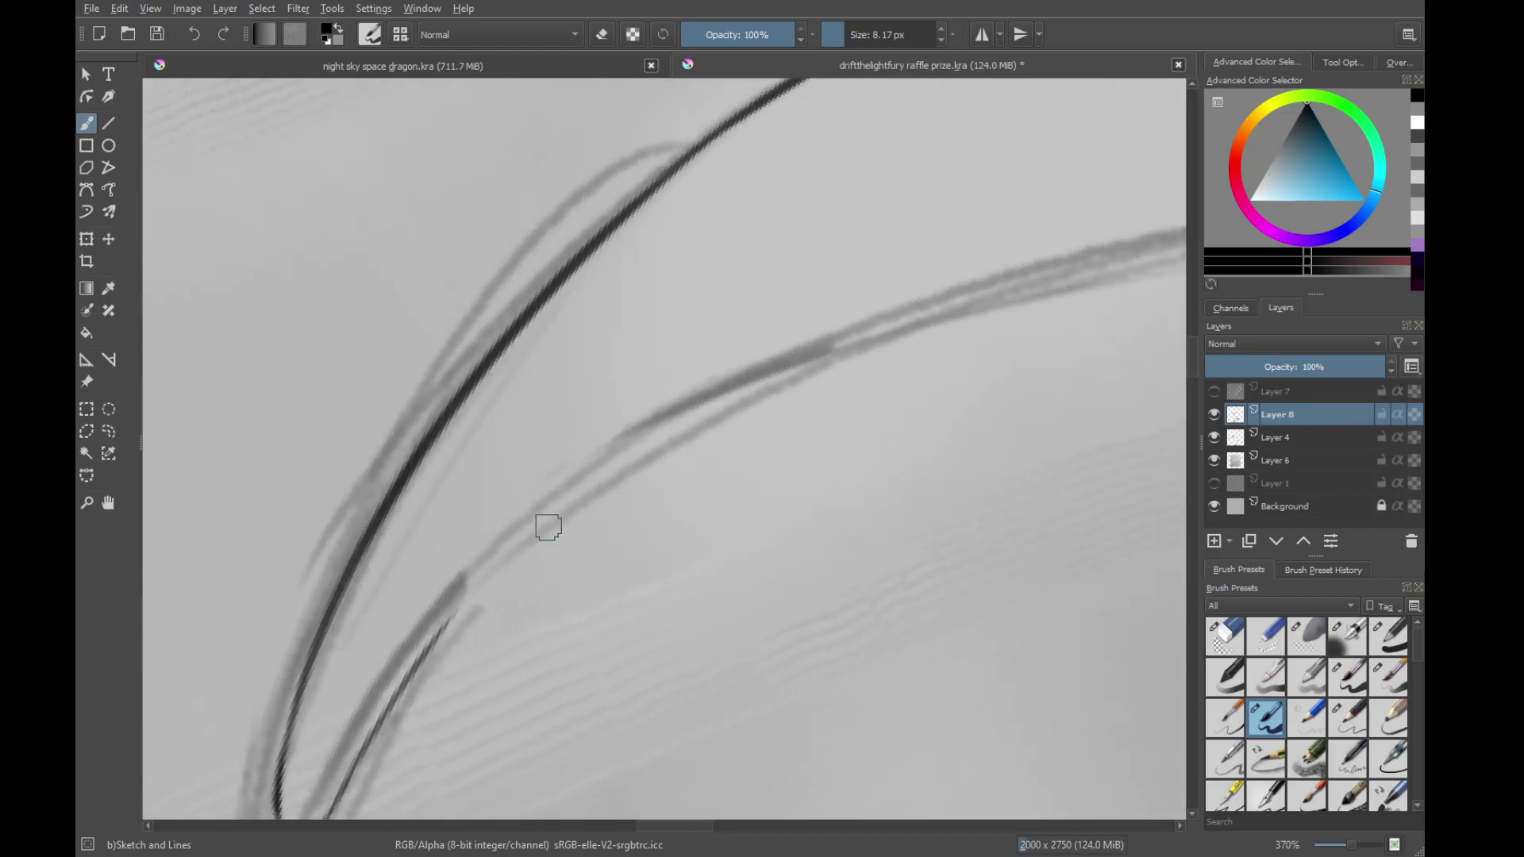
{"action": "left_click_drag", "start_coordinate": [365, 753], "coordinate": [847, 357]}
{"action": "key", "text": "ctrl+z"}
{"action": "mouse_move", "coordinate": [373, 742]}
{"action": "left_mouse_down"}
{"action": "mouse_move", "coordinate": [833, 350]}
{"action": "mouse_move", "coordinate": [719, 412]}
{"action": "mouse_move", "coordinate": [562, 562]}
{"action": "left_mouse_up"}
Continue the tail's leg-side edge towards the body up to where the sketch lines fork
{"action": "left_click_drag", "start_coordinate": [476, 622], "coordinate": [1003, 235]}
{"action": "left_click_drag", "start_coordinate": [1097, 258], "coordinate": [1072, 216]}
{"action": "left_click_drag", "start_coordinate": [966, 196], "coordinate": [534, 551]}
{"action": "mouse_move", "coordinate": [442, 632]}
{"action": "left_mouse_down"}
{"action": "mouse_move", "coordinate": [1119, 258]}
{"action": "mouse_move", "coordinate": [966, 191]}
{"action": "mouse_move", "coordinate": [539, 559]}
{"action": "mouse_move", "coordinate": [1133, 185]}
{"action": "left_mouse_up"}
{"action": "left_click_drag", "start_coordinate": [1083, 242], "coordinate": [1060, 202]}
{"action": "key", "text": "ctrl+z"}
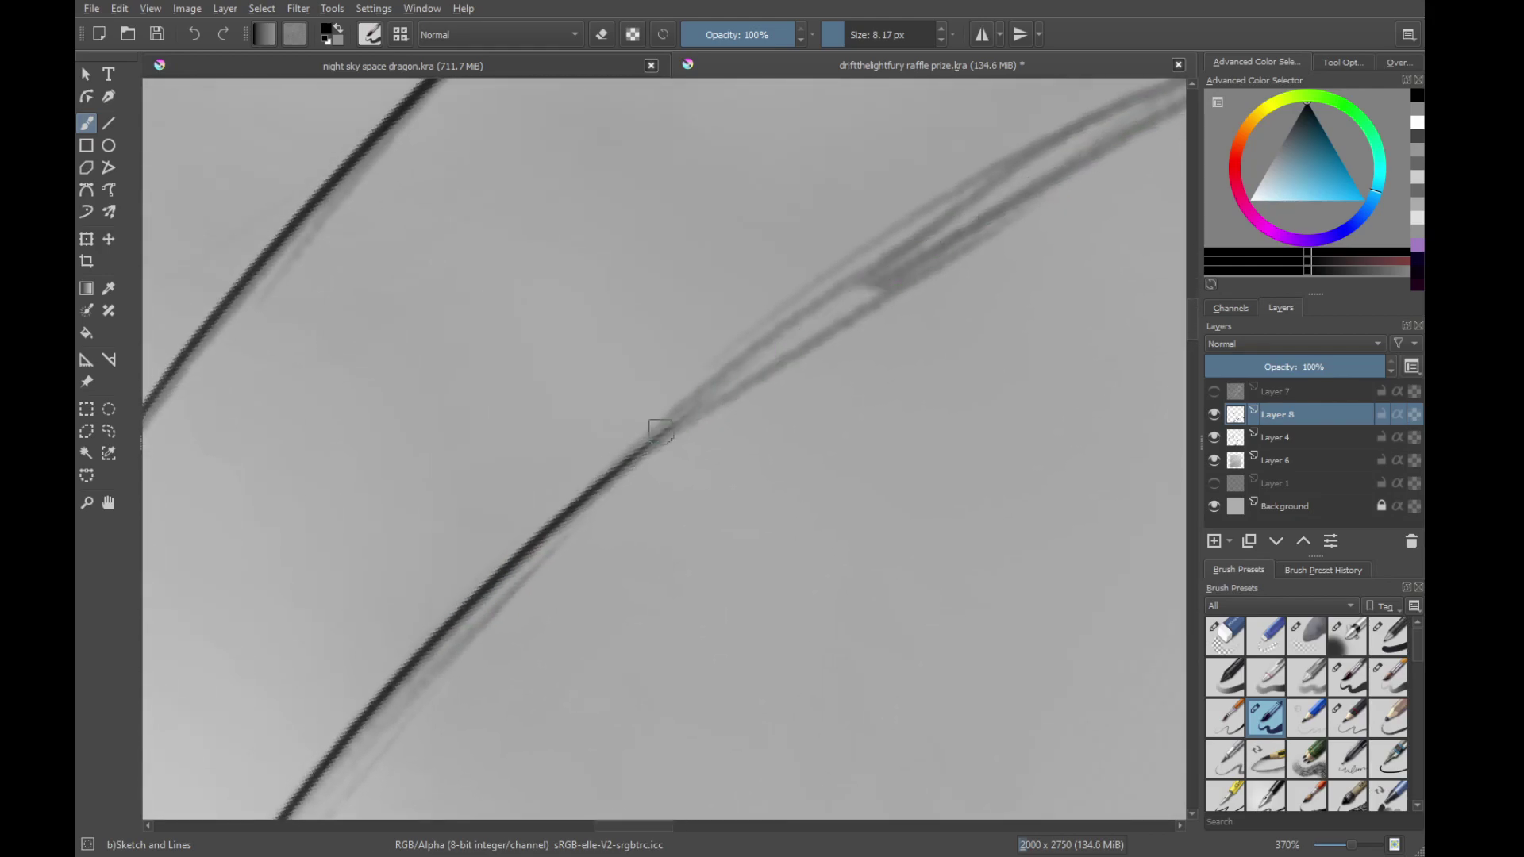
Continue the tail's leg-side edge past the fork, following the lower of the two sketch lines towards the body
{"action": "left_click_drag", "start_coordinate": [592, 496], "coordinate": [1039, 155]}
{"action": "left_click_drag", "start_coordinate": [973, 213], "coordinate": [622, 450]}
{"action": "left_click_drag", "start_coordinate": [480, 603], "coordinate": [665, 501]}
{"action": "key", "text": "ctrl+z"}
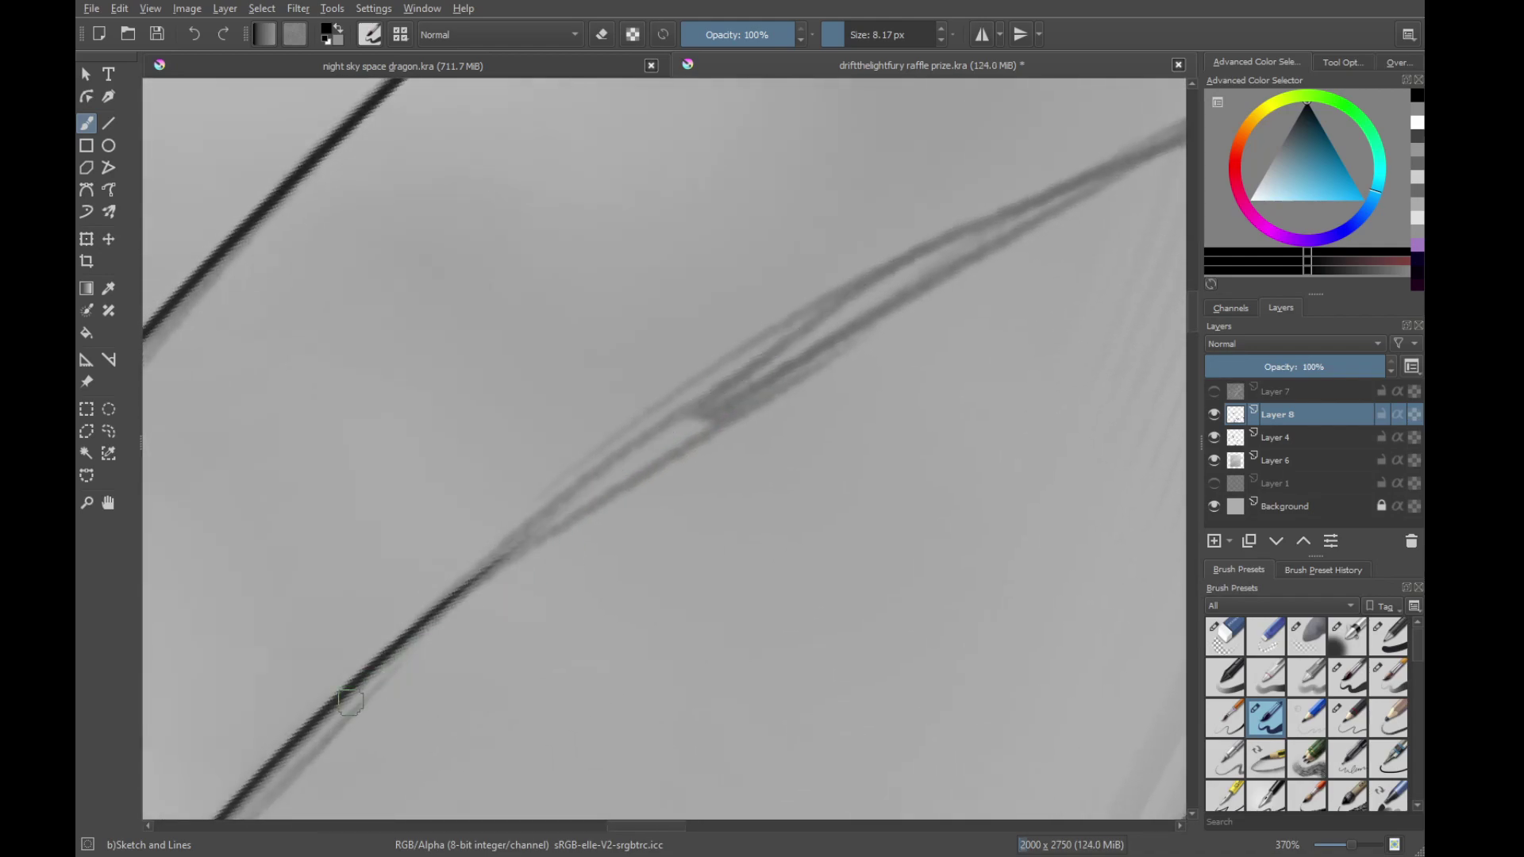
{"action": "mouse_move", "coordinate": [369, 674]}
{"action": "left_mouse_down"}
{"action": "mouse_move", "coordinate": [926, 277]}
{"action": "mouse_move", "coordinate": [1056, 213]}
{"action": "left_mouse_up"}
{"action": "left_click_drag", "start_coordinate": [1055, 212], "coordinate": [823, 356]}
{"action": "left_click_drag", "start_coordinate": [581, 503], "coordinate": [1105, 188]}
{"action": "key", "text": "ctrl+z"}
{"action": "left_click_drag", "start_coordinate": [885, 325], "coordinate": [726, 417]}
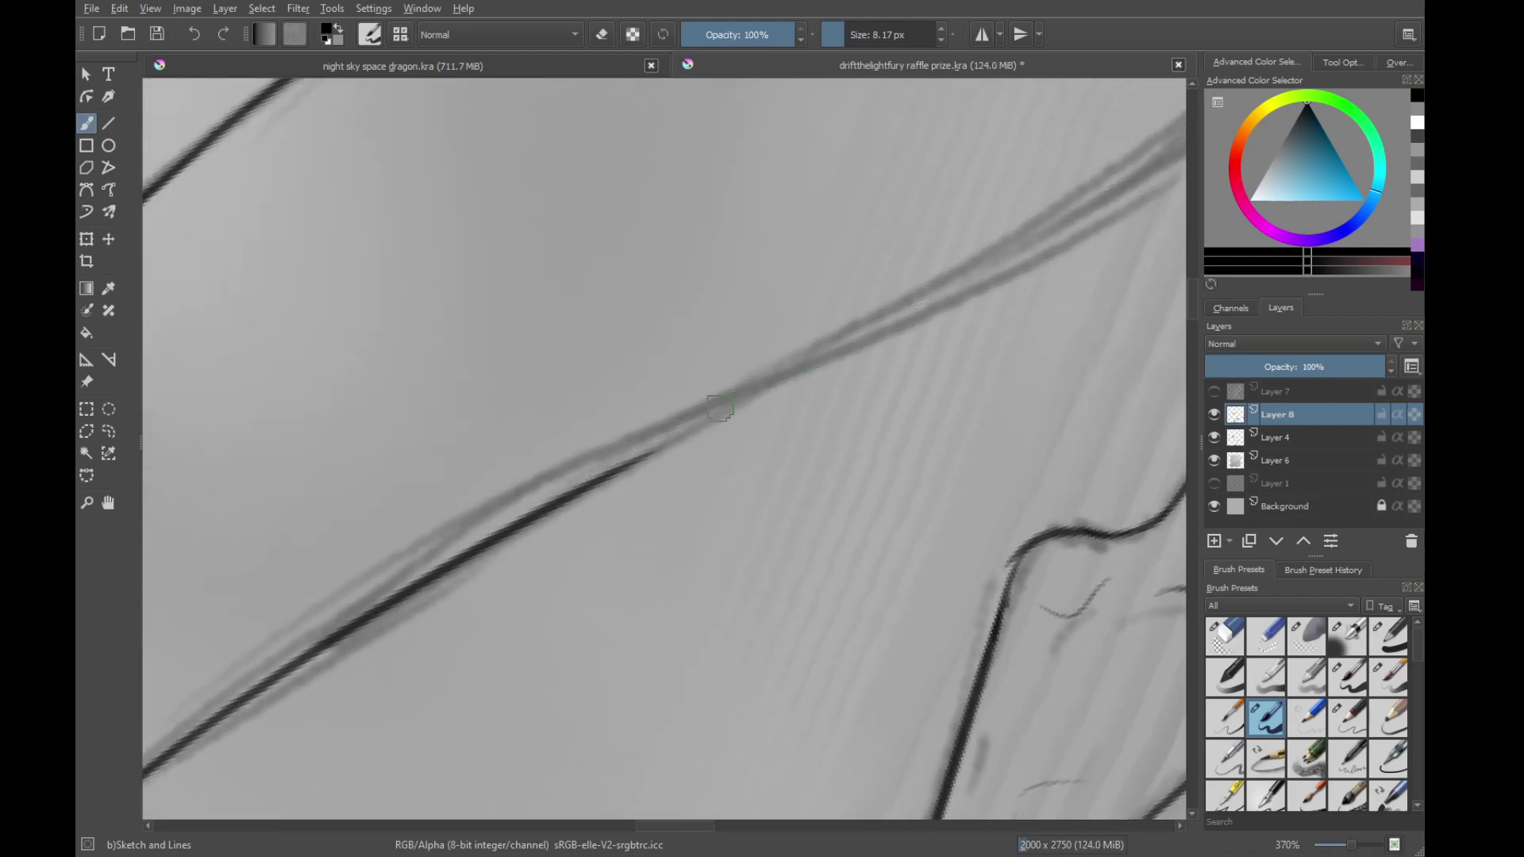
Ink the last stretch of the tail's leg-side edge up to the thigh
{"action": "mouse_move", "coordinate": [497, 550]}
{"action": "left_mouse_down"}
{"action": "mouse_move", "coordinate": [601, 478]}
{"action": "mouse_move", "coordinate": [1133, 199]}
{"action": "left_mouse_up"}
{"action": "left_click_drag", "start_coordinate": [1117, 198], "coordinate": [659, 489]}
{"action": "mouse_move", "coordinate": [565, 542]}
{"action": "left_mouse_down"}
{"action": "mouse_move", "coordinate": [812, 364]}
{"action": "mouse_move", "coordinate": [723, 514]}
{"action": "mouse_move", "coordinate": [714, 698]}
{"action": "left_mouse_up"}
{"action": "left_click_drag", "start_coordinate": [878, 344], "coordinate": [764, 497]}
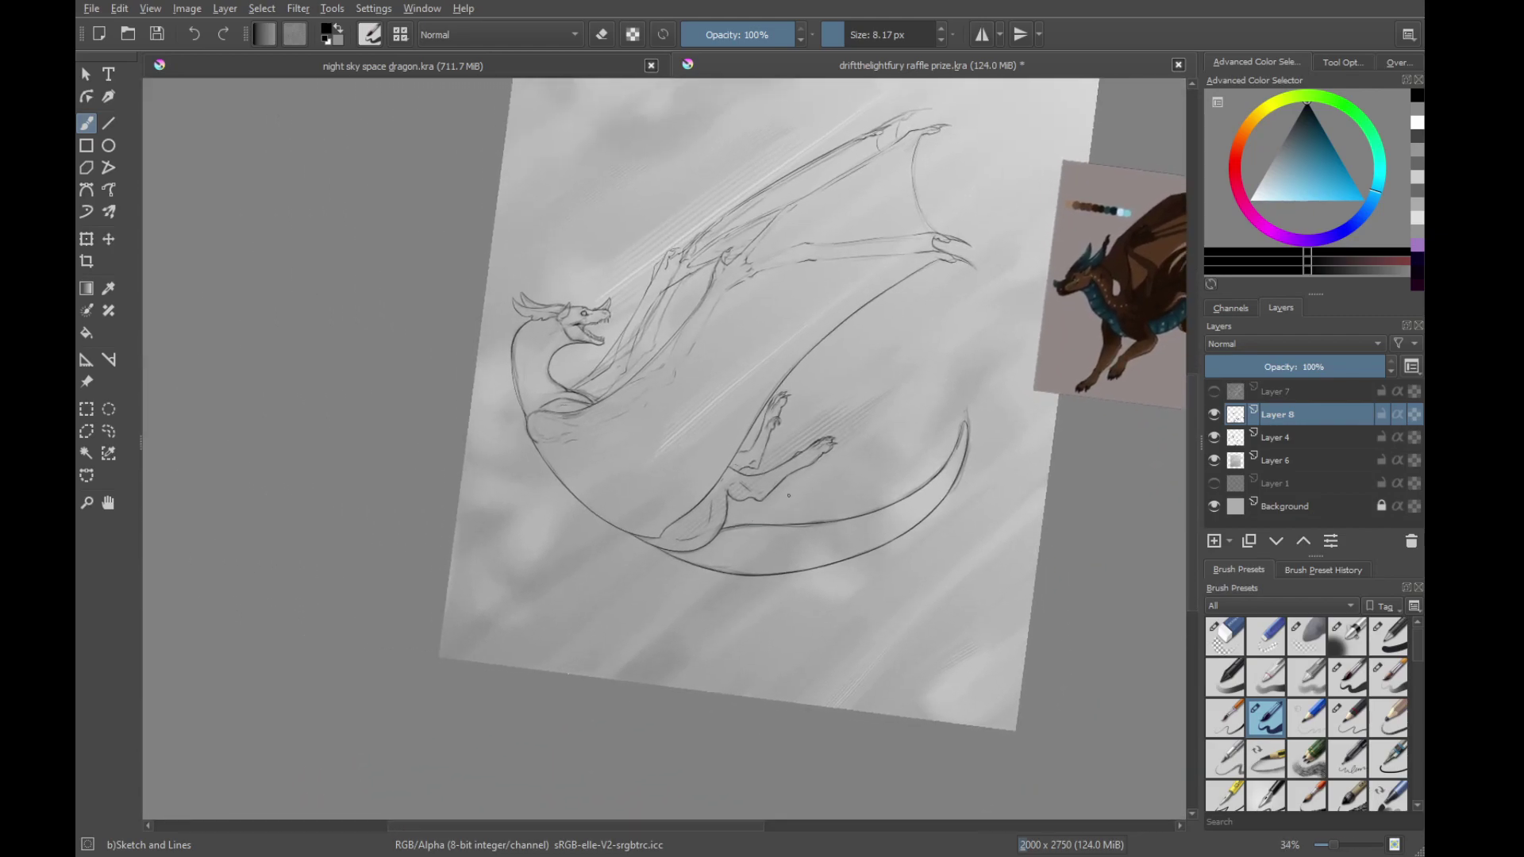
Hide the rough sketch on Layer 4 and check the underside plates on the coloured reference dragon
{"action": "left_click", "coordinate": [1213, 438]}
{"action": "scroll", "coordinate": [909, 438], "scroll_direction": "up", "scroll_amount": 4}
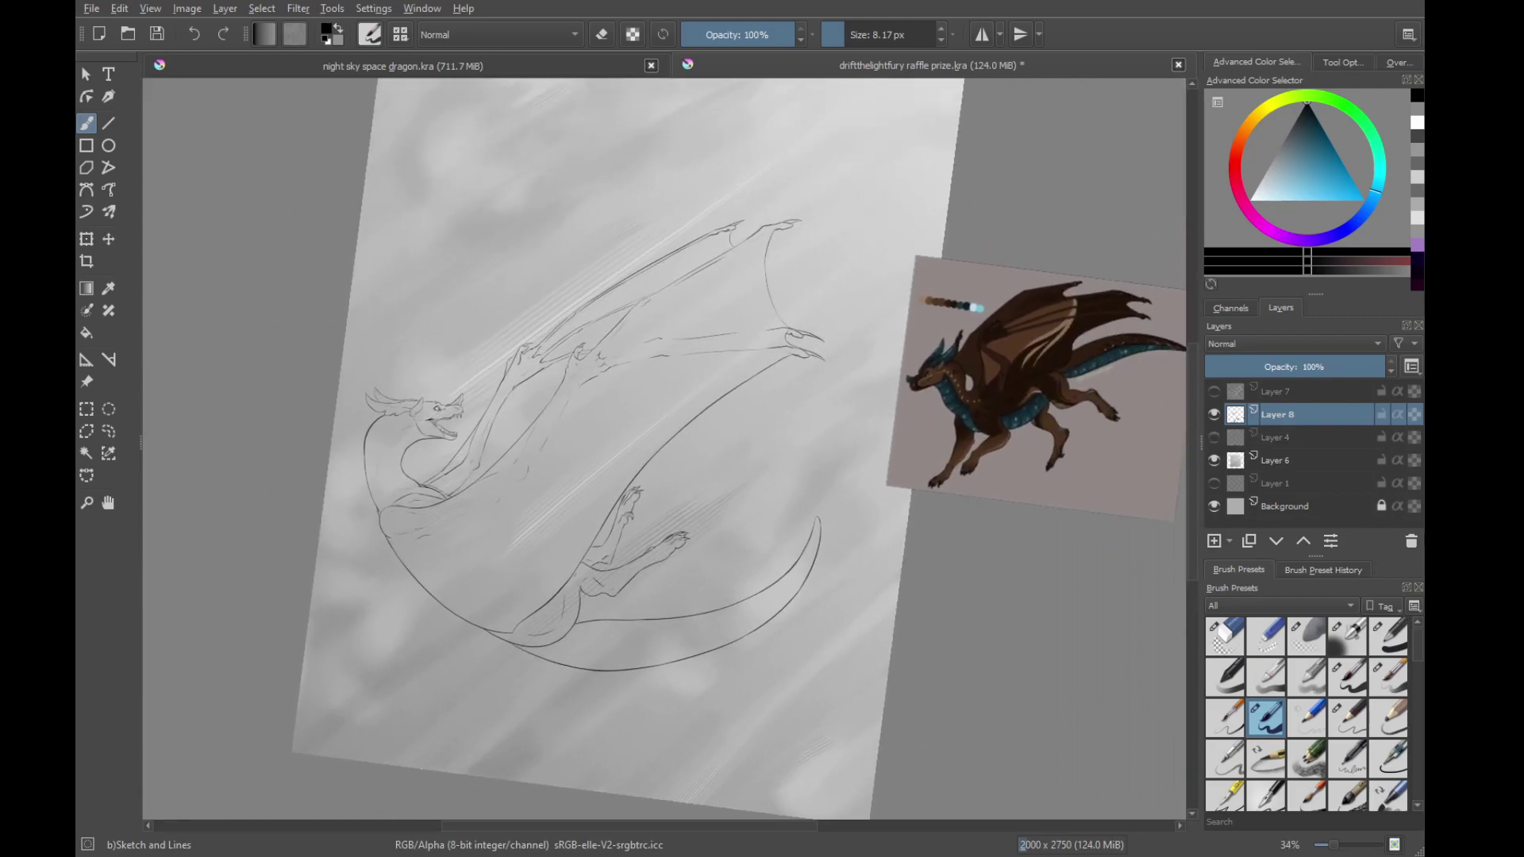
{"action": "scroll", "coordinate": [909, 438], "scroll_direction": "up", "scroll_amount": 1}
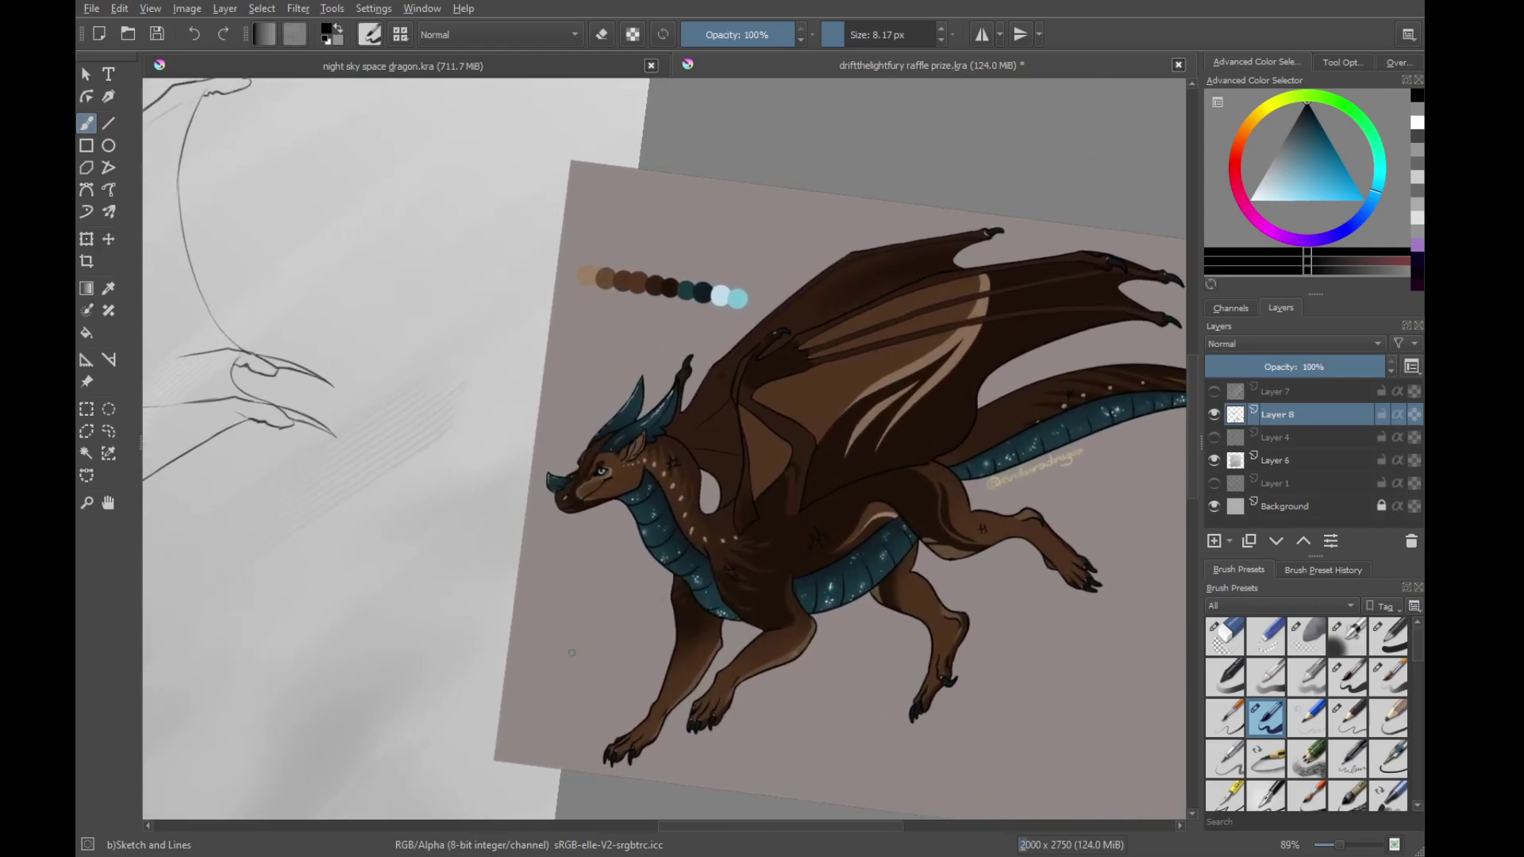
{"action": "left_click_drag", "start_coordinate": [833, 565], "coordinate": [754, 572]}
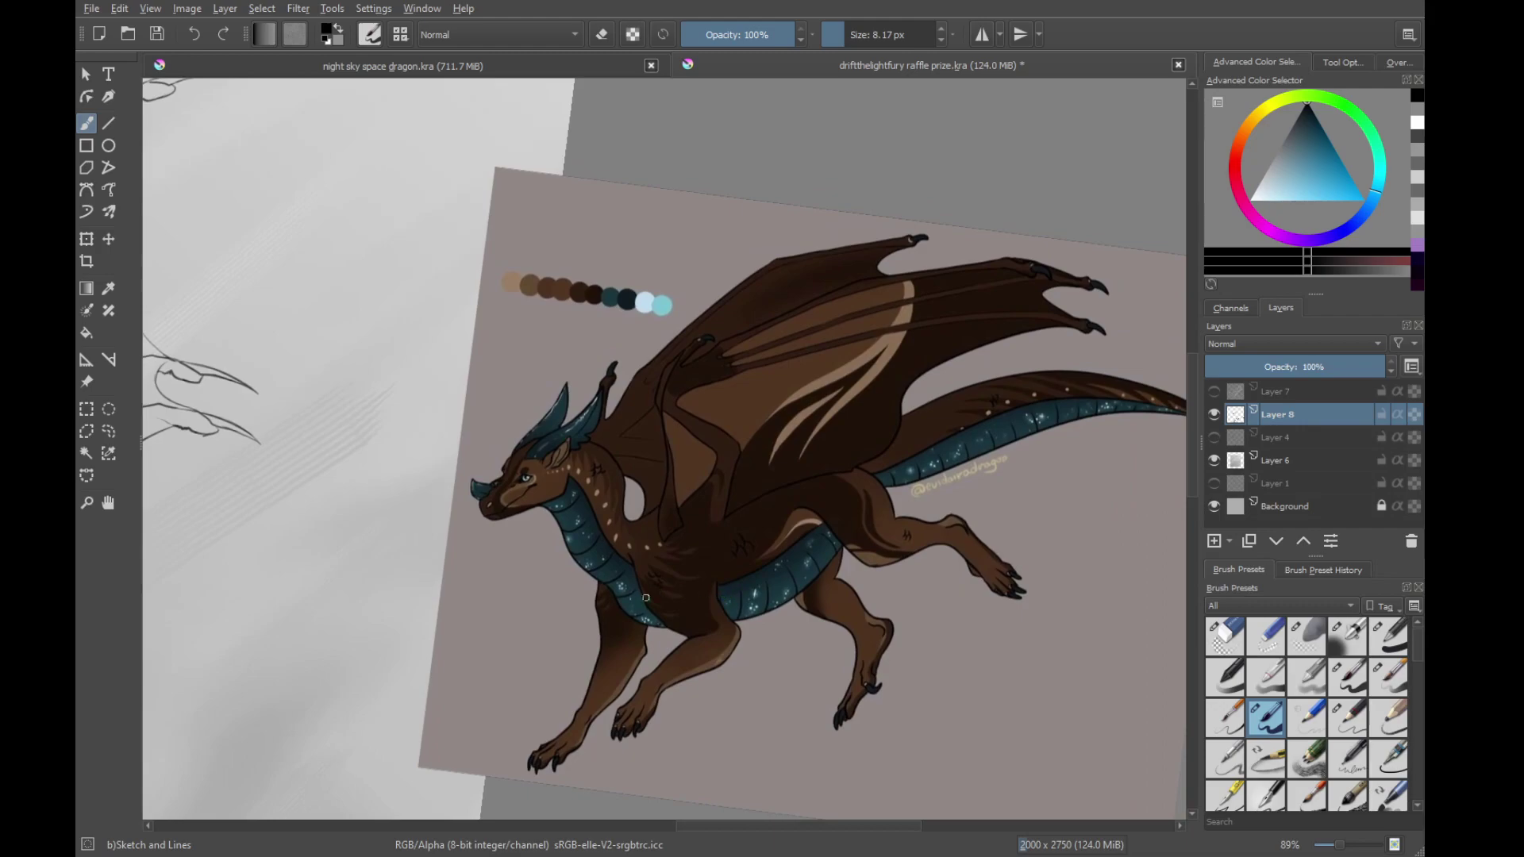
Ink the upper part of the underside boundary line along the neck, starting from the back of the jaw
{"action": "left_click_drag", "start_coordinate": [208, 759], "coordinate": [575, 684]}
{"action": "left_click_drag", "start_coordinate": [310, 738], "coordinate": [857, 568]}
{"action": "mouse_move", "coordinate": [158, 396]}
{"action": "left_mouse_down"}
{"action": "mouse_move", "coordinate": [635, 329]}
{"action": "mouse_move", "coordinate": [741, 546]}
{"action": "left_mouse_up"}
{"action": "mouse_move", "coordinate": [741, 546]}
{"action": "left_mouse_down"}
{"action": "mouse_move", "coordinate": [900, 350]}
{"action": "mouse_move", "coordinate": [737, 462]}
{"action": "mouse_move", "coordinate": [671, 656]}
{"action": "left_mouse_up"}
{"action": "left_click_drag", "start_coordinate": [698, 714], "coordinate": [690, 643]}
{"action": "key", "text": "ctrl+z"}
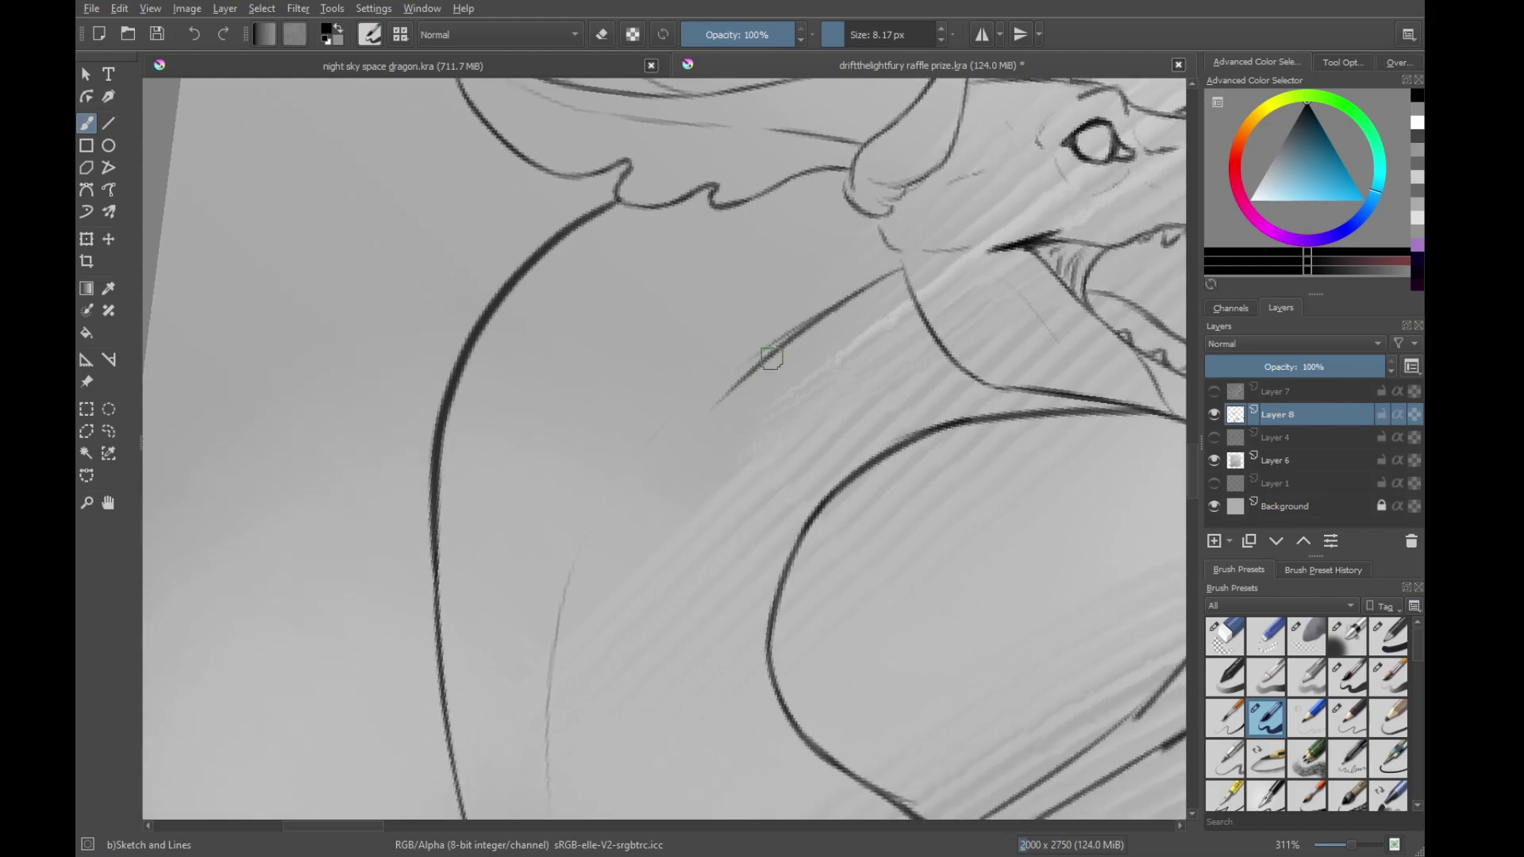
{"action": "left_click_drag", "start_coordinate": [753, 365], "coordinate": [652, 601]}
{"action": "key", "text": "ctrl+z"}
{"action": "left_click_drag", "start_coordinate": [746, 366], "coordinate": [660, 612]}
{"action": "key", "text": "ctrl+z"}
{"action": "left_click_drag", "start_coordinate": [754, 358], "coordinate": [644, 623]}
Extend the neck's underside boundary line around the bend and down to the shoulder
{"action": "scroll", "coordinate": [650, 527], "scroll_direction": "down", "scroll_amount": 4}
{"action": "left_click_drag", "start_coordinate": [641, 440], "coordinate": [695, 629]}
{"action": "left_click_drag", "start_coordinate": [699, 617], "coordinate": [653, 490]}
{"action": "left_click_drag", "start_coordinate": [622, 440], "coordinate": [676, 567]}
{"action": "key", "text": "ctrl+z"}
{"action": "key", "text": "ctrl+z"}
{"action": "mouse_move", "coordinate": [706, 373]}
{"action": "left_mouse_down"}
{"action": "mouse_move", "coordinate": [818, 340]}
{"action": "mouse_move", "coordinate": [683, 408]}
{"action": "left_mouse_up"}
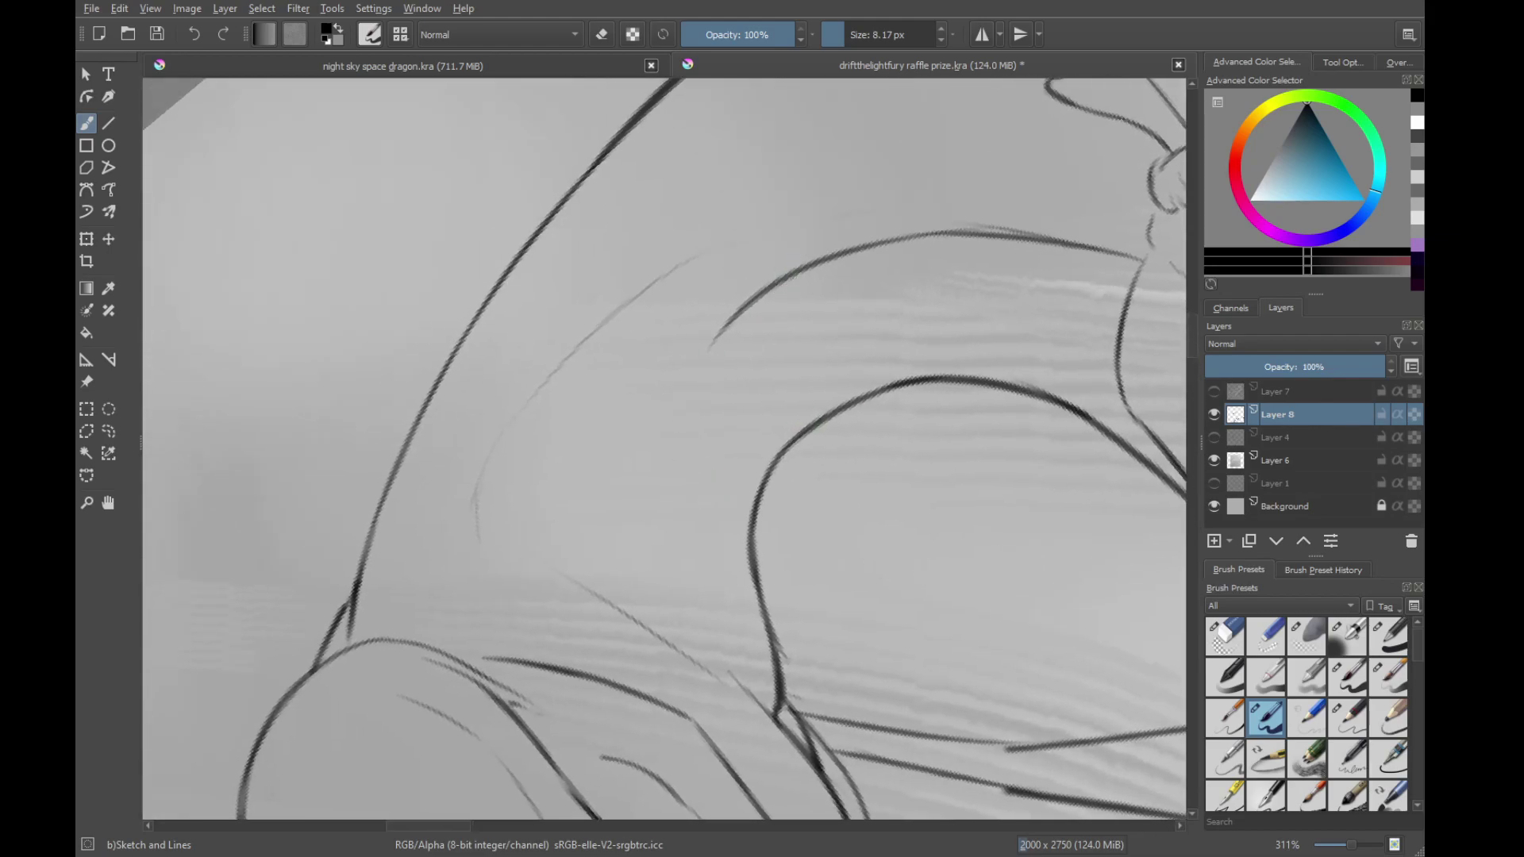
{"action": "left_click_drag", "start_coordinate": [767, 287], "coordinate": [645, 555]}
{"action": "key", "text": "ctrl+z"}
{"action": "mouse_move", "coordinate": [778, 272]}
{"action": "left_mouse_down"}
{"action": "mouse_move", "coordinate": [640, 493]}
{"action": "mouse_move", "coordinate": [622, 589]}
{"action": "mouse_move", "coordinate": [638, 659]}
{"action": "mouse_move", "coordinate": [697, 606]}
{"action": "left_mouse_up"}
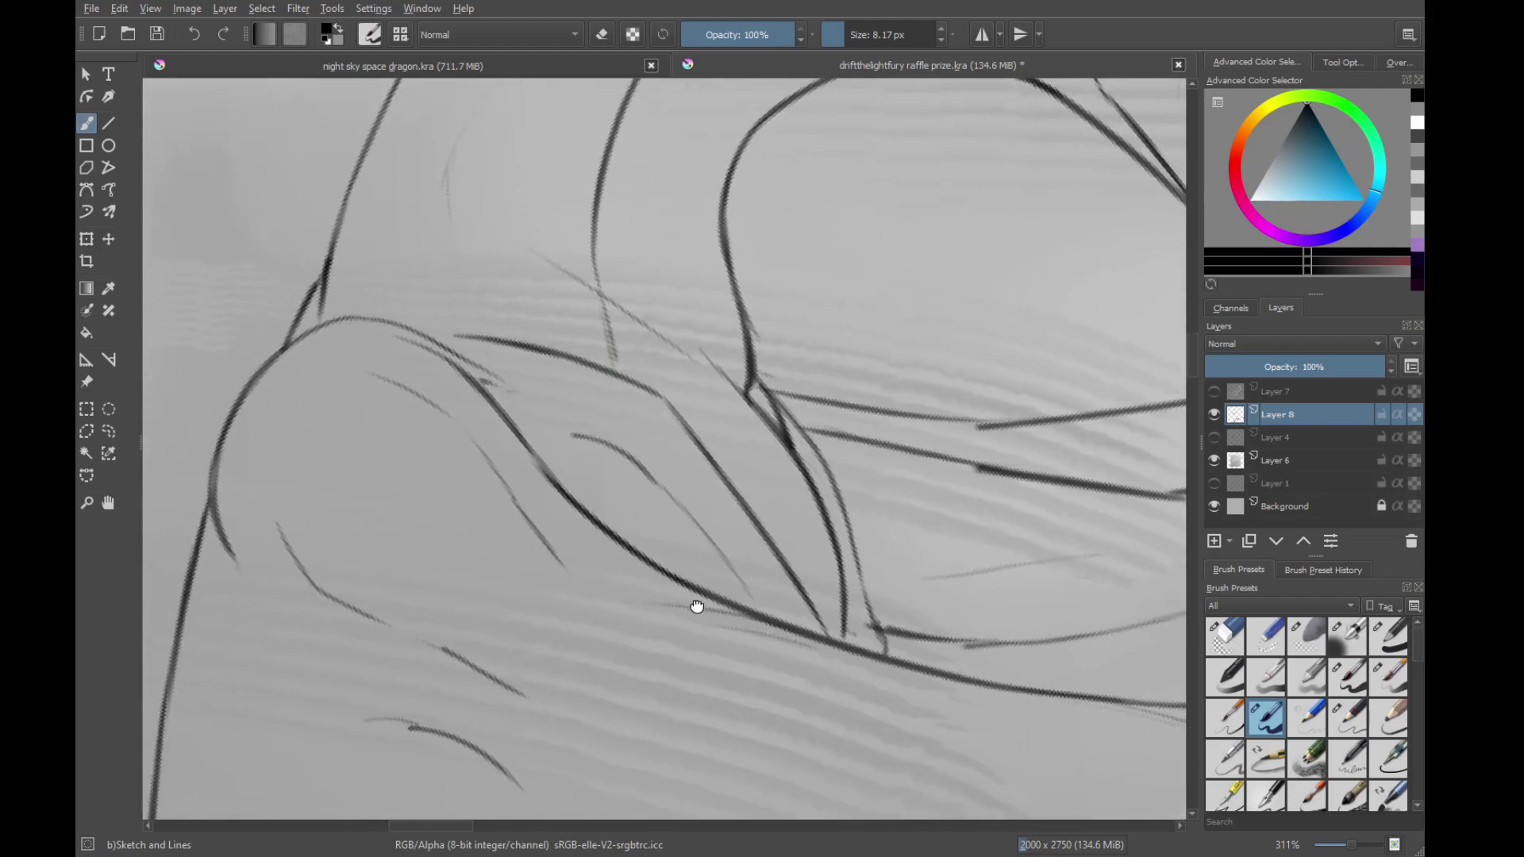
Examine the blue underside plates along the neck, belly and tail on the reference dragon
{"action": "left_click_drag", "start_coordinate": [703, 670], "coordinate": [732, 561]}
{"action": "mouse_move", "coordinate": [657, 331]}
{"action": "left_mouse_down"}
{"action": "mouse_move", "coordinate": [714, 752]}
{"action": "mouse_move", "coordinate": [714, 317]}
{"action": "left_mouse_up"}
{"action": "left_click_drag", "start_coordinate": [639, 749], "coordinate": [700, 294]}
{"action": "mouse_move", "coordinate": [715, 676]}
{"action": "left_mouse_down"}
{"action": "mouse_move", "coordinate": [608, 372]}
{"action": "mouse_move", "coordinate": [599, 453]}
{"action": "mouse_move", "coordinate": [578, 371]}
{"action": "left_mouse_up"}
{"action": "left_click_drag", "start_coordinate": [785, 562], "coordinate": [657, 274]}
{"action": "mouse_move", "coordinate": [702, 266]}
{"action": "left_mouse_down"}
{"action": "mouse_move", "coordinate": [864, 378]}
{"action": "mouse_move", "coordinate": [869, 501]}
{"action": "left_mouse_up"}
{"action": "mouse_move", "coordinate": [784, 370]}
{"action": "left_mouse_down"}
{"action": "mouse_move", "coordinate": [782, 544]}
{"action": "mouse_move", "coordinate": [738, 442]}
{"action": "mouse_move", "coordinate": [806, 385]}
{"action": "mouse_move", "coordinate": [972, 325]}
{"action": "mouse_move", "coordinate": [670, 544]}
{"action": "mouse_move", "coordinate": [817, 479]}
{"action": "mouse_move", "coordinate": [839, 402]}
{"action": "left_mouse_up"}
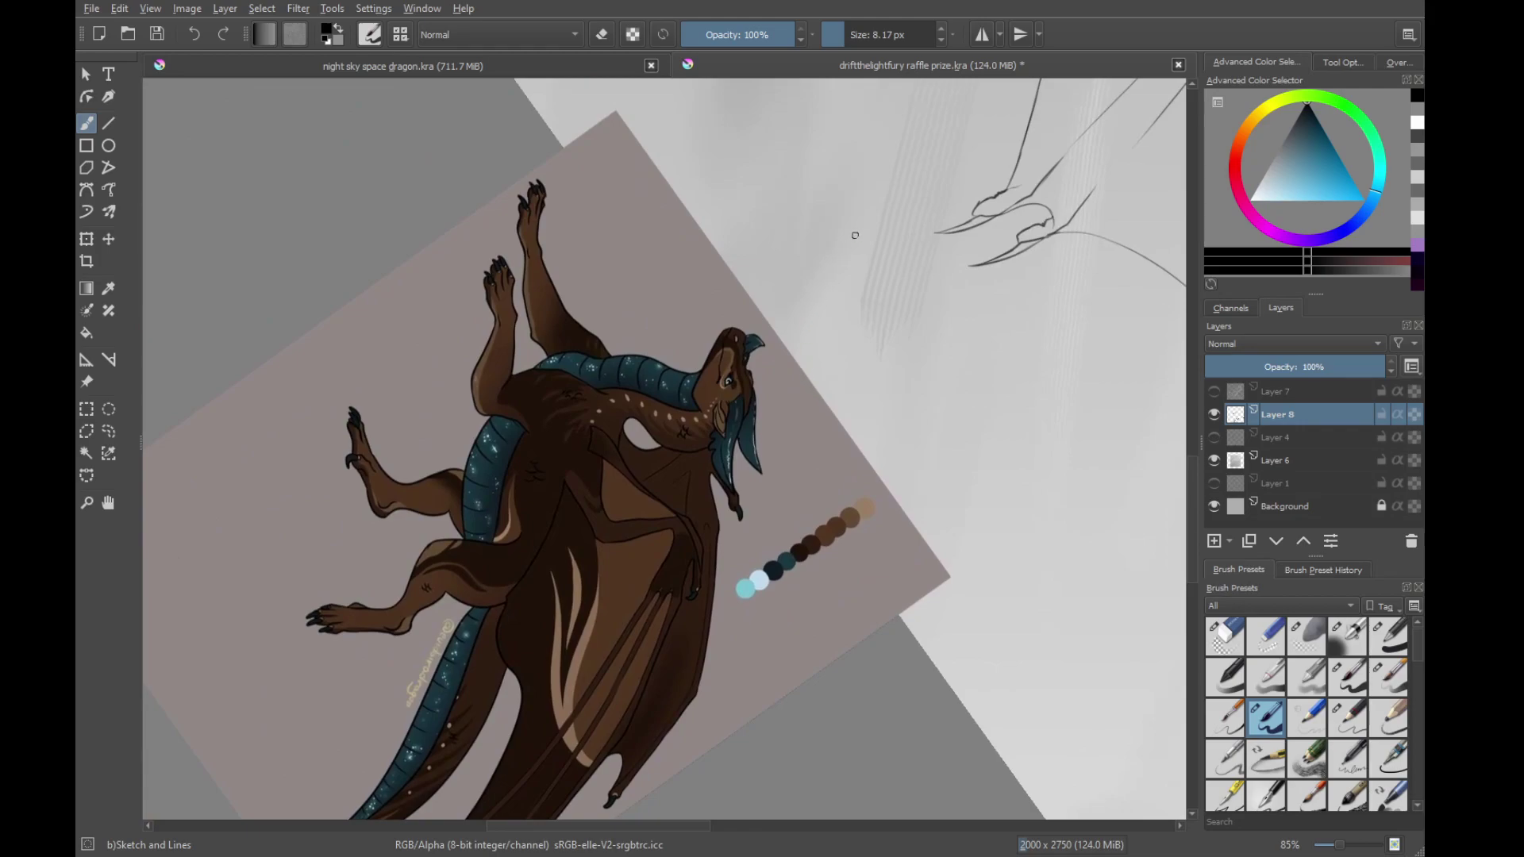
Ink the first short stretch of the underside boundary line inside the tail tip
{"action": "left_click_drag", "start_coordinate": [898, 194], "coordinate": [632, 582]}
{"action": "left_click_drag", "start_coordinate": [717, 149], "coordinate": [643, 490]}
{"action": "left_click_drag", "start_coordinate": [548, 231], "coordinate": [765, 588]}
{"action": "mouse_move", "coordinate": [781, 460]}
{"action": "left_mouse_down"}
{"action": "mouse_move", "coordinate": [825, 276]}
{"action": "mouse_move", "coordinate": [883, 339]}
{"action": "left_mouse_up"}
{"action": "mouse_move", "coordinate": [516, 698]}
{"action": "left_mouse_down"}
{"action": "mouse_move", "coordinate": [602, 469]}
{"action": "mouse_move", "coordinate": [855, 284]}
{"action": "left_mouse_up"}
{"action": "mouse_move", "coordinate": [517, 624]}
{"action": "left_mouse_down"}
{"action": "mouse_move", "coordinate": [776, 275]}
{"action": "mouse_move", "coordinate": [884, 286]}
{"action": "mouse_move", "coordinate": [656, 391]}
{"action": "mouse_move", "coordinate": [719, 376]}
{"action": "mouse_move", "coordinate": [677, 510]}
{"action": "mouse_move", "coordinate": [827, 384]}
{"action": "mouse_move", "coordinate": [616, 486]}
{"action": "mouse_move", "coordinate": [520, 643]}
{"action": "left_mouse_up"}
{"action": "left_click_drag", "start_coordinate": [434, 727], "coordinate": [492, 615]}
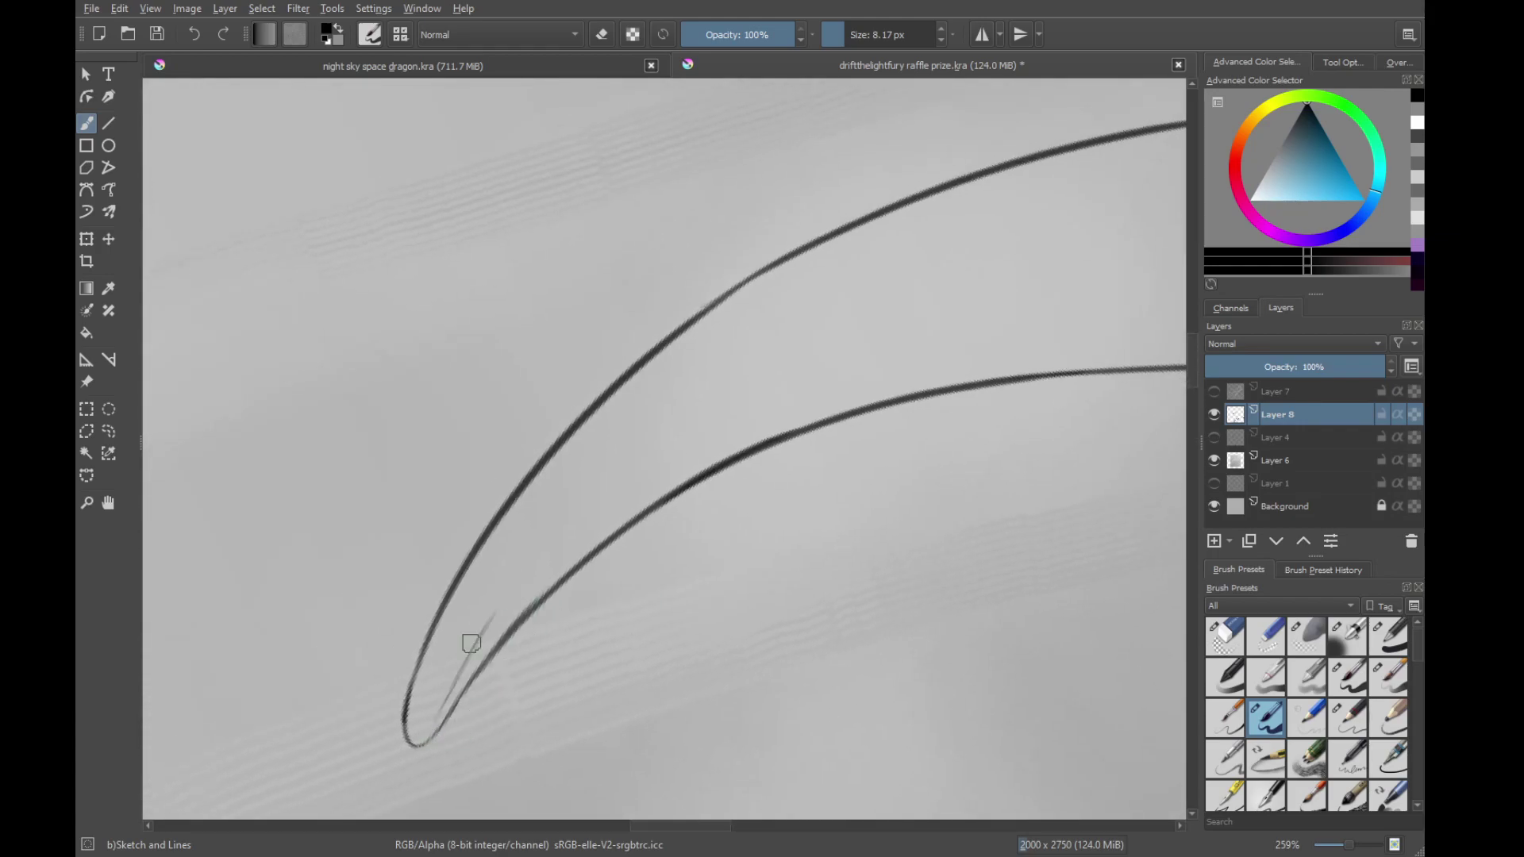
{"action": "key", "text": "ctrl+z"}
{"action": "left_click_drag", "start_coordinate": [436, 726], "coordinate": [530, 568]}
{"action": "key", "text": "ctrl+z"}
{"action": "mouse_move", "coordinate": [446, 701]}
{"action": "left_mouse_down"}
{"action": "mouse_move", "coordinate": [967, 276]}
{"action": "mouse_move", "coordinate": [940, 159]}
{"action": "mouse_move", "coordinate": [854, 286]}
{"action": "left_mouse_up"}
{"action": "key", "text": "ctrl+z"}
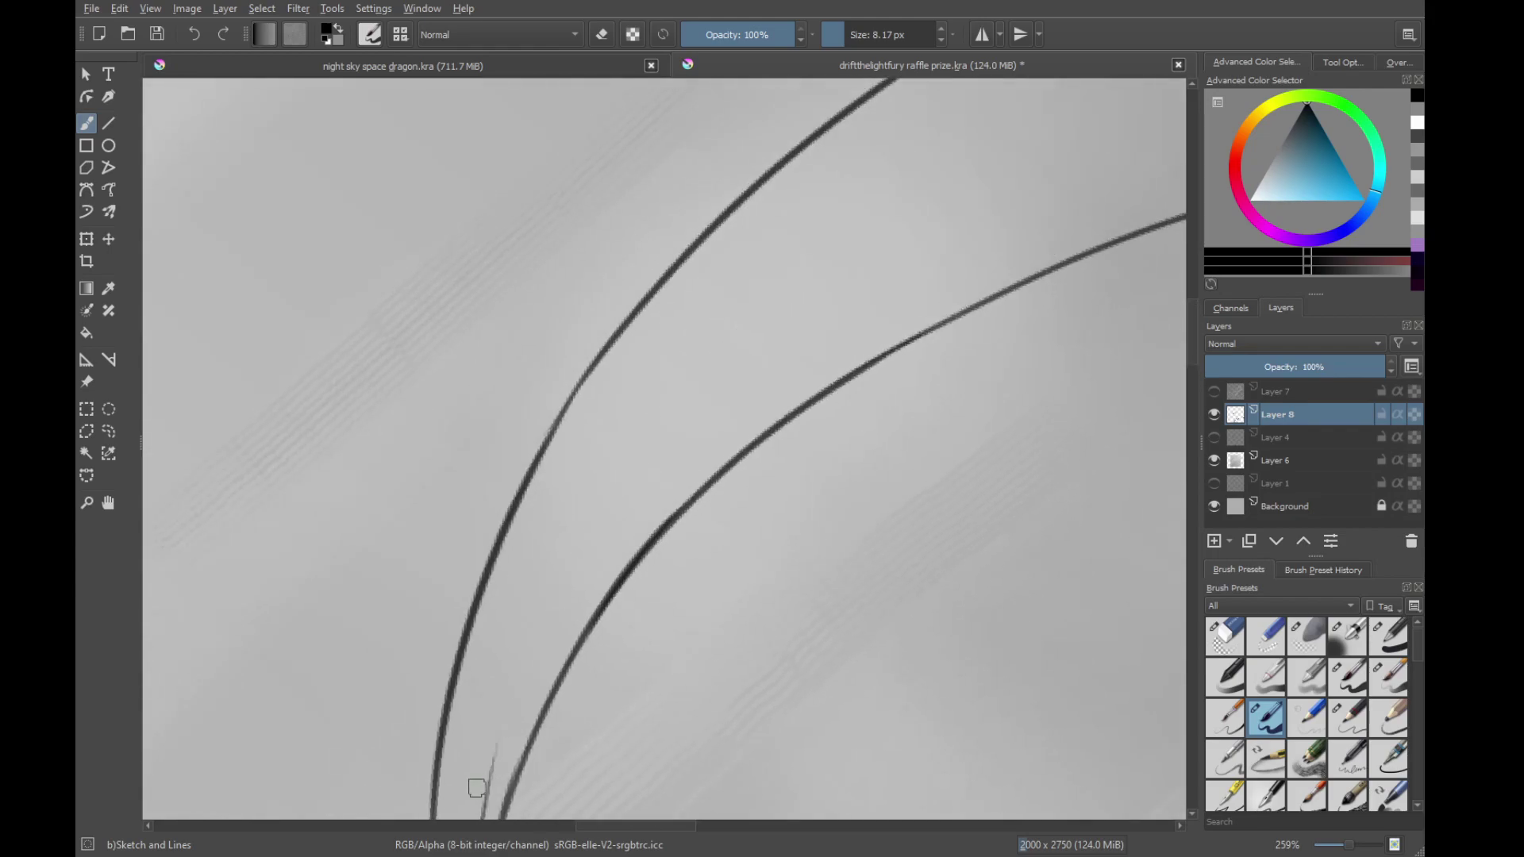
Lengthen the tail's underside boundary line slightly beyond the tip, keeping it close to the inner edge
{"action": "left_click_drag", "start_coordinate": [489, 797], "coordinate": [920, 243]}
{"action": "key", "text": "ctrl+z"}
{"action": "left_click", "coordinate": [479, 824]}
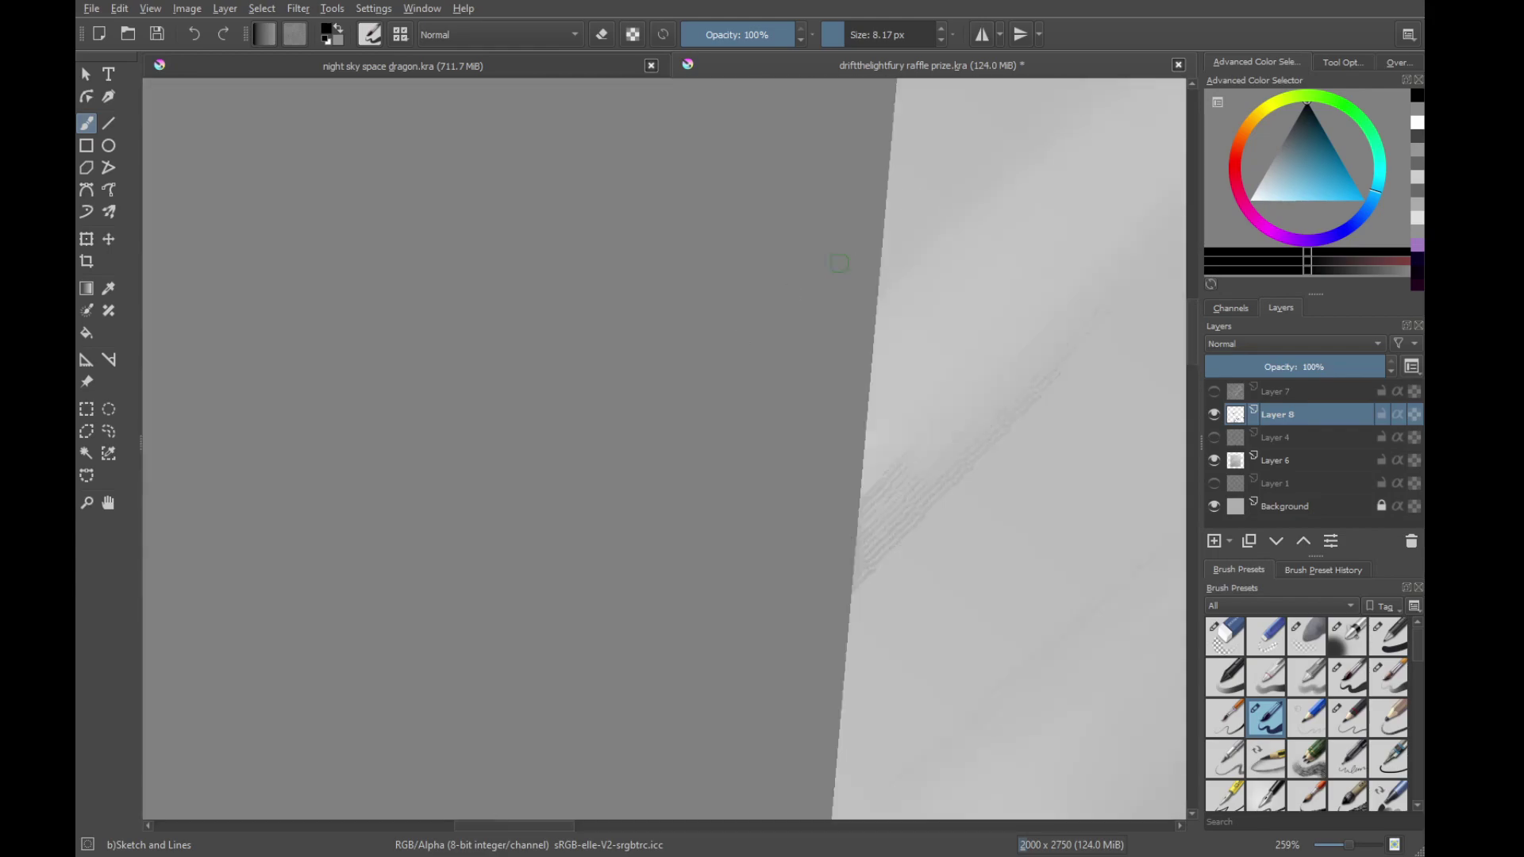
{"action": "mouse_move", "coordinate": [821, 506]}
{"action": "left_mouse_down"}
{"action": "mouse_move", "coordinate": [561, 516]}
{"action": "mouse_move", "coordinate": [592, 350]}
{"action": "mouse_move", "coordinate": [578, 520]}
{"action": "left_mouse_up"}
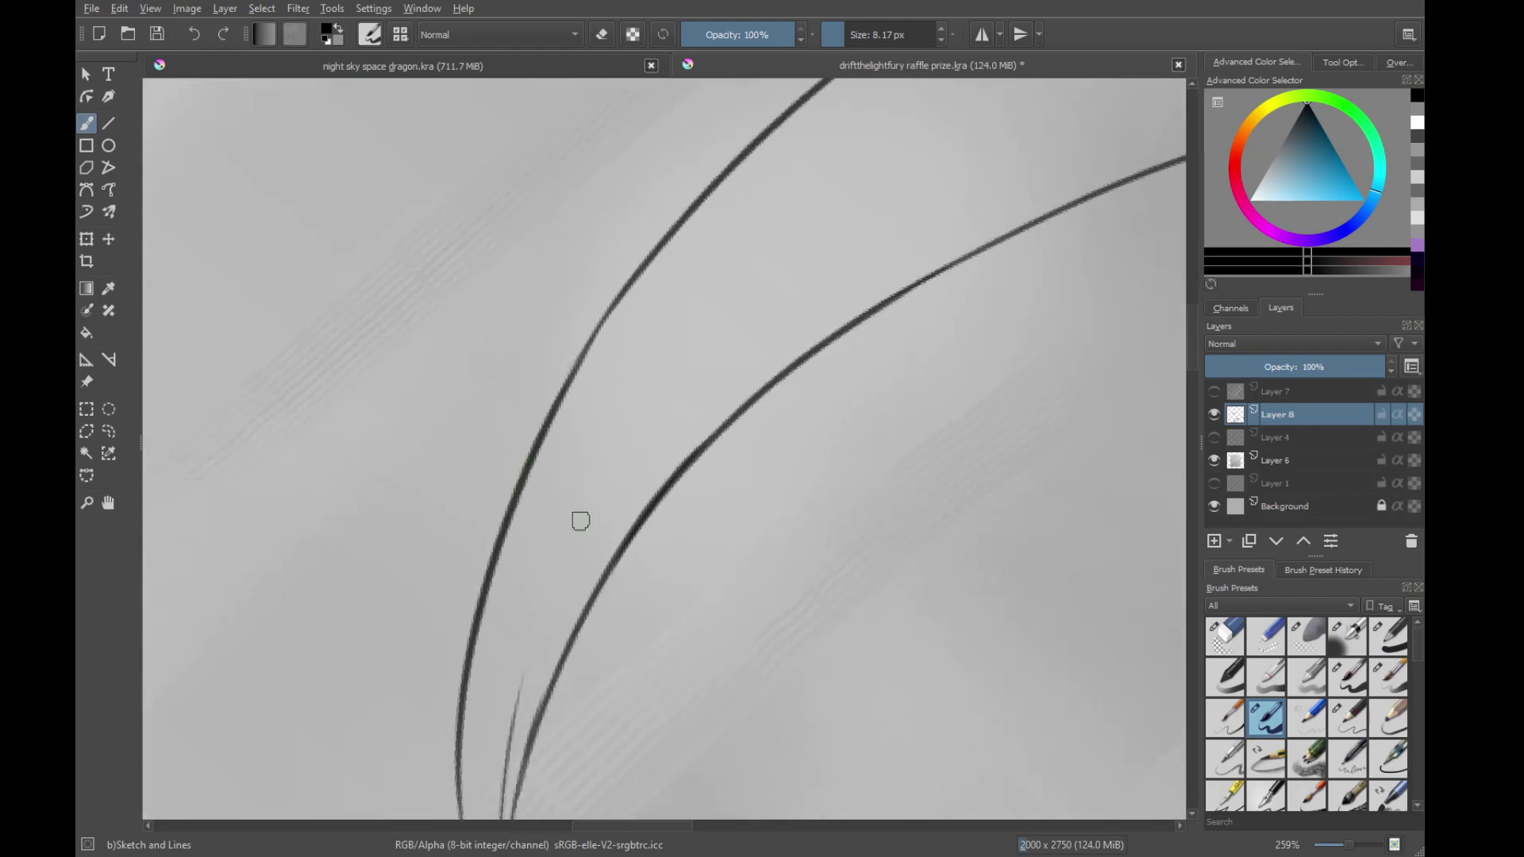
{"action": "left_click_drag", "start_coordinate": [522, 610], "coordinate": [519, 662]}
{"action": "left_click_drag", "start_coordinate": [488, 738], "coordinate": [579, 451]}
{"action": "left_click_drag", "start_coordinate": [620, 386], "coordinate": [592, 522]}
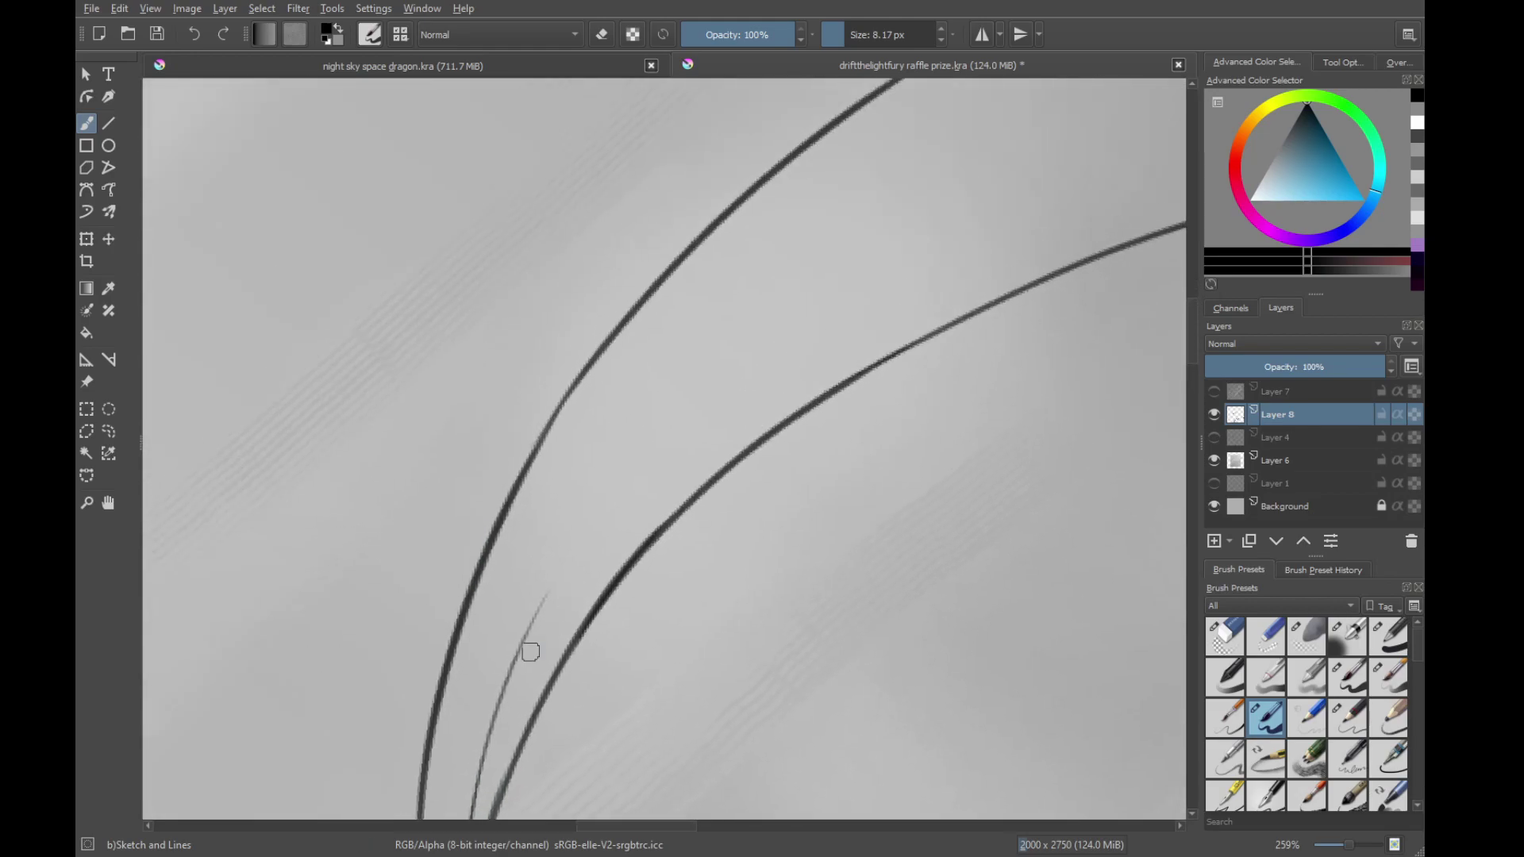
Carry the boundary line further up the narrow end of the tail between its two edges
{"action": "left_click_drag", "start_coordinate": [478, 727], "coordinate": [805, 336]}
{"action": "key", "text": "ctrl+z"}
{"action": "left_click_drag", "start_coordinate": [493, 691], "coordinate": [997, 193]}
{"action": "key", "text": "ctrl+z"}
{"action": "mouse_move", "coordinate": [506, 699]}
{"action": "left_mouse_down"}
{"action": "mouse_move", "coordinate": [641, 469]}
{"action": "mouse_move", "coordinate": [928, 268]}
{"action": "left_mouse_up"}
{"action": "key", "text": "ctrl+z"}
{"action": "left_click_drag", "start_coordinate": [488, 718], "coordinate": [912, 248]}
{"action": "key", "text": "ctrl+z"}
{"action": "mouse_move", "coordinate": [514, 679]}
{"action": "left_mouse_down"}
{"action": "mouse_move", "coordinate": [896, 250]}
{"action": "mouse_move", "coordinate": [642, 601]}
{"action": "mouse_move", "coordinate": [891, 340]}
{"action": "left_mouse_up"}
{"action": "key", "text": "4"}
{"action": "key", "text": "ctrl+z"}
Ink a long smooth continuation of the boundary line through the curve of the tail's middle
{"action": "left_click_drag", "start_coordinate": [552, 611], "coordinate": [1024, 238]}
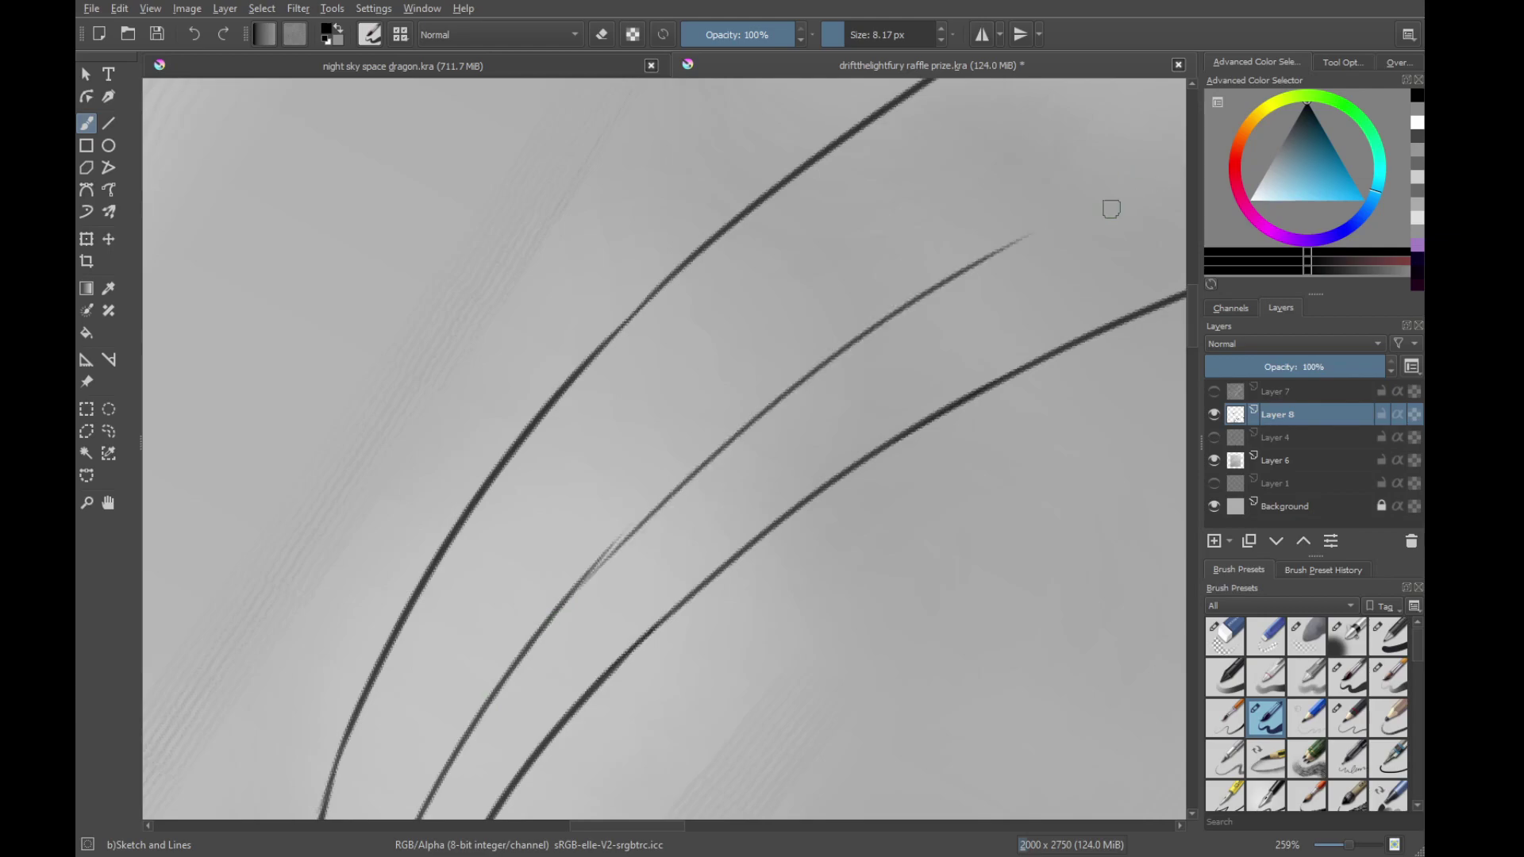
{"action": "key", "text": "ctrl+z"}
{"action": "mouse_move", "coordinate": [545, 619]}
{"action": "left_mouse_down"}
{"action": "mouse_move", "coordinate": [857, 341]}
{"action": "mouse_move", "coordinate": [1035, 237]}
{"action": "left_mouse_up"}
{"action": "key", "text": "ctrl+z"}
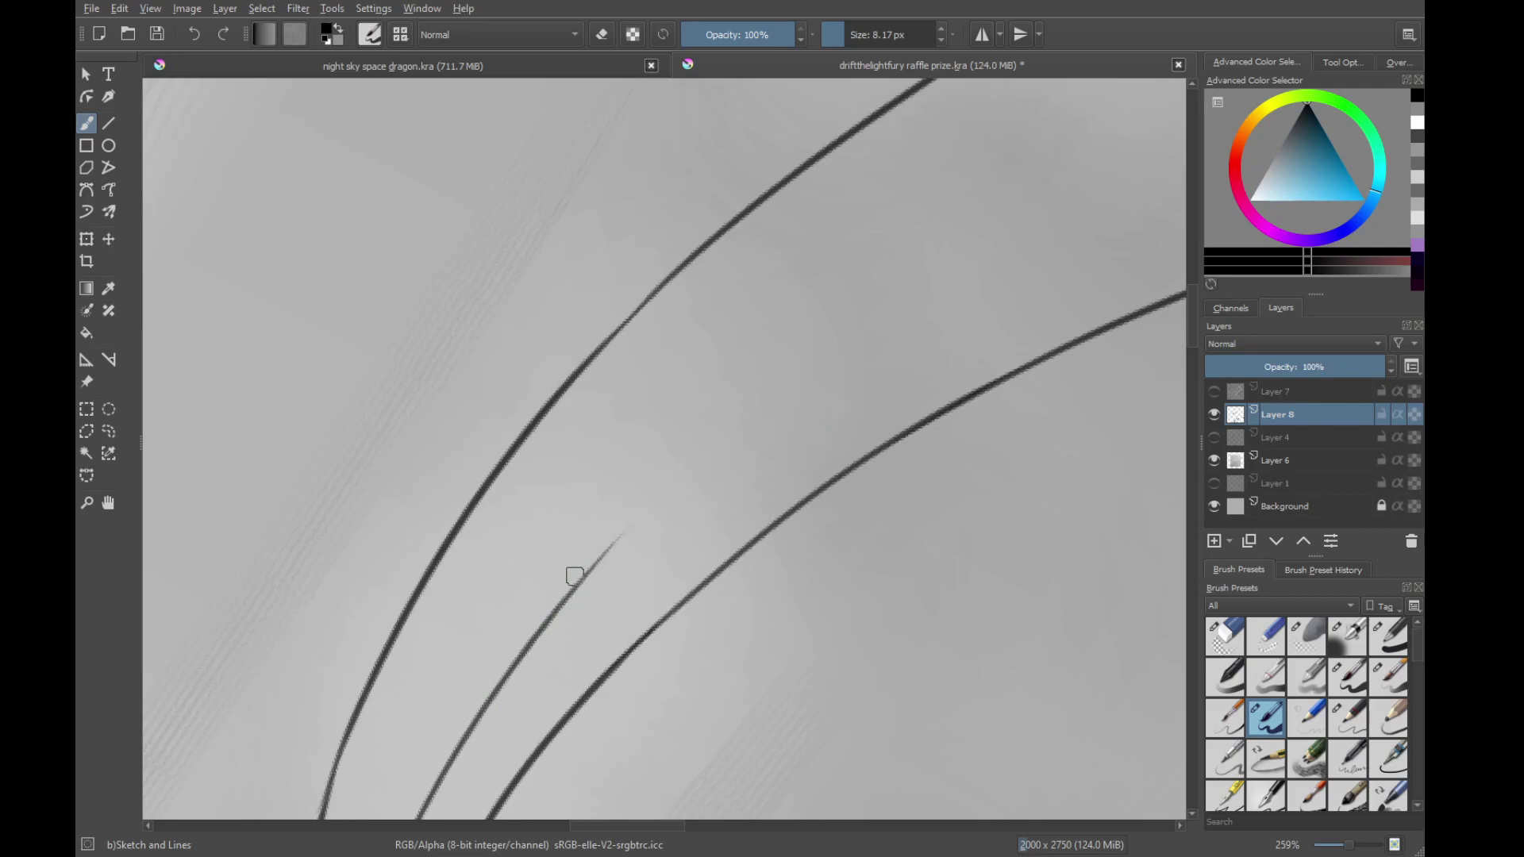
{"action": "left_click_drag", "start_coordinate": [573, 573], "coordinate": [1048, 240]}
{"action": "key", "text": "ctrl+z"}
{"action": "left_click_drag", "start_coordinate": [597, 557], "coordinate": [1052, 242]}
{"action": "left_click_drag", "start_coordinate": [1014, 295], "coordinate": [1010, 214]}
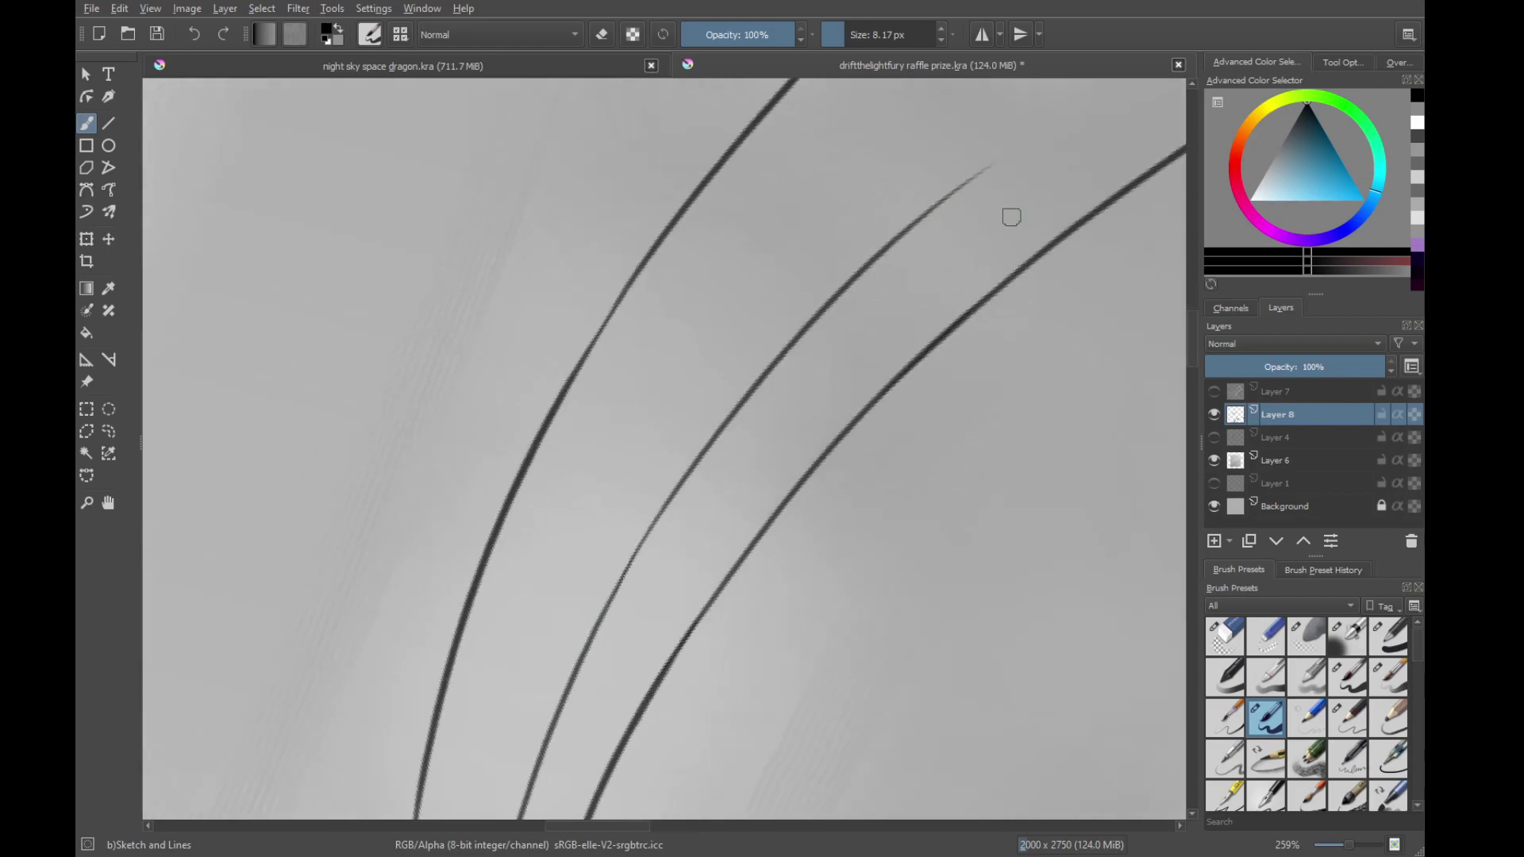
Continue the boundary line along the thick part of the tail up to the thigh
{"action": "left_click_drag", "start_coordinate": [1004, 158], "coordinate": [694, 466]}
{"action": "left_click_drag", "start_coordinate": [619, 513], "coordinate": [1012, 218]}
{"action": "key", "text": "ctrl+z"}
{"action": "left_click_drag", "start_coordinate": [589, 544], "coordinate": [1059, 182]}
{"action": "mouse_move", "coordinate": [944, 265]}
{"action": "left_mouse_down", "text": "ctrl"}
{"action": "mouse_move", "coordinate": [909, 353]}
{"action": "mouse_move", "coordinate": [735, 575]}
{"action": "left_mouse_up", "text": "ctrl"}
{"action": "left_click_drag", "start_coordinate": [858, 454], "coordinate": [746, 547], "text": "shift"}
{"action": "mouse_move", "coordinate": [656, 612]}
{"action": "left_mouse_down", "text": "ctrl"}
{"action": "mouse_move", "coordinate": [645, 517]}
{"action": "mouse_move", "coordinate": [1009, 192]}
{"action": "left_mouse_up", "text": "ctrl"}
{"action": "left_click_drag", "start_coordinate": [951, 234], "coordinate": [810, 468]}
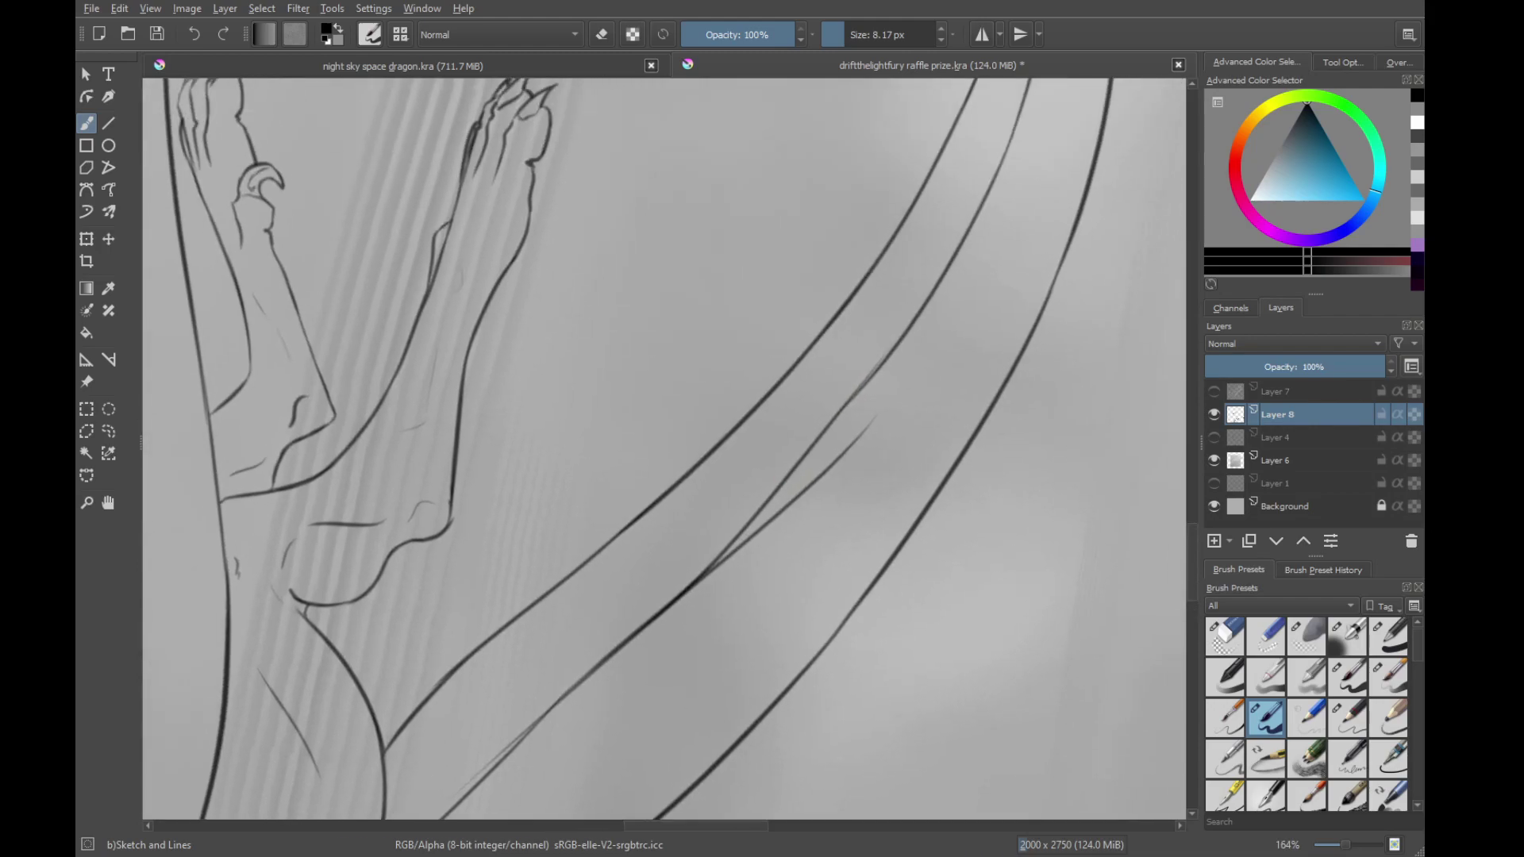
{"action": "key", "text": "ctrl+z"}
{"action": "left_click_drag", "start_coordinate": [957, 262], "coordinate": [635, 627]}
{"action": "key", "text": "ctrl+z"}
Erase the uneven middle section of the tail's boundary line and try redrawing it in one stroke
{"action": "key", "text": "e"}
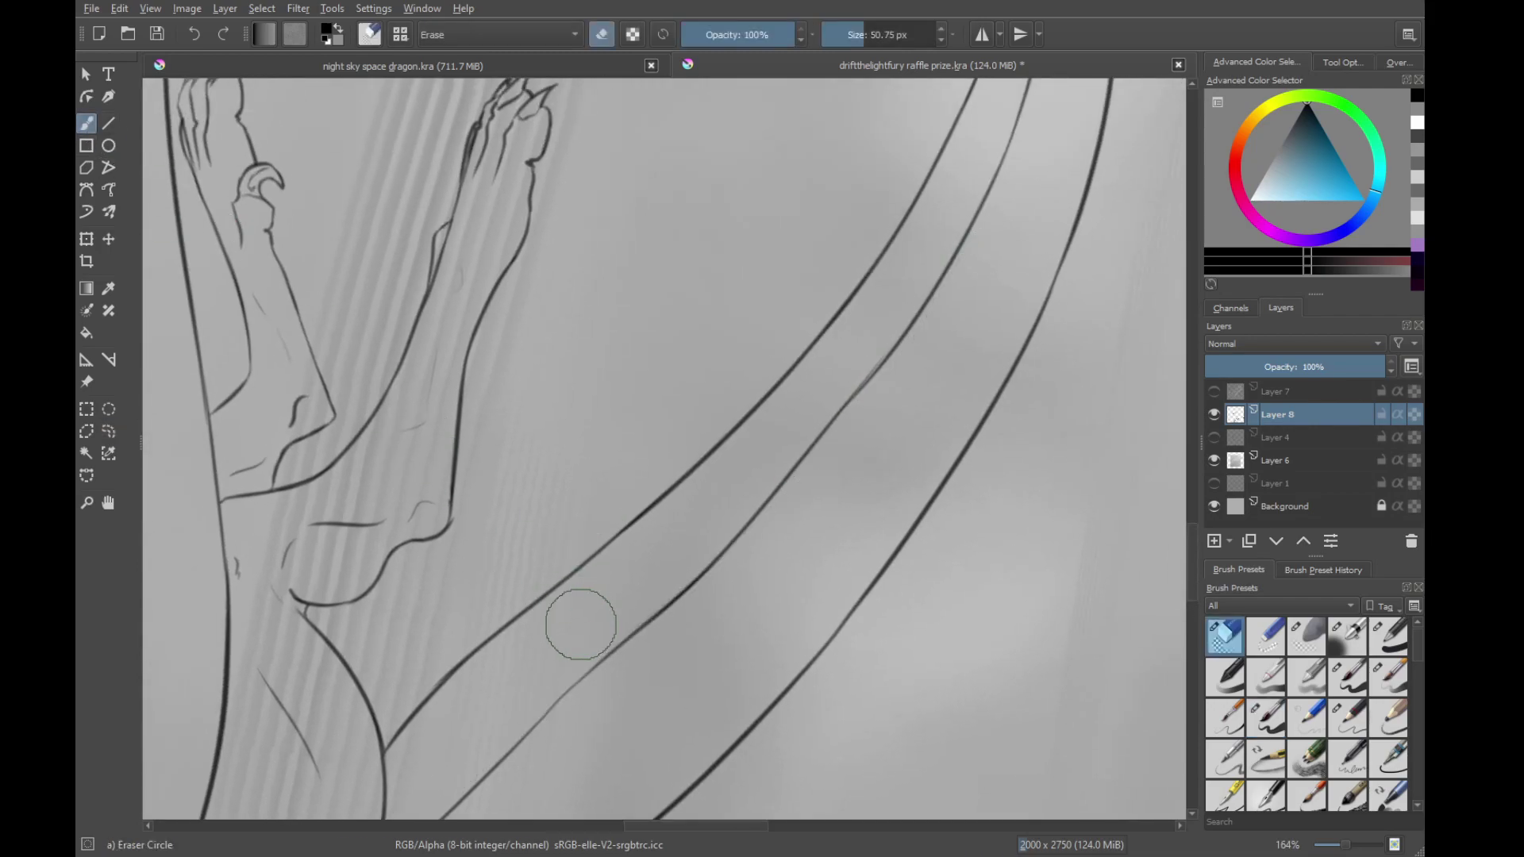
{"action": "mouse_move", "coordinate": [544, 715]}
{"action": "left_mouse_down"}
{"action": "mouse_move", "coordinate": [663, 605]}
{"action": "mouse_move", "coordinate": [940, 278]}
{"action": "left_mouse_up"}
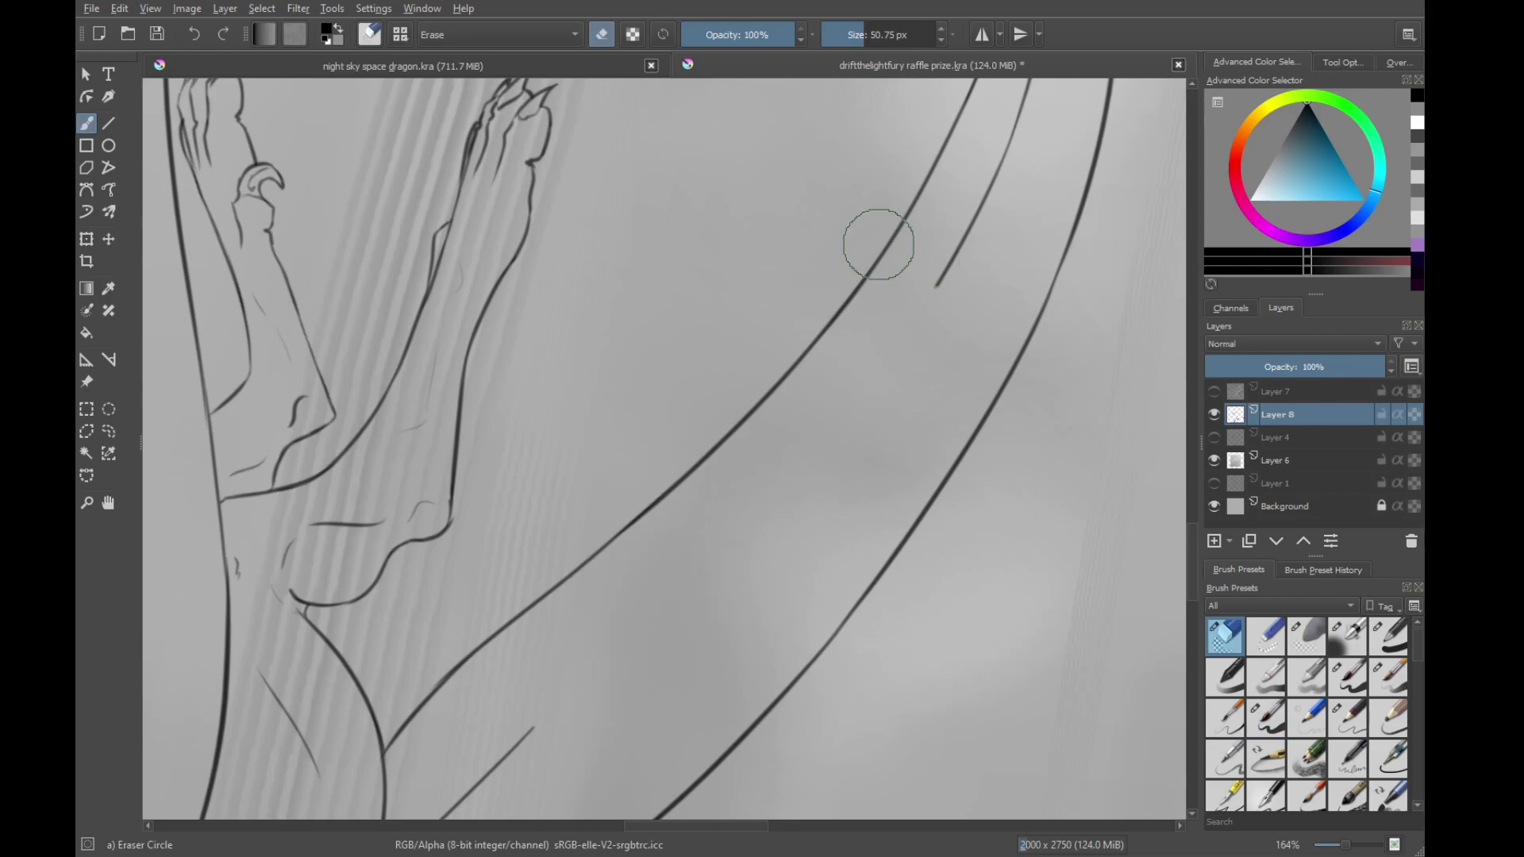
{"action": "key", "text": "e"}
{"action": "left_click_drag", "start_coordinate": [505, 761], "coordinate": [973, 210]}
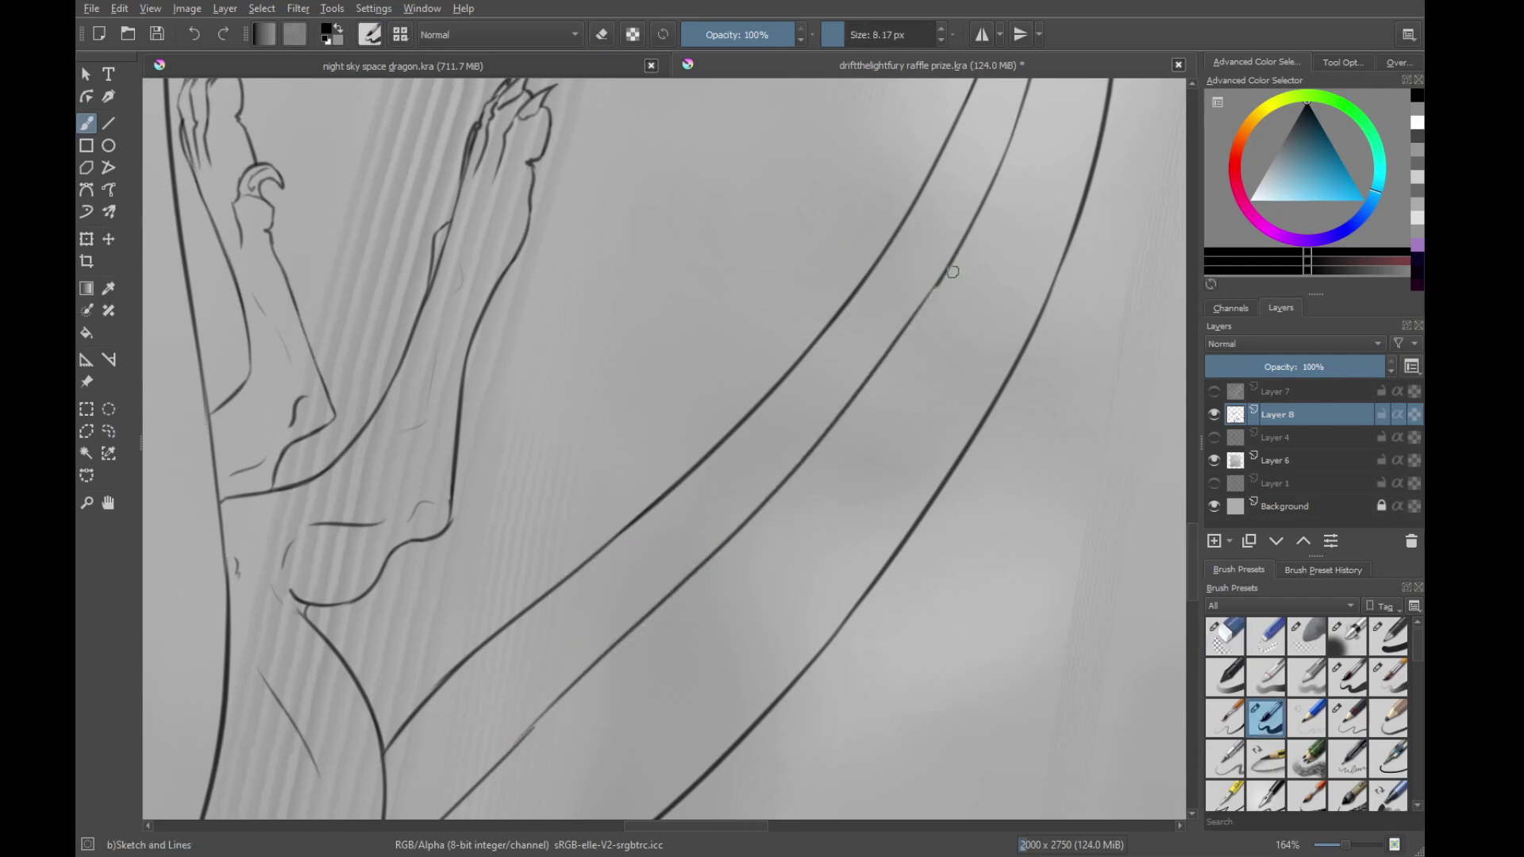
{"action": "key", "text": "ctrl+z"}
Redraw the erased section of the boundary line as a smooth curve joining the tail part to the thigh end
{"action": "mouse_move", "coordinate": [932, 275]}
{"action": "left_mouse_down"}
{"action": "mouse_move", "coordinate": [323, 418]}
{"action": "mouse_move", "coordinate": [427, 623]}
{"action": "left_mouse_up"}
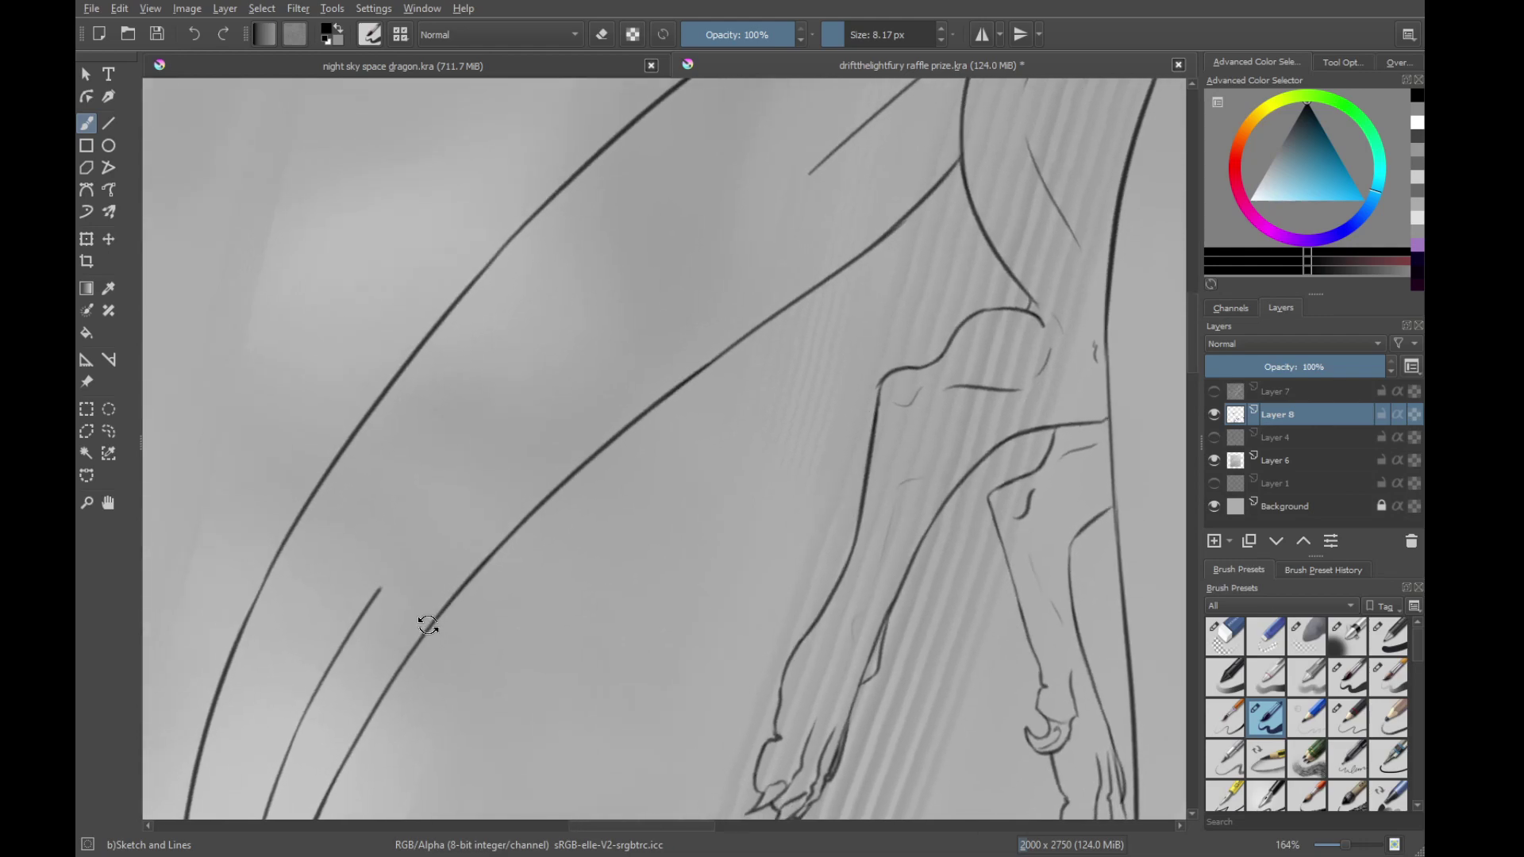
{"action": "left_click_drag", "start_coordinate": [931, 303], "coordinate": [942, 329]}
{"action": "left_click_drag", "start_coordinate": [511, 480], "coordinate": [647, 543]}
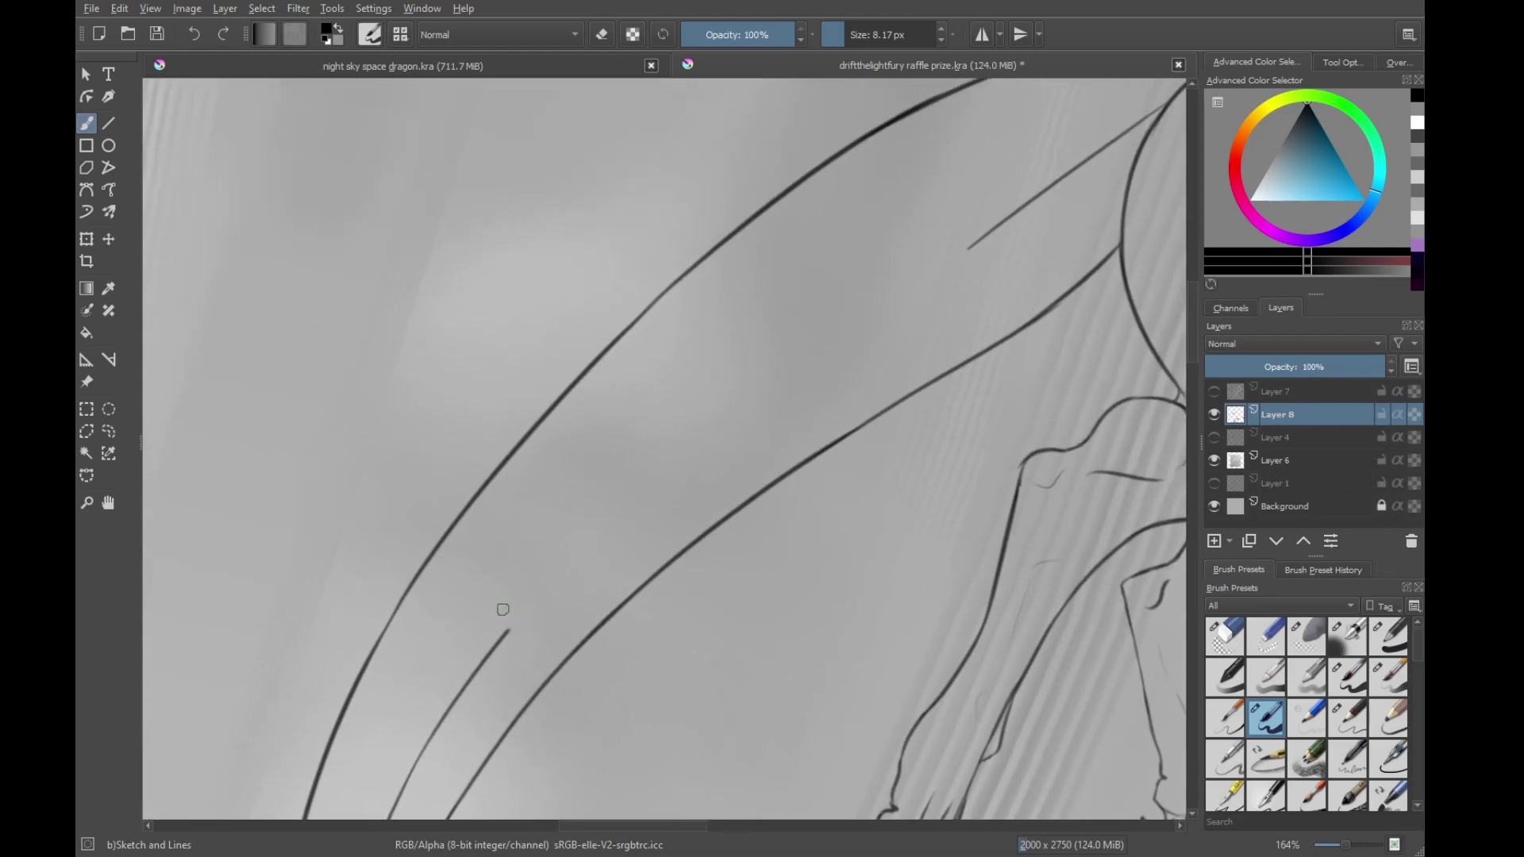
{"action": "mouse_move", "coordinate": [508, 631]}
{"action": "left_mouse_down"}
{"action": "mouse_move", "coordinate": [890, 284]}
{"action": "mouse_move", "coordinate": [1007, 219]}
{"action": "left_mouse_up"}
{"action": "key", "text": "ctrl+z"}
{"action": "mouse_move", "coordinate": [987, 276]}
{"action": "left_mouse_down"}
{"action": "mouse_move", "coordinate": [898, 337]}
{"action": "mouse_move", "coordinate": [803, 435]}
{"action": "mouse_move", "coordinate": [808, 384]}
{"action": "left_mouse_up"}
{"action": "key", "text": "slash"}
{"action": "key", "text": "/"}
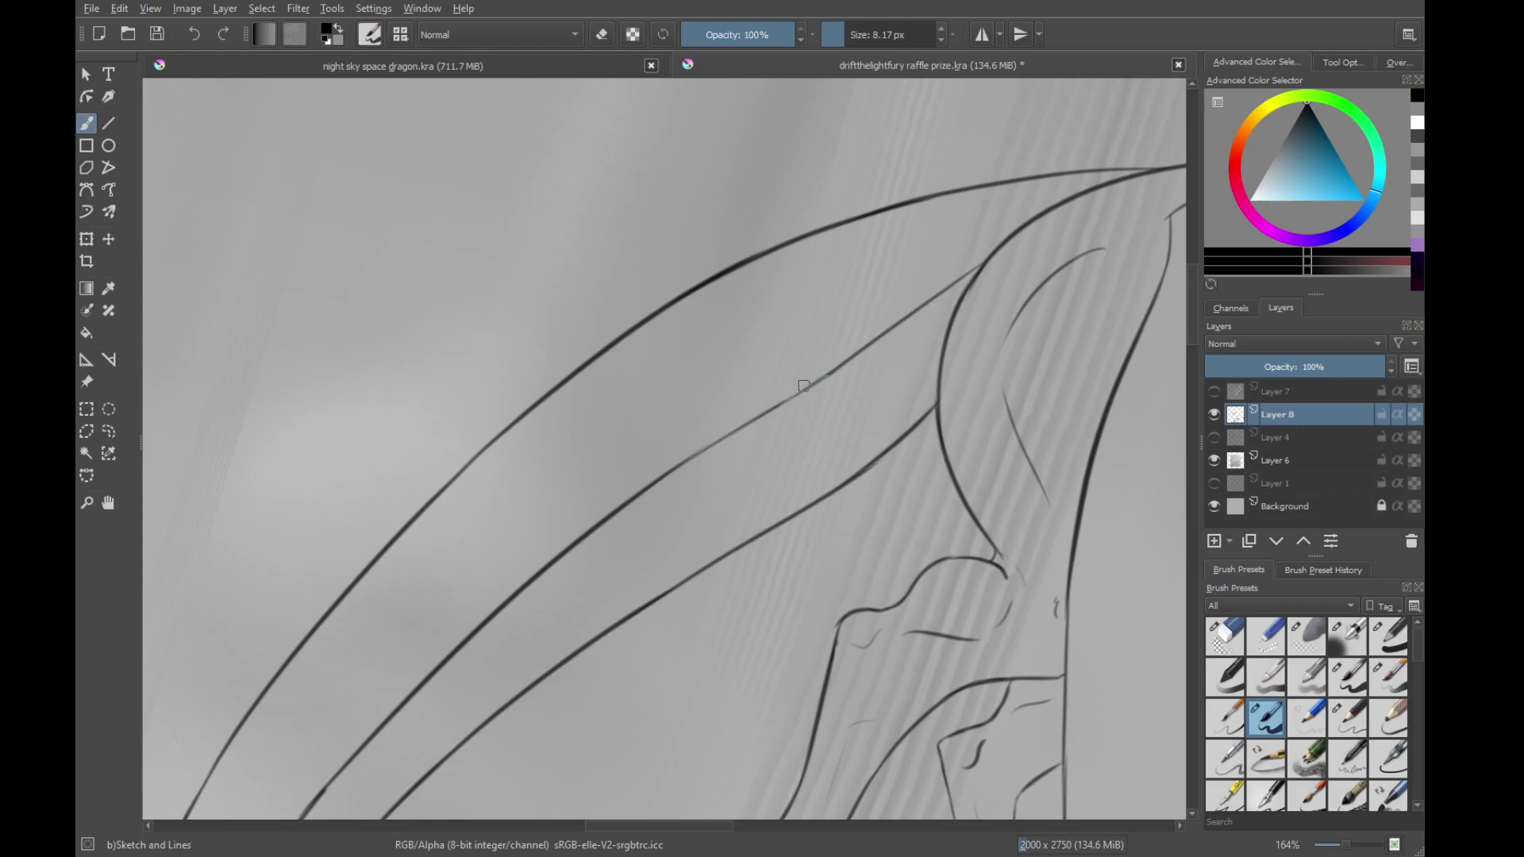
Draw the first curved plate bands across the neck's underside next to the jaw
{"action": "left_click_drag", "start_coordinate": [840, 356], "coordinate": [738, 213]}
{"action": "left_click_drag", "start_coordinate": [894, 269], "coordinate": [895, 444]}
{"action": "left_click_drag", "start_coordinate": [954, 362], "coordinate": [803, 463]}
{"action": "left_click_drag", "start_coordinate": [817, 437], "coordinate": [589, 314]}
{"action": "left_click_drag", "start_coordinate": [834, 418], "coordinate": [950, 833]}
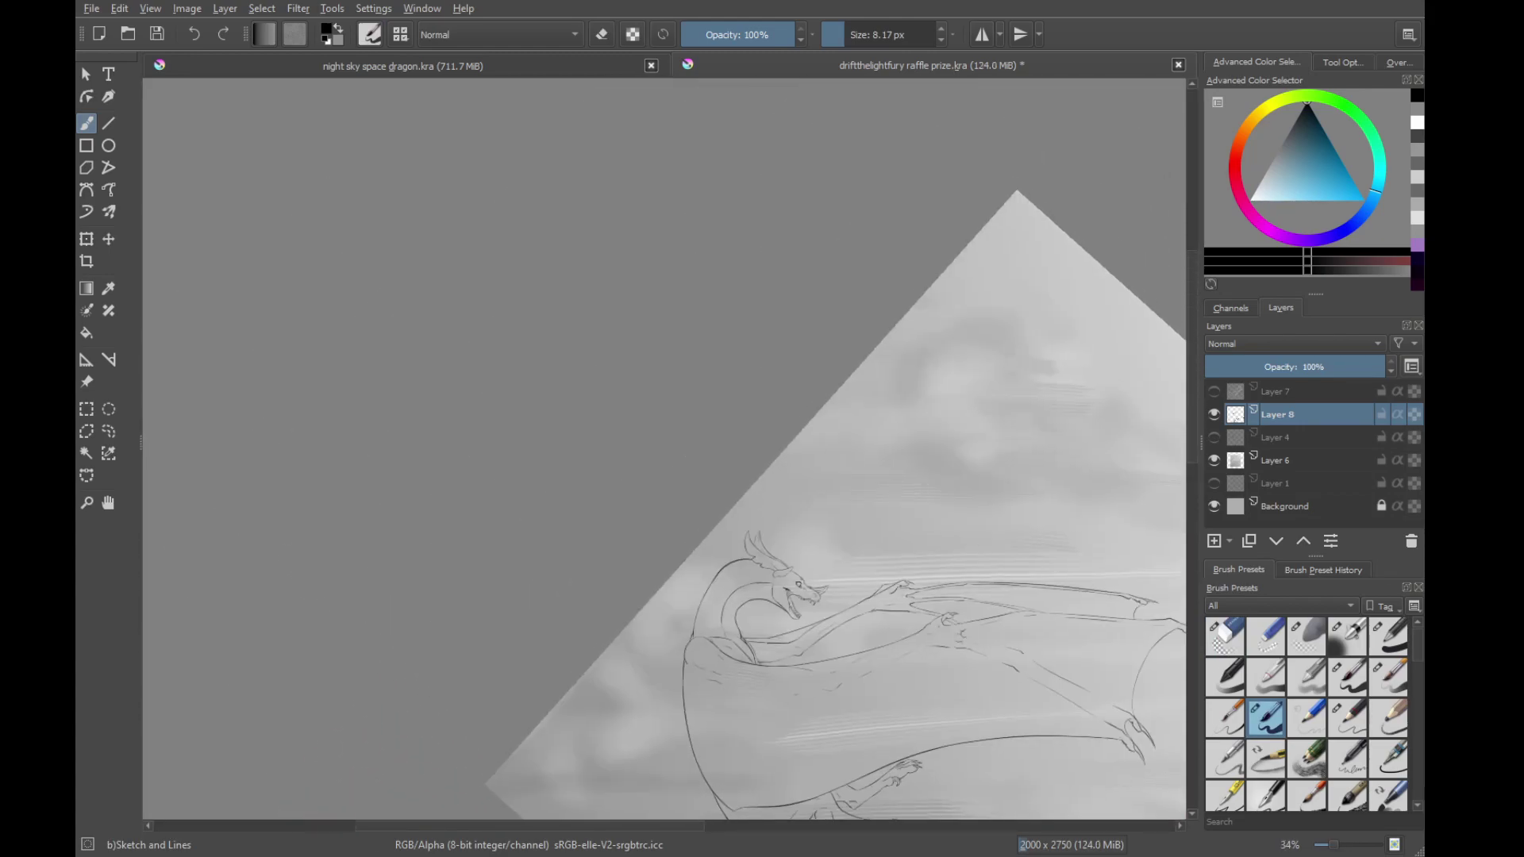
{"action": "mouse_move", "coordinate": [737, 611]}
{"action": "left_mouse_down"}
{"action": "mouse_move", "coordinate": [736, 422]}
{"action": "mouse_move", "coordinate": [808, 451]}
{"action": "left_mouse_up"}
{"action": "scroll", "coordinate": [737, 421], "scroll_direction": "up", "scroll_amount": 5}
{"action": "left_click_drag", "start_coordinate": [777, 300], "coordinate": [742, 495]}
{"action": "left_click_drag", "start_coordinate": [678, 431], "coordinate": [764, 451]}
{"action": "key", "text": "ctrl+z"}
{"action": "mouse_move", "coordinate": [855, 298]}
{"action": "left_mouse_down"}
{"action": "mouse_move", "coordinate": [807, 513]}
{"action": "mouse_move", "coordinate": [805, 473]}
{"action": "left_mouse_up"}
{"action": "key", "text": "ctrl+z"}
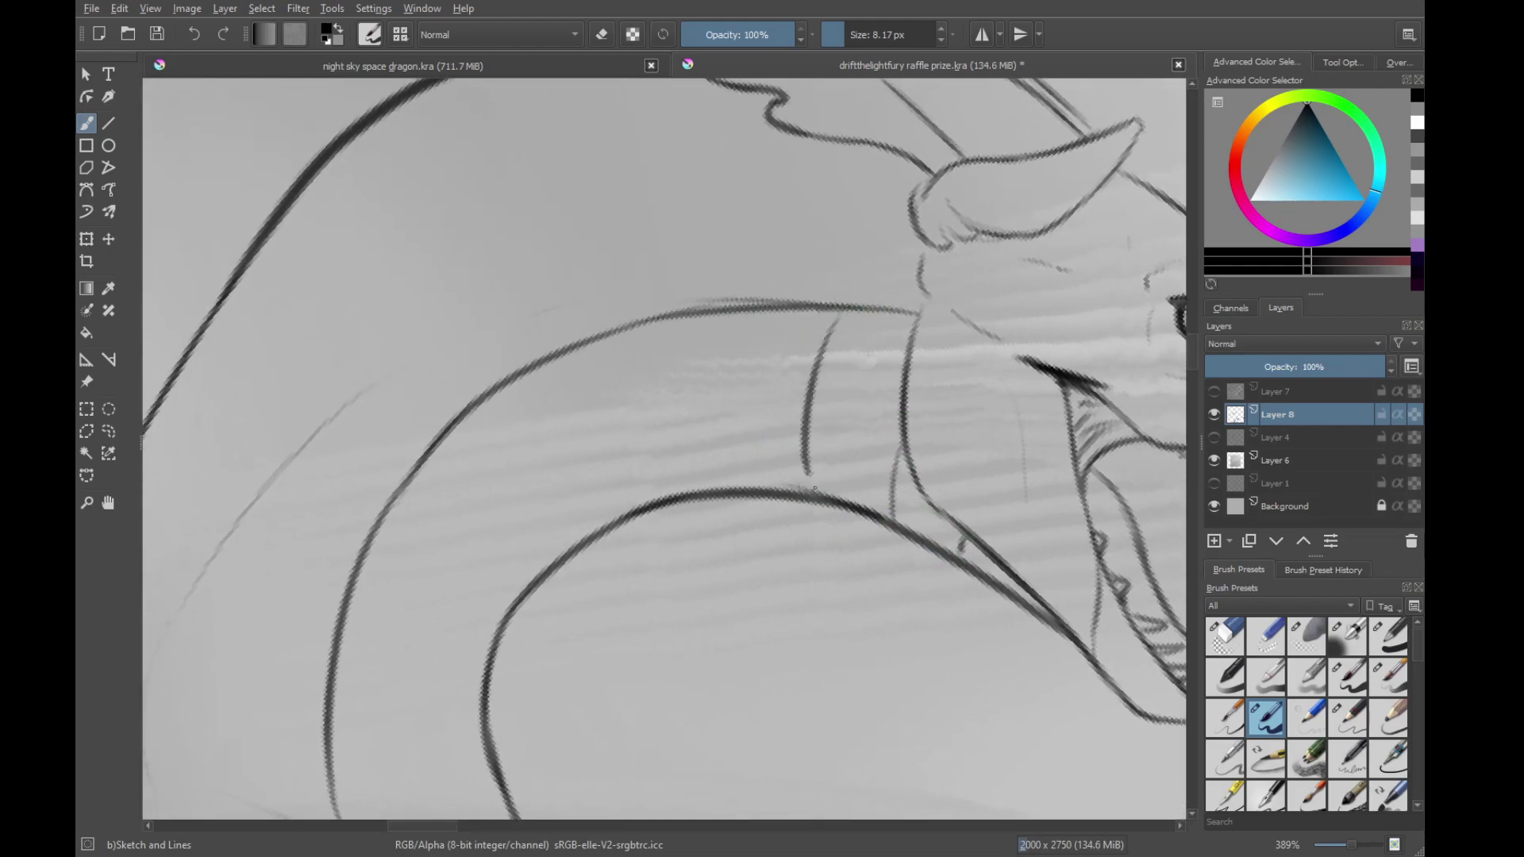
Draw three more curved plate bands across the neck's underside around the upper bend
{"action": "left_click_drag", "start_coordinate": [678, 329], "coordinate": [700, 509]}
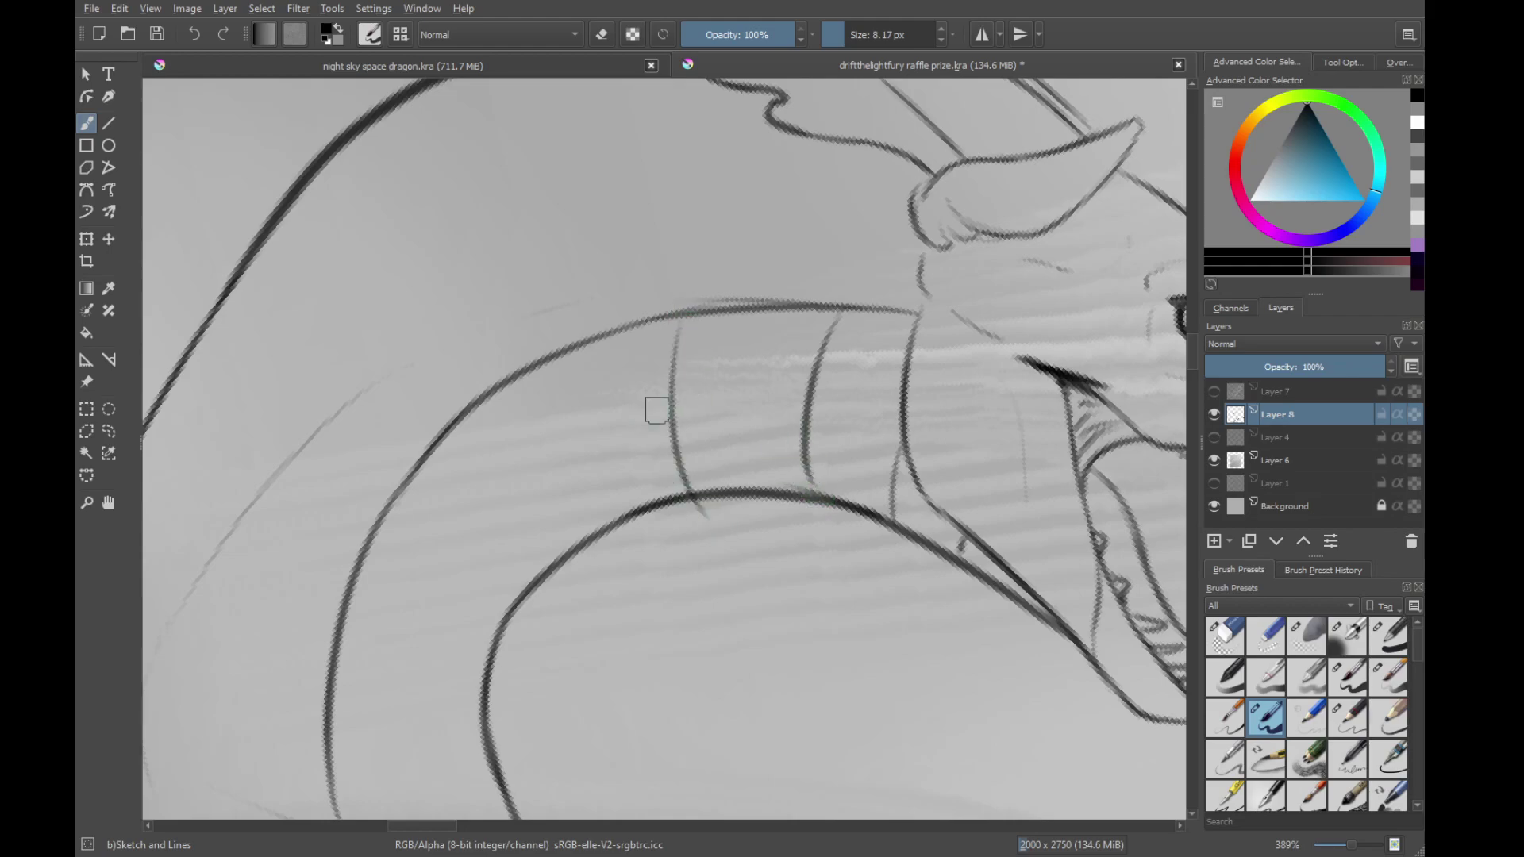
{"action": "key", "text": "ctrl+z"}
{"action": "left_click_drag", "start_coordinate": [713, 316], "coordinate": [712, 487]}
{"action": "left_click_drag", "start_coordinate": [559, 358], "coordinate": [648, 506]}
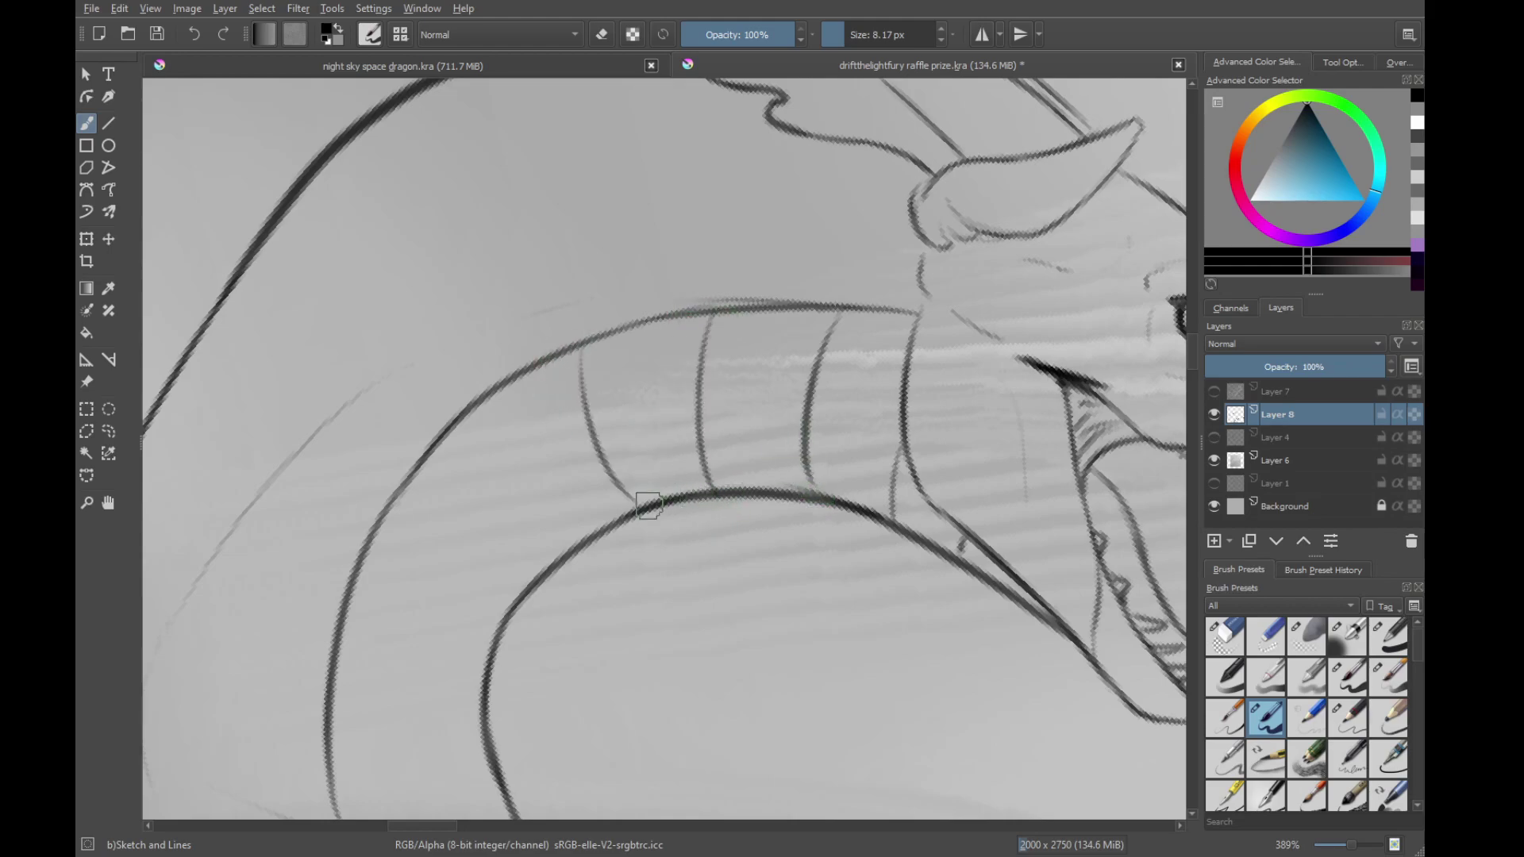
{"action": "left_click_drag", "start_coordinate": [519, 503], "coordinate": [572, 535]}
{"action": "left_click_drag", "start_coordinate": [496, 560], "coordinate": [581, 459]}
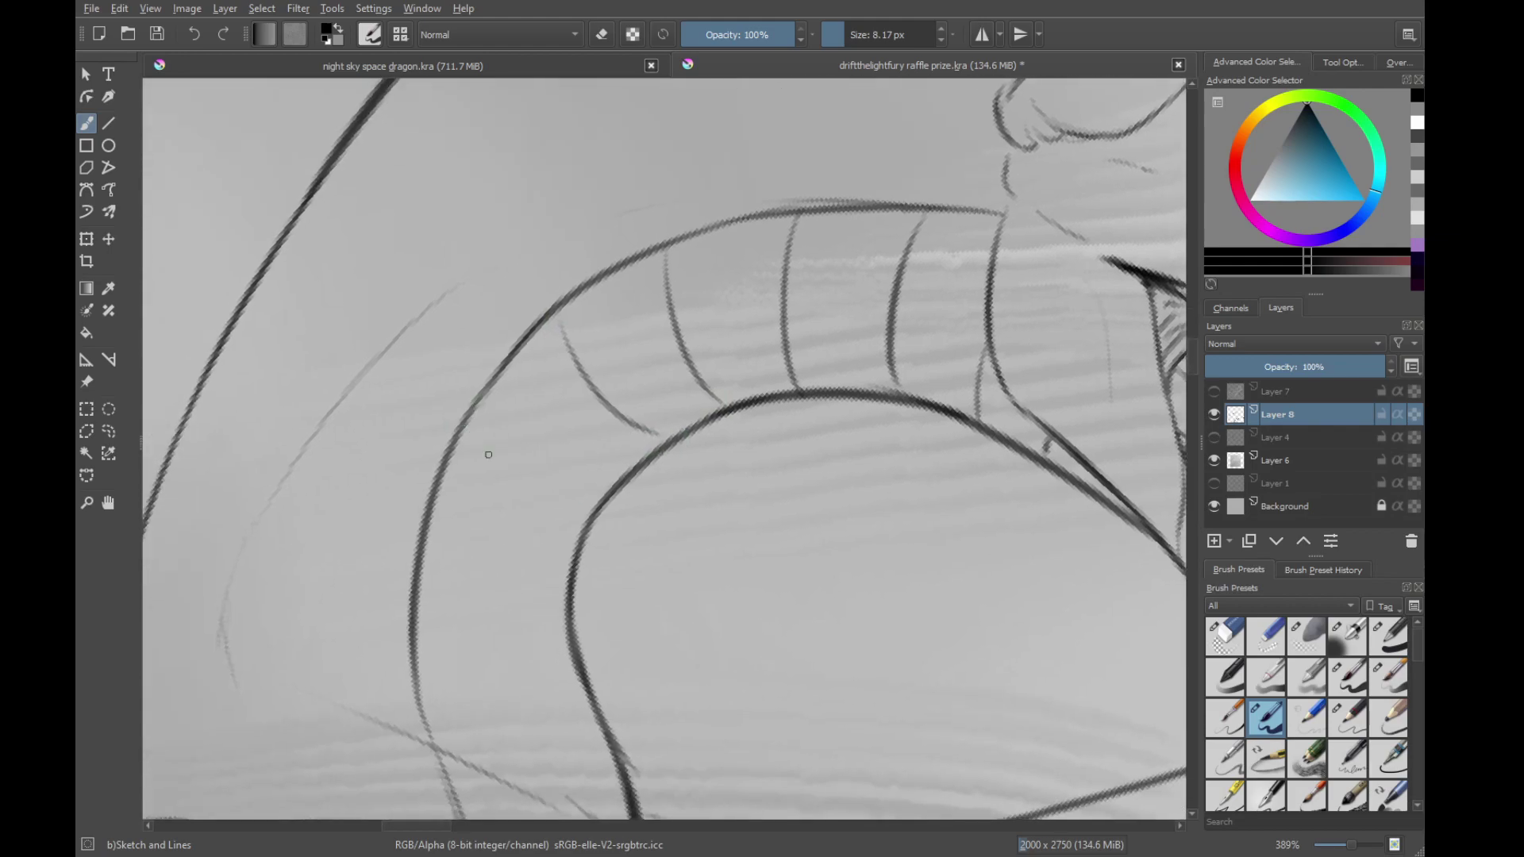
Draw the remaining plate bands down the lower neck and onto the narrow chest strip beside the shoulder
{"action": "left_click_drag", "start_coordinate": [468, 429], "coordinate": [581, 503]}
{"action": "mouse_move", "coordinate": [470, 642]}
{"action": "left_mouse_down"}
{"action": "mouse_move", "coordinate": [506, 535]}
{"action": "mouse_move", "coordinate": [606, 570]}
{"action": "mouse_move", "coordinate": [625, 663]}
{"action": "left_mouse_up"}
{"action": "mouse_move", "coordinate": [532, 730]}
{"action": "left_mouse_down"}
{"action": "mouse_move", "coordinate": [539, 589]}
{"action": "mouse_move", "coordinate": [645, 585]}
{"action": "left_mouse_up"}
{"action": "scroll", "coordinate": [578, 569], "scroll_direction": "down", "scroll_amount": 3}
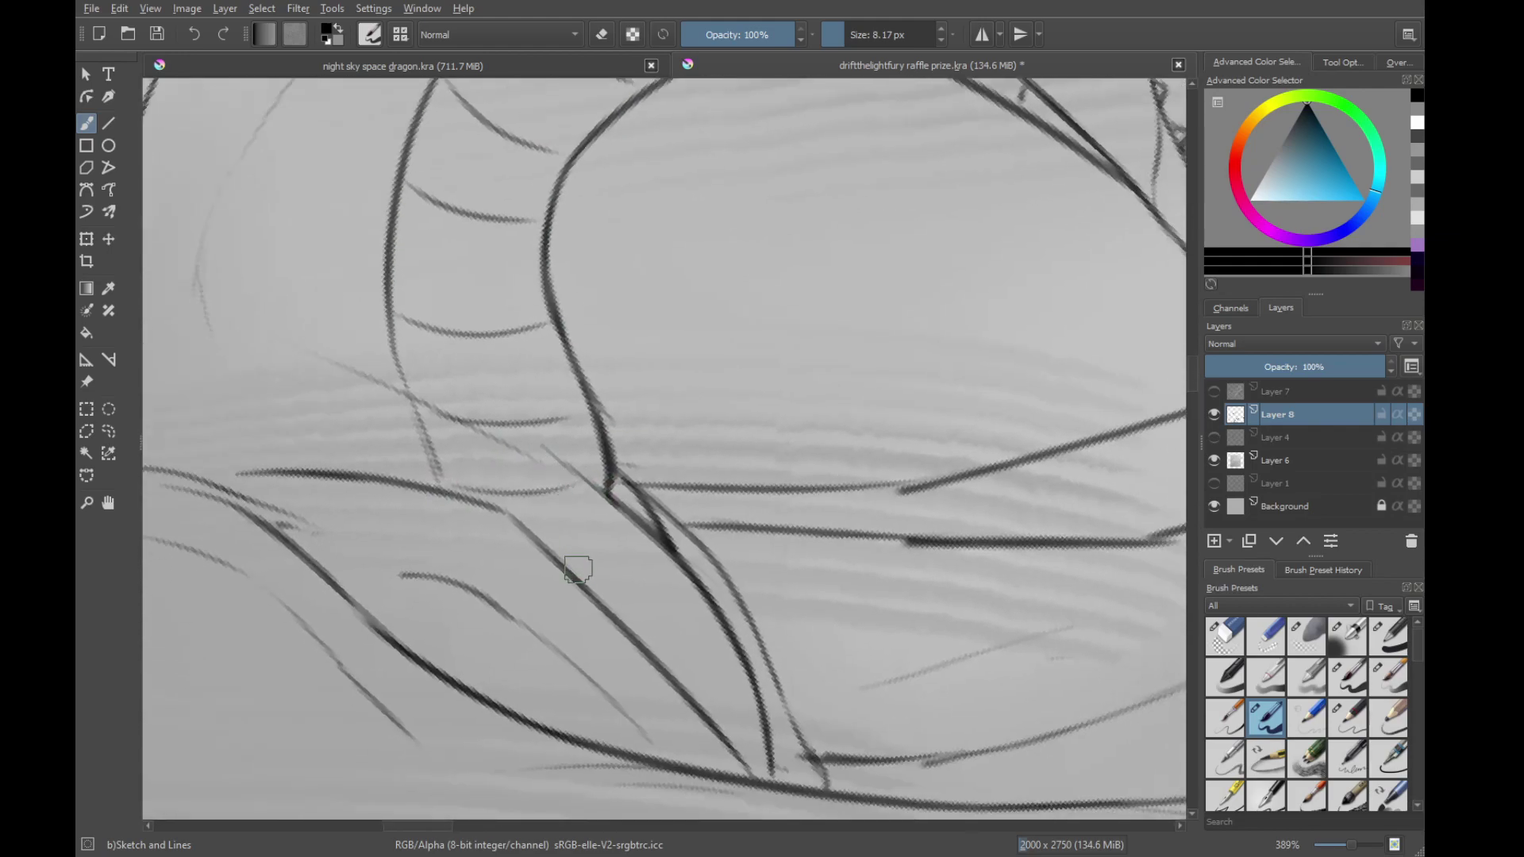
{"action": "scroll", "coordinate": [671, 546], "scroll_direction": "down", "scroll_amount": 3}
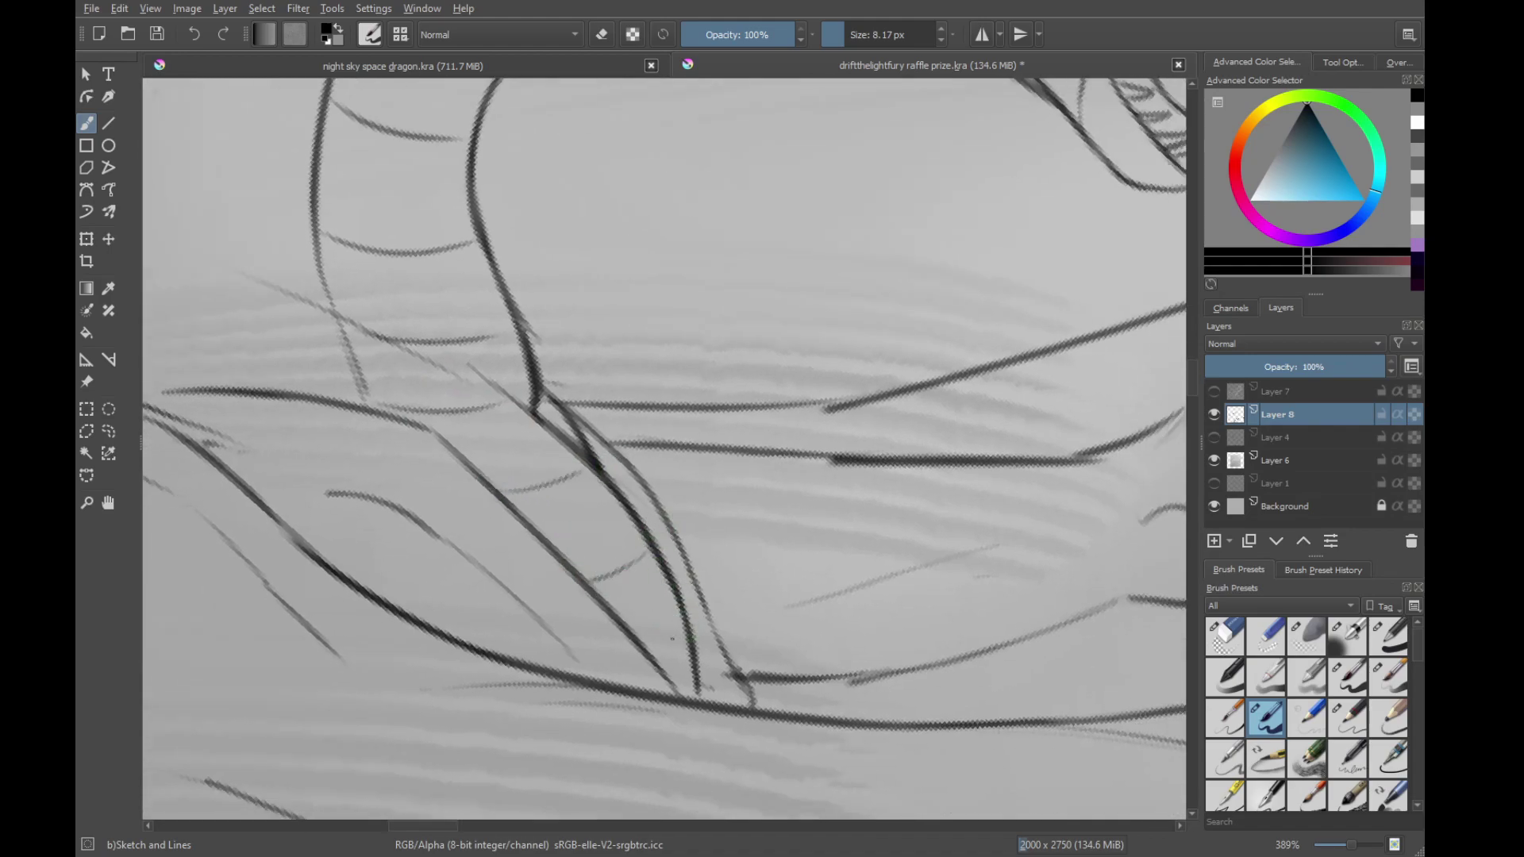
Draw the first two plate bands at the tail base, between the thigh and the boundary line
{"action": "scroll", "coordinate": [671, 639], "scroll_direction": "down", "scroll_amount": 6}
{"action": "scroll", "coordinate": [746, 693], "scroll_direction": "down", "scroll_amount": 5}
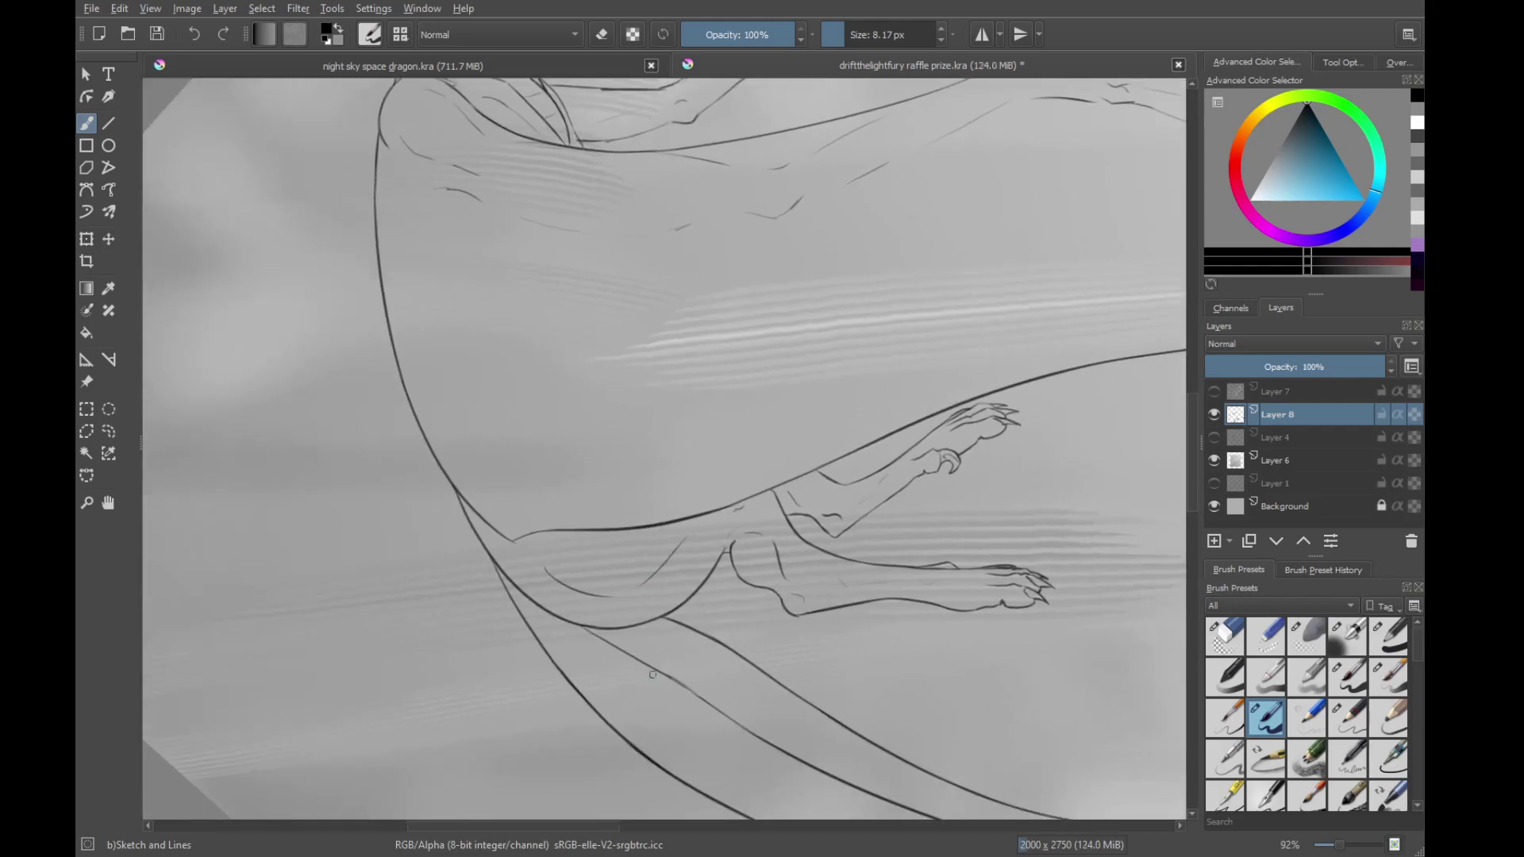
{"action": "scroll", "coordinate": [652, 675], "scroll_direction": "up", "scroll_amount": 7}
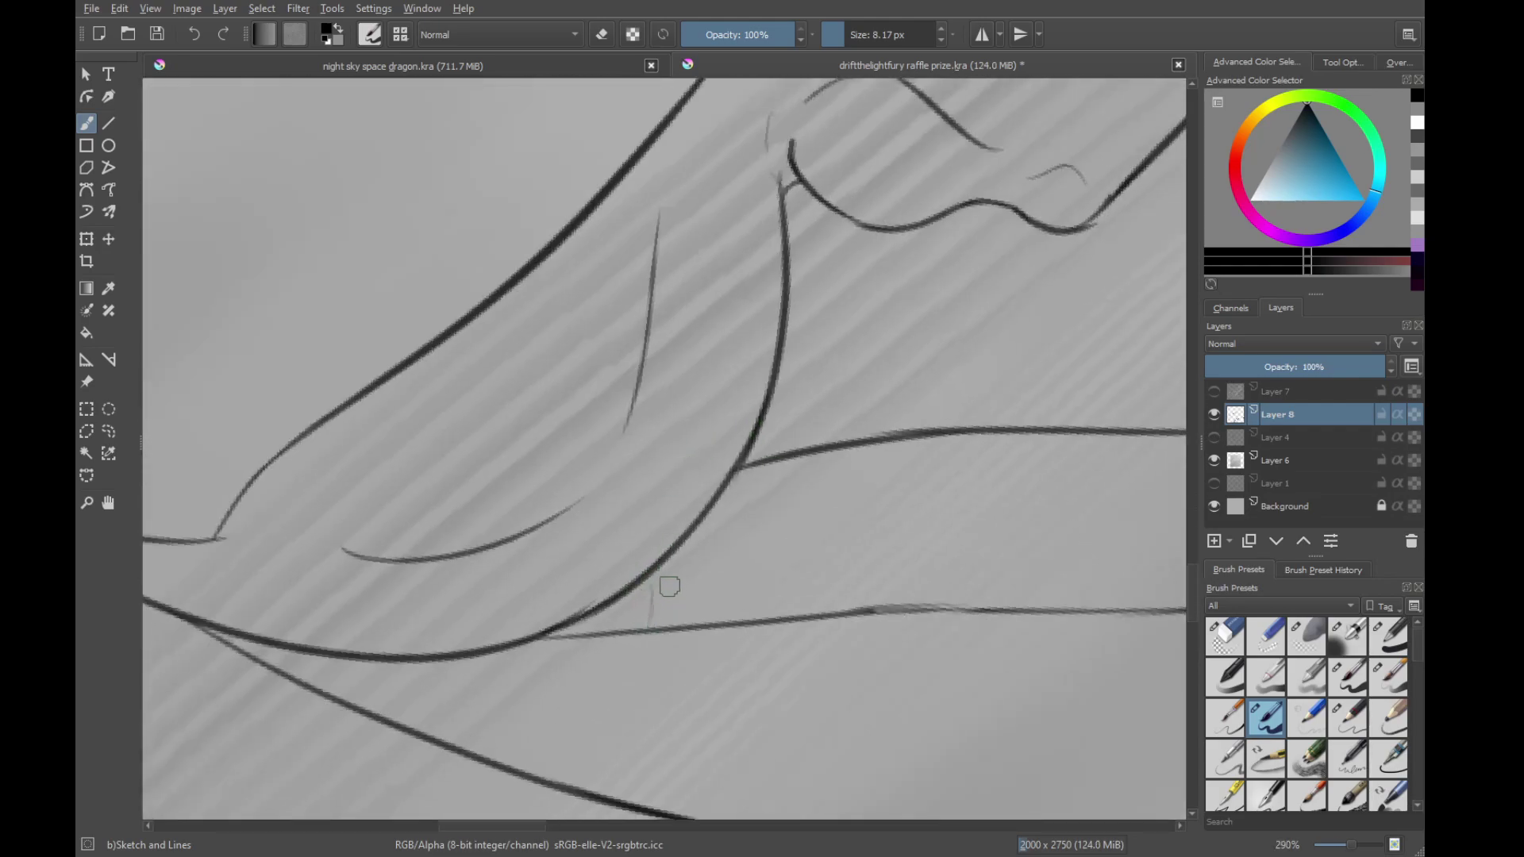
{"action": "left_click_drag", "start_coordinate": [646, 580], "coordinate": [655, 631]}
{"action": "mouse_move", "coordinate": [719, 549]}
{"action": "left_mouse_down"}
{"action": "mouse_move", "coordinate": [663, 534]}
{"action": "mouse_move", "coordinate": [704, 625]}
{"action": "left_mouse_up"}
{"action": "left_click_drag", "start_coordinate": [786, 519], "coordinate": [702, 505]}
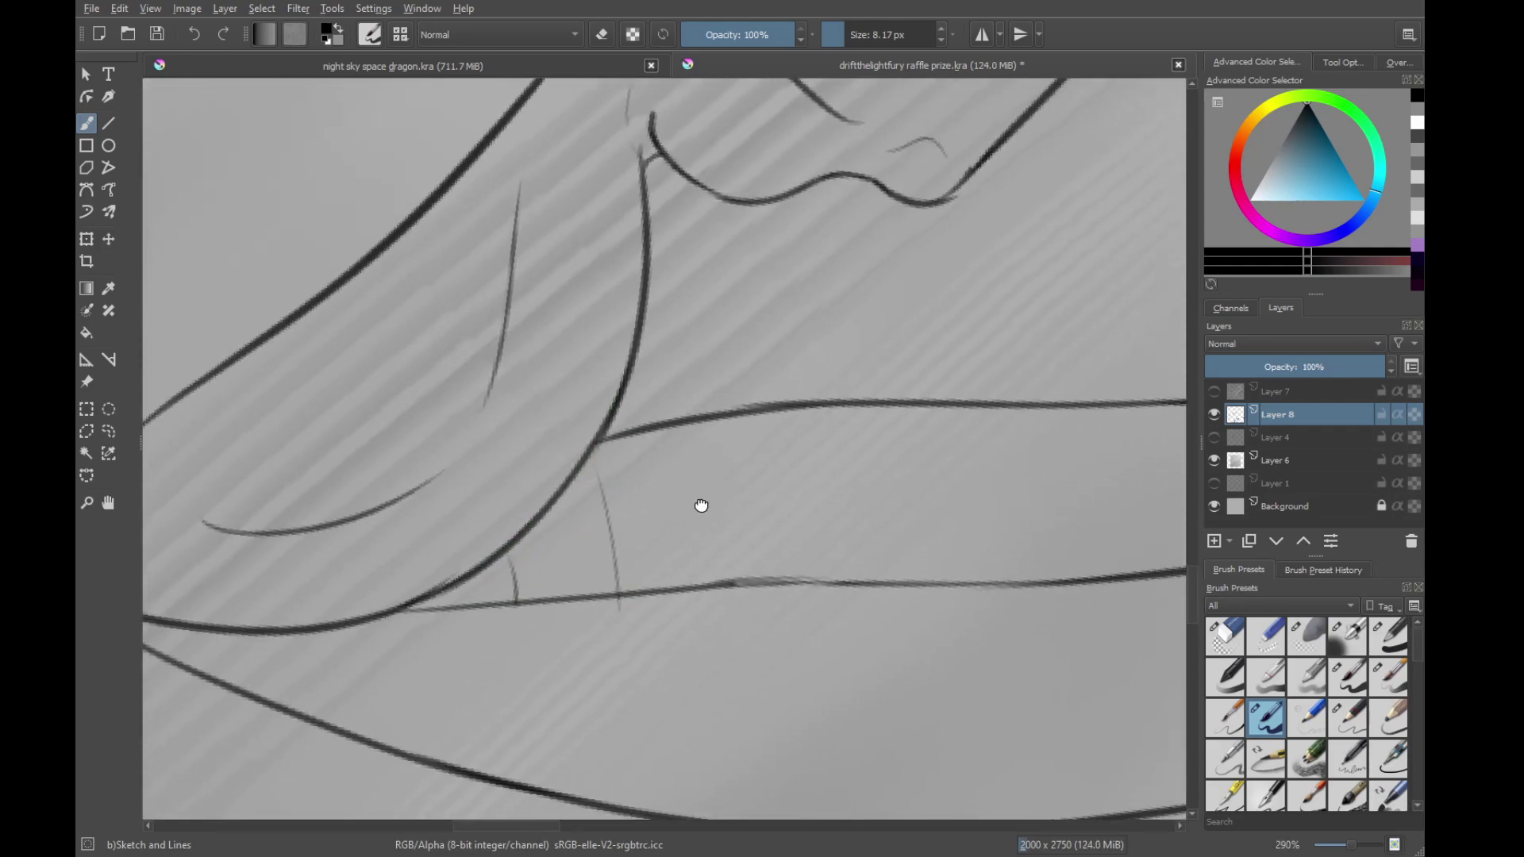
Draw the next curved plate bands across the tail's underside strip, just past the thigh
{"action": "left_click_drag", "start_coordinate": [695, 427], "coordinate": [724, 589]}
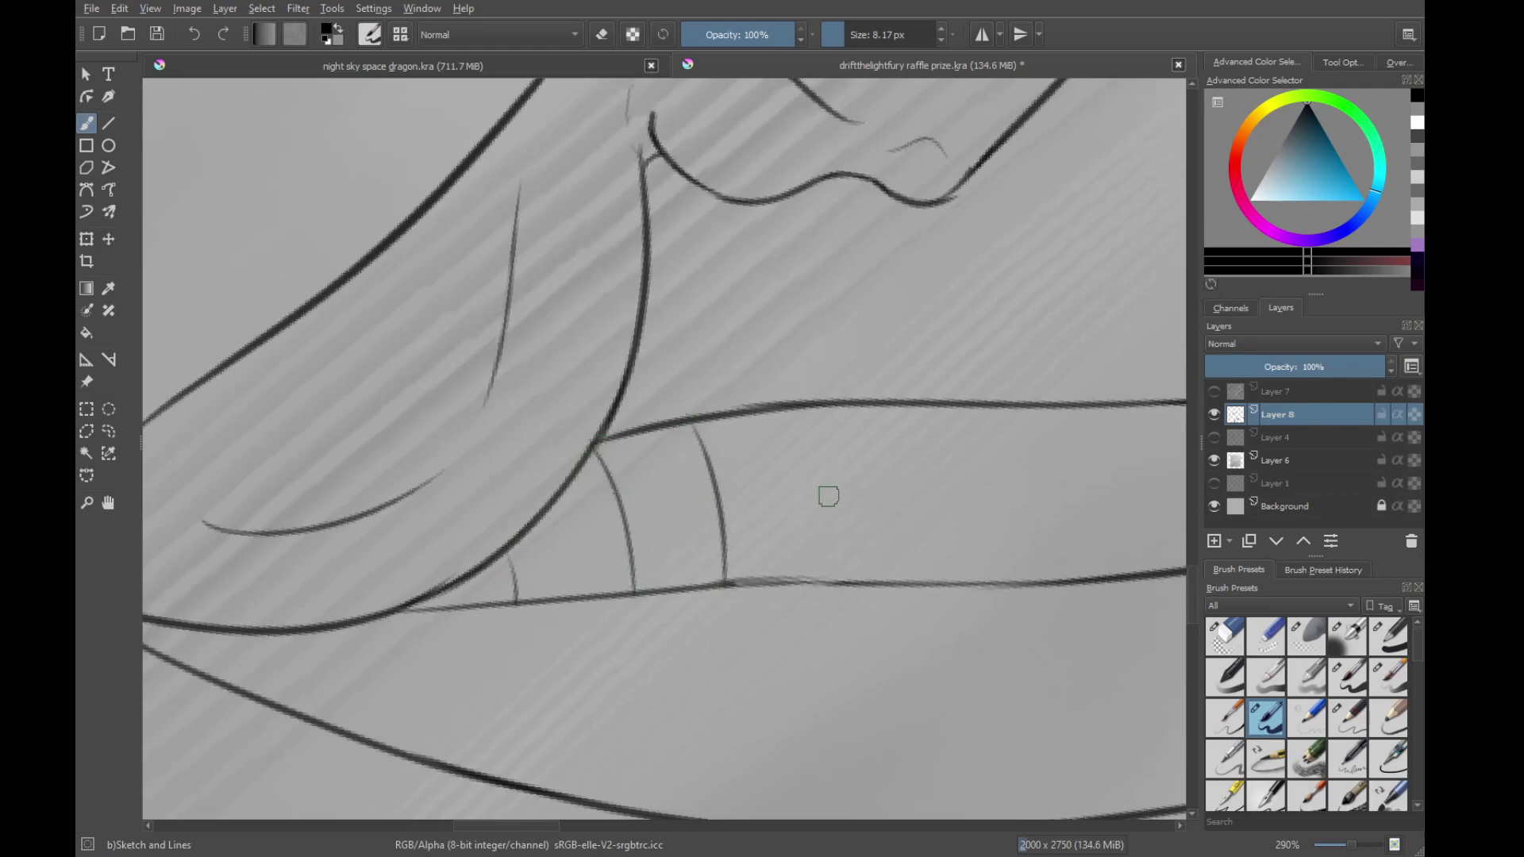
{"action": "left_click_drag", "start_coordinate": [826, 497], "coordinate": [735, 500]}
{"action": "left_click_drag", "start_coordinate": [698, 426], "coordinate": [728, 591]}
{"action": "left_click_drag", "start_coordinate": [786, 517], "coordinate": [695, 521]}
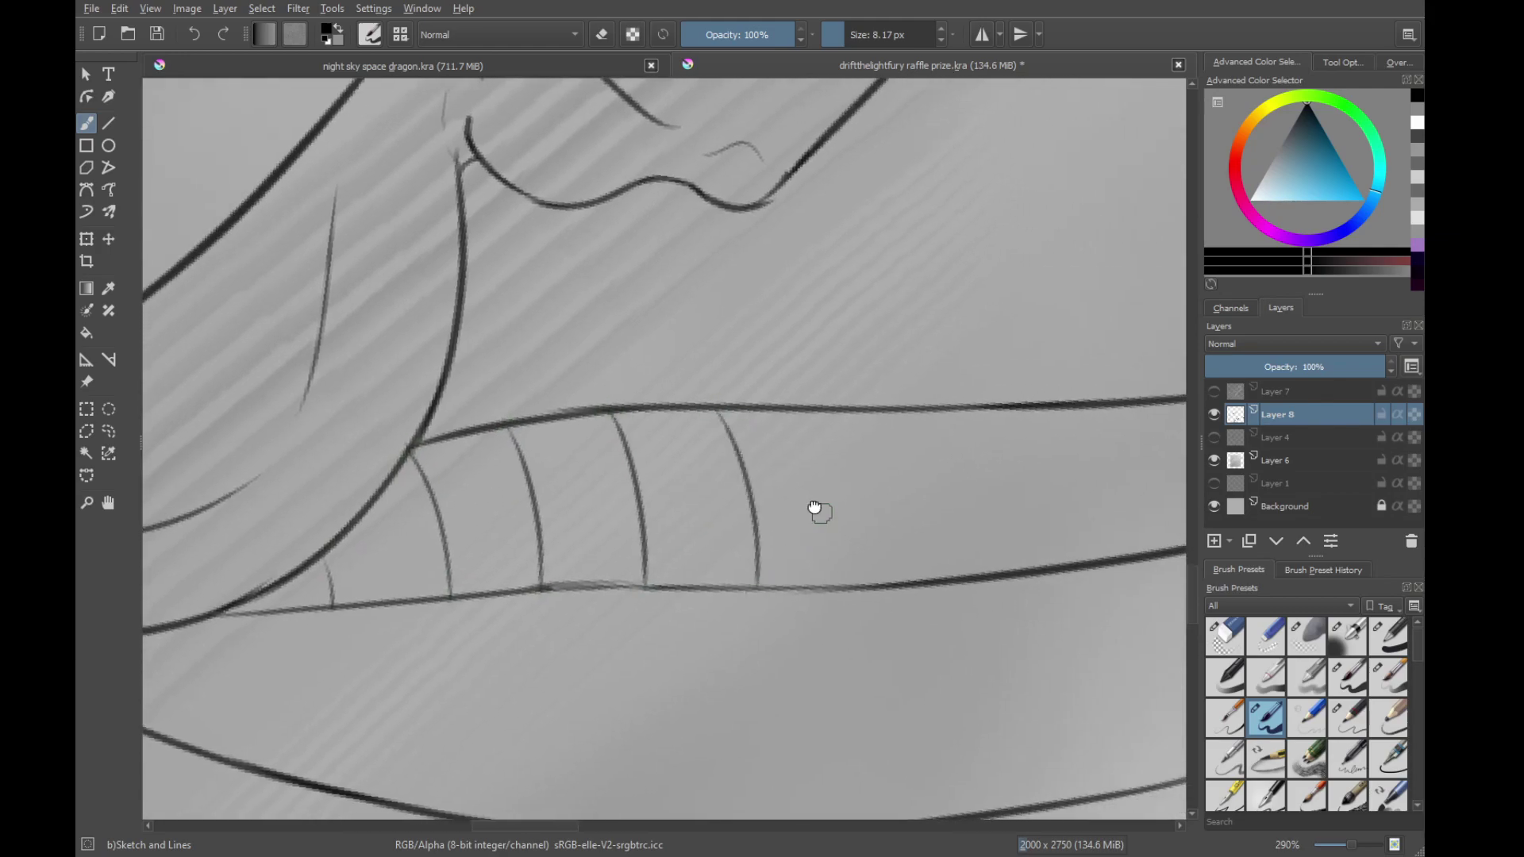
{"action": "left_click_drag", "start_coordinate": [815, 509], "coordinate": [699, 509]}
Draw more evenly spaced plate bands across the nearly level section of the tail strip
{"action": "left_click_drag", "start_coordinate": [693, 420], "coordinate": [734, 565]}
{"action": "left_click_drag", "start_coordinate": [757, 493], "coordinate": [681, 500]}
{"action": "left_click_drag", "start_coordinate": [718, 421], "coordinate": [757, 600]}
{"action": "left_click_drag", "start_coordinate": [777, 493], "coordinate": [692, 503]}
{"action": "key", "text": "ctrl+z"}
{"action": "left_click_drag", "start_coordinate": [645, 435], "coordinate": [669, 609]}
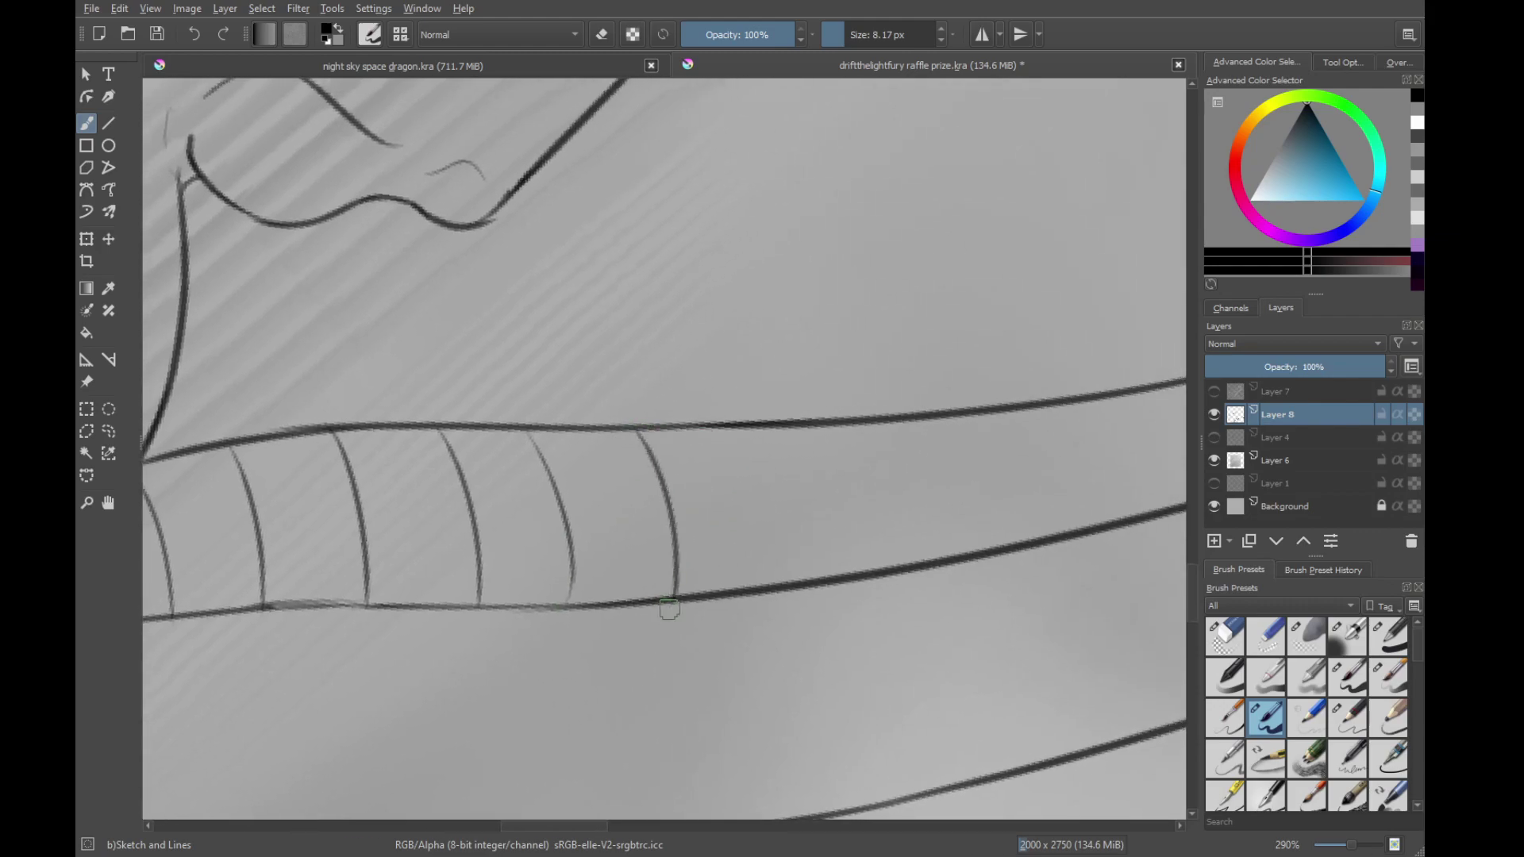
Continue the plate bands where the tail strip starts to rise, undoing and redrawing misplaced strokes
{"action": "left_click_drag", "start_coordinate": [706, 430], "coordinate": [754, 579]}
{"action": "key", "text": "ctrl+z"}
{"action": "left_click_drag", "start_coordinate": [728, 436], "coordinate": [766, 583]}
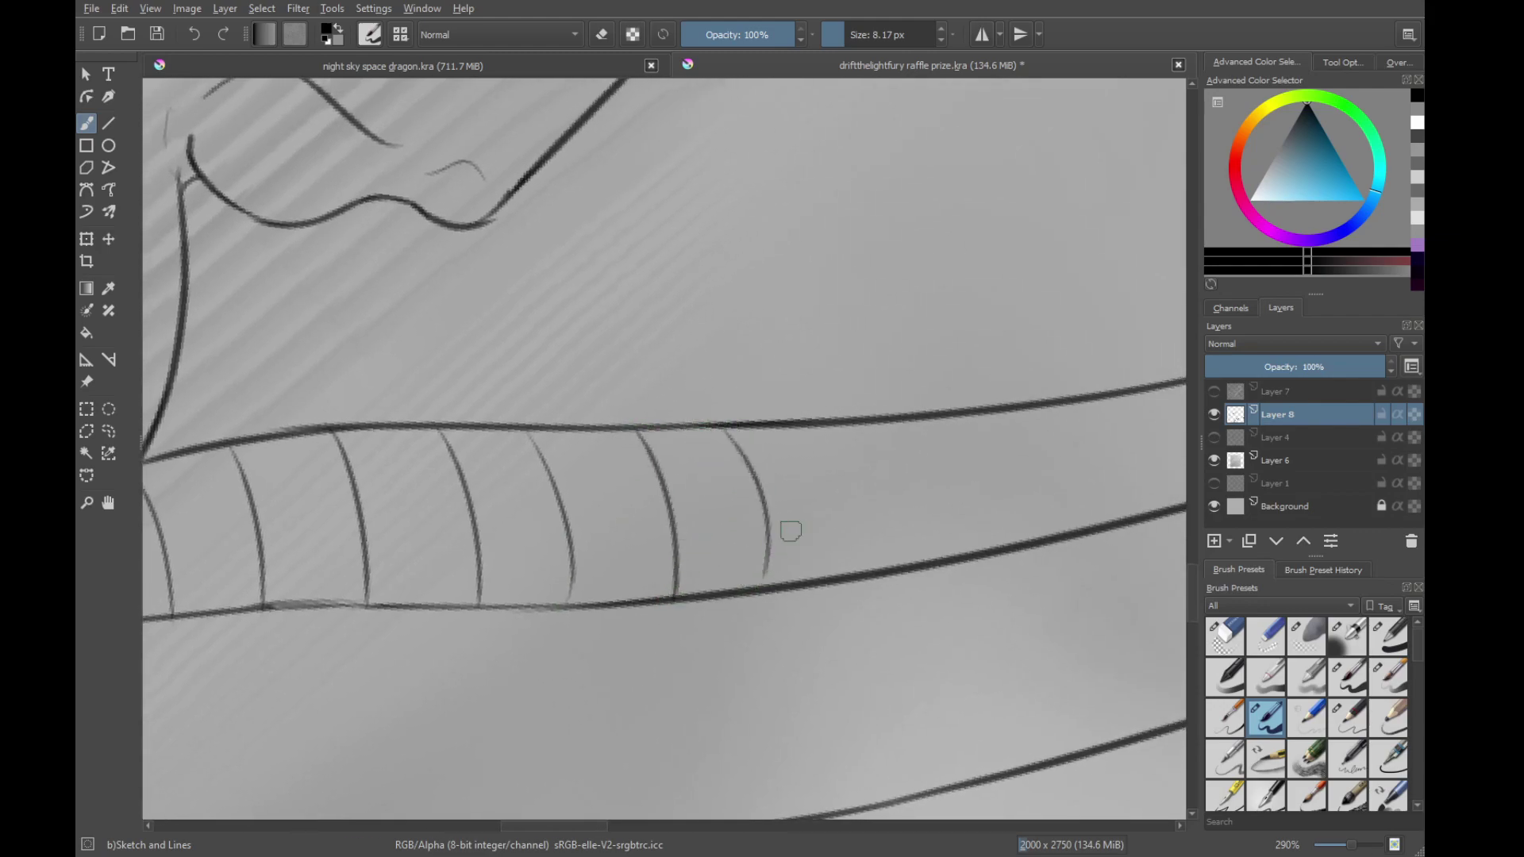
{"action": "mouse_move", "coordinate": [789, 531]}
{"action": "left_mouse_down"}
{"action": "mouse_move", "coordinate": [682, 519]}
{"action": "mouse_move", "coordinate": [701, 531]}
{"action": "left_mouse_up"}
{"action": "left_click_drag", "start_coordinate": [803, 487], "coordinate": [748, 491]}
{"action": "key", "text": "ctrl+z"}
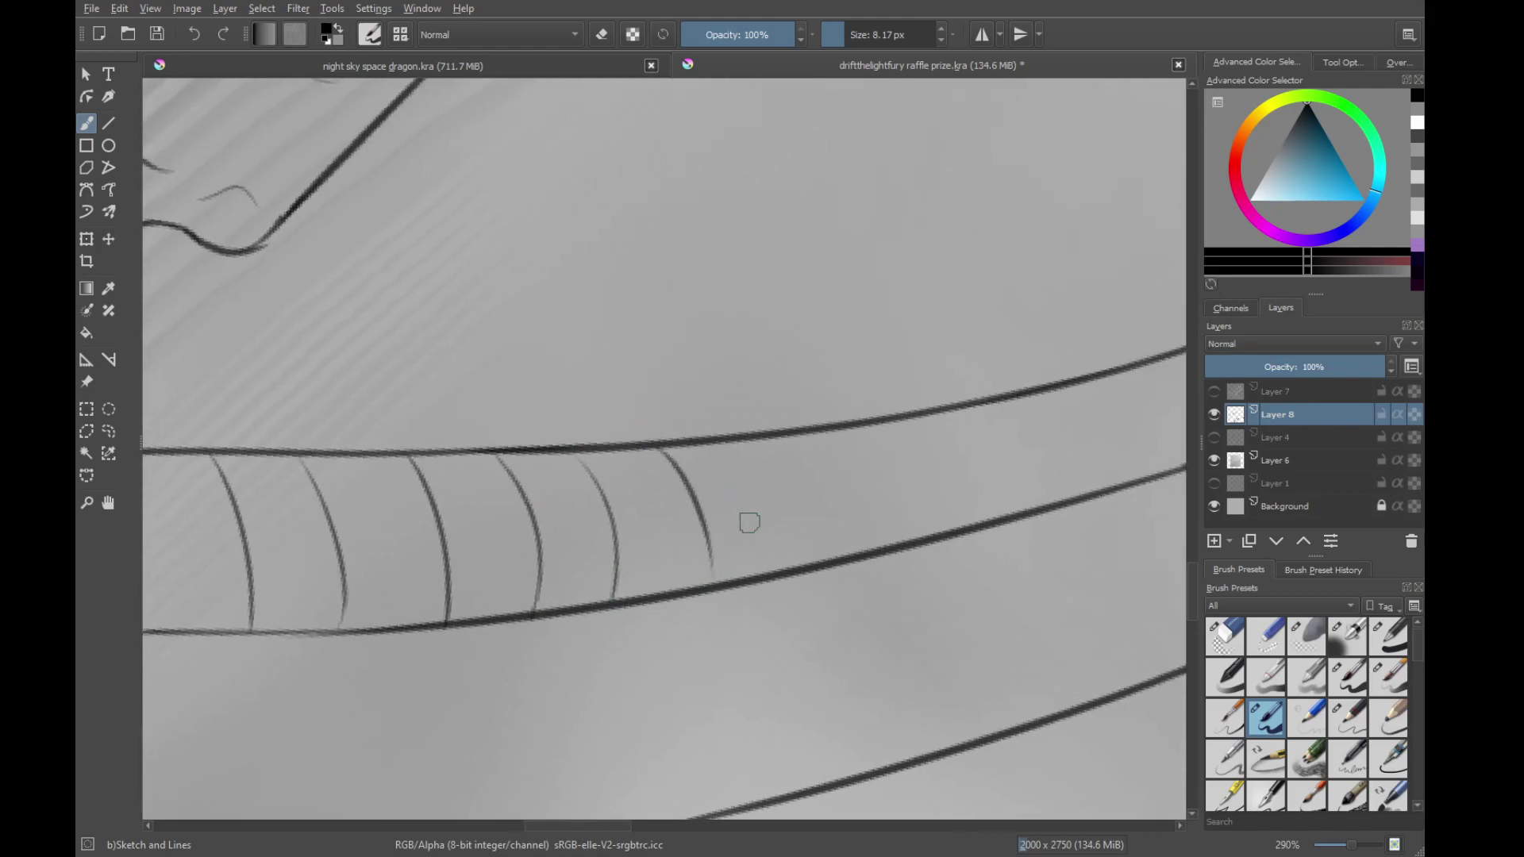
Draw slightly shorter curved plate bands along the gently rising middle section of the tail
{"action": "left_click_drag", "start_coordinate": [815, 532], "coordinate": [685, 487]}
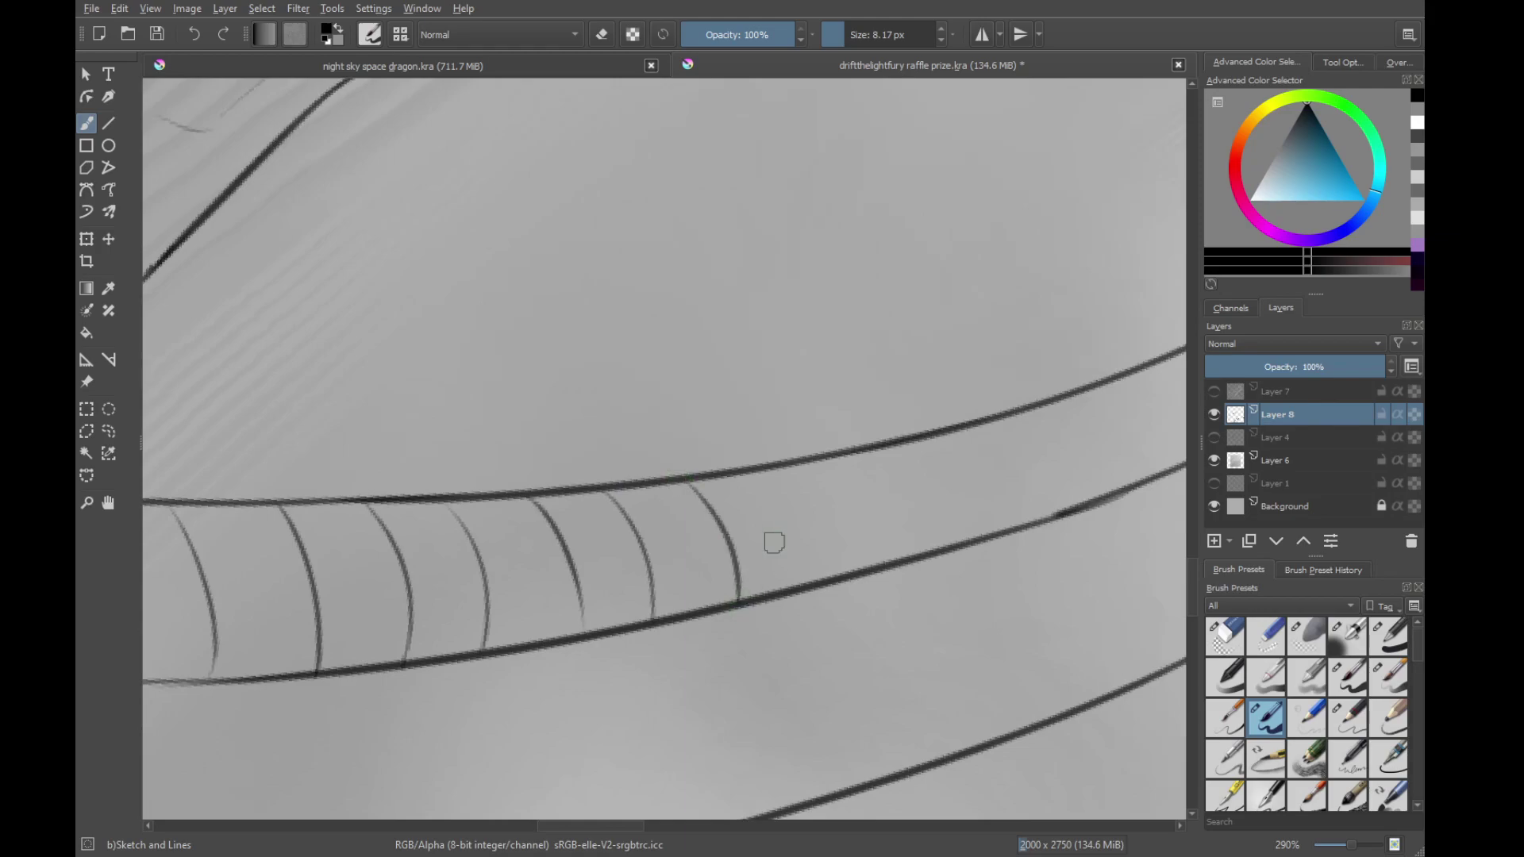
{"action": "left_click_drag", "start_coordinate": [774, 543], "coordinate": [675, 567]}
{"action": "left_click_drag", "start_coordinate": [680, 492], "coordinate": [732, 599]}
{"action": "mouse_move", "coordinate": [742, 503]}
{"action": "left_mouse_down"}
{"action": "mouse_move", "coordinate": [647, 533]}
{"action": "mouse_move", "coordinate": [722, 597]}
{"action": "left_mouse_up"}
{"action": "mouse_move", "coordinate": [746, 524]}
{"action": "left_mouse_down"}
{"action": "mouse_move", "coordinate": [659, 554]}
{"action": "mouse_move", "coordinate": [704, 610]}
{"action": "left_mouse_up"}
{"action": "left_click_drag", "start_coordinate": [738, 517], "coordinate": [651, 526]}
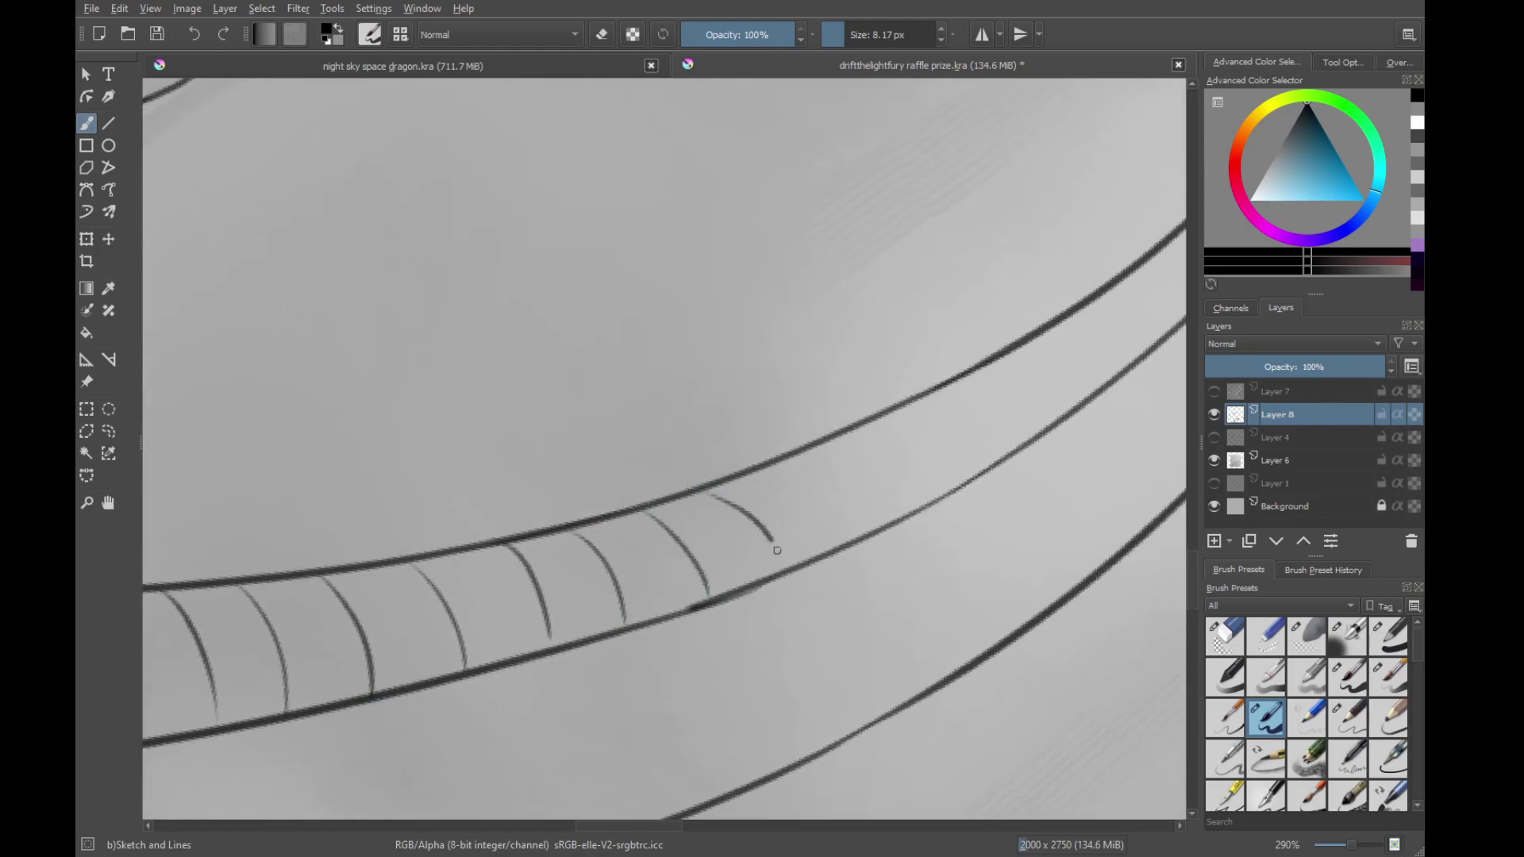
Draw plate bands through the tail's upward bend, tilting them to follow the curve and replacing misplaced strokes
{"action": "left_click_drag", "start_coordinate": [777, 550], "coordinate": [785, 570]}
{"action": "mouse_move", "coordinate": [790, 475]}
{"action": "left_mouse_down"}
{"action": "mouse_move", "coordinate": [663, 543]}
{"action": "mouse_move", "coordinate": [712, 564]}
{"action": "left_mouse_up"}
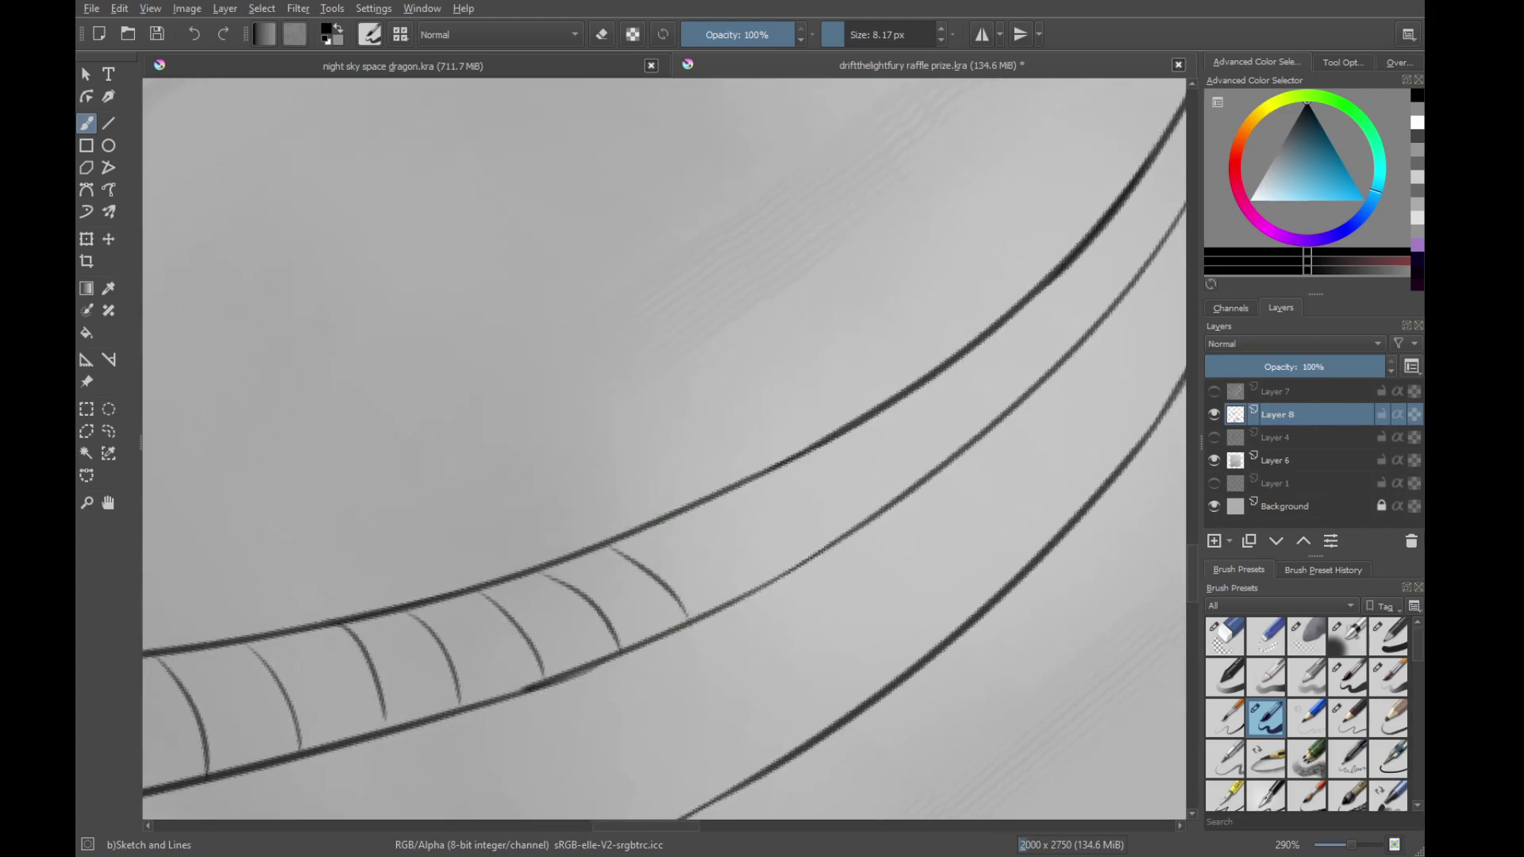
{"action": "key", "text": "ctrl+z"}
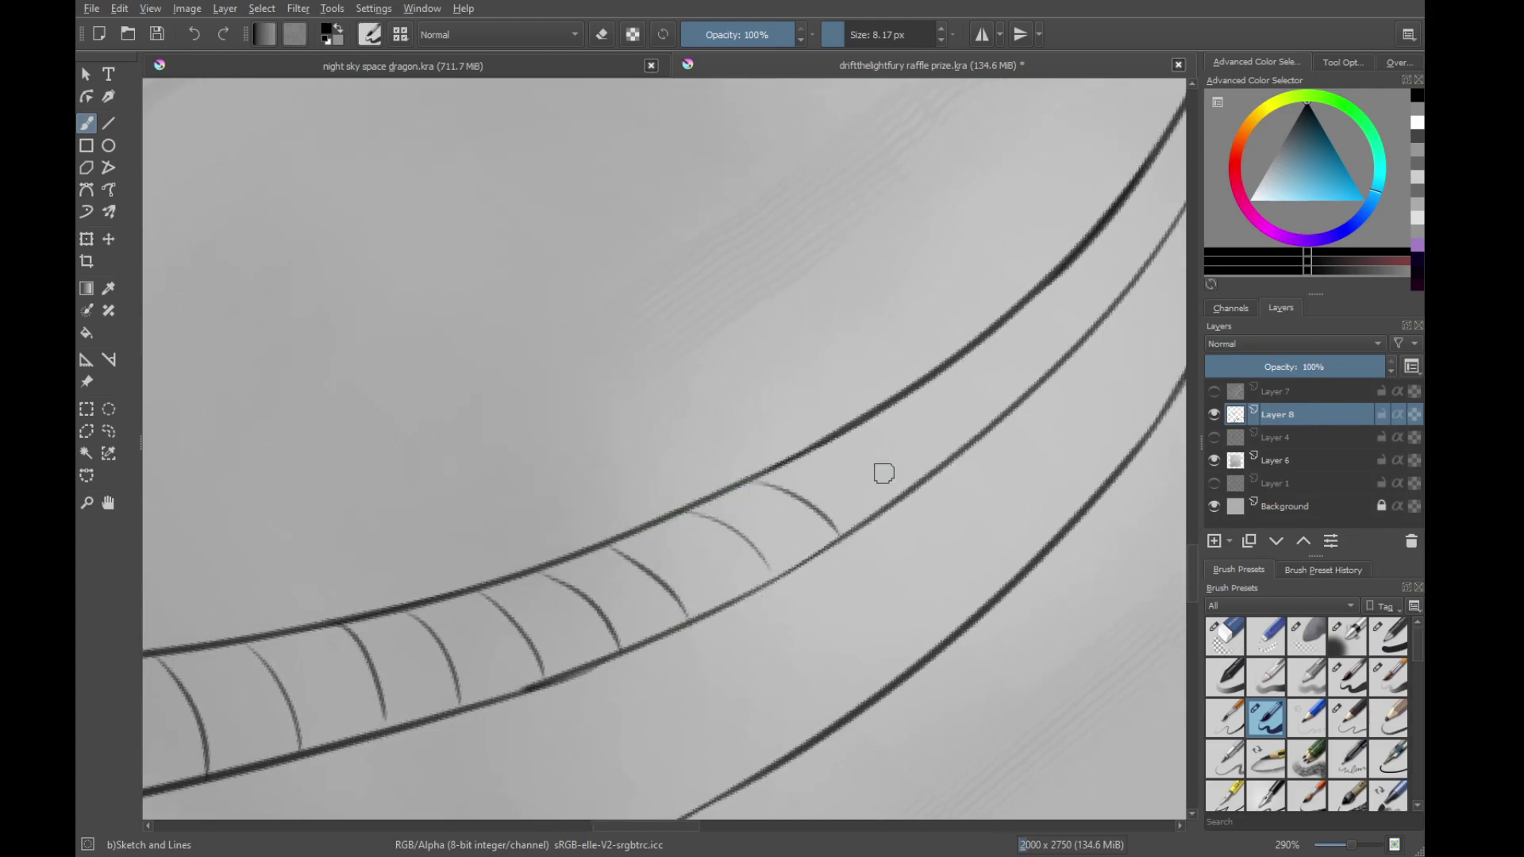
{"action": "left_click_drag", "start_coordinate": [884, 474], "coordinate": [678, 540]}
{"action": "key", "text": "ctrl+z"}
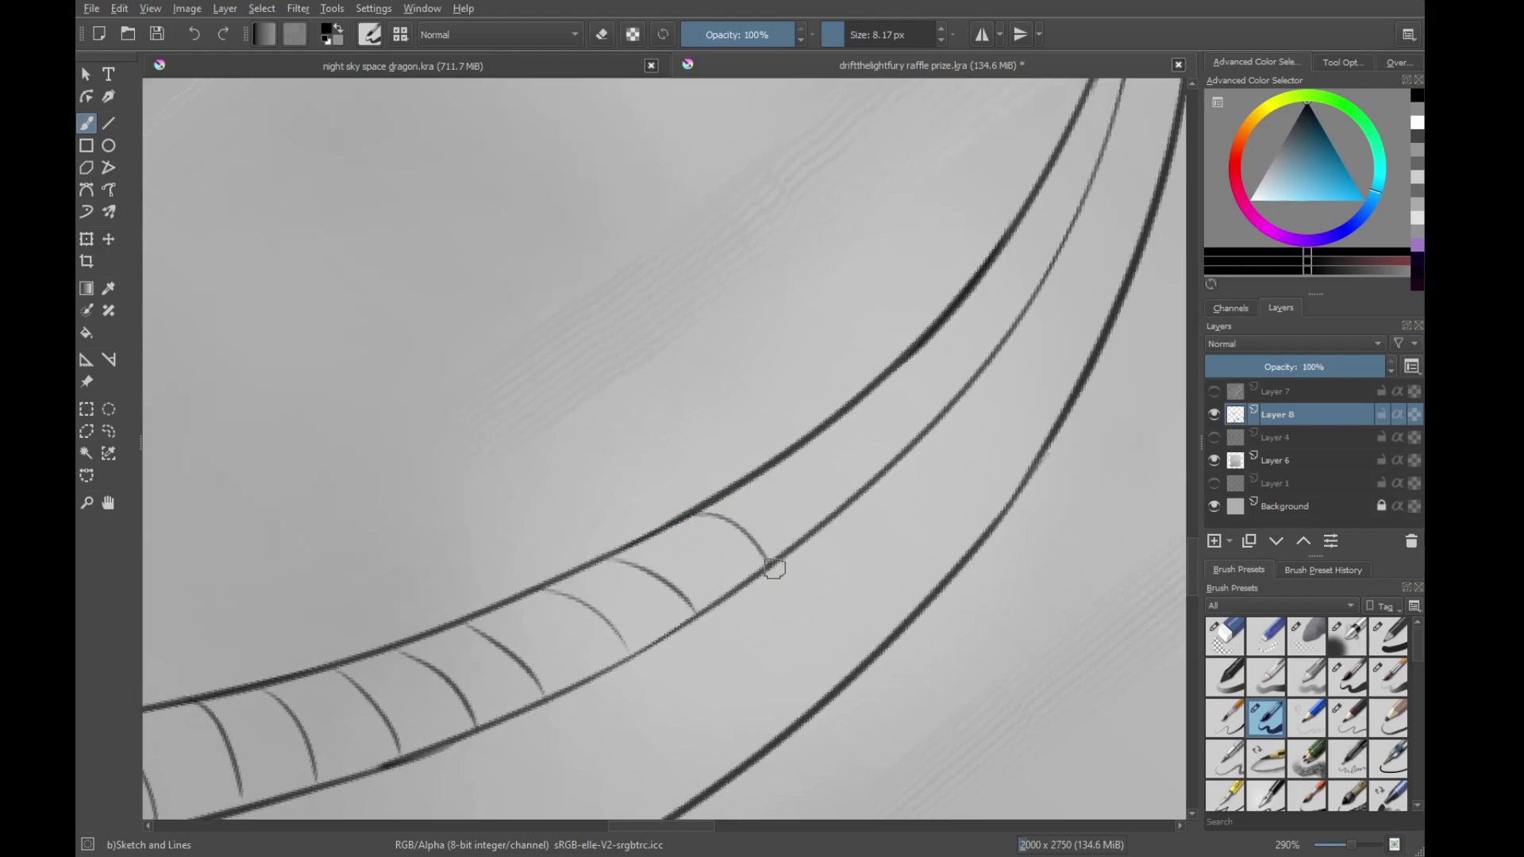
{"action": "left_click_drag", "start_coordinate": [816, 507], "coordinate": [725, 547]}
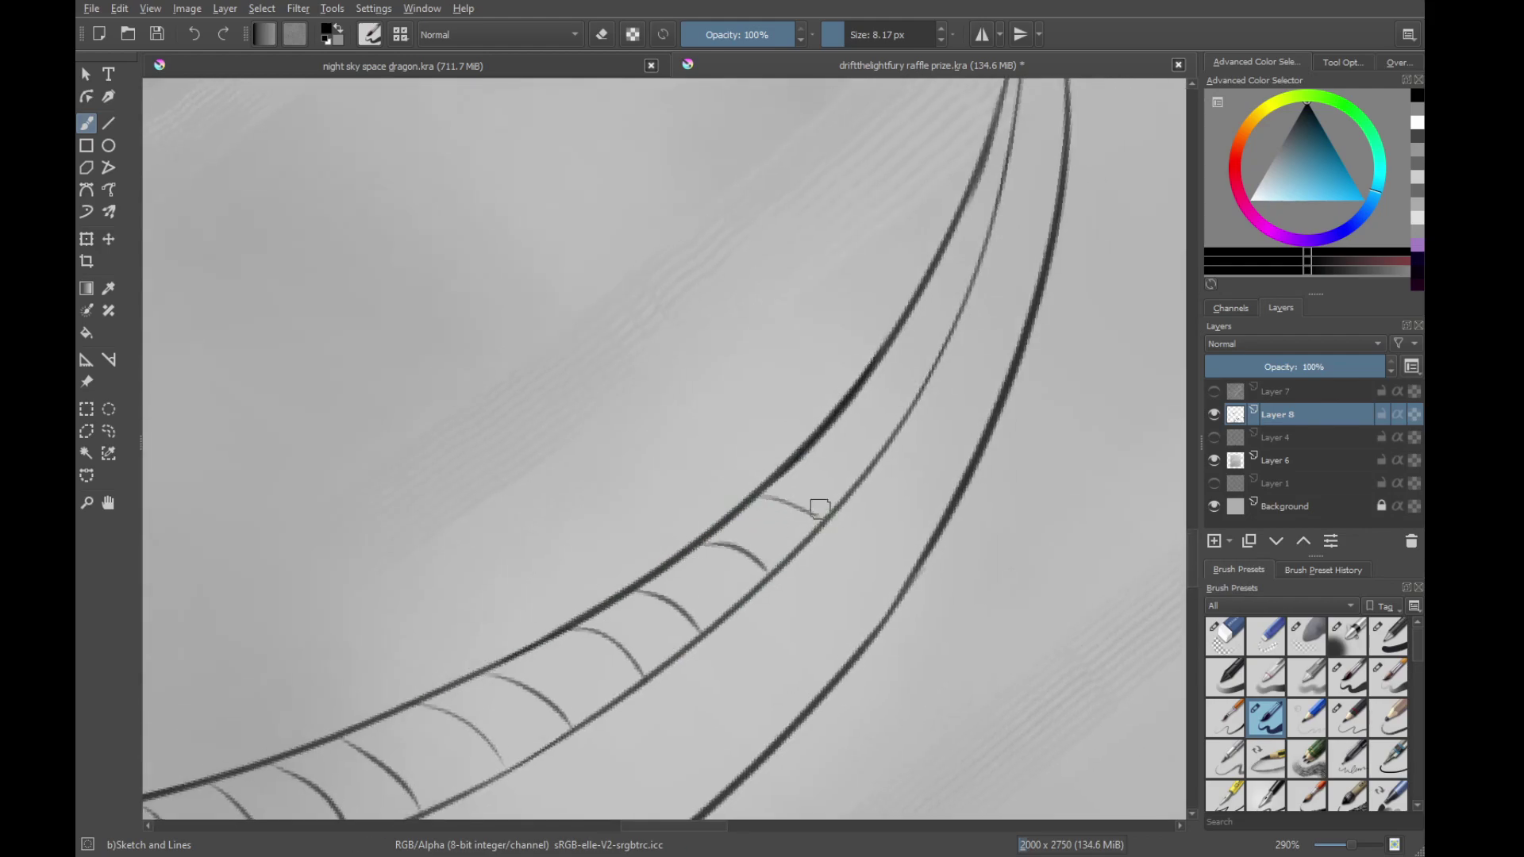
Draw the last short plate bands along the narrowing strip towards the tail tip
{"action": "left_click_drag", "start_coordinate": [891, 389], "coordinate": [732, 563]}
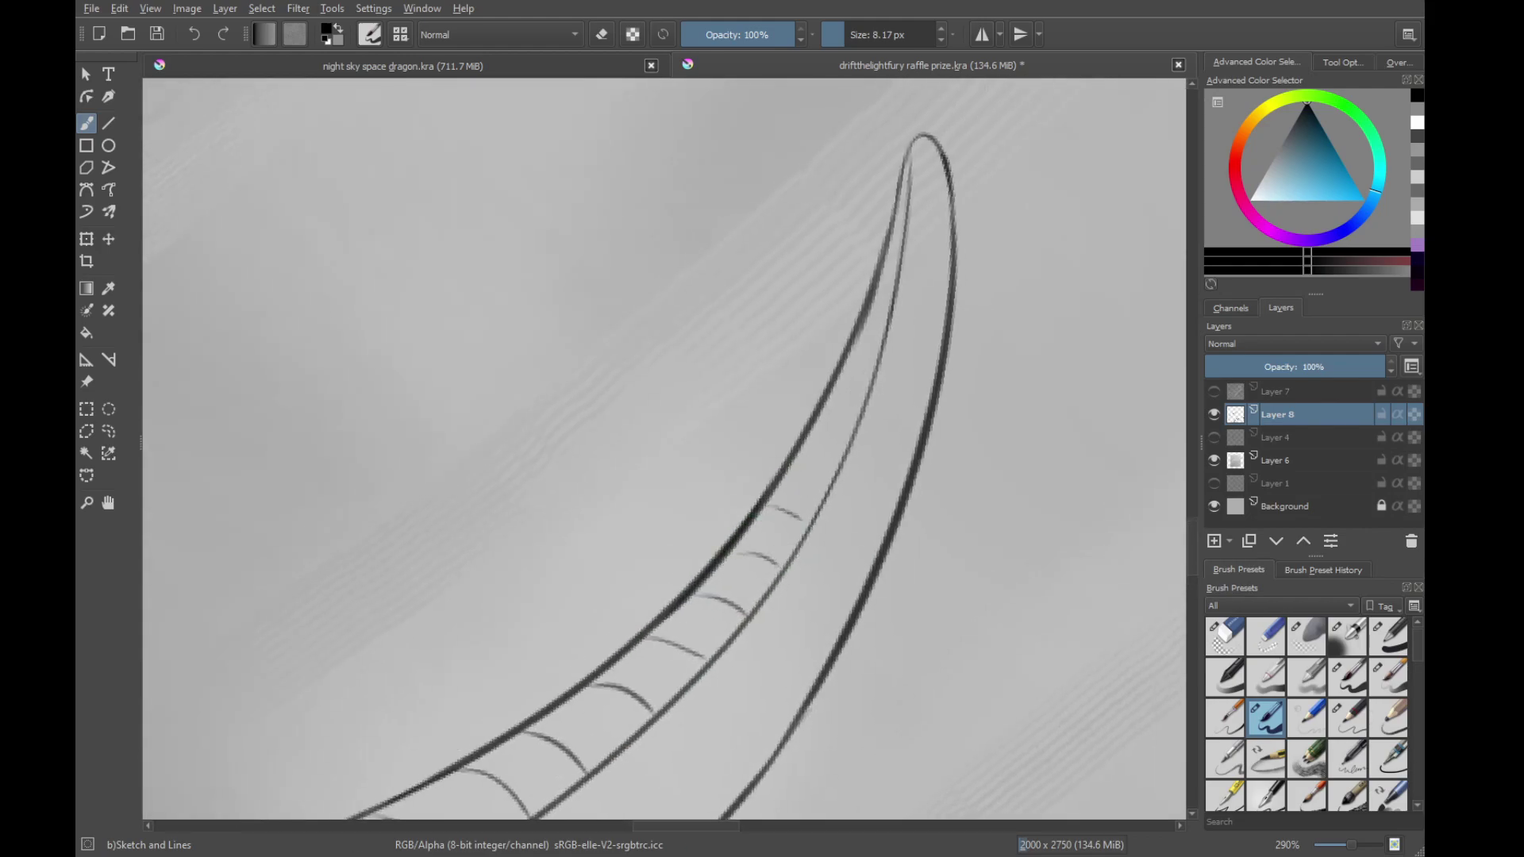
{"action": "left_click_drag", "start_coordinate": [831, 407], "coordinate": [772, 518]}
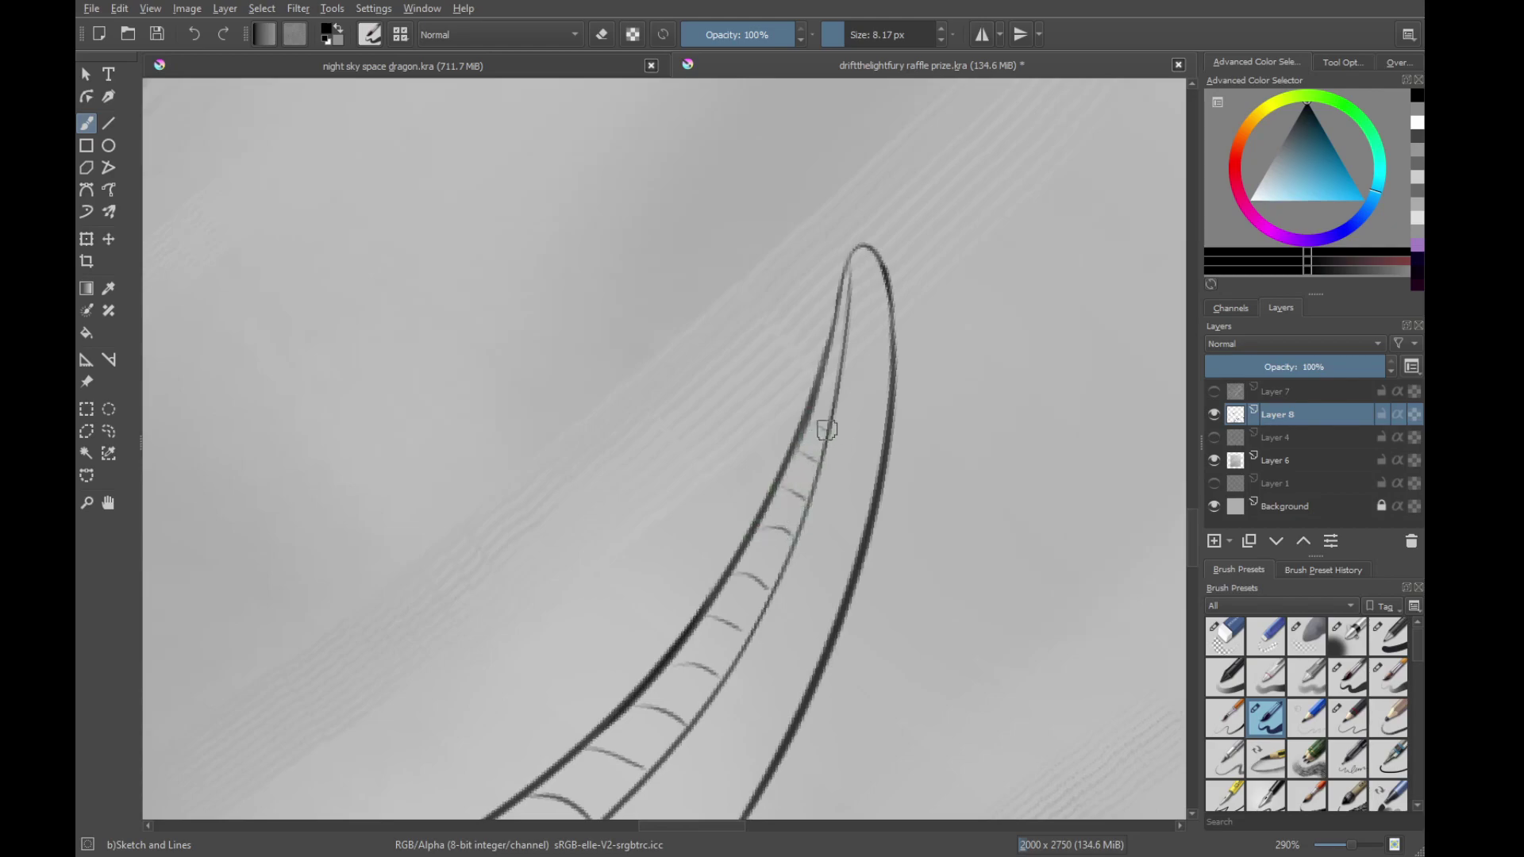
{"action": "left_click_drag", "start_coordinate": [824, 250], "coordinate": [860, 613]}
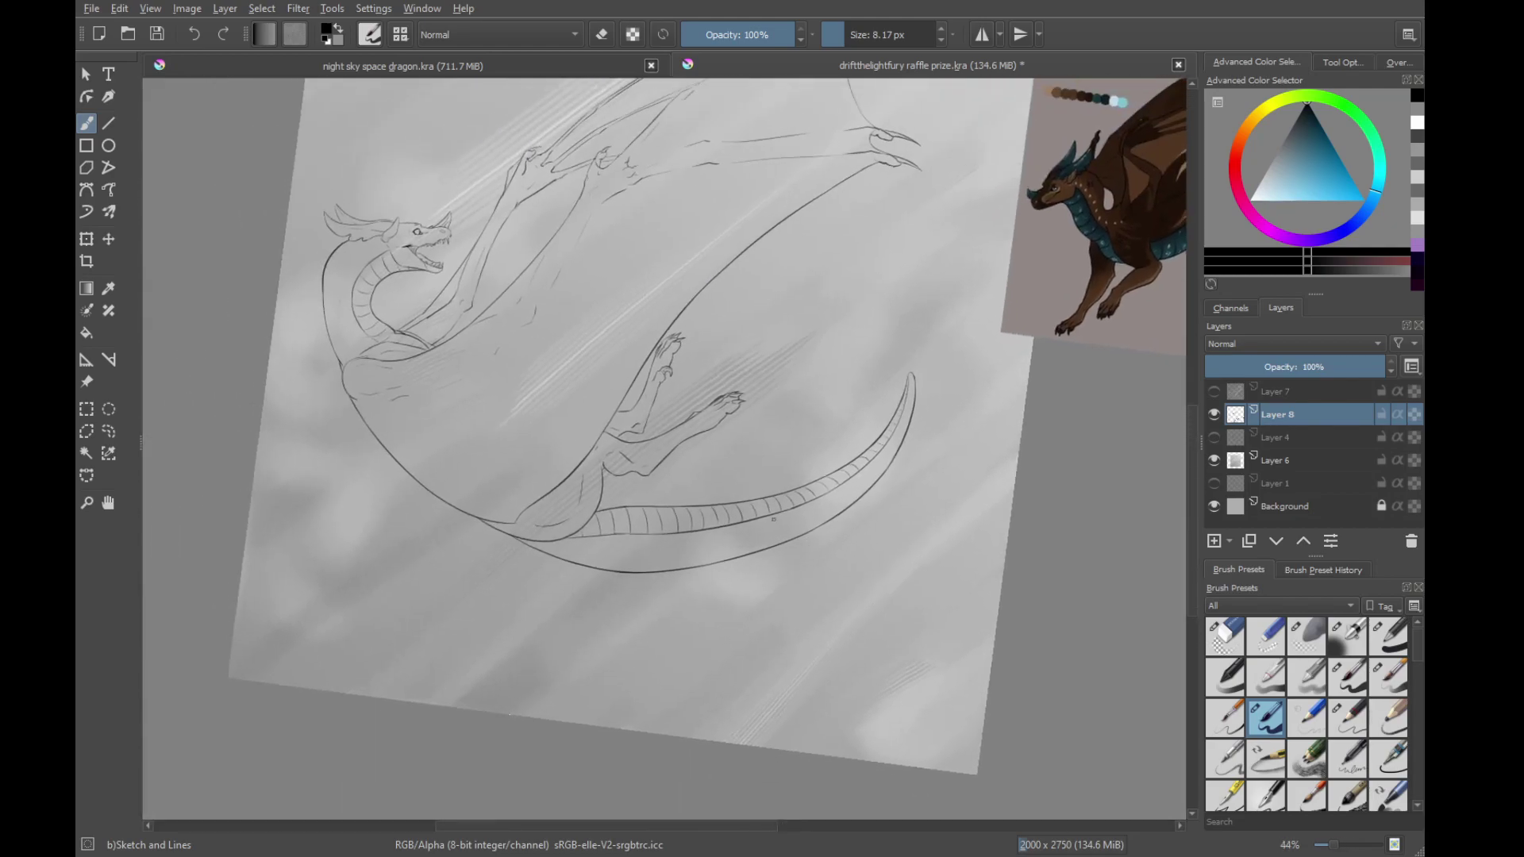
Return the canvas to its upright orientation and save the document
{"action": "left_click_drag", "start_coordinate": [782, 496], "coordinate": [781, 526]}
{"action": "right_click", "coordinate": [718, 515]}
{"action": "left_click", "coordinate": [720, 362]}
{"action": "left_click_drag", "start_coordinate": [773, 284], "coordinate": [800, 442]}
{"action": "key", "text": "ctrl+s"}
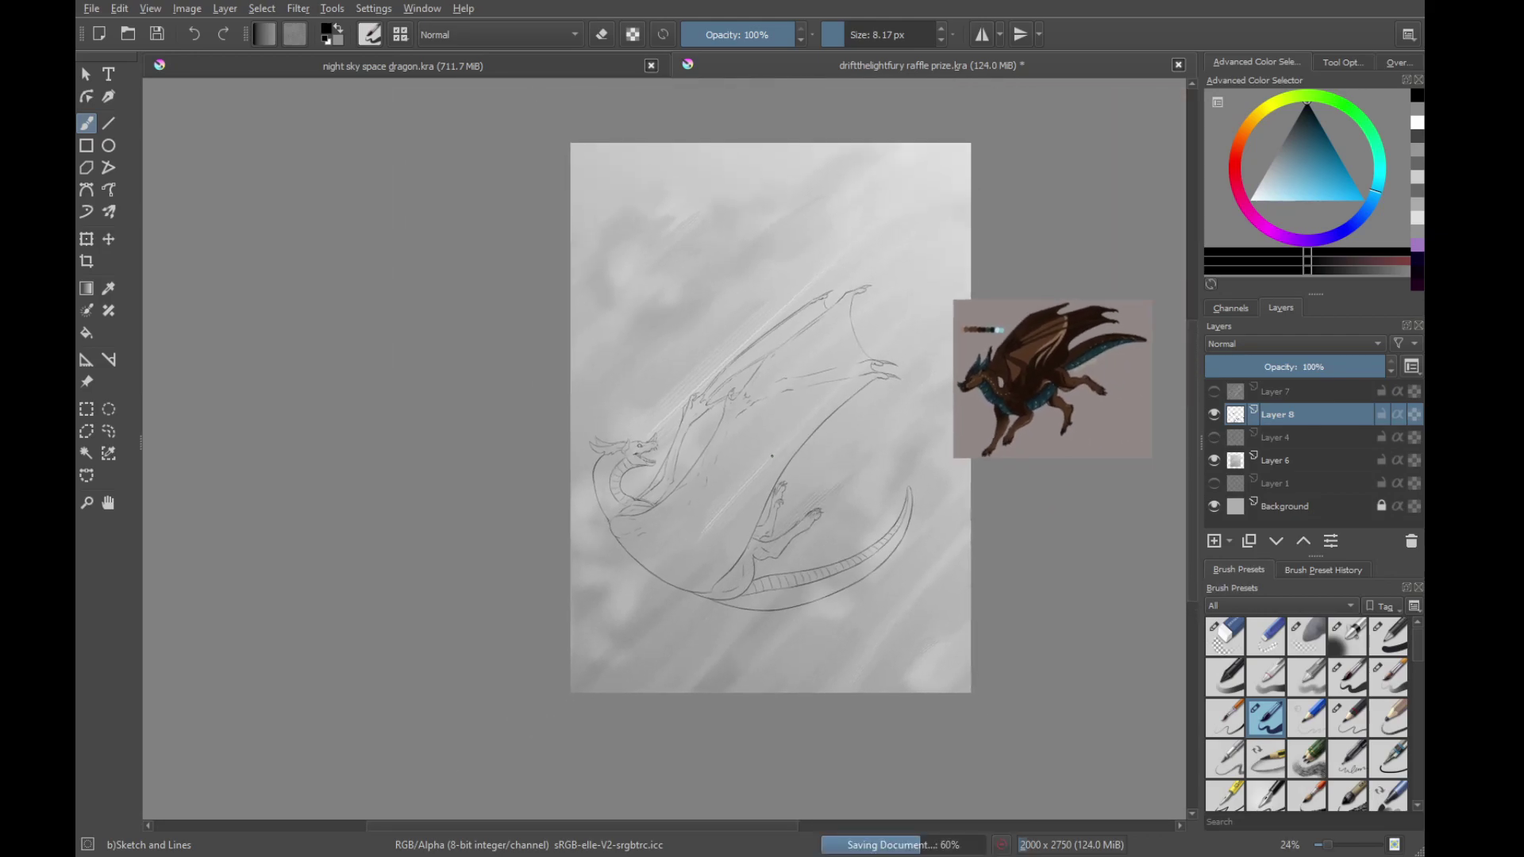
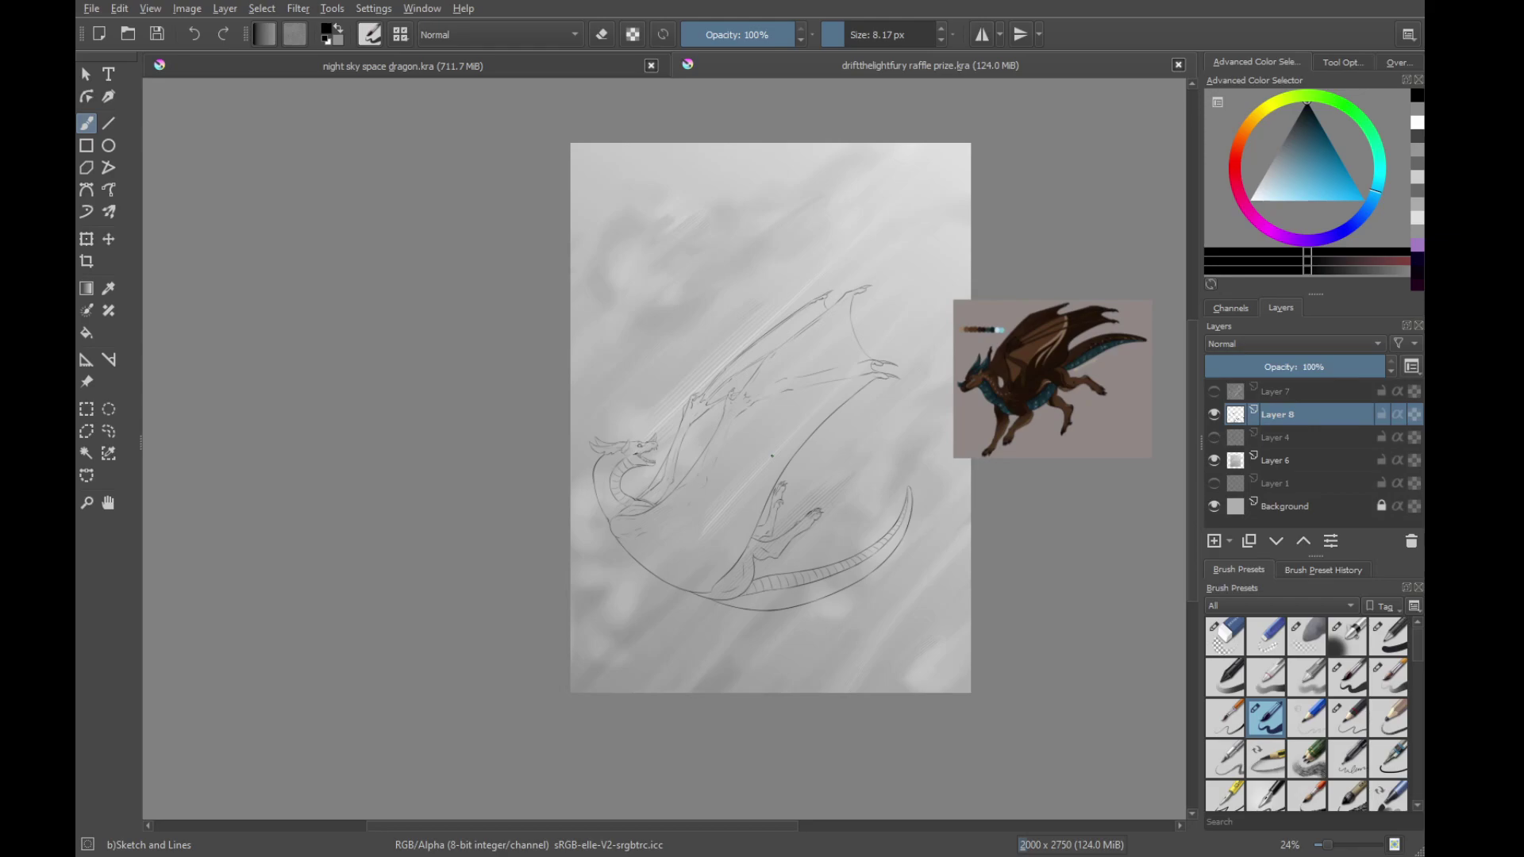
Add a new paint layer between Layer 4 and Layer 8 and choose the Basic-5 Size brush
{"action": "left_click_drag", "start_coordinate": [894, 590], "coordinate": [1007, 615]}
{"action": "left_click_drag", "start_coordinate": [1315, 442], "coordinate": [1178, 579]}
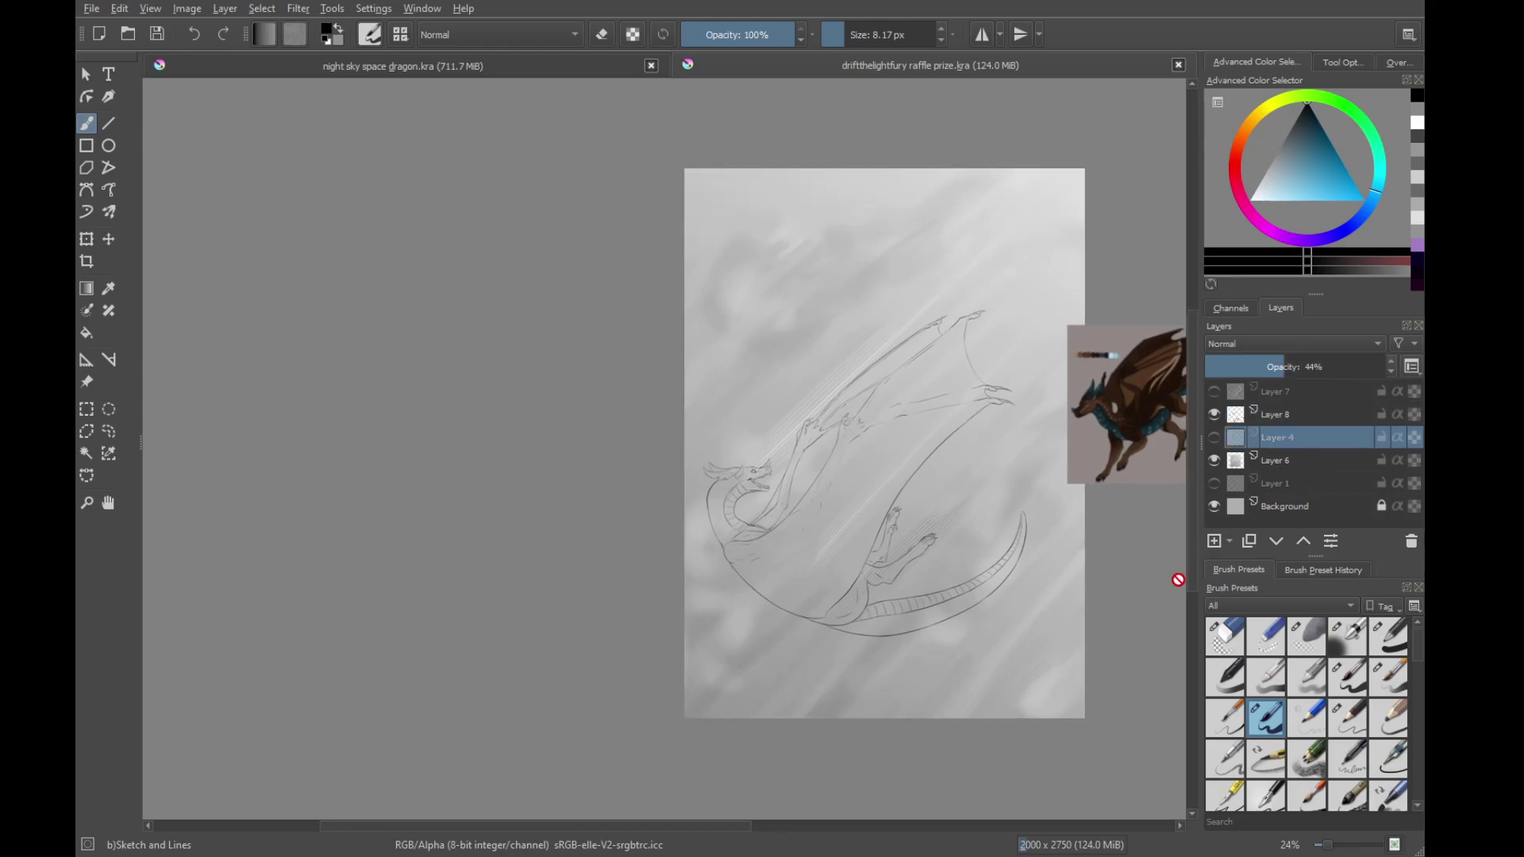
{"action": "left_click", "coordinate": [1214, 542]}
{"action": "left_click", "coordinate": [1347, 677]}
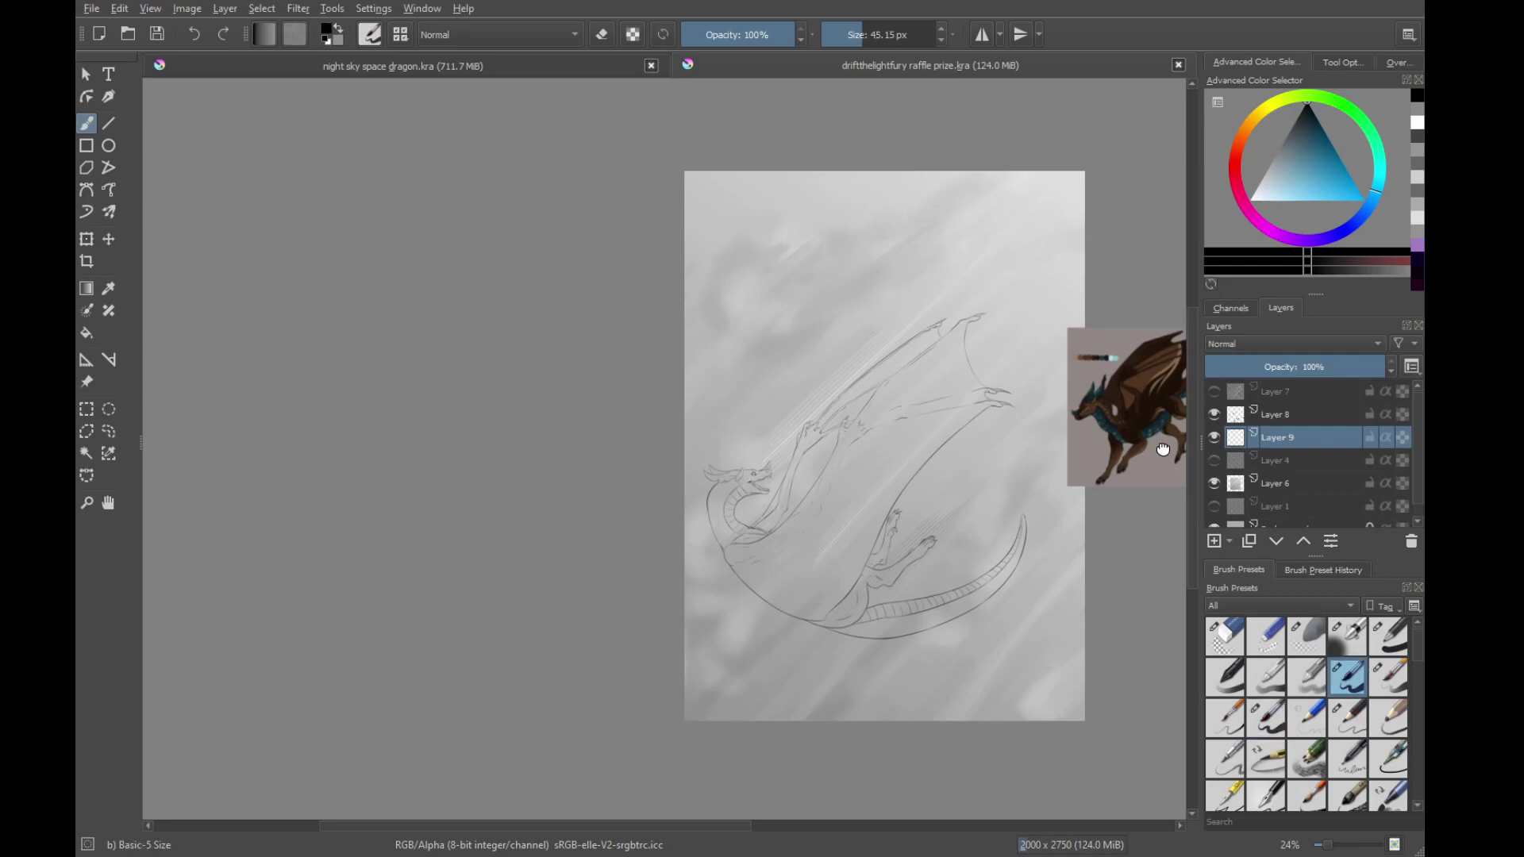
Sample the brown body colour from the reference dragon
{"action": "scroll", "coordinate": [1158, 444], "scroll_direction": "up", "scroll_amount": 7}
{"action": "left_click_drag", "start_coordinate": [951, 628], "coordinate": [990, 535]}
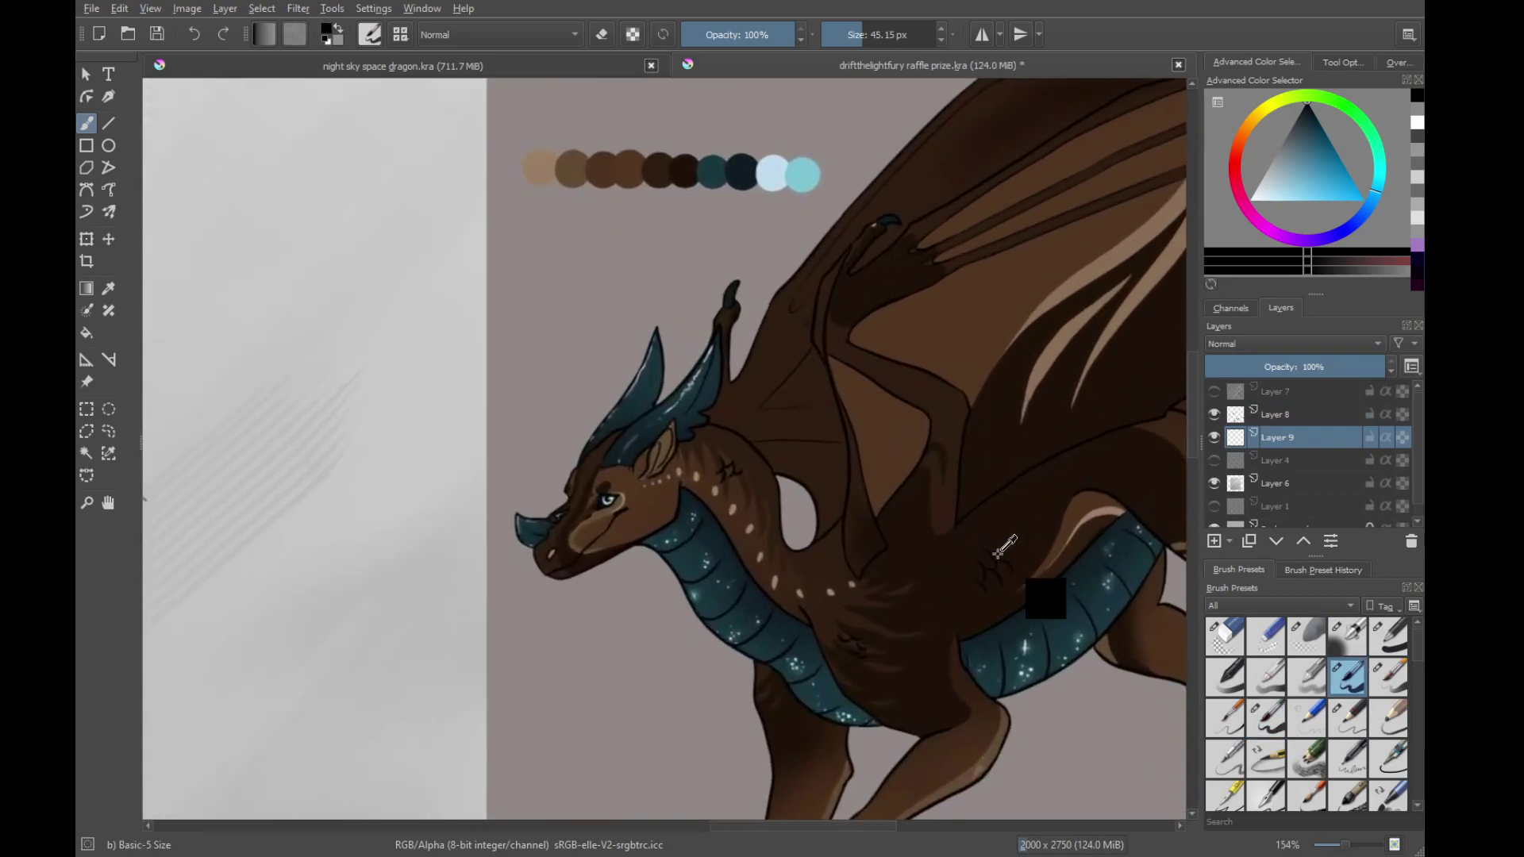
{"action": "mouse_move", "coordinate": [999, 676]}
{"action": "left_mouse_down"}
{"action": "mouse_move", "coordinate": [978, 542]}
{"action": "mouse_move", "coordinate": [825, 651]}
{"action": "left_mouse_up"}
{"action": "mouse_move", "coordinate": [980, 587]}
{"action": "left_mouse_down"}
{"action": "mouse_move", "coordinate": [852, 680]}
{"action": "mouse_move", "coordinate": [1264, 661]}
{"action": "left_mouse_up"}
{"action": "left_click", "coordinate": [737, 541], "text": "ctrl"}
Paint a brown strip inside the outline at the back of the neck and reduce the brush size to 38.61 px
{"action": "scroll", "coordinate": [737, 541], "scroll_direction": "down", "scroll_amount": 6}
{"action": "mouse_move", "coordinate": [627, 677]}
{"action": "left_mouse_down"}
{"action": "mouse_move", "coordinate": [1018, 504]}
{"action": "mouse_move", "coordinate": [1231, 446]}
{"action": "left_mouse_up"}
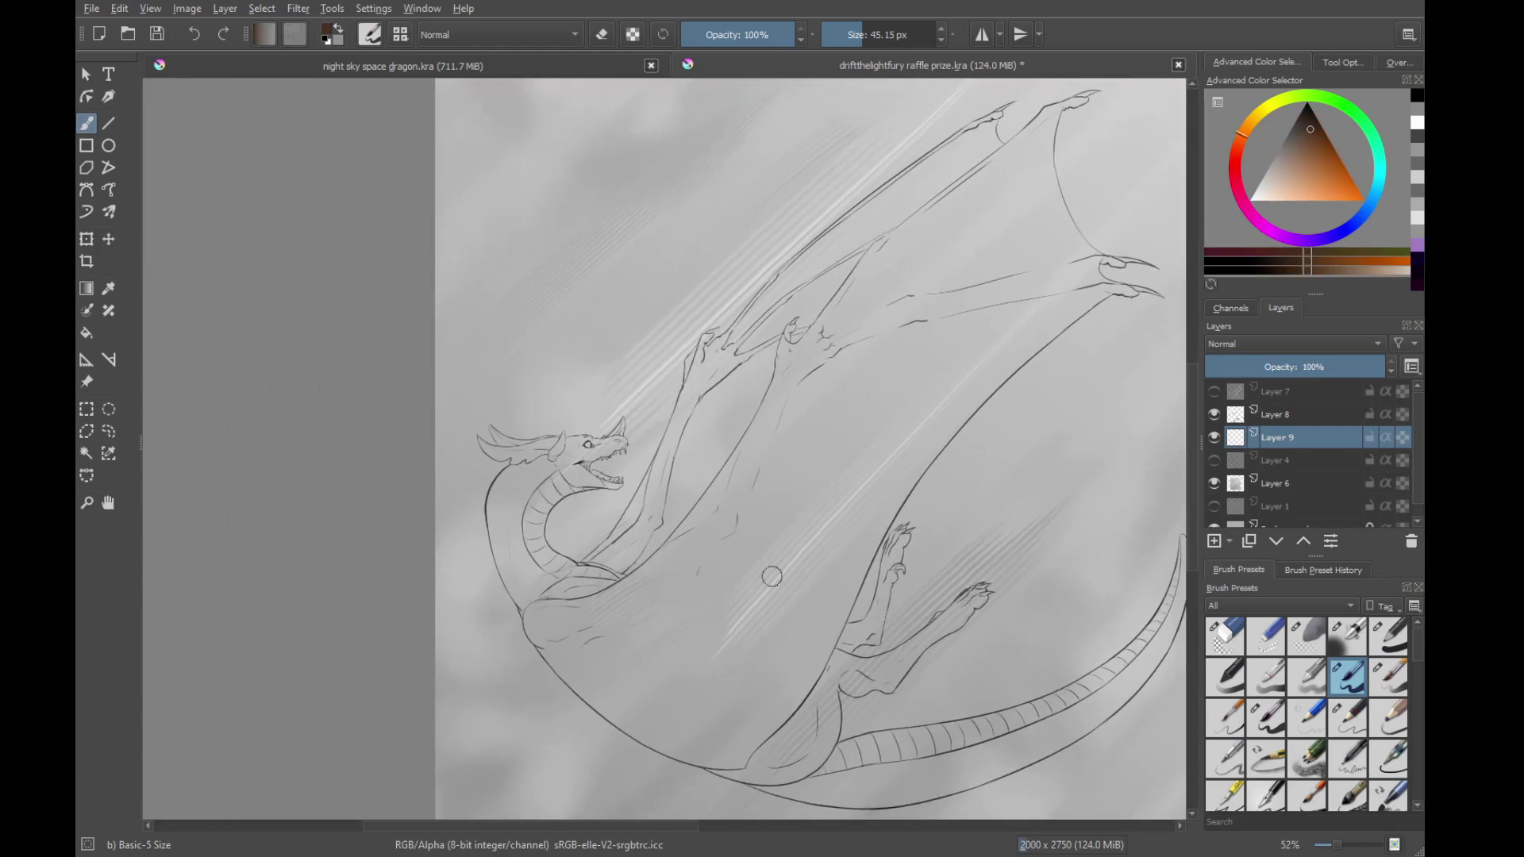
{"action": "left_click_drag", "start_coordinate": [772, 575], "coordinate": [1004, 657]}
{"action": "left_click_drag", "start_coordinate": [776, 639], "coordinate": [898, 685]}
{"action": "scroll", "coordinate": [696, 665], "scroll_direction": "up", "scroll_amount": 3}
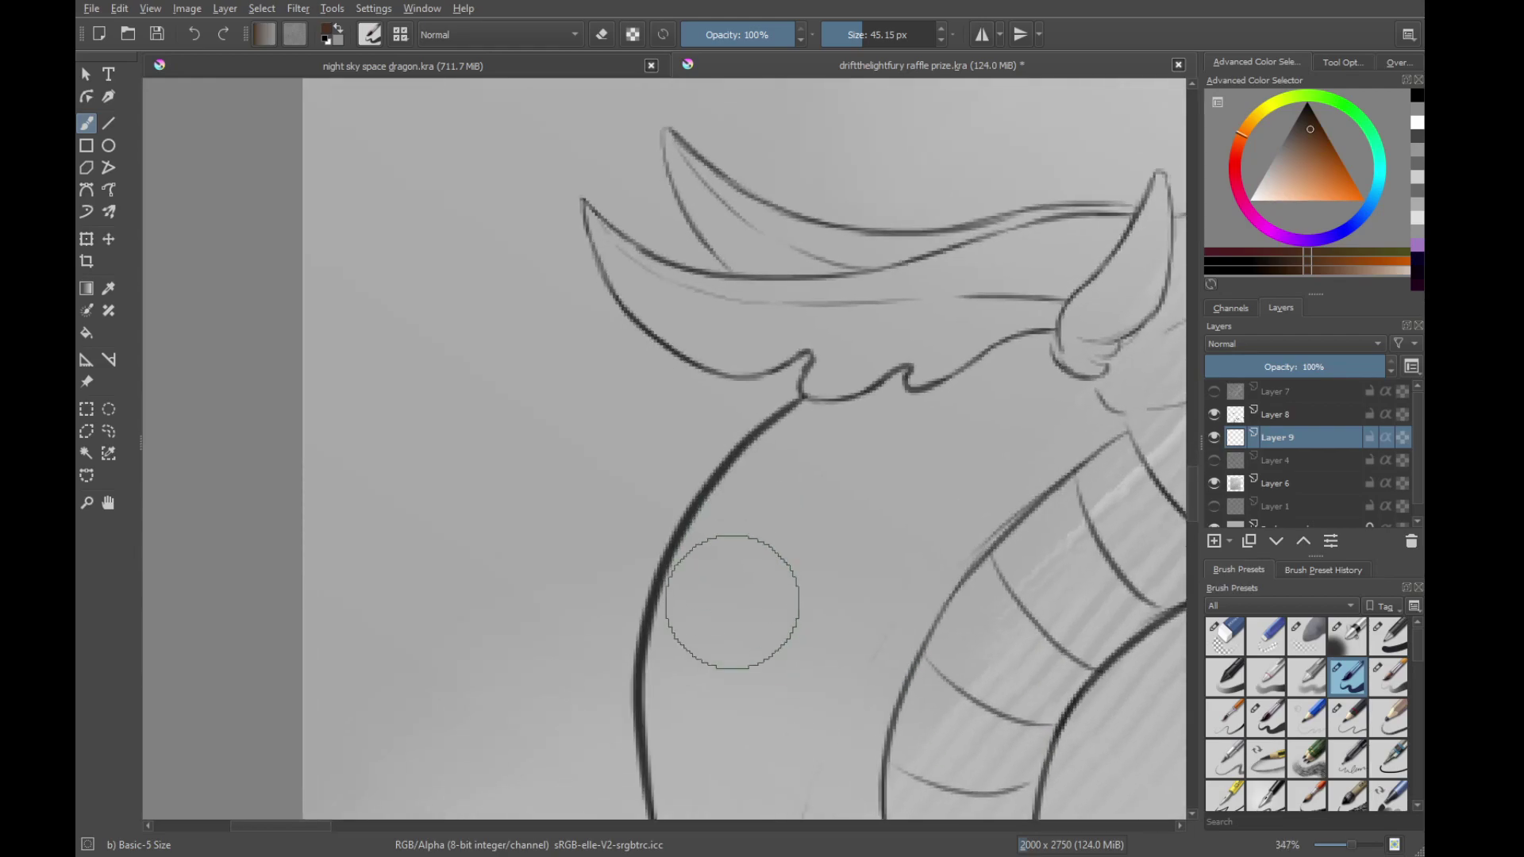
{"action": "mouse_move", "coordinate": [683, 794]}
{"action": "left_mouse_down"}
{"action": "mouse_move", "coordinate": [816, 469]}
{"action": "mouse_move", "coordinate": [777, 492]}
{"action": "mouse_move", "coordinate": [873, 368]}
{"action": "left_mouse_up"}
{"action": "scroll", "coordinate": [755, 578], "scroll_direction": "up", "scroll_amount": 2}
{"action": "key", "text": "bracketleft"}
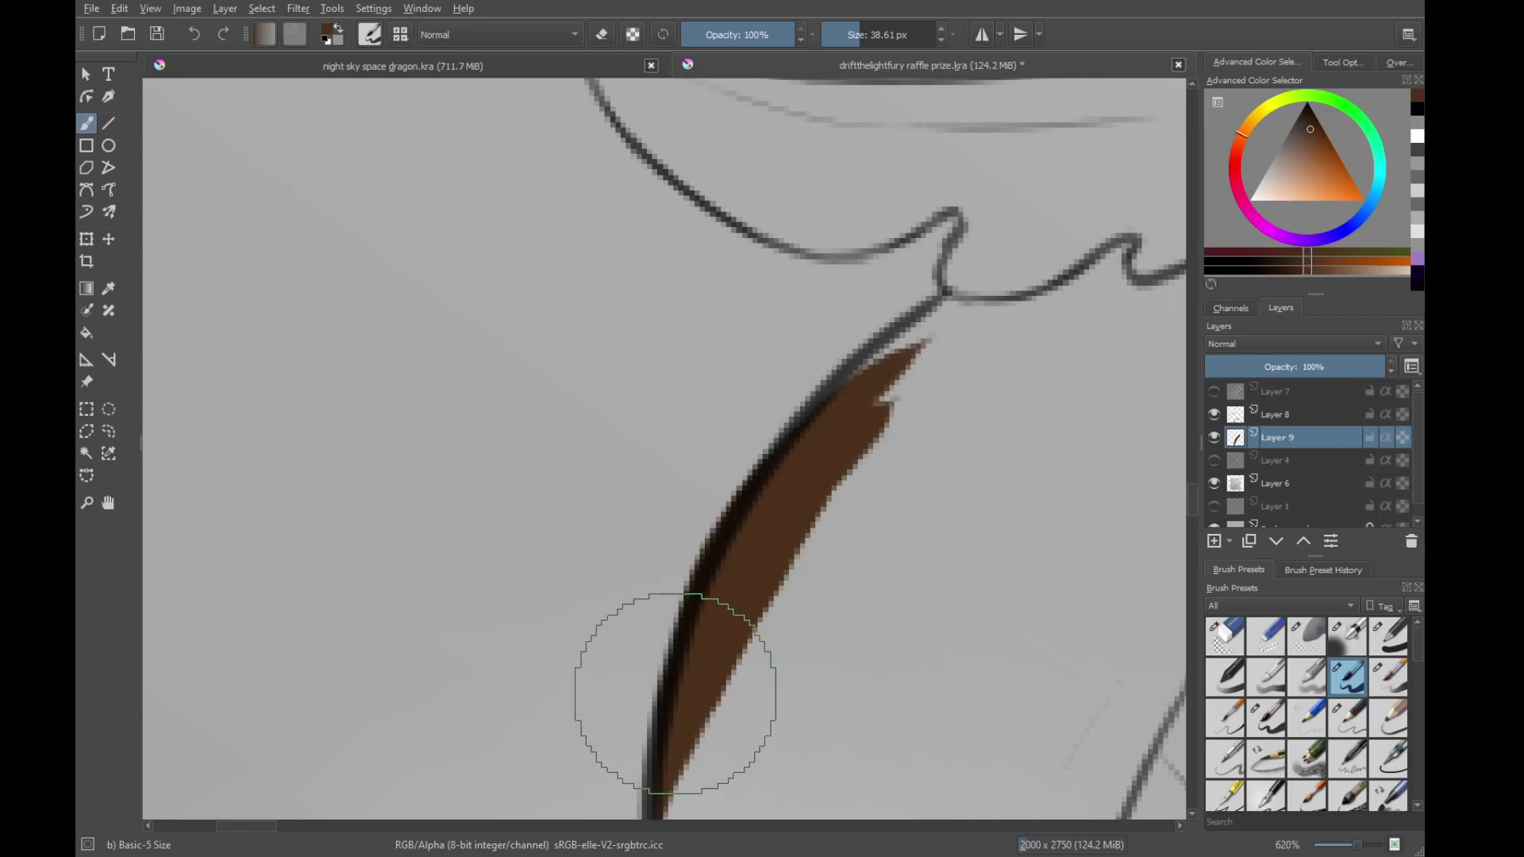
Undo the last stroke and extend the brown strip along the neck's back outline to the horn base
{"action": "key", "text": "ctrl+z"}
{"action": "left_click_drag", "start_coordinate": [660, 714], "coordinate": [966, 322]}
{"action": "left_click_drag", "start_coordinate": [697, 626], "coordinate": [952, 311]}
{"action": "left_click_drag", "start_coordinate": [873, 381], "coordinate": [1031, 273]}
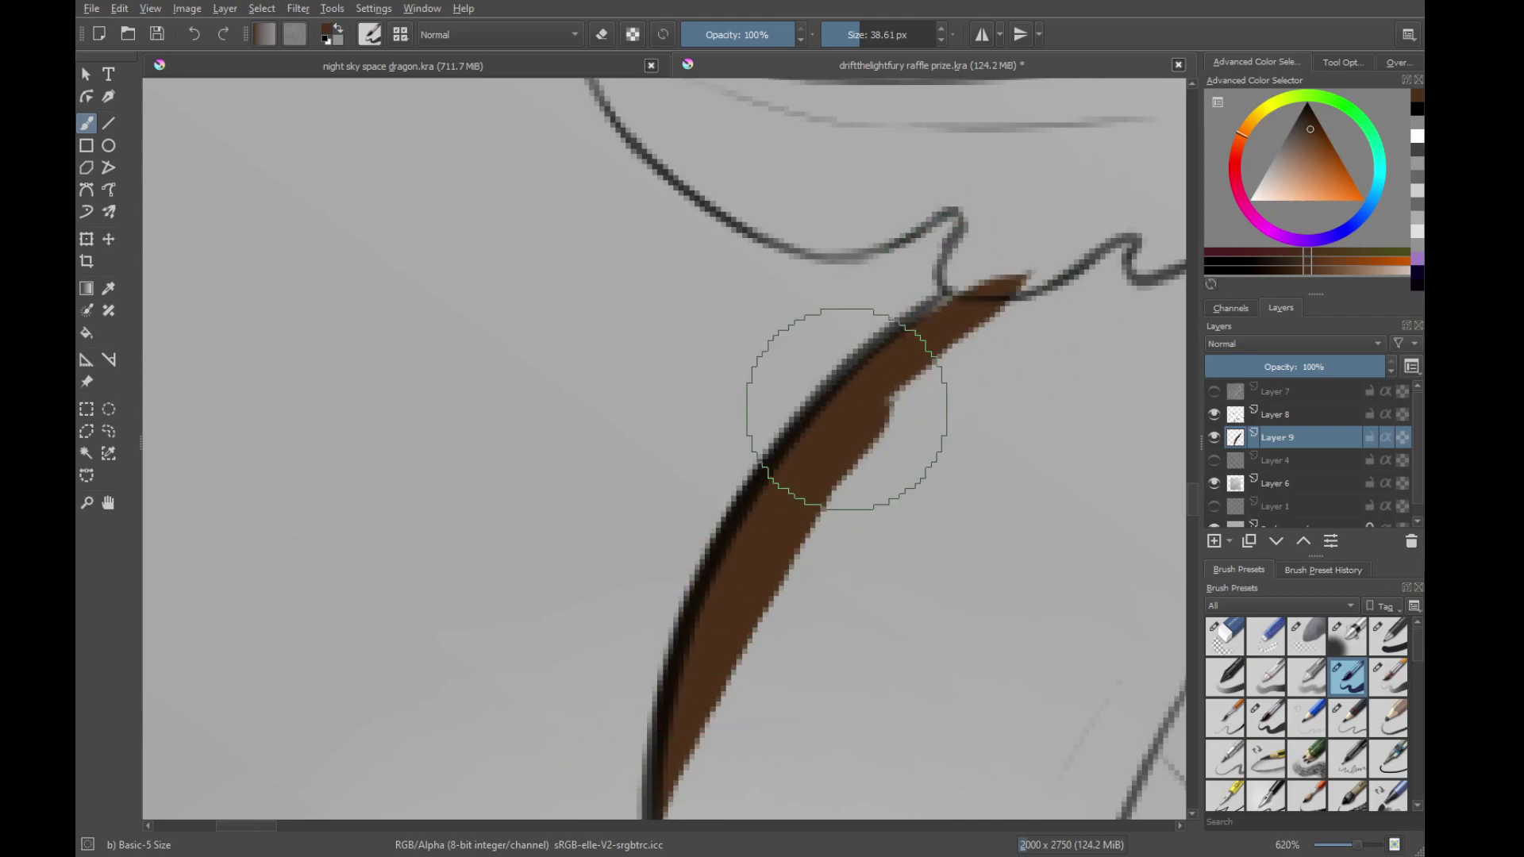
{"action": "left_click_drag", "start_coordinate": [913, 358], "coordinate": [1036, 266]}
Widen the brown strip on the upper neck and fill the small lobe at the horn's base
{"action": "mouse_move", "coordinate": [774, 448]}
{"action": "left_mouse_down"}
{"action": "mouse_move", "coordinate": [1034, 261]}
{"action": "mouse_move", "coordinate": [888, 470]}
{"action": "left_mouse_up"}
{"action": "left_click_drag", "start_coordinate": [784, 586], "coordinate": [881, 473]}
{"action": "mouse_move", "coordinate": [972, 345]}
{"action": "left_mouse_down"}
{"action": "mouse_move", "coordinate": [985, 341]}
{"action": "mouse_move", "coordinate": [963, 358]}
{"action": "mouse_move", "coordinate": [1039, 365]}
{"action": "left_mouse_up"}
{"action": "left_click_drag", "start_coordinate": [956, 368], "coordinate": [971, 538]}
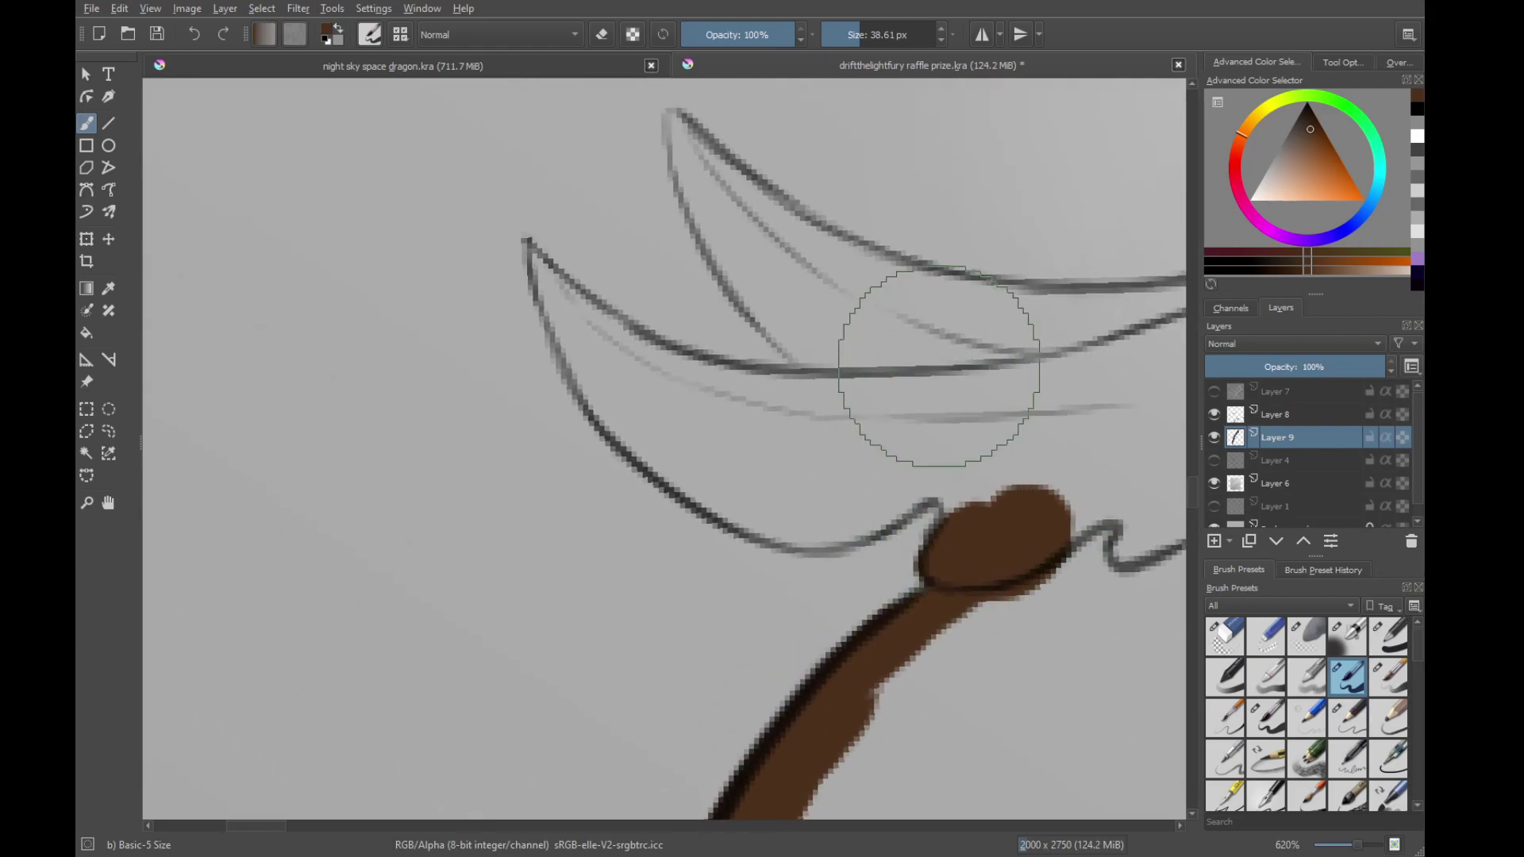
{"action": "left_click_drag", "start_coordinate": [946, 334], "coordinate": [959, 653]}
{"action": "left_click_drag", "start_coordinate": [952, 389], "coordinate": [953, 501]}
{"action": "left_click_drag", "start_coordinate": [822, 511], "coordinate": [991, 597]}
Fill the front swept-back horn with brown from its tip down to its wavy lower edge
{"action": "mouse_move", "coordinate": [790, 617]}
{"action": "left_mouse_down"}
{"action": "mouse_move", "coordinate": [780, 720]}
{"action": "mouse_move", "coordinate": [855, 476]}
{"action": "mouse_move", "coordinate": [1008, 365]}
{"action": "left_mouse_up"}
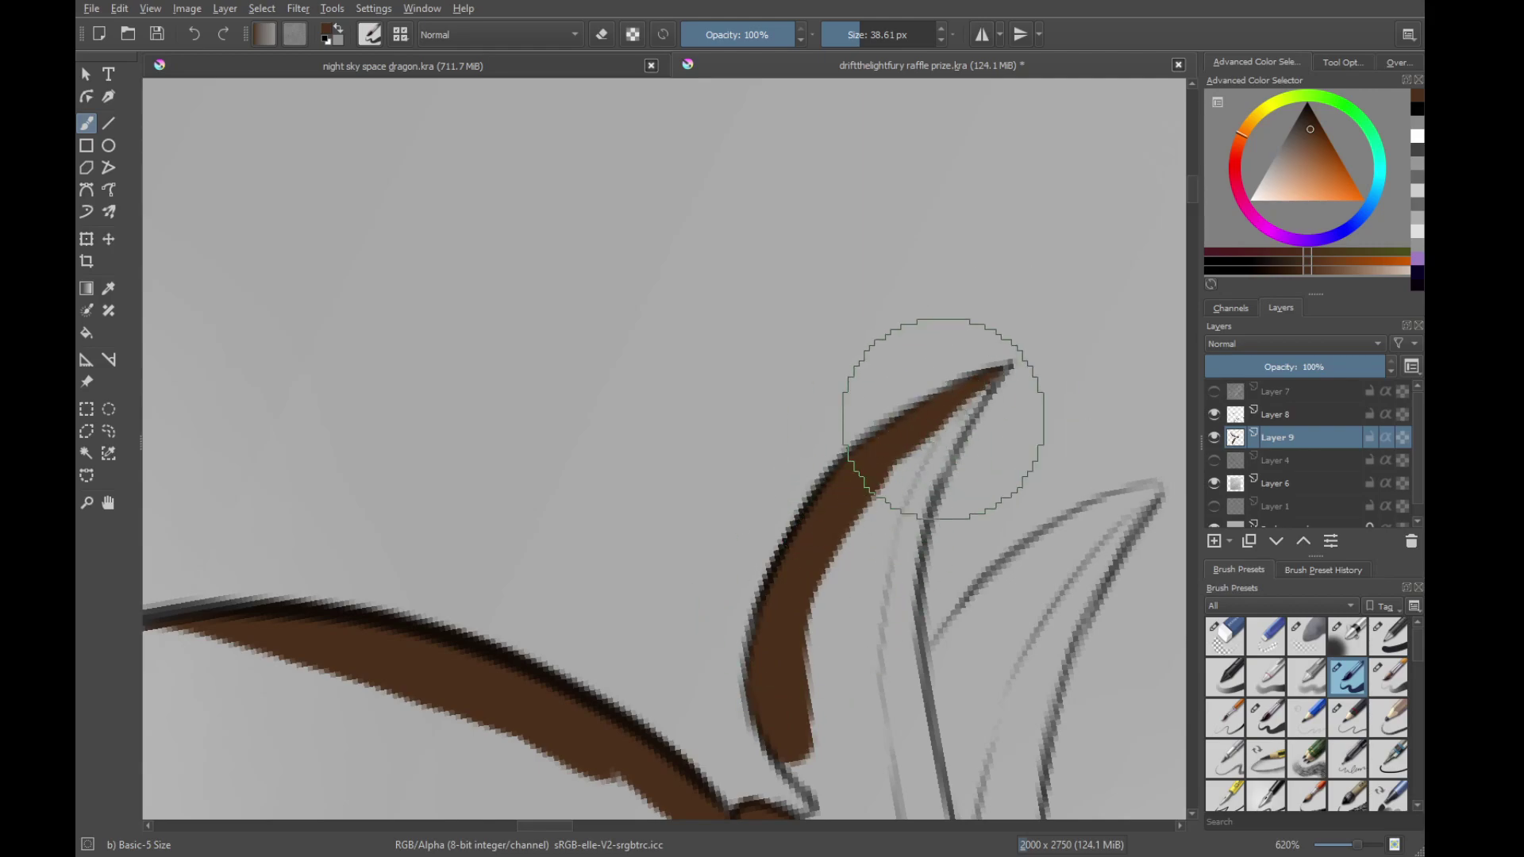
{"action": "left_click_drag", "start_coordinate": [937, 433], "coordinate": [829, 710]}
{"action": "left_click_drag", "start_coordinate": [1009, 370], "coordinate": [908, 508]}
{"action": "key", "text": "ctrl+z"}
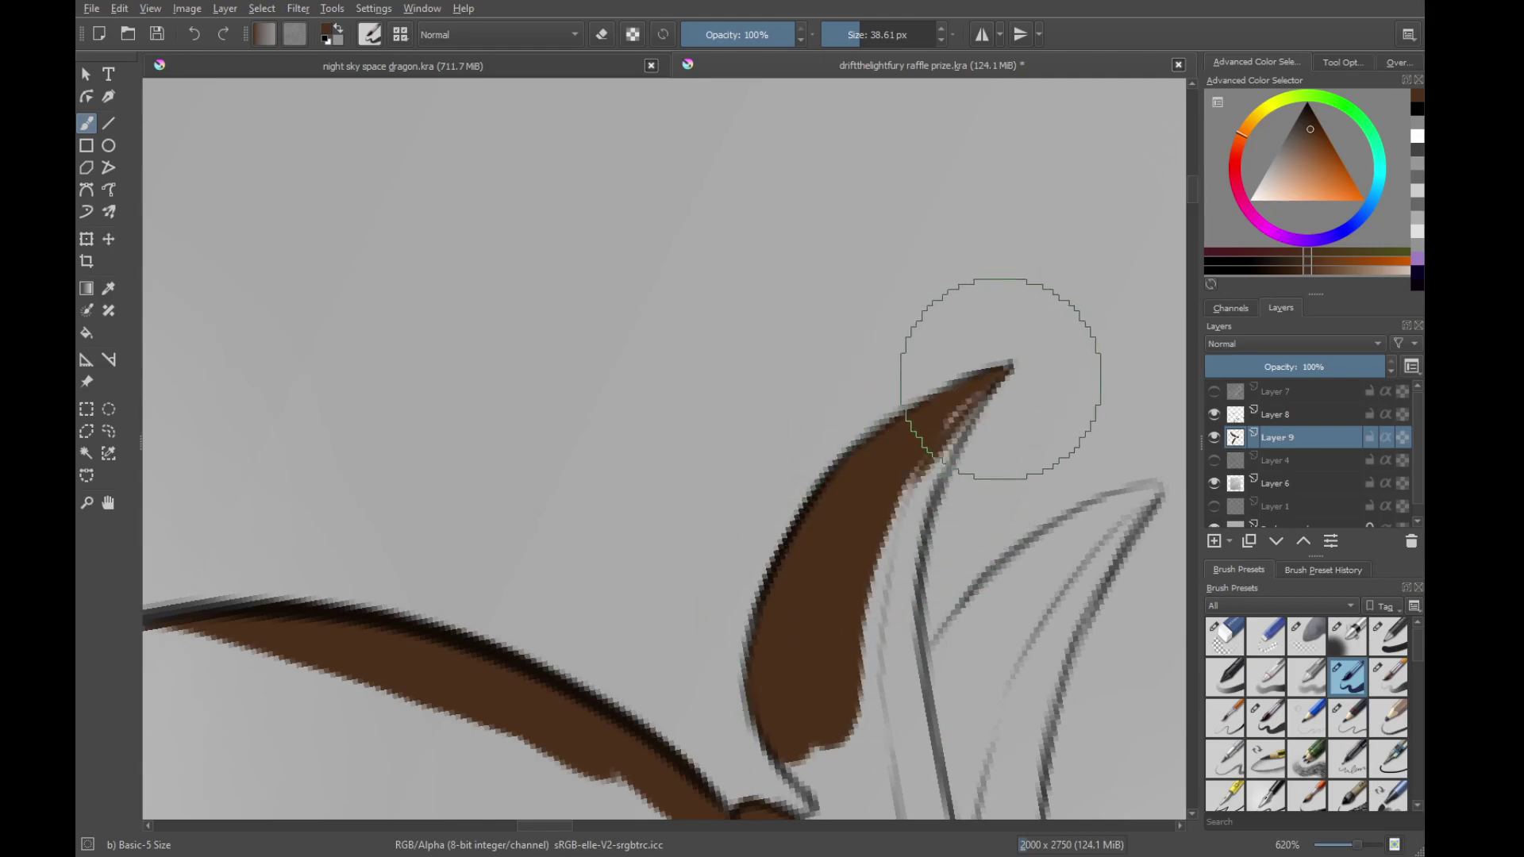
{"action": "mouse_move", "coordinate": [992, 371]}
{"action": "left_mouse_down"}
{"action": "mouse_move", "coordinate": [918, 511]}
{"action": "mouse_move", "coordinate": [907, 722]}
{"action": "mouse_move", "coordinate": [870, 554]}
{"action": "mouse_move", "coordinate": [893, 702]}
{"action": "left_mouse_up"}
{"action": "mouse_move", "coordinate": [900, 580]}
{"action": "left_mouse_down"}
{"action": "mouse_move", "coordinate": [908, 680]}
{"action": "mouse_move", "coordinate": [893, 561]}
{"action": "left_mouse_up"}
{"action": "mouse_move", "coordinate": [916, 514]}
{"action": "left_mouse_down"}
{"action": "mouse_move", "coordinate": [891, 507]}
{"action": "mouse_move", "coordinate": [840, 630]}
{"action": "mouse_move", "coordinate": [853, 507]}
{"action": "left_mouse_up"}
Paint the rear horn brown along its outer edge and inside its pointed tip
{"action": "left_click_drag", "start_coordinate": [799, 561], "coordinate": [967, 395]}
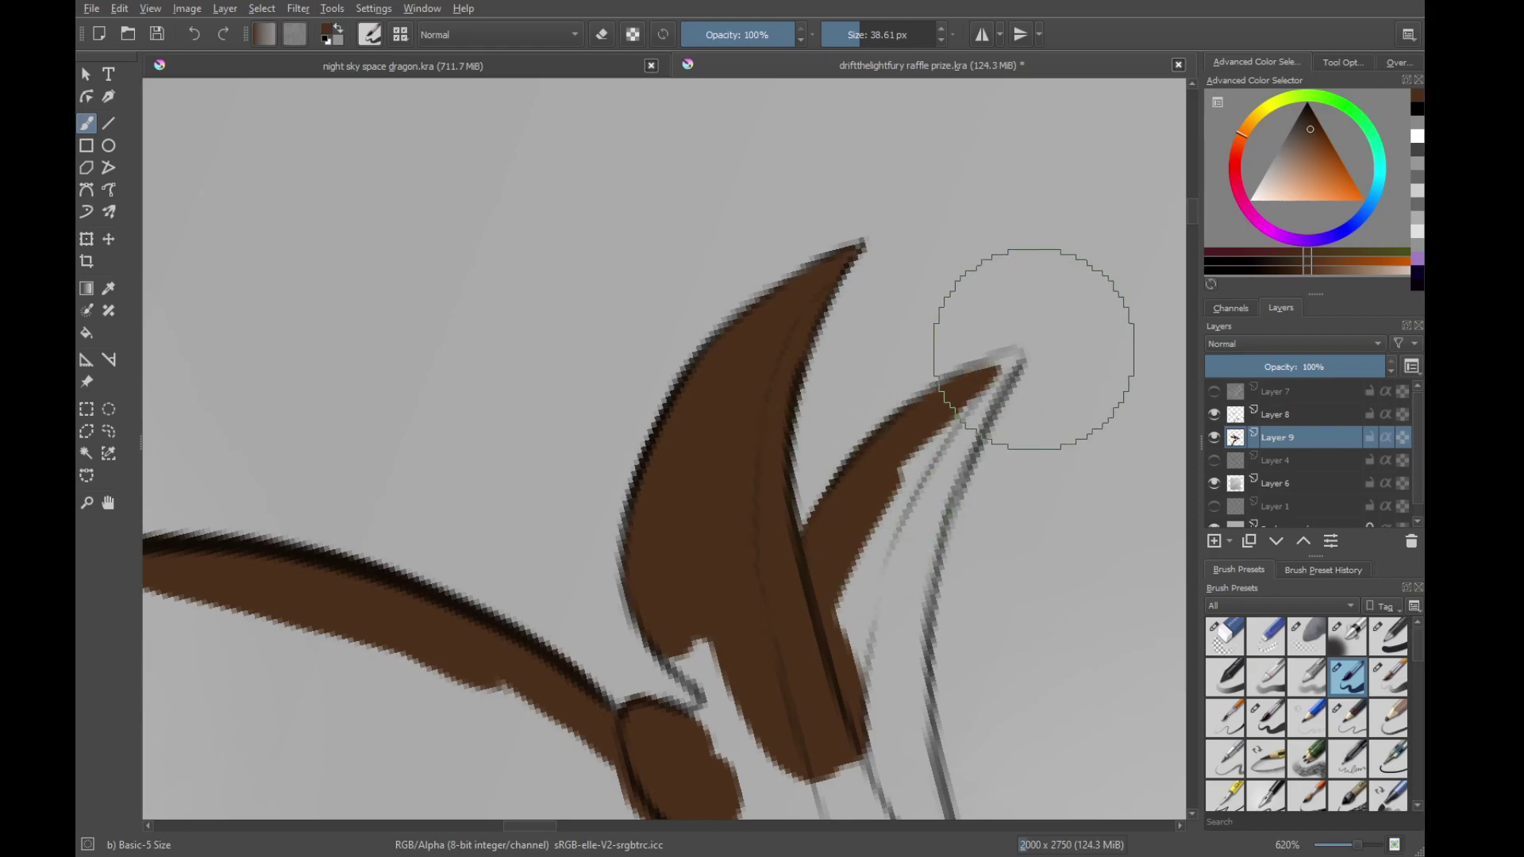
{"action": "mouse_move", "coordinate": [1027, 351]}
{"action": "left_mouse_down"}
{"action": "mouse_move", "coordinate": [990, 371]}
{"action": "mouse_move", "coordinate": [1008, 366]}
{"action": "left_mouse_up"}
{"action": "mouse_move", "coordinate": [1015, 357]}
{"action": "left_mouse_down"}
{"action": "mouse_move", "coordinate": [877, 469]}
{"action": "mouse_move", "coordinate": [861, 508]}
{"action": "left_mouse_up"}
{"action": "mouse_move", "coordinate": [999, 359]}
{"action": "left_mouse_down"}
{"action": "mouse_move", "coordinate": [843, 713]}
{"action": "mouse_move", "coordinate": [1001, 395]}
{"action": "mouse_move", "coordinate": [891, 555]}
{"action": "mouse_move", "coordinate": [919, 425]}
{"action": "mouse_move", "coordinate": [991, 240]}
{"action": "left_mouse_up"}
{"action": "left_click_drag", "start_coordinate": [956, 444], "coordinate": [912, 599]}
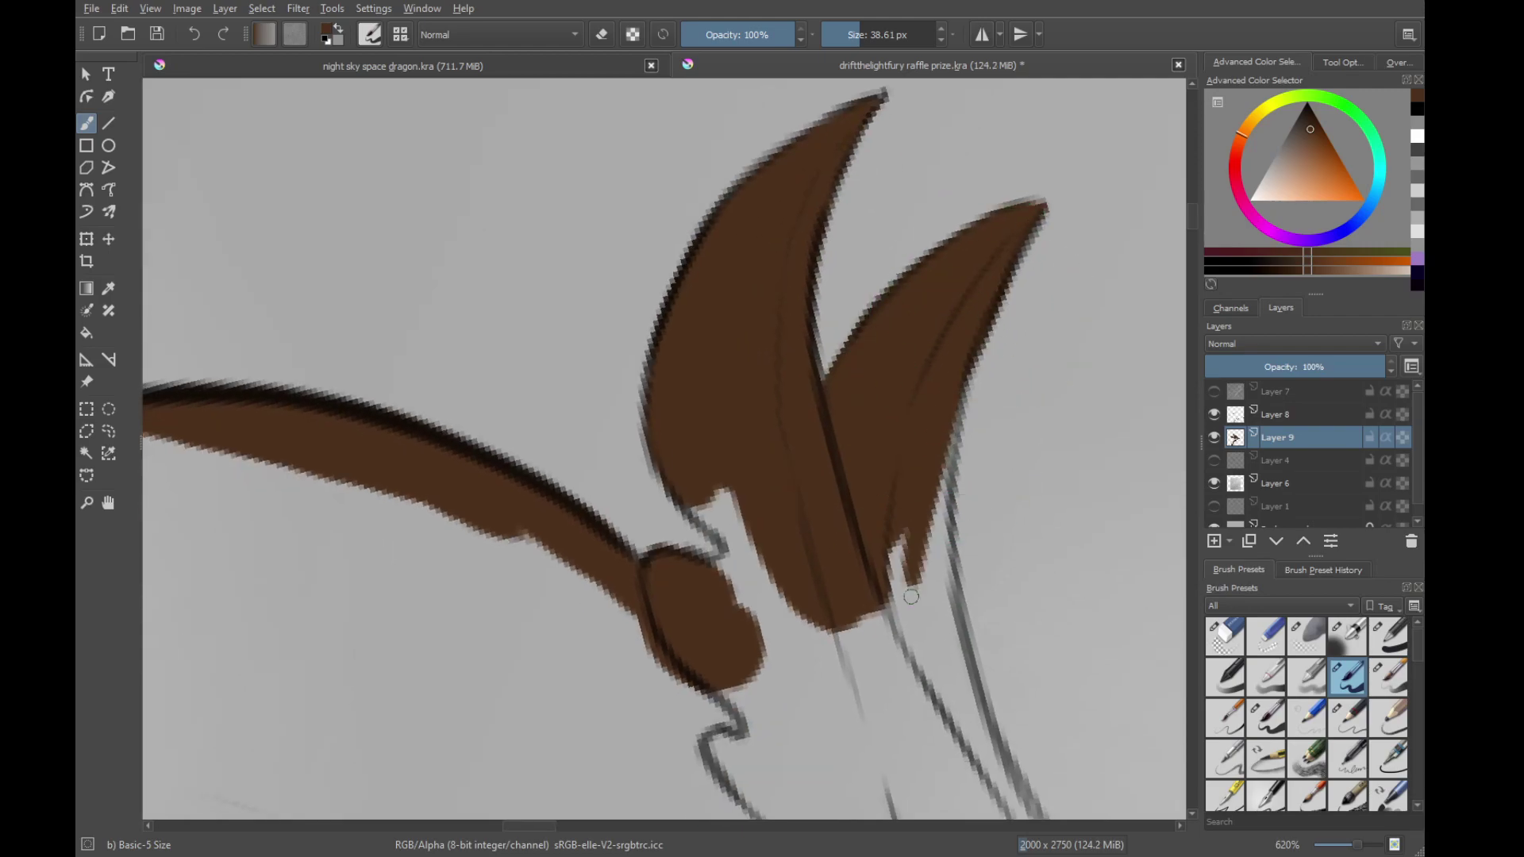
Fill the rear horn's middle section with brown along its inner edge, redoing the stray stroke
{"action": "left_click_drag", "start_coordinate": [988, 334], "coordinate": [943, 575]}
{"action": "key", "text": "ctrl+z"}
{"action": "left_click_drag", "start_coordinate": [970, 366], "coordinate": [925, 603]}
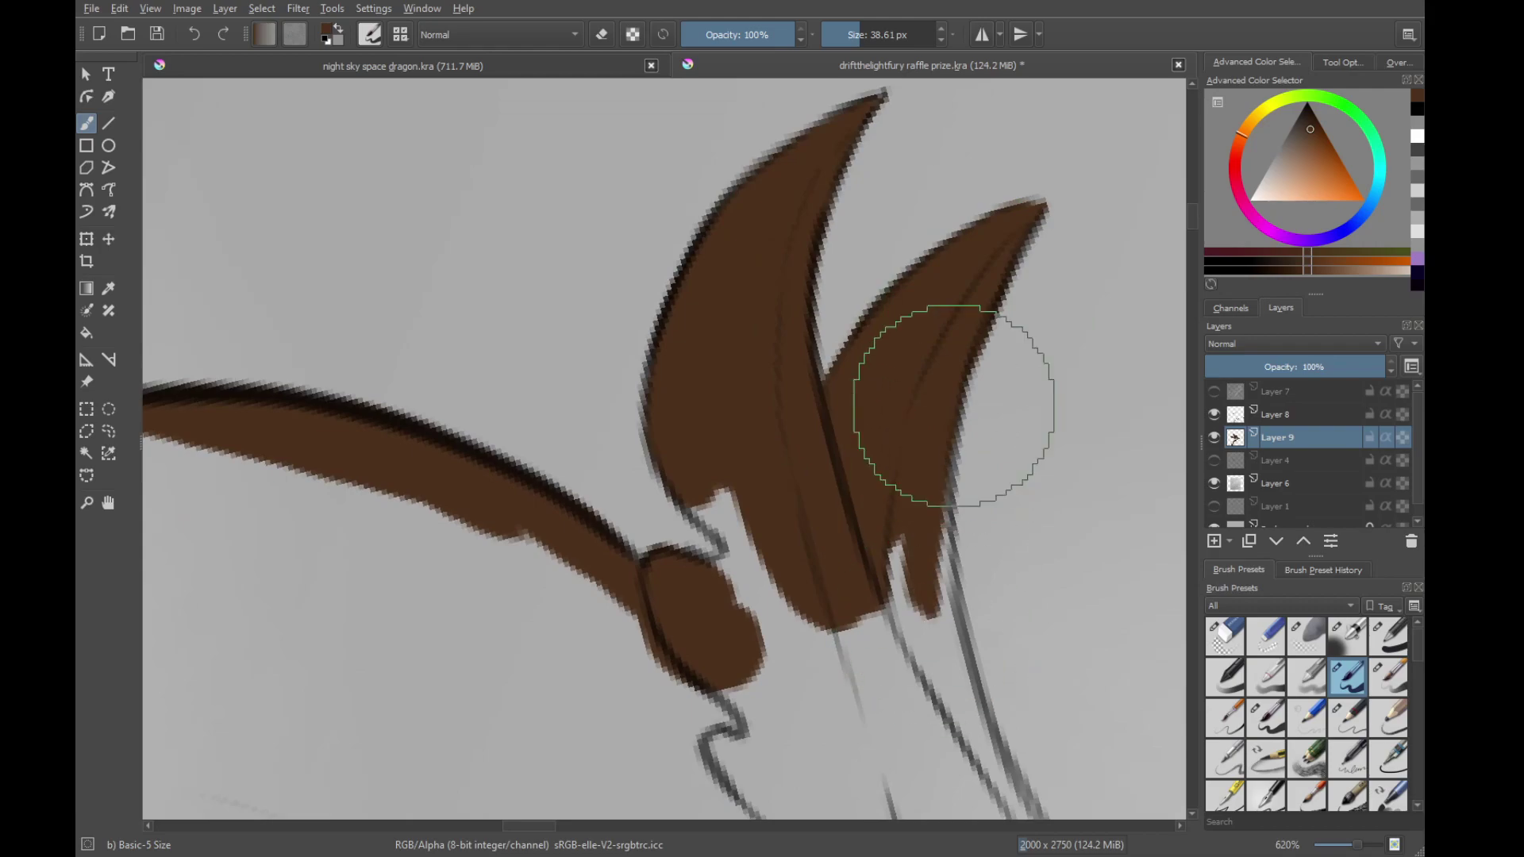
{"action": "left_click_drag", "start_coordinate": [952, 405], "coordinate": [939, 663]}
{"action": "scroll", "coordinate": [913, 492], "scroll_direction": "down", "scroll_amount": 2}
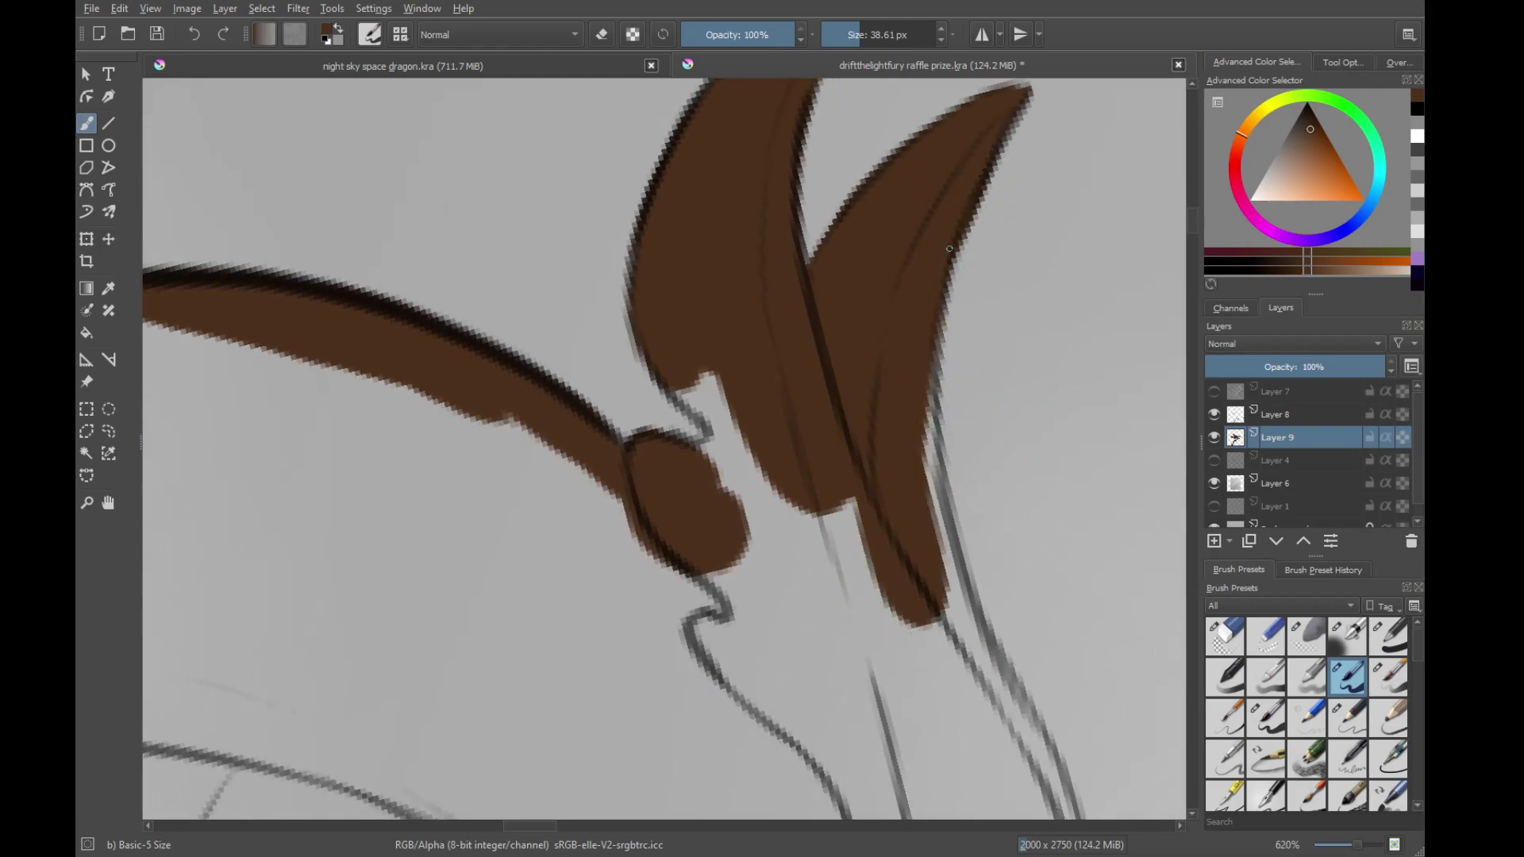
Extend the rear horn's brown fill down its narrowing base towards the head
{"action": "left_click_drag", "start_coordinate": [920, 348], "coordinate": [984, 705]}
{"action": "left_click_drag", "start_coordinate": [974, 668], "coordinate": [956, 588]}
{"action": "mouse_move", "coordinate": [911, 412]}
{"action": "left_mouse_down"}
{"action": "mouse_move", "coordinate": [964, 635]}
{"action": "mouse_move", "coordinate": [914, 501]}
{"action": "left_mouse_up"}
{"action": "left_click_drag", "start_coordinate": [913, 361], "coordinate": [965, 556]}
{"action": "key", "text": "ctrl+z"}
{"action": "mouse_move", "coordinate": [870, 260]}
{"action": "left_mouse_down"}
{"action": "mouse_move", "coordinate": [973, 573]}
{"action": "mouse_move", "coordinate": [936, 490]}
{"action": "mouse_move", "coordinate": [1009, 650]}
{"action": "left_mouse_up"}
{"action": "mouse_move", "coordinate": [832, 416]}
{"action": "left_mouse_down"}
{"action": "mouse_move", "coordinate": [925, 531]}
{"action": "mouse_move", "coordinate": [1045, 803]}
{"action": "left_mouse_up"}
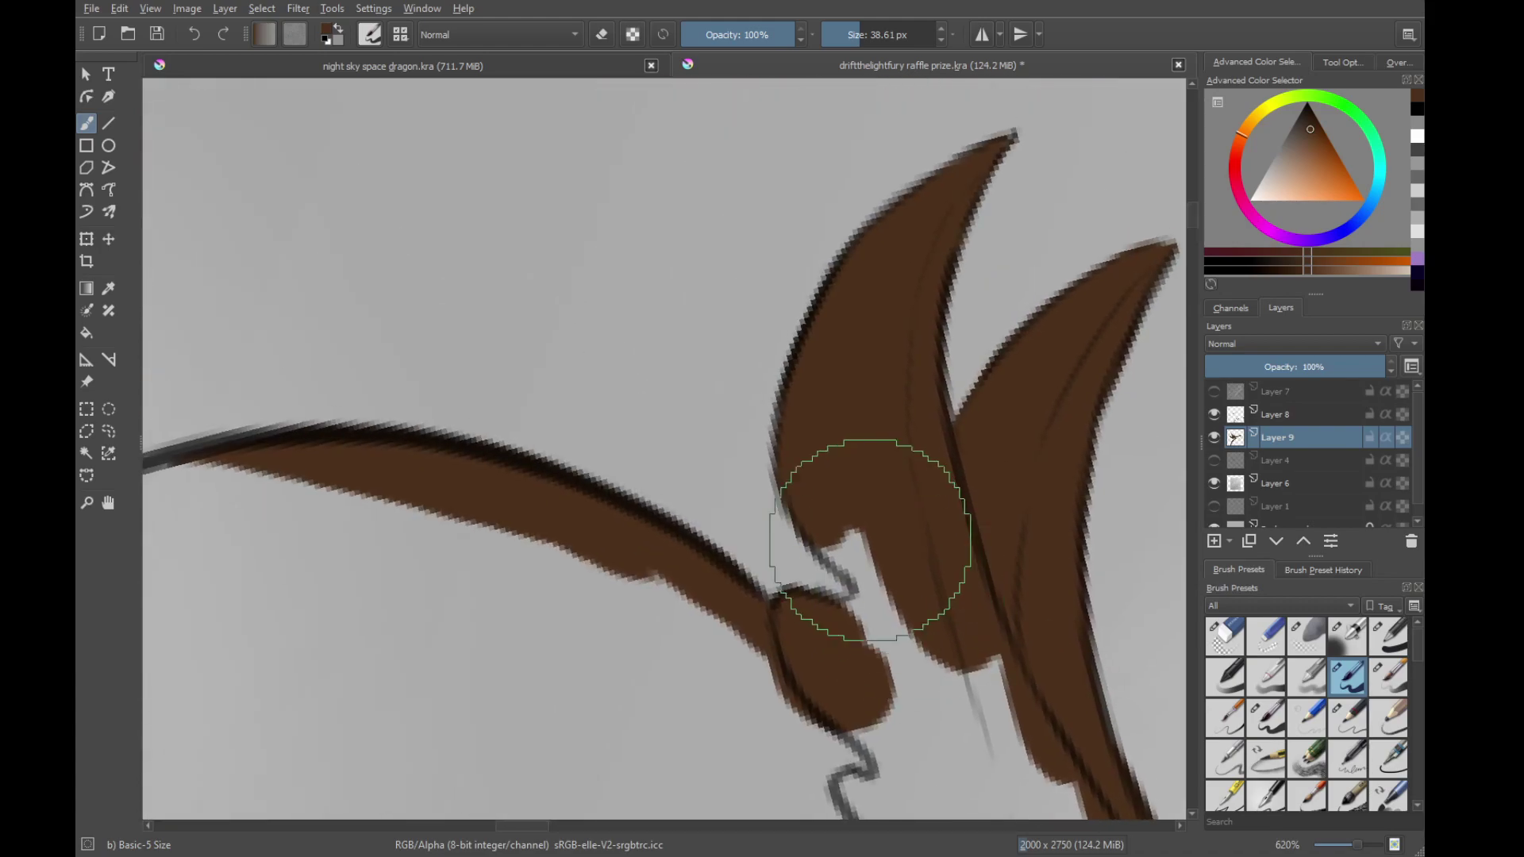
Fill the gap at the notch in the front horn's wavy edge and widen the brown at its base
{"action": "mouse_move", "coordinate": [873, 595]}
{"action": "left_mouse_down"}
{"action": "mouse_move", "coordinate": [818, 501]}
{"action": "mouse_move", "coordinate": [877, 555]}
{"action": "mouse_move", "coordinate": [817, 477]}
{"action": "mouse_move", "coordinate": [878, 612]}
{"action": "mouse_move", "coordinate": [835, 625]}
{"action": "left_mouse_up"}
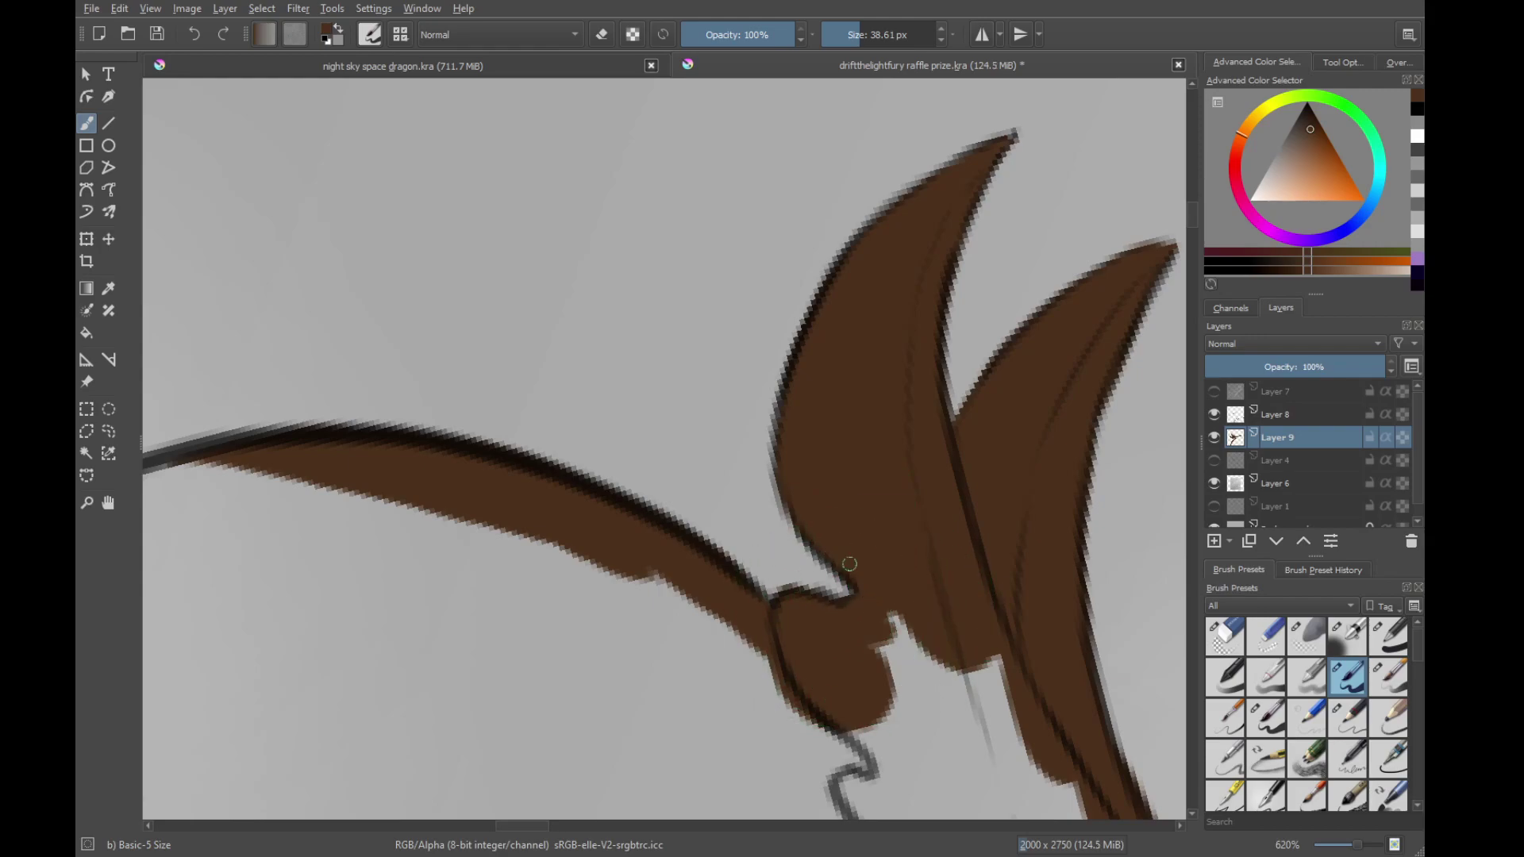
{"action": "mouse_move", "coordinate": [849, 565]}
{"action": "left_mouse_down"}
{"action": "mouse_move", "coordinate": [815, 429]}
{"action": "mouse_move", "coordinate": [929, 558]}
{"action": "mouse_move", "coordinate": [1031, 619]}
{"action": "left_mouse_up"}
{"action": "mouse_move", "coordinate": [984, 555]}
{"action": "left_mouse_down"}
{"action": "mouse_move", "coordinate": [878, 312]}
{"action": "mouse_move", "coordinate": [745, 763]}
{"action": "left_mouse_up"}
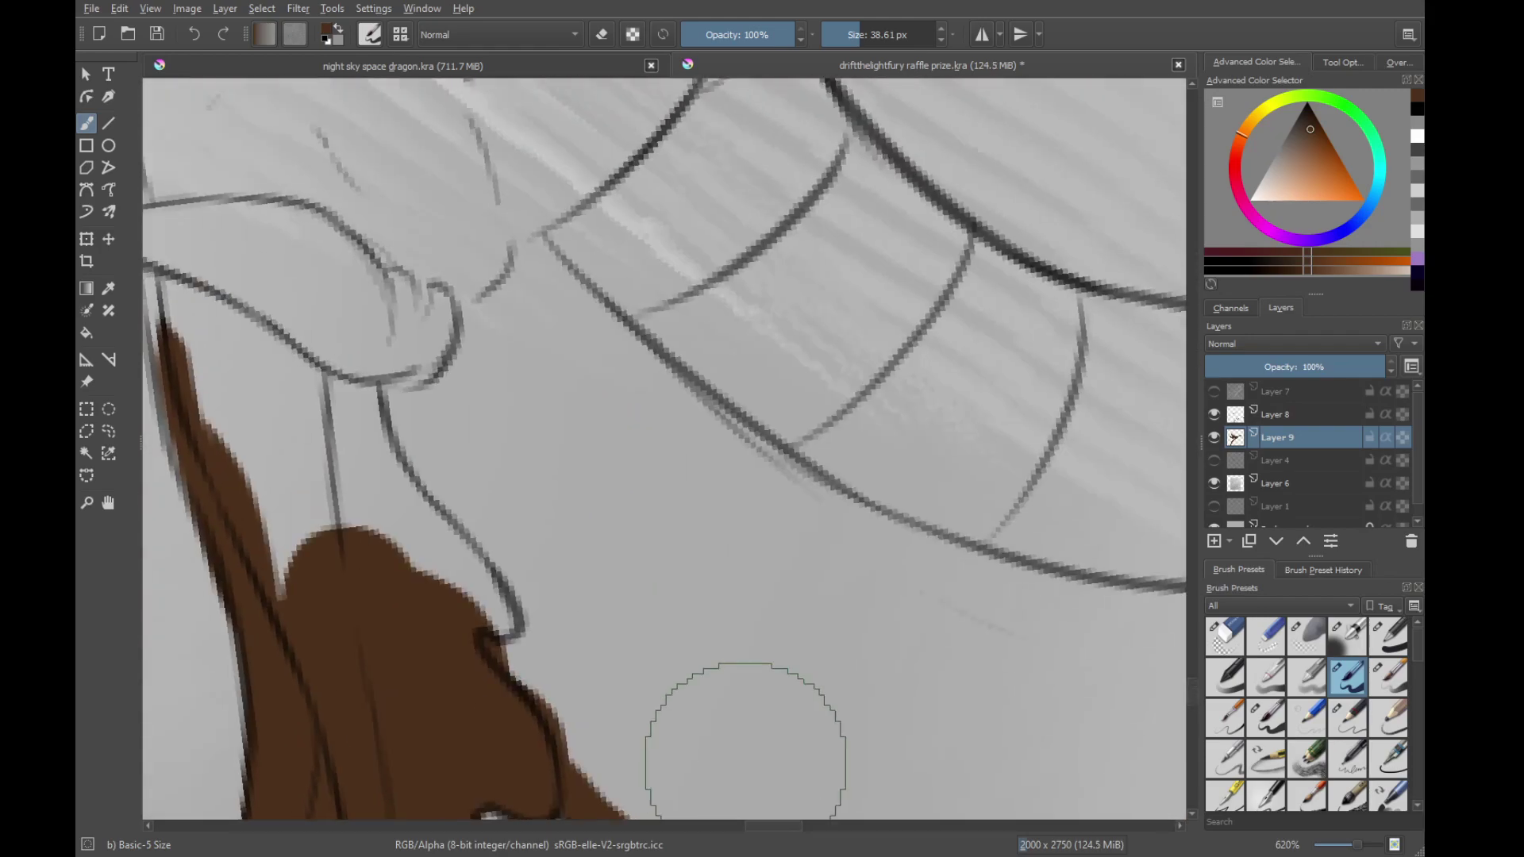
Extend the brown from the horn base across the gap at the head's edge and into the ear's pointed tip
{"action": "key", "text": "6"}
{"action": "key", "text": "6"}
{"action": "left_click_drag", "start_coordinate": [459, 213], "coordinate": [890, 539]}
{"action": "left_click_drag", "start_coordinate": [734, 682], "coordinate": [760, 577]}
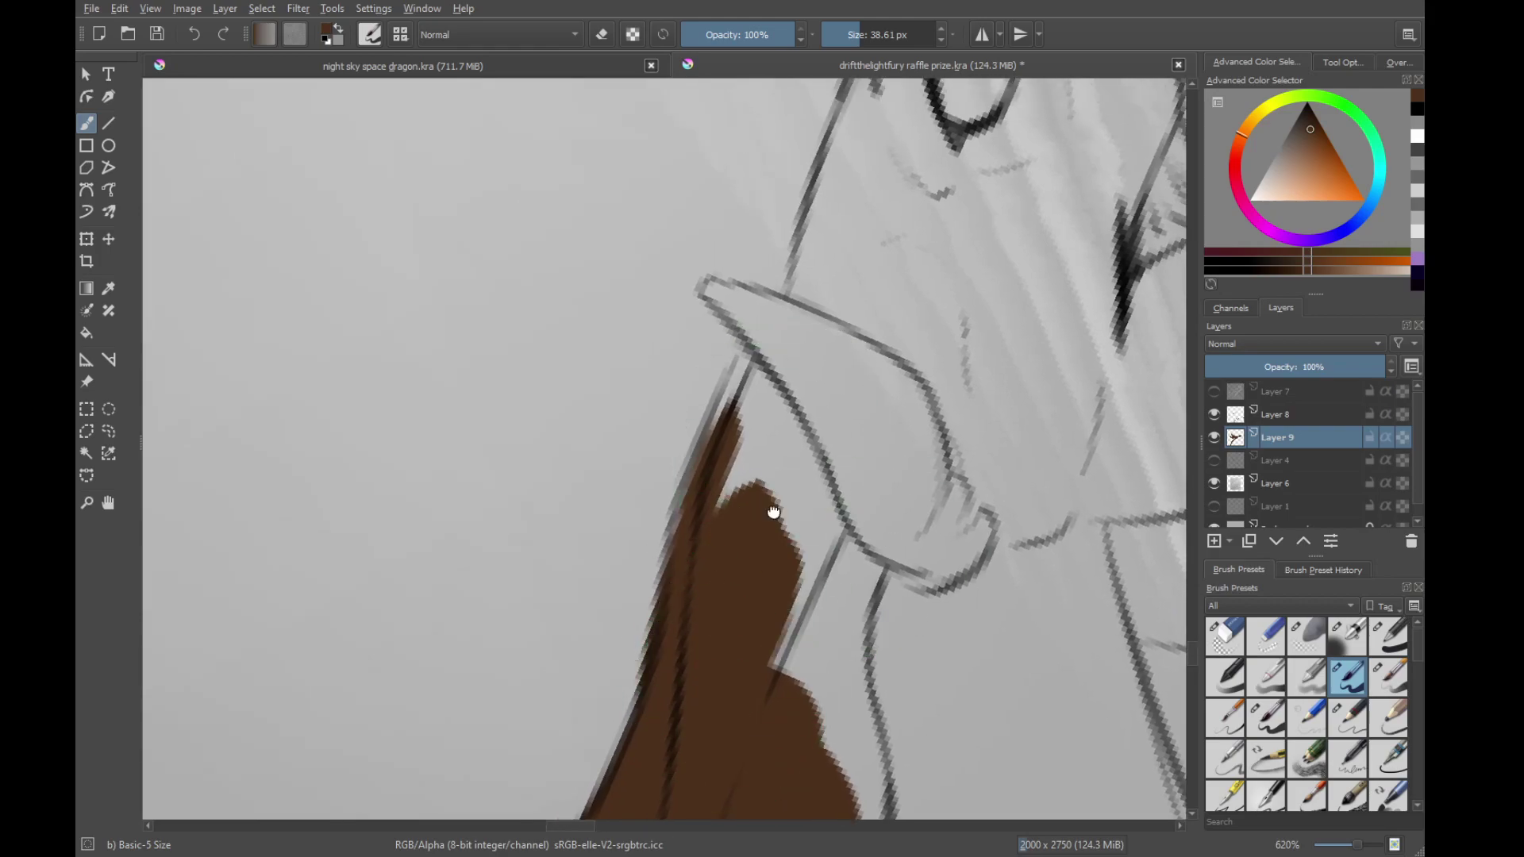
{"action": "scroll", "coordinate": [773, 512], "scroll_direction": "up", "scroll_amount": 3}
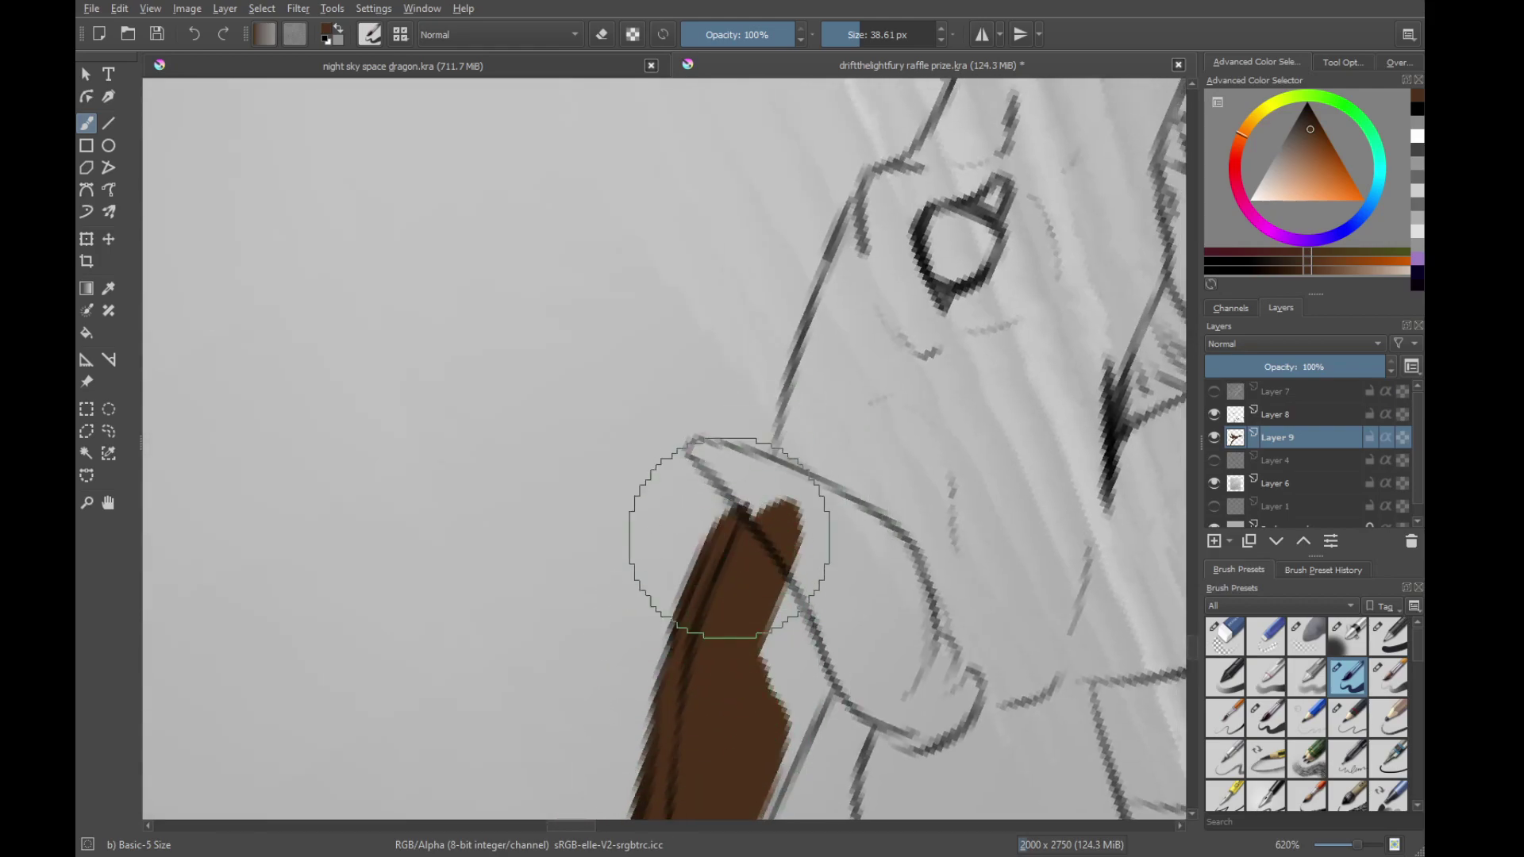
{"action": "mouse_move", "coordinate": [747, 506]}
{"action": "left_mouse_down"}
{"action": "mouse_move", "coordinate": [744, 548]}
{"action": "mouse_move", "coordinate": [721, 504]}
{"action": "left_mouse_up"}
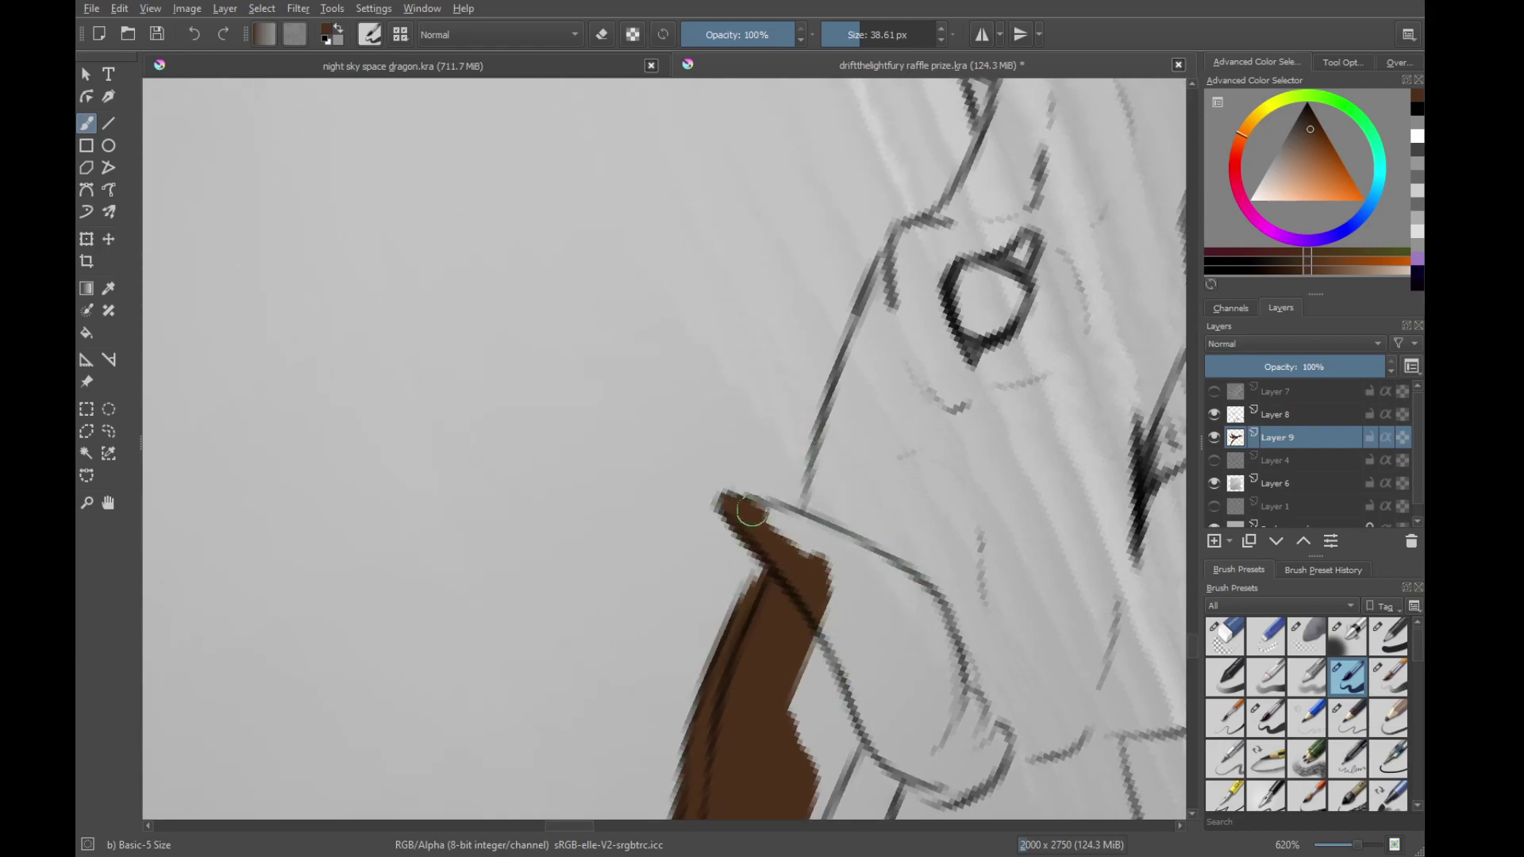
Paint the forehead brown along its outline, past the brow and up the snout bridge to the small spike
{"action": "mouse_move", "coordinate": [803, 545]}
{"action": "left_mouse_down"}
{"action": "mouse_move", "coordinate": [905, 605]}
{"action": "mouse_move", "coordinate": [804, 616]}
{"action": "mouse_move", "coordinate": [766, 692]}
{"action": "left_mouse_up"}
{"action": "left_click_drag", "start_coordinate": [776, 655], "coordinate": [749, 710]}
{"action": "mouse_move", "coordinate": [745, 658]}
{"action": "left_mouse_down"}
{"action": "mouse_move", "coordinate": [816, 436]}
{"action": "mouse_move", "coordinate": [782, 764]}
{"action": "mouse_move", "coordinate": [815, 463]}
{"action": "mouse_move", "coordinate": [762, 566]}
{"action": "mouse_move", "coordinate": [805, 458]}
{"action": "mouse_move", "coordinate": [786, 543]}
{"action": "left_mouse_up"}
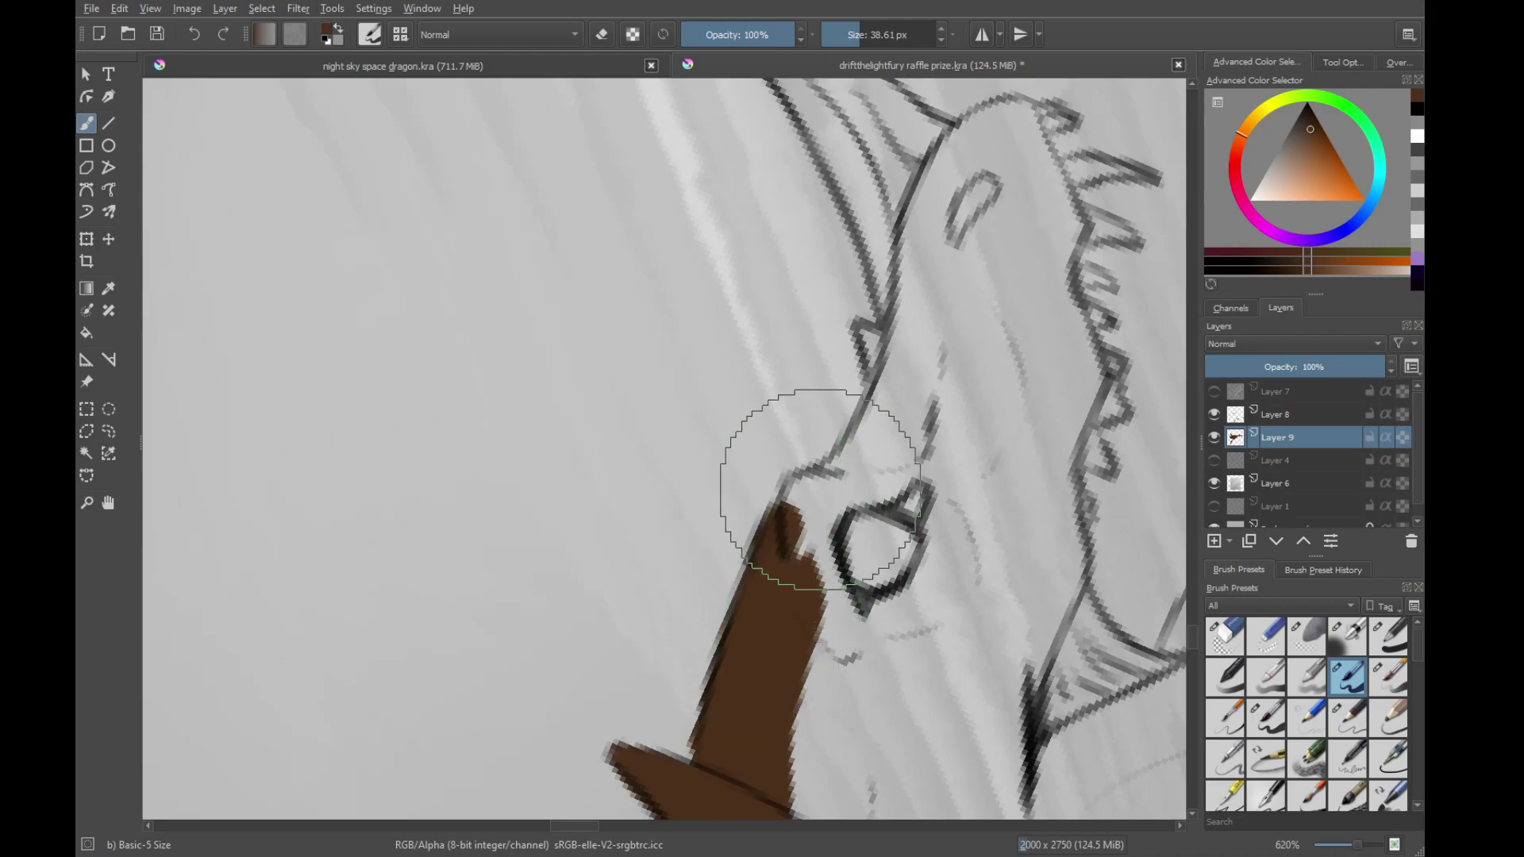
{"action": "mouse_move", "coordinate": [820, 488]}
{"action": "left_mouse_down"}
{"action": "mouse_move", "coordinate": [804, 502]}
{"action": "mouse_move", "coordinate": [880, 444]}
{"action": "mouse_move", "coordinate": [899, 397]}
{"action": "left_mouse_up"}
{"action": "left_click_drag", "start_coordinate": [891, 313], "coordinate": [860, 503]}
{"action": "left_click_drag", "start_coordinate": [808, 644], "coordinate": [859, 568]}
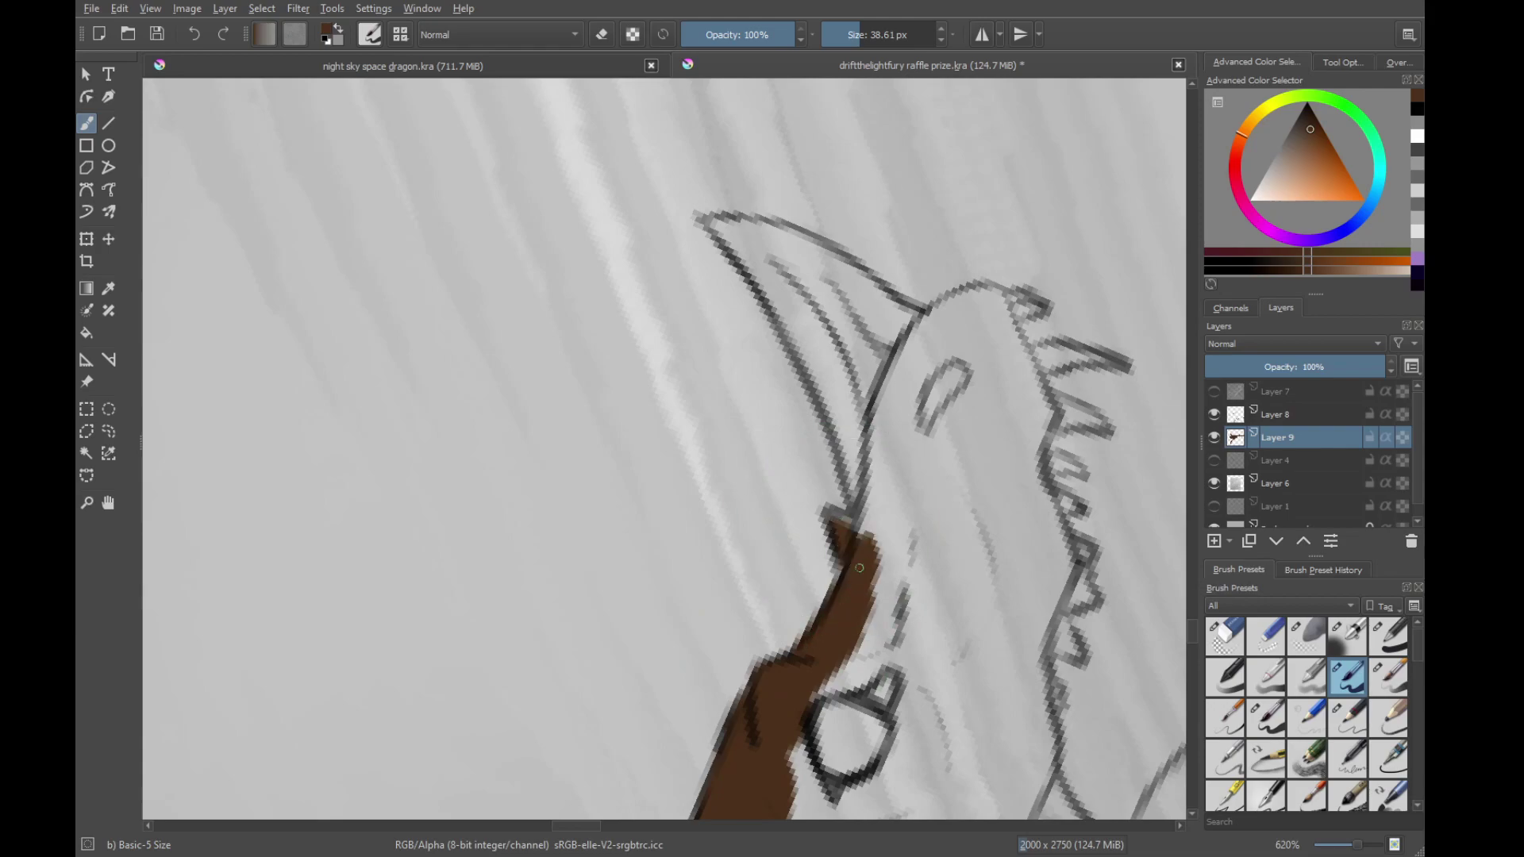
Fill the nose horn brown from its pointed tip to its base, redoing the stroke along its upper edge
{"action": "left_click_drag", "start_coordinate": [839, 451], "coordinate": [871, 601]}
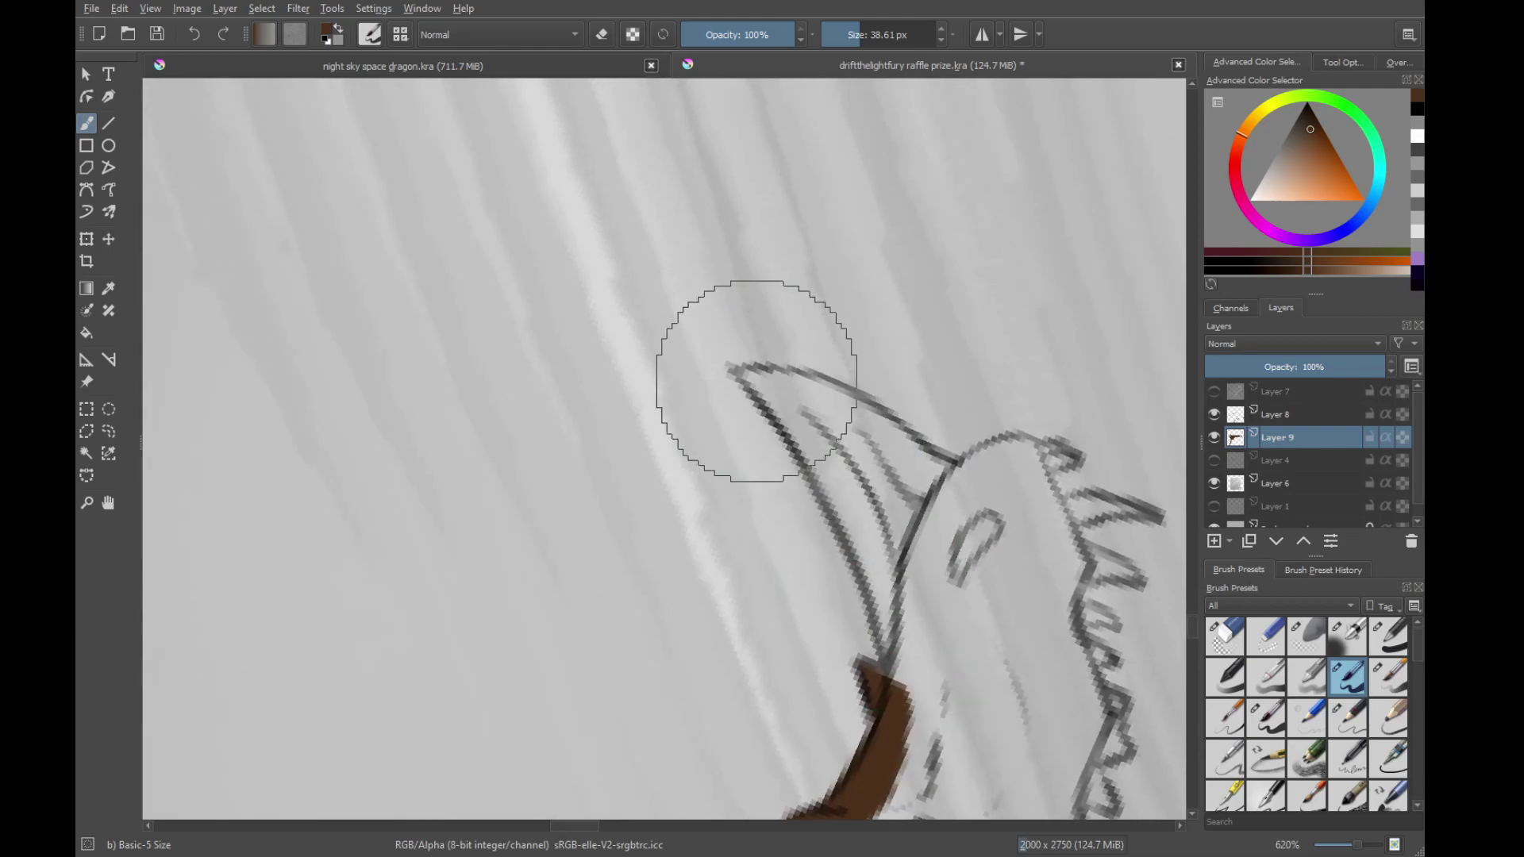
{"action": "mouse_move", "coordinate": [740, 379]}
{"action": "left_mouse_down"}
{"action": "mouse_move", "coordinate": [790, 417]}
{"action": "mouse_move", "coordinate": [806, 470]}
{"action": "mouse_move", "coordinate": [788, 435]}
{"action": "mouse_move", "coordinate": [755, 421]}
{"action": "mouse_move", "coordinate": [868, 522]}
{"action": "mouse_move", "coordinate": [905, 682]}
{"action": "mouse_move", "coordinate": [868, 551]}
{"action": "left_mouse_up"}
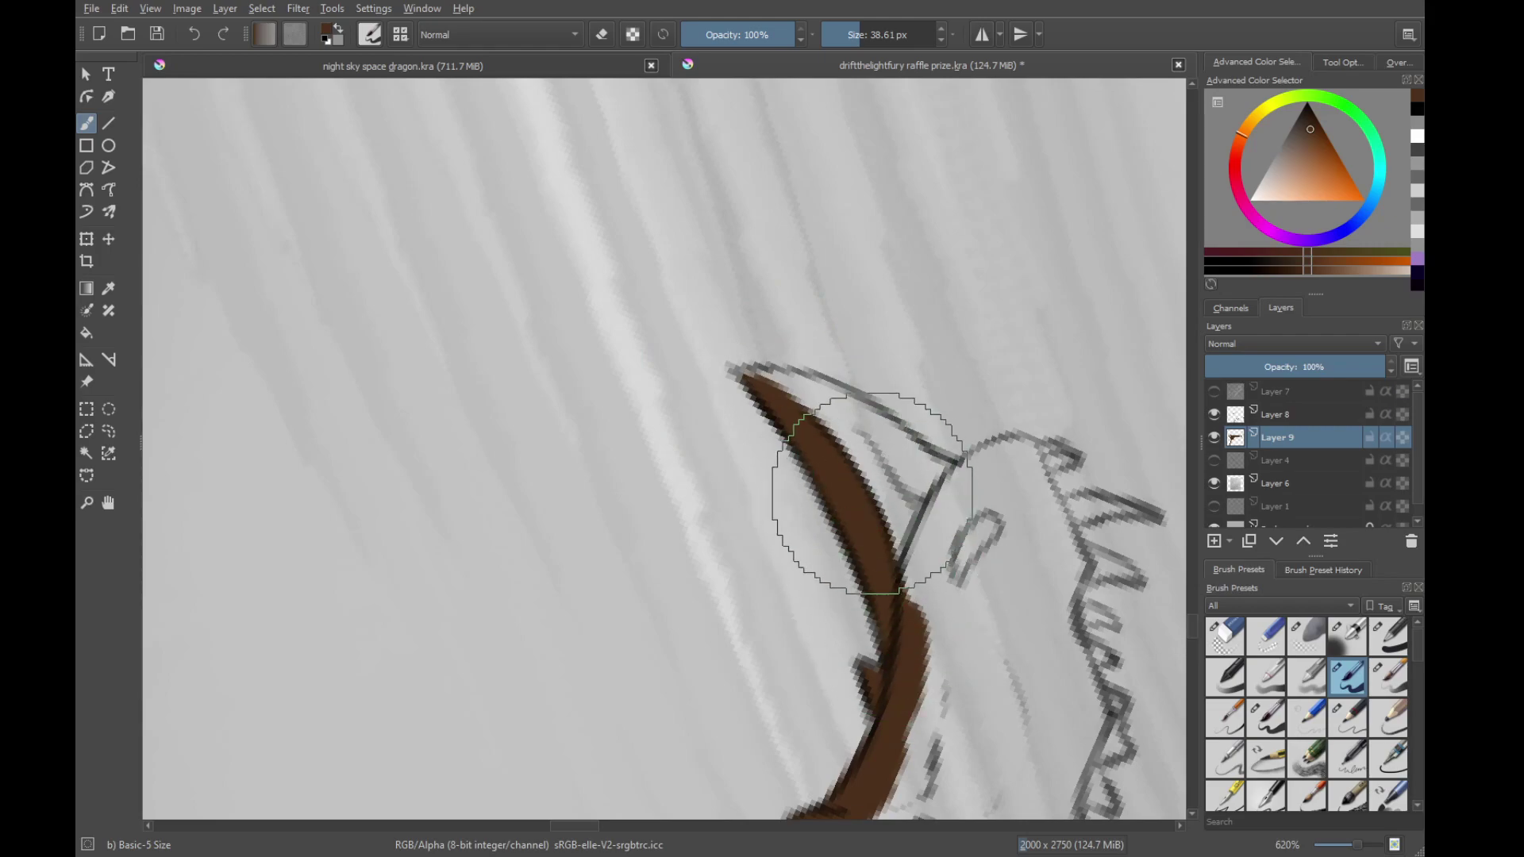
{"action": "mouse_move", "coordinate": [731, 350]}
{"action": "left_mouse_down"}
{"action": "mouse_move", "coordinate": [748, 381]}
{"action": "mouse_move", "coordinate": [817, 405]}
{"action": "mouse_move", "coordinate": [919, 544]}
{"action": "mouse_move", "coordinate": [959, 560]}
{"action": "mouse_move", "coordinate": [943, 501]}
{"action": "mouse_move", "coordinate": [869, 413]}
{"action": "mouse_move", "coordinate": [935, 478]}
{"action": "mouse_move", "coordinate": [918, 460]}
{"action": "left_mouse_up"}
{"action": "key", "text": "ctrl+z"}
{"action": "key", "text": "ctrl+z"}
{"action": "mouse_move", "coordinate": [841, 395]}
{"action": "left_mouse_down"}
{"action": "mouse_move", "coordinate": [945, 492]}
{"action": "mouse_move", "coordinate": [916, 450]}
{"action": "mouse_move", "coordinate": [949, 477]}
{"action": "left_mouse_up"}
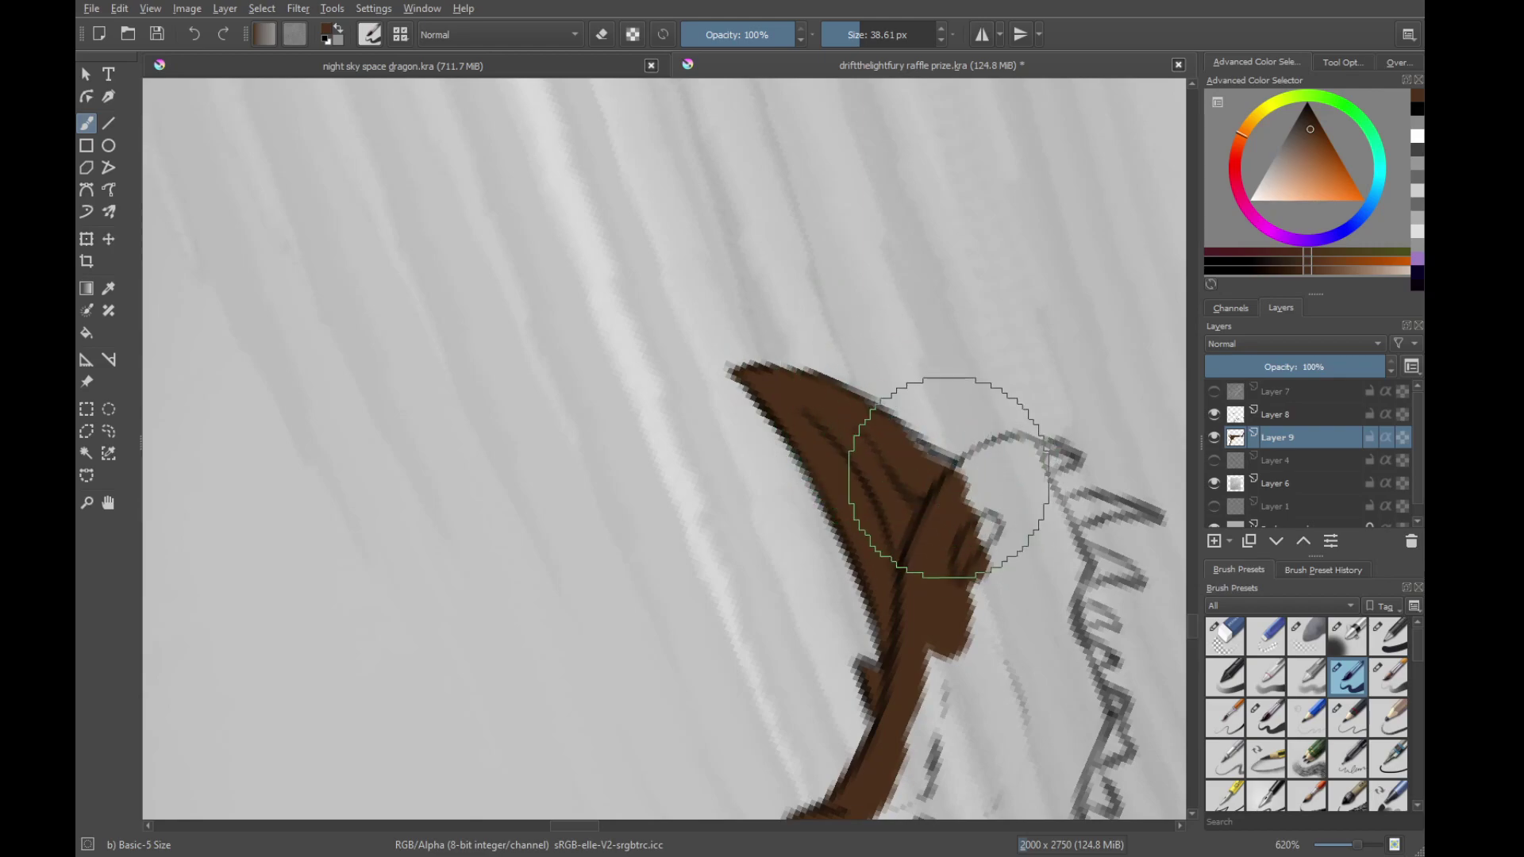
Paint brown around the rounded snout tip and down to the front teeth, redoing the stray inner stroke
{"action": "key", "text": "4"}
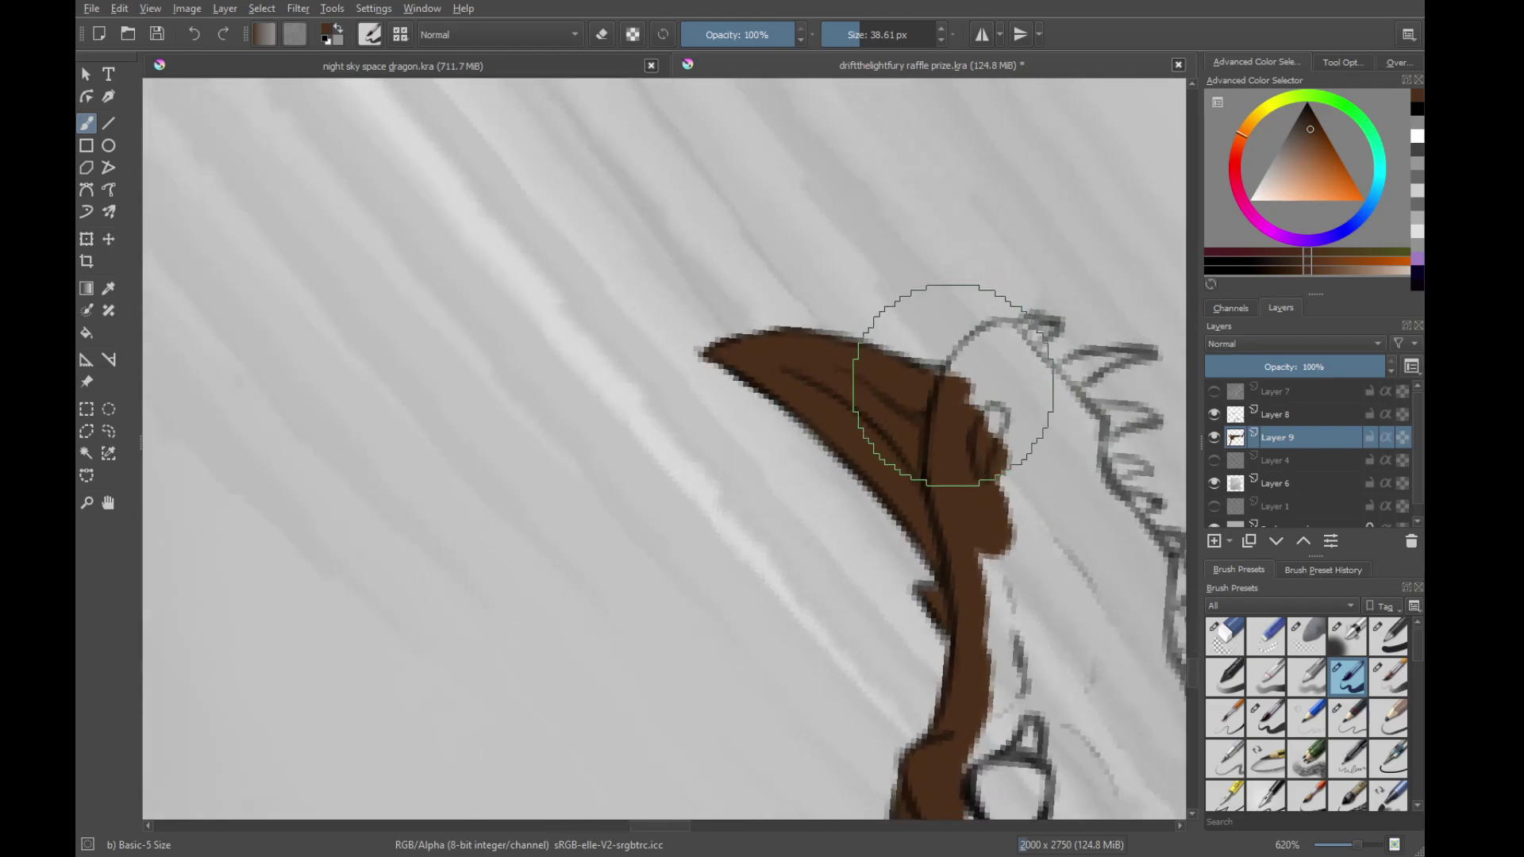
{"action": "mouse_move", "coordinate": [958, 380]}
{"action": "left_mouse_down"}
{"action": "mouse_move", "coordinate": [984, 358]}
{"action": "mouse_move", "coordinate": [995, 402]}
{"action": "left_mouse_up"}
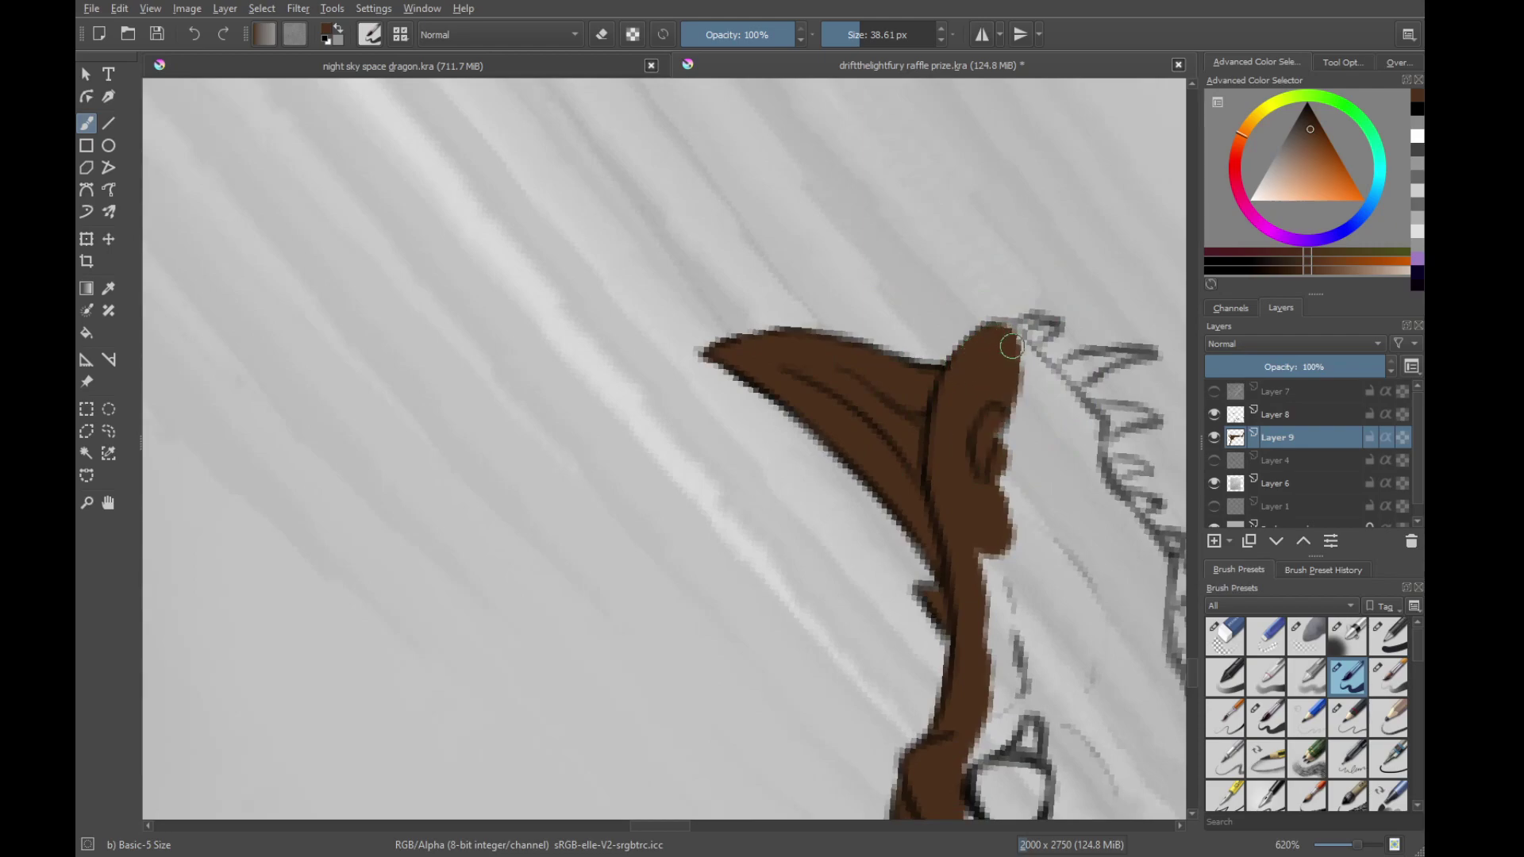
{"action": "mouse_move", "coordinate": [1011, 346]}
{"action": "left_mouse_down"}
{"action": "mouse_move", "coordinate": [1042, 386]}
{"action": "mouse_move", "coordinate": [1005, 329]}
{"action": "left_mouse_up"}
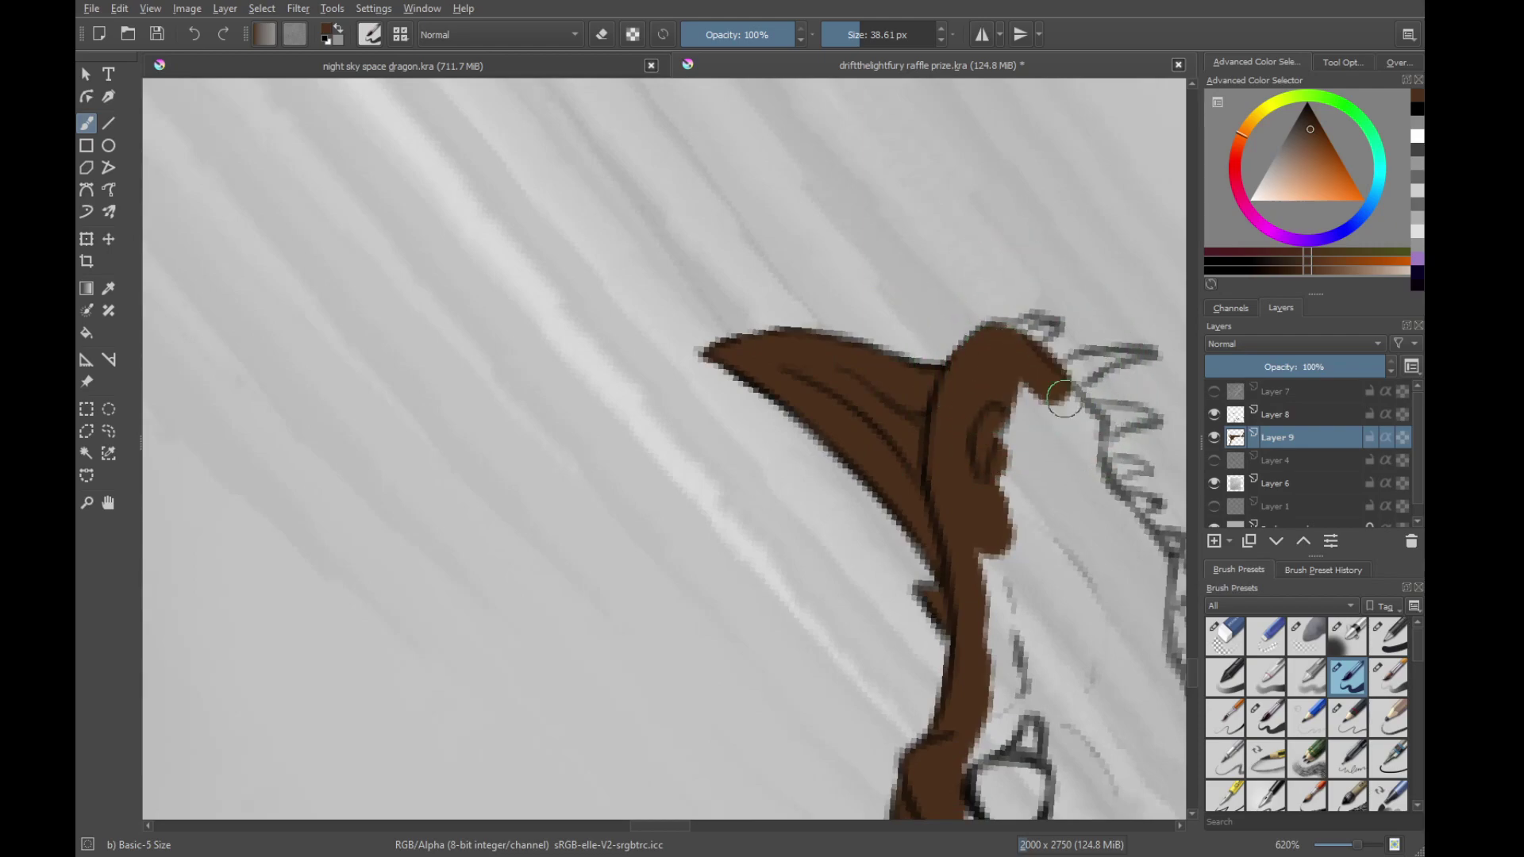
{"action": "left_click_drag", "start_coordinate": [1064, 399], "coordinate": [1073, 422]}
{"action": "mouse_move", "coordinate": [1062, 416]}
{"action": "left_mouse_down"}
{"action": "mouse_move", "coordinate": [1089, 442]}
{"action": "mouse_move", "coordinate": [1079, 455]}
{"action": "mouse_move", "coordinate": [986, 472]}
{"action": "left_mouse_up"}
{"action": "key", "text": "ctrl+z"}
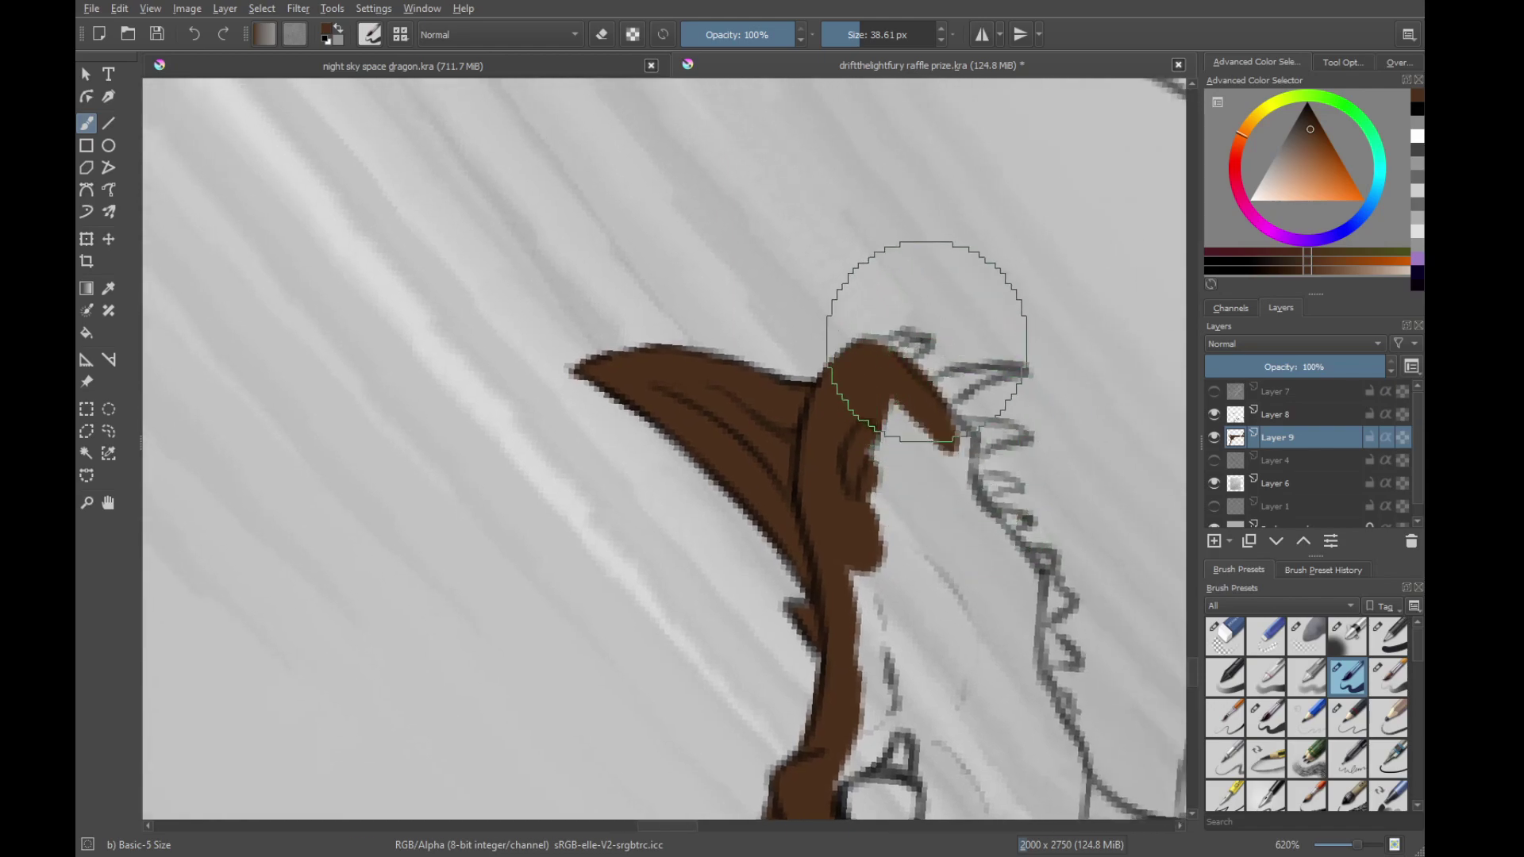
{"action": "key", "text": "ctrl+z"}
{"action": "mouse_move", "coordinate": [926, 341]}
{"action": "left_mouse_down"}
{"action": "mouse_move", "coordinate": [1060, 468]}
{"action": "mouse_move", "coordinate": [912, 515]}
{"action": "mouse_move", "coordinate": [930, 606]}
{"action": "mouse_move", "coordinate": [937, 502]}
{"action": "left_mouse_up"}
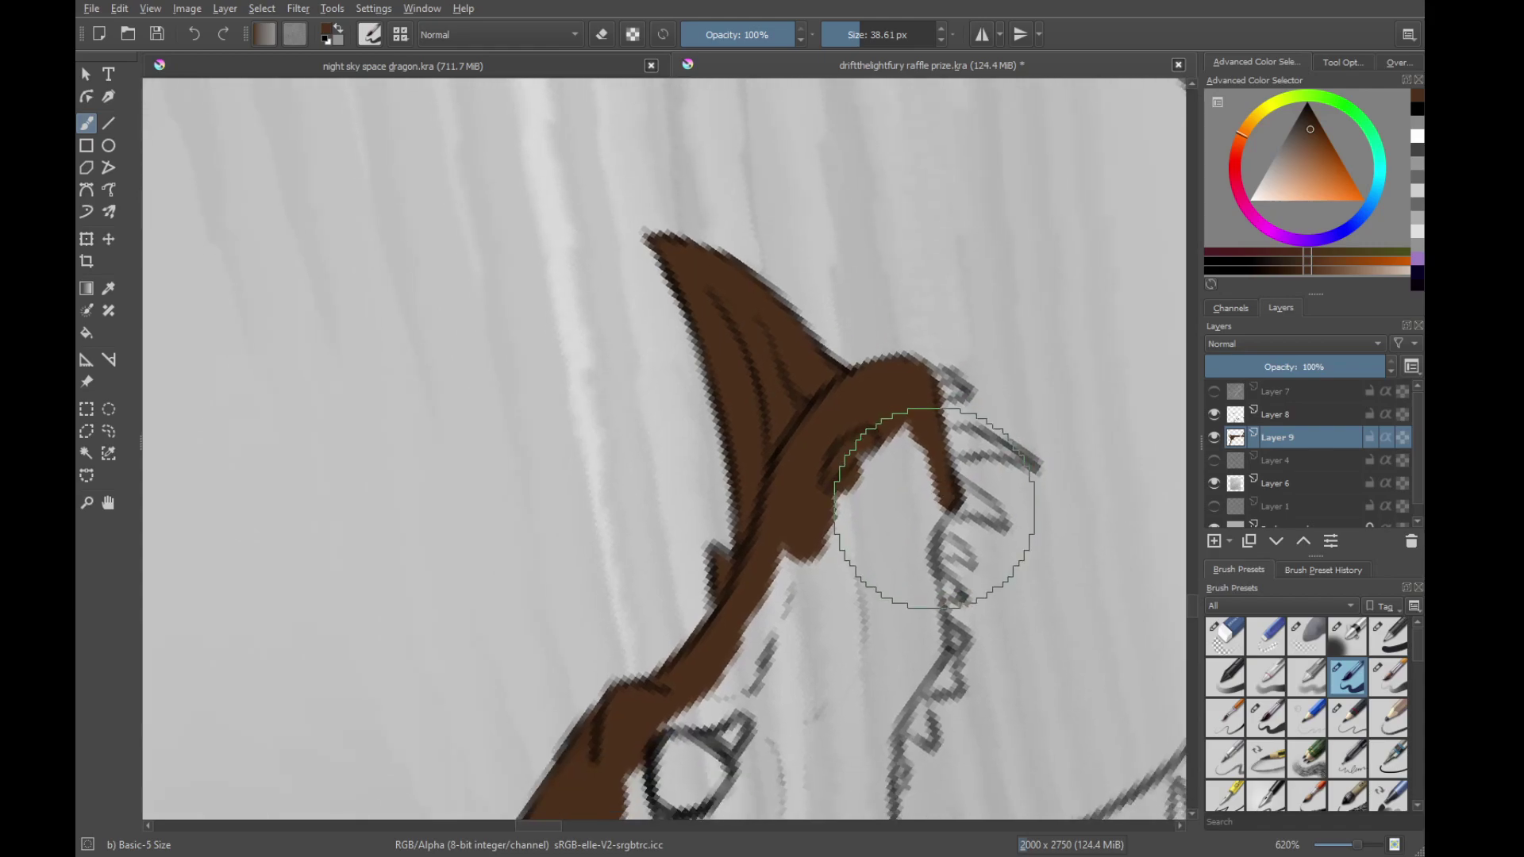
Fill the front fangs of the upper jaw with brown out to their tips
{"action": "mouse_move", "coordinate": [1062, 505]}
{"action": "left_mouse_down"}
{"action": "mouse_move", "coordinate": [984, 278]}
{"action": "mouse_move", "coordinate": [1014, 497]}
{"action": "mouse_move", "coordinate": [955, 371]}
{"action": "left_mouse_up"}
{"action": "left_click_drag", "start_coordinate": [955, 370], "coordinate": [1024, 492]}
{"action": "mouse_move", "coordinate": [918, 516]}
{"action": "left_mouse_down"}
{"action": "mouse_move", "coordinate": [936, 494]}
{"action": "mouse_move", "coordinate": [885, 509]}
{"action": "mouse_move", "coordinate": [930, 484]}
{"action": "mouse_move", "coordinate": [942, 497]}
{"action": "mouse_move", "coordinate": [918, 526]}
{"action": "left_mouse_up"}
{"action": "key", "text": "ctrl+z"}
{"action": "mouse_move", "coordinate": [1009, 492]}
{"action": "left_mouse_down"}
{"action": "mouse_move", "coordinate": [1029, 399]}
{"action": "mouse_move", "coordinate": [927, 377]}
{"action": "mouse_move", "coordinate": [930, 410]}
{"action": "left_mouse_up"}
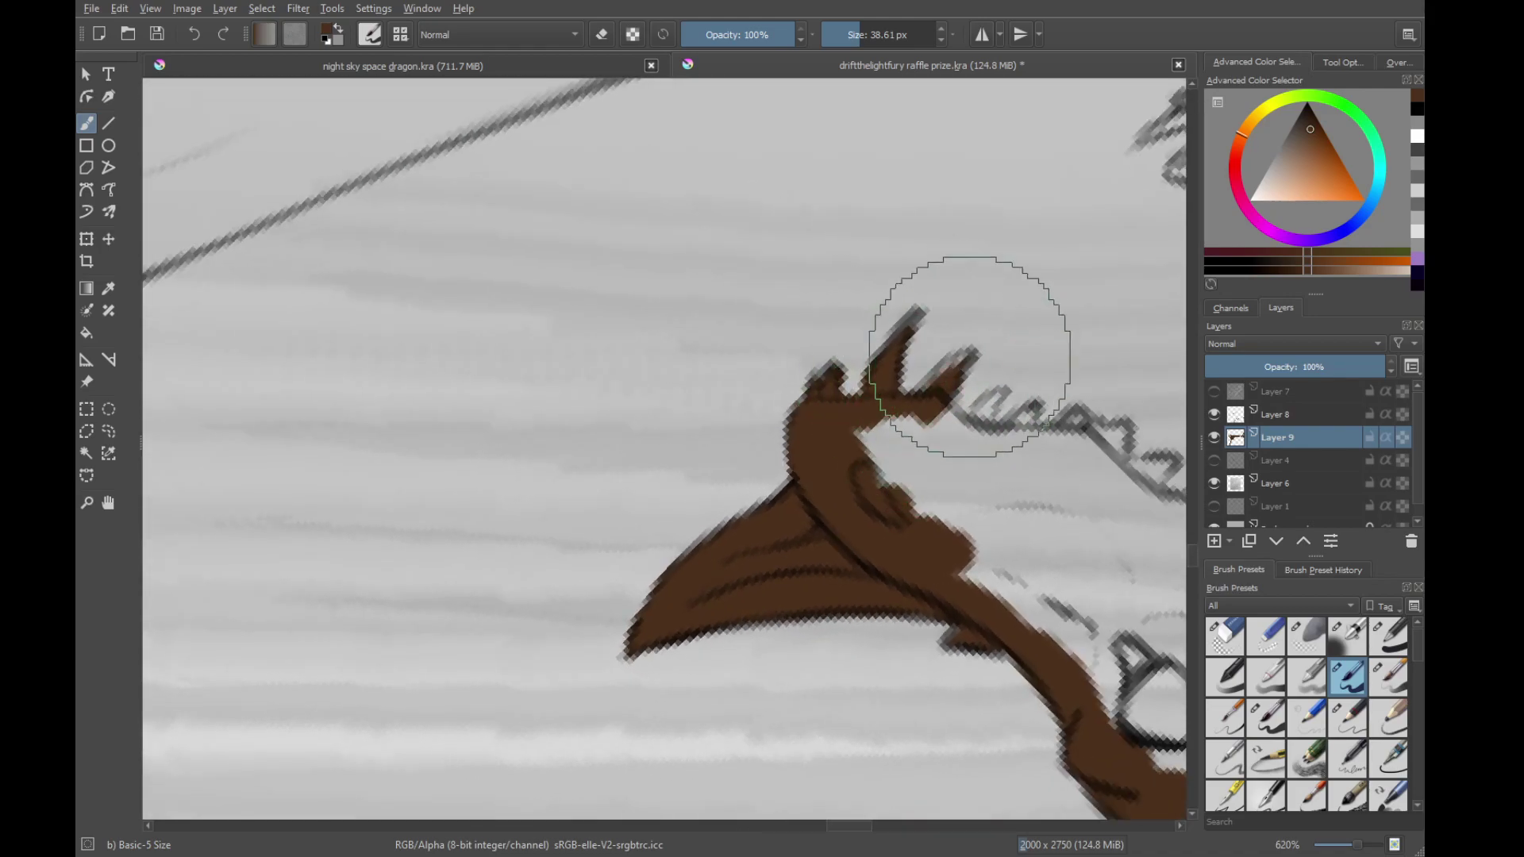
{"action": "left_click_drag", "start_coordinate": [966, 357], "coordinate": [923, 391]}
{"action": "mouse_move", "coordinate": [937, 387]}
{"action": "left_mouse_down"}
{"action": "mouse_move", "coordinate": [968, 360]}
{"action": "mouse_move", "coordinate": [928, 397]}
{"action": "mouse_move", "coordinate": [918, 314]}
{"action": "left_mouse_up"}
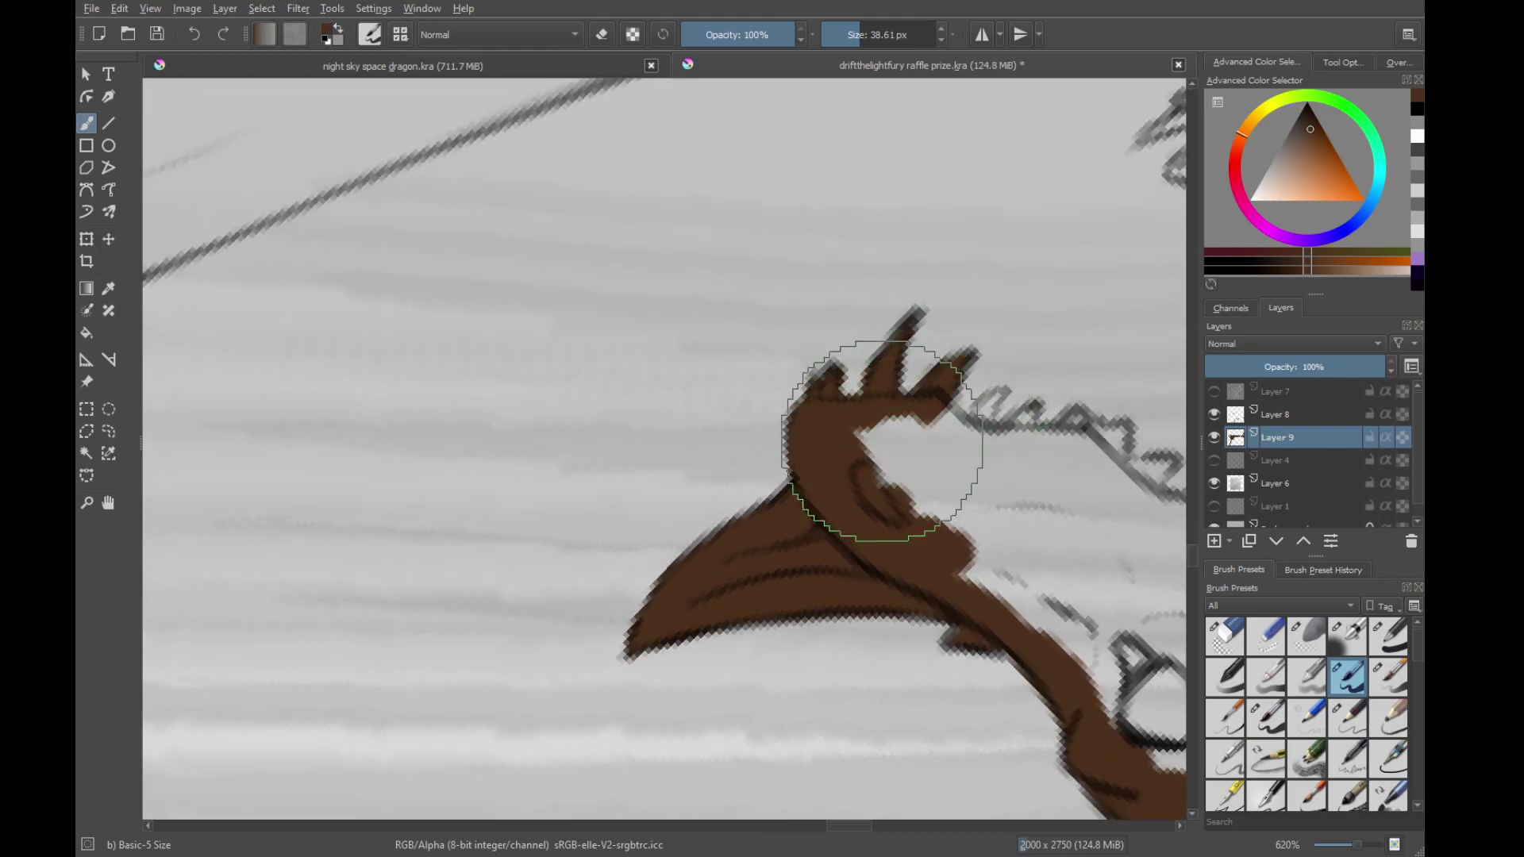
Fill the snout around the nostril and the middle teeth of the upper jaw with brown
{"action": "mouse_move", "coordinate": [865, 455]}
{"action": "left_mouse_down"}
{"action": "mouse_move", "coordinate": [922, 445]}
{"action": "mouse_move", "coordinate": [998, 395]}
{"action": "mouse_move", "coordinate": [1060, 454]}
{"action": "left_mouse_up"}
{"action": "left_click_drag", "start_coordinate": [899, 334], "coordinate": [906, 555]}
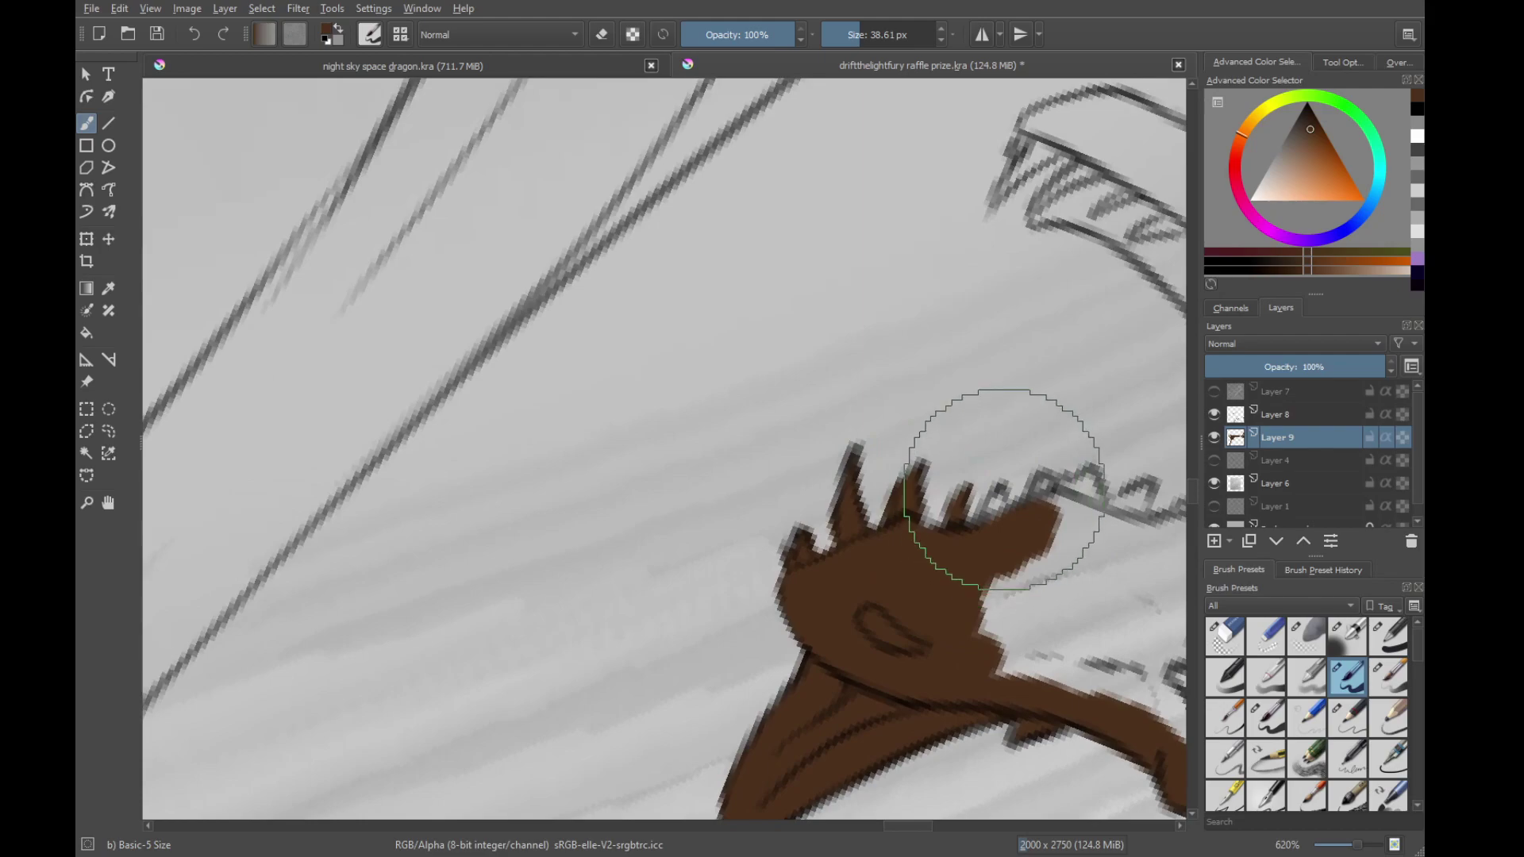
{"action": "left_click_drag", "start_coordinate": [1000, 498], "coordinate": [994, 521]}
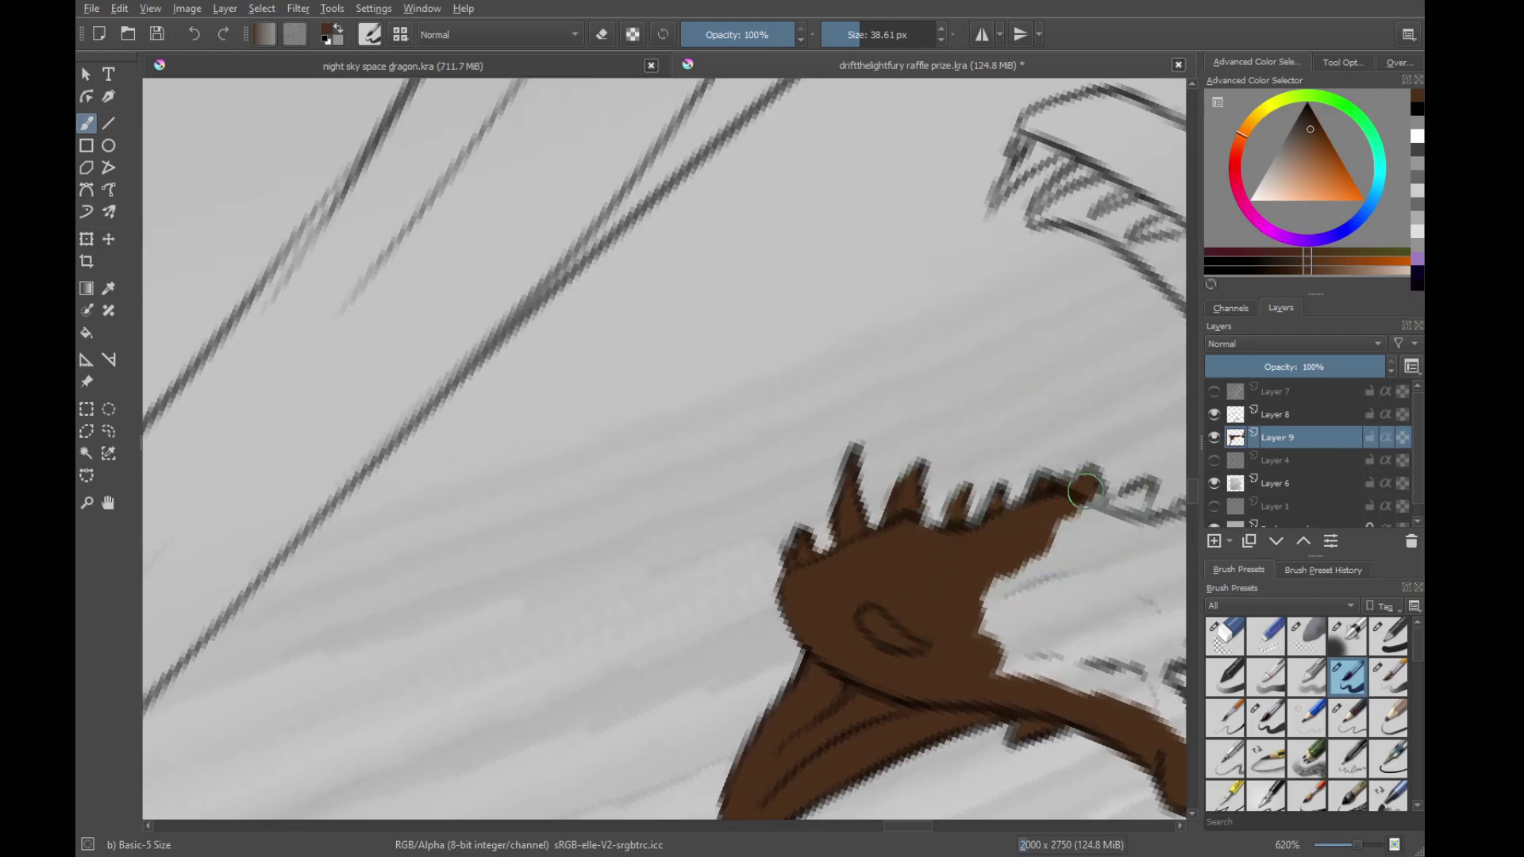
{"action": "mouse_move", "coordinate": [1085, 490]}
{"action": "left_mouse_down"}
{"action": "mouse_move", "coordinate": [962, 442]}
{"action": "mouse_move", "coordinate": [957, 384]}
{"action": "left_mouse_up"}
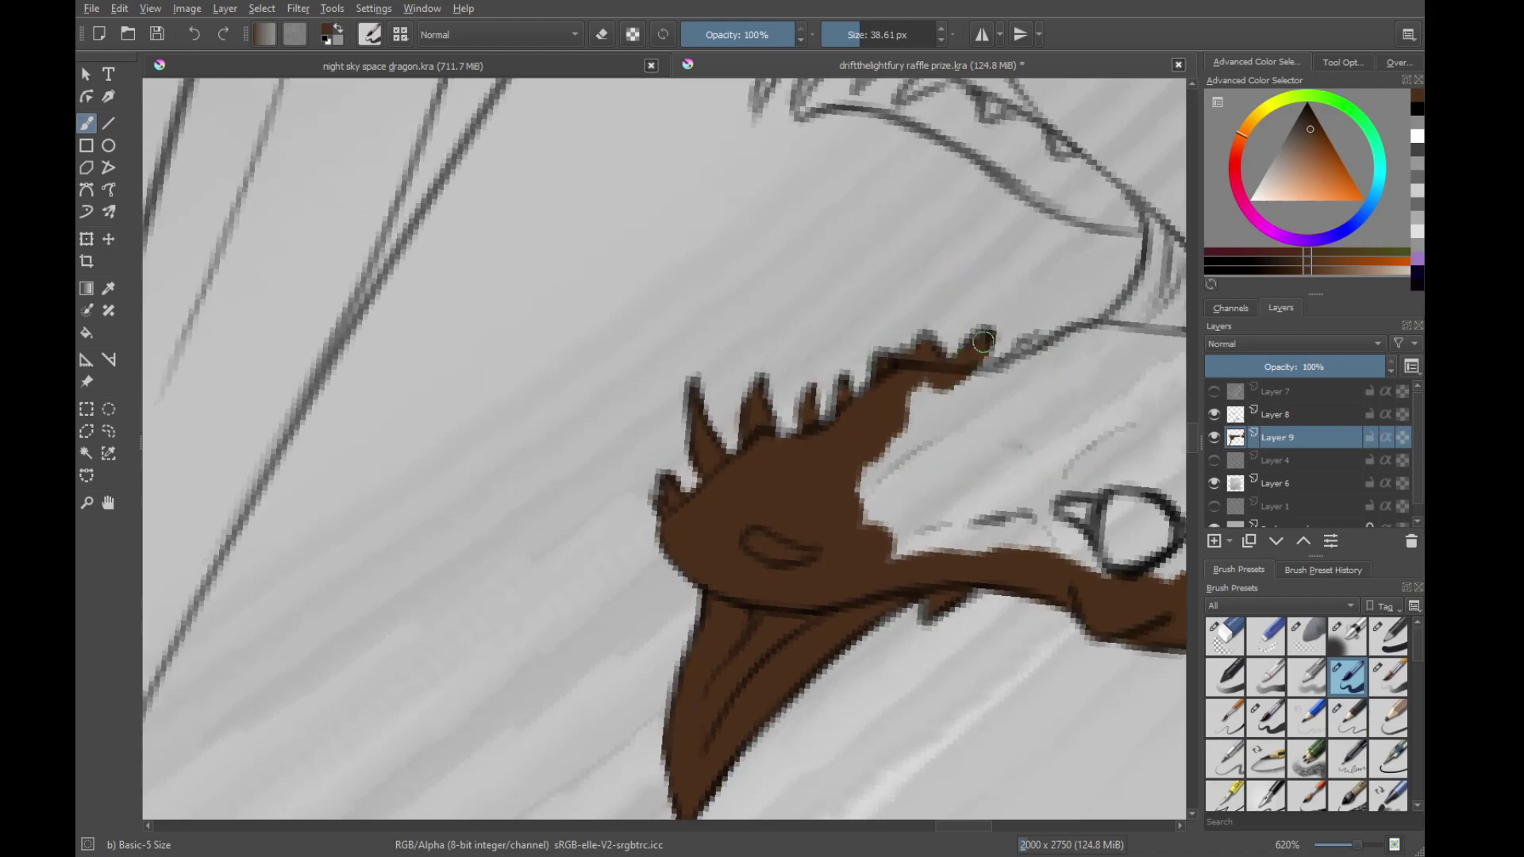
Paint the upper jaw's edge brown back to the mouth corner and fill the face around the eye
{"action": "left_click_drag", "start_coordinate": [1026, 352], "coordinate": [1052, 344]}
{"action": "mouse_move", "coordinate": [1086, 336]}
{"action": "left_mouse_down"}
{"action": "mouse_move", "coordinate": [873, 508]}
{"action": "mouse_move", "coordinate": [1012, 422]}
{"action": "mouse_move", "coordinate": [1000, 430]}
{"action": "mouse_move", "coordinate": [1021, 410]}
{"action": "mouse_move", "coordinate": [1025, 348]}
{"action": "mouse_move", "coordinate": [995, 422]}
{"action": "left_mouse_up"}
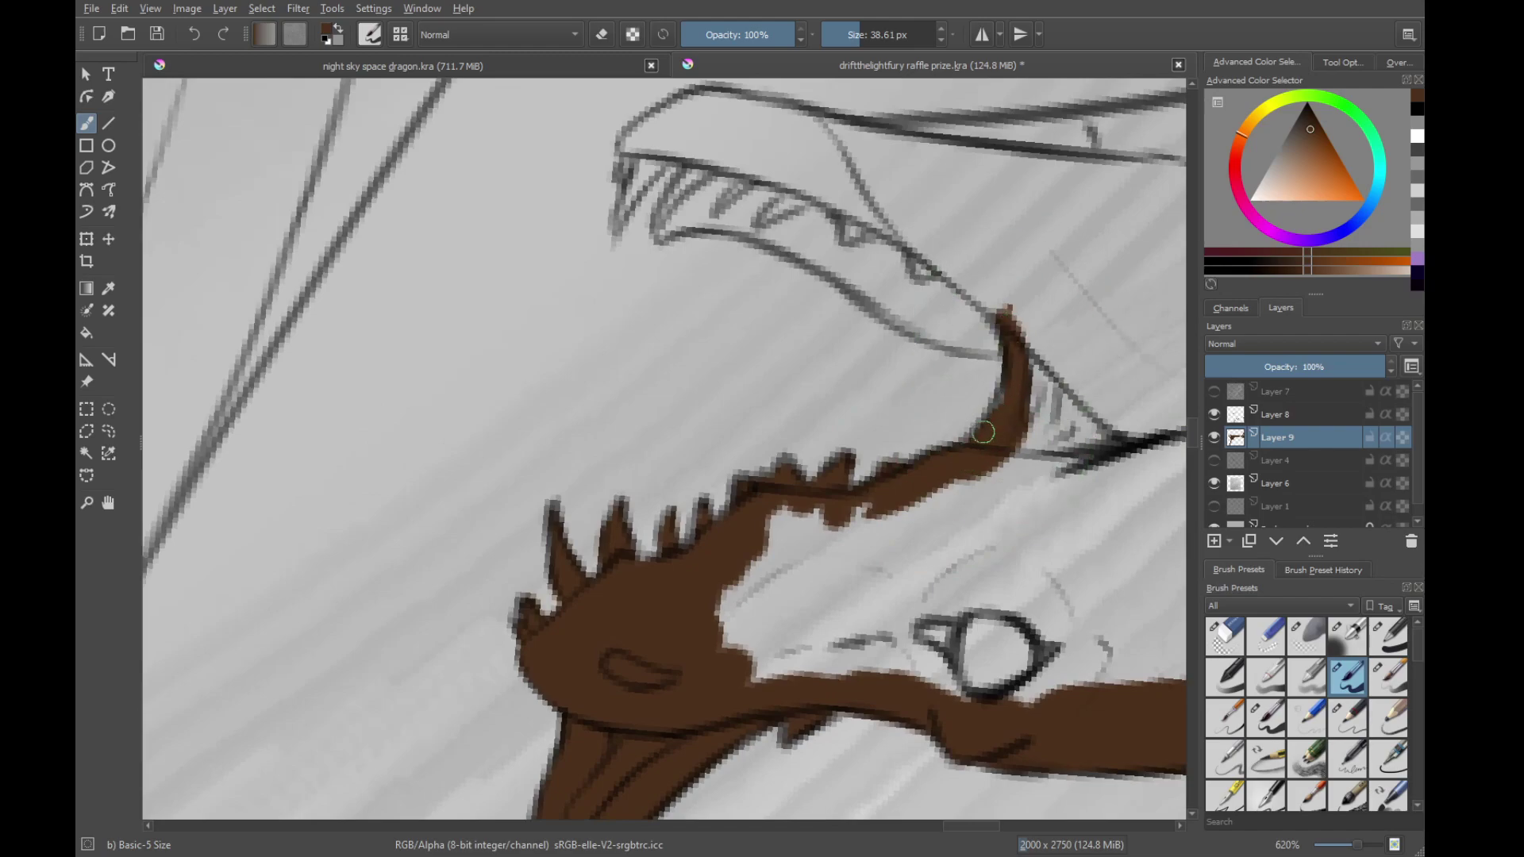
{"action": "mouse_move", "coordinate": [918, 476]}
{"action": "left_mouse_down"}
{"action": "mouse_move", "coordinate": [867, 526]}
{"action": "mouse_move", "coordinate": [775, 534]}
{"action": "mouse_move", "coordinate": [717, 624]}
{"action": "mouse_move", "coordinate": [793, 622]}
{"action": "mouse_move", "coordinate": [901, 572]}
{"action": "mouse_move", "coordinate": [884, 527]}
{"action": "mouse_move", "coordinate": [1061, 528]}
{"action": "mouse_move", "coordinate": [939, 636]}
{"action": "mouse_move", "coordinate": [1055, 639]}
{"action": "mouse_move", "coordinate": [1080, 567]}
{"action": "left_mouse_up"}
{"action": "mouse_move", "coordinate": [1075, 484]}
{"action": "left_mouse_down"}
{"action": "mouse_move", "coordinate": [932, 605]}
{"action": "mouse_move", "coordinate": [870, 350]}
{"action": "mouse_move", "coordinate": [1064, 611]}
{"action": "left_mouse_up"}
{"action": "mouse_move", "coordinate": [768, 620]}
{"action": "left_mouse_down"}
{"action": "mouse_move", "coordinate": [897, 674]}
{"action": "mouse_move", "coordinate": [869, 696]}
{"action": "left_mouse_up"}
{"action": "mouse_move", "coordinate": [888, 755]}
{"action": "left_mouse_down"}
{"action": "mouse_move", "coordinate": [853, 688]}
{"action": "mouse_move", "coordinate": [875, 746]}
{"action": "mouse_move", "coordinate": [847, 619]}
{"action": "left_mouse_up"}
Paint the lower jaw brown along its inner edge and over its back teeth, redoing the strokes that spill out
{"action": "mouse_move", "coordinate": [782, 472]}
{"action": "left_mouse_down"}
{"action": "mouse_move", "coordinate": [869, 538]}
{"action": "mouse_move", "coordinate": [855, 506]}
{"action": "mouse_move", "coordinate": [891, 606]}
{"action": "mouse_move", "coordinate": [914, 624]}
{"action": "left_mouse_up"}
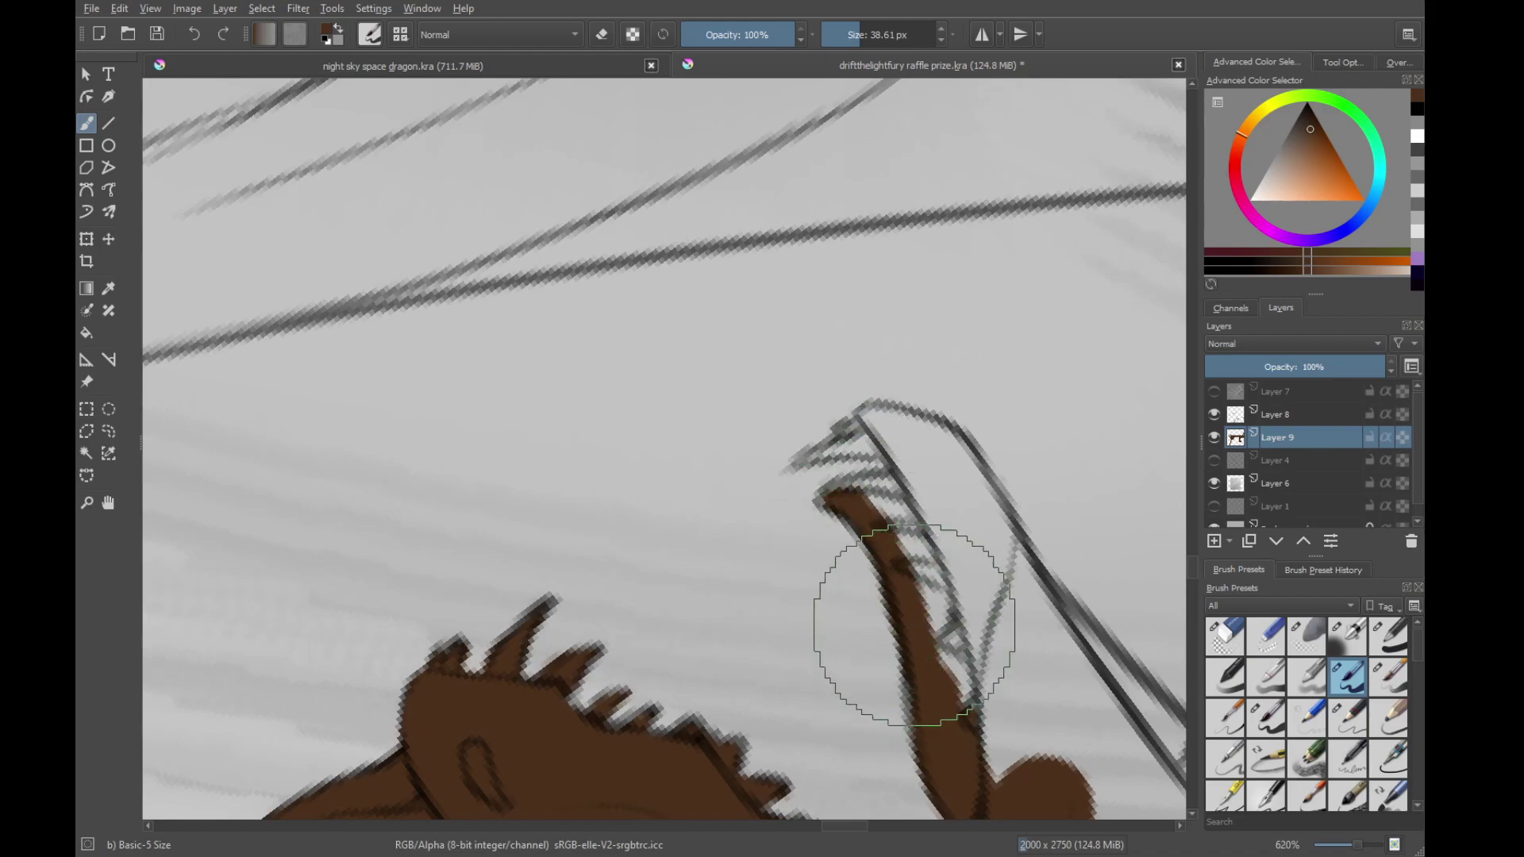
{"action": "key", "text": "ctrl+z"}
{"action": "key", "text": "ctrl+z"}
{"action": "mouse_move", "coordinate": [892, 550]}
{"action": "left_mouse_down"}
{"action": "mouse_move", "coordinate": [926, 666]}
{"action": "mouse_move", "coordinate": [923, 726]}
{"action": "left_mouse_up"}
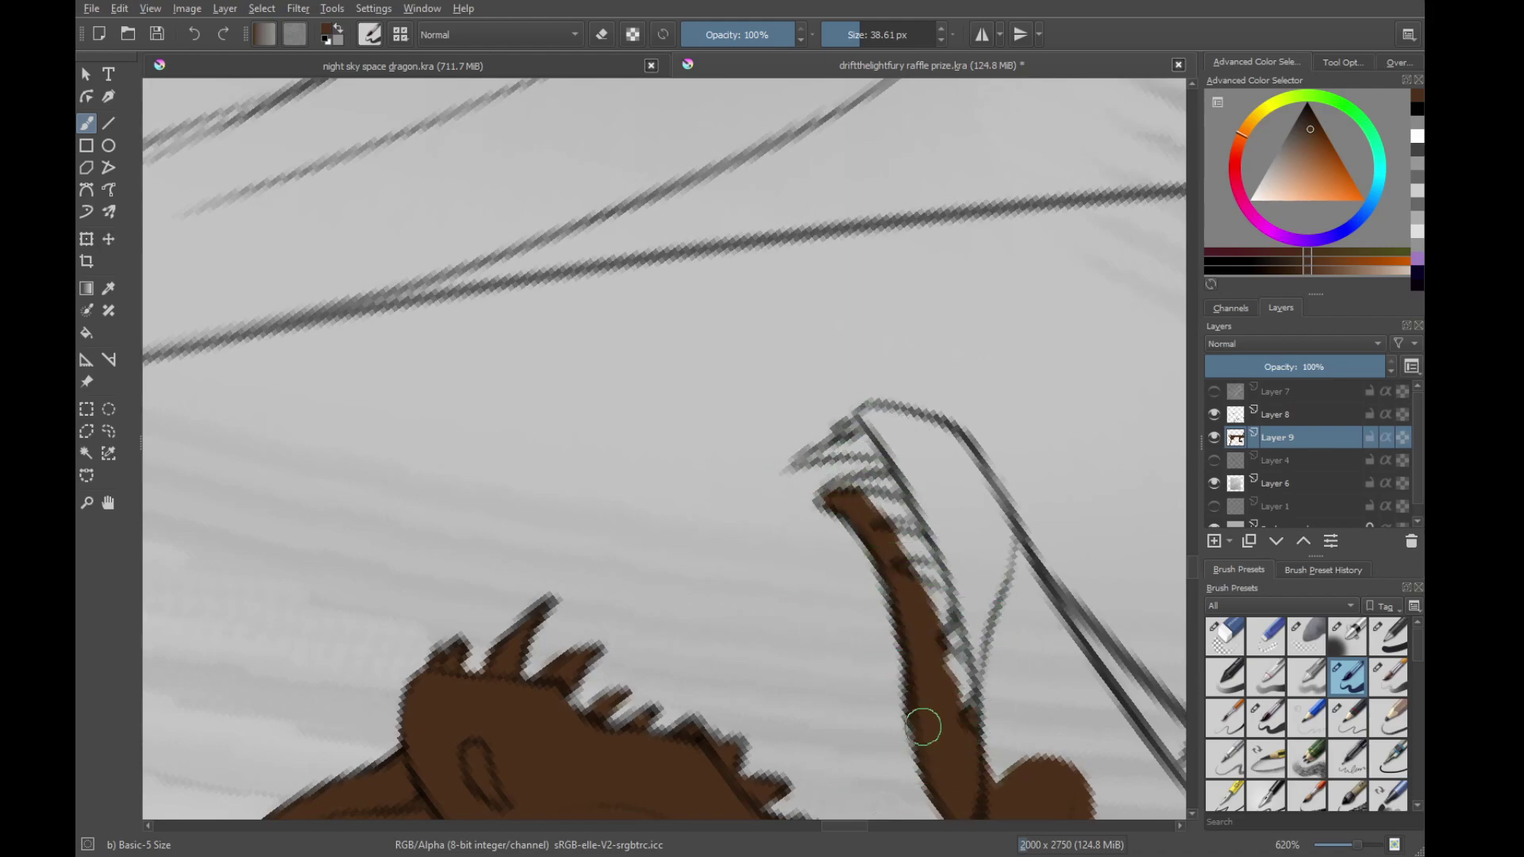
{"action": "left_click_drag", "start_coordinate": [883, 525], "coordinate": [892, 510]}
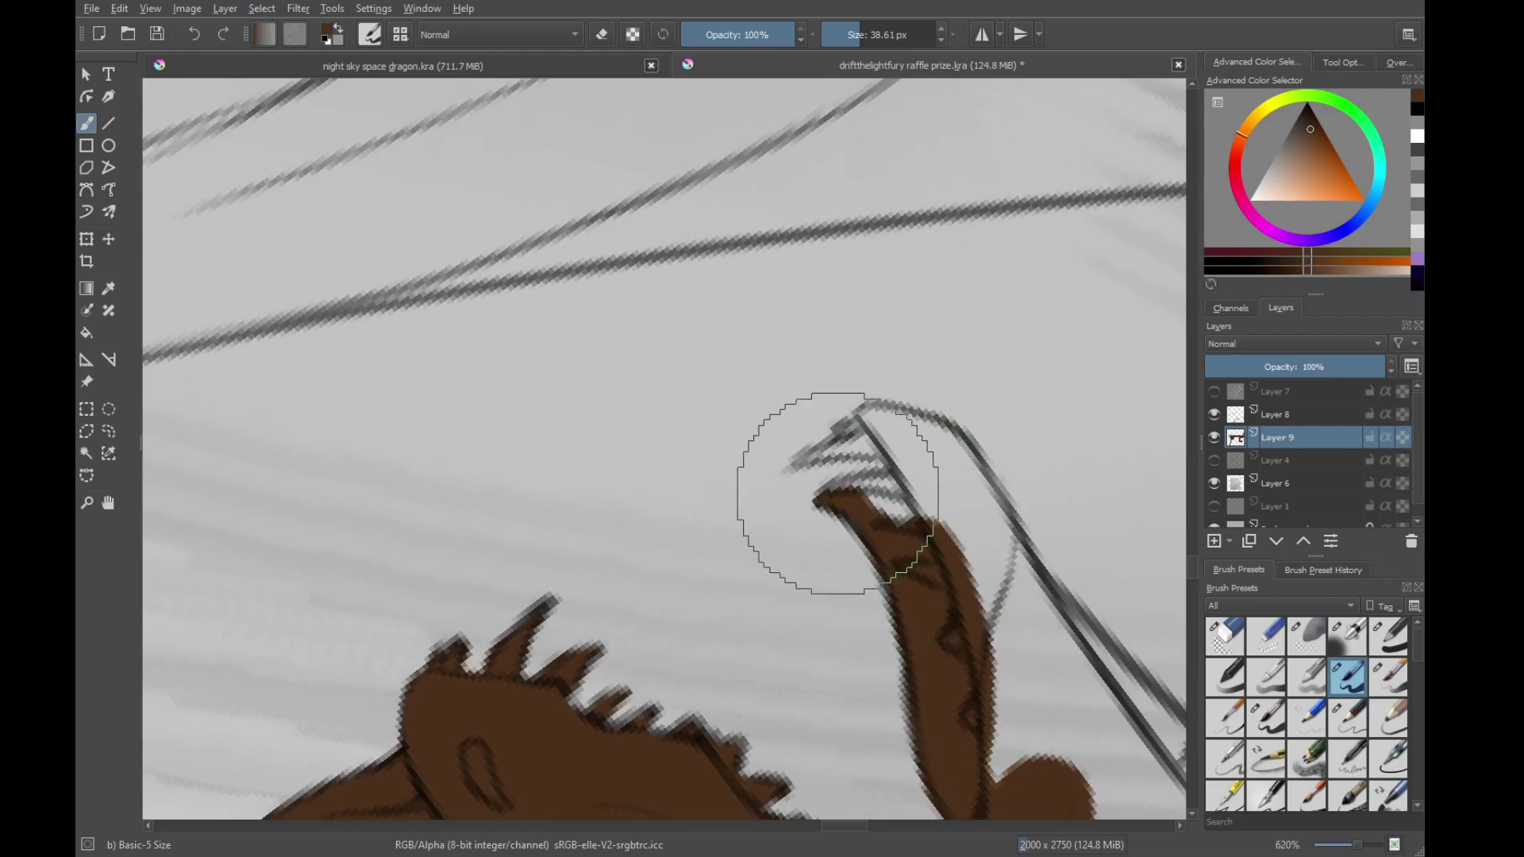
{"action": "key", "text": "ctrl+z"}
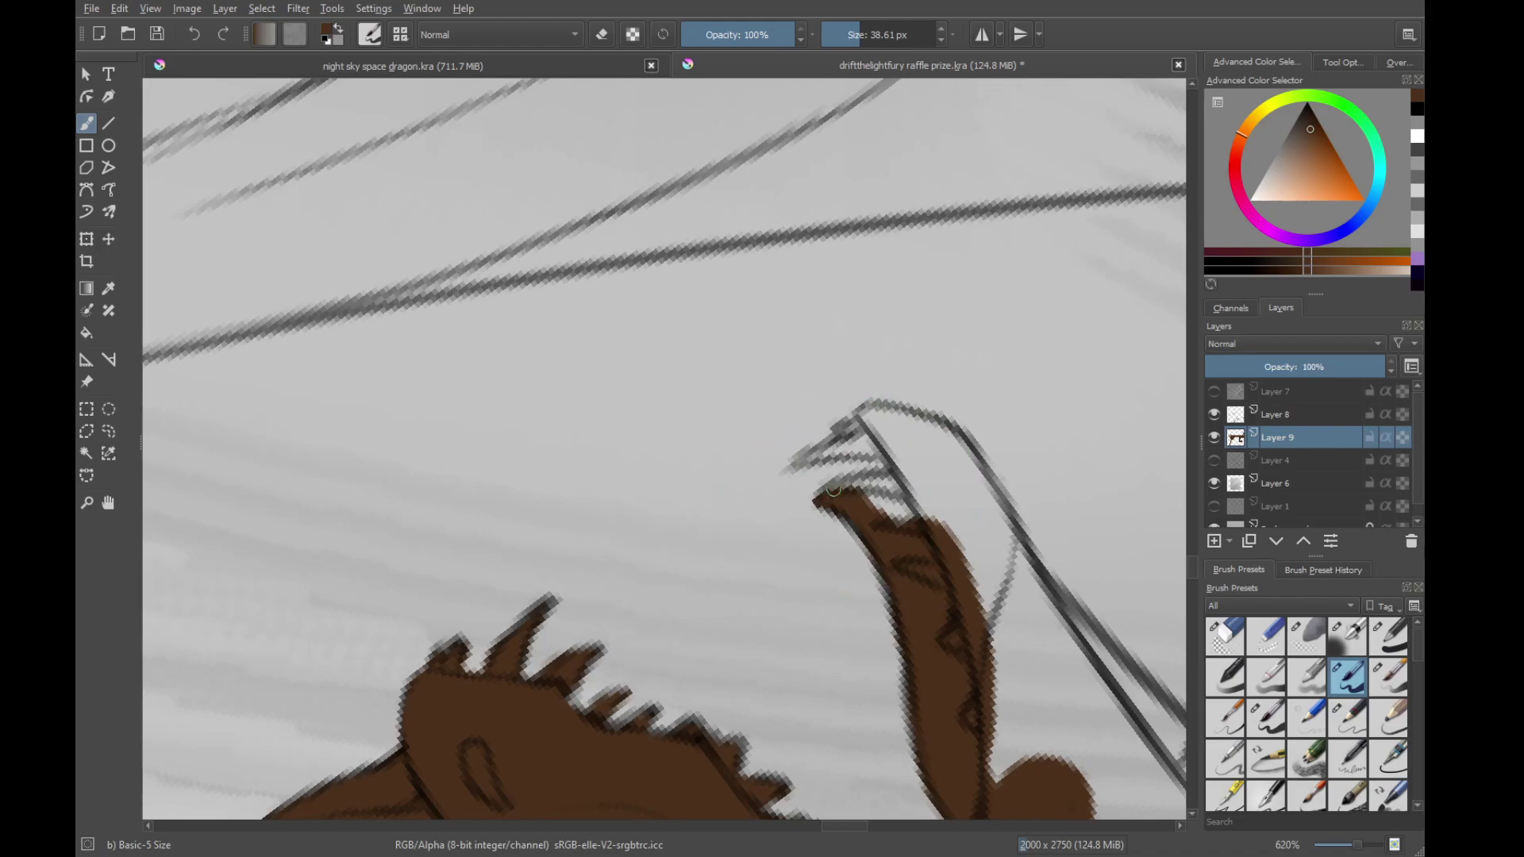
{"action": "mouse_move", "coordinate": [833, 490]}
{"action": "left_mouse_down"}
{"action": "mouse_move", "coordinate": [869, 486]}
{"action": "mouse_move", "coordinate": [915, 525]}
{"action": "left_mouse_up"}
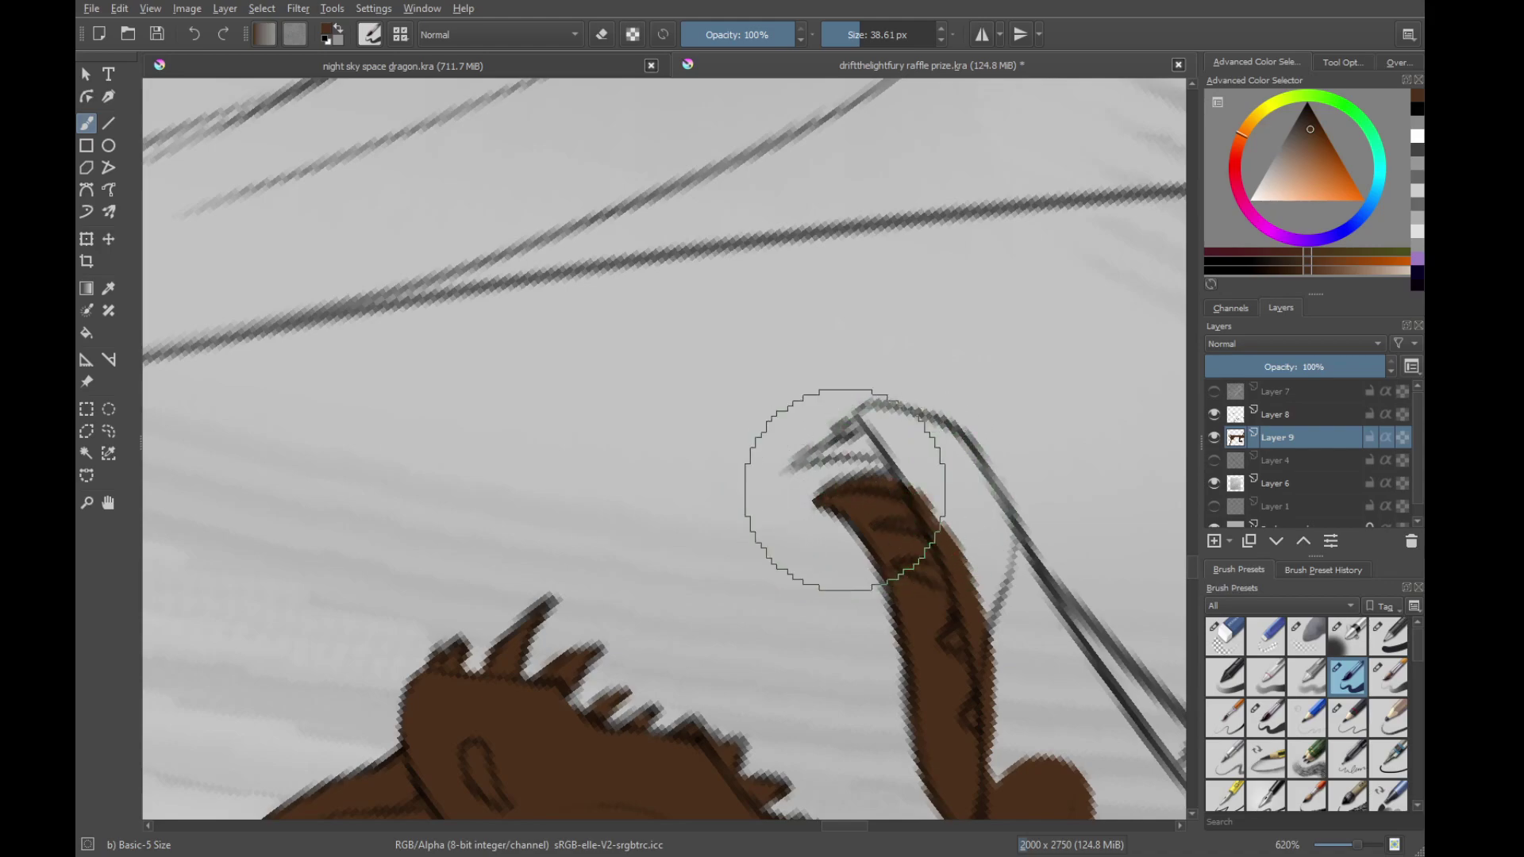
Fill the lower jaw's front fangs and chin with brown and start a strip along the throat line
{"action": "mouse_move", "coordinate": [884, 467]}
{"action": "left_mouse_down"}
{"action": "mouse_move", "coordinate": [881, 392]}
{"action": "mouse_move", "coordinate": [889, 449]}
{"action": "mouse_move", "coordinate": [911, 470]}
{"action": "left_mouse_up"}
{"action": "mouse_move", "coordinate": [841, 504]}
{"action": "left_mouse_down"}
{"action": "mouse_move", "coordinate": [923, 437]}
{"action": "mouse_move", "coordinate": [868, 444]}
{"action": "mouse_move", "coordinate": [868, 477]}
{"action": "mouse_move", "coordinate": [904, 465]}
{"action": "mouse_move", "coordinate": [839, 697]}
{"action": "mouse_move", "coordinate": [888, 423]}
{"action": "left_mouse_up"}
{"action": "key", "text": "ctrl+z"}
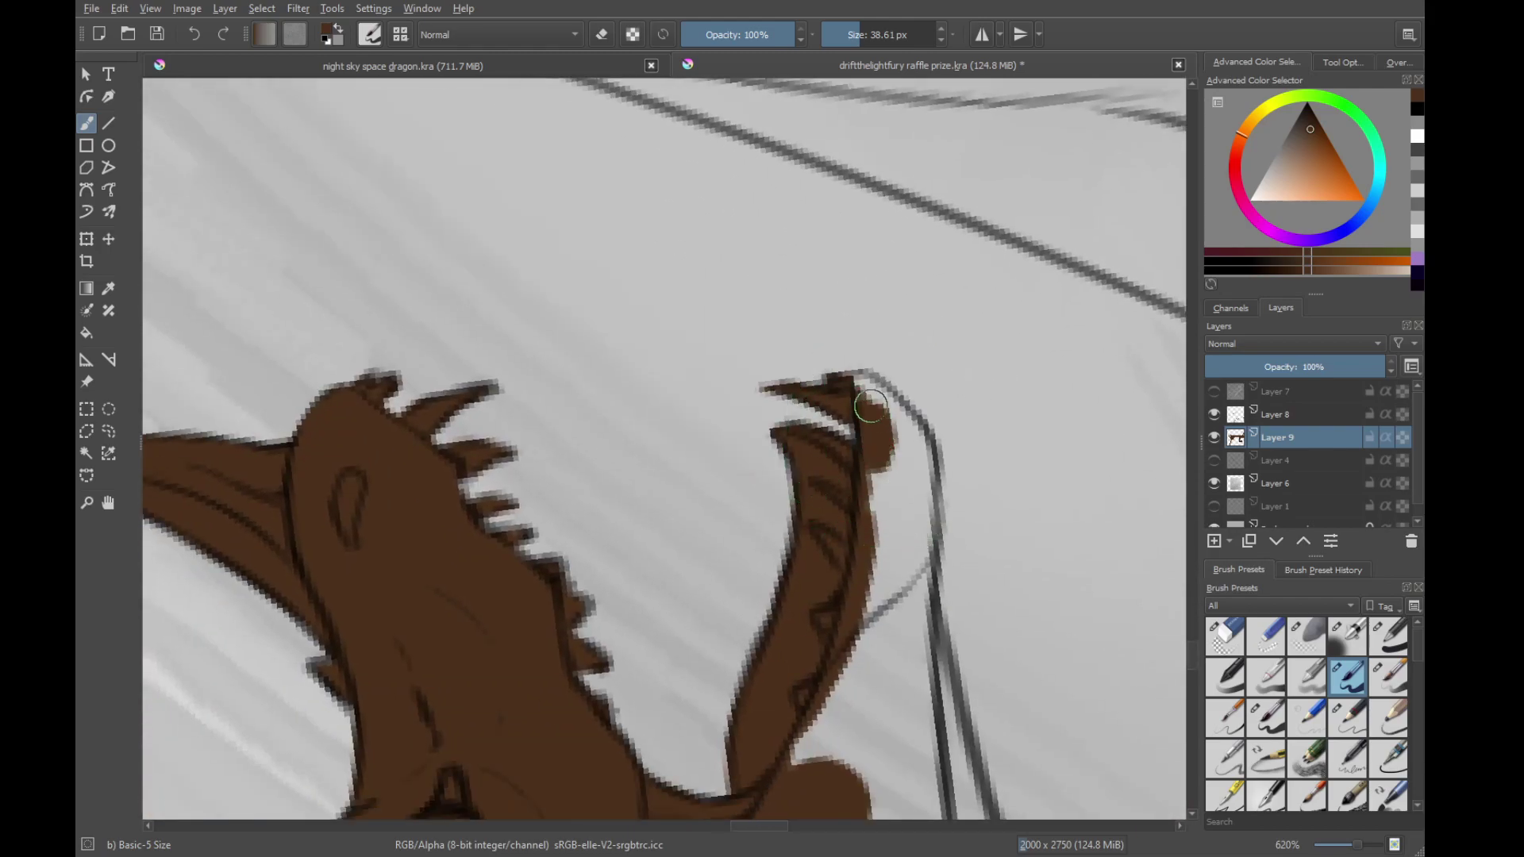
{"action": "left_click_drag", "start_coordinate": [923, 476], "coordinate": [927, 512]}
{"action": "mouse_move", "coordinate": [972, 481]}
{"action": "left_mouse_down"}
{"action": "mouse_move", "coordinate": [902, 670]}
{"action": "mouse_move", "coordinate": [1031, 351]}
{"action": "left_mouse_up"}
{"action": "left_click_drag", "start_coordinate": [798, 698], "coordinate": [933, 357]}
{"action": "left_click_drag", "start_coordinate": [879, 427], "coordinate": [862, 508]}
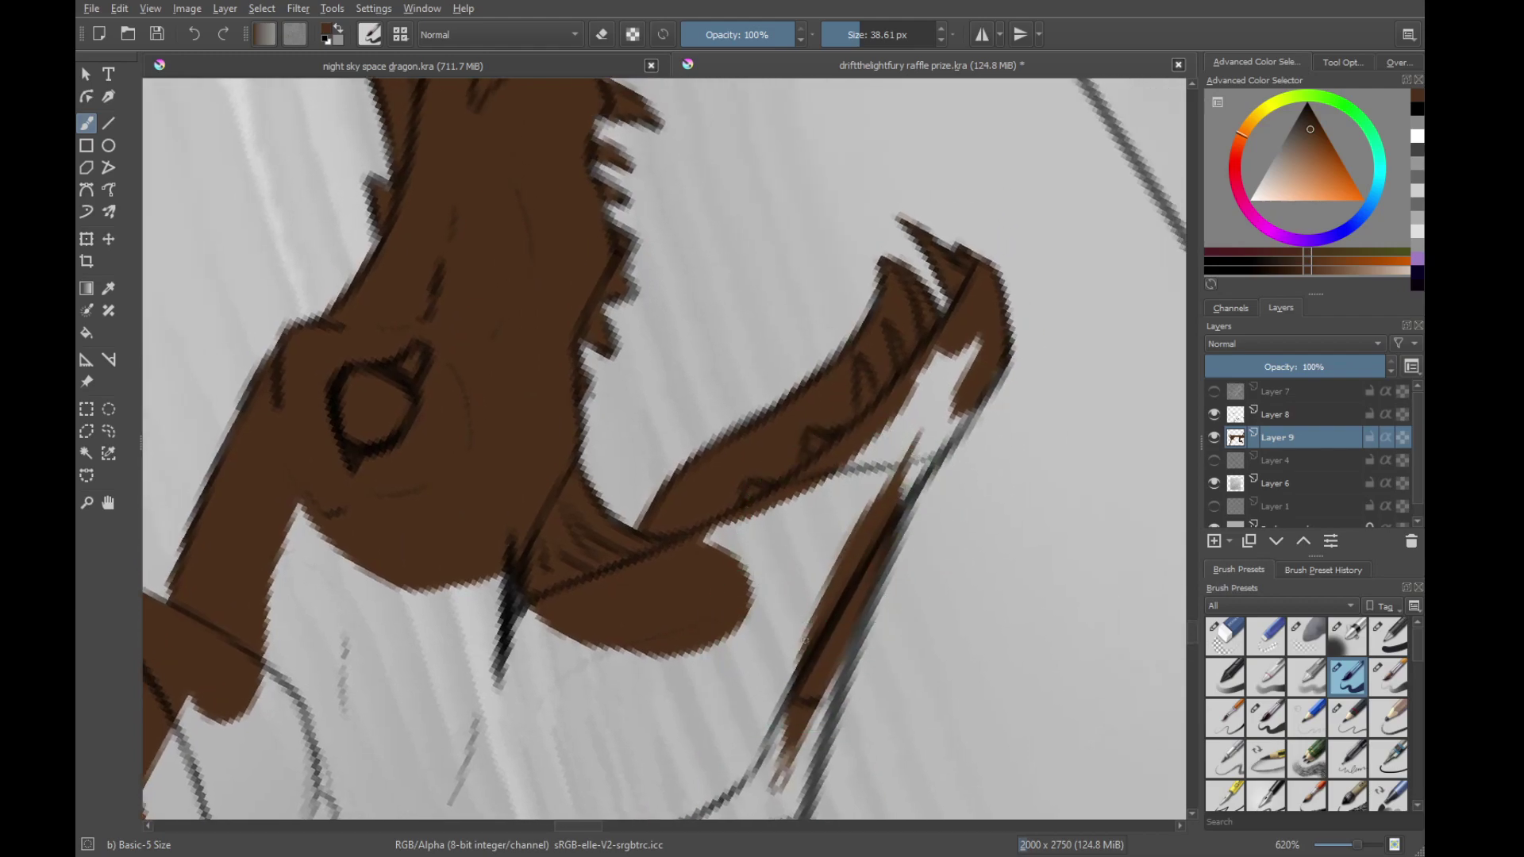
Fill the lower jaw's underside and the throat with brown down to the first belly plates
{"action": "left_click_drag", "start_coordinate": [810, 634], "coordinate": [921, 413]}
{"action": "left_click_drag", "start_coordinate": [853, 568], "coordinate": [913, 452]}
{"action": "mouse_move", "coordinate": [848, 611]}
{"action": "left_mouse_down"}
{"action": "mouse_move", "coordinate": [985, 365]}
{"action": "mouse_move", "coordinate": [953, 350]}
{"action": "mouse_move", "coordinate": [707, 632]}
{"action": "mouse_move", "coordinate": [721, 578]}
{"action": "mouse_move", "coordinate": [974, 360]}
{"action": "left_mouse_up"}
{"action": "left_click_drag", "start_coordinate": [942, 470], "coordinate": [909, 579]}
{"action": "mouse_move", "coordinate": [909, 579]}
{"action": "left_mouse_down"}
{"action": "mouse_move", "coordinate": [993, 384]}
{"action": "mouse_move", "coordinate": [1121, 213]}
{"action": "left_mouse_up"}
{"action": "mouse_move", "coordinate": [706, 748]}
{"action": "left_mouse_down"}
{"action": "mouse_move", "coordinate": [889, 409]}
{"action": "mouse_move", "coordinate": [788, 522]}
{"action": "mouse_move", "coordinate": [989, 306]}
{"action": "left_mouse_up"}
{"action": "key", "text": "ctrl+z"}
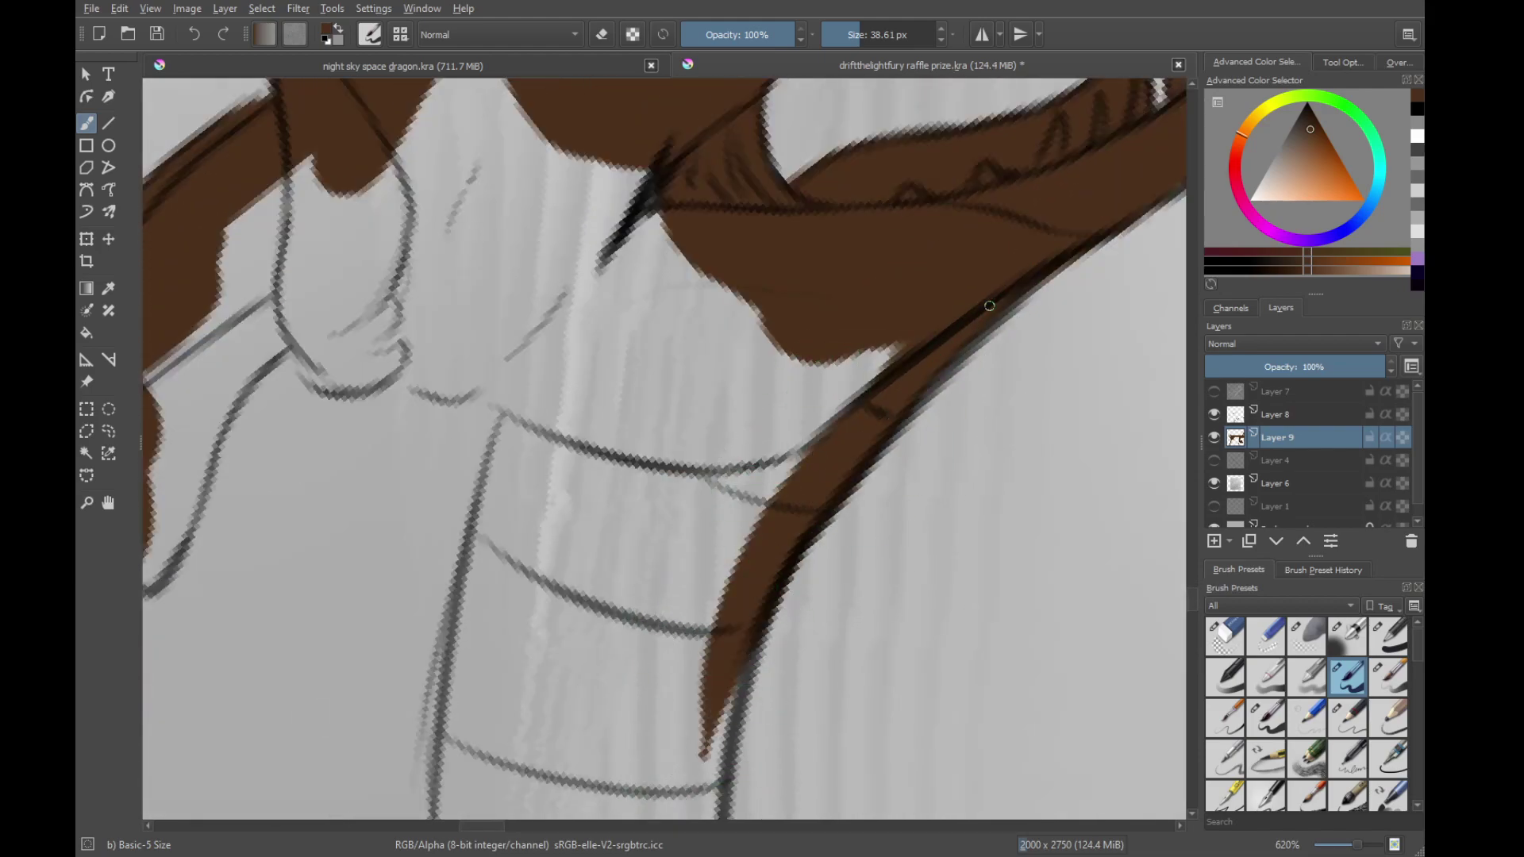
Continue the brown down the neck's front edge over the belly plates, redoing the misplaced stroke
{"action": "mouse_move", "coordinate": [889, 370]}
{"action": "left_mouse_down"}
{"action": "mouse_move", "coordinate": [823, 500]}
{"action": "mouse_move", "coordinate": [960, 361]}
{"action": "left_mouse_up"}
{"action": "mouse_move", "coordinate": [669, 734]}
{"action": "left_mouse_down"}
{"action": "mouse_move", "coordinate": [927, 268]}
{"action": "mouse_move", "coordinate": [735, 476]}
{"action": "left_mouse_up"}
{"action": "key", "text": "ctrl+z"}
{"action": "left_click_drag", "start_coordinate": [774, 400], "coordinate": [696, 591]}
{"action": "mouse_move", "coordinate": [913, 254]}
{"action": "left_mouse_down"}
{"action": "mouse_move", "coordinate": [785, 371]}
{"action": "mouse_move", "coordinate": [675, 621]}
{"action": "left_mouse_up"}
{"action": "mouse_move", "coordinate": [755, 433]}
{"action": "left_mouse_down"}
{"action": "mouse_move", "coordinate": [770, 388]}
{"action": "mouse_move", "coordinate": [709, 734]}
{"action": "left_mouse_up"}
Extend the brown along the lower neck's edge to where the wing arm joins the body
{"action": "mouse_move", "coordinate": [714, 585]}
{"action": "left_mouse_down"}
{"action": "mouse_move", "coordinate": [784, 401]}
{"action": "mouse_move", "coordinate": [811, 639]}
{"action": "left_mouse_up"}
{"action": "left_click_drag", "start_coordinate": [753, 321], "coordinate": [845, 711]}
{"action": "left_click_drag", "start_coordinate": [809, 571], "coordinate": [740, 432]}
{"action": "left_click_drag", "start_coordinate": [698, 349], "coordinate": [870, 650]}
{"action": "mouse_move", "coordinate": [728, 391]}
{"action": "left_mouse_down"}
{"action": "mouse_move", "coordinate": [873, 632]}
{"action": "mouse_move", "coordinate": [612, 401]}
{"action": "left_mouse_up"}
{"action": "left_click_drag", "start_coordinate": [615, 475], "coordinate": [853, 530]}
Block in the base of the wing arm with brown, following its outer line away from the shoulder
{"action": "left_click_drag", "start_coordinate": [664, 459], "coordinate": [935, 580]}
{"action": "mouse_move", "coordinate": [741, 507]}
{"action": "left_mouse_down"}
{"action": "mouse_move", "coordinate": [922, 635]}
{"action": "mouse_move", "coordinate": [999, 317]}
{"action": "mouse_move", "coordinate": [857, 433]}
{"action": "mouse_move", "coordinate": [913, 307]}
{"action": "left_mouse_up"}
{"action": "left_click_drag", "start_coordinate": [766, 453], "coordinate": [878, 323]}
{"action": "left_click_drag", "start_coordinate": [797, 397], "coordinate": [938, 242]}
{"action": "mouse_move", "coordinate": [968, 250]}
{"action": "left_mouse_down"}
{"action": "mouse_move", "coordinate": [759, 480]}
{"action": "mouse_move", "coordinate": [929, 541]}
{"action": "left_mouse_up"}
{"action": "mouse_move", "coordinate": [727, 534]}
{"action": "left_mouse_down"}
{"action": "mouse_move", "coordinate": [833, 289]}
{"action": "mouse_move", "coordinate": [715, 690]}
{"action": "left_mouse_up"}
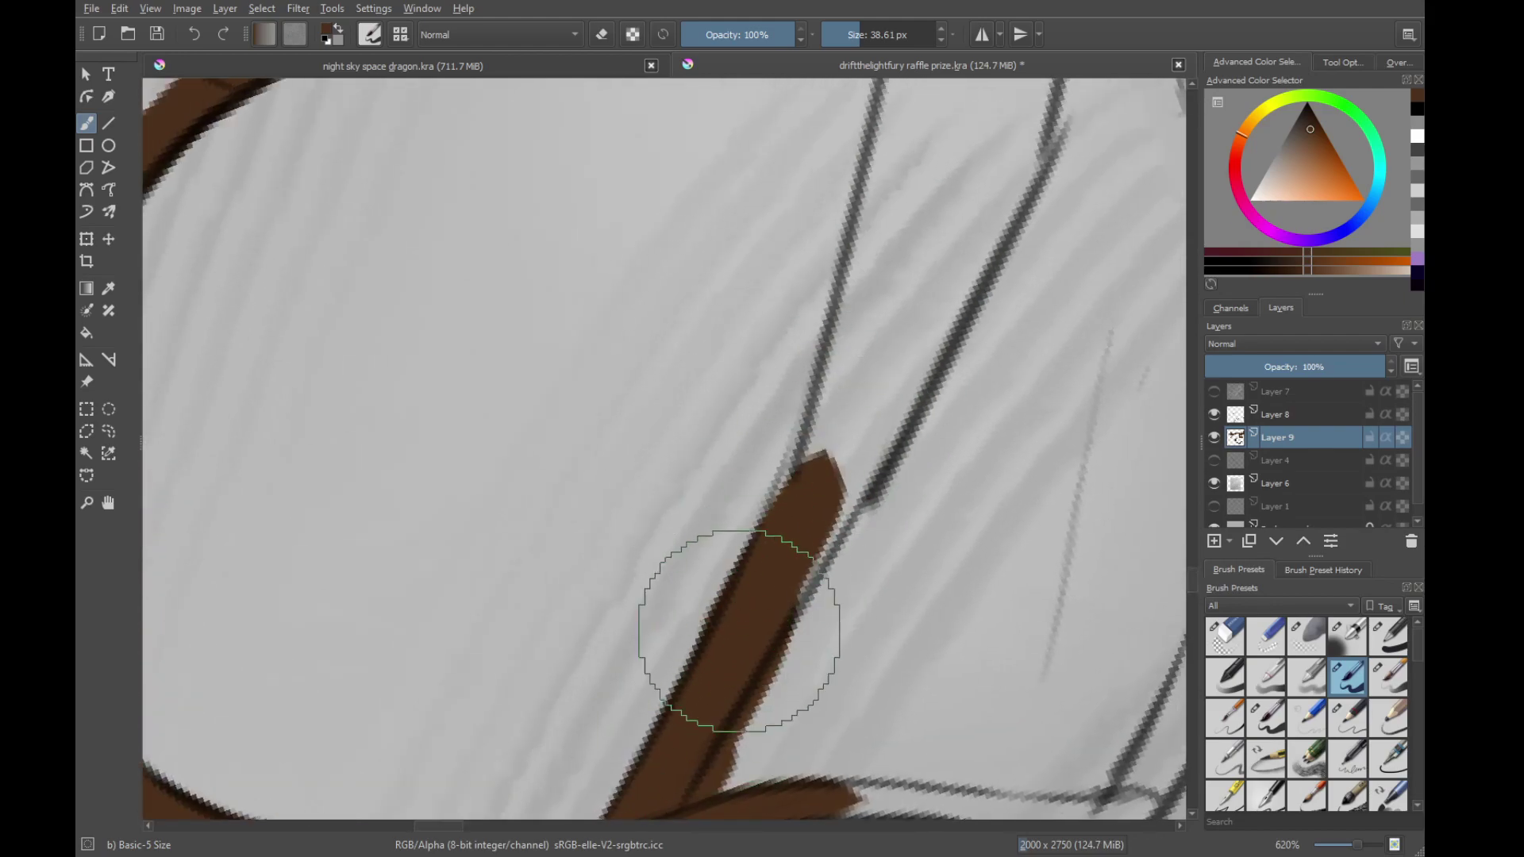
Extend the wing arm's brown past the first joint along its outer line, redoing the stray stroke
{"action": "mouse_move", "coordinate": [739, 631]}
{"action": "left_mouse_down"}
{"action": "mouse_move", "coordinate": [833, 476]}
{"action": "mouse_move", "coordinate": [858, 364]}
{"action": "mouse_move", "coordinate": [819, 501]}
{"action": "mouse_move", "coordinate": [892, 381]}
{"action": "left_mouse_up"}
{"action": "left_click_drag", "start_coordinate": [945, 282], "coordinate": [972, 445]}
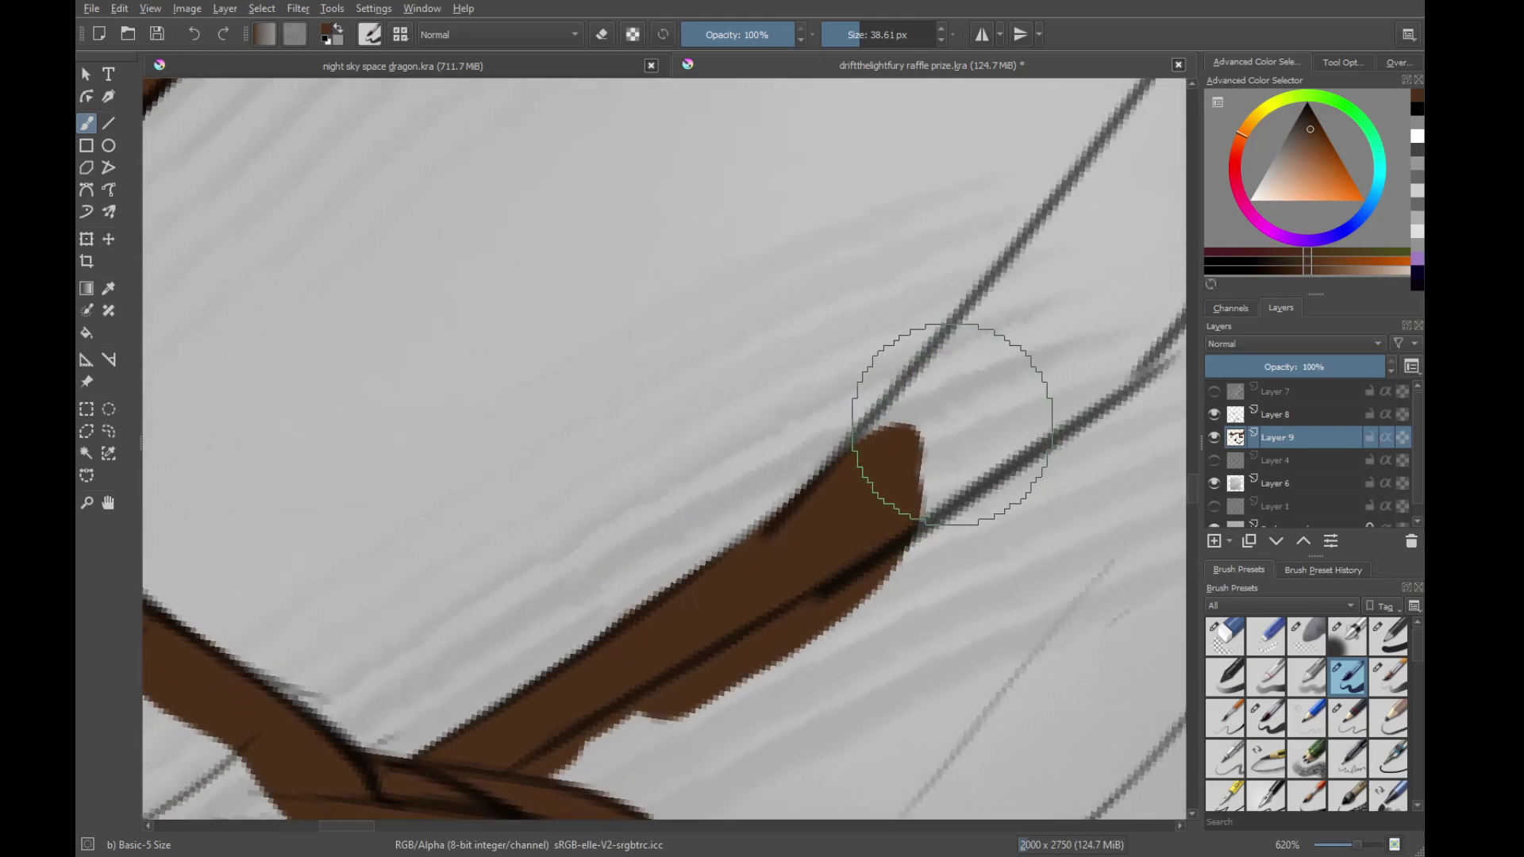
{"action": "mouse_move", "coordinate": [952, 426]}
{"action": "left_mouse_down"}
{"action": "mouse_move", "coordinate": [873, 492]}
{"action": "mouse_move", "coordinate": [975, 415]}
{"action": "mouse_move", "coordinate": [1032, 294]}
{"action": "left_mouse_up"}
{"action": "left_click_drag", "start_coordinate": [1038, 259], "coordinate": [840, 503]}
{"action": "key", "text": "ctrl+z"}
{"action": "left_click_drag", "start_coordinate": [778, 625], "coordinate": [965, 417]}
{"action": "mouse_move", "coordinate": [766, 624]}
{"action": "left_mouse_down"}
{"action": "mouse_move", "coordinate": [884, 459]}
{"action": "mouse_move", "coordinate": [809, 540]}
{"action": "left_mouse_up"}
{"action": "left_click_drag", "start_coordinate": [861, 460], "coordinate": [1025, 264]}
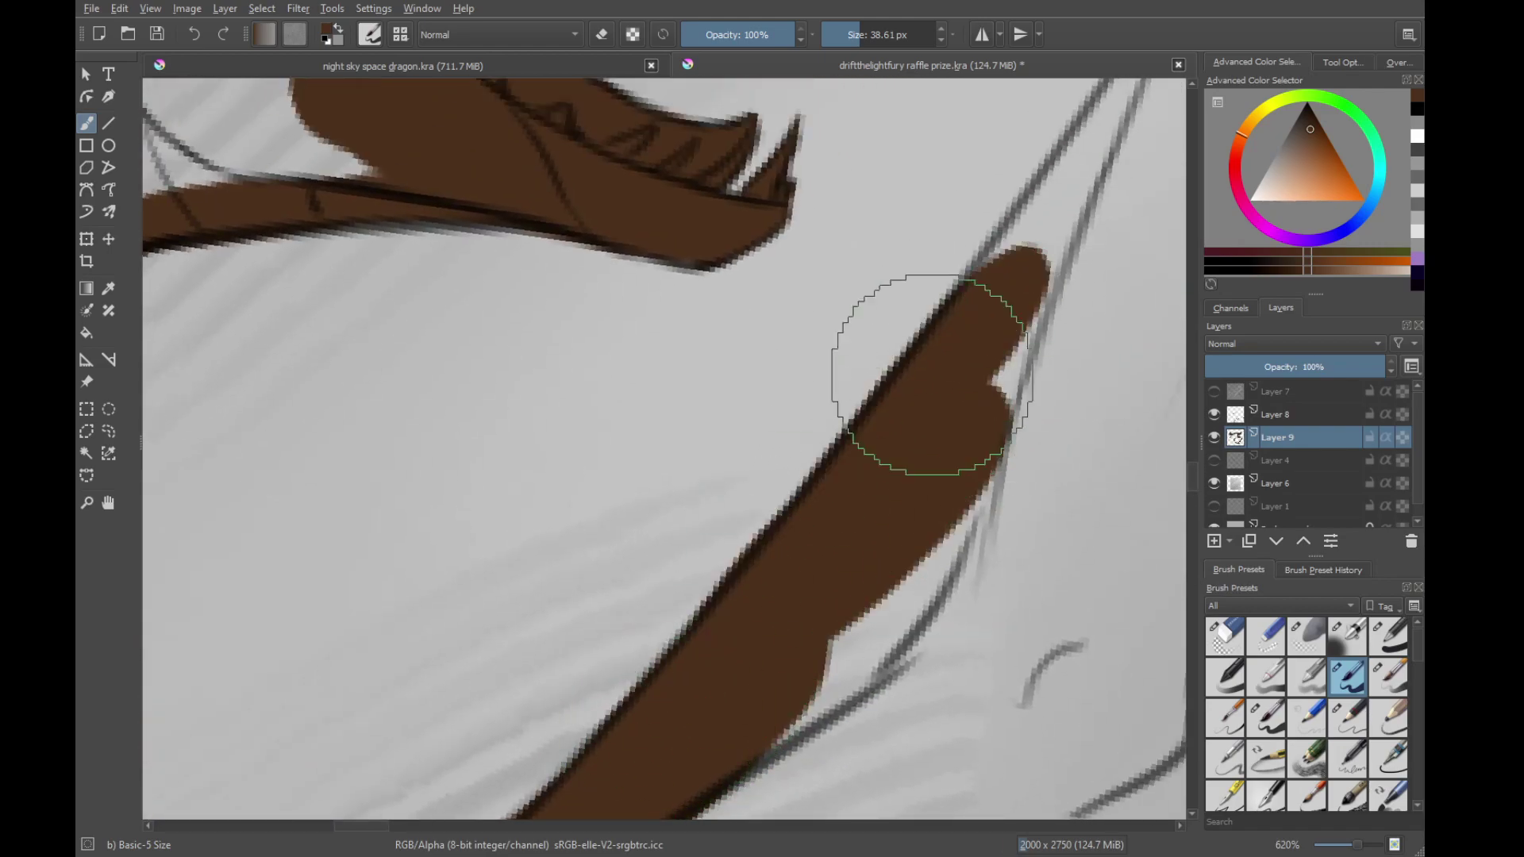
Continue the brown strip along the wing's leading edge beside the dragon's open mouth
{"action": "left_click_drag", "start_coordinate": [932, 389], "coordinate": [1119, 184]}
{"action": "left_click_drag", "start_coordinate": [1047, 265], "coordinate": [880, 534]}
{"action": "left_click_drag", "start_coordinate": [724, 703], "coordinate": [1027, 310]}
{"action": "left_click_drag", "start_coordinate": [866, 505], "coordinate": [1076, 236]}
{"action": "left_click_drag", "start_coordinate": [1075, 236], "coordinate": [944, 442]}
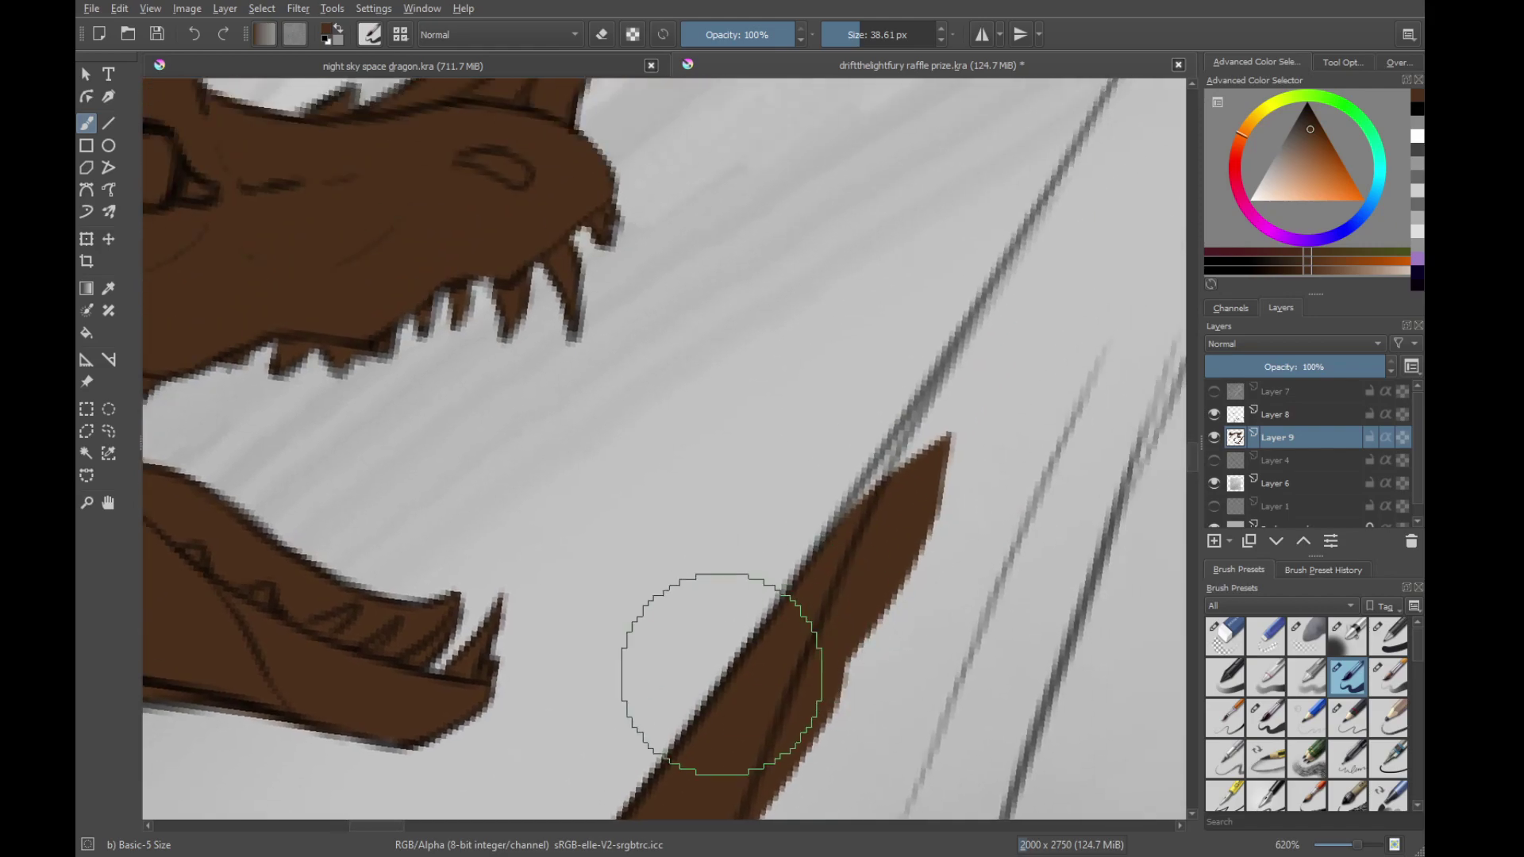
Lengthen the brown strip along the wing's leading edge past the snout, redoing the first stroke
{"action": "left_click_drag", "start_coordinate": [721, 674], "coordinate": [1009, 323]}
{"action": "key", "text": "ctrl+z"}
{"action": "left_click_drag", "start_coordinate": [758, 639], "coordinate": [1032, 308]}
{"action": "mouse_move", "coordinate": [816, 627]}
{"action": "left_mouse_down"}
{"action": "mouse_move", "coordinate": [1110, 208]}
{"action": "mouse_move", "coordinate": [917, 480]}
{"action": "left_mouse_up"}
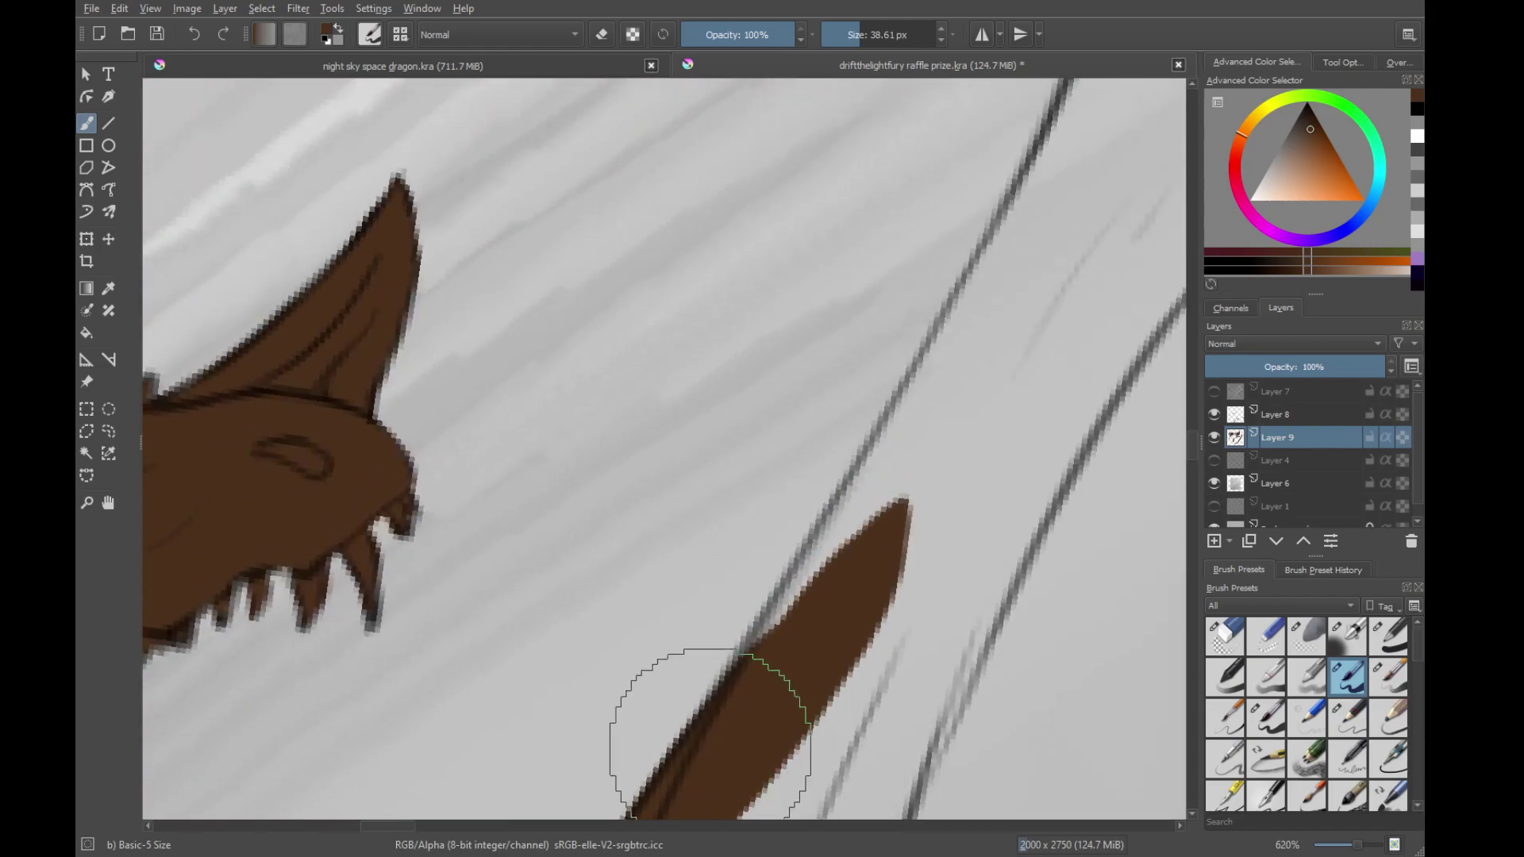
{"action": "left_click_drag", "start_coordinate": [707, 741], "coordinate": [976, 399]}
{"action": "mouse_move", "coordinate": [727, 714]}
{"action": "left_mouse_down"}
{"action": "mouse_move", "coordinate": [1032, 277]}
{"action": "mouse_move", "coordinate": [927, 433]}
{"action": "left_mouse_up"}
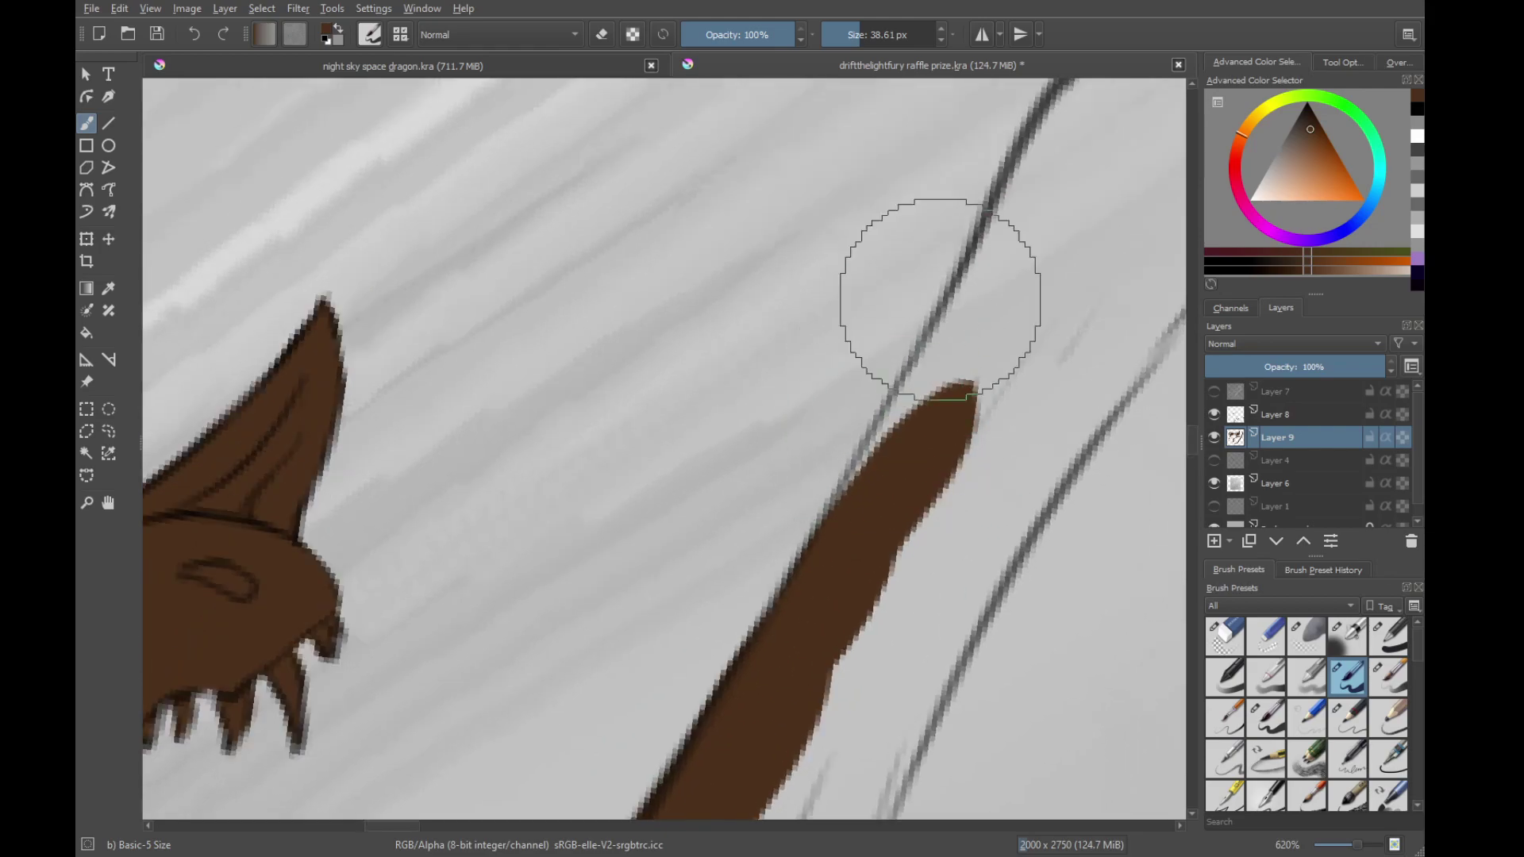
Carry the brown up the wing's leading edge and around the bend at its wrist, towards the claw
{"action": "left_click_drag", "start_coordinate": [939, 300], "coordinate": [936, 392]}
{"action": "left_click_drag", "start_coordinate": [719, 657], "coordinate": [987, 402]}
{"action": "left_click_drag", "start_coordinate": [841, 592], "coordinate": [1060, 369]}
{"action": "mouse_move", "coordinate": [940, 465]}
{"action": "left_mouse_down"}
{"action": "mouse_move", "coordinate": [686, 686]}
{"action": "mouse_move", "coordinate": [916, 455]}
{"action": "left_mouse_up"}
{"action": "left_click_drag", "start_coordinate": [809, 587], "coordinate": [1059, 312]}
{"action": "mouse_move", "coordinate": [951, 433]}
{"action": "left_mouse_down"}
{"action": "mouse_move", "coordinate": [748, 707]}
{"action": "mouse_move", "coordinate": [887, 484]}
{"action": "mouse_move", "coordinate": [814, 613]}
{"action": "left_mouse_up"}
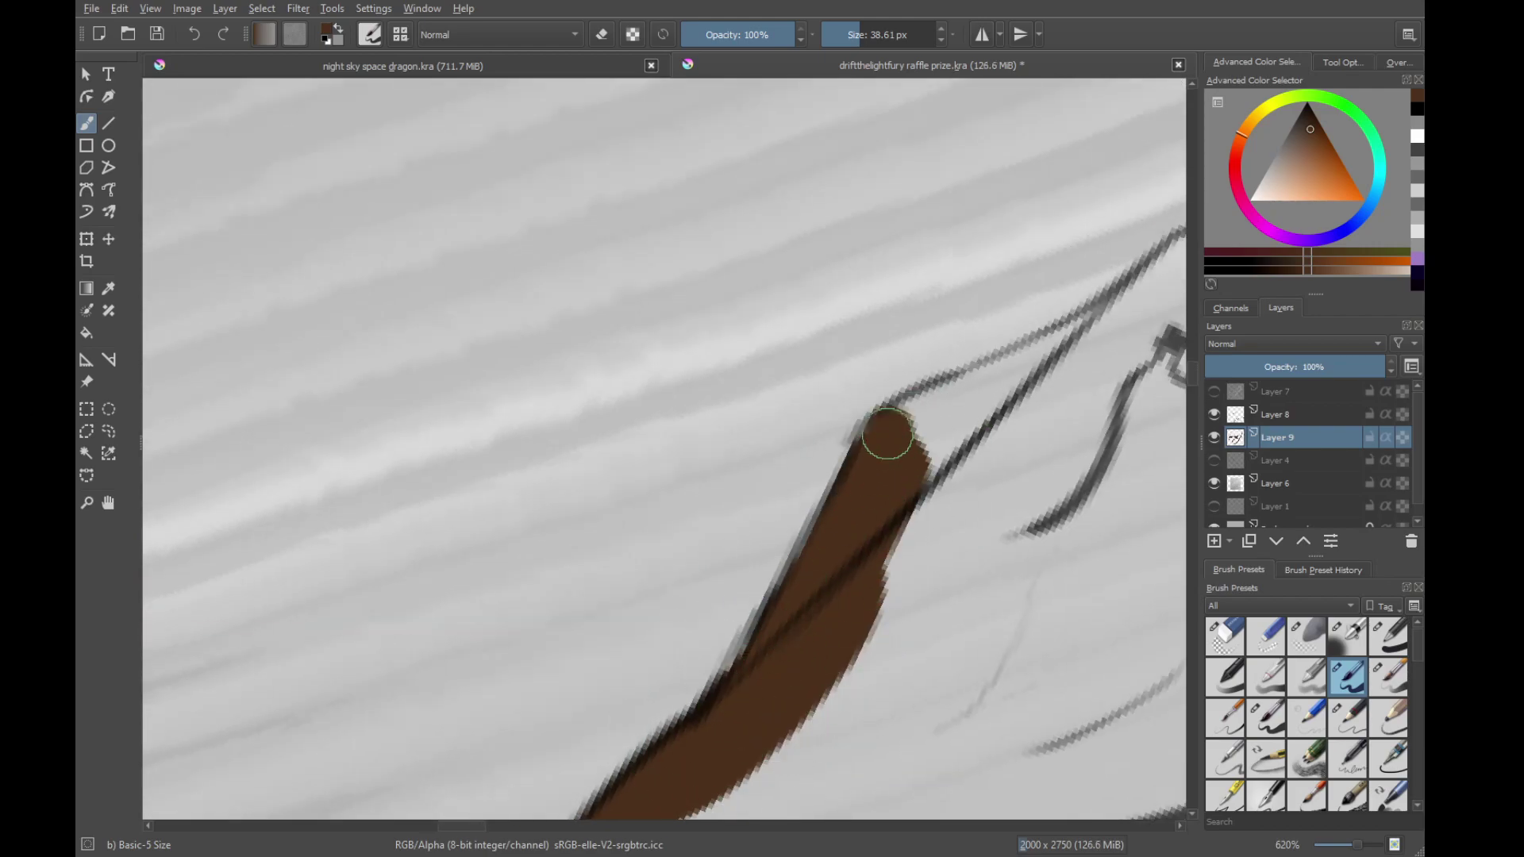
{"action": "left_click_drag", "start_coordinate": [923, 413], "coordinate": [1052, 345]}
{"action": "left_click_drag", "start_coordinate": [880, 421], "coordinate": [1131, 295]}
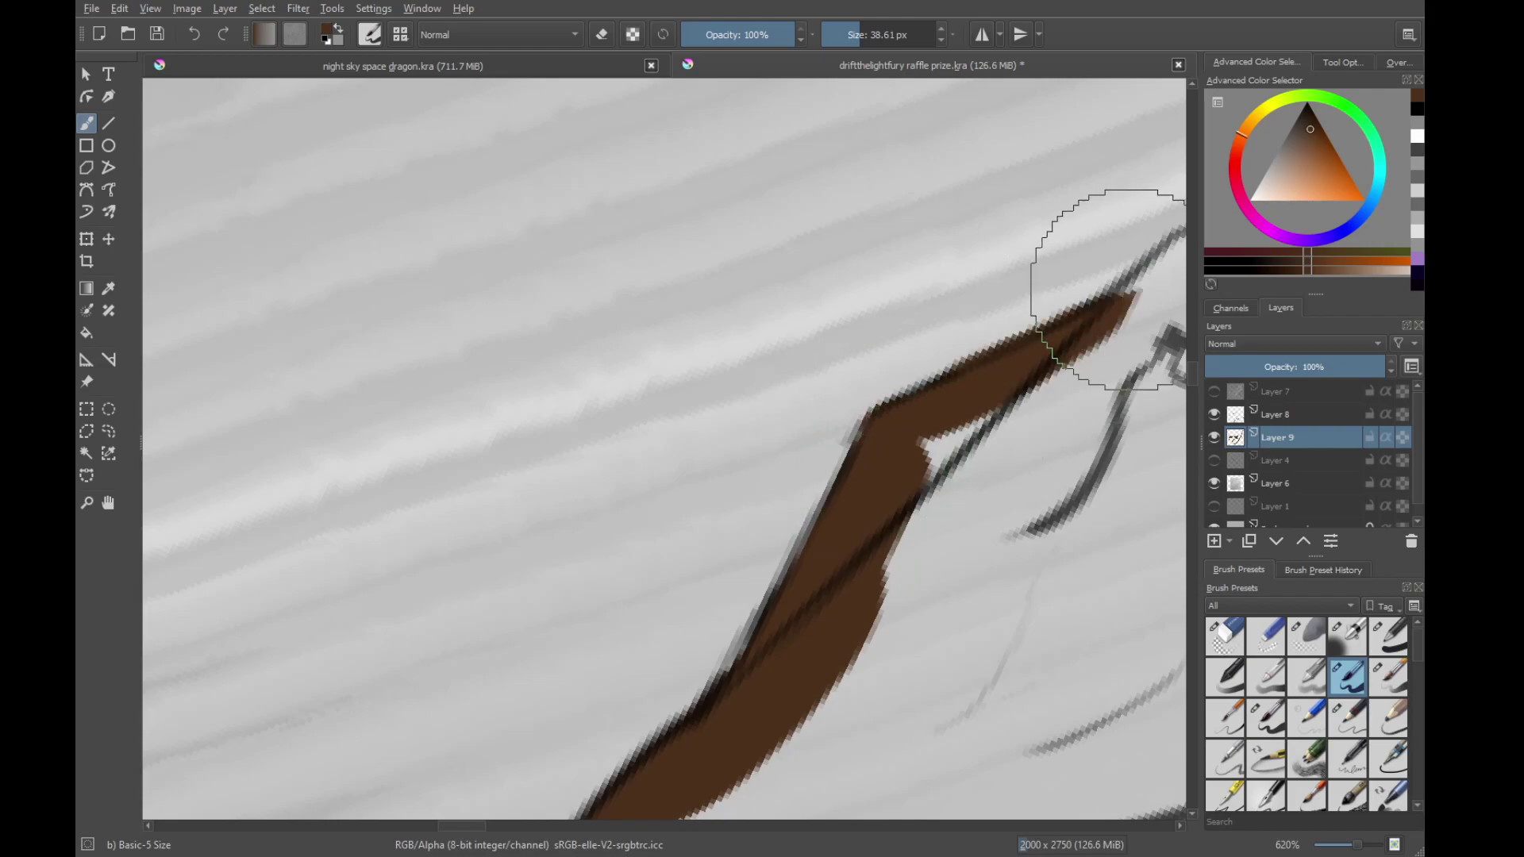
Extend the brown along the wing's leading edge towards the wrist and trim the overspill outside the line with the eraser
{"action": "mouse_move", "coordinate": [1046, 354]}
{"action": "left_mouse_down"}
{"action": "mouse_move", "coordinate": [969, 418]}
{"action": "mouse_move", "coordinate": [930, 520]}
{"action": "left_mouse_up"}
{"action": "left_click_drag", "start_coordinate": [981, 360], "coordinate": [830, 461]}
{"action": "key", "text": "slash"}
{"action": "left_click_drag", "start_coordinate": [744, 397], "coordinate": [969, 357]}
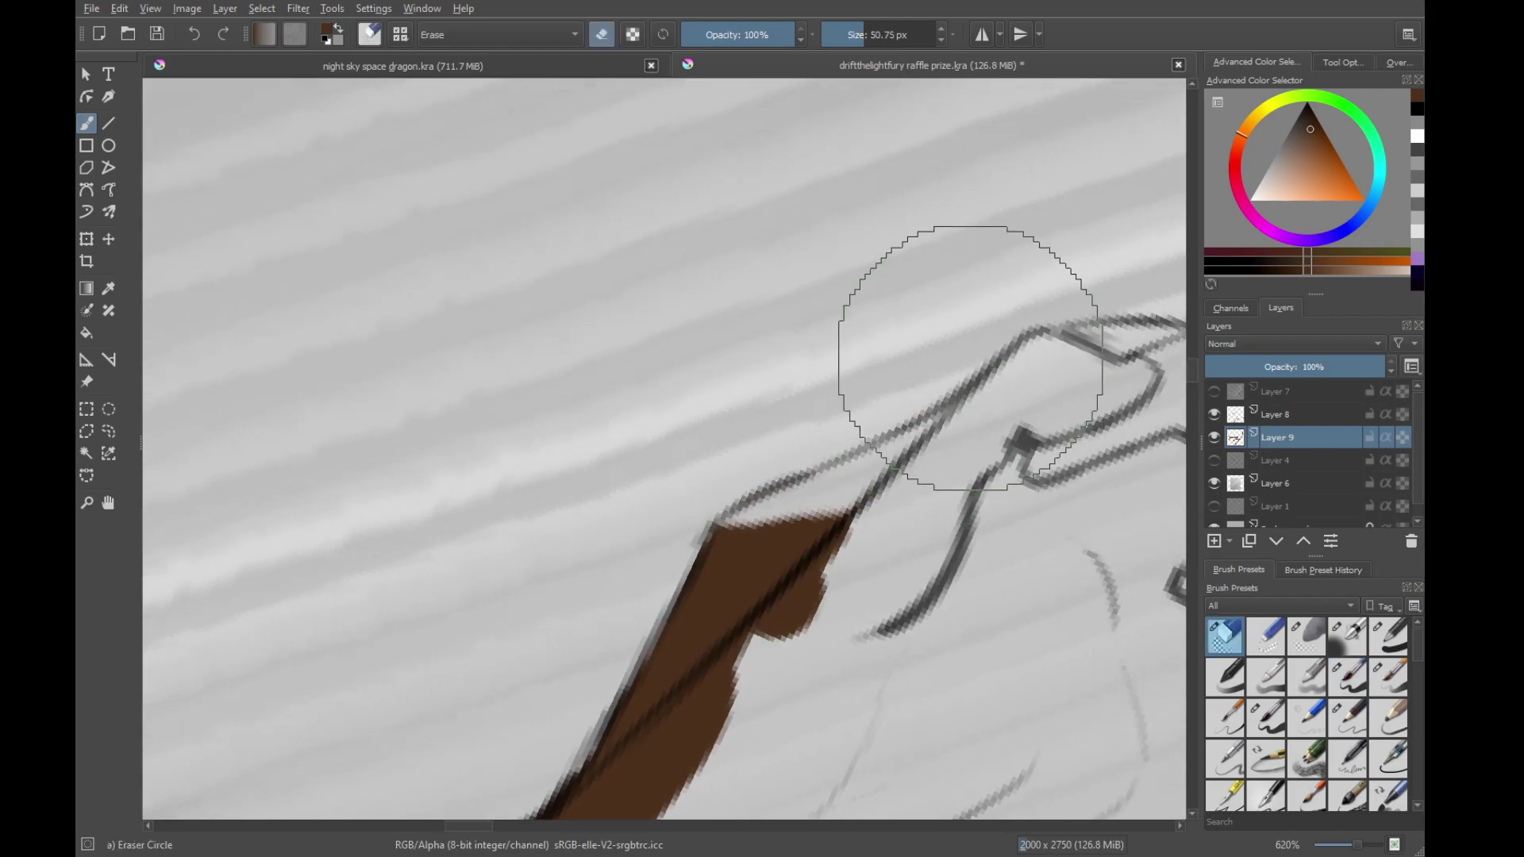
{"action": "key", "text": "slash"}
{"action": "key", "text": "4"}
Lengthen the brown strip towards the knuckle below the wrist claw, undoing the stray strokes
{"action": "mouse_move", "coordinate": [776, 508]}
{"action": "left_mouse_down"}
{"action": "mouse_move", "coordinate": [761, 521]}
{"action": "mouse_move", "coordinate": [969, 330]}
{"action": "left_mouse_up"}
{"action": "mouse_move", "coordinate": [849, 529]}
{"action": "left_mouse_down"}
{"action": "mouse_move", "coordinate": [864, 585]}
{"action": "mouse_move", "coordinate": [1008, 361]}
{"action": "left_mouse_up"}
{"action": "mouse_move", "coordinate": [972, 326]}
{"action": "left_mouse_down"}
{"action": "mouse_move", "coordinate": [844, 535]}
{"action": "mouse_move", "coordinate": [816, 540]}
{"action": "mouse_move", "coordinate": [778, 583]}
{"action": "left_mouse_up"}
{"action": "key", "text": "ctrl+z"}
{"action": "key", "text": "ctrl+z"}
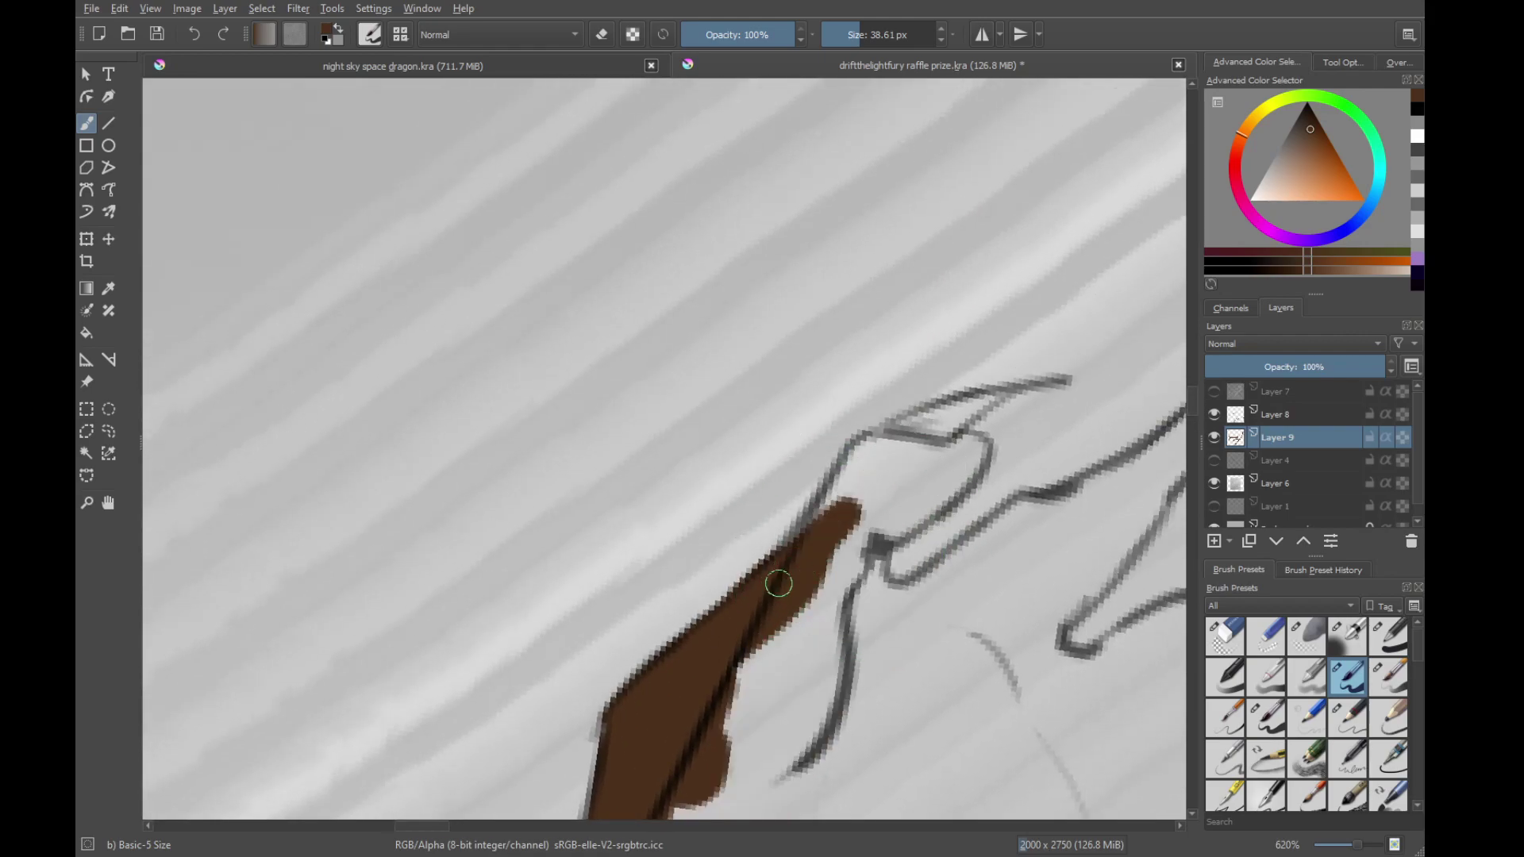
Fill the wrist knuckle and its curved, pointed claw with brown up to the line art
{"action": "key", "text": "4"}
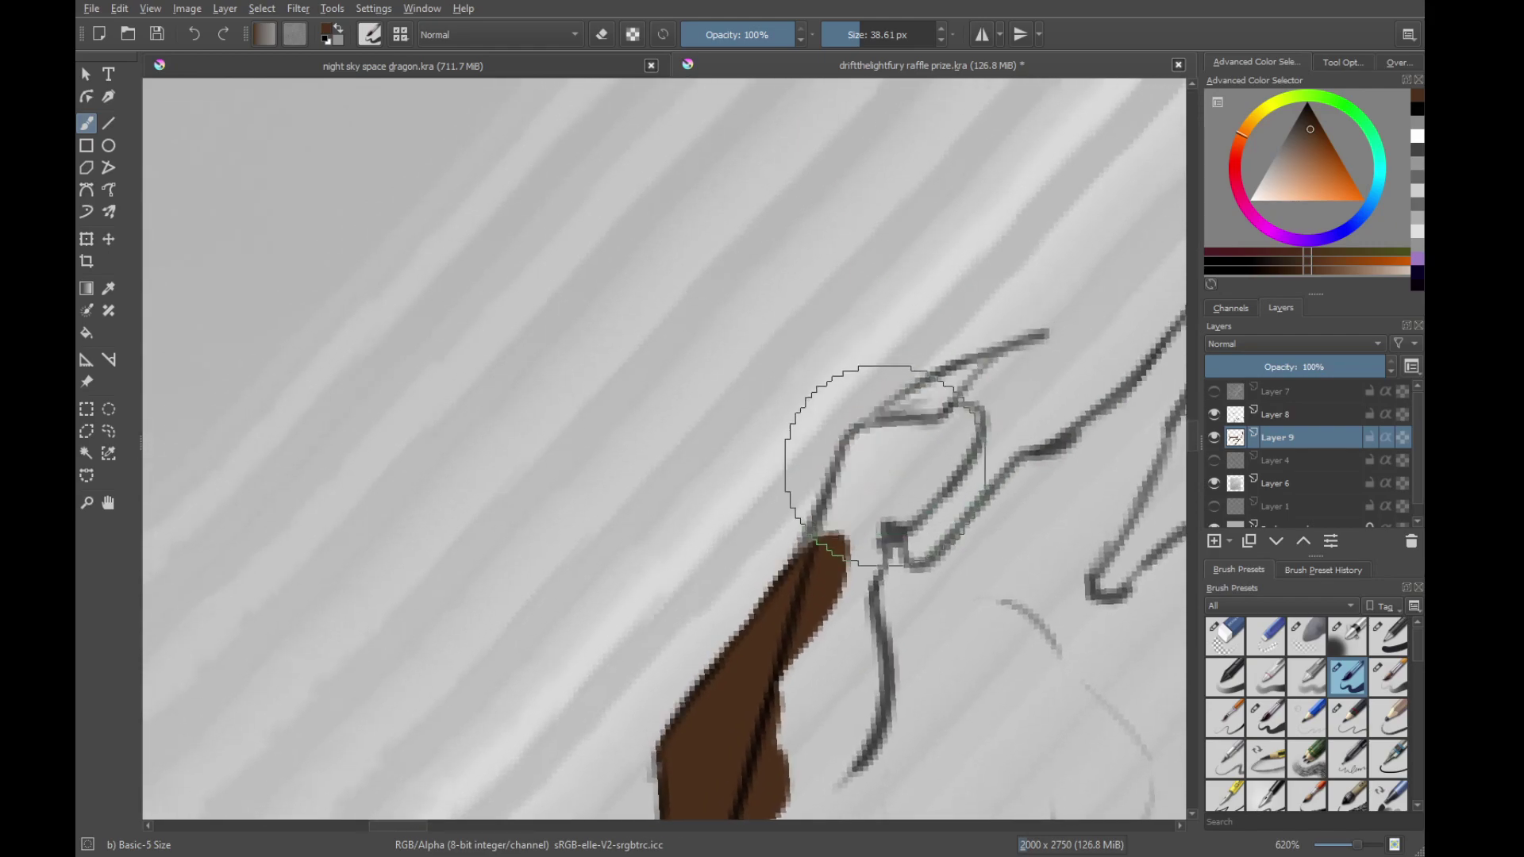
{"action": "left_click_drag", "start_coordinate": [865, 459], "coordinate": [805, 585]}
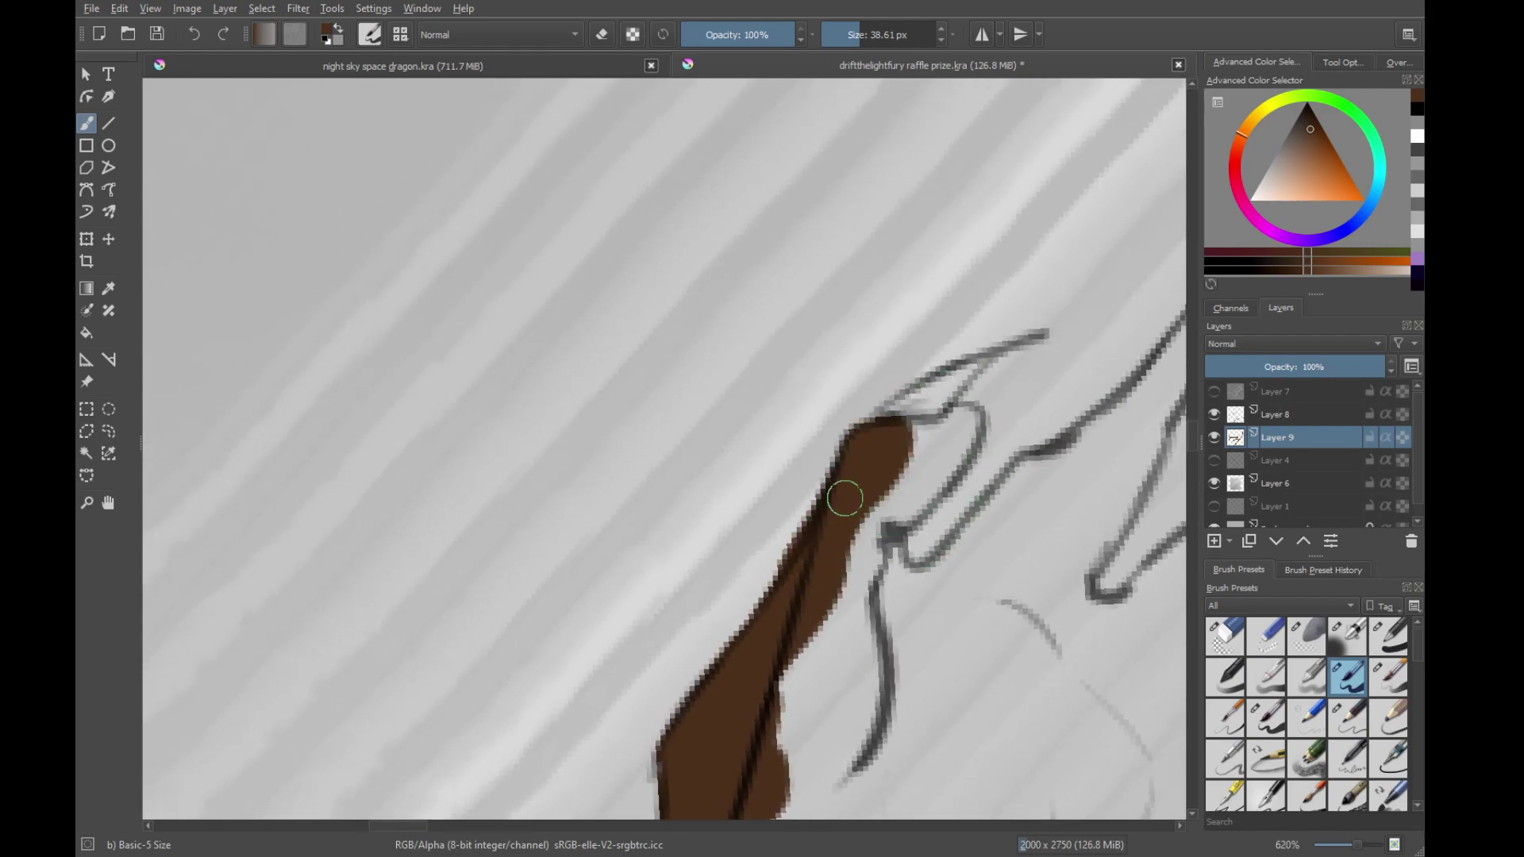
{"action": "mouse_move", "coordinate": [845, 499]}
{"action": "left_mouse_down"}
{"action": "mouse_move", "coordinate": [932, 368]}
{"action": "mouse_move", "coordinate": [1017, 307]}
{"action": "mouse_move", "coordinate": [990, 350]}
{"action": "left_mouse_up"}
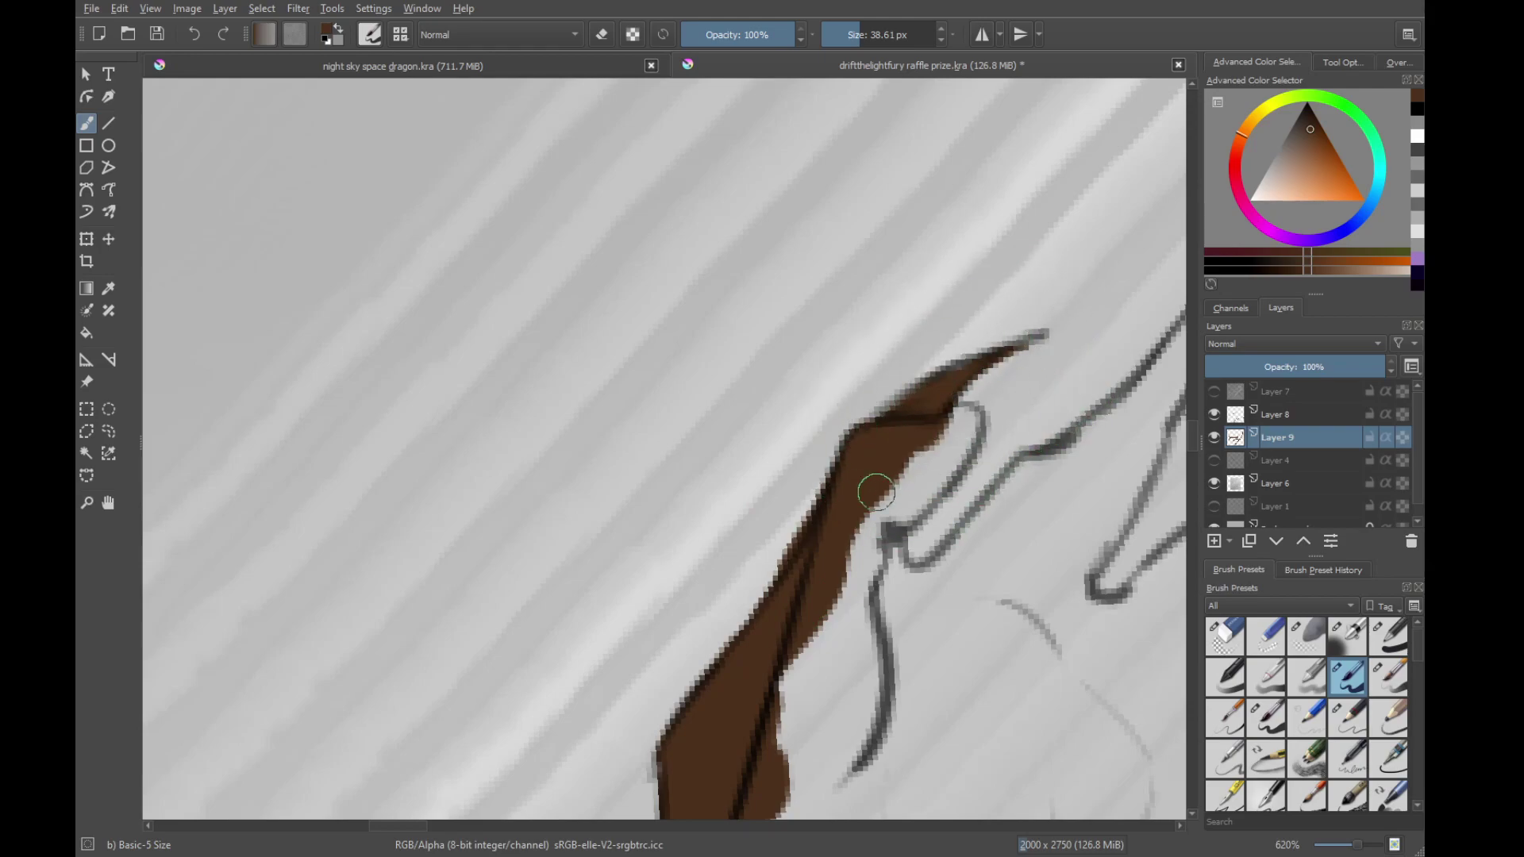
{"action": "left_click_drag", "start_coordinate": [884, 502], "coordinate": [936, 434]}
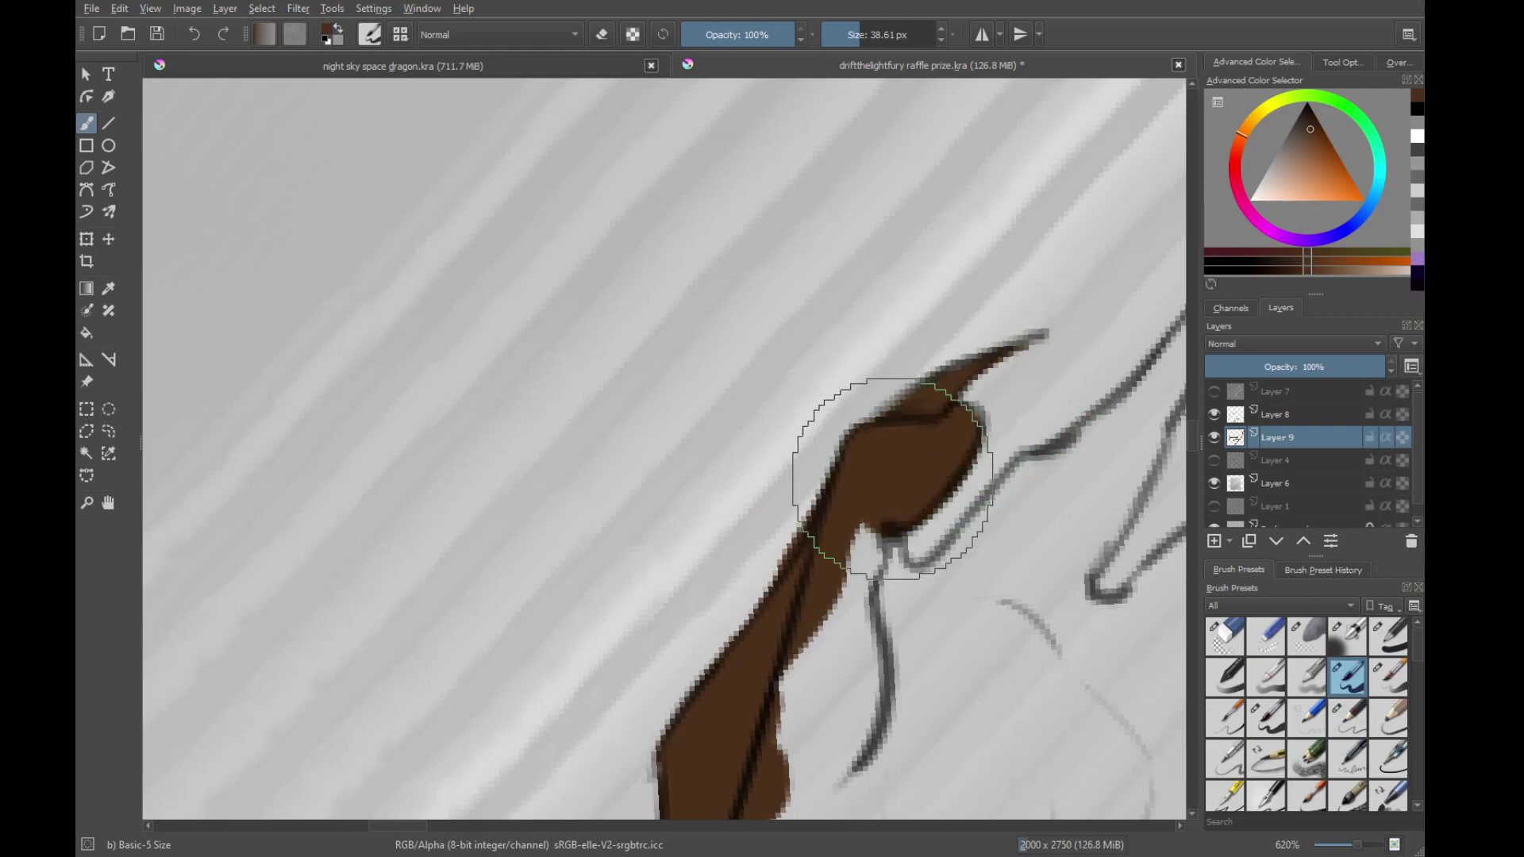
{"action": "left_click_drag", "start_coordinate": [892, 478], "coordinate": [916, 430]}
{"action": "left_click_drag", "start_coordinate": [885, 520], "coordinate": [886, 477]}
Carry the brown around the notch below the wrist knuckle and onto the start of the long wing finger
{"action": "left_click_drag", "start_coordinate": [942, 550], "coordinate": [999, 534]}
{"action": "left_click_drag", "start_coordinate": [944, 540], "coordinate": [800, 611]}
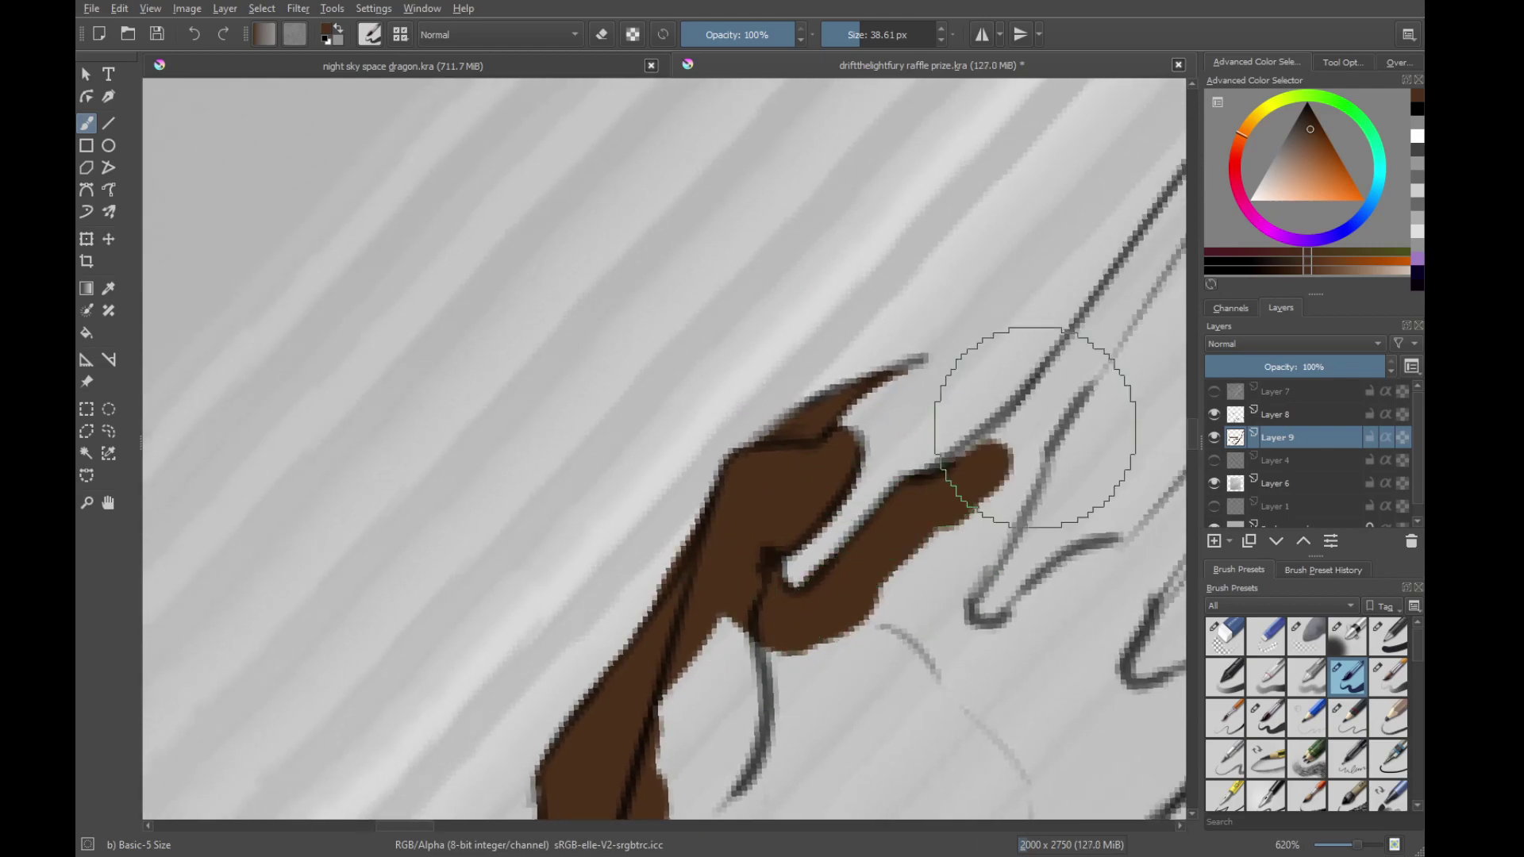
{"action": "left_click_drag", "start_coordinate": [1034, 427], "coordinate": [802, 610]}
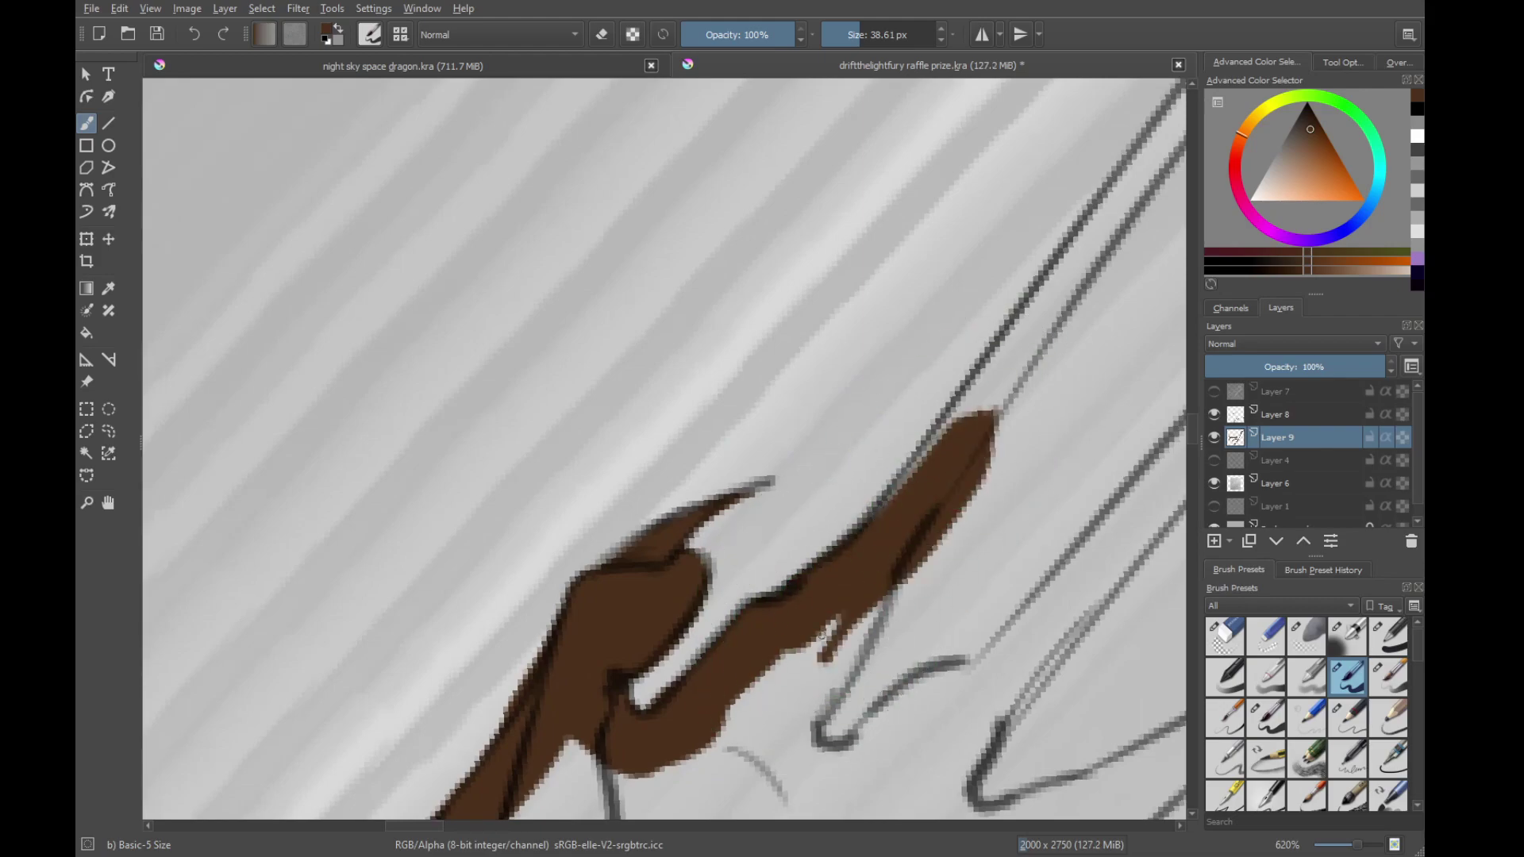
{"action": "left_click_drag", "start_coordinate": [930, 479], "coordinate": [735, 700]}
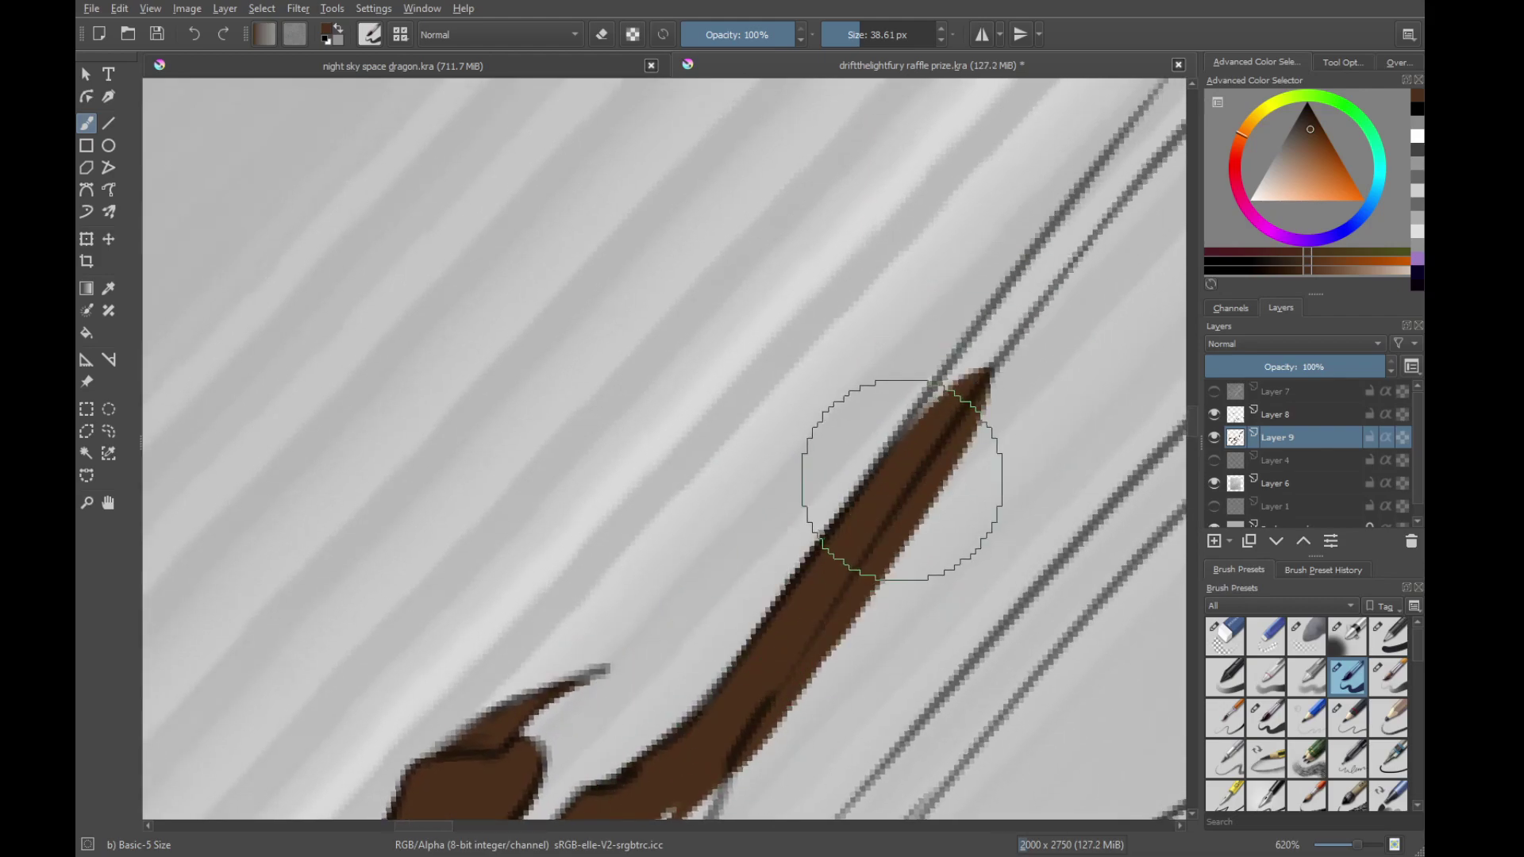
Extend the brown up the wing finger between its two parallel outlines, towards the forked lines
{"action": "left_click_drag", "start_coordinate": [901, 480], "coordinate": [732, 677]}
{"action": "left_click_drag", "start_coordinate": [936, 436], "coordinate": [995, 368]}
{"action": "mouse_move", "coordinate": [816, 575]}
{"action": "left_mouse_down"}
{"action": "mouse_move", "coordinate": [687, 730]}
{"action": "mouse_move", "coordinate": [964, 399]}
{"action": "left_mouse_up"}
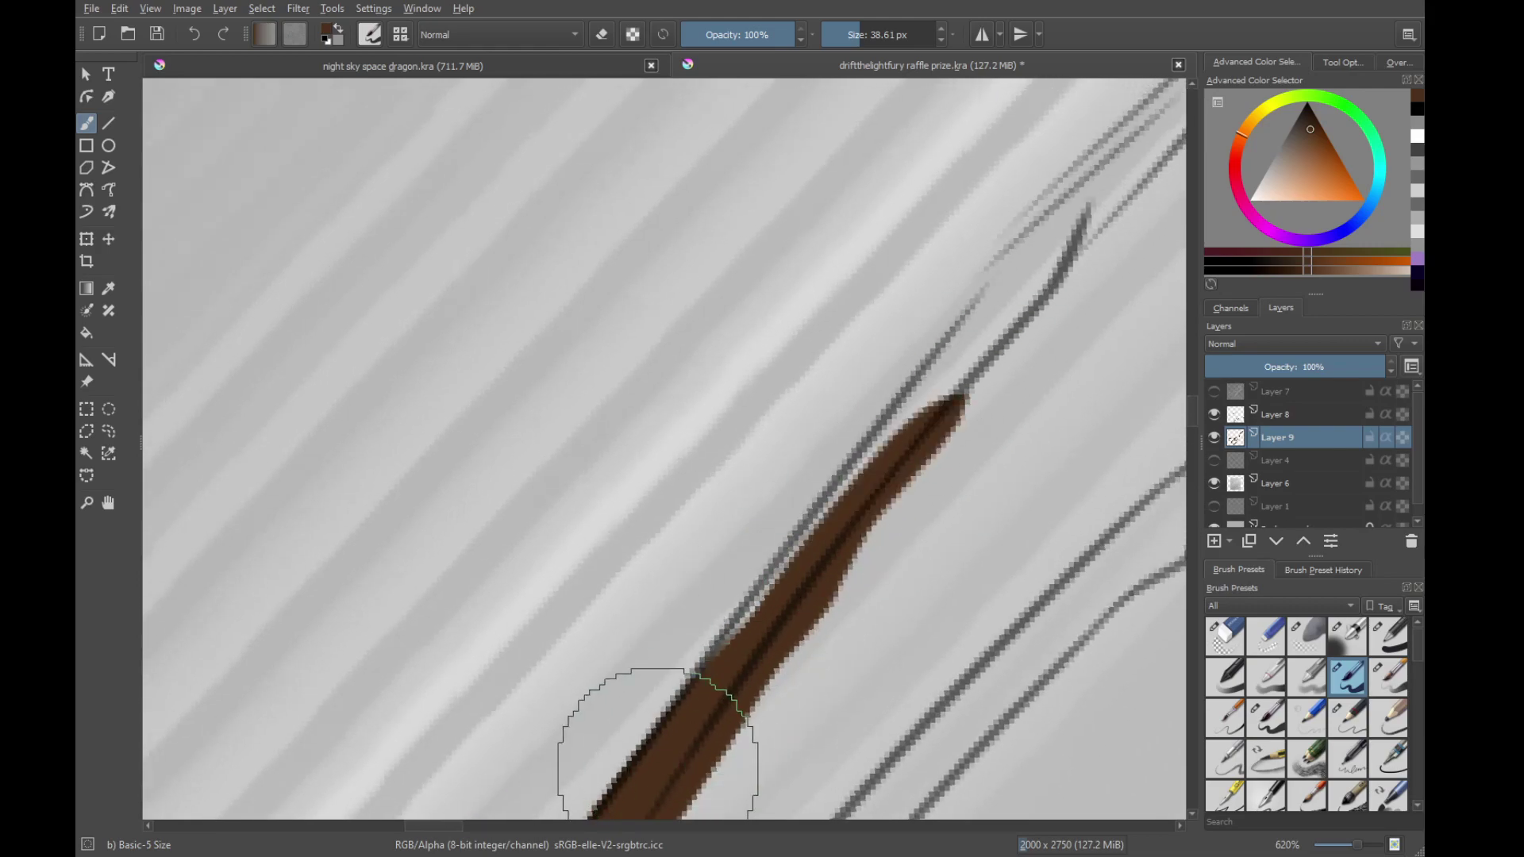
{"action": "mouse_move", "coordinate": [846, 505]}
{"action": "left_mouse_down"}
{"action": "mouse_move", "coordinate": [1031, 299]}
{"action": "mouse_move", "coordinate": [650, 797]}
{"action": "mouse_move", "coordinate": [699, 718]}
{"action": "left_mouse_up"}
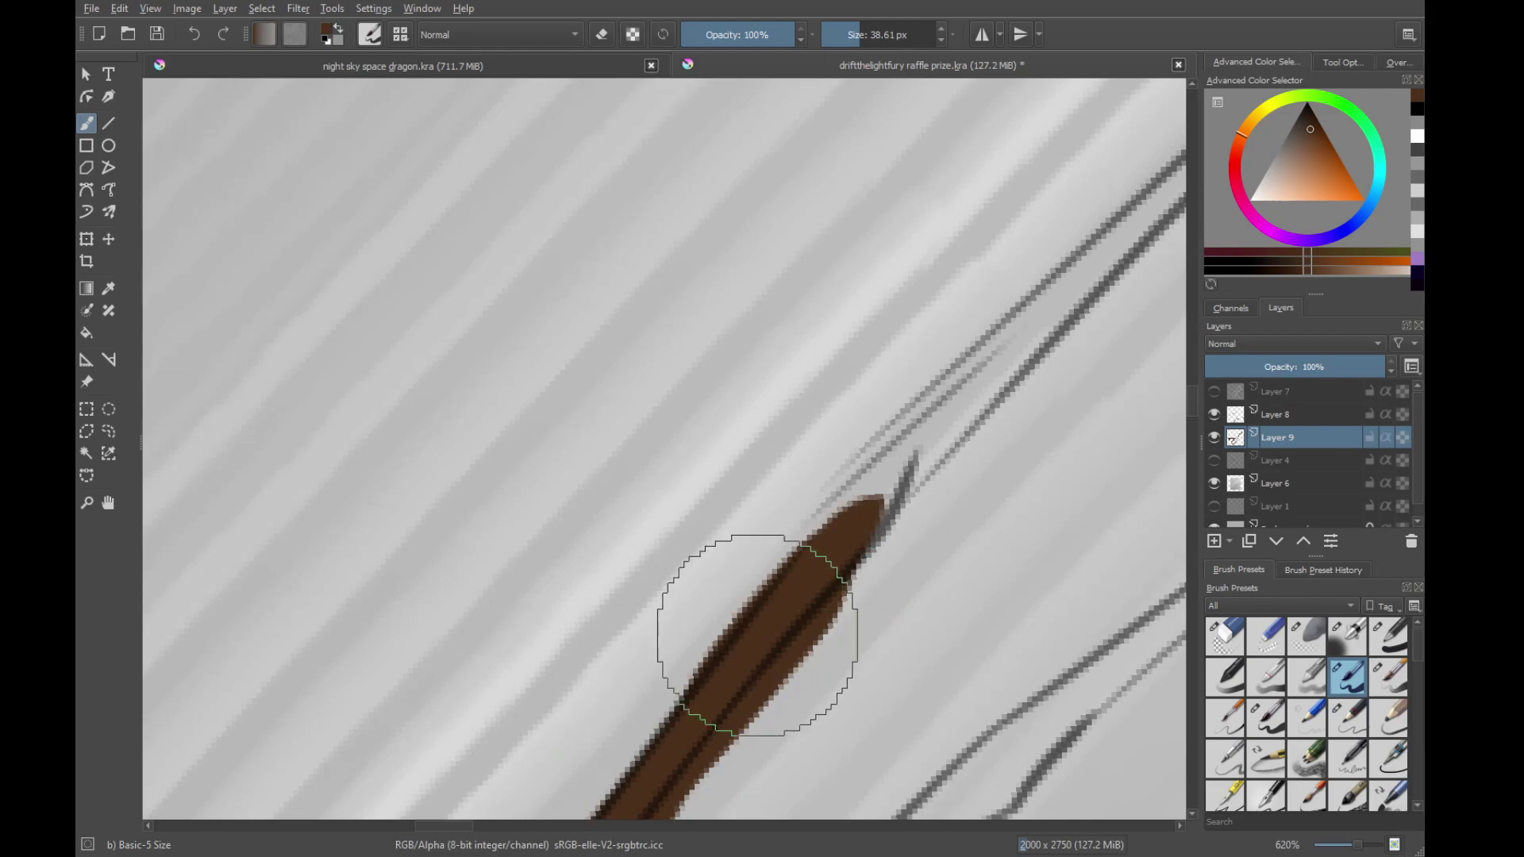
Paint brown through the forked lines of the wing finger and onto its next straight section
{"action": "left_click_drag", "start_coordinate": [866, 516], "coordinate": [1023, 355]}
{"action": "mouse_move", "coordinate": [1024, 354]}
{"action": "left_mouse_down"}
{"action": "mouse_move", "coordinate": [862, 491]}
{"action": "mouse_move", "coordinate": [1016, 341]}
{"action": "left_mouse_up"}
{"action": "left_click_drag", "start_coordinate": [1016, 341], "coordinate": [897, 444]}
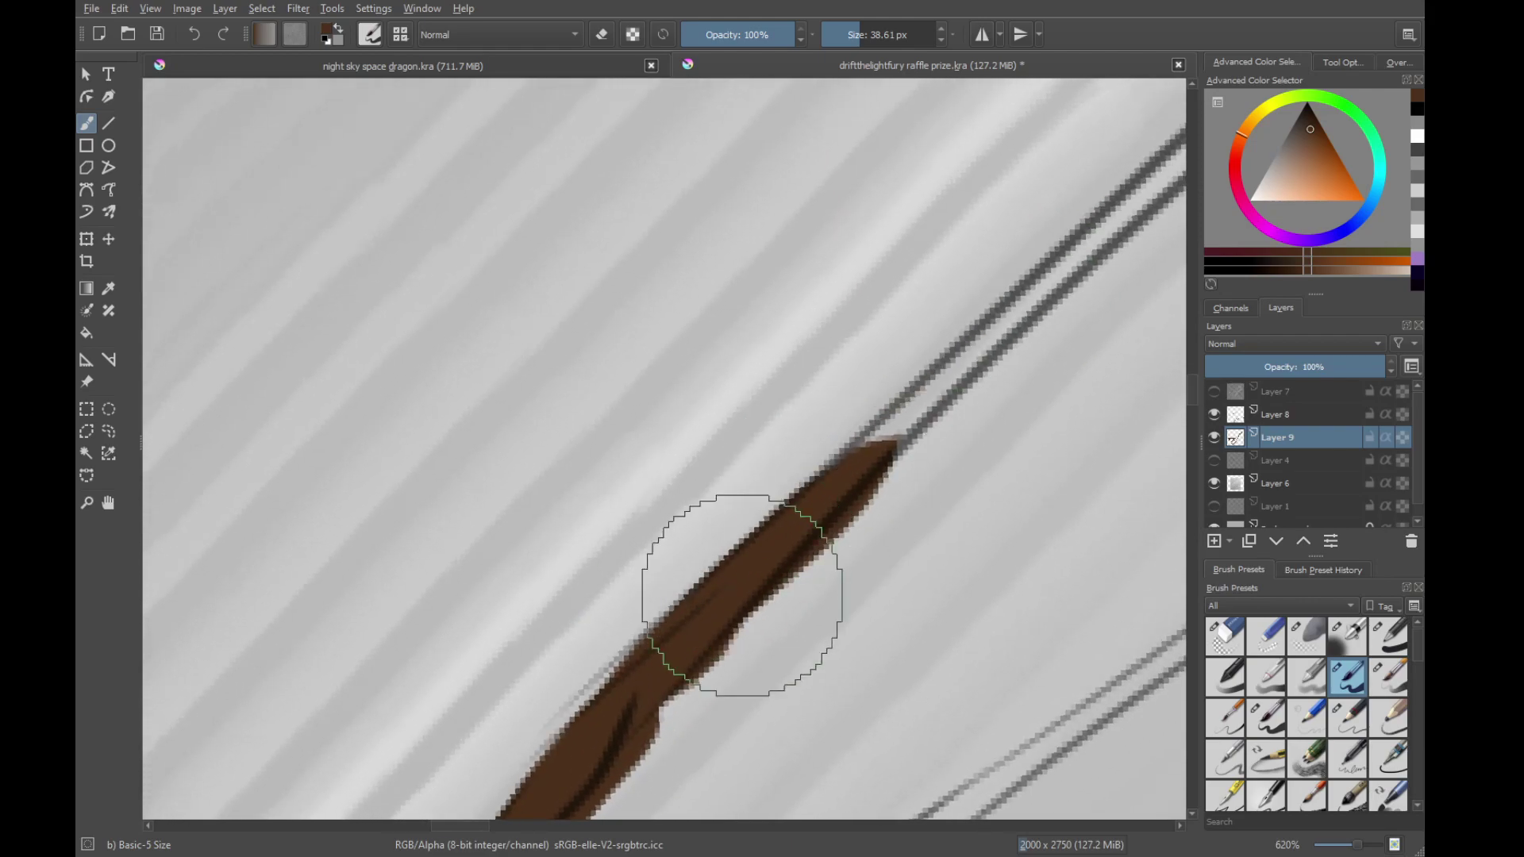
{"action": "left_click_drag", "start_coordinate": [759, 580], "coordinate": [1035, 322]}
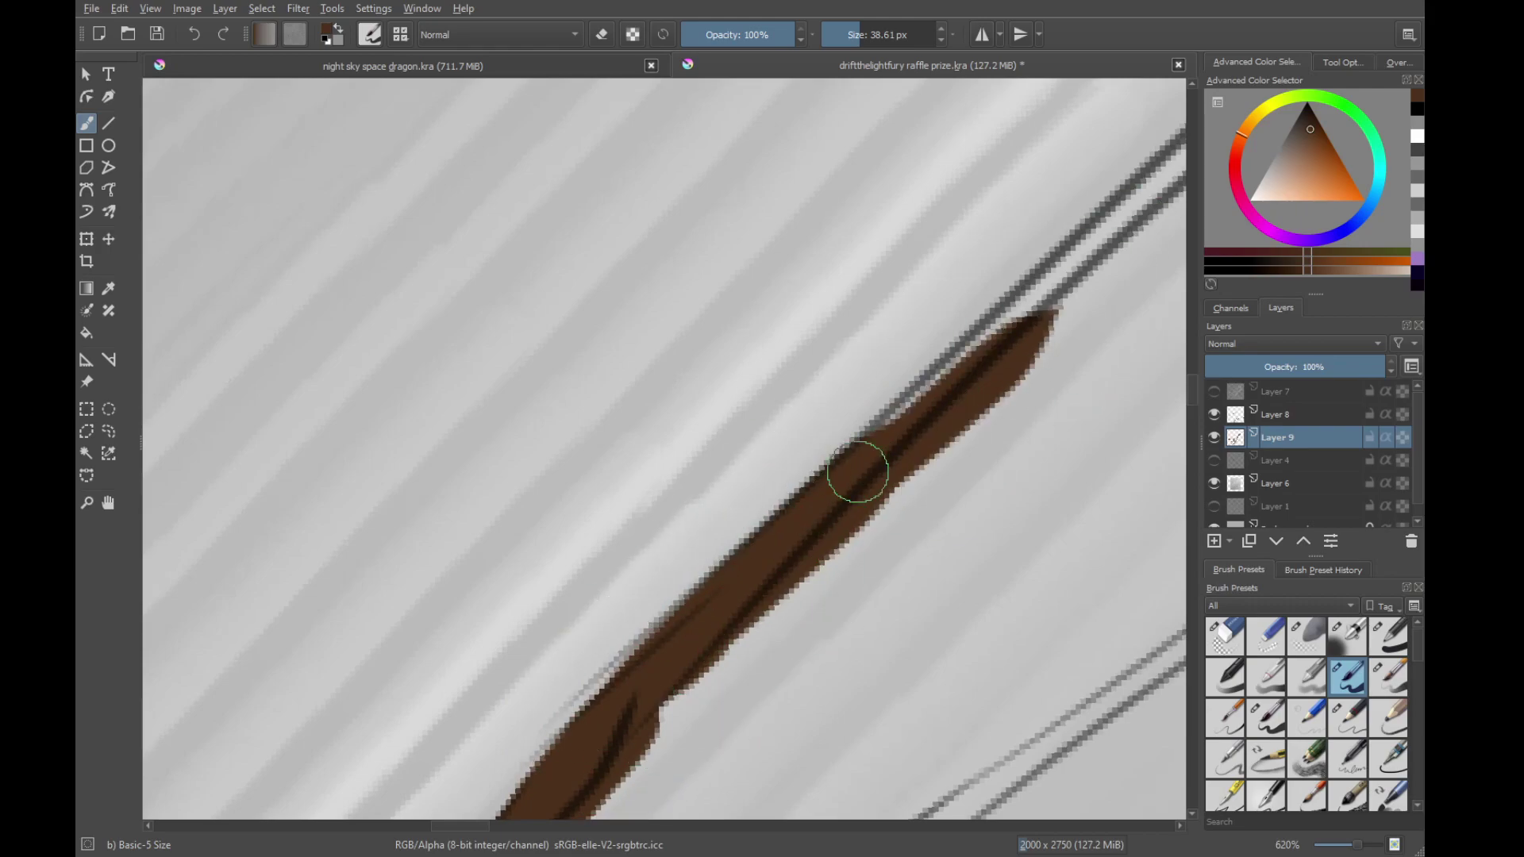
Widen the brown along the finger's straight section so it meets the upper outline
{"action": "left_click_drag", "start_coordinate": [858, 473], "coordinate": [1024, 334]}
{"action": "mouse_move", "coordinate": [824, 544]}
{"action": "left_mouse_down"}
{"action": "mouse_move", "coordinate": [626, 707]}
{"action": "mouse_move", "coordinate": [963, 367]}
{"action": "left_mouse_up"}
{"action": "left_click_drag", "start_coordinate": [670, 643], "coordinate": [1016, 321]}
{"action": "mouse_move", "coordinate": [891, 429]}
{"action": "left_mouse_down"}
{"action": "mouse_move", "coordinate": [596, 715]}
{"action": "mouse_move", "coordinate": [663, 639]}
{"action": "mouse_move", "coordinate": [1110, 282]}
{"action": "left_mouse_up"}
{"action": "left_click_drag", "start_coordinate": [955, 376], "coordinate": [721, 578]}
{"action": "left_click_drag", "start_coordinate": [684, 629], "coordinate": [1023, 334]}
{"action": "left_click_drag", "start_coordinate": [714, 595], "coordinate": [1071, 316]}
Continue the brown farther along the wing finger's paired outlines, undoing the last stroke
{"action": "left_click_drag", "start_coordinate": [762, 588], "coordinate": [1099, 295]}
{"action": "mouse_move", "coordinate": [940, 421]}
{"action": "left_mouse_down"}
{"action": "mouse_move", "coordinate": [629, 690]}
{"action": "mouse_move", "coordinate": [988, 404]}
{"action": "left_mouse_up"}
{"action": "left_click_drag", "start_coordinate": [516, 756], "coordinate": [992, 385]}
{"action": "left_click_drag", "start_coordinate": [597, 689], "coordinate": [1110, 282]}
{"action": "left_click_drag", "start_coordinate": [984, 373], "coordinate": [847, 484]}
{"action": "left_click_drag", "start_coordinate": [707, 607], "coordinate": [1099, 292]}
{"action": "key", "text": "ctrl+z"}
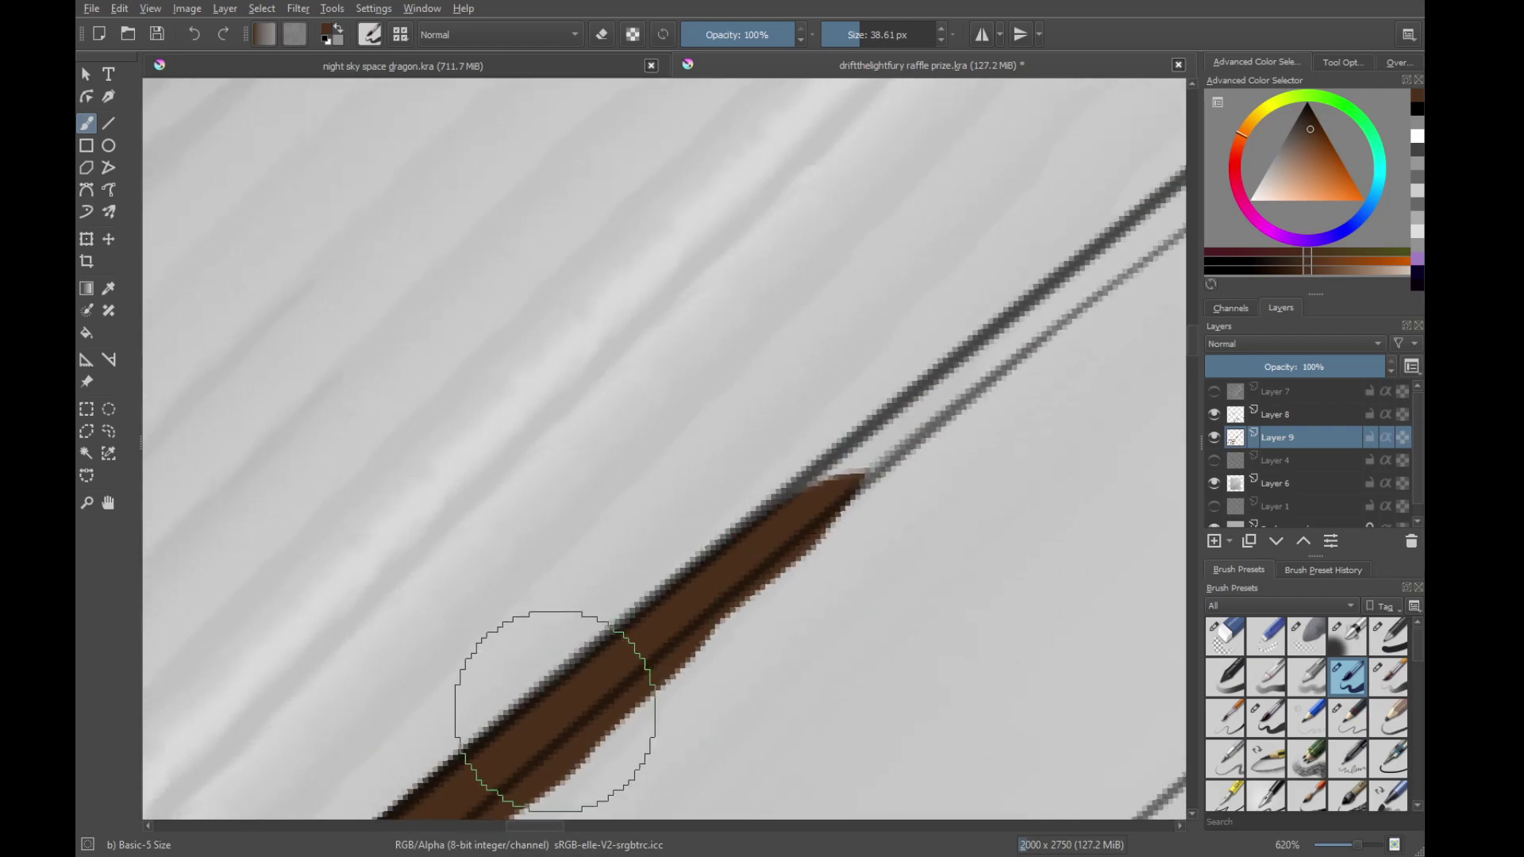
Lengthen the brown strip along the finger's dark upper outline up to the faded stretch of the lower line
{"action": "left_click_drag", "start_coordinate": [844, 473], "coordinate": [1087, 299]}
{"action": "mouse_move", "coordinate": [679, 619]}
{"action": "left_mouse_down"}
{"action": "mouse_move", "coordinate": [878, 421]}
{"action": "mouse_move", "coordinate": [646, 641]}
{"action": "left_mouse_up"}
{"action": "mouse_move", "coordinate": [840, 474]}
{"action": "left_mouse_down"}
{"action": "mouse_move", "coordinate": [652, 596]}
{"action": "mouse_move", "coordinate": [1063, 247]}
{"action": "left_mouse_up"}
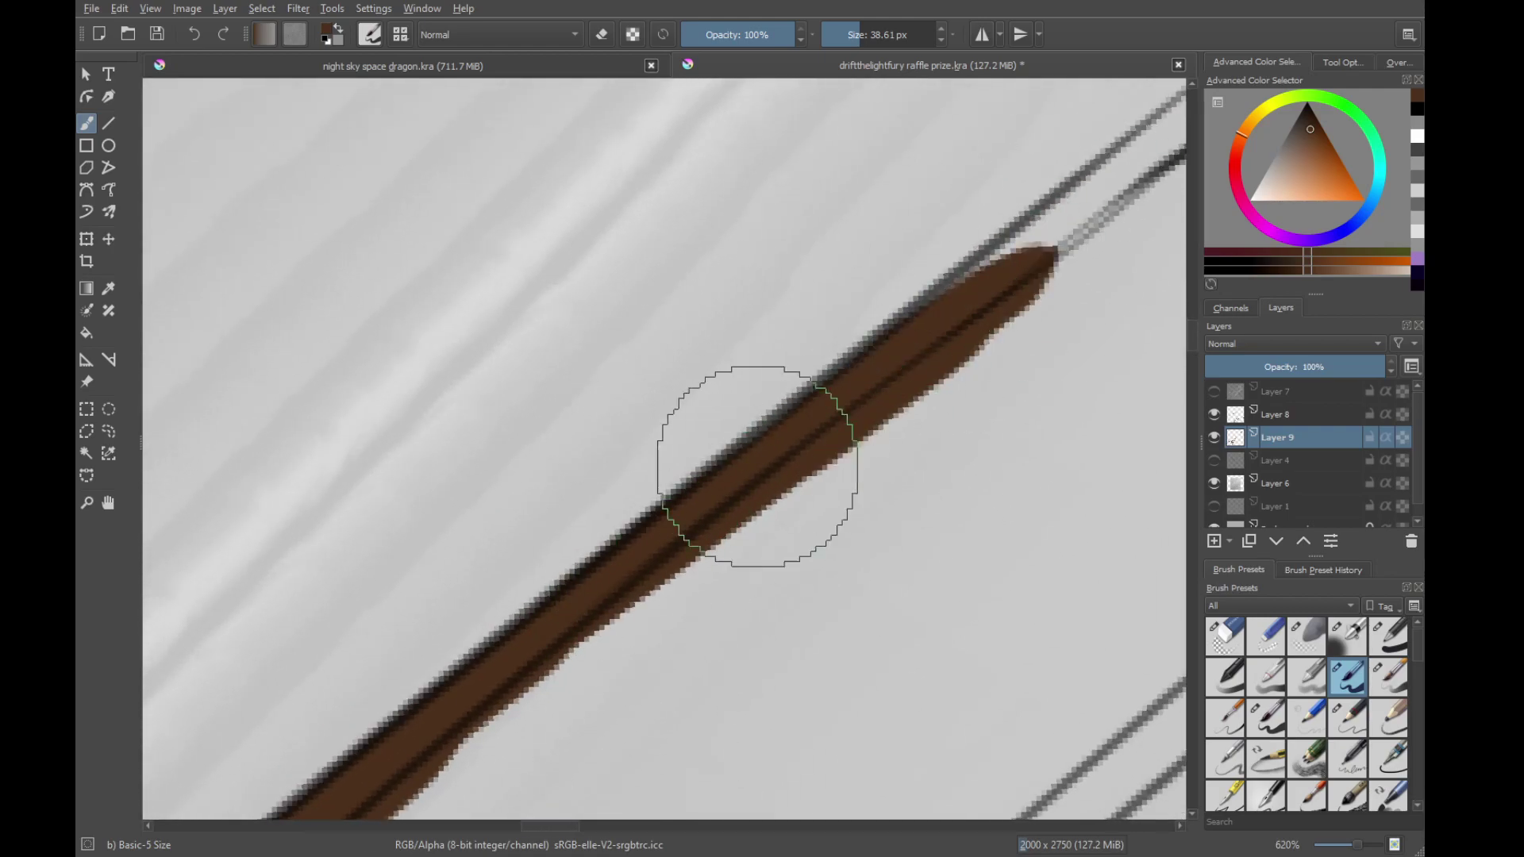
{"action": "left_click_drag", "start_coordinate": [603, 560], "coordinate": [1061, 231]}
{"action": "left_click_drag", "start_coordinate": [797, 439], "coordinate": [680, 537]}
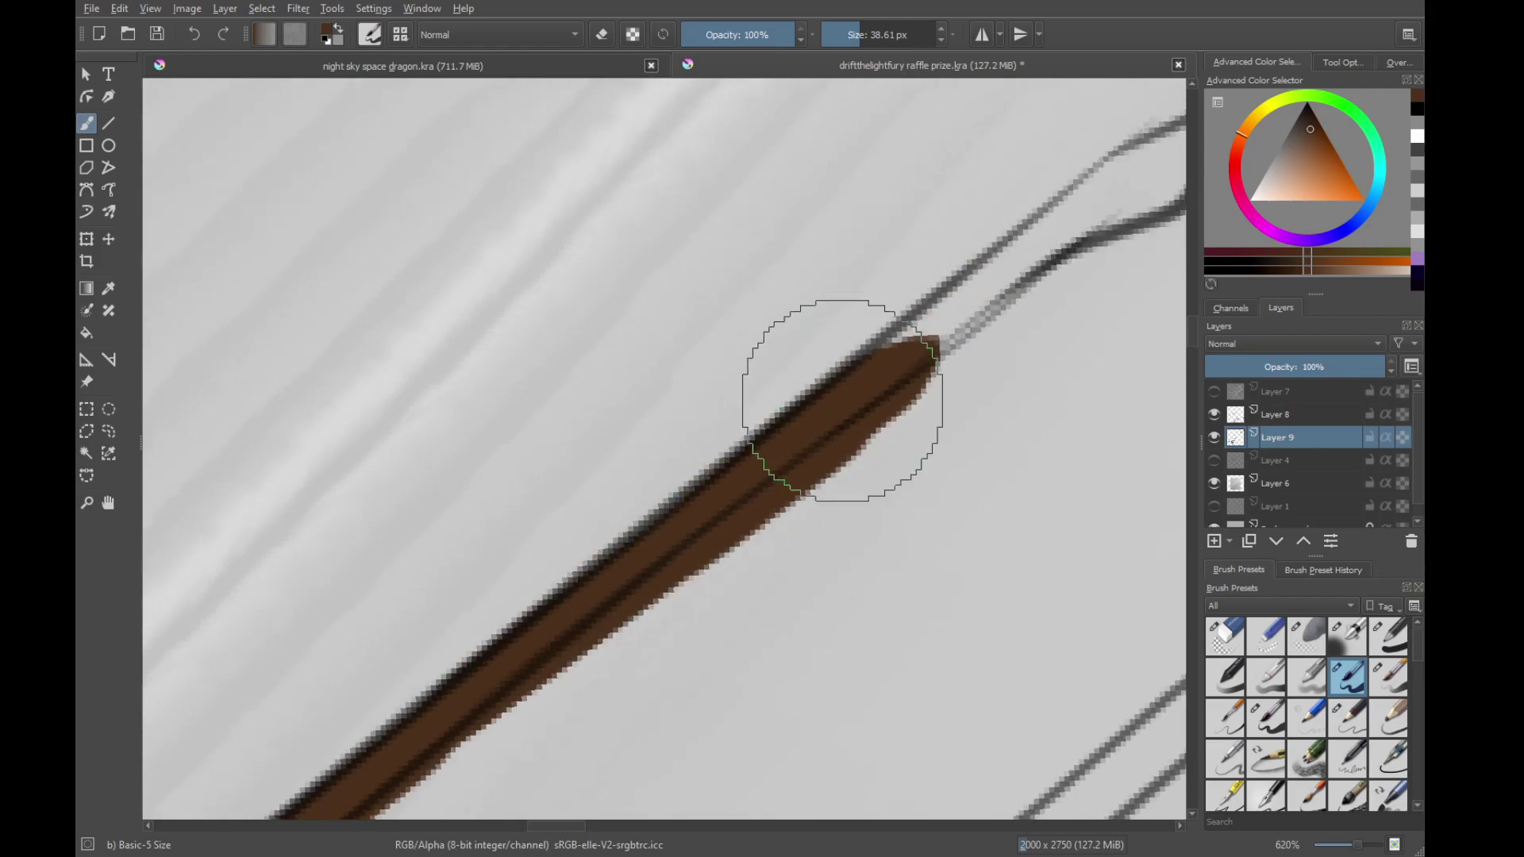
Carry the brown past the faded lower line and fill the finger's swelling below its end joint
{"action": "left_click_drag", "start_coordinate": [1022, 278], "coordinate": [952, 336]}
{"action": "left_click_drag", "start_coordinate": [714, 543], "coordinate": [1055, 270]}
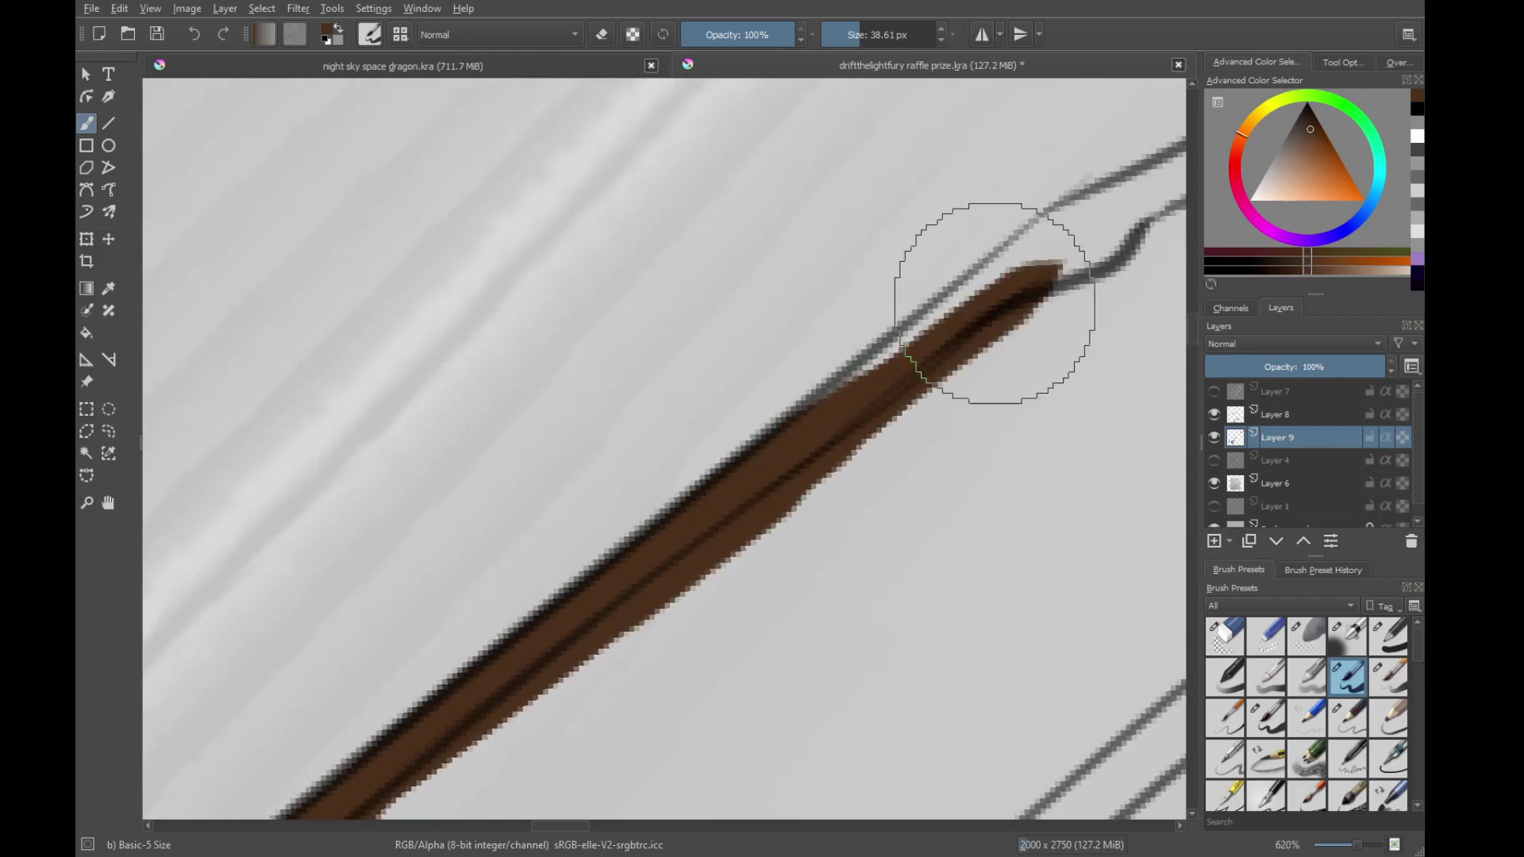
{"action": "left_click_drag", "start_coordinate": [831, 398], "coordinate": [1095, 236]}
{"action": "left_click_drag", "start_coordinate": [908, 357], "coordinate": [1065, 263]}
{"action": "mouse_move", "coordinate": [1103, 278]}
{"action": "left_mouse_down"}
{"action": "mouse_move", "coordinate": [1082, 198]}
{"action": "mouse_move", "coordinate": [846, 509]}
{"action": "left_mouse_up"}
{"action": "mouse_move", "coordinate": [750, 565]}
{"action": "left_mouse_down"}
{"action": "mouse_move", "coordinate": [780, 536]}
{"action": "mouse_move", "coordinate": [745, 533]}
{"action": "left_mouse_up"}
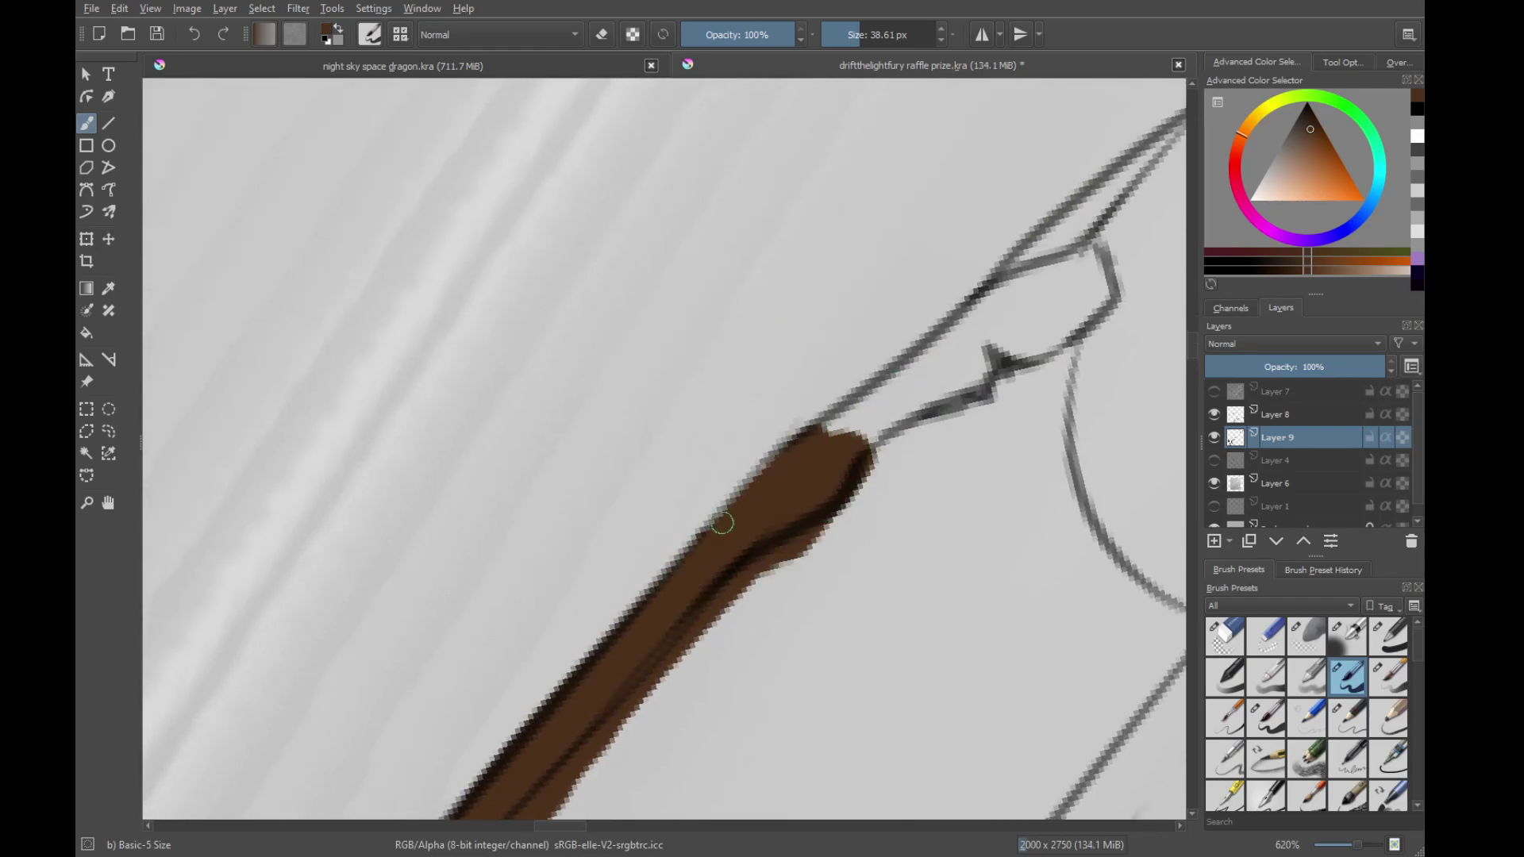
Fill the end joint of the wing finger with brown up to the base of its claw
{"action": "mouse_move", "coordinate": [780, 472]}
{"action": "left_mouse_down"}
{"action": "mouse_move", "coordinate": [1011, 333]}
{"action": "mouse_move", "coordinate": [1087, 262]}
{"action": "left_mouse_up"}
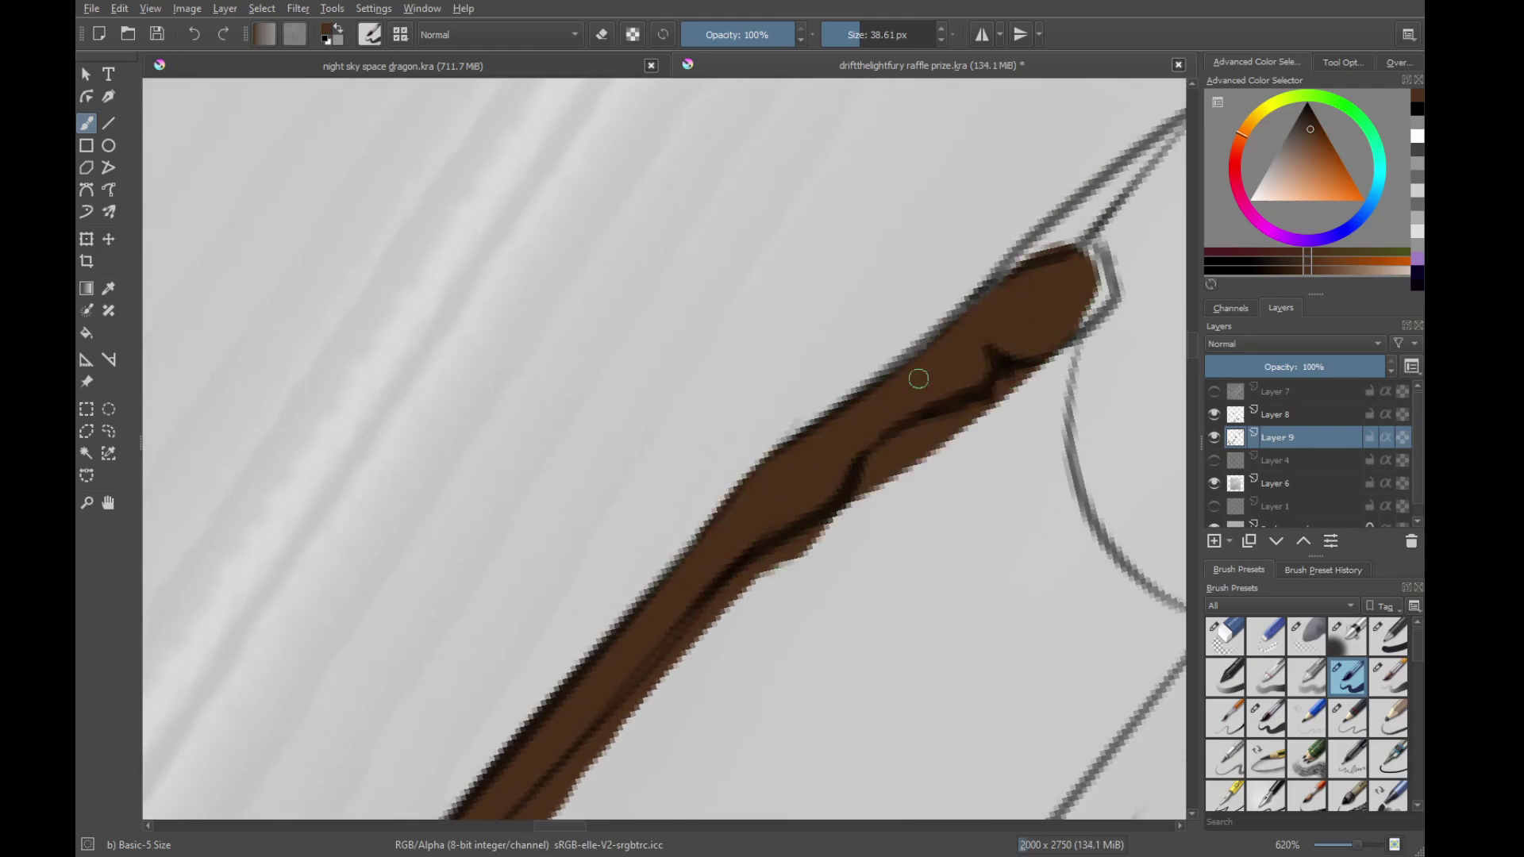
{"action": "left_click_drag", "start_coordinate": [918, 379], "coordinate": [1016, 290]}
{"action": "left_click_drag", "start_coordinate": [1061, 278], "coordinate": [888, 427]}
{"action": "left_click_drag", "start_coordinate": [920, 393], "coordinate": [836, 526]}
{"action": "left_click_drag", "start_coordinate": [774, 510], "coordinate": [841, 448]}
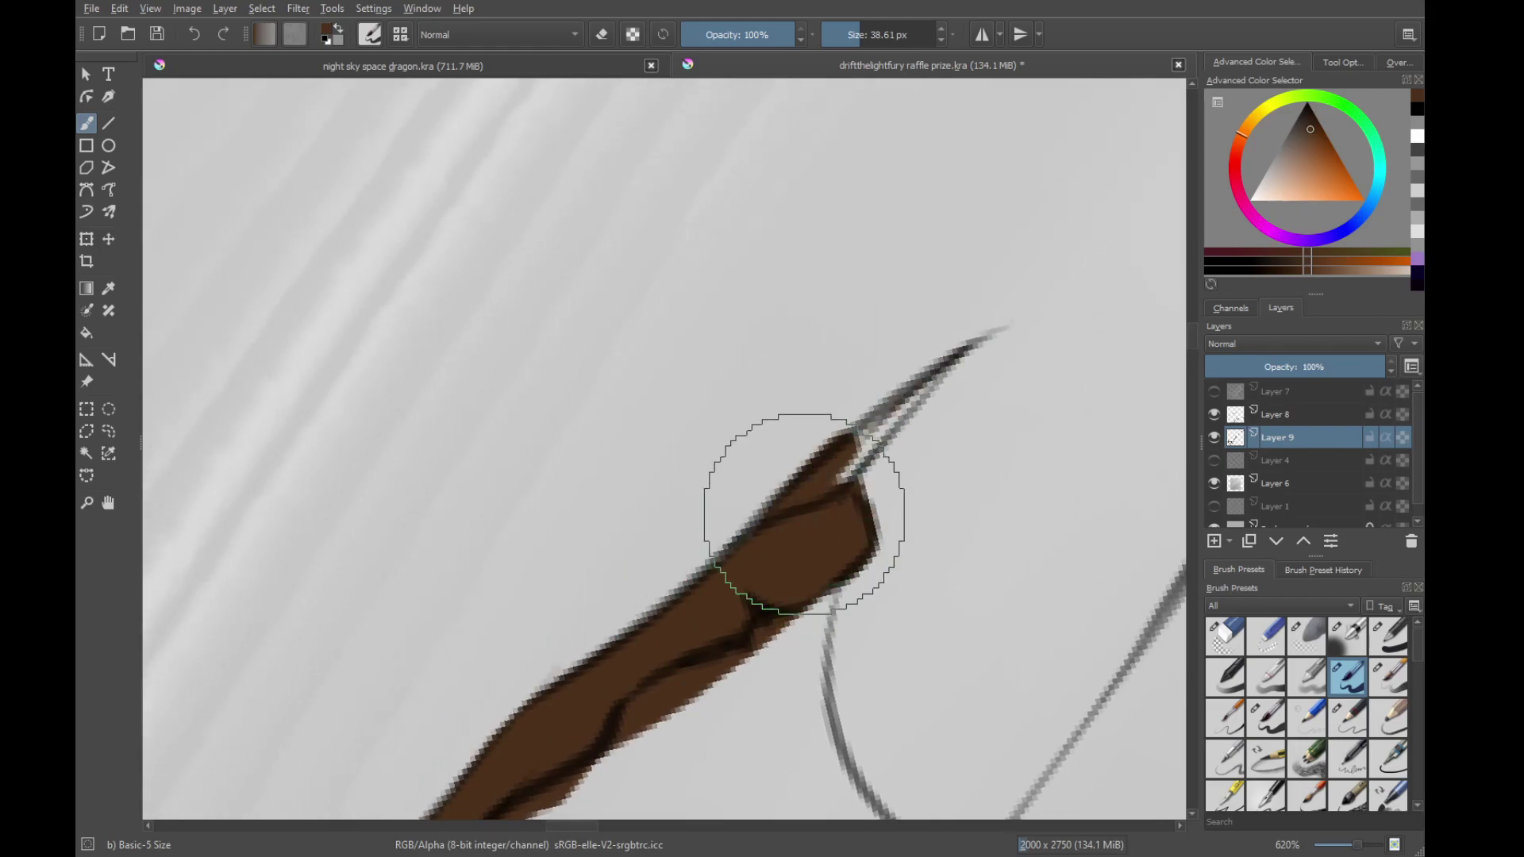
Fill the fingertip claw and paint a brown band along the membrane's curved edge down to the next finger line
{"action": "mouse_move", "coordinate": [789, 510]}
{"action": "left_mouse_down"}
{"action": "mouse_move", "coordinate": [935, 383]}
{"action": "mouse_move", "coordinate": [861, 469]}
{"action": "mouse_move", "coordinate": [751, 540]}
{"action": "mouse_move", "coordinate": [896, 405]}
{"action": "left_mouse_up"}
{"action": "mouse_move", "coordinate": [818, 617]}
{"action": "left_mouse_down"}
{"action": "mouse_move", "coordinate": [919, 409]}
{"action": "mouse_move", "coordinate": [897, 564]}
{"action": "mouse_move", "coordinate": [973, 613]}
{"action": "mouse_move", "coordinate": [888, 528]}
{"action": "left_mouse_up"}
{"action": "mouse_move", "coordinate": [798, 420]}
{"action": "left_mouse_down"}
{"action": "mouse_move", "coordinate": [932, 609]}
{"action": "mouse_move", "coordinate": [956, 597]}
{"action": "left_mouse_up"}
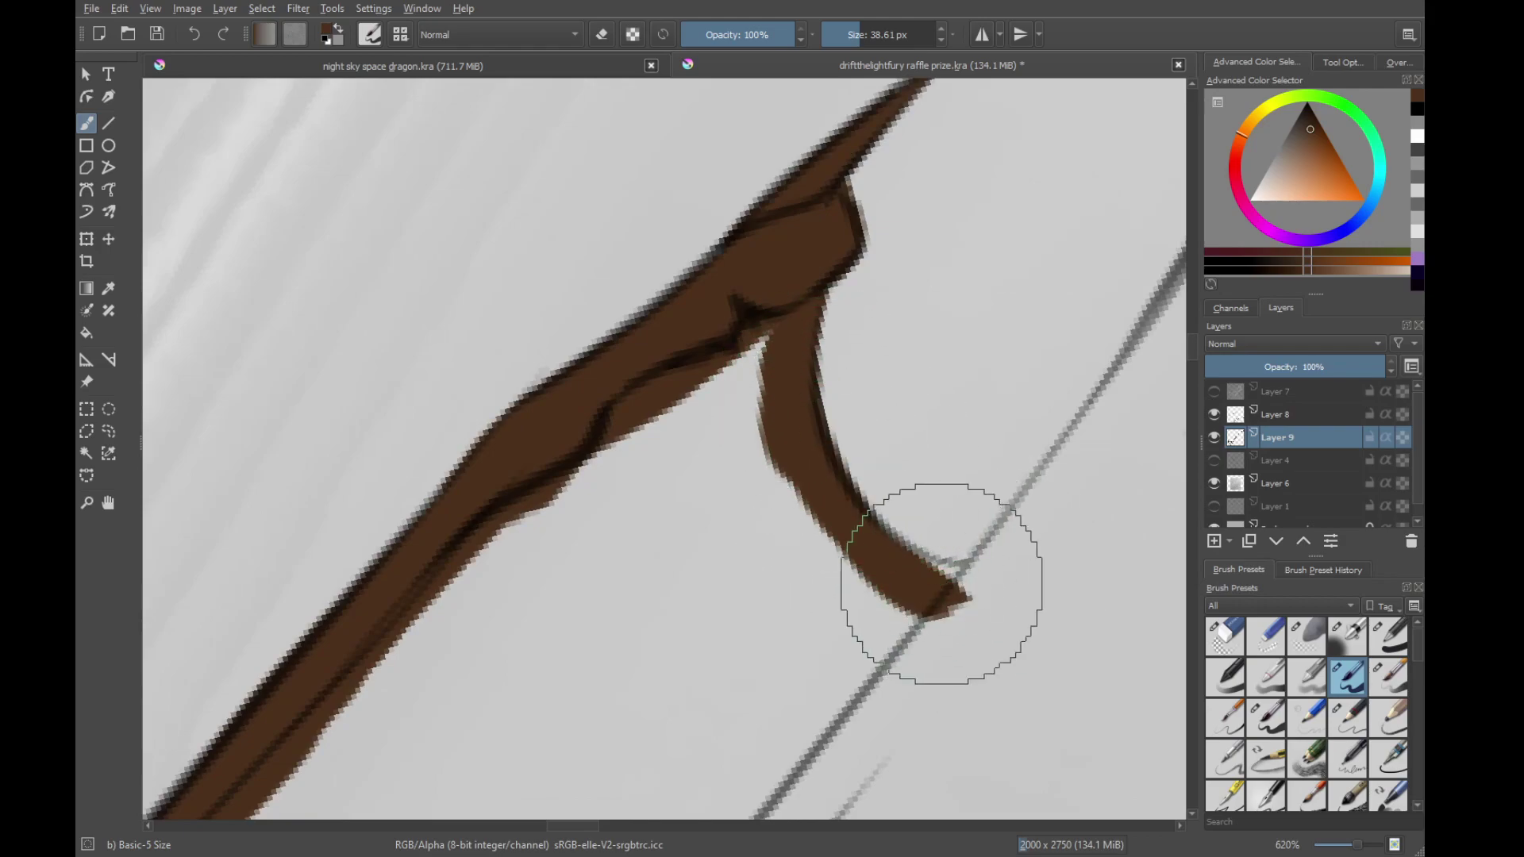
{"action": "left_click_drag", "start_coordinate": [829, 449], "coordinate": [976, 592]}
{"action": "left_click_drag", "start_coordinate": [1045, 476], "coordinate": [838, 599]}
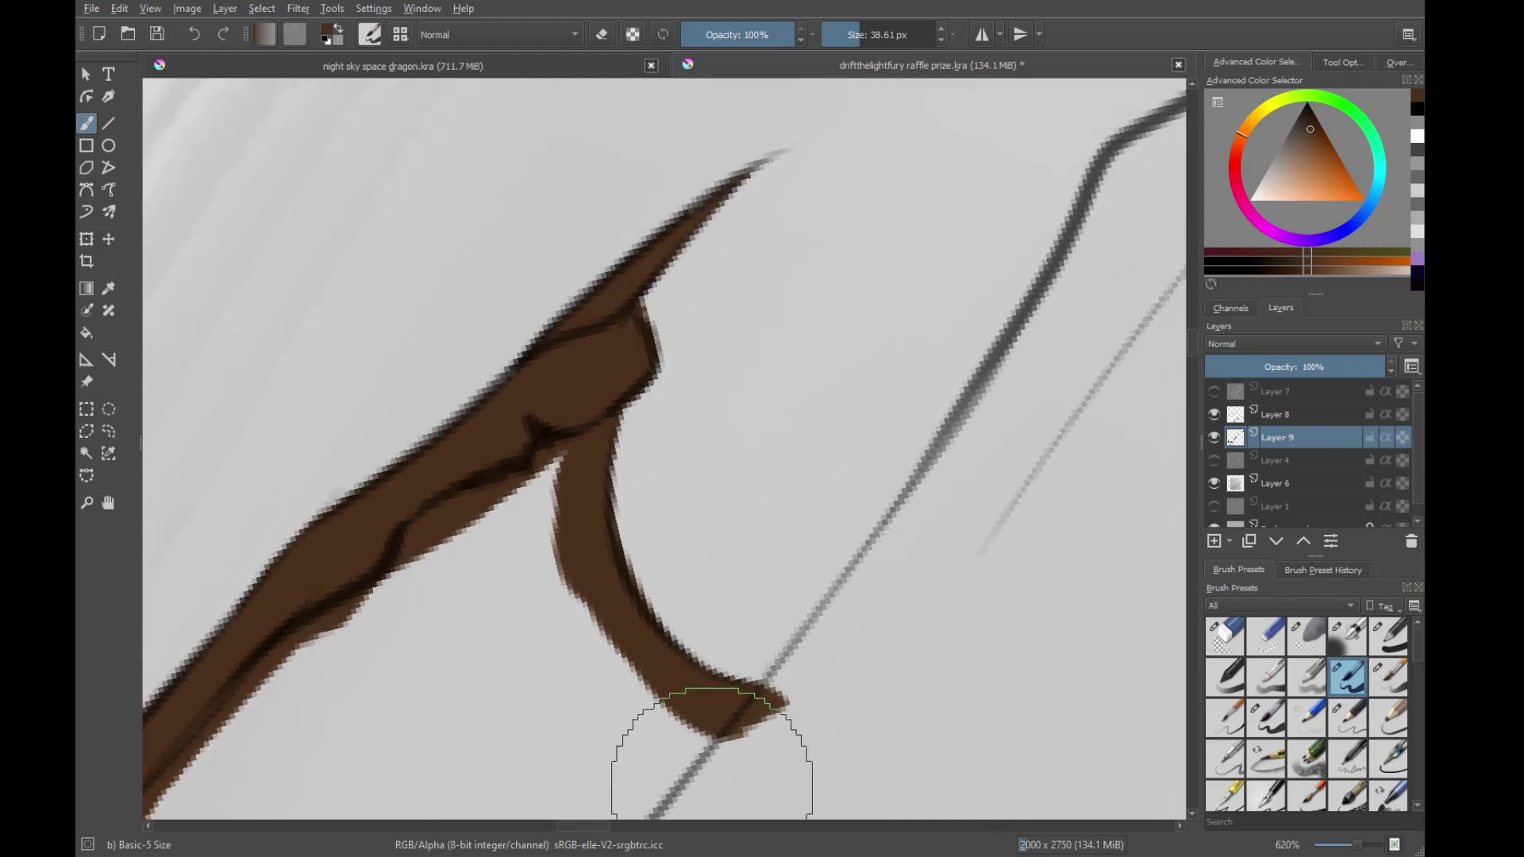
Paint a brown strip up the next wing finger's outer line, redoing the stray stroke
{"action": "left_click_drag", "start_coordinate": [714, 782], "coordinate": [882, 573]}
{"action": "left_click_drag", "start_coordinate": [707, 774], "coordinate": [939, 496]}
{"action": "key", "text": "ctrl+z"}
{"action": "left_click_drag", "start_coordinate": [787, 689], "coordinate": [1075, 317]}
{"action": "left_click_drag", "start_coordinate": [1096, 258], "coordinate": [937, 478]}
{"action": "left_click_drag", "start_coordinate": [701, 785], "coordinate": [876, 544]}
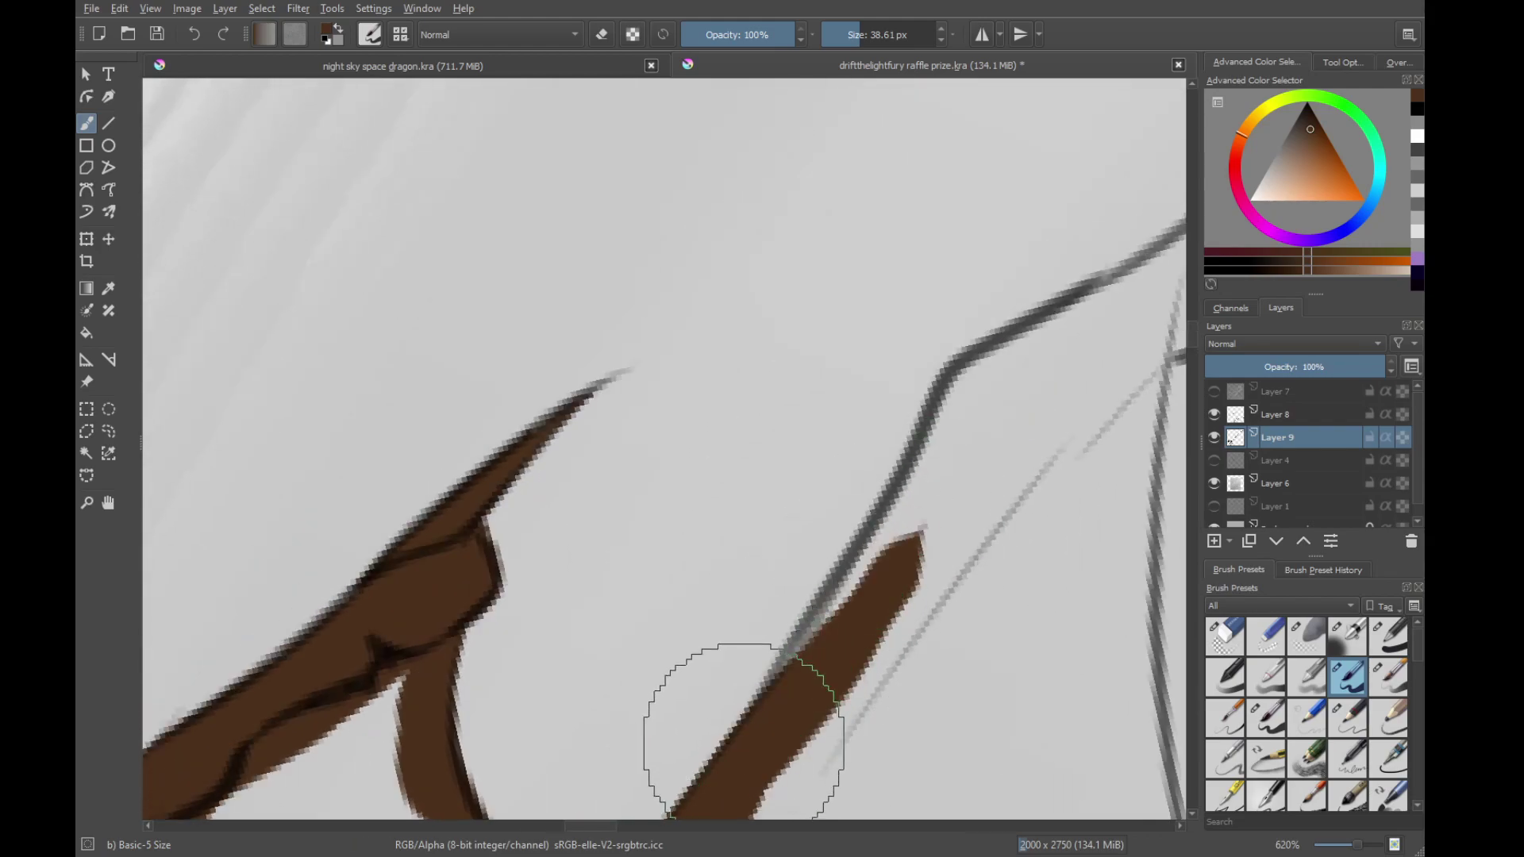
Extend the brown around the second finger's bend and towards its clawed tip
{"action": "mouse_move", "coordinate": [715, 724]}
{"action": "left_mouse_down"}
{"action": "mouse_move", "coordinate": [840, 635]}
{"action": "mouse_move", "coordinate": [988, 394]}
{"action": "mouse_move", "coordinate": [983, 374]}
{"action": "mouse_move", "coordinate": [1071, 329]}
{"action": "left_mouse_up"}
{"action": "left_click_drag", "start_coordinate": [1102, 310], "coordinate": [952, 432]}
{"action": "left_click_drag", "start_coordinate": [956, 428], "coordinate": [1019, 394]}
{"action": "left_click_drag", "start_coordinate": [1094, 335], "coordinate": [908, 477]}
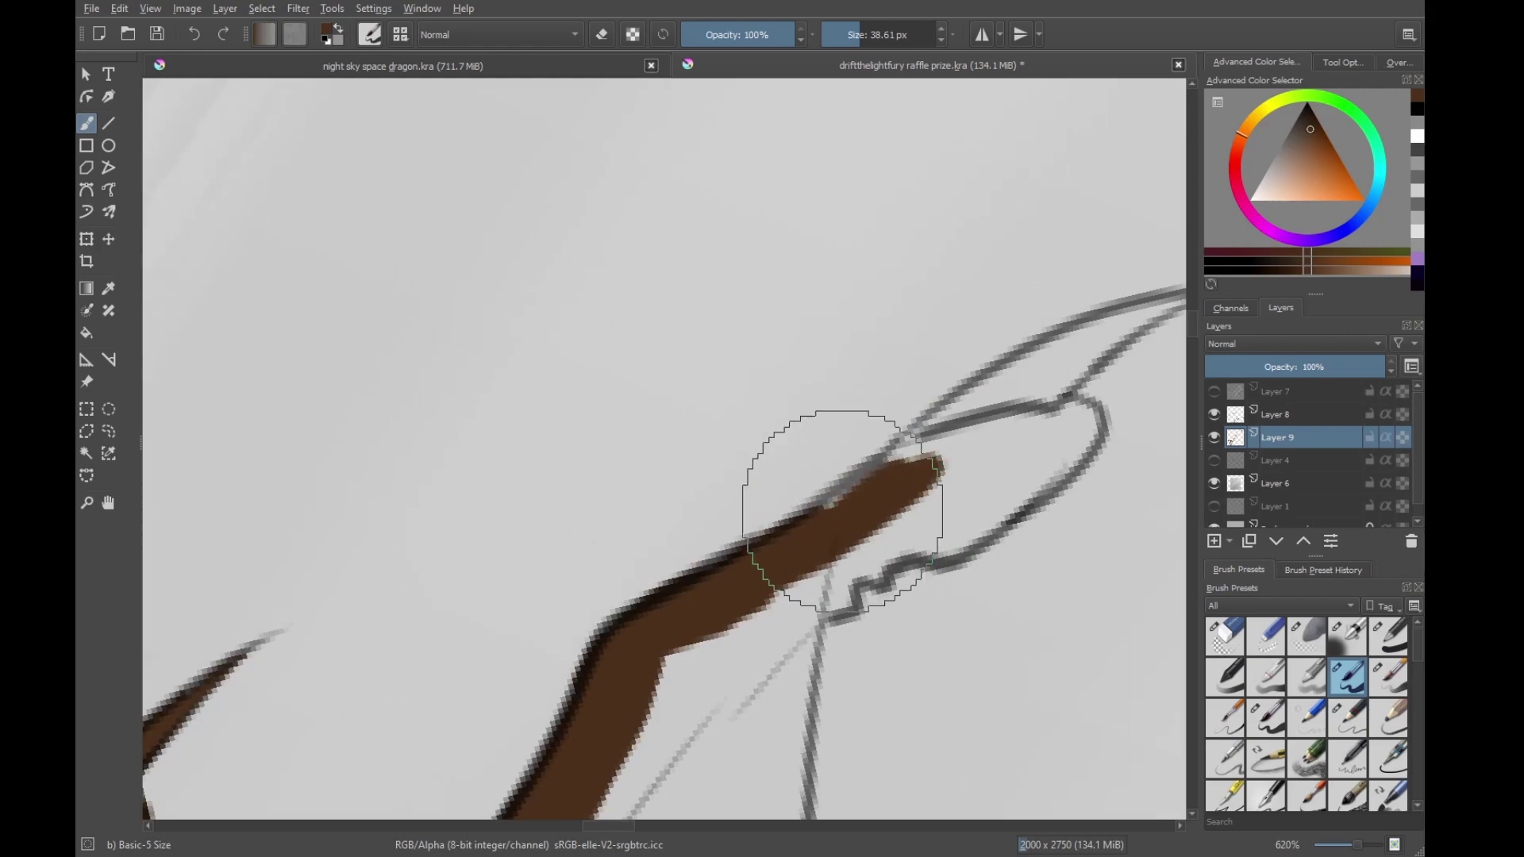
Fill the second finger's long claw and rounded knuckle with brown down to the jagged lower outline
{"action": "left_click_drag", "start_coordinate": [966, 416], "coordinate": [1056, 353]}
{"action": "left_click_drag", "start_coordinate": [1052, 369], "coordinate": [906, 431]}
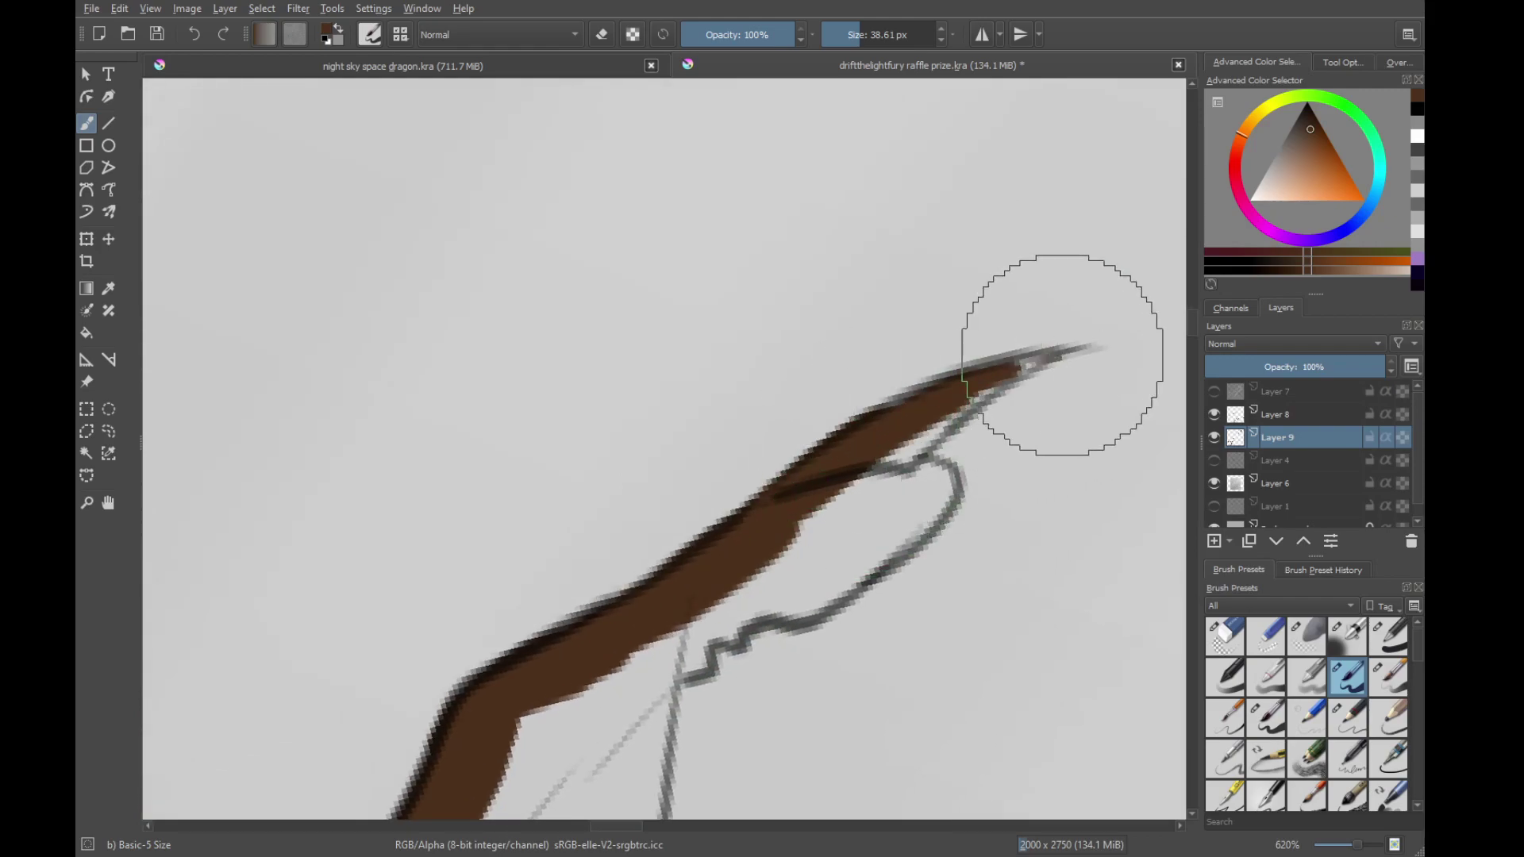
{"action": "mouse_move", "coordinate": [1038, 375]}
{"action": "left_mouse_down"}
{"action": "mouse_move", "coordinate": [901, 401]}
{"action": "mouse_move", "coordinate": [869, 492]}
{"action": "mouse_move", "coordinate": [886, 522]}
{"action": "mouse_move", "coordinate": [1061, 384]}
{"action": "left_mouse_up"}
{"action": "left_click_drag", "start_coordinate": [913, 432], "coordinate": [907, 424]}
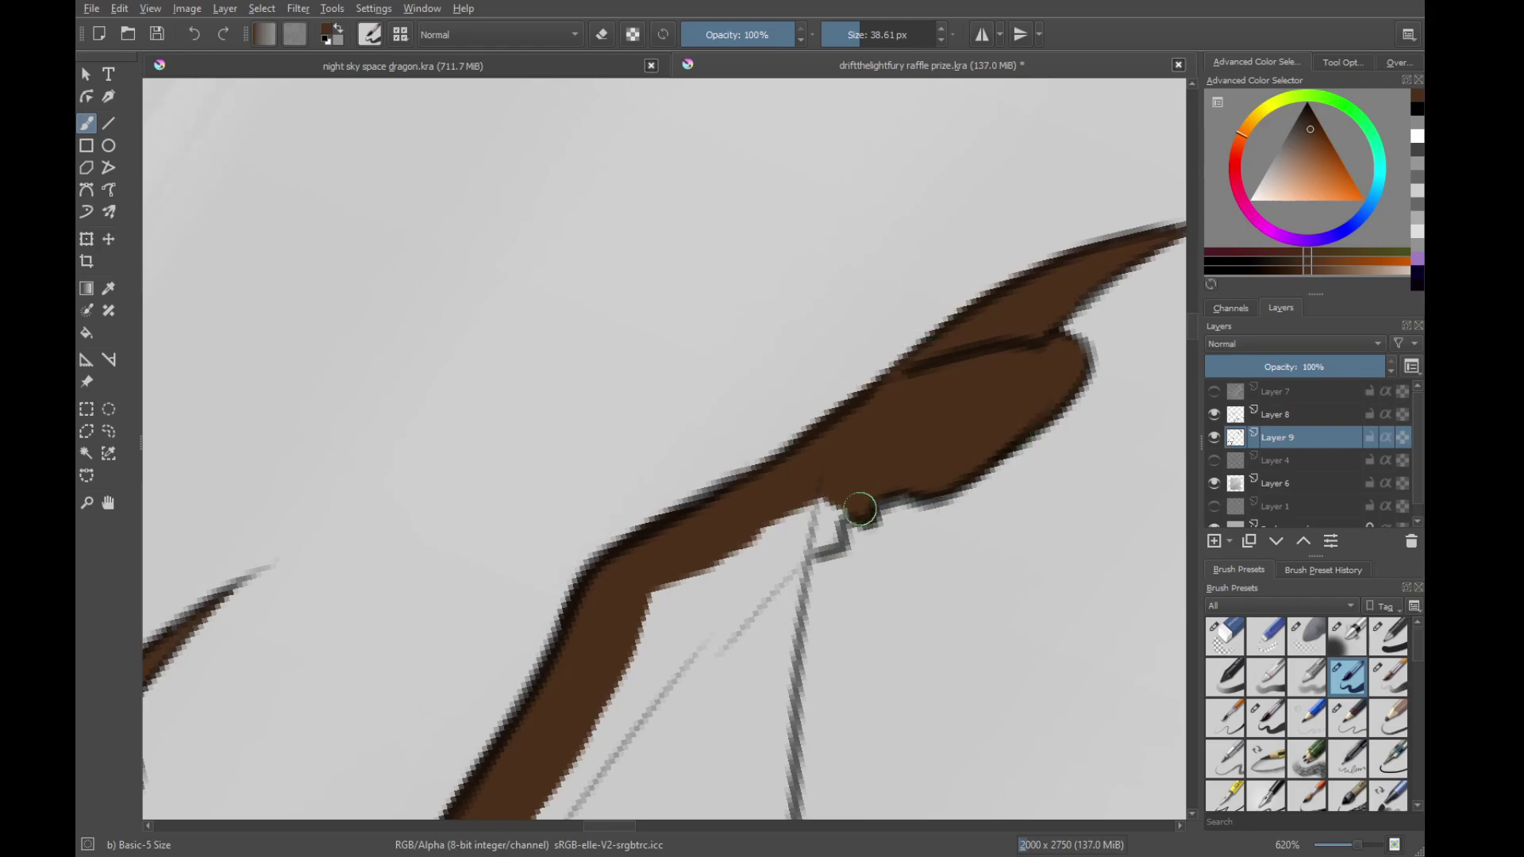
{"action": "mouse_move", "coordinate": [1001, 487]}
{"action": "left_mouse_down"}
{"action": "mouse_move", "coordinate": [1088, 337]}
{"action": "mouse_move", "coordinate": [997, 344]}
{"action": "mouse_move", "coordinate": [812, 584]}
{"action": "left_mouse_up"}
Paint a tapering brown band along the inside of the membrane's next curved edge
{"action": "mouse_move", "coordinate": [657, 764]}
{"action": "left_mouse_down"}
{"action": "mouse_move", "coordinate": [957, 360]}
{"action": "mouse_move", "coordinate": [660, 758]}
{"action": "left_mouse_up"}
{"action": "mouse_move", "coordinate": [703, 632]}
{"action": "left_mouse_down"}
{"action": "mouse_move", "coordinate": [616, 636]}
{"action": "mouse_move", "coordinate": [518, 573]}
{"action": "mouse_move", "coordinate": [924, 312]}
{"action": "left_mouse_up"}
{"action": "left_click_drag", "start_coordinate": [607, 652], "coordinate": [992, 341]}
{"action": "left_click_drag", "start_coordinate": [527, 746], "coordinate": [952, 379]}
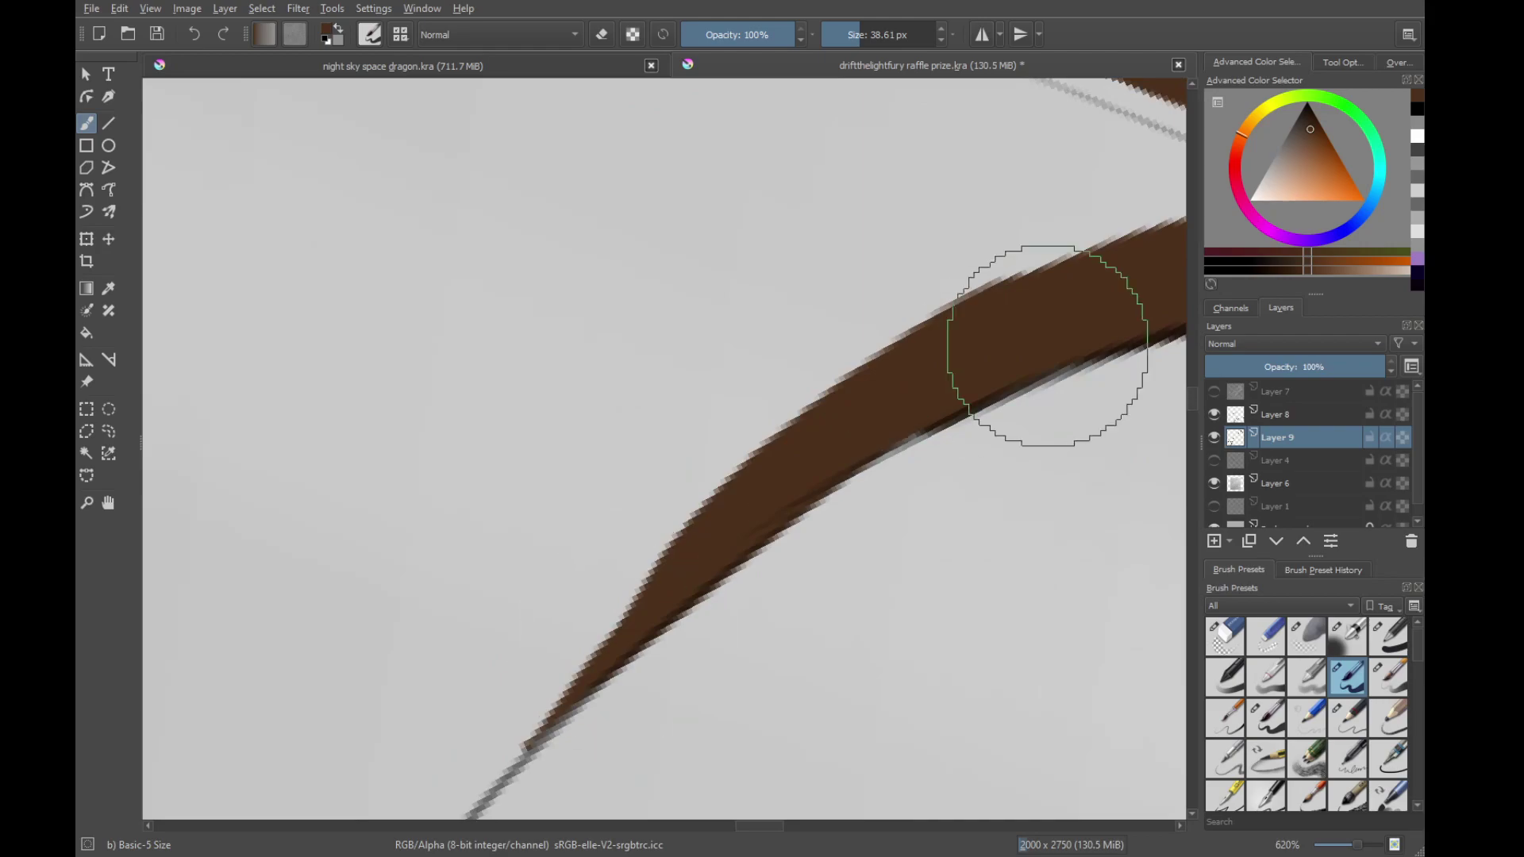
Lengthen the membrane edge's brown band along its curve and close the gap between the overlapping strokes
{"action": "mouse_move", "coordinate": [690, 674]}
{"action": "left_mouse_down"}
{"action": "mouse_move", "coordinate": [907, 371]}
{"action": "mouse_move", "coordinate": [1027, 350]}
{"action": "left_mouse_up"}
{"action": "left_click_drag", "start_coordinate": [483, 741], "coordinate": [995, 268]}
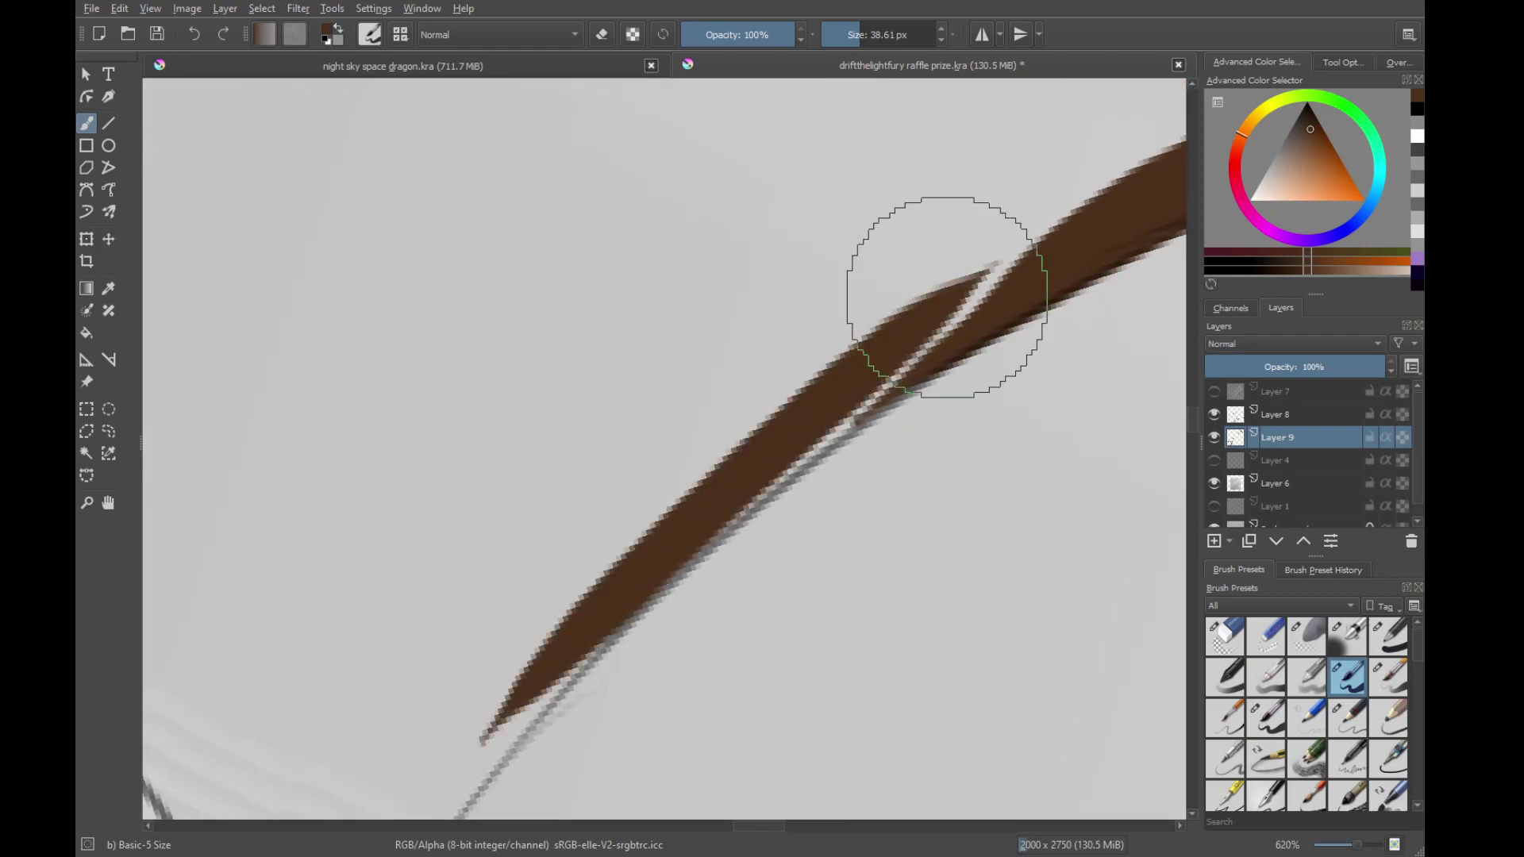
{"action": "left_click_drag", "start_coordinate": [679, 569], "coordinate": [1049, 260]}
{"action": "left_click_drag", "start_coordinate": [885, 331], "coordinate": [1096, 226]}
{"action": "mouse_move", "coordinate": [654, 611]}
{"action": "left_mouse_down"}
{"action": "mouse_move", "coordinate": [938, 269]}
{"action": "mouse_move", "coordinate": [762, 554]}
{"action": "left_mouse_up"}
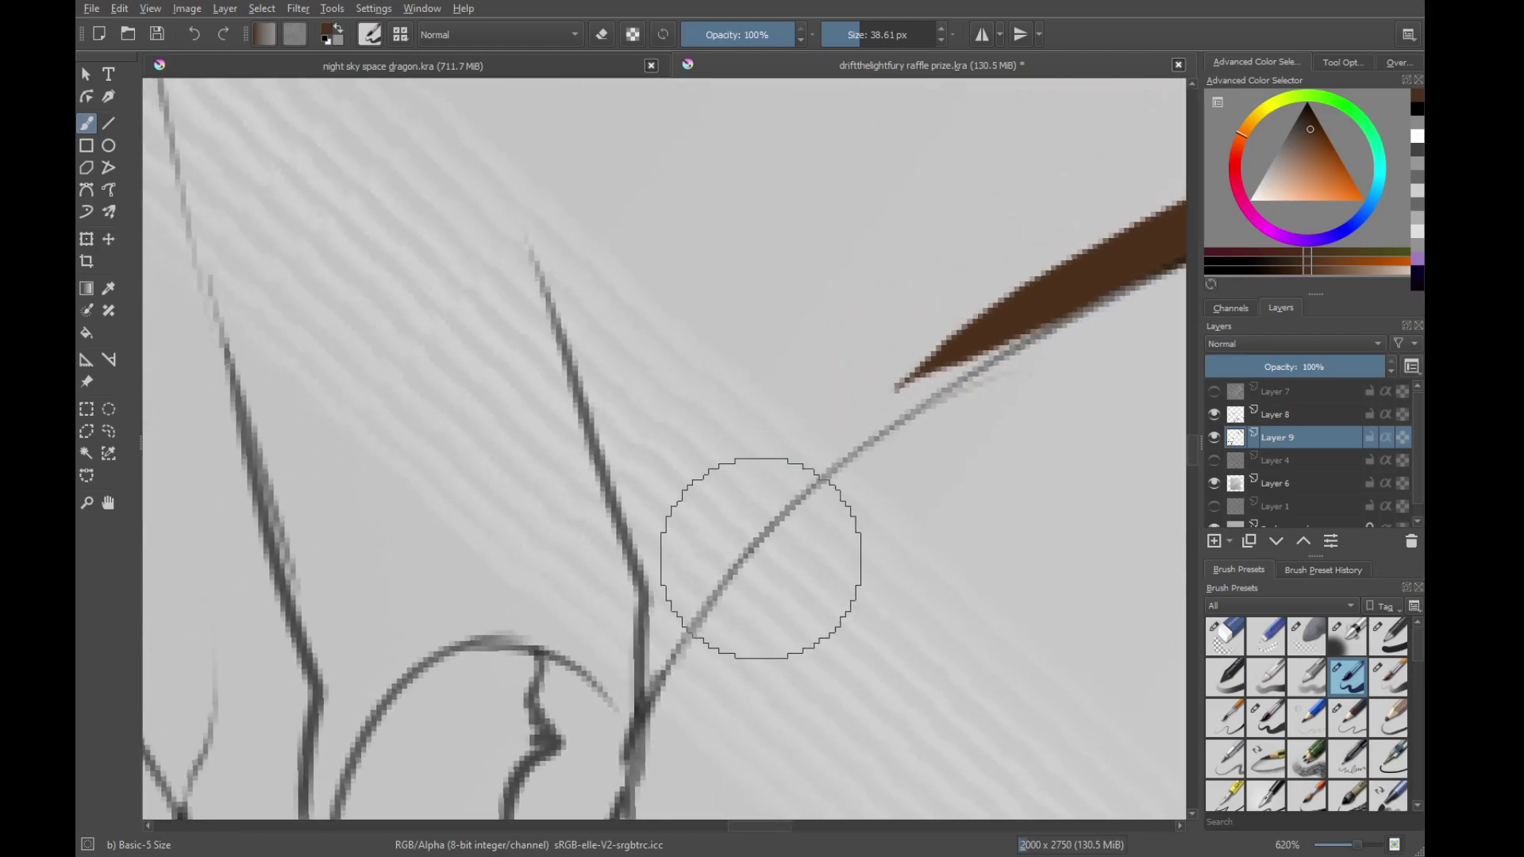
Bring the brown band down the membrane's curve to the next finger and fill that finger's rounded knuckle
{"action": "mouse_move", "coordinate": [640, 700]}
{"action": "left_mouse_down"}
{"action": "mouse_move", "coordinate": [720, 550]}
{"action": "mouse_move", "coordinate": [826, 408]}
{"action": "mouse_move", "coordinate": [861, 401]}
{"action": "mouse_move", "coordinate": [786, 476]}
{"action": "mouse_move", "coordinate": [1001, 327]}
{"action": "left_mouse_up"}
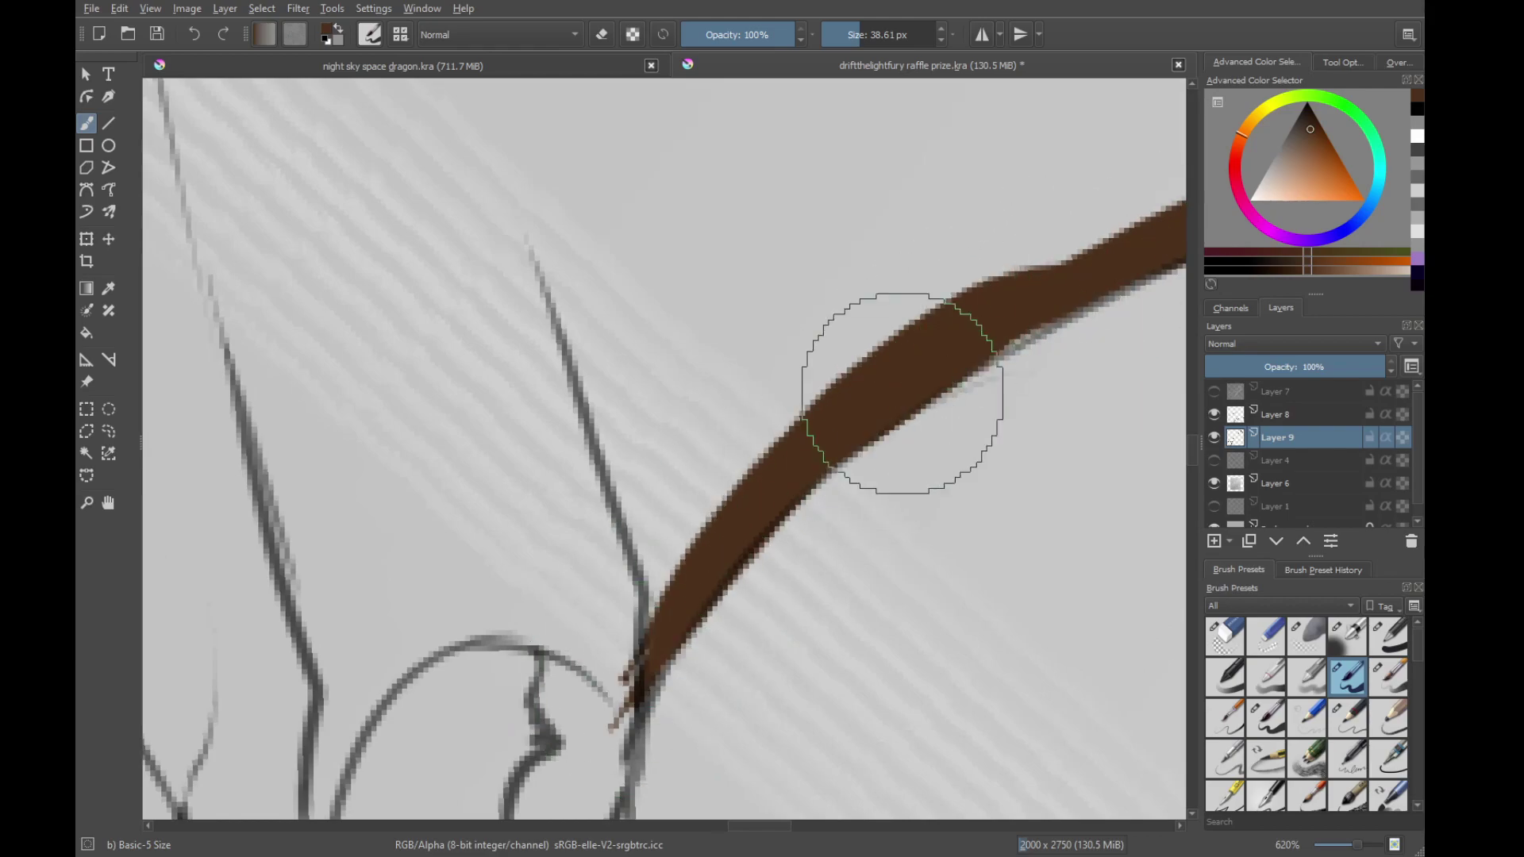
{"action": "left_click_drag", "start_coordinate": [603, 754], "coordinate": [827, 513]}
{"action": "left_click_drag", "start_coordinate": [833, 417], "coordinate": [824, 530]}
{"action": "mouse_move", "coordinate": [861, 373]}
{"action": "left_mouse_down"}
{"action": "mouse_move", "coordinate": [806, 651]}
{"action": "mouse_move", "coordinate": [772, 541]}
{"action": "left_mouse_up"}
Fill the long downward claw beside the rounded knuckle with brown, redoing the first stroke from its tip
{"action": "scroll", "coordinate": [807, 691], "scroll_direction": "down", "scroll_amount": 8}
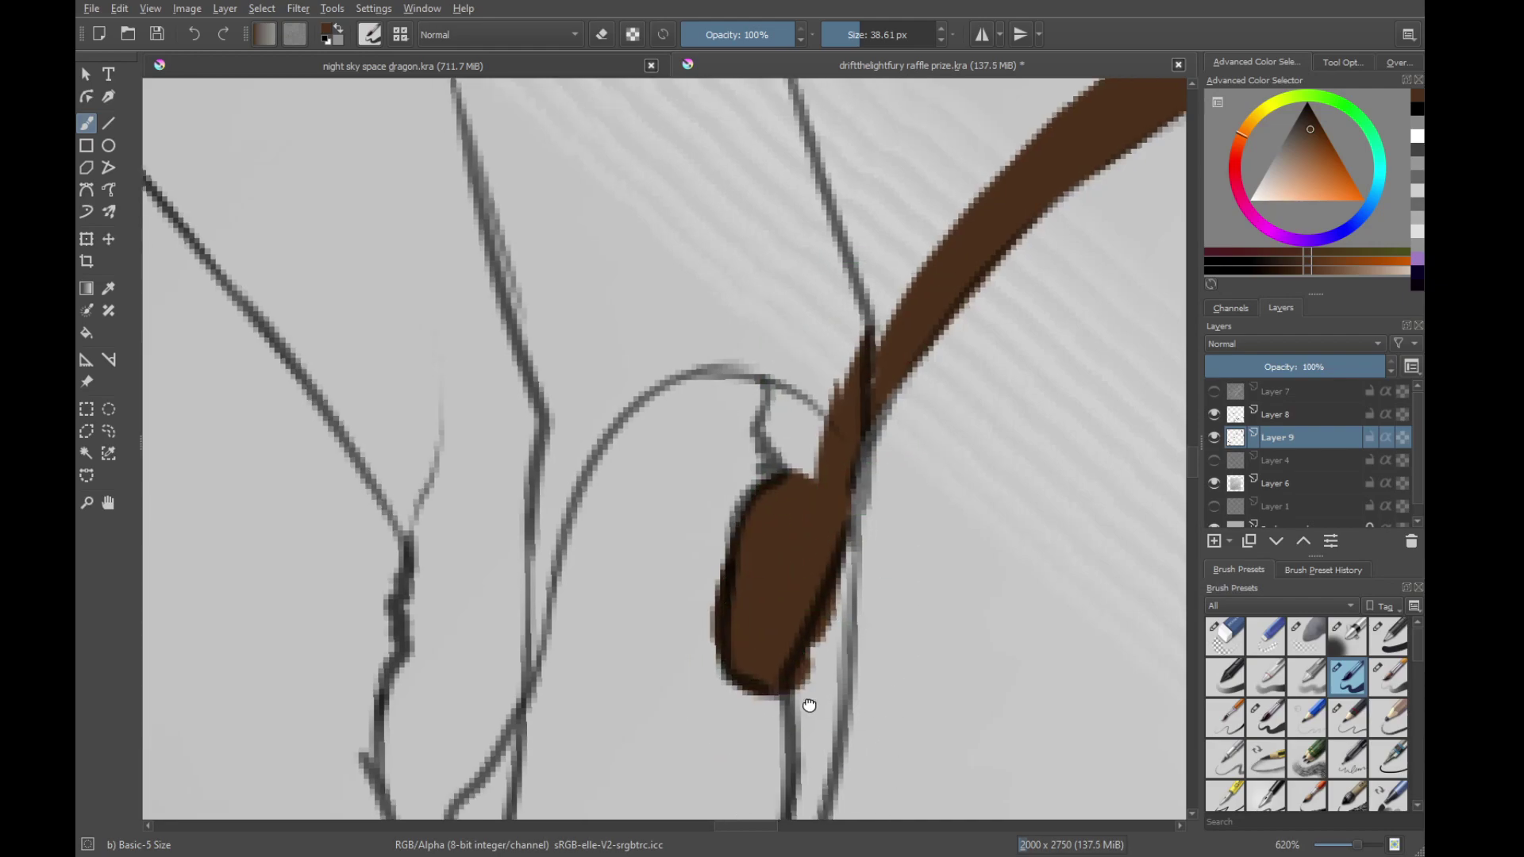
{"action": "left_click_drag", "start_coordinate": [740, 792], "coordinate": [822, 605]}
{"action": "key", "text": "ctrl+z"}
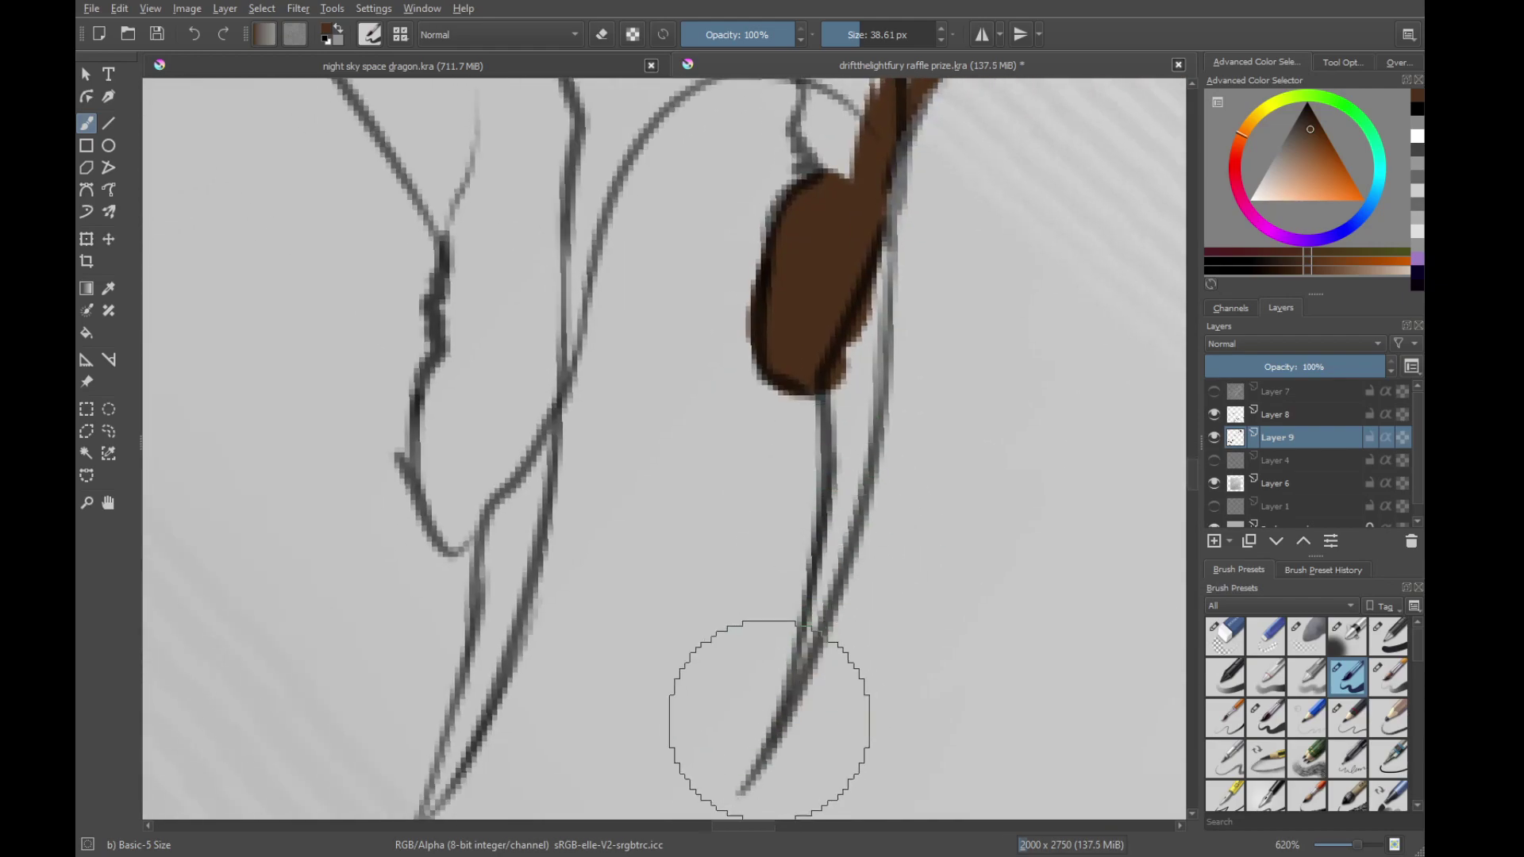
{"action": "mouse_move", "coordinate": [739, 791]}
{"action": "left_mouse_down"}
{"action": "mouse_move", "coordinate": [822, 587]}
{"action": "mouse_move", "coordinate": [846, 456]}
{"action": "left_mouse_up"}
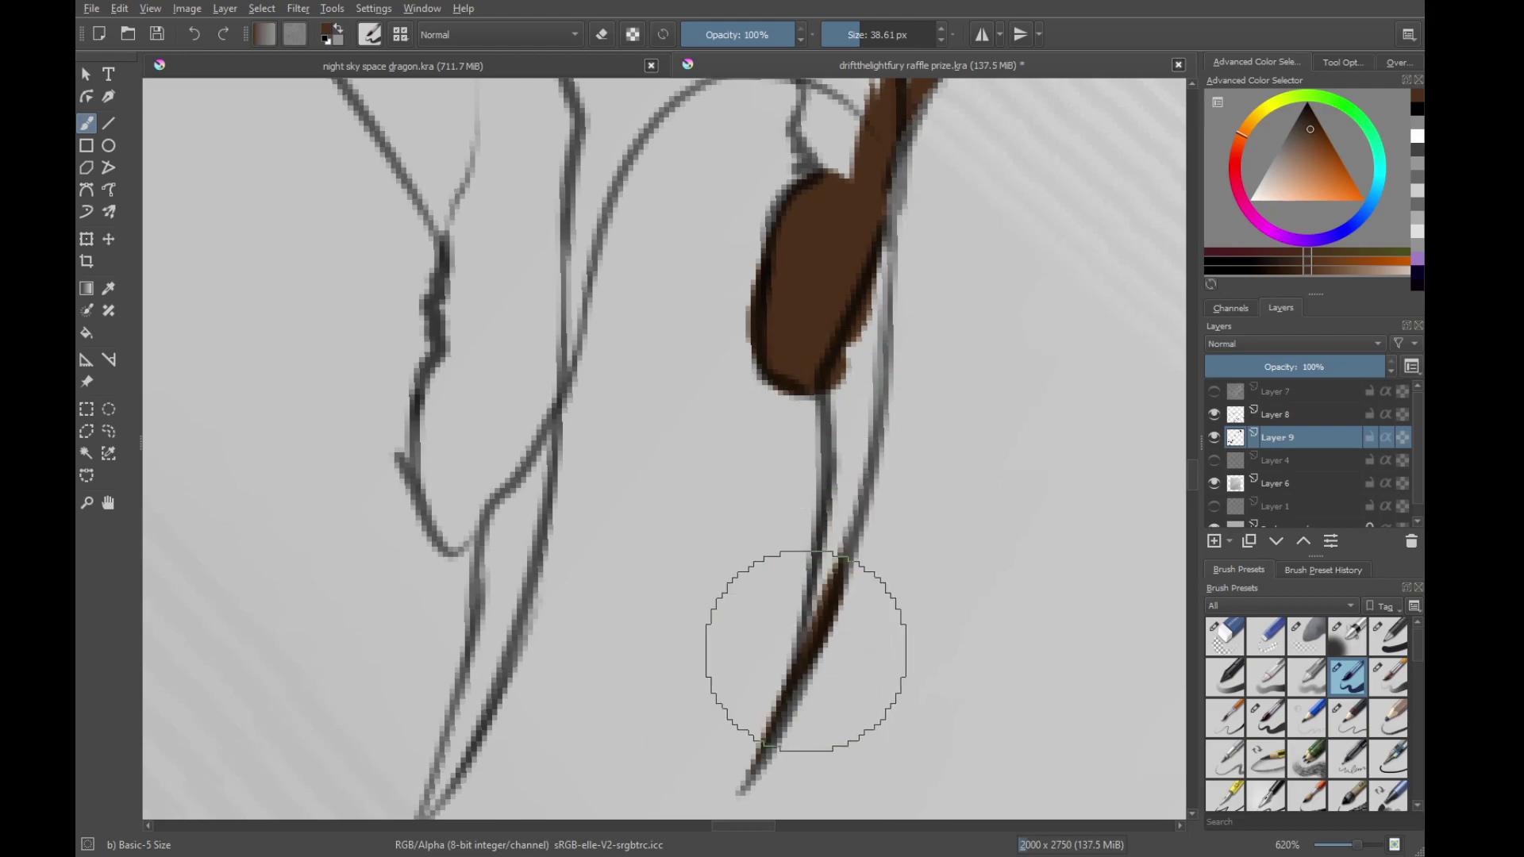
{"action": "mouse_move", "coordinate": [806, 636]}
{"action": "left_mouse_down"}
{"action": "mouse_move", "coordinate": [843, 395]}
{"action": "mouse_move", "coordinate": [869, 433]}
{"action": "mouse_move", "coordinate": [864, 467]}
{"action": "left_mouse_up"}
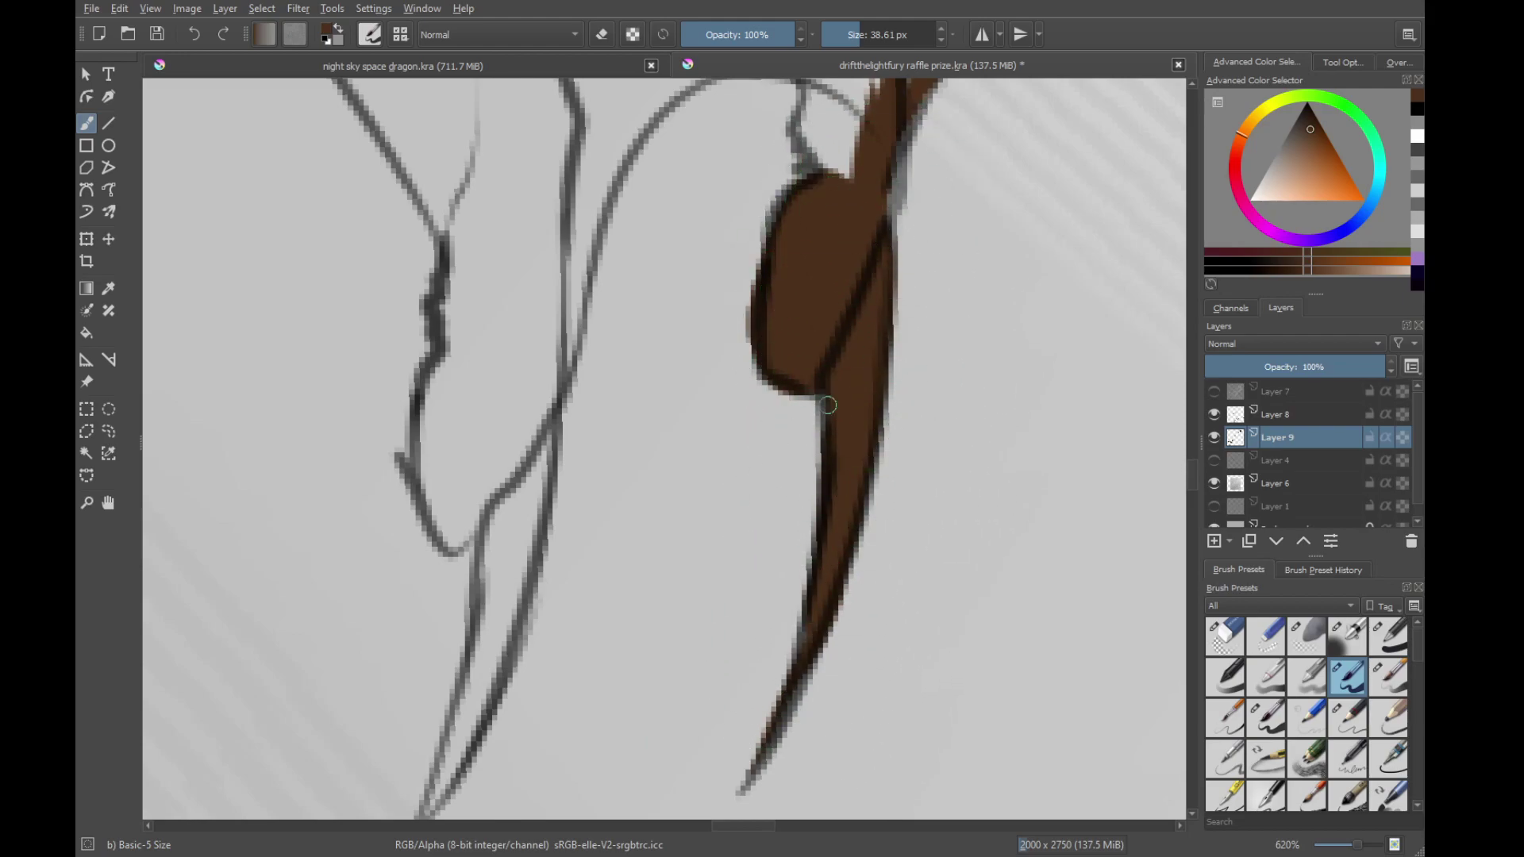
{"action": "left_click_drag", "start_coordinate": [777, 721], "coordinate": [807, 635]}
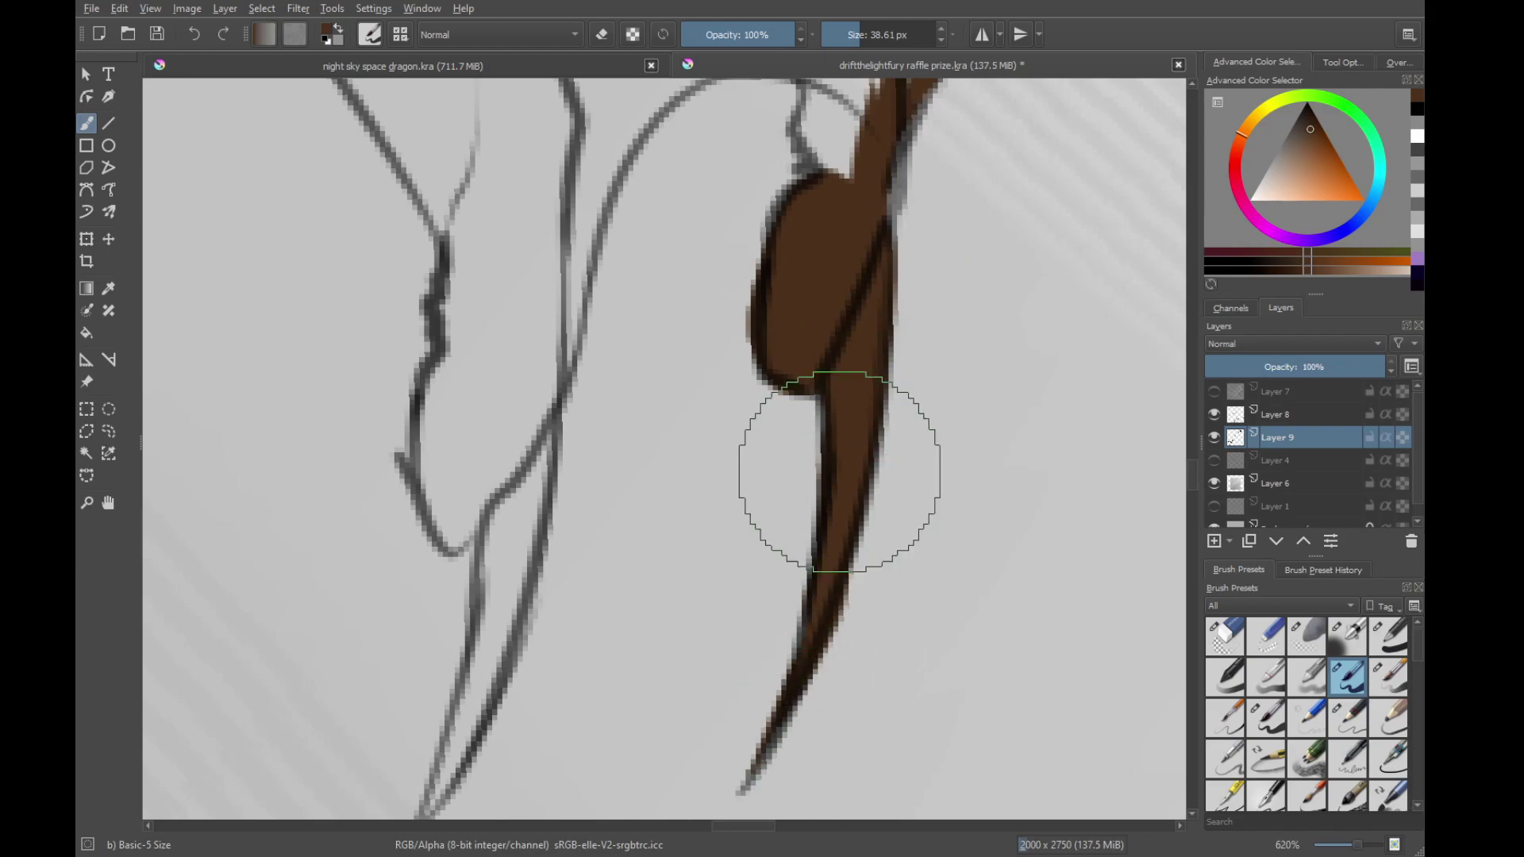
Fill the joint between the rounded knuckle and the curved membrane band with brown, up to the start of the next arch
{"action": "left_click_drag", "start_coordinate": [933, 171], "coordinate": [826, 552]}
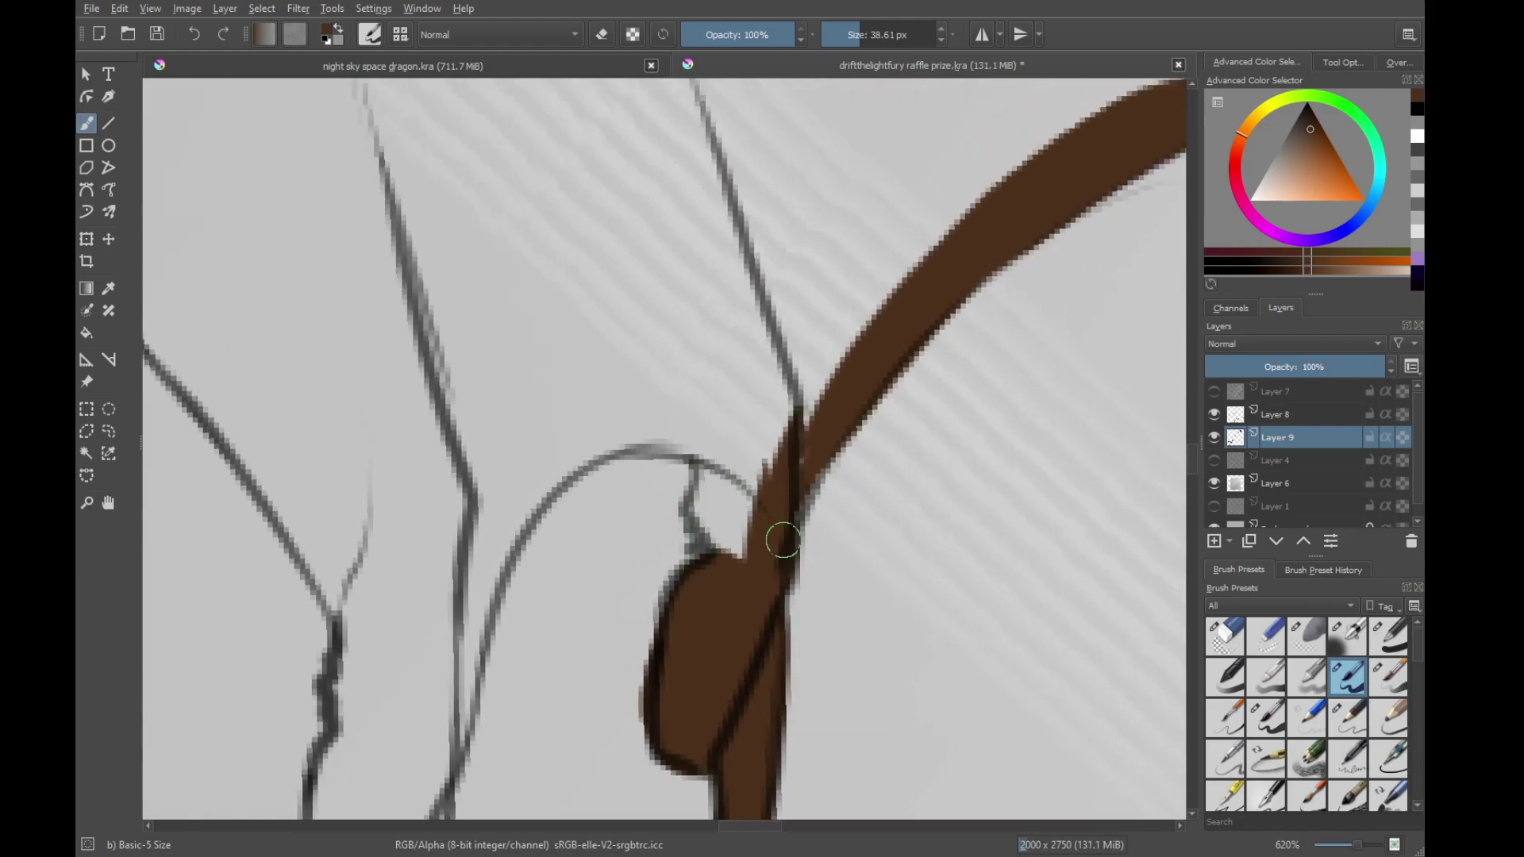
{"action": "left_click_drag", "start_coordinate": [793, 480], "coordinate": [808, 407]}
{"action": "left_click_drag", "start_coordinate": [768, 434], "coordinate": [808, 492]}
{"action": "left_click_drag", "start_coordinate": [764, 560], "coordinate": [752, 508]}
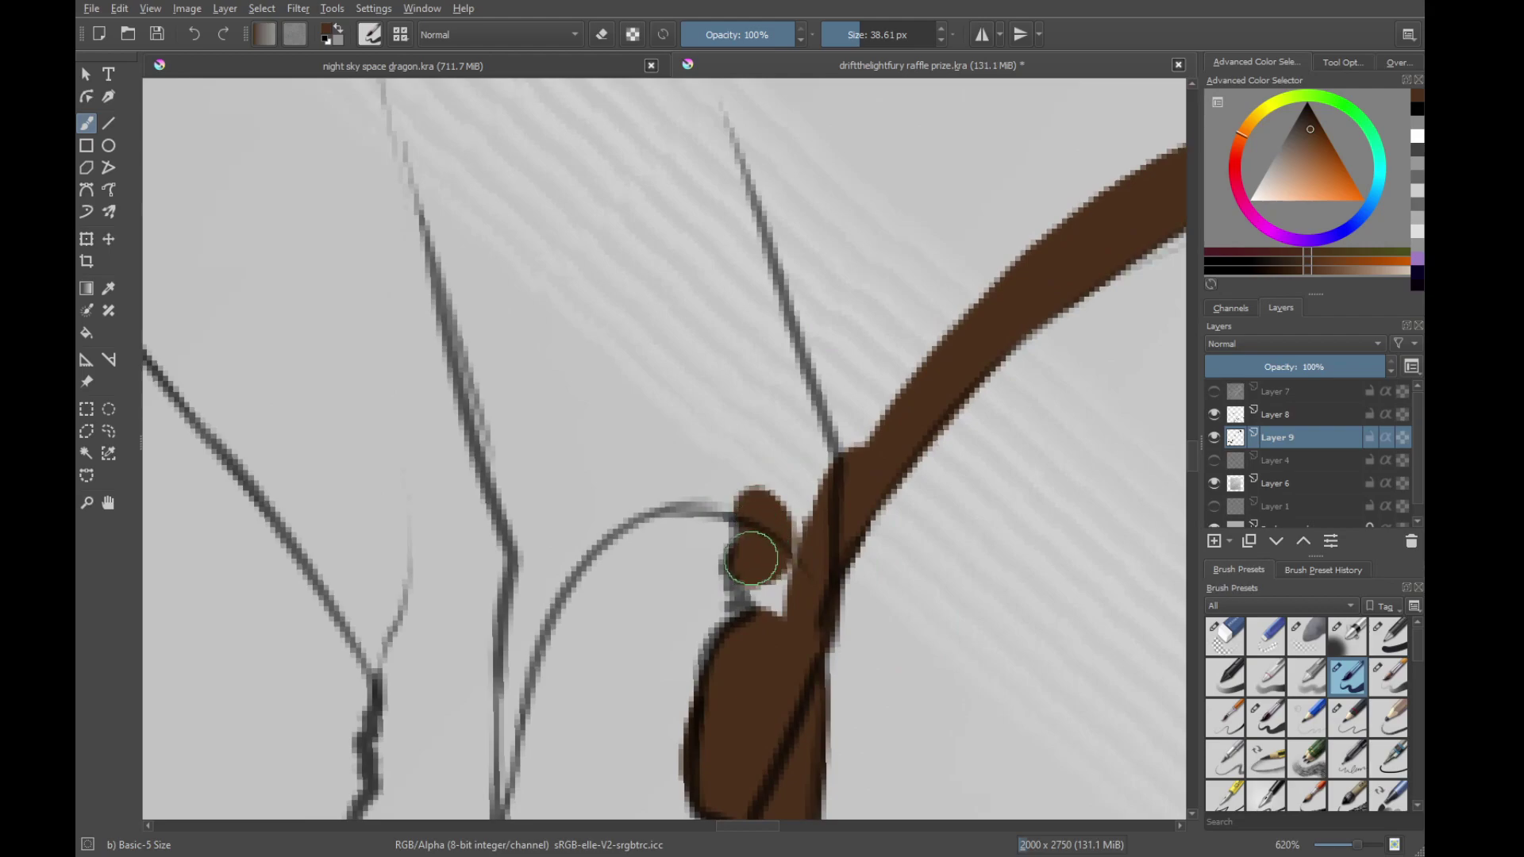
Paint a brown band over the small membrane arch between the two wing fingers, redoing one of its strokes
{"action": "left_click_drag", "start_coordinate": [782, 604], "coordinate": [817, 465]}
{"action": "left_click_drag", "start_coordinate": [704, 667], "coordinate": [868, 561]}
{"action": "mouse_move", "coordinate": [656, 714]}
{"action": "left_mouse_down"}
{"action": "mouse_move", "coordinate": [706, 464]}
{"action": "mouse_move", "coordinate": [657, 646]}
{"action": "mouse_move", "coordinate": [684, 535]}
{"action": "mouse_move", "coordinate": [691, 559]}
{"action": "left_mouse_up"}
{"action": "key", "text": "ctrl+z"}
{"action": "left_click_drag", "start_coordinate": [677, 627], "coordinate": [754, 438]}
{"action": "left_click_drag", "start_coordinate": [718, 539], "coordinate": [788, 422]}
{"action": "mouse_move", "coordinate": [890, 445]}
{"action": "left_mouse_down"}
{"action": "mouse_move", "coordinate": [686, 437]}
{"action": "mouse_move", "coordinate": [727, 583]}
{"action": "left_mouse_up"}
{"action": "mouse_move", "coordinate": [853, 374]}
{"action": "left_mouse_down"}
{"action": "mouse_move", "coordinate": [786, 536]}
{"action": "mouse_move", "coordinate": [901, 376]}
{"action": "left_mouse_up"}
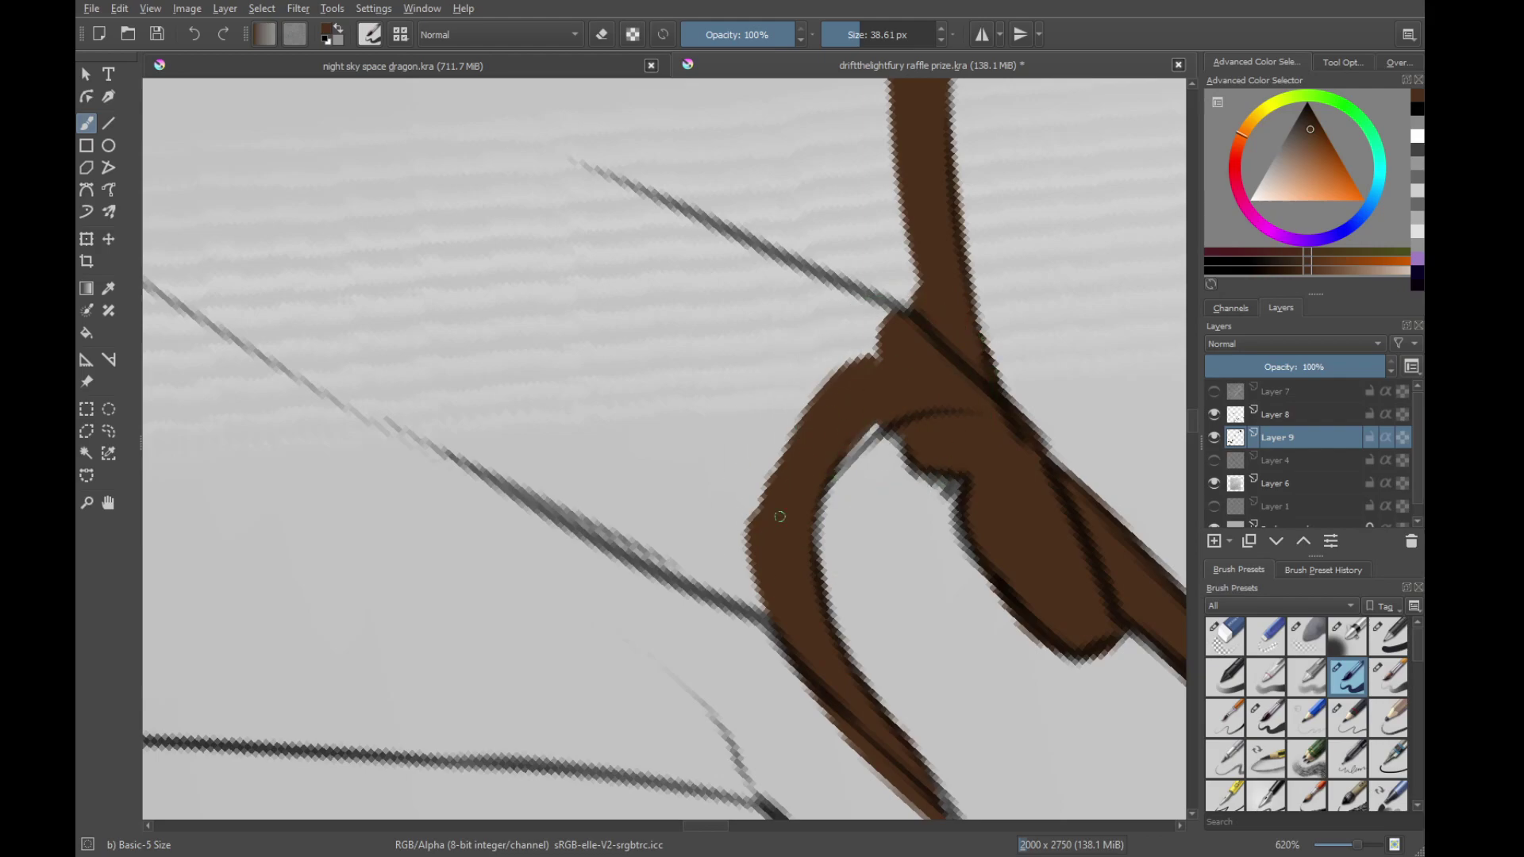
Bring the brown band from the arch down to the next finger and fill that finger's long claw
{"action": "left_click_drag", "start_coordinate": [779, 570], "coordinate": [669, 311]}
{"action": "left_click_drag", "start_coordinate": [846, 639], "coordinate": [790, 503]}
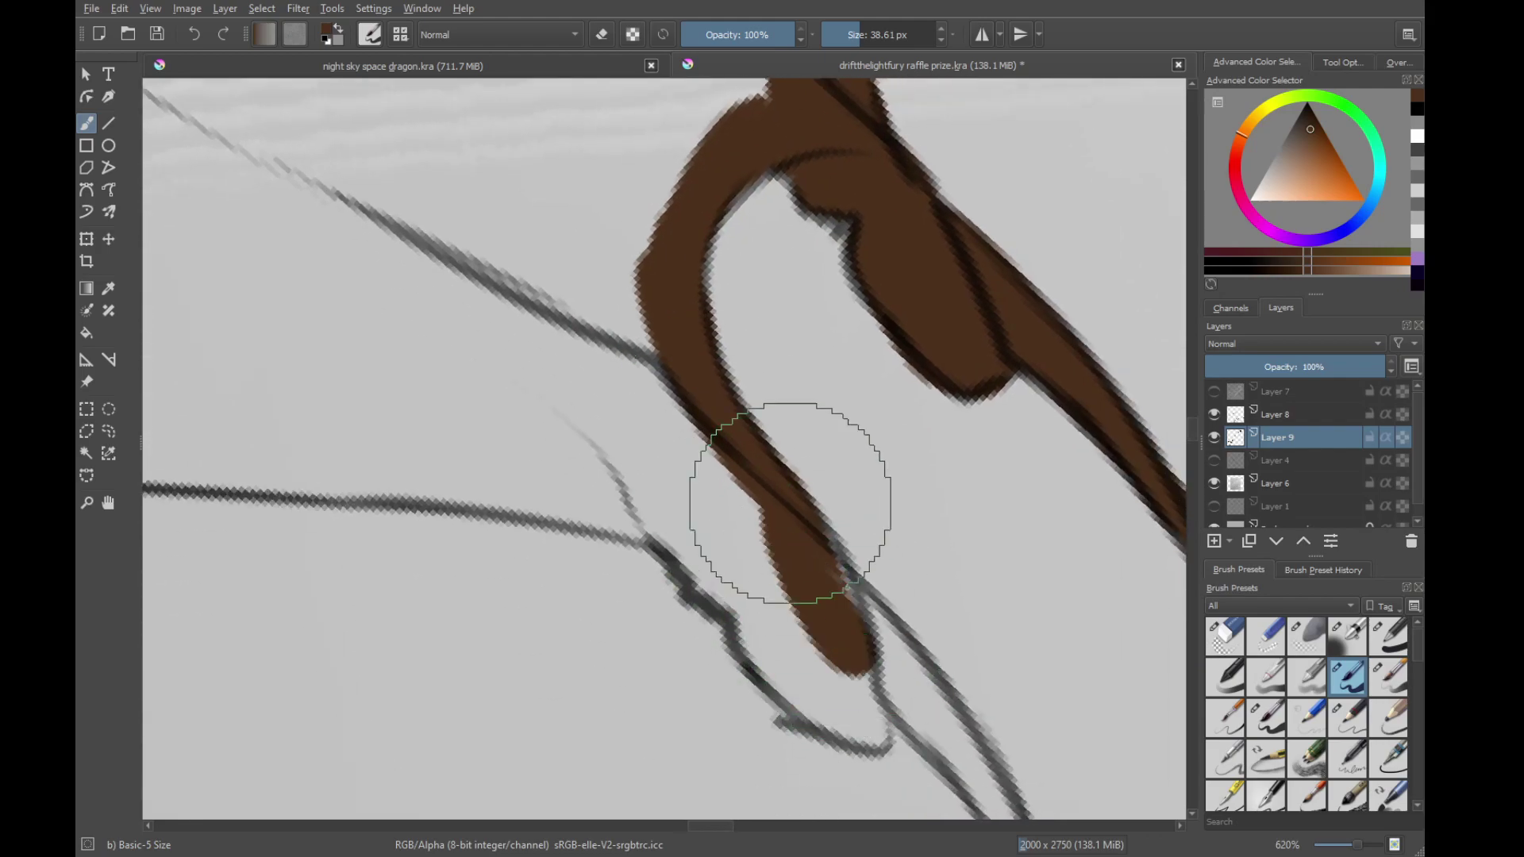
{"action": "mouse_move", "coordinate": [834, 623]}
{"action": "left_mouse_down"}
{"action": "mouse_move", "coordinate": [734, 508]}
{"action": "mouse_move", "coordinate": [867, 640]}
{"action": "mouse_move", "coordinate": [793, 531]}
{"action": "left_mouse_up"}
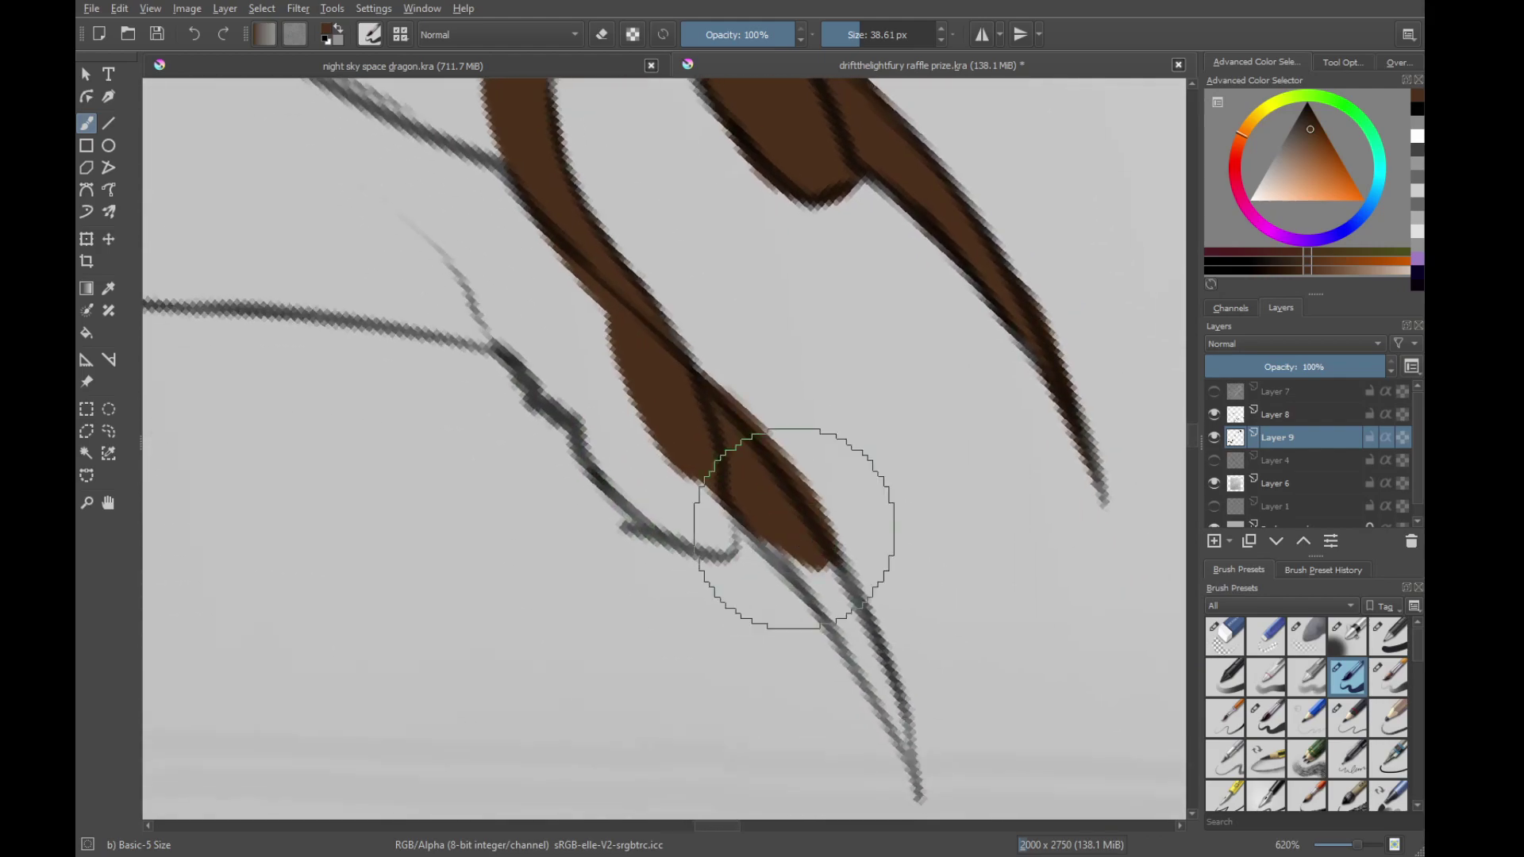
{"action": "mouse_move", "coordinate": [687, 350]}
{"action": "left_mouse_down"}
{"action": "mouse_move", "coordinate": [700, 401]}
{"action": "mouse_move", "coordinate": [809, 544]}
{"action": "mouse_move", "coordinate": [731, 469]}
{"action": "mouse_move", "coordinate": [832, 603]}
{"action": "mouse_move", "coordinate": [820, 571]}
{"action": "mouse_move", "coordinate": [919, 730]}
{"action": "mouse_move", "coordinate": [875, 674]}
{"action": "mouse_move", "coordinate": [905, 746]}
{"action": "left_mouse_up"}
{"action": "left_click_drag", "start_coordinate": [778, 554], "coordinate": [888, 673]}
Fill the rounded knuckle beside this claw with brown and close the gap between knuckle and finger
{"action": "left_click_drag", "start_coordinate": [706, 536], "coordinate": [833, 647]}
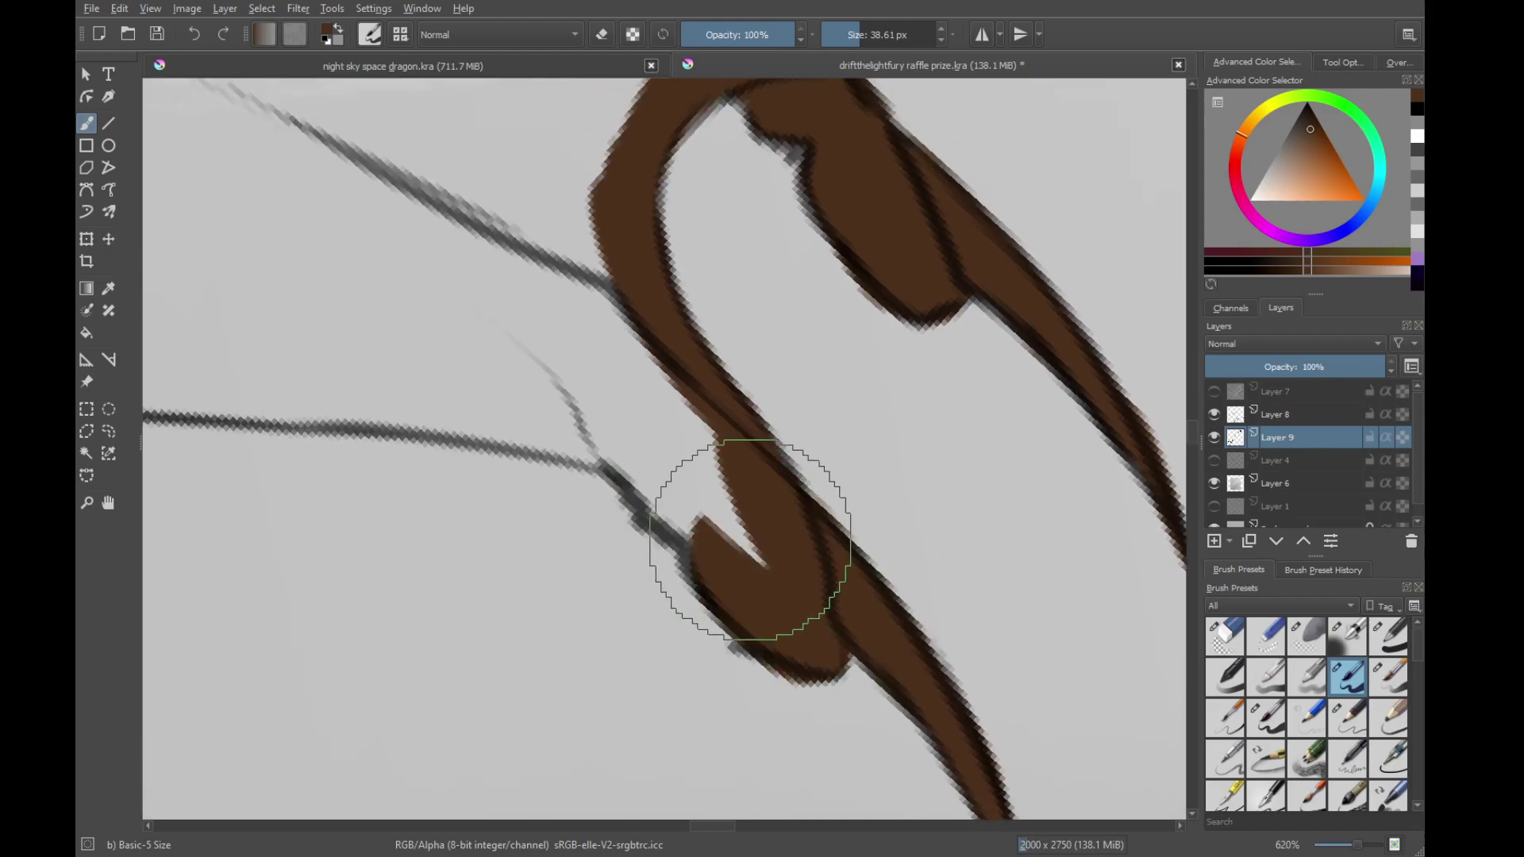
{"action": "key", "text": "ctrl+z"}
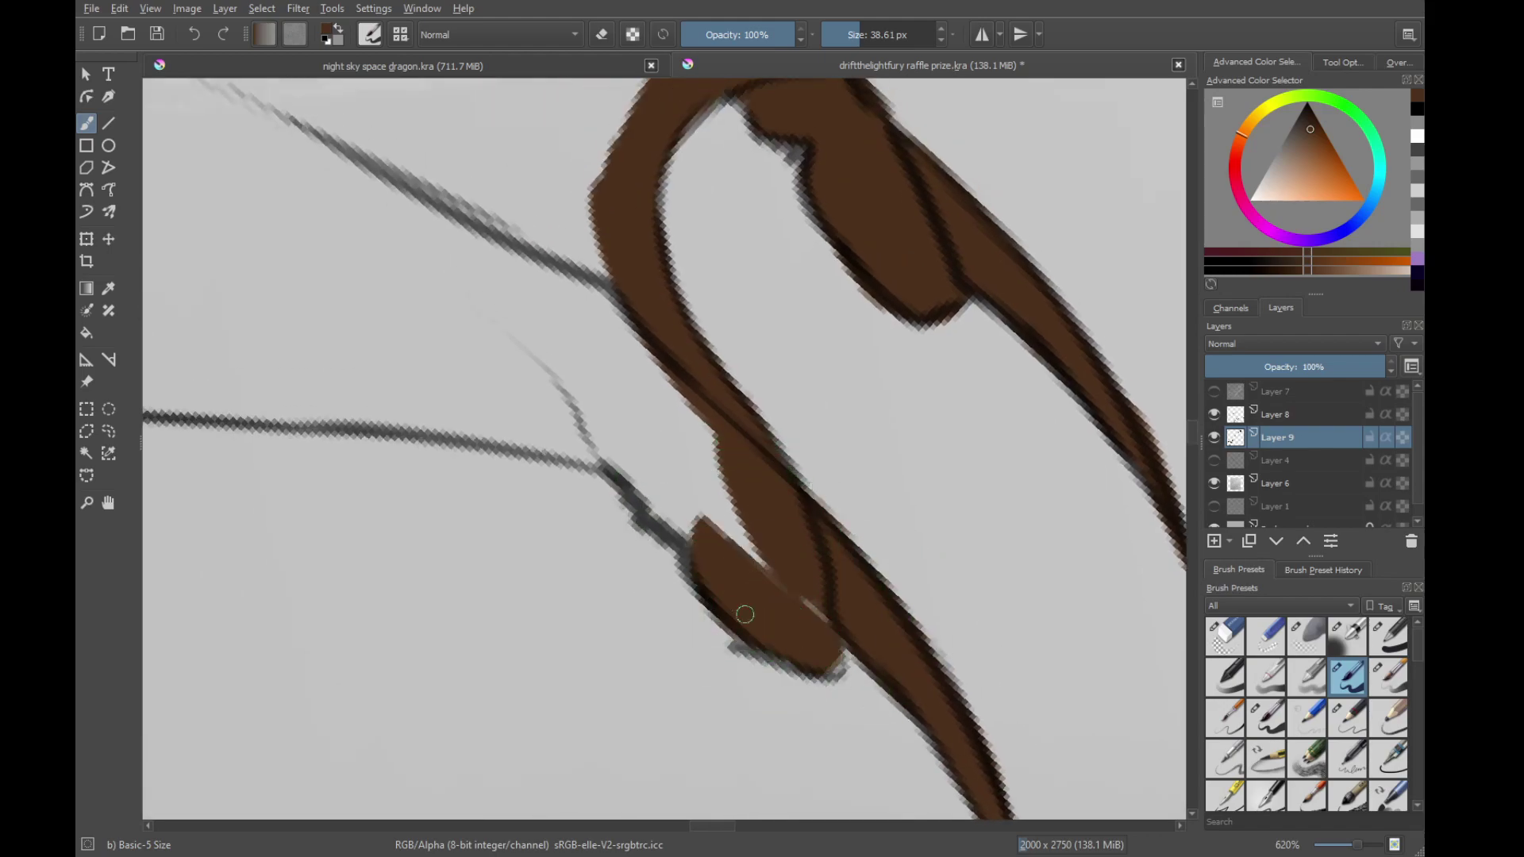
{"action": "left_click_drag", "start_coordinate": [721, 520], "coordinate": [816, 664]}
{"action": "mouse_move", "coordinate": [735, 591]}
{"action": "left_mouse_down"}
{"action": "mouse_move", "coordinate": [767, 649]}
{"action": "mouse_move", "coordinate": [678, 496]}
{"action": "left_mouse_up"}
{"action": "mouse_move", "coordinate": [880, 619]}
{"action": "left_mouse_down"}
{"action": "mouse_move", "coordinate": [1006, 493]}
{"action": "mouse_move", "coordinate": [769, 465]}
{"action": "mouse_move", "coordinate": [755, 439]}
{"action": "left_mouse_up"}
Paint a tapering brown band from the knuckle along the start of the membrane's long outer edge, redoing one stroke
{"action": "left_click_drag", "start_coordinate": [465, 714], "coordinate": [878, 286]}
{"action": "left_click_drag", "start_coordinate": [640, 508], "coordinate": [1021, 232]}
{"action": "key", "text": "ctrl+z"}
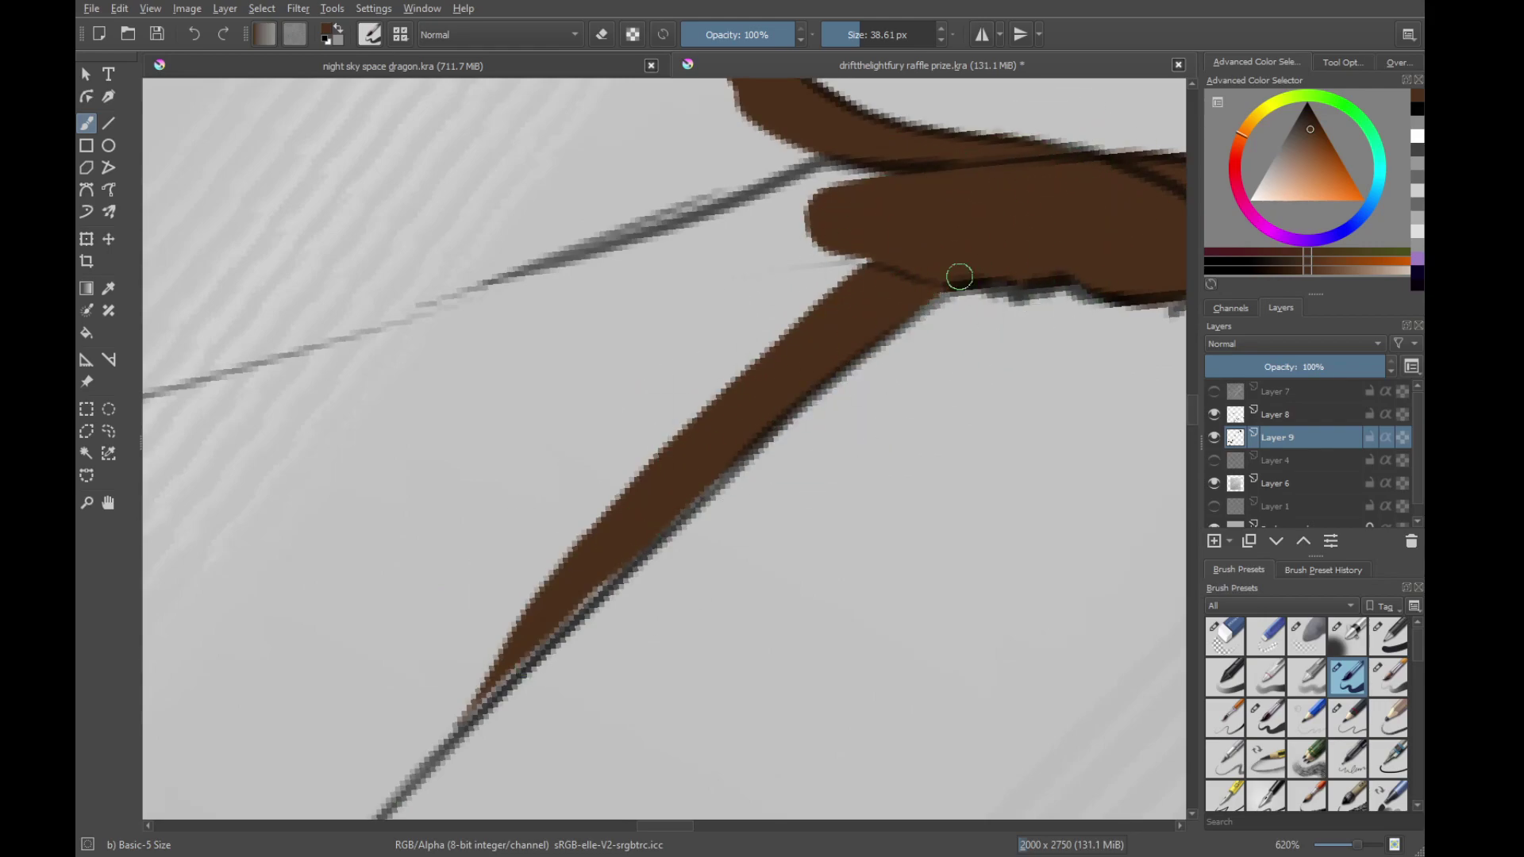
{"action": "left_click_drag", "start_coordinate": [821, 367], "coordinate": [505, 644]}
{"action": "left_click_drag", "start_coordinate": [606, 585], "coordinate": [789, 411]}
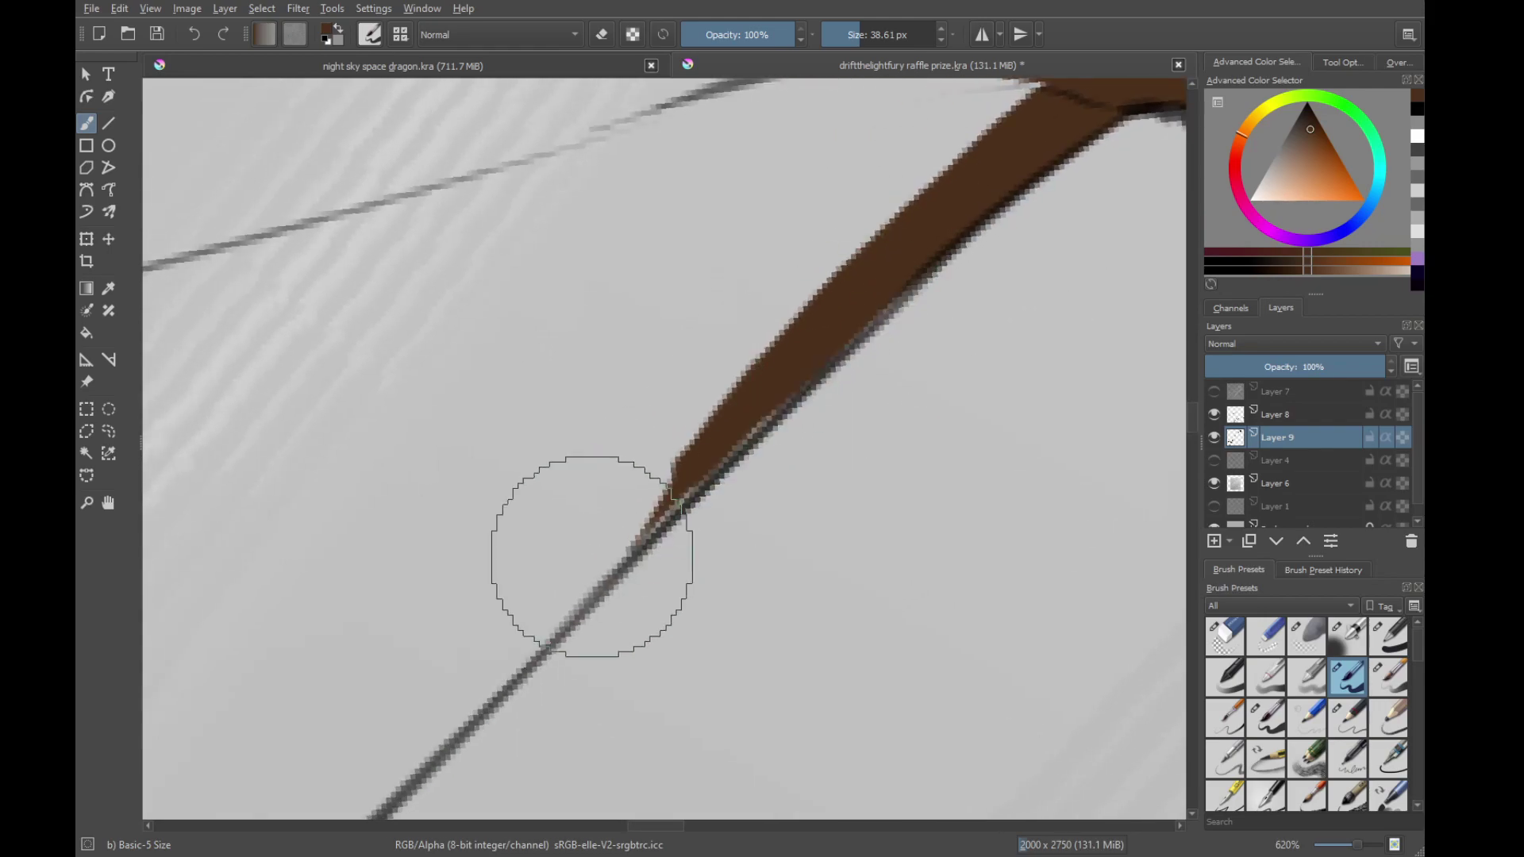
Lengthen the brown band along the membrane's long edge with overlapping strokes that follow the line art
{"action": "left_click_drag", "start_coordinate": [412, 718], "coordinate": [912, 231]}
{"action": "left_click_drag", "start_coordinate": [540, 619], "coordinate": [918, 238]}
{"action": "mouse_move", "coordinate": [593, 614]}
{"action": "left_mouse_down"}
{"action": "mouse_move", "coordinate": [1002, 199]}
{"action": "mouse_move", "coordinate": [686, 474]}
{"action": "left_mouse_up"}
{"action": "key", "text": "ctrl+z"}
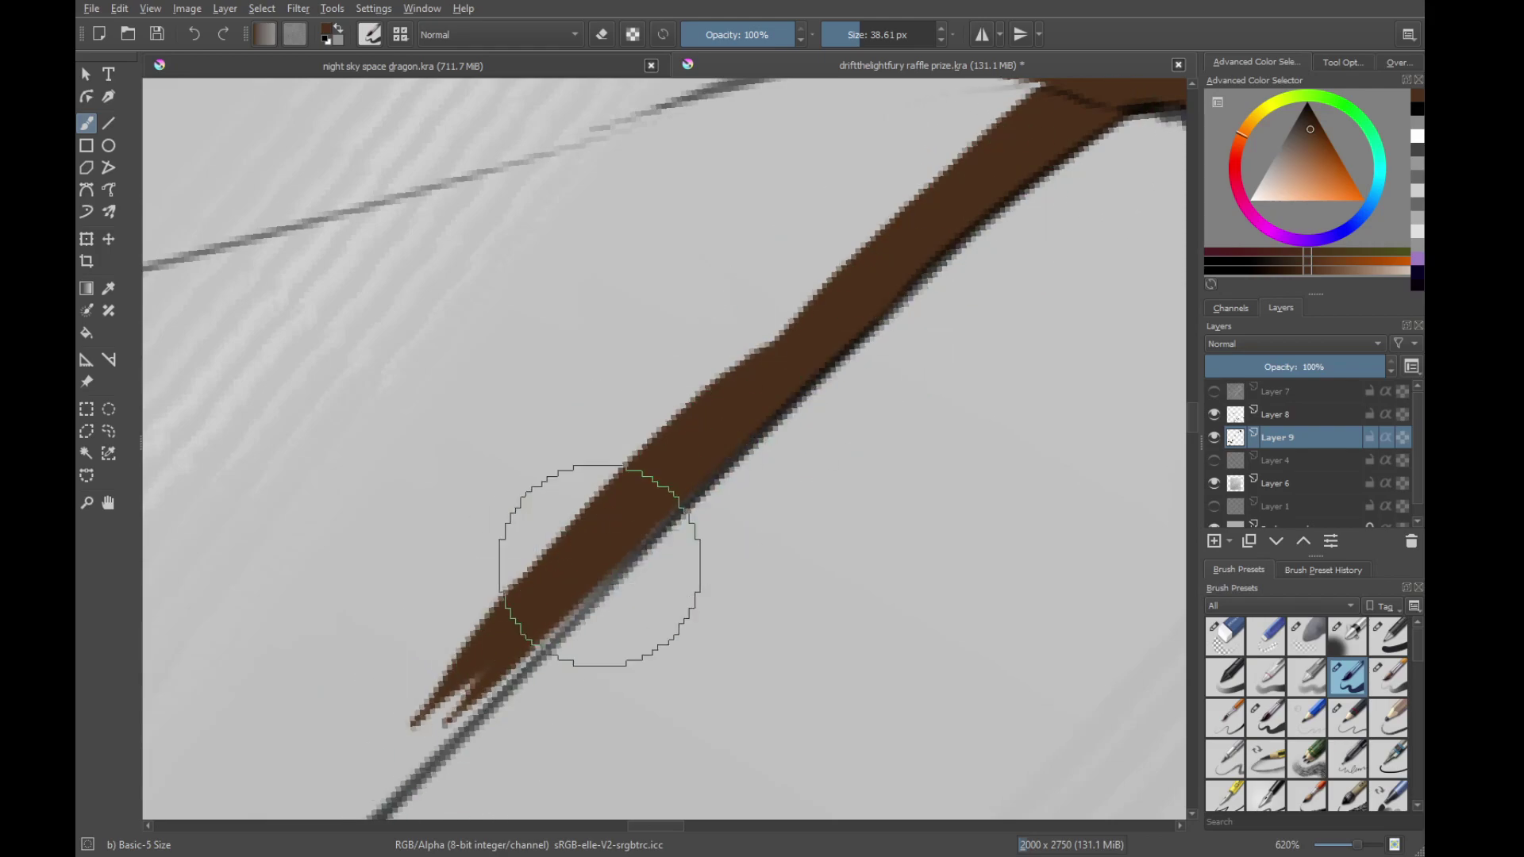
{"action": "mouse_move", "coordinate": [481, 682]}
{"action": "left_mouse_down"}
{"action": "mouse_move", "coordinate": [592, 469]}
{"action": "mouse_move", "coordinate": [666, 506]}
{"action": "mouse_move", "coordinate": [1054, 284]}
{"action": "left_mouse_up"}
{"action": "mouse_move", "coordinate": [354, 565]}
{"action": "left_mouse_down"}
{"action": "mouse_move", "coordinate": [1061, 154]}
{"action": "mouse_move", "coordinate": [825, 300]}
{"action": "mouse_move", "coordinate": [912, 310]}
{"action": "left_mouse_up"}
{"action": "left_click_drag", "start_coordinate": [706, 369], "coordinate": [984, 259]}
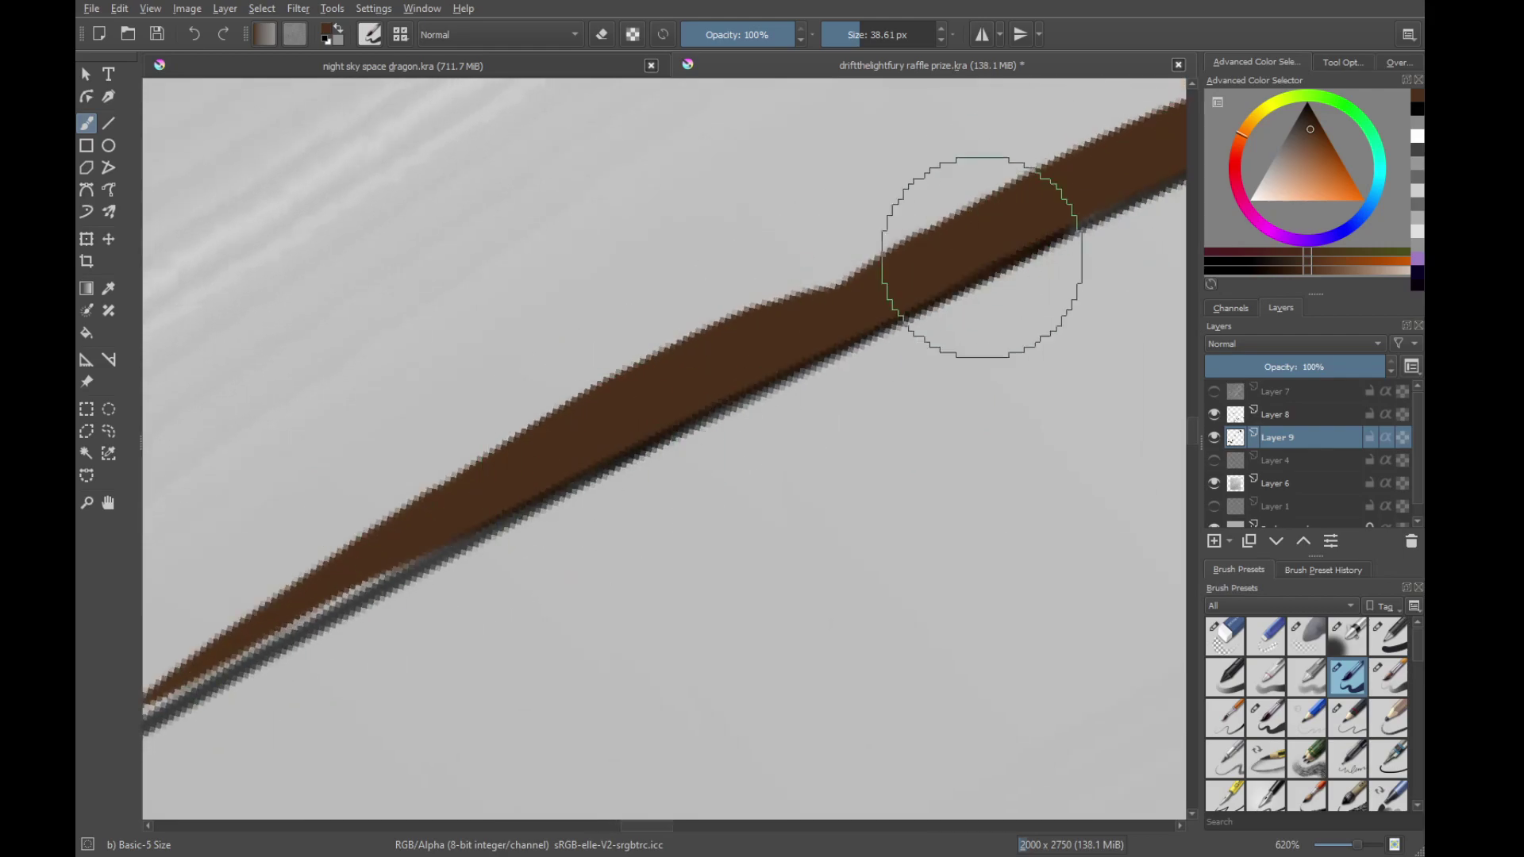
{"action": "left_click_drag", "start_coordinate": [305, 635], "coordinate": [812, 338]}
{"action": "mouse_move", "coordinate": [362, 573]}
{"action": "left_mouse_down"}
{"action": "mouse_move", "coordinate": [966, 228]}
{"action": "mouse_move", "coordinate": [433, 556]}
{"action": "left_mouse_up"}
{"action": "key", "text": "ctrl+z"}
{"action": "left_click_drag", "start_coordinate": [972, 199], "coordinate": [717, 325]}
{"action": "key", "text": "ctrl+z"}
{"action": "key", "text": "ctrl+z"}
Carry the brown band further down the long membrane edge, covering the gap beside the line and redoing faulty strokes
{"action": "left_click_drag", "start_coordinate": [266, 637], "coordinate": [786, 282]}
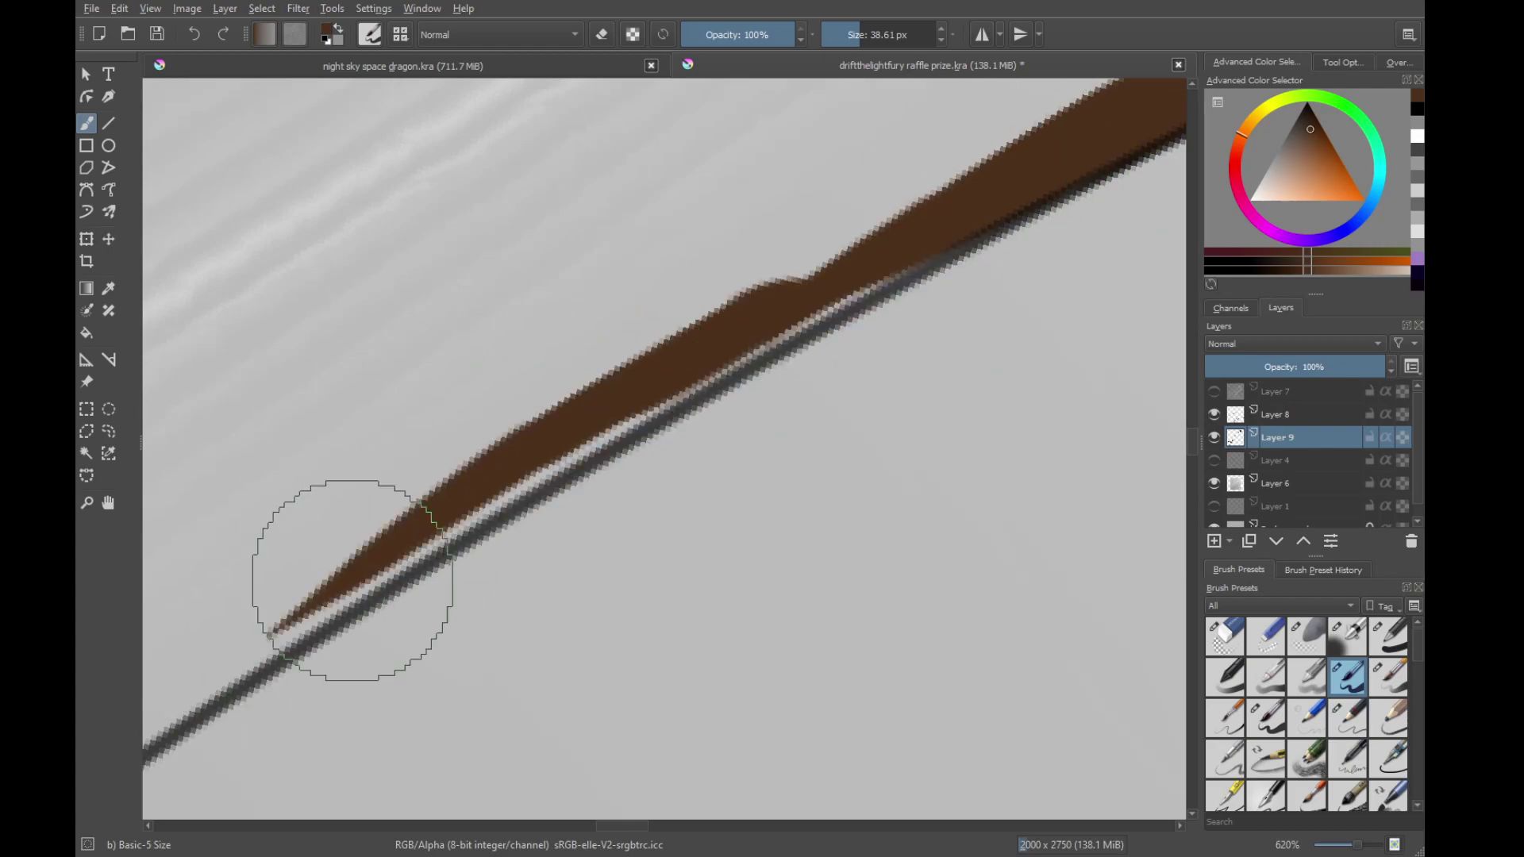
{"action": "left_click_drag", "start_coordinate": [341, 597], "coordinate": [683, 401]}
{"action": "left_click_drag", "start_coordinate": [468, 515], "coordinate": [893, 290]}
{"action": "key", "text": "ctrl+z"}
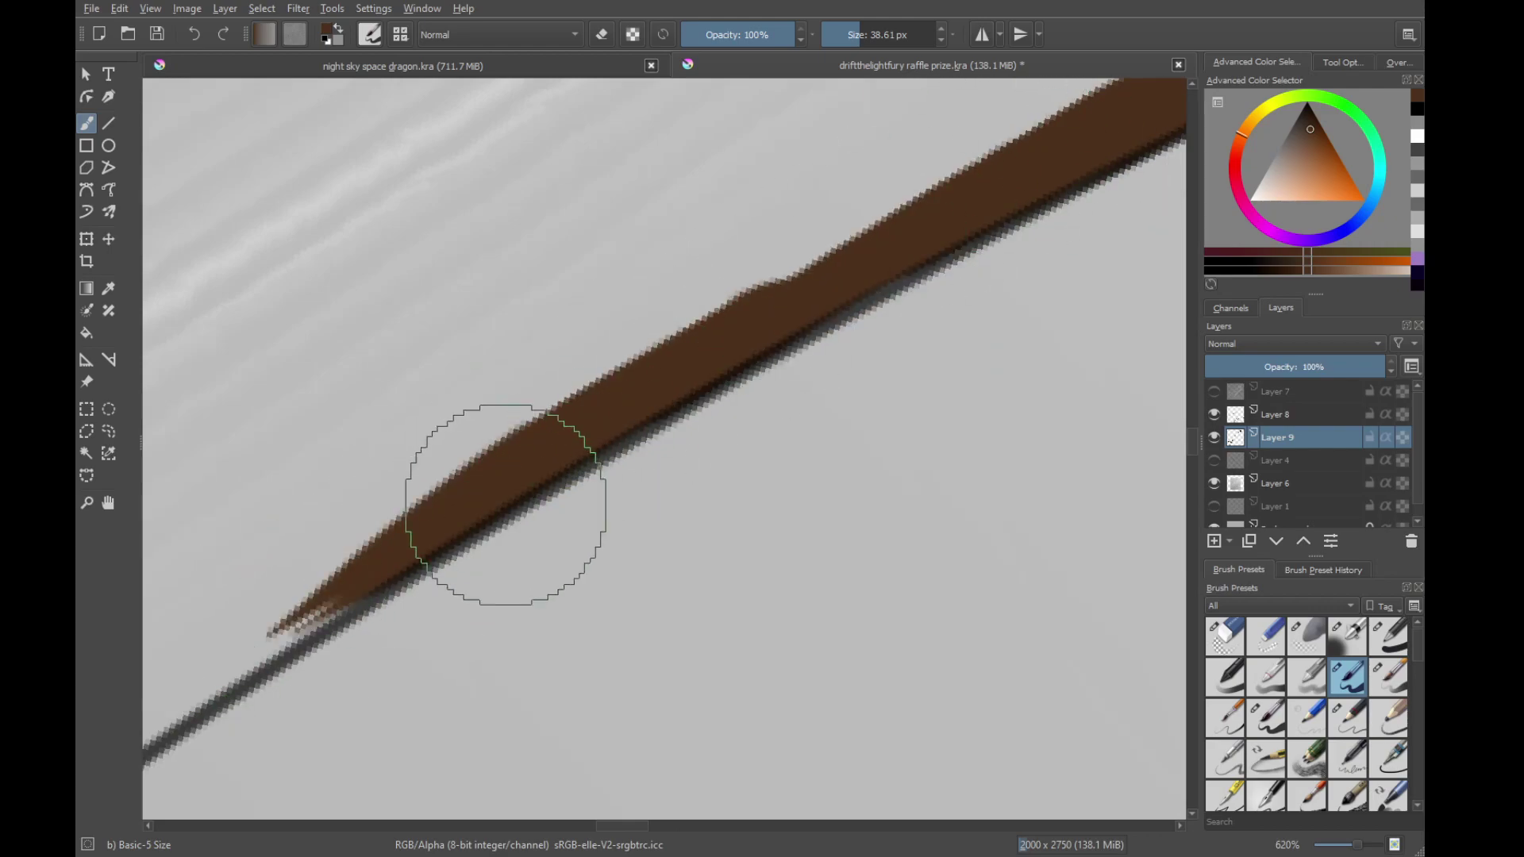
{"action": "key", "text": "ctrl+z"}
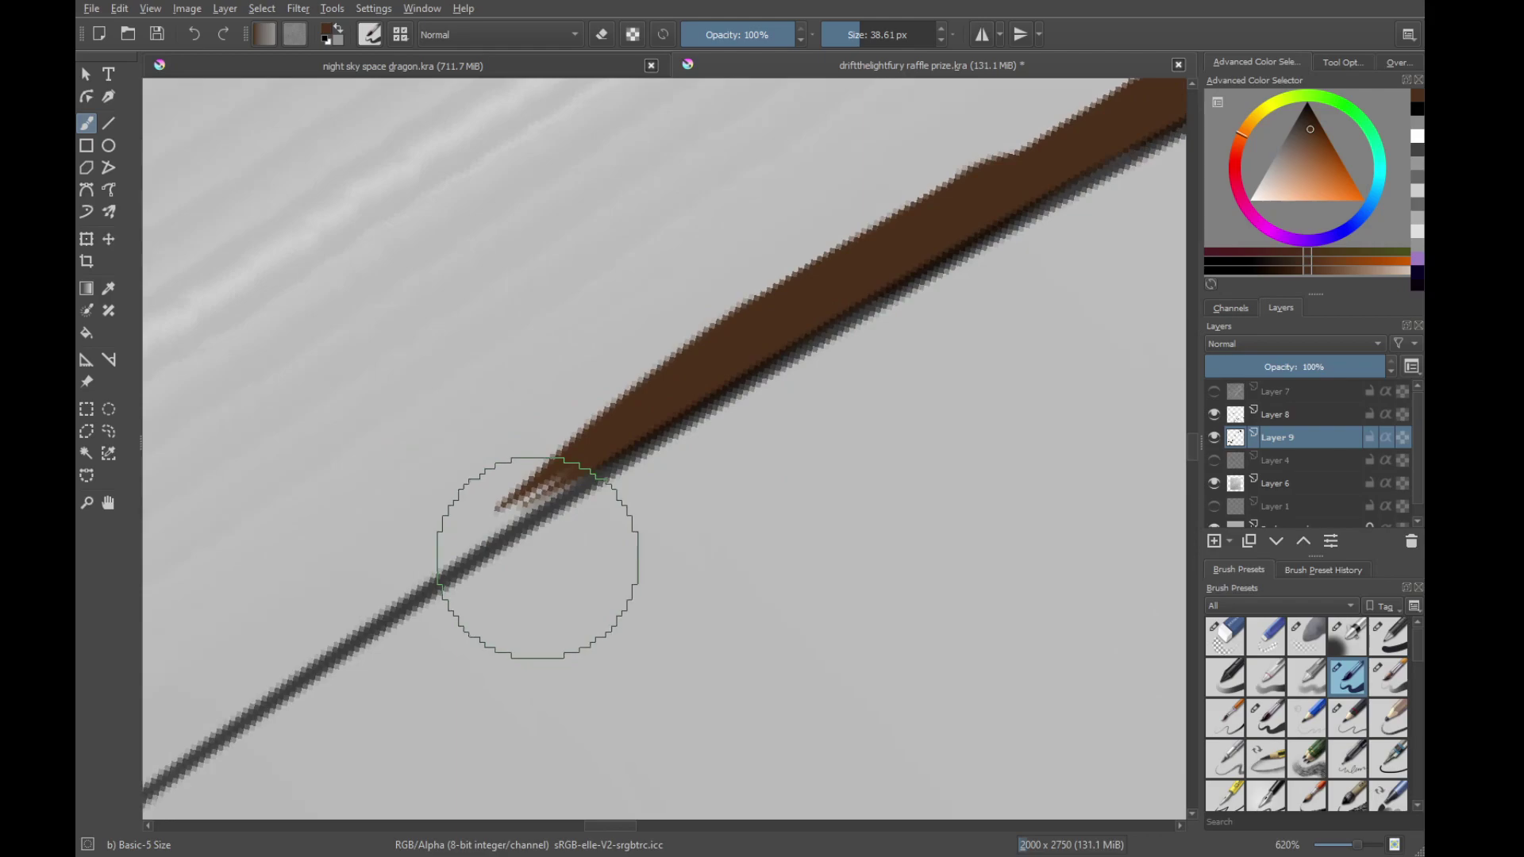
{"action": "left_click_drag", "start_coordinate": [528, 566], "coordinate": [601, 543]}
{"action": "left_click_drag", "start_coordinate": [277, 703], "coordinate": [706, 376]}
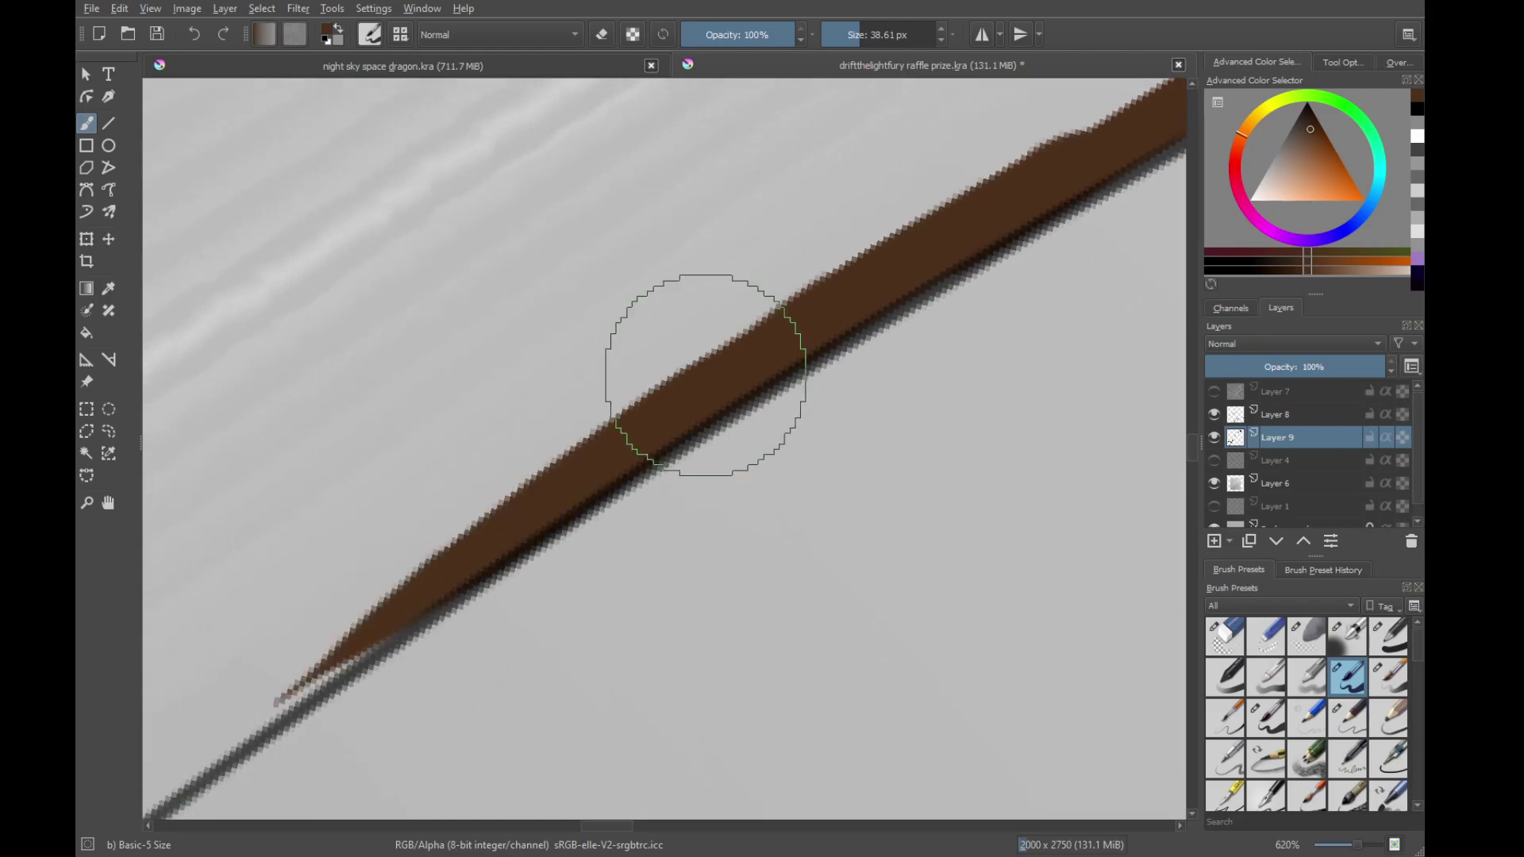
Thicken the tapered end of the membrane edge's band and close the sliver left between brown and line
{"action": "left_click_drag", "start_coordinate": [1016, 187], "coordinate": [839, 298]}
{"action": "left_click_drag", "start_coordinate": [326, 673], "coordinate": [1020, 186]}
{"action": "left_click_drag", "start_coordinate": [262, 699], "coordinate": [922, 265]}
{"action": "left_click_drag", "start_coordinate": [306, 746], "coordinate": [915, 227]}
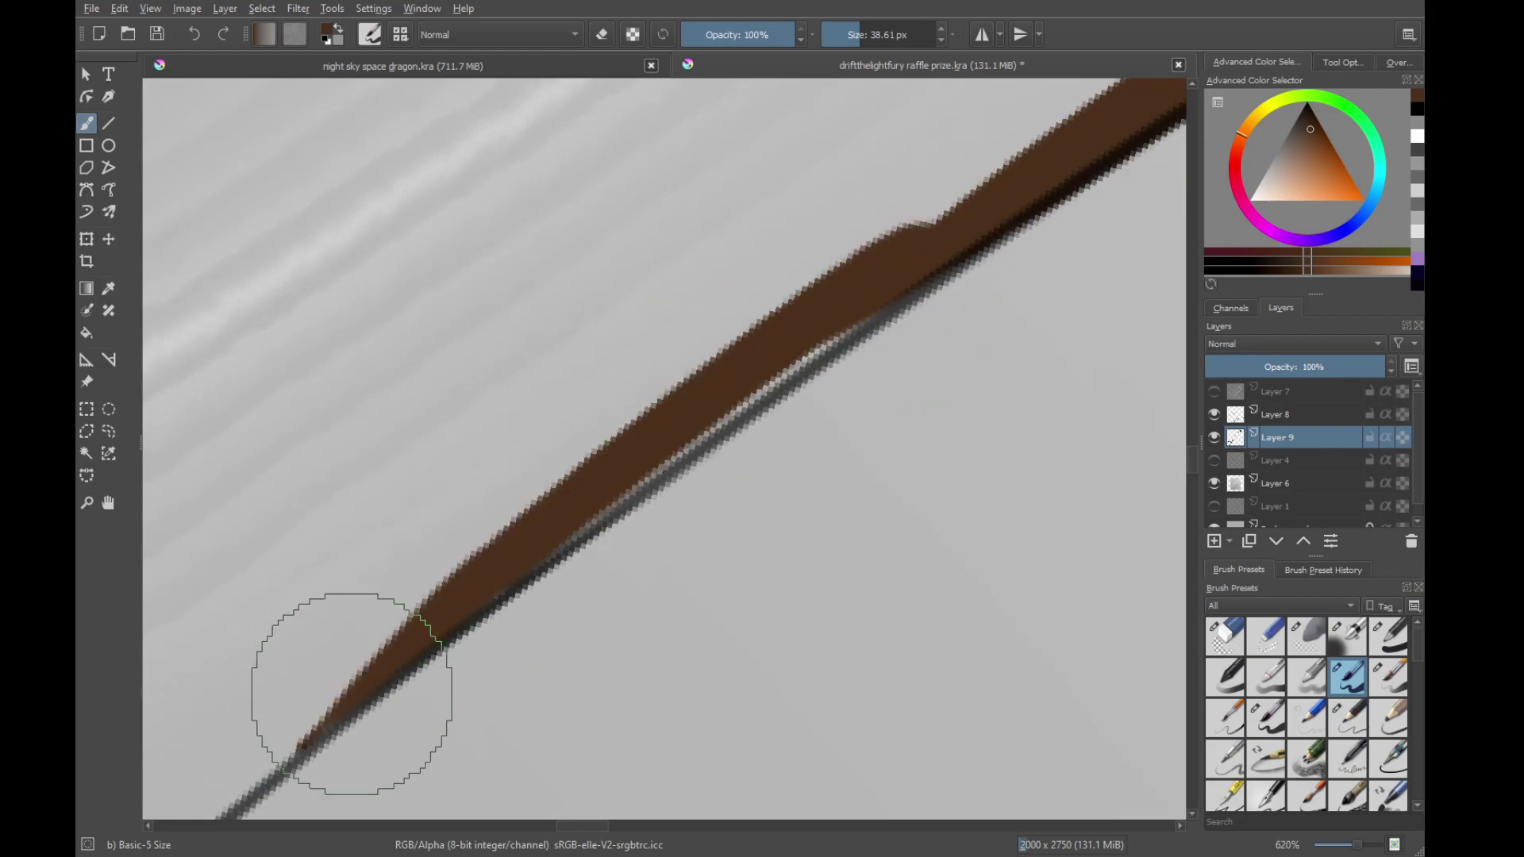
{"action": "left_click_drag", "start_coordinate": [350, 693], "coordinate": [918, 210]}
{"action": "left_click_drag", "start_coordinate": [430, 632], "coordinate": [980, 191]}
{"action": "left_click_drag", "start_coordinate": [262, 770], "coordinate": [658, 445]}
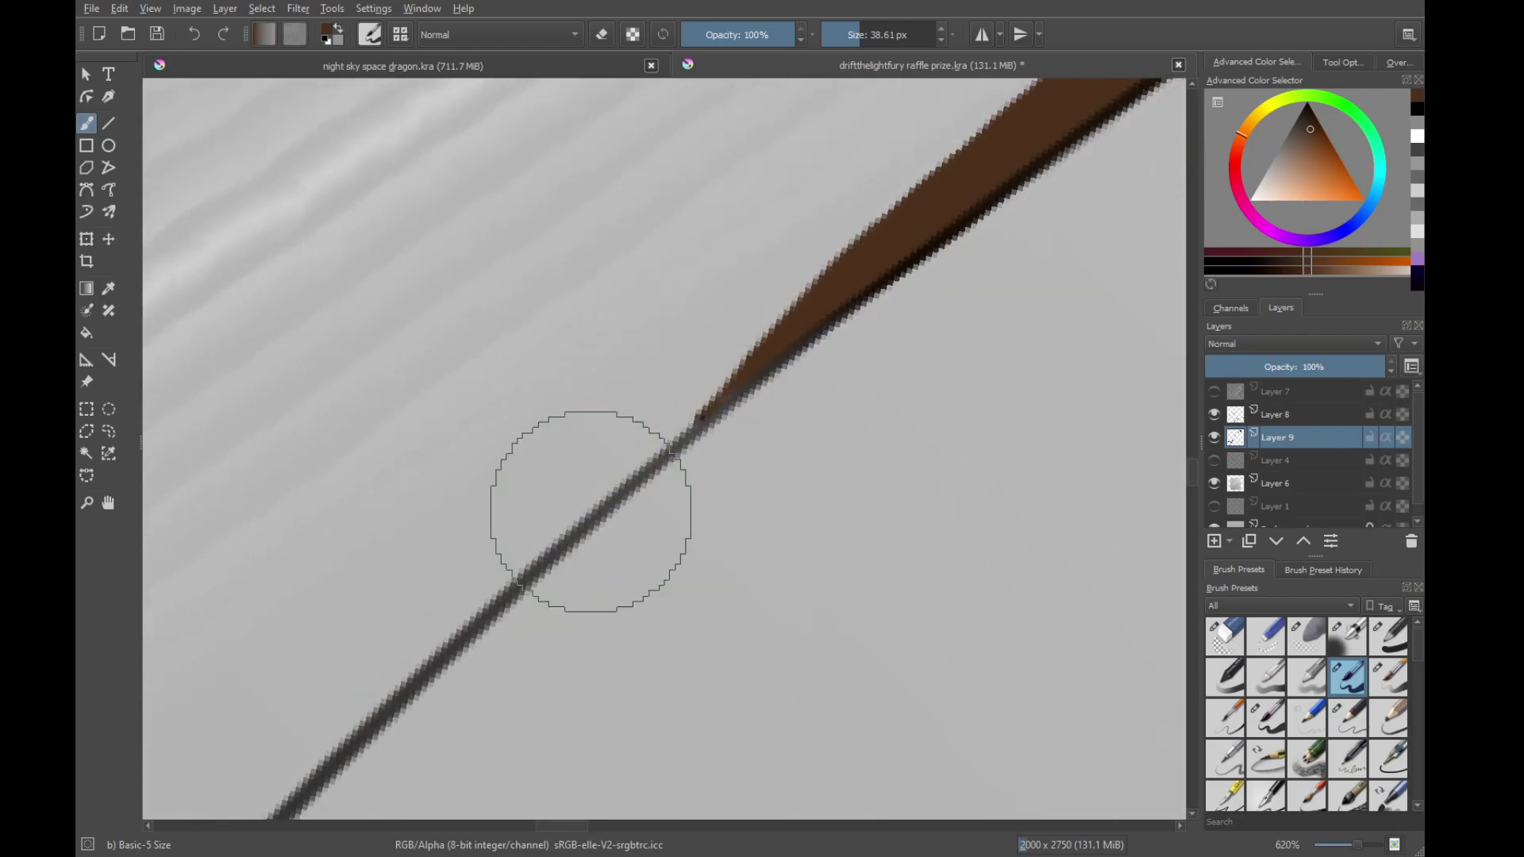
Extend the brown band along the membrane edge towards the clawed hand, undoing the strokes that miss the line
{"action": "mouse_move", "coordinate": [458, 623]}
{"action": "left_mouse_down"}
{"action": "mouse_move", "coordinate": [948, 157]}
{"action": "mouse_move", "coordinate": [742, 385]}
{"action": "left_mouse_up"}
{"action": "mouse_move", "coordinate": [340, 734]}
{"action": "left_mouse_down"}
{"action": "mouse_move", "coordinate": [540, 507]}
{"action": "mouse_move", "coordinate": [651, 432]}
{"action": "mouse_move", "coordinate": [635, 420]}
{"action": "left_mouse_up"}
{"action": "left_click_drag", "start_coordinate": [269, 803], "coordinate": [945, 84]}
{"action": "mouse_move", "coordinate": [428, 676]}
{"action": "left_mouse_down"}
{"action": "mouse_move", "coordinate": [758, 343]}
{"action": "mouse_move", "coordinate": [766, 289]}
{"action": "left_mouse_up"}
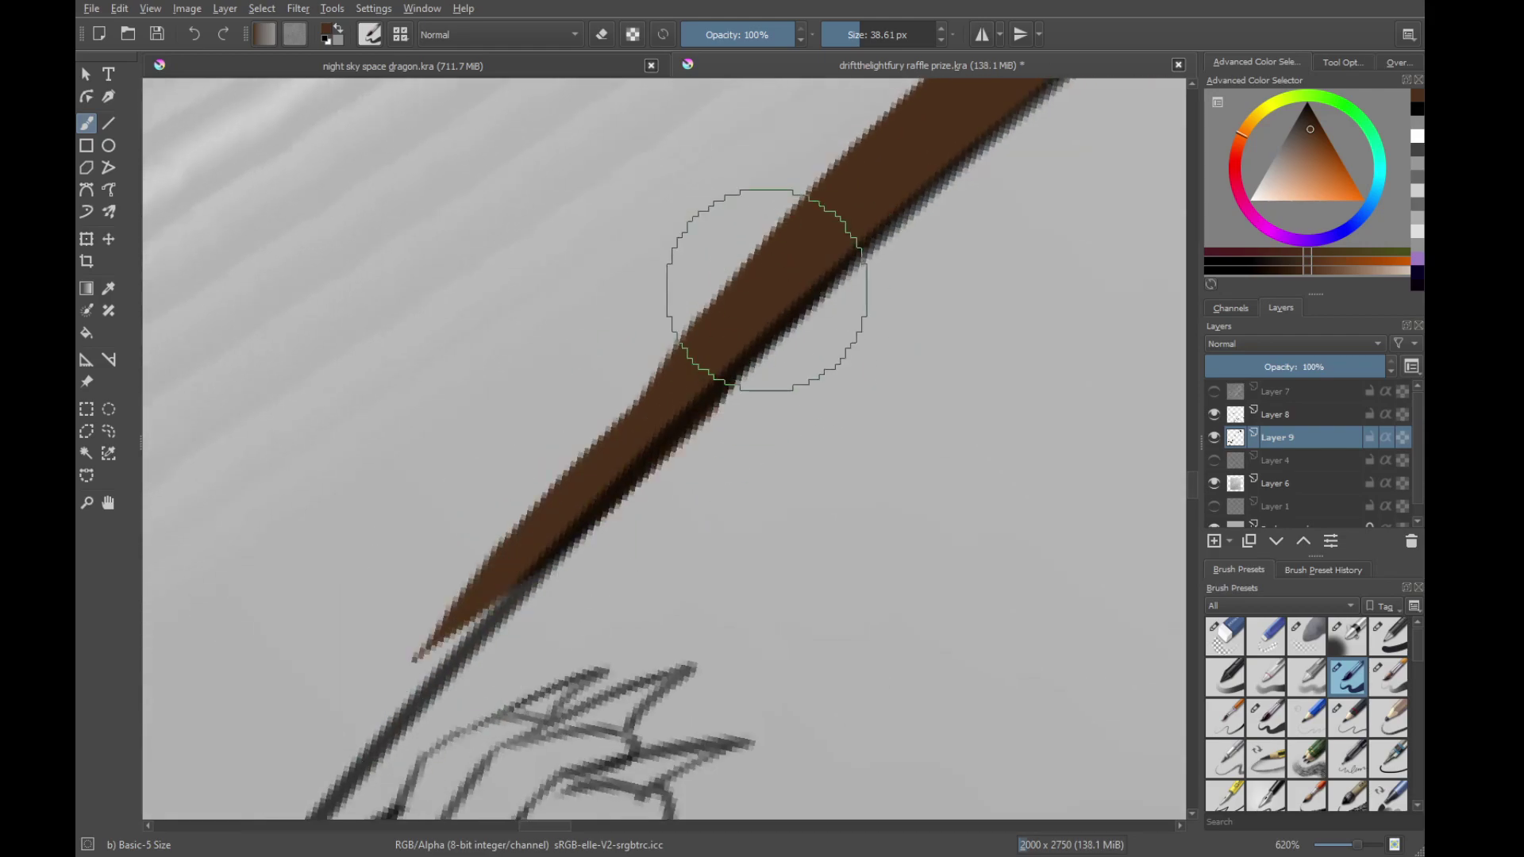
{"action": "key", "text": "ctrl+z"}
{"action": "left_click_drag", "start_coordinate": [667, 357], "coordinate": [426, 647]}
{"action": "key", "text": "ctrl+z"}
Paint the band past the hand's fingertips and build it up to an even width with overlapping strokes
{"action": "left_click_drag", "start_coordinate": [288, 774], "coordinate": [703, 310]}
{"action": "mouse_move", "coordinate": [504, 591]}
{"action": "left_mouse_down"}
{"action": "mouse_move", "coordinate": [623, 429]}
{"action": "mouse_move", "coordinate": [805, 229]}
{"action": "left_mouse_up"}
{"action": "mouse_move", "coordinate": [397, 718]}
{"action": "left_mouse_down"}
{"action": "mouse_move", "coordinate": [820, 177]}
{"action": "mouse_move", "coordinate": [669, 336]}
{"action": "left_mouse_up"}
{"action": "left_click_drag", "start_coordinate": [337, 734], "coordinate": [576, 487]}
{"action": "key", "text": "ctrl+z"}
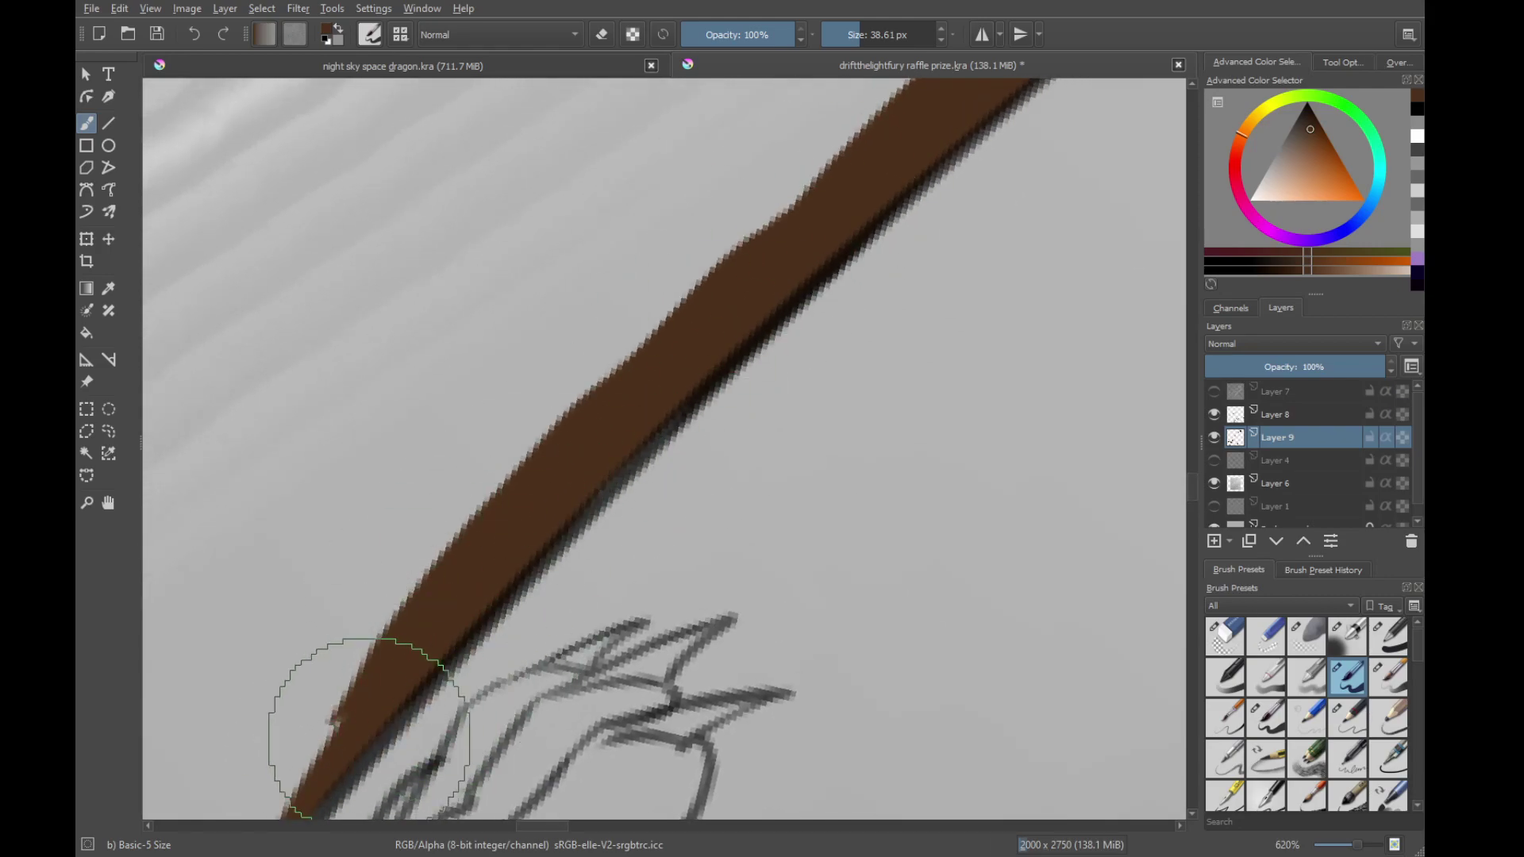
{"action": "left_click_drag", "start_coordinate": [533, 572], "coordinate": [816, 237]}
{"action": "left_click_drag", "start_coordinate": [426, 652], "coordinate": [726, 249]}
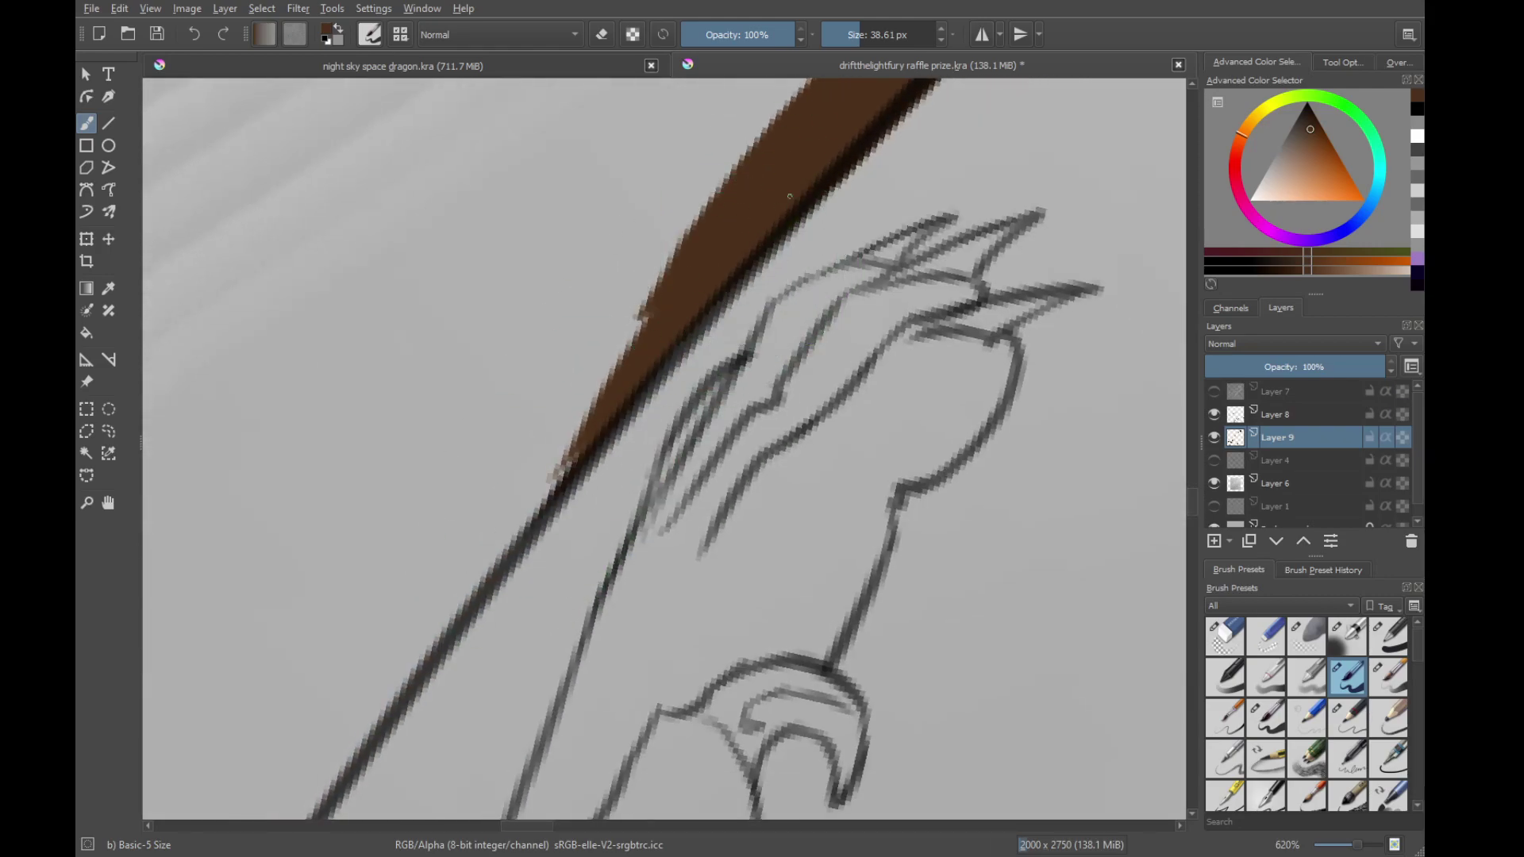
Continue the brown edge band alongside the hand and add a separate stretch beside the limb's curved lower contour
{"action": "mouse_move", "coordinate": [516, 552]}
{"action": "left_mouse_down"}
{"action": "mouse_move", "coordinate": [663, 340]}
{"action": "mouse_move", "coordinate": [472, 627]}
{"action": "left_mouse_up"}
{"action": "left_click_drag", "start_coordinate": [472, 627], "coordinate": [665, 315]}
{"action": "key", "text": "ctrl+z"}
{"action": "left_click_drag", "start_coordinate": [811, 225], "coordinate": [744, 363]}
{"action": "mouse_move", "coordinate": [855, 189]}
{"action": "left_mouse_down"}
{"action": "mouse_move", "coordinate": [880, 209]}
{"action": "mouse_move", "coordinate": [482, 618]}
{"action": "left_mouse_up"}
{"action": "left_click_drag", "start_coordinate": [446, 673], "coordinate": [505, 596]}
{"action": "left_click_drag", "start_coordinate": [403, 674], "coordinate": [619, 417]}
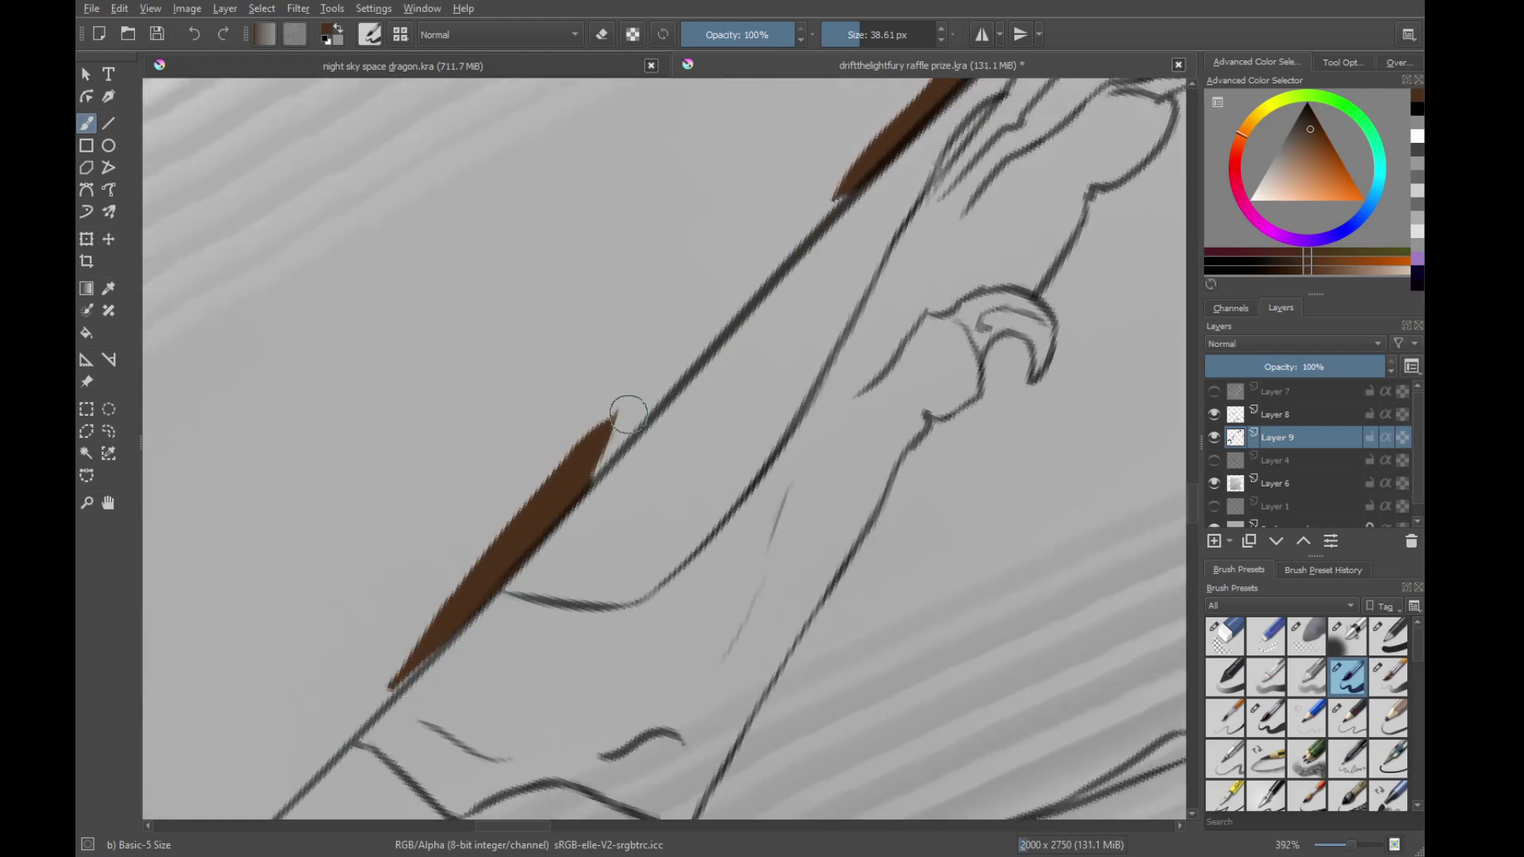
Join the two brown stretches of the membrane edge into one continuous band beside the clawed limb
{"action": "left_click_drag", "start_coordinate": [635, 333], "coordinate": [471, 500]}
{"action": "mouse_move", "coordinate": [537, 514]}
{"action": "left_mouse_down"}
{"action": "mouse_move", "coordinate": [398, 671]}
{"action": "mouse_move", "coordinate": [653, 371]}
{"action": "left_mouse_up"}
{"action": "left_click_drag", "start_coordinate": [614, 428], "coordinate": [779, 241]}
{"action": "left_click_drag", "start_coordinate": [514, 624], "coordinate": [769, 302]}
{"action": "left_click_drag", "start_coordinate": [566, 552], "coordinate": [578, 459]}
{"action": "left_click_drag", "start_coordinate": [719, 410], "coordinate": [936, 413]}
{"action": "key", "text": "ctrl+z"}
{"action": "key", "text": "ctrl+z"}
Paint a thick brown band beneath the limb's curved contour, from the membrane edge up towards the forearm
{"action": "mouse_move", "coordinate": [579, 365]}
{"action": "left_mouse_down"}
{"action": "mouse_move", "coordinate": [738, 411]}
{"action": "mouse_move", "coordinate": [798, 405]}
{"action": "mouse_move", "coordinate": [722, 490]}
{"action": "left_mouse_up"}
{"action": "left_click_drag", "start_coordinate": [738, 475], "coordinate": [677, 512]}
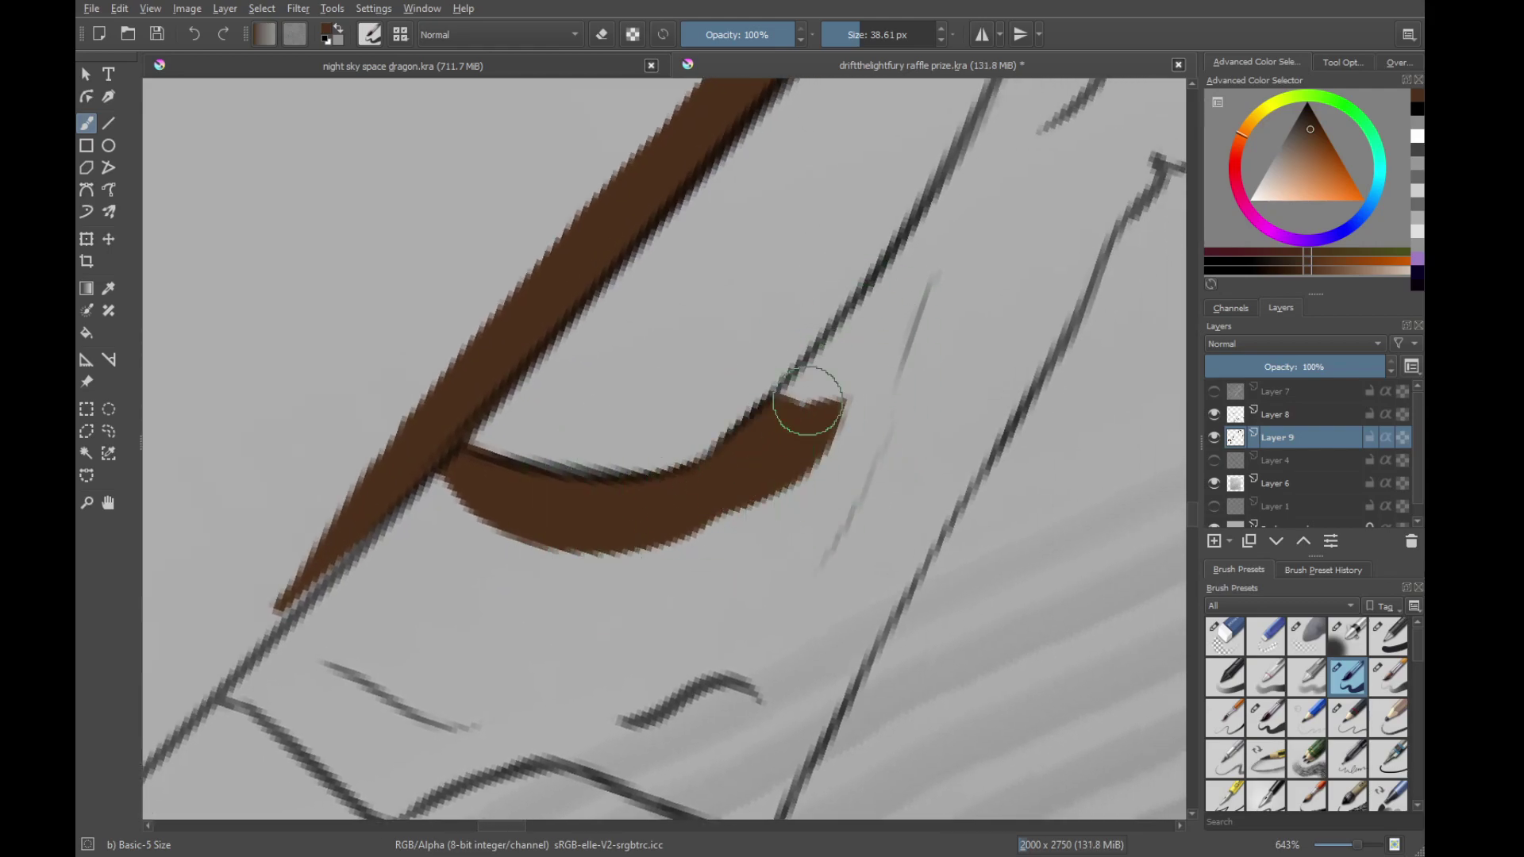
{"action": "mouse_move", "coordinate": [807, 401]}
{"action": "left_mouse_down"}
{"action": "mouse_move", "coordinate": [928, 285]}
{"action": "mouse_move", "coordinate": [866, 355]}
{"action": "left_mouse_up"}
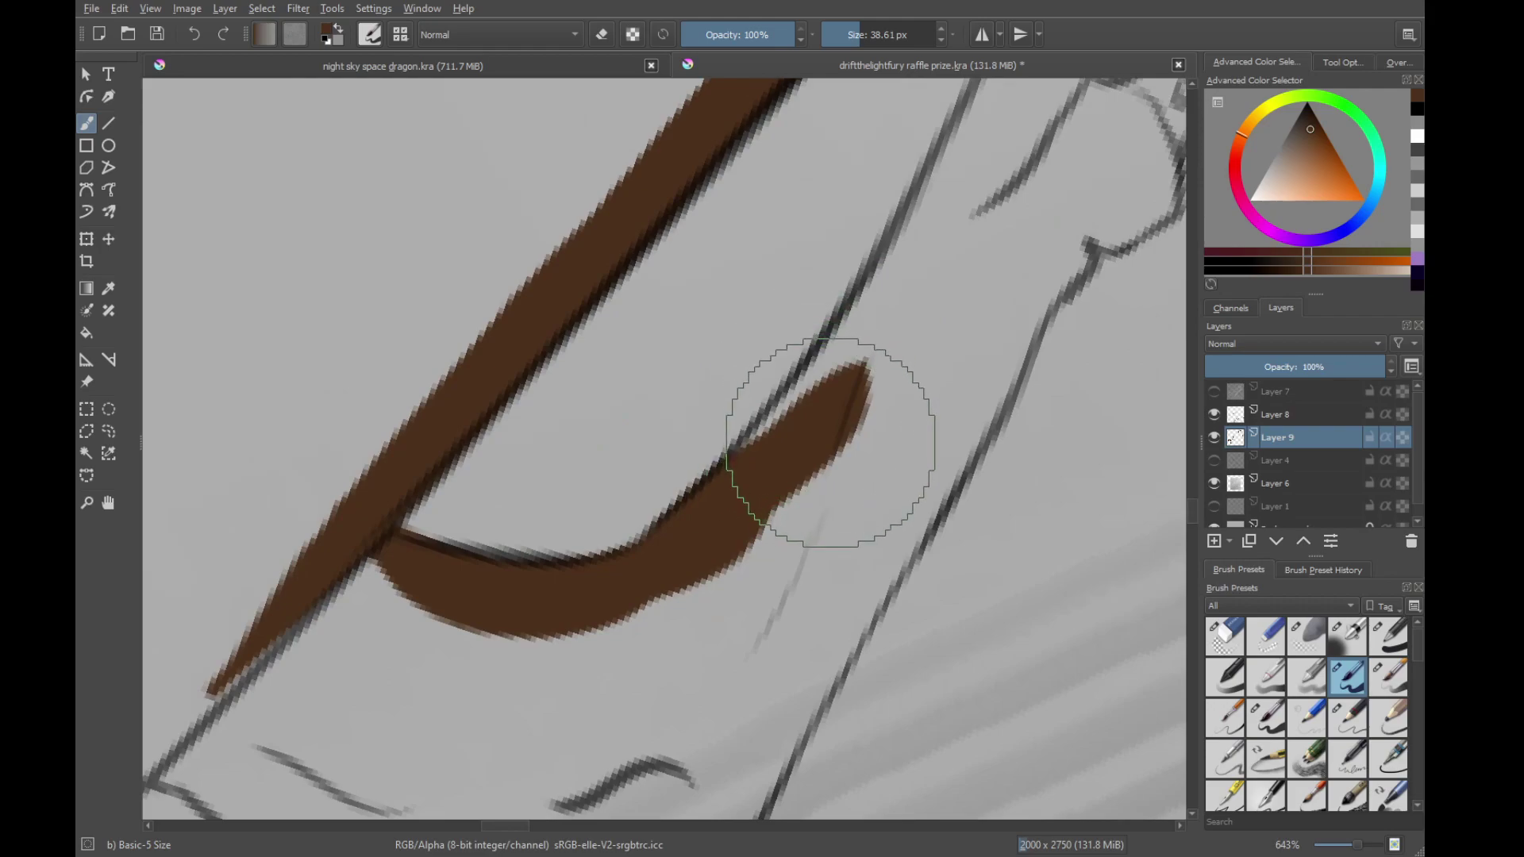
{"action": "mouse_move", "coordinate": [827, 435]}
{"action": "left_mouse_down"}
{"action": "mouse_move", "coordinate": [808, 512]}
{"action": "mouse_move", "coordinate": [811, 481]}
{"action": "left_mouse_up"}
{"action": "left_click_drag", "start_coordinate": [698, 547], "coordinate": [913, 333]}
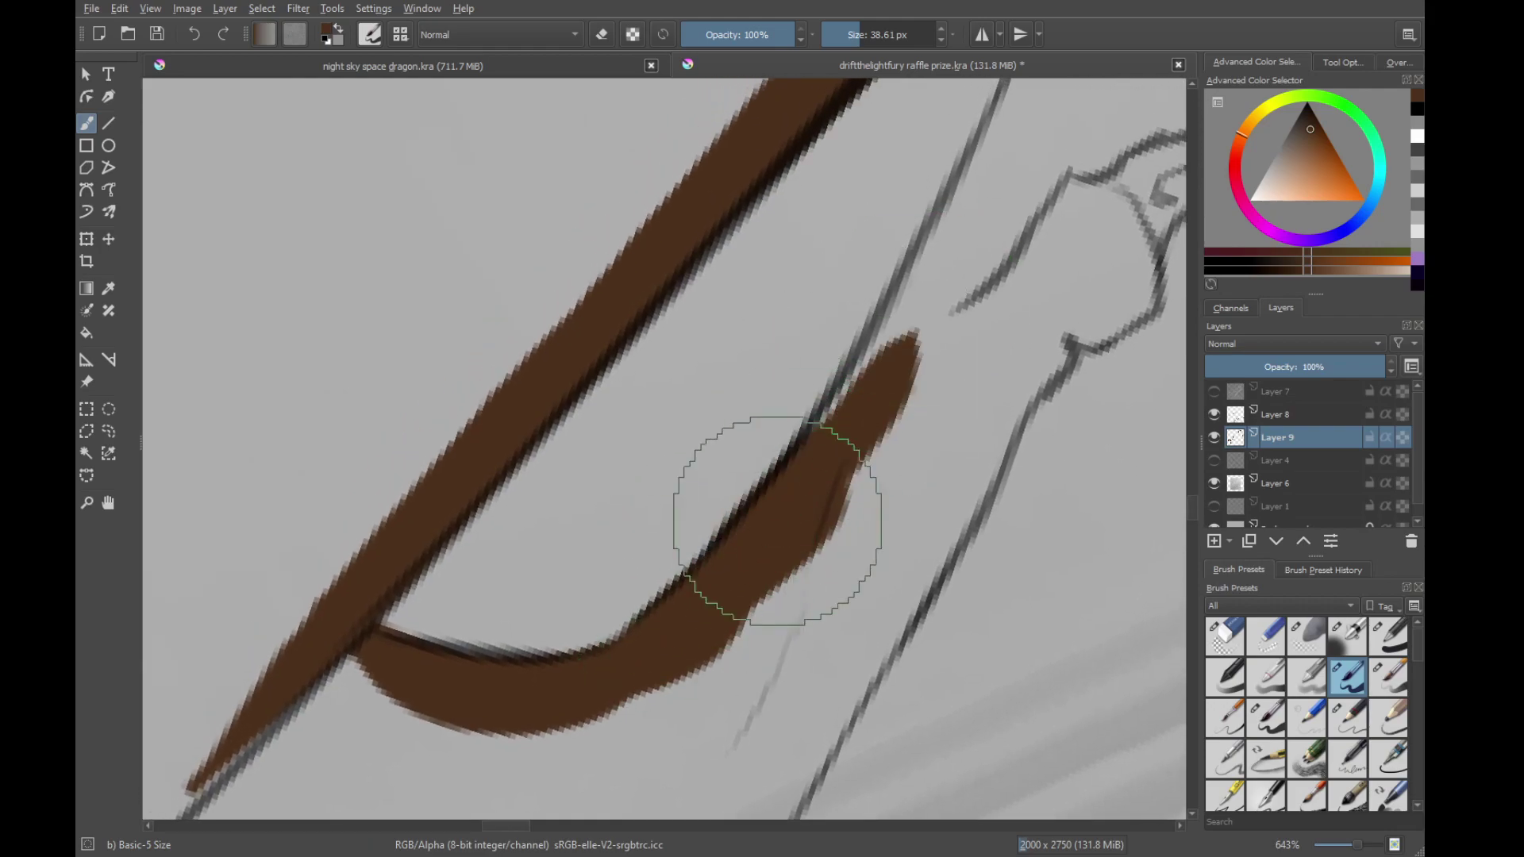
Extend the brown up the forearm along the inside of its outline towards the thumb
{"action": "mouse_move", "coordinate": [775, 517]}
{"action": "left_mouse_down"}
{"action": "mouse_move", "coordinate": [878, 368]}
{"action": "mouse_move", "coordinate": [794, 530]}
{"action": "left_mouse_up"}
{"action": "left_click_drag", "start_coordinate": [714, 643], "coordinate": [911, 343]}
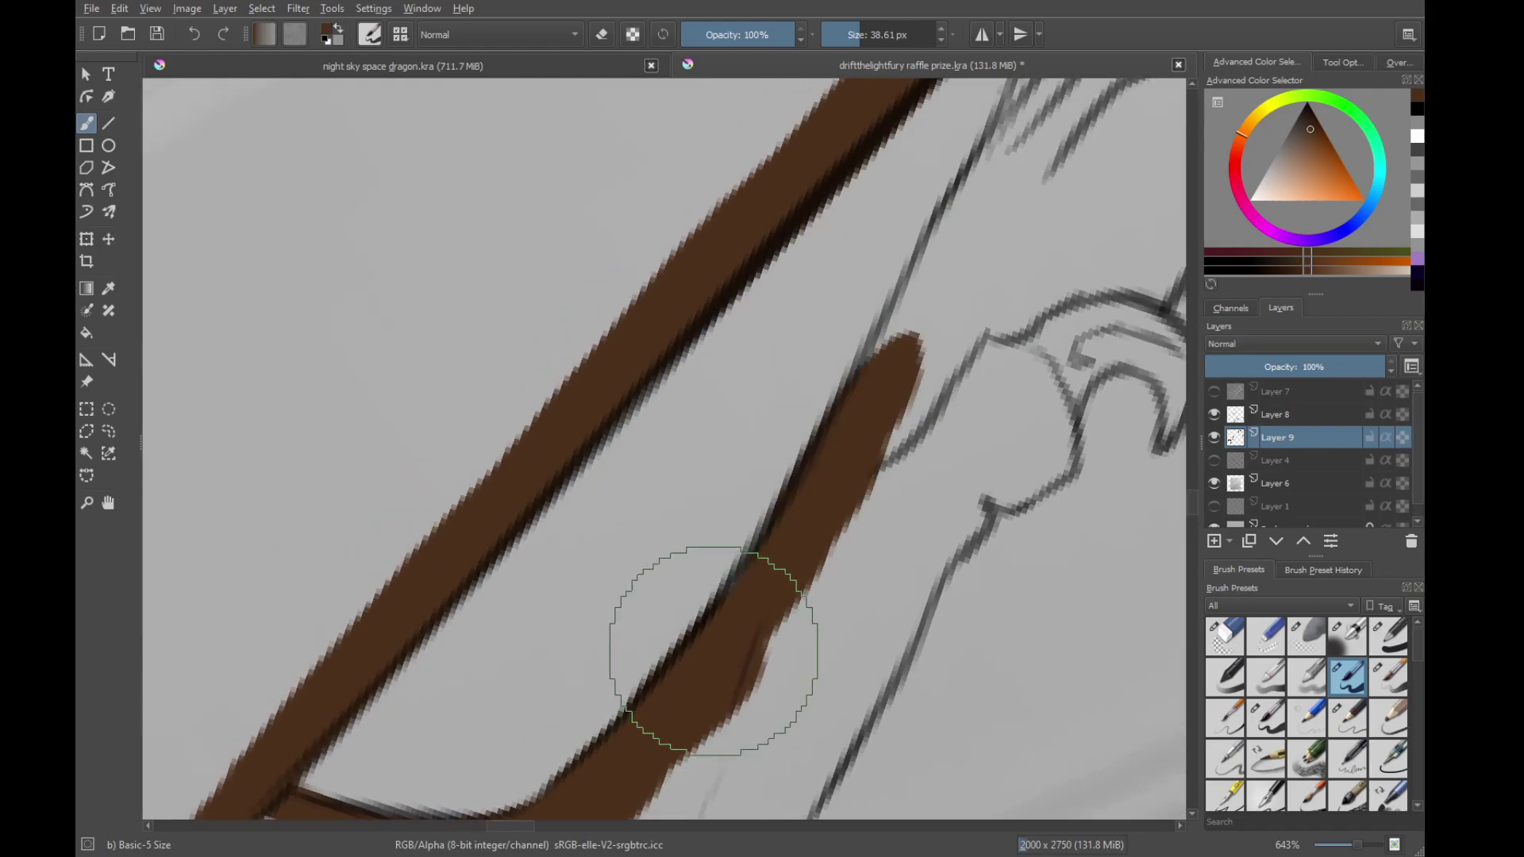
{"action": "left_click_drag", "start_coordinate": [846, 302], "coordinate": [759, 460]}
{"action": "left_click_drag", "start_coordinate": [759, 593], "coordinate": [896, 358]}
{"action": "left_click_drag", "start_coordinate": [730, 642], "coordinate": [798, 508]}
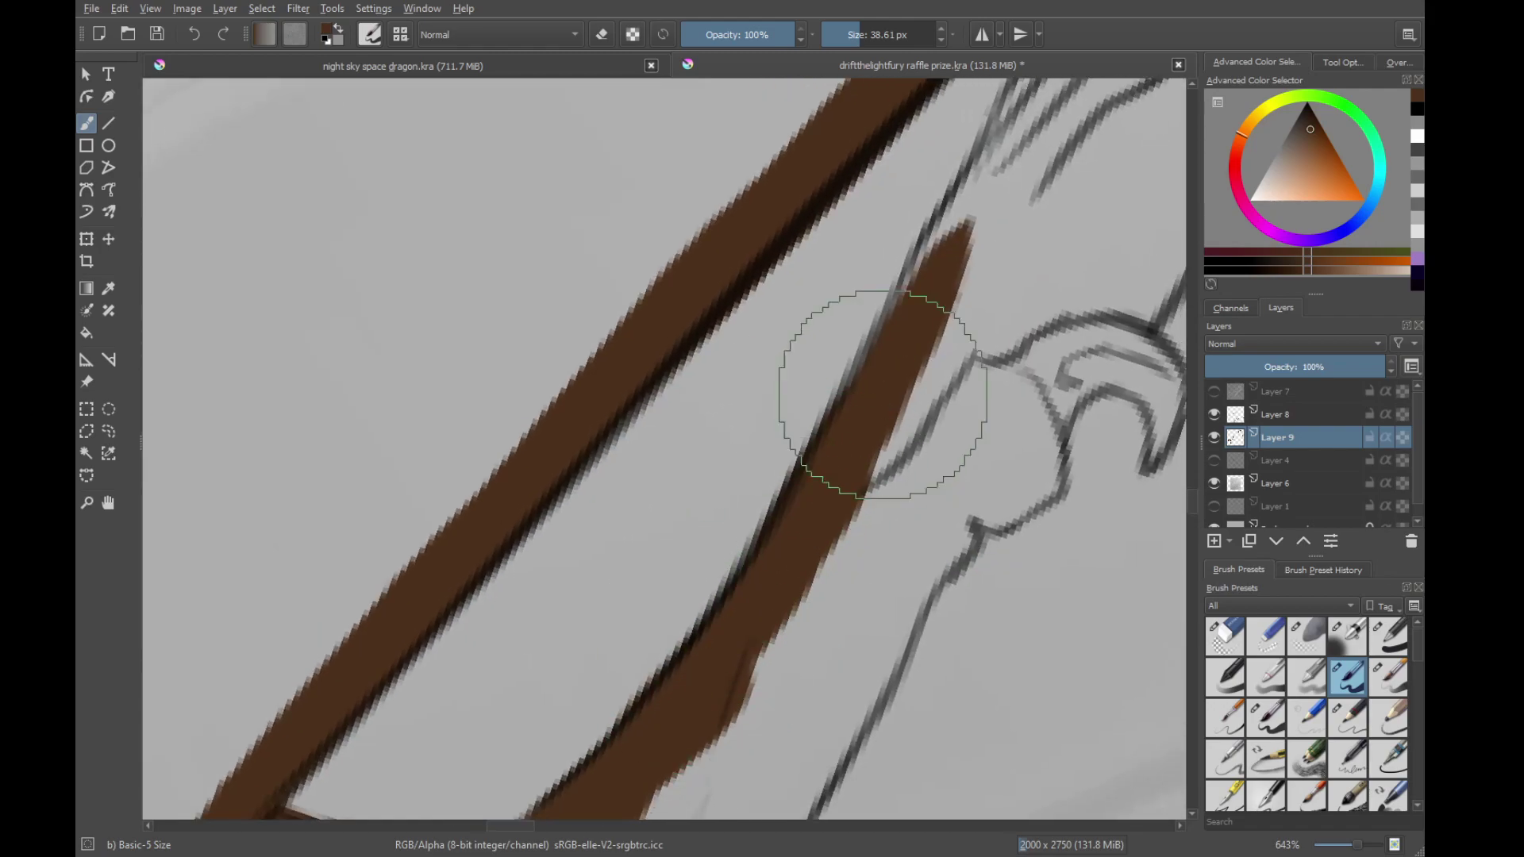
Bring the forearm's brown band up to the wrist and the base of the fingers
{"action": "mouse_move", "coordinate": [881, 395]}
{"action": "left_mouse_down"}
{"action": "mouse_move", "coordinate": [758, 626]}
{"action": "mouse_move", "coordinate": [841, 437]}
{"action": "left_mouse_up"}
{"action": "left_click_drag", "start_coordinate": [693, 689], "coordinate": [841, 436]}
{"action": "mouse_move", "coordinate": [803, 503]}
{"action": "left_mouse_down"}
{"action": "mouse_move", "coordinate": [761, 578]}
{"action": "mouse_move", "coordinate": [876, 387]}
{"action": "left_mouse_up"}
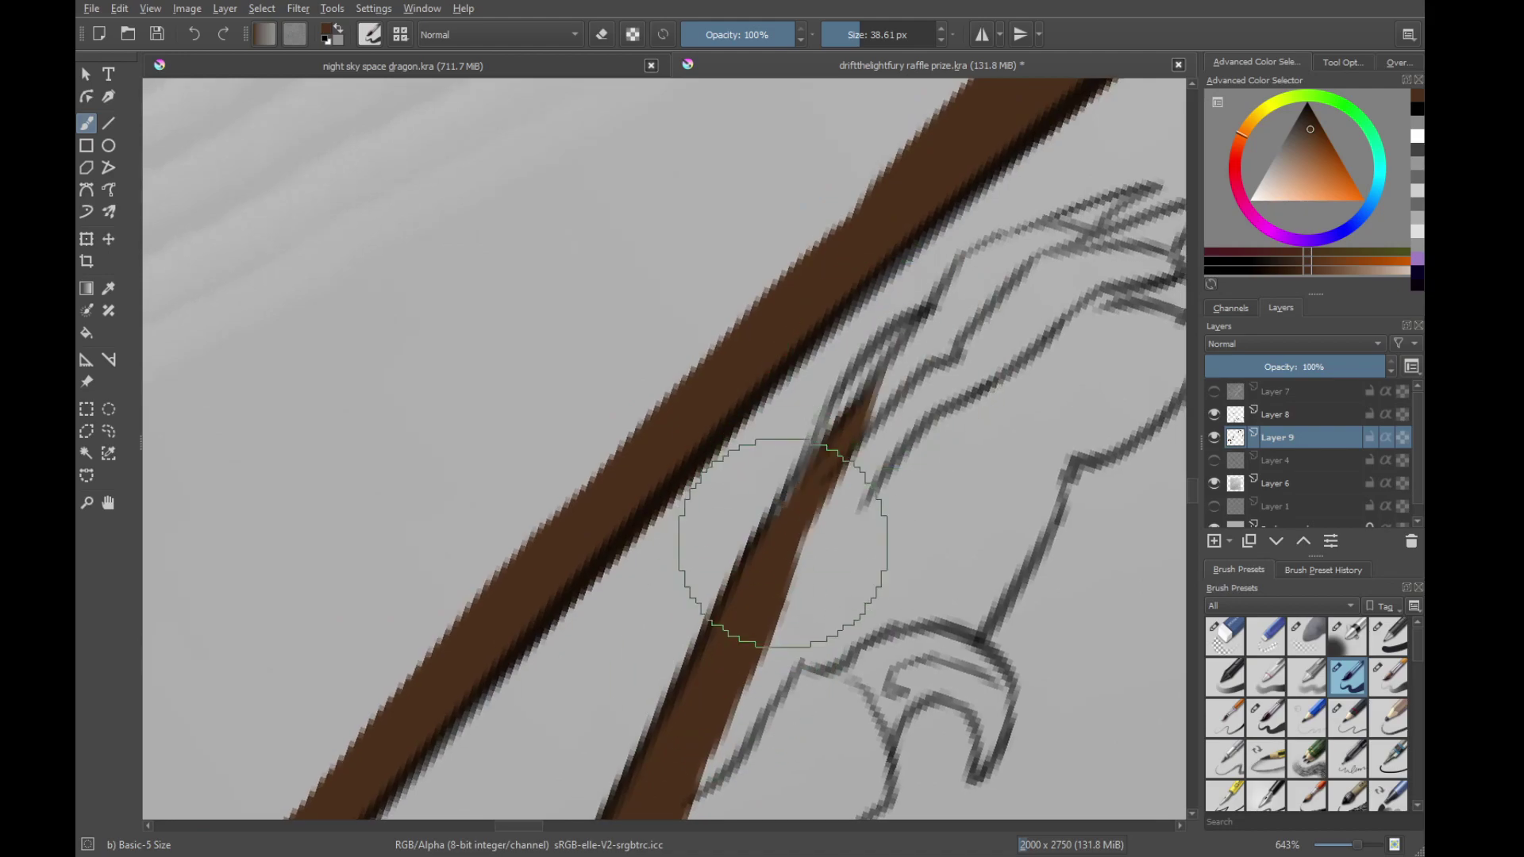
{"action": "mouse_move", "coordinate": [782, 545]}
{"action": "left_mouse_down"}
{"action": "mouse_move", "coordinate": [897, 367]}
{"action": "mouse_move", "coordinate": [756, 580]}
{"action": "mouse_move", "coordinate": [842, 417]}
{"action": "left_mouse_up"}
{"action": "left_click_drag", "start_coordinate": [739, 579], "coordinate": [900, 339]}
Fill the hand's first two fingers with brown up to their claws, redoing the first stroke
{"action": "left_click_drag", "start_coordinate": [866, 365], "coordinate": [921, 316]}
{"action": "key", "text": "ctrl+z"}
{"action": "mouse_move", "coordinate": [855, 401]}
{"action": "left_mouse_down"}
{"action": "mouse_move", "coordinate": [934, 327]}
{"action": "mouse_move", "coordinate": [793, 527]}
{"action": "mouse_move", "coordinate": [902, 380]}
{"action": "left_mouse_up"}
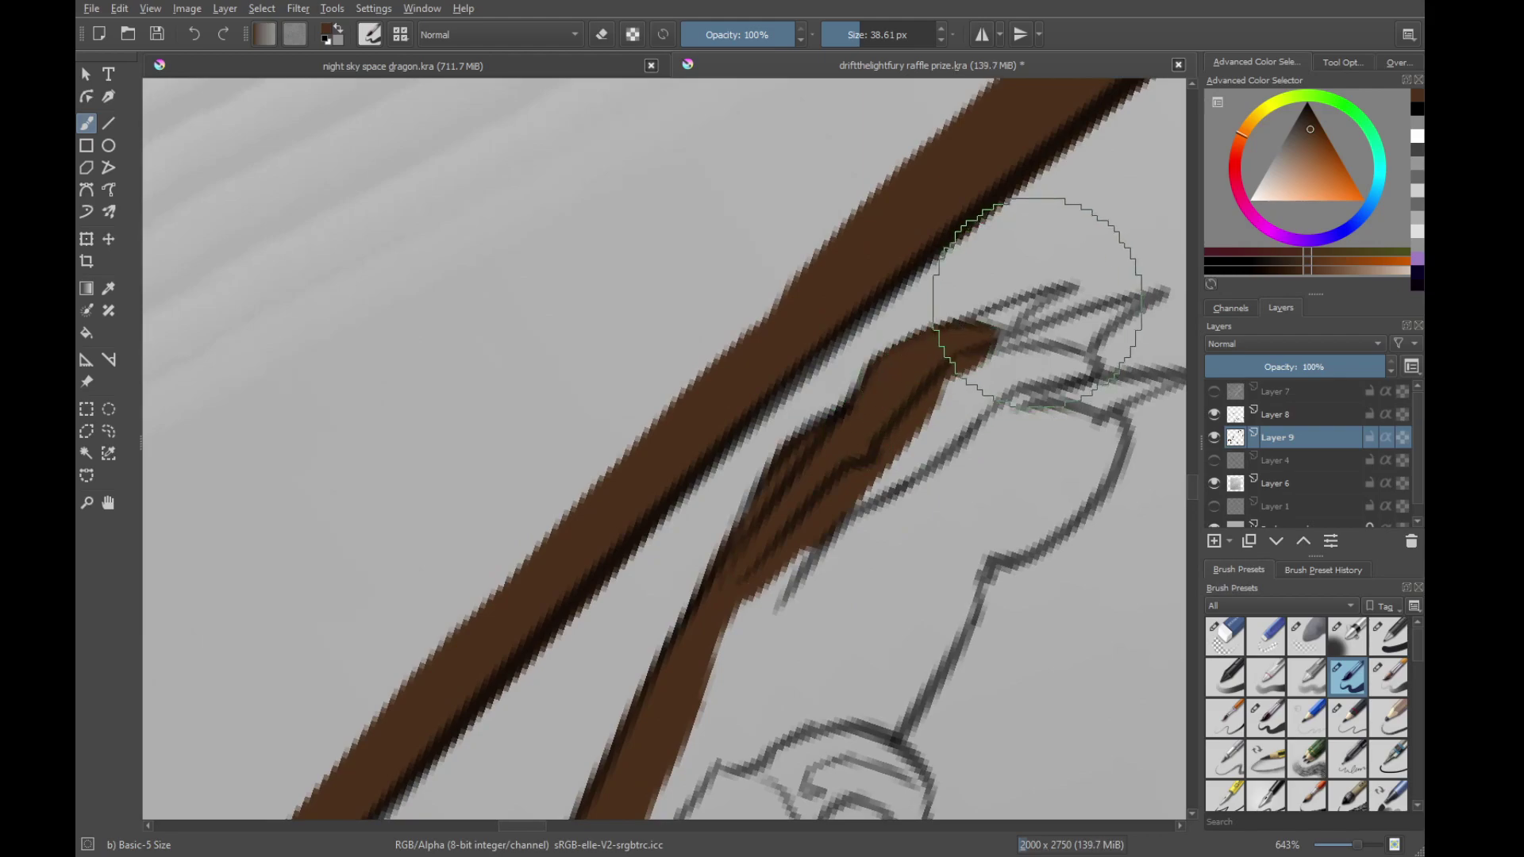
{"action": "mouse_move", "coordinate": [1032, 303]}
{"action": "left_mouse_down"}
{"action": "mouse_move", "coordinate": [1044, 292]}
{"action": "mouse_move", "coordinate": [999, 361]}
{"action": "left_mouse_up"}
{"action": "mouse_move", "coordinate": [1051, 354]}
{"action": "left_mouse_down"}
{"action": "mouse_move", "coordinate": [947, 374]}
{"action": "mouse_move", "coordinate": [1008, 265]}
{"action": "left_mouse_up"}
{"action": "left_click_drag", "start_coordinate": [841, 385], "coordinate": [949, 270]}
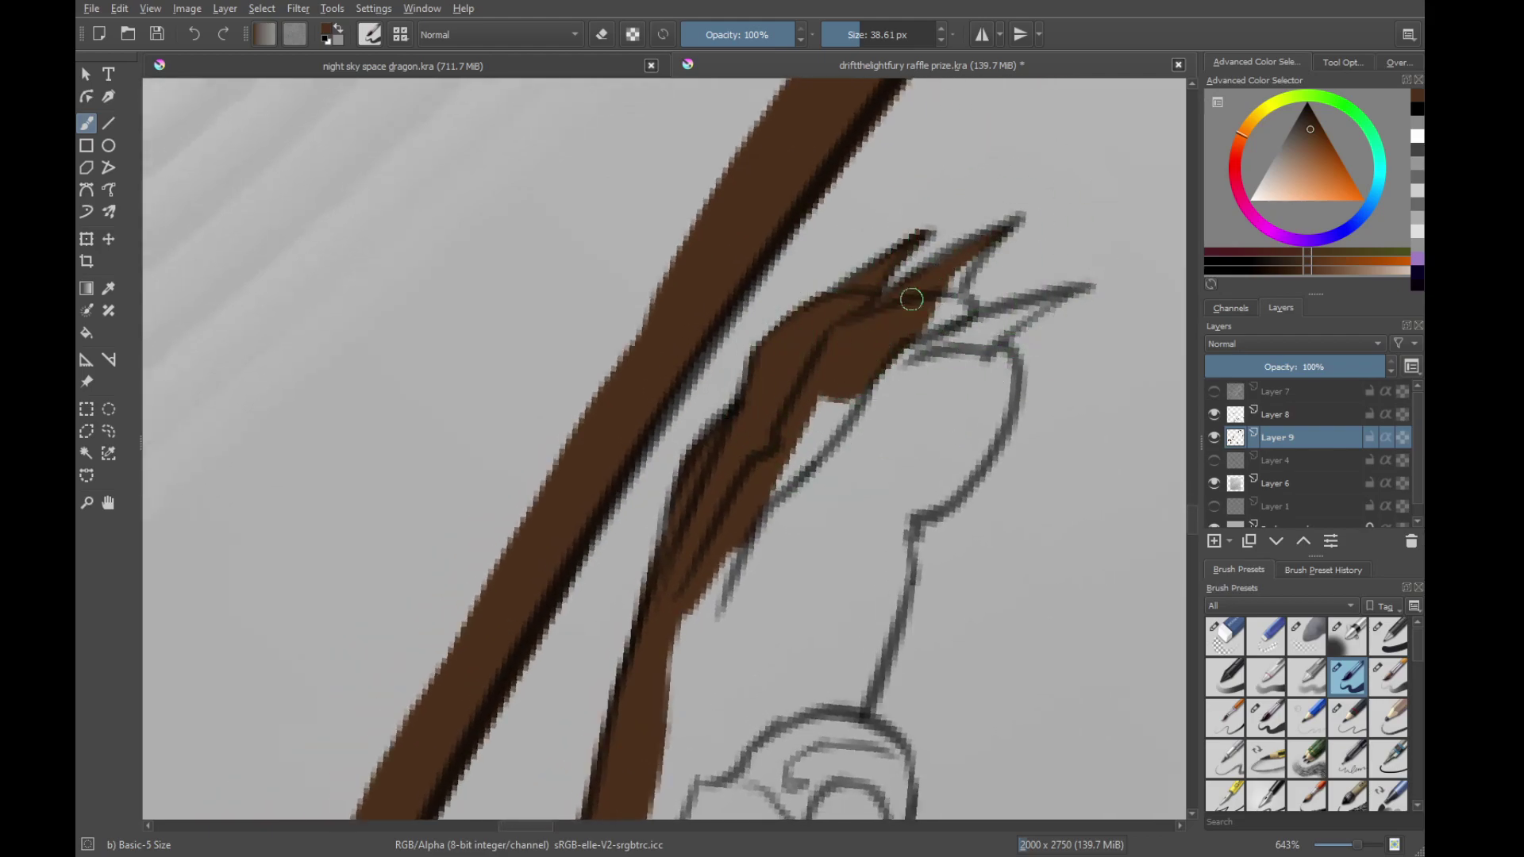
Fill the second and third claws, the third finger's rounded knuckle and the palm with brown, redoing faulty strokes
{"action": "left_click_drag", "start_coordinate": [956, 289], "coordinate": [923, 248]}
{"action": "left_click_drag", "start_coordinate": [877, 357], "coordinate": [926, 289]}
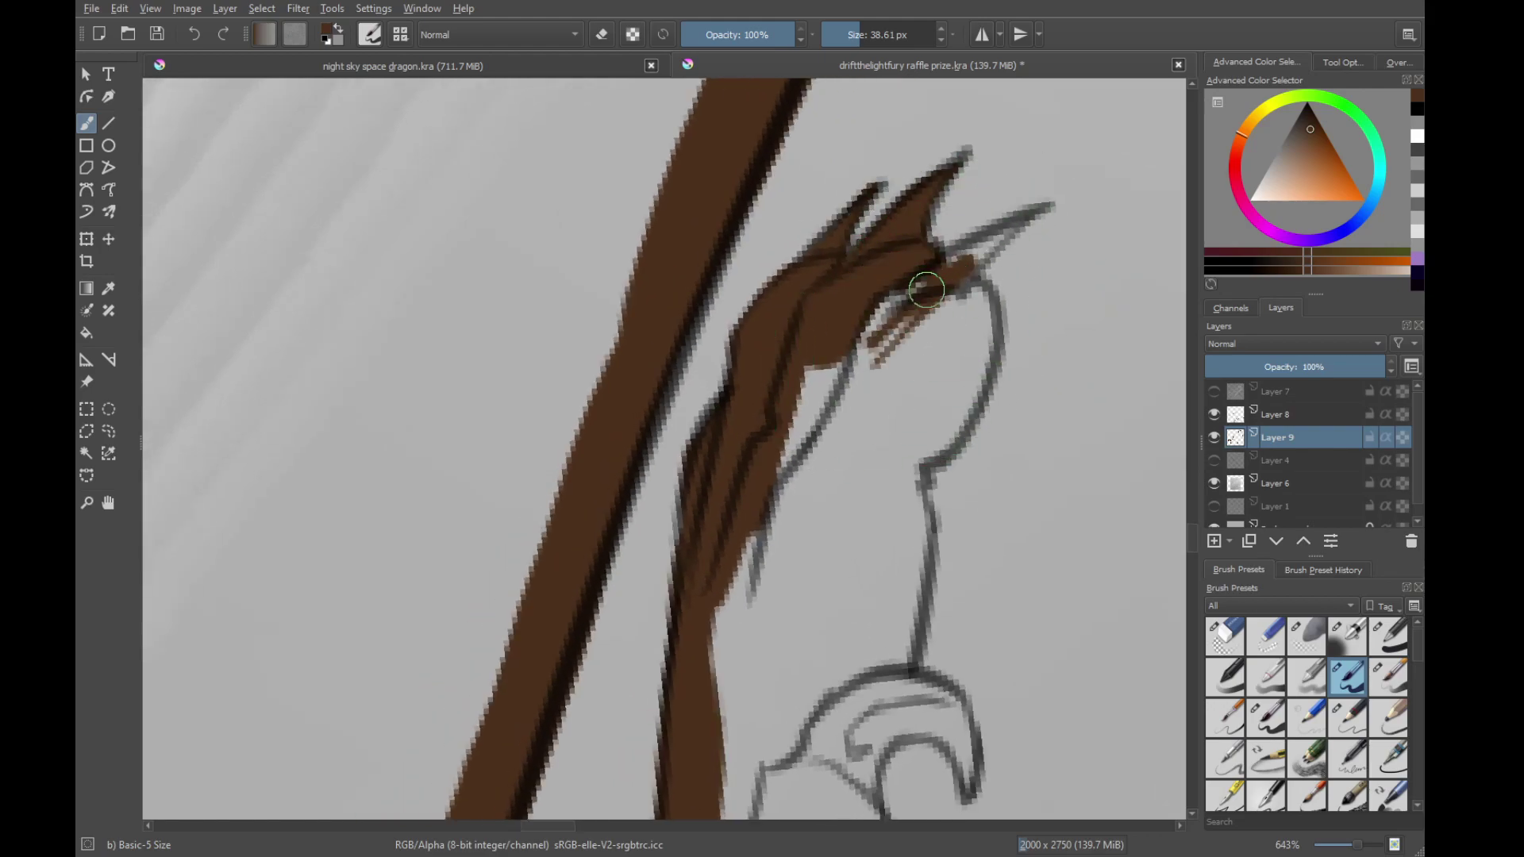
{"action": "mouse_move", "coordinate": [1041, 212]}
{"action": "left_mouse_down"}
{"action": "mouse_move", "coordinate": [934, 276]}
{"action": "mouse_move", "coordinate": [1008, 232]}
{"action": "mouse_move", "coordinate": [938, 316]}
{"action": "mouse_move", "coordinate": [995, 245]}
{"action": "mouse_move", "coordinate": [952, 284]}
{"action": "mouse_move", "coordinate": [972, 337]}
{"action": "mouse_move", "coordinate": [858, 409]}
{"action": "mouse_move", "coordinate": [889, 416]}
{"action": "mouse_move", "coordinate": [943, 392]}
{"action": "mouse_move", "coordinate": [927, 403]}
{"action": "mouse_move", "coordinate": [970, 300]}
{"action": "mouse_move", "coordinate": [966, 369]}
{"action": "left_mouse_up"}
{"action": "key", "text": "ctrl+z"}
{"action": "key", "text": "ctrl+z"}
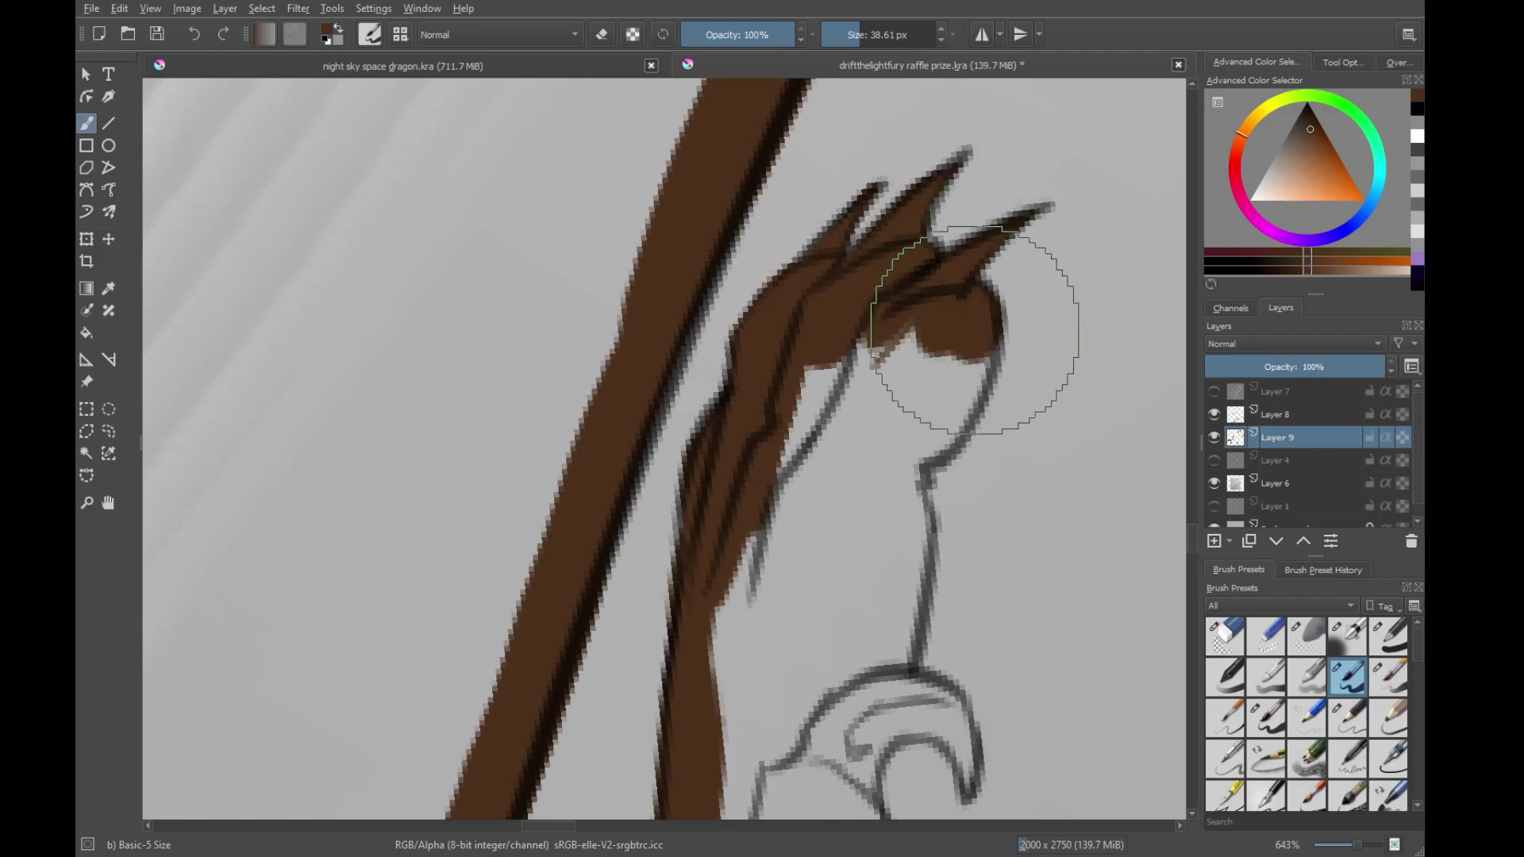
{"action": "left_click_drag", "start_coordinate": [974, 330], "coordinate": [976, 350]}
{"action": "mouse_move", "coordinate": [890, 404]}
{"action": "left_mouse_down"}
{"action": "mouse_move", "coordinate": [822, 408]}
{"action": "mouse_move", "coordinate": [793, 654]}
{"action": "left_mouse_up"}
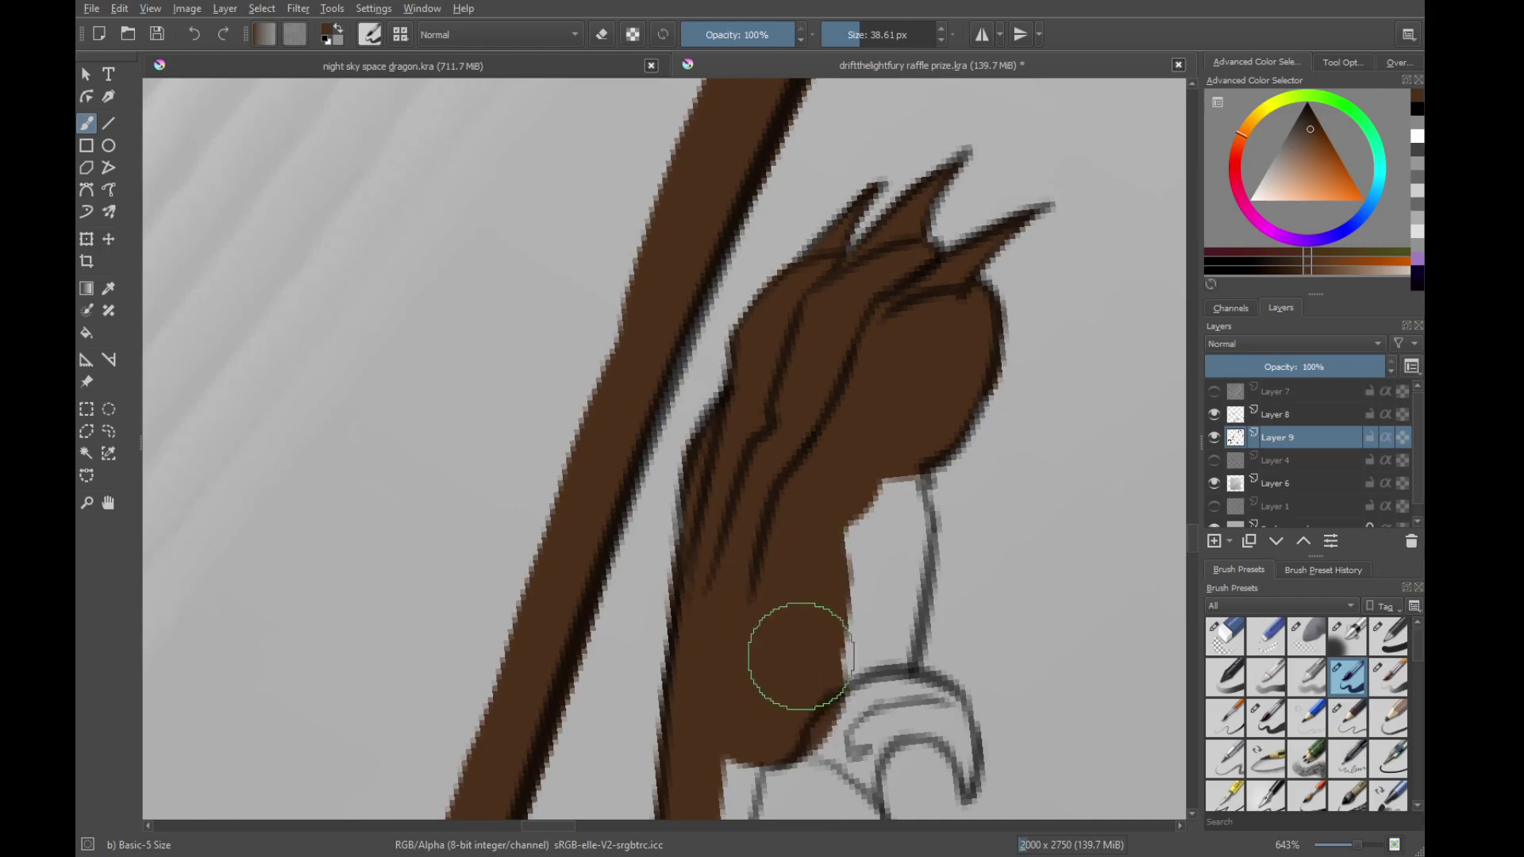
Fill the hand's remaining edge, the curved thumb claw and the thumb's rounded base with brown
{"action": "scroll", "coordinate": [864, 496], "scroll_direction": "down", "scroll_amount": 2}
{"action": "mouse_move", "coordinate": [846, 460]}
{"action": "left_mouse_down"}
{"action": "mouse_move", "coordinate": [869, 352]}
{"action": "mouse_move", "coordinate": [893, 394]}
{"action": "mouse_move", "coordinate": [897, 463]}
{"action": "mouse_move", "coordinate": [899, 385]}
{"action": "mouse_move", "coordinate": [912, 399]}
{"action": "mouse_move", "coordinate": [898, 396]}
{"action": "mouse_move", "coordinate": [904, 468]}
{"action": "left_mouse_up"}
{"action": "left_click_drag", "start_coordinate": [887, 547], "coordinate": [925, 311]}
{"action": "left_click_drag", "start_coordinate": [912, 377], "coordinate": [903, 403]}
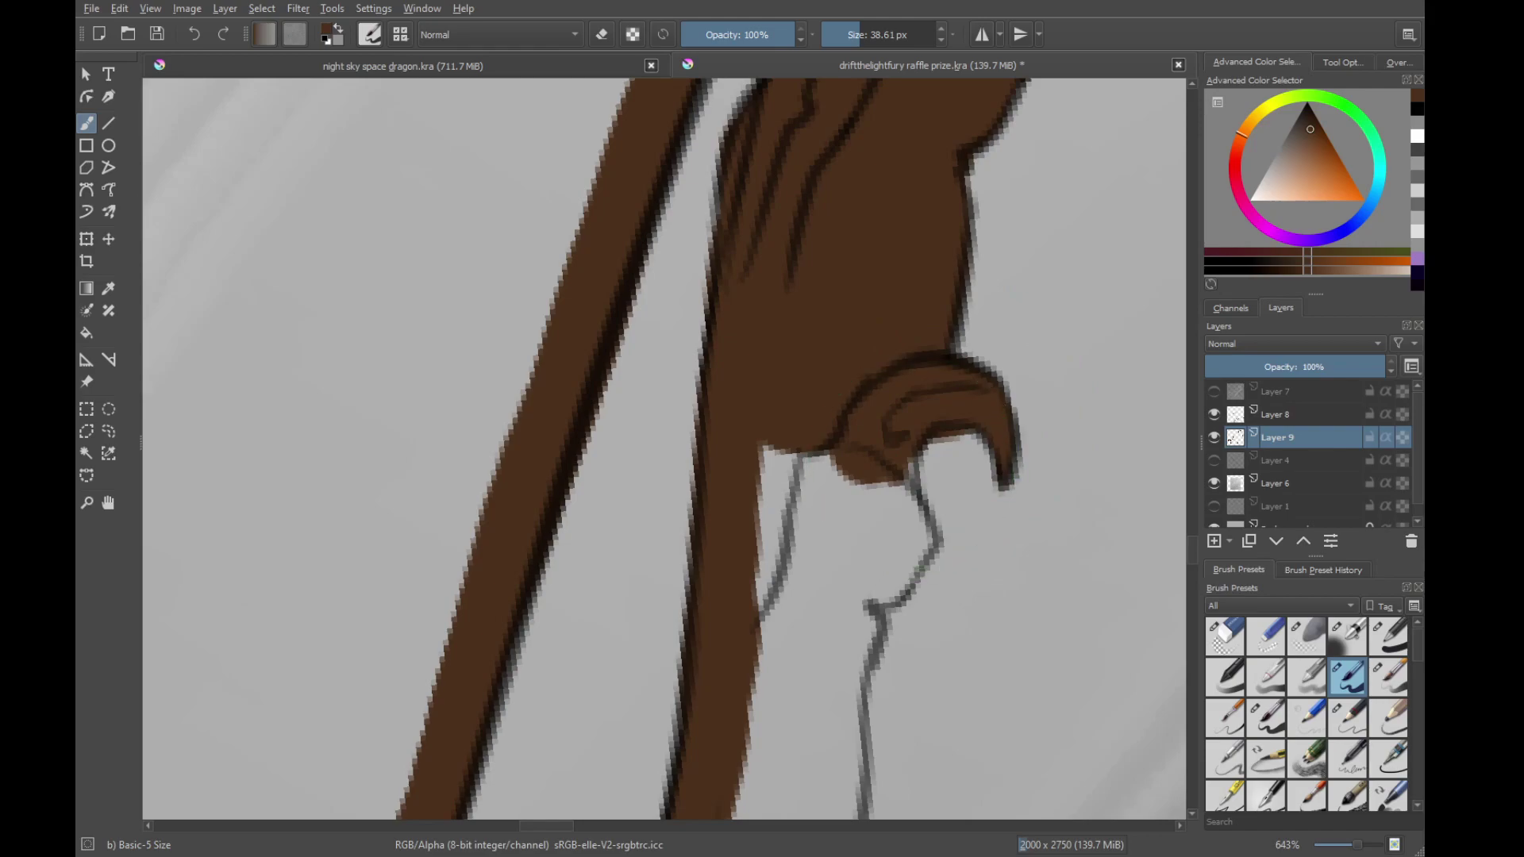
{"action": "left_click_drag", "start_coordinate": [898, 479], "coordinate": [929, 417]}
{"action": "mouse_move", "coordinate": [881, 432]}
{"action": "left_mouse_down"}
{"action": "mouse_move", "coordinate": [836, 408]}
{"action": "mouse_move", "coordinate": [802, 462]}
{"action": "mouse_move", "coordinate": [901, 473]}
{"action": "mouse_move", "coordinate": [950, 327]}
{"action": "mouse_move", "coordinate": [1016, 397]}
{"action": "mouse_move", "coordinate": [1018, 457]}
{"action": "mouse_move", "coordinate": [907, 469]}
{"action": "mouse_move", "coordinate": [946, 318]}
{"action": "left_mouse_up"}
{"action": "left_click_drag", "start_coordinate": [1012, 226], "coordinate": [1073, 355]}
Fill the area beneath the hand with brown and extend it along the forearm's lower edge, redoing faulty strokes
{"action": "mouse_move", "coordinate": [595, 680]}
{"action": "left_mouse_down"}
{"action": "mouse_move", "coordinate": [633, 631]}
{"action": "mouse_move", "coordinate": [847, 472]}
{"action": "mouse_move", "coordinate": [837, 346]}
{"action": "mouse_move", "coordinate": [645, 605]}
{"action": "mouse_move", "coordinate": [984, 282]}
{"action": "mouse_move", "coordinate": [850, 441]}
{"action": "mouse_move", "coordinate": [873, 413]}
{"action": "left_mouse_up"}
{"action": "left_click_drag", "start_coordinate": [710, 511], "coordinate": [822, 412]}
{"action": "key", "text": "ctrl+z"}
{"action": "left_click_drag", "start_coordinate": [1141, 197], "coordinate": [967, 325]}
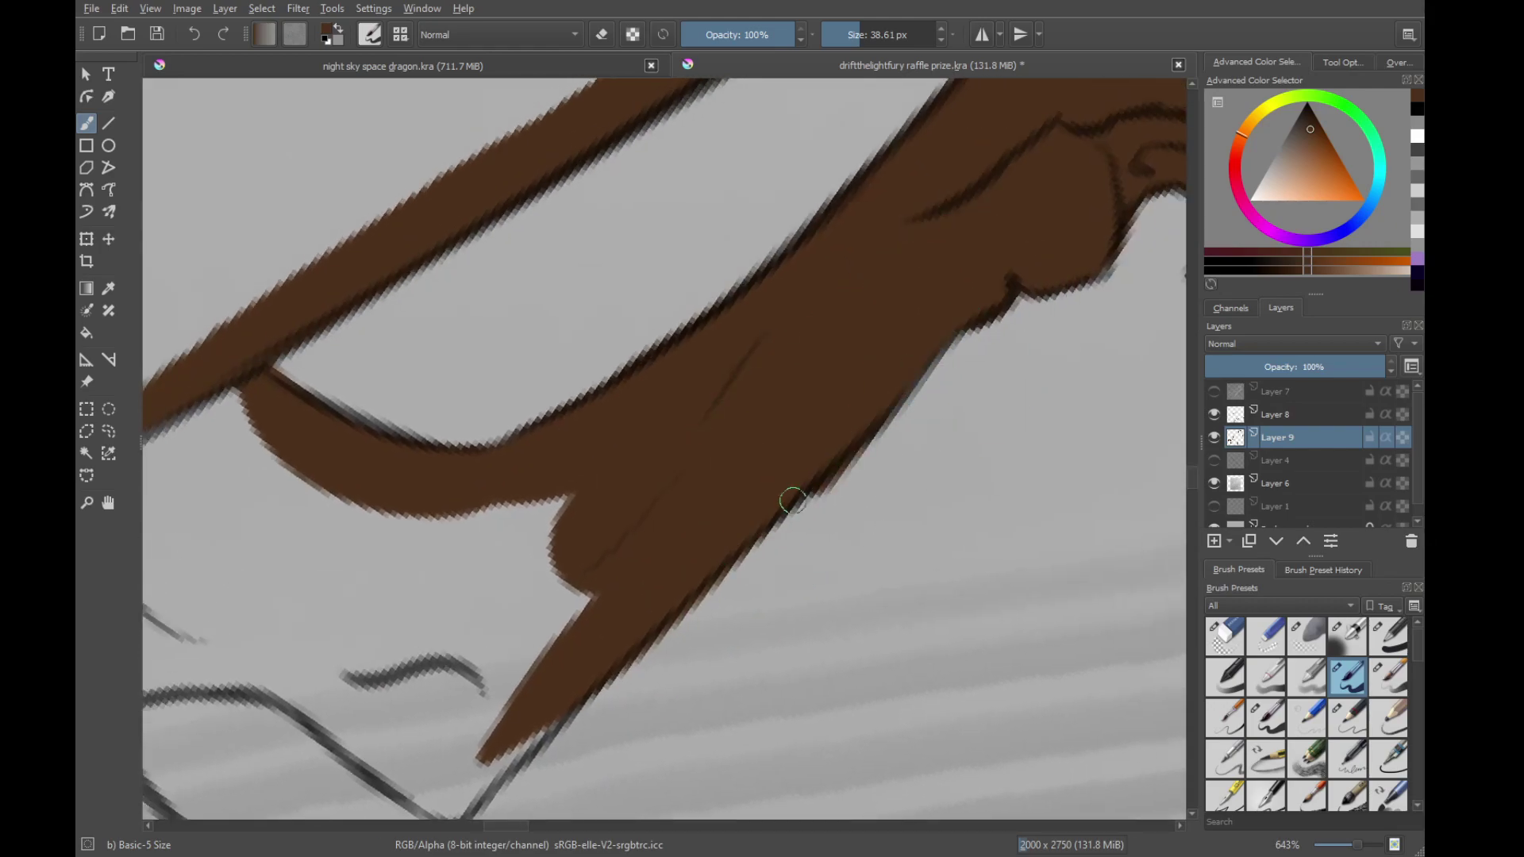
{"action": "key", "text": "ctrl+z"}
{"action": "left_click_drag", "start_coordinate": [623, 646], "coordinate": [939, 470]}
{"action": "left_click_drag", "start_coordinate": [1115, 288], "coordinate": [861, 439]}
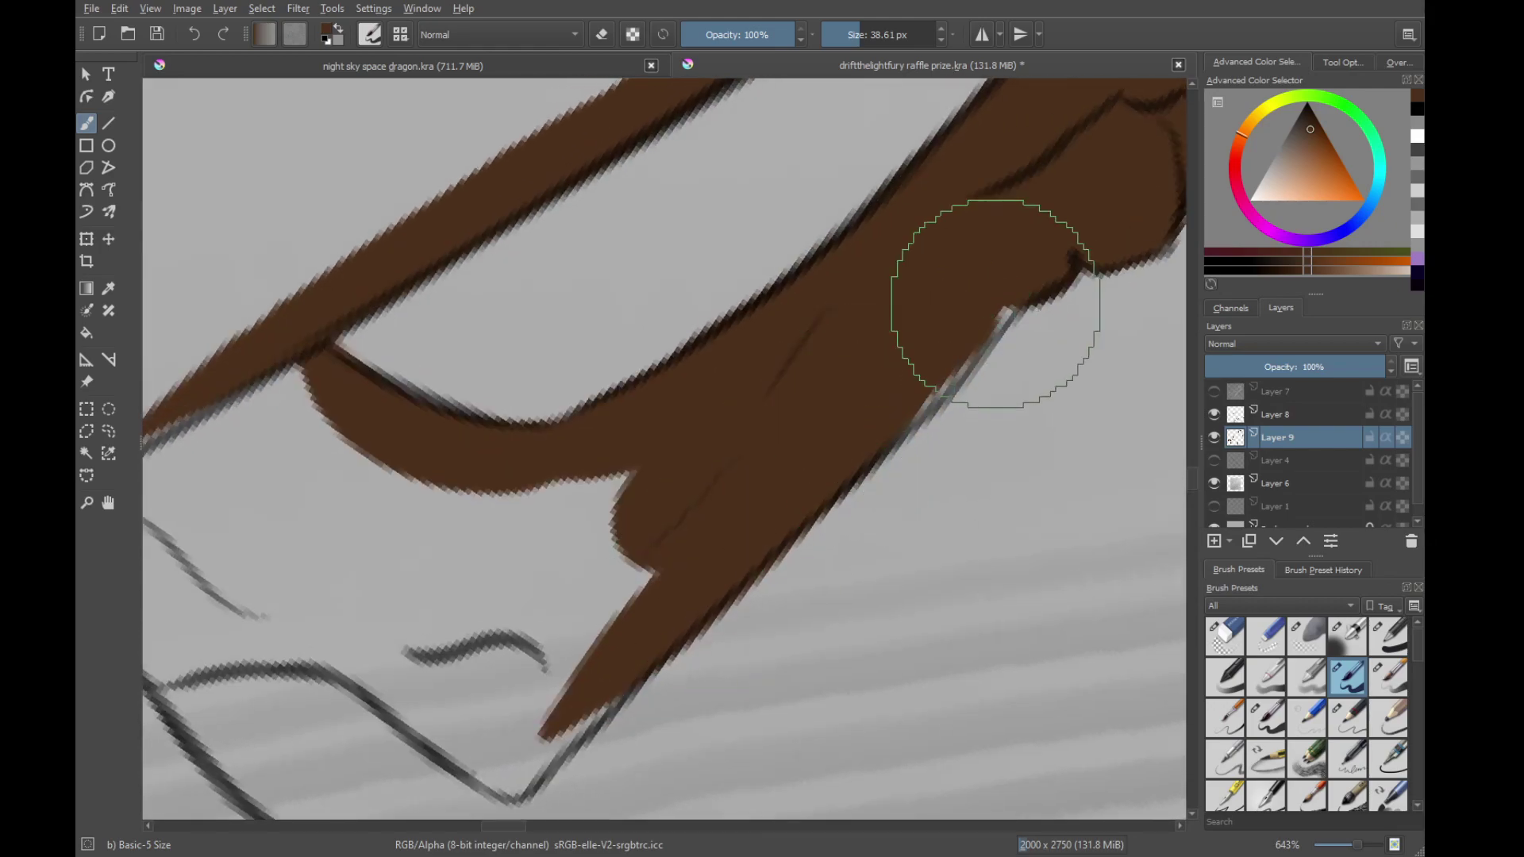
{"action": "mouse_move", "coordinate": [915, 392]}
{"action": "left_mouse_down"}
{"action": "mouse_move", "coordinate": [884, 443]}
{"action": "mouse_move", "coordinate": [994, 299]}
{"action": "mouse_move", "coordinate": [877, 384]}
{"action": "left_mouse_up"}
Carry the brown around the pointed elbow and along the upper arm's lower edge to the chest line
{"action": "mouse_move", "coordinate": [377, 656]}
{"action": "left_mouse_down"}
{"action": "mouse_move", "coordinate": [701, 571]}
{"action": "mouse_move", "coordinate": [739, 609]}
{"action": "left_mouse_up"}
{"action": "left_click_drag", "start_coordinate": [667, 559], "coordinate": [840, 692]}
{"action": "key", "text": "ctrl+z"}
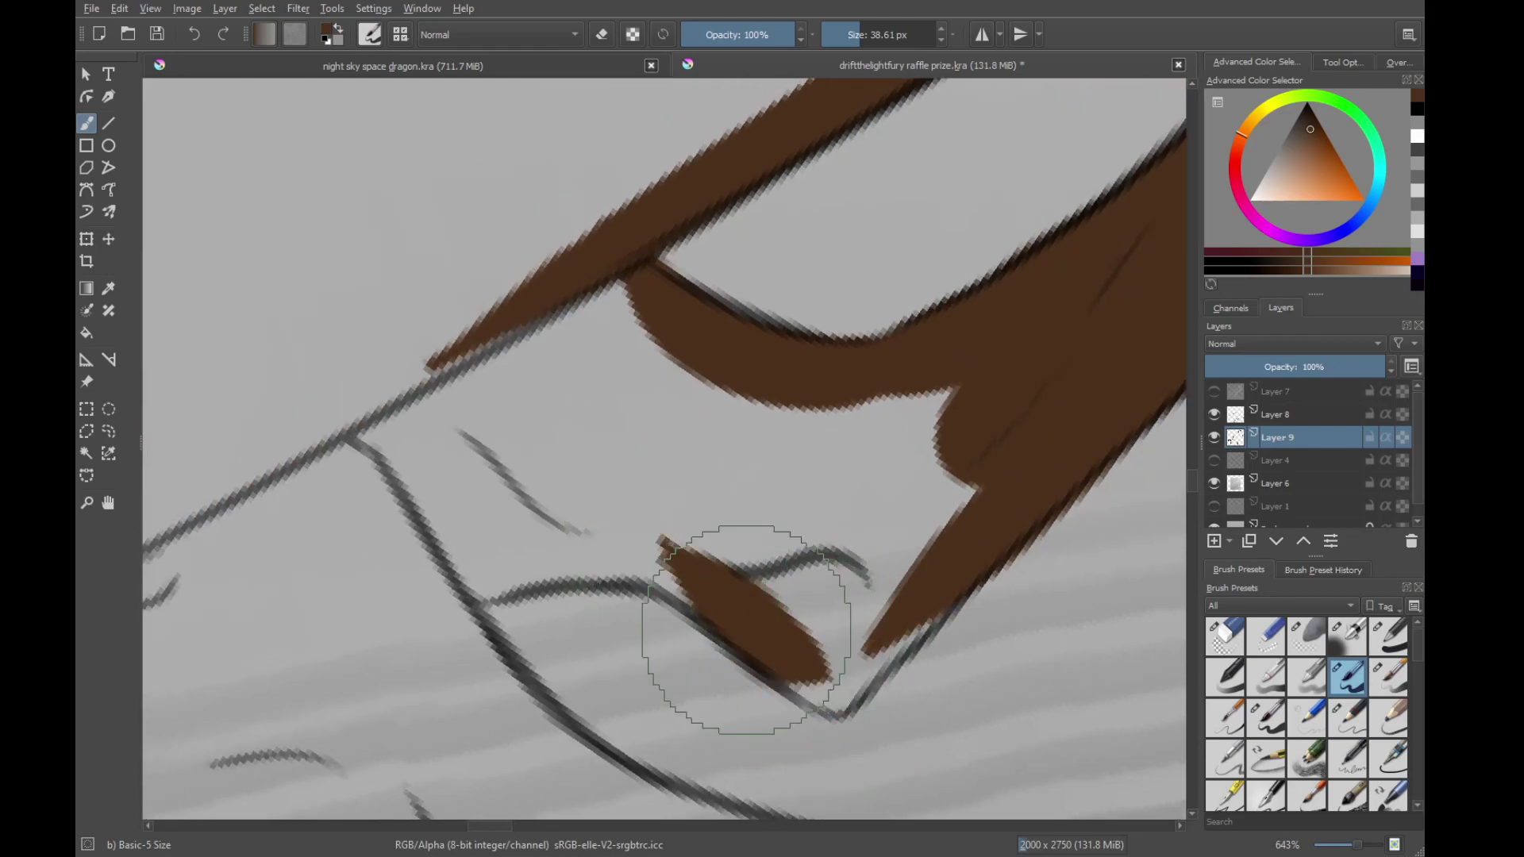
{"action": "mouse_move", "coordinate": [745, 626]}
{"action": "left_mouse_down"}
{"action": "mouse_move", "coordinate": [839, 694]}
{"action": "mouse_move", "coordinate": [920, 595]}
{"action": "left_mouse_up"}
{"action": "mouse_move", "coordinate": [714, 538]}
{"action": "left_mouse_down"}
{"action": "mouse_move", "coordinate": [897, 449]}
{"action": "mouse_move", "coordinate": [822, 278]}
{"action": "mouse_move", "coordinate": [683, 648]}
{"action": "mouse_move", "coordinate": [710, 624]}
{"action": "left_mouse_up"}
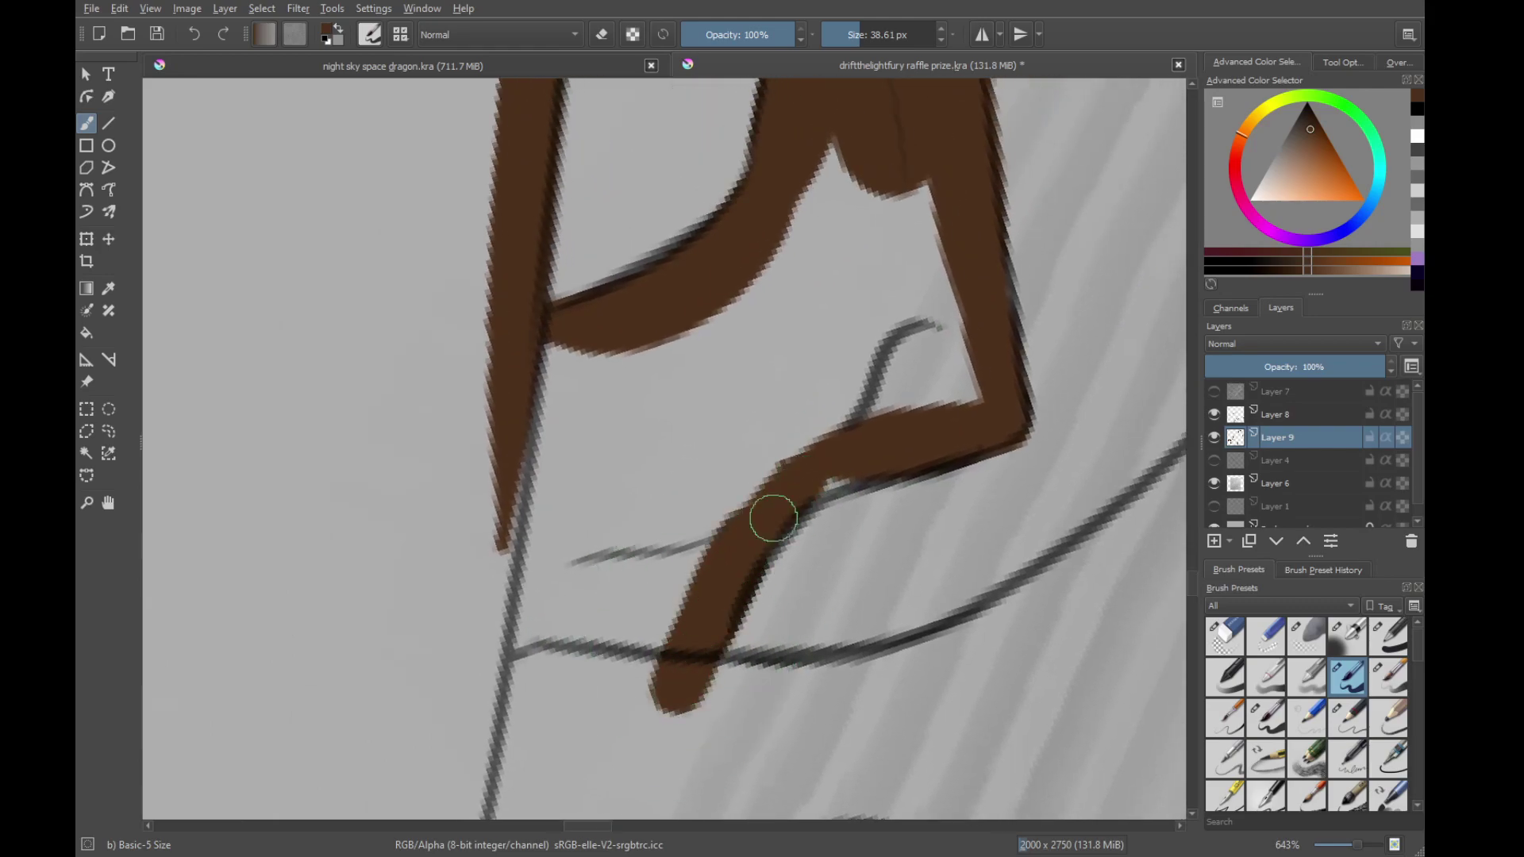
{"action": "left_click_drag", "start_coordinate": [812, 537], "coordinate": [794, 400]}
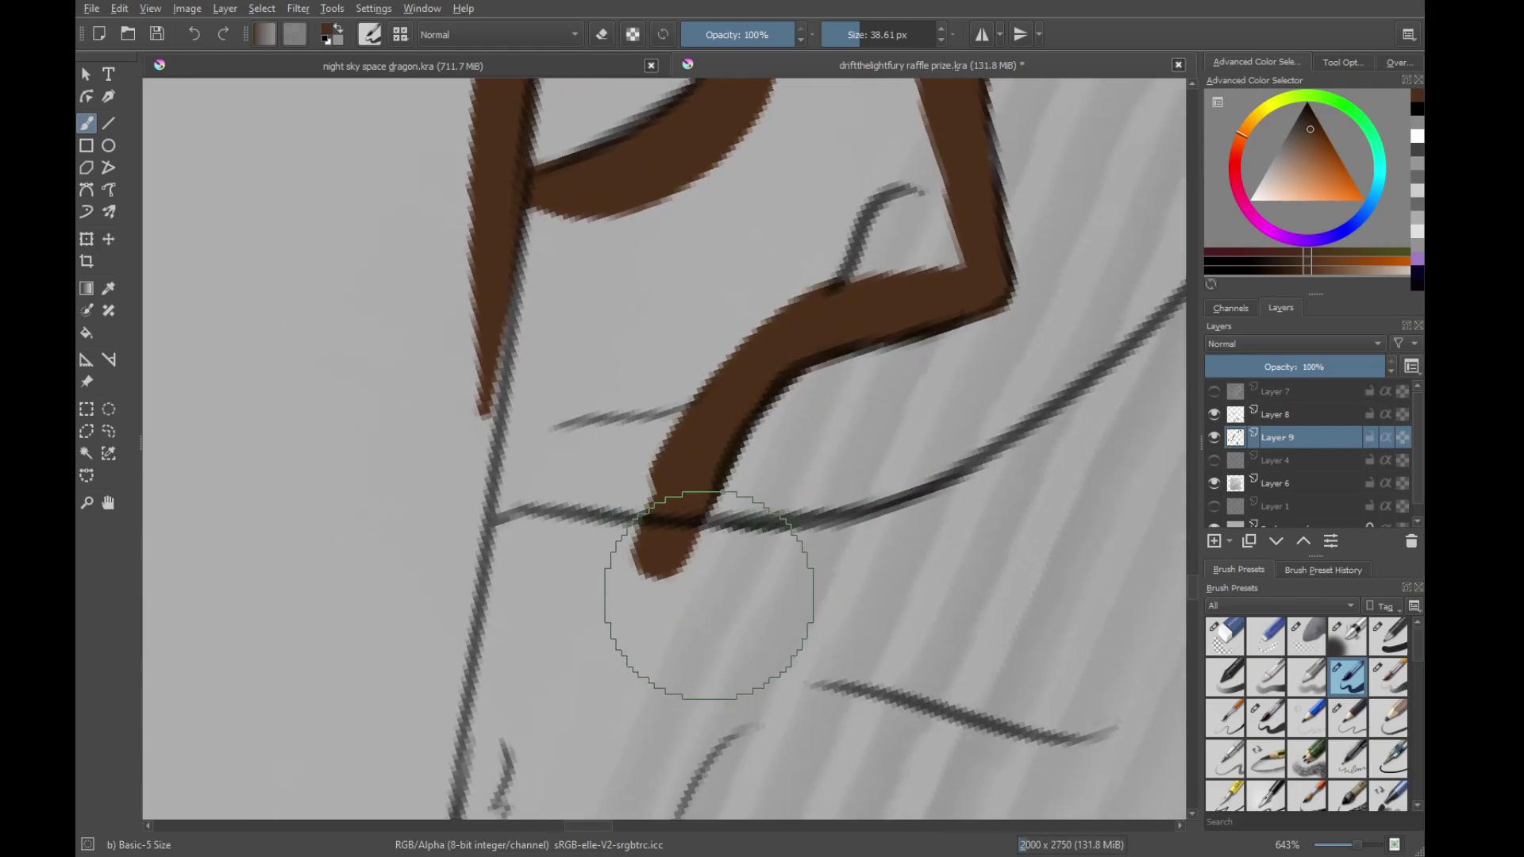
Paint a brown band along the chest line below the first arm, redoing strokes that miss the line art
{"action": "mouse_move", "coordinate": [667, 559]}
{"action": "left_mouse_down"}
{"action": "mouse_move", "coordinate": [769, 574]}
{"action": "mouse_move", "coordinate": [945, 532]}
{"action": "mouse_move", "coordinate": [1031, 488]}
{"action": "left_mouse_up"}
{"action": "left_click_drag", "start_coordinate": [972, 470], "coordinate": [823, 549]}
{"action": "left_click_drag", "start_coordinate": [858, 540], "coordinate": [984, 448]}
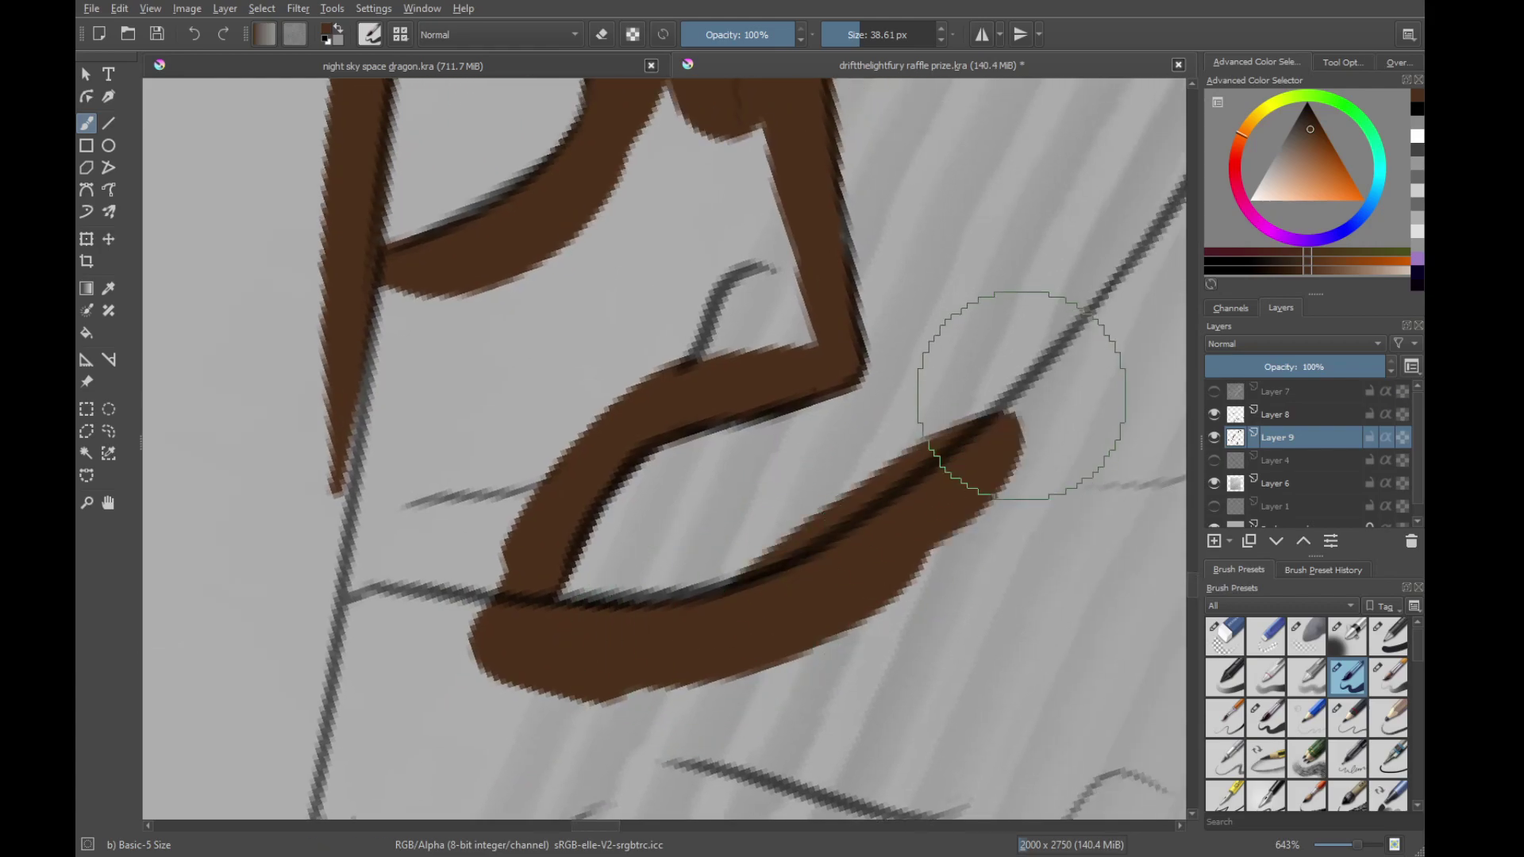
{"action": "key", "text": "ctrl+z"}
{"action": "left_click_drag", "start_coordinate": [748, 611], "coordinate": [1039, 404]}
{"action": "left_click_drag", "start_coordinate": [1071, 367], "coordinate": [926, 478]}
{"action": "left_click_drag", "start_coordinate": [731, 636], "coordinate": [980, 434]}
{"action": "key", "text": "ctrl+z"}
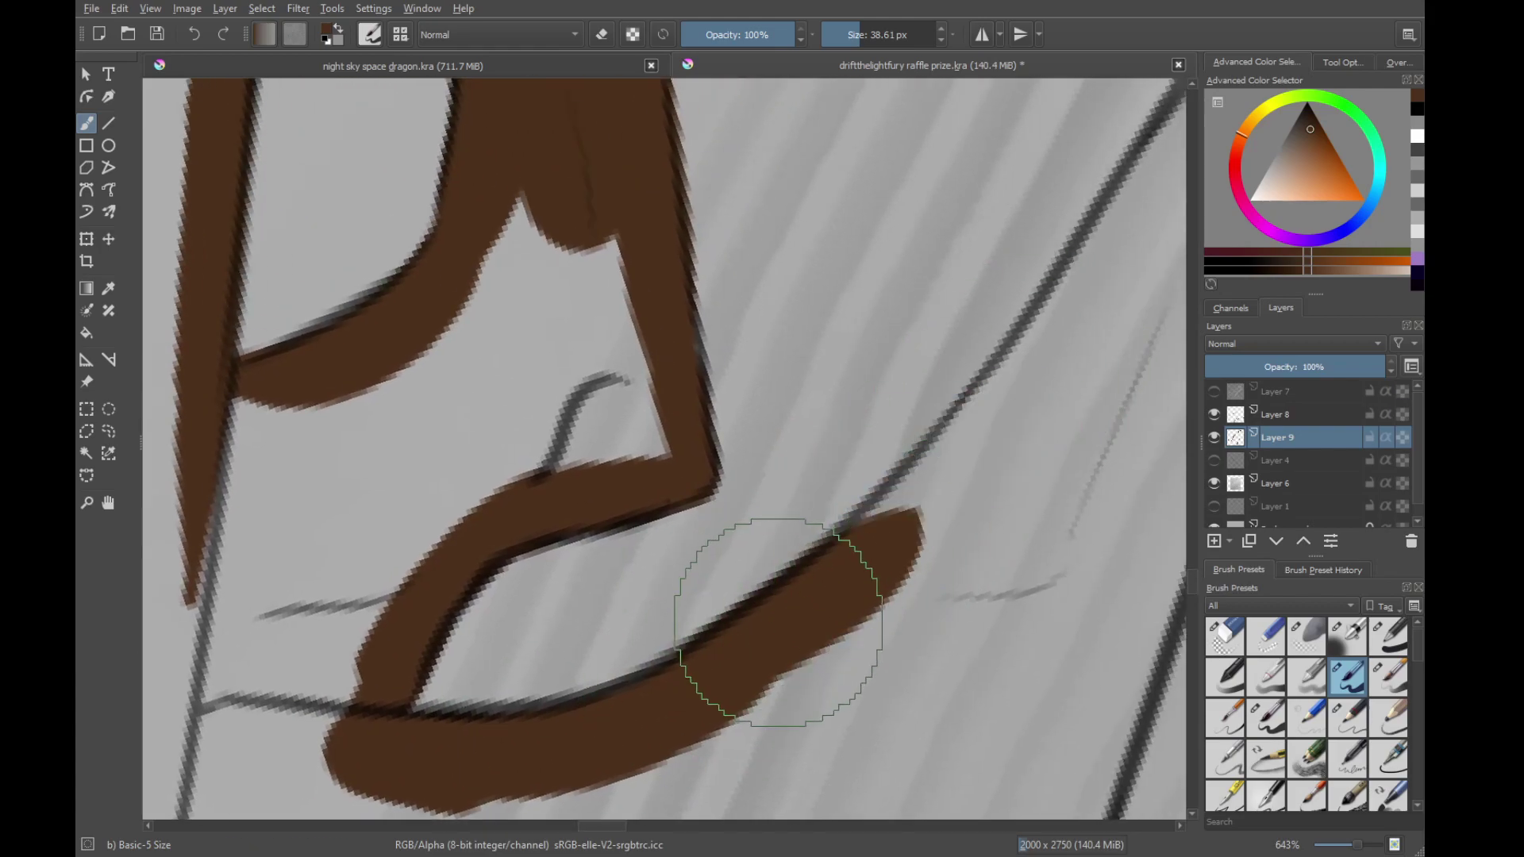
Extend the brown band from the chest along the second arm's upper edge into its small pointed bump
{"action": "left_click_drag", "start_coordinate": [778, 621], "coordinate": [870, 547]}
{"action": "mouse_move", "coordinate": [949, 459]}
{"action": "left_mouse_down"}
{"action": "mouse_move", "coordinate": [984, 385]}
{"action": "mouse_move", "coordinate": [776, 619]}
{"action": "left_mouse_up"}
{"action": "left_click_drag", "start_coordinate": [663, 713], "coordinate": [892, 445]}
{"action": "mouse_move", "coordinate": [797, 556]}
{"action": "left_mouse_down"}
{"action": "mouse_move", "coordinate": [977, 369]}
{"action": "mouse_move", "coordinate": [964, 295]}
{"action": "mouse_move", "coordinate": [873, 465]}
{"action": "left_mouse_up"}
{"action": "left_click_drag", "start_coordinate": [758, 650], "coordinate": [913, 428]}
{"action": "key", "text": "ctrl+z"}
{"action": "mouse_move", "coordinate": [786, 623]}
{"action": "left_mouse_down"}
{"action": "mouse_move", "coordinate": [920, 429]}
{"action": "mouse_move", "coordinate": [821, 610]}
{"action": "left_mouse_up"}
{"action": "left_click_drag", "start_coordinate": [822, 610], "coordinate": [853, 536]}
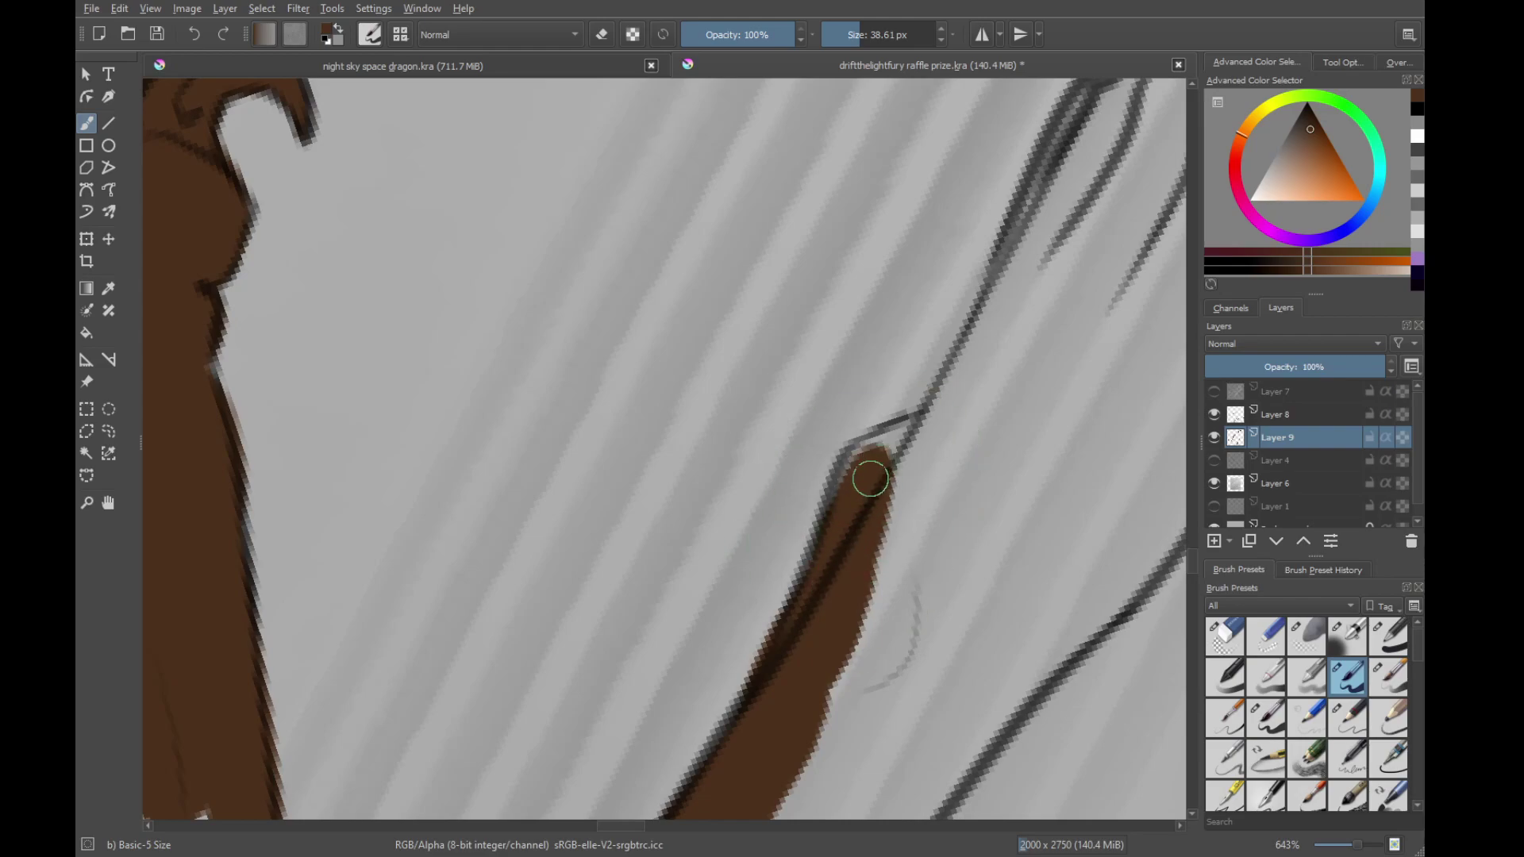
Fill the bump on the second arm and bring the brown up its forearm to the base of the fingers
{"action": "mouse_move", "coordinate": [1098, 258]}
{"action": "left_mouse_down"}
{"action": "mouse_move", "coordinate": [952, 334]}
{"action": "mouse_move", "coordinate": [973, 417]}
{"action": "left_mouse_up"}
{"action": "left_click_drag", "start_coordinate": [624, 731], "coordinate": [881, 437]}
{"action": "left_click_drag", "start_coordinate": [714, 641], "coordinate": [877, 435]}
{"action": "left_click_drag", "start_coordinate": [856, 470], "coordinate": [770, 567]}
{"action": "key", "text": "ctrl+z"}
{"action": "left_click_drag", "start_coordinate": [651, 703], "coordinate": [883, 480]}
{"action": "left_click_drag", "start_coordinate": [677, 683], "coordinate": [687, 685]}
{"action": "left_click_drag", "start_coordinate": [770, 573], "coordinate": [913, 401]}
{"action": "left_click_drag", "start_coordinate": [928, 349], "coordinate": [846, 453]}
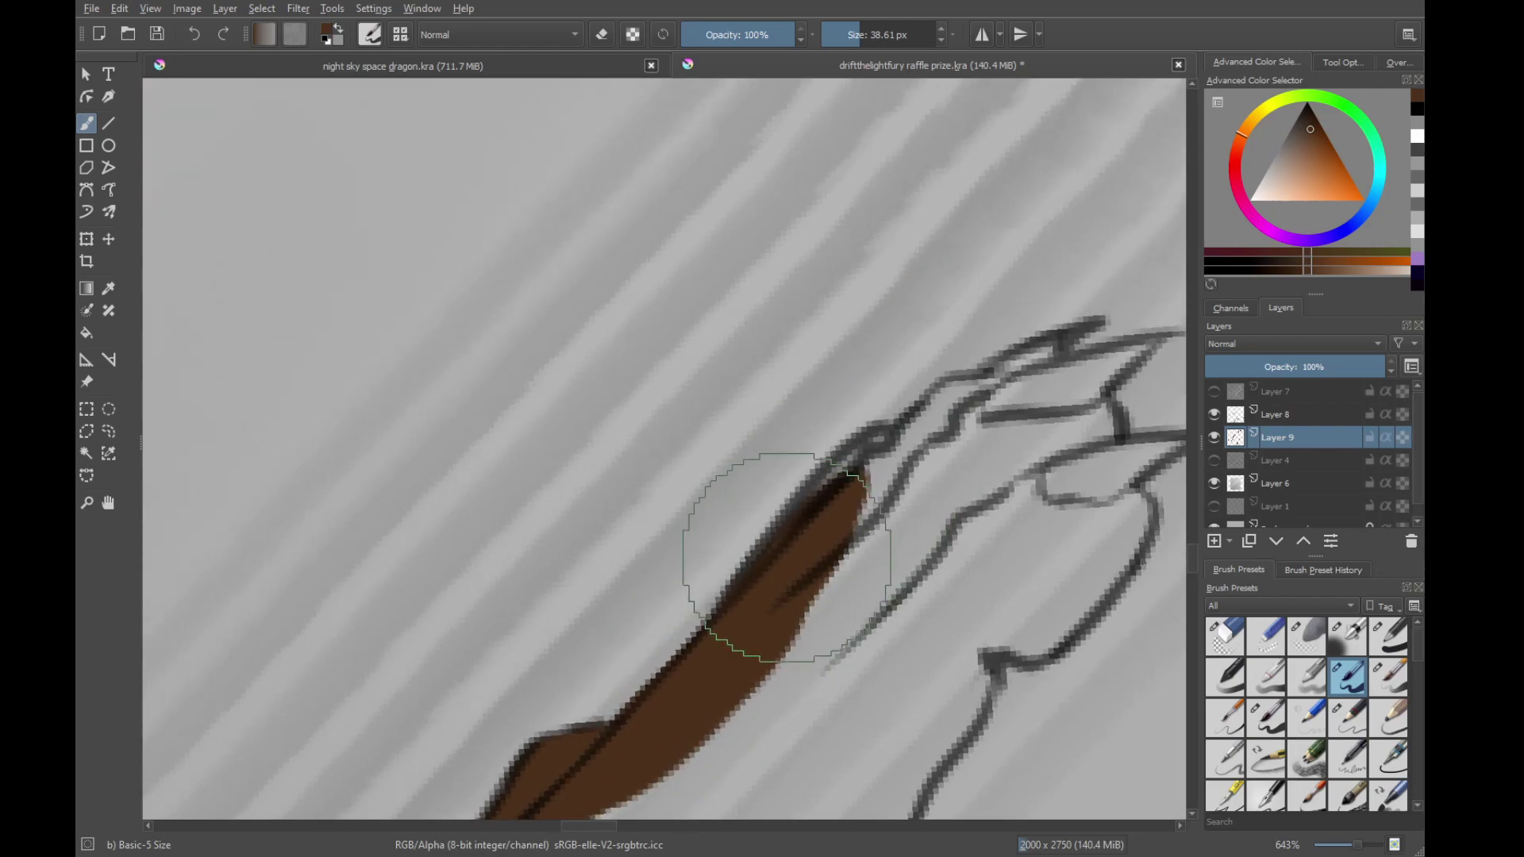
Fill the second hand's fingers, claws and palm with brown inside the line art
{"action": "left_click_drag", "start_coordinate": [773, 560], "coordinate": [861, 449]}
{"action": "left_click_drag", "start_coordinate": [832, 576], "coordinate": [948, 417]}
{"action": "left_click_drag", "start_coordinate": [942, 421], "coordinate": [888, 473]}
{"action": "mouse_move", "coordinate": [883, 477]}
{"action": "left_mouse_down"}
{"action": "mouse_move", "coordinate": [964, 341]}
{"action": "mouse_move", "coordinate": [1007, 355]}
{"action": "left_mouse_up"}
{"action": "mouse_move", "coordinate": [1088, 292]}
{"action": "left_mouse_down"}
{"action": "mouse_move", "coordinate": [1024, 373]}
{"action": "mouse_move", "coordinate": [938, 430]}
{"action": "left_mouse_up"}
{"action": "left_click_drag", "start_coordinate": [1053, 421], "coordinate": [849, 460]}
{"action": "left_click_drag", "start_coordinate": [1000, 420], "coordinate": [886, 508]}
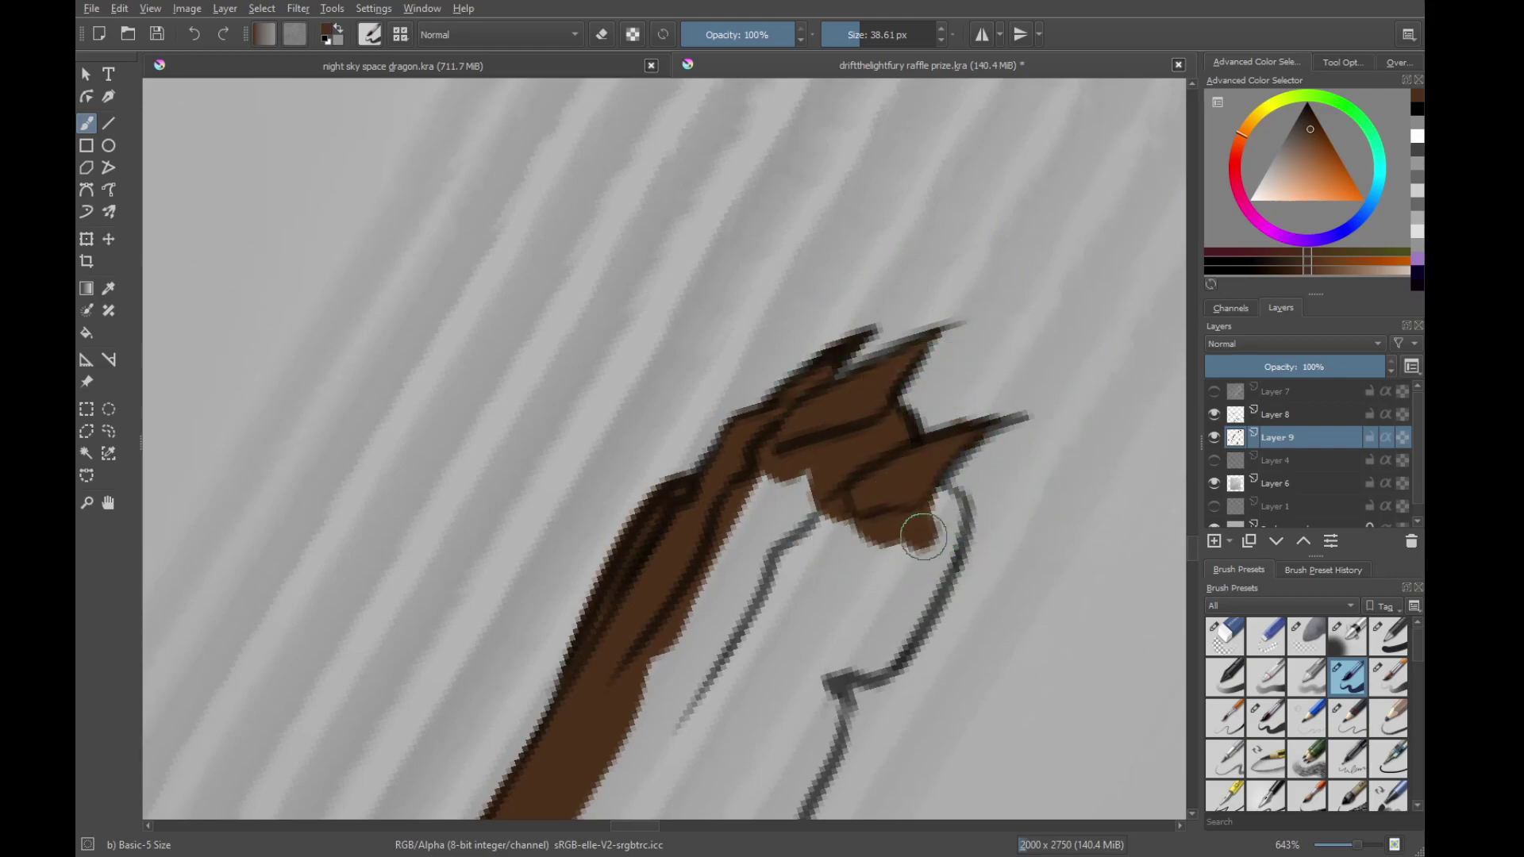
{"action": "mouse_move", "coordinate": [861, 500]}
{"action": "left_mouse_down"}
{"action": "mouse_move", "coordinate": [799, 511]}
{"action": "mouse_move", "coordinate": [814, 580]}
{"action": "mouse_move", "coordinate": [891, 551]}
{"action": "mouse_move", "coordinate": [857, 630]}
{"action": "left_mouse_up"}
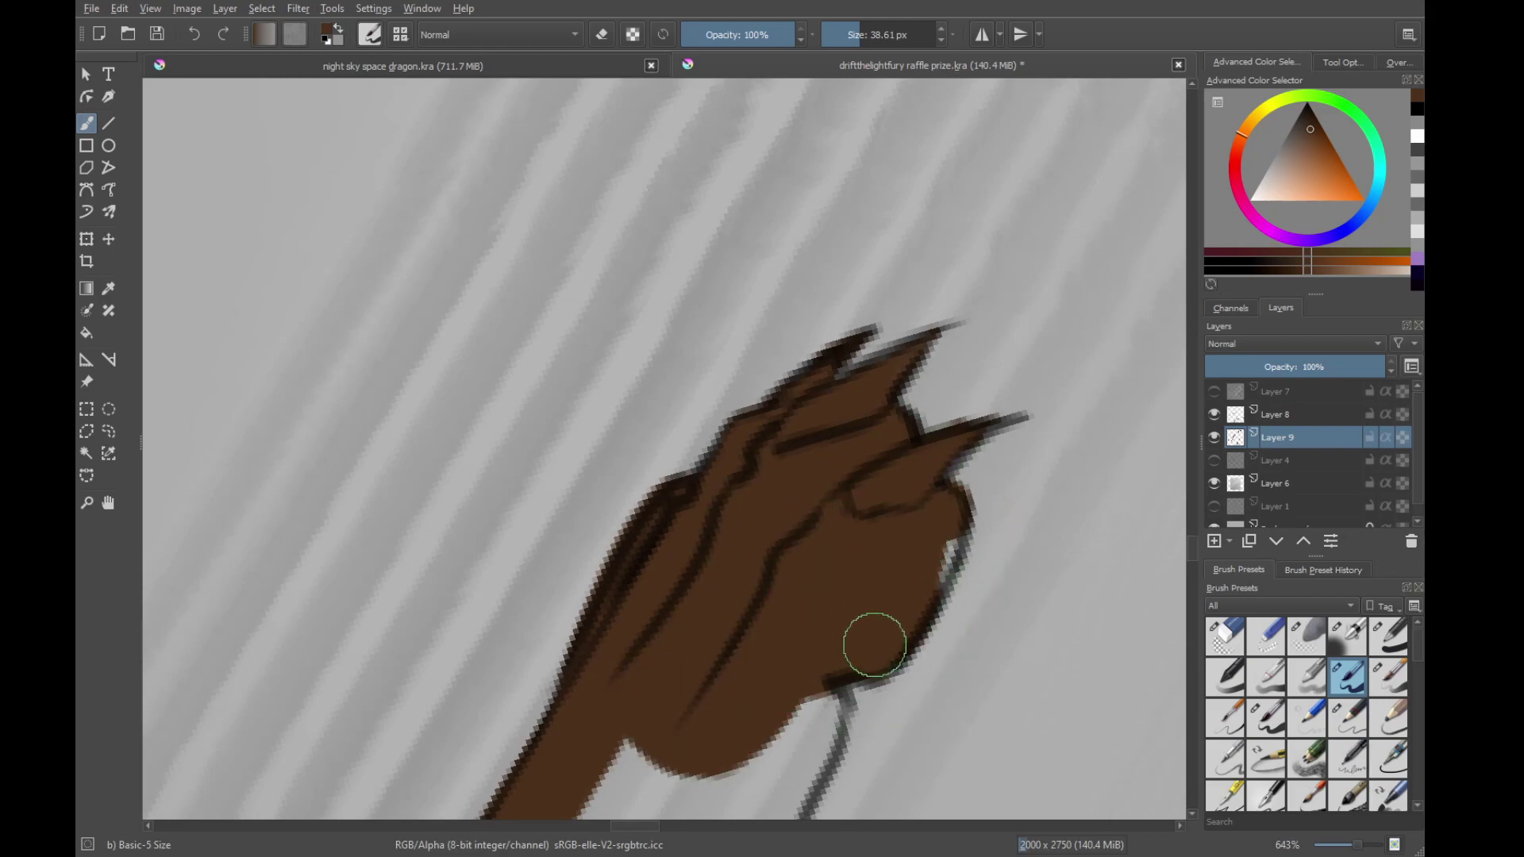
{"action": "mouse_move", "coordinate": [897, 569]}
{"action": "left_mouse_down"}
{"action": "mouse_move", "coordinate": [868, 418]}
{"action": "mouse_move", "coordinate": [942, 405]}
{"action": "left_mouse_up"}
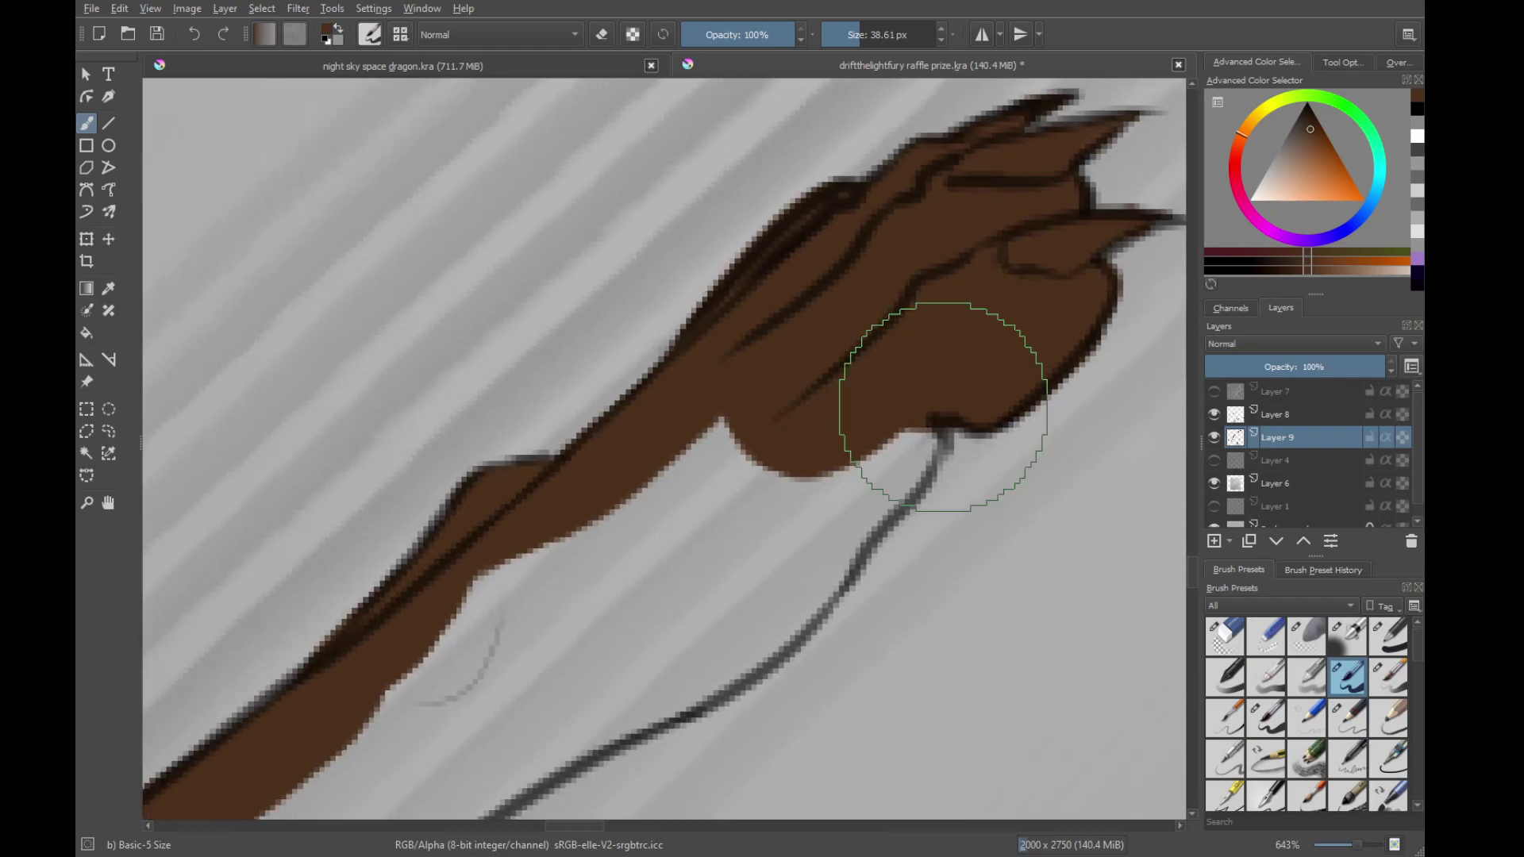
Paint the second forearm's lower edge brown from the wrist down along the curved outline
{"action": "mouse_move", "coordinate": [903, 452]}
{"action": "left_mouse_down"}
{"action": "mouse_move", "coordinate": [910, 437]}
{"action": "mouse_move", "coordinate": [832, 542]}
{"action": "left_mouse_up"}
{"action": "left_click_drag", "start_coordinate": [714, 757], "coordinate": [905, 508]}
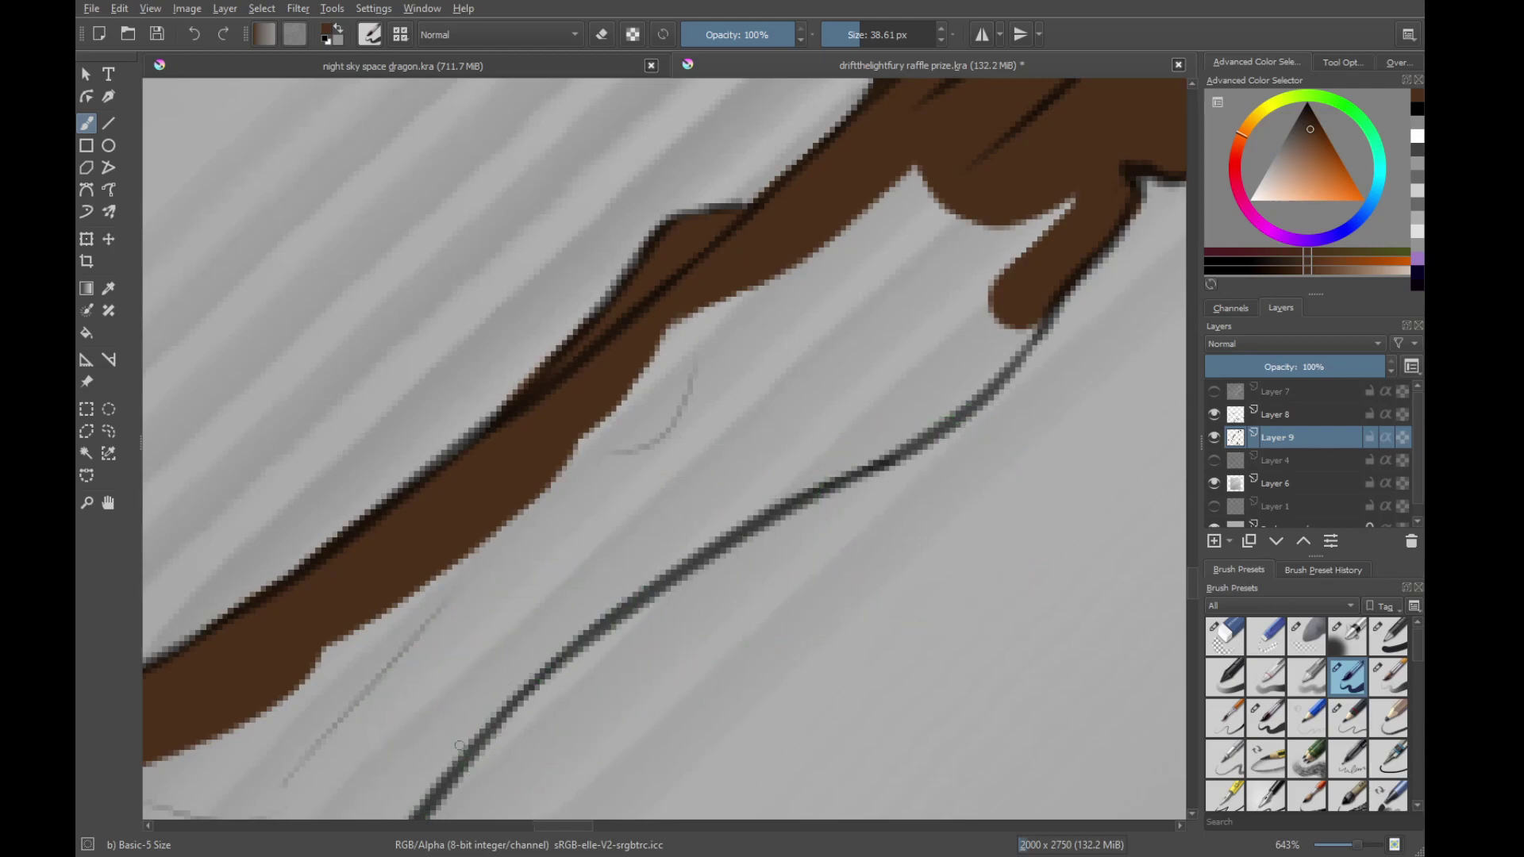
{"action": "mouse_move", "coordinate": [459, 746]}
{"action": "left_mouse_down"}
{"action": "mouse_move", "coordinate": [754, 483]}
{"action": "mouse_move", "coordinate": [903, 393]}
{"action": "left_mouse_up"}
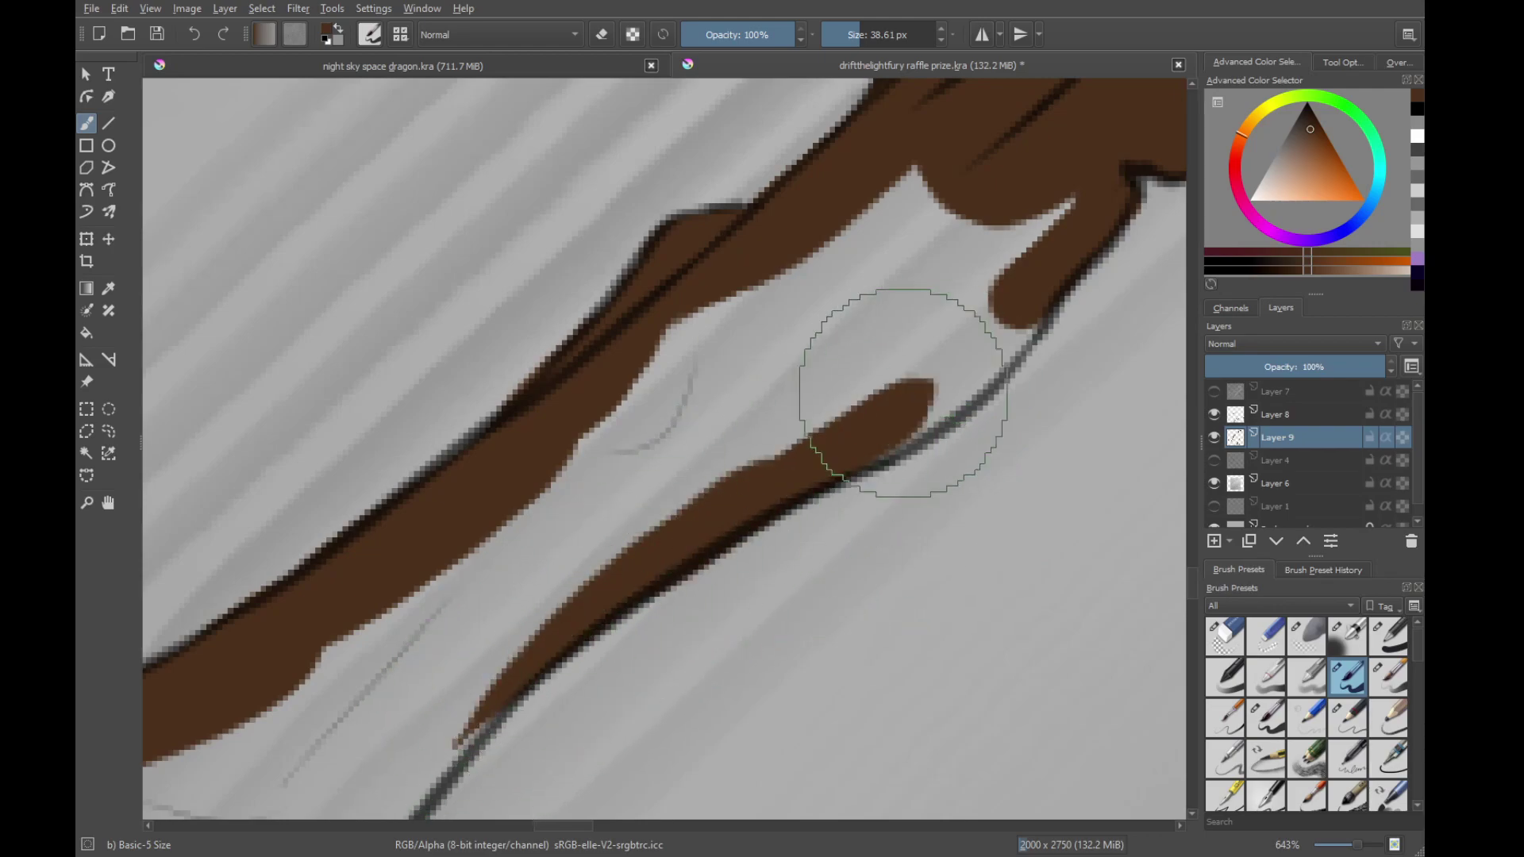
{"action": "mouse_move", "coordinate": [793, 476]}
{"action": "left_mouse_down"}
{"action": "mouse_move", "coordinate": [839, 459]}
{"action": "mouse_move", "coordinate": [979, 347]}
{"action": "mouse_move", "coordinate": [1016, 296]}
{"action": "mouse_move", "coordinate": [1046, 300]}
{"action": "left_mouse_up"}
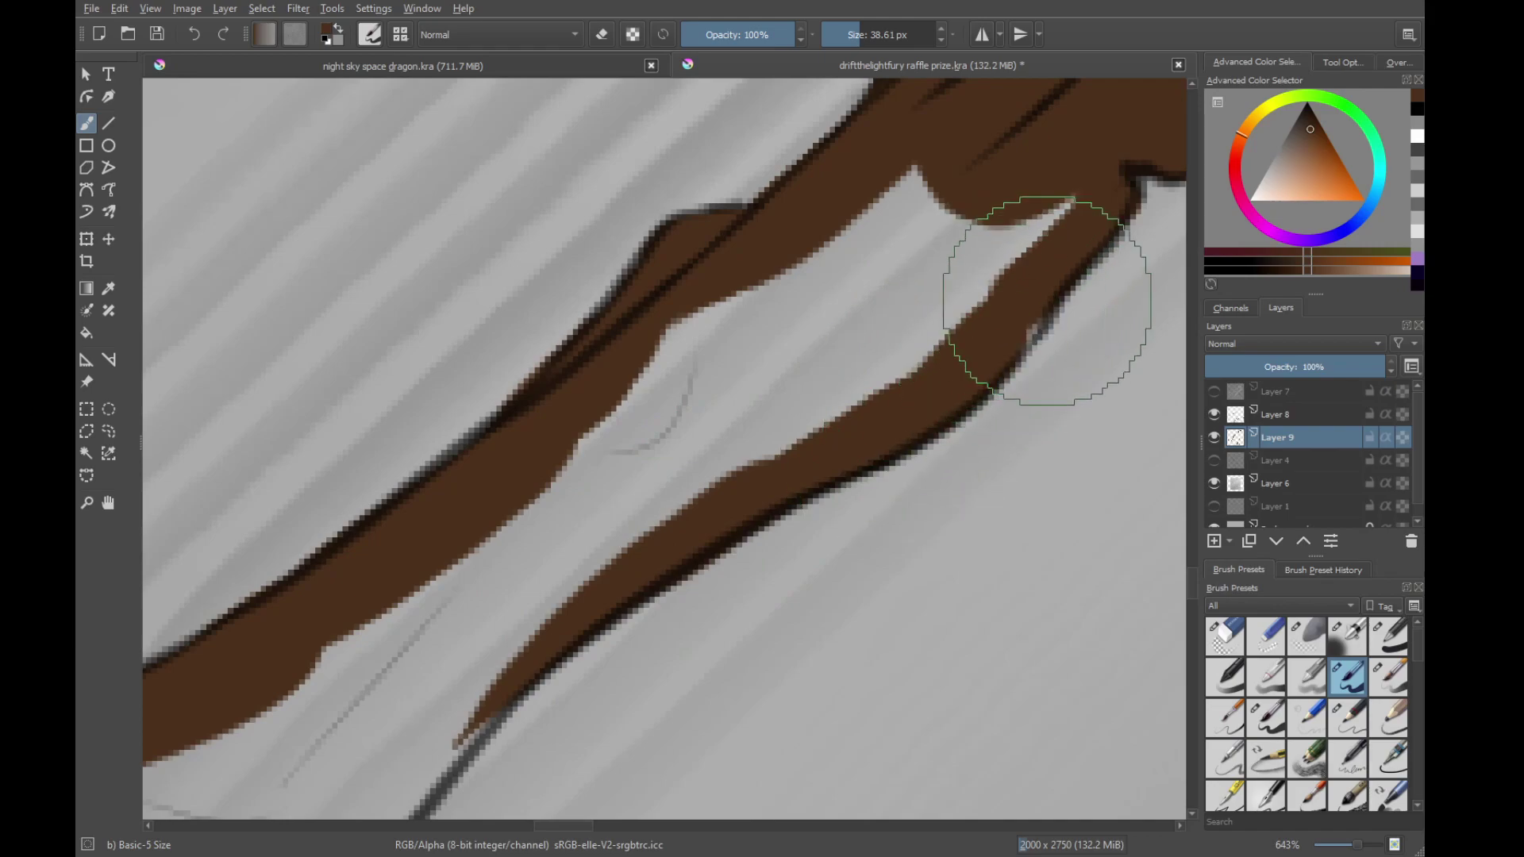
{"action": "left_click_drag", "start_coordinate": [1002, 357], "coordinate": [1013, 337]}
Continue the brown down the second arm's underside and fill its rounded elbow, redoing faulty strokes
{"action": "left_click_drag", "start_coordinate": [571, 721], "coordinate": [673, 572]}
{"action": "left_click_drag", "start_coordinate": [585, 622], "coordinate": [812, 374]}
{"action": "left_click_drag", "start_coordinate": [591, 615], "coordinate": [871, 220]}
{"action": "key", "text": "ctrl+z"}
{"action": "mouse_move", "coordinate": [562, 660]}
{"action": "left_mouse_down"}
{"action": "mouse_move", "coordinate": [795, 311]}
{"action": "mouse_move", "coordinate": [873, 224]}
{"action": "left_mouse_up"}
{"action": "left_click_drag", "start_coordinate": [711, 435], "coordinate": [927, 180]}
{"action": "left_click_drag", "start_coordinate": [580, 652], "coordinate": [821, 393]}
{"action": "mouse_move", "coordinate": [629, 442]}
{"action": "left_mouse_down"}
{"action": "mouse_move", "coordinate": [598, 452]}
{"action": "mouse_move", "coordinate": [650, 472]}
{"action": "mouse_move", "coordinate": [726, 438]}
{"action": "mouse_move", "coordinate": [693, 447]}
{"action": "mouse_move", "coordinate": [927, 250]}
{"action": "left_mouse_up"}
{"action": "key", "text": "ctrl+z"}
{"action": "mouse_move", "coordinate": [718, 480]}
{"action": "left_mouse_down"}
{"action": "mouse_move", "coordinate": [927, 230]}
{"action": "mouse_move", "coordinate": [726, 472]}
{"action": "left_mouse_up"}
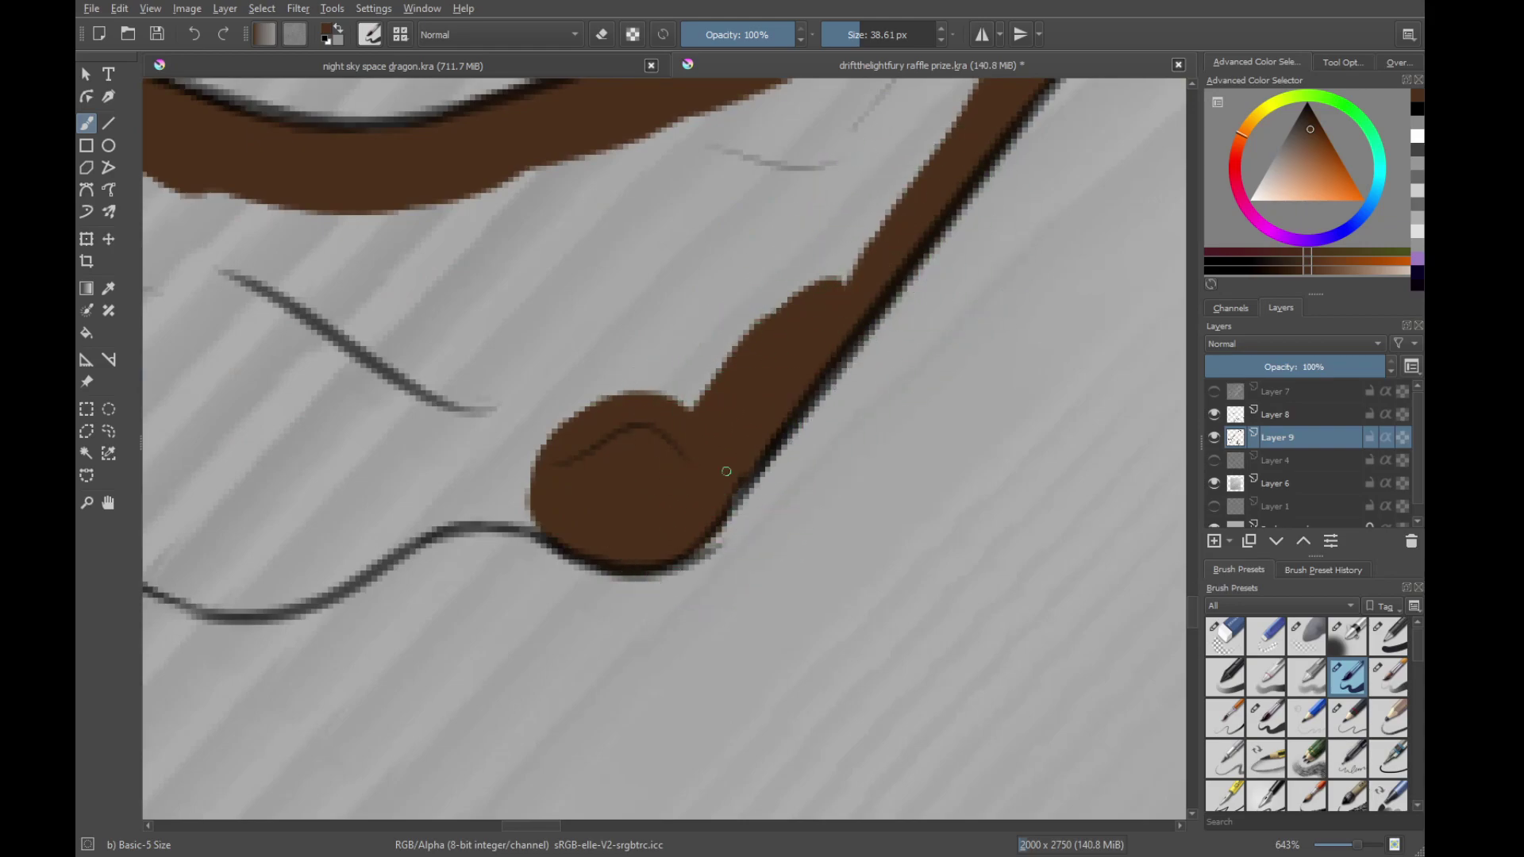
Paint a brown band along the wavy body outline from the second arm's elbow to the next line junction
{"action": "mouse_move", "coordinate": [604, 469]}
{"action": "left_mouse_down"}
{"action": "mouse_move", "coordinate": [884, 425]}
{"action": "mouse_move", "coordinate": [803, 372]}
{"action": "left_mouse_up"}
{"action": "left_click_drag", "start_coordinate": [441, 530], "coordinate": [607, 524]}
{"action": "mouse_move", "coordinate": [489, 456]}
{"action": "left_mouse_down"}
{"action": "mouse_move", "coordinate": [493, 474]}
{"action": "mouse_move", "coordinate": [639, 555]}
{"action": "mouse_move", "coordinate": [593, 549]}
{"action": "mouse_move", "coordinate": [698, 551]}
{"action": "mouse_move", "coordinate": [788, 535]}
{"action": "mouse_move", "coordinate": [857, 428]}
{"action": "left_mouse_up"}
{"action": "left_click_drag", "start_coordinate": [749, 582], "coordinate": [871, 416]}
{"action": "key", "text": "ctrl+z"}
{"action": "left_click_drag", "start_coordinate": [817, 561], "coordinate": [833, 490]}
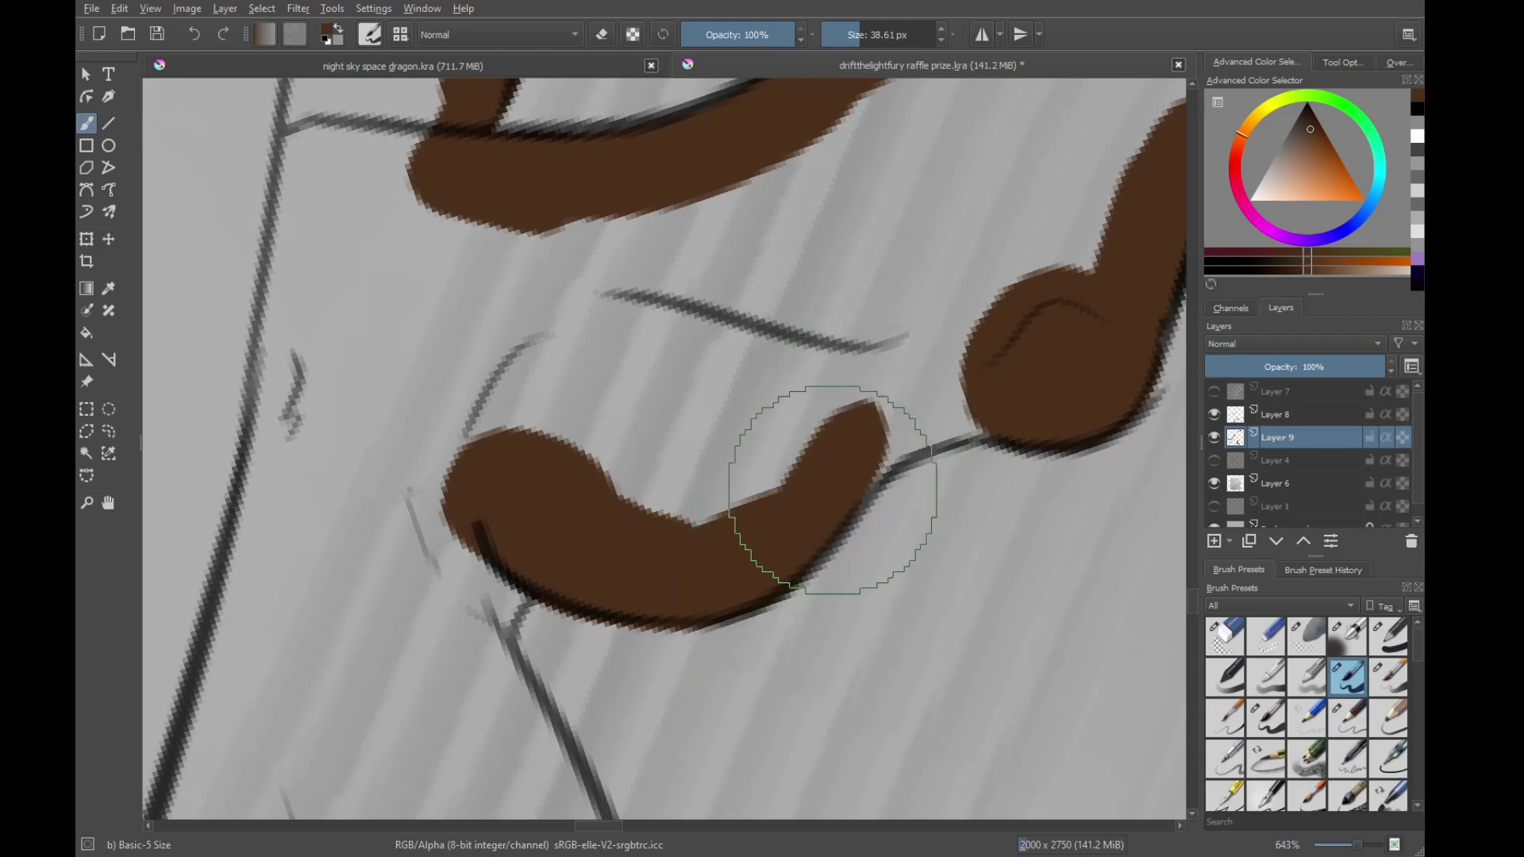
{"action": "mouse_move", "coordinate": [787, 560]}
{"action": "left_mouse_down"}
{"action": "mouse_move", "coordinate": [873, 445]}
{"action": "mouse_move", "coordinate": [944, 404]}
{"action": "left_mouse_up"}
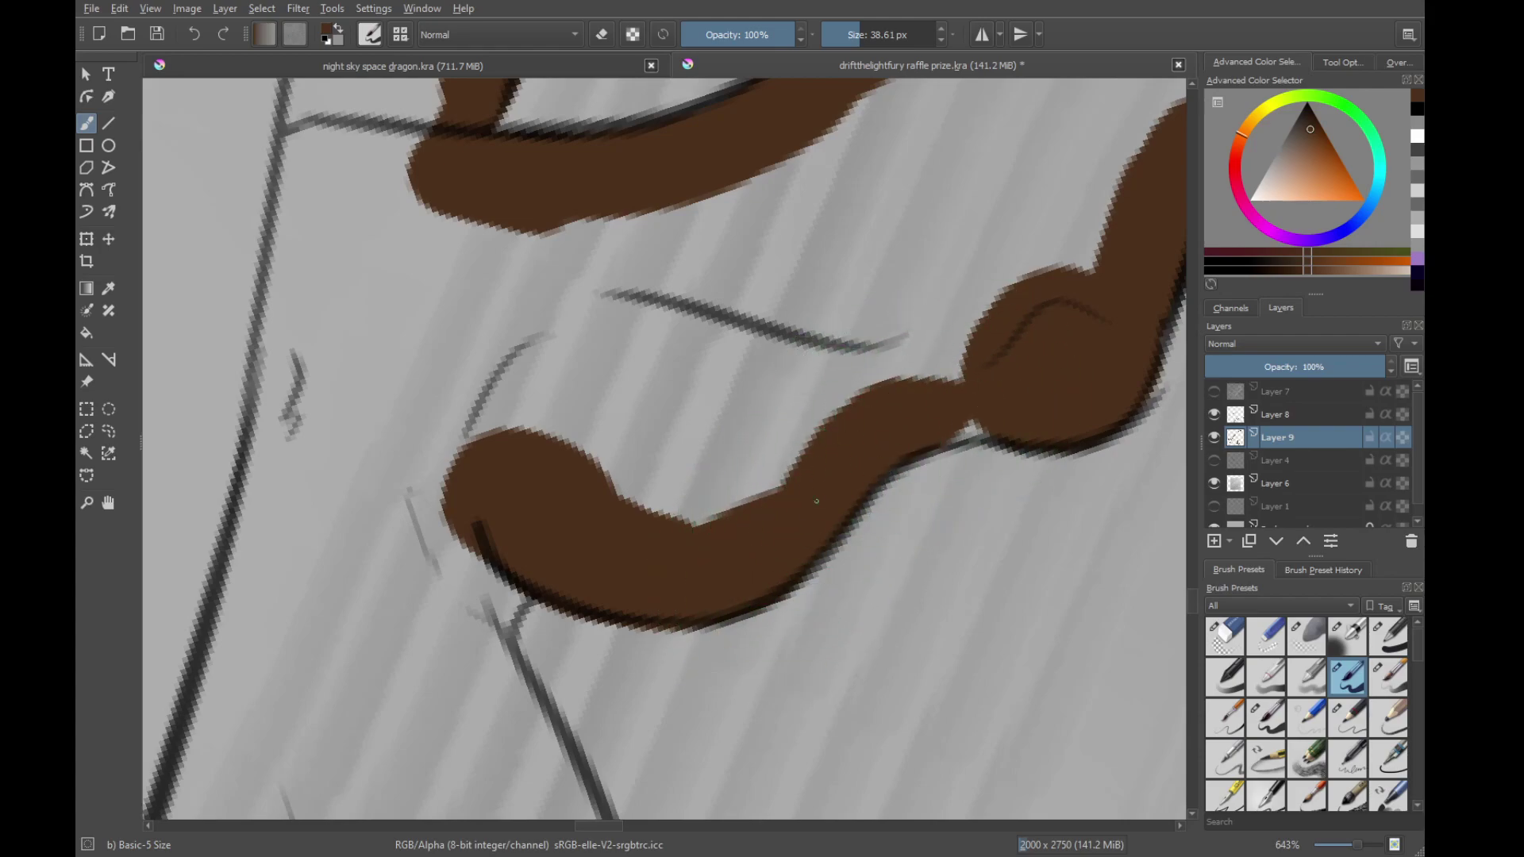
{"action": "left_click_drag", "start_coordinate": [581, 521], "coordinate": [816, 403]}
{"action": "left_click_drag", "start_coordinate": [718, 451], "coordinate": [709, 478]}
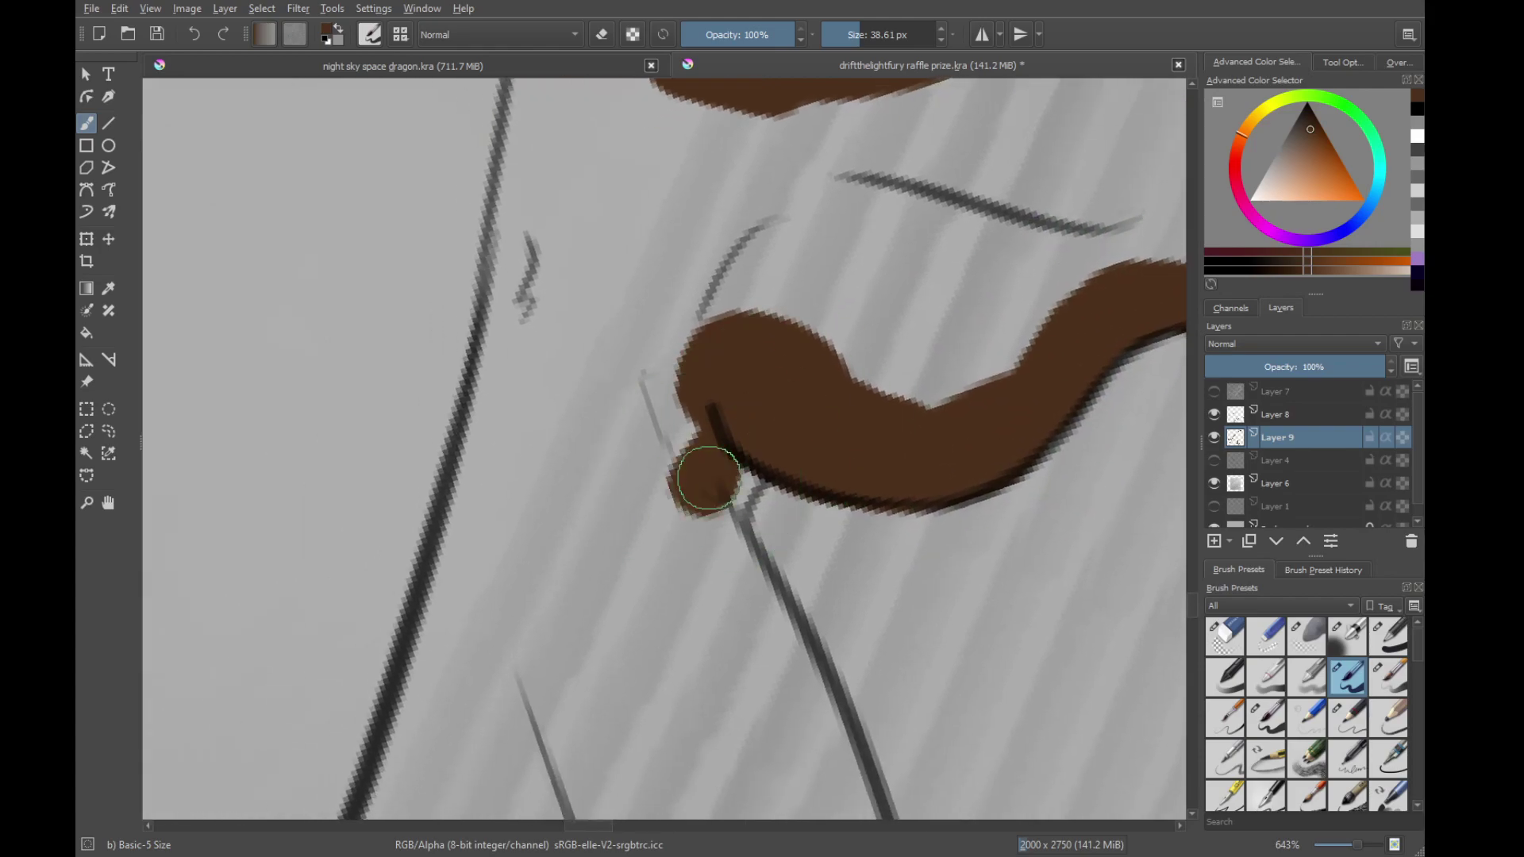
Extend the brown from the junction down the long body line towards the base of the segmented tail
{"action": "mouse_move", "coordinate": [696, 354]}
{"action": "left_mouse_down"}
{"action": "mouse_move", "coordinate": [744, 603]}
{"action": "mouse_move", "coordinate": [798, 684]}
{"action": "left_mouse_up"}
{"action": "left_click_drag", "start_coordinate": [788, 643], "coordinate": [735, 534]}
{"action": "mouse_move", "coordinate": [683, 455]}
{"action": "left_mouse_down"}
{"action": "mouse_move", "coordinate": [796, 699]}
{"action": "mouse_move", "coordinate": [758, 573]}
{"action": "left_mouse_up"}
{"action": "left_click_drag", "start_coordinate": [690, 359], "coordinate": [786, 694]}
{"action": "mouse_move", "coordinate": [756, 535]}
{"action": "left_mouse_down"}
{"action": "mouse_move", "coordinate": [725, 336]}
{"action": "mouse_move", "coordinate": [765, 711]}
{"action": "left_mouse_up"}
{"action": "scroll", "coordinate": [759, 539], "scroll_direction": "down", "scroll_amount": 5}
Start the brown band along the outer edge of the tail's first segments, redoing the strokes that miss the line
{"action": "mouse_move", "coordinate": [718, 432]}
{"action": "left_mouse_down"}
{"action": "mouse_move", "coordinate": [690, 731]}
{"action": "mouse_move", "coordinate": [860, 452]}
{"action": "mouse_move", "coordinate": [1094, 280]}
{"action": "left_mouse_up"}
{"action": "mouse_move", "coordinate": [767, 515]}
{"action": "left_mouse_down"}
{"action": "mouse_move", "coordinate": [544, 659]}
{"action": "mouse_move", "coordinate": [921, 353]}
{"action": "left_mouse_up"}
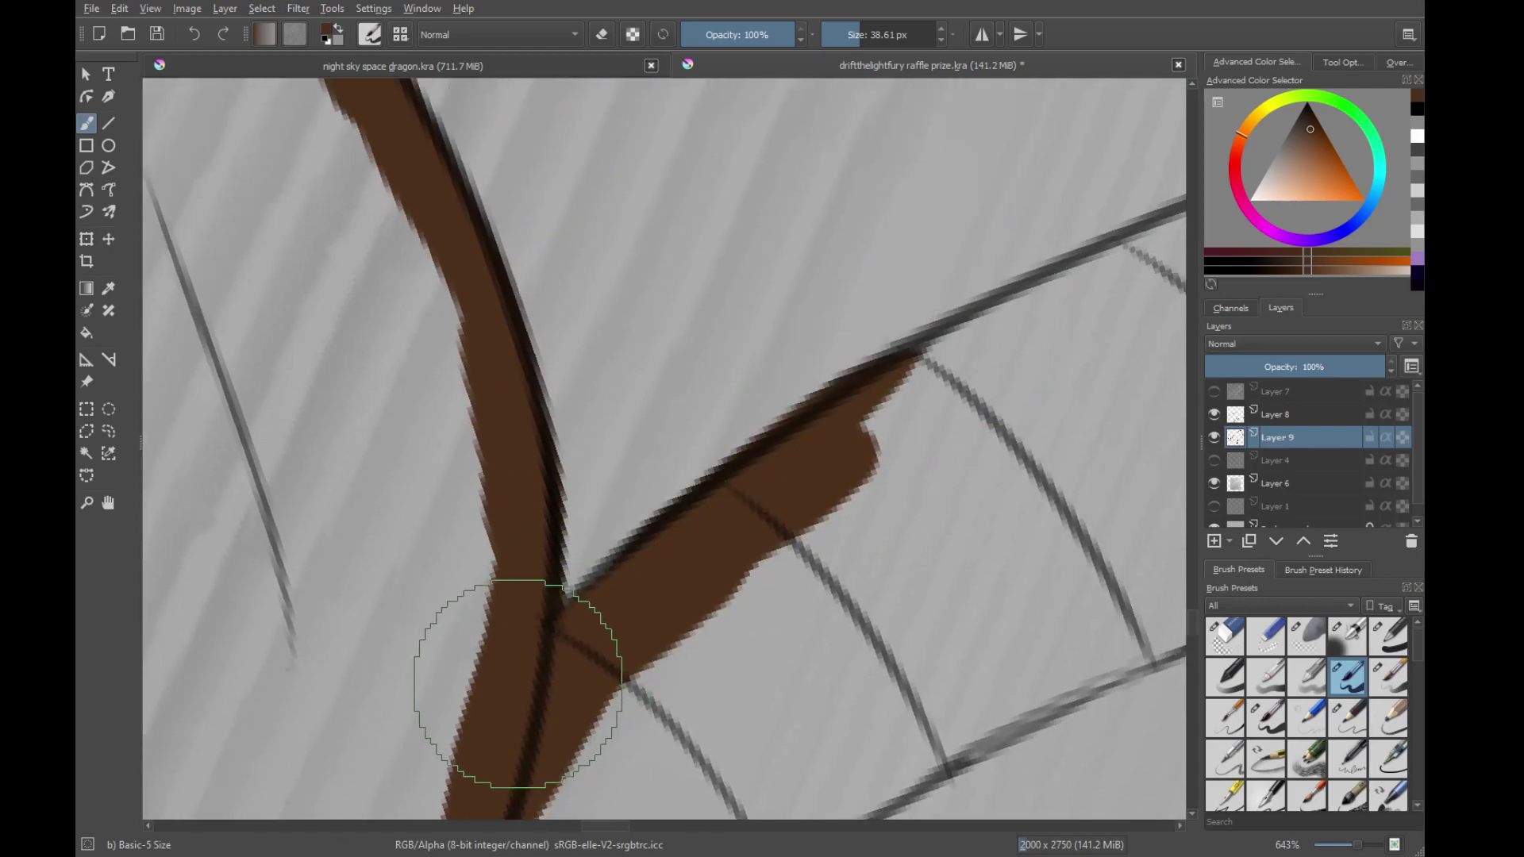
{"action": "key", "text": "ctrl+z"}
{"action": "left_click_drag", "start_coordinate": [730, 497], "coordinate": [958, 360]}
{"action": "key", "text": "ctrl+z"}
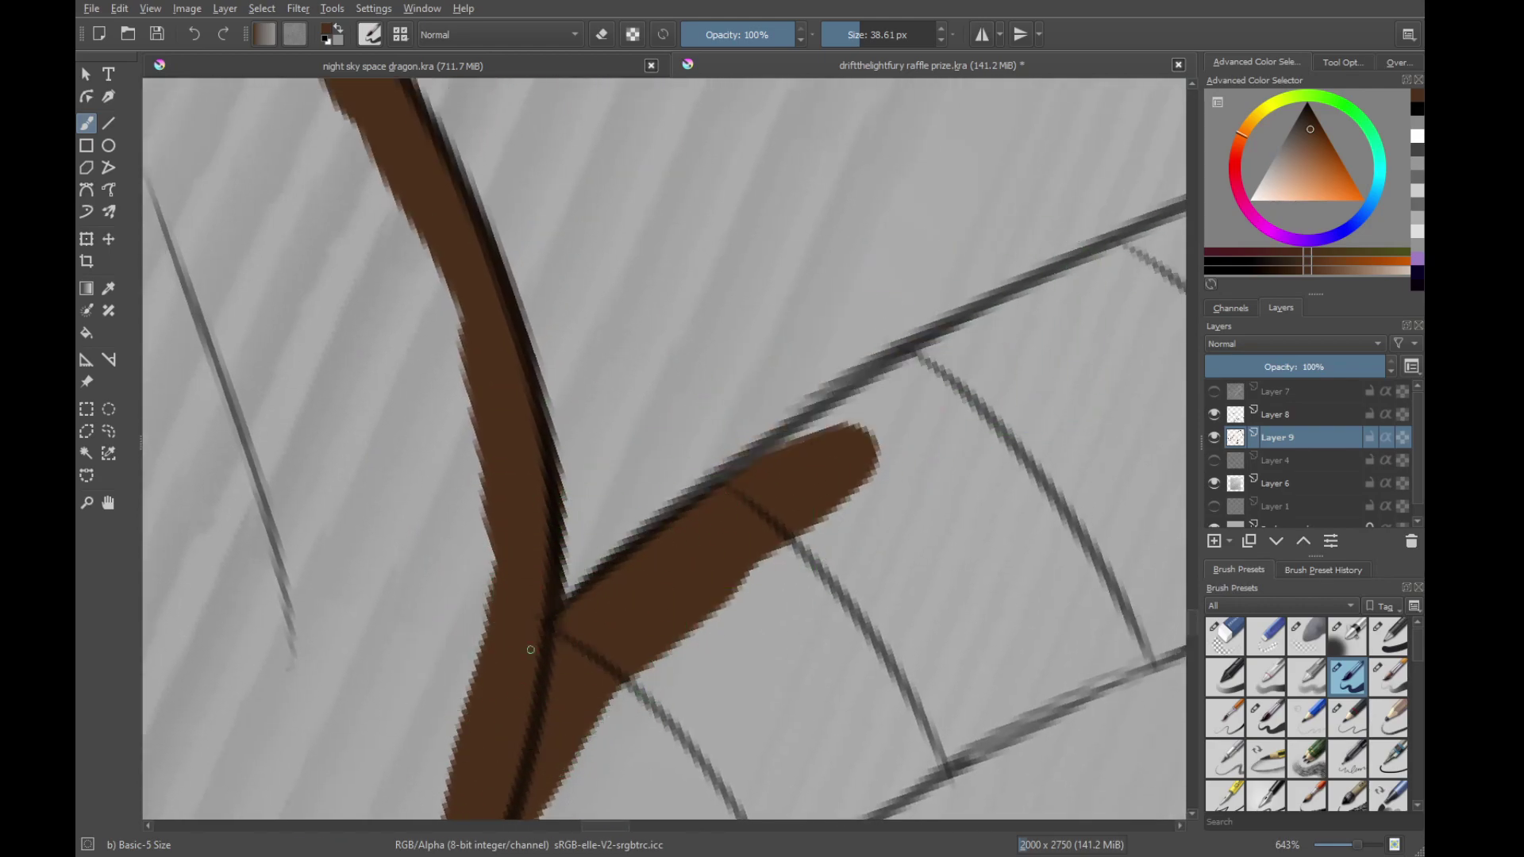
{"action": "mouse_move", "coordinate": [530, 649]}
{"action": "left_mouse_down"}
{"action": "mouse_move", "coordinate": [1002, 325]}
{"action": "mouse_move", "coordinate": [932, 367]}
{"action": "left_mouse_up"}
{"action": "key", "text": "ctrl+z"}
{"action": "key", "text": "ctrl+z"}
{"action": "left_click_drag", "start_coordinate": [577, 618], "coordinate": [951, 366]}
{"action": "left_click_drag", "start_coordinate": [587, 603], "coordinate": [603, 591]}
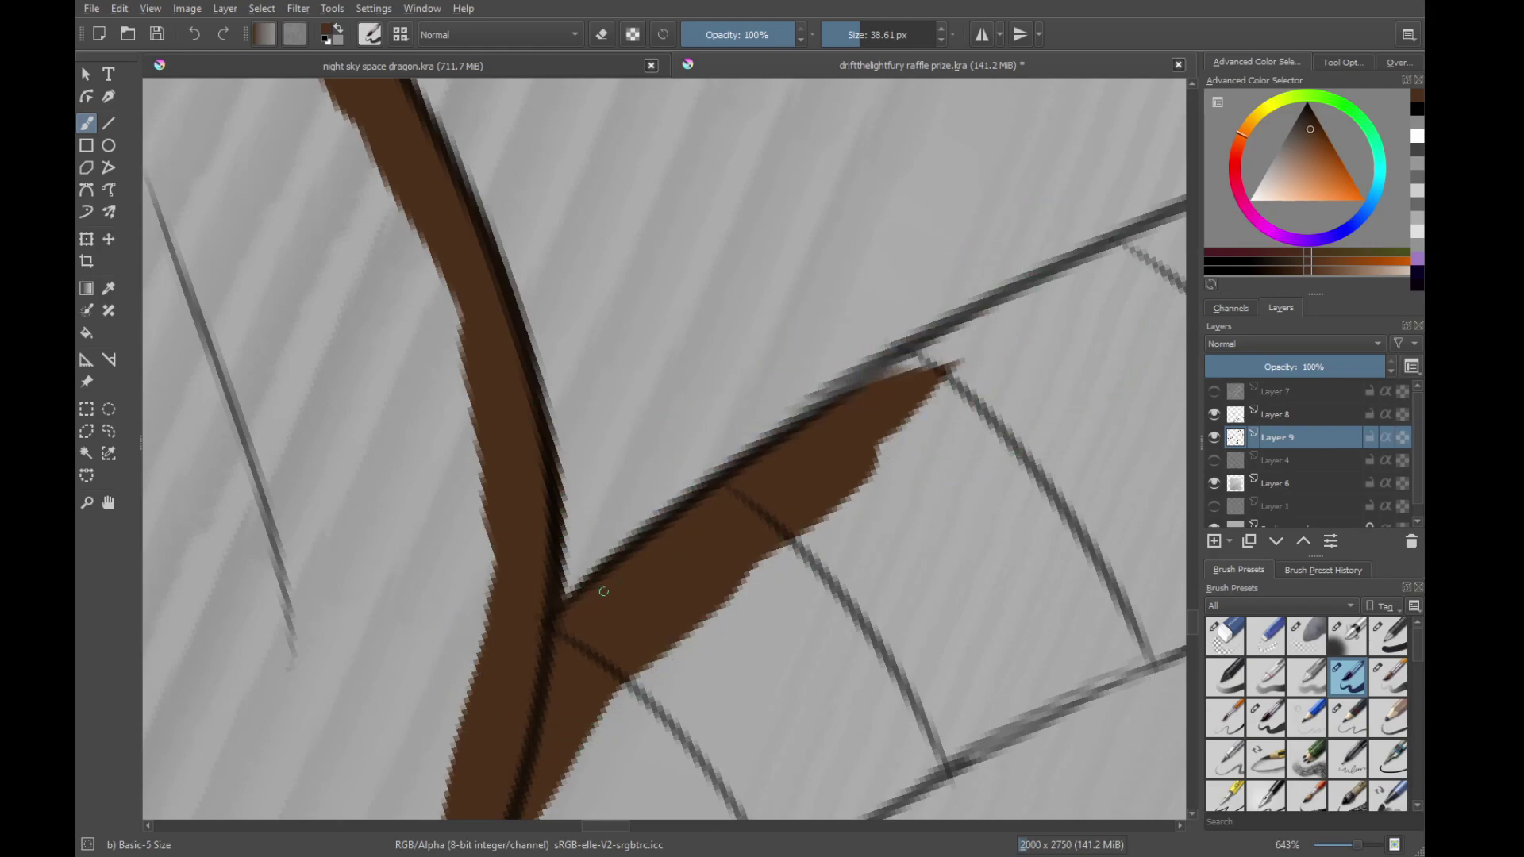
{"action": "left_click_drag", "start_coordinate": [772, 472], "coordinate": [952, 369]}
Continue the brown band along the tail's outer edge across the next row of segments
{"action": "key", "text": "4"}
{"action": "left_click_drag", "start_coordinate": [965, 252], "coordinate": [699, 525]}
{"action": "left_click_drag", "start_coordinate": [476, 700], "coordinate": [800, 417]}
{"action": "mouse_move", "coordinate": [476, 710]}
{"action": "left_mouse_down"}
{"action": "mouse_move", "coordinate": [1060, 229]}
{"action": "mouse_move", "coordinate": [1031, 255]}
{"action": "left_mouse_up"}
{"action": "key", "text": "ctrl+z"}
{"action": "left_click_drag", "start_coordinate": [648, 536], "coordinate": [1136, 183]}
{"action": "mouse_move", "coordinate": [973, 301]}
{"action": "left_mouse_down"}
{"action": "mouse_move", "coordinate": [750, 488]}
{"action": "mouse_move", "coordinate": [1033, 284]}
{"action": "left_mouse_up"}
{"action": "left_click_drag", "start_coordinate": [761, 428], "coordinate": [956, 314]}
{"action": "left_click_drag", "start_coordinate": [829, 405], "coordinate": [1127, 178]}
{"action": "left_click_drag", "start_coordinate": [1022, 259], "coordinate": [772, 471]}
{"action": "left_click_drag", "start_coordinate": [774, 448], "coordinate": [1012, 274]}
{"action": "mouse_move", "coordinate": [773, 432]}
{"action": "left_mouse_down"}
{"action": "mouse_move", "coordinate": [919, 342]}
{"action": "mouse_move", "coordinate": [1071, 199]}
{"action": "left_mouse_up"}
{"action": "left_click_drag", "start_coordinate": [1055, 214], "coordinate": [849, 445]}
{"action": "left_click_drag", "start_coordinate": [658, 595], "coordinate": [1018, 297]}
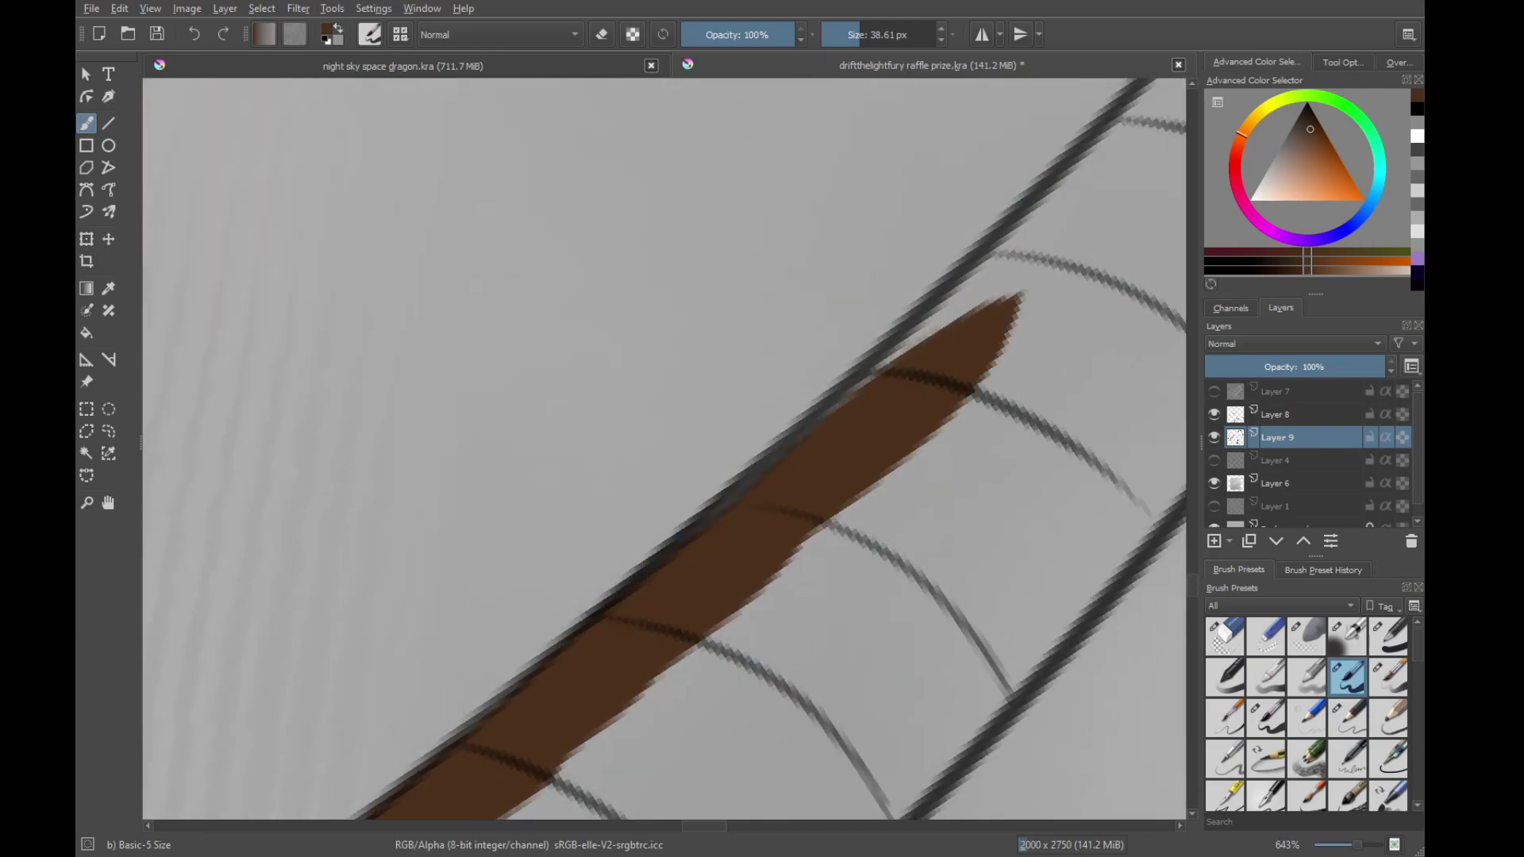
Extend the brown band through the straight middle stretch of the tail to where its edge starts curving
{"action": "scroll", "coordinate": [655, 609], "scroll_direction": "down", "scroll_amount": 5}
{"action": "scroll", "coordinate": [682, 592], "scroll_direction": "up", "scroll_amount": 5}
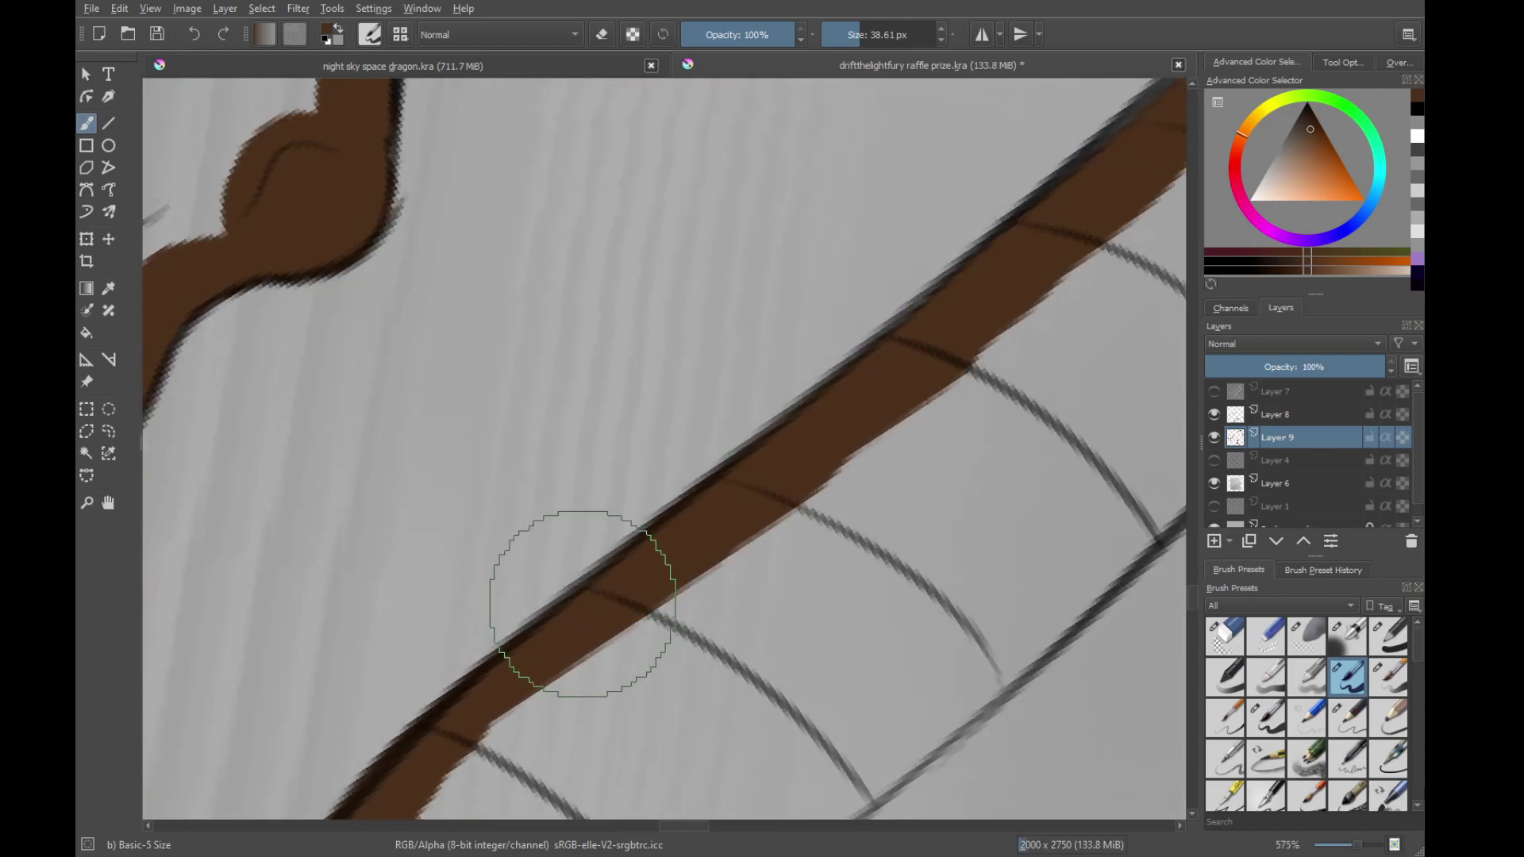
{"action": "left_click_drag", "start_coordinate": [774, 440], "coordinate": [1067, 194]}
{"action": "left_click_drag", "start_coordinate": [1024, 222], "coordinate": [826, 435]}
{"action": "left_click_drag", "start_coordinate": [865, 373], "coordinate": [1095, 175]}
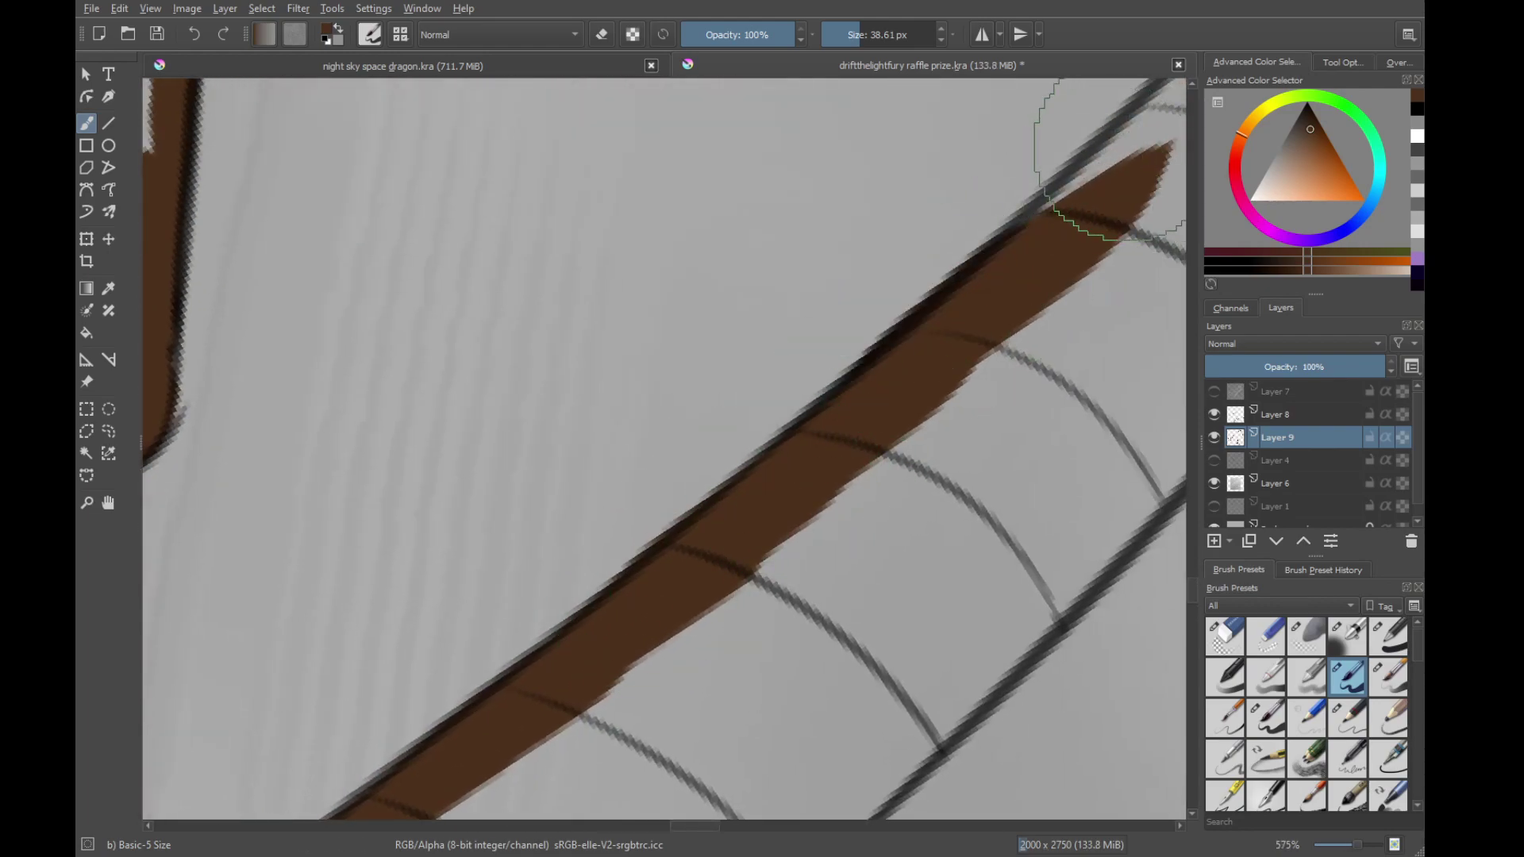
{"action": "left_click_drag", "start_coordinate": [1032, 222], "coordinate": [763, 455]}
{"action": "mouse_move", "coordinate": [706, 492]}
{"action": "left_mouse_down"}
{"action": "mouse_move", "coordinate": [849, 437]}
{"action": "mouse_move", "coordinate": [1051, 231]}
{"action": "left_mouse_up"}
{"action": "mouse_move", "coordinate": [1049, 269]}
{"action": "left_mouse_down"}
{"action": "mouse_move", "coordinate": [1010, 204]}
{"action": "mouse_move", "coordinate": [336, 534]}
{"action": "left_mouse_up"}
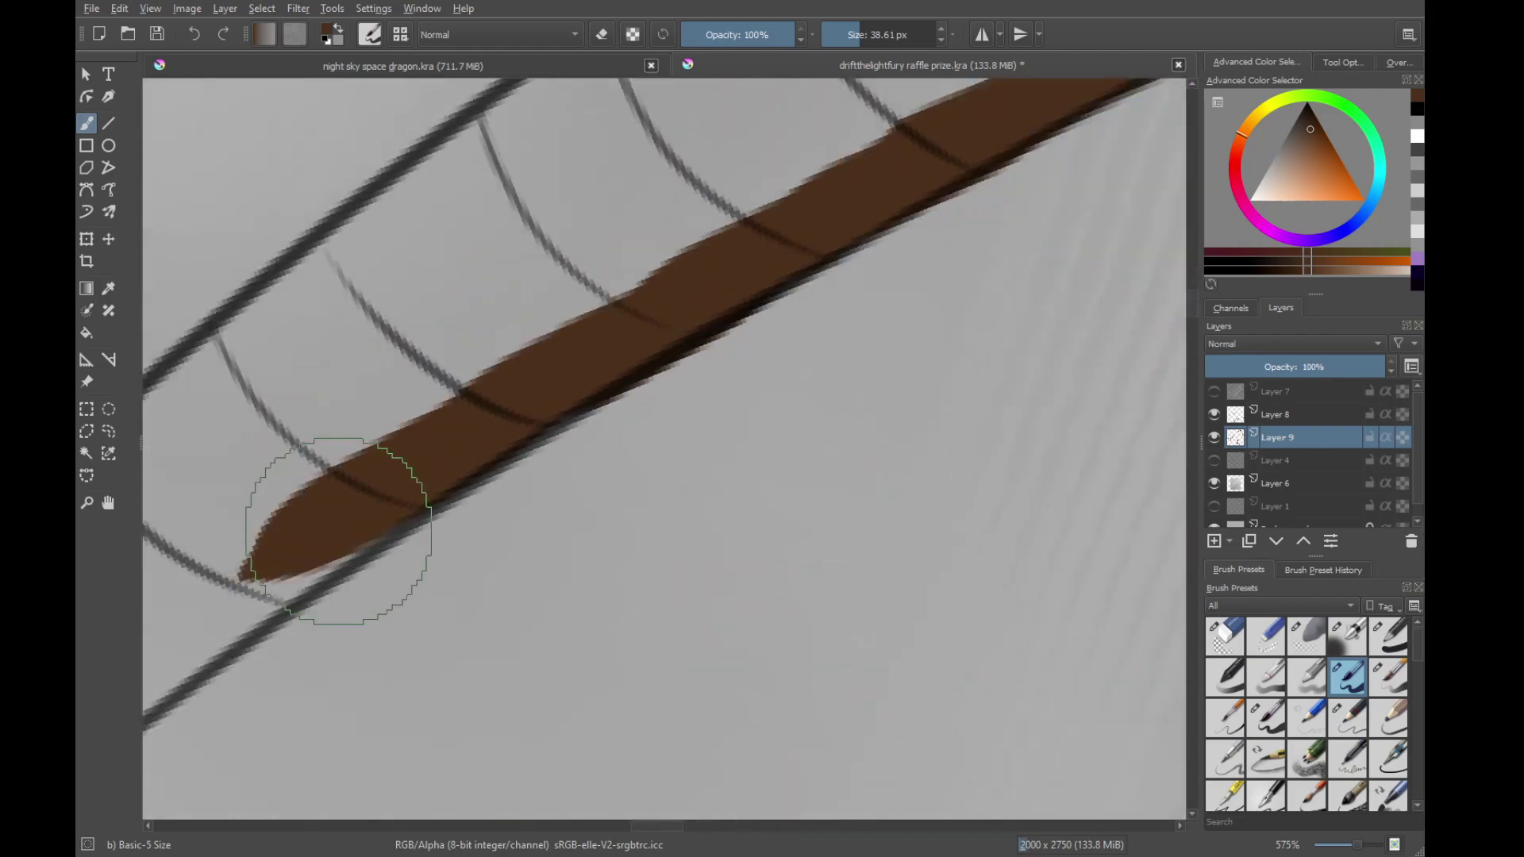
{"action": "left_click_drag", "start_coordinate": [208, 691], "coordinate": [595, 452]}
{"action": "mouse_move", "coordinate": [361, 607]}
{"action": "left_mouse_down"}
{"action": "mouse_move", "coordinate": [834, 170]}
{"action": "mouse_move", "coordinate": [1005, 139]}
{"action": "left_mouse_up"}
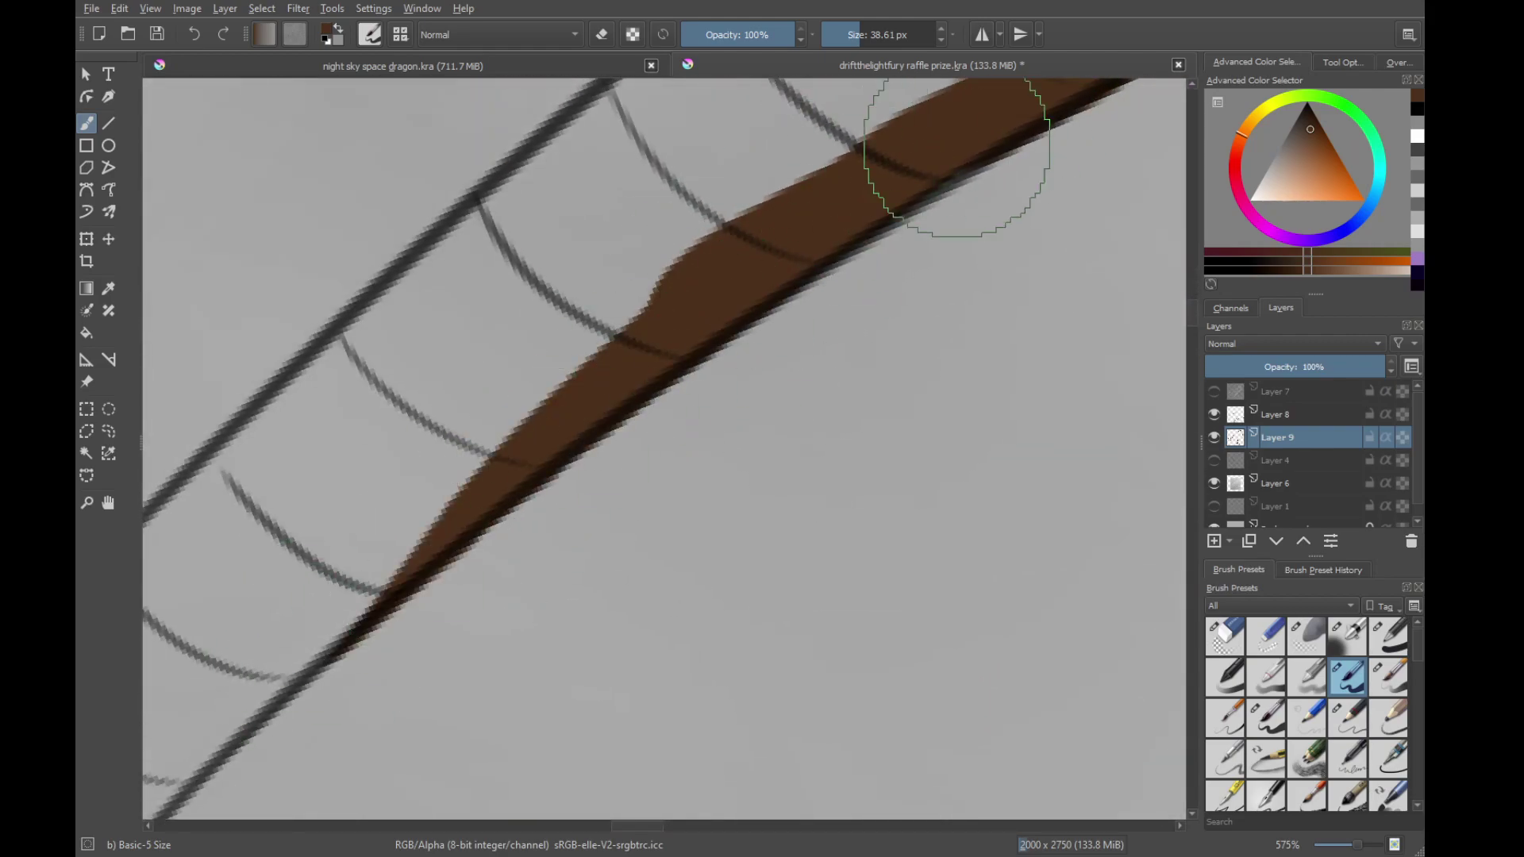
Follow the tail's curving outer edge with brown past the middle segments, redoing the last strokes
{"action": "left_click_drag", "start_coordinate": [334, 658], "coordinate": [581, 416]}
{"action": "mouse_move", "coordinate": [397, 556]}
{"action": "left_mouse_down"}
{"action": "mouse_move", "coordinate": [809, 136]}
{"action": "mouse_move", "coordinate": [313, 680]}
{"action": "left_mouse_up"}
{"action": "left_click_drag", "start_coordinate": [432, 579], "coordinate": [651, 314]}
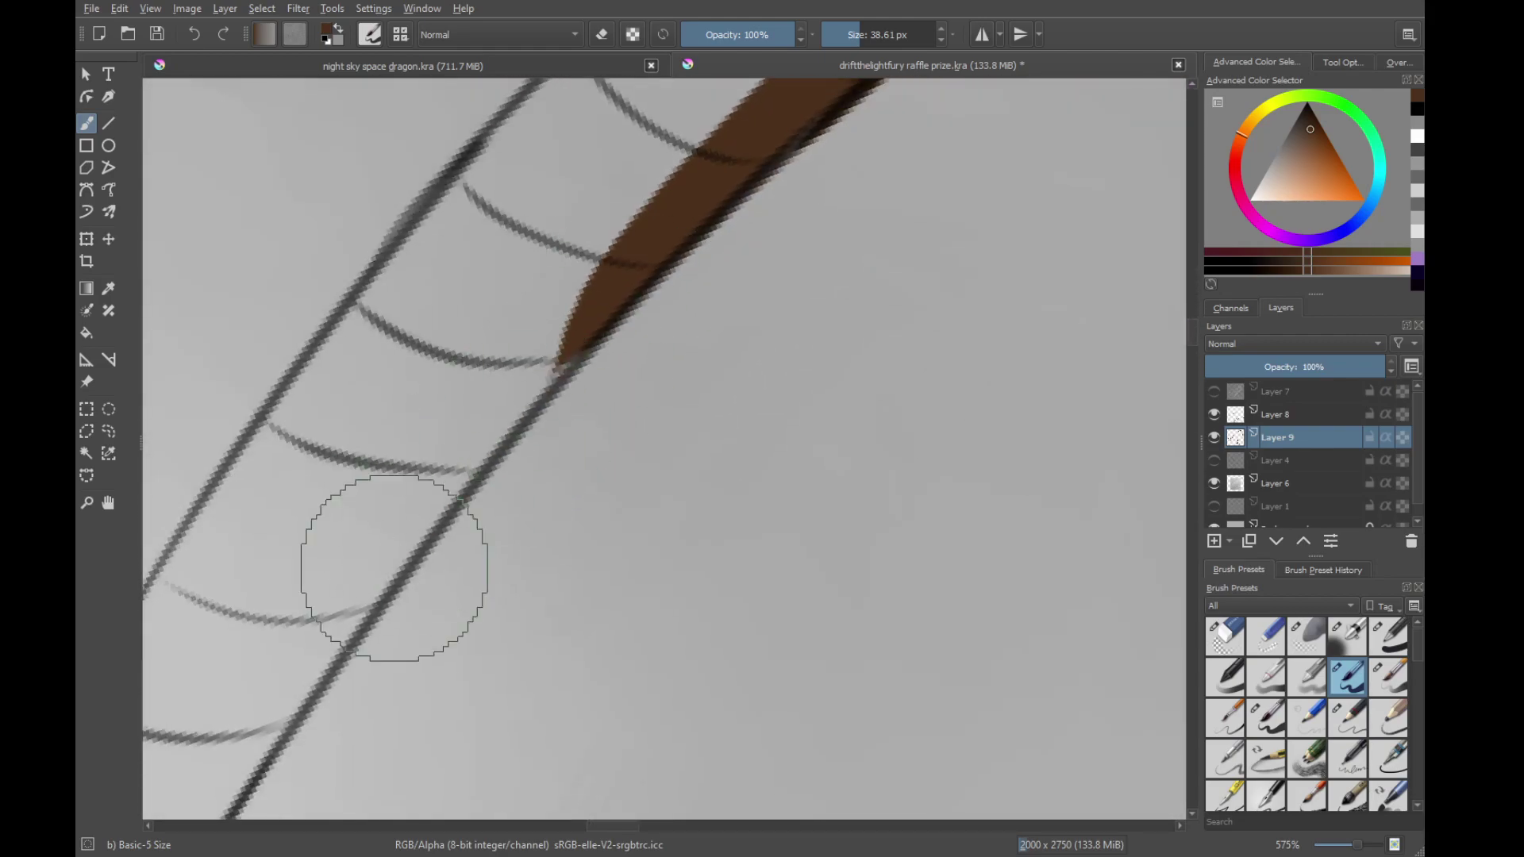
{"action": "left_click_drag", "start_coordinate": [286, 712], "coordinate": [650, 231]}
{"action": "left_click_drag", "start_coordinate": [281, 706], "coordinate": [740, 127]}
{"action": "left_click_drag", "start_coordinate": [341, 658], "coordinate": [626, 288]}
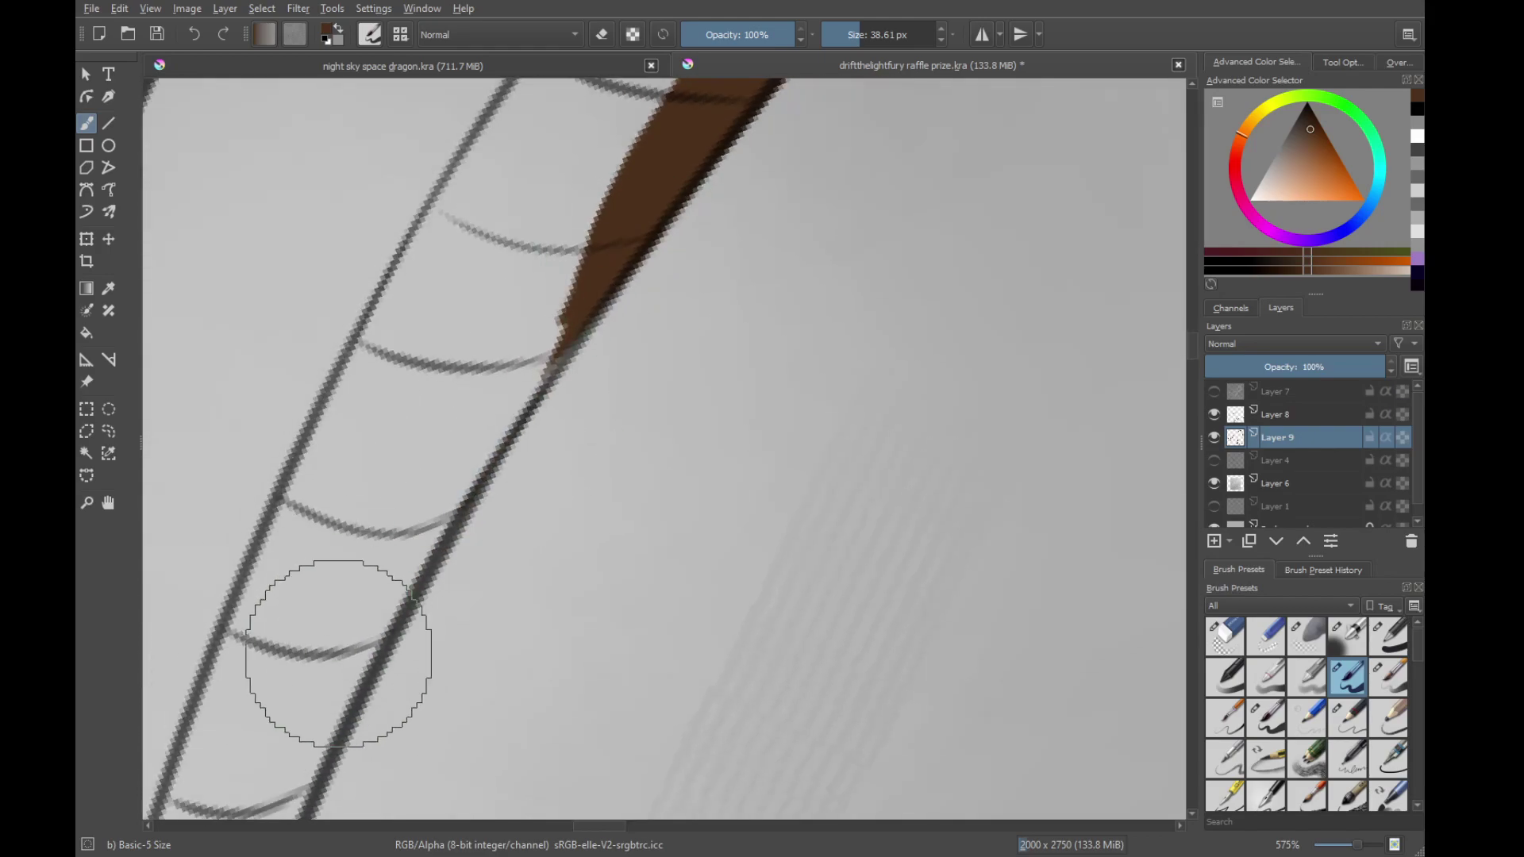
{"action": "mouse_move", "coordinate": [366, 635]}
{"action": "left_mouse_down"}
{"action": "mouse_move", "coordinate": [643, 191]}
{"action": "mouse_move", "coordinate": [334, 696]}
{"action": "left_mouse_up"}
{"action": "key", "text": "ctrl+z"}
{"action": "key", "text": "ctrl+z"}
{"action": "left_click_drag", "start_coordinate": [643, 191], "coordinate": [359, 635]}
Extend the brown band along the bend in the tail's outer edge, tapering it against the outline
{"action": "left_click_drag", "start_coordinate": [595, 437], "coordinate": [668, 208]}
{"action": "left_click_drag", "start_coordinate": [668, 209], "coordinate": [847, 293]}
{"action": "left_click_drag", "start_coordinate": [633, 383], "coordinate": [854, 338]}
{"action": "left_click_drag", "start_coordinate": [854, 337], "coordinate": [797, 272]}
{"action": "left_click_drag", "start_coordinate": [309, 611], "coordinate": [698, 127]}
{"action": "left_click_drag", "start_coordinate": [381, 466], "coordinate": [710, 107]}
{"action": "mouse_move", "coordinate": [697, 180]}
{"action": "left_mouse_down"}
{"action": "mouse_move", "coordinate": [493, 391]}
{"action": "mouse_move", "coordinate": [861, 113]}
{"action": "left_mouse_up"}
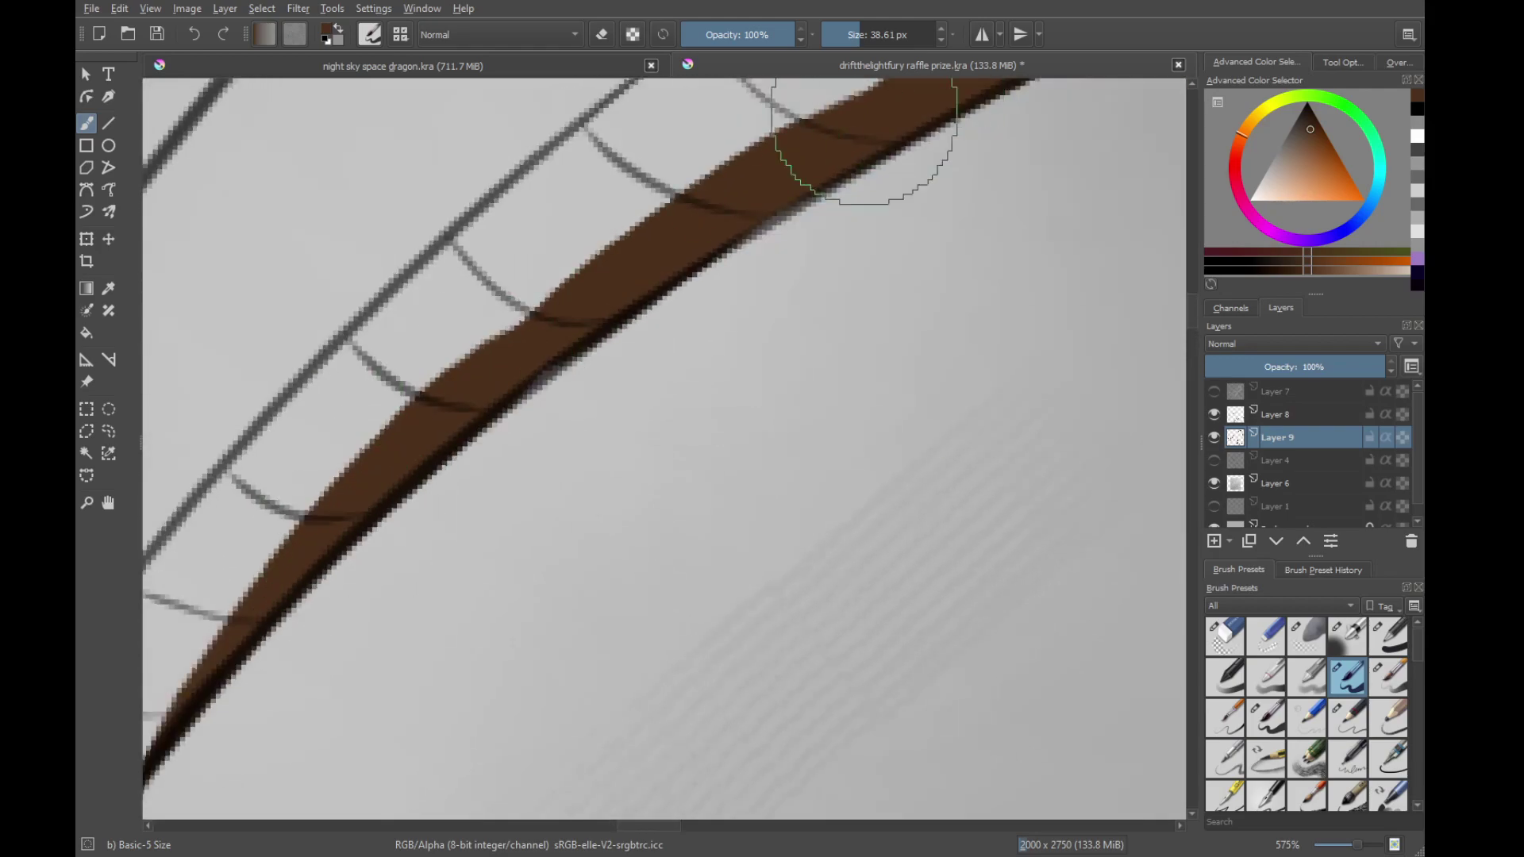
Bring the brown along the narrowing rear part of the tail to the small segments near its tip
{"action": "left_click_drag", "start_coordinate": [266, 683], "coordinate": [517, 315]}
{"action": "left_click_drag", "start_coordinate": [421, 435], "coordinate": [625, 344]}
{"action": "left_click_drag", "start_coordinate": [349, 655], "coordinate": [684, 155]}
{"action": "left_click_drag", "start_coordinate": [502, 448], "coordinate": [403, 585]}
{"action": "left_click_drag", "start_coordinate": [579, 426], "coordinate": [656, 246]}
{"action": "left_click_drag", "start_coordinate": [656, 247], "coordinate": [742, 262]}
{"action": "key", "text": "ctrl+z"}
{"action": "left_click_drag", "start_coordinate": [595, 306], "coordinate": [561, 374]}
{"action": "mouse_move", "coordinate": [262, 651]}
{"action": "left_mouse_down"}
{"action": "mouse_move", "coordinate": [479, 406]}
{"action": "mouse_move", "coordinate": [765, 185]}
{"action": "left_mouse_up"}
{"action": "left_click_drag", "start_coordinate": [555, 333], "coordinate": [449, 444]}
{"action": "left_click_drag", "start_coordinate": [385, 539], "coordinate": [527, 296]}
{"action": "left_click_drag", "start_coordinate": [484, 445], "coordinate": [491, 411]}
{"action": "left_click_drag", "start_coordinate": [490, 411], "coordinate": [583, 387]}
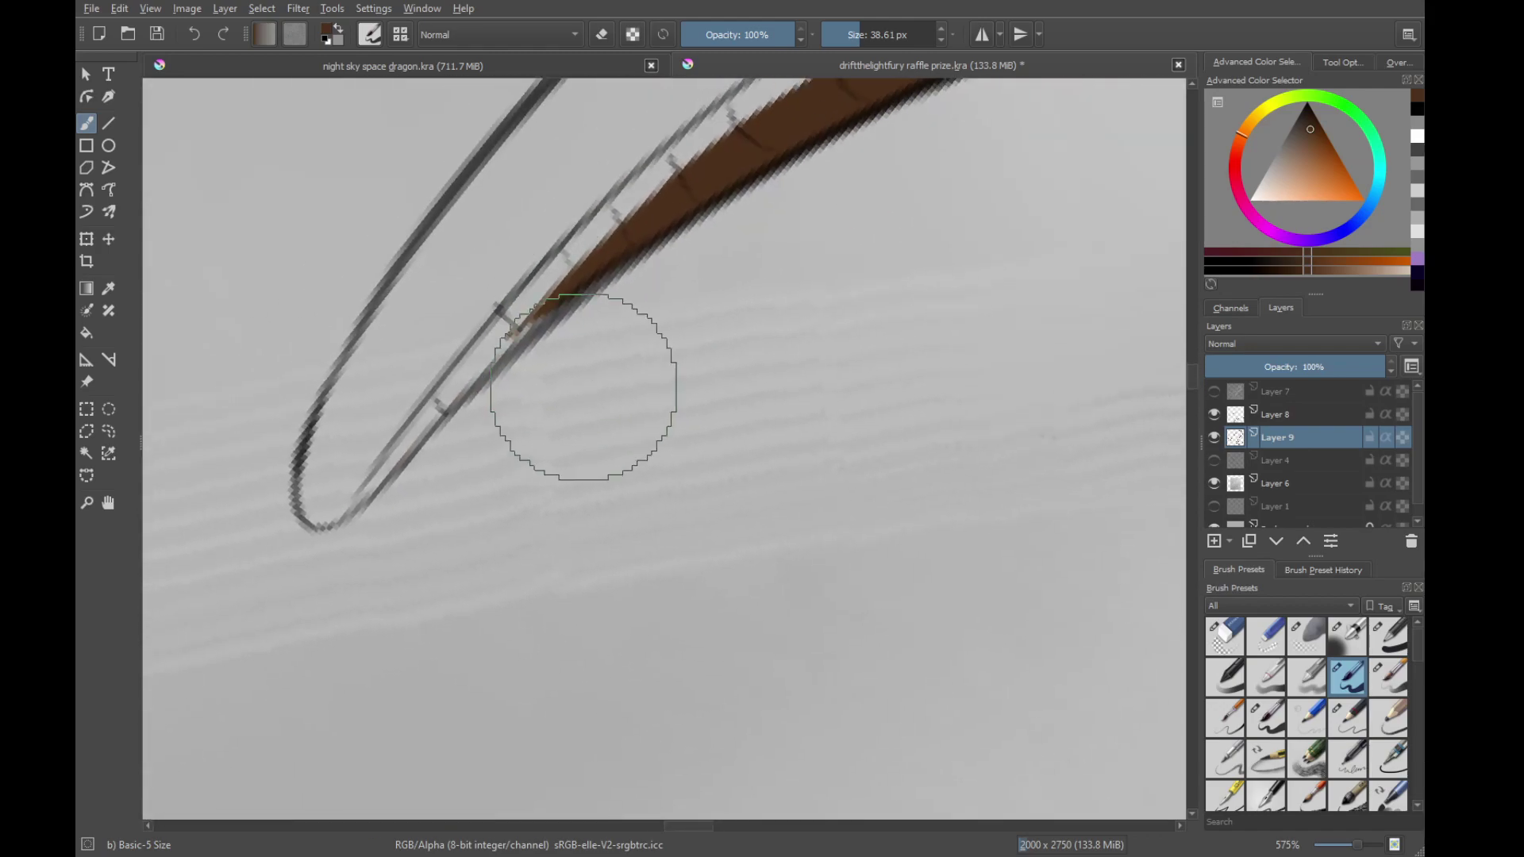
Fill the tail's rounded tip with brown and join it to the band along the outer edge
{"action": "mouse_move", "coordinate": [315, 508]}
{"action": "left_mouse_down"}
{"action": "mouse_move", "coordinate": [486, 329]}
{"action": "mouse_move", "coordinate": [609, 229]}
{"action": "left_mouse_up"}
{"action": "left_click_drag", "start_coordinate": [436, 435], "coordinate": [461, 518]}
{"action": "key", "text": "ctrl+z"}
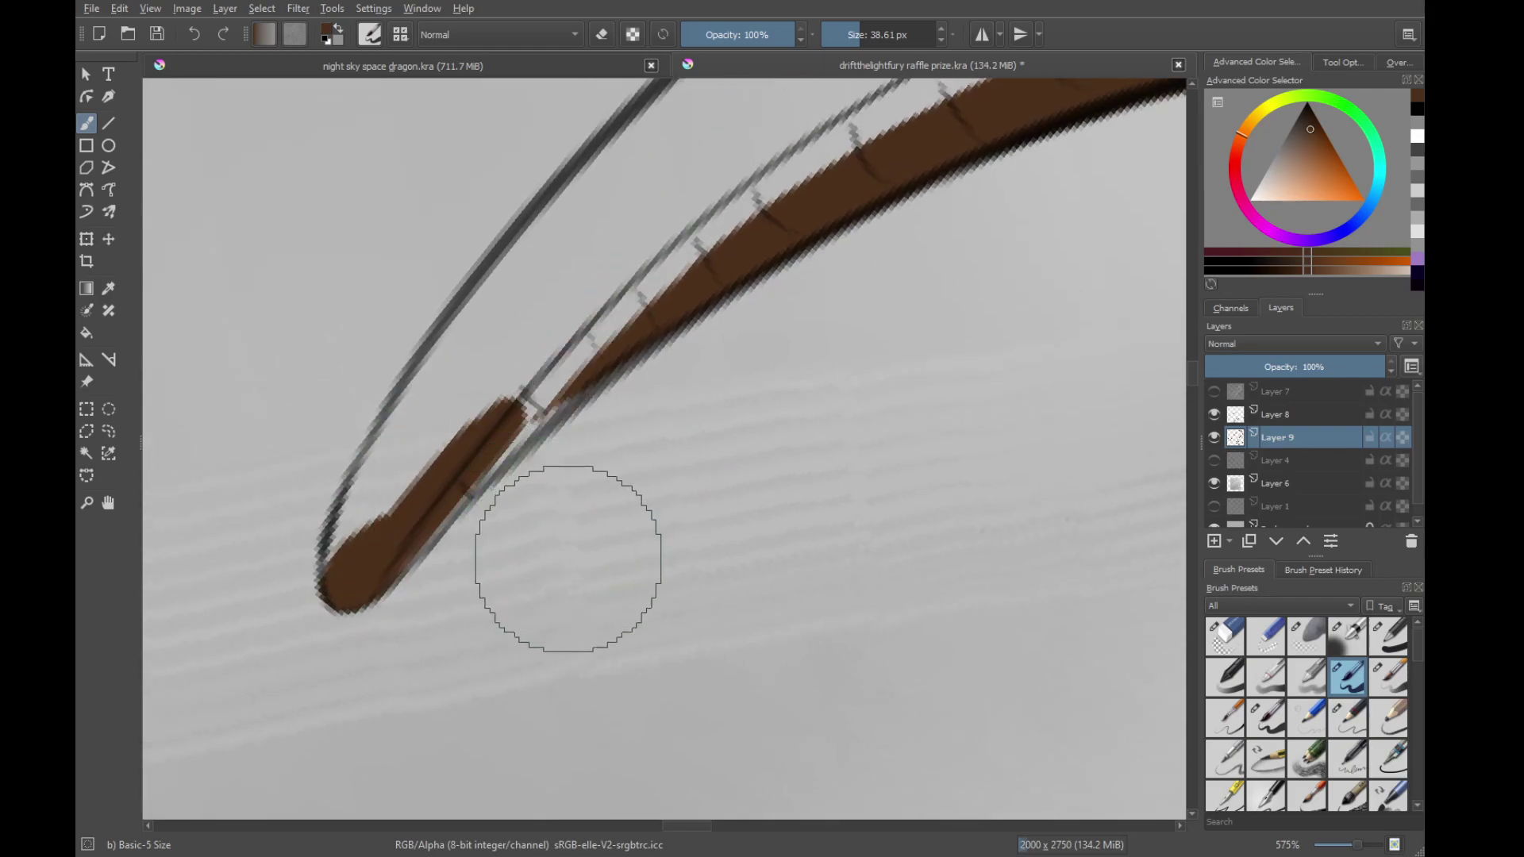
{"action": "left_click_drag", "start_coordinate": [605, 592], "coordinate": [617, 595]}
{"action": "left_click_drag", "start_coordinate": [653, 523], "coordinate": [657, 522]}
{"action": "left_click_drag", "start_coordinate": [462, 593], "coordinate": [513, 604]}
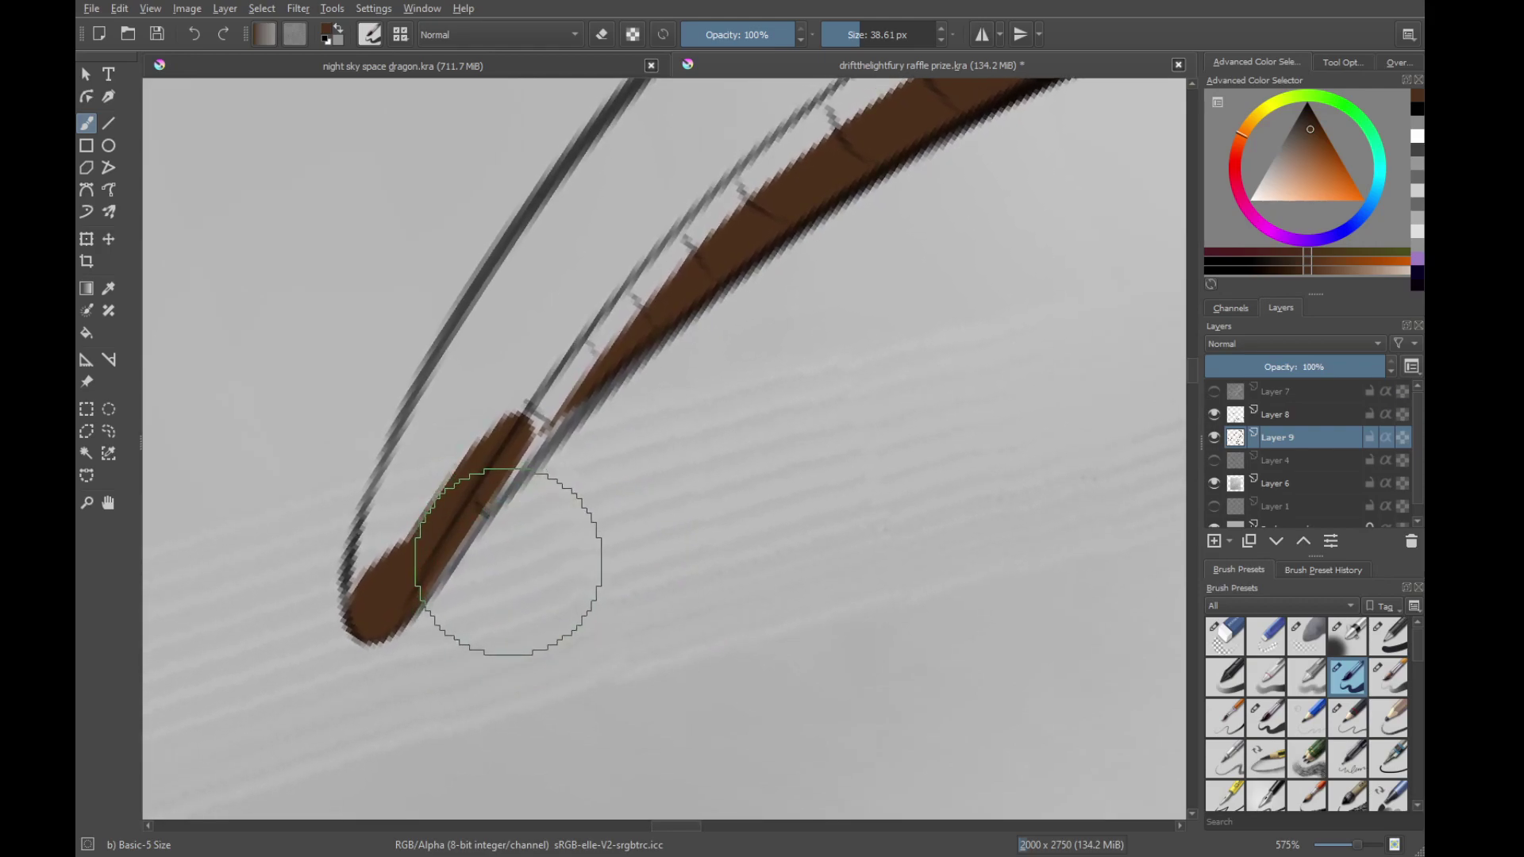
{"action": "left_click_drag", "start_coordinate": [497, 546], "coordinate": [513, 611]}
{"action": "left_click_drag", "start_coordinate": [438, 680], "coordinate": [527, 543]}
{"action": "key", "text": "ctrl+z"}
{"action": "left_click_drag", "start_coordinate": [449, 658], "coordinate": [623, 413]}
{"action": "left_click_drag", "start_coordinate": [559, 469], "coordinate": [691, 349]}
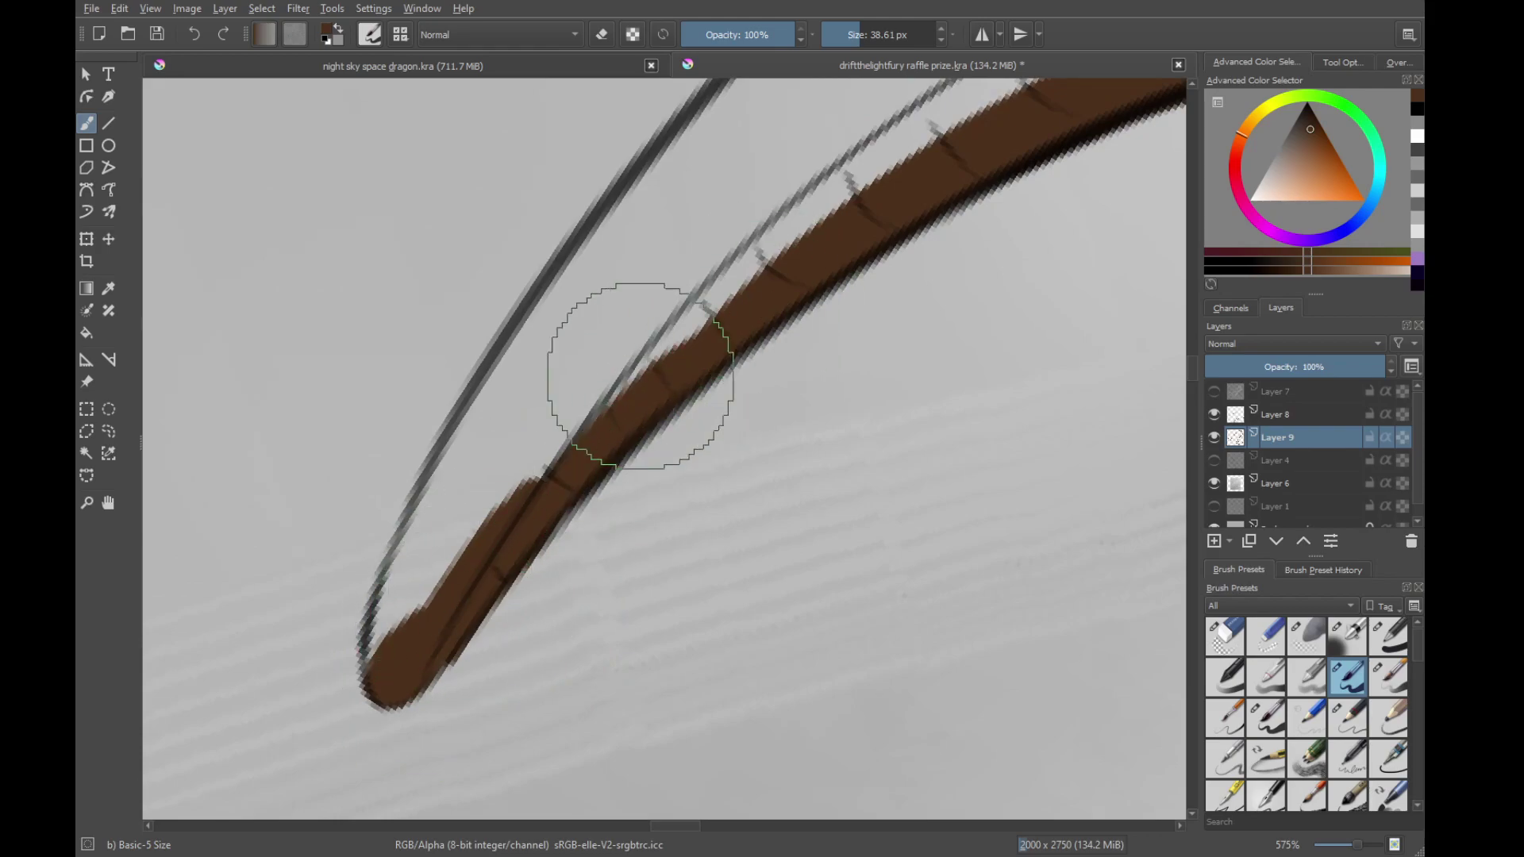
Fill the tail tip with brown across to the opposite outline, widening the colour as the tail broadens
{"action": "left_click_drag", "start_coordinate": [491, 498], "coordinate": [440, 655]}
{"action": "mouse_move", "coordinate": [341, 789]}
{"action": "left_mouse_down"}
{"action": "mouse_move", "coordinate": [415, 712]}
{"action": "mouse_move", "coordinate": [508, 523]}
{"action": "mouse_move", "coordinate": [391, 714]}
{"action": "mouse_move", "coordinate": [556, 420]}
{"action": "left_mouse_up"}
{"action": "left_click_drag", "start_coordinate": [508, 587], "coordinate": [766, 278]}
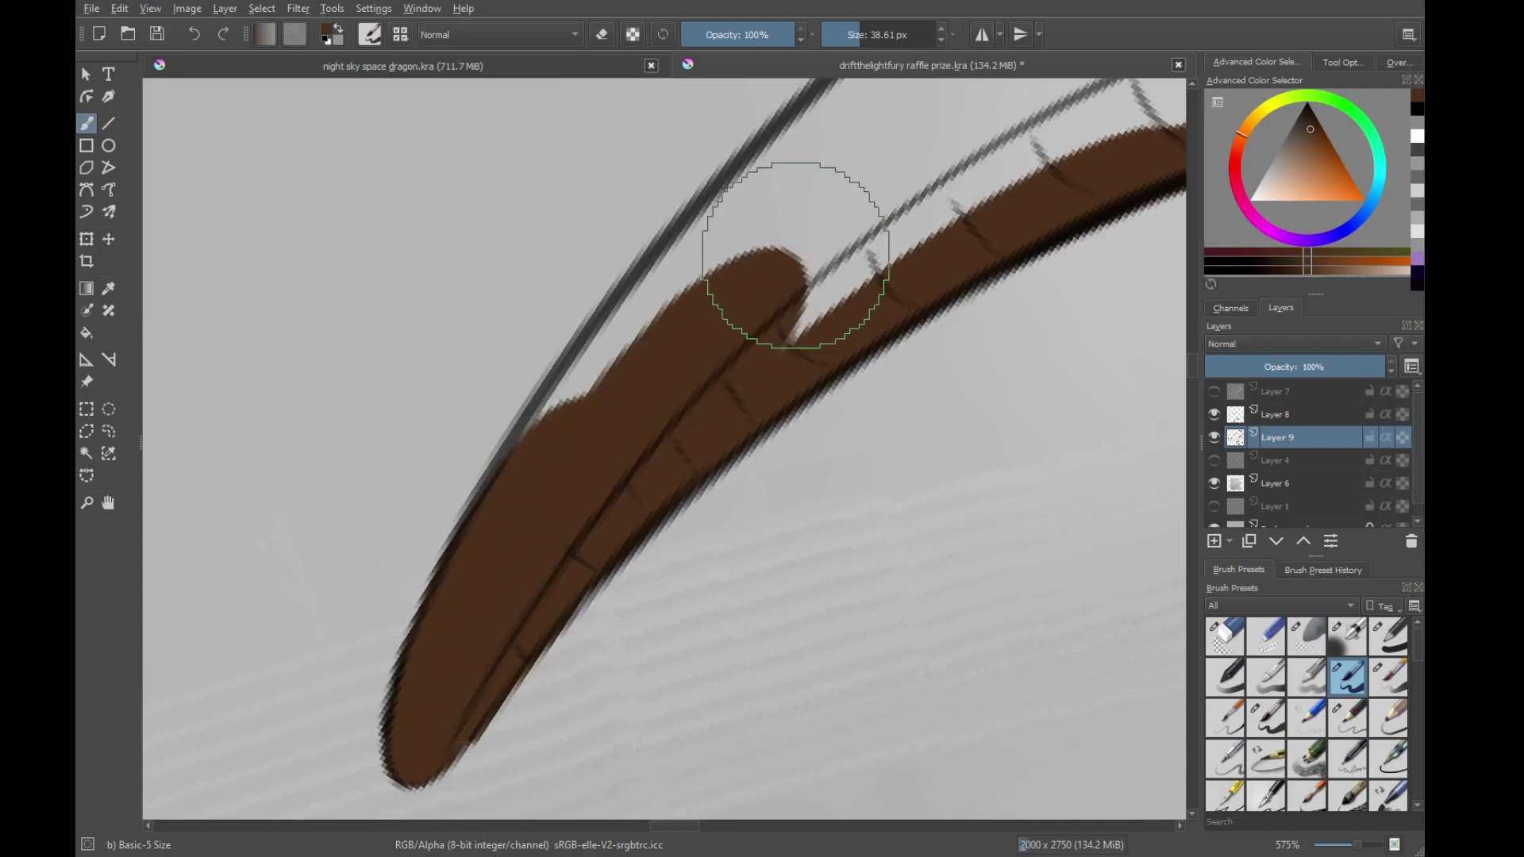
{"action": "left_click_drag", "start_coordinate": [445, 571], "coordinate": [690, 274]}
{"action": "left_click_drag", "start_coordinate": [564, 428], "coordinate": [500, 527]}
{"action": "left_click_drag", "start_coordinate": [428, 619], "coordinate": [651, 333]}
{"action": "left_click_drag", "start_coordinate": [388, 685], "coordinate": [772, 217]}
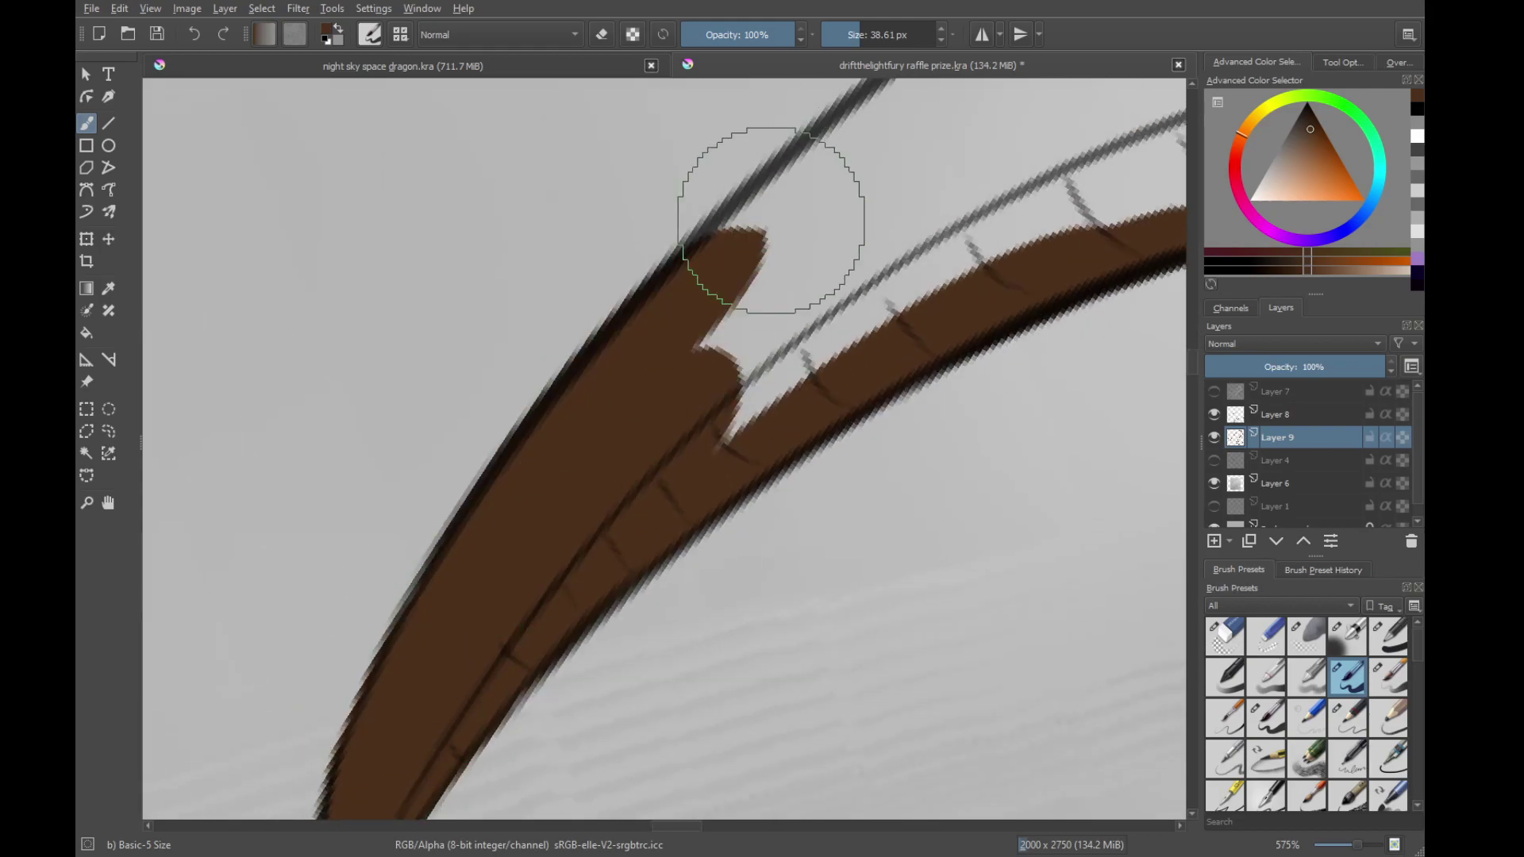
Extend the brown past the filled tail tip and start a band along the tail's smooth back outline, undoing a stray stroke
{"action": "left_click_drag", "start_coordinate": [626, 381], "coordinate": [548, 512]}
{"action": "left_click_drag", "start_coordinate": [516, 574], "coordinate": [965, 309]}
{"action": "mouse_move", "coordinate": [530, 464]}
{"action": "left_mouse_down"}
{"action": "mouse_move", "coordinate": [446, 597]}
{"action": "mouse_move", "coordinate": [516, 516]}
{"action": "mouse_move", "coordinate": [1010, 187]}
{"action": "mouse_move", "coordinate": [567, 506]}
{"action": "left_mouse_up"}
{"action": "key", "text": "ctrl+z"}
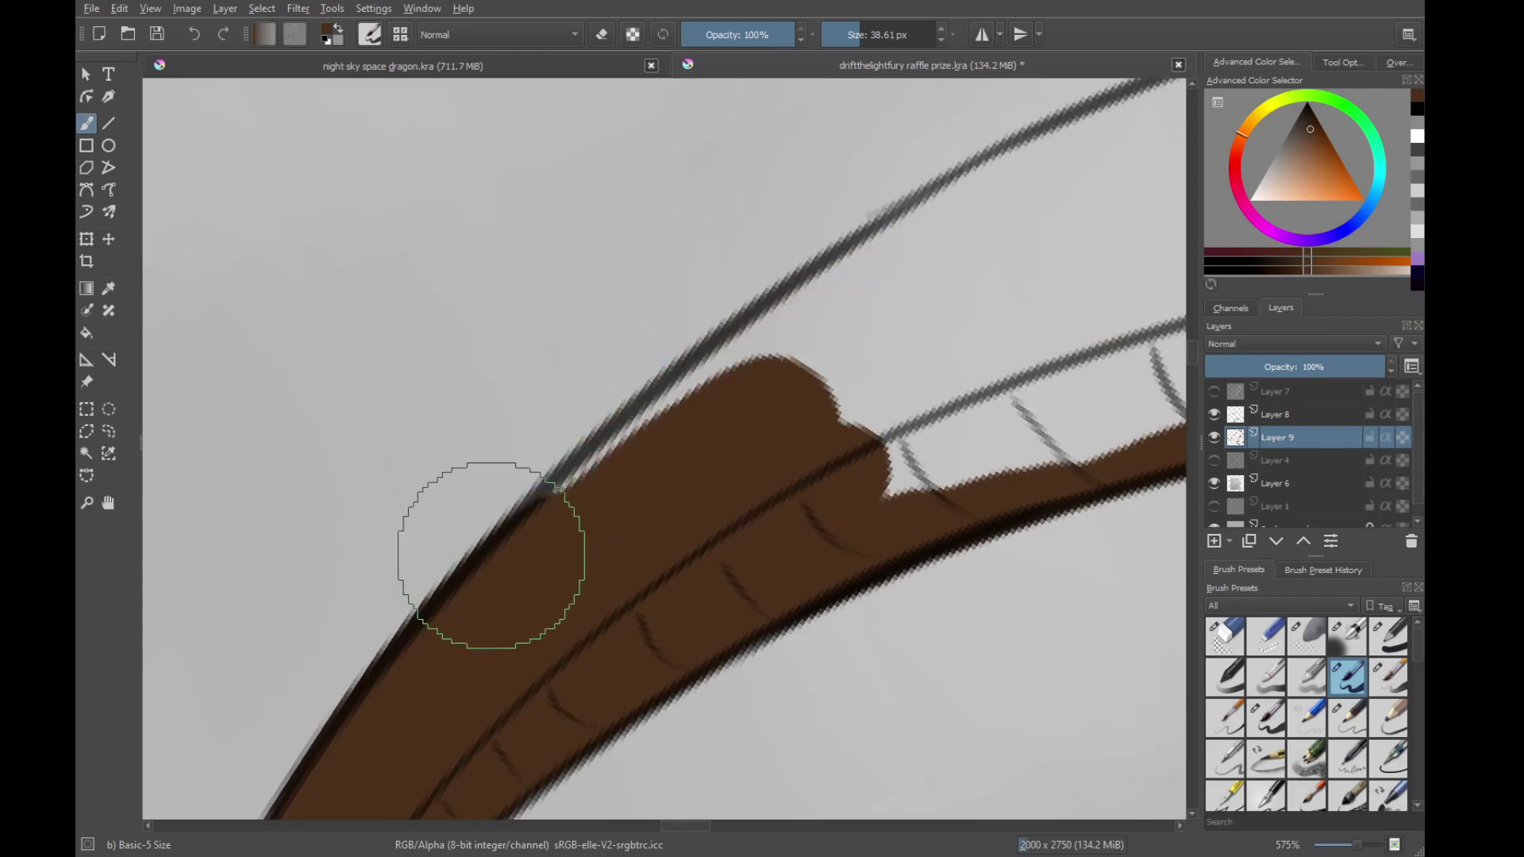
{"action": "left_click_drag", "start_coordinate": [489, 555], "coordinate": [842, 306]}
{"action": "left_click_drag", "start_coordinate": [725, 364], "coordinate": [881, 278]}
{"action": "mouse_move", "coordinate": [652, 417]}
{"action": "left_mouse_down"}
{"action": "mouse_move", "coordinate": [1002, 207]}
{"action": "mouse_move", "coordinate": [867, 211]}
{"action": "mouse_move", "coordinate": [721, 391]}
{"action": "mouse_move", "coordinate": [919, 225]}
{"action": "mouse_move", "coordinate": [610, 441]}
{"action": "mouse_move", "coordinate": [1020, 163]}
{"action": "left_mouse_up"}
{"action": "mouse_move", "coordinate": [926, 226]}
{"action": "left_mouse_down"}
{"action": "mouse_move", "coordinate": [850, 289]}
{"action": "mouse_move", "coordinate": [619, 562]}
{"action": "left_mouse_up"}
{"action": "left_click_drag", "start_coordinate": [518, 568], "coordinate": [939, 231]}
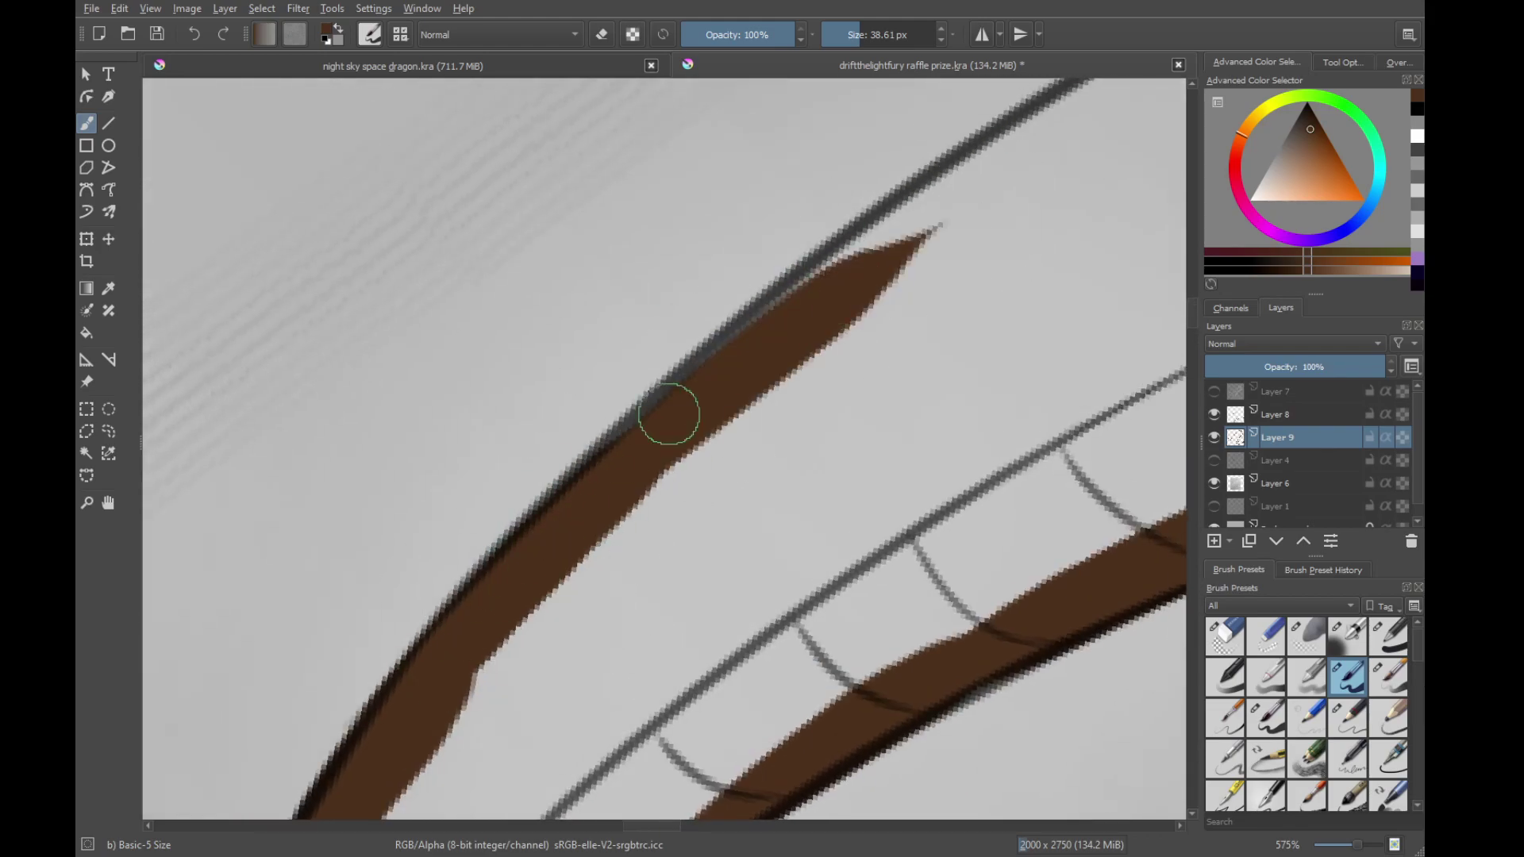
Continue the brown band along the tail's back outline opposite the underside segments
{"action": "left_click_drag", "start_coordinate": [667, 415], "coordinate": [813, 289]}
{"action": "mouse_move", "coordinate": [530, 544]}
{"action": "left_mouse_down"}
{"action": "mouse_move", "coordinate": [1013, 159]}
{"action": "mouse_move", "coordinate": [833, 357]}
{"action": "left_mouse_up"}
{"action": "left_click_drag", "start_coordinate": [595, 521], "coordinate": [1051, 226]}
{"action": "left_click_drag", "start_coordinate": [722, 409], "coordinate": [1055, 195]}
{"action": "mouse_move", "coordinate": [1032, 198]}
{"action": "left_mouse_down"}
{"action": "mouse_move", "coordinate": [776, 292]}
{"action": "mouse_move", "coordinate": [690, 445]}
{"action": "left_mouse_up"}
{"action": "left_click_drag", "start_coordinate": [569, 548], "coordinate": [1095, 193]}
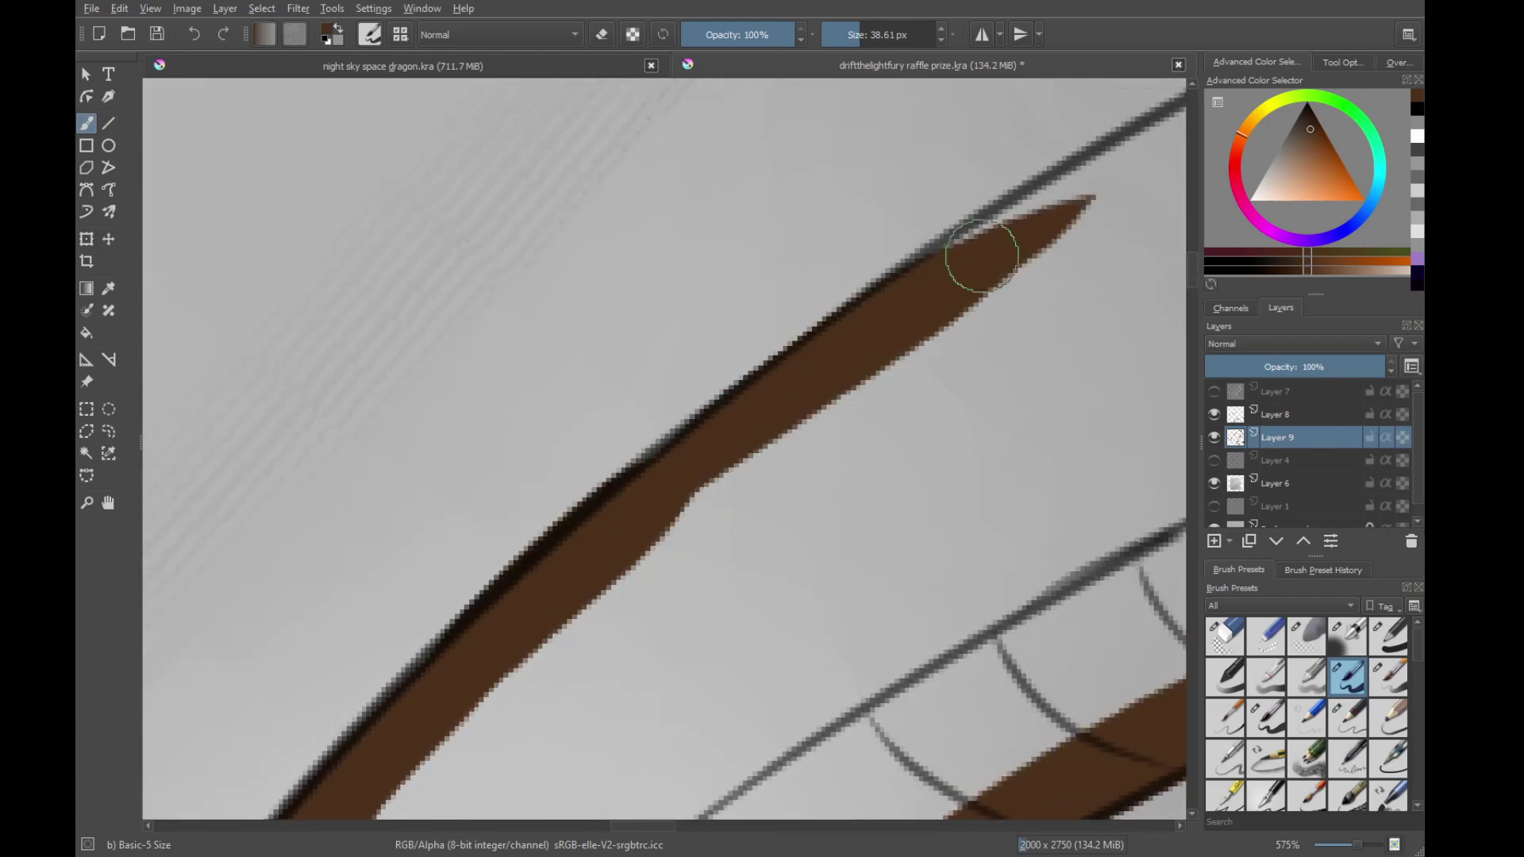
Carry the brown band along the middle stretch of the tail's back outline, covering its inner side
{"action": "left_click_drag", "start_coordinate": [983, 262], "coordinate": [1103, 184]}
{"action": "mouse_move", "coordinate": [1038, 205]}
{"action": "left_mouse_down"}
{"action": "mouse_move", "coordinate": [1017, 170]}
{"action": "mouse_move", "coordinate": [697, 469]}
{"action": "left_mouse_up"}
{"action": "left_click_drag", "start_coordinate": [639, 516], "coordinate": [984, 311]}
{"action": "mouse_move", "coordinate": [821, 393]}
{"action": "left_mouse_down"}
{"action": "mouse_move", "coordinate": [718, 442]}
{"action": "mouse_move", "coordinate": [659, 504]}
{"action": "mouse_move", "coordinate": [925, 326]}
{"action": "mouse_move", "coordinate": [607, 523]}
{"action": "mouse_move", "coordinate": [468, 579]}
{"action": "left_mouse_up"}
{"action": "mouse_move", "coordinate": [992, 285]}
{"action": "left_mouse_down"}
{"action": "mouse_move", "coordinate": [1099, 242]}
{"action": "mouse_move", "coordinate": [898, 337]}
{"action": "left_mouse_up"}
{"action": "left_click_drag", "start_coordinate": [581, 529], "coordinate": [1036, 305]}
{"action": "left_click_drag", "start_coordinate": [945, 348], "coordinate": [673, 511]}
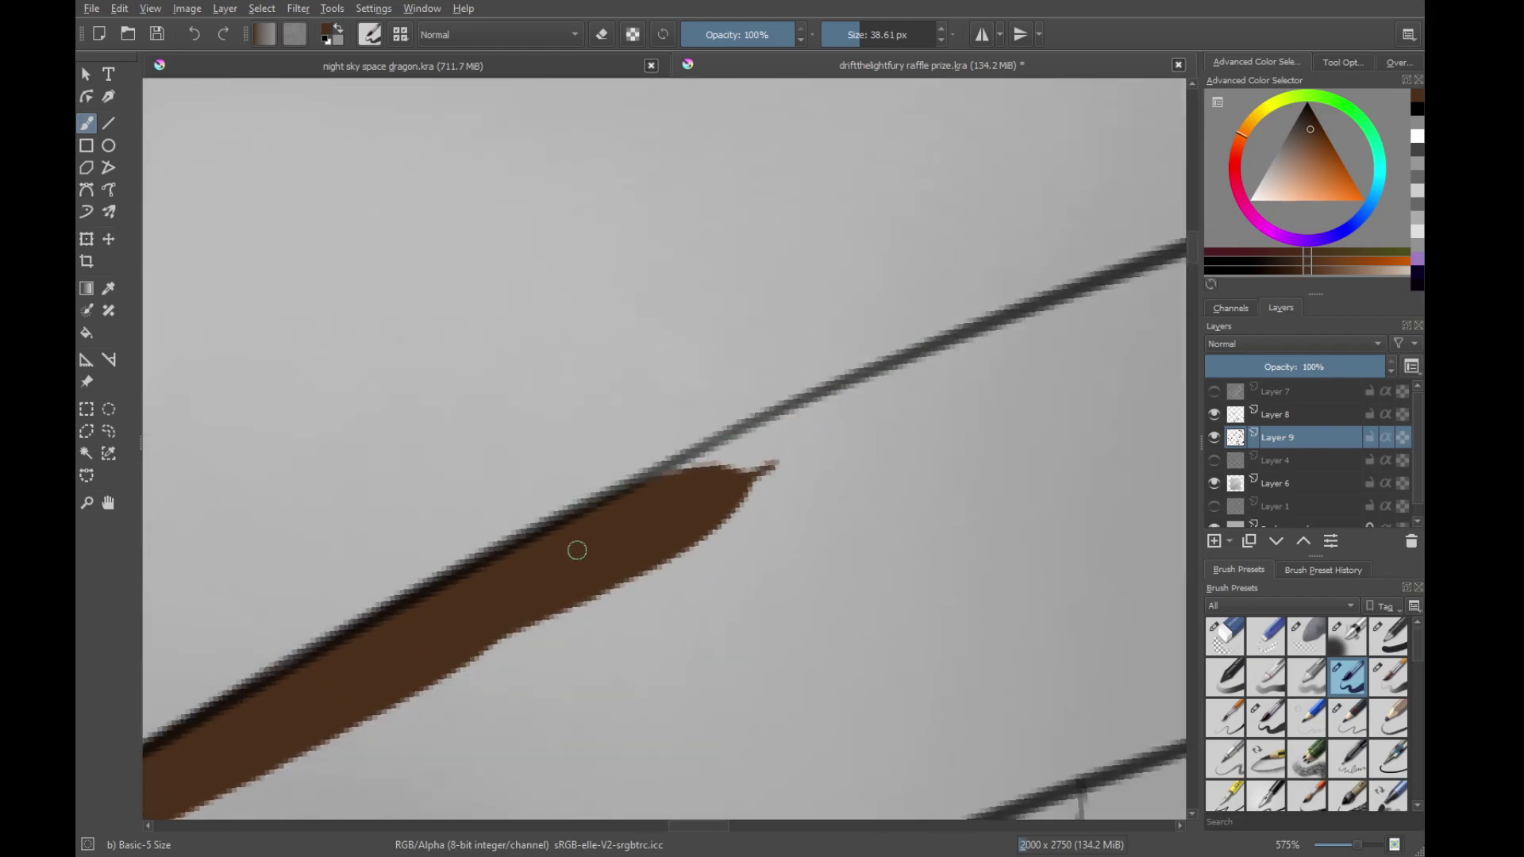
Paint brown along the wide part of the tail's back outline, thickening the band beneath the line
{"action": "left_click_drag", "start_coordinate": [579, 548], "coordinate": [1030, 340]}
{"action": "left_click_drag", "start_coordinate": [748, 462], "coordinate": [1111, 305]}
{"action": "mouse_move", "coordinate": [1055, 317]}
{"action": "left_mouse_down"}
{"action": "mouse_move", "coordinate": [1017, 248]}
{"action": "mouse_move", "coordinate": [768, 425]}
{"action": "left_mouse_up"}
{"action": "left_click_drag", "start_coordinate": [503, 611], "coordinate": [1024, 333]}
{"action": "left_click_drag", "start_coordinate": [605, 582], "coordinate": [1119, 273]}
{"action": "mouse_move", "coordinate": [984, 318]}
{"action": "left_mouse_down"}
{"action": "mouse_move", "coordinate": [698, 485]}
{"action": "mouse_move", "coordinate": [1087, 317]}
{"action": "left_mouse_up"}
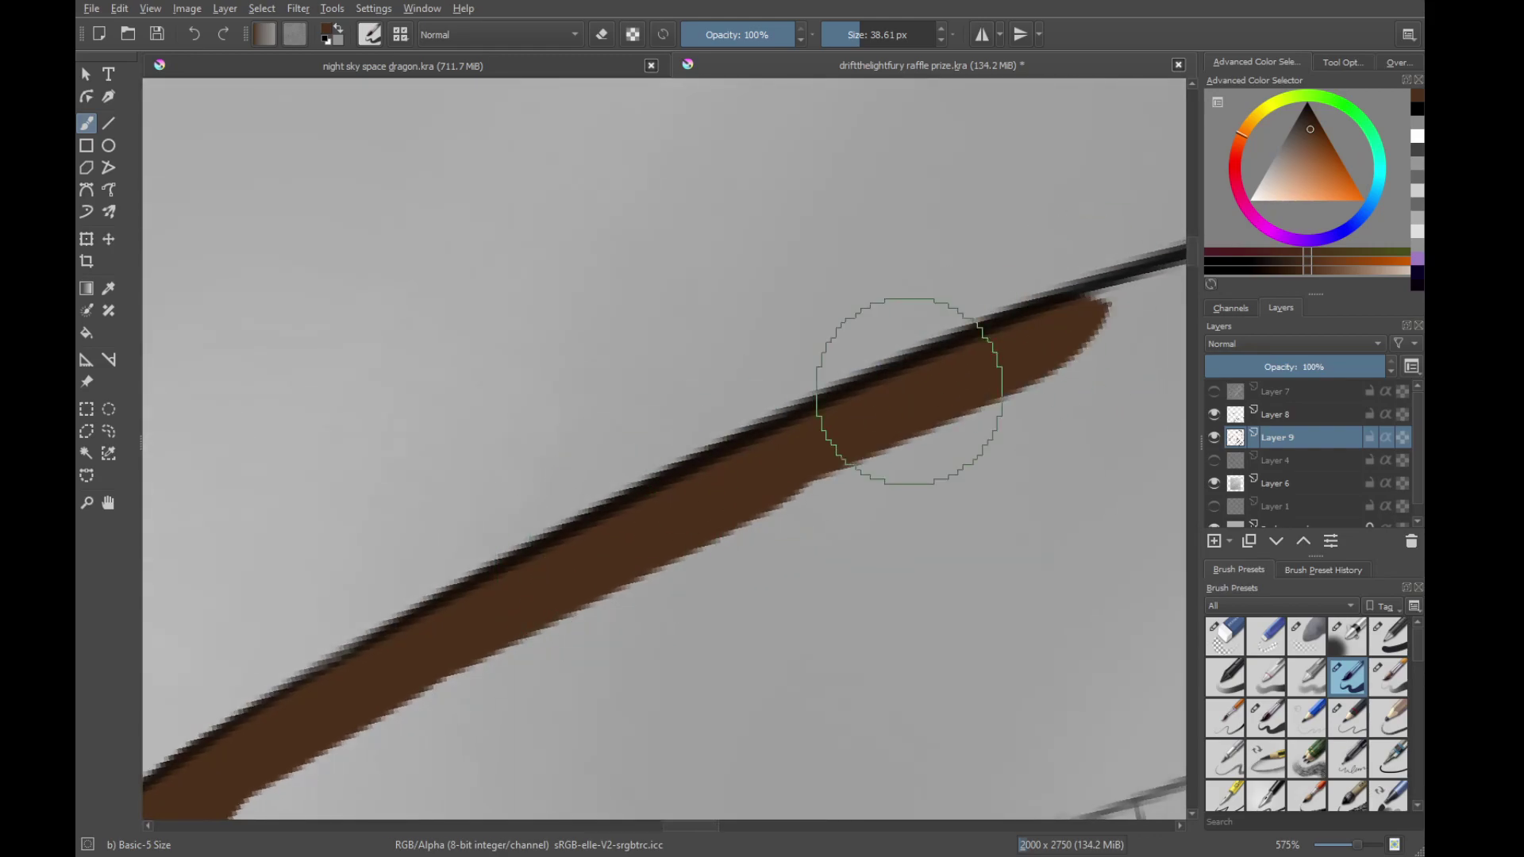
{"action": "left_click_drag", "start_coordinate": [912, 391], "coordinate": [1072, 321]}
{"action": "mouse_move", "coordinate": [1095, 278]}
{"action": "left_mouse_down"}
{"action": "mouse_move", "coordinate": [1074, 238]}
{"action": "mouse_move", "coordinate": [764, 397]}
{"action": "left_mouse_up"}
Follow the outline with brown from the tail base past the hind leg to the first crossing body line
{"action": "mouse_move", "coordinate": [629, 560]}
{"action": "left_mouse_down"}
{"action": "mouse_move", "coordinate": [1157, 262]}
{"action": "mouse_move", "coordinate": [763, 440]}
{"action": "left_mouse_up"}
{"action": "mouse_move", "coordinate": [492, 575]}
{"action": "left_mouse_down"}
{"action": "mouse_move", "coordinate": [1006, 367]}
{"action": "mouse_move", "coordinate": [1008, 234]}
{"action": "left_mouse_up"}
{"action": "left_click_drag", "start_coordinate": [1008, 233], "coordinate": [760, 450]}
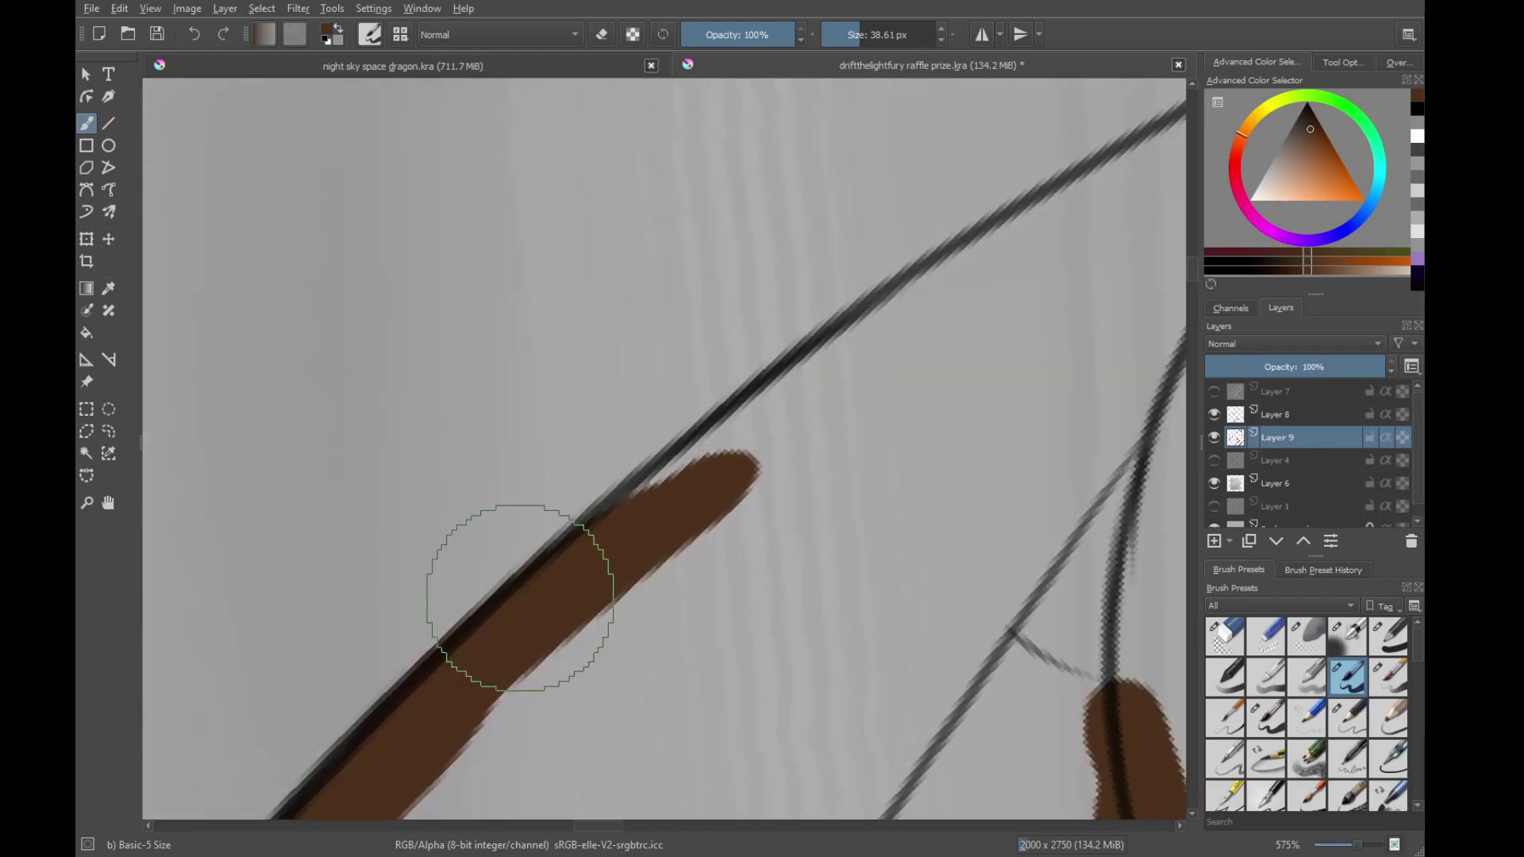
{"action": "left_click_drag", "start_coordinate": [539, 595], "coordinate": [953, 317]}
{"action": "left_click_drag", "start_coordinate": [651, 512], "coordinate": [865, 357]}
{"action": "left_click_drag", "start_coordinate": [565, 575], "coordinate": [1042, 226]}
{"action": "left_click_drag", "start_coordinate": [960, 277], "coordinate": [736, 447]}
{"action": "left_click_drag", "start_coordinate": [718, 484], "coordinate": [1072, 290]}
{"action": "mouse_move", "coordinate": [666, 503]}
{"action": "left_mouse_down"}
{"action": "mouse_move", "coordinate": [1131, 252]}
{"action": "mouse_move", "coordinate": [867, 374]}
{"action": "left_mouse_up"}
{"action": "left_click_drag", "start_coordinate": [611, 484], "coordinate": [1055, 298]}
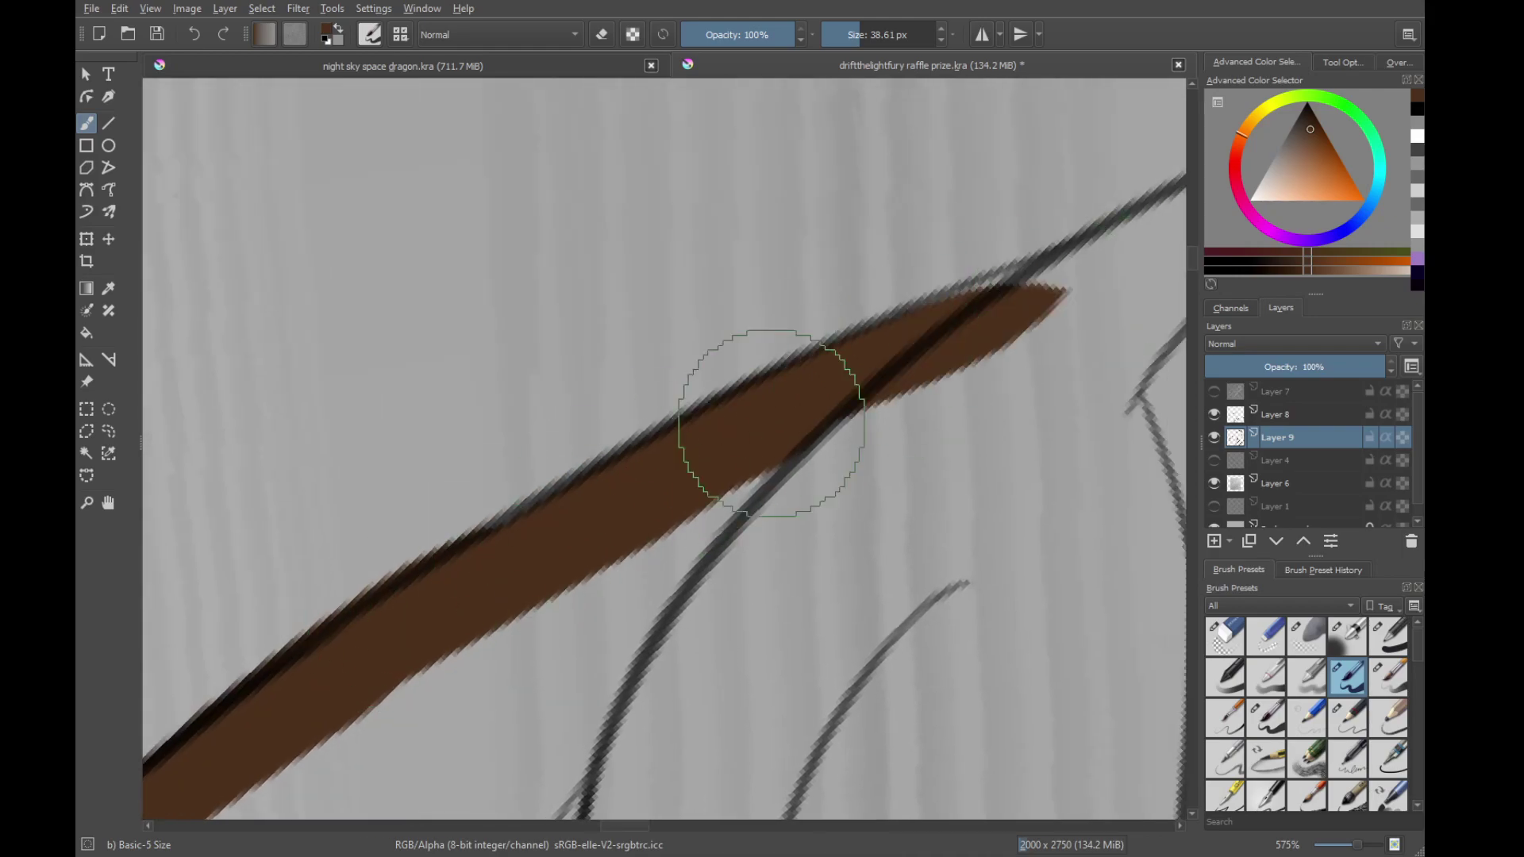
Cover the back outline with brown through the junctions where the hip and wing lines meet it
{"action": "mouse_move", "coordinate": [772, 422]}
{"action": "left_mouse_down"}
{"action": "mouse_move", "coordinate": [1099, 279]}
{"action": "mouse_move", "coordinate": [1075, 227]}
{"action": "left_mouse_up"}
{"action": "left_click_drag", "start_coordinate": [1074, 227], "coordinate": [878, 371]}
{"action": "left_click_drag", "start_coordinate": [690, 451], "coordinate": [889, 352]}
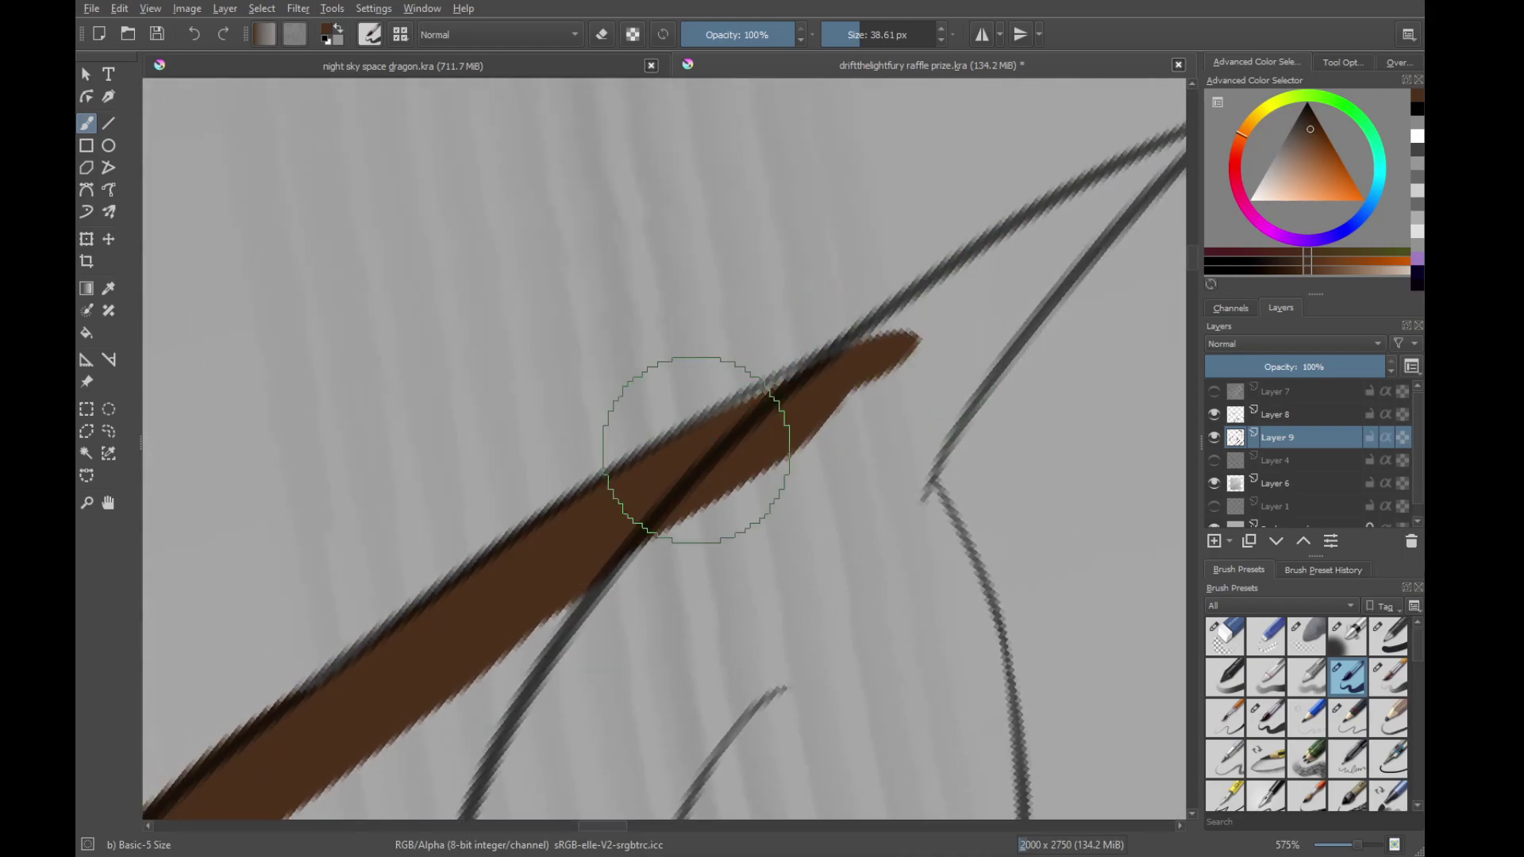
{"action": "left_click_drag", "start_coordinate": [696, 450], "coordinate": [880, 345]}
{"action": "left_click_drag", "start_coordinate": [571, 521], "coordinate": [879, 337]}
{"action": "mouse_move", "coordinate": [880, 337]}
{"action": "left_mouse_down"}
{"action": "mouse_move", "coordinate": [749, 420]}
{"action": "mouse_move", "coordinate": [748, 479]}
{"action": "mouse_move", "coordinate": [696, 511]}
{"action": "left_mouse_up"}
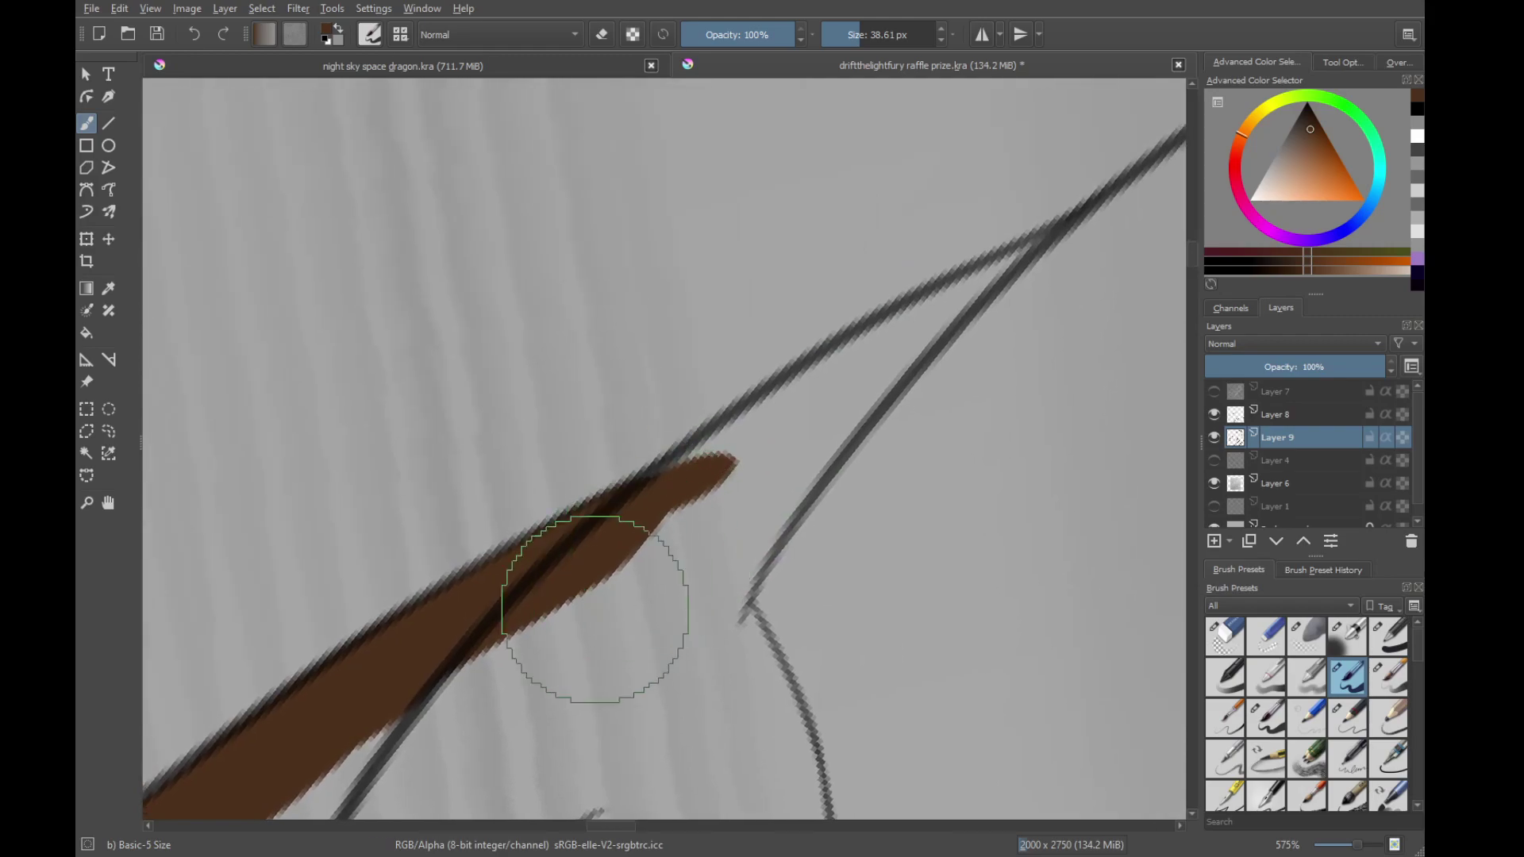
{"action": "left_click_drag", "start_coordinate": [594, 608], "coordinate": [878, 350]}
{"action": "mouse_move", "coordinate": [585, 579]}
{"action": "left_mouse_down"}
{"action": "mouse_move", "coordinate": [1079, 231]}
{"action": "mouse_move", "coordinate": [671, 495]}
{"action": "left_mouse_up"}
{"action": "mouse_move", "coordinate": [511, 660]}
{"action": "left_mouse_down"}
{"action": "mouse_move", "coordinate": [945, 313]}
{"action": "mouse_move", "coordinate": [796, 378]}
{"action": "left_mouse_up"}
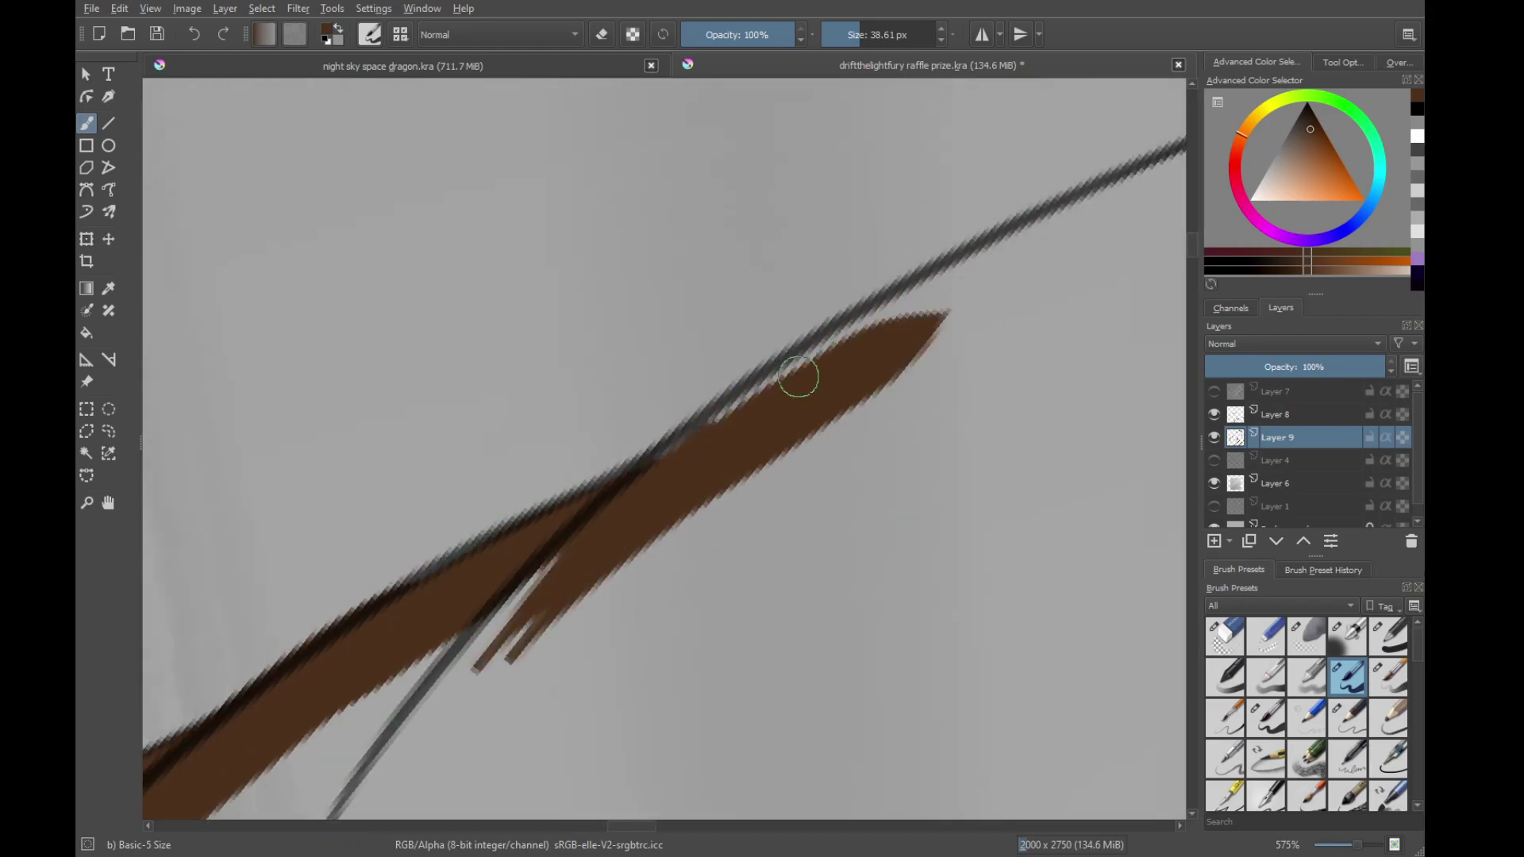
Extend the brown band along the back beyond the wing line junction, undoing and repainting the overlong strokes
{"action": "left_click_drag", "start_coordinate": [532, 615], "coordinate": [972, 273]}
{"action": "left_click_drag", "start_coordinate": [793, 381], "coordinate": [1175, 164]}
{"action": "key", "text": "ctrl+z"}
{"action": "key", "text": "ctrl+z"}
{"action": "mouse_move", "coordinate": [565, 551]}
{"action": "left_mouse_down"}
{"action": "mouse_move", "coordinate": [1050, 237]}
{"action": "mouse_move", "coordinate": [1111, 224]}
{"action": "left_mouse_up"}
{"action": "left_click_drag", "start_coordinate": [1030, 261], "coordinate": [741, 401]}
{"action": "left_click_drag", "start_coordinate": [952, 282], "coordinate": [743, 442]}
{"action": "left_click_drag", "start_coordinate": [595, 525], "coordinate": [974, 338]}
{"action": "left_click_drag", "start_coordinate": [567, 540], "coordinate": [826, 400]}
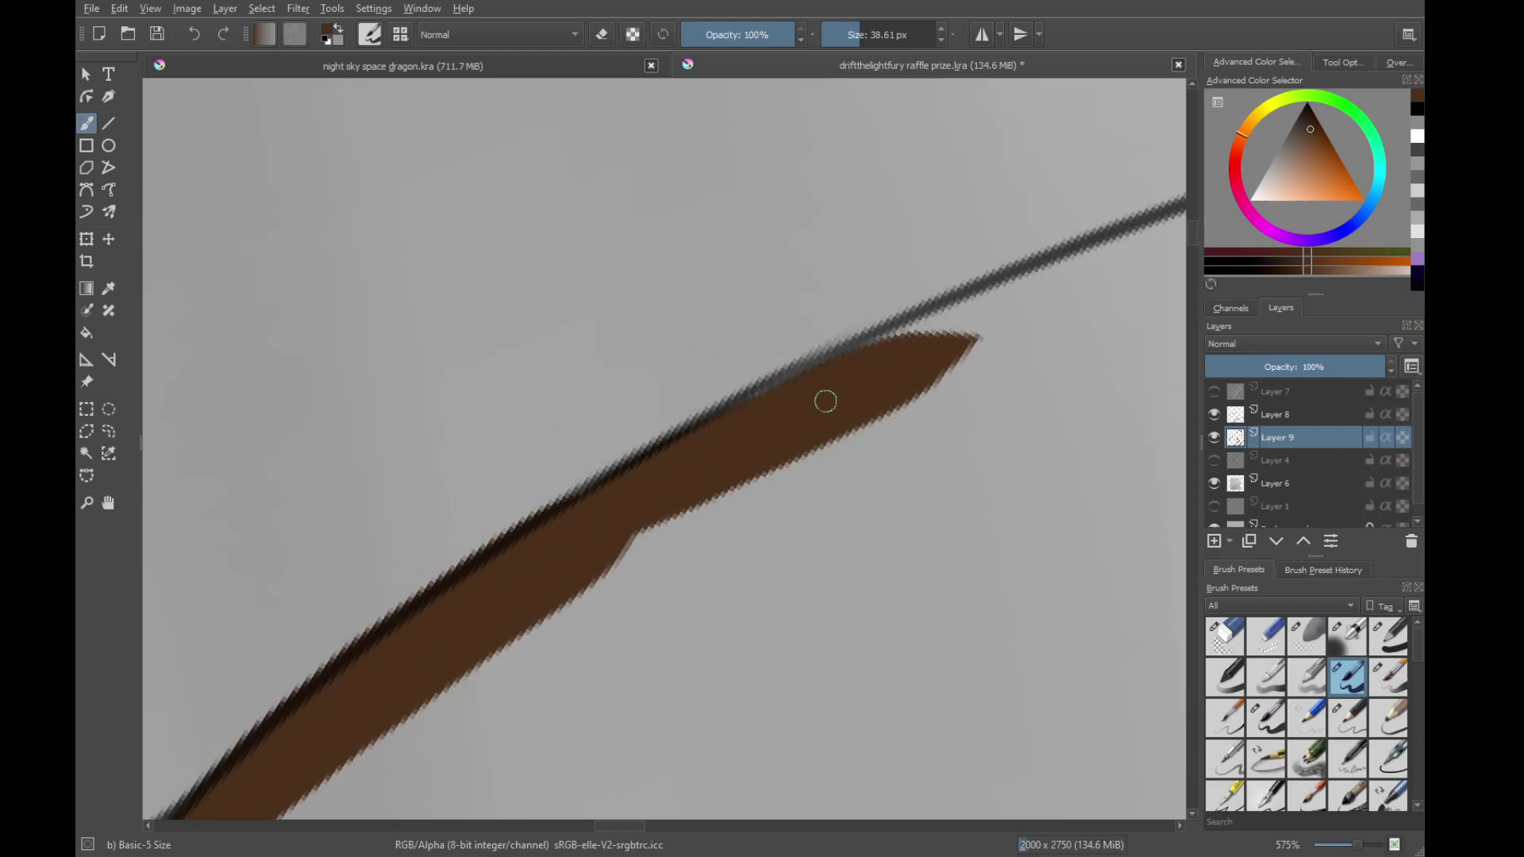
{"action": "left_click_drag", "start_coordinate": [936, 384], "coordinate": [746, 450]}
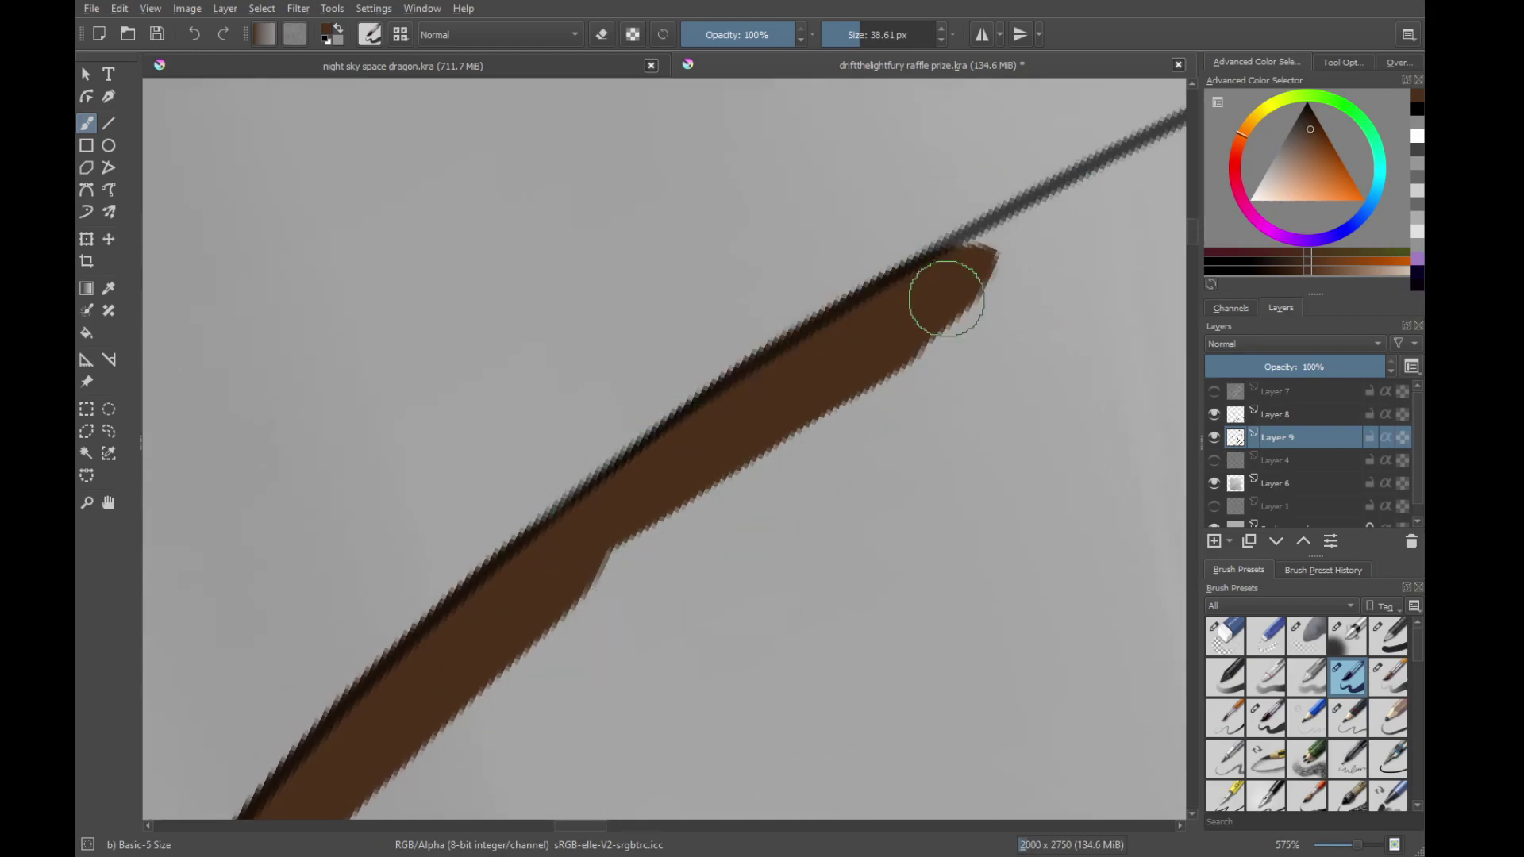
Bring the brown along the middle of the back outline, undoing and redoing the strokes that miss the line
{"action": "left_click_drag", "start_coordinate": [606, 503], "coordinate": [1001, 246]}
{"action": "left_click_drag", "start_coordinate": [731, 418], "coordinate": [1039, 239]}
{"action": "key", "text": "ctrl+z"}
{"action": "key", "text": "ctrl+z"}
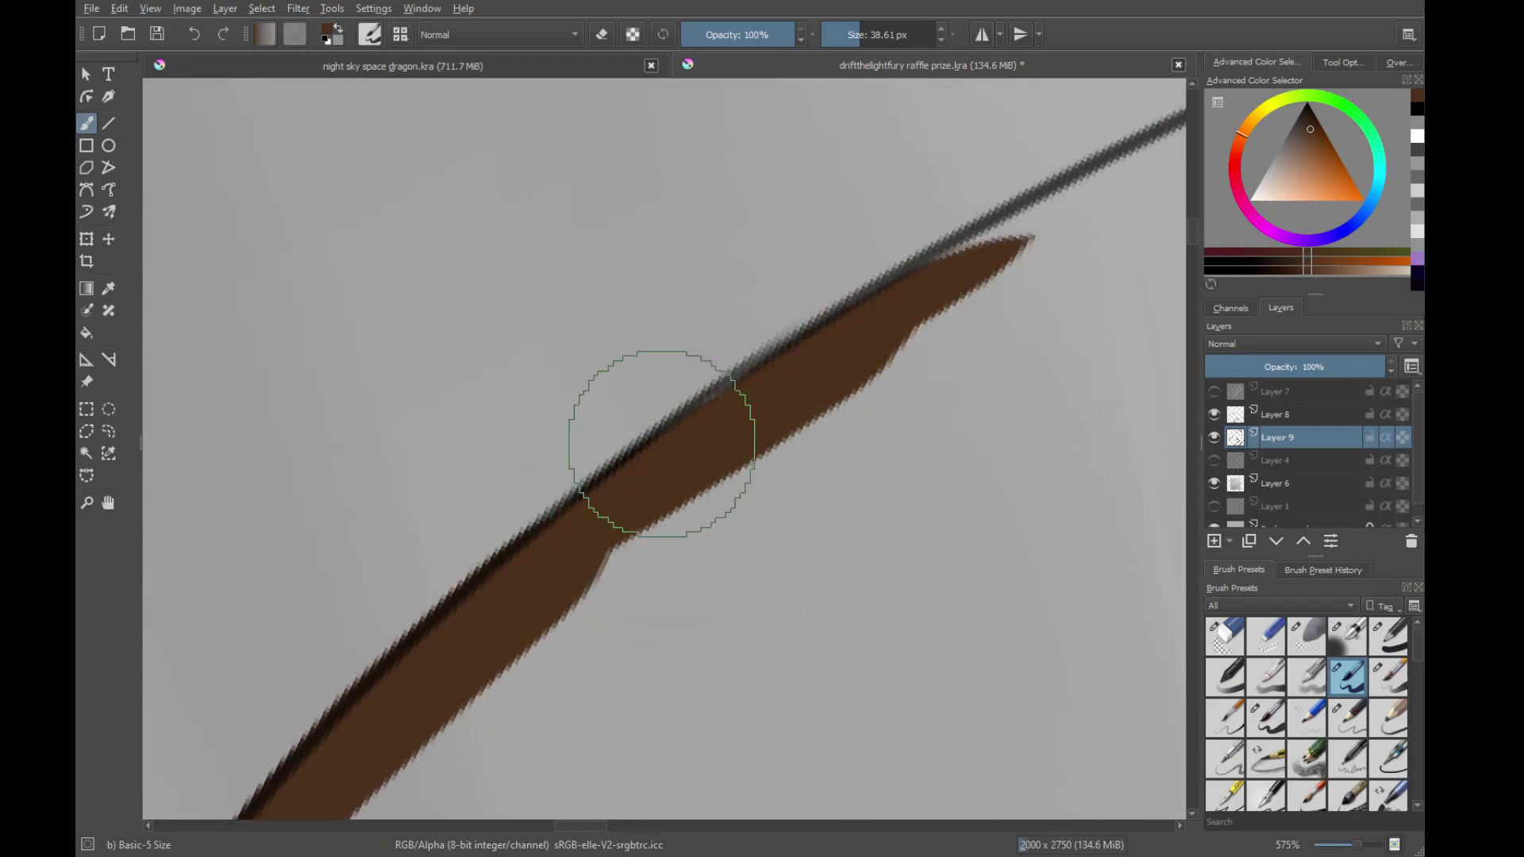
{"action": "left_click_drag", "start_coordinate": [593, 497], "coordinate": [1114, 184]}
{"action": "left_click_drag", "start_coordinate": [842, 348], "coordinate": [599, 485]}
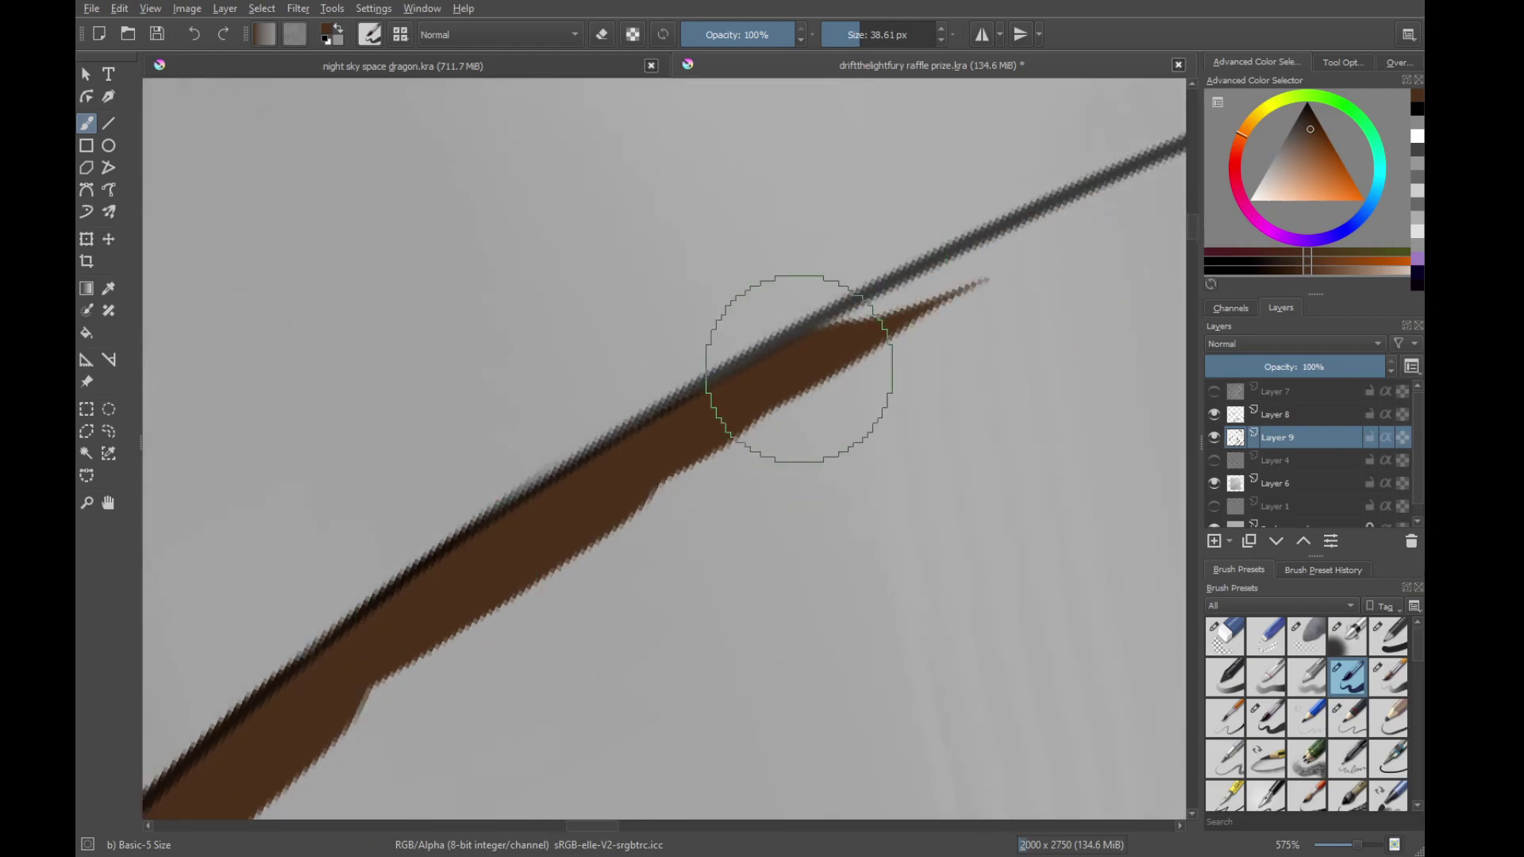
Repaint the next stretch of the back outline with brown until the band follows the line art closely
{"action": "left_click_drag", "start_coordinate": [731, 397], "coordinate": [1115, 208]}
{"action": "key", "text": "ctrl+z"}
{"action": "left_click_drag", "start_coordinate": [635, 448], "coordinate": [1079, 228]}
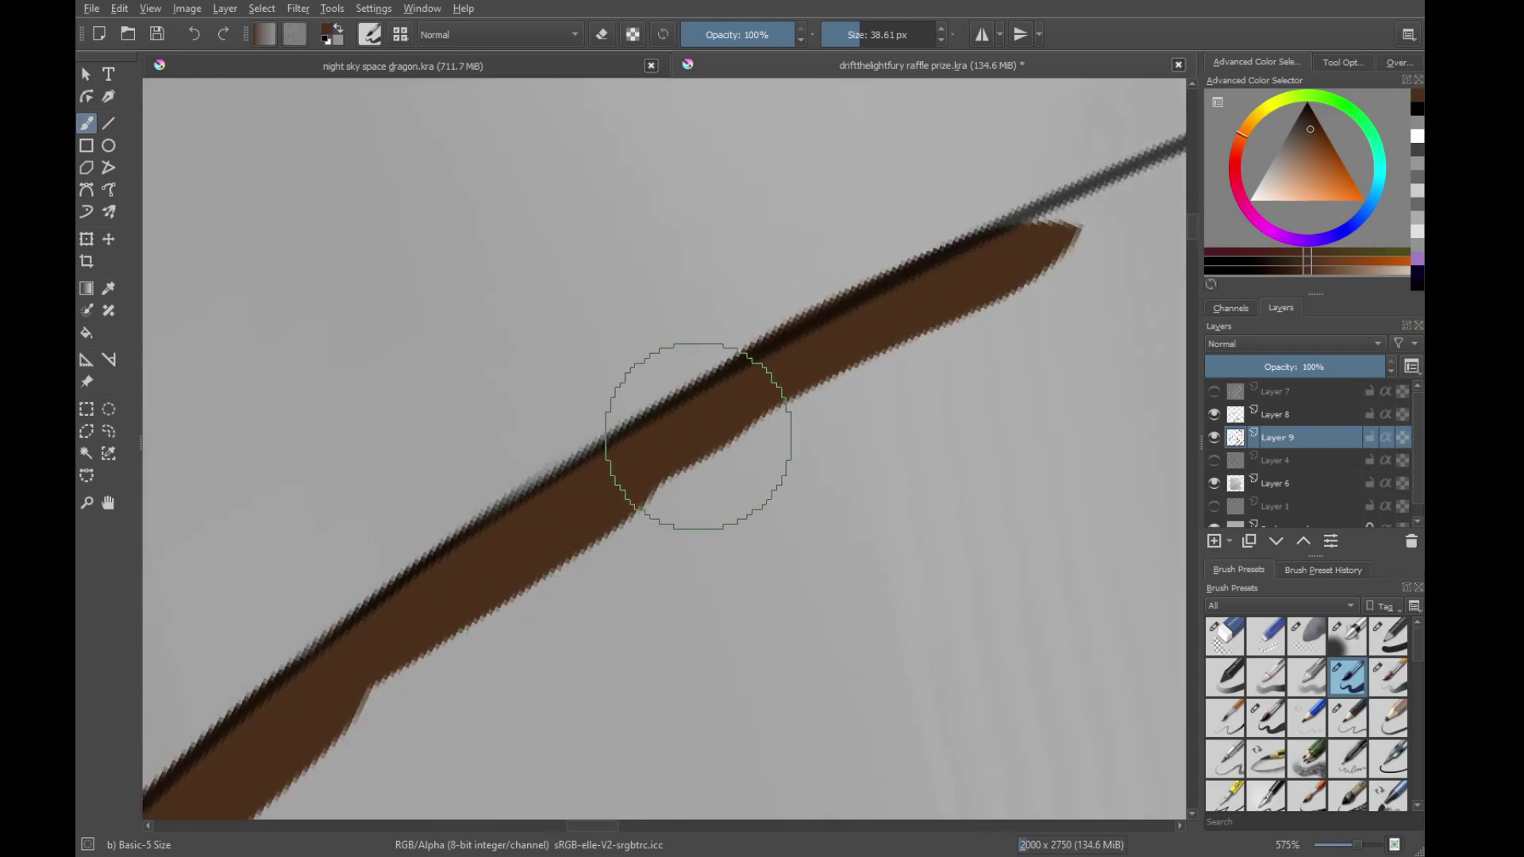
{"action": "key", "text": "ctrl+z"}
{"action": "left_click_drag", "start_coordinate": [727, 419], "coordinate": [1058, 241]}
{"action": "left_click_drag", "start_coordinate": [691, 397], "coordinate": [1019, 247]}
{"action": "left_click_drag", "start_coordinate": [781, 362], "coordinate": [1105, 218]}
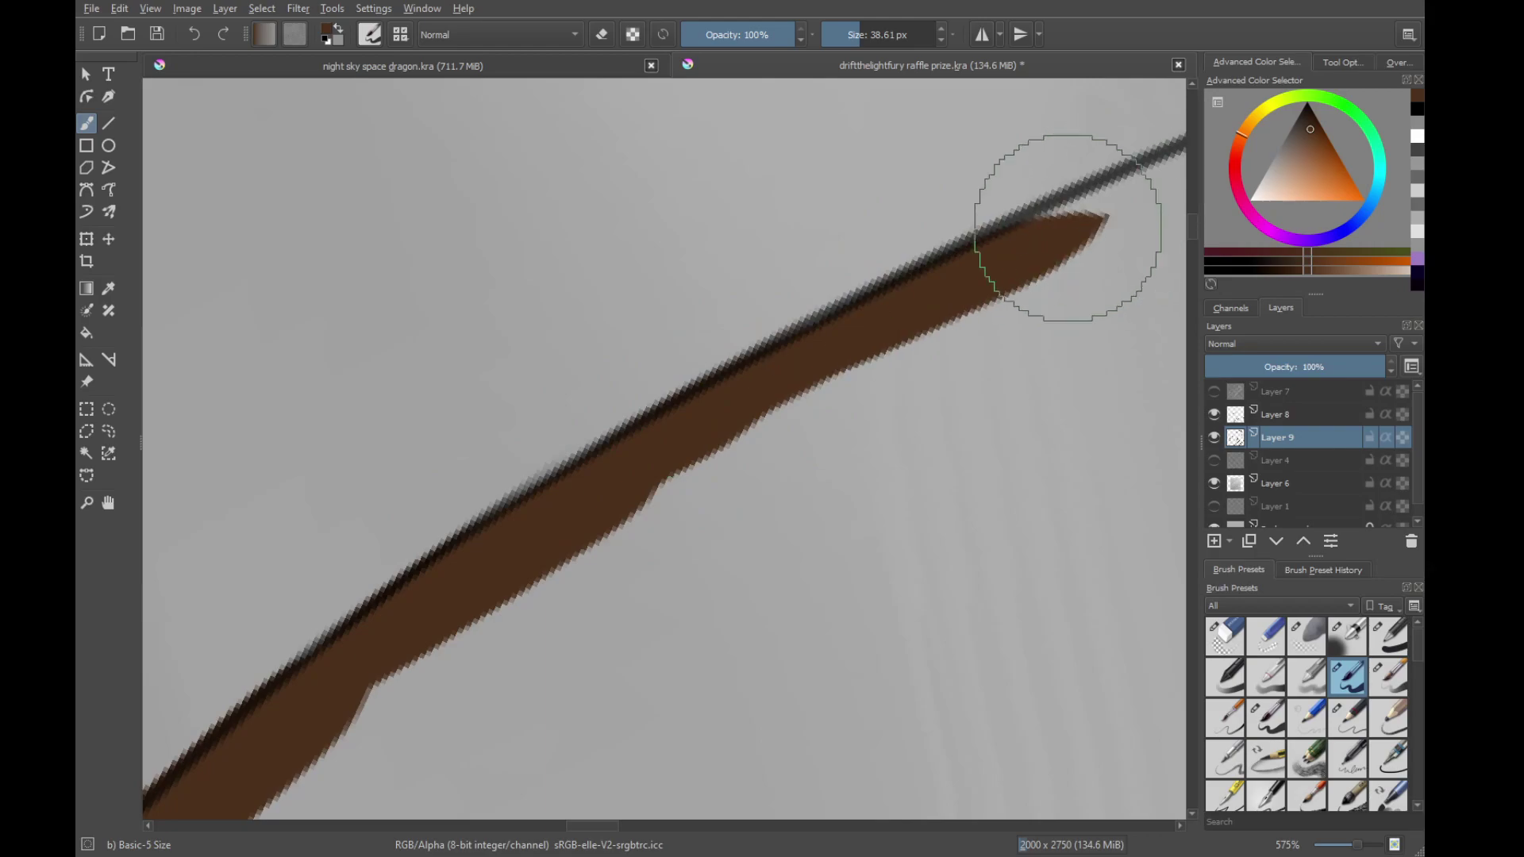
{"action": "mouse_move", "coordinate": [942, 295]}
{"action": "left_mouse_down"}
{"action": "mouse_move", "coordinate": [751, 385]}
{"action": "mouse_move", "coordinate": [802, 354]}
{"action": "left_mouse_up"}
Continue the brown band along the back up to the start of the shoulder curve
{"action": "mouse_move", "coordinate": [699, 376]}
{"action": "left_mouse_down"}
{"action": "mouse_move", "coordinate": [688, 430]}
{"action": "mouse_move", "coordinate": [1051, 215]}
{"action": "mouse_move", "coordinate": [825, 345]}
{"action": "left_mouse_up"}
{"action": "left_click_drag", "start_coordinate": [596, 507], "coordinate": [936, 305]}
{"action": "mouse_move", "coordinate": [585, 521]}
{"action": "left_mouse_down"}
{"action": "mouse_move", "coordinate": [1092, 211]}
{"action": "mouse_move", "coordinate": [853, 345]}
{"action": "left_mouse_up"}
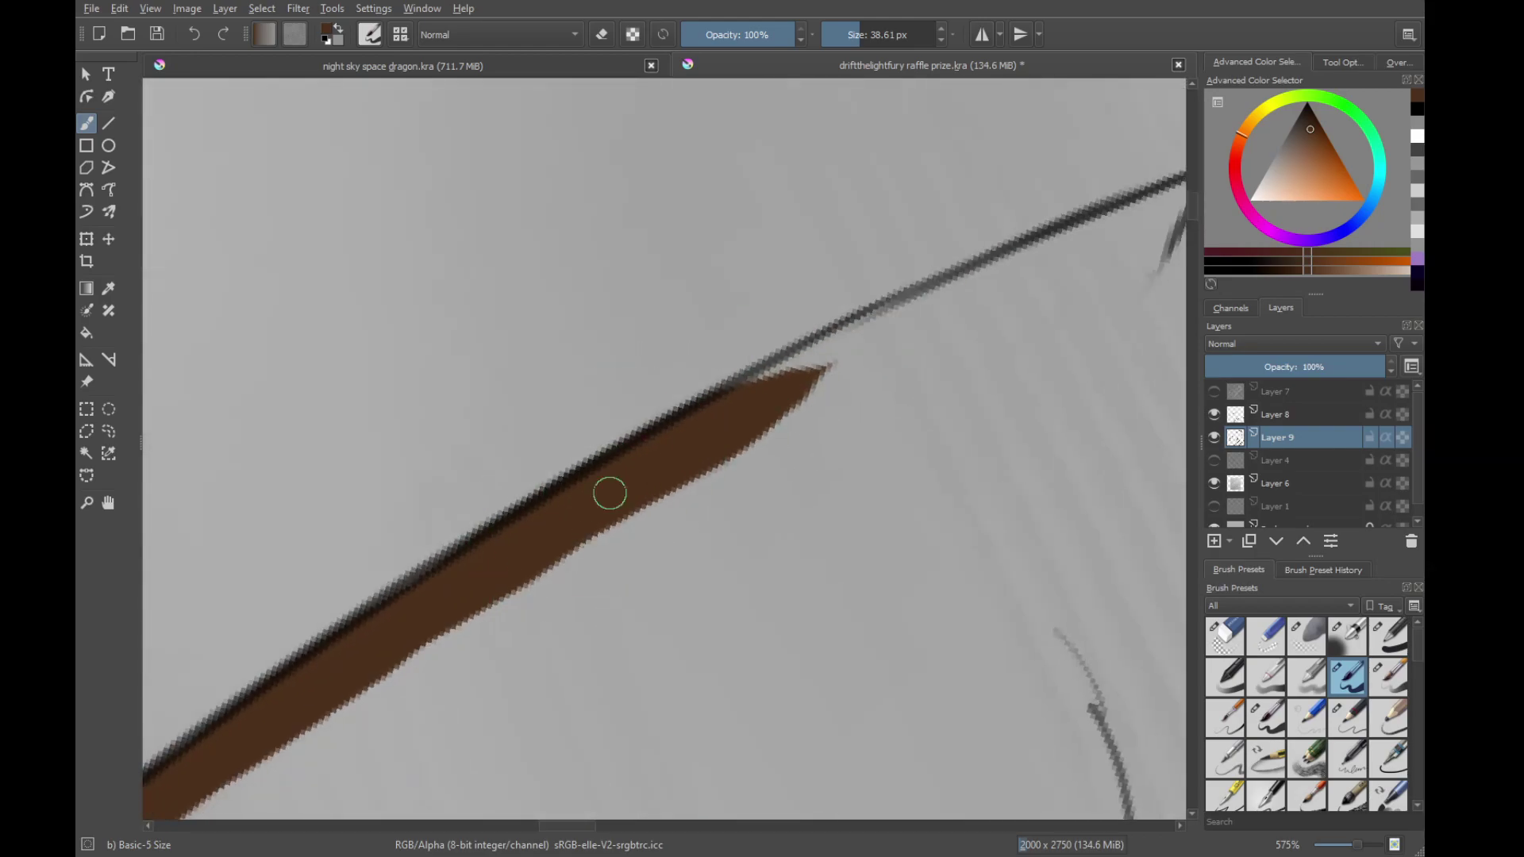
{"action": "left_click_drag", "start_coordinate": [610, 492], "coordinate": [965, 302]}
{"action": "left_click_drag", "start_coordinate": [1045, 303], "coordinate": [1005, 223]}
{"action": "left_click_drag", "start_coordinate": [1005, 223], "coordinate": [819, 383]}
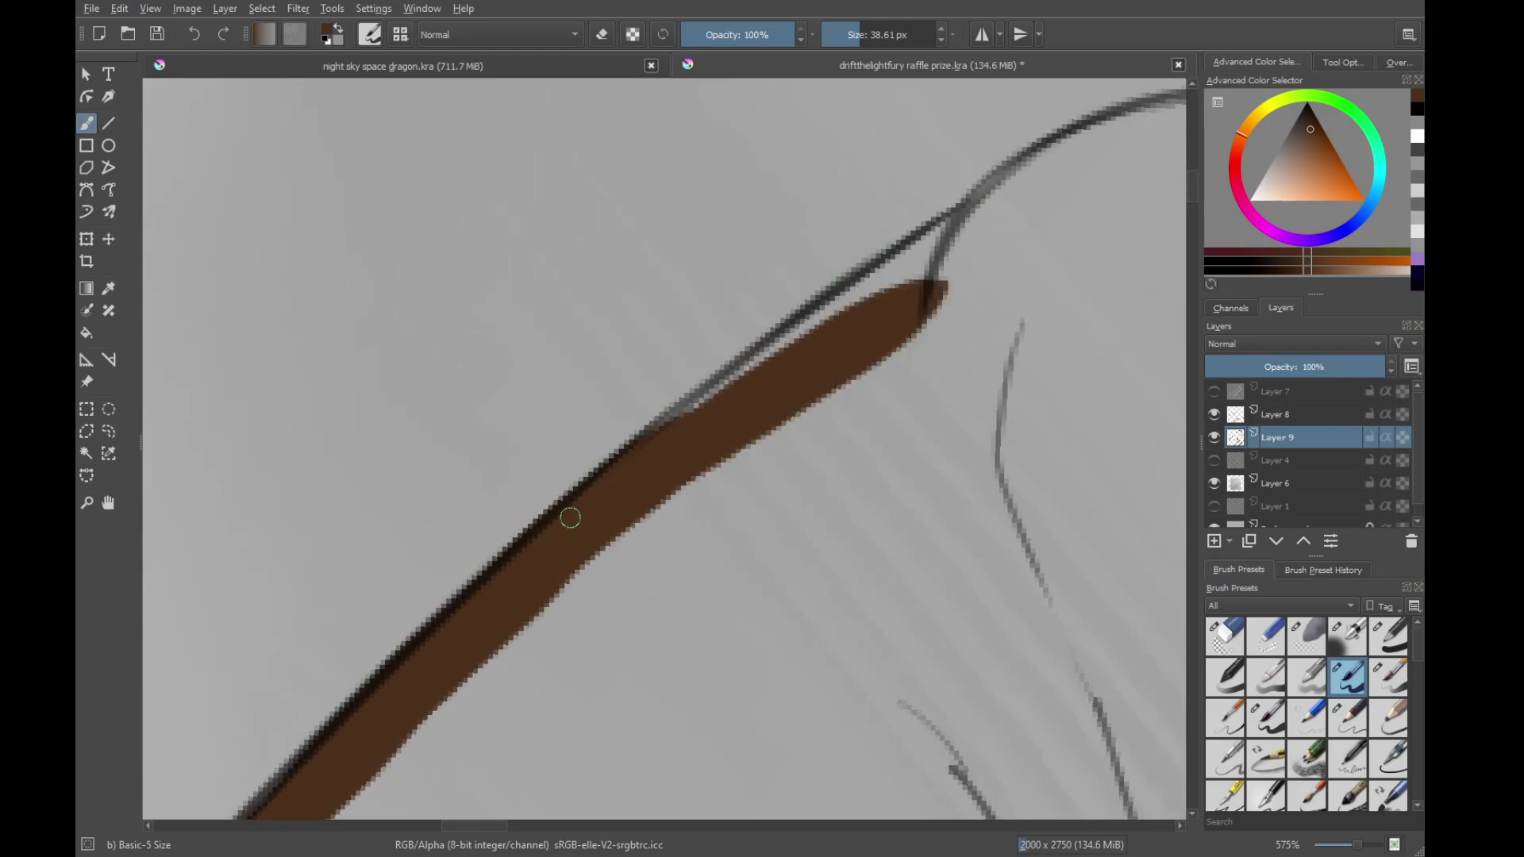
{"action": "mouse_move", "coordinate": [918, 266]}
{"action": "left_mouse_down"}
{"action": "mouse_move", "coordinate": [976, 227]}
{"action": "mouse_move", "coordinate": [708, 425]}
{"action": "left_mouse_up"}
{"action": "key", "text": "ctrl+z"}
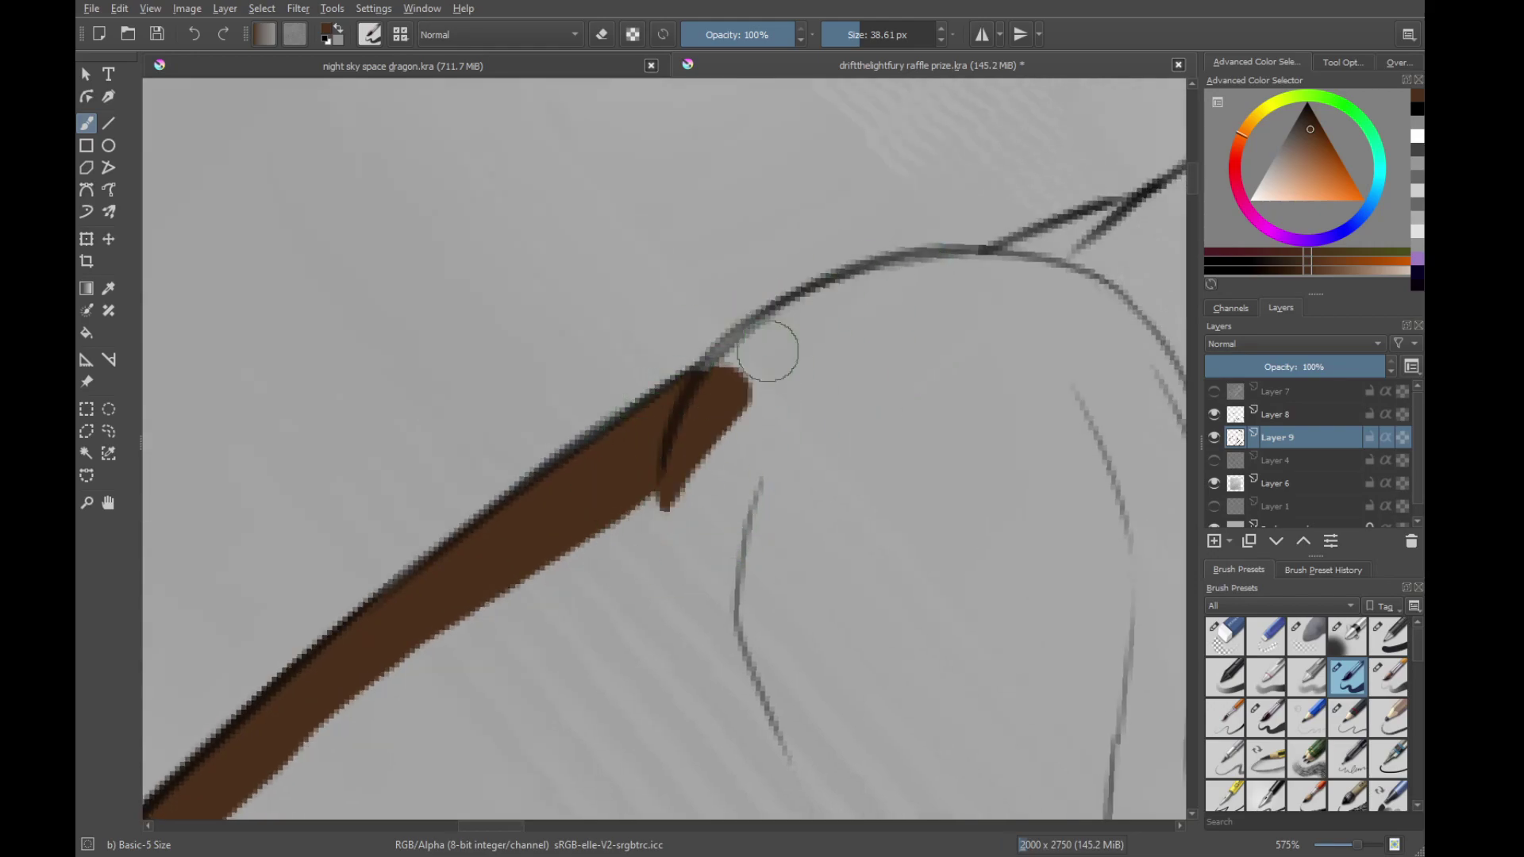
Paint brown around the rounded shoulder outline and up onto the line at the base of the neck
{"action": "left_click_drag", "start_coordinate": [733, 381], "coordinate": [881, 298]}
{"action": "left_click_drag", "start_coordinate": [667, 419], "coordinate": [924, 292]}
{"action": "left_click_drag", "start_coordinate": [873, 246], "coordinate": [752, 214], "text": "shift"}
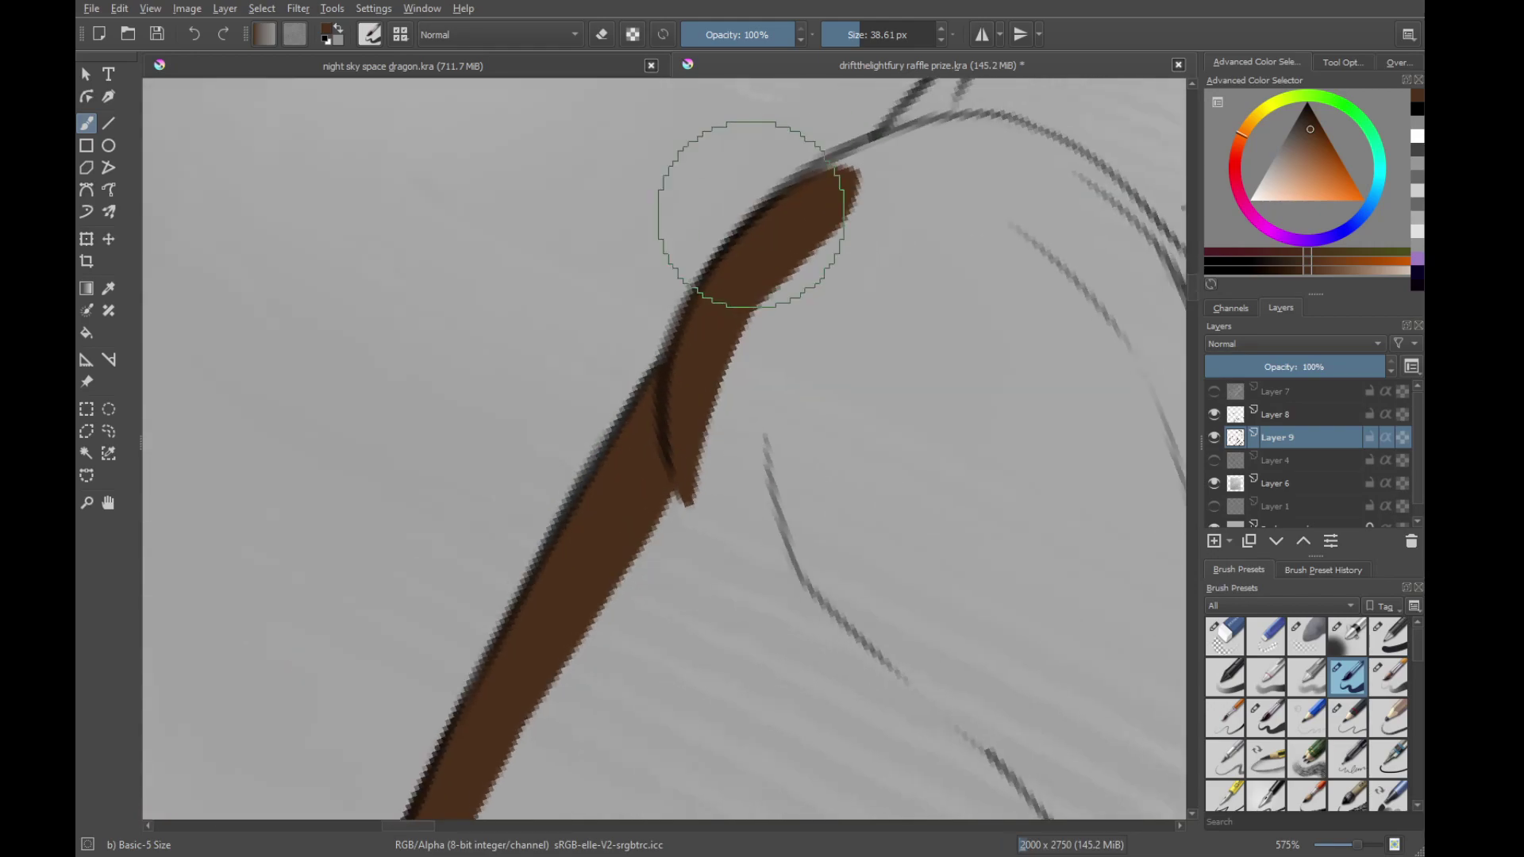
{"action": "left_click_drag", "start_coordinate": [691, 258], "coordinate": [564, 488]}
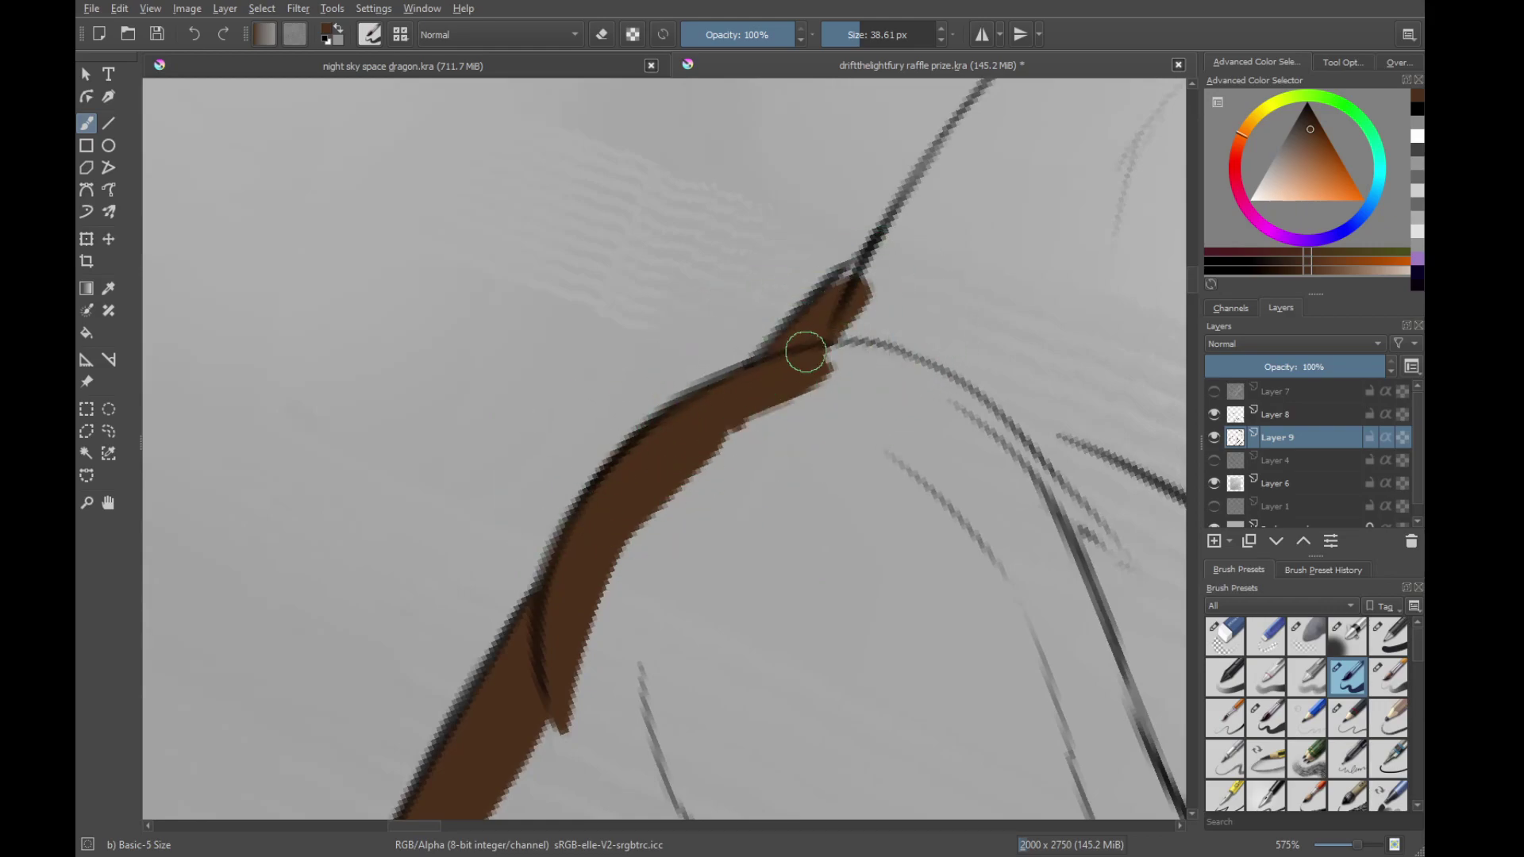
{"action": "left_click_drag", "start_coordinate": [835, 337], "coordinate": [891, 281]}
{"action": "left_click_drag", "start_coordinate": [956, 210], "coordinate": [715, 471]}
{"action": "left_click_drag", "start_coordinate": [608, 647], "coordinate": [754, 391]}
{"action": "left_click_drag", "start_coordinate": [627, 540], "coordinate": [770, 353]}
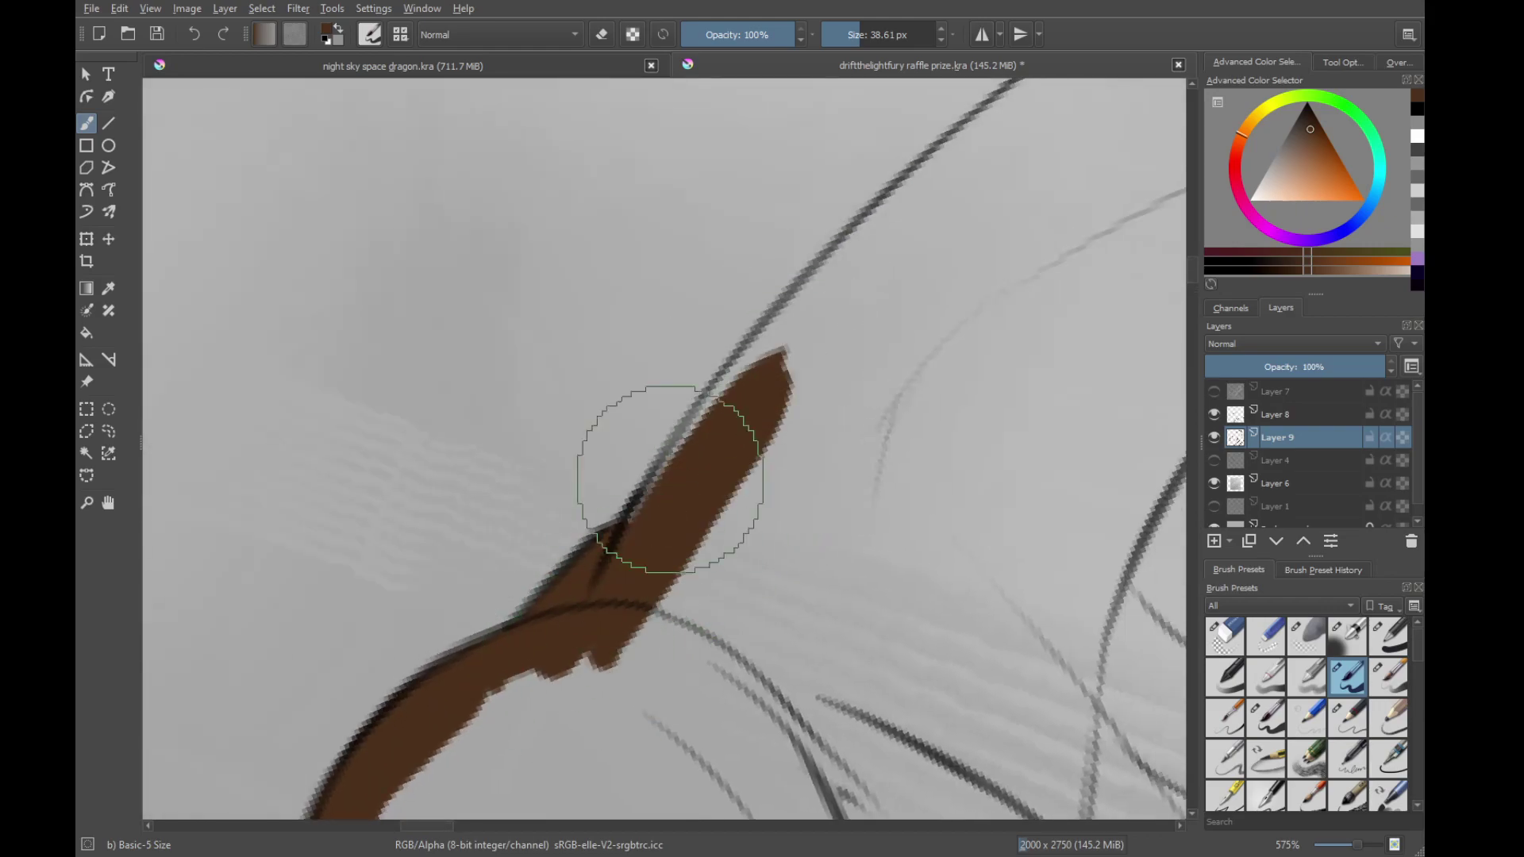
Extend the brown up the base of the neck outline and thicken the band there, undoing one stroke
{"action": "left_click_drag", "start_coordinate": [643, 504], "coordinate": [779, 321]}
{"action": "key", "text": "ctrl+z"}
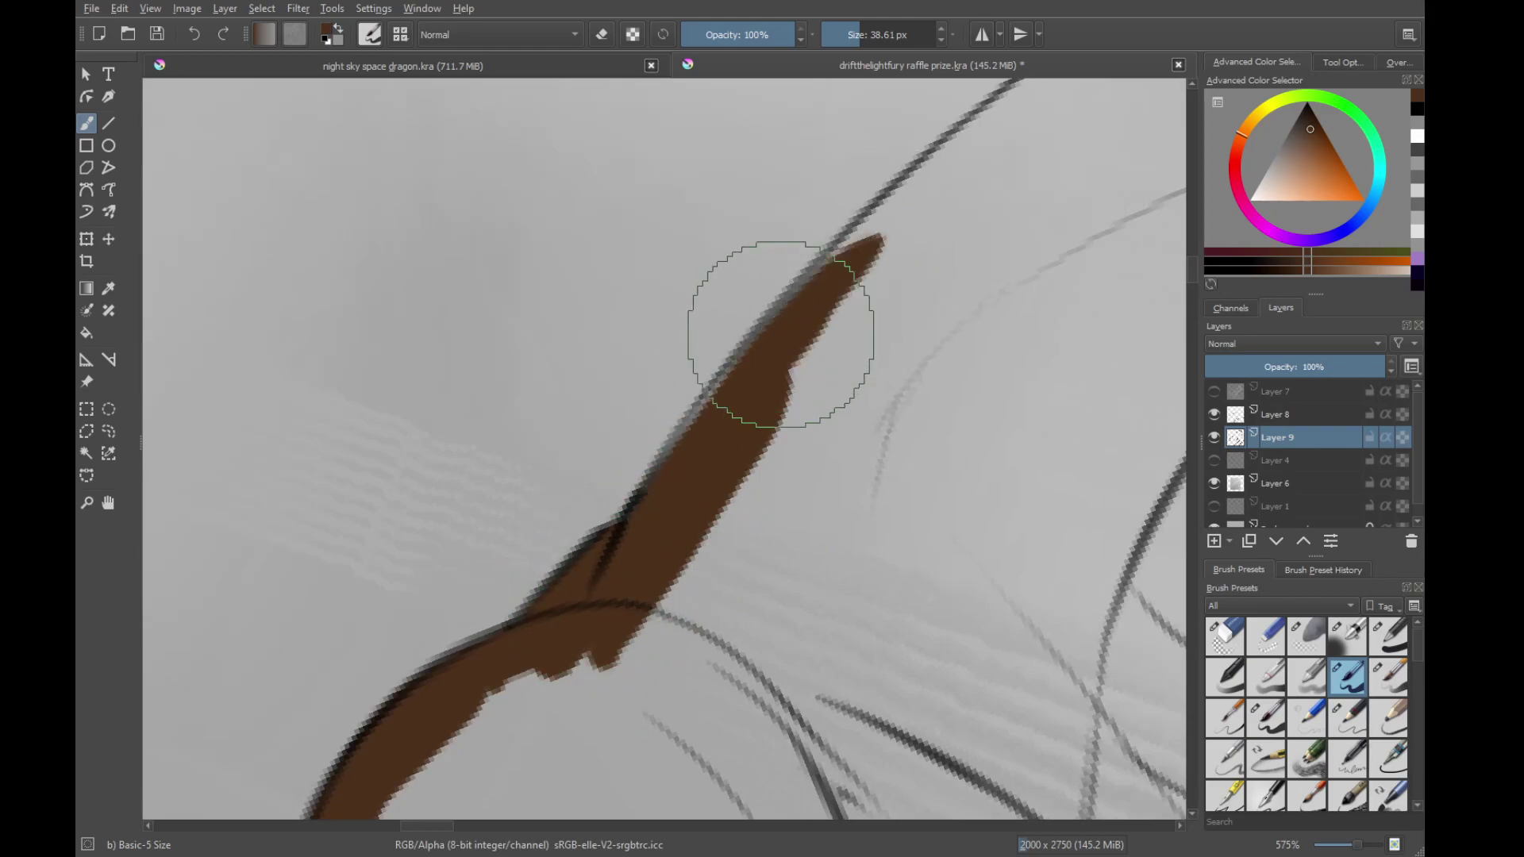
{"action": "left_click_drag", "start_coordinate": [897, 209], "coordinate": [824, 291]}
{"action": "left_click_drag", "start_coordinate": [757, 365], "coordinate": [846, 287]}
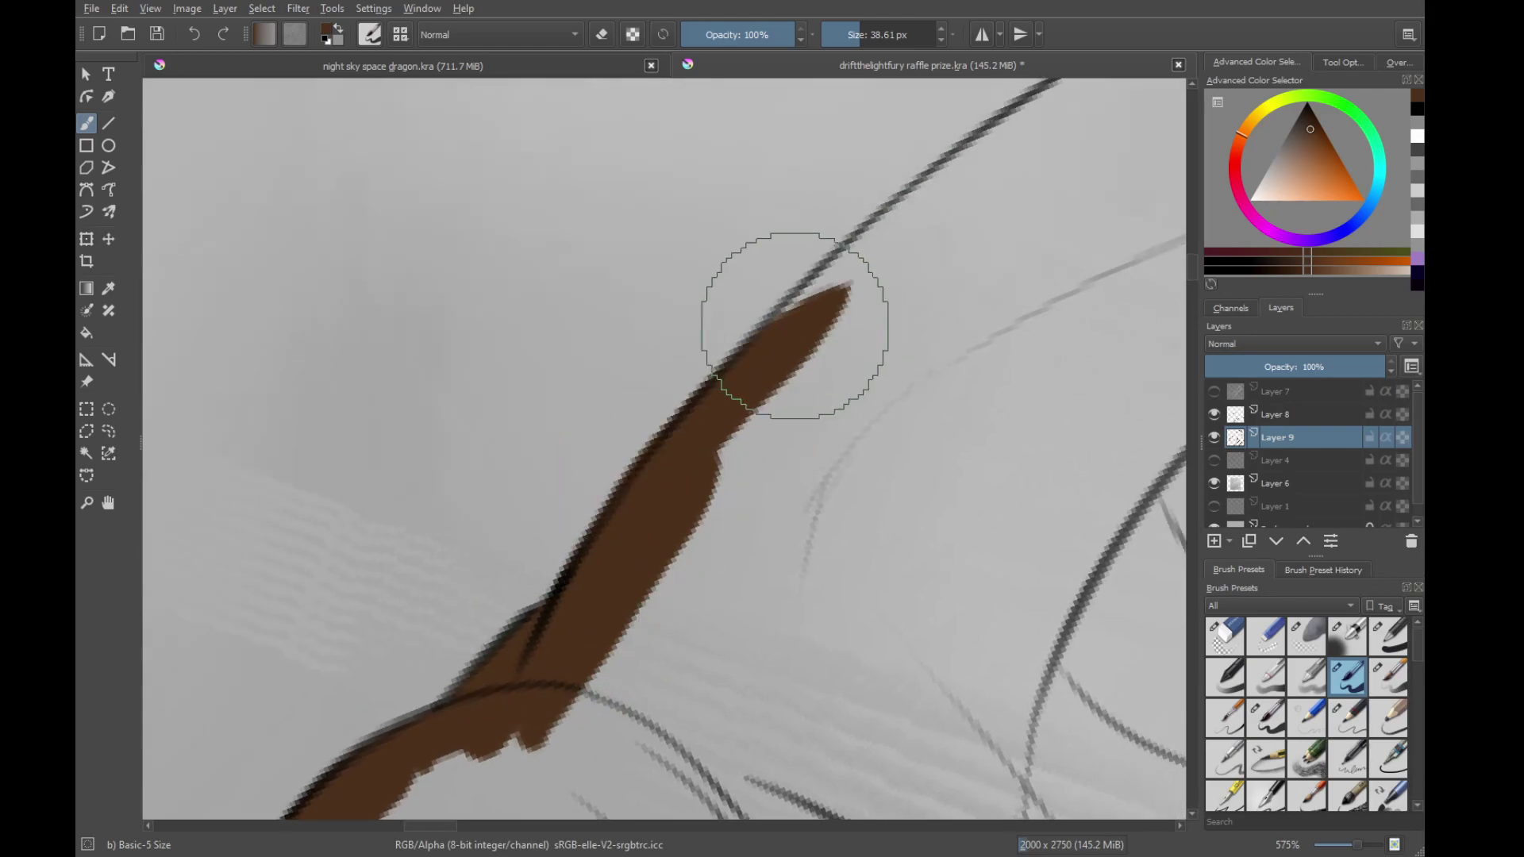
{"action": "left_click_drag", "start_coordinate": [686, 480], "coordinate": [717, 473]}
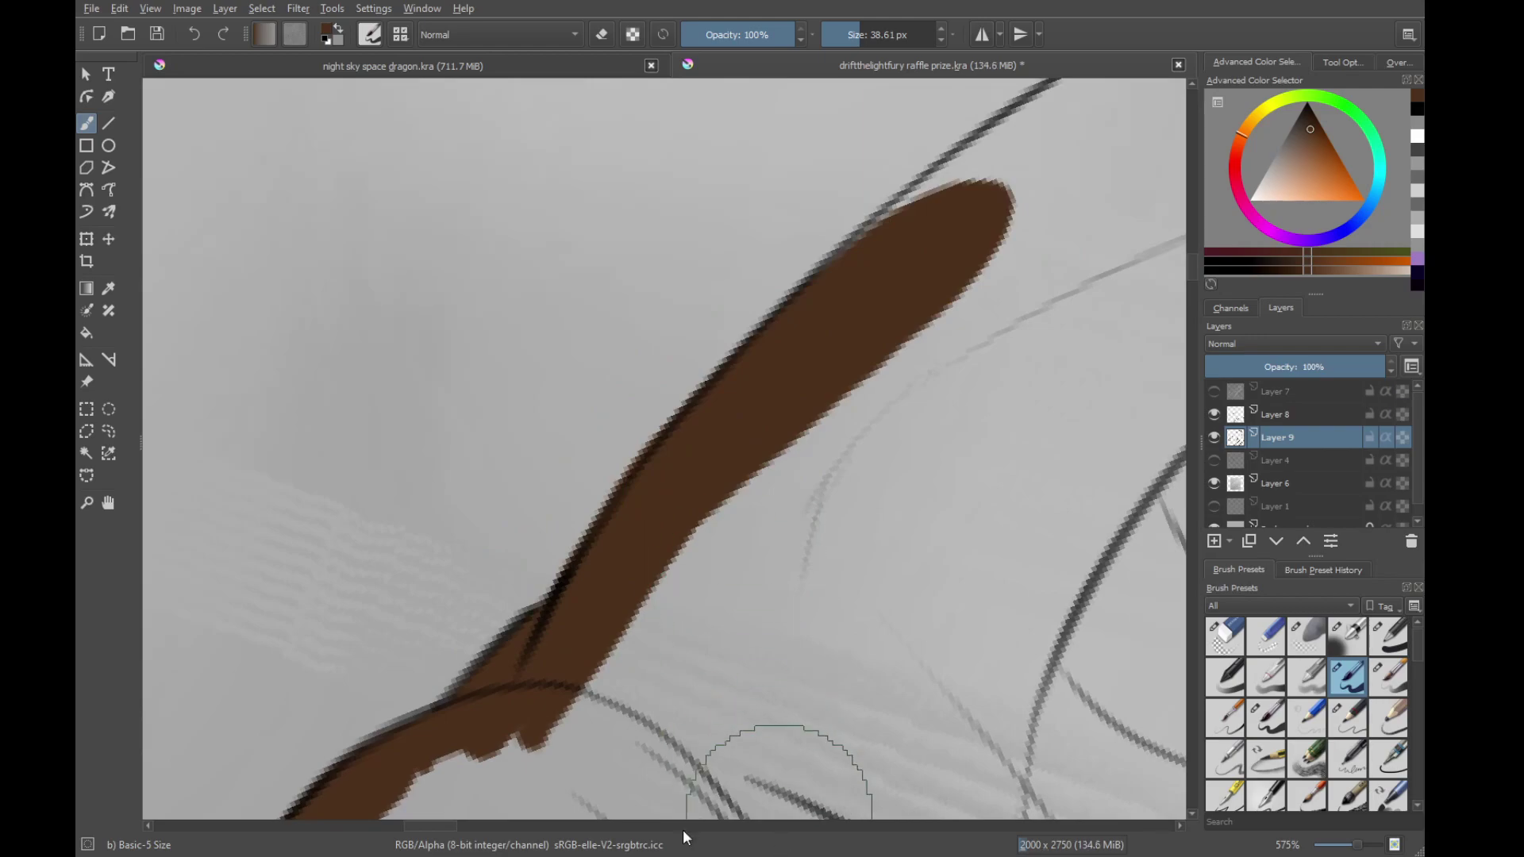
{"action": "left_click_drag", "start_coordinate": [820, 417], "coordinate": [738, 507]}
{"action": "mouse_move", "coordinate": [908, 323]}
{"action": "left_mouse_down"}
{"action": "mouse_move", "coordinate": [833, 428]}
{"action": "mouse_move", "coordinate": [786, 457]}
{"action": "left_mouse_up"}
{"action": "left_click_drag", "start_coordinate": [616, 530], "coordinate": [909, 306]}
{"action": "left_click_drag", "start_coordinate": [587, 519], "coordinate": [762, 384]}
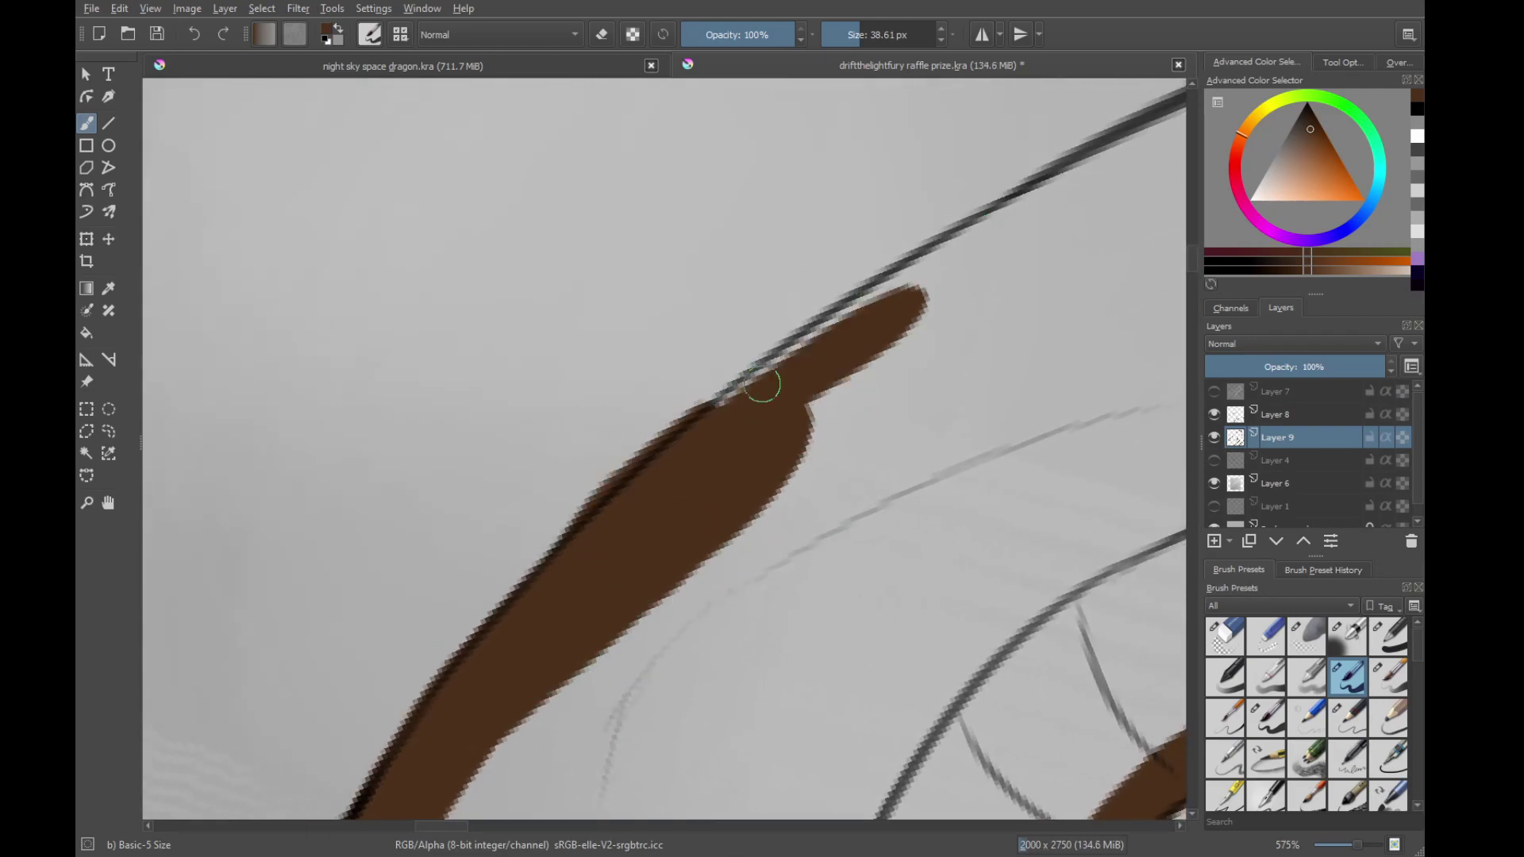
Redo the strokes along the neck's back outline and join the brown to the band already painted on the upper neck
{"action": "key", "text": "ctrl+z"}
{"action": "left_click_drag", "start_coordinate": [611, 523], "coordinate": [790, 357]}
{"action": "left_click_drag", "start_coordinate": [691, 444], "coordinate": [921, 298]}
{"action": "key", "text": "ctrl+z"}
{"action": "left_click_drag", "start_coordinate": [645, 500], "coordinate": [1059, 209]}
{"action": "left_click_drag", "start_coordinate": [732, 429], "coordinate": [1103, 198]}
{"action": "left_click_drag", "start_coordinate": [942, 271], "coordinate": [708, 422]}
{"action": "left_click_drag", "start_coordinate": [592, 490], "coordinate": [996, 250]}
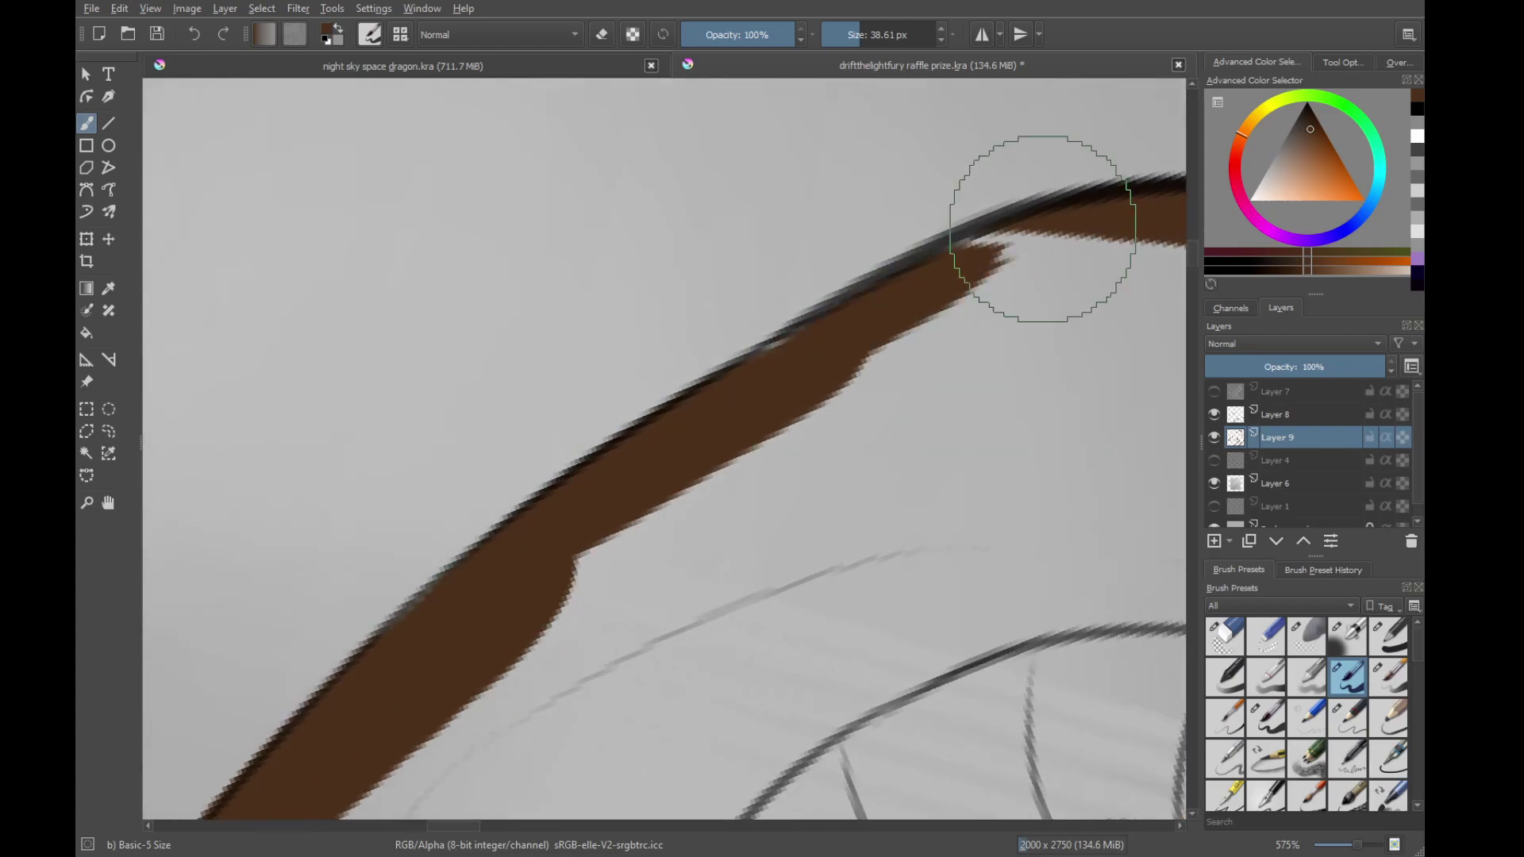
{"action": "mouse_move", "coordinate": [802, 354]}
{"action": "left_mouse_down"}
{"action": "mouse_move", "coordinate": [1067, 231]}
{"action": "mouse_move", "coordinate": [1056, 238]}
{"action": "left_mouse_up"}
Enlarge the brush to 77.43 px and fill the back of the head, the cheek horn and the upper neck with brown
{"action": "left_click_drag", "start_coordinate": [490, 599], "coordinate": [664, 460]}
{"action": "mouse_move", "coordinate": [532, 522]}
{"action": "left_mouse_down"}
{"action": "mouse_move", "coordinate": [718, 375]}
{"action": "mouse_move", "coordinate": [460, 474]}
{"action": "left_mouse_up"}
{"action": "left_click_drag", "start_coordinate": [690, 338], "coordinate": [617, 278]}
{"action": "left_click_drag", "start_coordinate": [719, 399], "coordinate": [582, 334]}
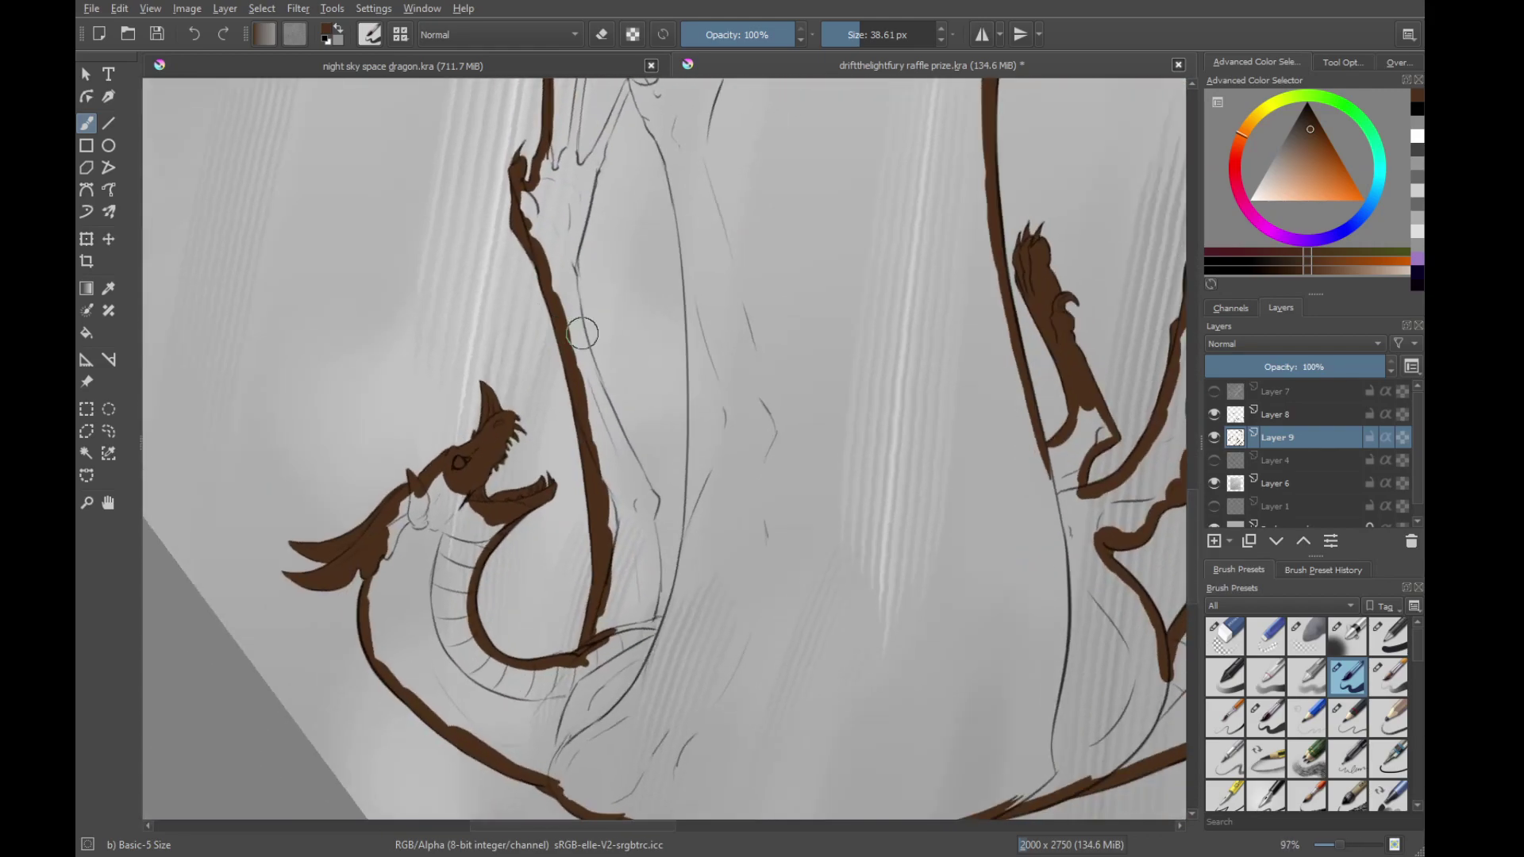
{"action": "left_click_drag", "start_coordinate": [727, 324], "coordinate": [734, 416]}
{"action": "left_click_drag", "start_coordinate": [805, 290], "coordinate": [737, 451]}
{"action": "left_click_drag", "start_coordinate": [708, 581], "coordinate": [725, 479]}
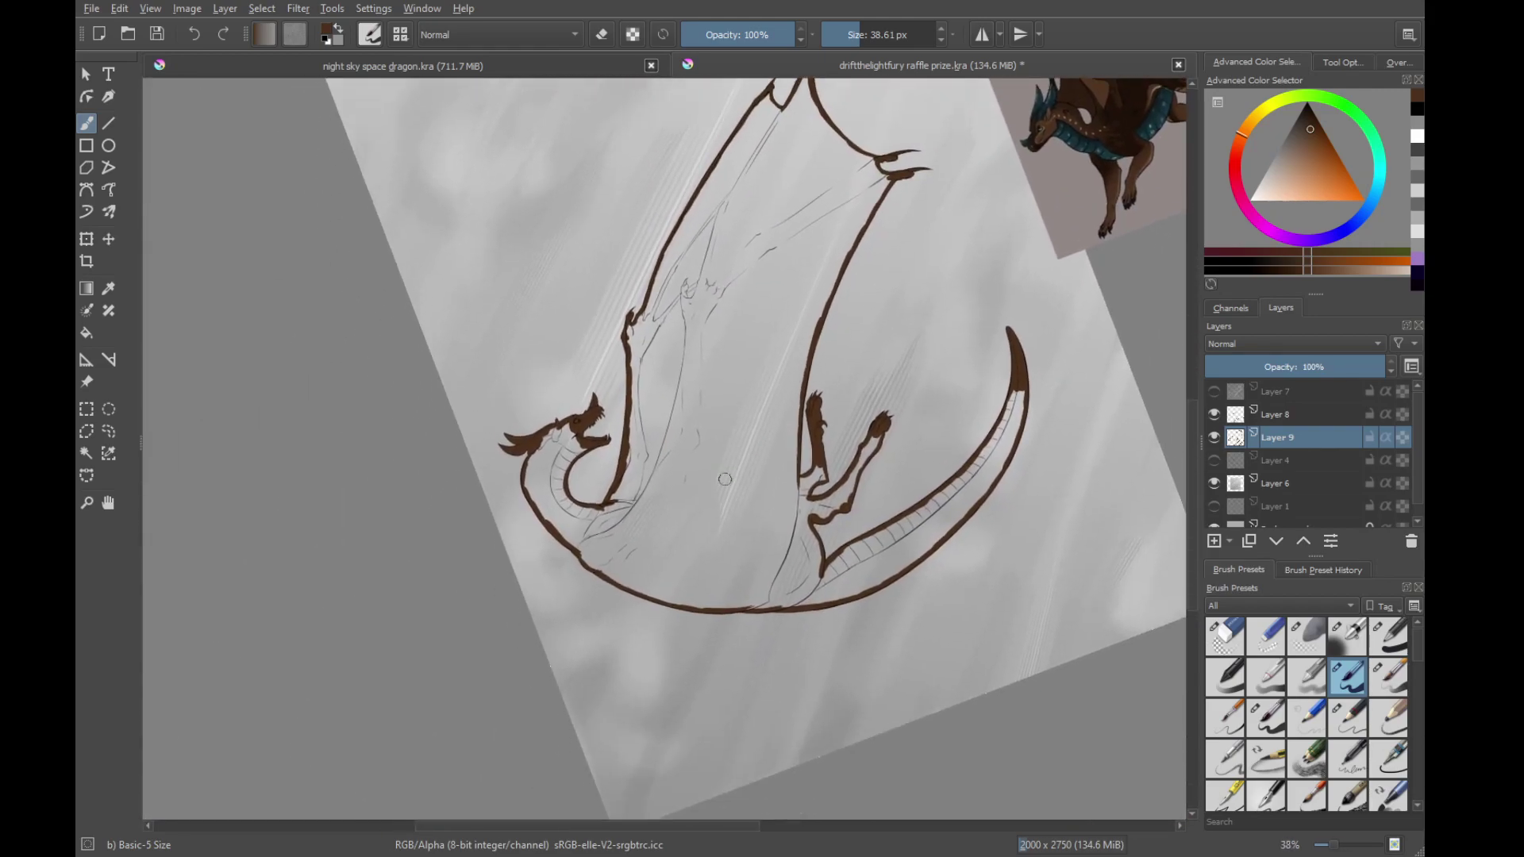
{"action": "scroll", "coordinate": [724, 479], "scroll_direction": "up", "scroll_amount": 7}
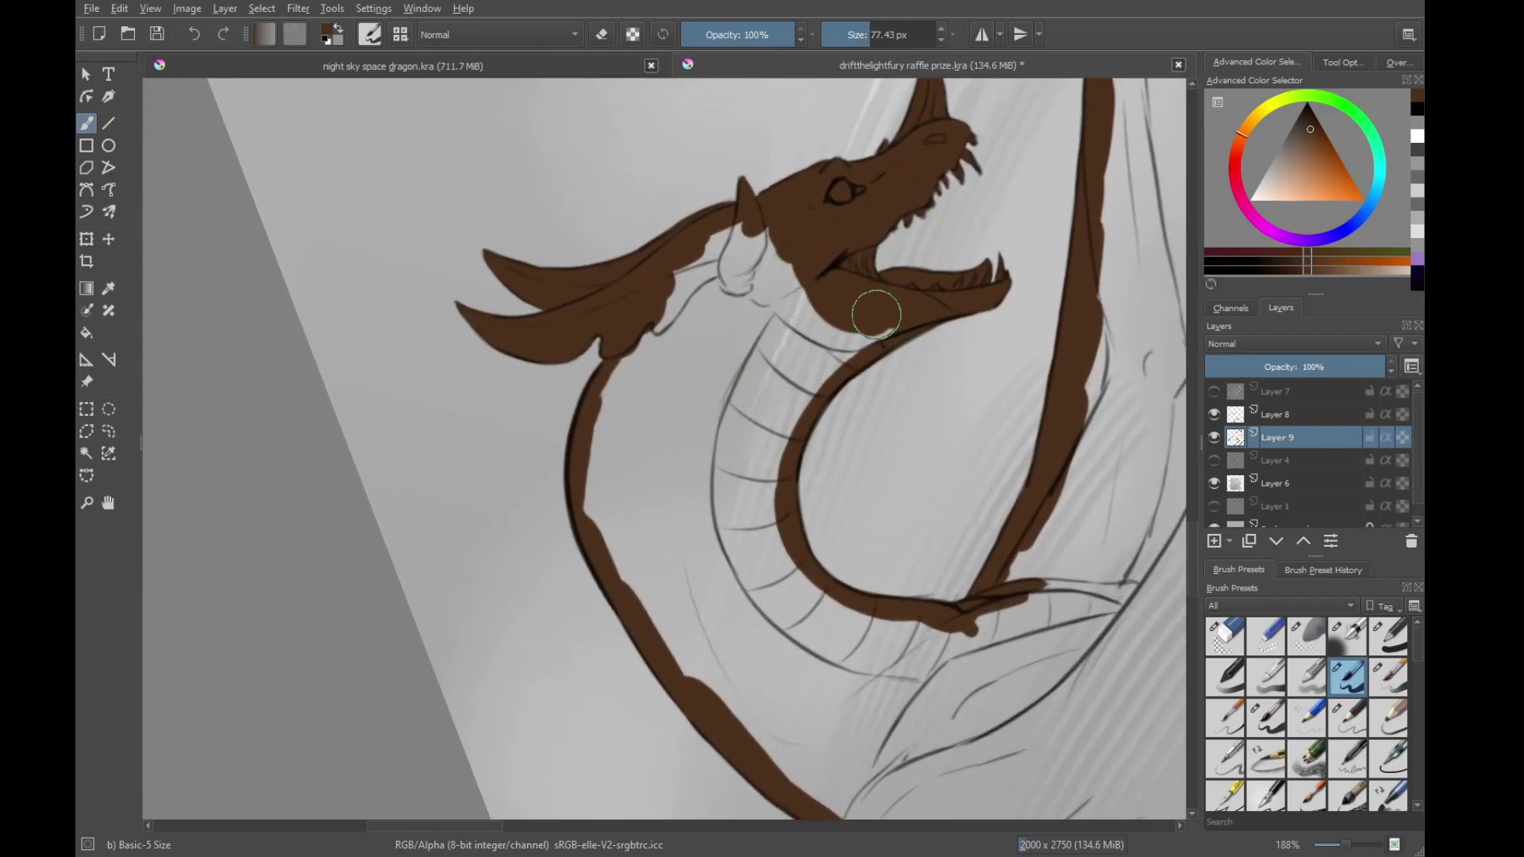
{"action": "mouse_move", "coordinate": [853, 344]}
{"action": "left_mouse_down"}
{"action": "mouse_move", "coordinate": [815, 358]}
{"action": "mouse_move", "coordinate": [776, 242]}
{"action": "mouse_move", "coordinate": [670, 323]}
{"action": "mouse_move", "coordinate": [765, 340]}
{"action": "mouse_move", "coordinate": [669, 343]}
{"action": "mouse_move", "coordinate": [622, 412]}
{"action": "mouse_move", "coordinate": [615, 517]}
{"action": "mouse_move", "coordinate": [701, 636]}
{"action": "mouse_move", "coordinate": [717, 503]}
{"action": "mouse_move", "coordinate": [768, 603]}
{"action": "left_mouse_up"}
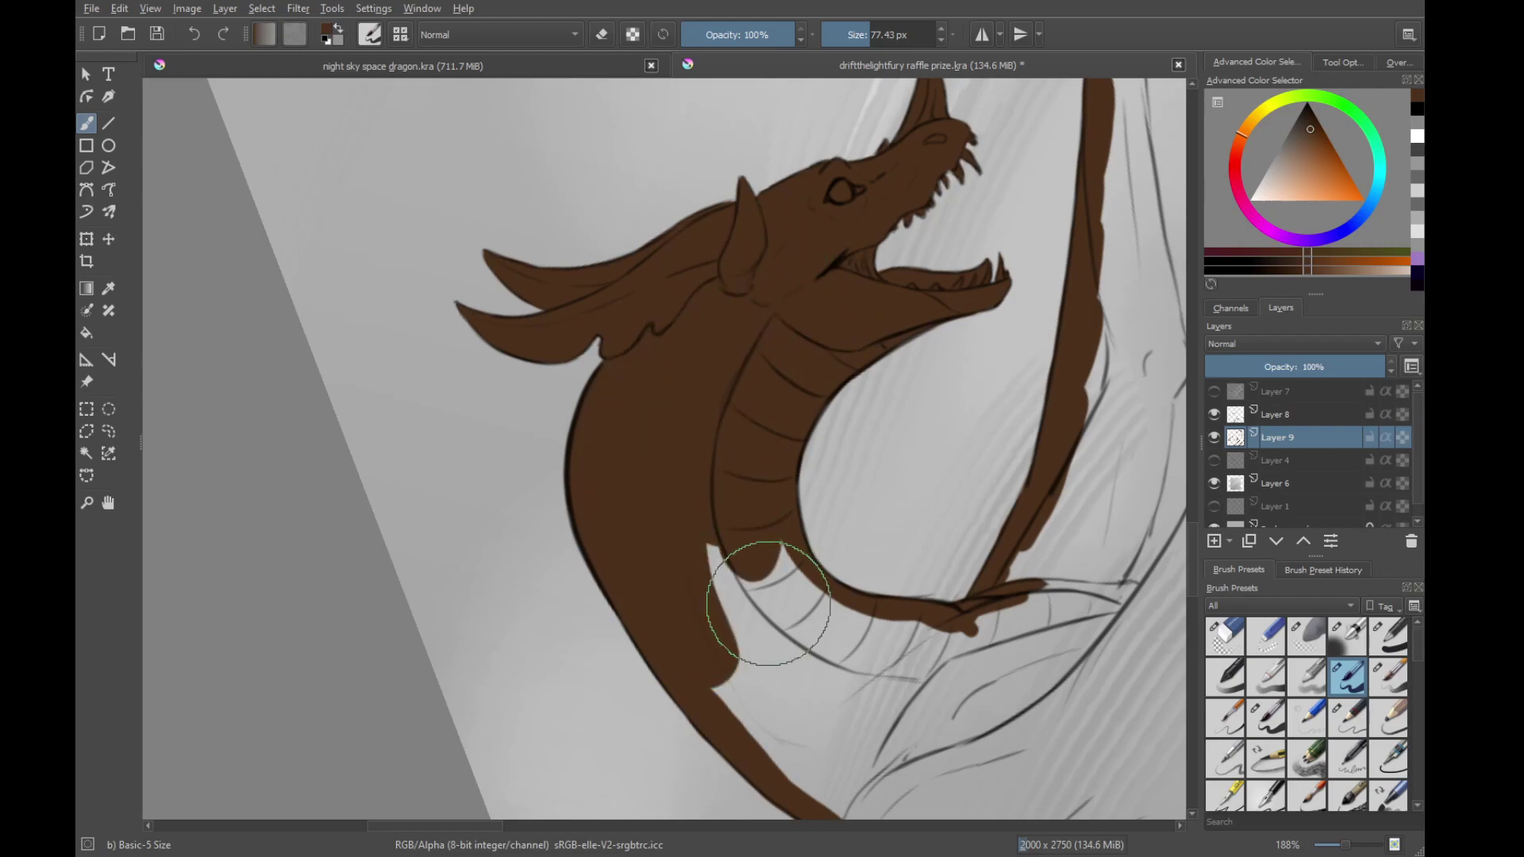
Fill the remaining gap in the dragon's lower neck and the lower part of the front wing arm with brown
{"action": "left_click_drag", "start_coordinate": [705, 464], "coordinate": [667, 371]}
{"action": "mouse_move", "coordinate": [667, 372]}
{"action": "left_mouse_down"}
{"action": "mouse_move", "coordinate": [663, 426]}
{"action": "mouse_move", "coordinate": [704, 579]}
{"action": "mouse_move", "coordinate": [774, 660]}
{"action": "mouse_move", "coordinate": [638, 503]}
{"action": "left_mouse_up"}
{"action": "mouse_move", "coordinate": [639, 502]}
{"action": "left_mouse_down"}
{"action": "mouse_move", "coordinate": [648, 511]}
{"action": "mouse_move", "coordinate": [646, 357]}
{"action": "mouse_move", "coordinate": [698, 381]}
{"action": "mouse_move", "coordinate": [921, 371]}
{"action": "mouse_move", "coordinate": [779, 471]}
{"action": "mouse_move", "coordinate": [762, 428]}
{"action": "mouse_move", "coordinate": [814, 242]}
{"action": "left_mouse_up"}
{"action": "left_click_drag", "start_coordinate": [813, 233], "coordinate": [761, 470]}
{"action": "mouse_move", "coordinate": [768, 549]}
{"action": "left_mouse_down"}
{"action": "mouse_move", "coordinate": [802, 447]}
{"action": "mouse_move", "coordinate": [810, 268]}
{"action": "mouse_move", "coordinate": [758, 406]}
{"action": "left_mouse_up"}
{"action": "mouse_move", "coordinate": [748, 500]}
{"action": "left_mouse_down"}
{"action": "mouse_move", "coordinate": [763, 295]}
{"action": "mouse_move", "coordinate": [741, 490]}
{"action": "left_mouse_up"}
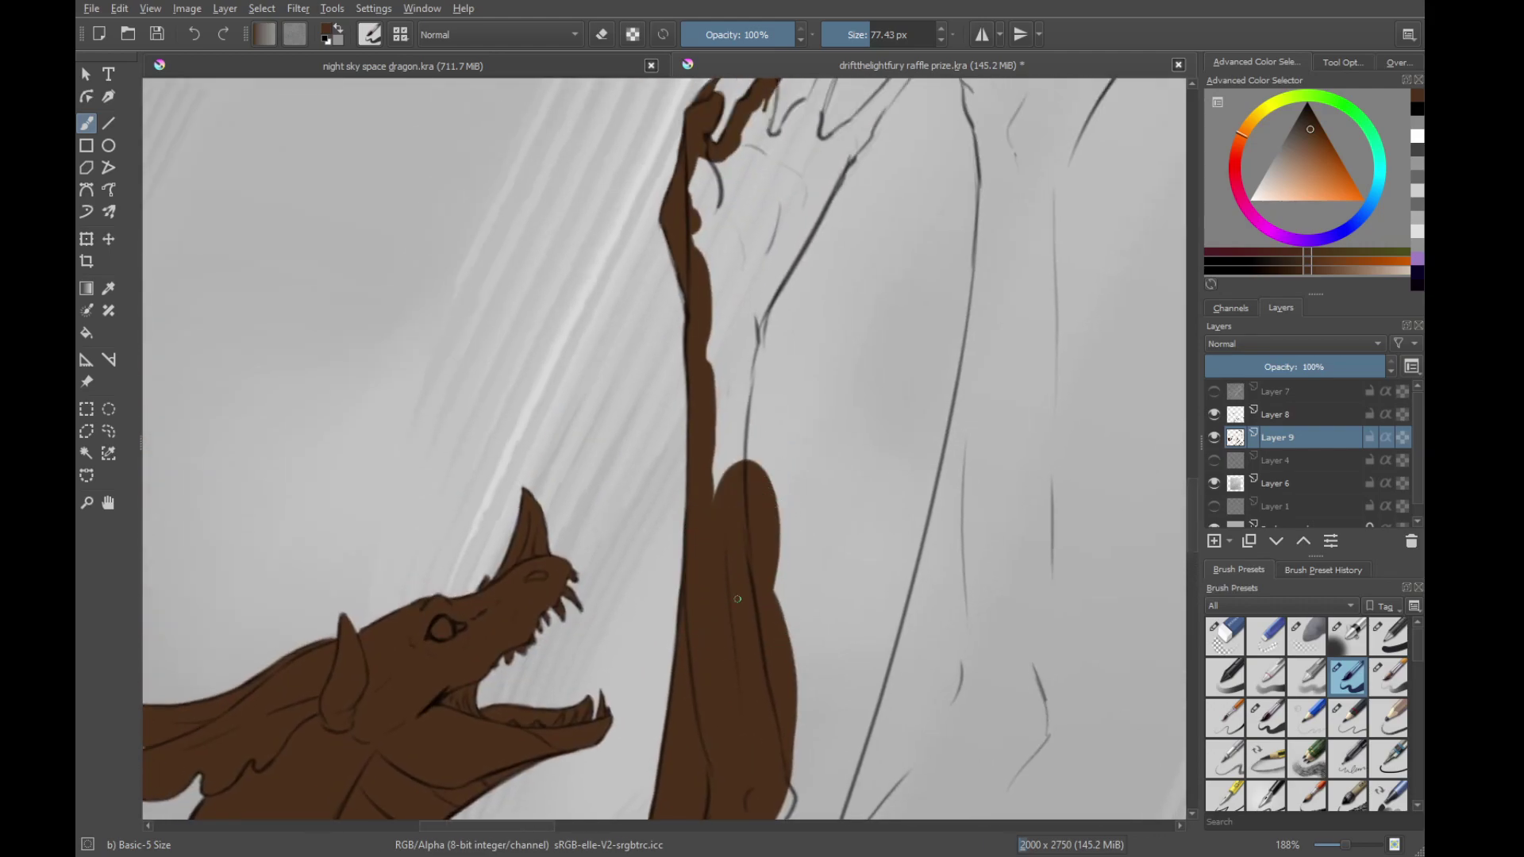
Fill the upper wing forearm up to the wrist and the clawed hand with brown
{"action": "left_click_drag", "start_coordinate": [738, 600], "coordinate": [755, 333]}
{"action": "left_click_drag", "start_coordinate": [746, 286], "coordinate": [739, 431]}
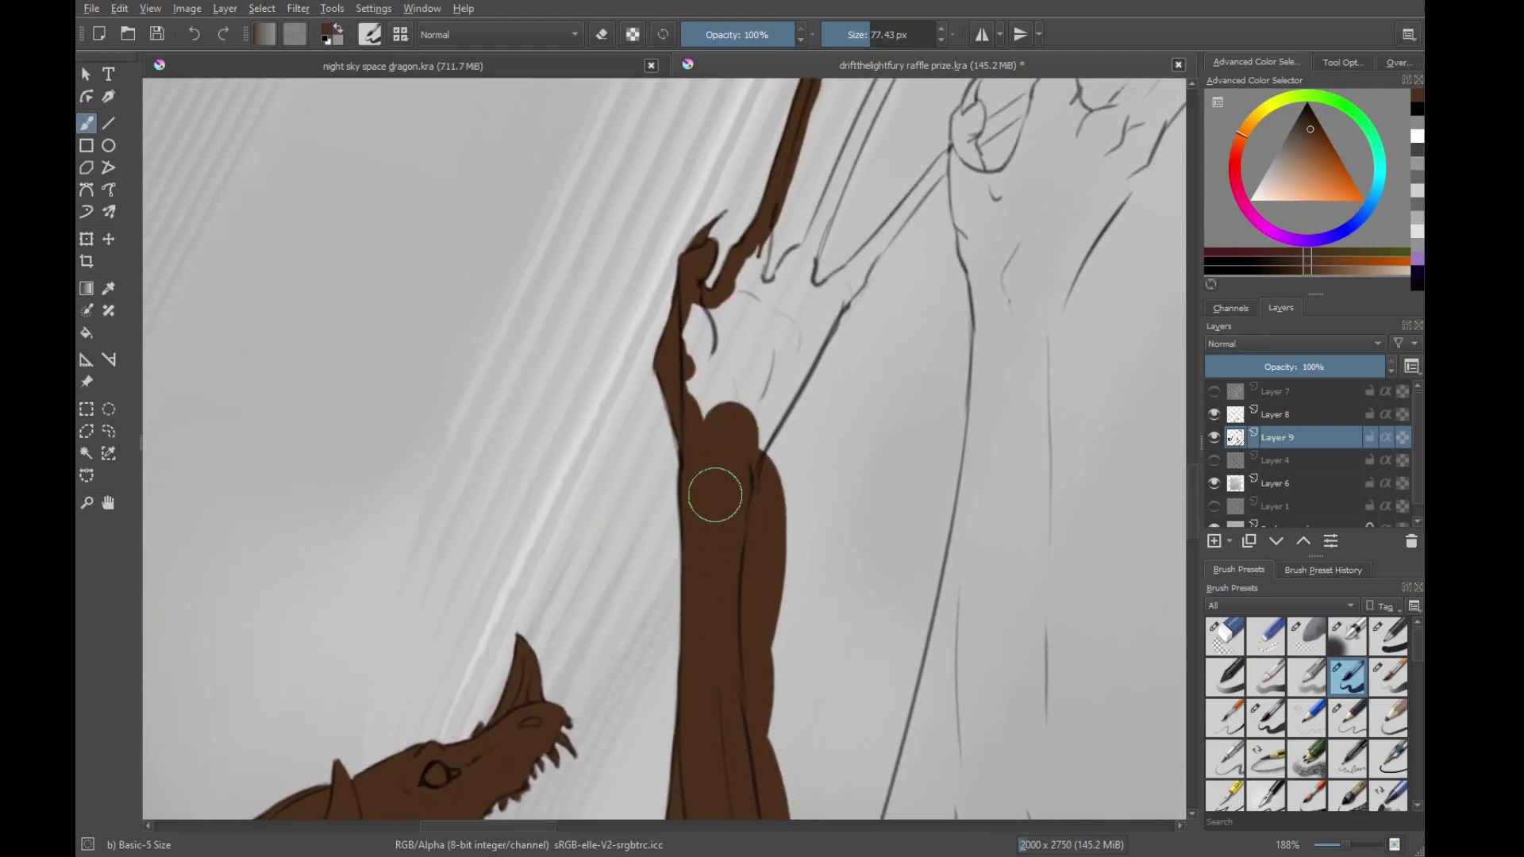
{"action": "mouse_move", "coordinate": [715, 496]}
{"action": "left_mouse_down"}
{"action": "mouse_move", "coordinate": [698, 323]}
{"action": "mouse_move", "coordinate": [664, 449]}
{"action": "mouse_move", "coordinate": [650, 391]}
{"action": "mouse_move", "coordinate": [662, 509]}
{"action": "left_mouse_up"}
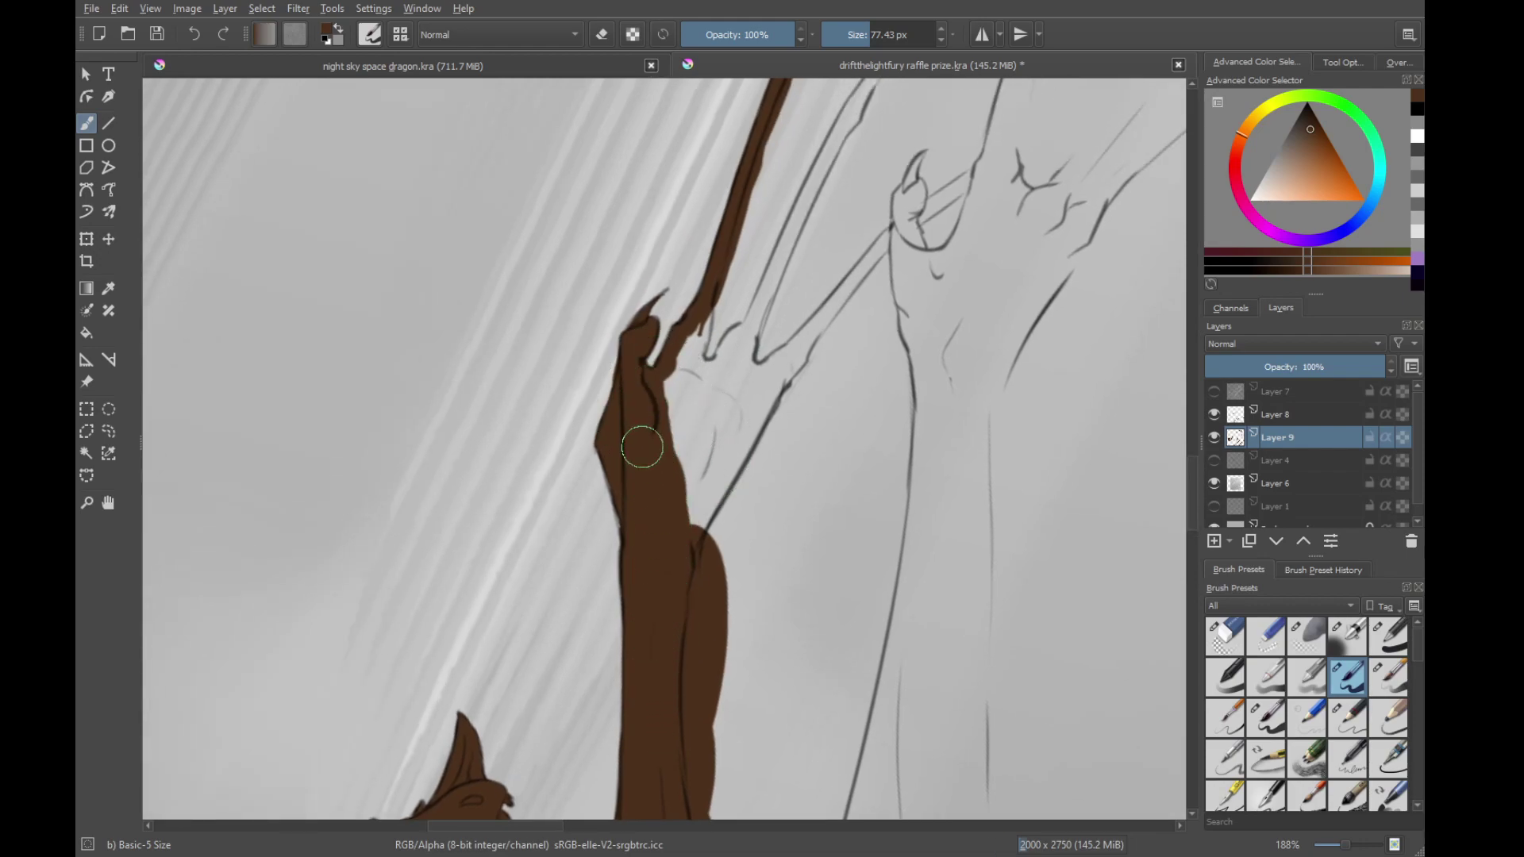
{"action": "mouse_move", "coordinate": [642, 446]}
{"action": "left_mouse_down"}
{"action": "mouse_move", "coordinate": [674, 636]}
{"action": "mouse_move", "coordinate": [672, 466]}
{"action": "left_mouse_up"}
{"action": "left_click_drag", "start_coordinate": [664, 412], "coordinate": [719, 341]}
{"action": "left_click_drag", "start_coordinate": [745, 307], "coordinate": [688, 437]}
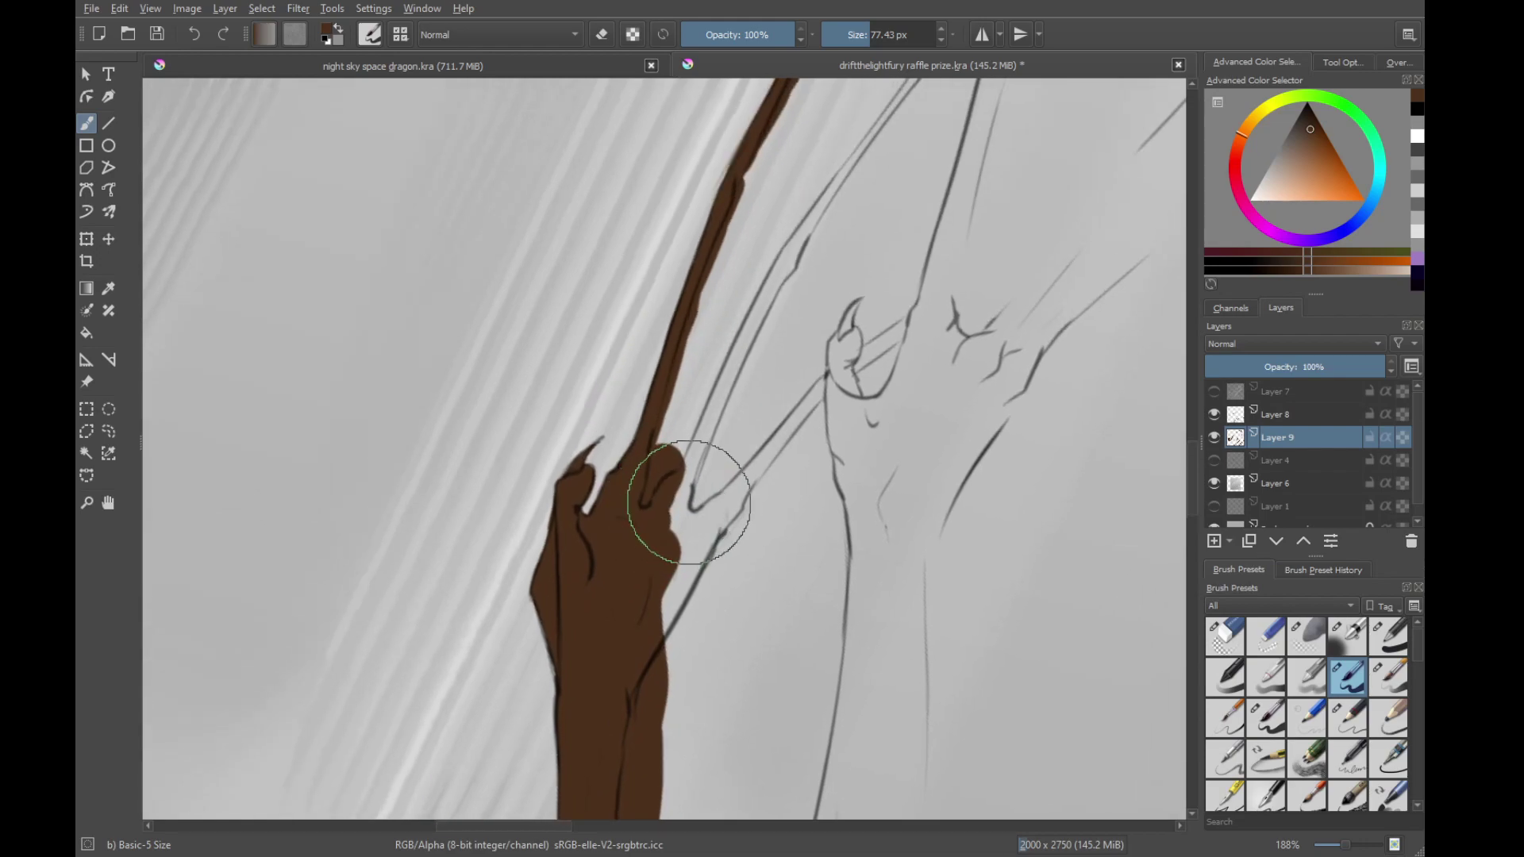
Thicken the brown inside the wing's leading edge, from the hand along the first finger toward the wing tip
{"action": "left_click_drag", "start_coordinate": [691, 500], "coordinate": [713, 397]}
{"action": "left_click_drag", "start_coordinate": [714, 367], "coordinate": [667, 503]}
{"action": "left_click_drag", "start_coordinate": [667, 502], "coordinate": [739, 304]}
{"action": "mouse_move", "coordinate": [709, 364]}
{"action": "left_mouse_down"}
{"action": "mouse_move", "coordinate": [677, 462]}
{"action": "mouse_move", "coordinate": [761, 269]}
{"action": "left_mouse_up"}
{"action": "left_click_drag", "start_coordinate": [766, 267], "coordinate": [690, 426]}
{"action": "left_click_drag", "start_coordinate": [667, 567], "coordinate": [810, 271]}
{"action": "left_click_drag", "start_coordinate": [745, 334], "coordinate": [816, 250]}
{"action": "left_click_drag", "start_coordinate": [810, 272], "coordinate": [738, 405]}
{"action": "left_click_drag", "start_coordinate": [674, 468], "coordinate": [883, 143]}
{"action": "left_click_drag", "start_coordinate": [664, 487], "coordinate": [769, 341]}
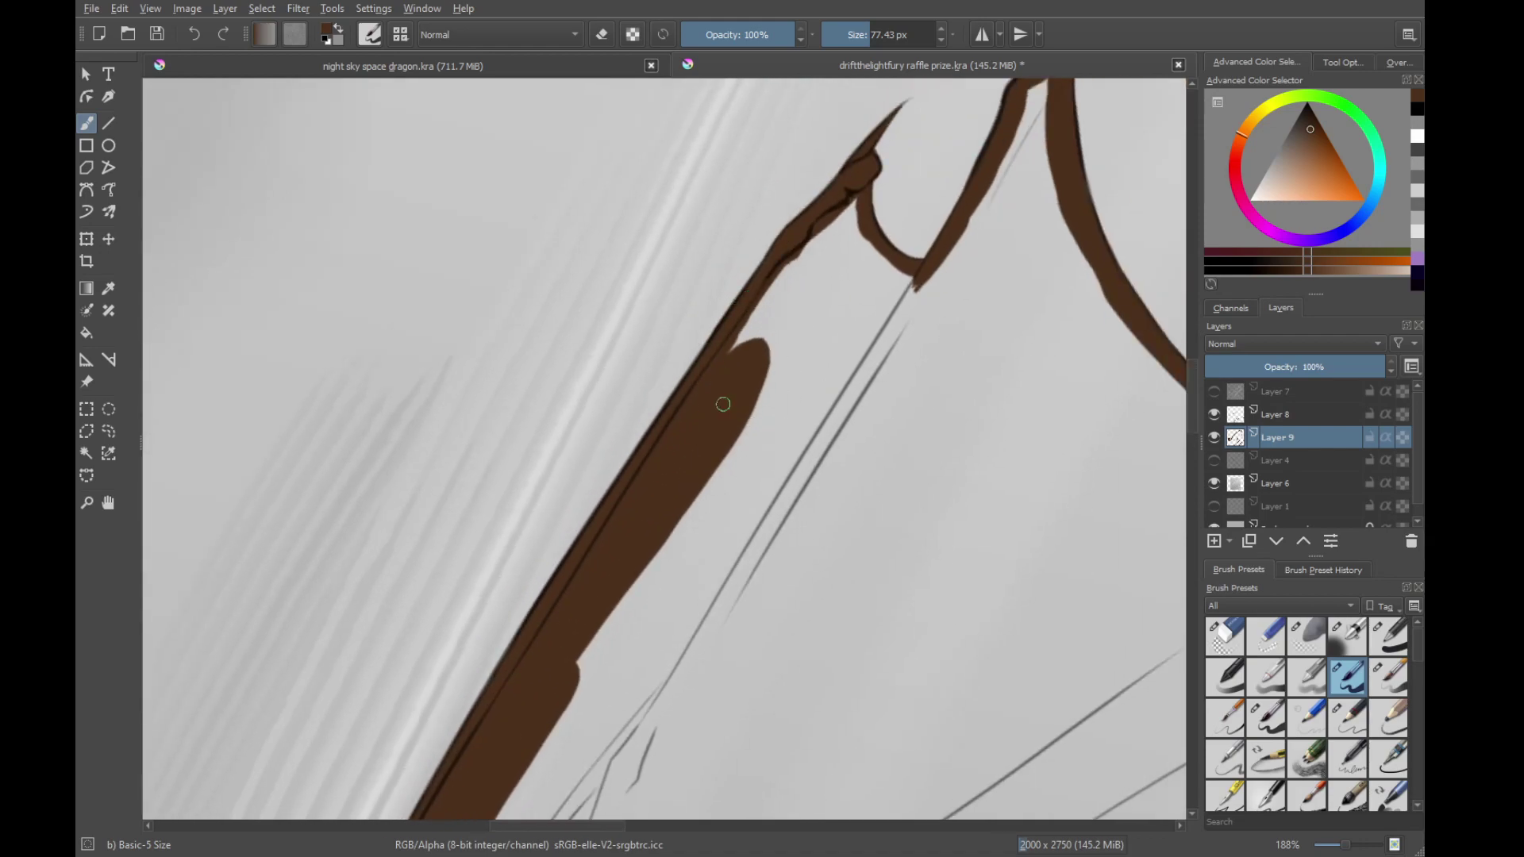
Fill the brown around the two finger claws at the wing tip, including the gap between the finger lines
{"action": "left_click_drag", "start_coordinate": [721, 401], "coordinate": [831, 232]}
{"action": "left_click_drag", "start_coordinate": [888, 287], "coordinate": [930, 298]}
{"action": "left_click_drag", "start_coordinate": [944, 301], "coordinate": [813, 405]}
{"action": "mouse_move", "coordinate": [839, 369]}
{"action": "left_mouse_down"}
{"action": "mouse_move", "coordinate": [809, 397]}
{"action": "mouse_move", "coordinate": [858, 325]}
{"action": "left_mouse_up"}
{"action": "mouse_move", "coordinate": [861, 366]}
{"action": "left_mouse_down"}
{"action": "mouse_move", "coordinate": [755, 492]}
{"action": "mouse_move", "coordinate": [784, 392]}
{"action": "left_mouse_up"}
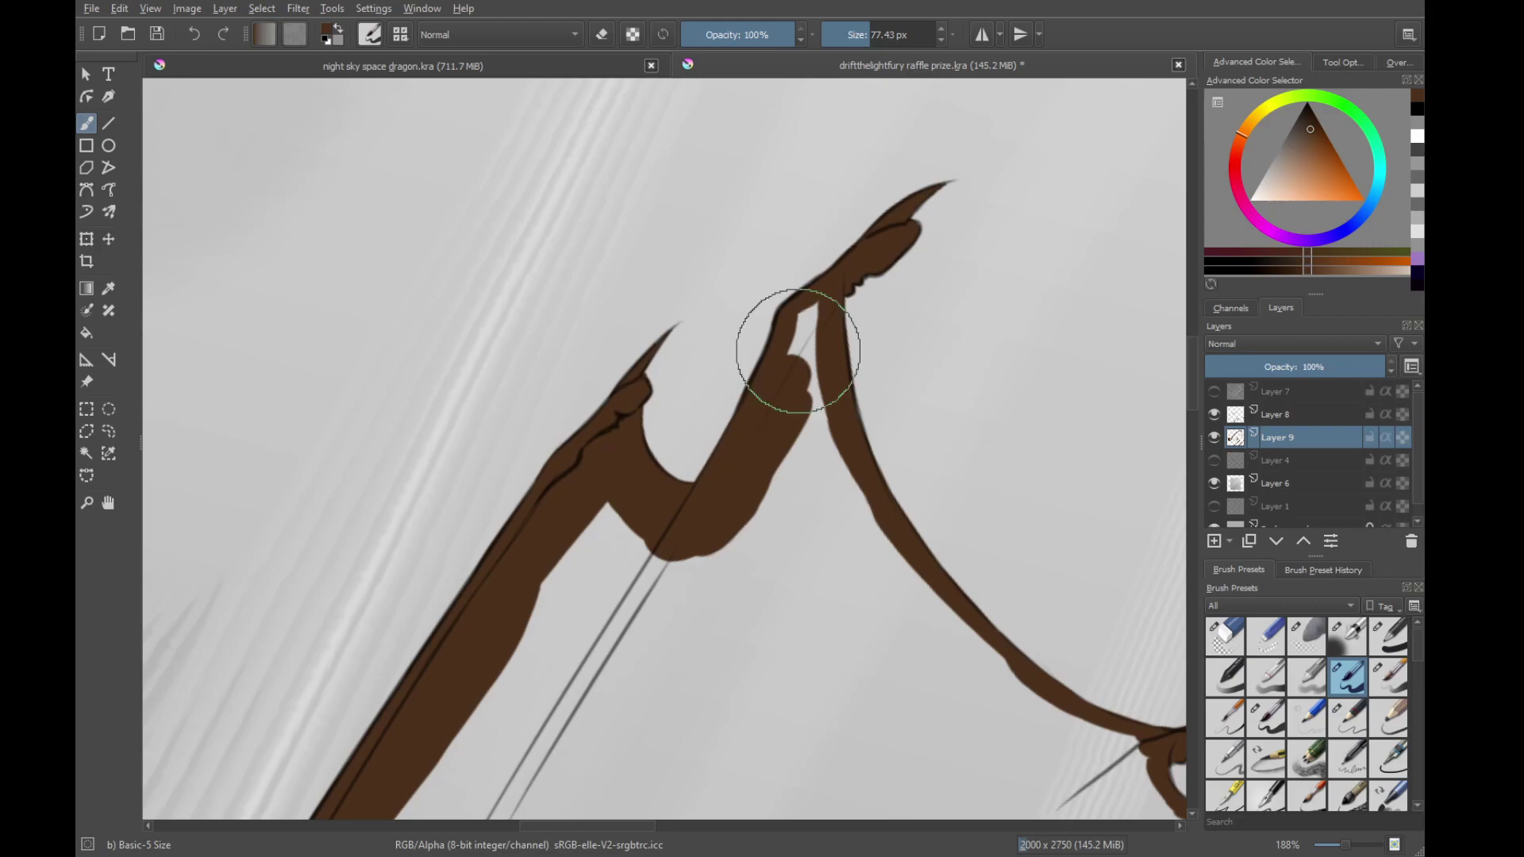
{"action": "left_click_drag", "start_coordinate": [798, 338], "coordinate": [887, 562]}
{"action": "left_click_drag", "start_coordinate": [916, 573], "coordinate": [797, 433]}
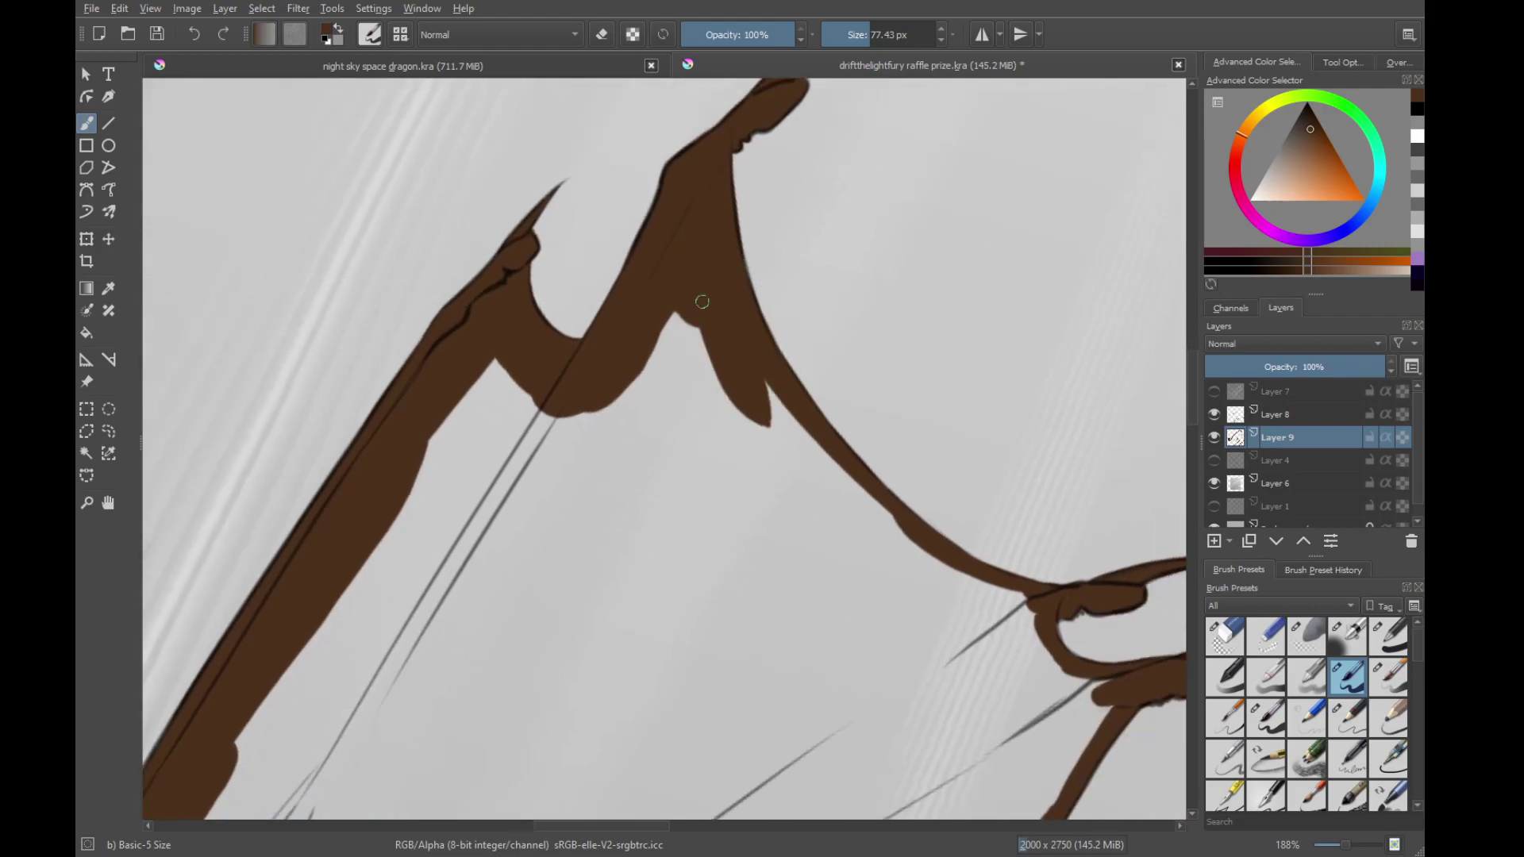
Widen the brown band along the curved membrane edge from the wing tip to the lower pair of finger claws
{"action": "left_click_drag", "start_coordinate": [701, 300], "coordinate": [894, 546]}
{"action": "left_click_drag", "start_coordinate": [889, 531], "coordinate": [792, 423]}
{"action": "left_click_drag", "start_coordinate": [635, 226], "coordinate": [797, 445]}
{"action": "left_click_drag", "start_coordinate": [734, 389], "coordinate": [841, 466]}
{"action": "left_click_drag", "start_coordinate": [812, 440], "coordinate": [752, 364]}
{"action": "left_click_drag", "start_coordinate": [746, 366], "coordinate": [863, 470]}
{"action": "mouse_move", "coordinate": [879, 514]}
{"action": "left_mouse_down"}
{"action": "mouse_move", "coordinate": [808, 381]}
{"action": "mouse_move", "coordinate": [820, 374]}
{"action": "left_mouse_up"}
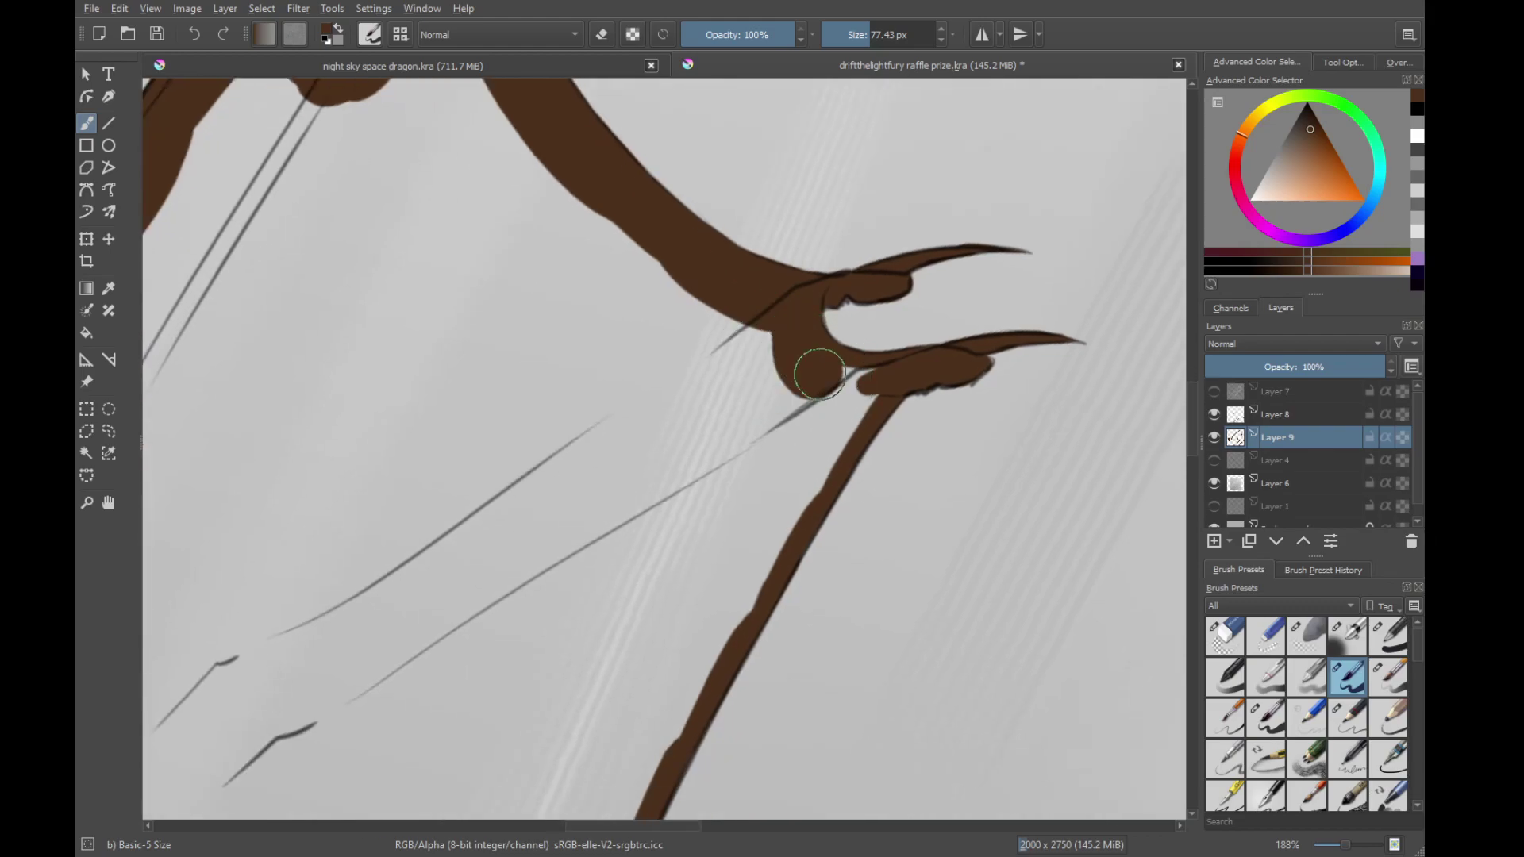
{"action": "left_click_drag", "start_coordinate": [836, 435], "coordinate": [826, 457]}
{"action": "mouse_move", "coordinate": [893, 476]}
{"action": "left_mouse_down"}
{"action": "mouse_move", "coordinate": [939, 225]}
{"action": "mouse_move", "coordinate": [960, 254]}
{"action": "left_mouse_up"}
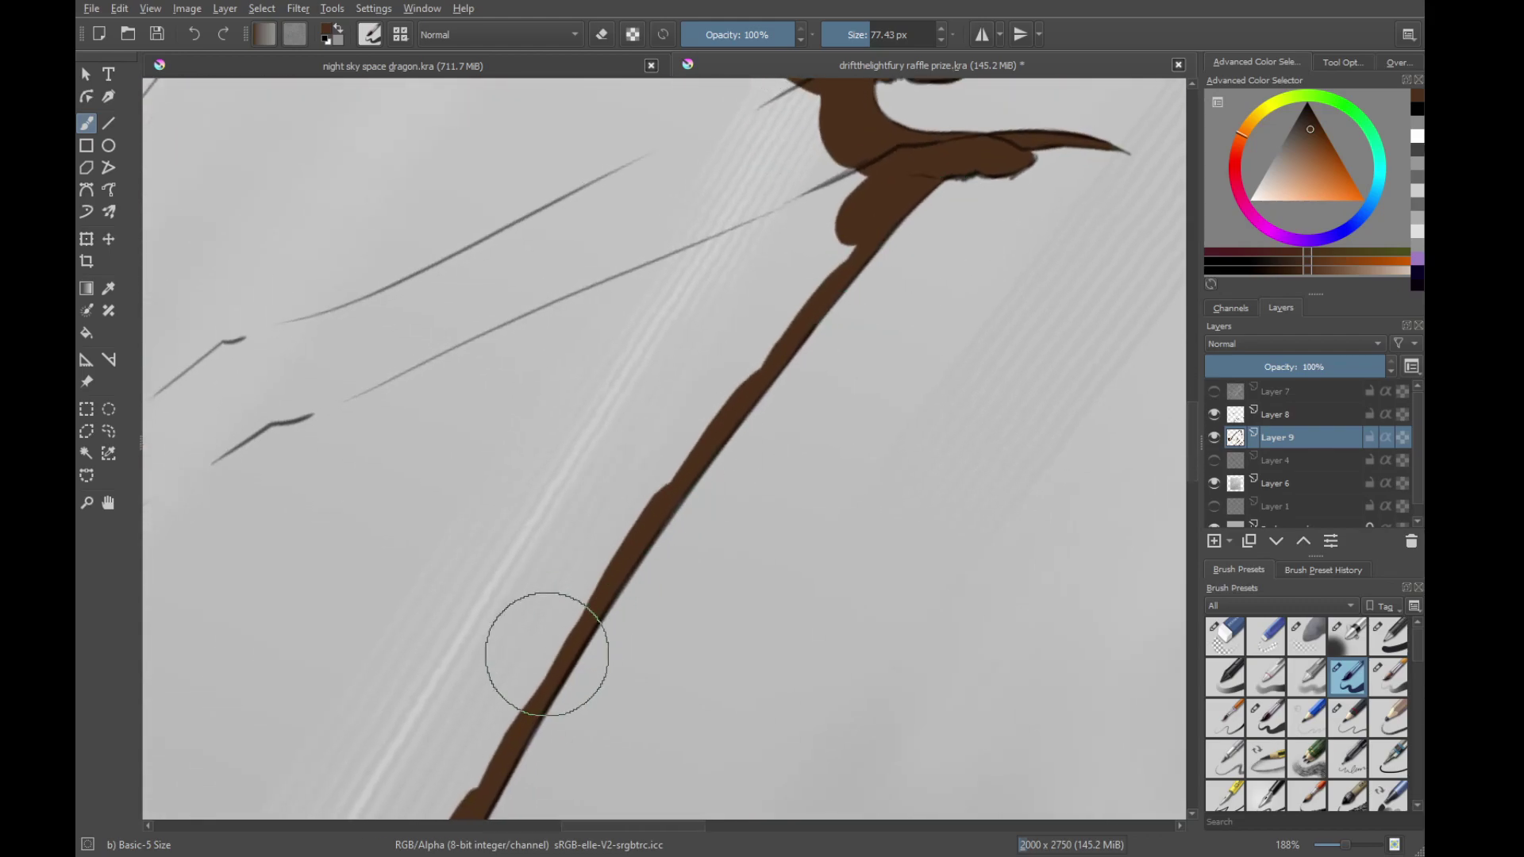
Widen the brown inside the wing's trailing edge just below the lower finger claws
{"action": "left_click_drag", "start_coordinate": [546, 653], "coordinate": [834, 194]}
{"action": "mouse_move", "coordinate": [803, 316]}
{"action": "left_mouse_down"}
{"action": "mouse_move", "coordinate": [865, 195]}
{"action": "mouse_move", "coordinate": [623, 484]}
{"action": "left_mouse_up"}
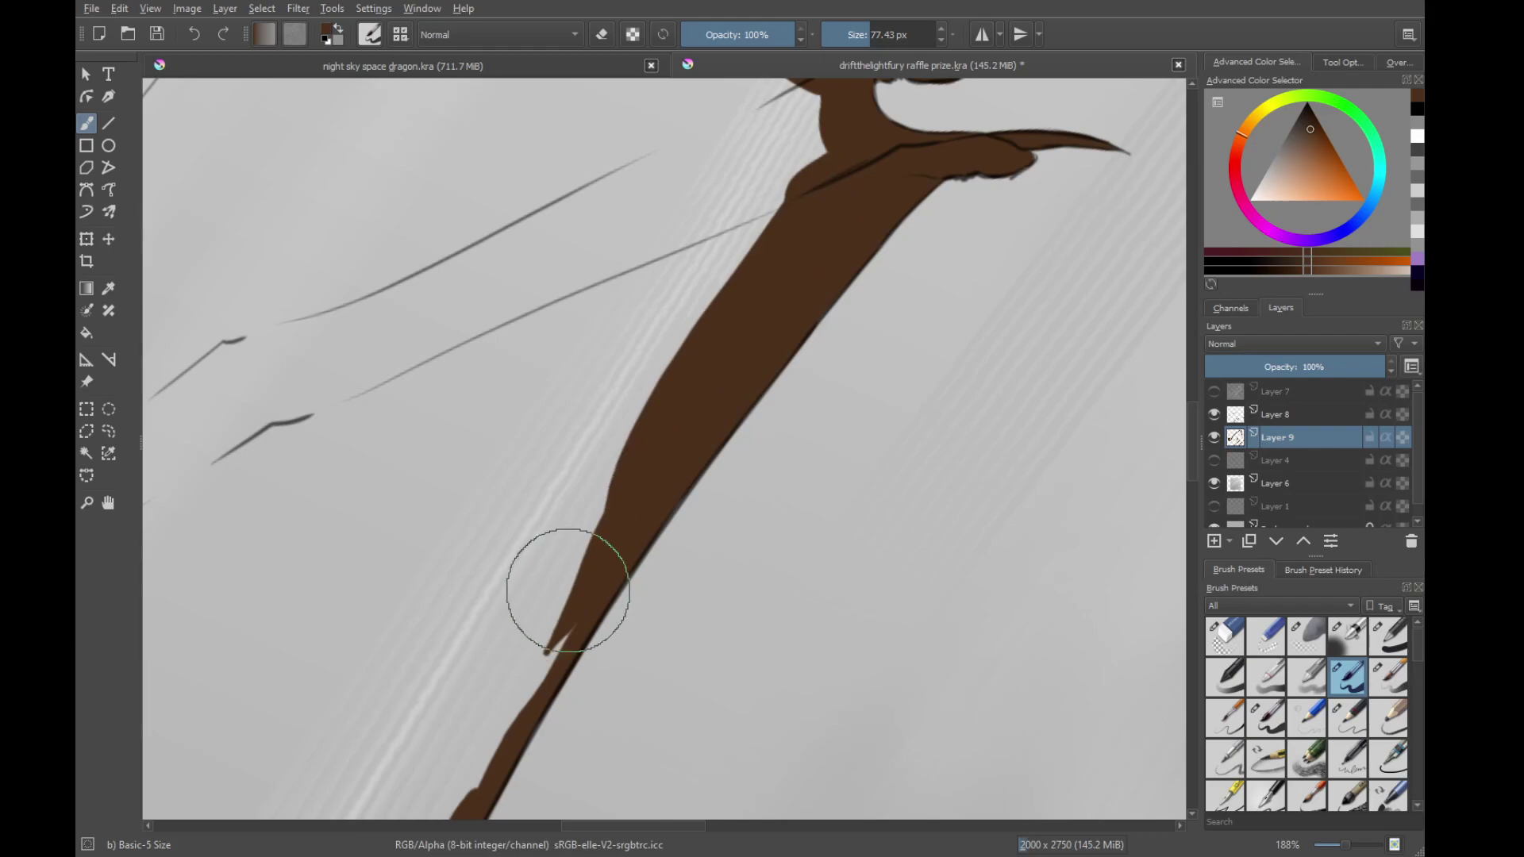
{"action": "mouse_move", "coordinate": [565, 592]}
{"action": "left_mouse_down"}
{"action": "mouse_move", "coordinate": [674, 422]}
{"action": "mouse_move", "coordinate": [715, 396]}
{"action": "left_mouse_up"}
{"action": "left_click_drag", "start_coordinate": [520, 591], "coordinate": [800, 220]}
{"action": "left_click_drag", "start_coordinate": [603, 485], "coordinate": [731, 282]}
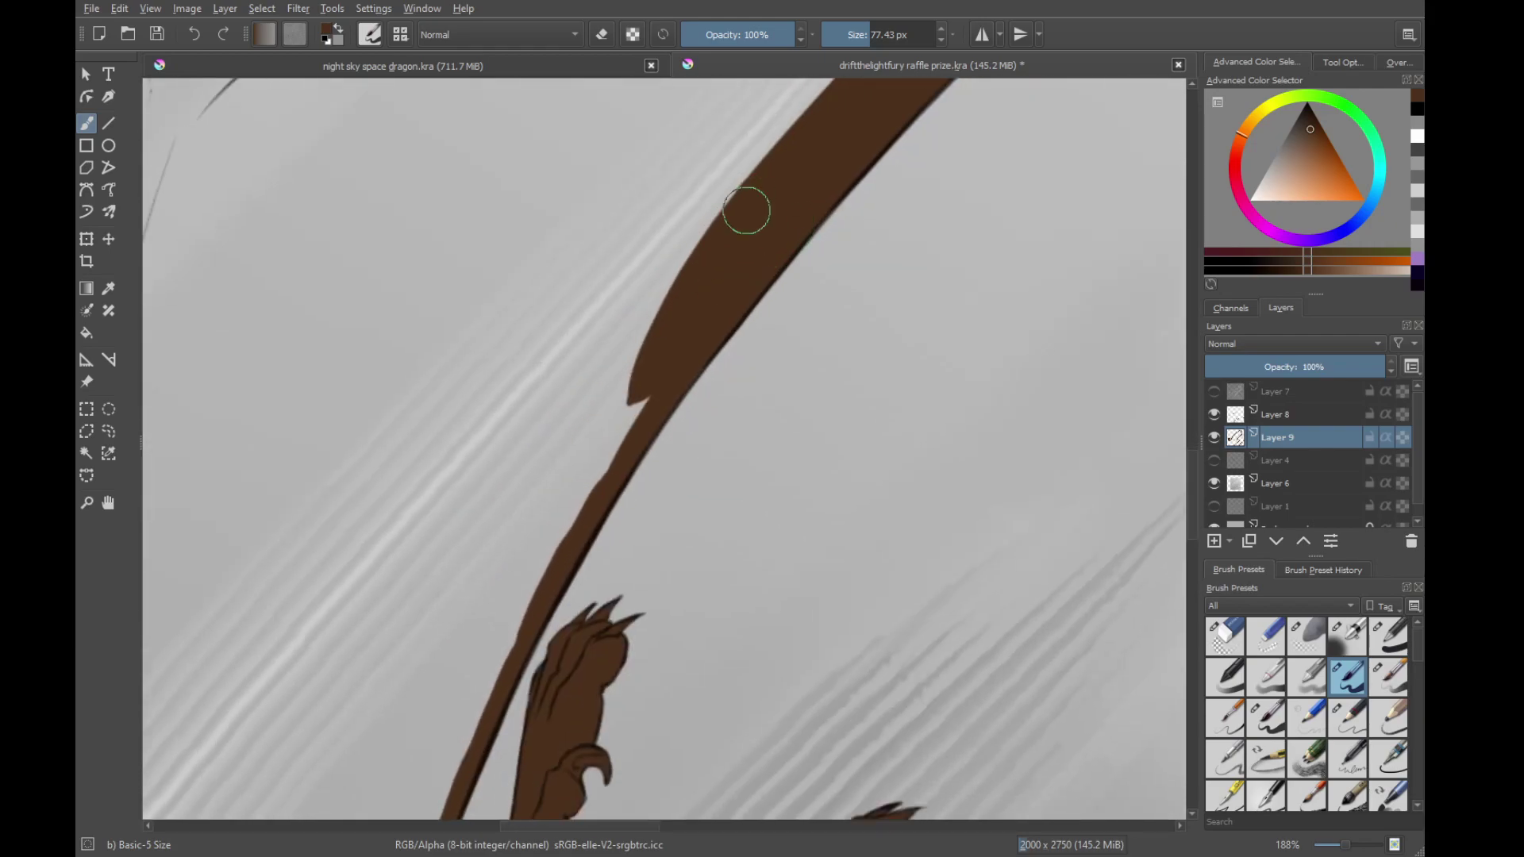
Continue the wide brown band down the wing's trailing edge to where it meets the hind legs
{"action": "left_click_drag", "start_coordinate": [745, 211], "coordinate": [496, 603]}
{"action": "mouse_move", "coordinate": [530, 503]}
{"action": "left_mouse_down"}
{"action": "mouse_move", "coordinate": [578, 388]}
{"action": "mouse_move", "coordinate": [608, 361]}
{"action": "left_mouse_up"}
{"action": "left_click_drag", "start_coordinate": [561, 512], "coordinate": [846, 326]}
{"action": "mouse_move", "coordinate": [496, 623]}
{"action": "left_mouse_down"}
{"action": "mouse_move", "coordinate": [613, 443]}
{"action": "mouse_move", "coordinate": [580, 512]}
{"action": "left_mouse_up"}
{"action": "left_click_drag", "start_coordinate": [572, 577], "coordinate": [708, 419]}
{"action": "mouse_move", "coordinate": [660, 433]}
{"action": "left_mouse_down"}
{"action": "mouse_move", "coordinate": [642, 462]}
{"action": "mouse_move", "coordinate": [713, 402]}
{"action": "left_mouse_up"}
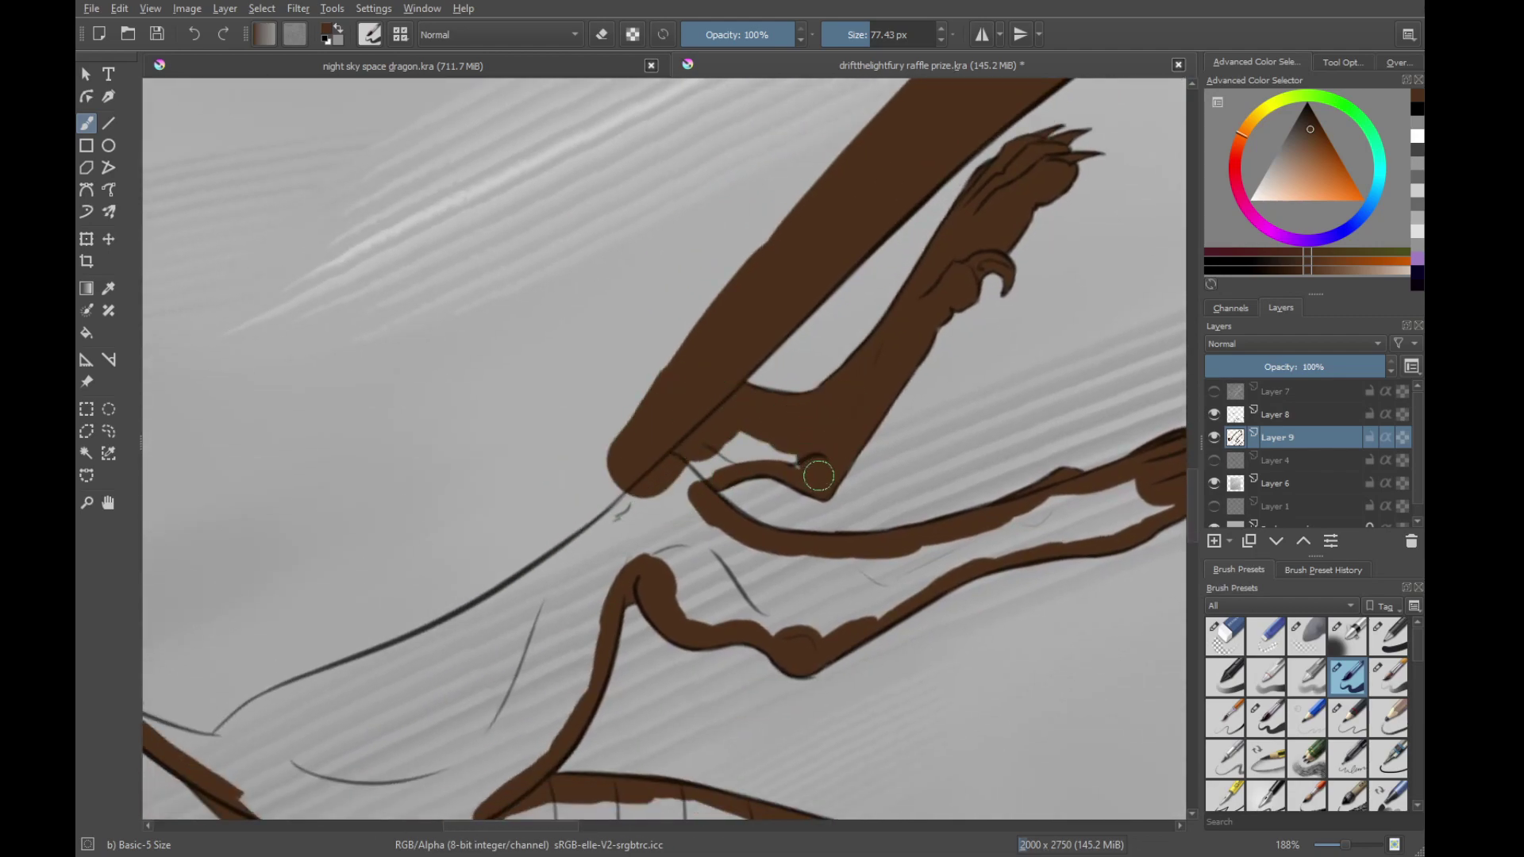
Fill the far hind leg's thigh and the upper half of the near hind leg with brown
{"action": "mouse_move", "coordinate": [666, 497]}
{"action": "left_mouse_down"}
{"action": "mouse_move", "coordinate": [736, 524]}
{"action": "mouse_move", "coordinate": [666, 461]}
{"action": "left_mouse_up"}
{"action": "left_click_drag", "start_coordinate": [706, 515], "coordinate": [810, 514]}
{"action": "left_click_drag", "start_coordinate": [873, 487], "coordinate": [733, 485]}
{"action": "left_click_drag", "start_coordinate": [651, 519], "coordinate": [854, 457]}
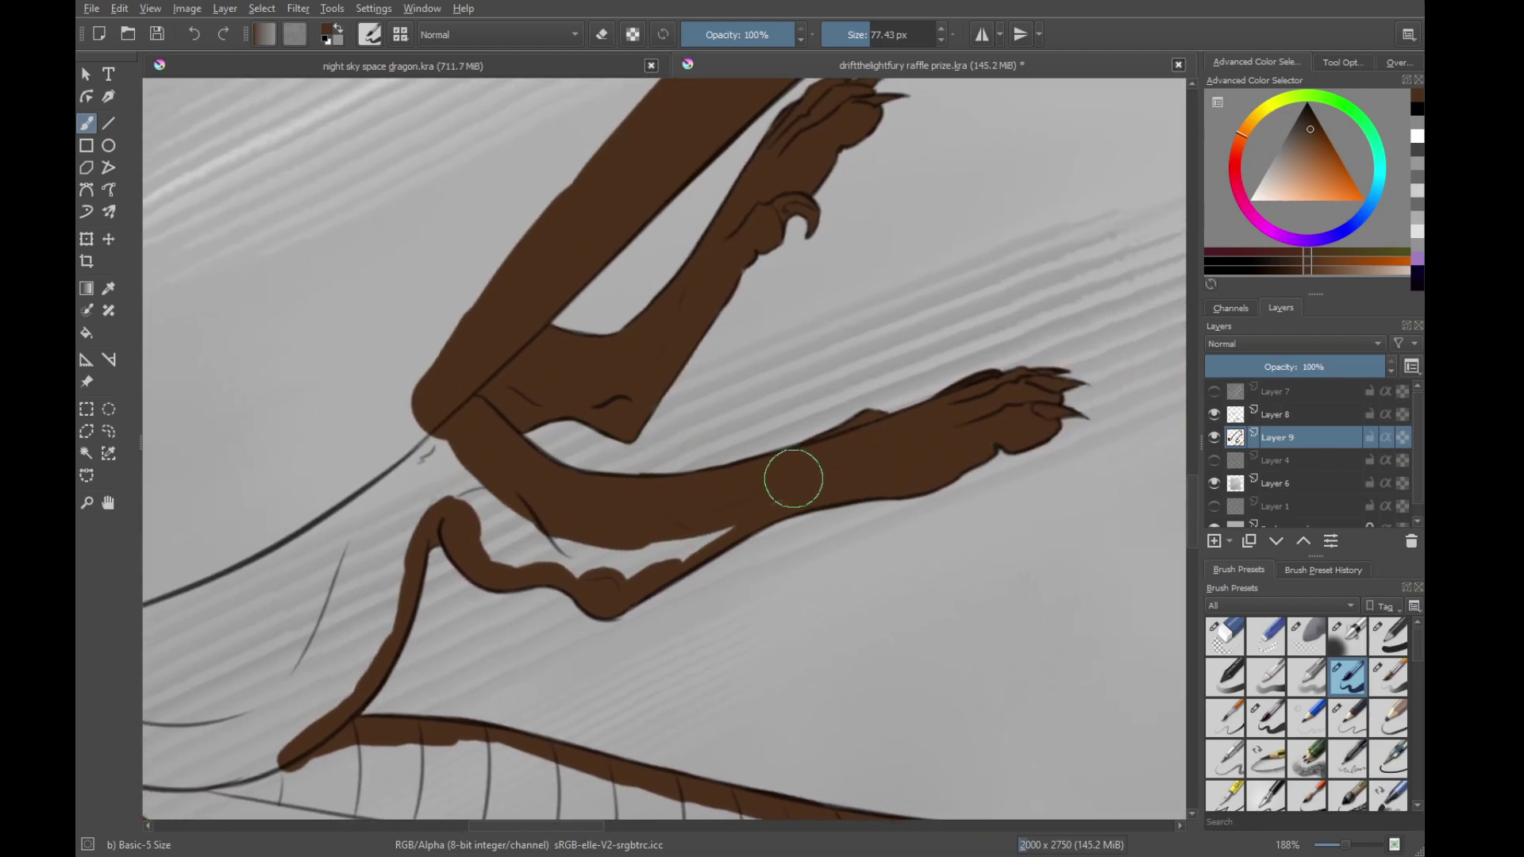
Fill the rest of the near hind leg and its thigh, carrying the brown into the hip
{"action": "left_click_drag", "start_coordinate": [705, 523], "coordinate": [834, 520]}
{"action": "left_click_drag", "start_coordinate": [605, 468], "coordinate": [740, 577]}
{"action": "mouse_move", "coordinate": [714, 520]}
{"action": "left_mouse_down"}
{"action": "mouse_move", "coordinate": [697, 500]}
{"action": "mouse_move", "coordinate": [676, 530]}
{"action": "left_mouse_up"}
{"action": "left_click_drag", "start_coordinate": [646, 597], "coordinate": [743, 403]}
{"action": "mouse_move", "coordinate": [770, 353]}
{"action": "left_mouse_down"}
{"action": "mouse_move", "coordinate": [768, 334]}
{"action": "mouse_move", "coordinate": [766, 406]}
{"action": "left_mouse_up"}
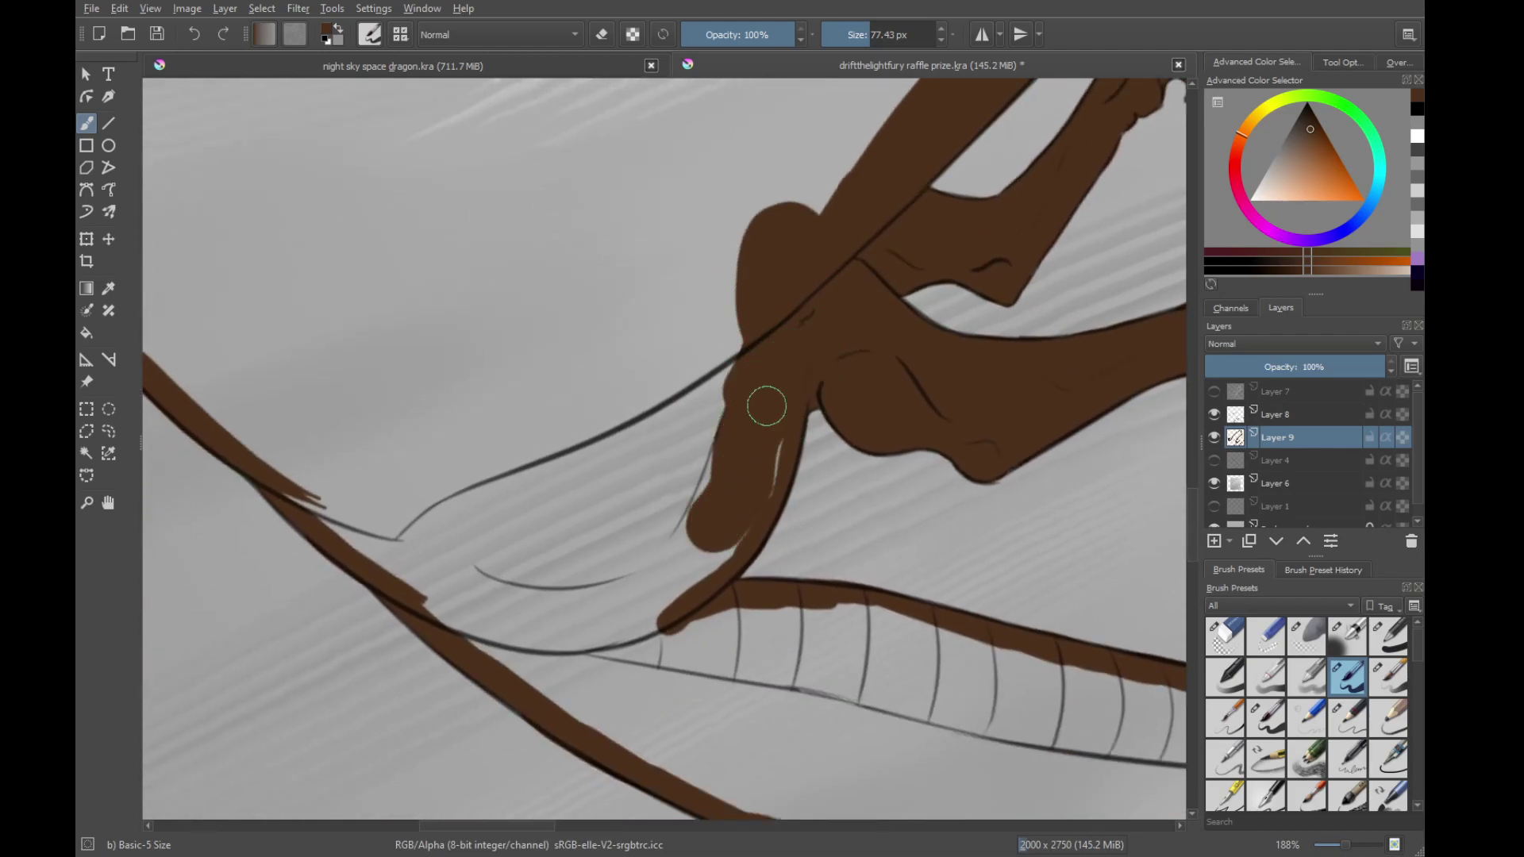
Fill the tail's segmented underside from its base and carry the brown up toward the middle of the tail
{"action": "left_click_drag", "start_coordinate": [740, 509], "coordinate": [650, 597]}
{"action": "mouse_move", "coordinate": [650, 562]}
{"action": "left_mouse_down"}
{"action": "mouse_move", "coordinate": [643, 425]}
{"action": "mouse_move", "coordinate": [670, 500]}
{"action": "mouse_move", "coordinate": [937, 515]}
{"action": "left_mouse_up"}
{"action": "mouse_move", "coordinate": [992, 432]}
{"action": "left_mouse_down"}
{"action": "mouse_move", "coordinate": [979, 347]}
{"action": "mouse_move", "coordinate": [814, 157]}
{"action": "left_mouse_up"}
{"action": "left_click_drag", "start_coordinate": [742, 279], "coordinate": [670, 540]}
{"action": "mouse_move", "coordinate": [777, 503]}
{"action": "left_mouse_down"}
{"action": "mouse_move", "coordinate": [928, 365]}
{"action": "mouse_move", "coordinate": [980, 276]}
{"action": "left_mouse_up"}
{"action": "mouse_move", "coordinate": [980, 273]}
{"action": "left_mouse_down"}
{"action": "mouse_move", "coordinate": [731, 568]}
{"action": "mouse_move", "coordinate": [901, 345]}
{"action": "left_mouse_up"}
{"action": "mouse_move", "coordinate": [806, 473]}
{"action": "left_mouse_down"}
{"action": "mouse_move", "coordinate": [919, 289]}
{"action": "mouse_move", "coordinate": [749, 576]}
{"action": "left_mouse_up"}
{"action": "left_click_drag", "start_coordinate": [753, 571], "coordinate": [878, 223]}
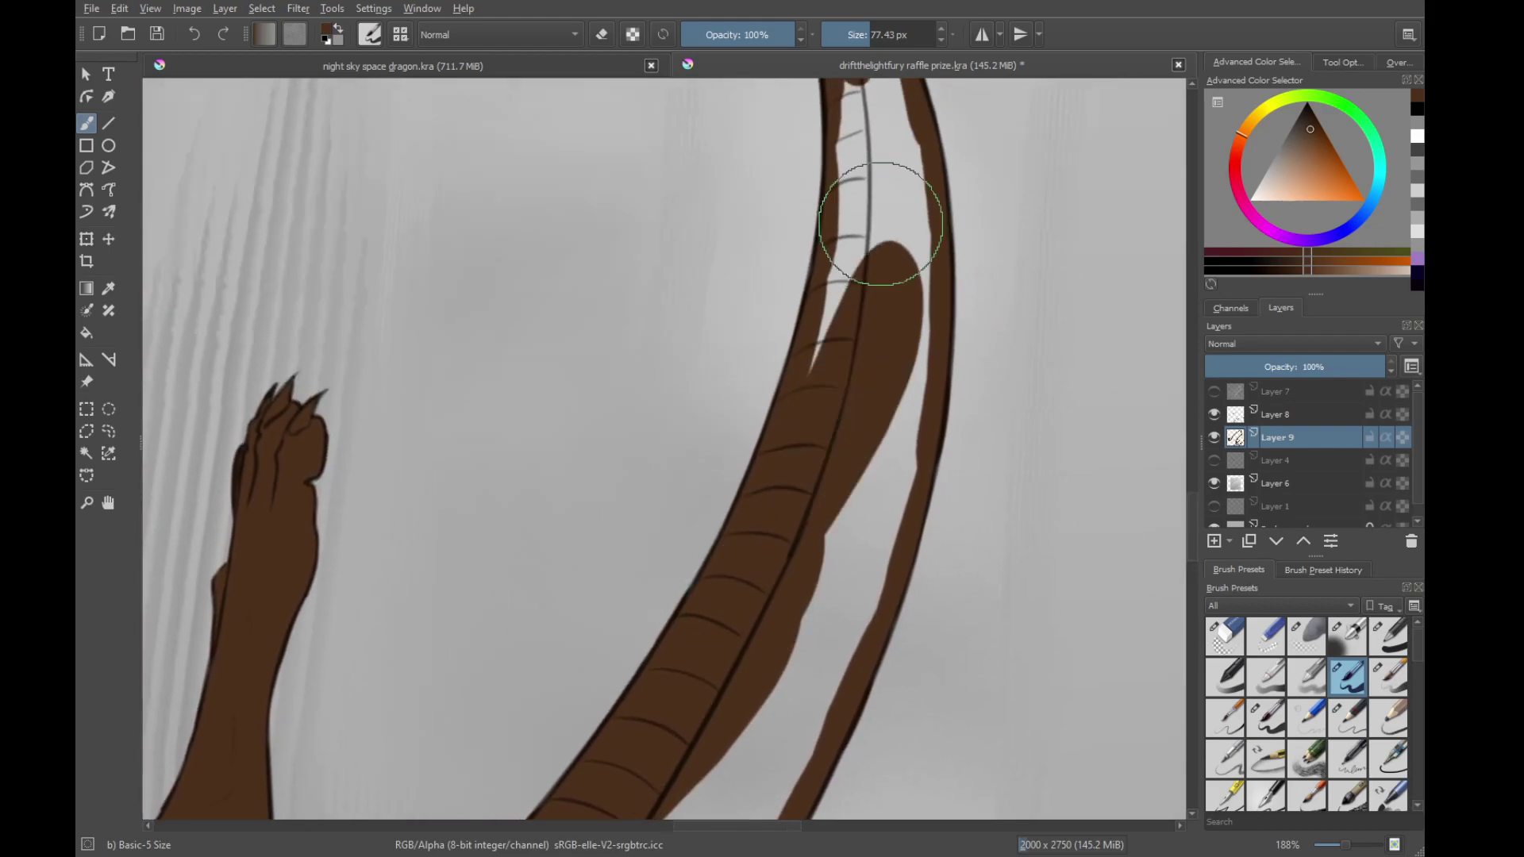
Fill the outer half of the tail up to its tip with brown
{"action": "mouse_move", "coordinate": [782, 519]}
{"action": "left_mouse_down"}
{"action": "mouse_move", "coordinate": [863, 162]}
{"action": "mouse_move", "coordinate": [807, 423]}
{"action": "left_mouse_up"}
{"action": "mouse_move", "coordinate": [780, 268]}
{"action": "left_mouse_down"}
{"action": "mouse_move", "coordinate": [823, 407]}
{"action": "mouse_move", "coordinate": [826, 293]}
{"action": "left_mouse_up"}
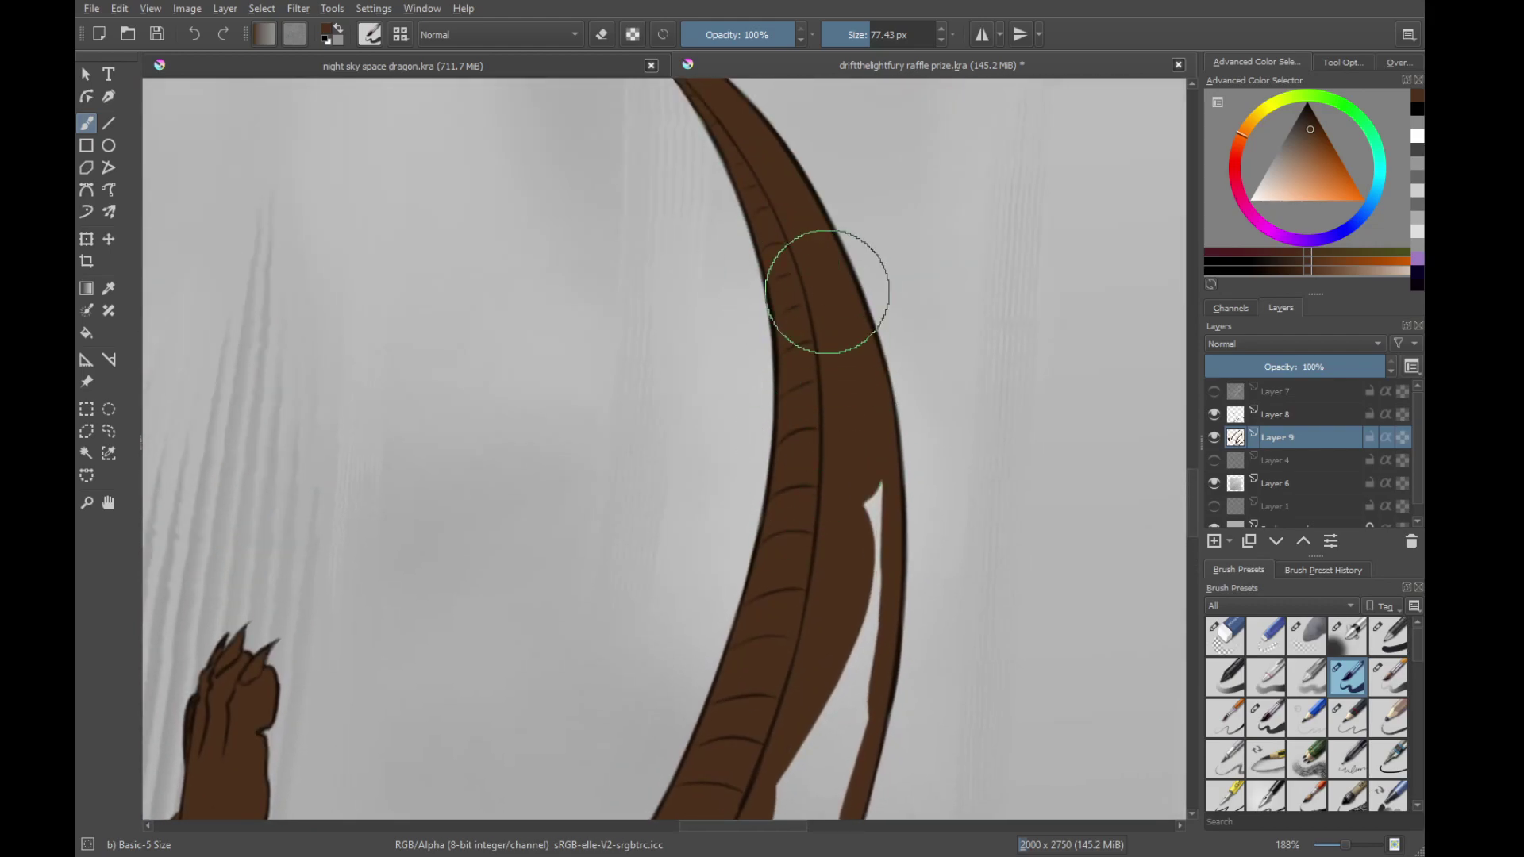
{"action": "left_click_drag", "start_coordinate": [830, 508], "coordinate": [829, 575]}
{"action": "left_click_drag", "start_coordinate": [828, 562], "coordinate": [817, 337]}
{"action": "left_click_drag", "start_coordinate": [833, 262], "coordinate": [757, 627]}
{"action": "left_click_drag", "start_coordinate": [782, 507], "coordinate": [782, 293]}
Fill the remaining gaps along the tail's back down to its base and spread the brown into the rump
{"action": "left_click_drag", "start_coordinate": [842, 250], "coordinate": [777, 475]}
{"action": "mouse_move", "coordinate": [819, 329]}
{"action": "left_mouse_down"}
{"action": "mouse_move", "coordinate": [619, 643]}
{"action": "mouse_move", "coordinate": [727, 421]}
{"action": "left_mouse_up"}
{"action": "left_click_drag", "start_coordinate": [888, 214], "coordinate": [786, 508]}
{"action": "left_click_drag", "start_coordinate": [827, 368], "coordinate": [654, 635]}
{"action": "mouse_move", "coordinate": [568, 674]}
{"action": "left_mouse_down"}
{"action": "mouse_move", "coordinate": [766, 406]}
{"action": "mouse_move", "coordinate": [555, 561]}
{"action": "mouse_move", "coordinate": [843, 299]}
{"action": "mouse_move", "coordinate": [595, 579]}
{"action": "mouse_move", "coordinate": [952, 248]}
{"action": "left_mouse_up"}
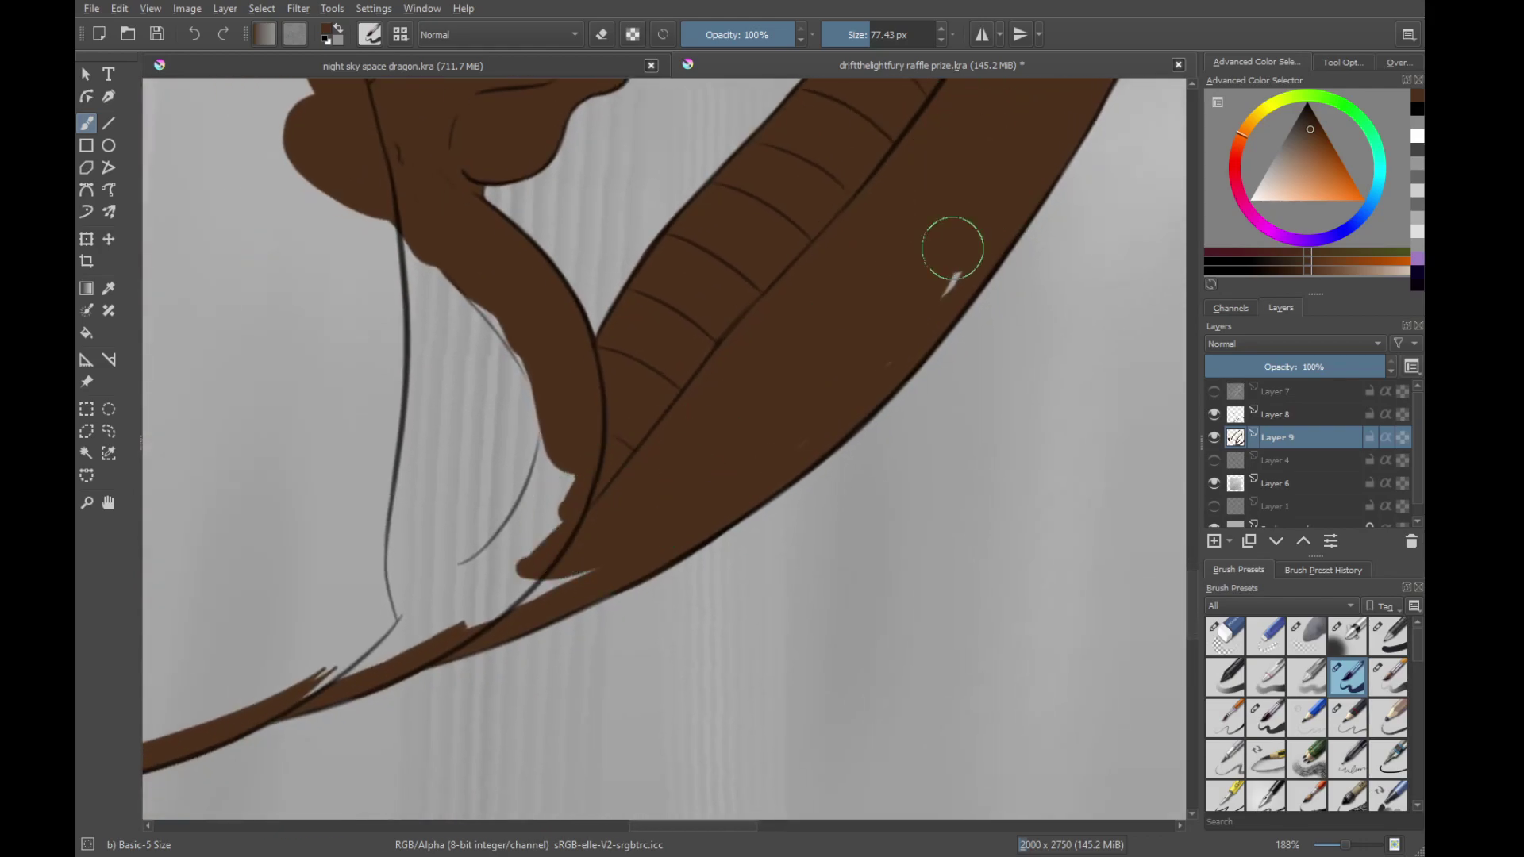
{"action": "left_click_drag", "start_coordinate": [622, 484], "coordinate": [862, 436]}
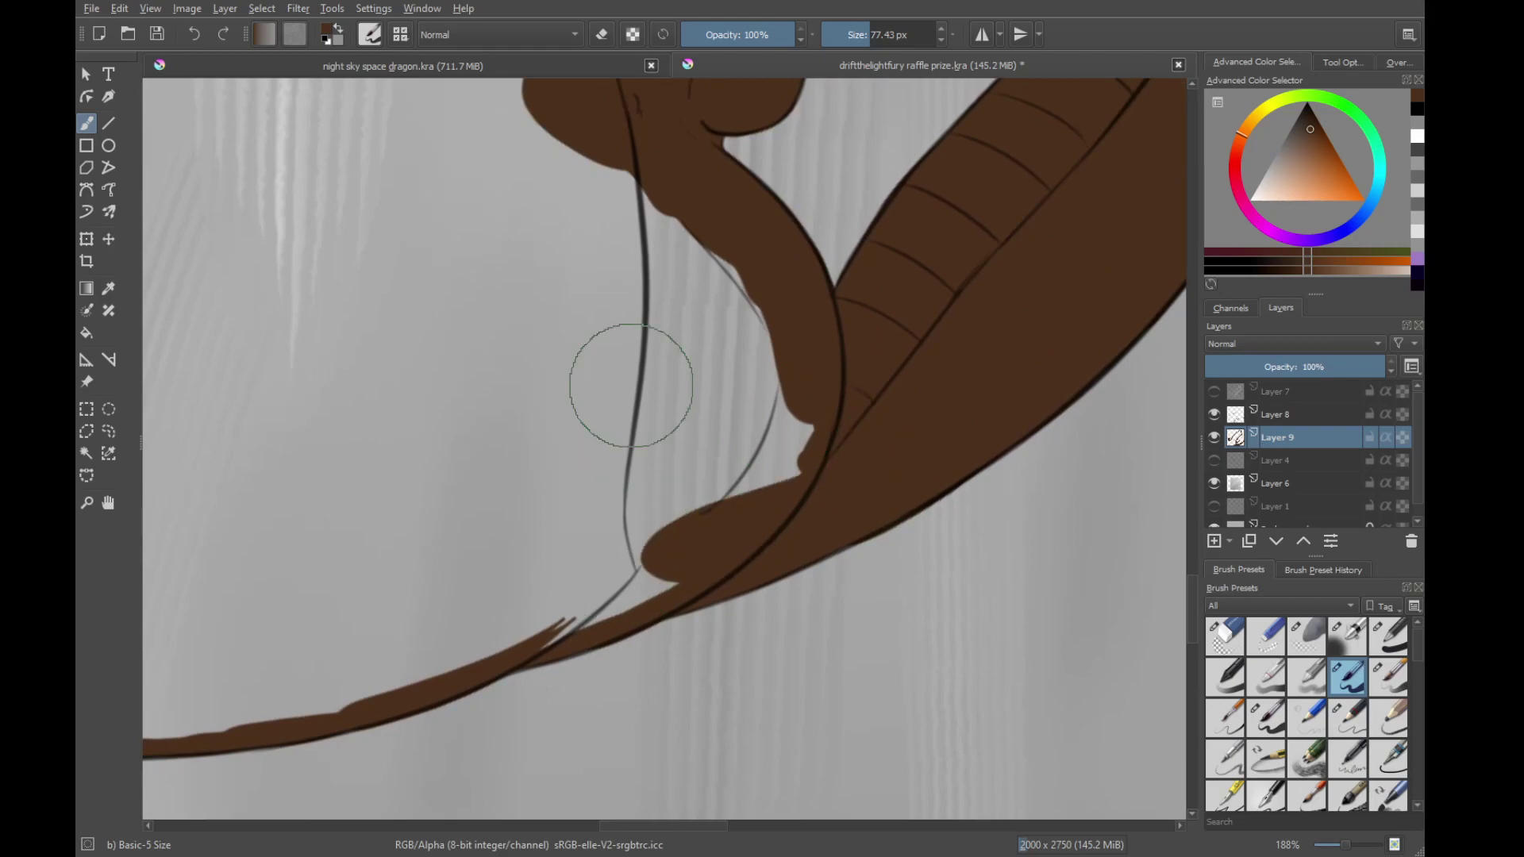
Thicken the brown inside the back outline from the rump up to the shoulder
{"action": "mouse_move", "coordinate": [631, 385]}
{"action": "left_mouse_down"}
{"action": "mouse_move", "coordinate": [666, 354]}
{"action": "mouse_move", "coordinate": [752, 450]}
{"action": "mouse_move", "coordinate": [497, 646]}
{"action": "mouse_move", "coordinate": [544, 732]}
{"action": "mouse_move", "coordinate": [720, 325]}
{"action": "left_mouse_up"}
{"action": "mouse_move", "coordinate": [582, 646]}
{"action": "left_mouse_down"}
{"action": "mouse_move", "coordinate": [912, 151]}
{"action": "mouse_move", "coordinate": [714, 412]}
{"action": "left_mouse_up"}
{"action": "left_click_drag", "start_coordinate": [640, 527], "coordinate": [793, 229]}
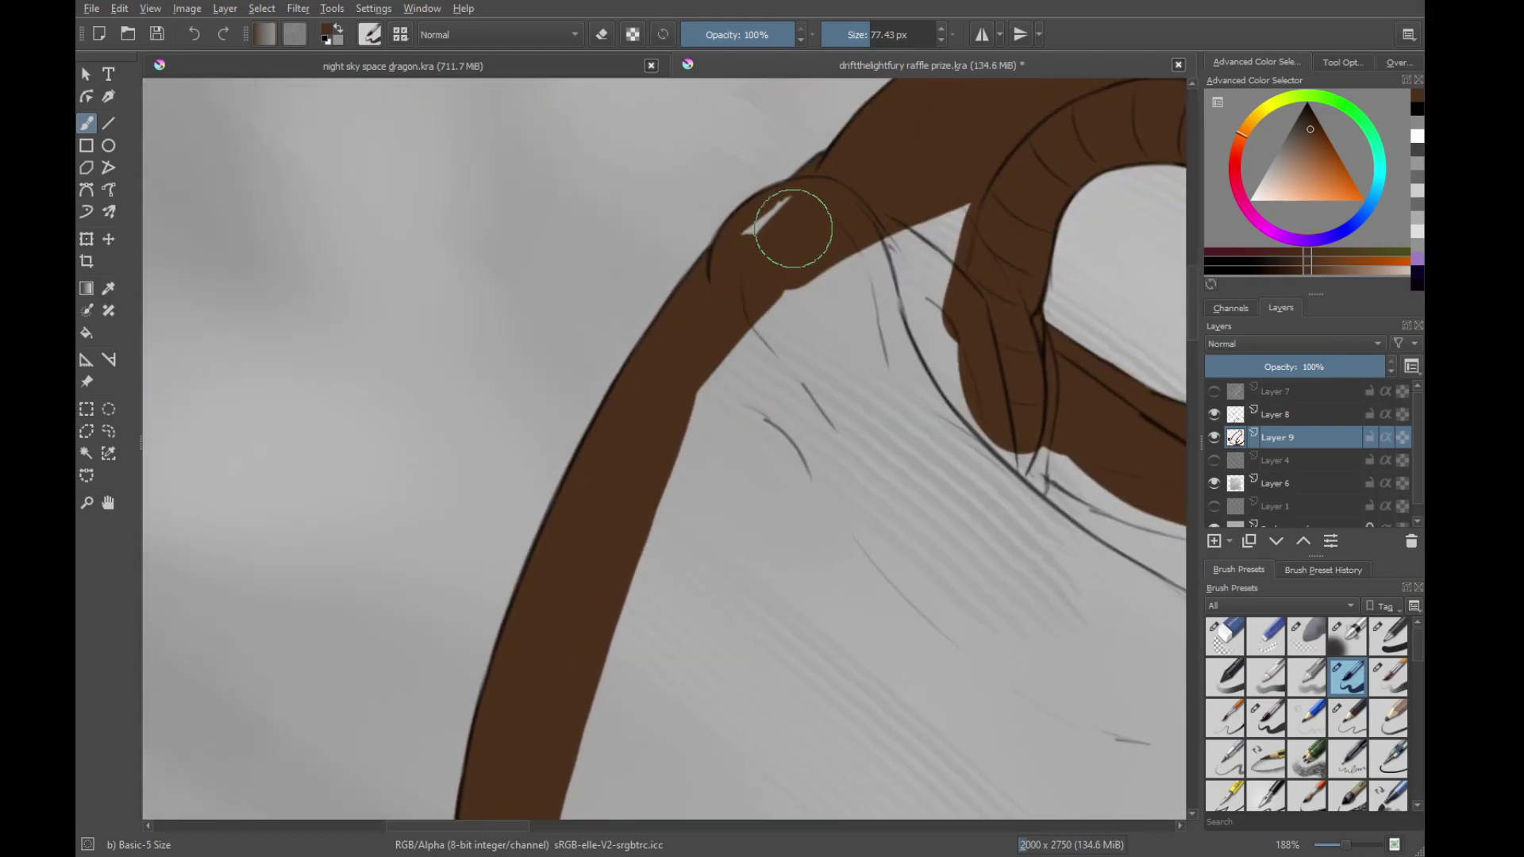
Fill the shoulder and the base of the wing arm below the neck with brown
{"action": "left_click_drag", "start_coordinate": [639, 623], "coordinate": [962, 189]}
{"action": "mouse_move", "coordinate": [719, 243]}
{"action": "left_mouse_down"}
{"action": "mouse_move", "coordinate": [806, 173]}
{"action": "mouse_move", "coordinate": [1052, 421]}
{"action": "left_mouse_up"}
{"action": "mouse_move", "coordinate": [948, 421]}
{"action": "left_mouse_down"}
{"action": "mouse_move", "coordinate": [609, 405]}
{"action": "mouse_move", "coordinate": [893, 436]}
{"action": "left_mouse_up"}
{"action": "left_click_drag", "start_coordinate": [700, 320], "coordinate": [1036, 417]}
{"action": "mouse_move", "coordinate": [1035, 417]}
{"action": "left_mouse_down"}
{"action": "mouse_move", "coordinate": [560, 87]}
{"action": "mouse_move", "coordinate": [701, 282]}
{"action": "mouse_move", "coordinate": [878, 350]}
{"action": "mouse_move", "coordinate": [769, 265]}
{"action": "mouse_move", "coordinate": [698, 421]}
{"action": "mouse_move", "coordinate": [698, 357]}
{"action": "mouse_move", "coordinate": [656, 425]}
{"action": "left_mouse_up"}
{"action": "mouse_move", "coordinate": [1123, 163]}
{"action": "left_mouse_down"}
{"action": "mouse_move", "coordinate": [828, 360]}
{"action": "mouse_move", "coordinate": [721, 401]}
{"action": "mouse_move", "coordinate": [826, 373]}
{"action": "mouse_move", "coordinate": [1127, 193]}
{"action": "mouse_move", "coordinate": [701, 474]}
{"action": "mouse_move", "coordinate": [809, 315]}
{"action": "mouse_move", "coordinate": [936, 224]}
{"action": "left_mouse_up"}
{"action": "left_click_drag", "start_coordinate": [967, 370], "coordinate": [742, 313]}
{"action": "mouse_move", "coordinate": [778, 246]}
{"action": "left_mouse_down"}
{"action": "mouse_move", "coordinate": [976, 431]}
{"action": "mouse_move", "coordinate": [853, 281]}
{"action": "mouse_move", "coordinate": [861, 533]}
{"action": "left_mouse_up"}
{"action": "left_click_drag", "start_coordinate": [837, 464], "coordinate": [765, 190]}
{"action": "mouse_move", "coordinate": [789, 305]}
{"action": "left_mouse_down"}
{"action": "mouse_move", "coordinate": [813, 381]}
{"action": "mouse_move", "coordinate": [902, 241]}
{"action": "left_mouse_up"}
Fill the remaining torso and wing membrane with brown, enlarging the brush to 240.07 px
{"action": "left_click_drag", "start_coordinate": [976, 151], "coordinate": [606, 570]}
{"action": "left_click_drag", "start_coordinate": [625, 512], "coordinate": [751, 296]}
{"action": "mouse_move", "coordinate": [698, 361]}
{"action": "left_mouse_down"}
{"action": "mouse_move", "coordinate": [527, 718]}
{"action": "mouse_move", "coordinate": [681, 402]}
{"action": "left_mouse_up"}
{"action": "mouse_move", "coordinate": [659, 436]}
{"action": "left_mouse_down"}
{"action": "mouse_move", "coordinate": [575, 595]}
{"action": "mouse_move", "coordinate": [508, 782]}
{"action": "left_mouse_up"}
{"action": "mouse_move", "coordinate": [573, 626]}
{"action": "left_mouse_down"}
{"action": "mouse_move", "coordinate": [702, 309]}
{"action": "mouse_move", "coordinate": [707, 374]}
{"action": "mouse_move", "coordinate": [698, 255]}
{"action": "mouse_move", "coordinate": [685, 460]}
{"action": "mouse_move", "coordinate": [834, 550]}
{"action": "left_mouse_up"}
{"action": "left_click_drag", "start_coordinate": [635, 429], "coordinate": [995, 468]}
{"action": "left_click_drag", "start_coordinate": [769, 395], "coordinate": [758, 605]}
{"action": "mouse_move", "coordinate": [773, 723]}
{"action": "left_mouse_down"}
{"action": "mouse_move", "coordinate": [643, 313]}
{"action": "mouse_move", "coordinate": [950, 694]}
{"action": "mouse_move", "coordinate": [708, 291]}
{"action": "left_mouse_up"}
{"action": "left_click_drag", "start_coordinate": [752, 269], "coordinate": [729, 470]}
{"action": "mouse_move", "coordinate": [718, 315]}
{"action": "left_mouse_down"}
{"action": "mouse_move", "coordinate": [893, 380]}
{"action": "mouse_move", "coordinate": [779, 240]}
{"action": "left_mouse_up"}
{"action": "mouse_move", "coordinate": [659, 282]}
{"action": "left_mouse_down"}
{"action": "mouse_move", "coordinate": [707, 548]}
{"action": "mouse_move", "coordinate": [623, 564]}
{"action": "mouse_move", "coordinate": [635, 583]}
{"action": "left_mouse_up"}
{"action": "mouse_move", "coordinate": [753, 658]}
{"action": "left_mouse_down"}
{"action": "mouse_move", "coordinate": [803, 657]}
{"action": "mouse_move", "coordinate": [680, 595]}
{"action": "mouse_move", "coordinate": [714, 612]}
{"action": "mouse_move", "coordinate": [735, 527]}
{"action": "mouse_move", "coordinate": [823, 408]}
{"action": "mouse_move", "coordinate": [833, 333]}
{"action": "mouse_move", "coordinate": [966, 214]}
{"action": "mouse_move", "coordinate": [1095, 175]}
{"action": "mouse_move", "coordinate": [1106, 231]}
{"action": "mouse_move", "coordinate": [1031, 238]}
{"action": "mouse_move", "coordinate": [912, 401]}
{"action": "mouse_move", "coordinate": [1027, 243]}
{"action": "left_mouse_up"}
{"action": "key", "text": "bracketright"}
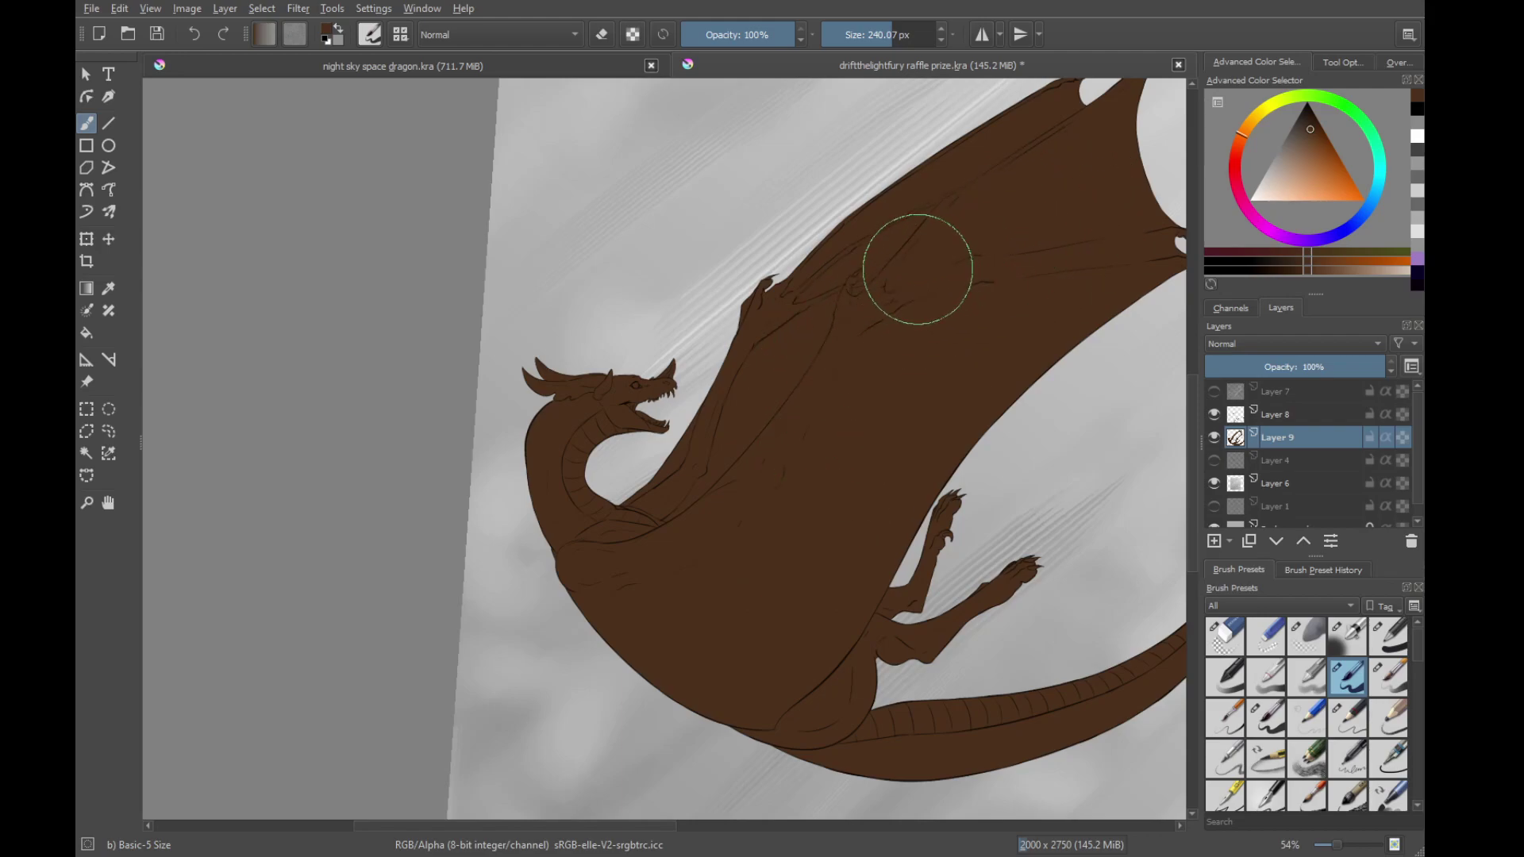
Wrap Layer 9 in a quick clipping group with a mask layer above it and save the file
{"action": "right_click", "coordinate": [841, 264]}
{"action": "left_click", "coordinate": [842, 112]}
{"action": "left_click", "coordinate": [1094, 256]}
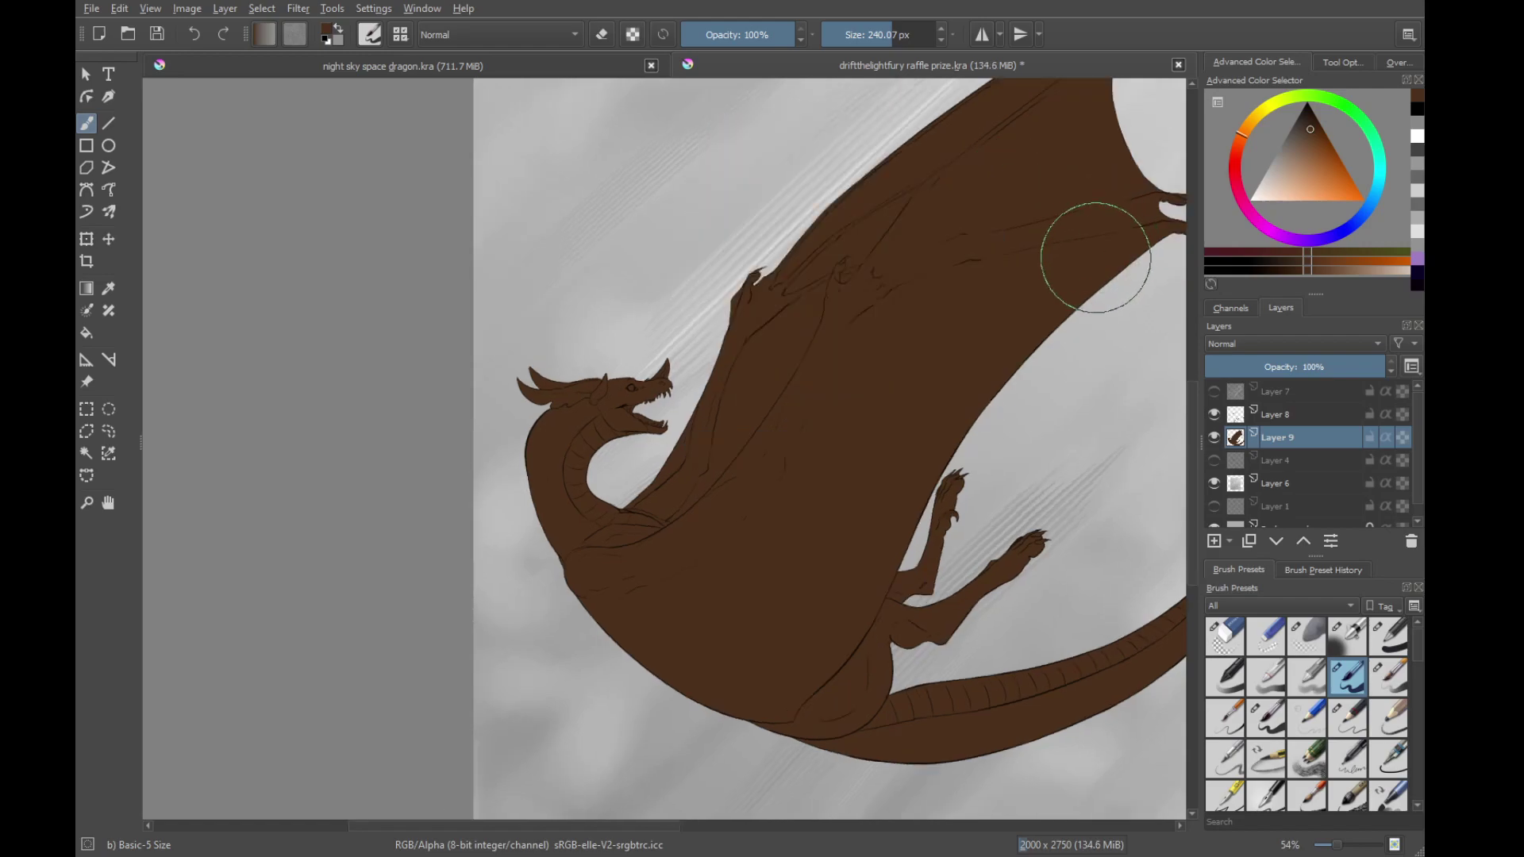
{"action": "left_click_drag", "start_coordinate": [1094, 259], "coordinate": [865, 277]}
{"action": "scroll", "coordinate": [865, 277], "scroll_direction": "down", "scroll_amount": 4}
{"action": "left_click_drag", "start_coordinate": [873, 337], "coordinate": [873, 478]}
{"action": "scroll", "coordinate": [874, 445], "scroll_direction": "up", "scroll_amount": 1}
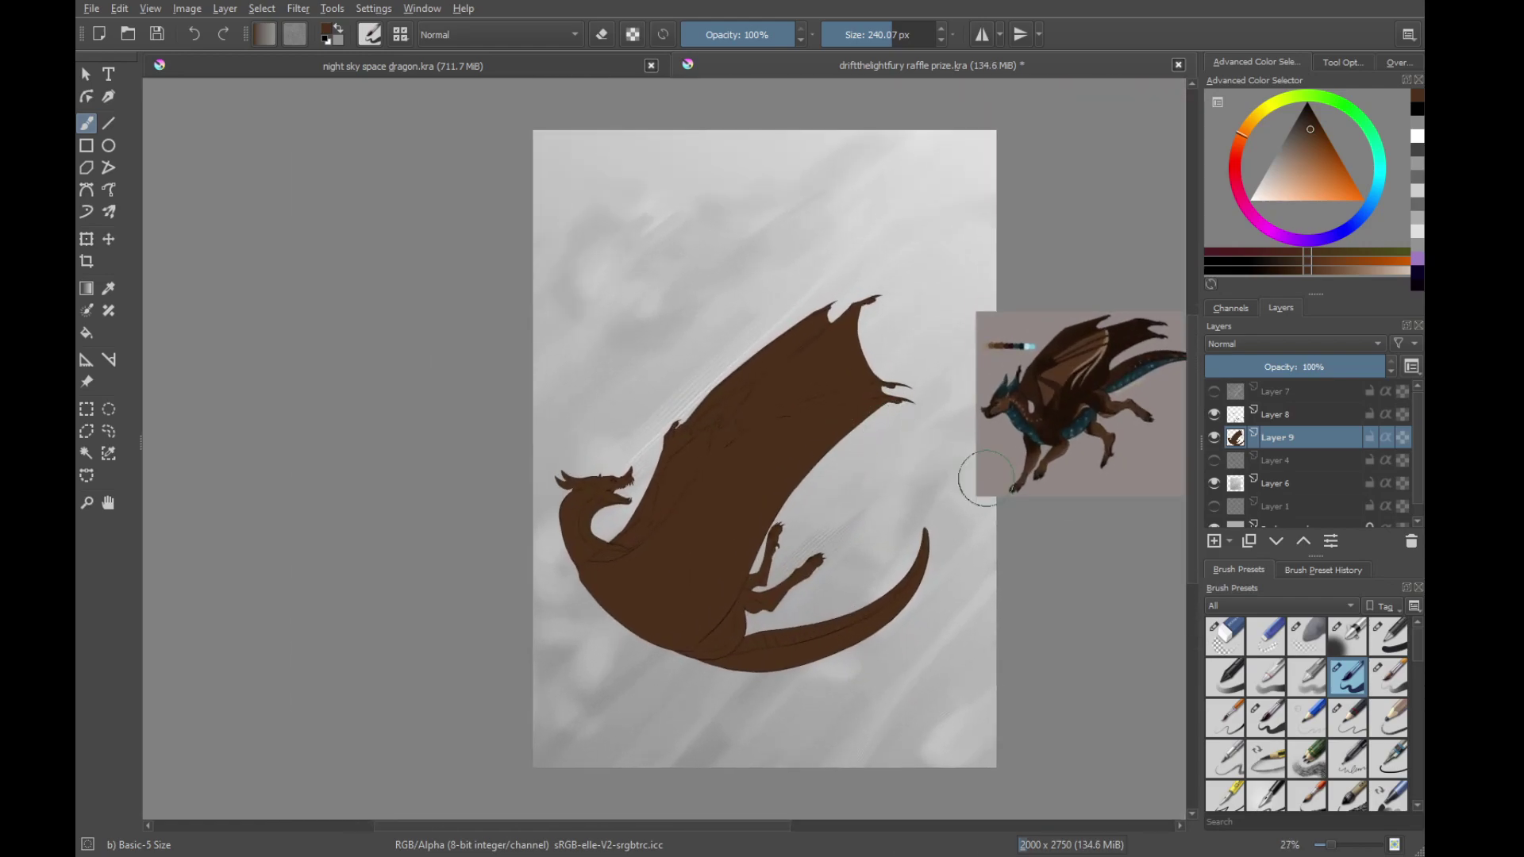
{"action": "left_click", "coordinate": [1064, 454], "text": "ctrl"}
{"action": "key", "text": "ctrl+shift+g"}
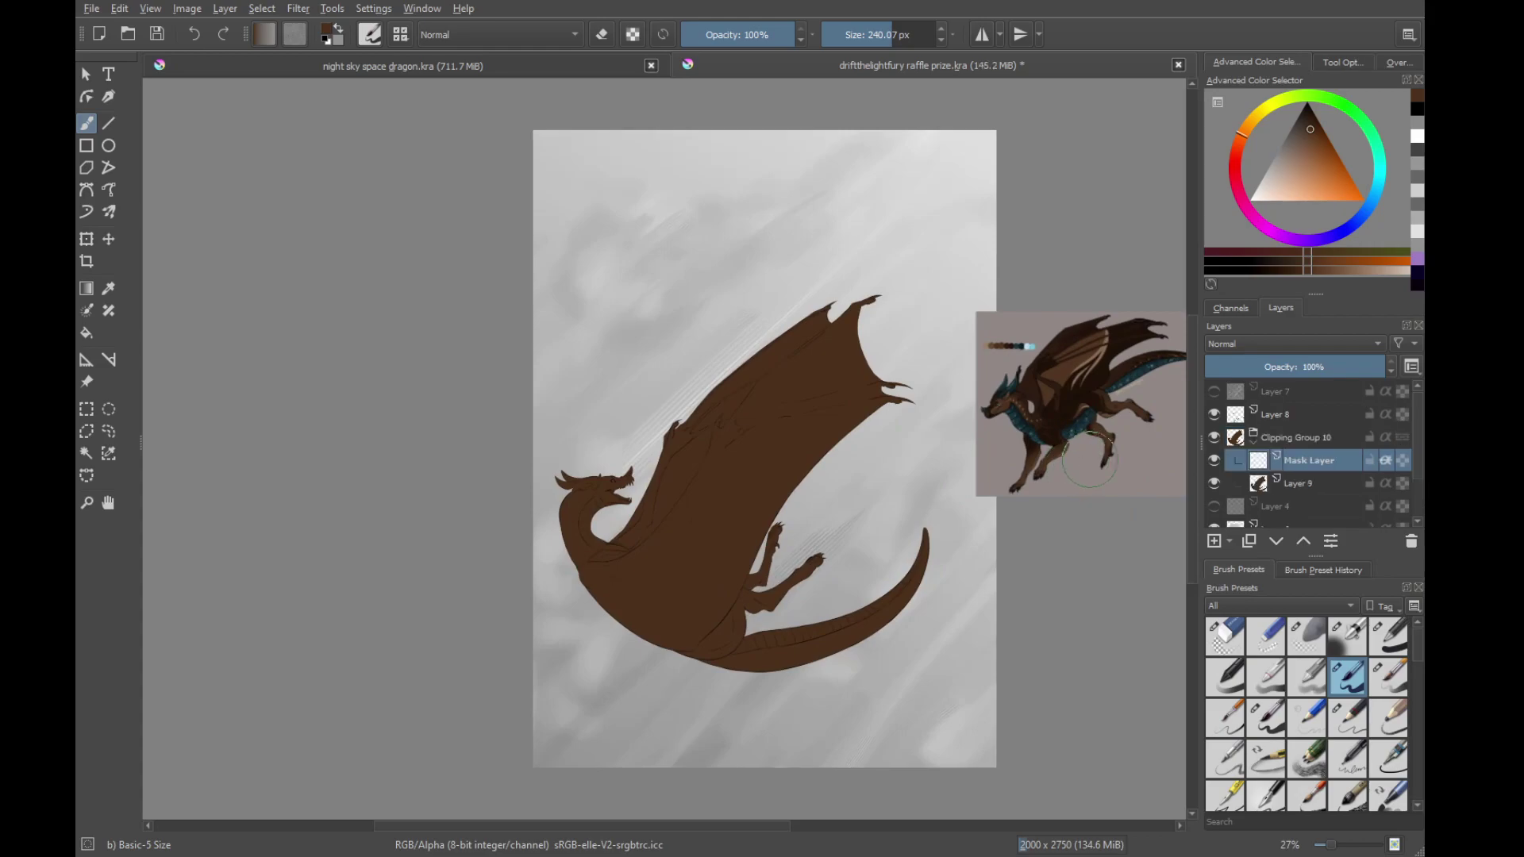
{"action": "key", "text": "ctrl+s"}
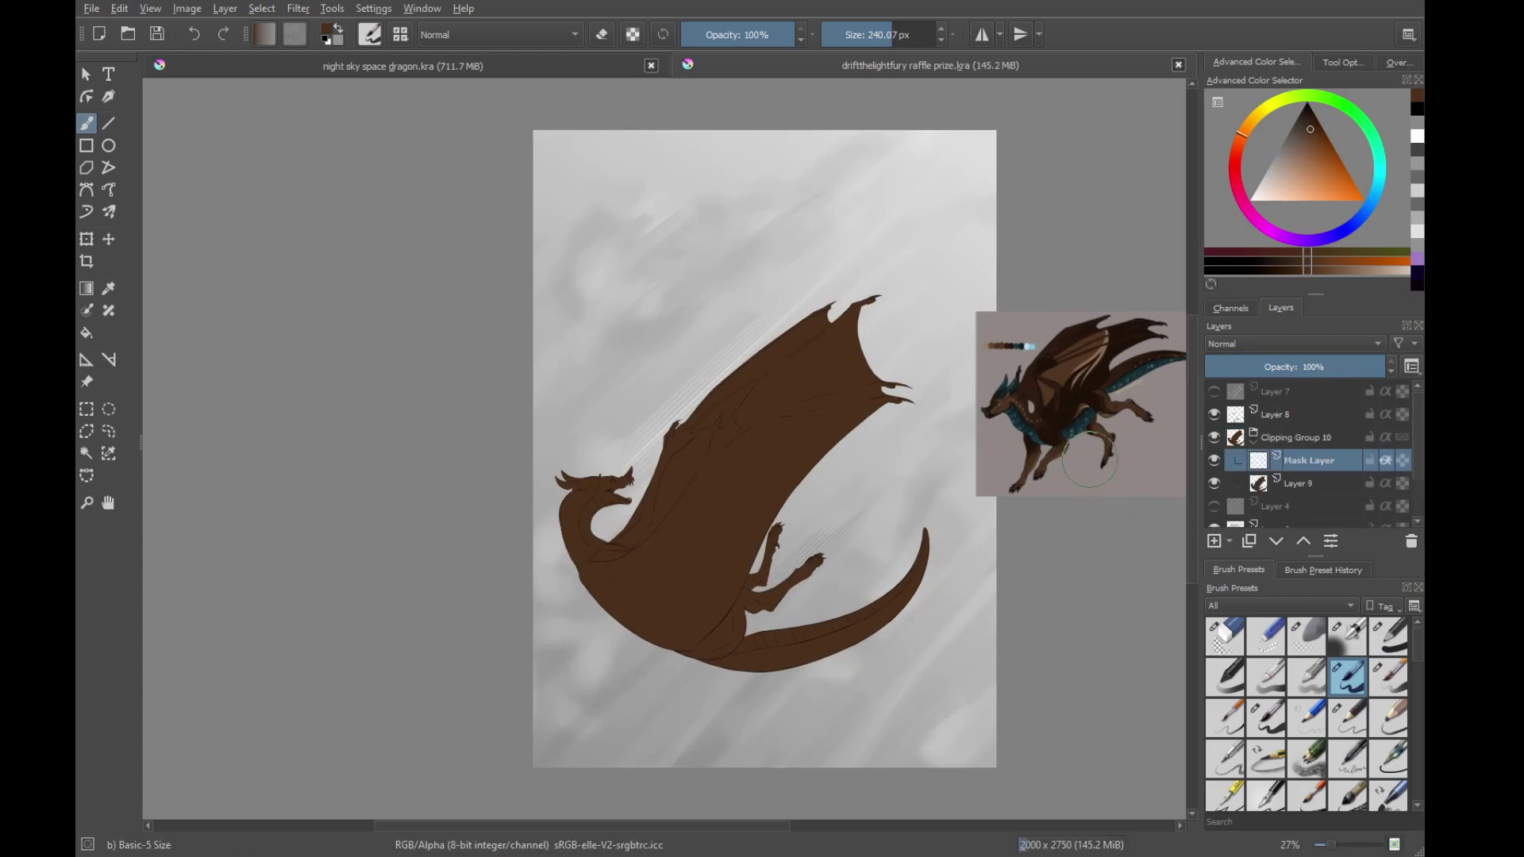